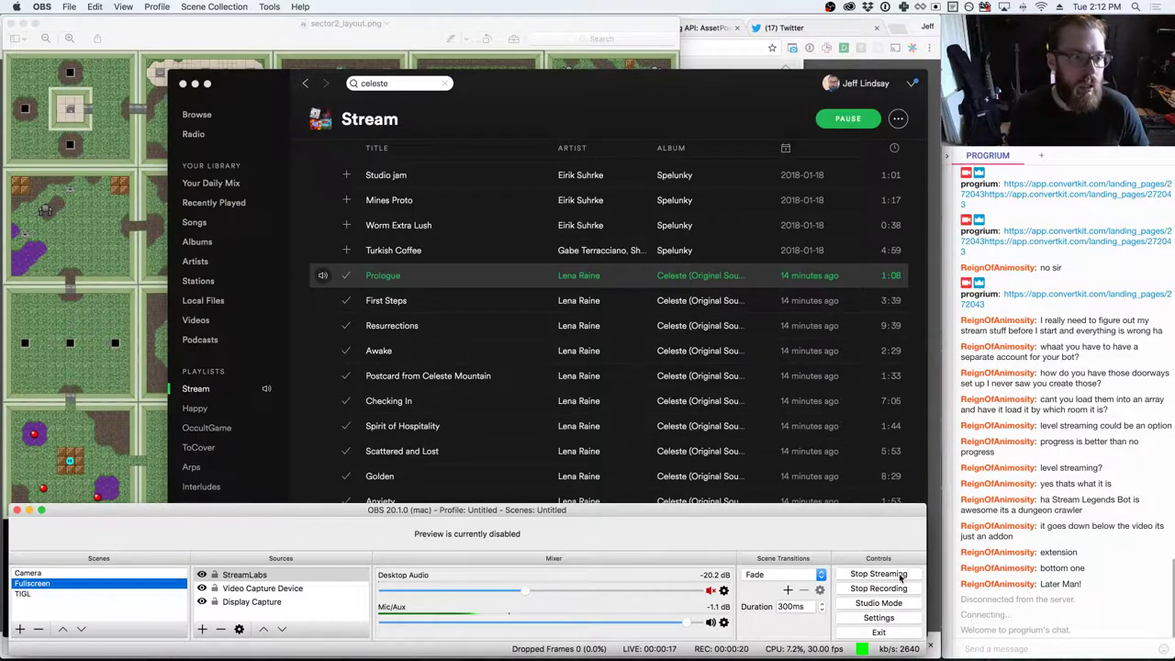
# - Open sector2.png from the Samsung USB drive and place its window beside the sector2_layout.png image
pyautogui.click(117, 226)
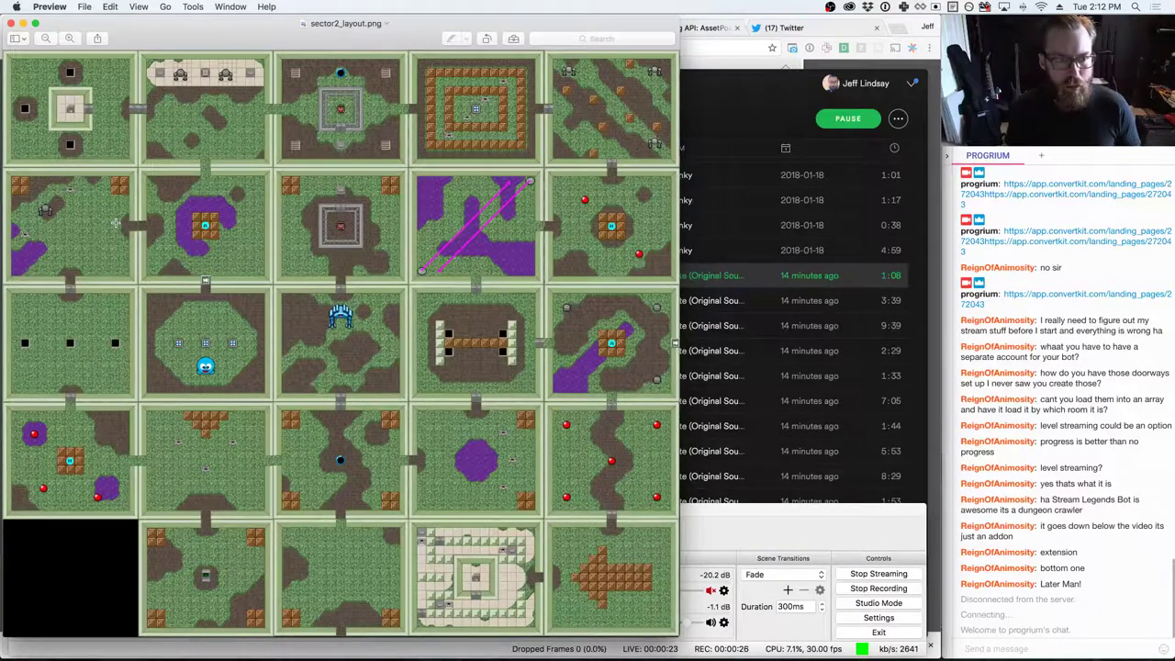
pyautogui.press('super+Tab')
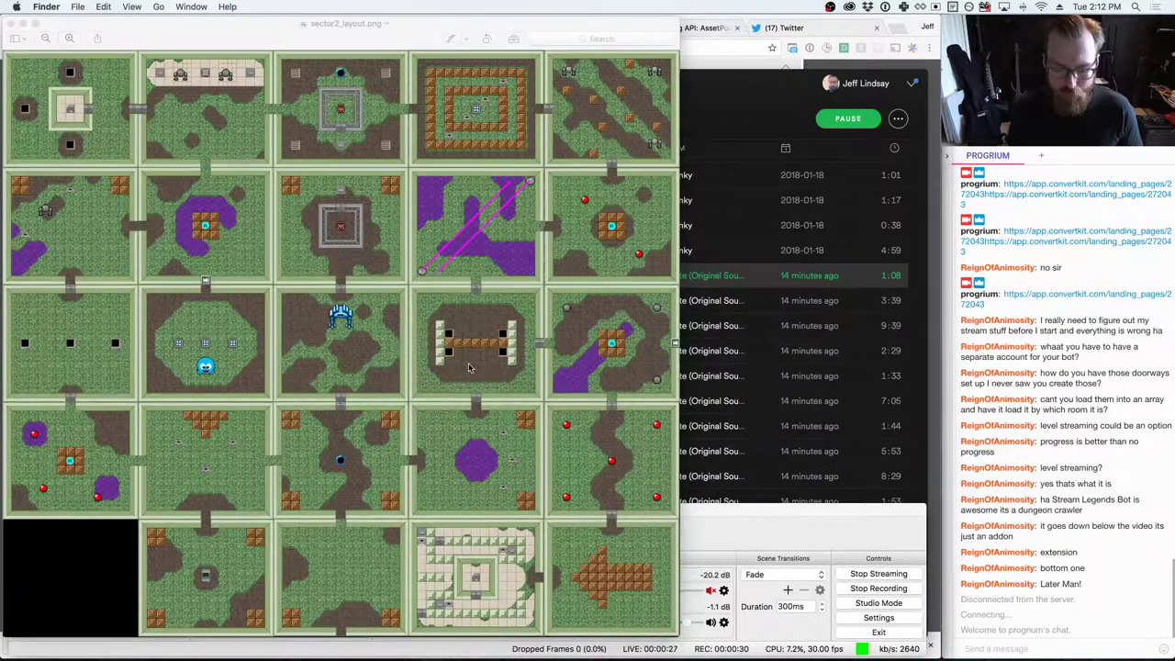
pyautogui.press('super+n')
pyautogui.scroll(-5, 217, 280)
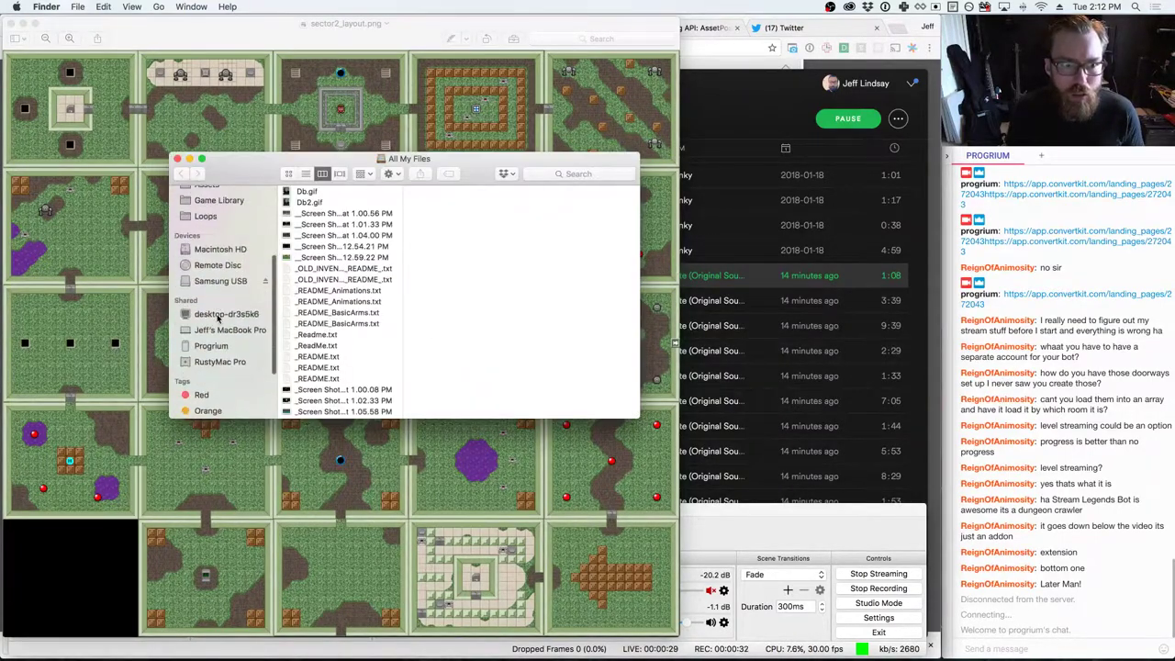
pyautogui.click(218, 280)
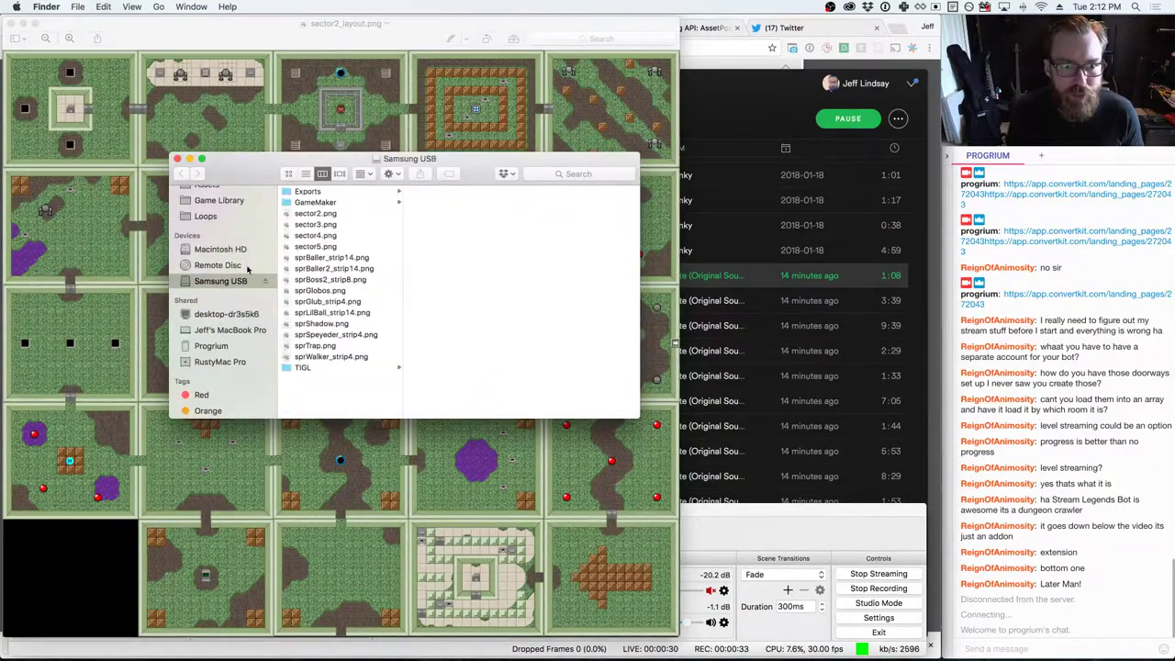
pyautogui.doubleClick(309, 214)
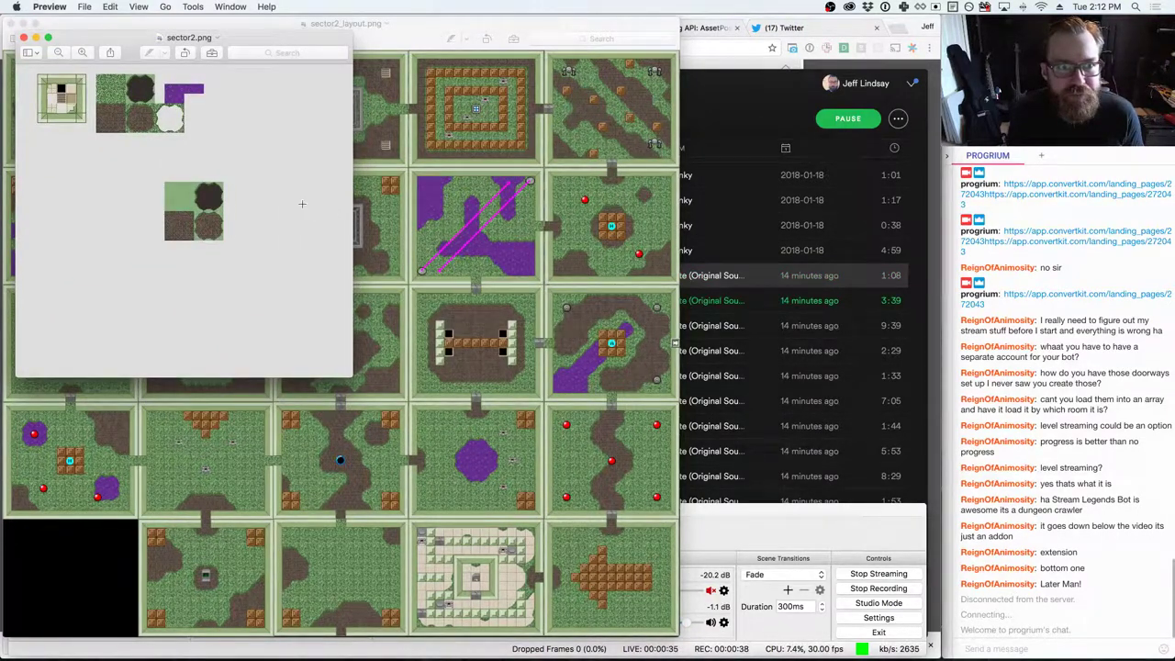
pyautogui.moveTo(250, 44); pyautogui.dragTo(949, 184)
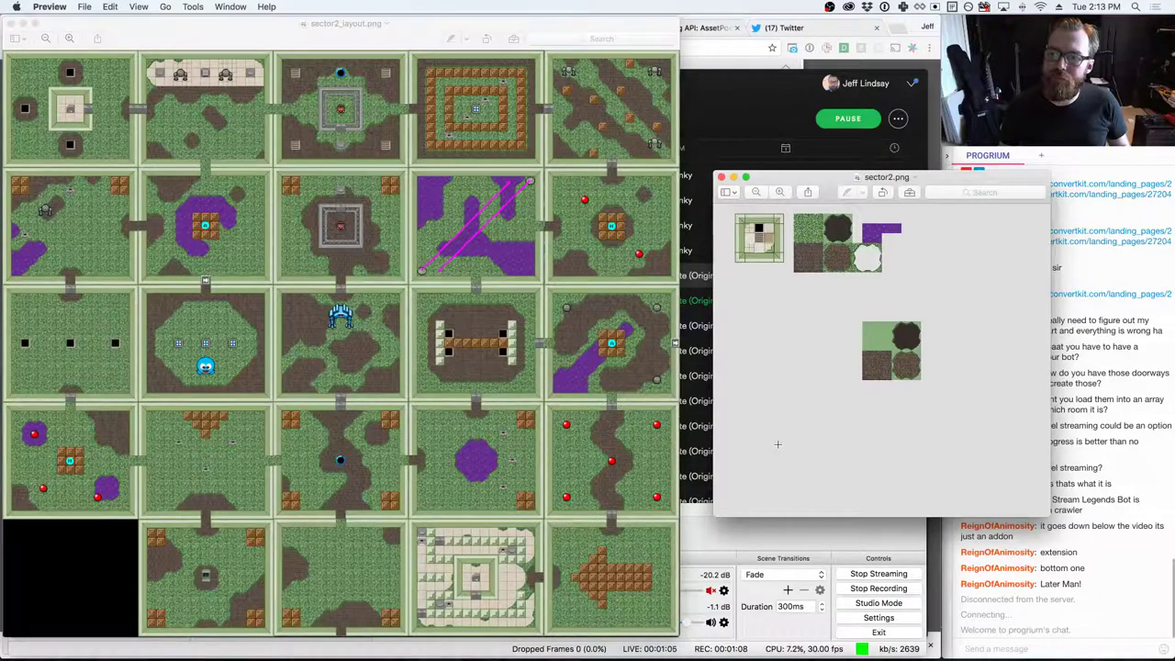
# - Send the message "yoyoyo" in the stream chat
pyautogui.click(1070, 646)
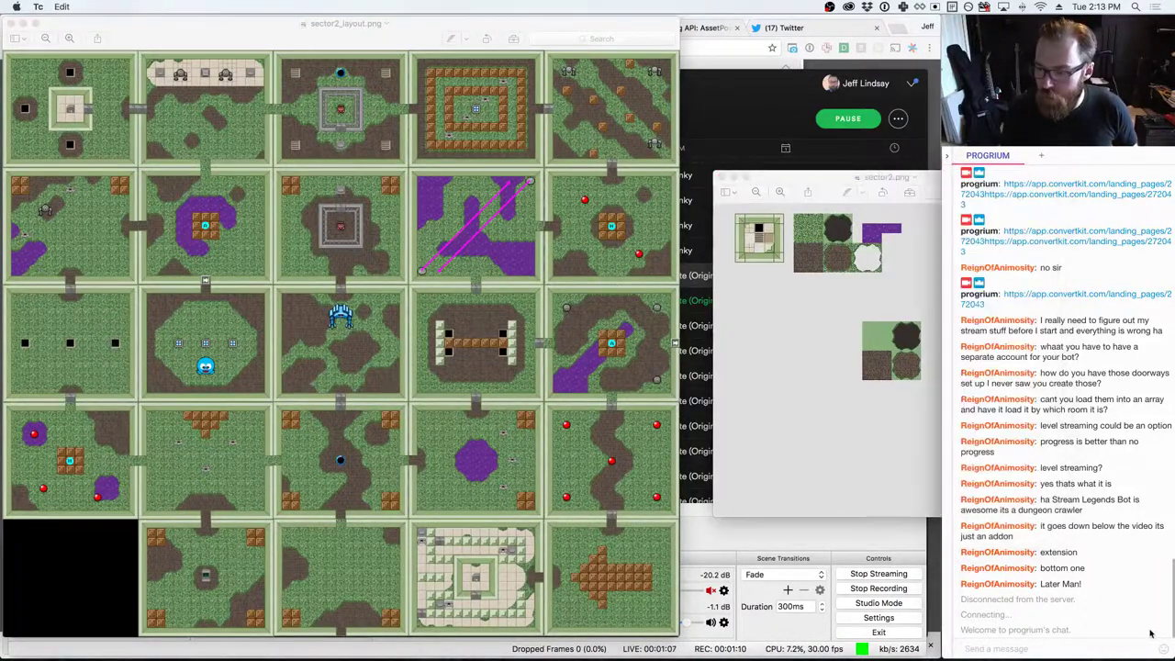
pyautogui.write('yoyoyo')
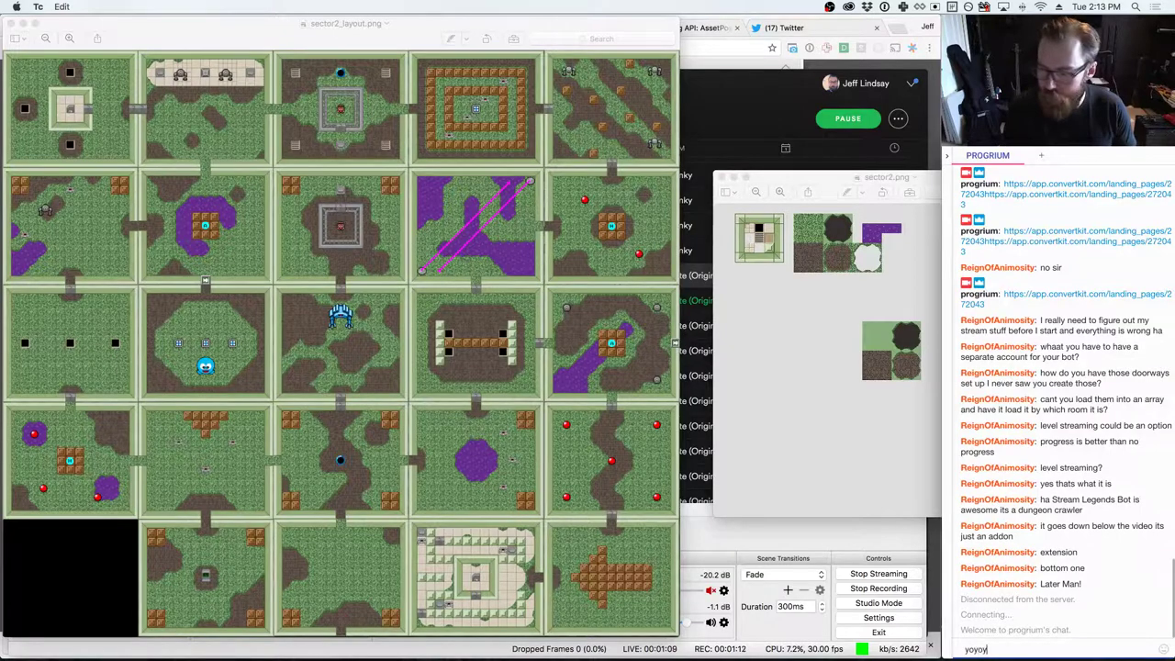
pyautogui.press('Return')
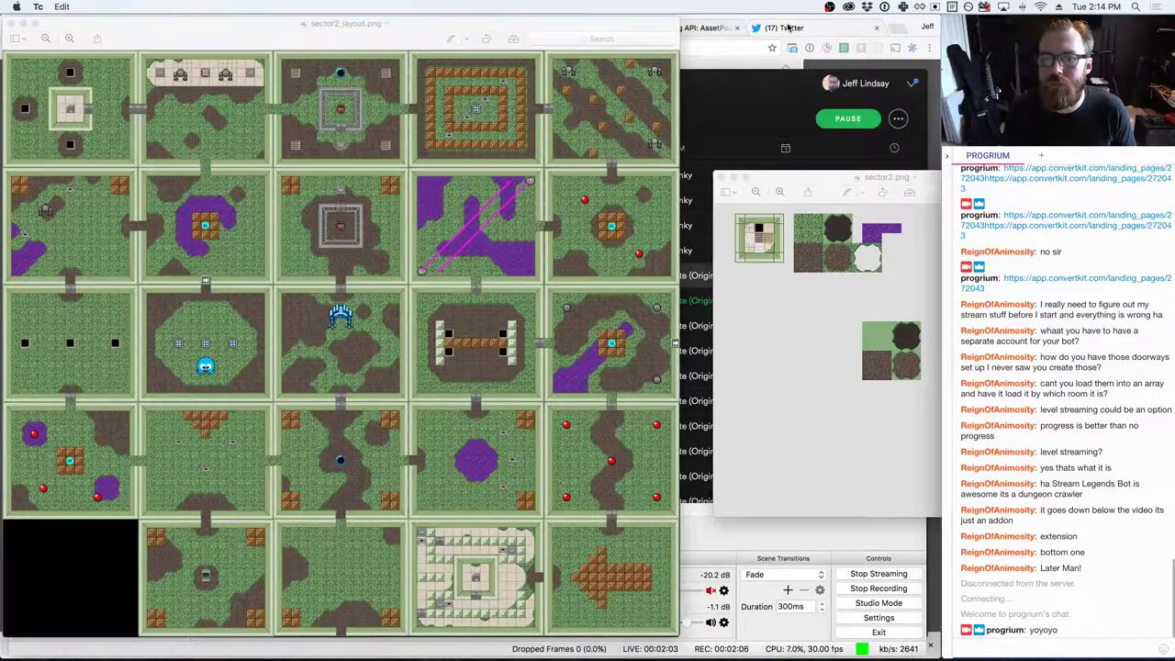
# - Check the recent files in the Downloads folder, then dismiss the list
pyautogui.moveTo(824, 642)
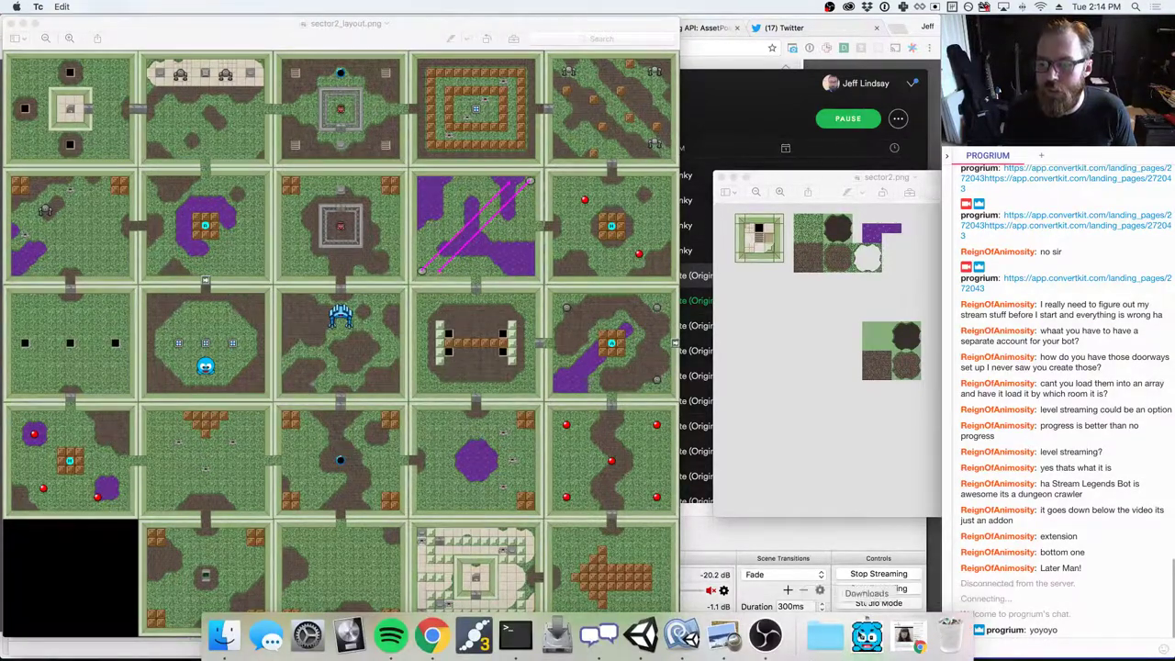
pyautogui.click(817, 636)
pyautogui.click(826, 638)
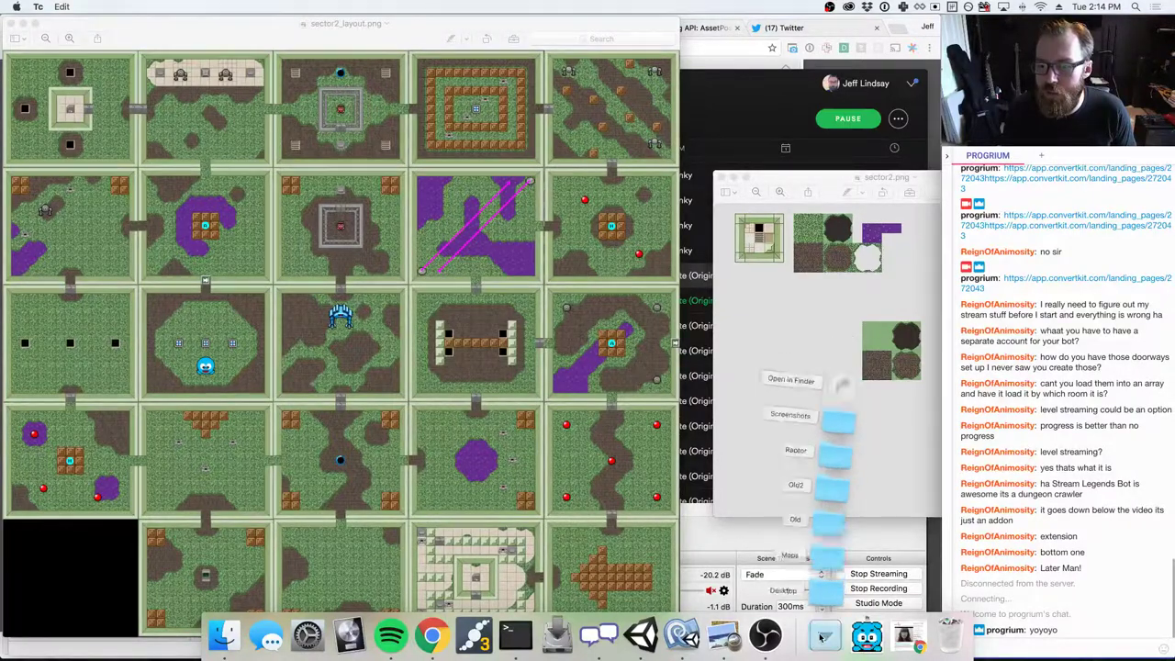
pyautogui.click(867, 637)
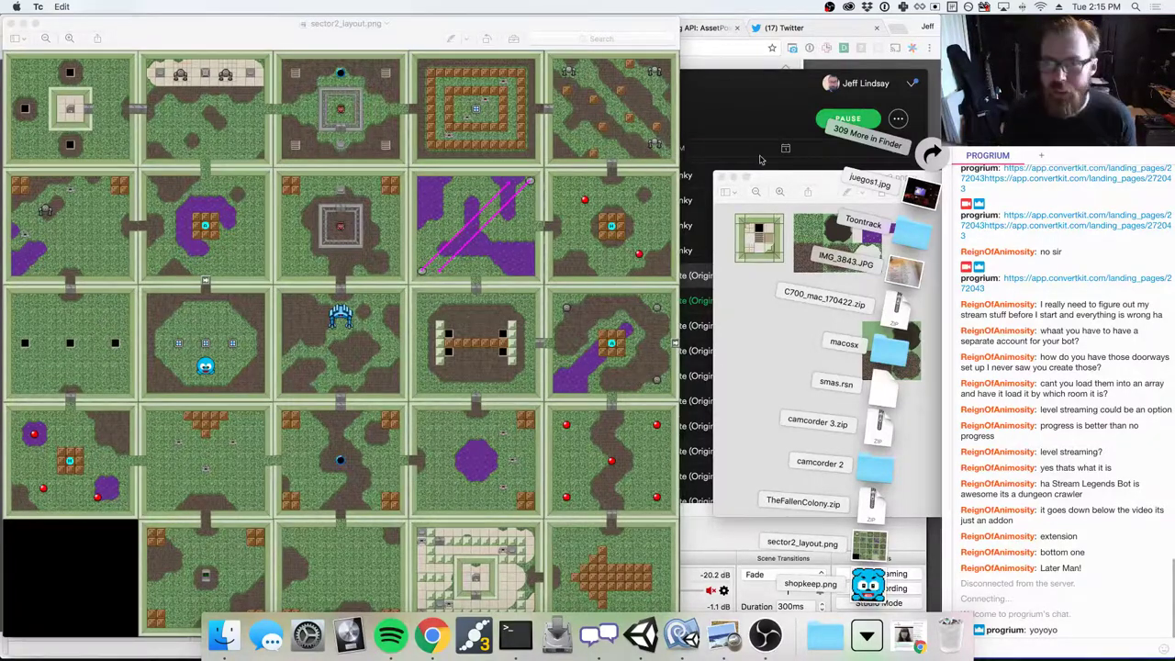
pyautogui.click(748, 71)
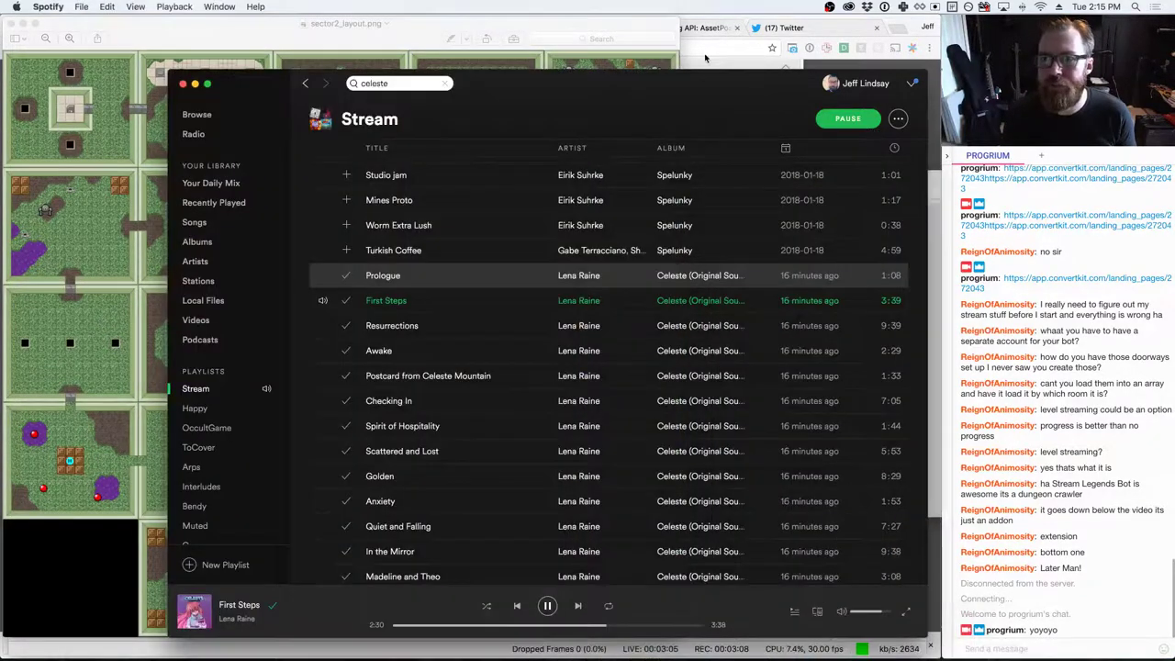
# - Switch to Chrome, open gmail.com in a new tab and search the mailbox for the artist's first name
pyautogui.click(781, 30)
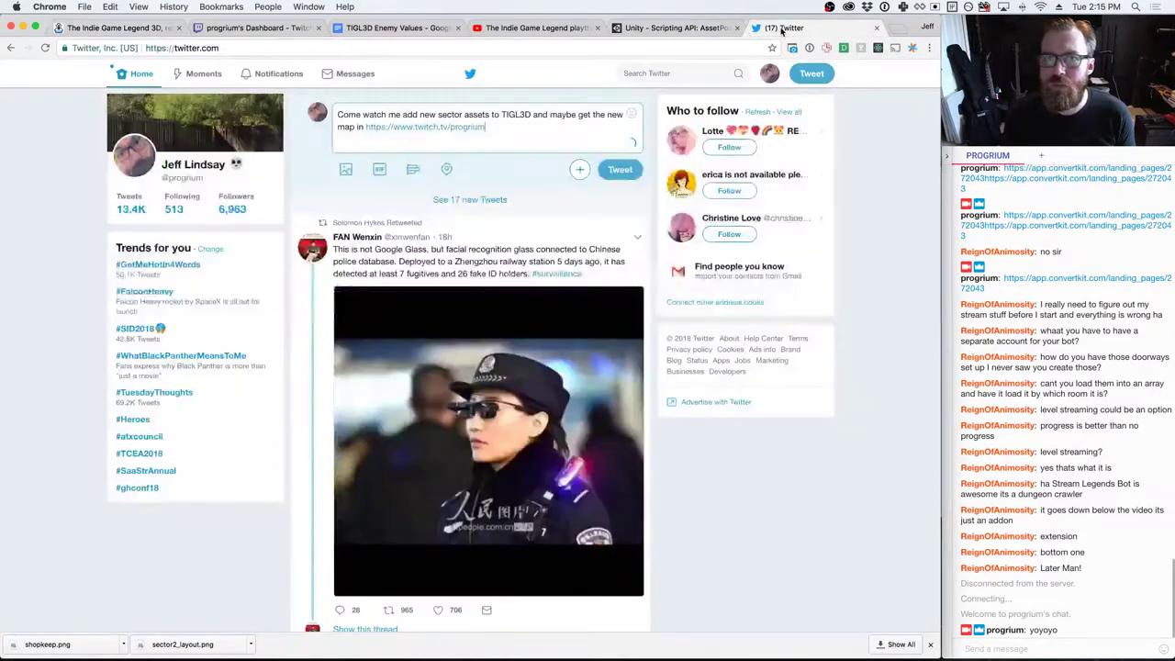
pyautogui.click(652, 32)
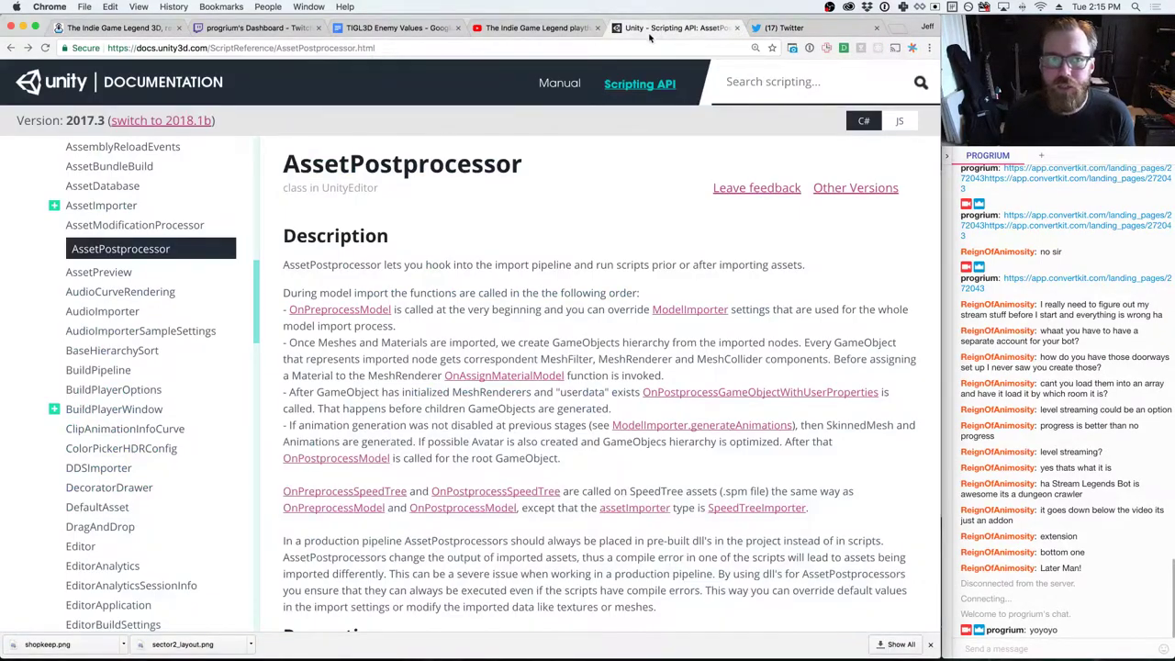
pyautogui.press('super+t')
pyautogui.write('gmail.com')
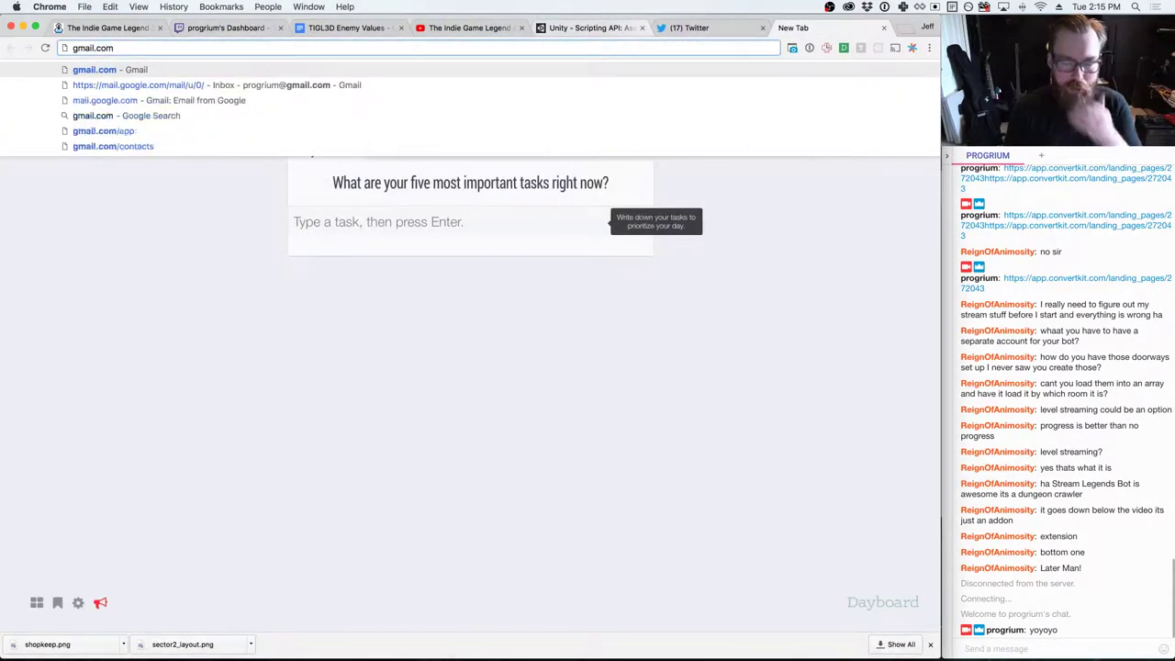
pyautogui.press('Return')
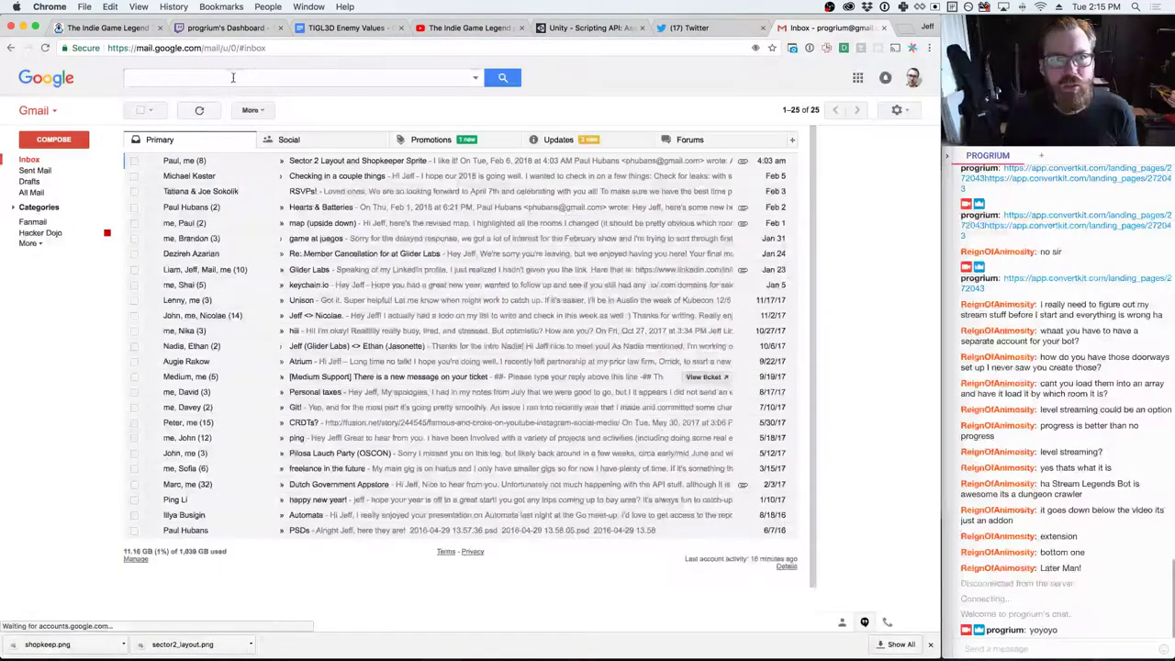
pyautogui.press('/')
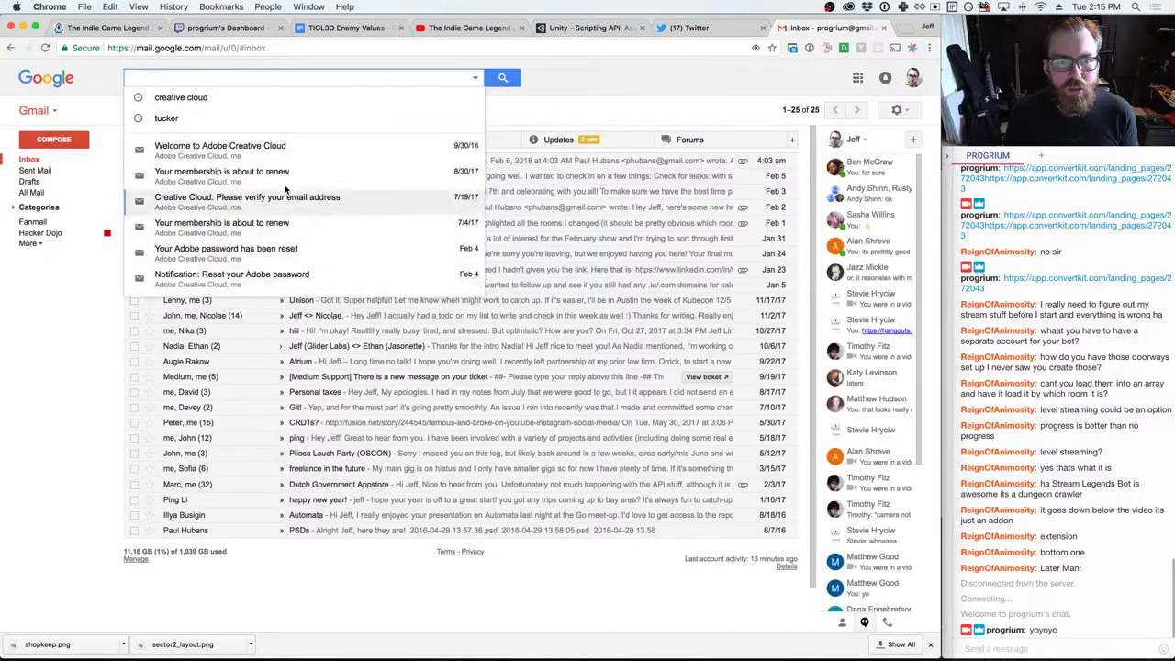
pyautogui.write('paul')
pyautogui.press('Return')
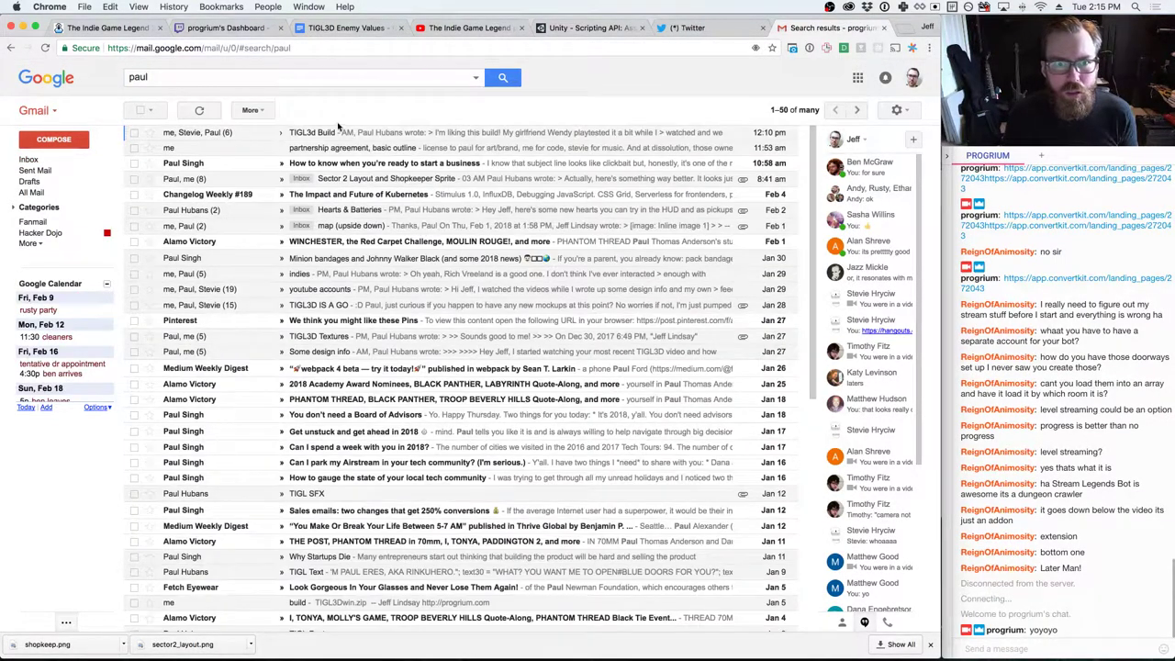
# - Download the background tileset attachment from the "TIGL3D Textures" email and close the mail tab
pyautogui.scroll(-3, 354, 176)
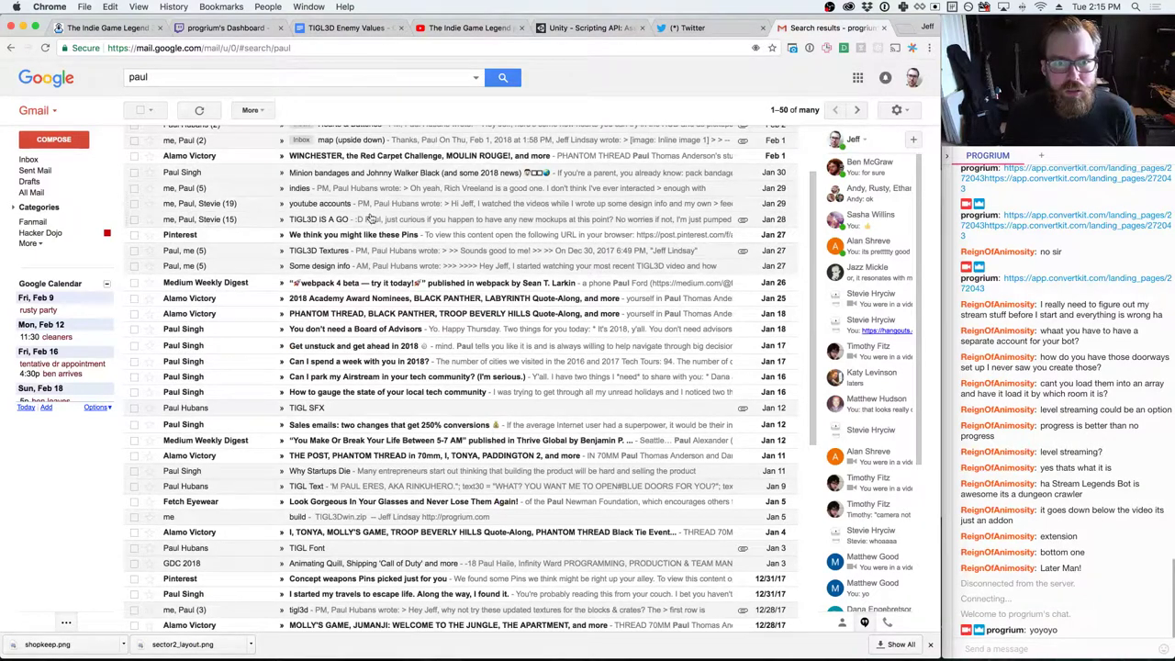
pyautogui.scroll(-1, 372, 221)
pyautogui.click(360, 252)
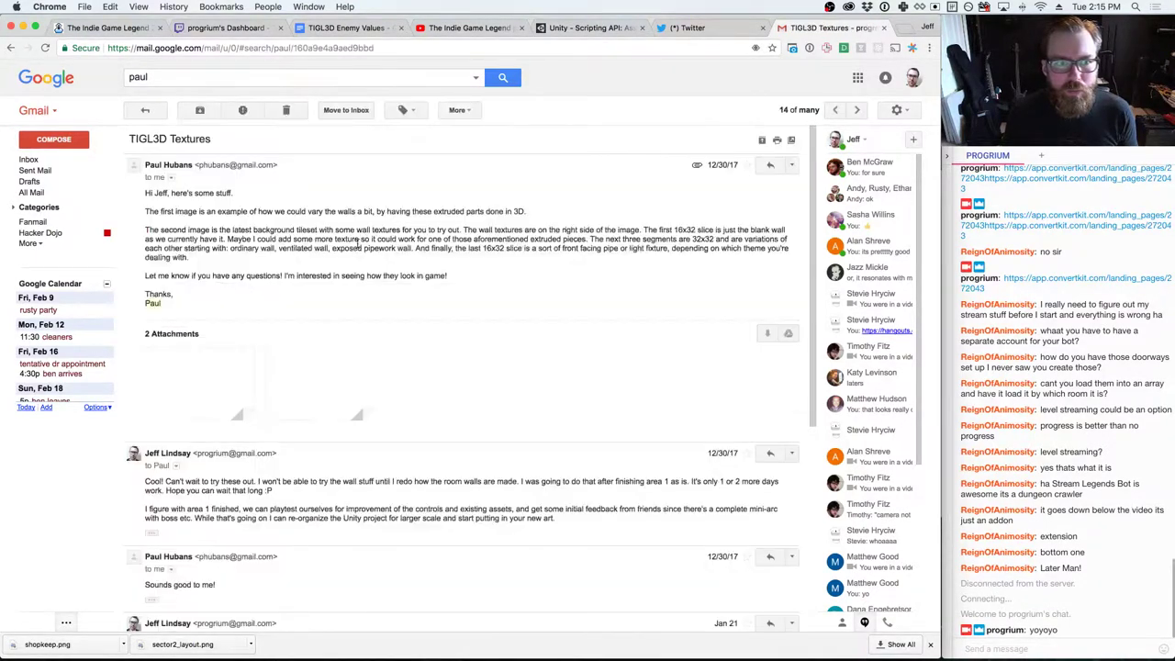
pyautogui.click(280, 402)
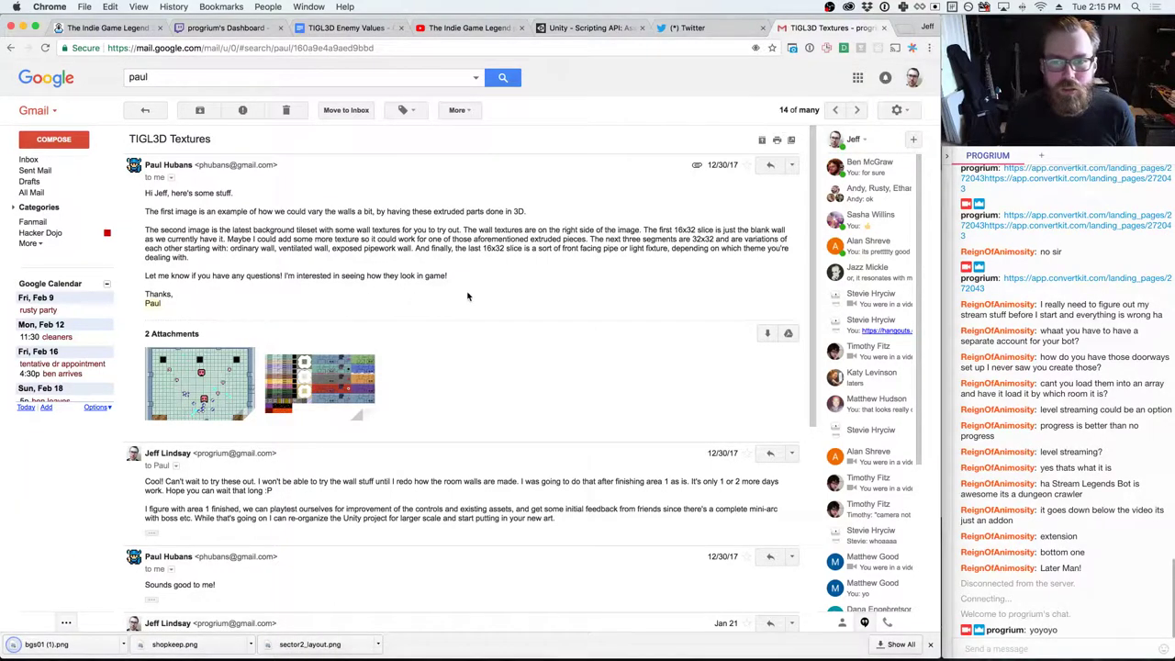
pyautogui.press('super+w')
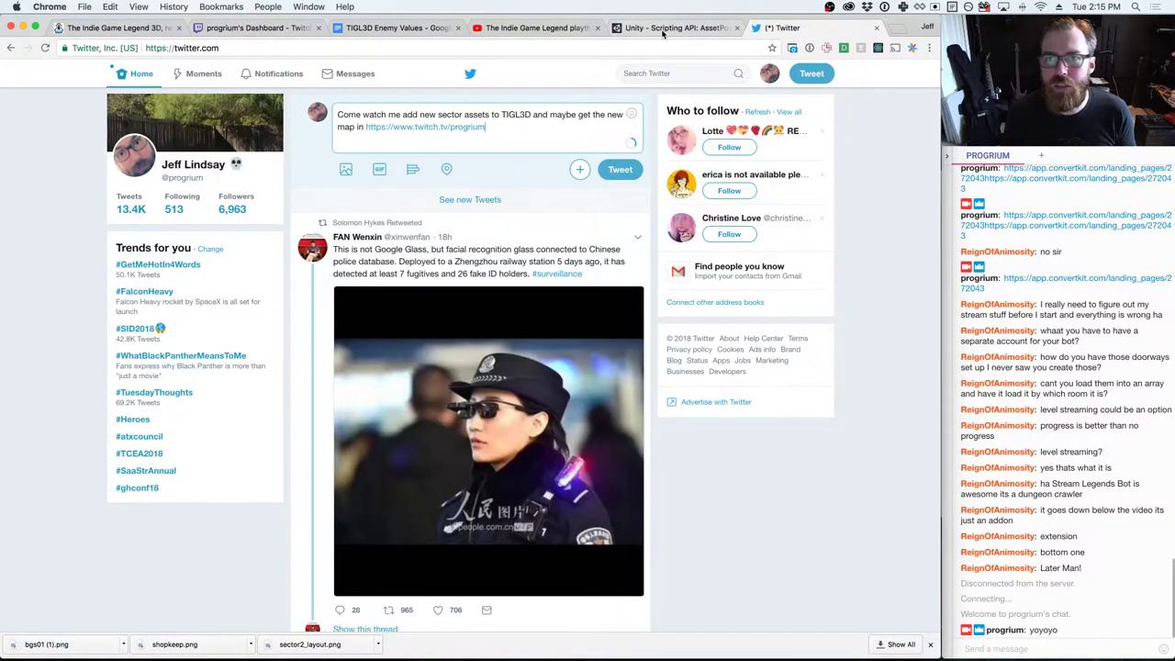
# - Open the downloaded bgs01 (1).png tileset in Preview over the AssetPostprocessor documentation page
pyautogui.hotkey('ctrl', 'shift', 'Tab')
pyautogui.press('super+Tab')
pyautogui.press('super+Tab')
pyautogui.press('super+Tab')
pyautogui.press('super+Tab')
pyautogui.press('super+Tab')
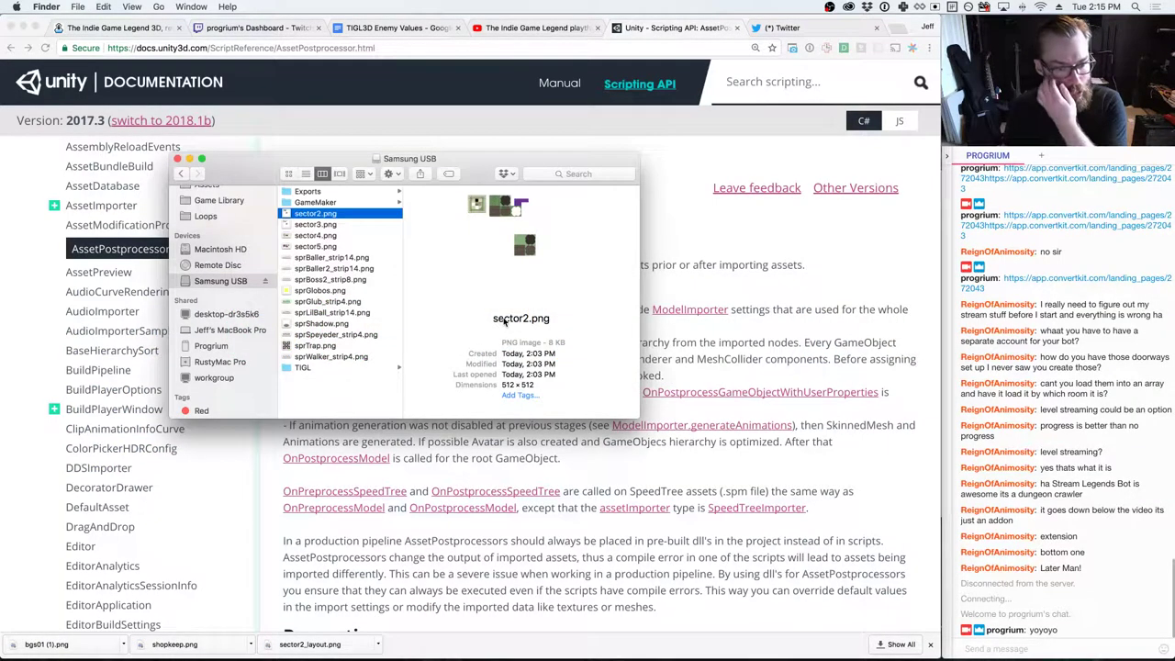
pyautogui.press('super+alt+Down')
pyautogui.click(41, 643)
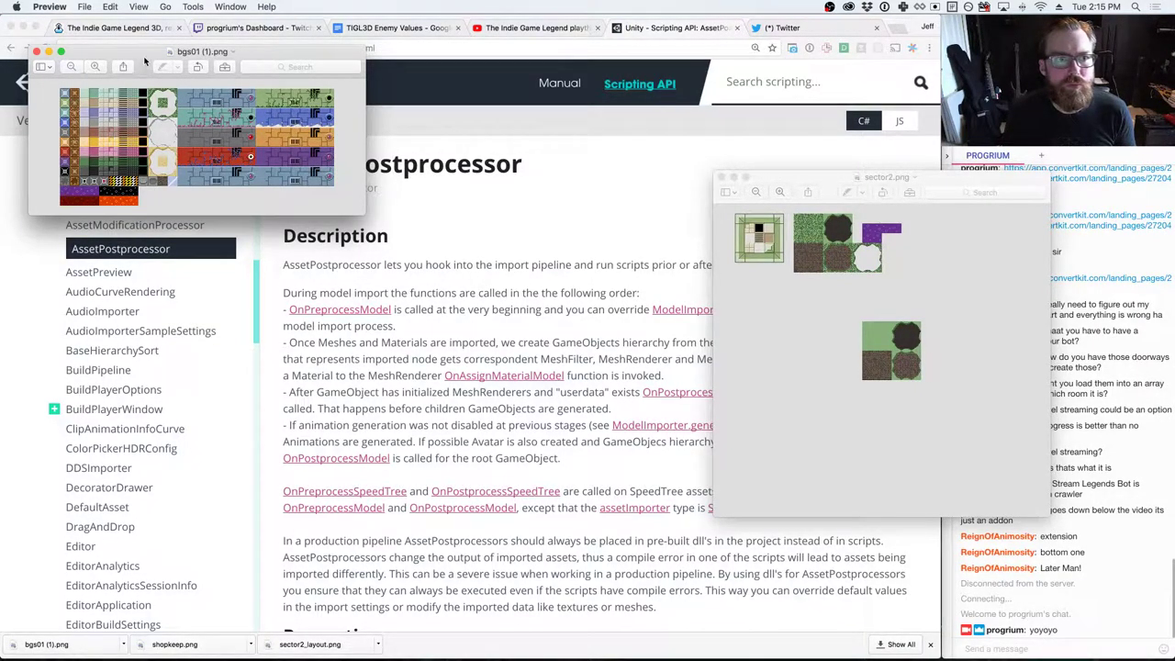
# - Enlarge the bgs01 (1).png window beside sector2.png and zoom so the floor tiles and wall textures are legible
pyautogui.moveTo(146, 60); pyautogui.dragTo(438, 204)
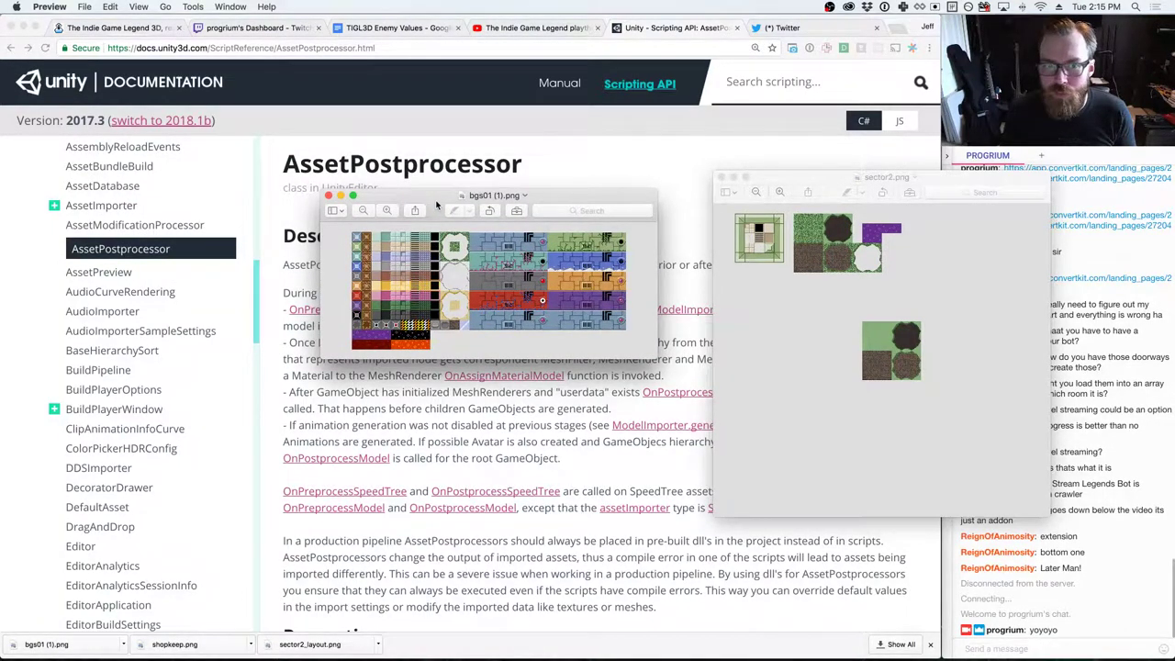
pyautogui.click(386, 211)
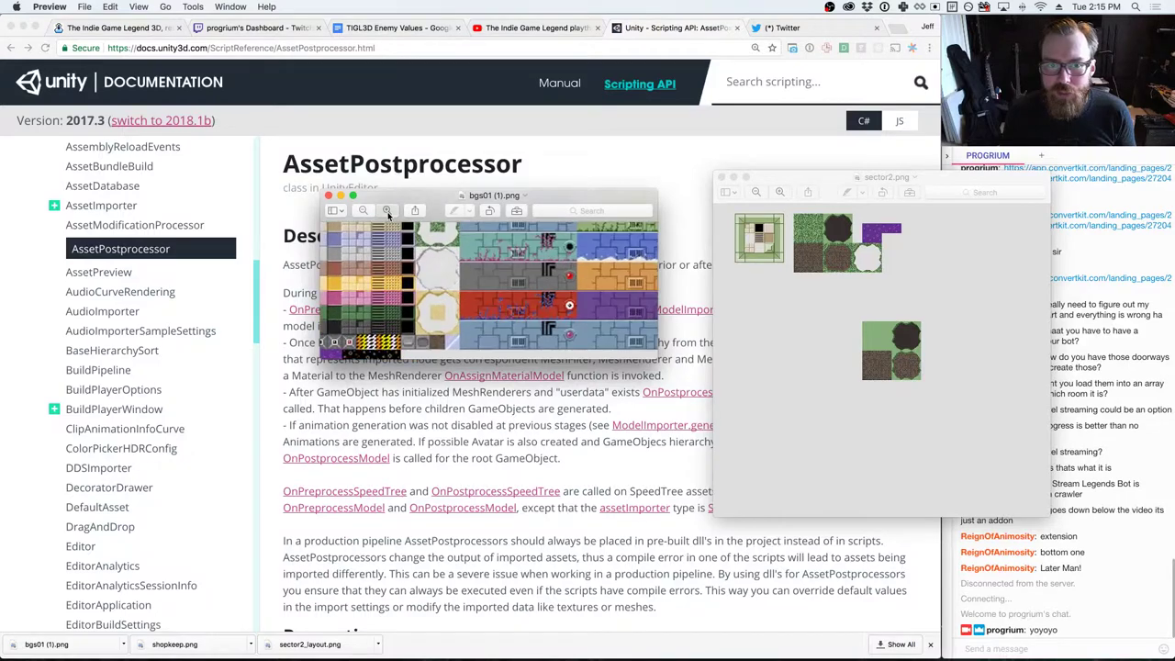
pyautogui.click(387, 212)
pyautogui.moveTo(432, 210); pyautogui.dragTo(266, 151)
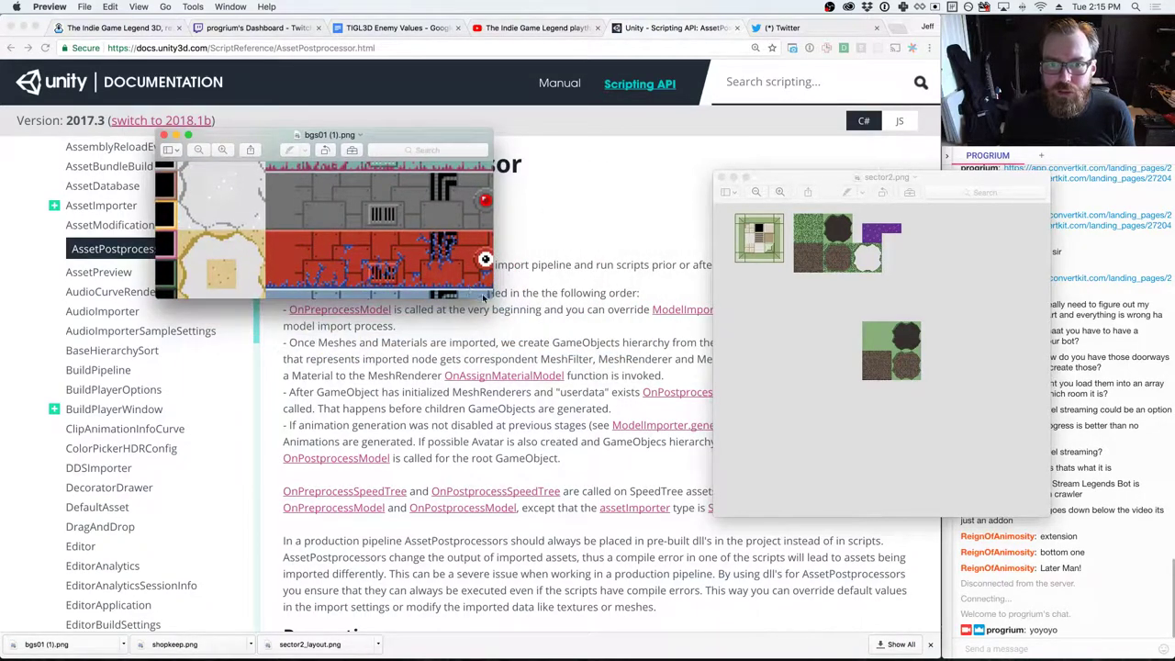
pyautogui.moveTo(486, 299); pyautogui.dragTo(702, 505)
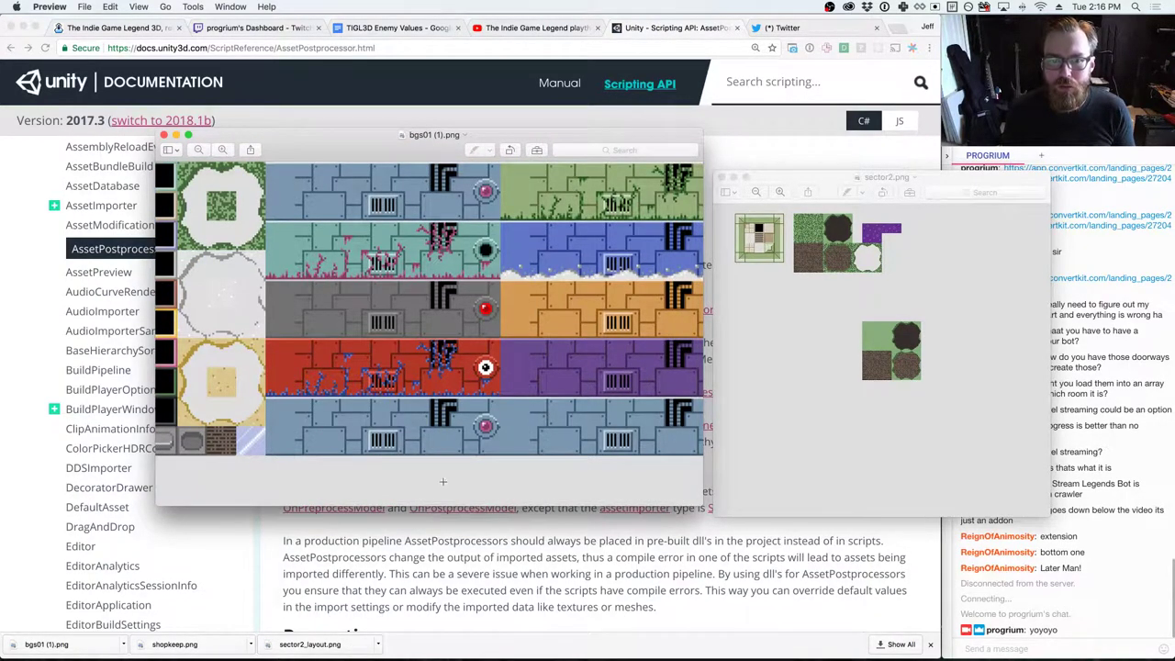
pyautogui.press('super+minus')
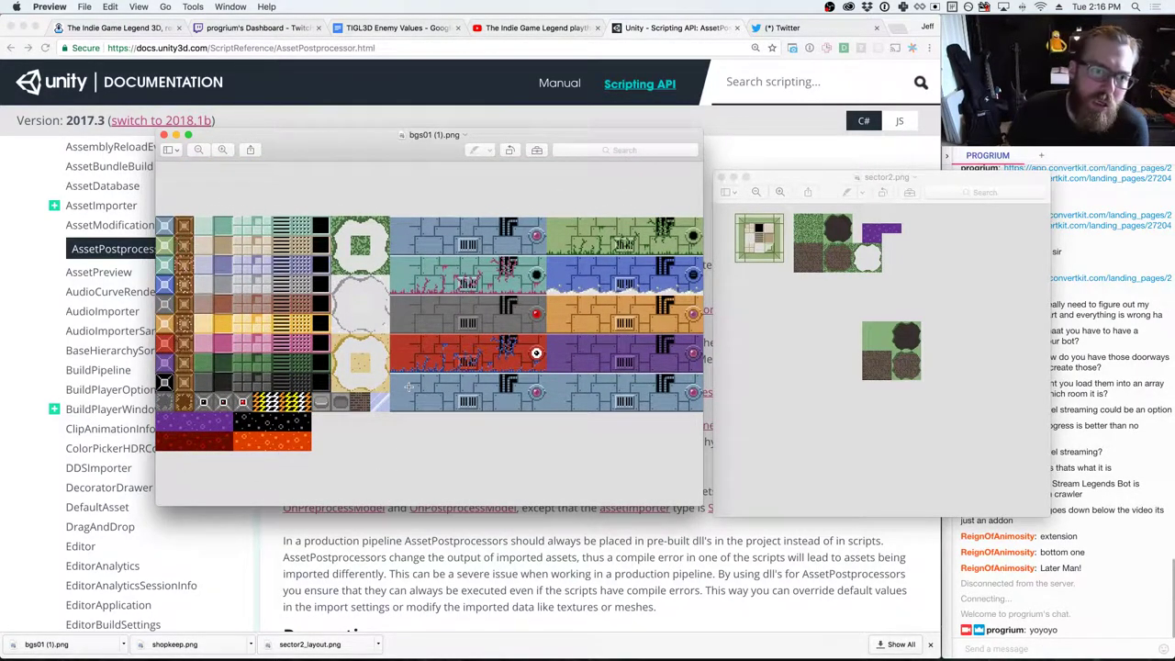
# - Examine the block tiles and the green wall texture strip in bgs01 (1).png against the sector2.png tiles
pyautogui.moveTo(175, 237); pyautogui.dragTo(194, 272)
pyautogui.click(190, 253)
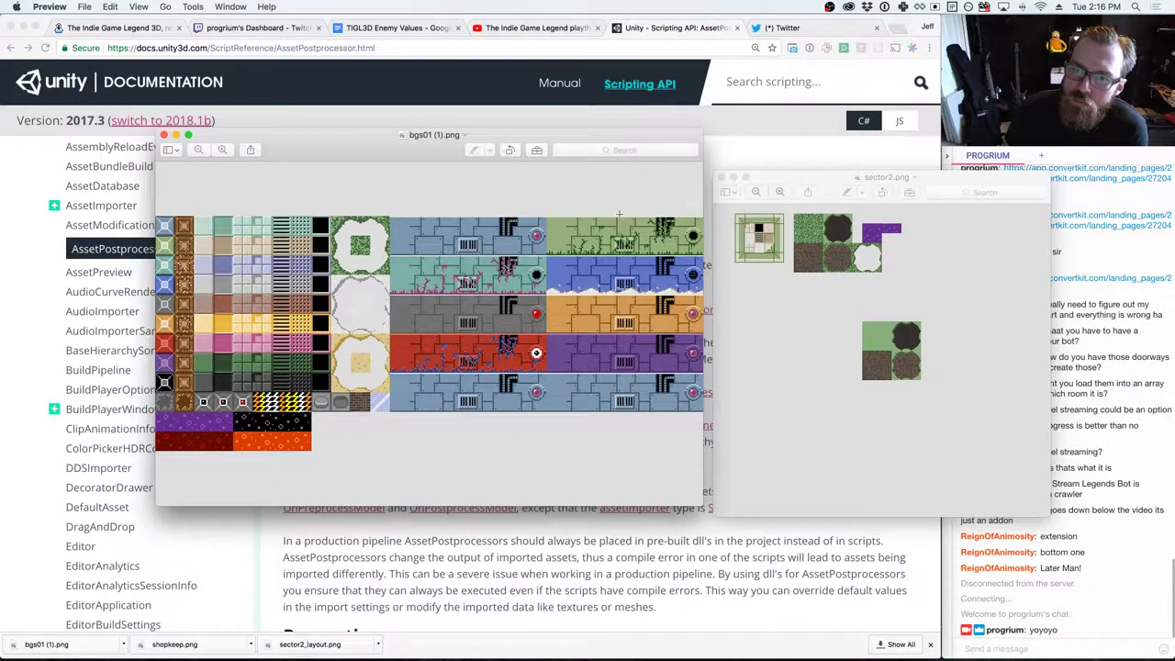
pyautogui.moveTo(574, 246); pyautogui.dragTo(676, 214)
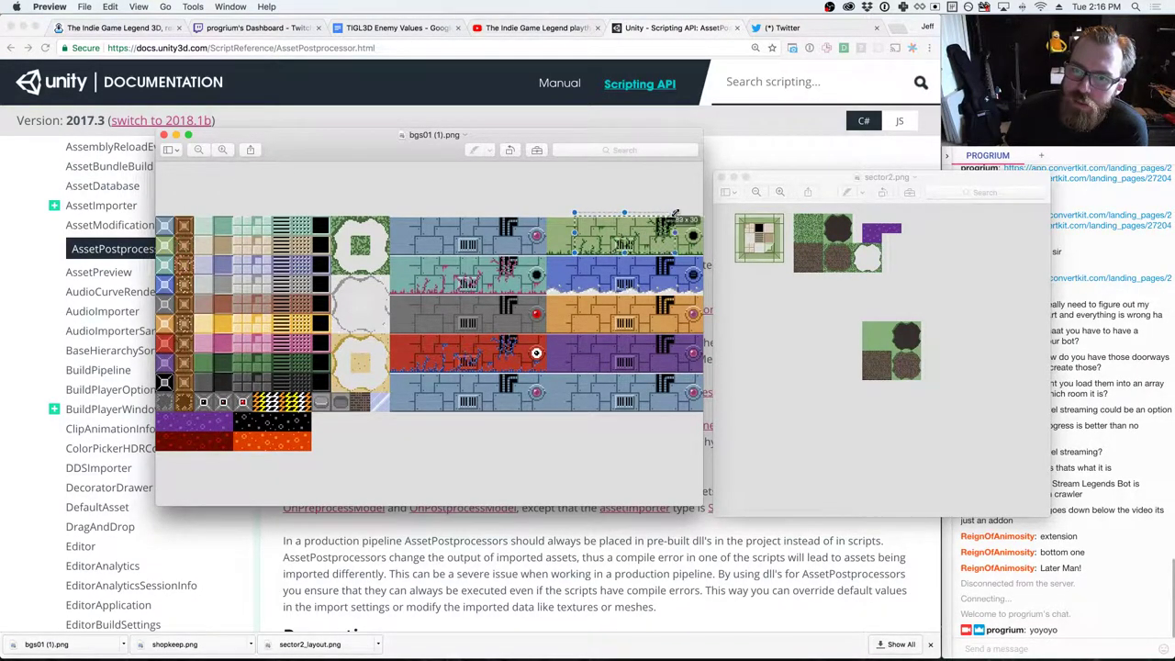
pyautogui.click(679, 212)
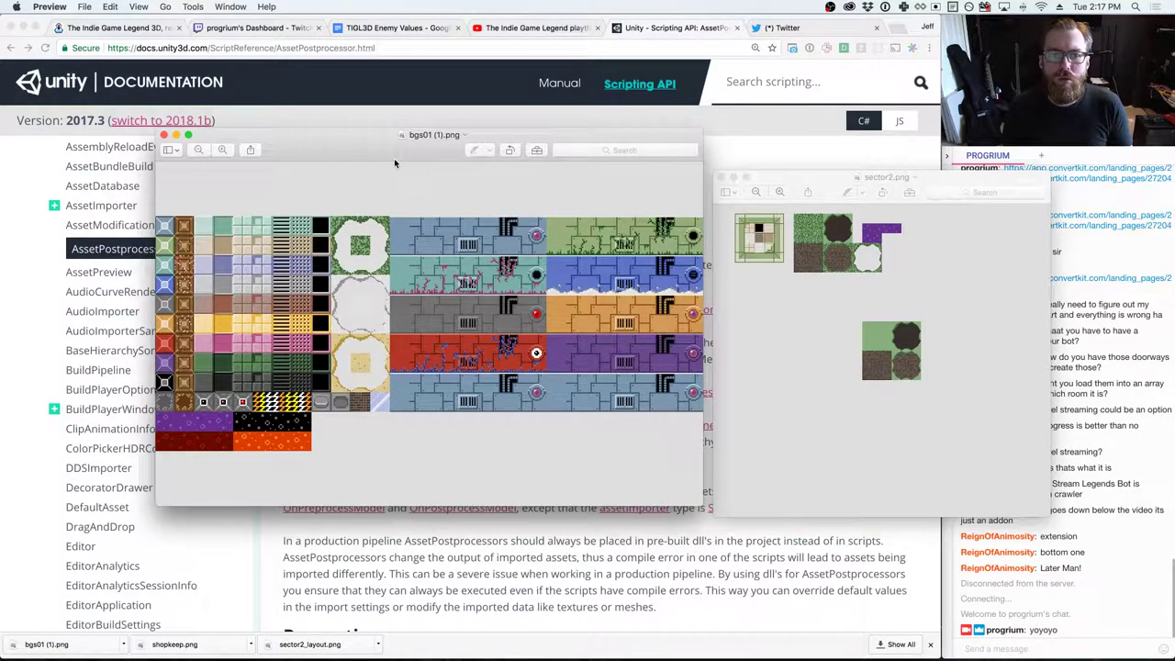
pyautogui.moveTo(393, 158); pyautogui.dragTo(321, 153)
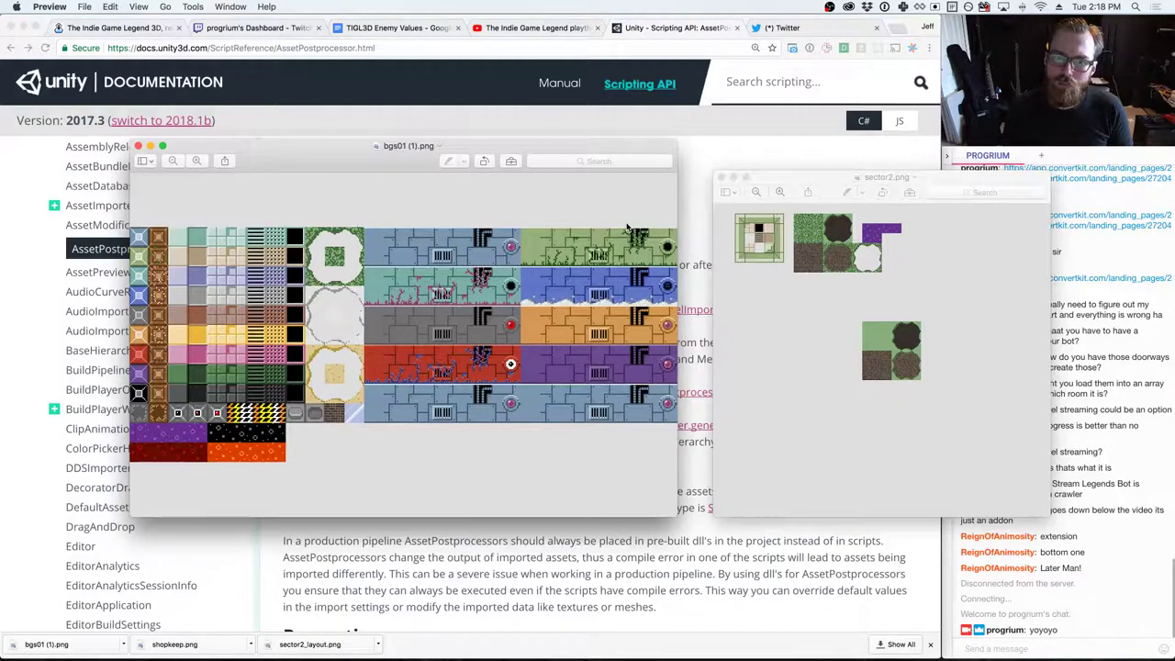
# - Switch to the TIGL3D project in Unity
pyautogui.press('super+Tab')
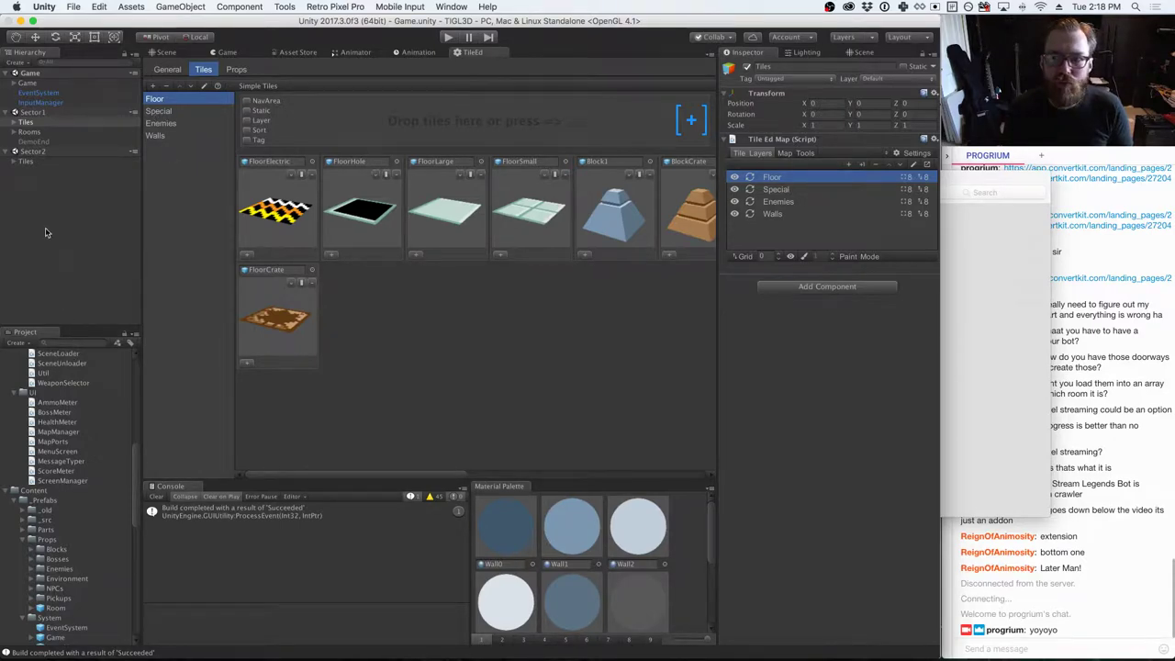
# - Switch to Preview, move the bgs01 (1).png window clear of the sector2_layout.png rooms, and bring the layout forward for review
pyautogui.press('super+Tab')
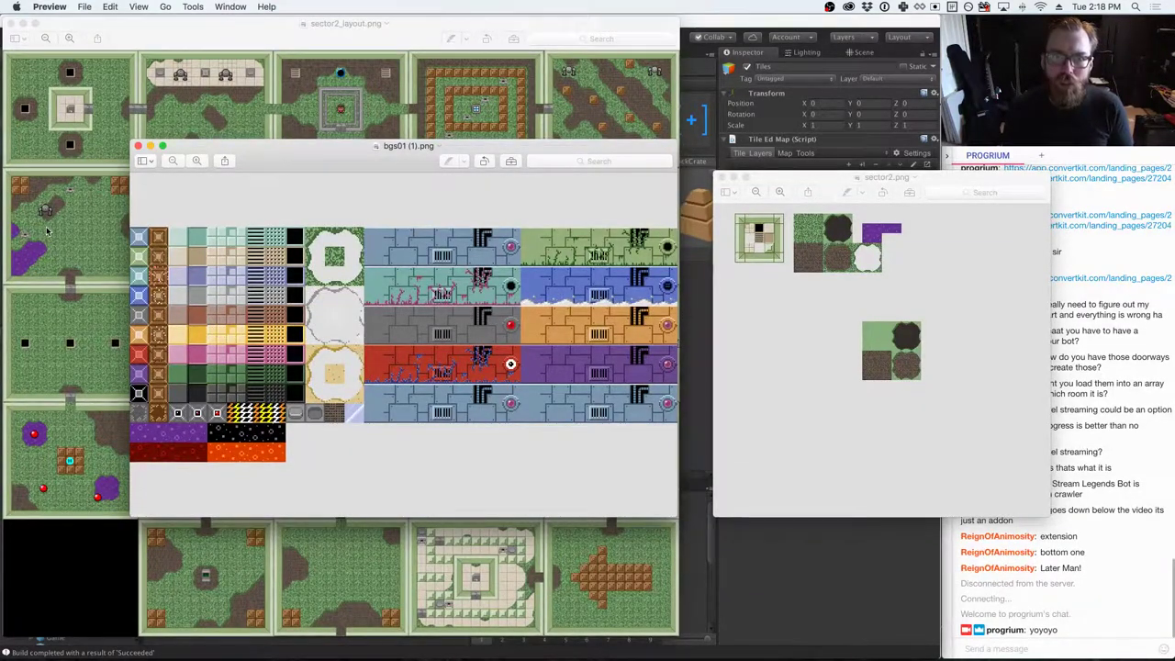
pyautogui.moveTo(313, 157); pyautogui.dragTo(514, 272)
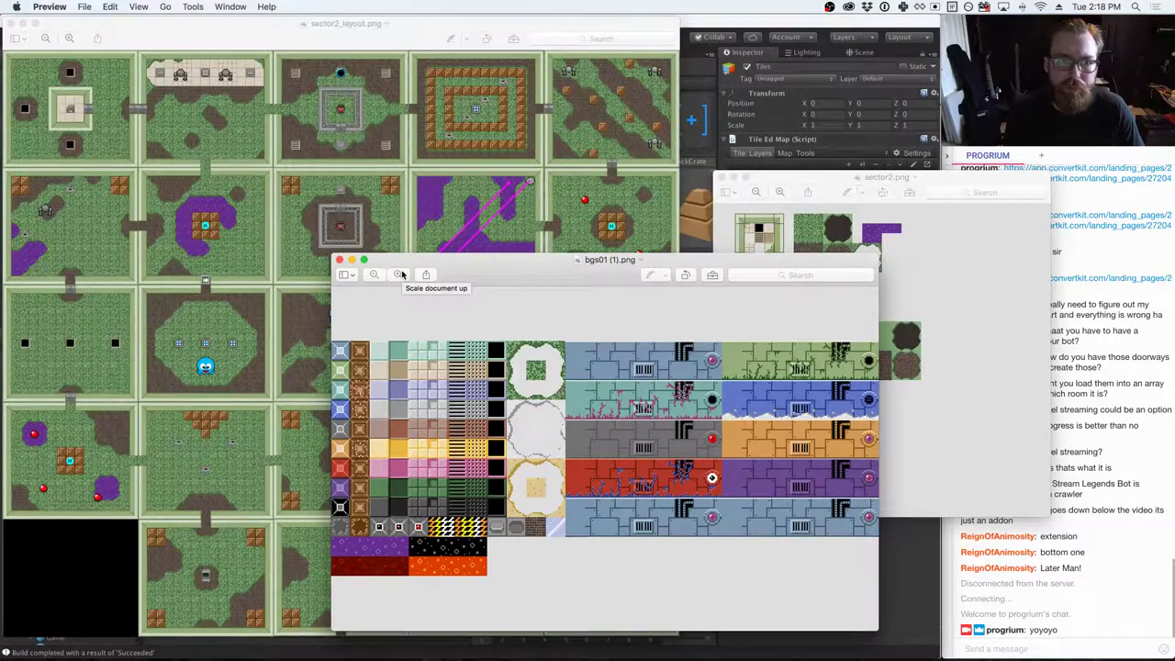
pyautogui.moveTo(475, 263); pyautogui.dragTo(581, 467)
pyautogui.moveTo(581, 466); pyautogui.dragTo(744, 209)
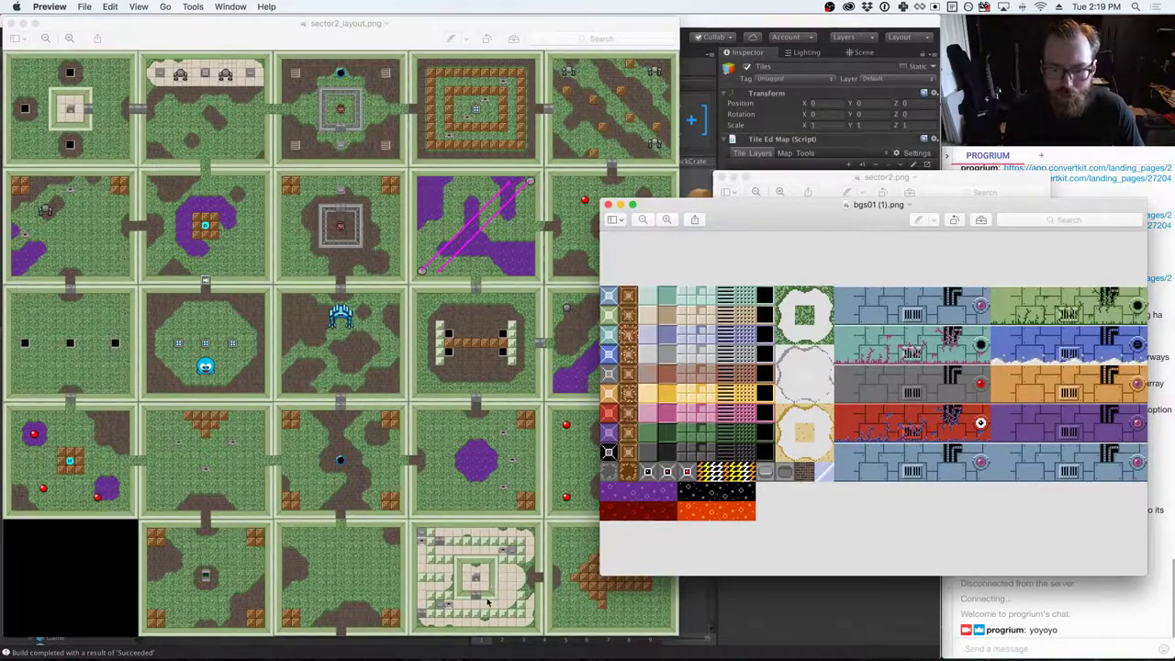
pyautogui.click(74, 312)
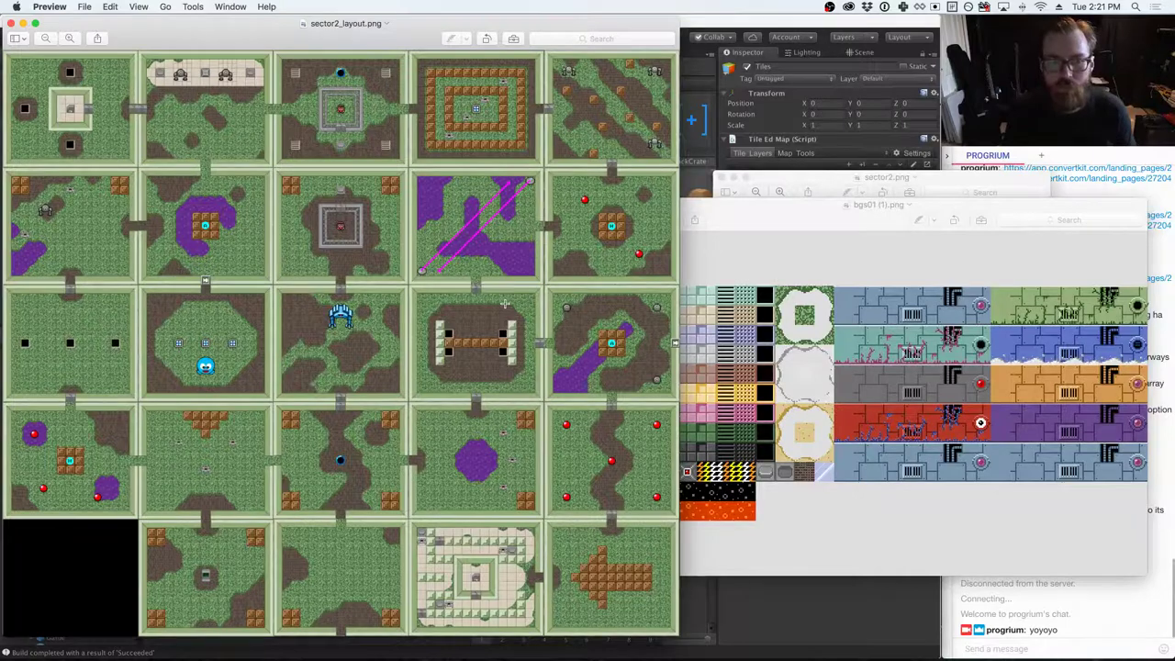
# - Switch to Unity and inspect the existing Sector1 rooms in the Scene view, orbiting around their walls and floors
pyautogui.press('super+Tab')
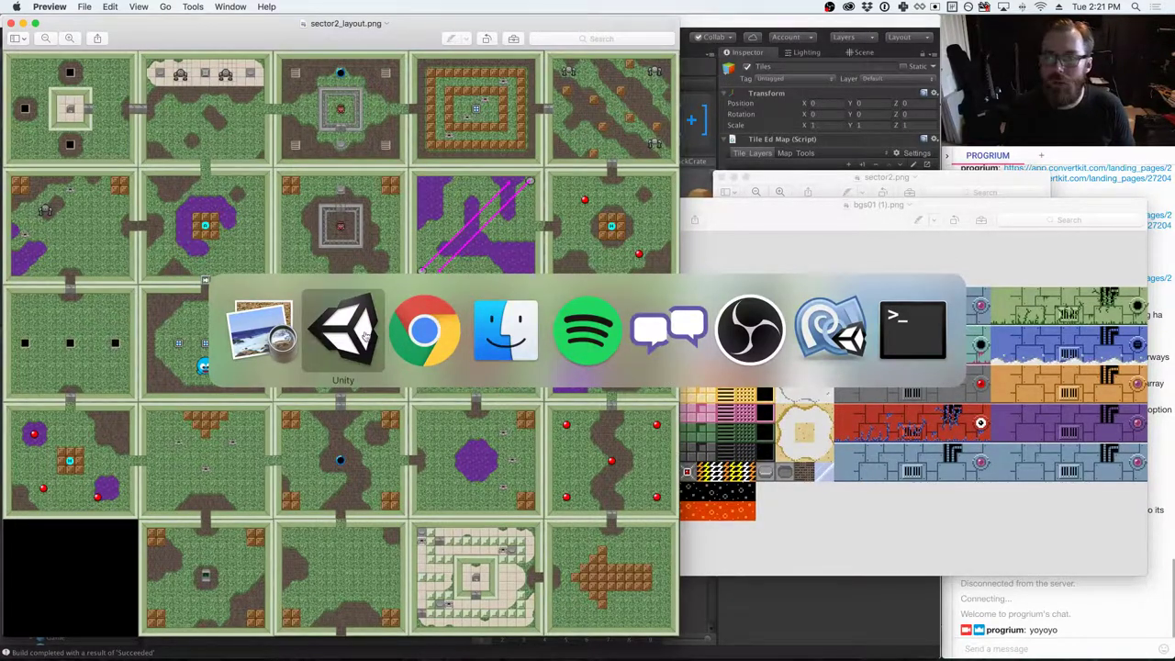
pyautogui.click(312, 337)
pyautogui.scroll(5, 36, 396)
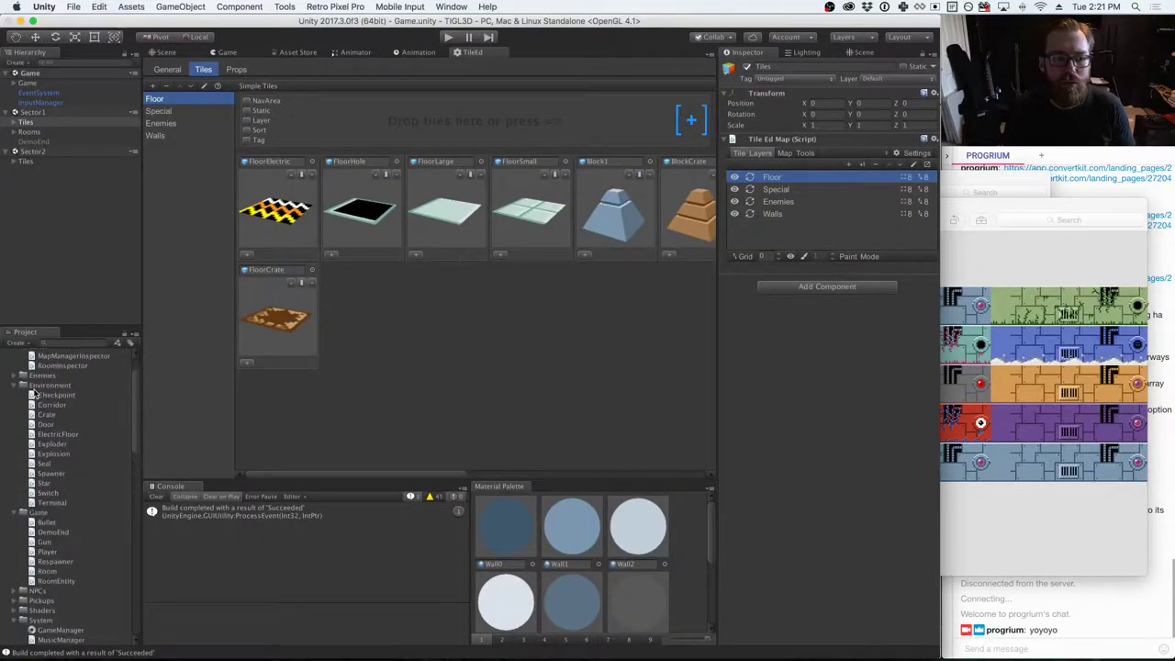
pyautogui.scroll(2, 72, 392)
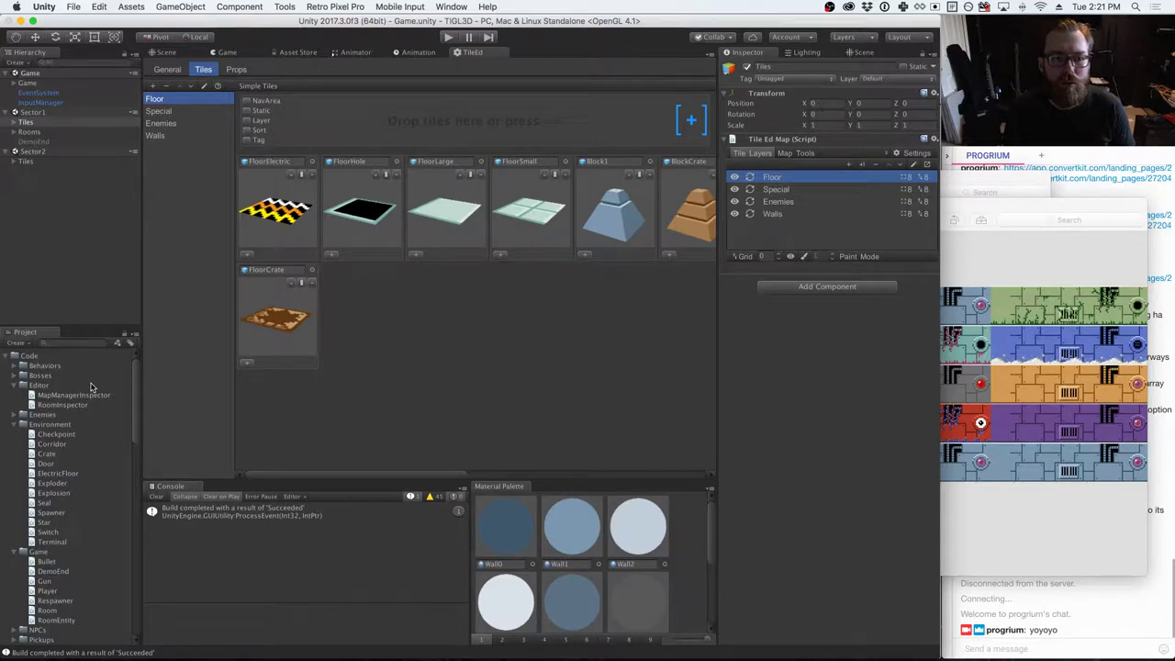
pyautogui.click(161, 52)
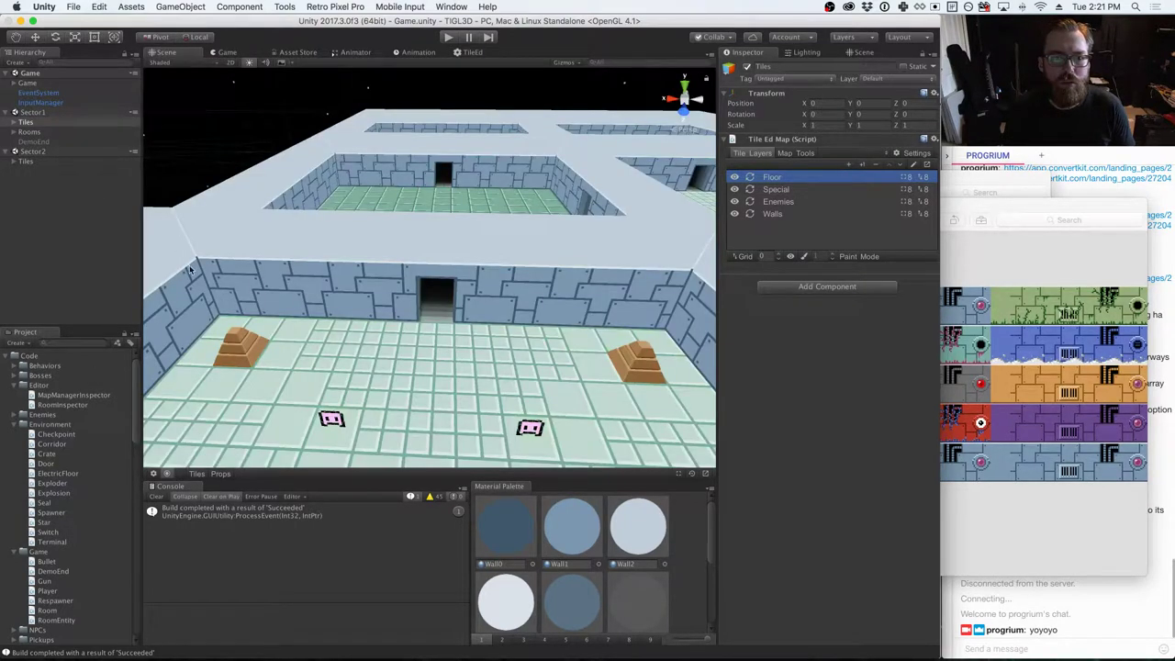
pyautogui.keyDown('alt'); pyautogui.moveTo(419, 279); pyautogui.dragTo(687, 293); pyautogui.keyUp('alt')
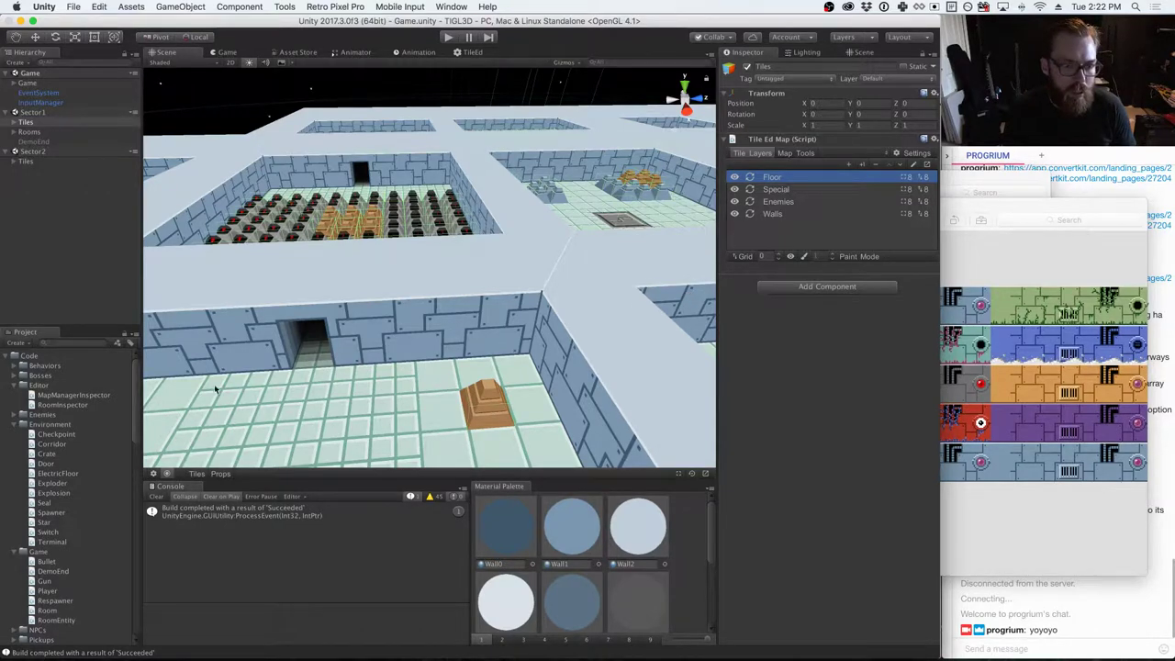
# - Collapse the Environment, Game, System and UI code folders plus the Props and System prefab folders in the project
pyautogui.click(23, 424)
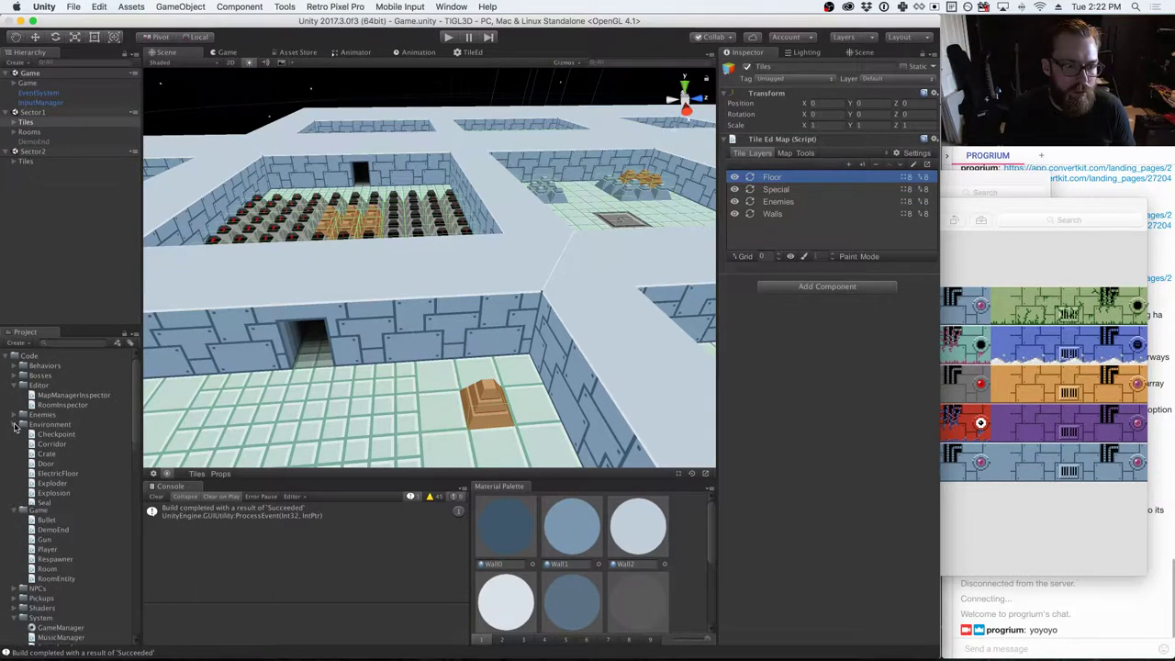
pyautogui.click(14, 434)
pyautogui.click(14, 472)
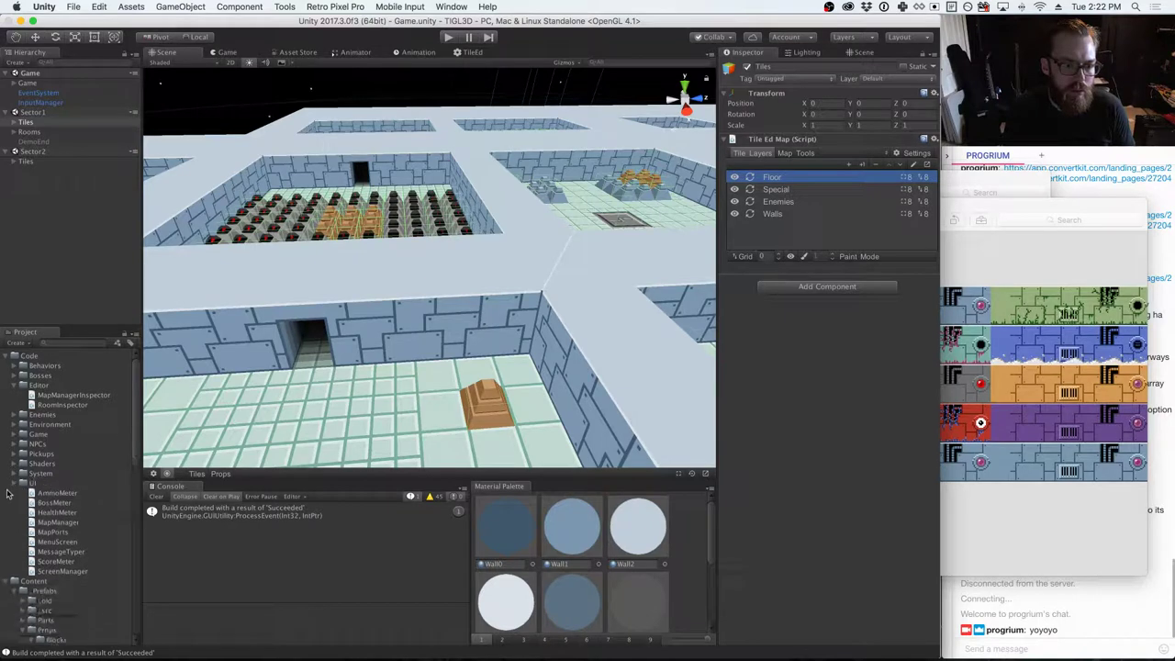
pyautogui.click(14, 484)
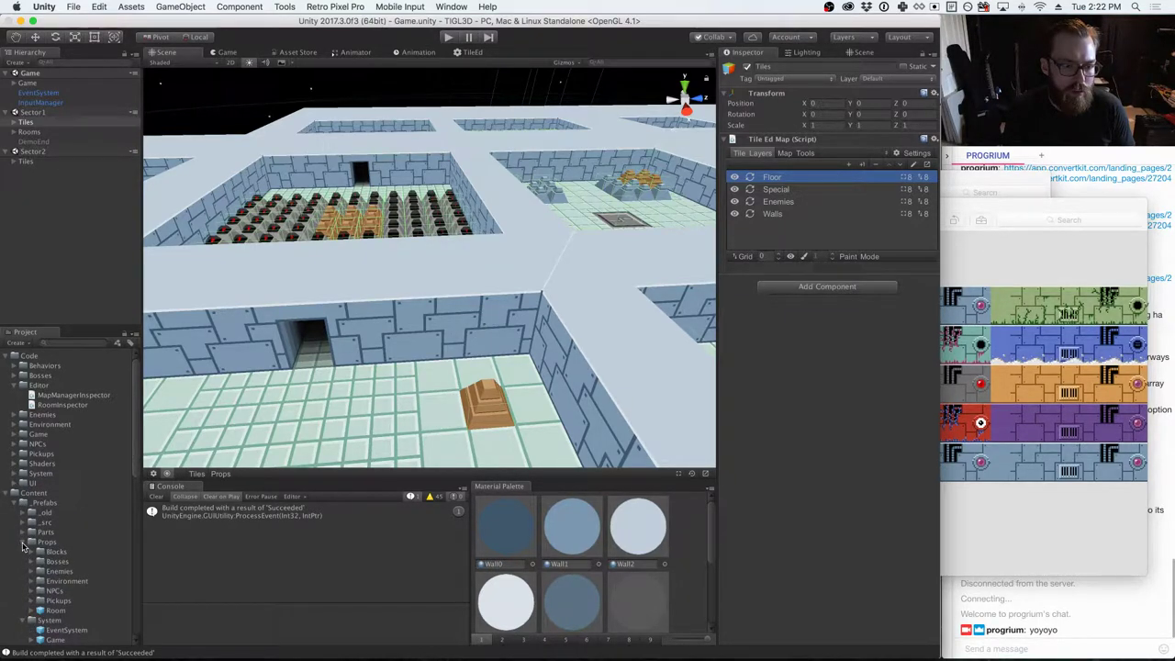
pyautogui.click(23, 542)
pyautogui.click(23, 552)
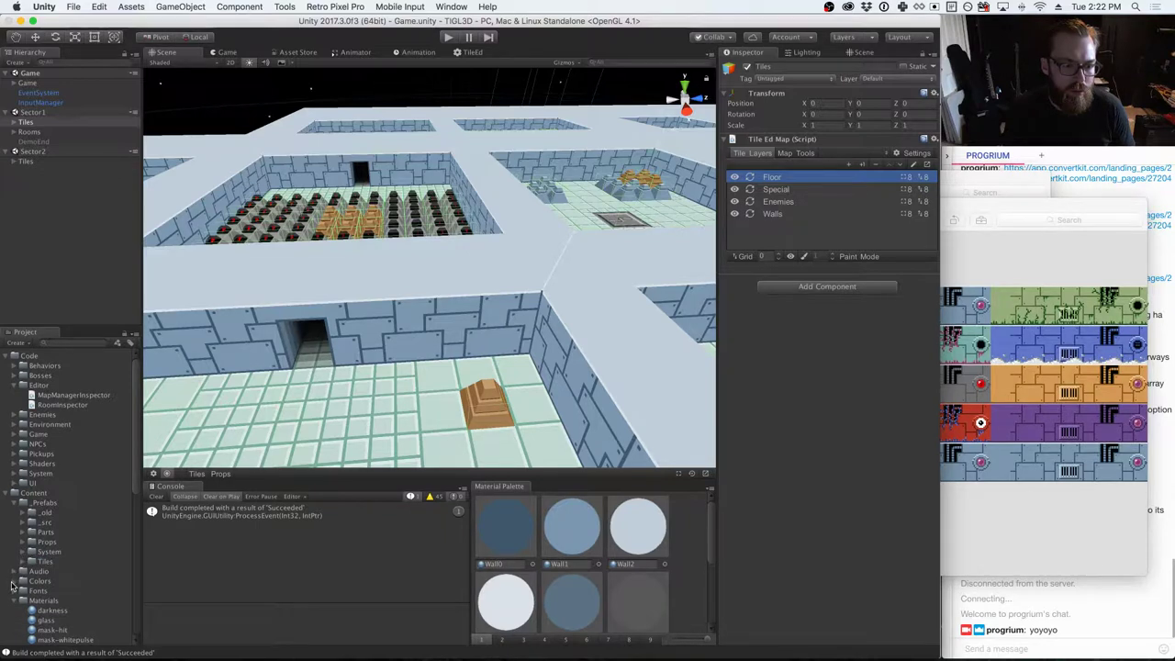
# - Expand the Colors folder and look through its Sector1 and Global materials, leaving Global collapsed
pyautogui.click(16, 581)
pyautogui.scroll(-2, 17, 581)
pyautogui.click(22, 561)
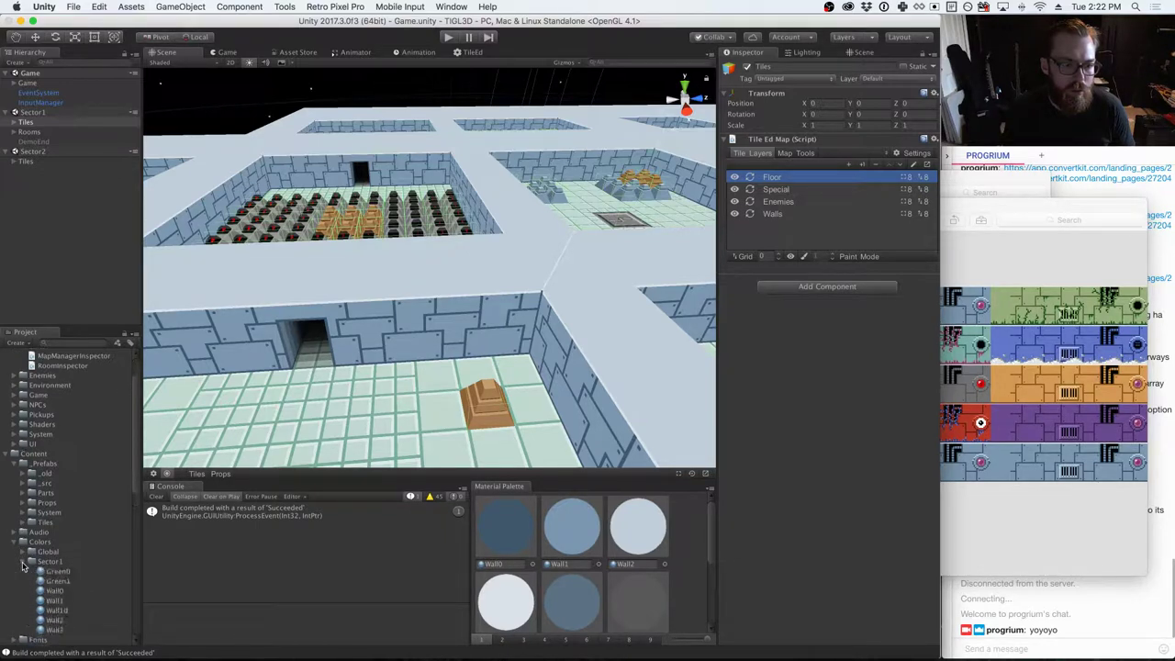
pyautogui.scroll(-2, 24, 523)
pyautogui.click(25, 507)
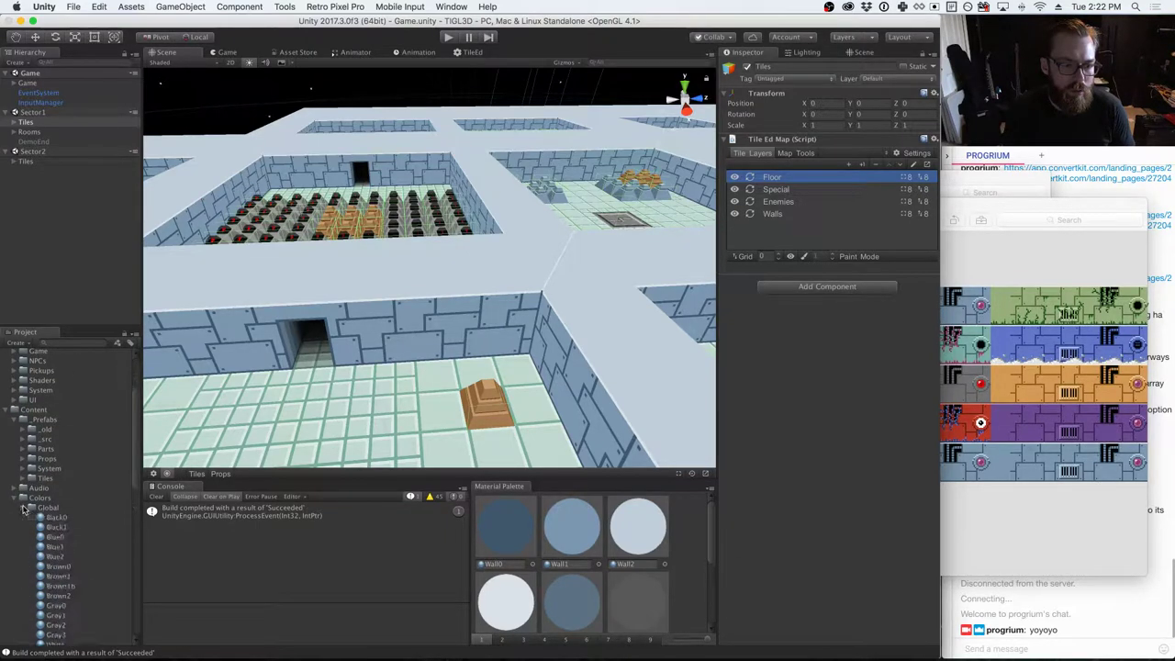
pyautogui.click(24, 507)
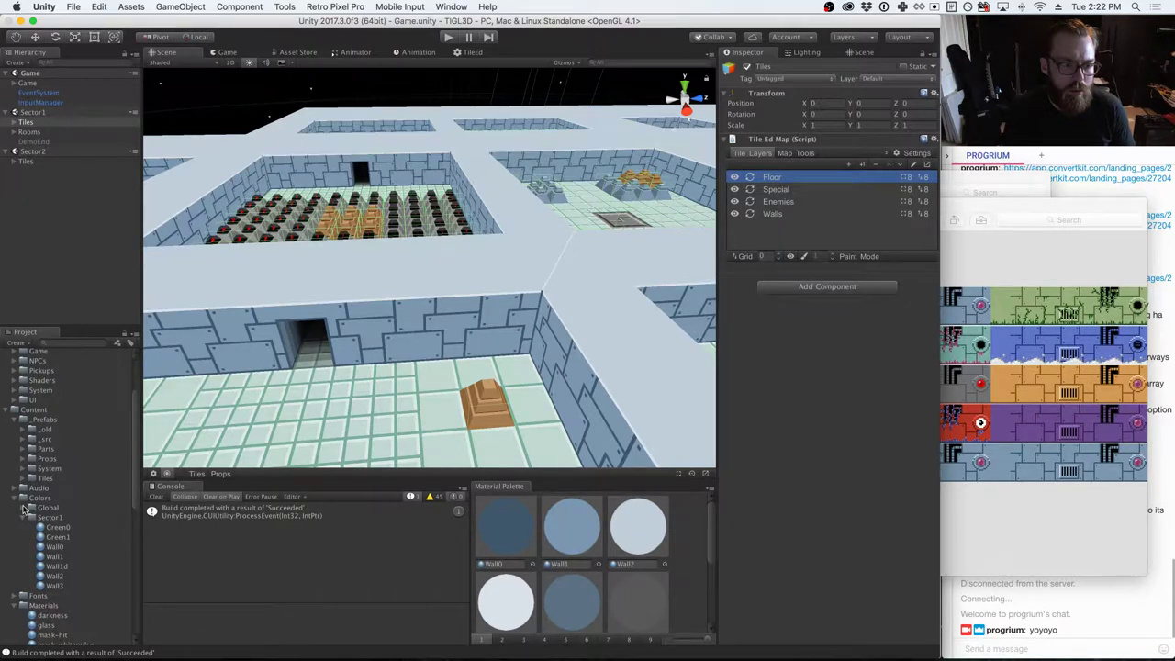
# - Create a C# script named ColorImporter in the Code/Editor folder
pyautogui.scroll(3, 63, 479)
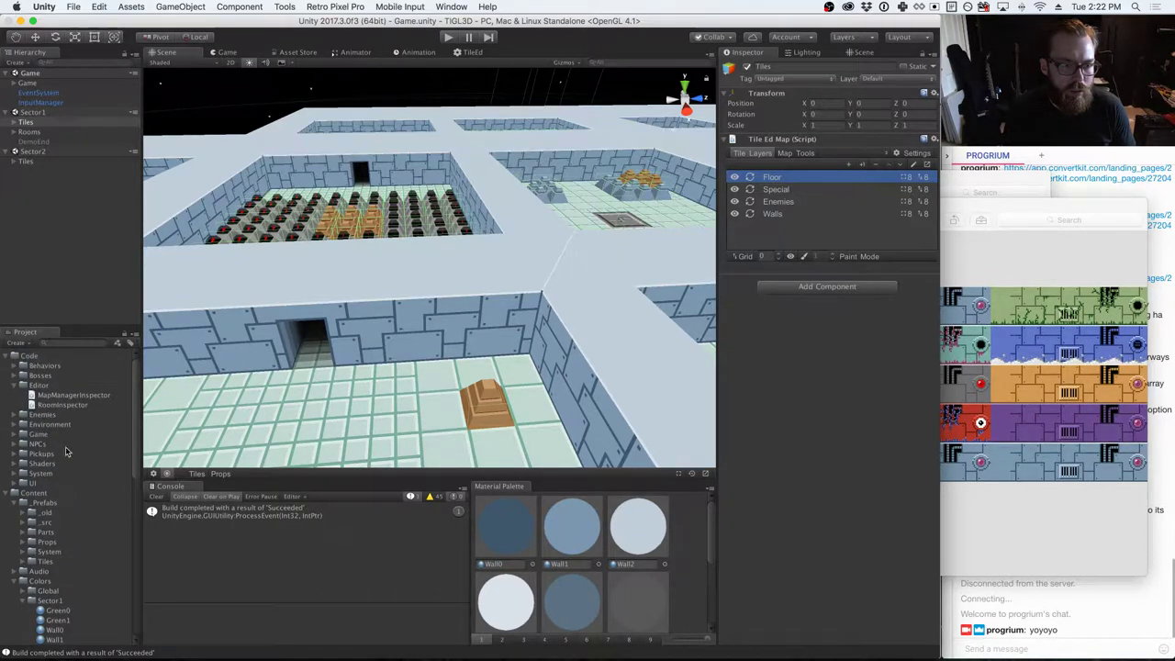
pyautogui.rightClick(44, 386)
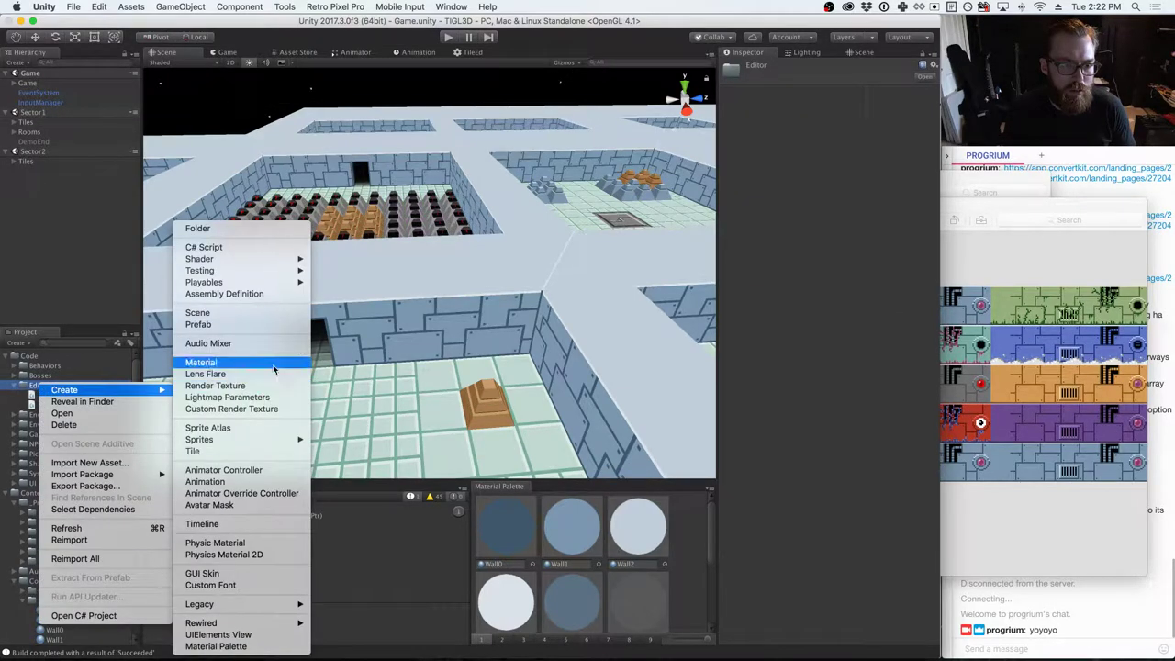
pyautogui.click(217, 248)
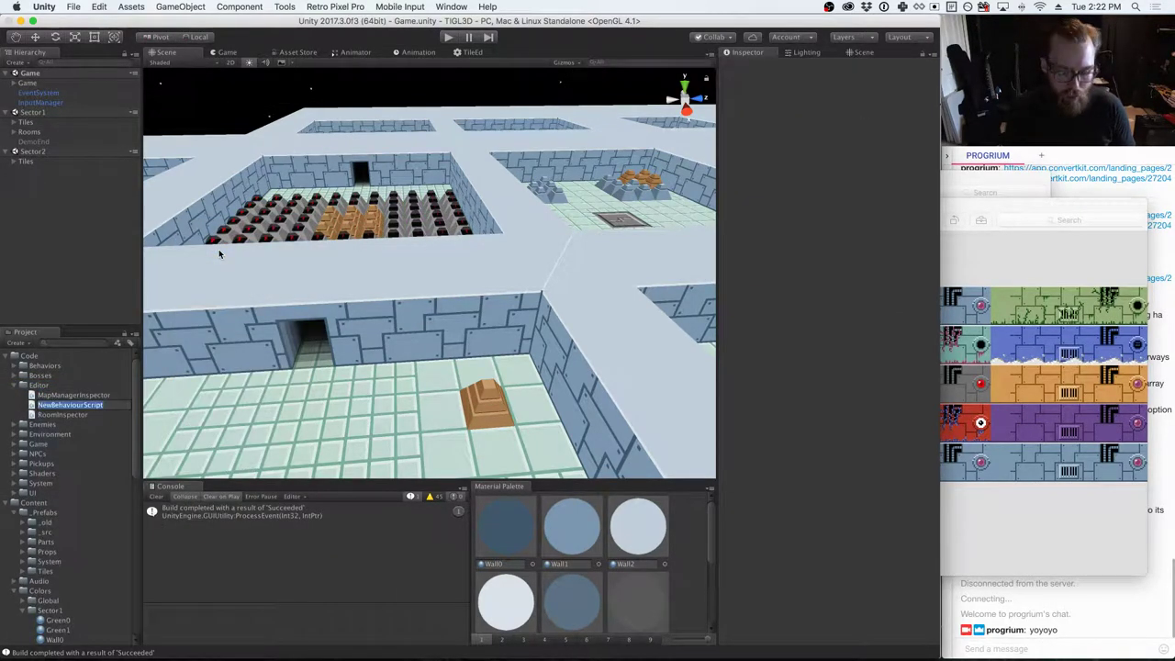
pyautogui.write('ColorImporter')
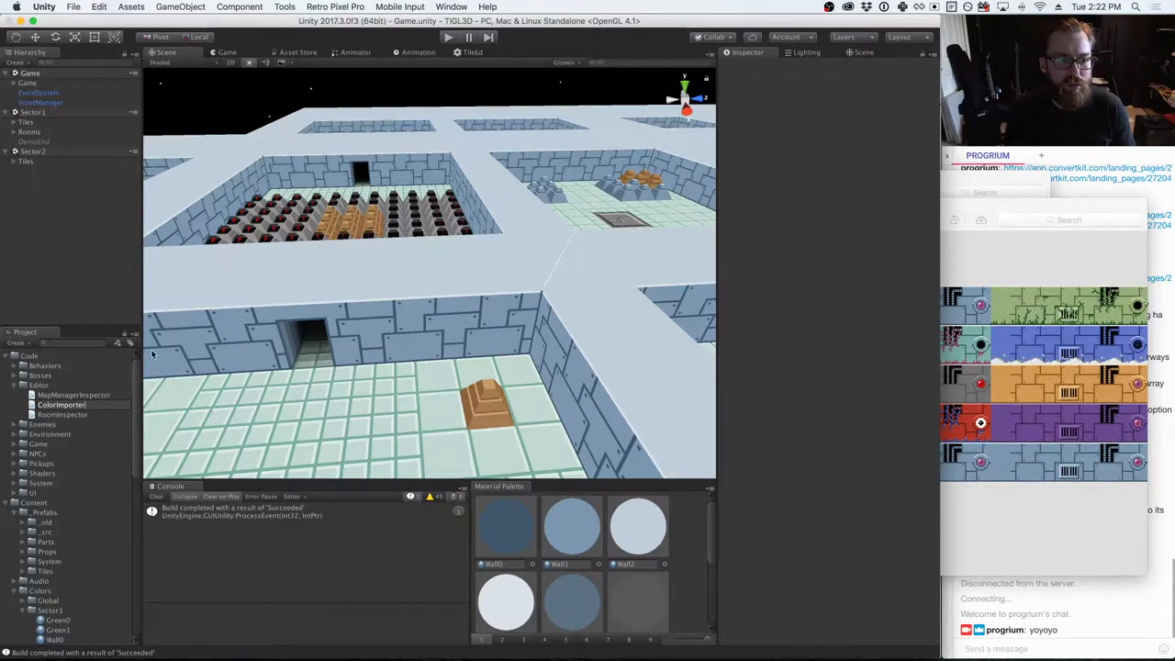
pyautogui.press('Return')
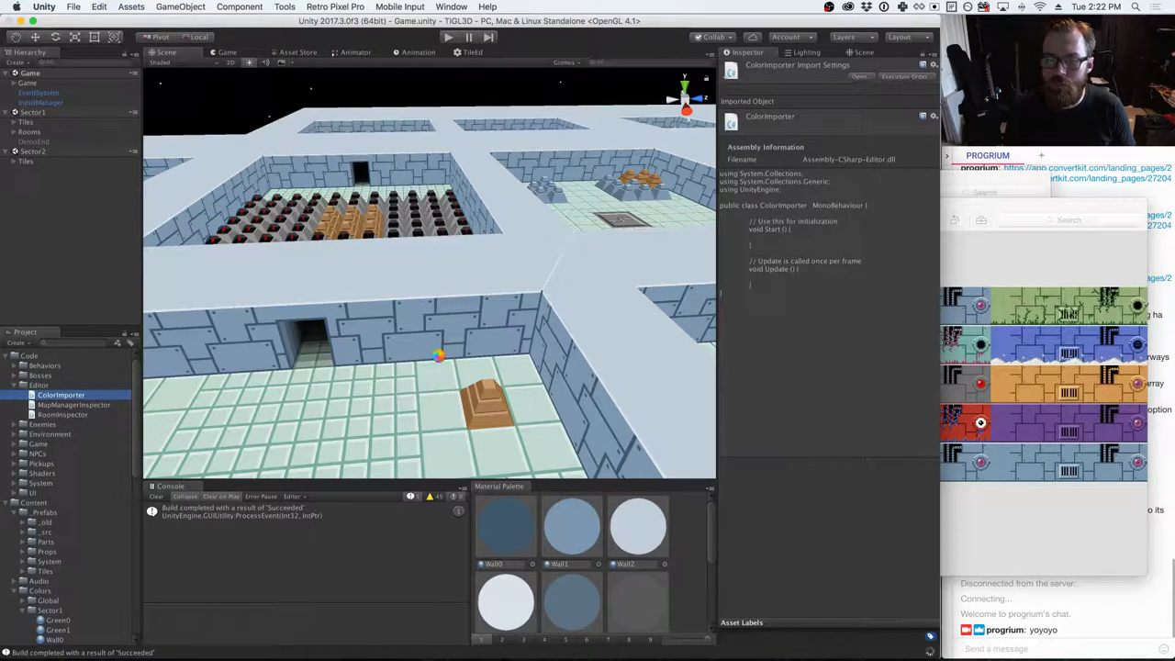
# - Switch to MonoDevelop and delete the template Start and Update methods from the ColorImporter class
pyautogui.press('super+Tab')
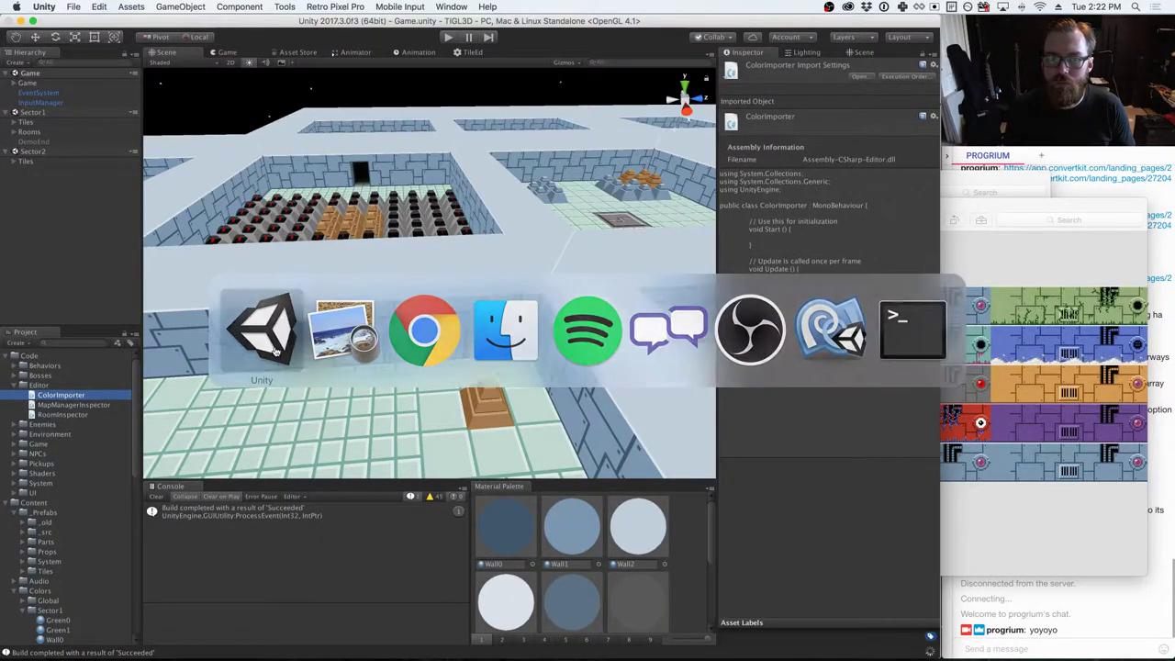
pyautogui.press('super+Tab')
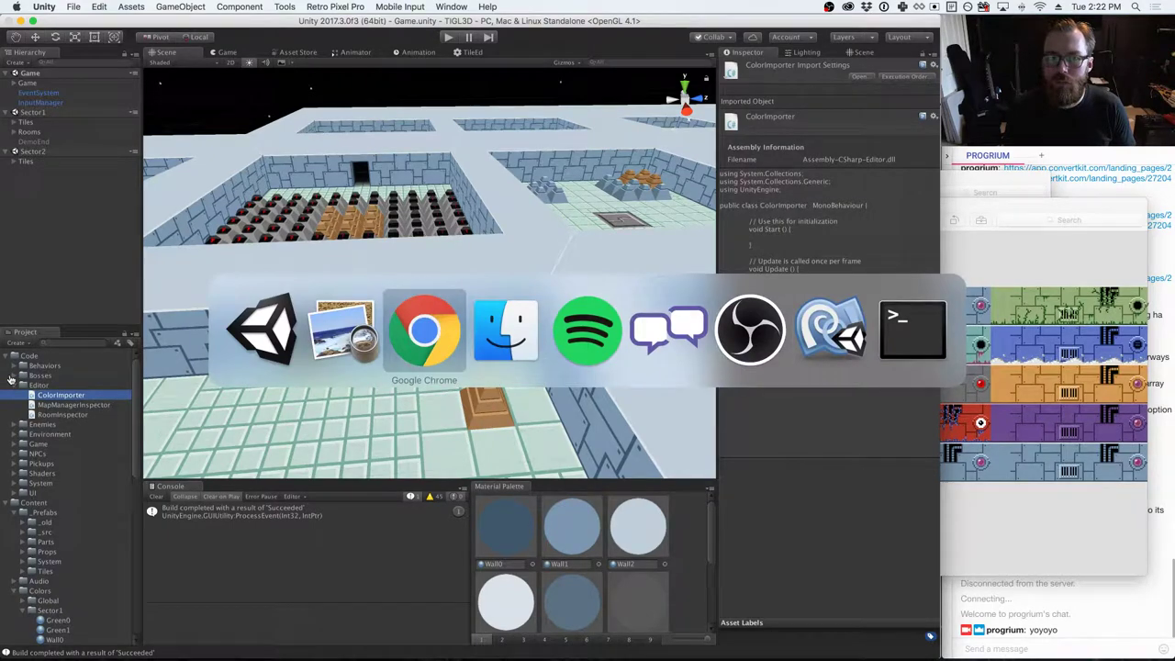
pyautogui.click(828, 332)
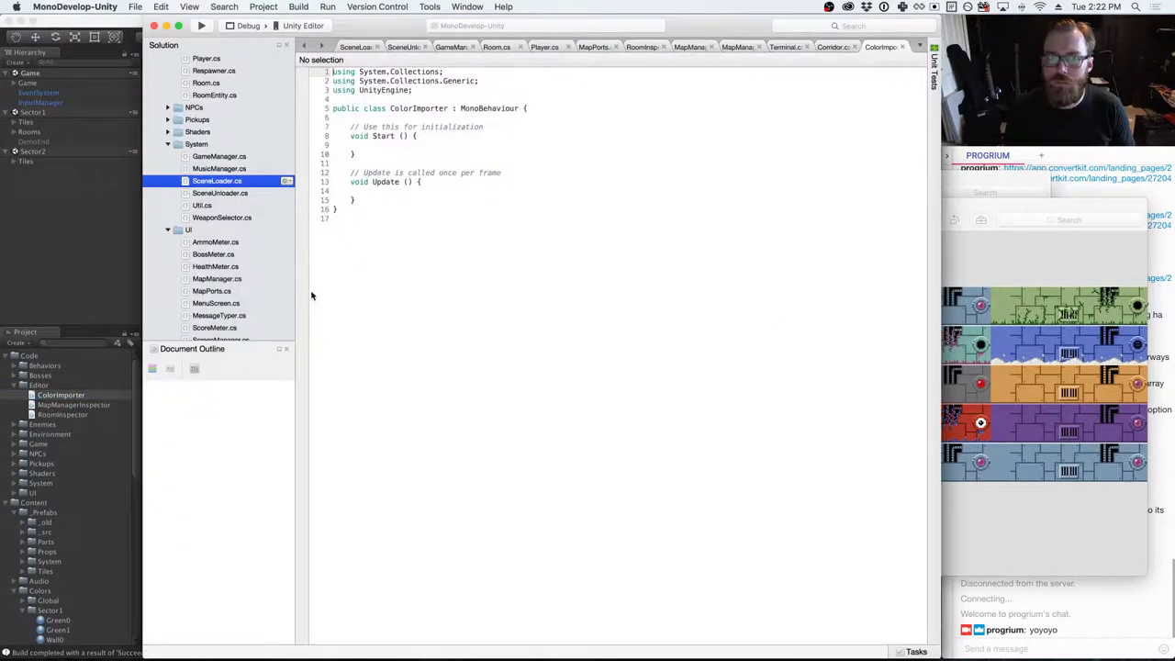
pyautogui.moveTo(355, 199); pyautogui.dragTo(349, 126)
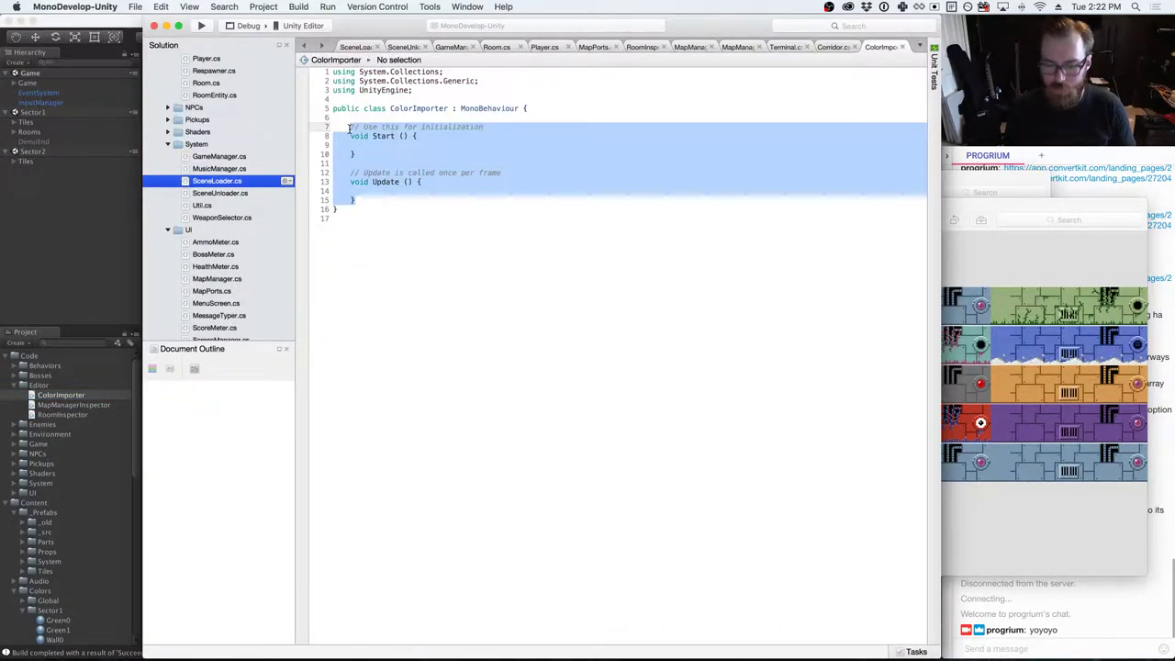
pyautogui.press('BackSpace')
# - Add a using UnityEditor directive below using UnityEngine in the ColorImporter script
pyautogui.click(416, 89)
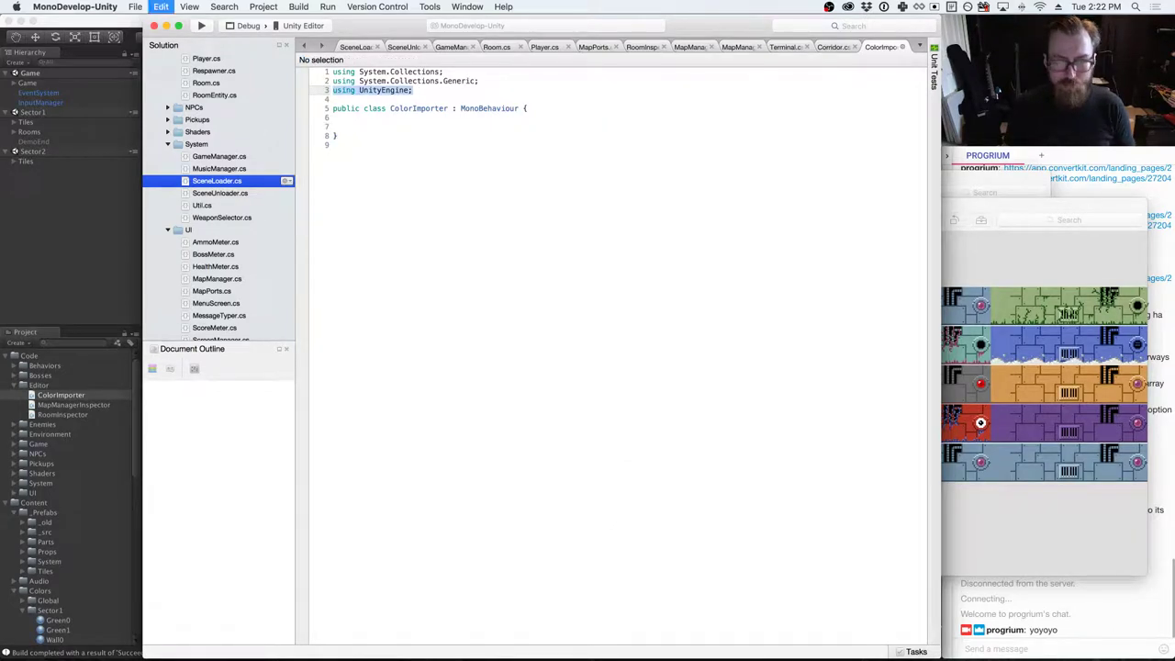
pyautogui.press('super+d')
pyautogui.hotkey('alt', 'shift', 'Left')
pyautogui.write('UnityEdi')
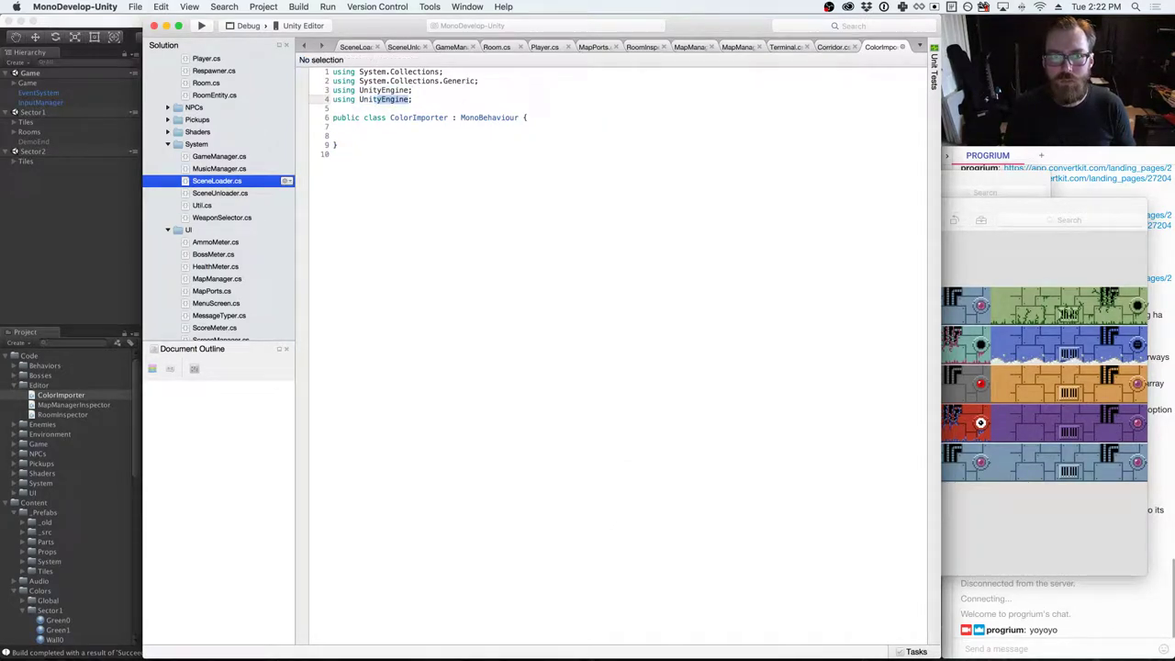
# - Replace the MonoBehaviour base class of ColorImporter with AssetImporter
pyautogui.press('Down')
pyautogui.press('Down')
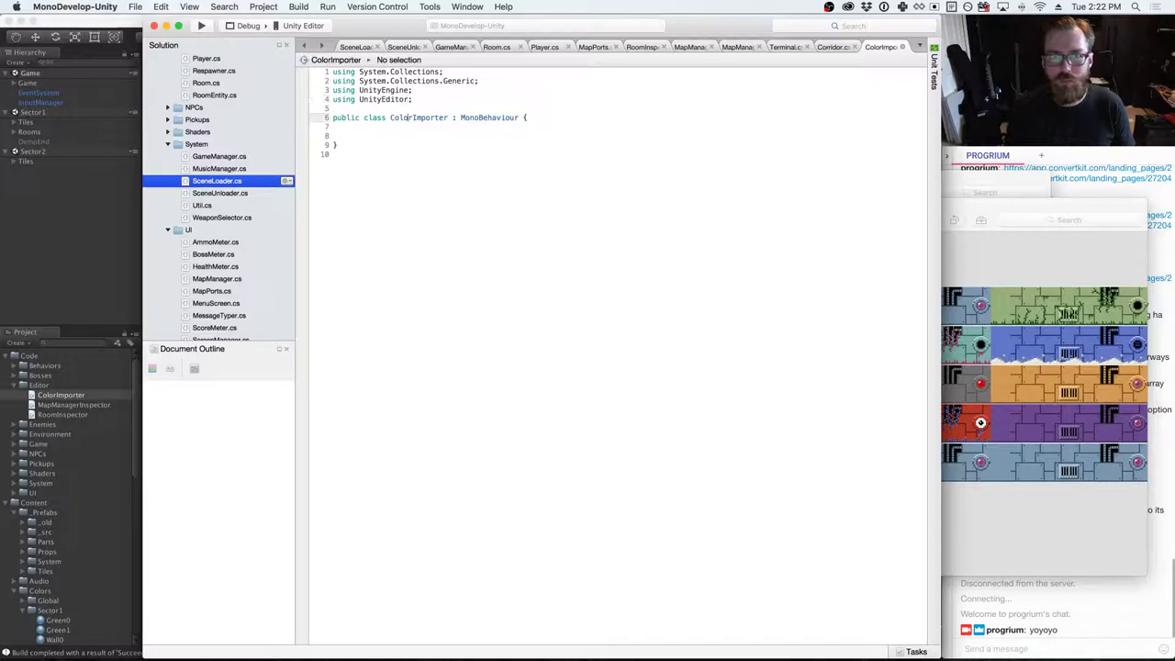
pyautogui.hotkey('alt', 'shift', 'Right')
pyautogui.write('Asset')
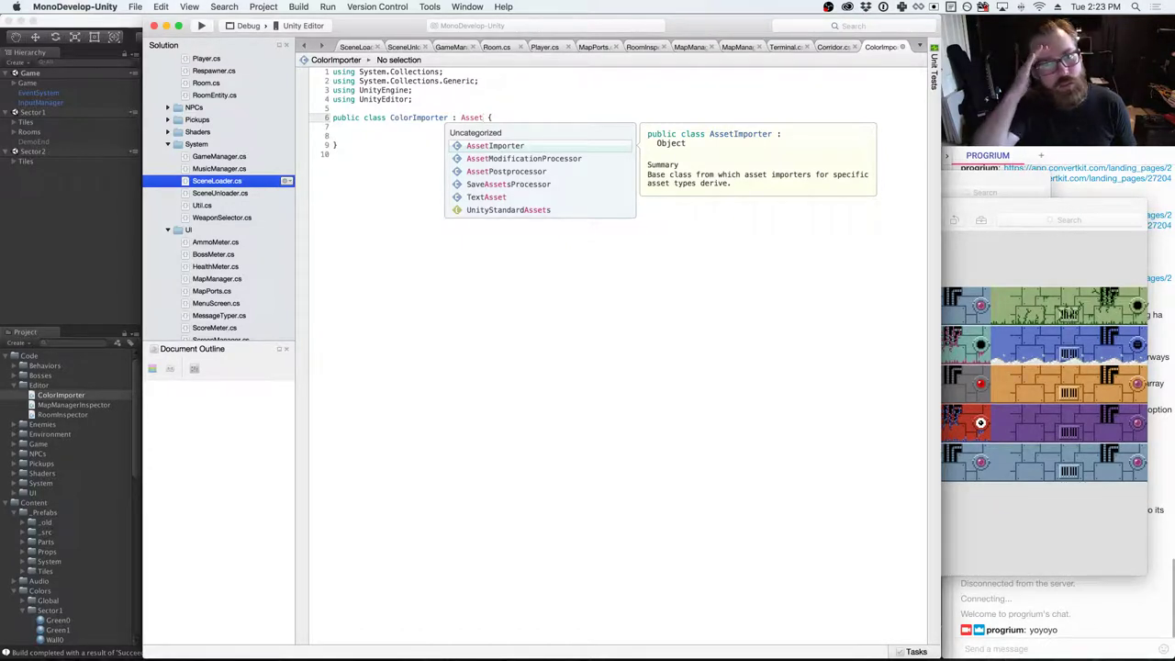
pyautogui.press('Return')
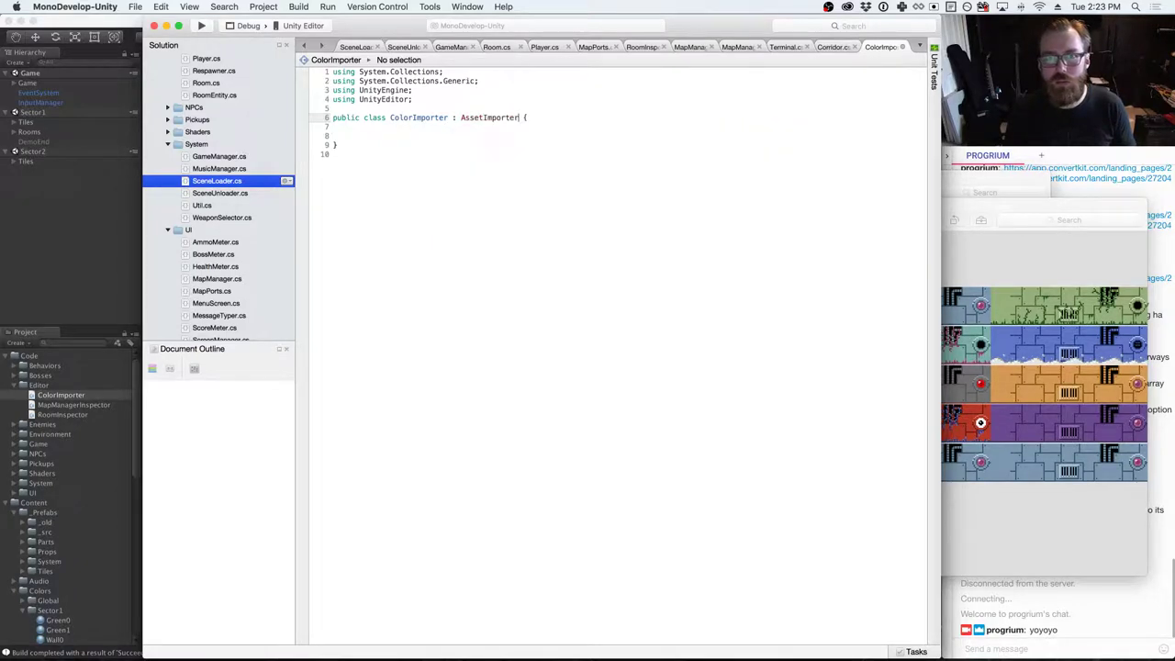
# - Check the AssetPostprocessor documentation page in Chrome against the ColorImporter class declaration, returning to MonoDevelop
pyautogui.press('super+Tab')
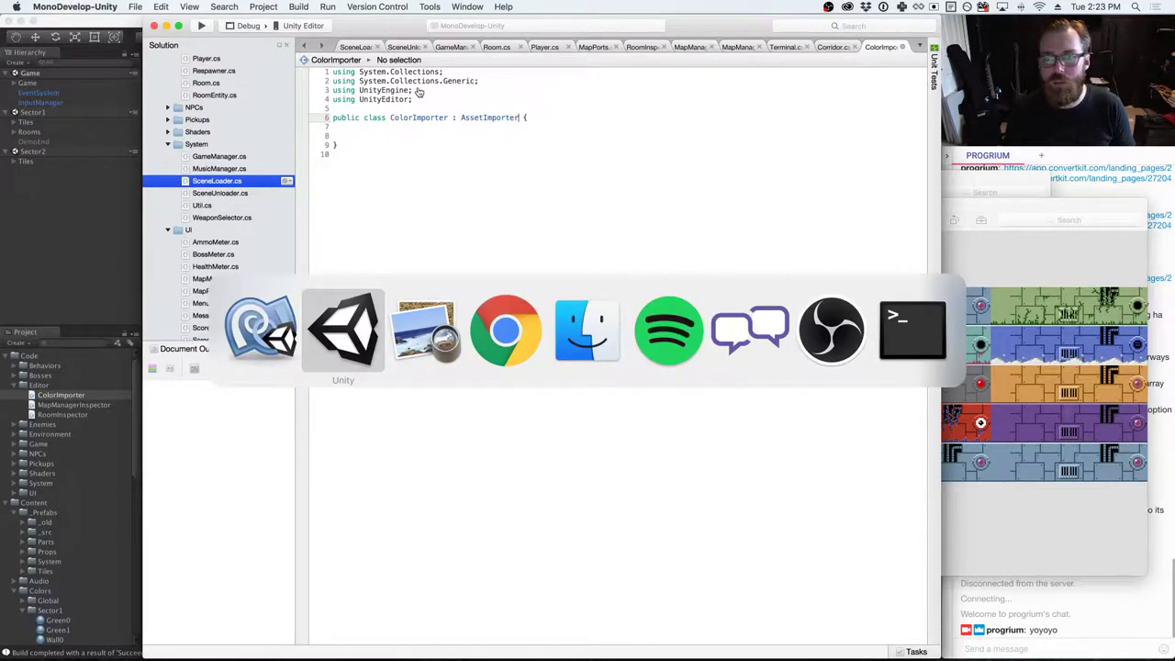
pyautogui.press('super+Tab')
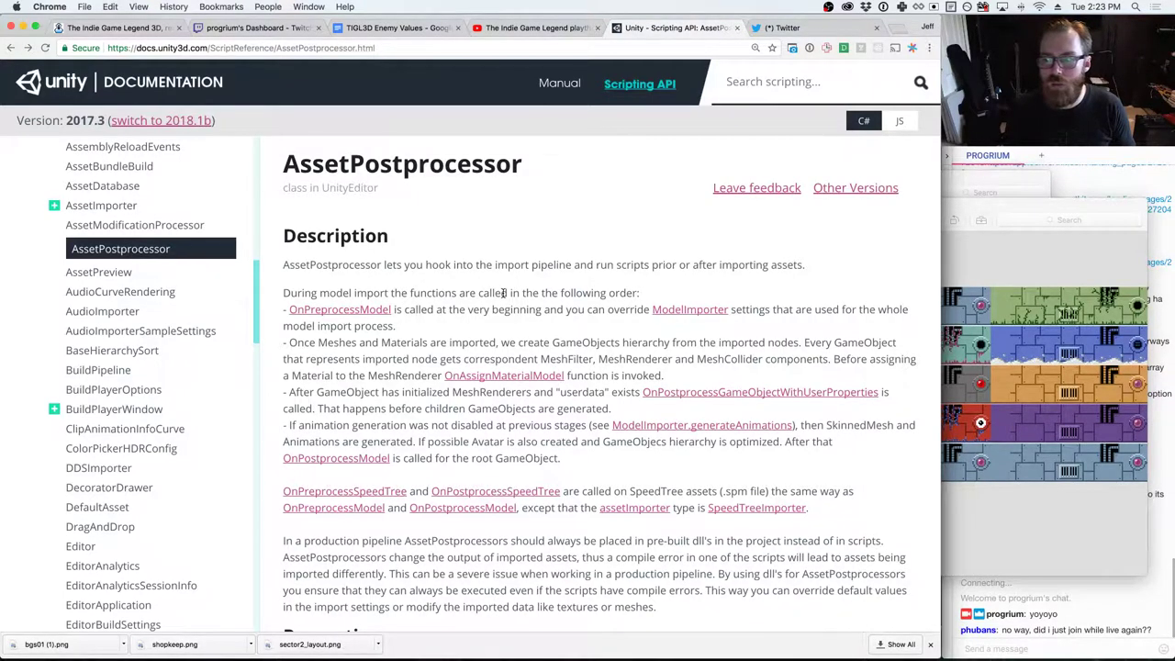
pyautogui.press('super+Tab')
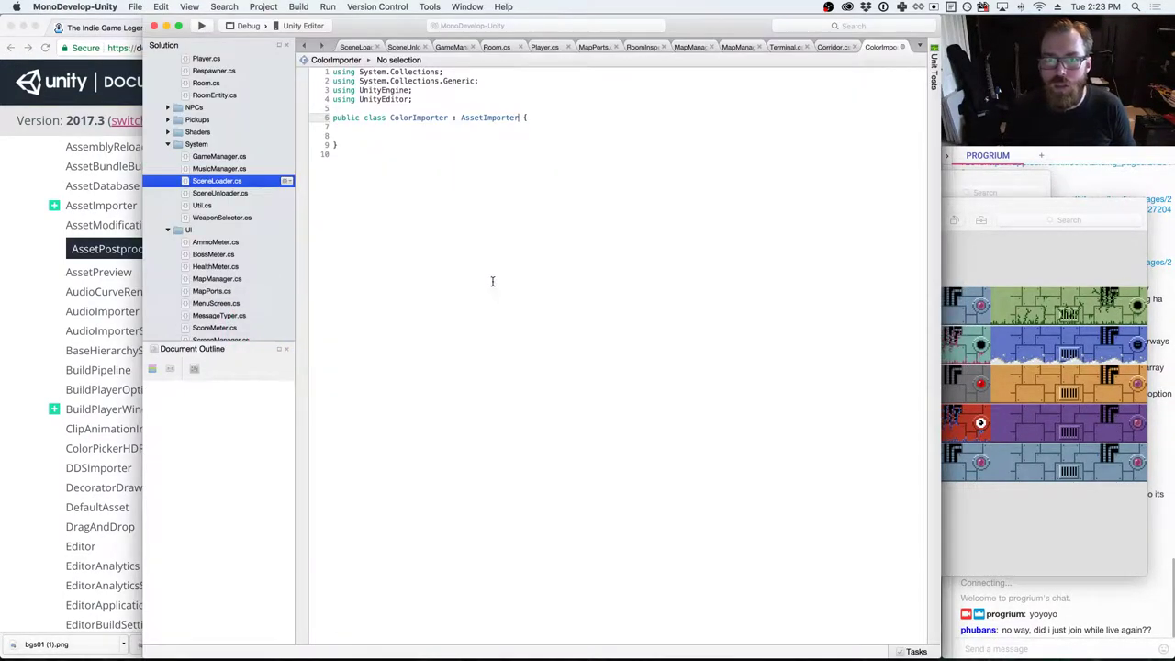
pyautogui.press('super+Tab')
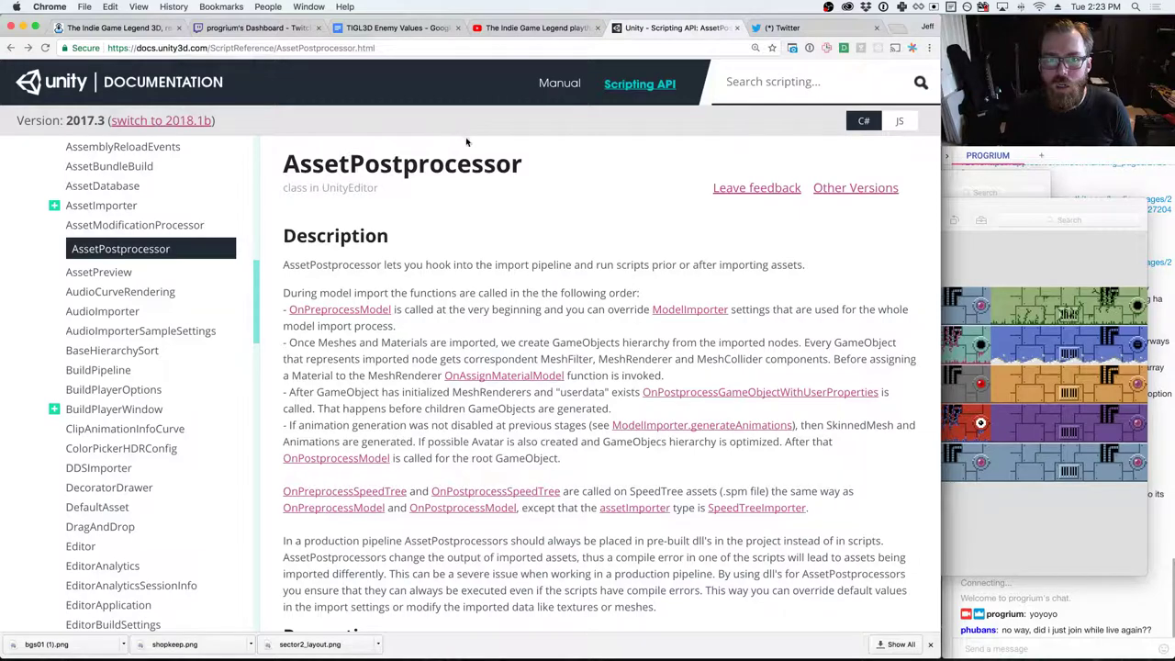
pyautogui.press('super+Tab')
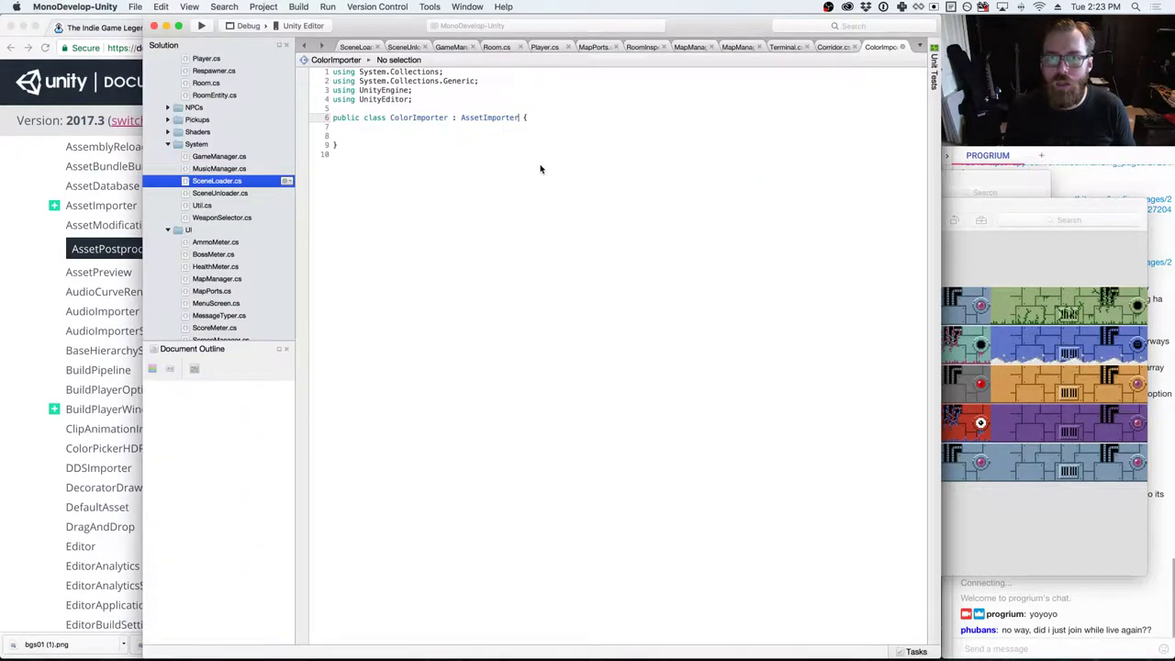
# - Change the ColorImporter base class to AssetPostprocessor, remove the spare blank line, and begin a void method in the class body
pyautogui.hotkey('alt', 'shift', 'Left')
pyautogui.write('Asset')
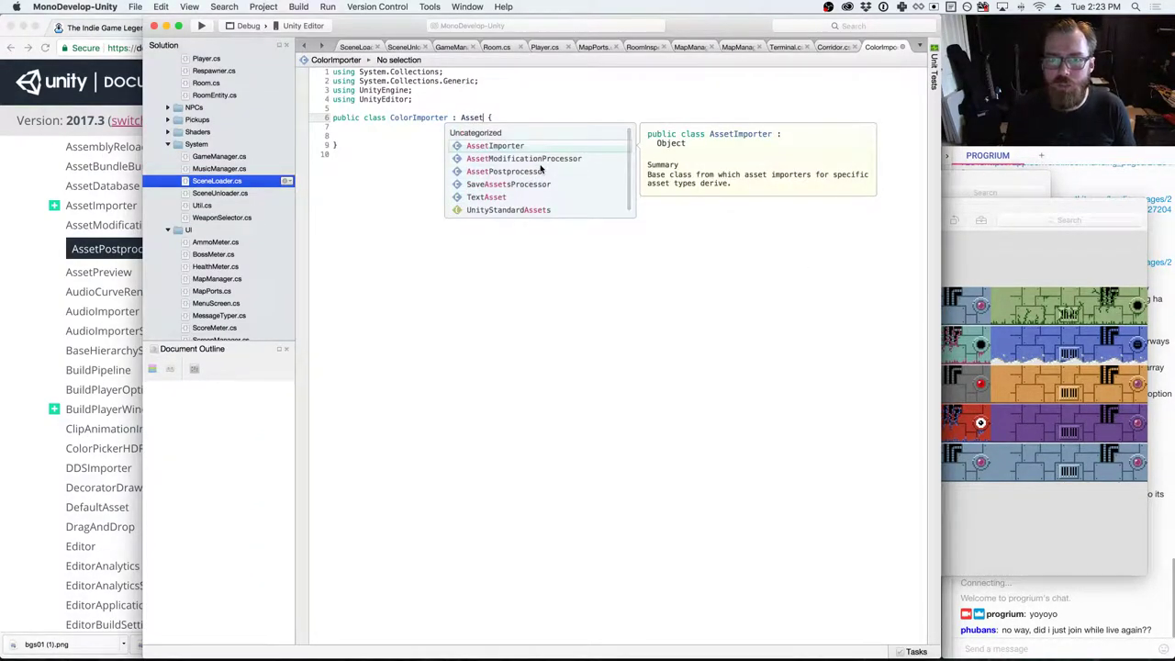
pyautogui.click(504, 171)
pyautogui.press('Return')
pyautogui.press('Down')
pyautogui.press('Down')
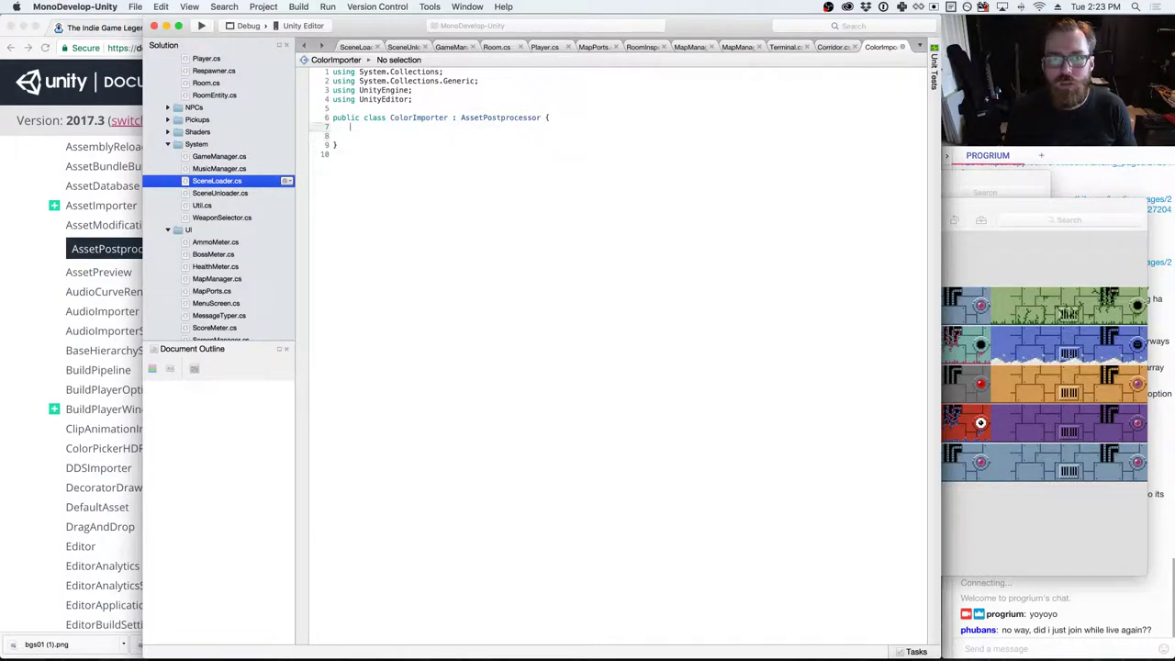
pyautogui.press('BackSpace')
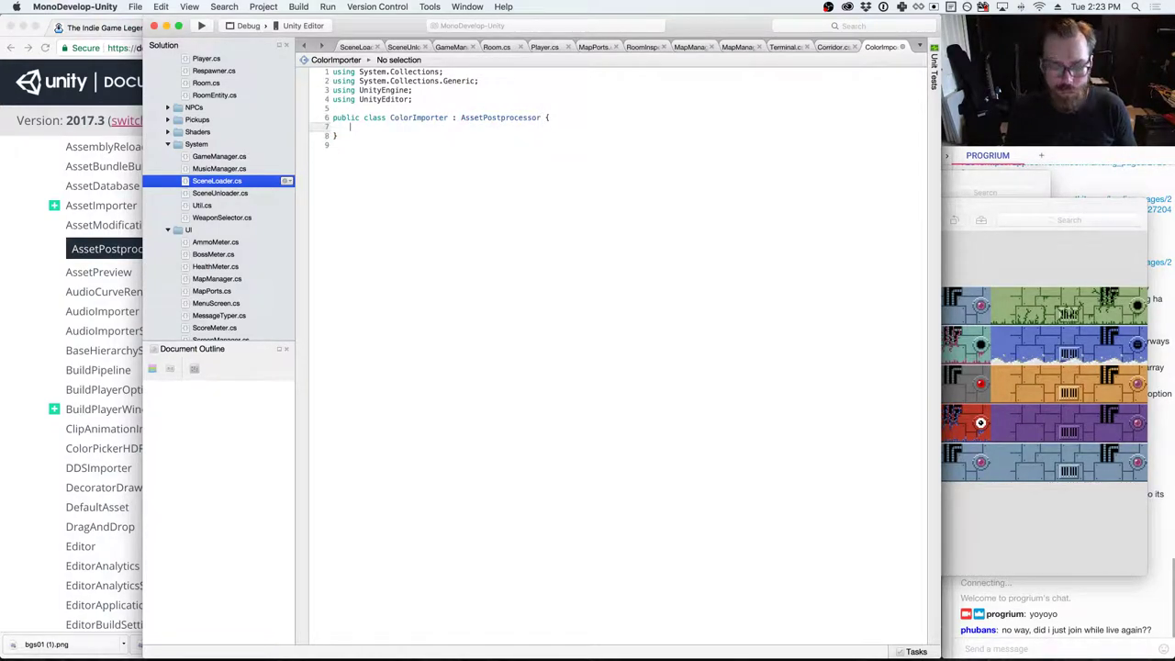
pyautogui.write('void')
# - Switch to Chrome, examine the Messages listed for AssetPostprocessor, and open the OnPostprocessMaterial documentation page
pyautogui.press('super+Tab')
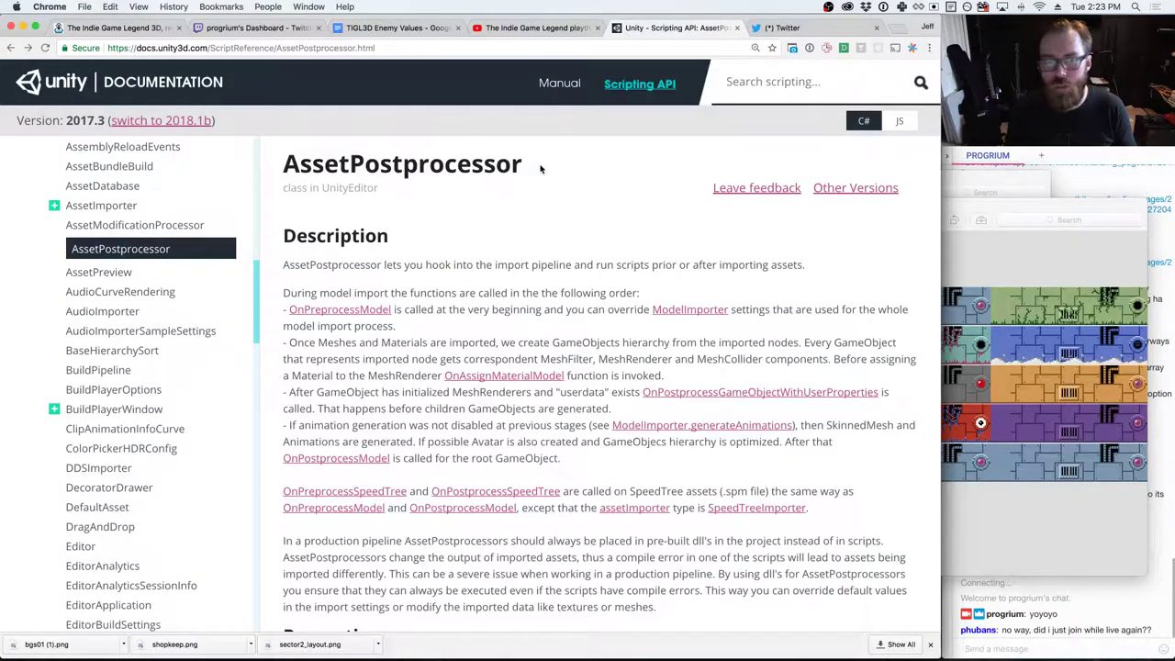
pyautogui.scroll(-10, 514, 327)
pyautogui.scroll(-6, 514, 326)
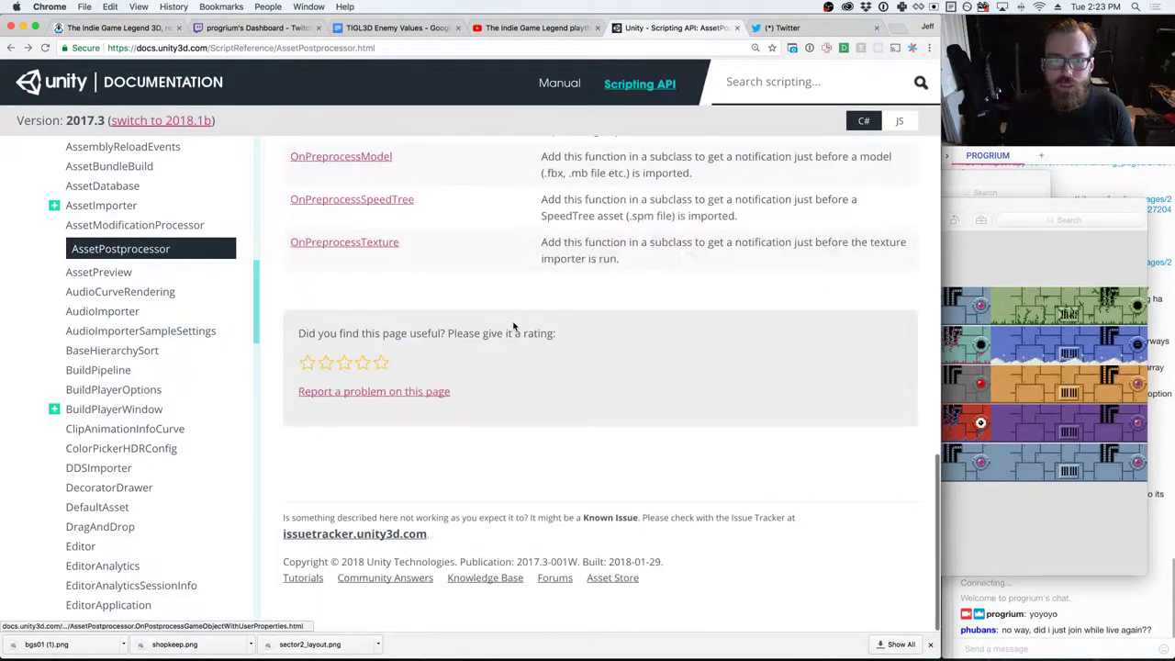
pyautogui.scroll(3, 511, 327)
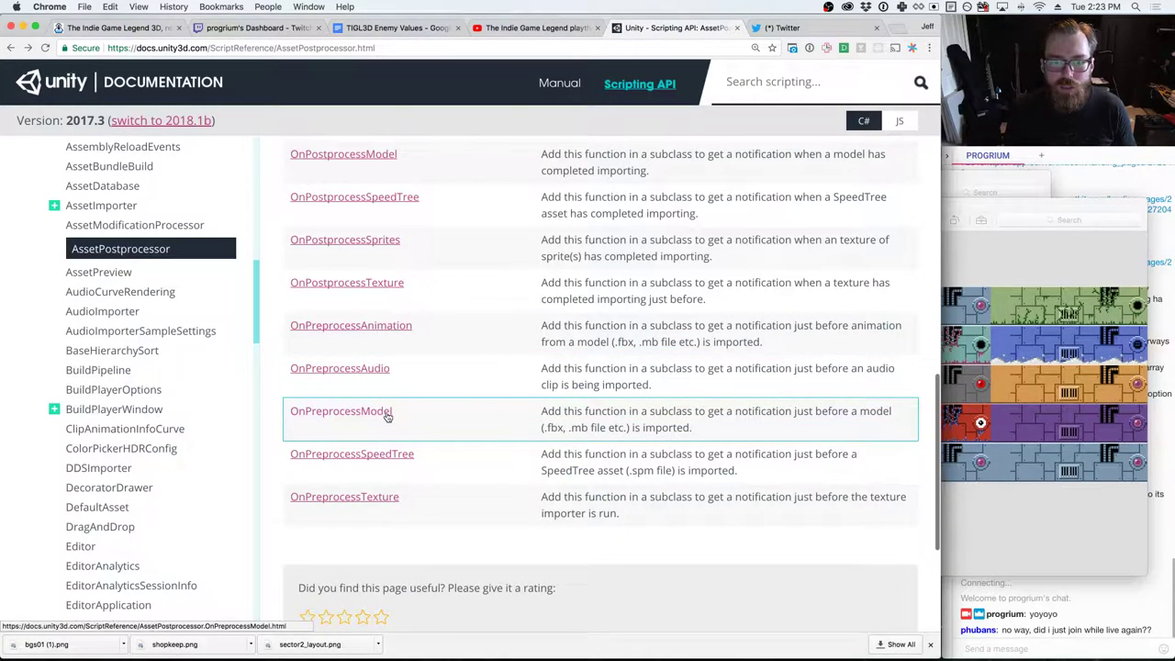
pyautogui.scroll(1, 397, 340)
pyautogui.scroll(5, 398, 340)
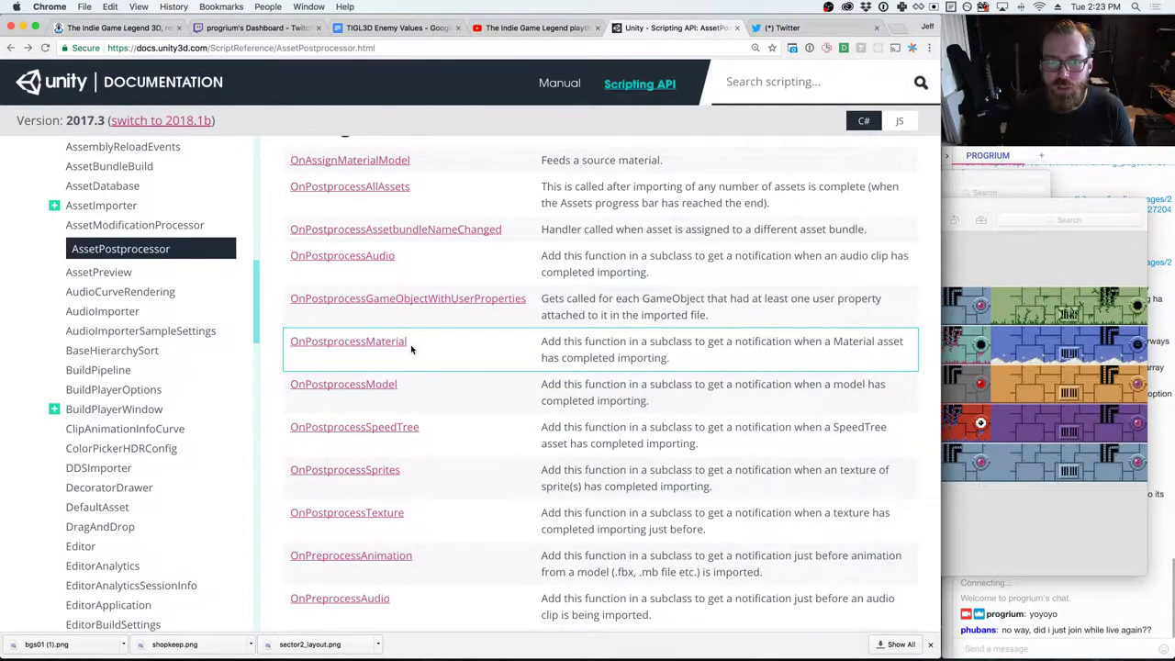
pyautogui.scroll(3, 411, 345)
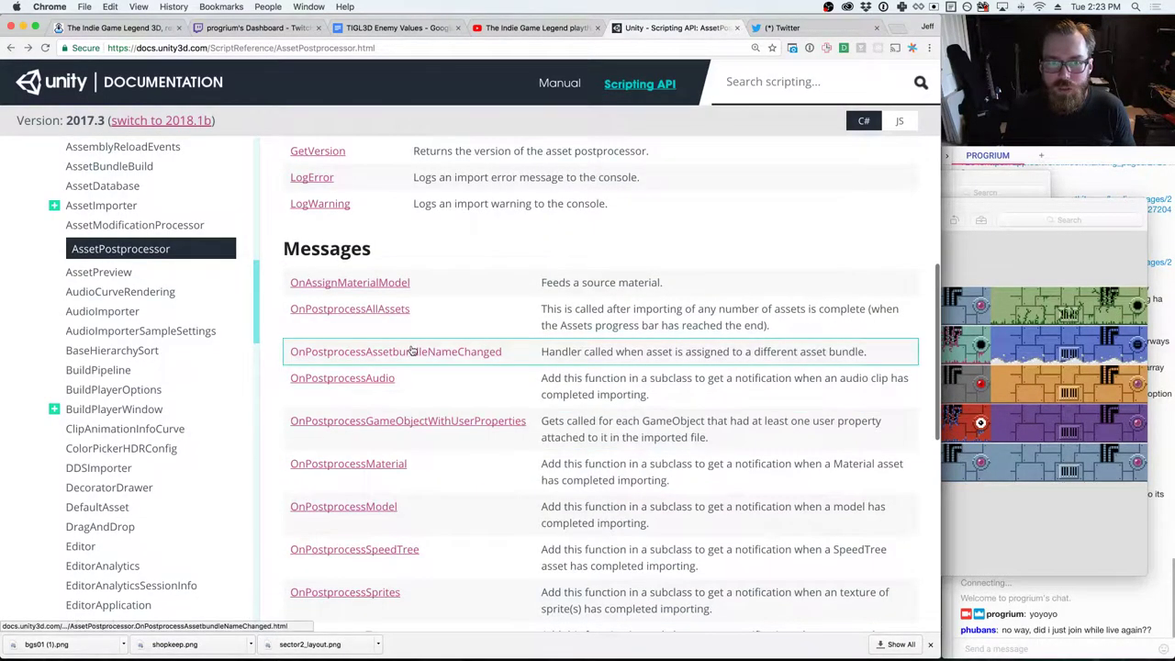
pyautogui.scroll(-10, 410, 347)
pyautogui.scroll(10, 411, 344)
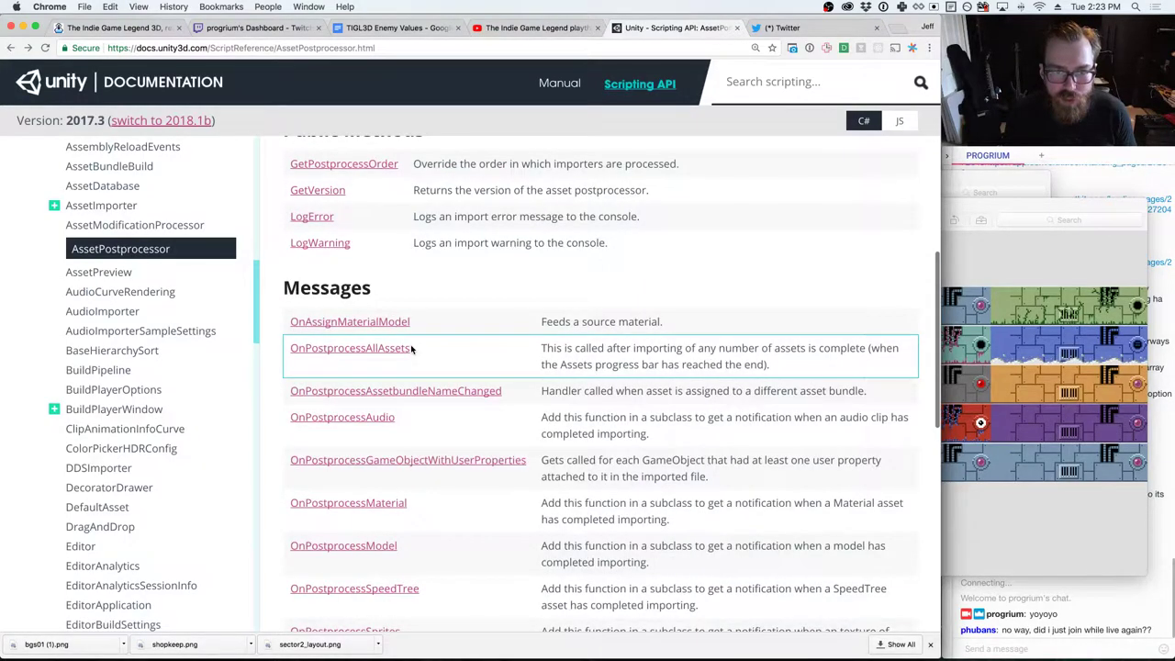
pyautogui.scroll(-3, 410, 344)
pyautogui.click(400, 353)
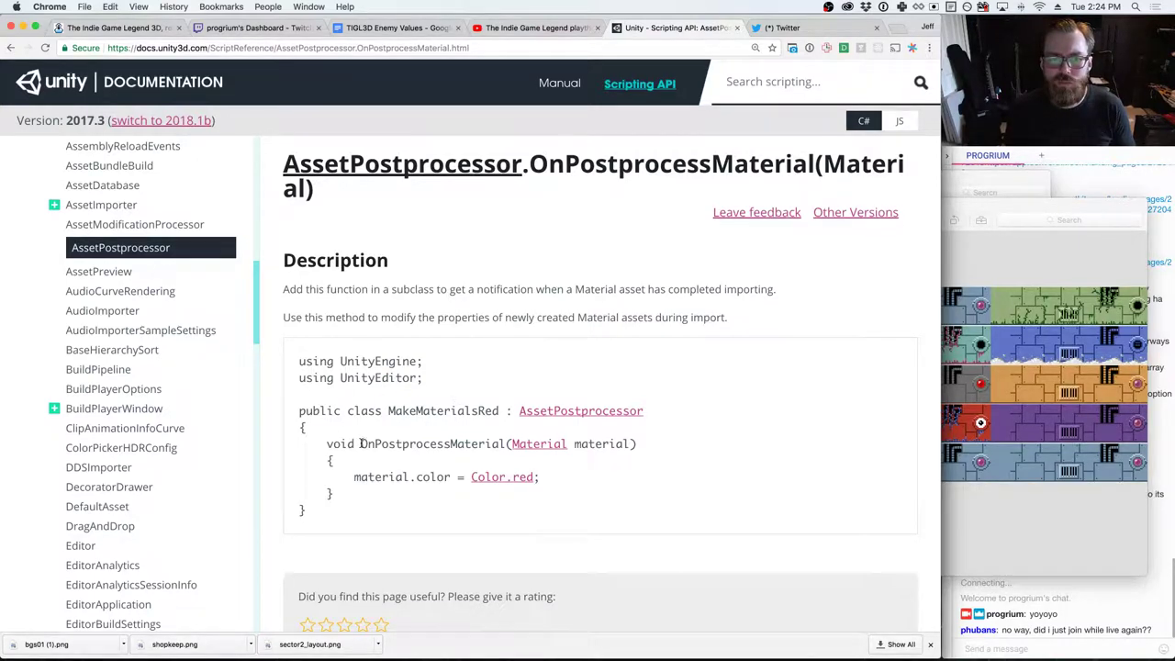
# - Copy the OnPostprocessMaterial(Material material) signature from the example into ColorImporter in MonoDevelop and give the method an empty braced body
pyautogui.moveTo(359, 444); pyautogui.dragTo(687, 447)
pyautogui.press('super+c')
pyautogui.press('super+Tab')
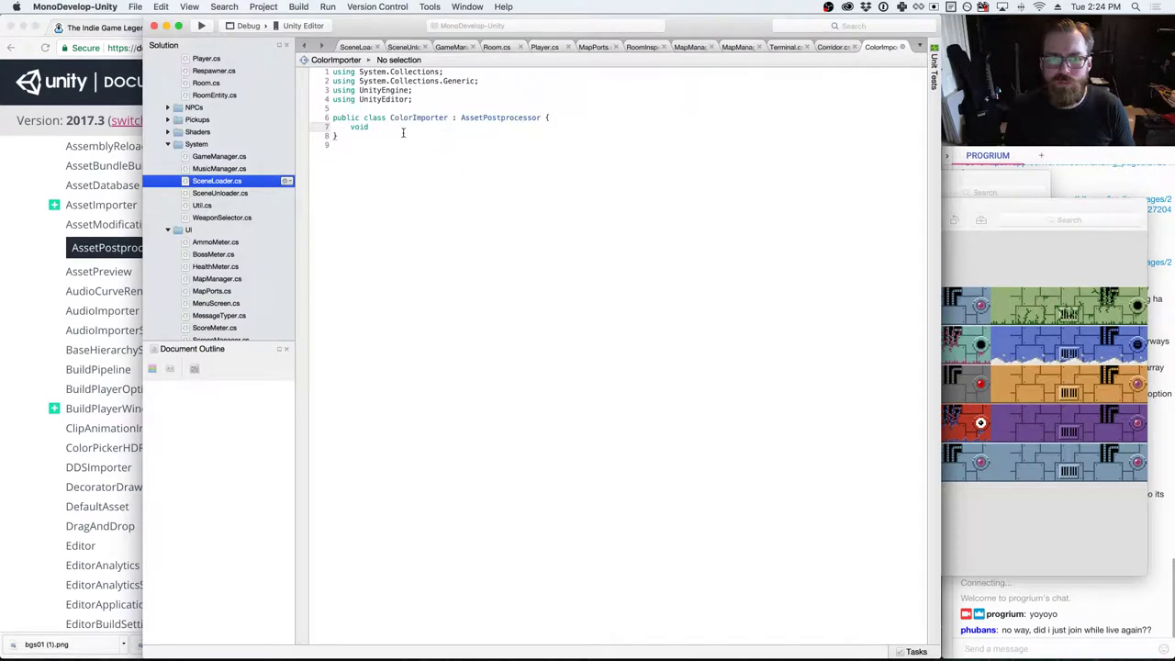
pyautogui.press('super+v')
pyautogui.write('{')
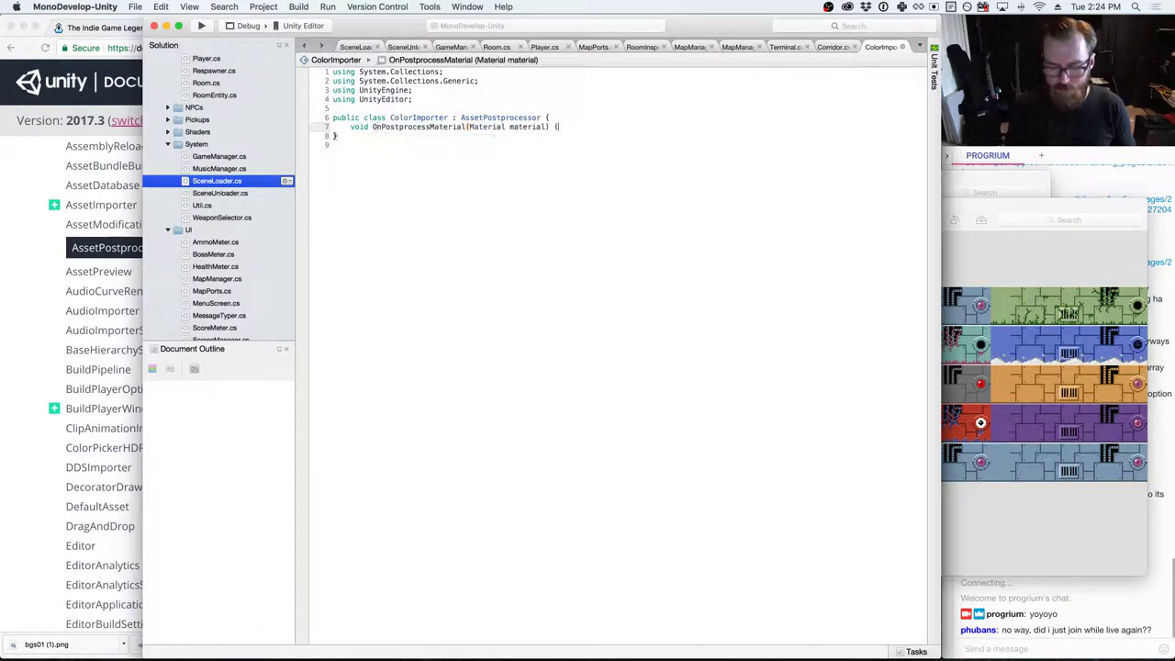
pyautogui.press('Return')
pyautogui.press('Up')
pyautogui.press('Return')
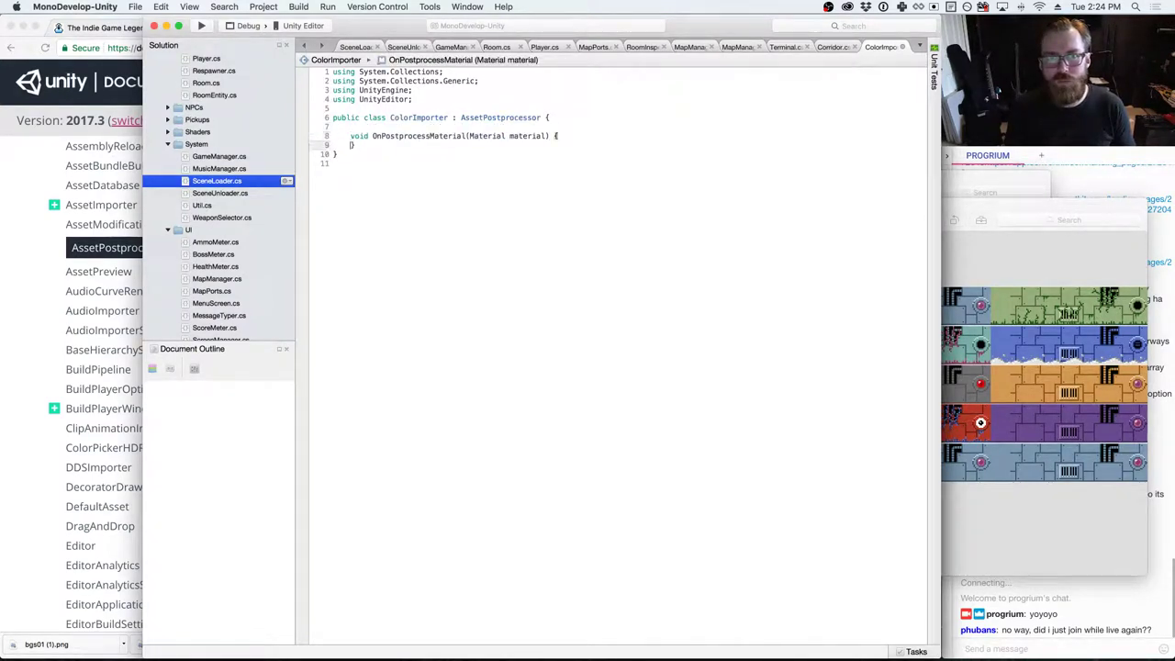
pyautogui.press('Up')
pyautogui.press('End')
pyautogui.press('Return')
# - Go back to the AssetPostprocessor documentation in Chrome and read the assetPath property page, returning to MonoDevelop
pyautogui.press('super+Tab')
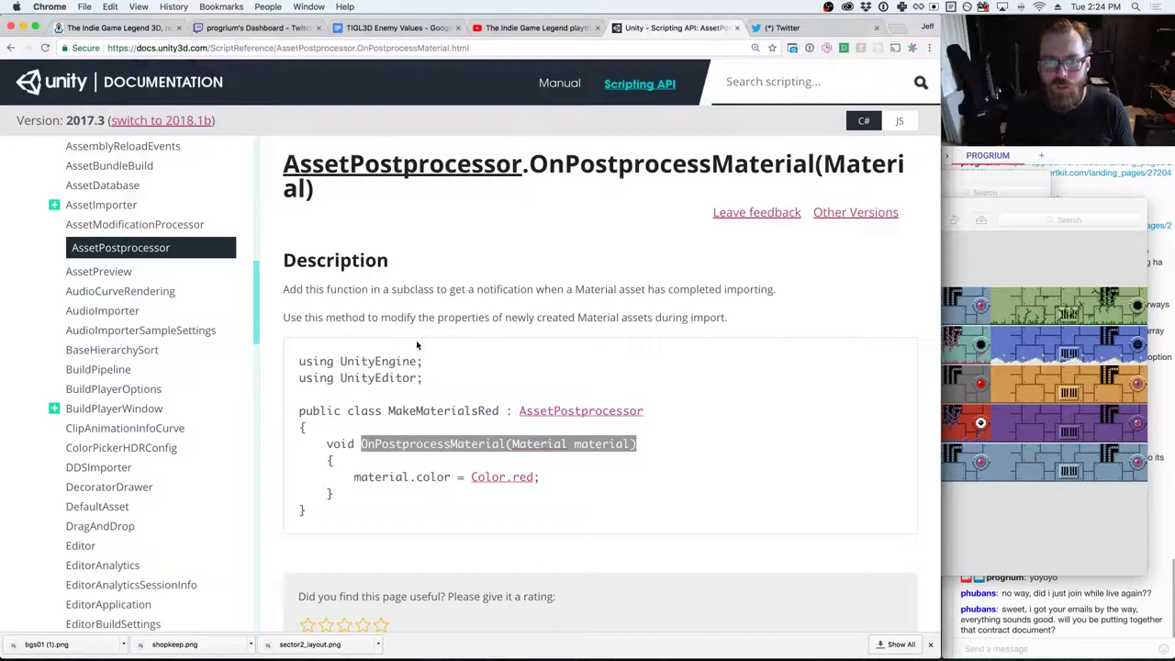
pyautogui.click(546, 400)
pyautogui.press('super+bracketleft')
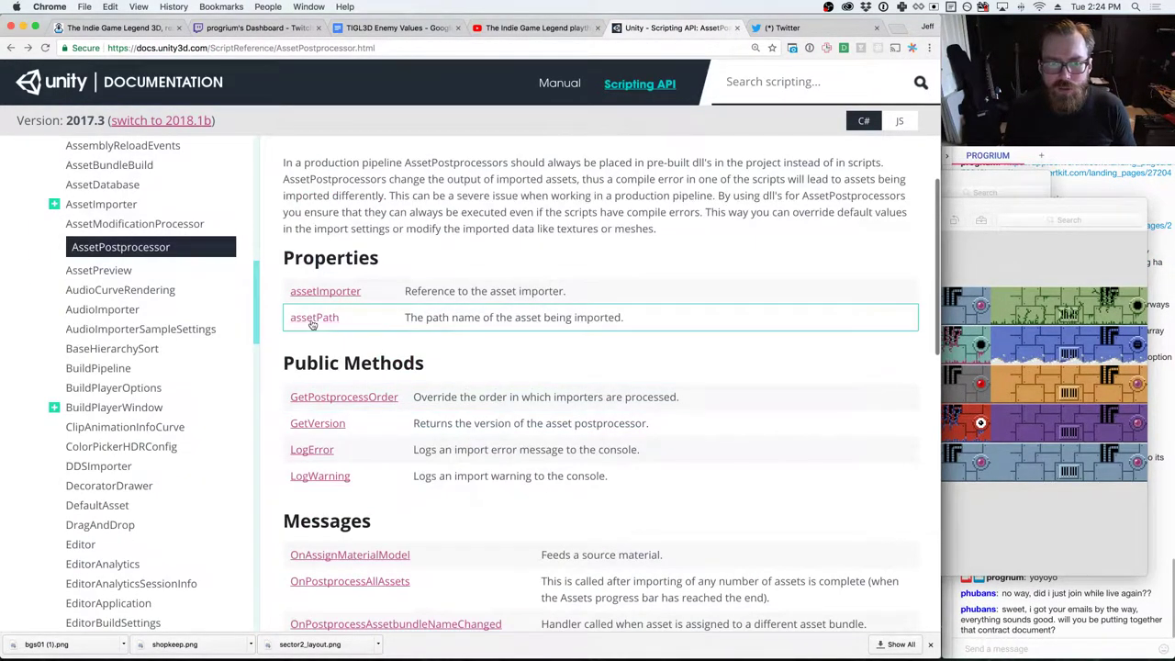
pyautogui.click(313, 318)
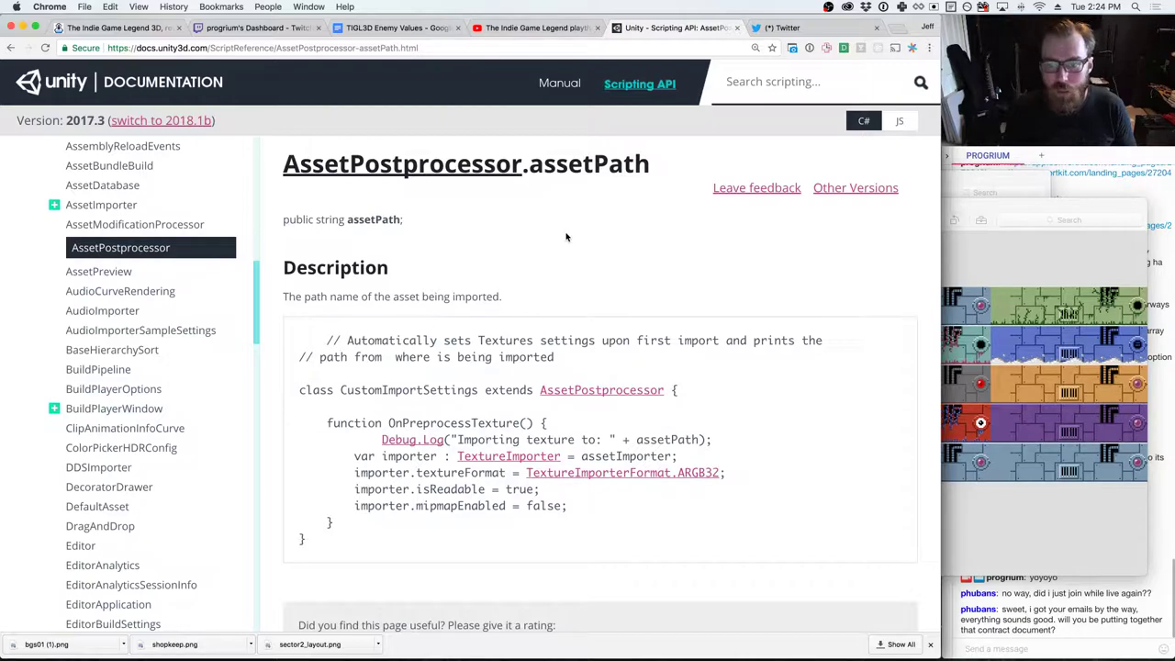
pyautogui.press('super+Tab')
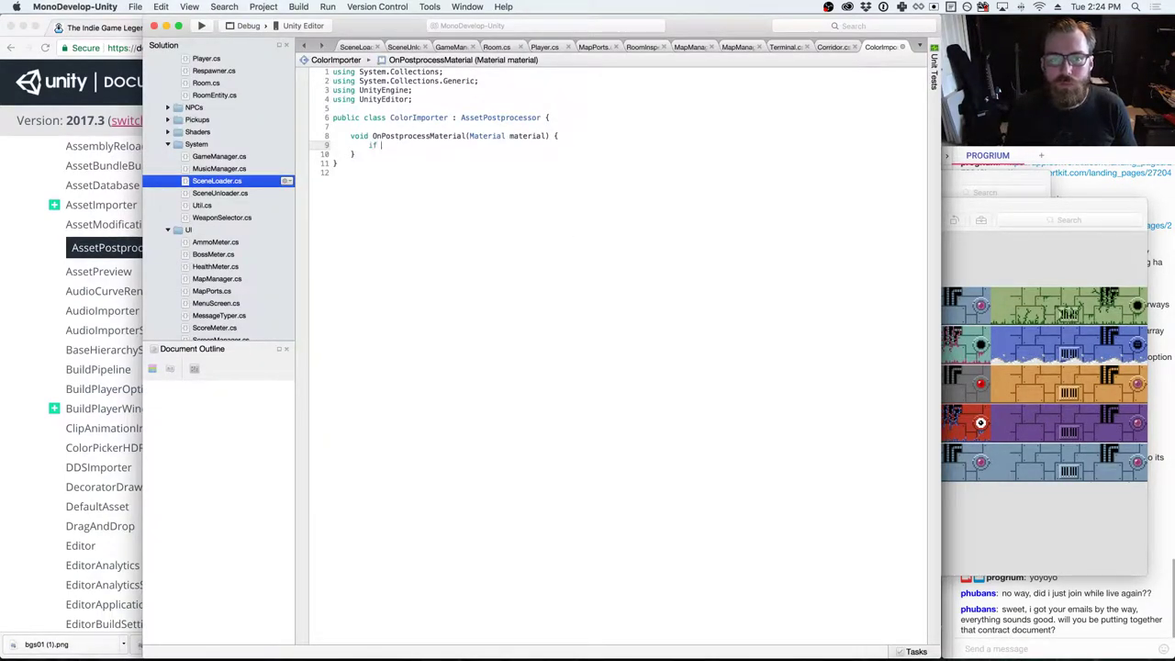
# - Try to write an if condition using assetPath.StartsWith inside the OnPostprocessMaterial method
pyautogui.write('(asse')
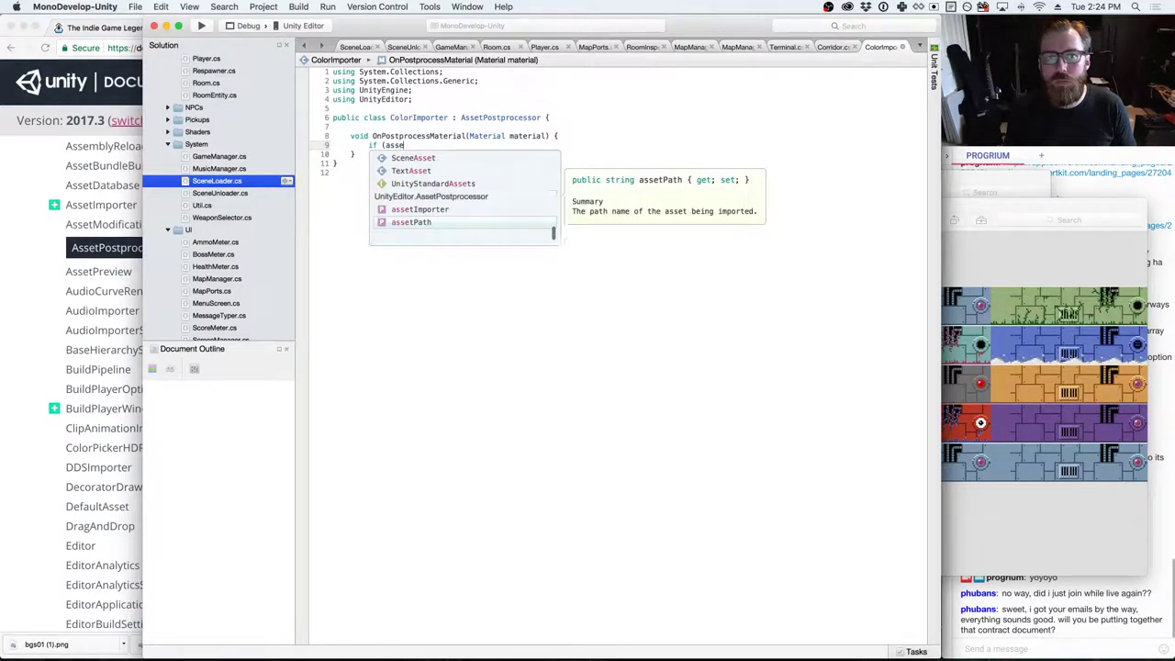
pyautogui.write('tPath.star')
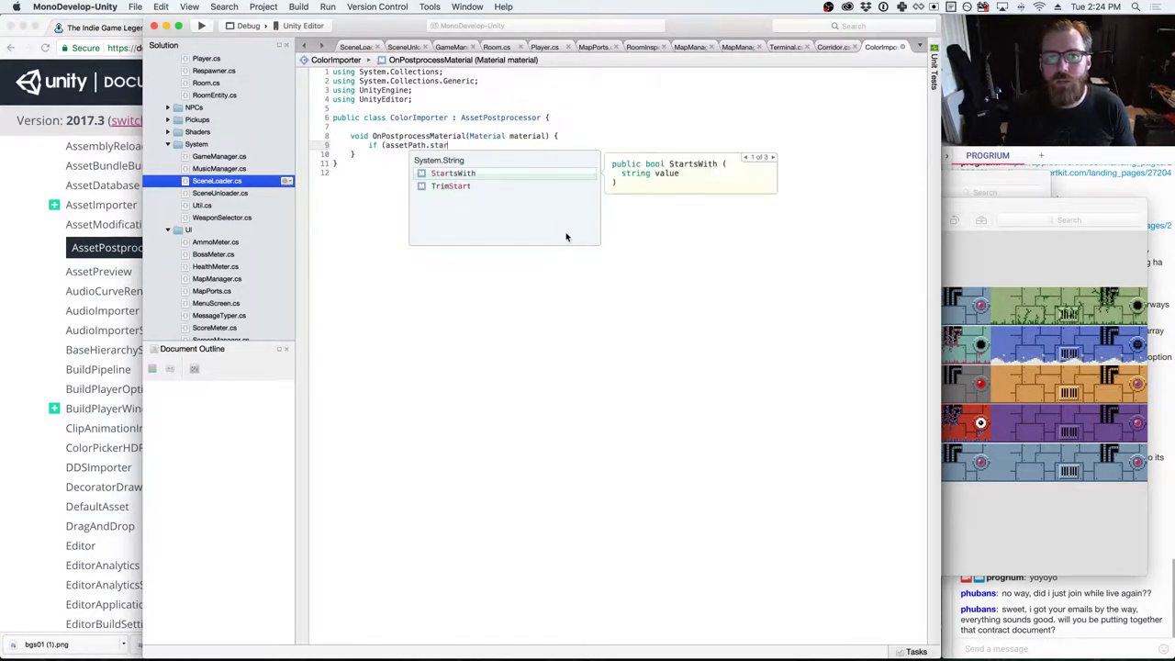
pyautogui.press('Return')
pyautogui.write('("')
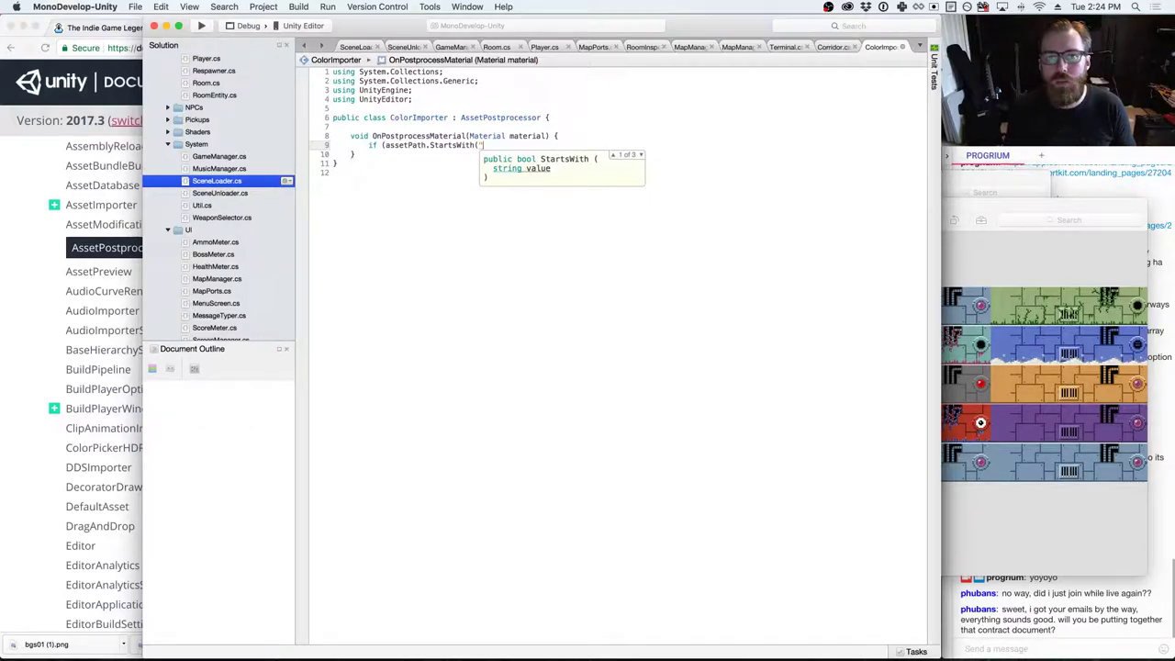
# - Check the assetPath example in Chrome, replace the partial if condition in MonoDevelop with Debug.Log (assetPath);, and save the script
pyautogui.press('super+Tab')
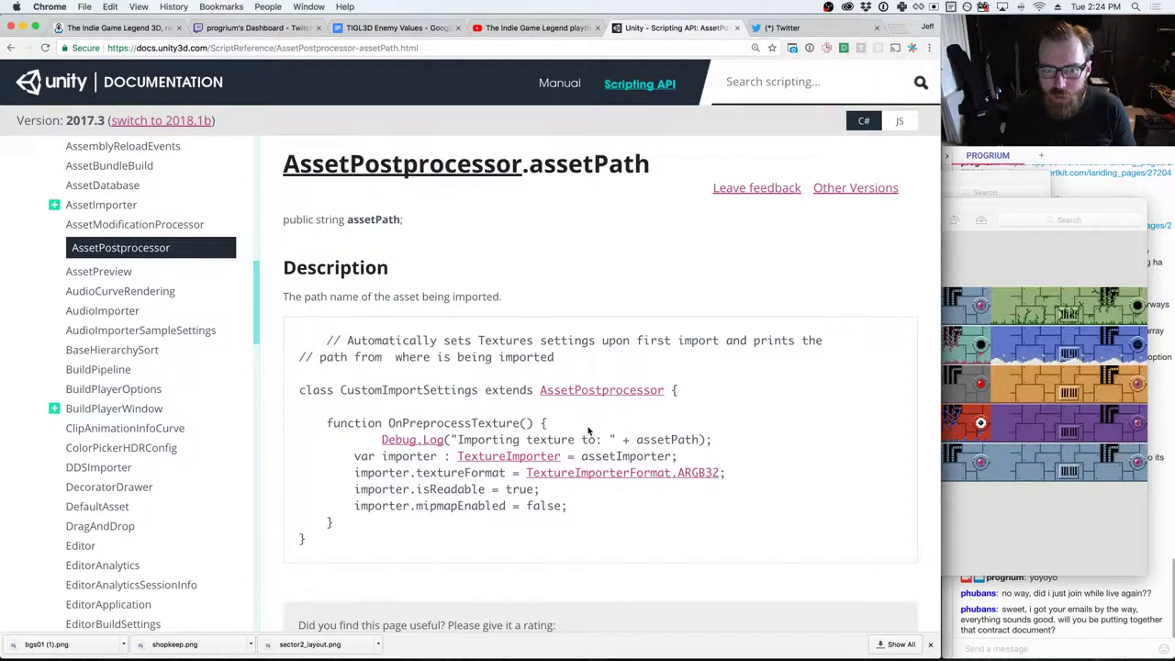
pyautogui.scroll(-5, 588, 429)
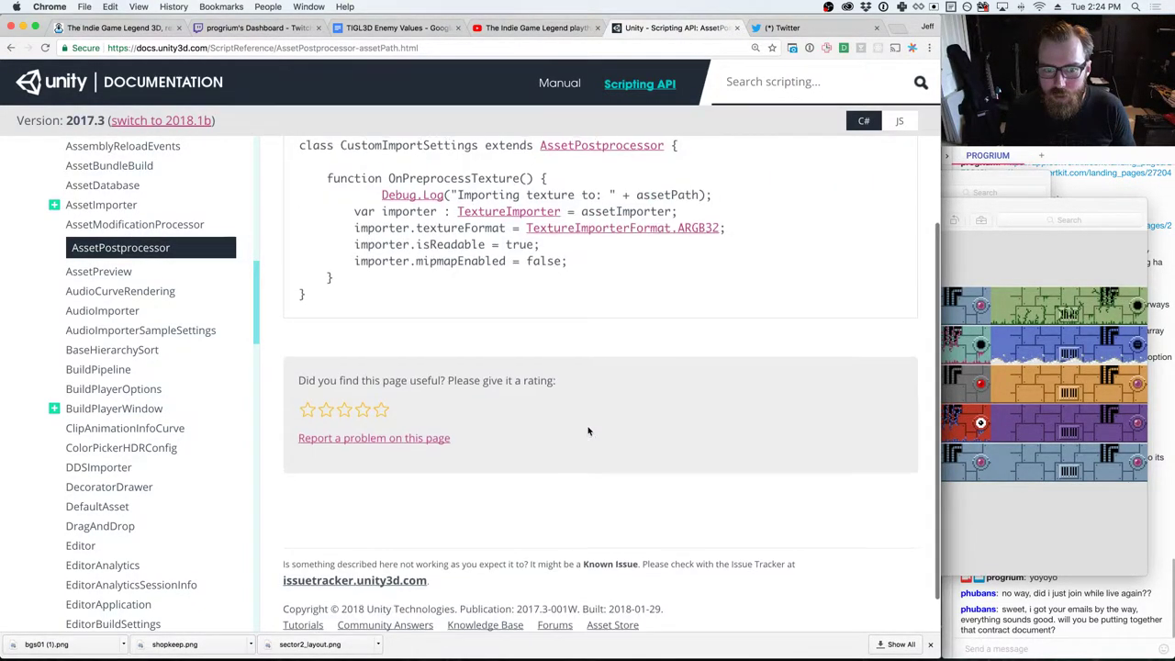
pyautogui.scroll(5, 588, 430)
pyautogui.press('super+Tab')
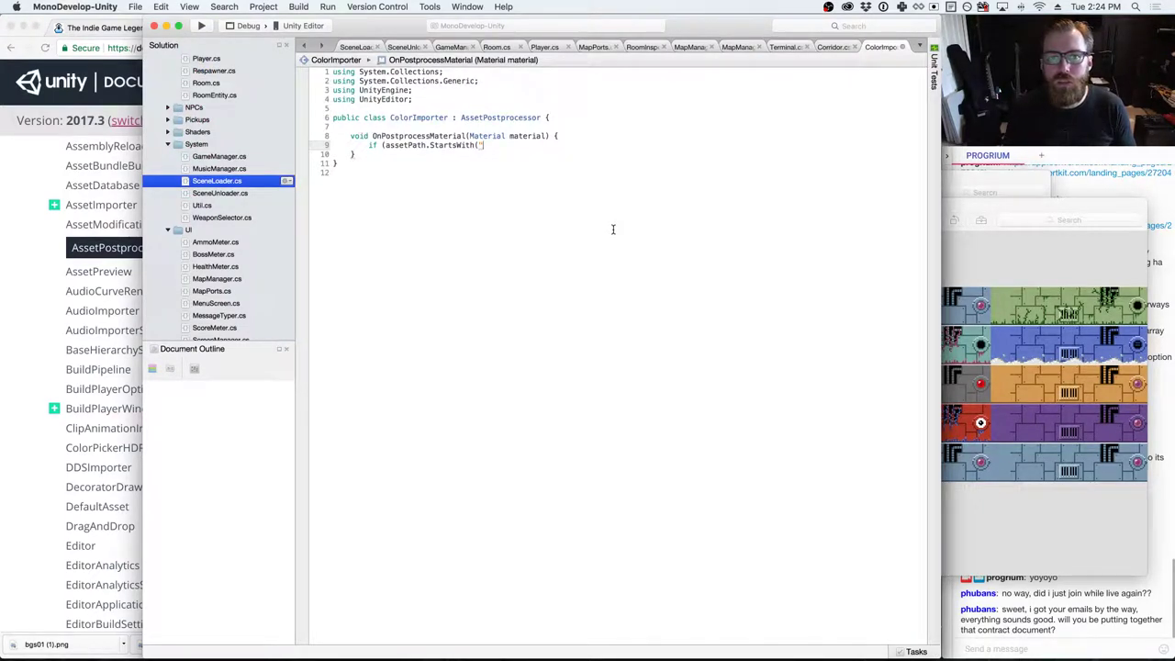
pyautogui.hotkey('shift', 'Home')
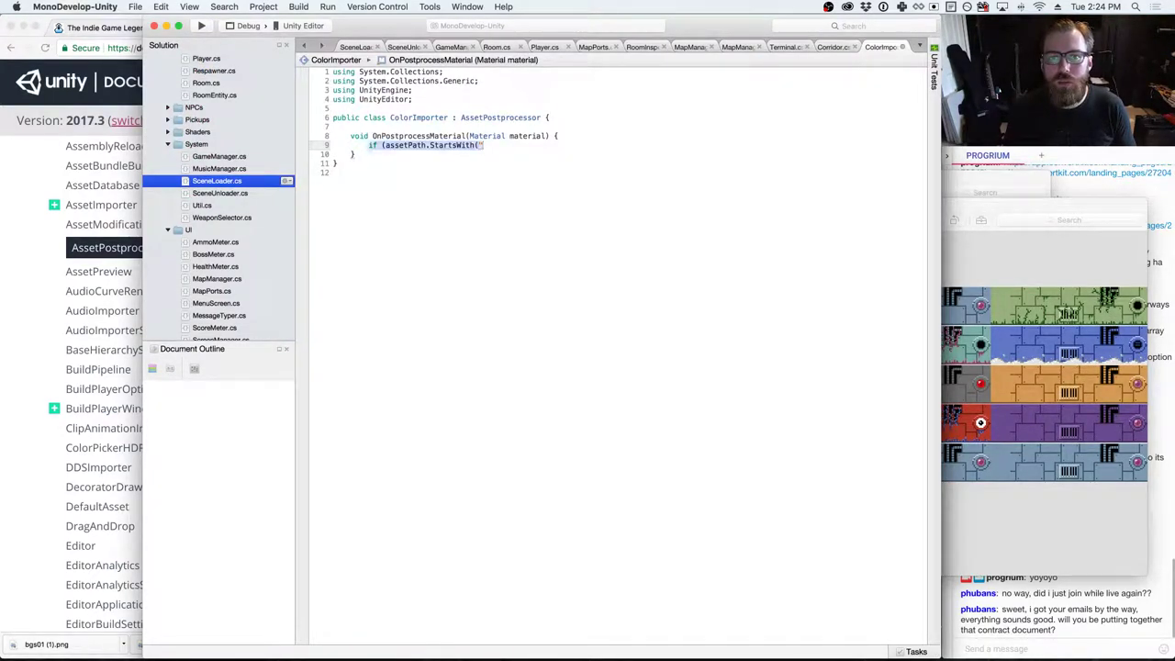
pyautogui.press('BackSpace')
pyautogui.write('Debug>l')
pyautogui.press('BackSpace')
pyautogui.press('BackSpace')
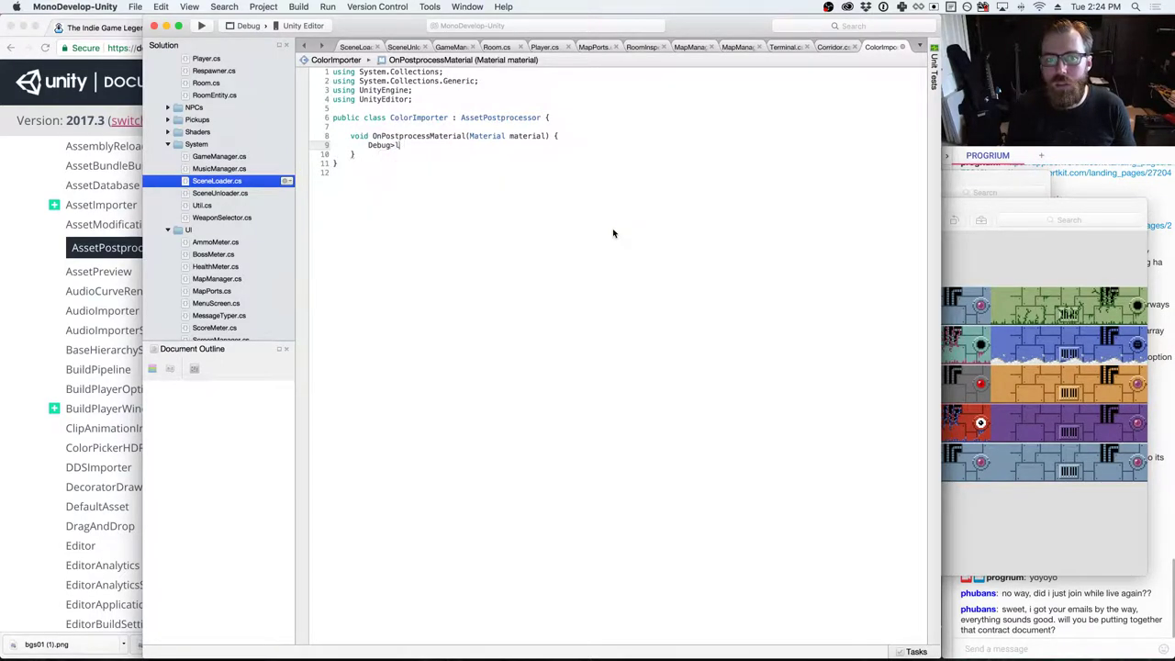
pyautogui.write('.Log("')
pyautogui.press('BackSpace')
pyautogui.write('as')
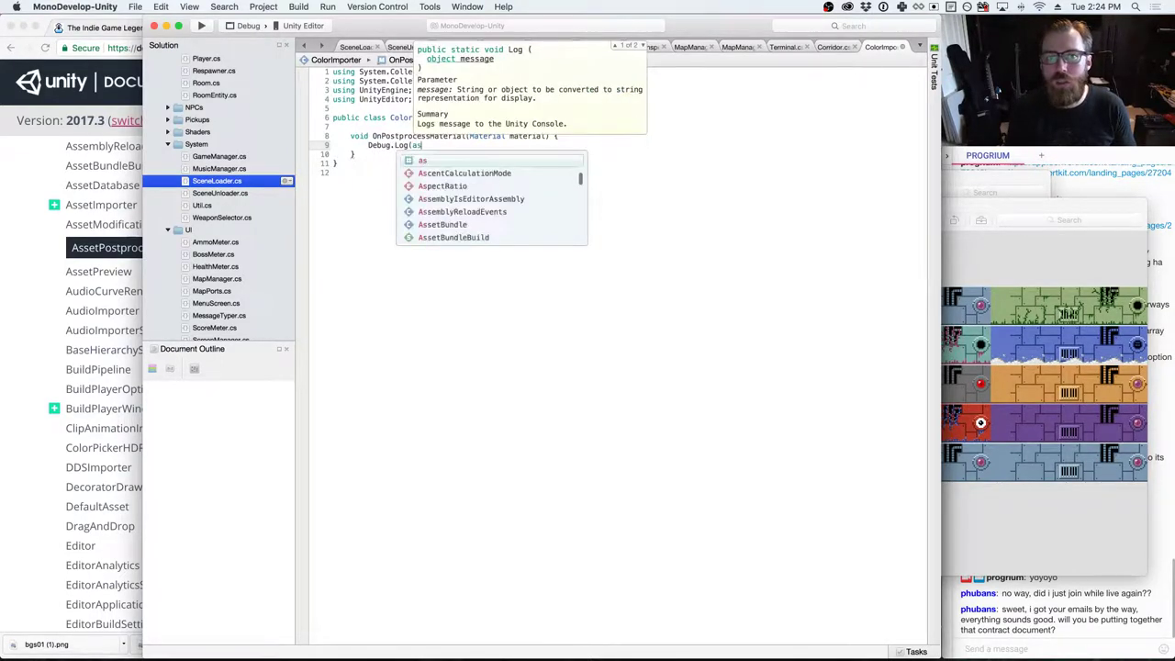
pyautogui.write('setPath);')
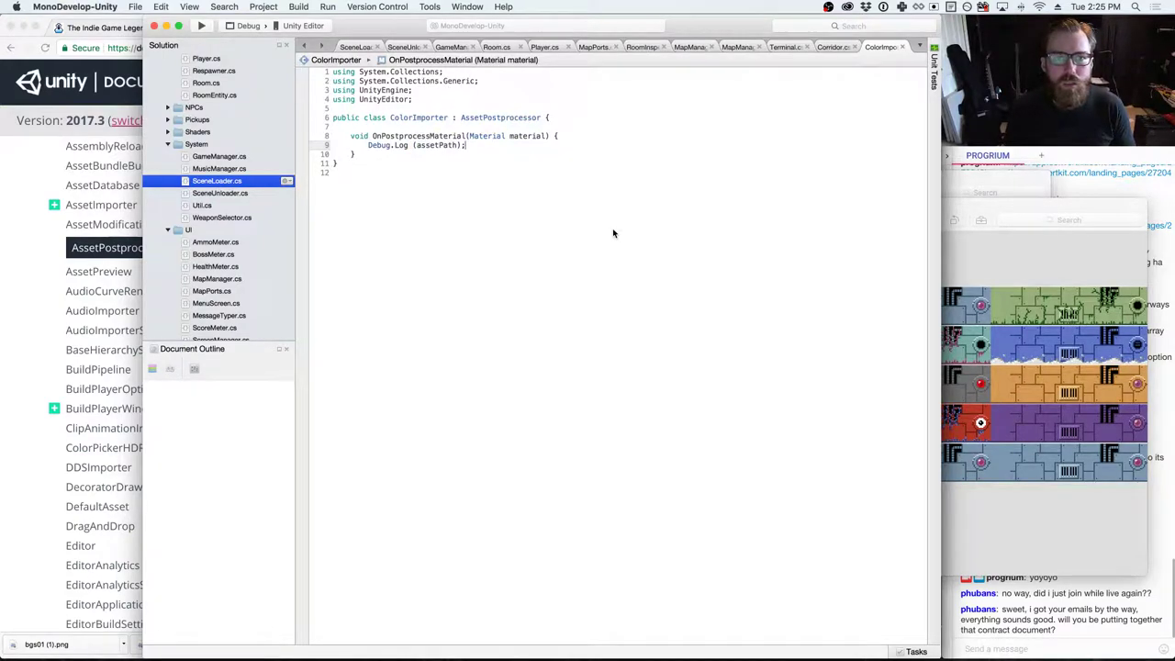
# - Switch to Unity and look through the materials in the Global folder under Colors, collapsing the folder again
pyautogui.press('super+Tab')
pyautogui.press('super+Tab')
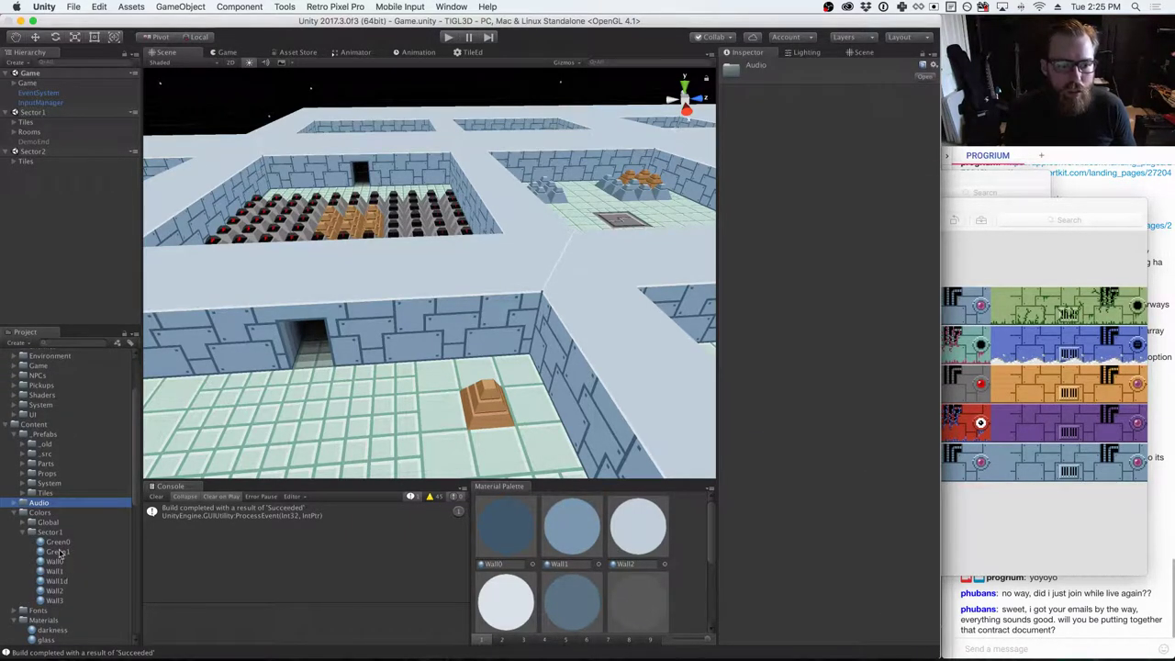
pyautogui.click(45, 524)
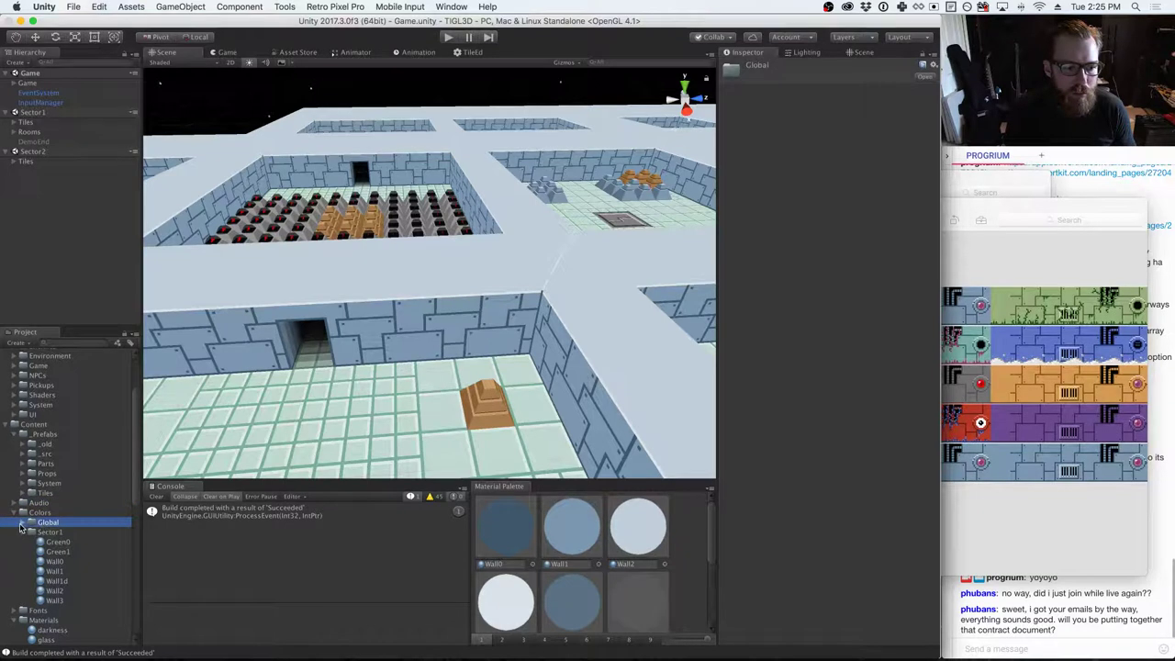
pyautogui.click(22, 523)
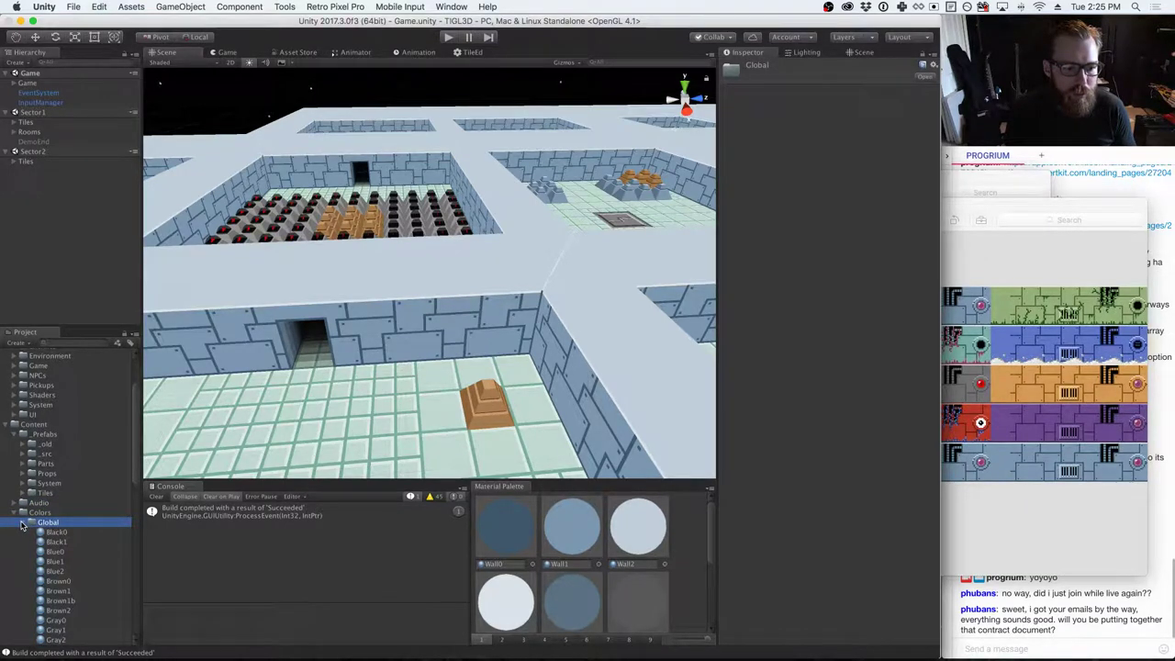
pyautogui.click(22, 525)
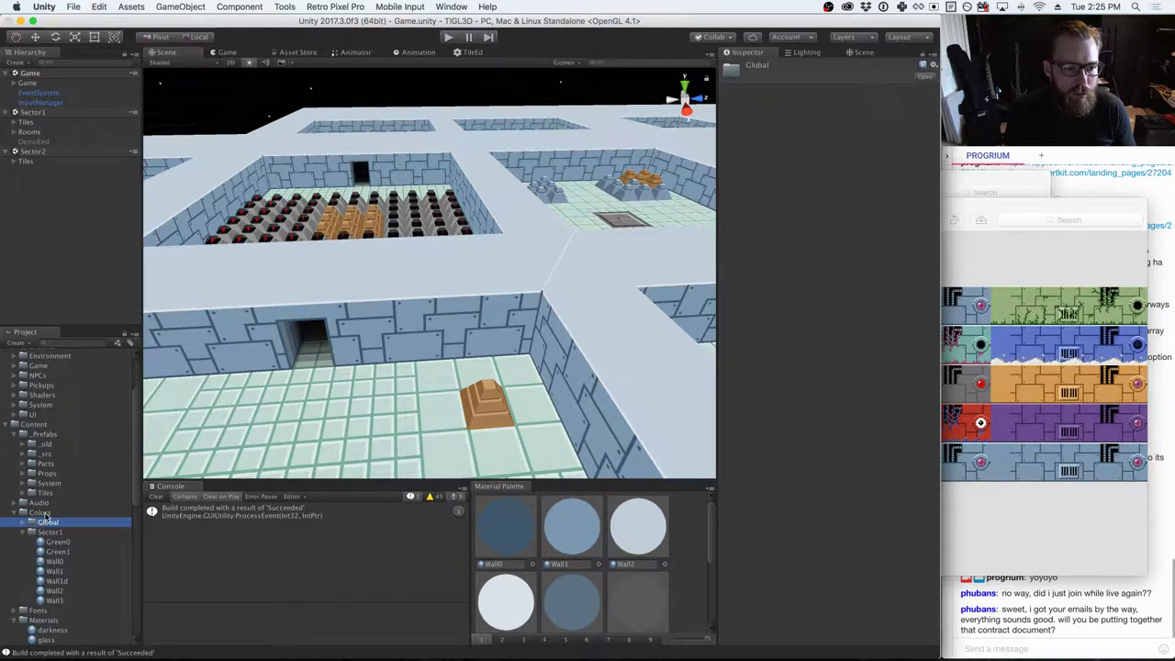
# - Create a material named Foo in the Colors folder and clear the console
pyautogui.rightClick(37, 512)
pyautogui.moveTo(114, 422)
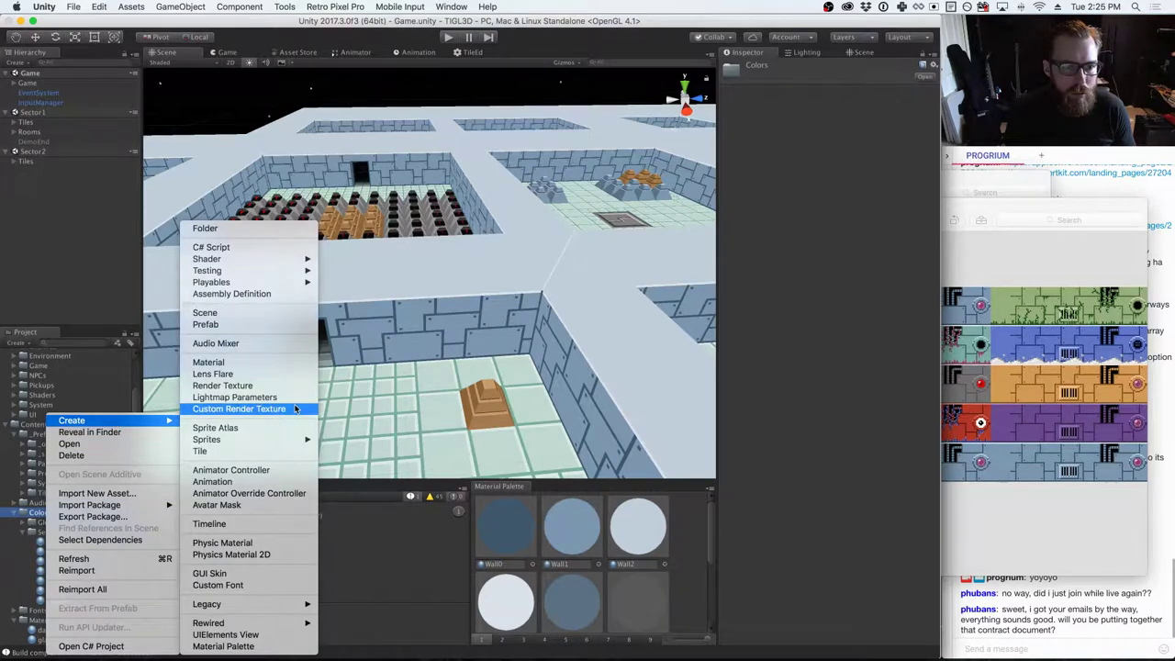
pyautogui.click(265, 364)
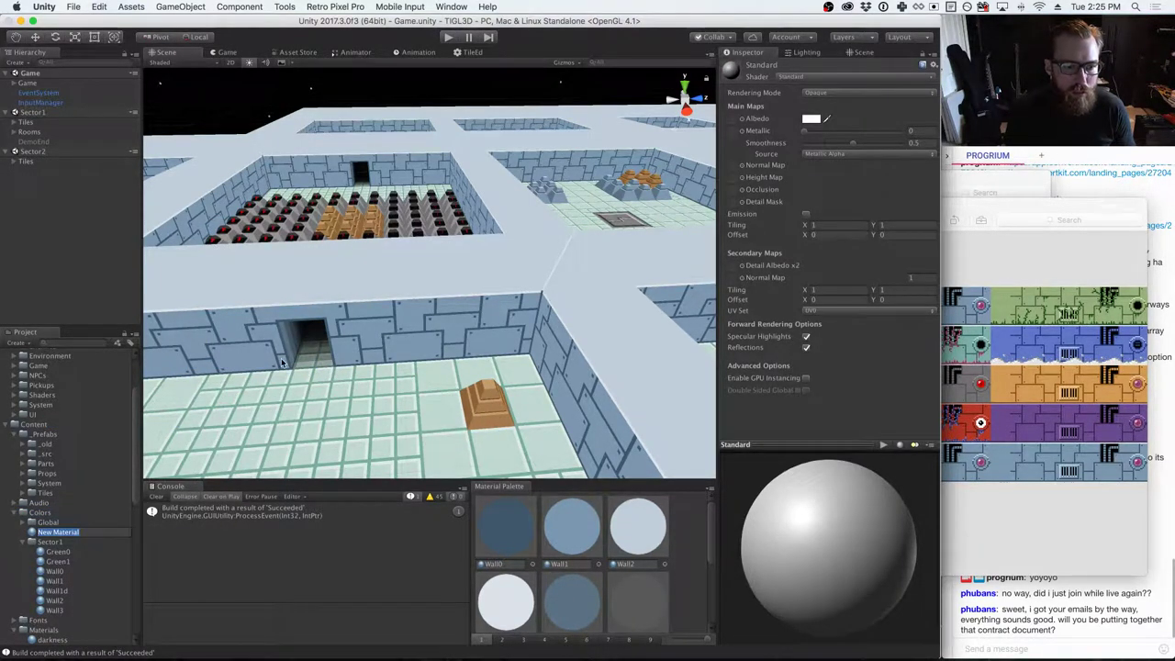
pyautogui.write('Floo')
pyautogui.press('Return')
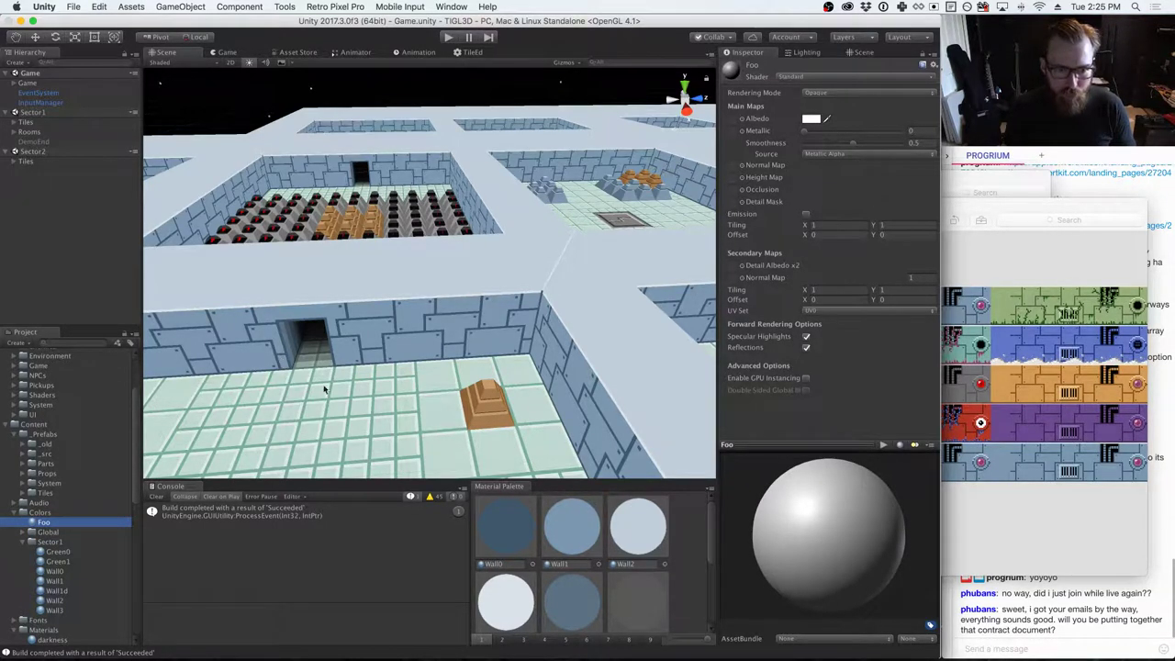
pyautogui.click(156, 497)
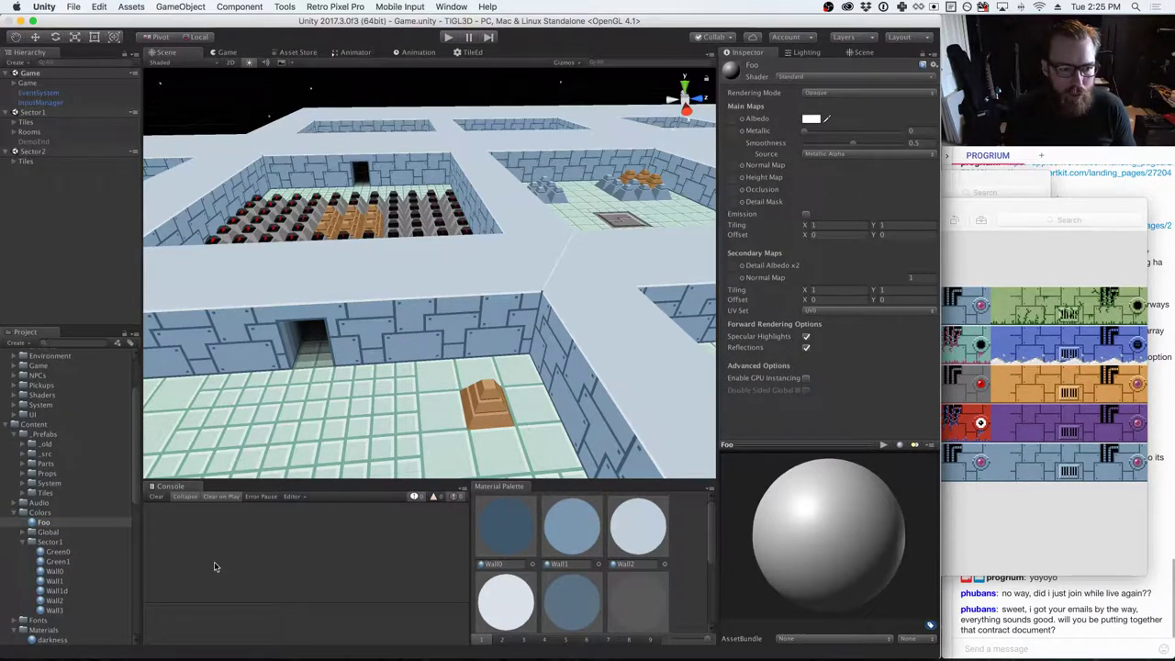
# - Switch to MonoDevelop and expand the Code folder of Assembly-CSharp-Editor in the solution to check its editor scripts
pyautogui.rightClick(43, 526)
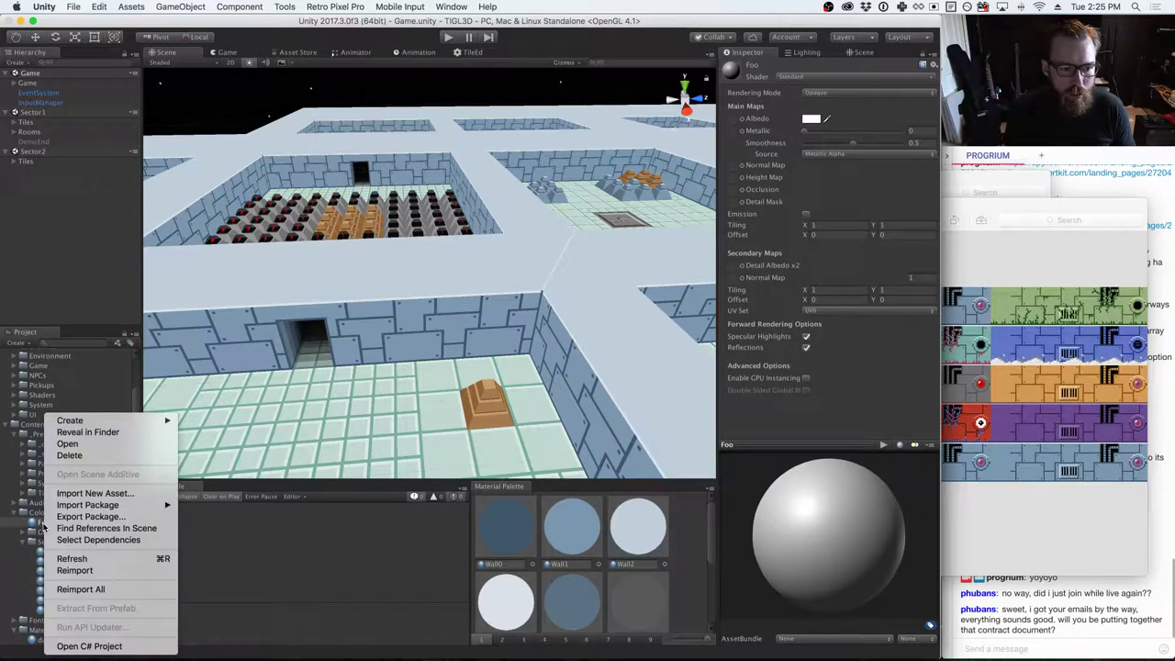
pyautogui.click(263, 560)
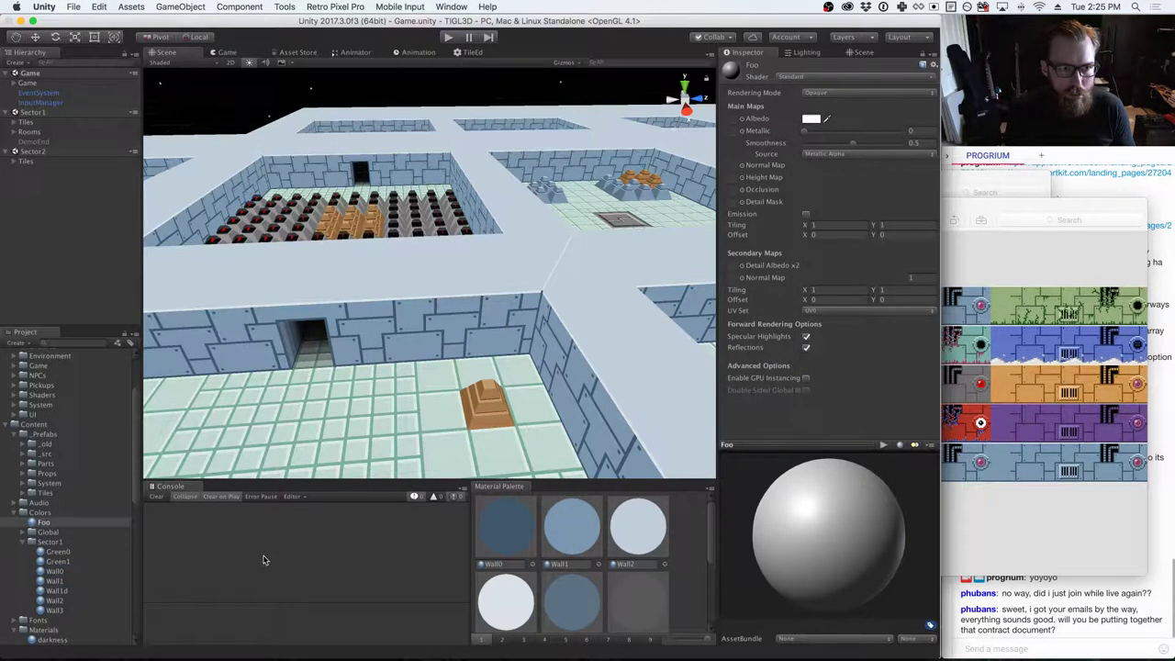
pyautogui.press('super+Tab')
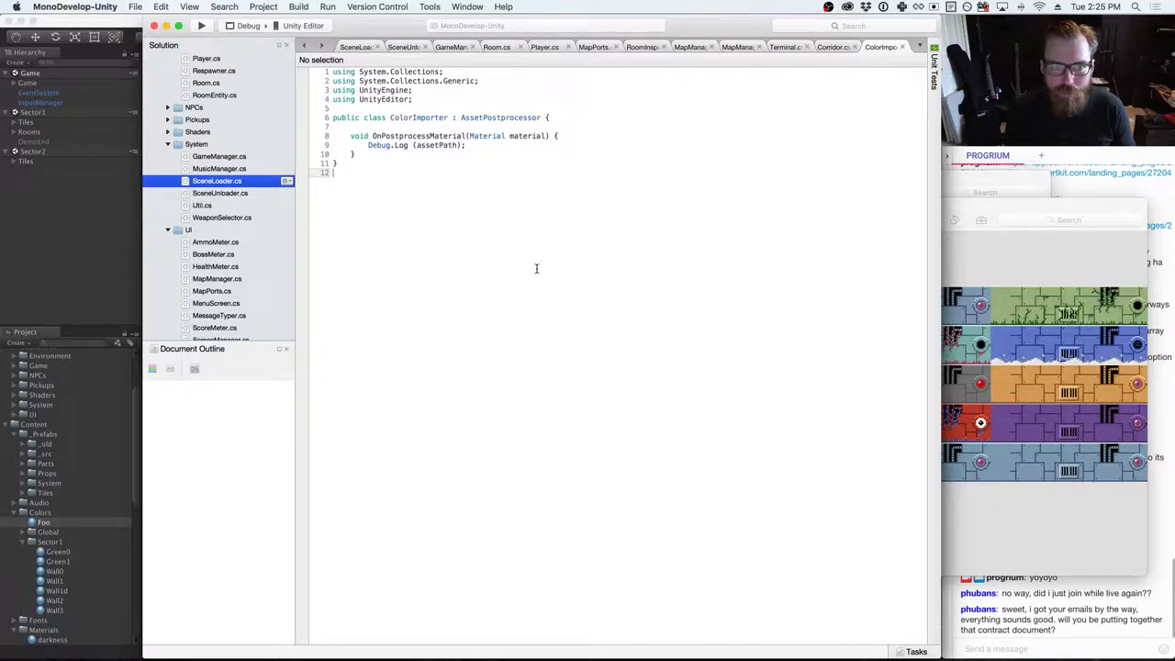
pyautogui.scroll(3, 169, 212)
pyautogui.scroll(-5, 172, 213)
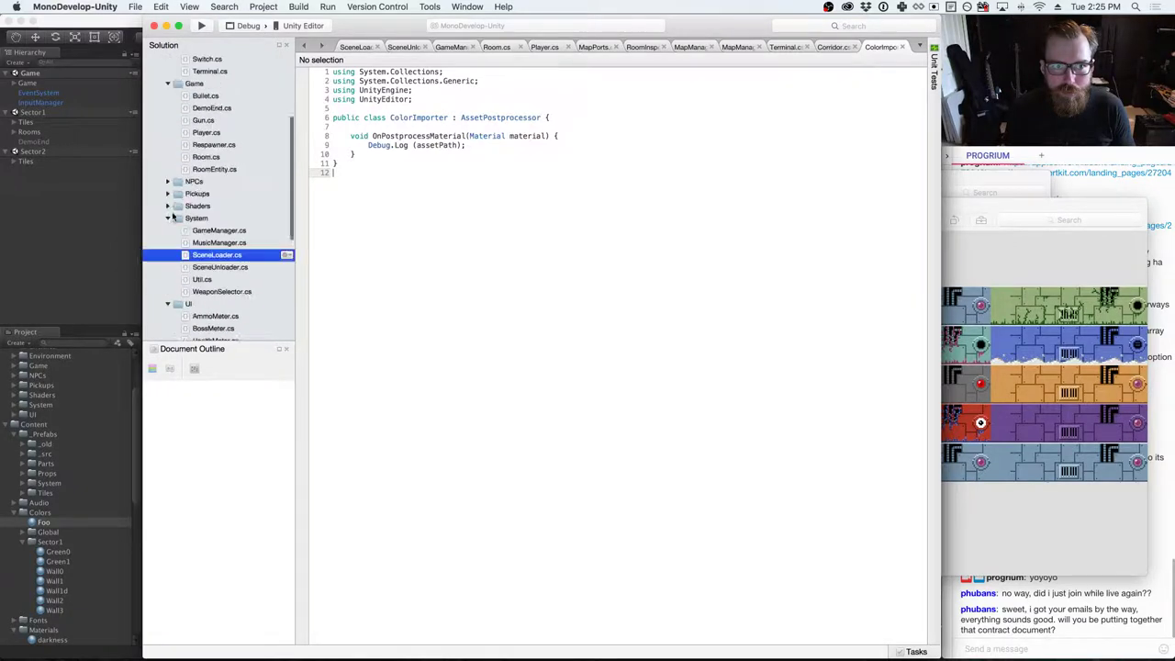
pyautogui.scroll(-1, 181, 220)
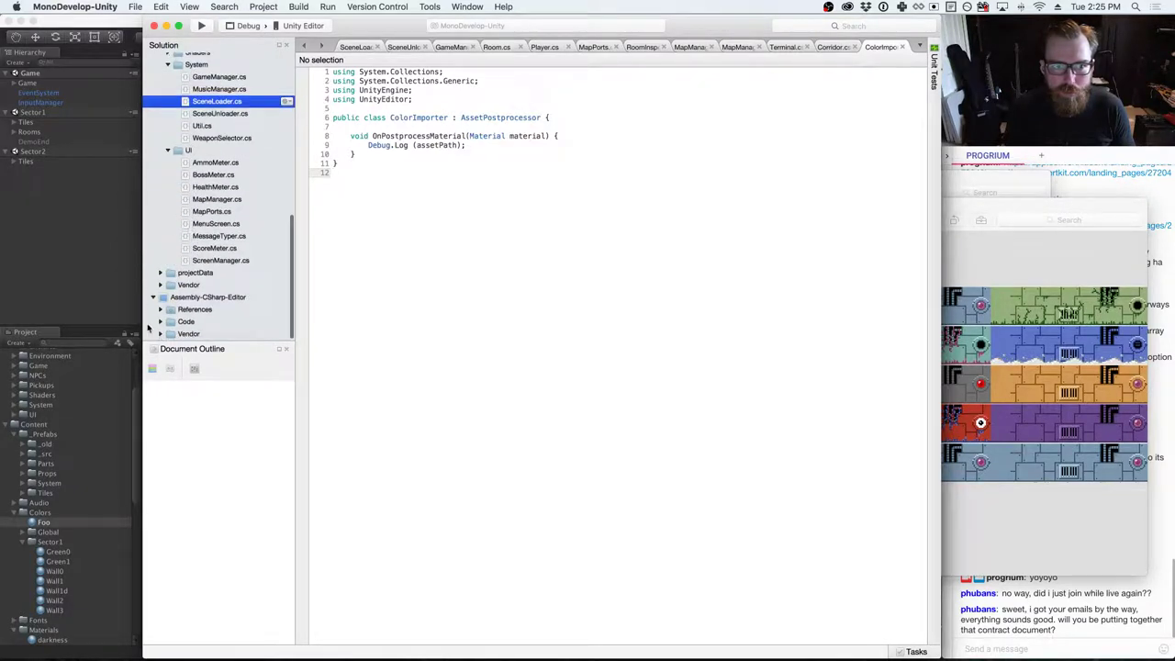
pyautogui.click(161, 322)
pyautogui.click(165, 322)
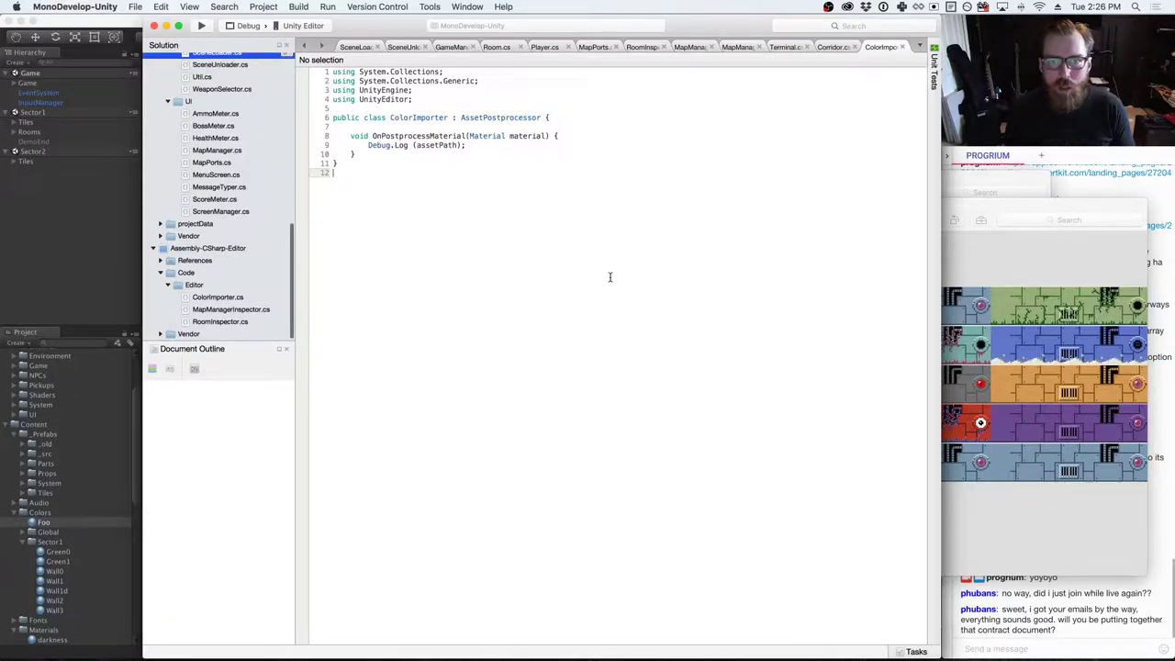
pyautogui.press('super+Tab')
pyautogui.click(358, 348)
pyautogui.press('super+Tab')
pyautogui.press('Tab')
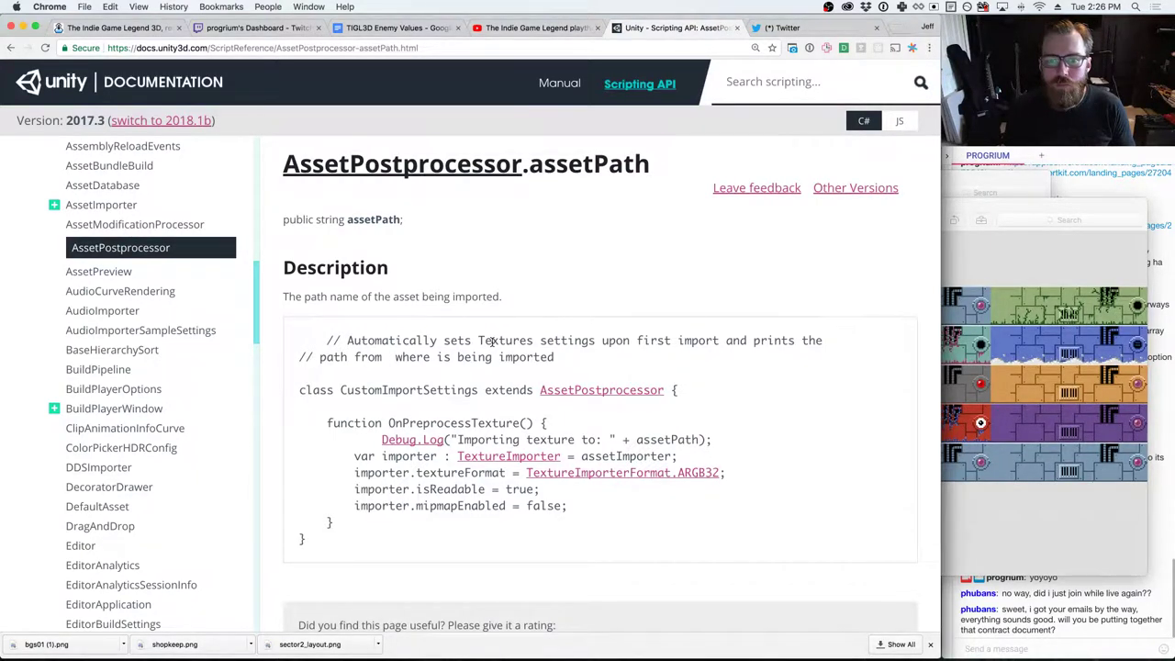
pyautogui.press('super+Tab')
pyautogui.press('super+Tab')
pyautogui.press('Tab')
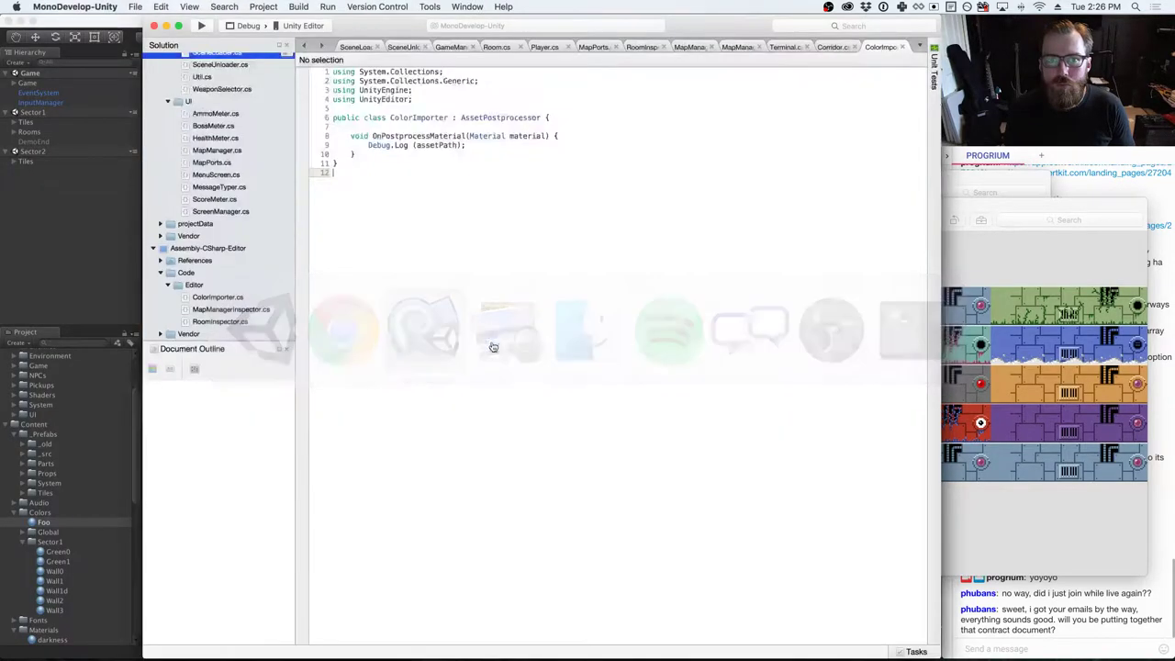
# - Switch to Chrome, read through the AssetPostprocessor reference and its messages, and open the OnPostprocessMaterial page
pyautogui.press('super+Tab')
pyautogui.press('Tab')
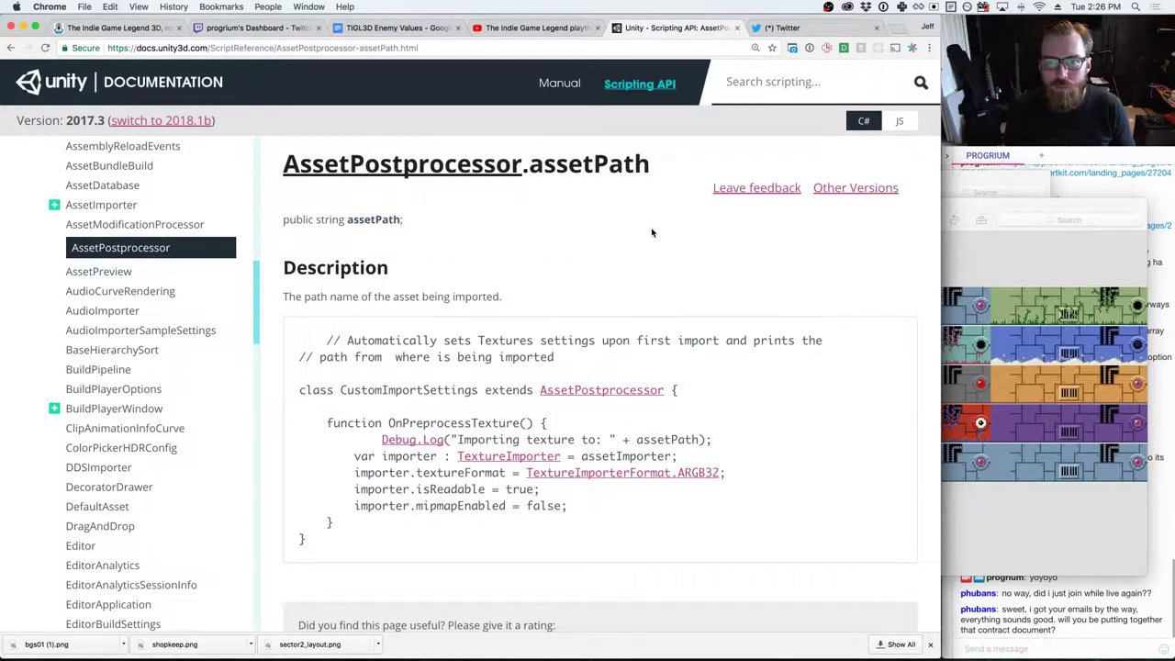
pyautogui.press('super+bracketleft')
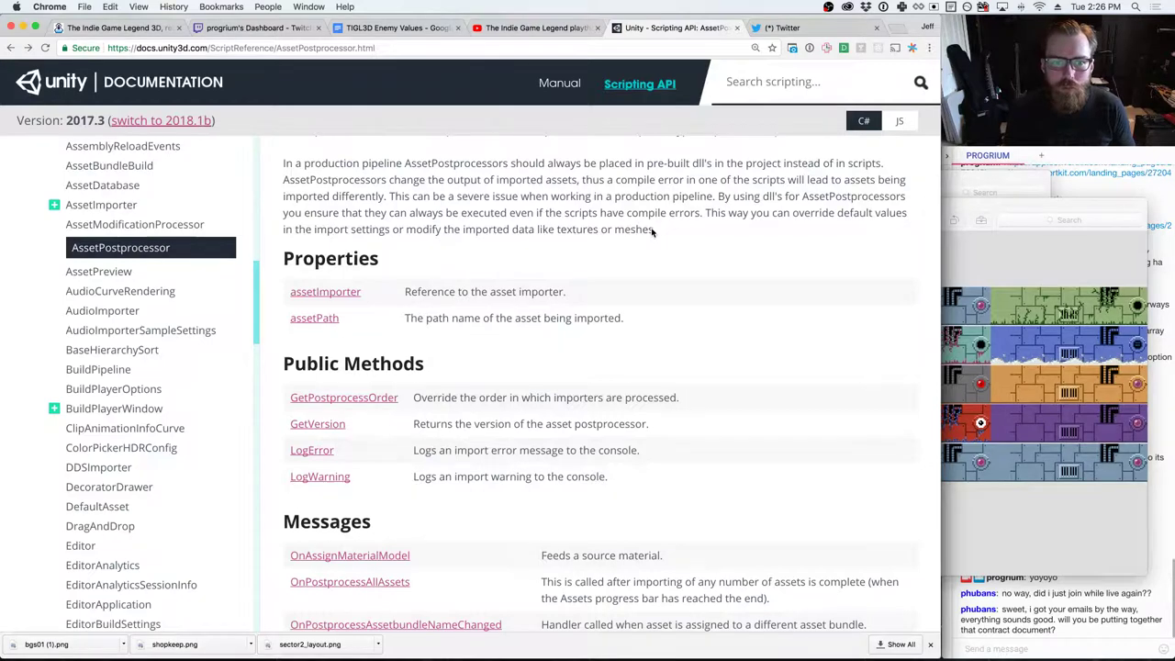
pyautogui.scroll(-2, 641, 239)
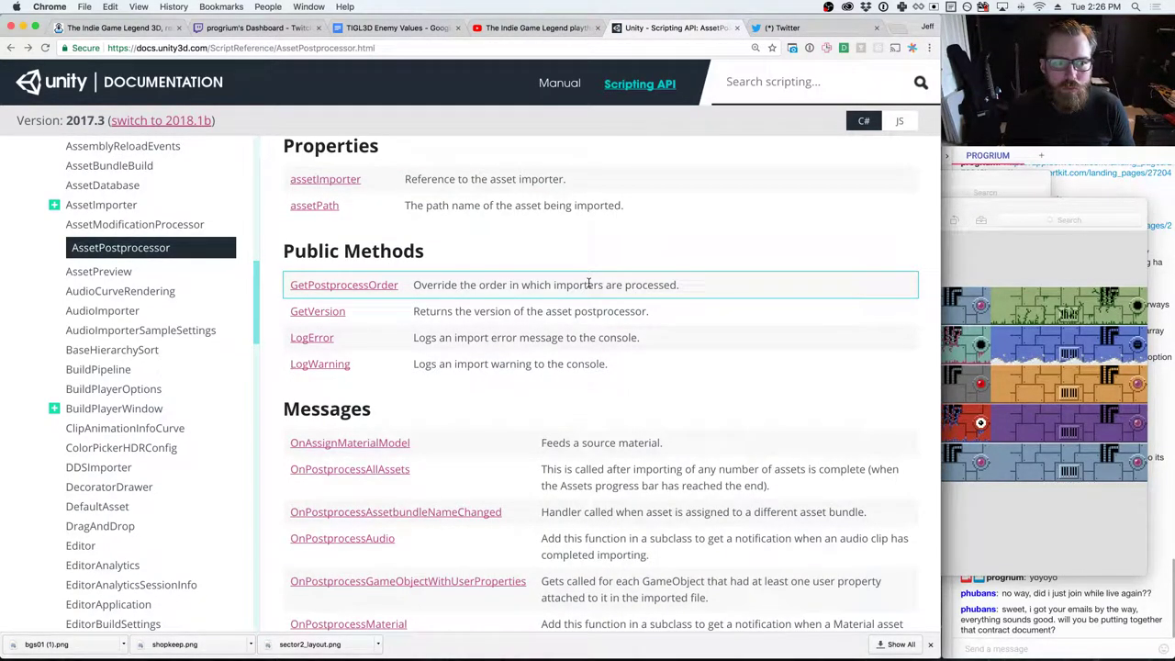
pyautogui.scroll(6, 588, 285)
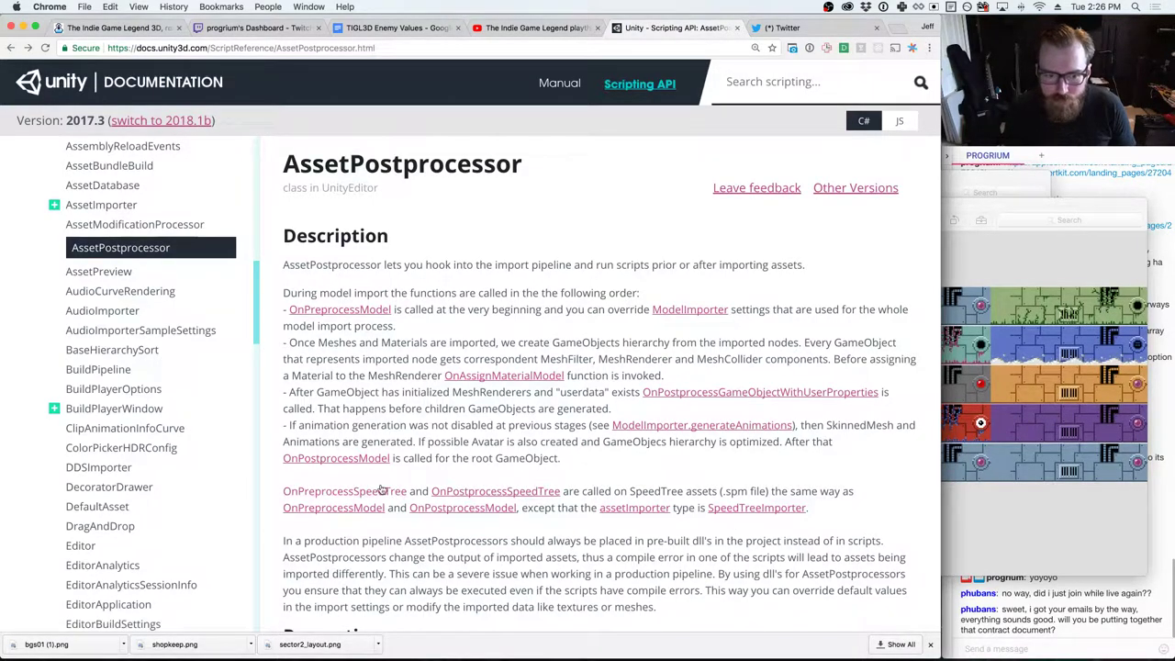
pyautogui.scroll(-10, 386, 485)
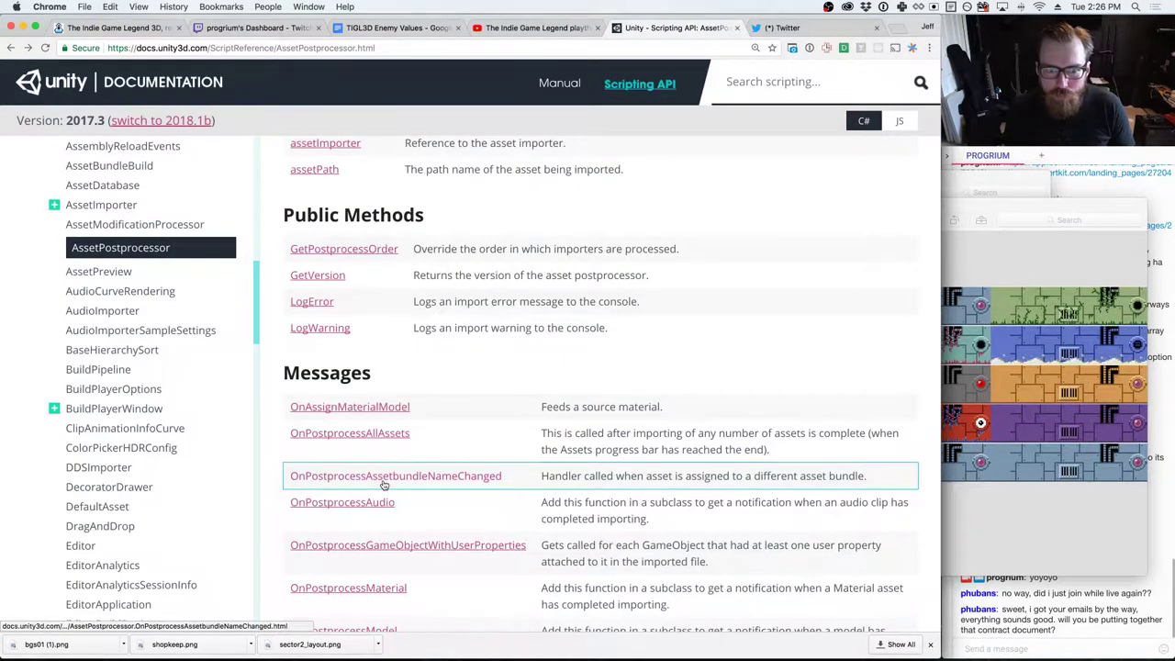
pyautogui.scroll(-10, 383, 485)
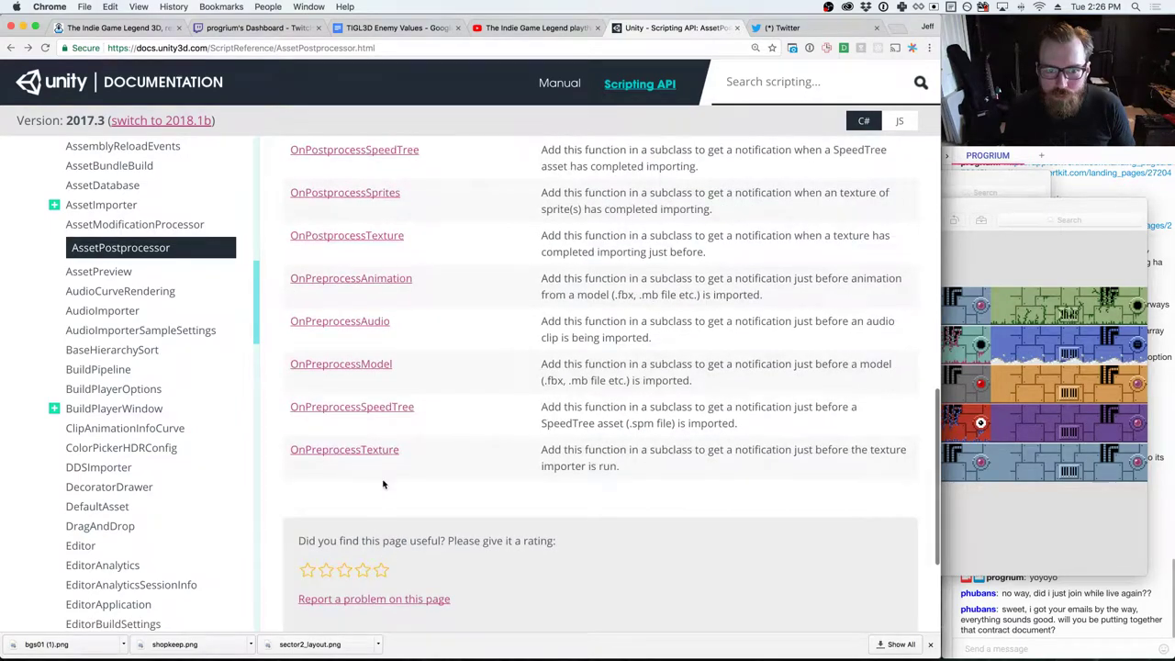
pyautogui.scroll(15, 384, 485)
pyautogui.scroll(-10, 384, 485)
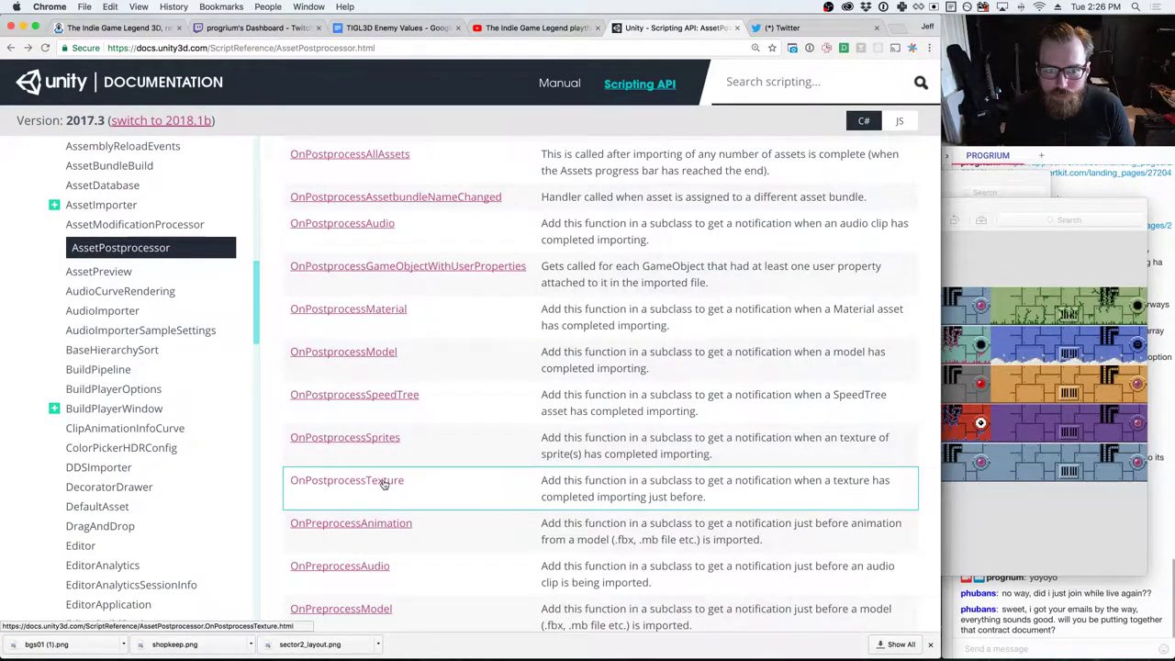
pyautogui.click(367, 310)
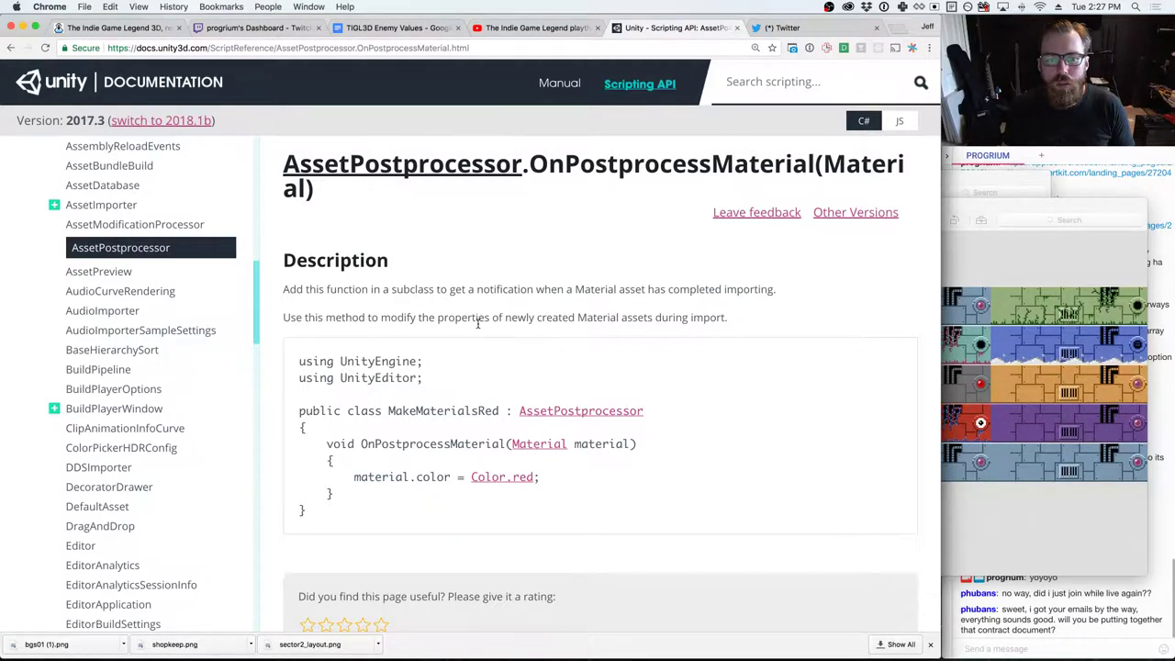
# - Switch to MonoDevelop and replace assetPath with the string "WTF" in the Debug.Log call of OnPostprocessMaterial
pyautogui.press('super+Tab')
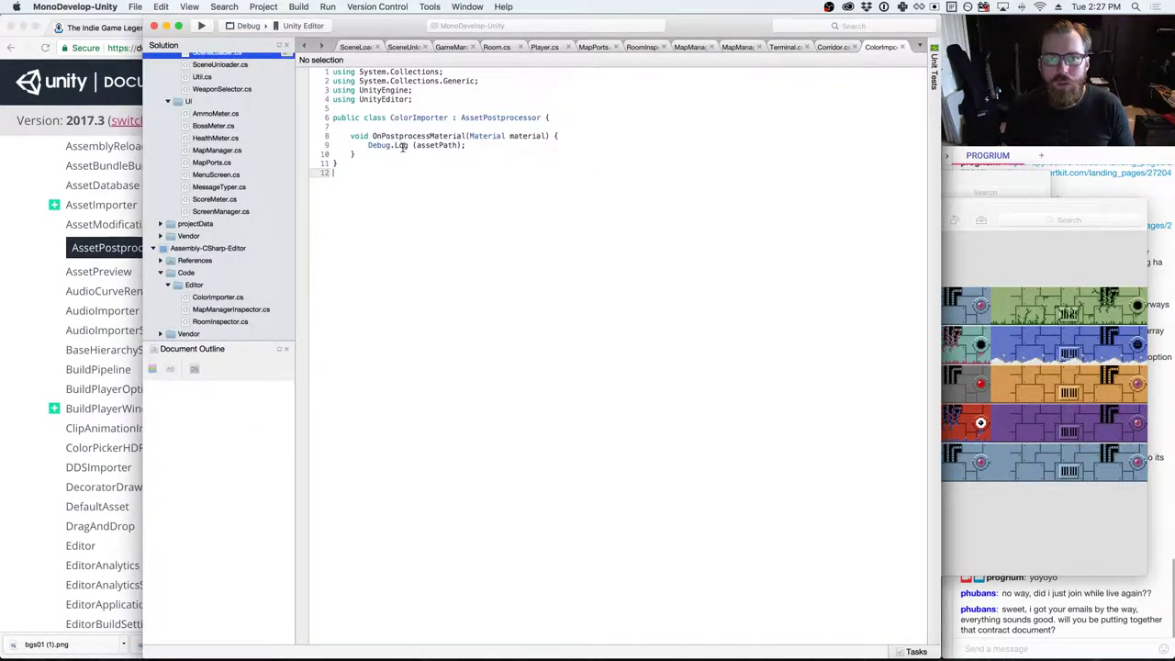
pyautogui.doubleClick(448, 145)
pyautogui.write('"WTF')
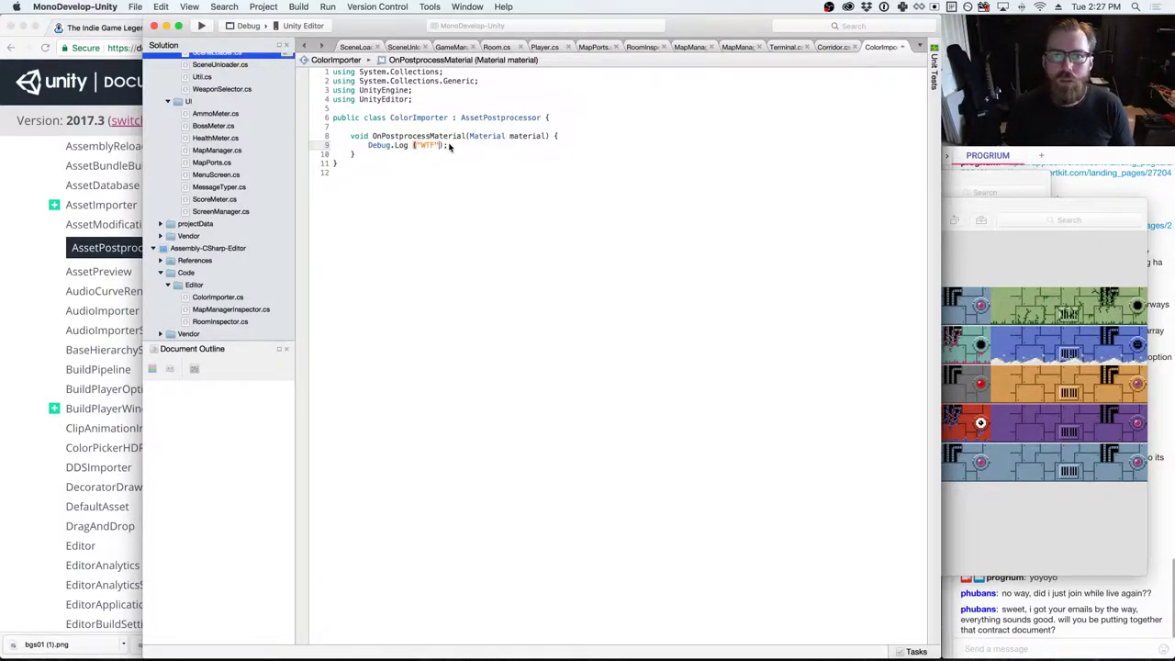
pyautogui.press('super+Tab')
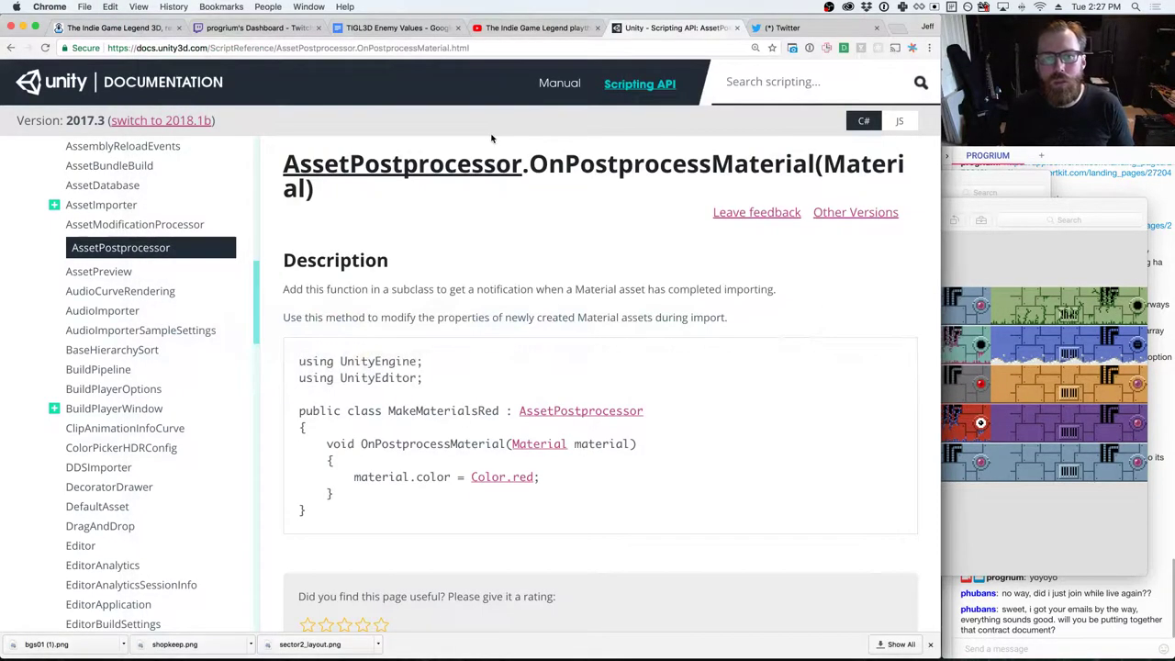
# - Switch to Unity and reimport the Foo material to test the import script
pyautogui.press('super+Tab')
pyautogui.press('super+Tab')
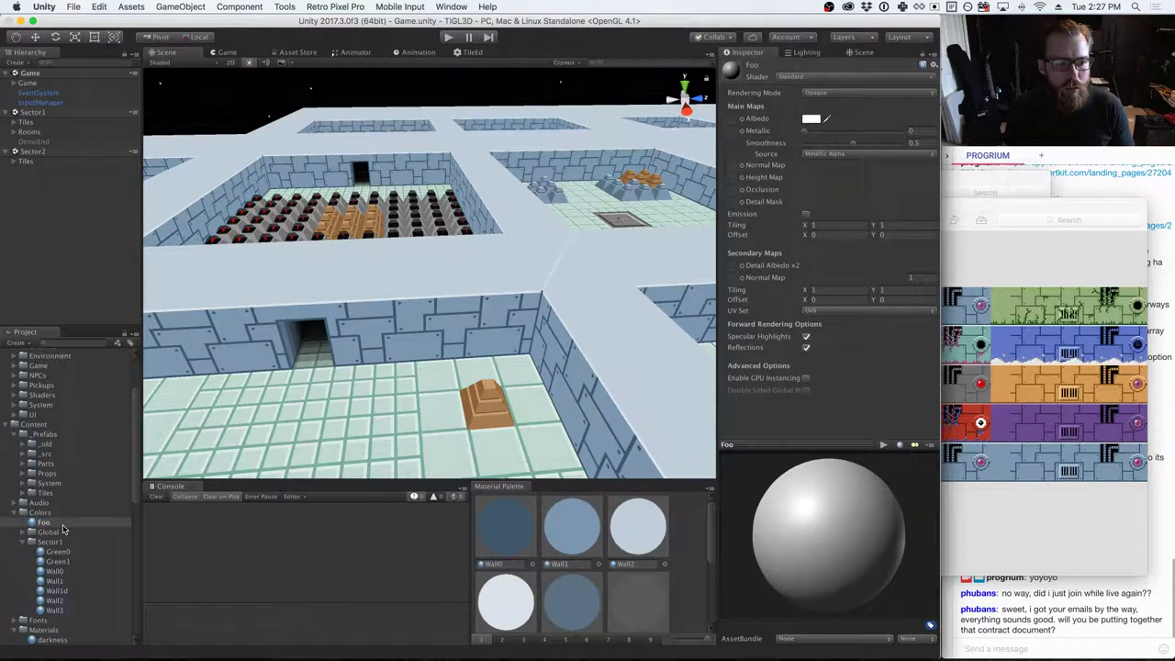
pyautogui.rightClick(50, 528)
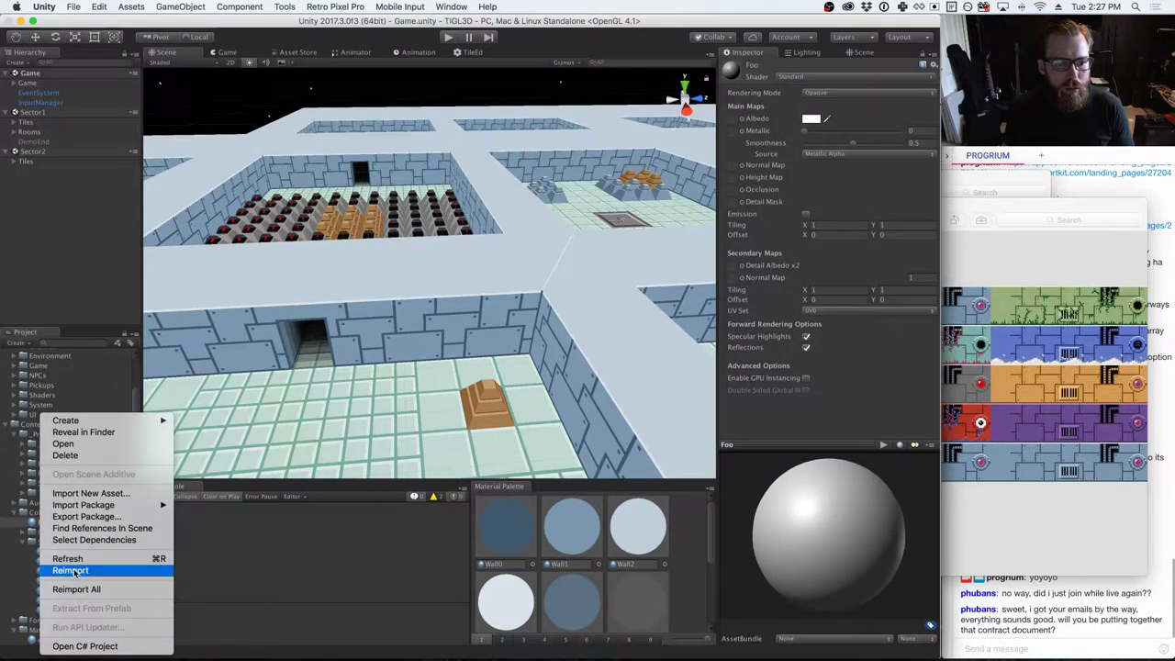
pyautogui.click(72, 570)
pyautogui.rightClick(55, 531)
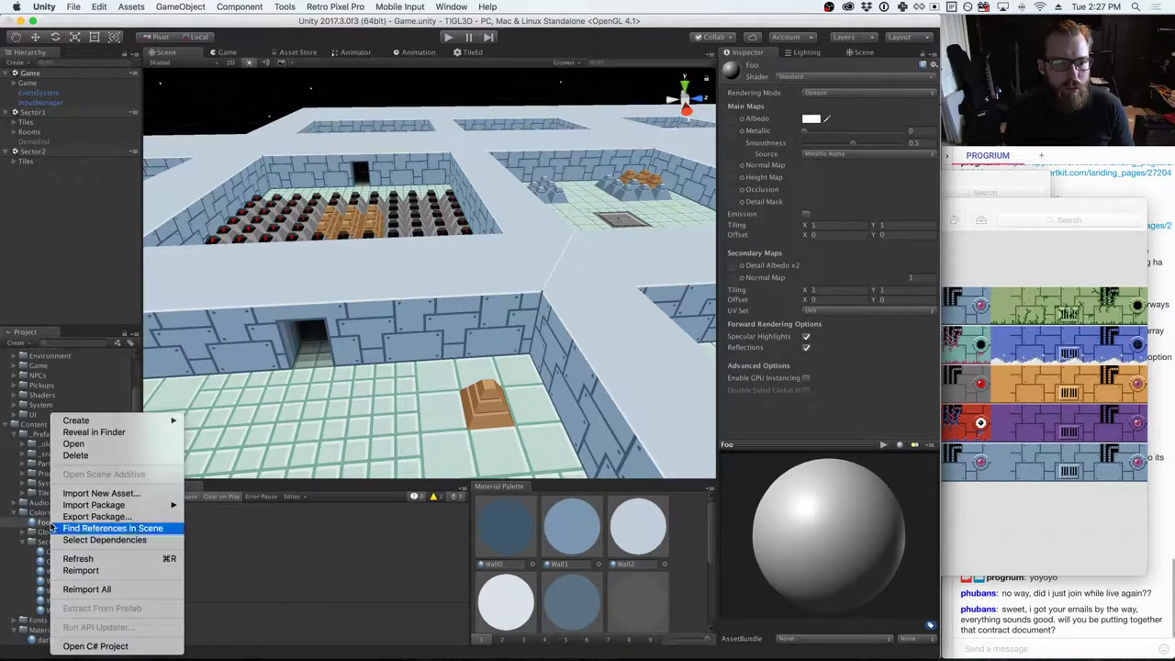
pyautogui.press('Escape')
# - Delete the Foo material and create a material in the Colors folder, keeping the default name New Material
pyautogui.press('super+BackSpace')
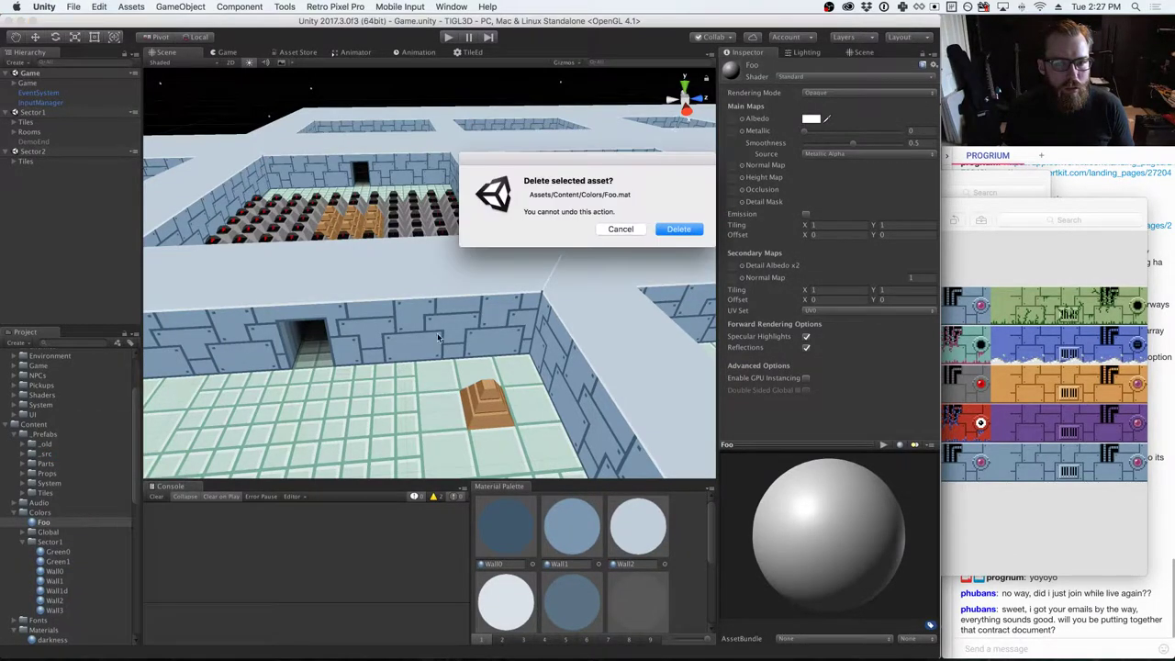
pyautogui.click(677, 229)
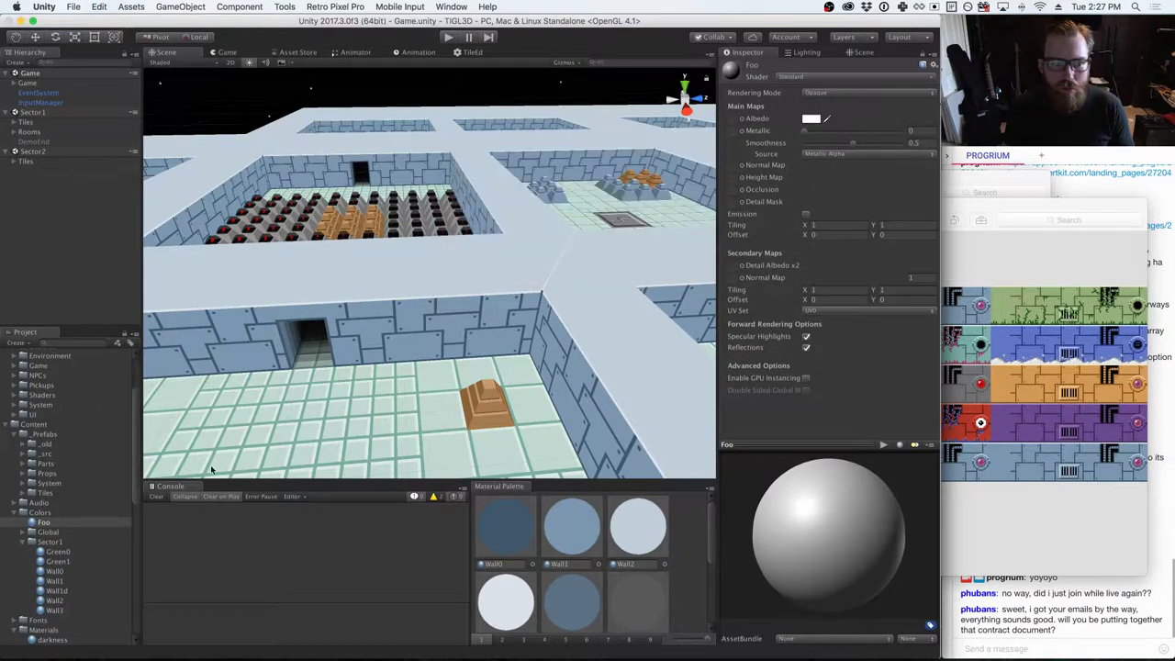
pyautogui.rightClick(45, 518)
pyautogui.moveTo(110, 420)
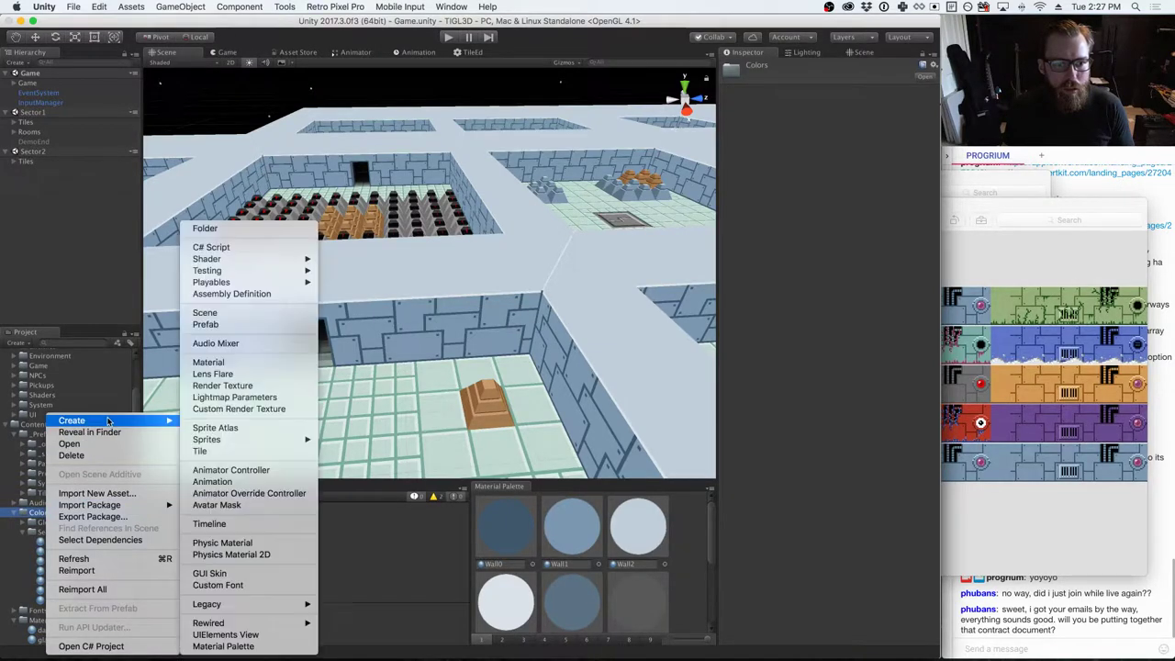
pyautogui.click(255, 364)
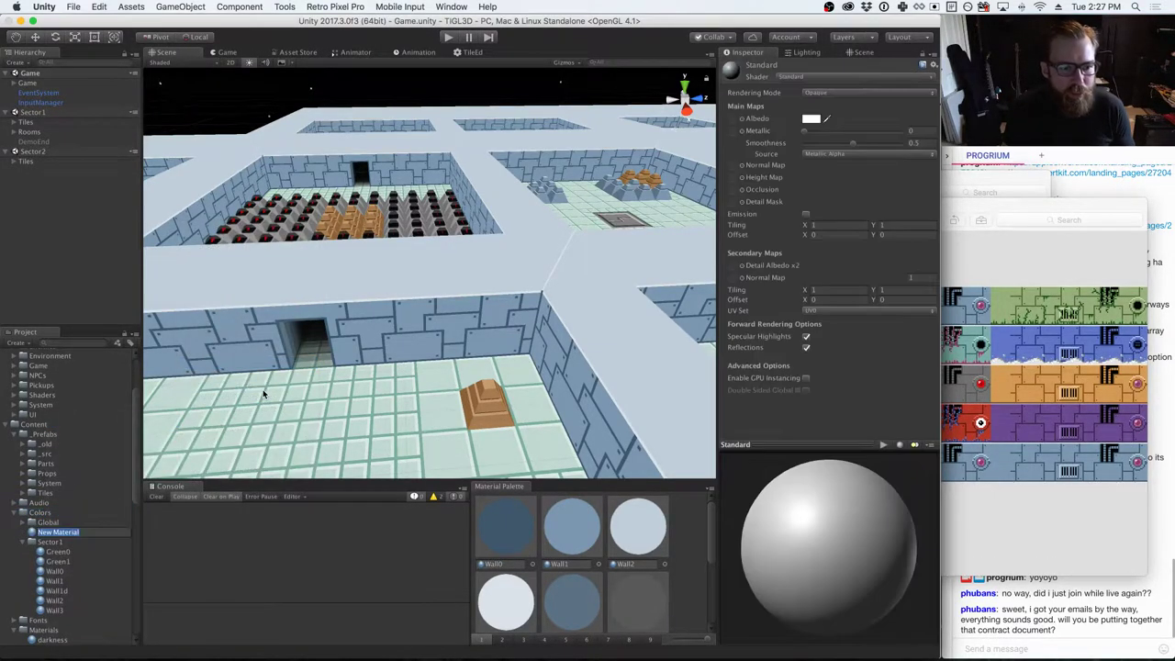
pyautogui.press('Return')
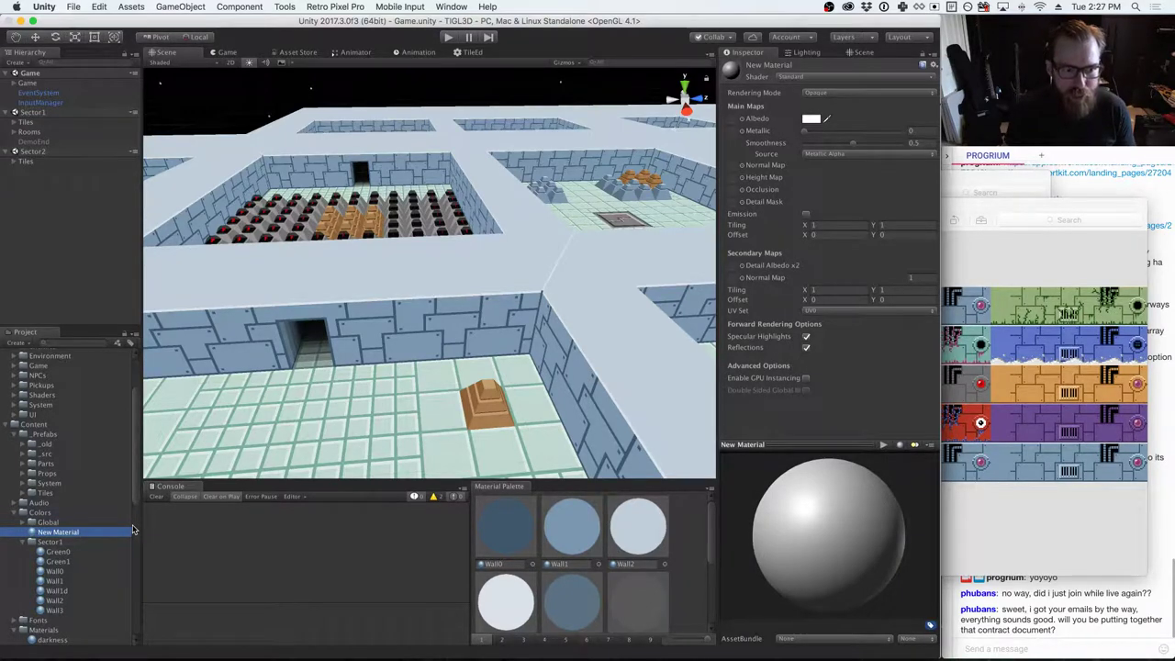
# - Reveal the Colors folder in Finder and copy New Material.mat into the Samsung USB folder that contains sector2.png
pyautogui.rightClick(49, 513)
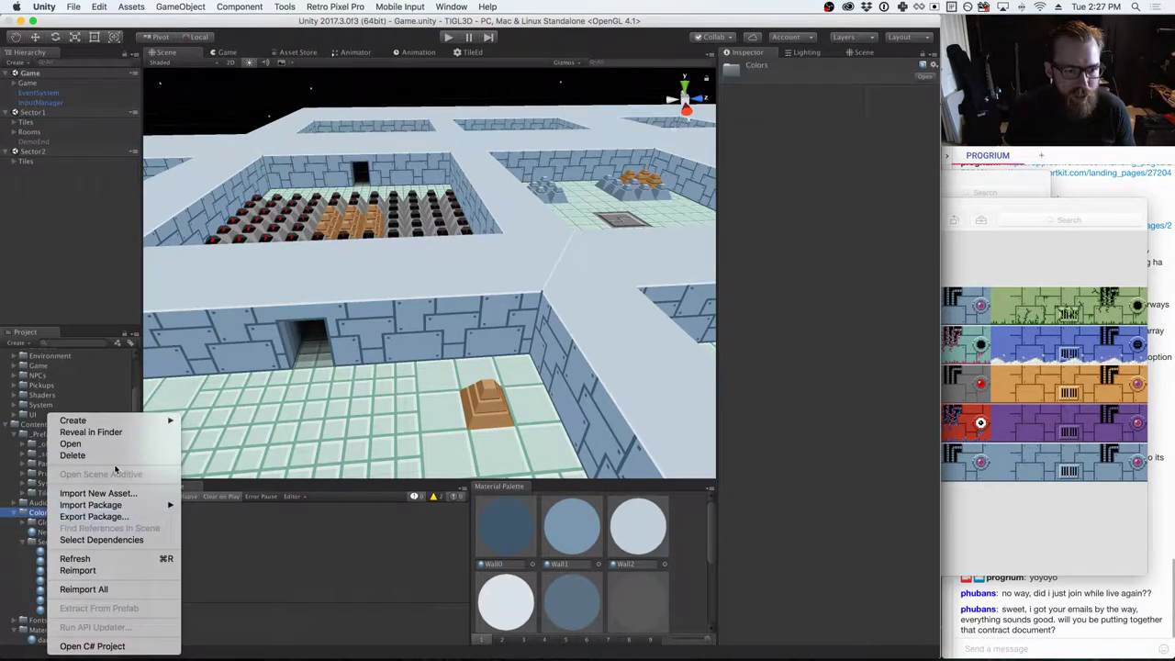
pyautogui.click(90, 431)
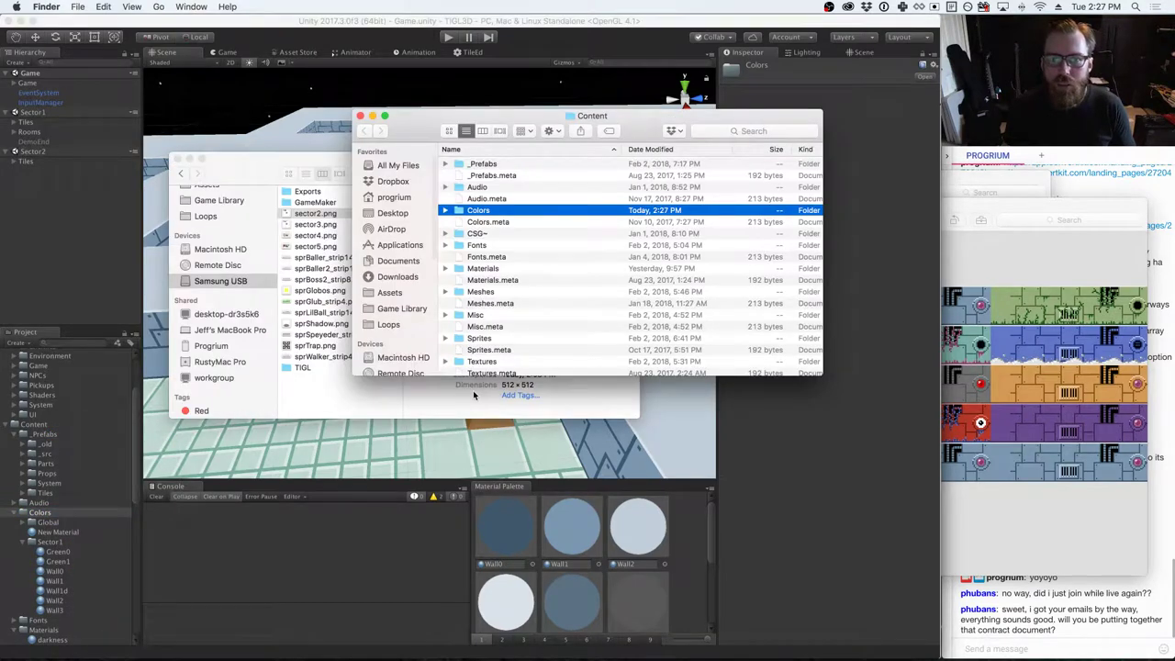
pyautogui.click(445, 210)
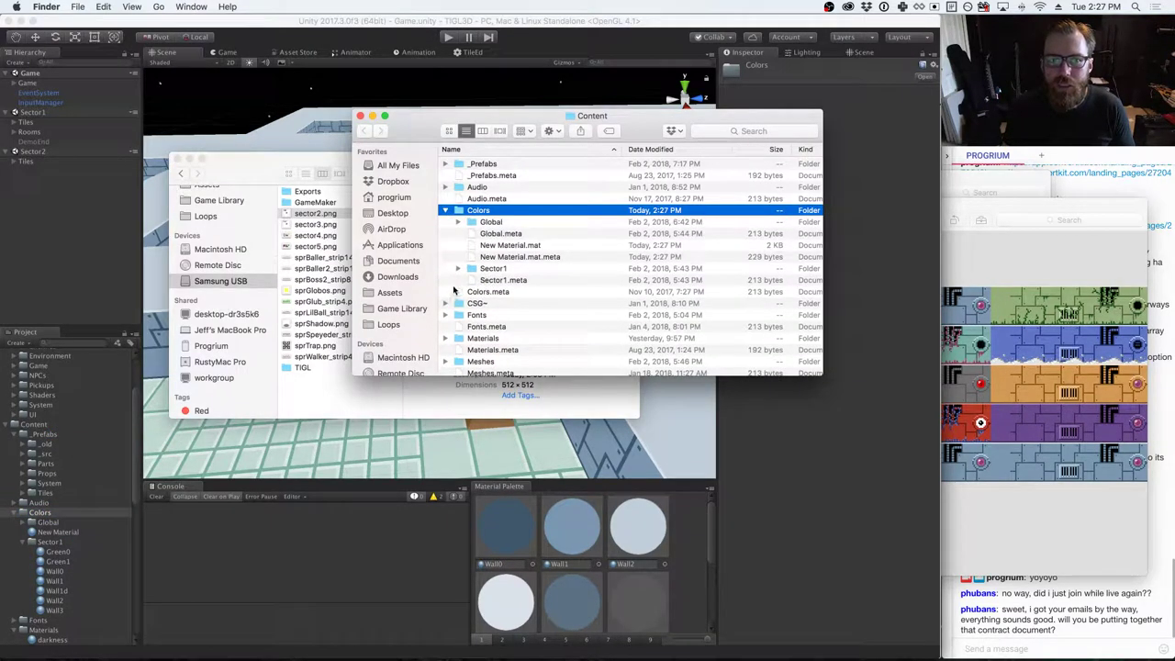
pyautogui.moveTo(493, 245); pyautogui.dragTo(308, 403)
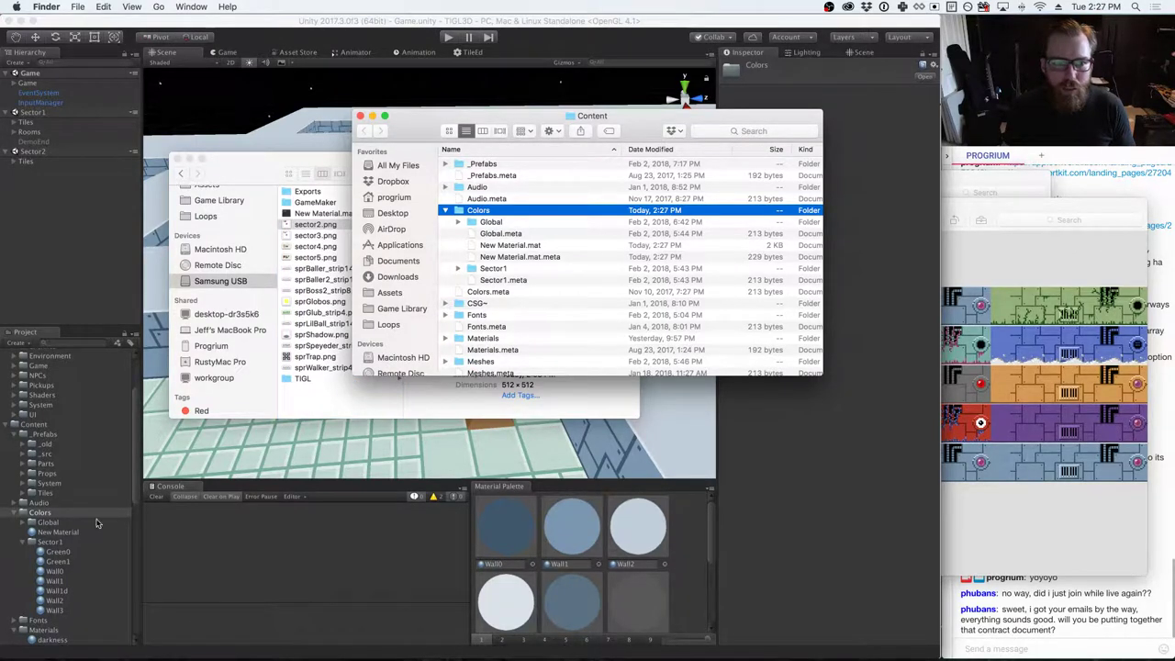
# - Delete New Material from the Colors folder in the Unity project and confirm the deletion
pyautogui.click(57, 545)
pyautogui.rightClick(60, 535)
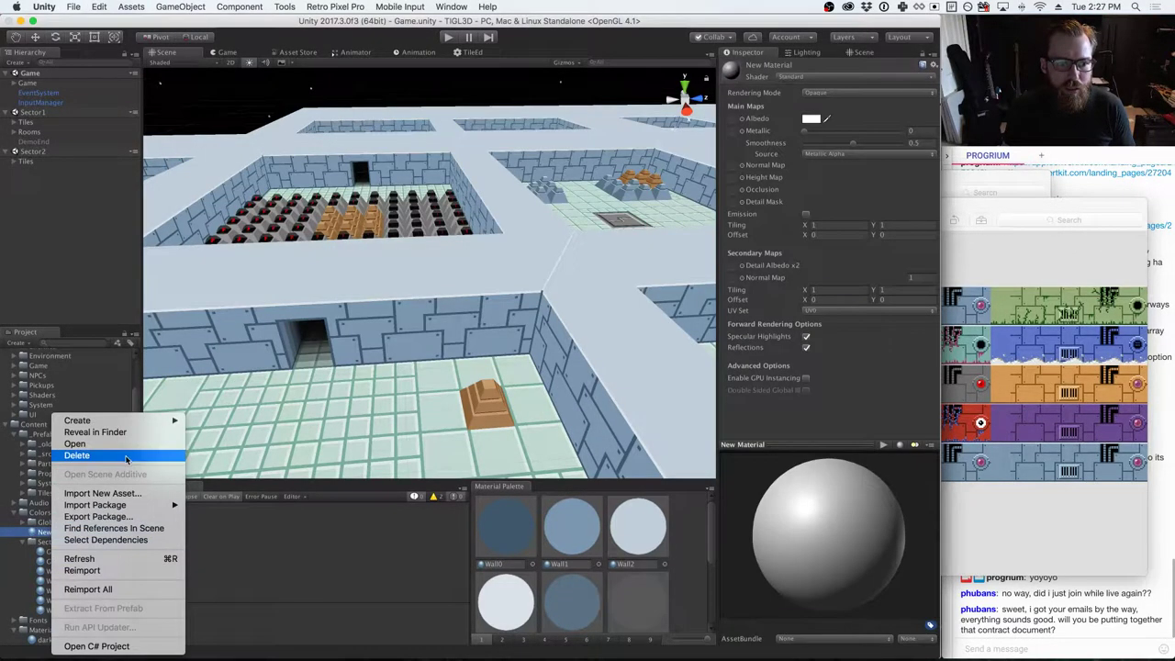
pyautogui.click(75, 454)
pyautogui.click(679, 230)
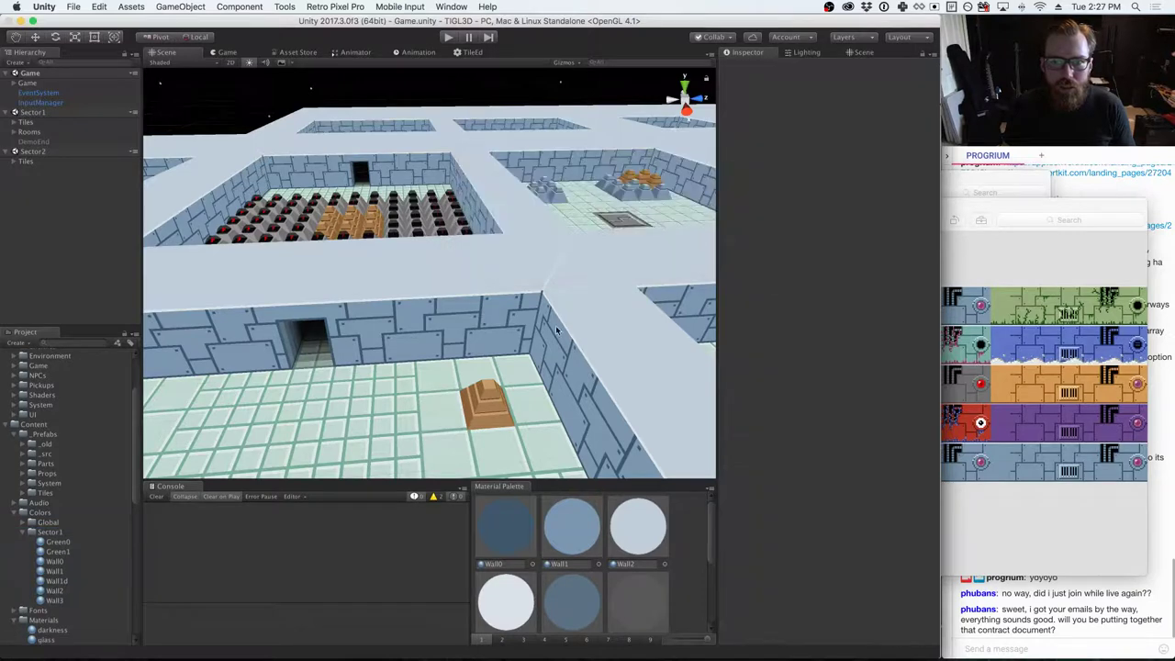
# - Switch to Finder and import the copied New Material.mat from Samsung USB into Unity's Colors folder
pyautogui.press('super+Tab')
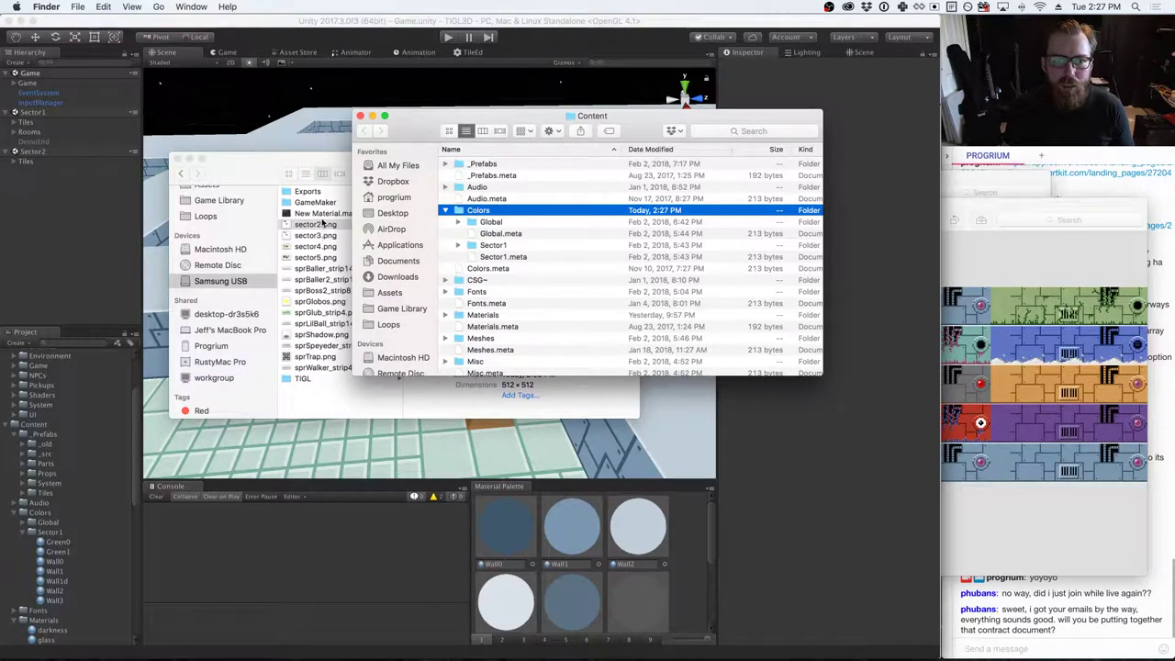
pyautogui.moveTo(321, 213); pyautogui.dragTo(57, 522)
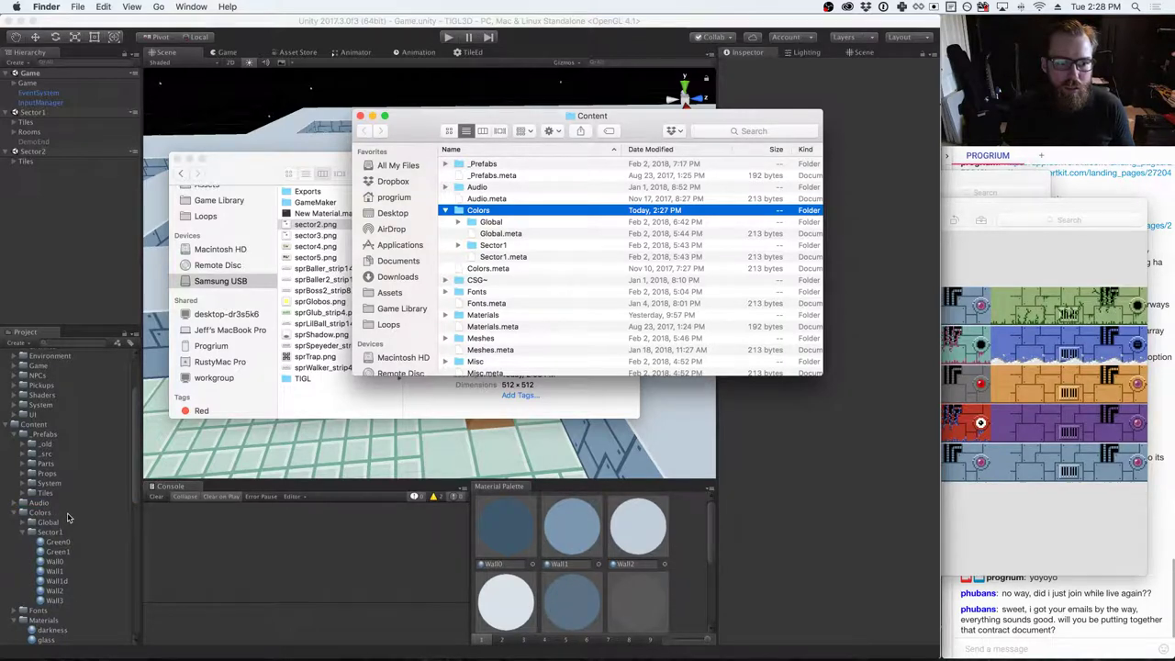
# - Move New Material from the Content folder into its Colors subfolder in the Unity project
pyautogui.click(60, 520)
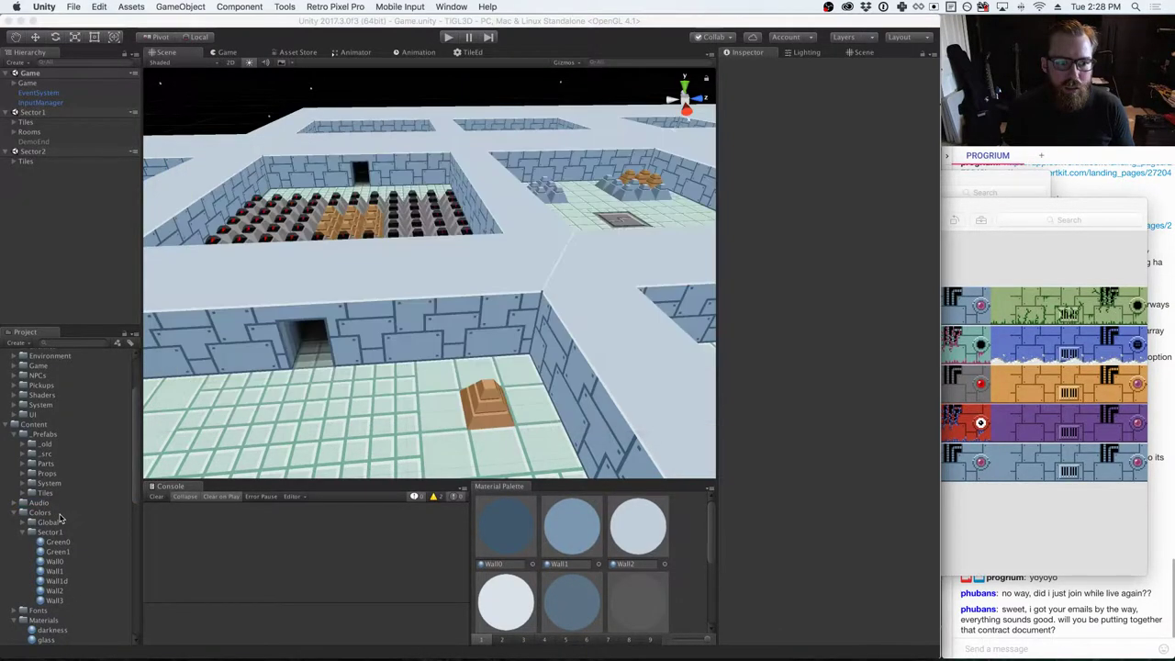
pyautogui.scroll(-8, 79, 512)
pyautogui.scroll(5, 84, 511)
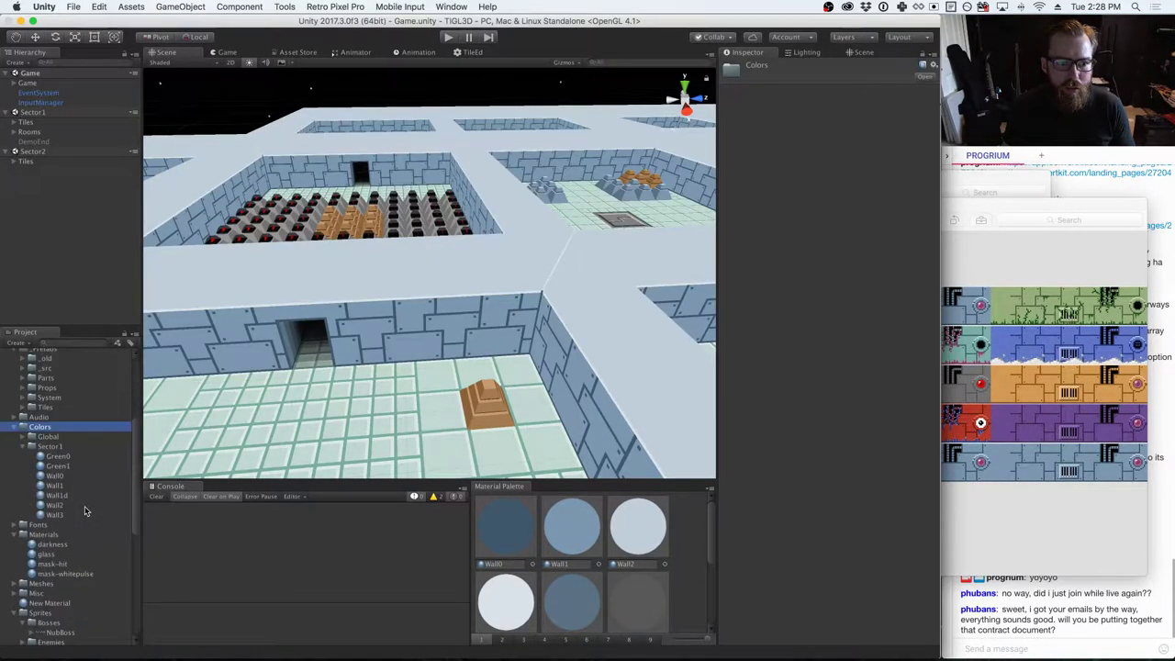
pyautogui.moveTo(46, 602); pyautogui.dragTo(55, 429)
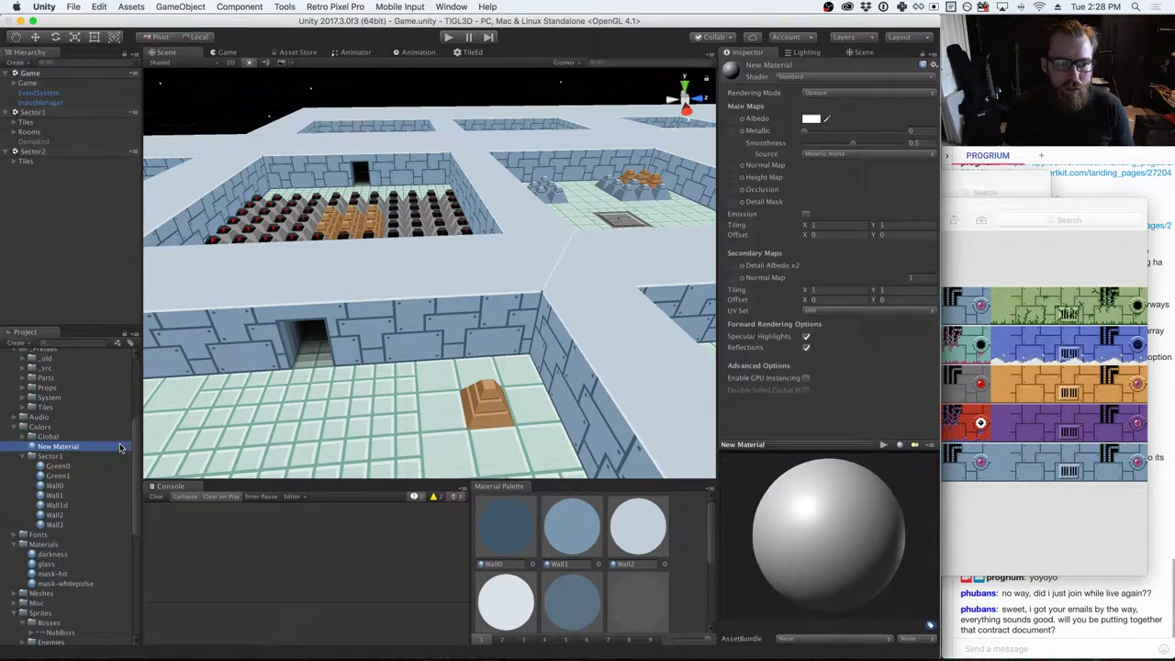
pyautogui.click(312, 576)
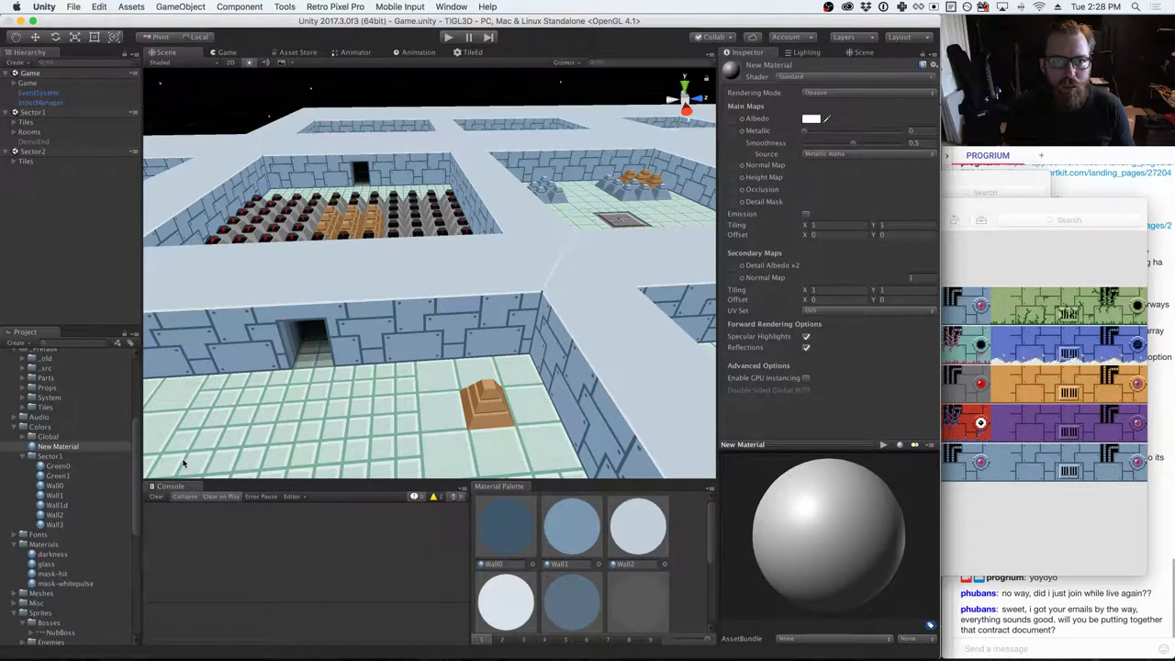
# - Switch to Chrome and view the Unity scripting documentation for version 2018.1b, returning to version 2017.3
pyautogui.press('super+Tab')
pyautogui.press('super+Tab')
pyautogui.press('Tab')
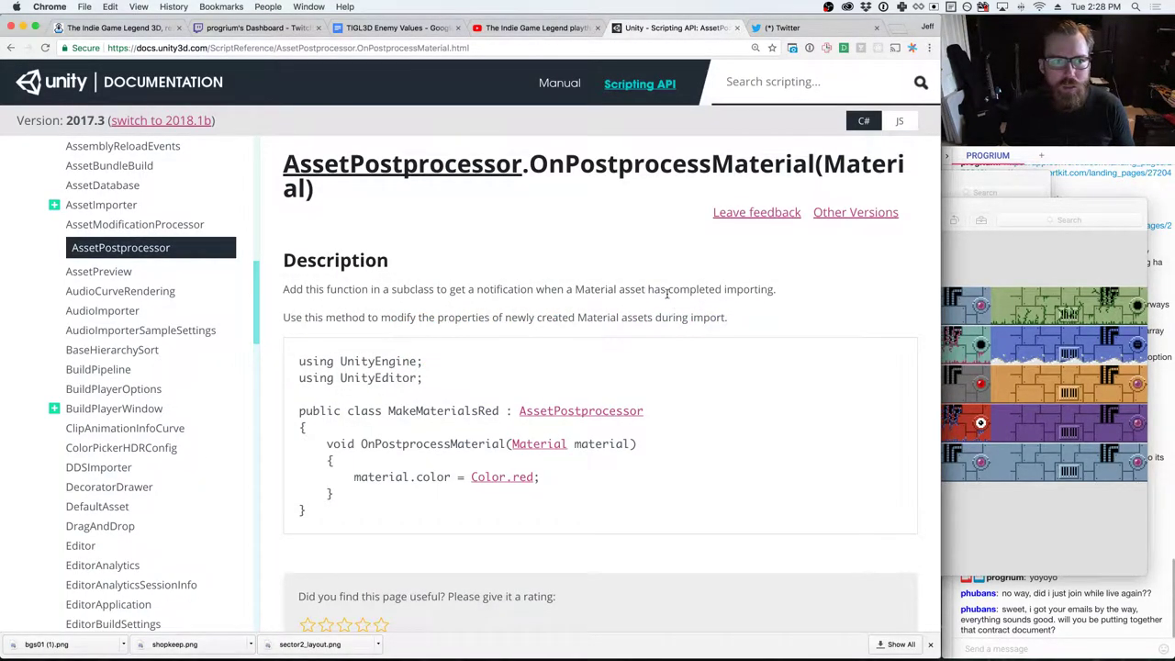
pyautogui.click(173, 121)
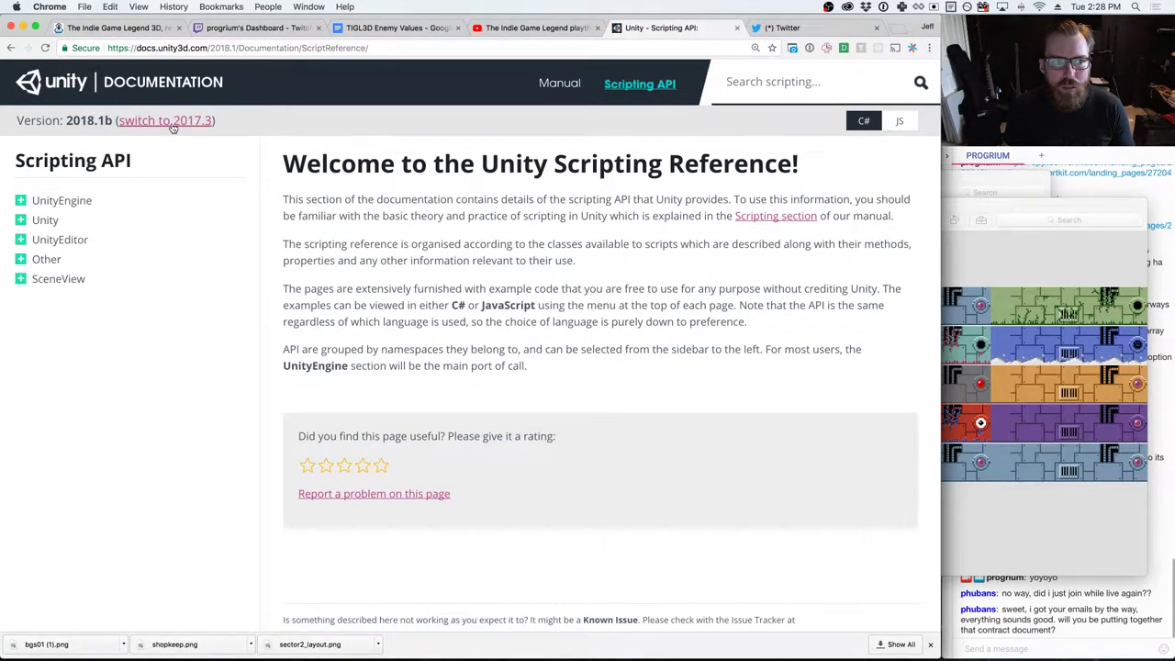
pyautogui.click(172, 122)
# - Switch to Unity and check the installed editor version in its About window, closing the window again
pyautogui.press('super+Tab')
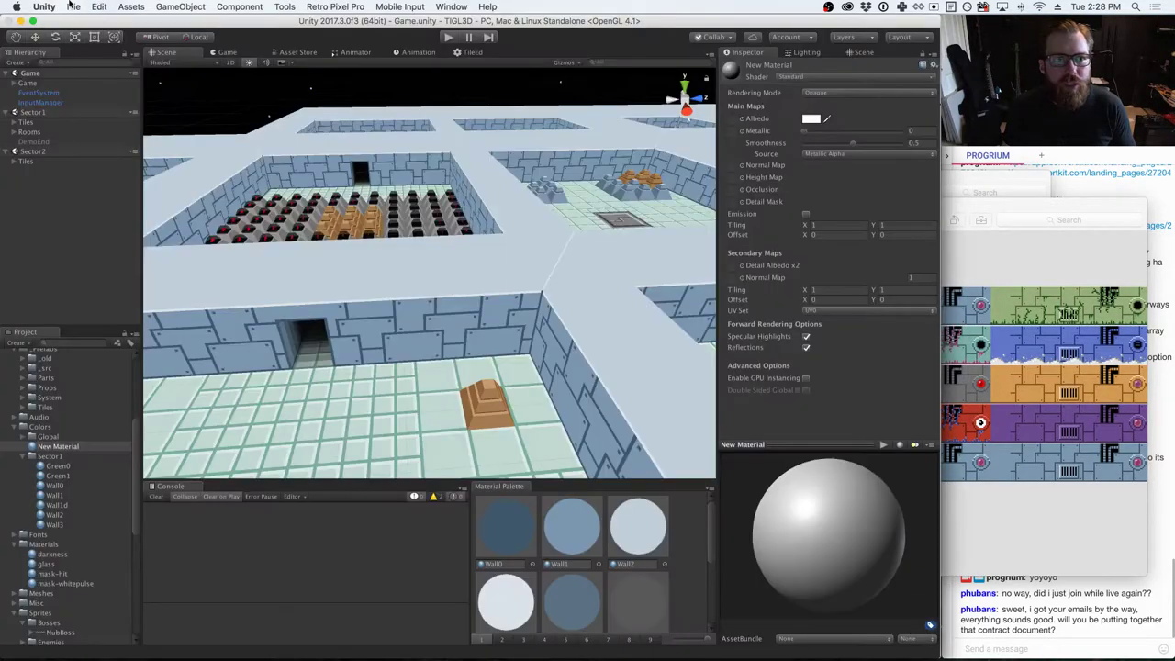
pyautogui.click(44, 6)
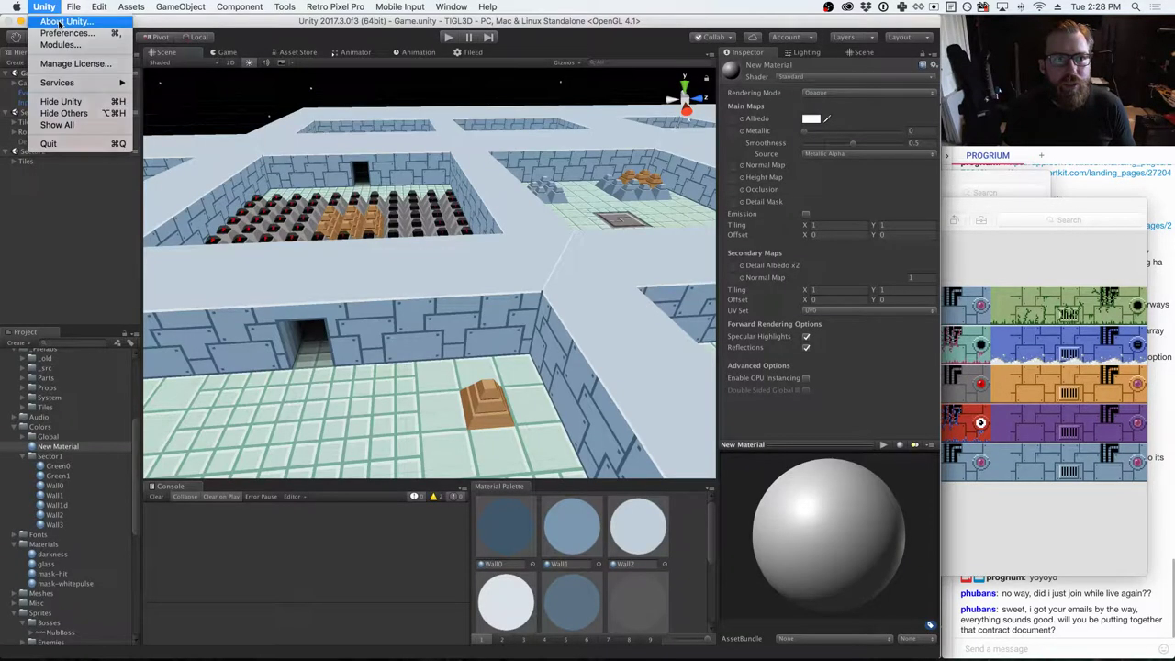
pyautogui.click(57, 23)
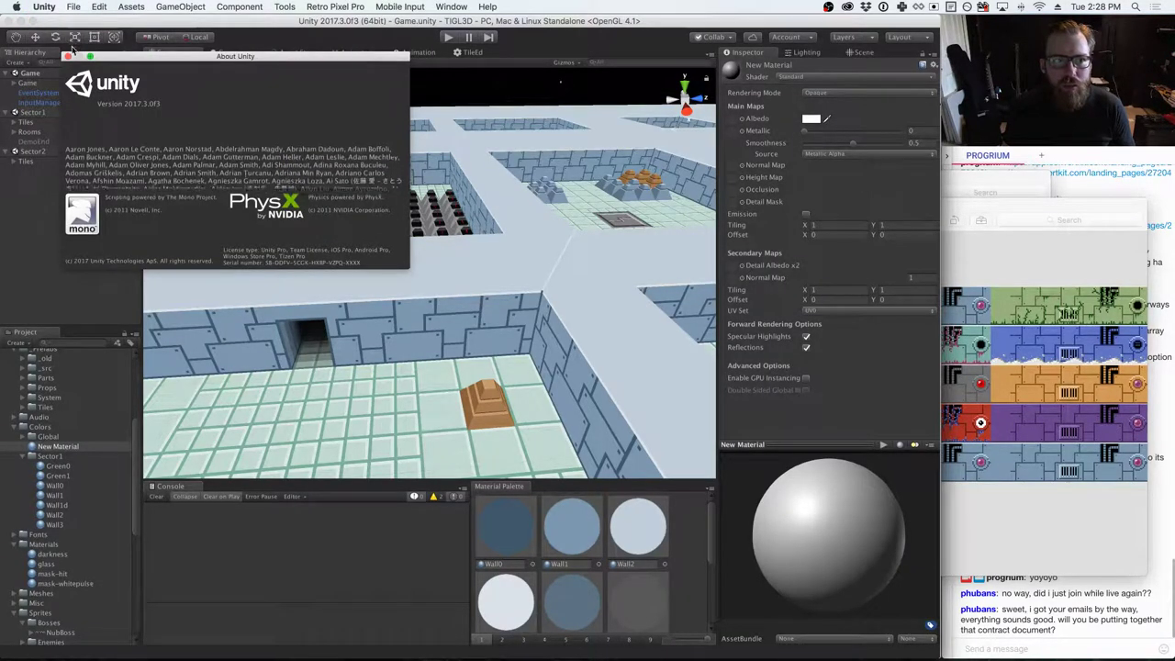
pyautogui.click(67, 57)
# - Switch to Chrome and browse the UnityEditor namespace in the Scripting API contents
pyautogui.press('super+Tab')
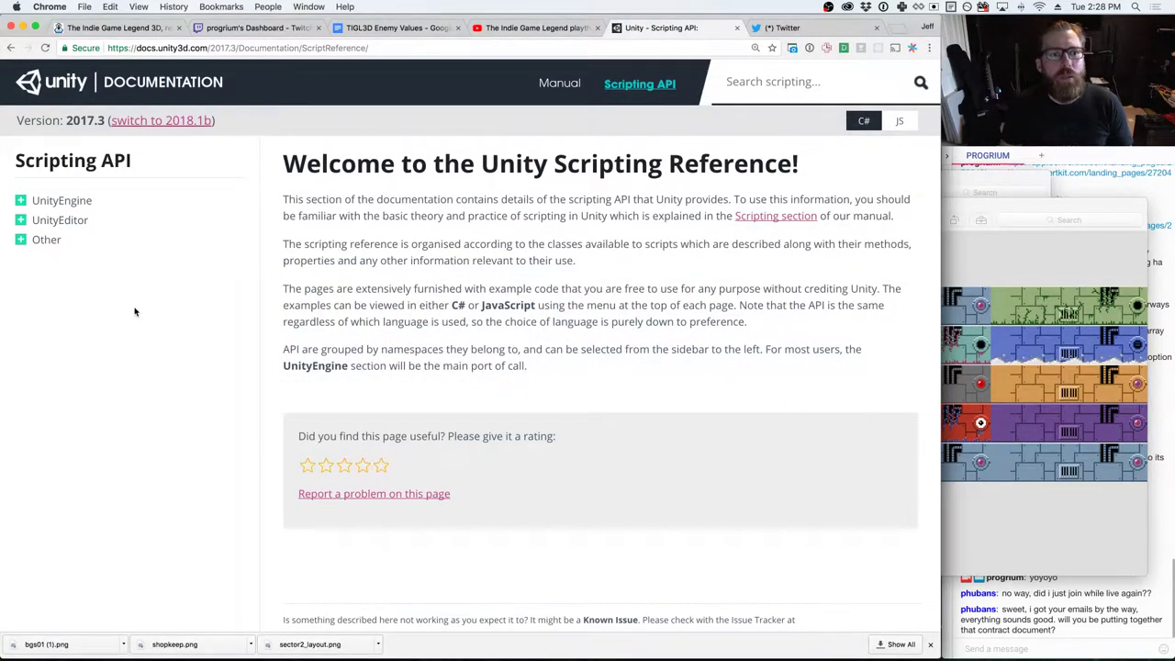
pyautogui.click(39, 222)
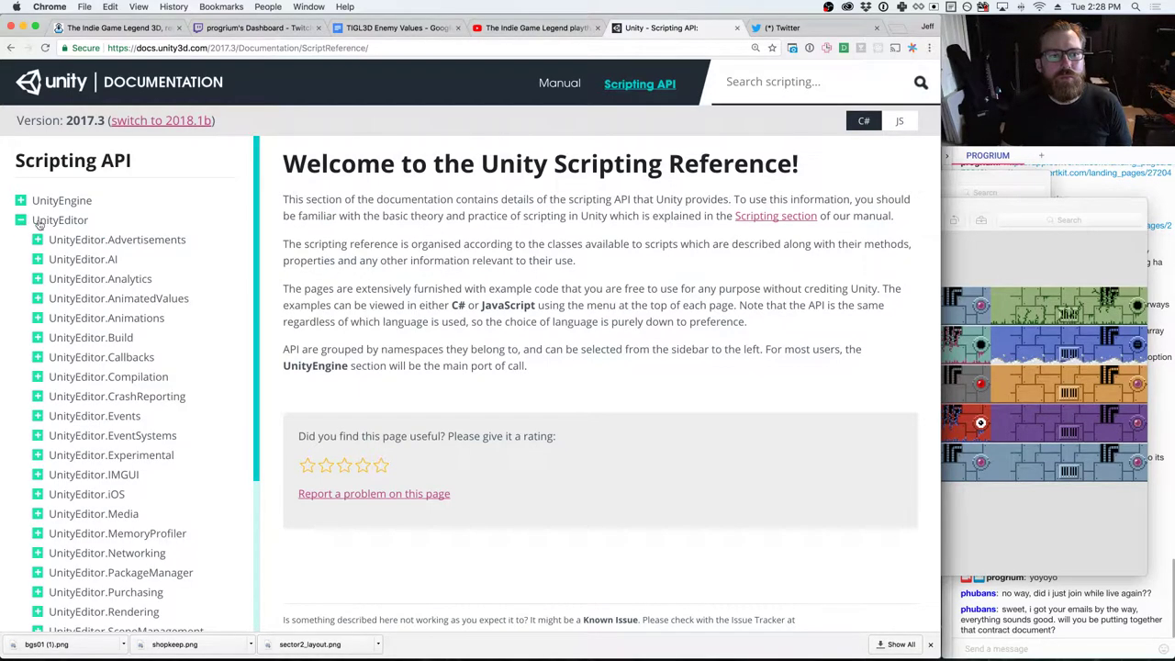
pyautogui.scroll(-5, 171, 271)
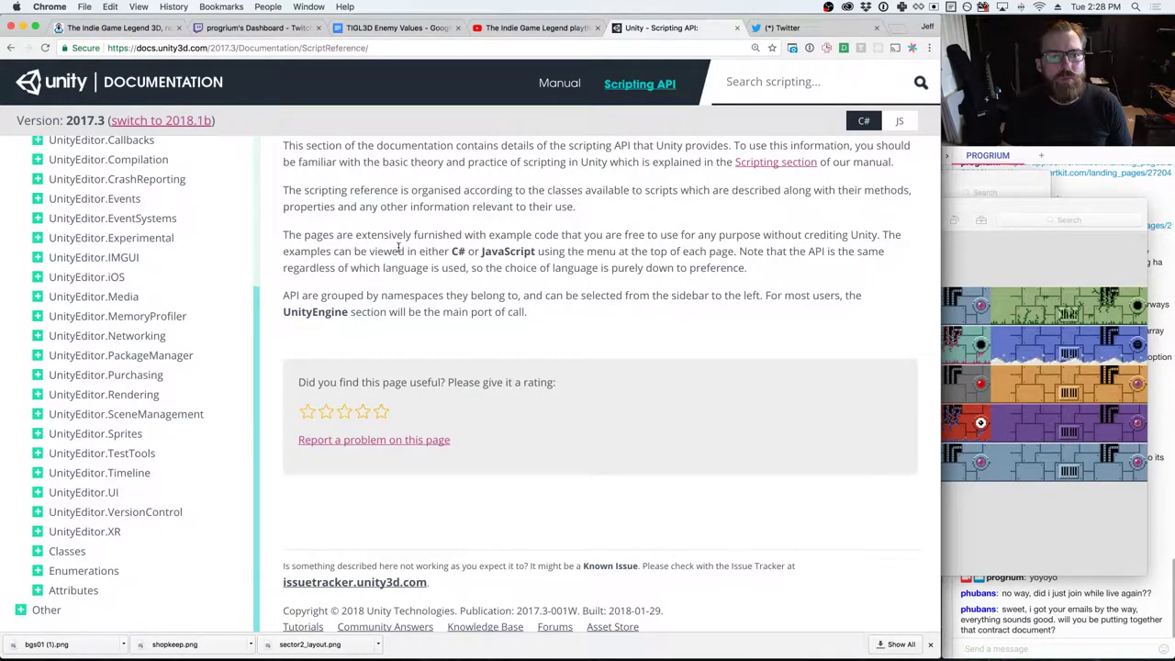
# - Search the web in a new tab for "unity asset processing" and open the AssetPostprocessor reference at its Messages list
pyautogui.hotkey('ctrl', 't')
pyautogui.write('unity as')
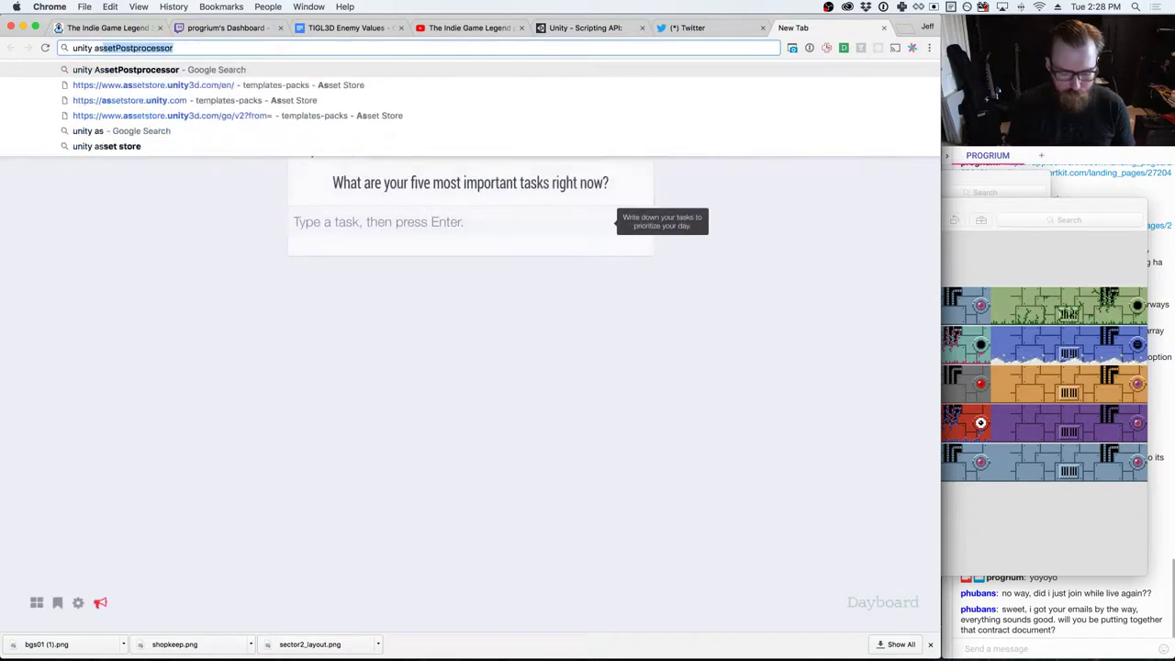
pyautogui.write('set processing')
pyautogui.press('Return')
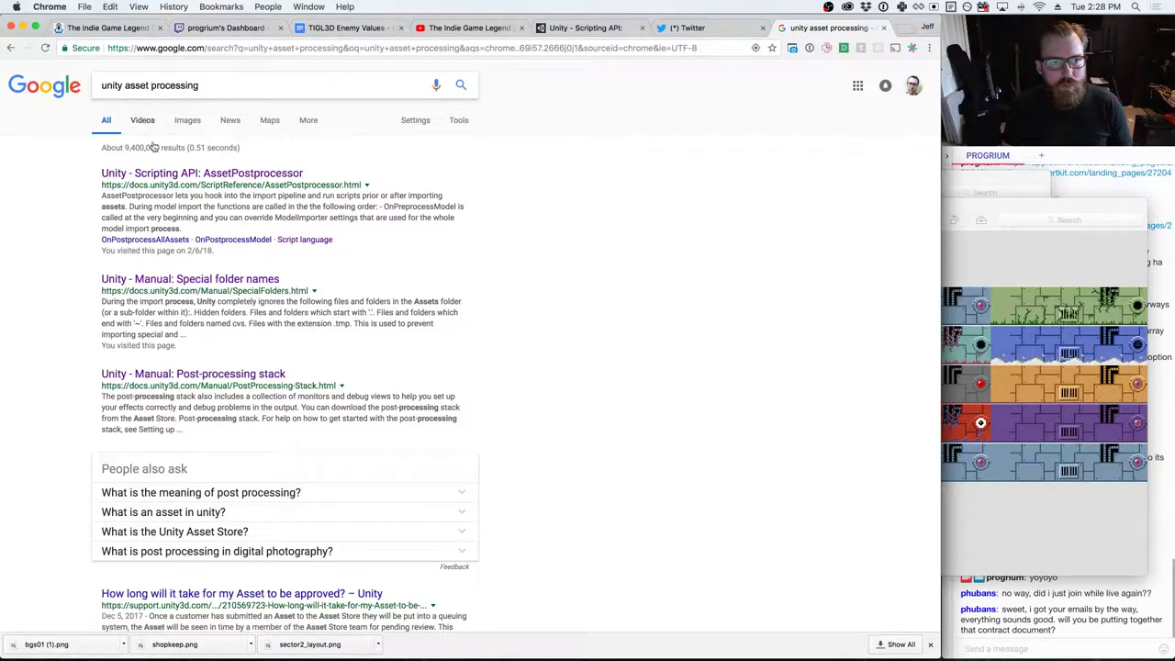
pyautogui.click(157, 180)
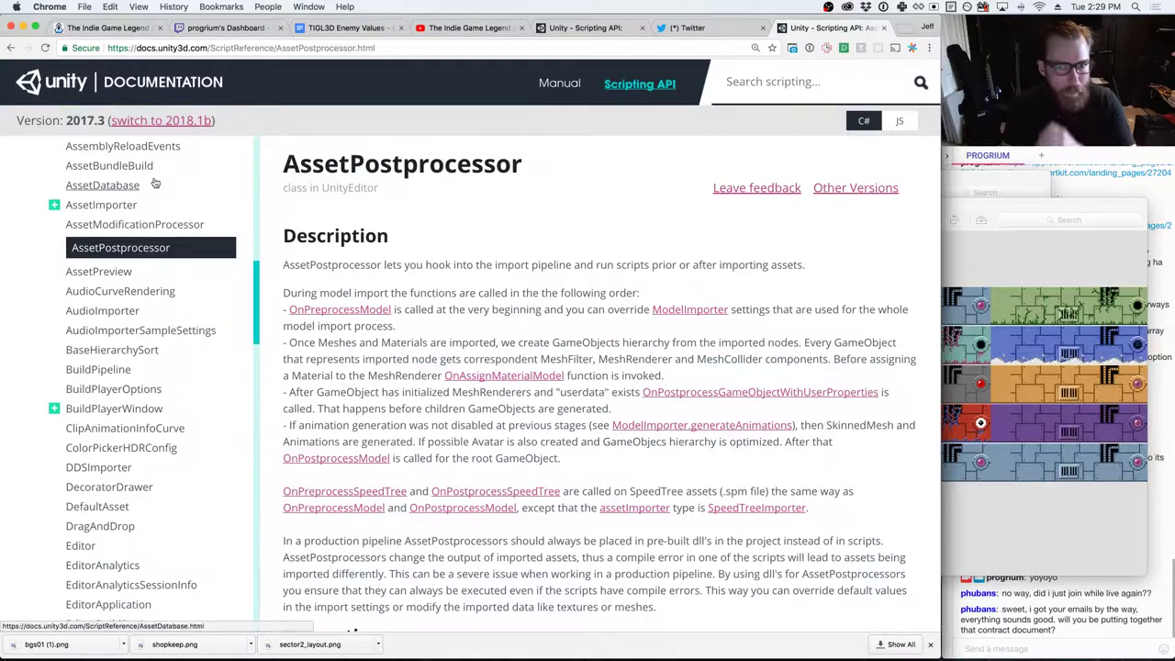
pyautogui.scroll(-5, 551, 407)
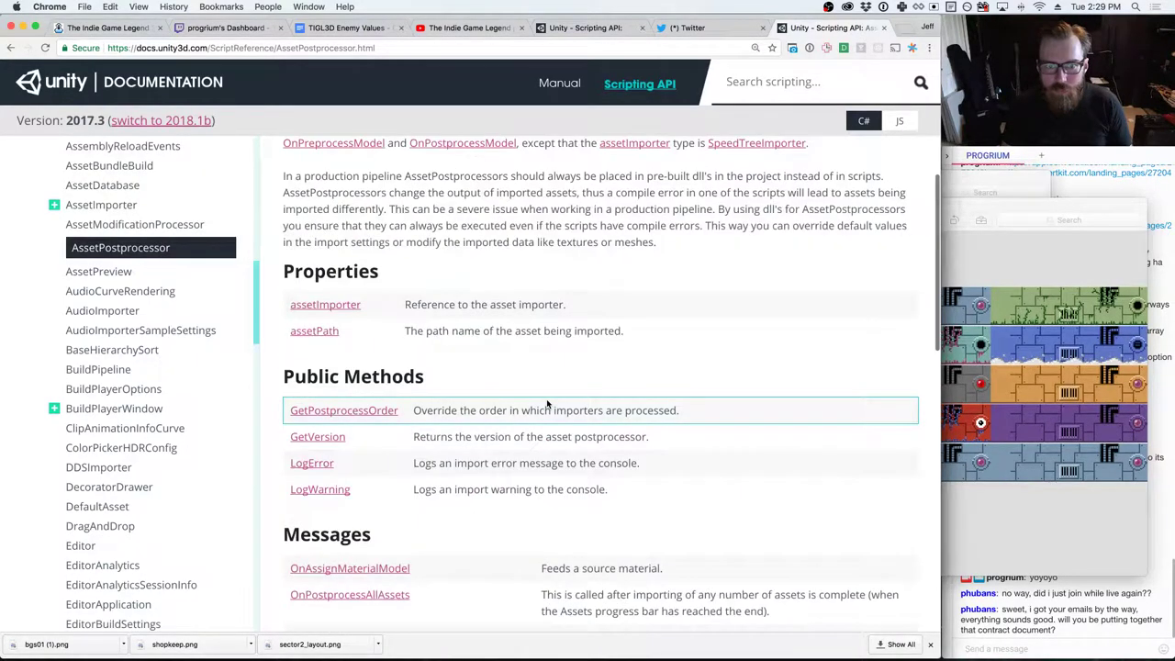
pyautogui.scroll(-3, 548, 403)
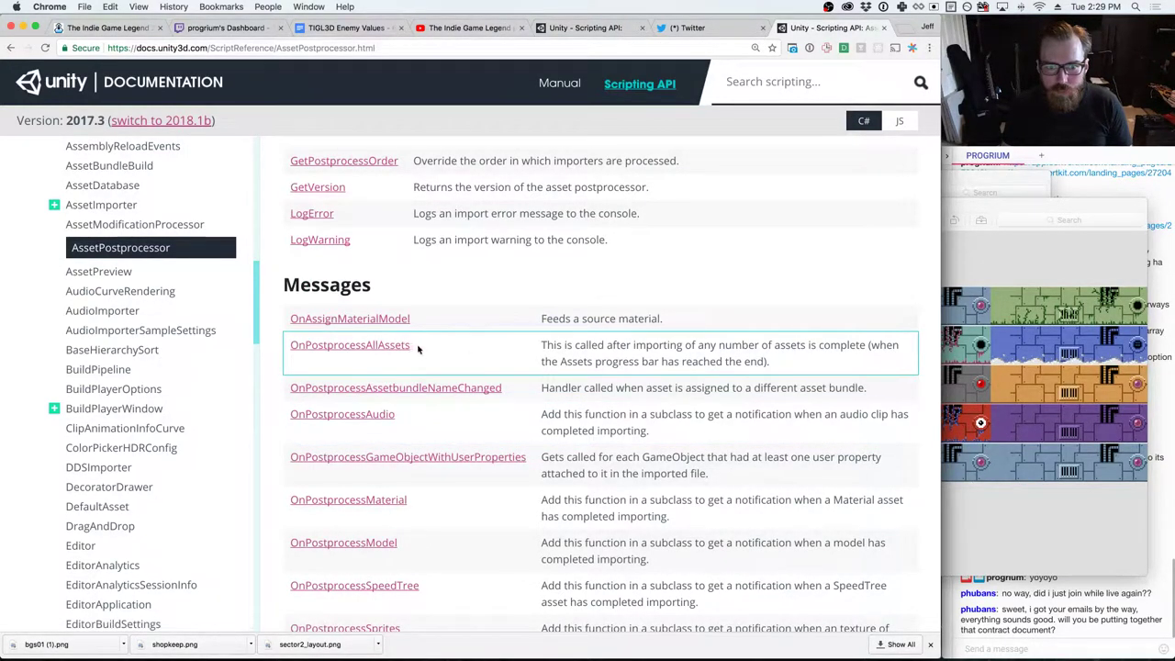
# - Copy the message name OnPostprocessAllAssets from the reference and switch to the ColorImporter script in MonoDevelop
pyautogui.moveTo(414, 345); pyautogui.dragTo(294, 349)
pyautogui.press('super+c')
pyautogui.press('super+Tab')
pyautogui.press('super+Tab')
pyautogui.press('super+Tab')
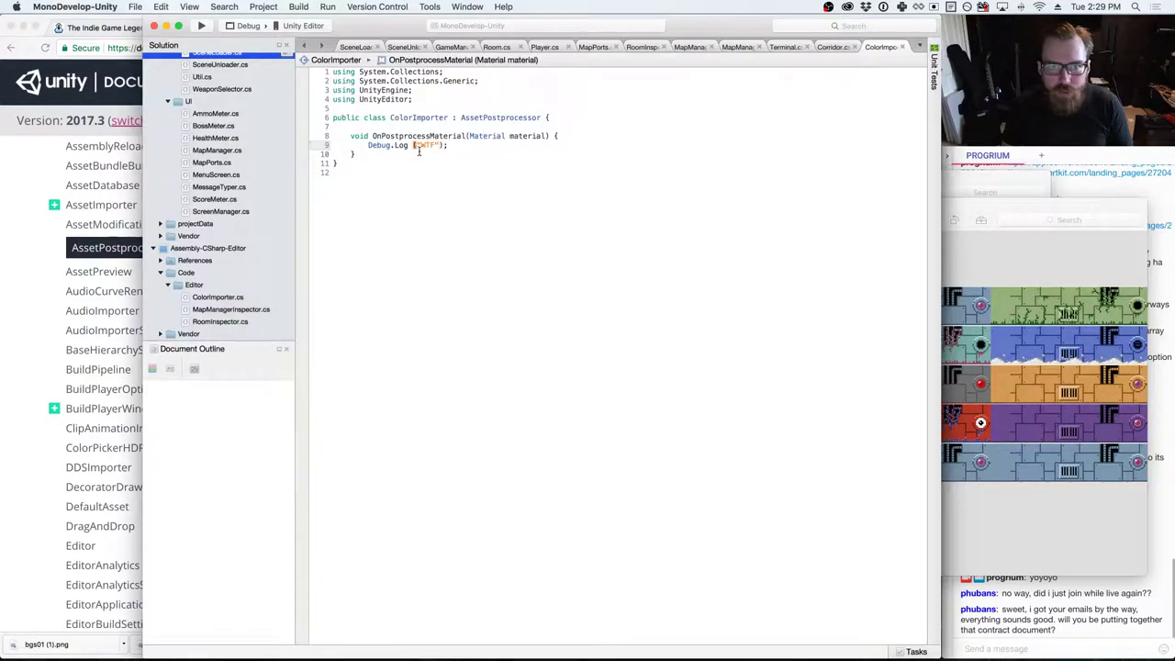
# - Add a void OnPostprocessAllAssets() method below OnPostprocessMaterial, containing Debug.Log("ALLLL");
pyautogui.click(419, 152)
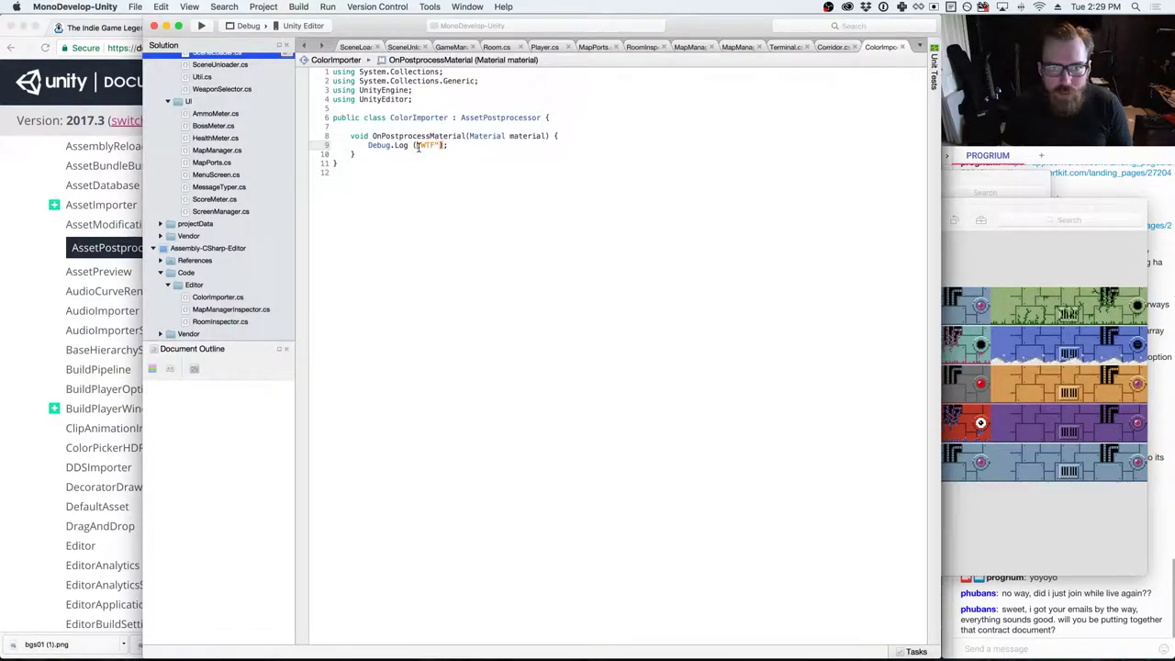
pyautogui.press('Return')
pyautogui.press('Return')
pyautogui.write('void')
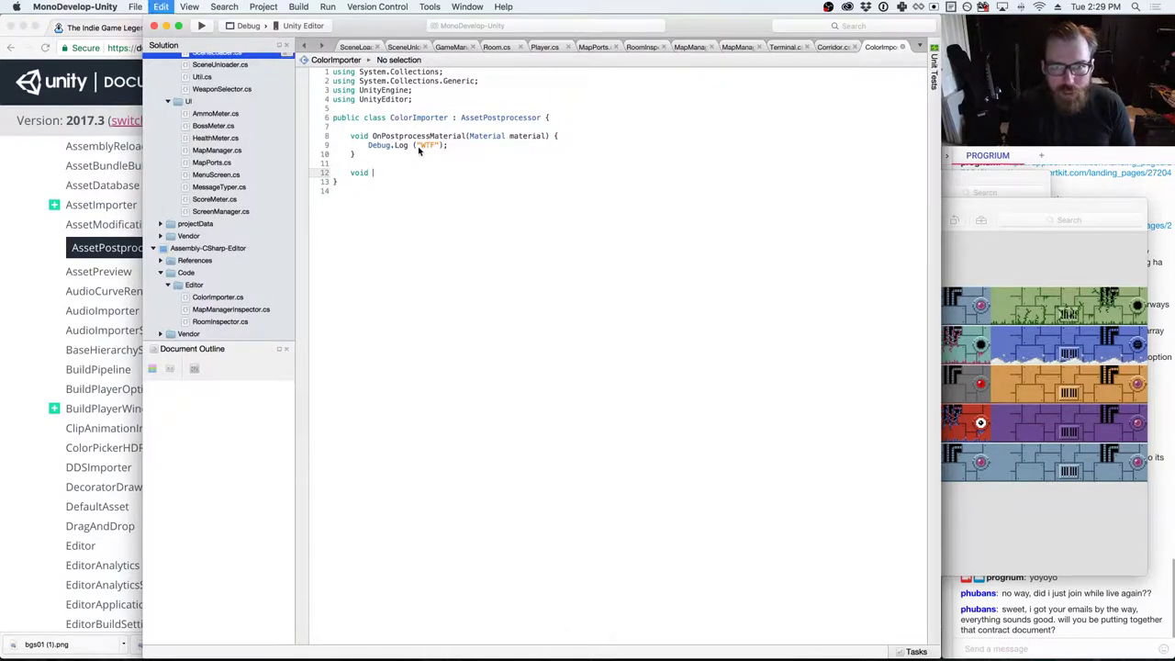
pyautogui.press('super+v')
pyautogui.write('() {')
pyautogui.press('Return')
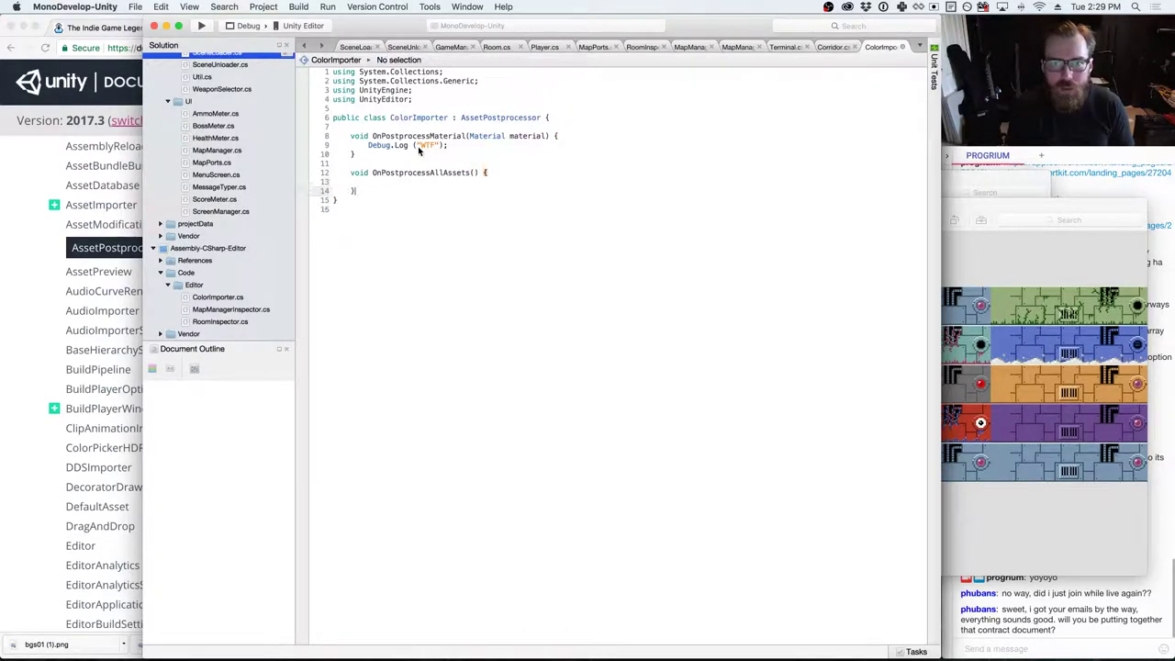
pyautogui.write('Debug.Log("')
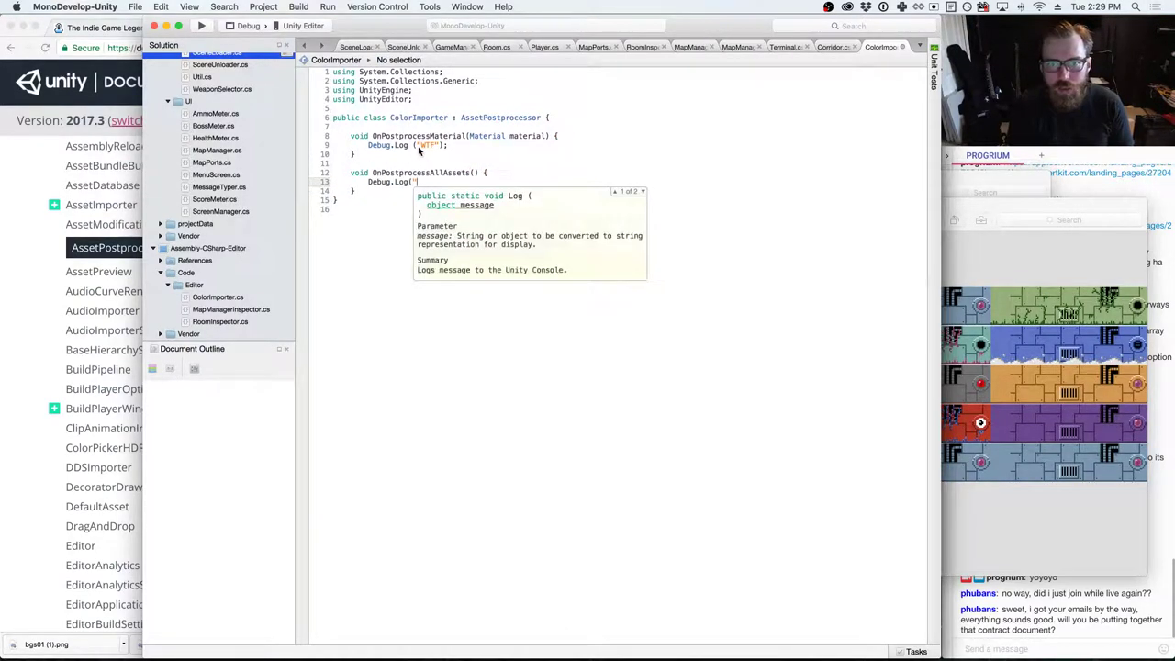
pyautogui.write('ALLLL");')
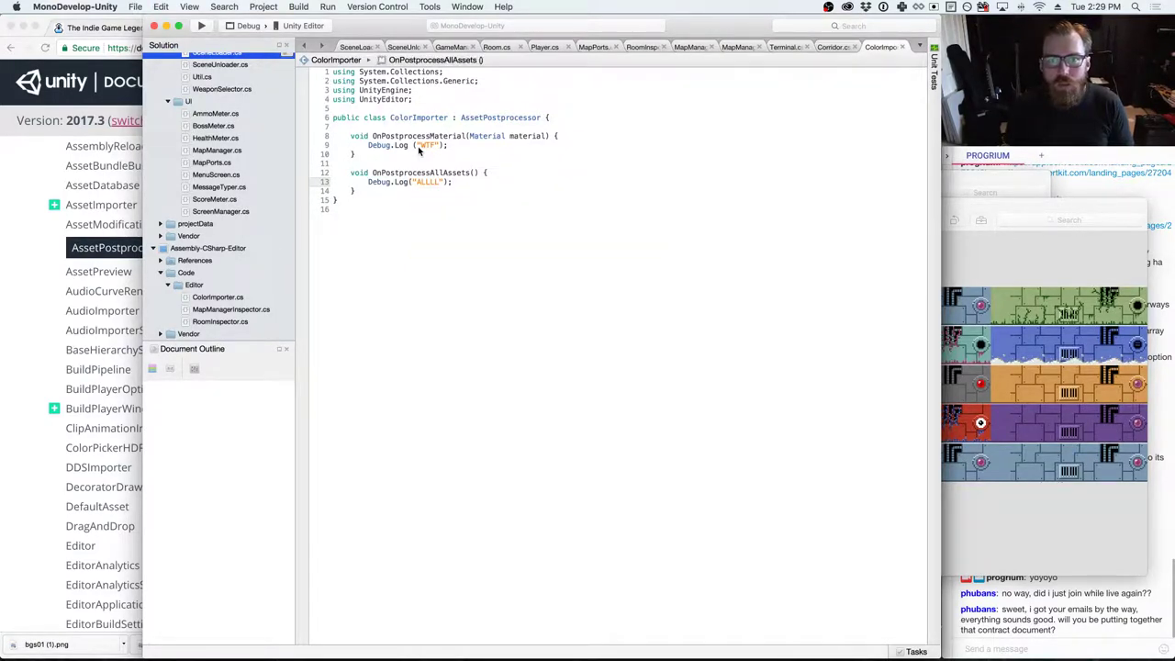
# - Switch to Unity and refresh the project assets with New Material in the Colors folder as the target
pyautogui.press('super+Tab')
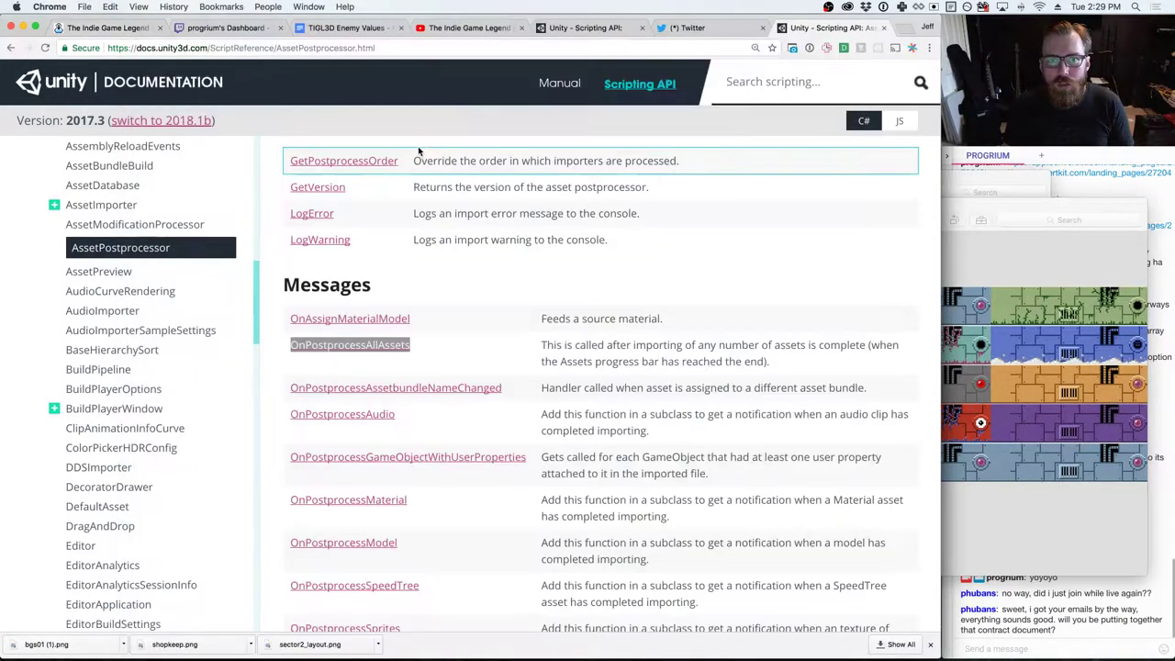
pyautogui.press('super+Tab')
pyautogui.press('super+Tab')
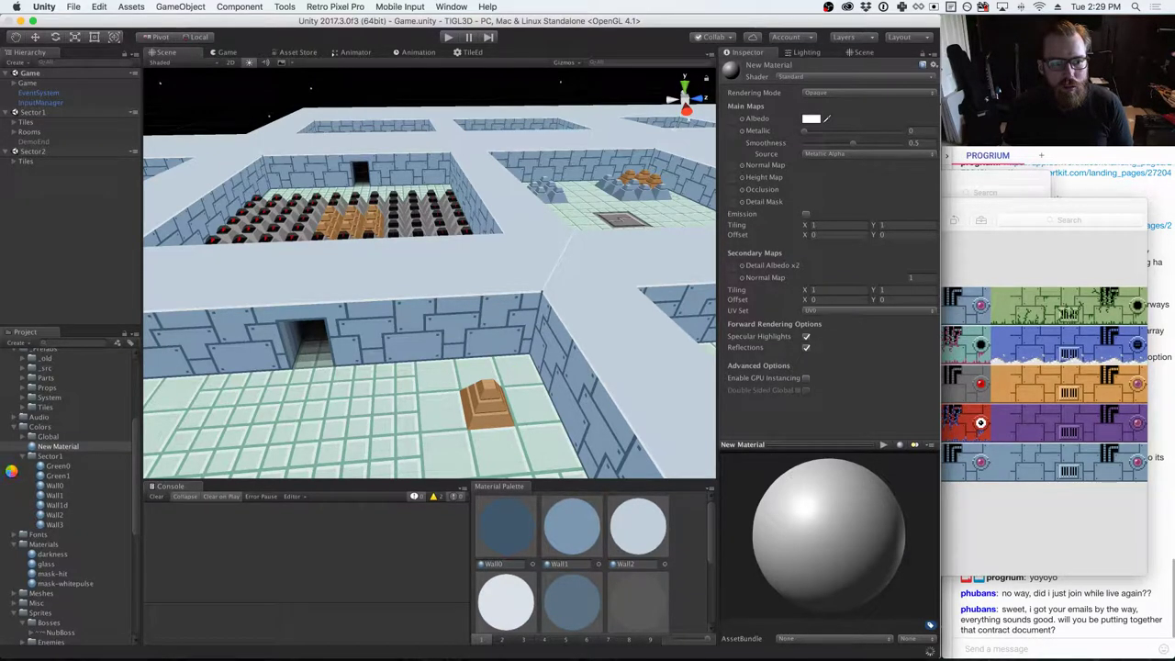
pyautogui.rightClick(46, 445)
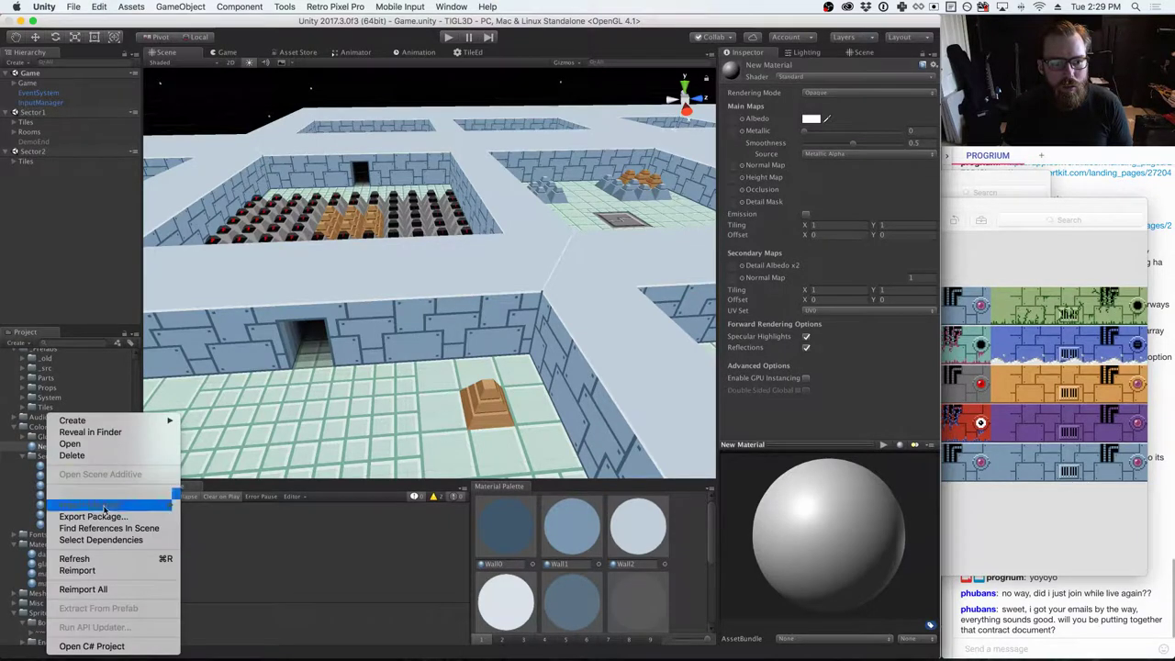
pyautogui.click(133, 562)
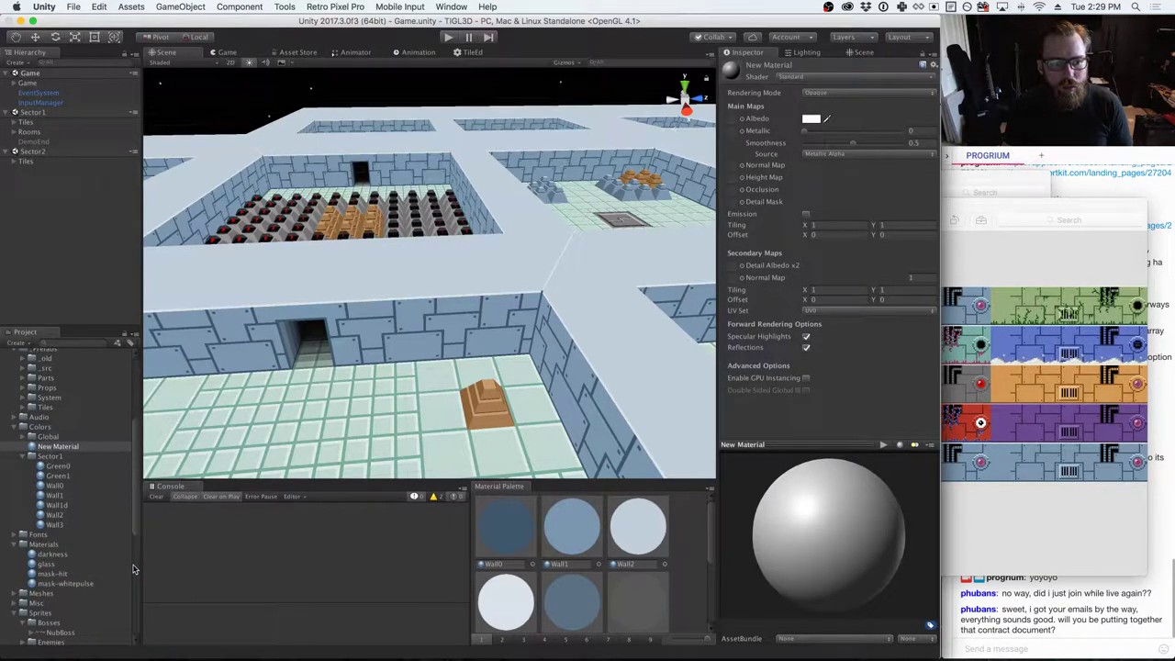
# - Delete New Material from the Colors folder and create a replacement material there, keeping the default name New Material
pyautogui.rightClick(60, 448)
pyautogui.click(90, 457)
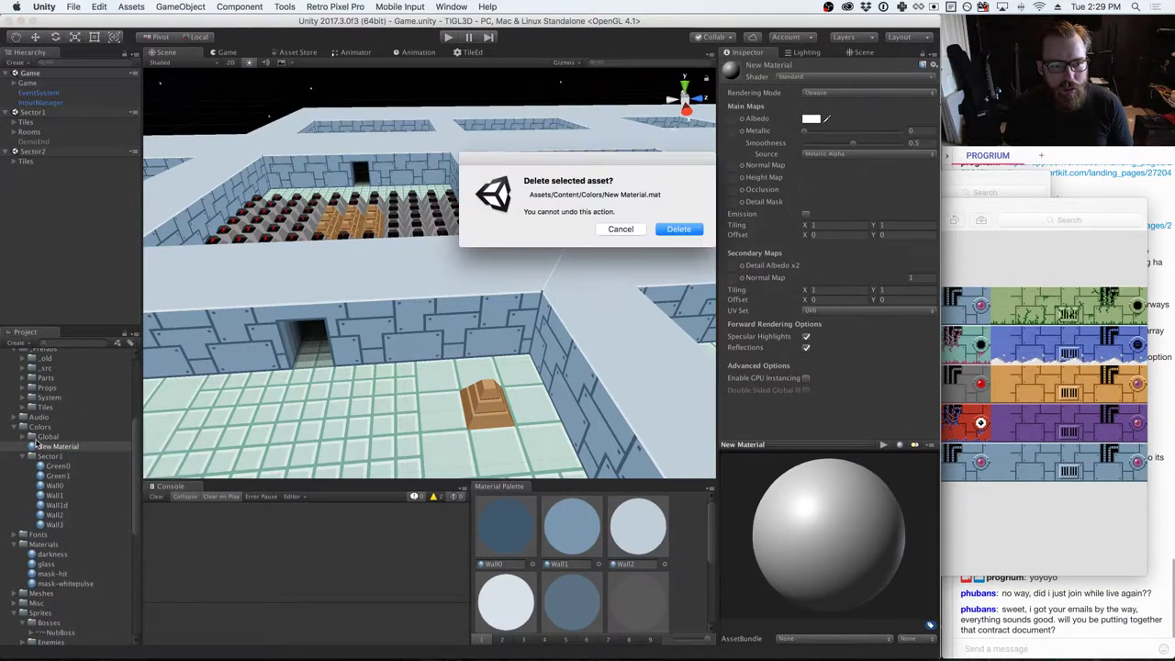
pyautogui.press('Return')
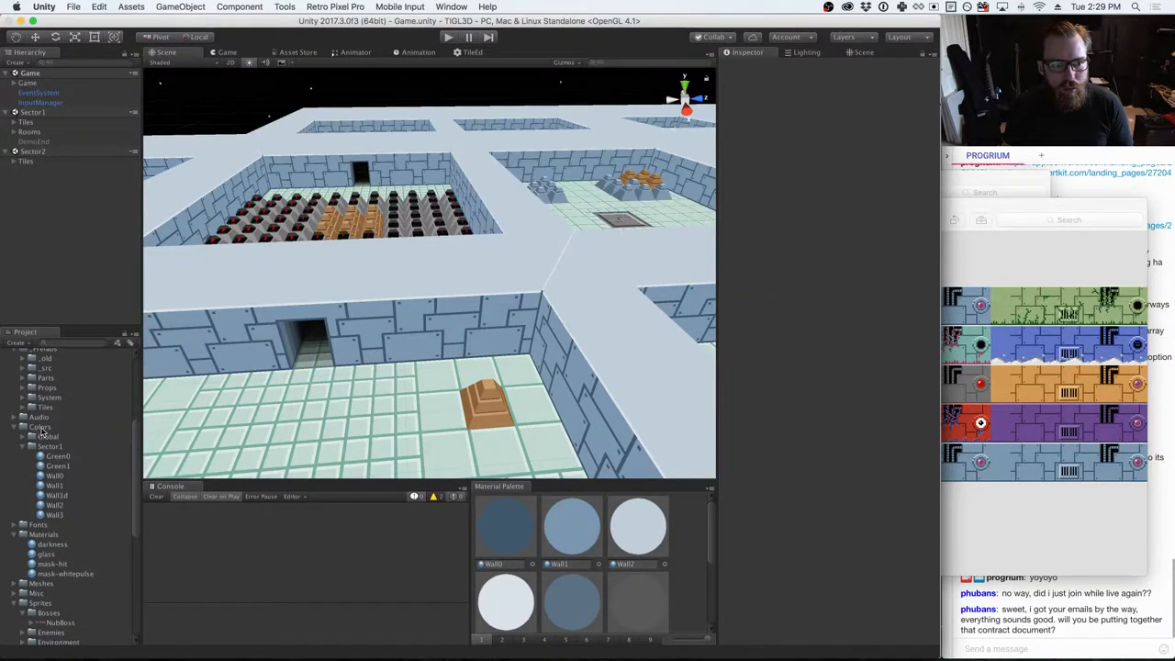
pyautogui.rightClick(41, 427)
pyautogui.moveTo(74, 419)
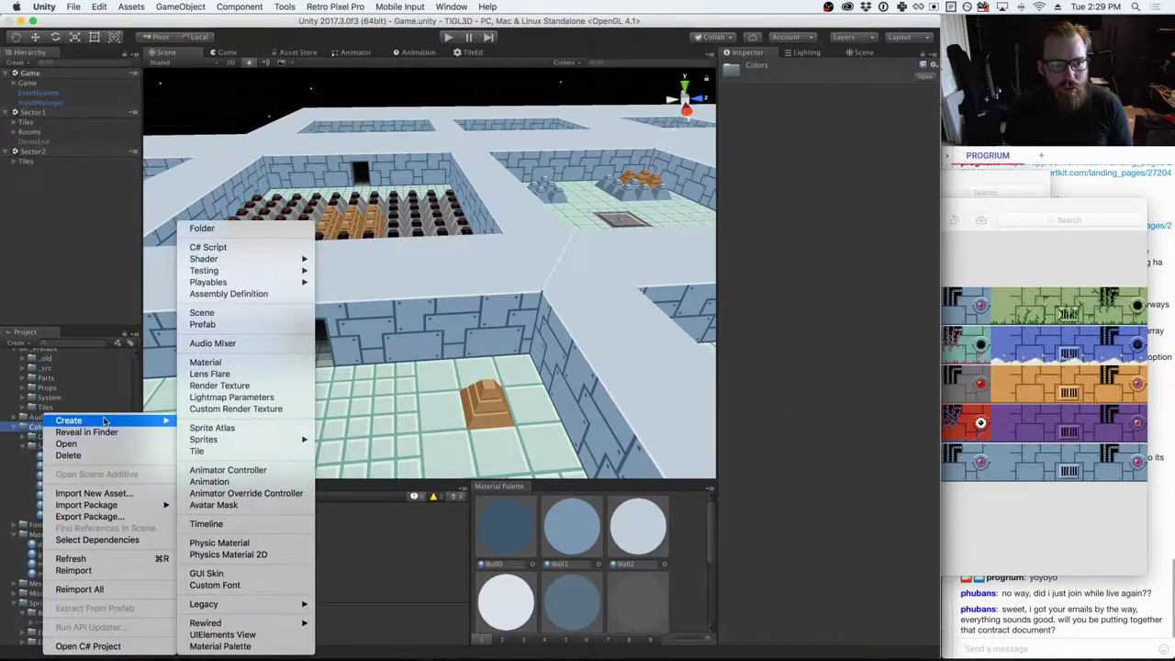
pyautogui.click(208, 362)
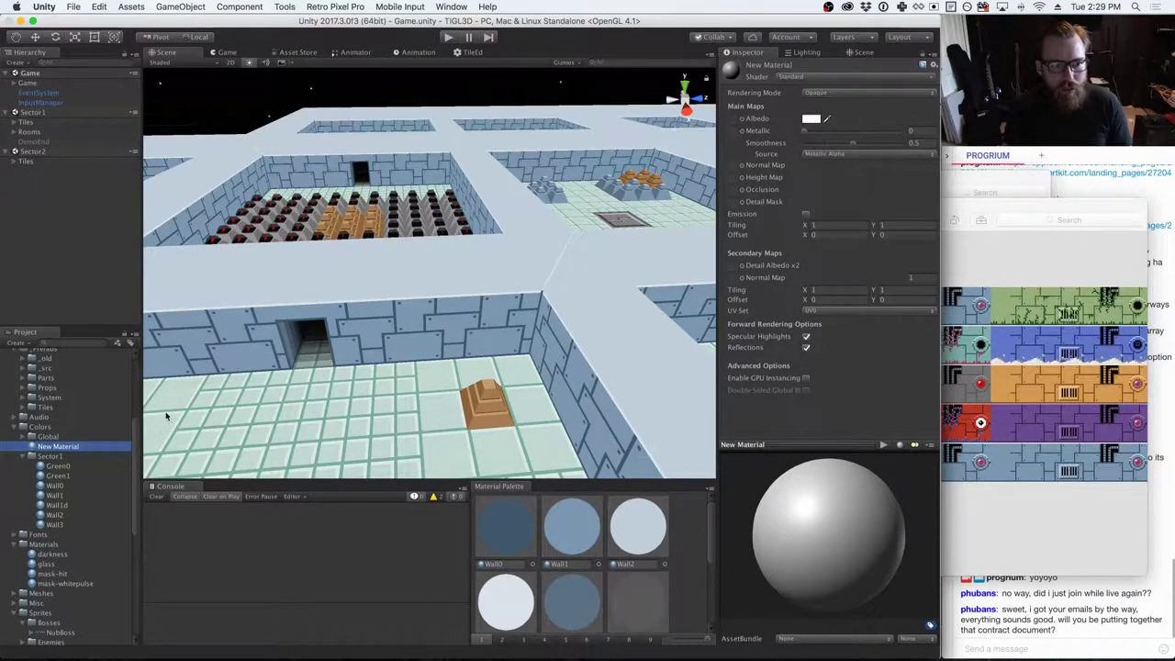
pyautogui.scroll(5, 89, 493)
pyautogui.scroll(-3, 89, 494)
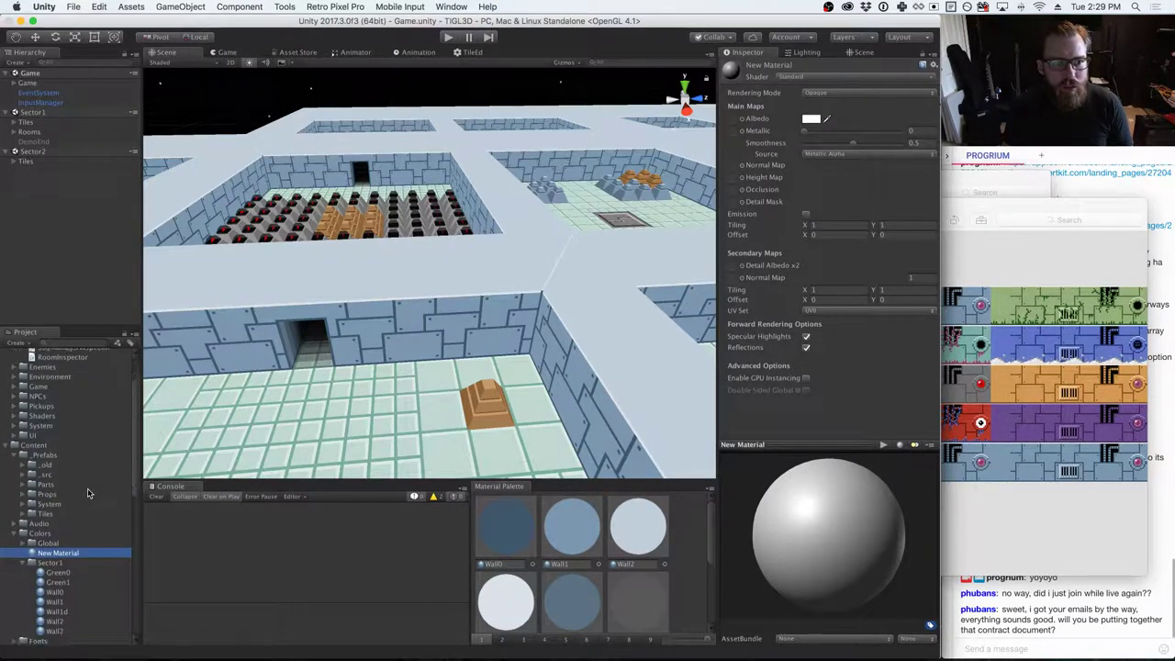
# - Switch to the Unity documentation in Chrome, dismiss the downloads bar and copy the class name AssetPostprocessor from the page title
pyautogui.press('super+Tab')
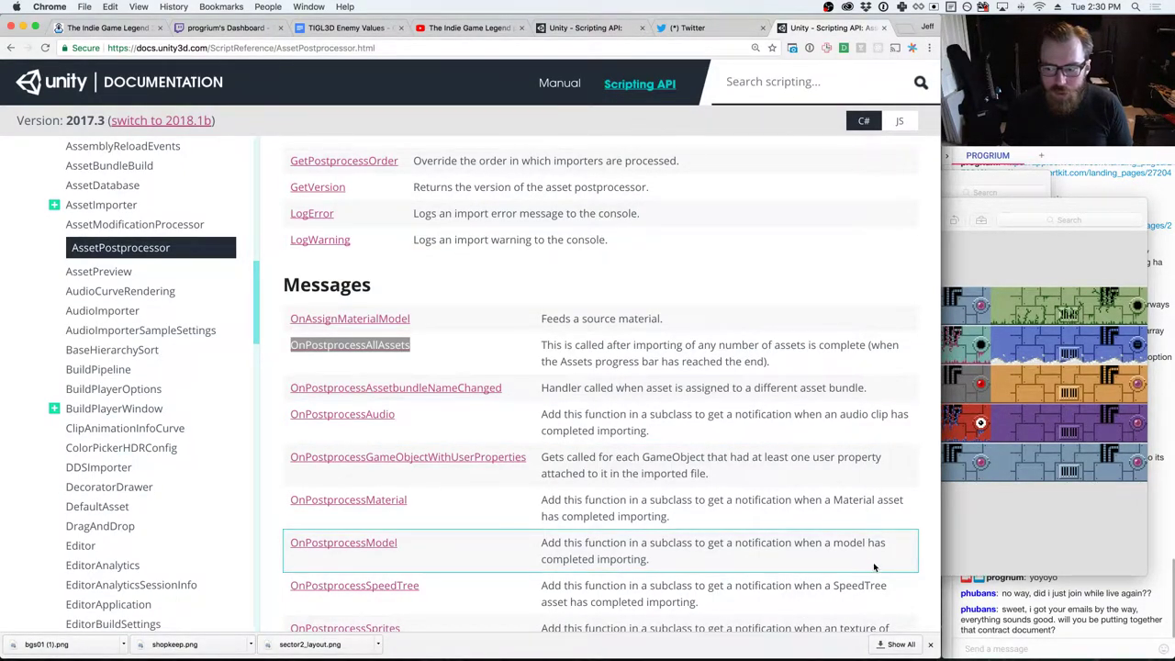
pyautogui.click(930, 643)
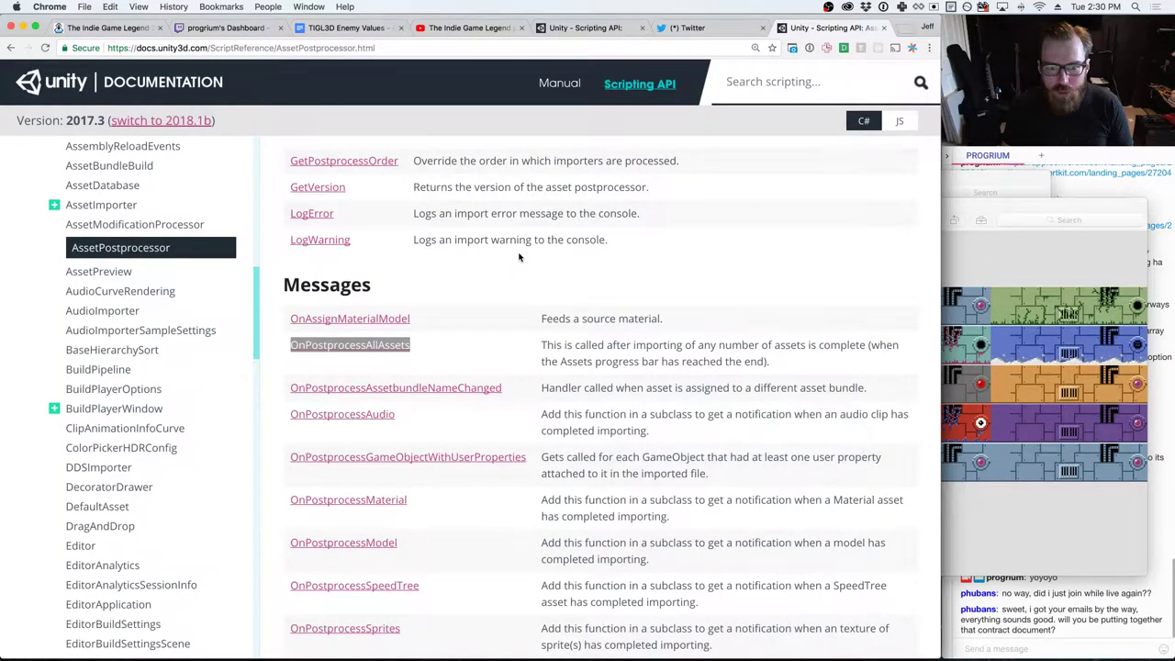
pyautogui.scroll(3, 520, 257)
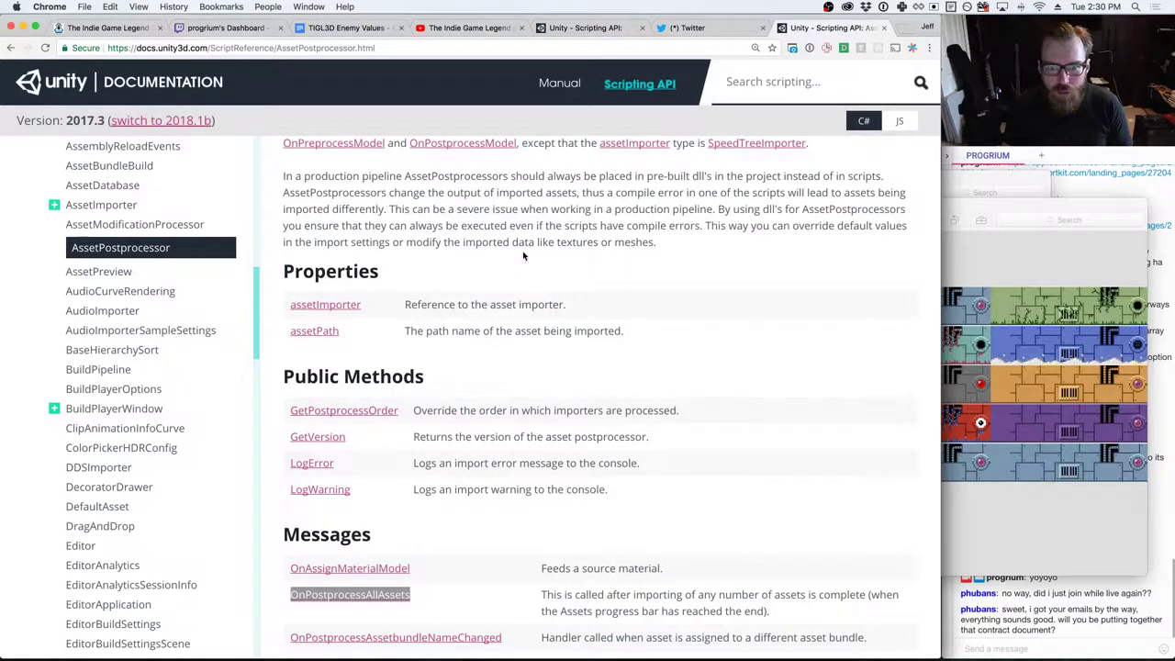
pyautogui.scroll(5, 525, 255)
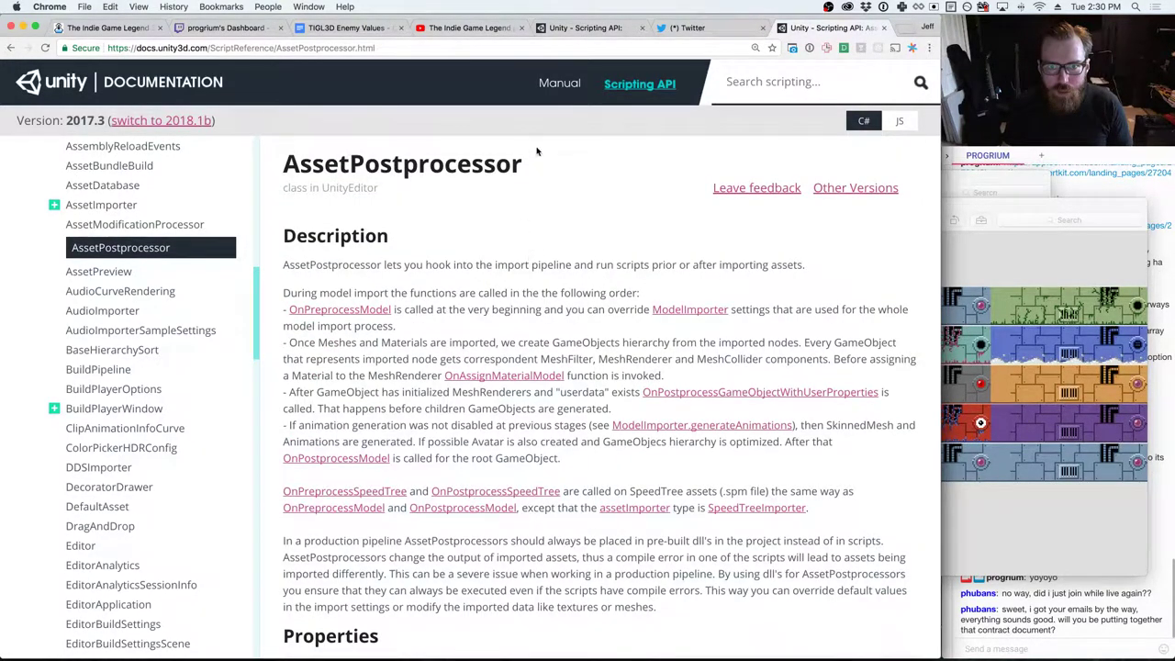
pyautogui.moveTo(541, 163); pyautogui.dragTo(284, 174)
pyautogui.press('super+c')
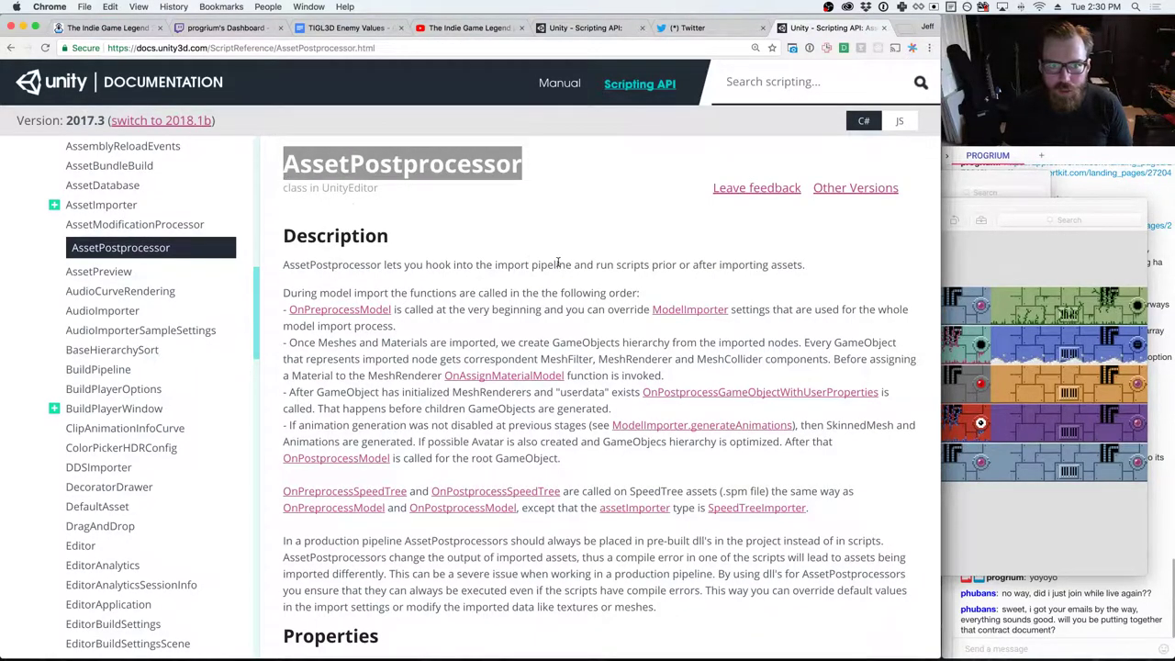
# - Search the web for "unity AssetPostprocessor" in a new browser tab
pyautogui.press('super+t')
pyautogui.write('unity')
pyautogui.press('super+v')
pyautogui.press('Return')
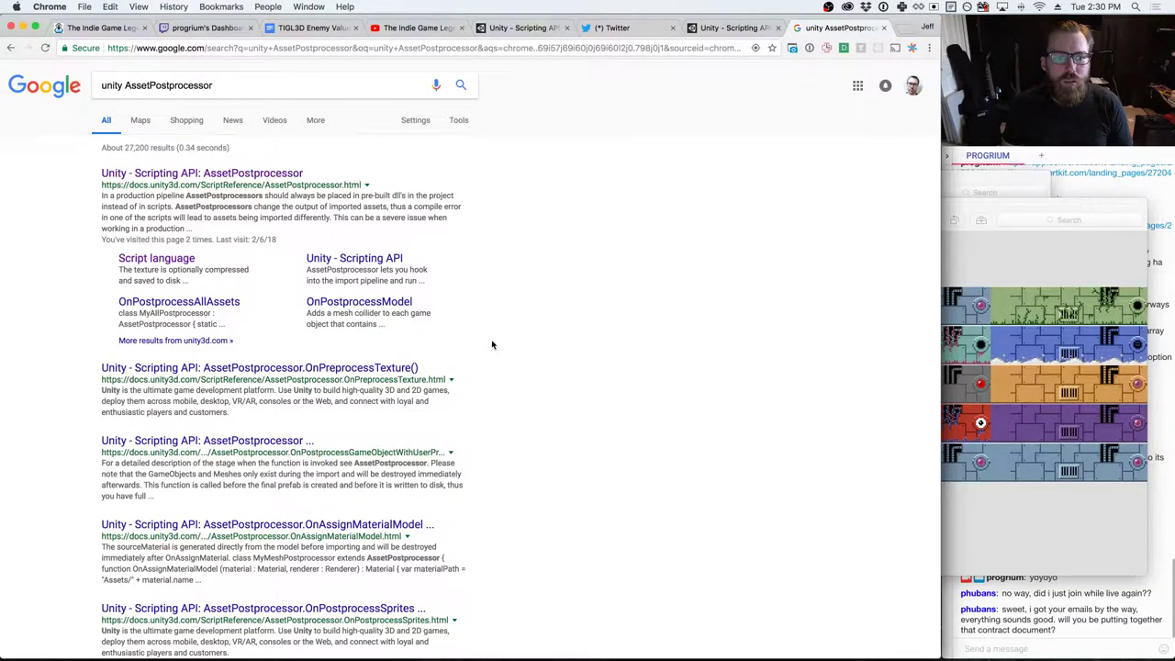
# - Open the Coderwall article on the Asset Post Processor in Unity and read through its example code
pyautogui.scroll(-3, 492, 344)
pyautogui.scroll(-4, 487, 346)
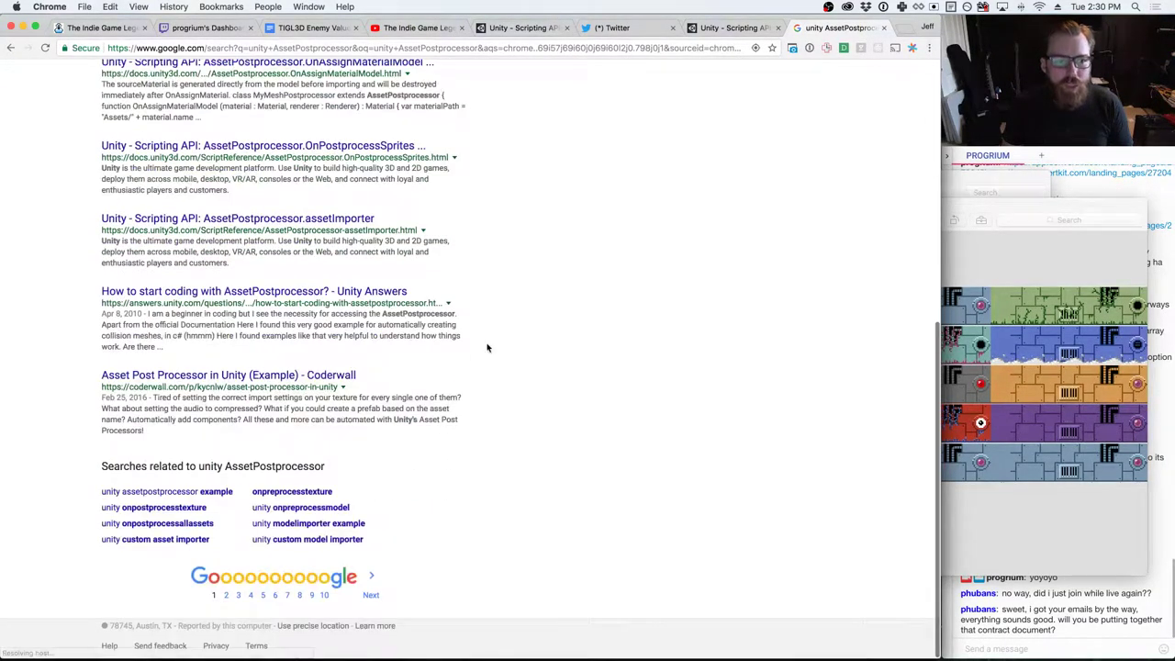
pyautogui.click(230, 376)
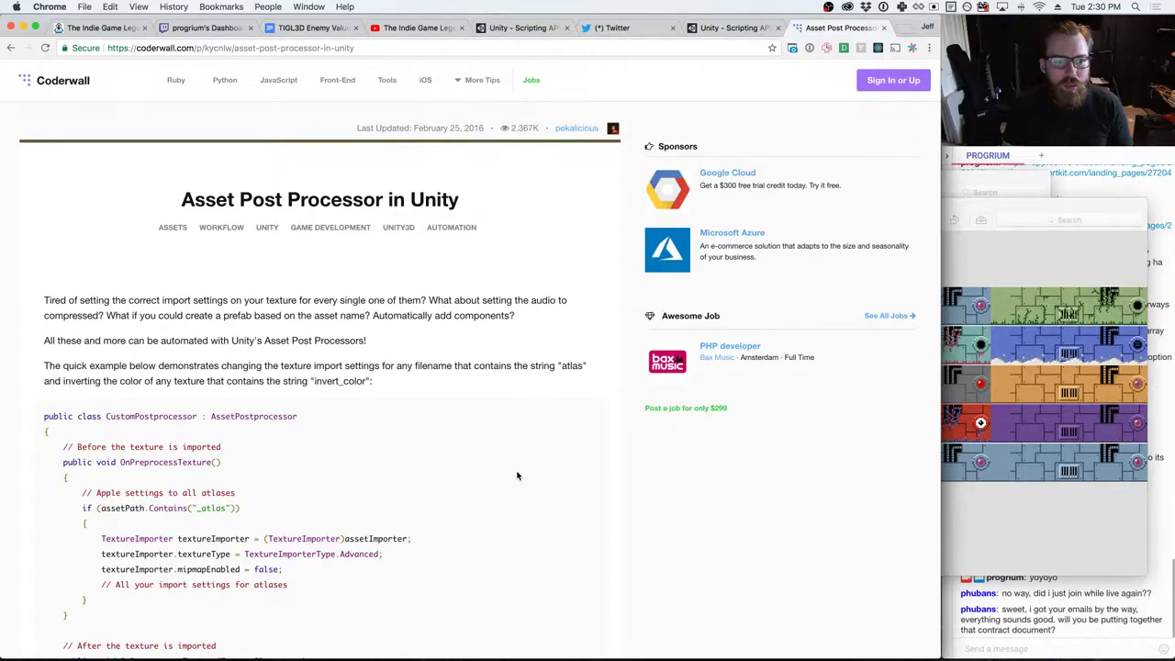
pyautogui.scroll(-1, 518, 476)
pyautogui.scroll(-10, 517, 476)
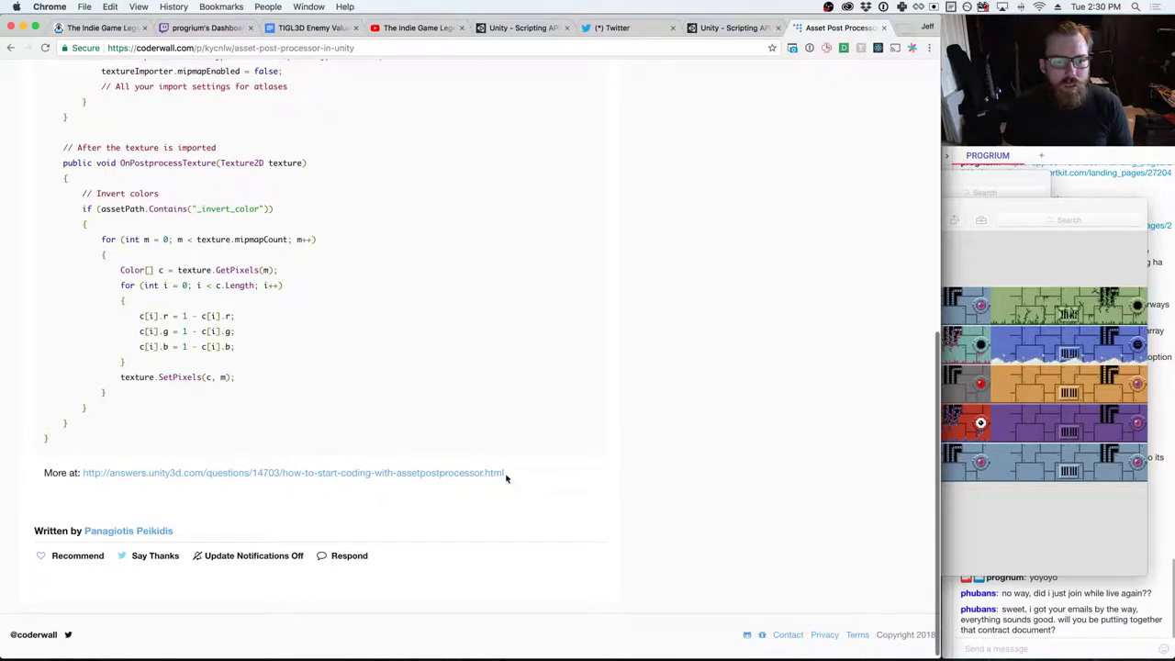
# - Follow the article's link to the Unity Answers question on starting with AssetPostprocessor and read its reply and examples
pyautogui.click(503, 473)
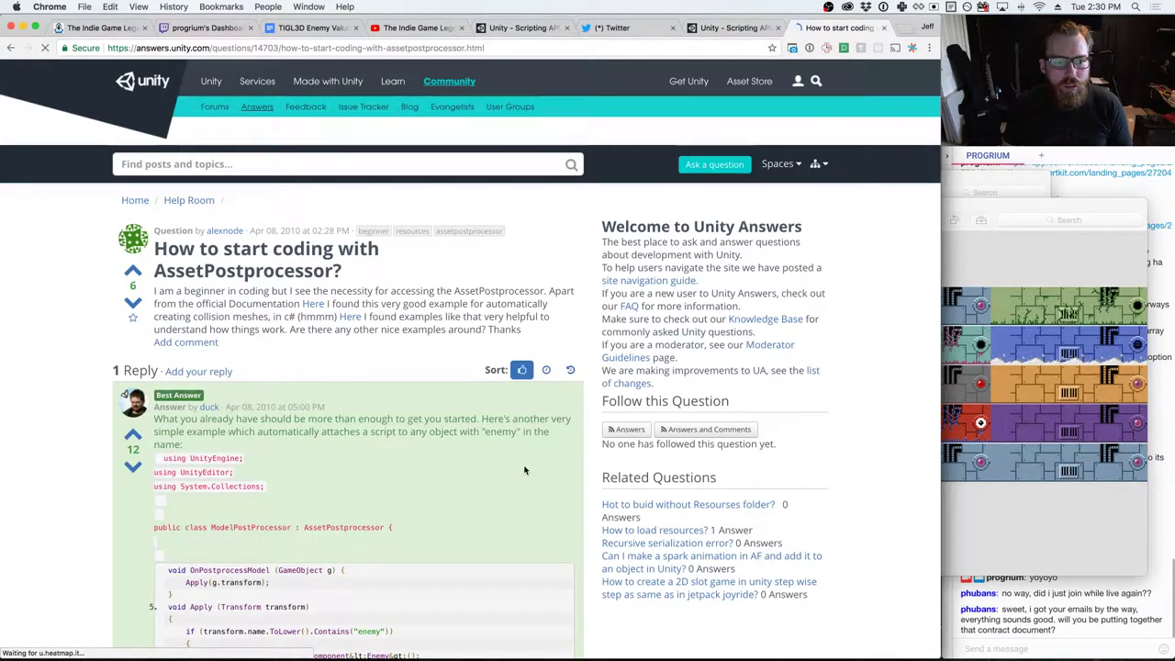
pyautogui.scroll(-3, 526, 466)
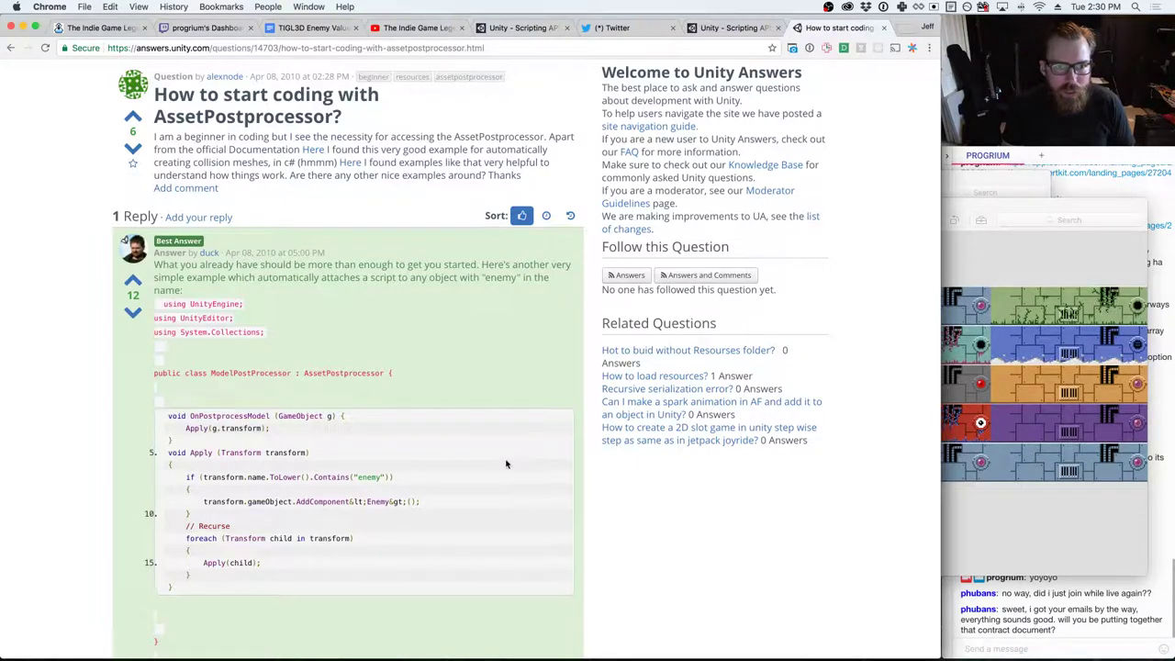
pyautogui.scroll(-7, 501, 464)
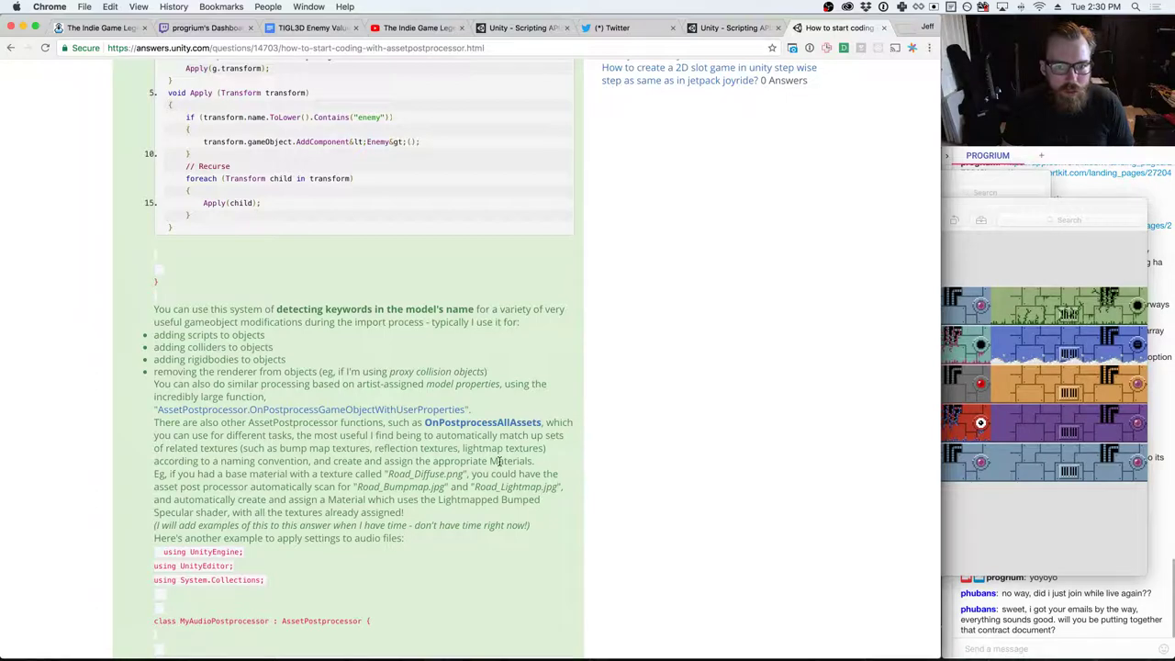
pyautogui.scroll(-7, 499, 461)
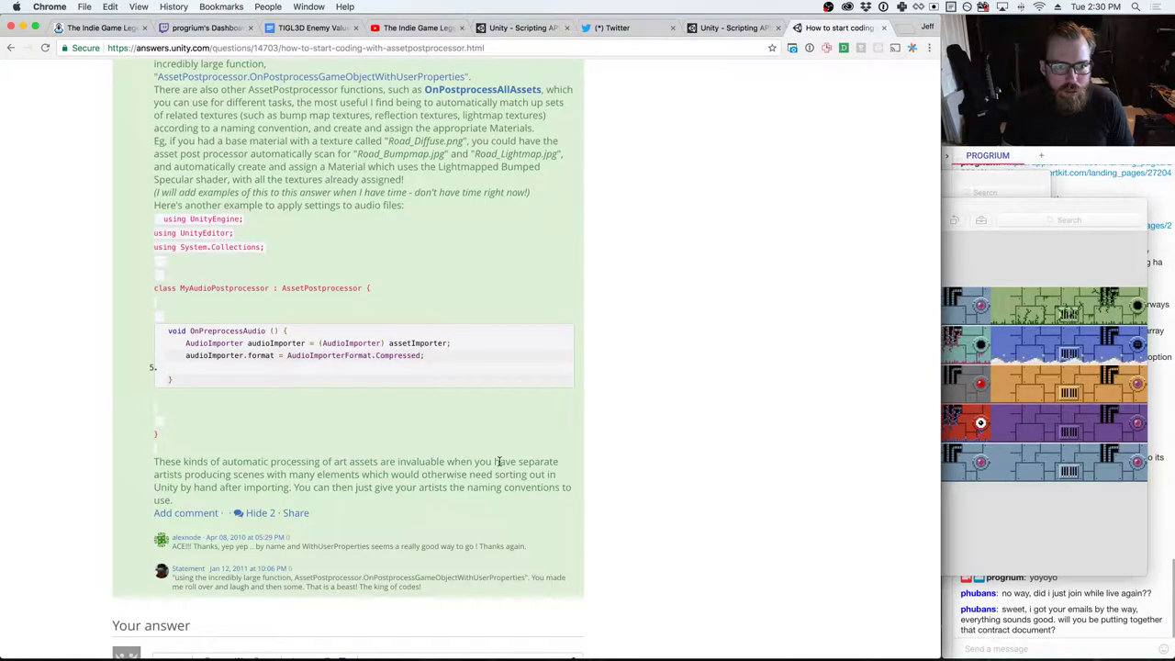
pyautogui.scroll(-4, 499, 461)
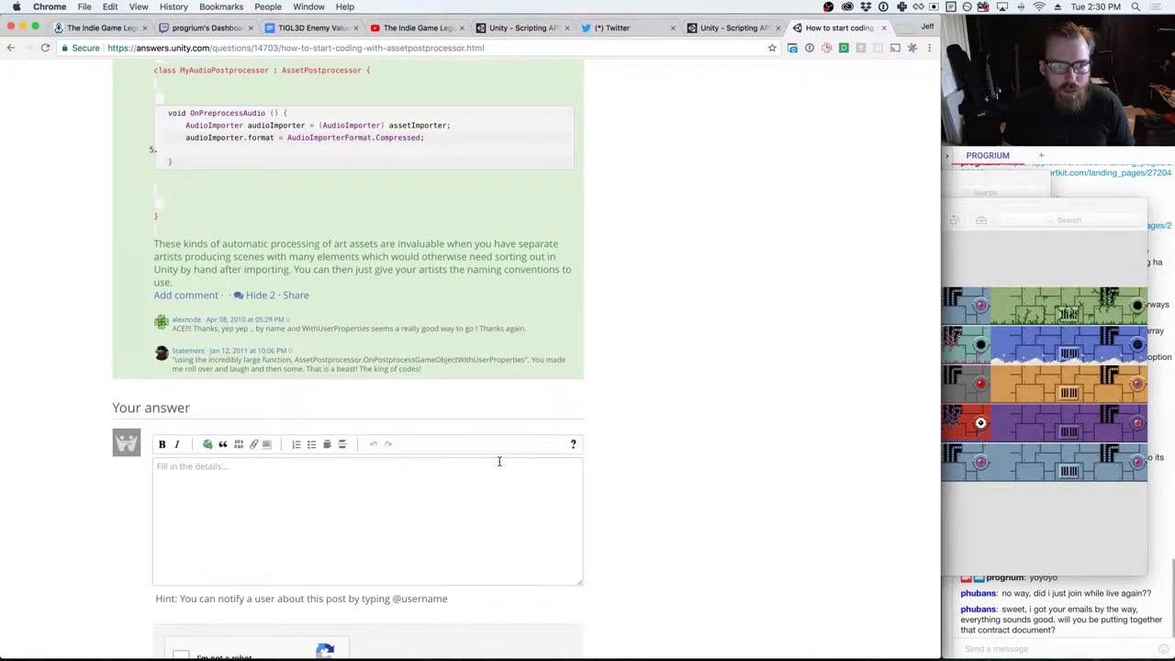
pyautogui.scroll(20, 499, 460)
# - Switch to Unity and inspect the ColorImporter script in the Code/Editor folder
pyautogui.press('super+Tab')
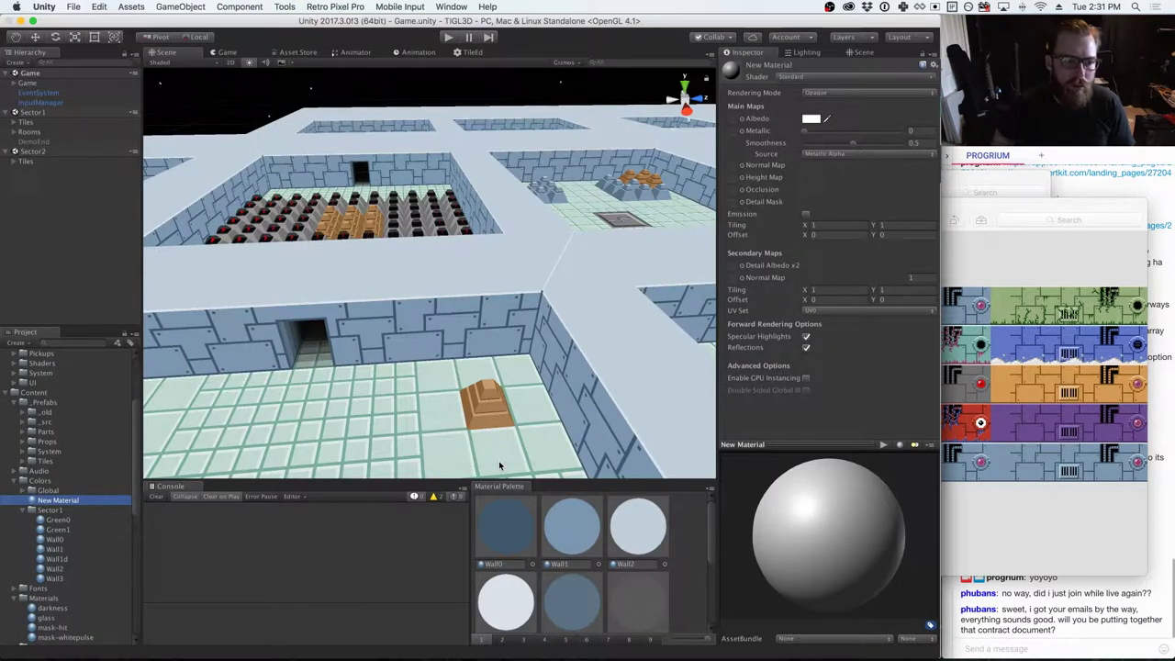
pyautogui.scroll(4, 130, 437)
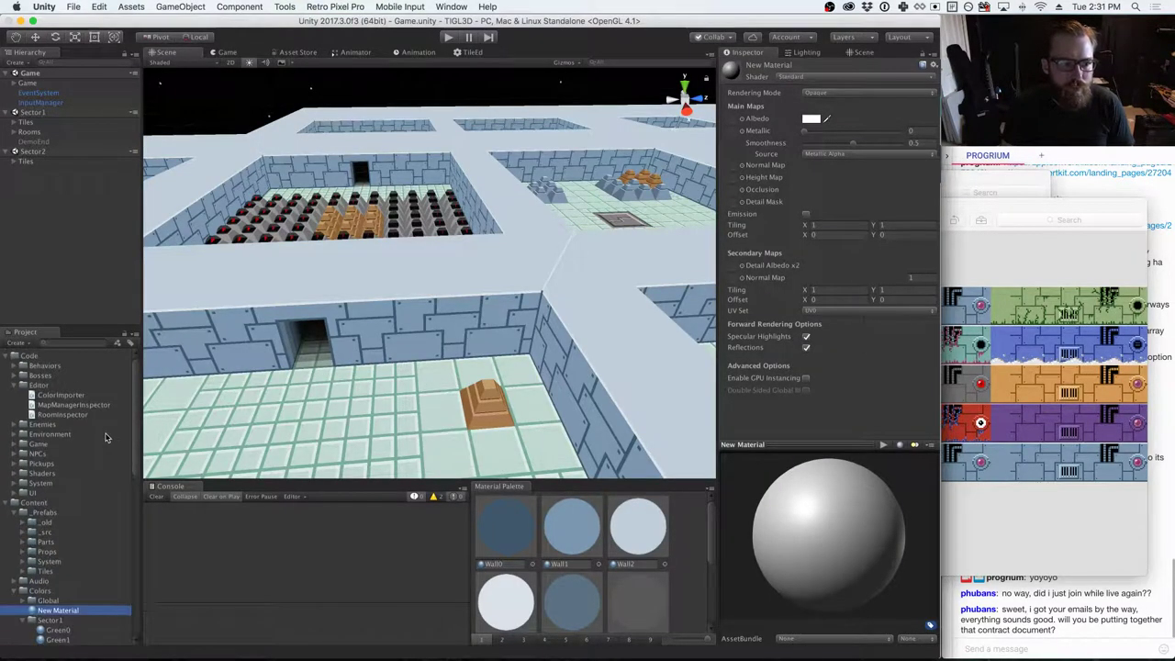
pyautogui.click(61, 395)
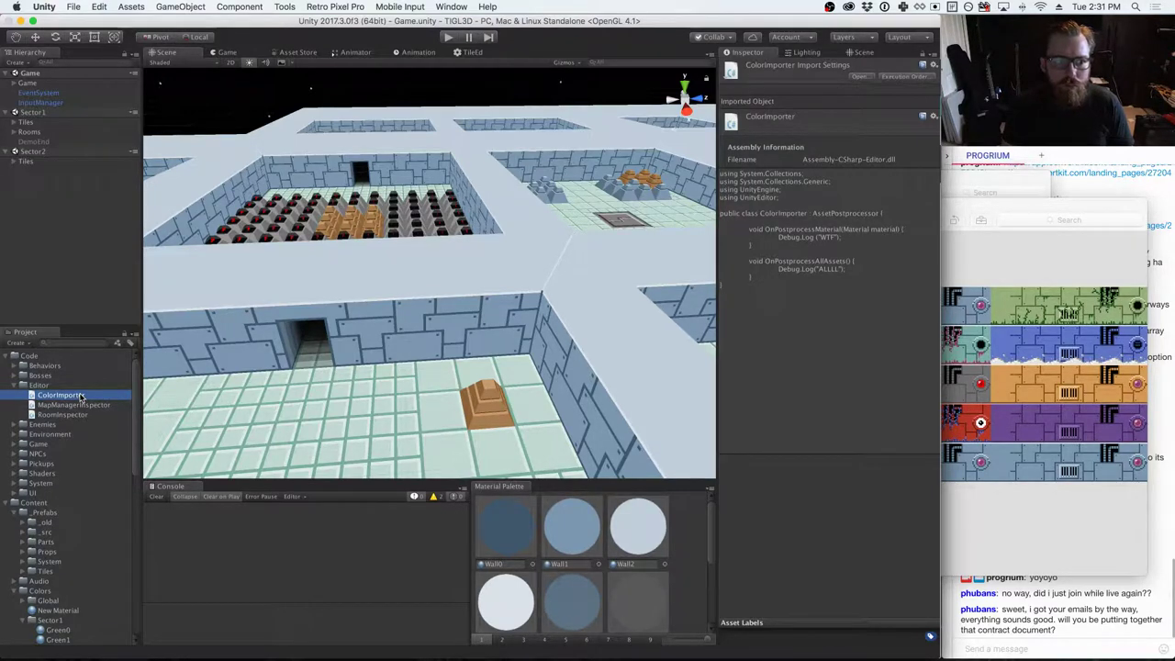
# - Import sprTrap.png from the Finder window into the project's Content folder to test the importer
pyautogui.press('super+Tab')
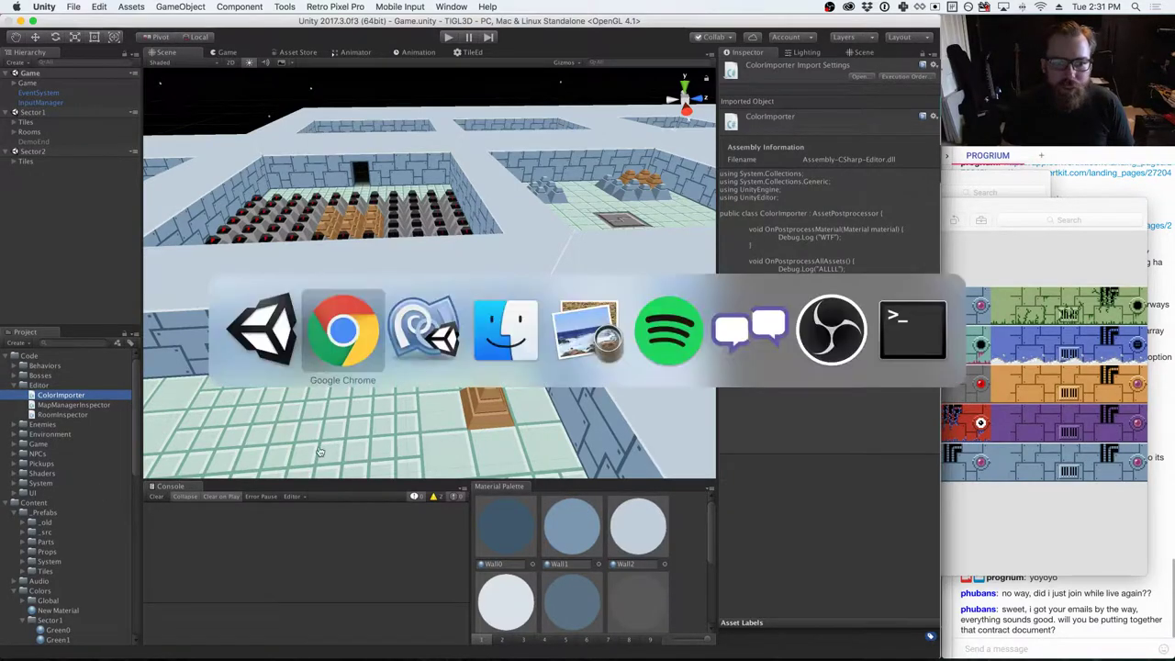
pyautogui.press('super+Tab')
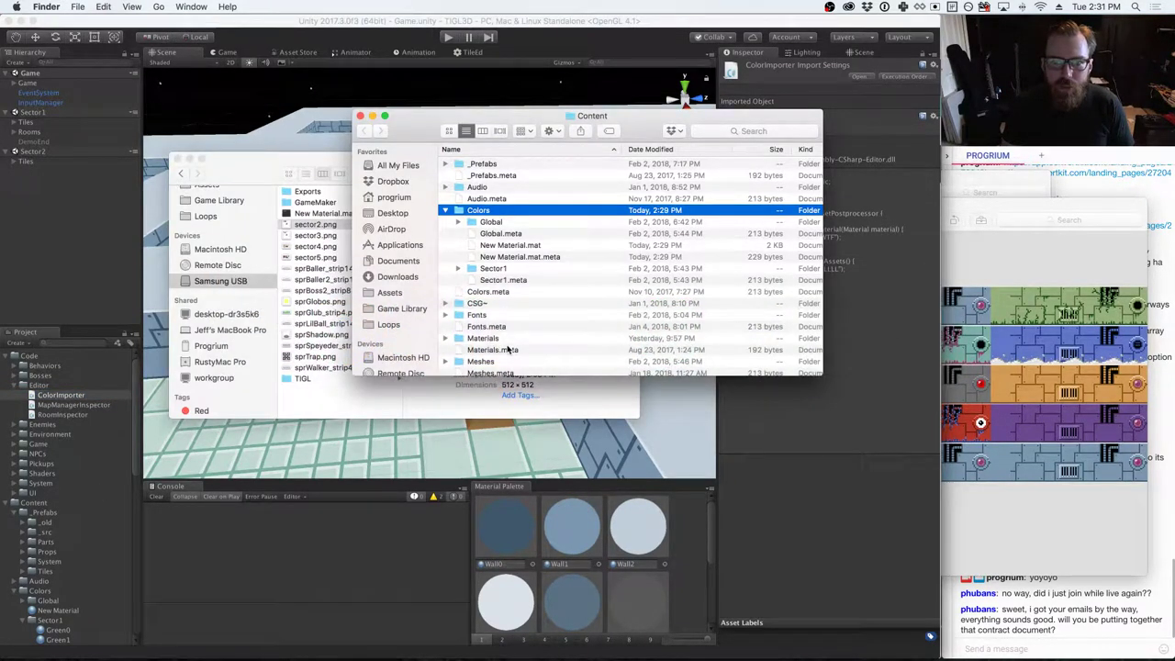
pyautogui.moveTo(309, 356); pyautogui.dragTo(39, 504)
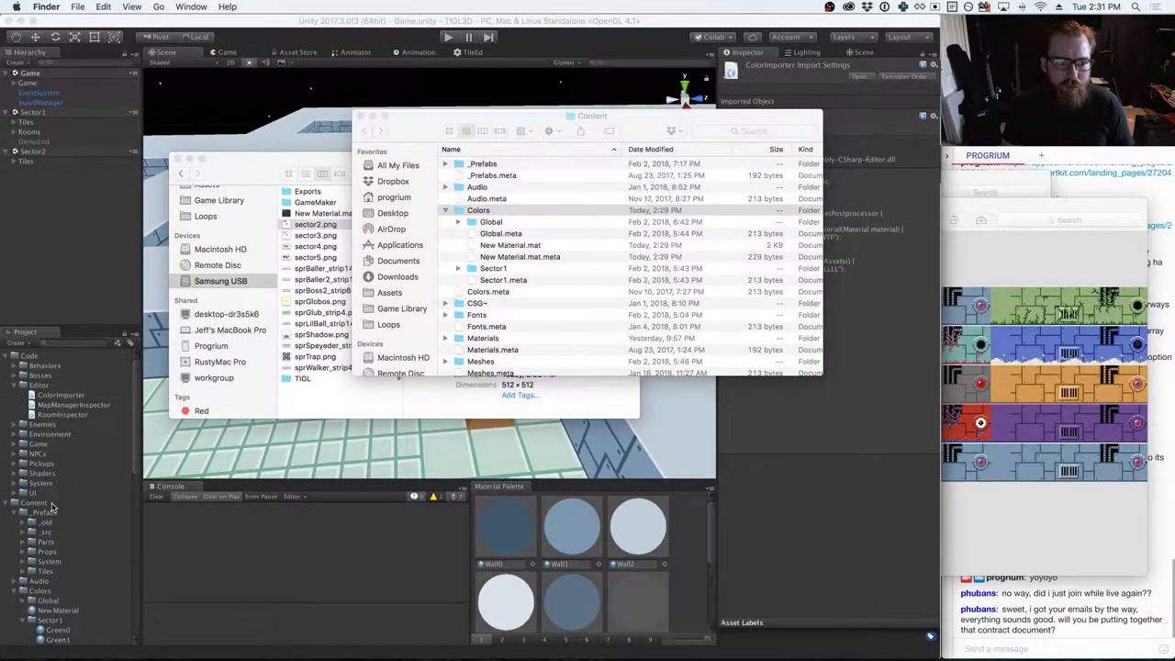
pyautogui.click(53, 508)
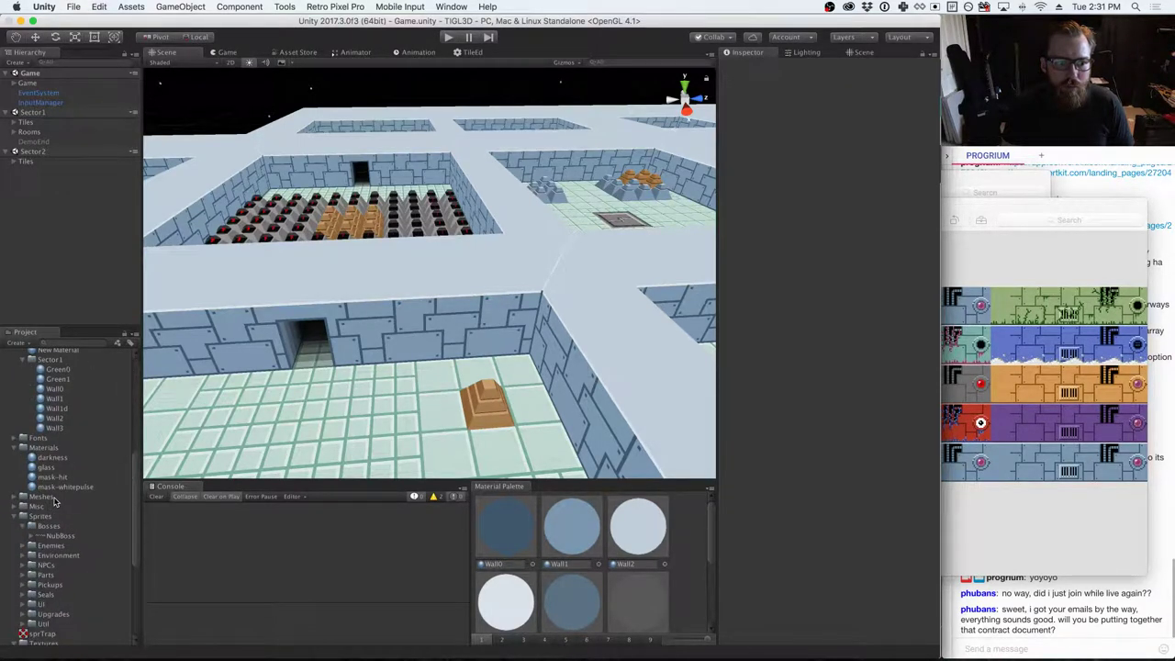
# - Delete the sprTrap texture from the Content folder
pyautogui.scroll(-2, 54, 501)
pyautogui.click(37, 589)
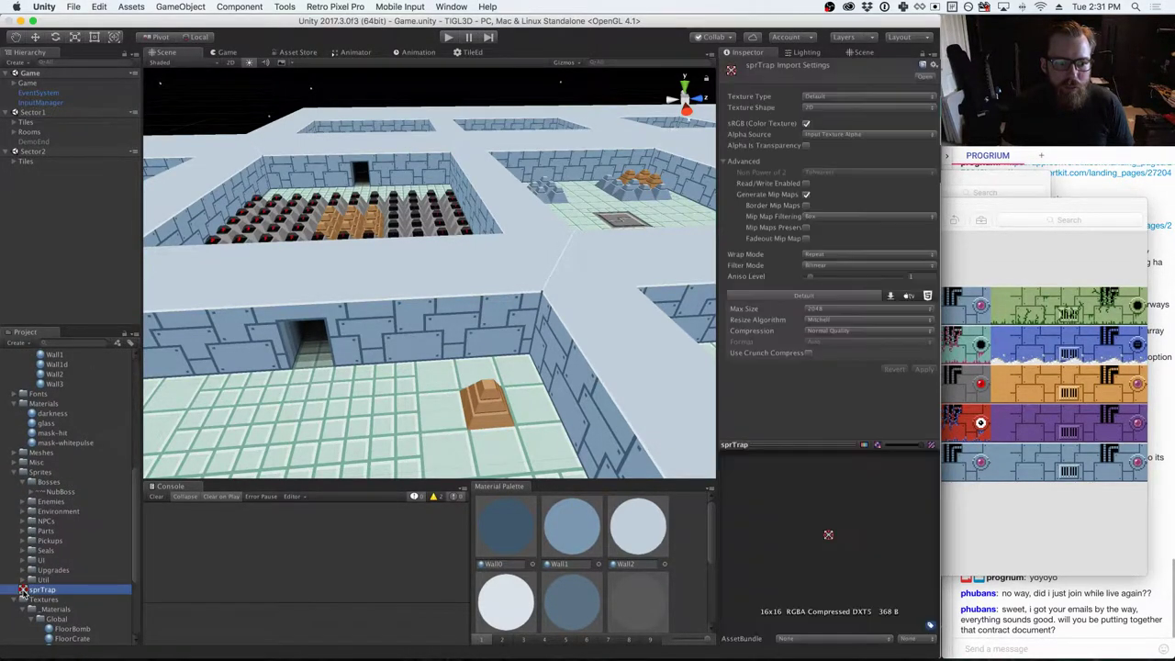
pyautogui.rightClick(23, 592)
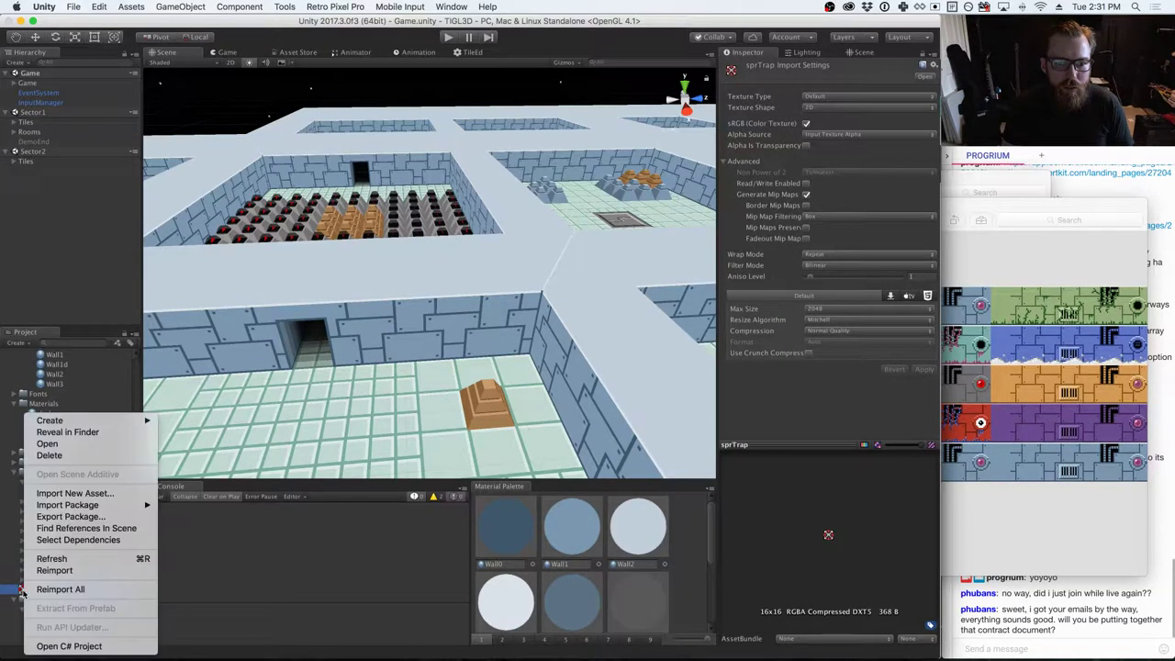
pyautogui.click(78, 456)
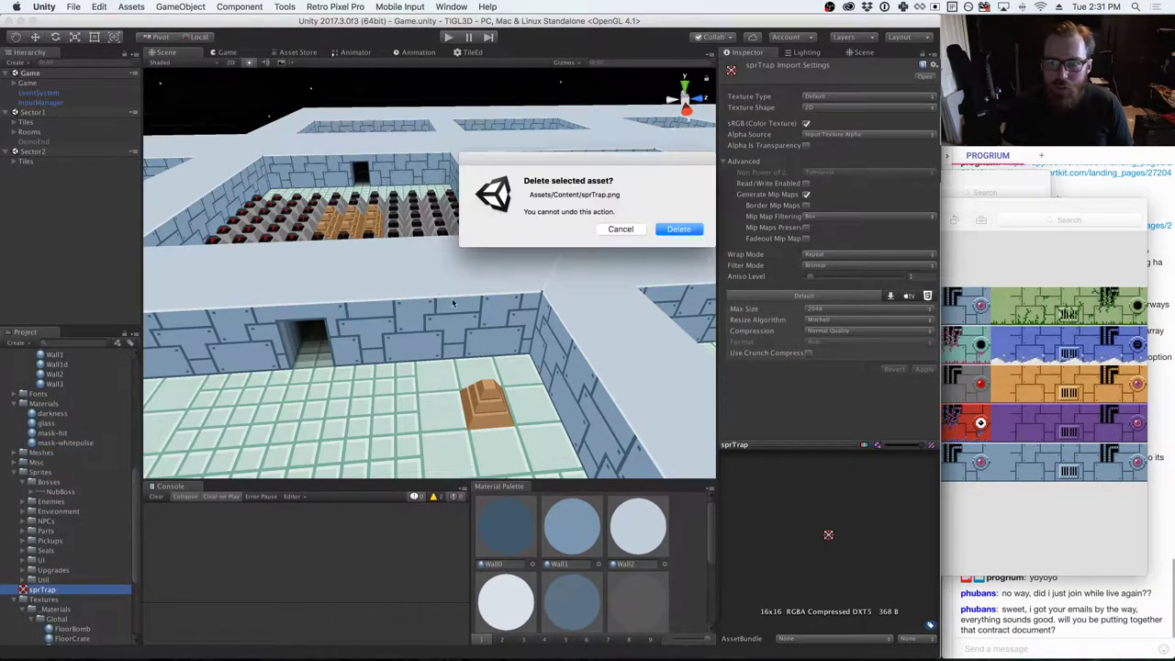
pyautogui.click(679, 229)
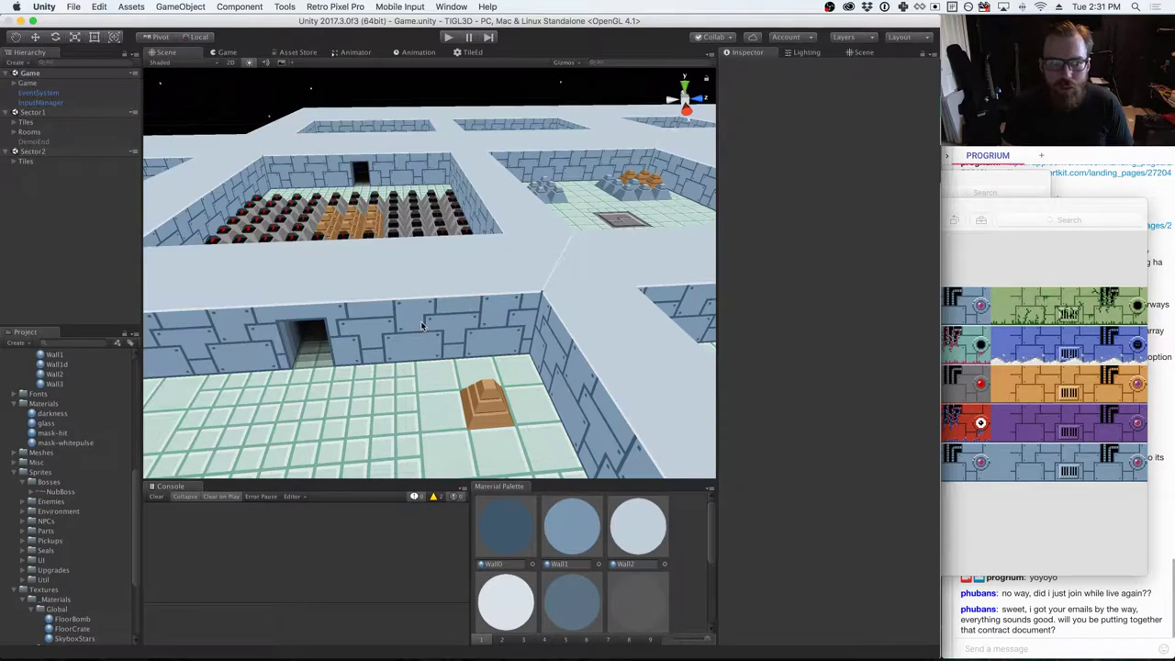
# - Switch to Chrome and search the web for "unity assetpostprocessor not working"
pyautogui.press('super+Tab')
pyautogui.press('super+Tab')
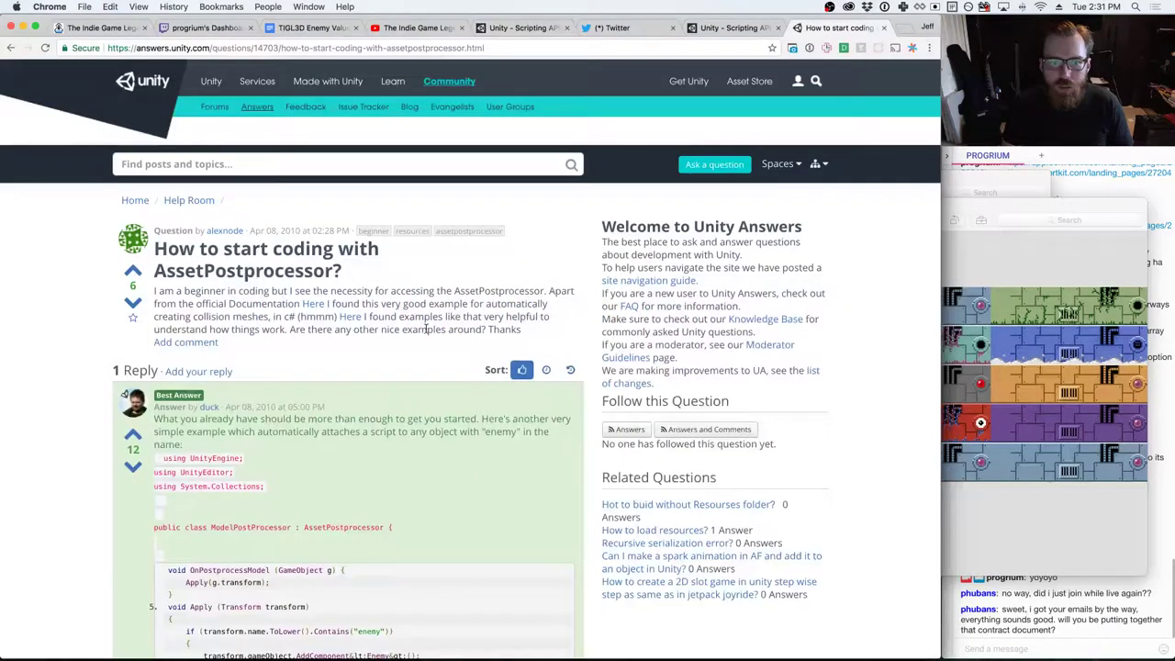
pyautogui.doubleClick(426, 48)
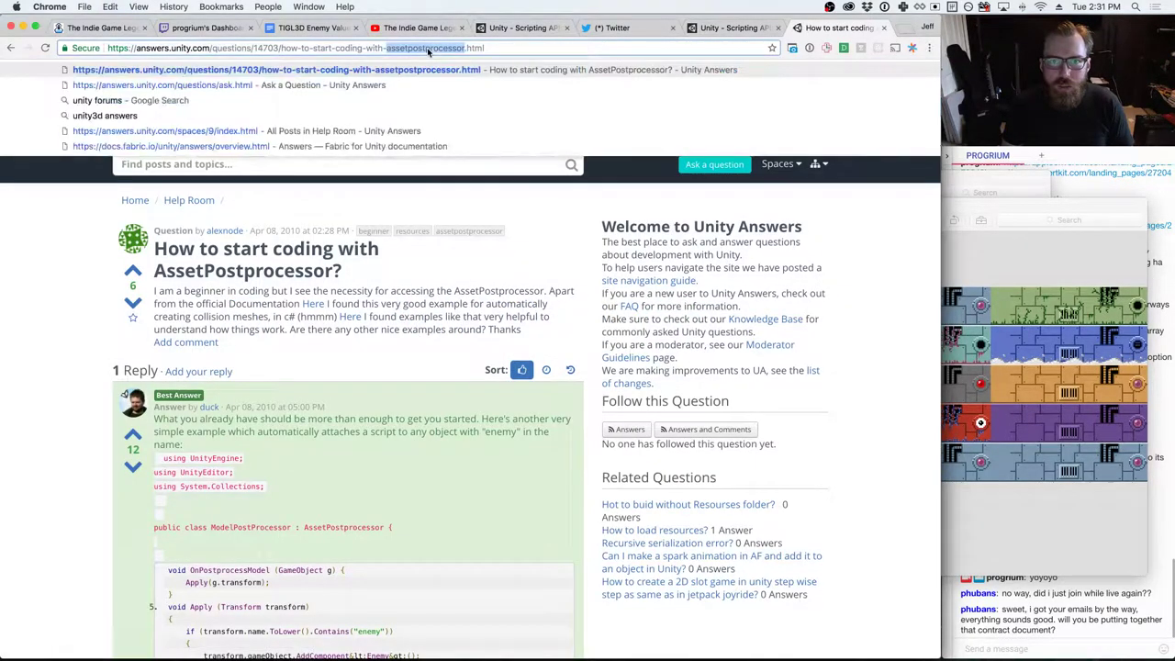
pyautogui.write('unity assetpostprocessor not')
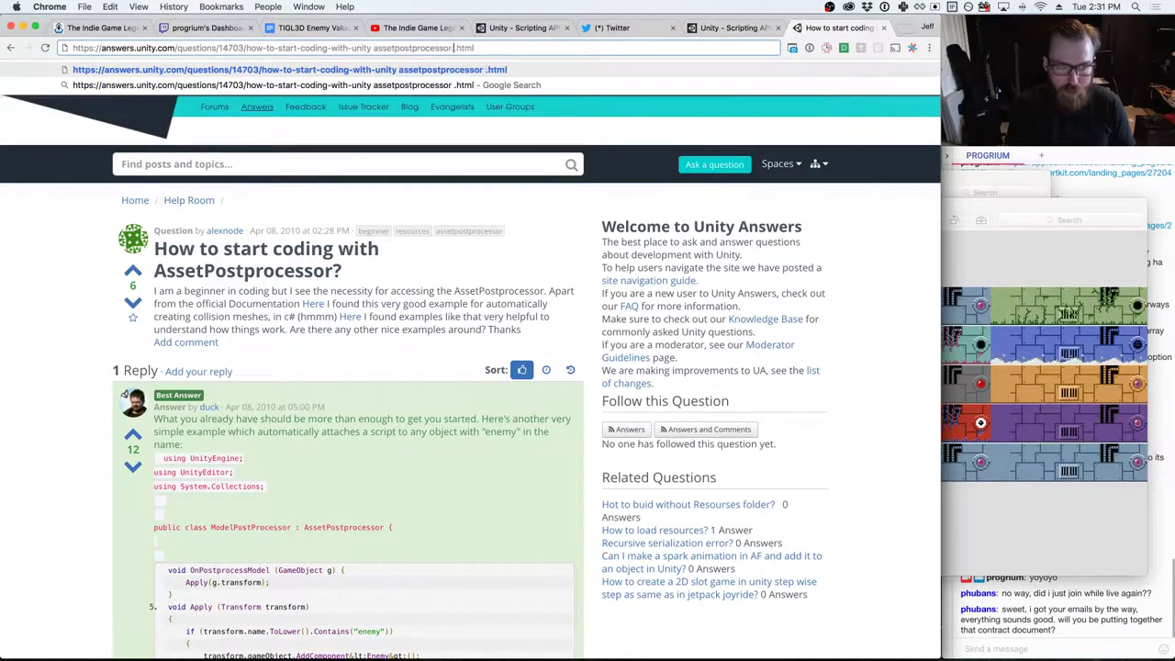
pyautogui.press('super+a')
pyautogui.write('unity assetpostprocessor')
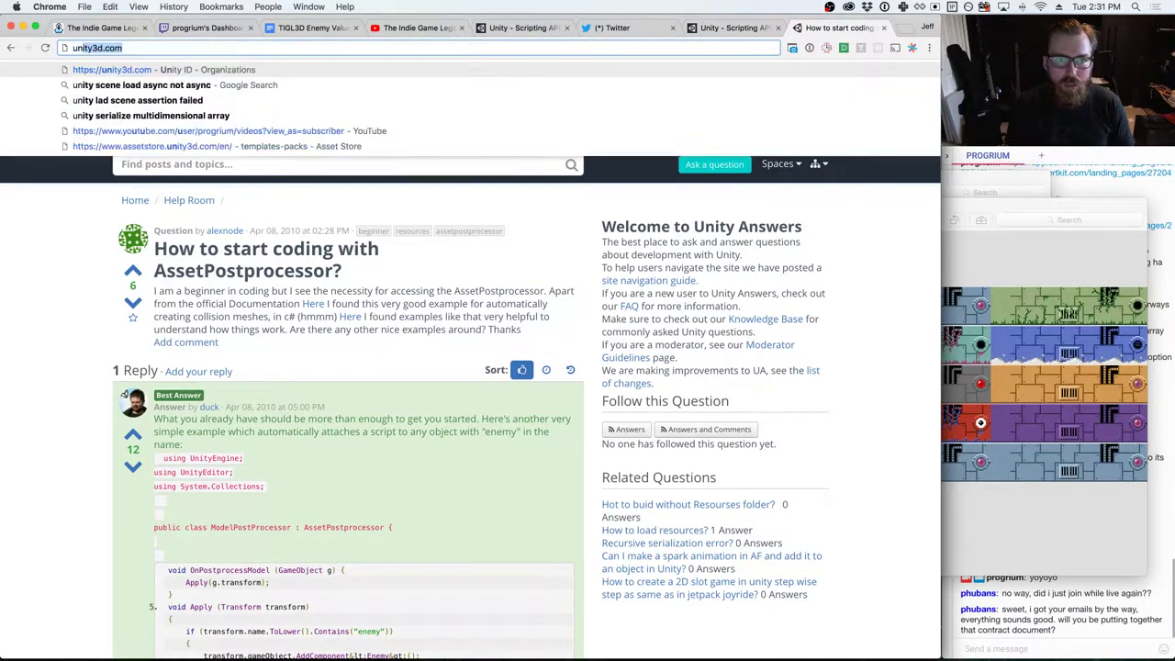
pyautogui.write(' not working')
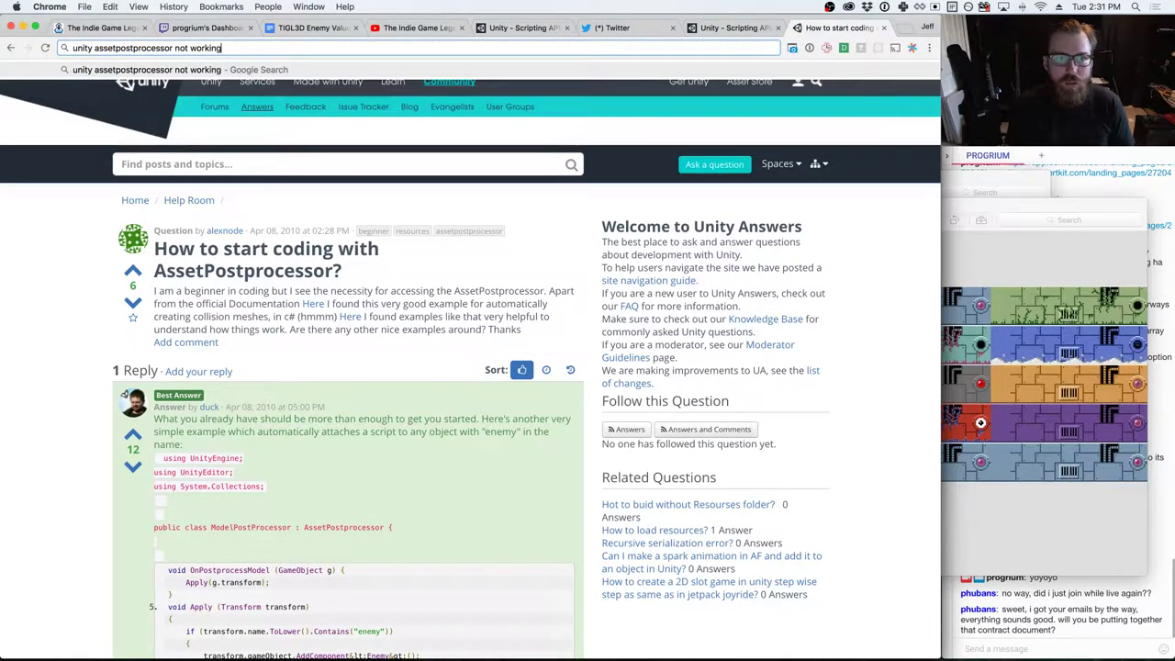
pyautogui.press('Return')
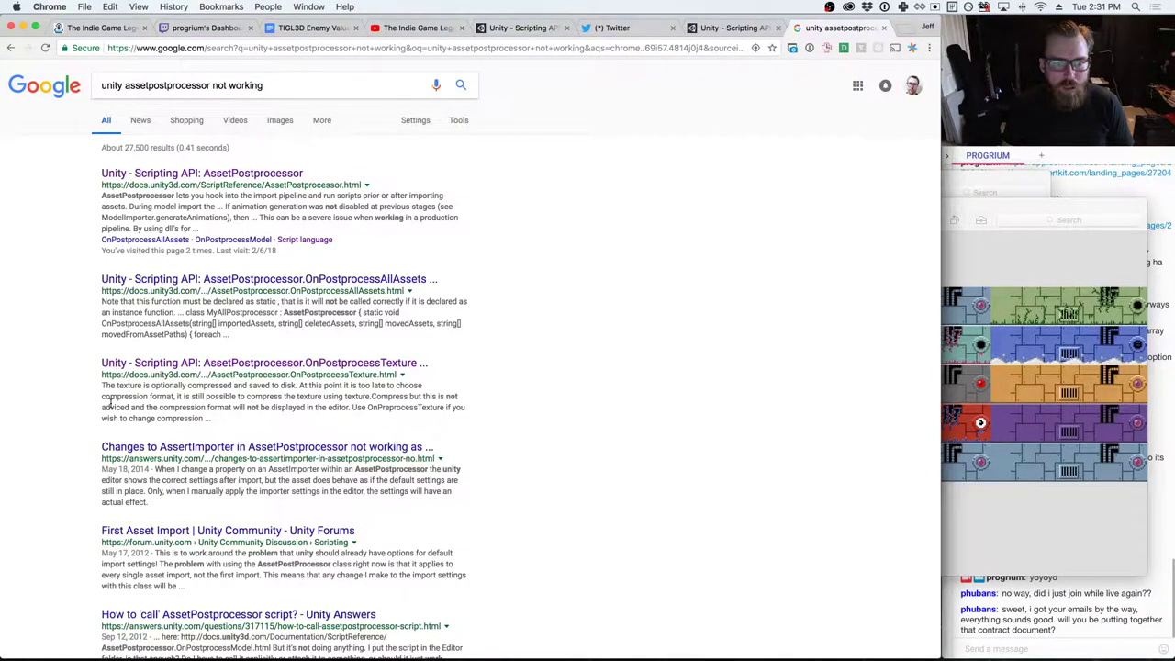
# - Open the Unity Answers result about AssetPostprocessor changes not working as expected and read the question and replies
pyautogui.click(184, 448)
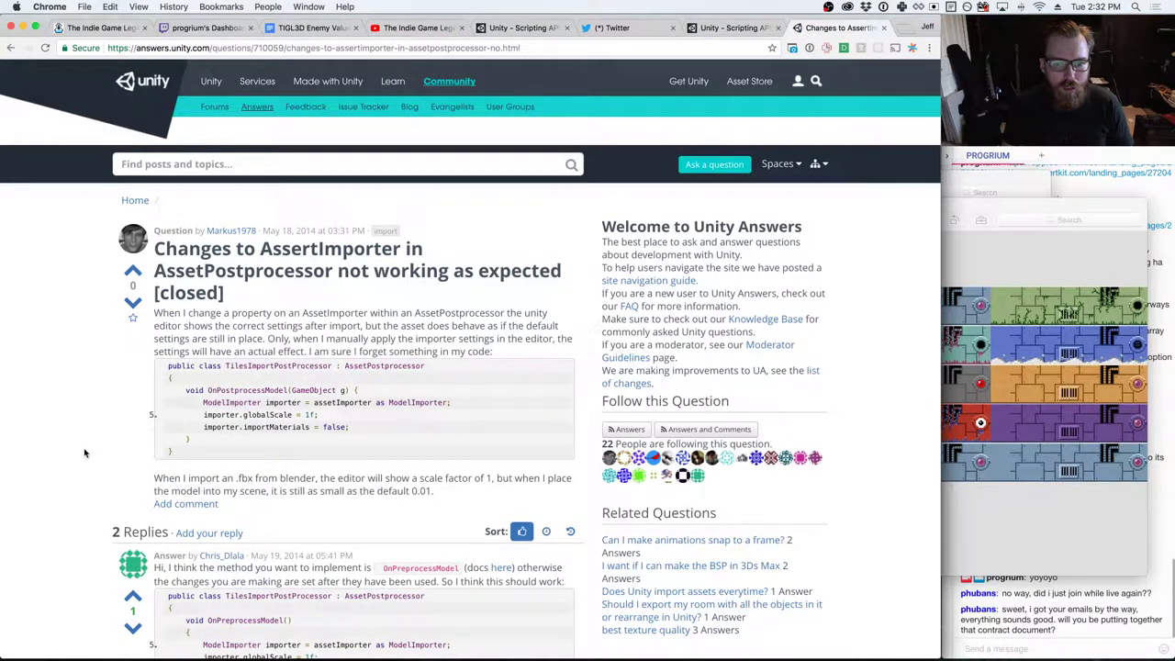
pyautogui.scroll(-5, 84, 453)
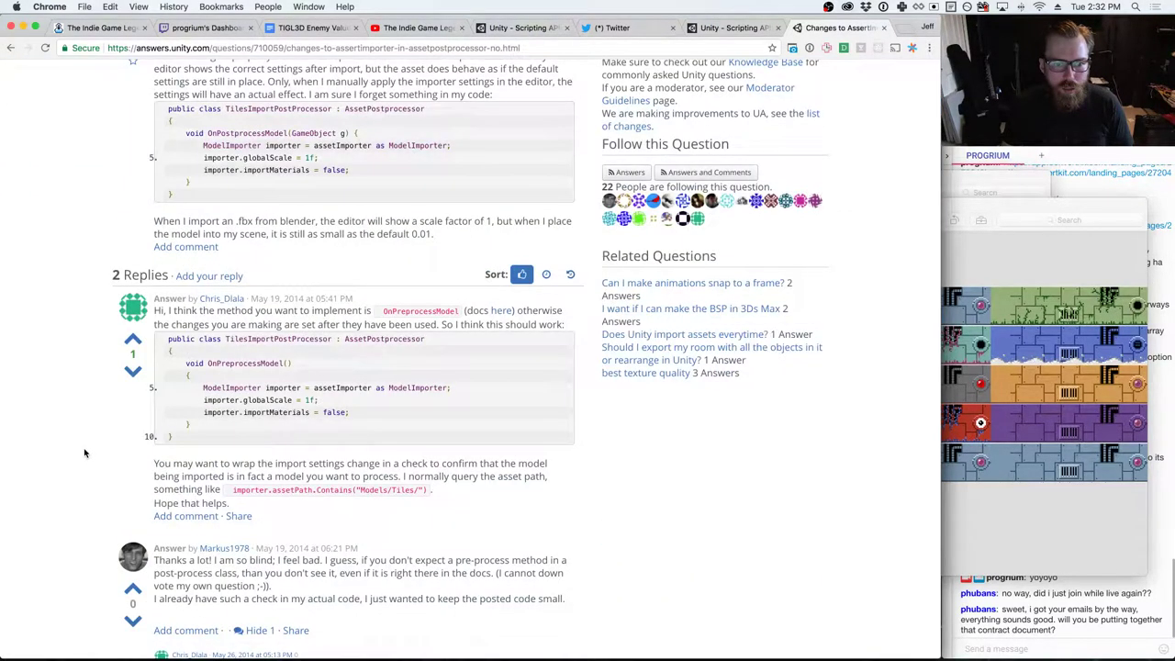
pyautogui.scroll(-4, 84, 452)
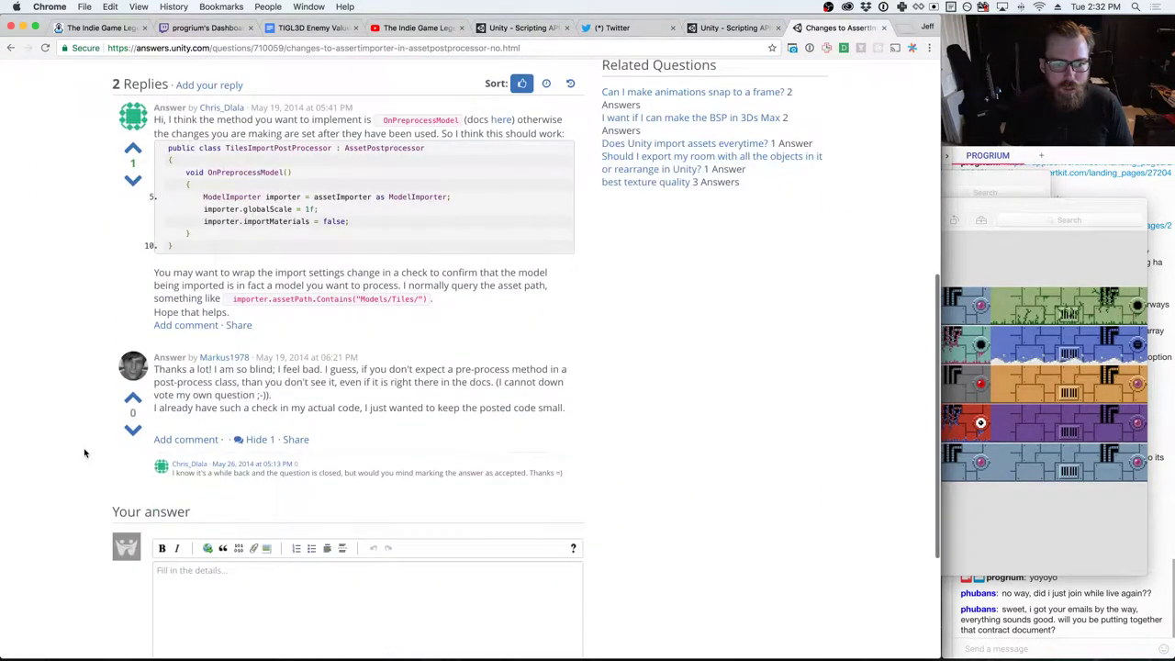
pyautogui.scroll(2, 84, 452)
pyautogui.scroll(7, 84, 453)
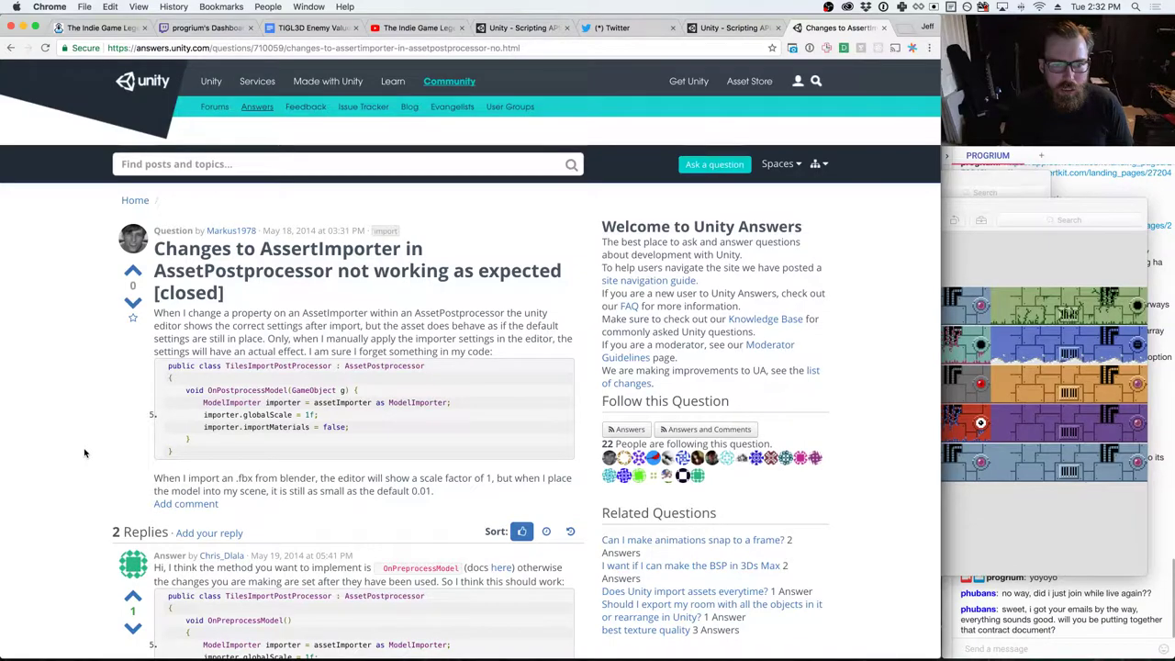
# - Switch to MonoDevelop and review the two postprocess methods in the ColorImporter script
pyautogui.press('super+Tab')
pyautogui.press('super+Tab')
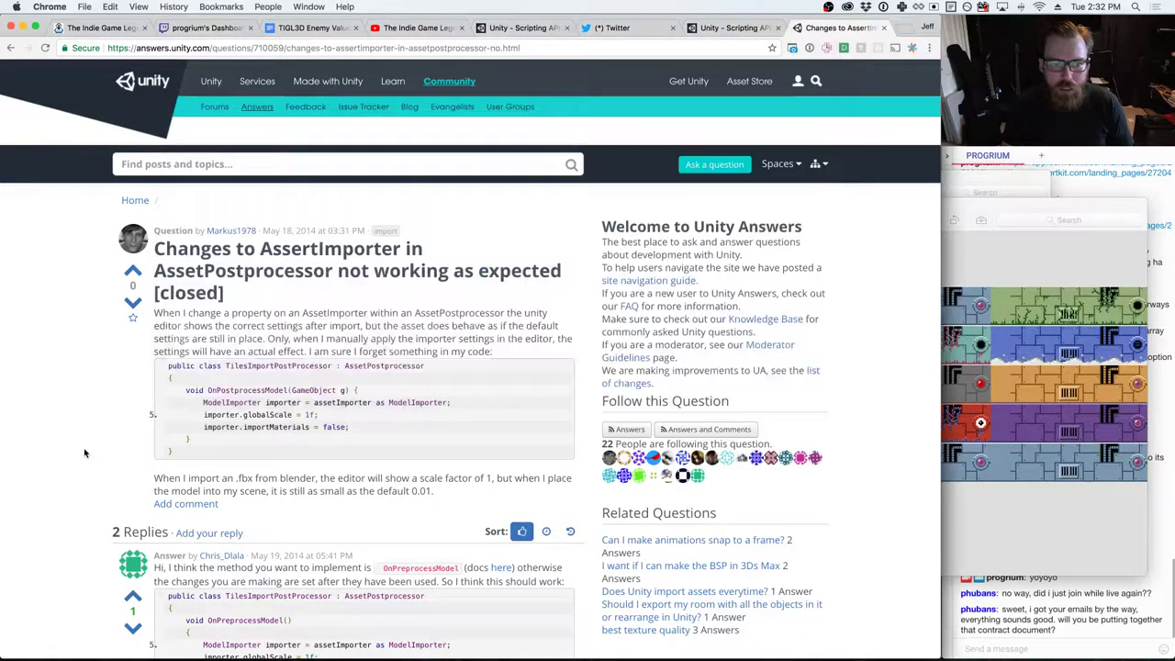
pyautogui.press('super+Tab')
pyautogui.press('Tab')
pyautogui.press('super+Tab')
pyautogui.press('Tab')
pyautogui.press('Tab')
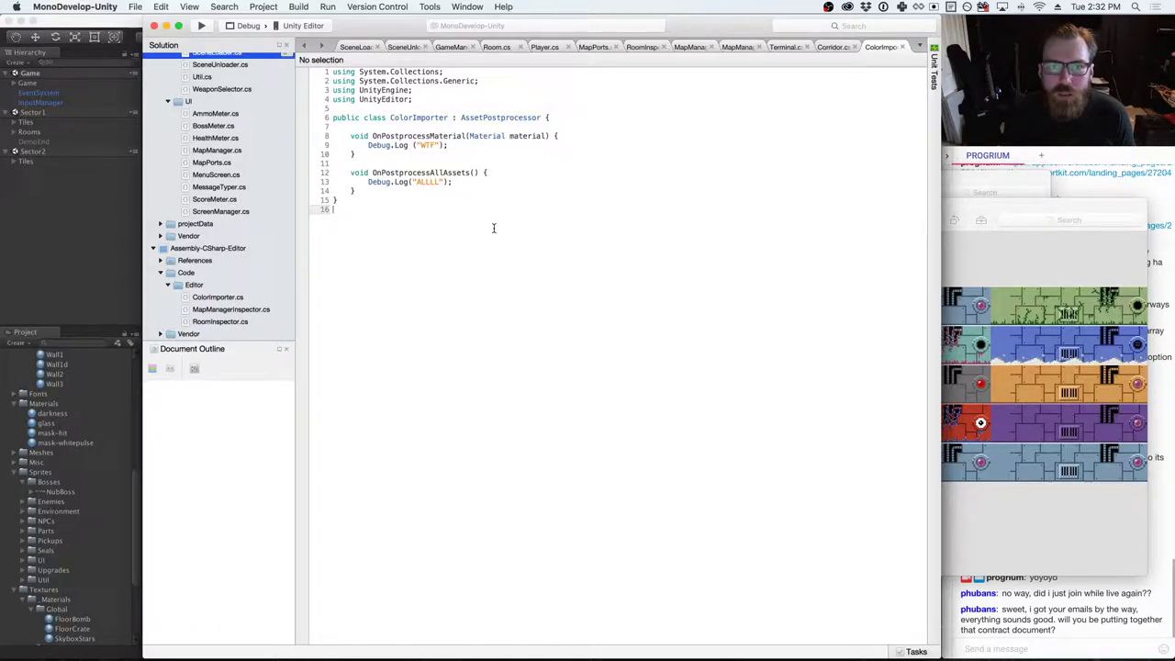
# - Switch to Chrome and examine the public methods and messages in the AssetPostprocessor scripting reference
pyautogui.press('super+Tab')
pyautogui.press('super+Tab')
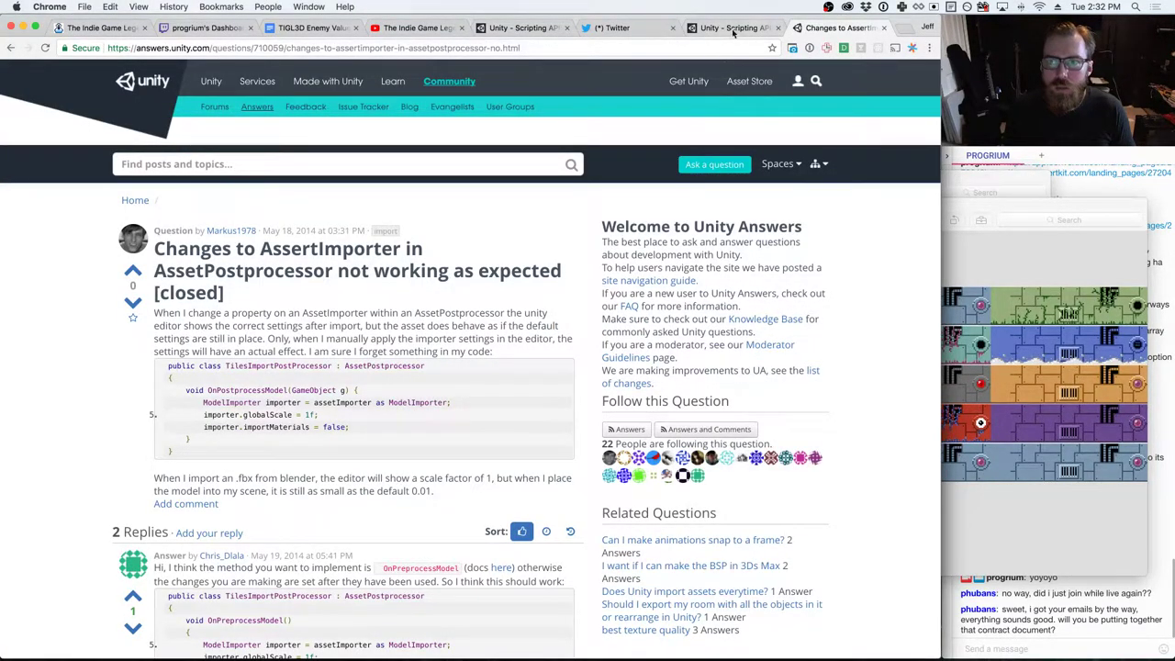
pyautogui.hotkey('ctrl', 'shift', 'Tab')
pyautogui.hotkey('ctrl', 'shift', 'Tab')
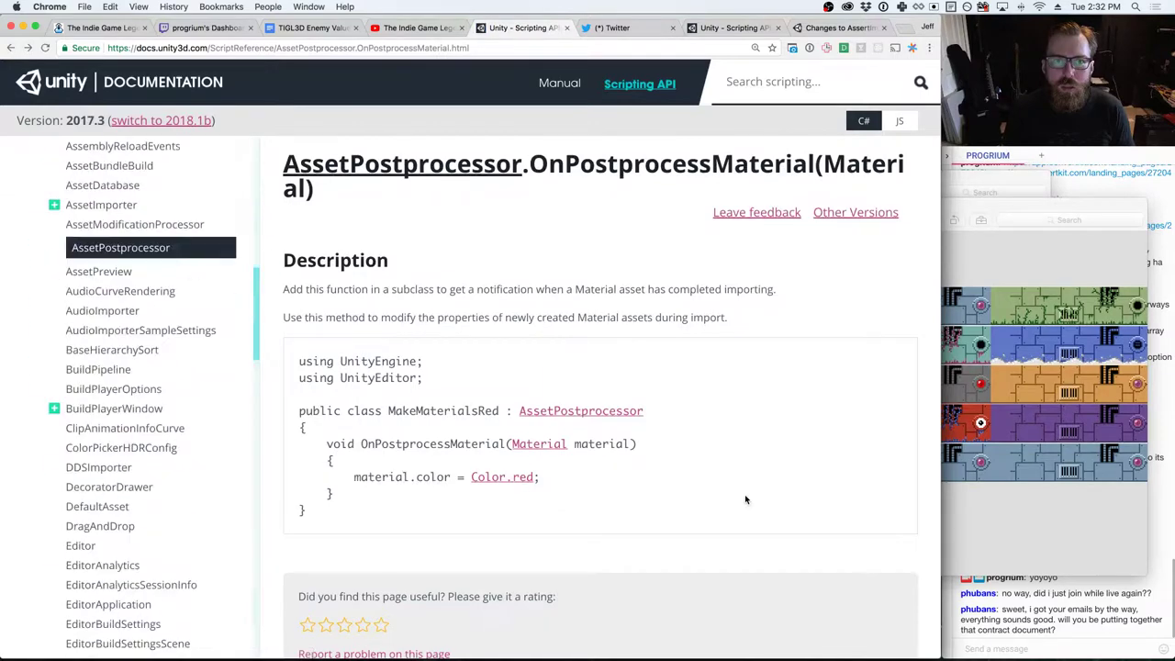
pyautogui.press('super+bracketleft')
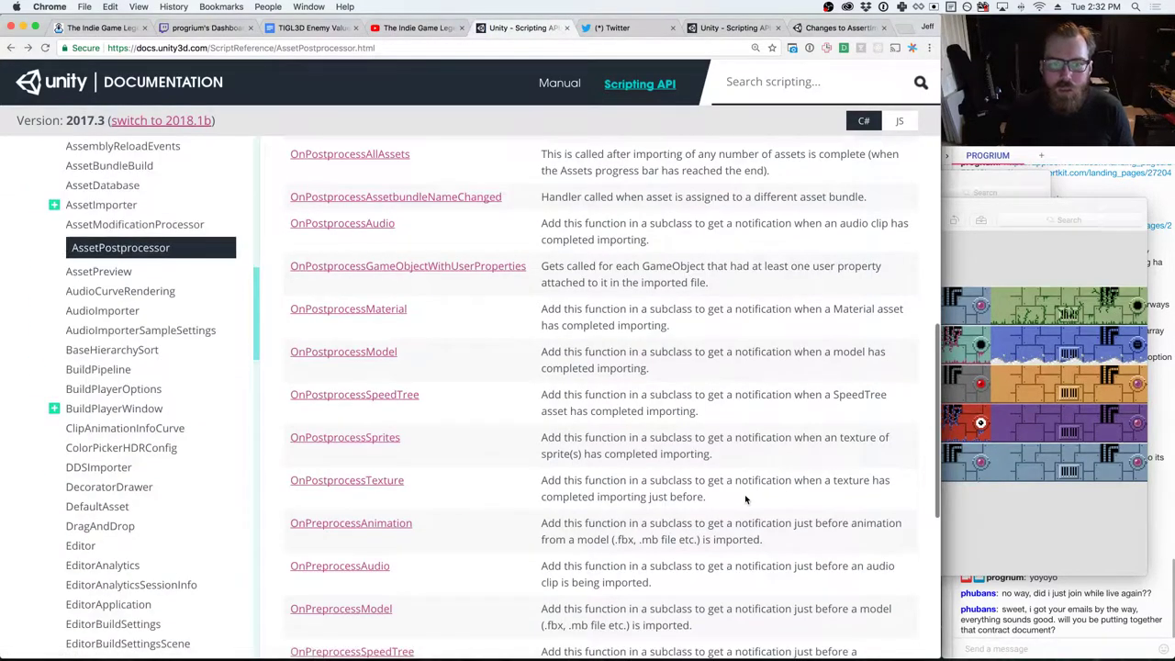
pyautogui.scroll(-3, 519, 493)
pyautogui.scroll(6, 519, 493)
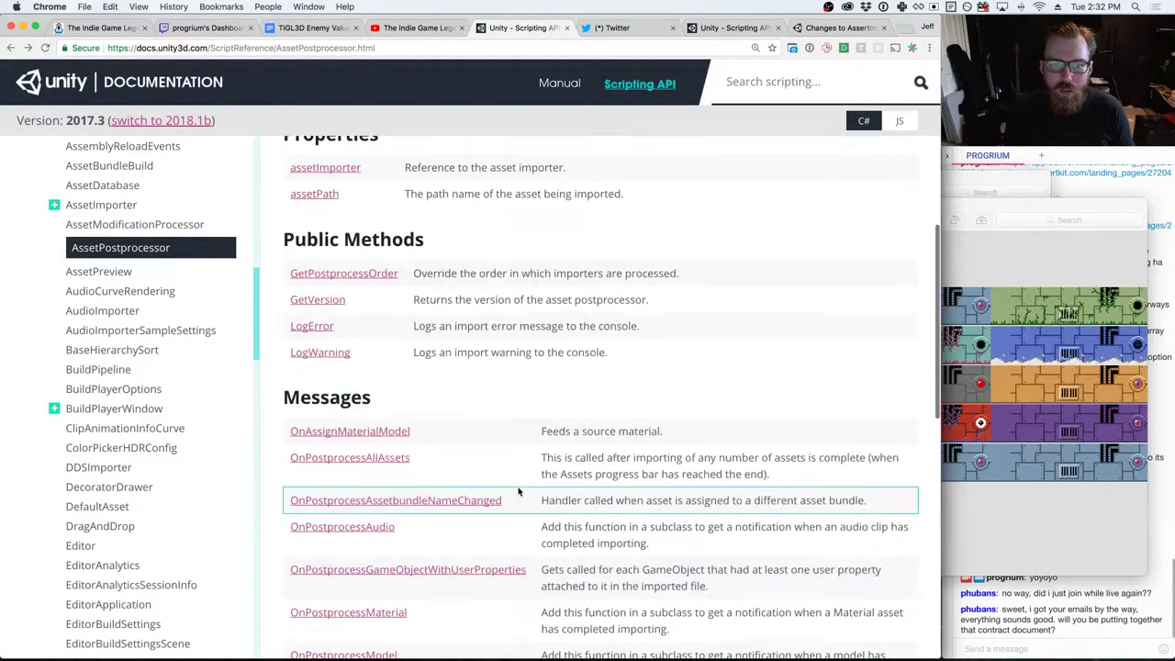
pyautogui.scroll(1, 519, 493)
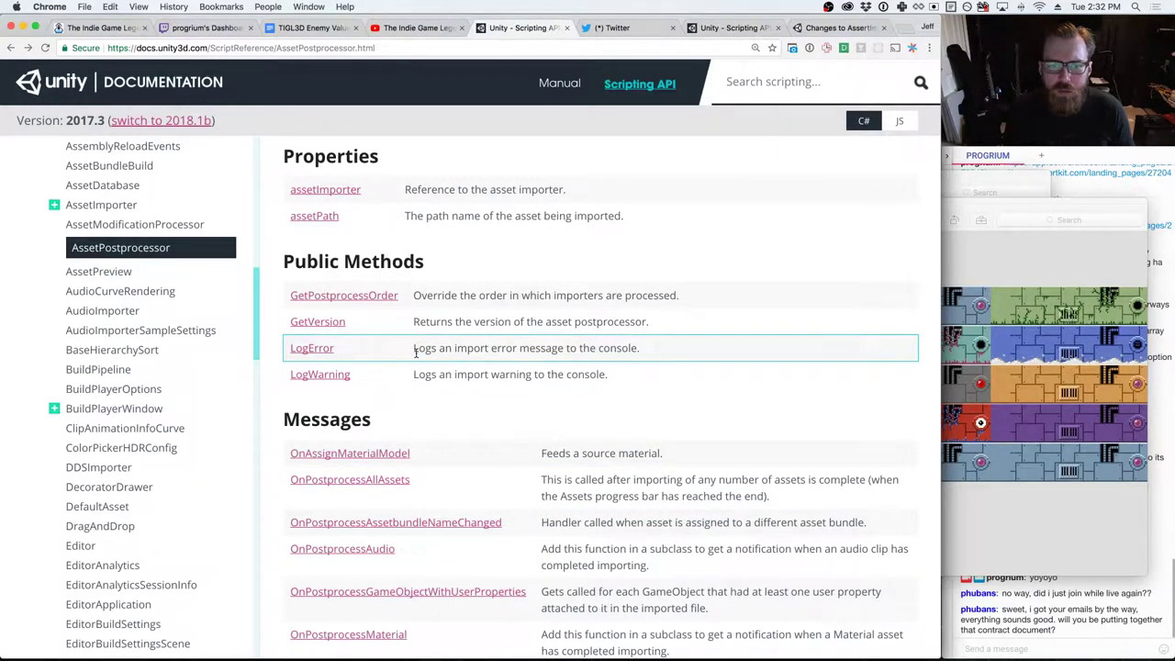
# - Switch to MonoDevelop and replace the Debug.Log call in OnPostprocessMaterial with LogWarning
pyautogui.press('super+Tab')
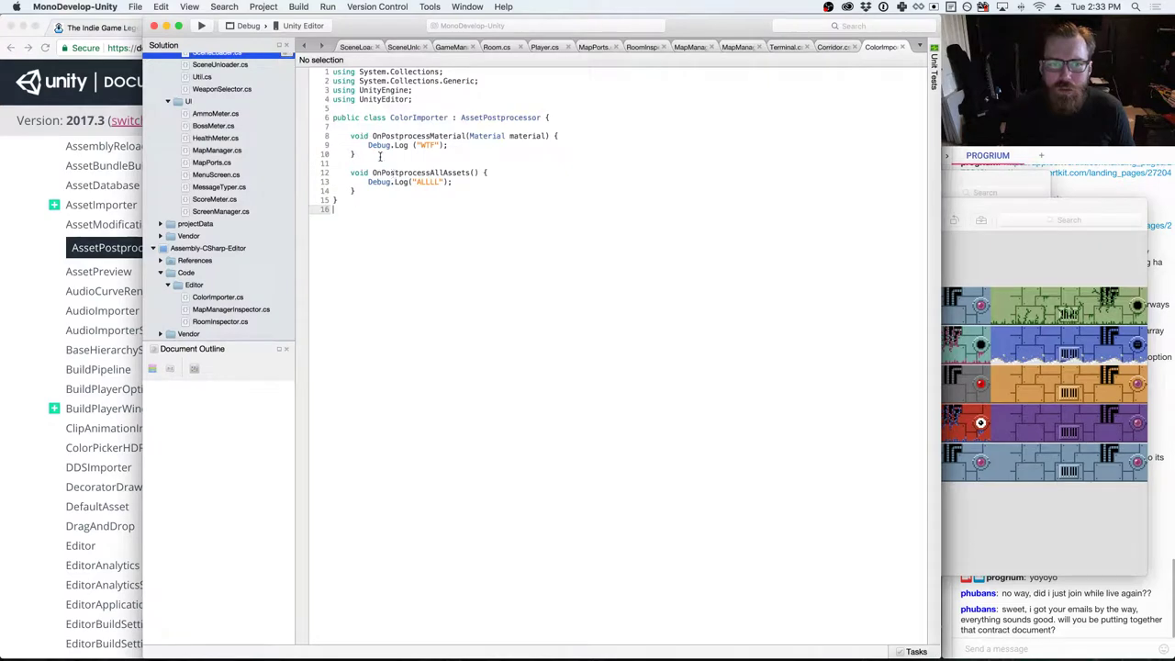
pyautogui.doubleClick(379, 145)
pyautogui.press('BackSpace')
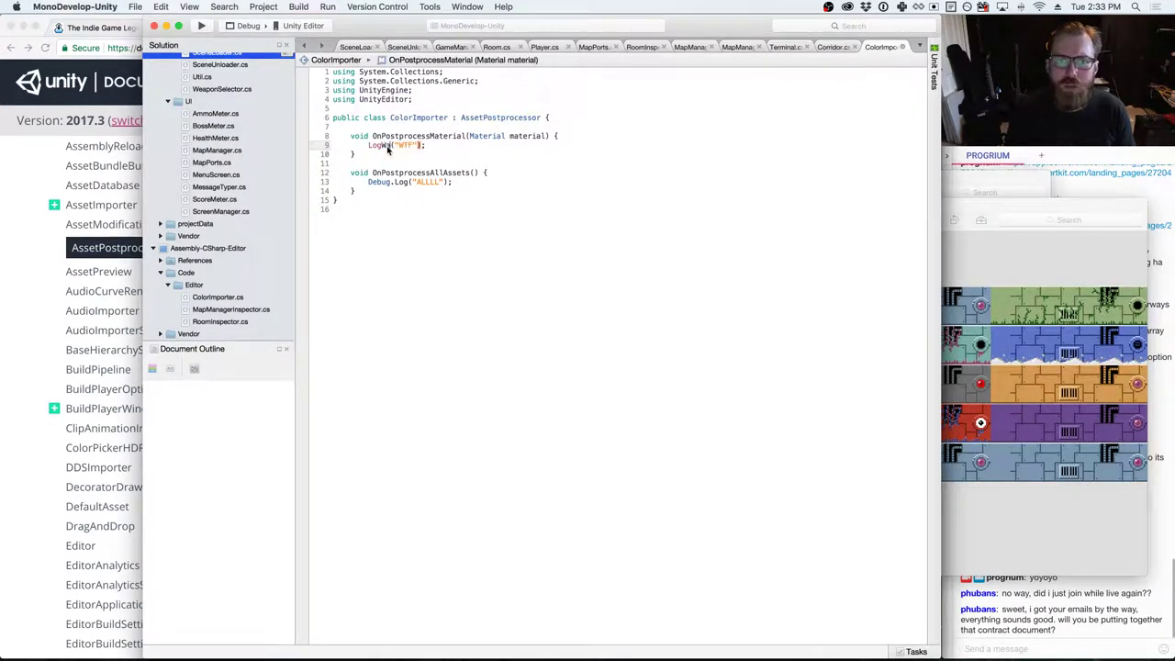
pyautogui.write('Warning')
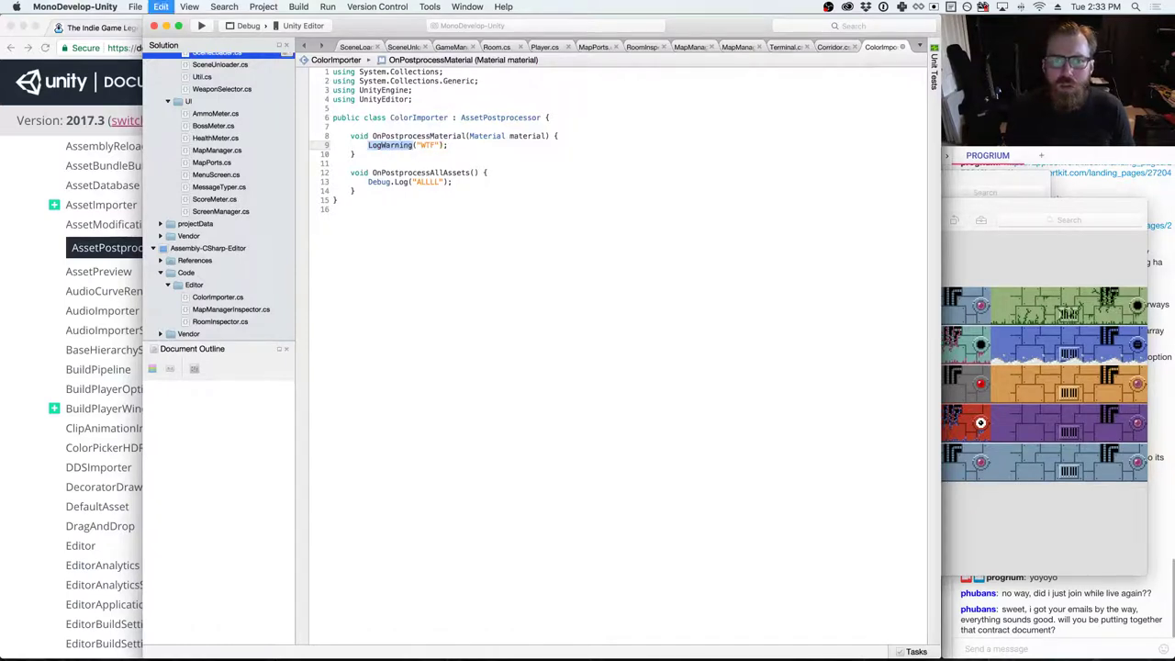
# - Replace the Debug.Log call in OnPostprocessAllAssets with LogWarning and save the script
pyautogui.click(401, 182)
pyautogui.press('BackSpace')
pyautogui.press('BackSpace')
pyautogui.press('BackSpace')
pyautogui.press('BackSpace')
pyautogui.press('BackSpace')
pyautogui.press('BackSpace')
pyautogui.press('Right')
pyautogui.press('Right')
pyautogui.press('Right')
pyautogui.write('Warning')
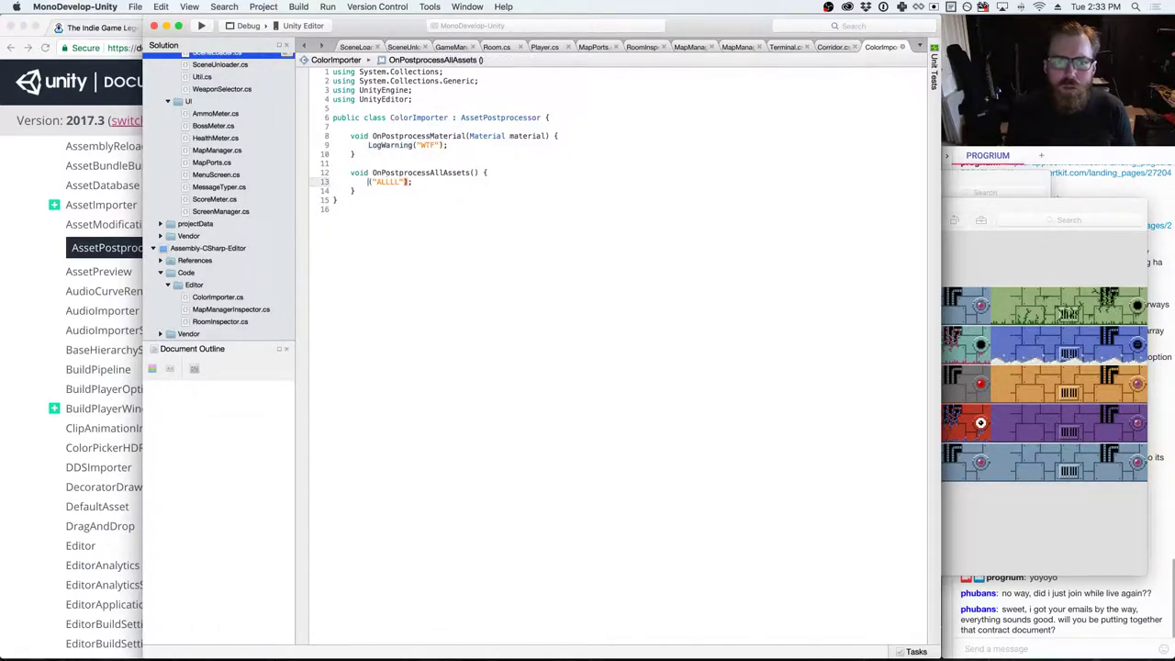
pyautogui.press('Up')
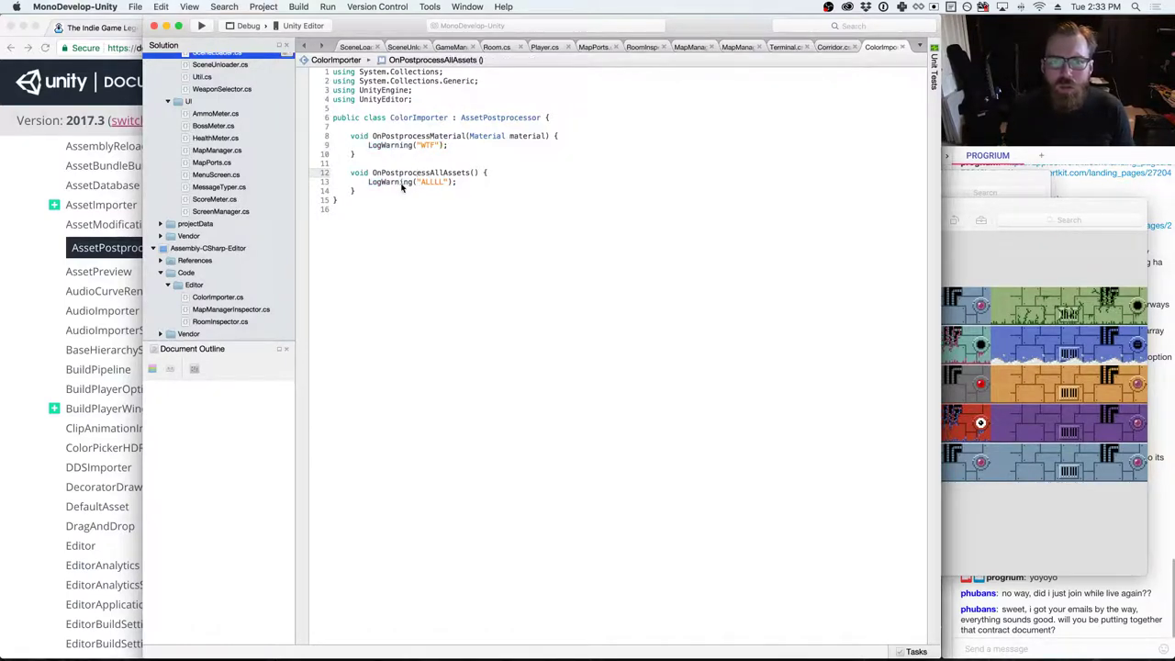
# - Switch to Unity and reimport the New Material asset in the Colors folder
pyautogui.press('super+Tab')
pyautogui.press('super+Tab')
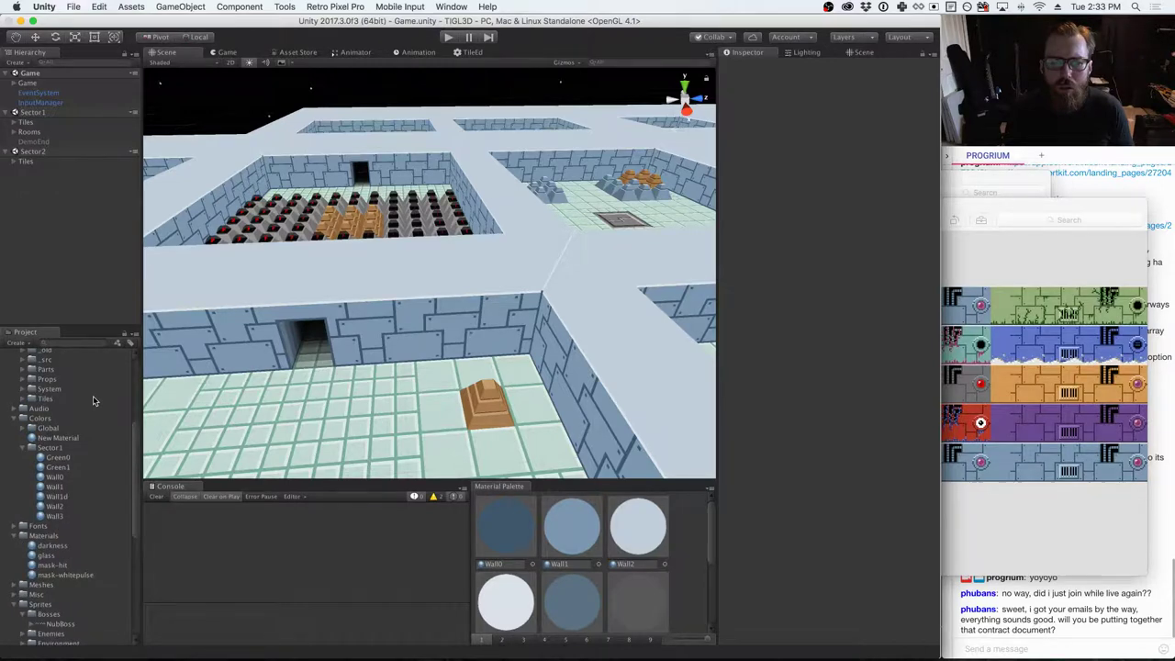
pyautogui.click(63, 439)
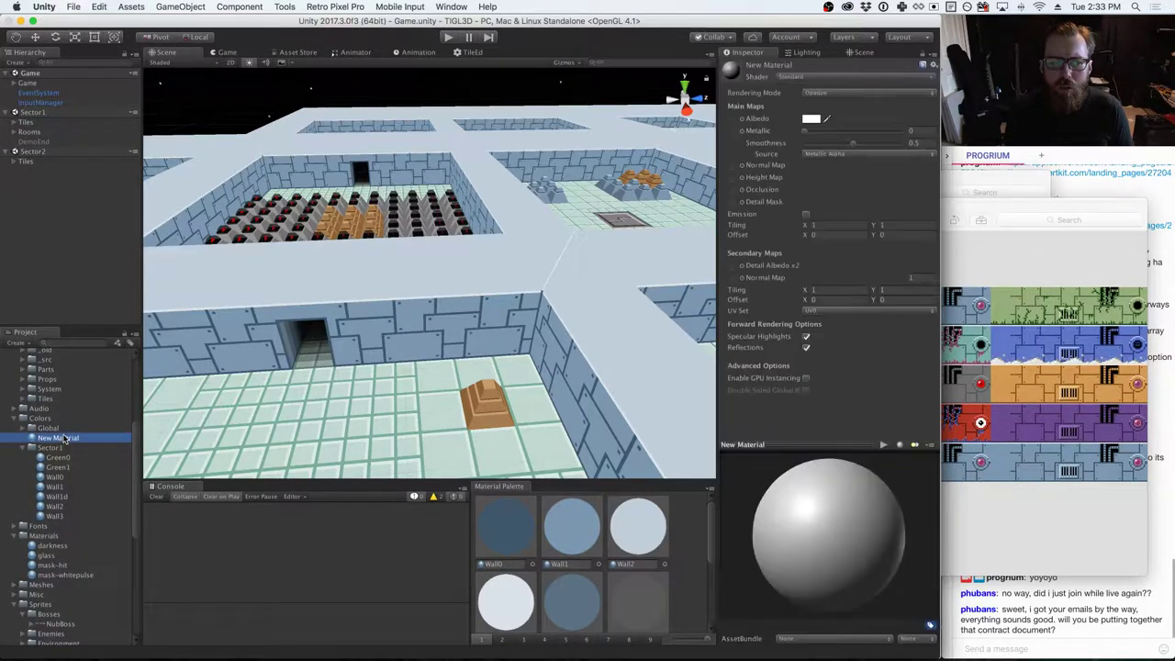
pyautogui.rightClick(63, 439)
pyautogui.click(99, 571)
# - Delete New Material from the Colors folder
pyautogui.rightClick(61, 444)
pyautogui.click(77, 455)
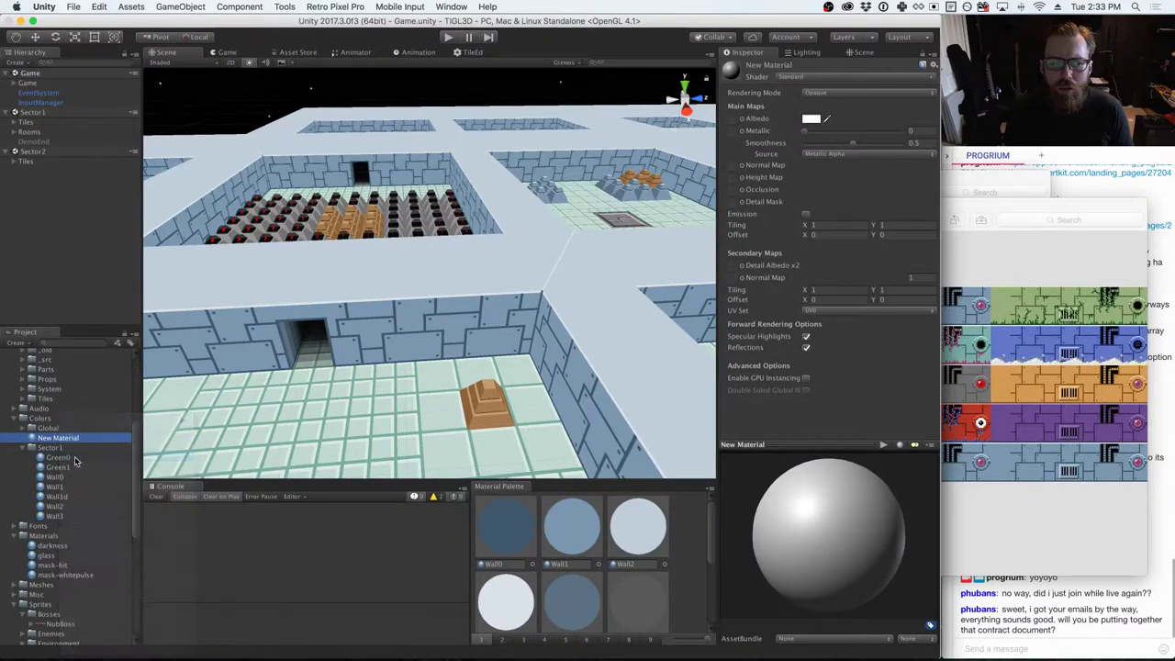
pyautogui.click(698, 228)
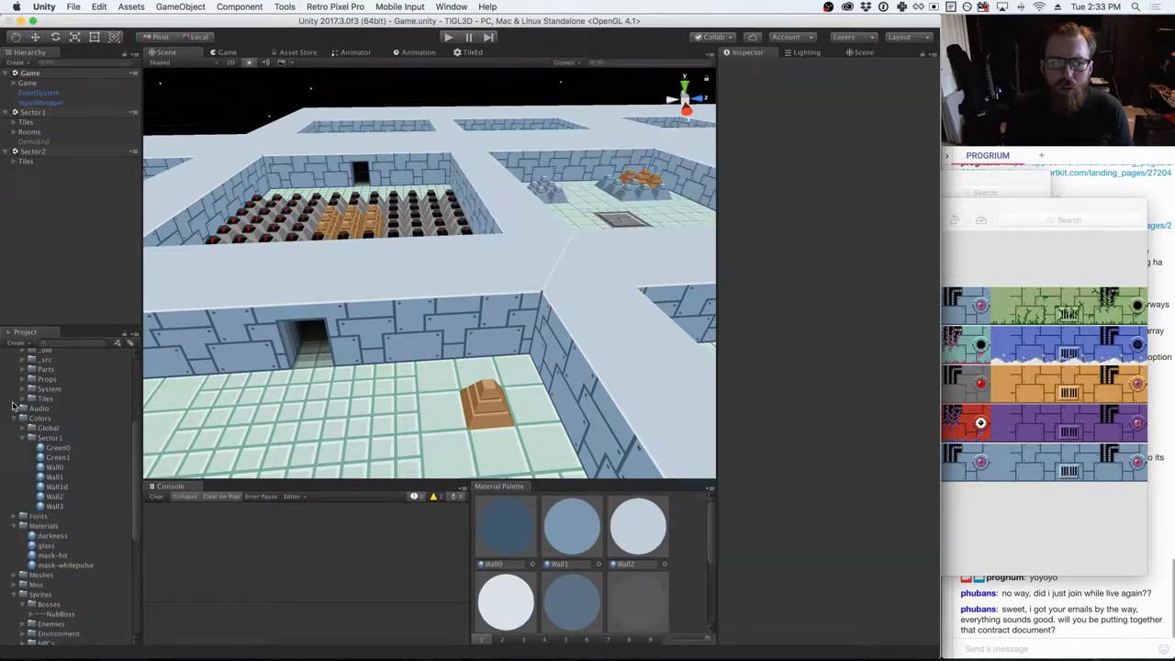
# - Create a material with the default name in the Colors folder and check the Console's warnings for importer output
pyautogui.rightClick(50, 420)
pyautogui.moveTo(109, 423)
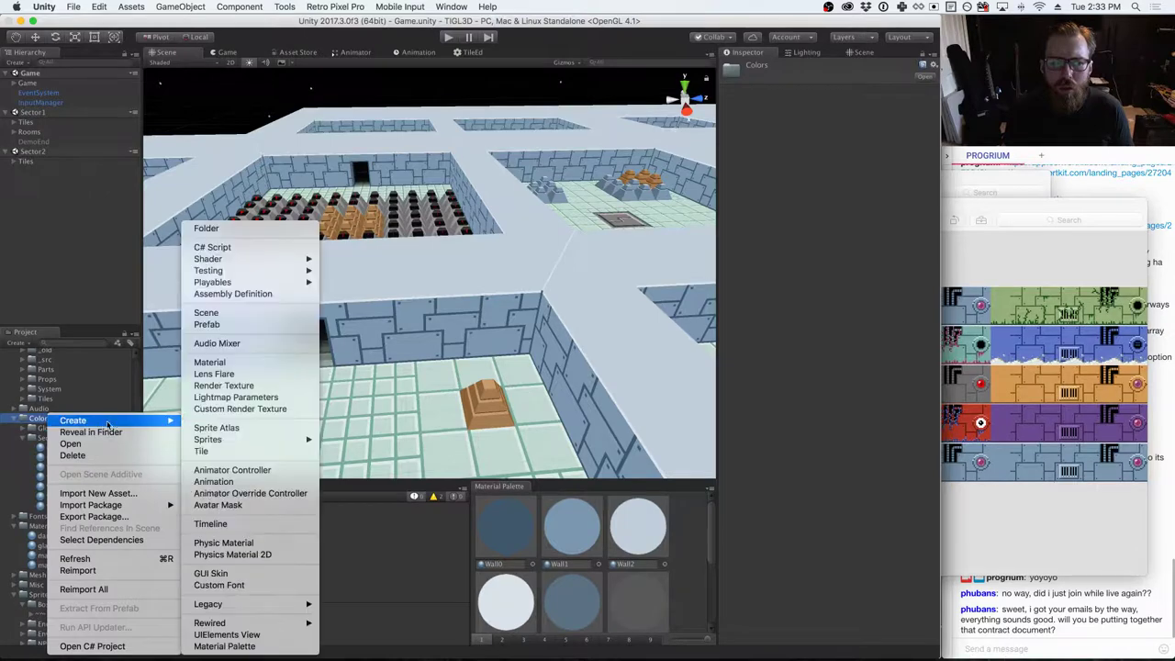
pyautogui.click(254, 365)
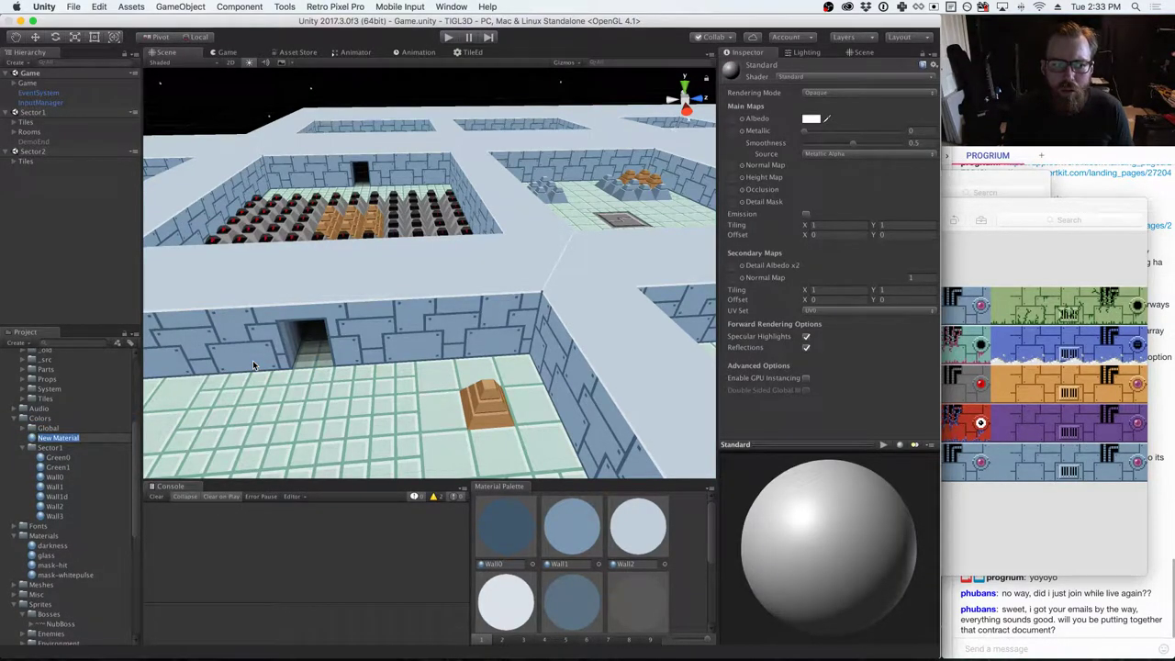
pyautogui.press('Return')
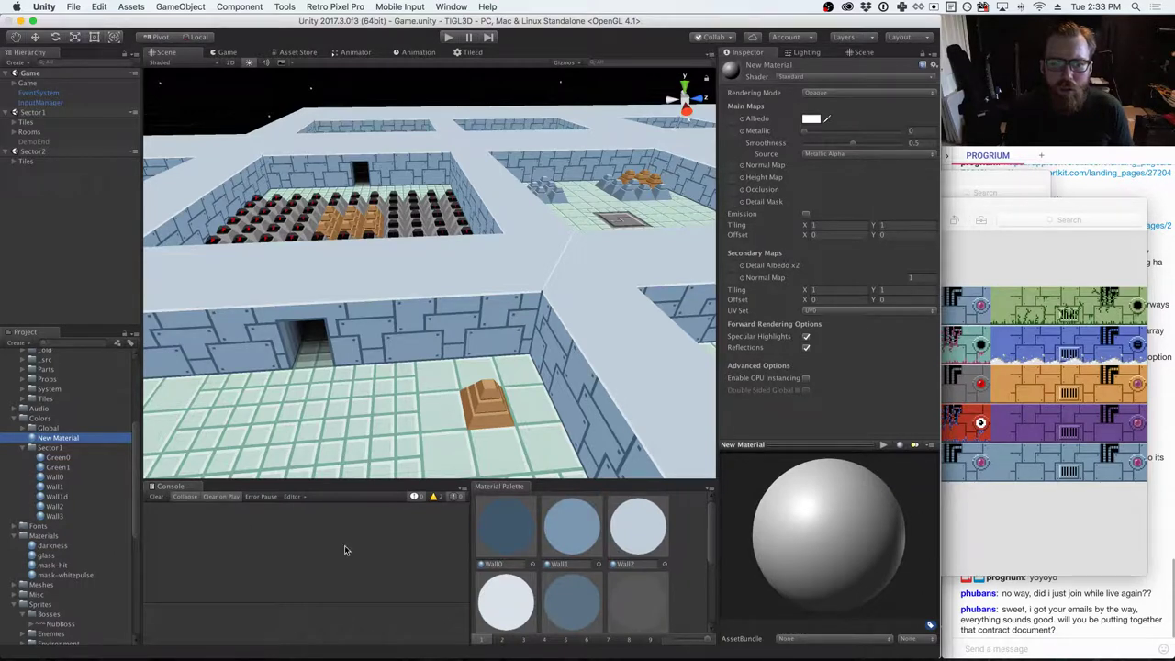
pyautogui.click(434, 498)
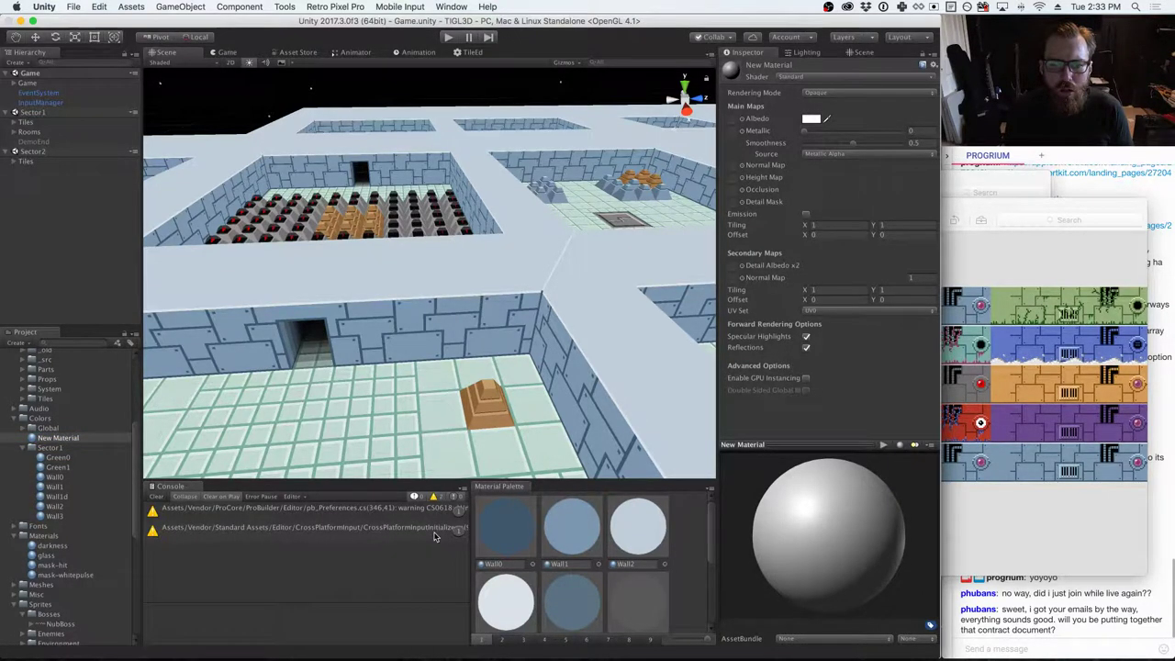
pyautogui.click(432, 497)
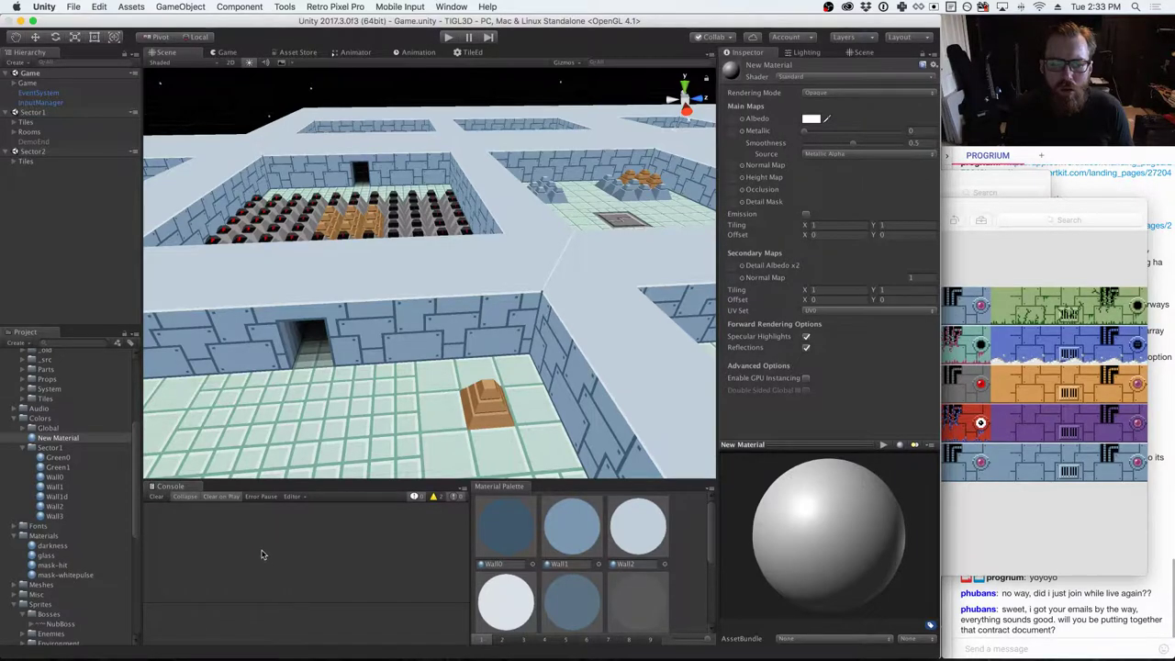
# - Compare the ColorImporter script in MonoDevelop with the AssetPostprocessor reference in Chrome
pyautogui.press('super+Tab')
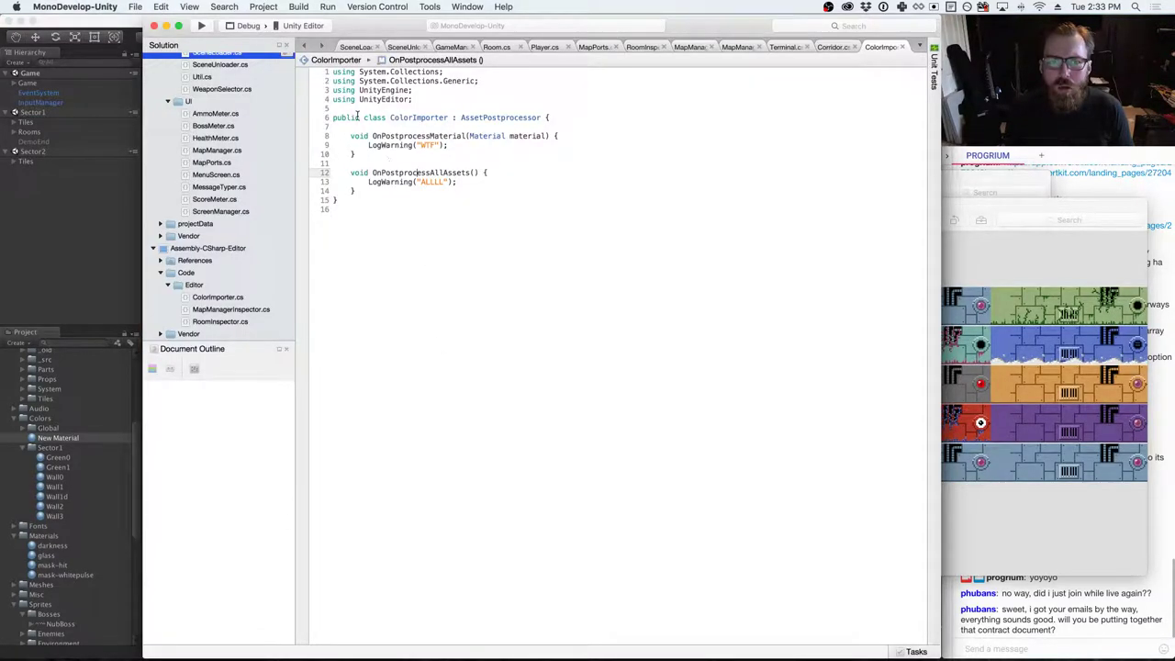
pyautogui.click(501, 136)
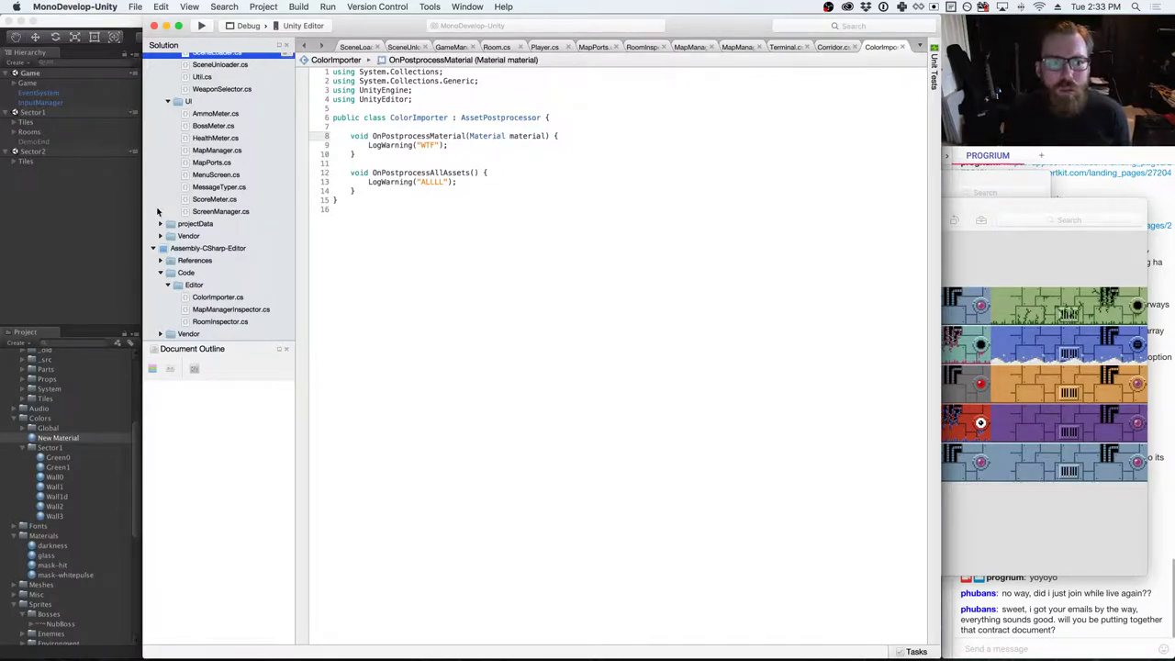
pyautogui.scroll(3, 211, 202)
pyautogui.scroll(-3, 182, 213)
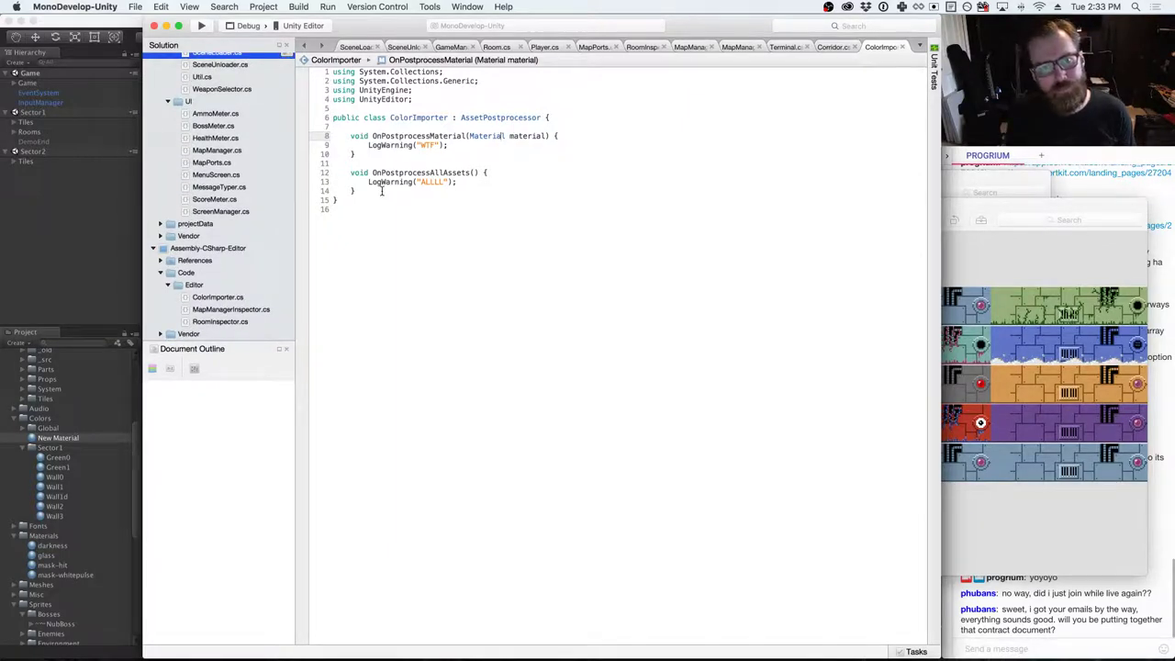
pyautogui.press('super+Tab')
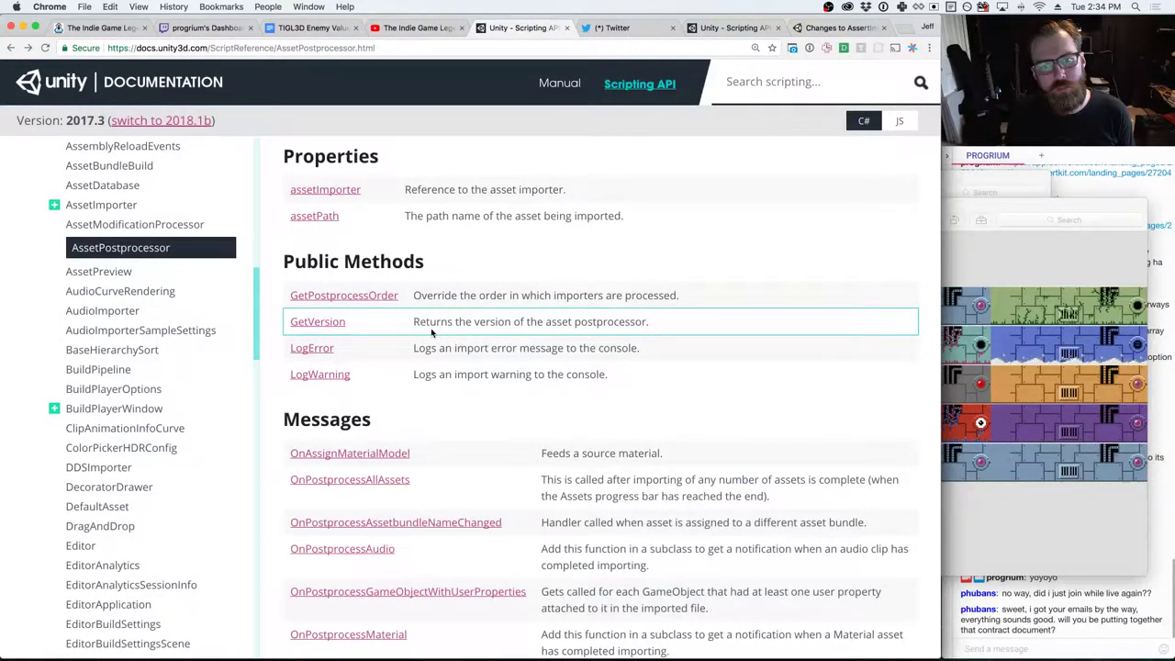
# - Switch to MonoDevelop, replace LogWarning with LogError in both ColorImporter methods and save the script
pyautogui.press('super+Tab')
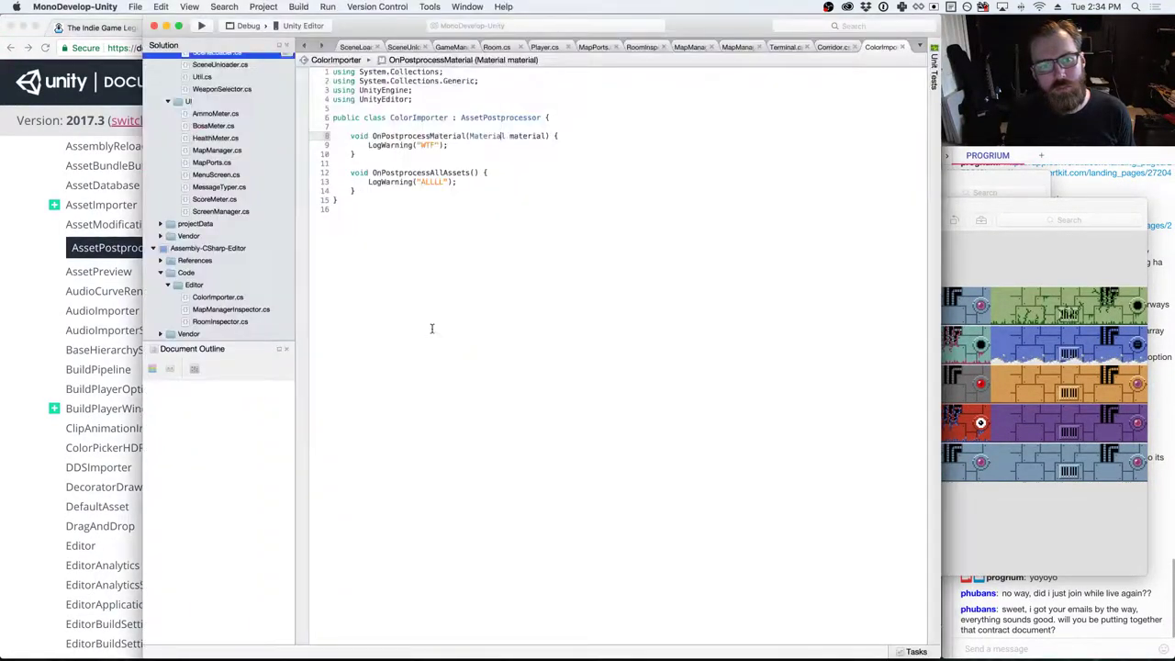
pyautogui.doubleClick(400, 145)
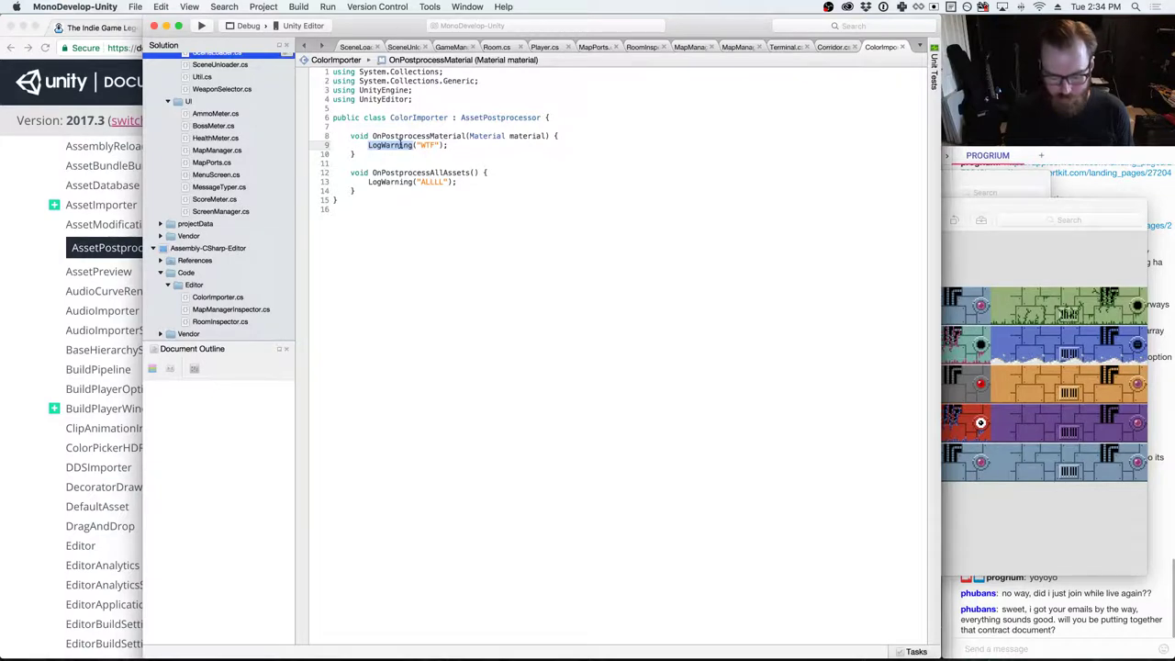
pyautogui.write('LogError')
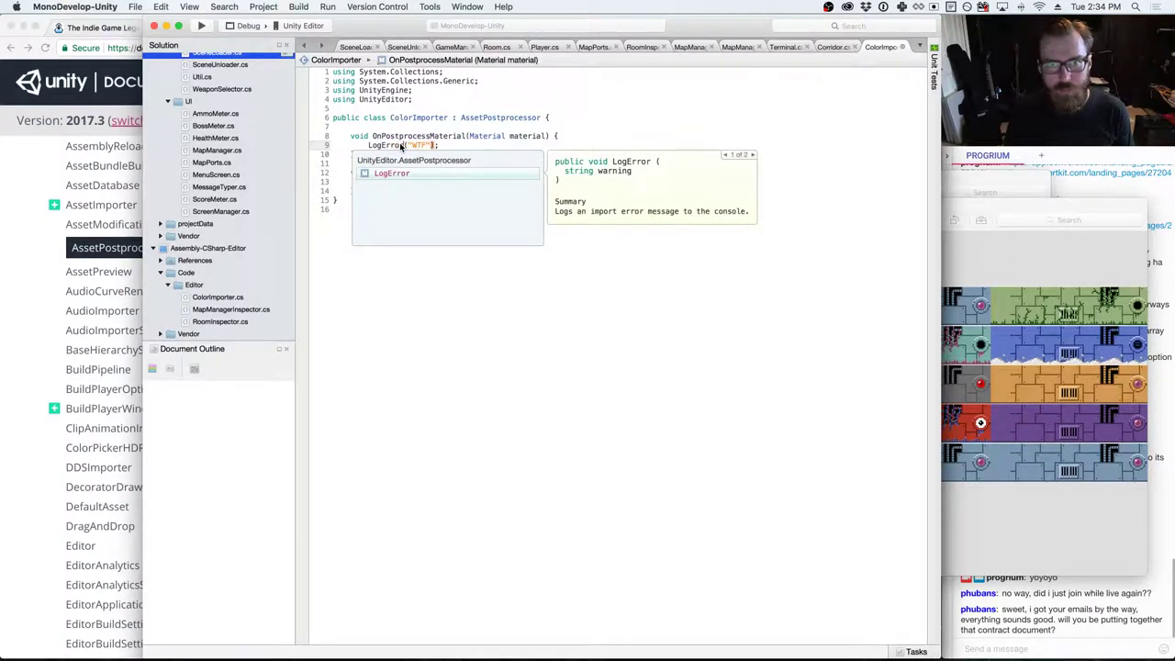
pyautogui.press('Escape')
pyautogui.doubleClick(386, 144)
pyautogui.press('super+c')
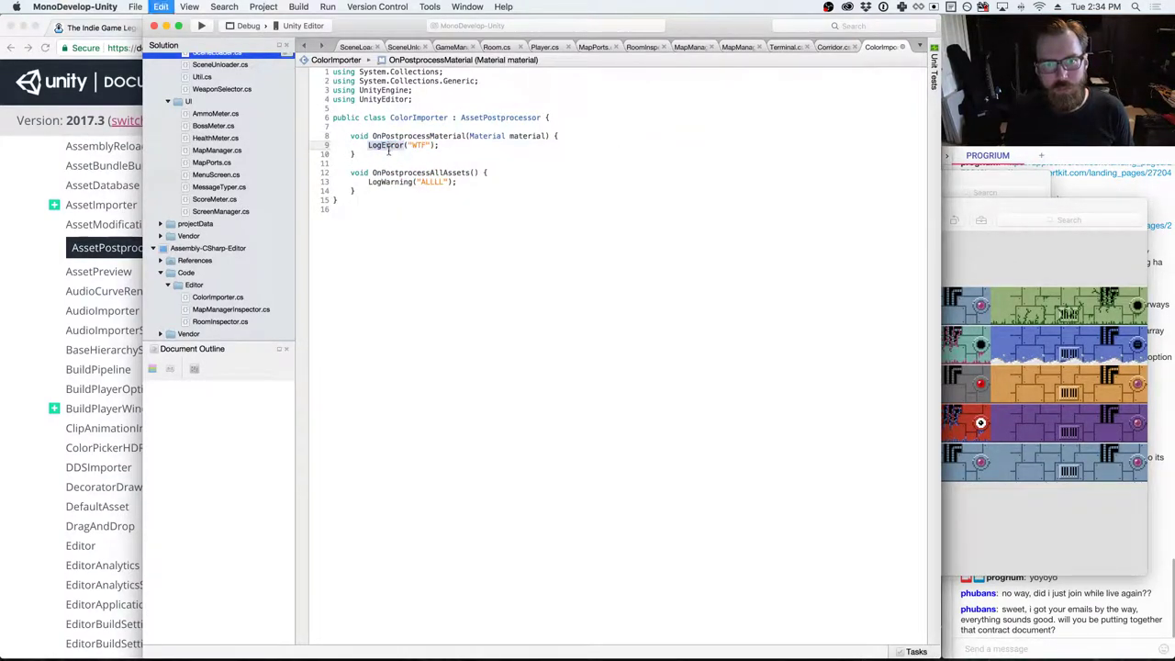
pyautogui.click(387, 181)
pyautogui.doubleClick(387, 180)
pyautogui.press('super+v')
pyautogui.click(477, 239)
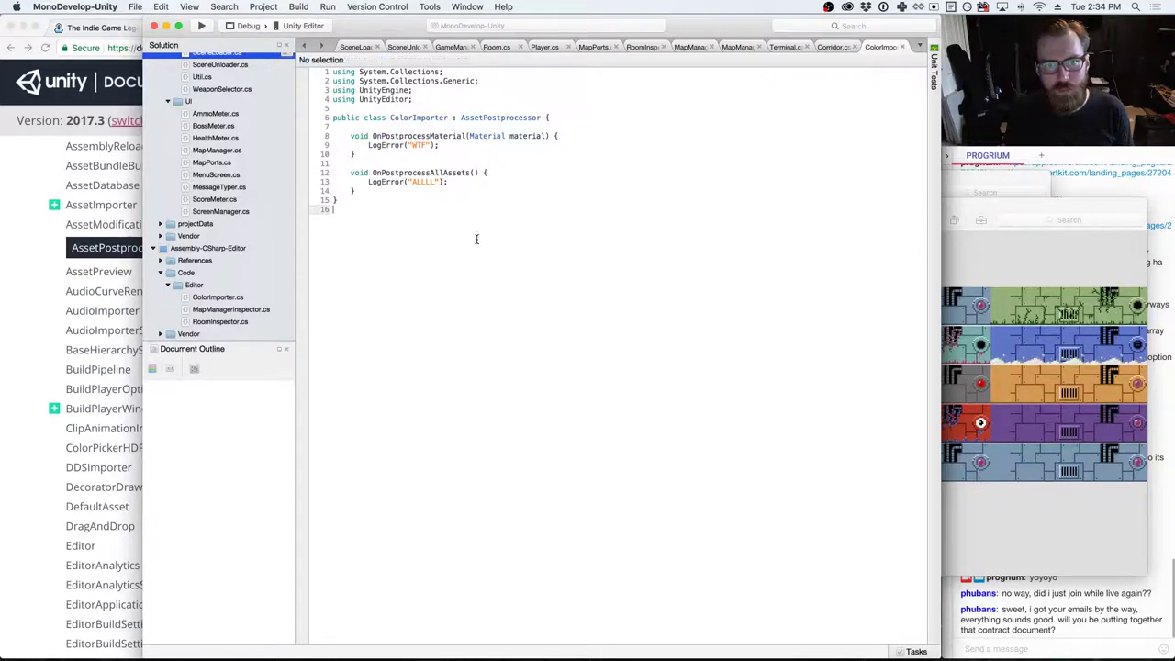
# - Switch to Chrome, reread the AssetPostprocessor reference and open its OnPostprocessMaterial page
pyautogui.press('super+Tab')
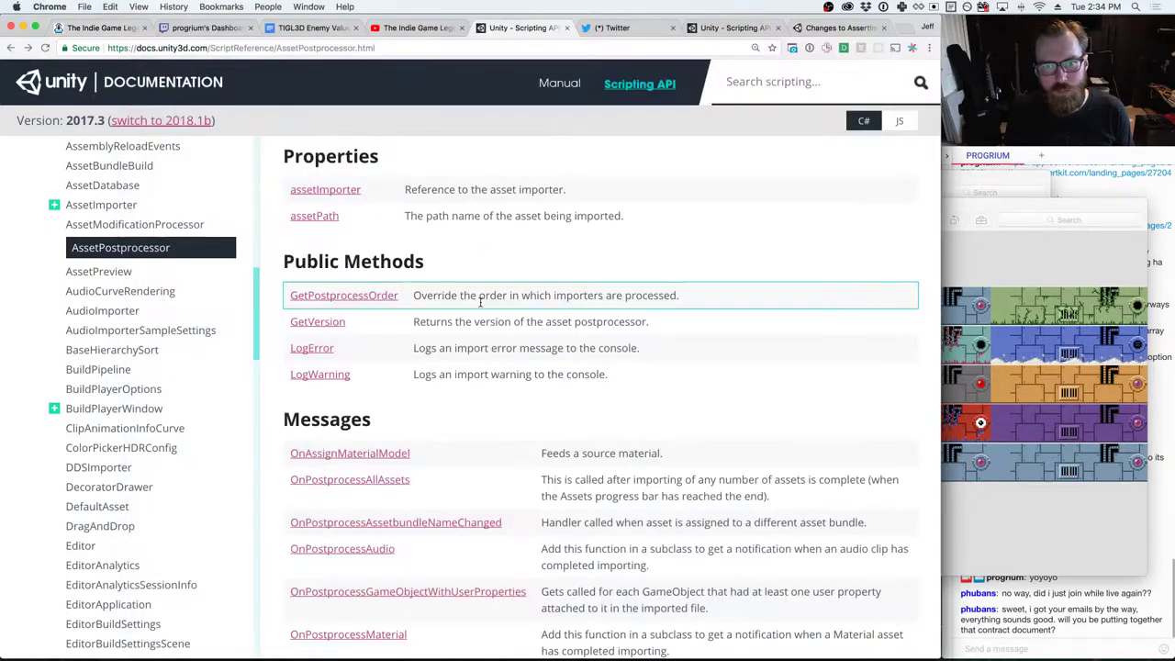
pyautogui.scroll(5, 480, 296)
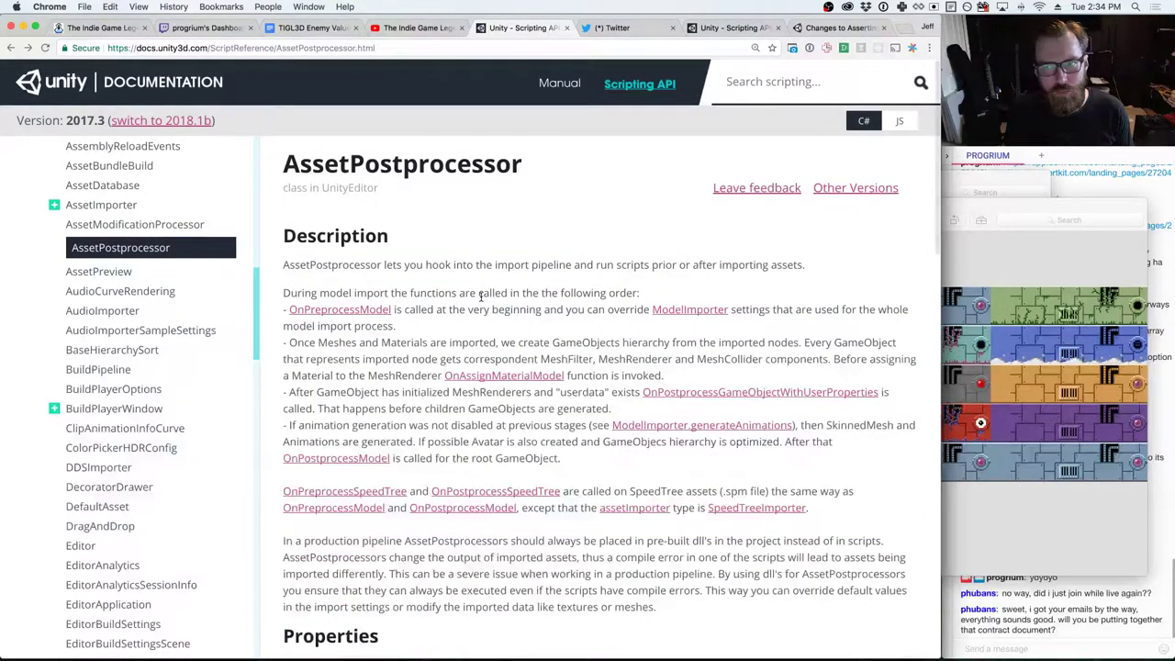
pyautogui.scroll(-9, 475, 303)
pyautogui.scroll(3, 473, 303)
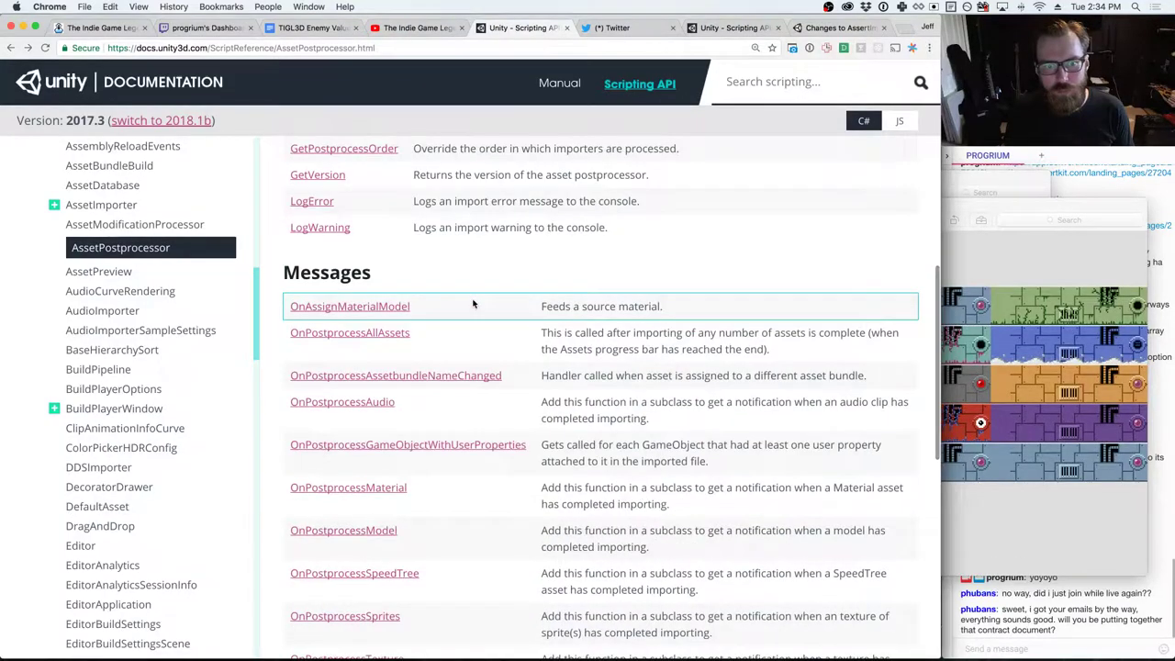
pyautogui.scroll(-4, 474, 303)
pyautogui.click(392, 291)
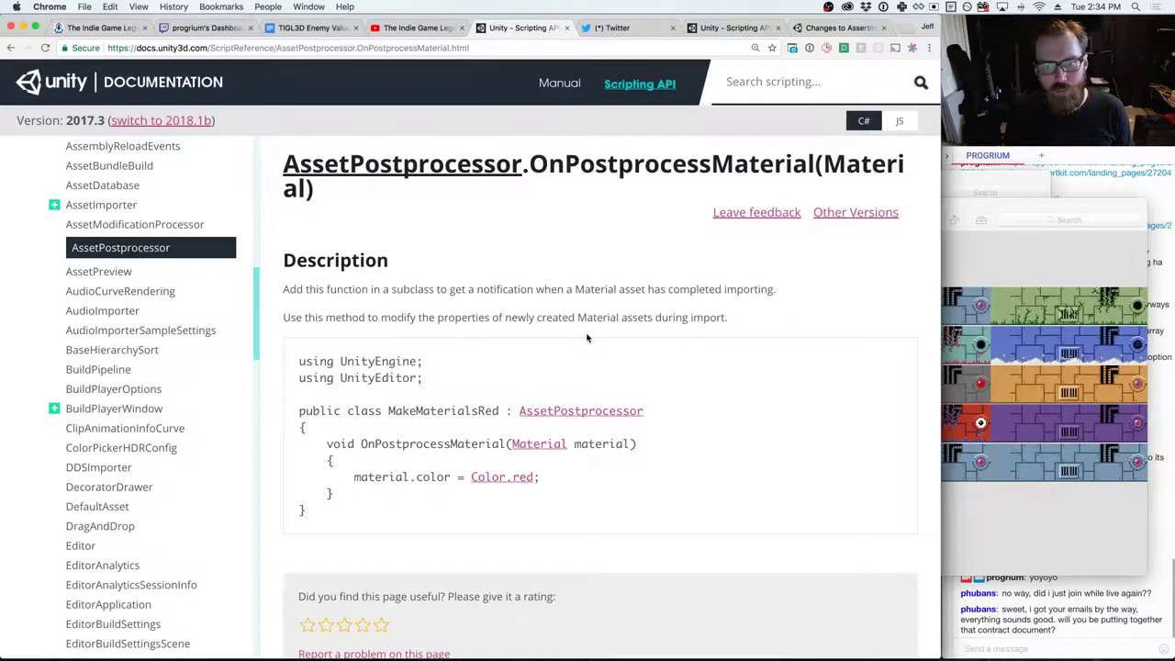
pyautogui.press('super+Tab')
pyautogui.press('super+Tab')
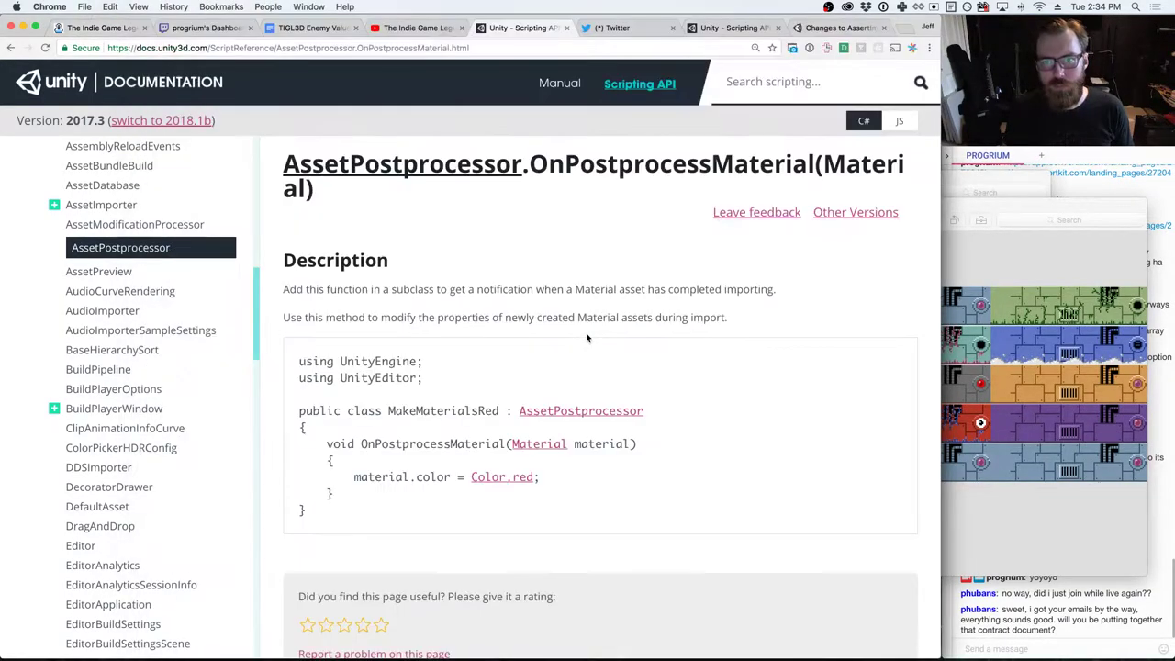
# - Compare the ColorImporter script in MonoDevelop with the OnPostprocessMaterial reference example in Chrome and check its place in the Editor folder
pyautogui.press('super+Tab')
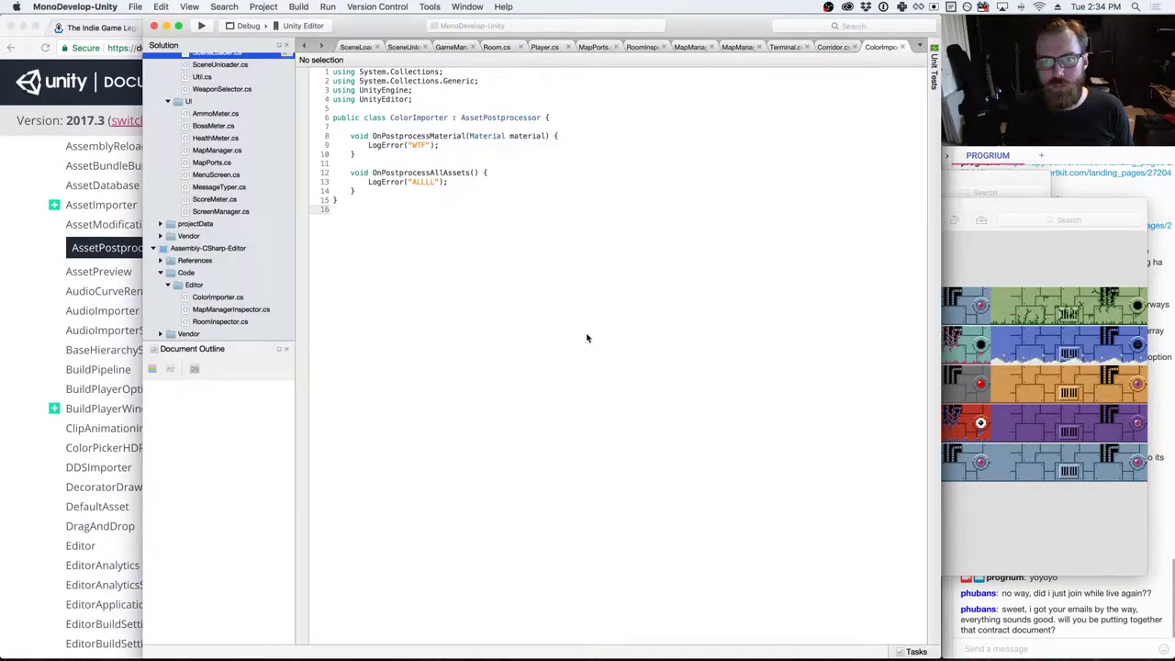
pyautogui.press('super+Tab')
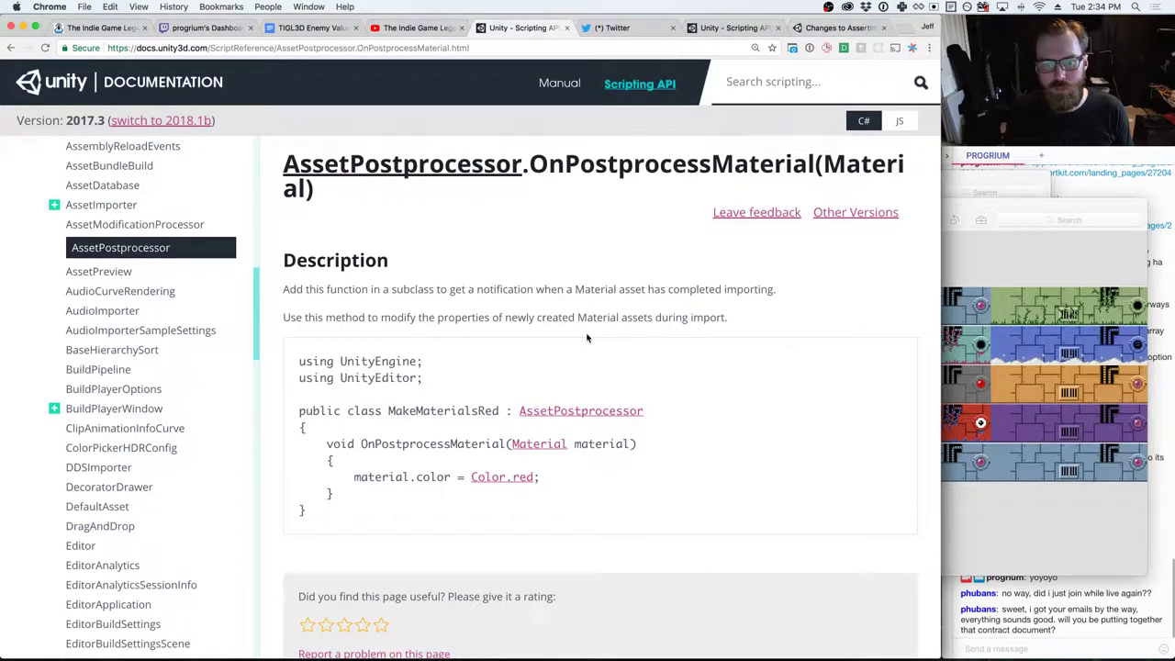
pyautogui.press('super+Tab')
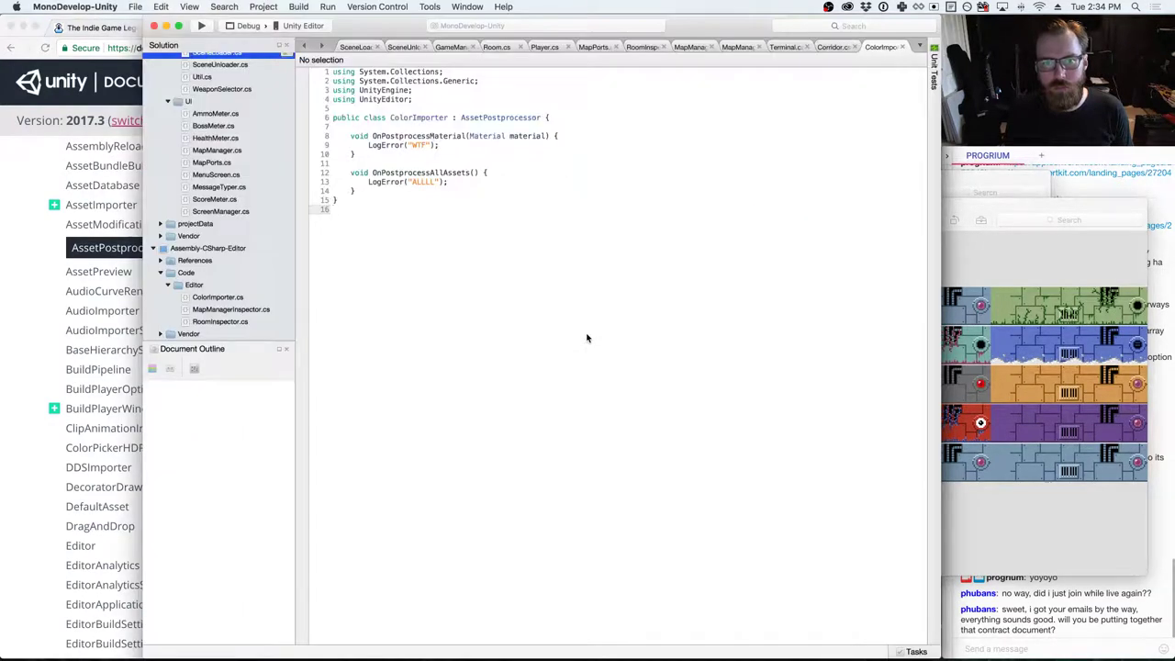
pyautogui.click(544, 182)
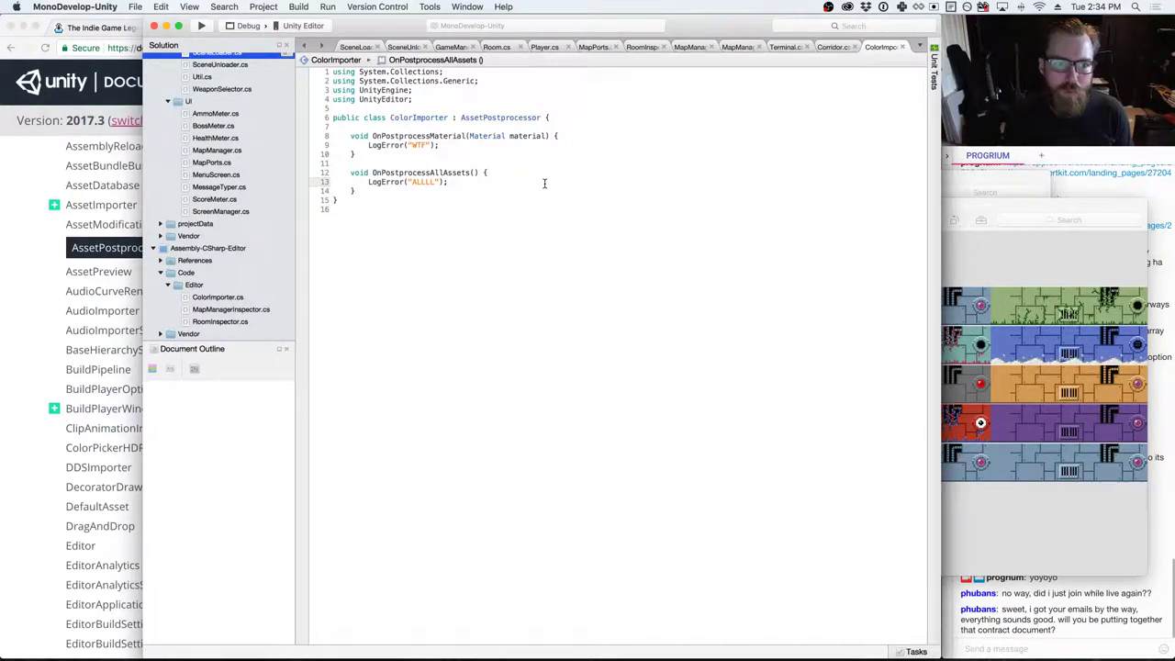
pyautogui.click(220, 298)
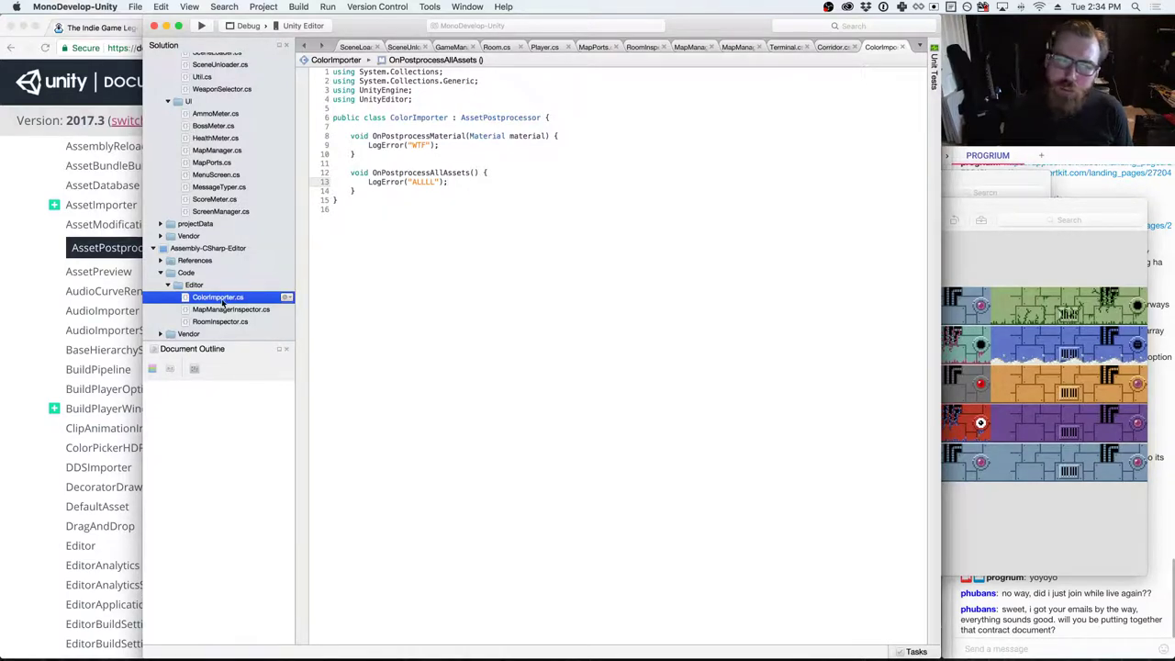
# - Switch to Finder, look through the powerdrill 2 project's Editor scripts in Downloads, close both Finder windows and return to MonoDevelop
pyautogui.press('super+Tab')
pyautogui.press('super+Tab')
pyautogui.press('super+Tab')
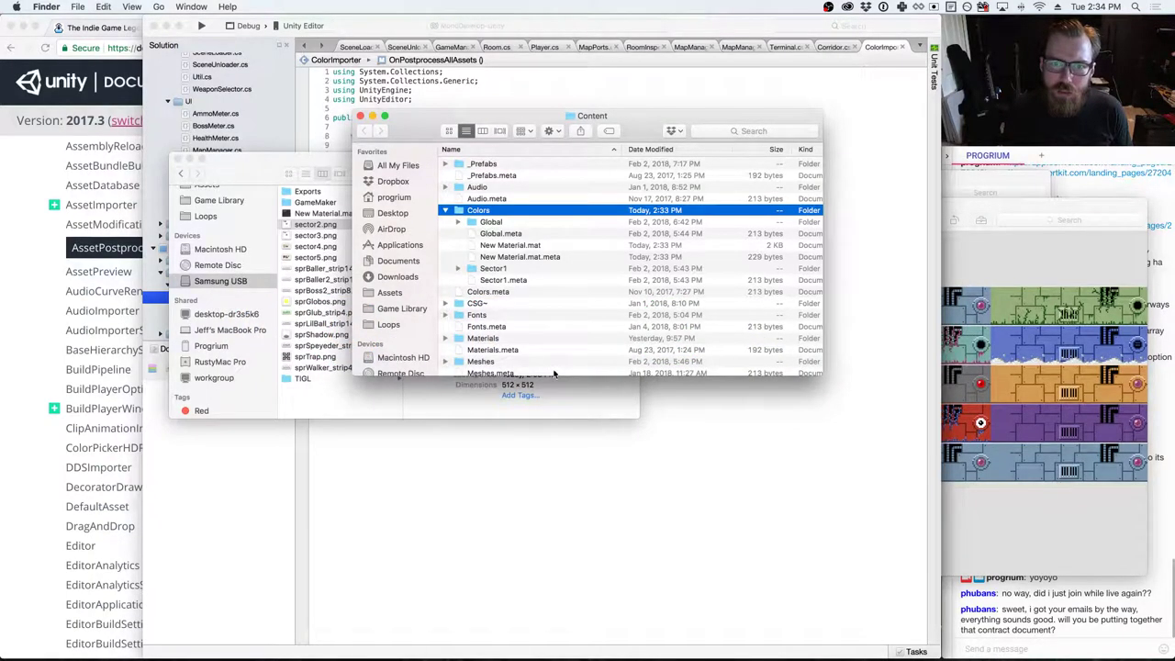
pyautogui.click(397, 276)
pyautogui.scroll(-2, 456, 273)
pyautogui.scroll(5, 459, 276)
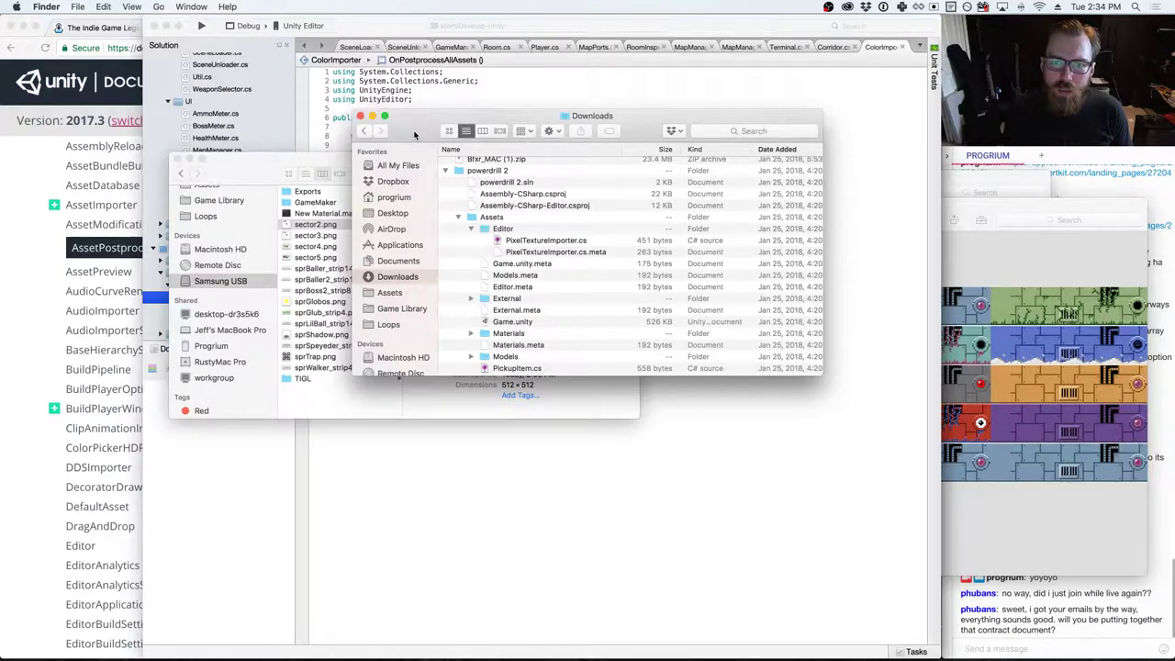
pyautogui.press('super+w')
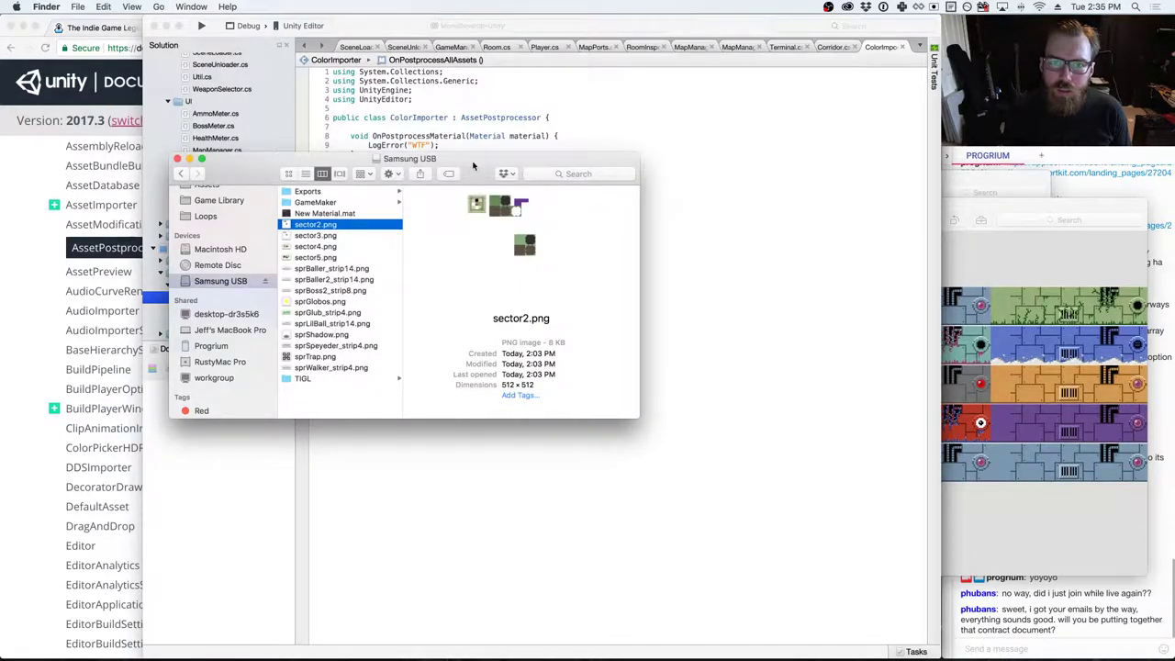
pyautogui.press('super+w')
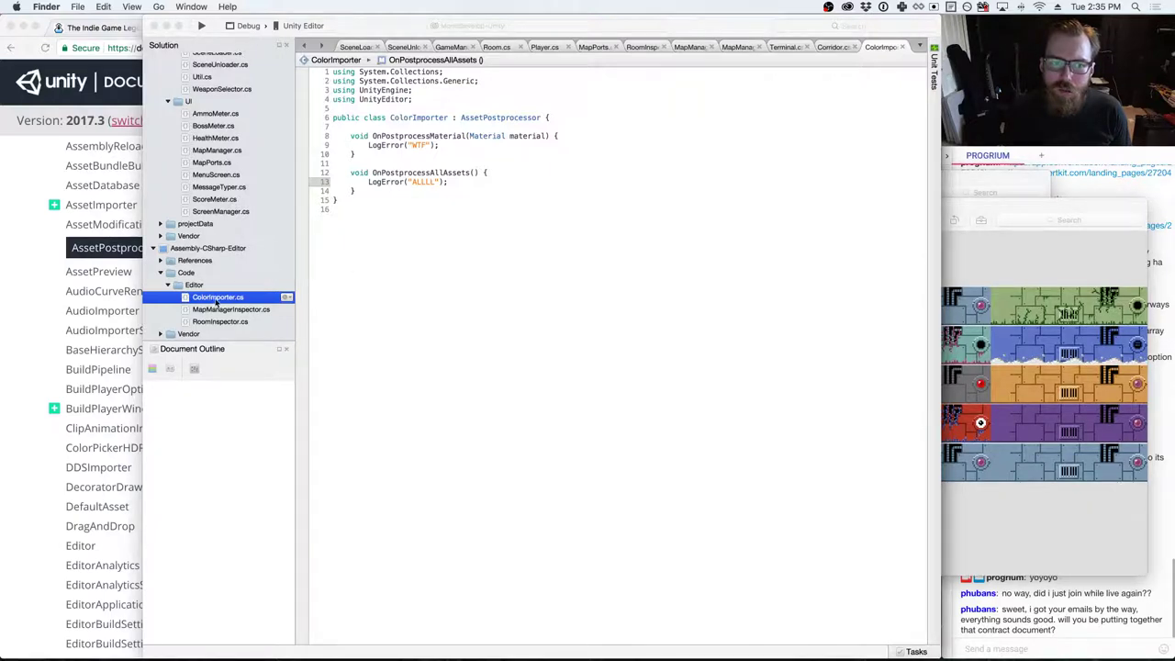
pyautogui.click(459, 214)
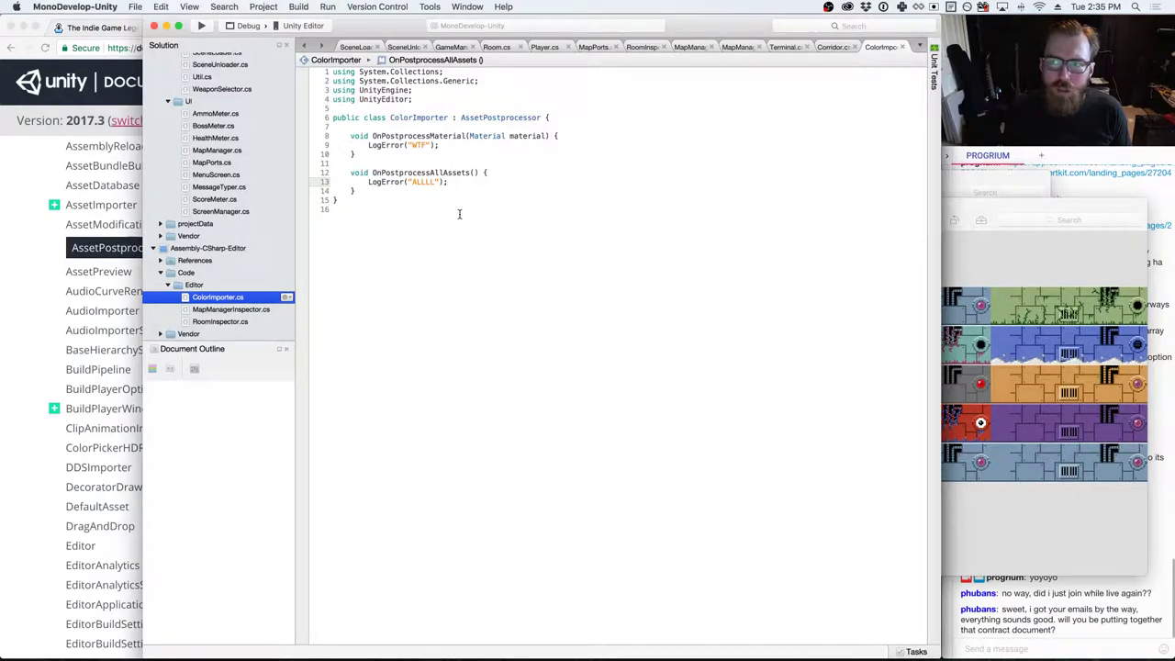
pyautogui.click(459, 214)
# - Switch to Unity and delete the New Material asset from the Colors folder
pyautogui.press('super+Tab')
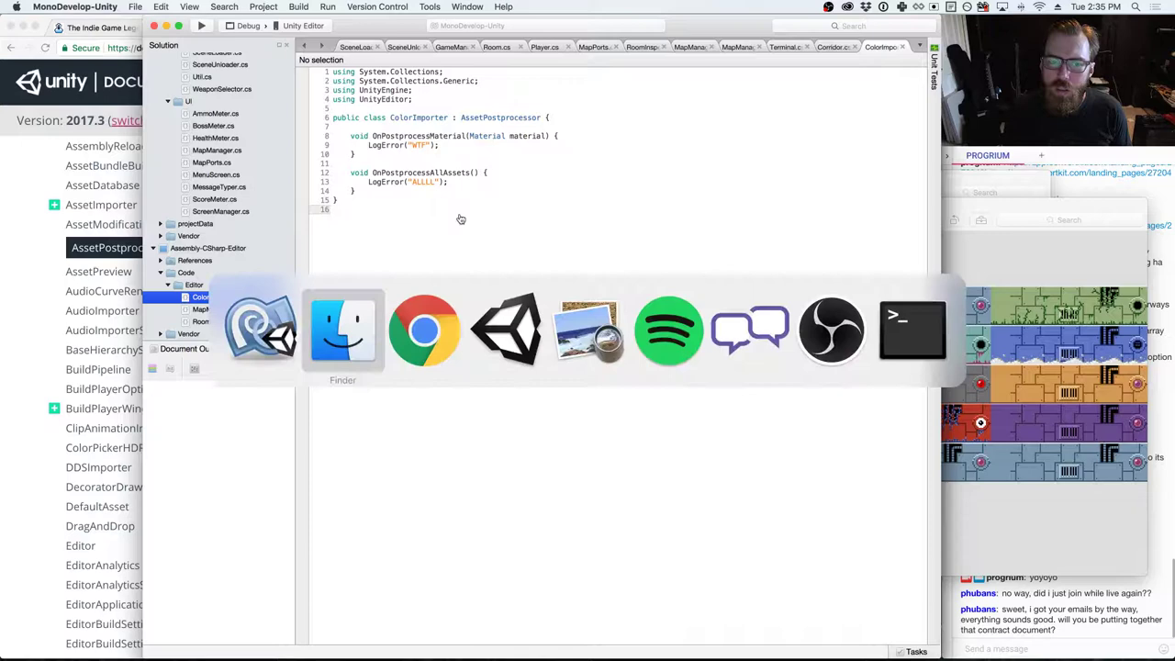
pyautogui.click(502, 295)
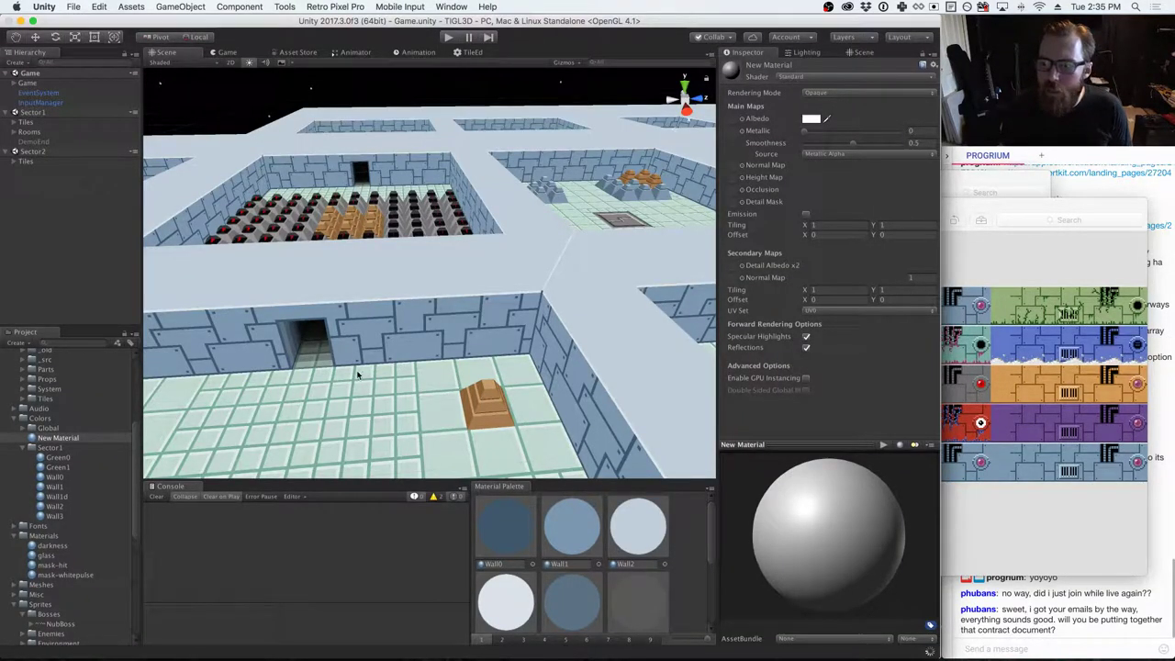
pyautogui.rightClick(80, 443)
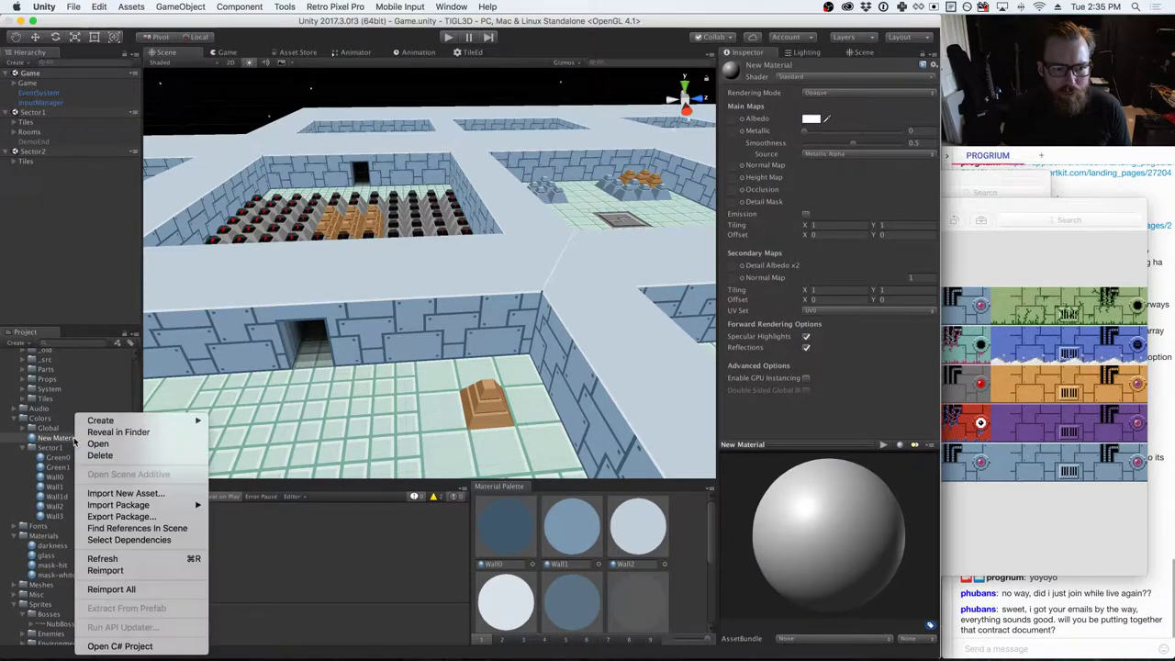
pyautogui.click(97, 456)
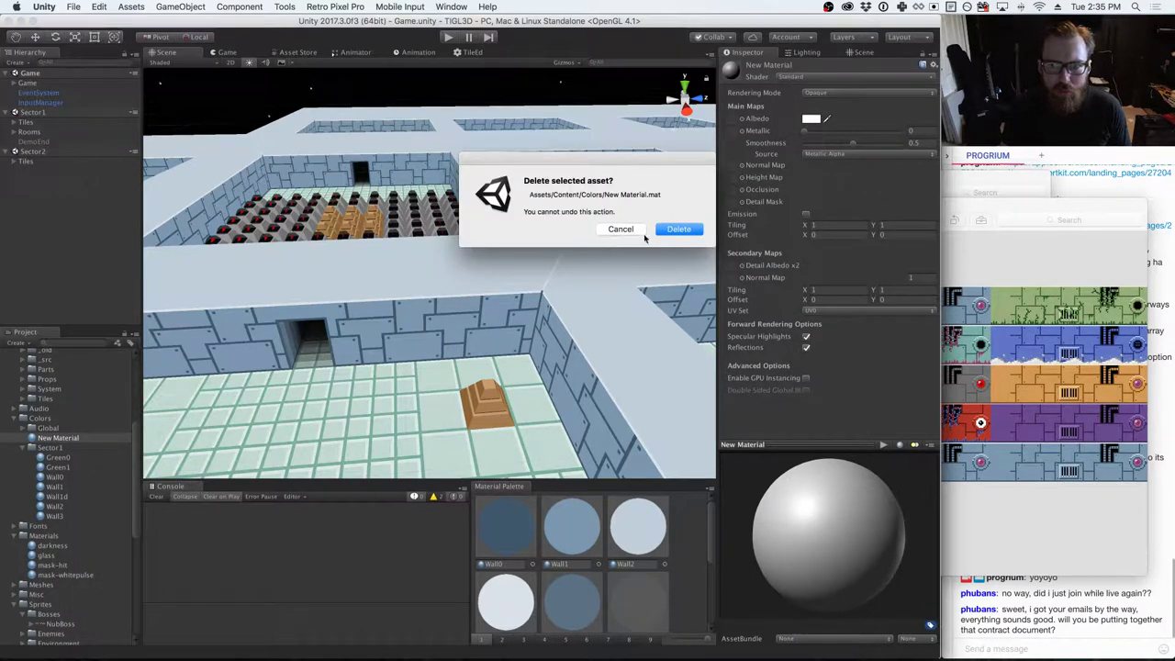
pyautogui.click(679, 230)
# - Open a new Finder window on the Samsung USB drive and import sprTrap.png into Unity's Colors/Sector1 folder
pyautogui.press('super+Tab')
pyautogui.press('super+Tab')
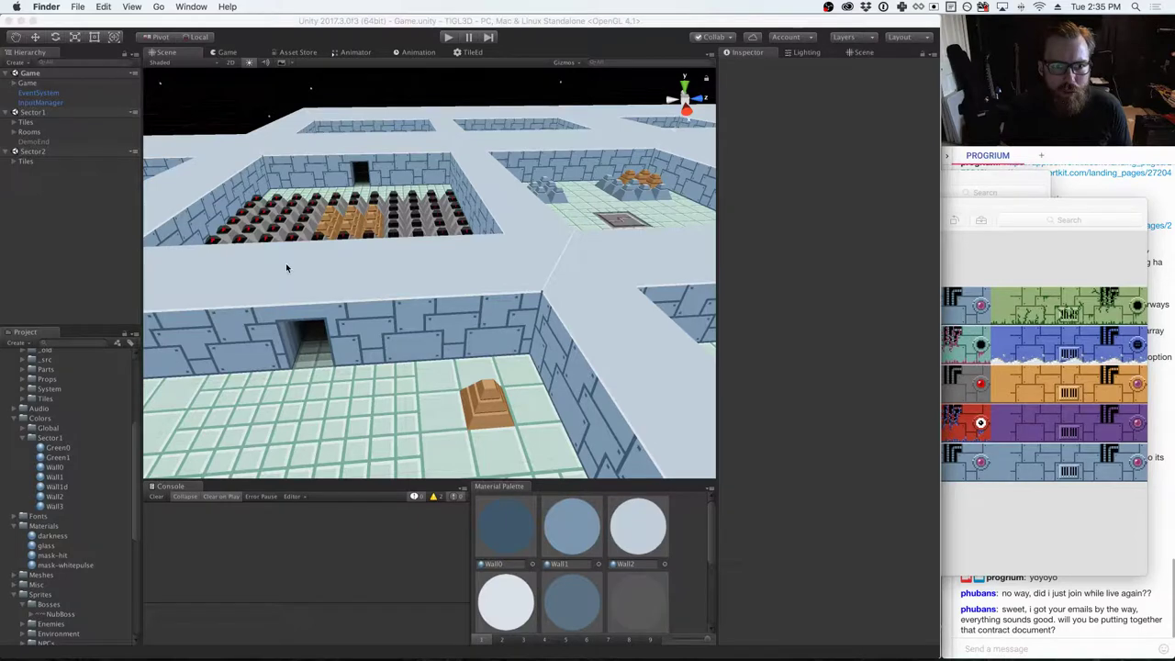
pyautogui.press('super+Tab')
pyautogui.press('super+Tab')
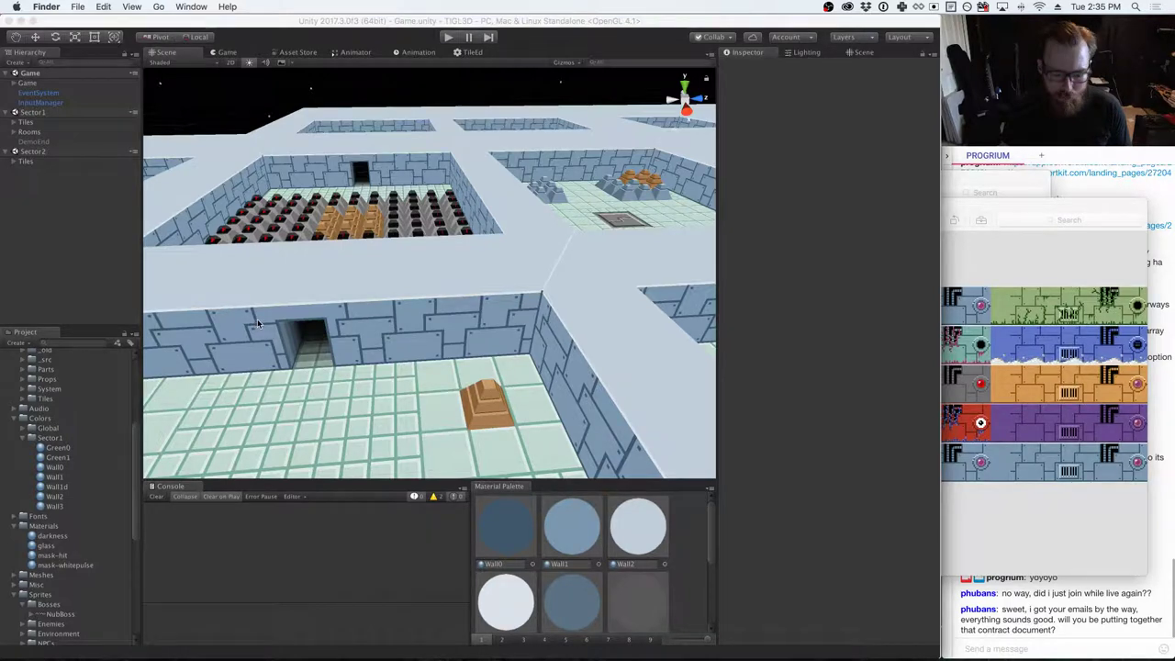
pyautogui.press('super+n')
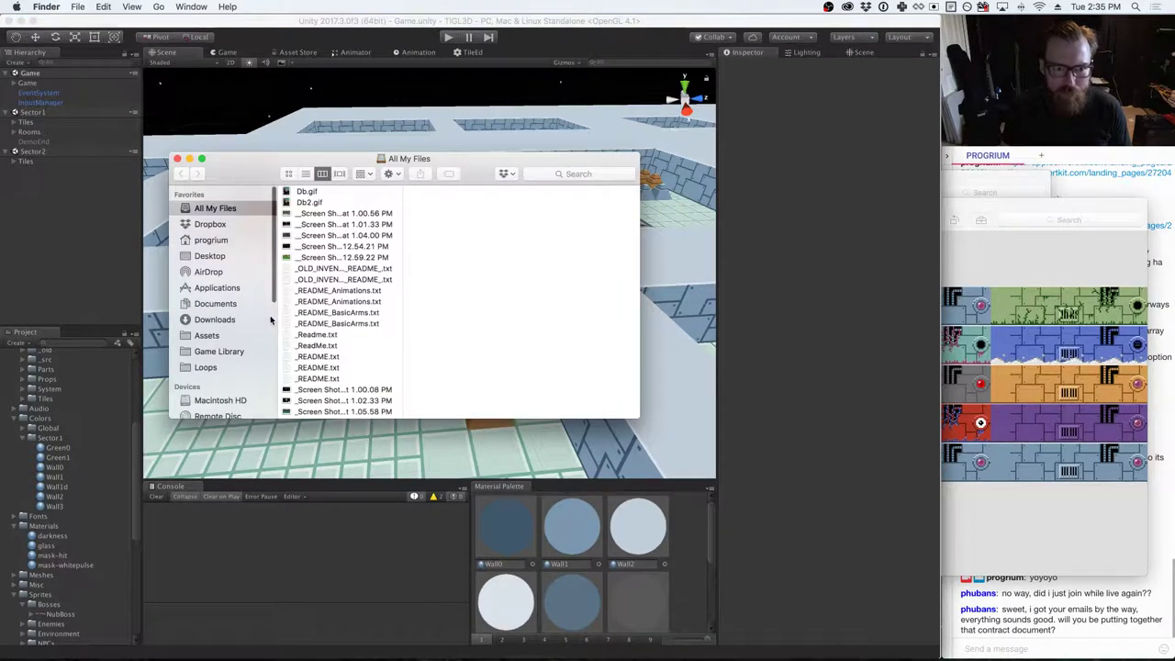
pyautogui.scroll(-3, 230, 322)
pyautogui.click(220, 360)
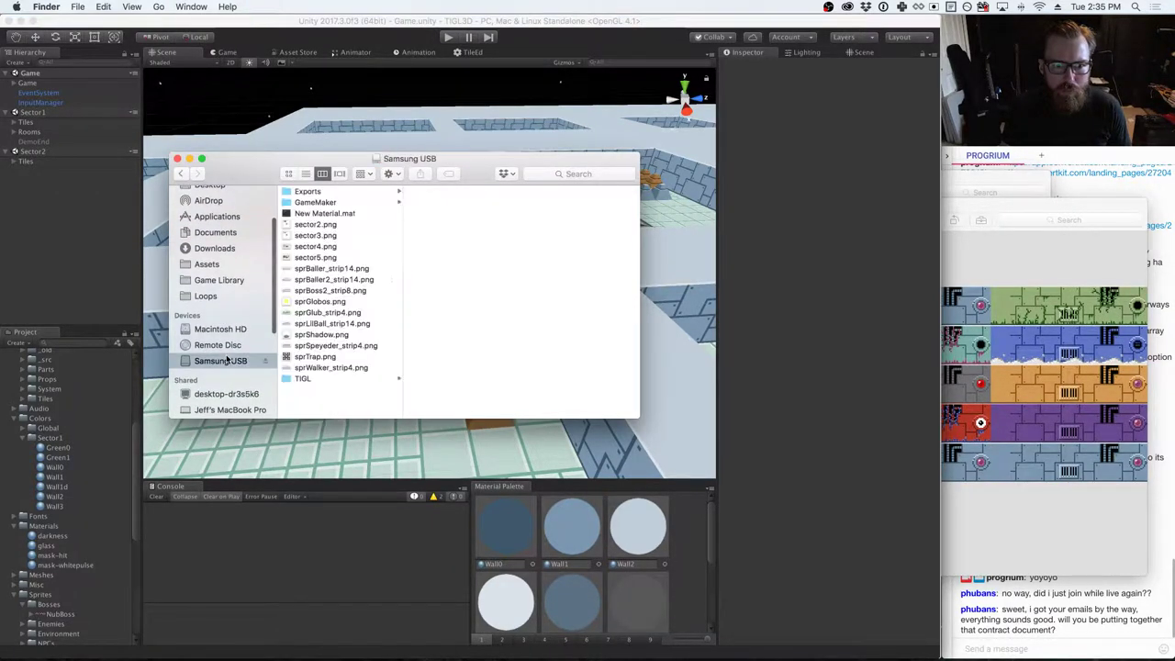
pyautogui.moveTo(312, 356); pyautogui.dragTo(76, 442)
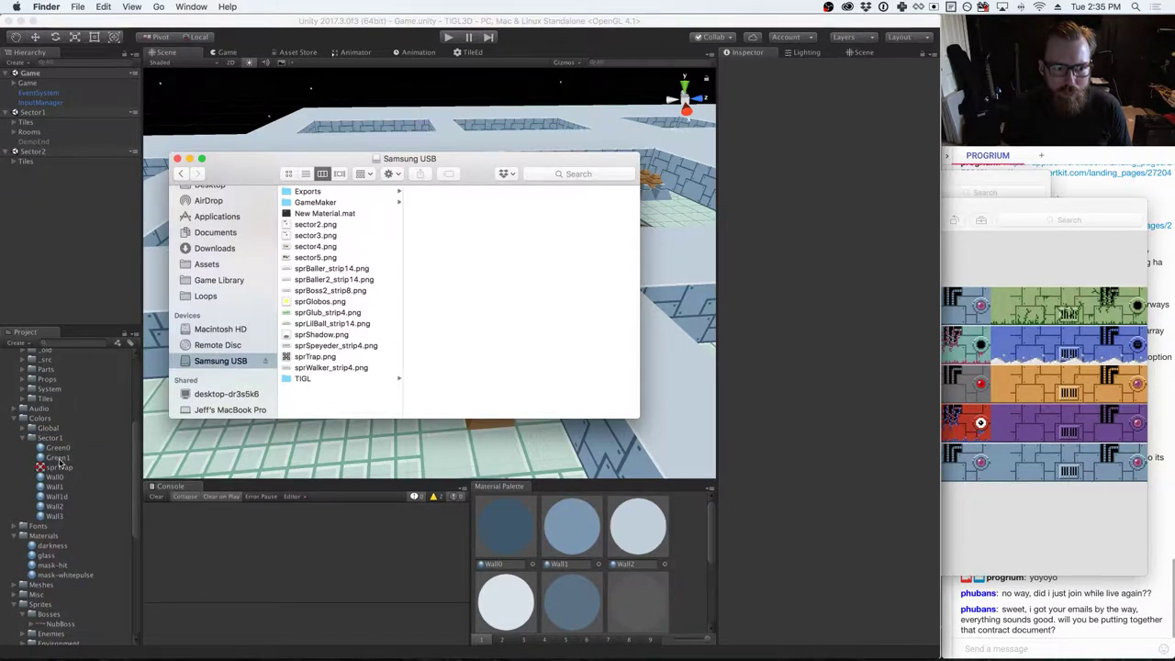
# - Delete the imported sprTrap texture from the Sector1 folder
pyautogui.click(59, 467)
pyautogui.rightClick(60, 473)
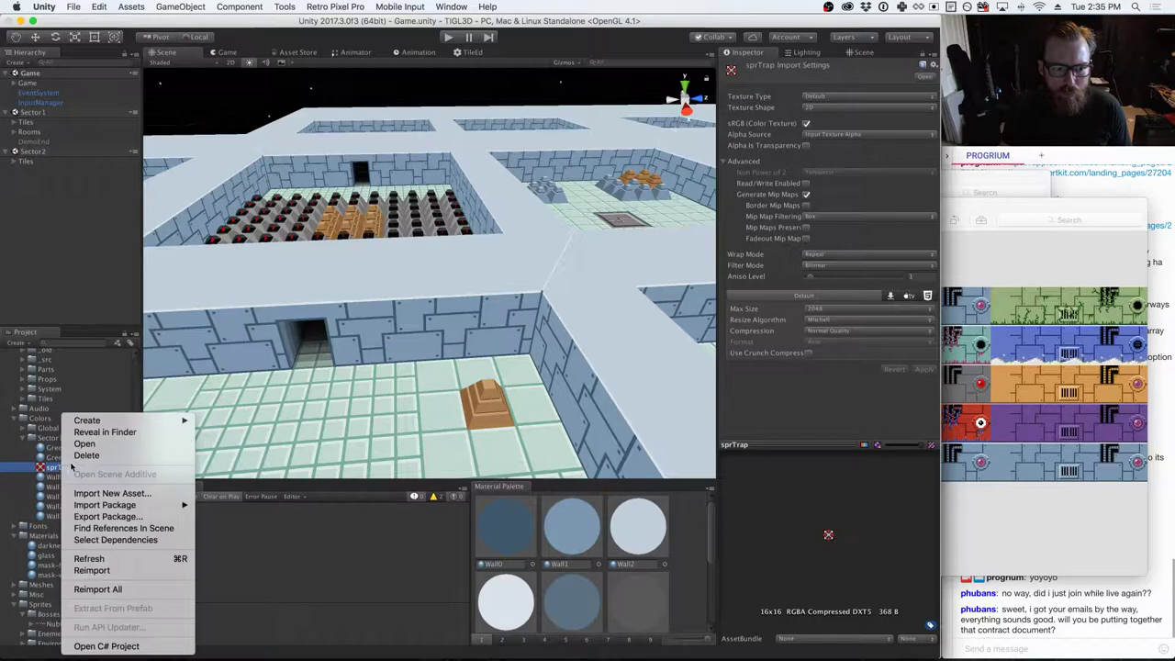
pyautogui.click(75, 458)
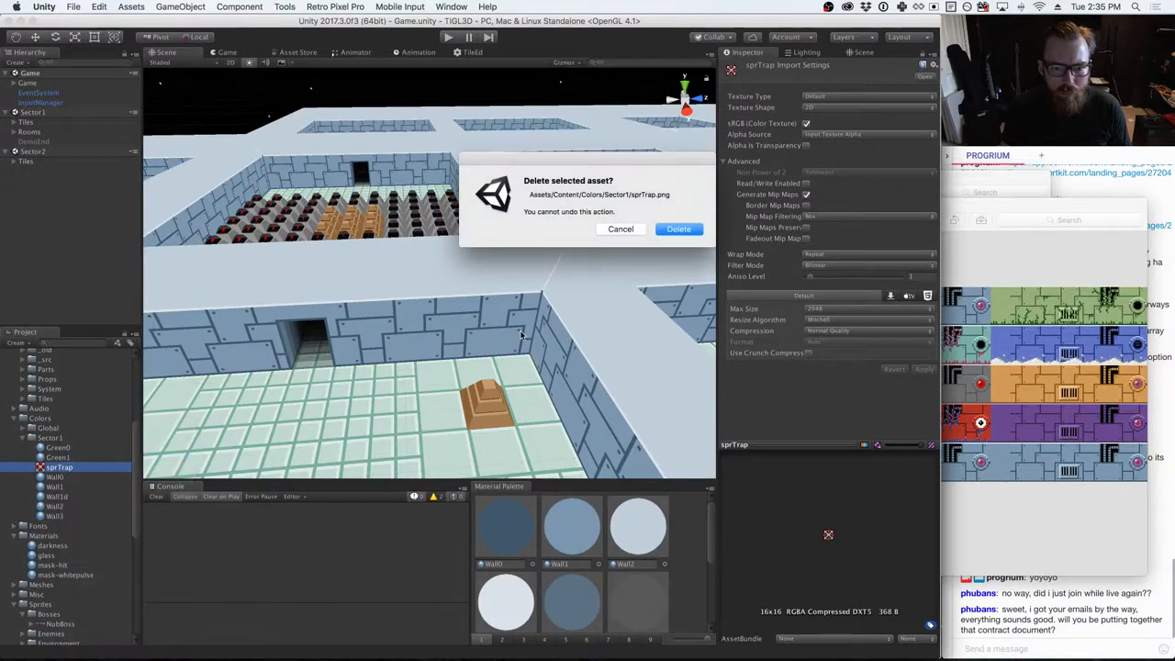
pyautogui.click(690, 228)
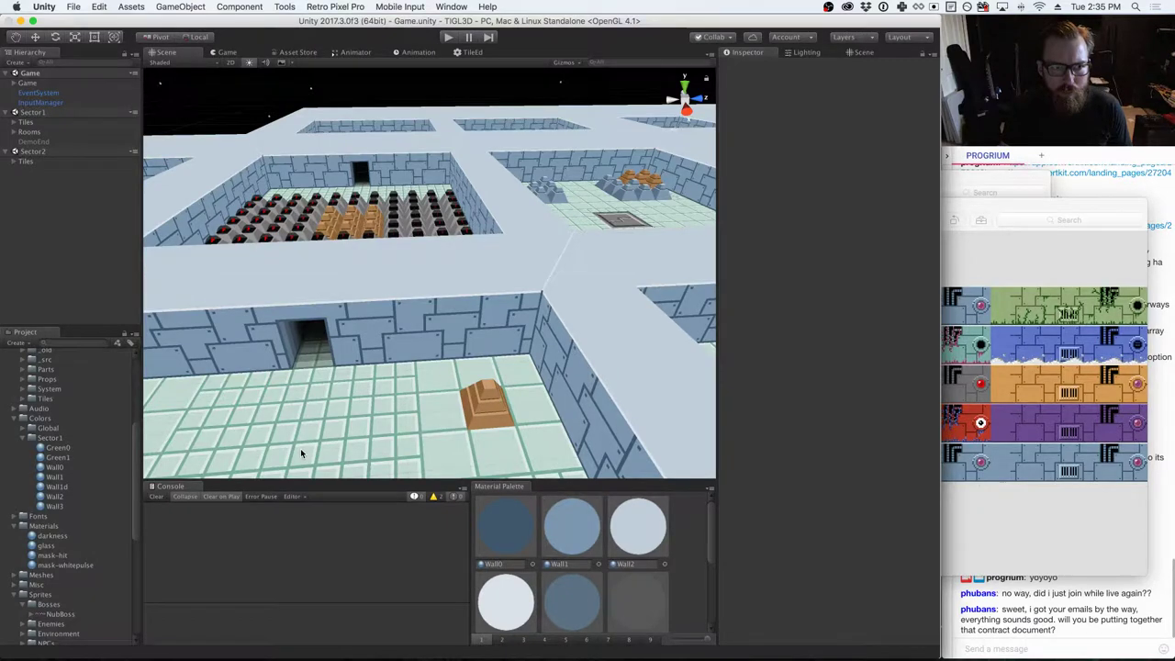
# - Switch to Chrome, open YouTube in a new tab and search for "unity asset postprocessor"
pyautogui.press('super+Tab')
pyautogui.click(503, 338)
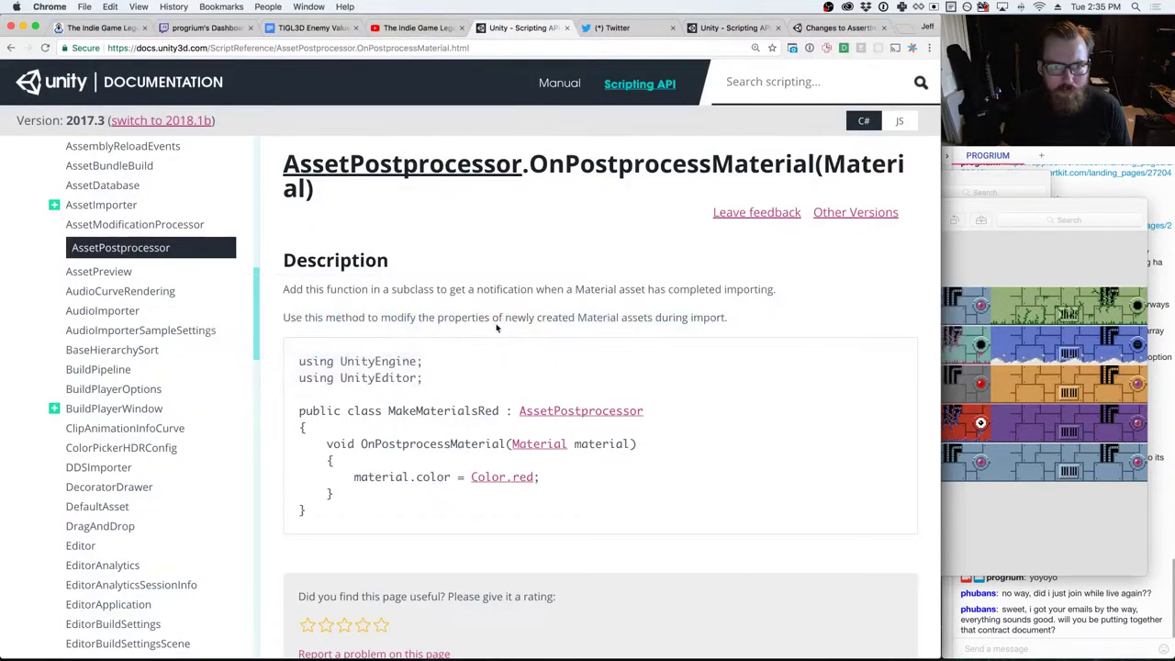
pyautogui.press('super+t')
pyautogui.write('youtub')
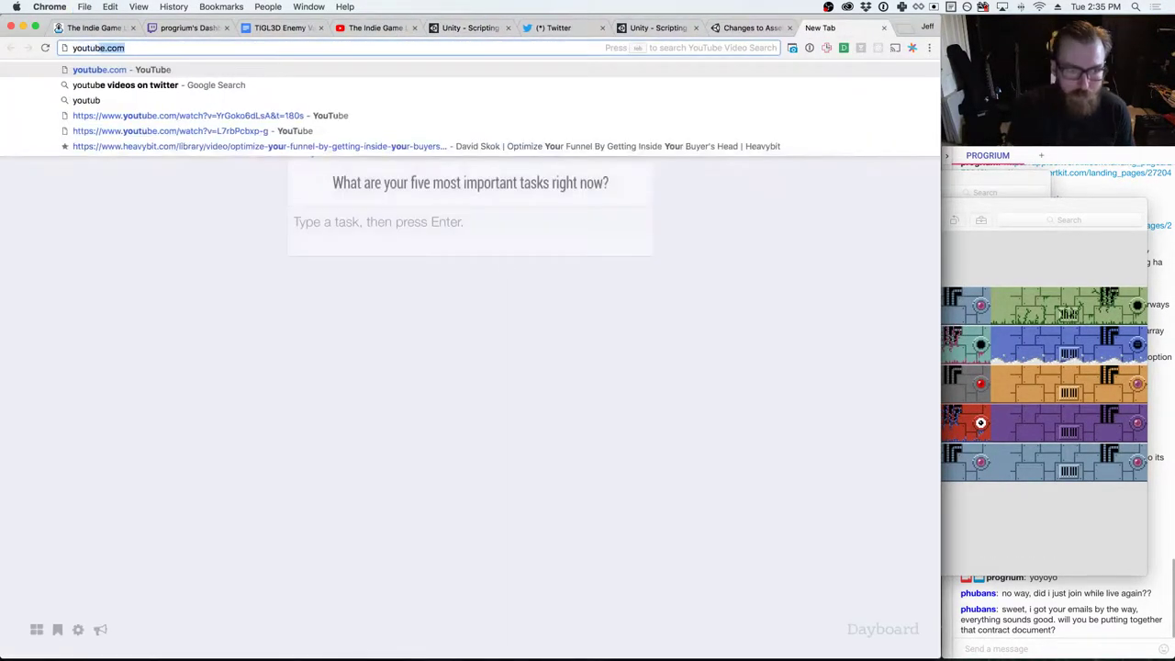
pyautogui.press('Return')
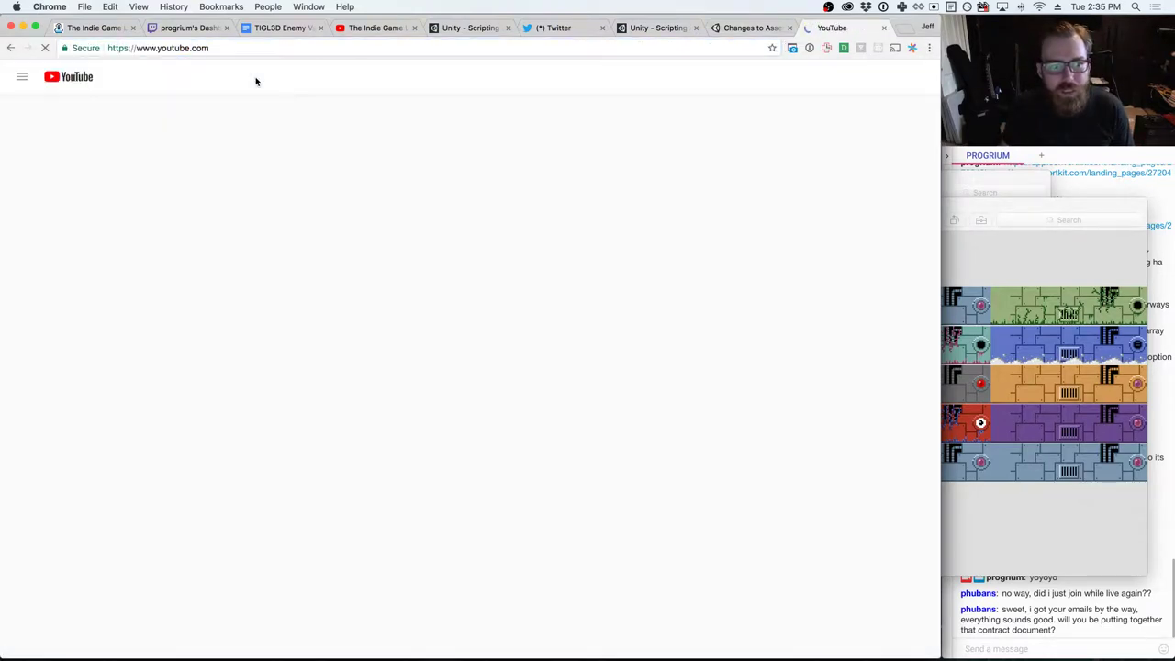
pyautogui.write('u')
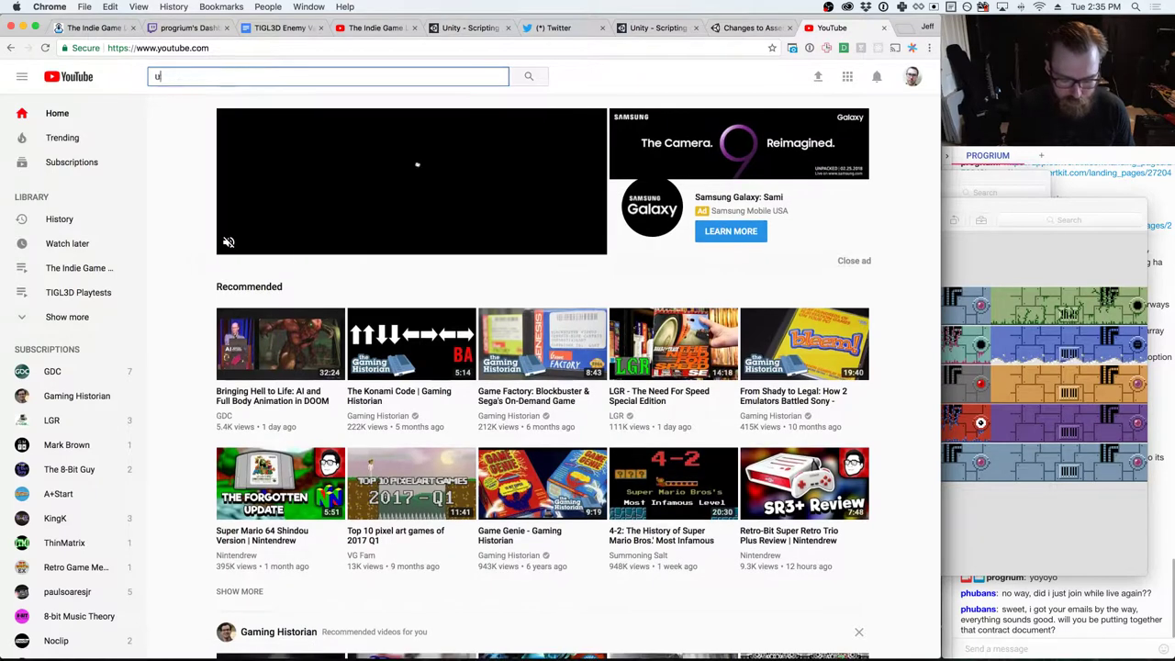
pyautogui.write('nity asset')
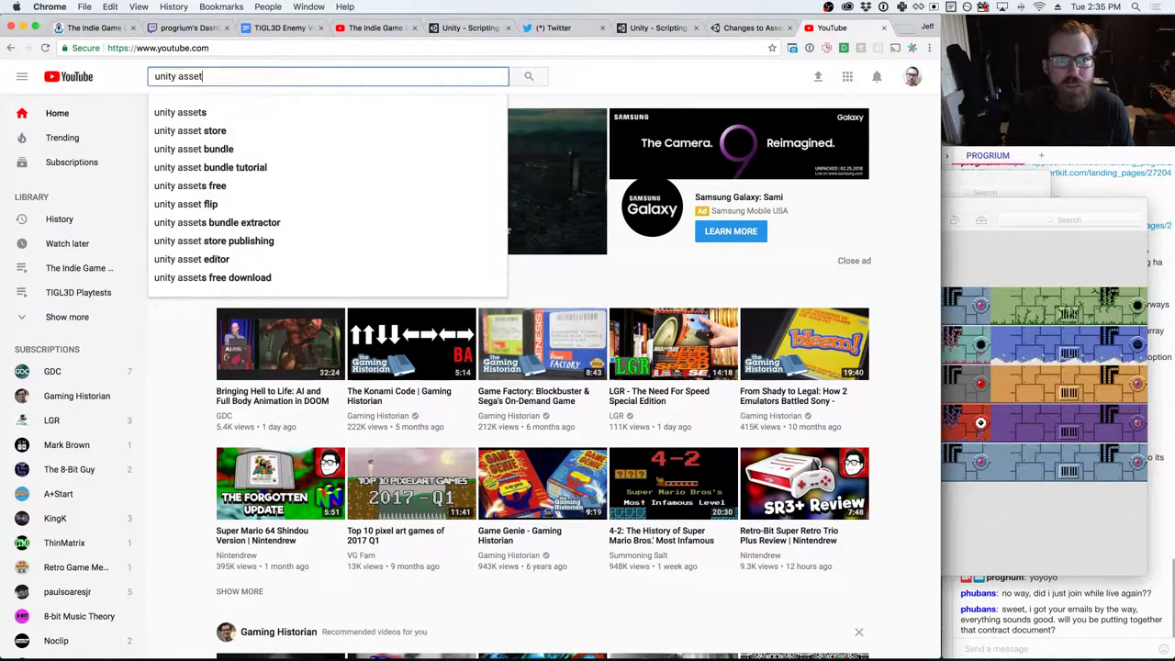
pyautogui.write(' postprocessor')
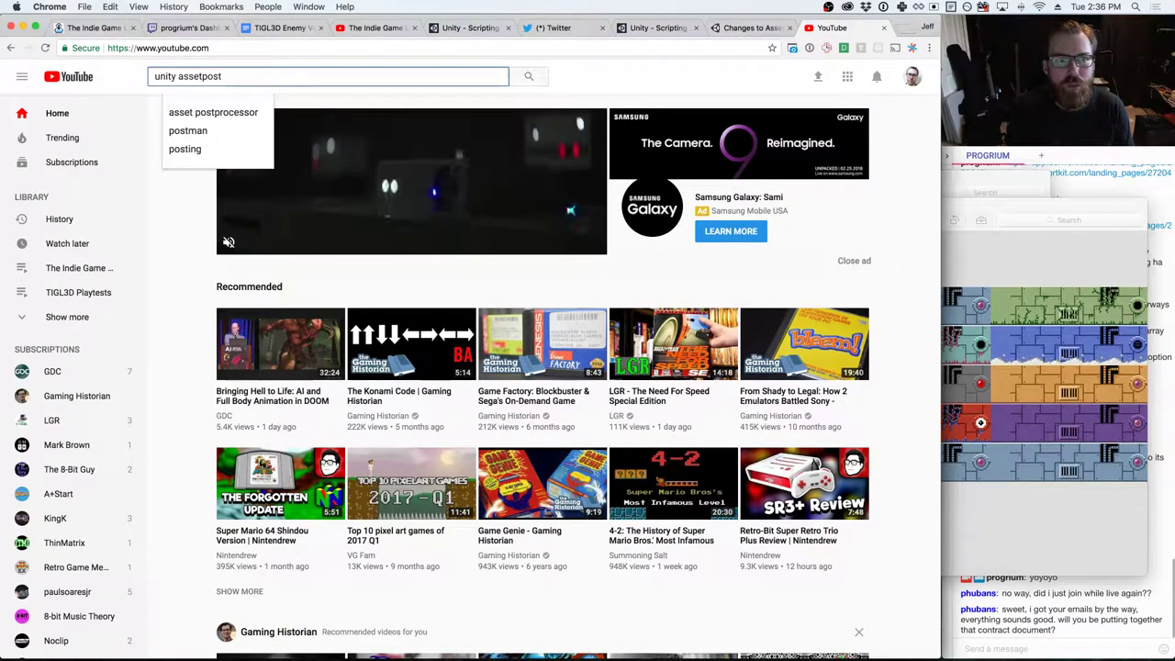
pyautogui.press('Return')
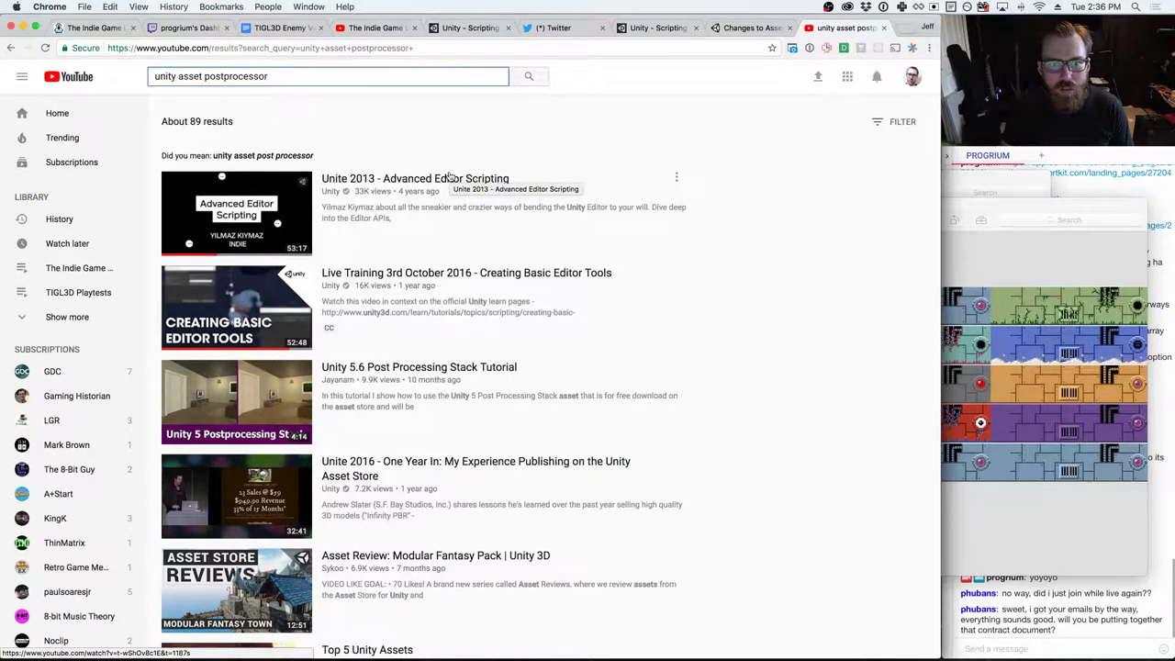
# - Open the "Unite 2013 - Advanced Editor Scripting" talk from the YouTube search results
pyautogui.scroll(-2, 450, 175)
pyautogui.press('/')
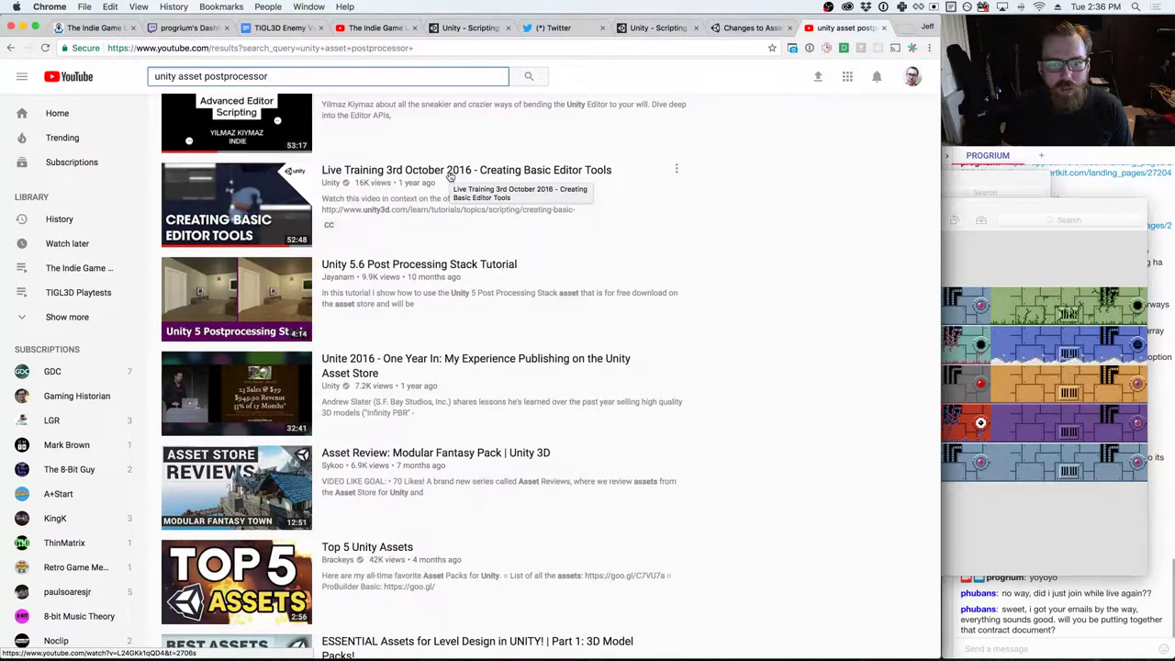
pyautogui.scroll(2, 450, 174)
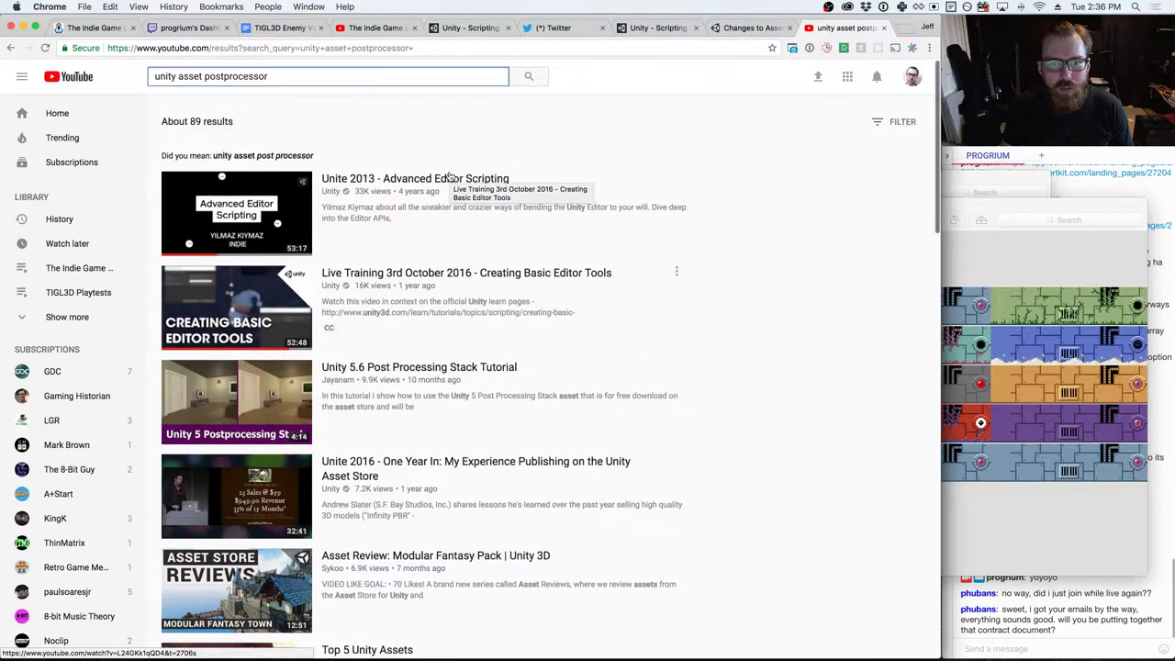
pyautogui.click(445, 181)
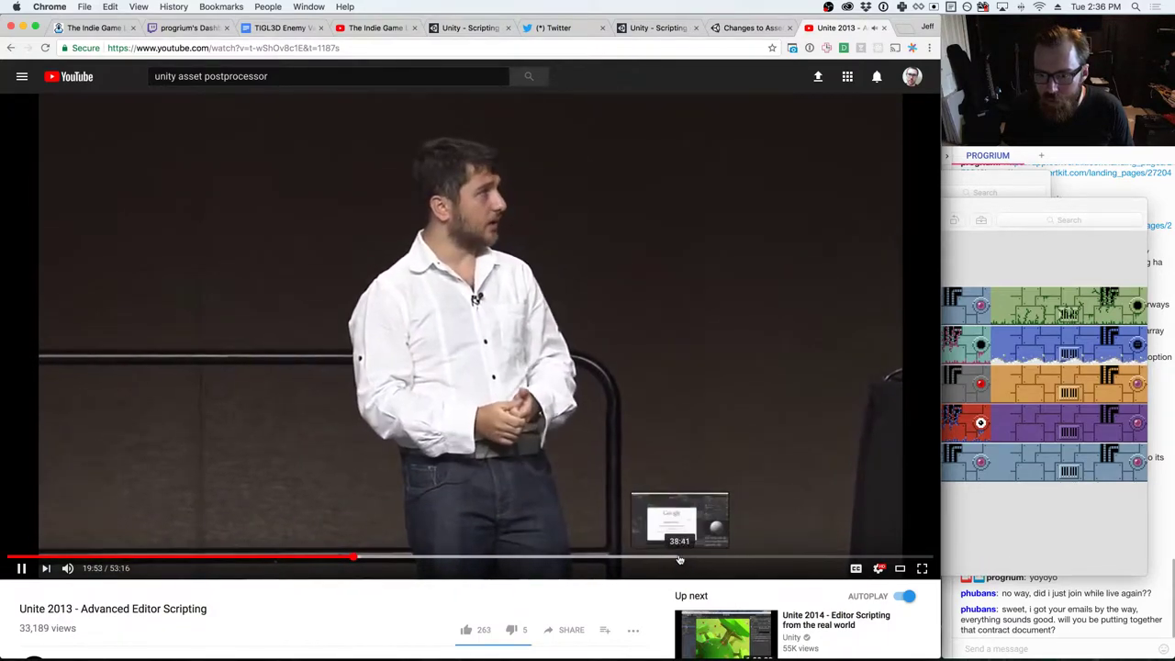
# - Skim the talk for the section showing the GolfCourseProcessor asset postprocessor code, then examine its methods
pyautogui.click(675, 558)
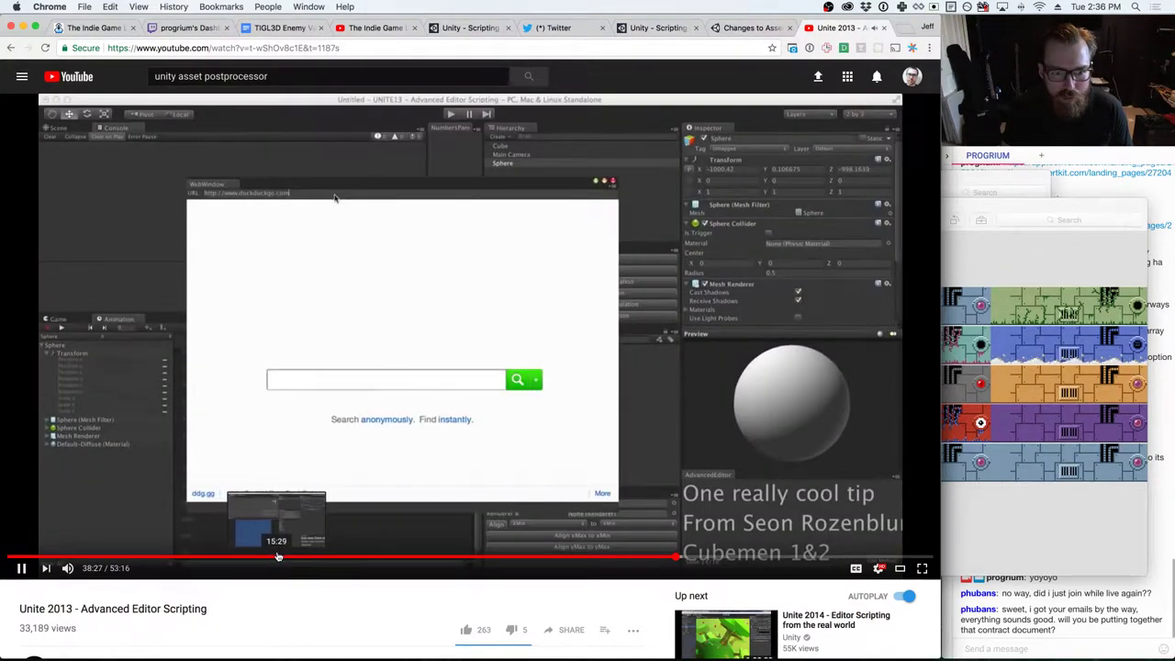
pyautogui.click(288, 557)
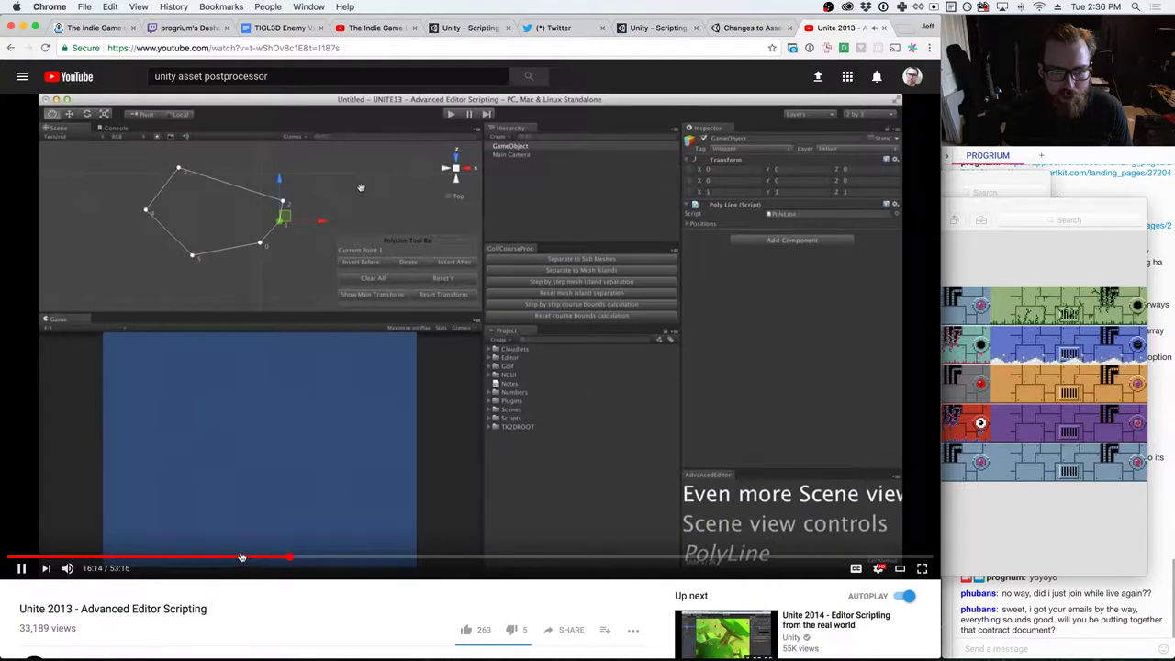
pyautogui.click(85, 556)
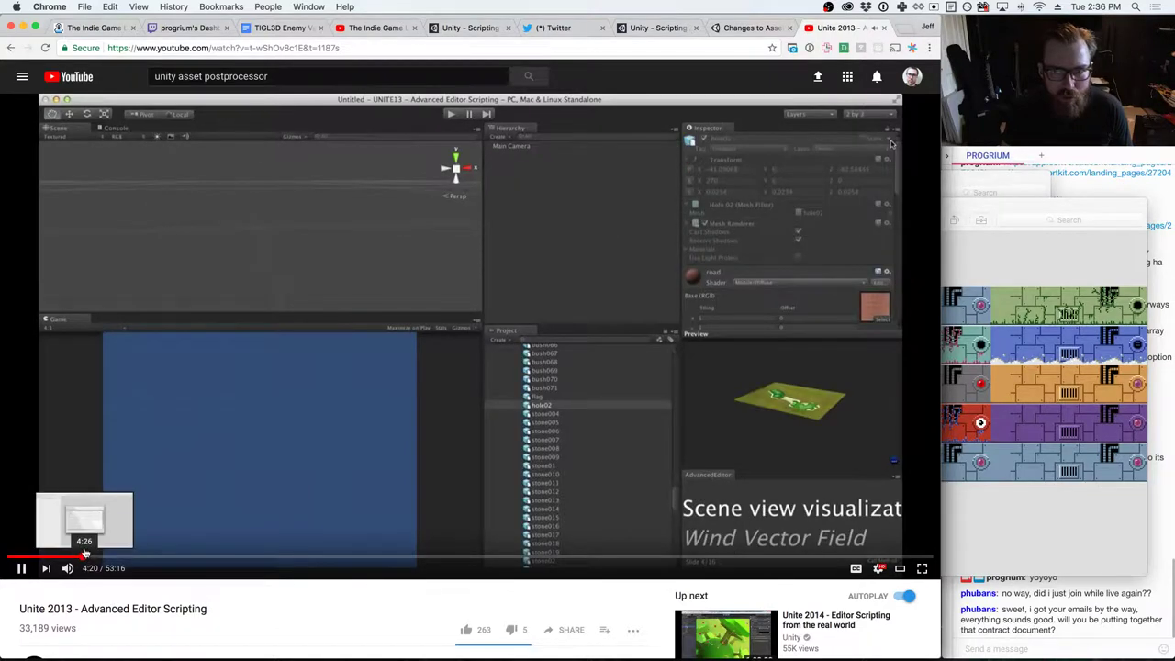
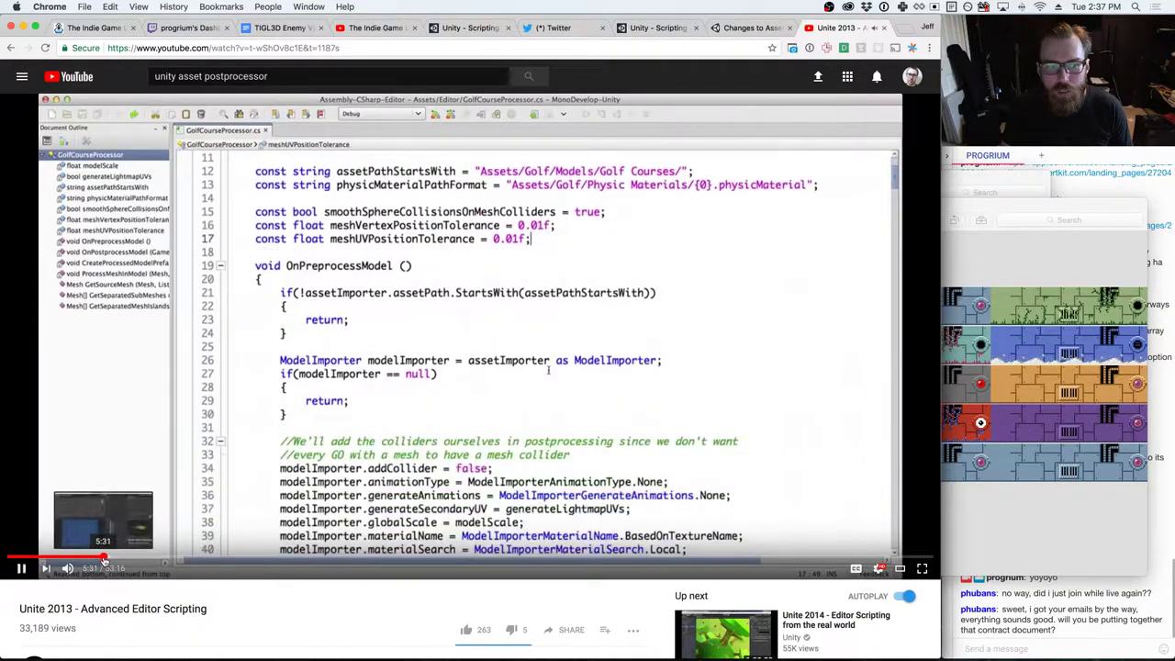
pyautogui.click(106, 556)
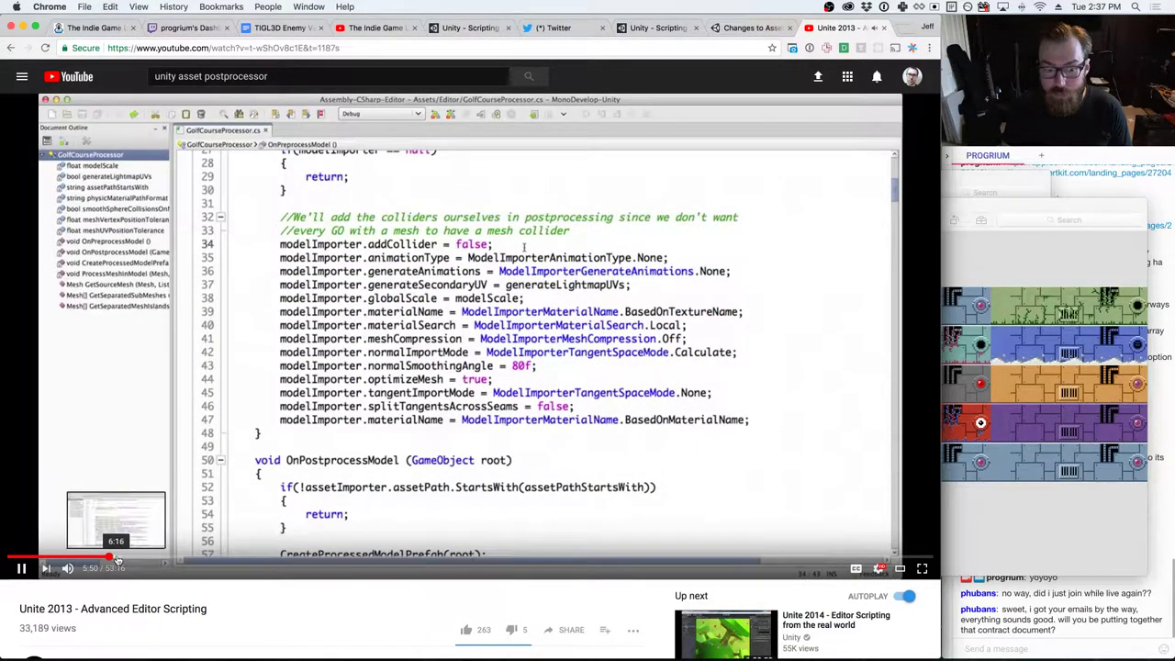
pyautogui.click(117, 558)
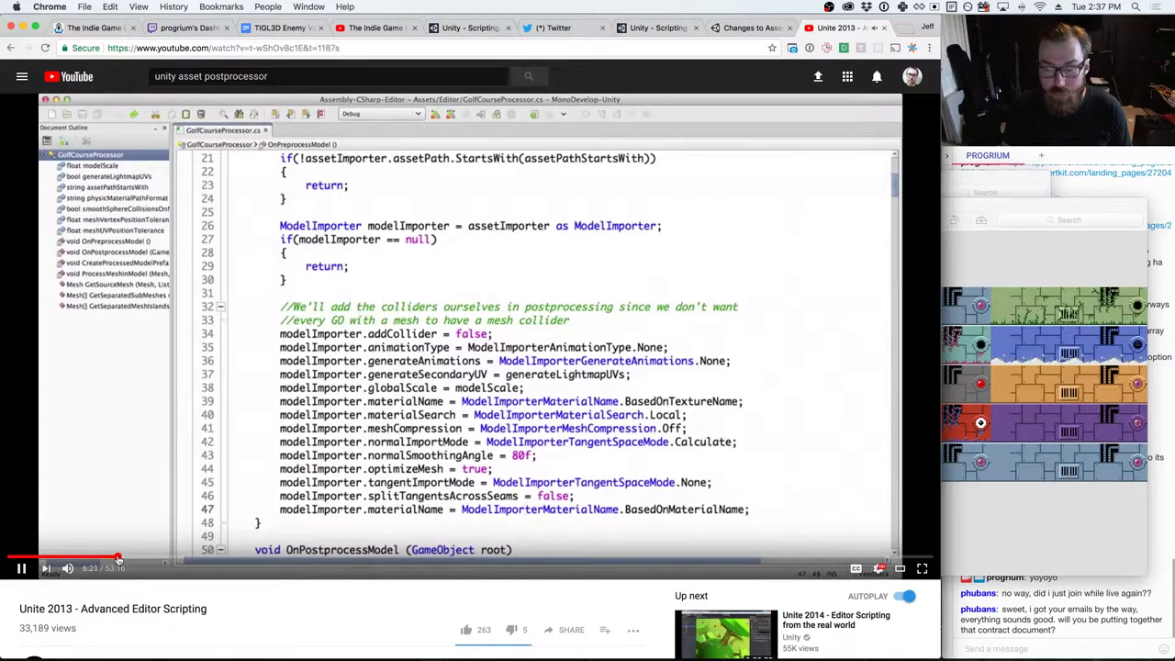
pyautogui.click(137, 559)
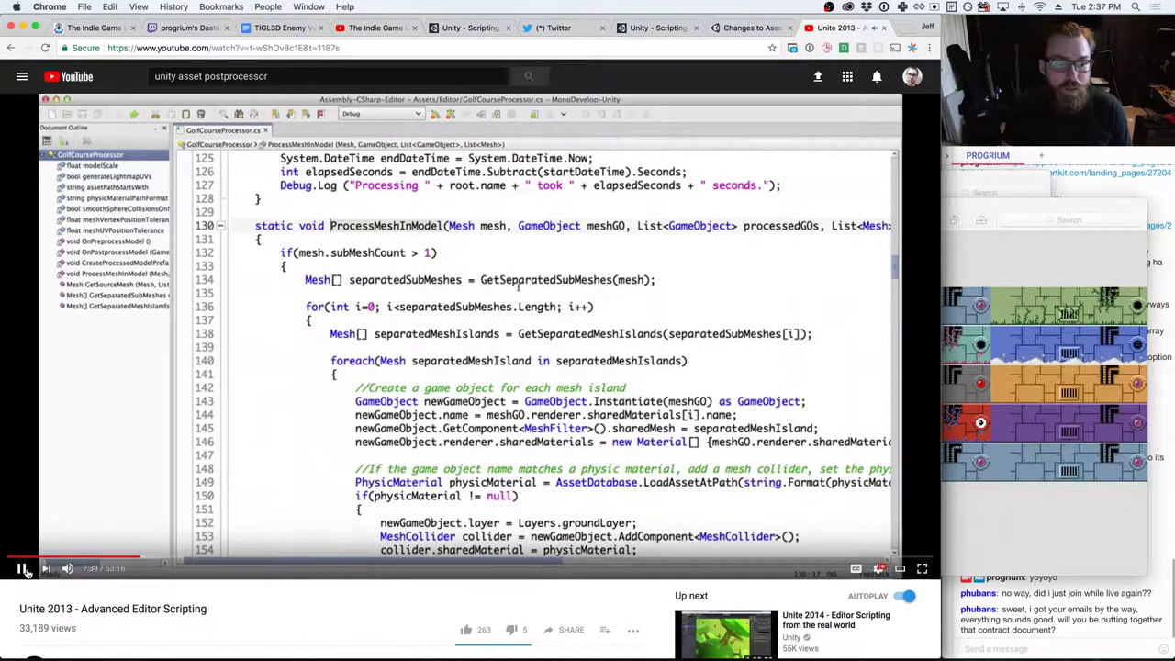
# - Switch to MonoDevelop and add Debug.Log ("WTF"); below the LogError call in OnPostprocessMaterial
pyautogui.press('super+Tab')
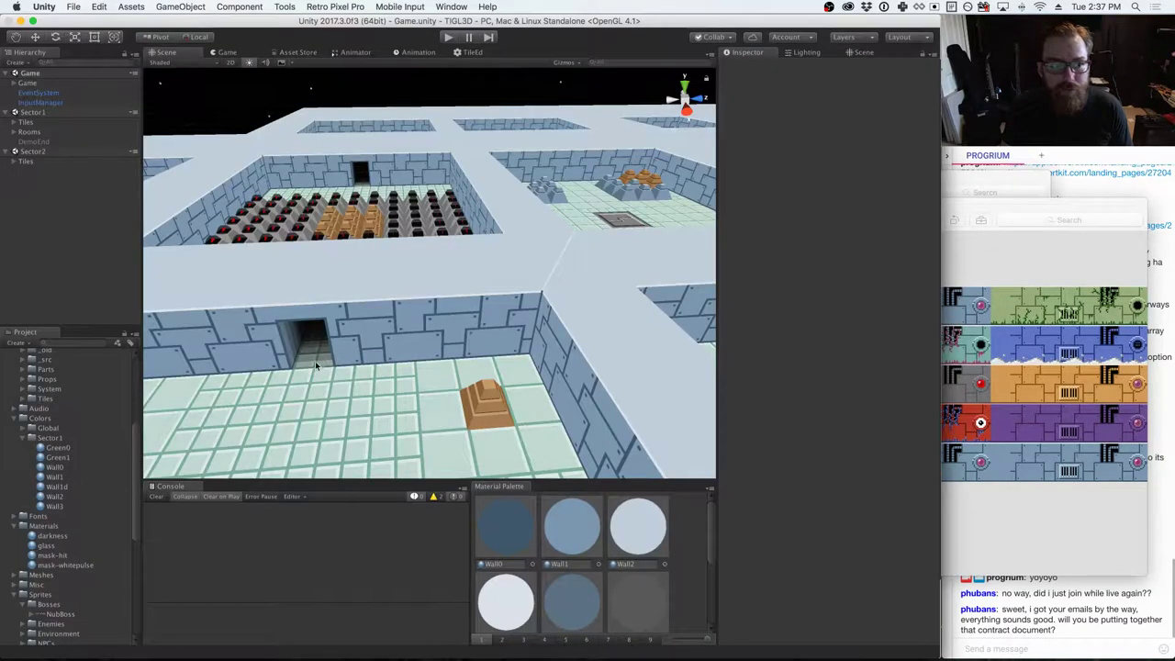
pyautogui.press('super+Tab')
pyautogui.press('super+Tab')
pyautogui.press('super+Tab')
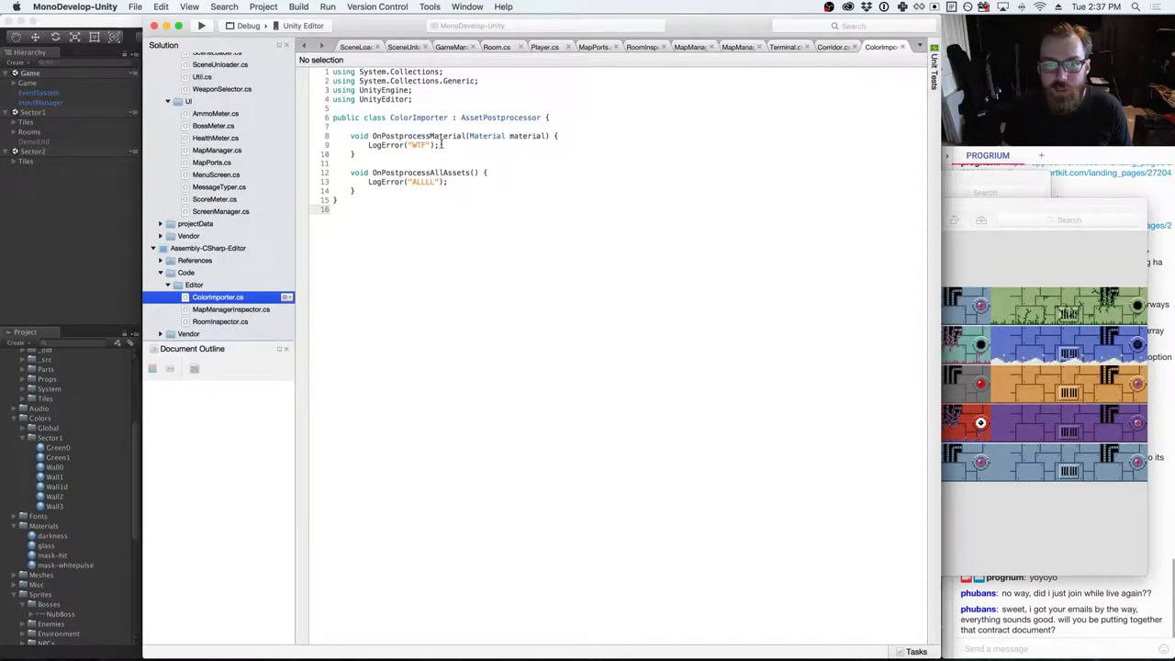
pyautogui.click(441, 144)
pyautogui.press('Return')
pyautogui.write('Debug')
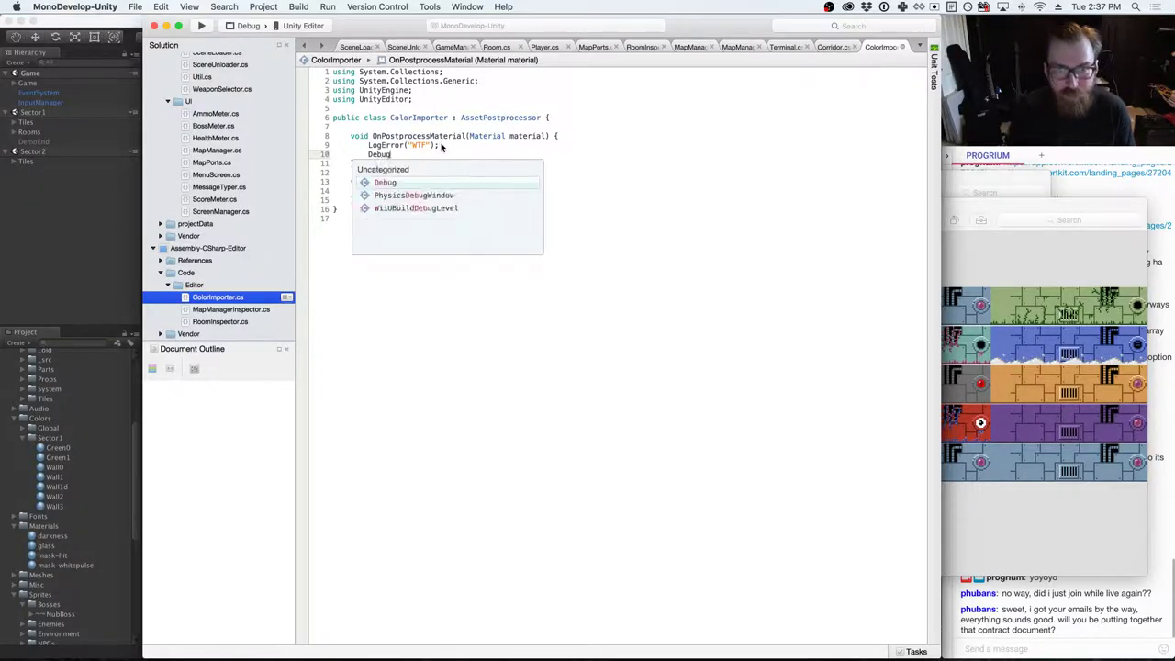
pyautogui.write('.Log("WTF"')
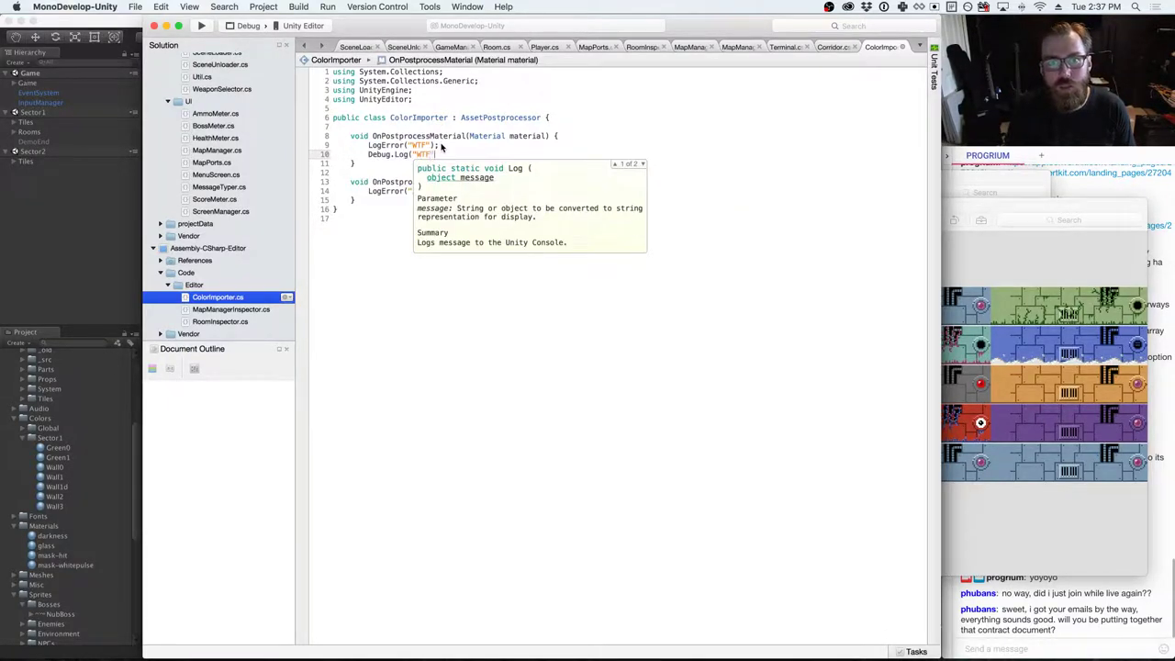
pyautogui.write(');')
# - Add Debug.Log ("ALL"); below the LogError call in OnPostprocessAllAssets and save the script
pyautogui.press('Down')
pyautogui.press('Down')
pyautogui.press('Down')
pyautogui.press('Down')
pyautogui.press('Return')
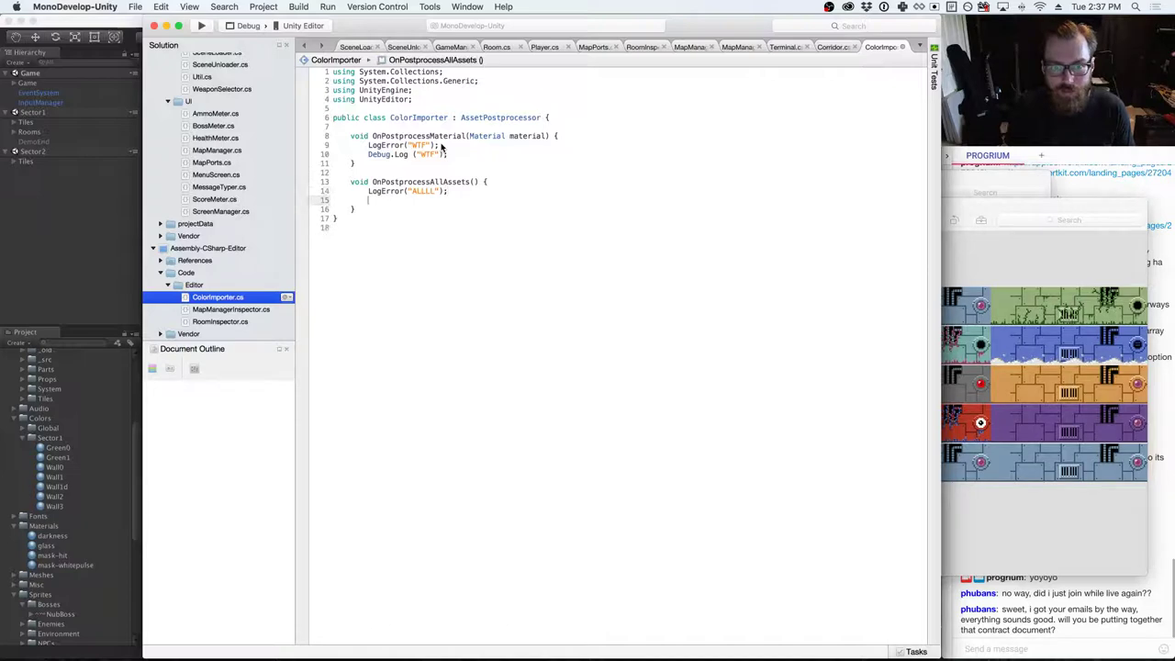
pyautogui.write('Debug.Log ("ALL')
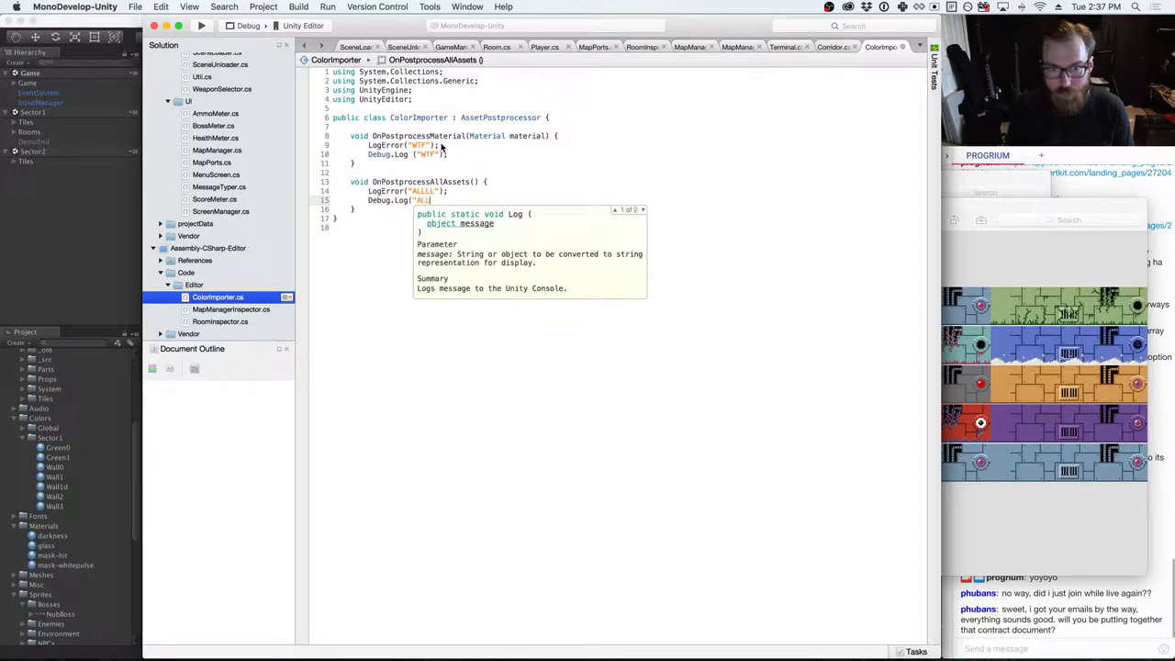
pyautogui.write('");')
# - Switch to Unity, quit it and return to the Chrome window
pyautogui.press('super+Tab')
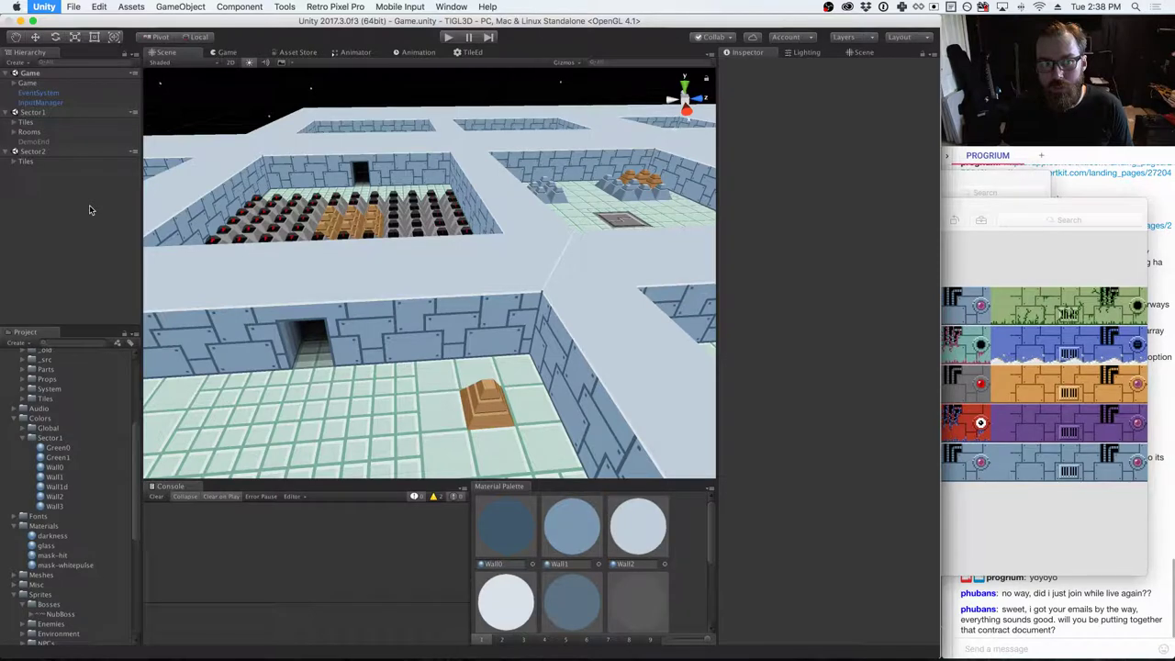
pyautogui.press('super+Tab')
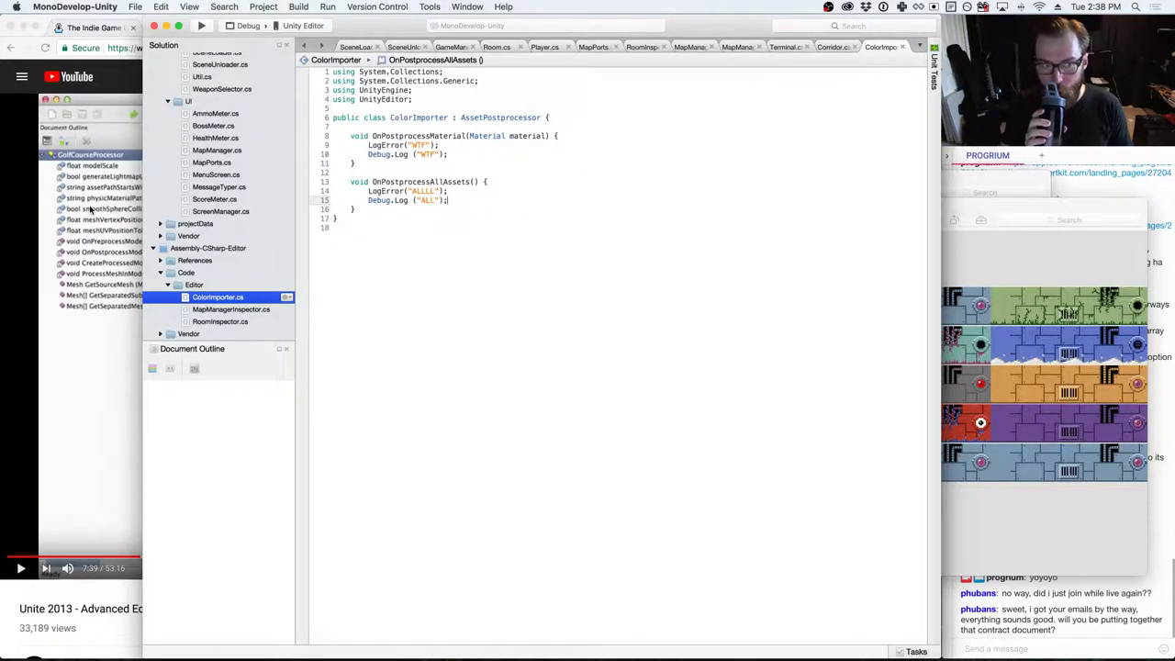
pyautogui.press('super+Tab')
pyautogui.press('super+Tab')
pyautogui.press('super+Tab')
pyautogui.press('super+Tab')
pyautogui.press('super+Tab')
pyautogui.press('super+Tab')
pyautogui.press('super+Tab')
pyautogui.press('super+Tab')
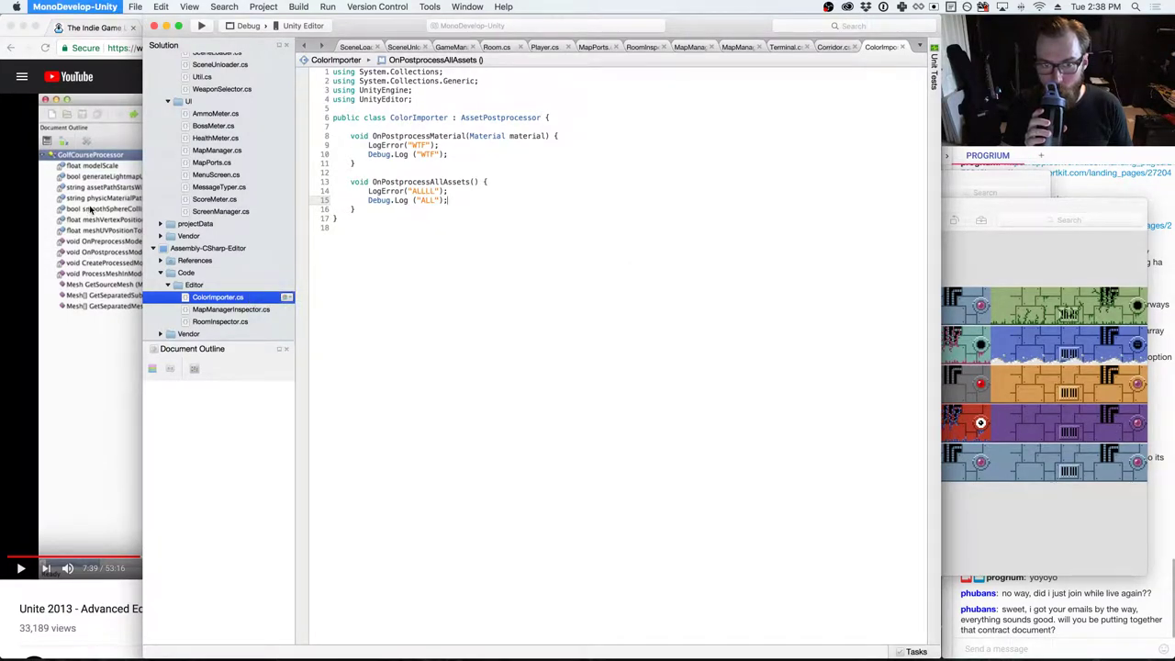
pyautogui.press('super+Tab')
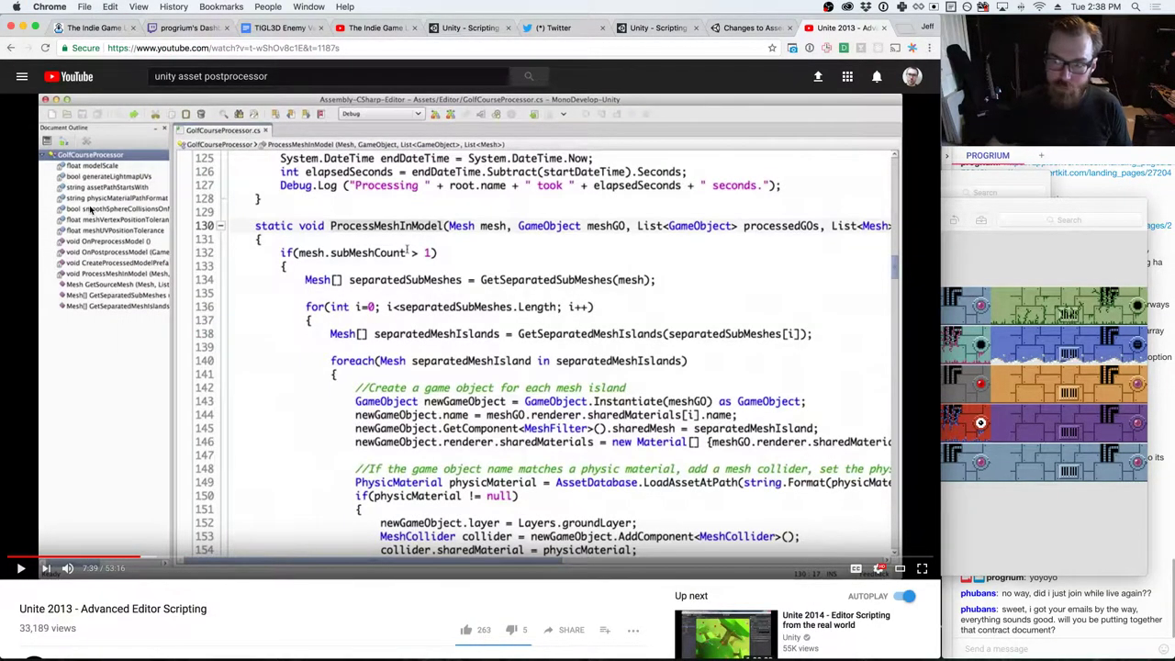
# - Launch Unity again and open the TIGL3D project
pyautogui.press('super+space')
pyautogui.write('untiy')
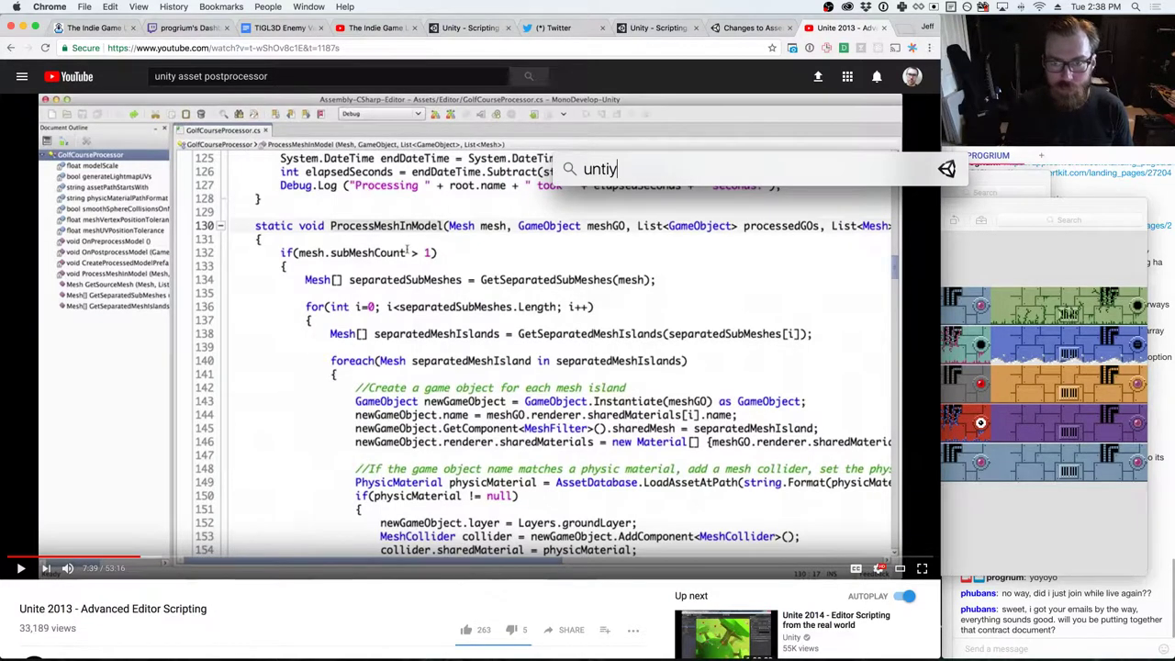
pyautogui.press('BackSpace')
pyautogui.press('BackSpace')
pyautogui.press('BackSpace')
pyautogui.write('ity')
pyautogui.press('Return')
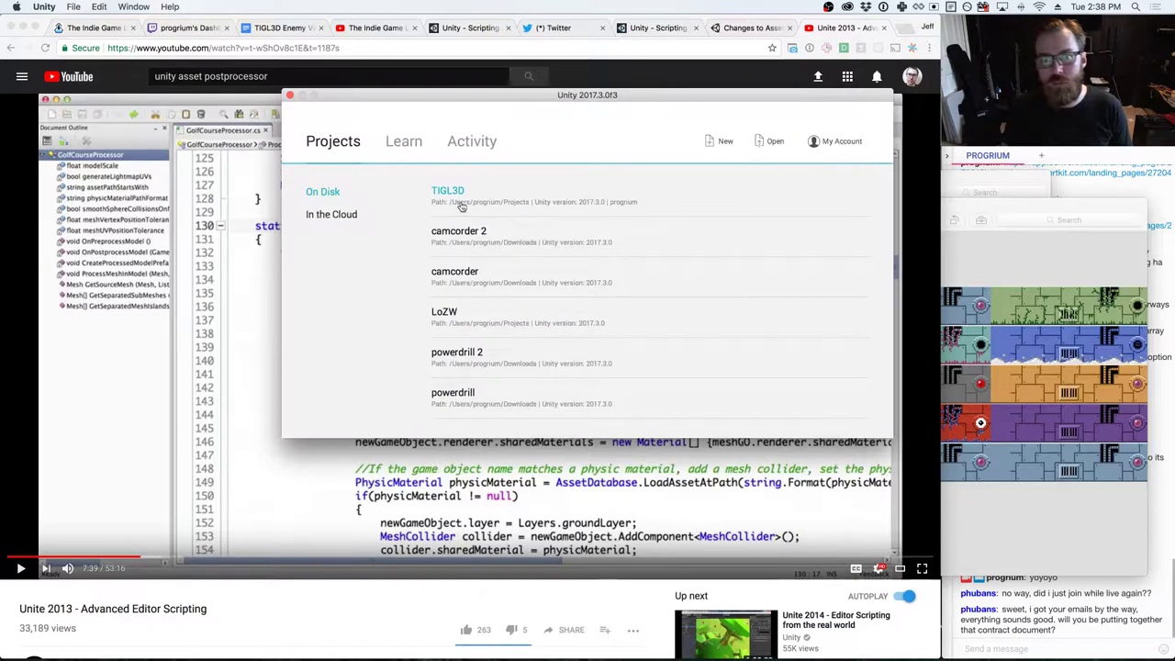
pyautogui.click(449, 191)
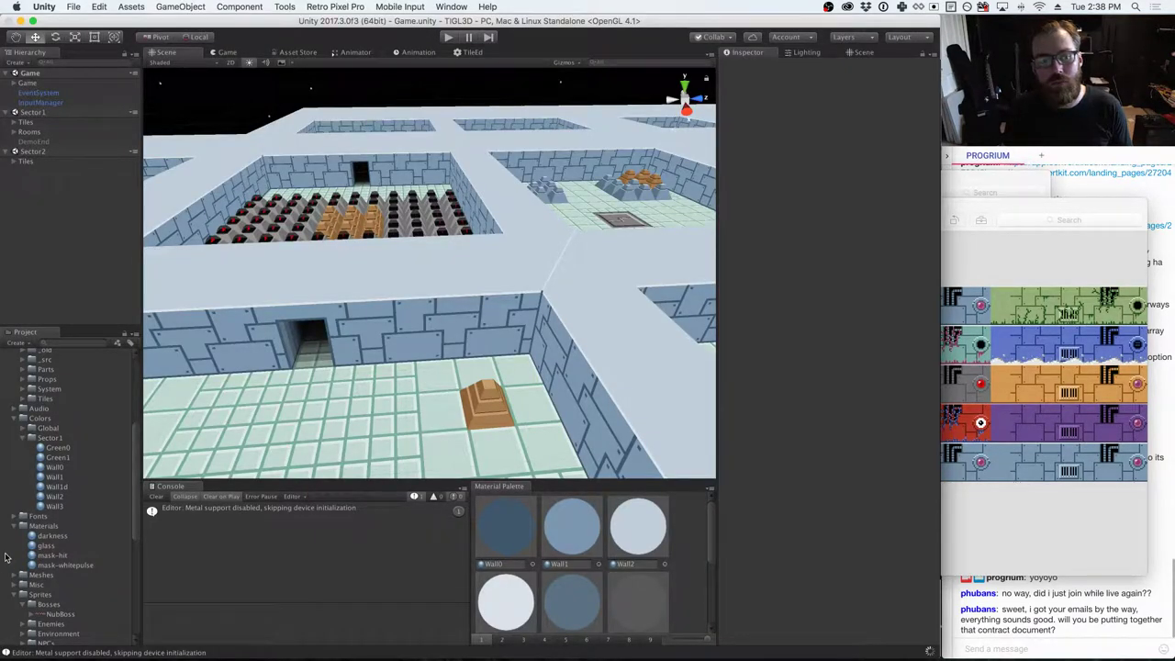
# - Create a material in the Colors folder, keeping the default name New Material
pyautogui.click(40, 417)
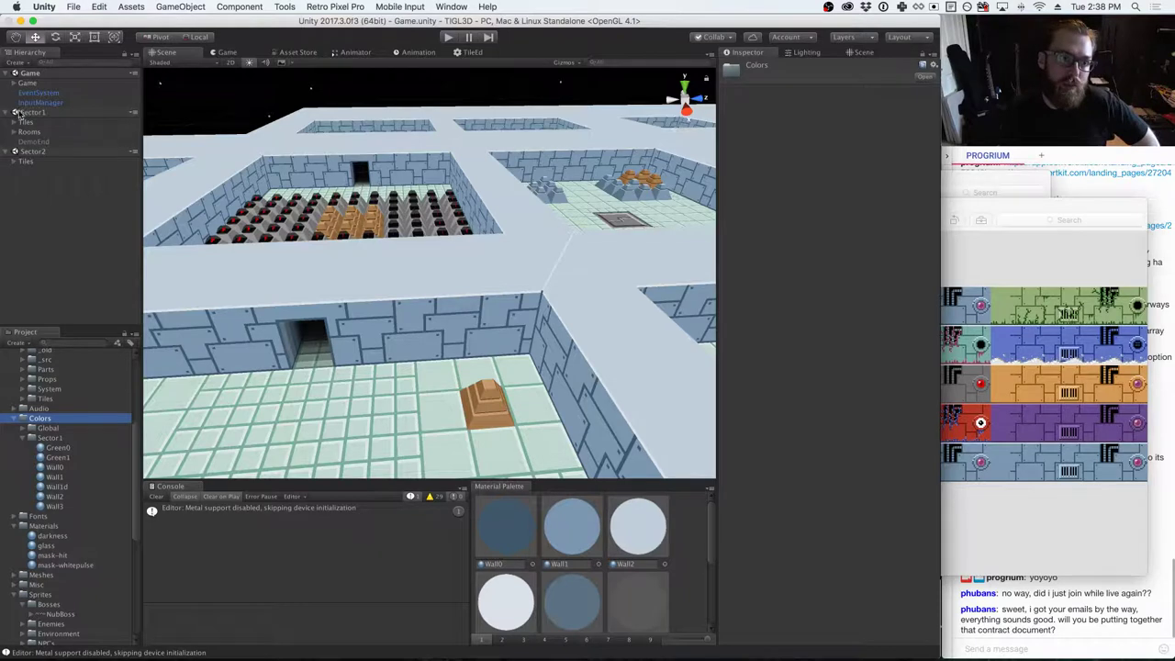
pyautogui.rightClick(35, 418)
pyautogui.moveTo(57, 422)
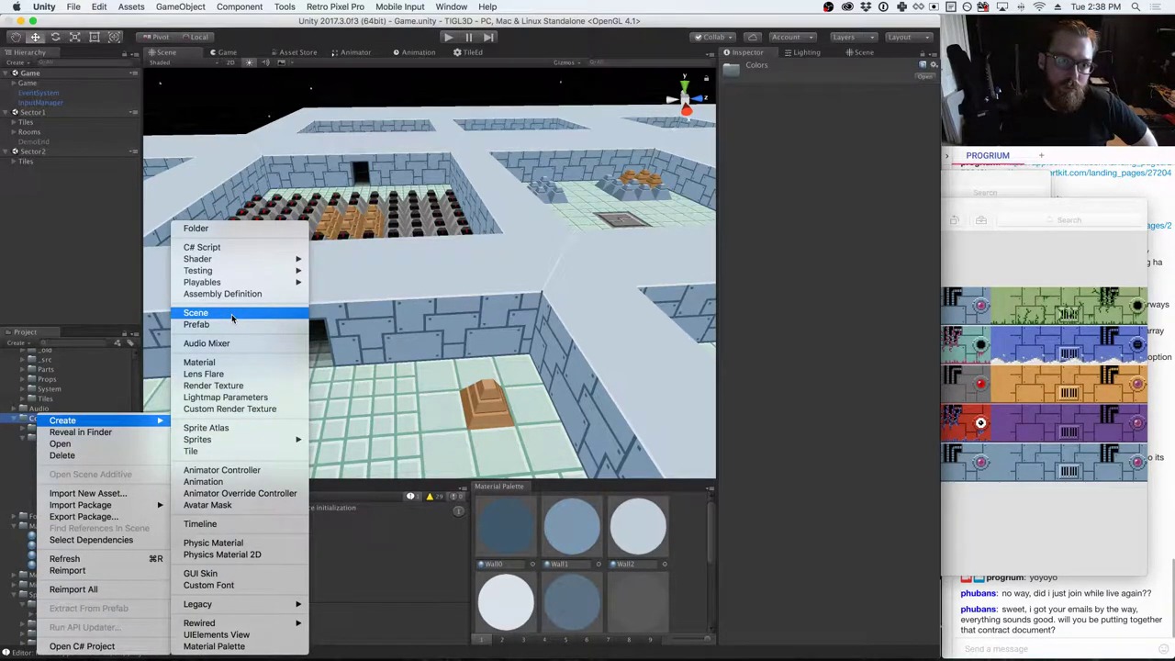
pyautogui.click(209, 362)
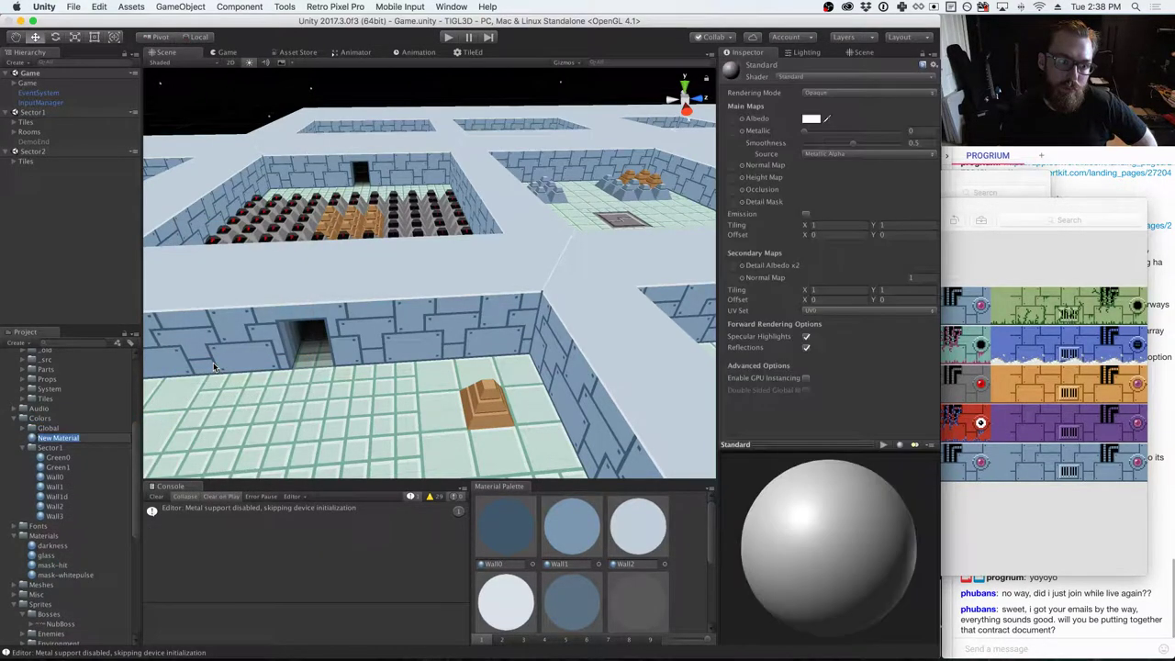
pyautogui.press('Return')
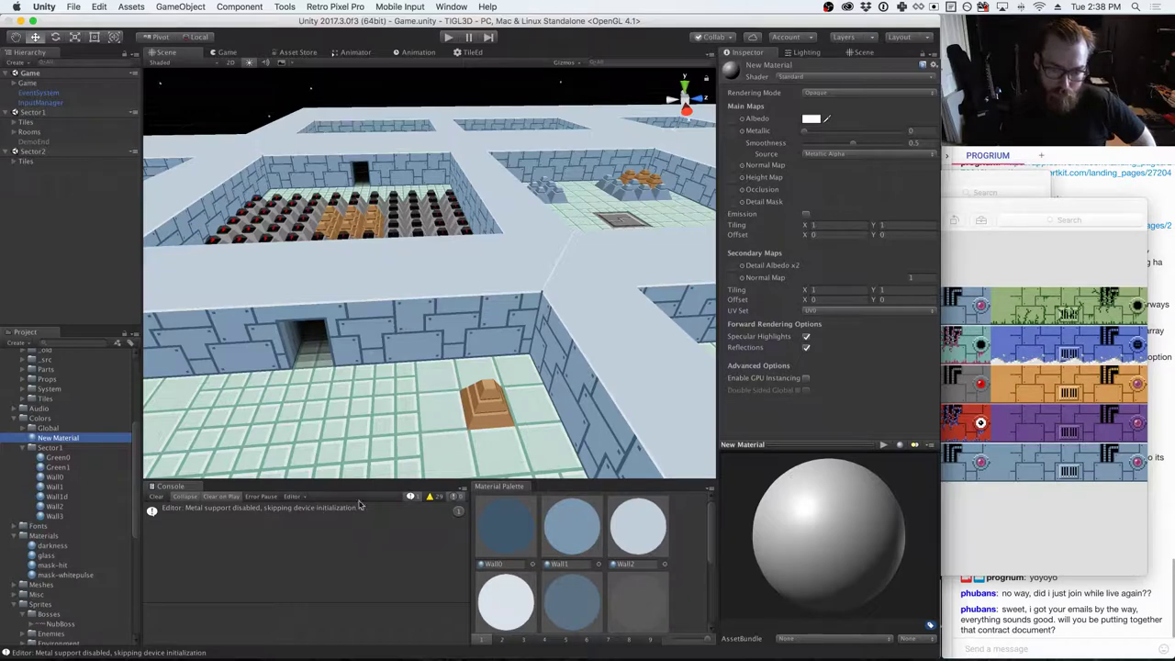
# - Review the Console's warnings for output from the postprocessor script, then hide the warnings
pyautogui.scroll(-1, 411, 545)
pyautogui.scroll(-4, 412, 545)
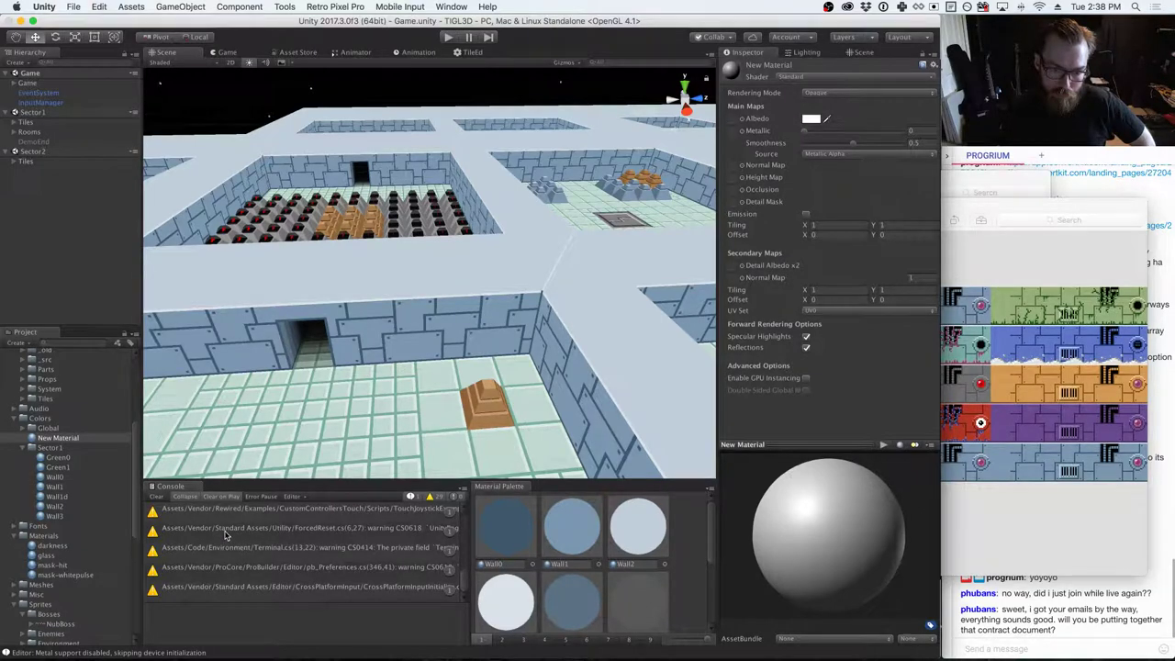
pyautogui.scroll(5, 226, 535)
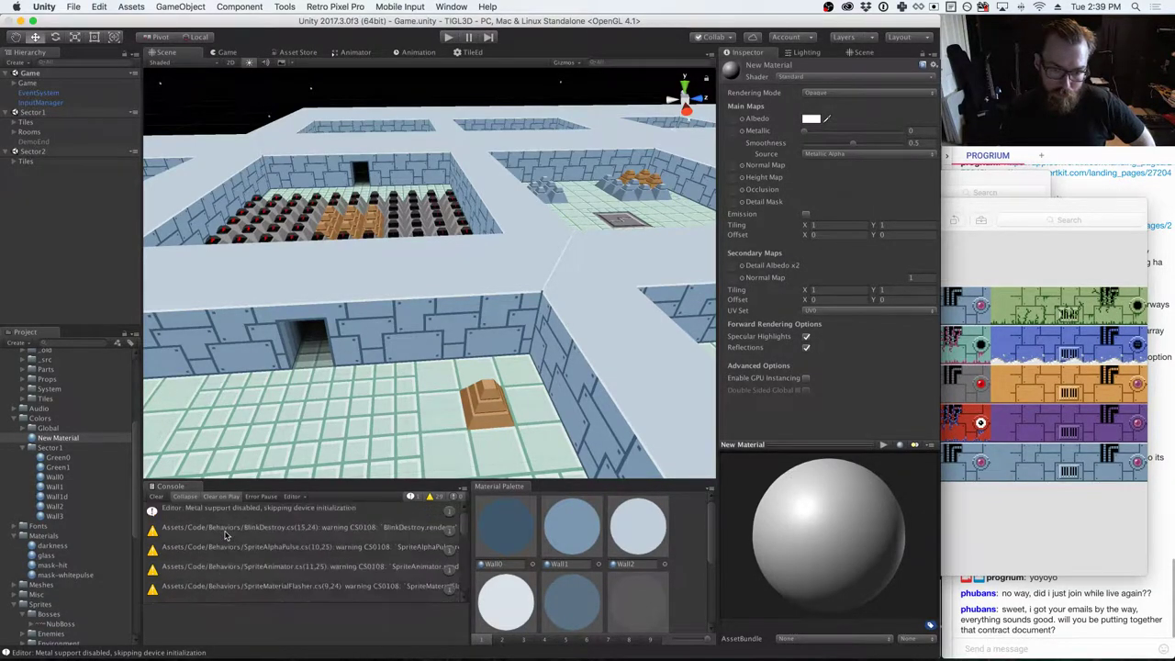
pyautogui.scroll(-5, 309, 571)
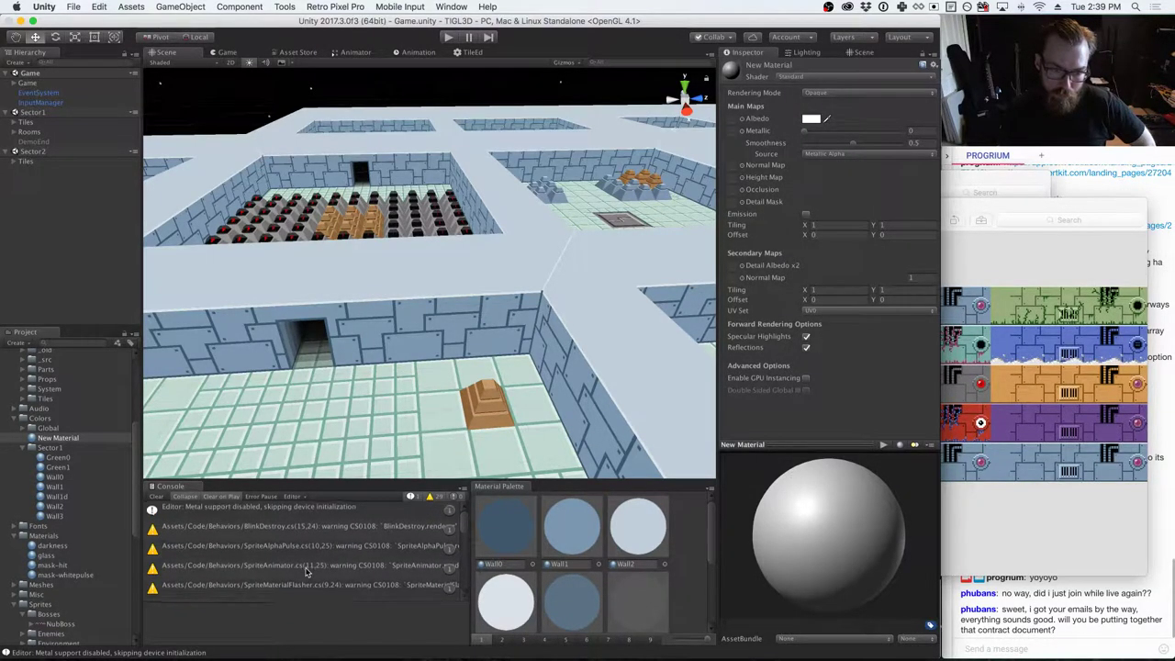
pyautogui.scroll(-1, 309, 571)
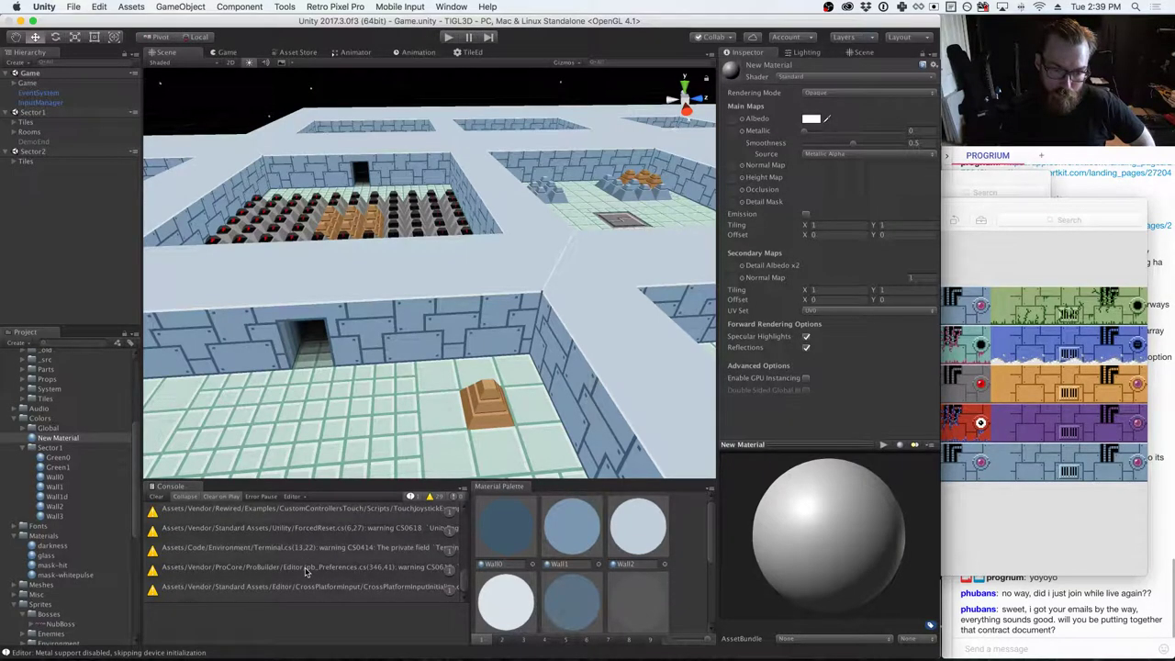
pyautogui.click(430, 496)
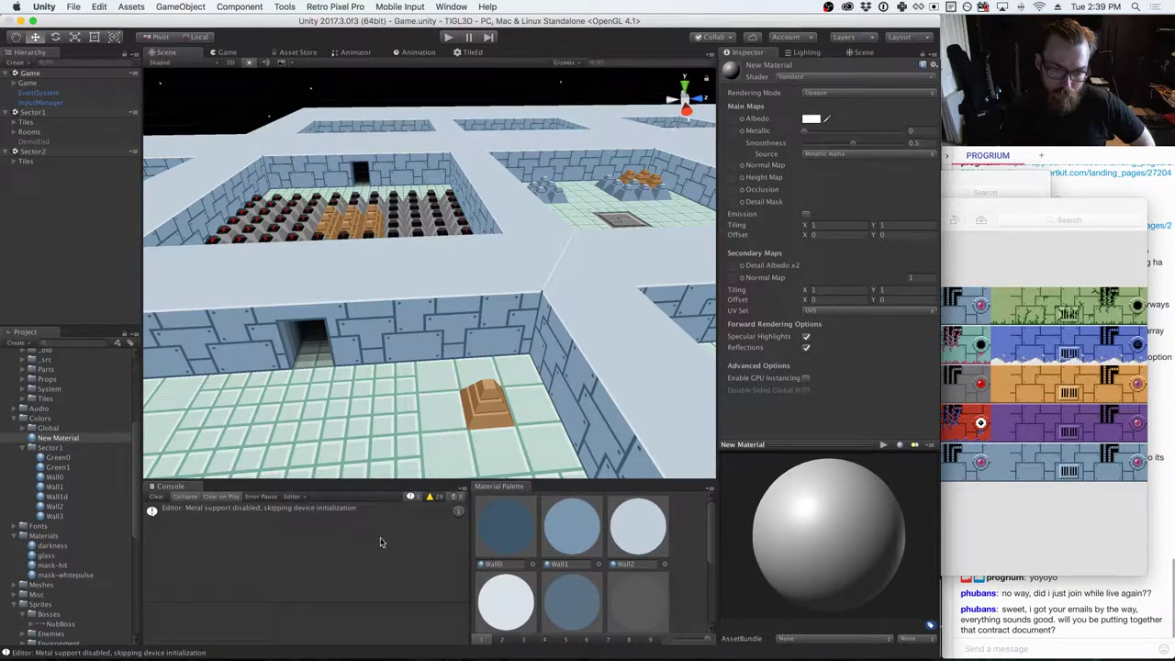
# - Clear the Console and check its Editor logging options
pyautogui.click(155, 496)
pyautogui.click(294, 497)
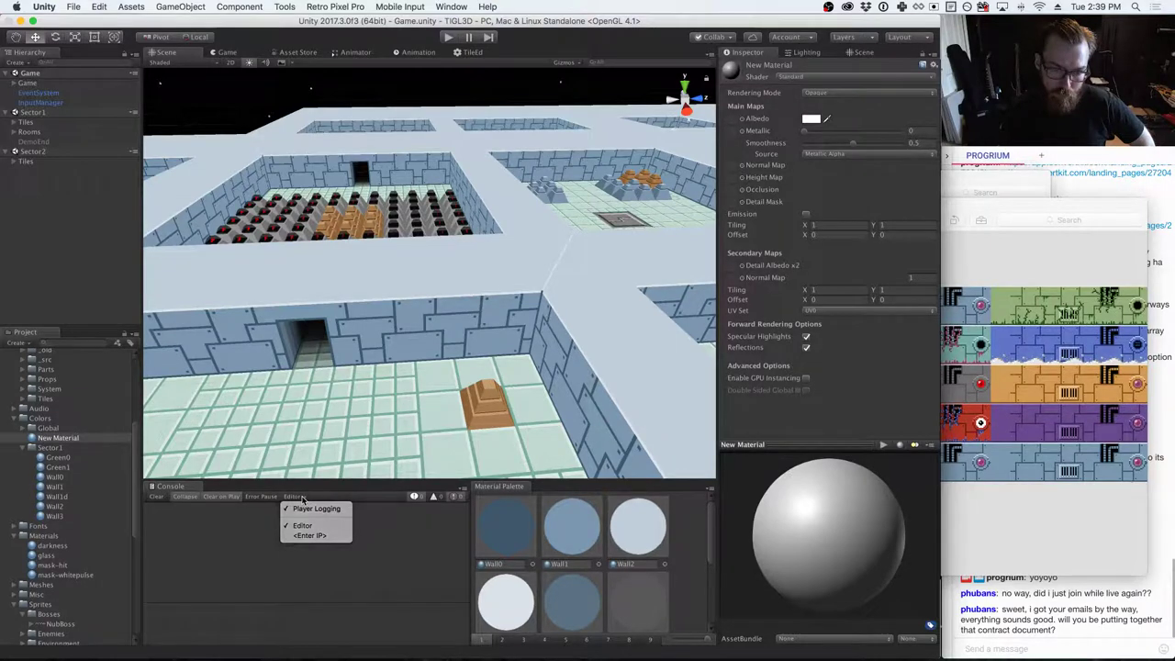
pyautogui.click(310, 542)
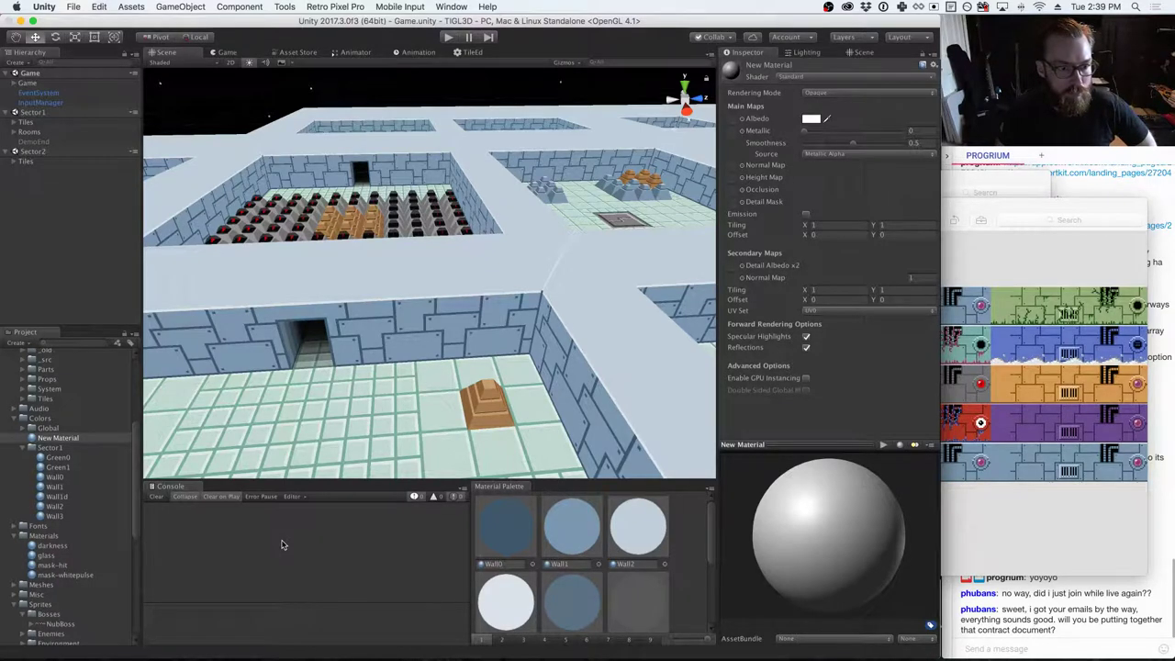
pyautogui.scroll(6, 78, 417)
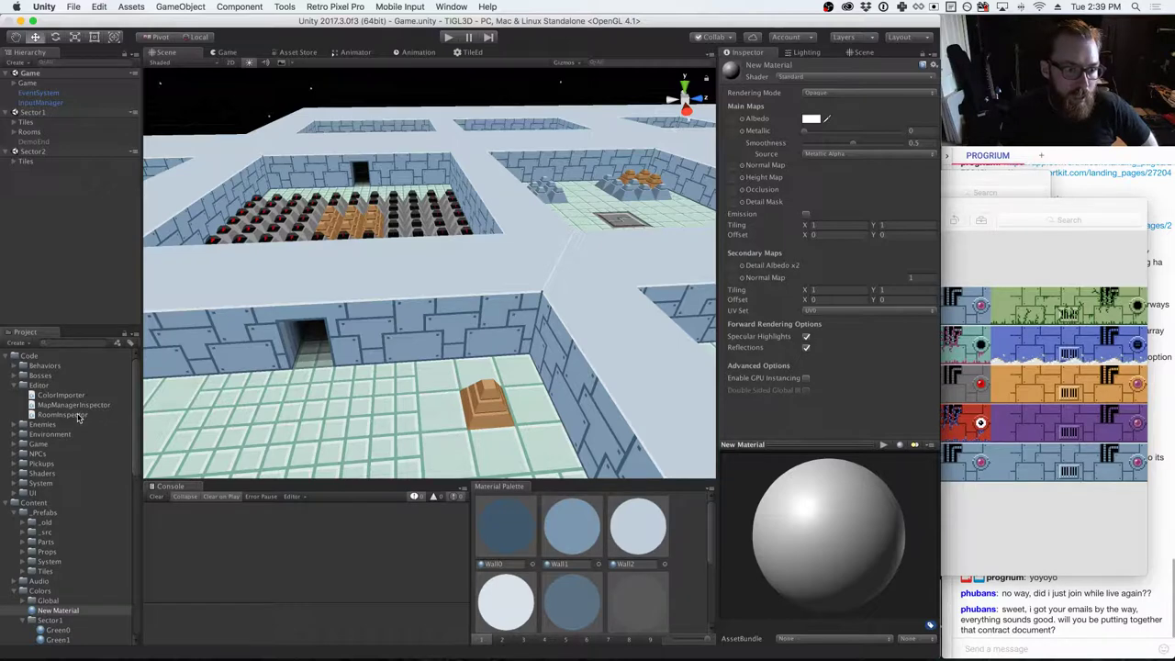
# - Open the ColorImporter script in MonoDevelop and check that it sits in Assembly-CSharp-Editor's Code/Editor folder, comparing it with Unity's Inspector
pyautogui.click(81, 396)
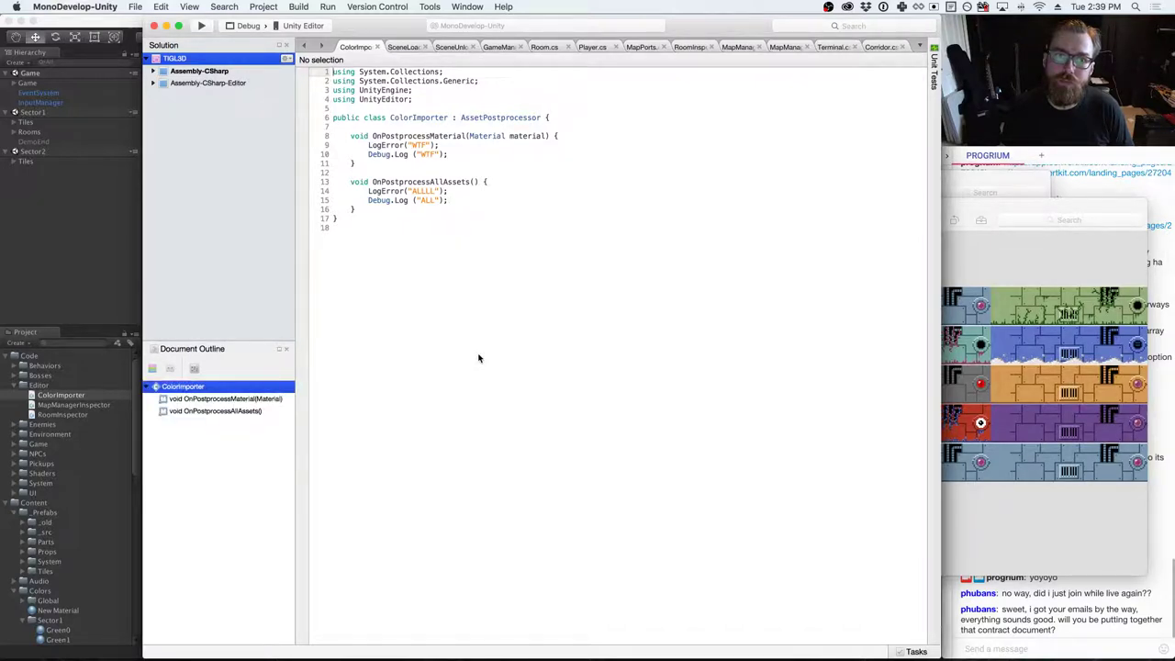
pyautogui.click(153, 82)
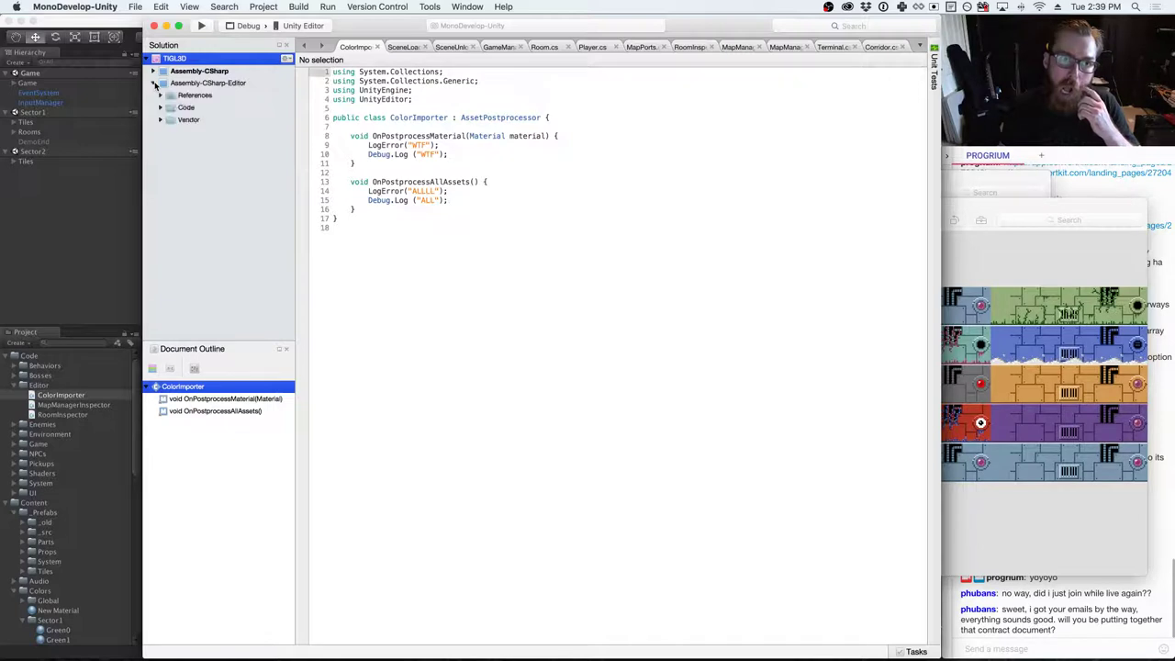
pyautogui.click(160, 108)
pyautogui.click(168, 120)
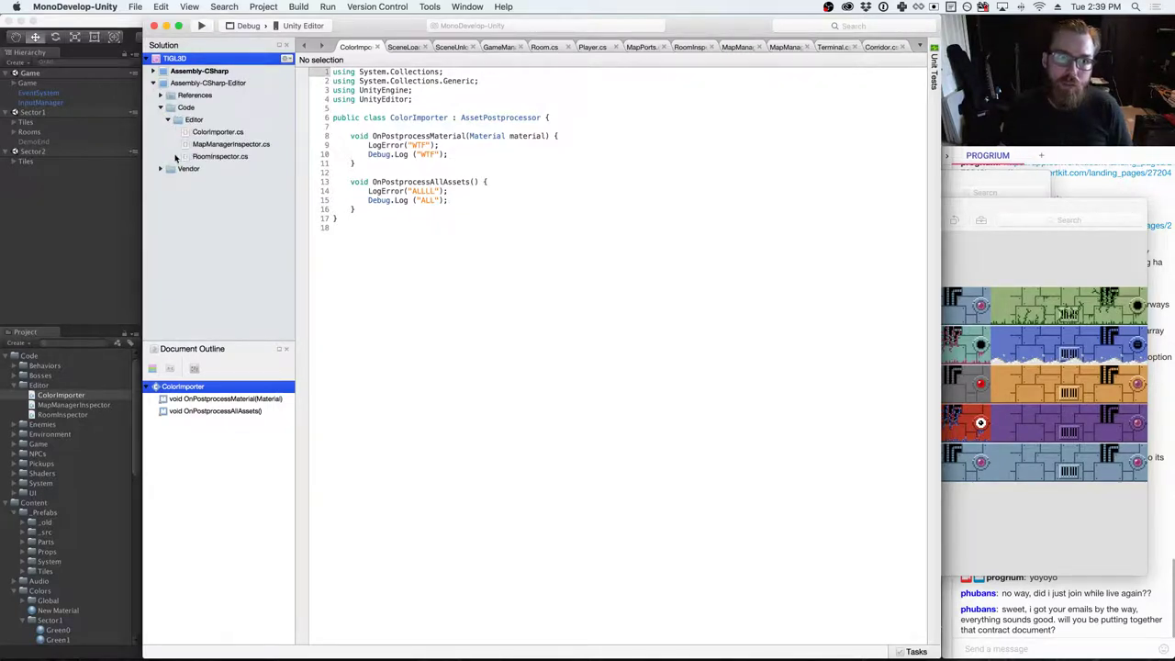
pyautogui.click(206, 132)
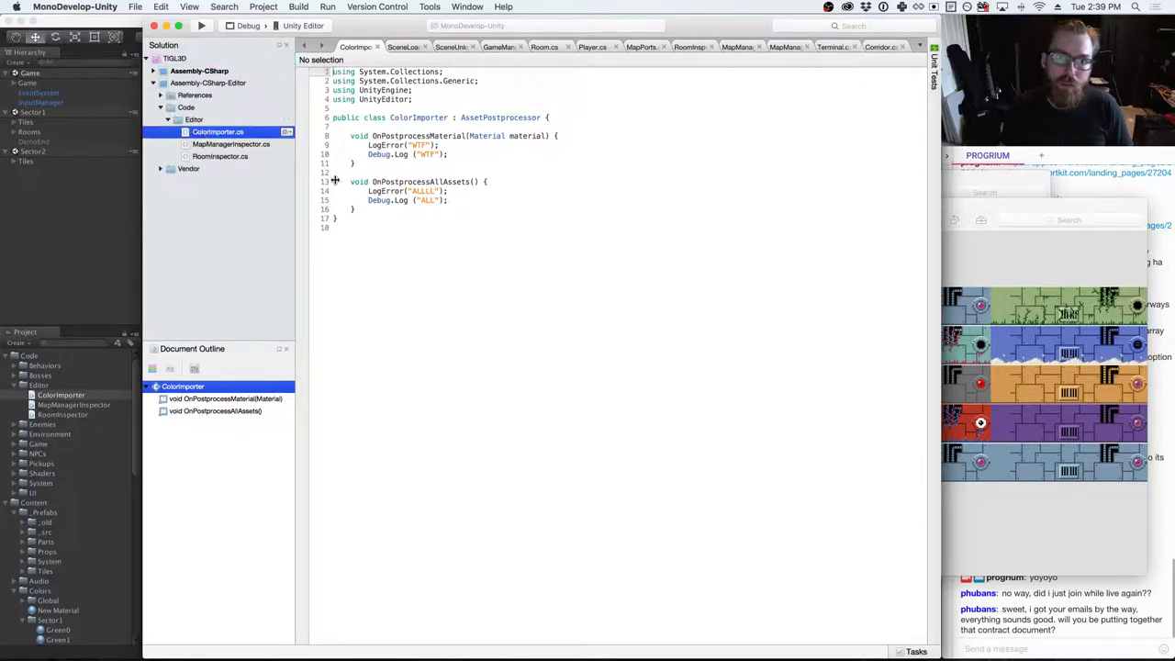
pyautogui.click(484, 226)
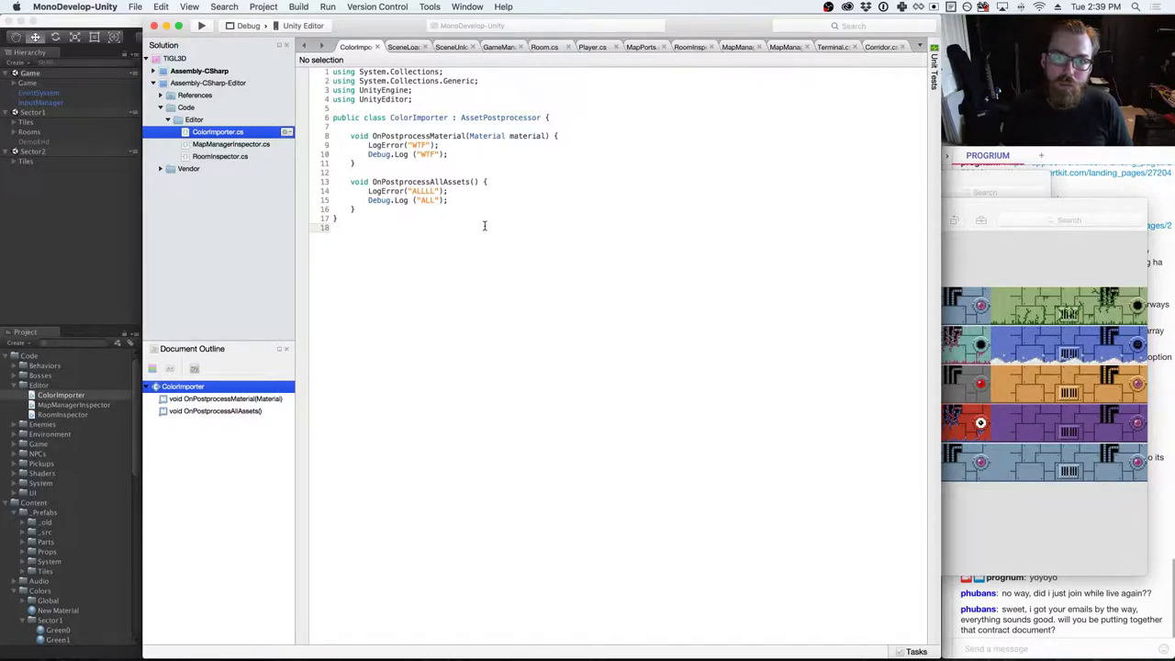
pyautogui.press('super+Tab')
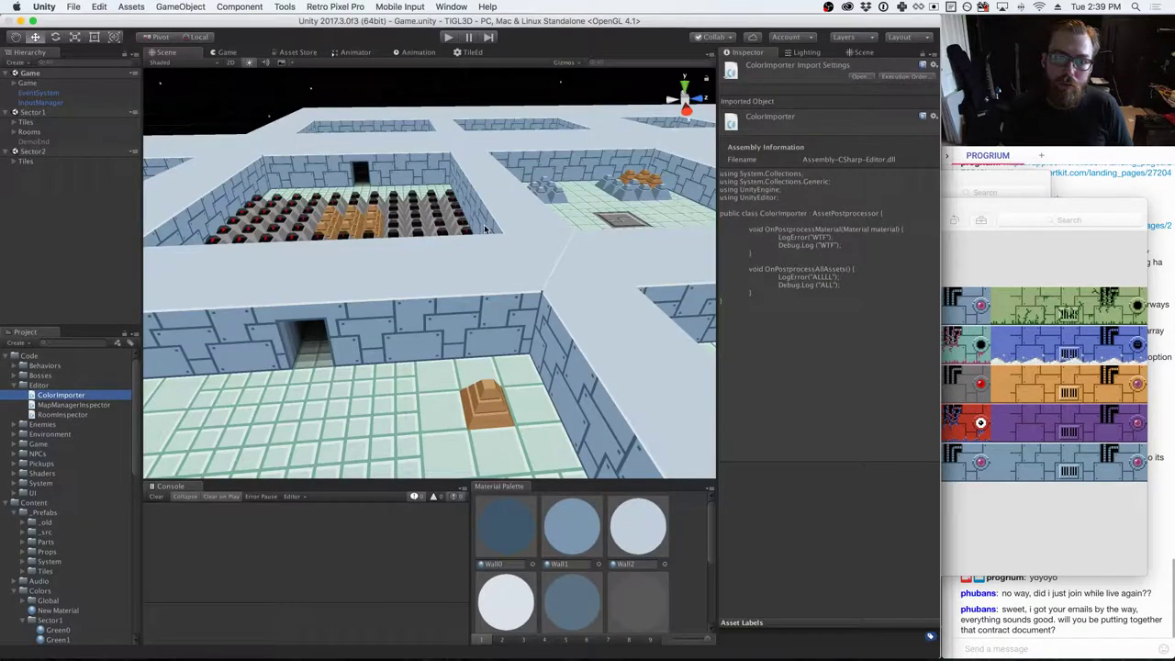
pyautogui.press('super+Tab')
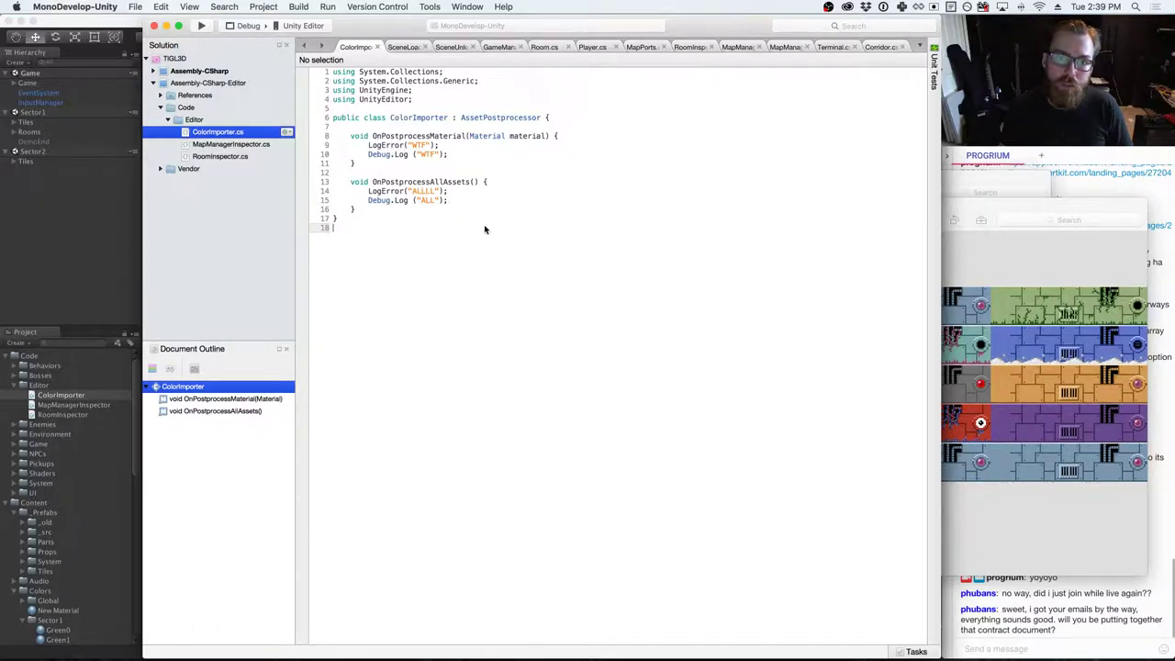
pyautogui.press('super+Tab')
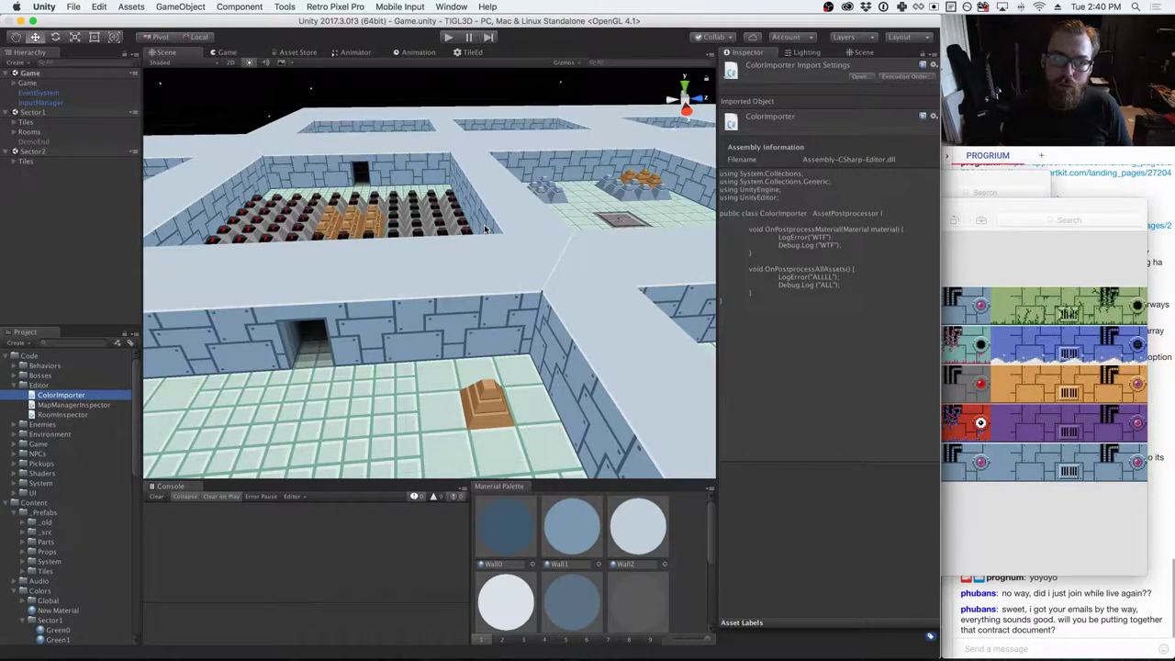
# - Switch to Chrome and read the AssetPostprocessor description in the Unity docs, highlighting the sentence on placing postprocessors in pre-built dll's
pyautogui.press('super+Tab')
pyautogui.press('super+Tab')
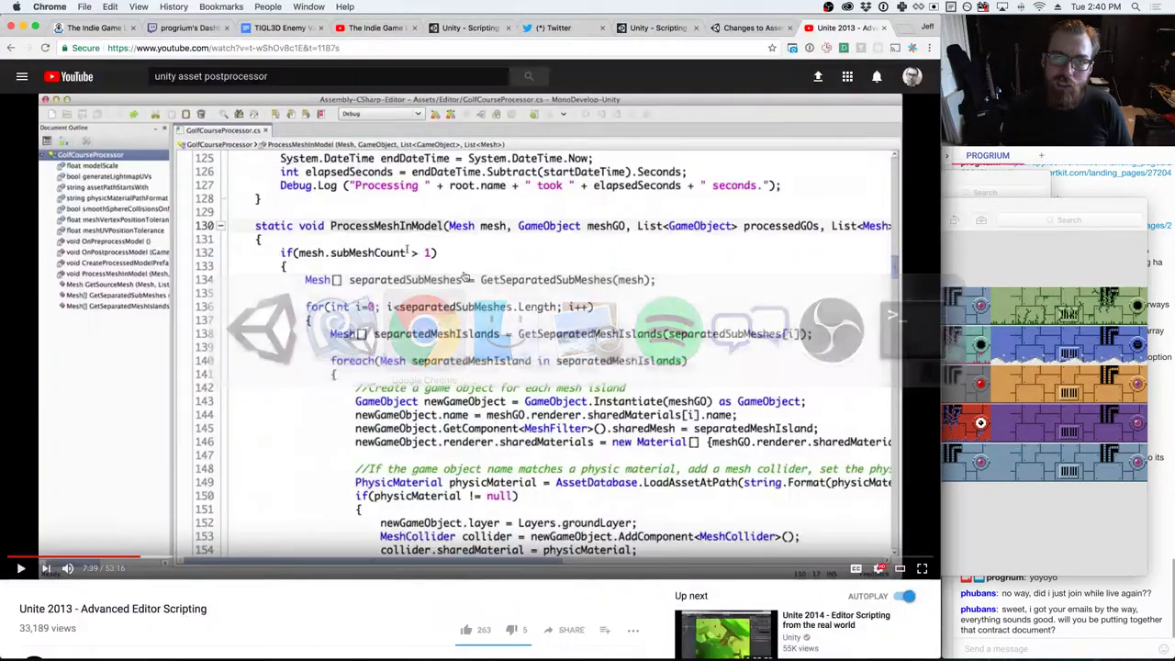
pyautogui.click(744, 29)
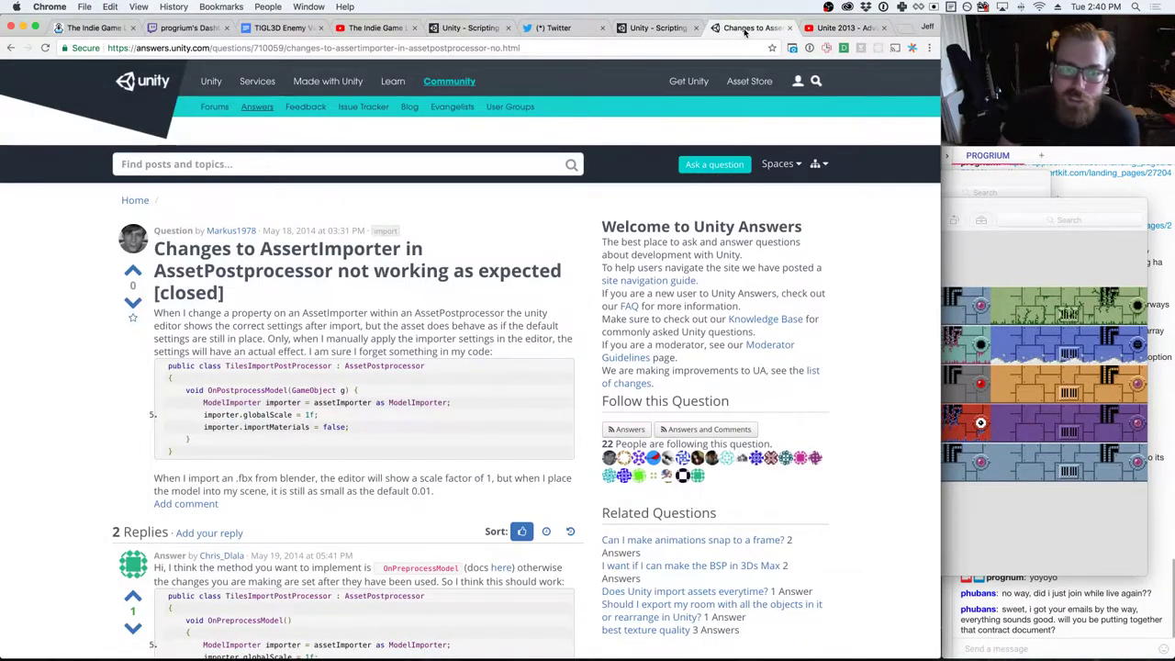
pyautogui.click(649, 28)
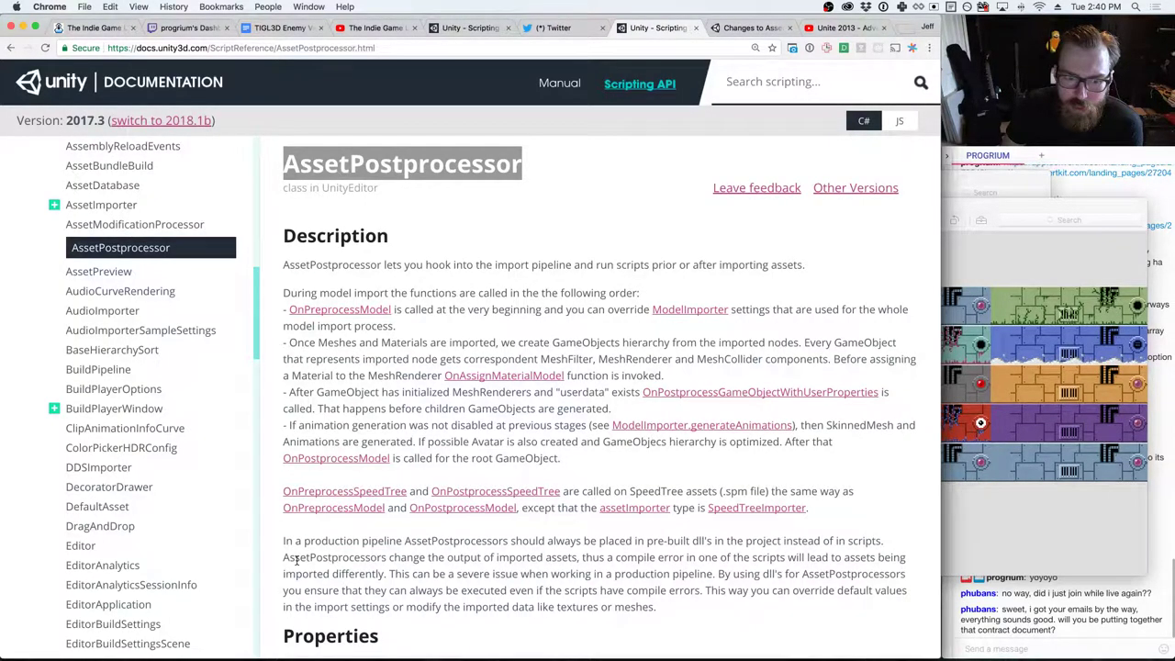
pyautogui.click(365, 544)
pyautogui.moveTo(365, 543); pyautogui.dragTo(888, 540)
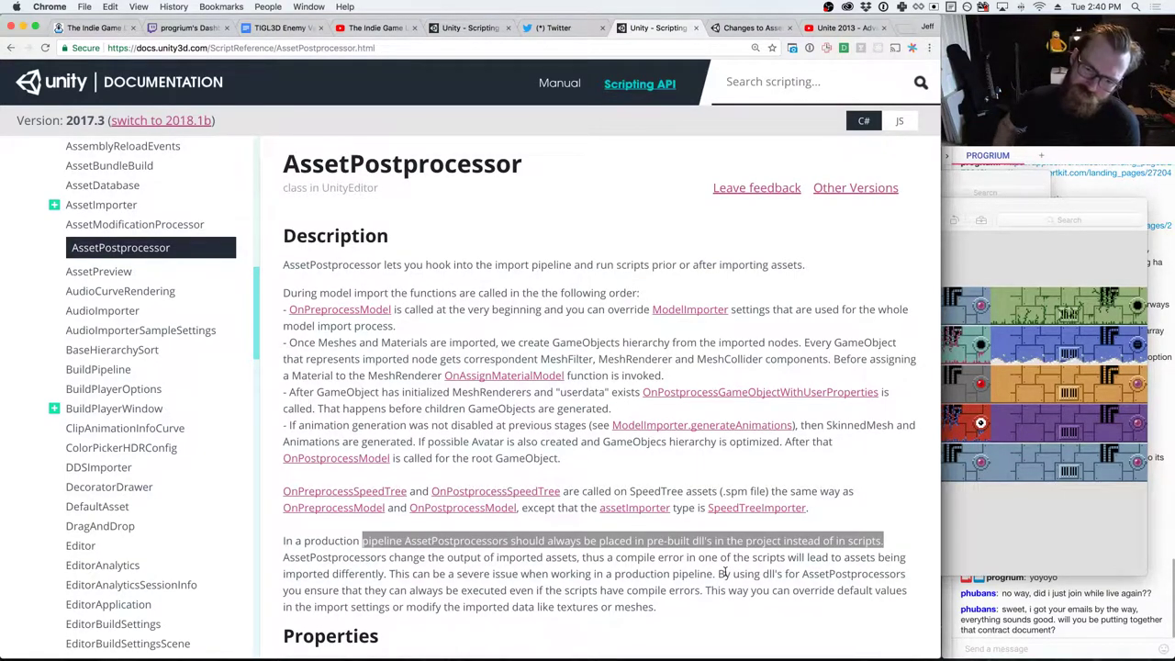
# - Read the GetPostprocessOrder page from the AssetPostprocessor public methods, then return and scan the class's message list
pyautogui.scroll(-3, 723, 573)
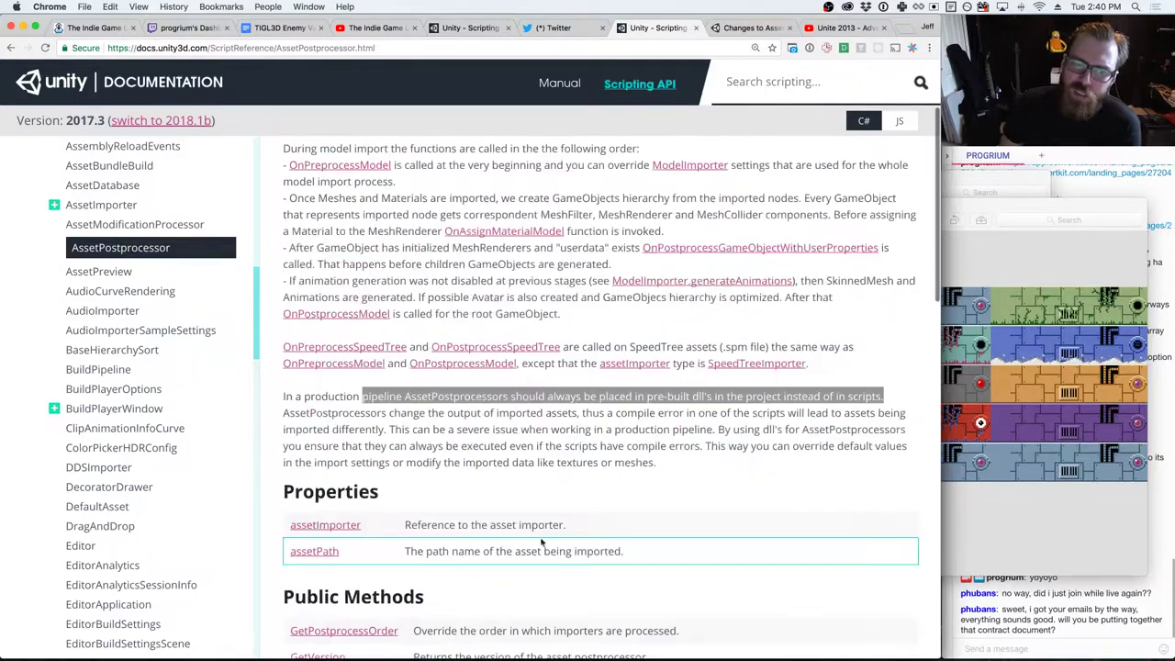
pyautogui.scroll(-5, 505, 498)
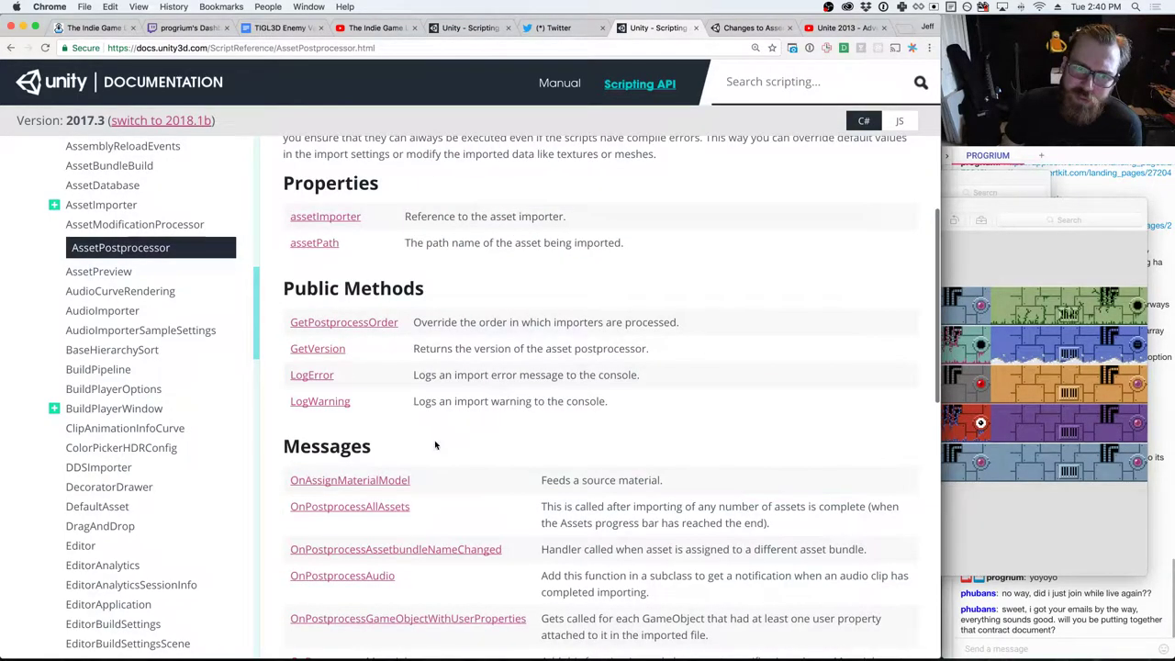
pyautogui.click(374, 325)
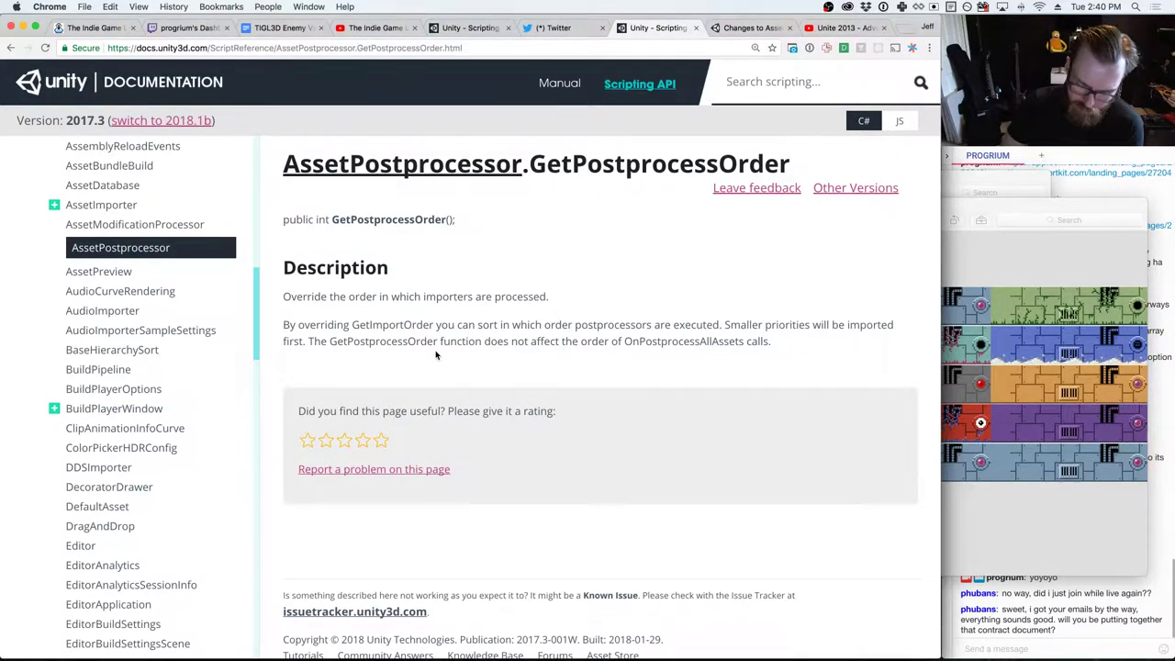
pyautogui.press('super+Left')
pyautogui.scroll(-10, 450, 385)
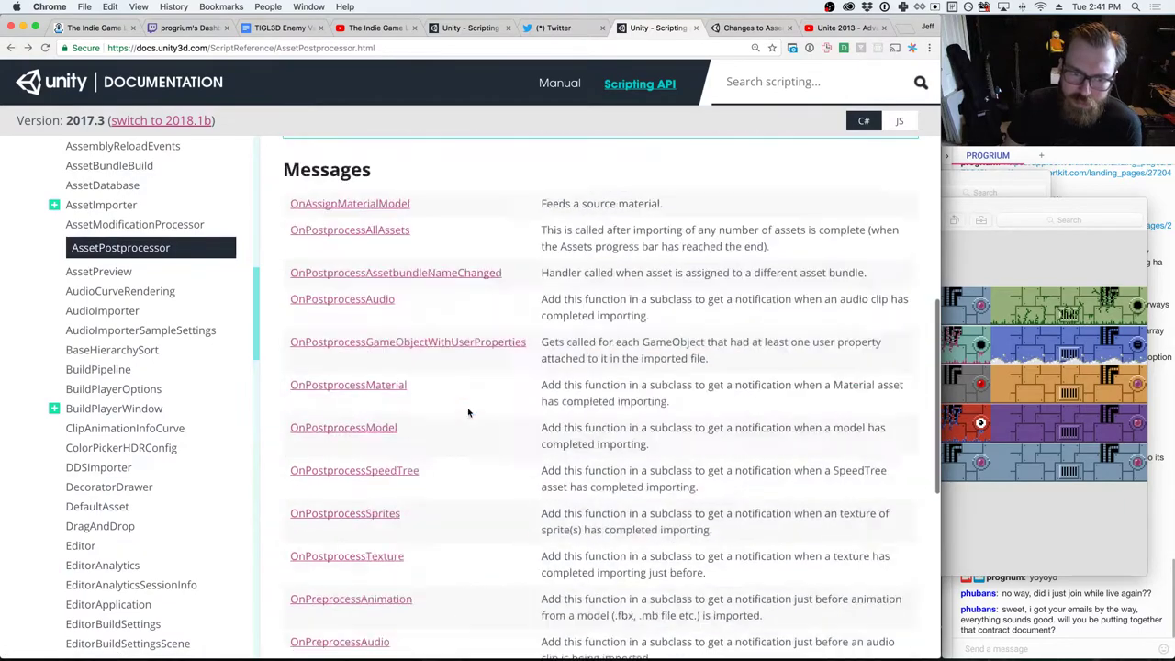
pyautogui.scroll(4, 467, 413)
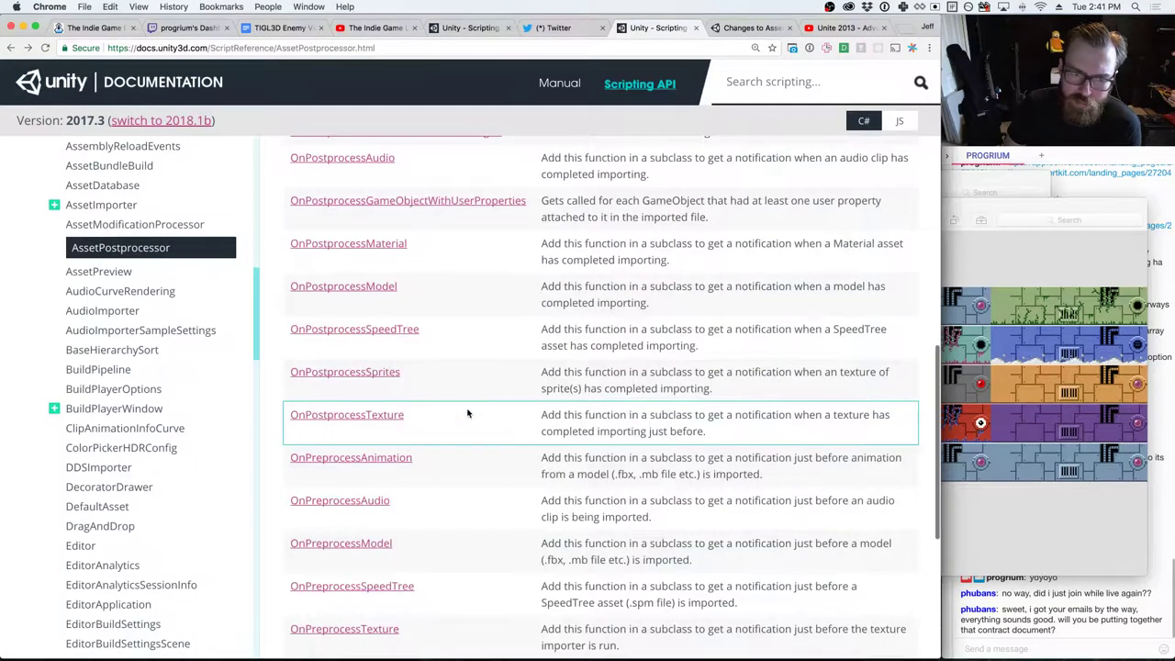
pyautogui.scroll(3, 475, 409)
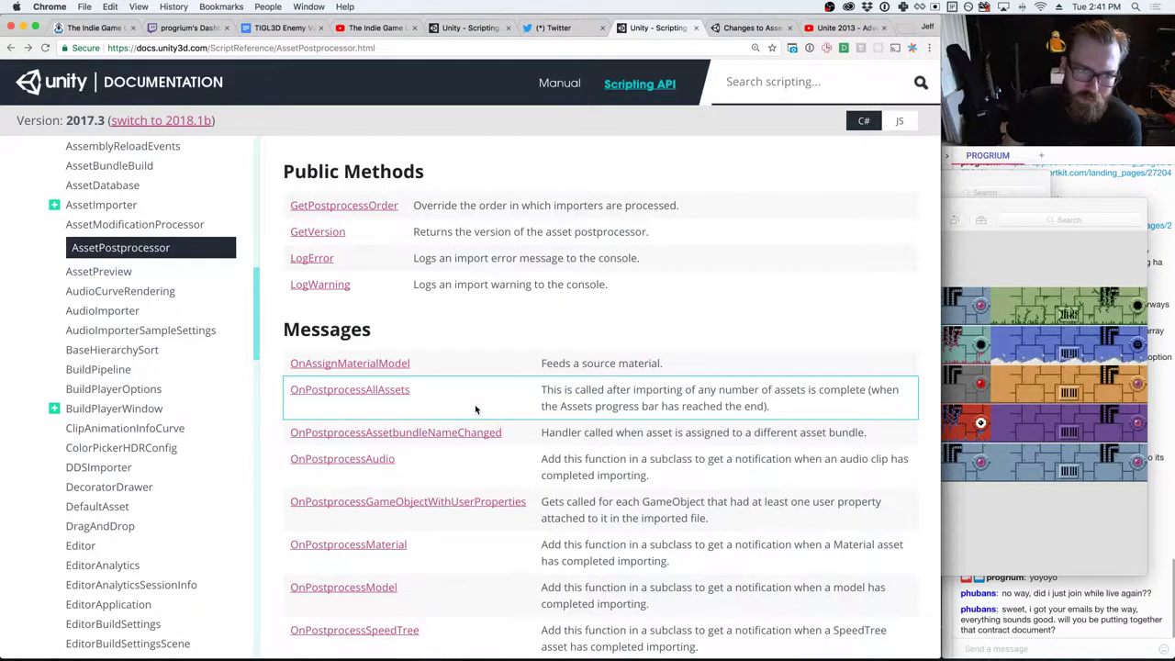
# - Examine the AssetModificationProcessor and AssetImporter reference pages, including the AssetImporter's nested classes and its members
pyautogui.click(170, 224)
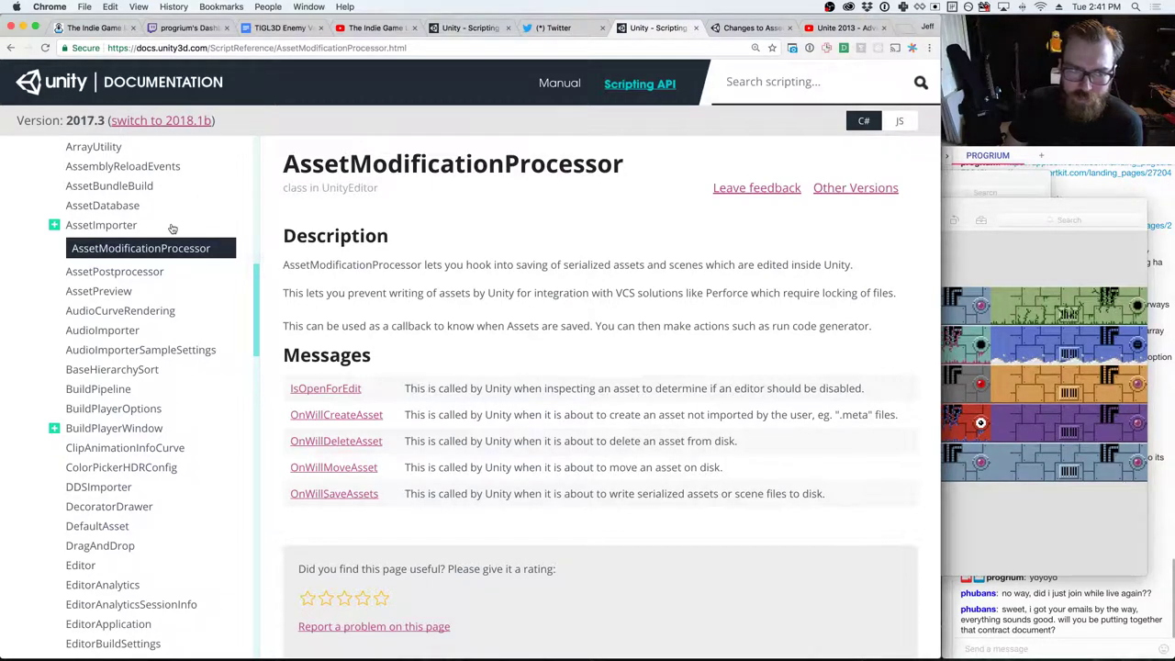
pyautogui.click(92, 227)
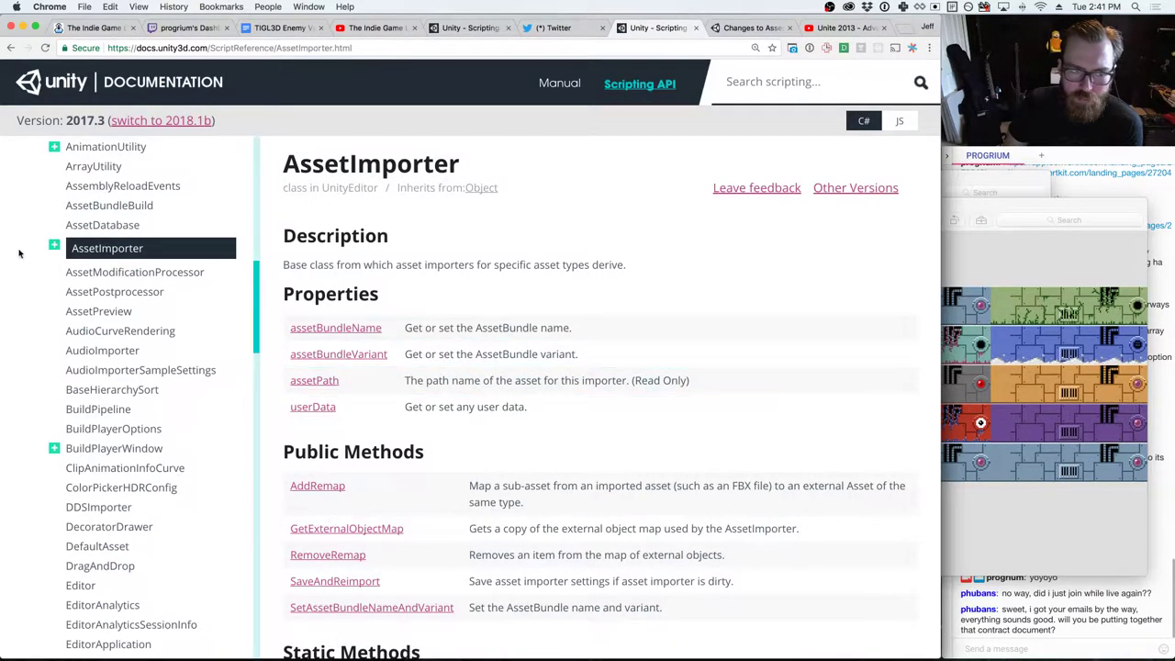
pyautogui.click(54, 245)
pyautogui.click(71, 272)
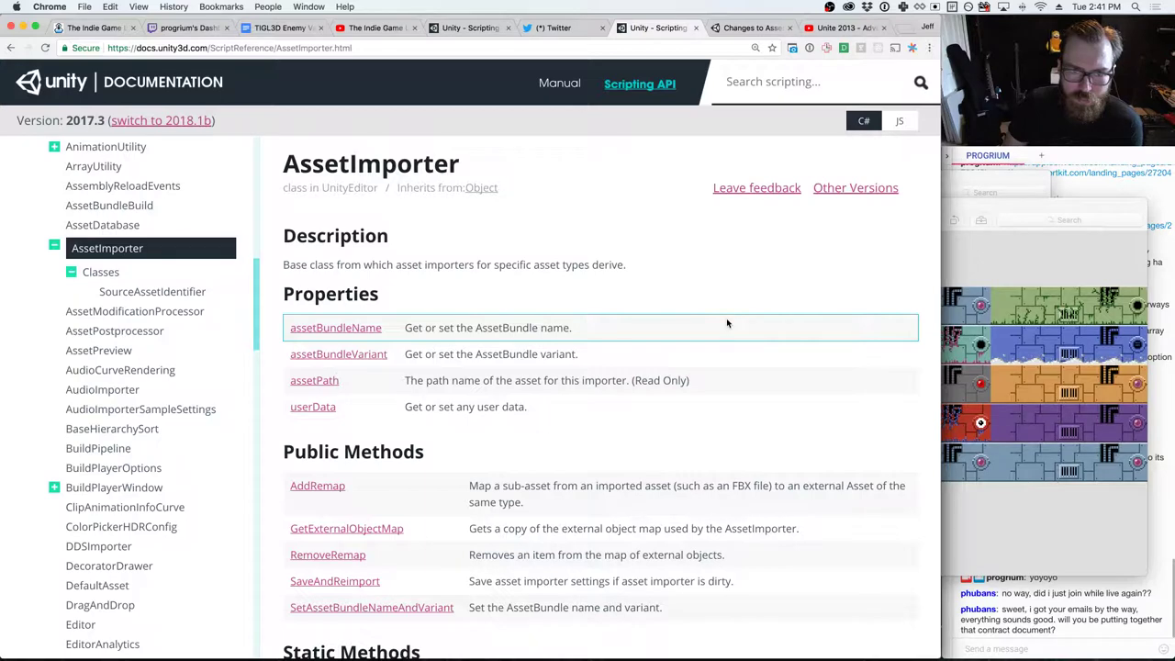
pyautogui.scroll(-5, 725, 323)
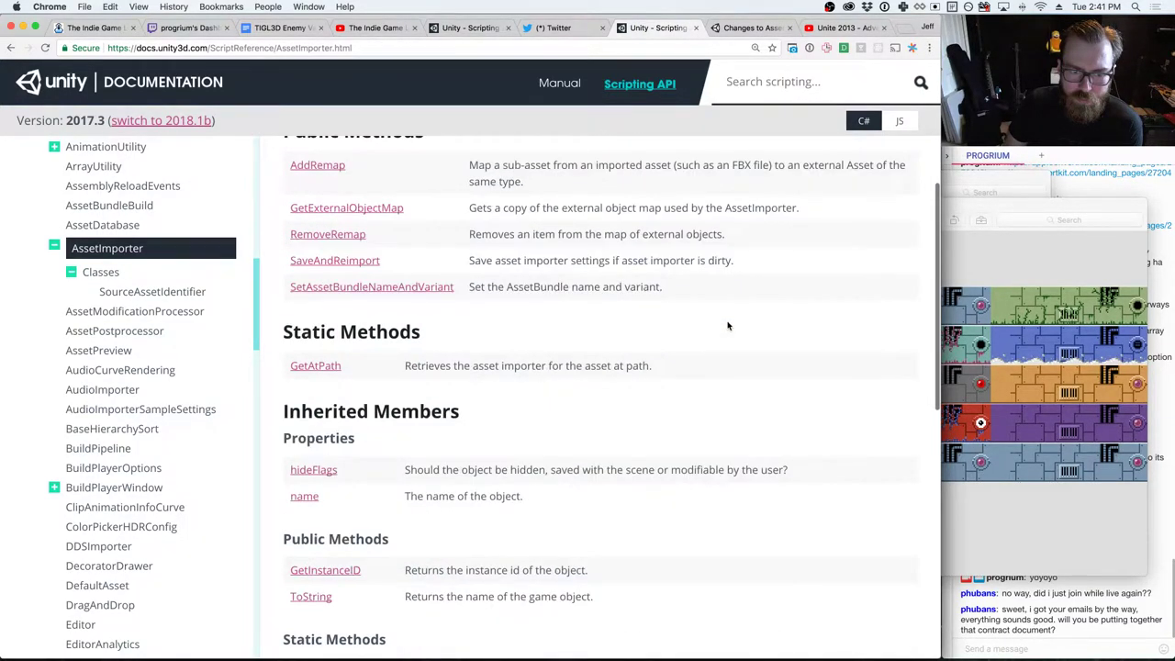
pyautogui.scroll(-4, 727, 326)
pyautogui.scroll(-3, 727, 326)
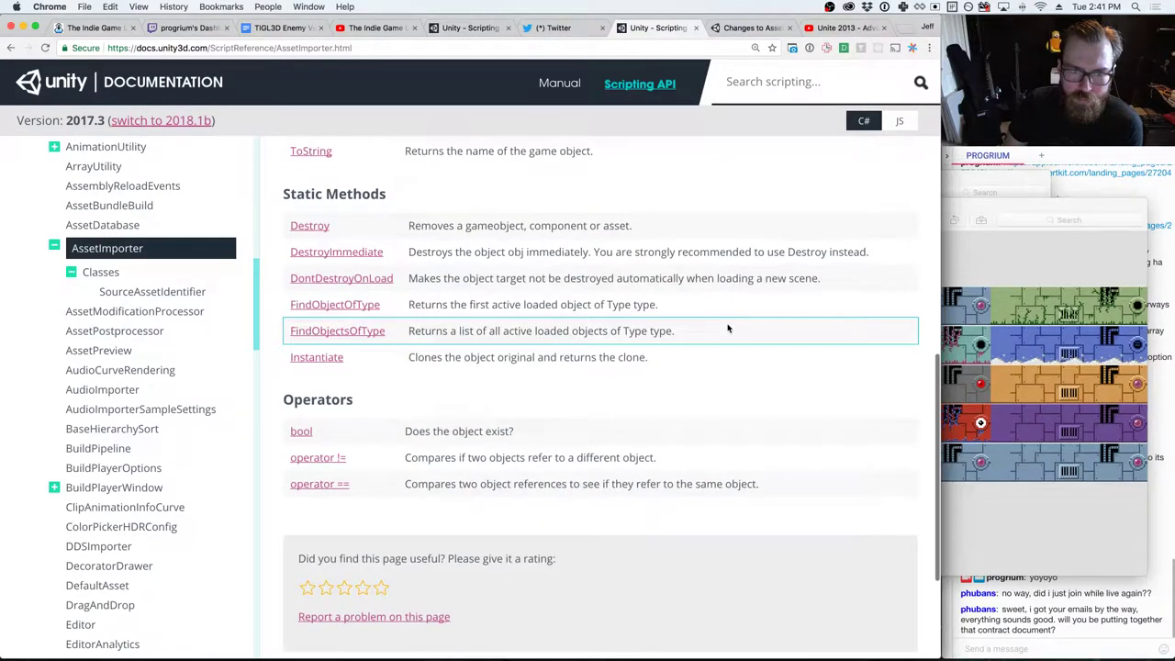
pyautogui.scroll(10, 728, 329)
pyautogui.scroll(3, 731, 330)
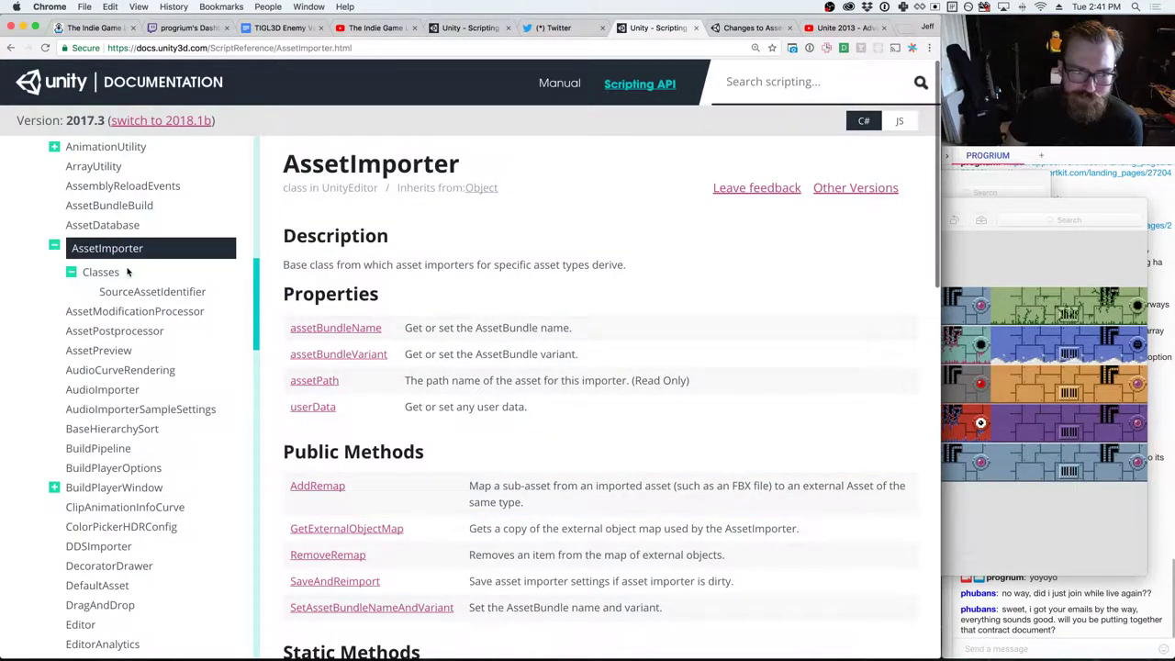
# - Return to the AssetPostprocessor reference page and review its public methods and its full list of callback messages
pyautogui.click(122, 333)
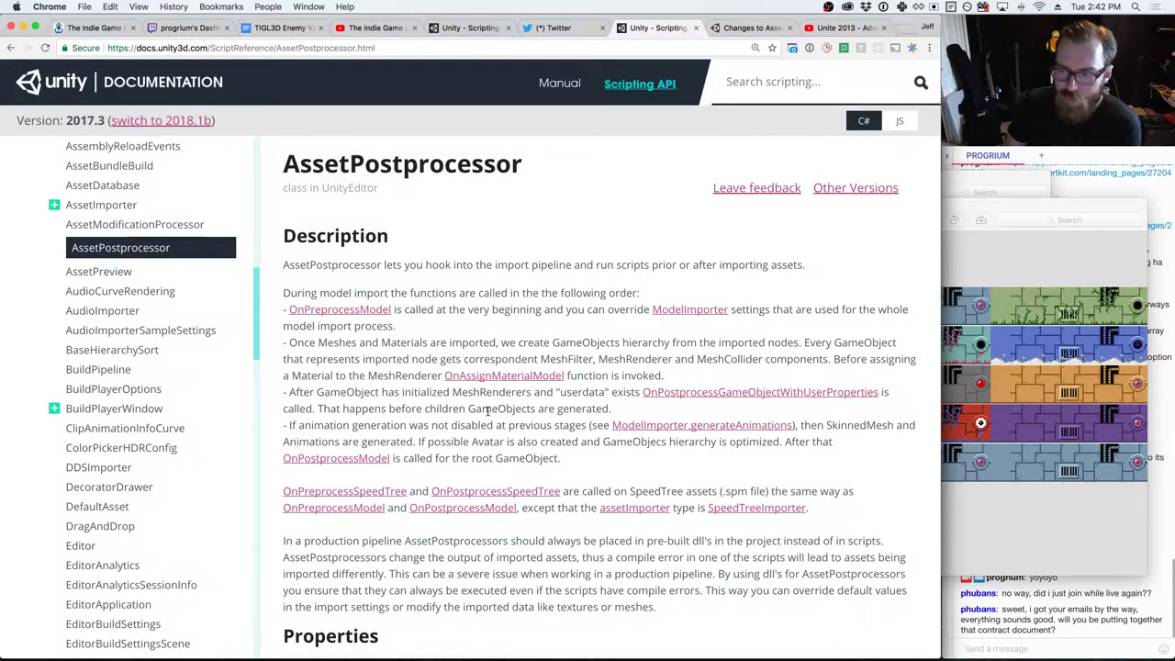
pyautogui.scroll(-3, 486, 411)
pyautogui.scroll(-3, 486, 413)
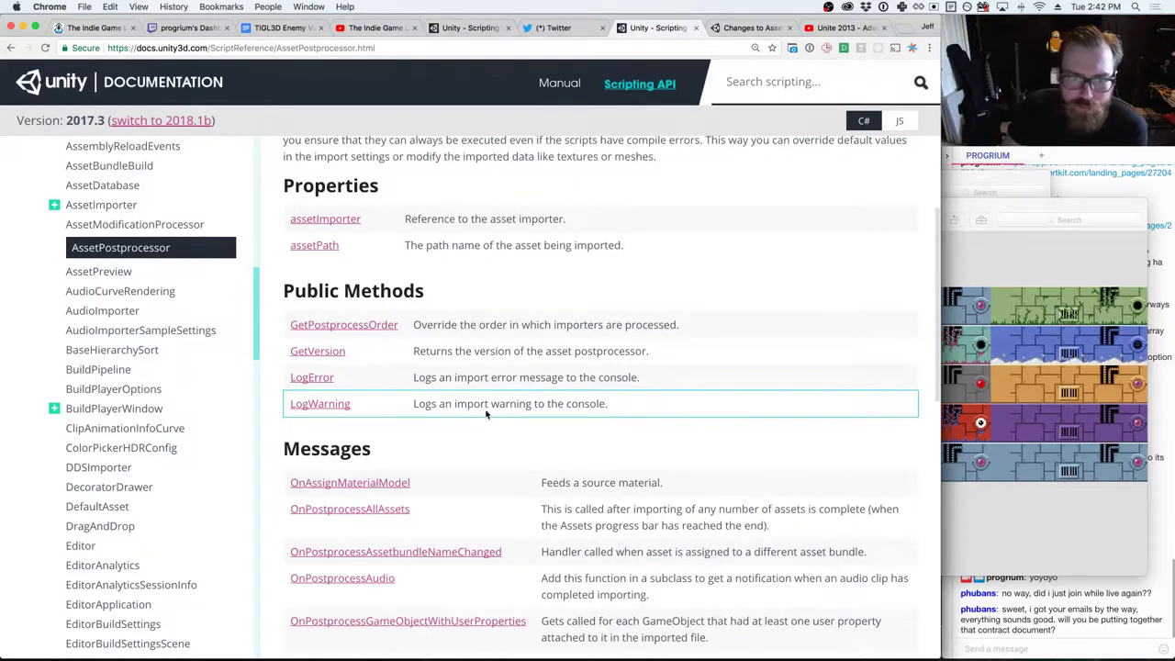
pyautogui.scroll(-3, 486, 413)
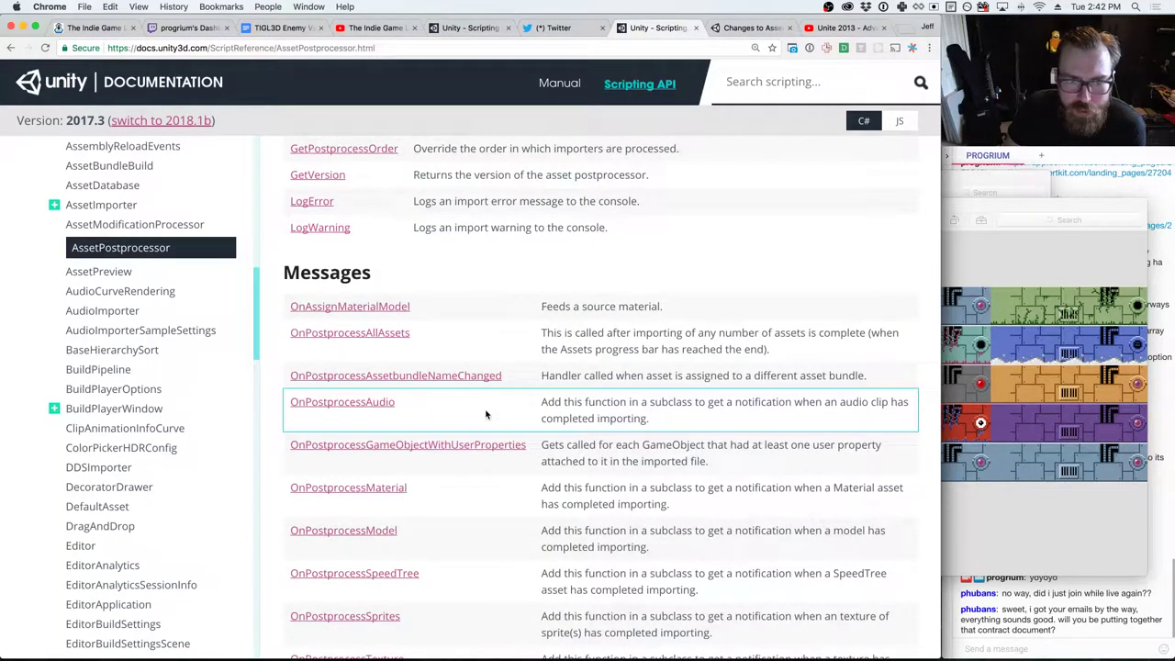
pyautogui.scroll(-3, 486, 414)
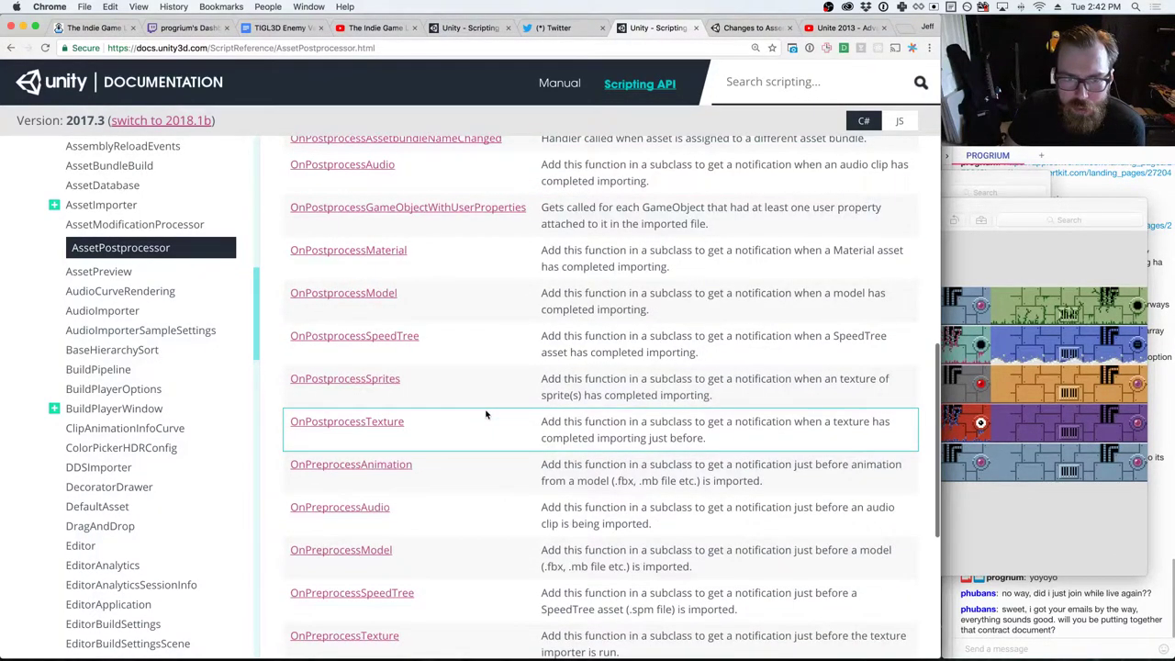
pyautogui.scroll(-5, 486, 414)
pyautogui.scroll(10, 487, 413)
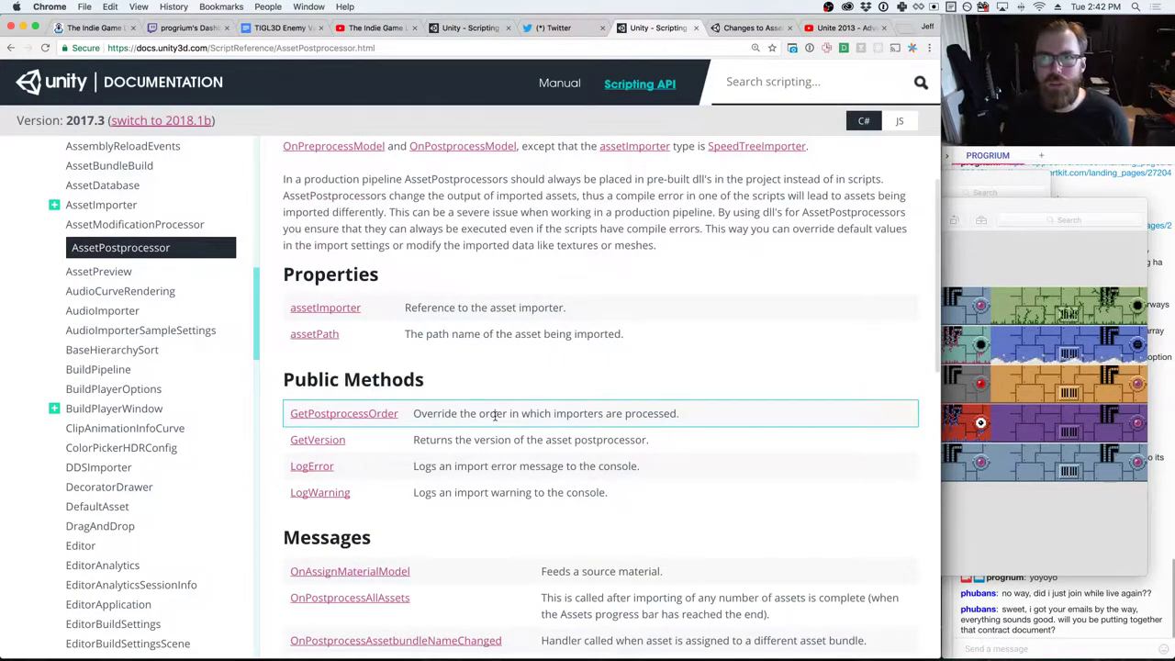
# - Recheck the ColorImporter code in MonoDevelop, then open the OnPostprocessTexture page from the AssetPostprocessor messages in the Chrome docs
pyautogui.press('super+Tab')
pyautogui.click(427, 338)
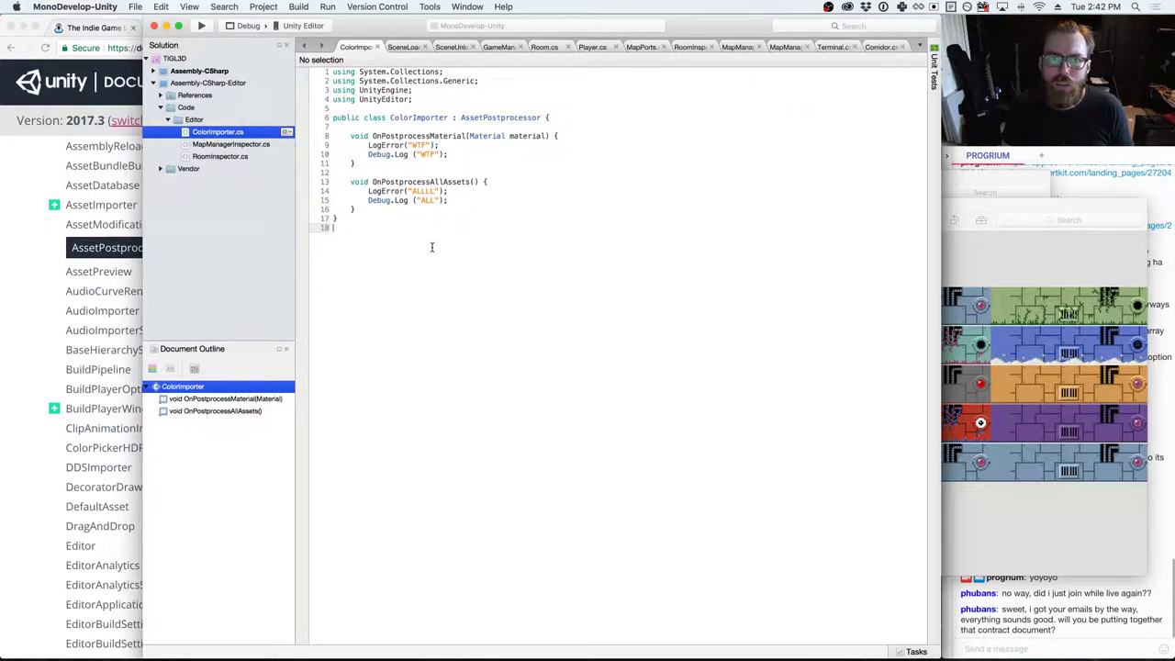
pyautogui.press('super+Tab')
pyautogui.scroll(-2, 635, 395)
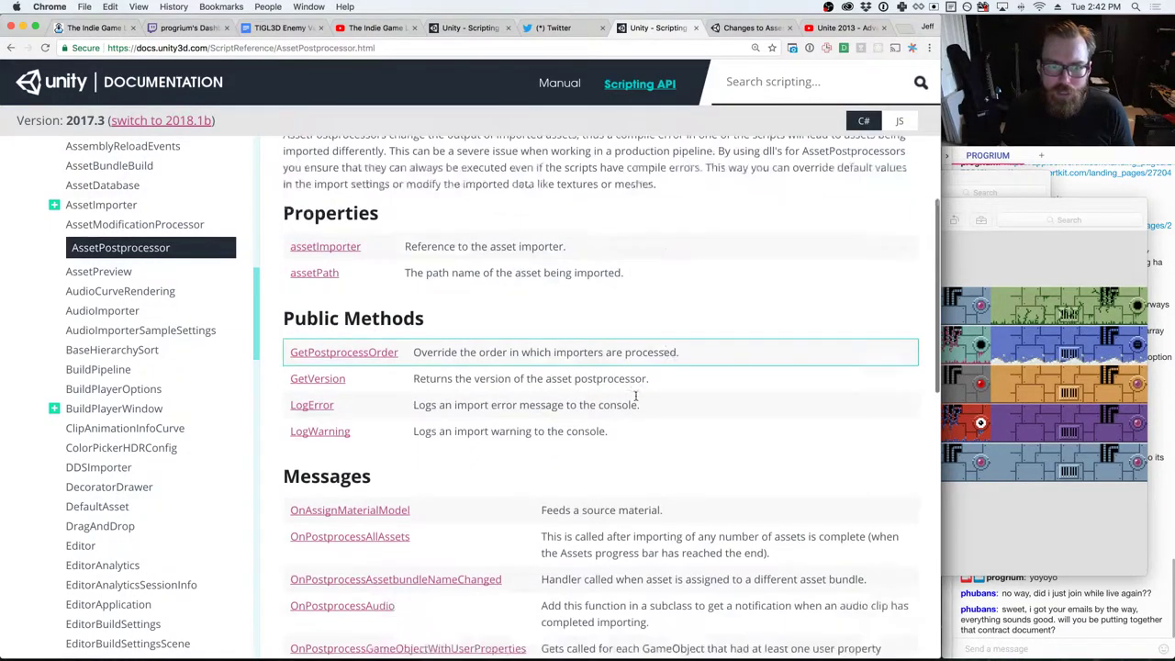
pyautogui.scroll(-5, 635, 396)
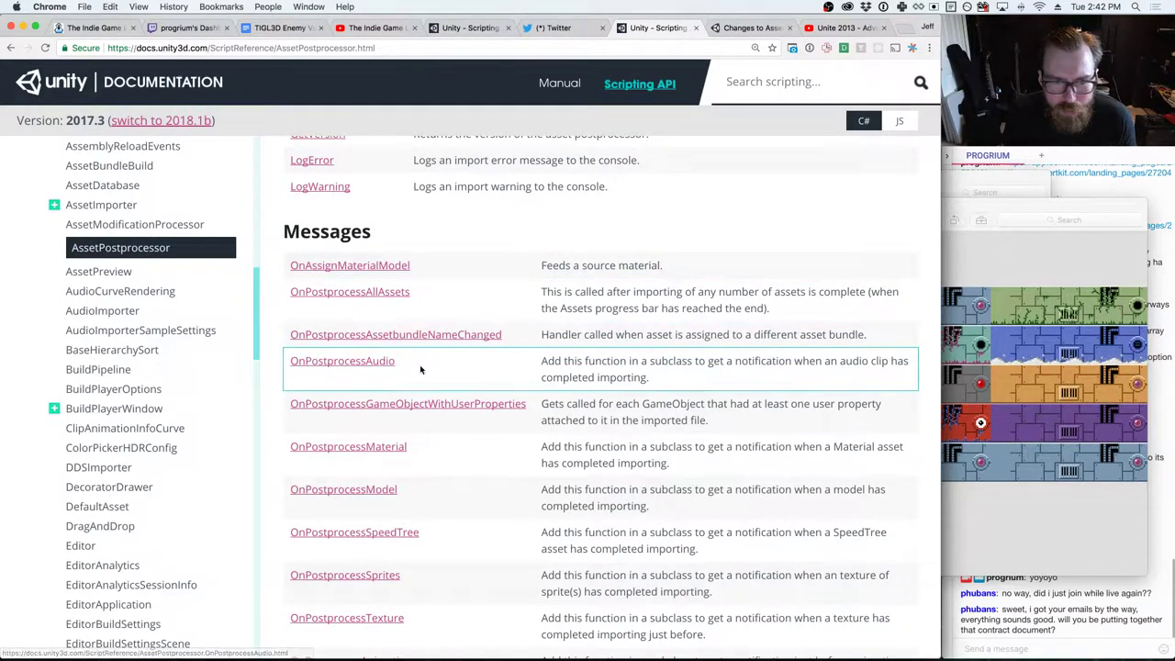
pyautogui.scroll(-4, 466, 395)
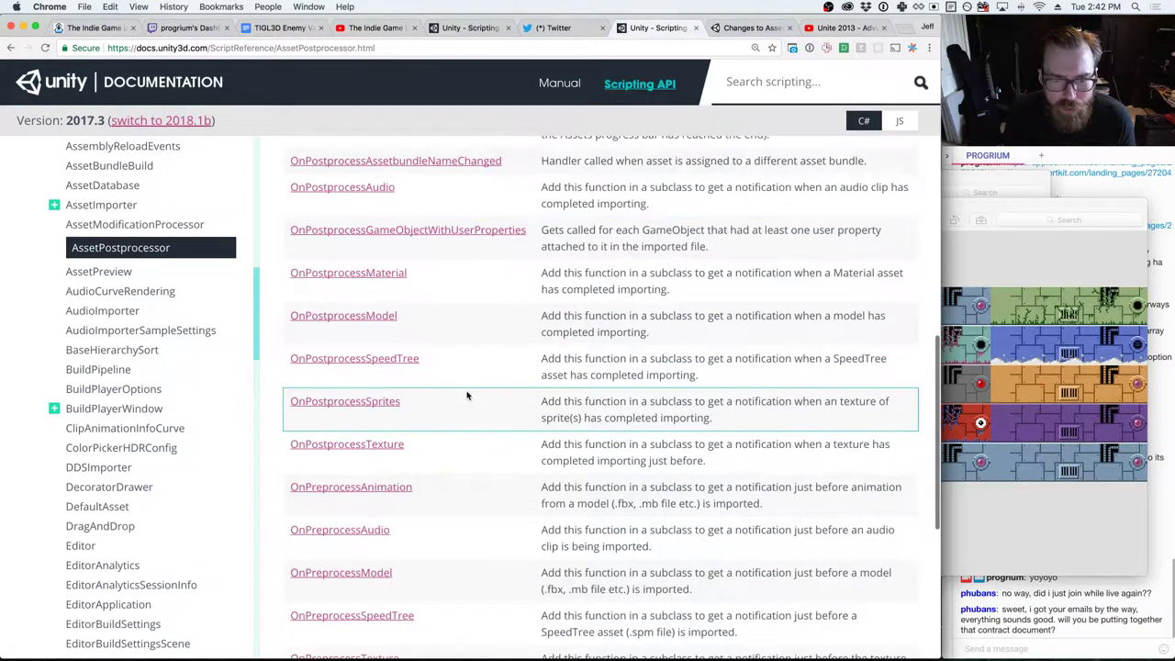
pyautogui.scroll(-1, 467, 395)
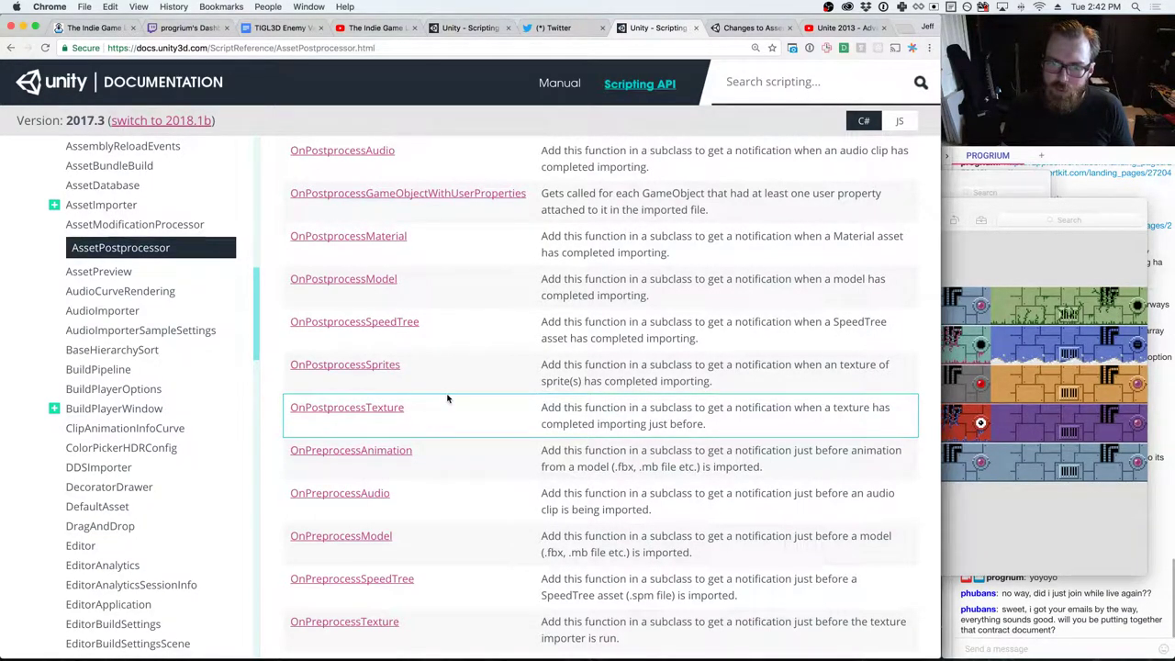
pyautogui.click(393, 410)
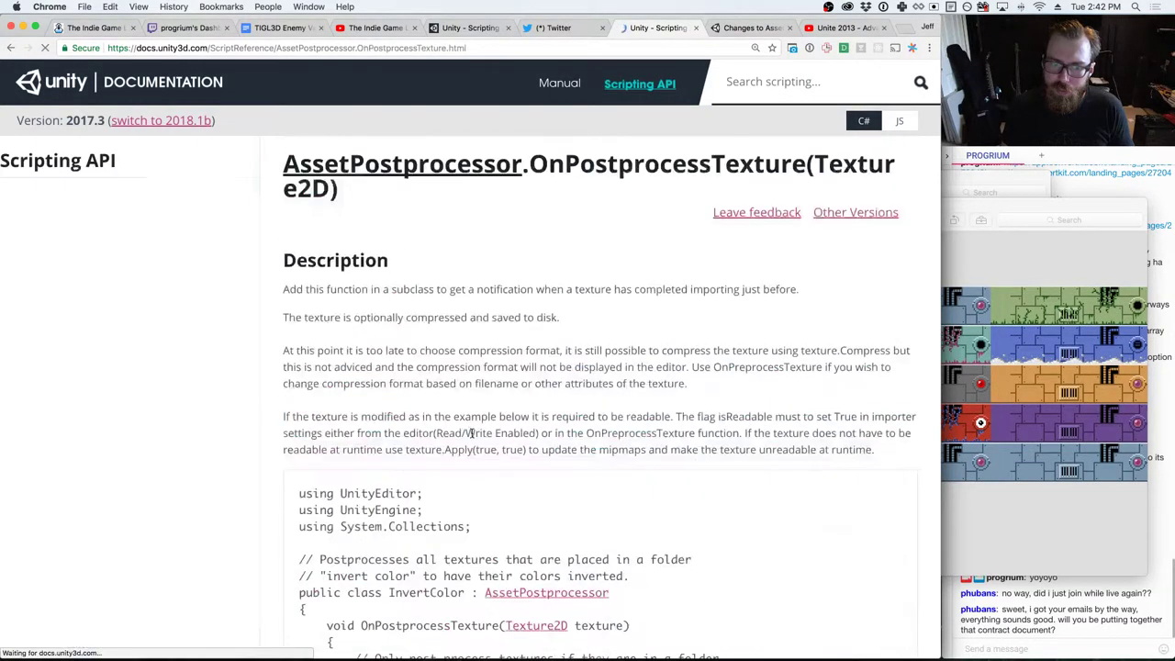
# - Copy the OnPostprocessTexture(Texture2D texture) signature from the docs example and add it as an empty method below OnPostprocessAllAssets in ColorImporter in MonoDevelop
pyautogui.scroll(-4, 466, 416)
pyautogui.scroll(-1, 466, 415)
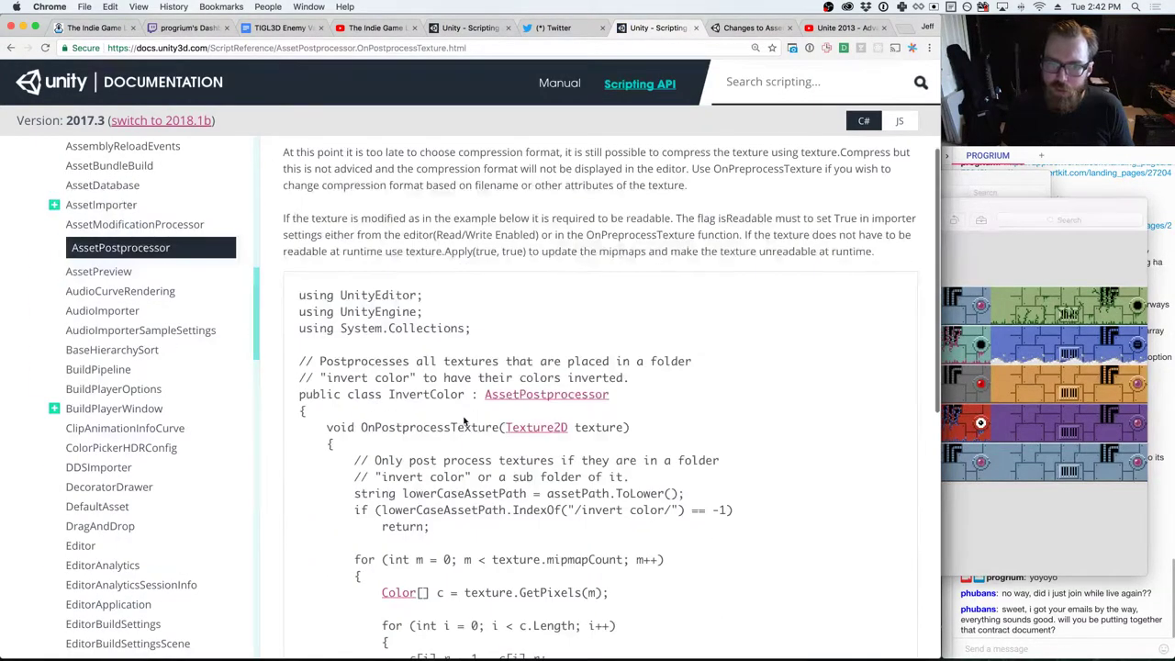
pyautogui.moveTo(323, 427); pyautogui.dragTo(340, 446)
pyautogui.press('super+c')
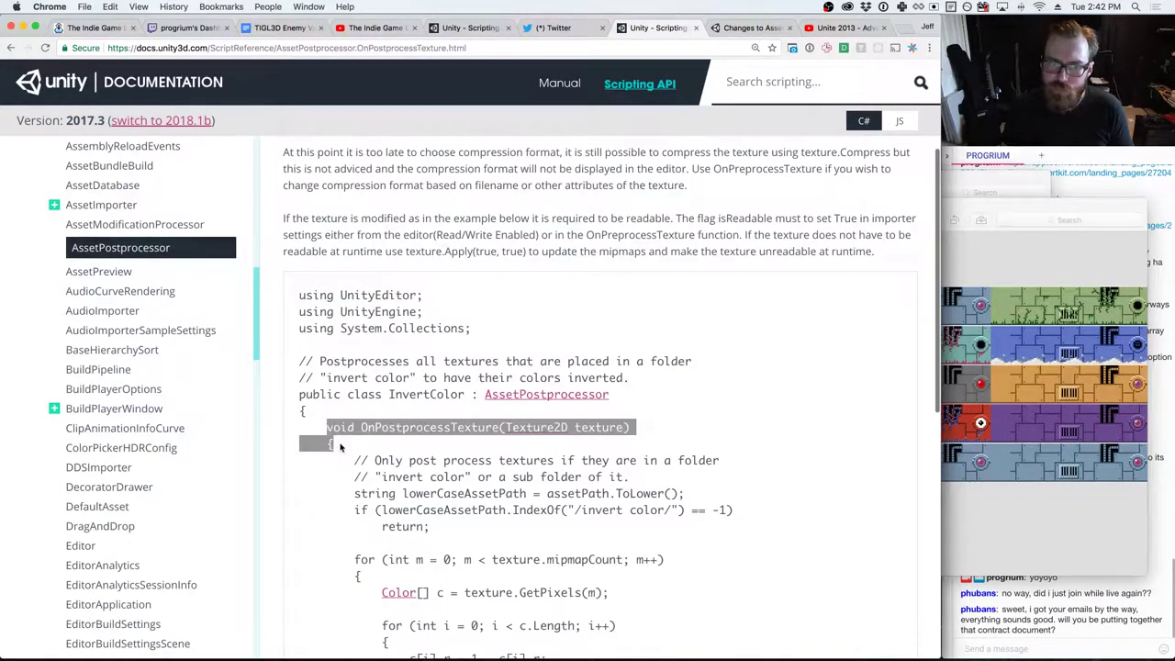
pyautogui.press('super+Tab')
pyautogui.click(384, 209)
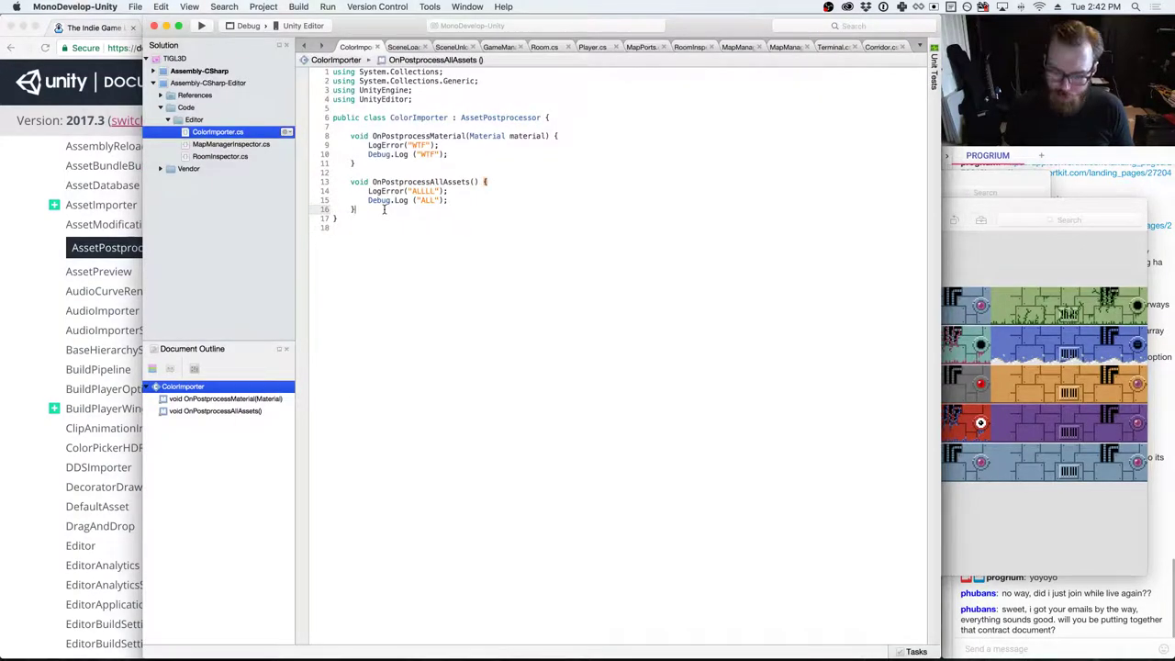
pyautogui.press('Return')
pyautogui.press('Return')
pyautogui.press('super+v')
pyautogui.press('Return')
pyautogui.press('Return')
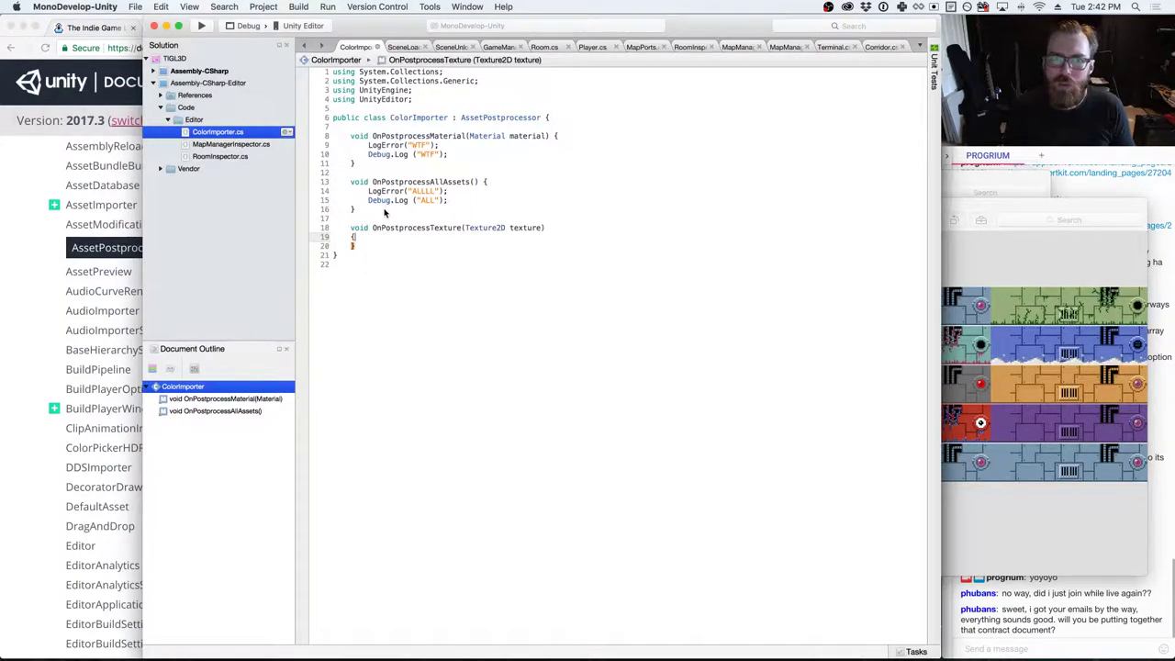
# - Copy the LogError and Debug.Log lines from OnPostprocessAllAssets into the body of OnPostprocessTexture
pyautogui.press('Up')
pyautogui.press('Up')
pyautogui.press('Up')
pyautogui.press('Up')
pyautogui.press('Up')
pyautogui.press('Up')
pyautogui.hotkey('shift', 'Down')
pyautogui.hotkey('shift', 'End')
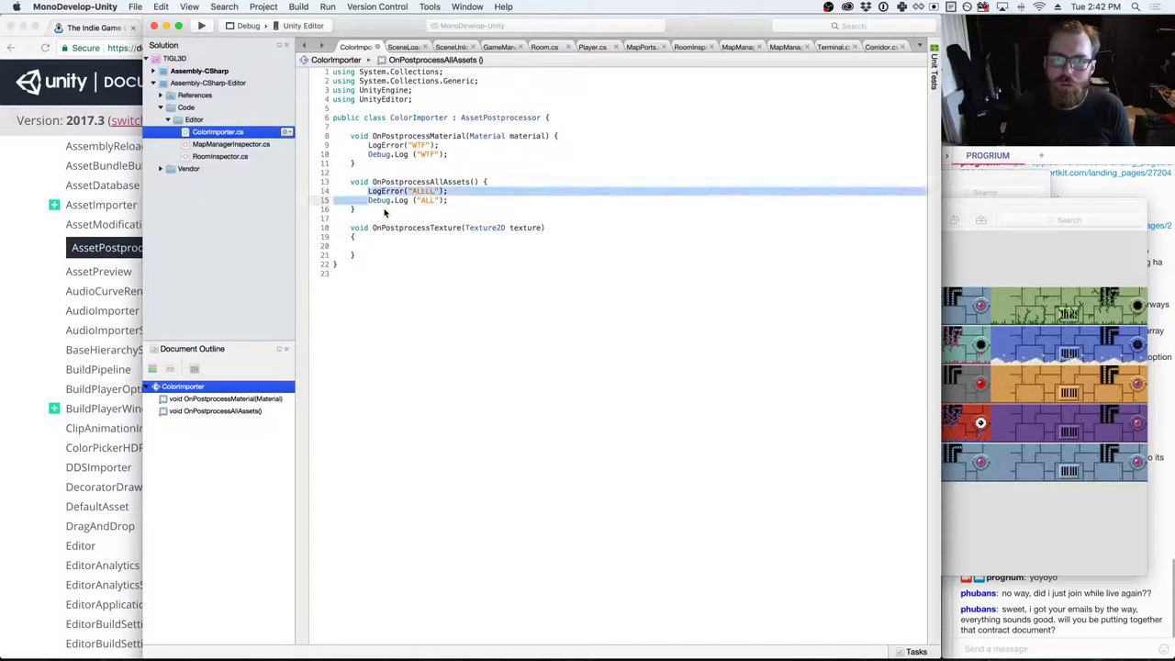
pyautogui.press('super+c')
pyautogui.press('Down')
pyautogui.press('Down')
pyautogui.press('Down')
pyautogui.press('Down')
pyautogui.press('Down')
pyautogui.press('super+v')
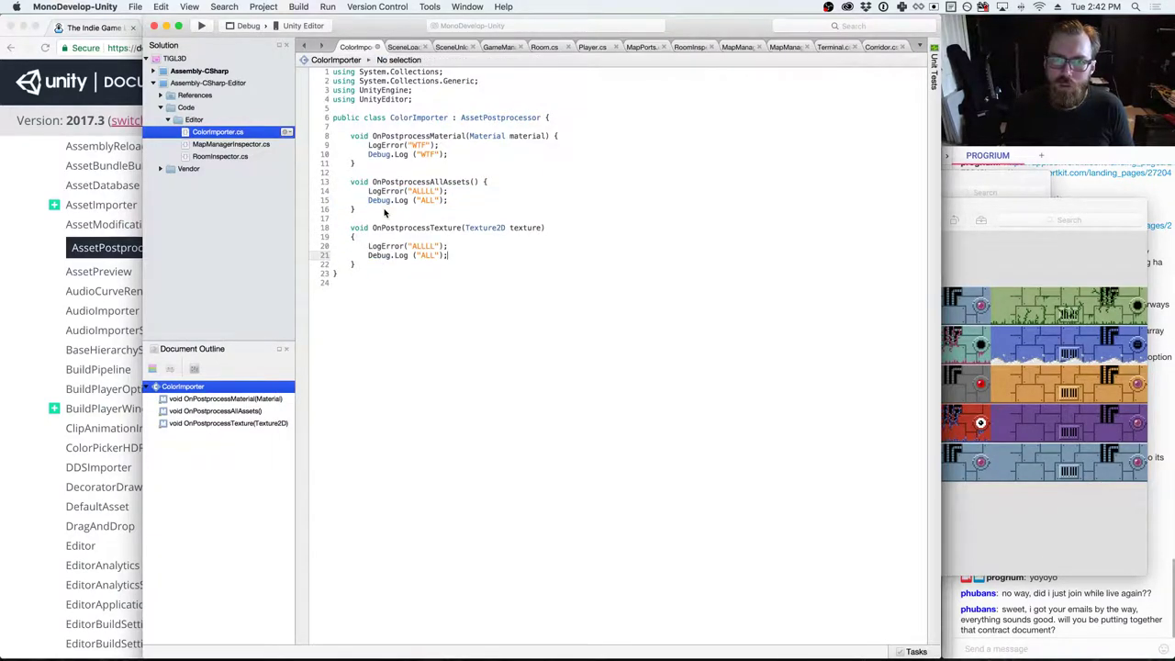
# - Change both log messages in OnPostprocessTexture to "texture" and save the script
pyautogui.press('Left')
pyautogui.write('texture')
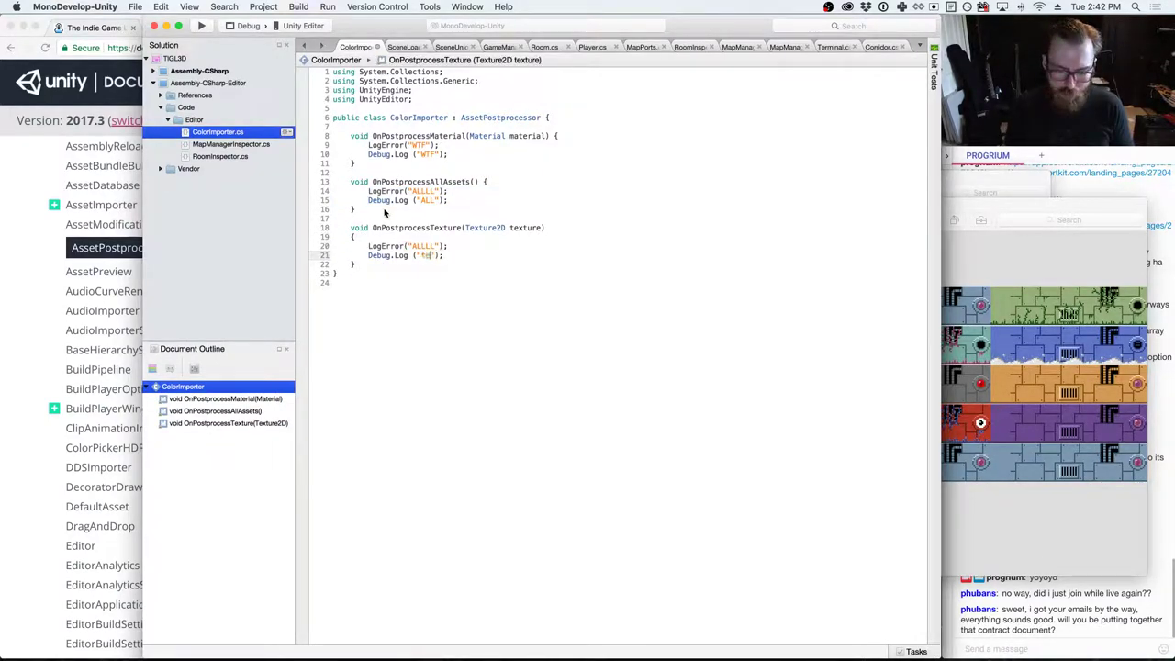
pyautogui.press('Up')
pyautogui.hotkey('alt', 'shift', 'Left')
pyautogui.write('texture')
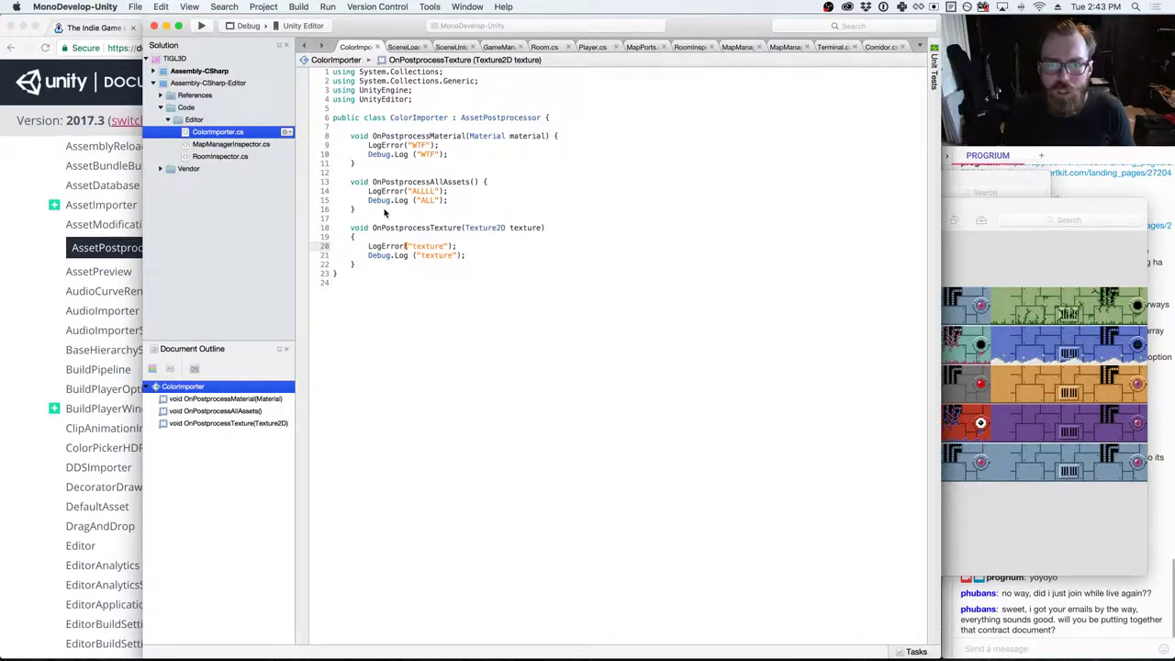
# - Switch to Unity and delete the New Material asset from the Colors folder
pyautogui.press('super+Tab')
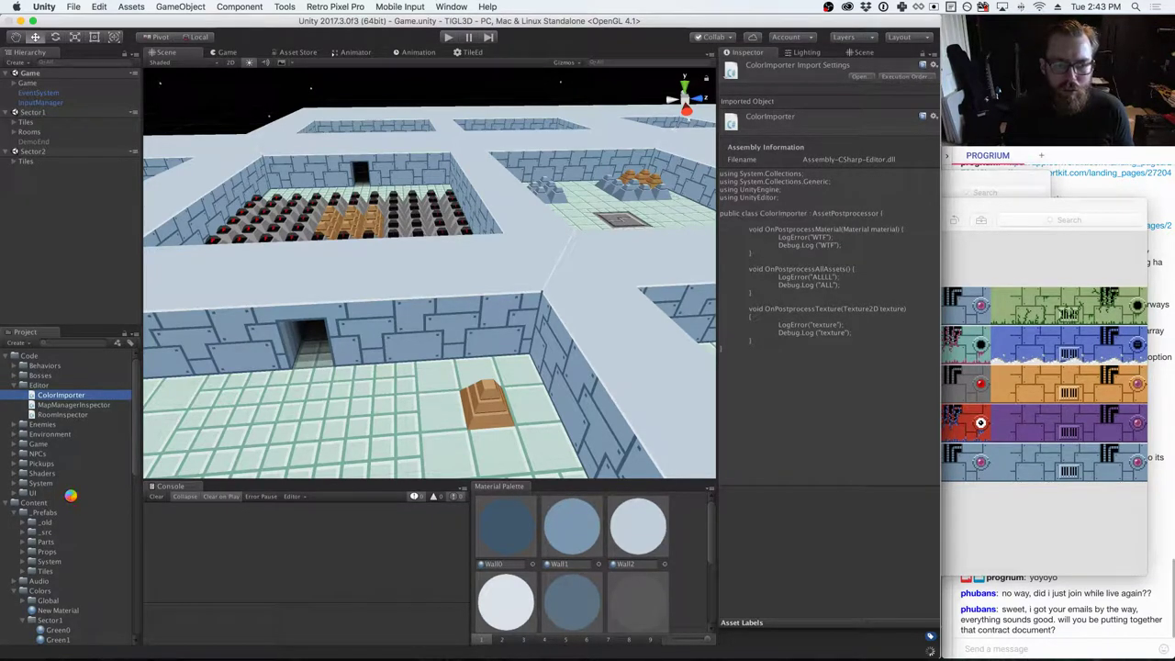
pyautogui.scroll(-10, 78, 512)
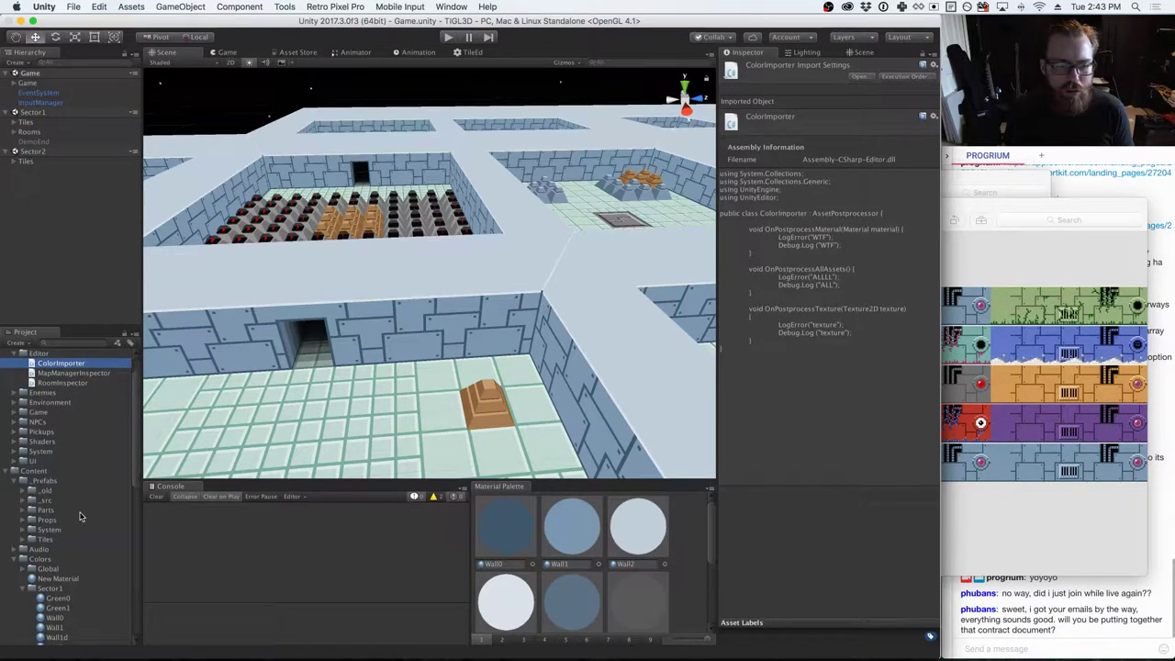
pyautogui.scroll(2, 80, 516)
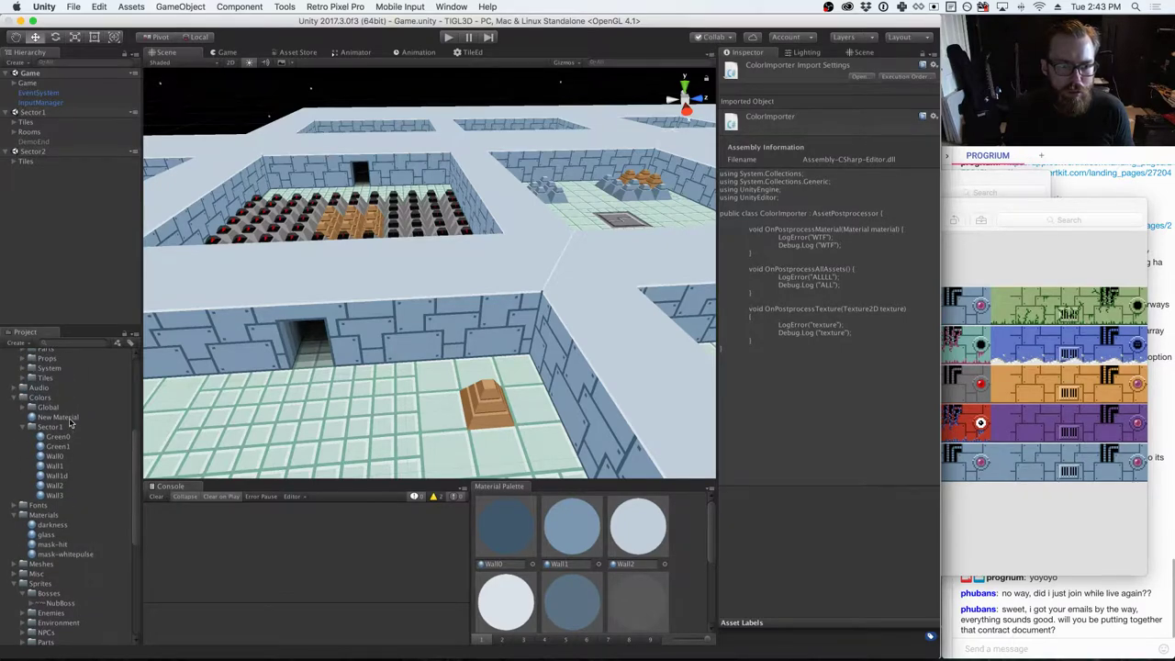
pyautogui.click(58, 417)
pyautogui.rightClick(71, 420)
pyautogui.click(137, 457)
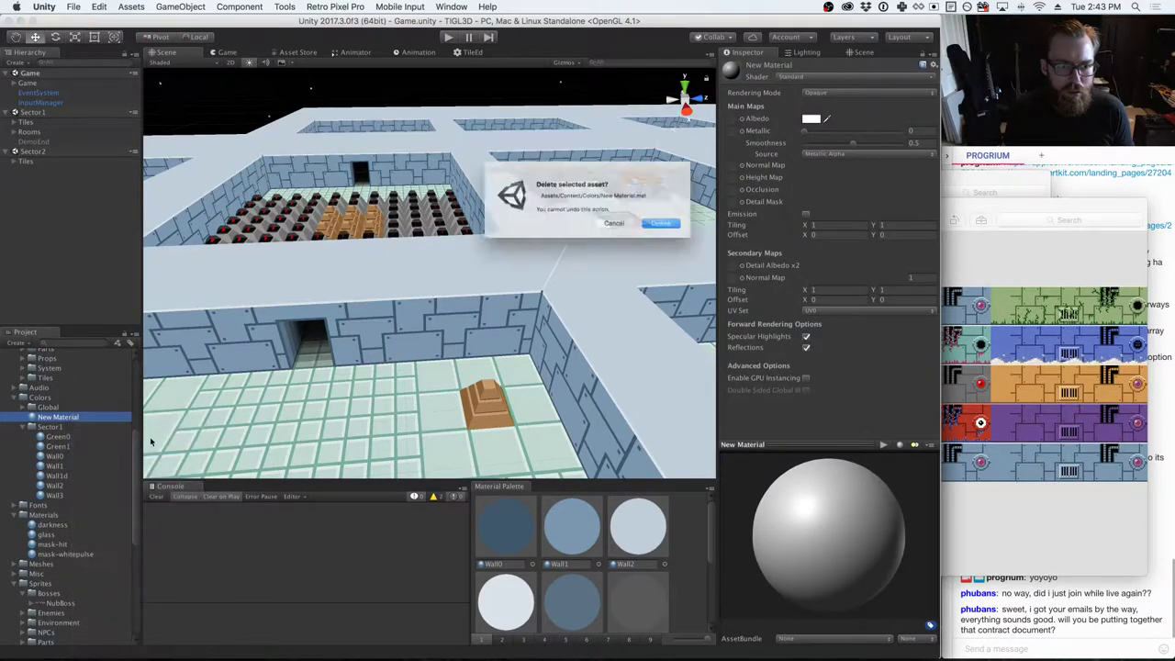
pyautogui.press('Return')
# - Import sprTrap.png from the Samsung USB drive in Finder into the project's Colors folder, then return to Unity
pyautogui.press('super+Tab')
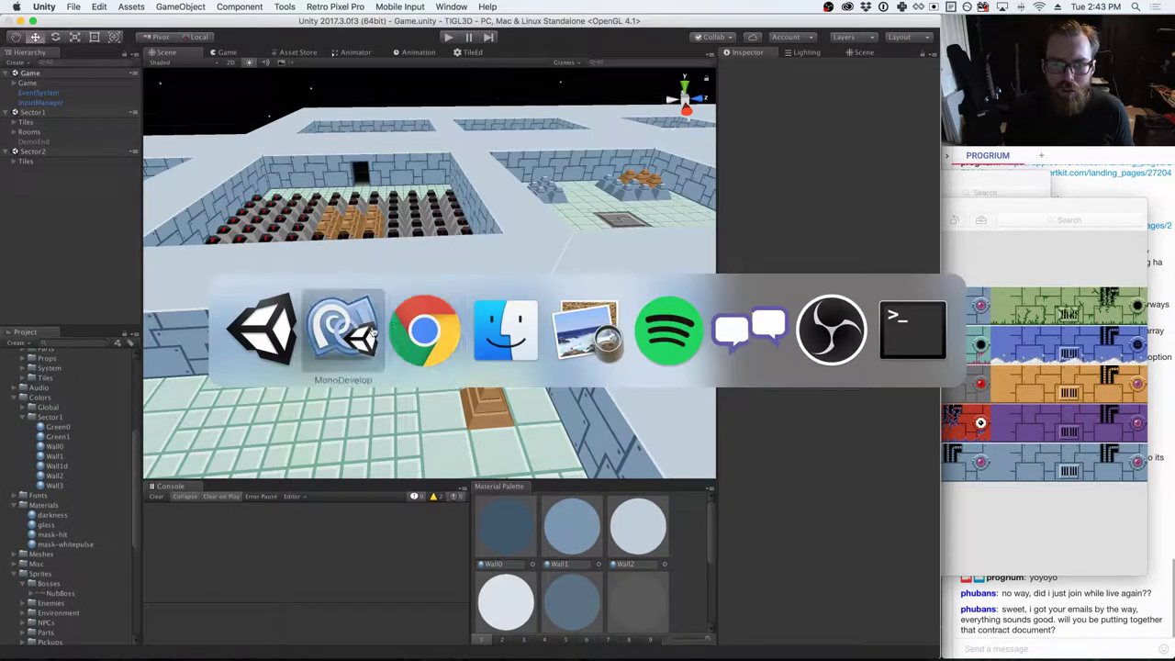
pyautogui.click(524, 334)
pyautogui.moveTo(312, 356); pyautogui.dragTo(43, 398)
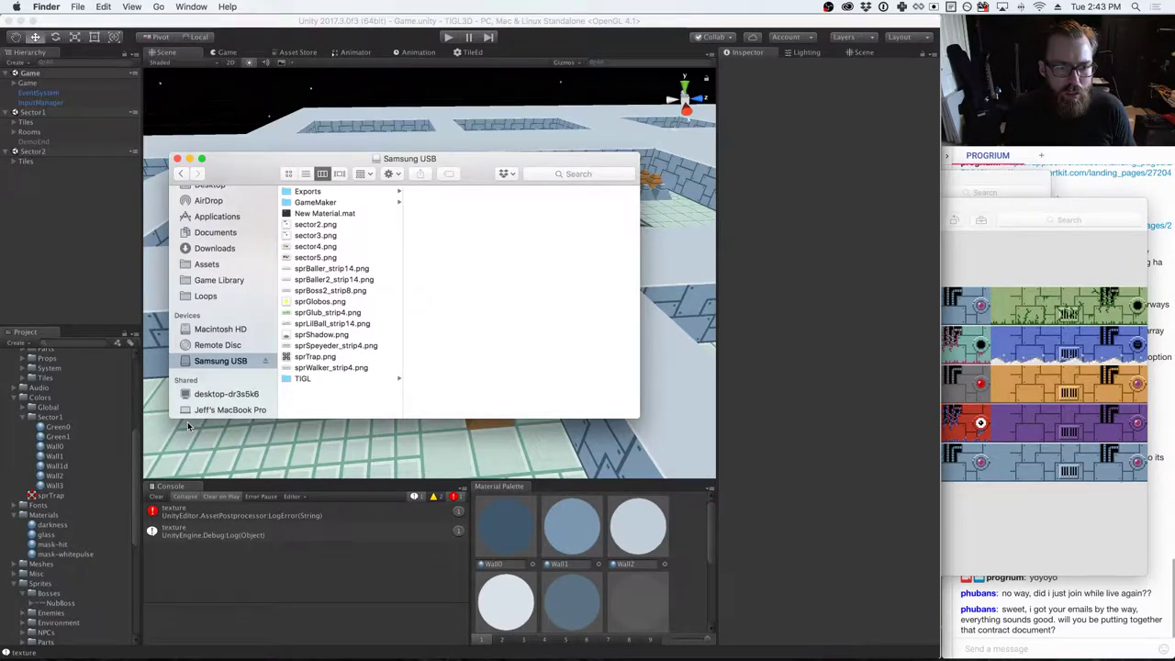
pyautogui.click(188, 425)
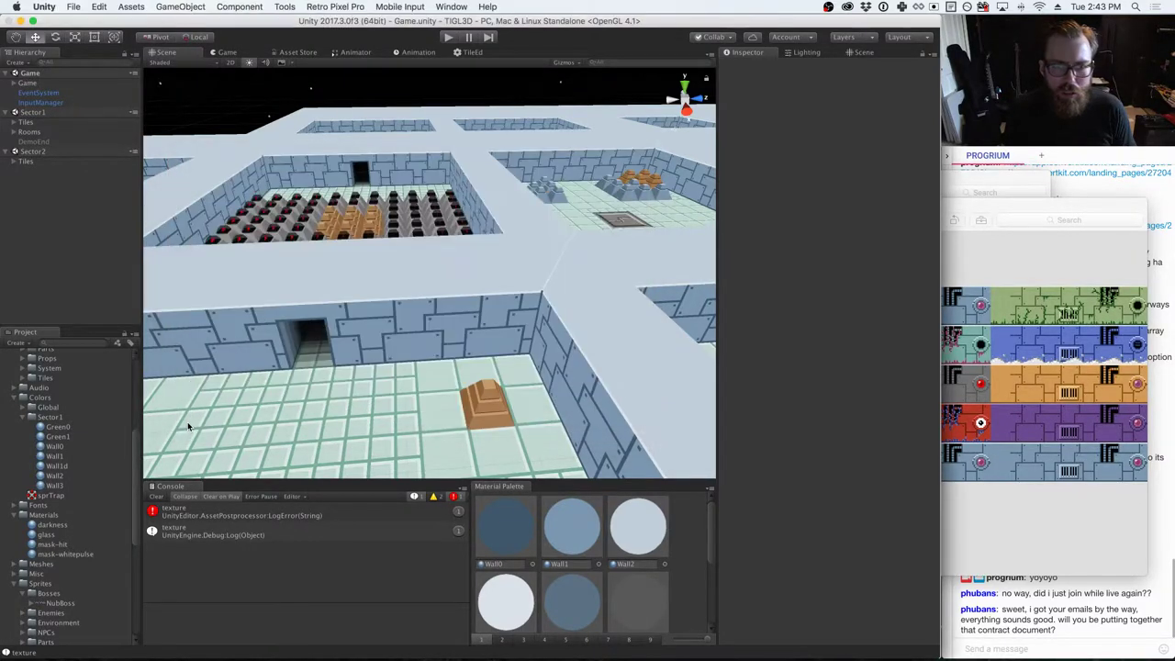
# - Switch to MonoDevelop and remove the whole OnPostprocessAllAssets method from ColorImporter
pyautogui.press('super+Tab')
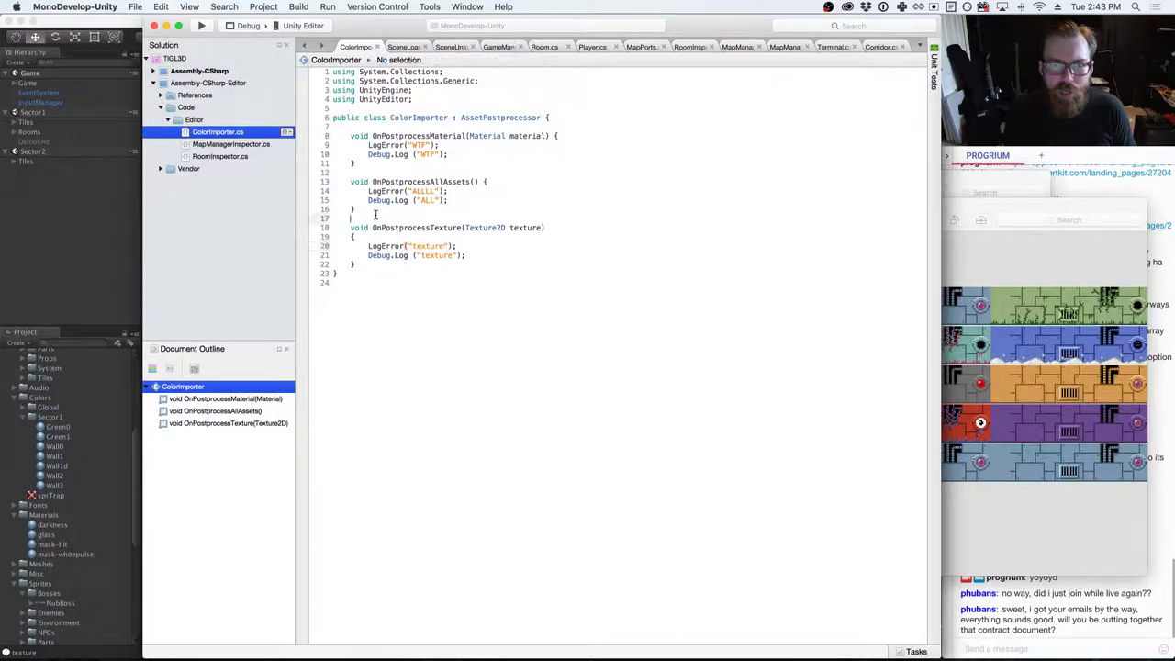
pyautogui.moveTo(326, 217); pyautogui.dragTo(324, 181)
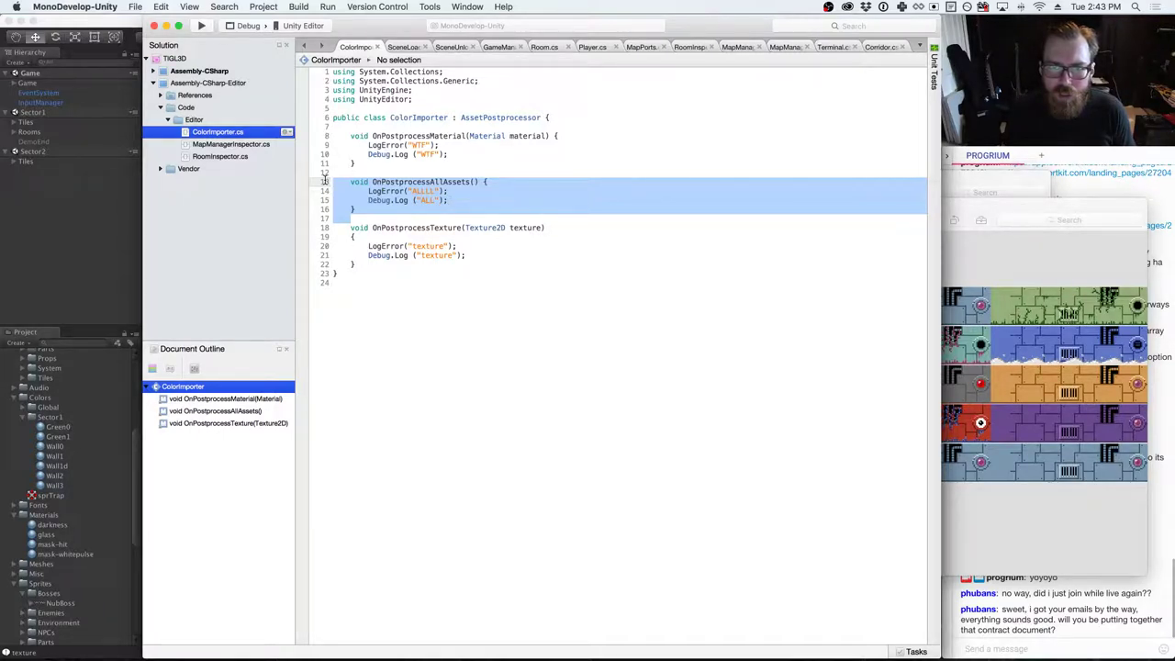
pyautogui.press('BackSpace')
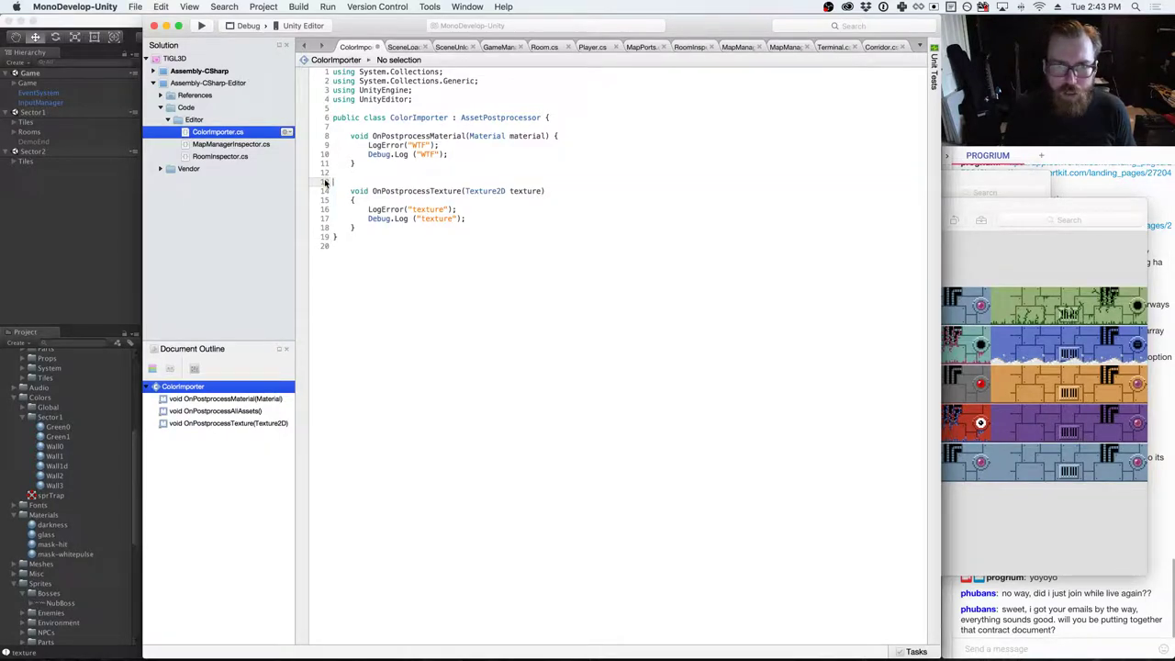
# - Switch back to Unity and create a new material in the Colors folder
pyautogui.press('super+Tab')
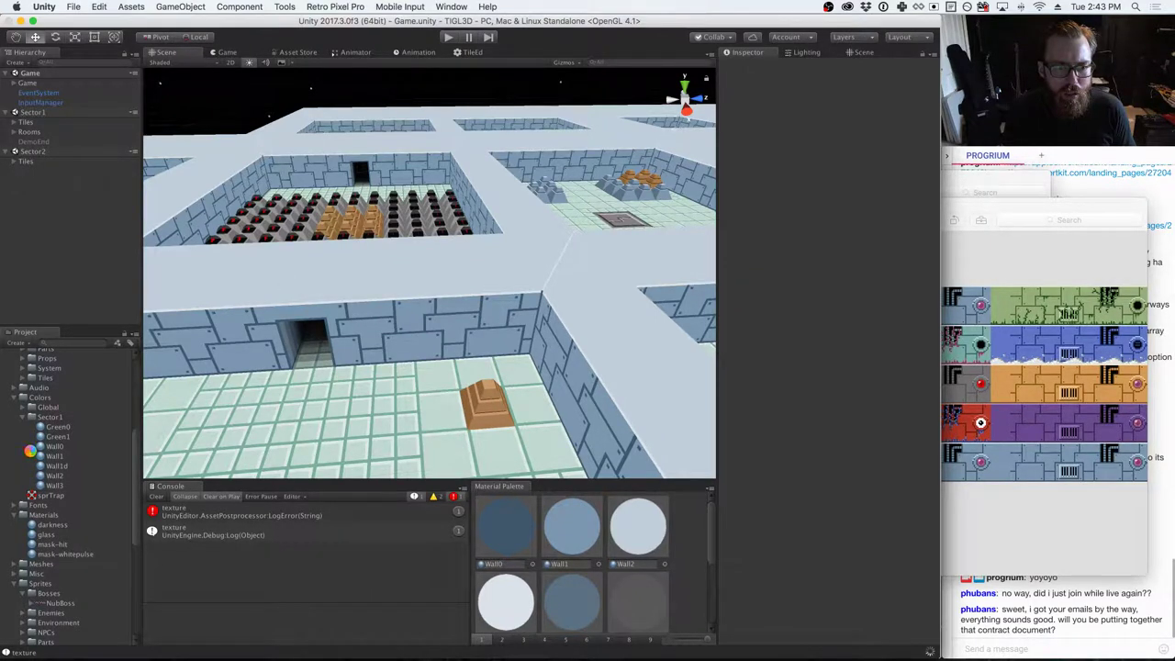
pyautogui.rightClick(43, 397)
pyautogui.moveTo(156, 404)
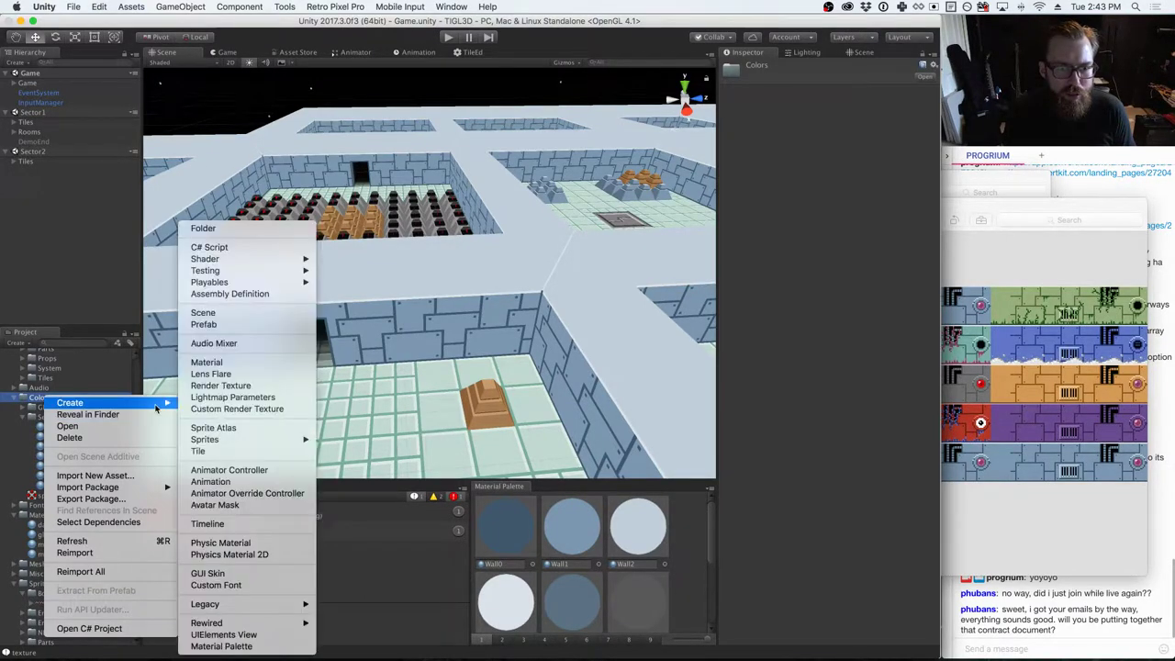
pyautogui.click(259, 363)
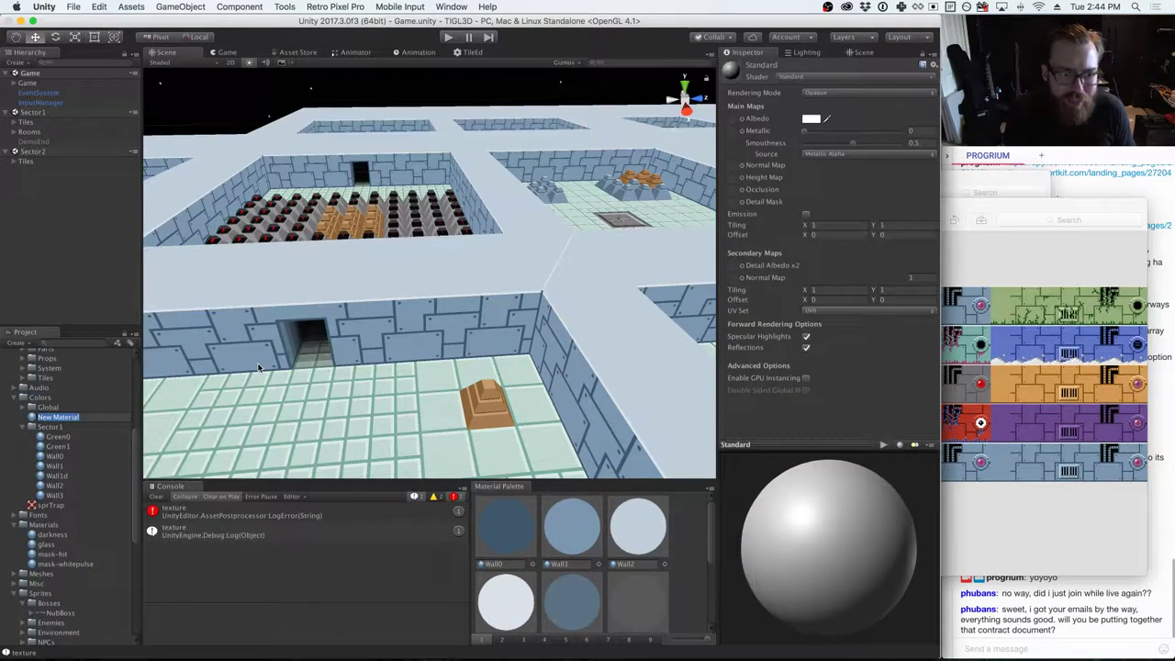
# - Accept the default name for the new material in the Colors folder and reveal its file in Finder
pyautogui.press('Return')
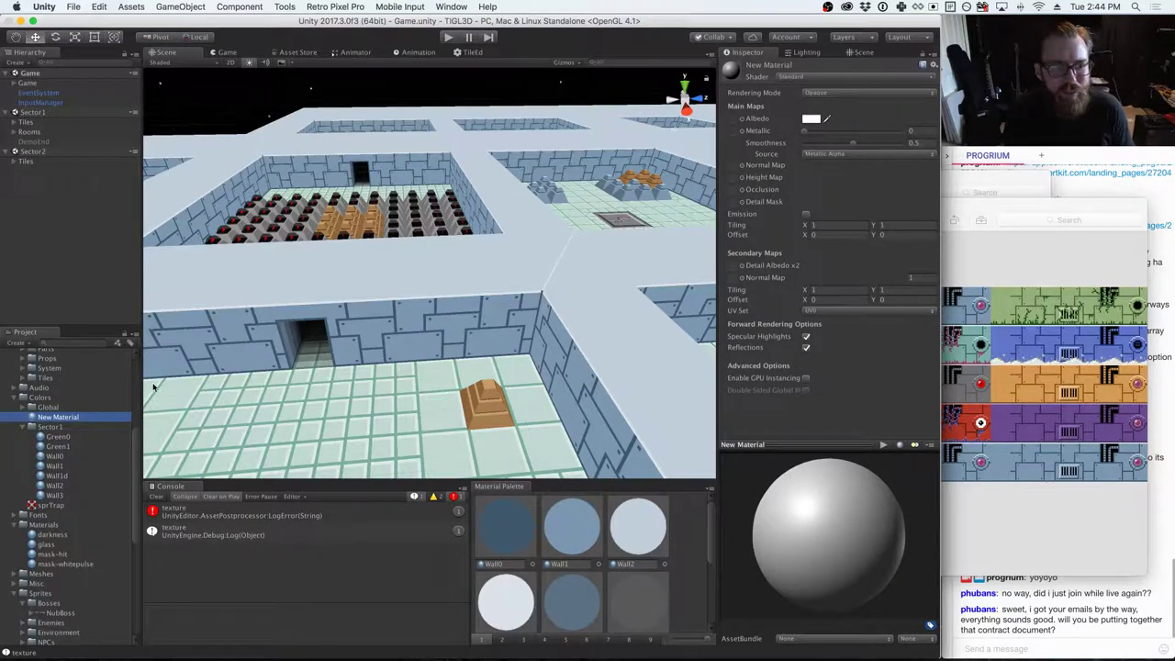
pyautogui.rightClick(68, 416)
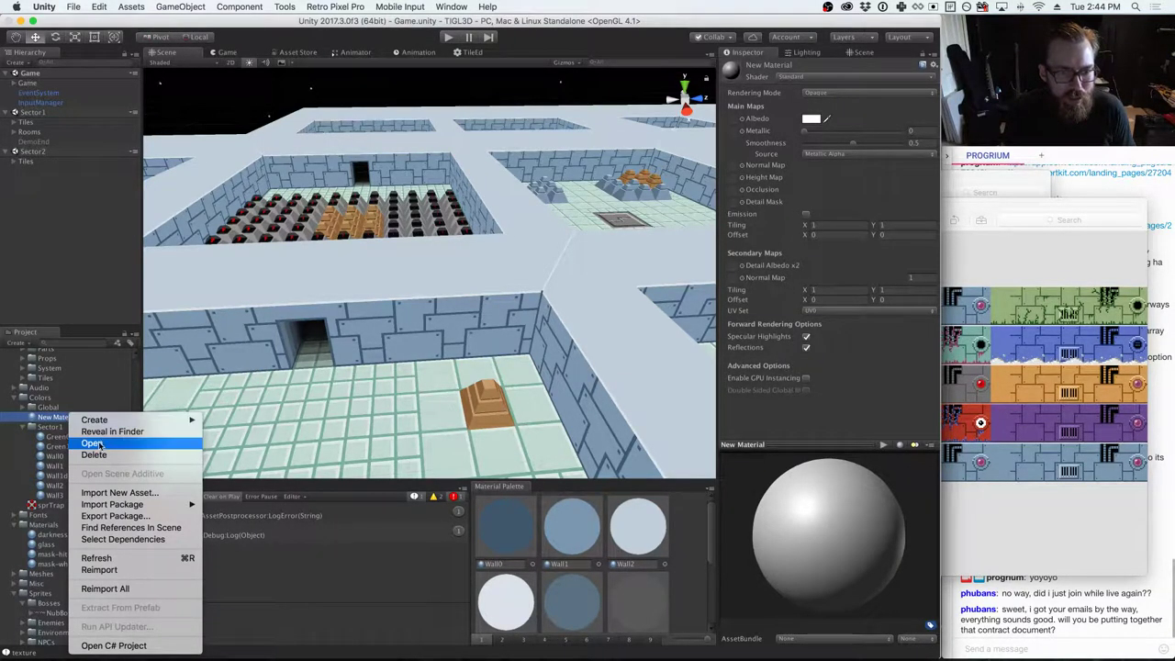
pyautogui.click(109, 431)
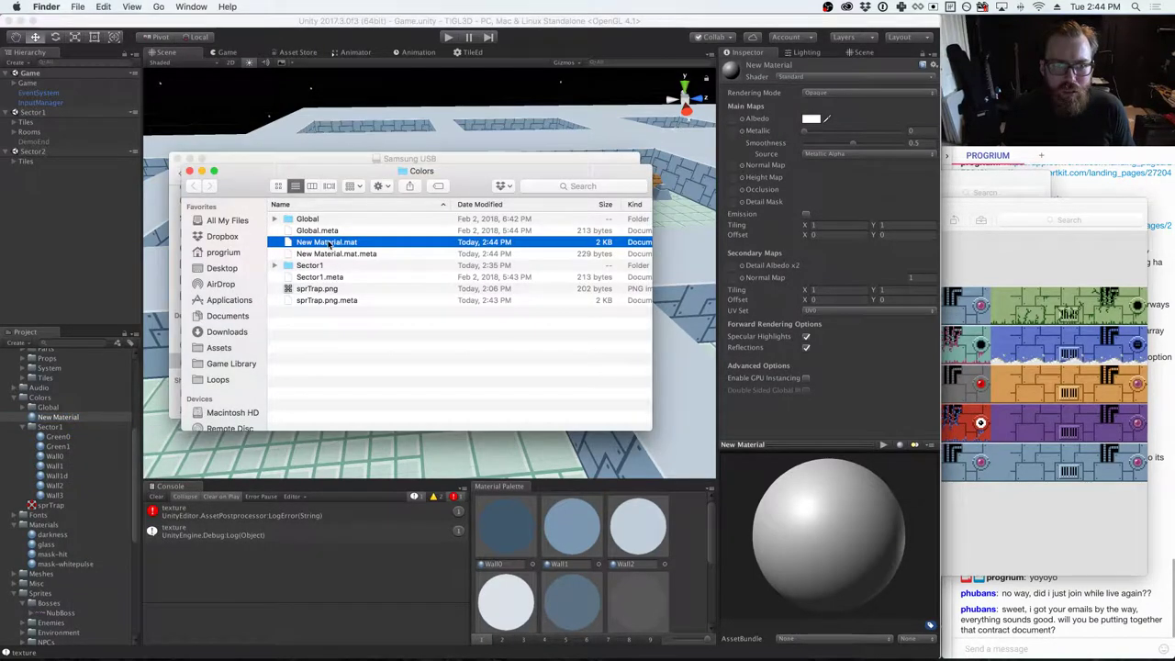
pyautogui.moveTo(245, 187); pyautogui.dragTo(533, 177)
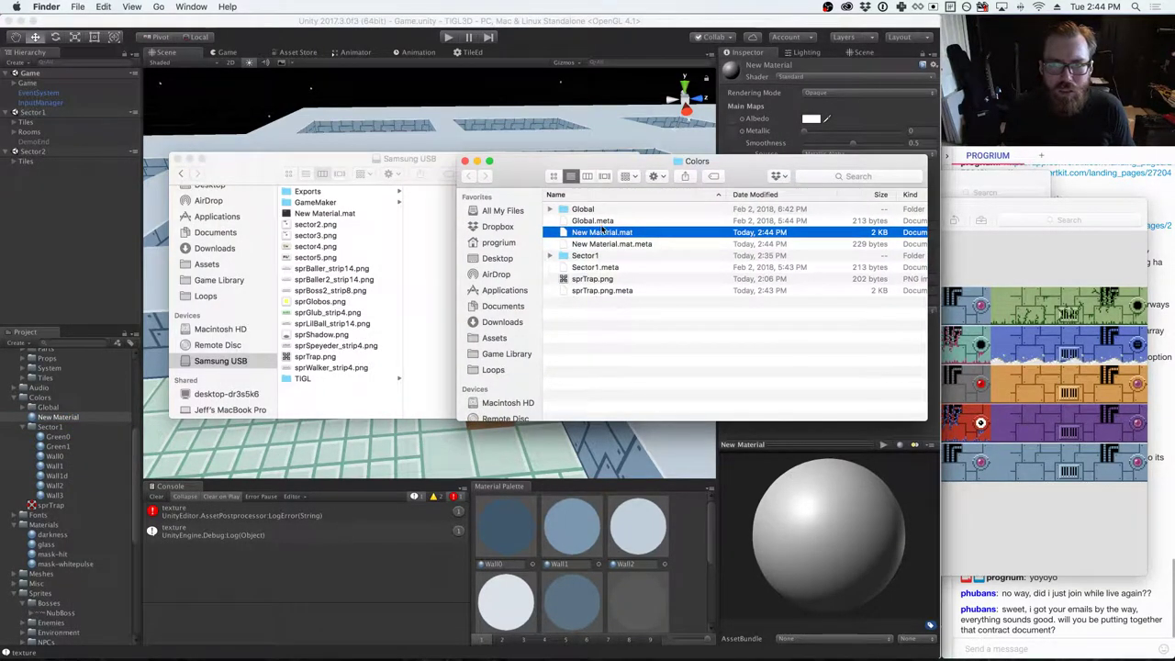
pyautogui.click(4, 444)
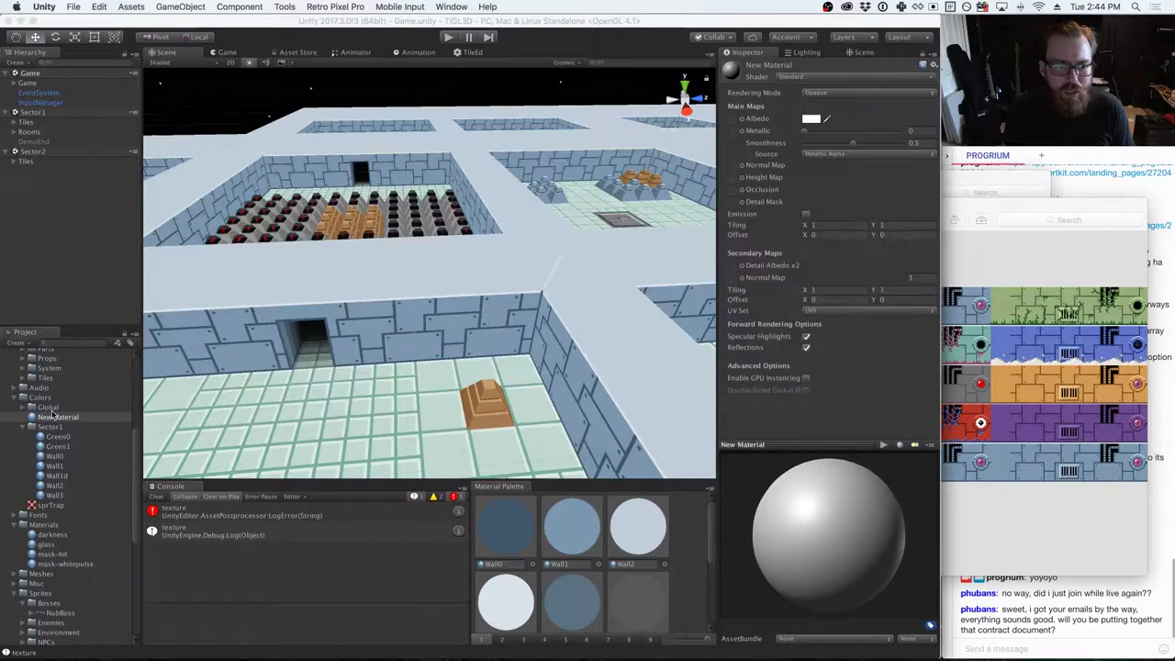
# - Switch back to Unity and delete New Material from the Colors folder, confirming the deletion
pyautogui.rightClick(53, 417)
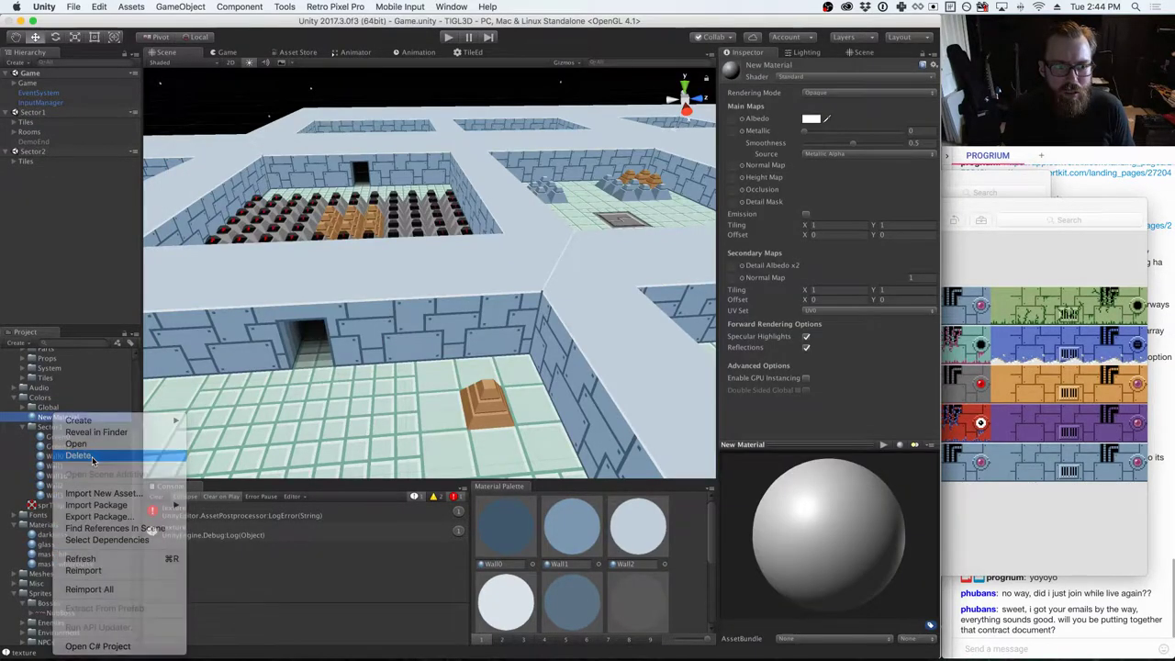
pyautogui.click(78, 456)
pyautogui.click(660, 235)
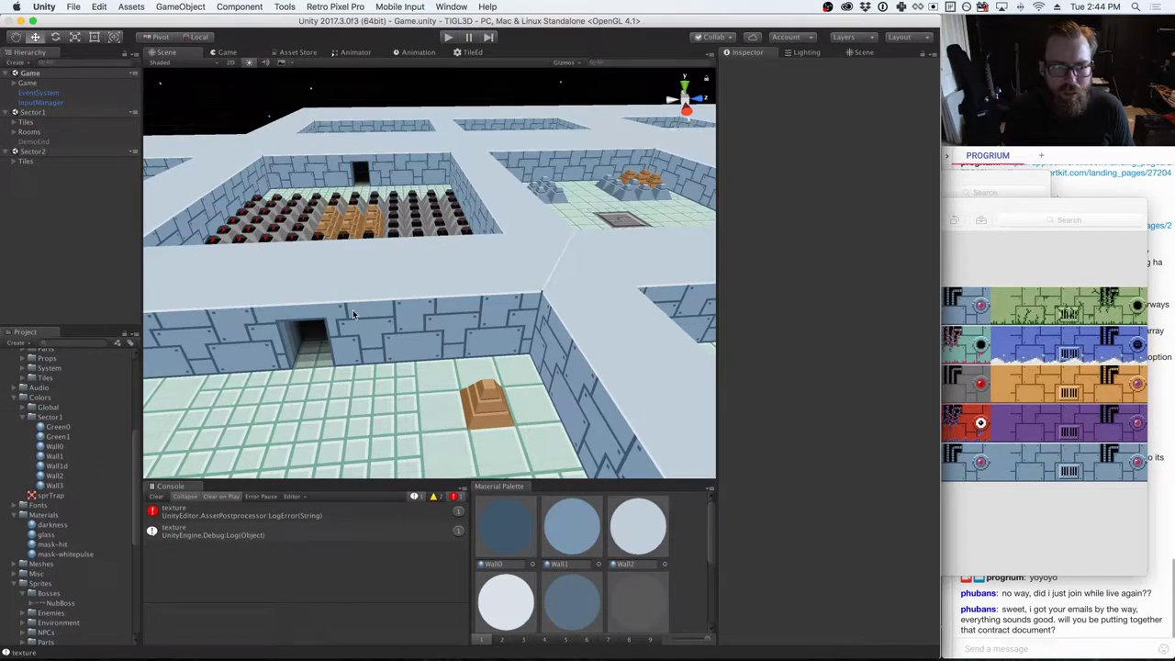
# - Switch to Finder and rename New Material.mat on the Samsung USB drive as New Material2.mat
pyautogui.press('super+Tab')
pyautogui.click(317, 215)
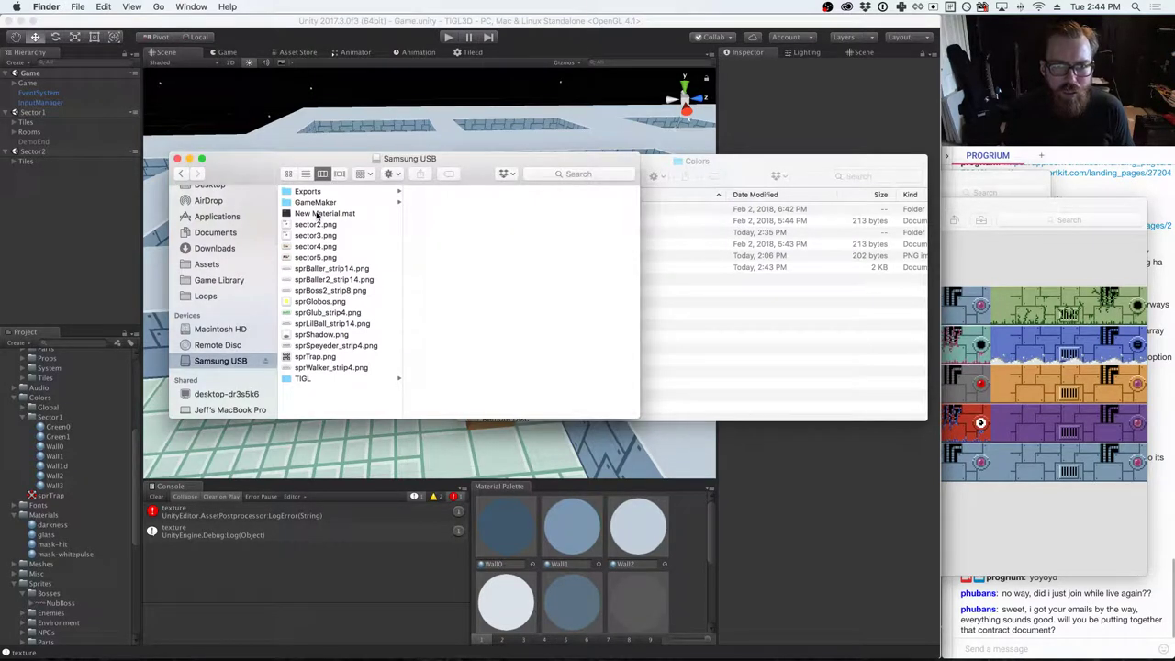
pyautogui.click(318, 214)
pyautogui.press('Return')
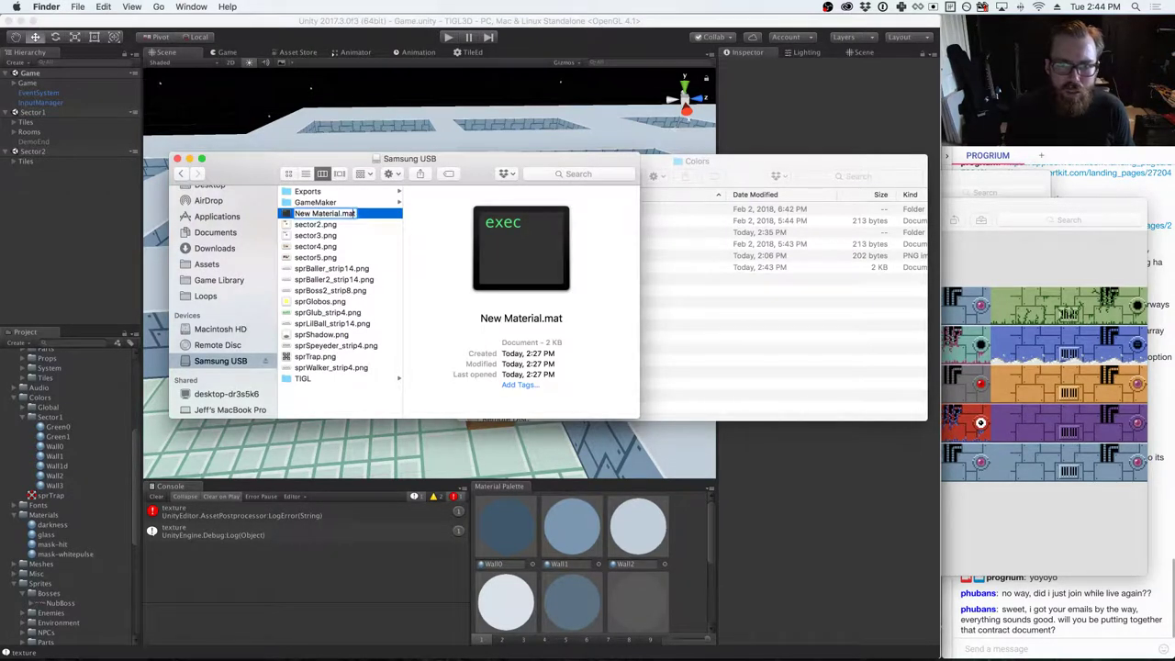
pyautogui.write('2')
pyautogui.press('Return')
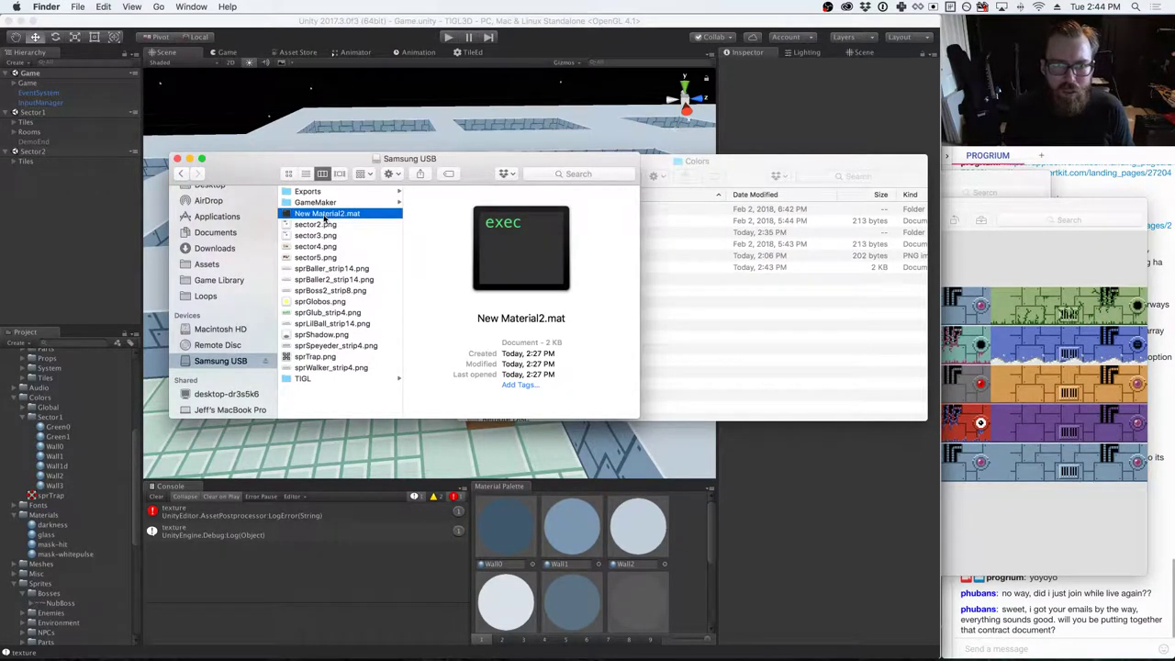
# - Import New Material2.mat from the USB drive into Unity's Colors folder and check the console, including its warnings
pyautogui.moveTo(324, 217); pyautogui.dragTo(44, 399)
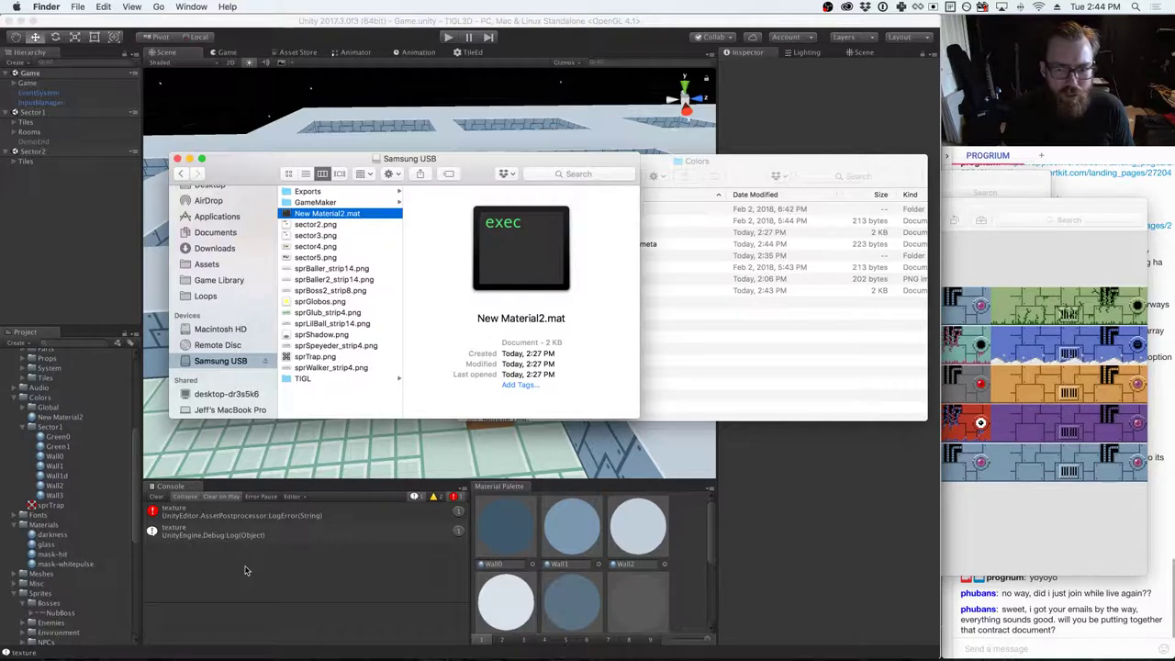
pyautogui.press('super+Tab')
pyautogui.click(434, 497)
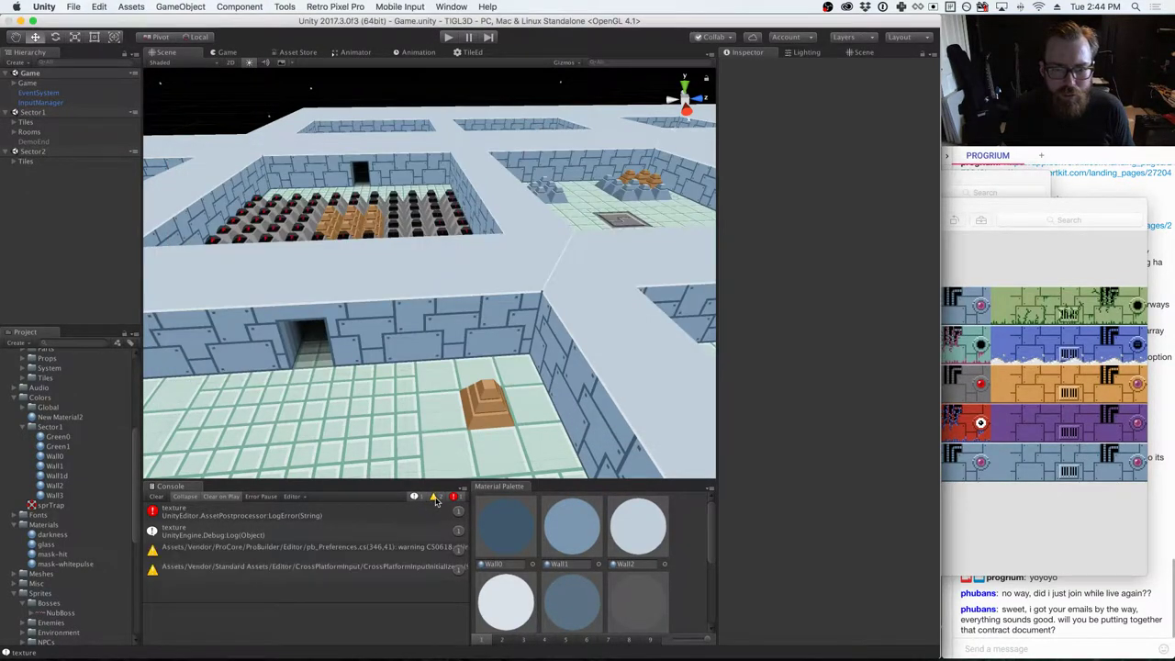
pyautogui.click(434, 496)
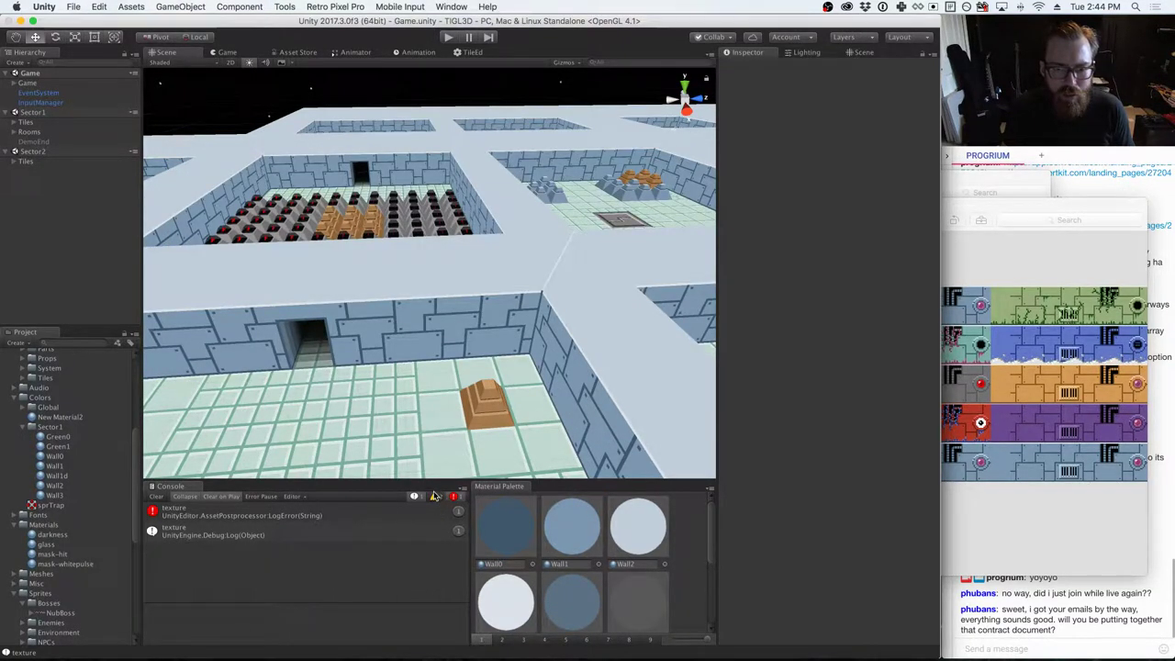
# - Switch to MonoDevelop and copy the method name OnPostprocessMaterial from ColorImporter.cs
pyautogui.press('super+Tab')
pyautogui.press('super+Tab')
pyautogui.press('Tab')
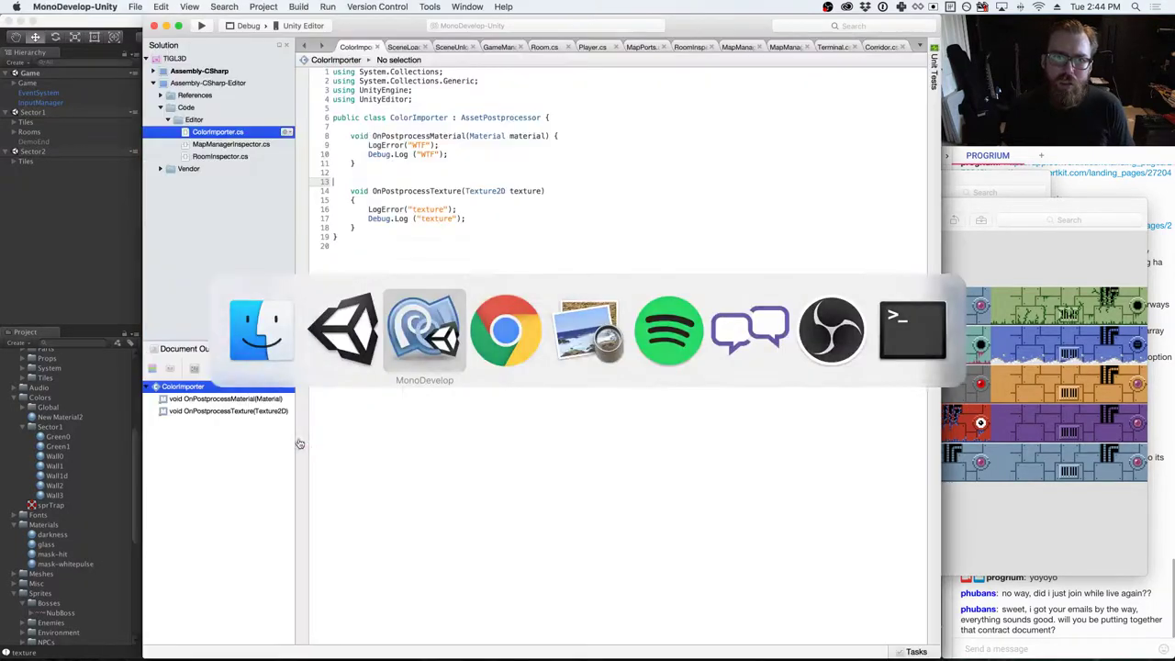
pyautogui.doubleClick(419, 136)
pyautogui.press('super+c')
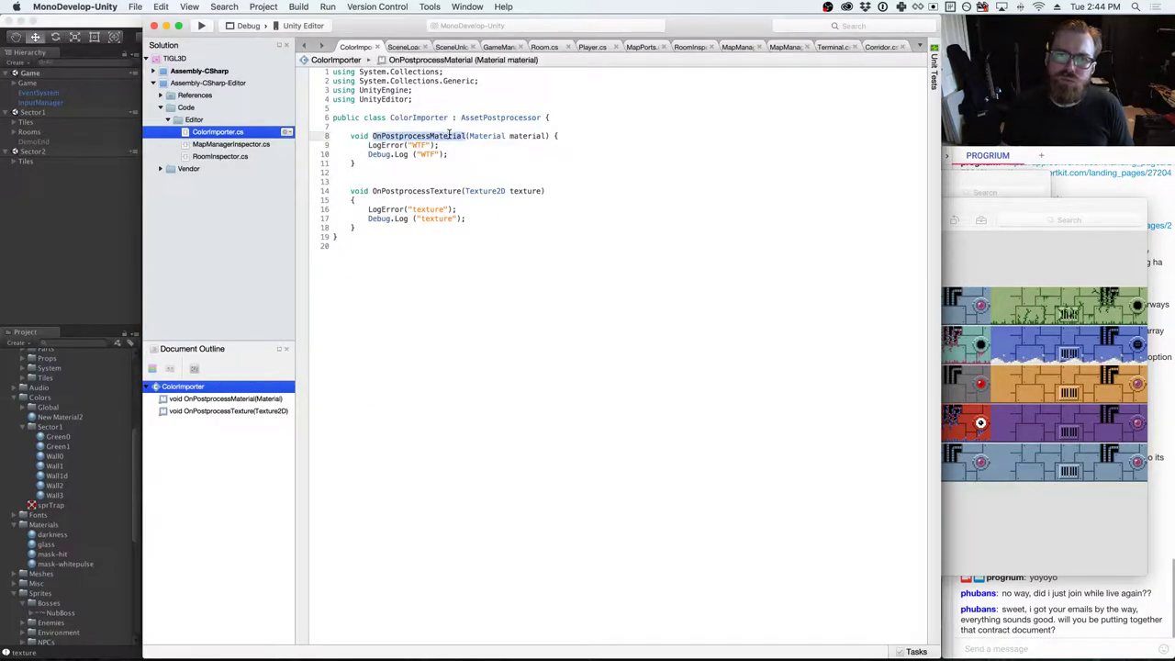
# - Switch to Chrome and search the web in a new tab for "OnPostprocessMaterial not working"
pyautogui.press('super+Tab')
pyautogui.press('Tab')
pyautogui.press('Tab')
pyautogui.click(488, 313)
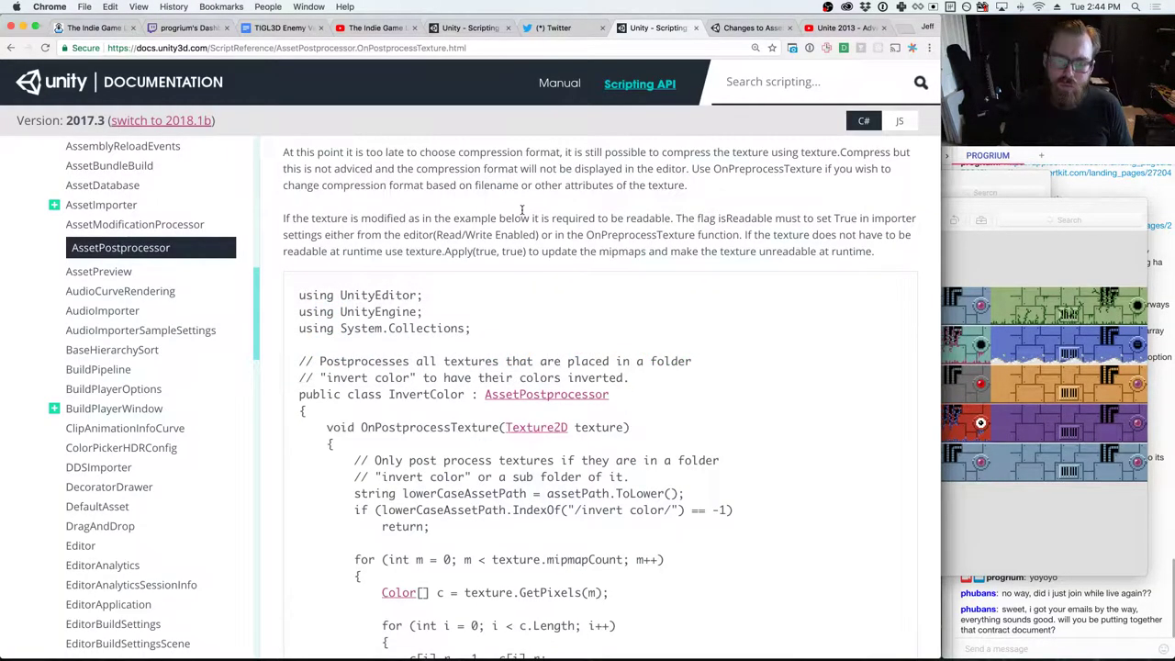
pyautogui.press('super+t')
pyautogui.press('super+v')
pyautogui.write('not working')
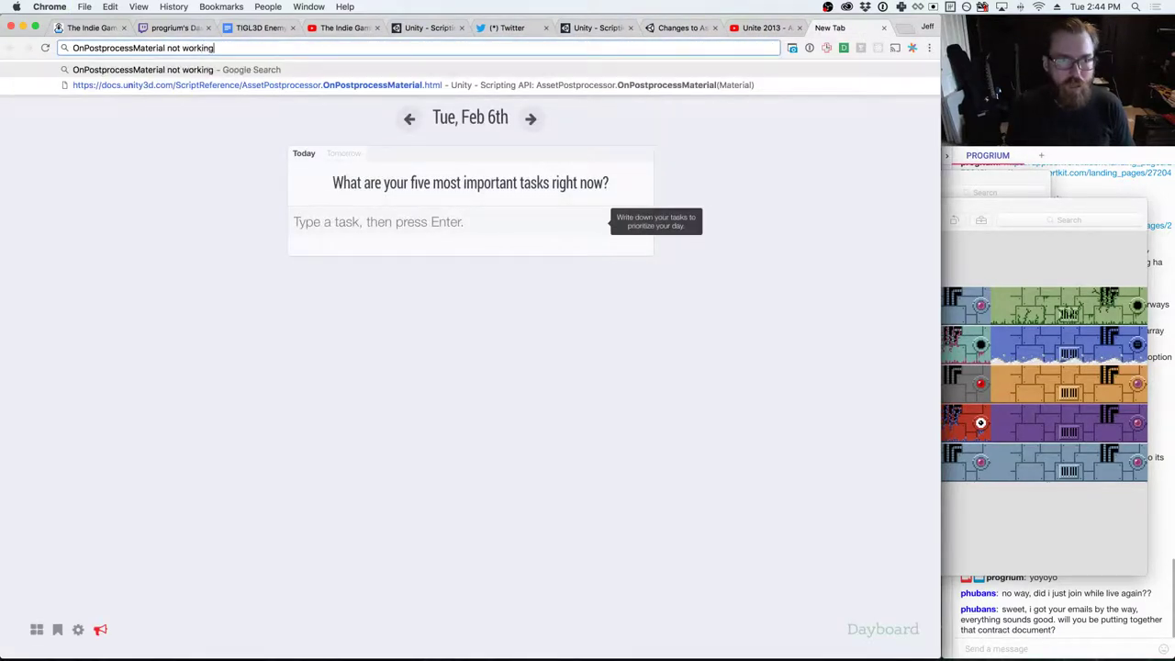
pyautogui.press('Return')
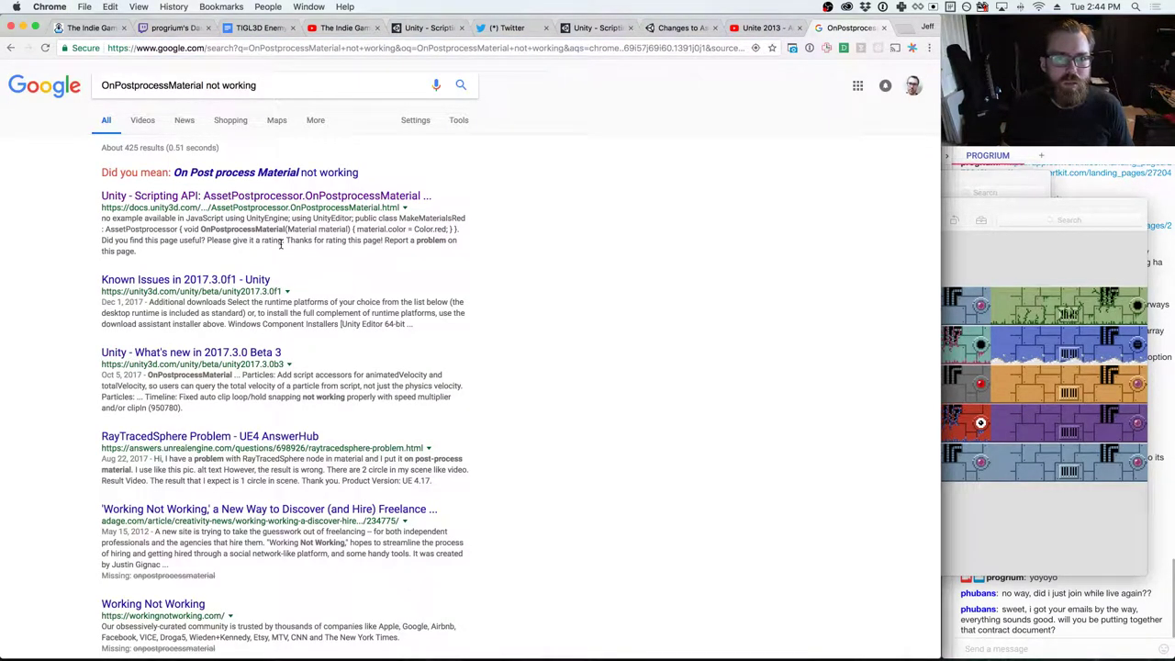
# - Open the Known Issues in 2017.3.0f1 result and find OnPostprocessMaterial on the page
pyautogui.click(224, 283)
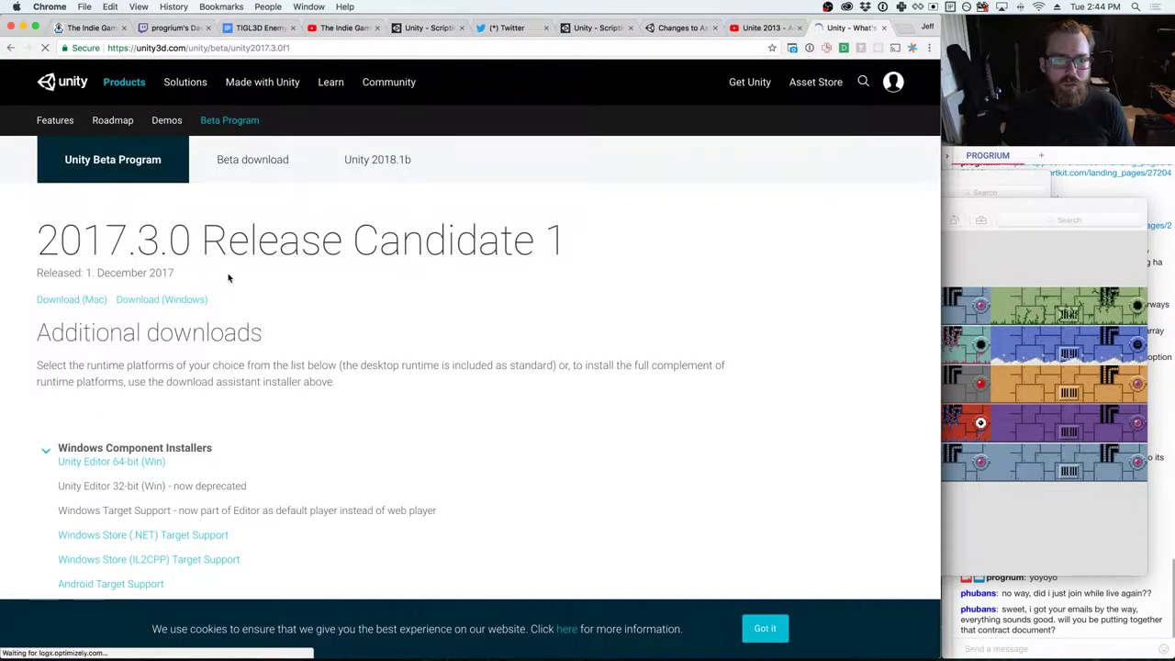
pyautogui.press('super+f')
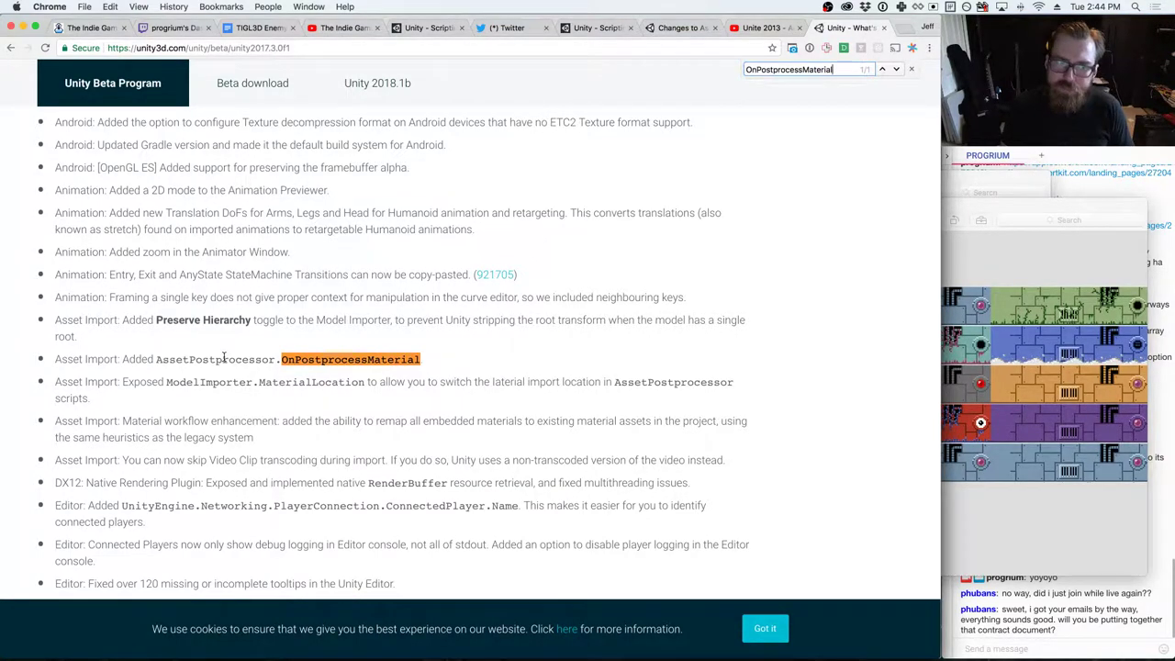
# - Switch to Unity and display the editor's version information
pyautogui.press('super+Tab')
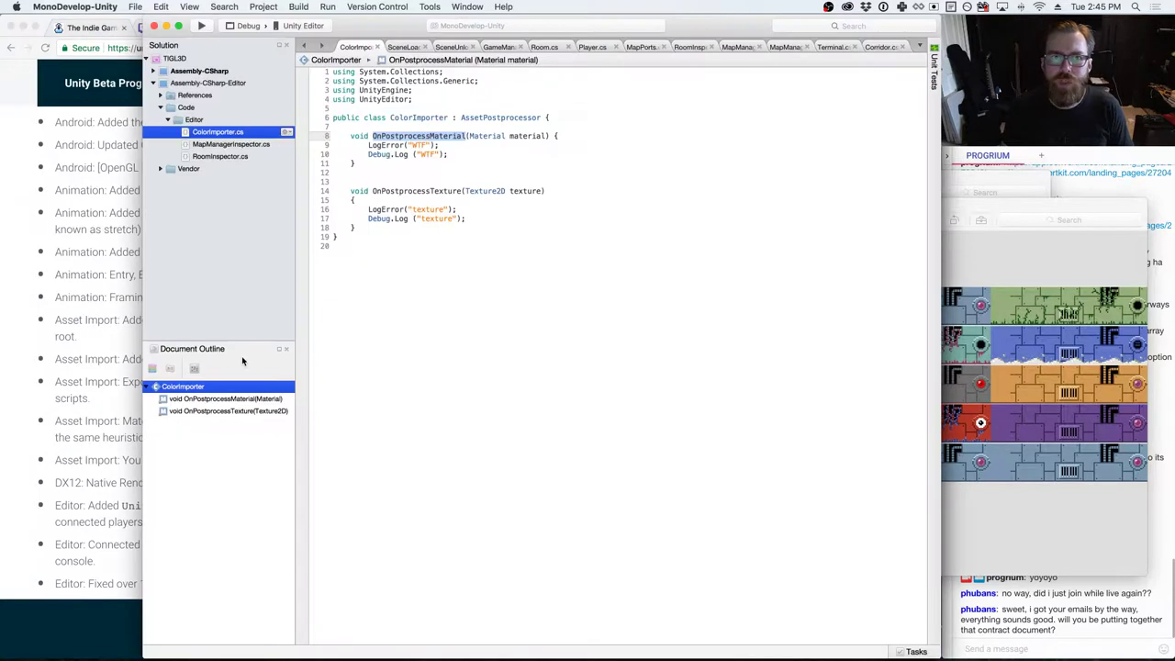
pyautogui.press('super+Tab')
pyautogui.press('super+Tab')
pyautogui.press('super+Tab')
pyautogui.click(44, 7)
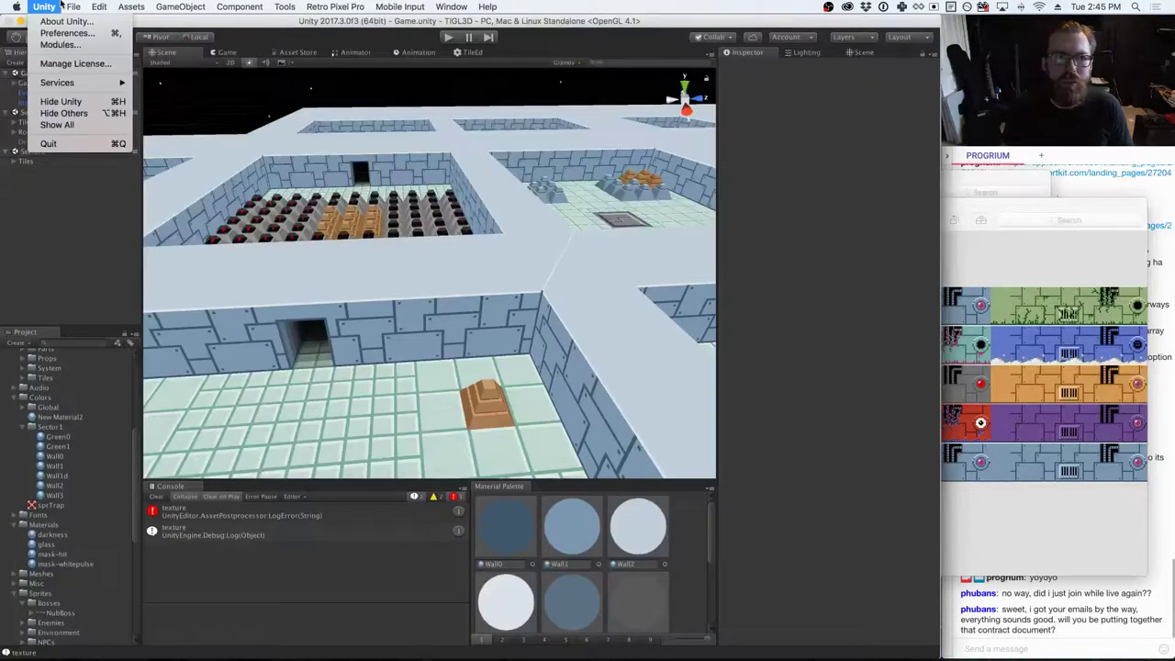
pyautogui.click(55, 21)
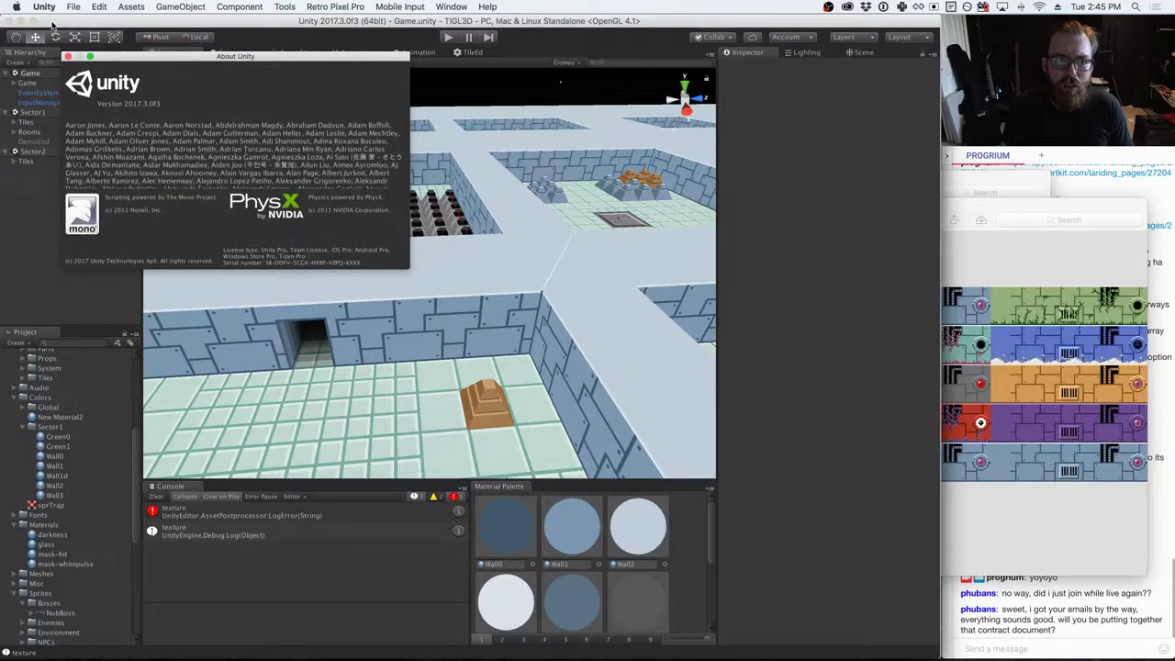
# - Return to the release notes in Chrome and examine the improvements listed around the OnPostprocessMaterial entry
pyautogui.press('super+Tab')
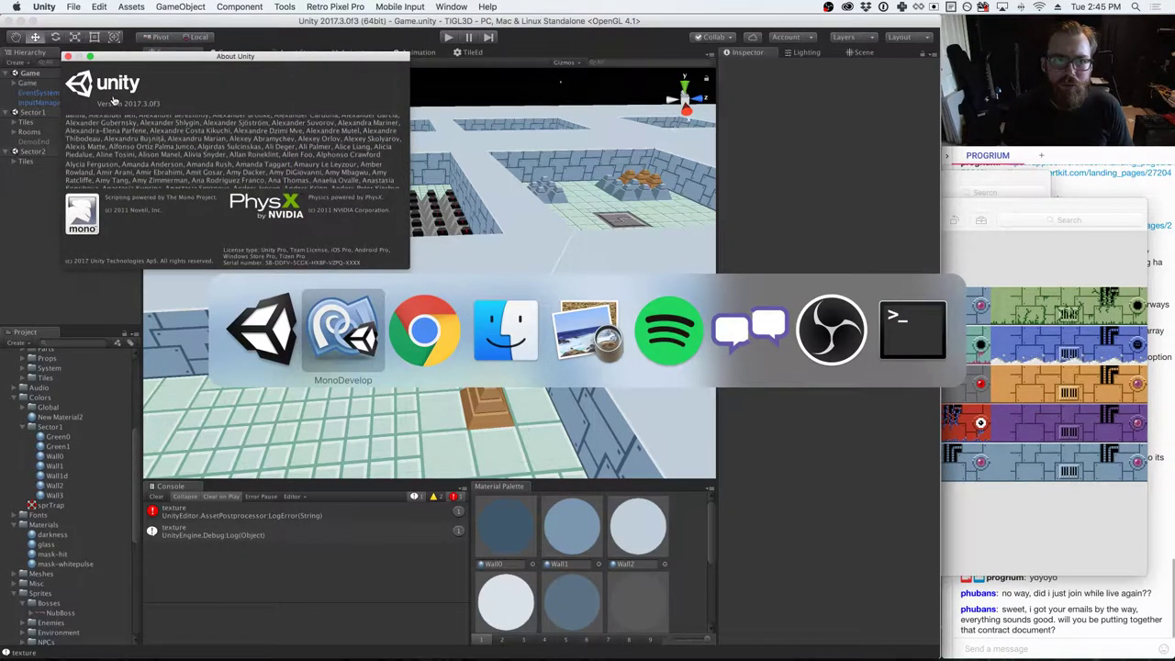
pyautogui.press('super+Tab')
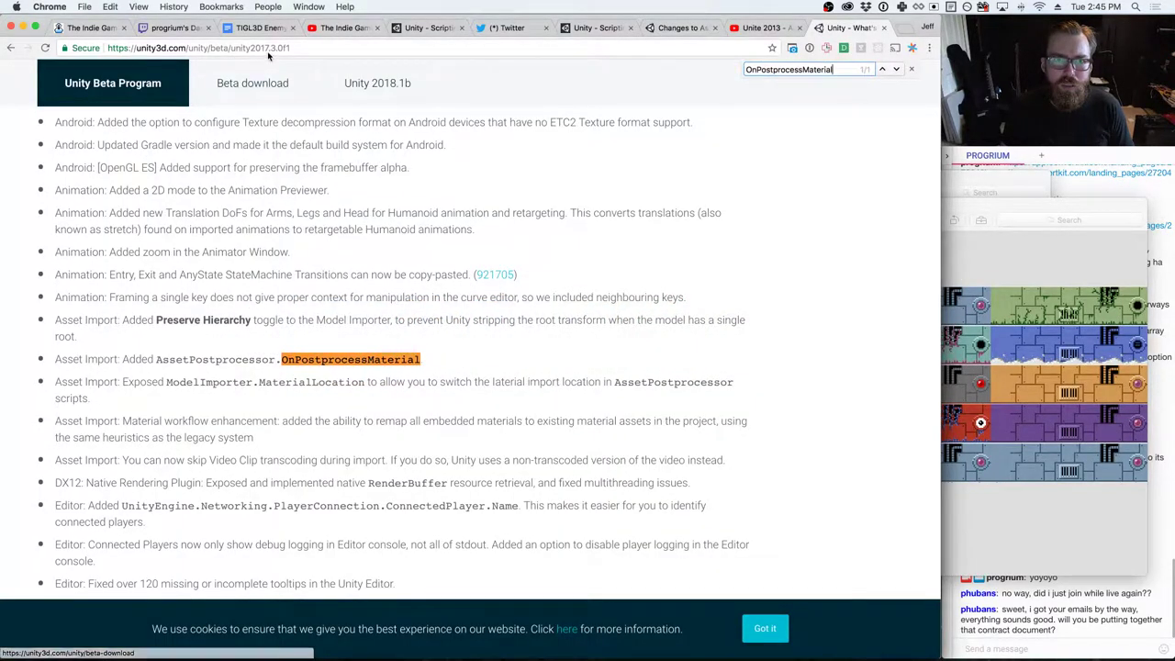
pyautogui.scroll(6, 276, 242)
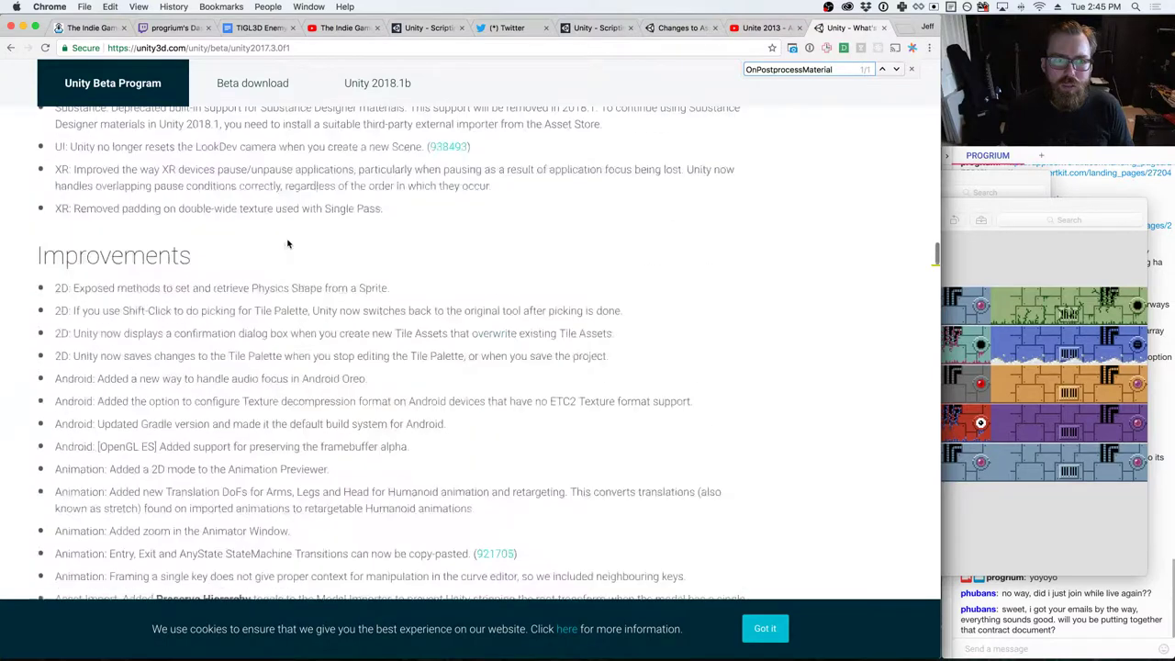
pyautogui.scroll(-8, 287, 244)
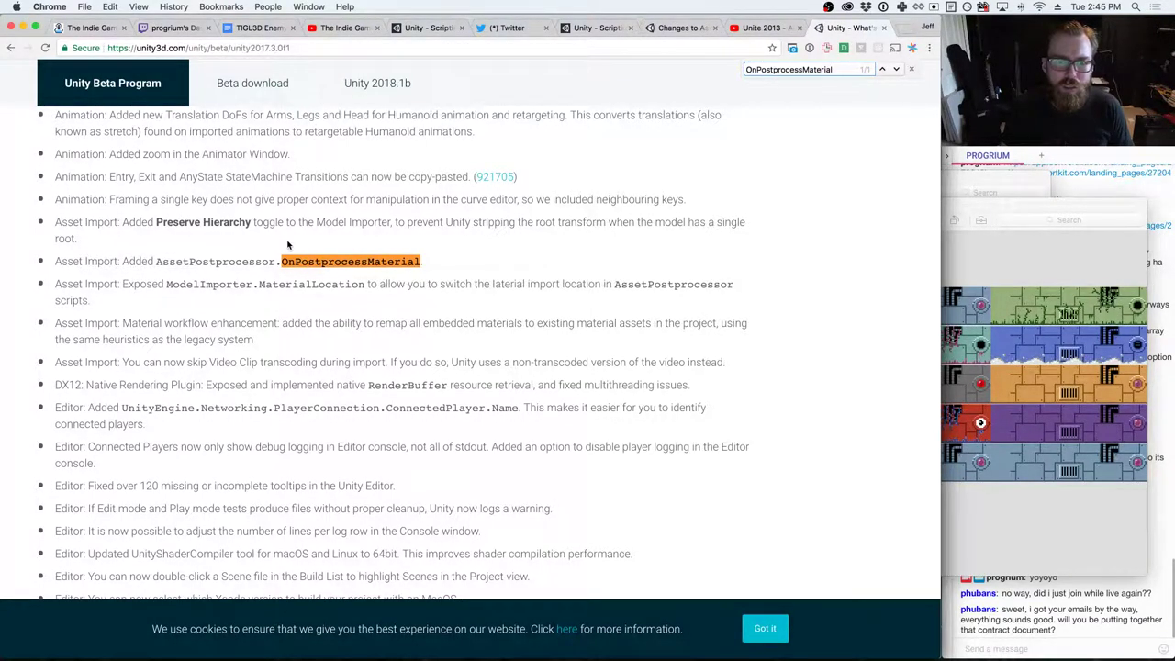
pyautogui.scroll(-5, 287, 244)
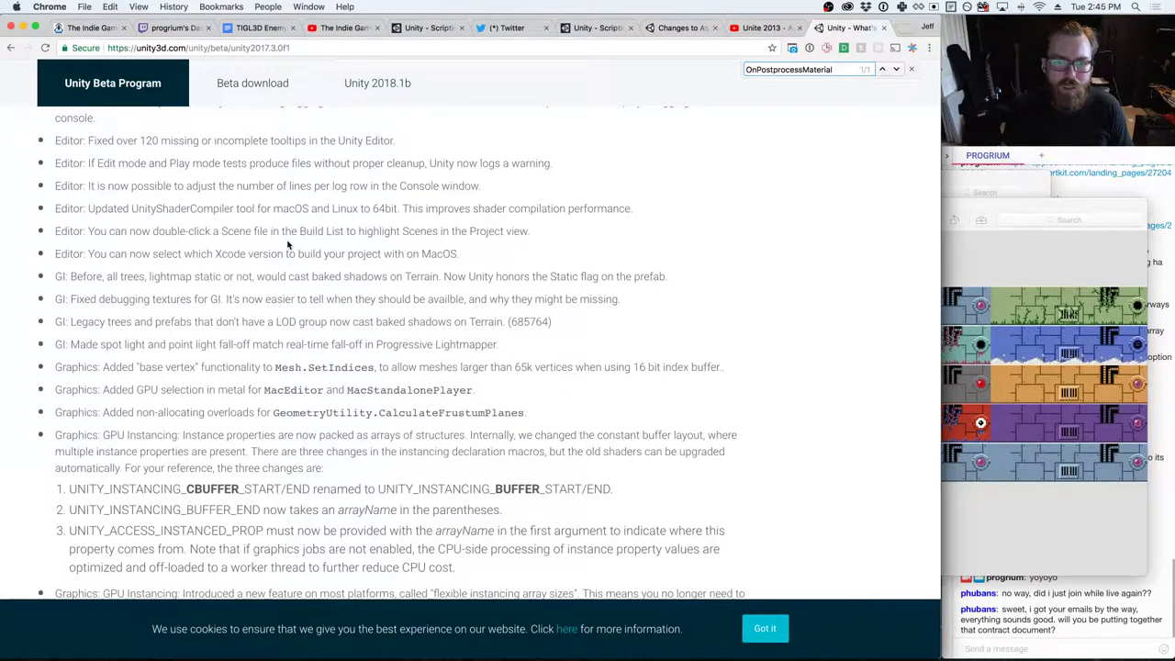
pyautogui.press('Return')
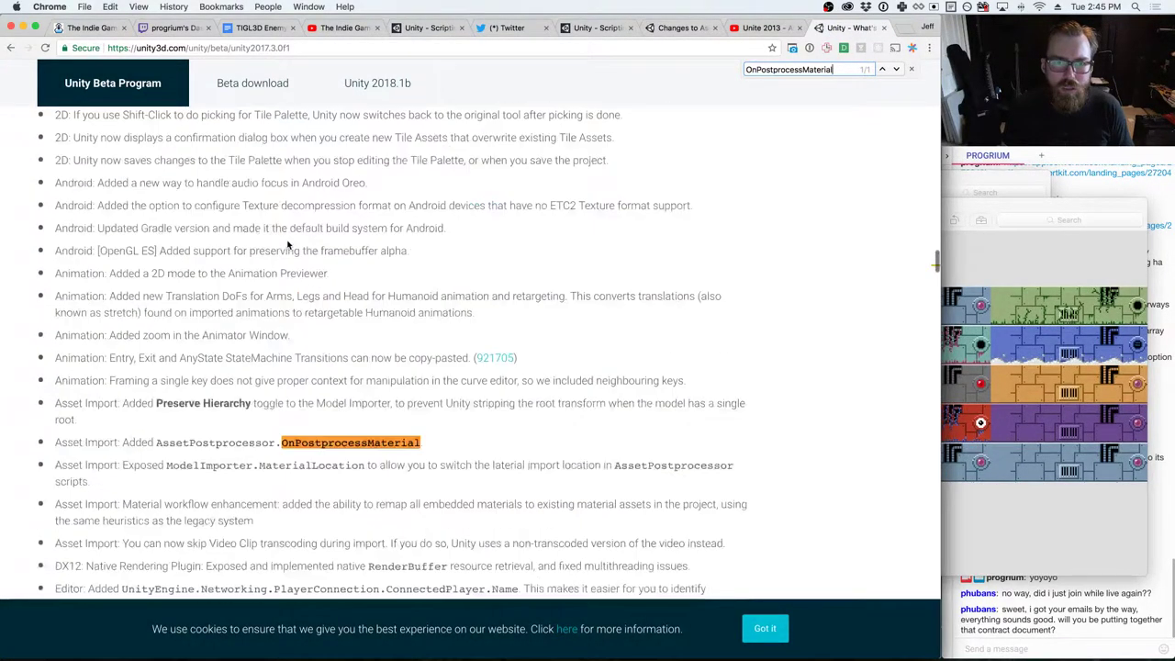
# - Go back to the search results and open the Scripting API page for AssetPostprocessor.OnPostprocessMaterial
pyautogui.click(11, 47)
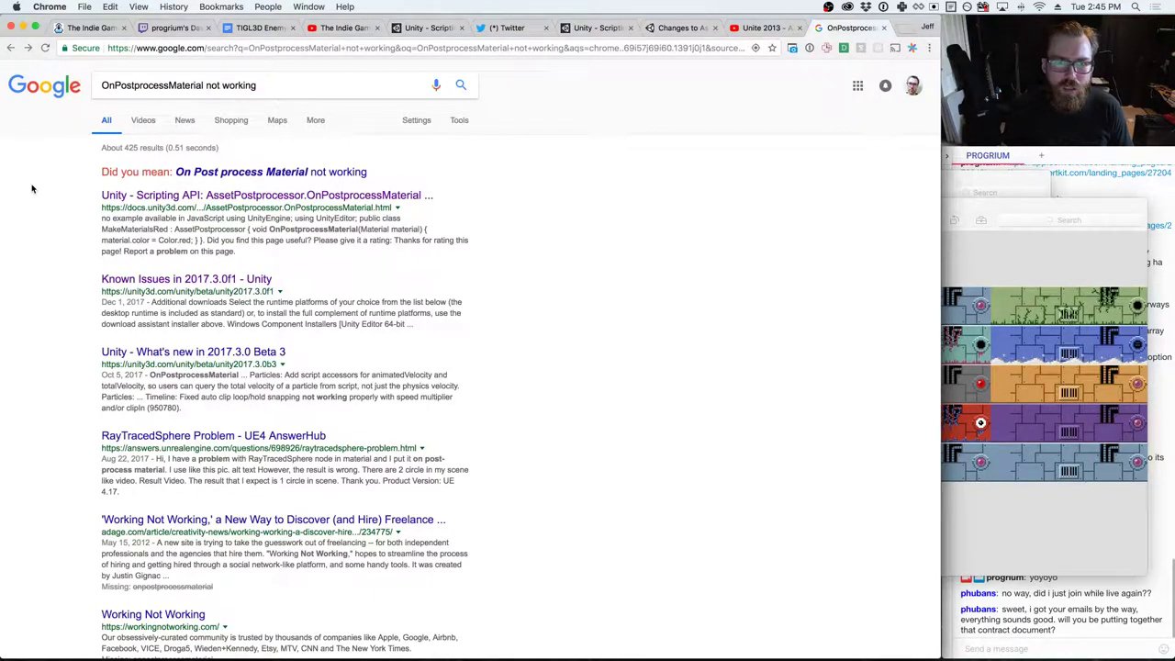
pyautogui.click(218, 195)
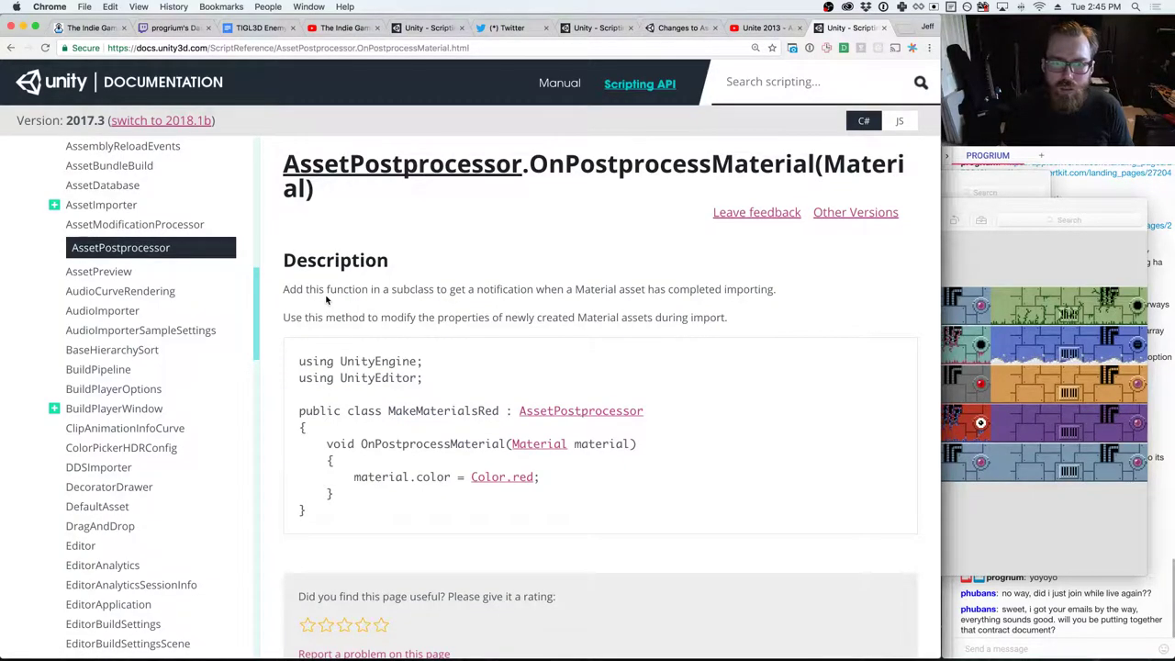
# - Close Unity's version window, then return to MonoDevelop and review the OnPostprocessMaterial method in ColorImporter.cs
pyautogui.press('super+Tab')
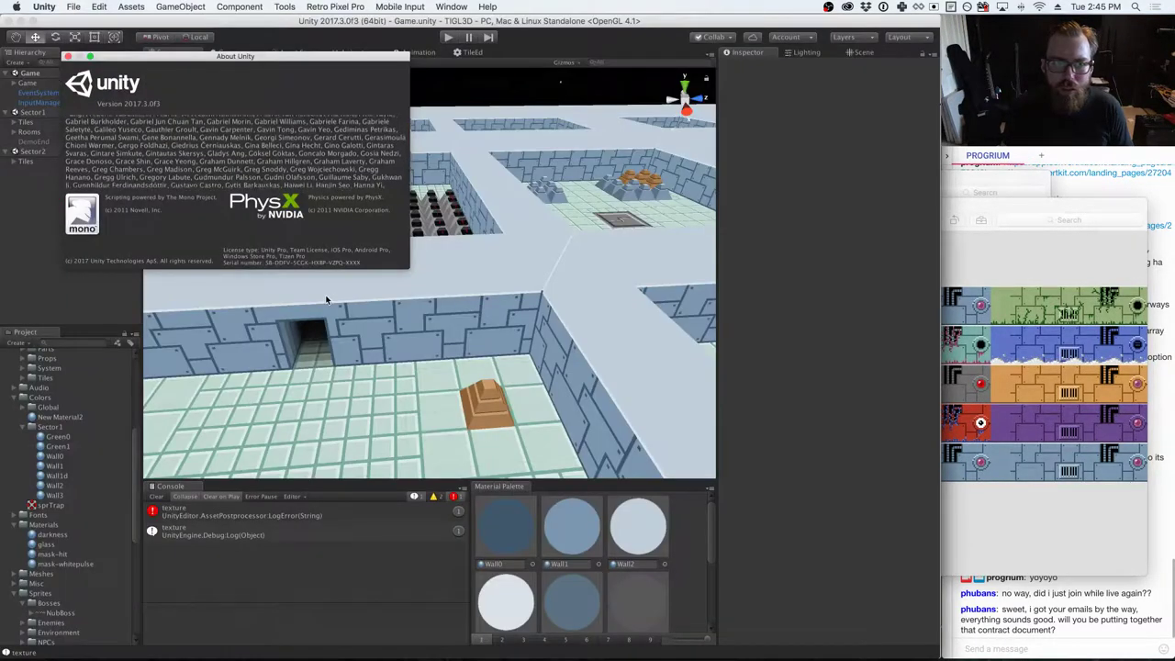
pyautogui.click(66, 56)
pyautogui.press('super+Tab')
pyautogui.click(423, 330)
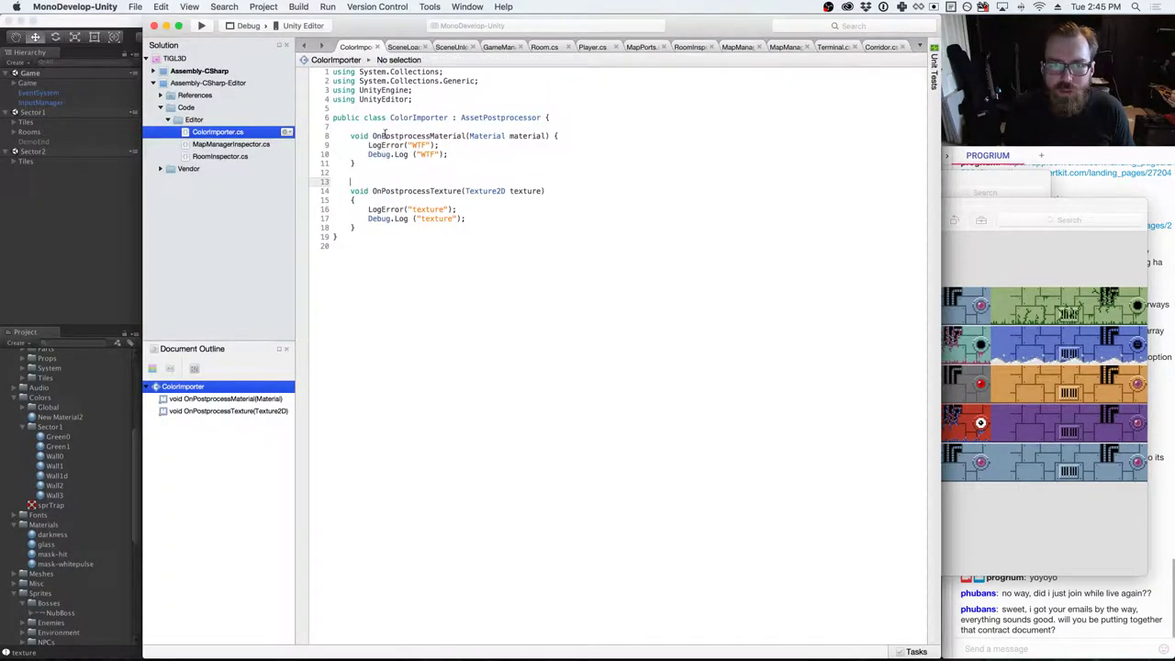
pyautogui.moveTo(357, 172); pyautogui.dragTo(299, 133)
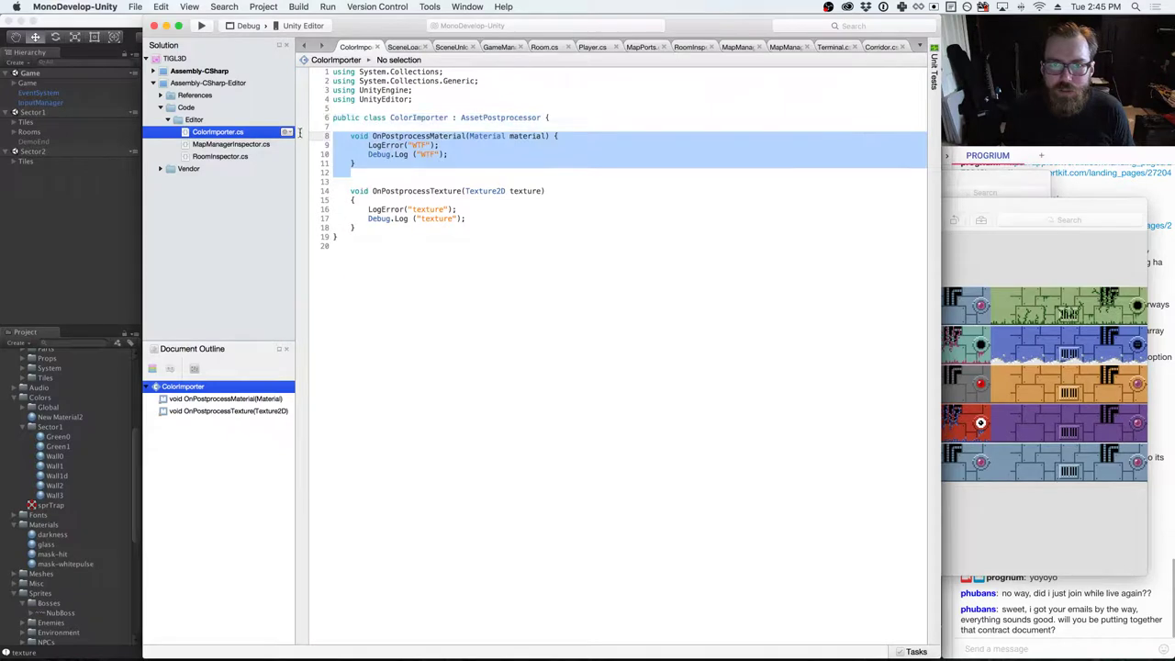
pyautogui.click(433, 173)
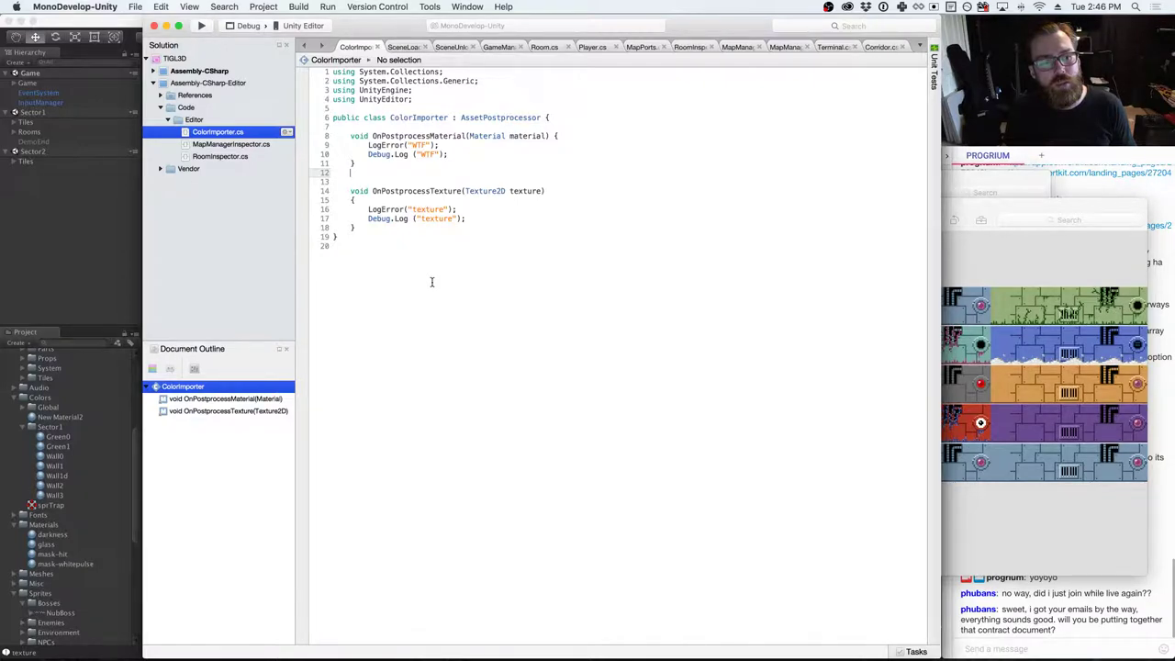
# - Switch to Chrome and open the Scripting API page for the AssetPostprocessor class from the OnPostprocessMaterial page
pyautogui.press('super+Tab')
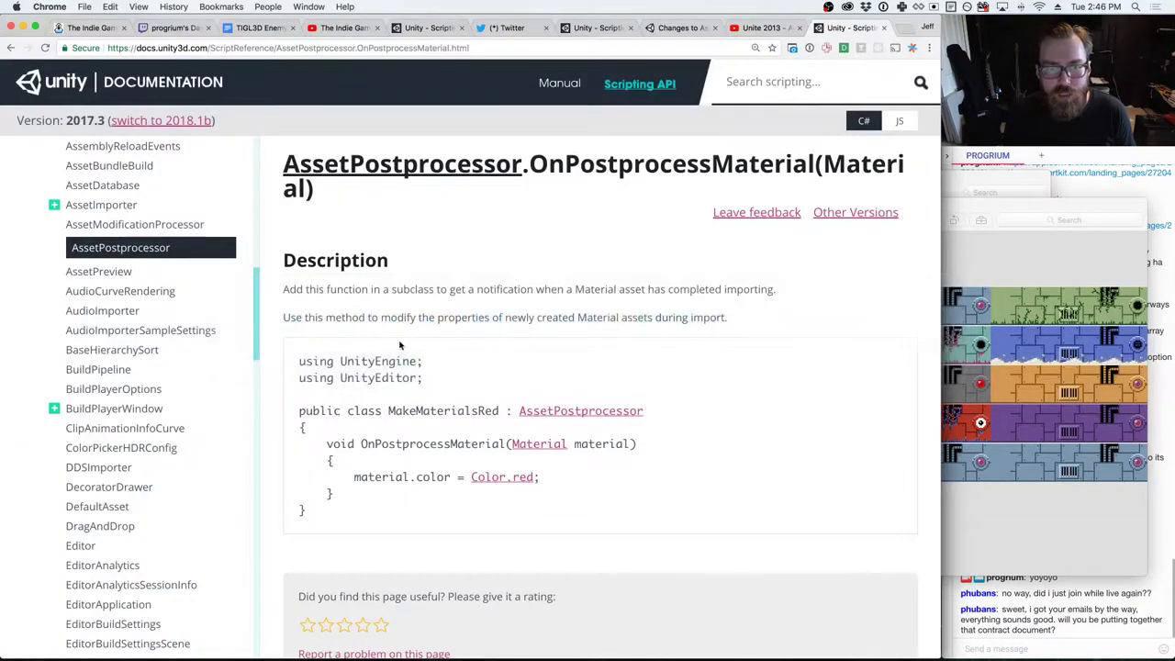
pyautogui.click(11, 48)
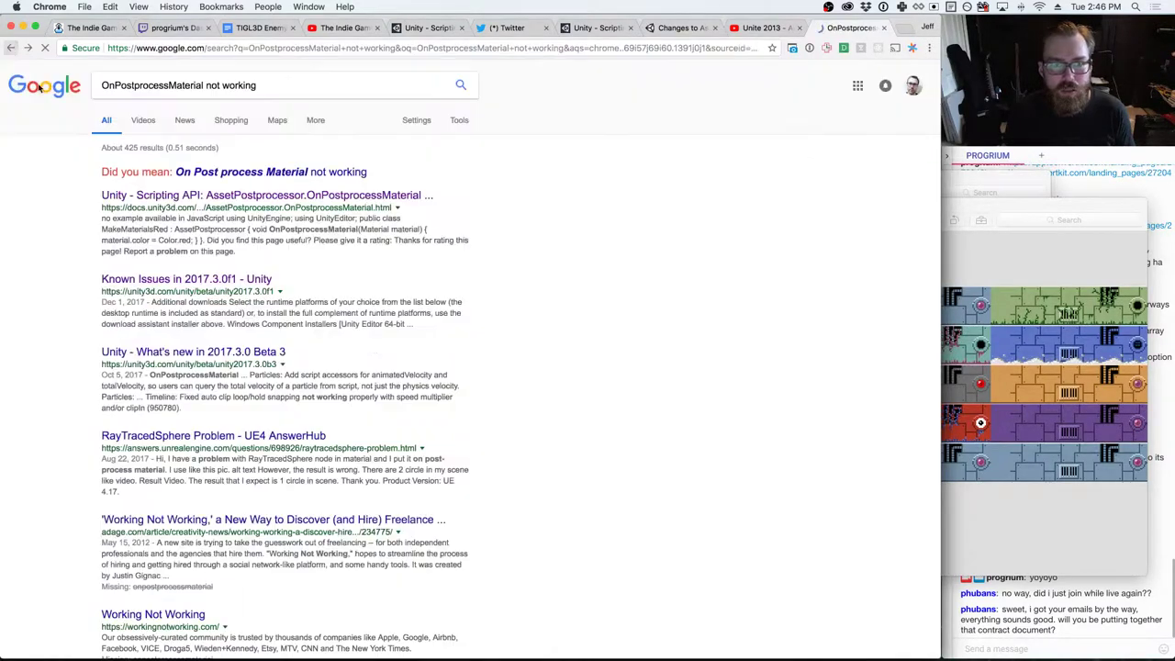
pyautogui.click(266, 197)
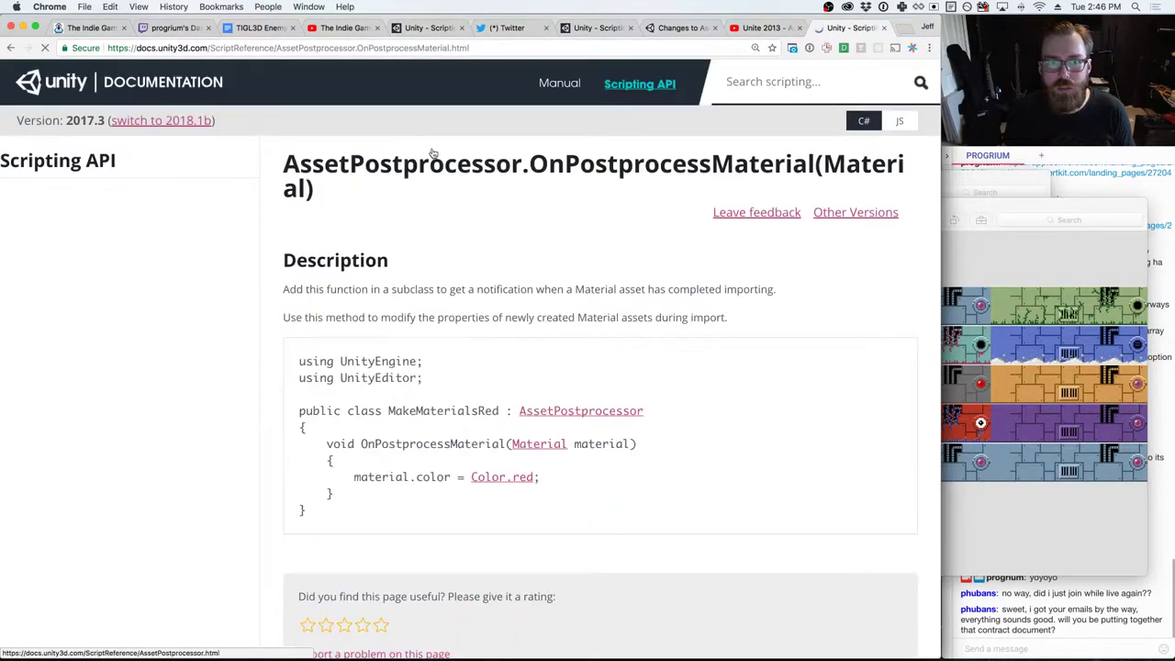
pyautogui.click(416, 168)
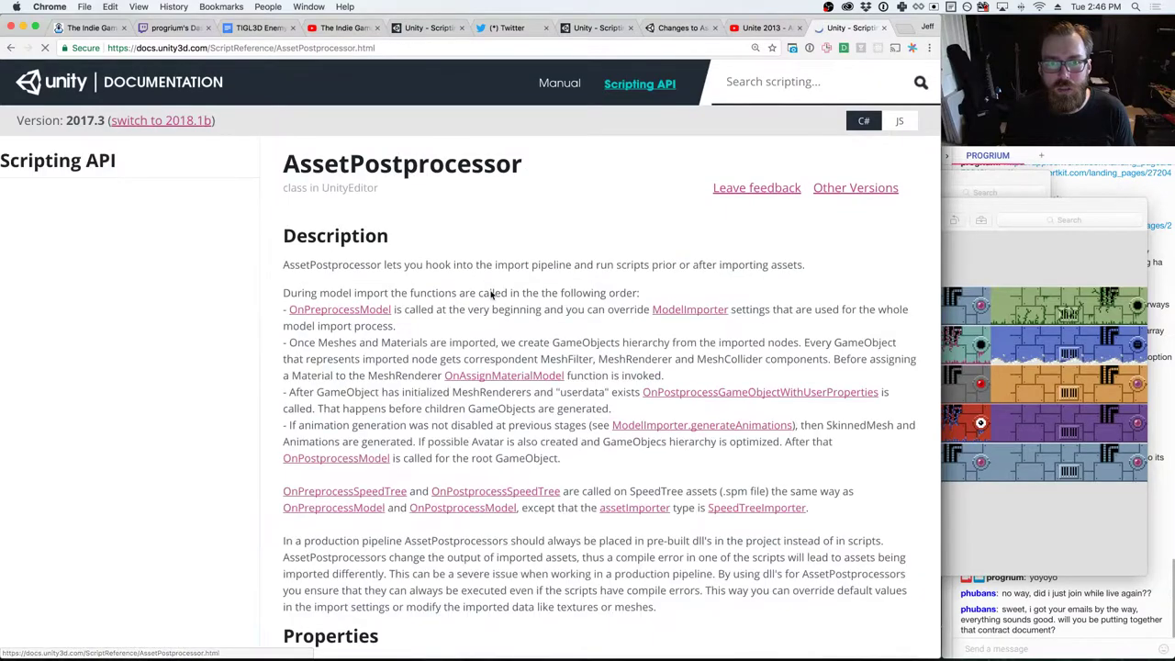
# - Examine the AssetPostprocessor Messages list and highlight the description of OnPostprocessAllAssets
pyautogui.scroll(-10, 491, 303)
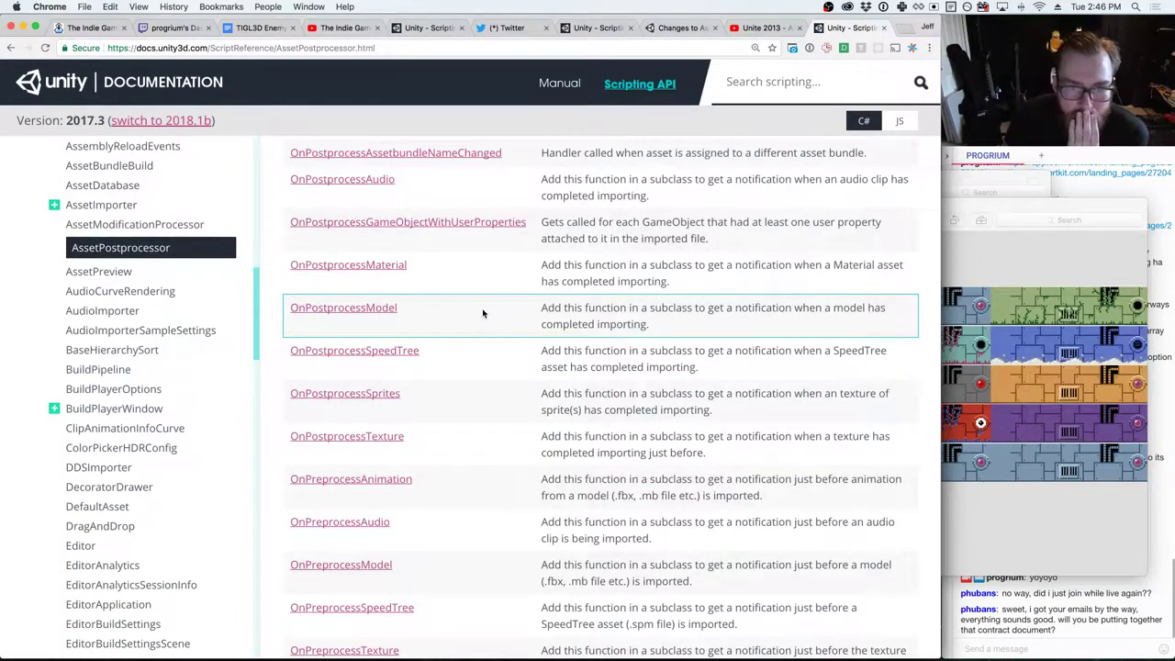
pyautogui.scroll(-1, 441, 423)
pyautogui.scroll(-2, 443, 421)
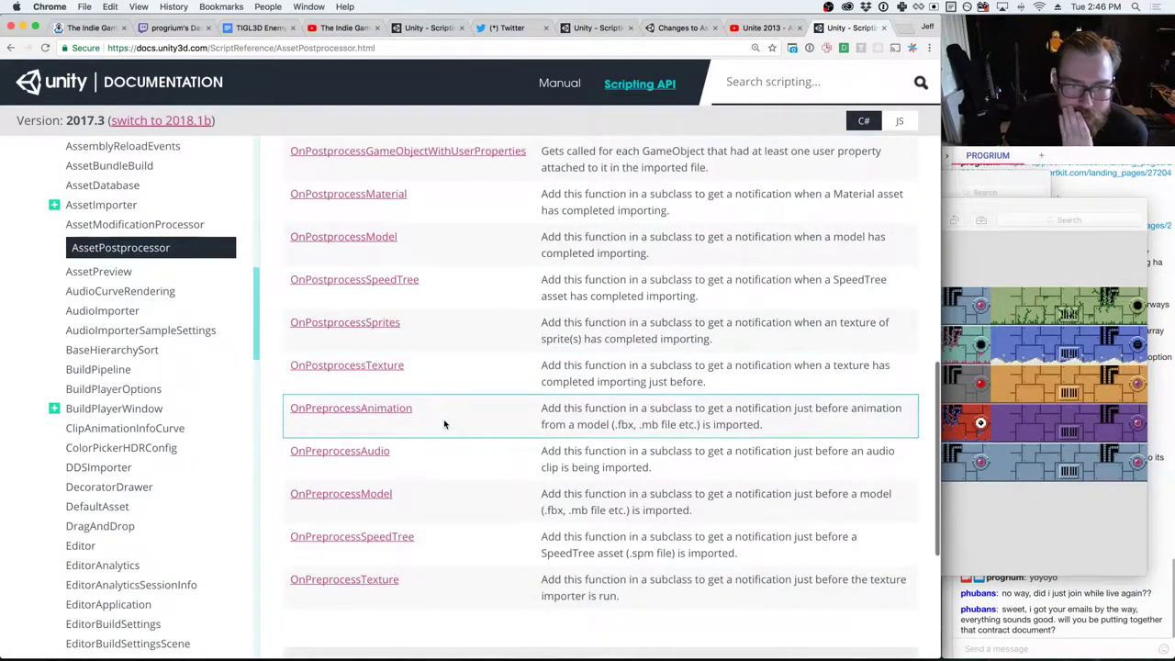
pyautogui.scroll(3, 436, 514)
pyautogui.scroll(3, 430, 466)
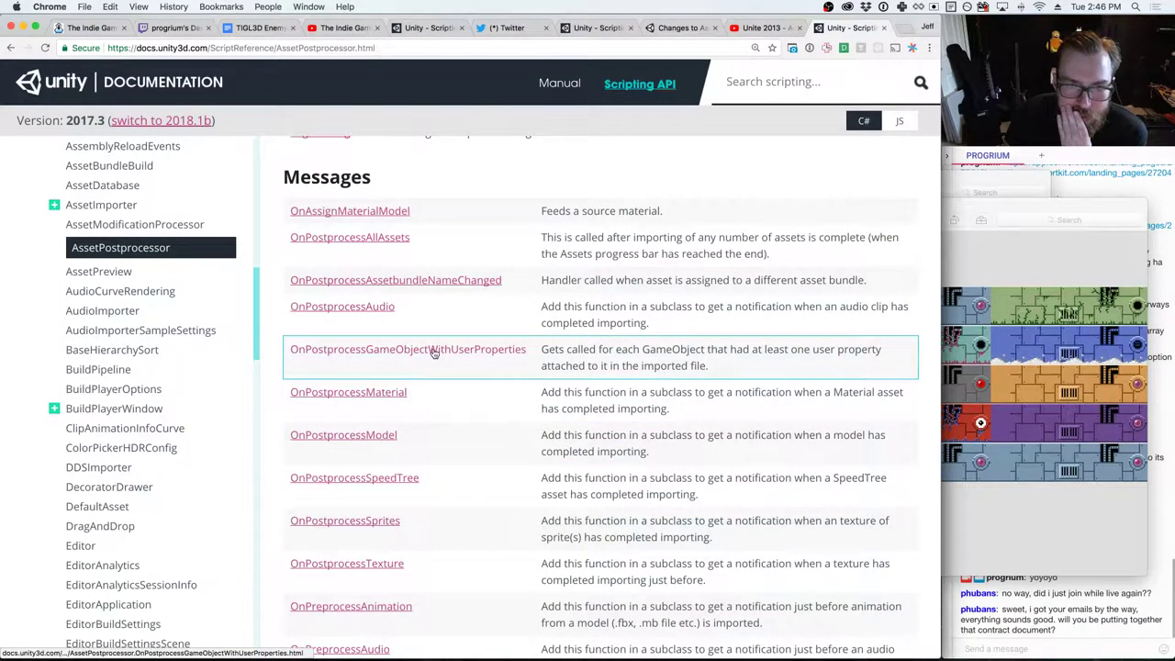
pyautogui.scroll(1, 432, 352)
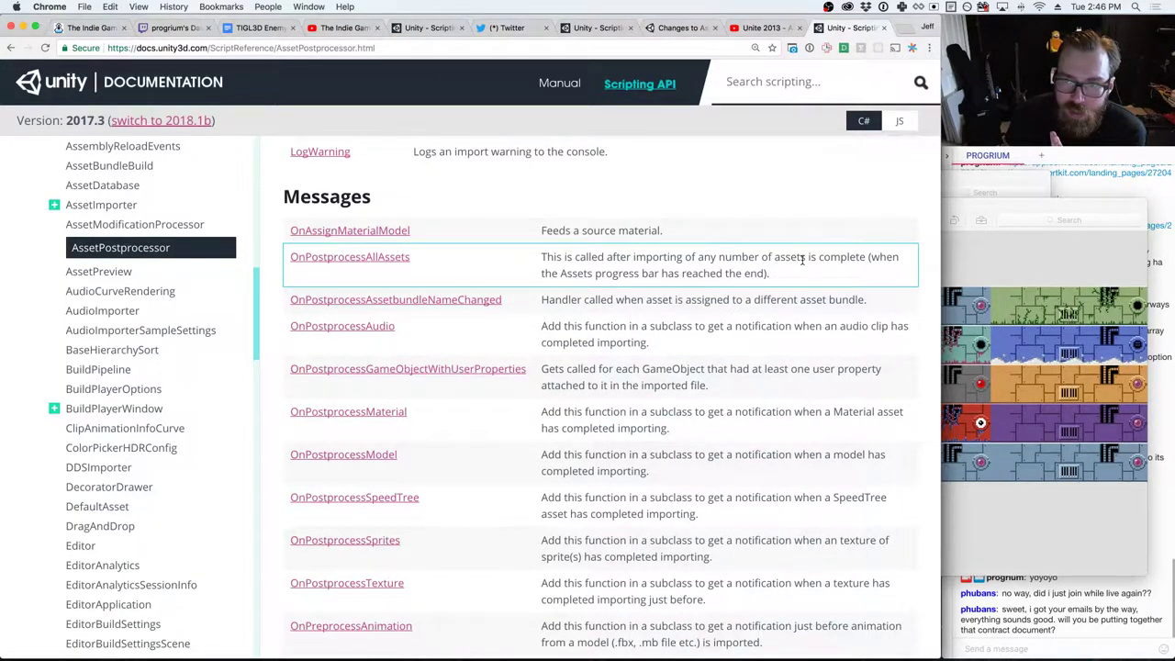
pyautogui.moveTo(537, 258); pyautogui.dragTo(769, 273)
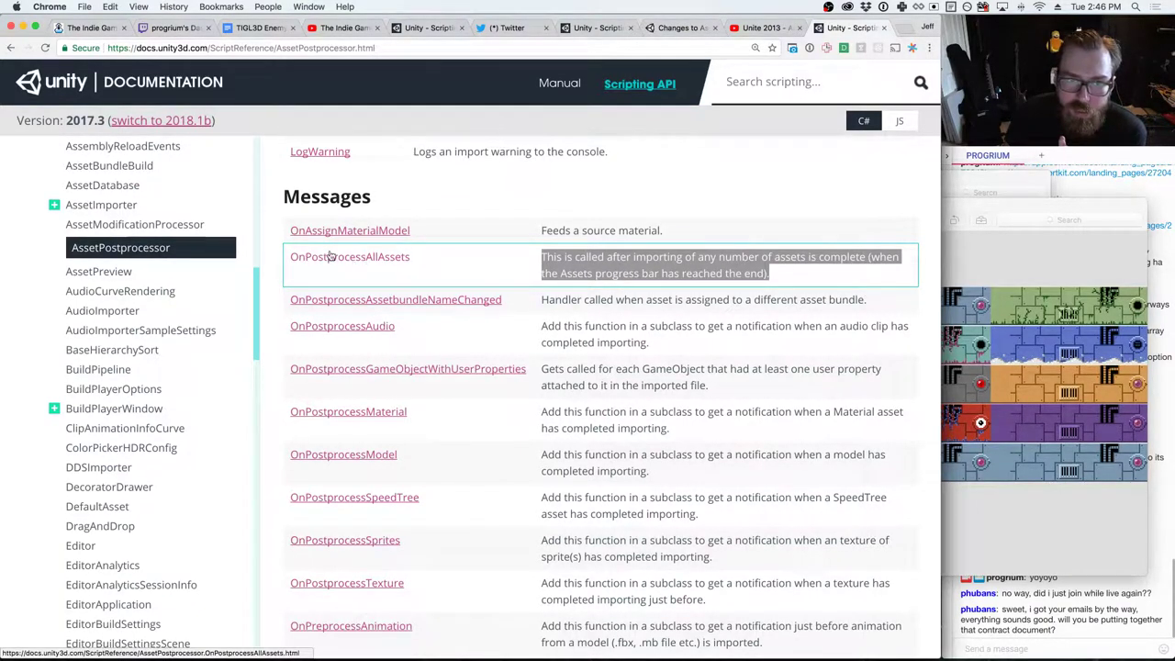
# - Review the AssetPostprocessor description, properties and public methods, and recheck the message callbacks for material imports
pyautogui.scroll(6, 378, 264)
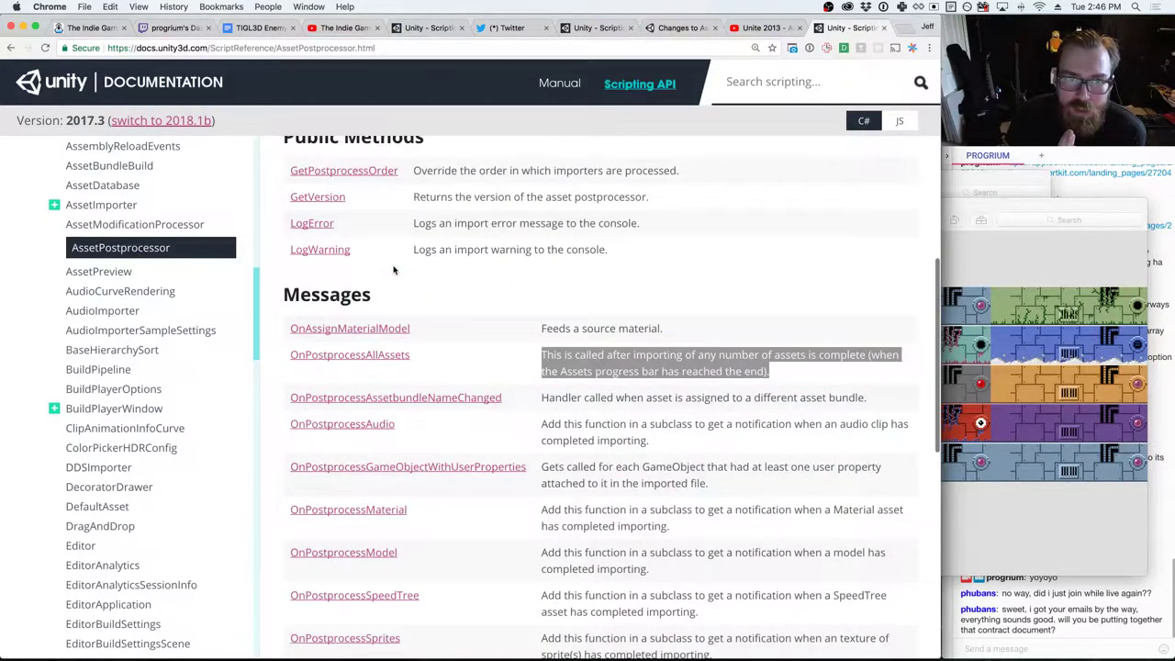
pyautogui.scroll(2, 393, 269)
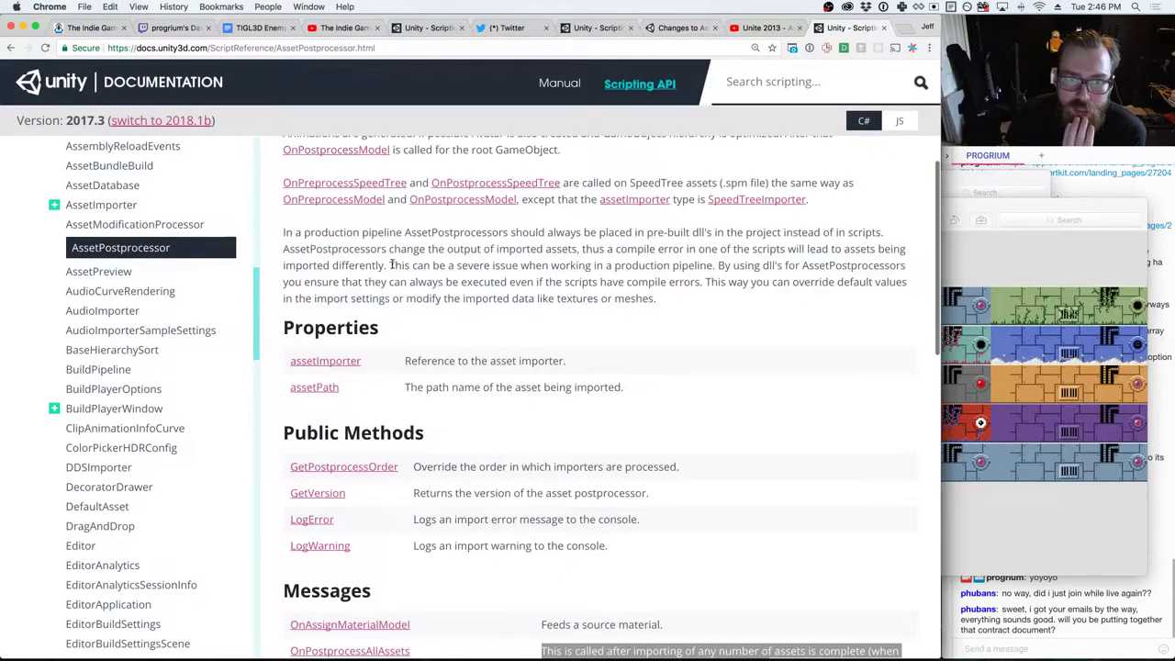
pyautogui.scroll(4, 392, 264)
pyautogui.scroll(2, 392, 265)
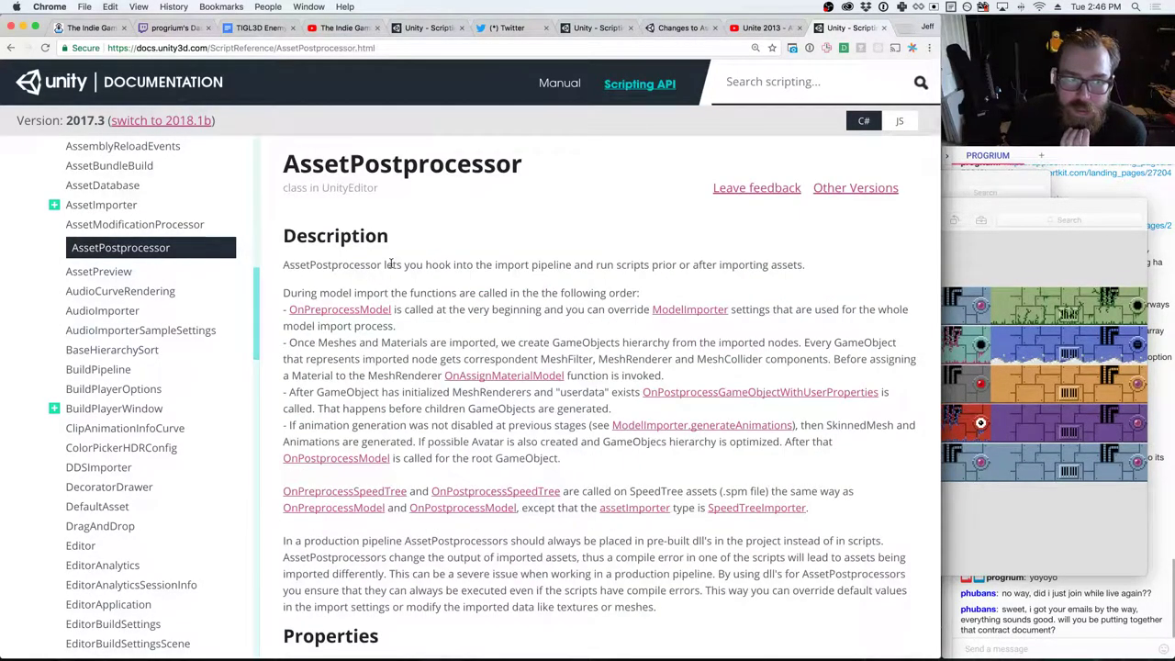
pyautogui.scroll(-8, 391, 264)
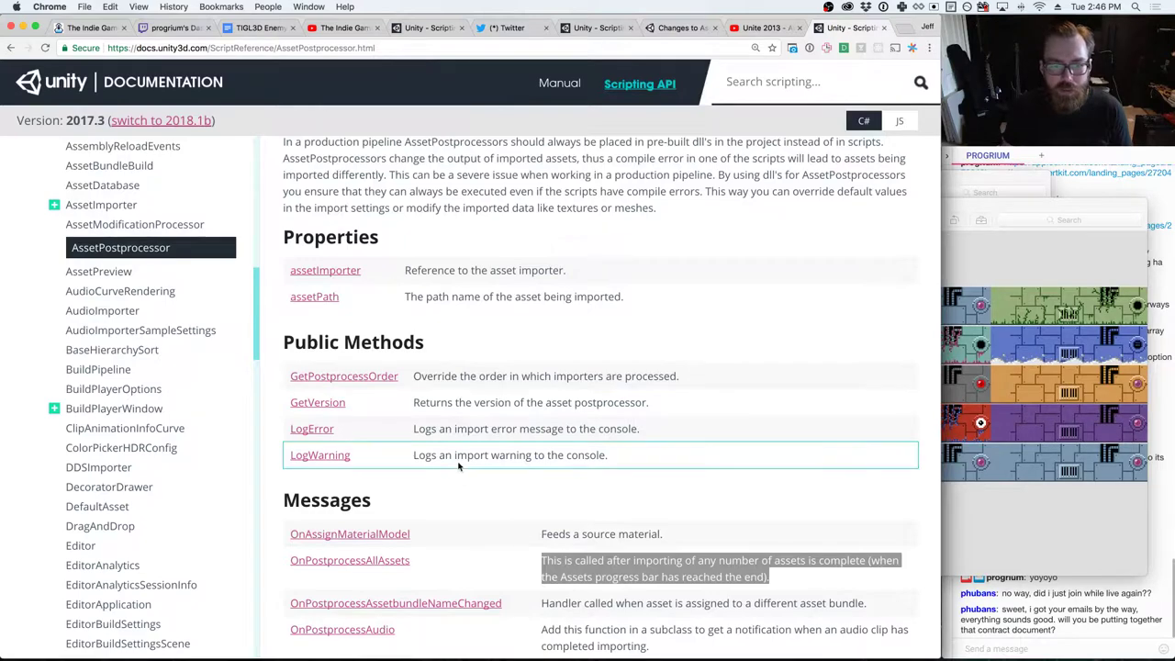
pyautogui.scroll(-4, 473, 459)
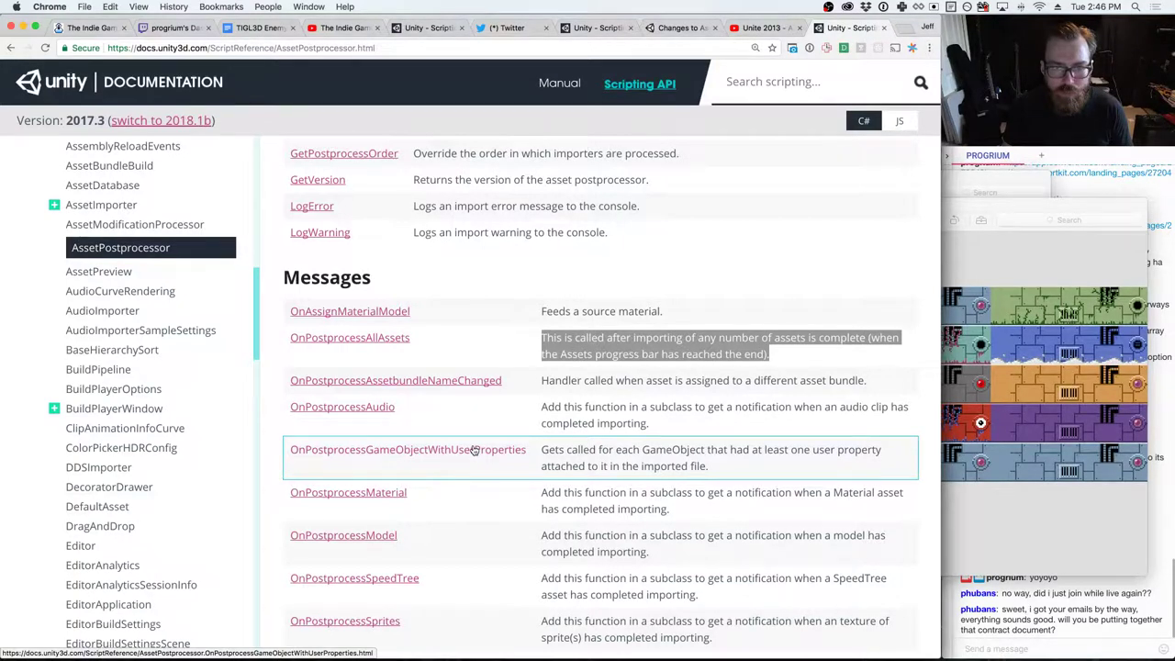
pyautogui.scroll(-1, 474, 450)
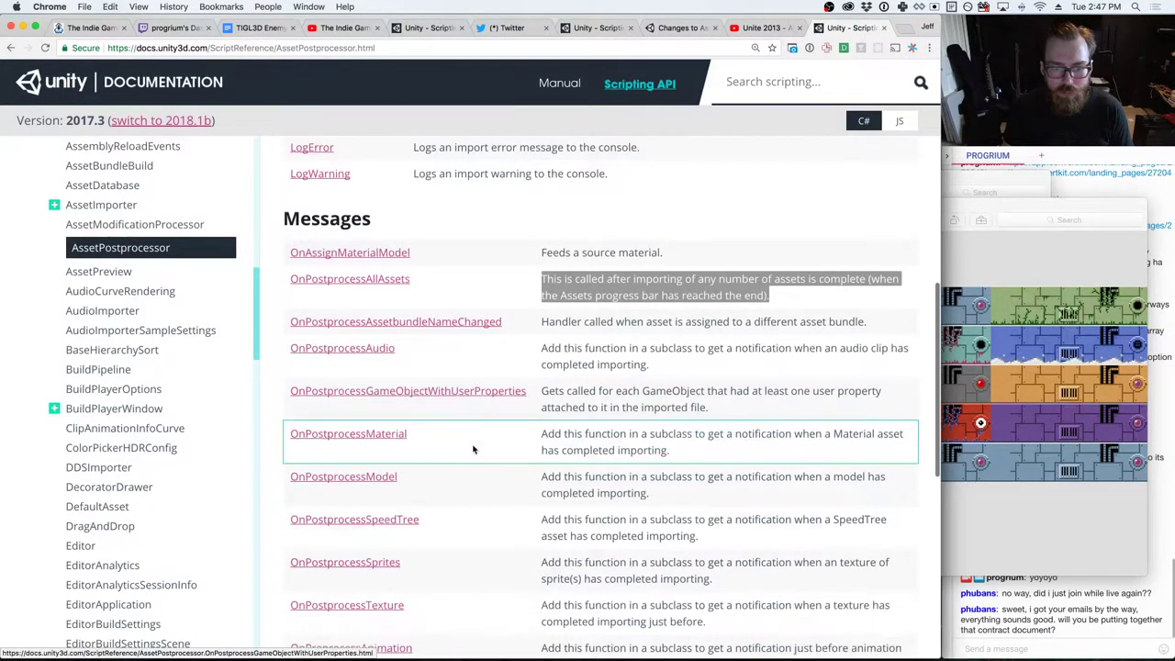
pyautogui.scroll(-6, 488, 454)
pyautogui.scroll(15, 491, 455)
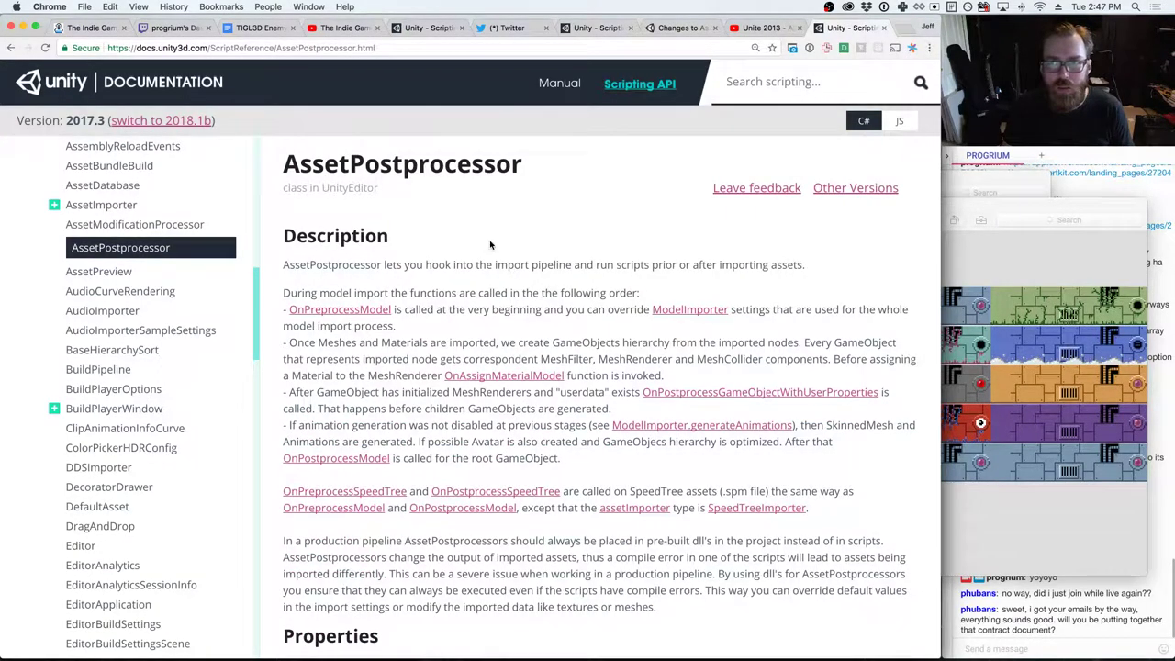
# - Search Google for "unity importer" in a new tab and open the Unity Manual page on Scripted Importers
pyautogui.press('super+t')
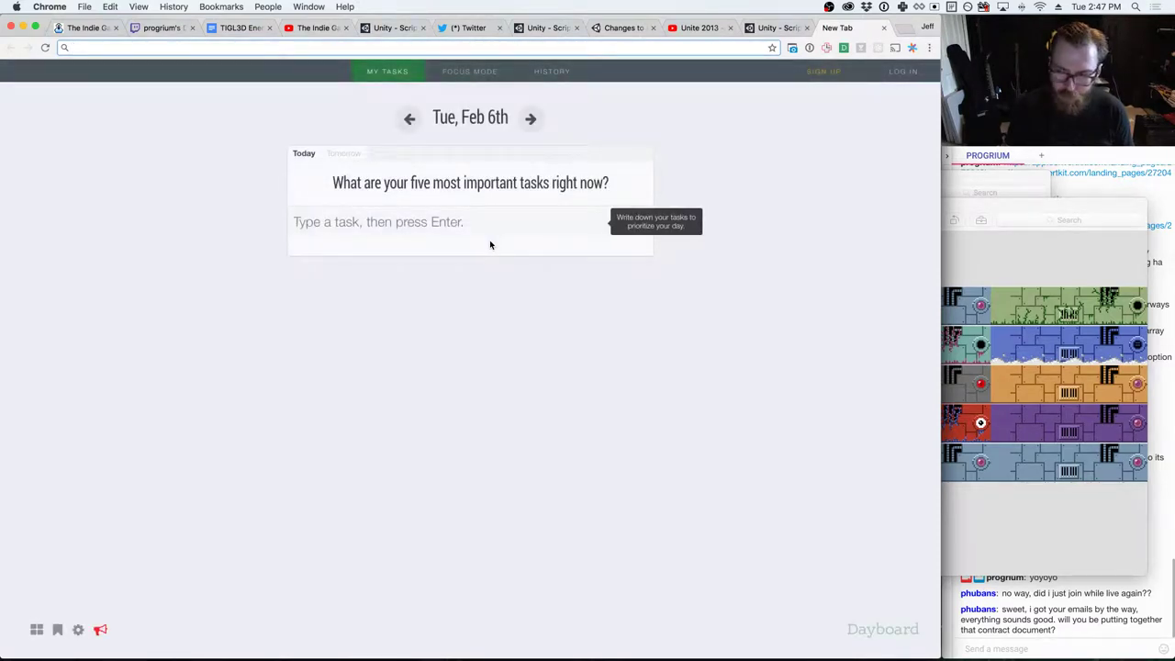
pyautogui.write('unity impo')
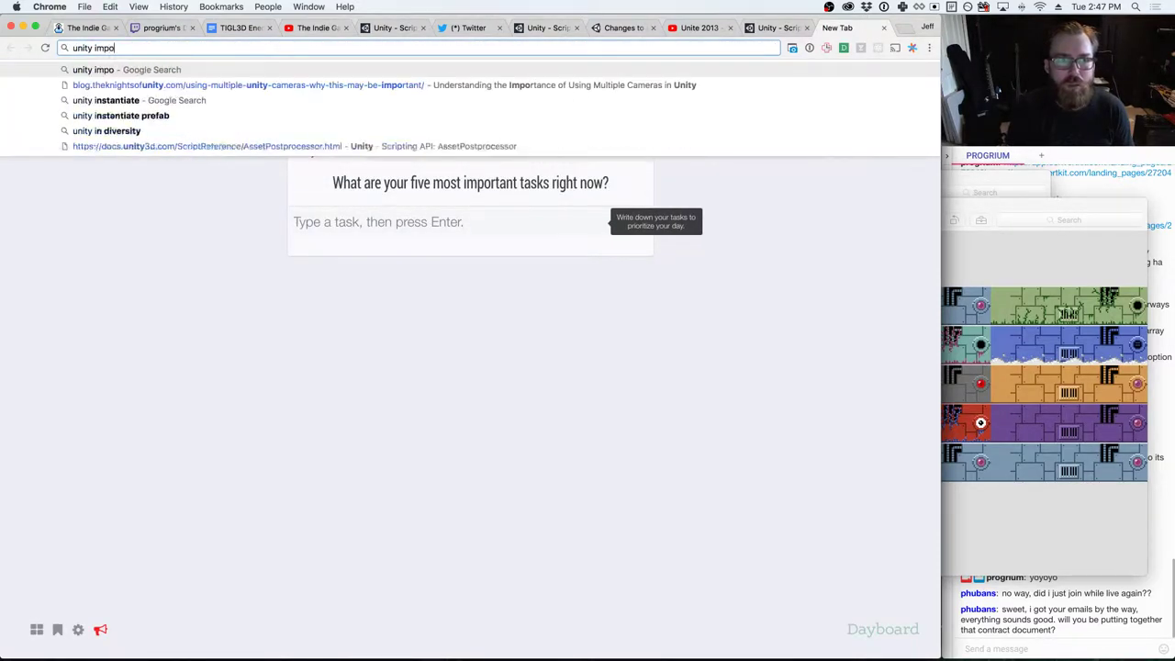
pyautogui.write('rter')
pyautogui.press('Return')
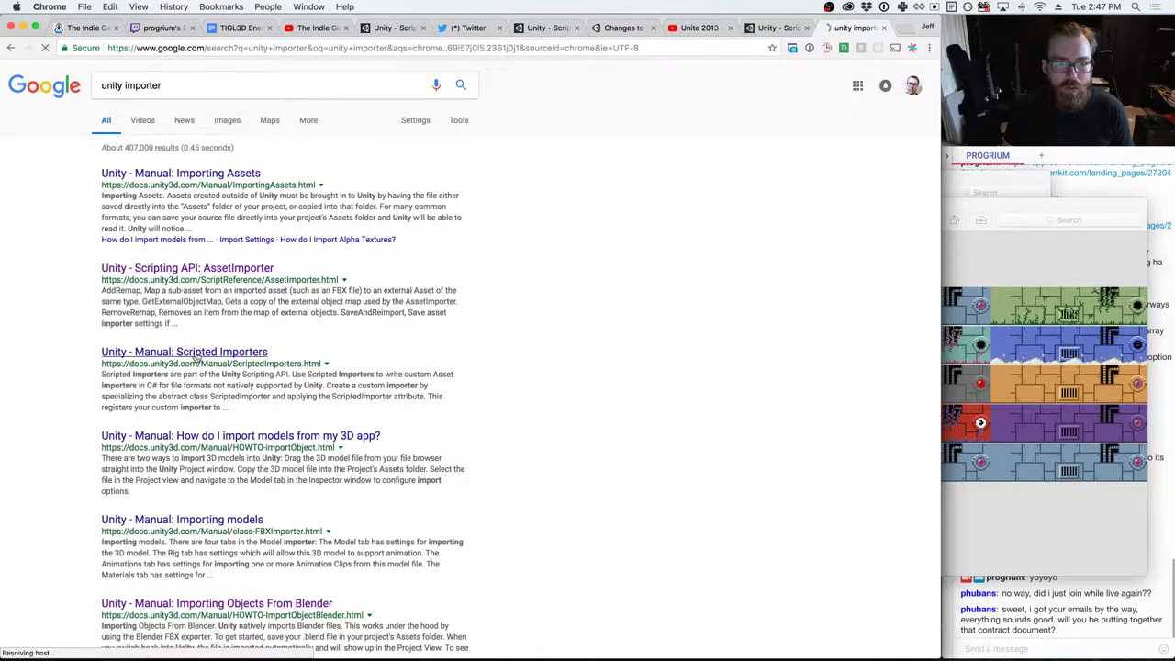
pyautogui.click(196, 354)
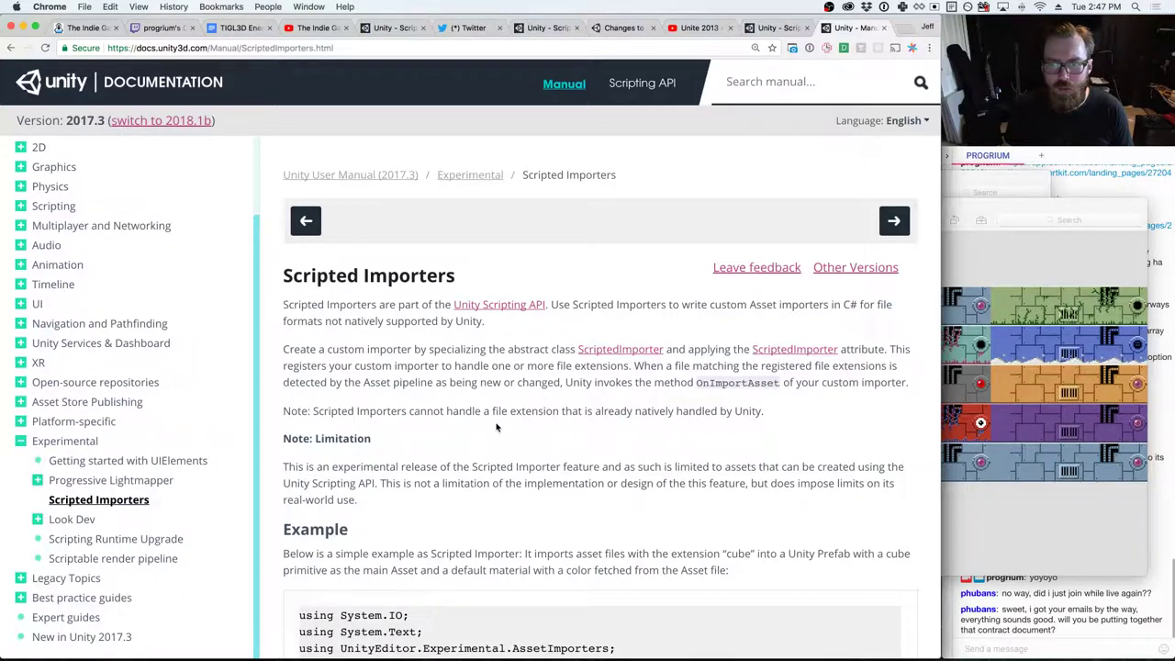
# - Study the Scripted Importers page, including the file extension note, the limitation and the CubeImporter example code
pyautogui.scroll(-5, 496, 427)
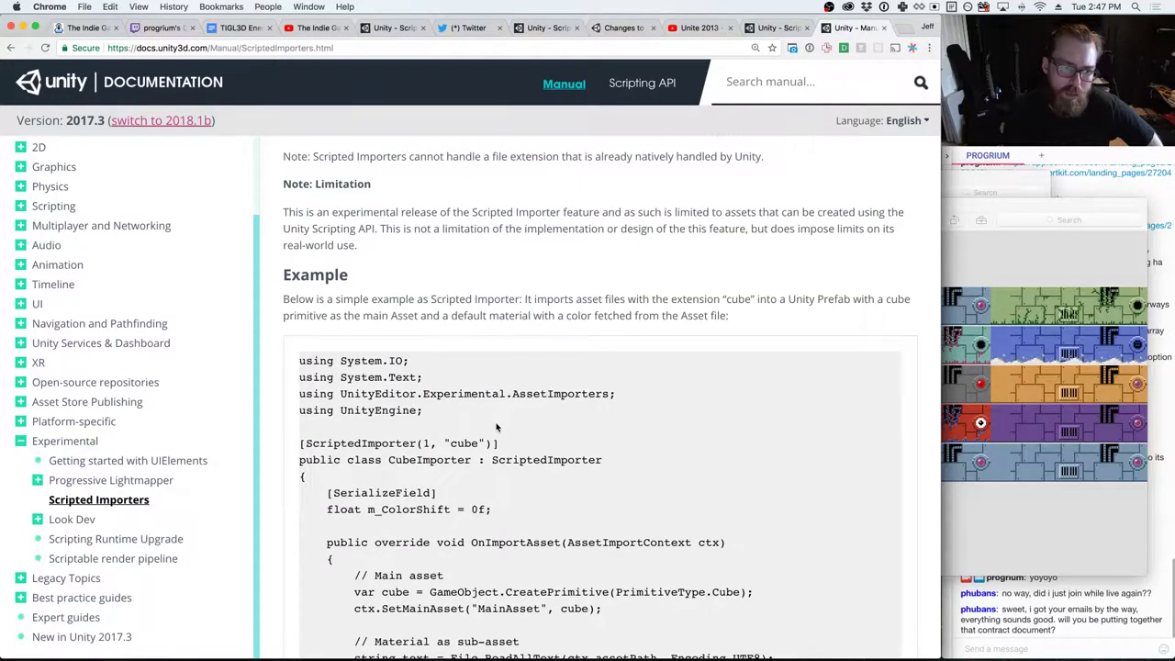
pyautogui.scroll(-4, 495, 427)
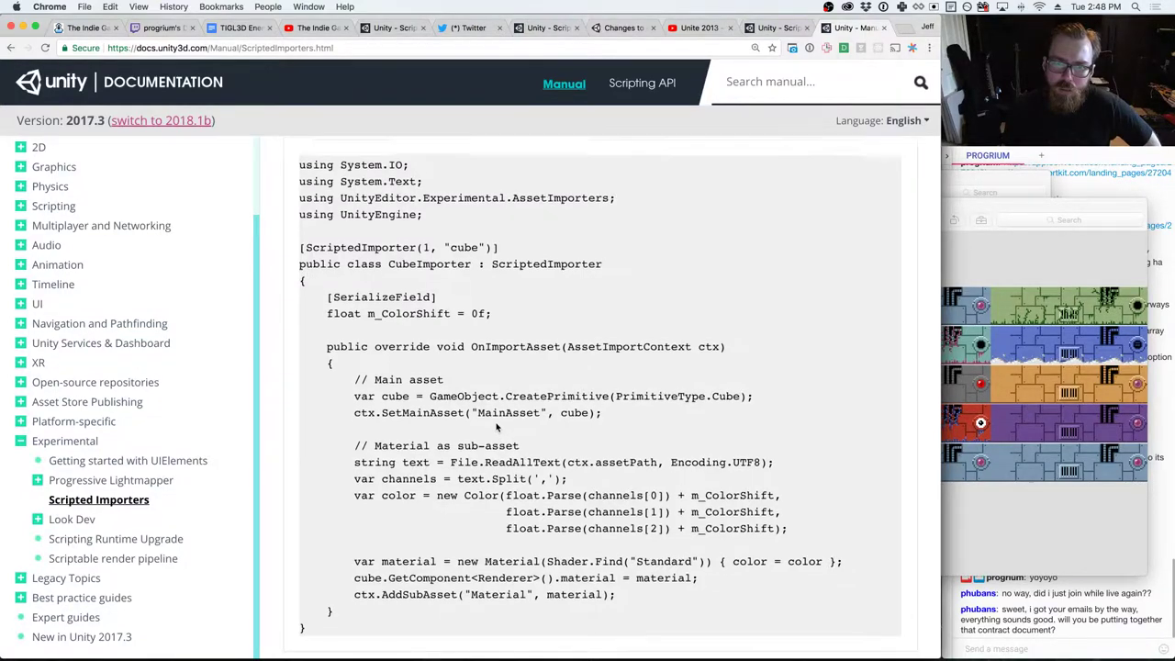
pyautogui.scroll(5, 497, 426)
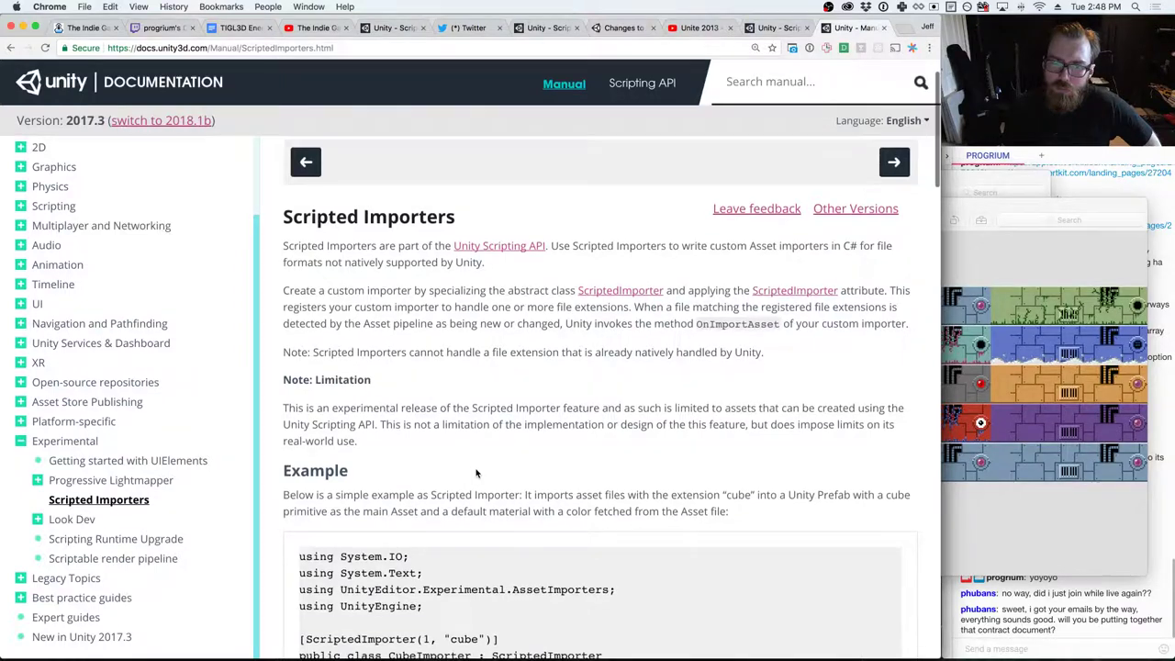
pyautogui.scroll(-1, 470, 471)
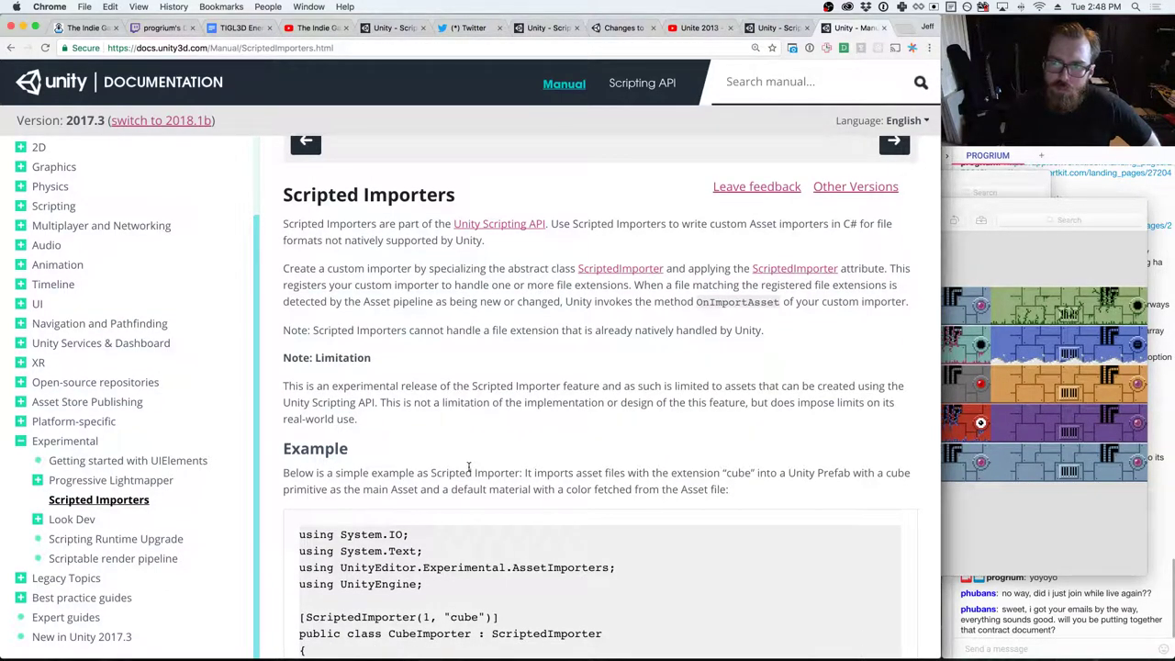
pyautogui.scroll(-5, 469, 468)
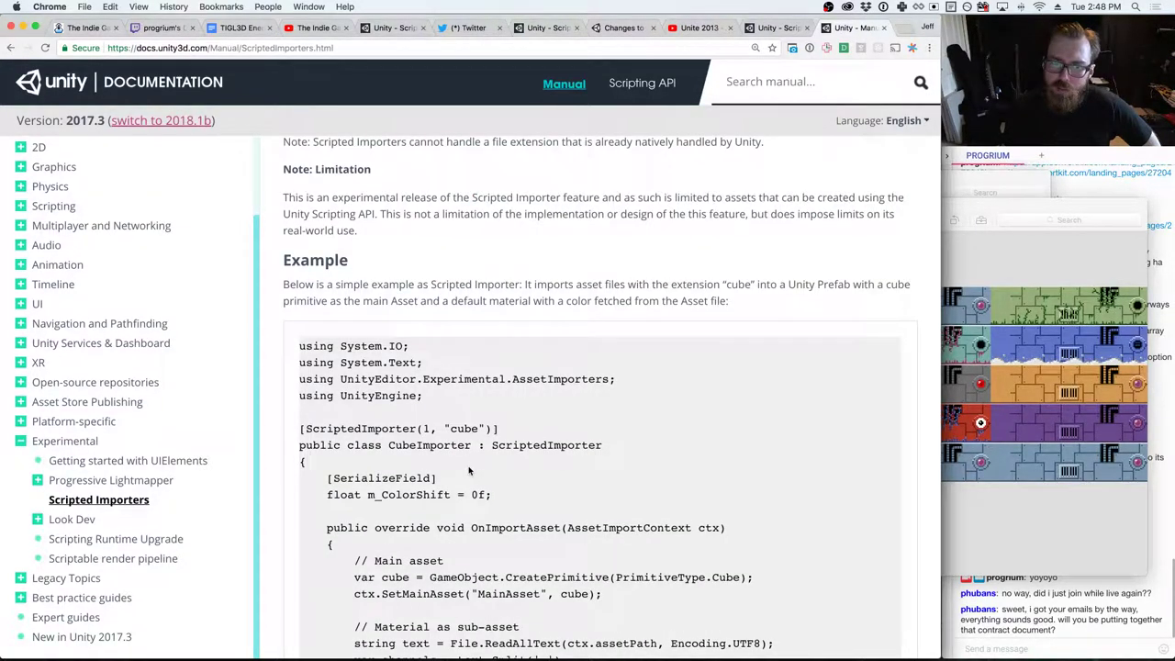
pyautogui.scroll(3, 469, 471)
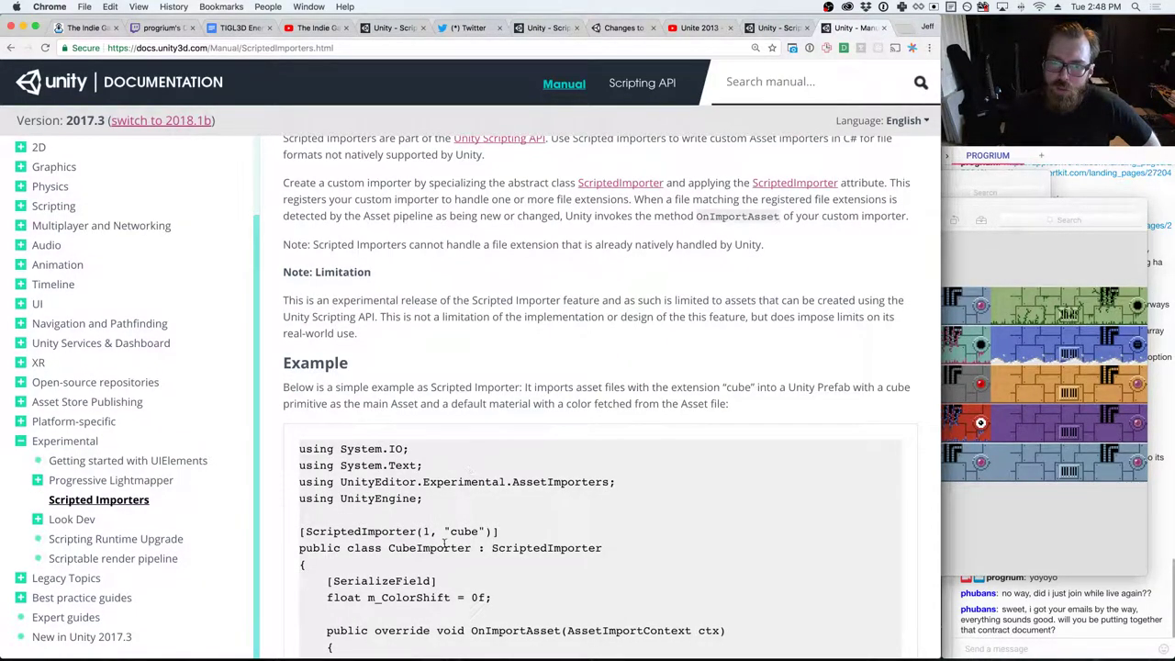
pyautogui.moveTo(449, 533); pyautogui.dragTo(480, 532)
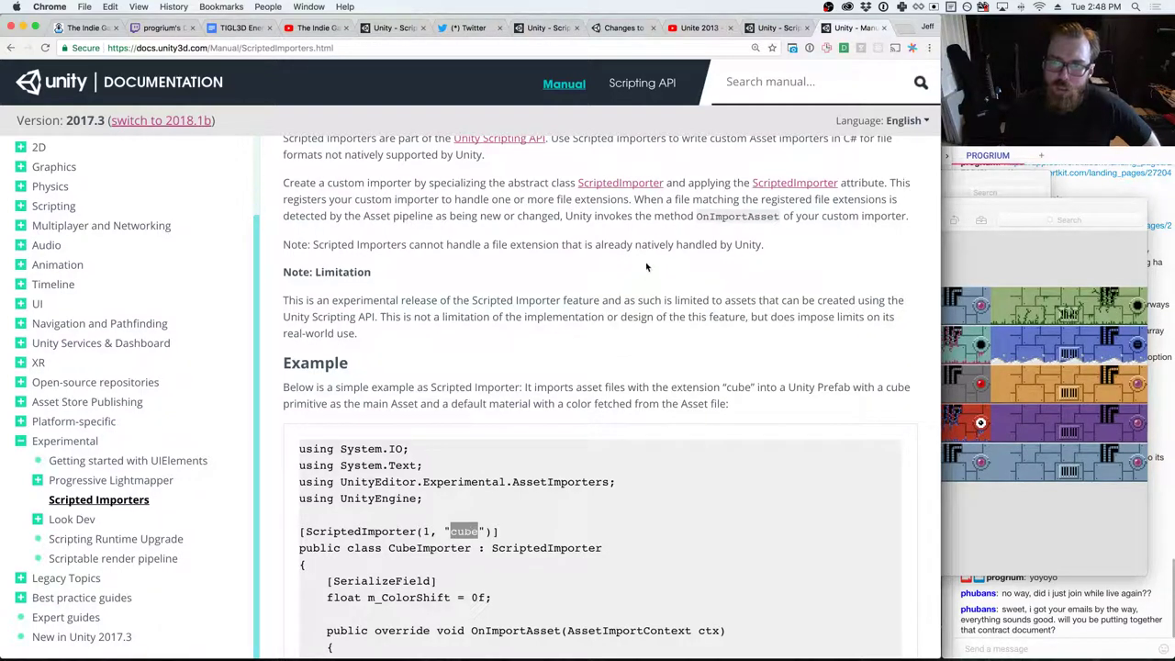
pyautogui.moveTo(635, 244); pyautogui.dragTo(761, 244)
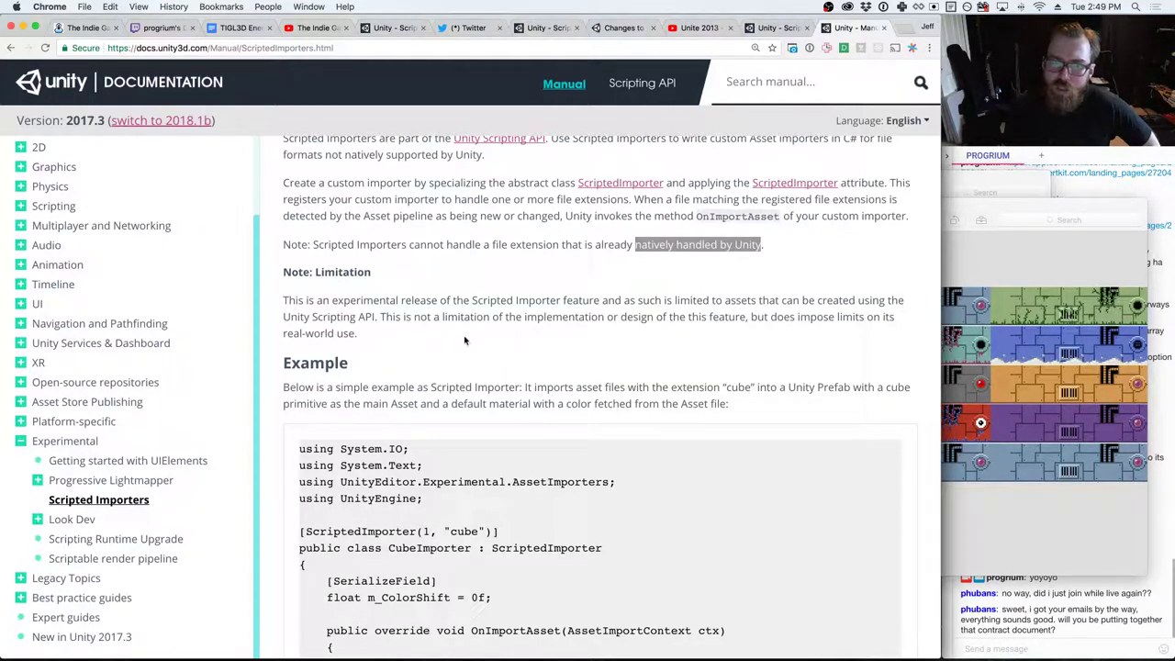
pyautogui.scroll(-2, 504, 372)
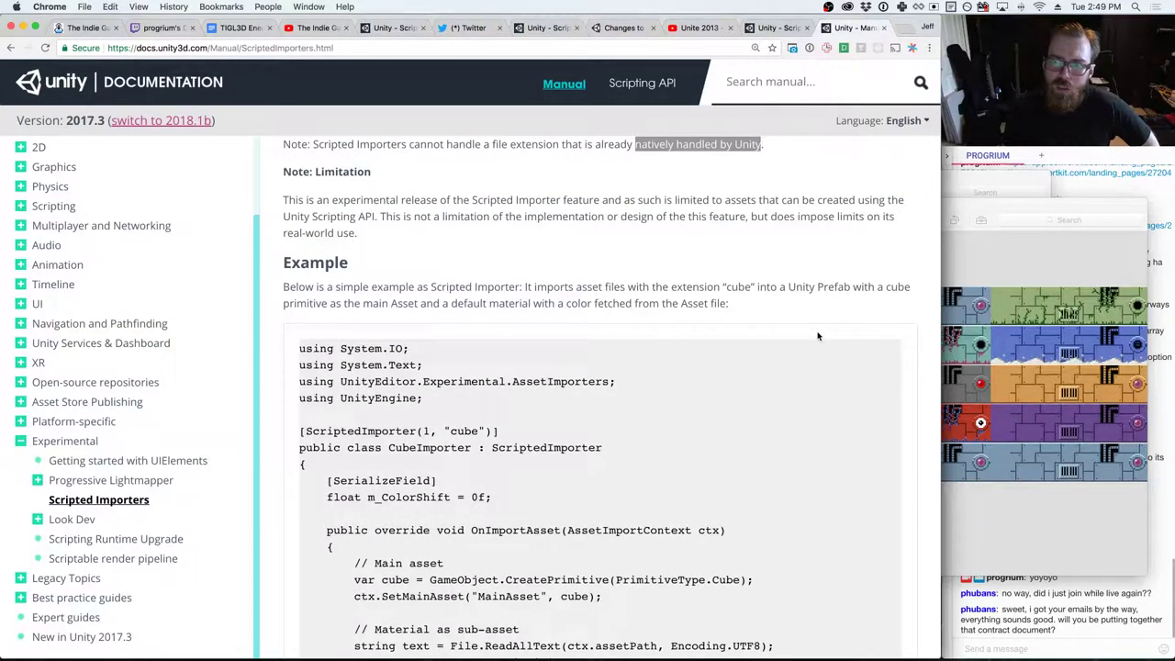
pyautogui.scroll(-4, 818, 336)
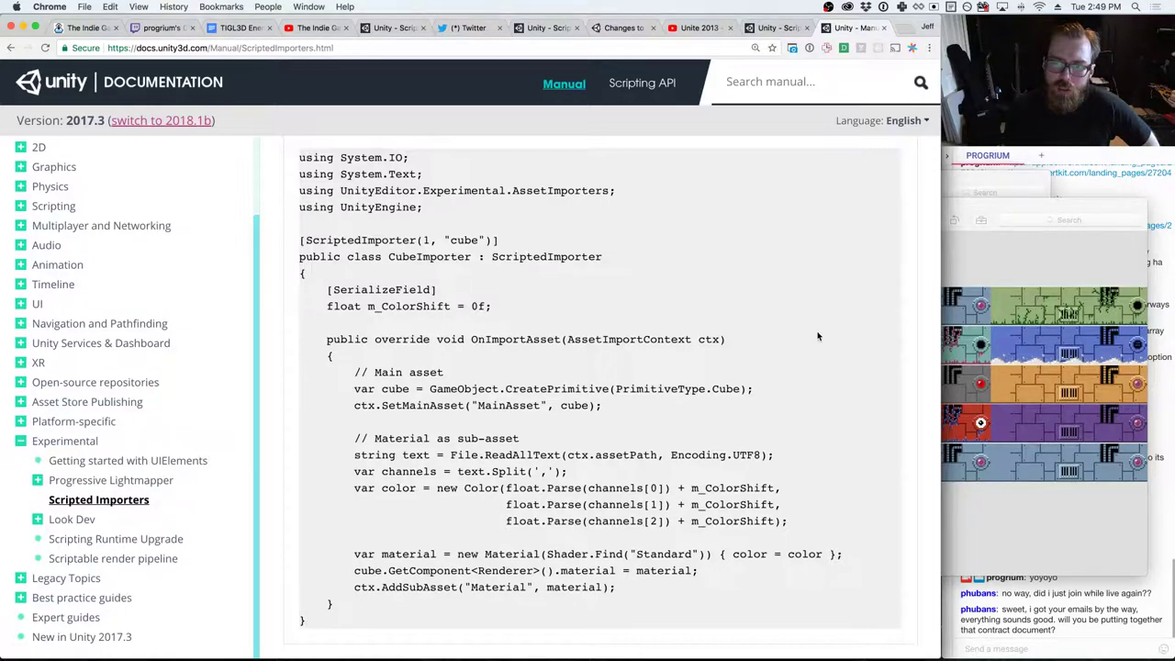
# - Switch to Unity and delete the sprTrap texture from the Colors folder
pyautogui.press('super+Tab')
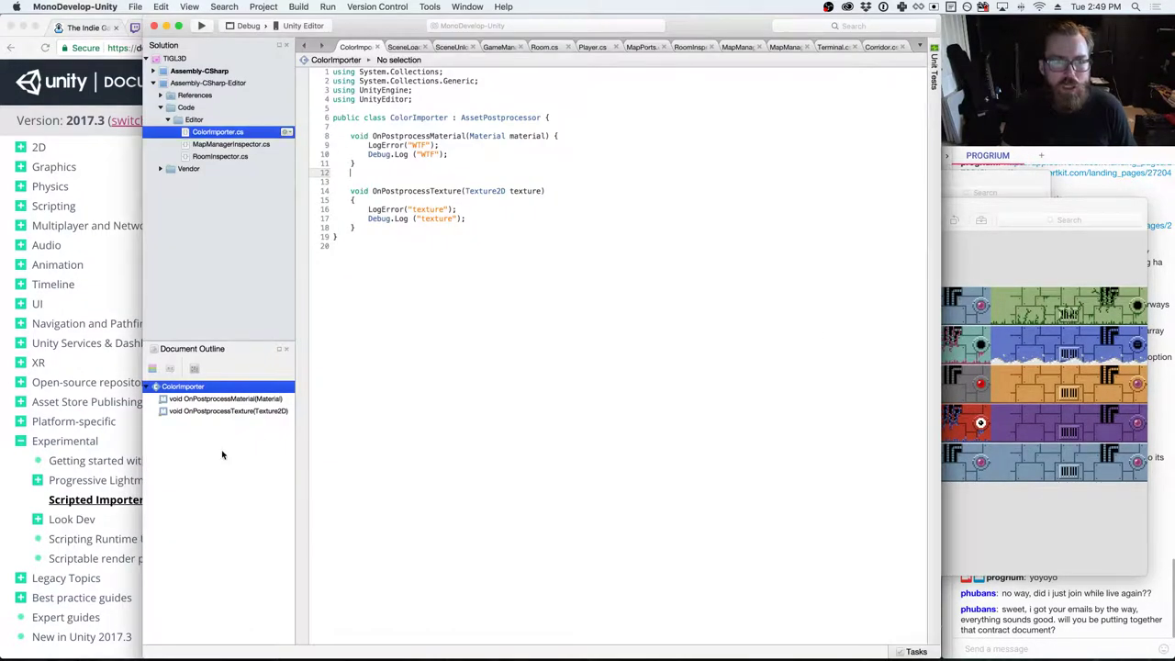
pyautogui.press('super+Tab')
pyautogui.press('super+Tab')
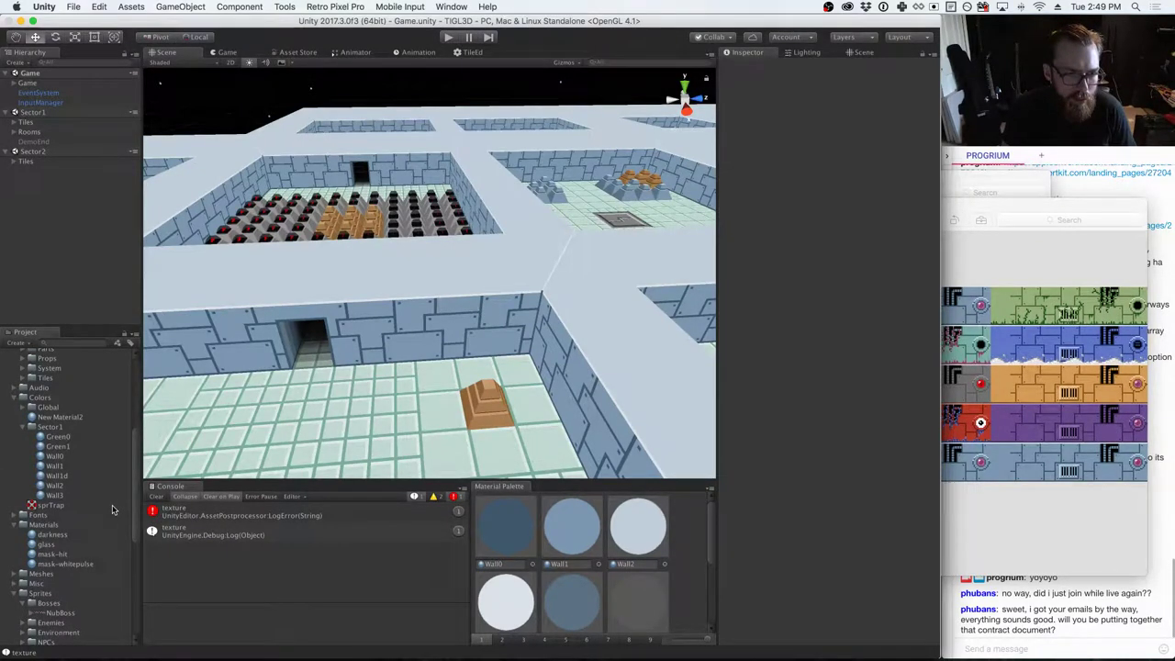
pyautogui.click(53, 505)
pyautogui.rightClick(53, 506)
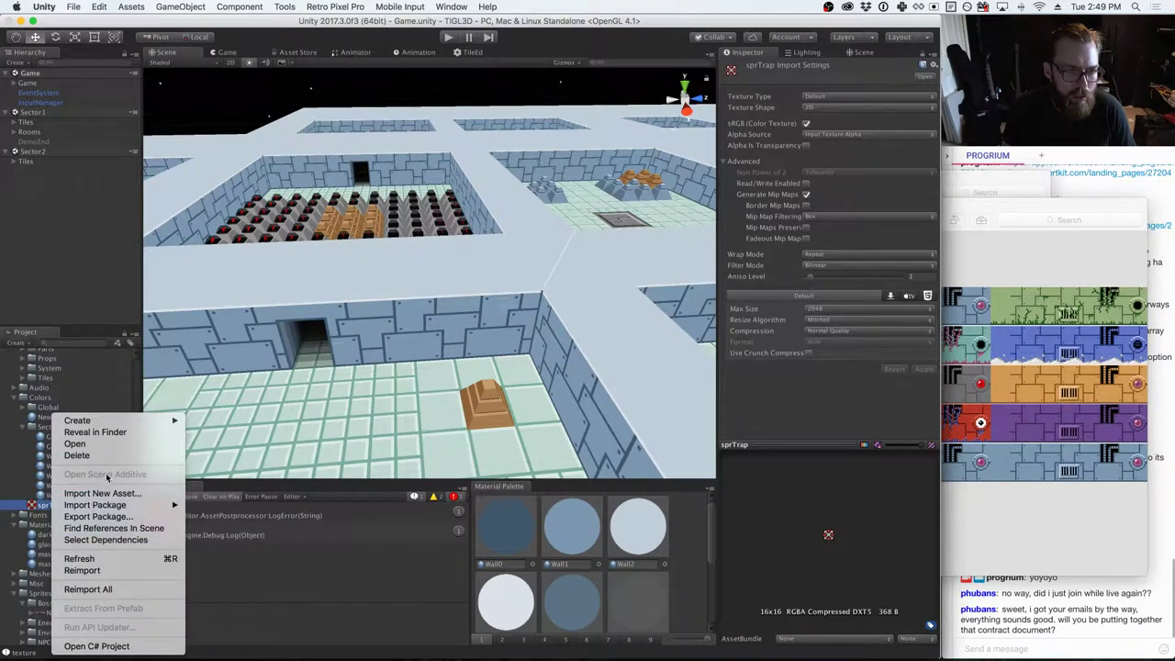
pyautogui.click(77, 455)
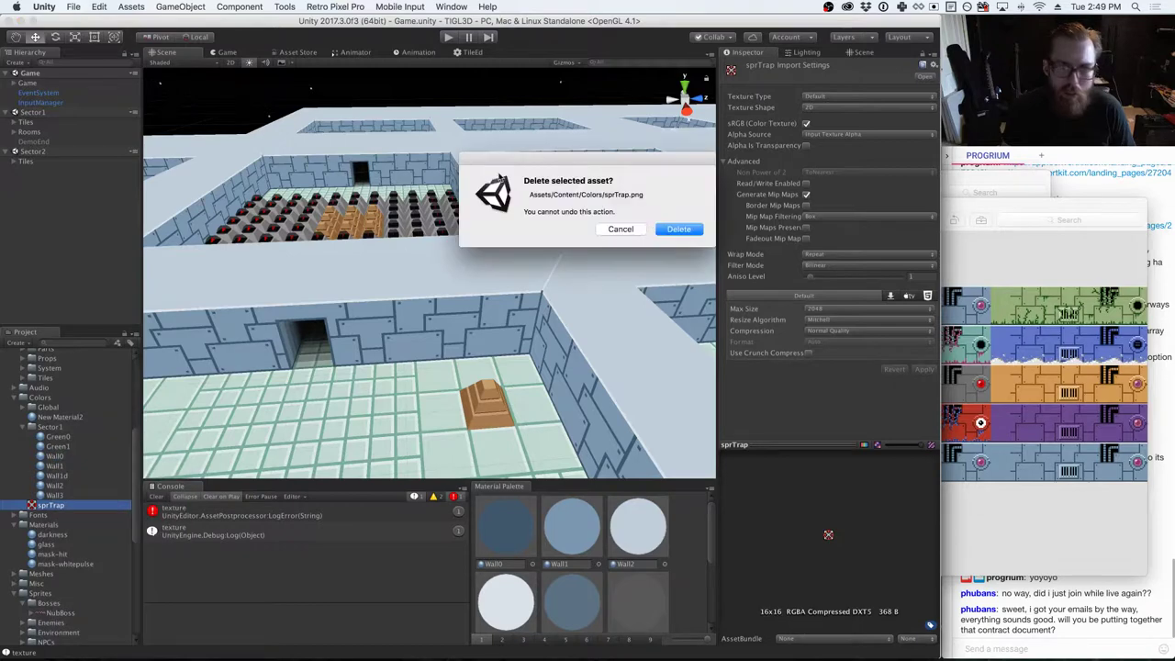
pyautogui.click(662, 228)
pyautogui.click(60, 417)
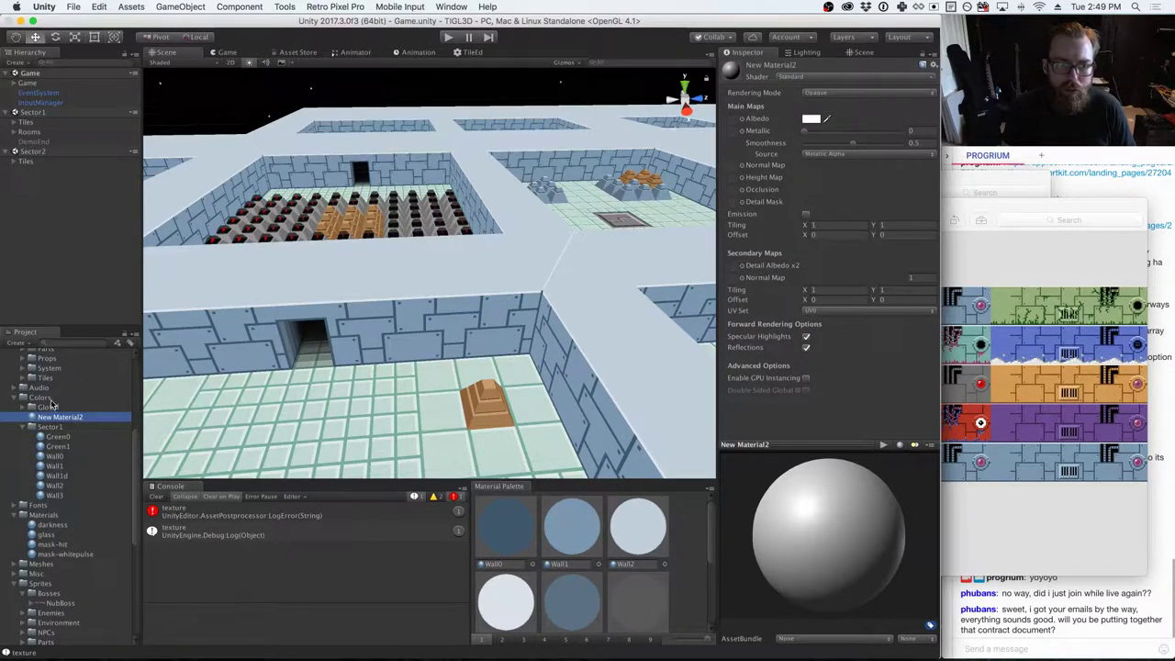
pyautogui.rightClick(55, 402)
pyautogui.moveTo(61, 404)
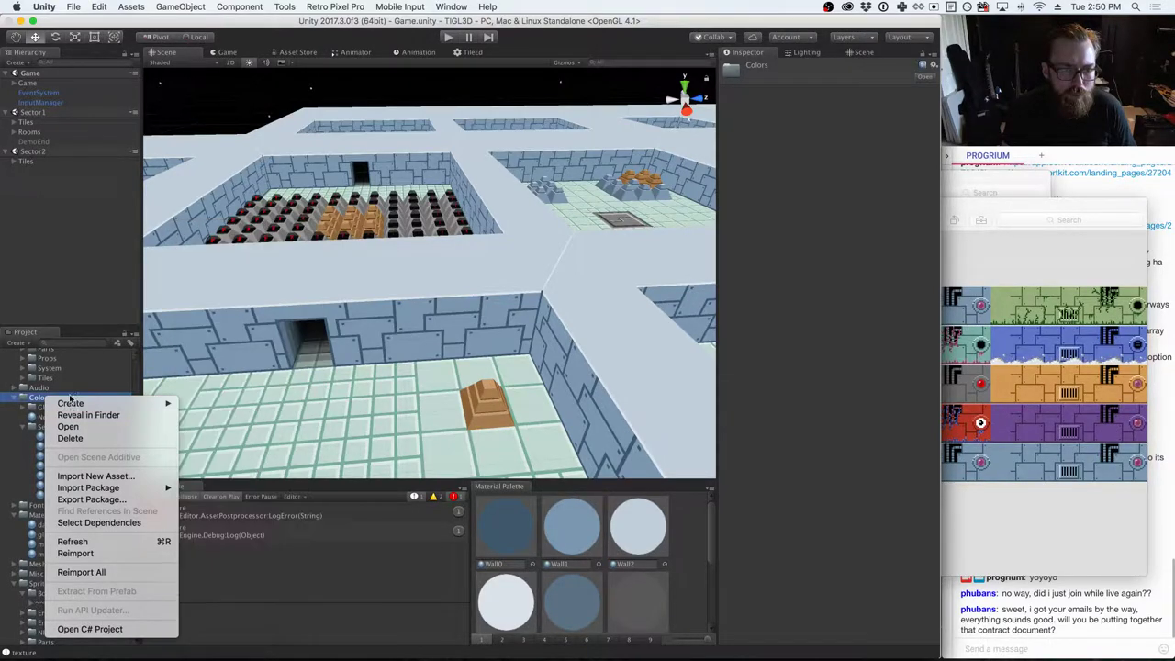
pyautogui.press('Escape')
# - Switch to Chrome and recheck the AssetPostprocessor reference's message callbacks, comparing them with the ColorImporter script in MonoDevelop
pyautogui.press('super+Tab')
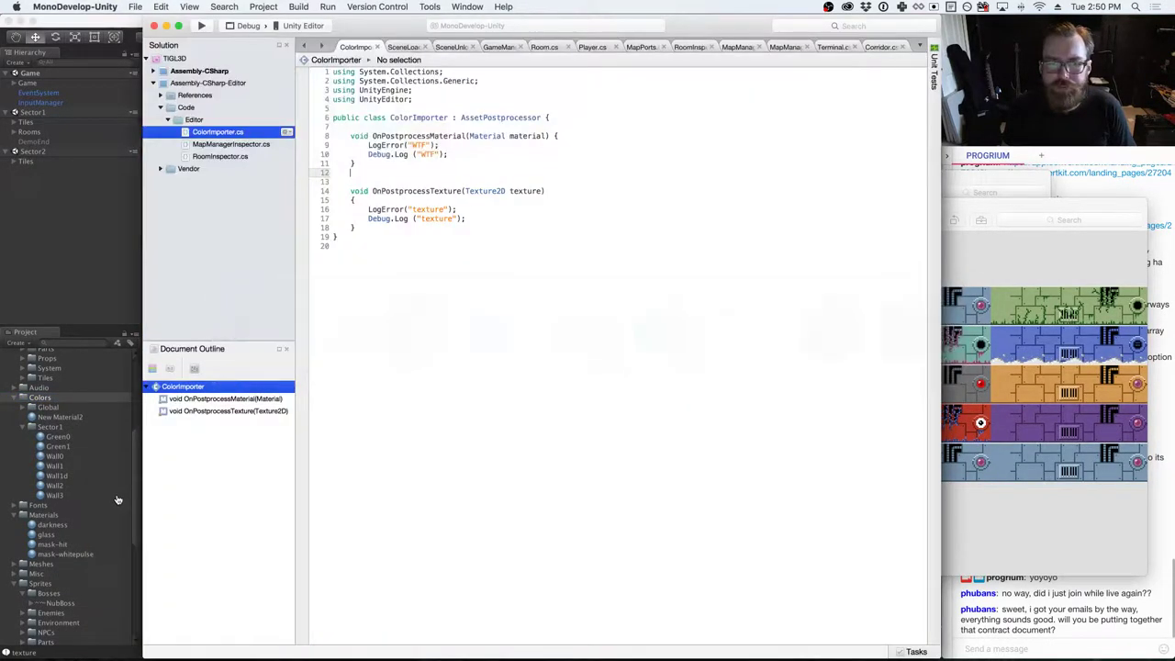
pyautogui.press('super+Tab')
pyautogui.press('super+Tab')
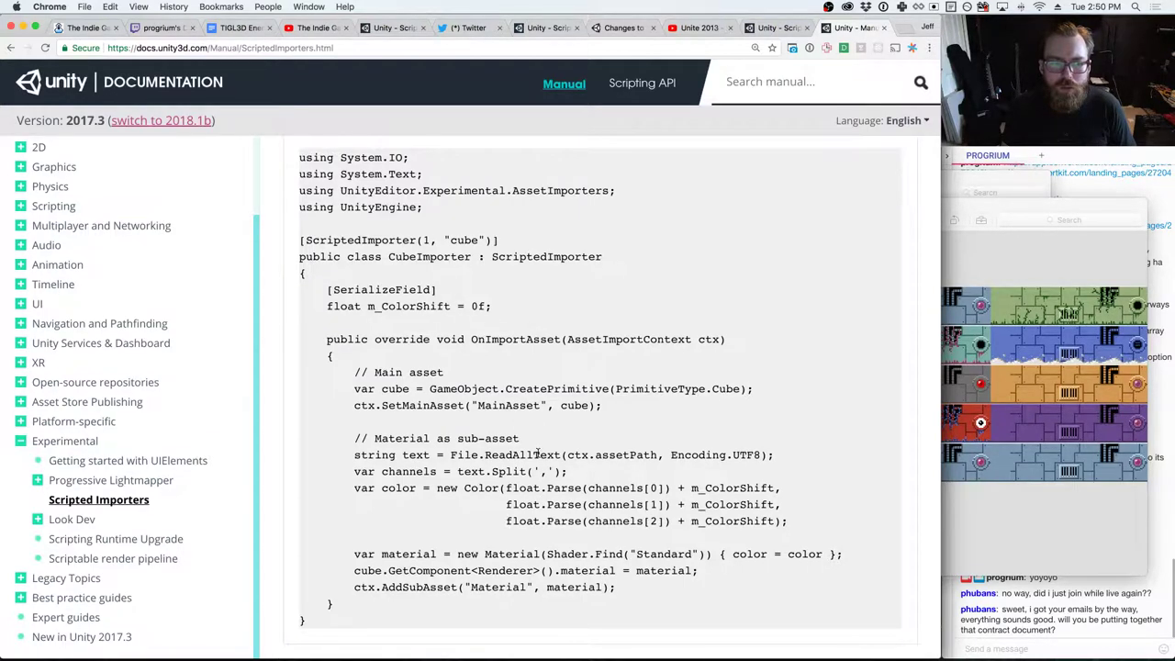
pyautogui.click(762, 26)
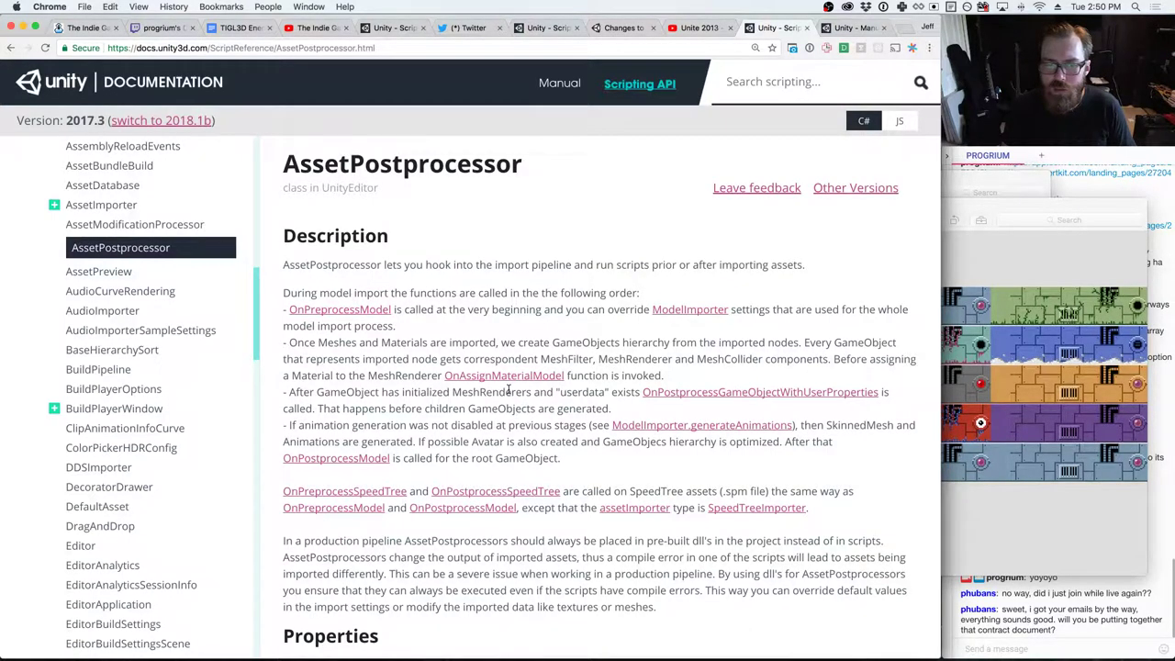
pyautogui.scroll(-5, 508, 389)
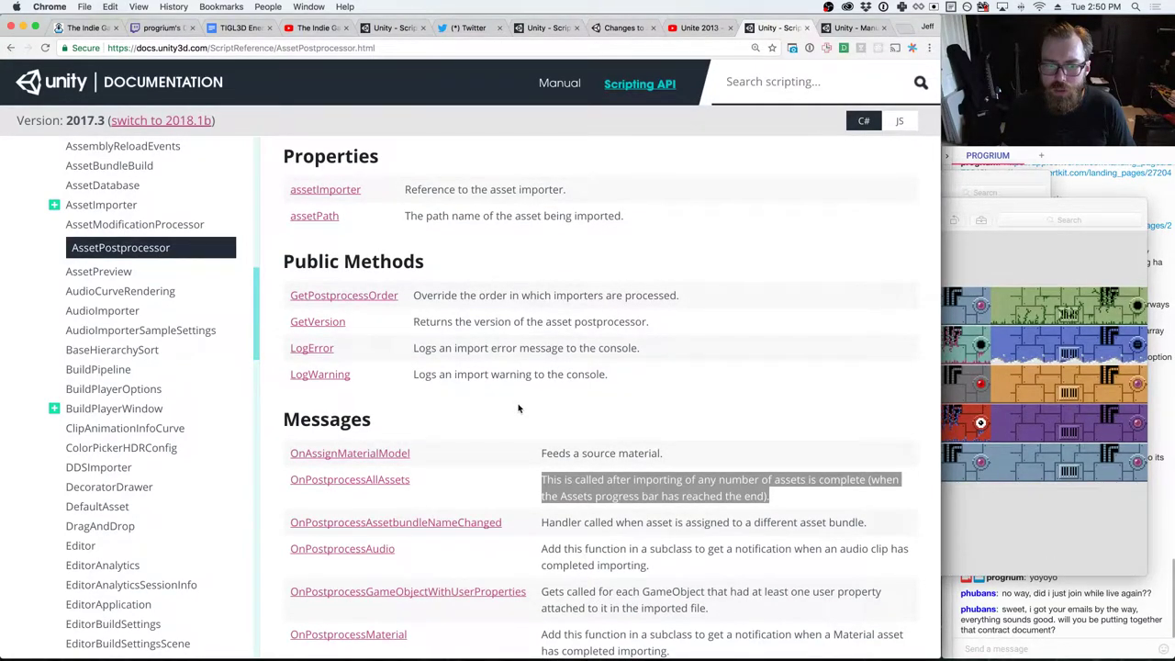
pyautogui.scroll(-3, 519, 409)
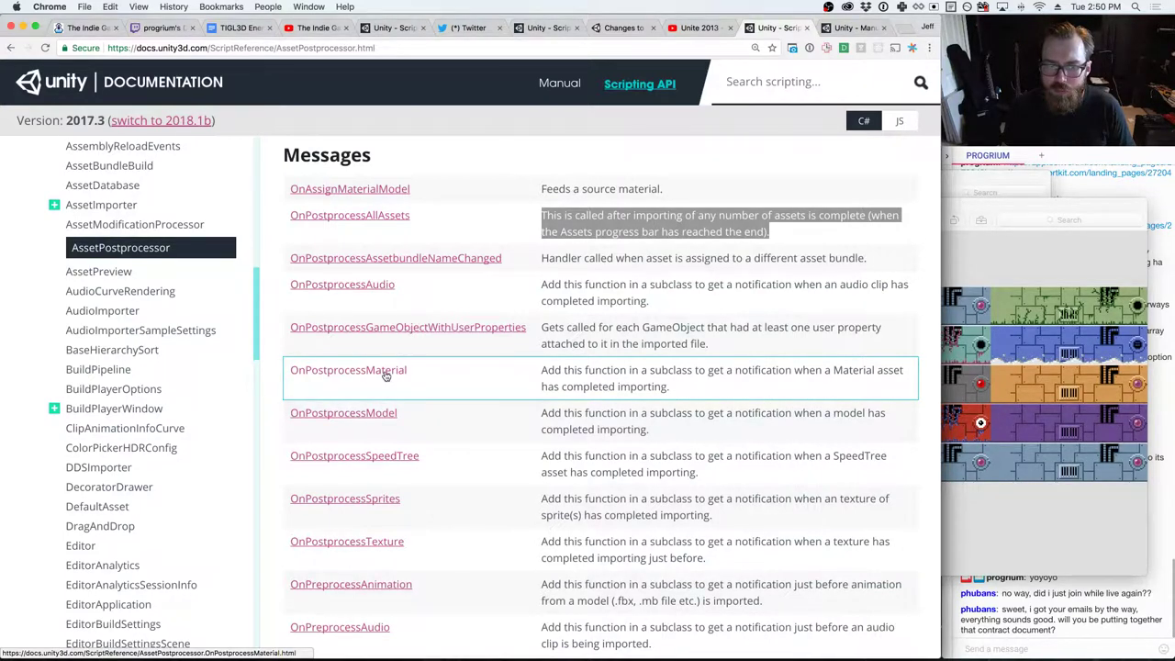
pyautogui.scroll(-5, 471, 428)
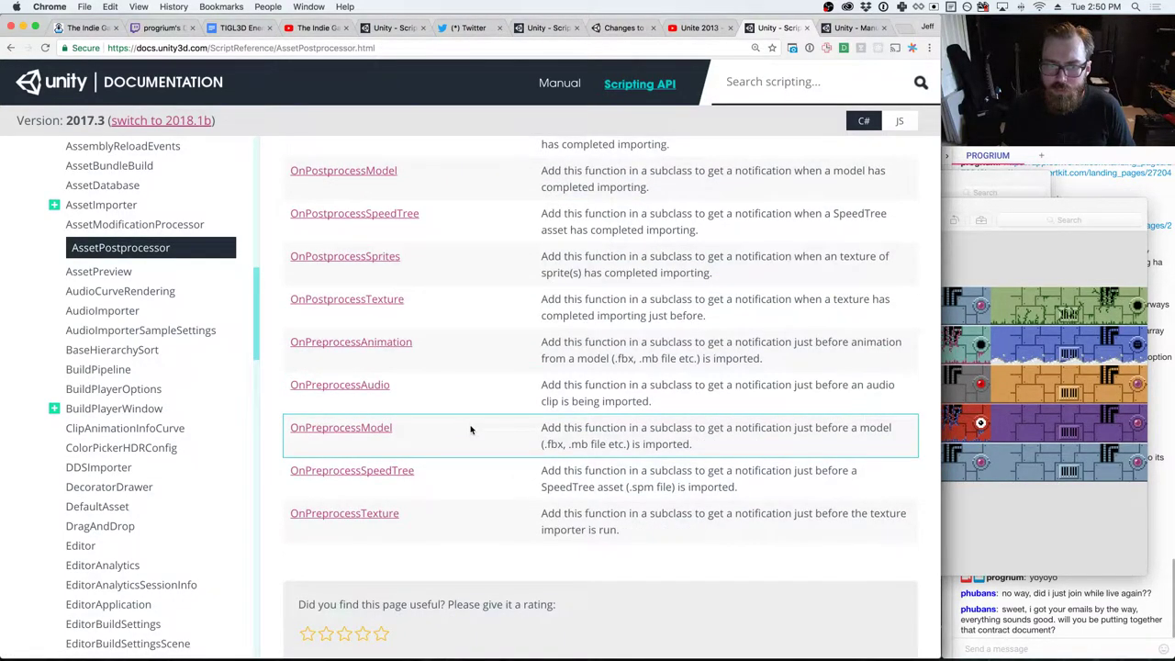
pyautogui.press('super+Tab')
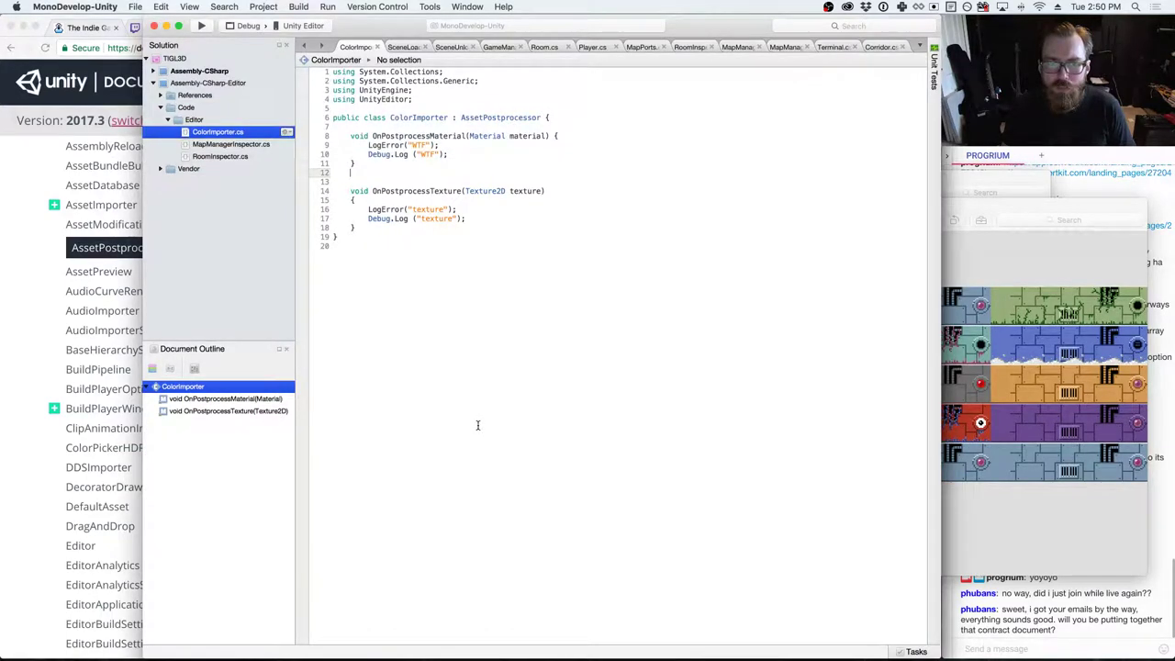
pyautogui.press('super+Tab')
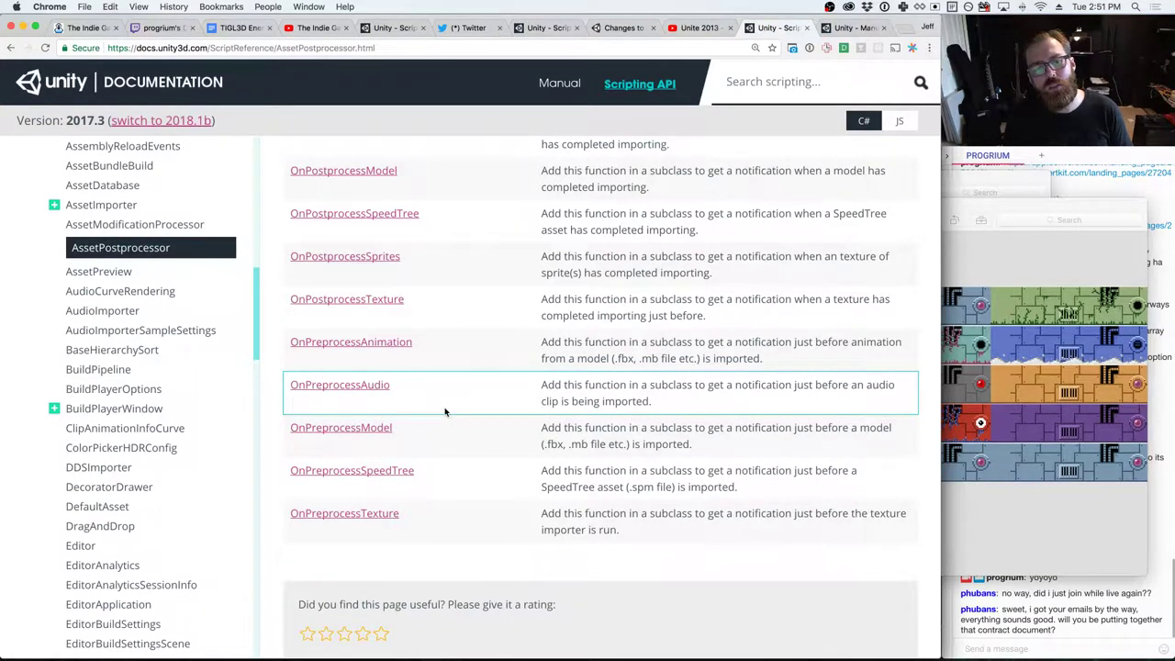
pyautogui.scroll(3, 445, 412)
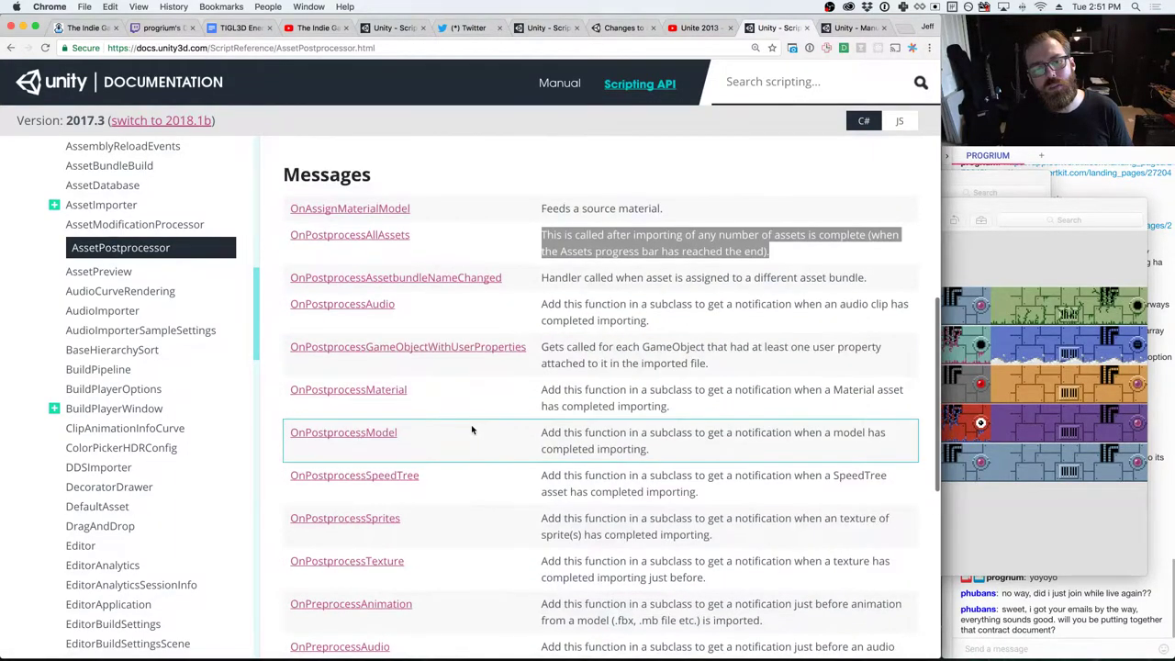
# - Copy the entire ColorImporter.cs code in MonoDevelop and switch to Unity
pyautogui.press('super+Tab')
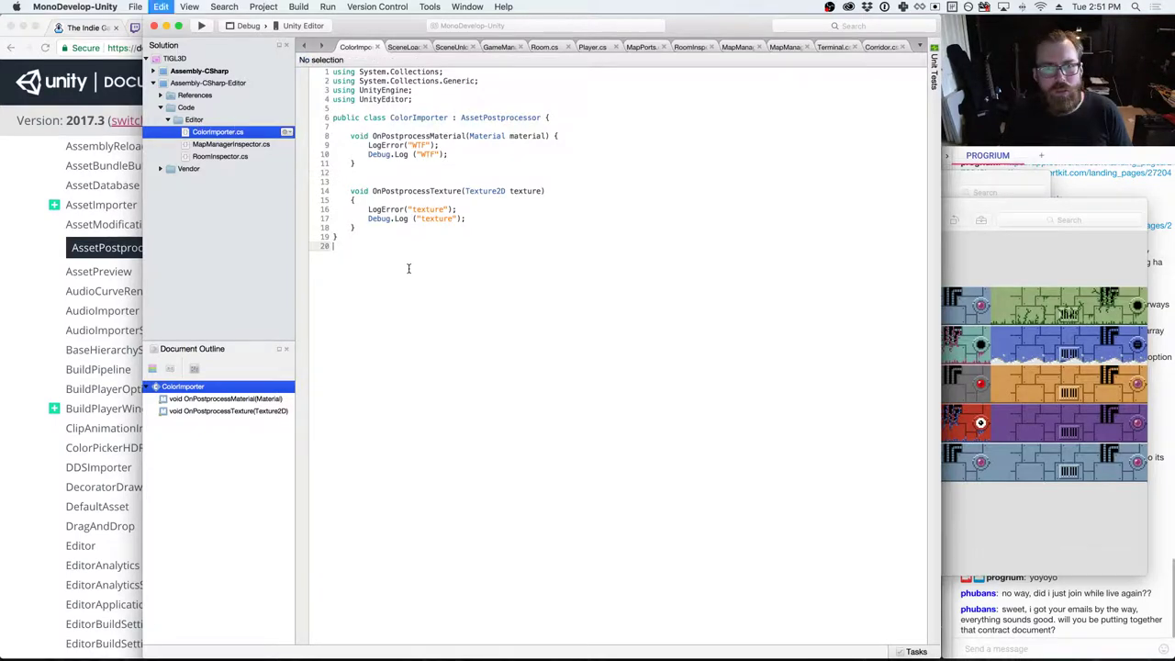
pyautogui.press('super+a')
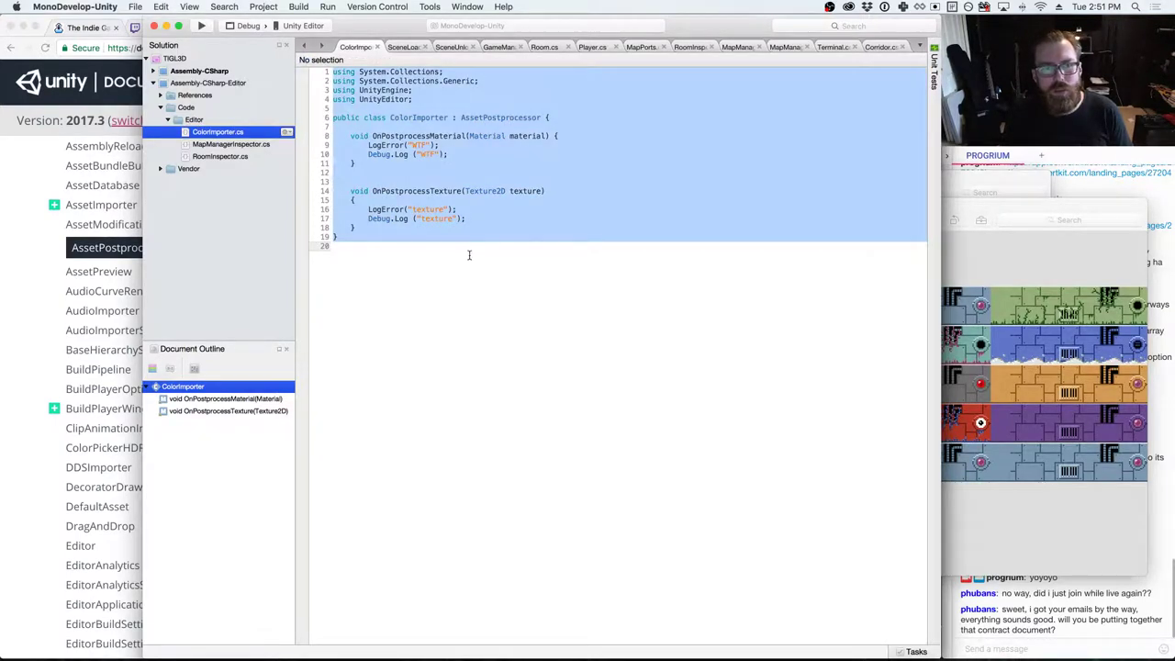
pyautogui.press('super+Tab')
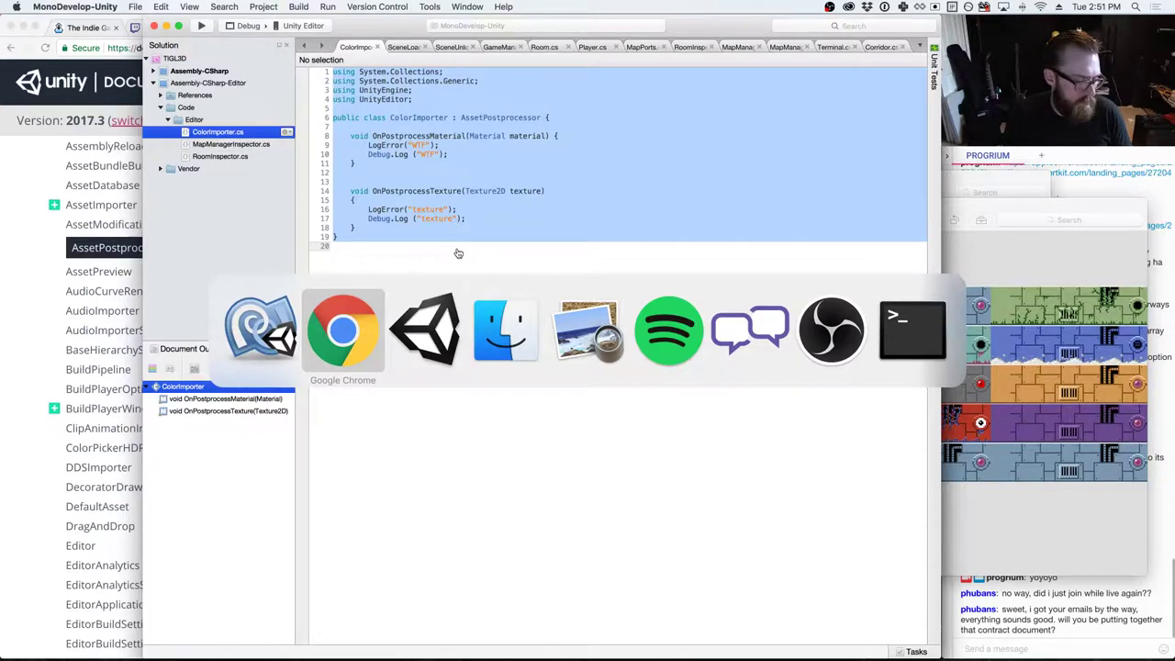
pyautogui.press('super+Tab')
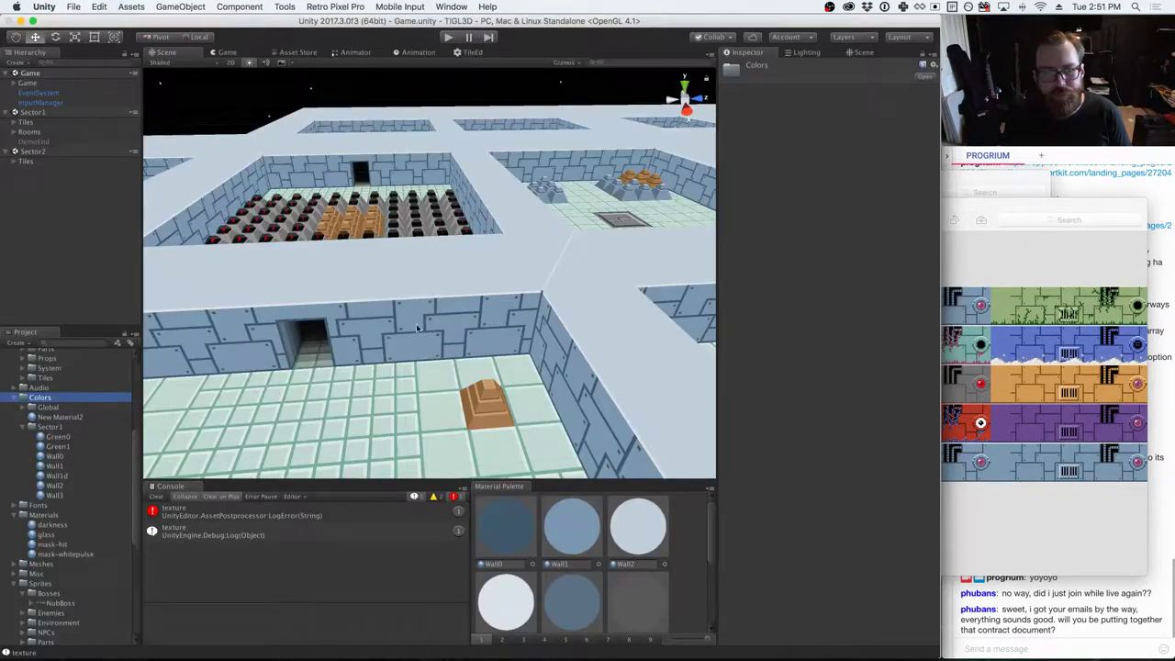
pyautogui.press('super+Tab')
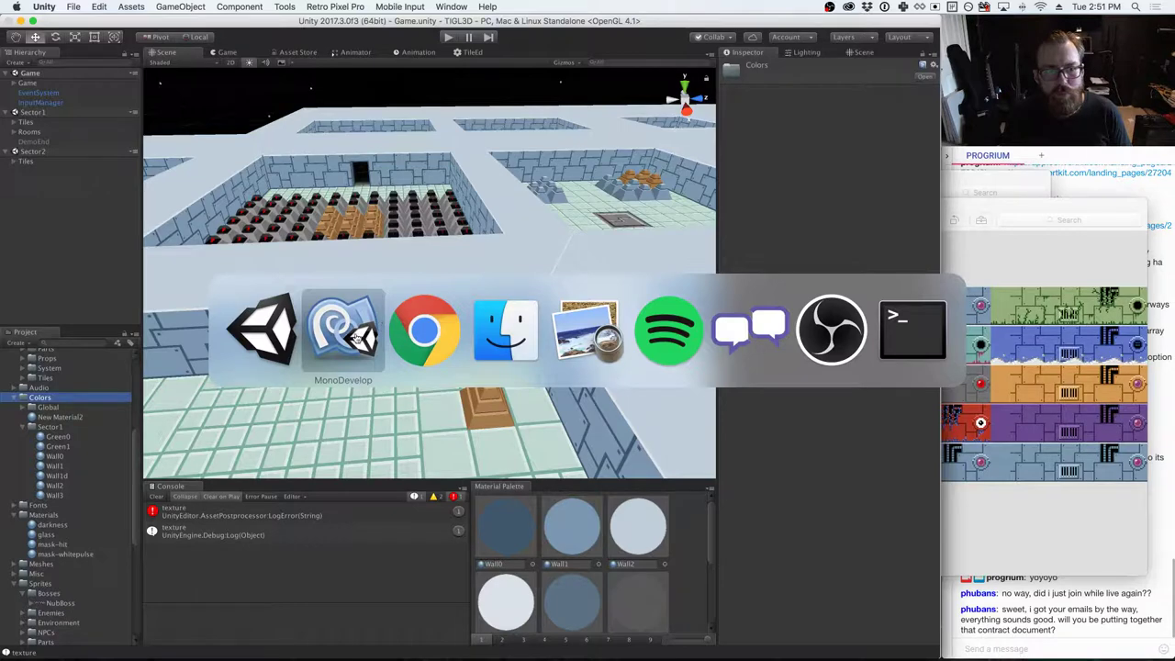
pyautogui.click(262, 329)
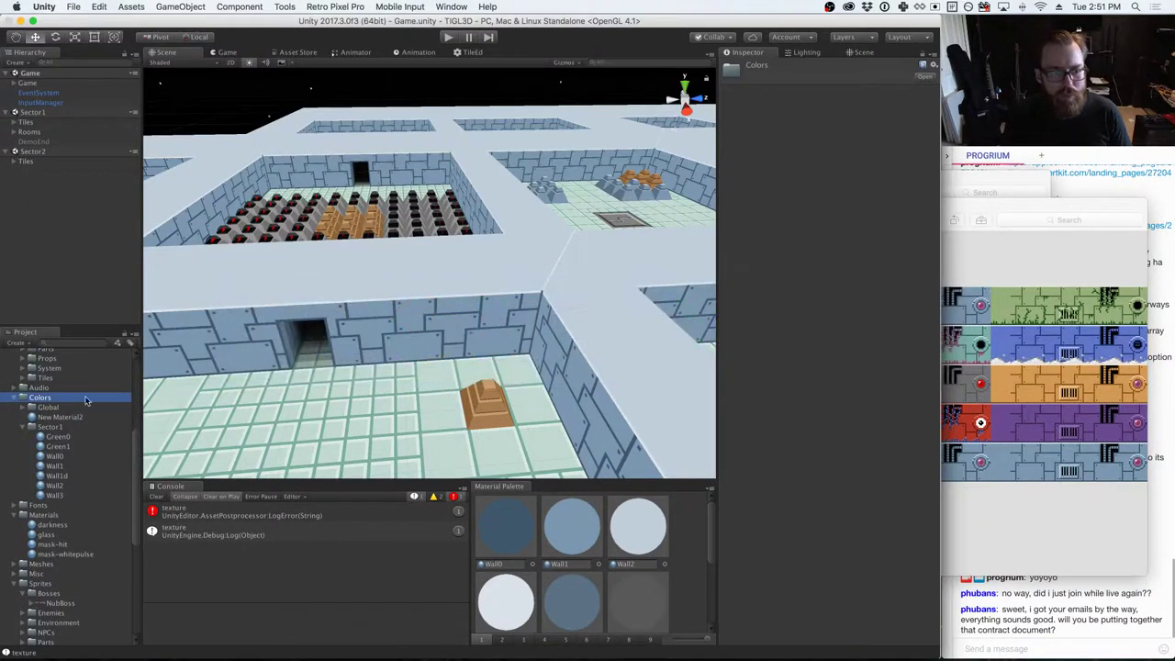
# - Delete the New Material2 asset from the Colors folder
pyautogui.rightClick(41, 419)
pyautogui.click(66, 454)
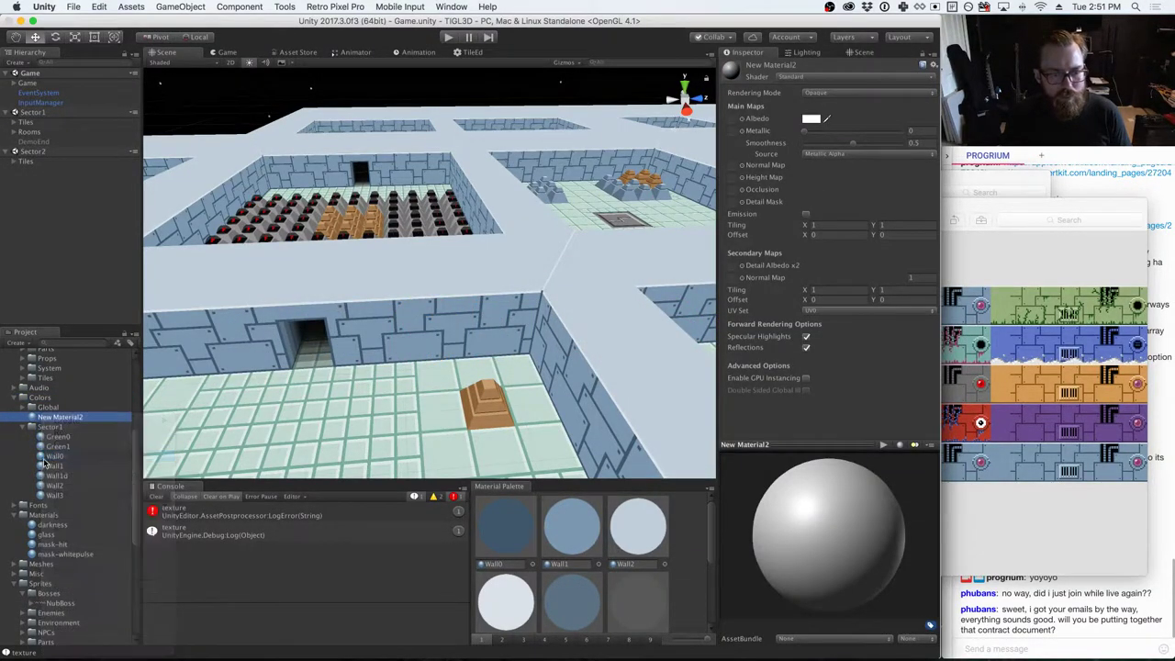
pyautogui.click(678, 229)
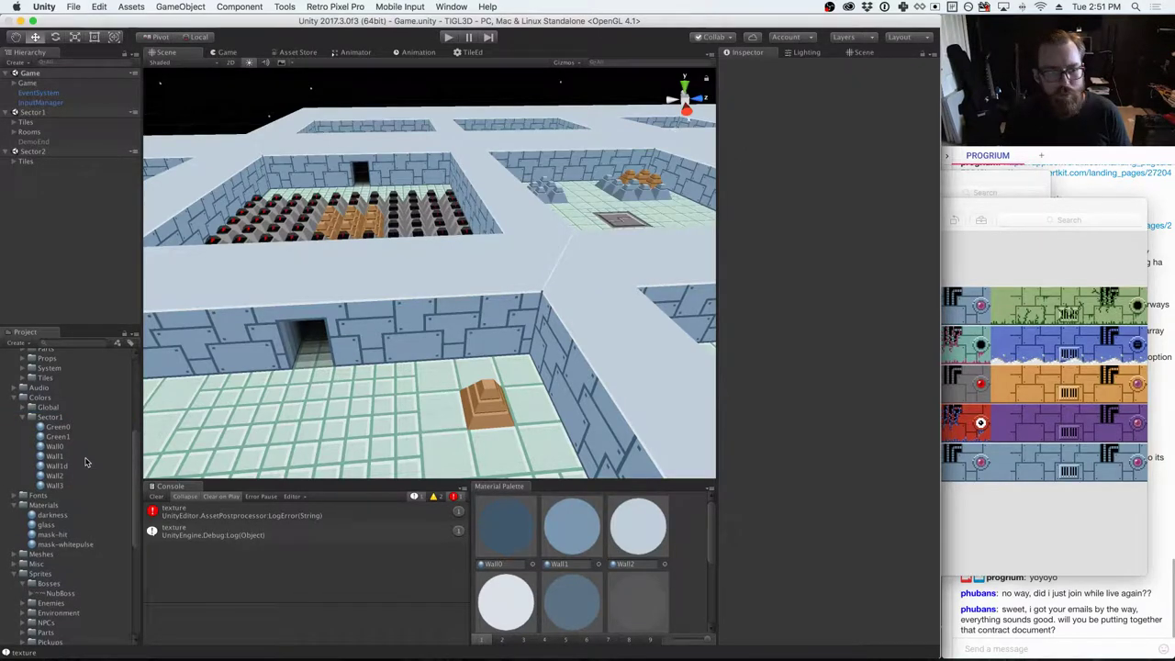
# - Delete the ColorImporter script from the Code/Editor folder
pyautogui.scroll(5, 81, 460)
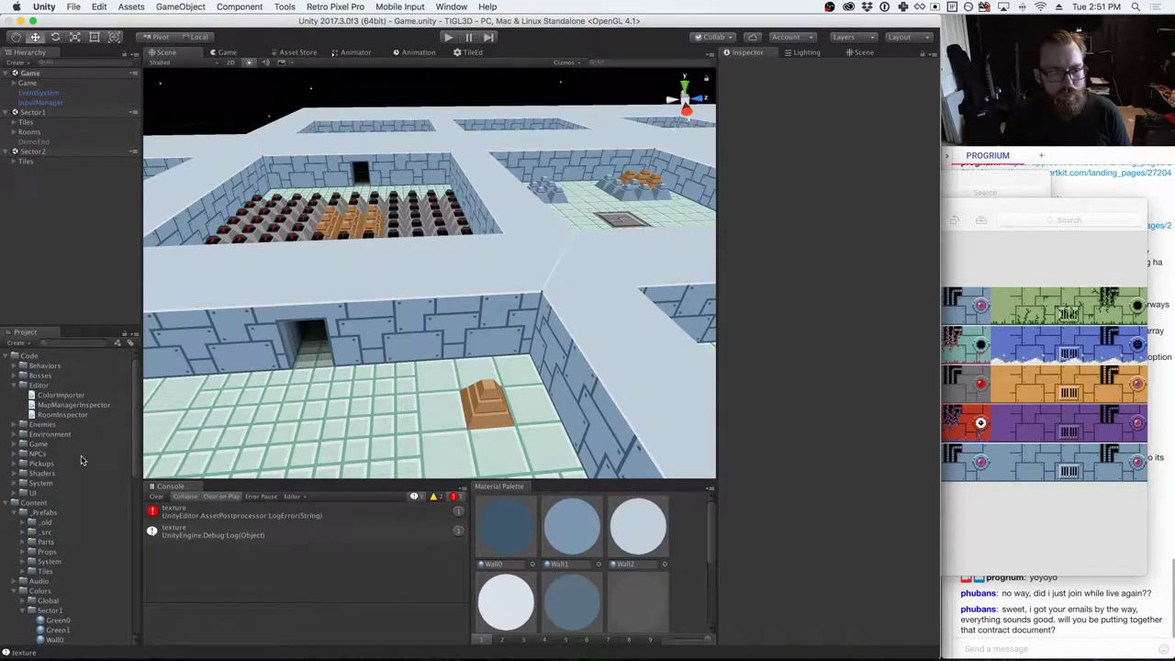
pyautogui.rightClick(73, 397)
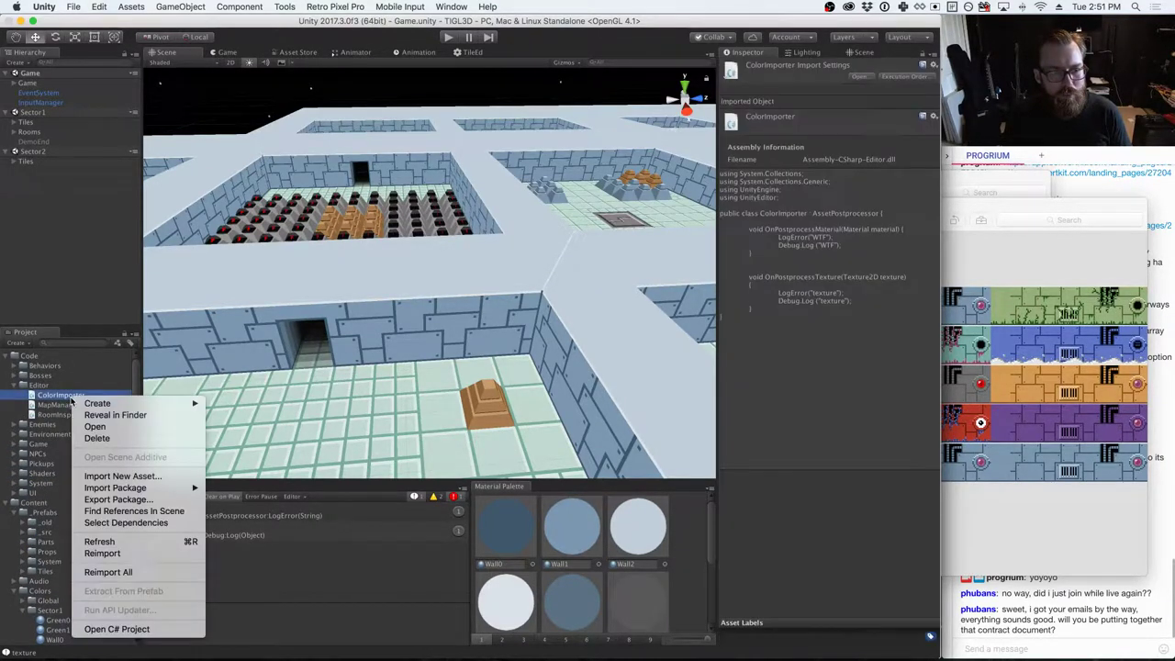
pyautogui.click(96, 438)
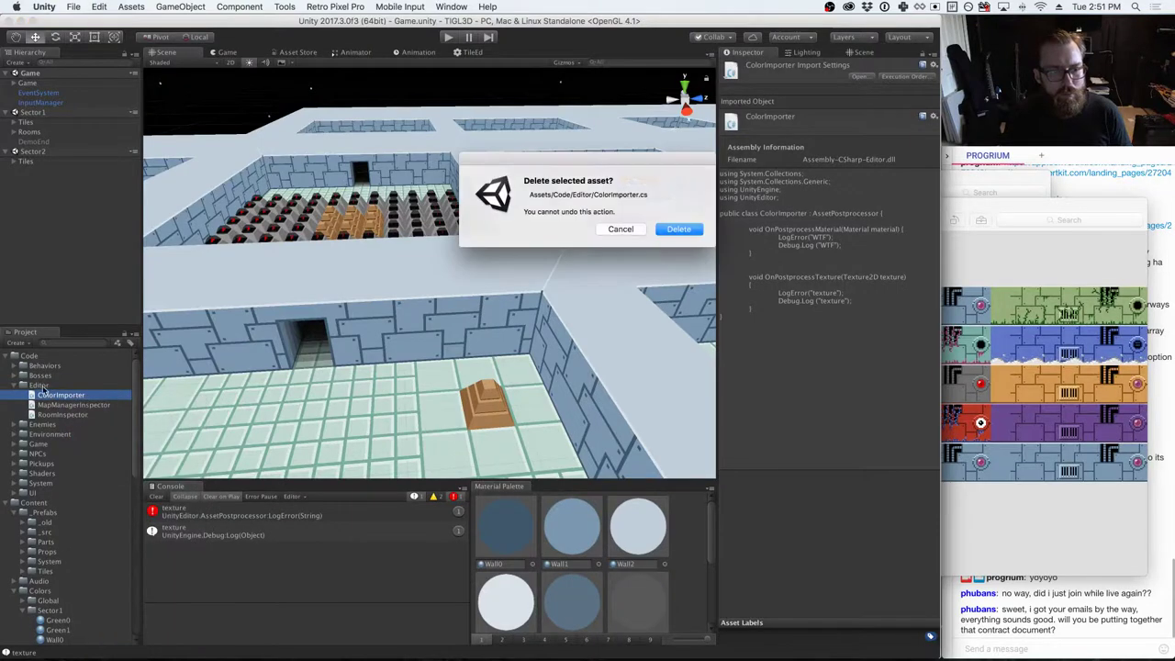
pyautogui.click(679, 229)
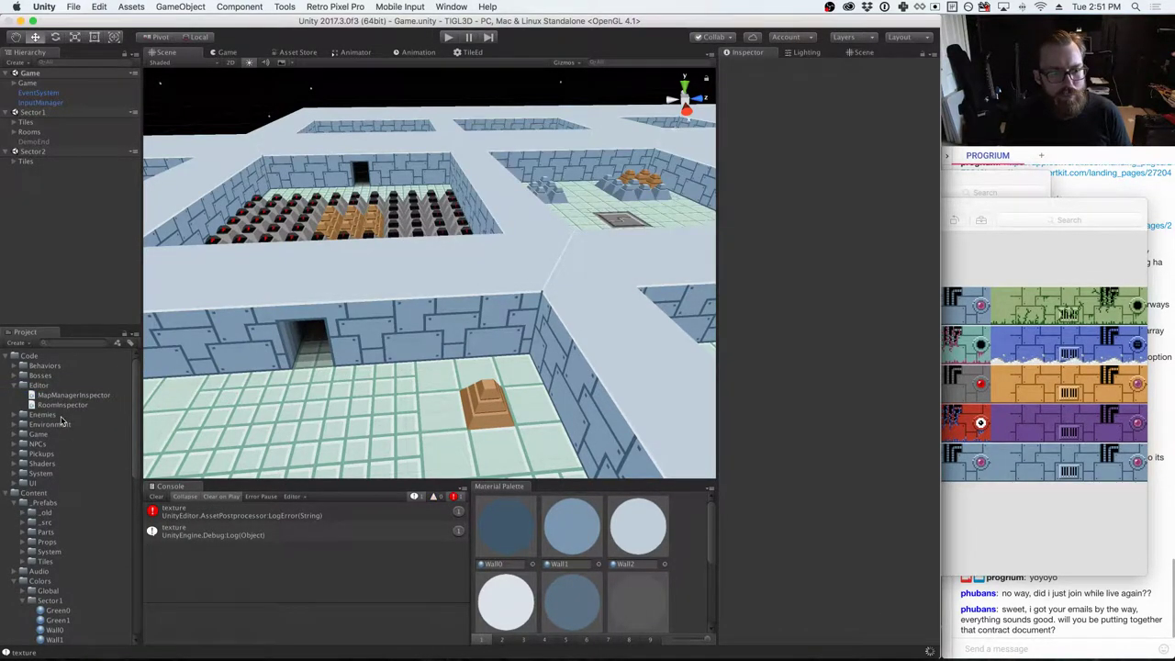
# - Expand the Sector1 folder under Textures/_Materials and examine how the texture materials are organized
pyautogui.scroll(-5, 62, 419)
pyautogui.scroll(-3, 61, 420)
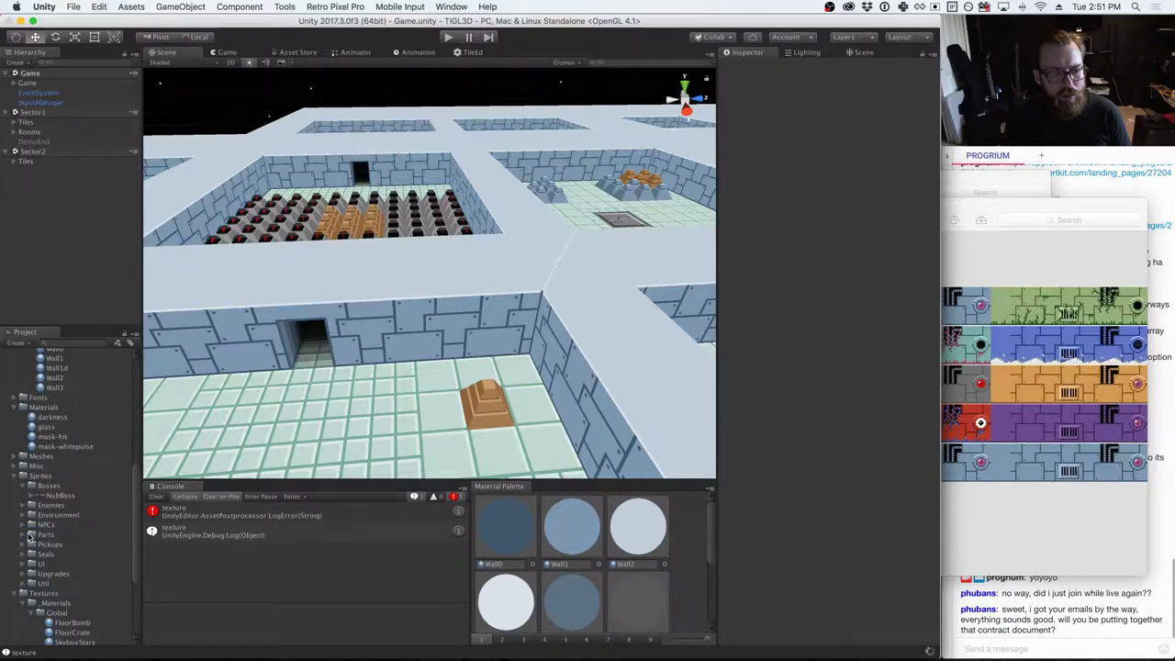
pyautogui.scroll(-4, 33, 537)
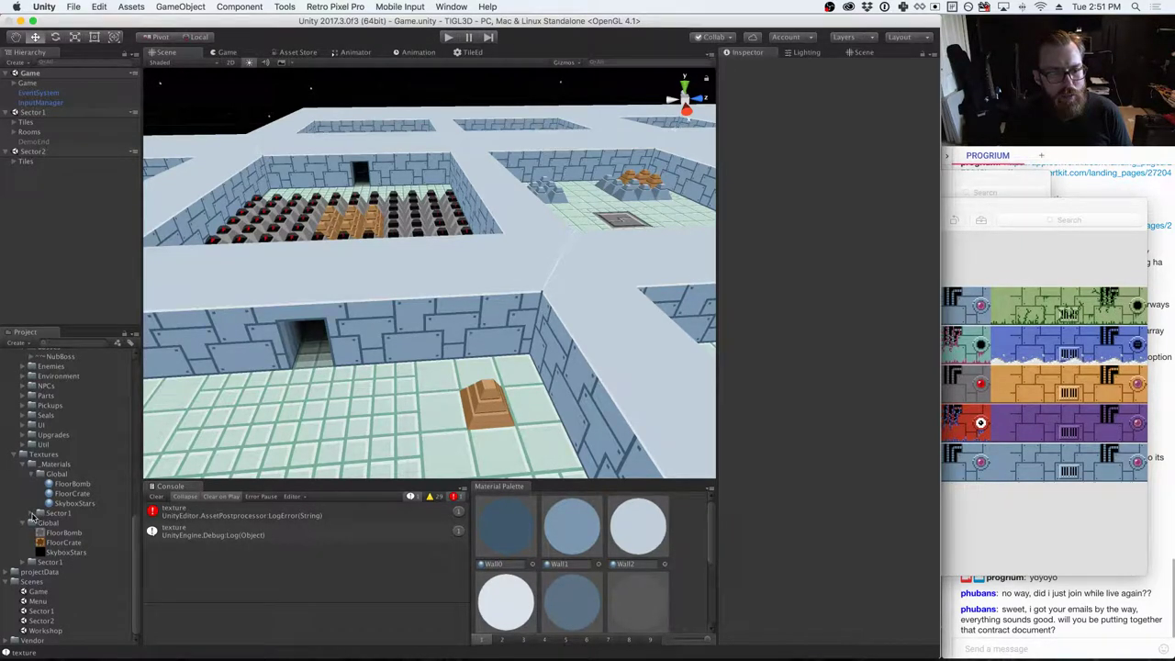
pyautogui.click(39, 514)
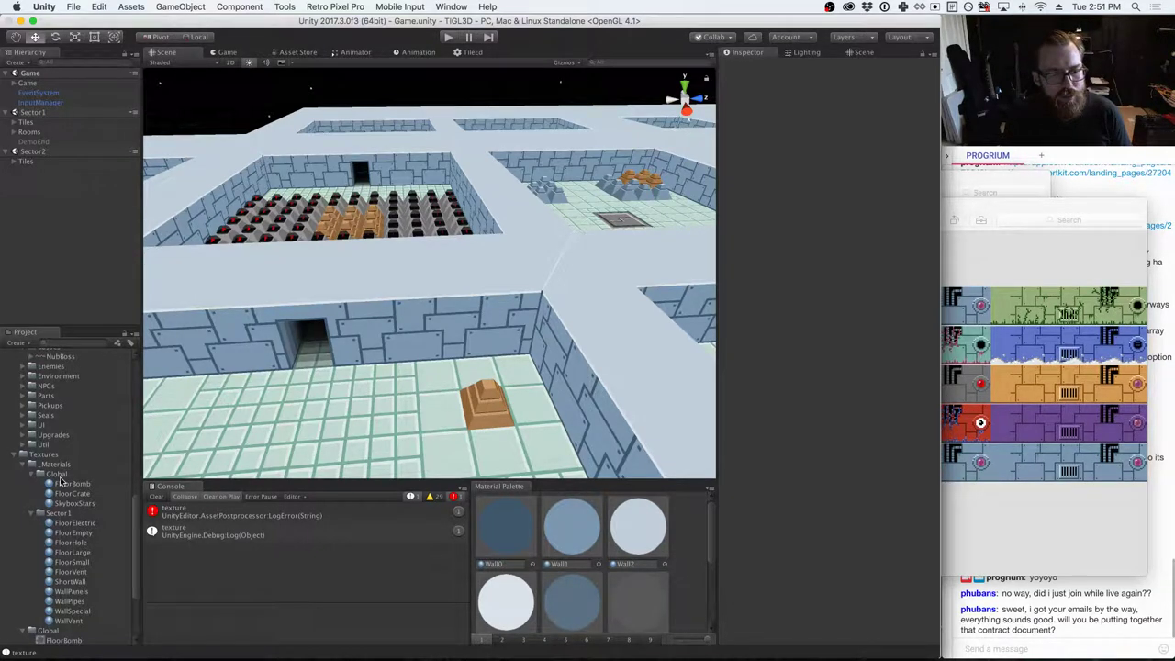
pyautogui.scroll(-4, 36, 491)
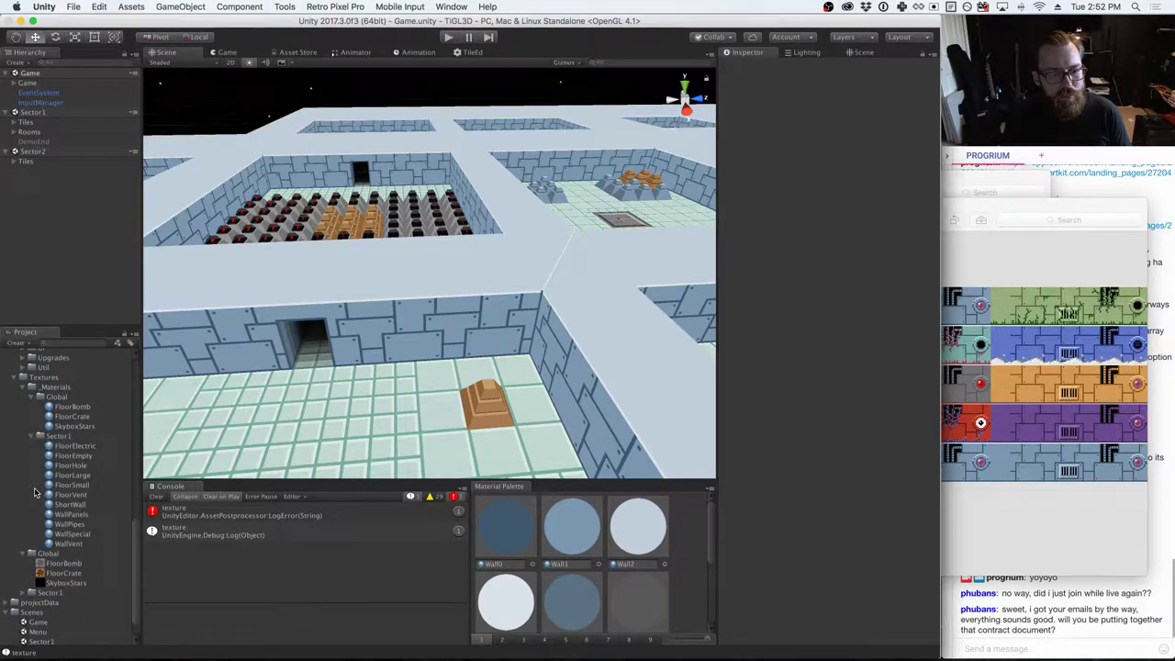
# - Create a C# script named TextureImporter in the Code/Editor folder
pyautogui.scroll(5, 34, 493)
pyautogui.click(38, 385)
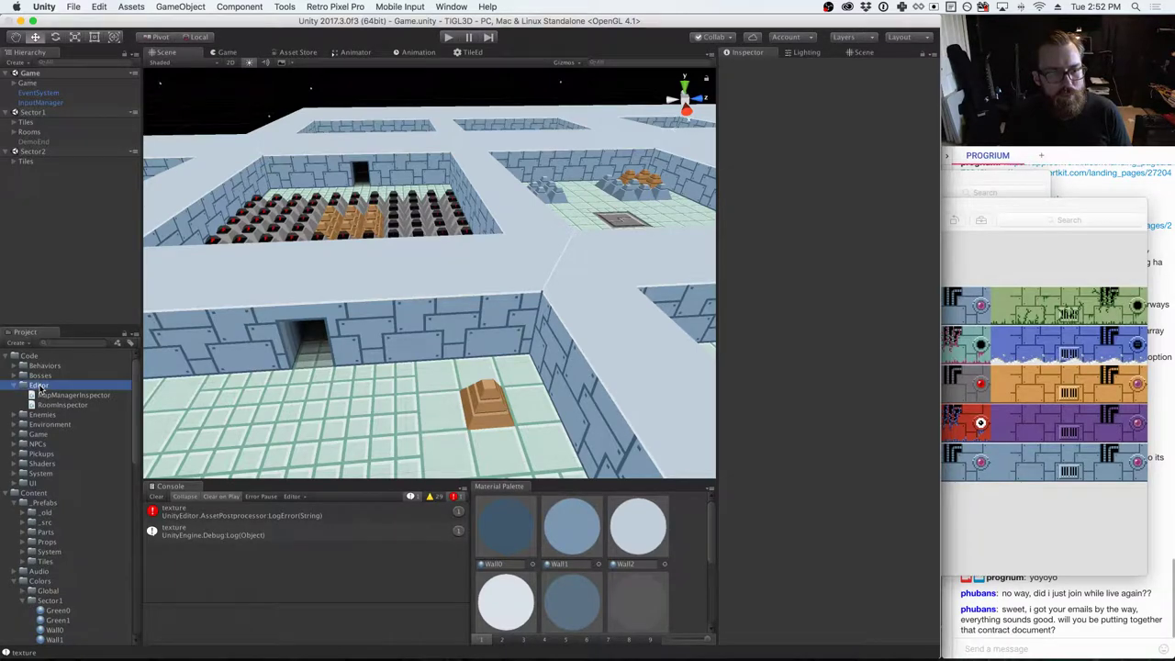
pyautogui.rightClick(40, 387)
pyautogui.moveTo(83, 391)
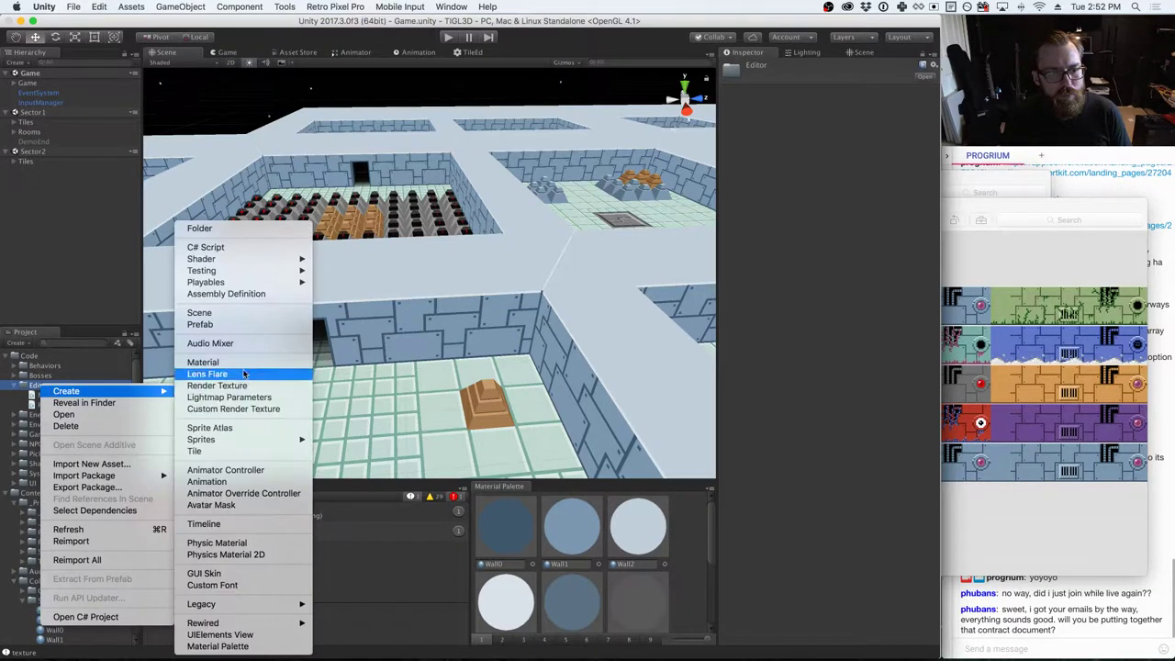
pyautogui.click(233, 247)
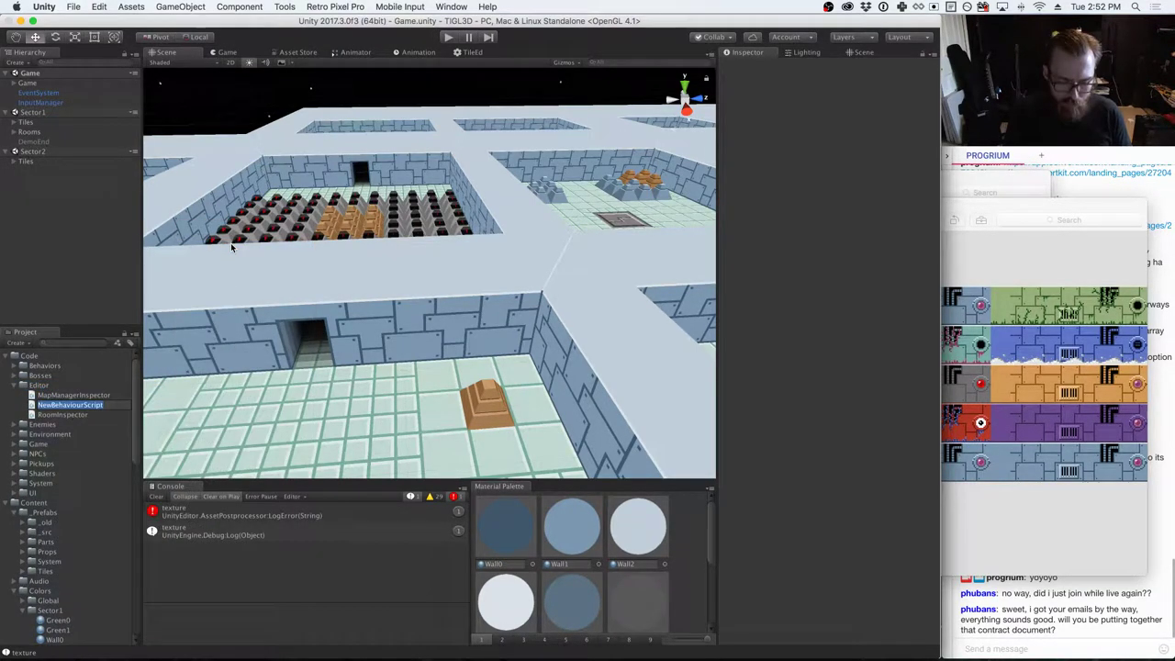
pyautogui.write('TextureImporte')
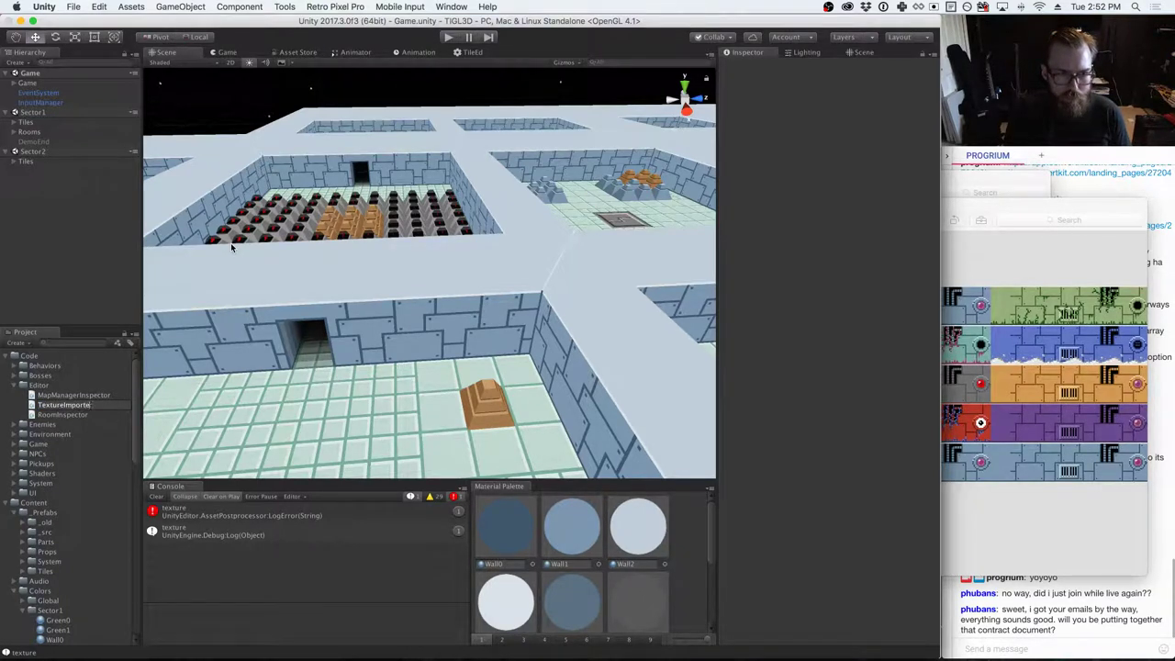
pyautogui.write('r')
pyautogui.press('Return')
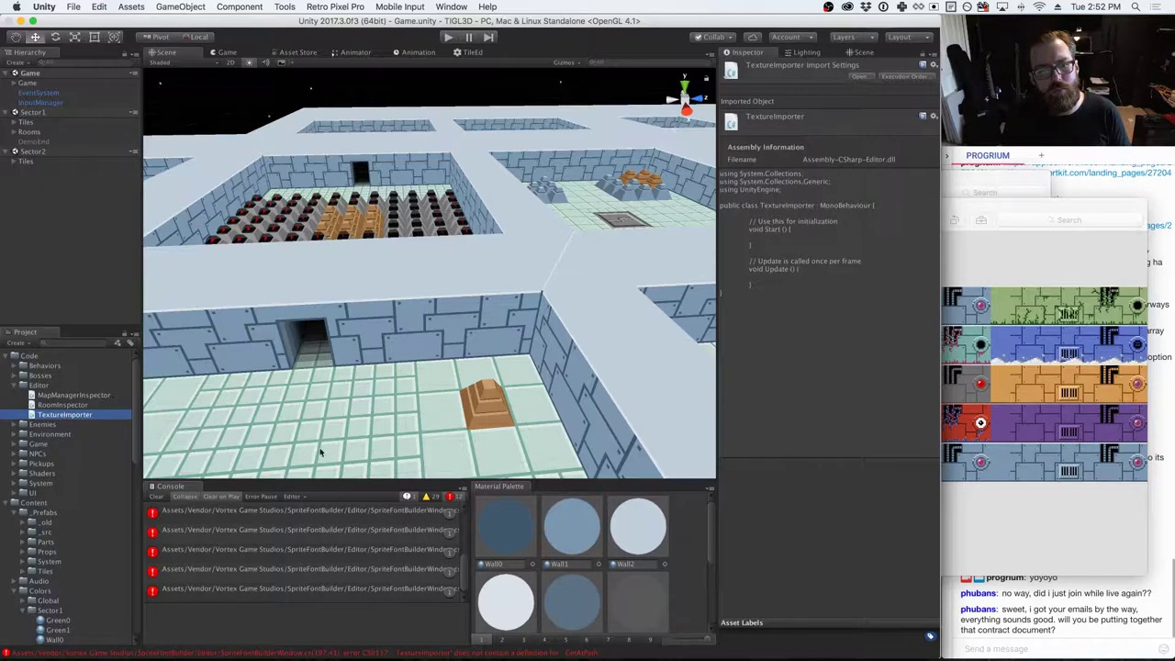
# - In MonoDevelop, replace the template code of TextureImporter.cs with the former ColorImporter AssetPostprocessor code, including its OnPostprocessMaterial and OnPostprocessTexture methods
pyautogui.press('super+Tab')
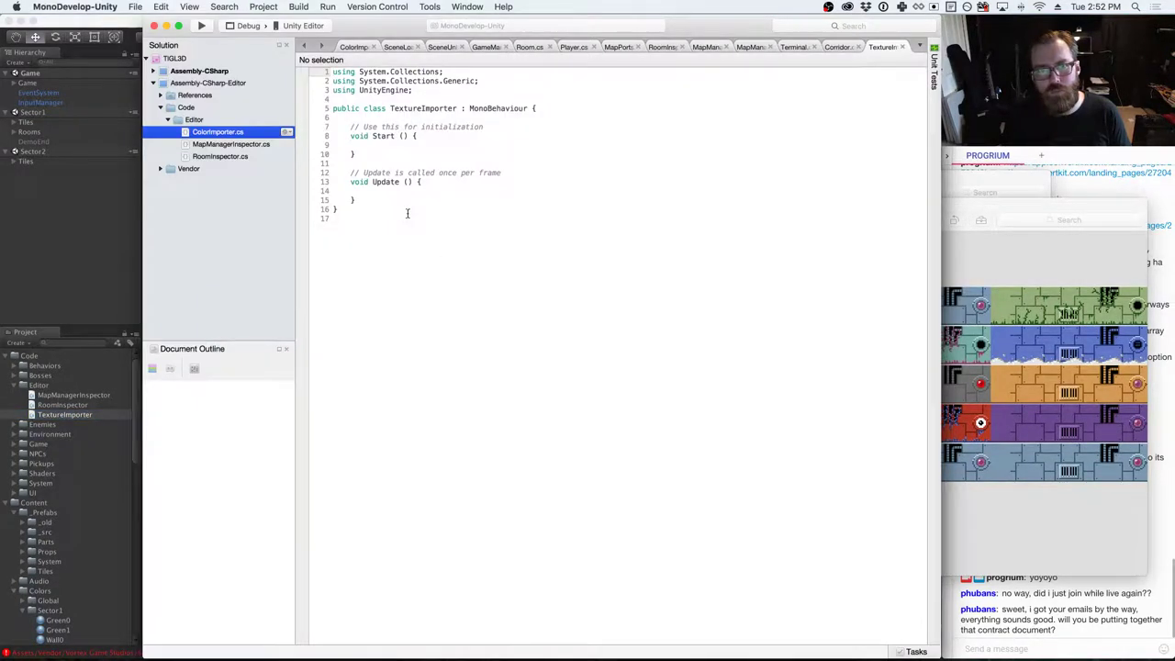
pyautogui.moveTo(408, 212); pyautogui.dragTo(454, 191)
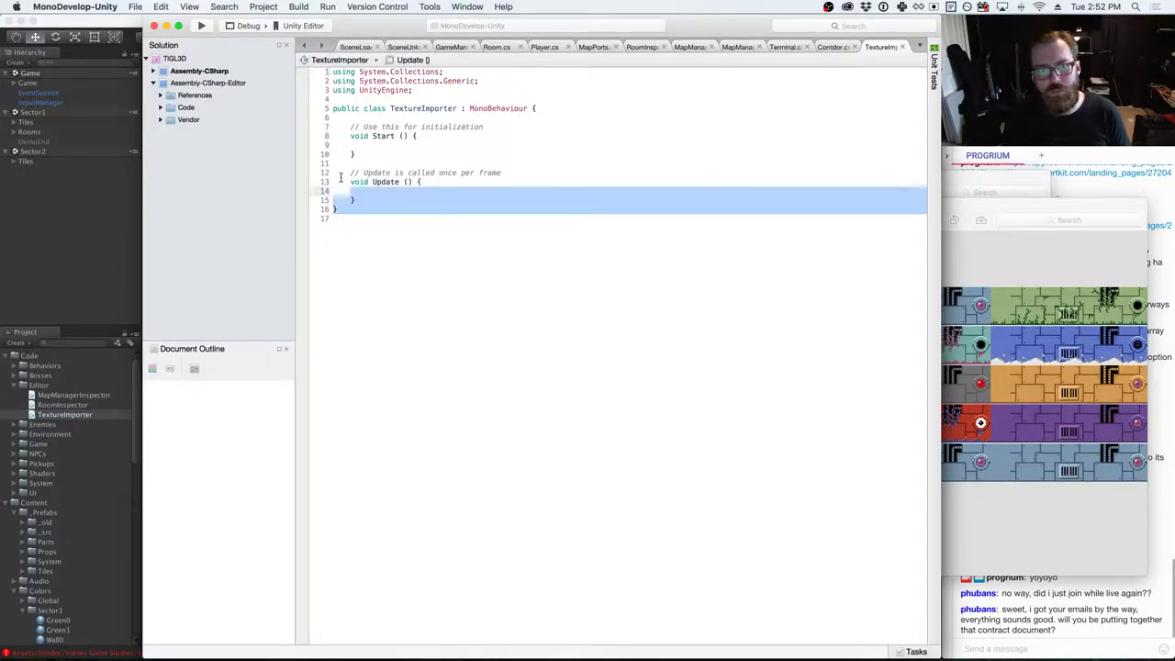
pyautogui.press('super+a')
pyautogui.write('using System.Collections; using System.Collections.Generic; using UnityEngine; using UnityEditor;  public class ColorImporter : AssetPostprocessor {  \tvoid OnPostprocessMaterial(Material material) { \t\tLogError("WTF"); \t\tDebug.Log ("WTF"); \t}   \tvoid OnPostprocessTexture(Texture2D texture) \t{ \t\tLogError("texture"); \t\tDebug.Log ("texture"); \t} }')
# - Rename the ColorImporter class in the script to TextureImporter
pyautogui.doubleClick(418, 117)
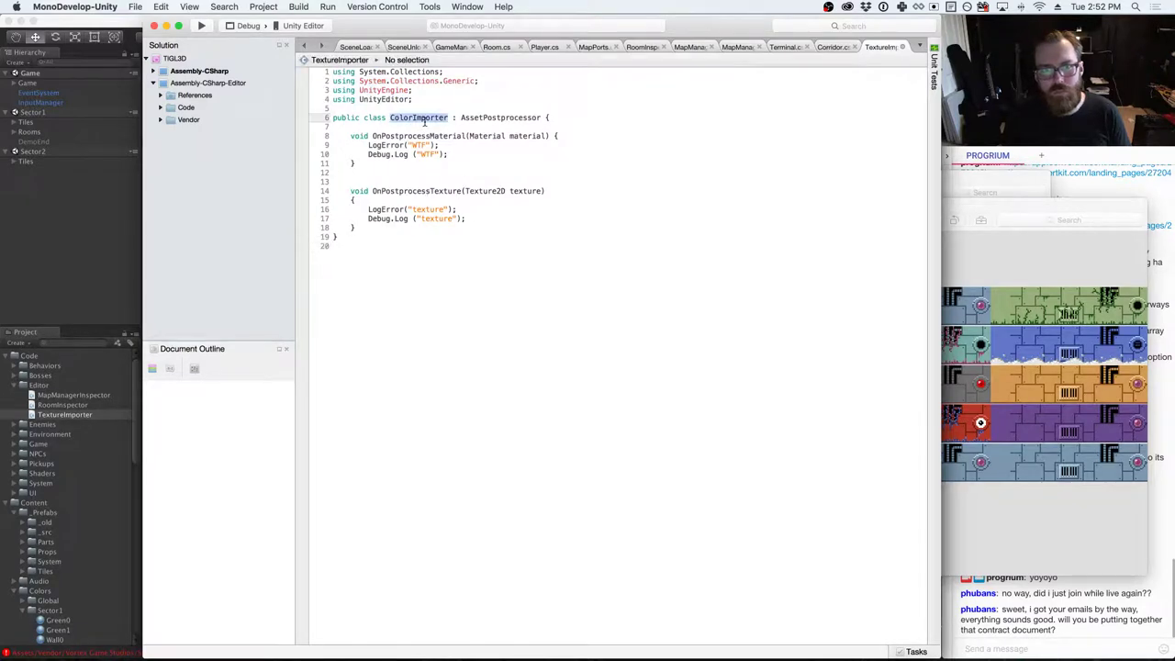
pyautogui.press('Right')
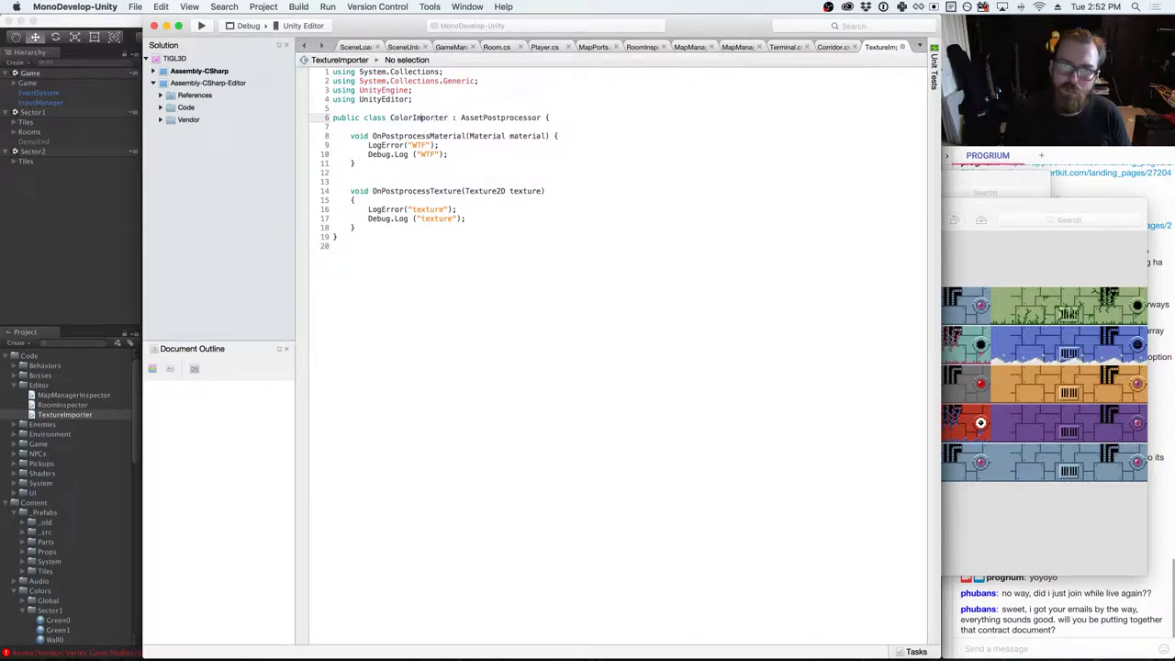
pyautogui.moveTo(391, 118); pyautogui.dragTo(413, 118)
pyautogui.write('Texture')
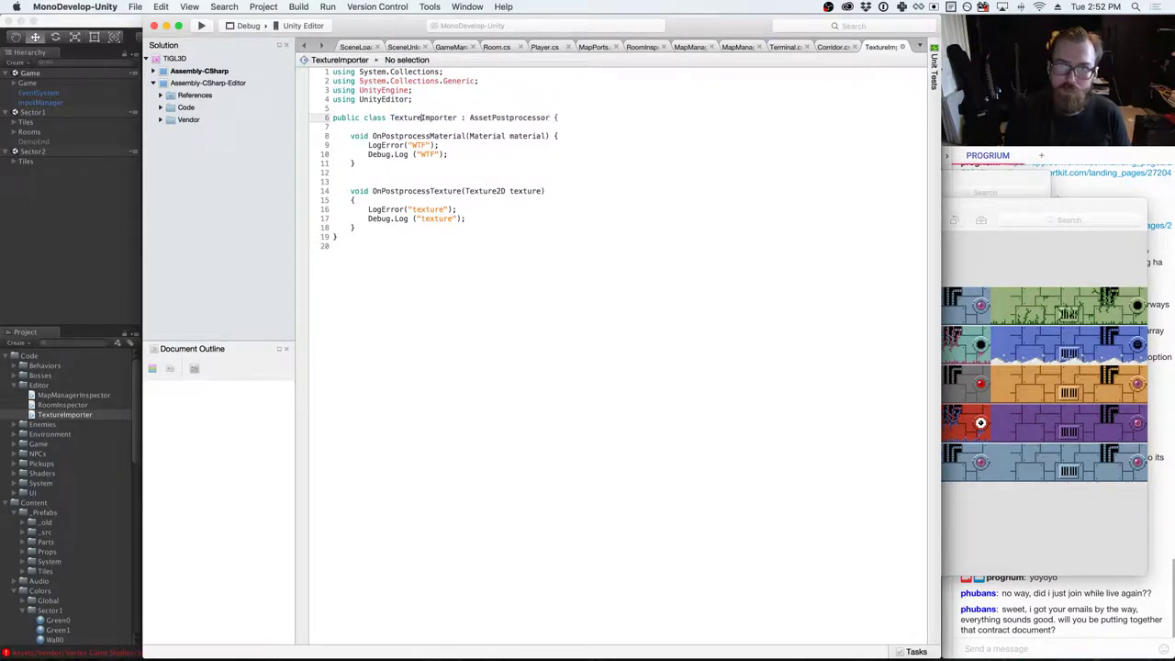
# - Delete the OnPostprocessMaterial method and the surplus blank lines above OnPostprocessTexture
pyautogui.click(425, 155)
pyautogui.press('Down')
pyautogui.press('End')
pyautogui.hotkey('shift', 'Up')
pyautogui.hotkey('shift', 'Up')
pyautogui.hotkey('shift', 'Up')
pyautogui.hotkey('shift', 'Up')
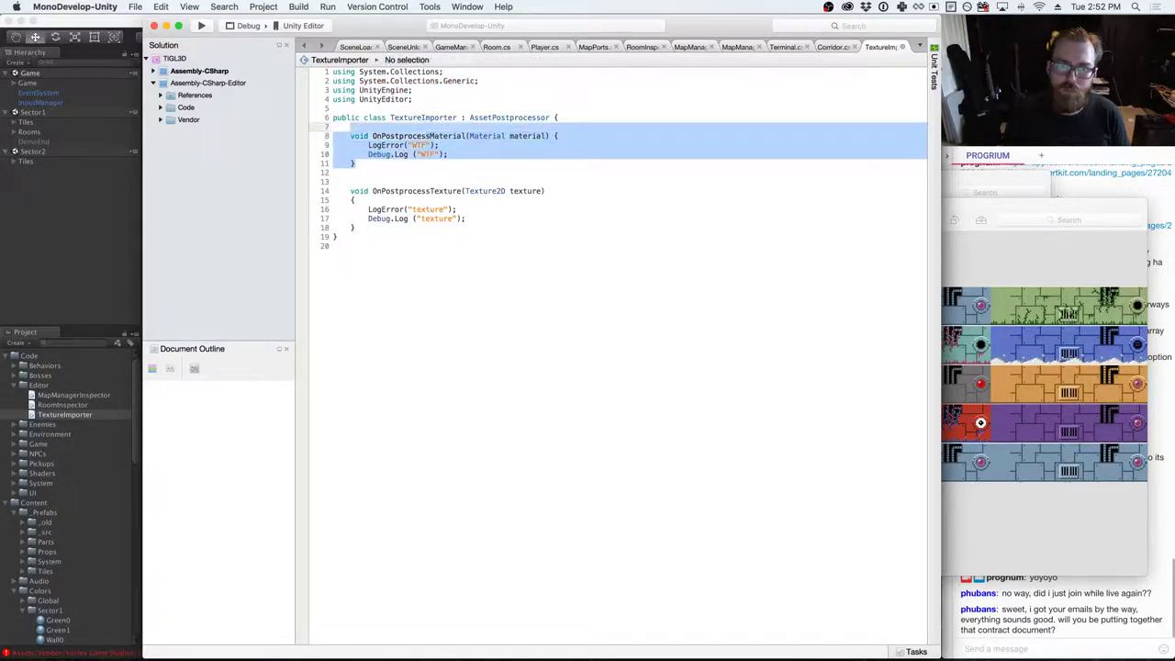
pyautogui.press('BackSpace')
pyautogui.press('Down')
pyautogui.press('Down')
pyautogui.press('BackSpace')
pyautogui.press('BackSpace')
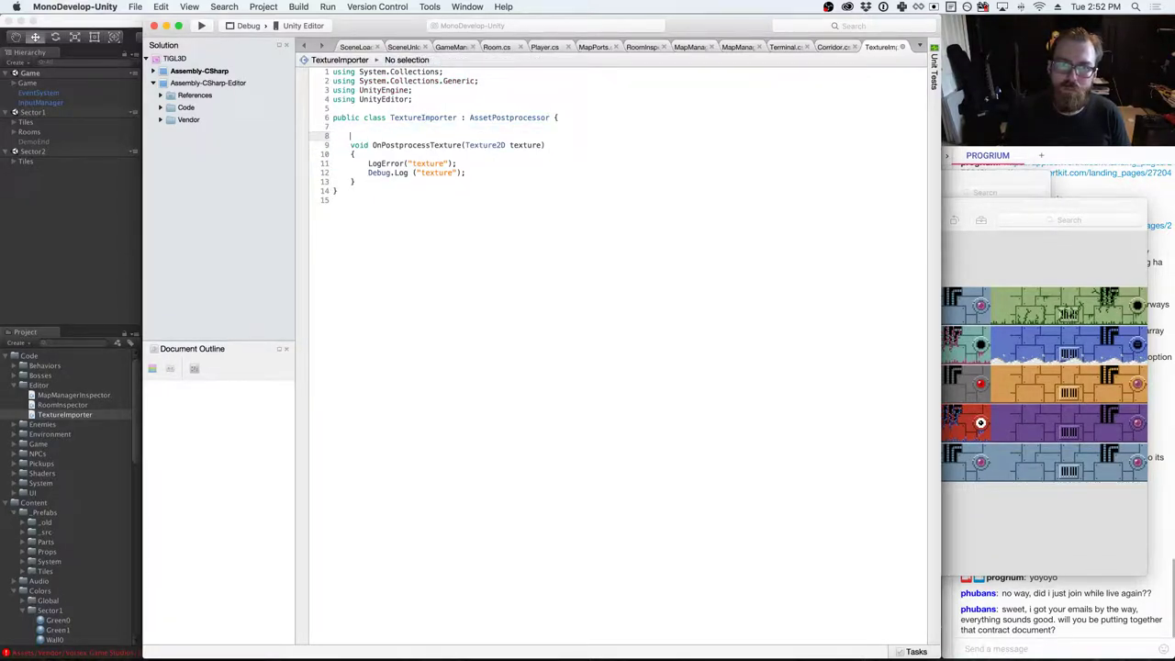
# - Duplicate the signature line "void OnPostprocessTexture(Texture2D texture)" above the existing method, separated by a blank line
pyautogui.click(368, 136)
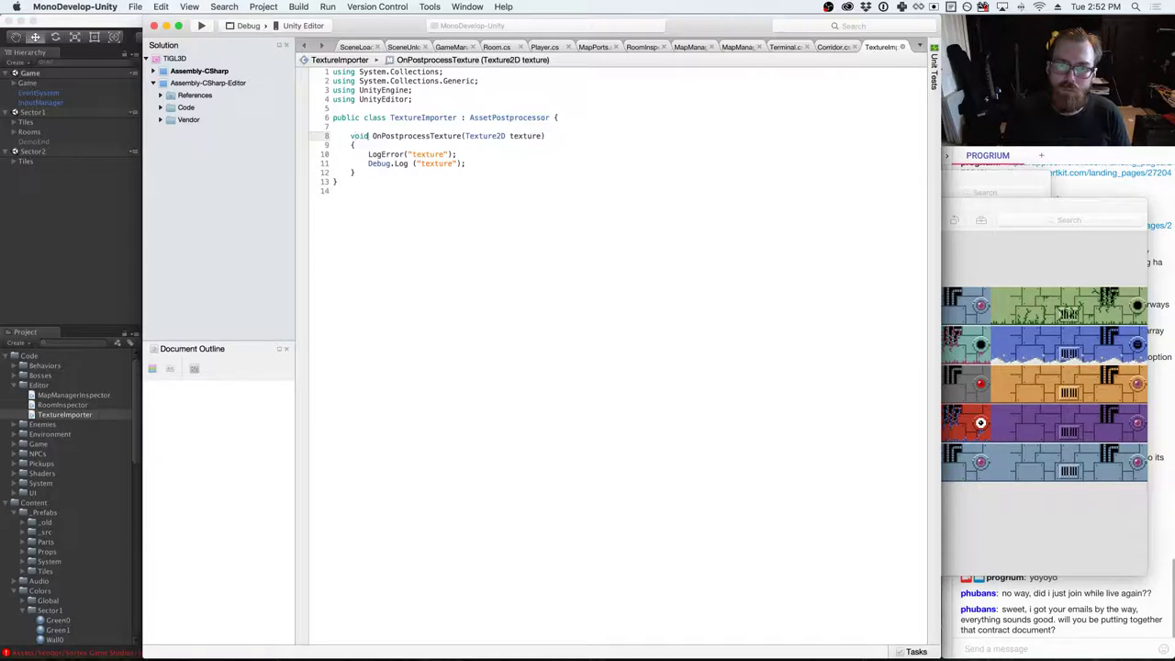
pyautogui.hotkey('shift', 'End')
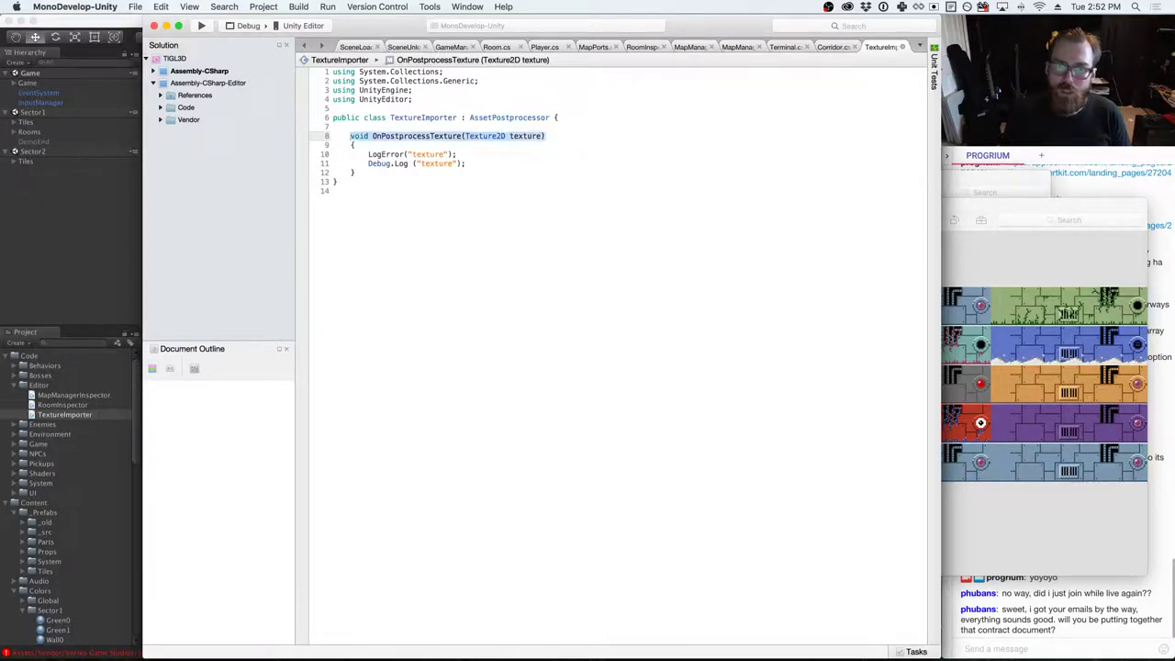
pyautogui.hotkey('ctrl', 'c')
pyautogui.press('Left')
pyautogui.press('Return')
pyautogui.press('Return')
pyautogui.press('Up')
pyautogui.press('Up')
pyautogui.hotkey('ctrl', 'v')
pyautogui.press('Down')
pyautogui.press('Down')
pyautogui.press('Down')
pyautogui.press('Down')
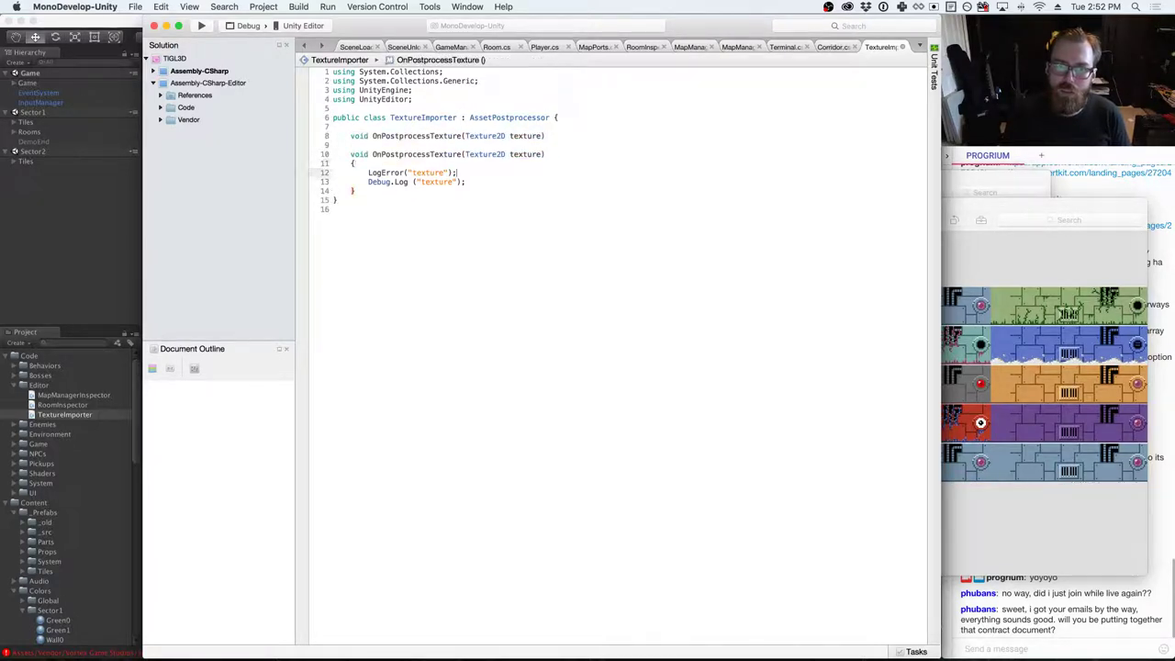
# - Remove the LogError line from OnPostprocessTexture and change its Debug.Log message to "make material"
pyautogui.hotkey('shift', 'Home')
pyautogui.press('BackSpace')
pyautogui.hotkey('shift', 'Home')
pyautogui.press('BackSpace')
pyautogui.press('BackSpace')
pyautogui.click(461, 173)
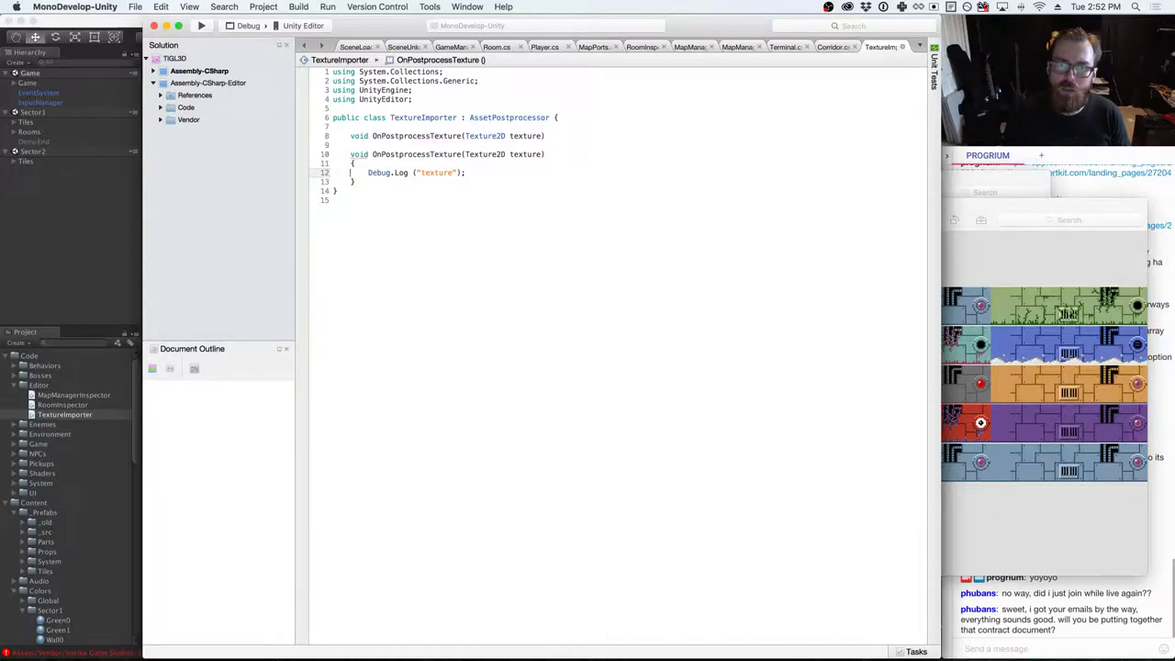
pyautogui.hotkey('alt', 'BackSpace')
pyautogui.write('make materi')
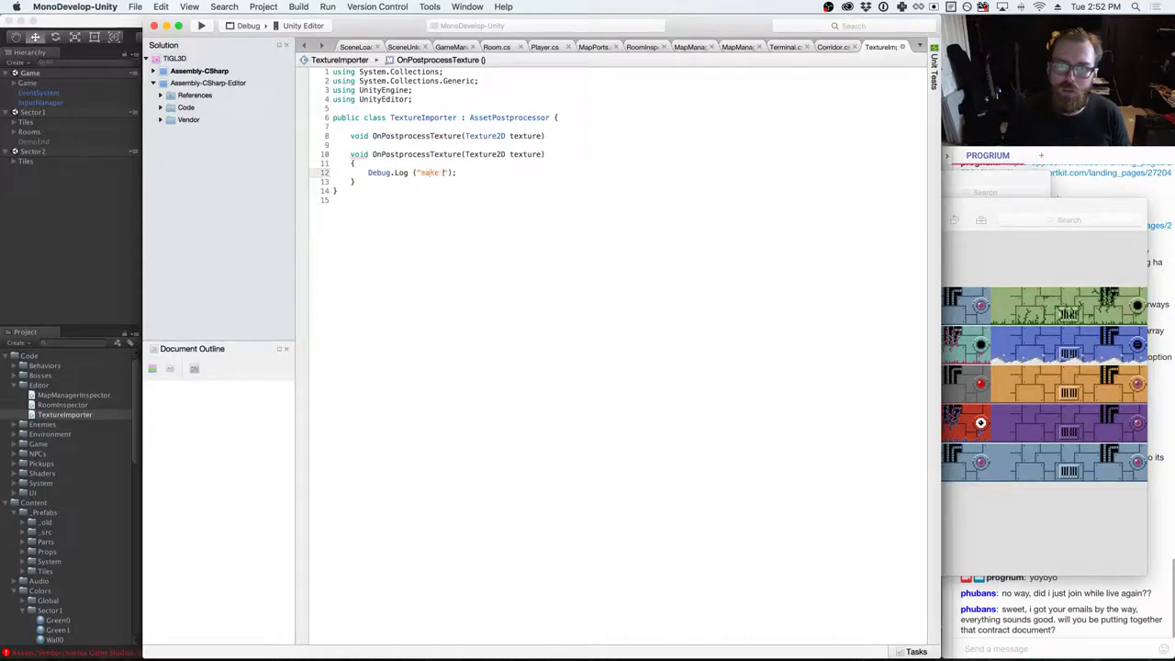
pyautogui.write('al')
# - Give the copied signature an empty braced body and rename that method to OnPreprocessTexture
pyautogui.press('Up')
pyautogui.press('Up')
pyautogui.press('Up')
pyautogui.press('Up')
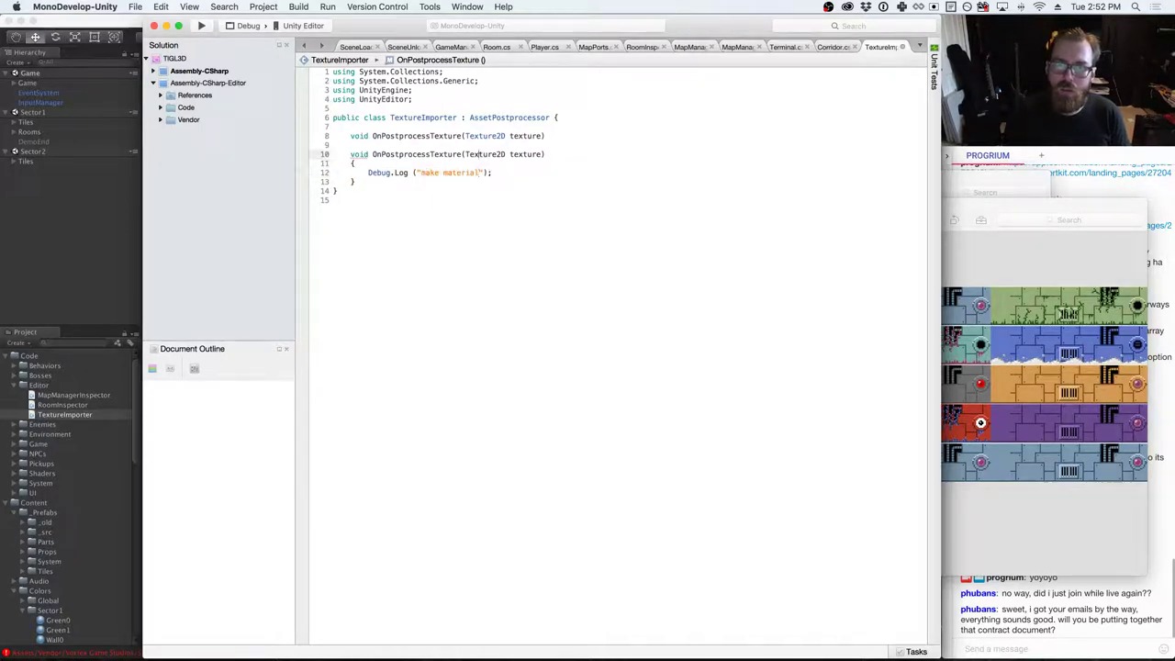
pyautogui.write('{')
pyautogui.press('Return')
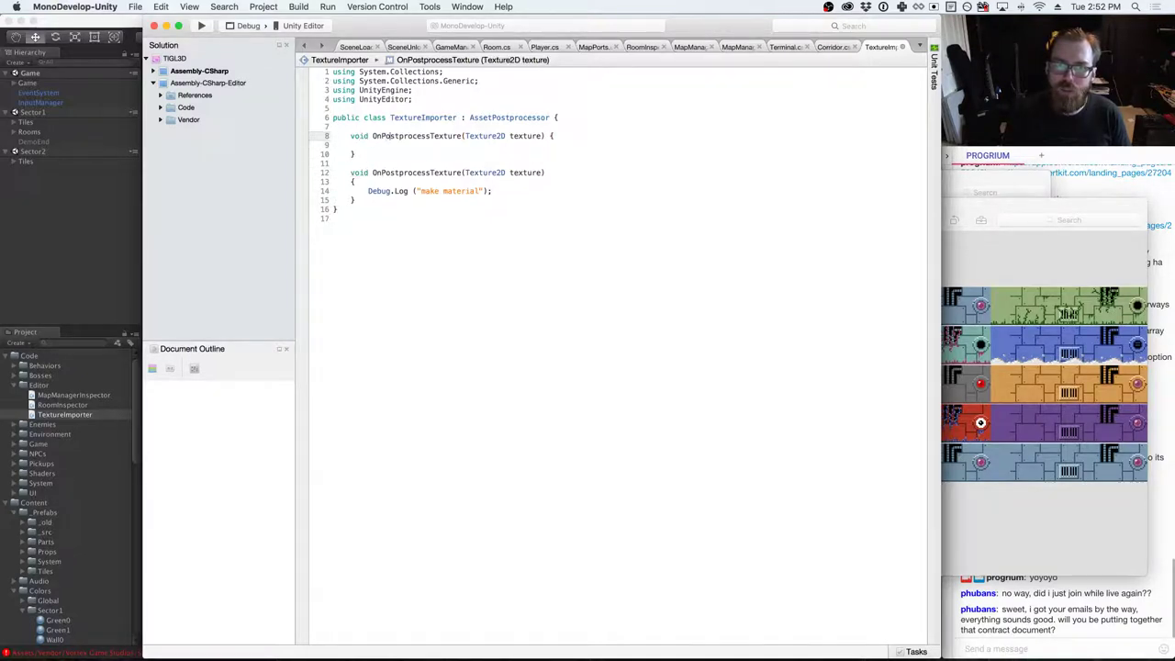
pyautogui.press('BackSpace')
pyautogui.press('BackSpace')
pyautogui.press('BackSpace')
pyautogui.press('BackSpace')
pyautogui.write('Pre')
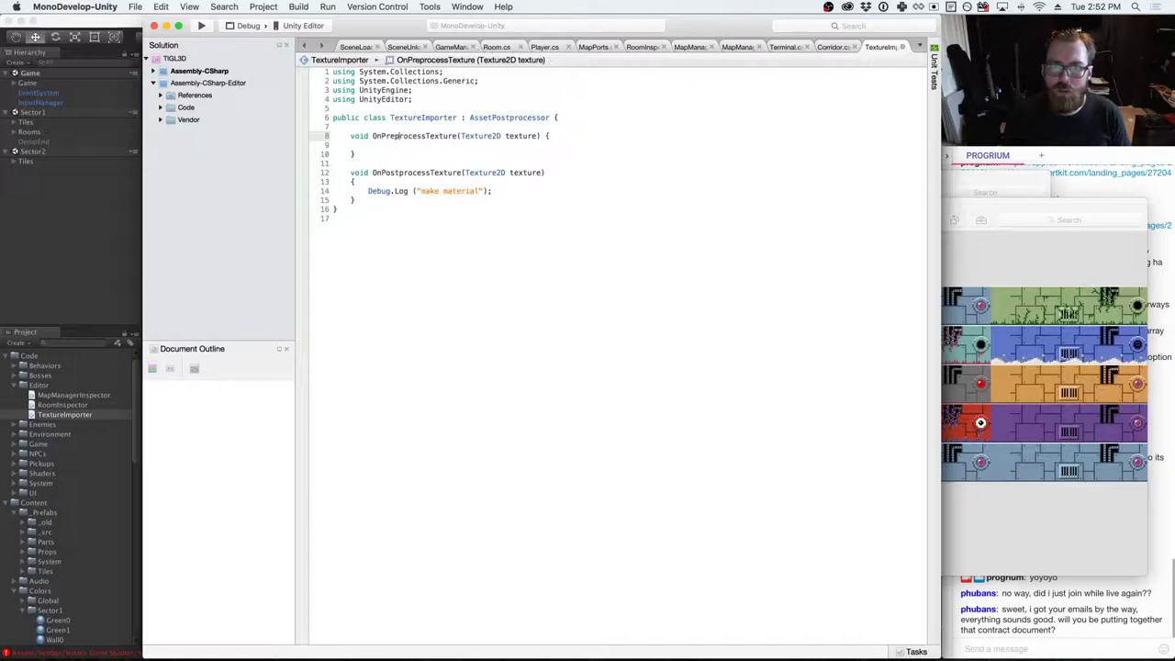
pyautogui.click(368, 144)
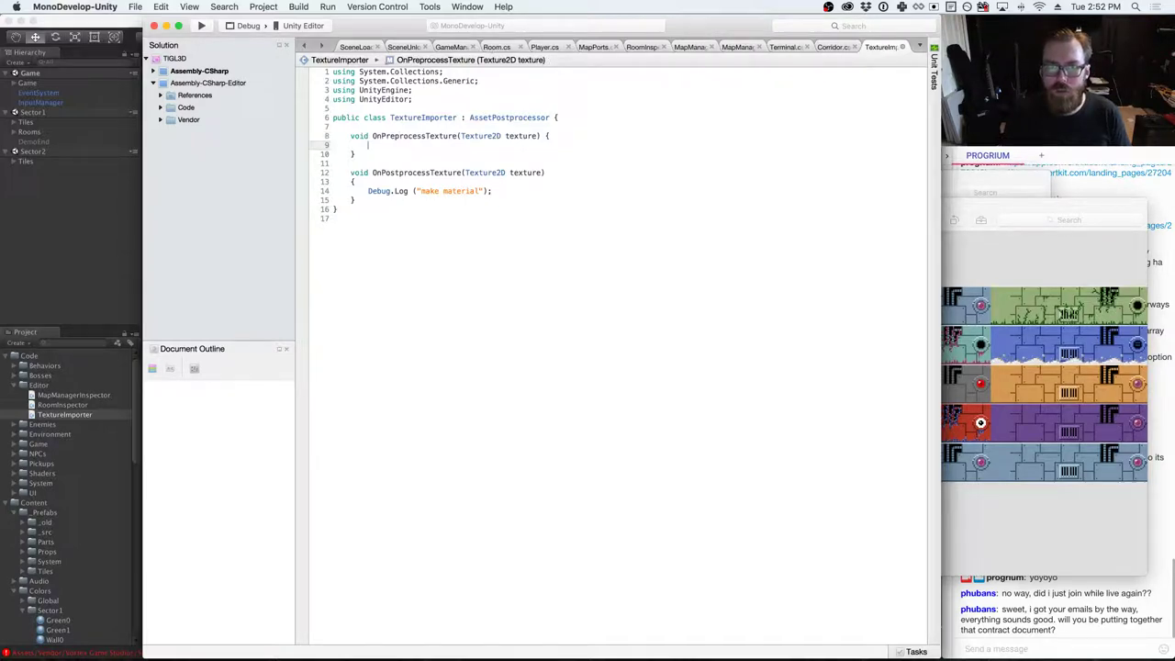
# - Switch to Chrome and open the OnPreprocessTexture page from the AssetPostprocessor reference to examine its description and example code
pyautogui.press('super+Tab')
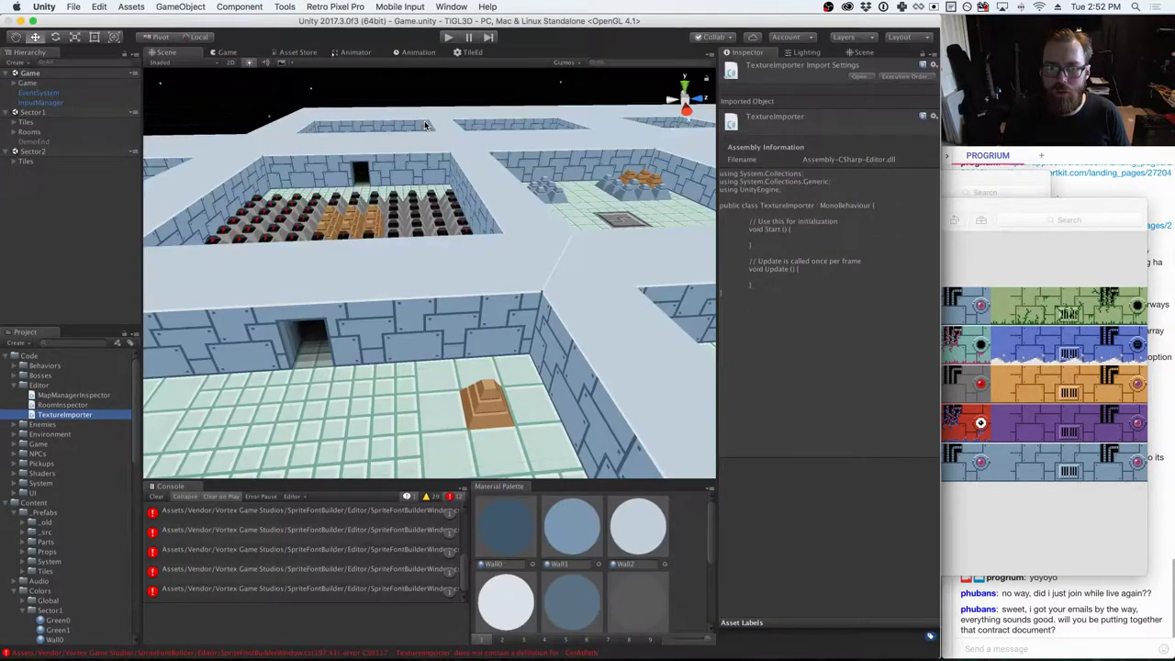
pyautogui.press('super+Tab')
pyautogui.press('super+Tab')
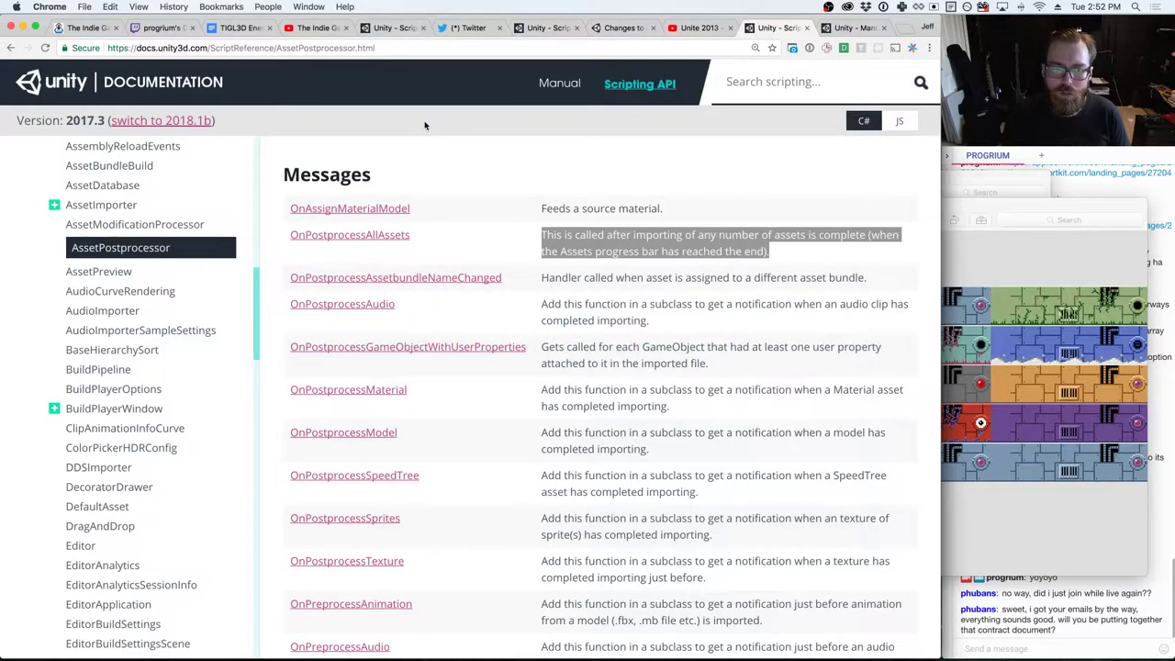
pyautogui.scroll(-5, 441, 477)
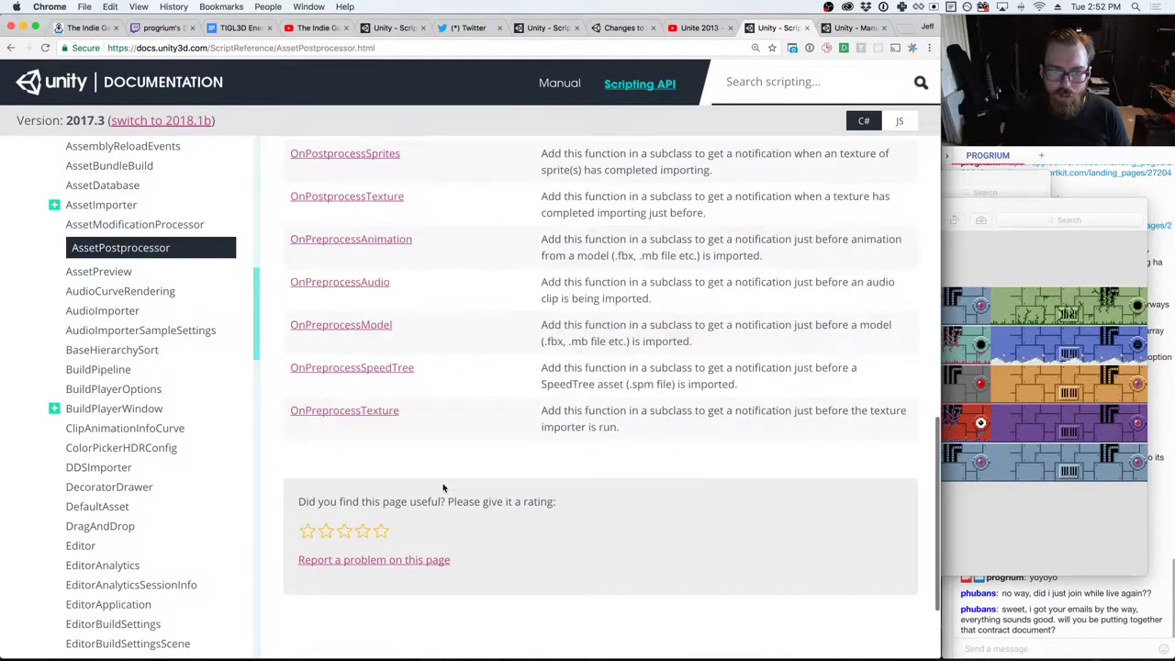
pyautogui.click(363, 413)
pyautogui.scroll(-1, 528, 503)
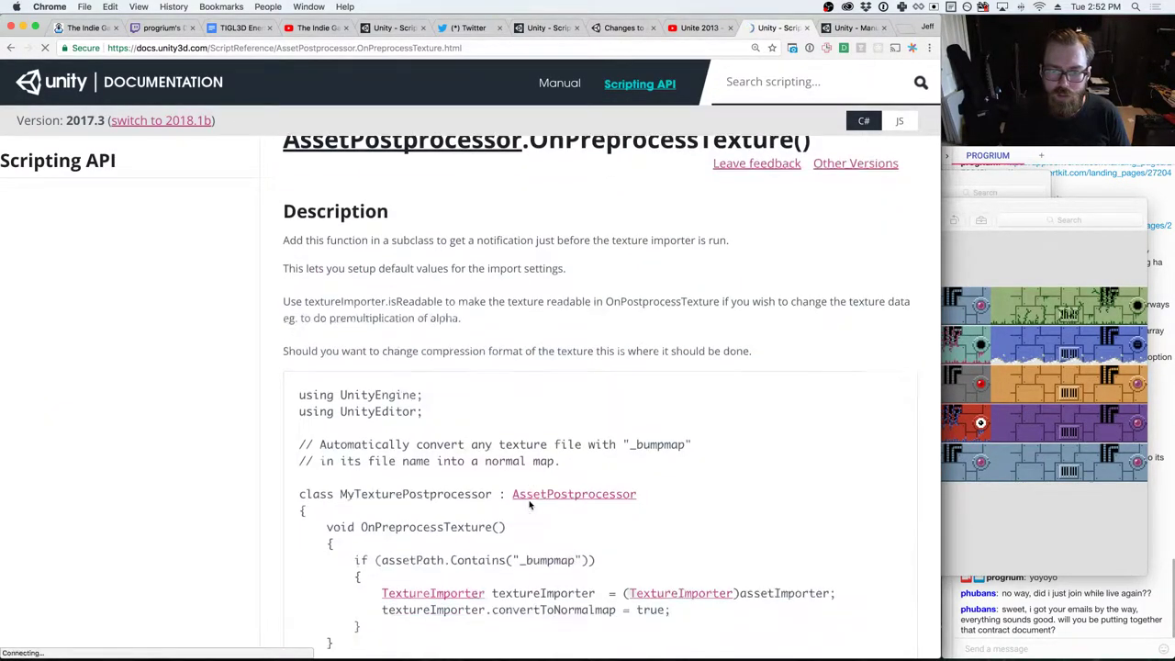
pyautogui.scroll(-4, 529, 503)
pyautogui.scroll(2, 529, 503)
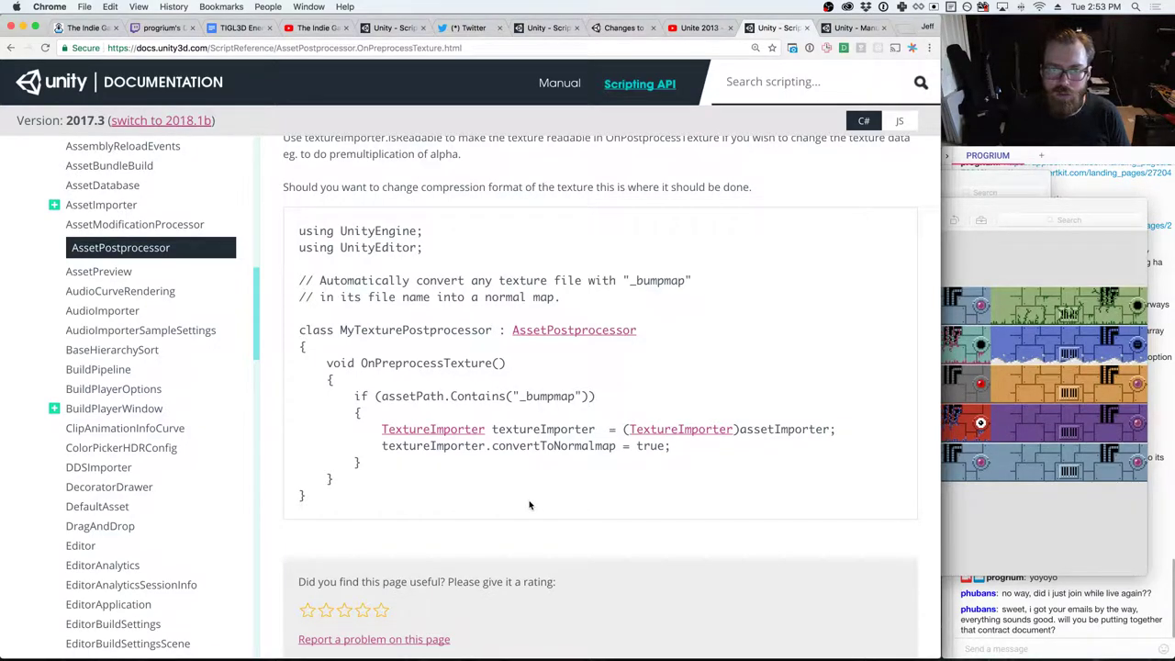
# - Return to the AssetPostprocessor message list to review it and check the Scripted Importers manual page's material example
pyautogui.press('super+bracketleft')
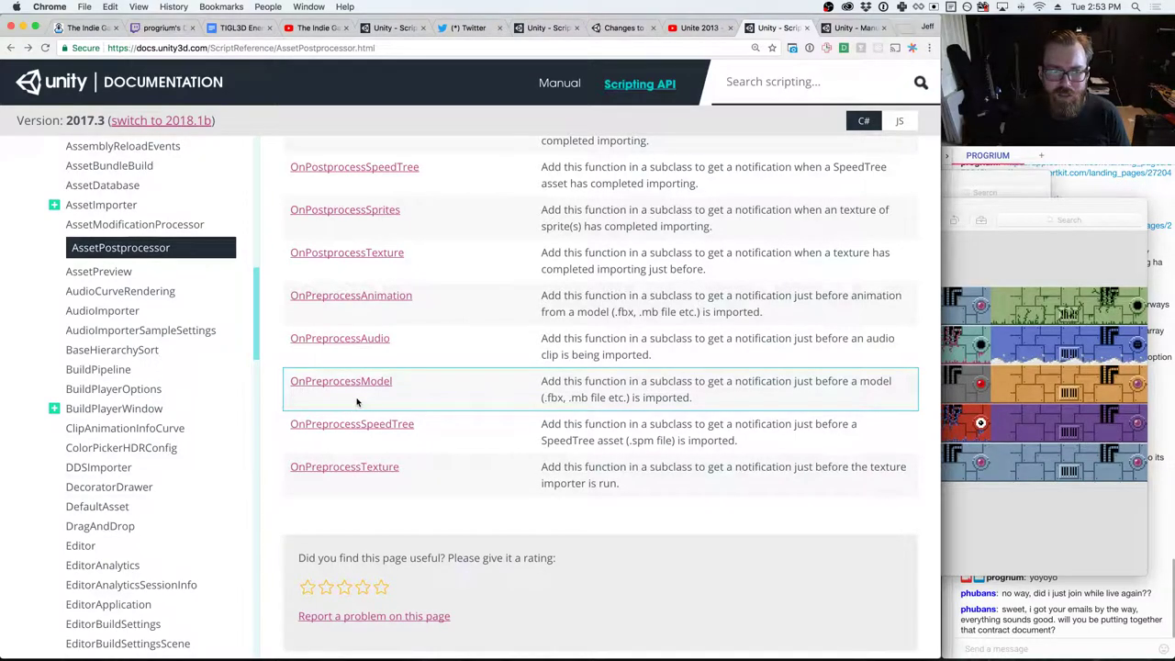
pyautogui.scroll(3, 358, 403)
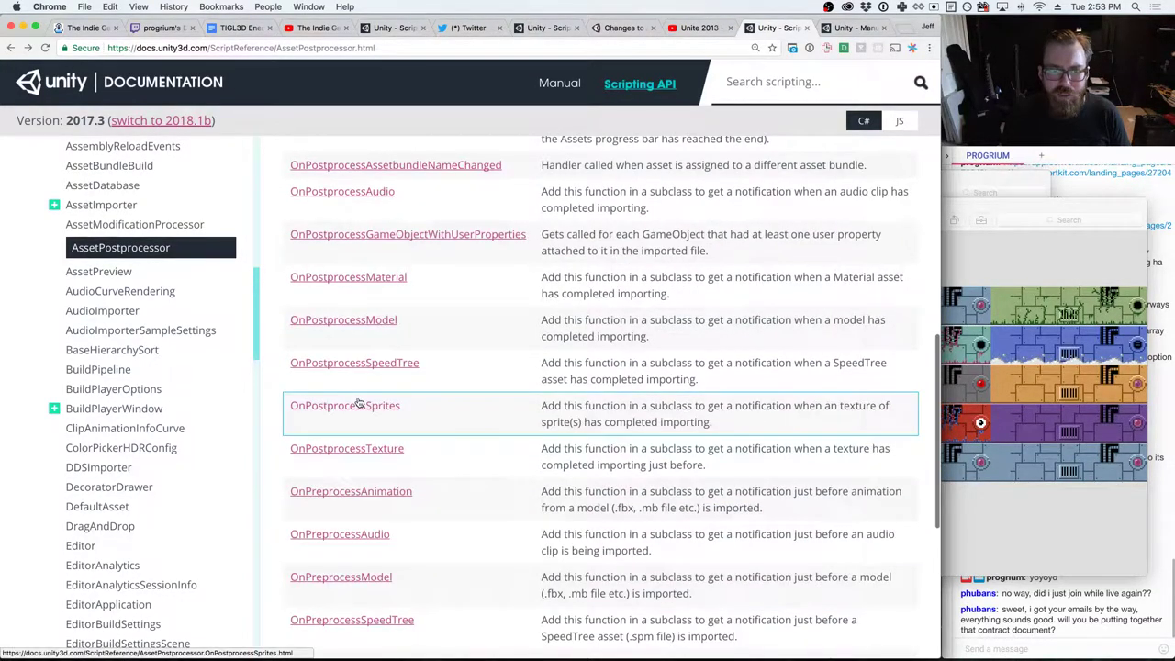
pyautogui.click(855, 27)
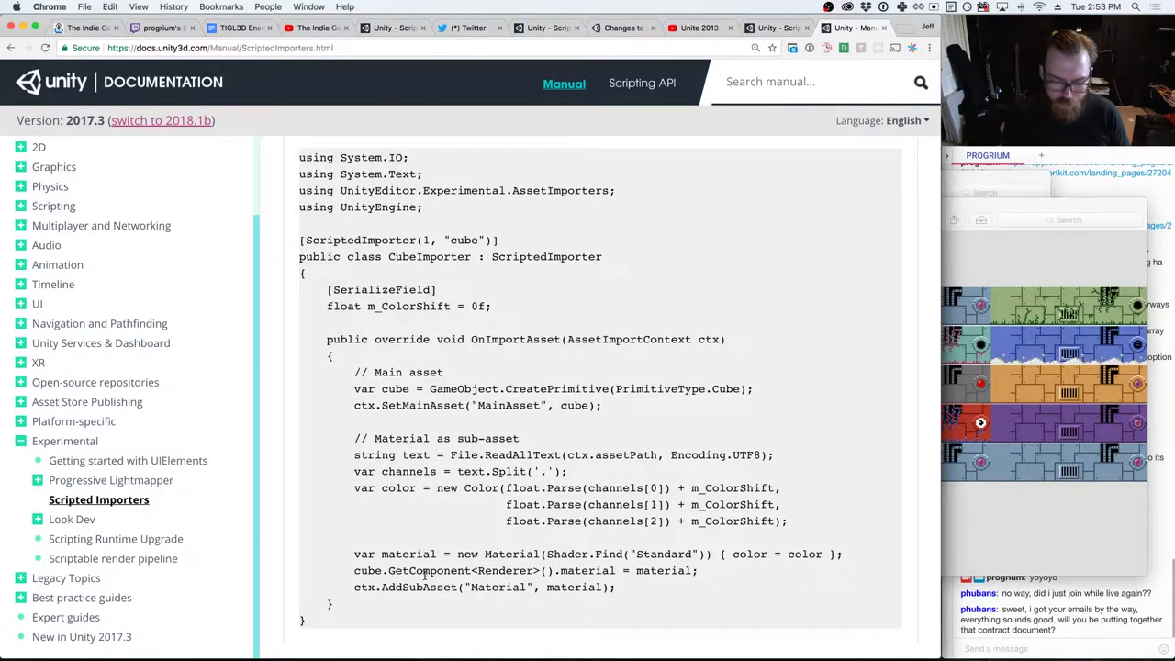
# - Search Google for "unity asset material" in a new browser tab and refine the query to "unity asset material scripting"
pyautogui.press('super+t')
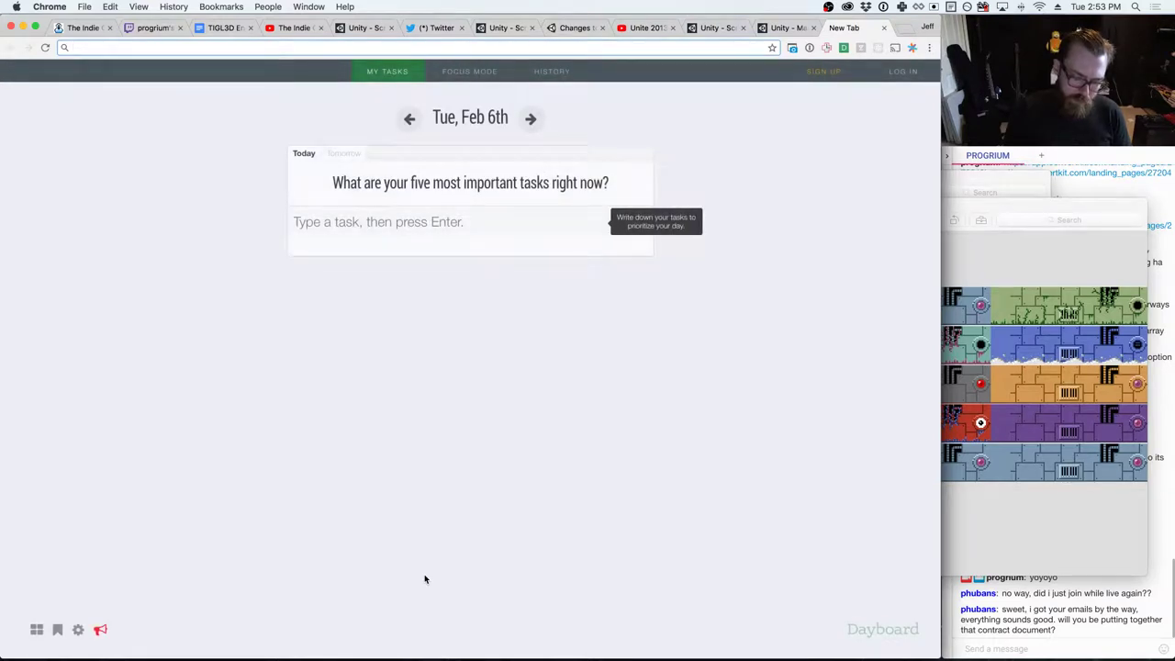
pyautogui.write('unity asset m')
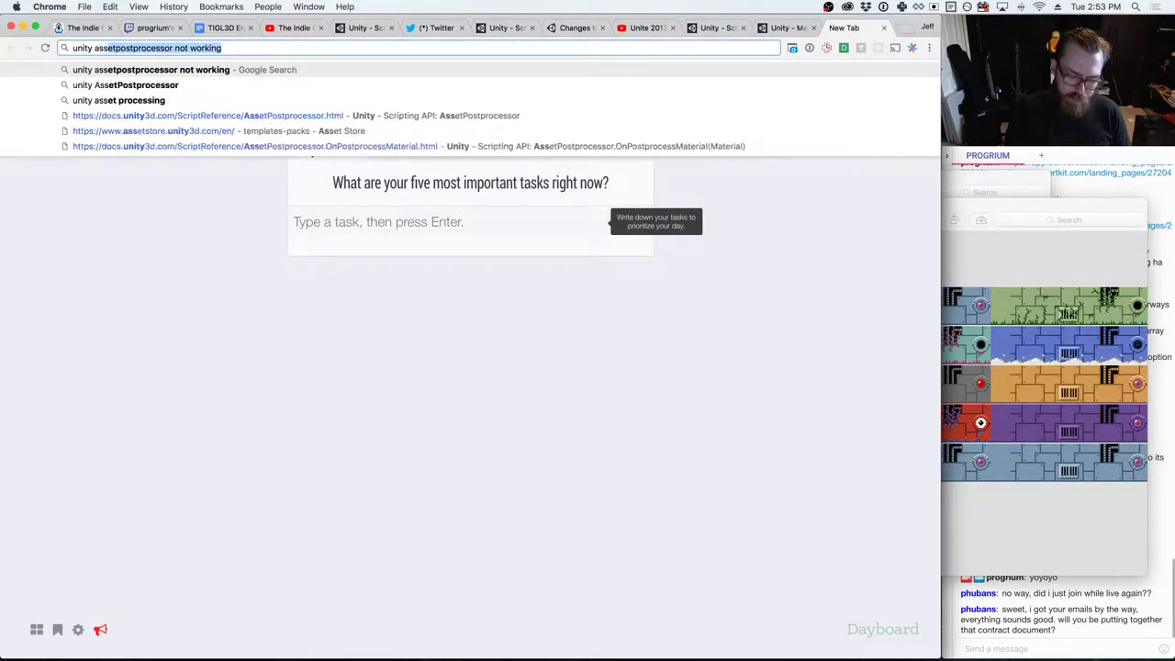
pyautogui.write('aterial')
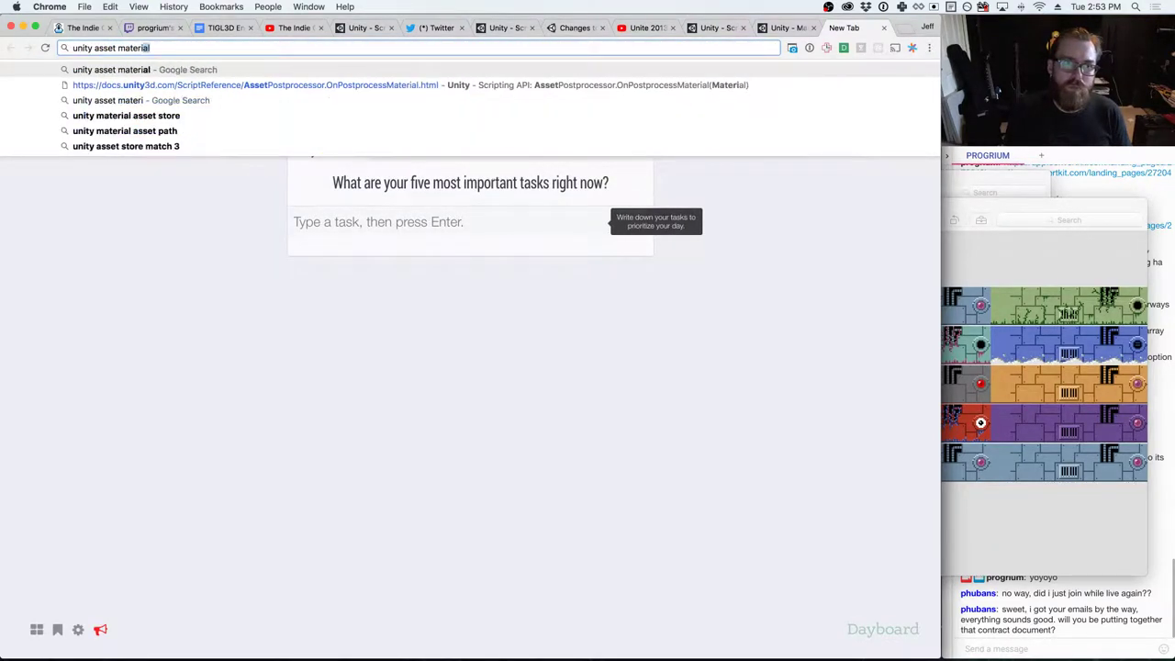
pyautogui.press('Return')
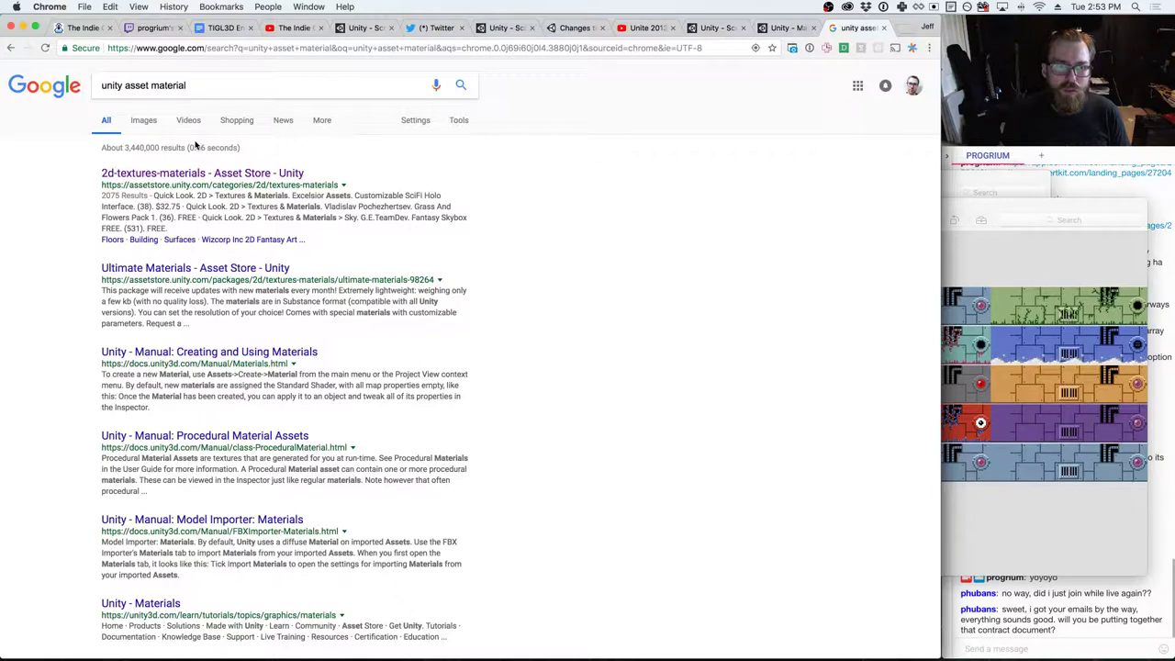
pyautogui.click(212, 87)
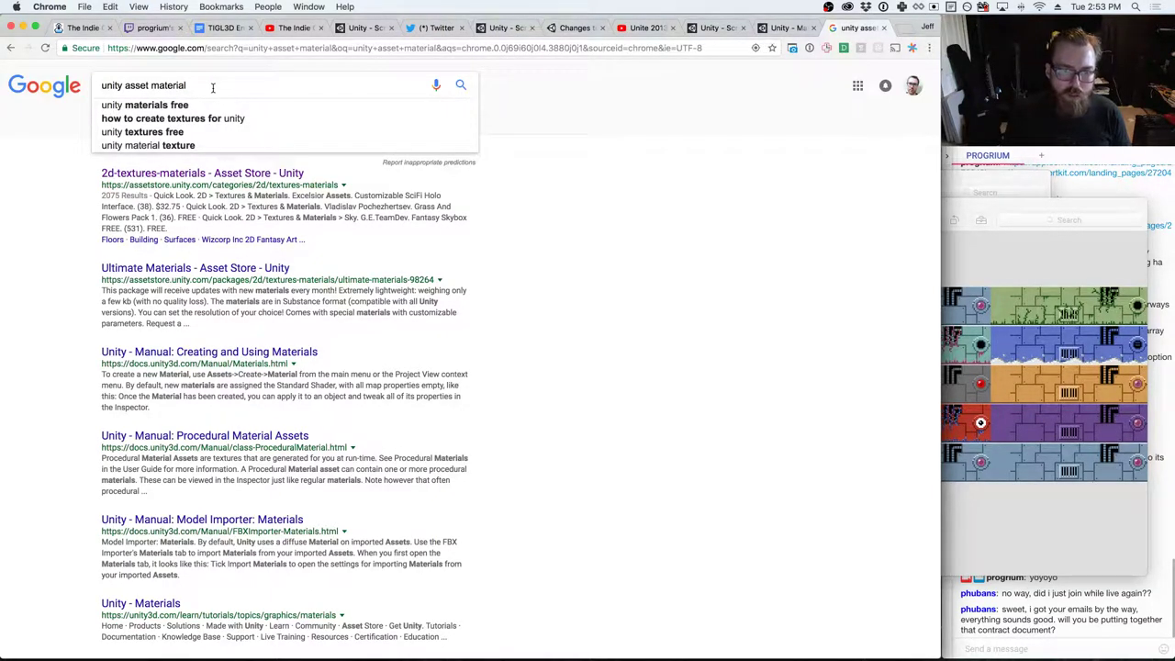
pyautogui.write('scriptin')
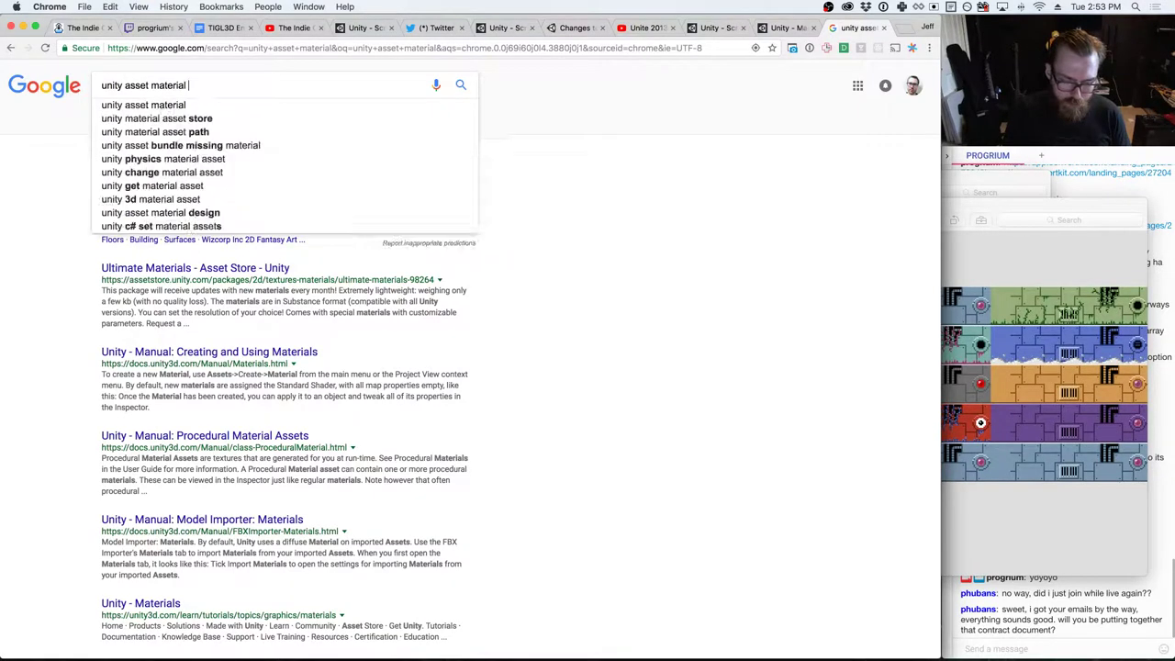
pyautogui.write('g')
pyautogui.press('Return')
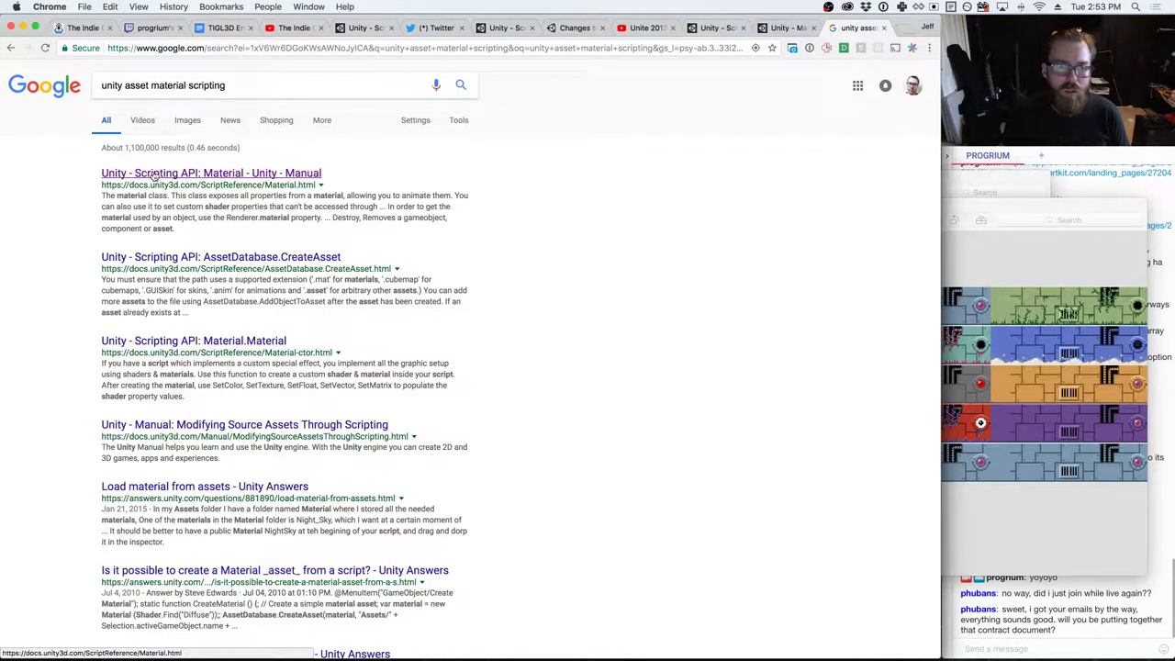
# - Open the AssetDatabase.CreateAsset scripting reference and examine its description and the example that creates a material asset
pyautogui.click(272, 261)
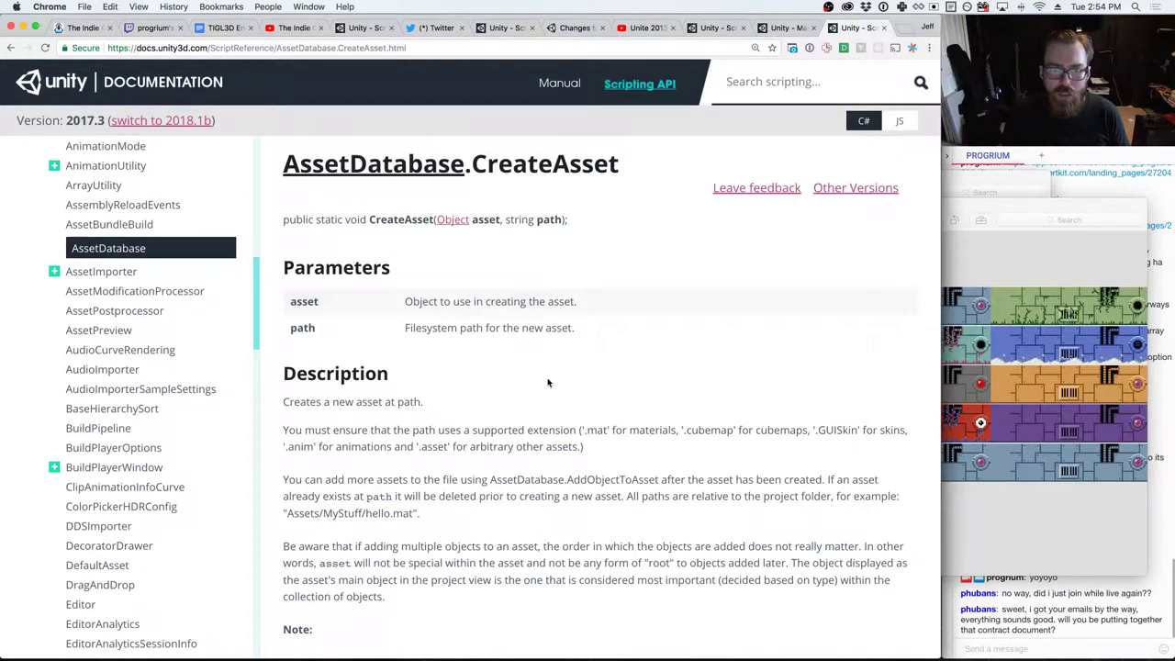
pyautogui.scroll(-2, 548, 383)
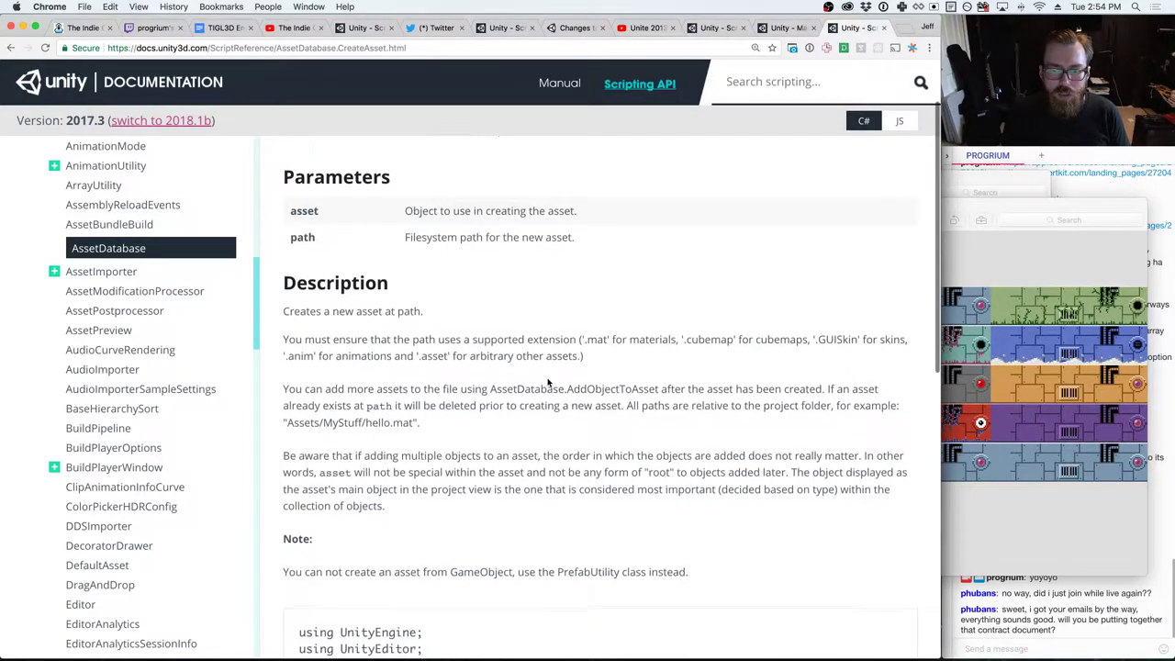
pyautogui.scroll(-5, 548, 383)
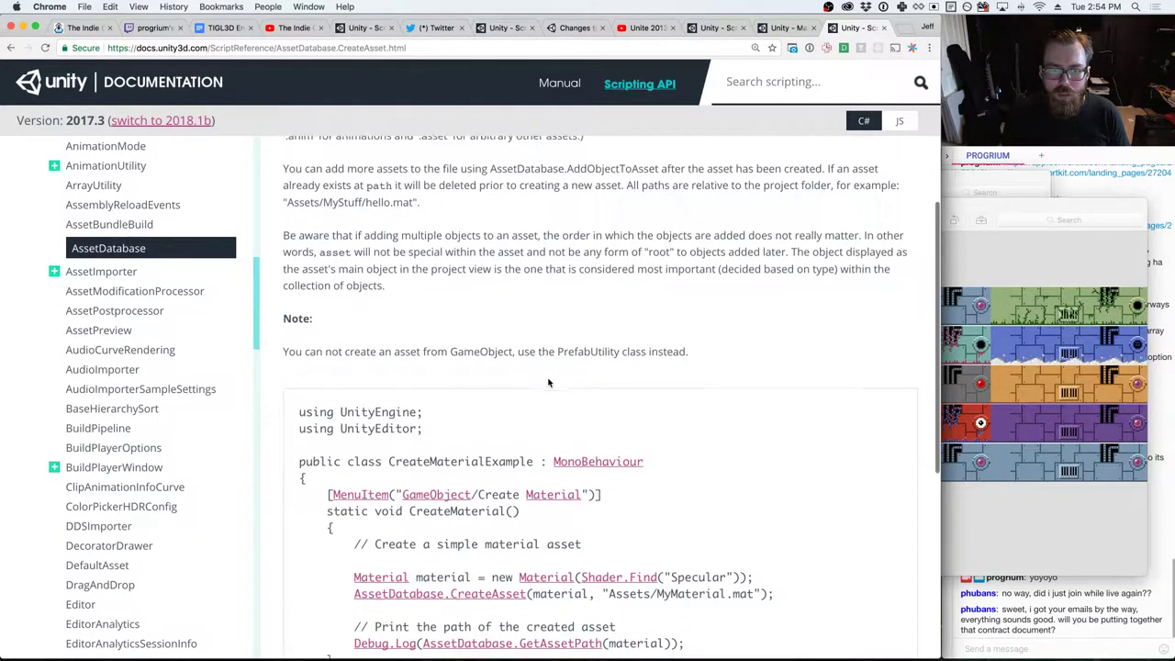
pyautogui.scroll(-4, 548, 382)
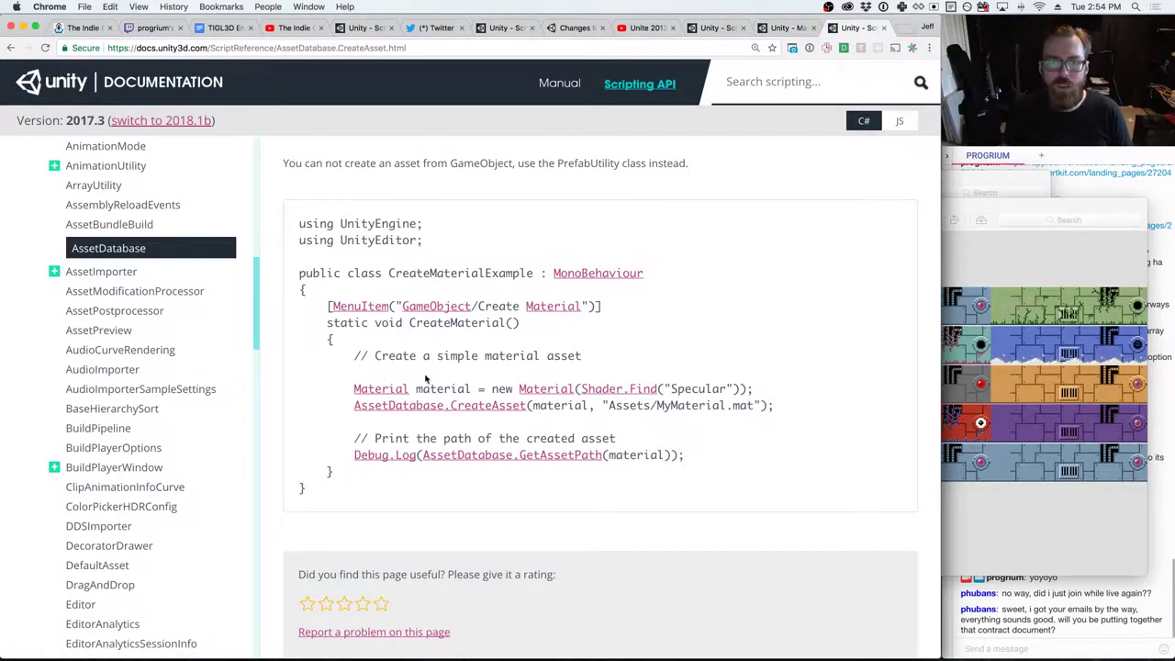
# - Switch to Unity and collapse the Colors, Materials and Sprites folders in the project tree
pyautogui.press('super+Tab')
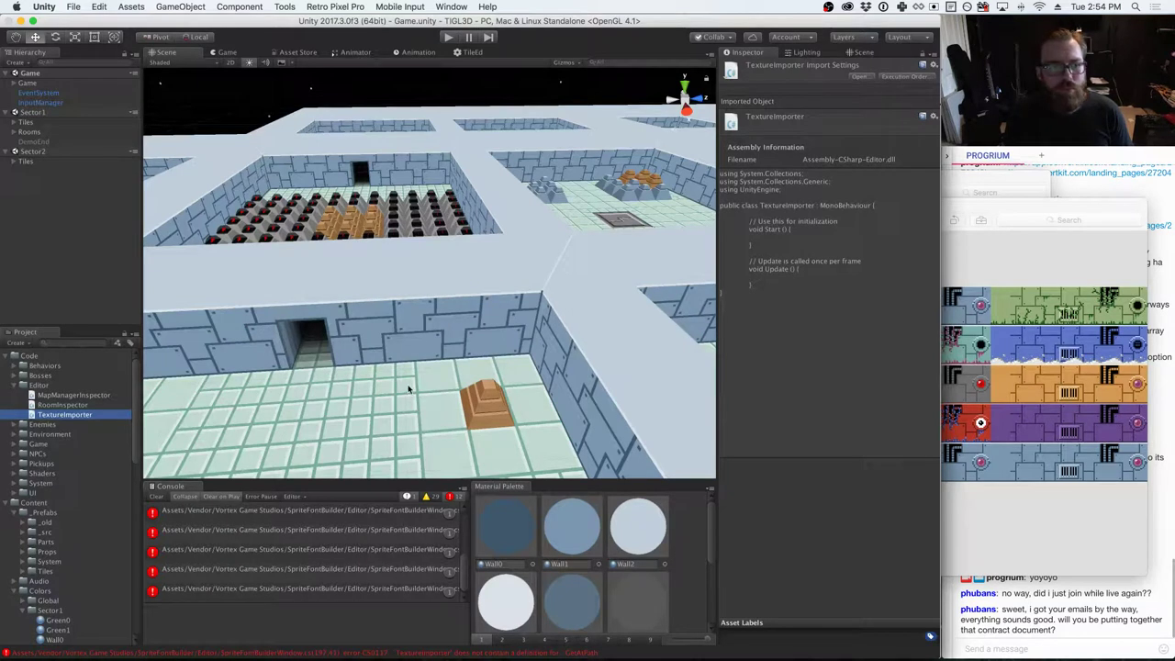
pyautogui.scroll(-3, 44, 452)
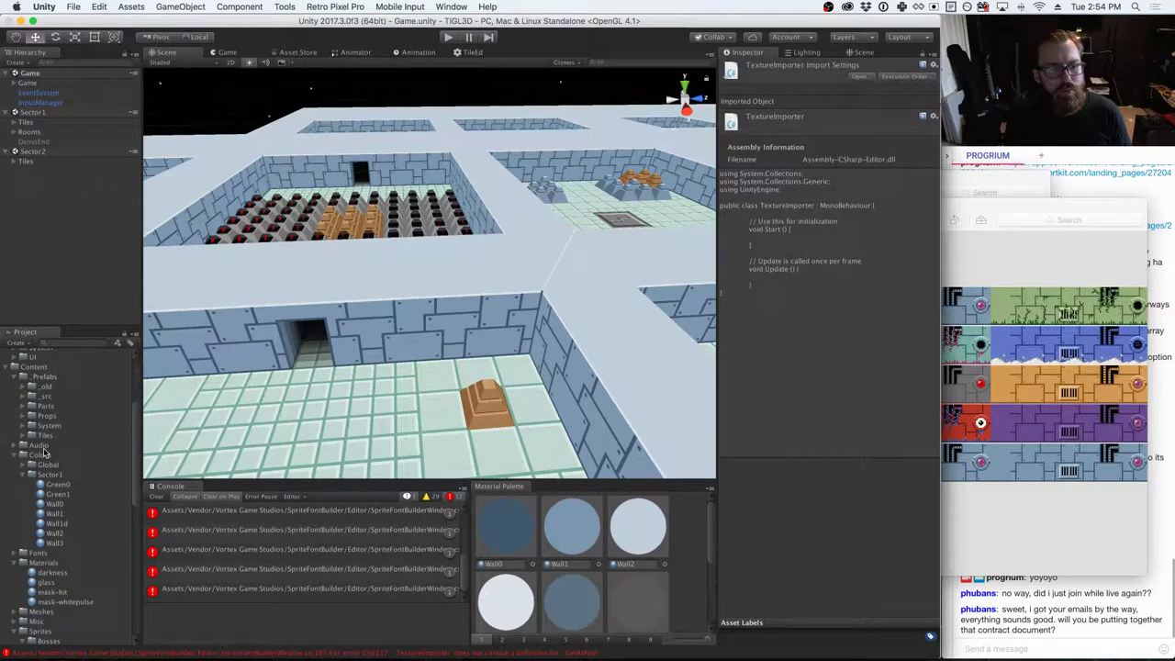
pyautogui.scroll(-1, 44, 453)
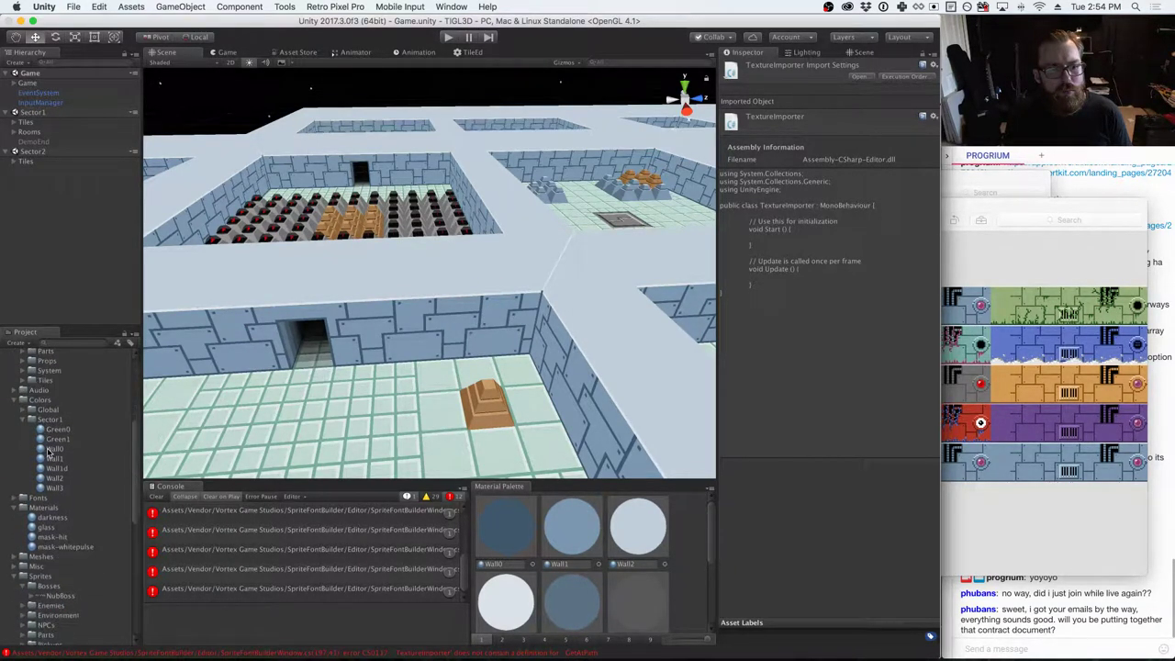
pyautogui.scroll(4, 48, 452)
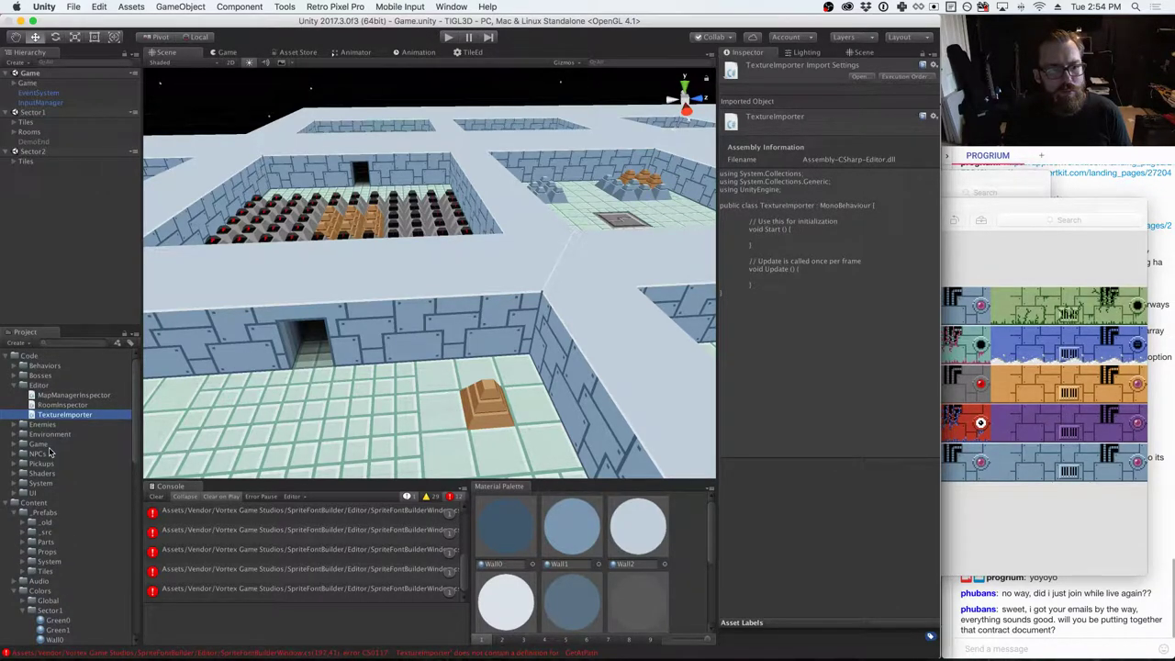
pyautogui.scroll(-4, 50, 451)
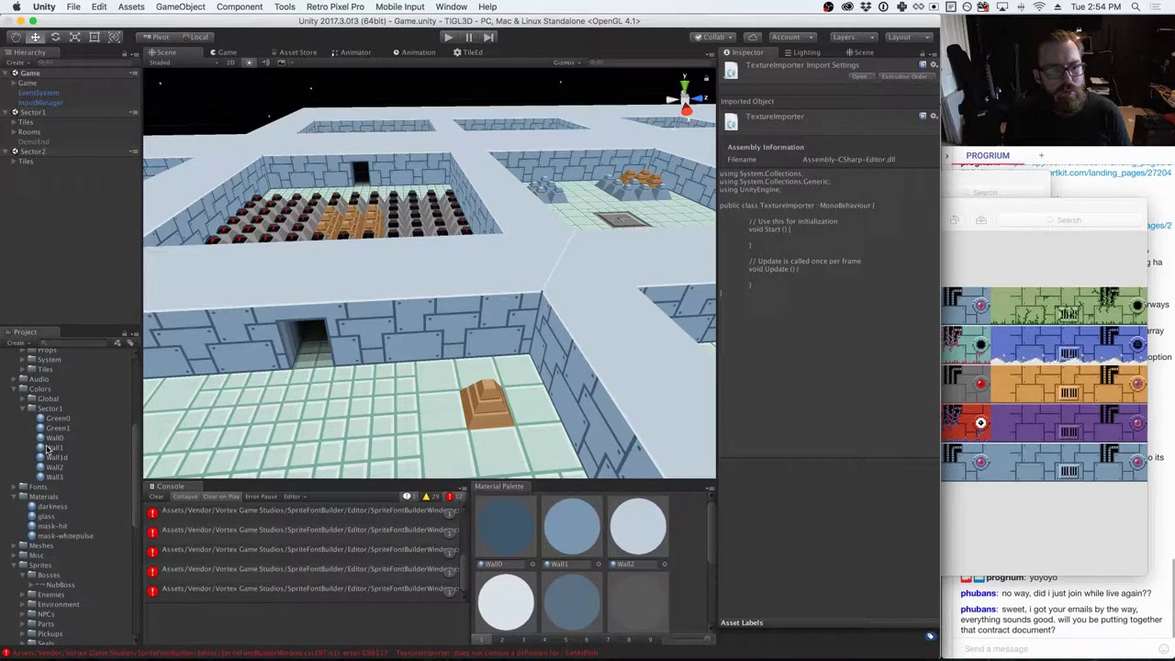
pyautogui.click(16, 389)
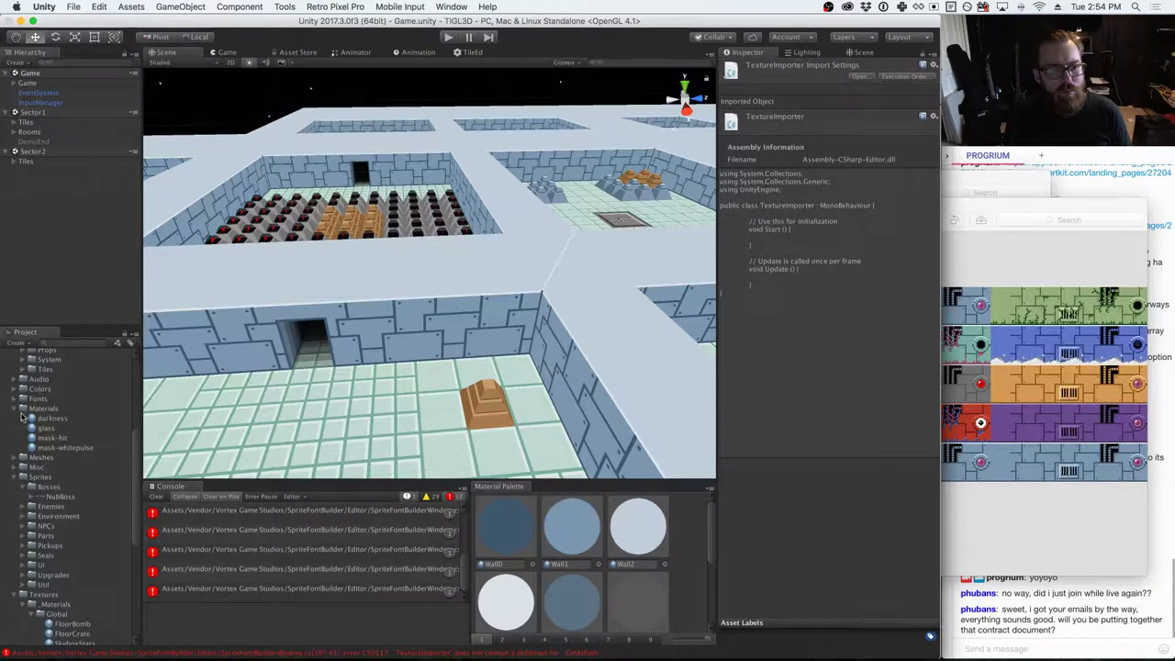
pyautogui.click(14, 408)
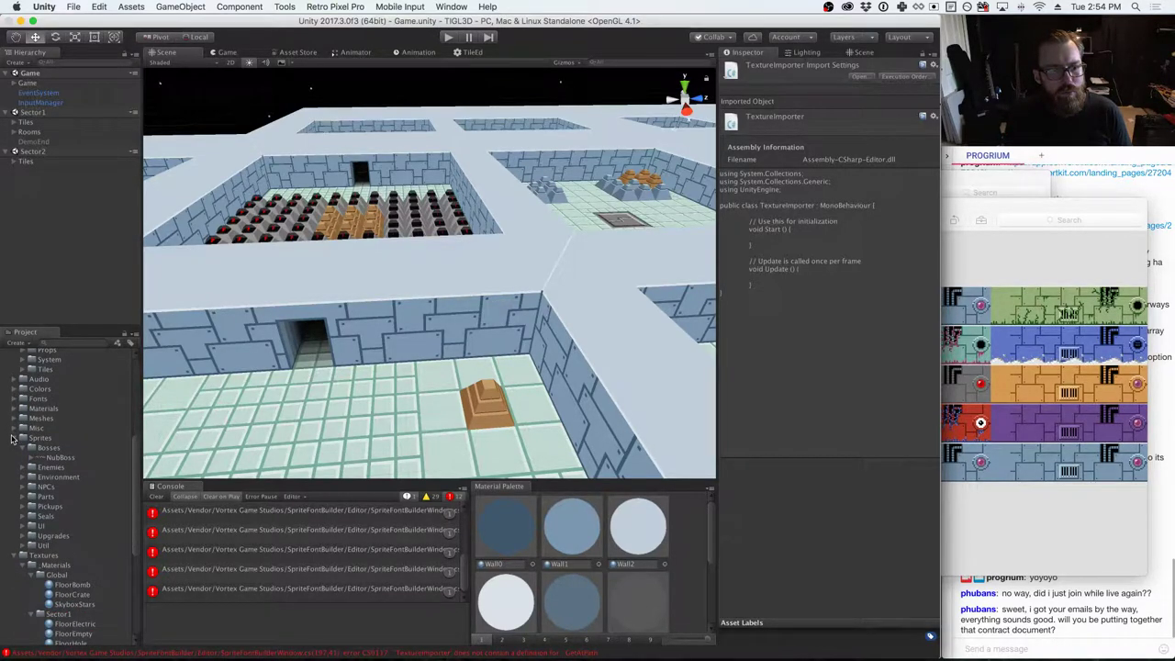
pyautogui.click(14, 438)
# - Create a new folder named Sector2 inside the Textures folder
pyautogui.scroll(-1, 119, 463)
pyautogui.scroll(-4, 119, 463)
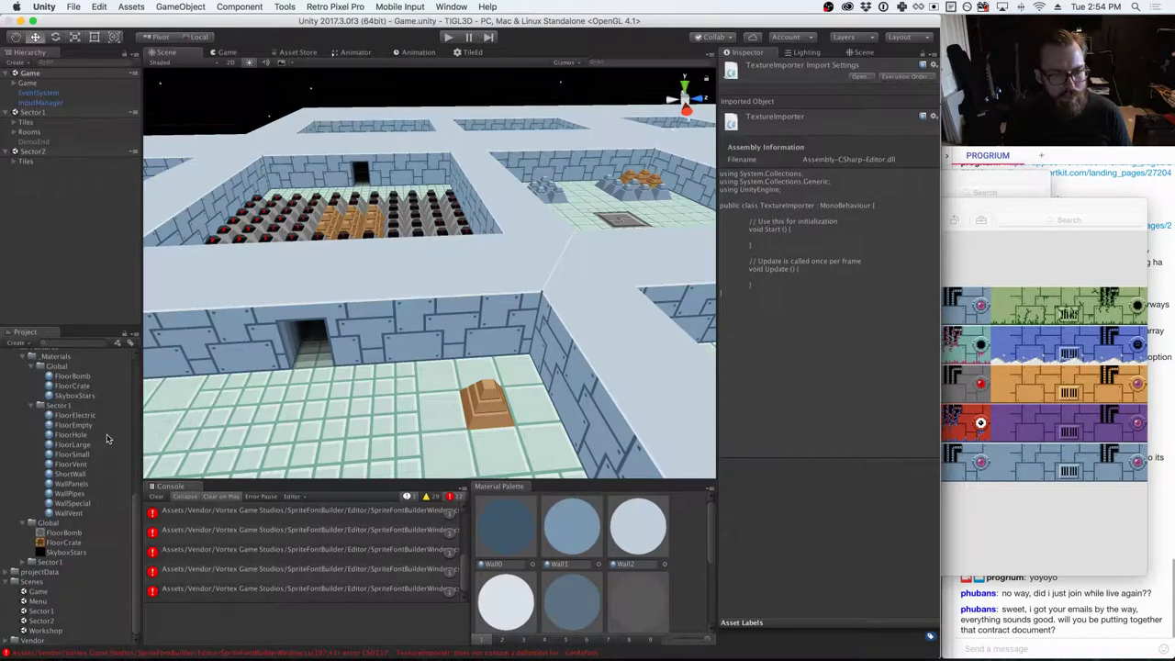
pyautogui.scroll(1, 104, 441)
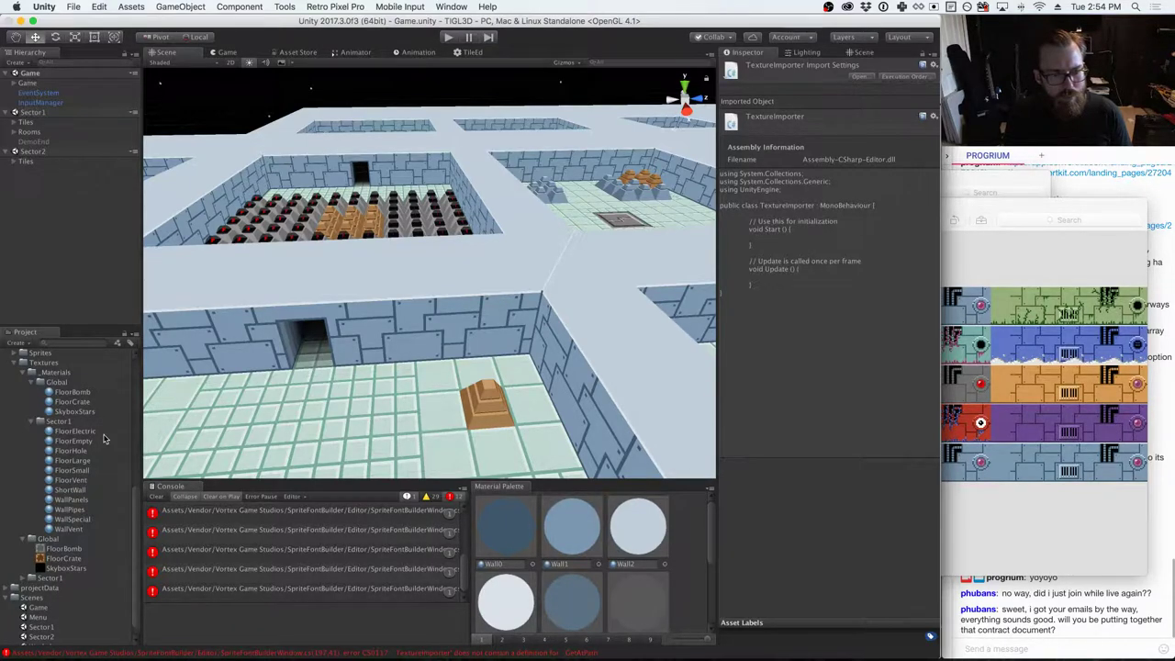
pyautogui.click(37, 578)
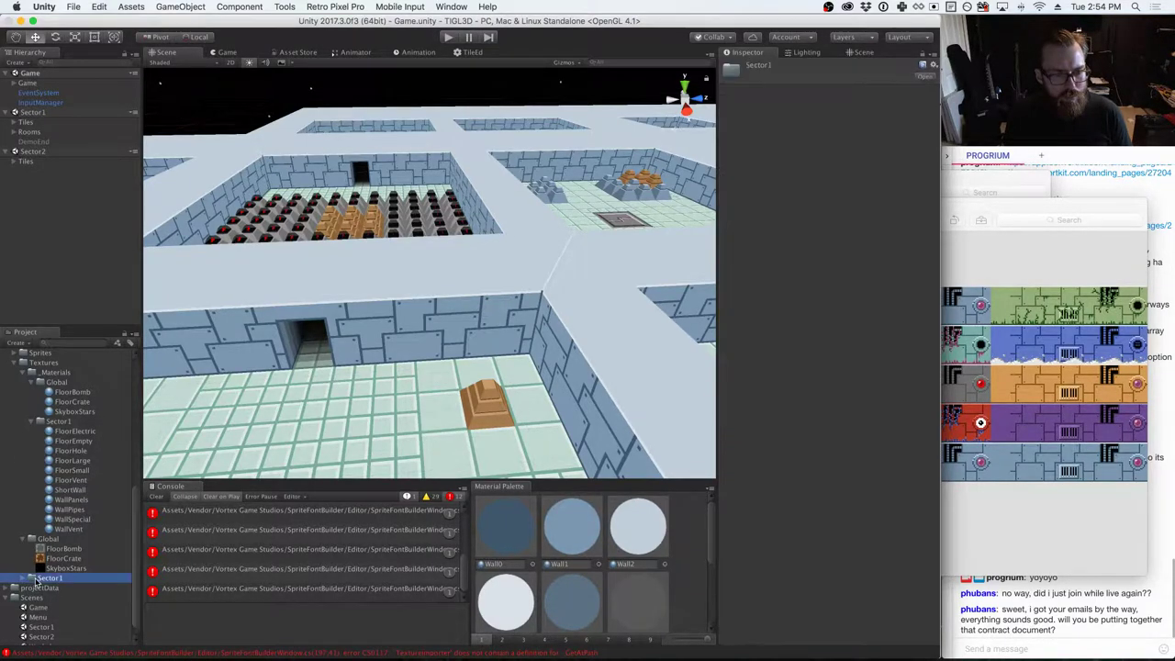
pyautogui.rightClick(65, 364)
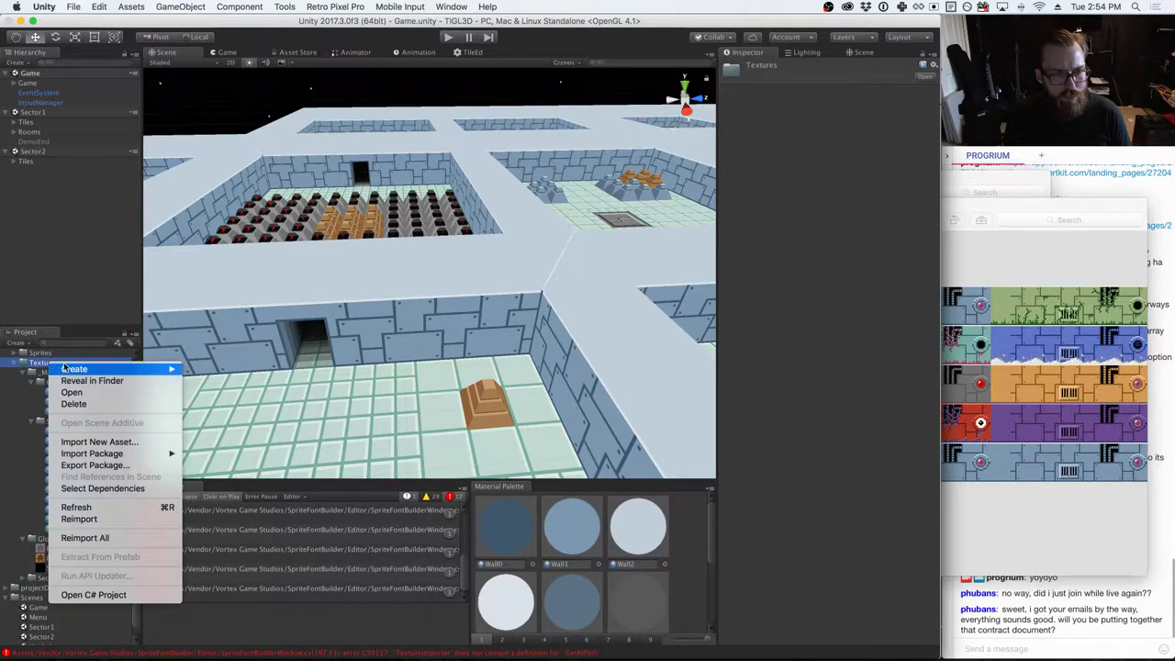
pyautogui.moveTo(74, 368)
pyautogui.click(262, 234)
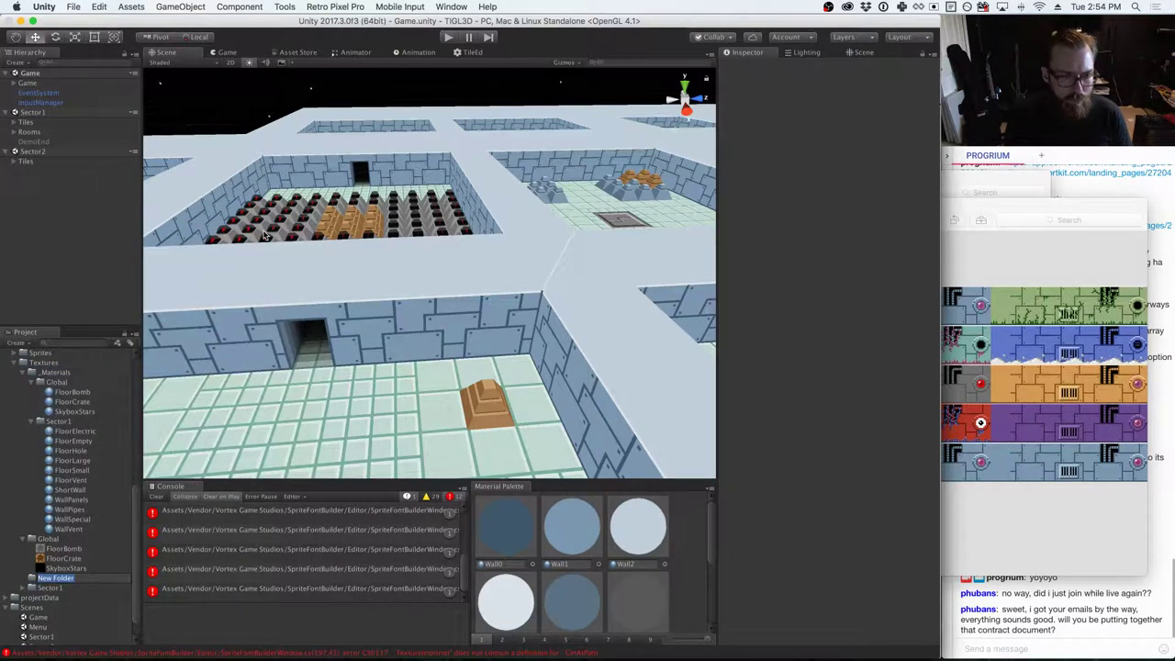
pyautogui.write('Sector2')
pyautogui.press('Return')
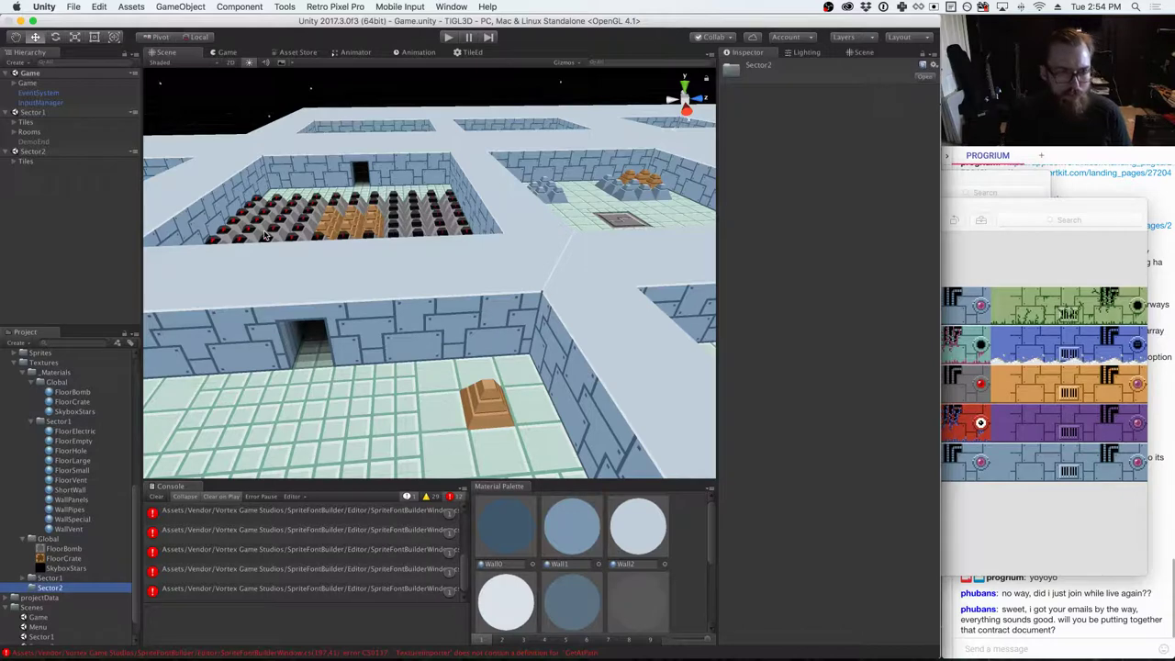
# - Switch to MonoDevelop and begin an if condition with assetPath.StartsWith( inside OnPreprocessTexture
pyautogui.press('super+Tab')
pyautogui.press('super+Tab')
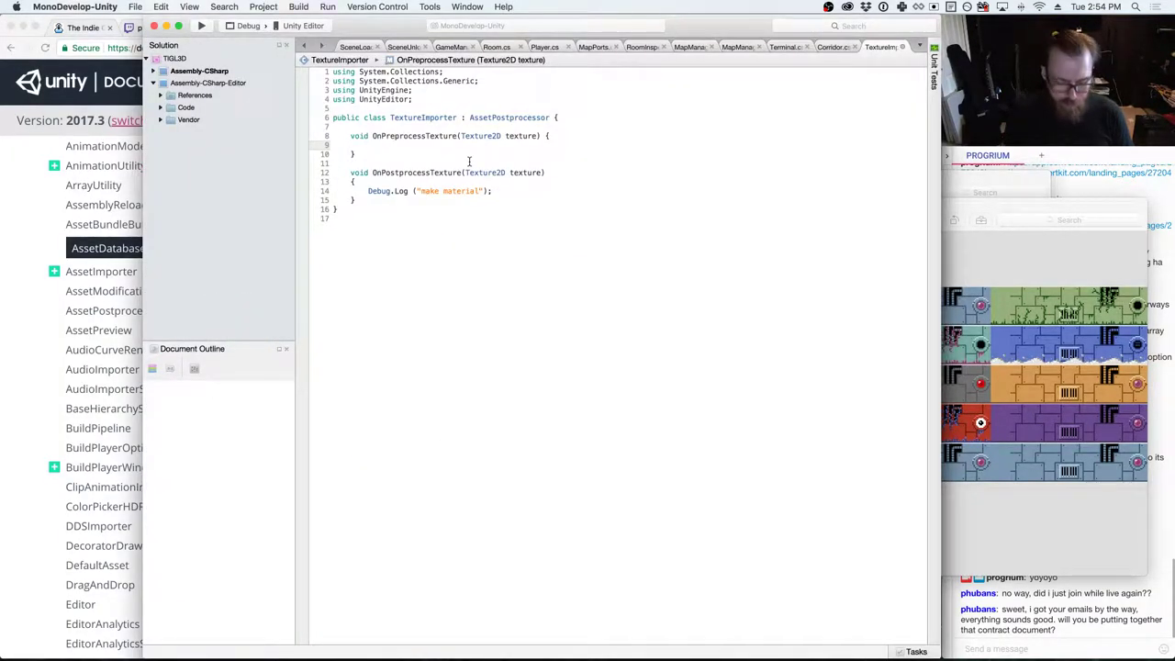
pyautogui.write('assetPath')
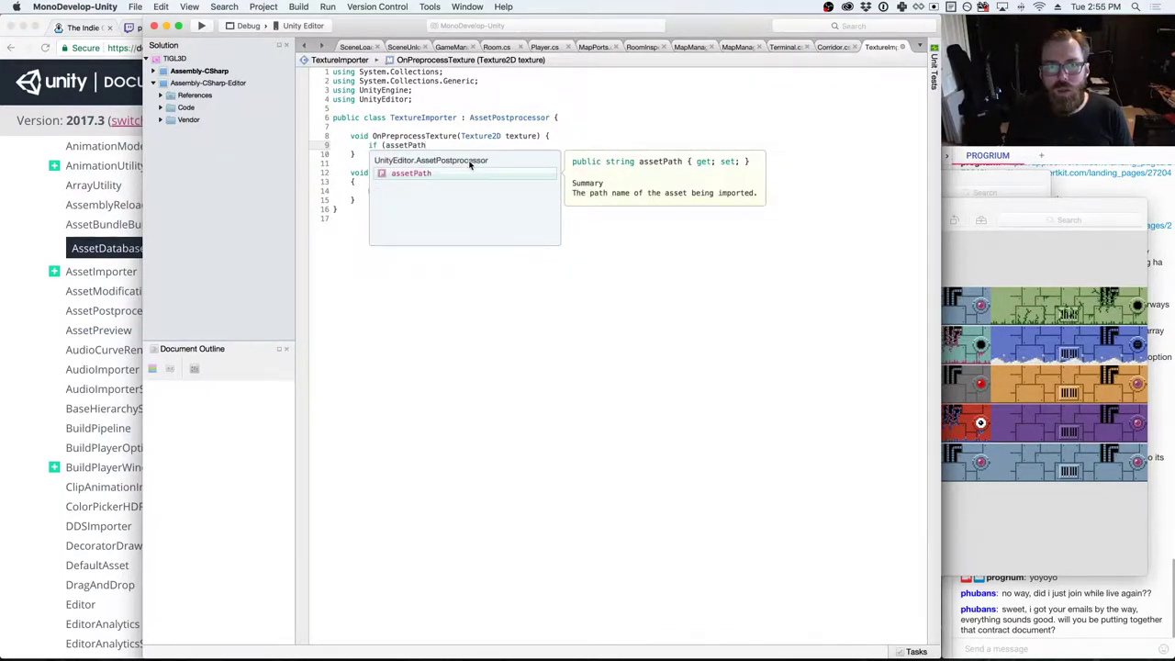
pyautogui.write('.StartsWith(')
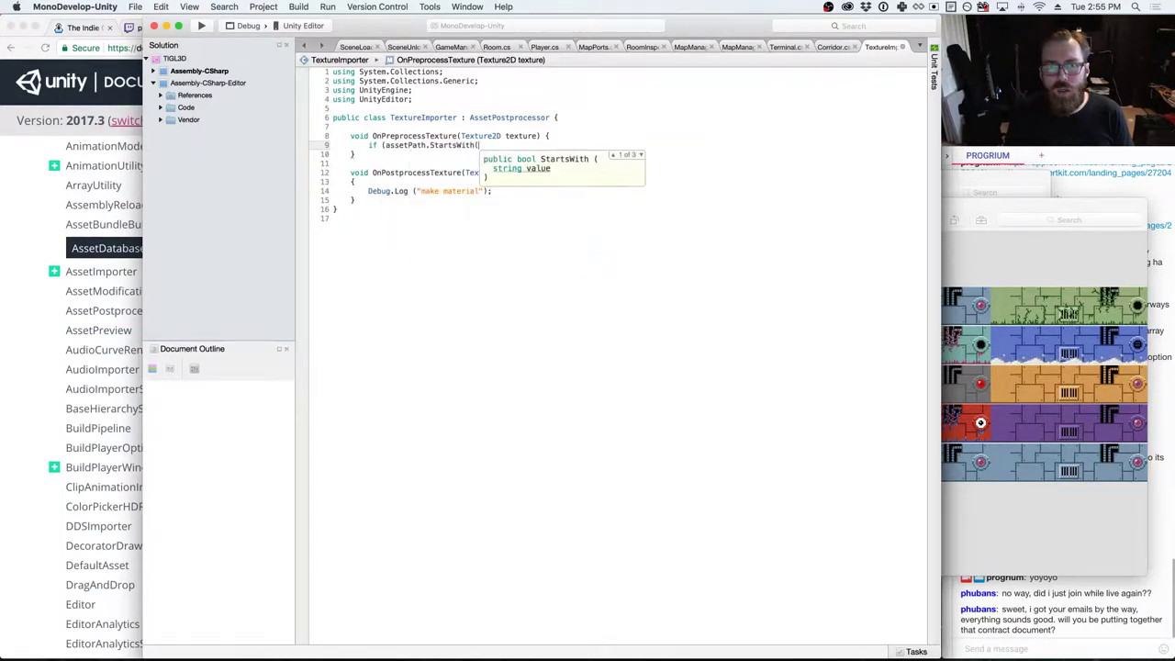
# - Switch to Unity and check the SpriteFontBuilderWindow error details in the console
pyautogui.press('super+Tab')
pyautogui.press('super+Tab')
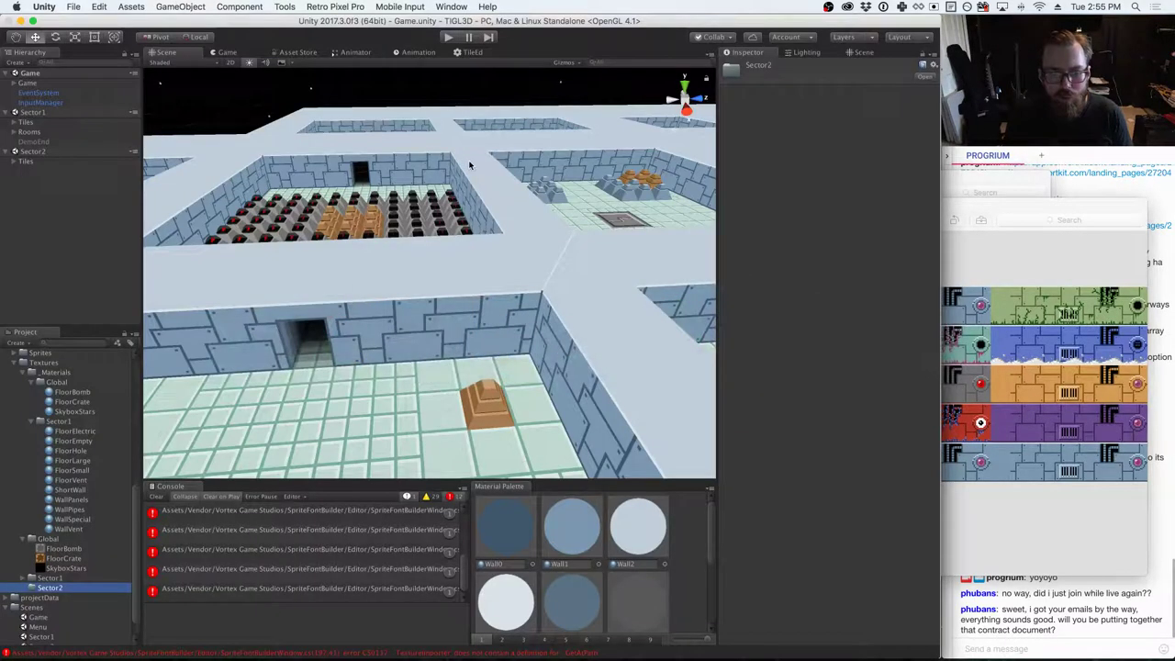
pyautogui.click(237, 551)
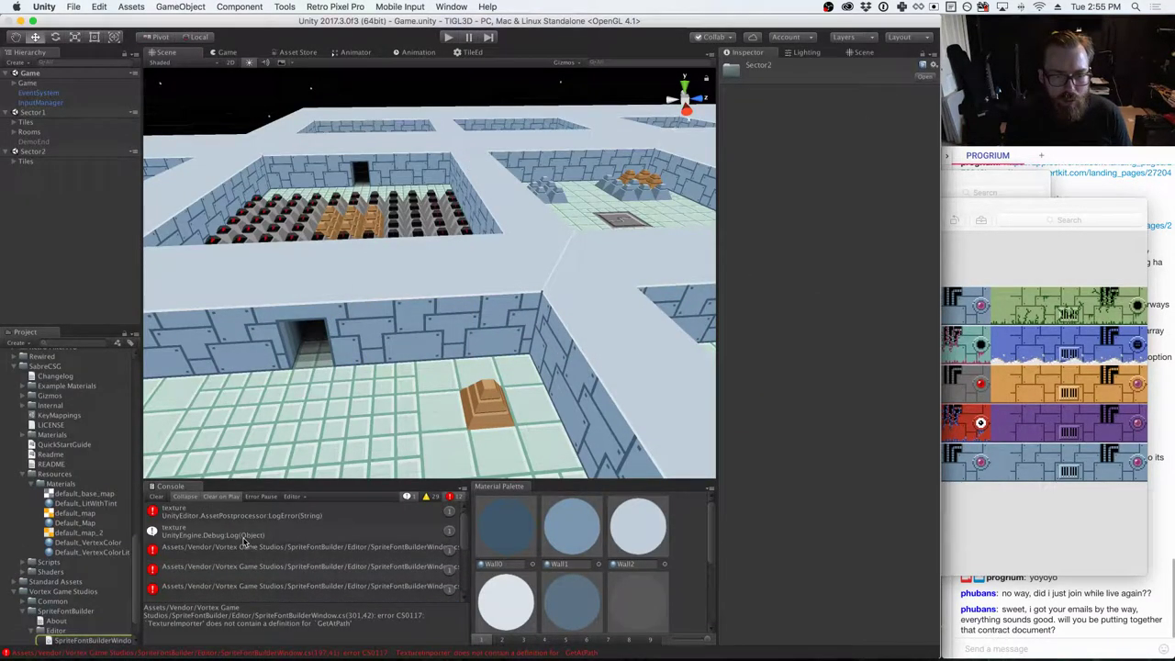
# - Replace the unfinished if condition in OnPreprocessTexture with Debug.Log (assetPath); and save the TextureImporter script
pyautogui.doubleClick(193, 526)
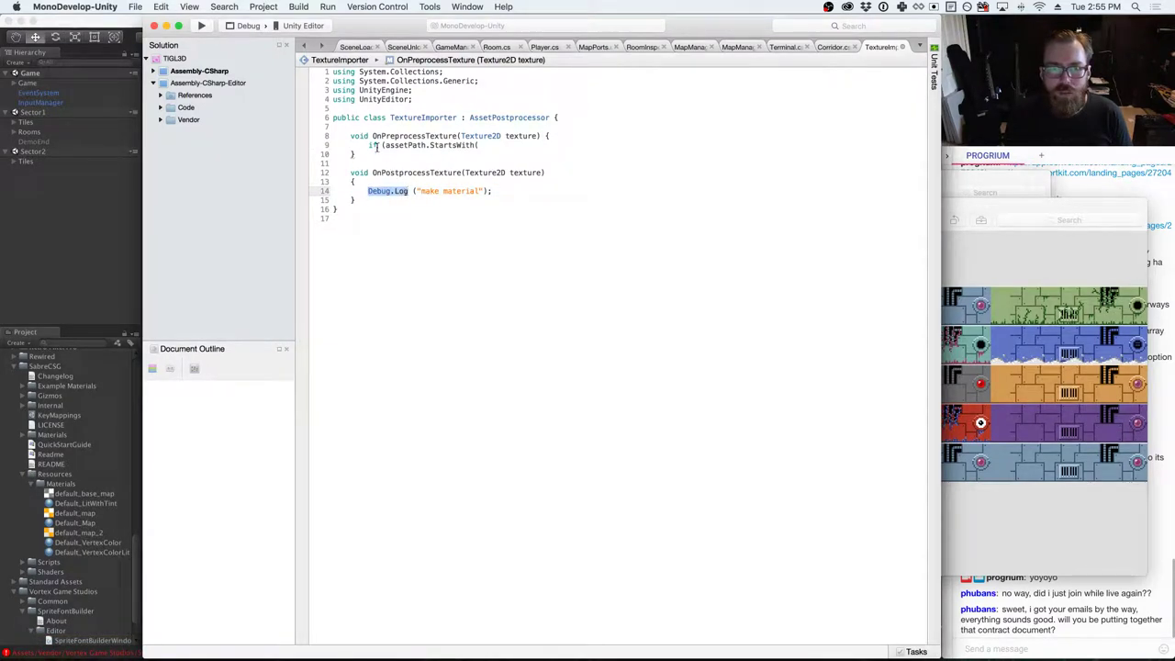
pyautogui.moveTo(368, 145)
pyautogui.mouseDown()
pyautogui.moveTo(405, 139)
pyautogui.moveTo(382, 145)
pyautogui.mouseUp()
pyautogui.write('Debug.Log')
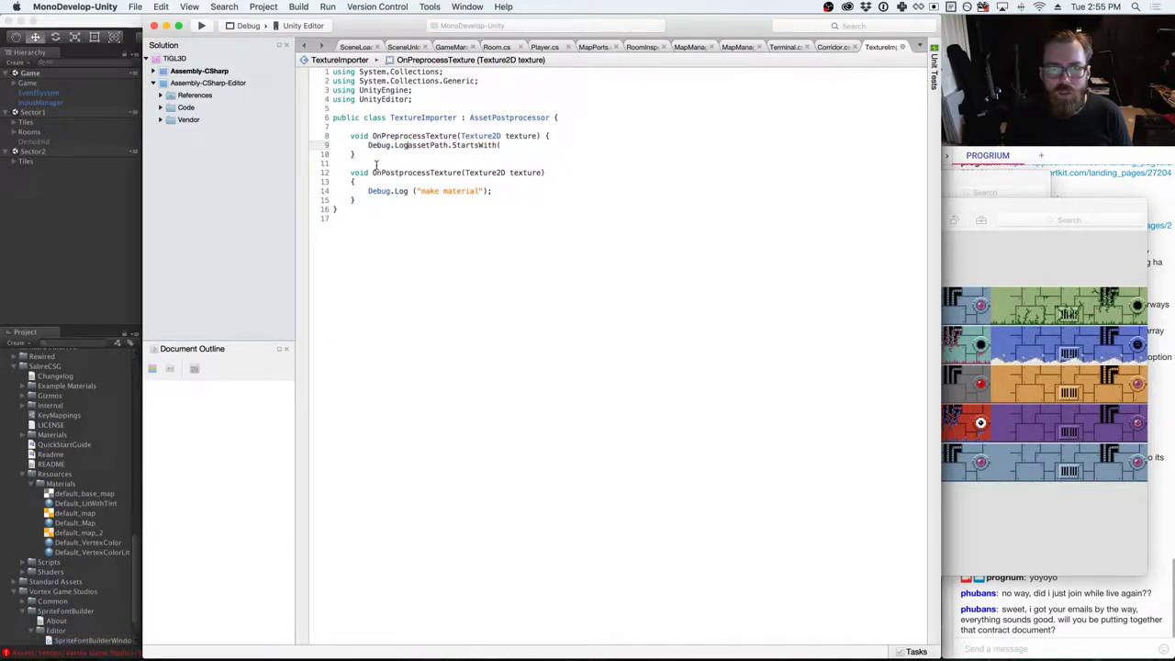
pyautogui.write('(')
pyautogui.press('End')
pyautogui.press('BackSpace')
pyautogui.press('BackSpace')
pyautogui.press('BackSpace')
pyautogui.press('BackSpace')
pyautogui.press('BackSpace')
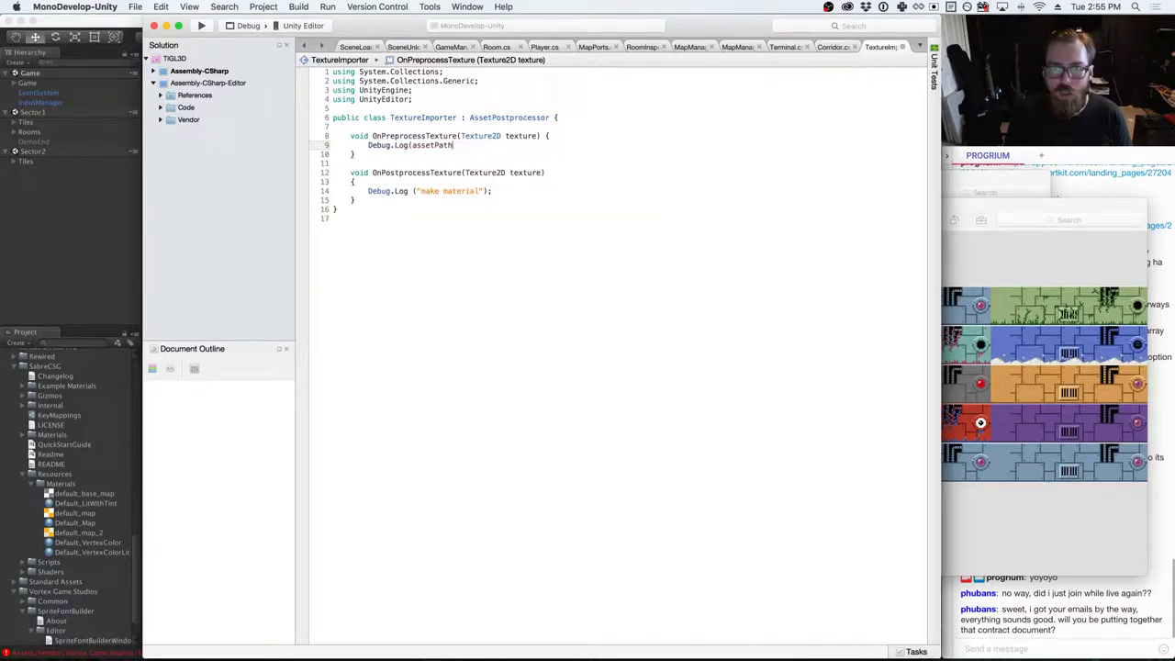
pyautogui.write(');')
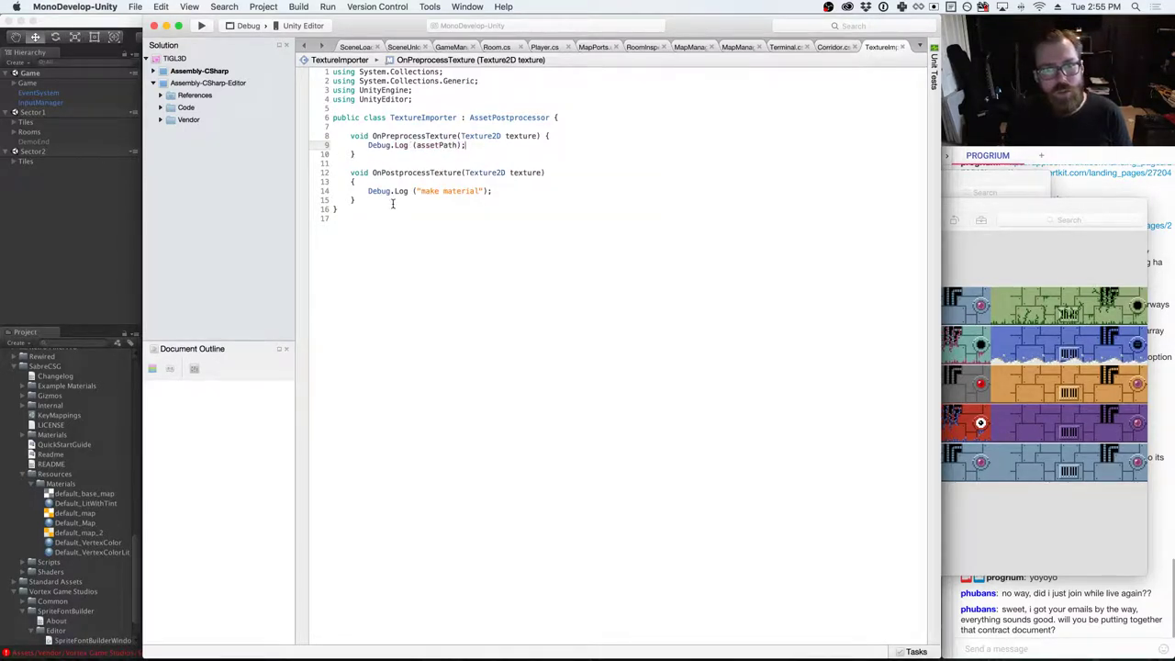
# - Import sprTrap.png from the Samsung USB drive in Finder into Unity's Textures/Sector2 folder
pyautogui.press('super+Tab')
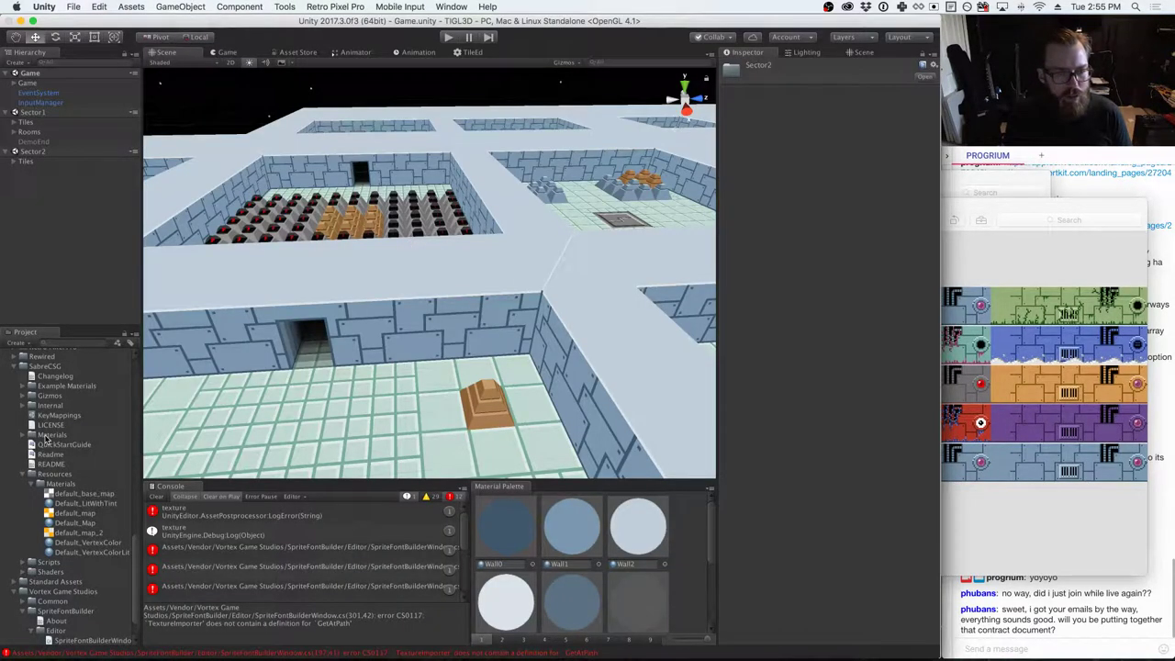
pyautogui.scroll(5, 11, 368)
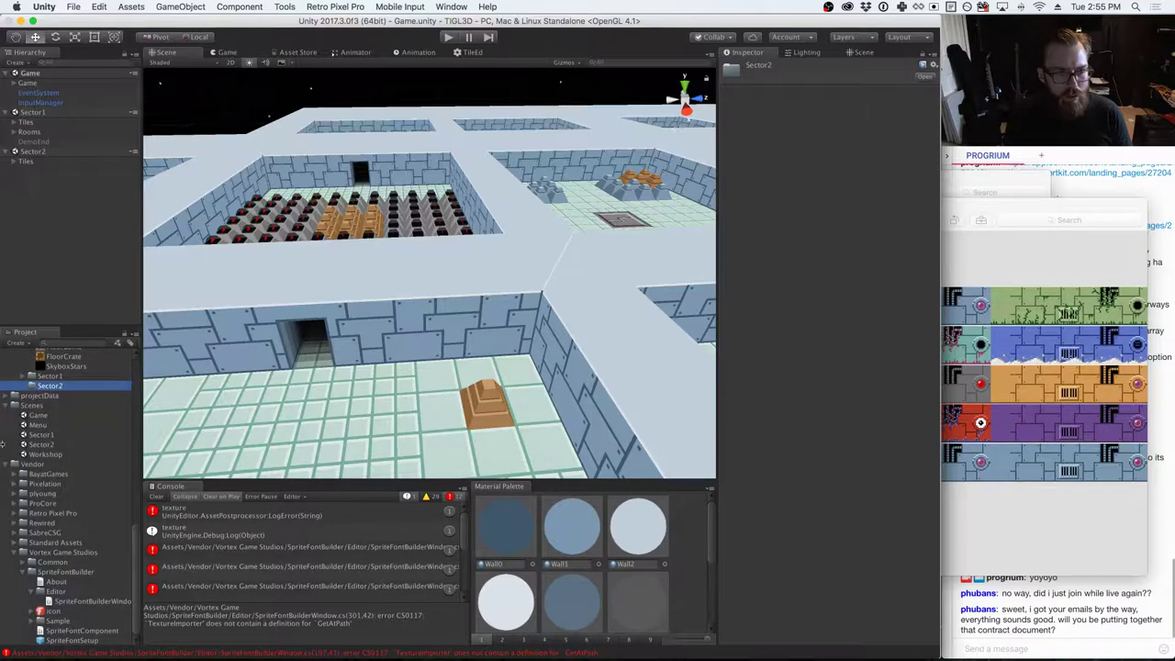
pyautogui.scroll(6, 7, 468)
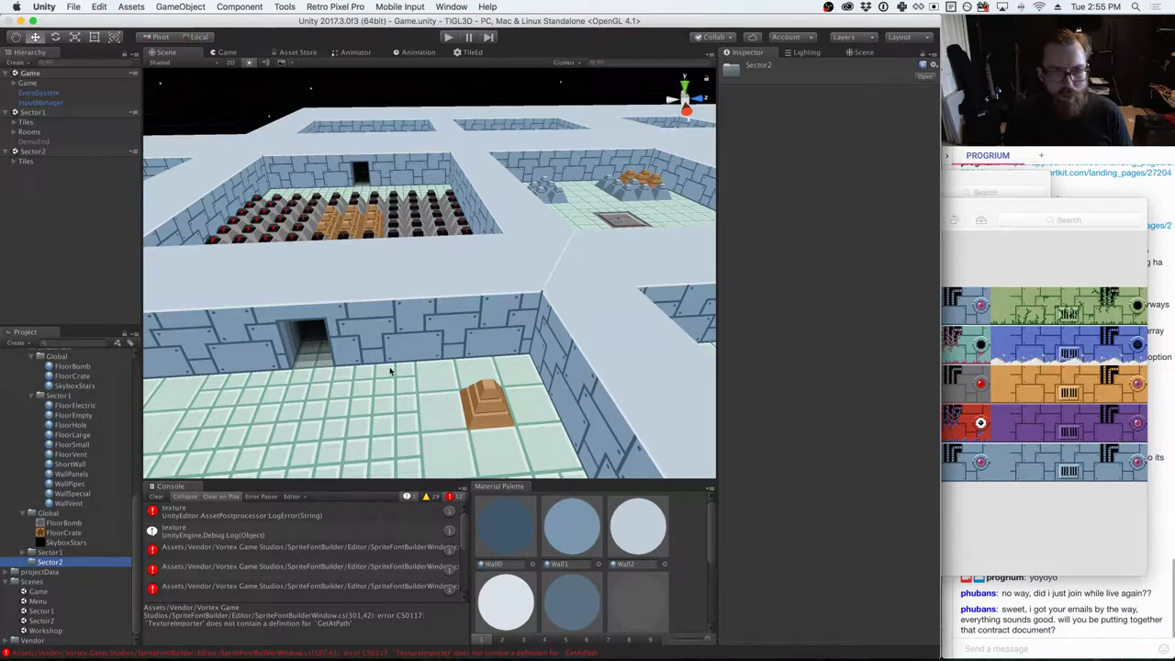
pyautogui.press('super+Tab')
pyautogui.press('super+Tab')
pyautogui.press('super+Tab')
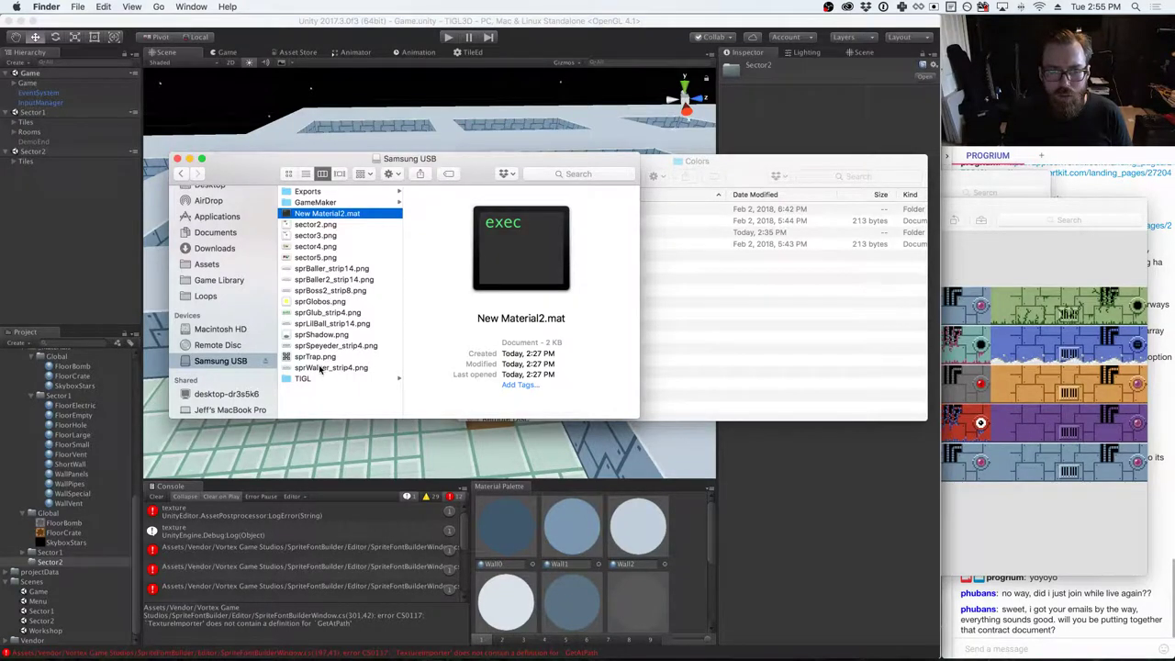
pyautogui.moveTo(288, 378); pyautogui.dragTo(85, 565)
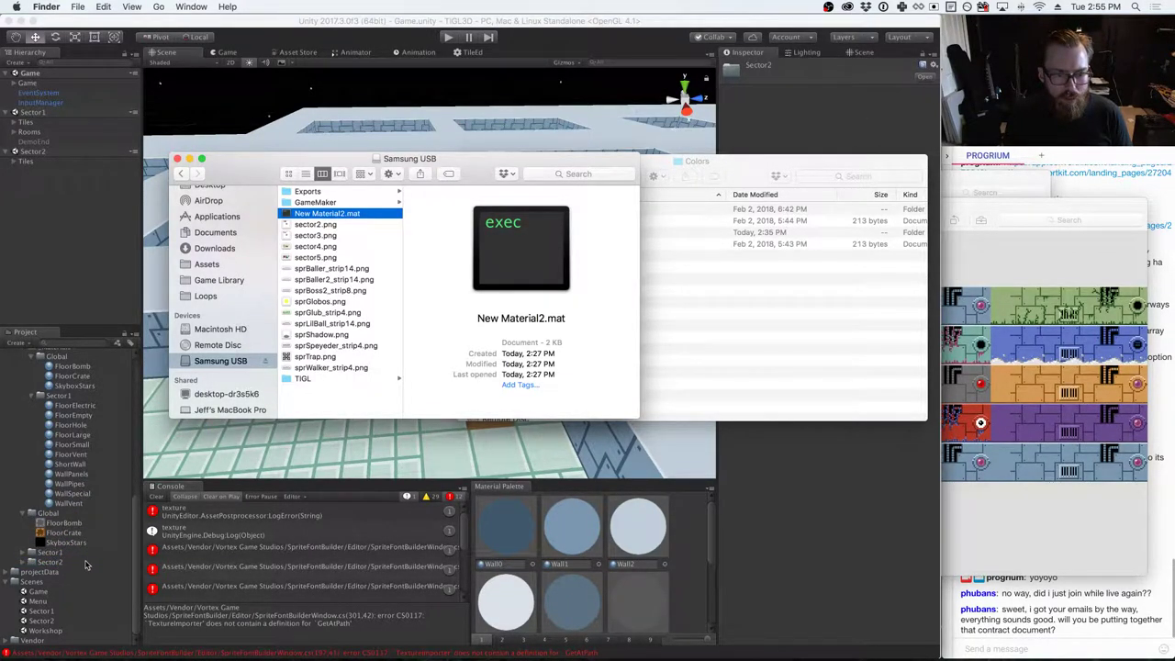
# - Return to Unity, clear the console and examine the compile errors reported for SpriteFontBuilderWindow.cs
pyautogui.click(248, 546)
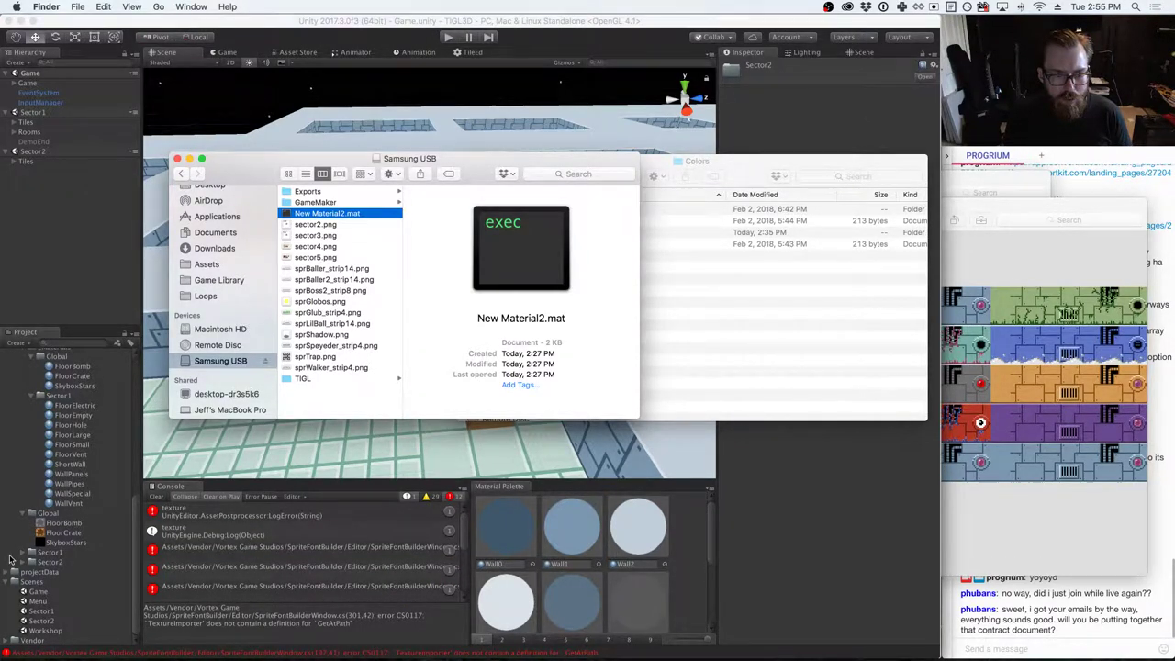
pyautogui.click(246, 539)
pyautogui.click(233, 566)
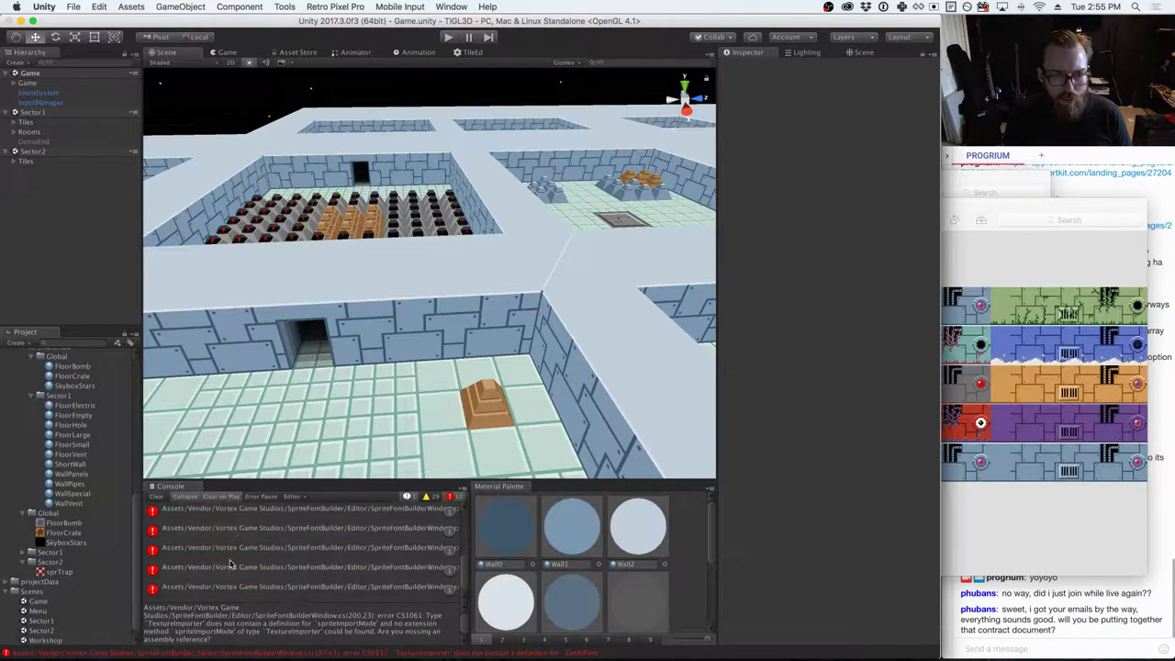
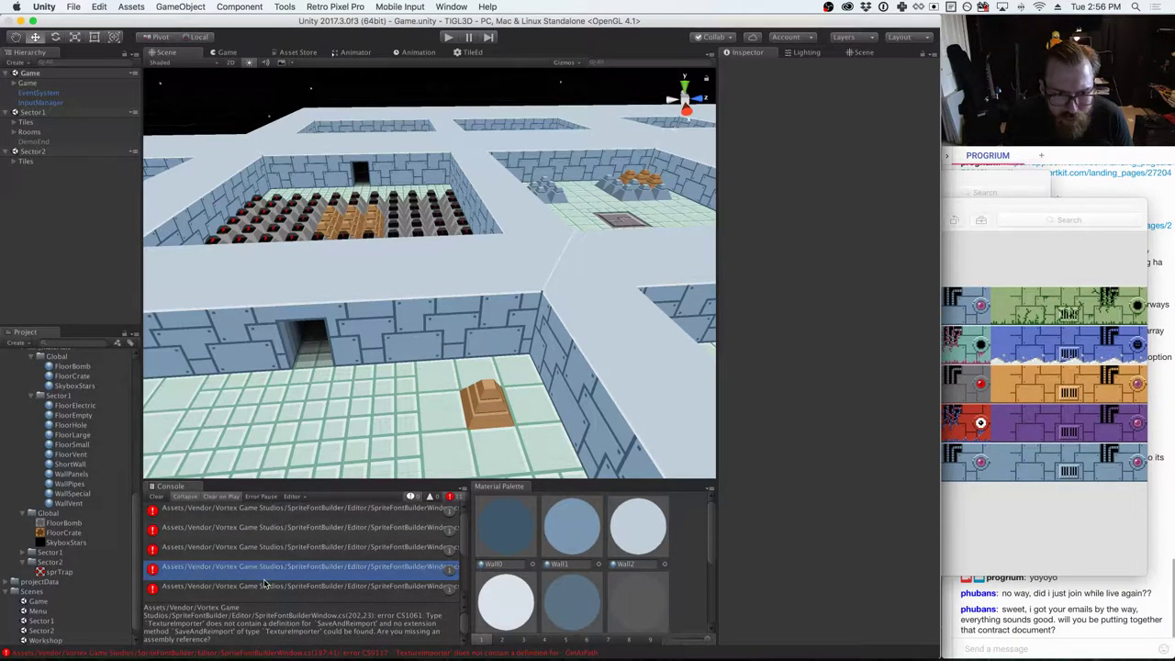
pyautogui.click(297, 548)
pyautogui.click(198, 510)
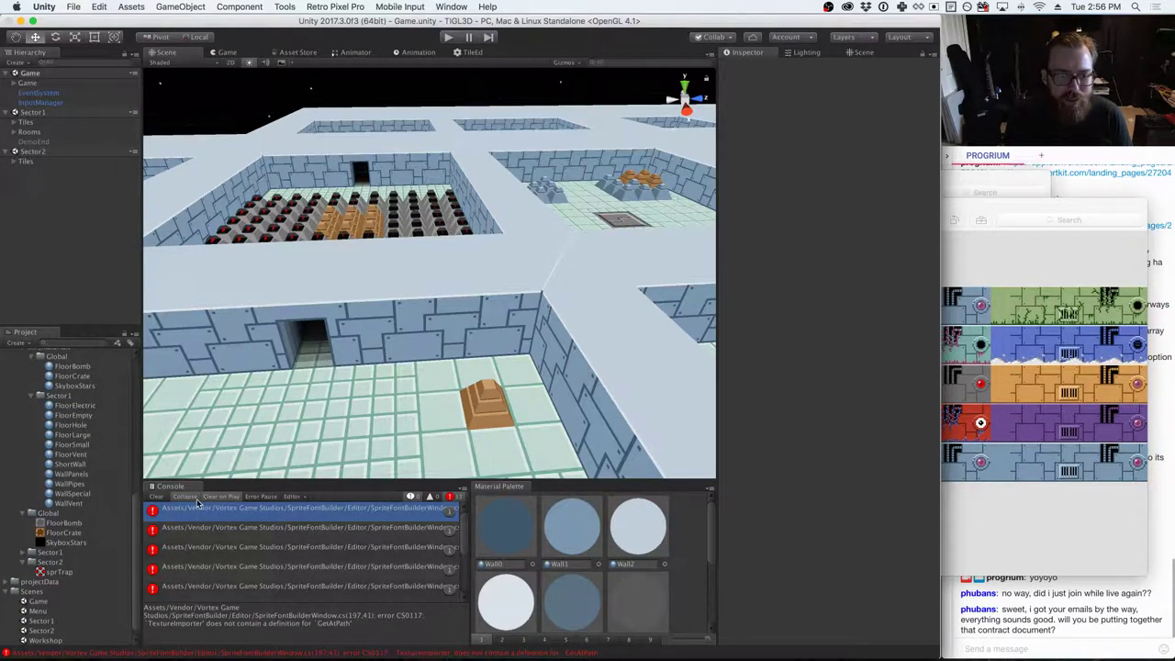
pyautogui.click(154, 498)
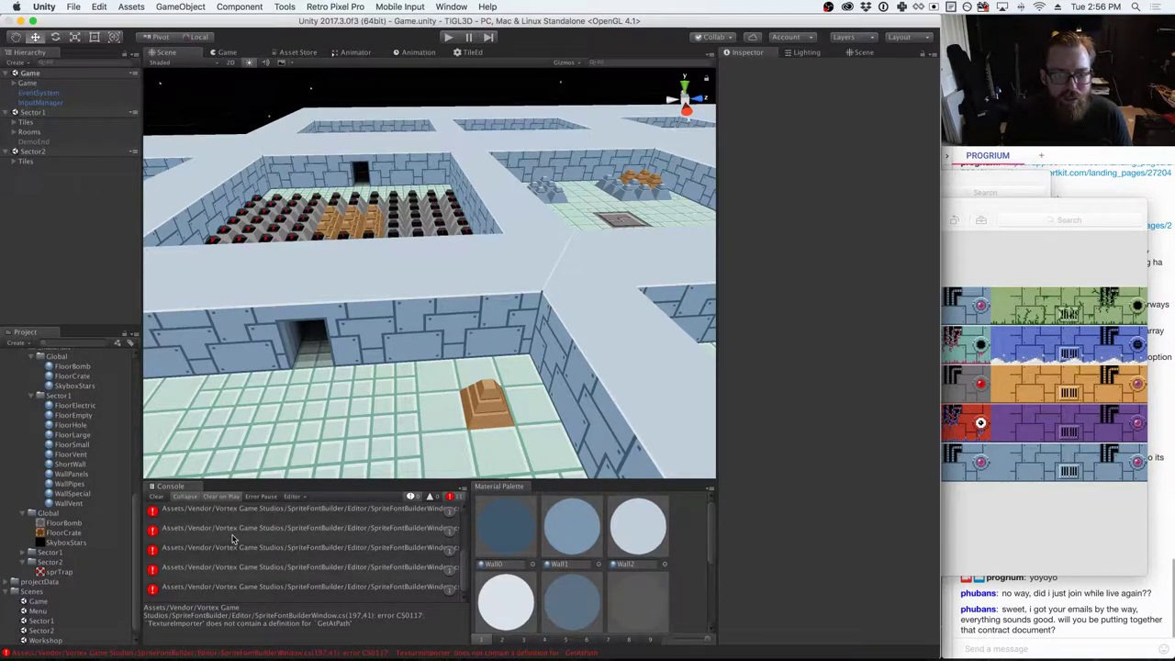
pyautogui.scroll(-1, 89, 555)
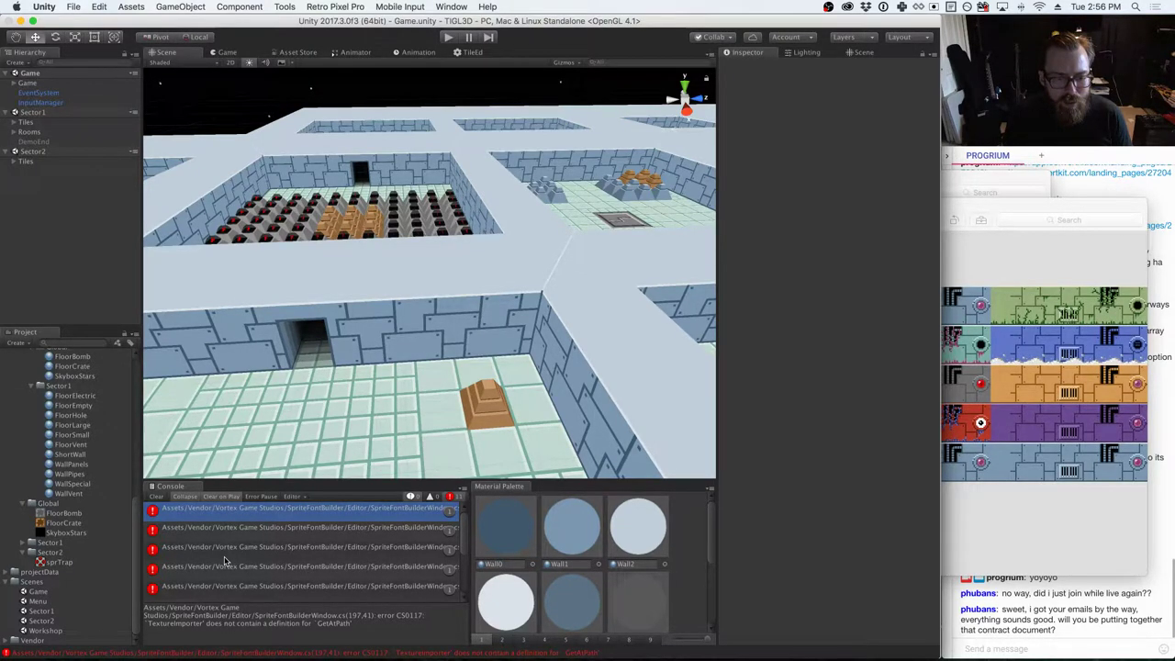
# - Open SpriteFontBuilderWindow.cs in MonoDevelop at the TextureImporter.GetAtPath error line and examine the file's opening declarations
pyautogui.moveTo(150, 624); pyautogui.dragTo(203, 628)
pyautogui.press('super+Tab')
pyautogui.press('super+Tab')
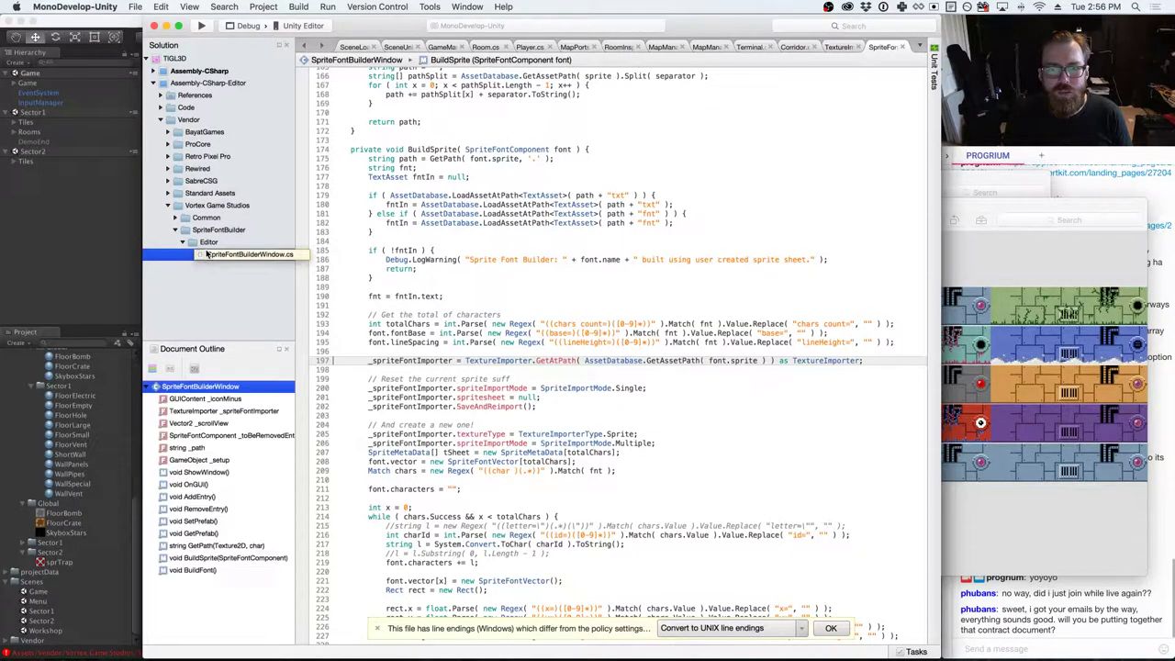
pyautogui.scroll(20, 489, 263)
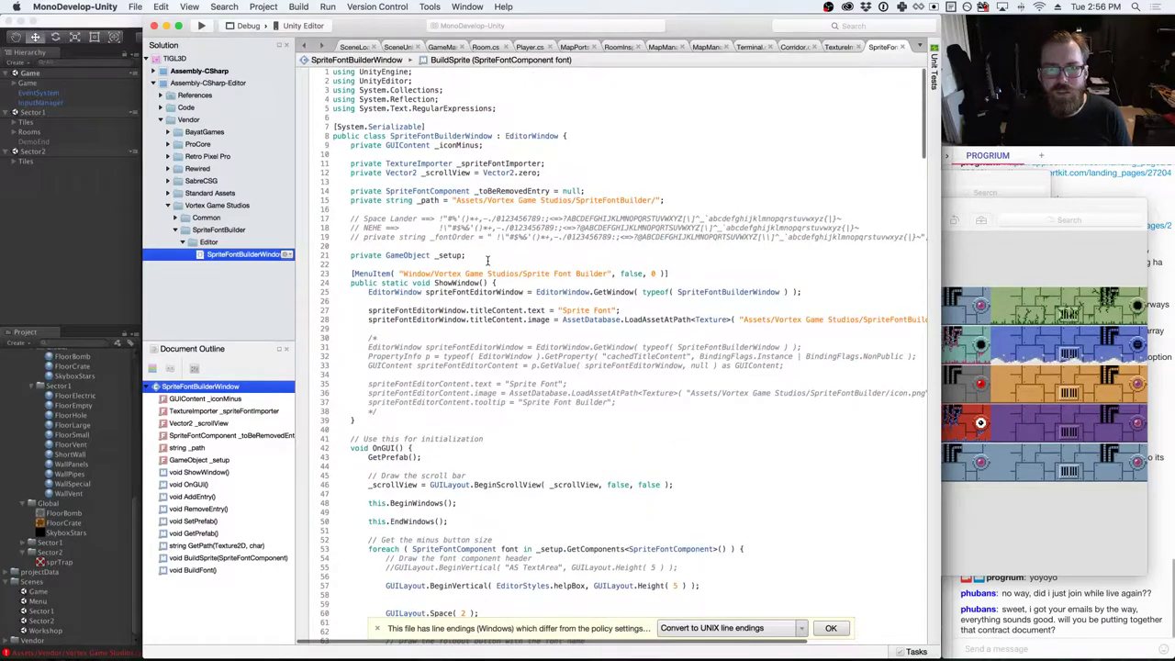
# - Try prefixing the class name in the TextureImporter script with TIGL_, undo the prefix and save the script
pyautogui.click(831, 51)
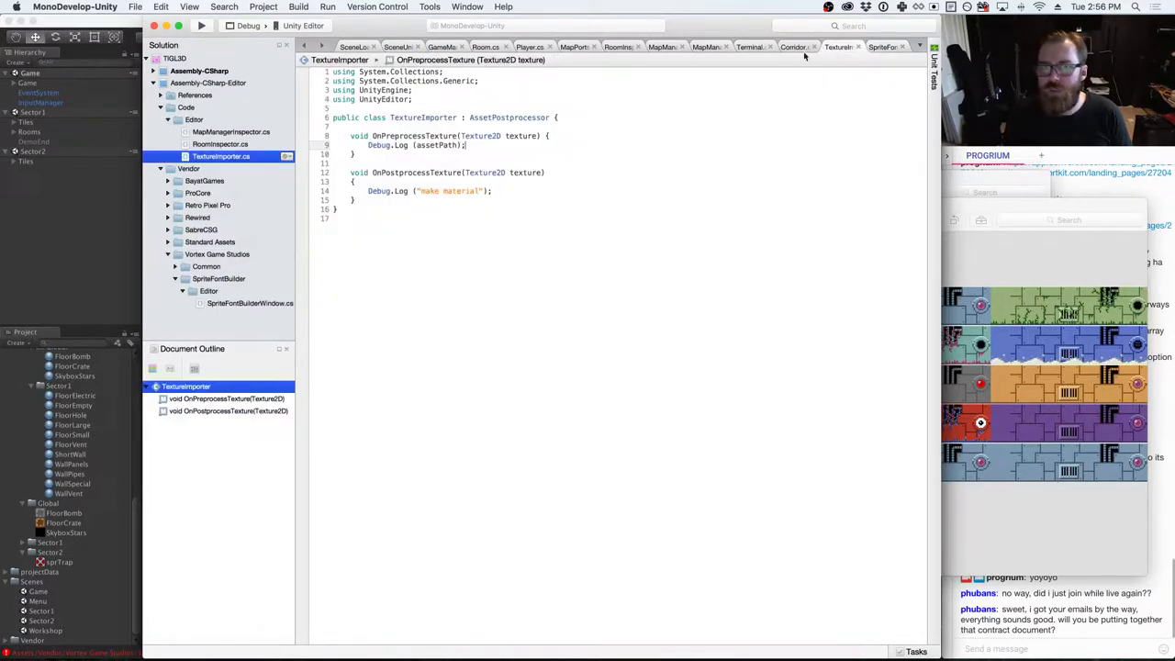
pyautogui.click(421, 118)
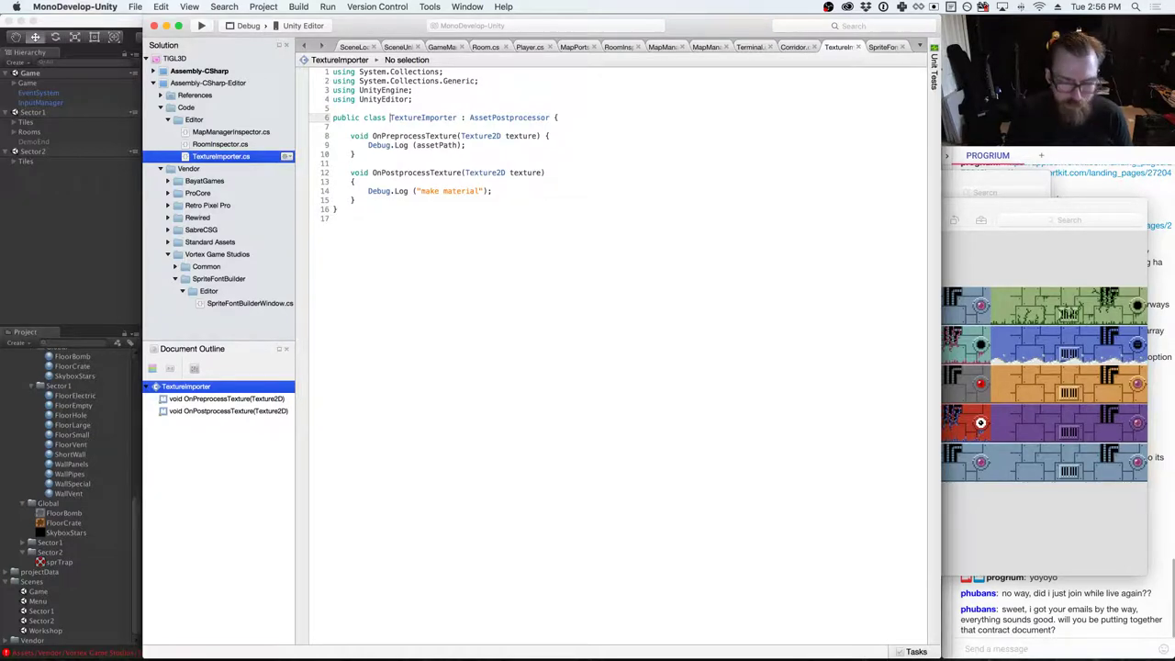
pyautogui.write('TIG')
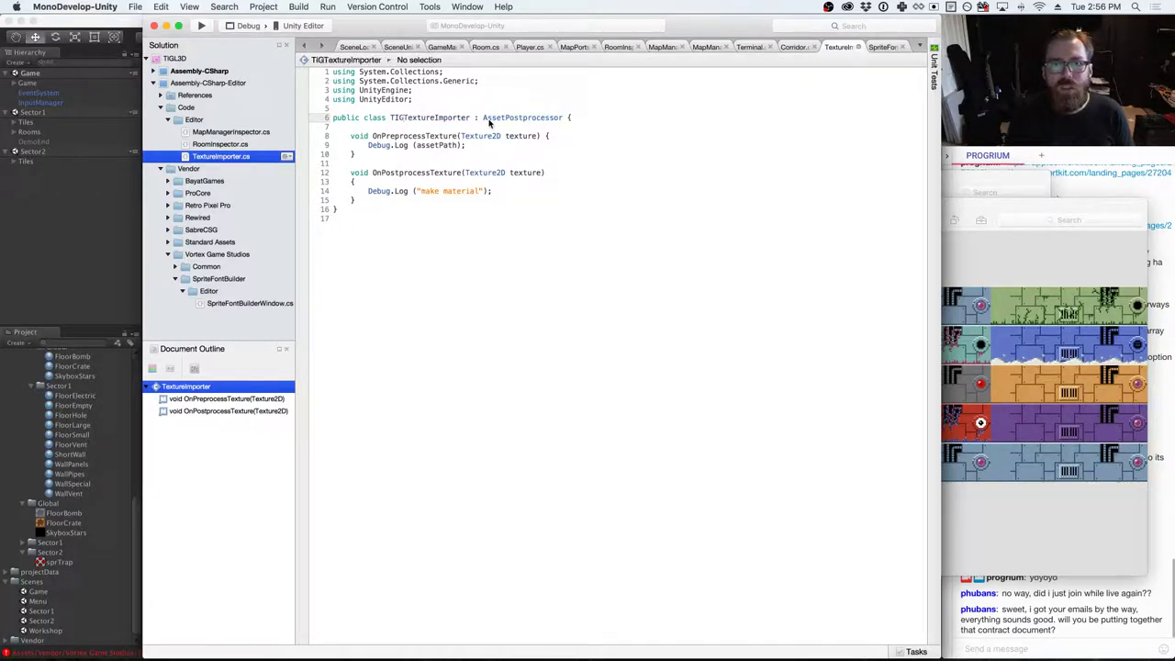
pyautogui.write('L')
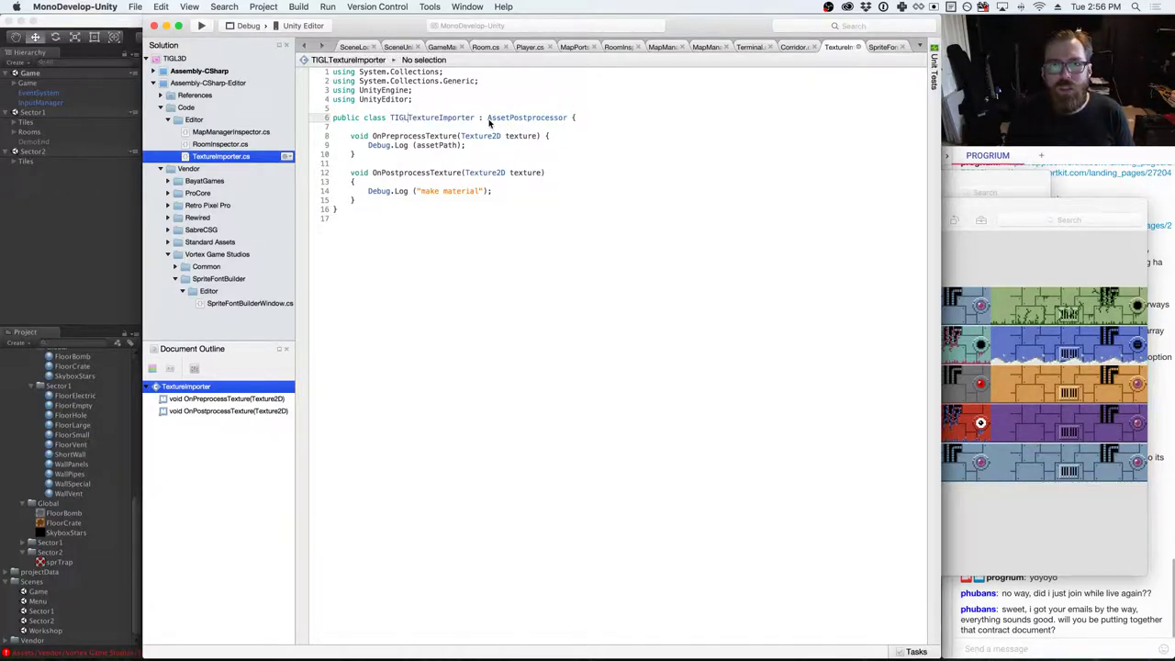
pyautogui.write('_')
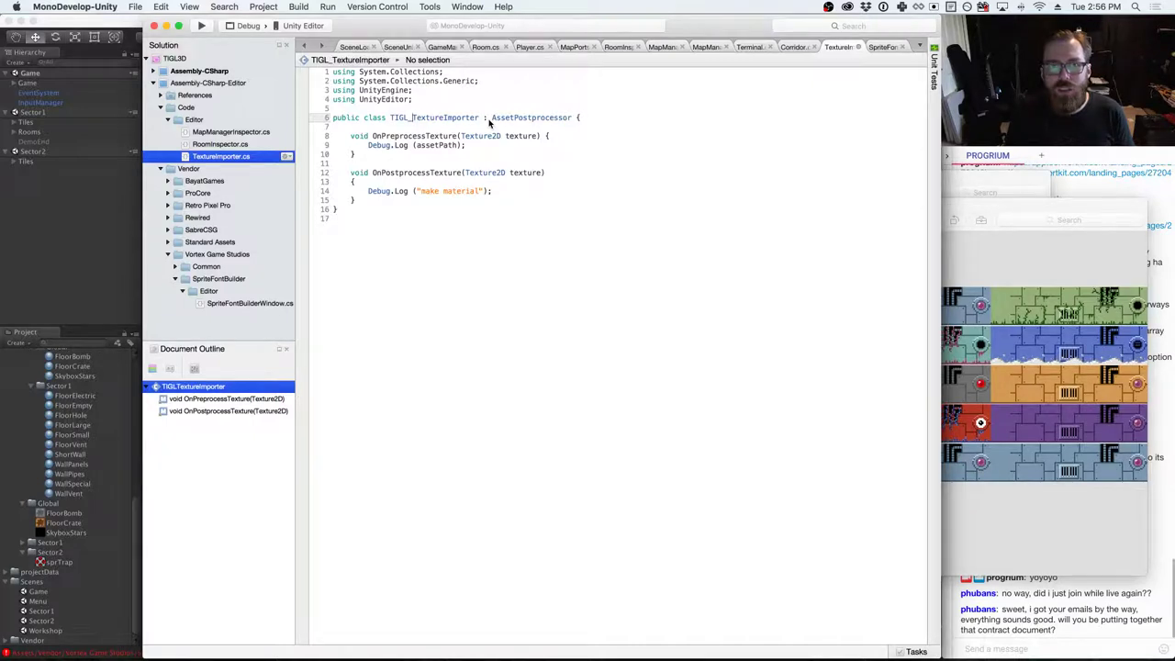
pyautogui.press('super+z')
pyautogui.press('super+z')
pyautogui.press('super+z')
pyautogui.press('super+z')
pyautogui.press('super+z')
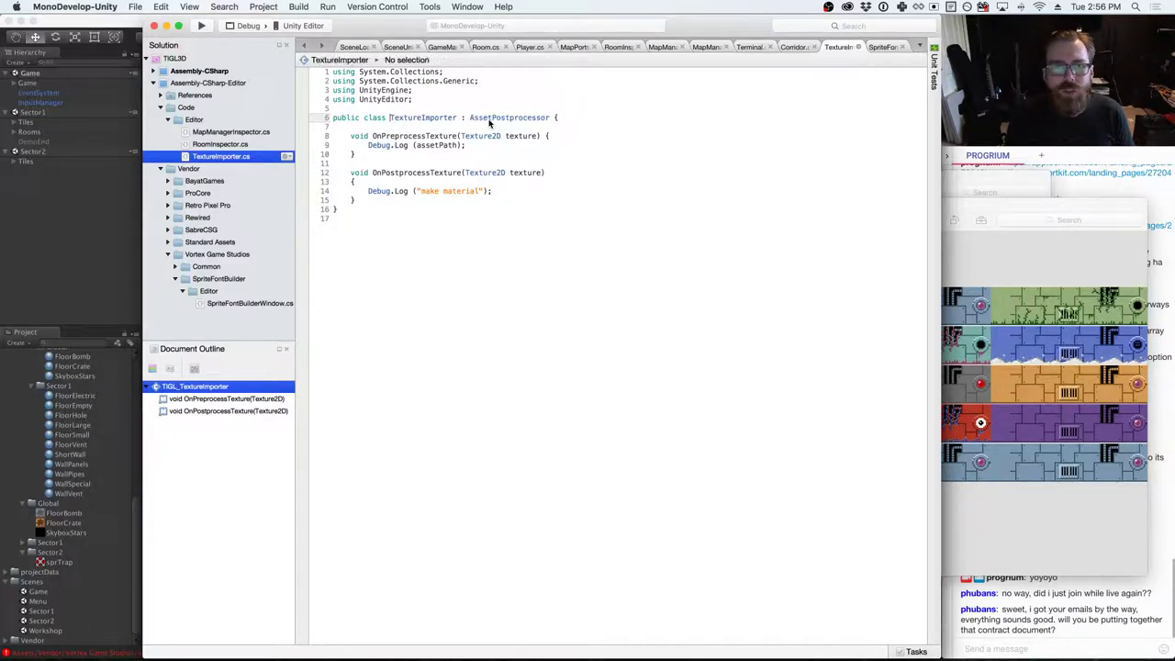
pyautogui.press('super+s')
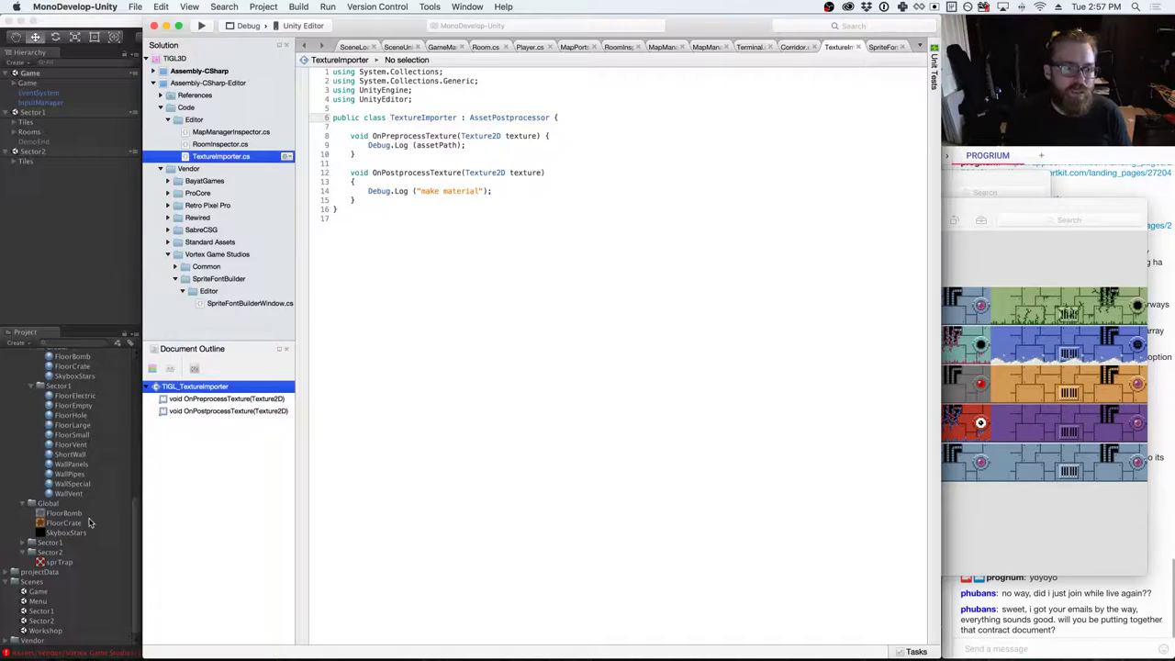
# - Switch to Unity and rename the TextureImporter script in Code/Editor as TextureMaterialImporter
pyautogui.click(89, 521)
pyautogui.click(66, 415)
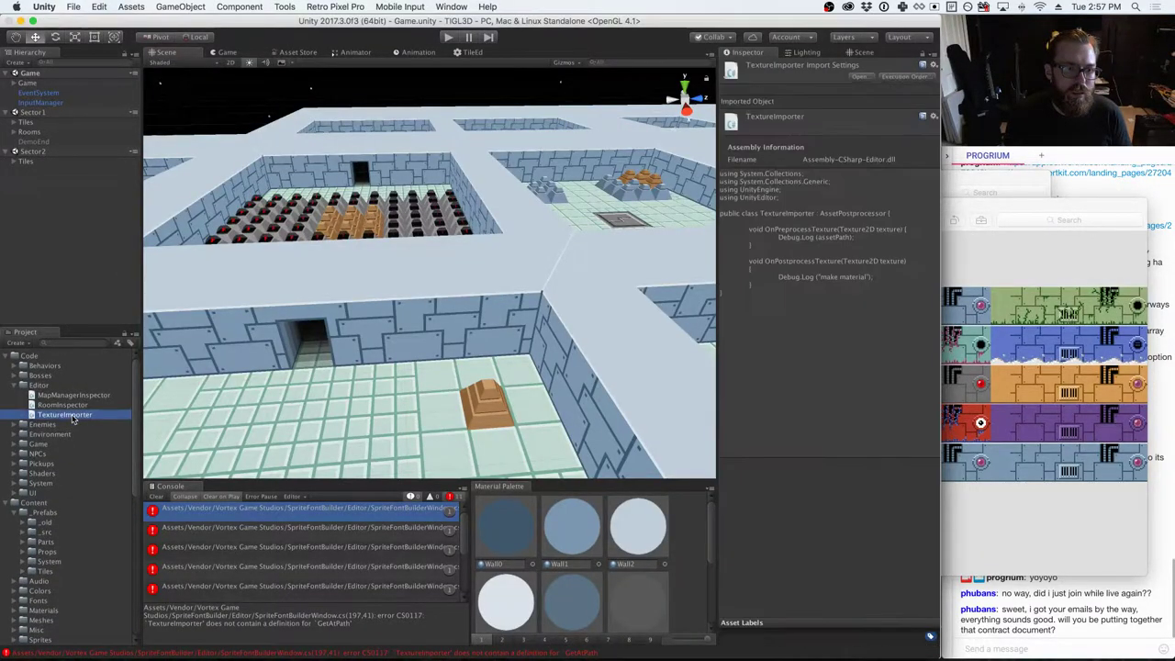
pyautogui.rightClick(72, 415)
pyautogui.moveTo(131, 422)
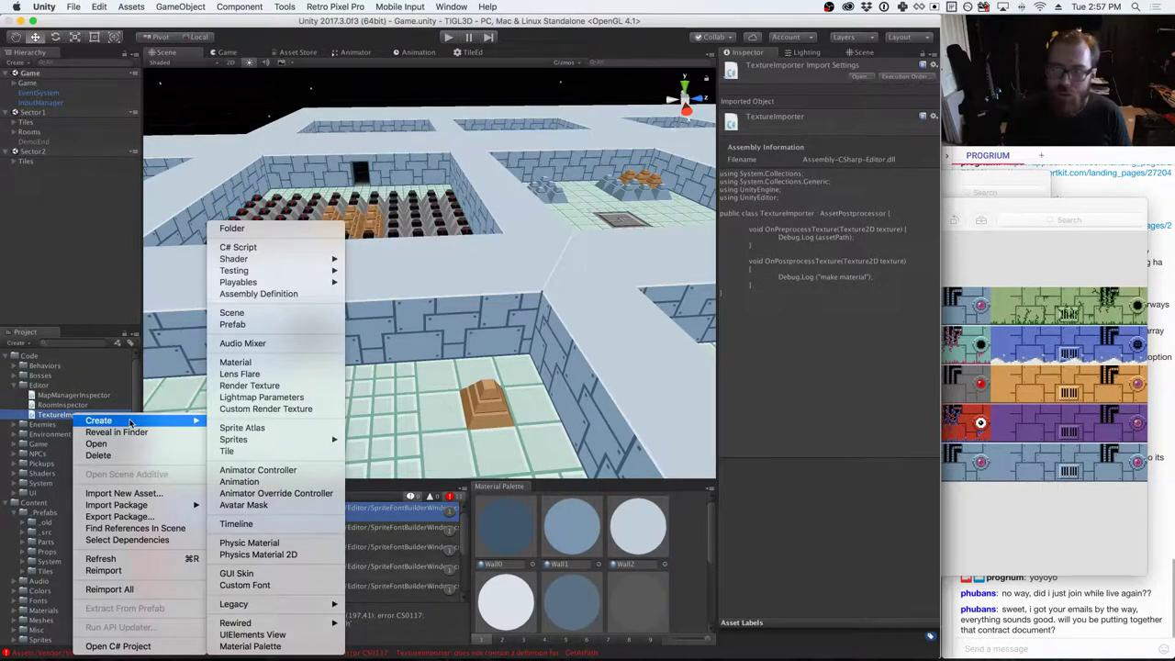
pyautogui.click(55, 414)
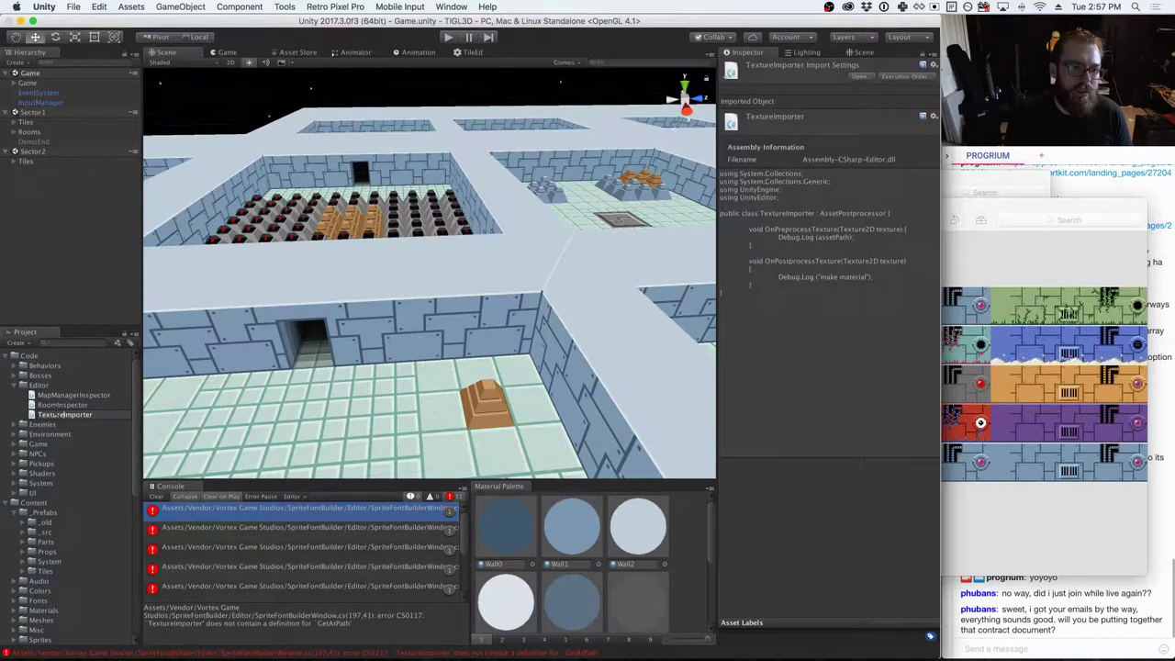
pyautogui.write('Material')
pyautogui.press('Return')
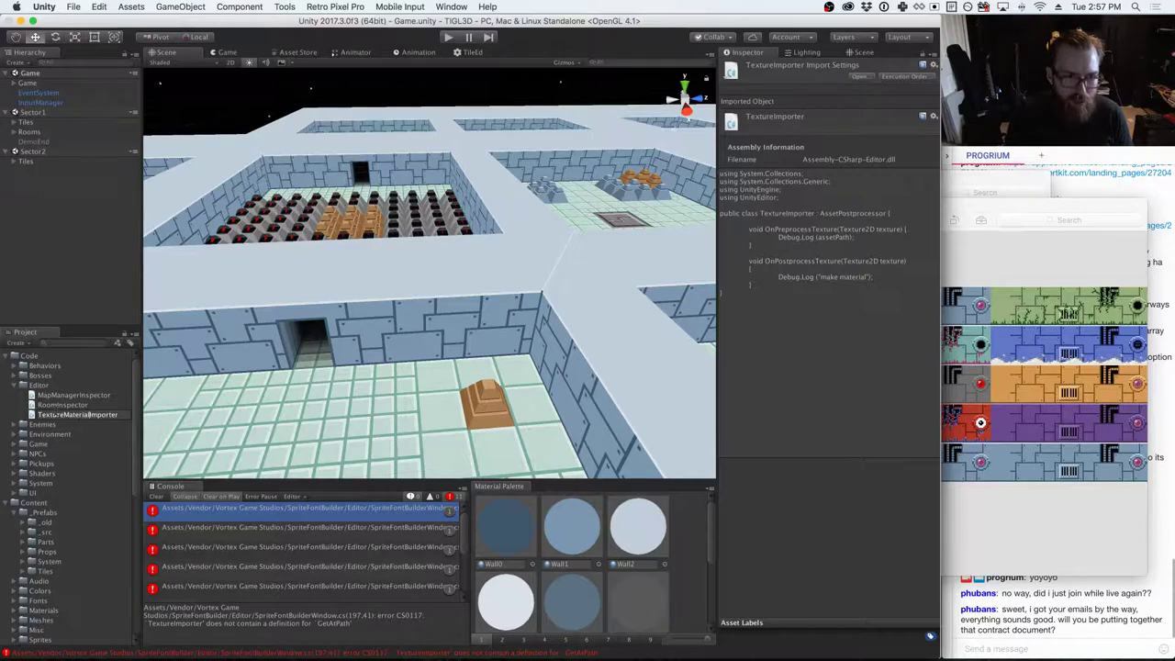
# - Open TextureMaterialImporter.cs in MonoDevelop, rename its class to TextureMaterialImporter, save it and return to Unity
pyautogui.doubleClick(57, 415)
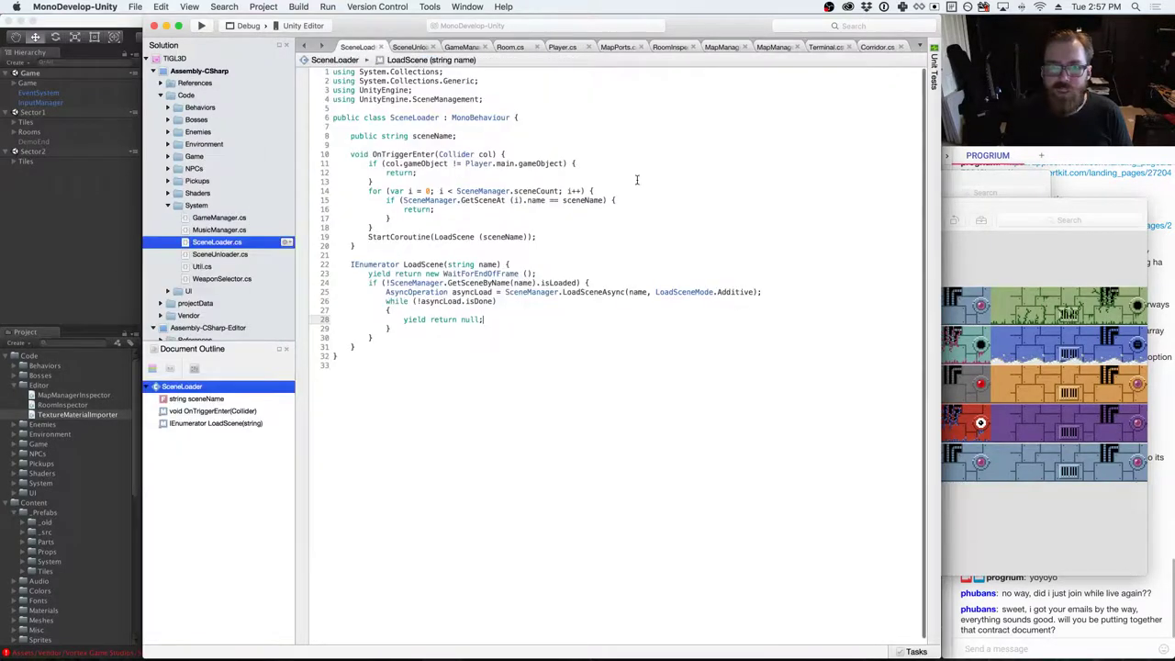
pyautogui.scroll(-5, 210, 264)
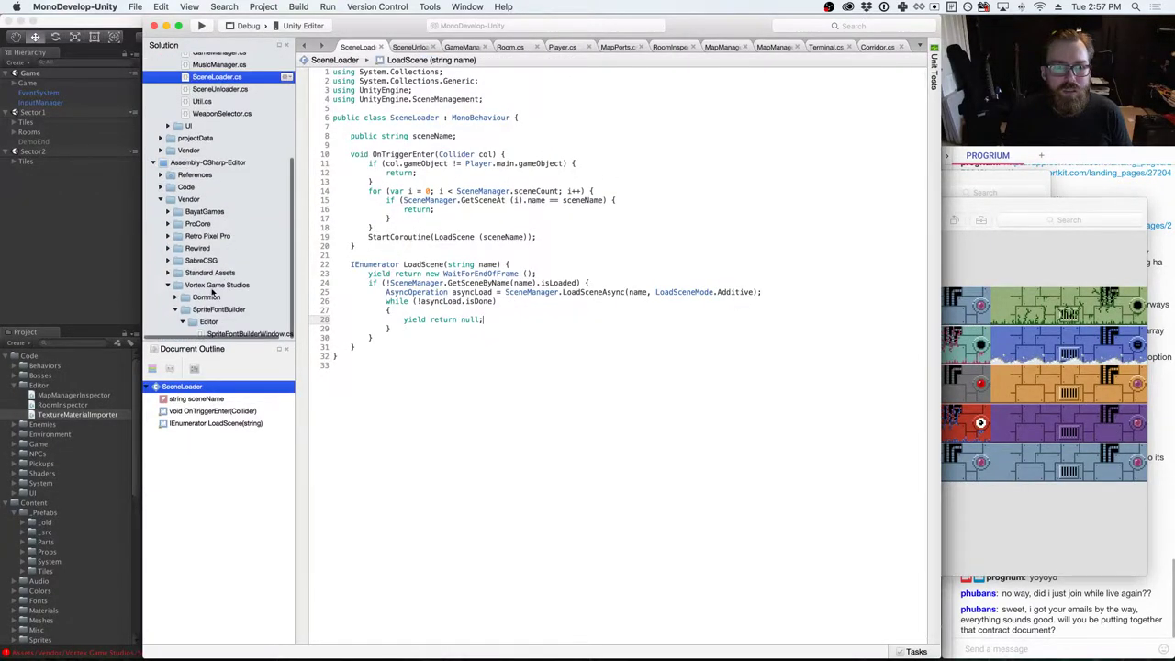
pyautogui.click(160, 202)
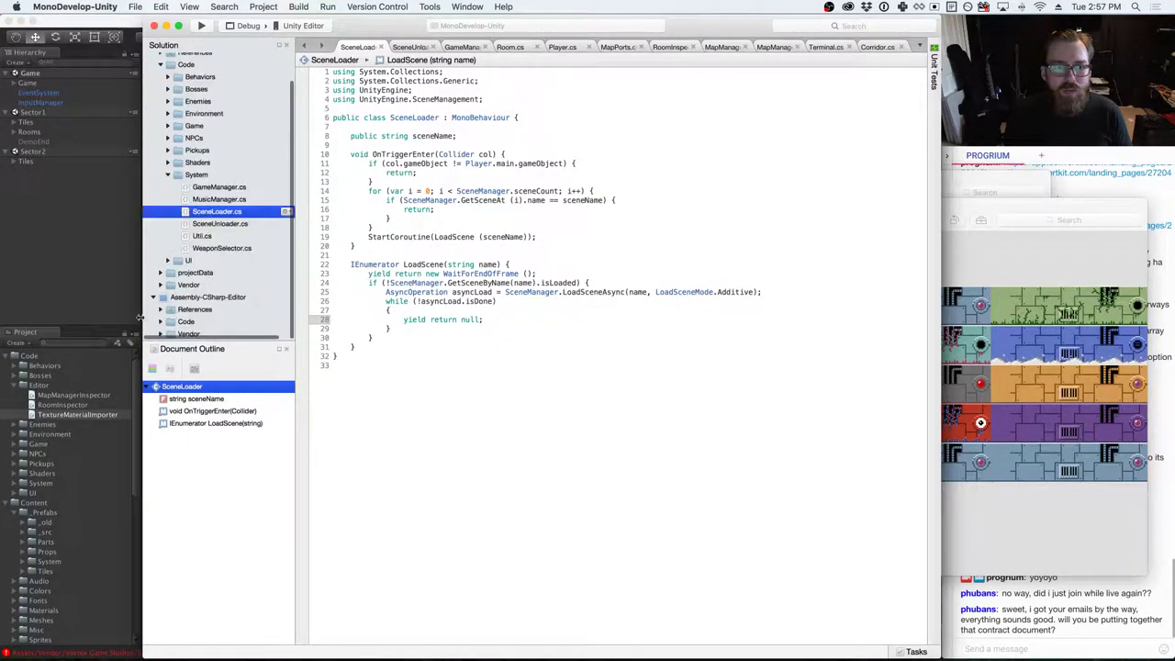
pyautogui.click(157, 321)
pyautogui.click(168, 322)
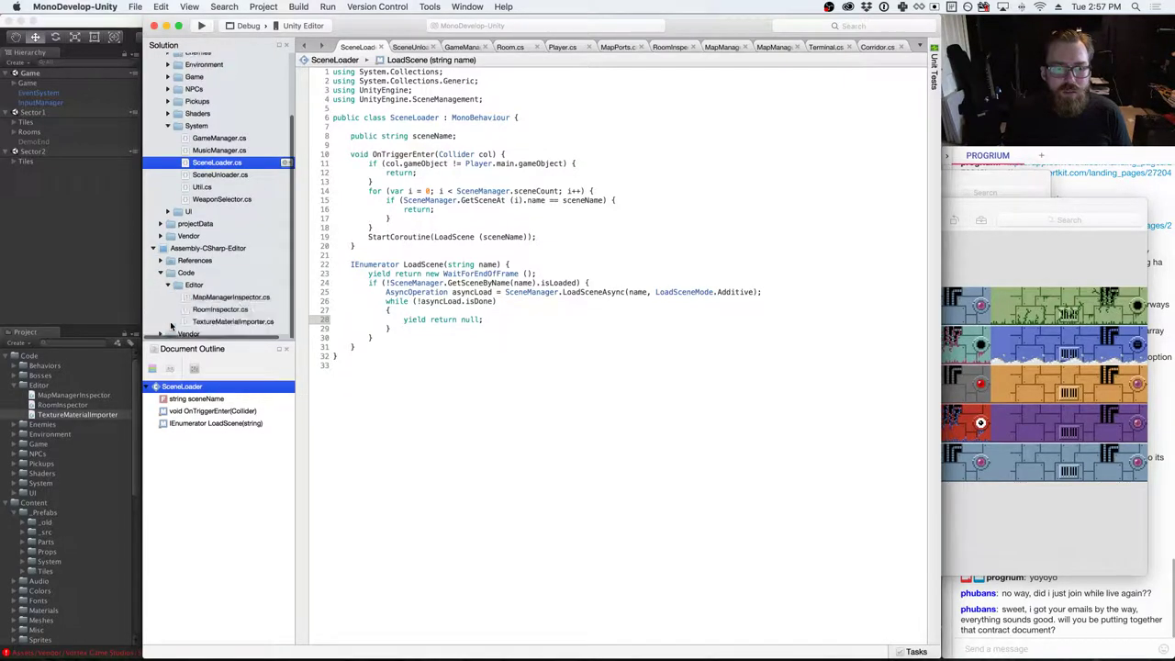
pyautogui.doubleClick(216, 321)
pyautogui.click(430, 118)
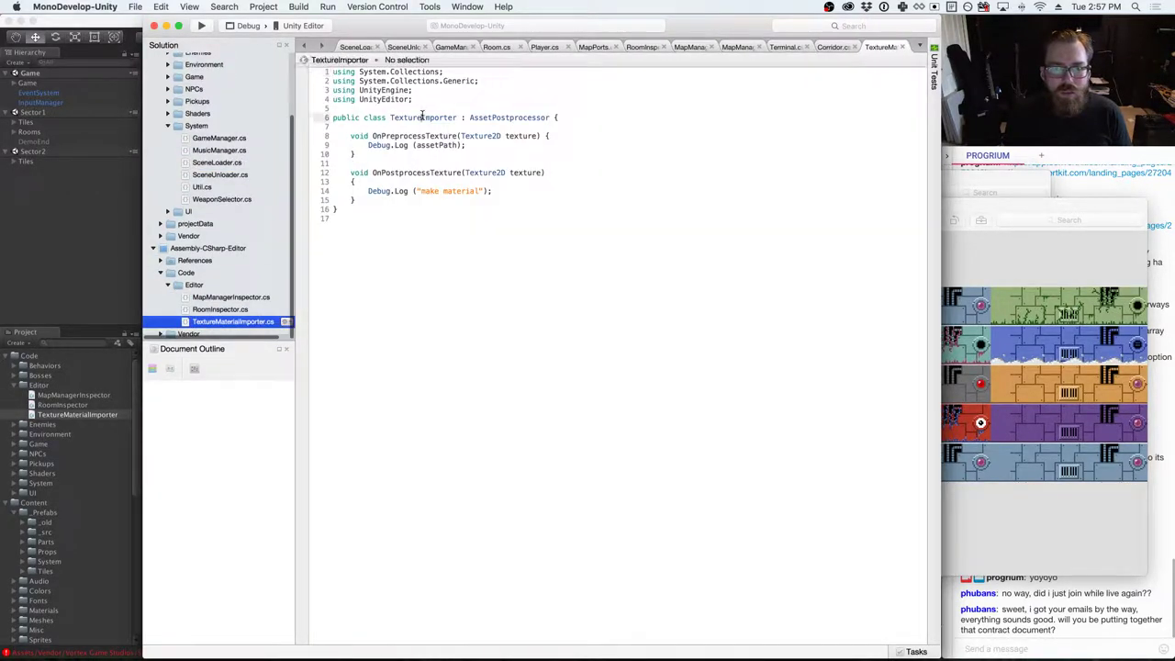
pyautogui.write('Material')
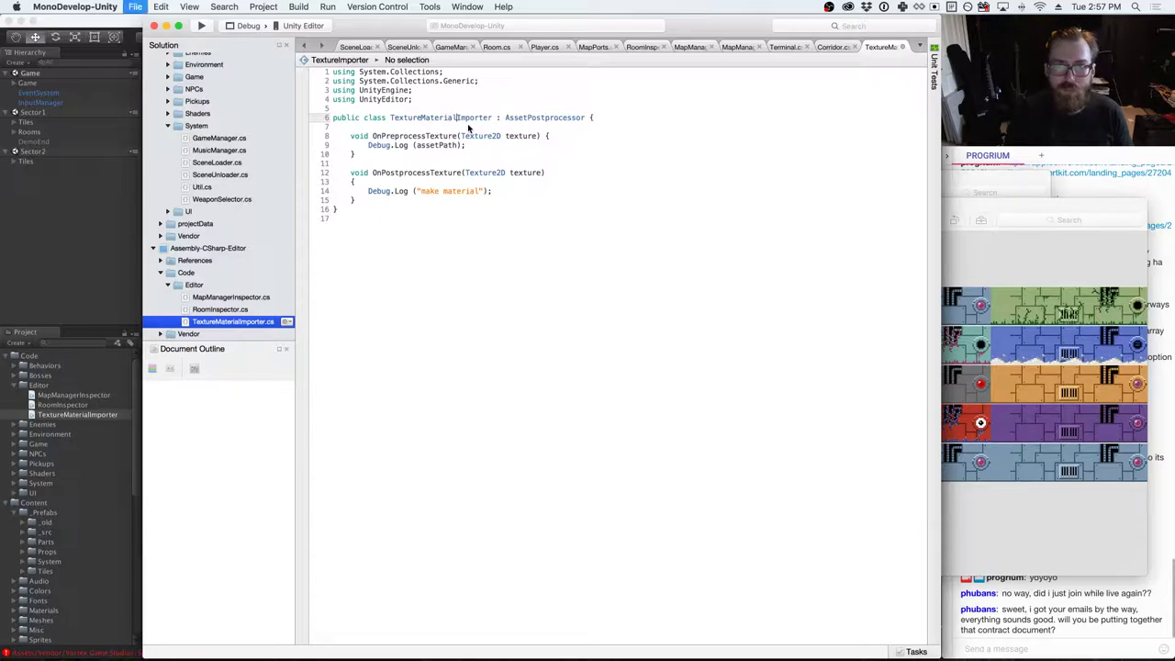
pyautogui.press('super+Tab')
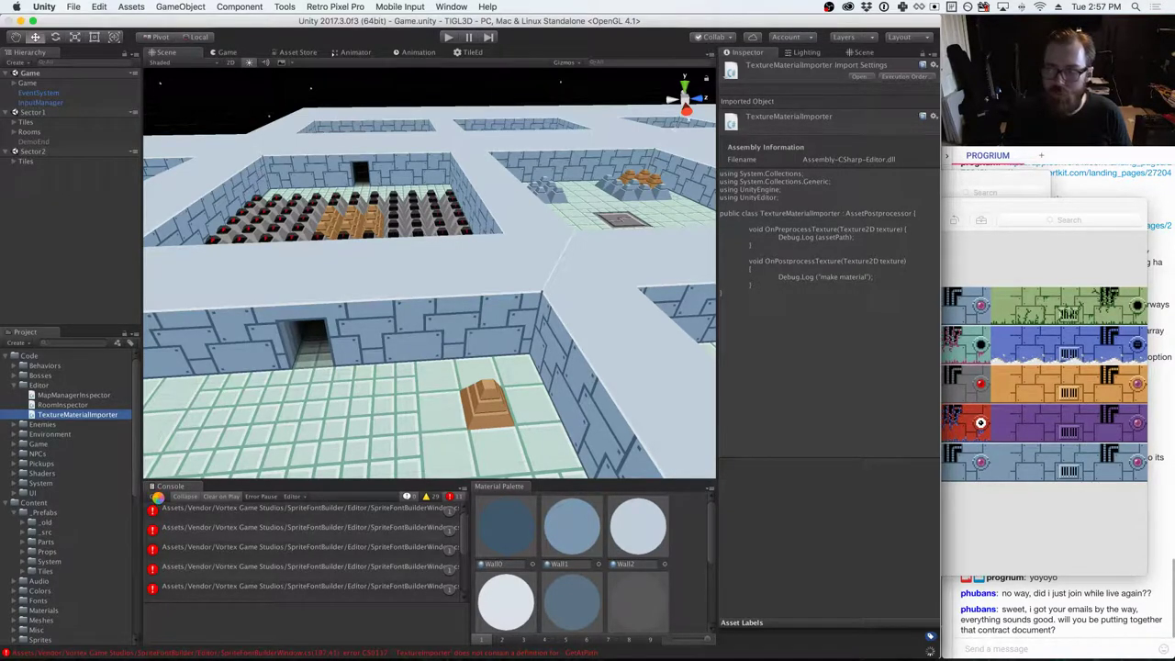
# - Move the Preview image windows clear of the stream chat and return to Unity
pyautogui.click(1036, 273)
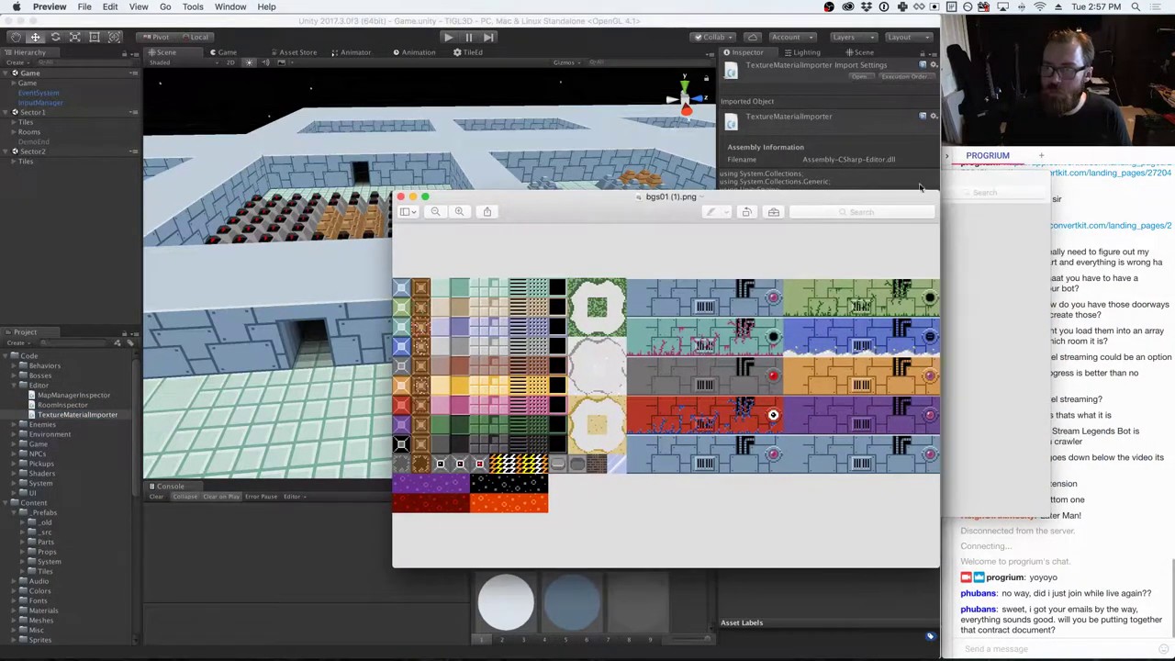
pyautogui.moveTo(901, 182); pyautogui.dragTo(857, 193)
pyautogui.press('super+Tab')
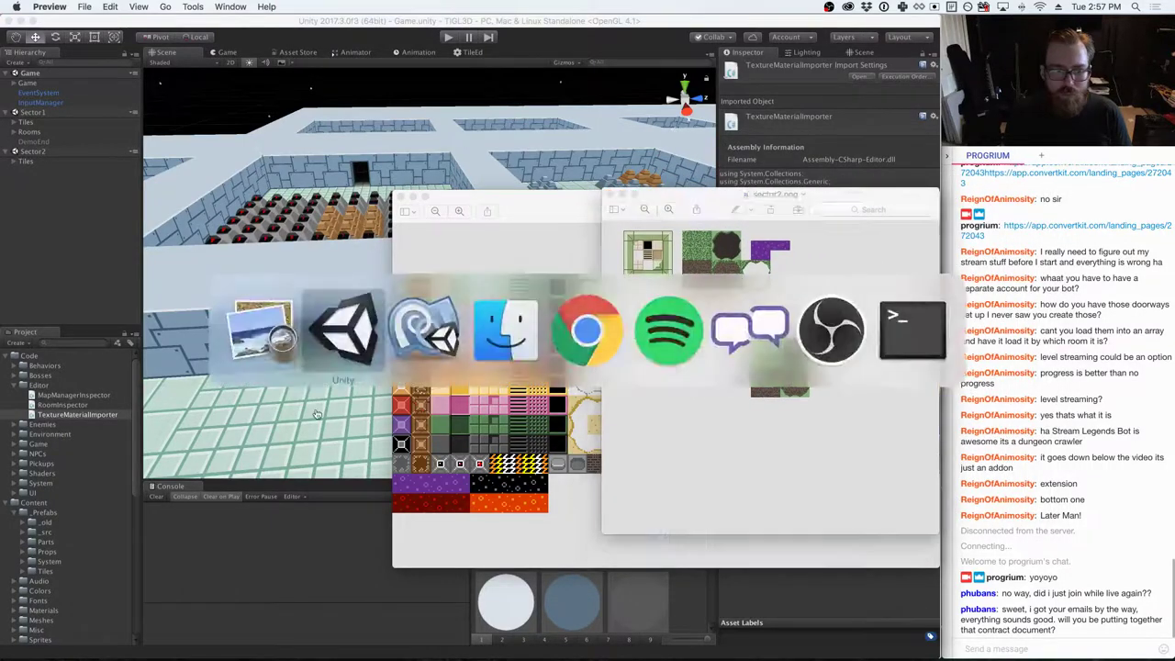
# - Delete the sprTrap texture from the Textures/Sector2 folder of the project
pyautogui.scroll(-10, 77, 447)
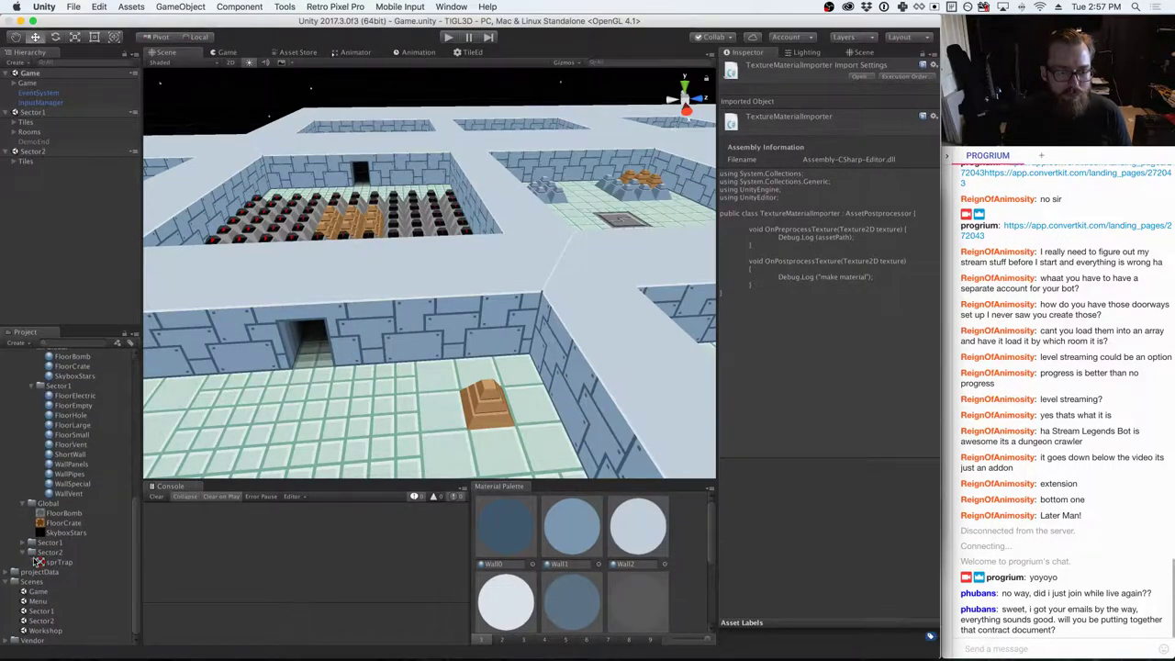
pyautogui.click(55, 561)
pyautogui.rightClick(52, 564)
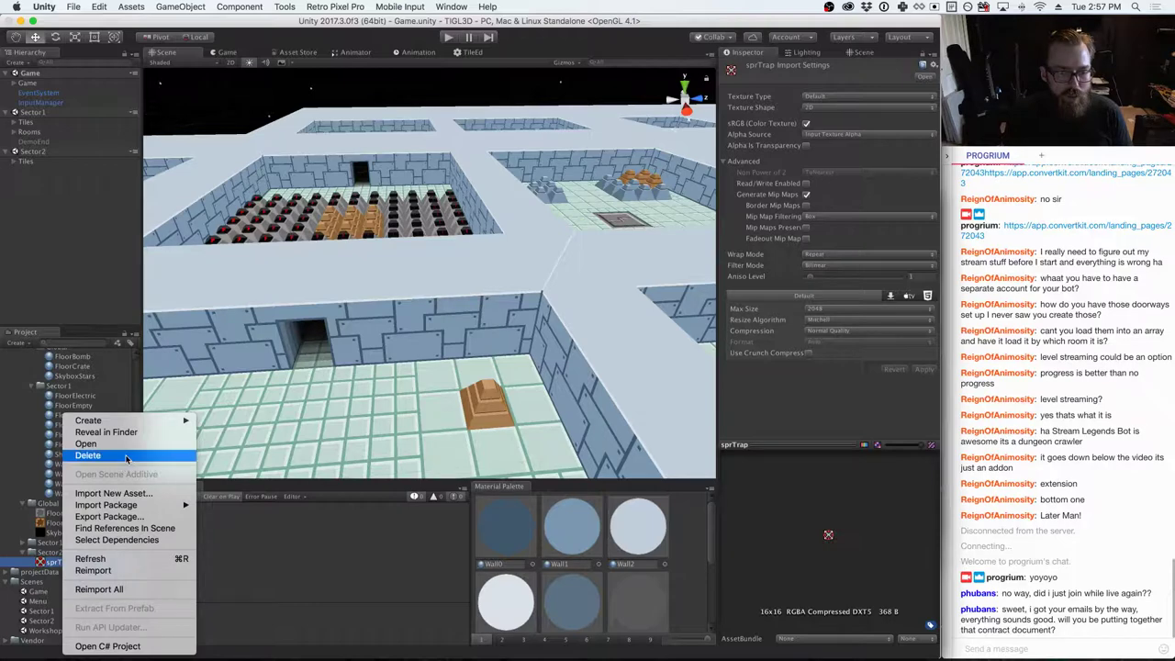
pyautogui.click(83, 461)
pyautogui.click(678, 228)
# - Switch to Finder and import sprTrap.png from the Samsung USB drive into Unity's Textures folder
pyautogui.press('super+Tab')
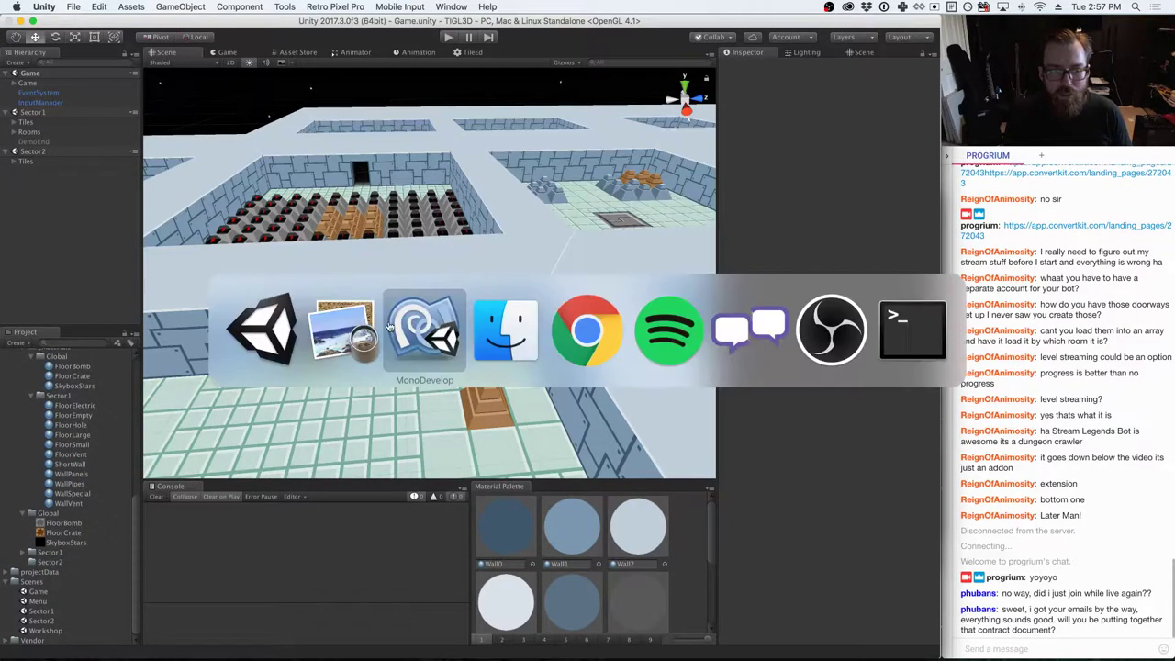
pyautogui.click(472, 328)
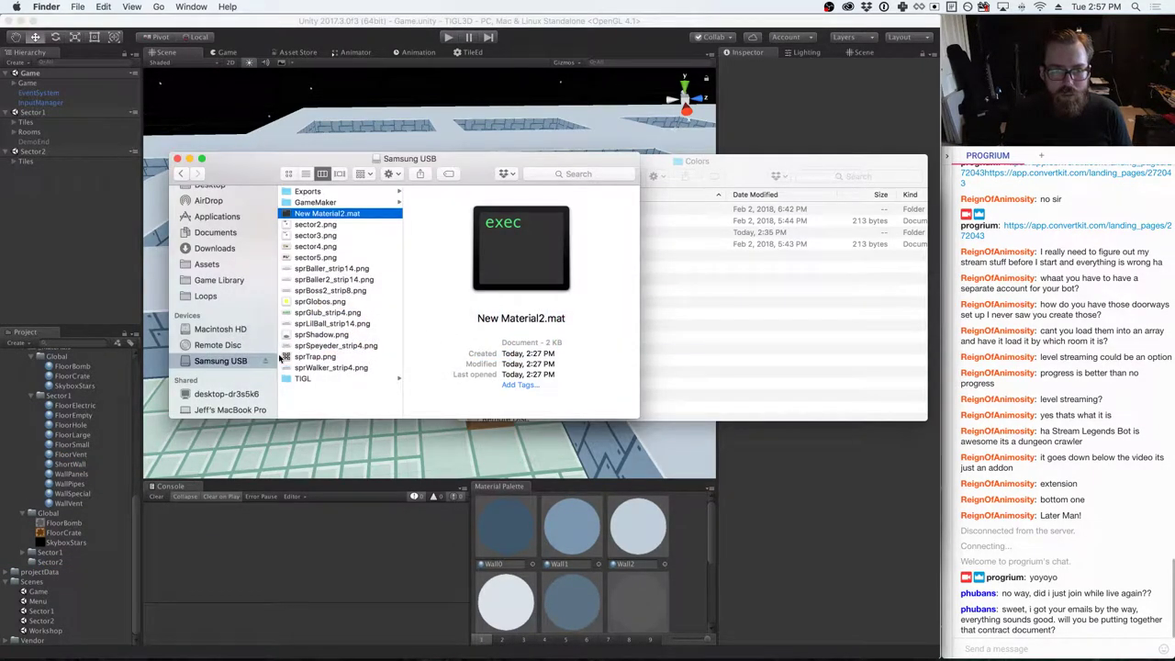
pyautogui.moveTo(304, 356); pyautogui.dragTo(53, 562)
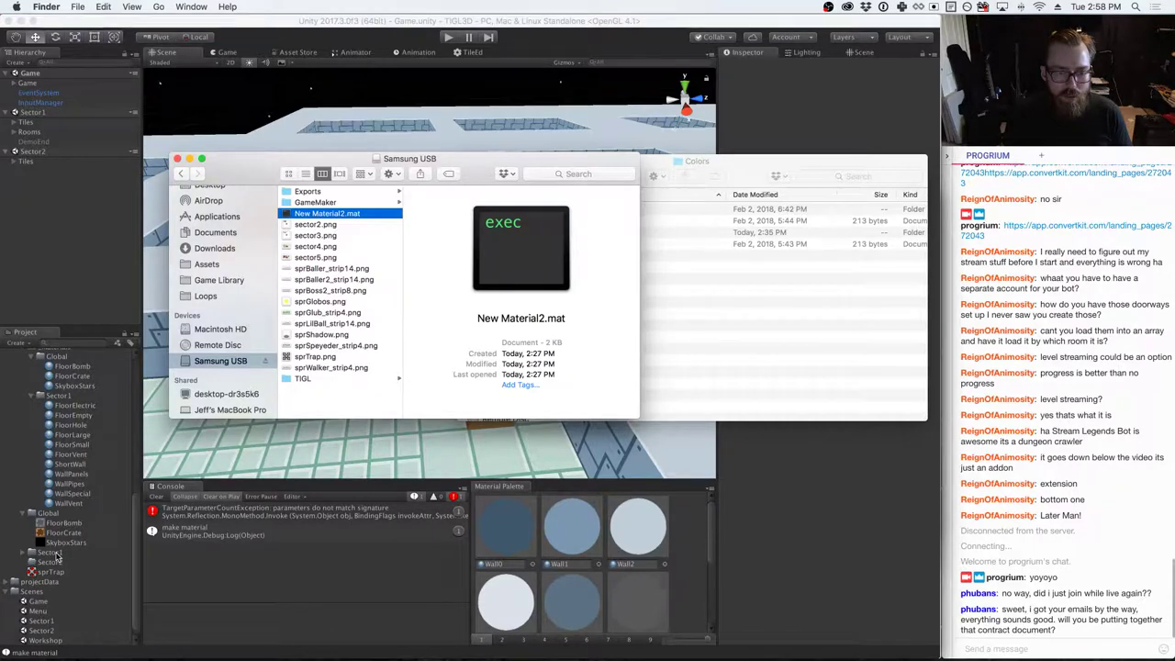
# - Examine the exception's stack trace in Unity's console and switch to the TextureMaterialImporter script in MonoDevelop
pyautogui.click(248, 512)
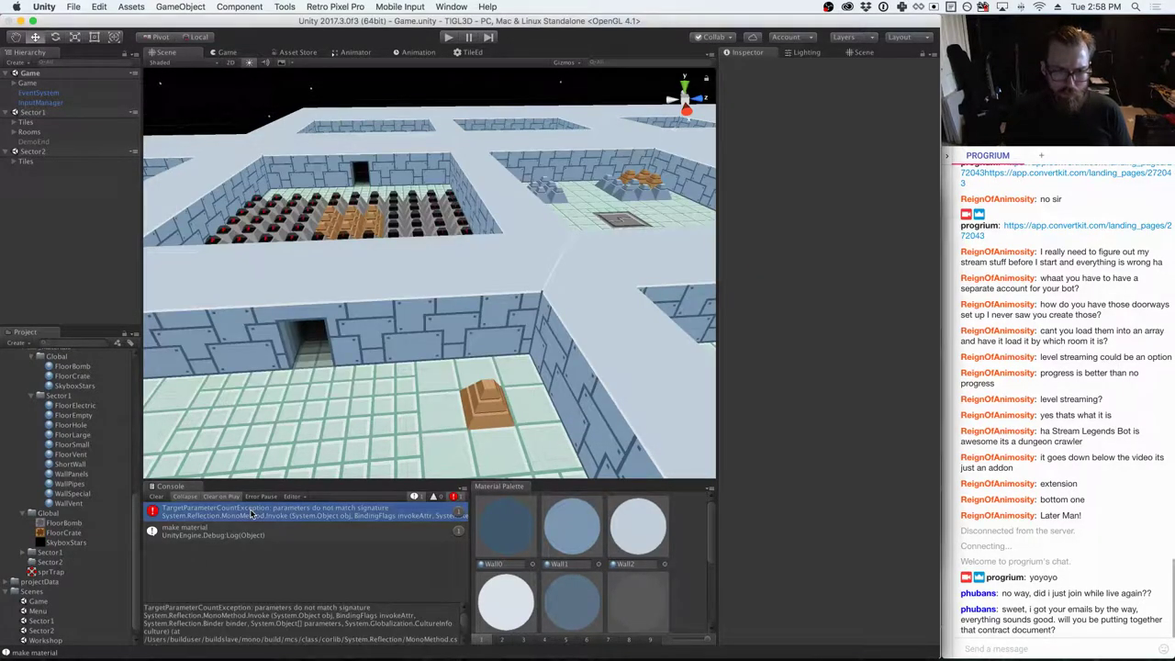
pyautogui.scroll(-5, 291, 624)
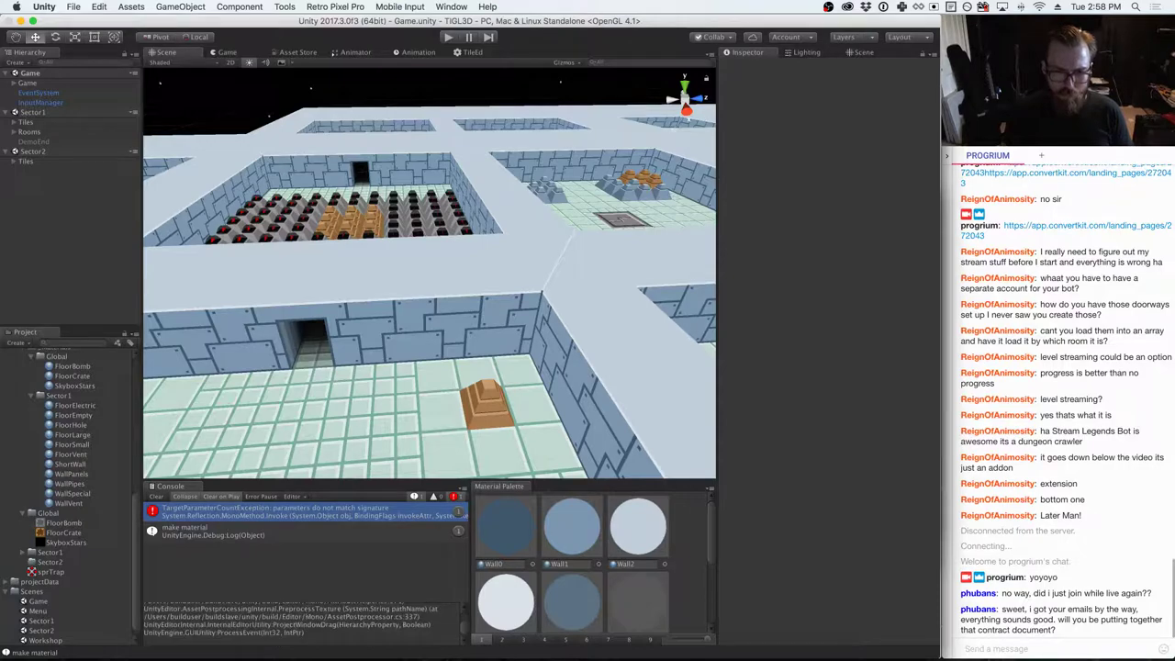
pyautogui.press('super+Tab')
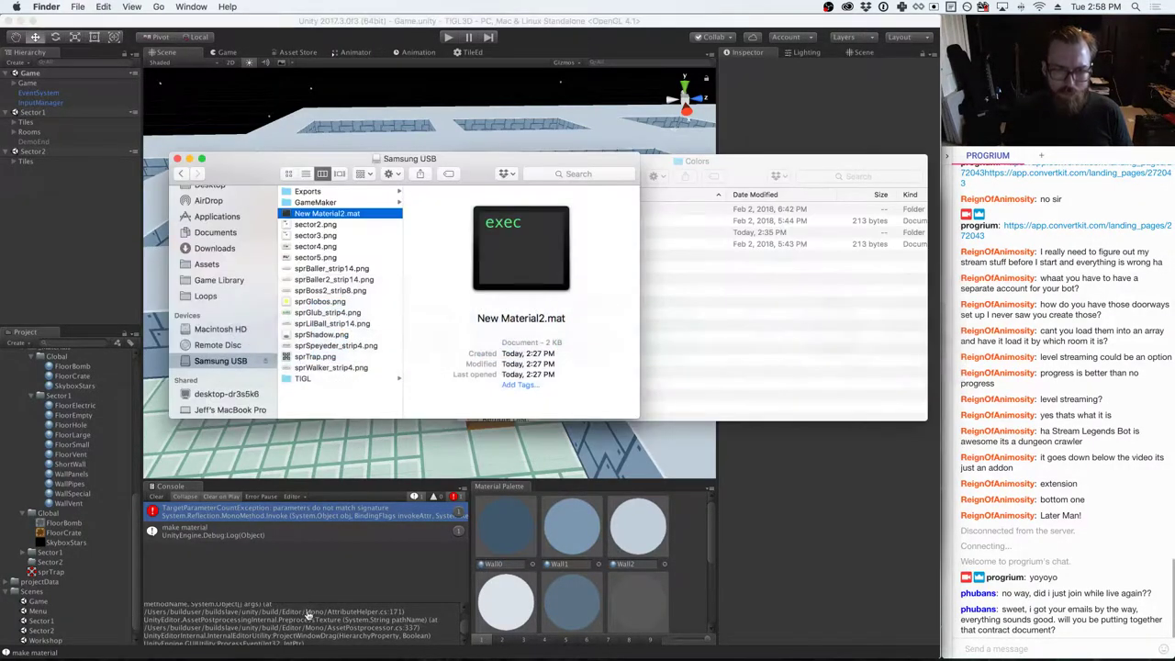
pyautogui.press('super+Tab')
pyautogui.press('super+Tab')
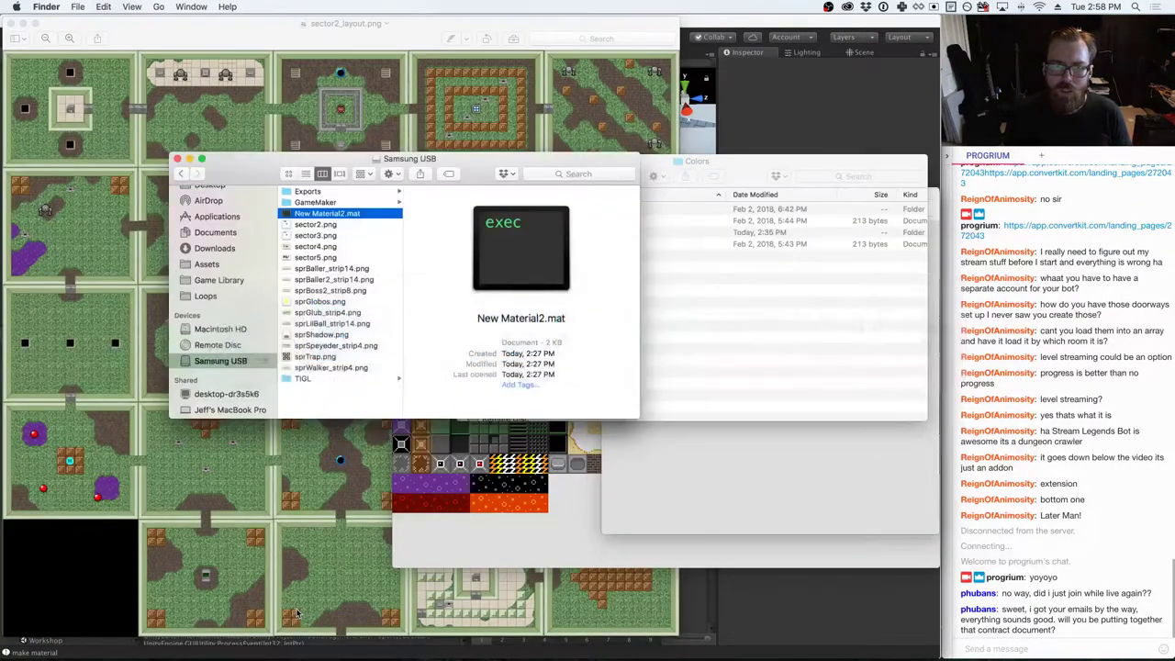
pyautogui.press('super+Tab')
pyautogui.press('super+Tab')
pyautogui.press('super+Tab')
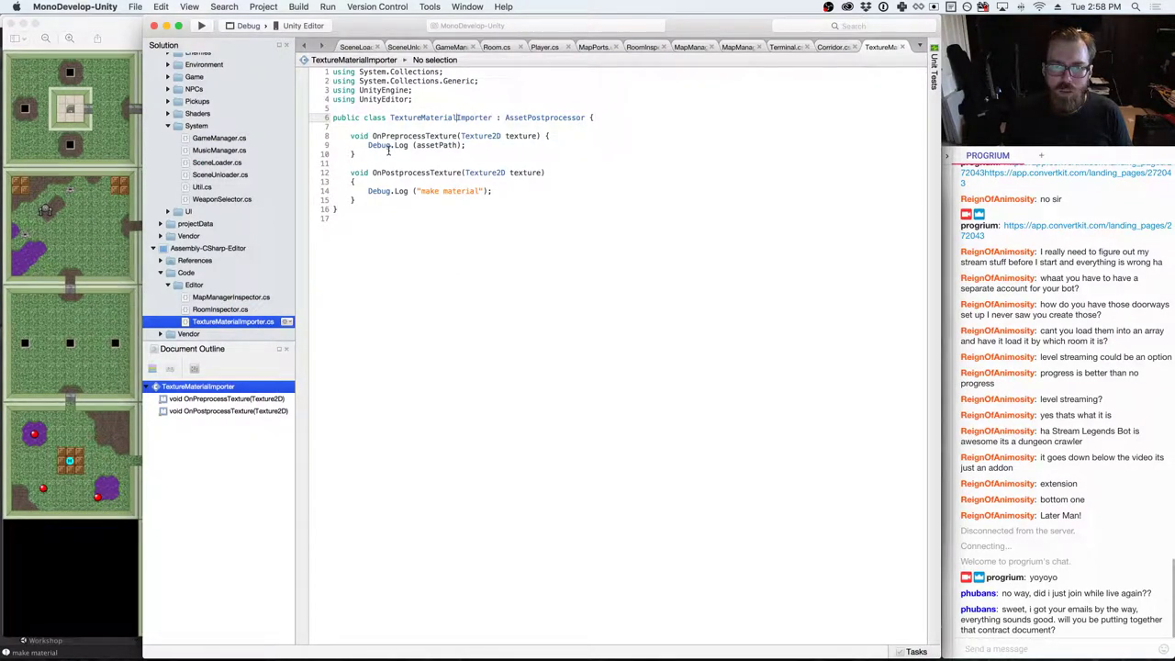
# - Examine the OnPreprocessTexture and OnPostprocessTexture signatures, and return to the exception details in Unity's console
pyautogui.press('super+Tab')
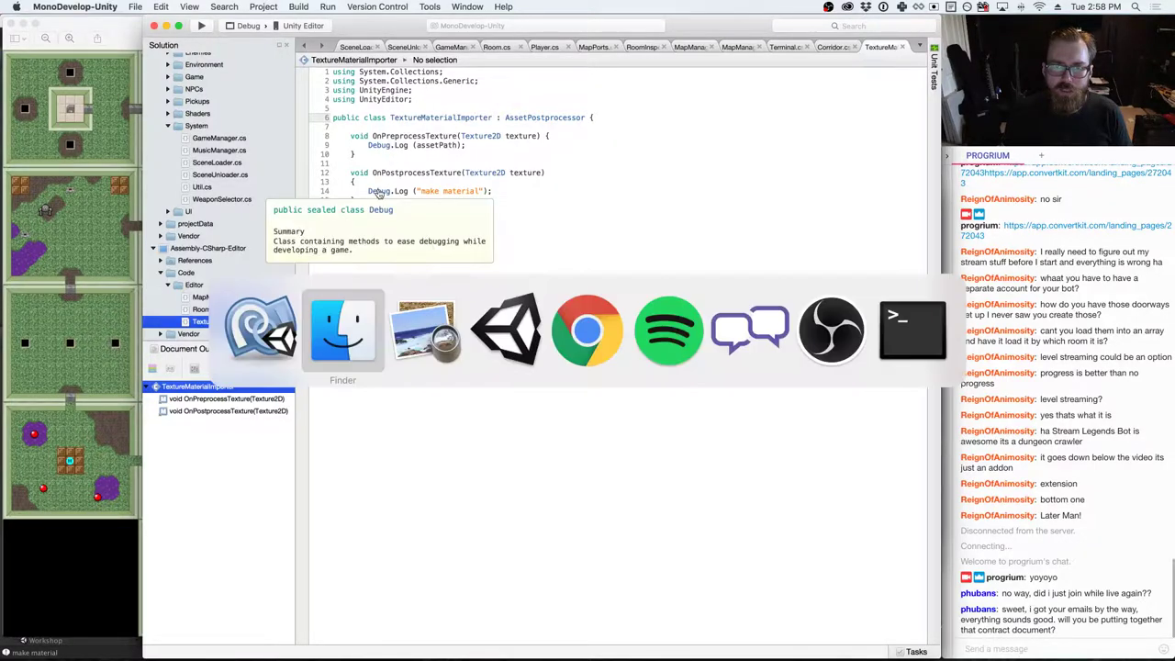
pyautogui.press('super+Tab')
pyautogui.press('super+Tab')
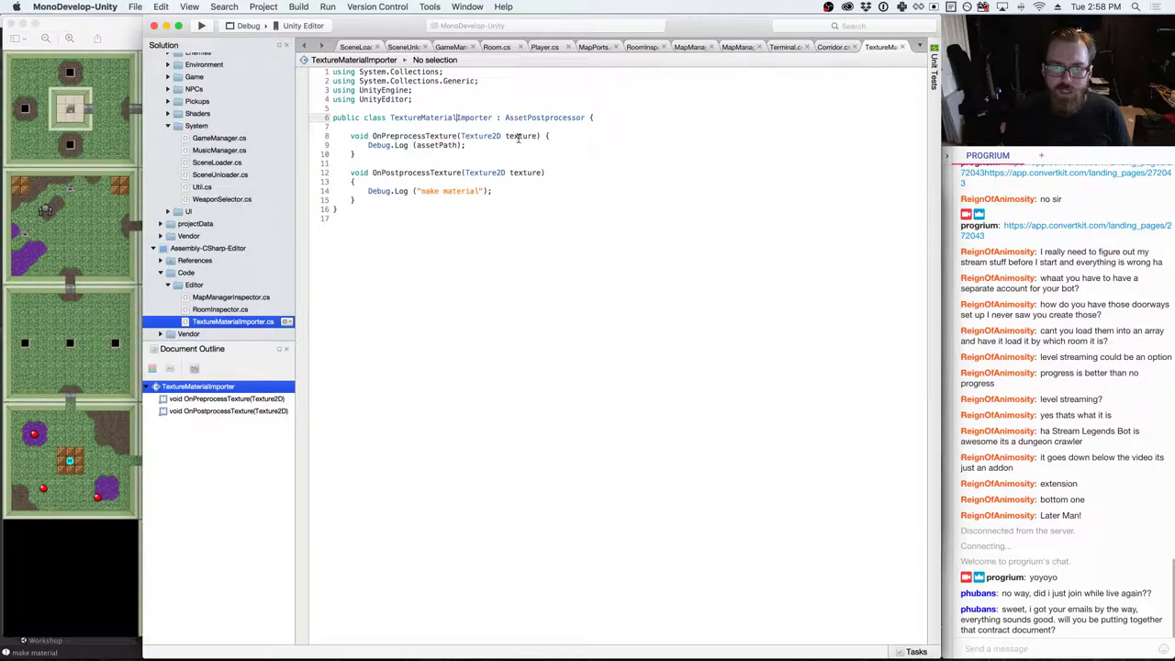
pyautogui.press('super+Tab')
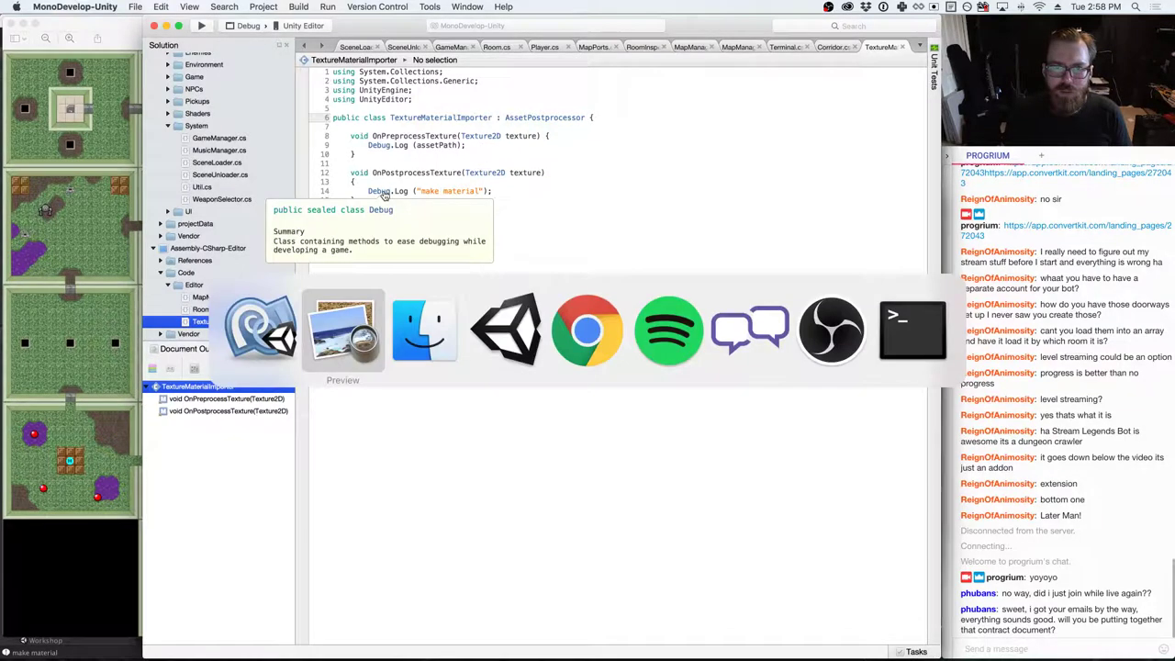
pyautogui.press('super+Tab')
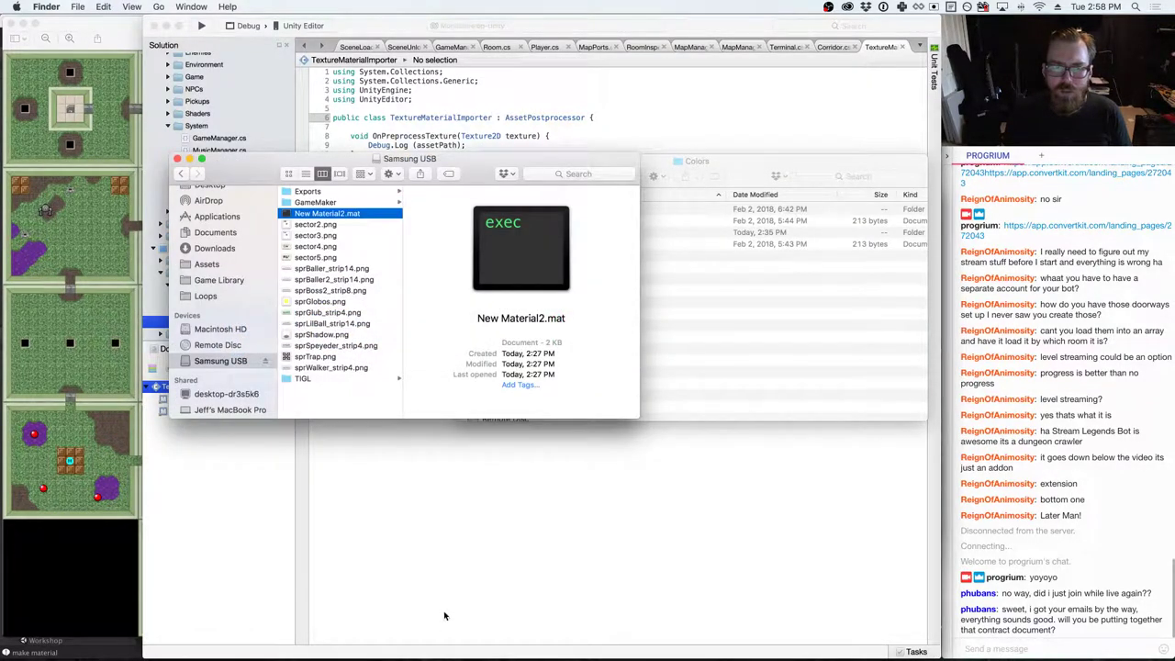
pyautogui.press('super+Tab')
pyautogui.press('super+Tab')
pyautogui.press('super+Tab')
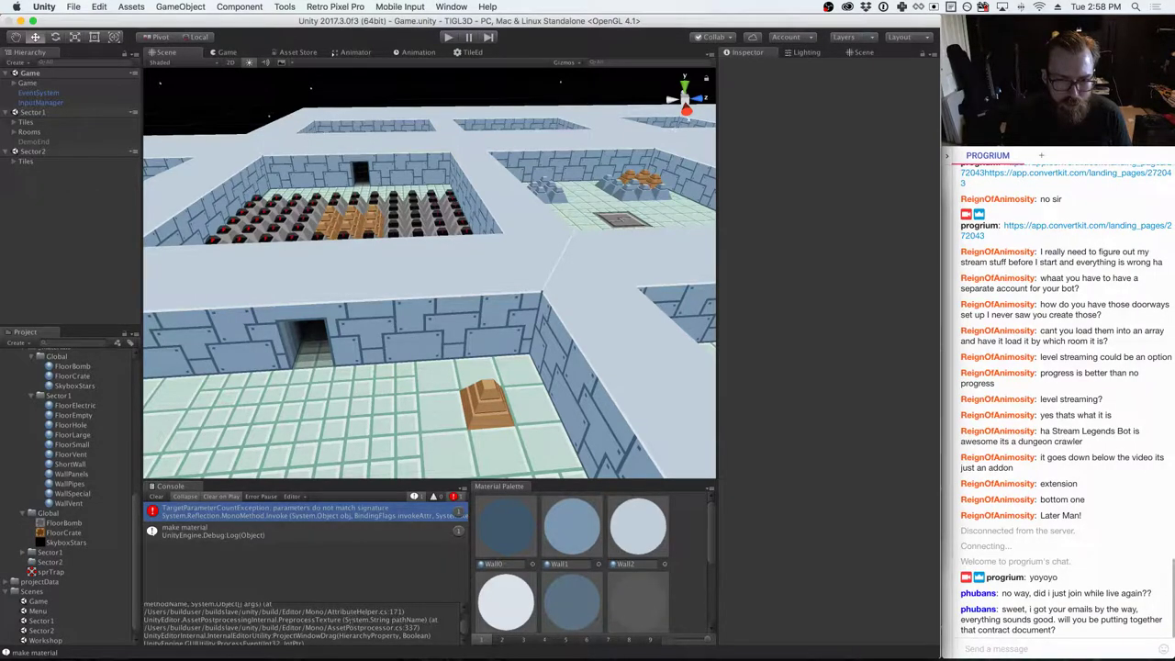
# - Switch to Chrome and look up the OnPreprocessTexture signature and example in Unity's AssetPostprocessor documentation
pyautogui.press('super+Tab')
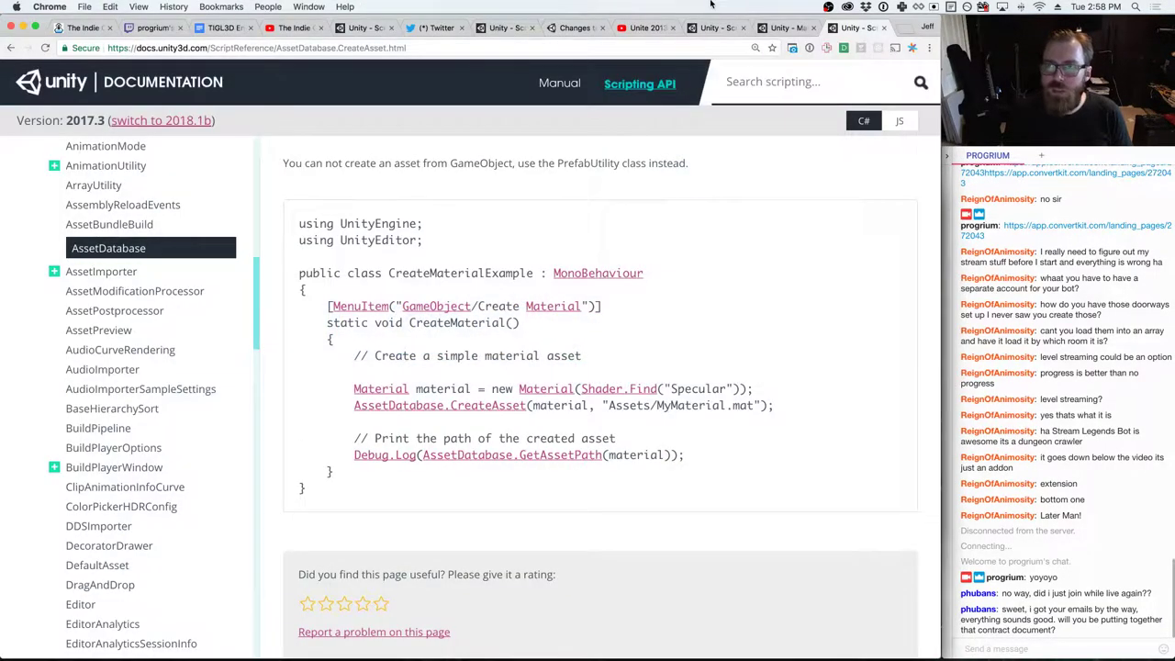
pyautogui.click(776, 27)
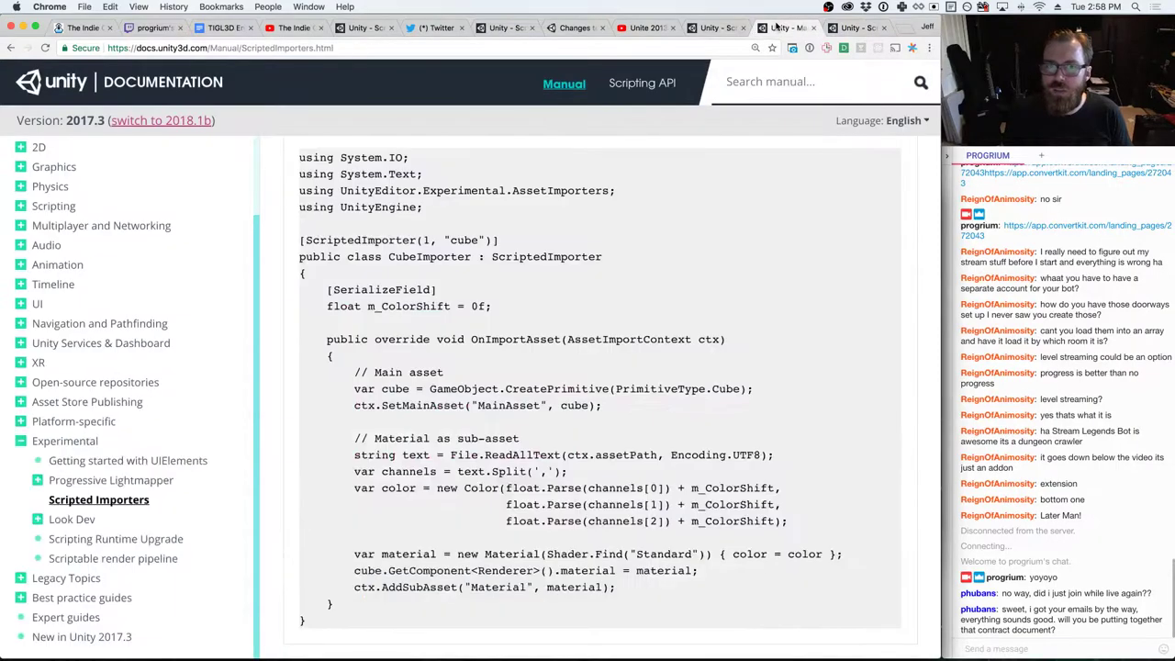
pyautogui.click(709, 27)
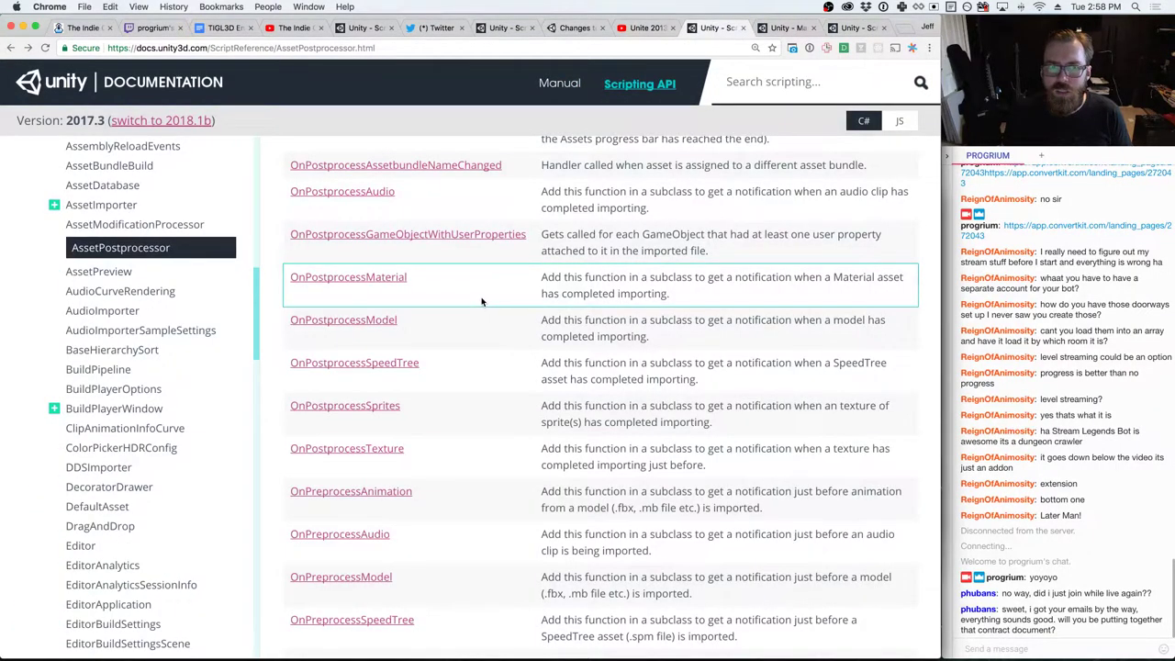
pyautogui.scroll(-5, 484, 290)
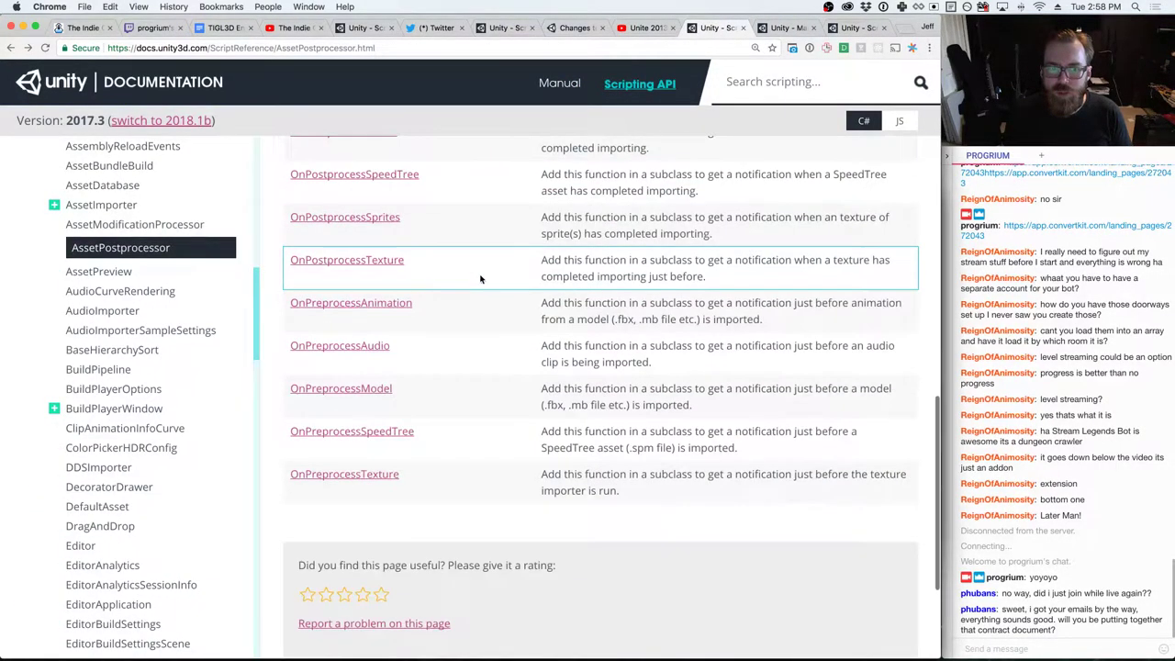
pyautogui.click(328, 477)
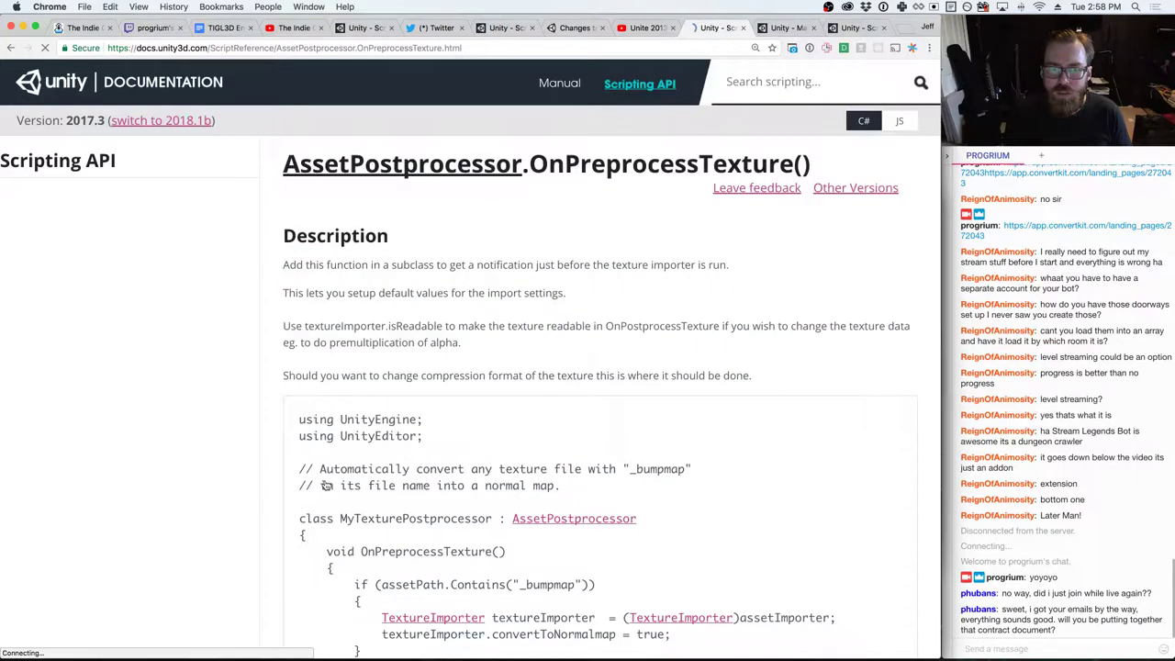
pyautogui.scroll(-3, 354, 465)
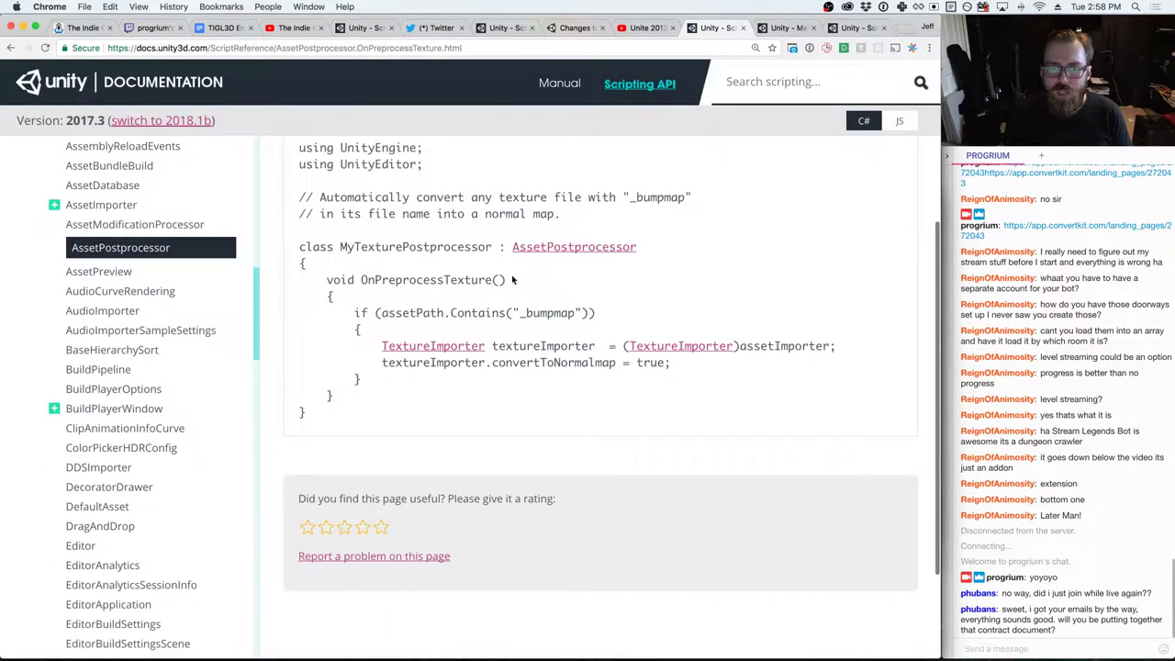
# - Switch to MonoDevelop and remove the Texture2D texture parameter from the OnPreprocessTexture method
pyautogui.press('super+Tab')
pyautogui.press('super+Tab')
pyautogui.press('super+Tab')
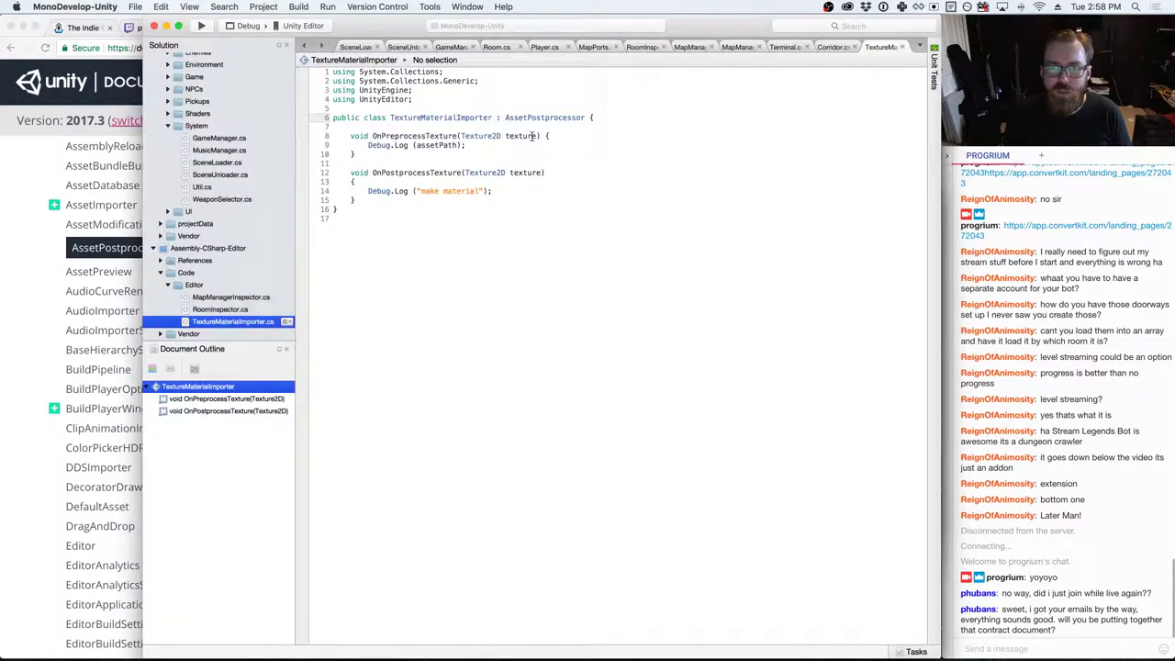
pyautogui.moveTo(538, 136); pyautogui.dragTo(461, 136)
pyautogui.press('BackSpace')
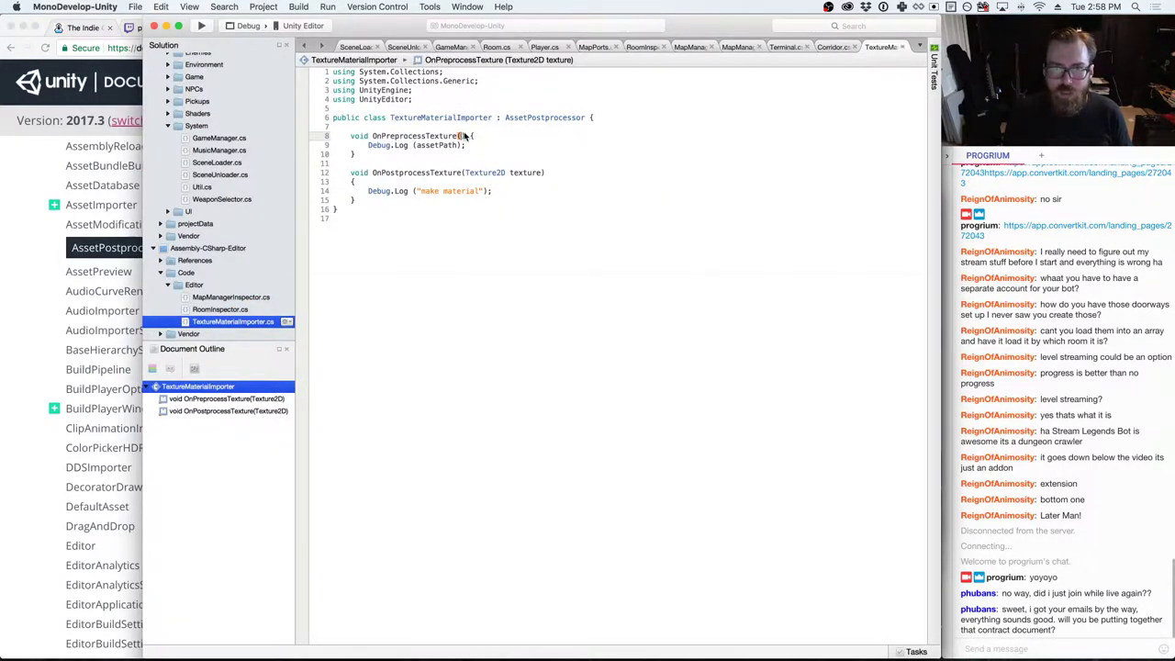
# - Switch to Unity and delete the sprTrap texture from the project's Textures folder
pyautogui.press('super+Tab')
pyautogui.press('super+Tab')
pyautogui.press('super+Tab')
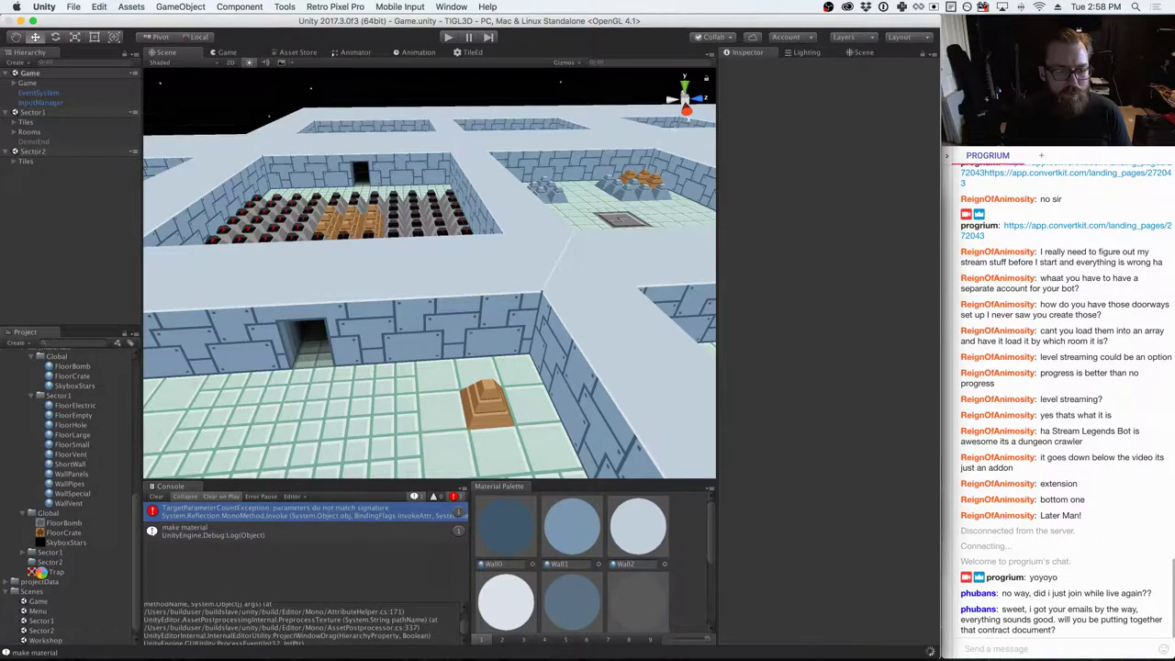
pyautogui.click(39, 572)
pyautogui.rightClick(40, 575)
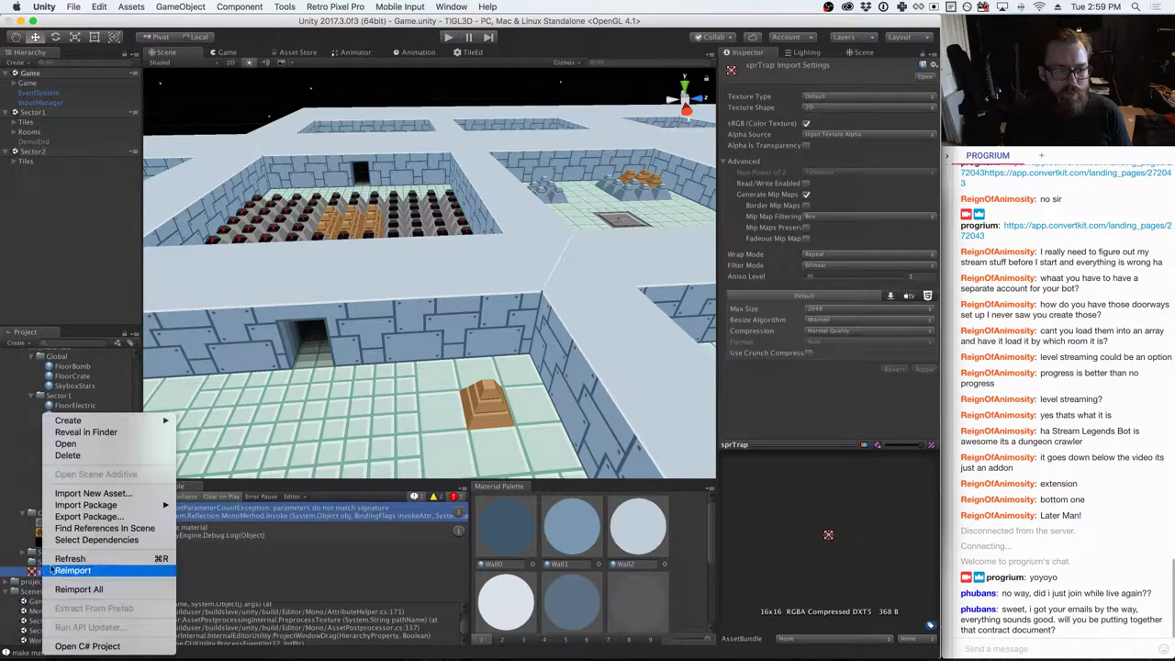
pyautogui.click(77, 455)
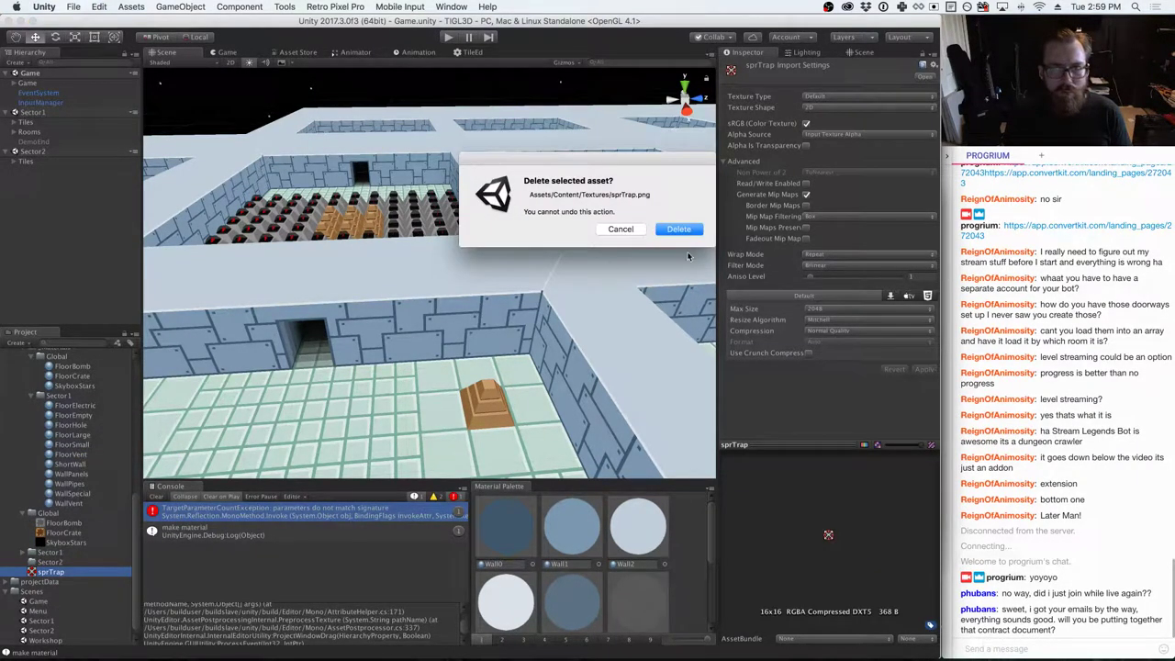
pyautogui.press('Return')
# - Switch to Finder, trash New Material2.mat on the Samsung USB drive, and import sprTrap.png into Unity's Textures/Sector2 folder
pyautogui.press('super+Tab')
pyautogui.press('super+Tab')
pyautogui.press('super+Tab')
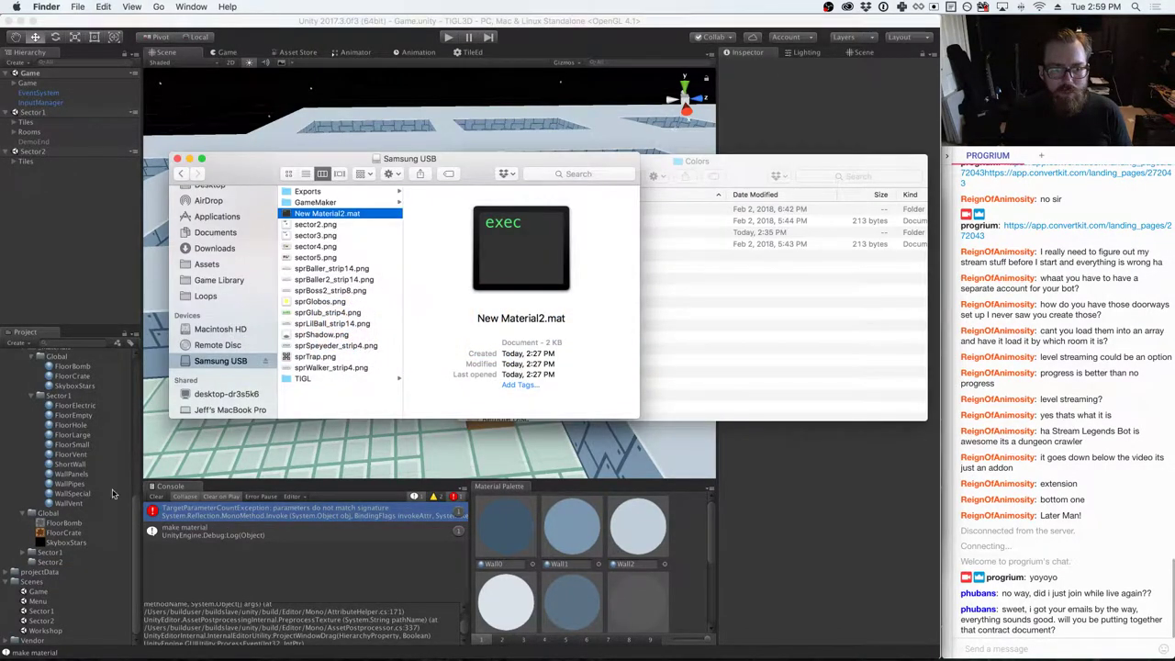
pyautogui.click(202, 539)
pyautogui.press('super+Tab')
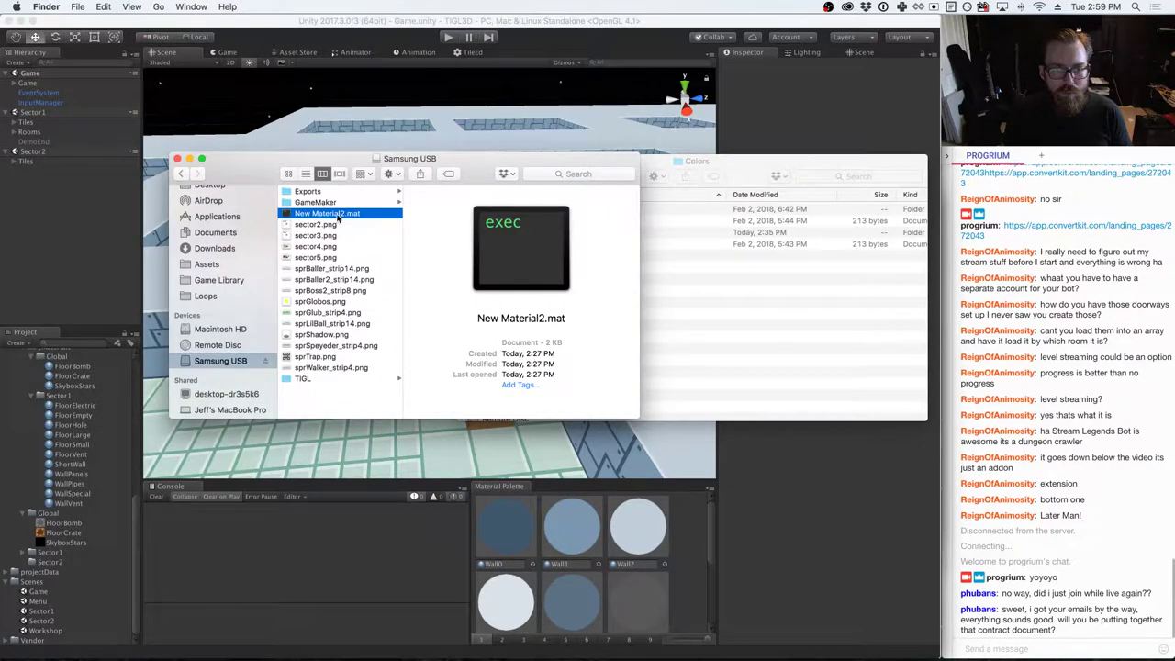
pyautogui.rightClick(337, 214)
pyautogui.click(362, 251)
pyautogui.moveTo(314, 347); pyautogui.dragTo(57, 569)
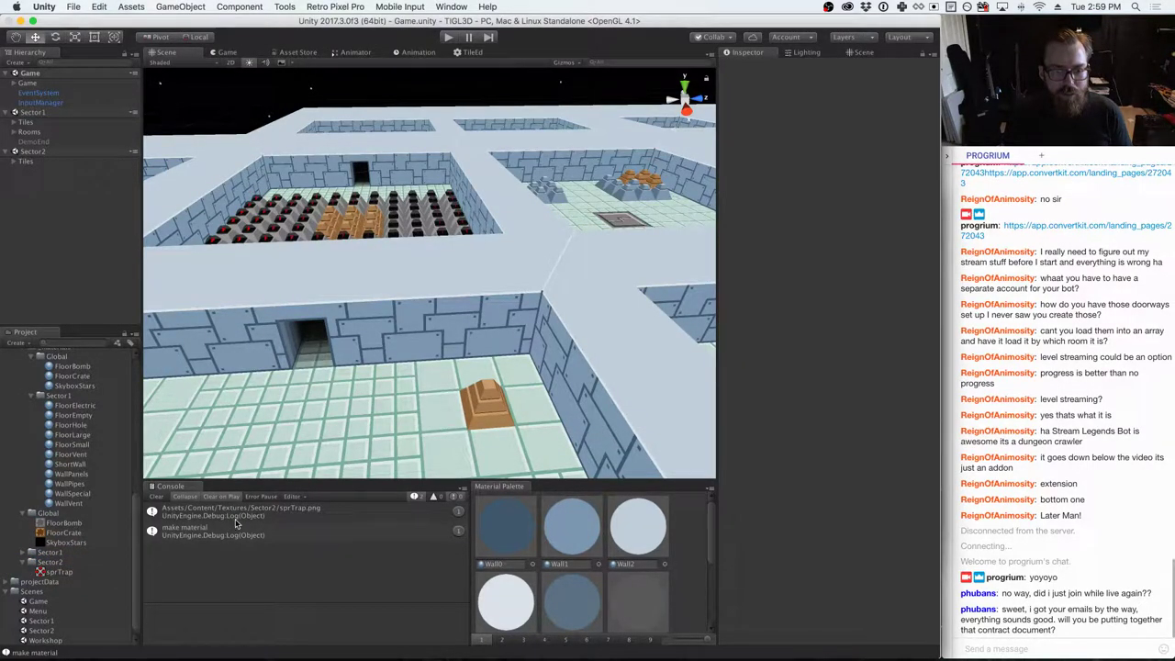
# - Switch to MonoDevelop and start OnPreprocessTexture with a negated if condition testing whether assetPath starts with "Assets/Content/Textures/"
pyautogui.press('super+Tab')
pyautogui.press('super+Tab')
pyautogui.press('super+Tab')
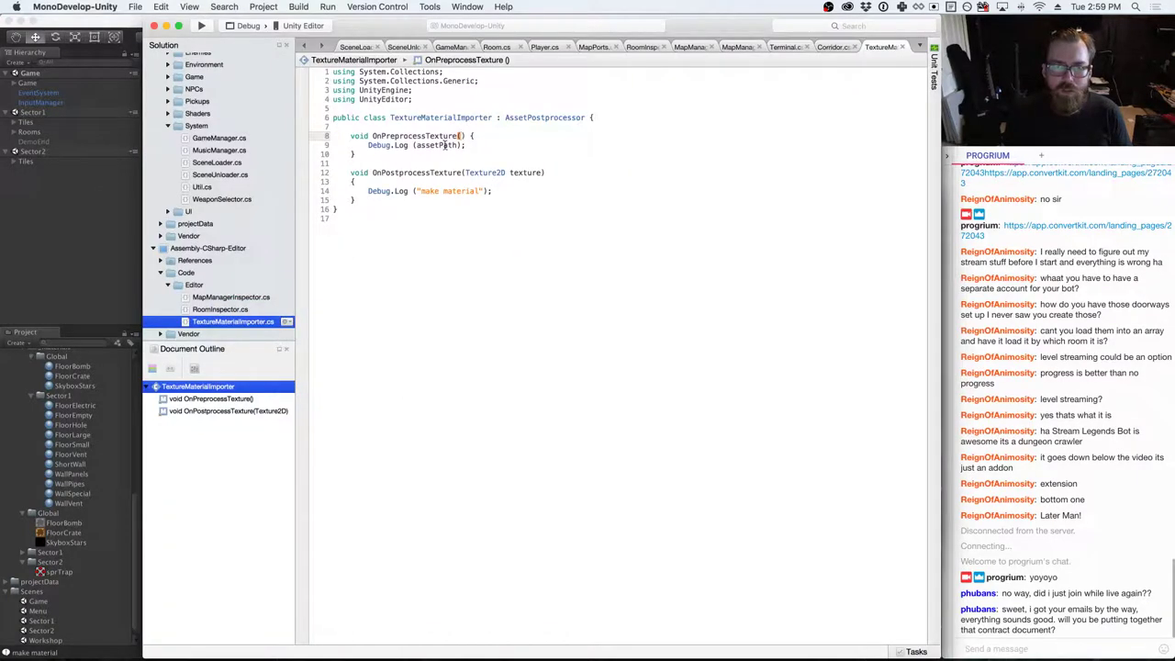
pyautogui.click(482, 137)
pyautogui.press('Return')
pyautogui.write('if (')
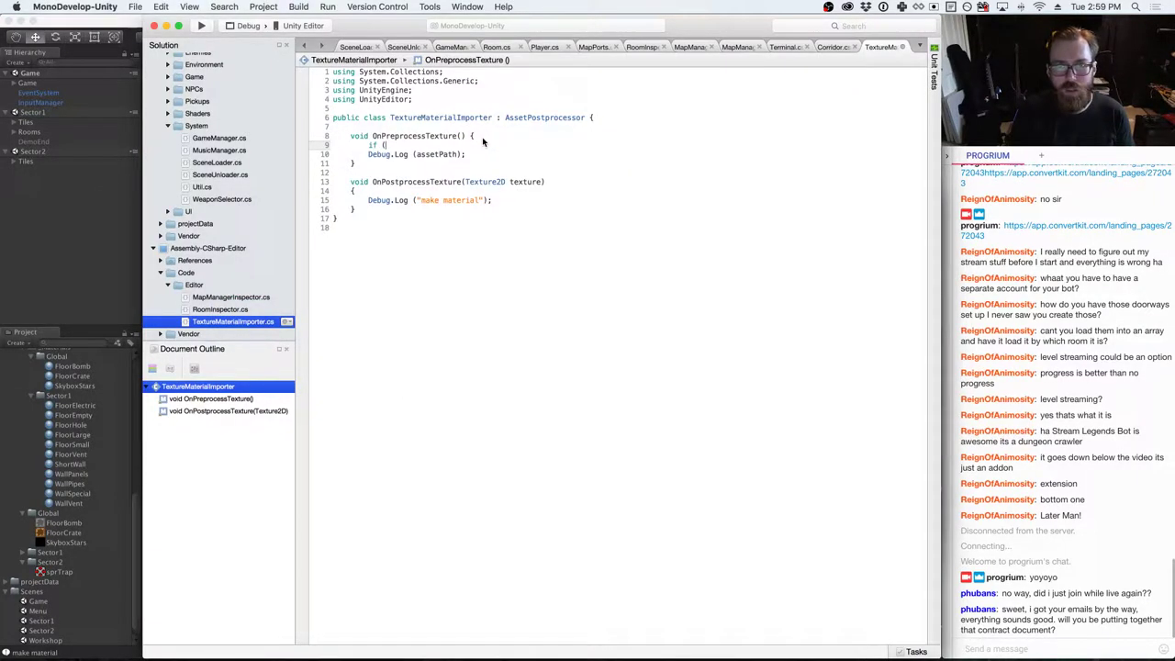
pyautogui.write('assetPath.')
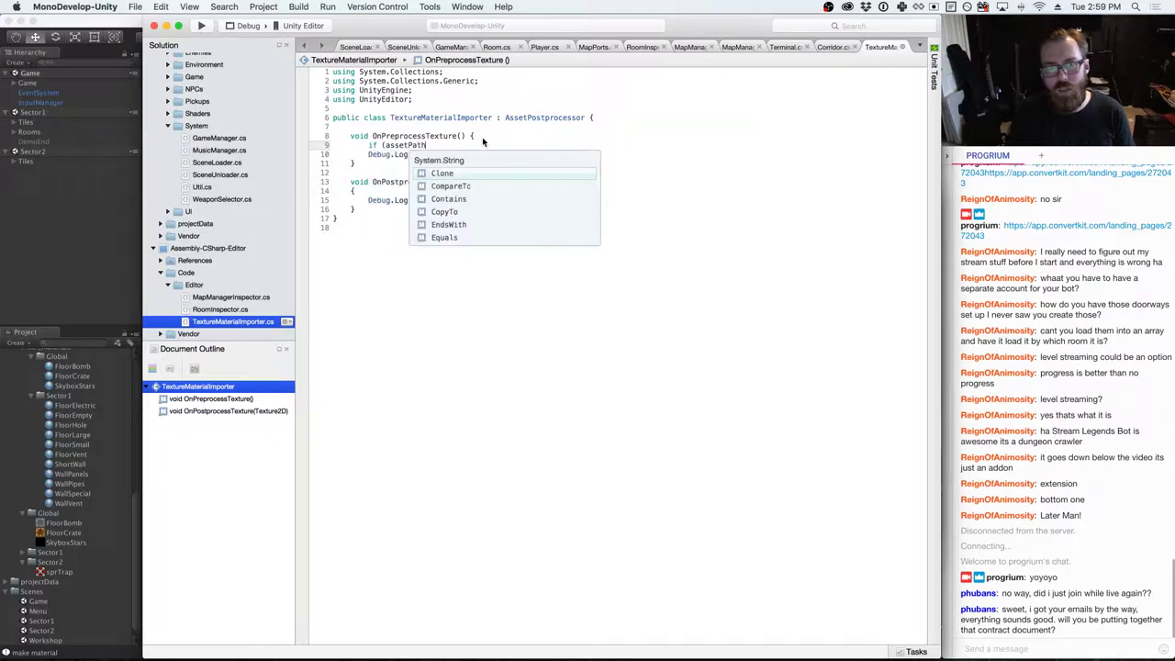
pyautogui.write('StartsWith(')
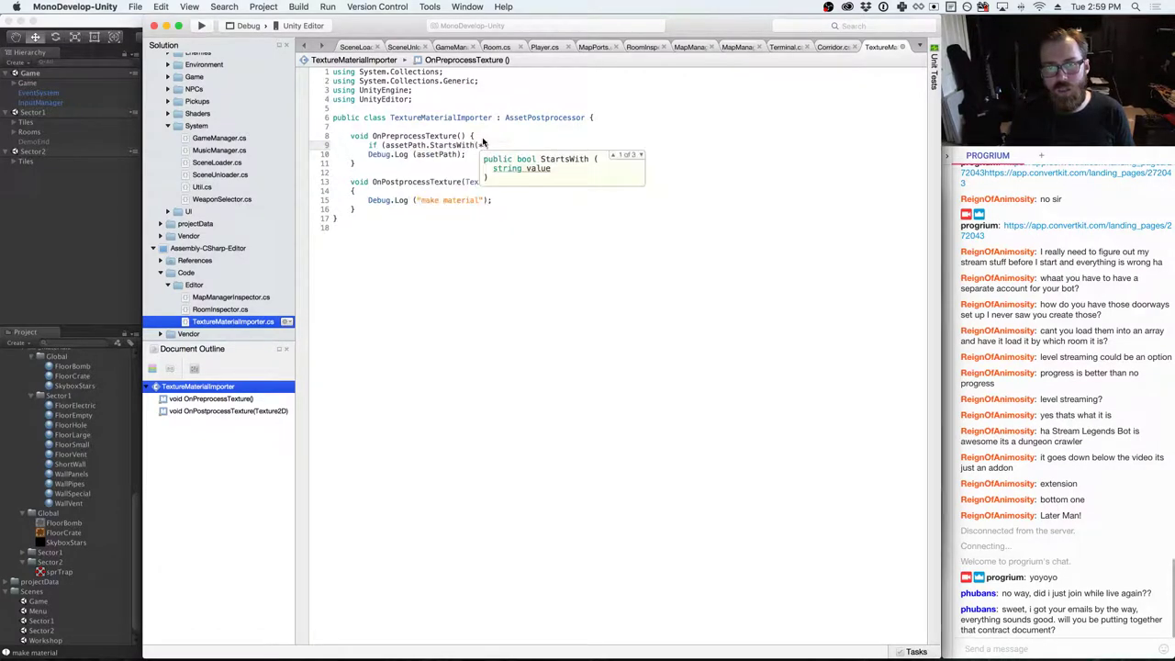
pyautogui.write('"')
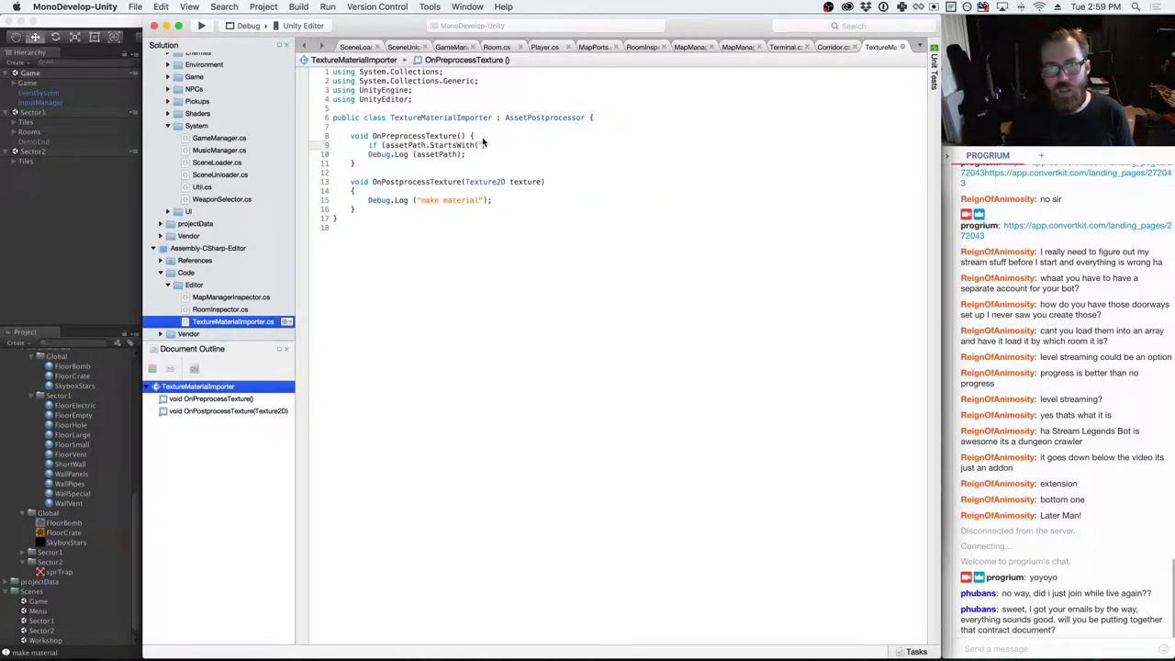
pyautogui.write('Assets/Cont')
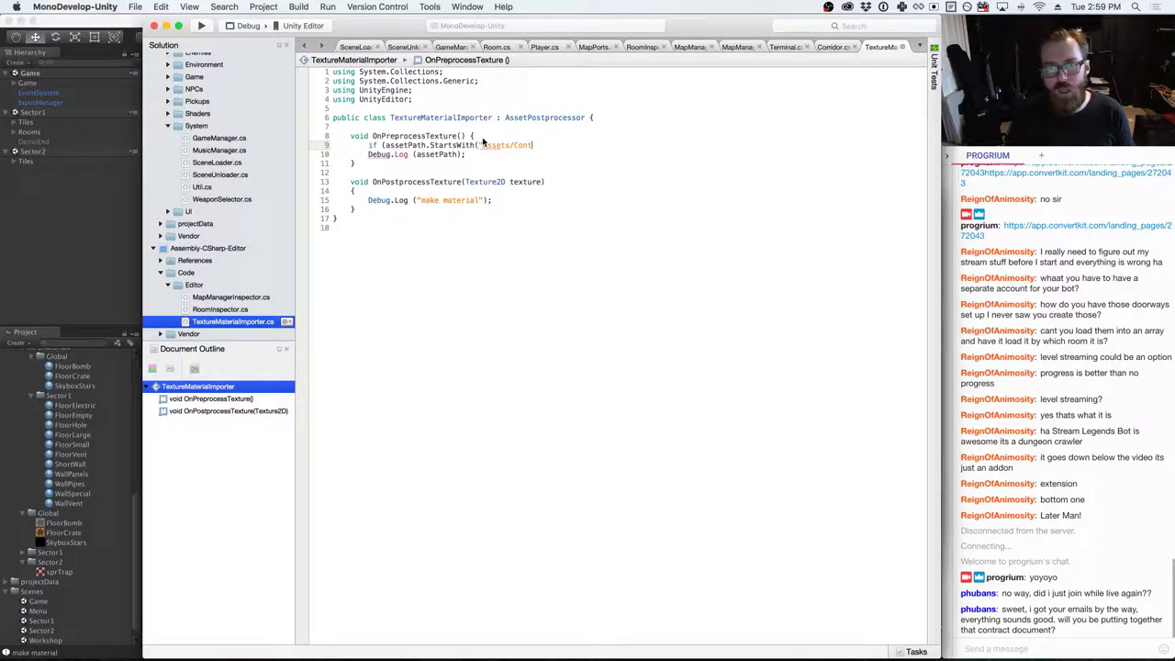
pyautogui.write('ent/Textures')
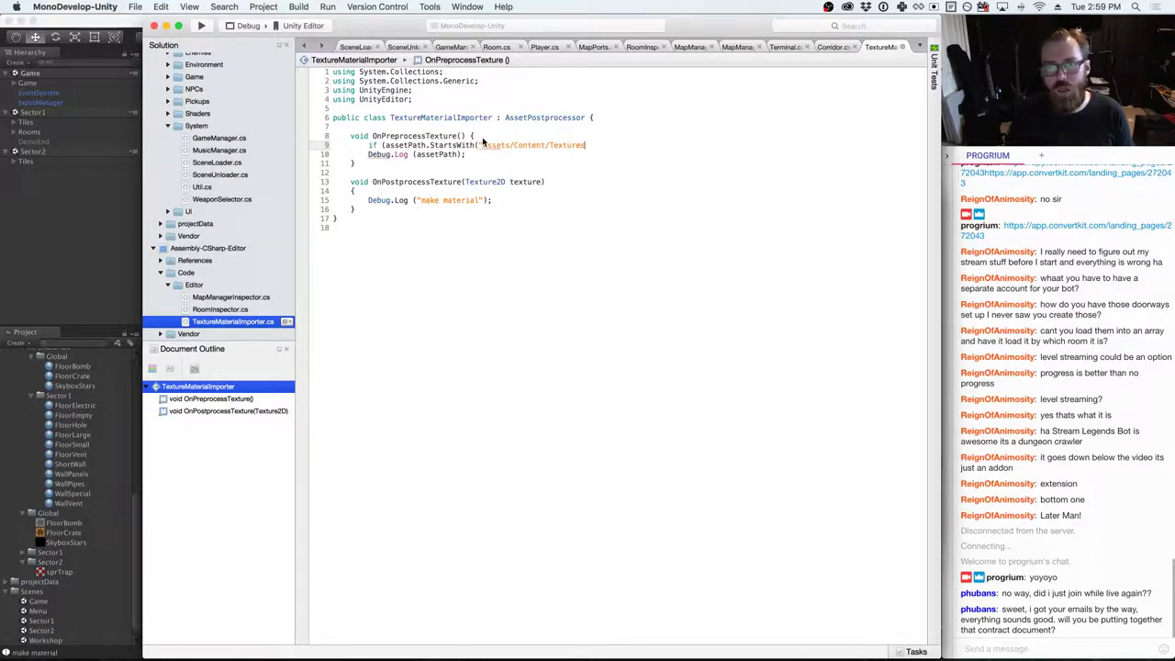
pyautogui.write('/')
pyautogui.write('!')
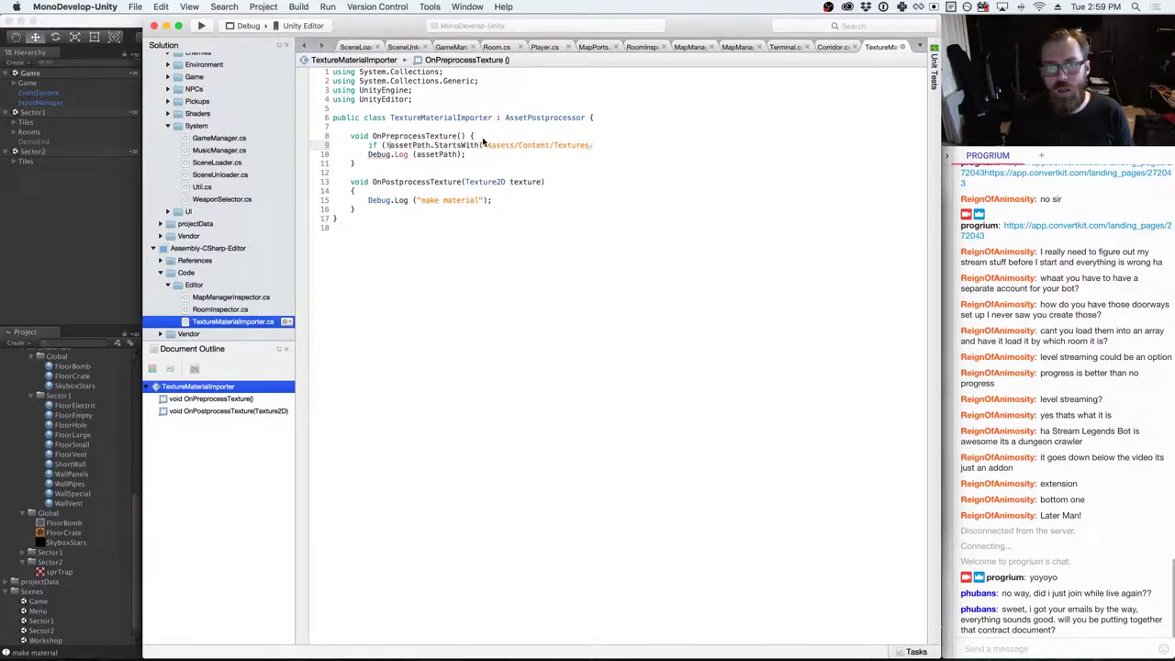
# - Close the assetPath condition and give it a braced body containing a return statement
pyautogui.press('End')
pyautogui.write('")) {')
pyautogui.press('Return')
pyautogui.write('return;')
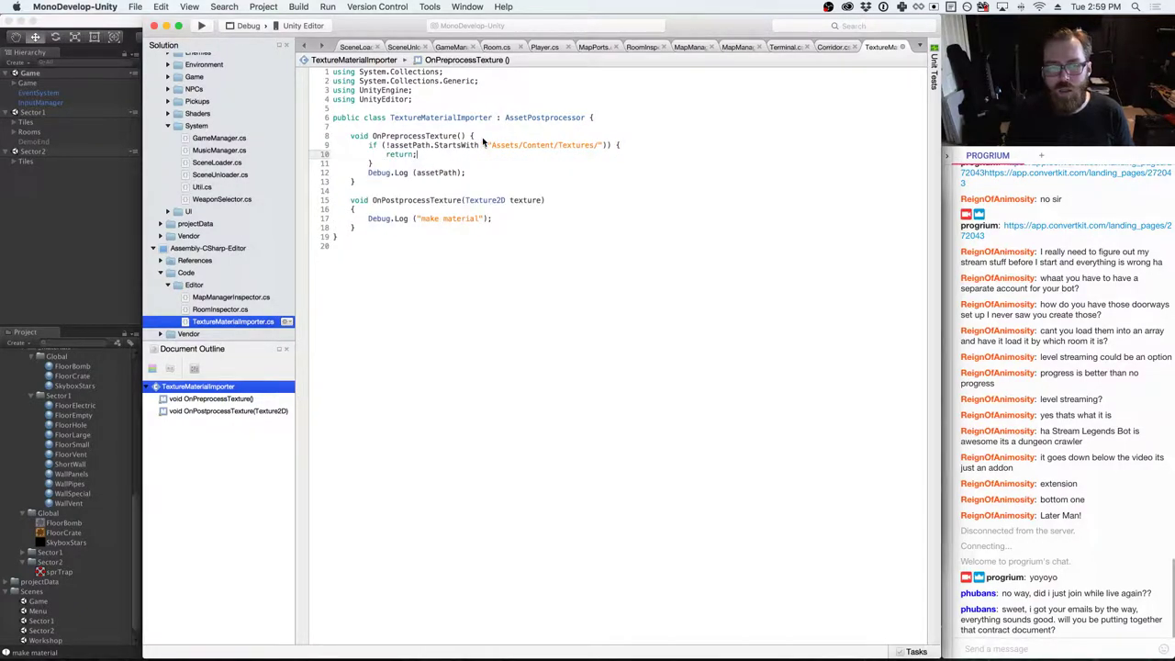
# - Delete the Debug.Log (assetPath) statement below the if block in OnPreprocessTexture
pyautogui.press('Down')
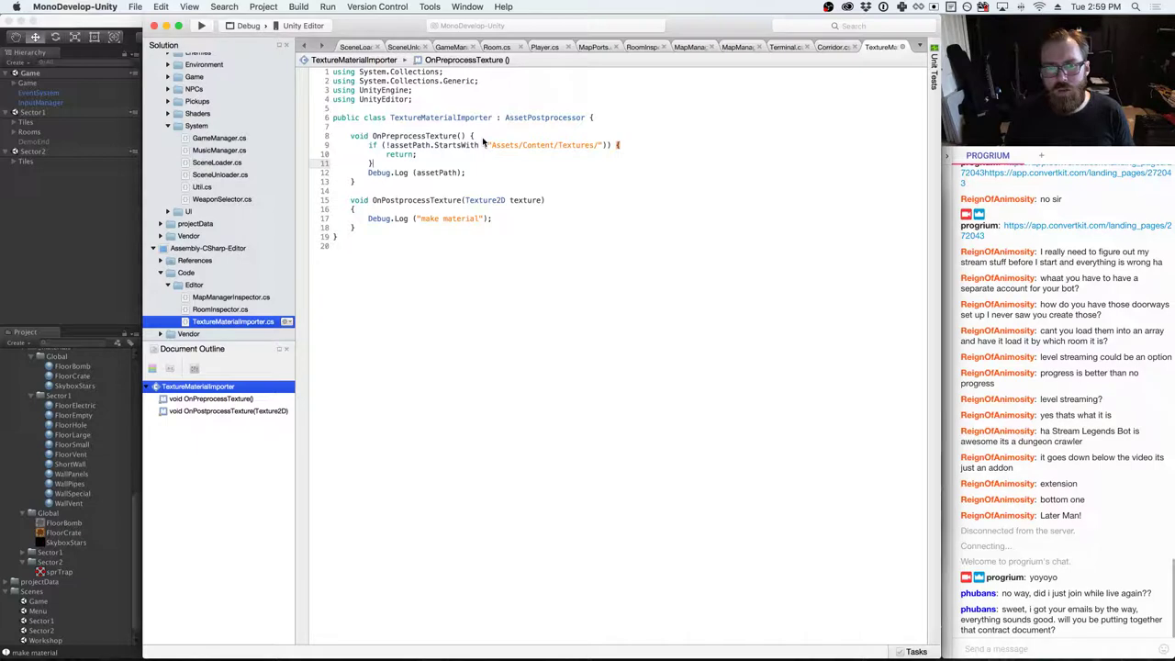
pyautogui.press('Down')
pyautogui.hotkey('shift', 'End')
pyautogui.press('BackSpace')
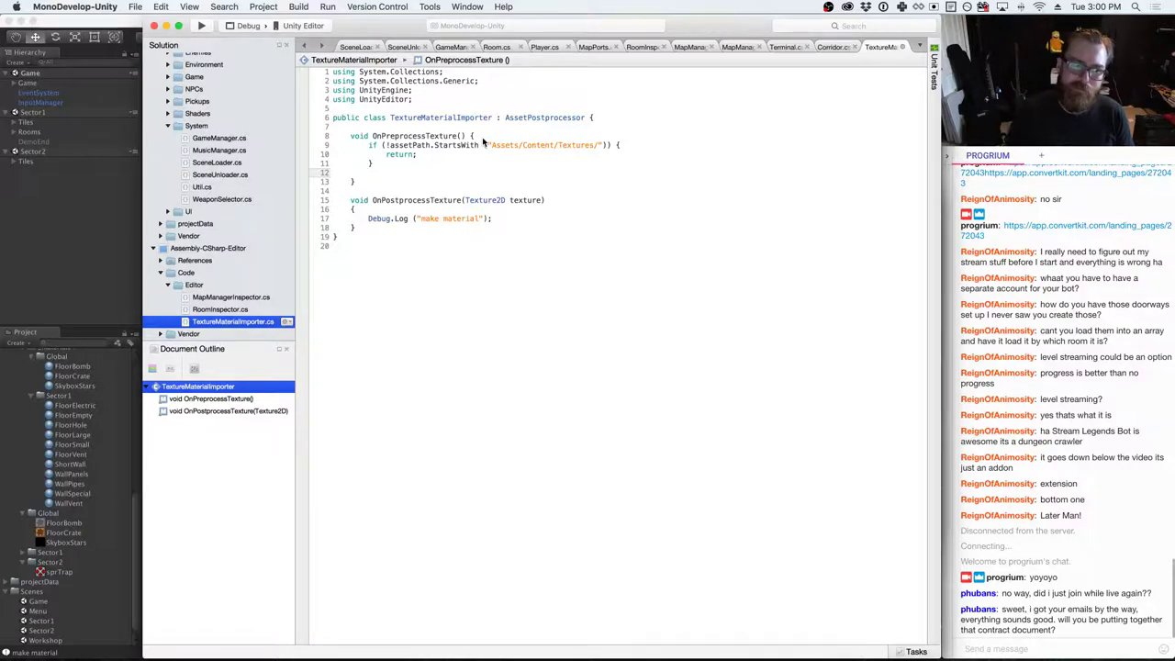
# - Switch to Unity and compare the import settings of sprTrap with those of the Sector1 textures WallVent and FloorSmall
pyautogui.press('super+Tab')
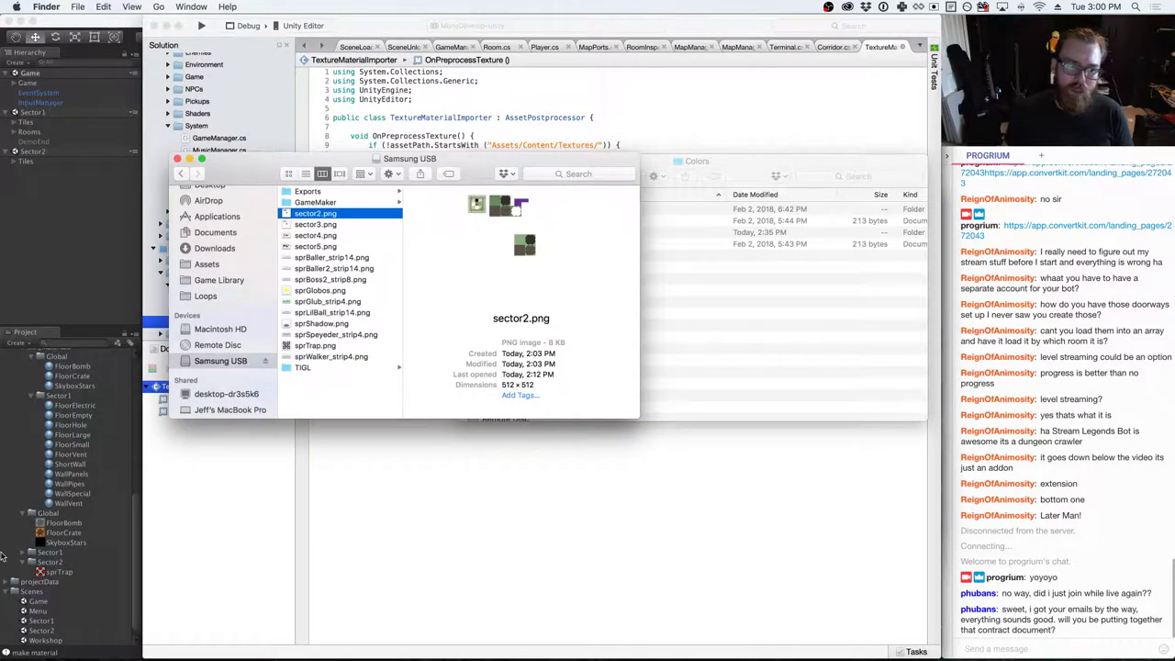
pyautogui.click(53, 572)
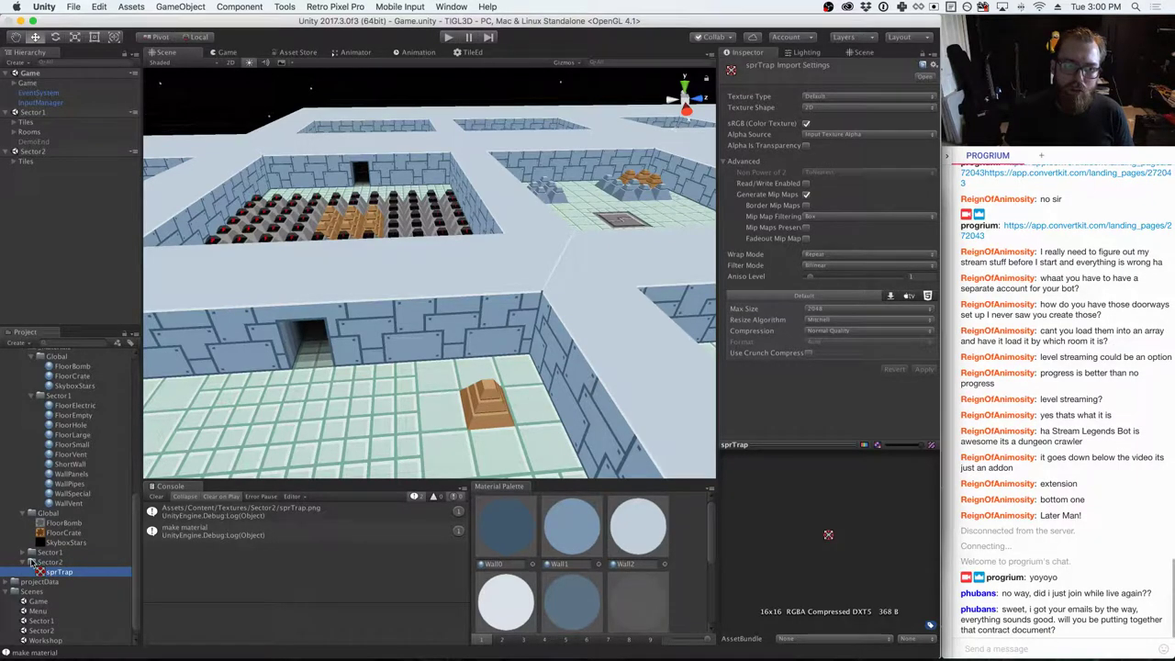
pyautogui.click(32, 552)
pyautogui.click(57, 543)
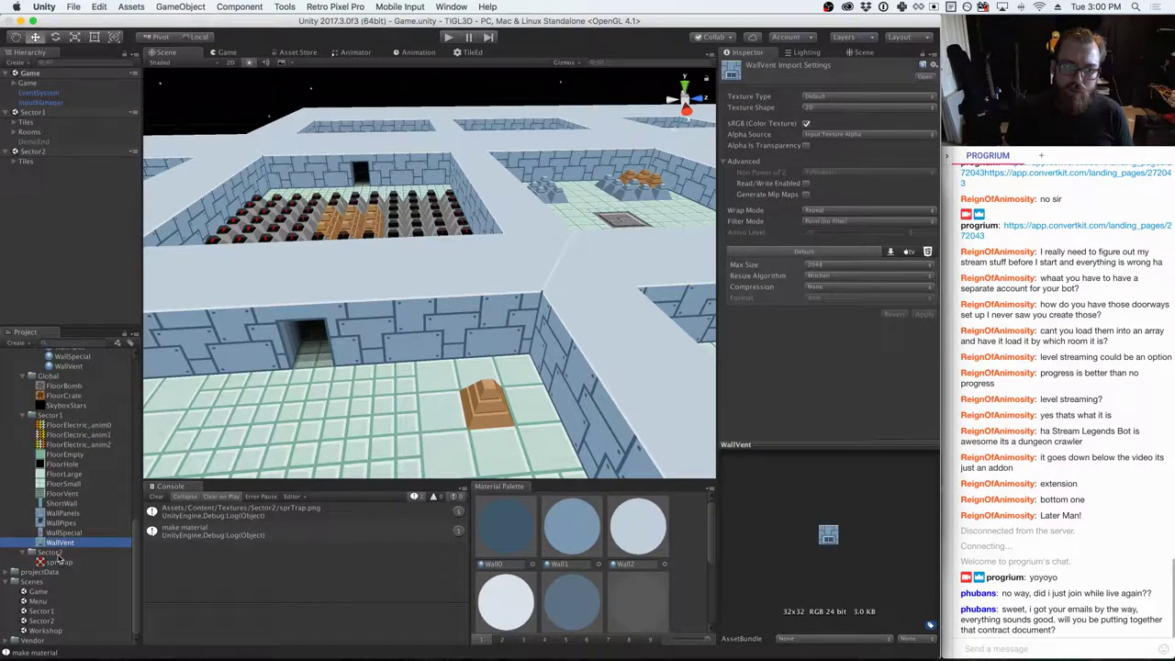
pyautogui.click(59, 562)
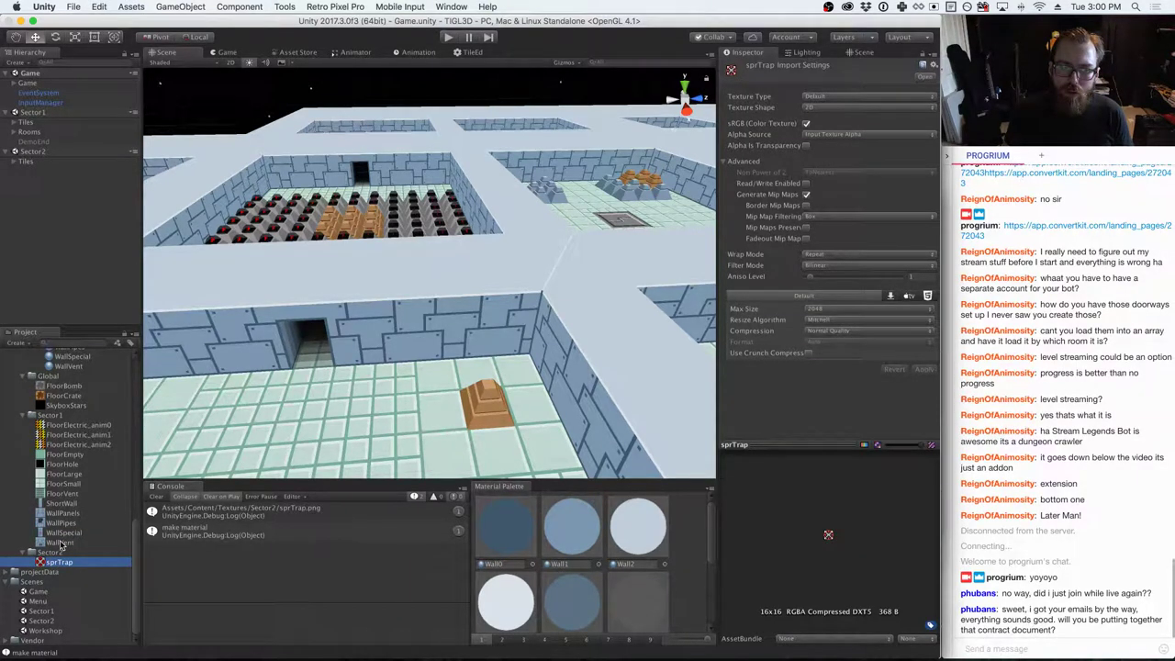
pyautogui.click(61, 543)
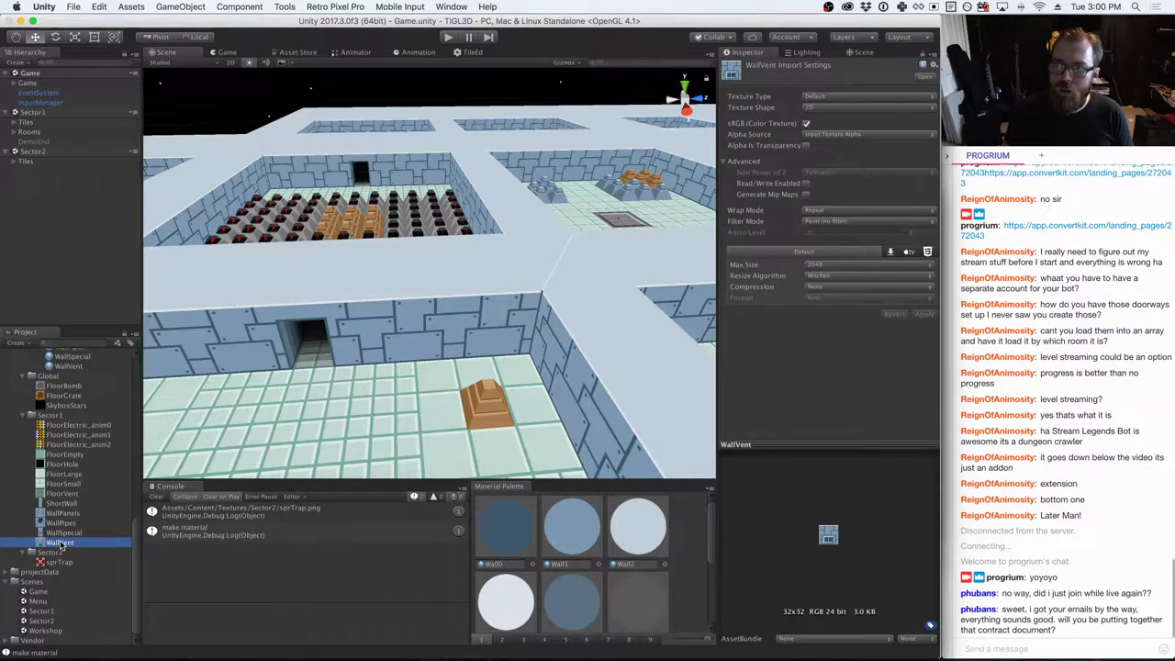
pyautogui.click(63, 484)
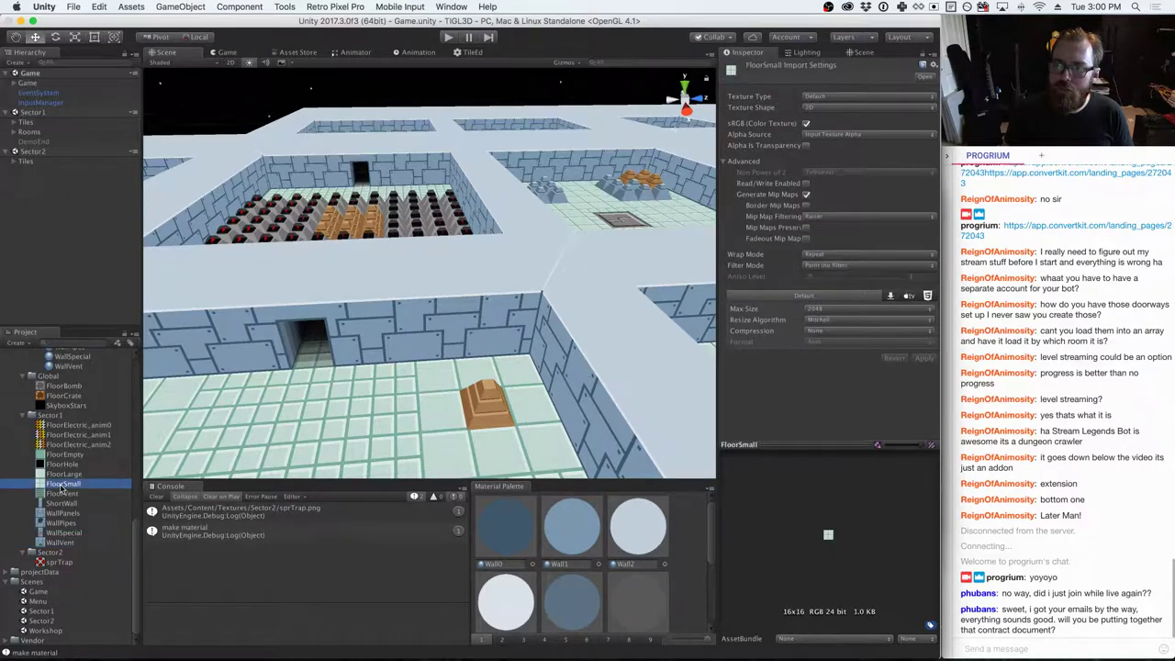
pyautogui.click(59, 543)
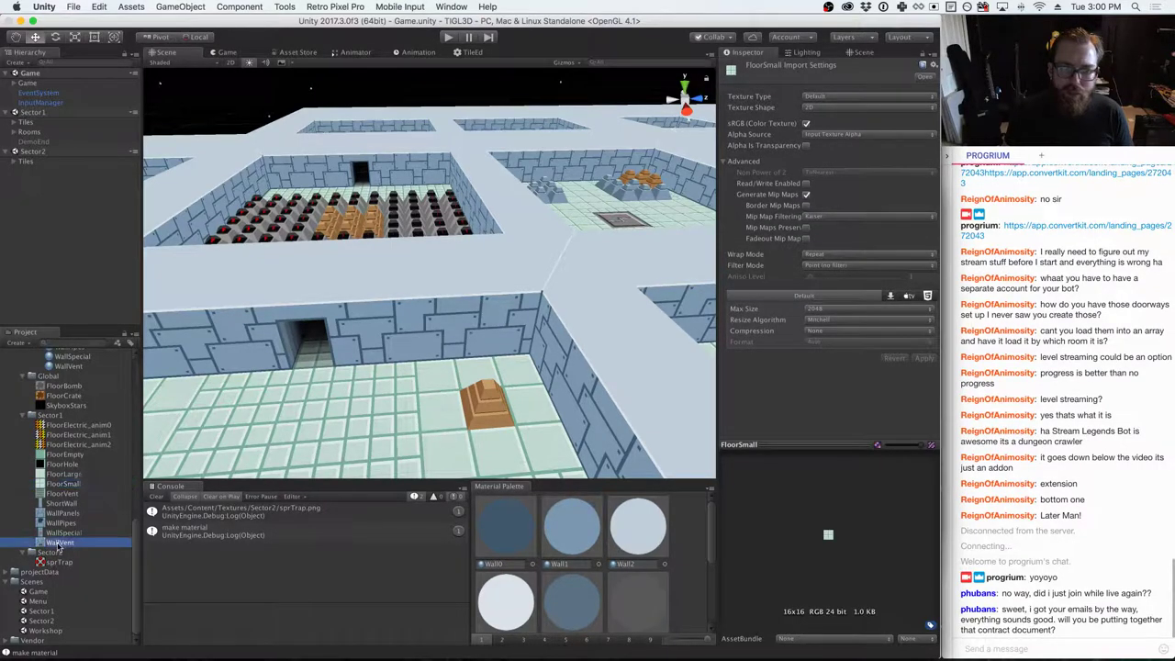
pyautogui.click(59, 562)
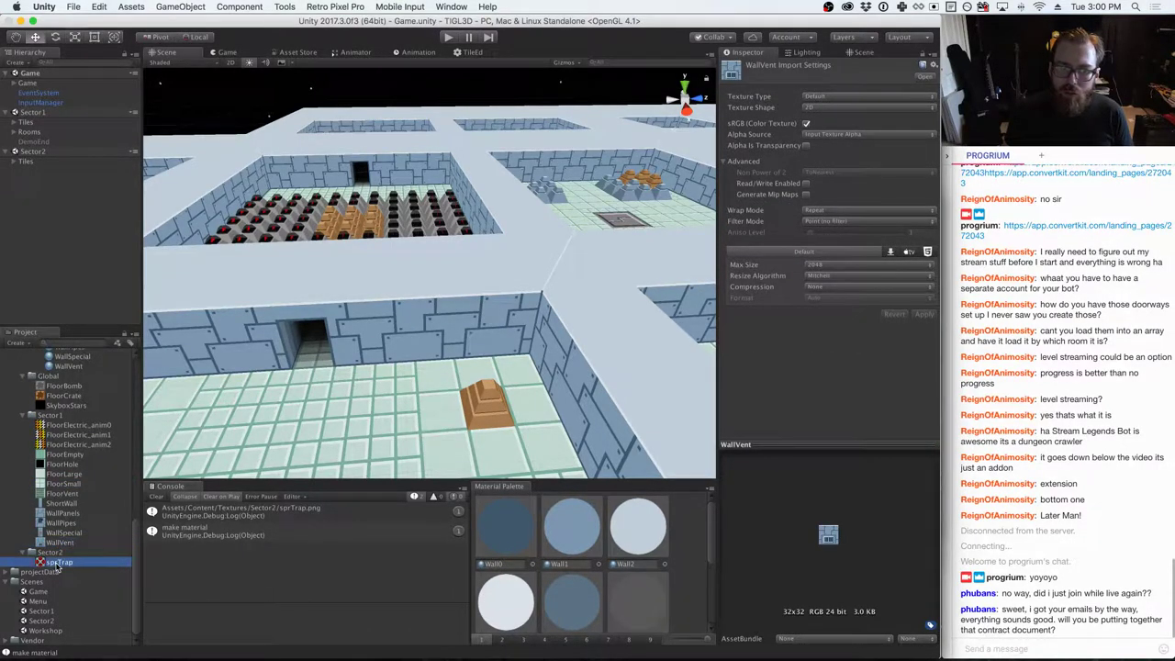
# - Switch to Chrome and open the OnPreprocessTexture scripting reference page from the AssetPostprocessor documentation at its code example
pyautogui.press('super+Tab')
pyautogui.press('super+Tab')
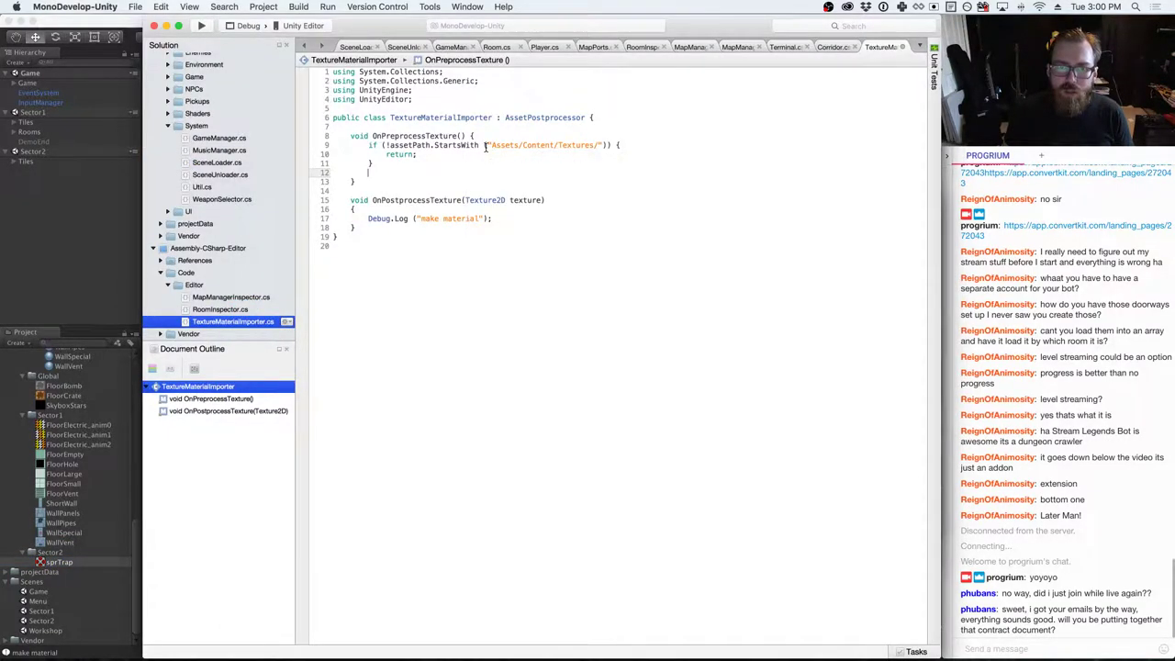
pyautogui.press('super+Tab')
pyautogui.press('super+Tab')
pyautogui.press('super+Tab')
pyautogui.press('super+Tab')
pyautogui.press('Tab')
pyautogui.press('Tab')
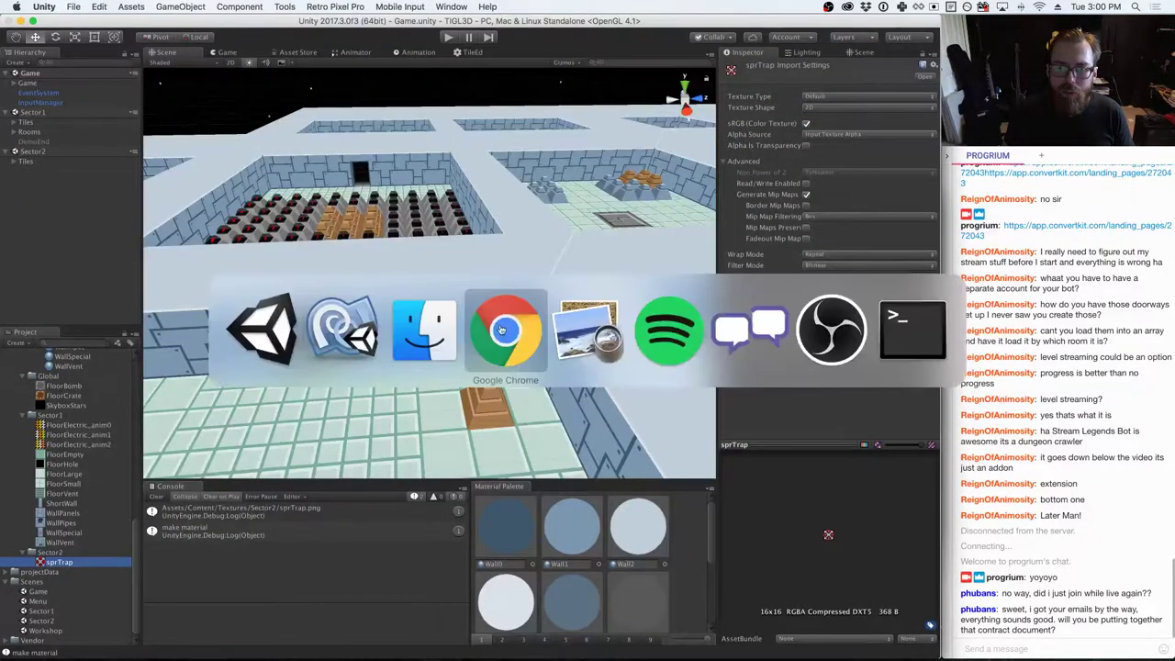
pyautogui.click(11, 47)
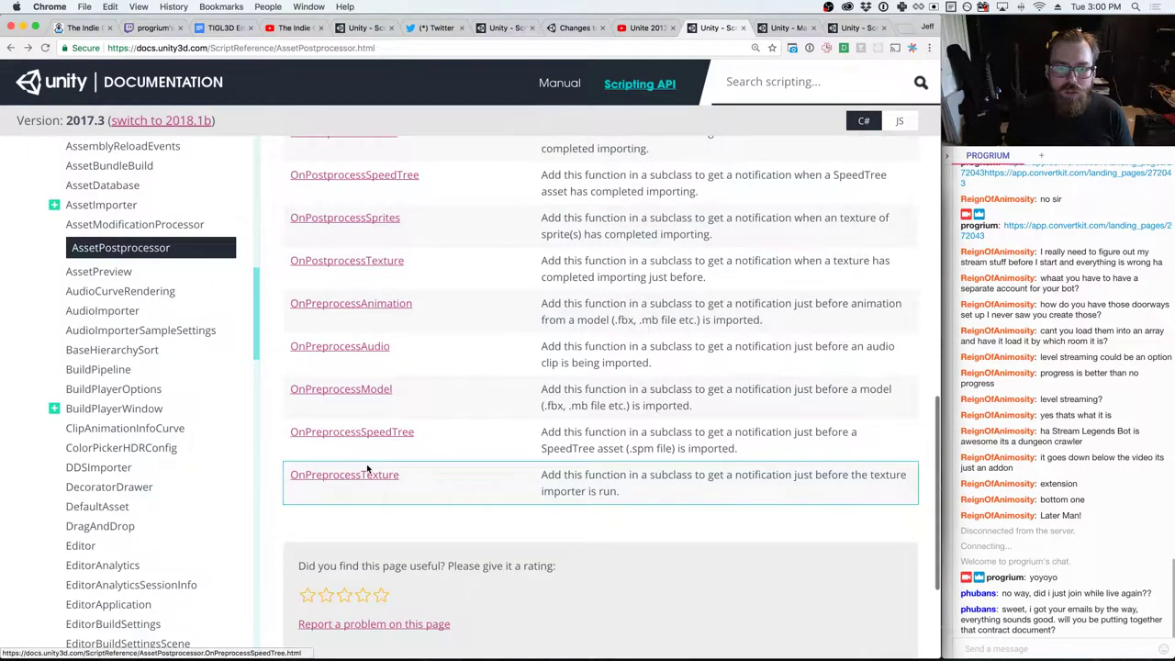
pyautogui.click(369, 476)
pyautogui.scroll(-3, 462, 468)
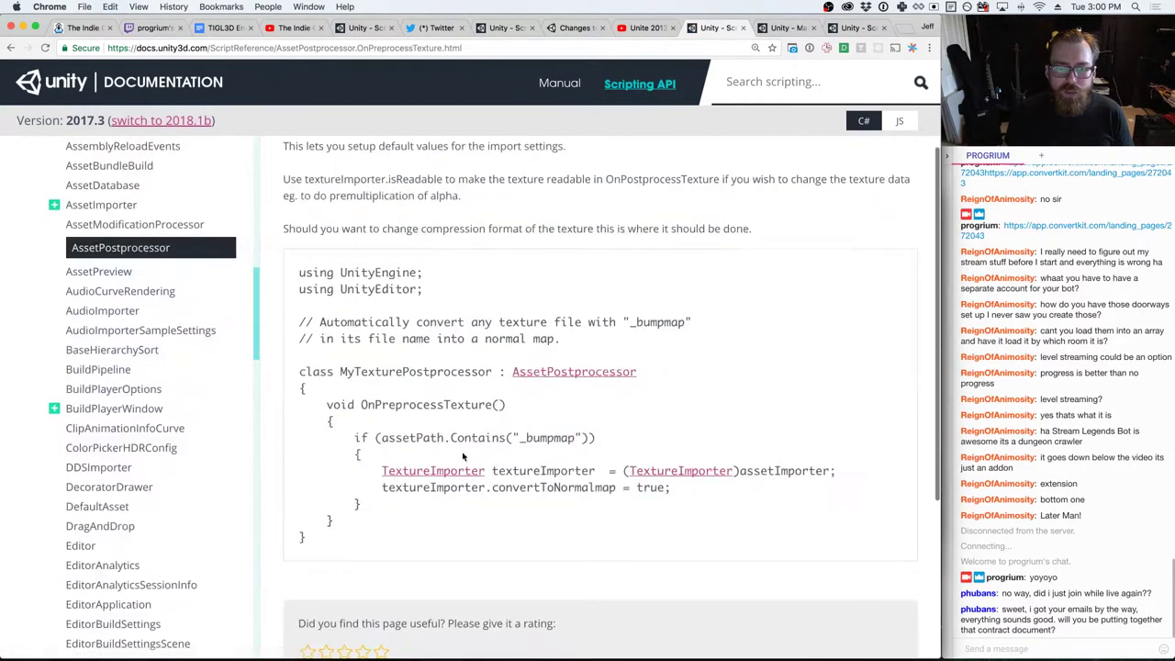
# - Copy the example's textureImporter declaration with the assetImporter cast and paste it below the if block of OnPreprocessTexture in MonoDevelop
pyautogui.moveTo(846, 476); pyautogui.dragTo(380, 472)
pyautogui.press('super+c')
pyautogui.press('super+Tab')
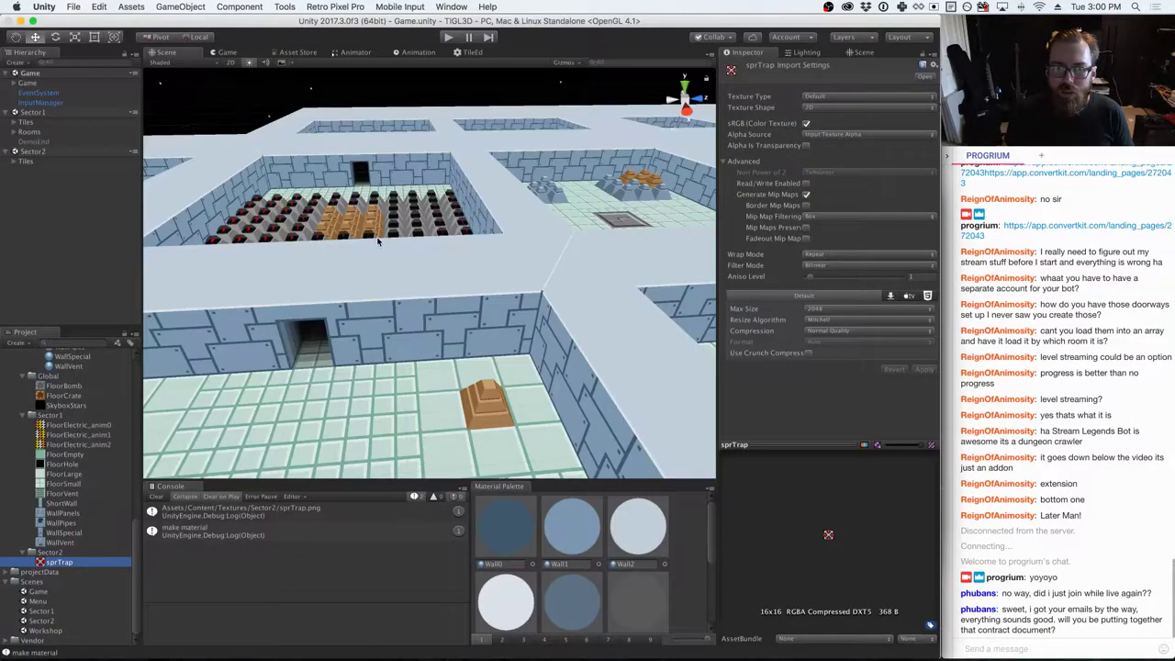
pyautogui.press('super+Tab')
pyautogui.press('super+v')
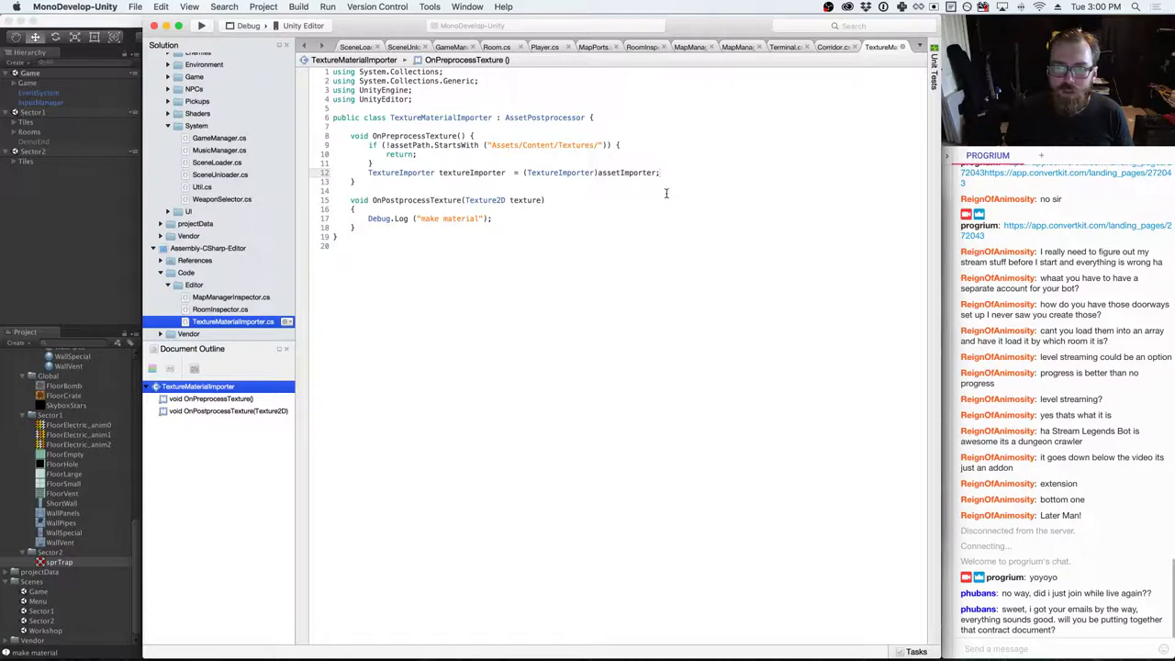
# - Start a statement on the line below the declaration, look through textureImporter's members and begin an assignment to textureCompression
pyautogui.press('Return')
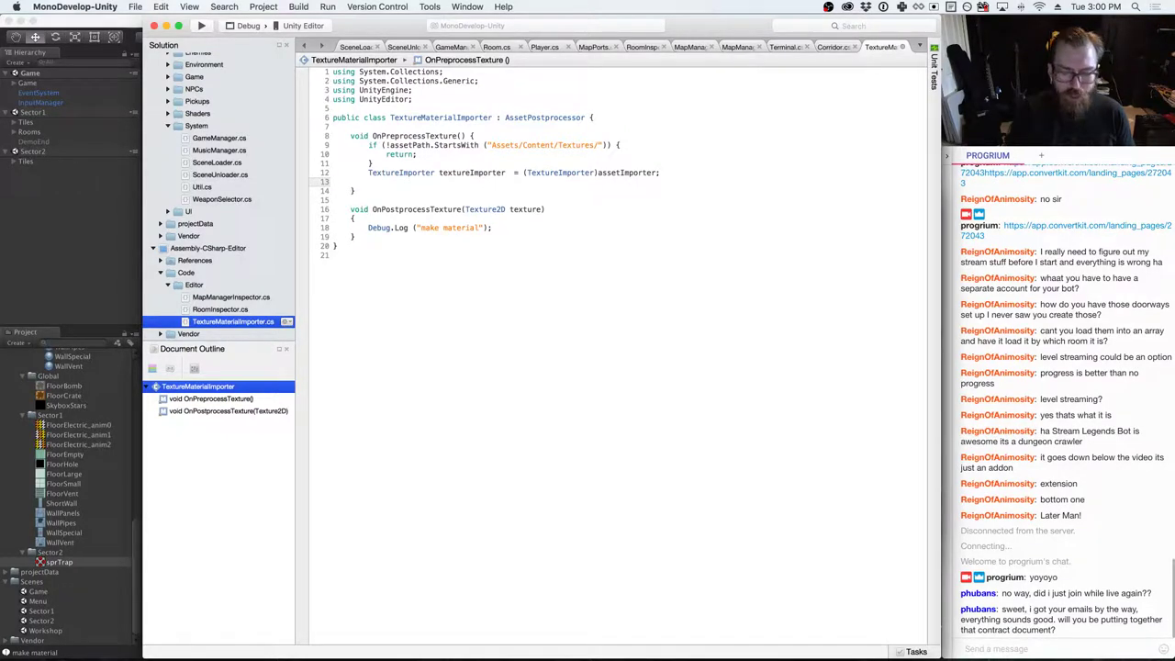
pyautogui.write('textureImporter.')
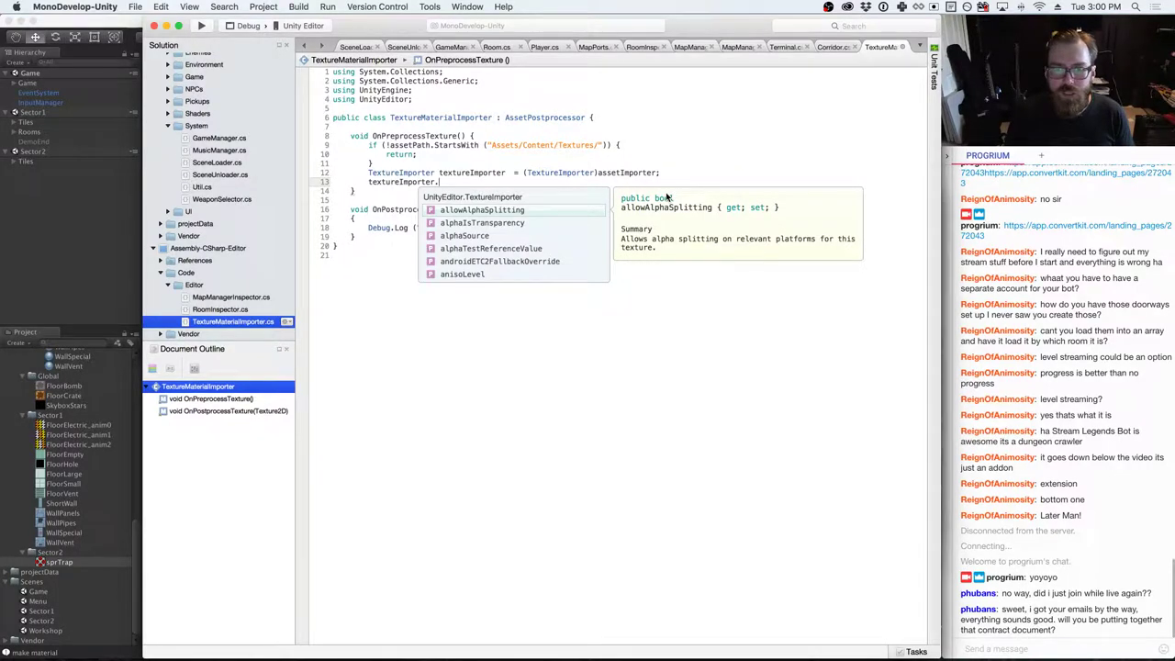
pyautogui.press('Down')
pyautogui.press('Down')
pyautogui.press('Down')
pyautogui.press('Down')
pyautogui.press('Down')
pyautogui.press('Down')
pyautogui.press('Down')
pyautogui.press('Down')
pyautogui.press('Down')
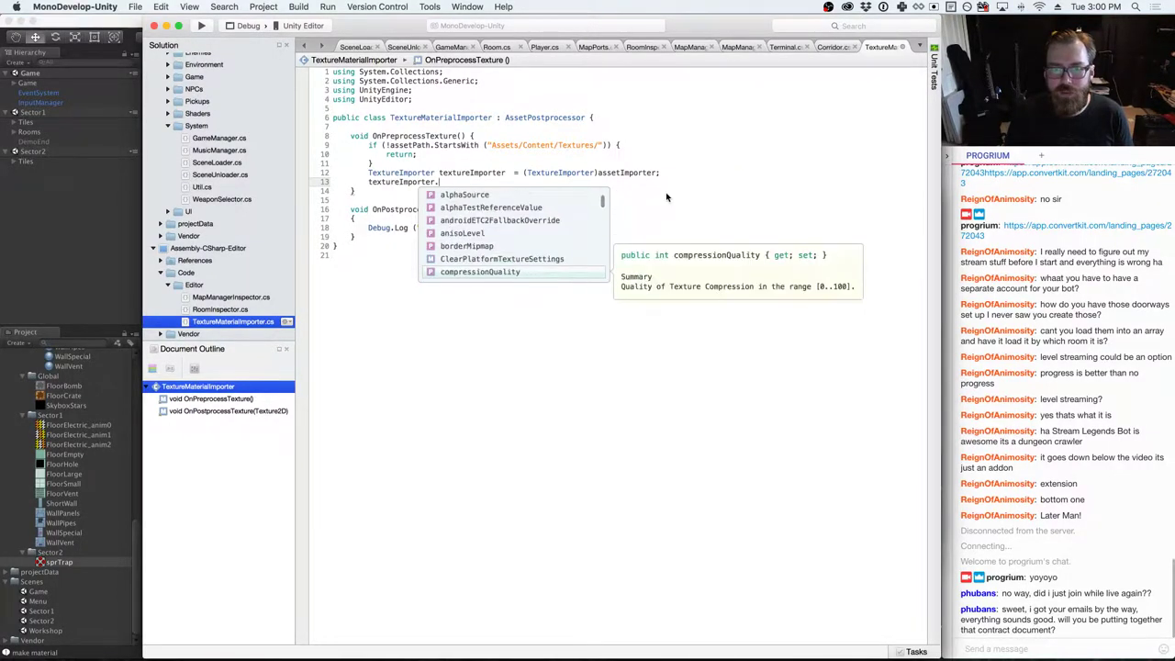
pyautogui.press('Up')
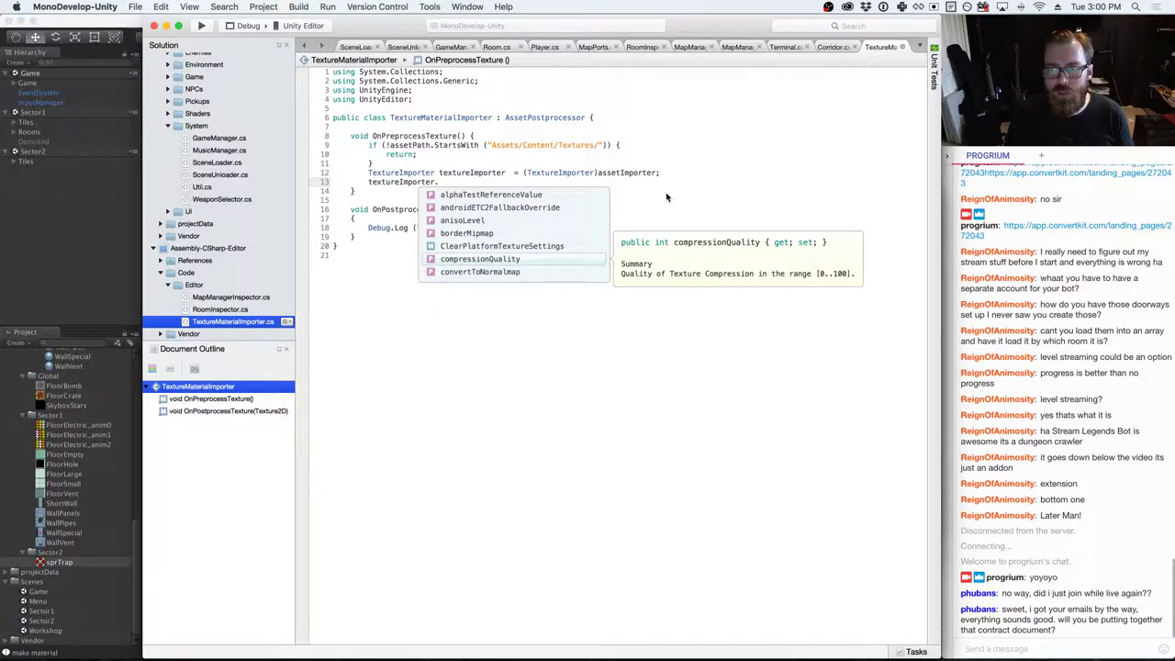
pyautogui.press('Down')
pyautogui.press('Down')
pyautogui.press('Down')
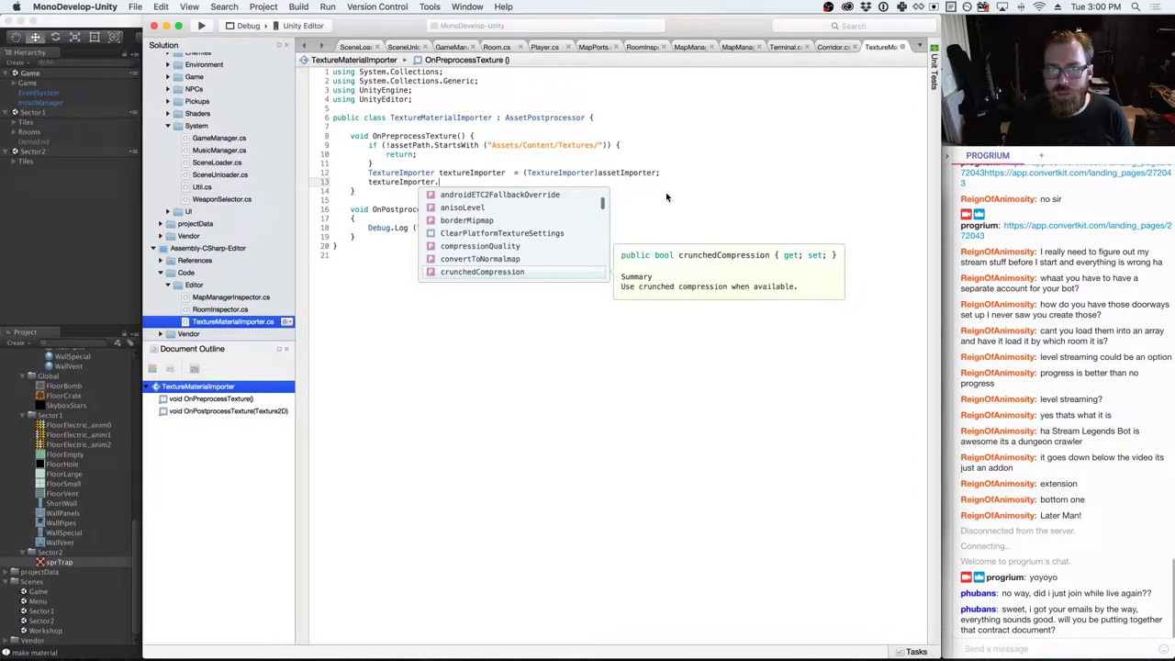
pyautogui.press('Down')
pyautogui.press('Down')
pyautogui.press('Down')
pyautogui.press('Down')
pyautogui.press('Down')
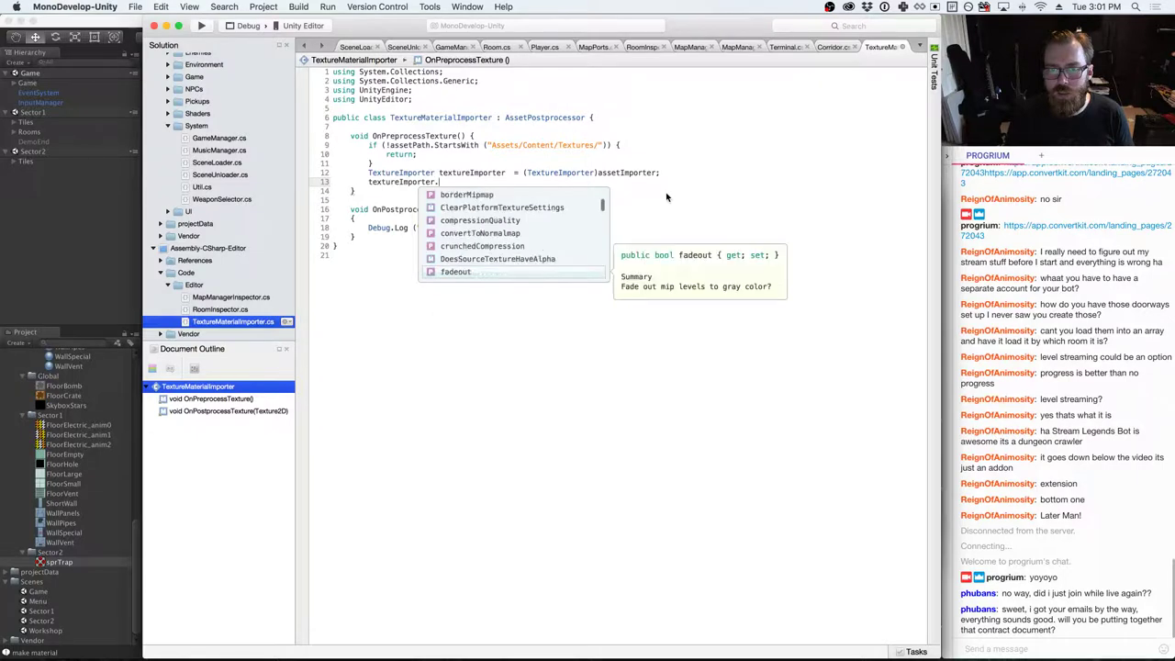
pyautogui.press('Down')
pyautogui.press('Down')
pyautogui.press('Down')
pyautogui.press('Down')
pyautogui.press('Down')
pyautogui.press('Down')
pyautogui.press('Down')
pyautogui.press('Down')
pyautogui.press('Down')
pyautogui.press('Down')
pyautogui.press('Down')
pyautogui.press('Down')
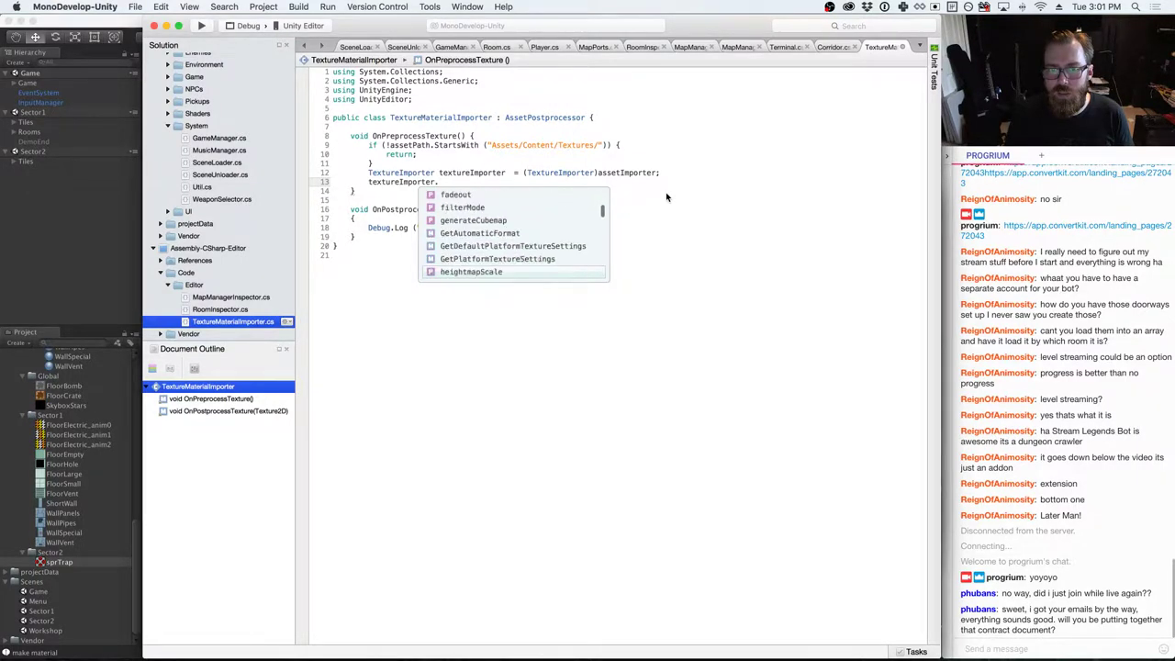
pyautogui.press('Down')
pyautogui.press('Down')
pyautogui.press('Down')
pyautogui.press('Down')
pyautogui.press('Down')
pyautogui.press('Down')
pyautogui.press('Down')
pyautogui.press('Down')
pyautogui.press('Down')
pyautogui.press('Down')
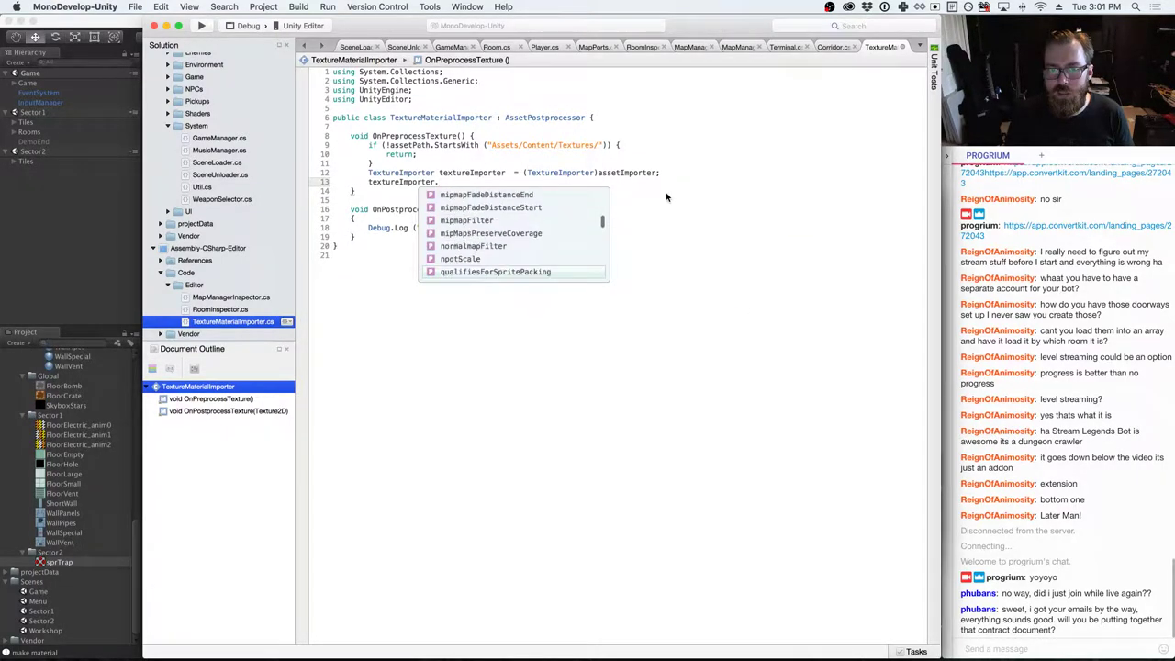
pyautogui.press('Down')
pyautogui.press('Down')
pyautogui.press('Down')
pyautogui.press('Down')
pyautogui.press('Down')
pyautogui.press('Down')
pyautogui.press('Down')
pyautogui.press('Down')
pyautogui.press('Down')
pyautogui.press('Down')
pyautogui.press('Down')
pyautogui.press('Down')
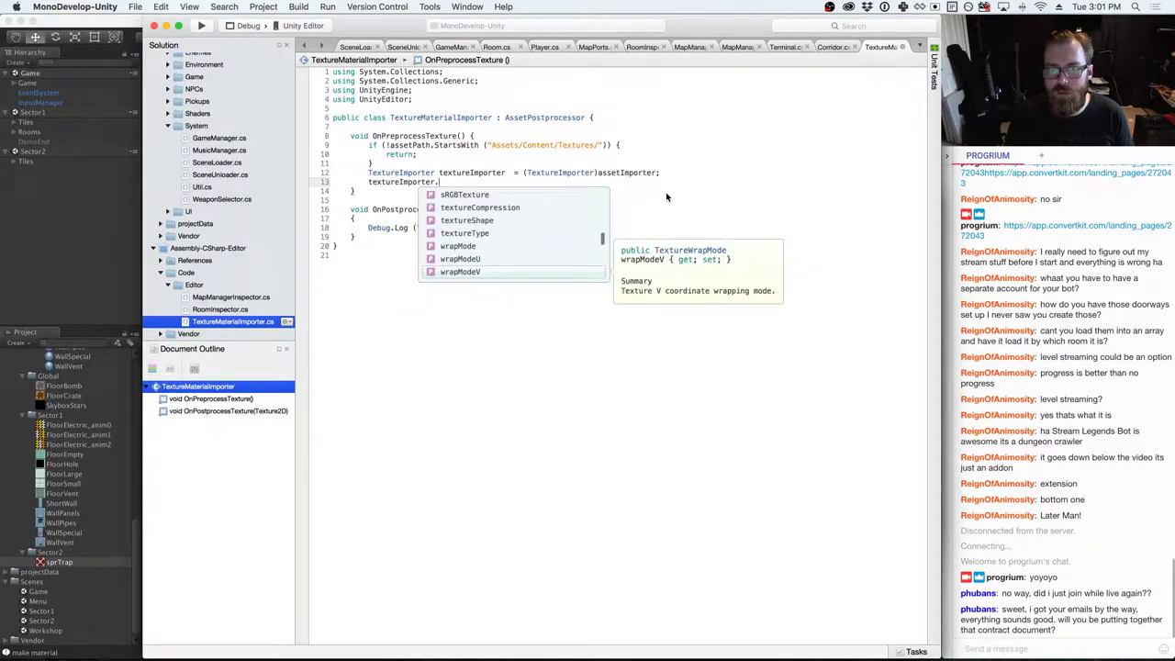
pyautogui.press('Up')
pyautogui.press('Up')
pyautogui.press('Up')
pyautogui.press('Up')
pyautogui.press('Up')
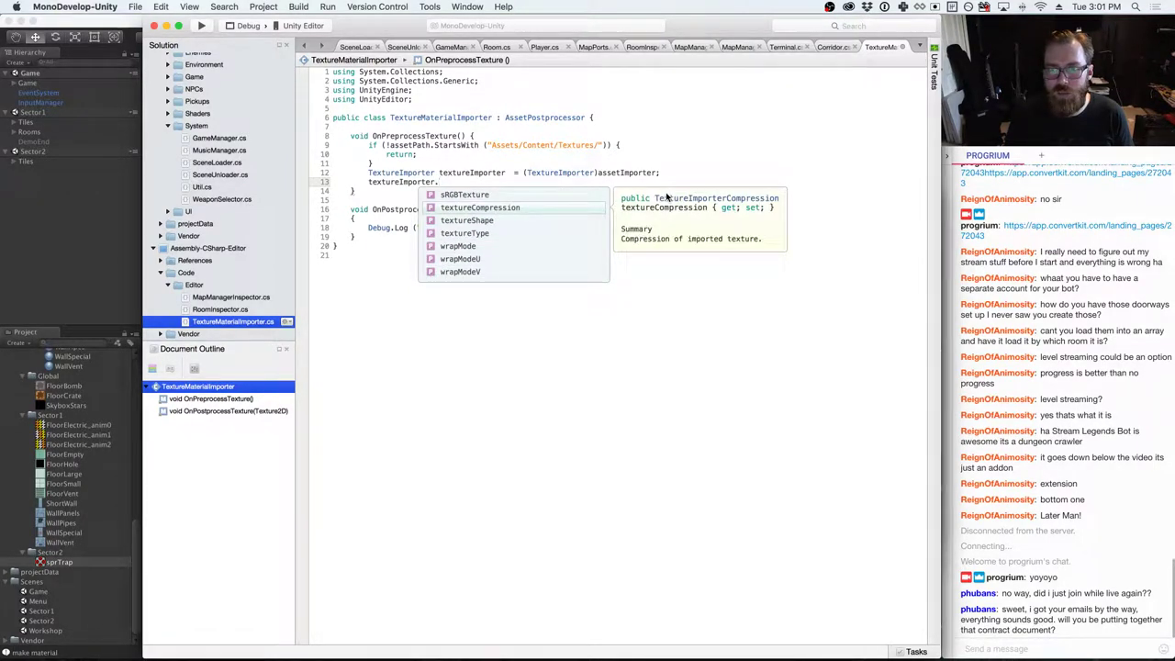
pyautogui.press('Return')
pyautogui.write('=')
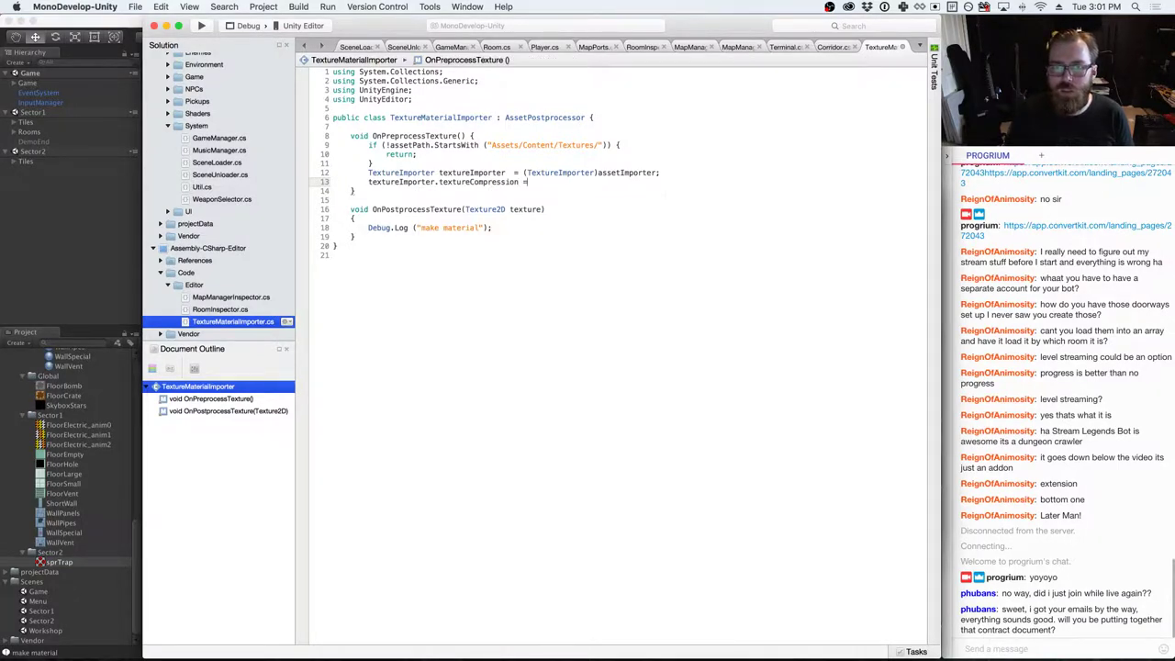
# - Complete the textureCompression assignment with the value TextureImporterCompression.Uncompressed
pyautogui.write(' Texture')
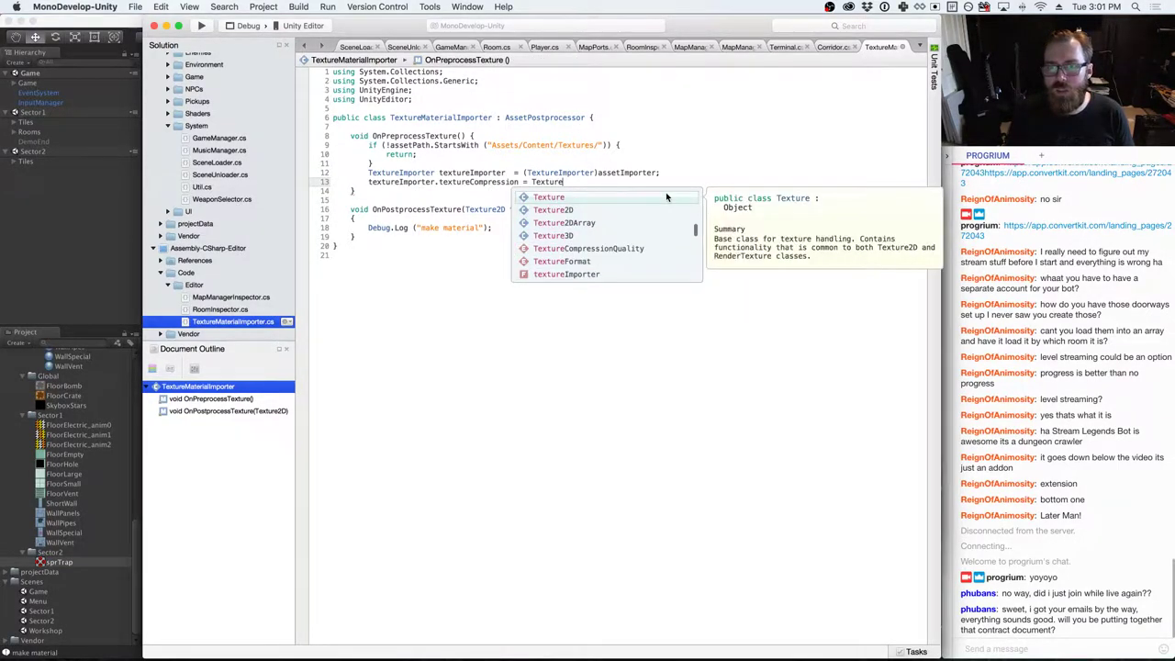
pyautogui.write('Comp')
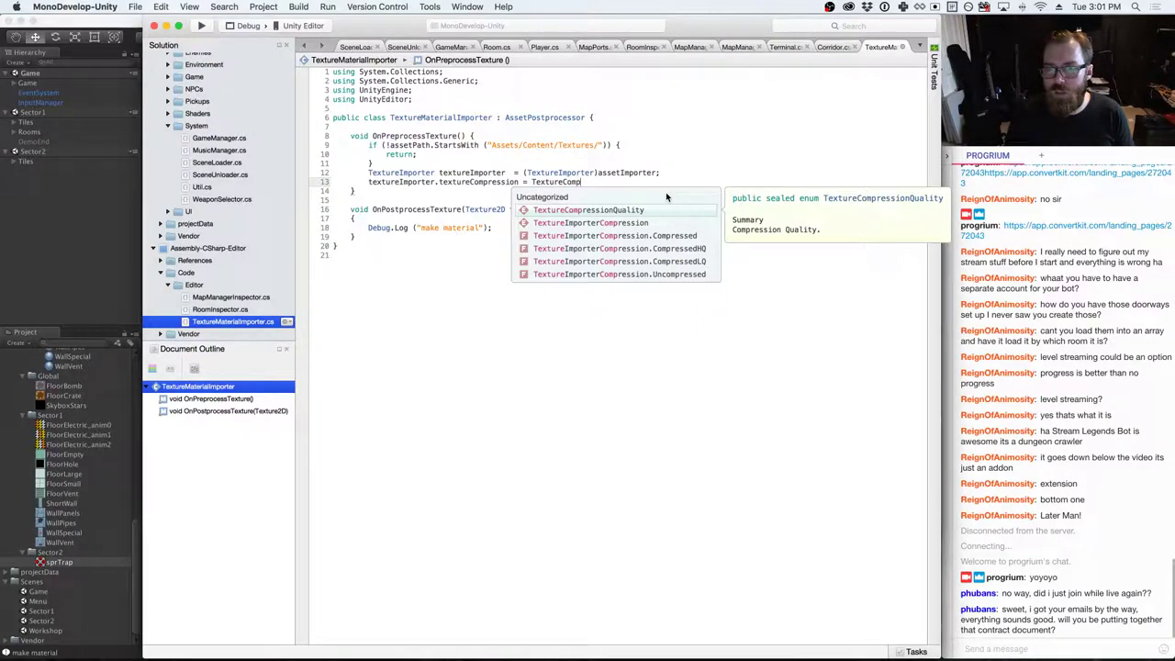
pyautogui.press('Down')
pyautogui.press('Down')
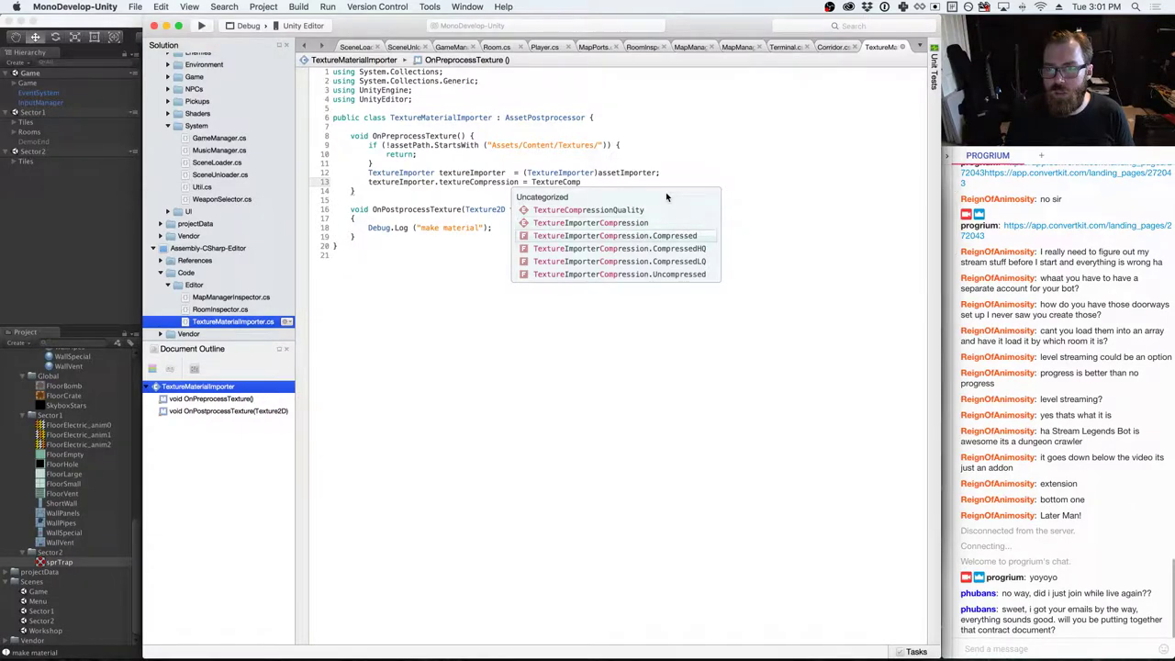
pyautogui.press('Down')
pyautogui.press('Down')
pyautogui.press('Down')
pyautogui.press('Return')
pyautogui.write(';')
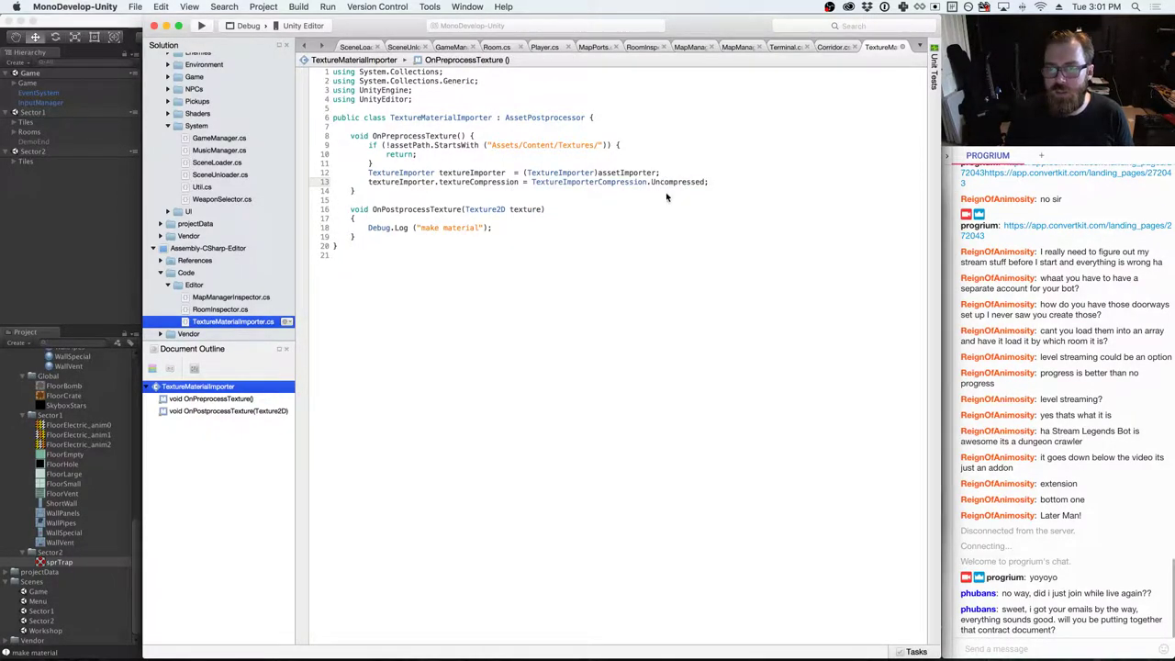
# - Check sprTrap's import settings in Unity and add a MonoDevelop statement setting textureImporter.filterMode to FilterMode.Point
pyautogui.press('super+Tab')
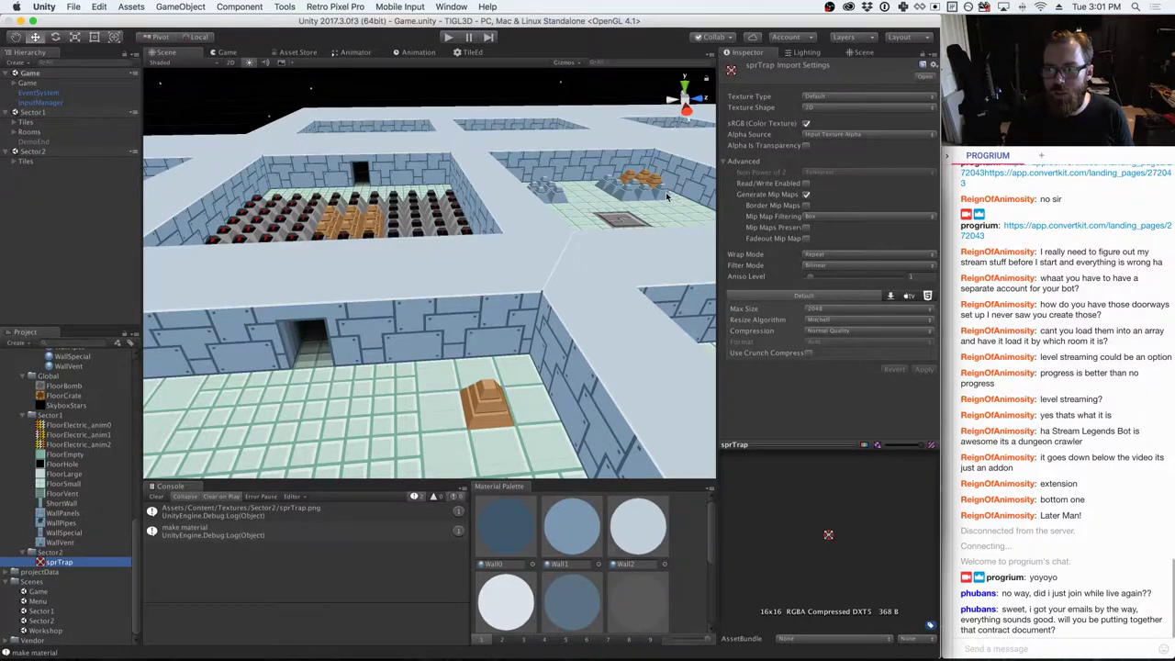
pyautogui.press('super+Tab')
pyautogui.press('Return')
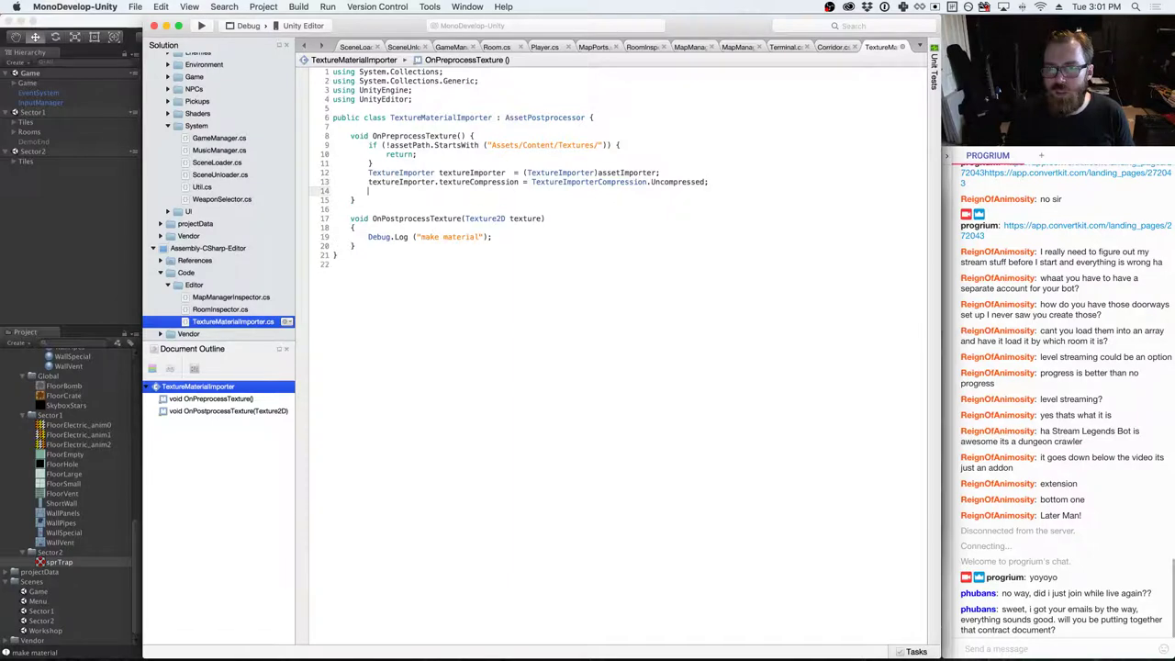
pyautogui.write('textureI')
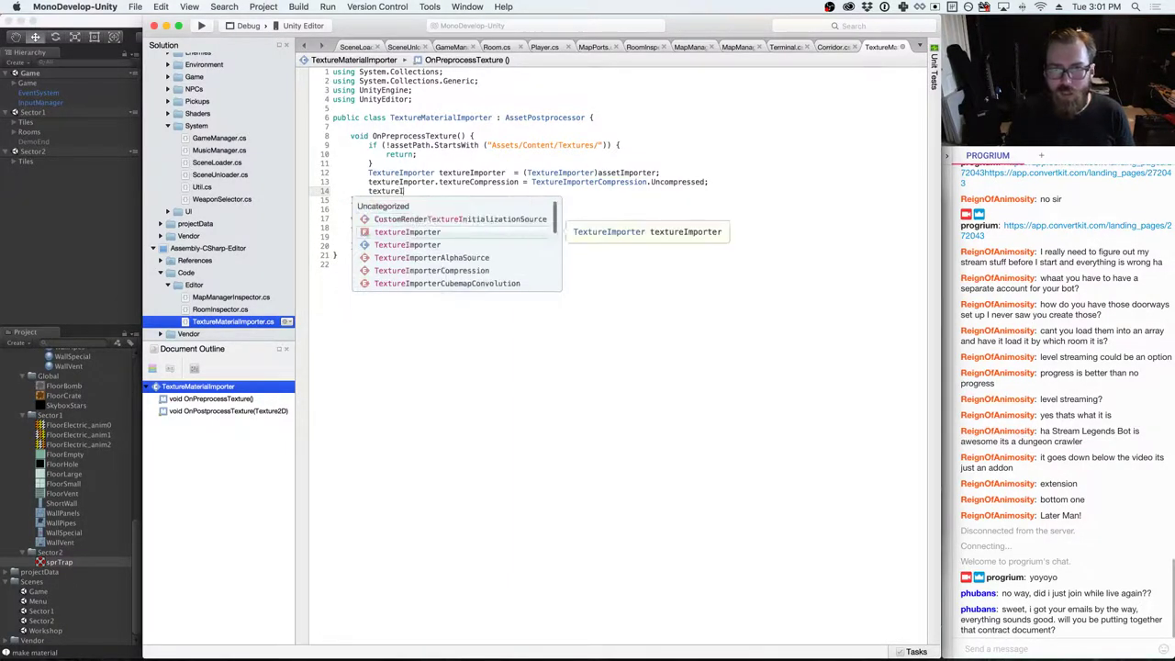
pyautogui.write('mporter.')
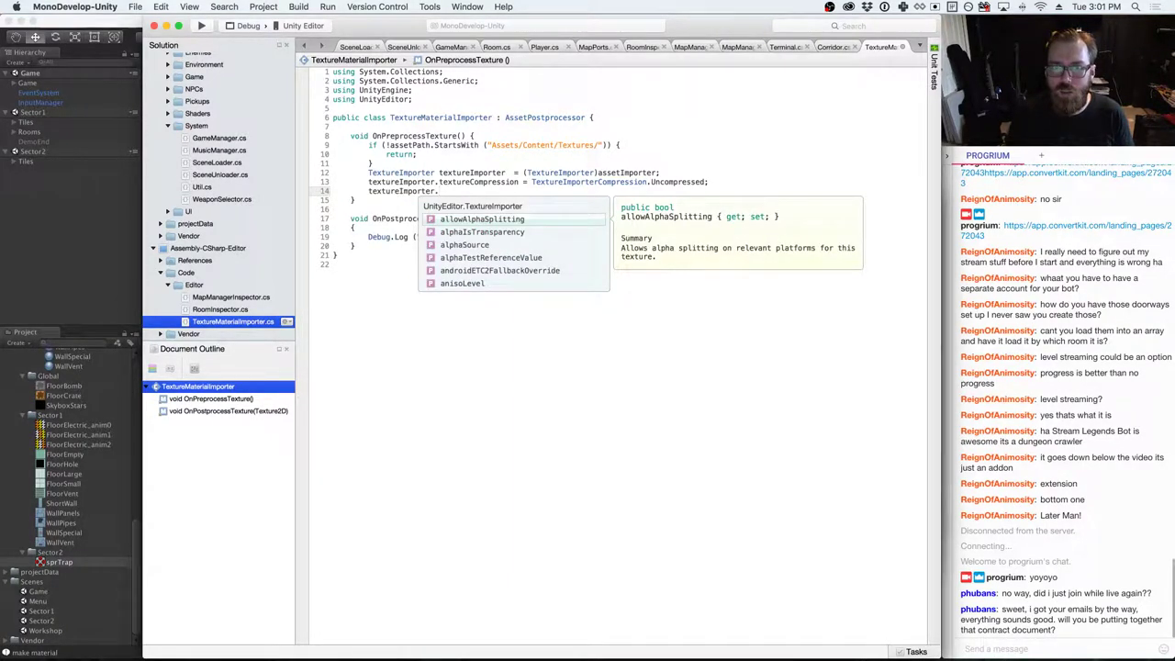
pyautogui.press('super+Tab')
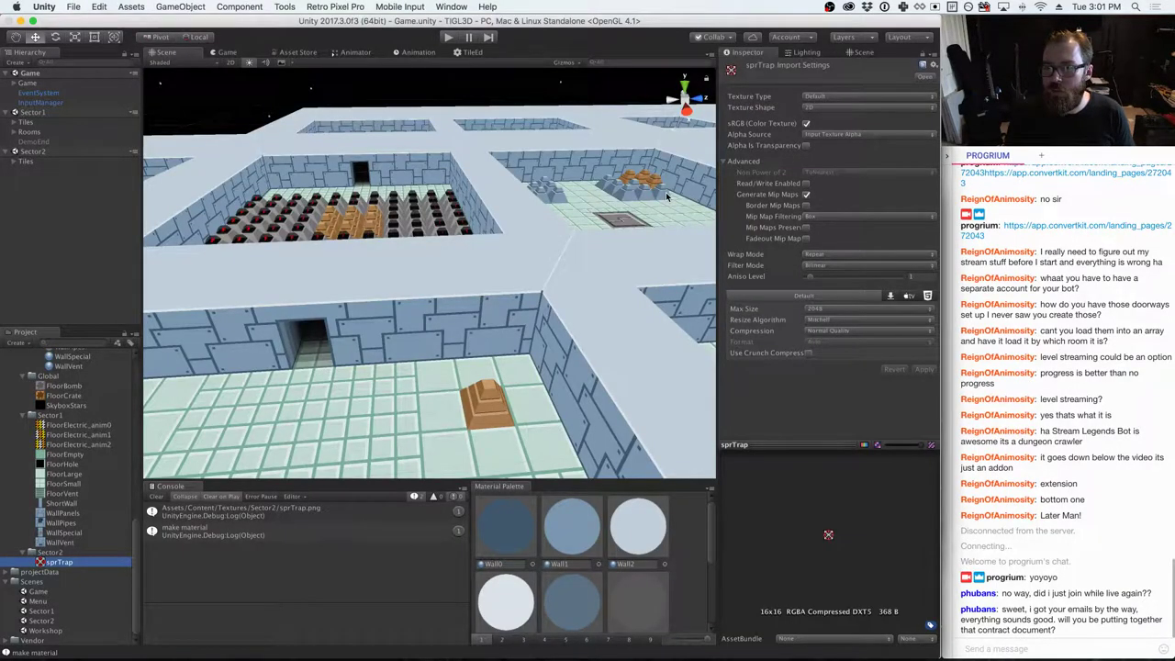
pyautogui.press('super+Tab')
pyautogui.write('filterMode')
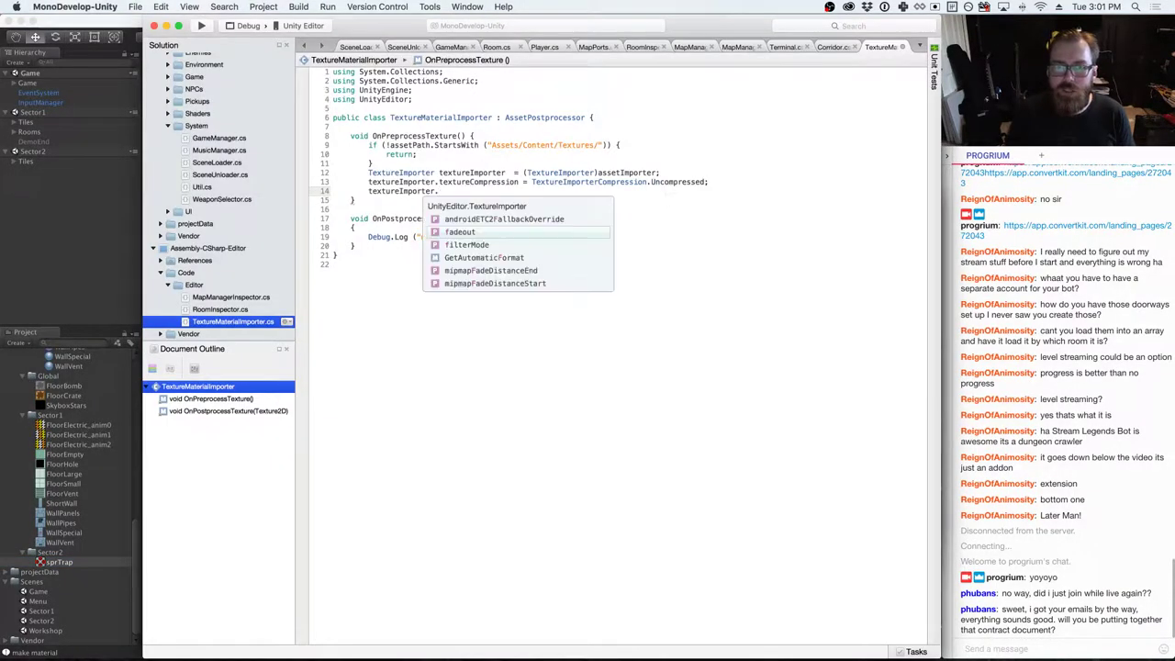
pyautogui.press('Return')
pyautogui.write('= ')
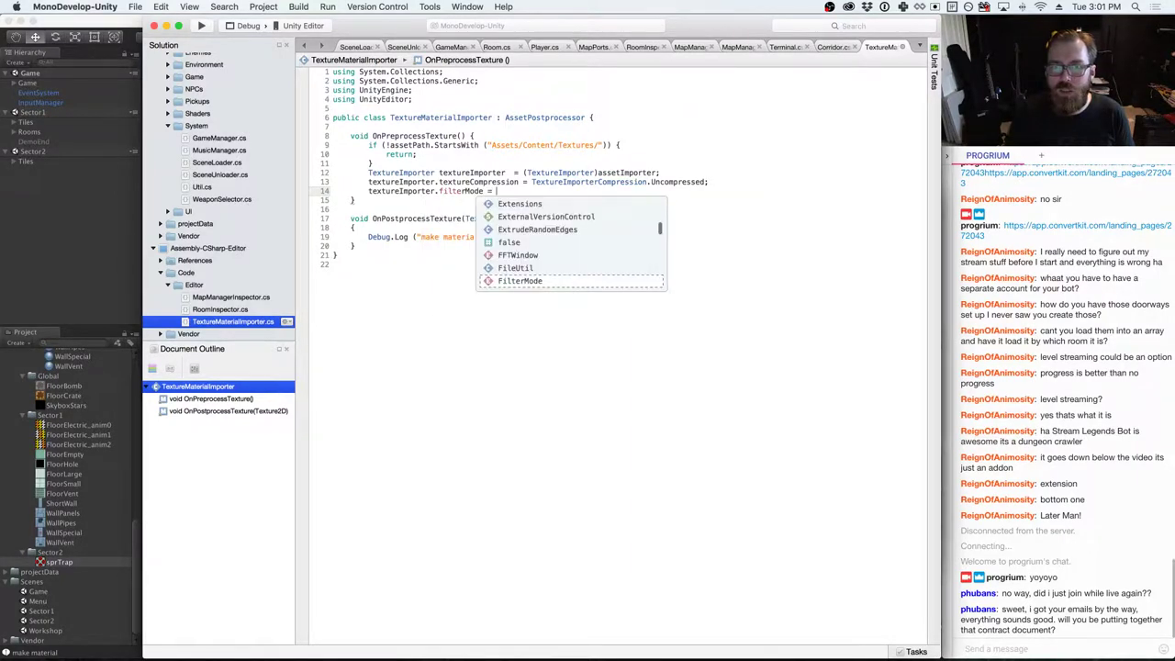
pyautogui.write('FilterMo')
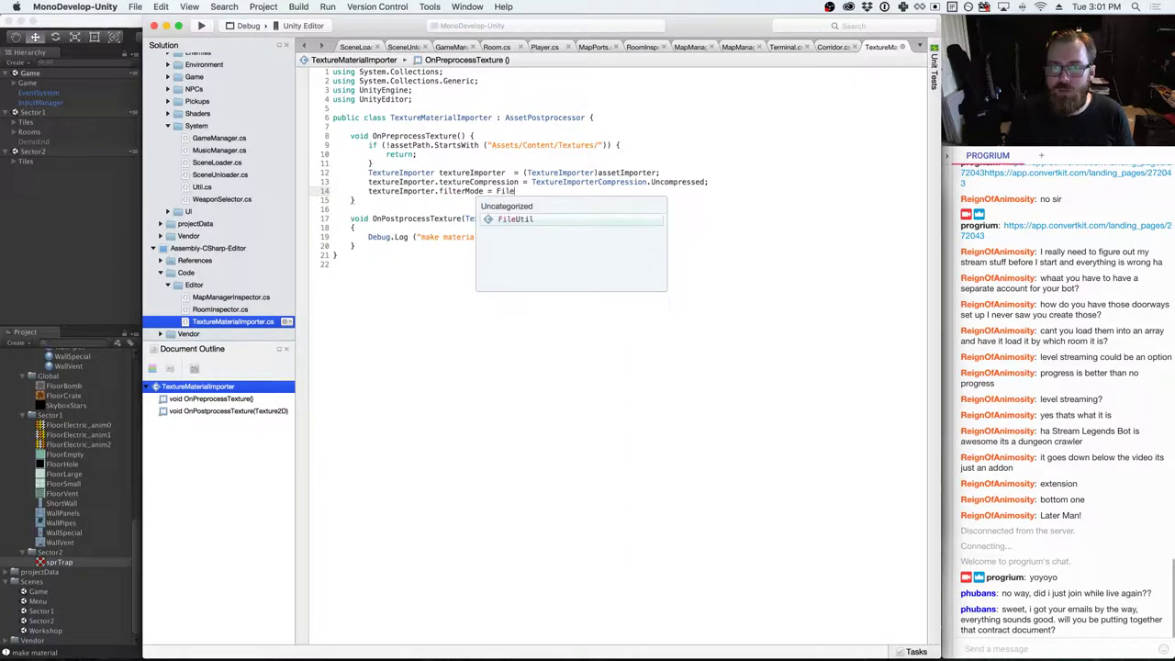
pyautogui.write('de.P')
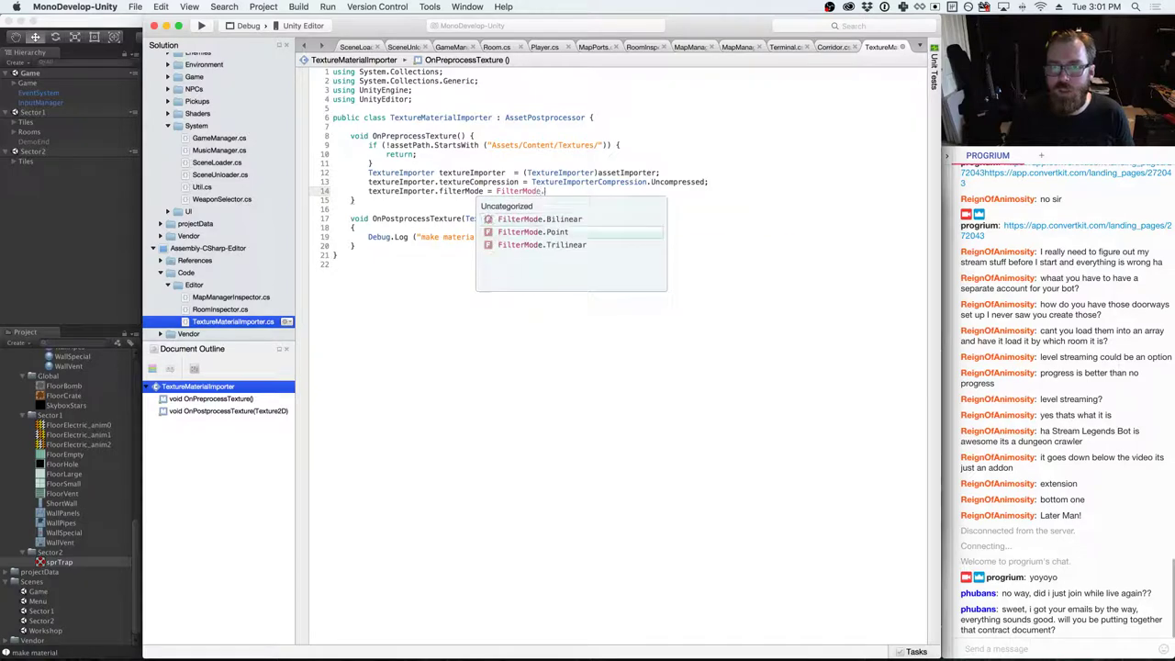
pyautogui.press('Return')
pyautogui.write(';')
pyautogui.press('Return')
# - Check FloorSmall's import settings in Unity and add a MonoDevelop statement setting textureImporter.wrapMode to TextureWrapMode.Repeat
pyautogui.press('super+Tab')
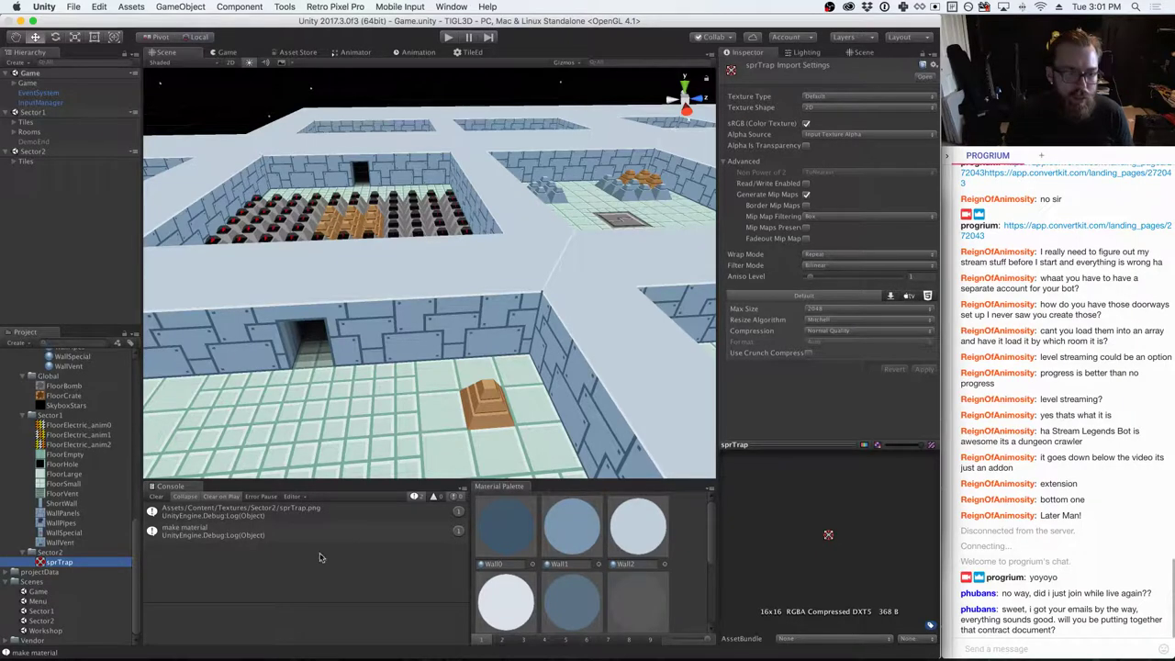
pyautogui.click(54, 485)
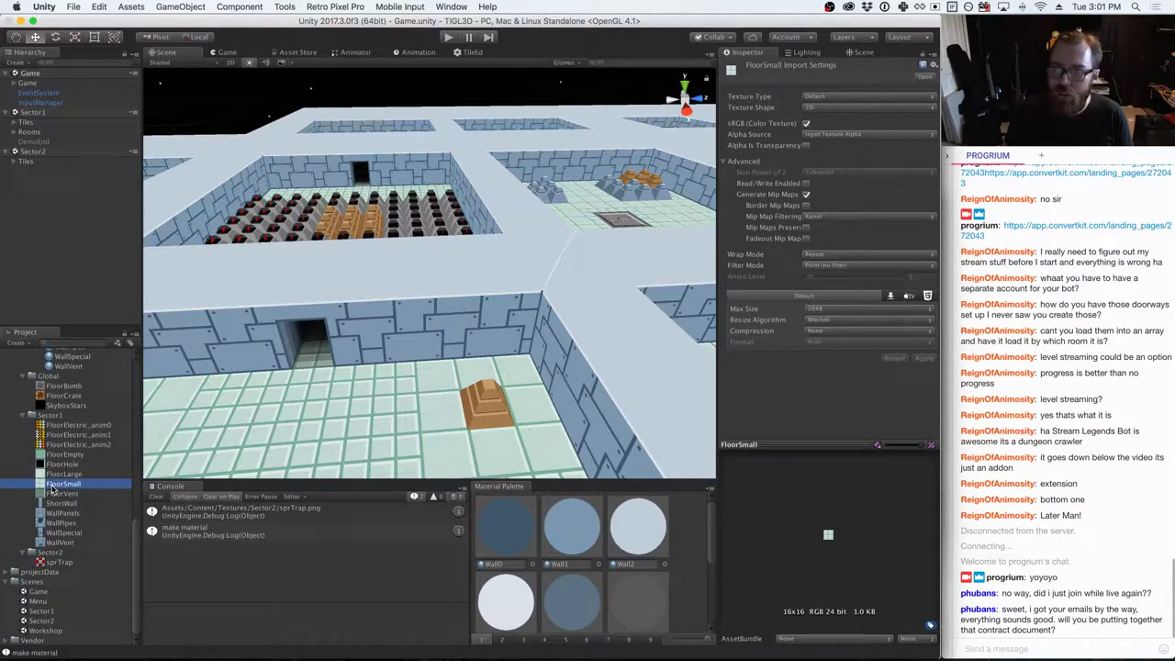
pyautogui.press('super+Tab')
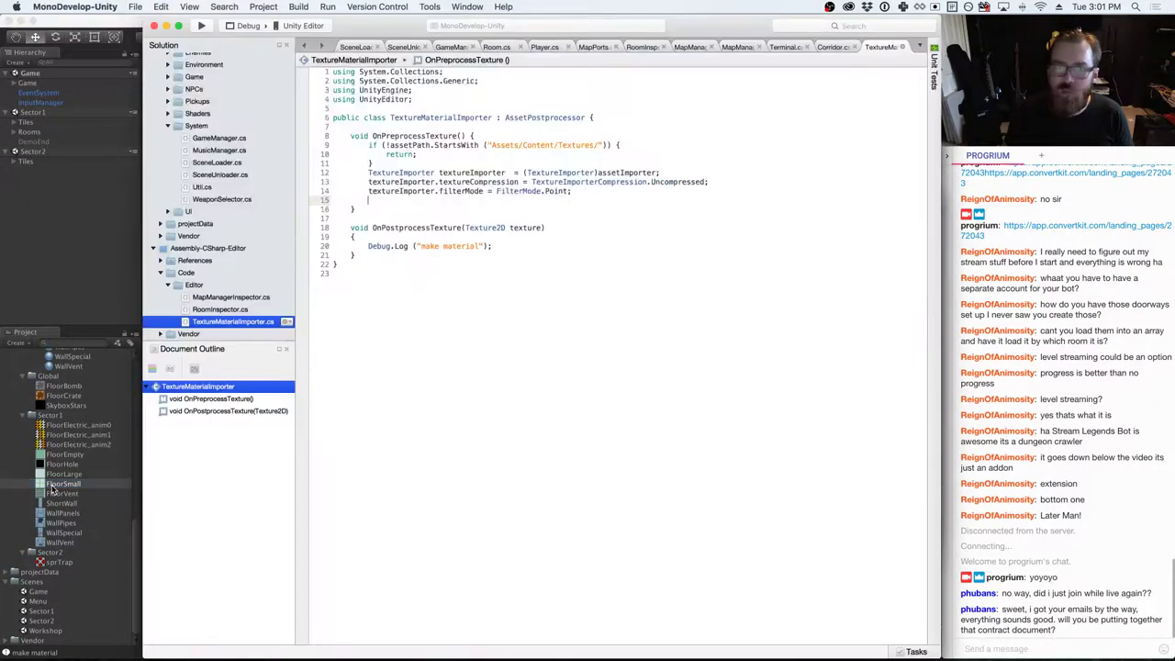
pyautogui.write('textureIm')
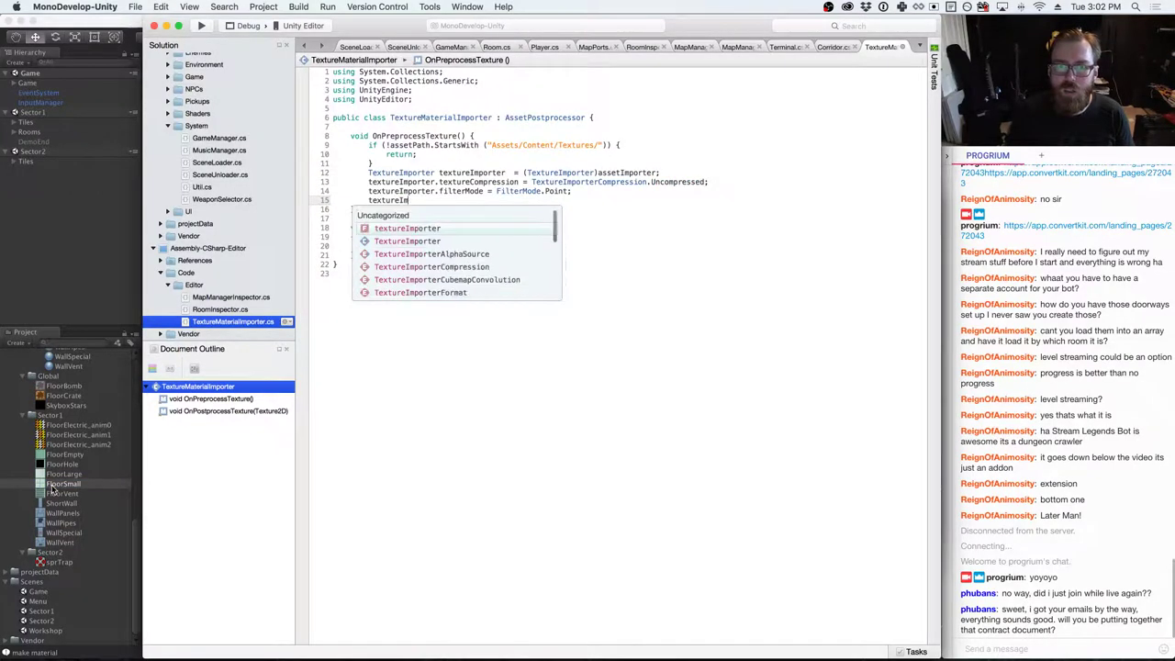
pyautogui.write('porter.wrapM')
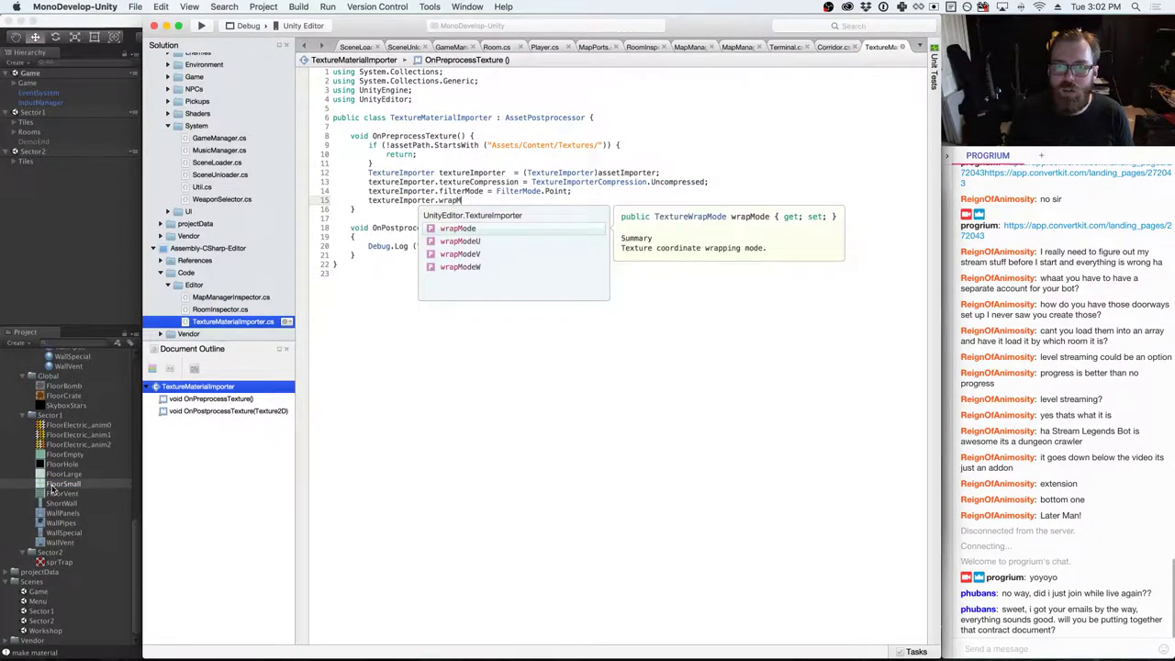
pyautogui.write('ode = Texture')
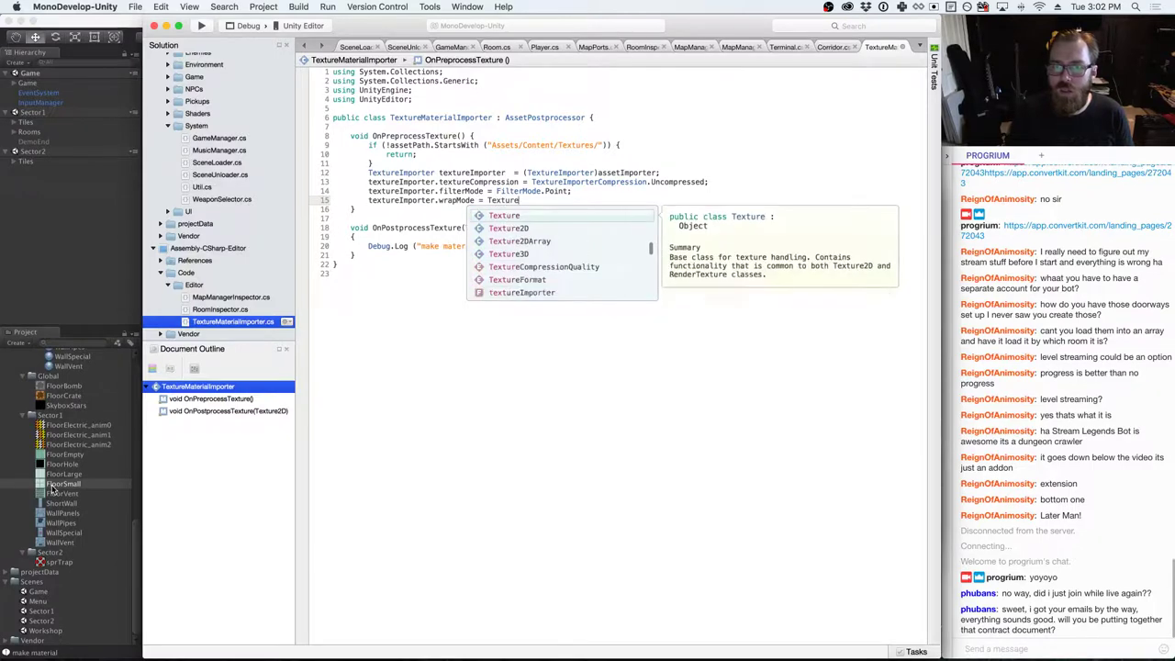
pyautogui.write('WrapMode.Repeat;')
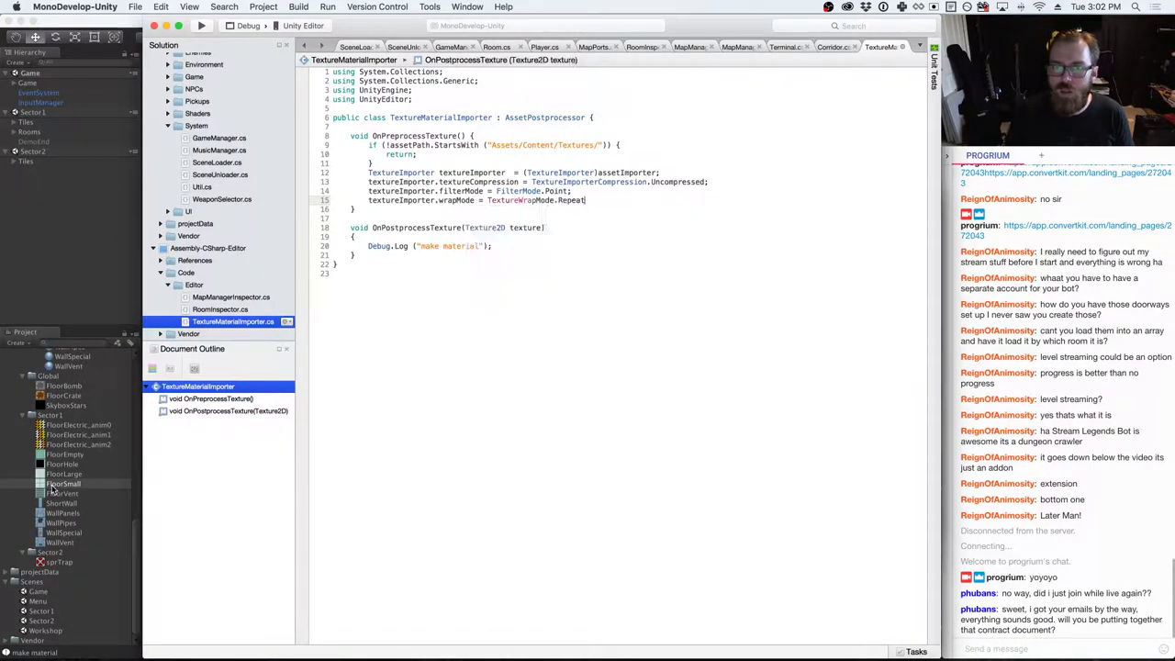
# - Recheck FloorSmall's import settings in Unity and add a MonoDevelop statement setting textureImporter.mipmapEnabled to false
pyautogui.click(53, 485)
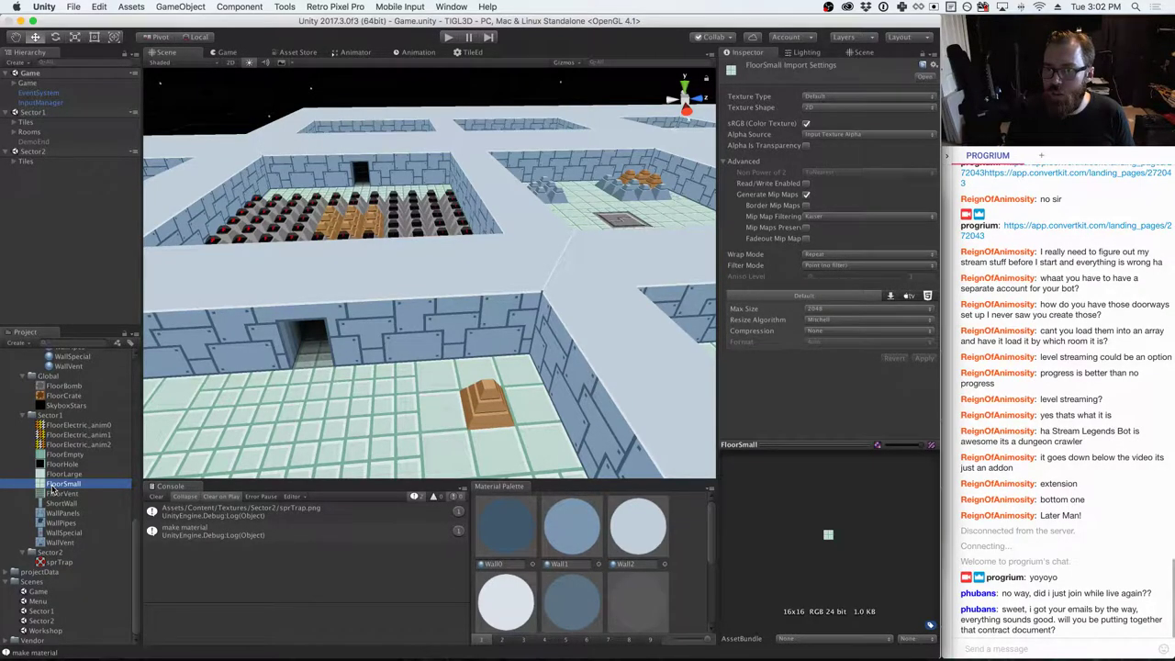
pyautogui.press('super+Tab')
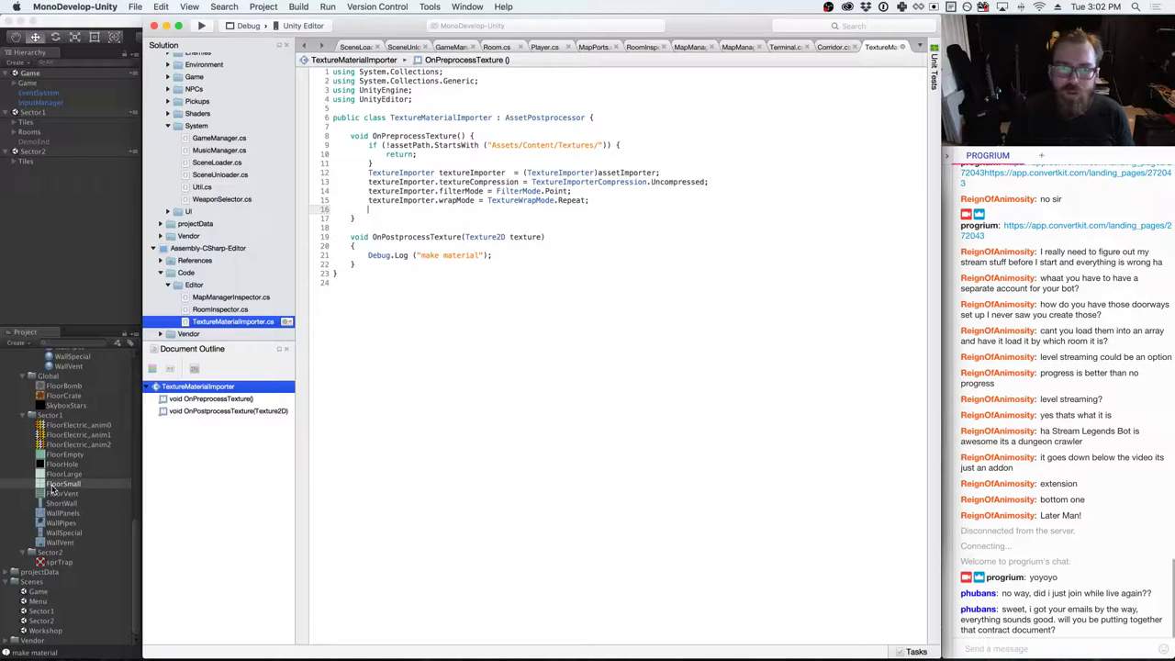
pyautogui.write('textureImporter')
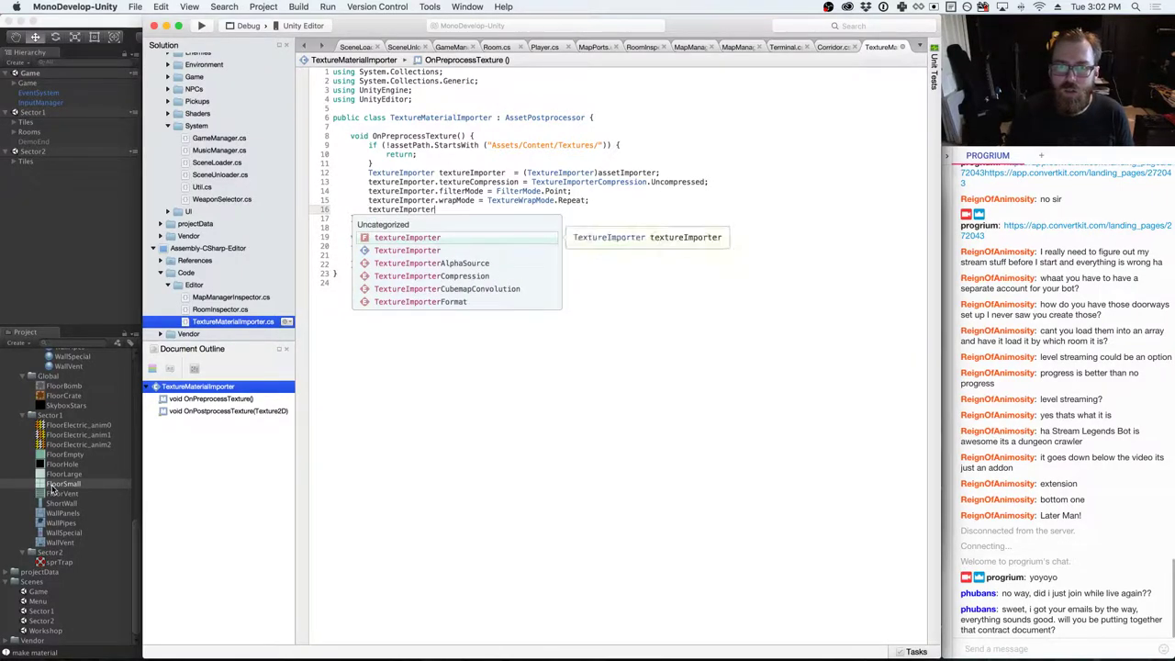
pyautogui.write('.mip')
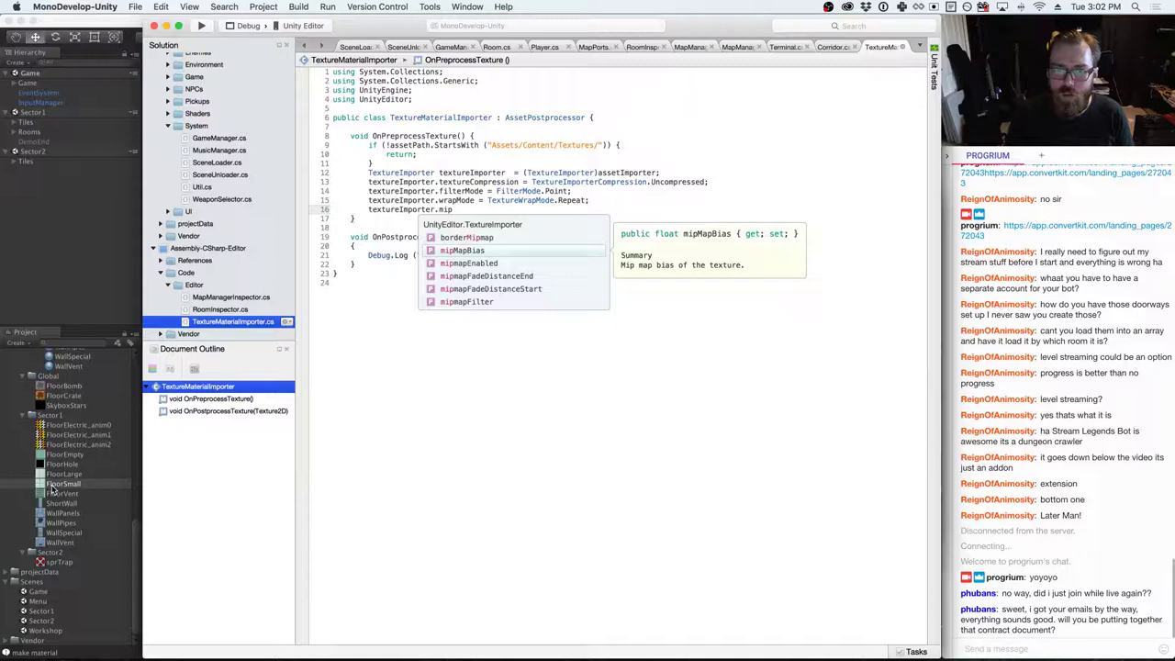
pyautogui.press('Down')
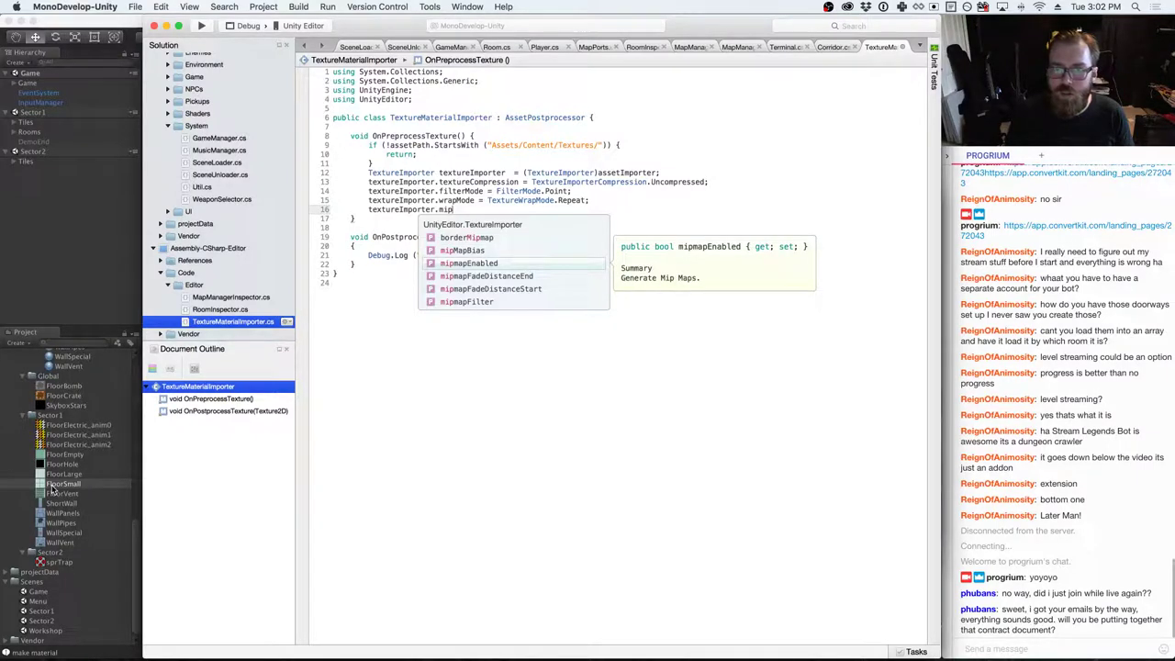
pyautogui.press('Return')
pyautogui.write('= false;')
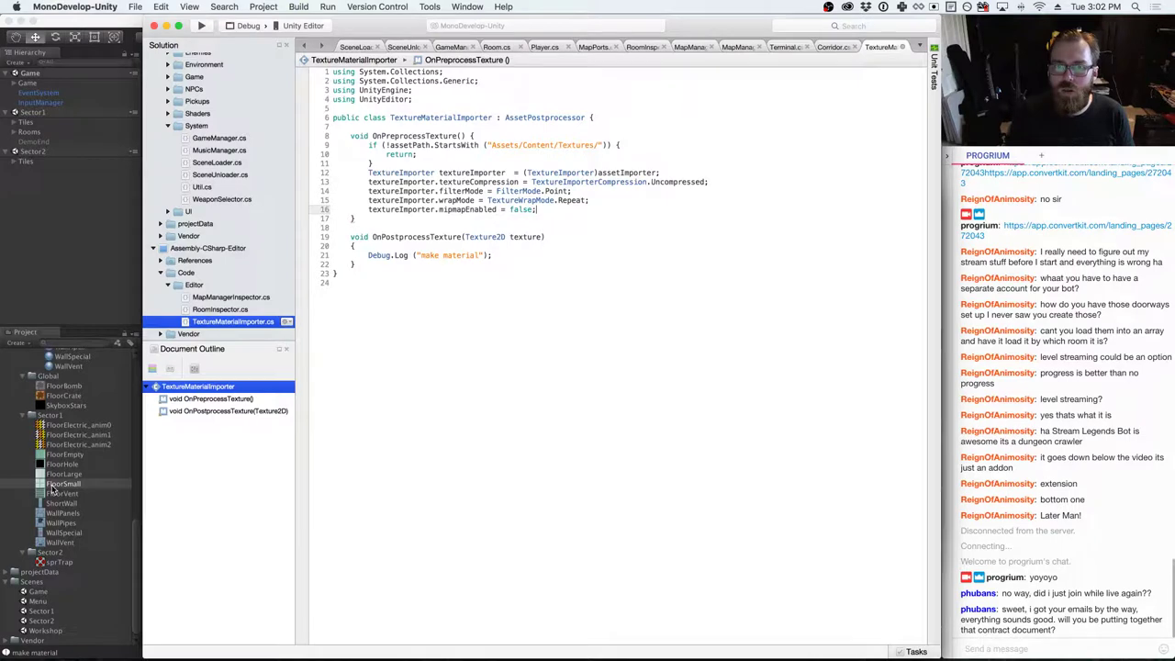
# - Insert an if block above the mipmapEnabled statement with the condition assetPath.Contains ("Floor")
pyautogui.press('Up')
pyautogui.press('End')
pyautogui.press('Return')
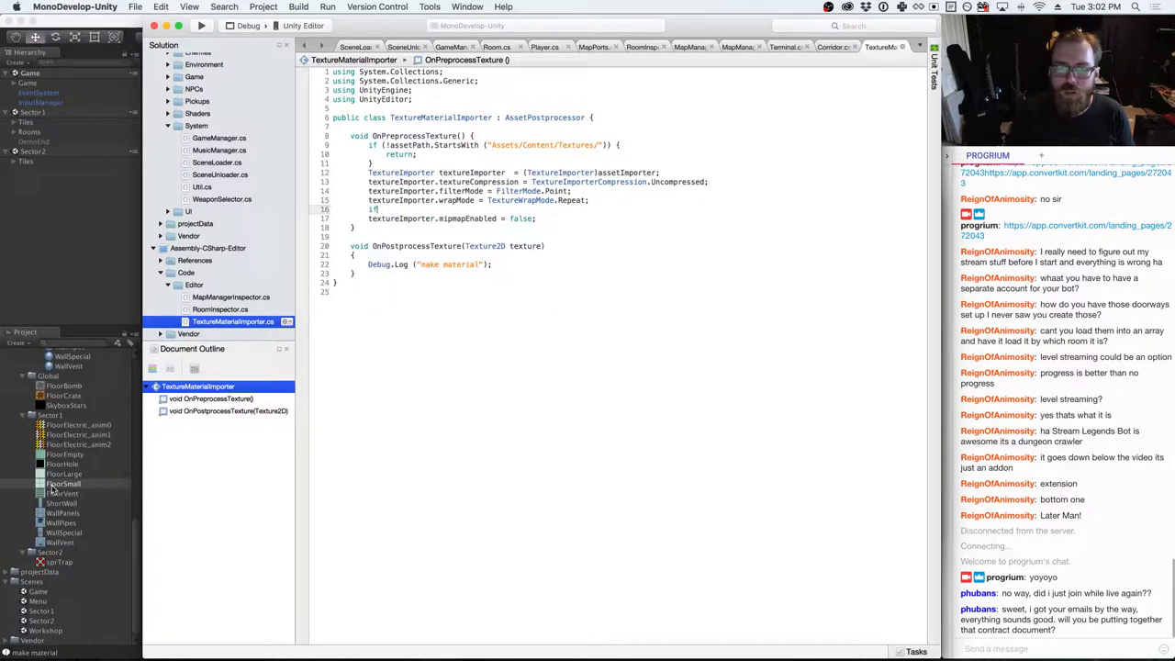
pyautogui.write('if assetPath')
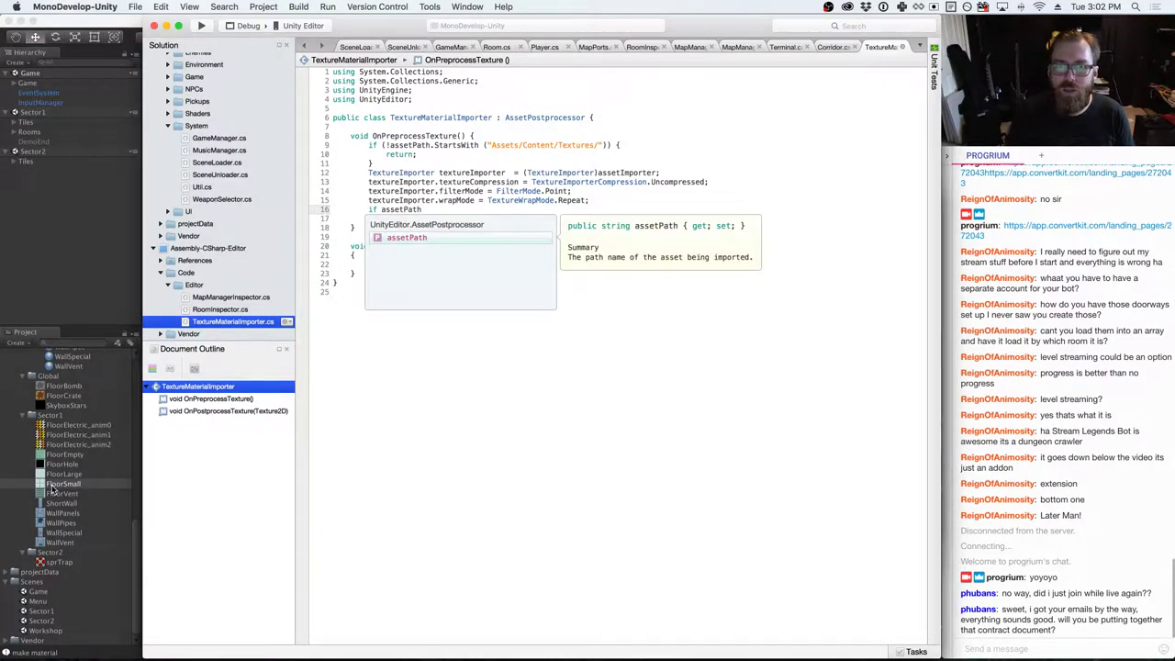
pyautogui.hotkey('alt', 'Left')
pyautogui.write('(assetPath')
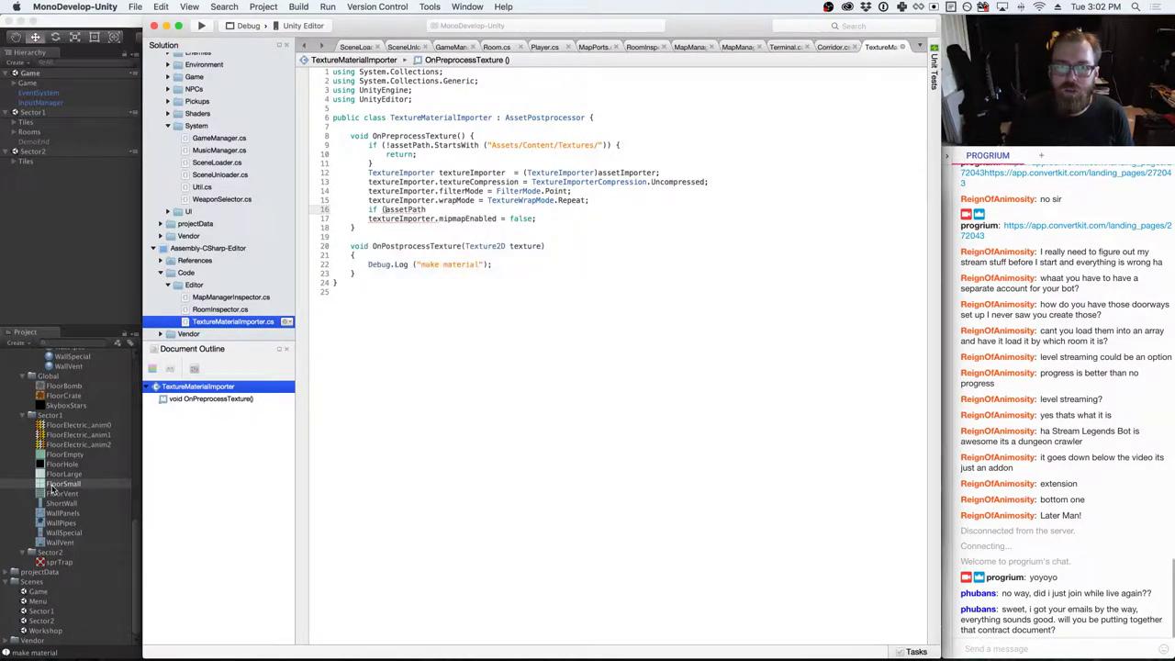
pyautogui.write('.Contains (')
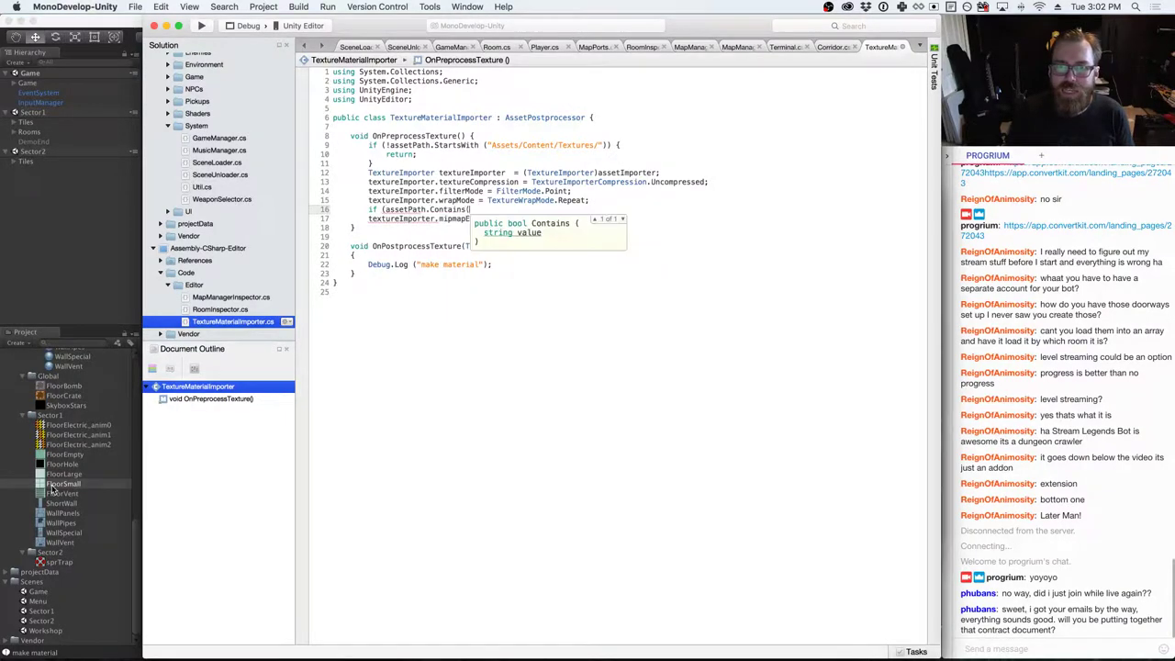
pyautogui.write('"Floor")) ')
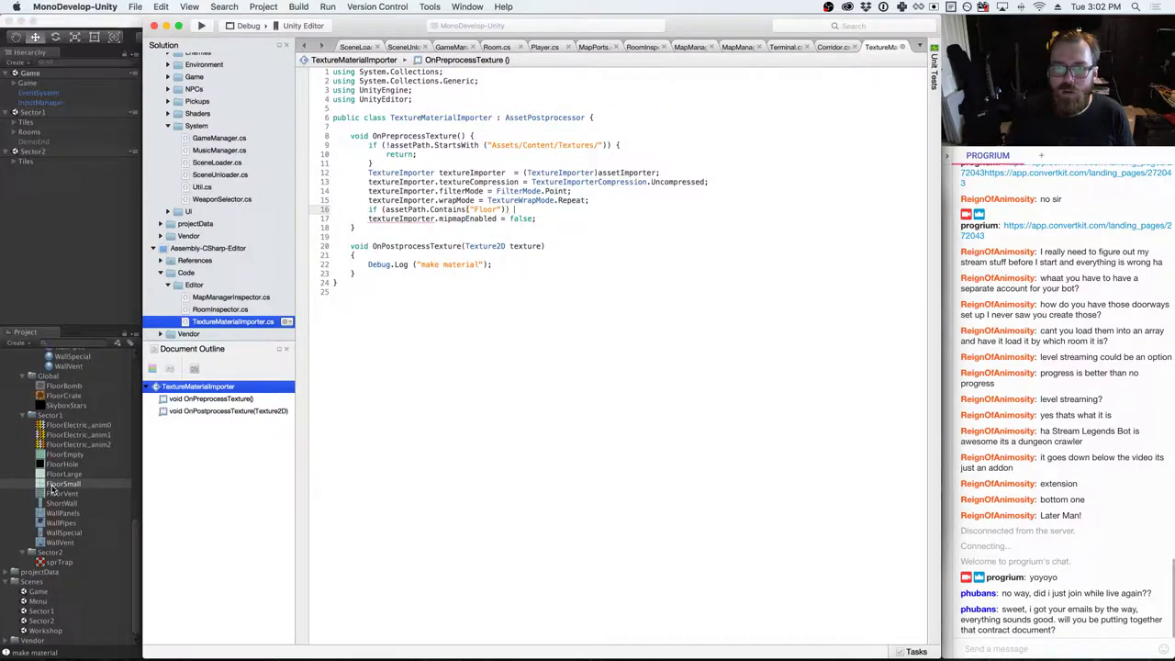
pyautogui.write('{')
pyautogui.press('Return')
# - Move the textureImporter.mipmapEnabled = false statement into the "Floor" if block
pyautogui.press('Down')
pyautogui.press('End')
pyautogui.hotkey('shift', 'Home')
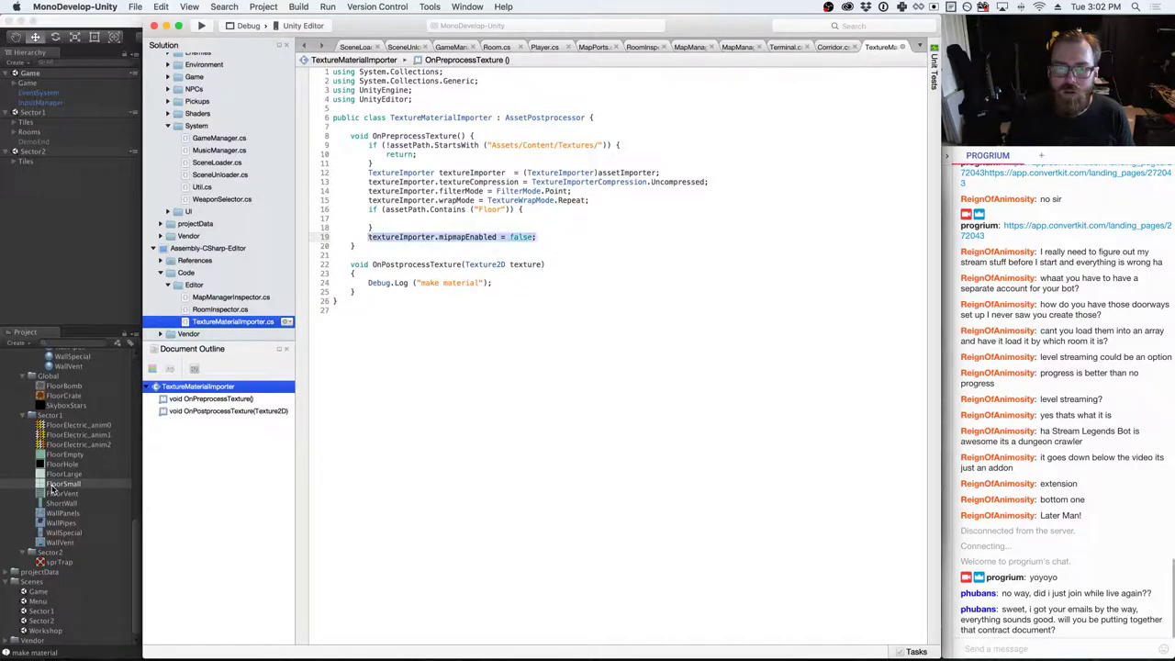
pyautogui.press('super+x')
pyautogui.press('Up')
pyautogui.press('Up')
pyautogui.press('super+v')
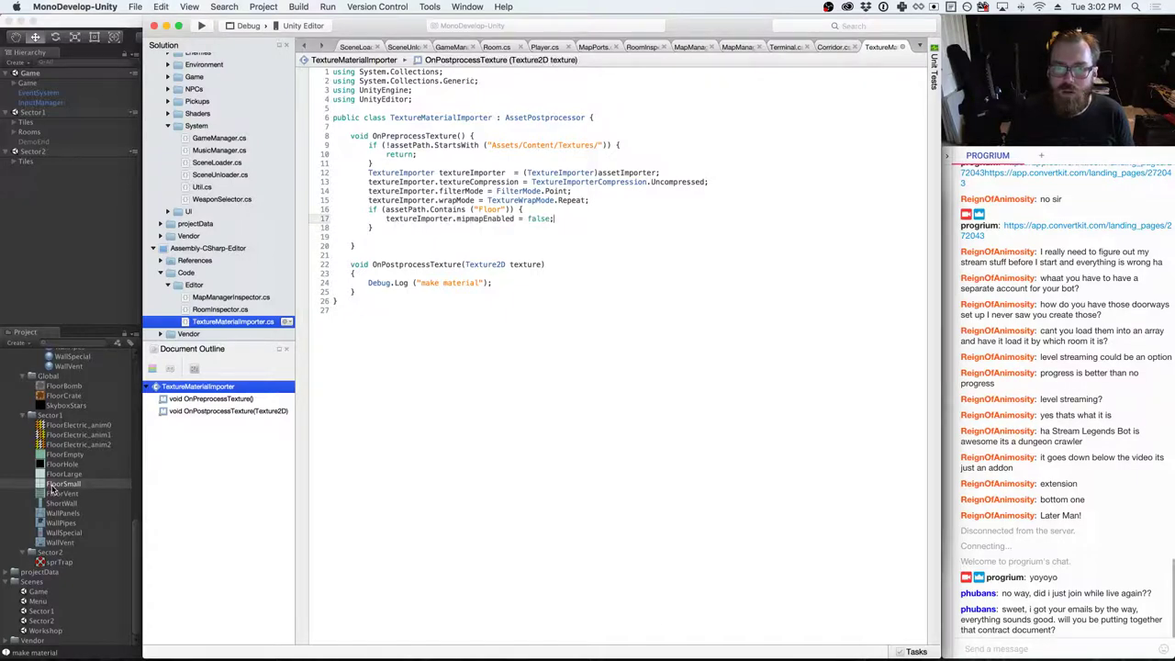
# - Add an else branch to the "Floor" condition containing textureImporter.mipmapEnabled = false
pyautogui.press('Down')
pyautogui.write('else {')
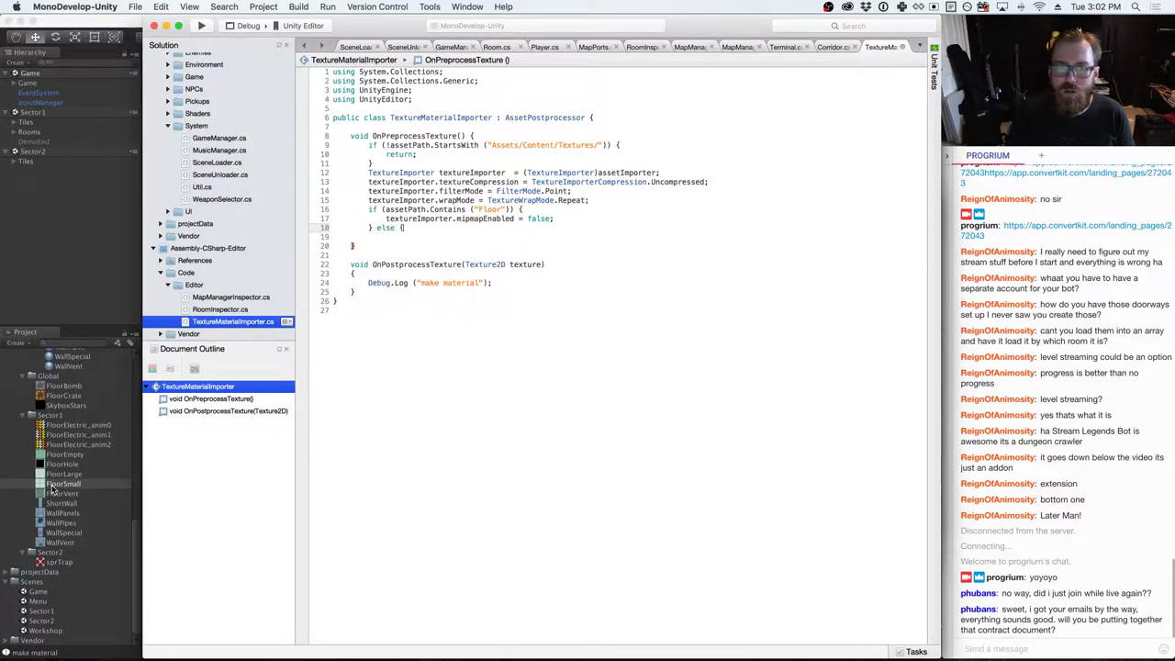
pyautogui.press('Return')
pyautogui.press('super+v')
# - Set mipmapEnabled to true in the "Floor" if branch
pyautogui.press('Up')
pyautogui.press('Up')
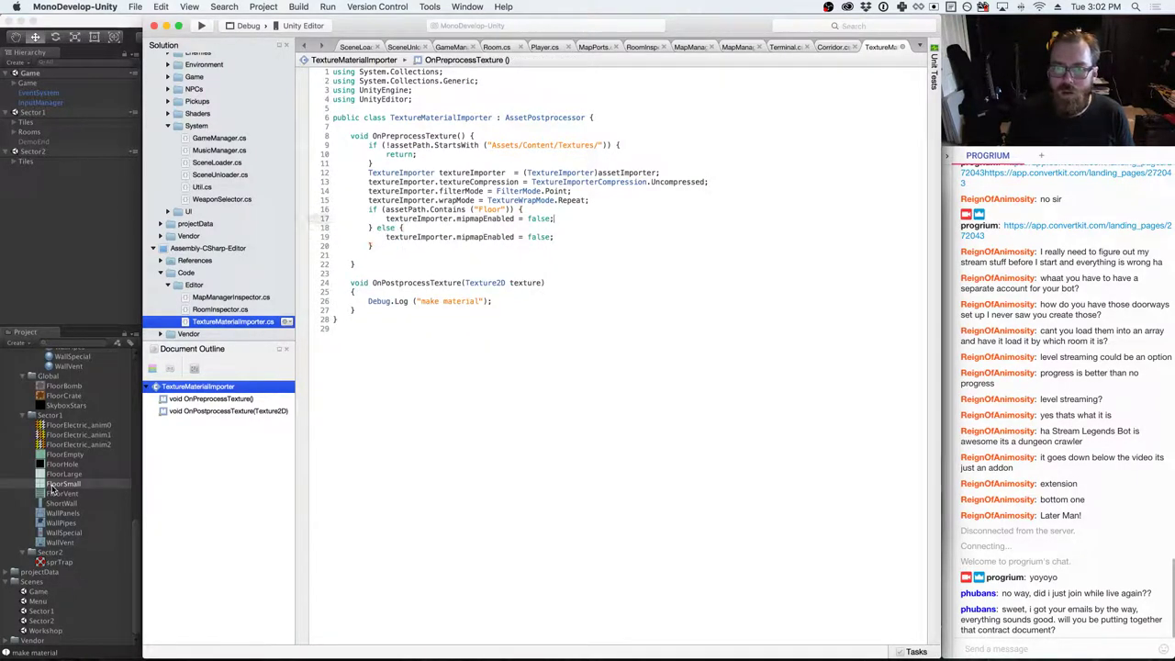
pyautogui.press('BackSpace')
pyautogui.press('BackSpace')
pyautogui.press('BackSpace')
pyautogui.press('BackSpace')
pyautogui.press('BackSpace')
pyautogui.press('BackSpace')
pyautogui.write('true;')
pyautogui.press('Down')
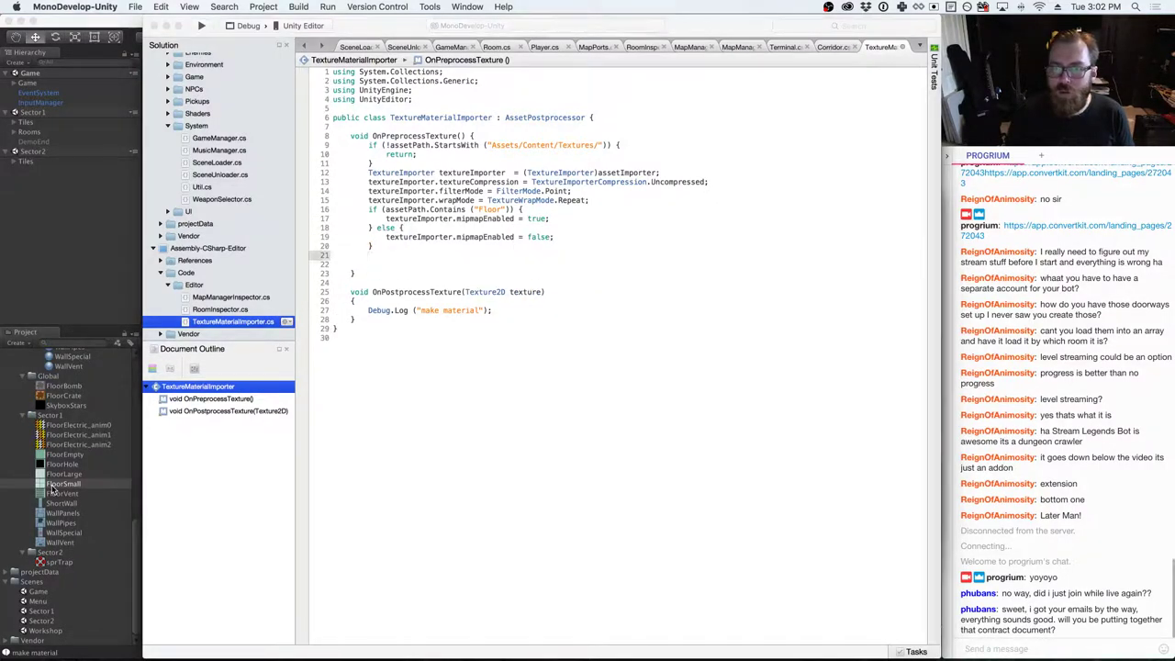
# - Compare the code with FloorSmall's import settings in Unity and save the TextureMaterialImporter script in MonoDevelop
pyautogui.click(52, 489)
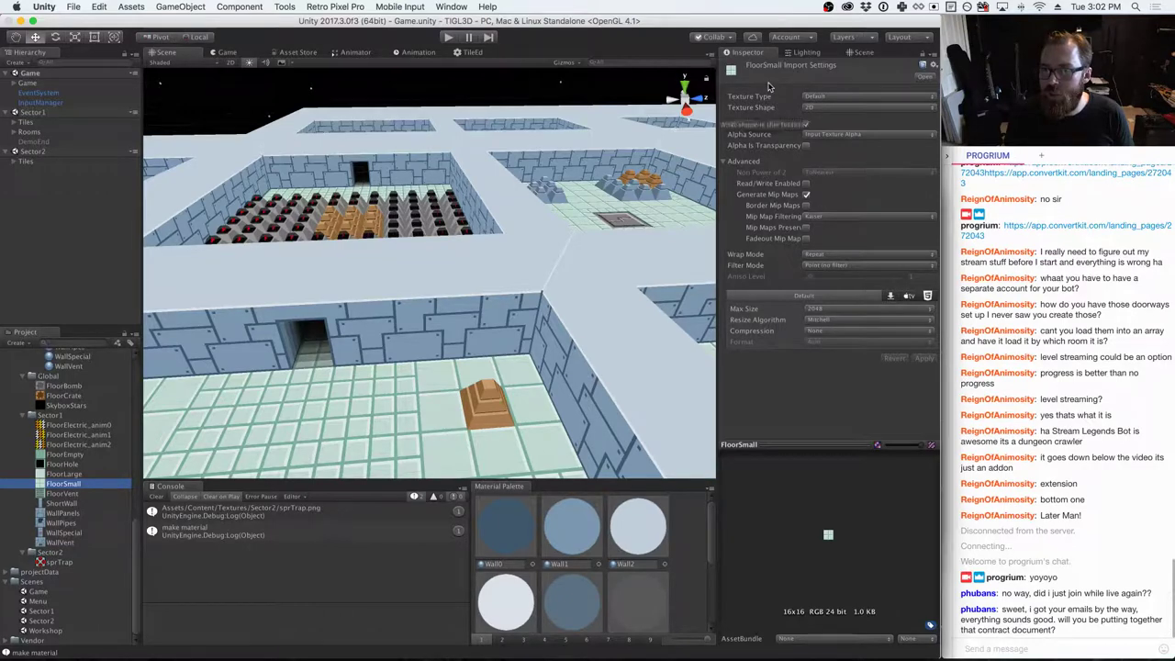
pyautogui.press('super+Tab')
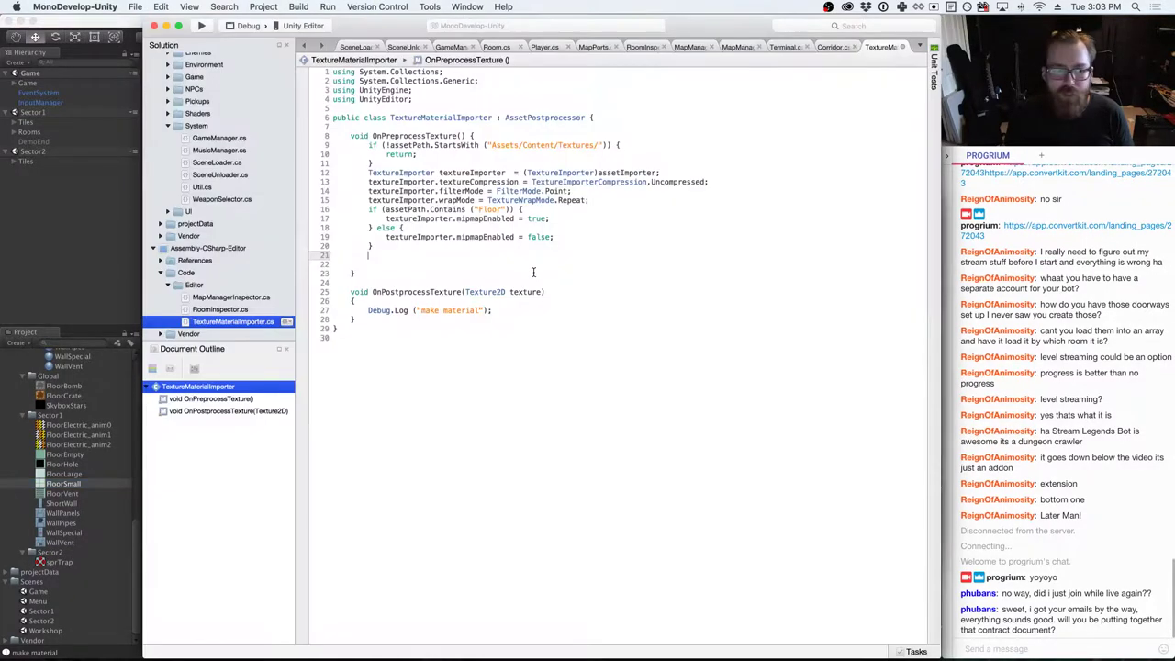
pyautogui.click(452, 275)
pyautogui.press('super+s')
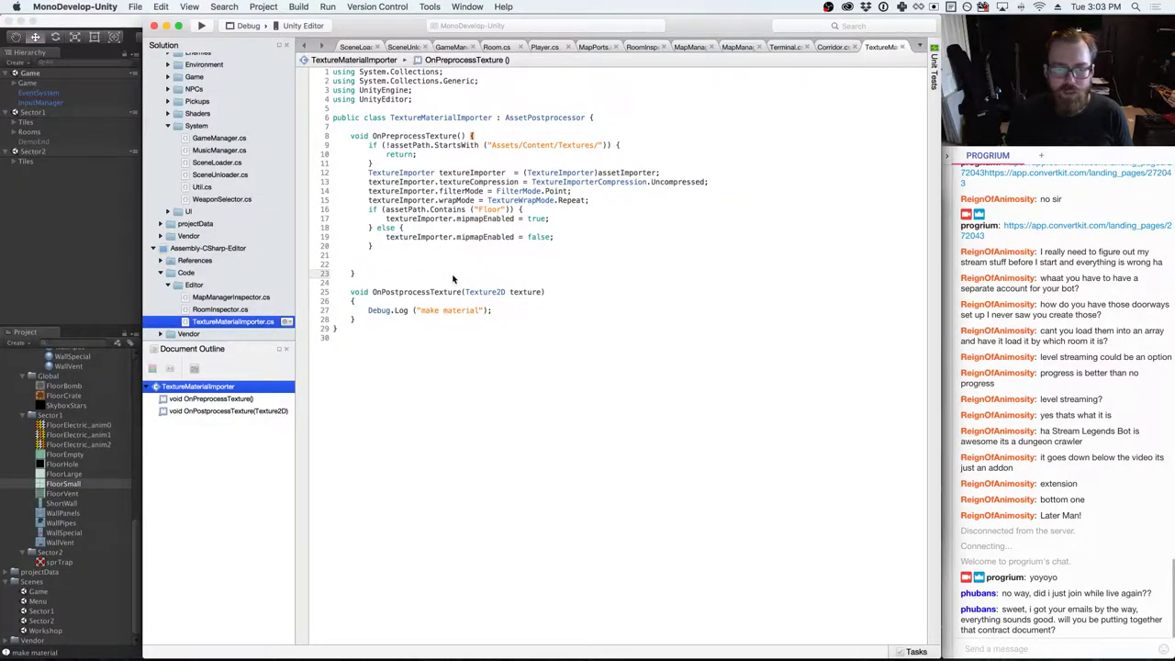
# - Switch to Unity, clear the Console and delete the sprTrap texture from the Sector2 folder
pyautogui.press('super+Tab')
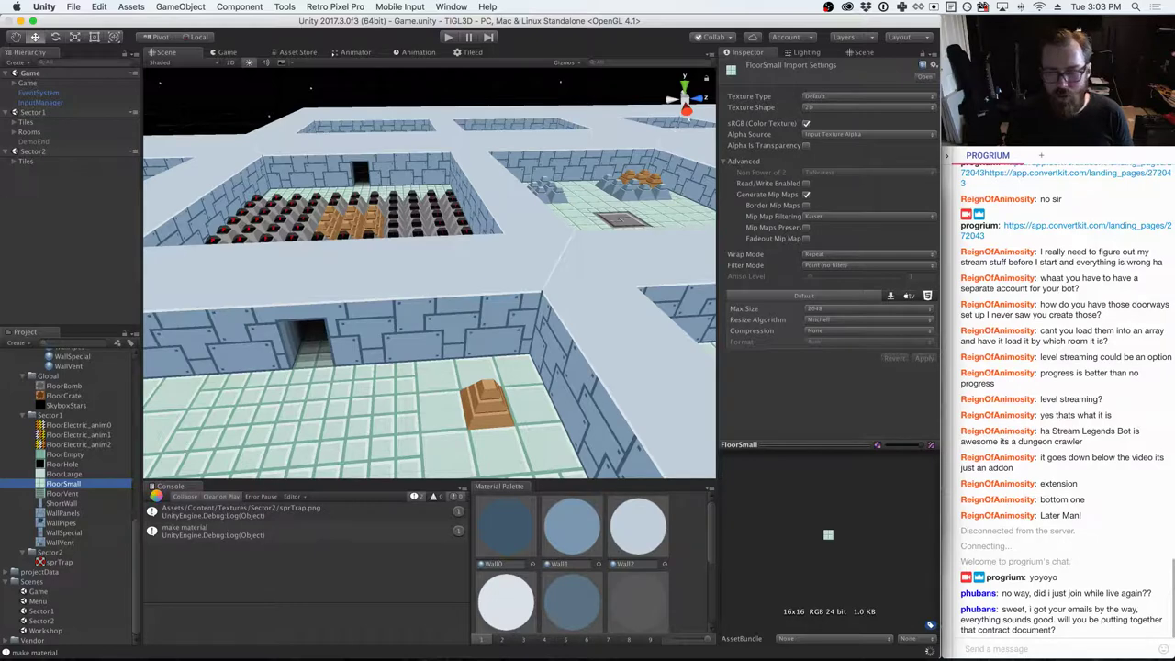
pyautogui.click(156, 497)
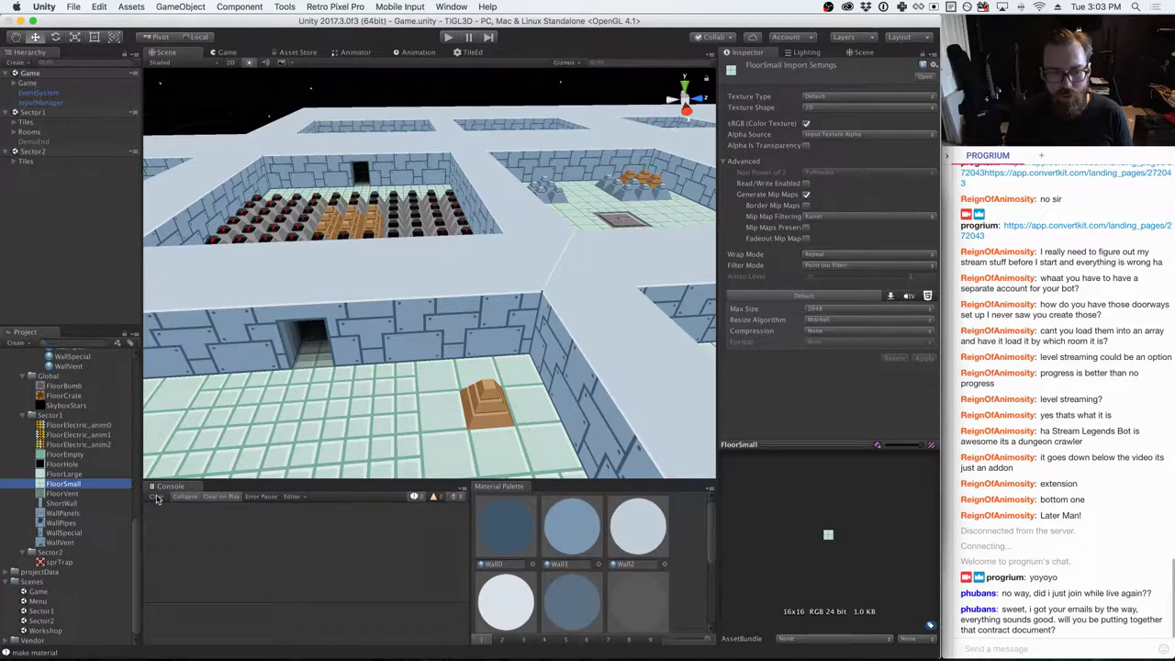
pyautogui.click(53, 563)
pyautogui.rightClick(53, 567)
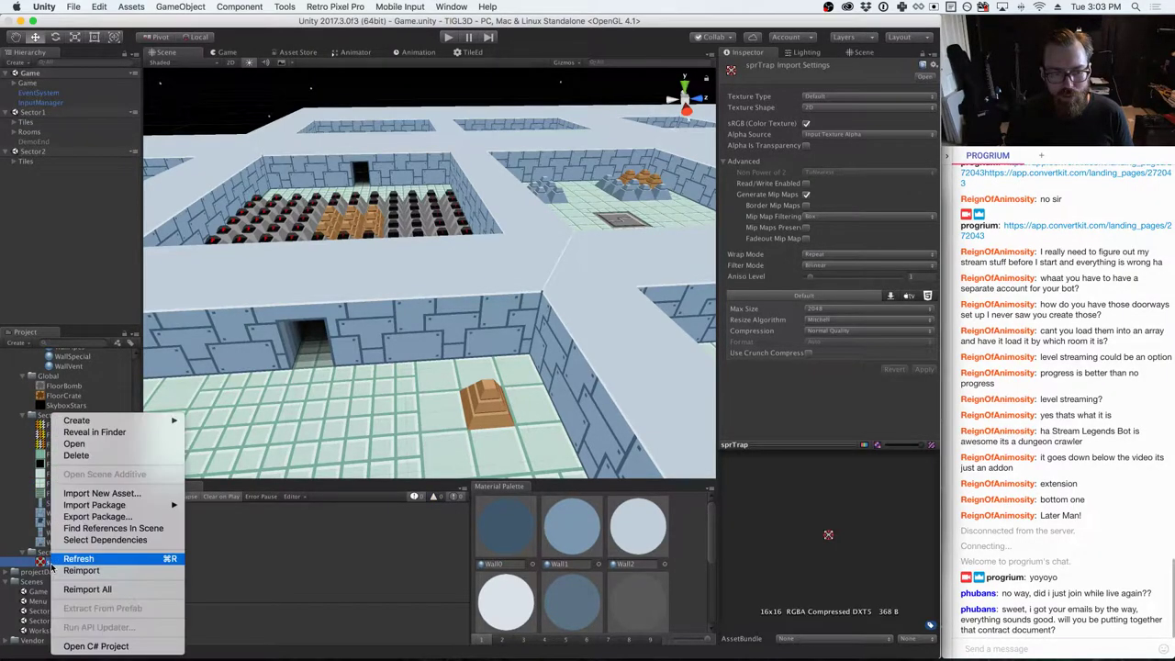
pyautogui.click(76, 458)
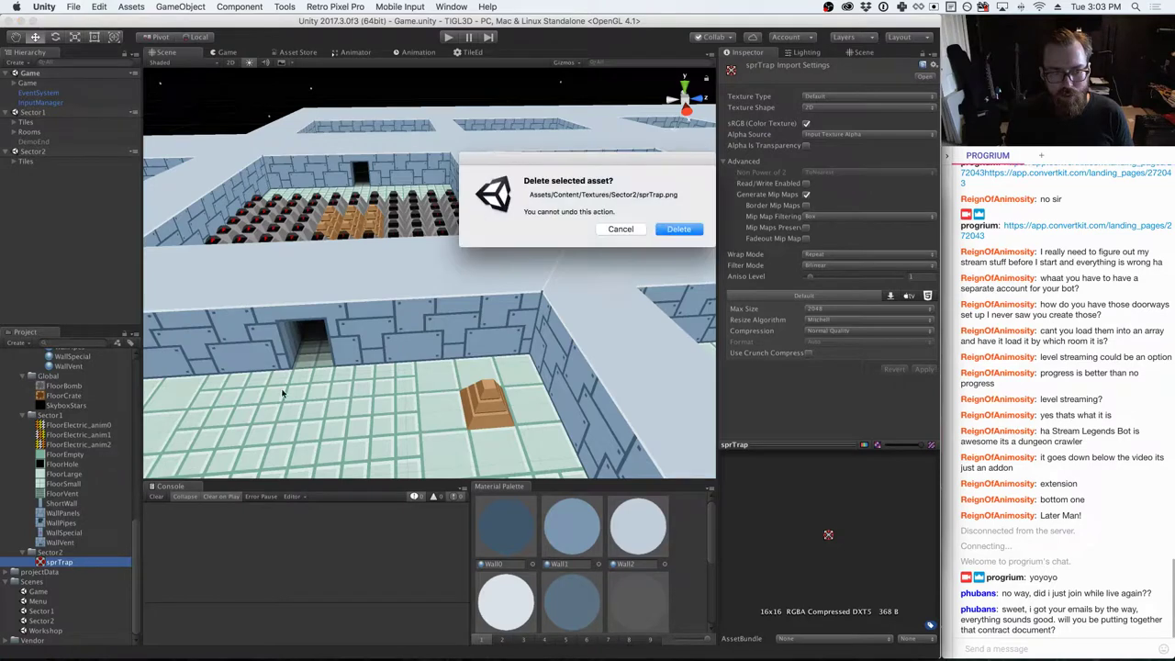
pyautogui.click(680, 230)
# - Import sprTrap.png from the Samsung USB drive in Finder into Unity's Sector2 textures folder
pyautogui.press('super+Tab')
pyautogui.press('super+Tab')
pyautogui.press('super+Tab')
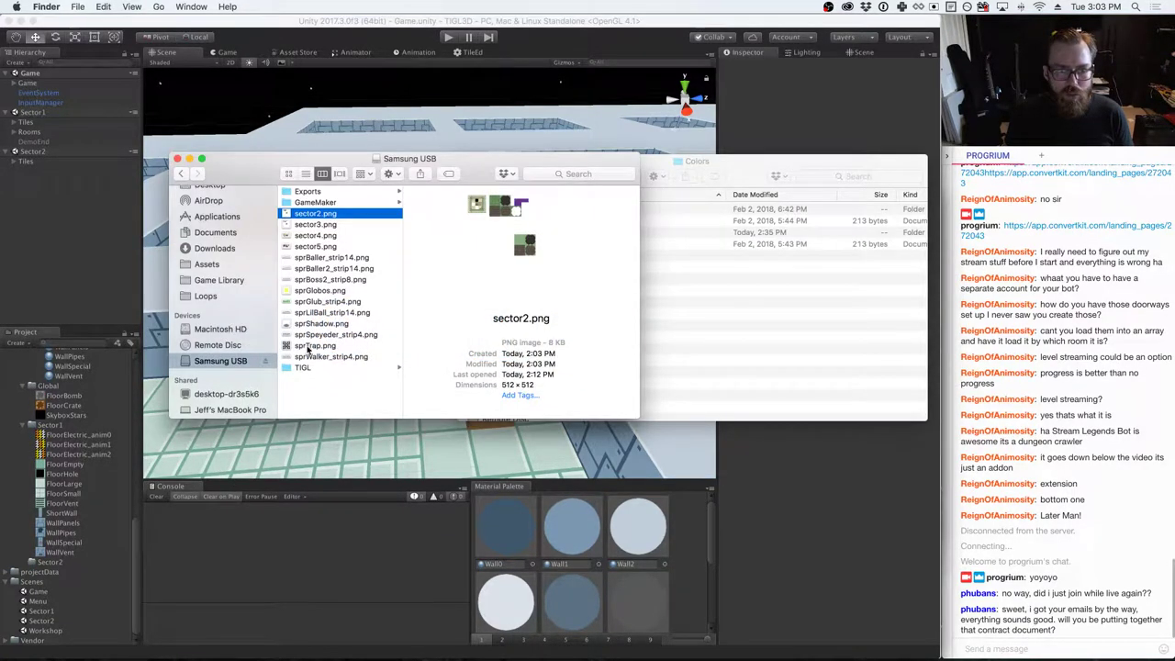
pyautogui.moveTo(307, 349); pyautogui.dragTo(59, 562)
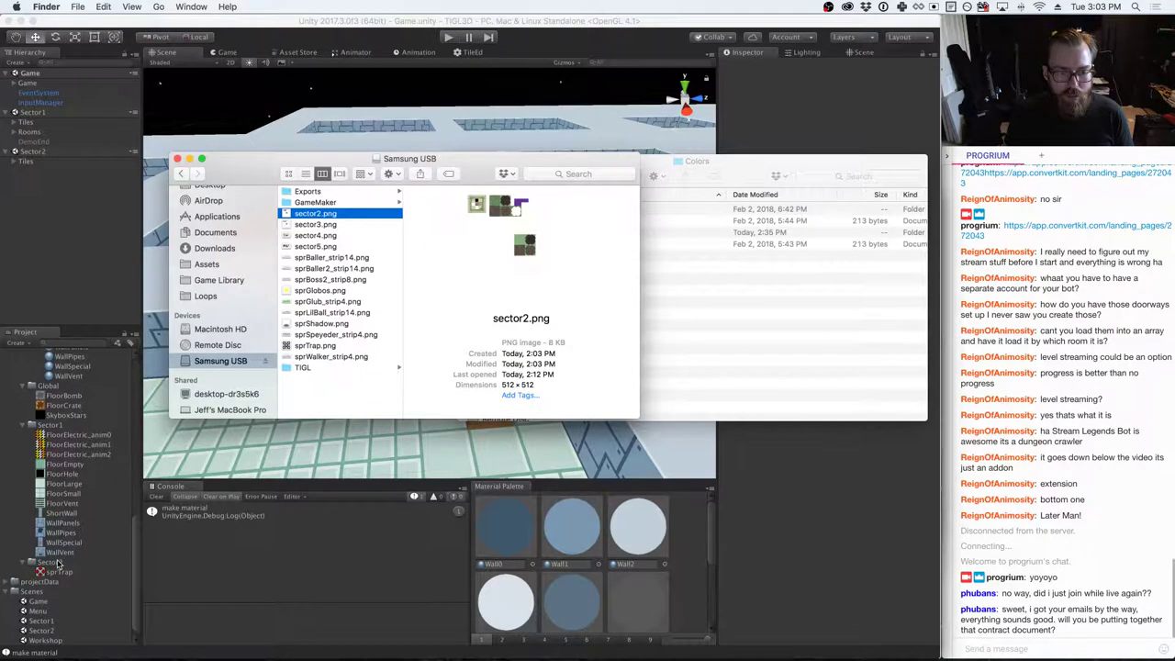
# - Inspect the import settings of sprTrap and compare them with those of WallVent and FloorElectric_anim2
pyautogui.click(58, 571)
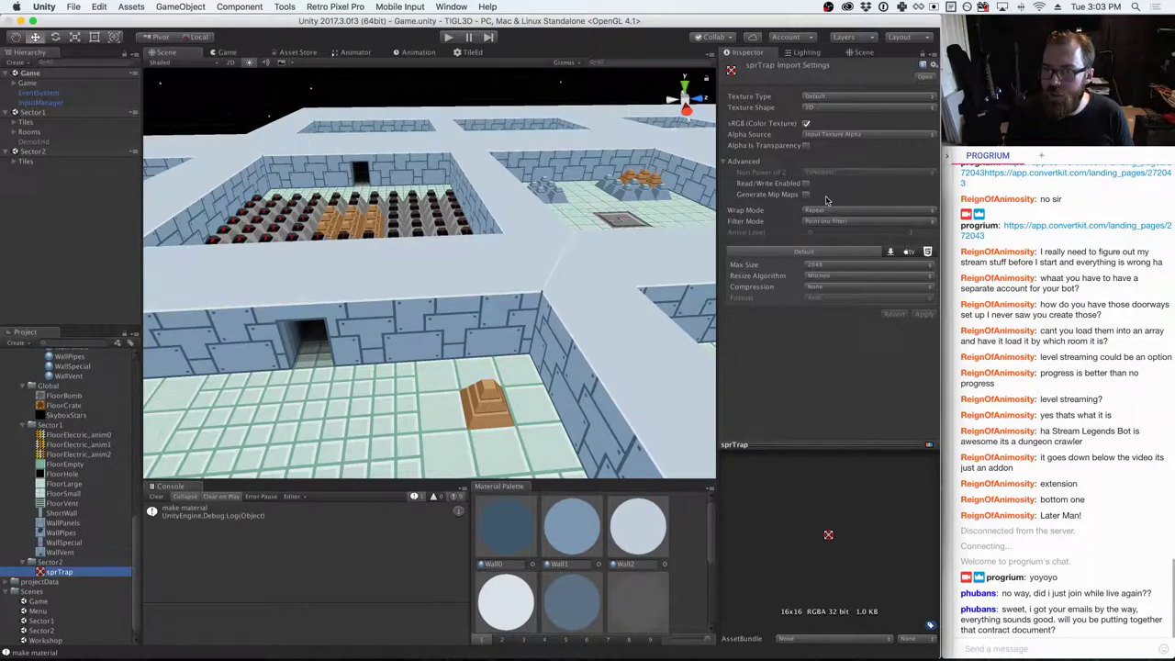
pyautogui.click(57, 552)
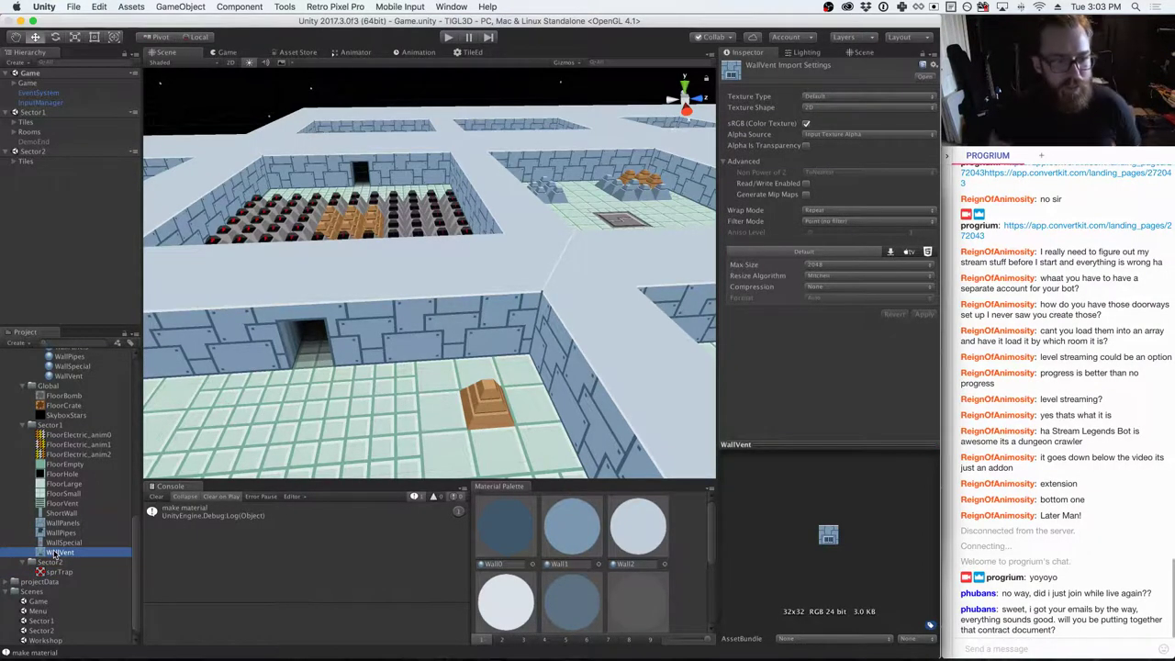
pyautogui.click(99, 454)
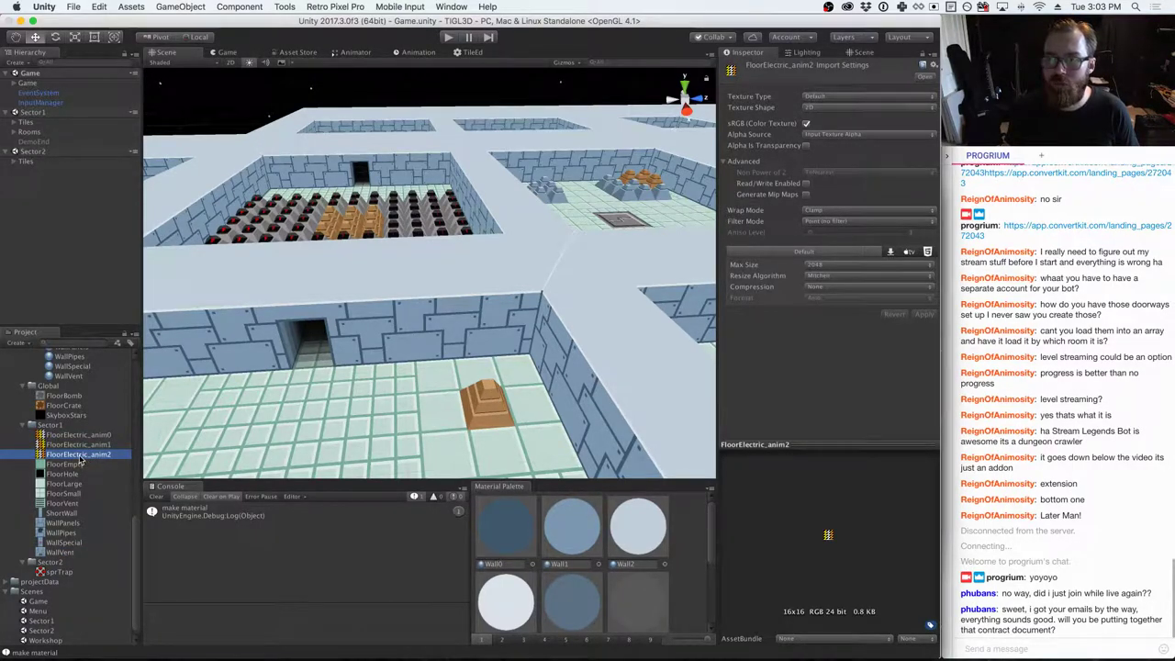
# - Inspect the import settings of FloorEmpty and browse the texture and _Materials folders in the project
pyautogui.click(58, 465)
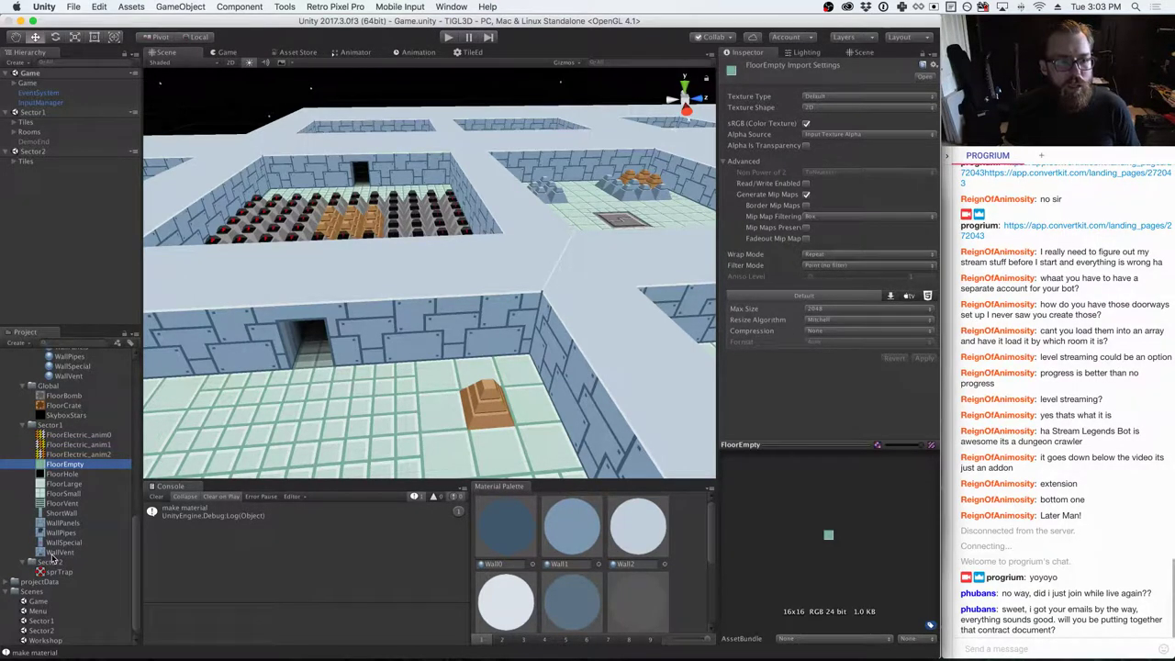
pyautogui.scroll(3, 71, 552)
pyautogui.scroll(-2, 74, 553)
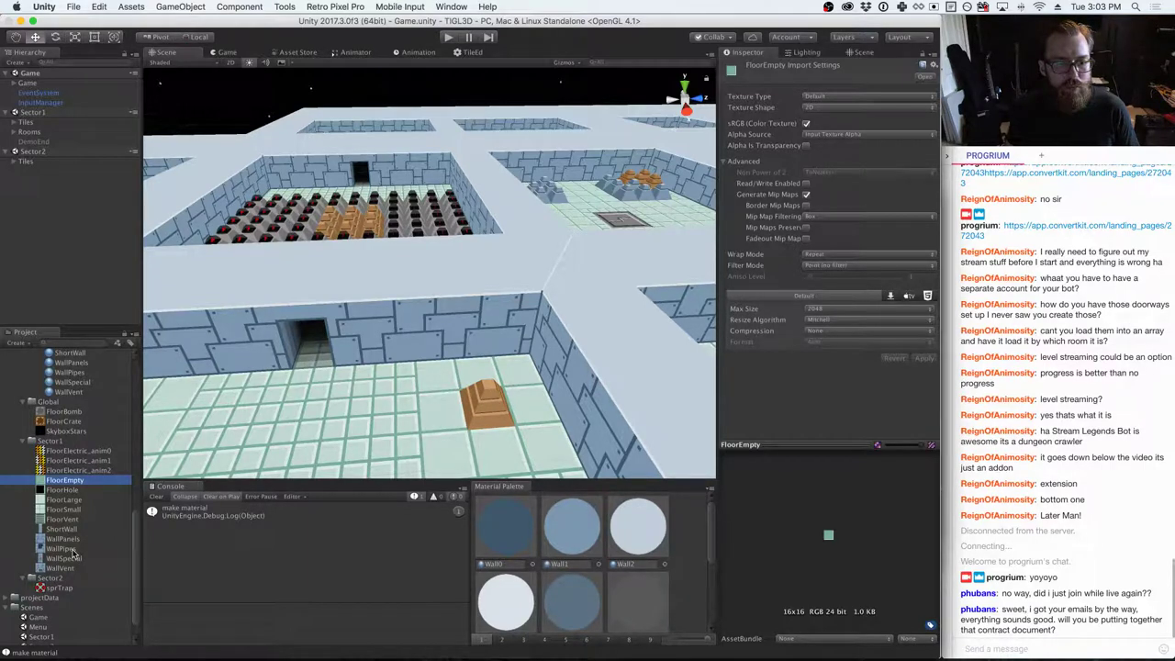
pyautogui.scroll(2, 73, 550)
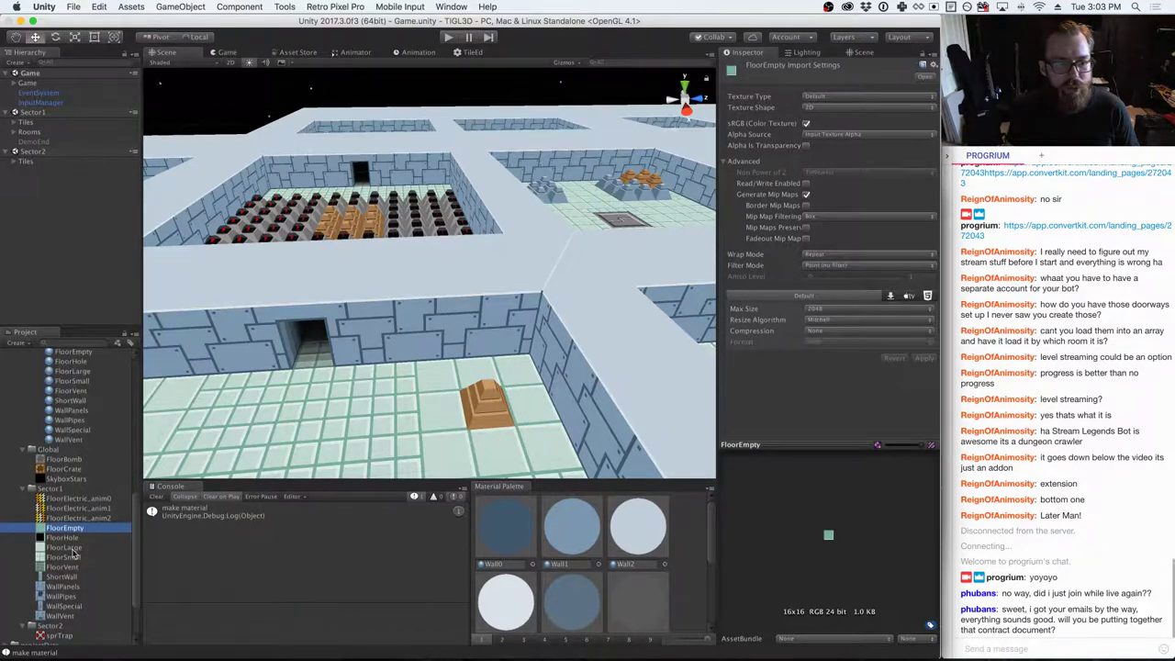
pyautogui.scroll(4, 73, 553)
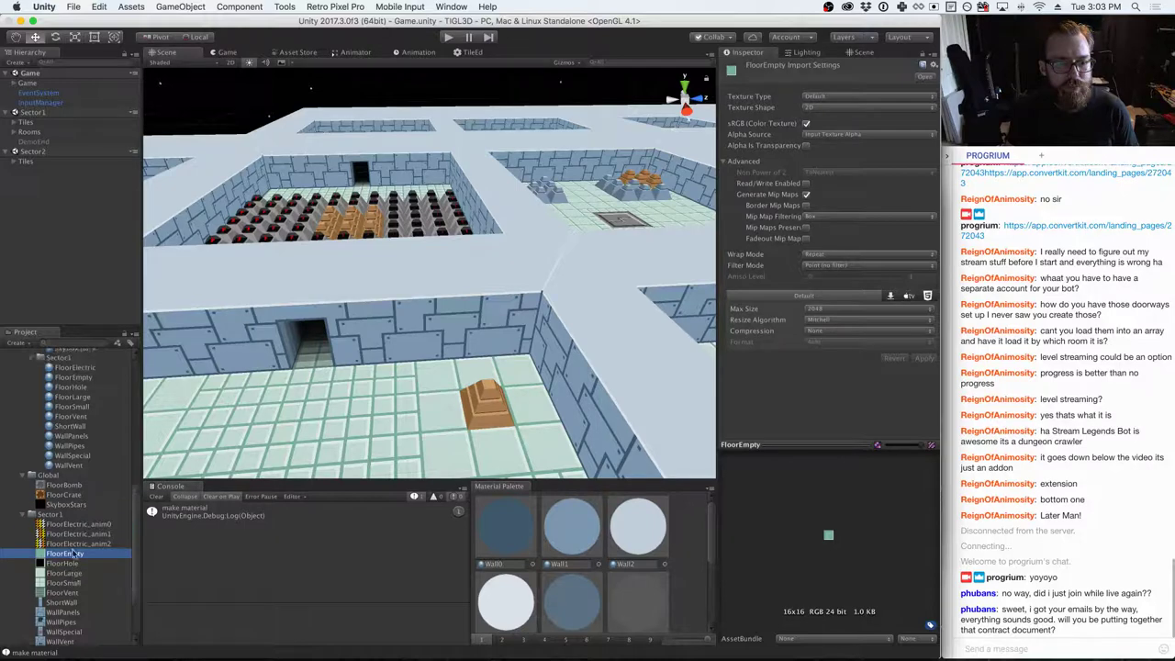
pyautogui.scroll(-1, 74, 552)
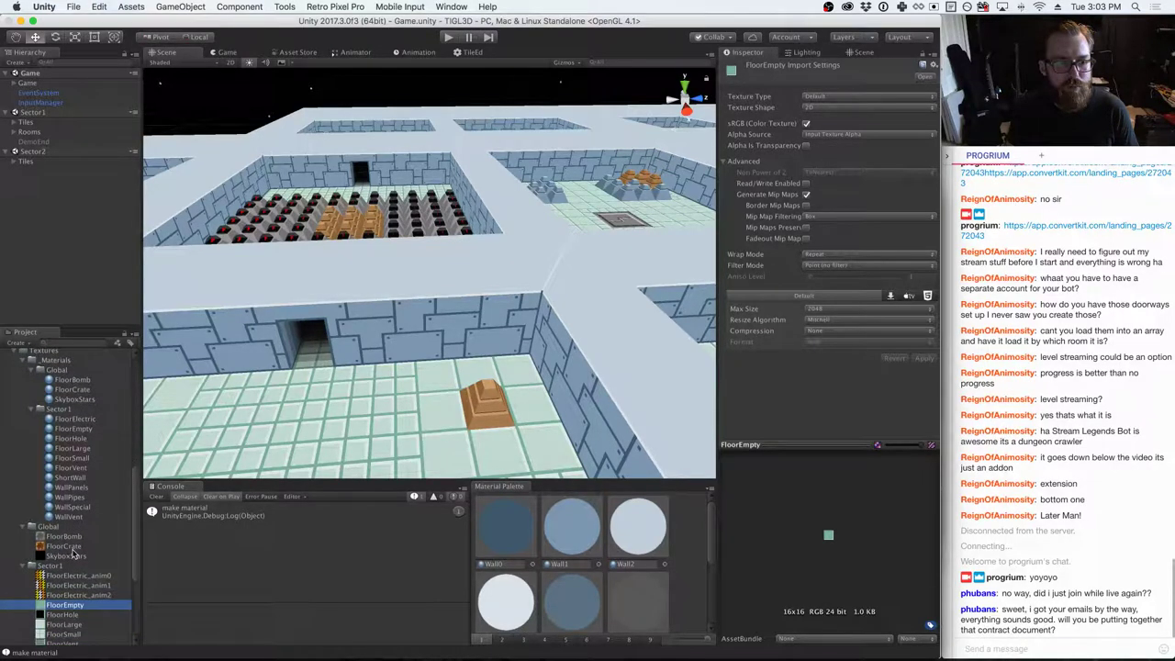
# - Switch to Chrome and copy the Material creation and AssetDatabase.CreateAsset lines from the example in the CreateAsset documentation
pyautogui.press('super+Tab')
pyautogui.press('super+Tab')
pyautogui.press('super+Tab')
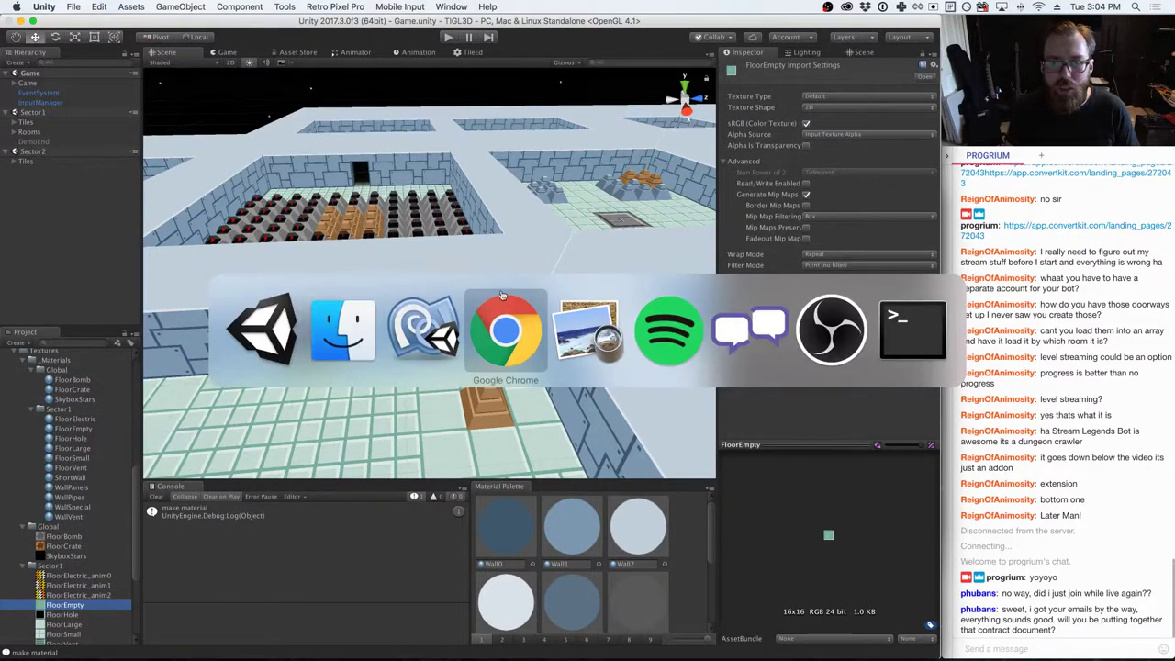
pyautogui.hotkey('ctrl', 'Tab')
pyautogui.hotkey('ctrl', 'Tab')
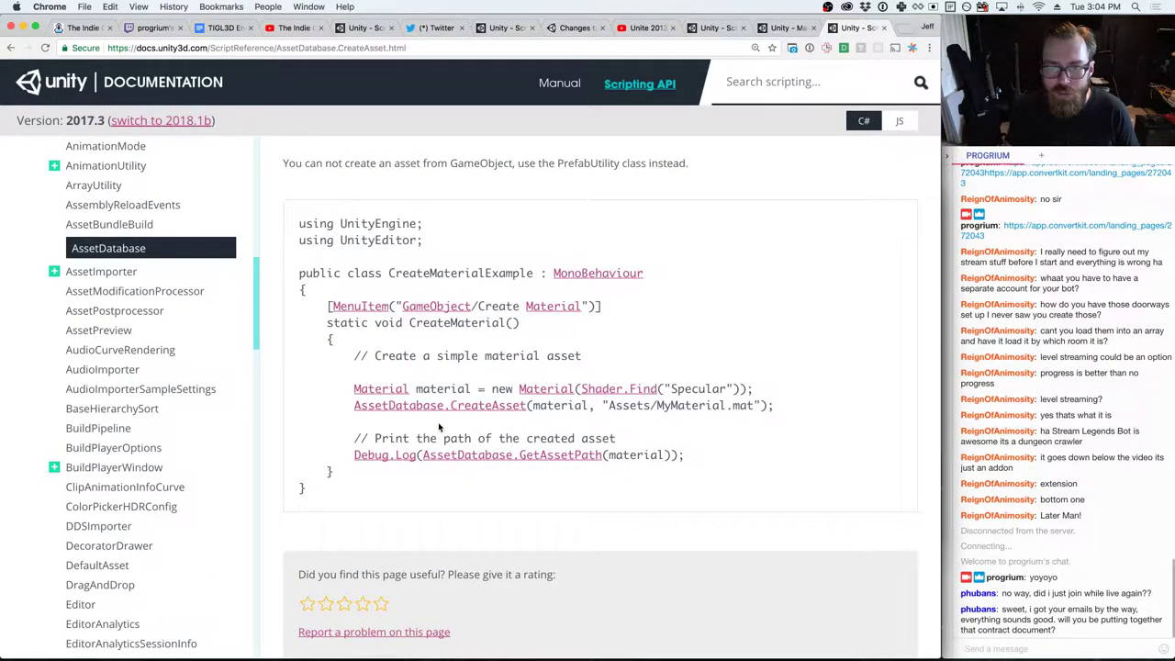
pyautogui.moveTo(774, 408); pyautogui.dragTo(356, 388)
pyautogui.hotkey('ctrl', 'c')
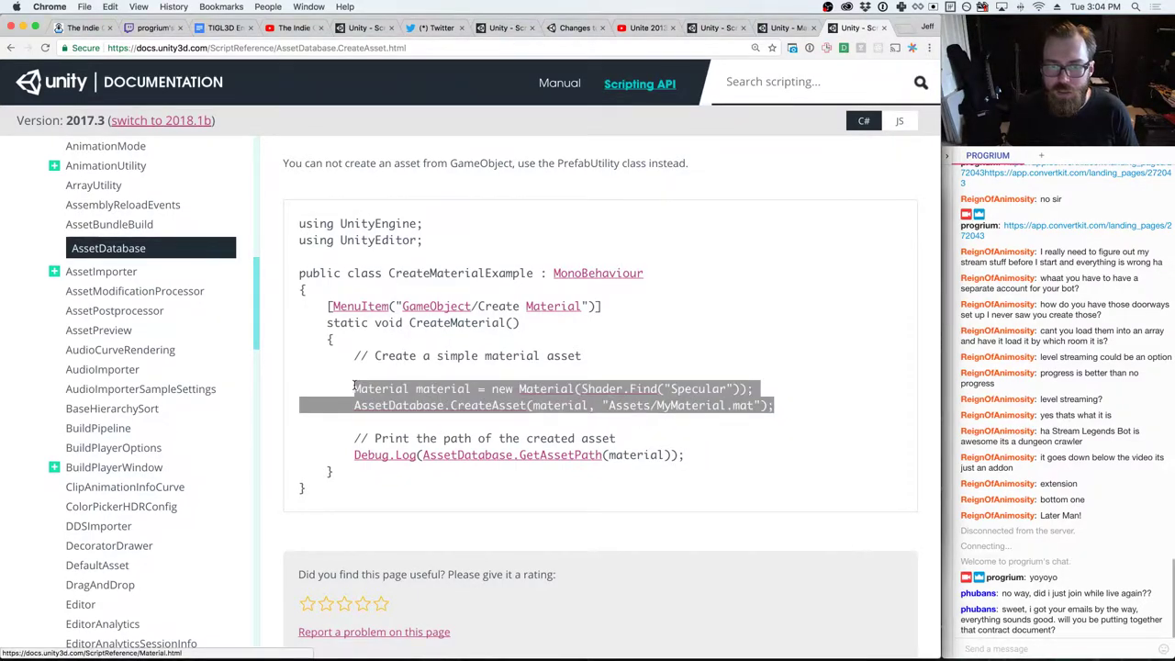
# - Switch to Unity and check which shader the FloorCrate material in _Materials/Global uses
pyautogui.press('super+Tab')
pyautogui.press('super+Tab')
pyautogui.press('super+Tab')
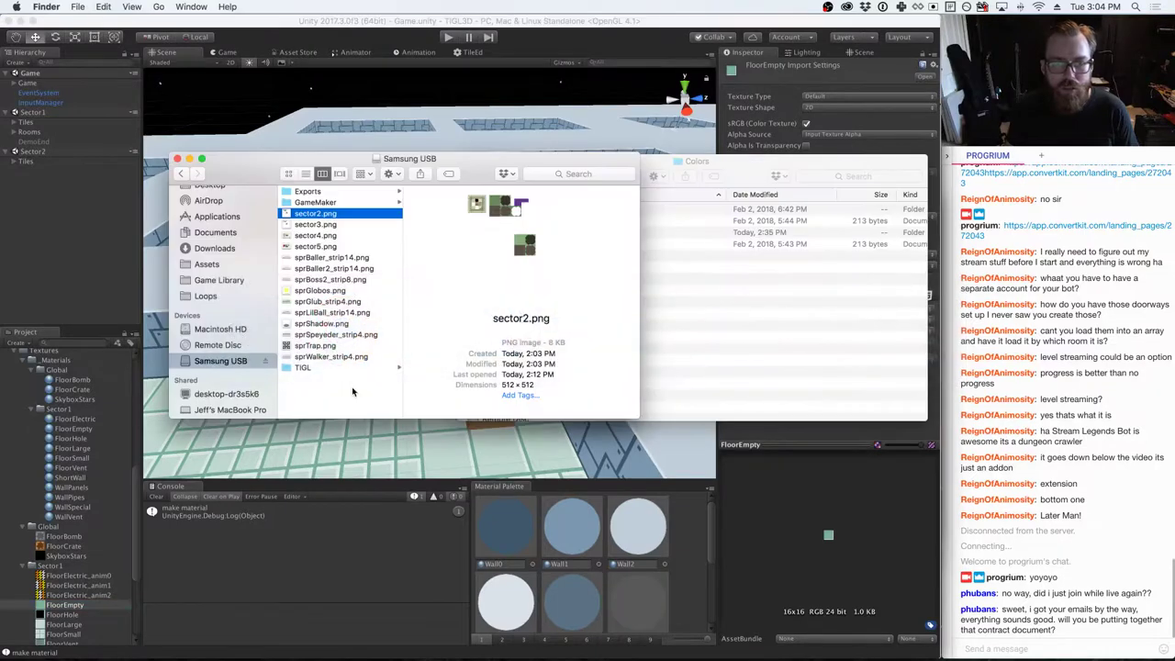
pyautogui.press('super+Tab')
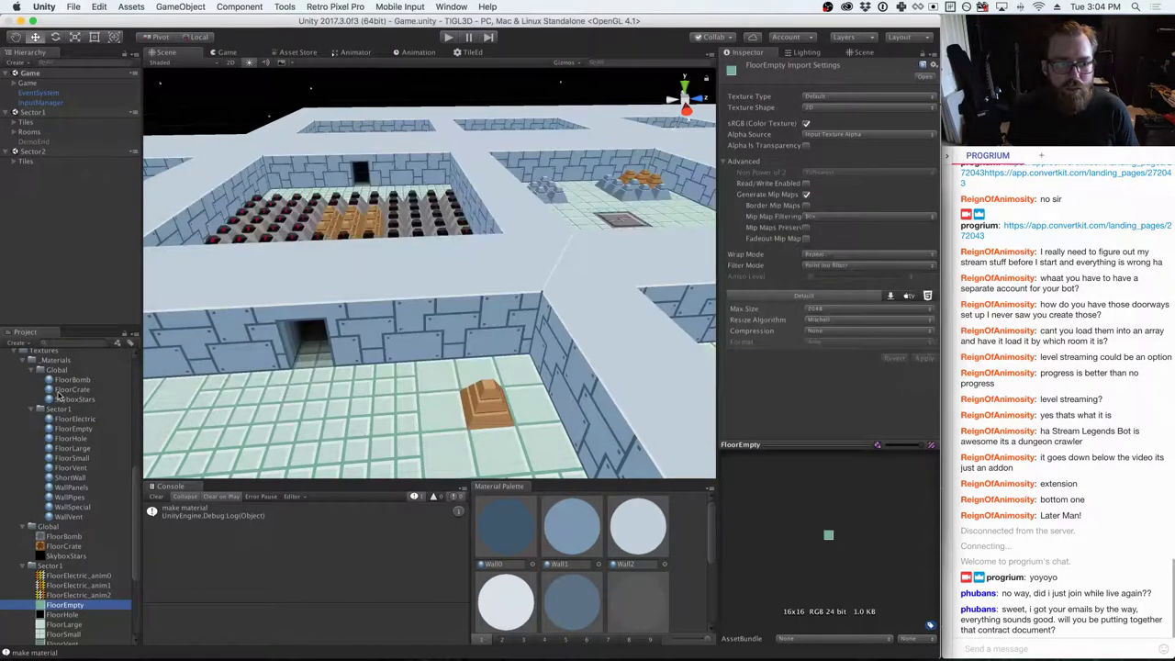
pyautogui.click(67, 389)
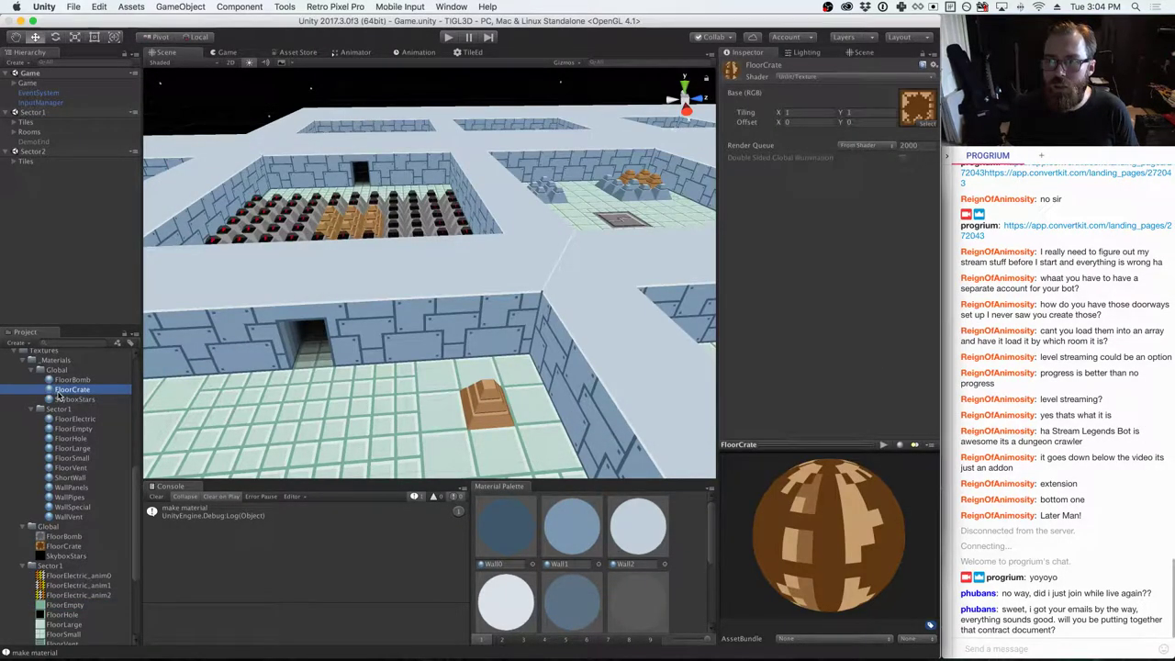
# - Switch to MonoDevelop and replace the Debug.Log line in OnPostprocessTexture with the copied material creation lines
pyautogui.press('super+Tab')
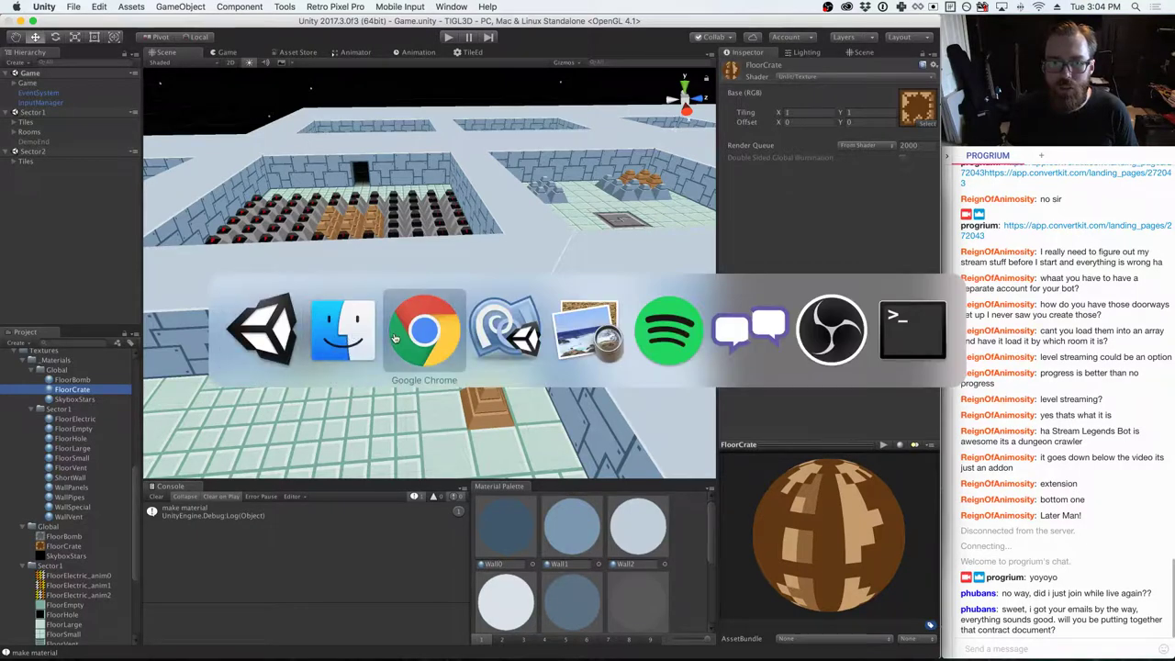
pyautogui.click(469, 336)
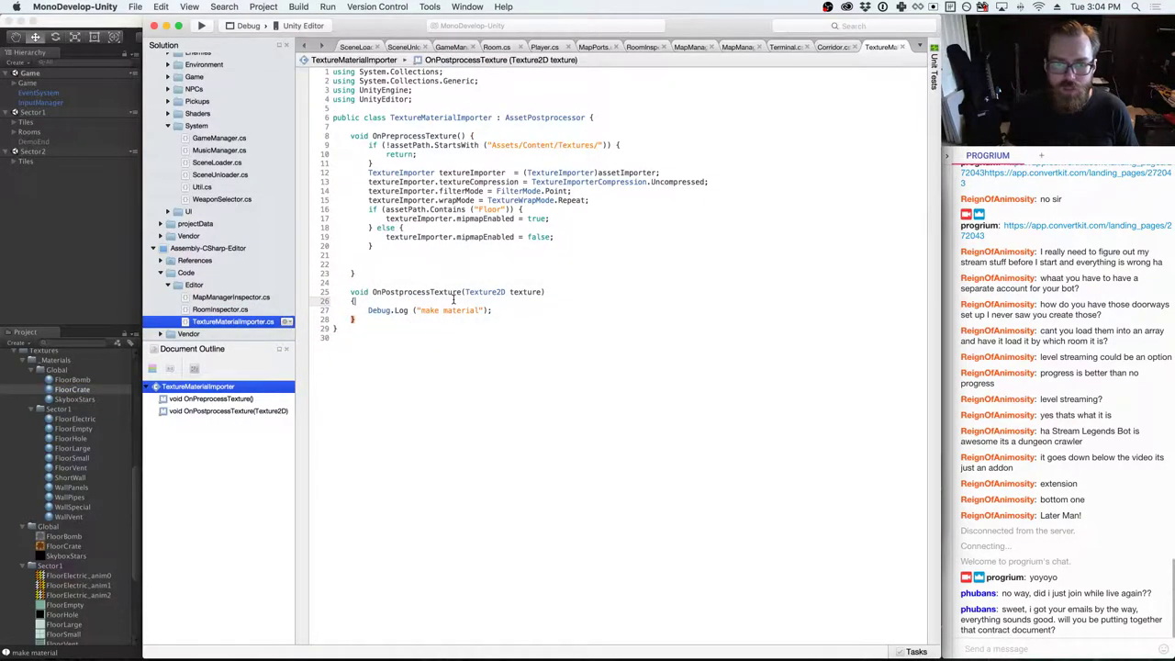
pyautogui.press('Return')
pyautogui.hotkey('ctrl', 'v')
pyautogui.press('Down')
pyautogui.press('Home')
pyautogui.hotkey('shift', 'End')
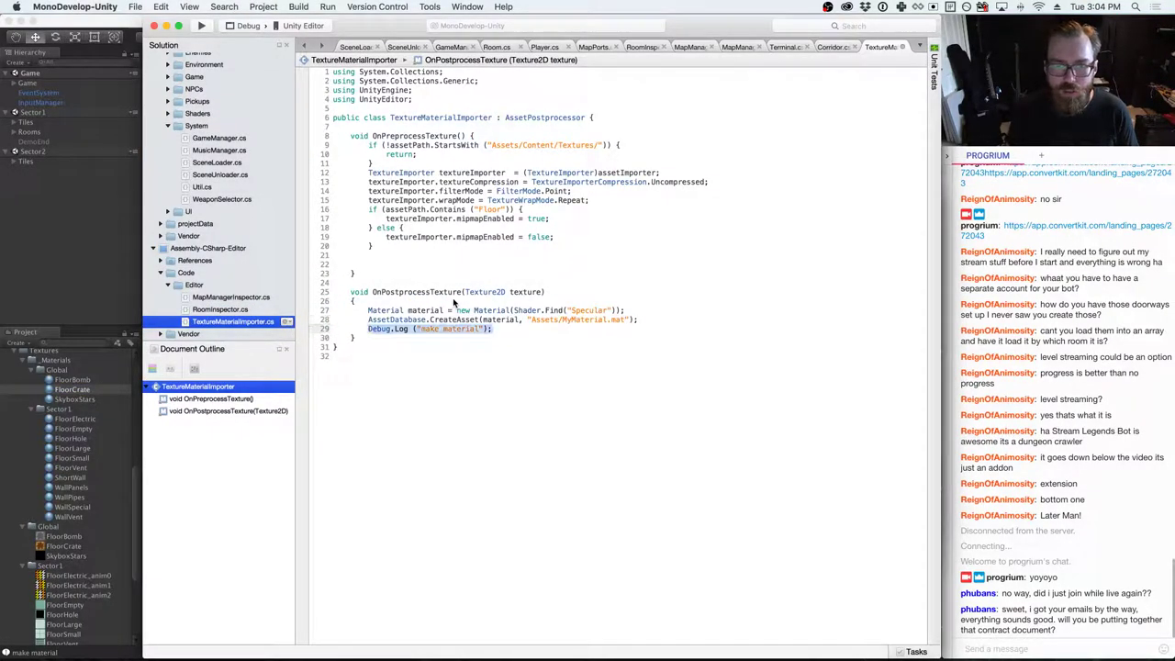
pyautogui.press('BackSpace')
# - Change the shader name in the Shader.Find call to "Unlit/Texture"
pyautogui.press('Up')
pyautogui.press('Up')
pyautogui.press('End')
pyautogui.press('Left')
pyautogui.press('Left')
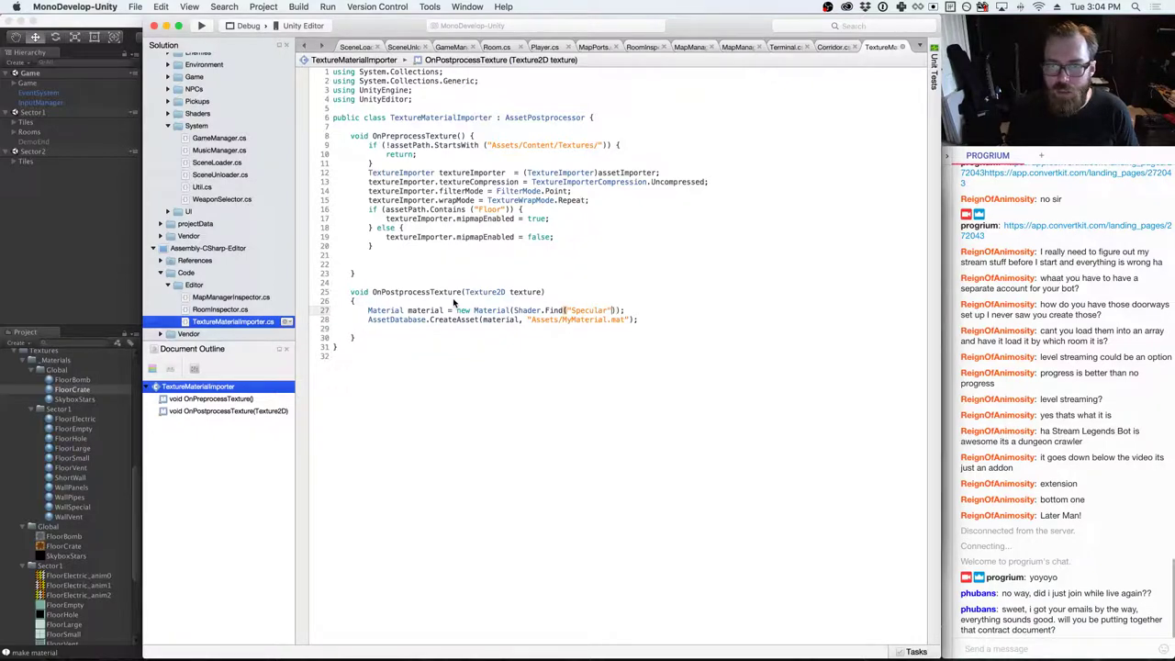
pyautogui.hotkey('alt', 'shift', 'Left')
pyautogui.write('Unlit')
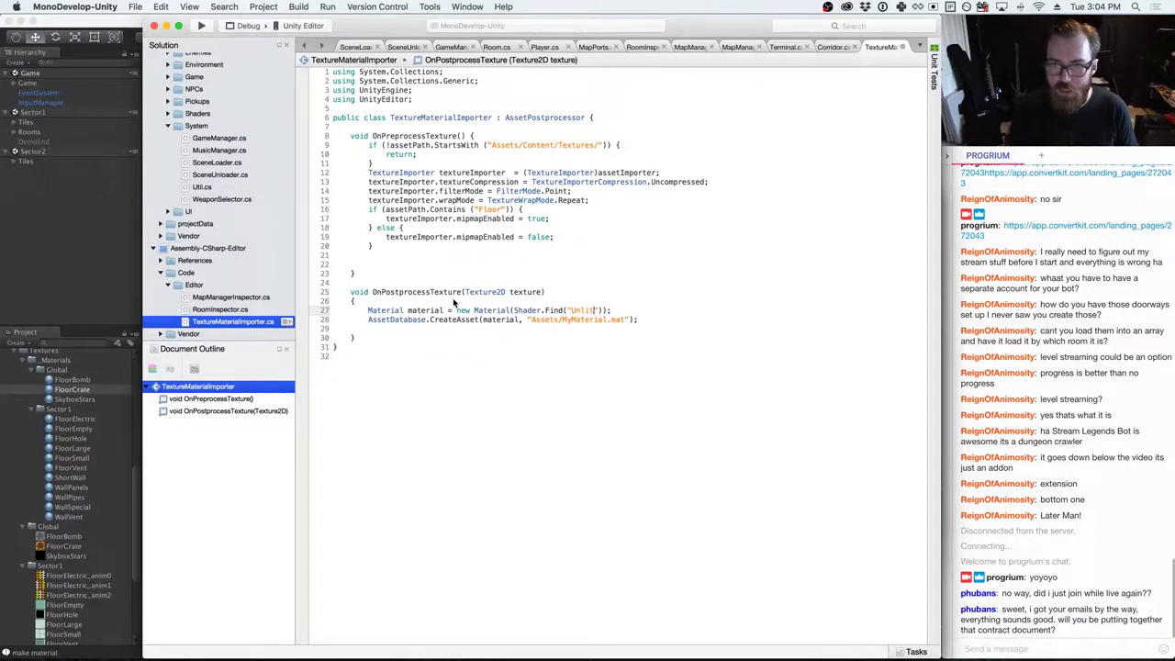
pyautogui.write('/Texture')
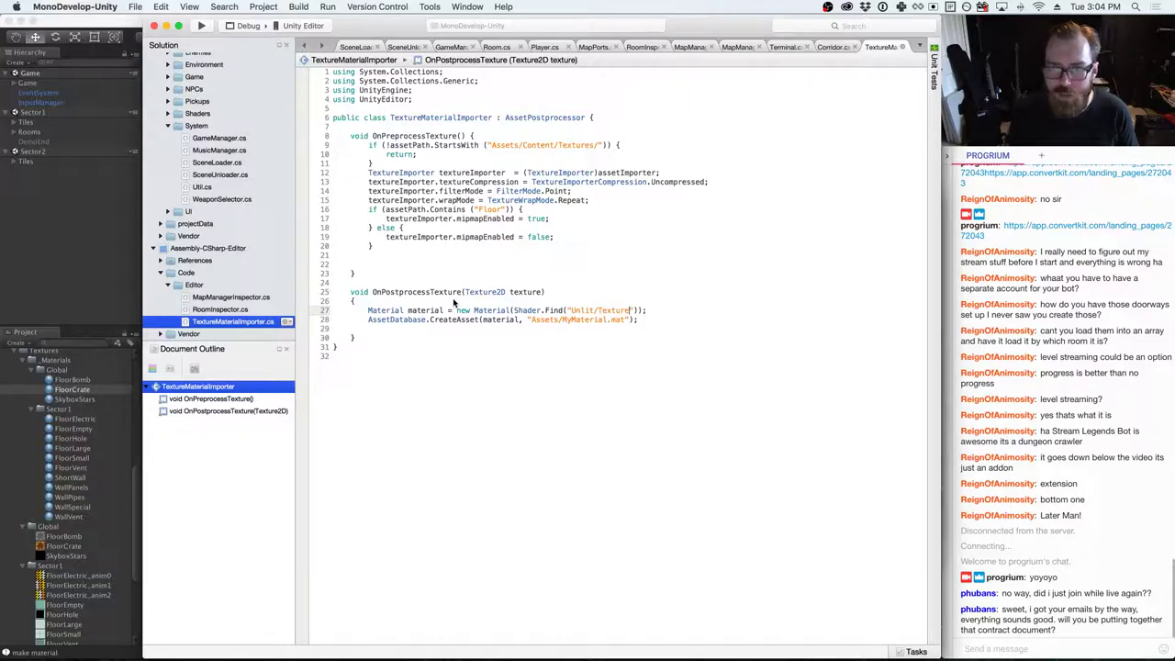
# - Add the line material.mainTexture = texture; directly below the creation of the material
pyautogui.press('Return')
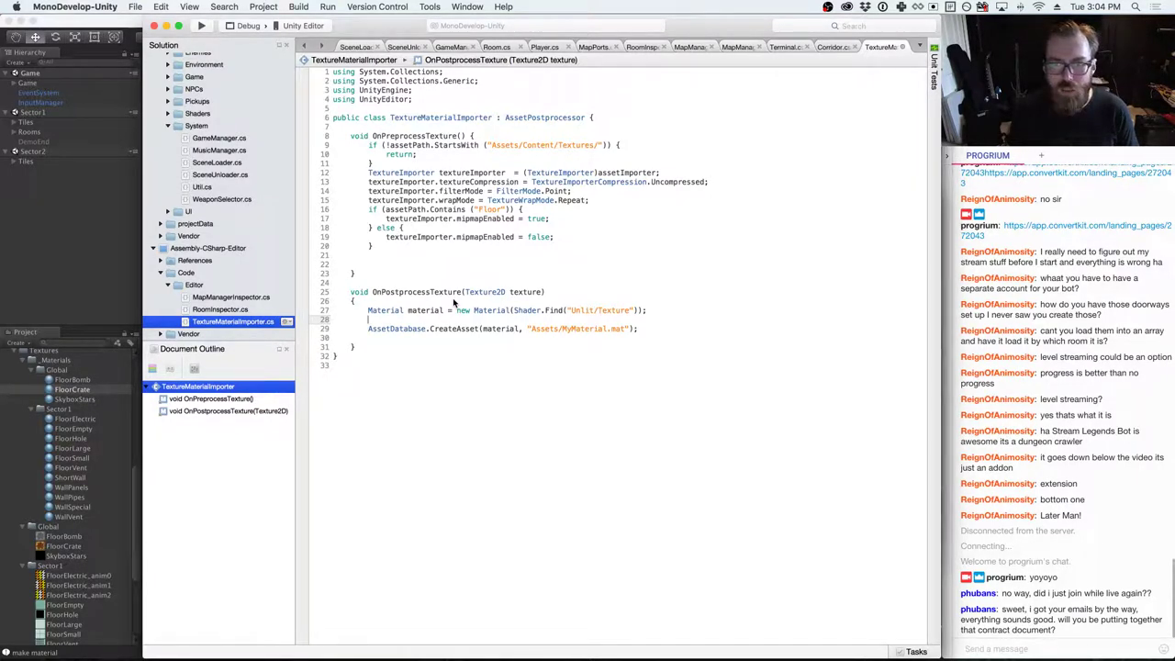
pyautogui.write('material')
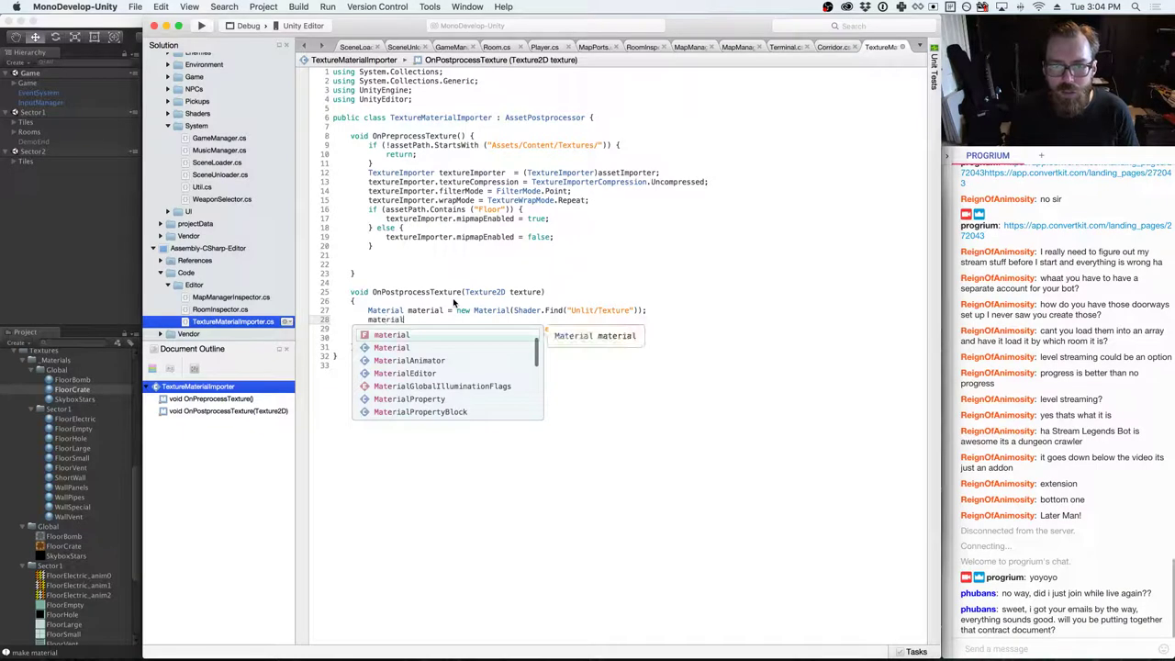
pyautogui.write('.texture')
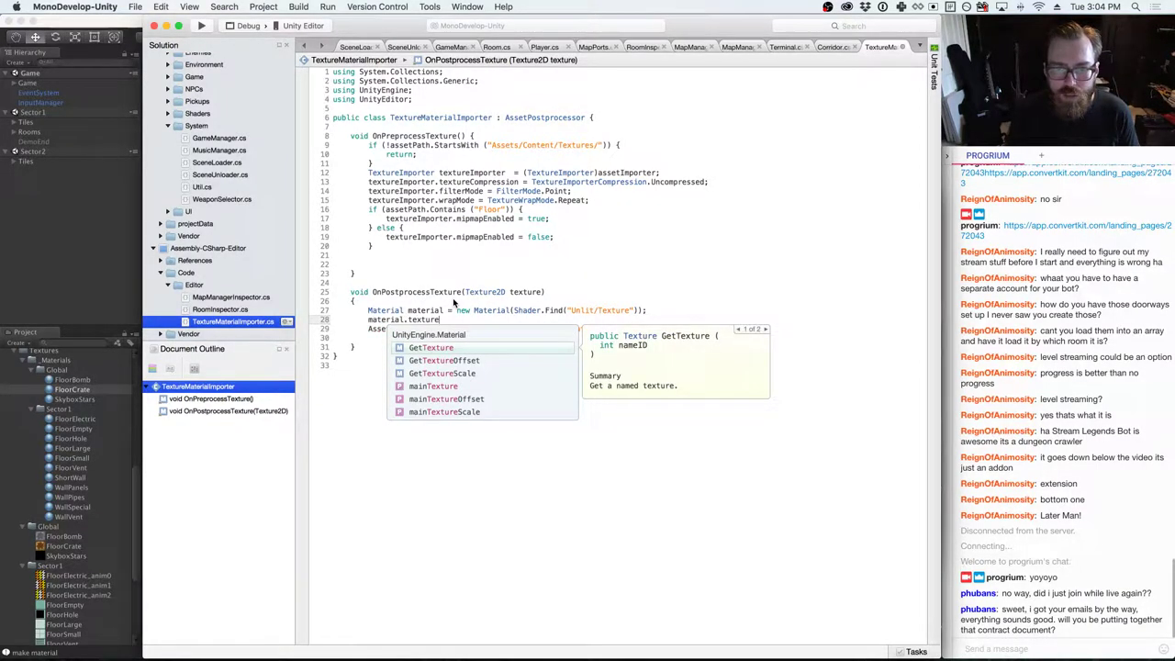
pyautogui.press('Down')
pyautogui.press('Down')
pyautogui.press('Down')
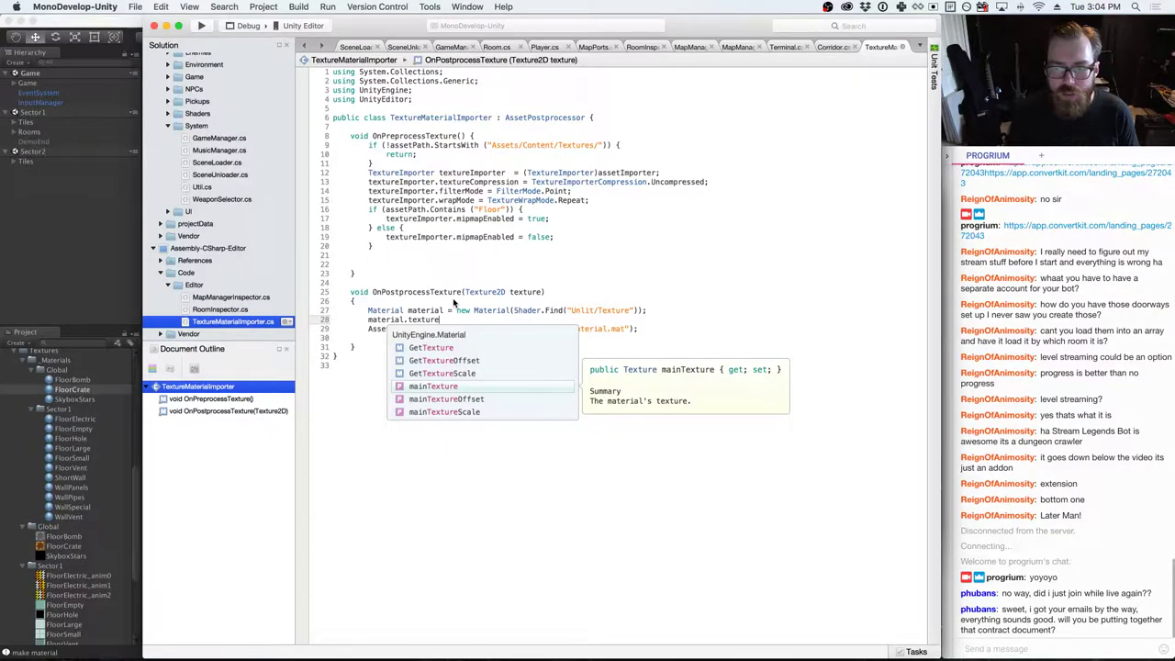
pyautogui.press('Return')
pyautogui.write('= texture;')
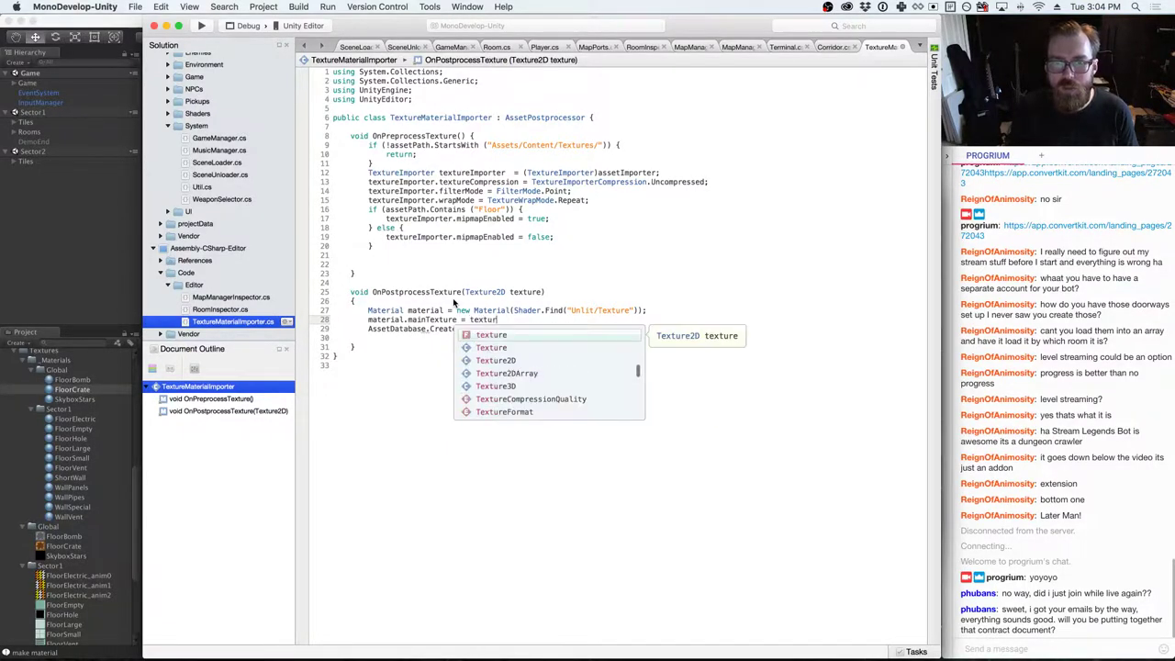
# - Replace the path argument of CreateAsset with assetPath+".mat" and save the script
pyautogui.press('Down')
pyautogui.press('Right')
pyautogui.press('Right')
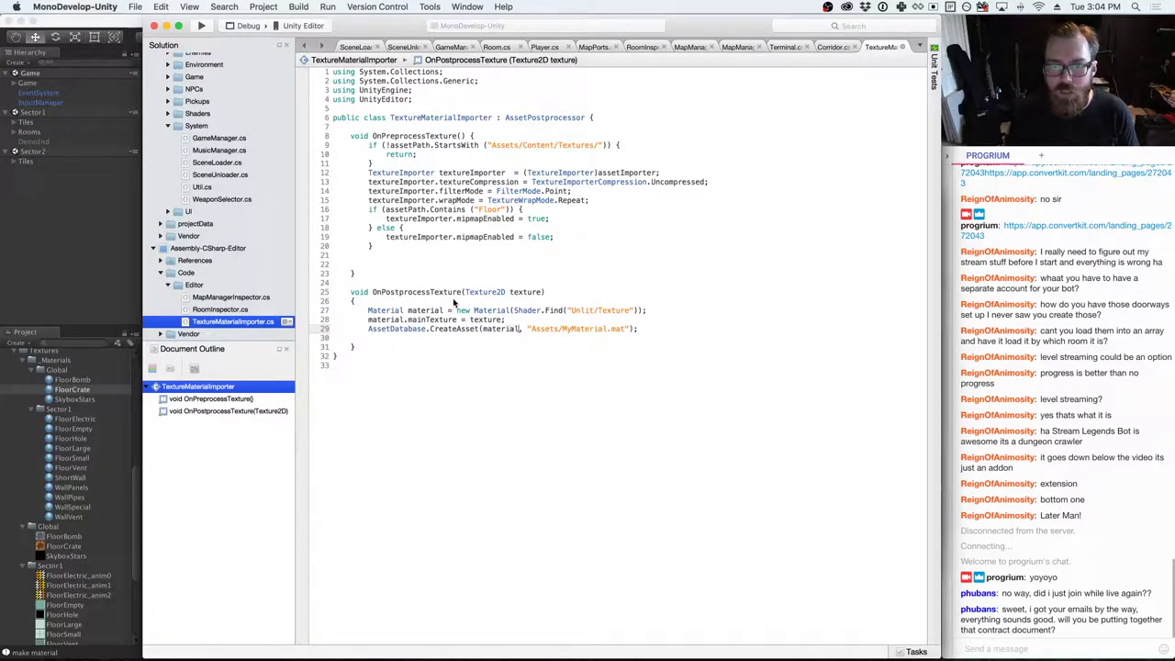
pyautogui.hotkey('shift', 'End')
pyautogui.hotkey('shift', 'Left')
pyautogui.hotkey('shift', 'Left')
pyautogui.press('BackSpace')
pyautogui.write('assetPa')
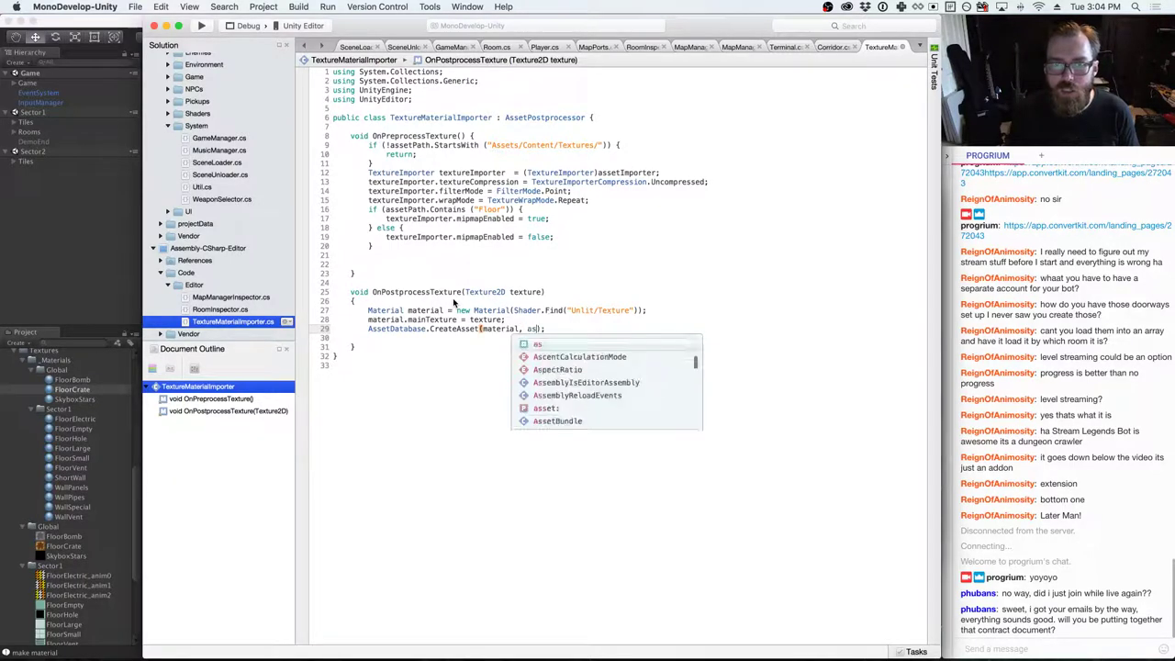
pyautogui.write('th+"')
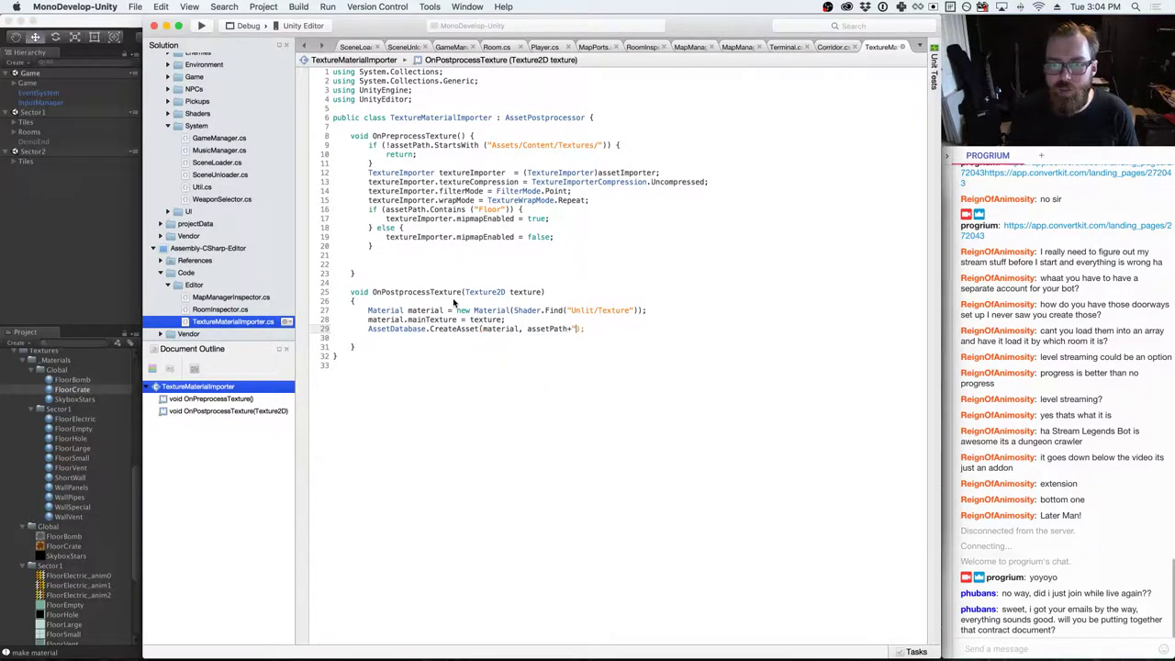
pyautogui.write('.mat')
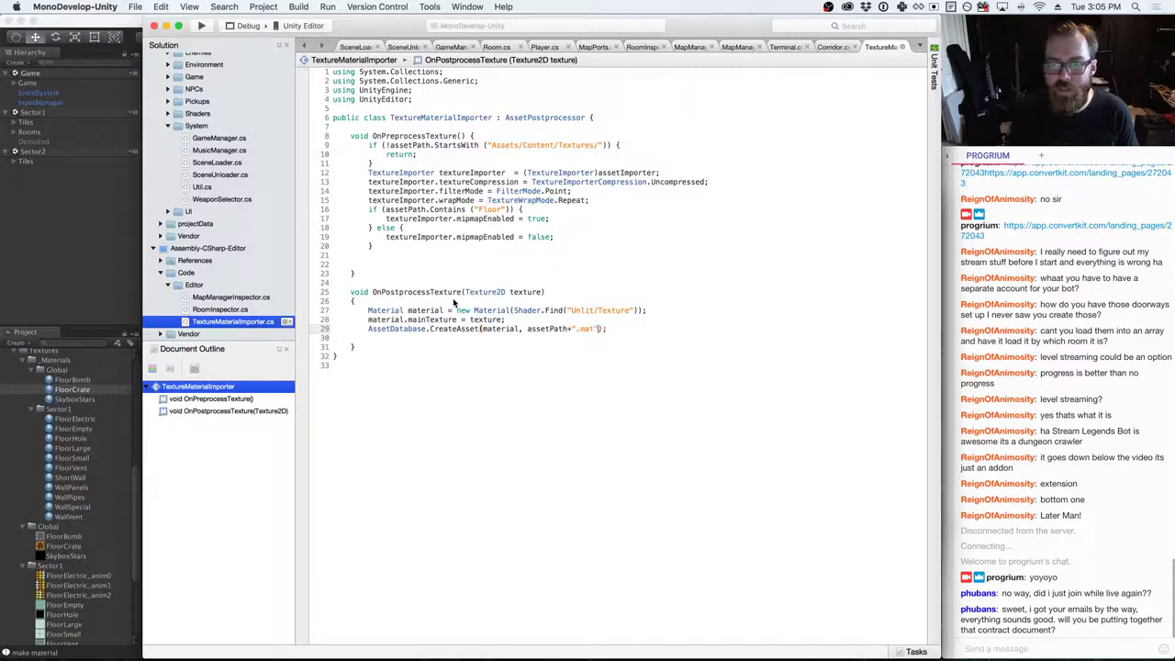
pyautogui.press('Up')
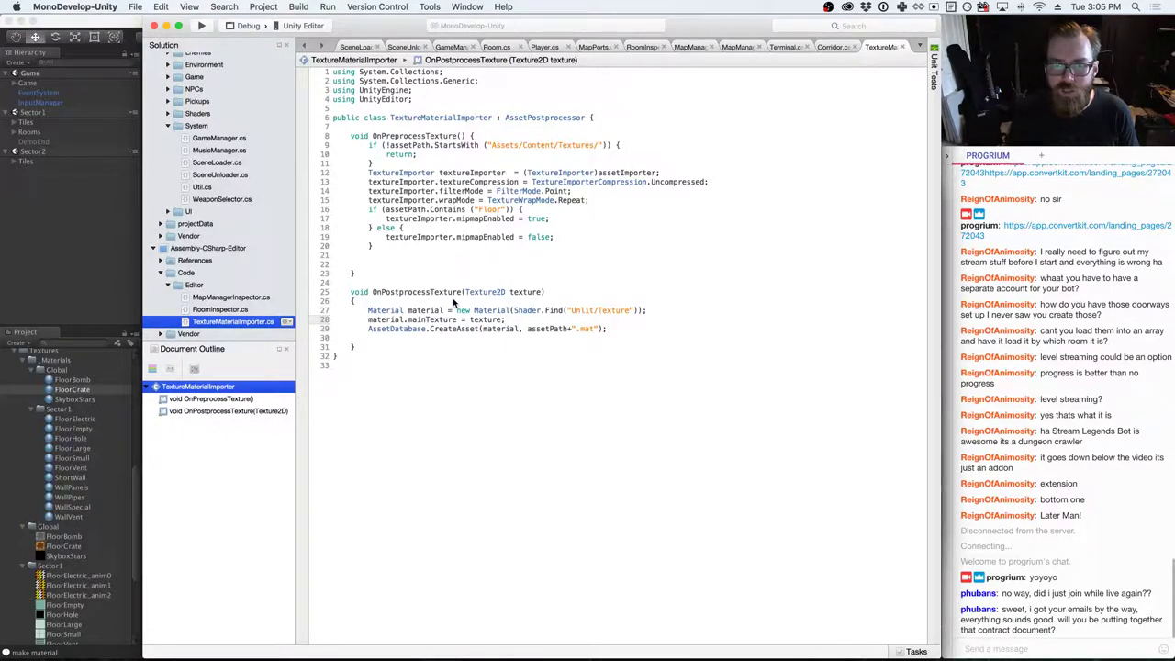
# - Switch to Unity and delete the sprTrap texture from the Sector2 textures folder
pyautogui.press('super+Tab')
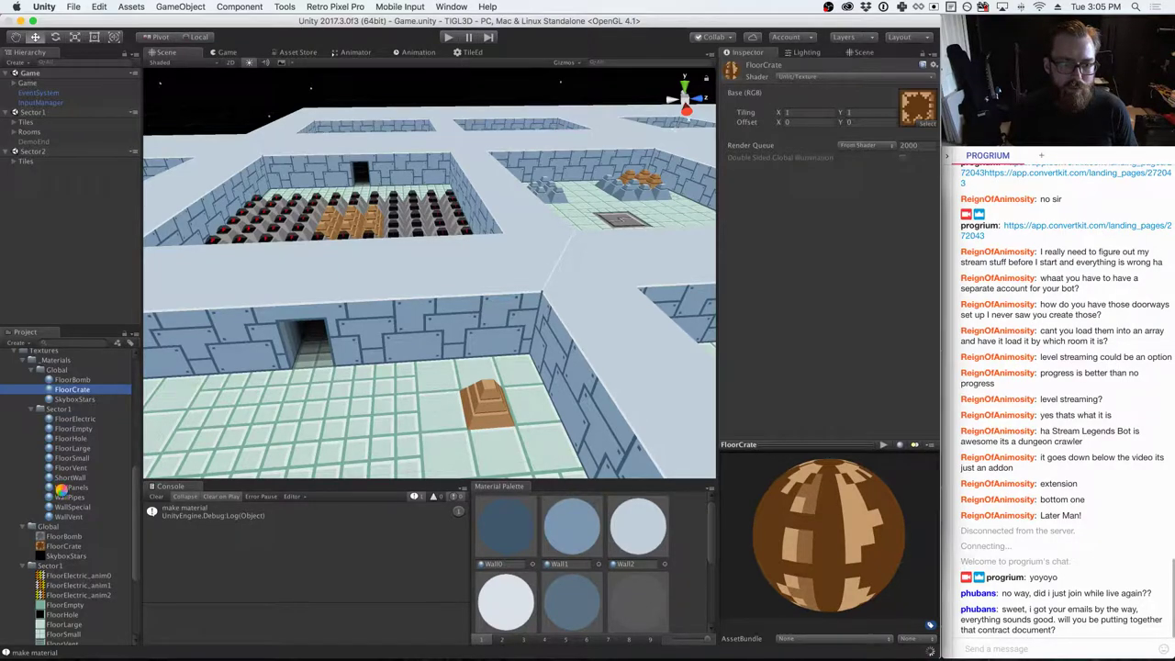
pyautogui.scroll(-5, 63, 496)
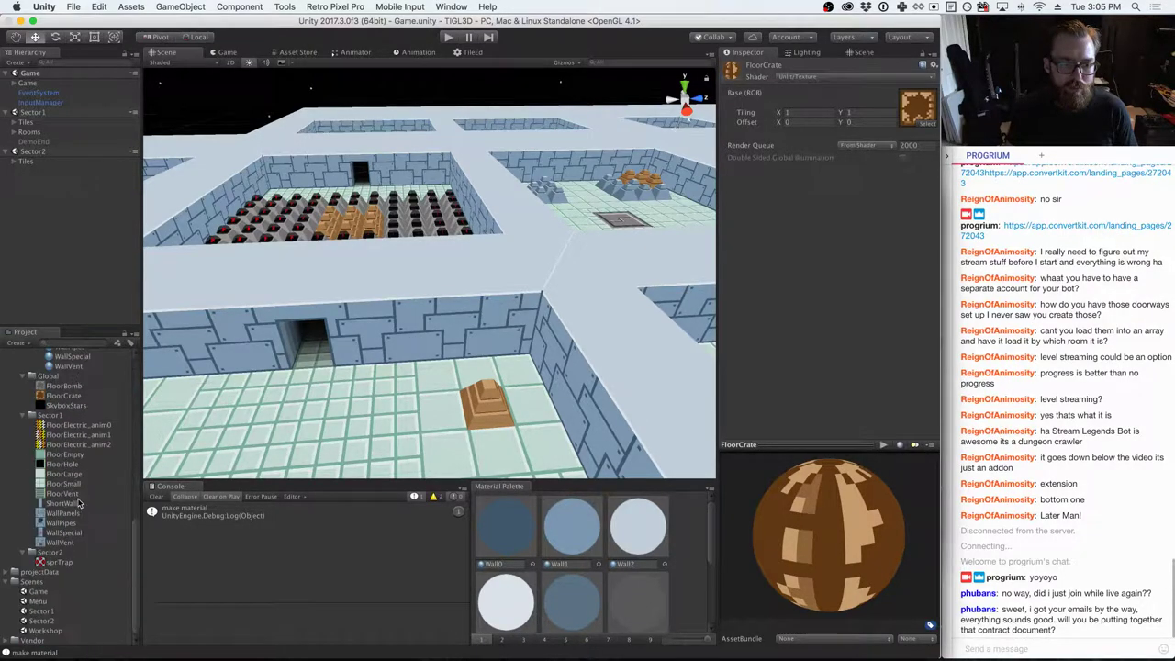
pyautogui.rightClick(46, 561)
pyautogui.click(76, 454)
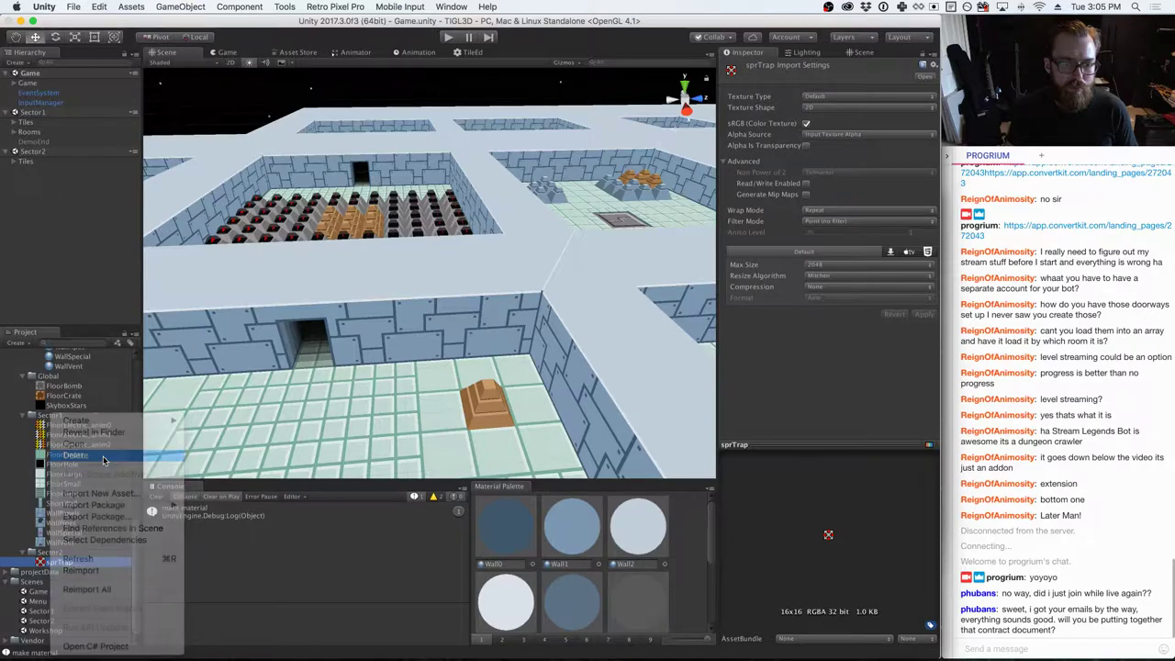
pyautogui.click(679, 229)
# - Import sprTrap.png again from the Samsung USB drive in Finder into Unity's Sector2 textures folder
pyautogui.press('super+Tab')
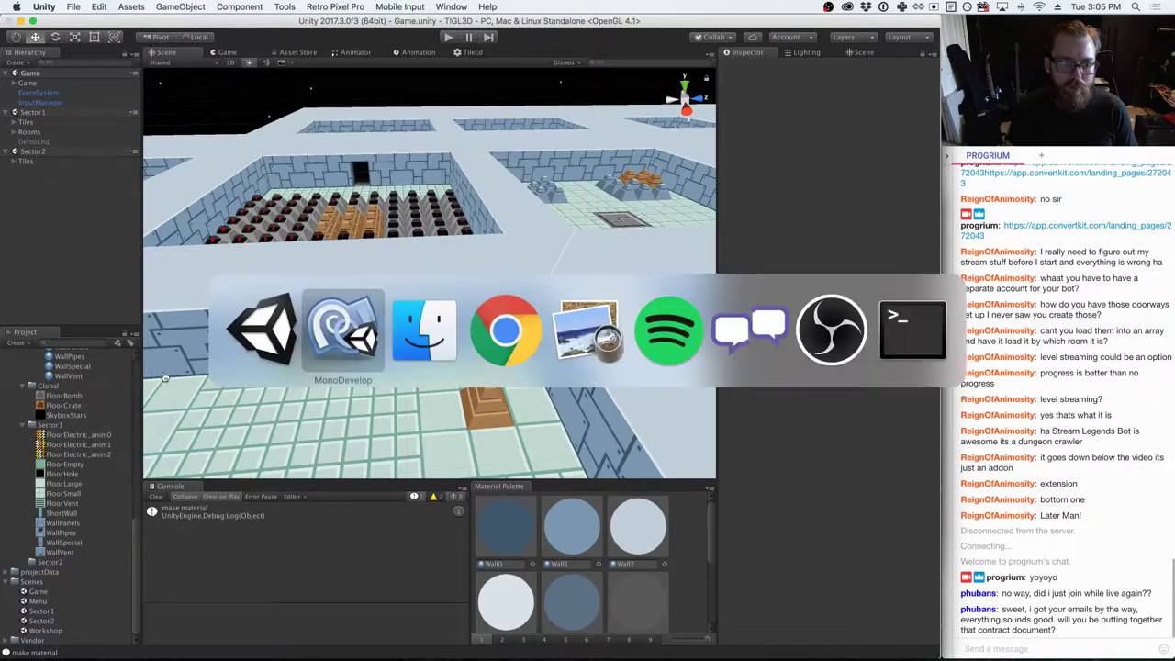
pyautogui.click(424, 329)
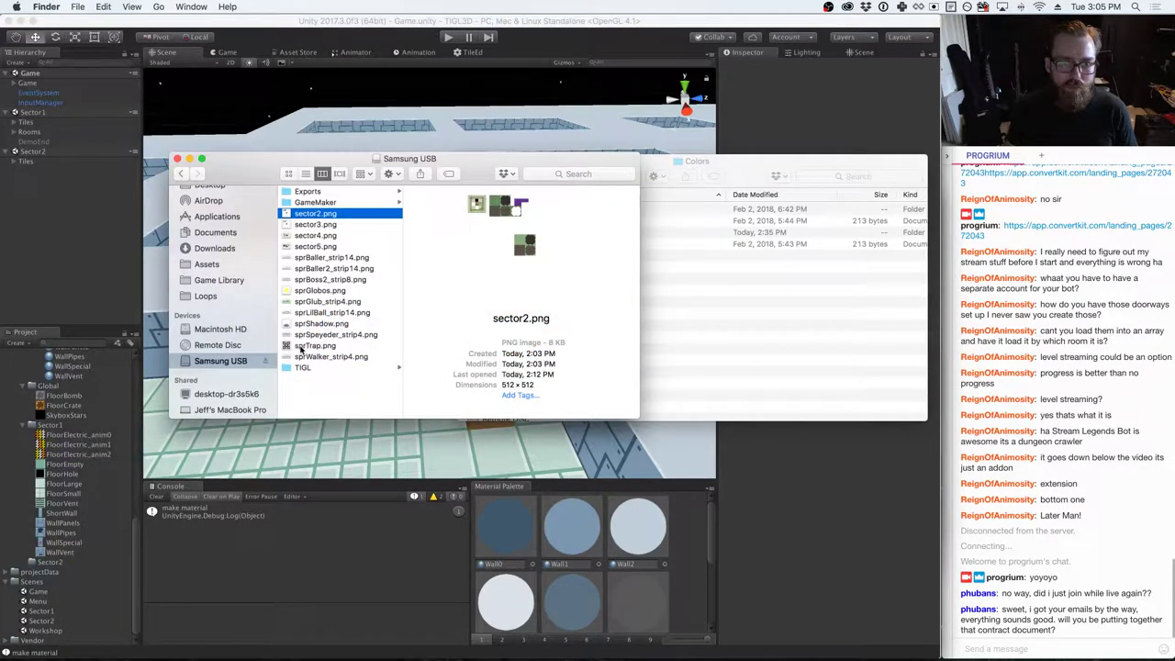
pyautogui.moveTo(307, 346); pyautogui.dragTo(66, 558)
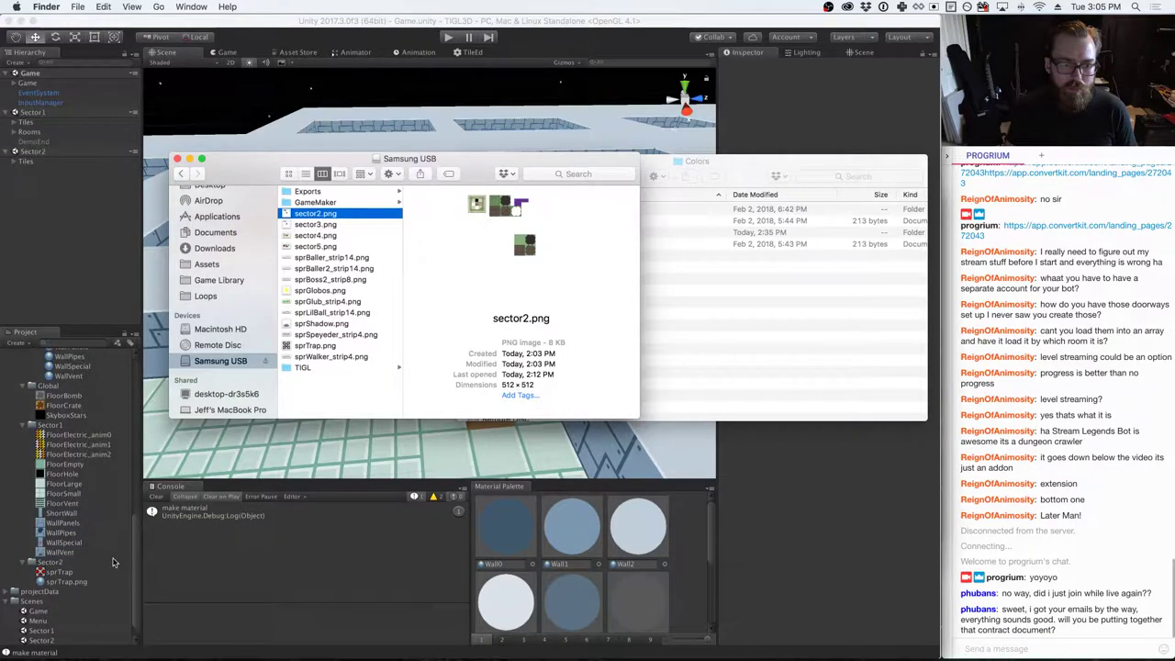
# - Inspect the sprTrap.png material in the Sector2 folder and clear the Console
pyautogui.click(65, 581)
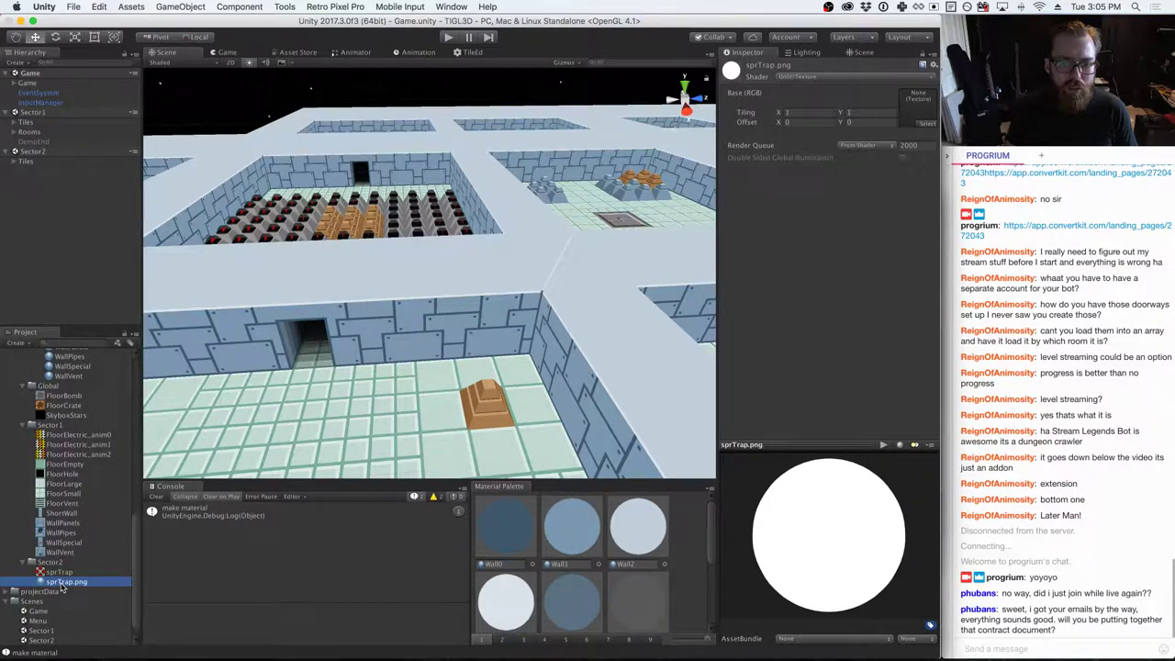
pyautogui.click(156, 497)
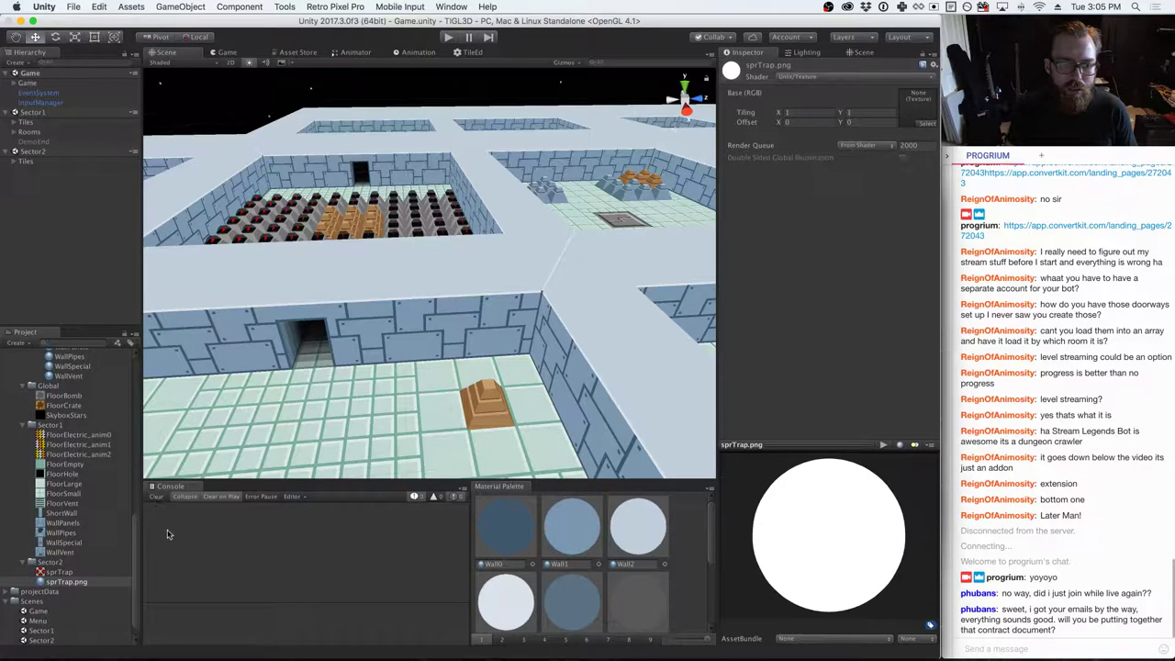
# - Inspect the sprTrap texture's import settings and the sprTrap.png material in the Sector2 folder
pyautogui.click(61, 571)
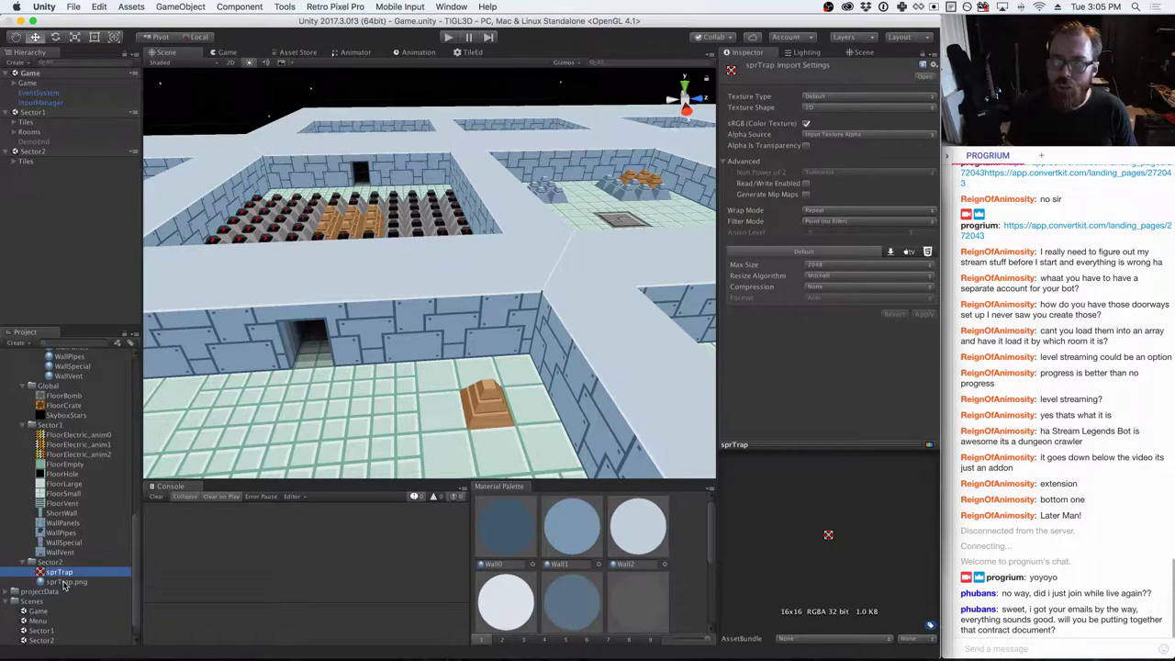
pyautogui.click(64, 582)
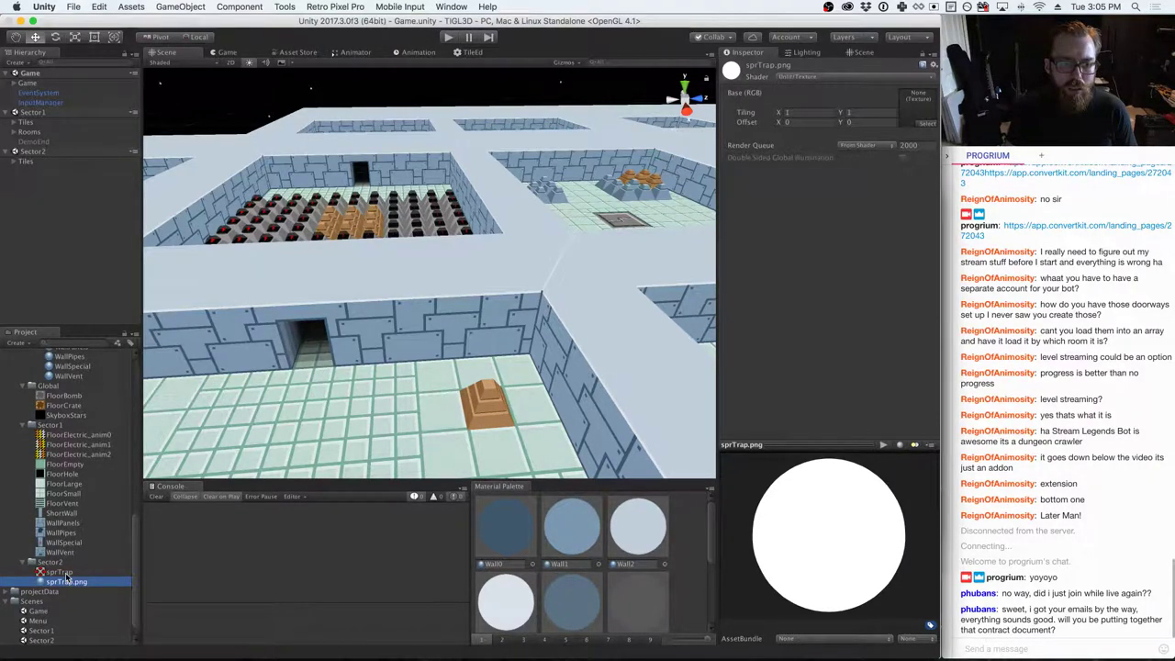
# - Switch to MonoDevelop and try adding a Trim method to assetPath in the CreateAsset call
pyautogui.press('super+Tab')
pyautogui.press('super+Tab')
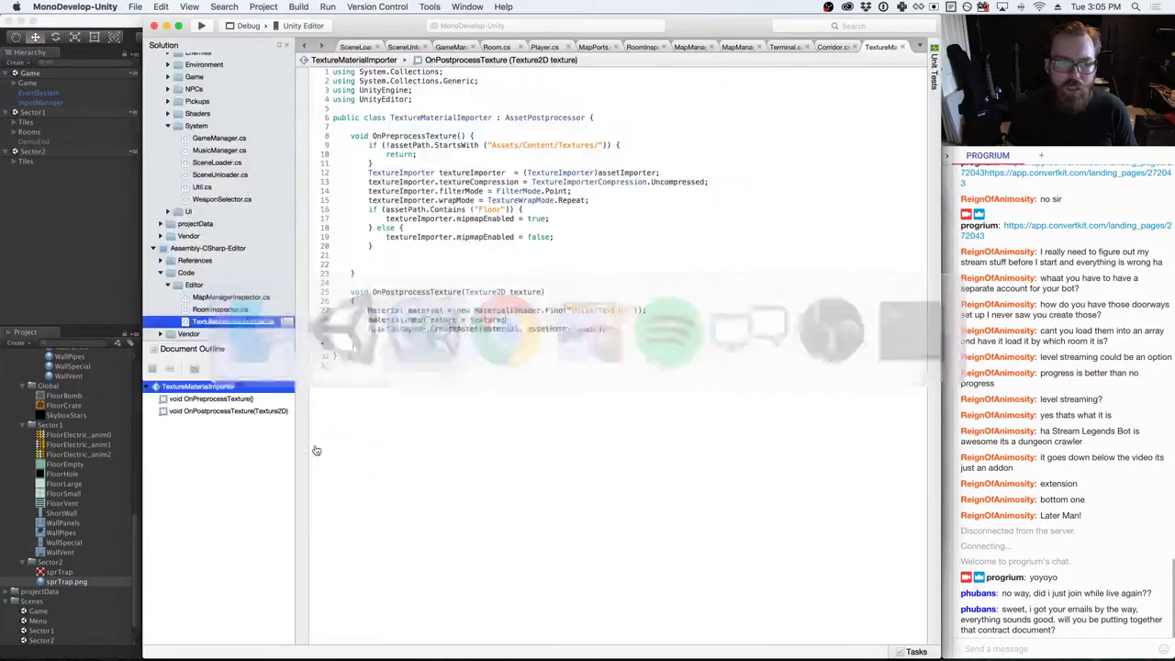
pyautogui.click(565, 328)
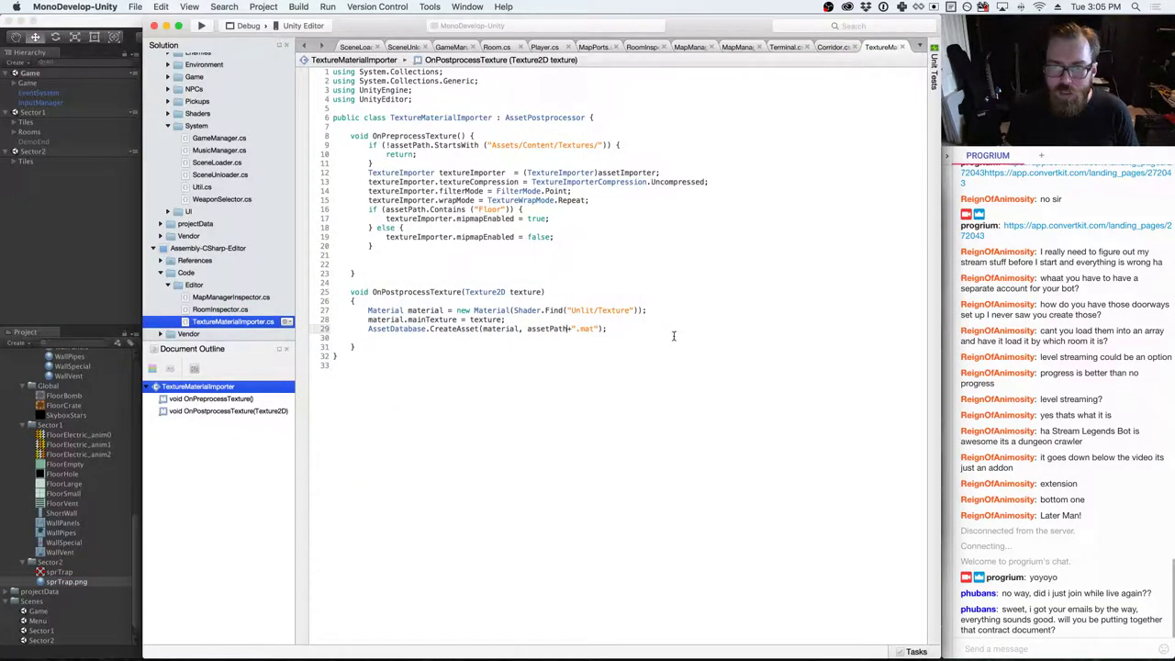
pyautogui.write('.')
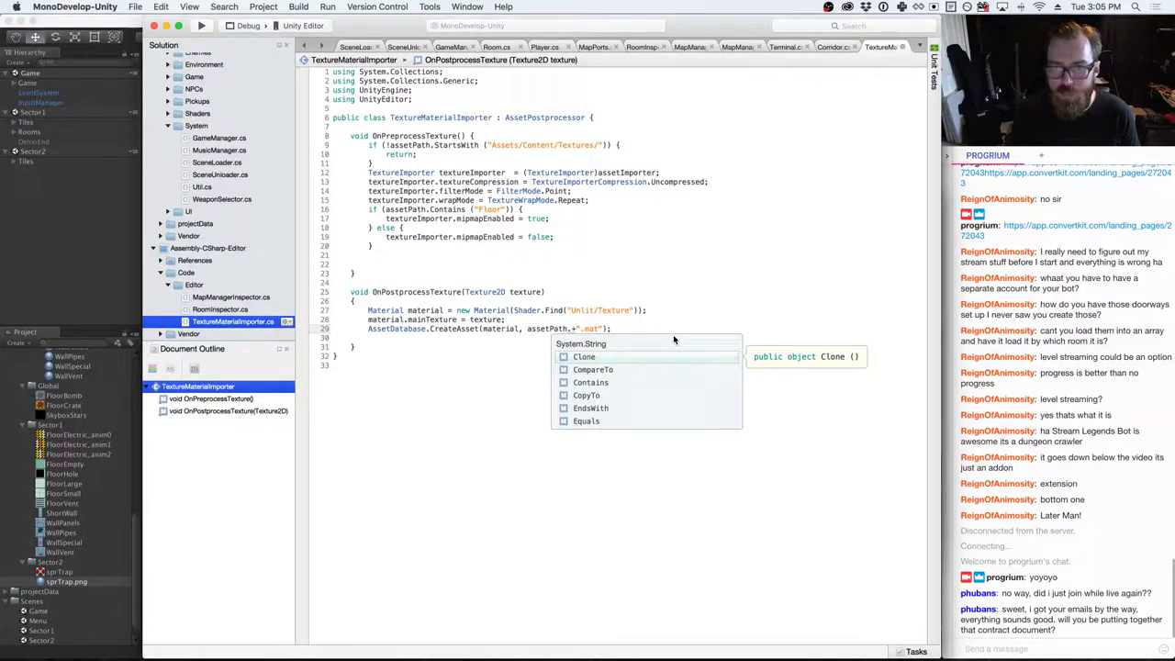
pyautogui.write('Trim')
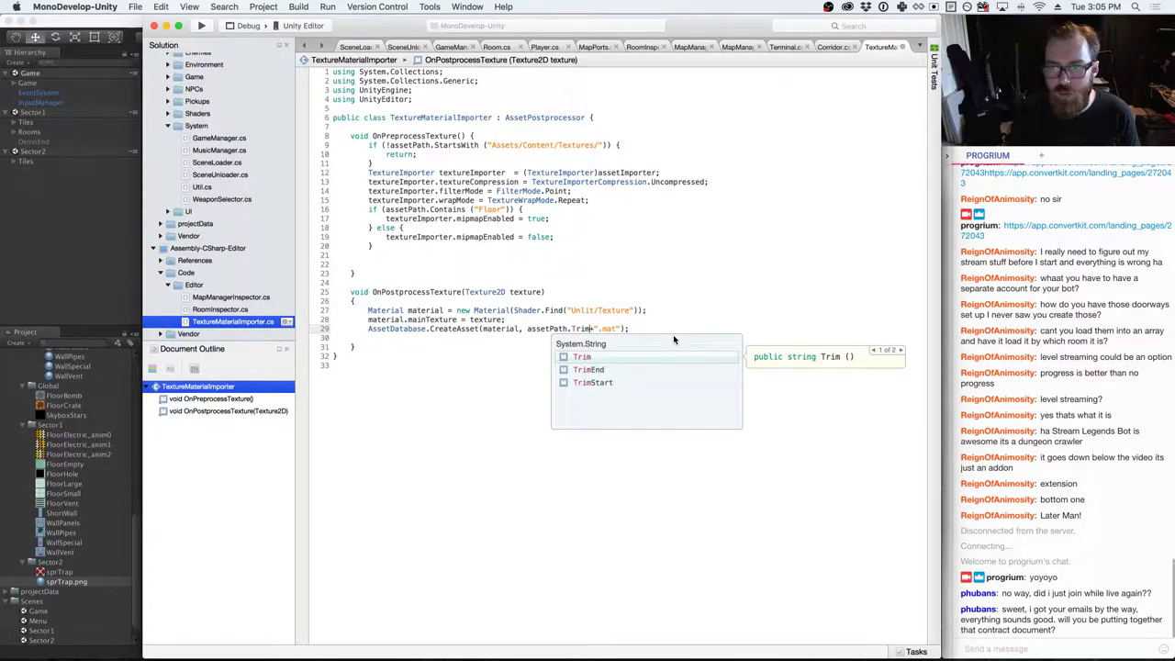
pyautogui.press('Down')
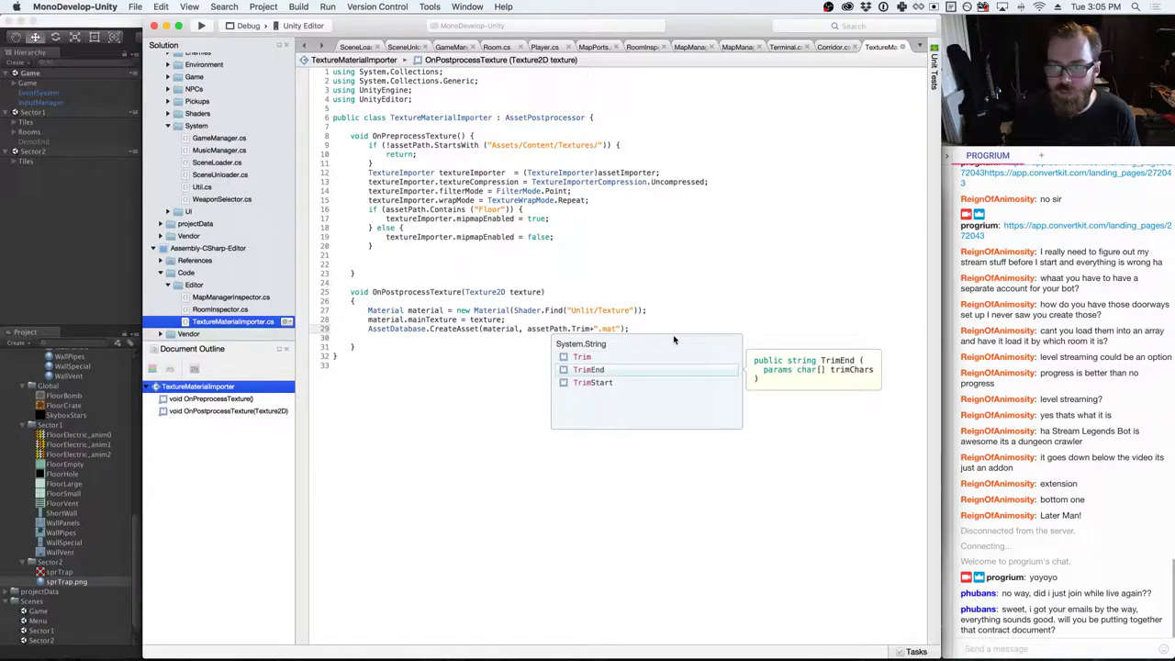
pyautogui.press('BackSpace')
pyautogui.press('BackSpace')
pyautogui.press('BackSpace')
pyautogui.press('BackSpace')
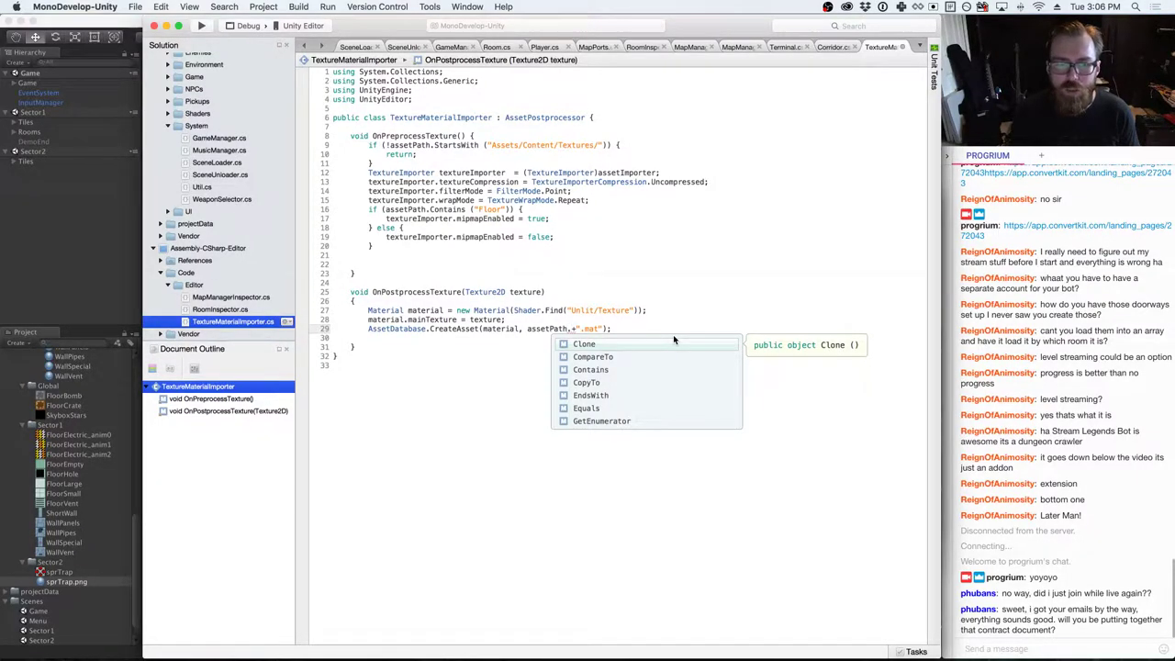
# - Switch to Chrome and search Google in a new tab for "c# trim suffix"
pyautogui.press('super+Tab')
pyautogui.press('super+Tab')
pyautogui.press('super+Tab')
pyautogui.press('super+t')
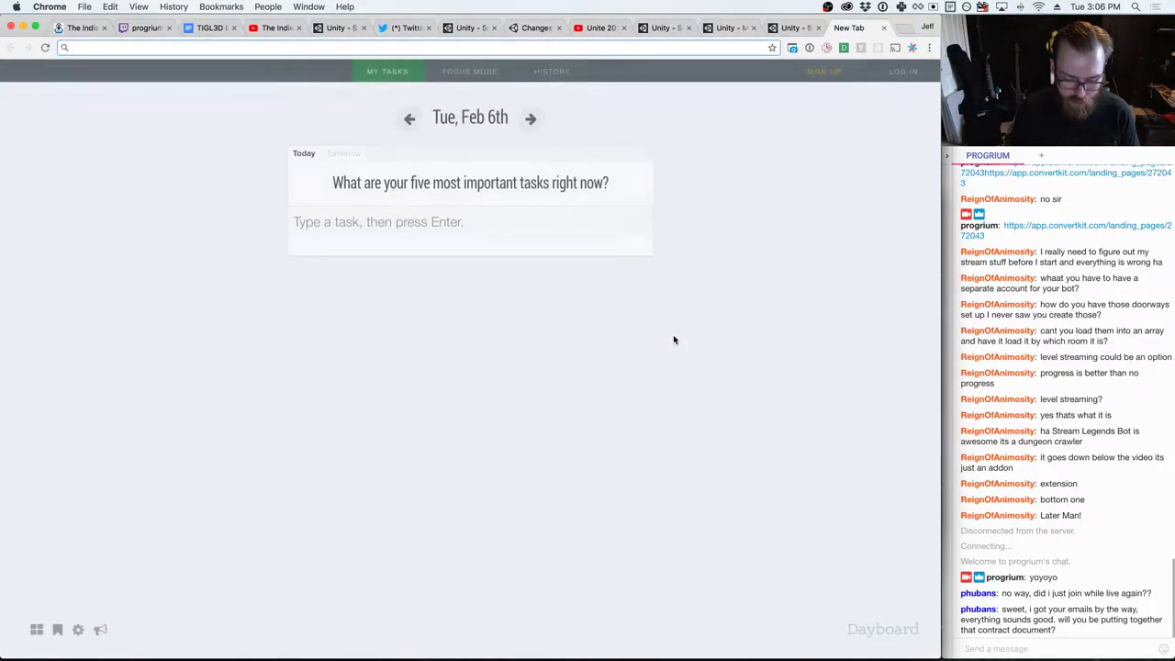
pyautogui.write('c# t')
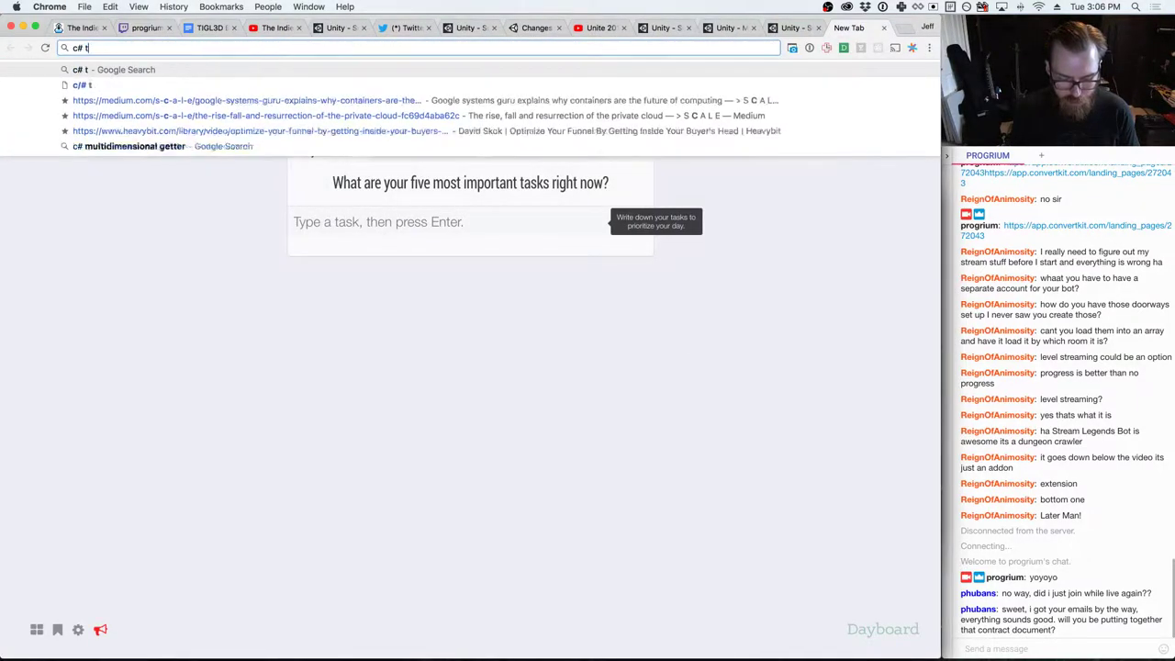
pyautogui.write('rim suffix')
pyautogui.press('Return')
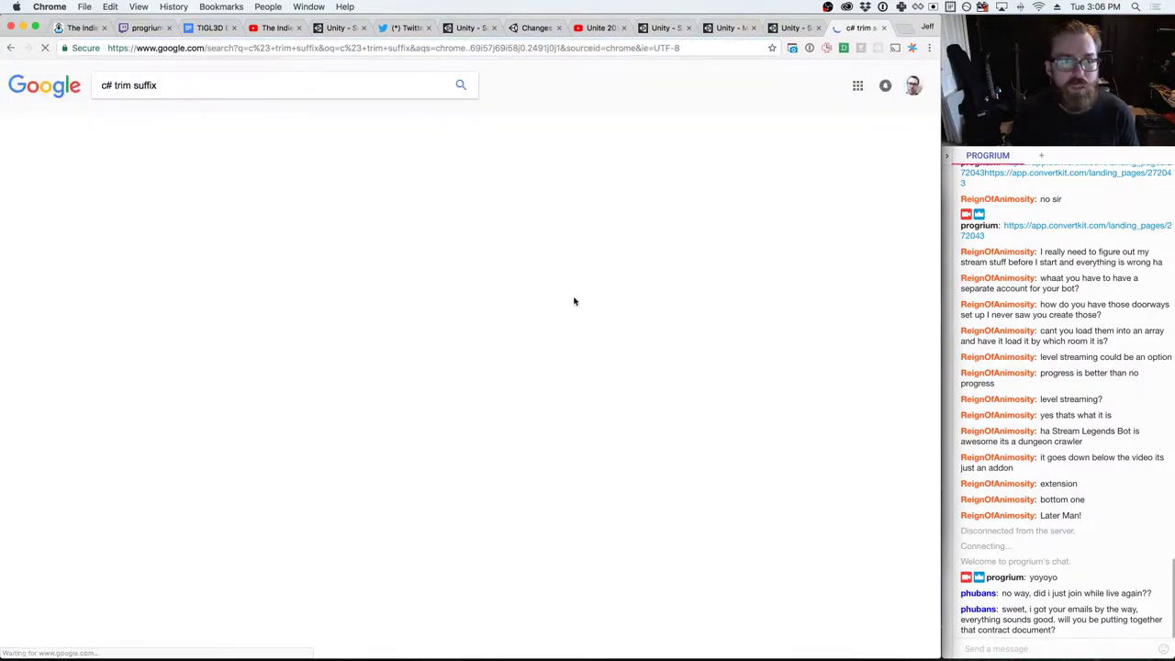
# - Read the Stack Overflow question on removing a suffix from the end of a string, then return to the search results
pyautogui.click(191, 178)
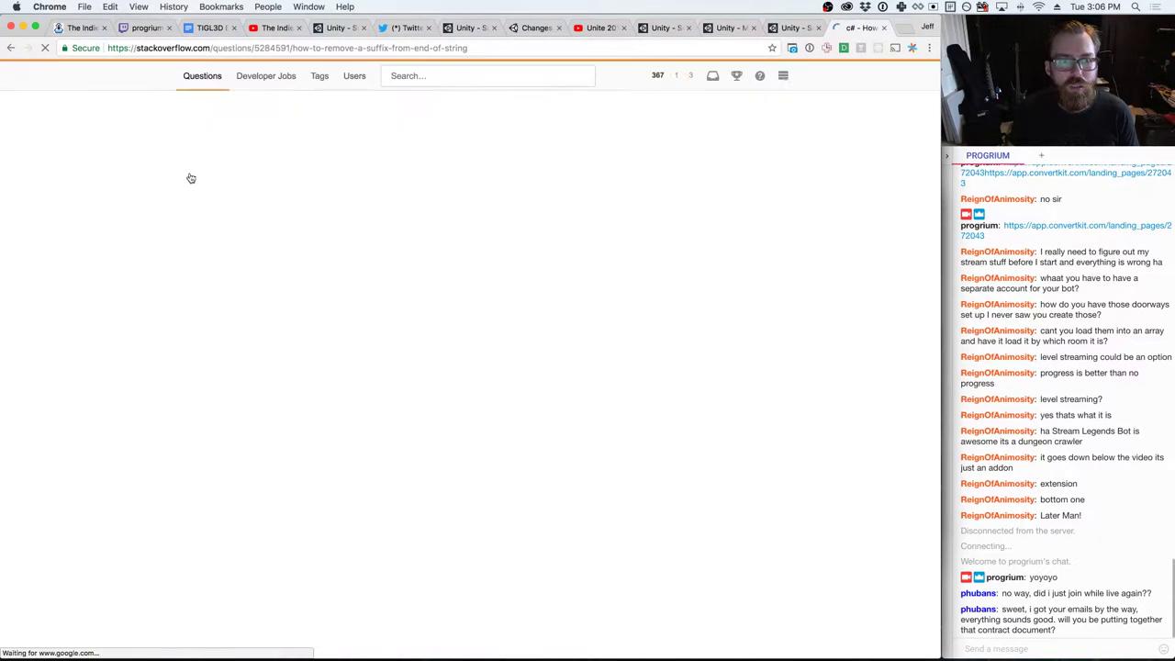
pyautogui.scroll(-5, 110, 297)
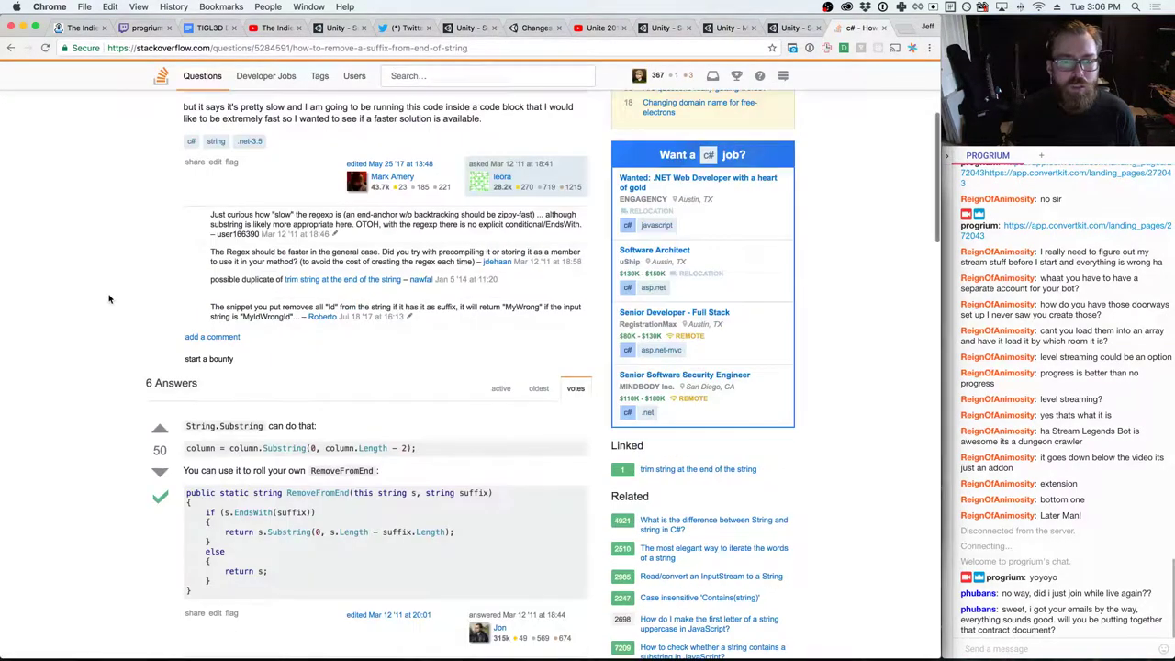
pyautogui.scroll(2, 108, 298)
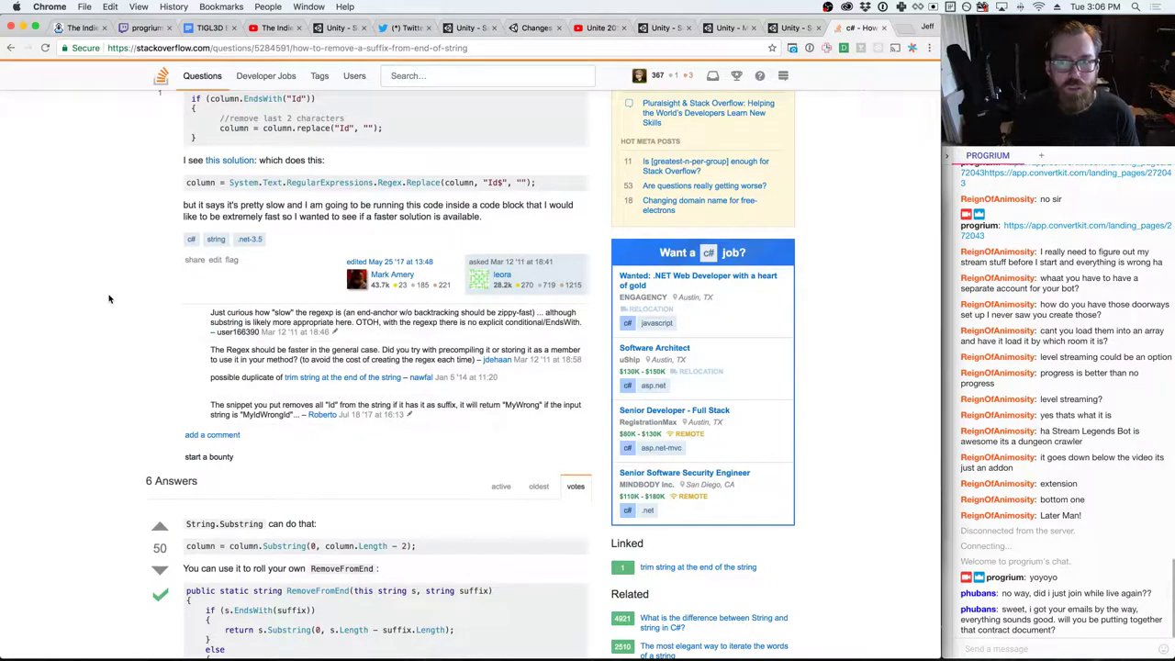
pyautogui.press('super+bracketleft')
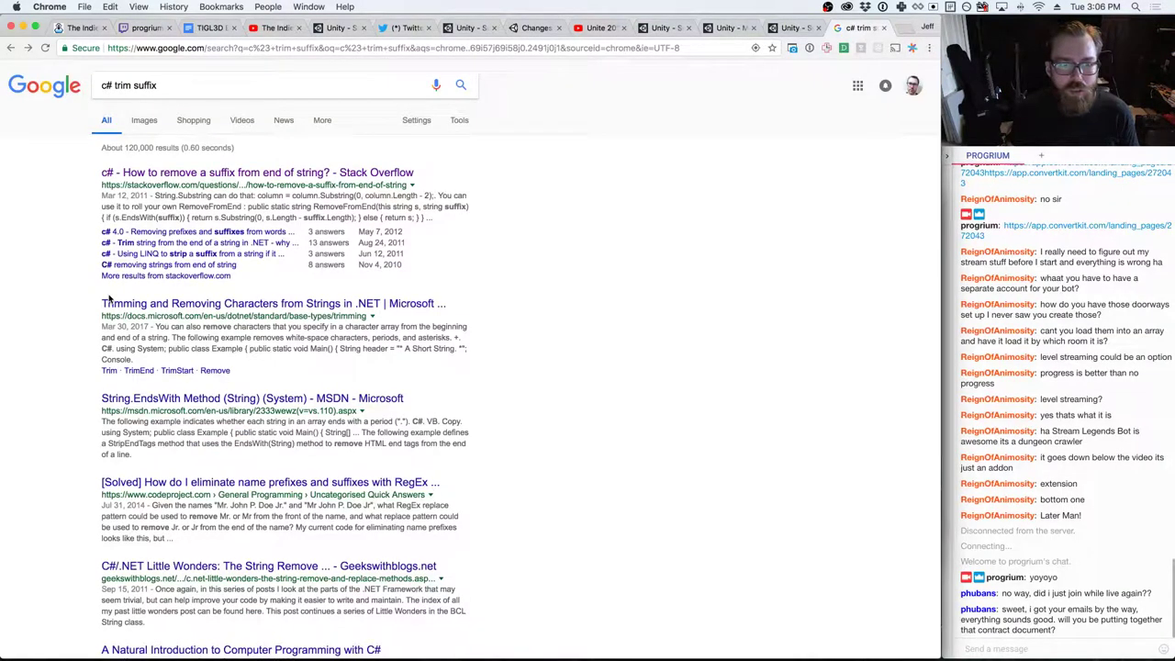
# - Search for "c# trim file extension" and open the Path.GetFileNameWithoutExtension documentation through the Stack Overflow answer on removing file extensions
pyautogui.moveTo(134, 85); pyautogui.dragTo(160, 87)
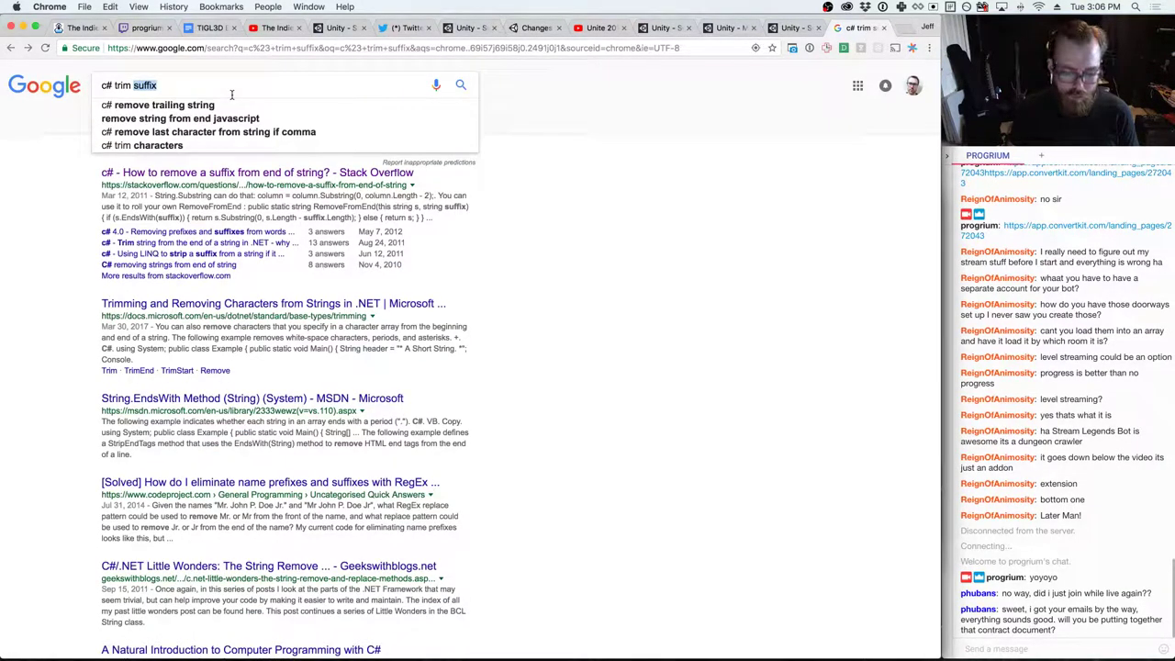
pyautogui.write('file extension')
pyautogui.press('Return')
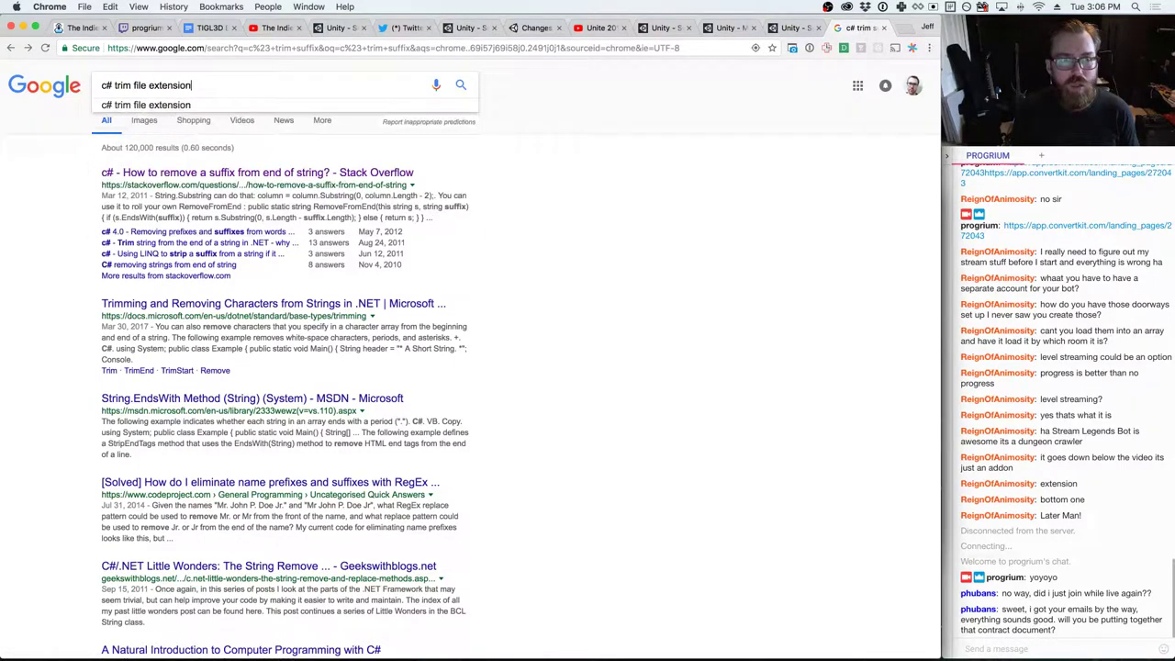
pyautogui.click(349, 182)
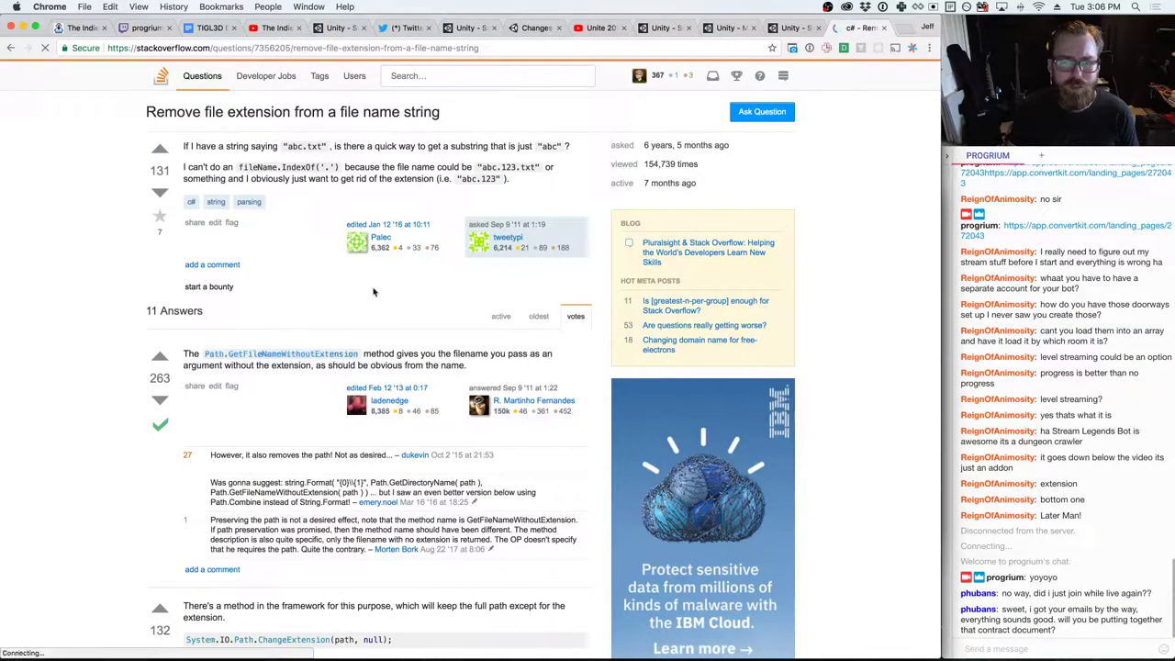
pyautogui.click(280, 354)
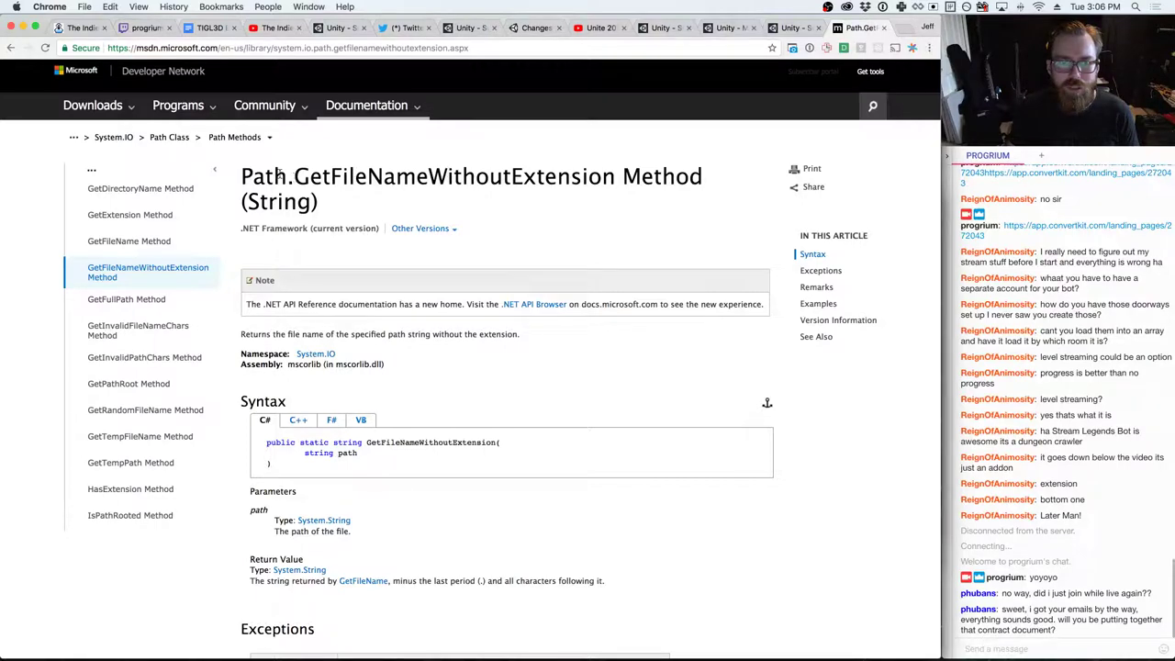
# - Switch back to MonoDevelop and insert a new line below the material.mainTexture assignment
pyautogui.press('super+Tab')
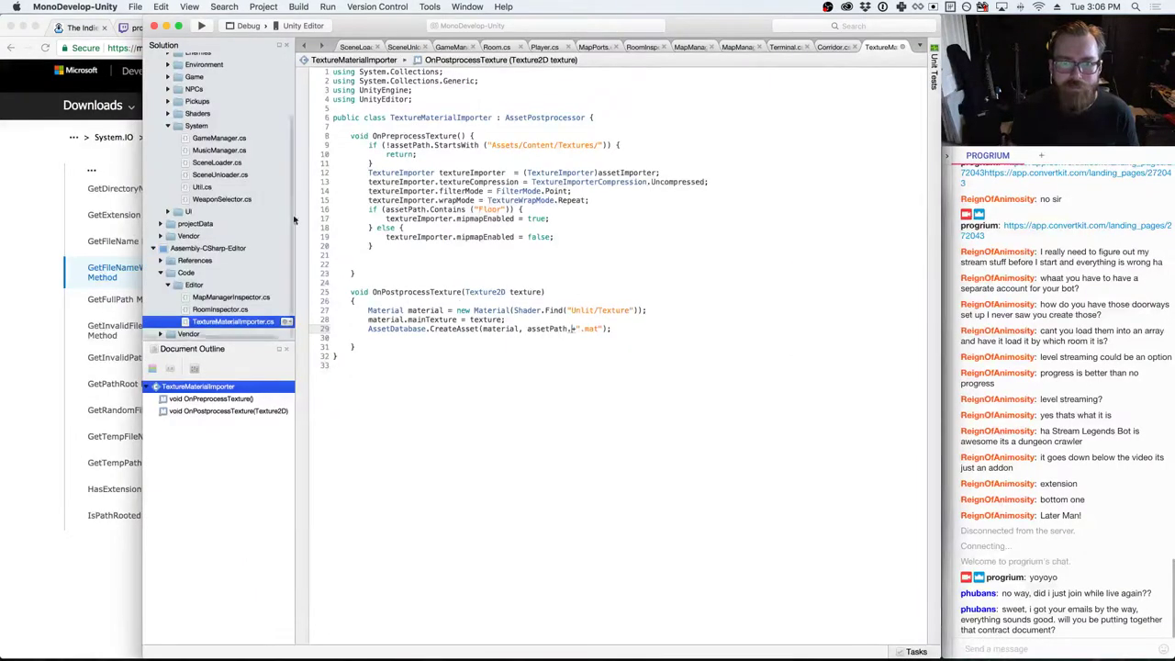
pyautogui.click(548, 320)
pyautogui.press('Return')
pyautogui.write('assetPath.')
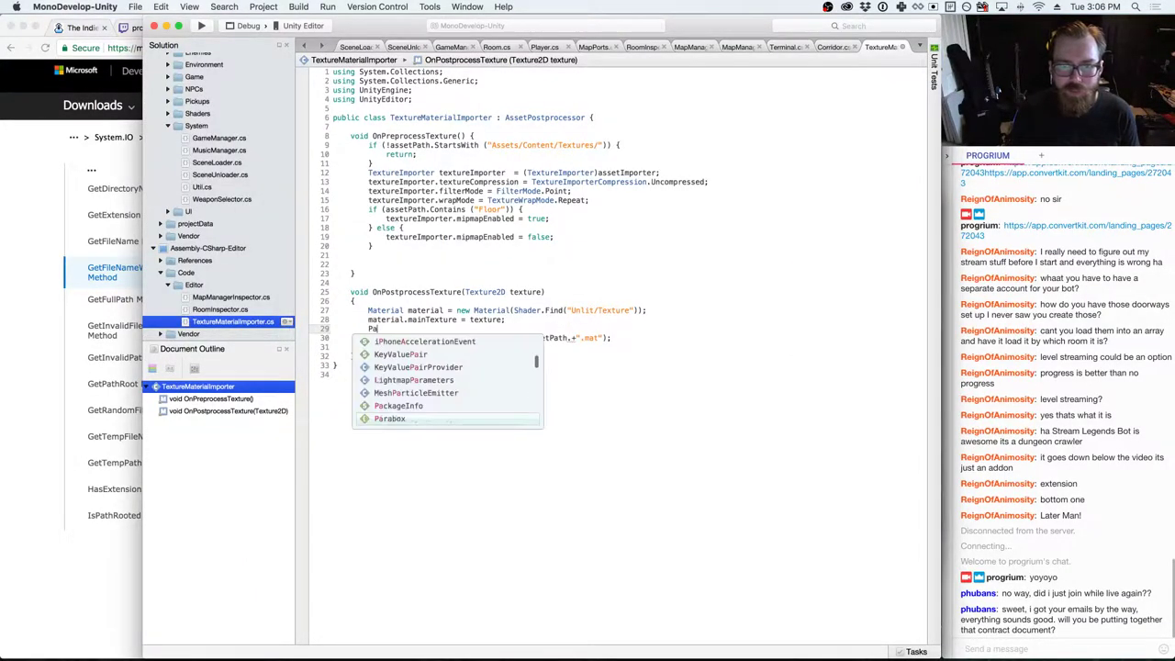
pyautogui.press('BackSpace')
pyautogui.press('BackSpace')
pyautogui.press('BackSpace')
pyautogui.press('BackSpace')
pyautogui.press('BackSpace')
pyautogui.press('BackSpace')
pyautogui.press('BackSpace')
pyautogui.press('BackSpace')
pyautogui.press('BackSpace')
pyautogui.press('BackSpace')
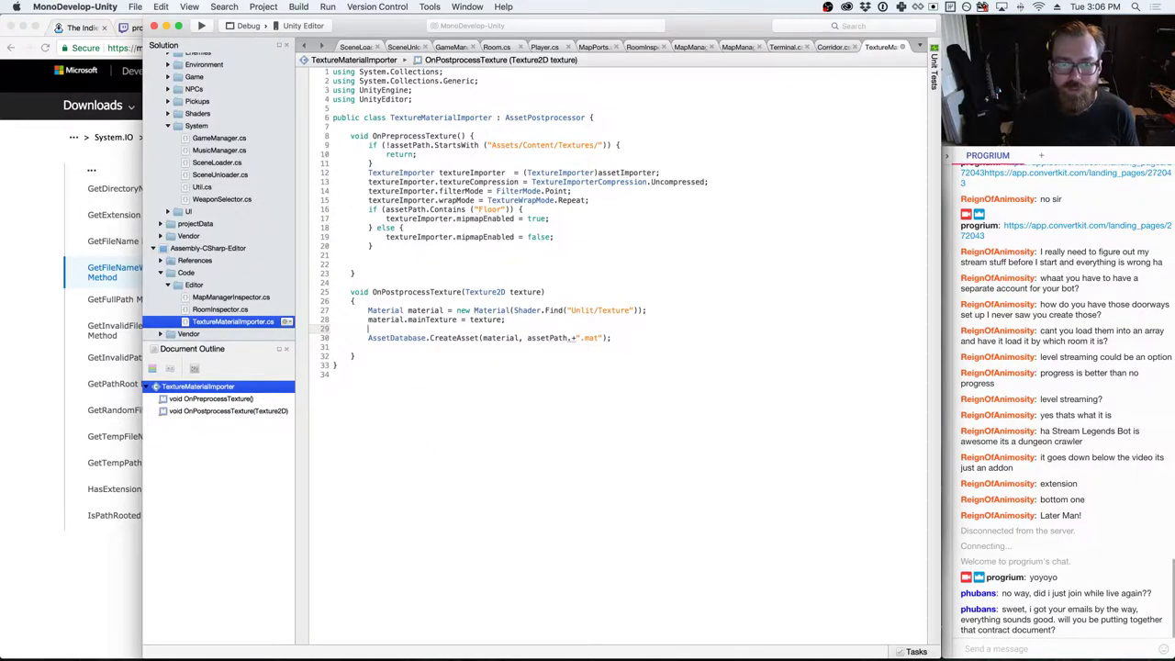
# - Start writing a GetFile method call on the empty line above the CreateAsset call
pyautogui.press('super+Tab')
pyautogui.press('super+Tab')
pyautogui.write('GetFile')
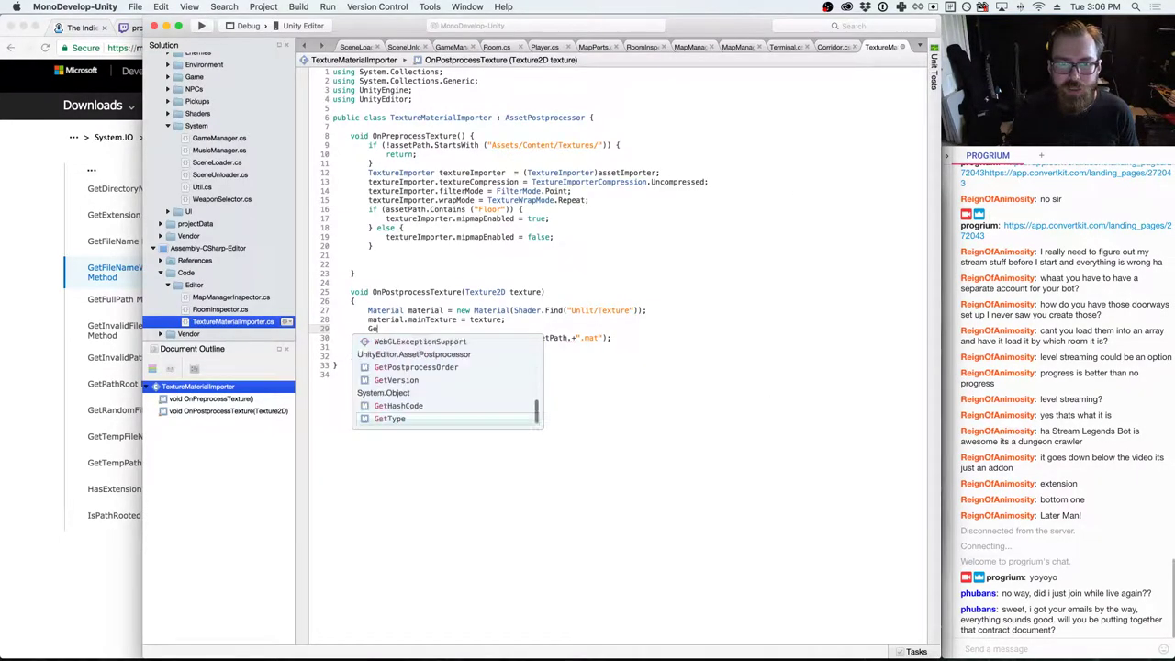
# - Delete the partly typed call on the line above AssetDatabase.CreateAsset in OnPostprocessTexture
pyautogui.press('BackSpace')
pyautogui.press('BackSpace')
pyautogui.press('BackSpace')
pyautogui.press('BackSpace')
pyautogui.press('BackSpace')
pyautogui.press('BackSpace')
pyautogui.press('BackSpace')
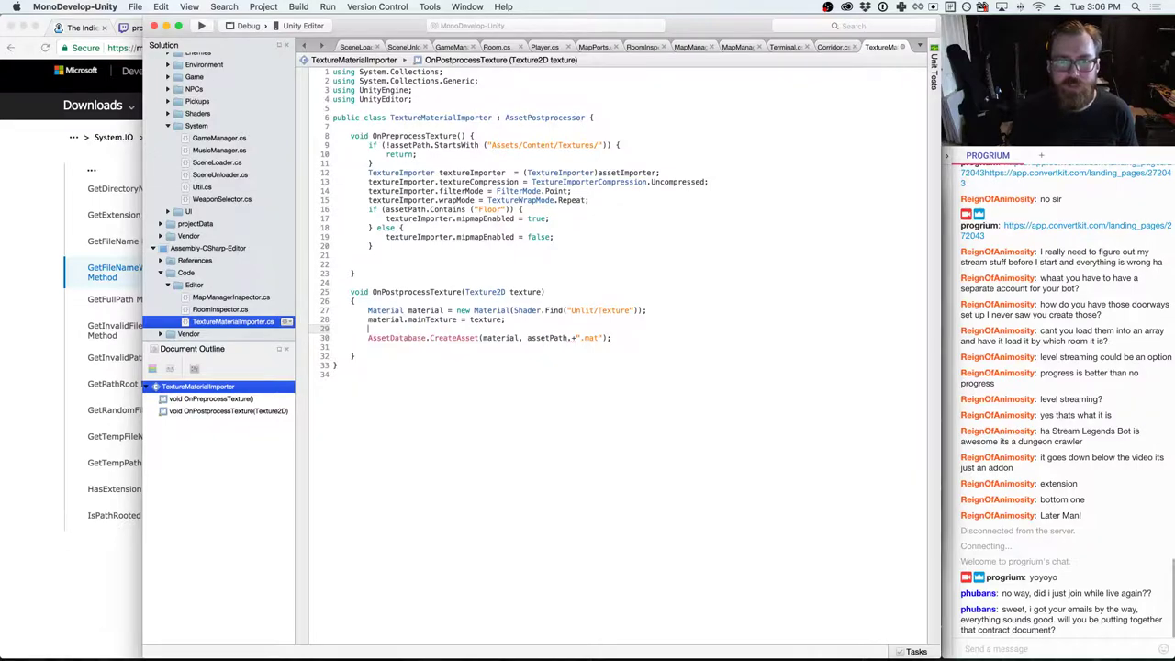
# - Check the GetFileNameWithoutExtension documentation in Chrome and add using System.IO; below using UnityEditor; in the MonoDevelop script
pyautogui.press('super+Tab')
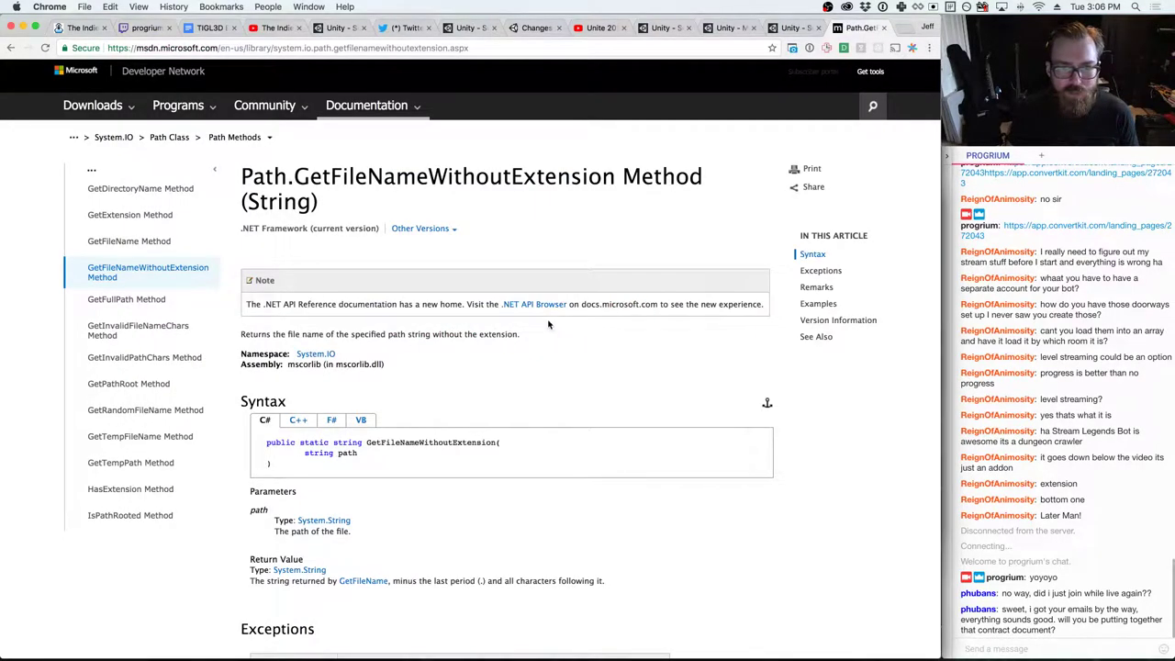
pyautogui.press('super+Tab')
pyautogui.click(417, 99)
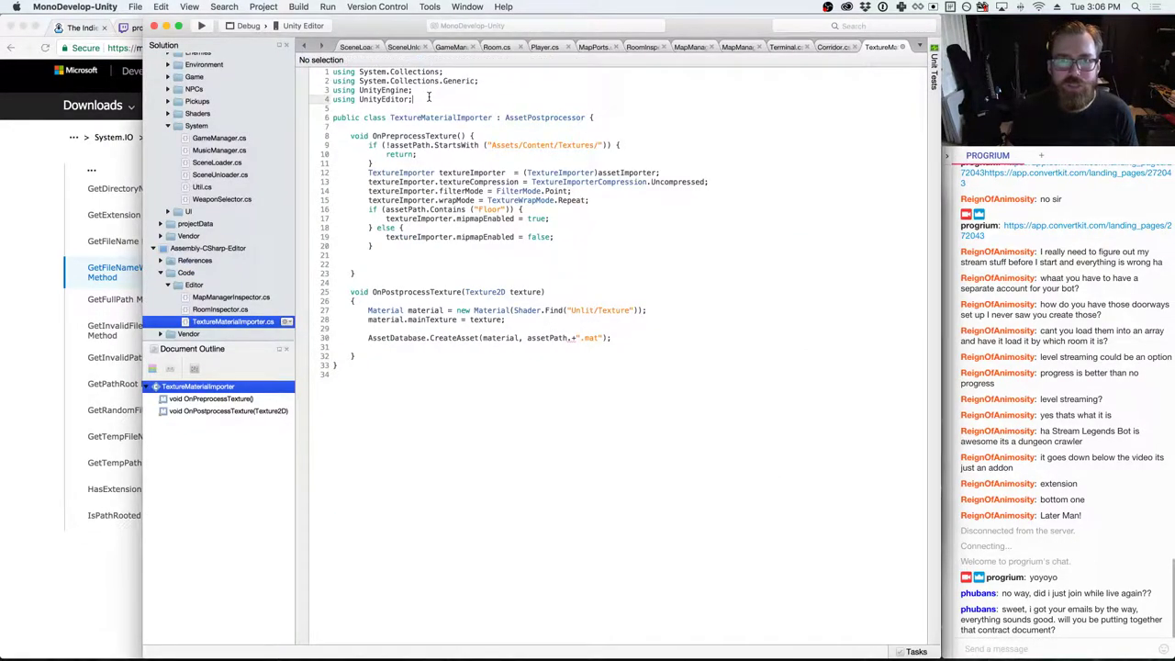
pyautogui.press('Return')
pyautogui.write('using System.IO;')
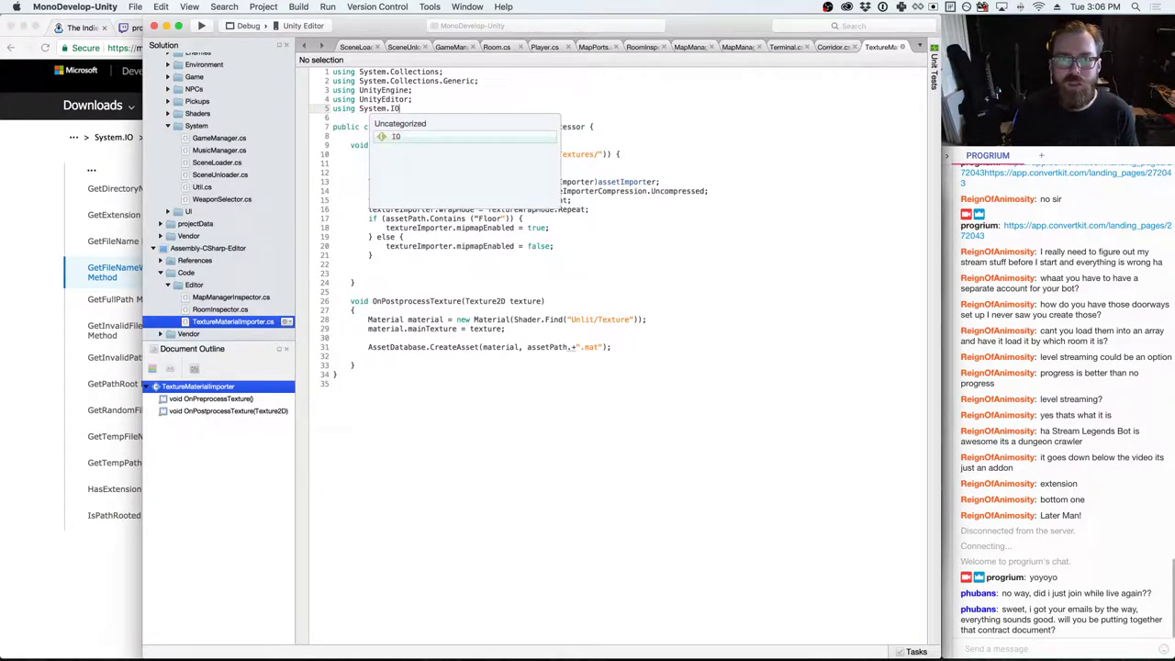
# - Write Path.GetFileNameWithoutExtension(assetPath) on the empty line above the CreateAsset call
pyautogui.click(403, 337)
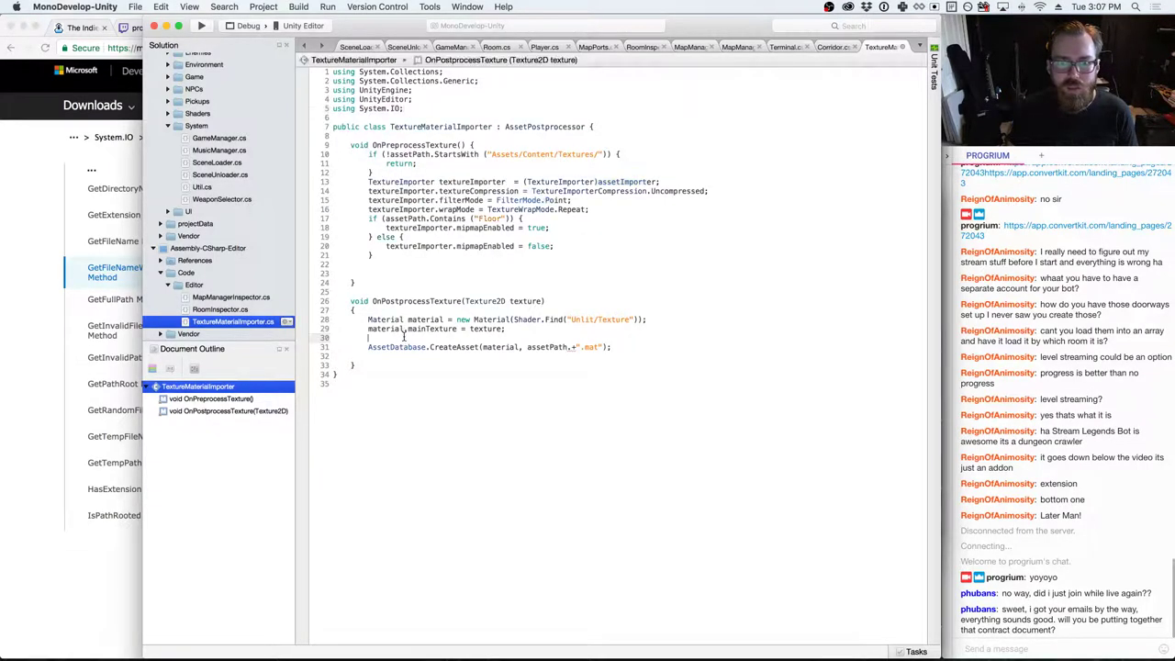
pyautogui.write('Path.')
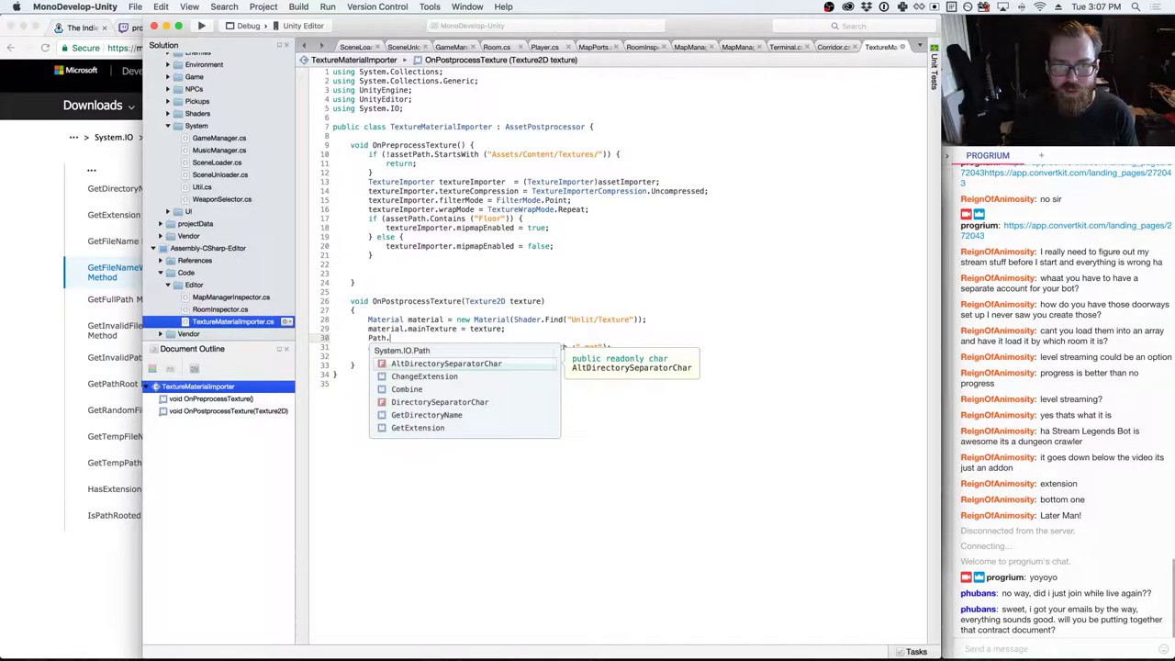
pyautogui.write('Get')
pyautogui.press('Down')
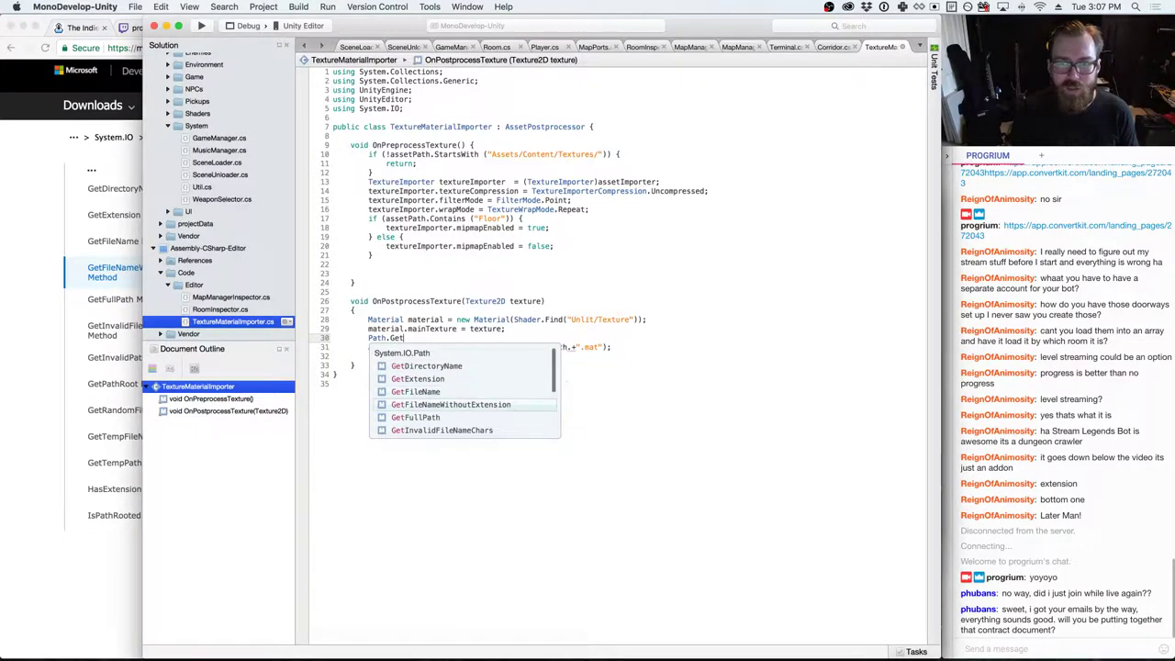
pyautogui.press('Return')
pyautogui.write('(')
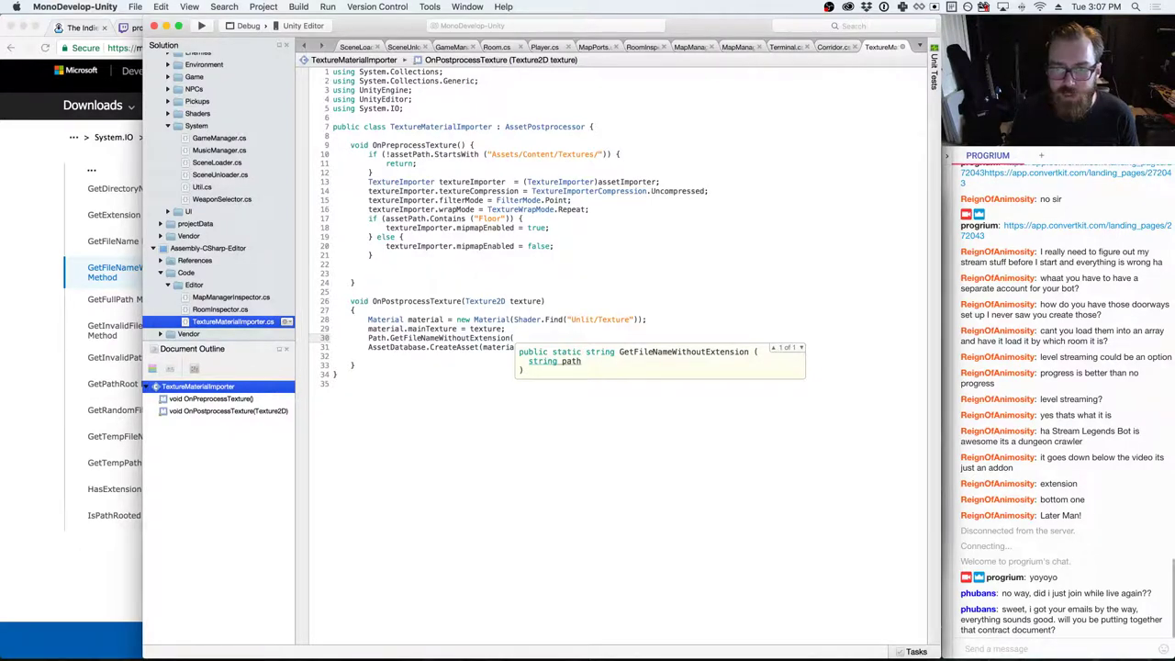
pyautogui.write('asse')
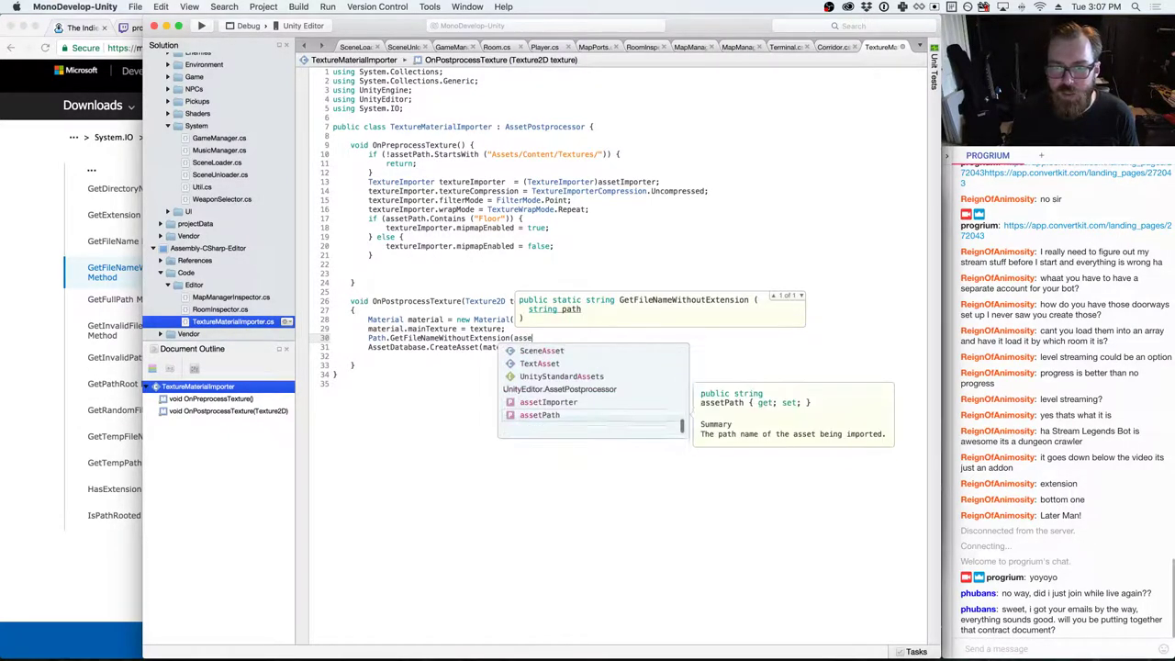
pyautogui.write('tPath)')
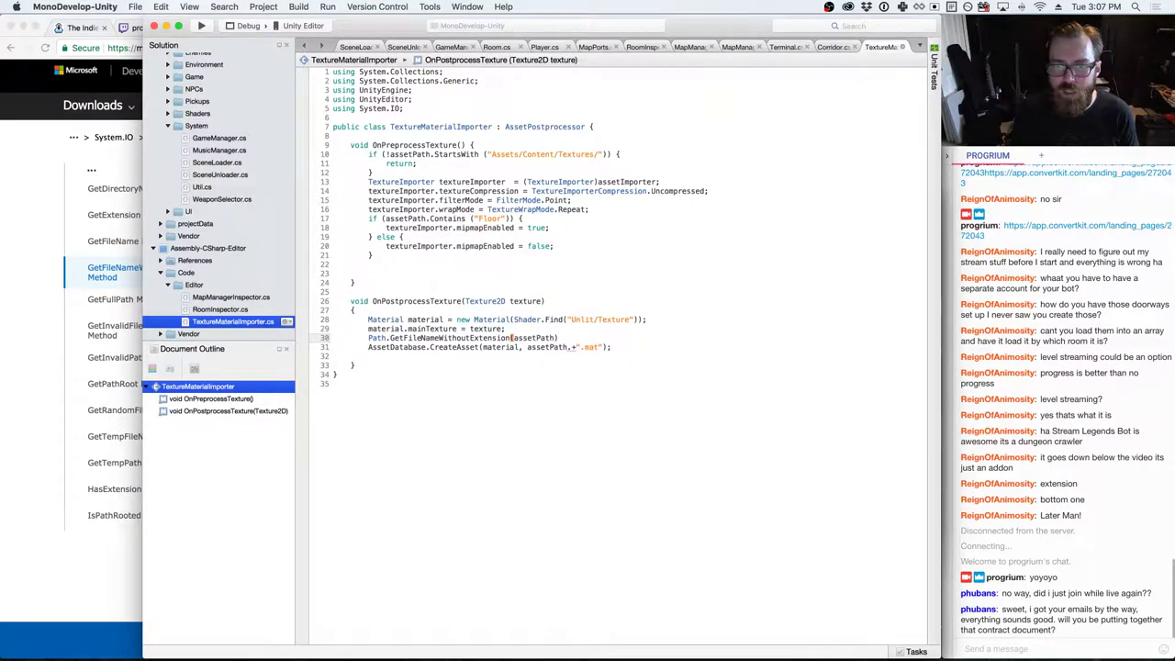
# - Move the Path.GetFileNameWithoutExtension(assetPath) expression into the CreateAsset call in place of assetPath. and delete the emptied line
pyautogui.hotkey('shift', 'Home')
pyautogui.press('super+x')
pyautogui.click(611, 347)
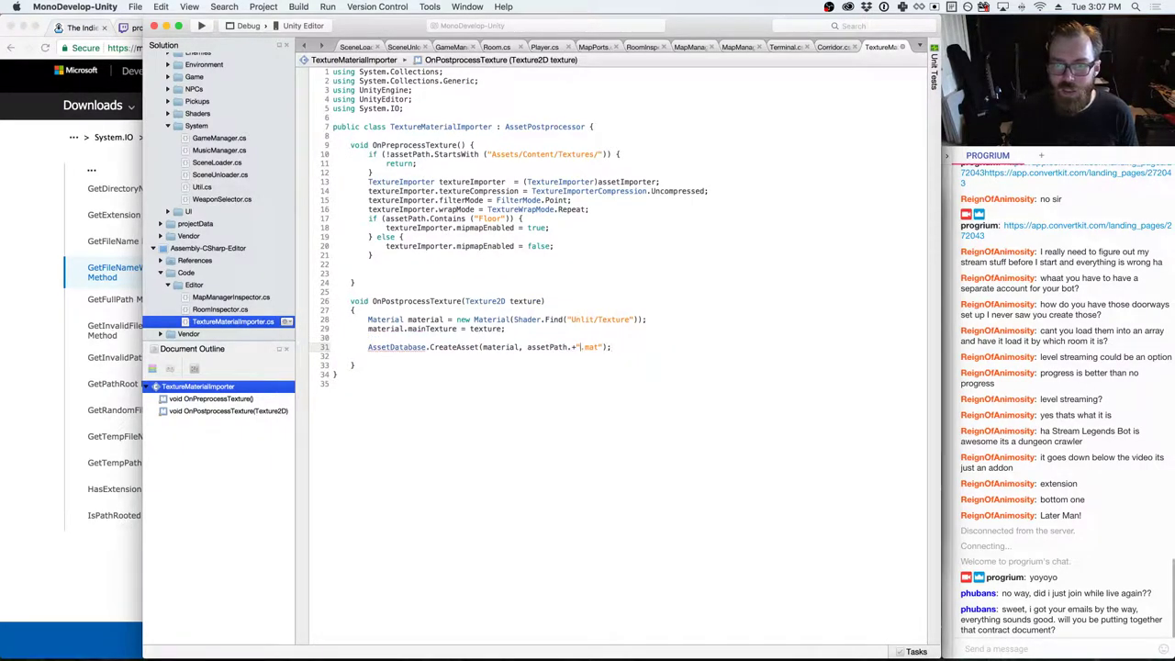
pyautogui.doubleClick(548, 347)
pyautogui.press('super+v')
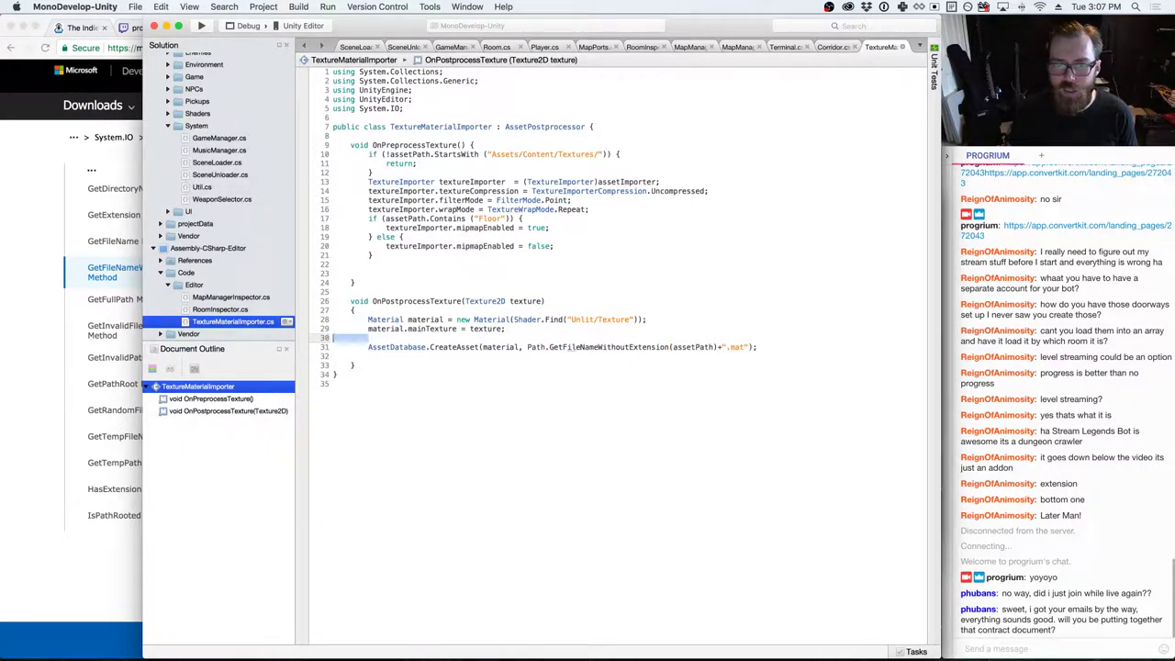
pyautogui.press('BackSpace')
pyautogui.press('BackSpace')
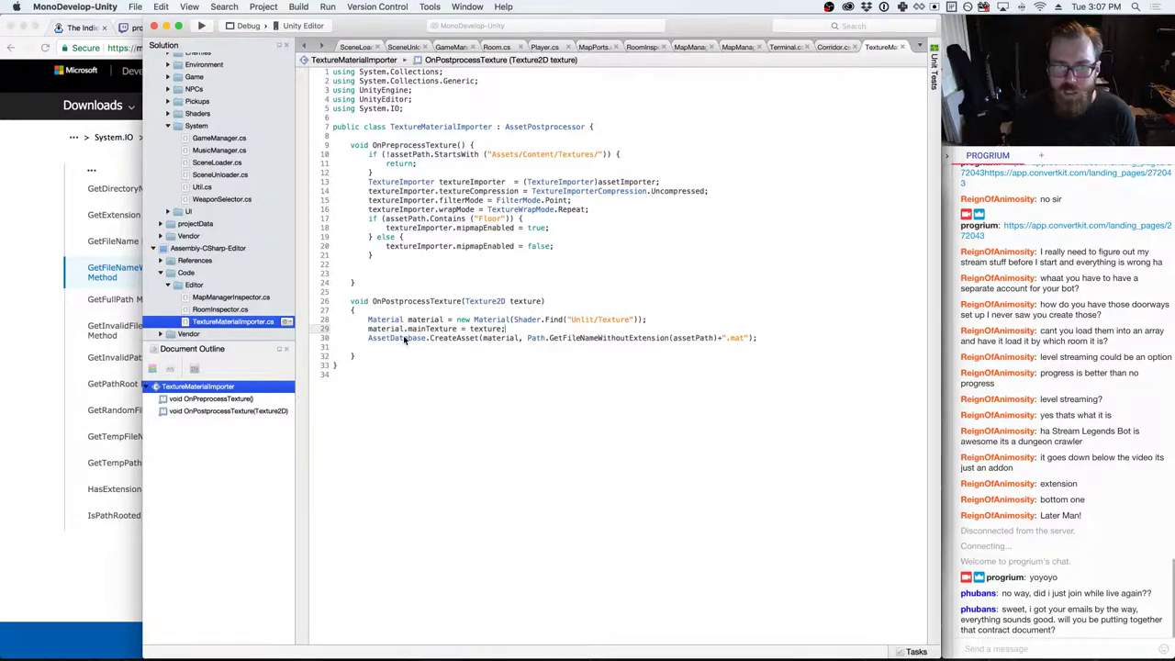
# - Insert a blank line above the CreateAsset call and remove one extra blank line at the end of OnPreprocessTexture
pyautogui.press('Return')
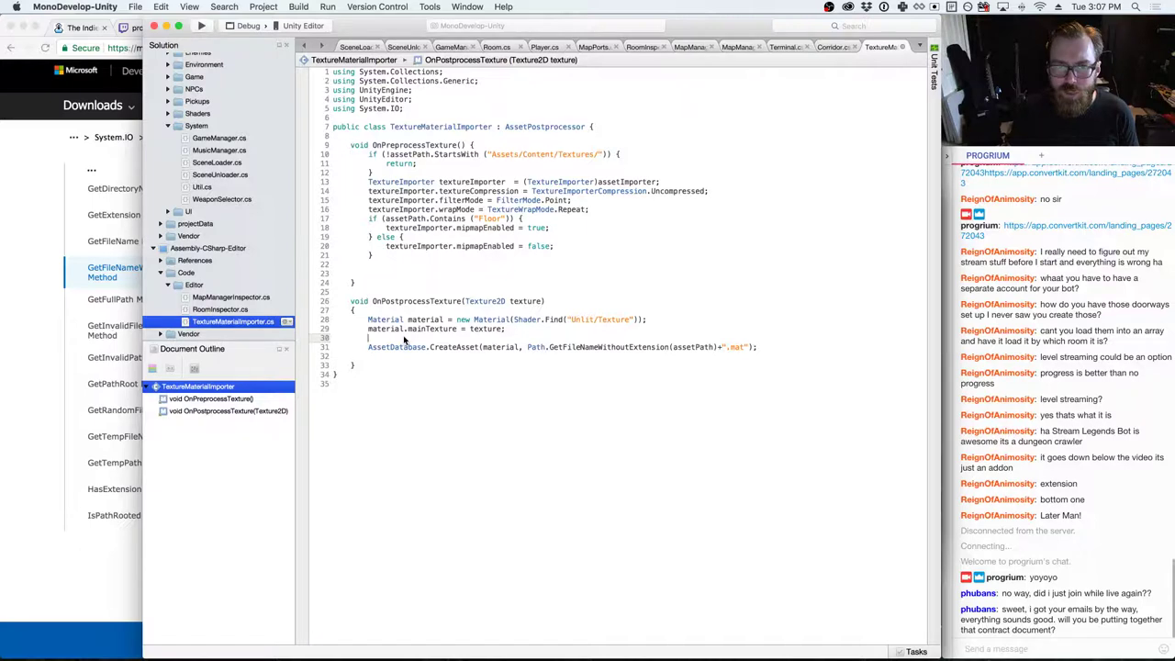
pyautogui.press('Up')
pyautogui.press('Up')
pyautogui.press('Up')
pyautogui.press('Up')
pyautogui.press('Up')
pyautogui.press('Up')
pyautogui.press('Up')
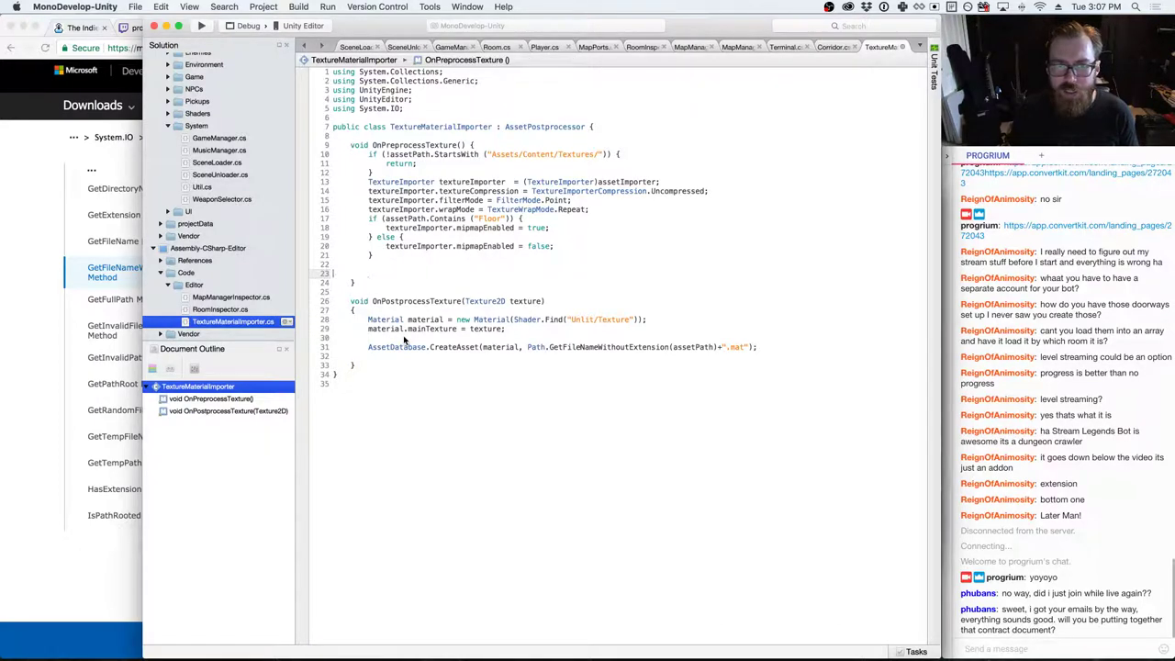
pyautogui.press('BackSpace')
# - Add the statement material.SetTexture (0, texture); on the blank line above the CreateAsset call
pyautogui.press('Down')
pyautogui.press('Down')
pyautogui.press('Down')
pyautogui.press('Down')
pyautogui.press('Down')
pyautogui.press('Down')
pyautogui.press('Down')
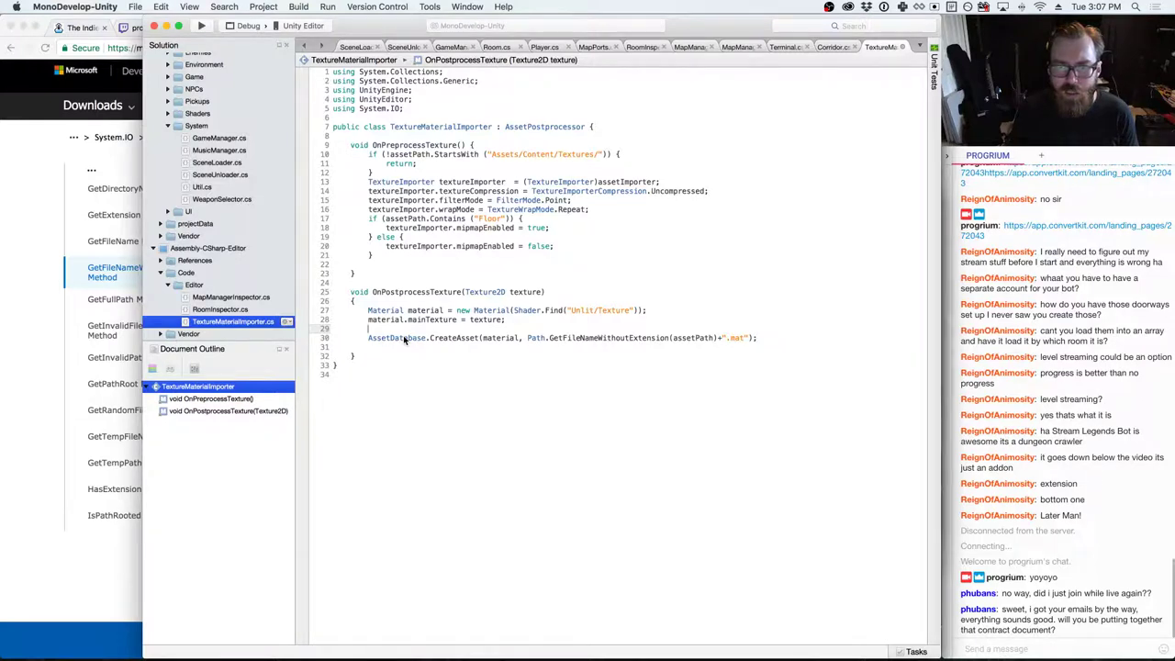
pyautogui.write('material')
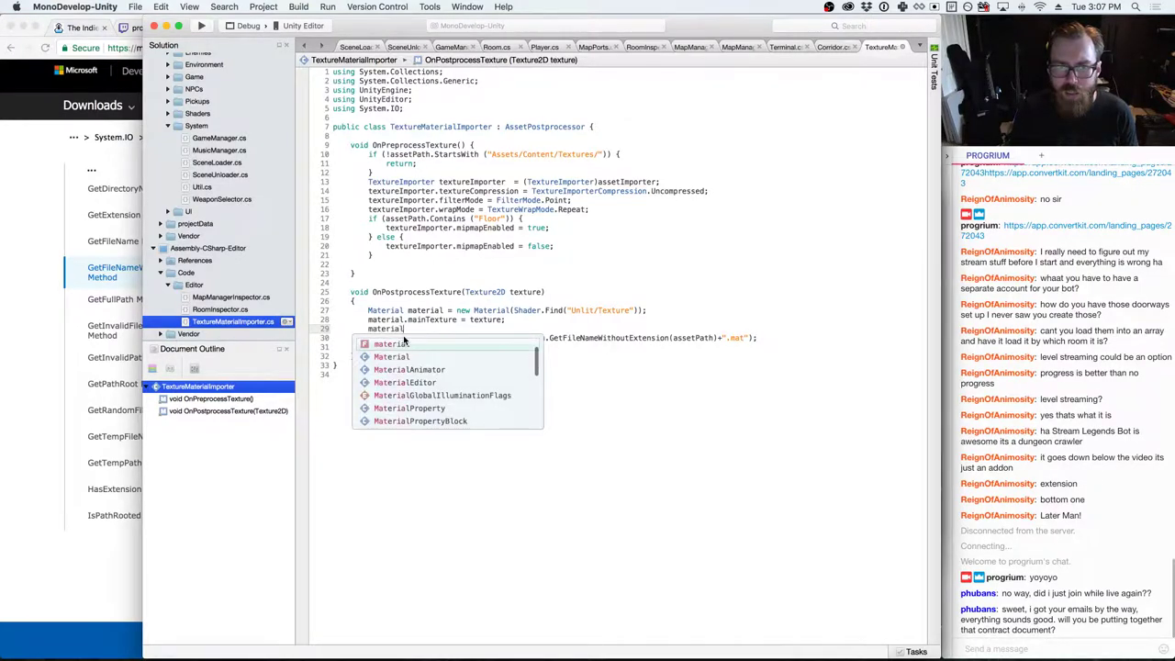
pyautogui.write('.')
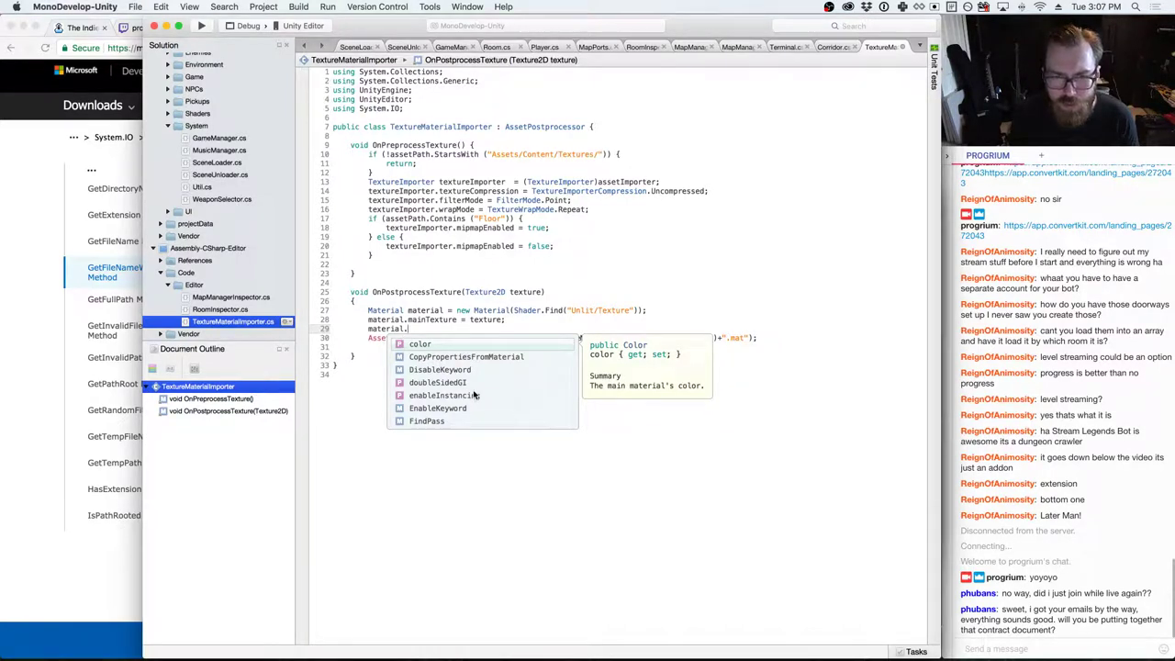
pyautogui.scroll(-6, 474, 394)
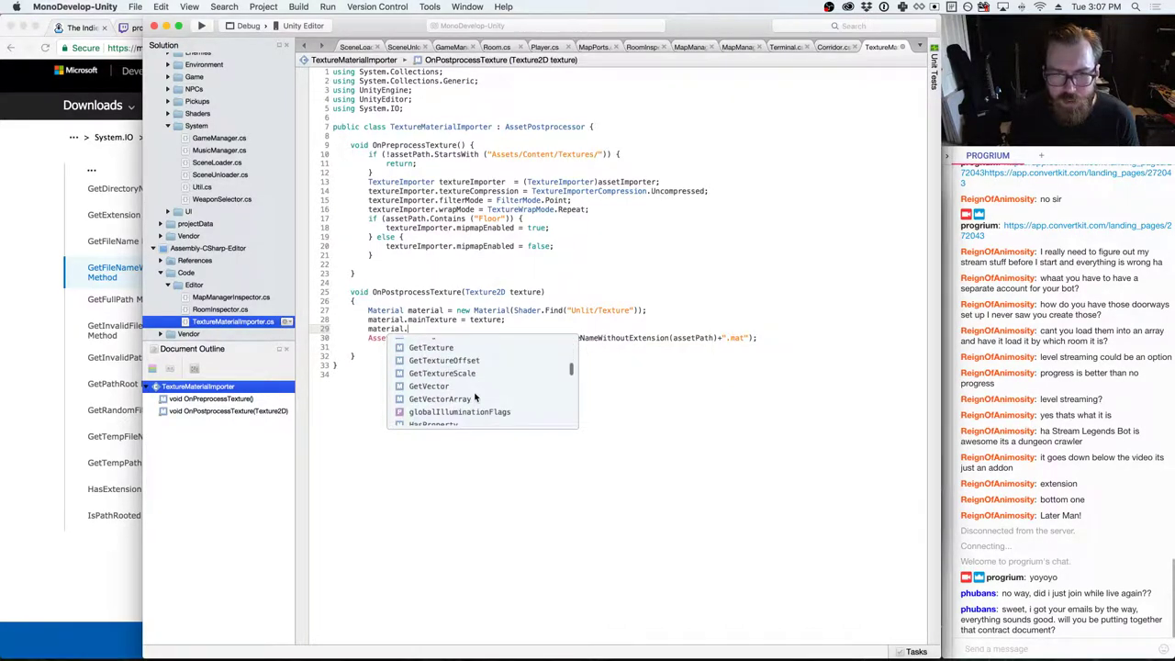
pyautogui.scroll(-6, 475, 398)
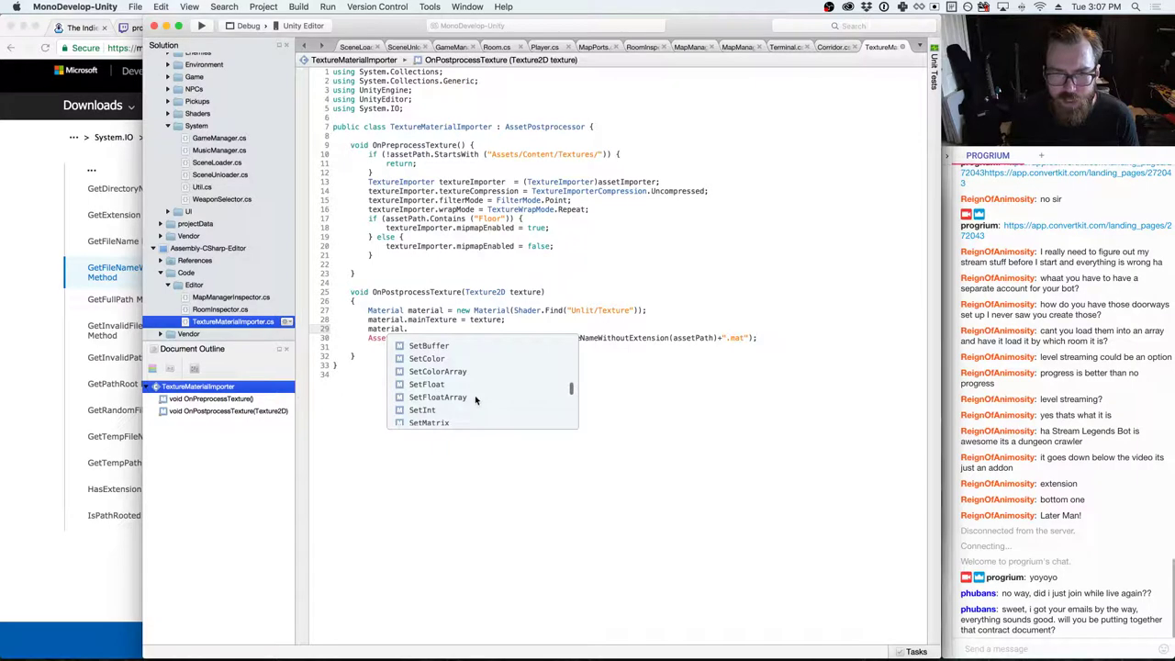
pyautogui.scroll(-3, 474, 397)
pyautogui.click(491, 390)
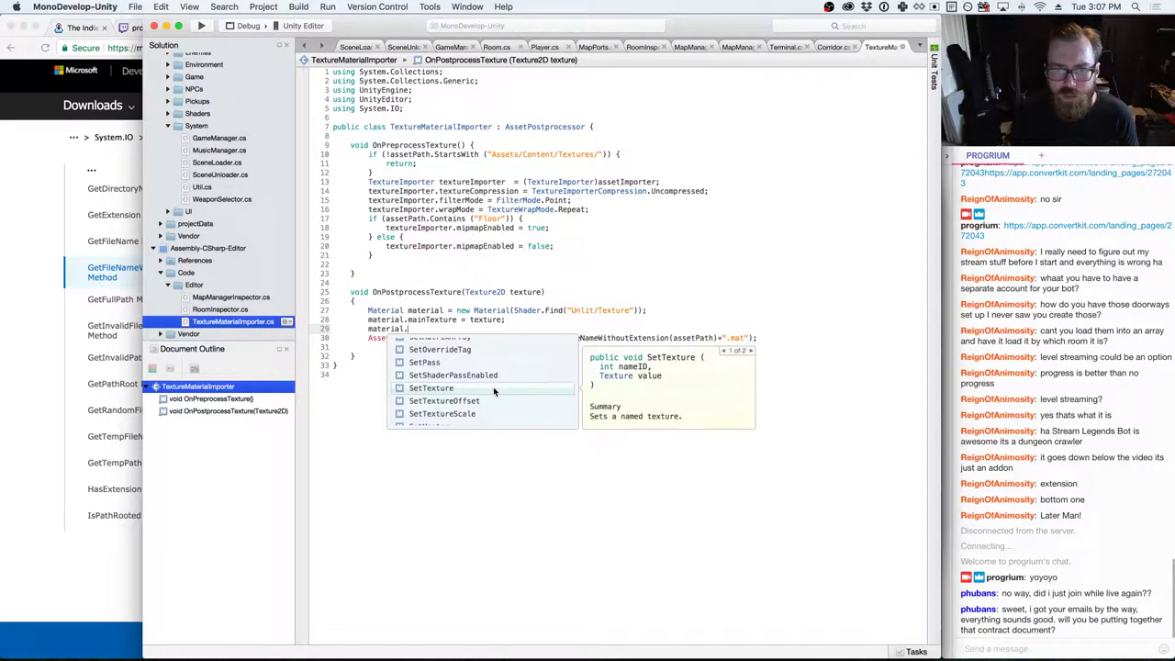
pyautogui.scroll(-1, 493, 389)
pyautogui.scroll(1, 493, 389)
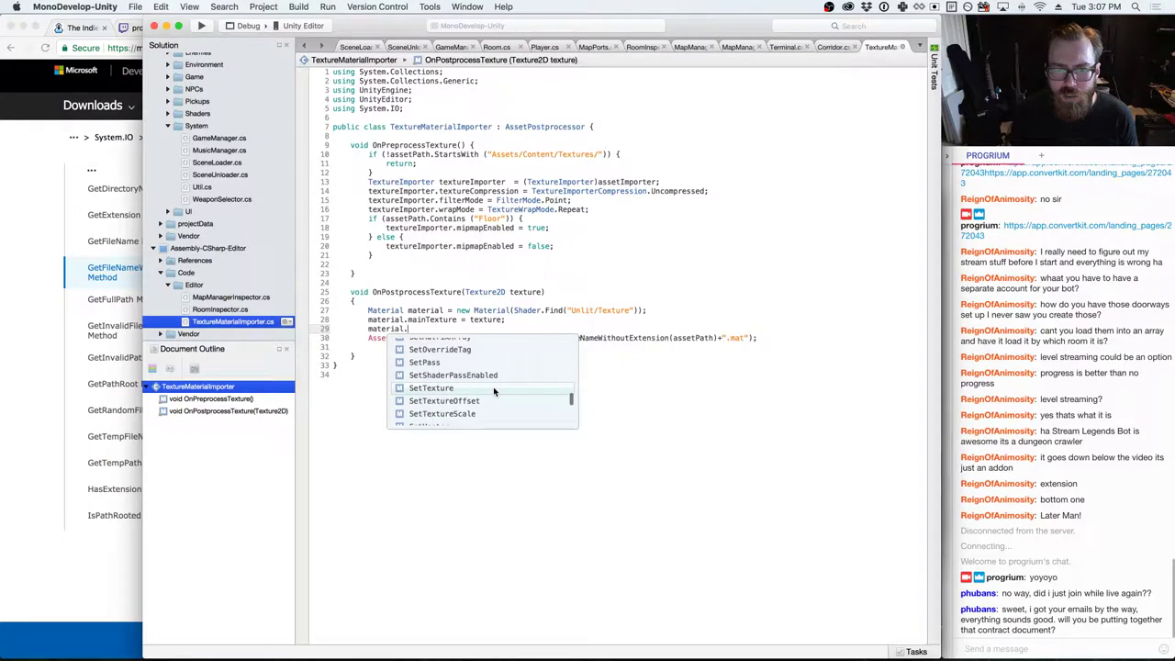
pyautogui.doubleClick(493, 388)
pyautogui.write('(')
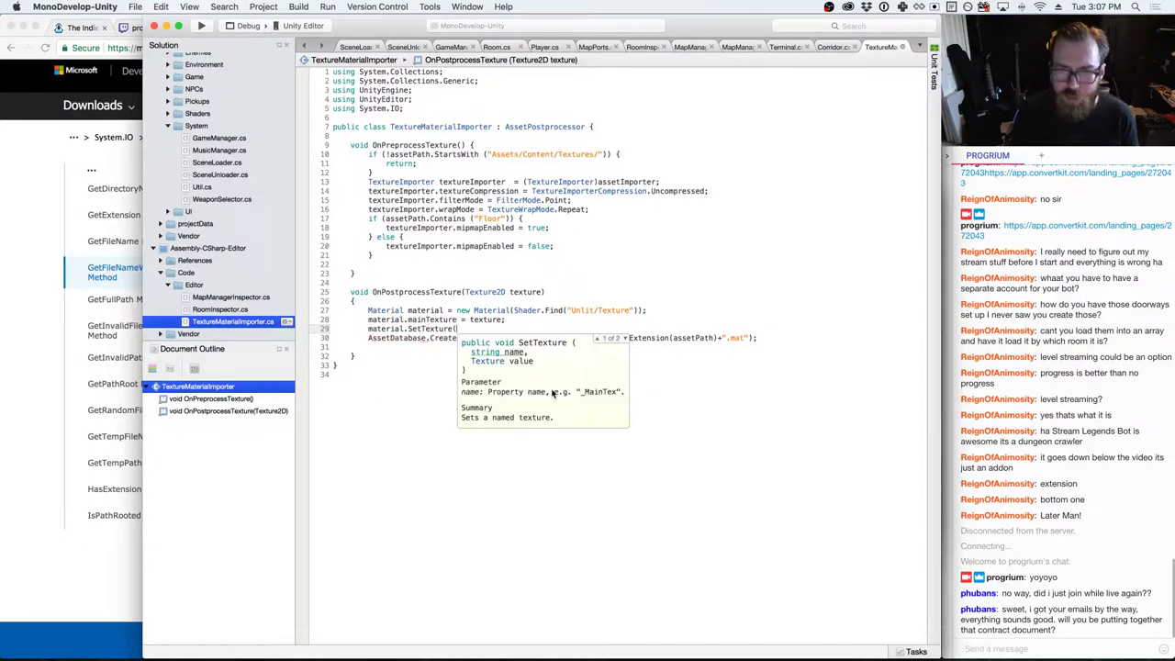
pyautogui.write('0, texture);')
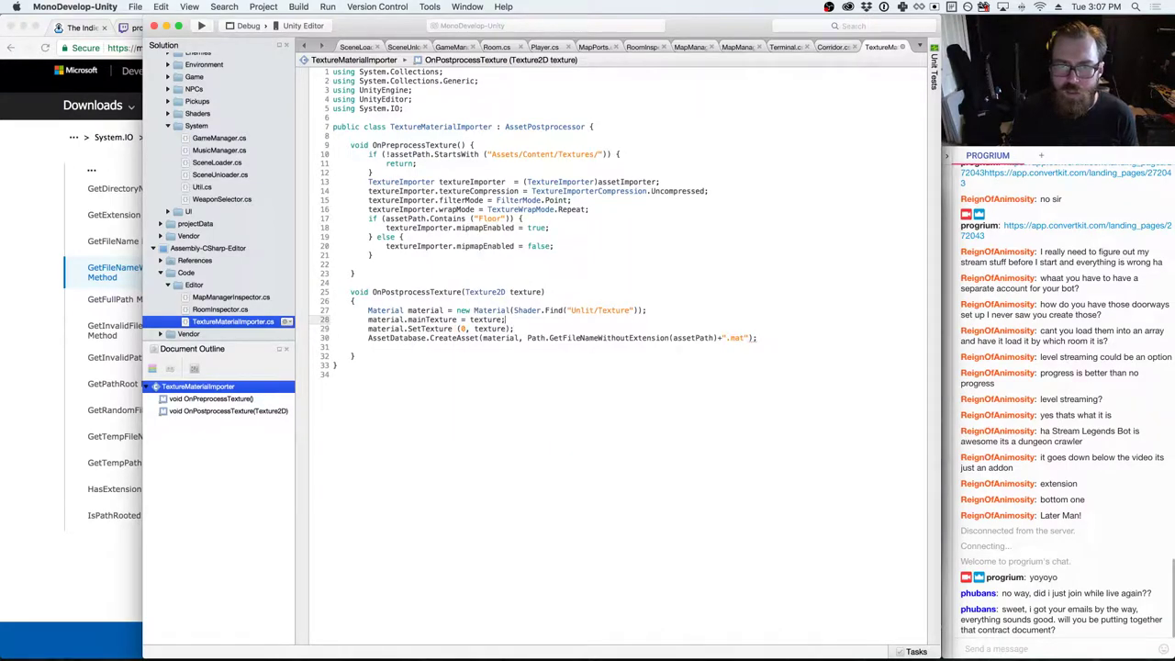
# - Delete the material.mainTexture = texture; line from OnPostprocessTexture and save the script
pyautogui.press('Up')
pyautogui.hotkey('shift', 'Home')
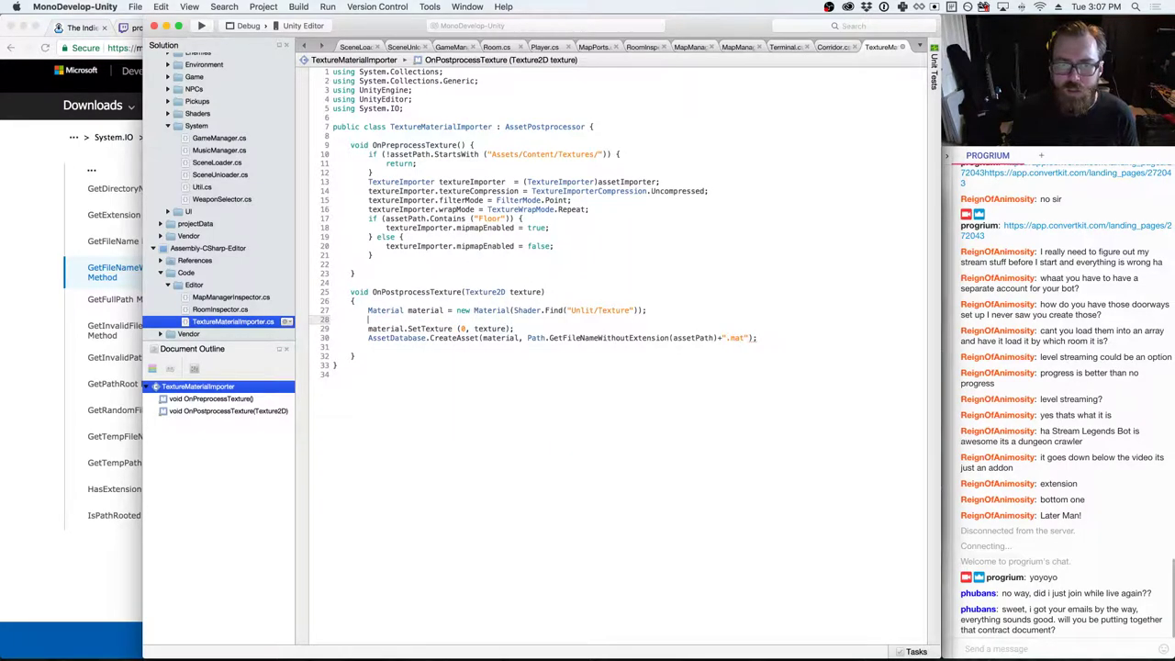
pyautogui.hotkey('shift', 'Home')
pyautogui.press('BackSpace')
pyautogui.press('BackSpace')
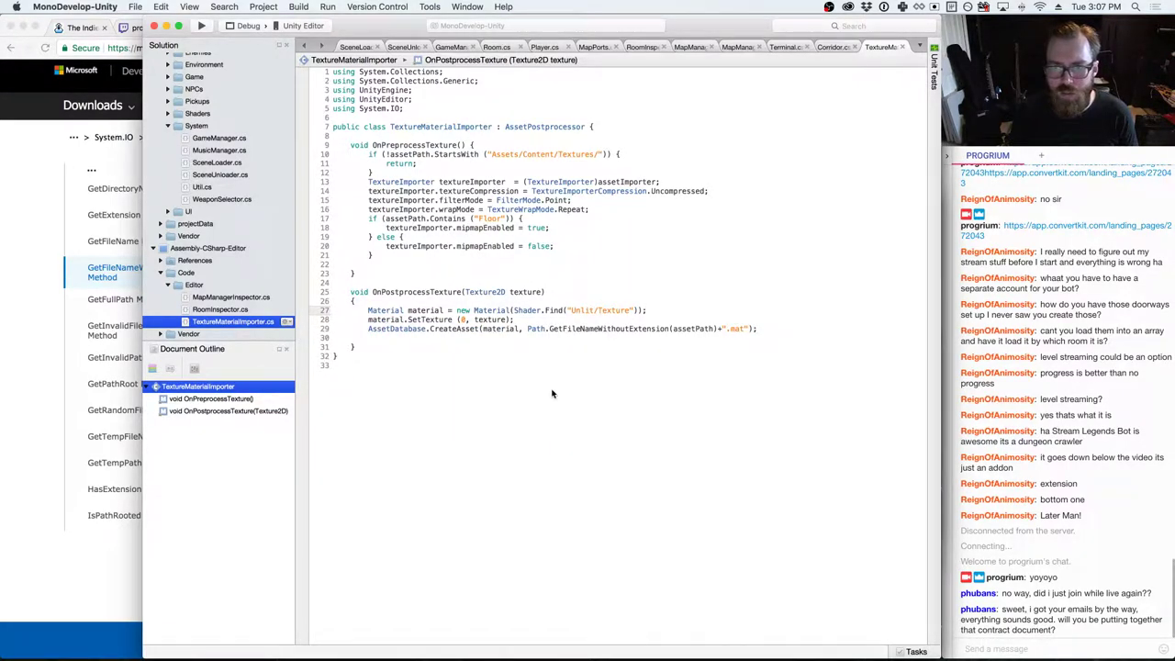
# - Switch to Unity and delete the sprTrap texture and the sprTrap.png material from the Sector2 textures folder
pyautogui.press('super+Tab')
pyautogui.press('super+Tab')
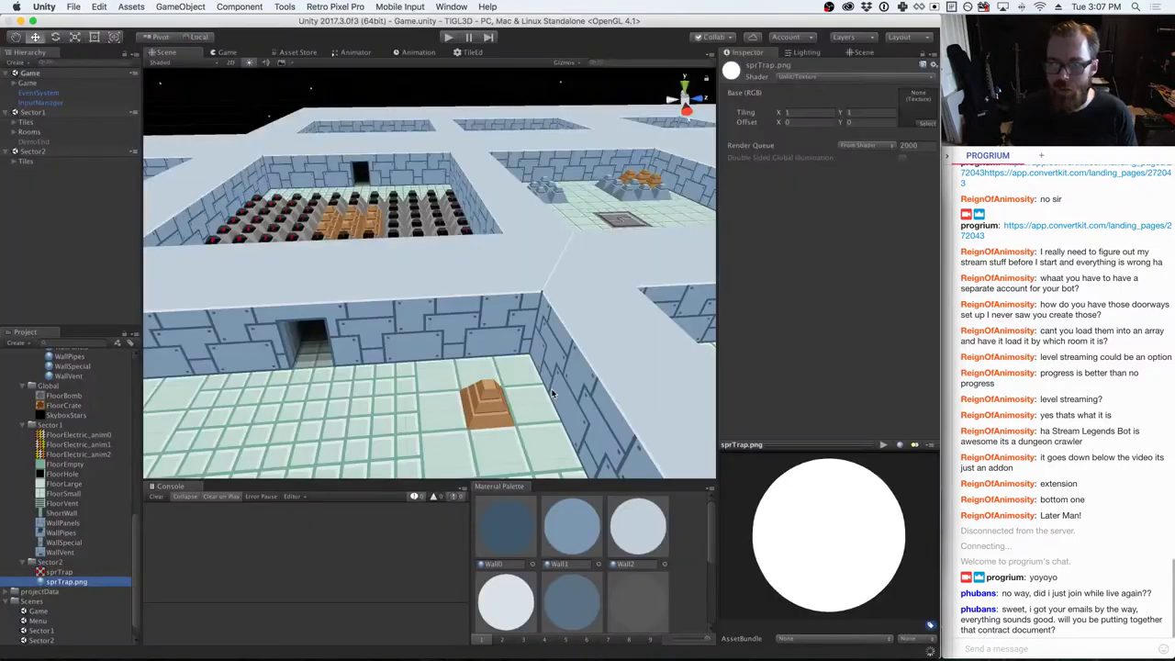
pyautogui.click(60, 572)
pyautogui.keyDown('shift'); pyautogui.click(66, 582); pyautogui.keyUp('shift')
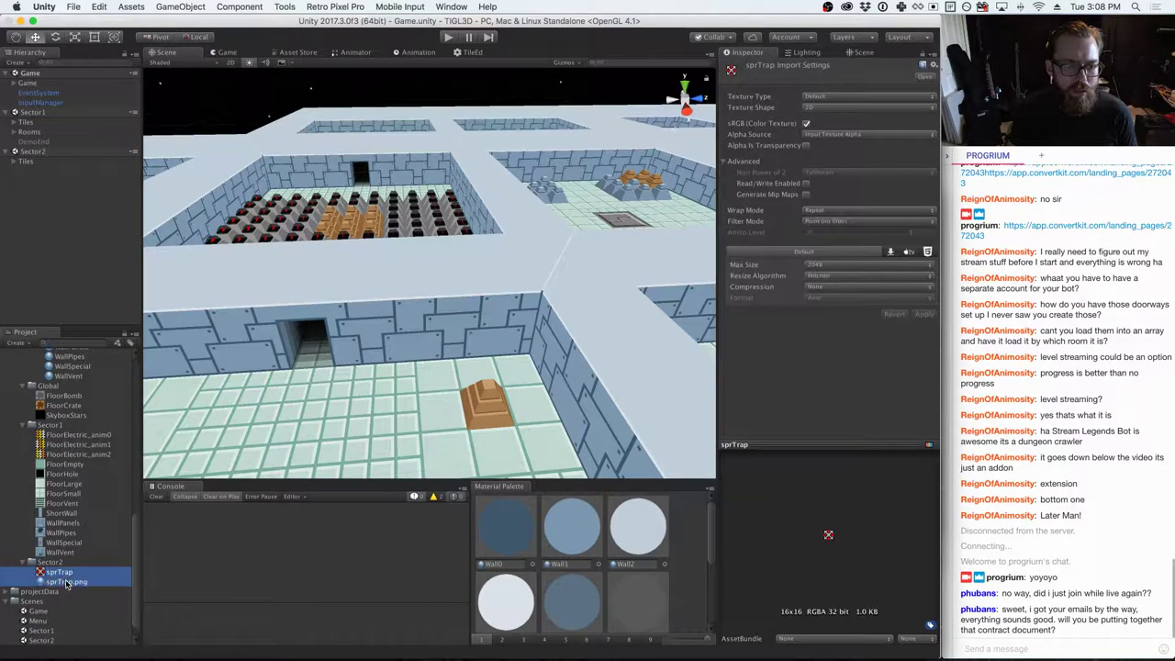
pyautogui.rightClick(66, 582)
pyautogui.click(97, 452)
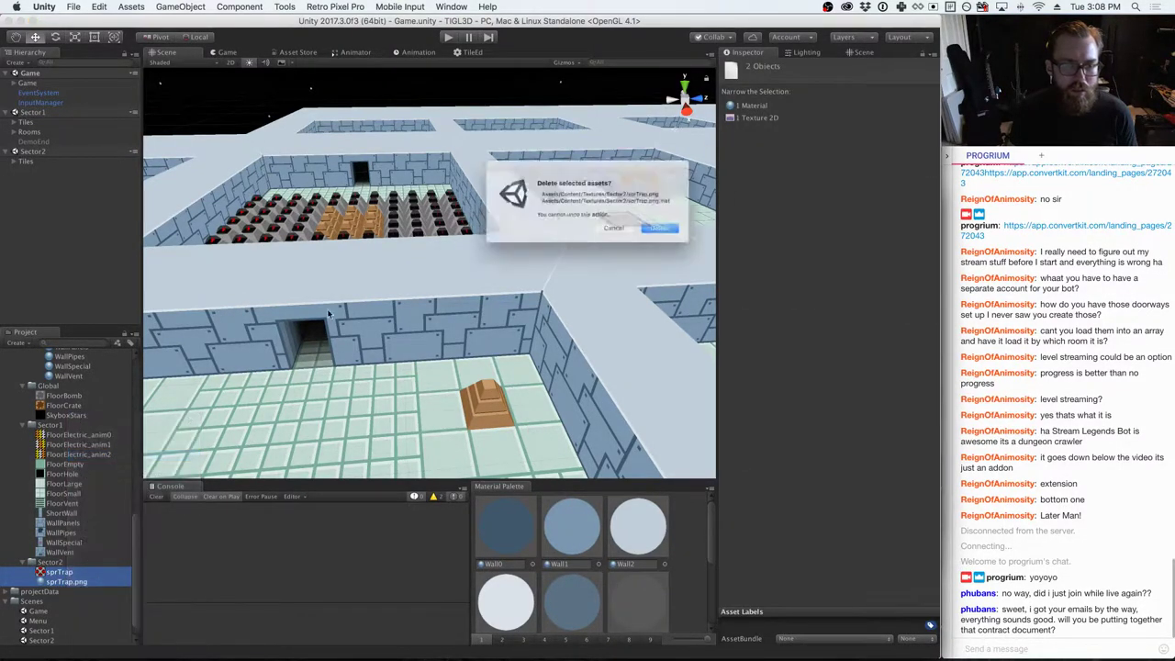
pyautogui.click(678, 236)
# - Switch to Finder and import sprTrap.png from the Samsung USB drive into Unity's Sector2 textures folder
pyautogui.press('super+Tab')
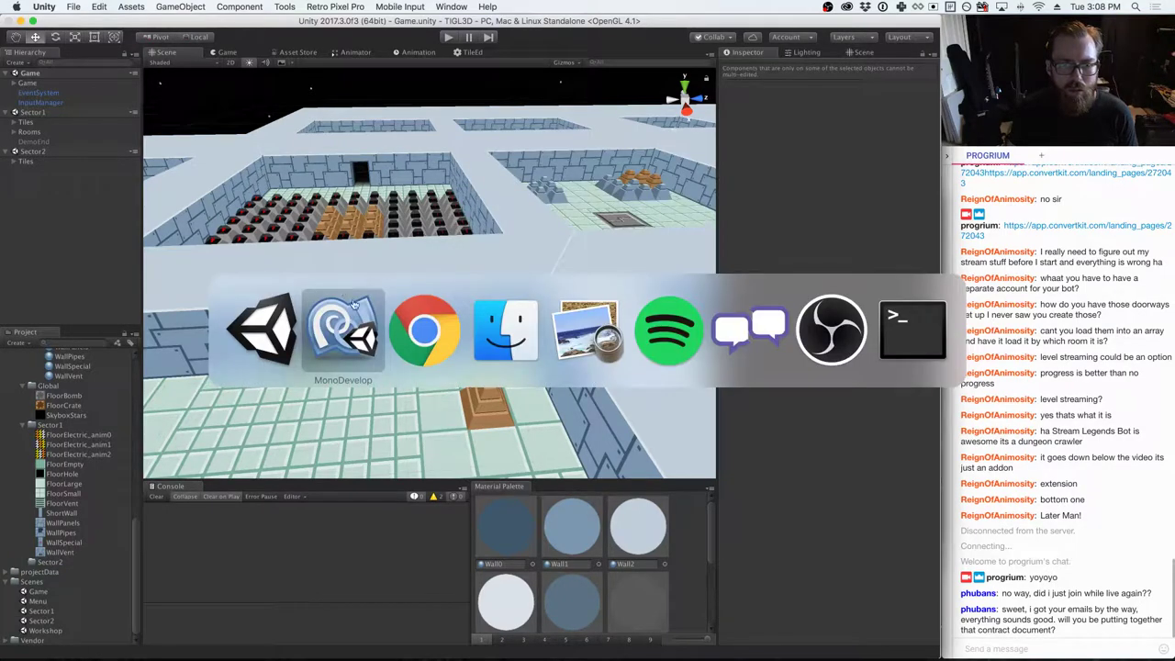
pyautogui.click(506, 330)
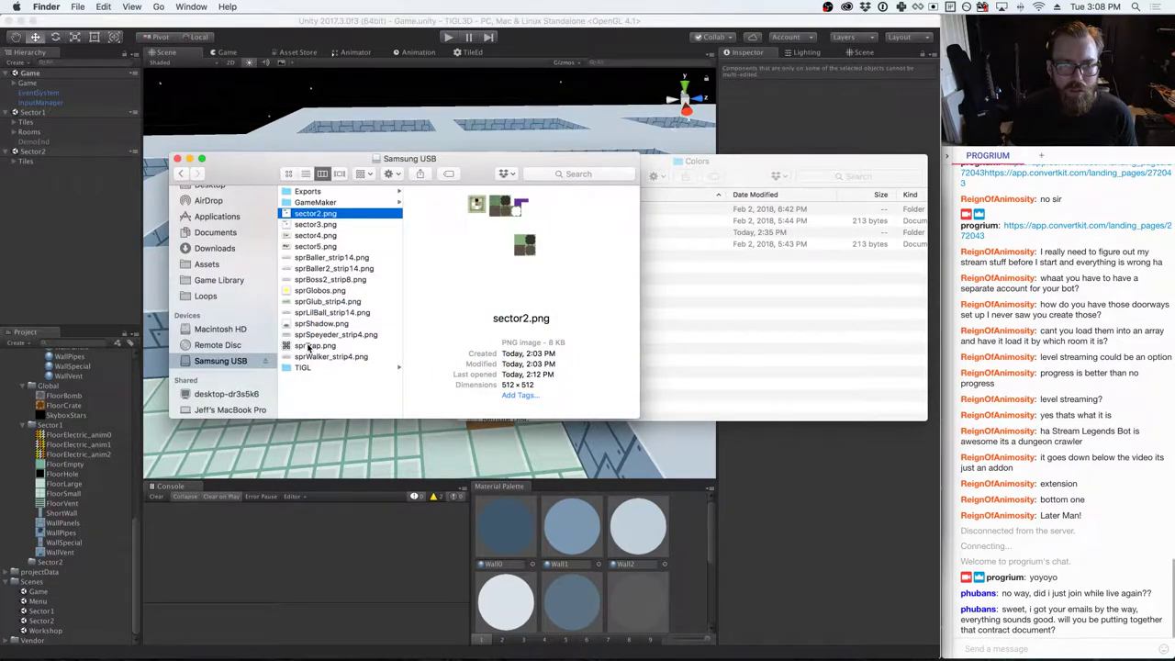
pyautogui.moveTo(311, 347); pyautogui.dragTo(52, 557)
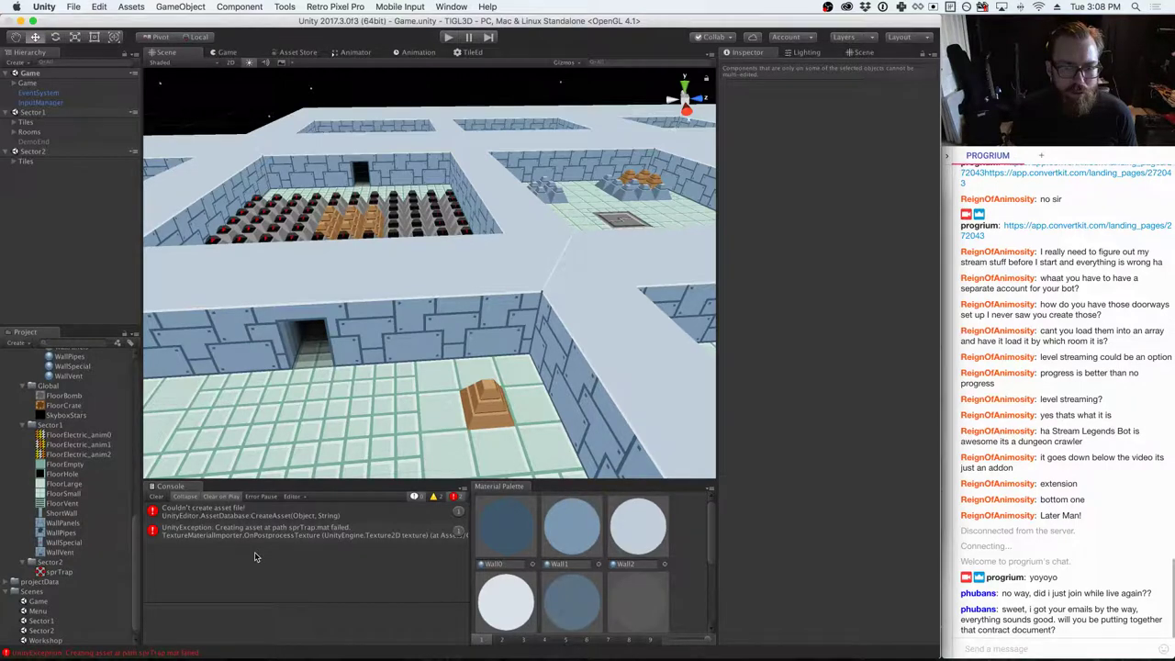
# - Switch to Chrome to view the Path.GetFileNameWithoutExtension documentation
pyautogui.press('super+Tab')
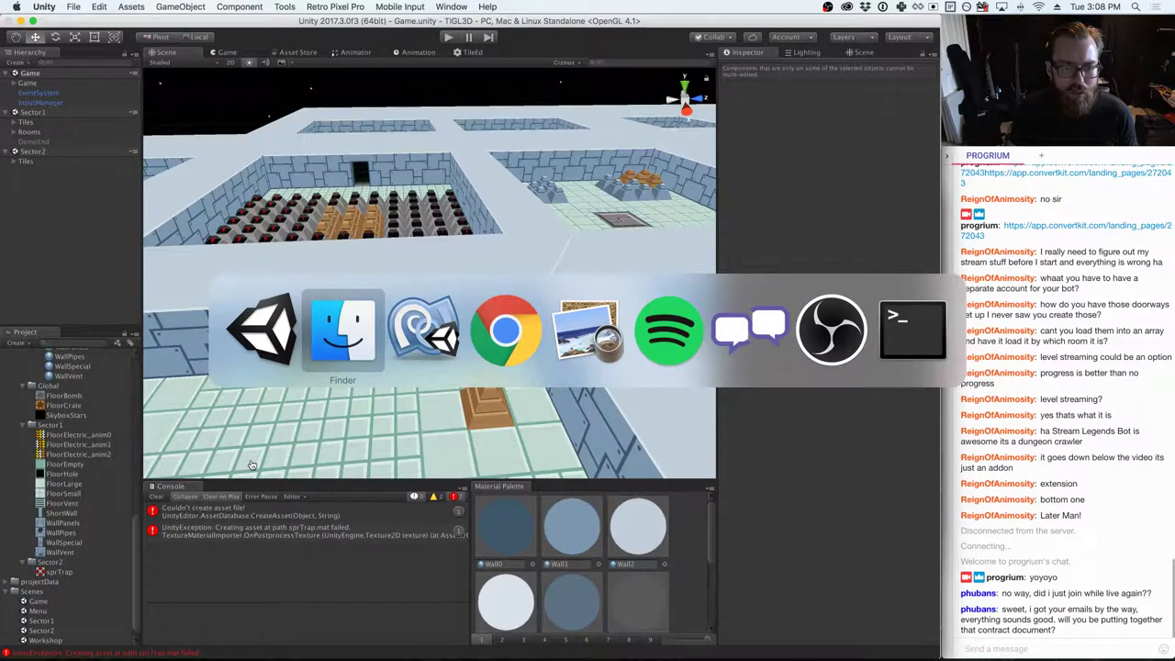
pyautogui.click(289, 352)
pyautogui.press('super+Tab')
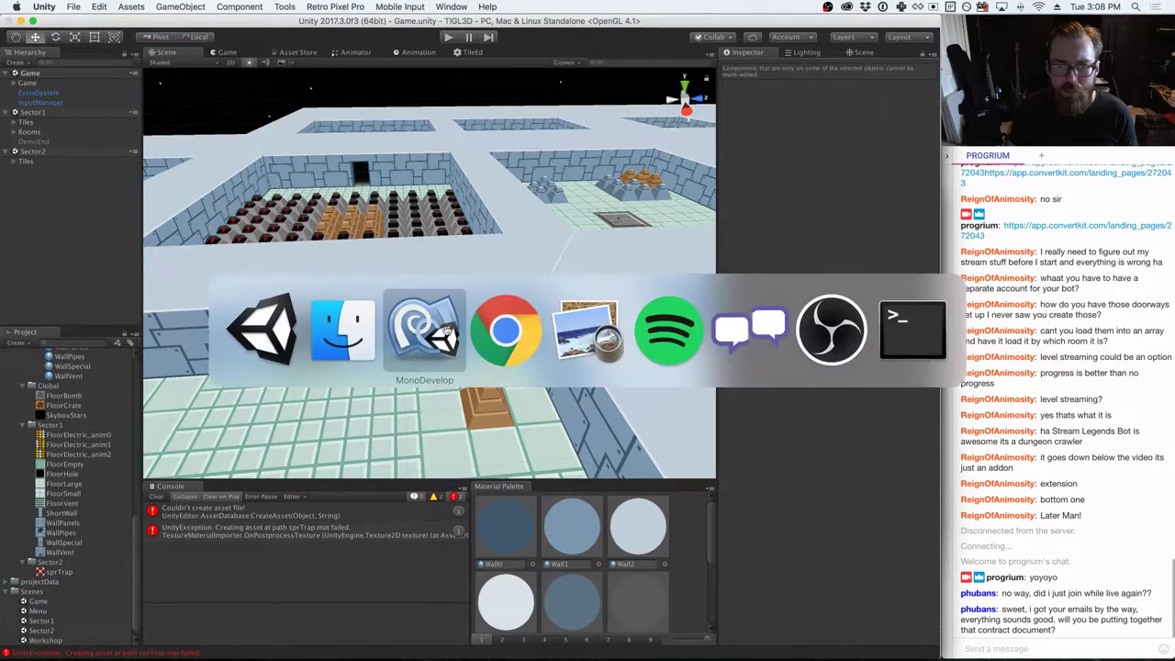
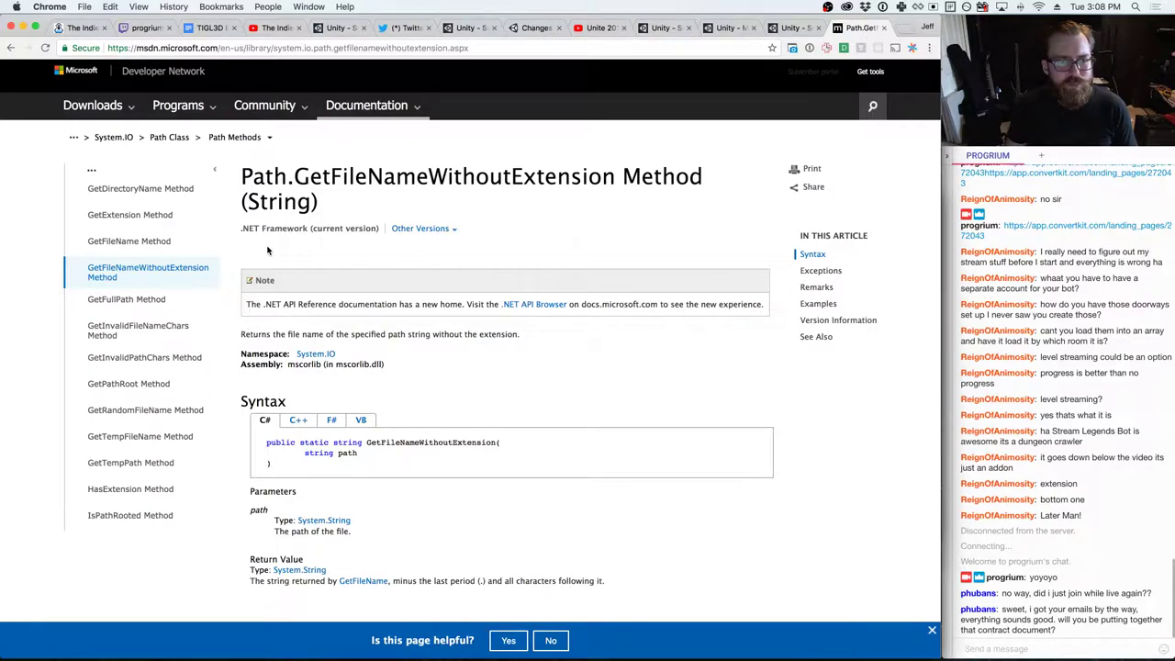
# - Open the Path.GetDirectoryName method documentation and read through to its code example
pyautogui.click(160, 190)
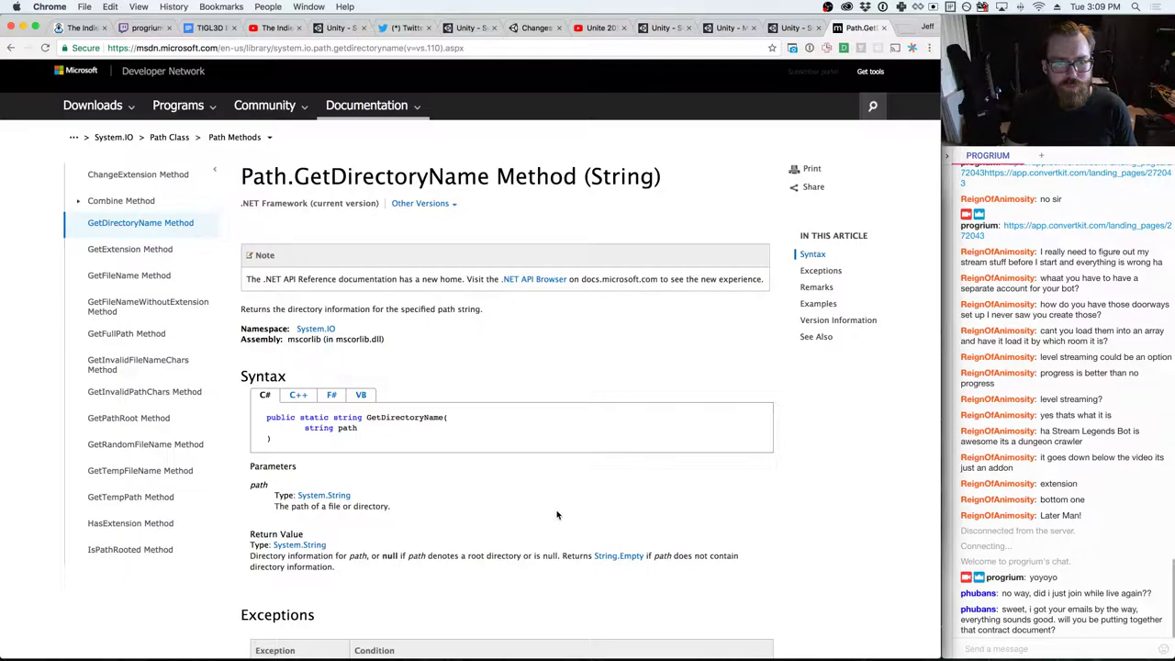
pyautogui.scroll(-4, 556, 515)
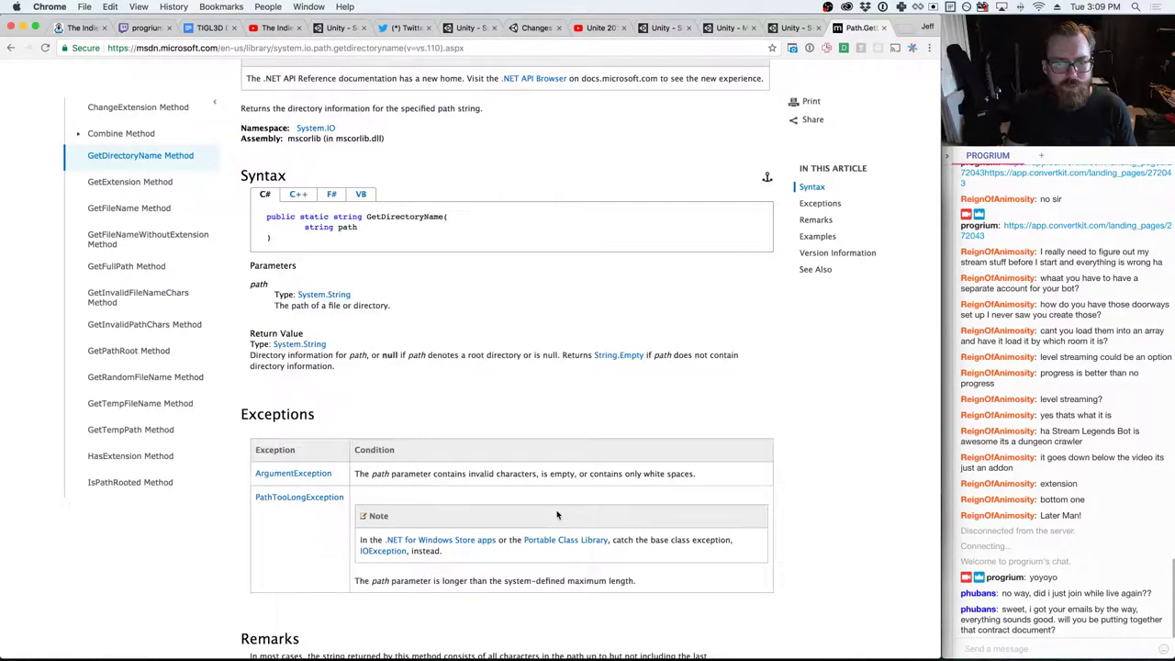
pyautogui.scroll(-7, 556, 515)
pyautogui.scroll(-3, 556, 515)
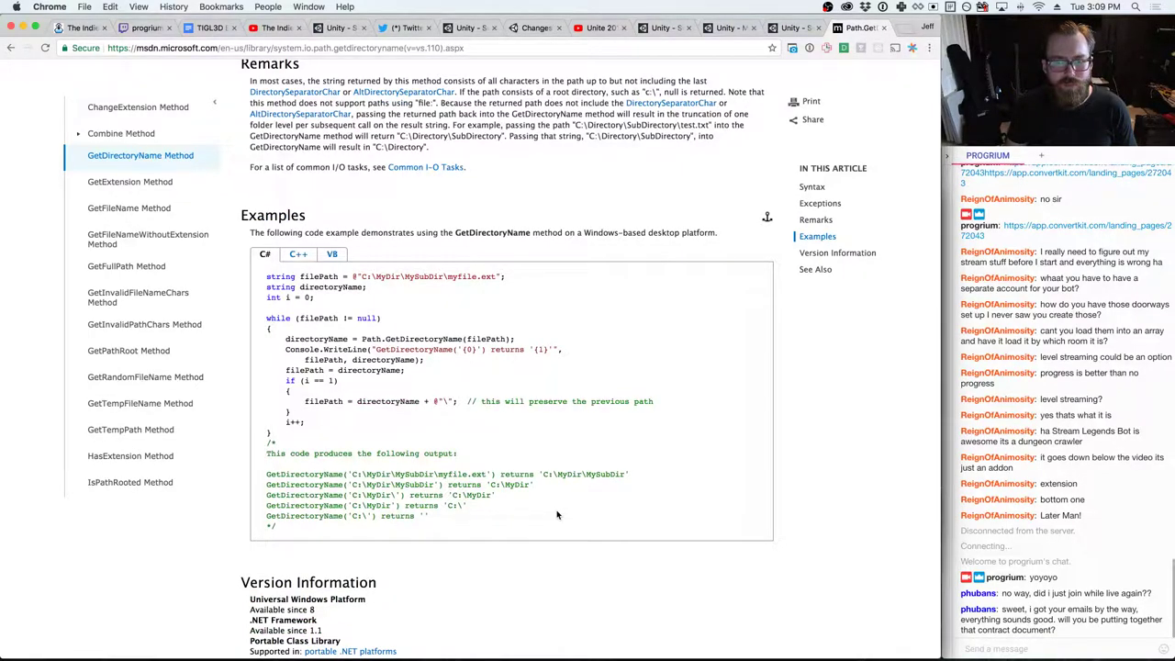
# - Switch to MonoDevelop and review the path expression in the CreateAsset call against the errors in Unity's console
pyautogui.press('super+Tab')
pyautogui.press('super+Tab')
pyautogui.press('Tab')
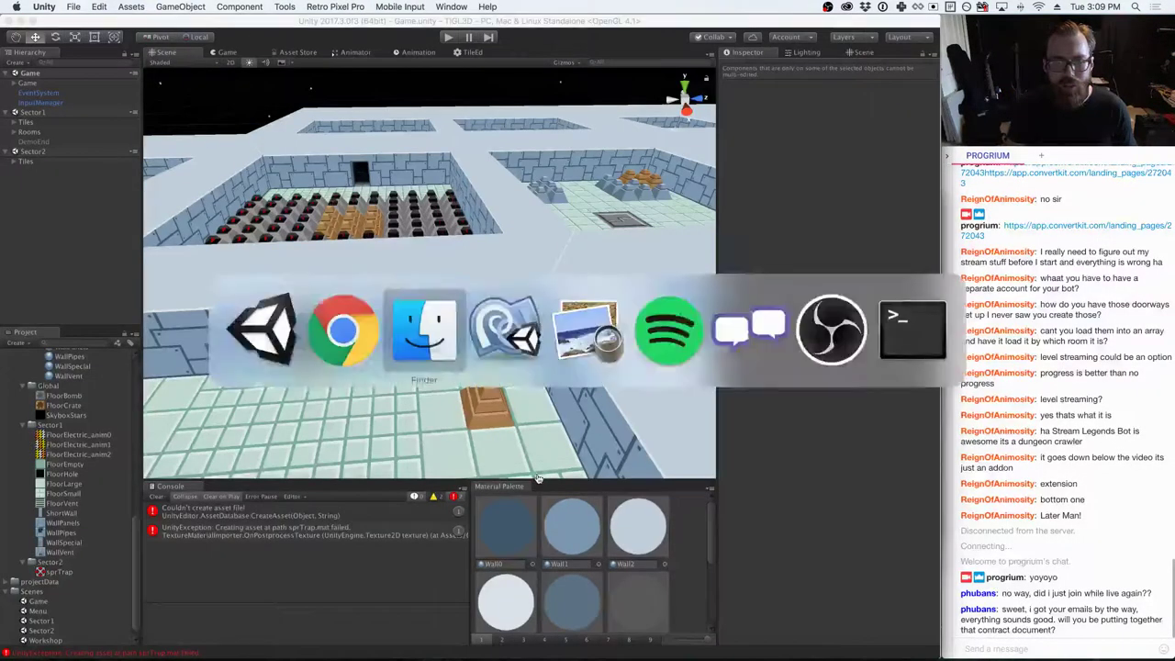
pyautogui.press('super+Tab')
pyautogui.press('Tab')
pyautogui.press('Tab')
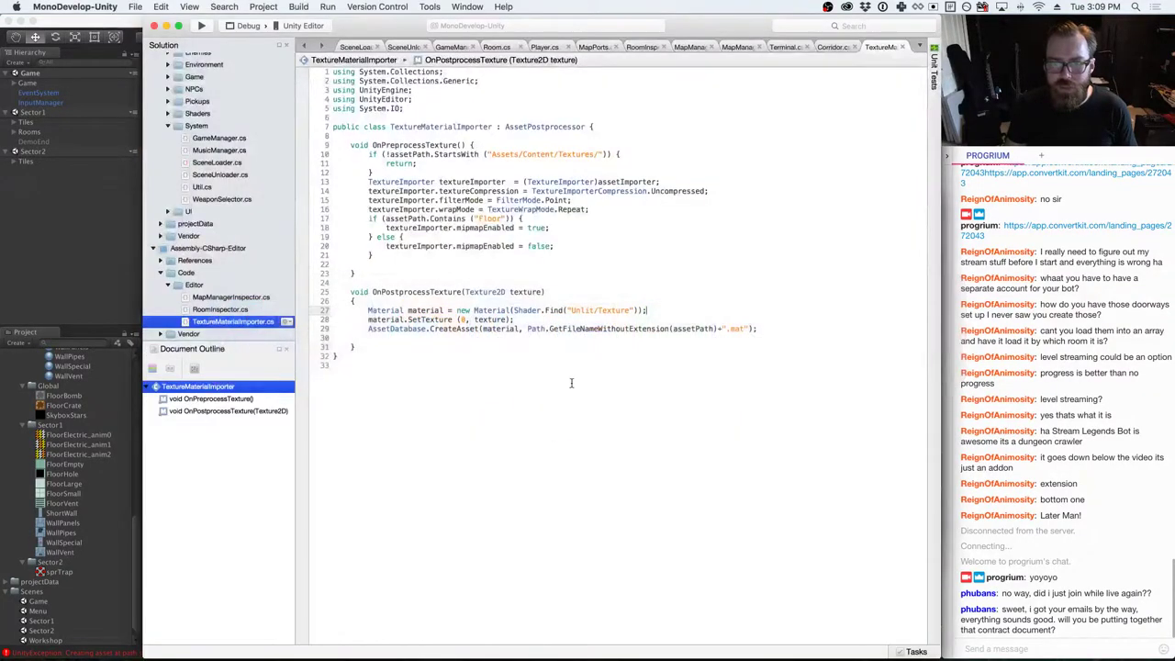
pyautogui.moveTo(525, 328); pyautogui.dragTo(718, 328)
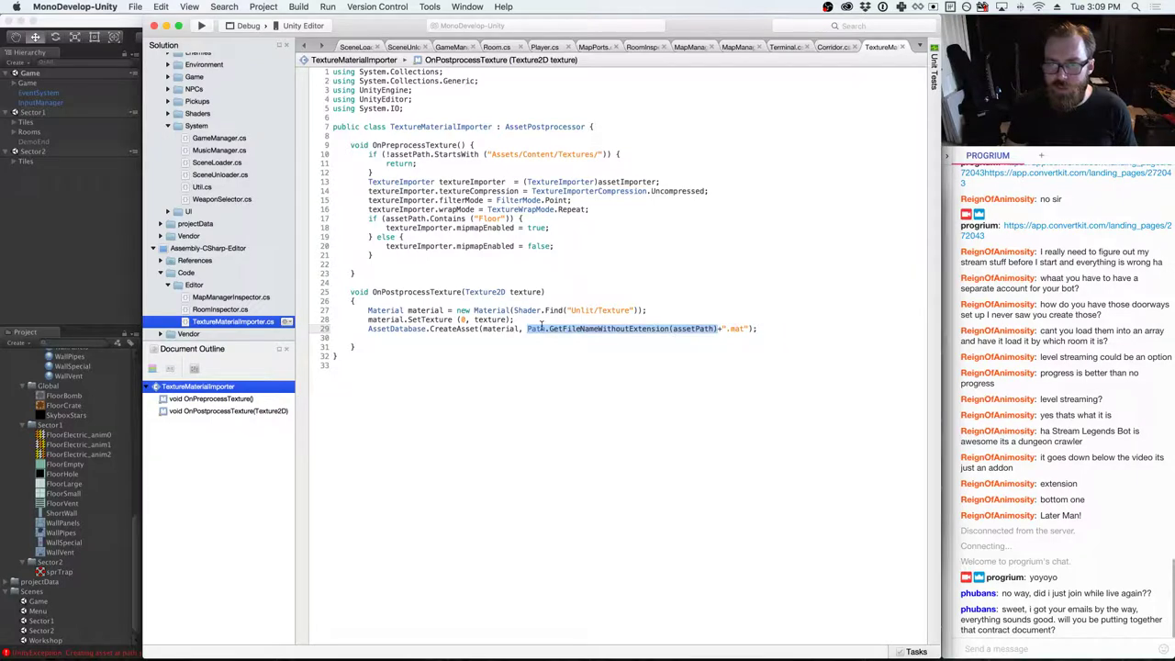
pyautogui.press('super+Tab')
pyautogui.press('super+Tab')
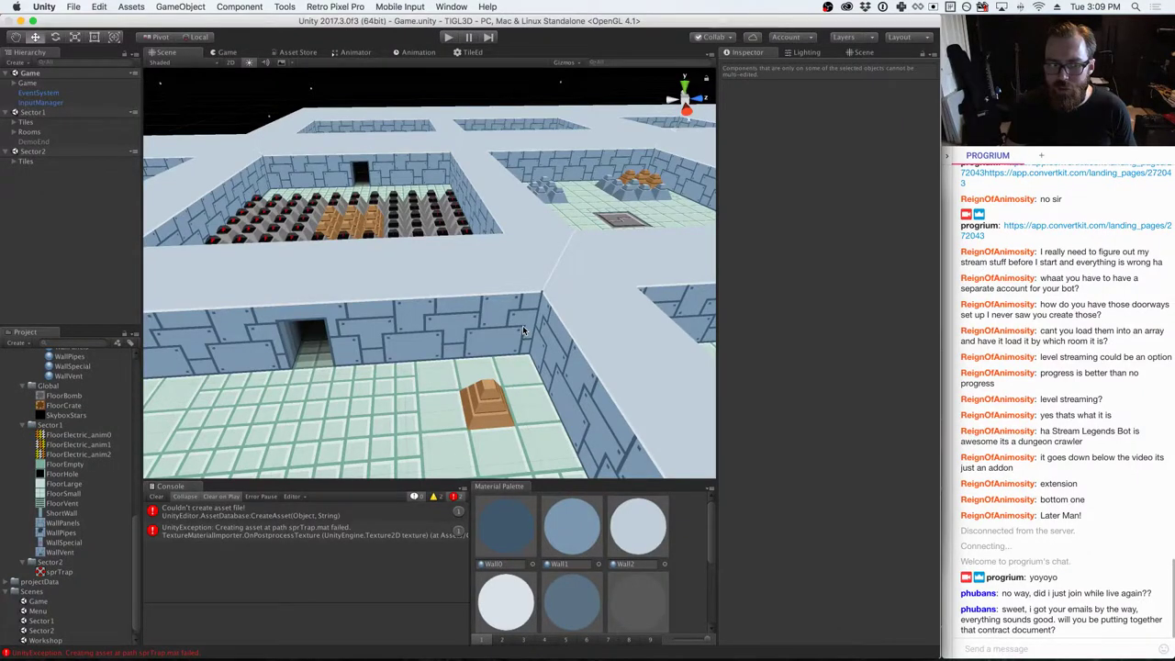
pyautogui.press('super+Tab')
pyautogui.press('super+Tab')
pyautogui.press('super+Tab')
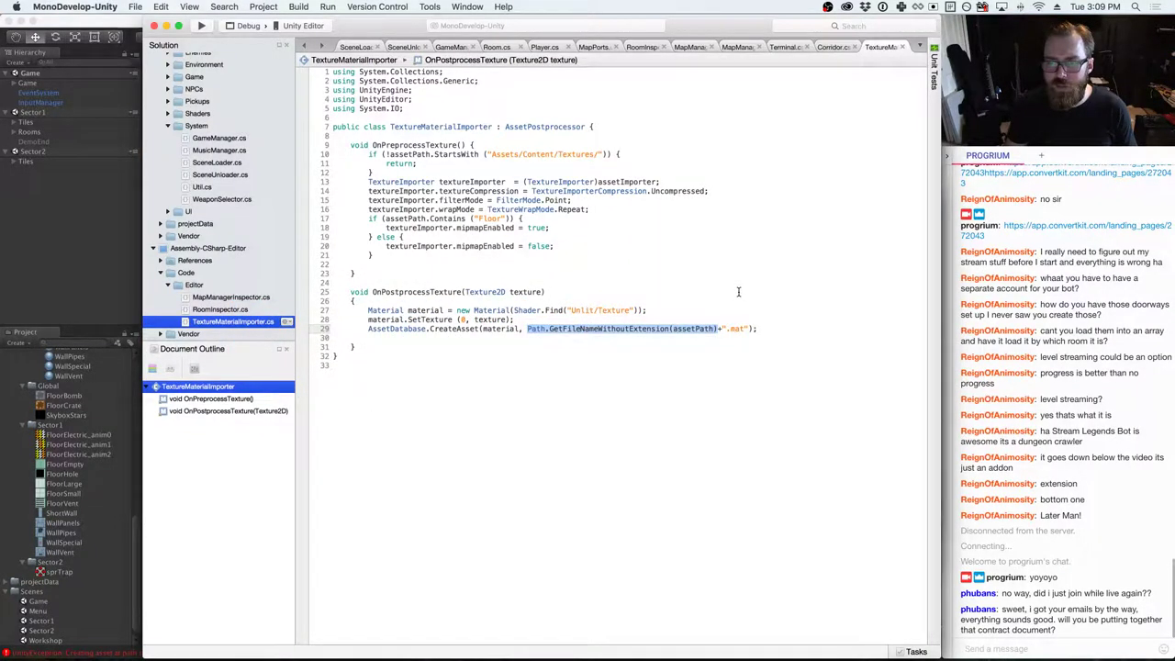
# - Replace the path argument of the CreateAsset call with assetPath.Replace(".png", ".mat") and save the script
pyautogui.doubleClick(695, 329)
pyautogui.press('BackSpace')
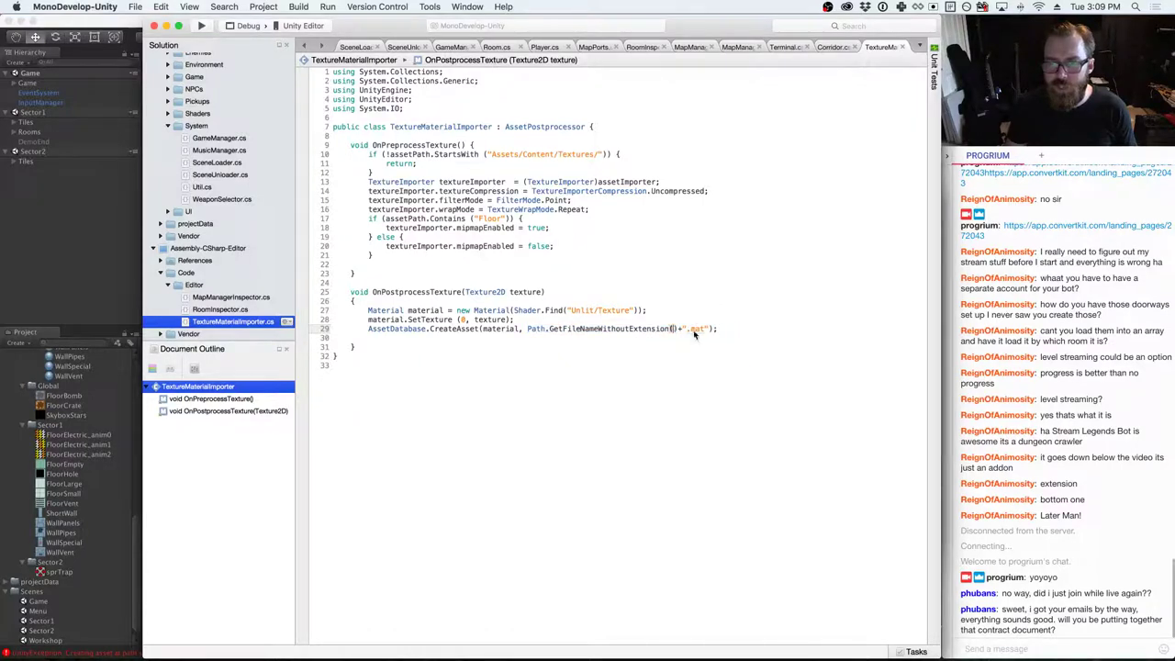
pyautogui.moveTo(528, 331); pyautogui.dragTo(708, 329)
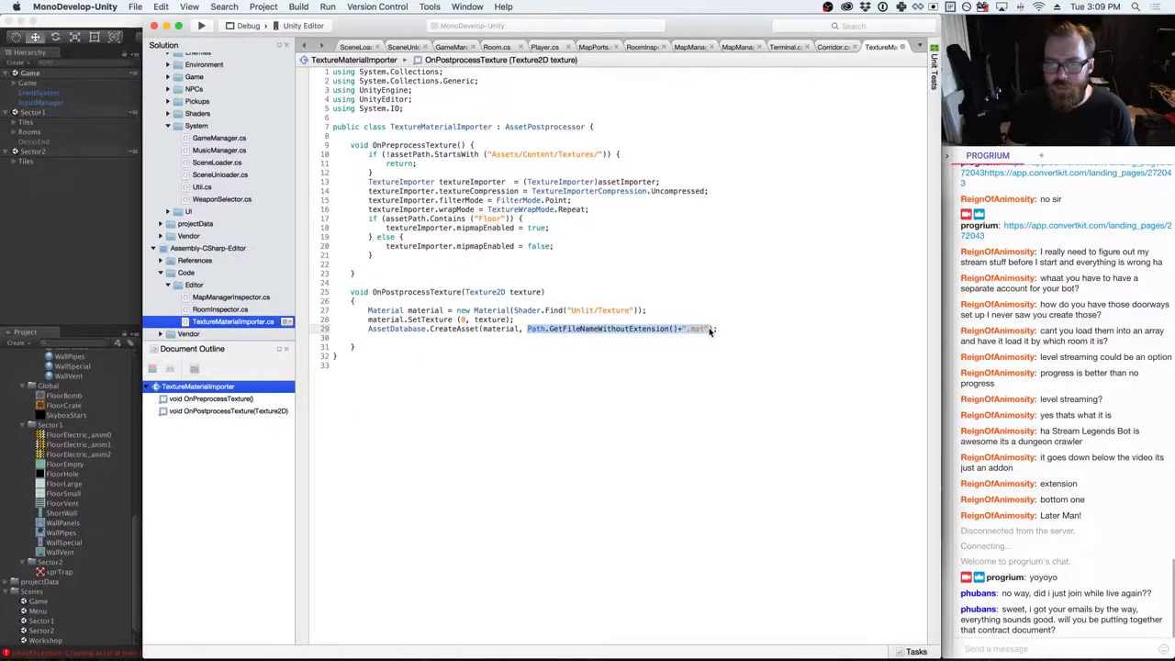
pyautogui.write('assetPath')
pyautogui.write('.Replace("')
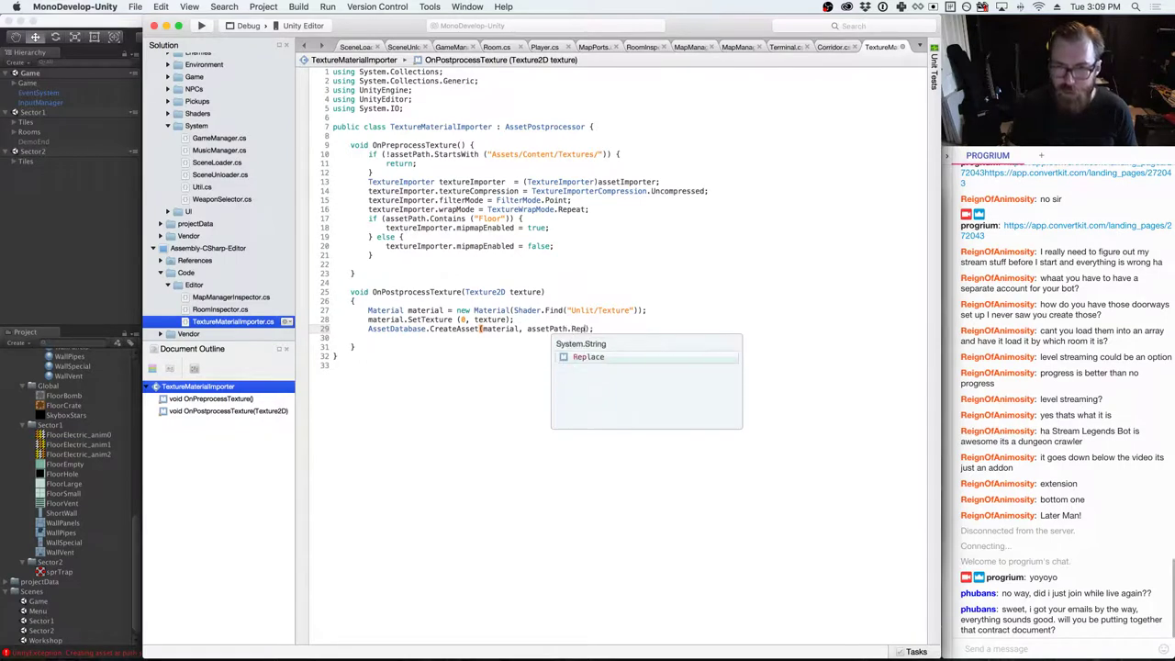
pyautogui.write('.png"')
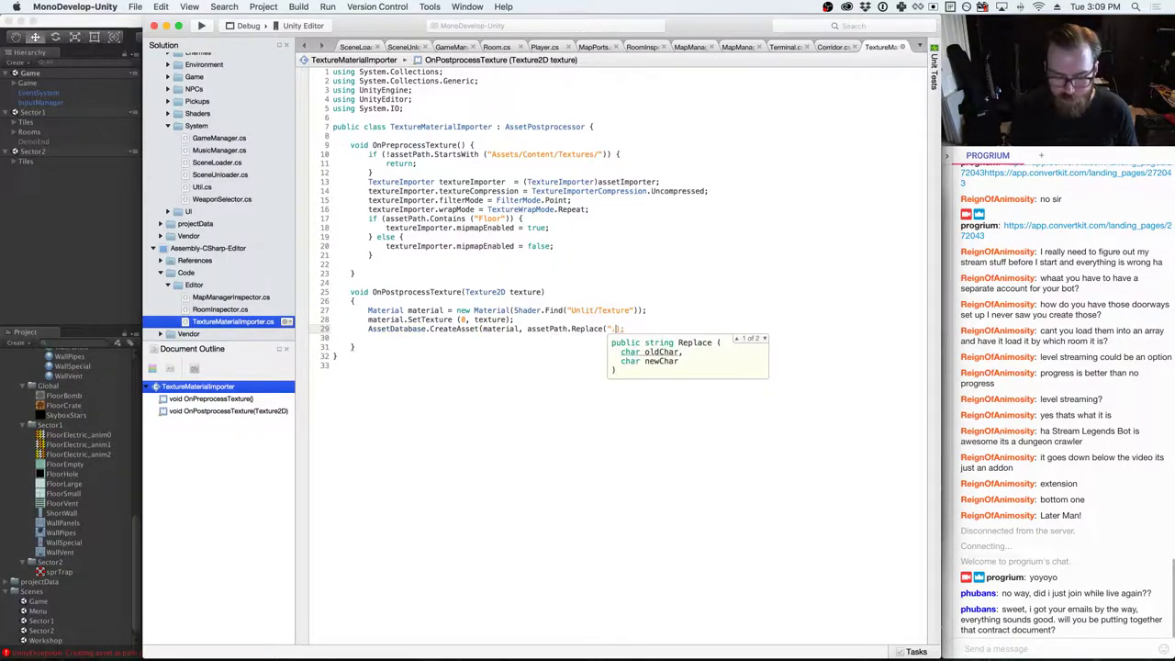
pyautogui.write(', ')
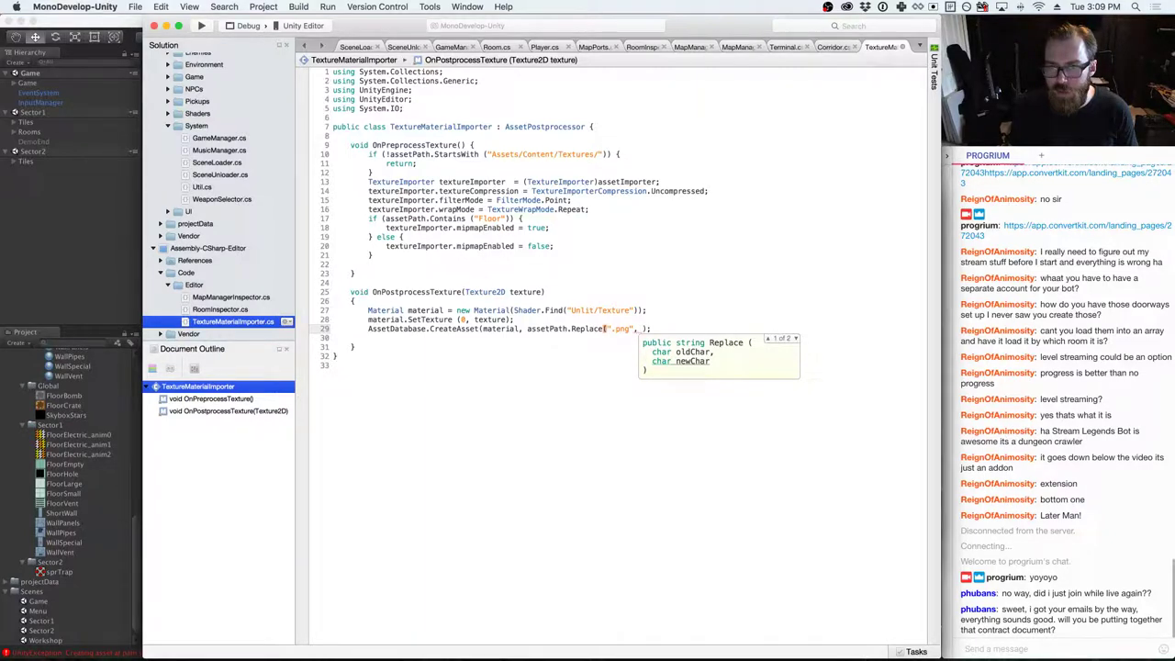
pyautogui.write('".mat"))')
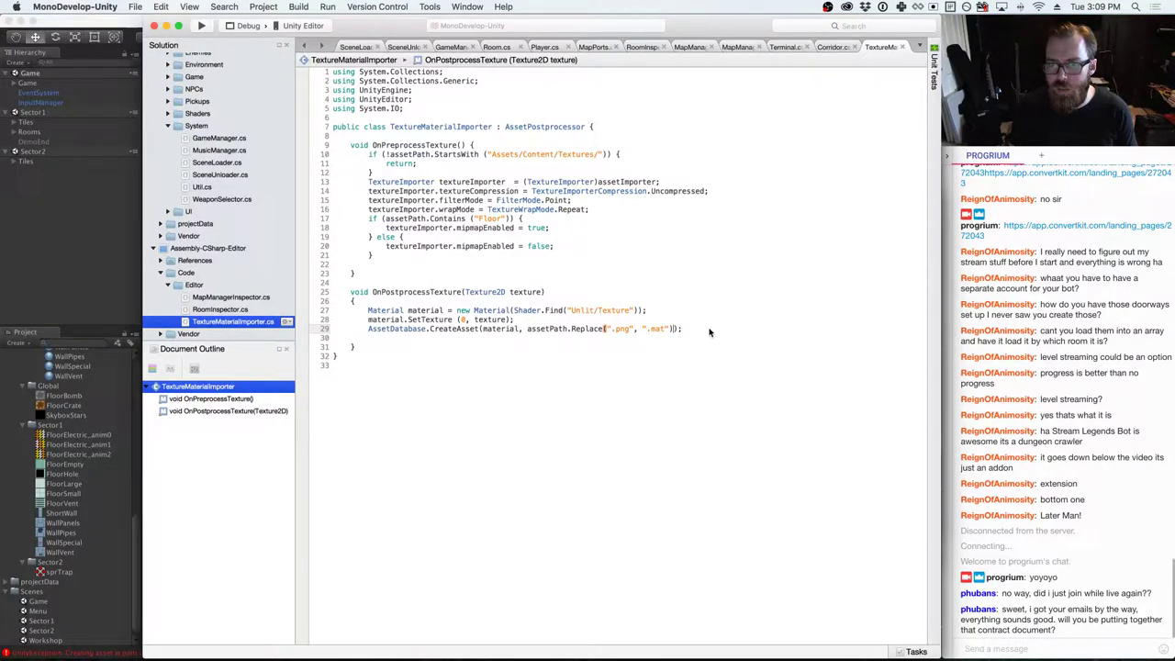
# - Switch to Unity, clear the console and delete the sprTrap texture from the Sector2 textures folder
pyautogui.press('super+Tab')
pyautogui.press('super+Tab')
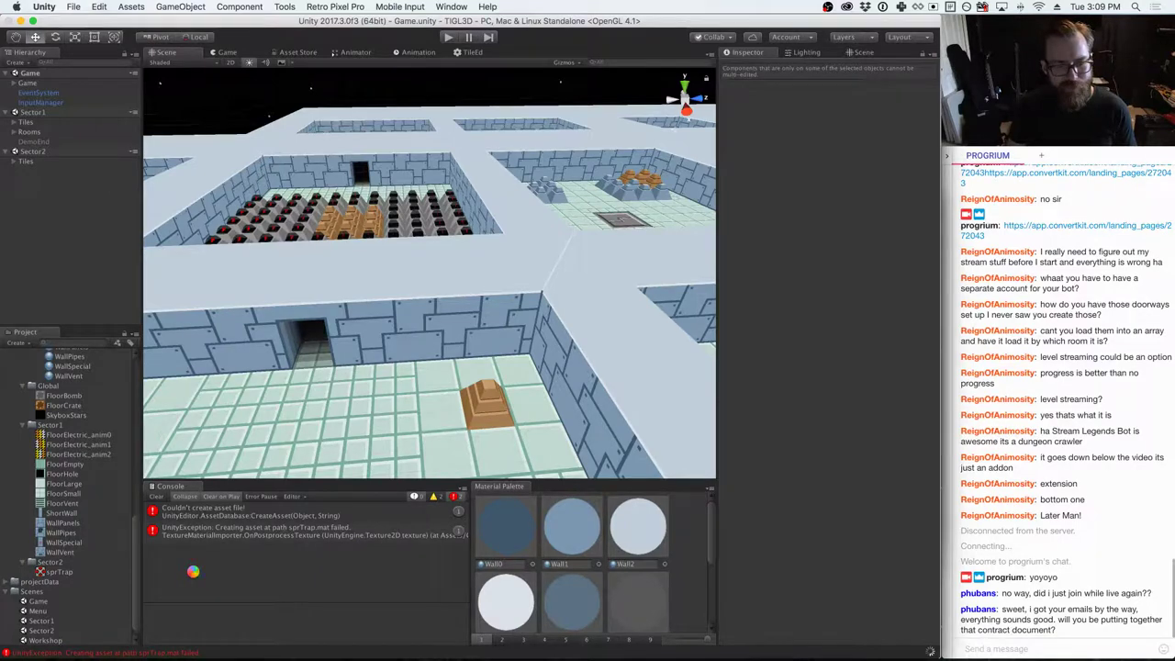
pyautogui.click(156, 496)
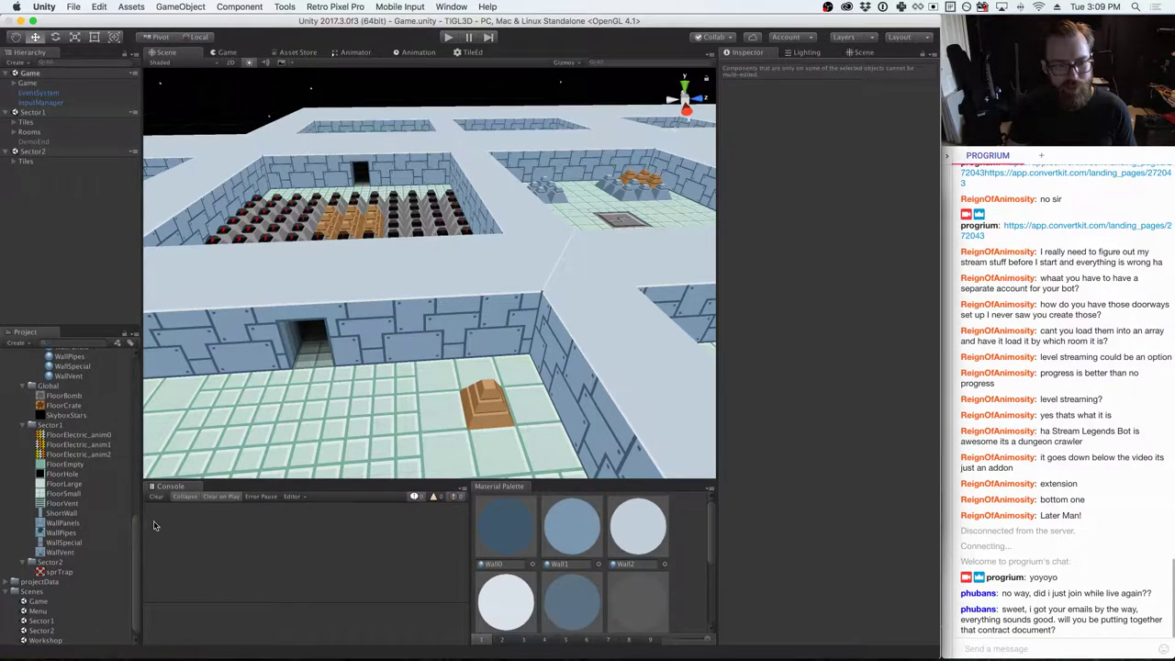
pyautogui.click(57, 572)
pyautogui.rightClick(57, 572)
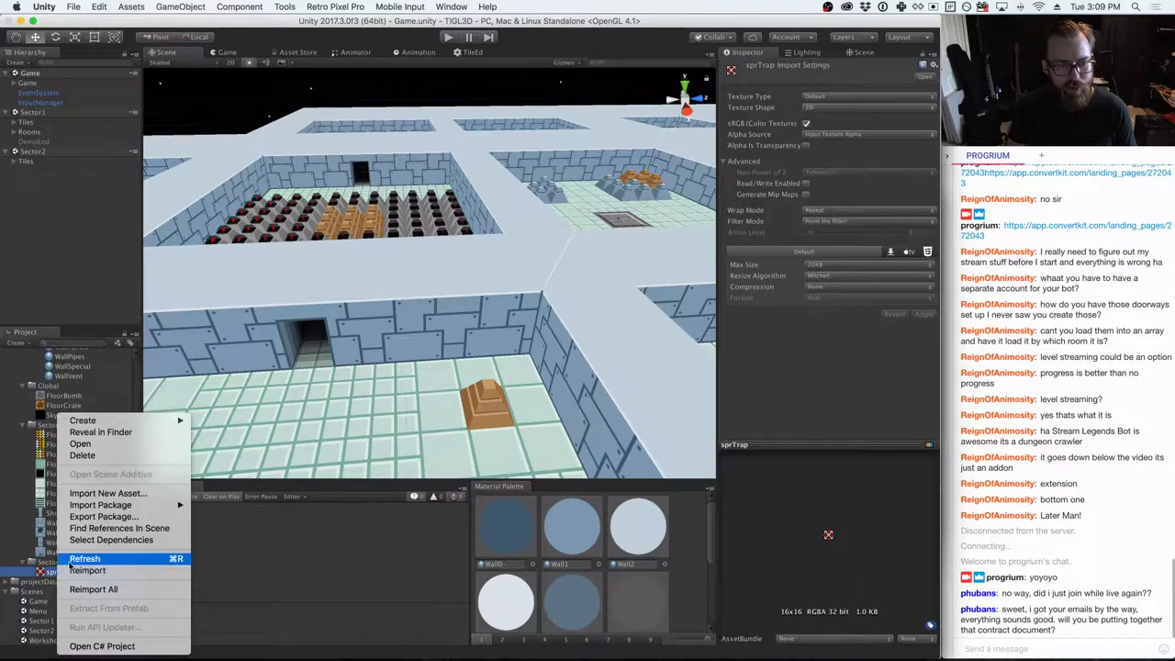
pyautogui.click(101, 457)
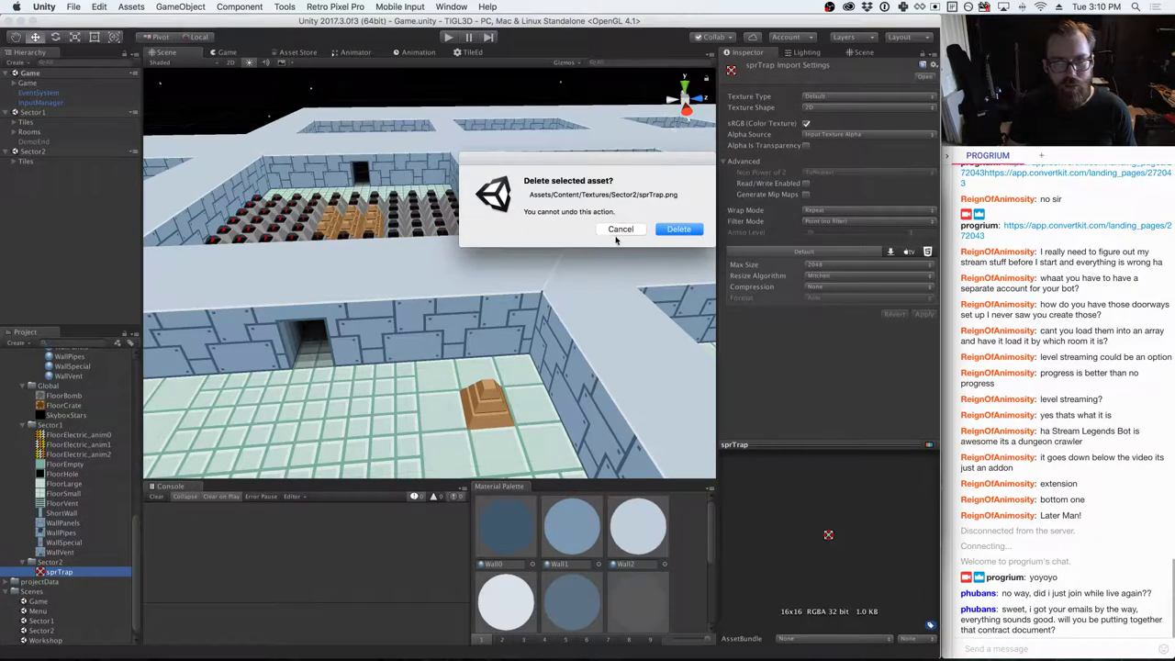
pyautogui.click(677, 232)
# - Switch to Finder and import sprTrap.png from the Samsung USB drive into Unity's Sector2 textures folder
pyautogui.press('super+Tab')
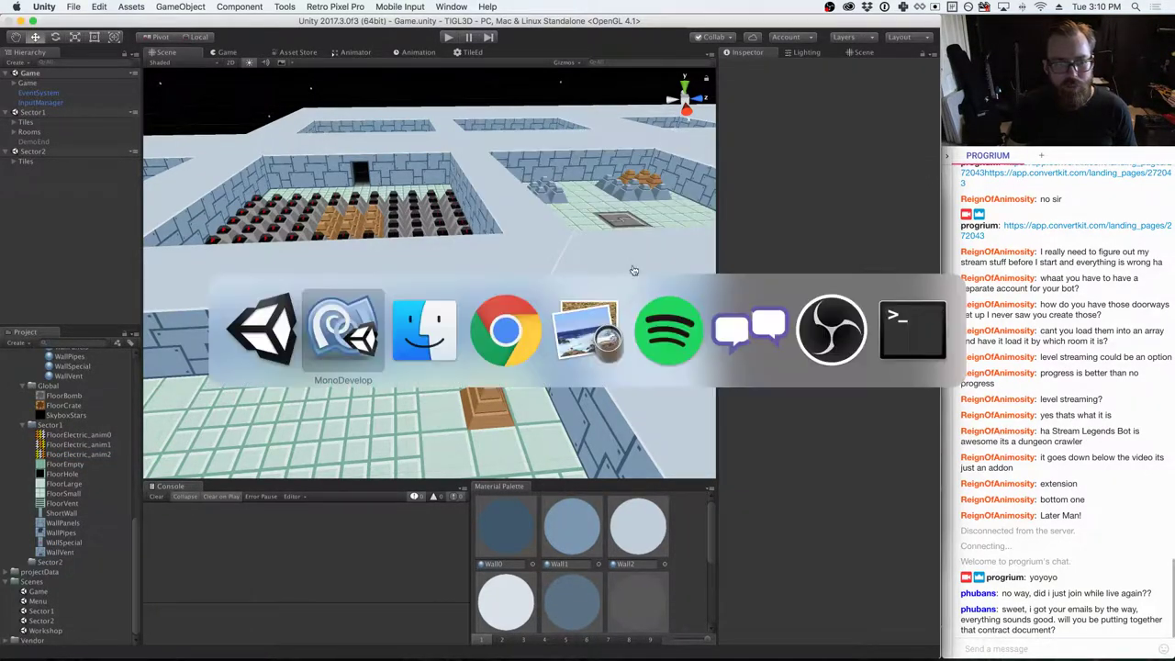
pyautogui.click(443, 315)
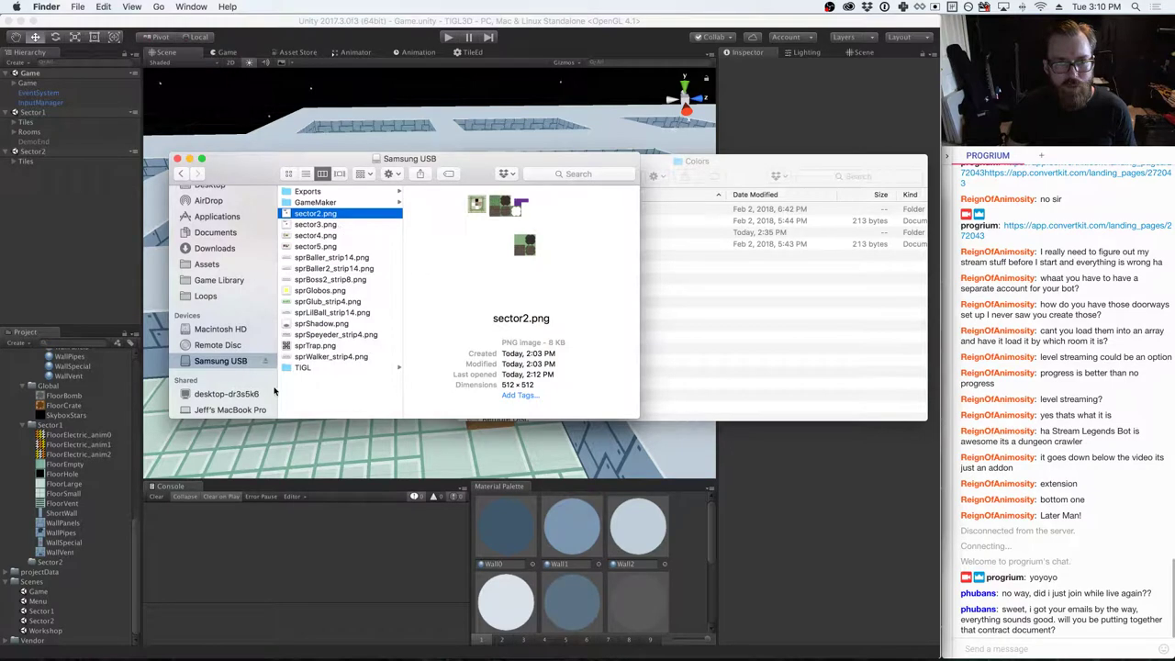
pyautogui.moveTo(314, 350); pyautogui.dragTo(60, 563)
# - Assign the sprTrap texture to the Base (RGB) slot of the sprTrap material in Sector2
pyautogui.click(59, 582)
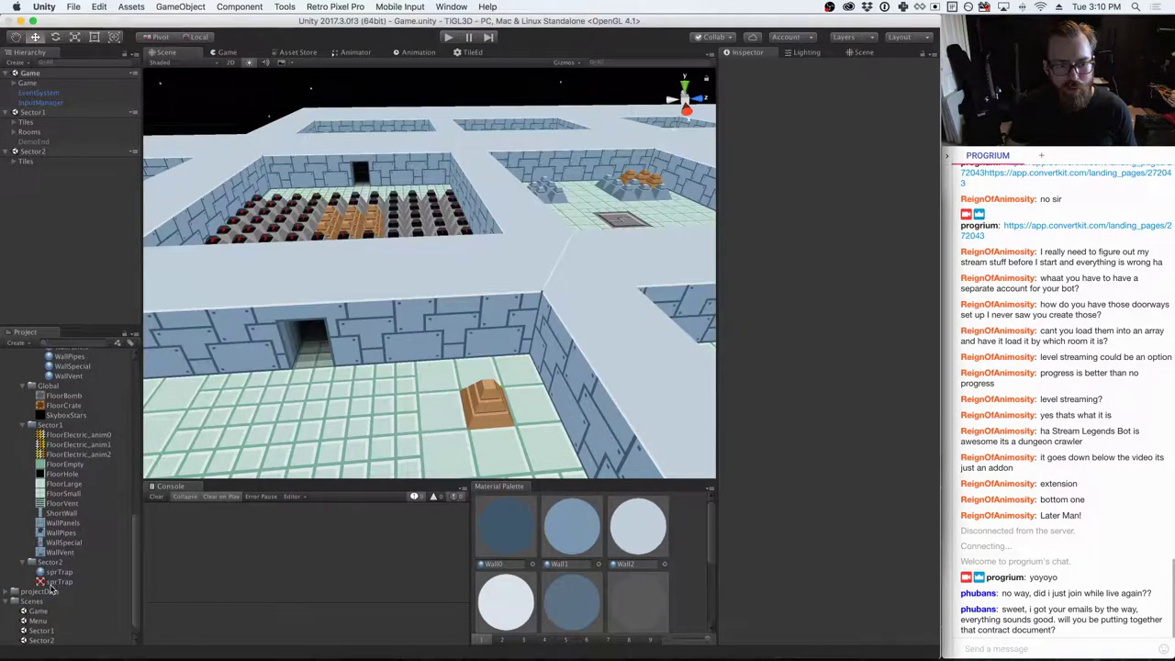
pyautogui.click(59, 572)
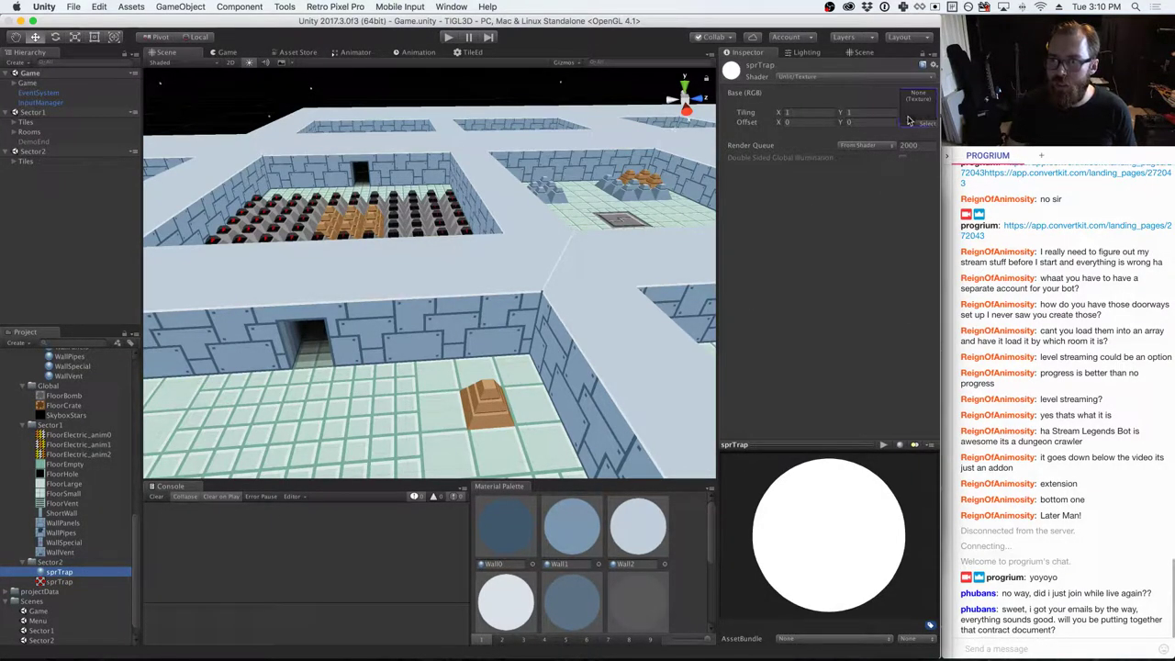
pyautogui.moveTo(907, 120); pyautogui.dragTo(911, 109)
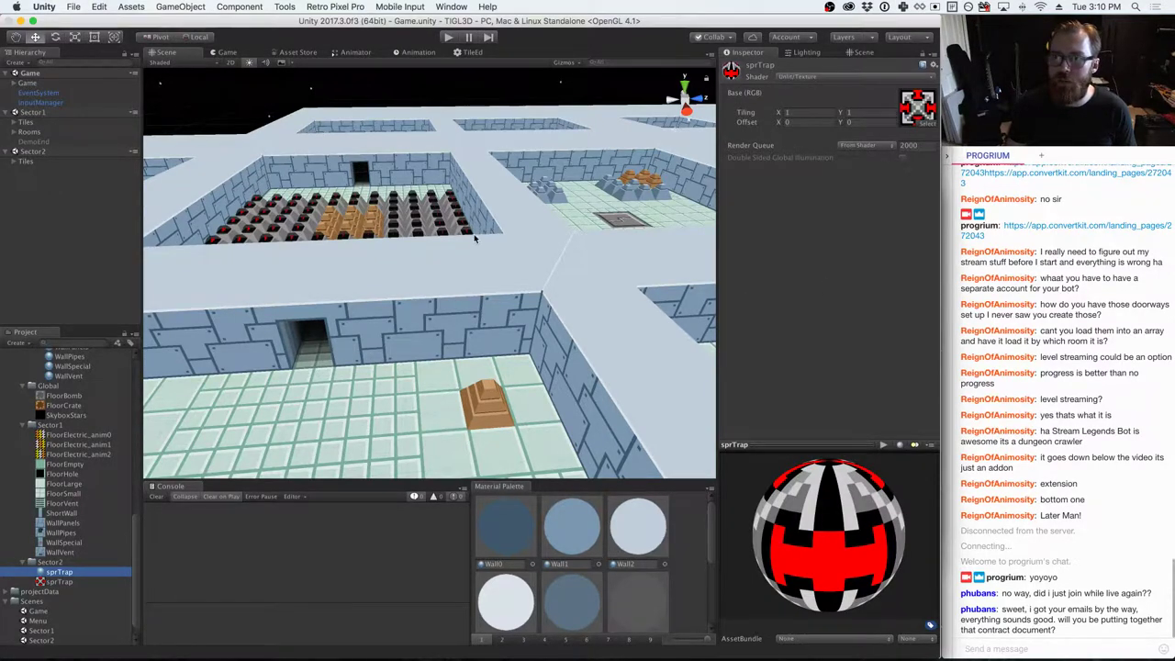
# - Switch to MonoDevelop and begin a new "material." statement below the SetTexture line in OnPostprocessTexture
pyautogui.press('super+Tab')
pyautogui.press('super+Tab')
pyautogui.press('super+Tab')
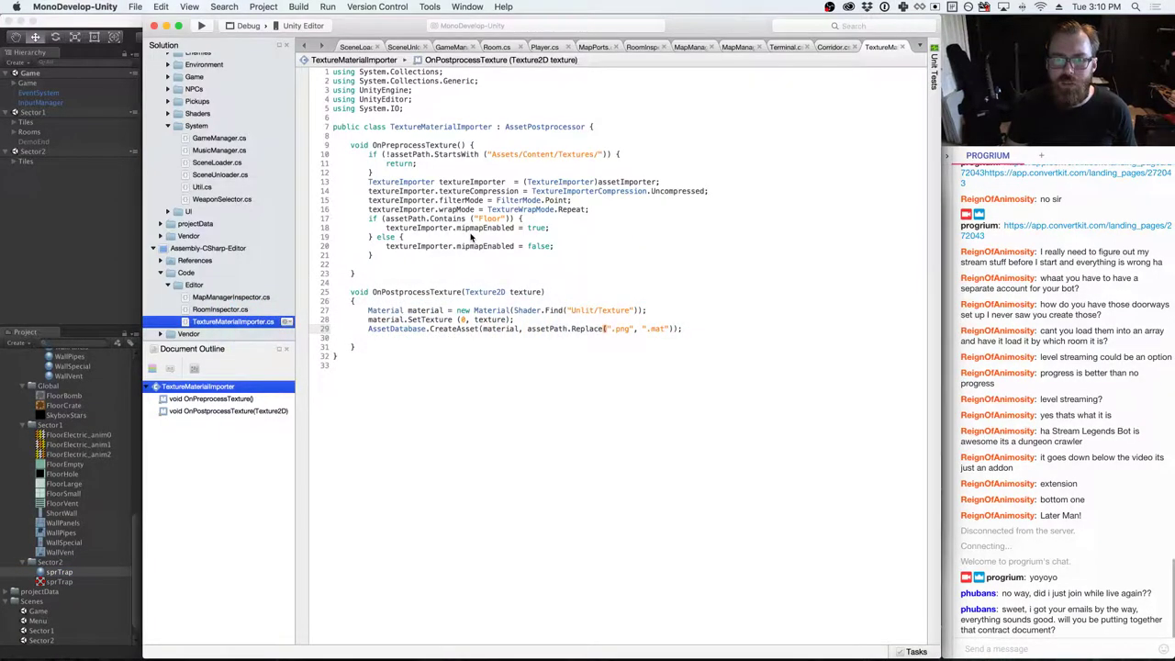
pyautogui.click(530, 320)
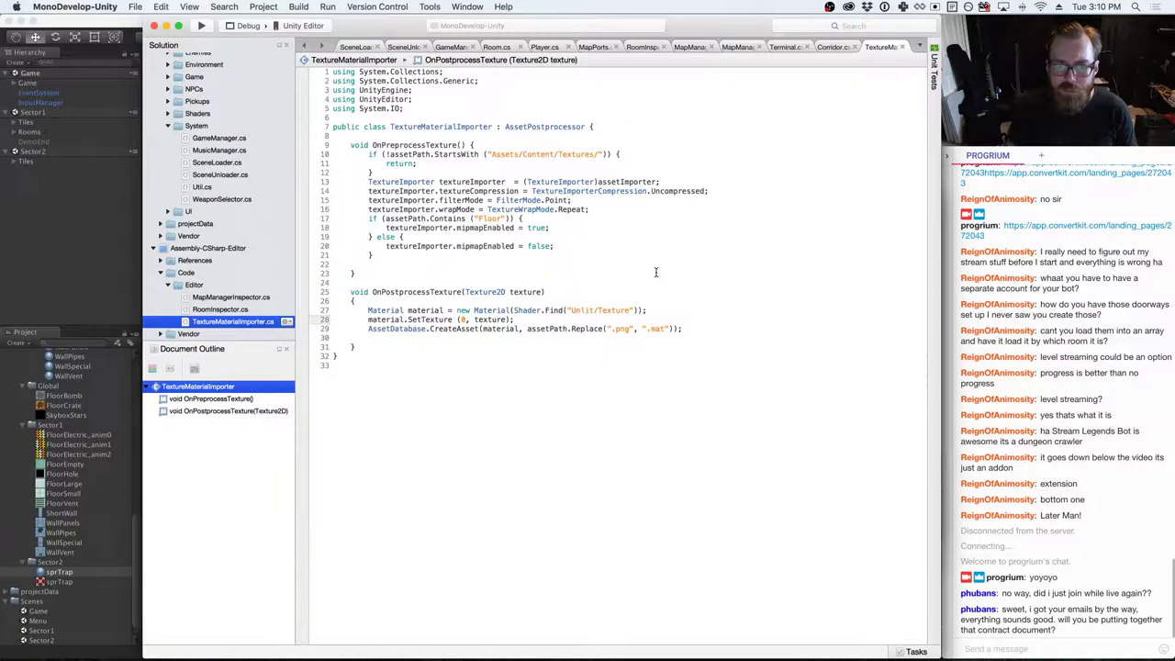
pyautogui.press('Return')
pyautogui.write('material')
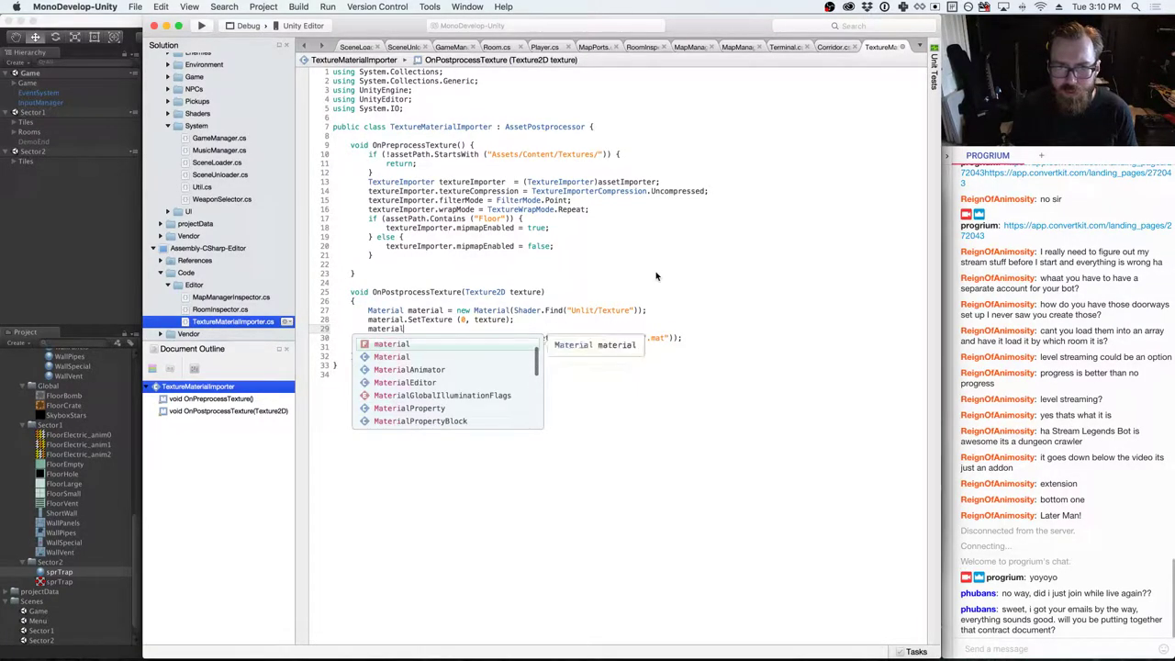
pyautogui.write('.Appl')
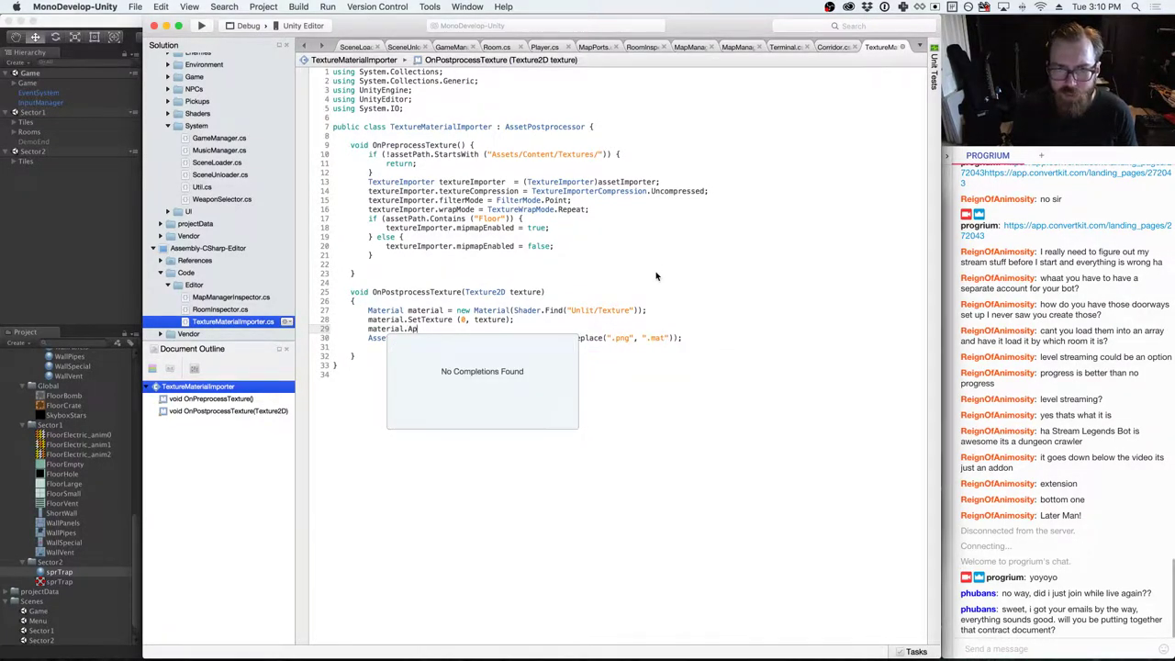
pyautogui.press('BackSpace')
pyautogui.press('BackSpace')
# - Look through the code completion list of Material members for a suitable property or method
pyautogui.scroll(-5, 448, 394)
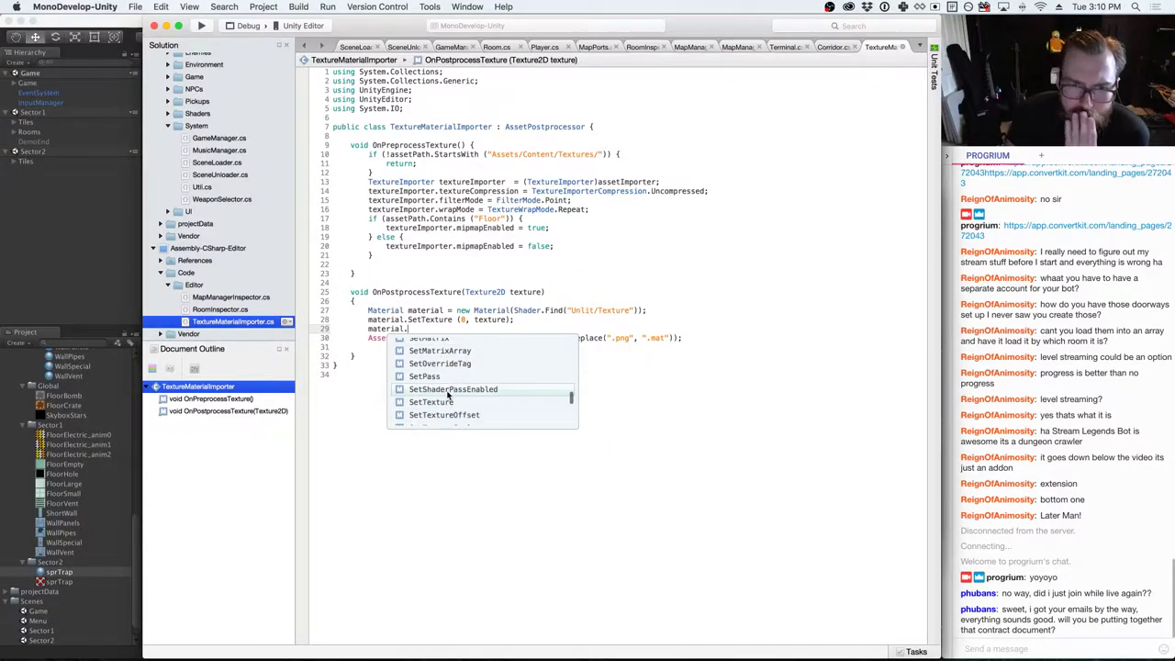
pyautogui.scroll(-5, 449, 394)
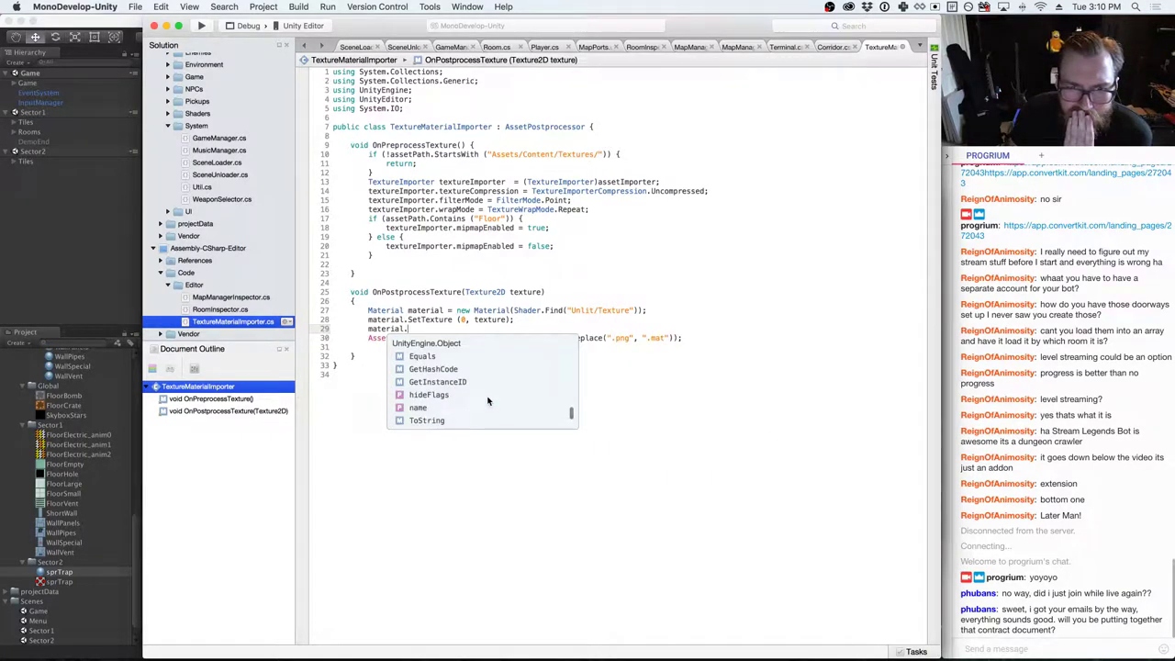
pyautogui.scroll(5, 488, 401)
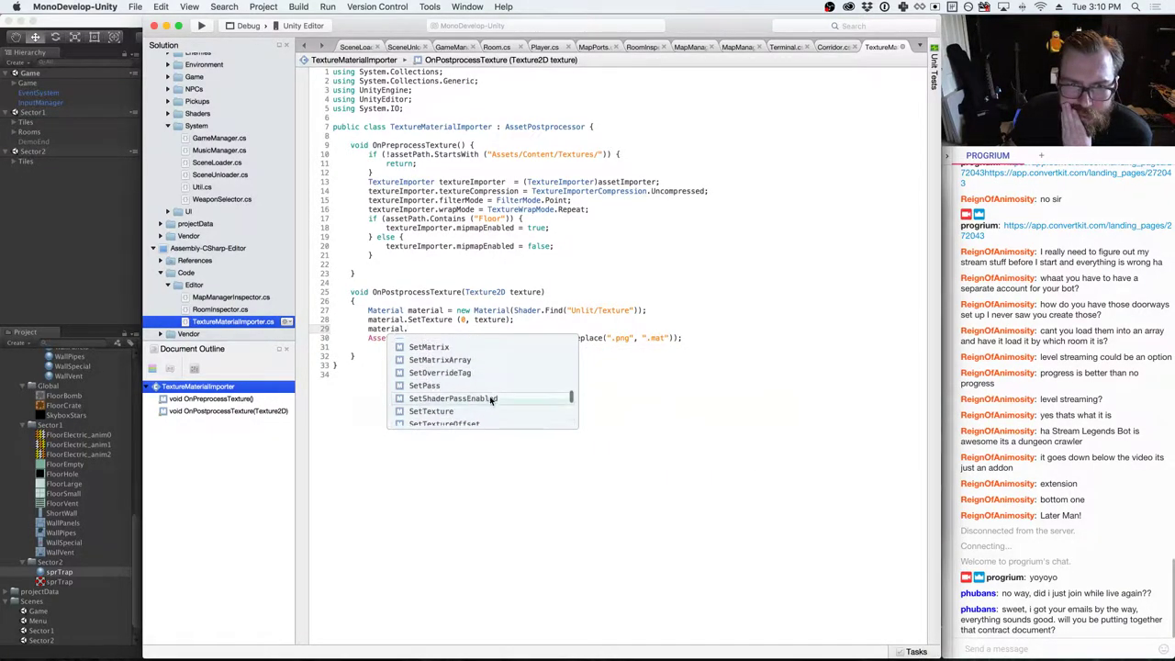
pyautogui.scroll(3, 491, 401)
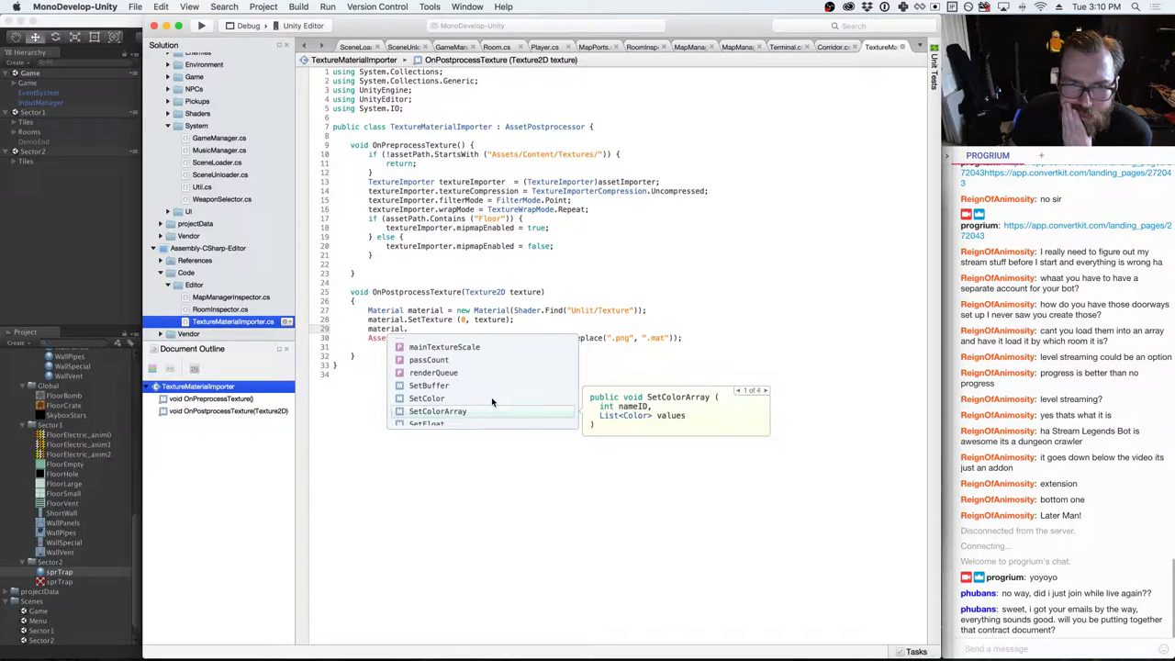
pyautogui.scroll(2, 491, 401)
pyautogui.scroll(6, 491, 401)
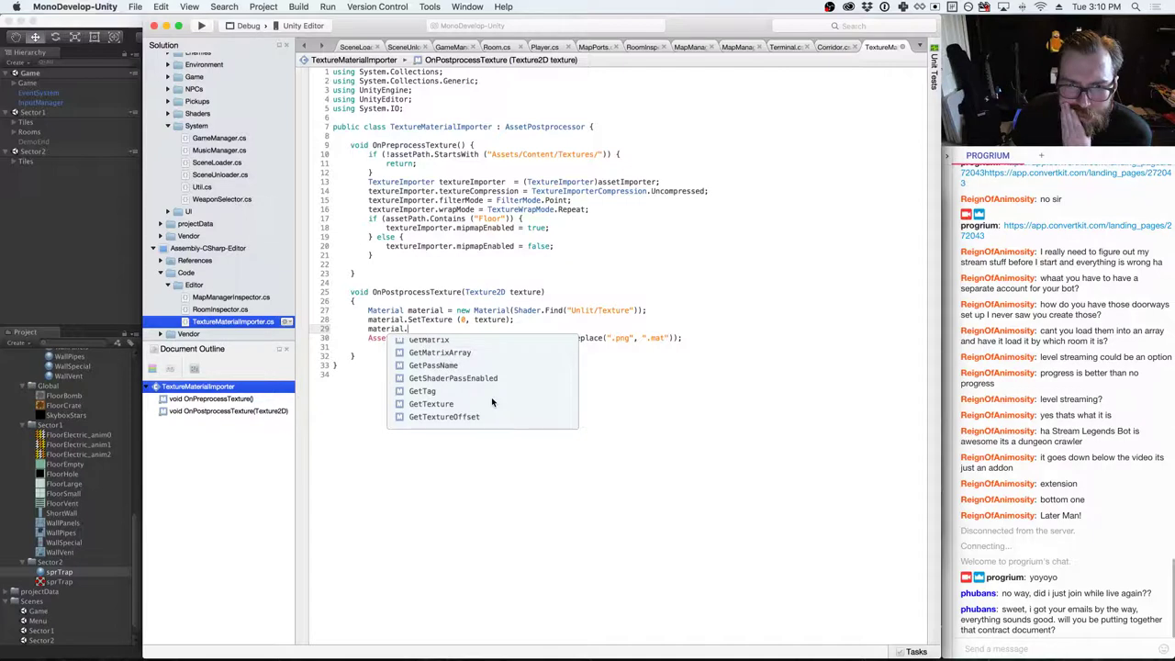
pyautogui.scroll(2, 491, 401)
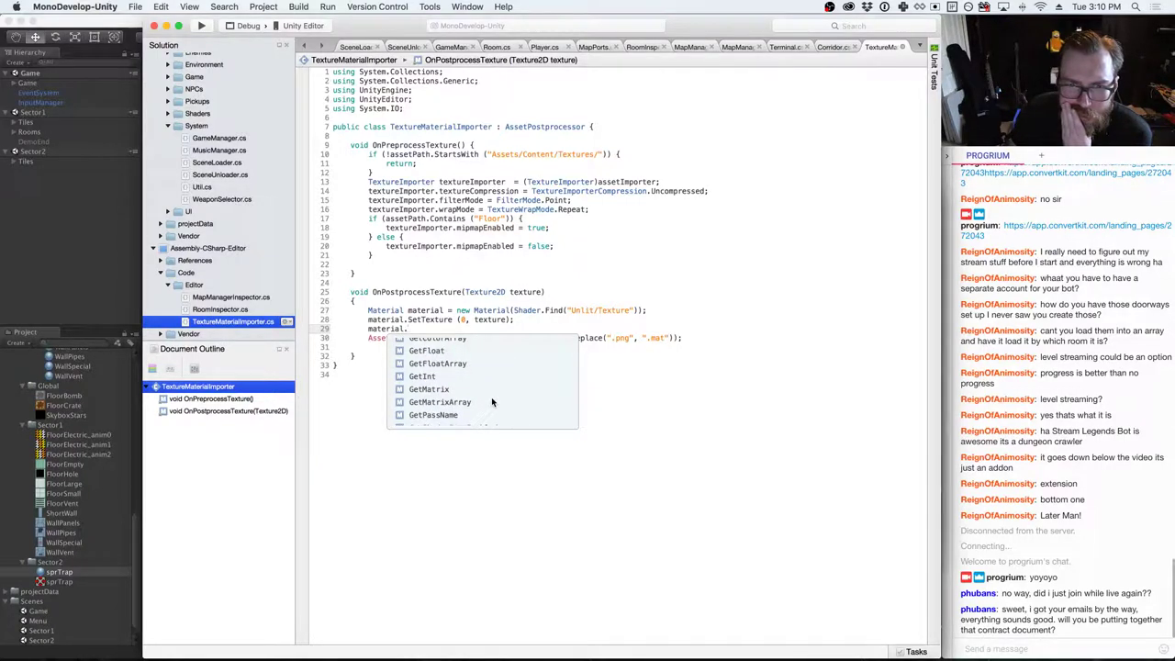
pyautogui.scroll(4, 491, 401)
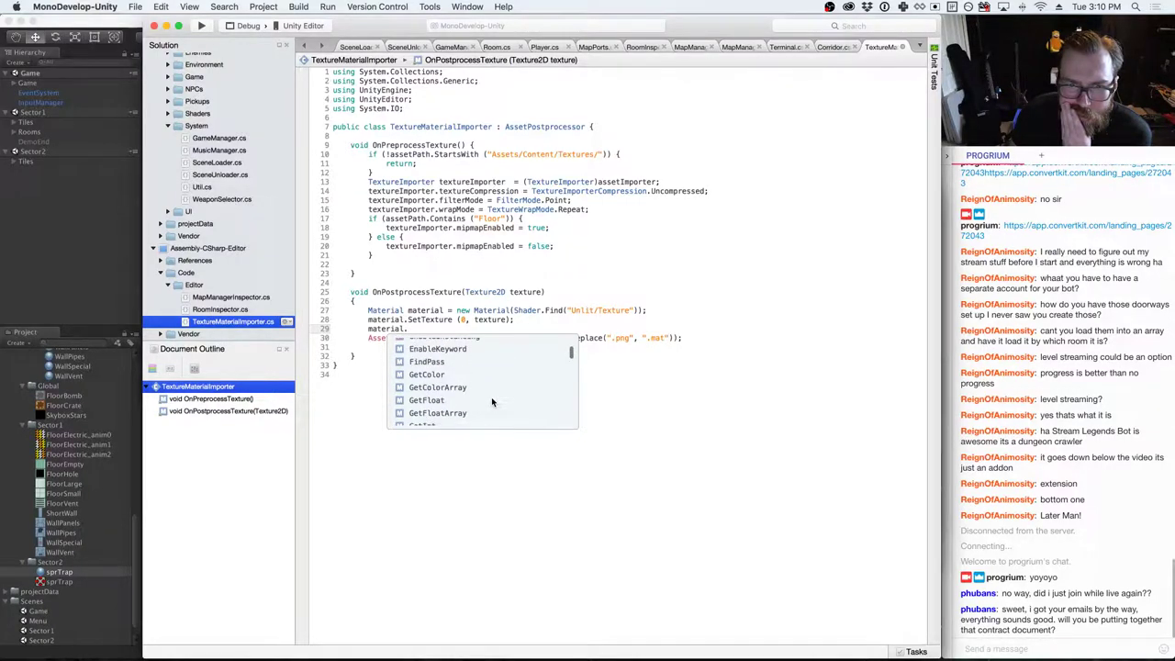
pyautogui.scroll(2, 491, 401)
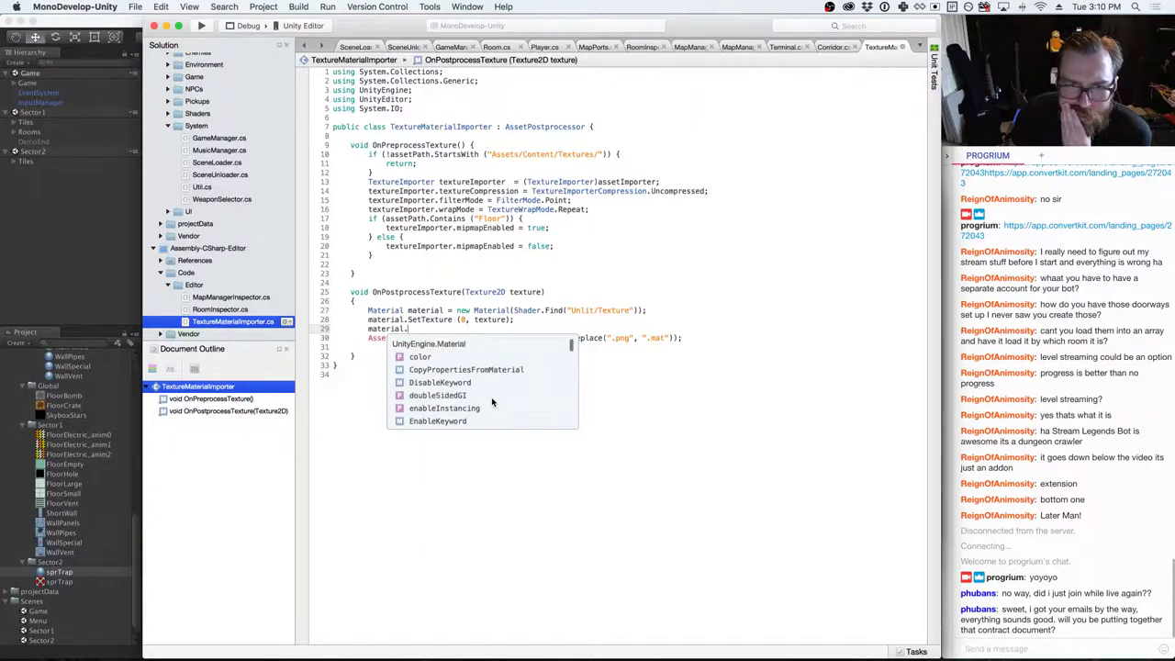
# - Dismiss the code completion list and remove the unfinished "material." line from OnPostprocessTexture
pyautogui.click(500, 407)
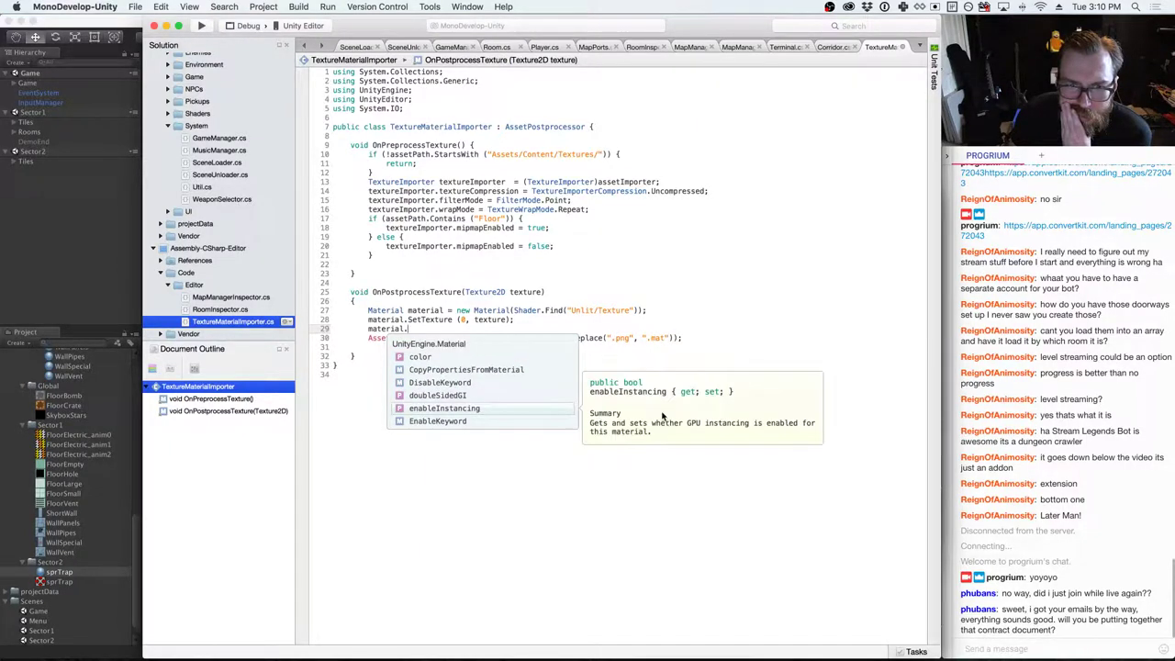
pyautogui.click(543, 502)
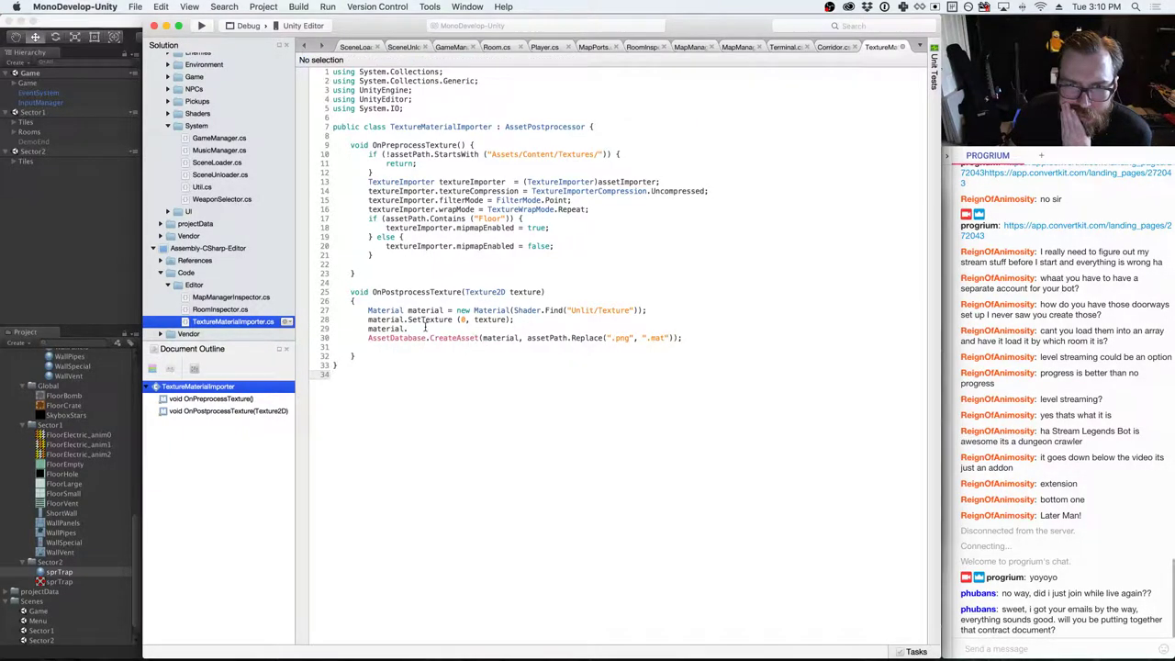
pyautogui.click(459, 329)
pyautogui.hotkey('shift', 'Home')
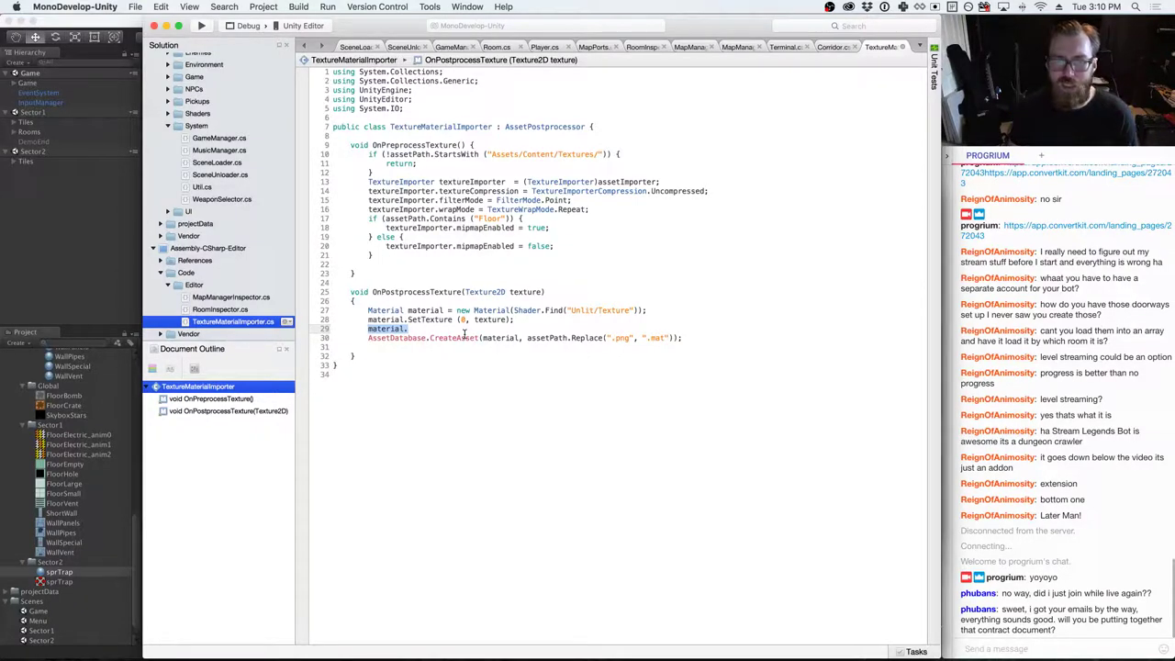
pyautogui.press('BackSpace')
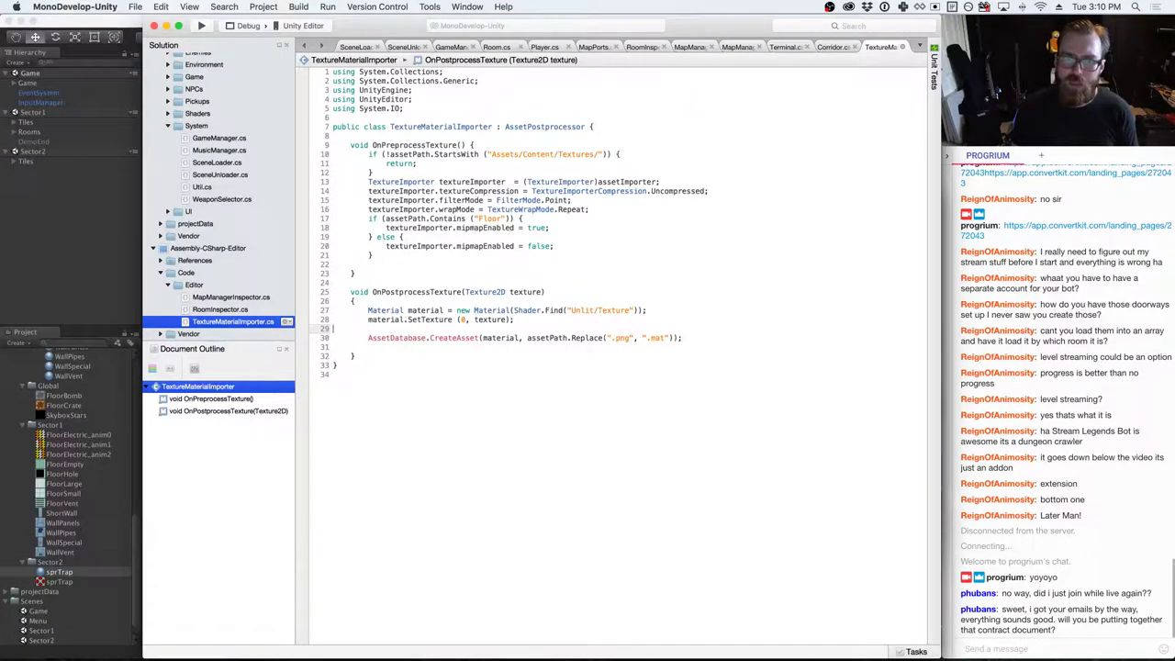
pyautogui.press('BackSpace')
# - Add Debug.Log (texture.name); as the first statement of OnPostprocessTexture, above the Material declaration, and save the script
pyautogui.press('Up')
pyautogui.press('Up')
pyautogui.press('Return')
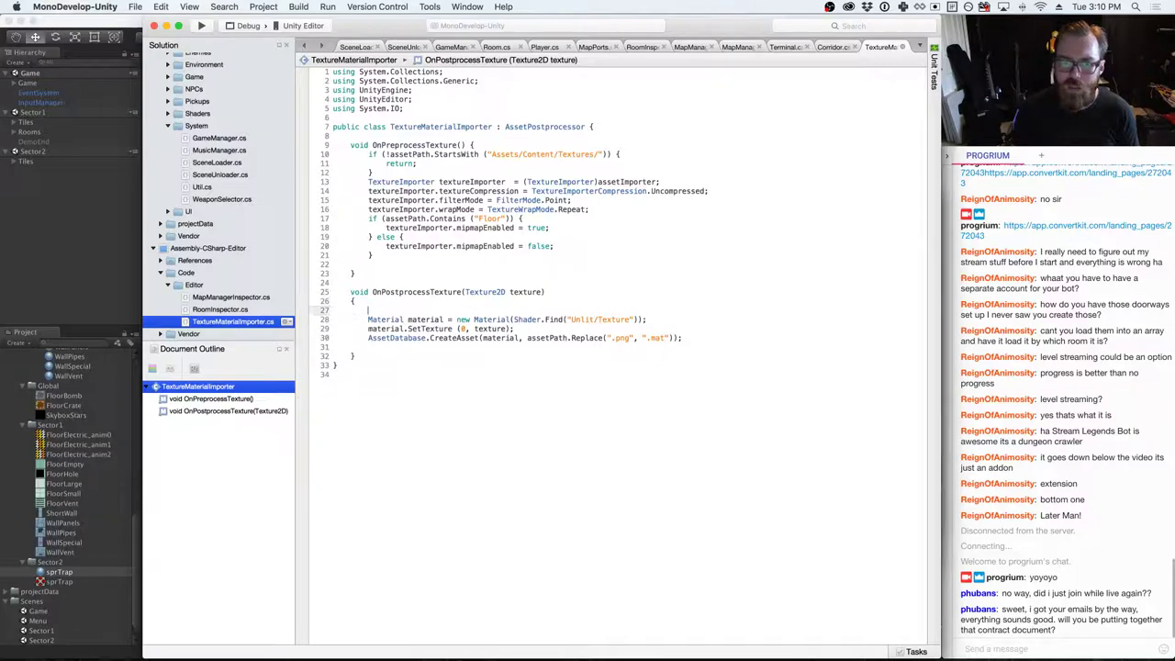
pyautogui.write('Debug.Log')
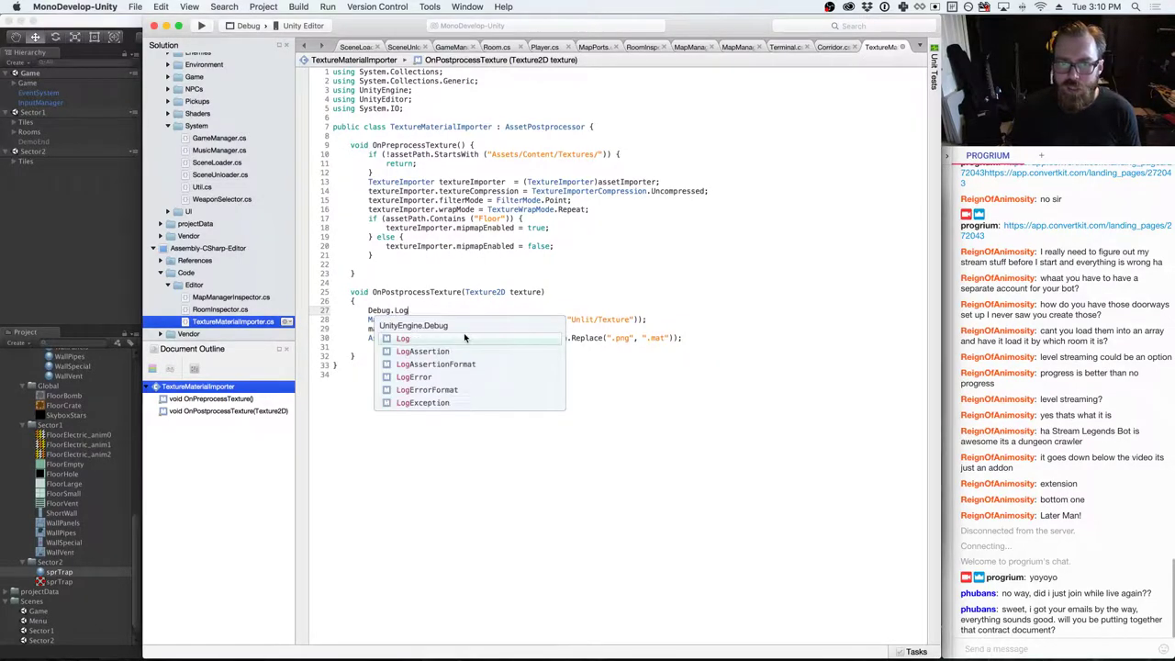
pyautogui.write(' (texture.n')
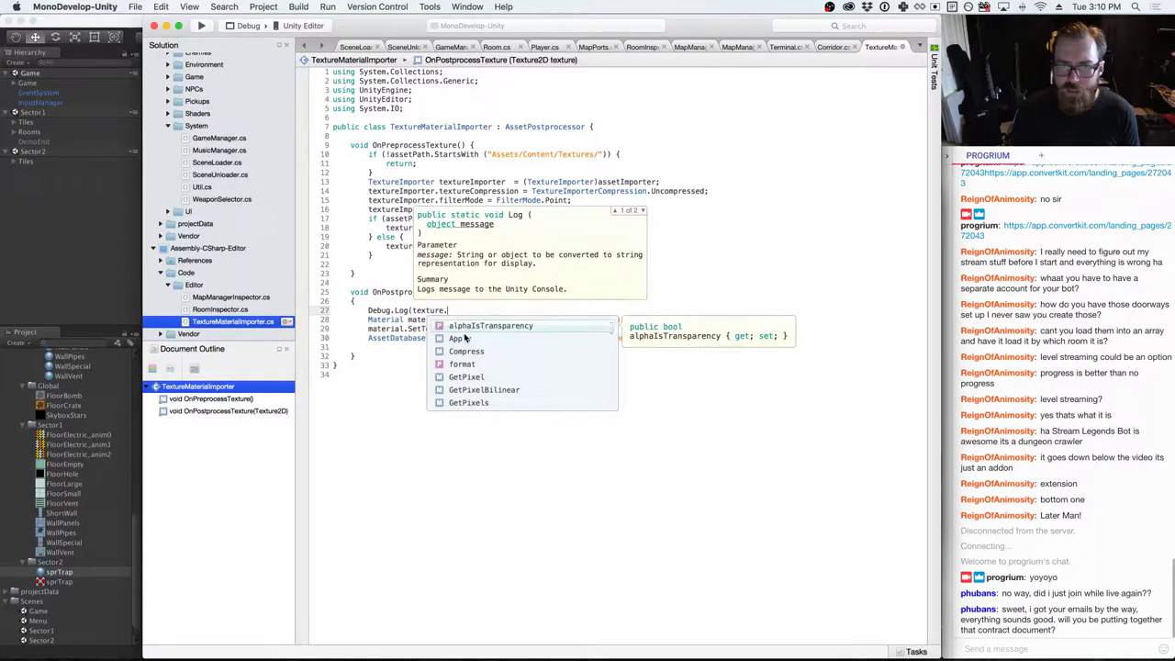
pyautogui.write('ame);')
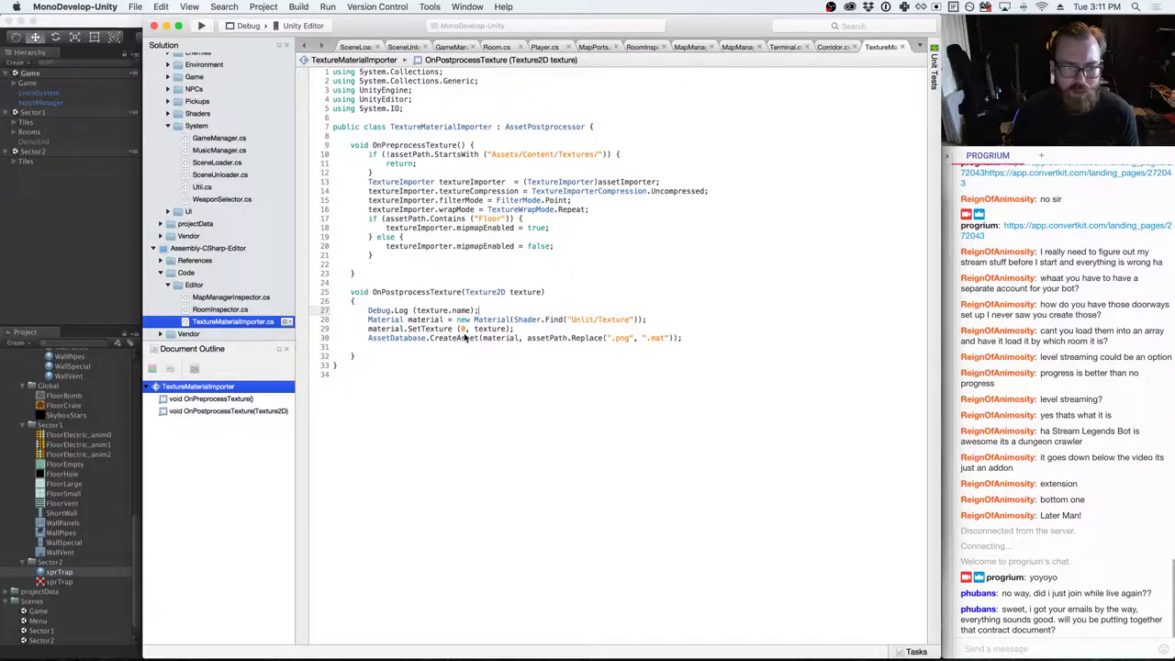
# - Switch to Unity and delete both the sprTrap material and the sprTrap texture from the Sector2 textures folder
pyautogui.press('super+Tab')
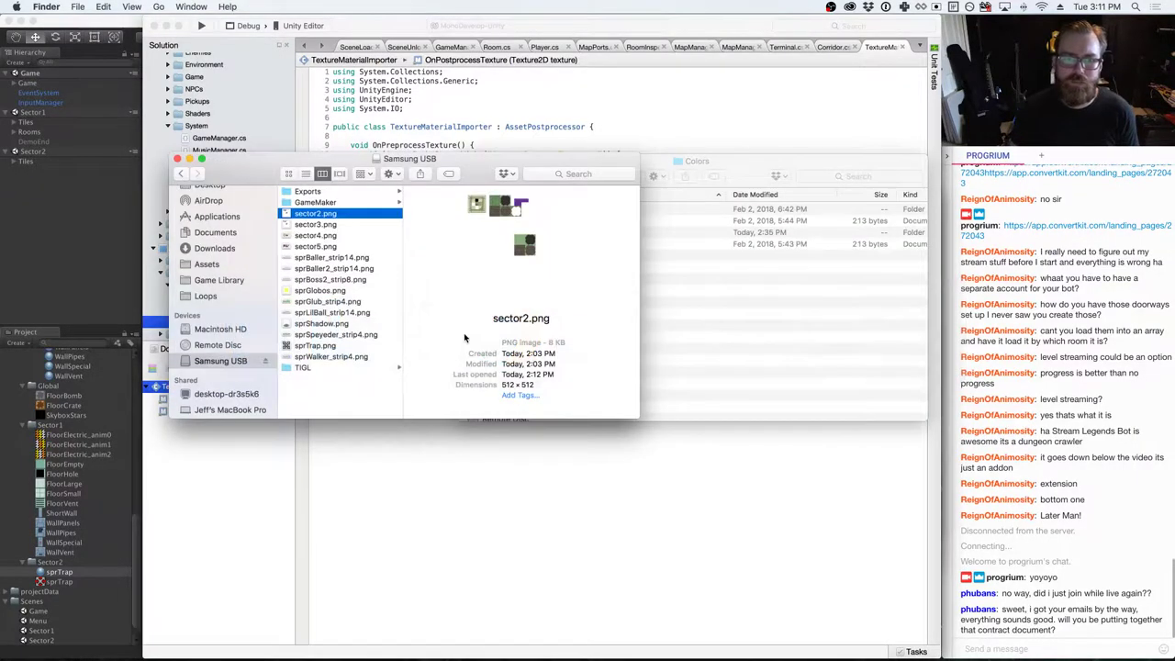
pyautogui.click(61, 572)
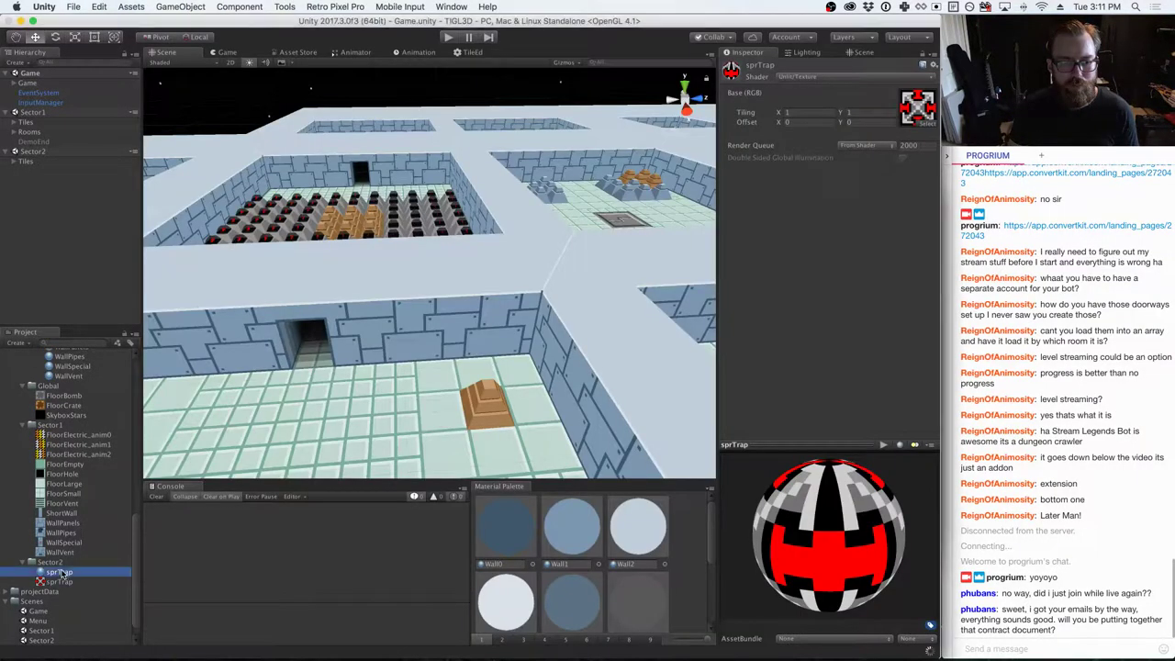
pyautogui.keyDown('shift'); pyautogui.click(58, 582); pyautogui.keyUp('shift')
pyautogui.rightClick(59, 582)
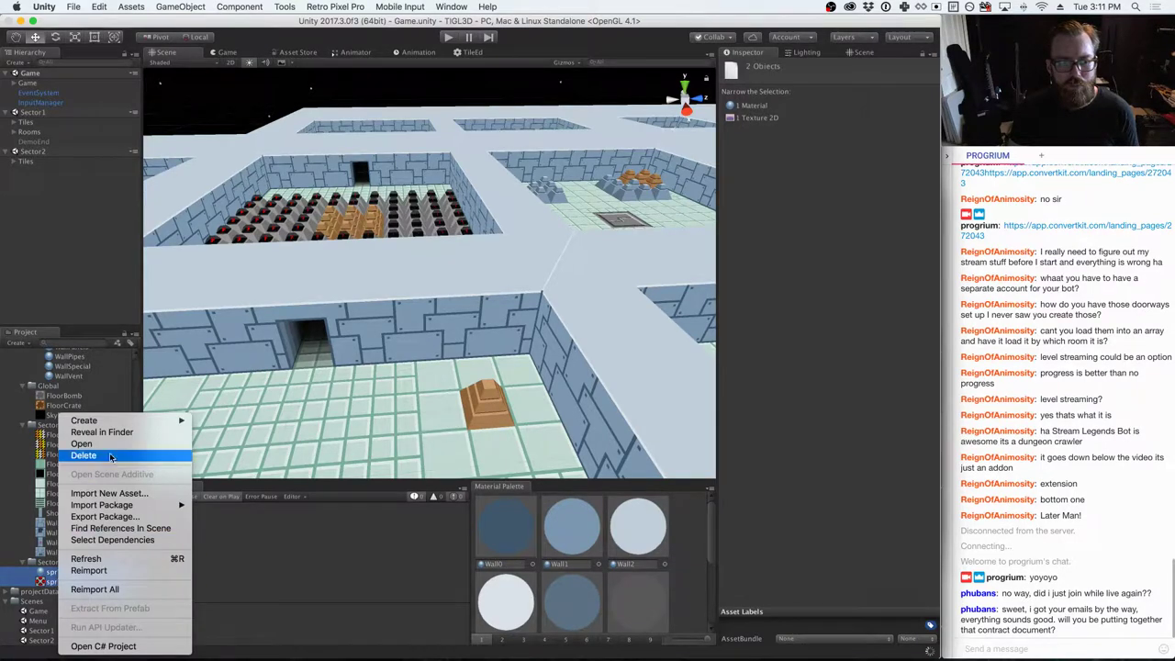
pyautogui.click(110, 456)
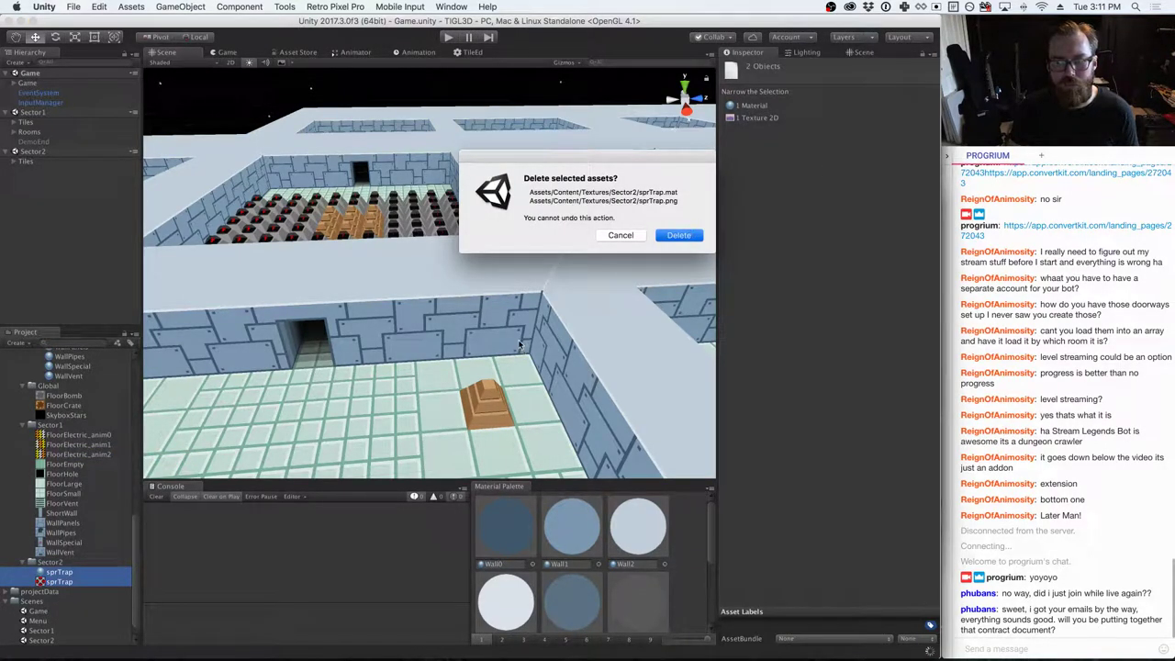
pyautogui.click(684, 235)
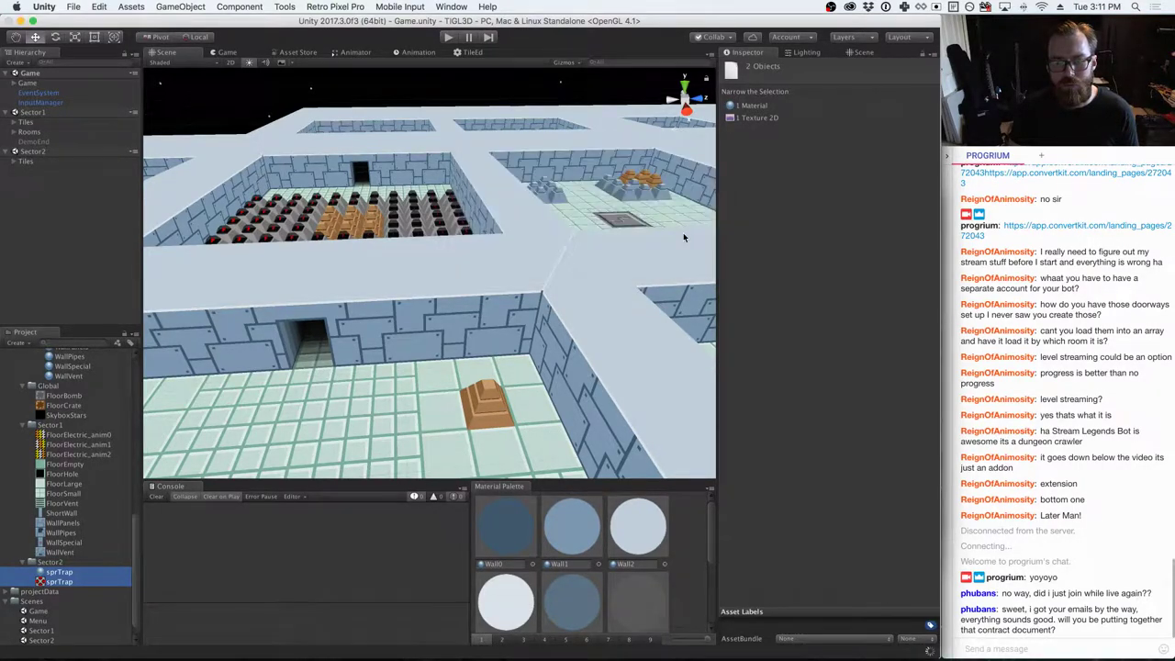
# - Import sprTrap.png from Finder's Samsung USB drive into Unity's Sector2 folder again and inspect the console log entry and its source line
pyautogui.press('super+Tab')
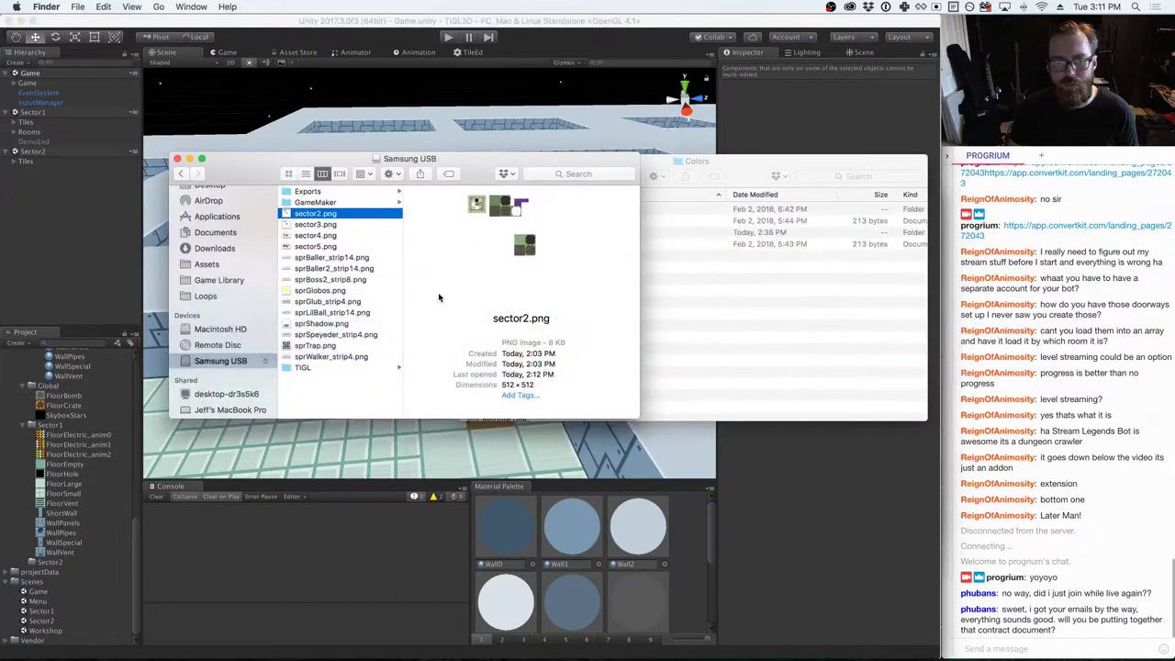
pyautogui.moveTo(323, 346); pyautogui.dragTo(35, 567)
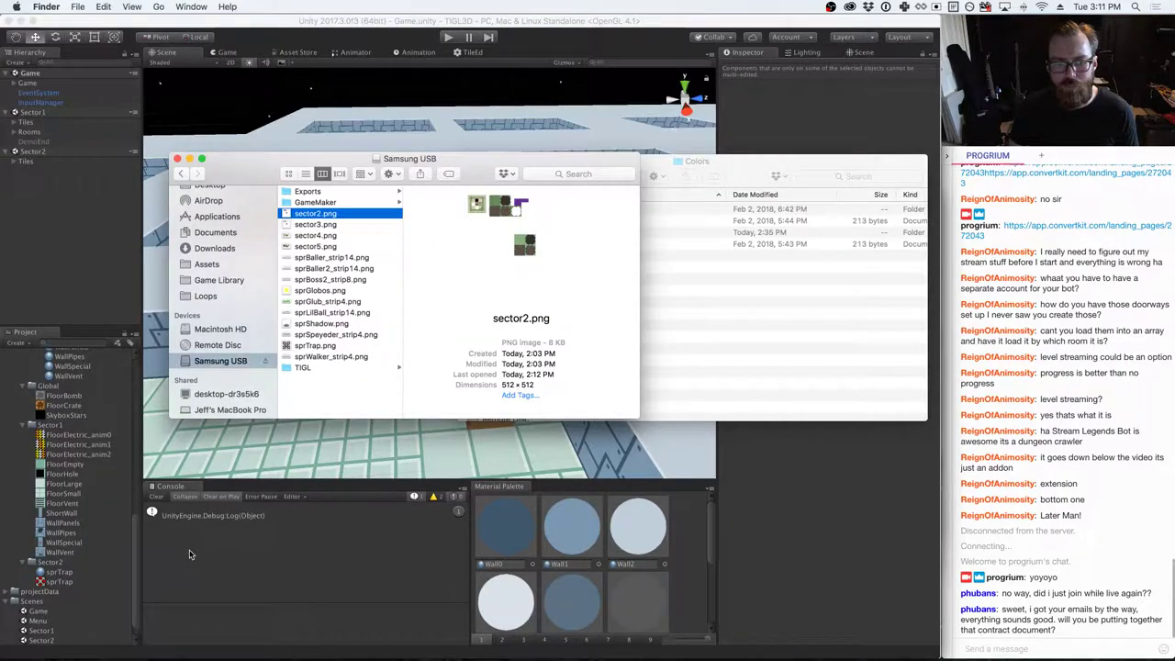
pyautogui.click(217, 517)
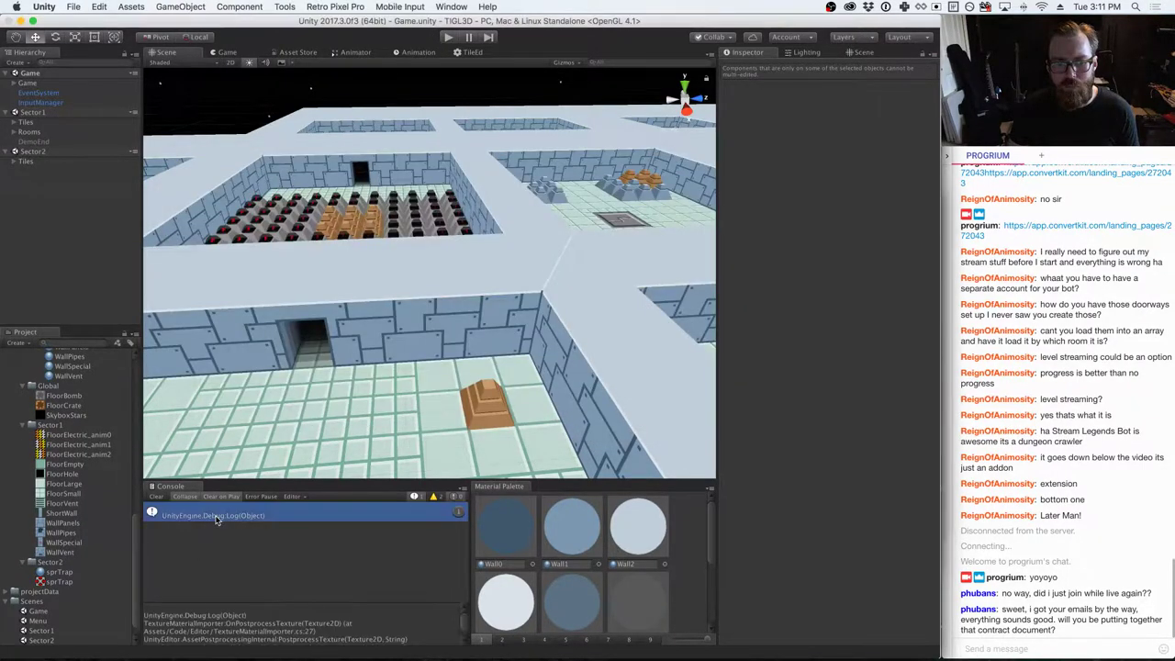
pyautogui.doubleClick(216, 516)
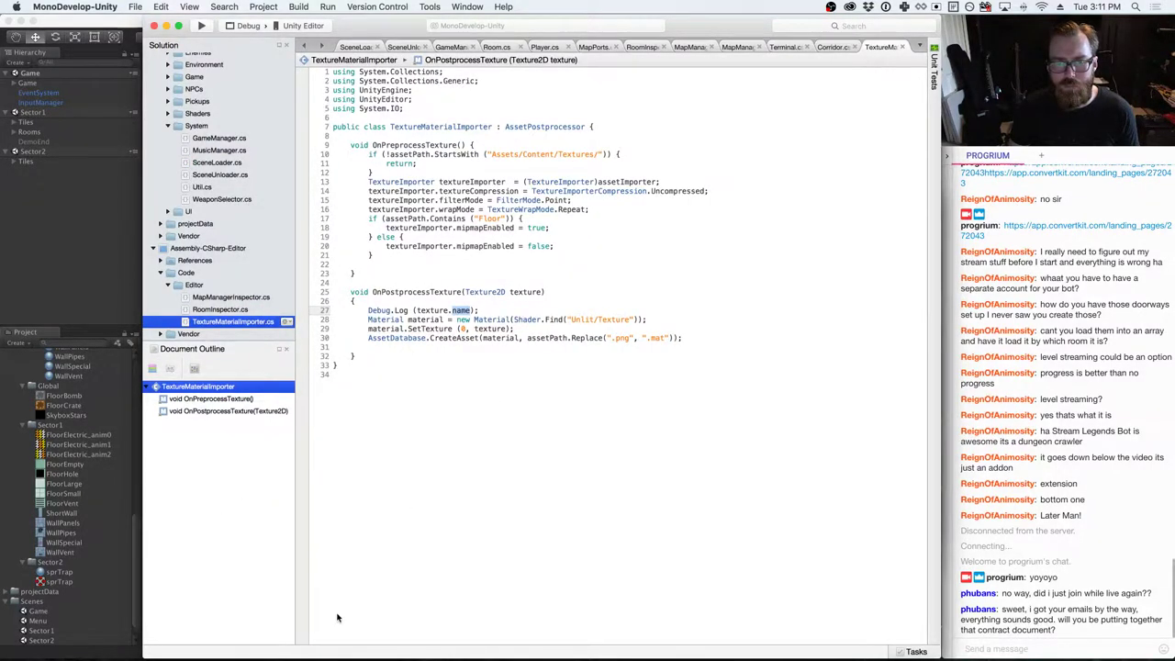
pyautogui.press('super+Tab')
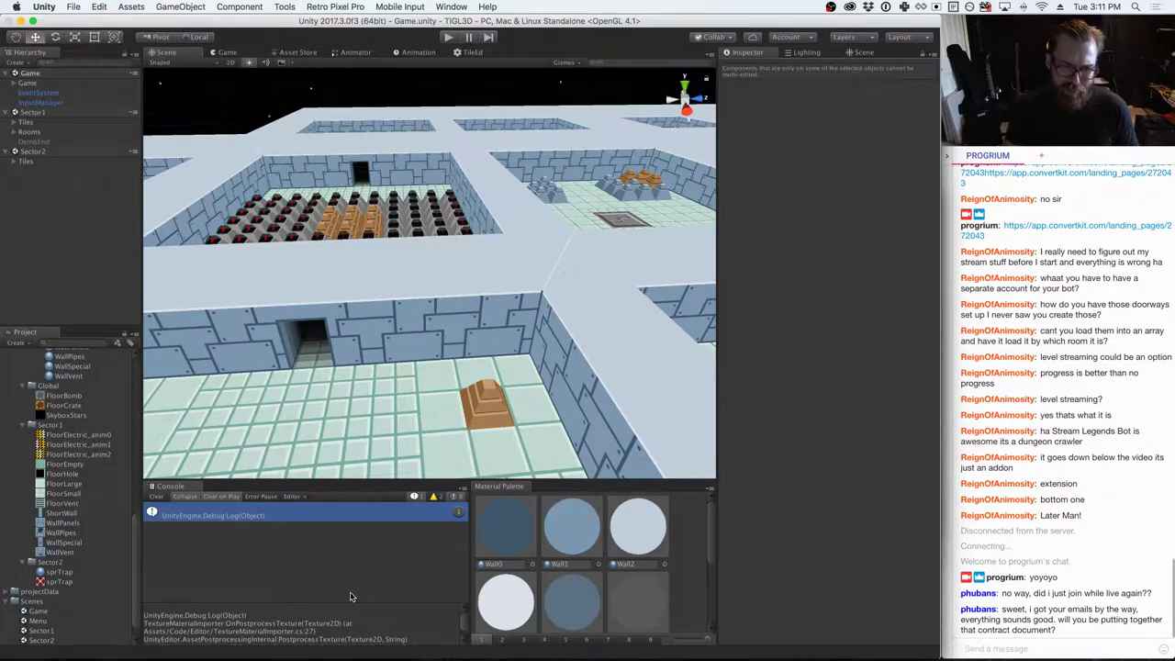
pyautogui.press('super+Tab')
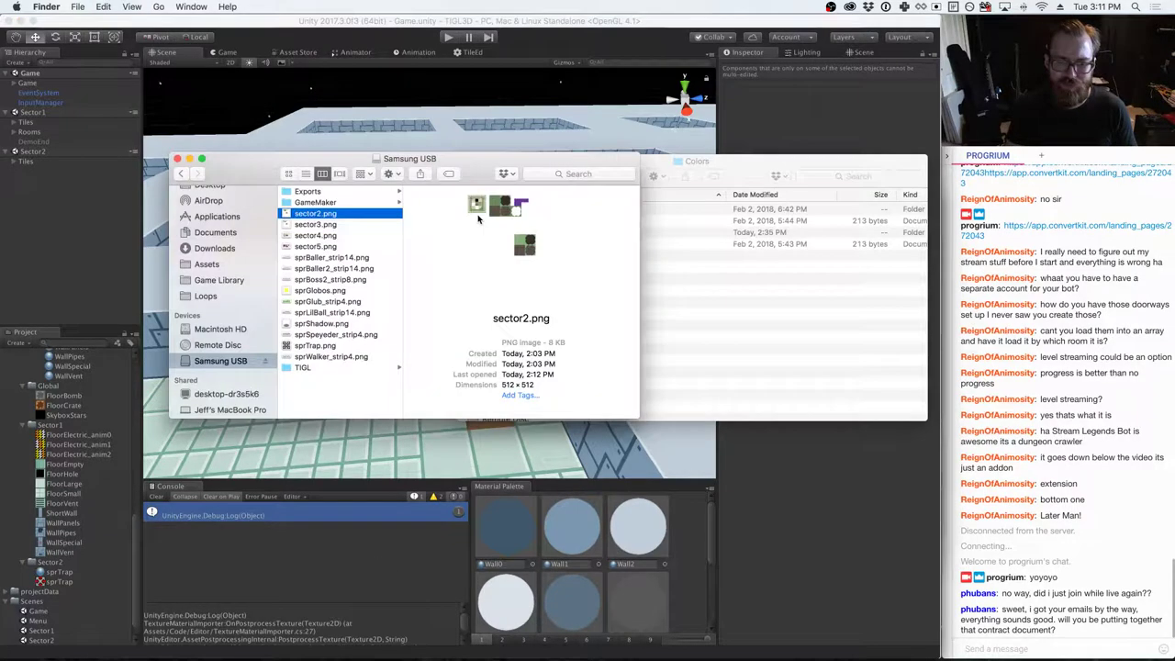
# - Switch to MonoDevelop, remove name from the Debug.Log (texture.name) call and bring up code completion for the texture's members
pyautogui.press('super+Tab')
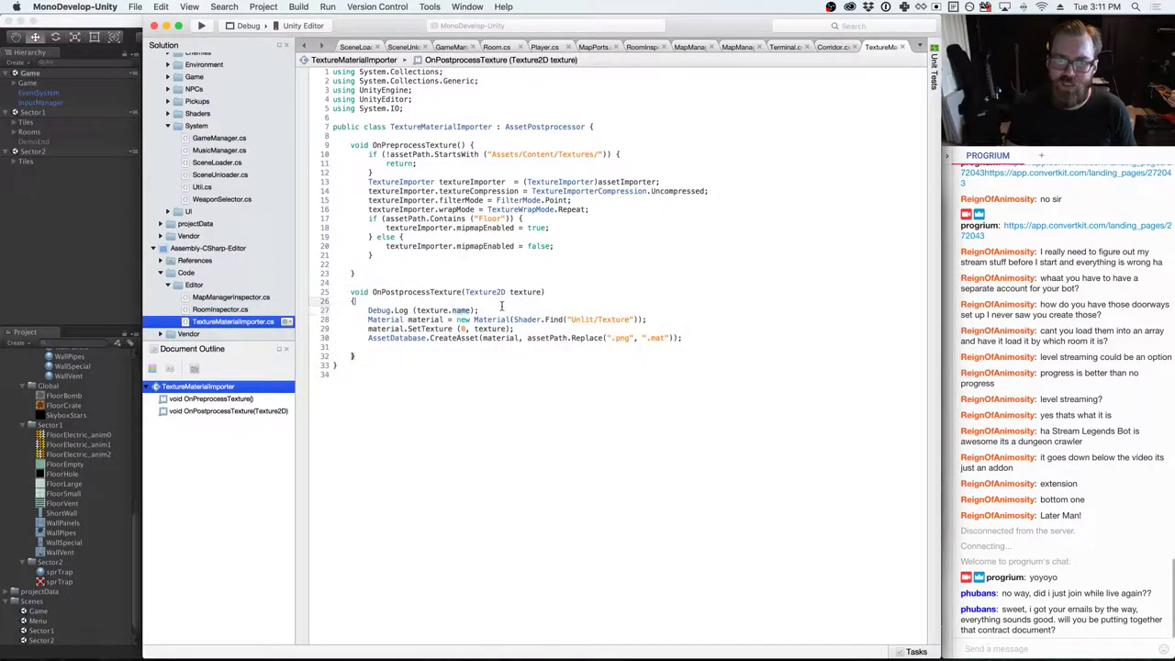
pyautogui.press('BackSpace')
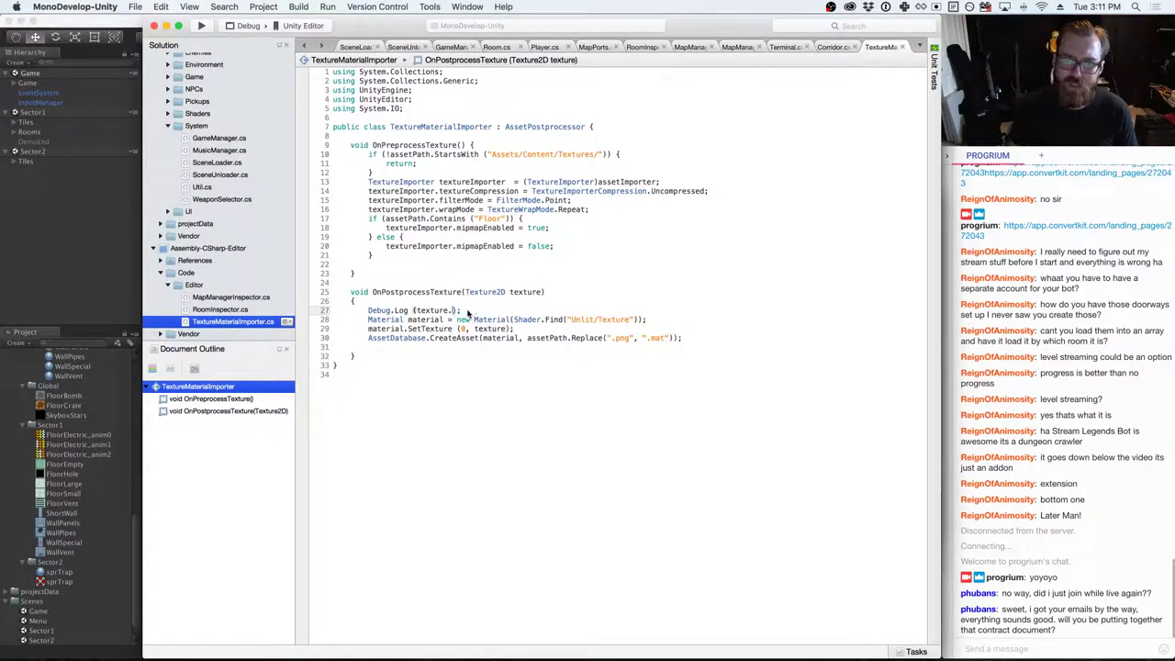
pyautogui.hotkey('ctrl', 'space')
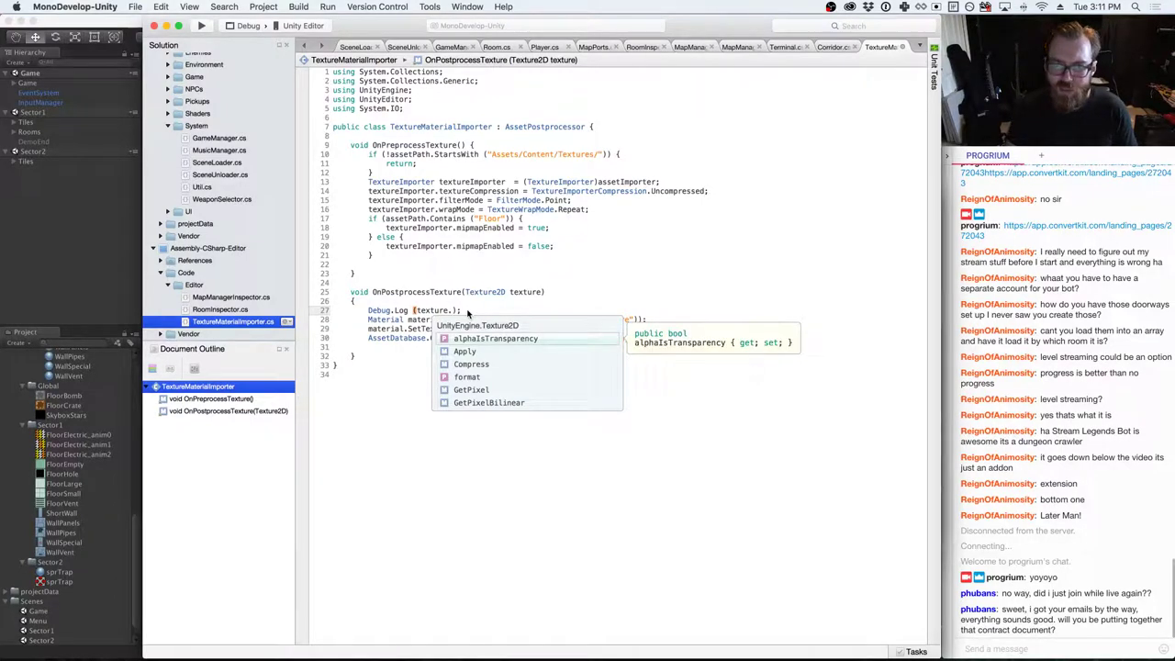
# - Look through the code completion list of Texture2D members for a property that identifies the imported texture
pyautogui.click(476, 353)
pyautogui.scroll(-5, 503, 354)
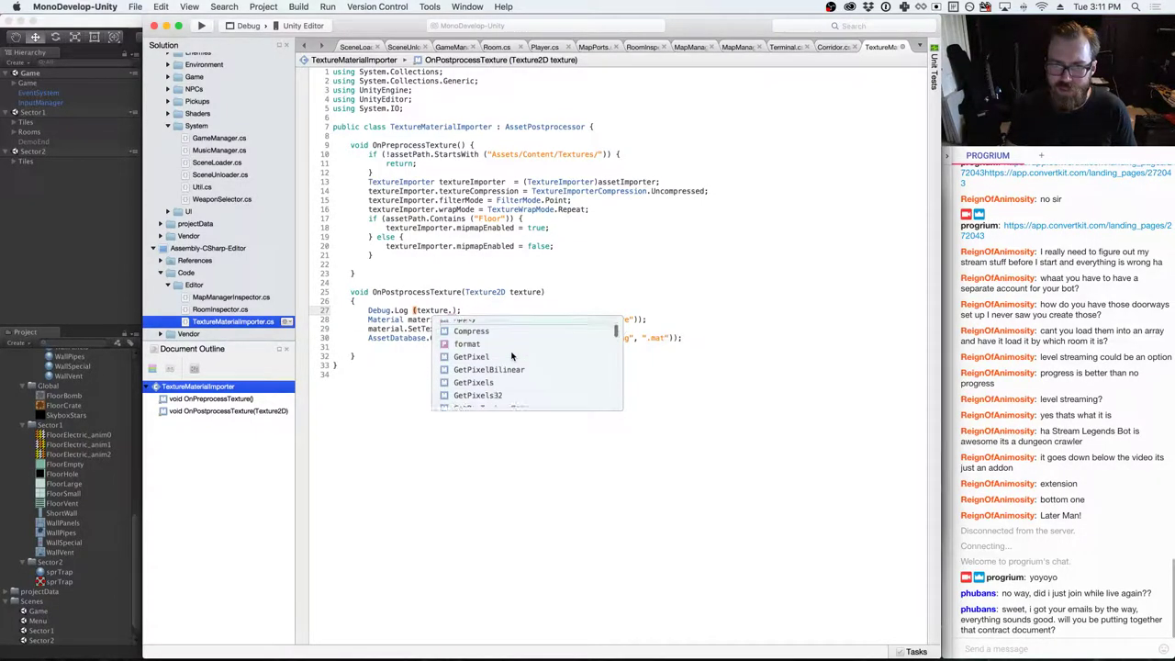
pyautogui.scroll(-2, 511, 351)
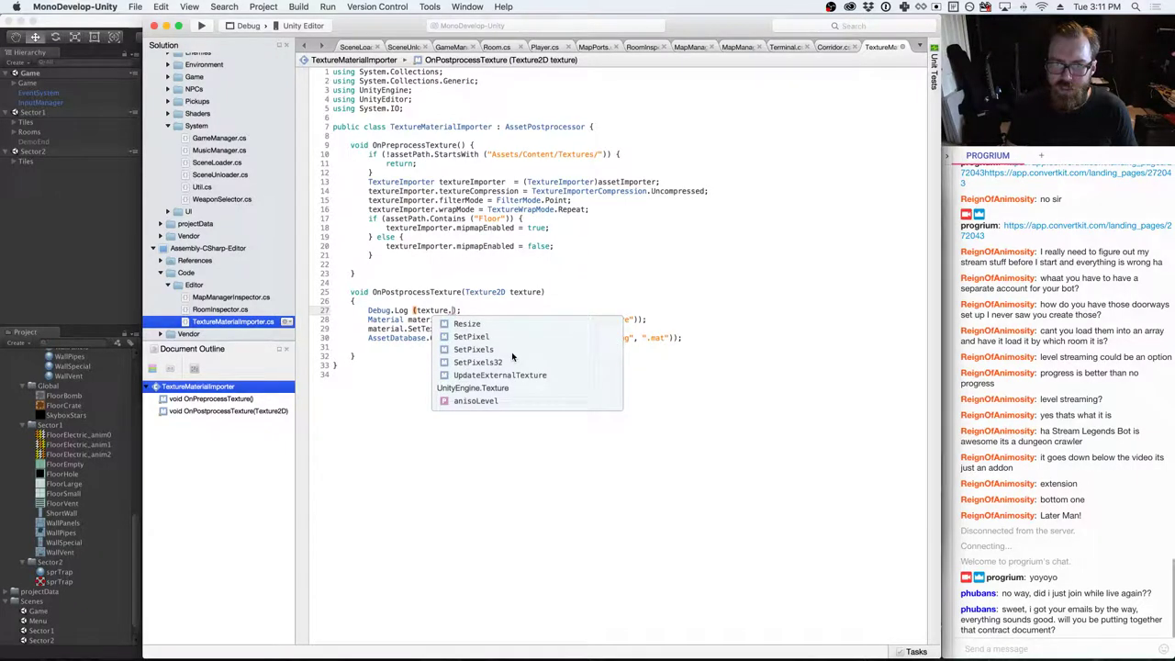
pyautogui.scroll(-3, 511, 351)
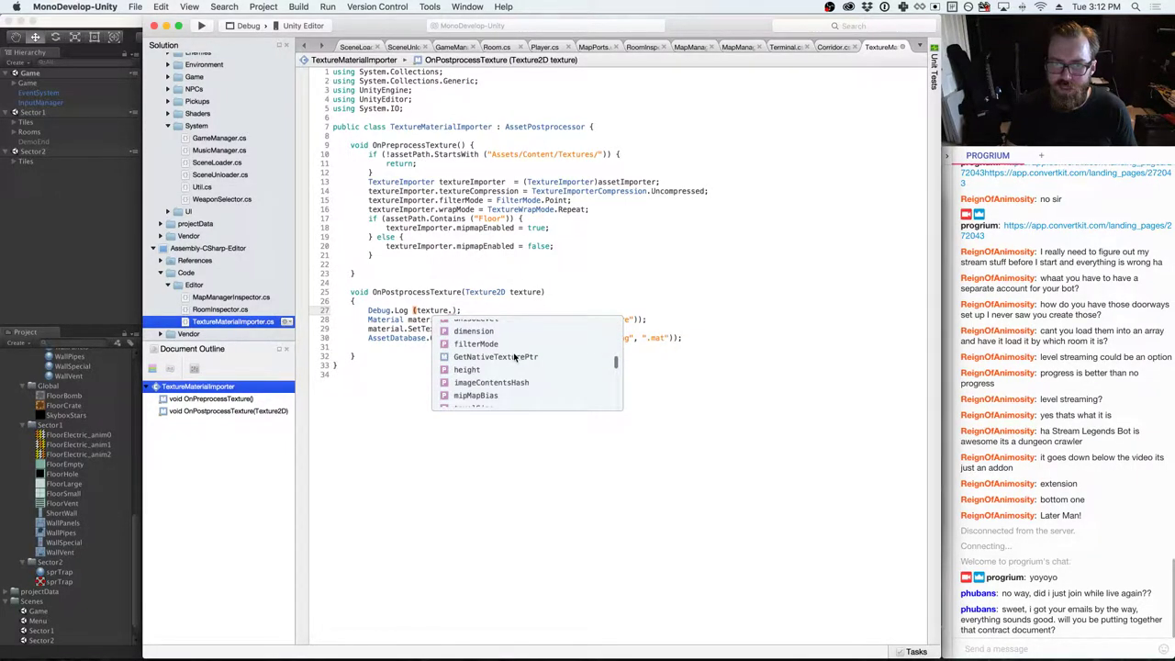
pyautogui.scroll(-4, 515, 356)
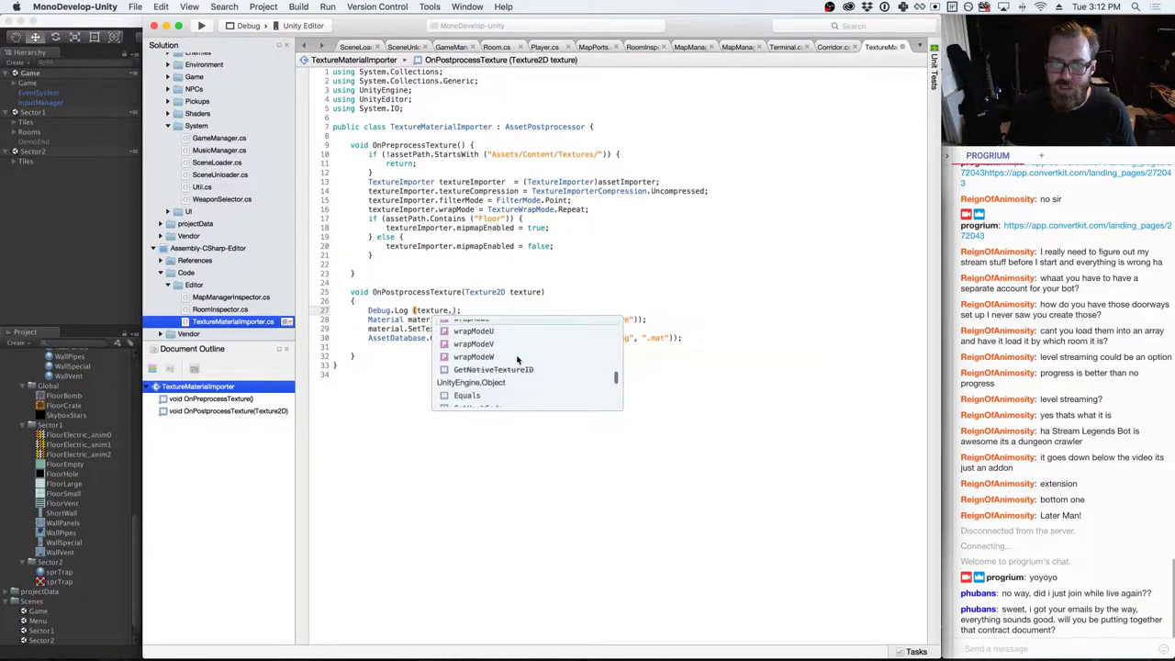
pyautogui.scroll(-3, 517, 360)
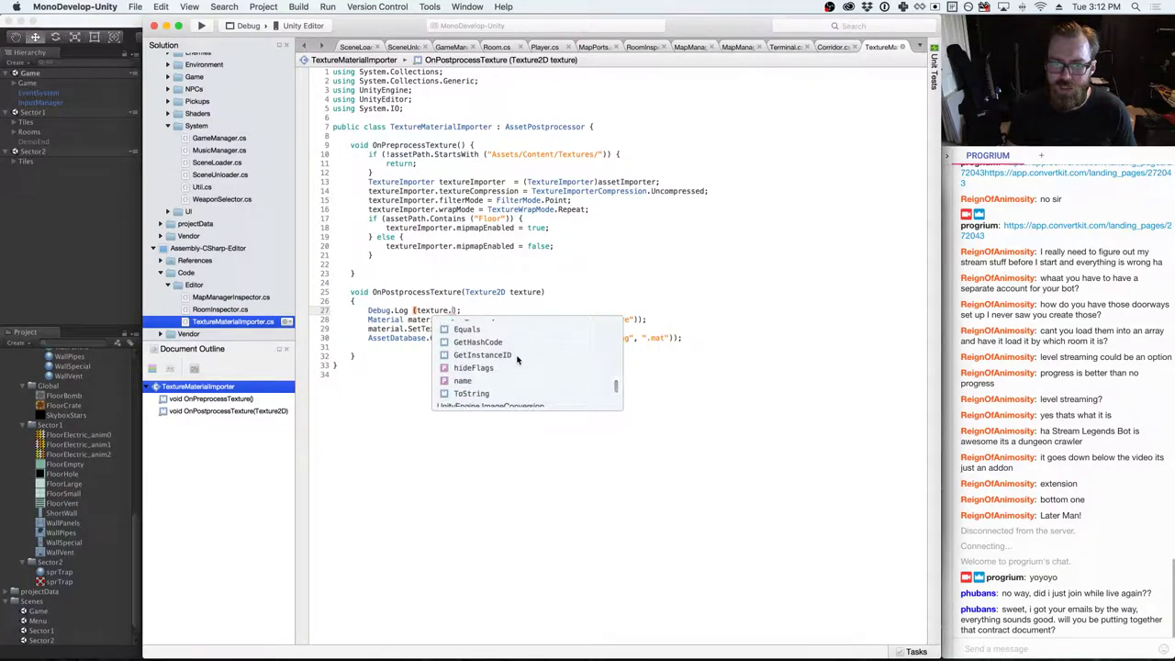
pyautogui.scroll(7, 517, 359)
pyautogui.scroll(4, 519, 360)
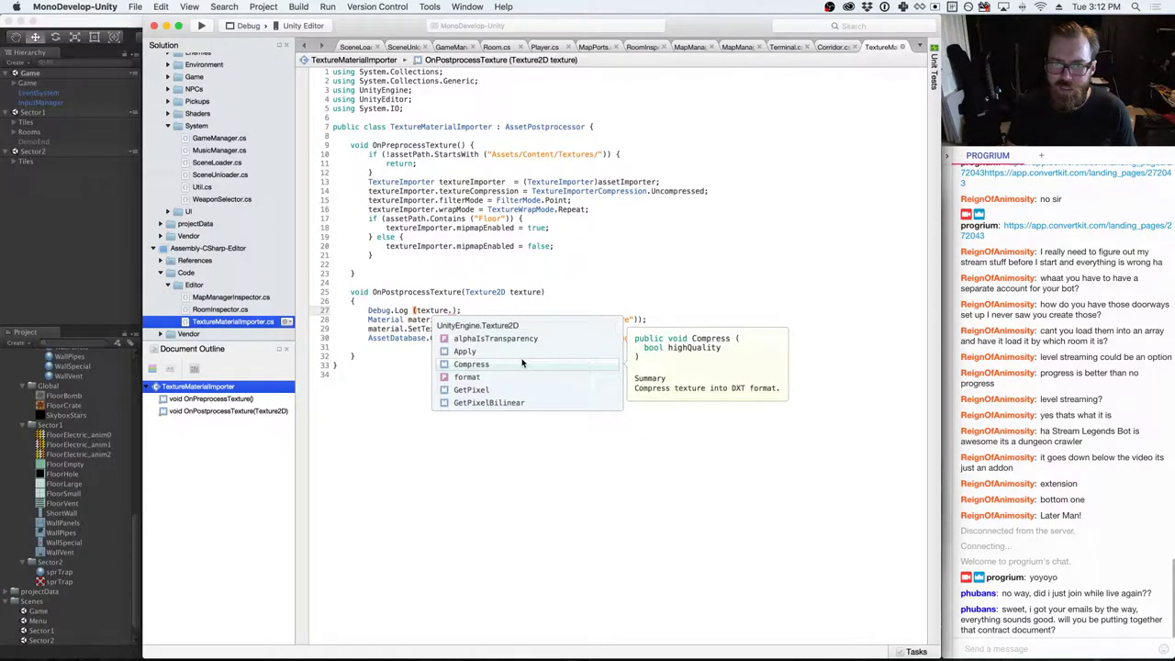
pyautogui.scroll(-1, 521, 364)
pyautogui.scroll(-5, 522, 363)
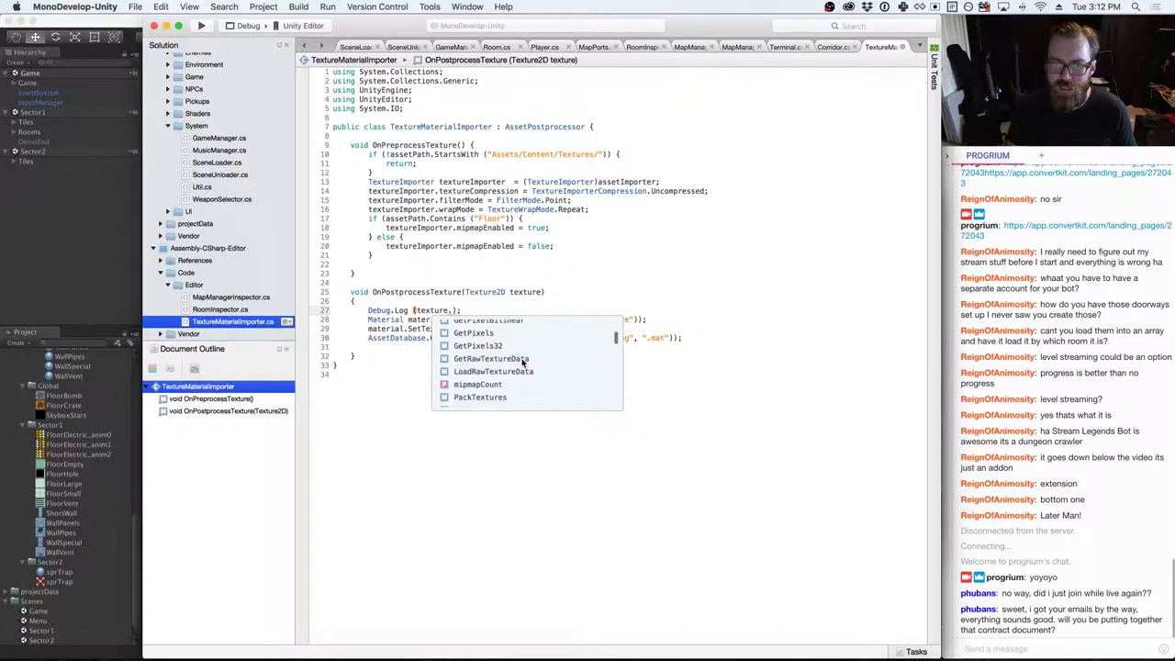
pyautogui.scroll(-5, 527, 365)
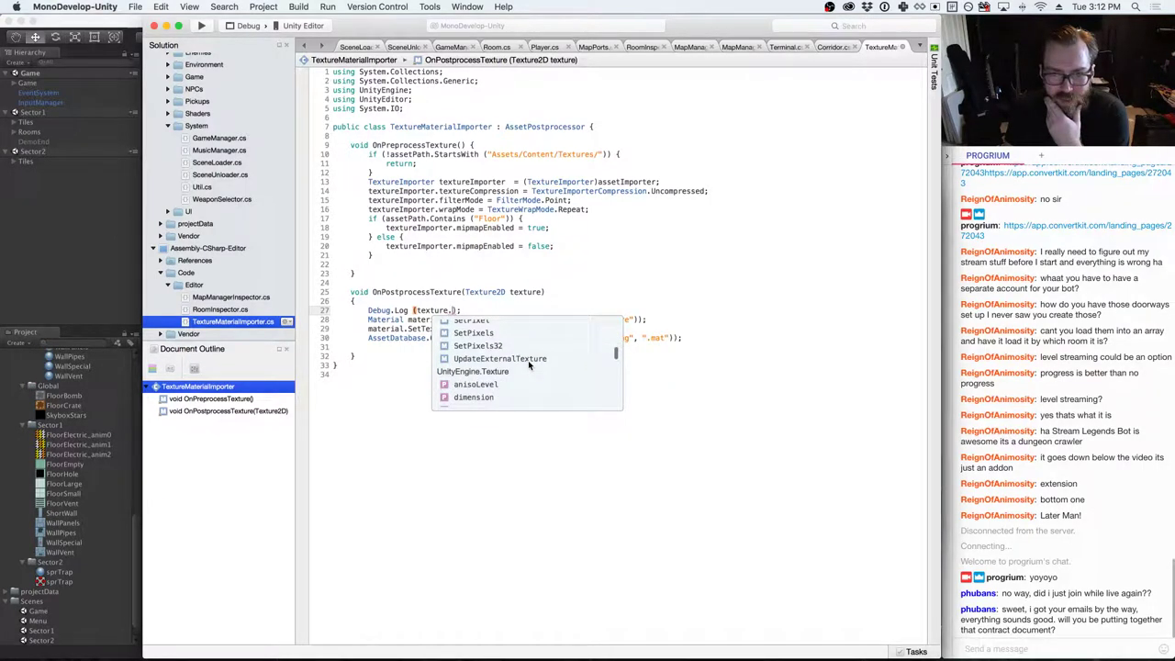
pyautogui.click(538, 378)
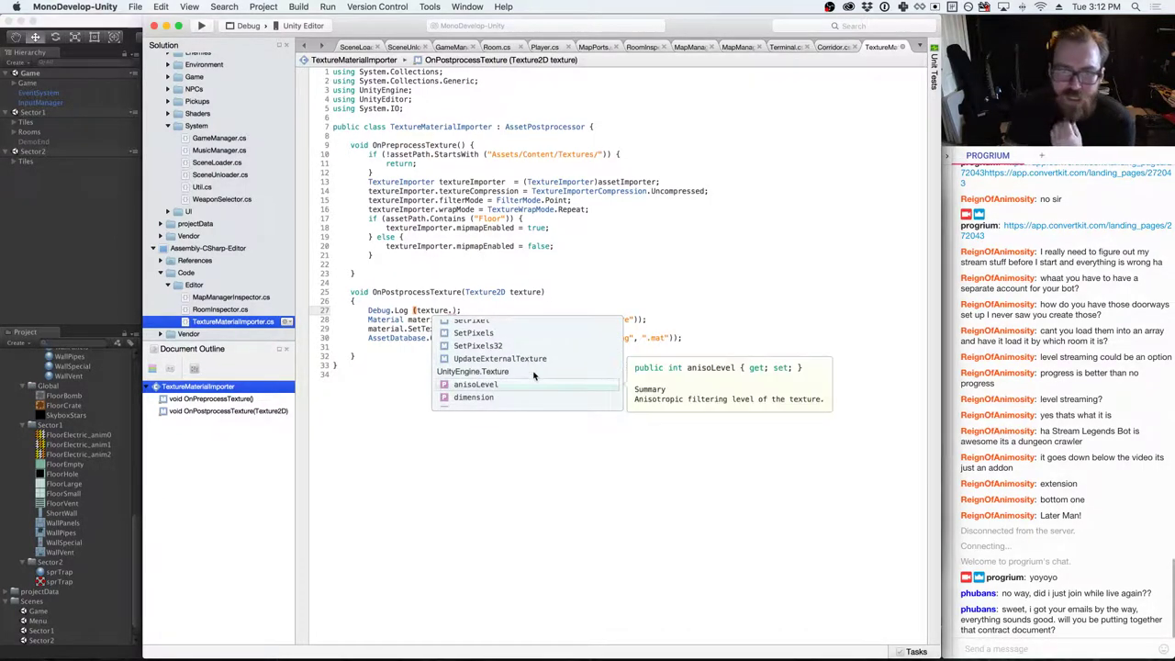
pyautogui.scroll(-5, 542, 378)
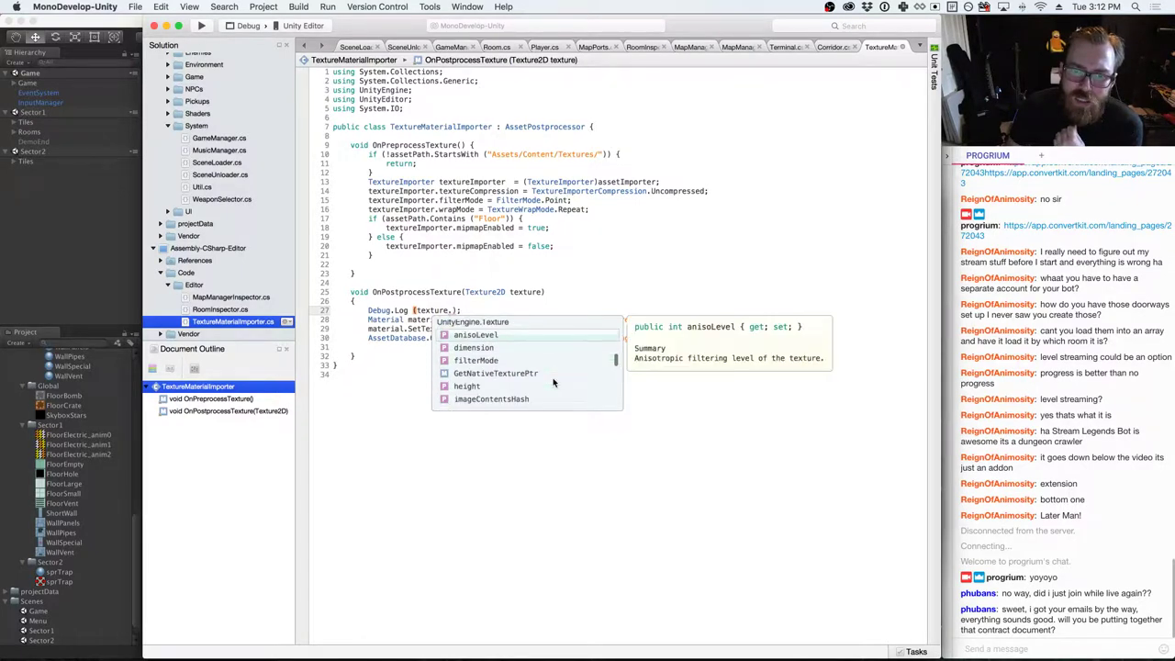
pyautogui.scroll(-6, 554, 382)
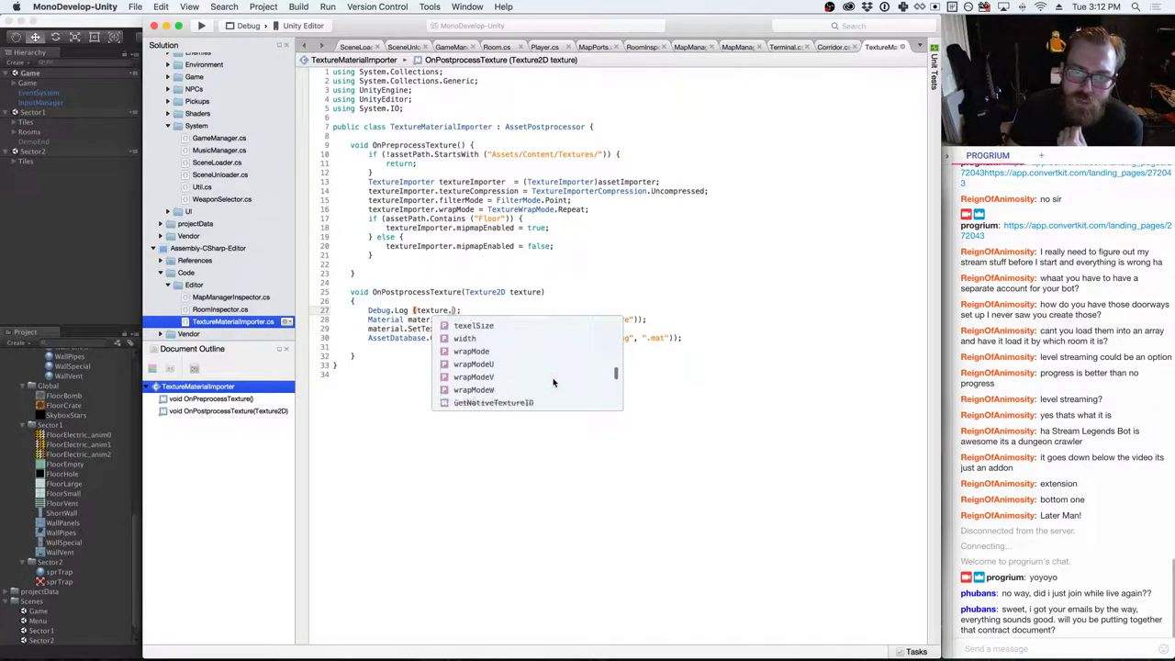
pyautogui.scroll(-6, 557, 384)
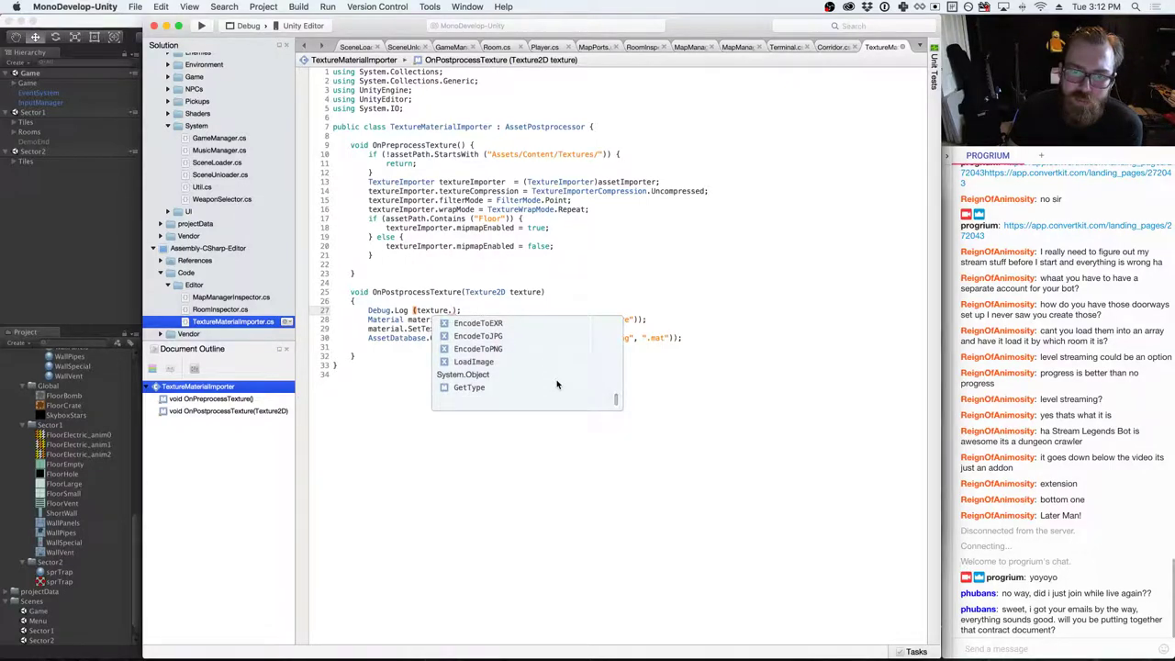
pyautogui.scroll(5, 557, 383)
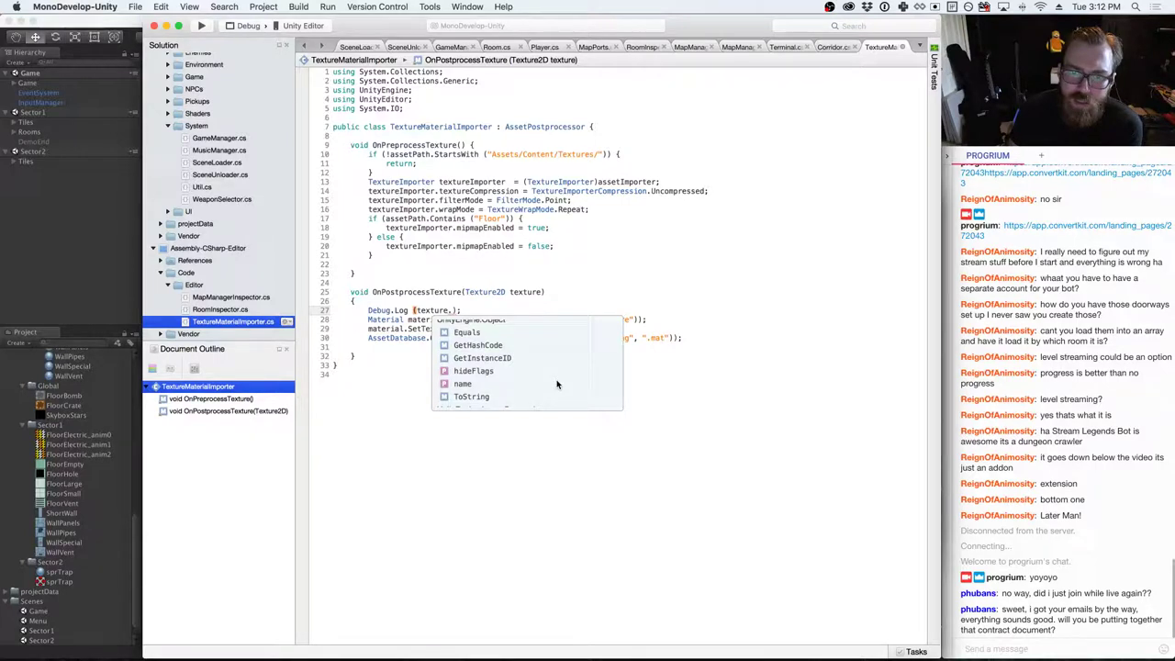
# - Review the members inherited from Texture and Object, and the summary of GetRawTextureData, in the code completion list for texture
pyautogui.scroll(-8, 556, 384)
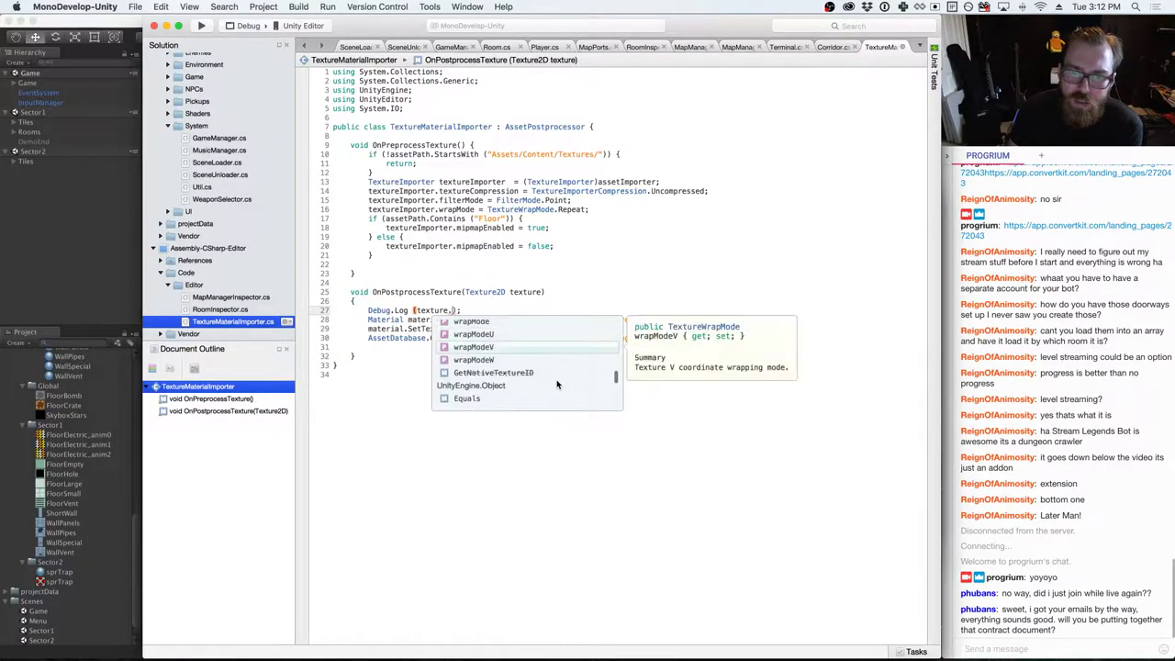
pyautogui.scroll(6, 557, 385)
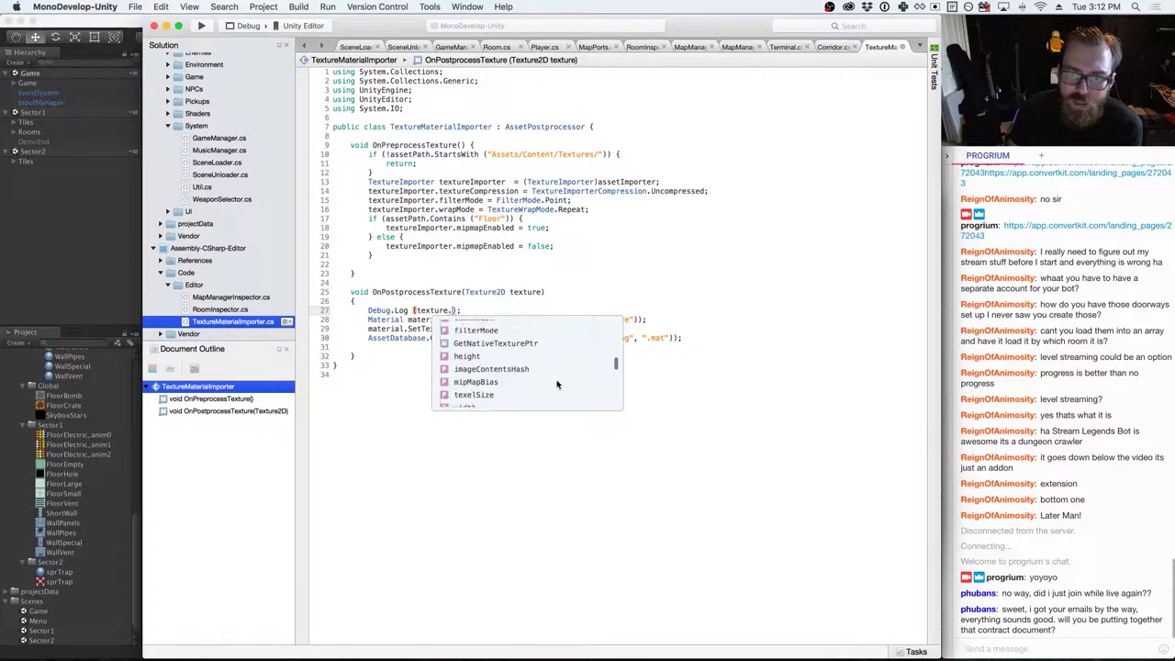
pyautogui.scroll(2, 556, 385)
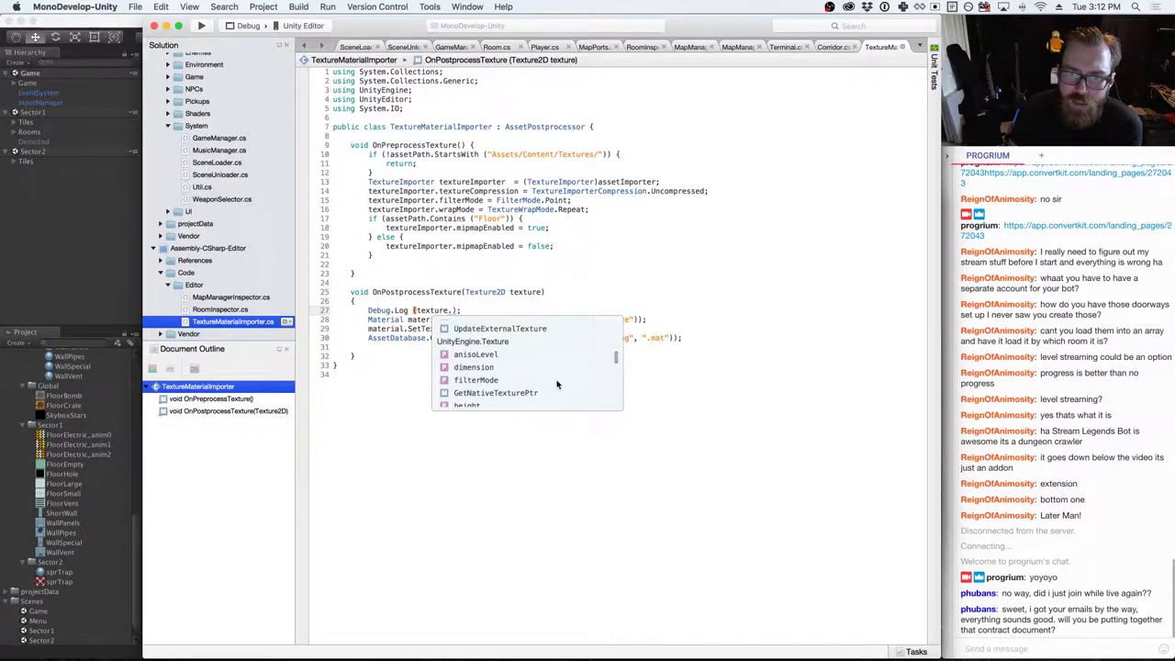
pyautogui.scroll(1, 556, 384)
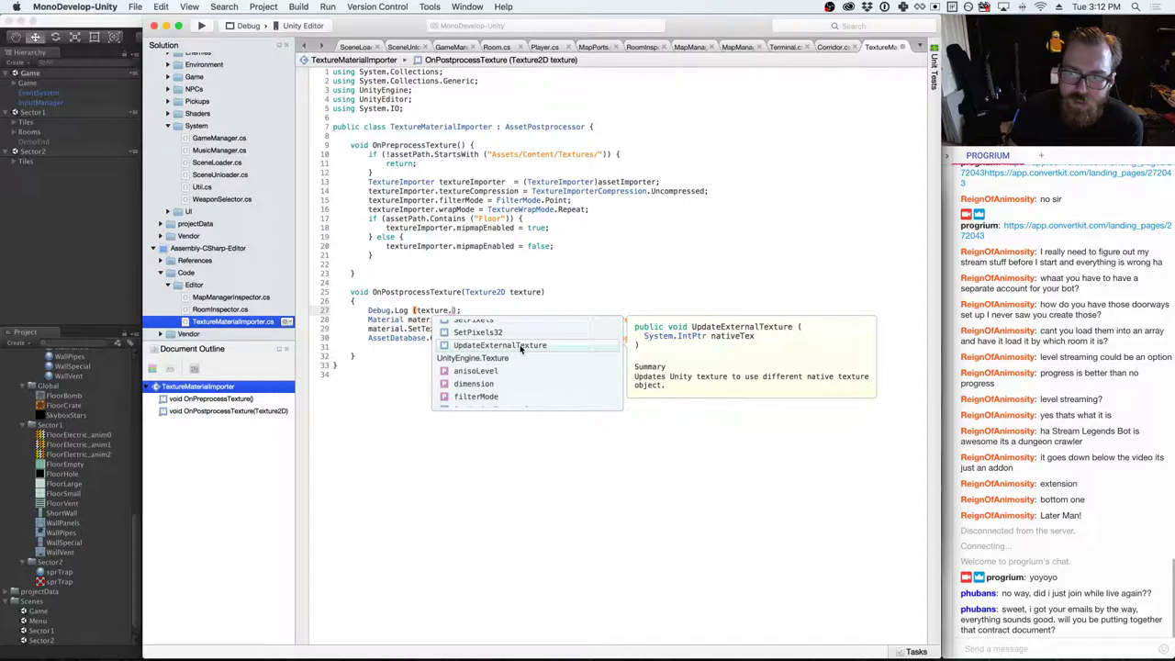
pyautogui.scroll(3, 521, 349)
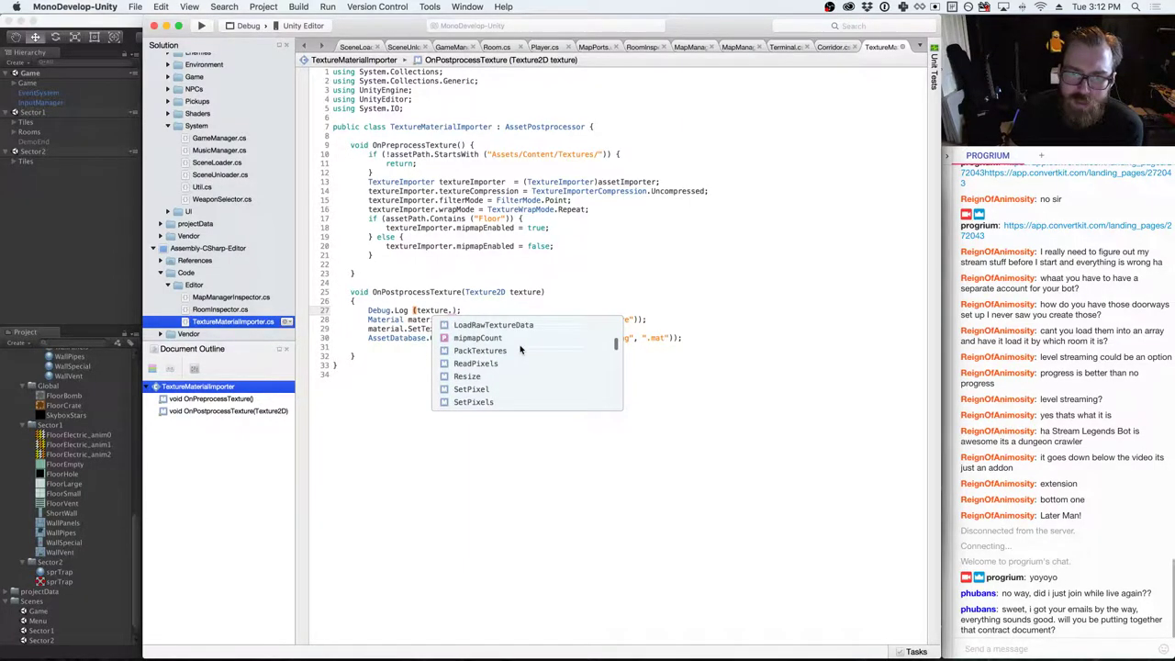
pyautogui.scroll(1, 521, 349)
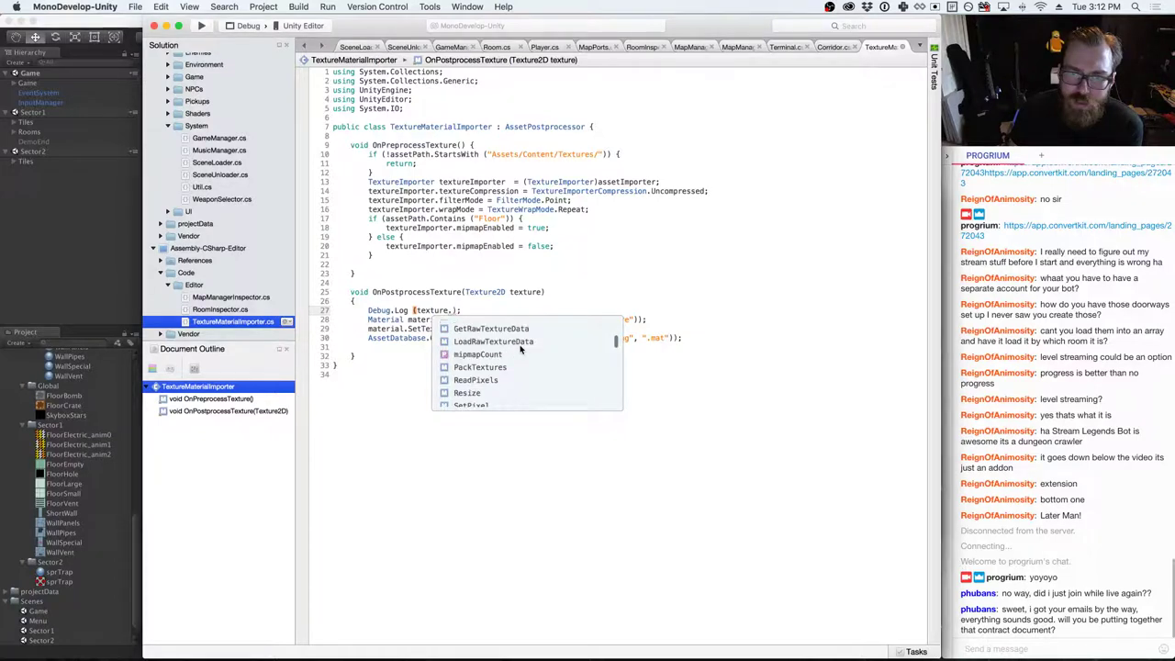
pyautogui.scroll(2, 521, 349)
pyautogui.click(516, 346)
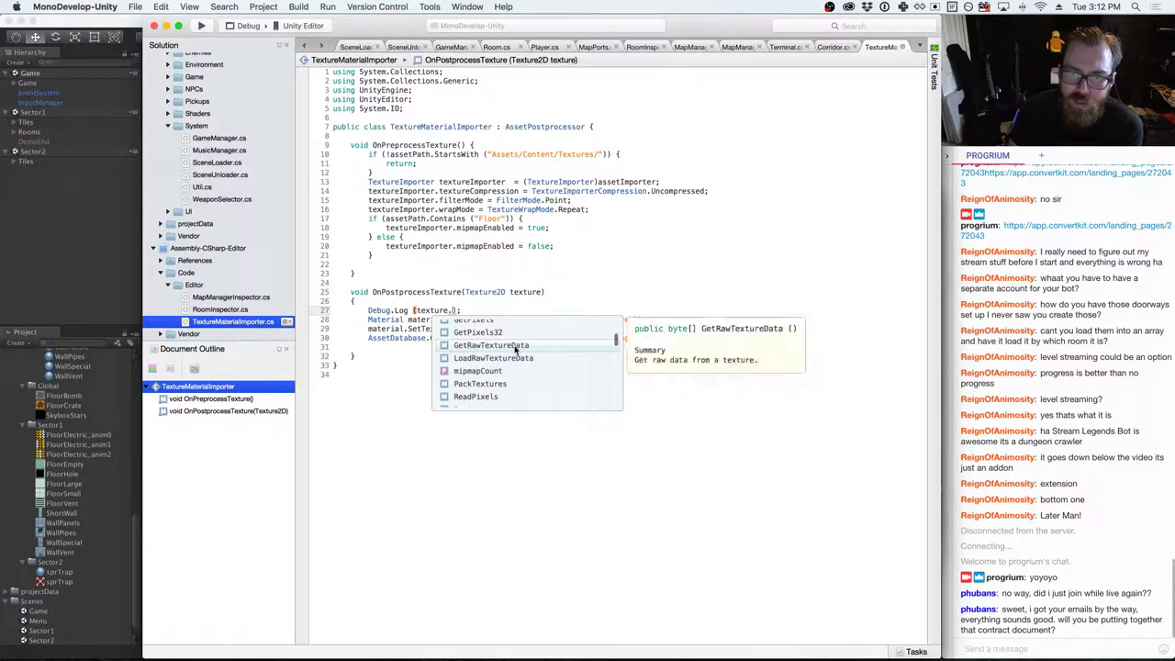
pyautogui.scroll(5, 516, 349)
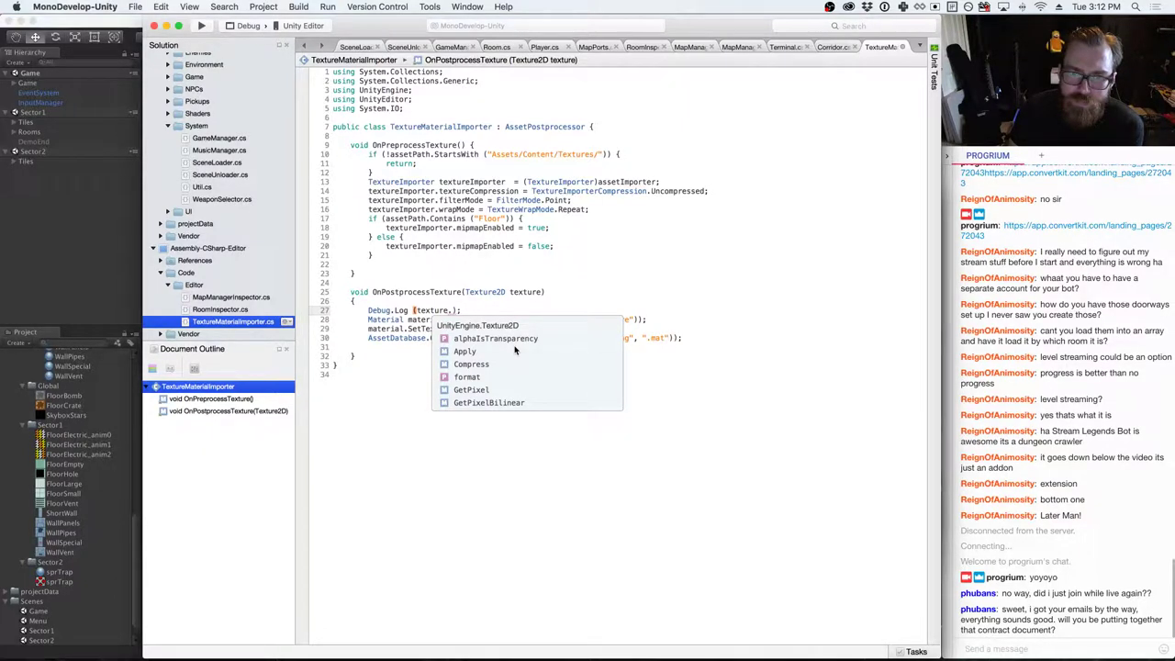
# - Complete the call in OnPostprocessTexture as Debug.Log (texture.name)
pyautogui.press('Escape')
pyautogui.write('na')
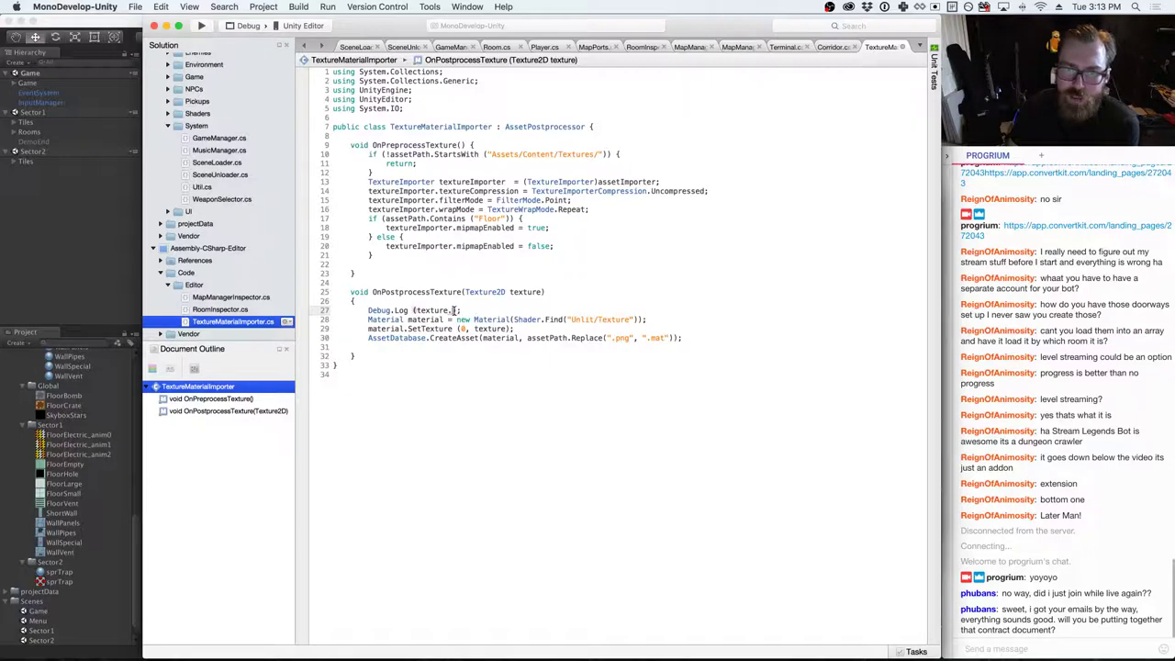
pyautogui.write('me')
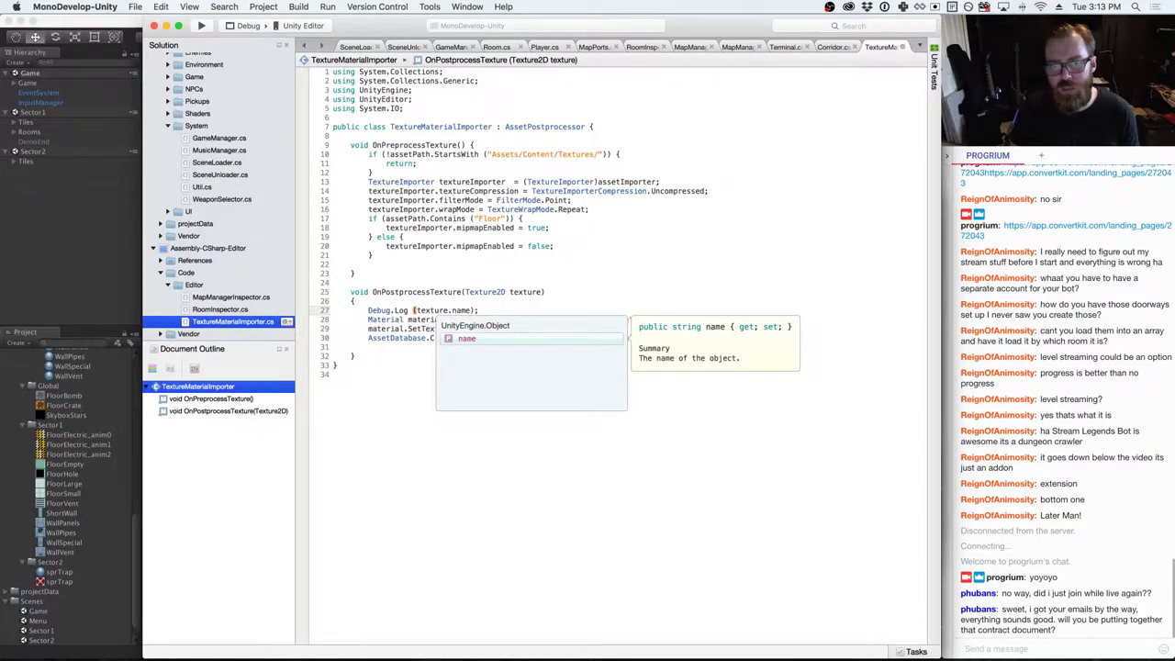
# - Switch to Unity, read the stack trace of the selected console log entry and return to MonoDevelop
pyautogui.press('super+Tab')
pyautogui.press('super+Tab')
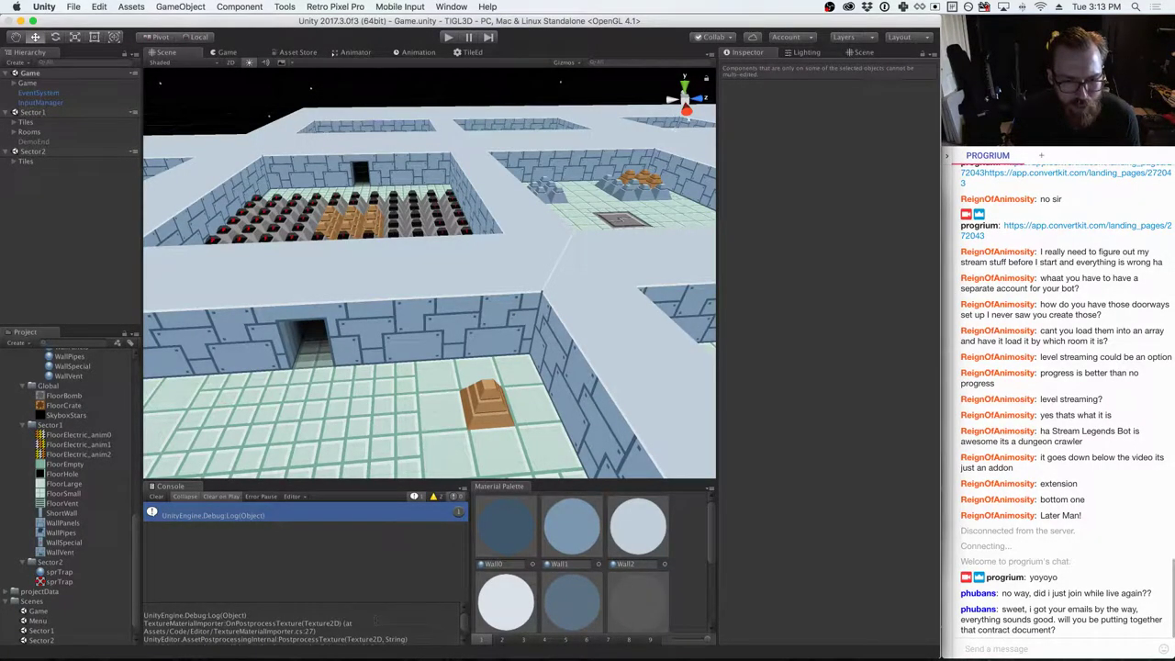
pyautogui.scroll(-3, 347, 621)
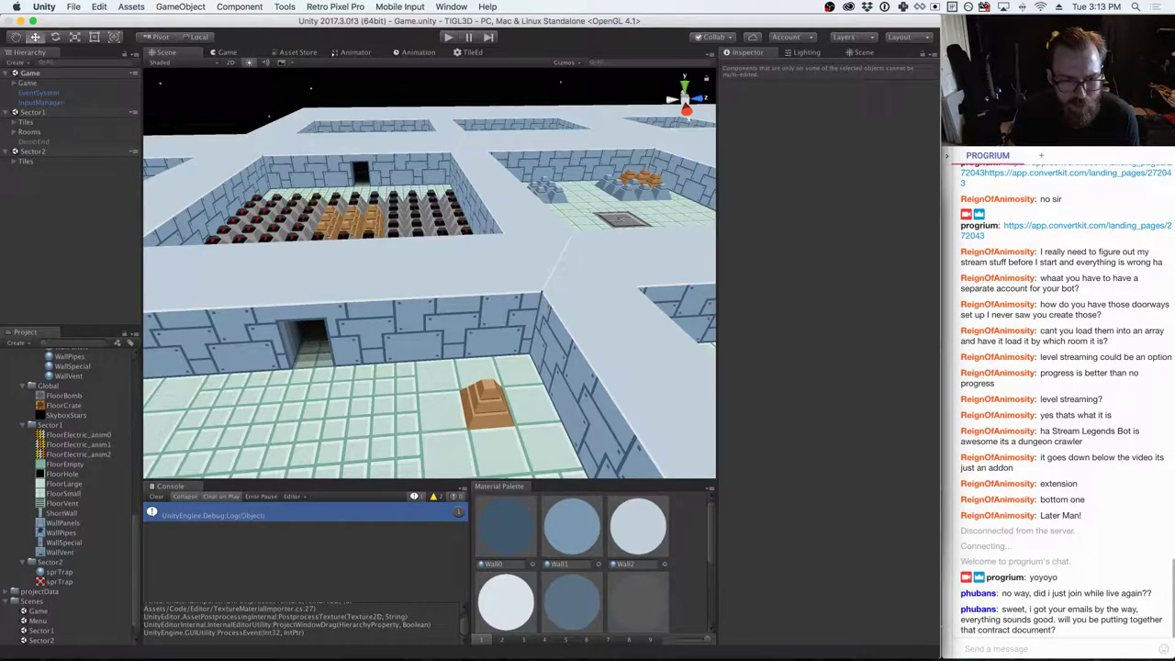
pyautogui.press('super+Tab')
pyautogui.press('super+Tab')
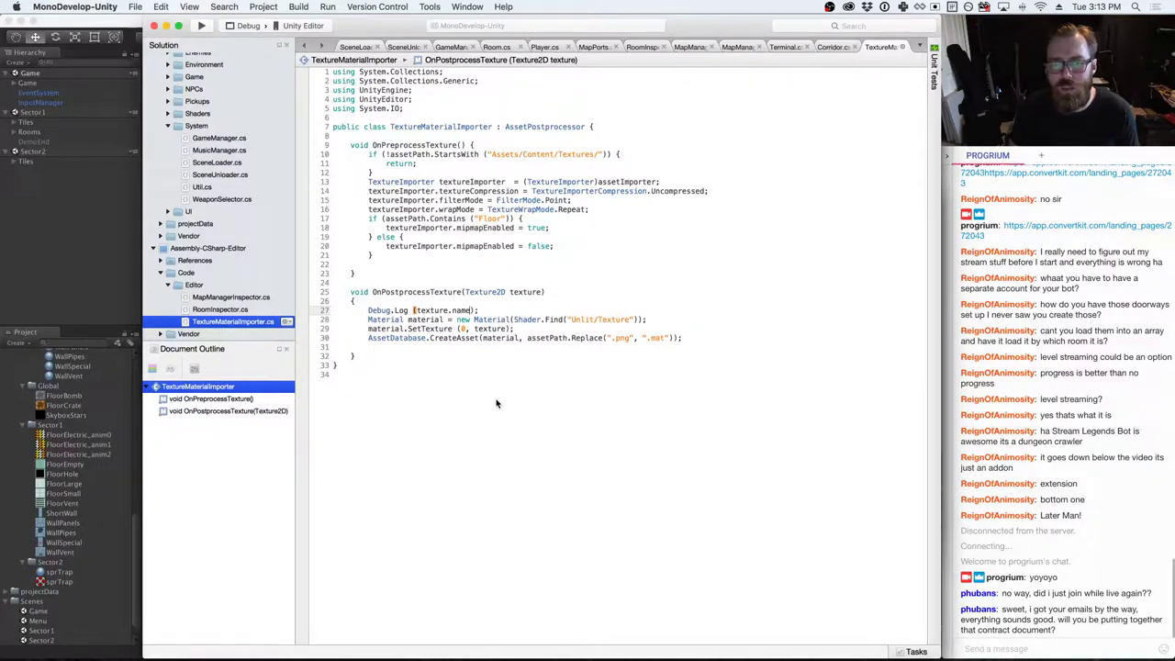
# - Switch to Chrome and open the OnPostprocessTexture page from Unity's AssetPostprocessor scripting reference
pyautogui.press('super+Tab')
pyautogui.press('super+Tab')
pyautogui.press('super+Tab')
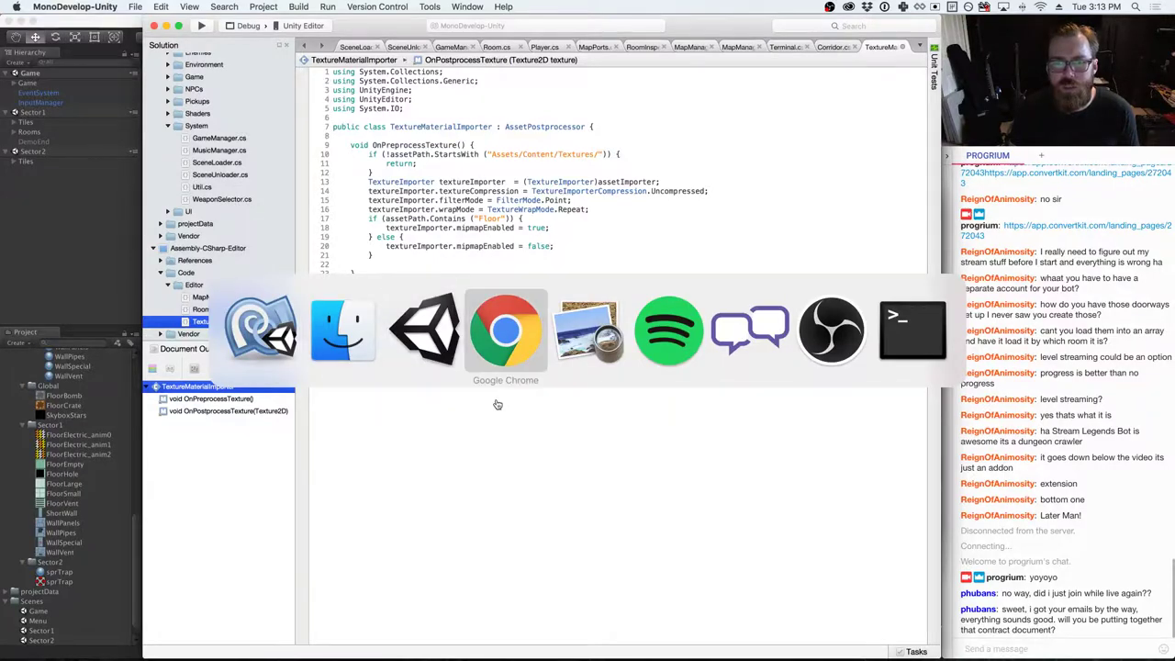
pyautogui.press('super+w')
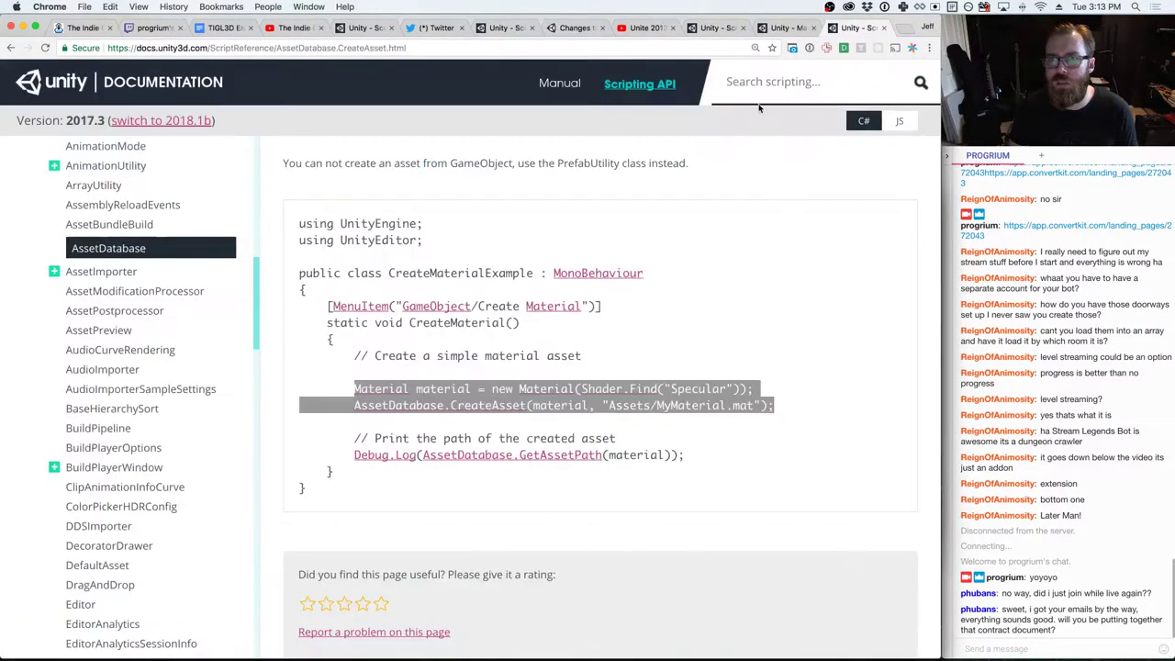
pyautogui.click(778, 28)
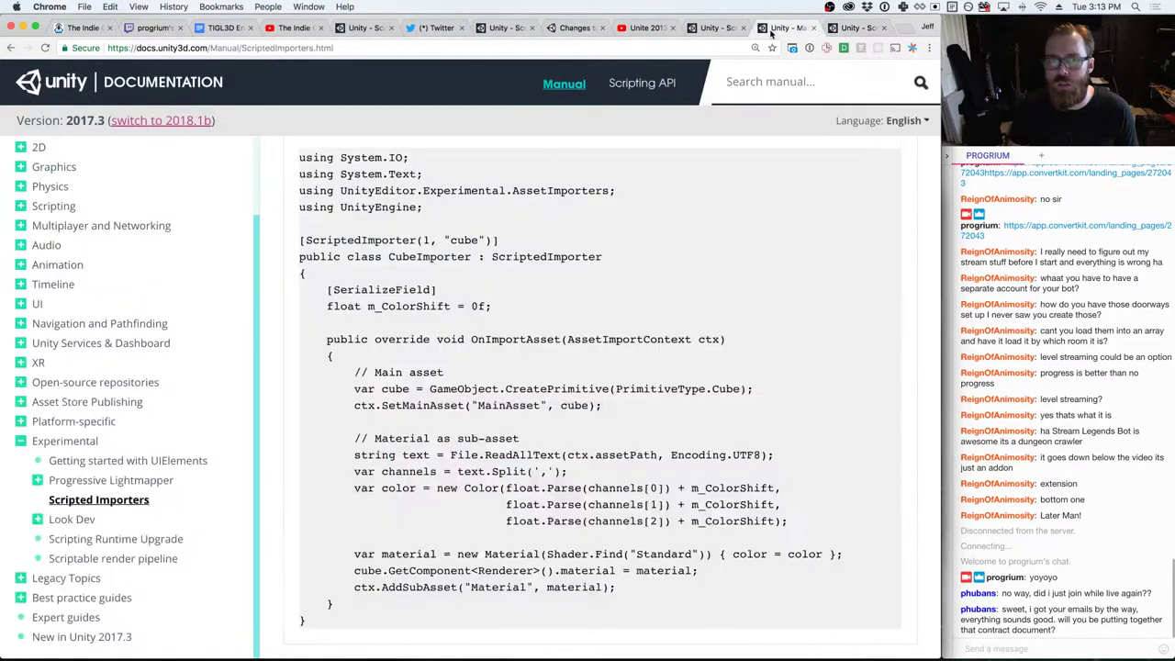
pyautogui.click(716, 28)
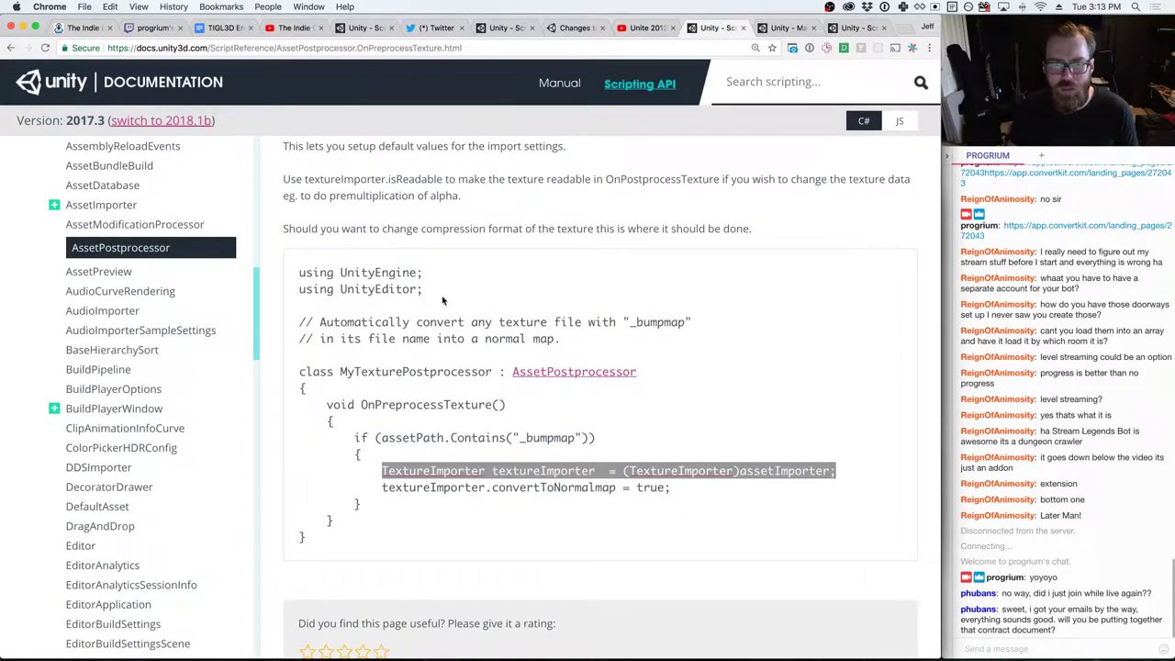
pyautogui.press('super+bracketleft')
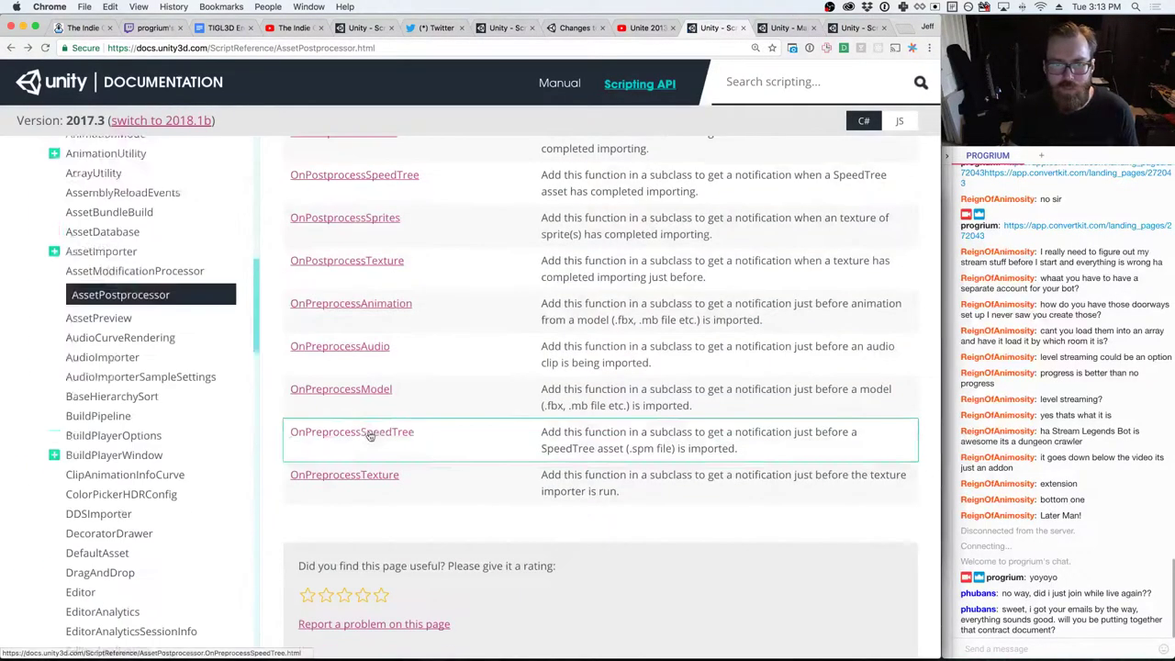
pyautogui.click(380, 263)
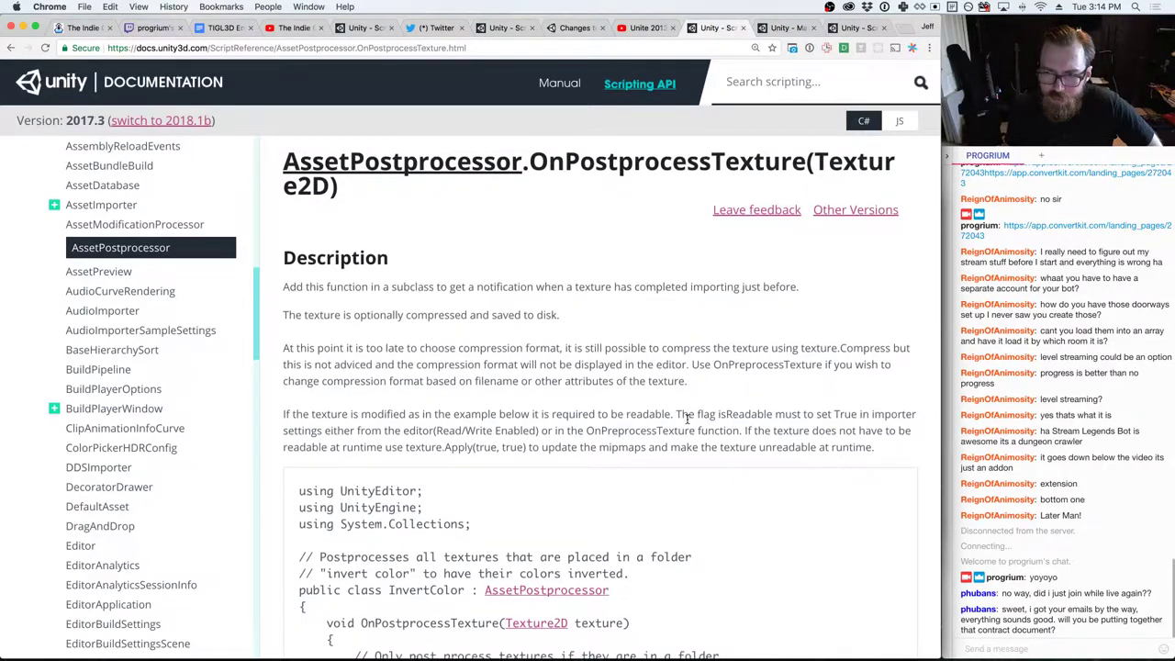
# - Read the OnPostprocessTexture example code and description, including the requirement for the isReadable flag
pyautogui.scroll(-5, 686, 418)
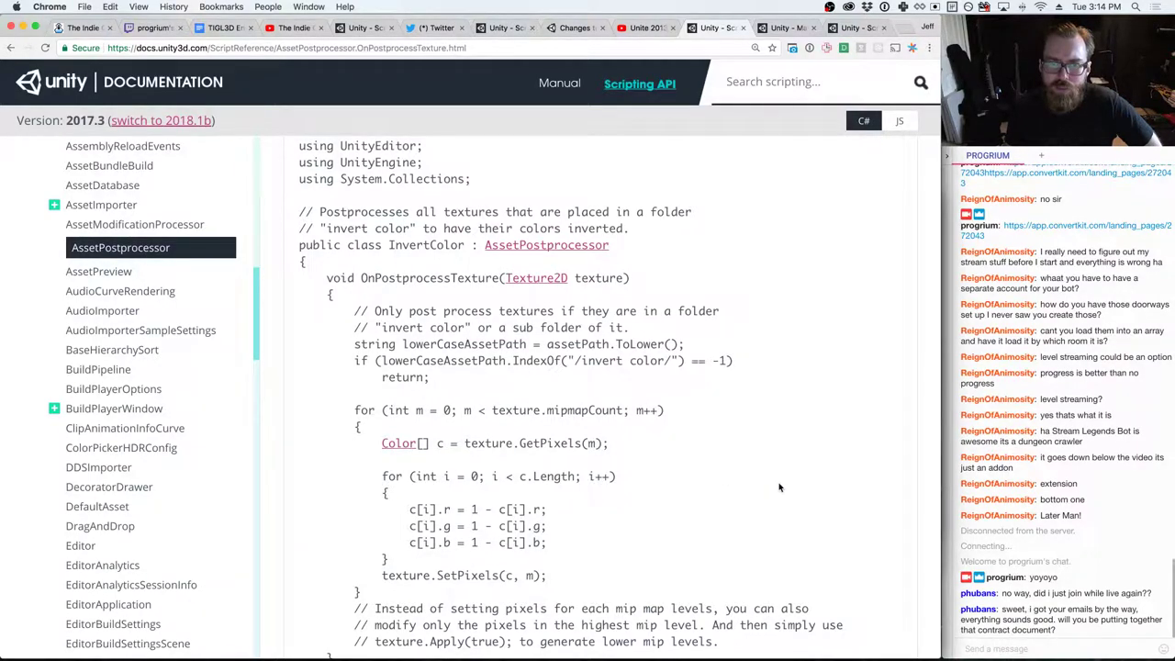
pyautogui.scroll(-1, 779, 487)
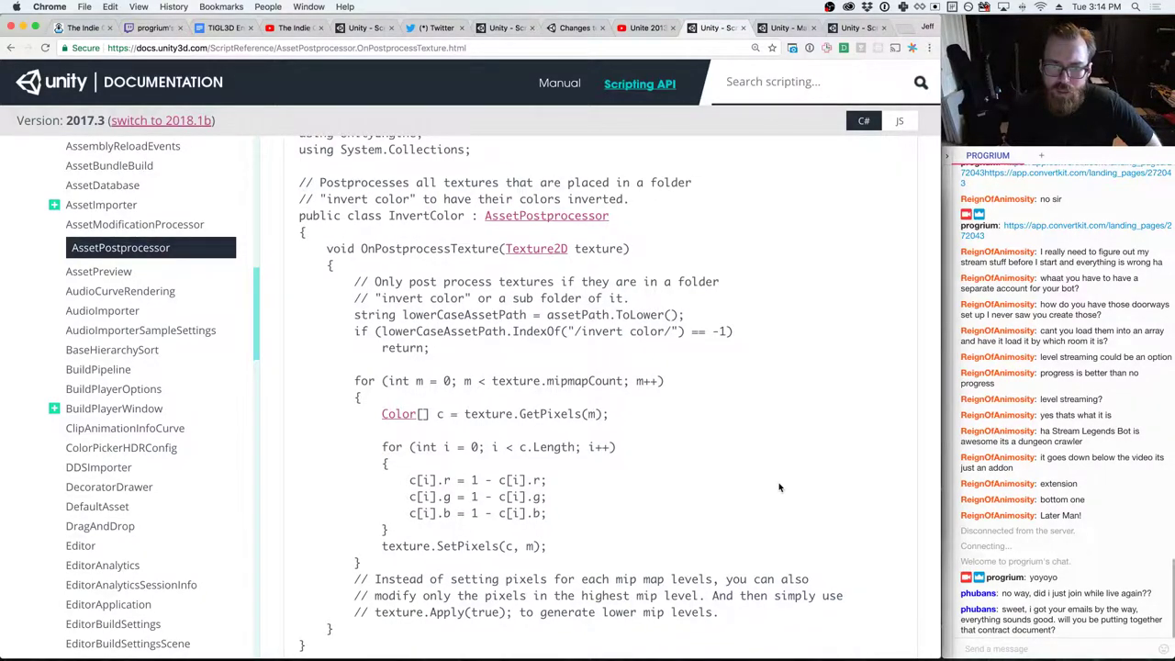
pyautogui.scroll(-5, 779, 488)
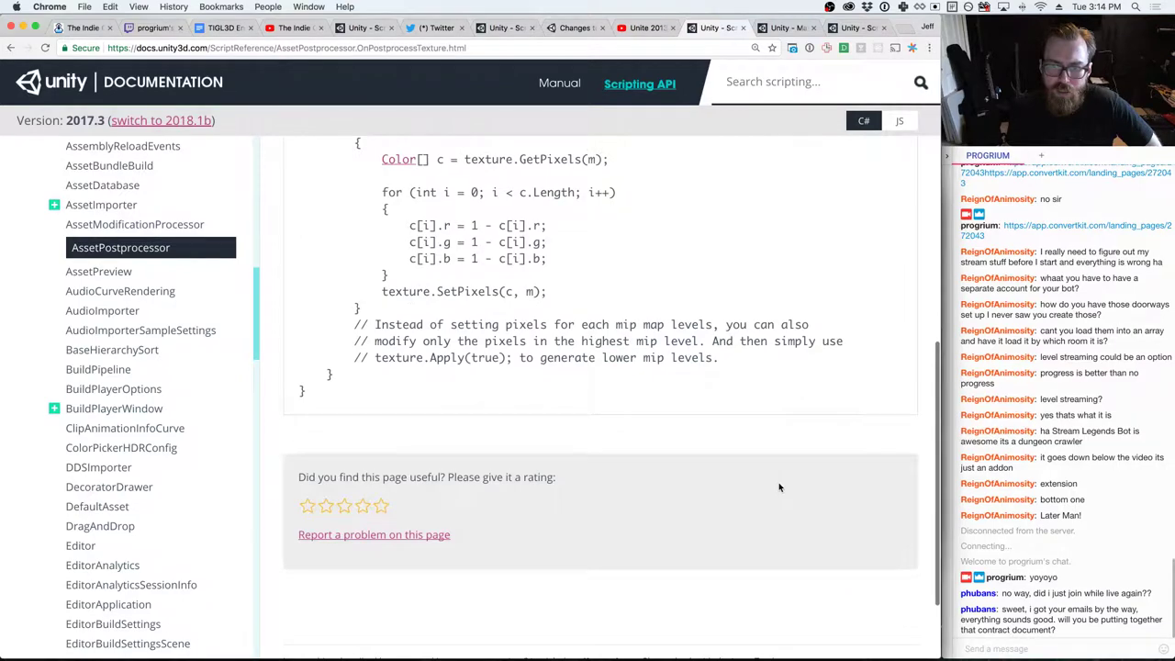
pyautogui.scroll(5, 779, 488)
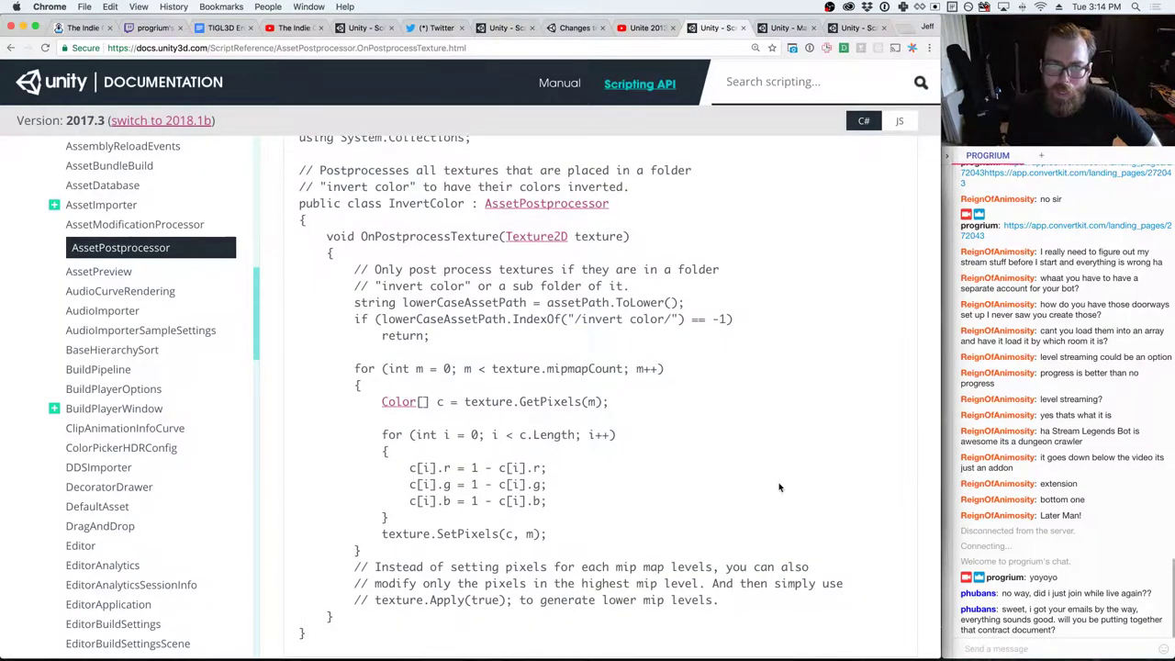
pyautogui.scroll(1, 779, 487)
pyautogui.scroll(3, 779, 487)
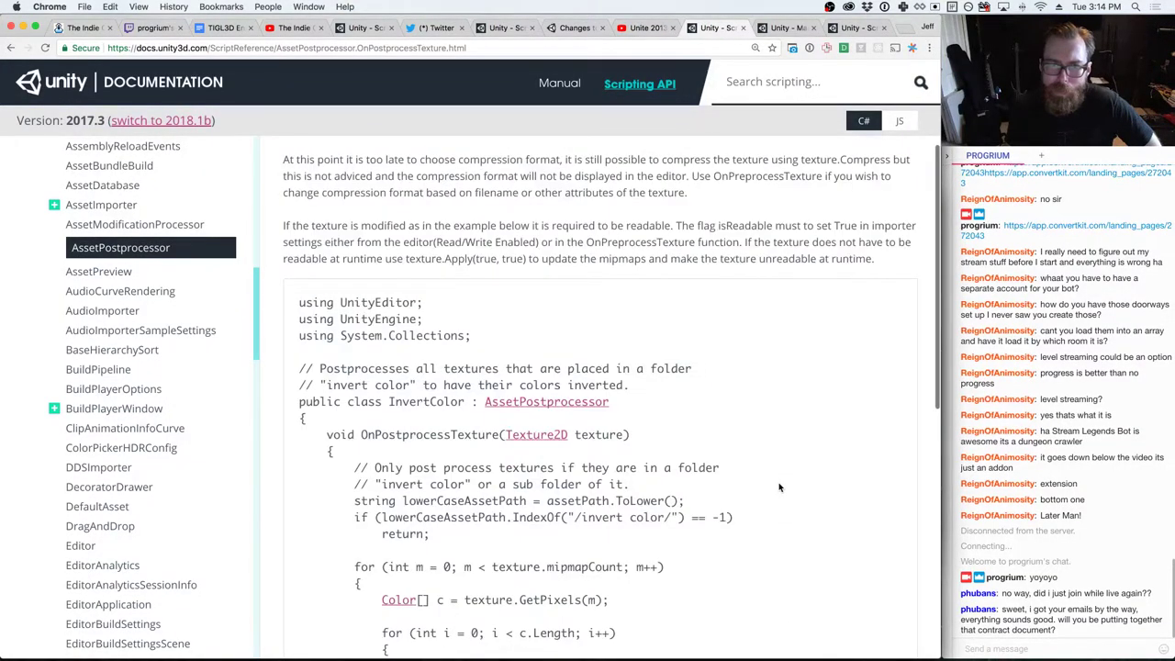
pyautogui.scroll(3, 779, 485)
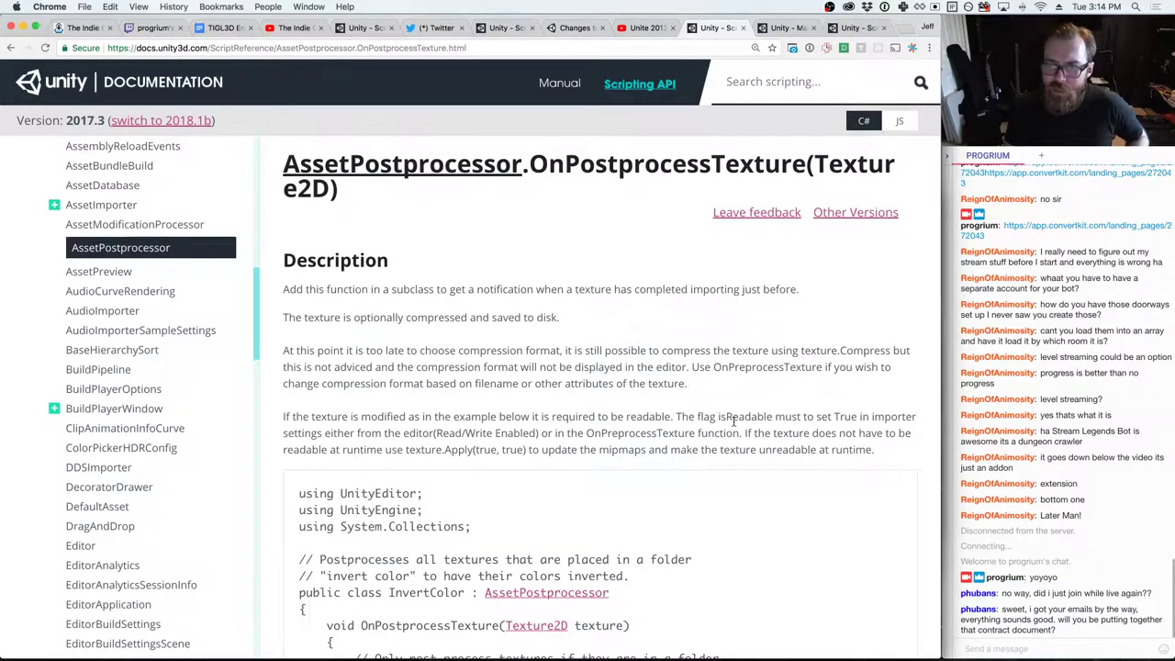
# - Switch to MonoDevelop and add textureImporter.isReadable = true; after the mipmap if/else block in OnPreprocessTexture
pyautogui.press('super+Tab')
pyautogui.click(413, 262)
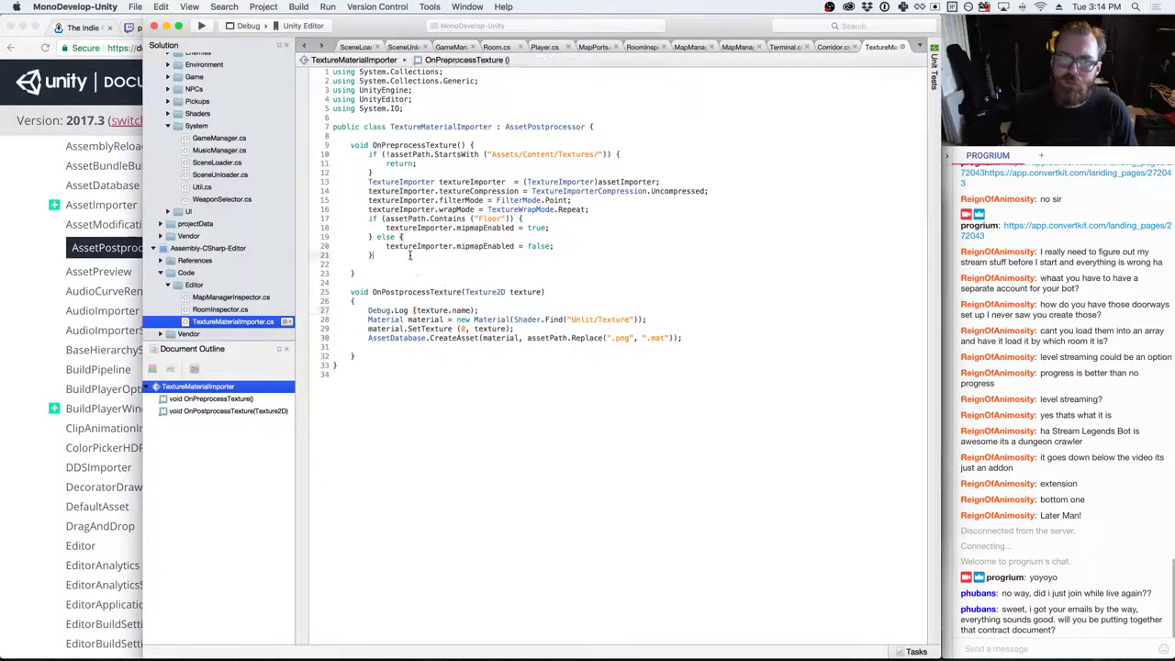
pyautogui.press('Return')
pyautogui.write('texture')
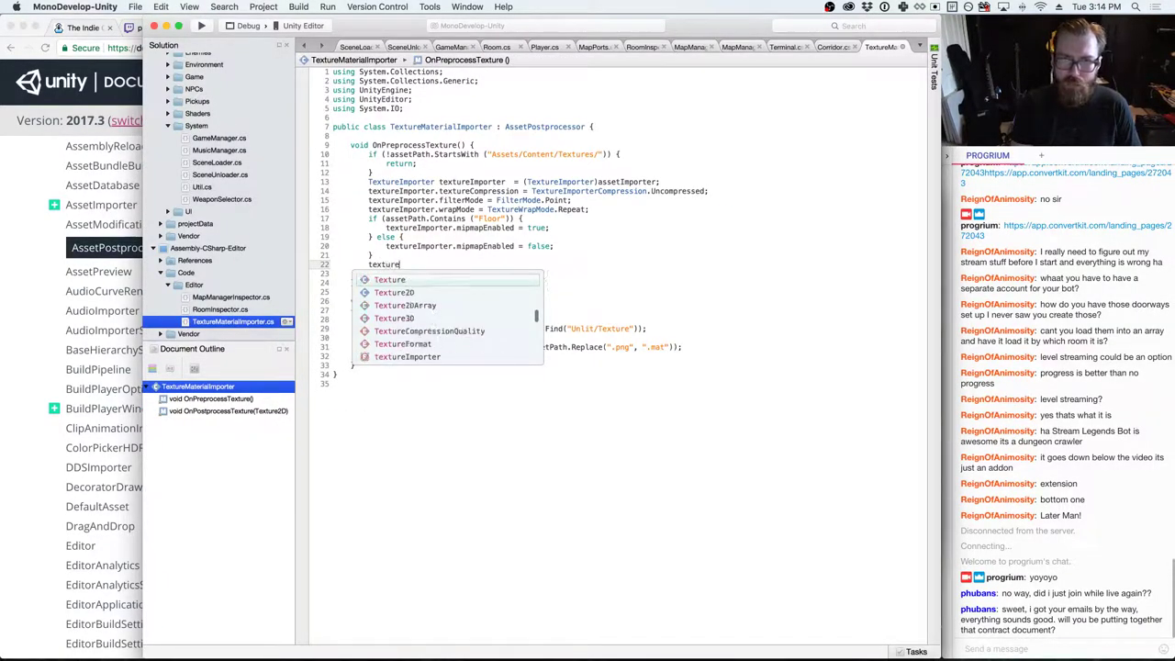
pyautogui.write('Importer.is')
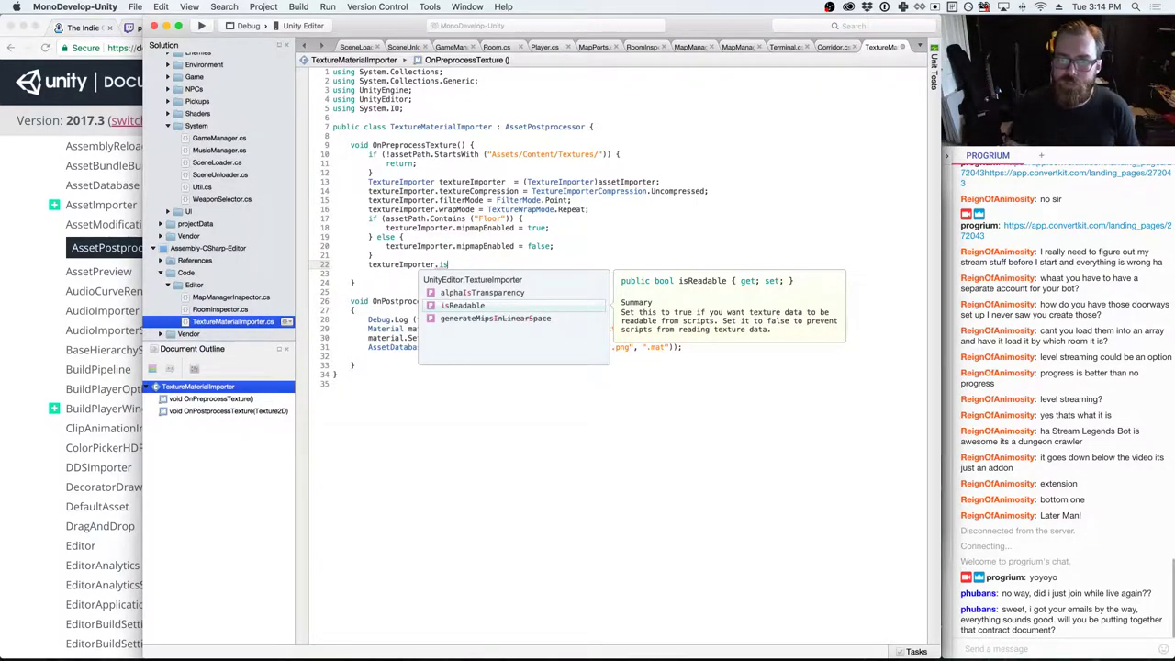
pyautogui.press('Return')
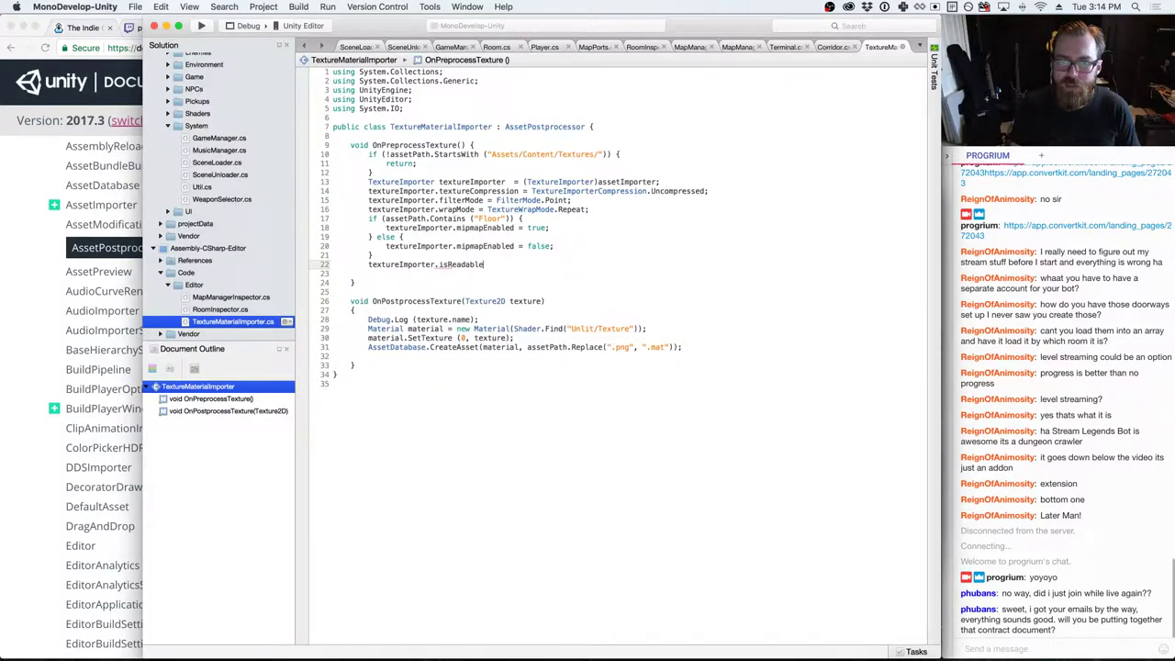
pyautogui.write('= true;')
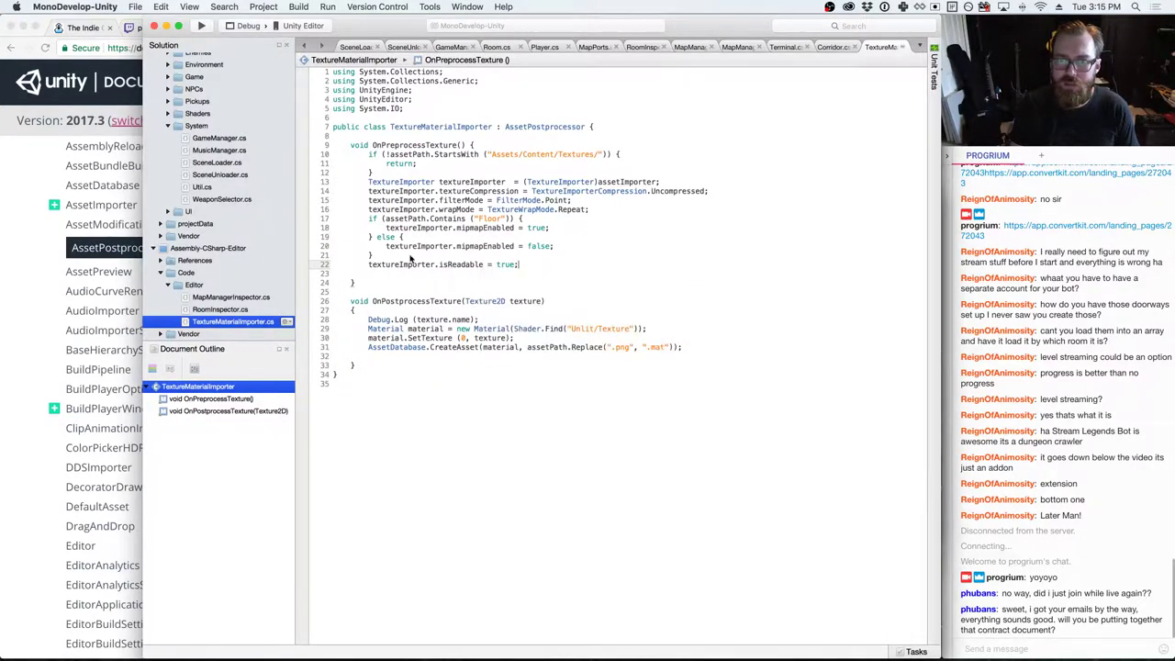
# - Delete the Debug.Log (texture.name) line from OnPostprocessTexture
pyautogui.click(497, 328)
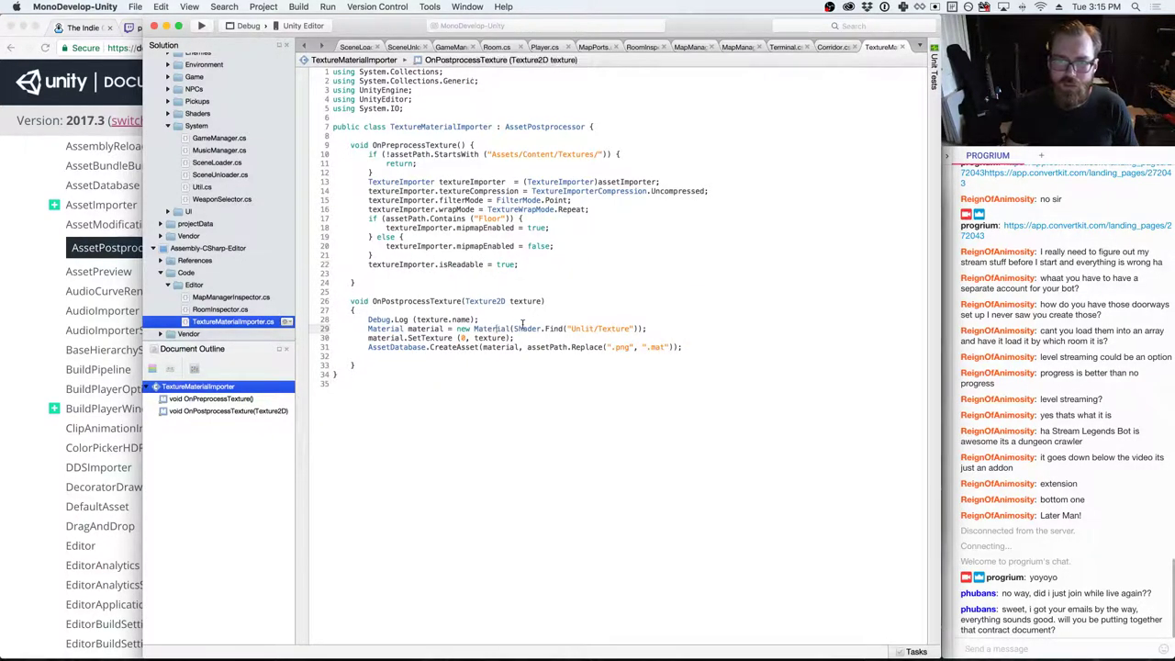
pyautogui.press('Up')
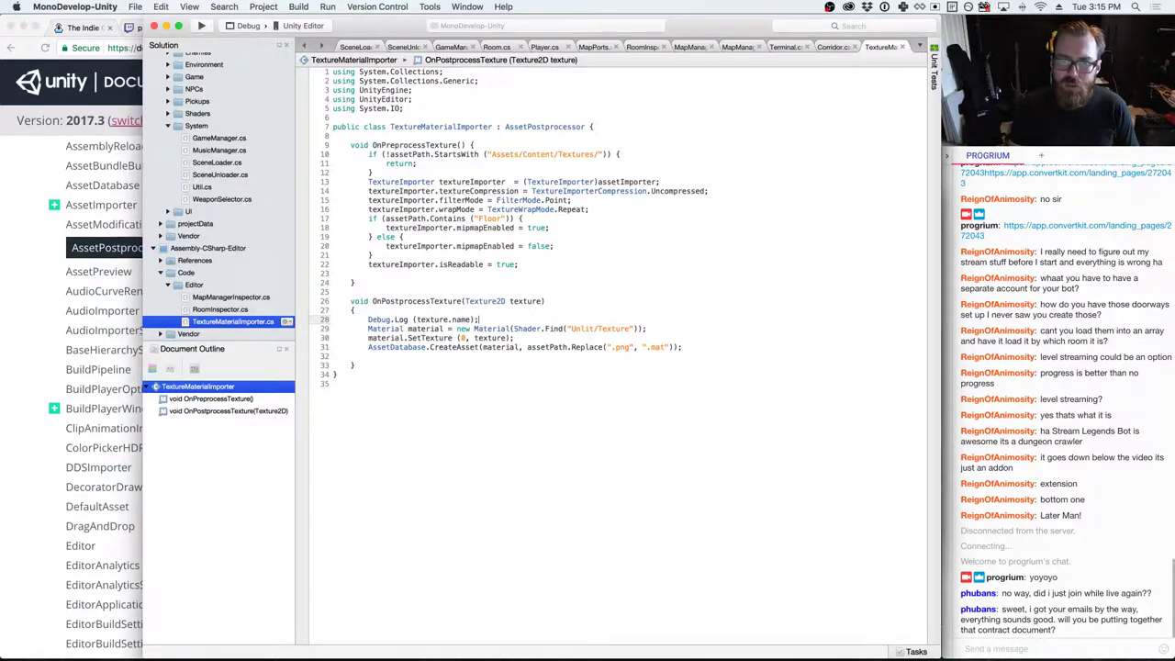
pyautogui.hotkey('shift', 'Home')
pyautogui.press('BackSpace')
pyautogui.hotkey('shift', 'Home')
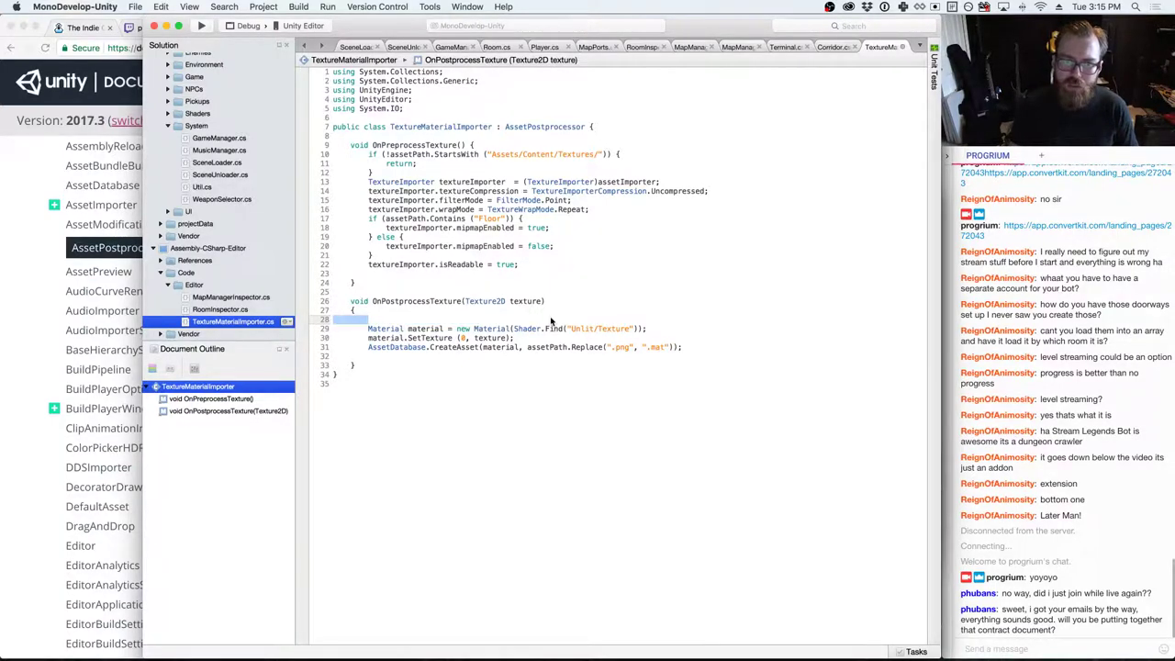
pyautogui.press('BackSpace')
pyautogui.press('BackSpace')
# - Copy the "Assets/Content/Textures/" path check with its return from OnPreprocessTexture to the start of OnPostprocessTexture in MonoDevelop
pyautogui.press('super+Tab')
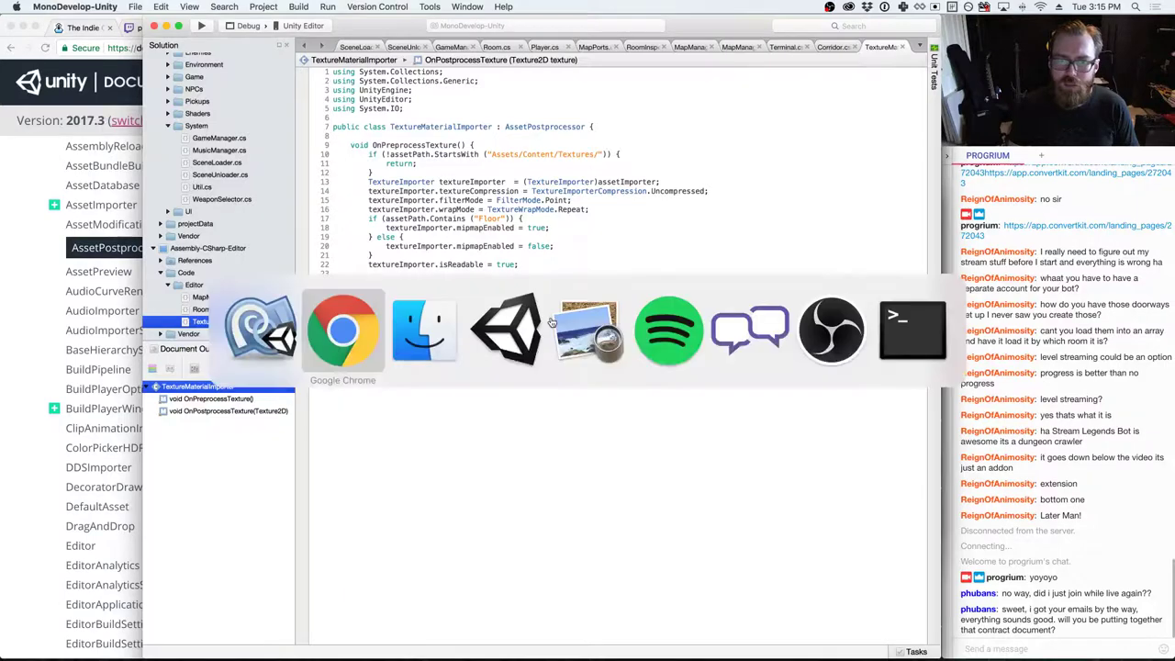
pyautogui.press('super+Tab')
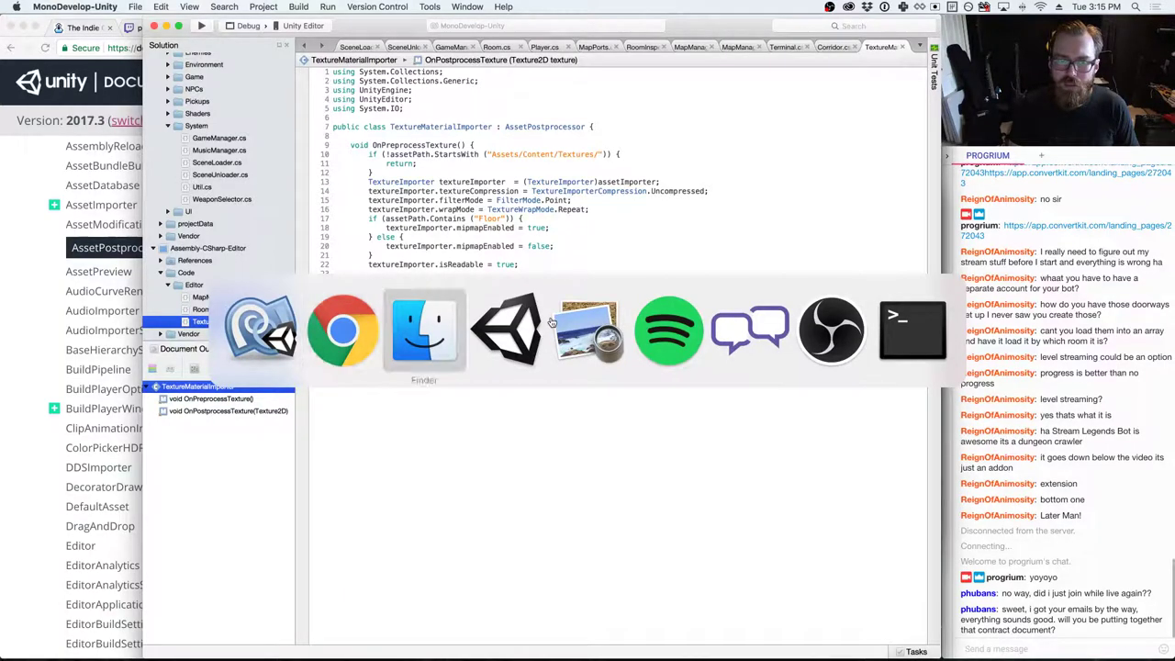
pyautogui.press('super+Tab')
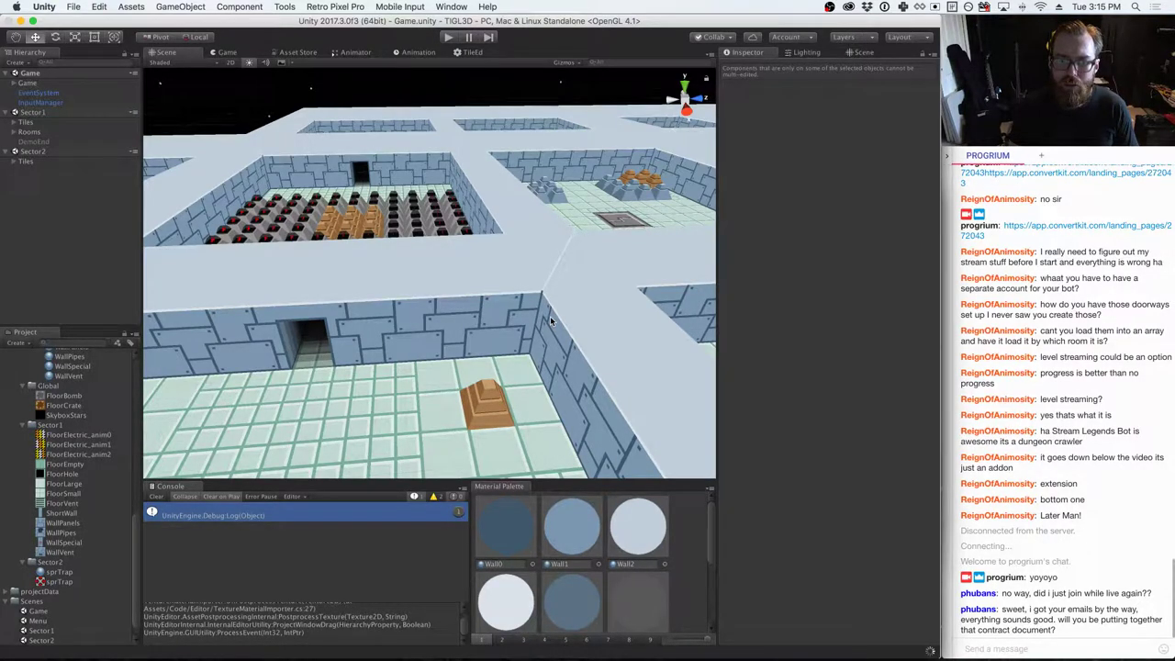
pyautogui.press('super+Tab')
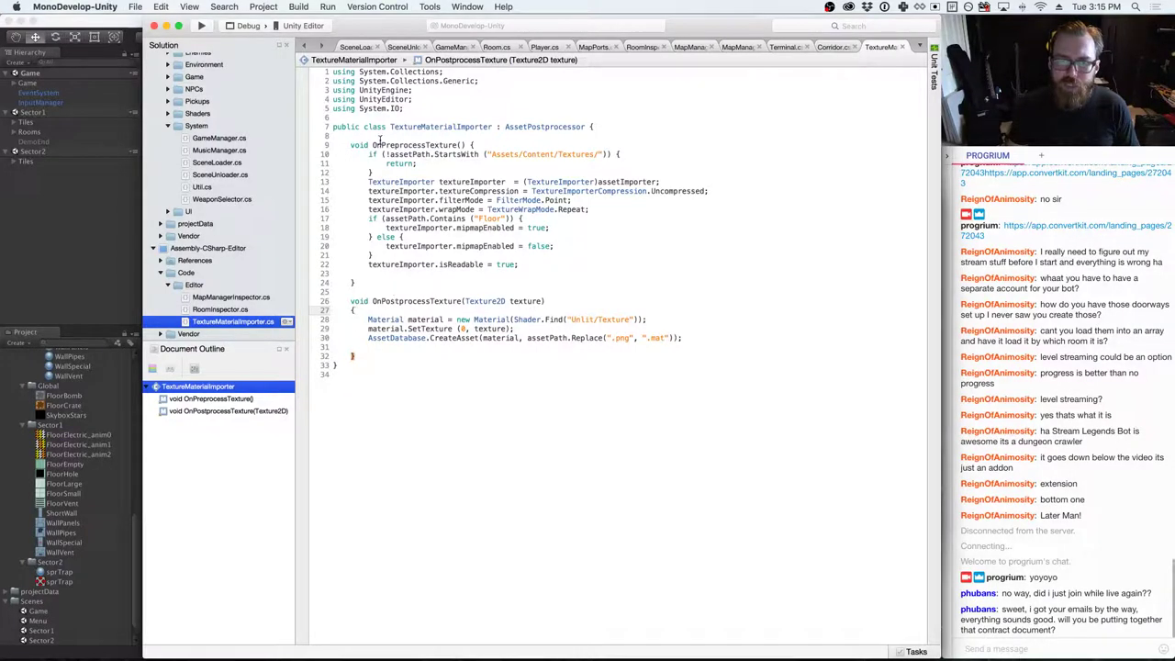
pyautogui.moveTo(376, 174); pyautogui.dragTo(368, 156)
pyautogui.press('super+c')
pyautogui.click(396, 309)
pyautogui.press('Return')
pyautogui.press('super+v')
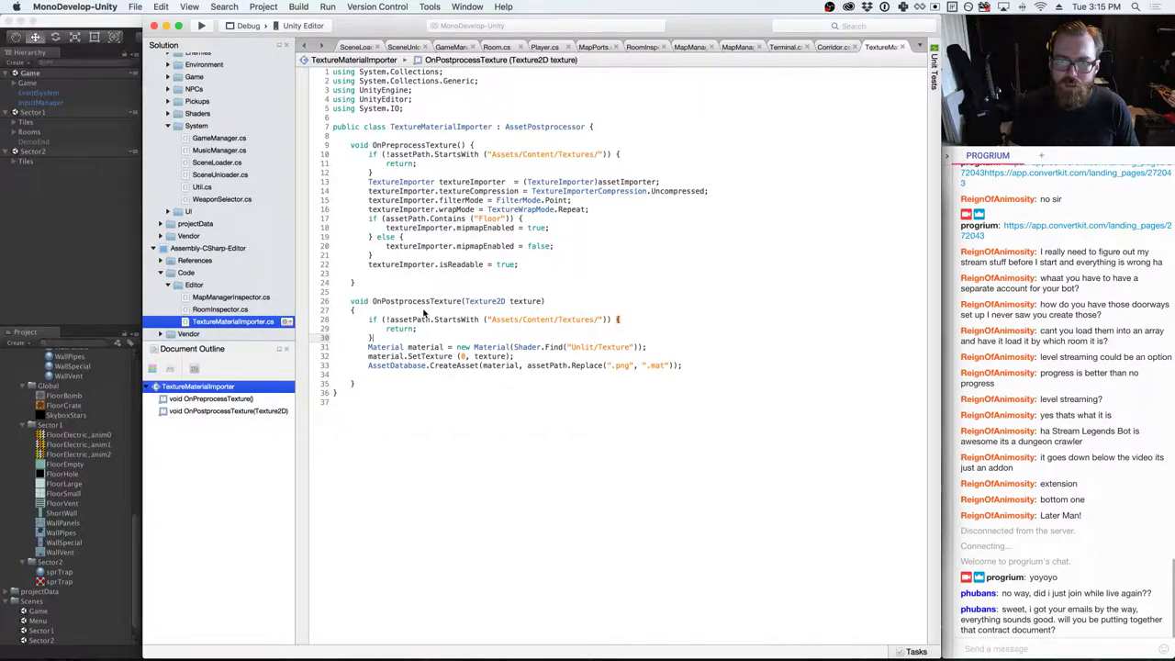
# - Switch to Unity and delete both the sprTrap material and the sprTrap texture from the Sector2 textures folder
pyautogui.press('super+Tab')
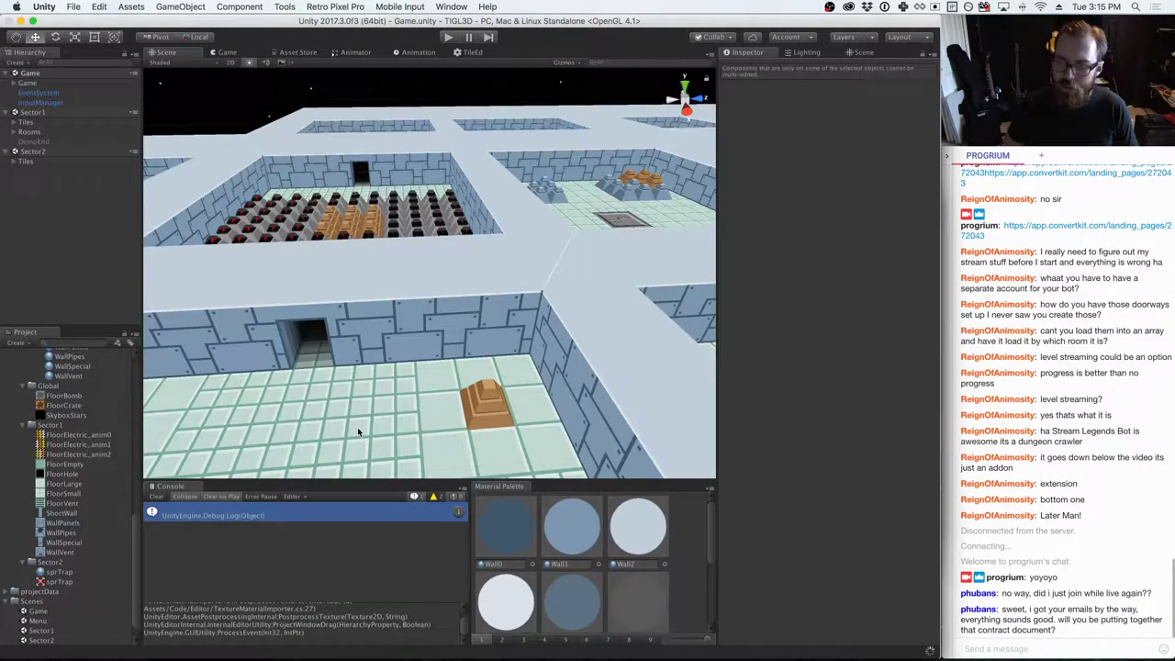
pyautogui.click(58, 572)
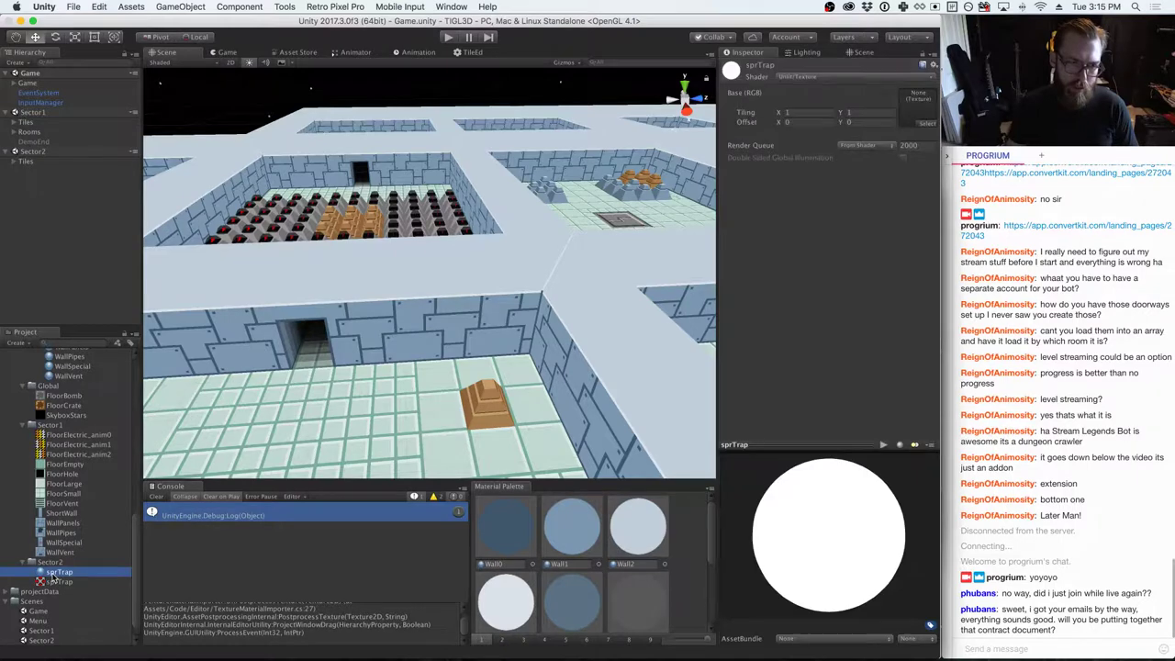
pyautogui.keyDown('shift'); pyautogui.click(58, 581); pyautogui.keyUp('shift')
pyautogui.rightClick(59, 582)
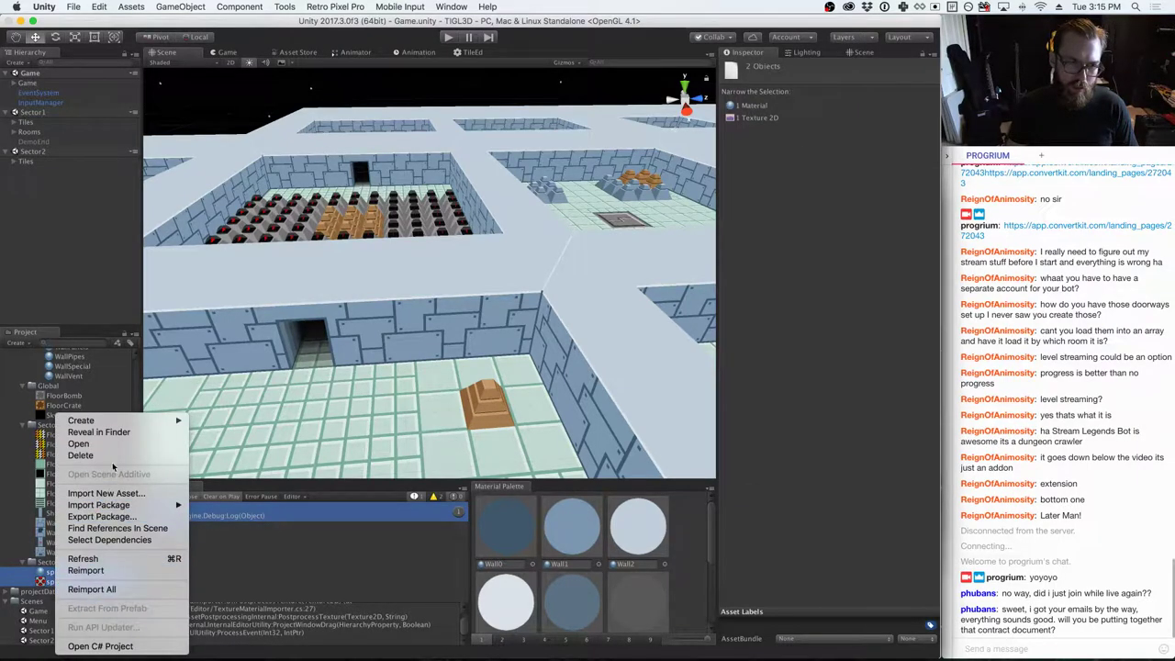
pyautogui.click(80, 454)
pyautogui.click(678, 236)
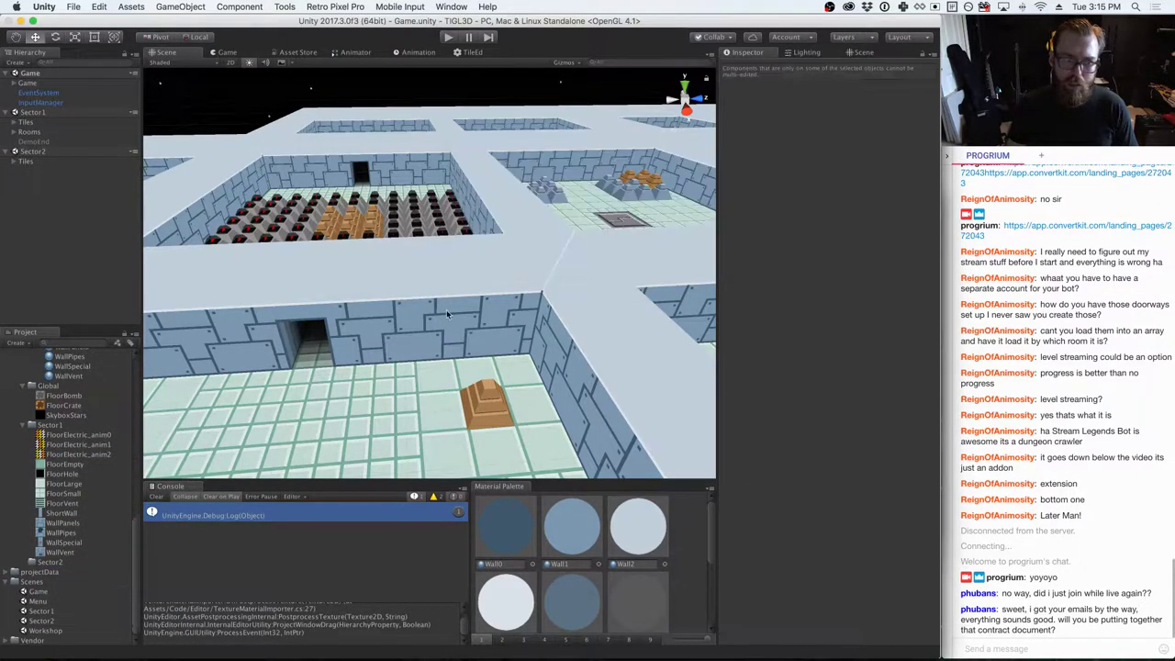
# - Import sprTrap.png from the Samsung USB drive in Finder into Unity's Sector2 folder
pyautogui.press('super+Tab')
pyautogui.press('super+Tab')
pyautogui.press('super+Tab')
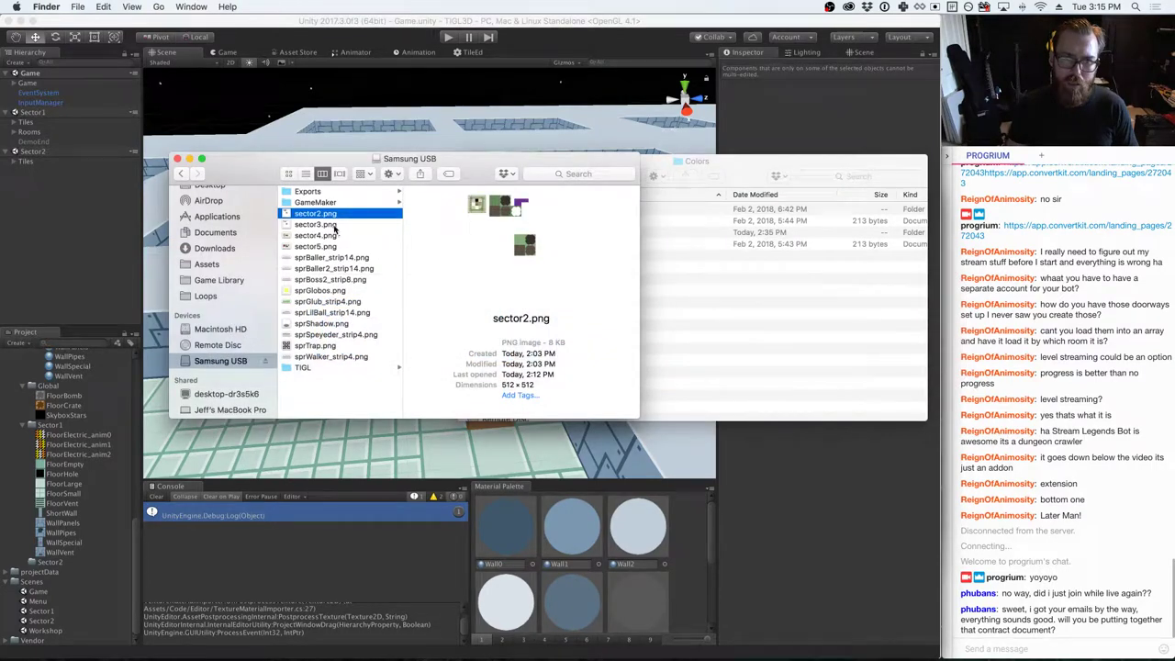
pyautogui.moveTo(319, 349); pyautogui.dragTo(50, 563)
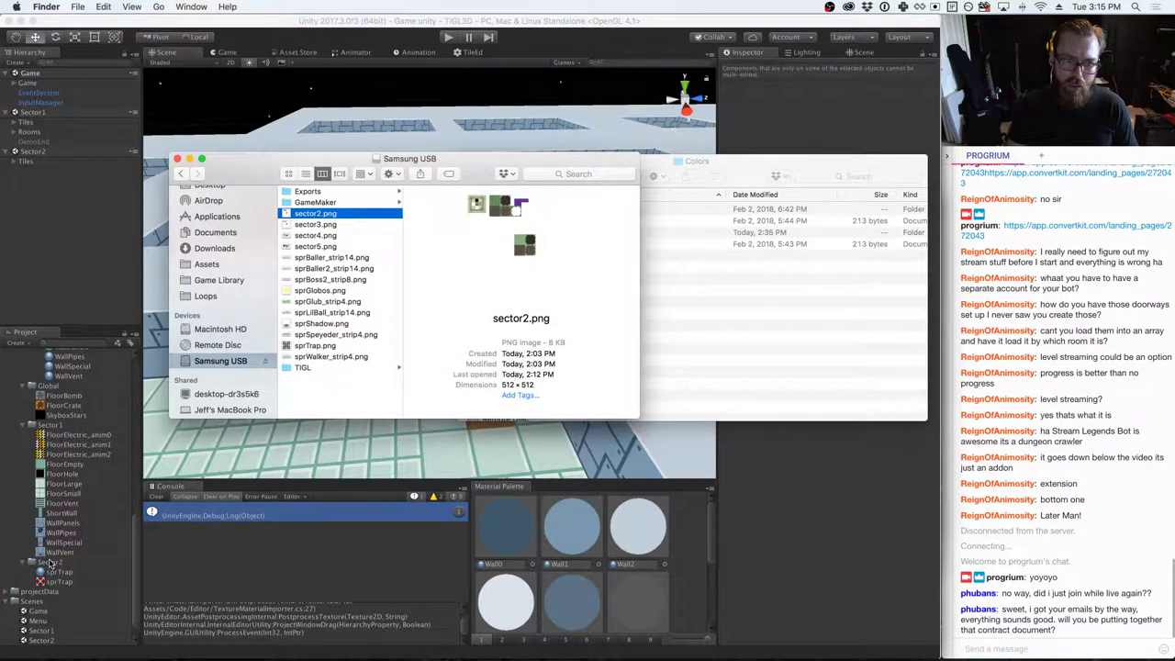
# - Inspect the newly imported sprTrap texture and its generated material, and clear the Console
pyautogui.click(59, 581)
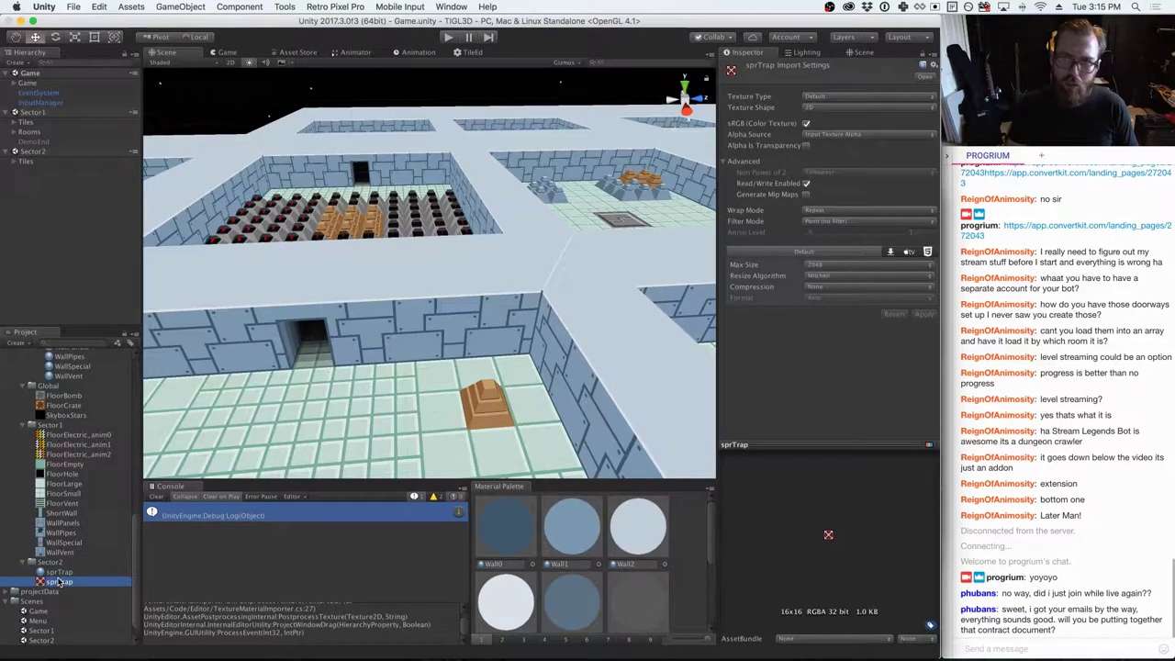
pyautogui.click(61, 571)
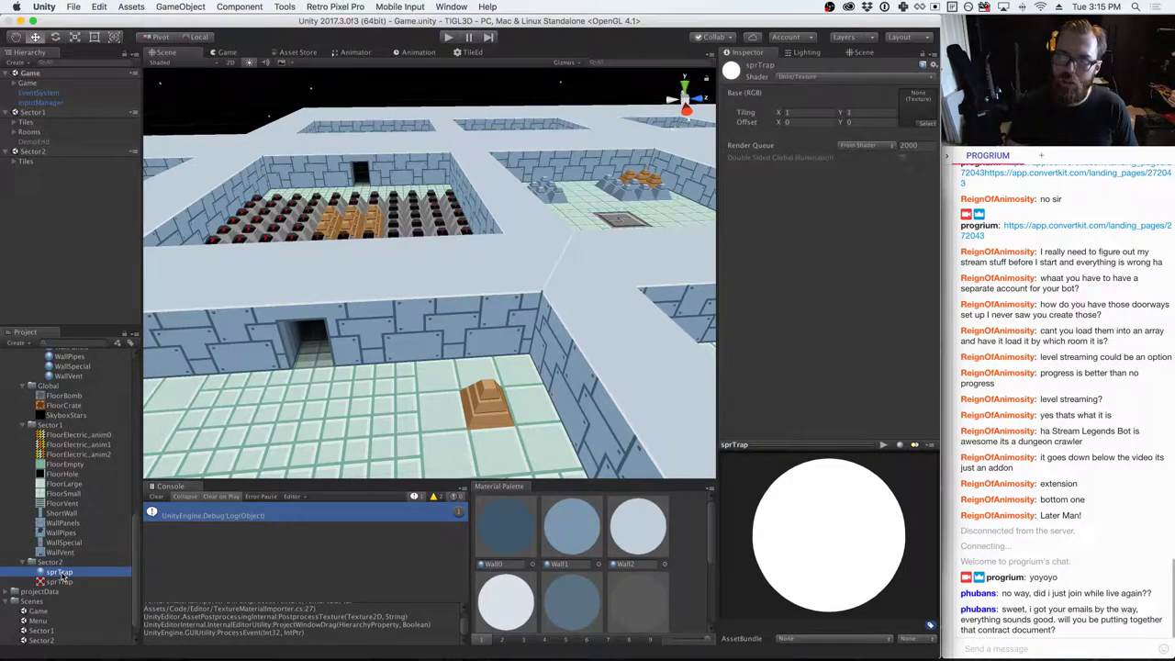
pyautogui.click(156, 496)
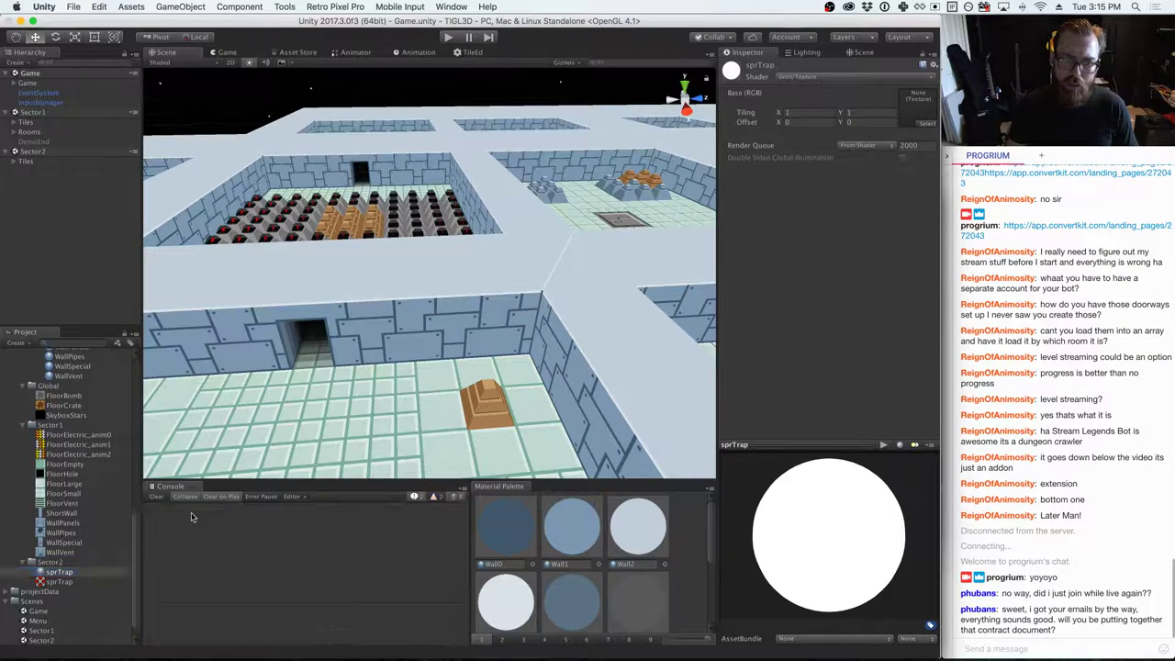
# - Switch to MonoDevelop and review the material creation code in OnPostprocessTexture
pyautogui.press('super+Tab')
pyautogui.press('super+Tab')
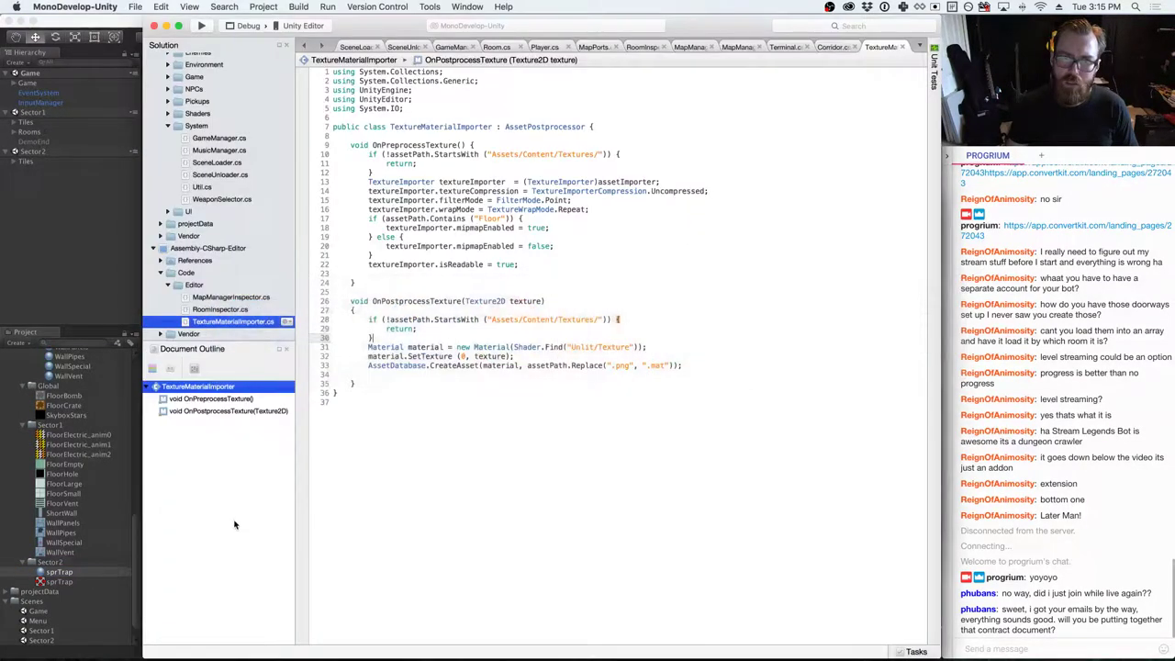
pyautogui.click(589, 382)
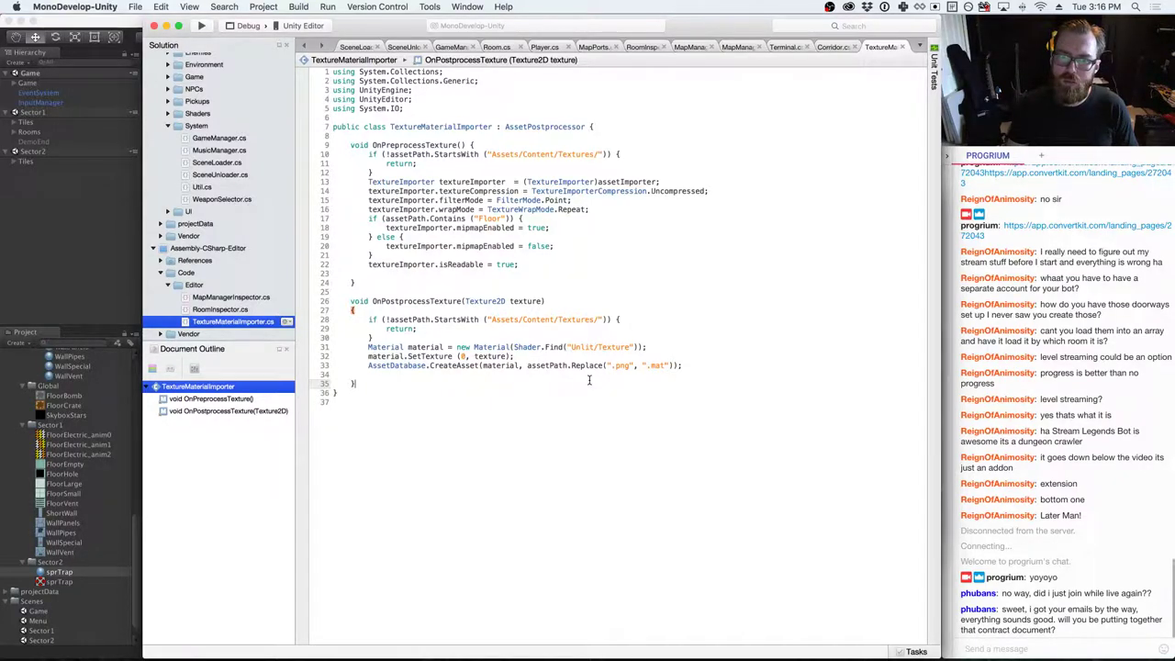
# - Return to Unity and check the sprTrap texture's import settings against the sprTrap material's base texture
pyautogui.press('super+Tab')
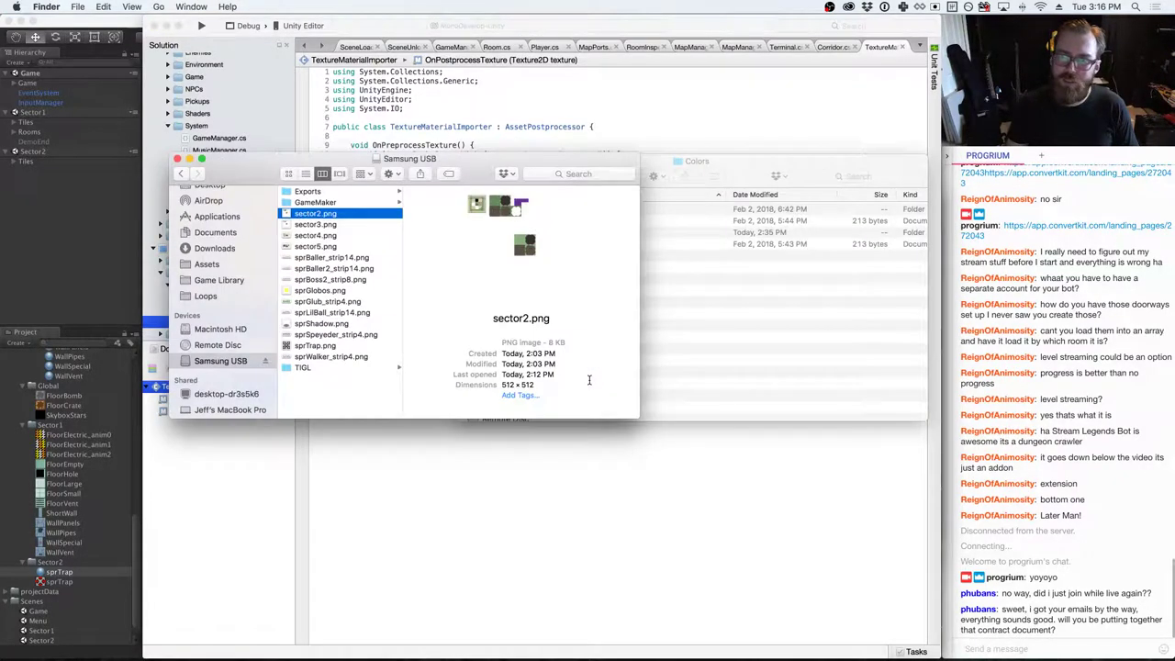
pyautogui.press('super+Tab')
pyautogui.press('Tab')
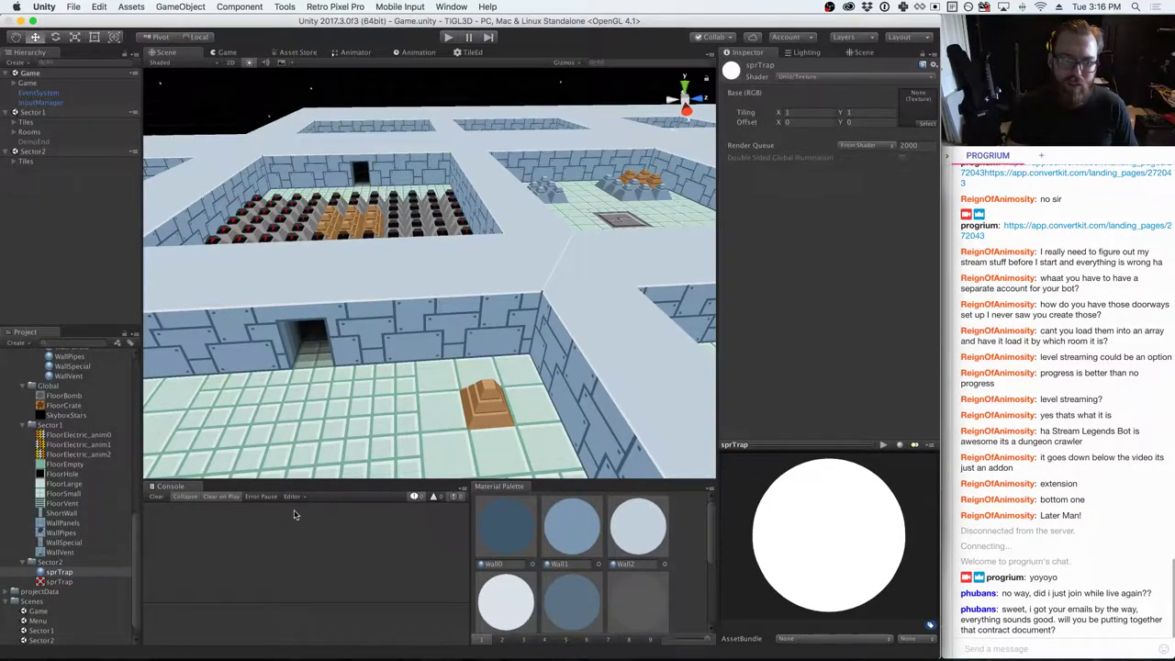
pyautogui.click(58, 582)
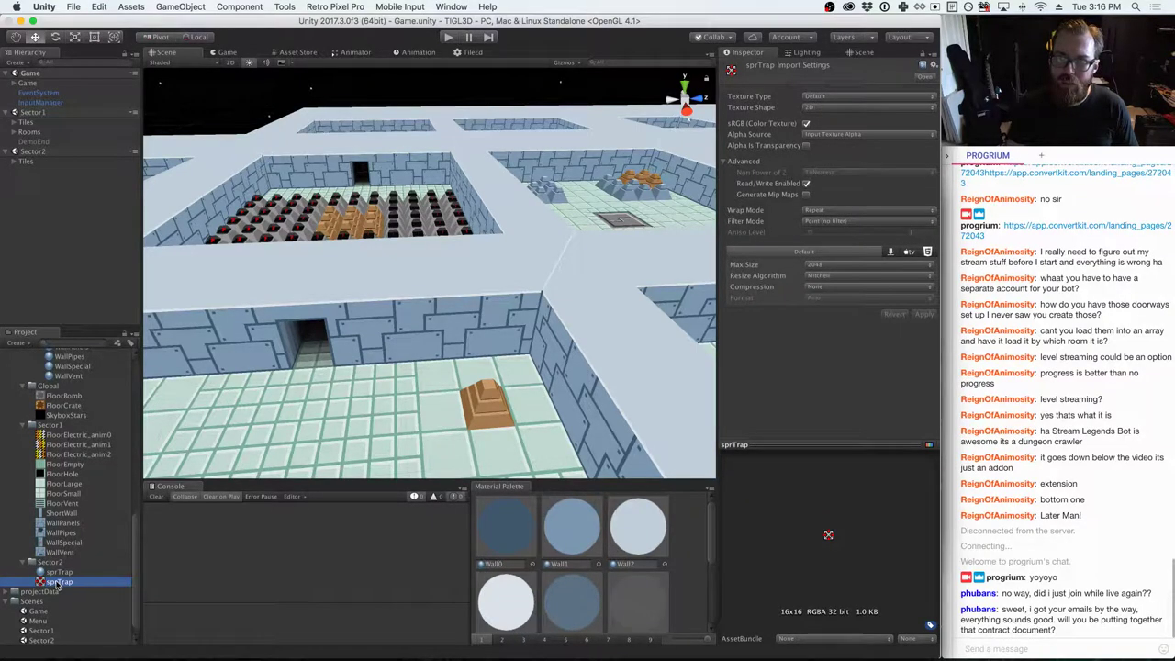
pyautogui.click(59, 572)
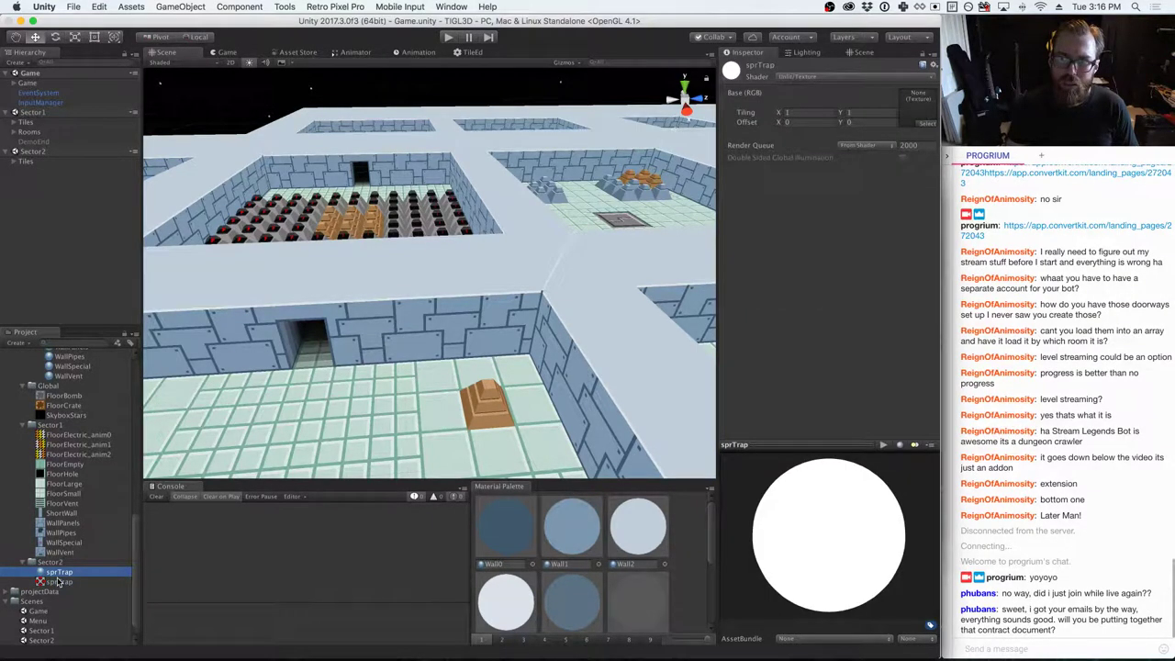
# - Switch to MonoDevelop and delete the textureImporter.isReadable = true; line from OnPreprocessTexture
pyautogui.press('super+Tab')
pyautogui.press('super+Tab')
pyautogui.press('super+Tab')
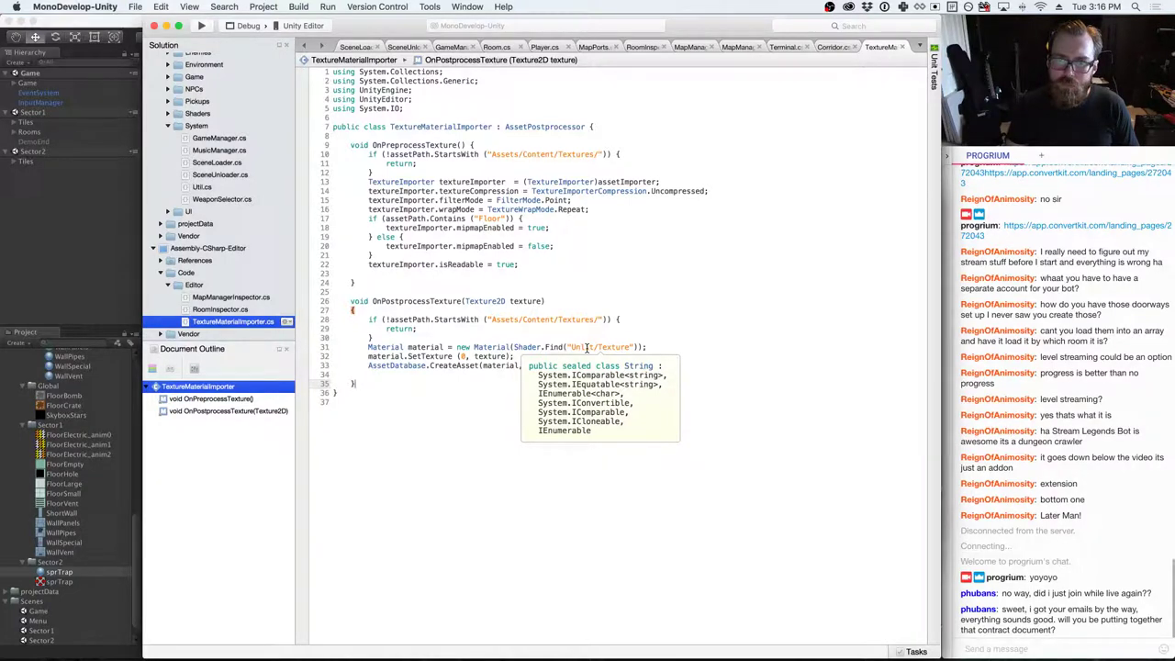
pyautogui.click(519, 265)
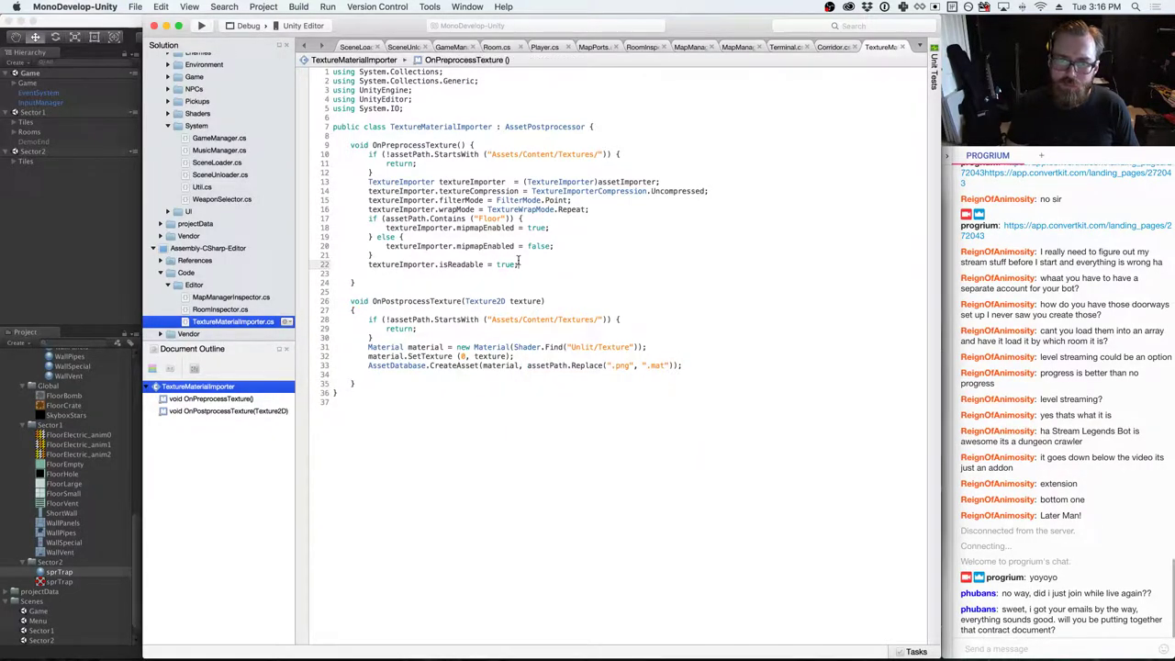
pyautogui.hotkey('shift', 'Up')
pyautogui.press('BackSpace')
# - Switch to Chrome and open the AssetDatabase class reference in a new tab from the AssetDatabase.CreateAsset page
pyautogui.press('super+Tab')
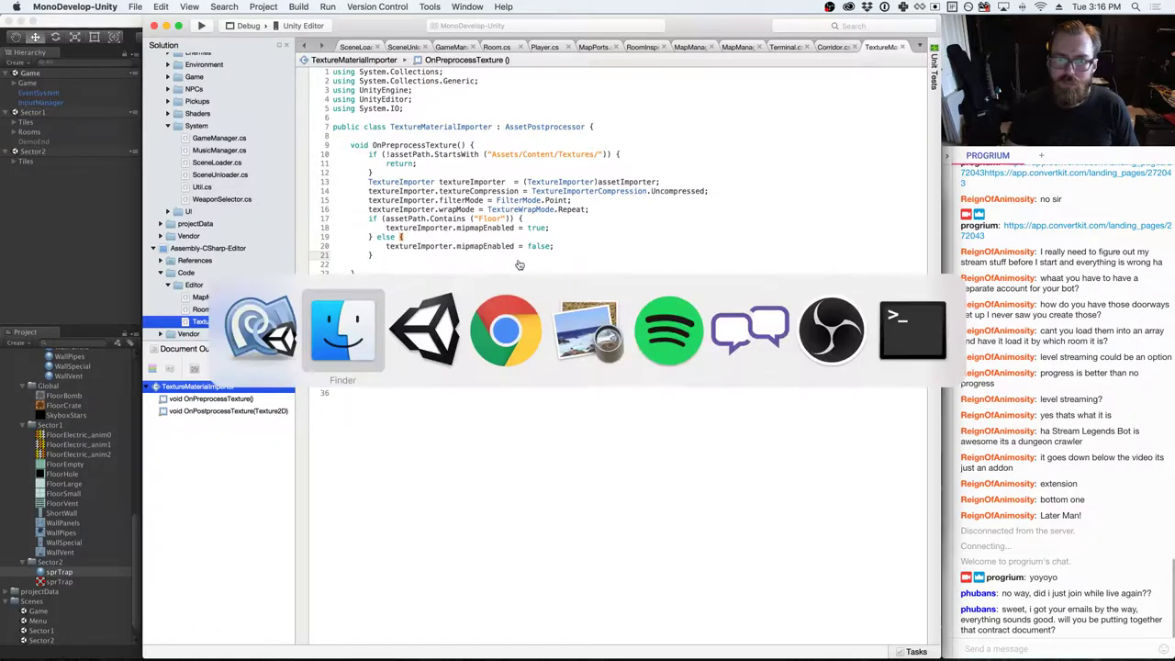
pyautogui.click(481, 351)
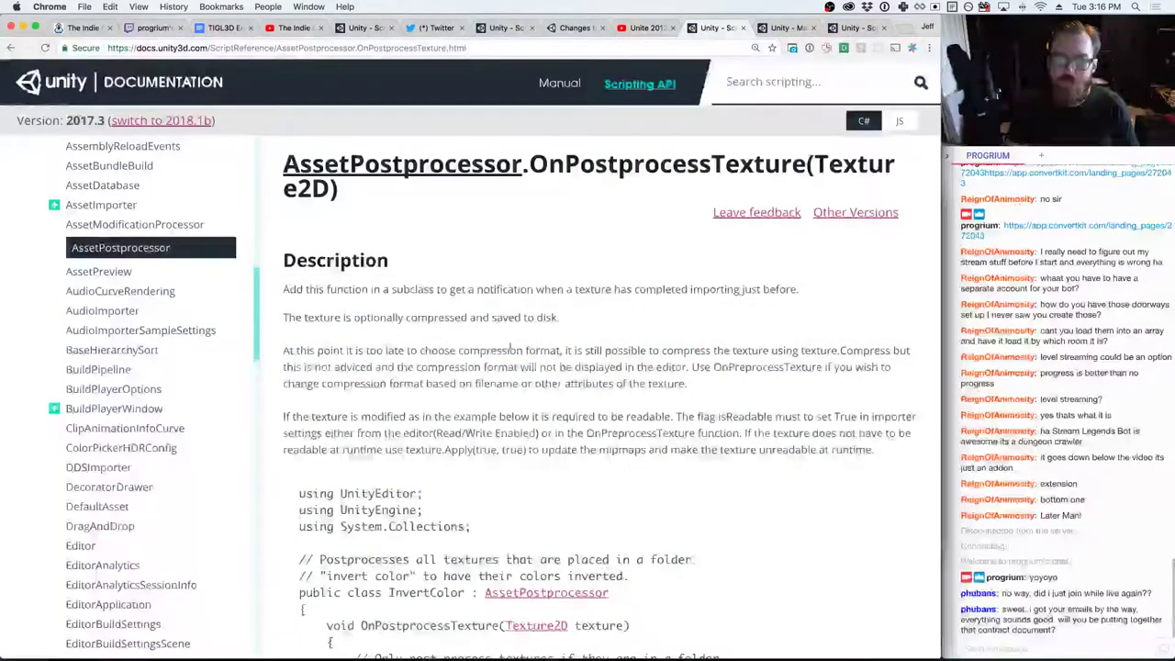
pyautogui.click(870, 20)
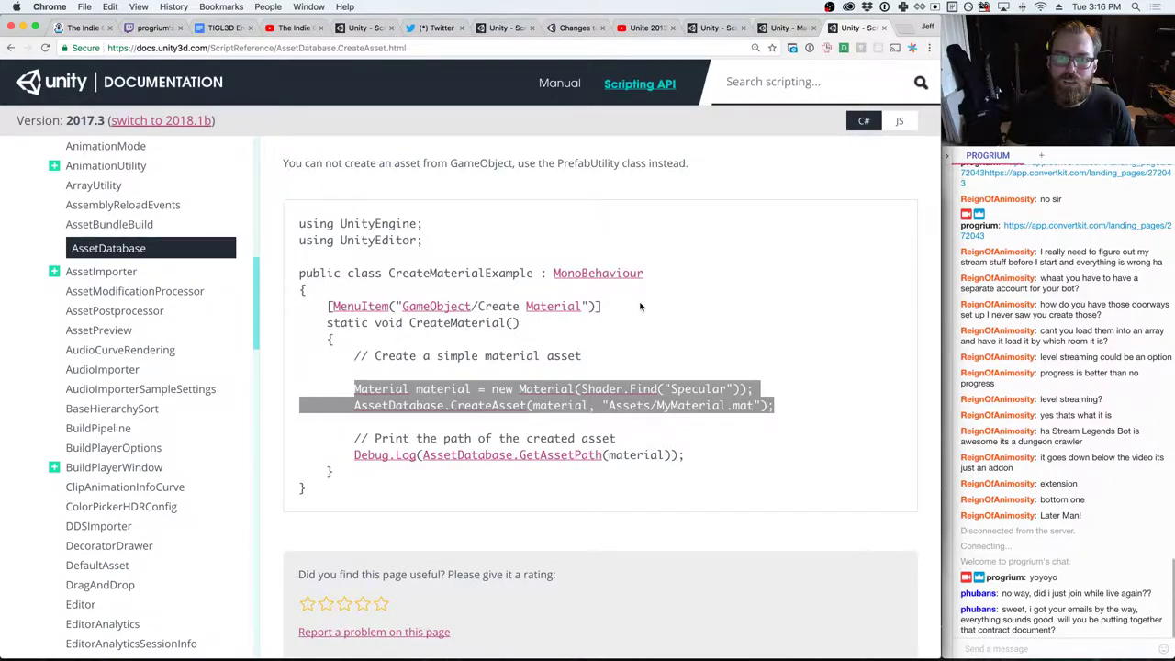
pyautogui.scroll(10, 640, 307)
pyautogui.keyDown('super'); pyautogui.click(424, 171); pyautogui.keyUp('super')
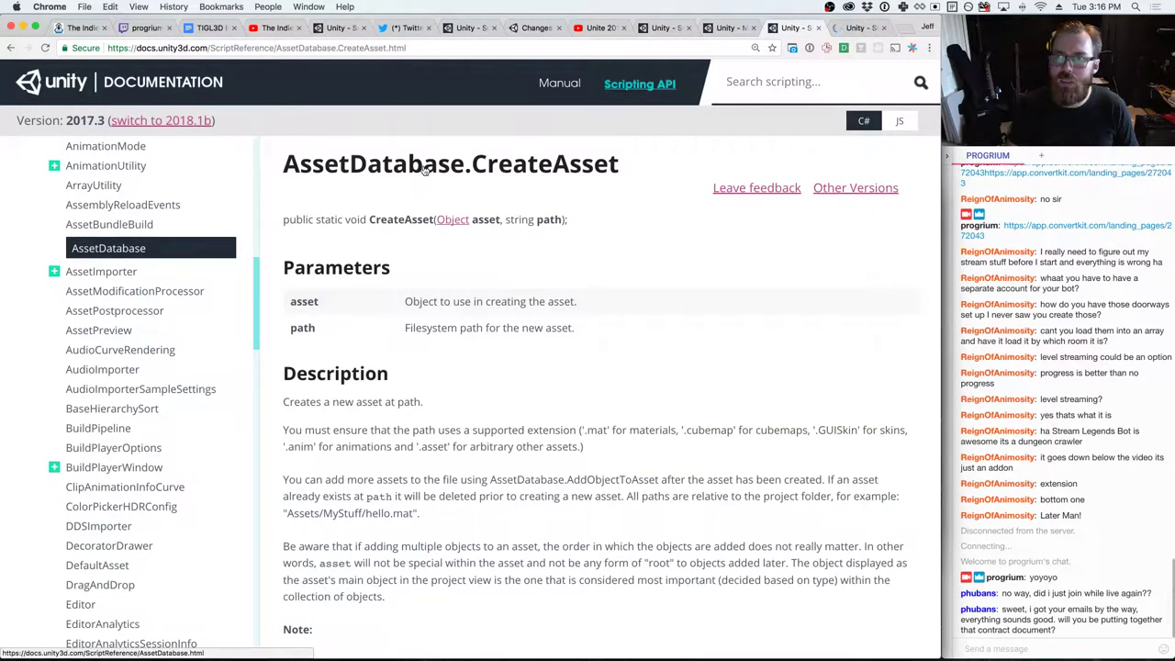
pyautogui.hotkey('ctrl', 'Tab')
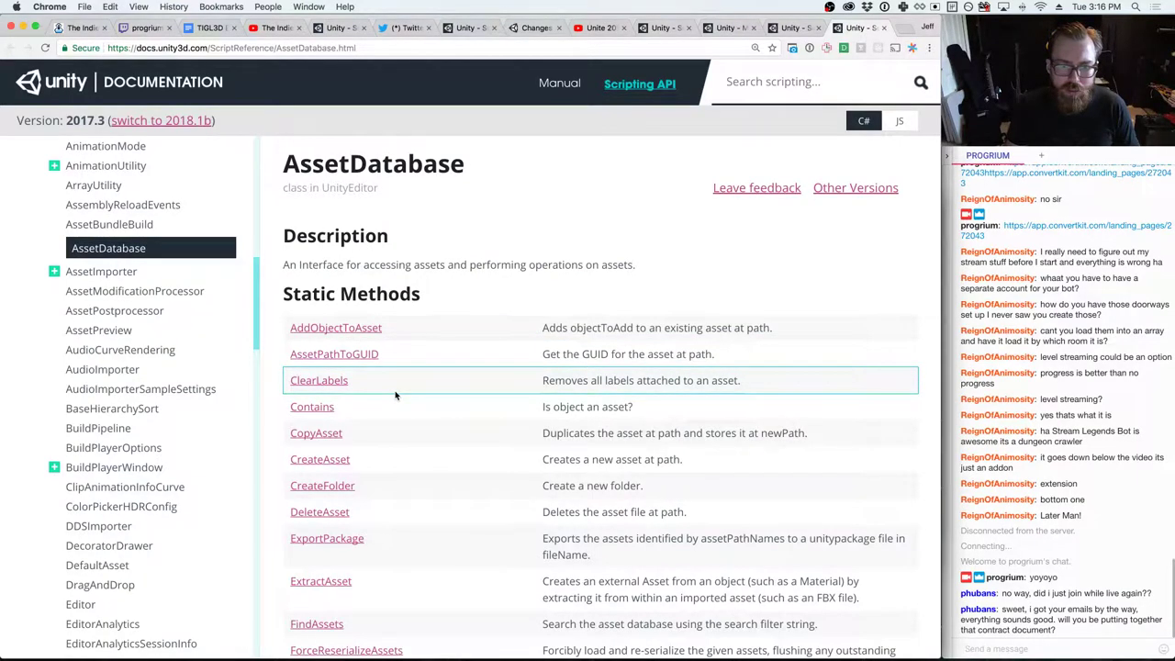
# - Look through the AssetDatabase static methods for one that loads an asset by path, and open LoadMainAssetAtPath
pyautogui.scroll(-3, 393, 390)
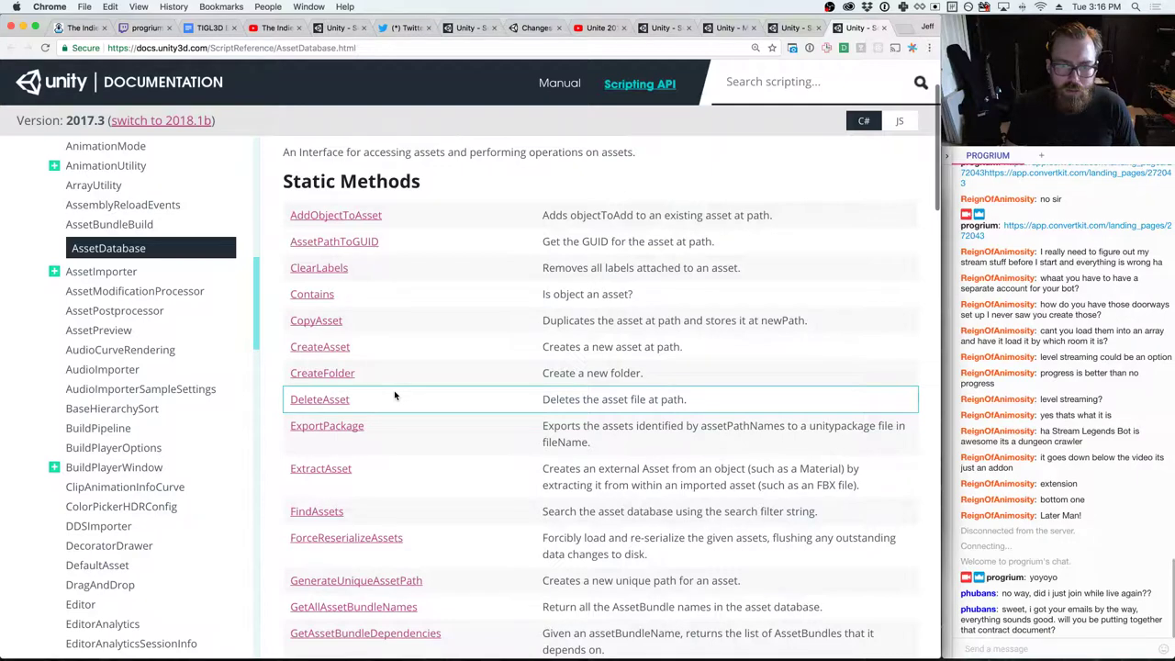
pyautogui.scroll(-3, 393, 395)
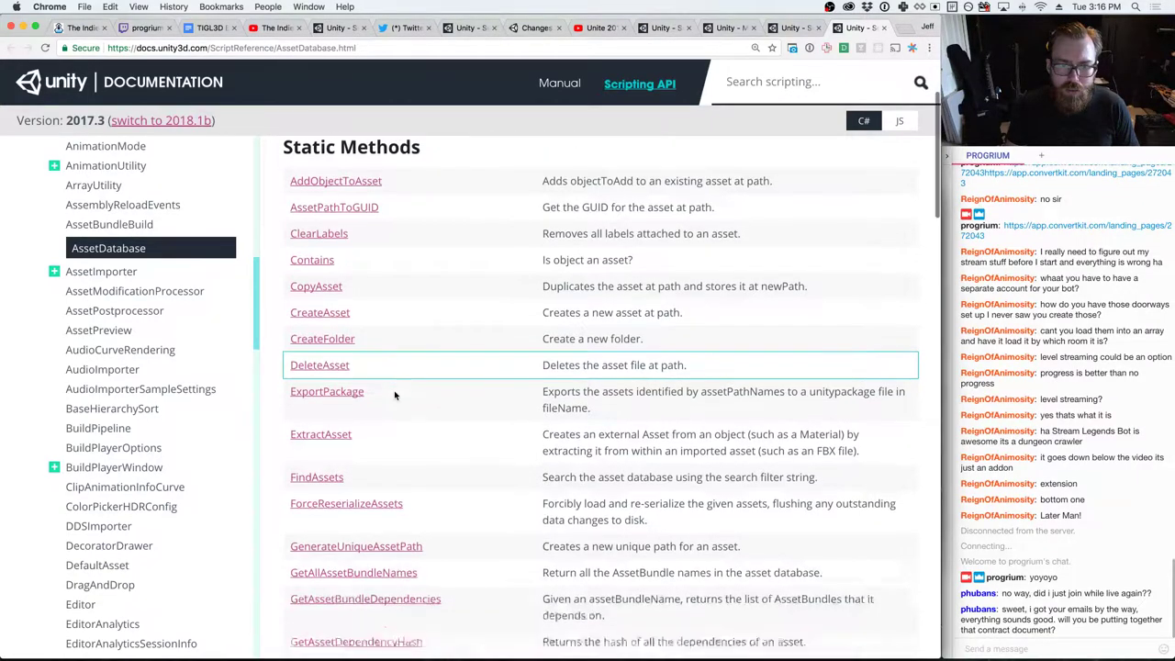
pyautogui.scroll(-3, 394, 395)
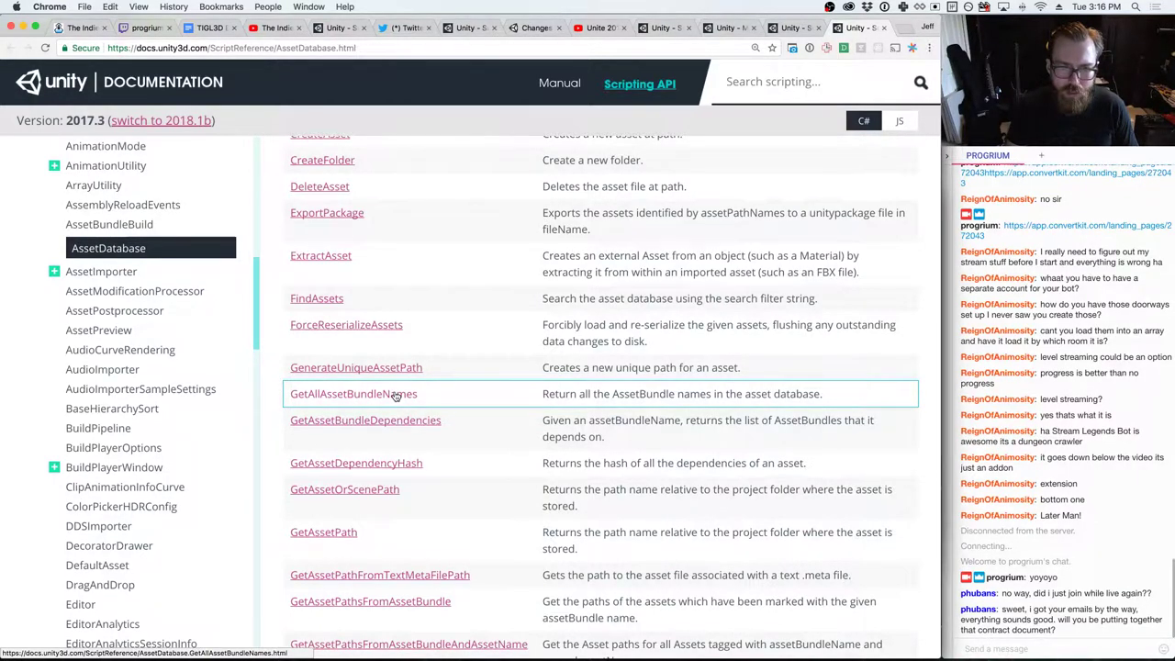
pyautogui.scroll(-5, 395, 394)
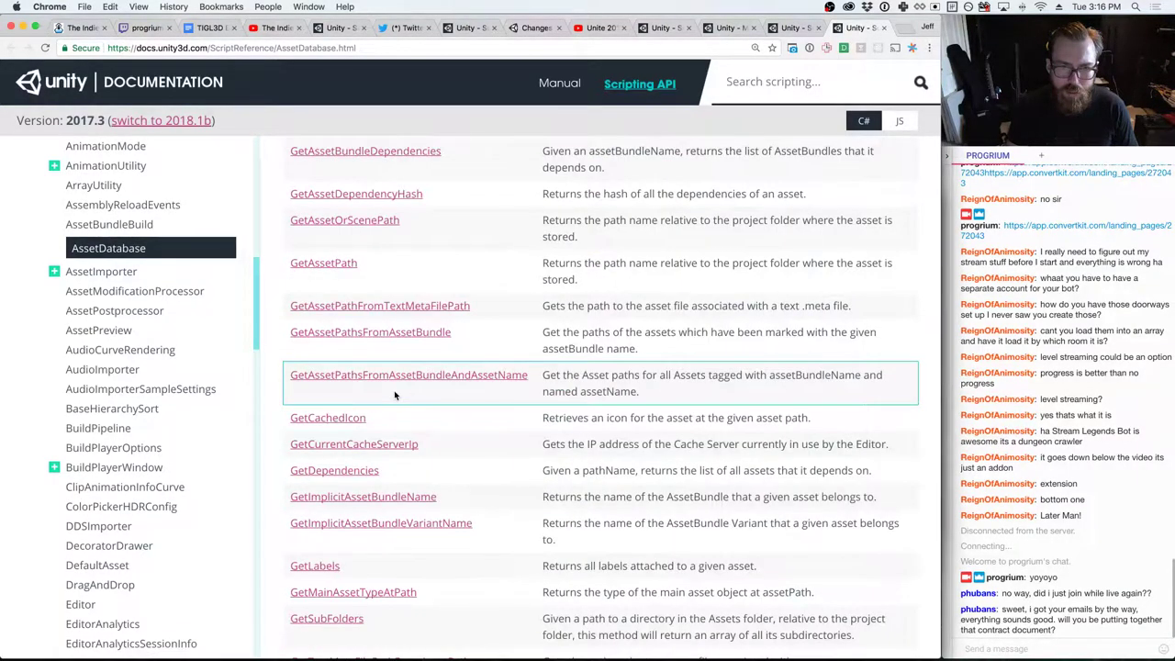
pyautogui.scroll(-5, 395, 395)
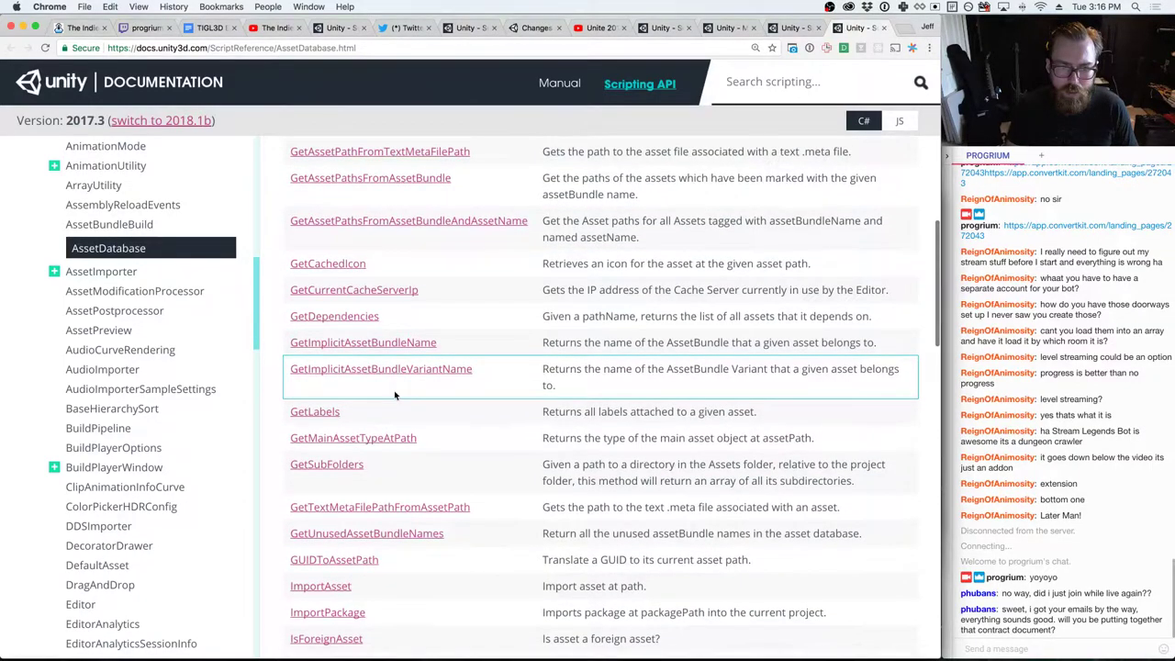
pyautogui.scroll(-7, 394, 394)
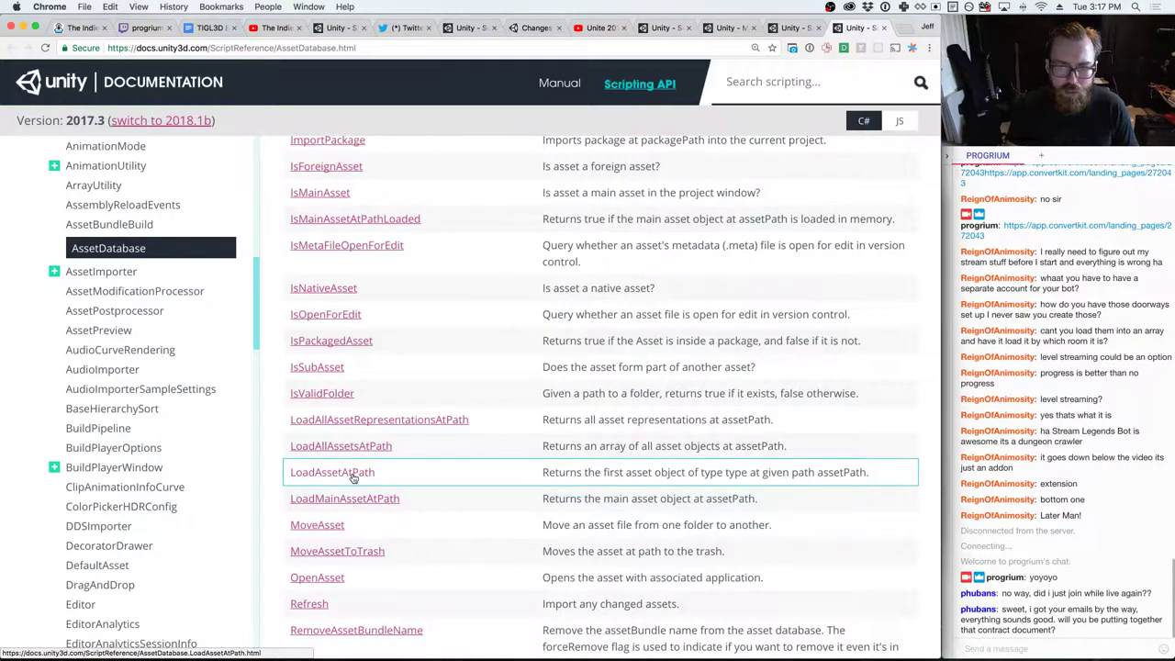
pyautogui.click(354, 498)
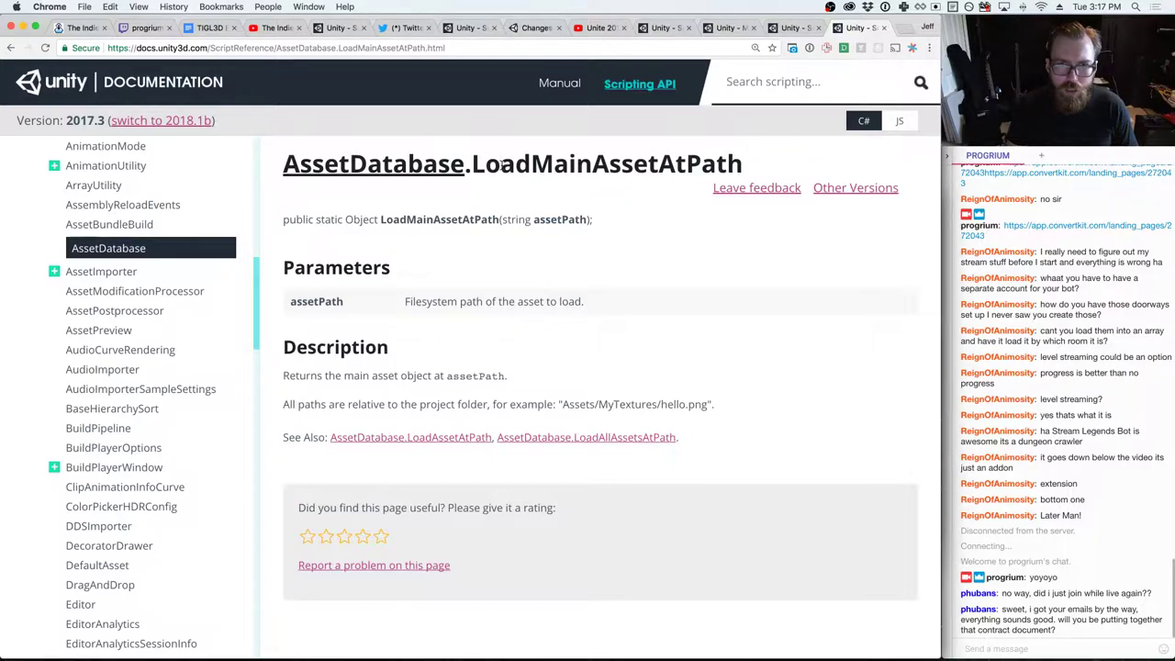
# - Copy AssetDatabase.LoadMainAssetAtPath from the docs and, in MonoDevelop, add var texture = AssetDatabase.LoadMainAssetAtPath (assetPath); after the path check in OnPostprocessTexture
pyautogui.moveTo(282, 165); pyautogui.dragTo(743, 165)
pyautogui.press('super+c')
pyautogui.press('super+Tab')
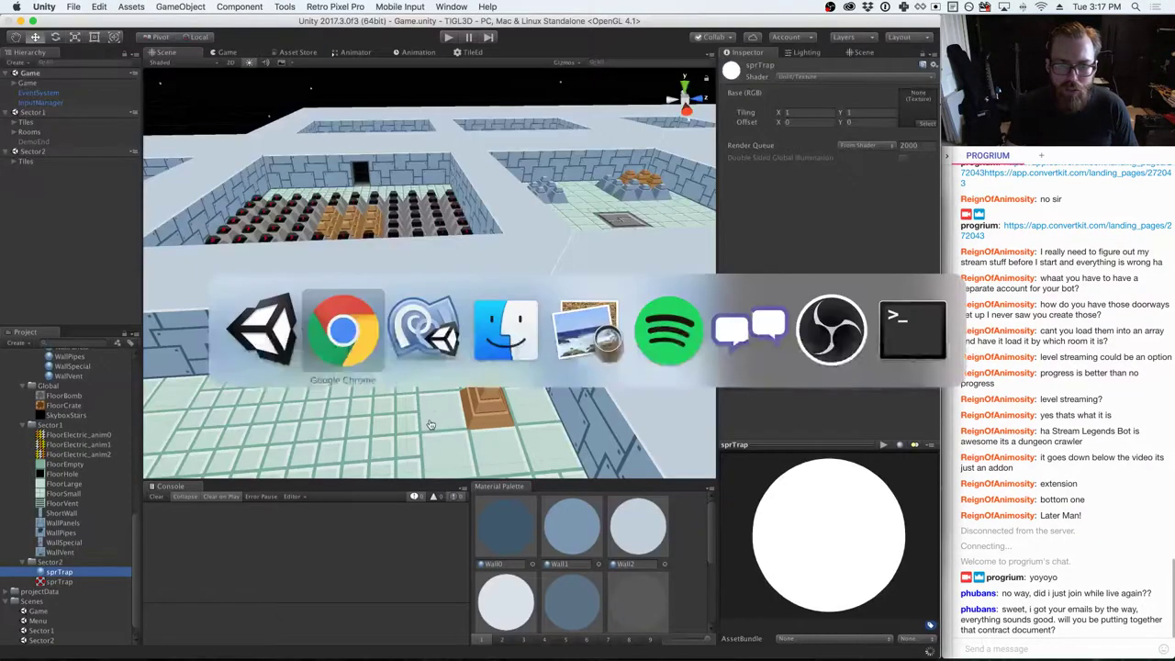
pyautogui.click(438, 323)
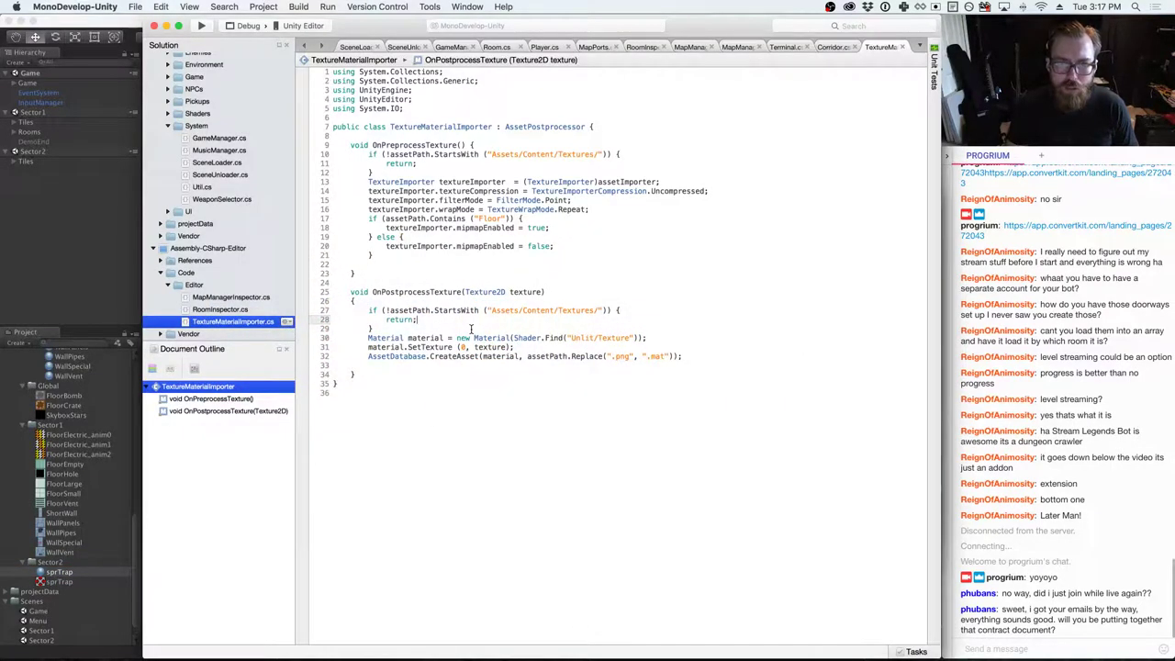
pyautogui.press('Return')
pyautogui.press('super+v')
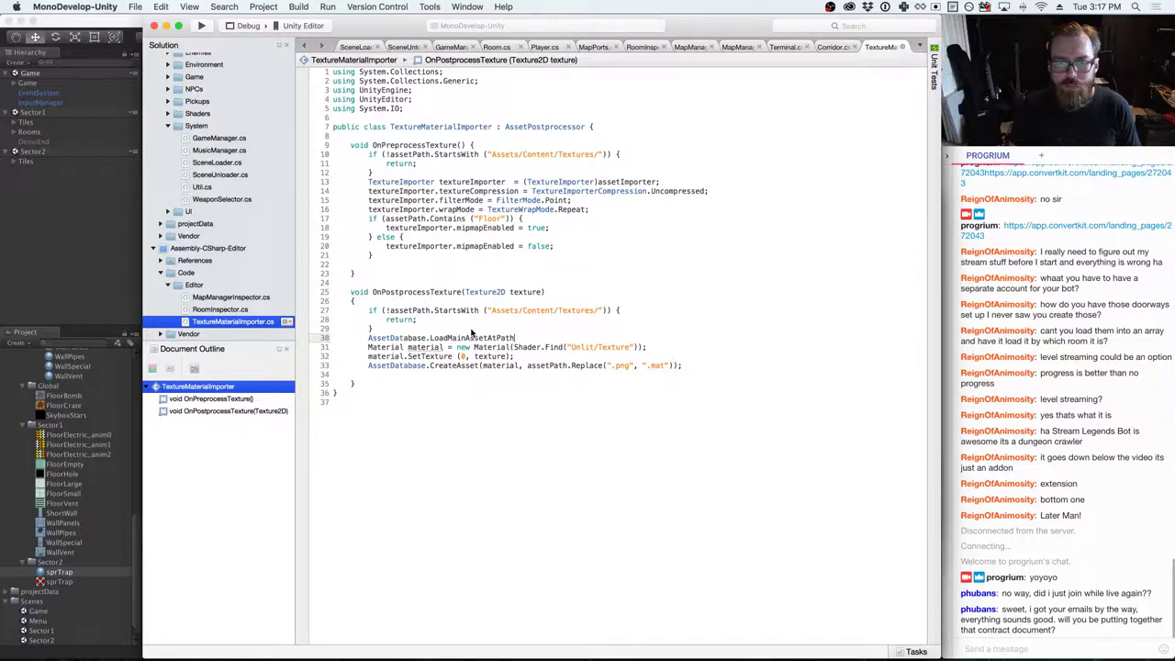
pyautogui.write('(')
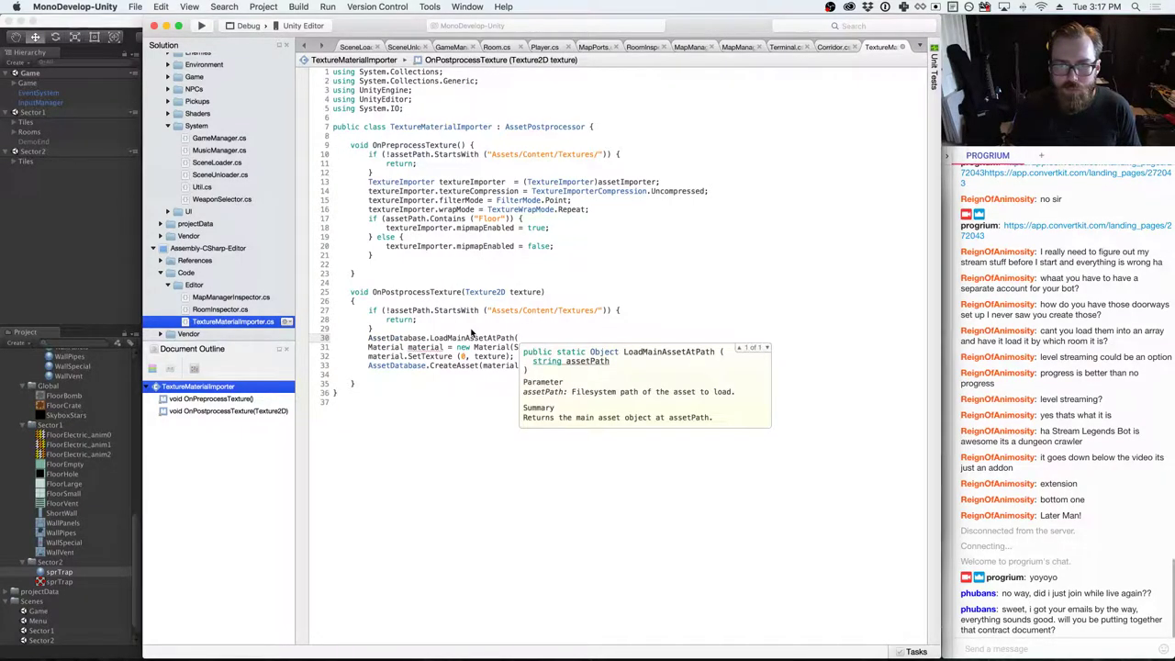
pyautogui.write('assetPath)')
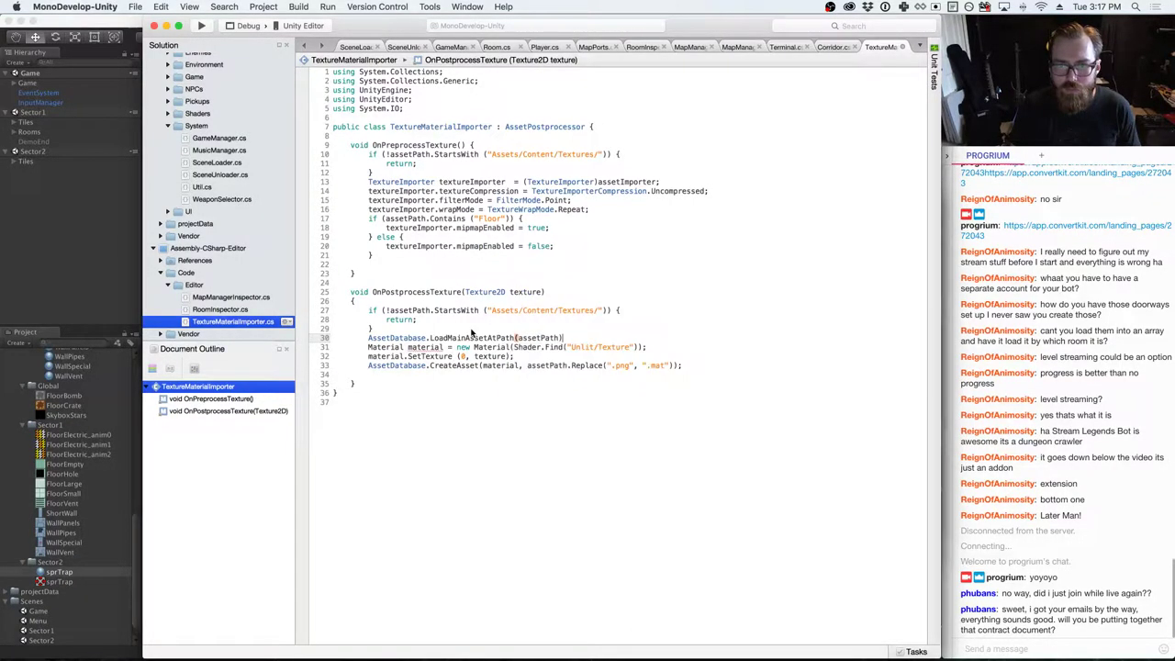
pyautogui.write(';')
pyautogui.press('super+Left')
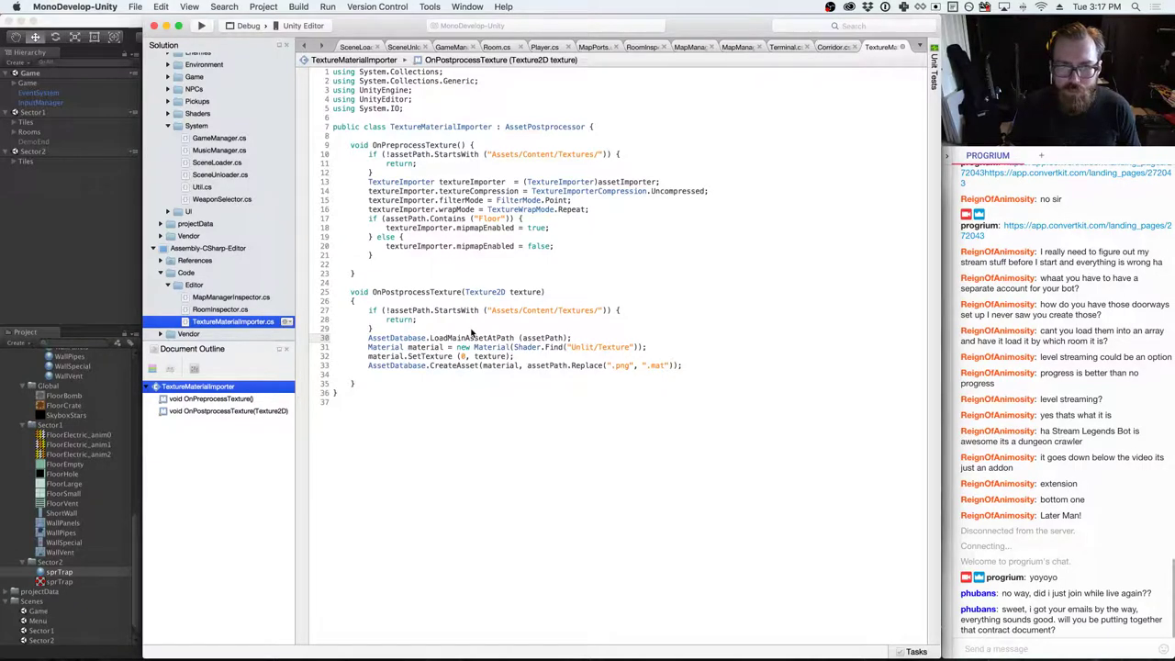
pyautogui.write('var texture =')
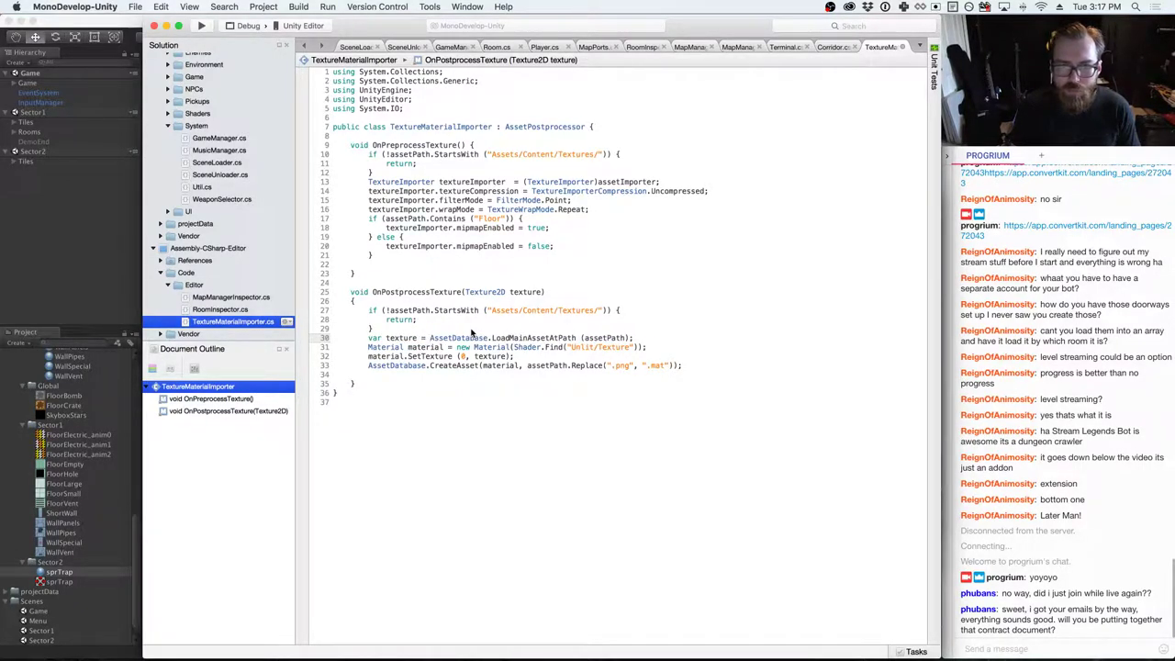
pyautogui.press('Up')
pyautogui.press('Up')
pyautogui.press('Up')
pyautogui.press('Up')
pyautogui.press('Up')
pyautogui.press('super+Right')
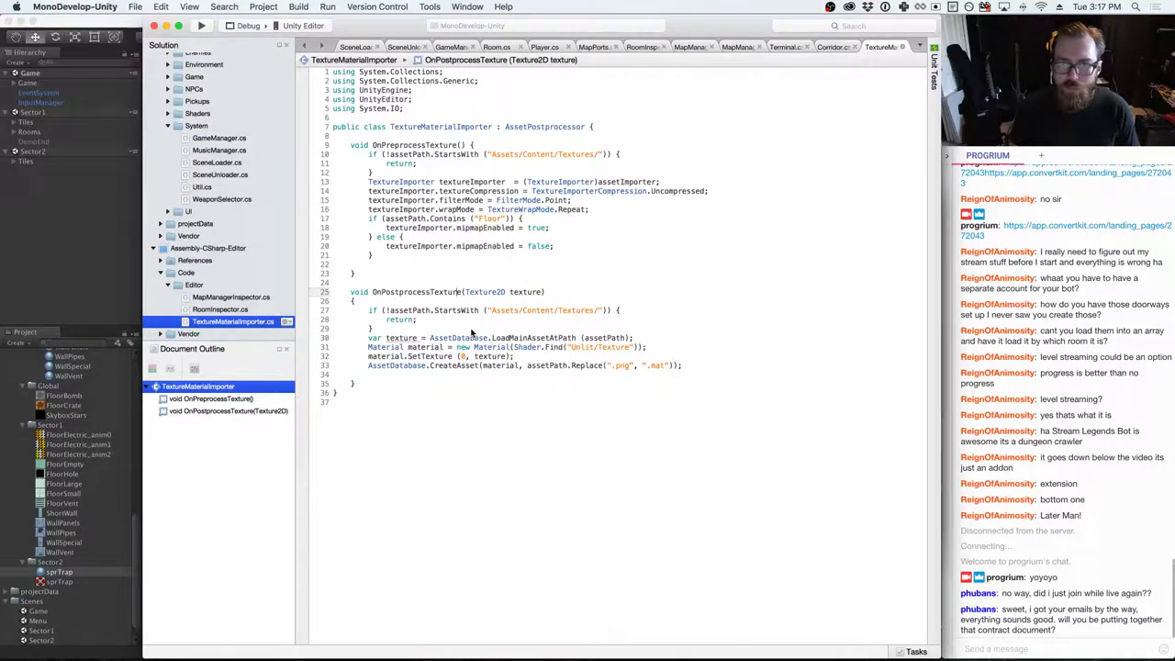
pyautogui.hotkey('alt', 'Left')
pyautogui.press('Left')
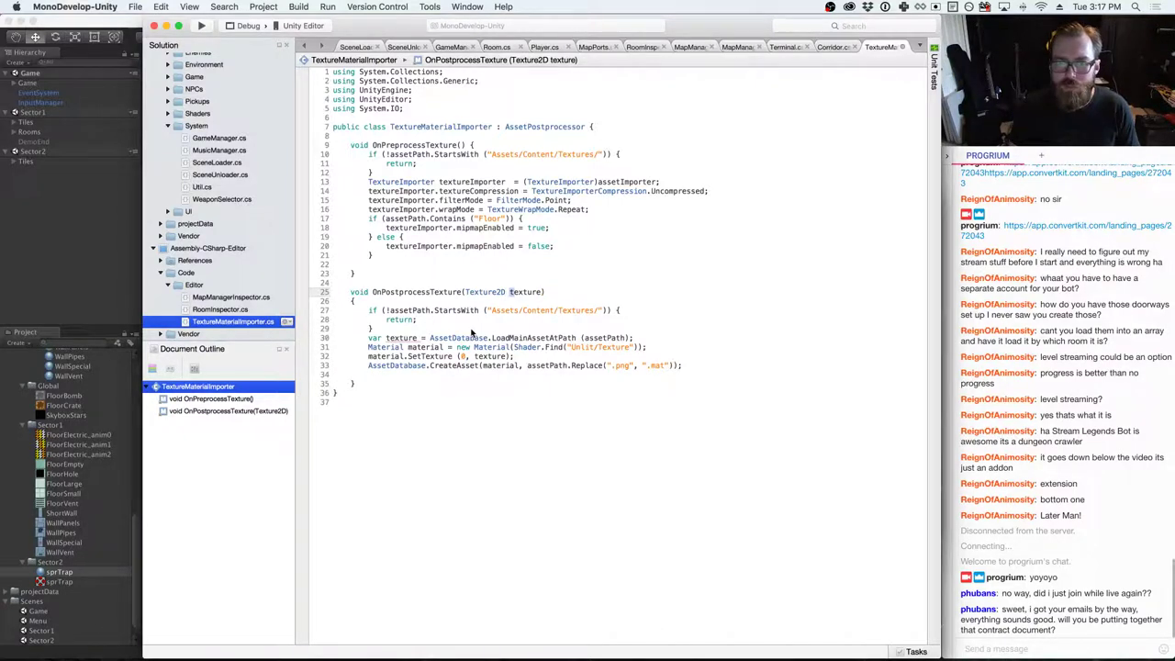
pyautogui.hotkey('shift', 'Right')
pyautogui.hotkey('shift', 'Right')
pyautogui.hotkey('shift', 'Right')
pyautogui.hotkey('shift', 'Right')
pyautogui.hotkey('shift', 'Right')
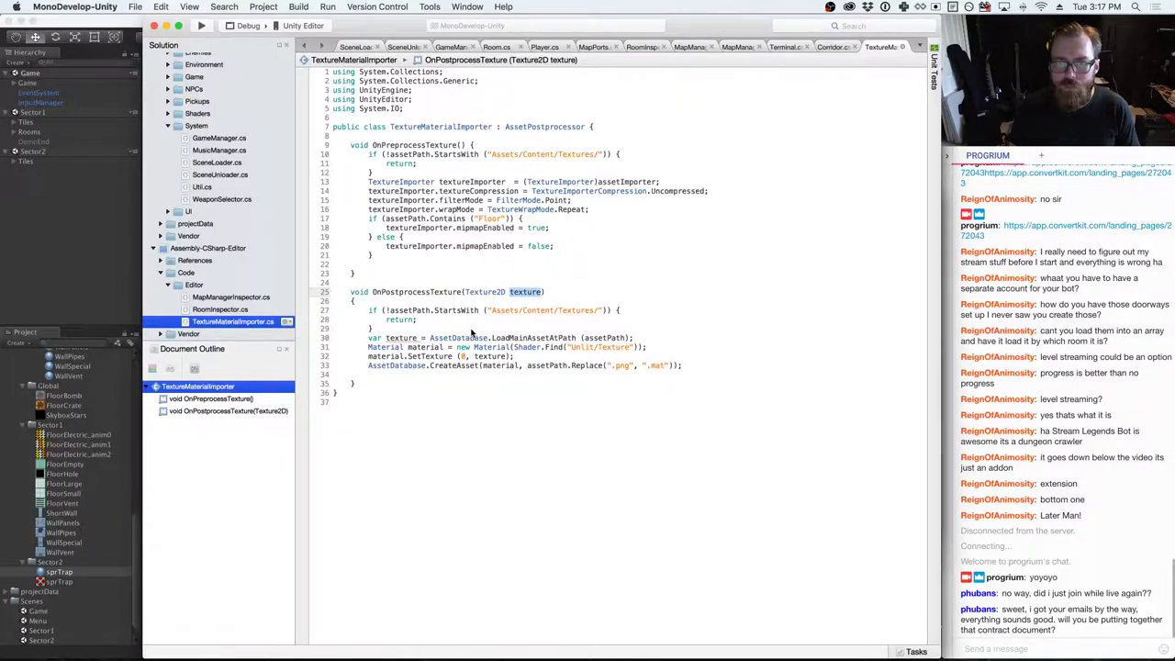
pyautogui.press('Down')
pyautogui.press('Down')
pyautogui.press('Down')
pyautogui.press('Down')
pyautogui.press('Down')
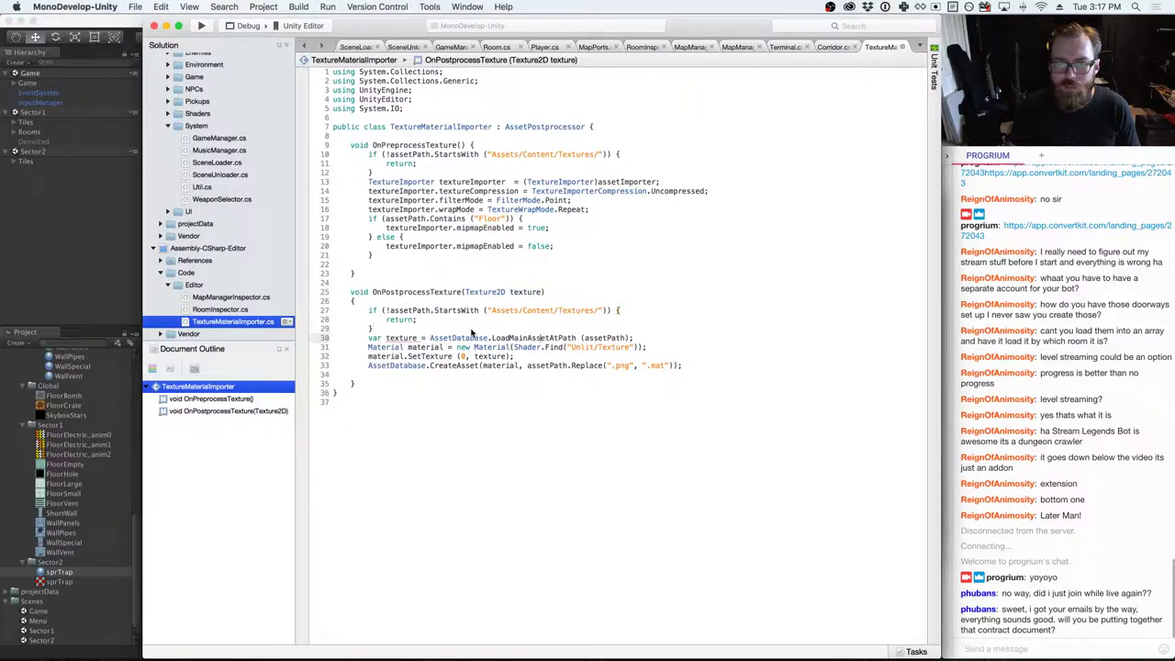
# - Remove the var keyword so the line assigns to the existing texture parameter, and return to Unity to compile
pyautogui.press('Home')
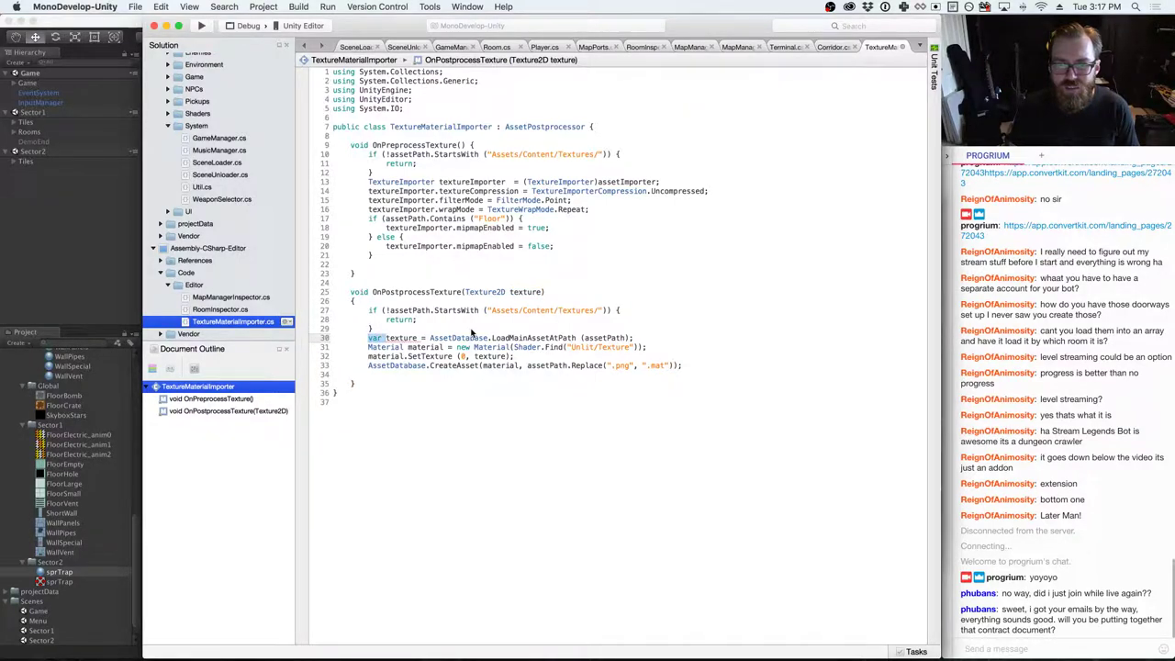
pyautogui.press('Delete')
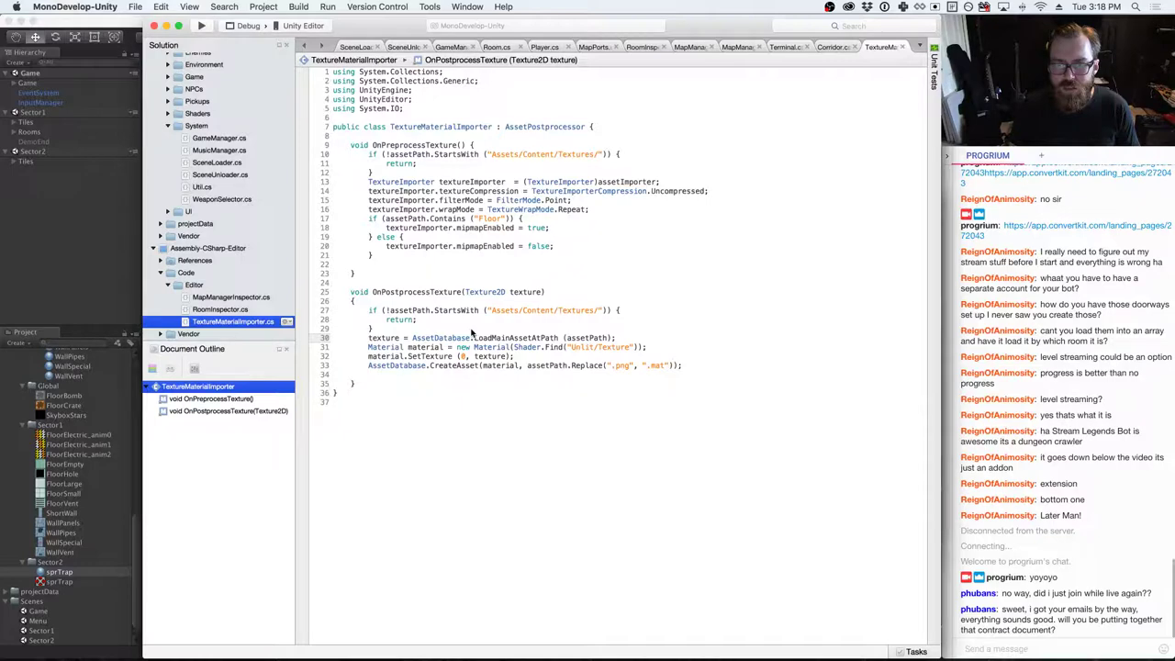
pyautogui.press('super+Tab')
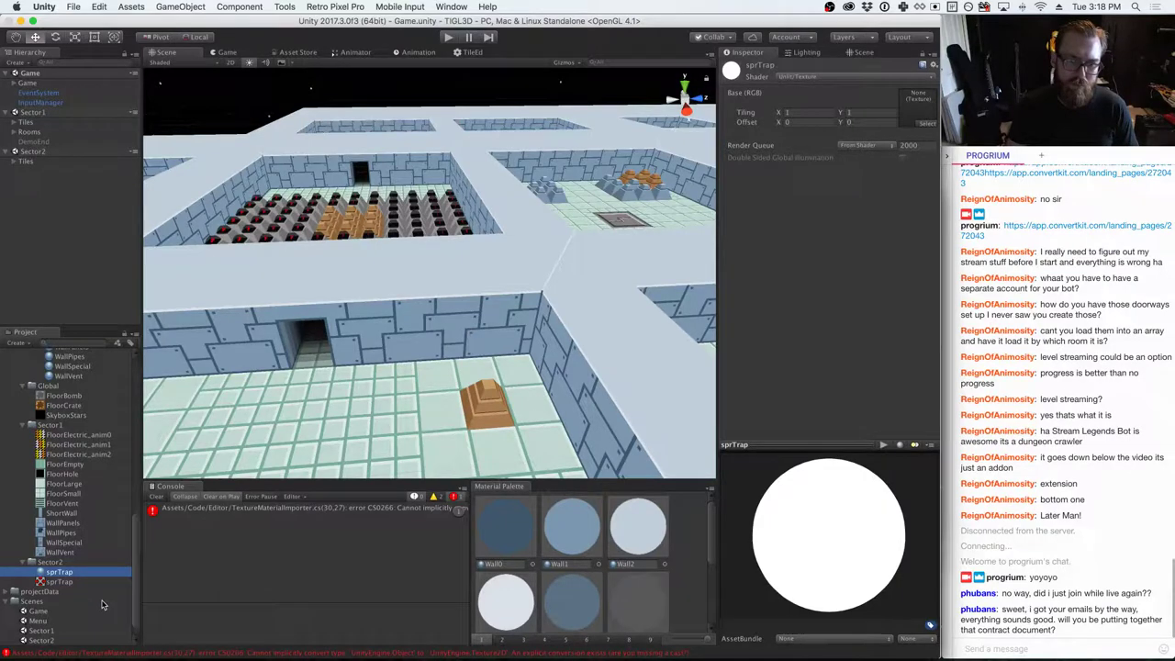
# - Open the TextureMaterialImporter.cs compile error from the console and cast the loaded asset with as Texture2D
pyautogui.doubleClick(250, 509)
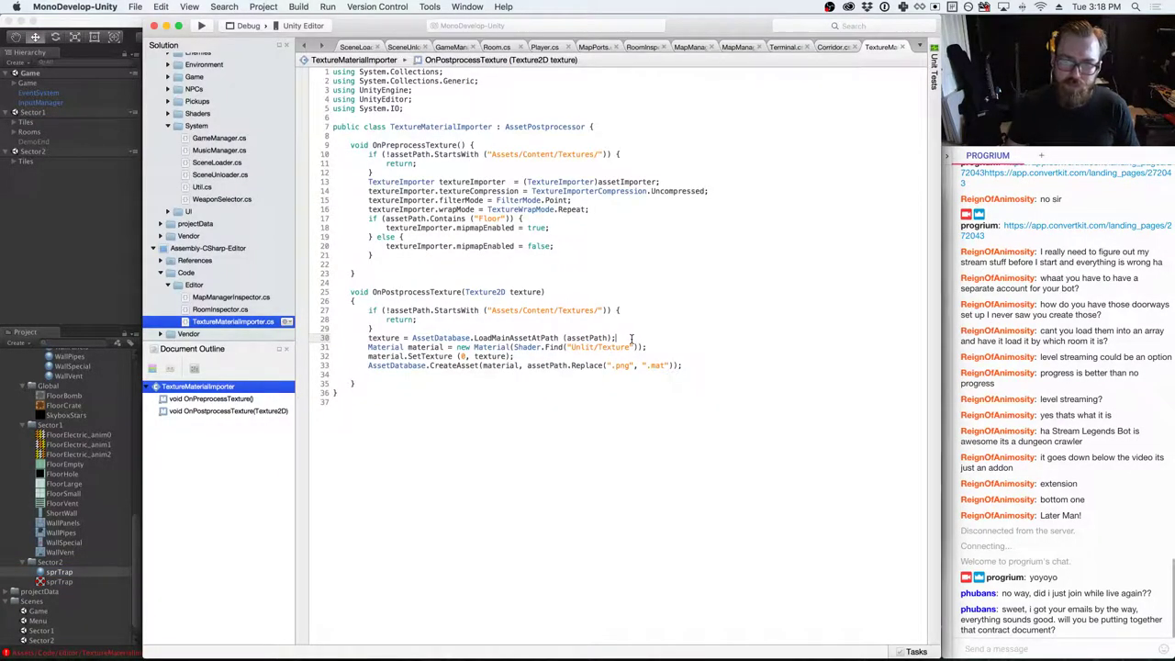
pyautogui.press('Left')
pyautogui.write('as Texture')
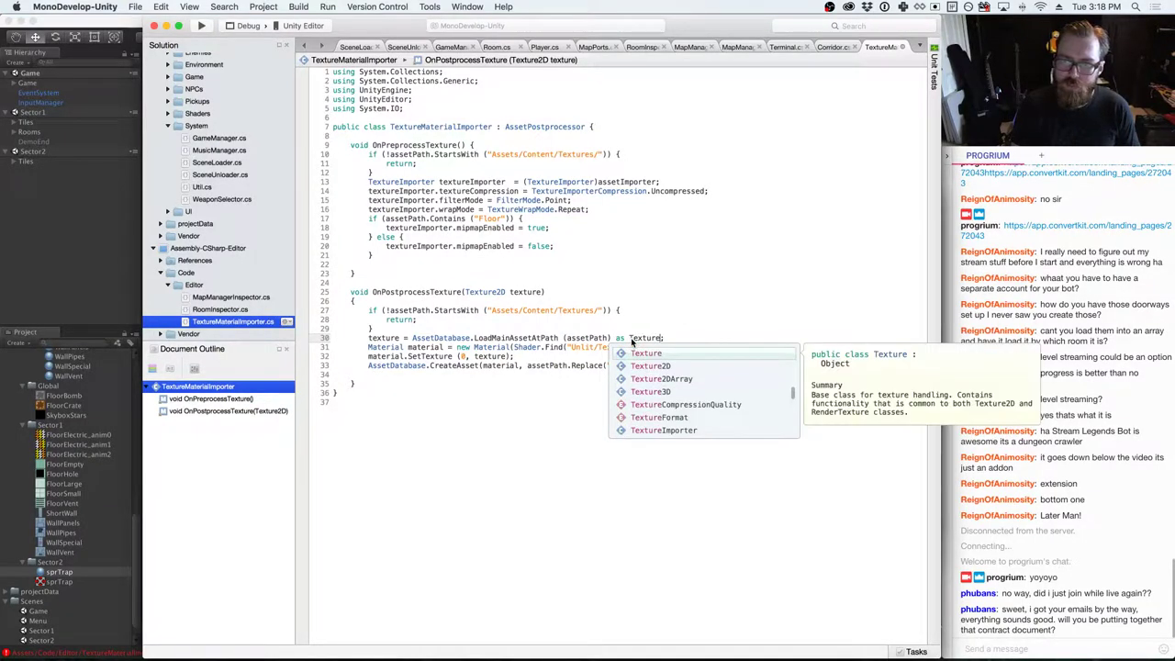
pyautogui.write('2D')
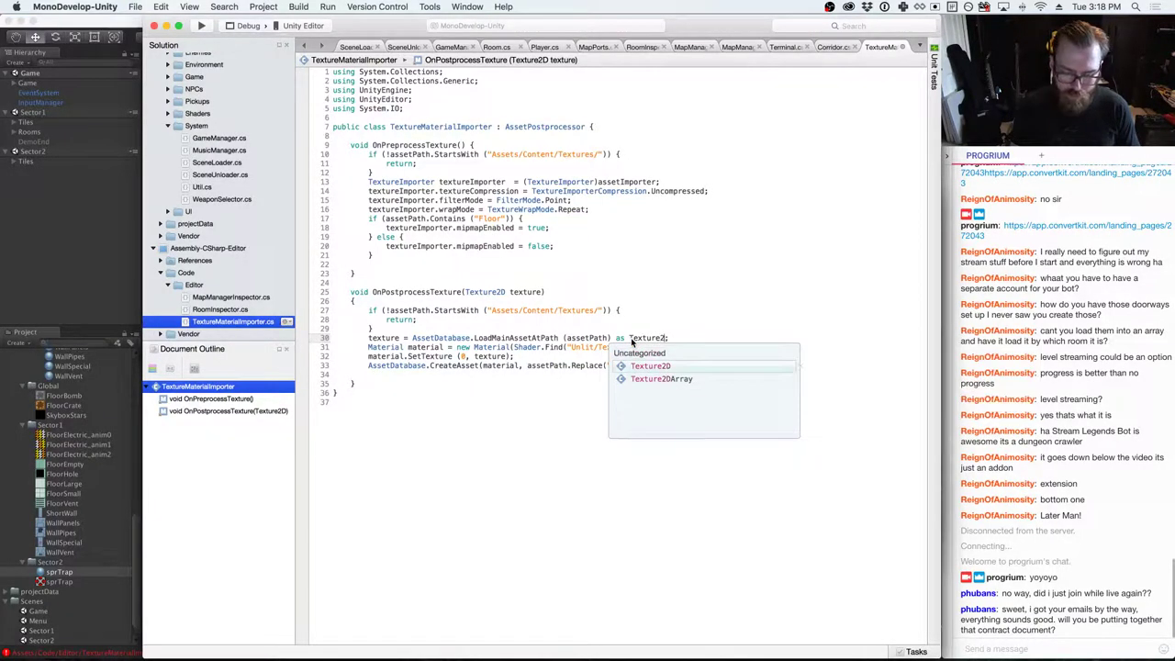
pyautogui.press('Escape')
# - Return to Unity and delete both the sprTrap material and the sprTrap texture from the Sector2 folder
pyautogui.press('super+Tab')
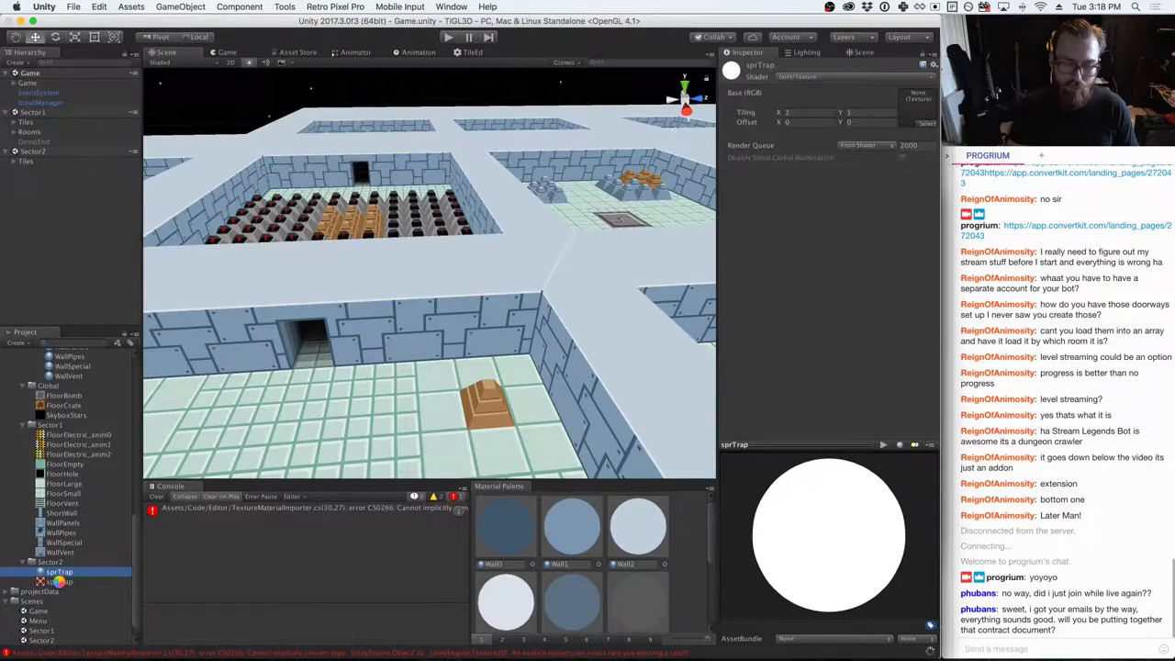
pyautogui.click(58, 582)
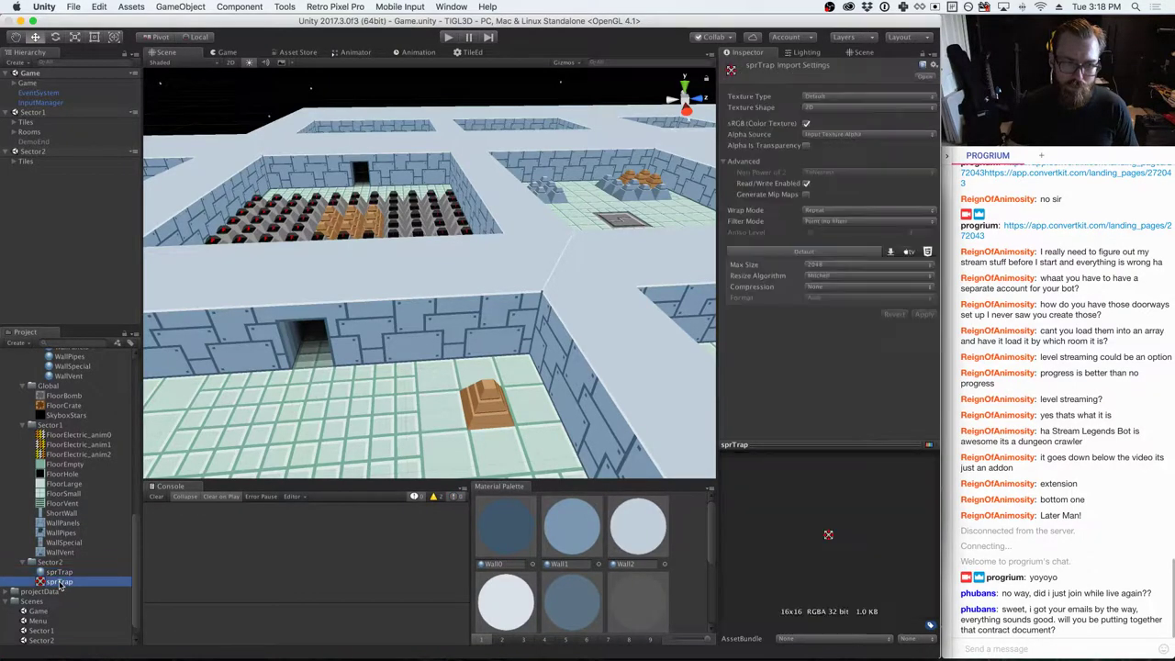
pyautogui.keyDown('shift'); pyautogui.click(59, 572); pyautogui.keyUp('shift')
pyautogui.rightClick(60, 578)
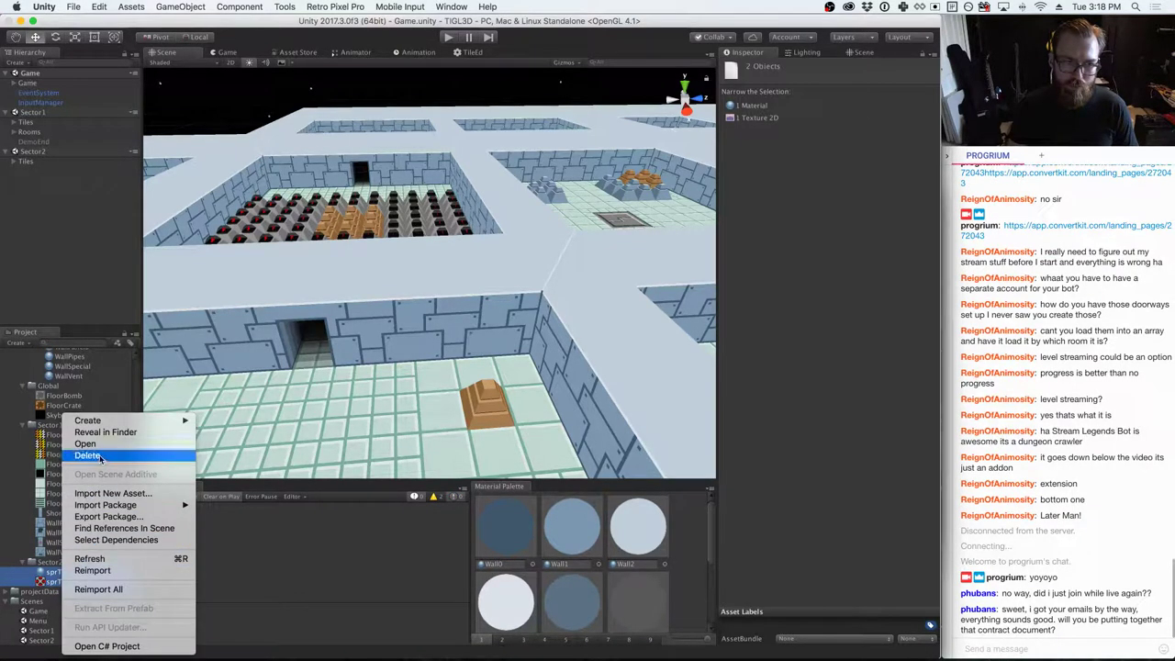
pyautogui.click(88, 454)
pyautogui.click(680, 236)
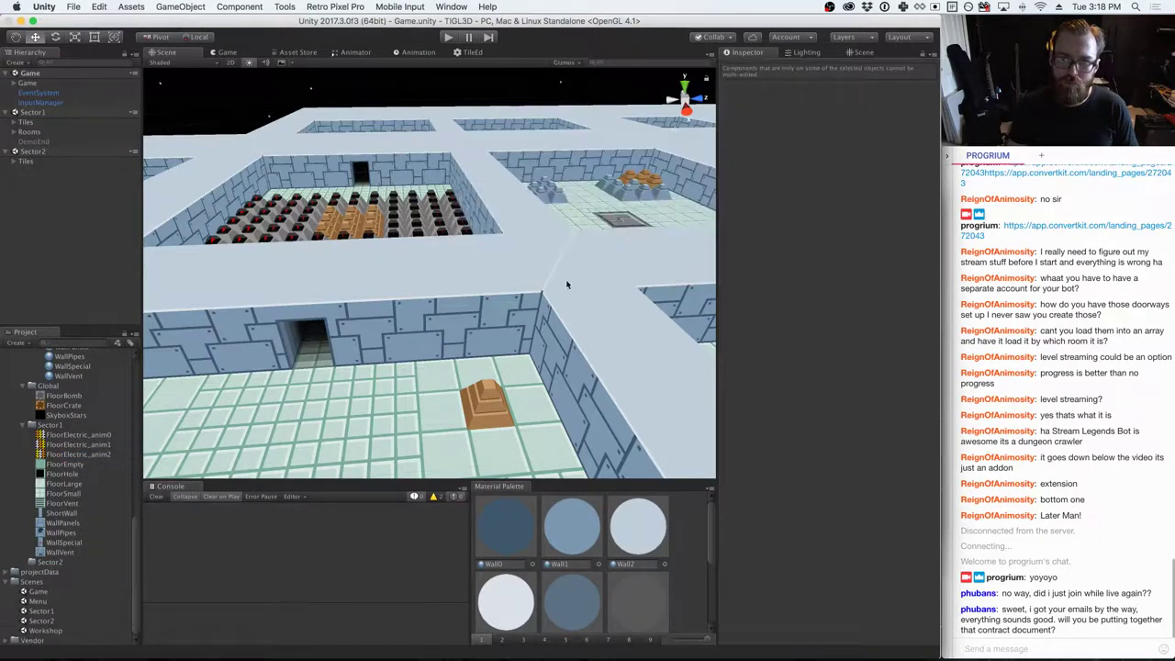
# - Switch to Finder and import sprTrap.png from the Samsung USB drive into Unity's Sector2 folder
pyautogui.press('super+Tab')
pyautogui.press('super+Tab')
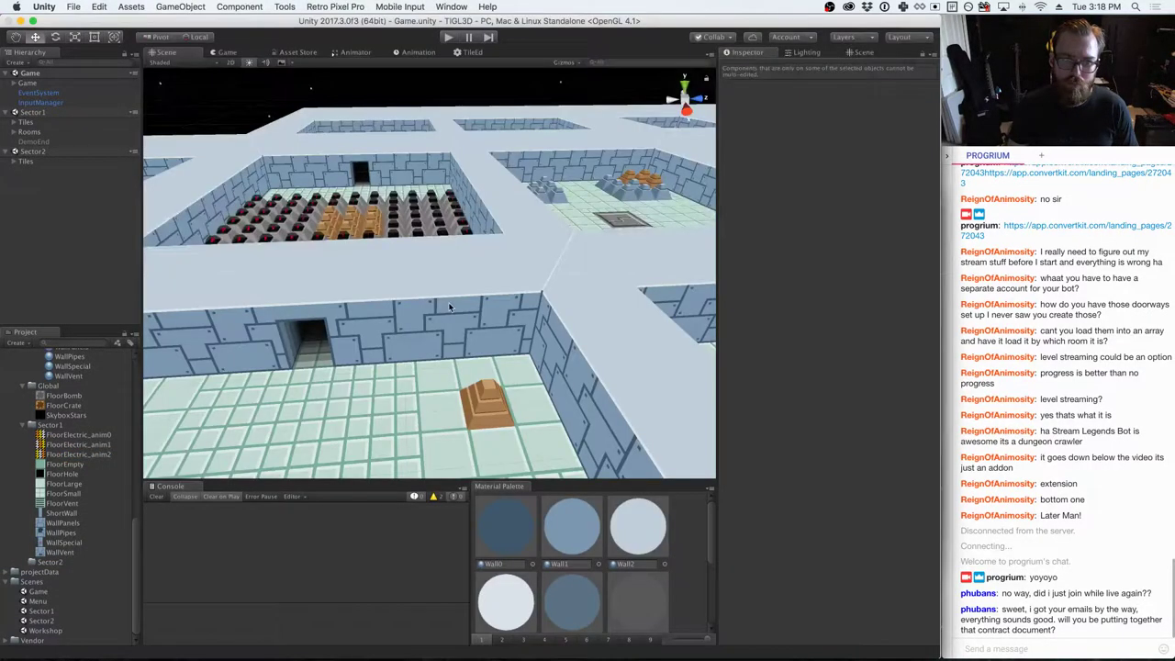
pyautogui.press('super+Tab')
pyautogui.press('Tab')
pyautogui.press('Tab')
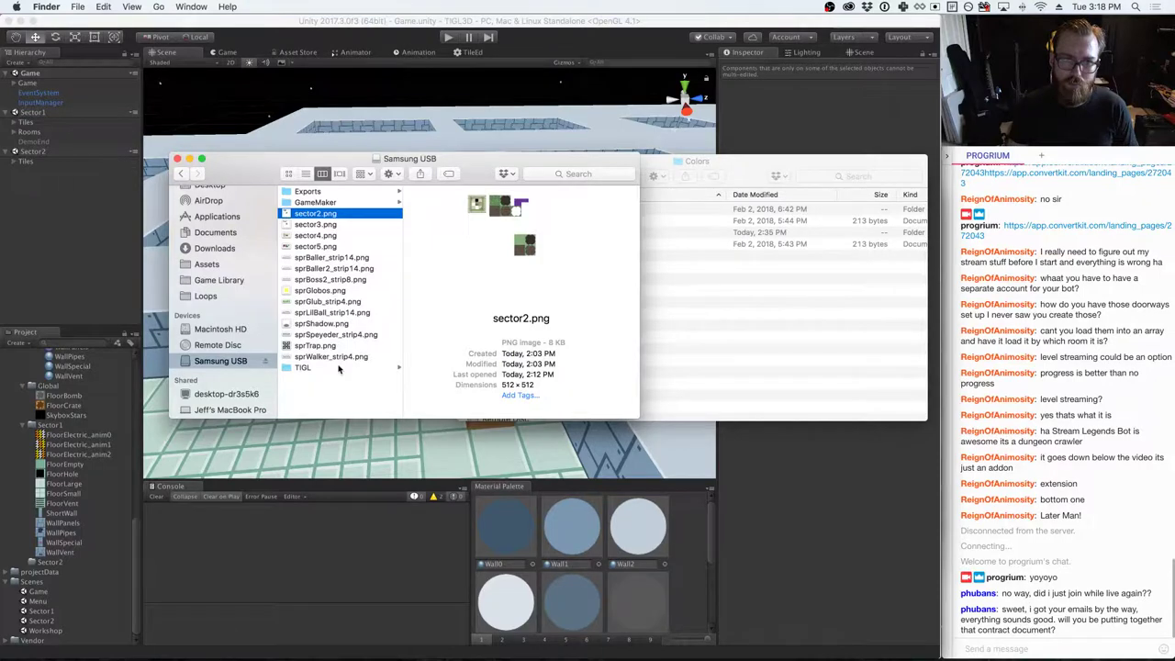
pyautogui.moveTo(315, 345); pyautogui.dragTo(56, 560)
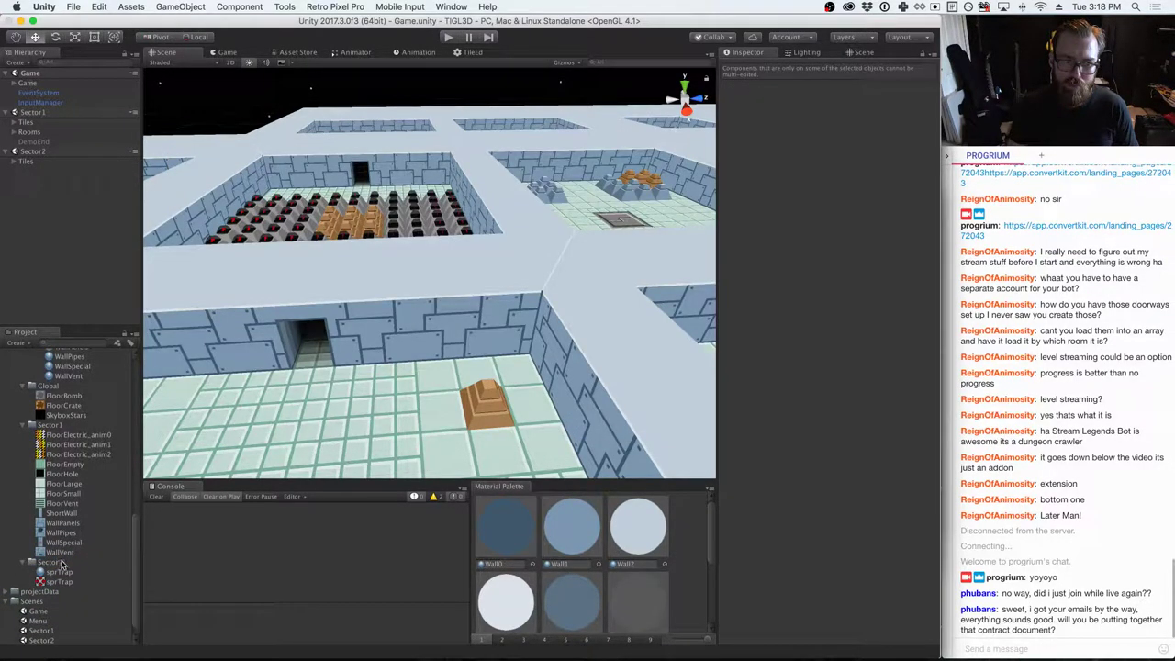
# - Check the newly created sprTrap material's base texture and the sprTrap texture's import settings
pyautogui.click(59, 572)
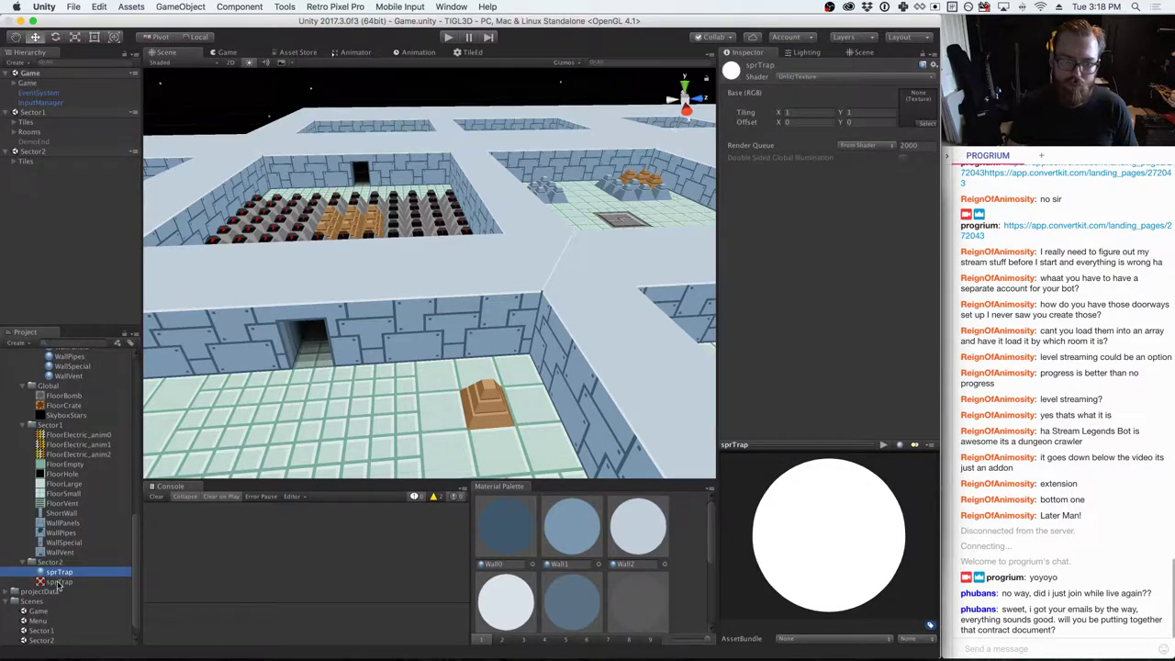
pyautogui.click(58, 582)
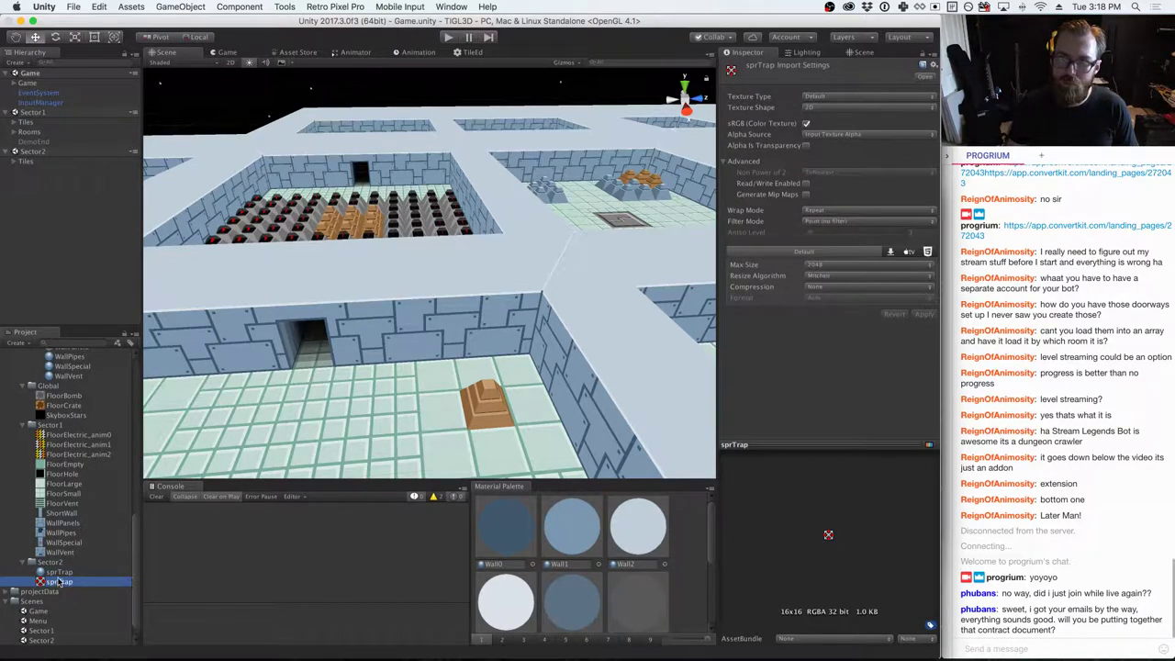
pyautogui.click(60, 572)
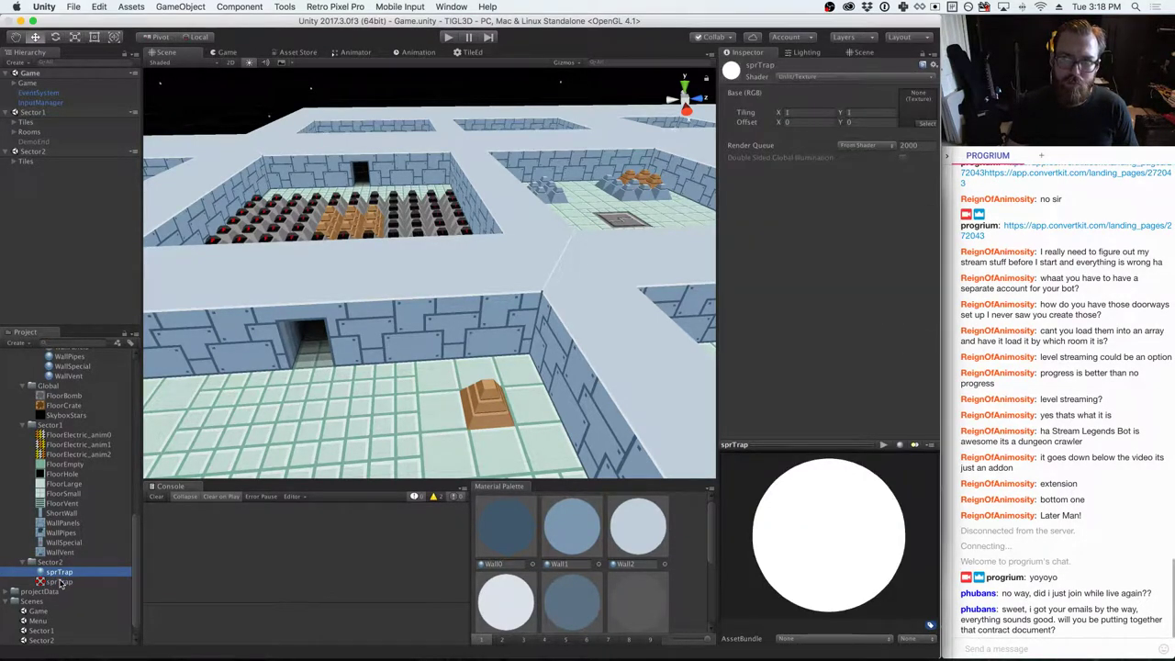
# - Switch to MonoDevelop, add Debug.Log (texture.name); below the LoadMainAssetAtPath line, and return to Unity
pyautogui.press('super+Tab')
pyautogui.press('super+Tab')
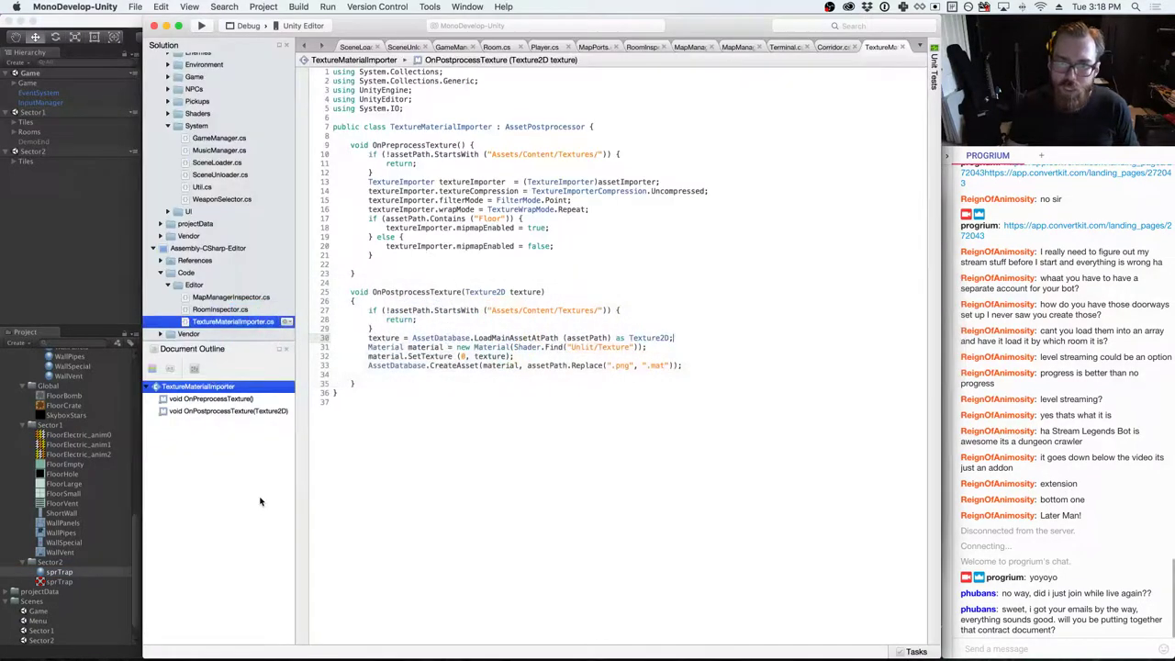
pyautogui.click(438, 359)
pyautogui.doubleClick(438, 359)
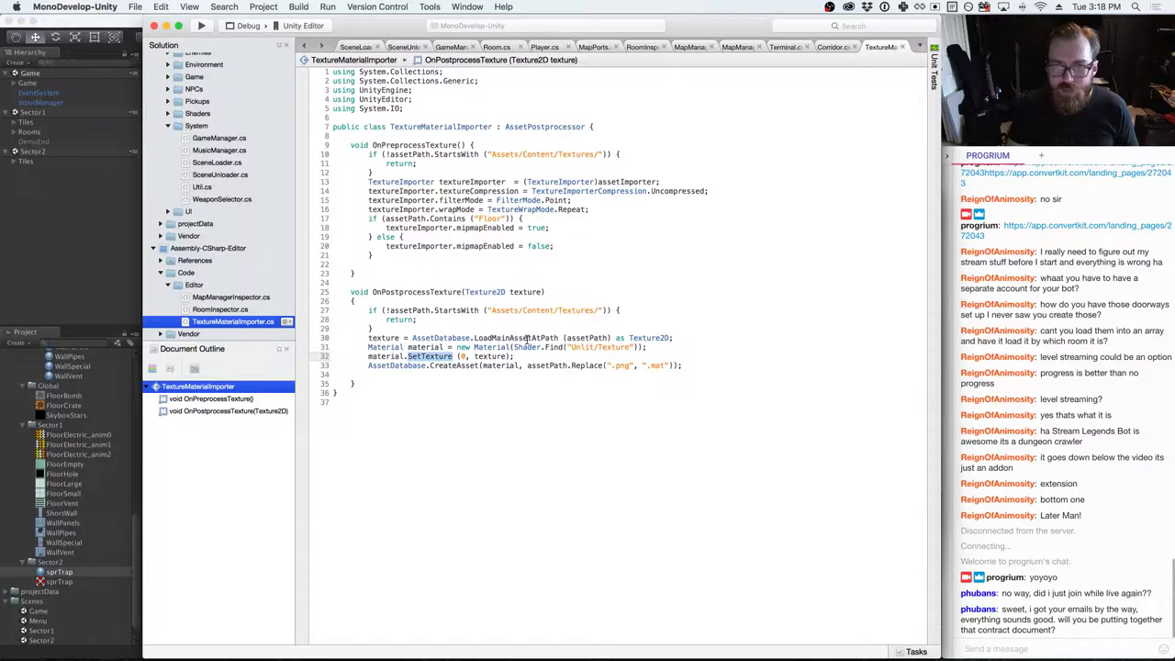
pyautogui.click(694, 337)
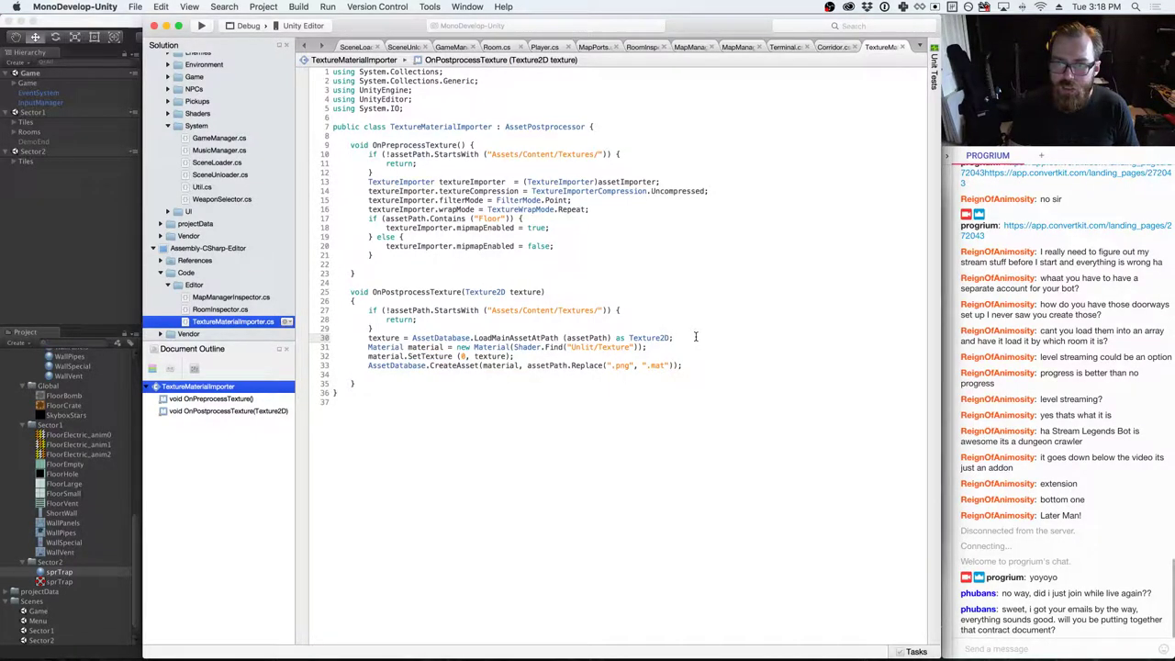
pyautogui.press('Return')
pyautogui.write('Debug.Log')
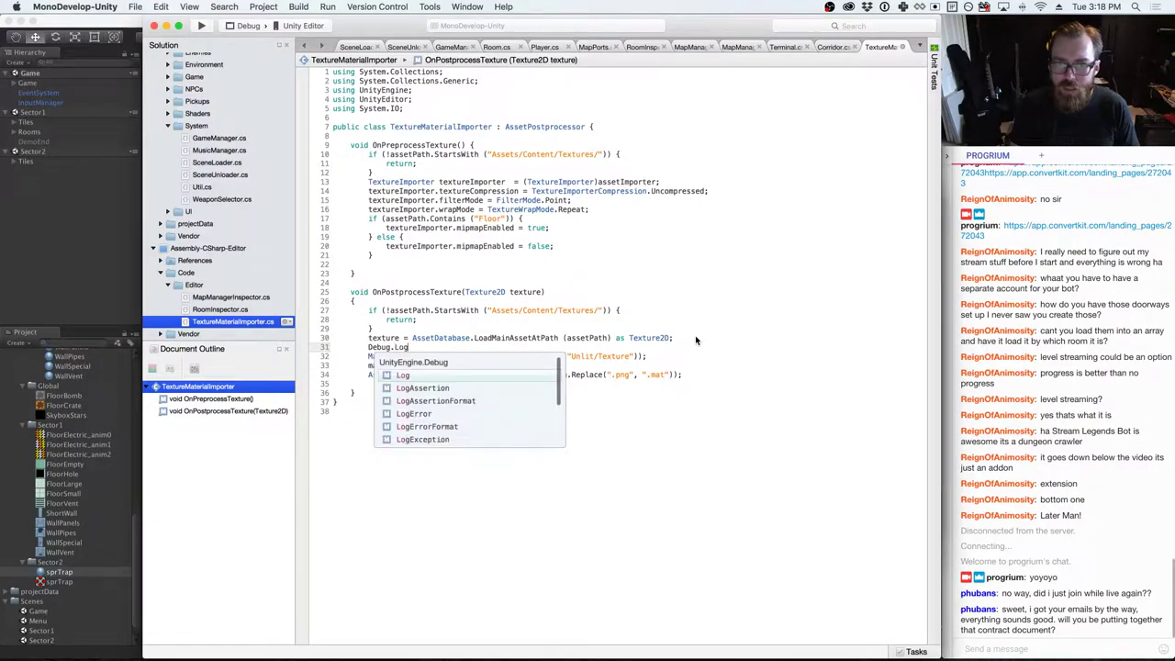
pyautogui.write('.(textu')
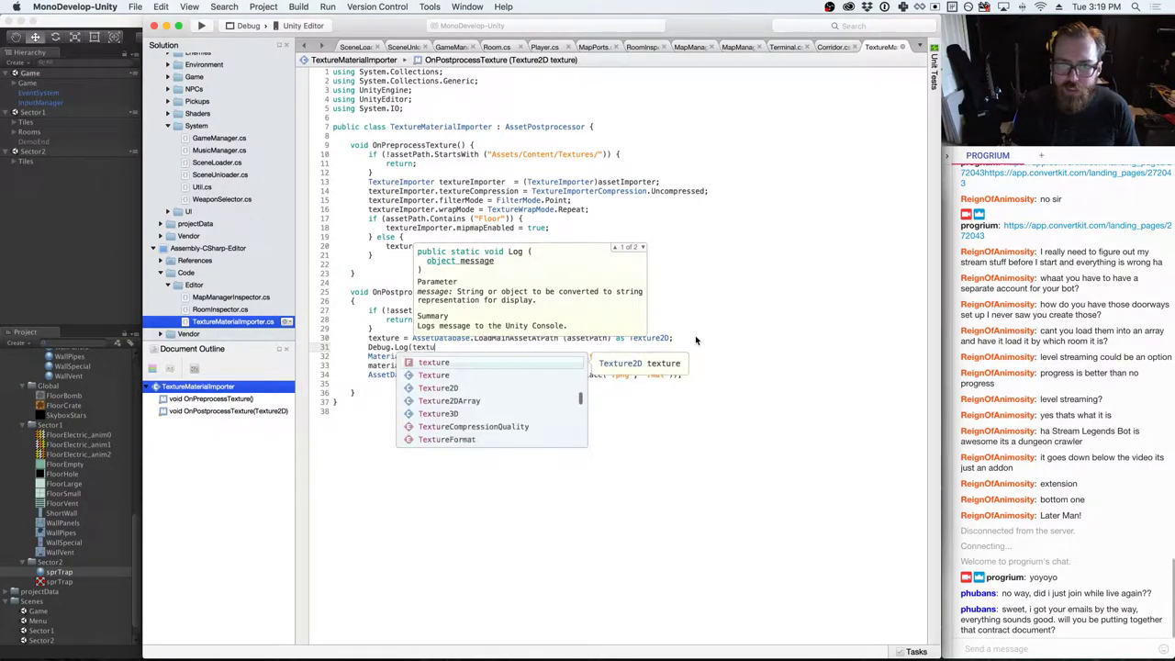
pyautogui.write('re.name);')
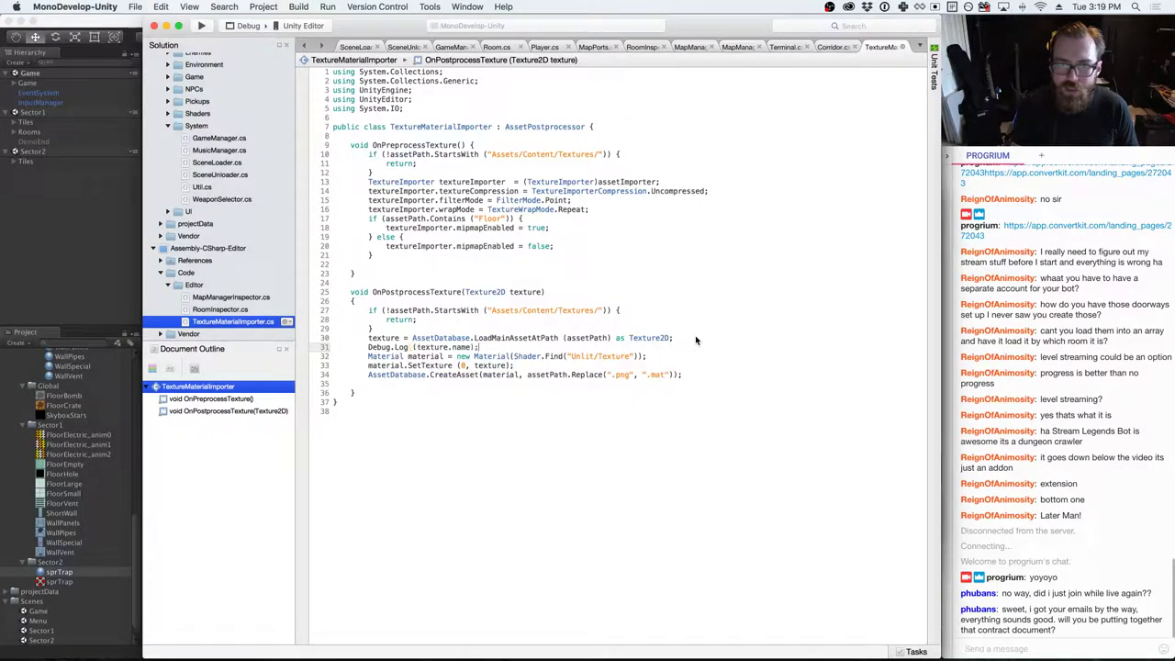
pyautogui.press('super+Tab')
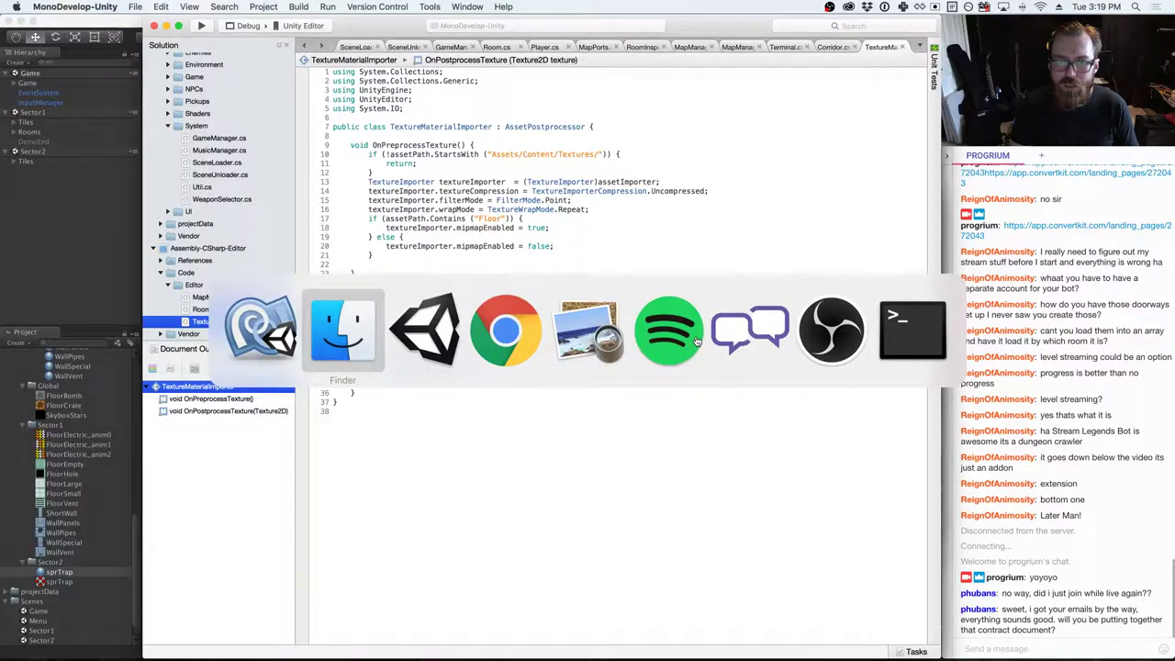
pyautogui.press('super+Tab')
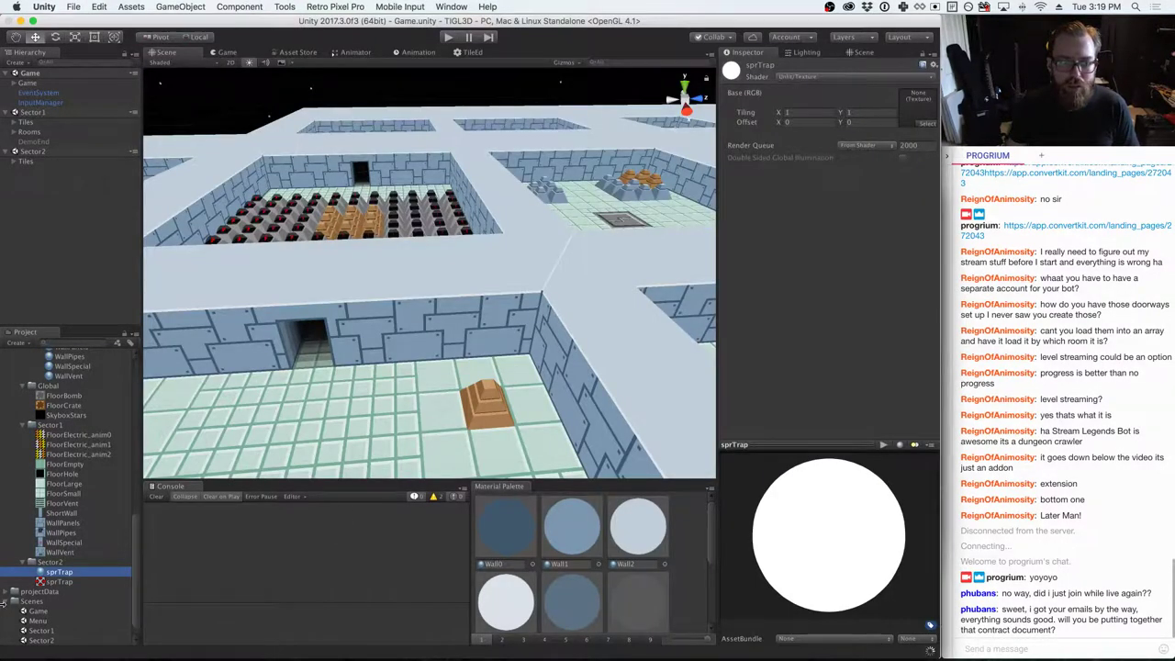
# - Delete the sprTrap material and the sprTrap texture together from the Sector2 folder
pyautogui.keyDown('shift'); pyautogui.click(58, 581); pyautogui.keyUp('shift')
pyautogui.rightClick(62, 575)
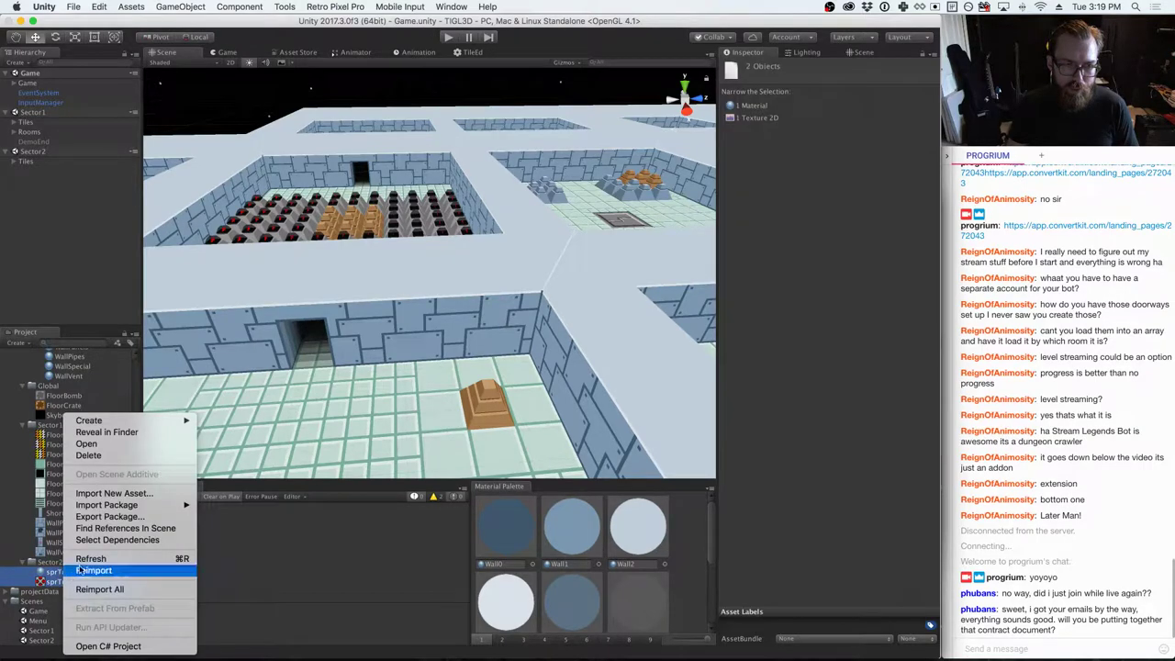
pyautogui.click(87, 450)
pyautogui.click(678, 235)
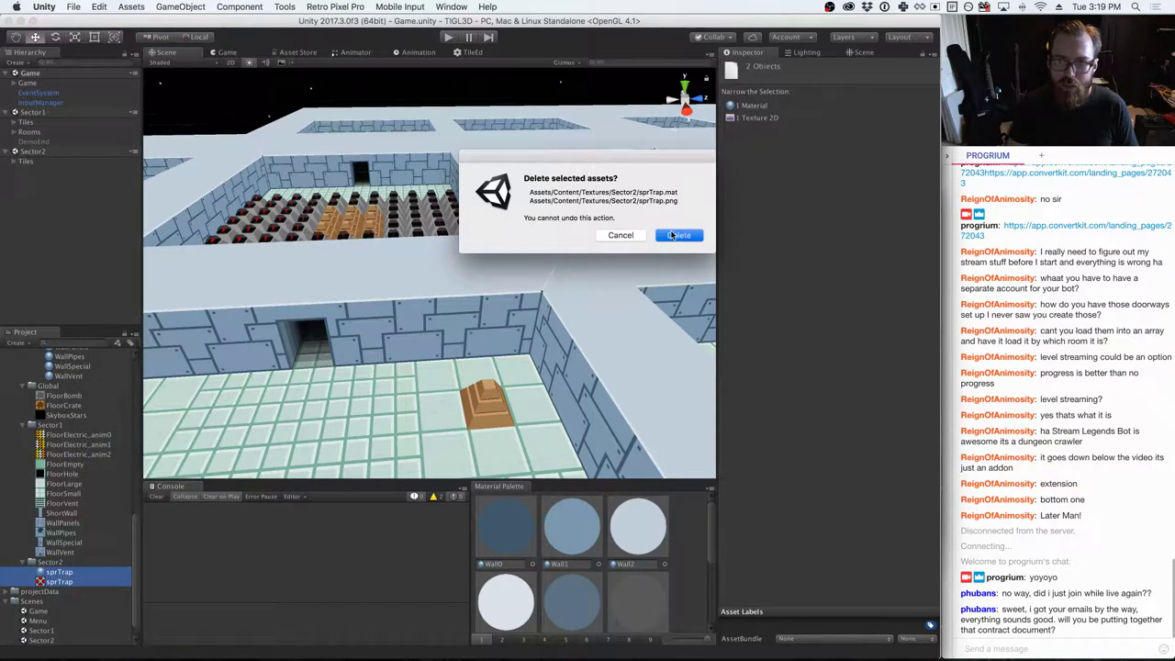
# - Switch to Finder and import sprTrap.png from the Samsung USB drive into Unity's Sector2 folder again
pyautogui.press('super+Tab')
pyautogui.press('super+Tab')
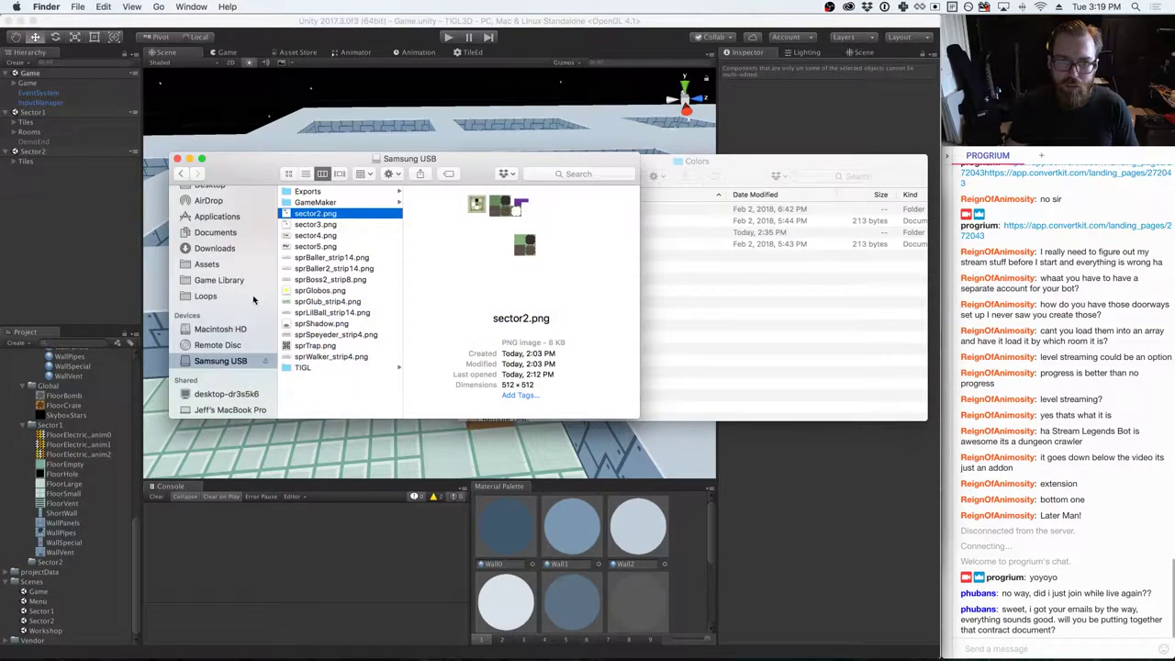
pyautogui.moveTo(320, 346); pyautogui.dragTo(63, 564)
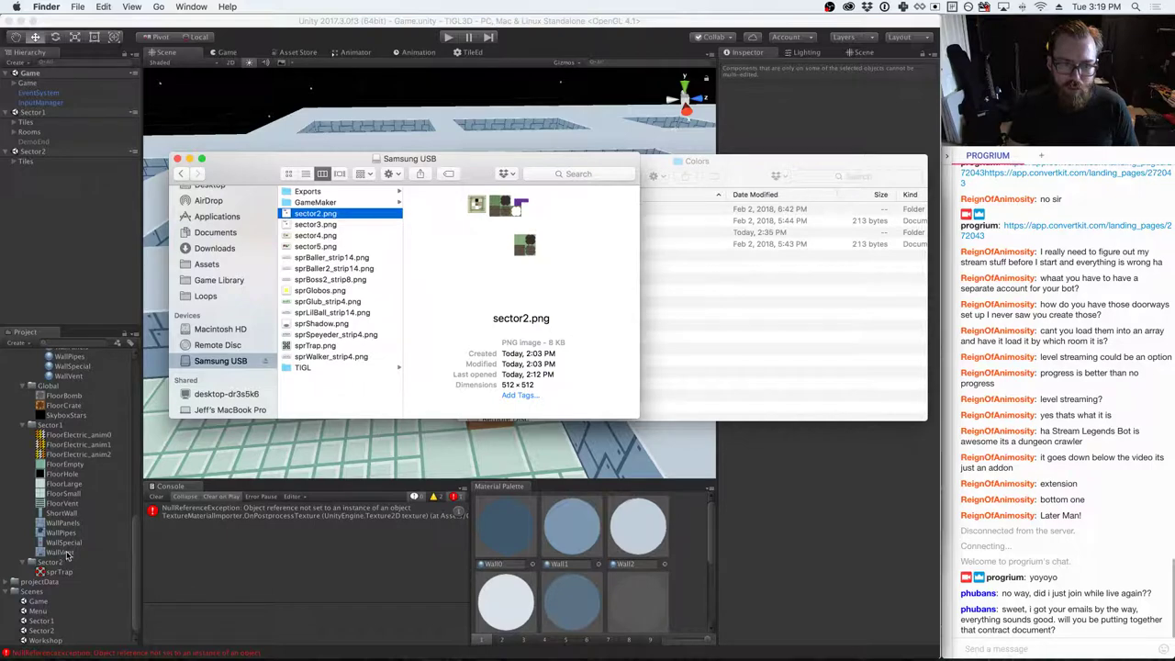
# - Open the console's NullReferenceException in MonoDevelop and inspect the assetPath argument of the LoadMainAssetAtPath call
pyautogui.click(268, 516)
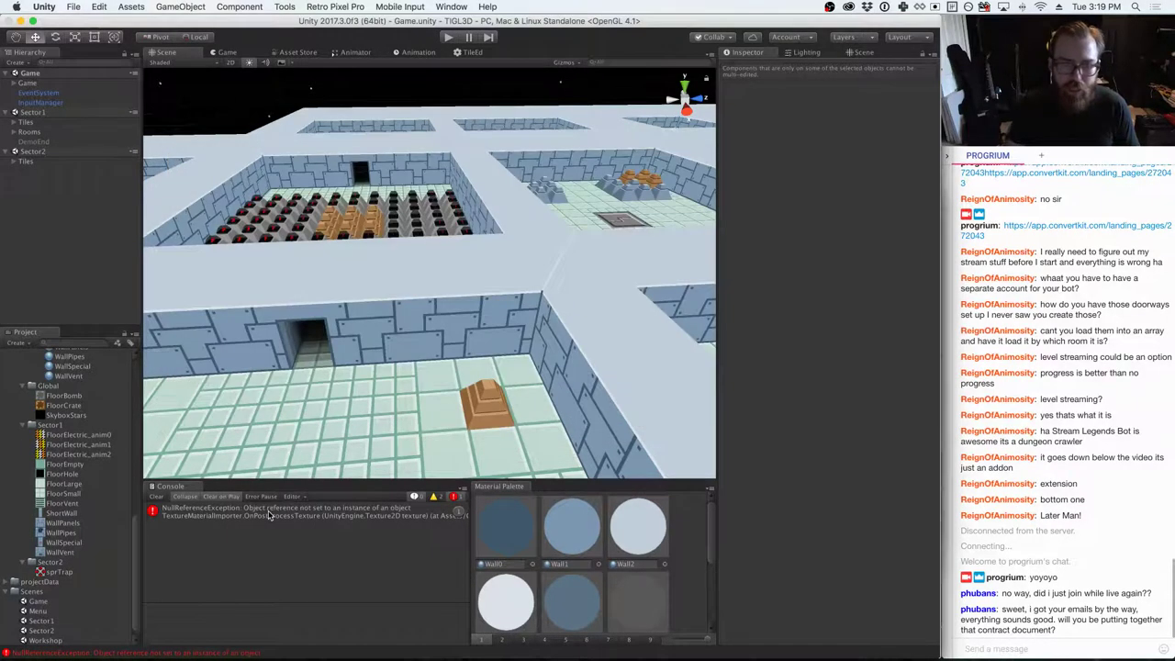
pyautogui.doubleClick(268, 516)
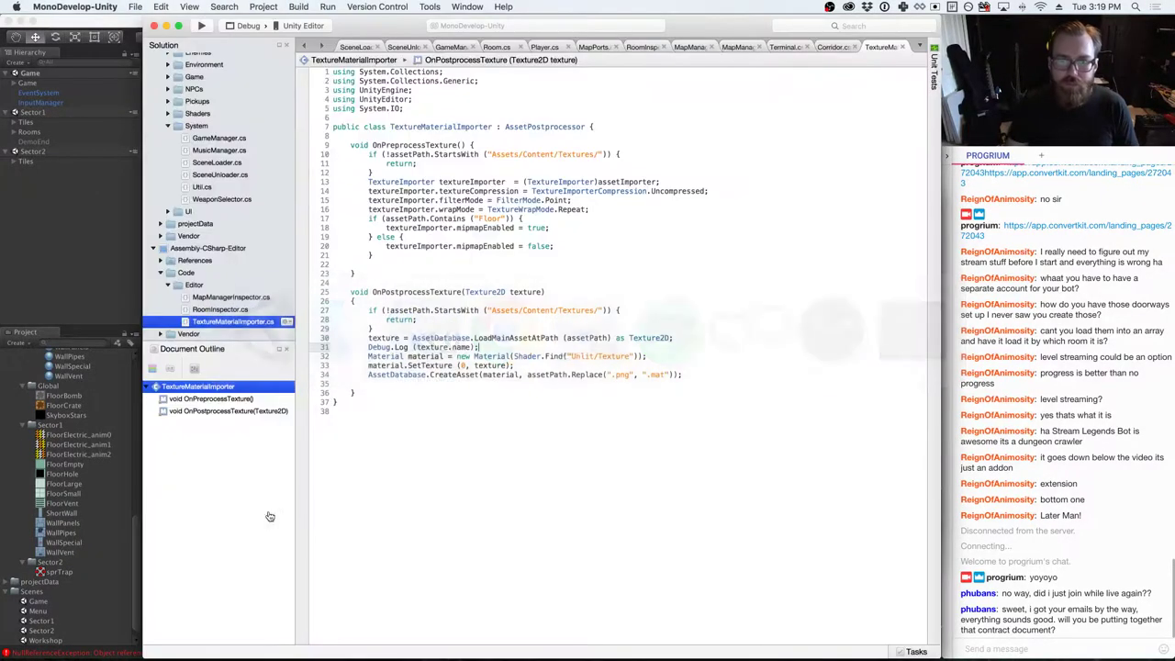
pyautogui.doubleClick(587, 337)
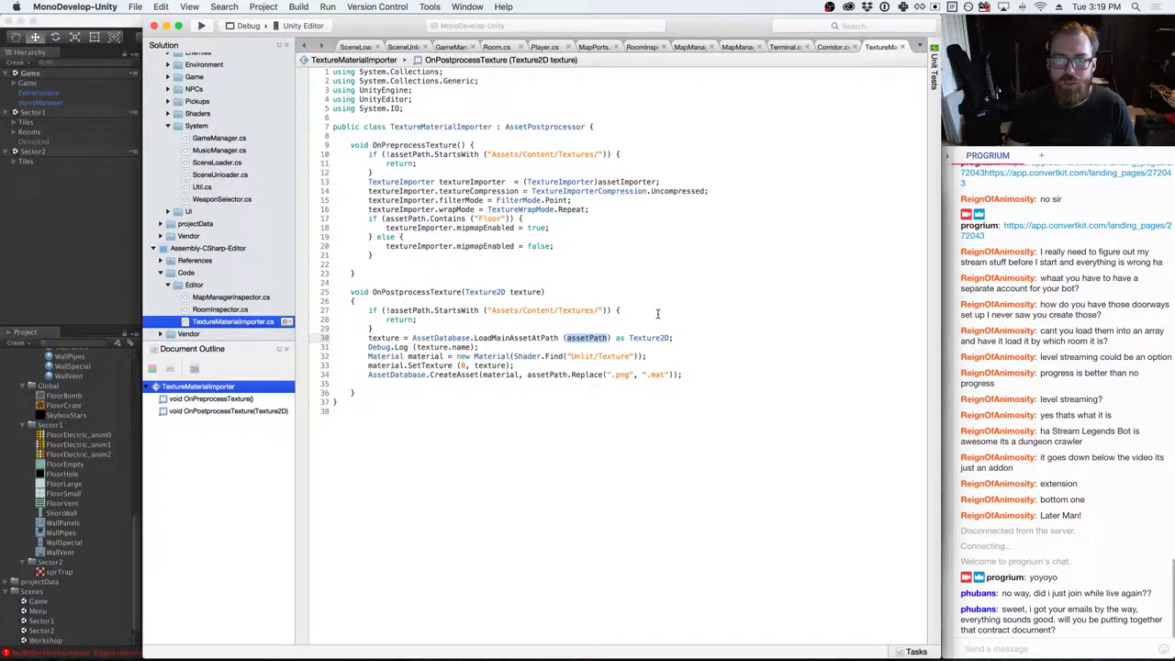
# - Switch to Chrome and read in Unity's AssetPostprocessor.OnPostprocessTexture documentation when the callback runs relative to saving the texture to disk
pyautogui.press('super+Tab')
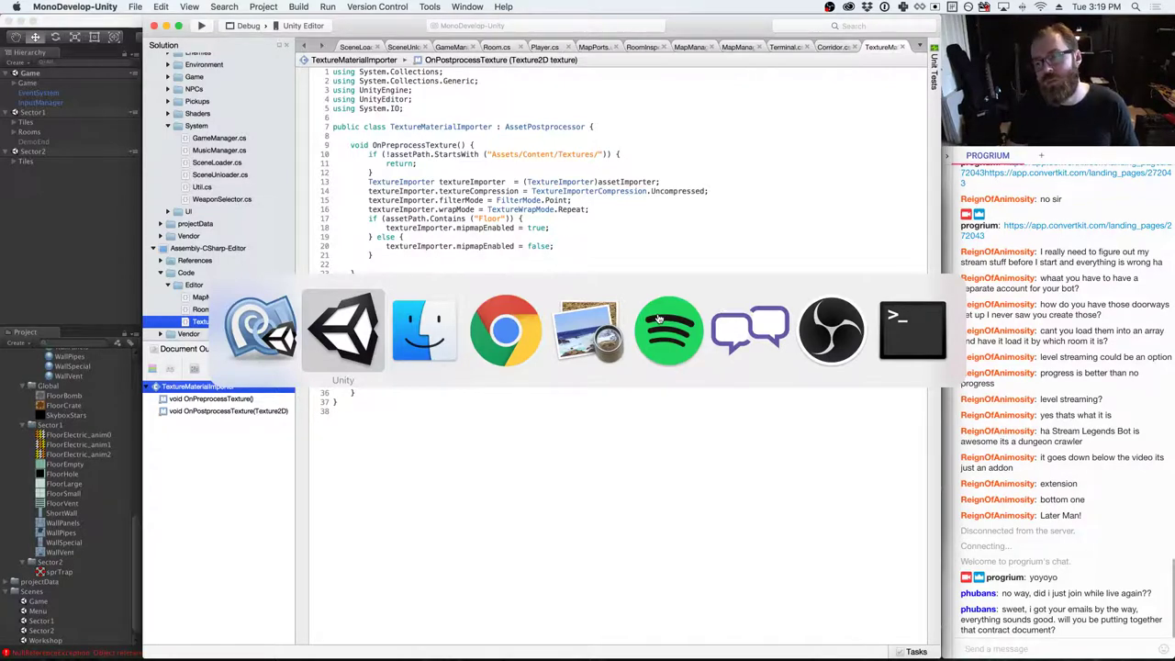
pyautogui.press('super+Tab')
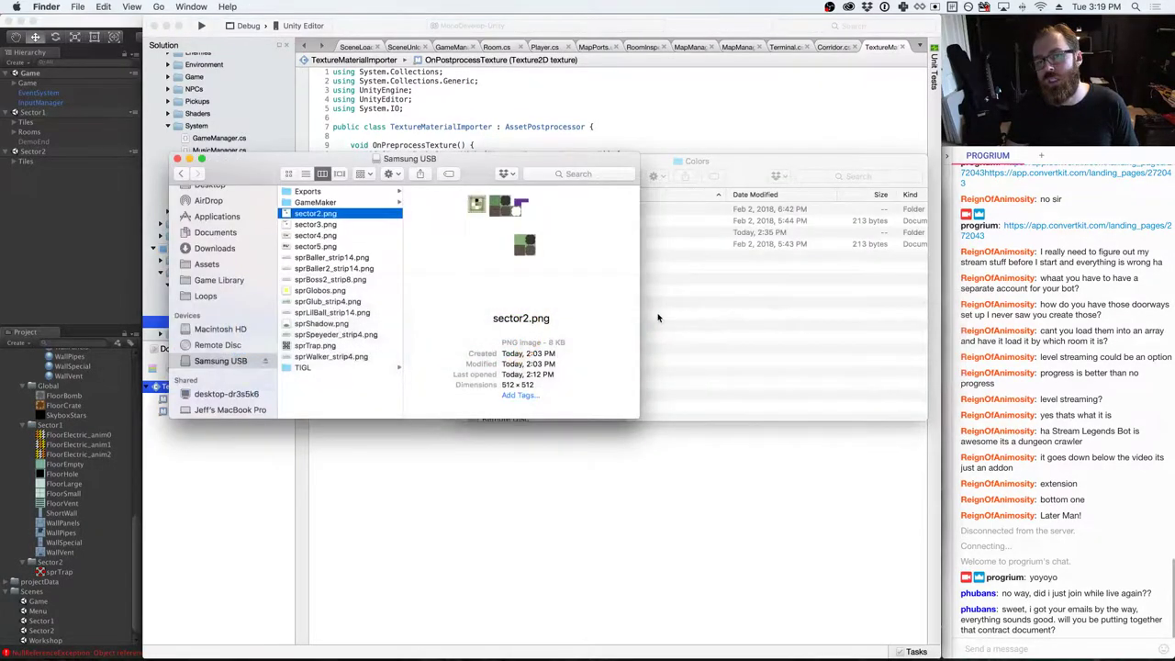
pyautogui.press('super+Tab')
pyautogui.press('super+Tab')
pyautogui.press('super+Tab')
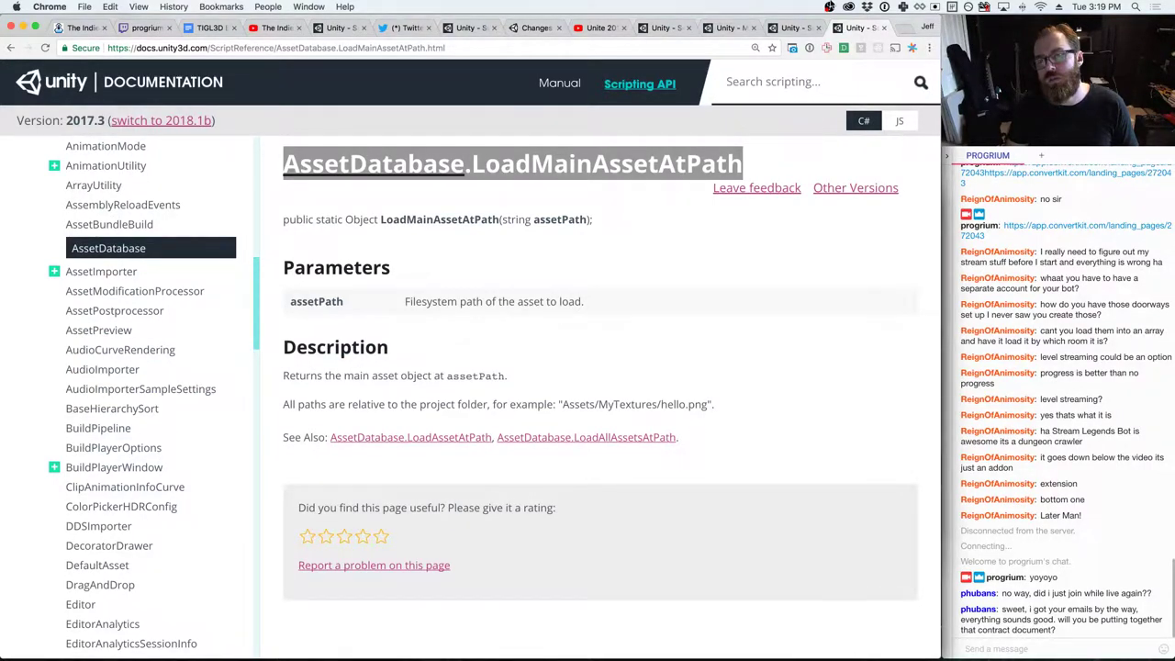
pyautogui.click(787, 28)
pyautogui.click(663, 29)
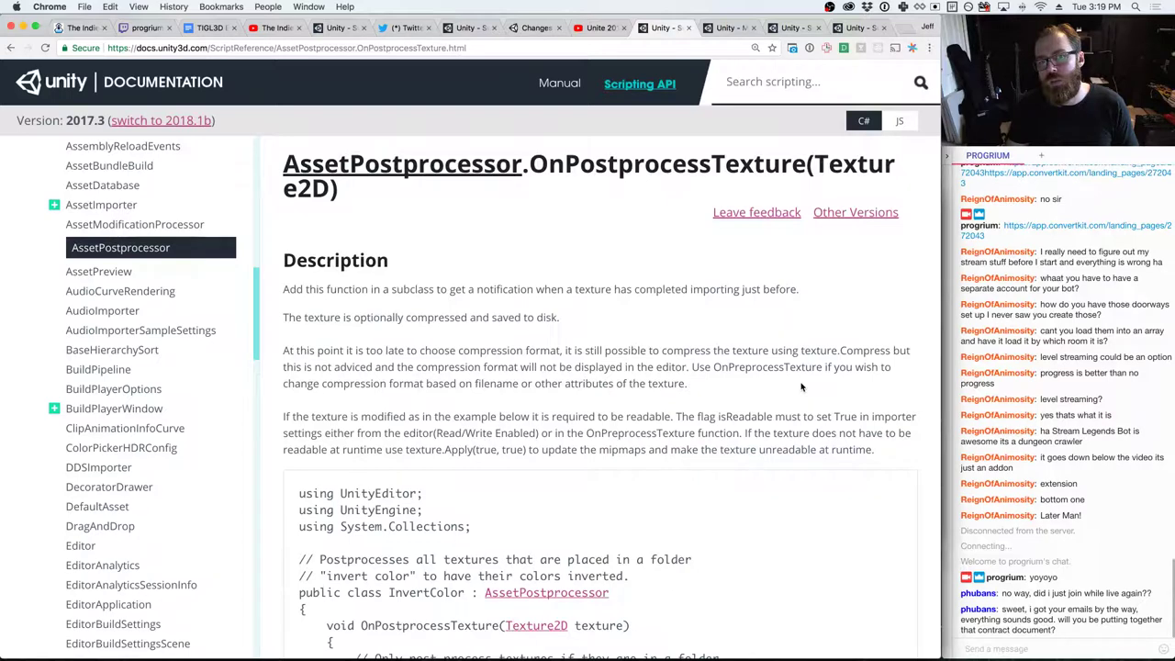
pyautogui.moveTo(763, 290); pyautogui.dragTo(767, 325)
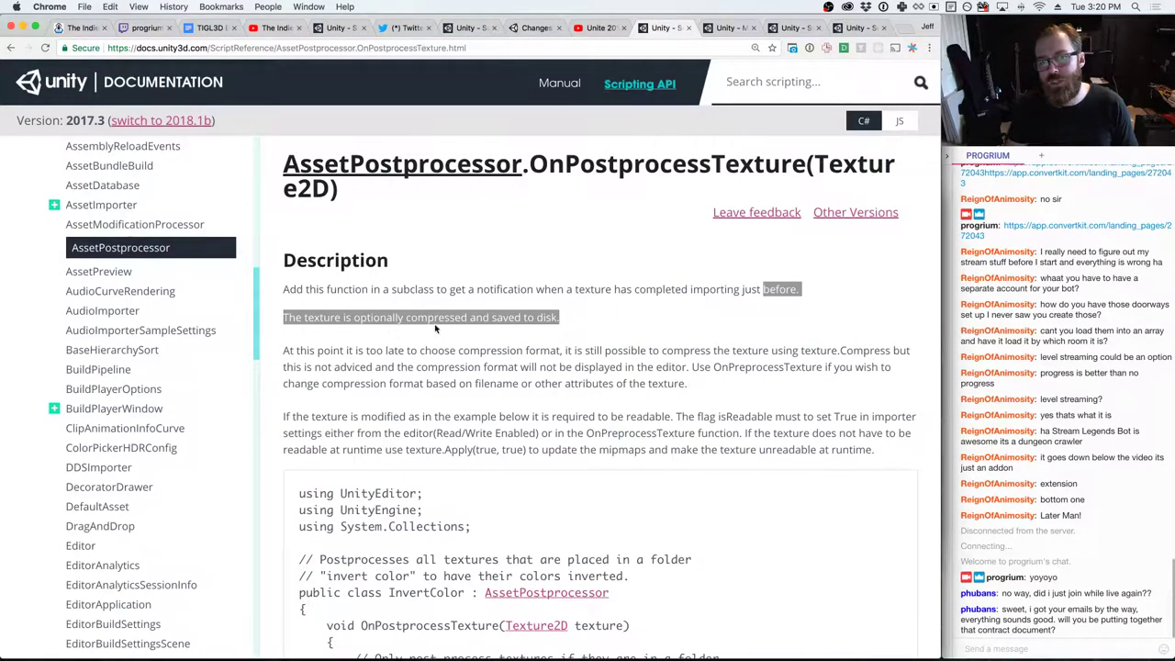
pyautogui.click(546, 331)
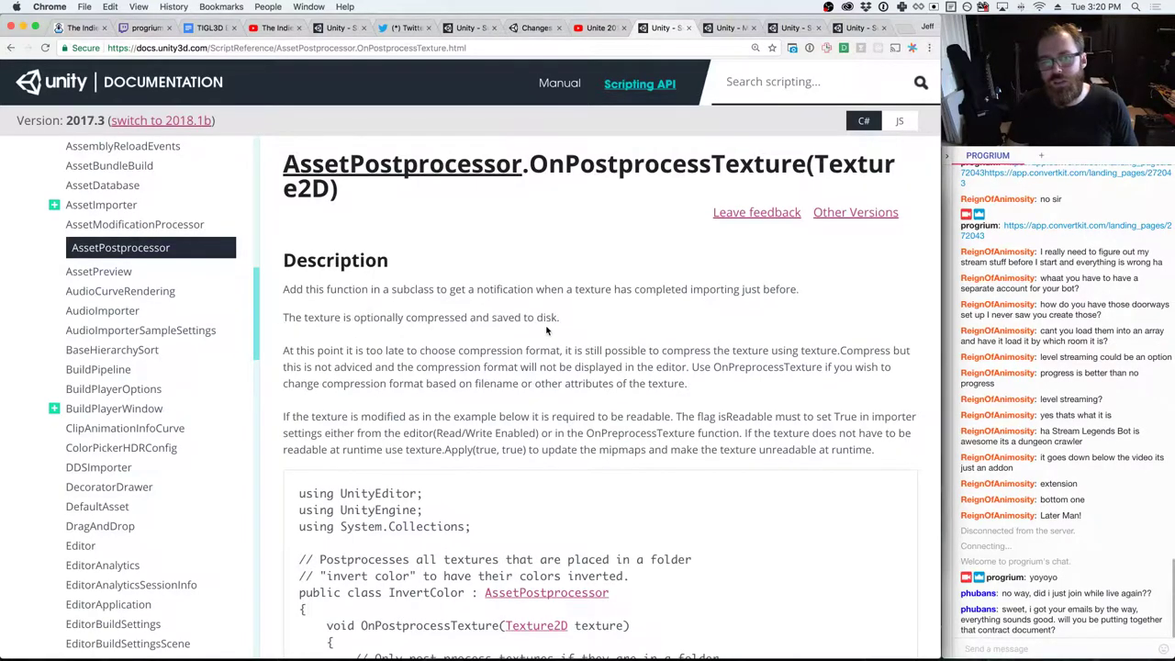
# - Return to the AssetPostprocessor overview page and look through its Messages list for a callback that runs after import
pyautogui.press('super+bracketleft')
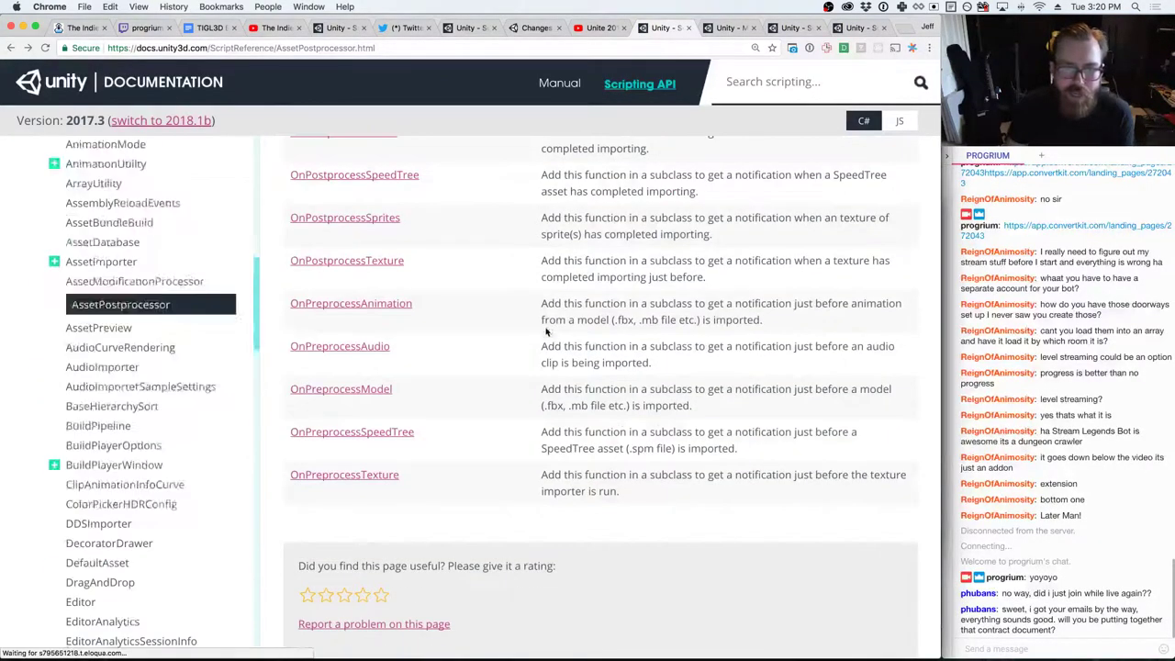
pyautogui.scroll(5, 440, 354)
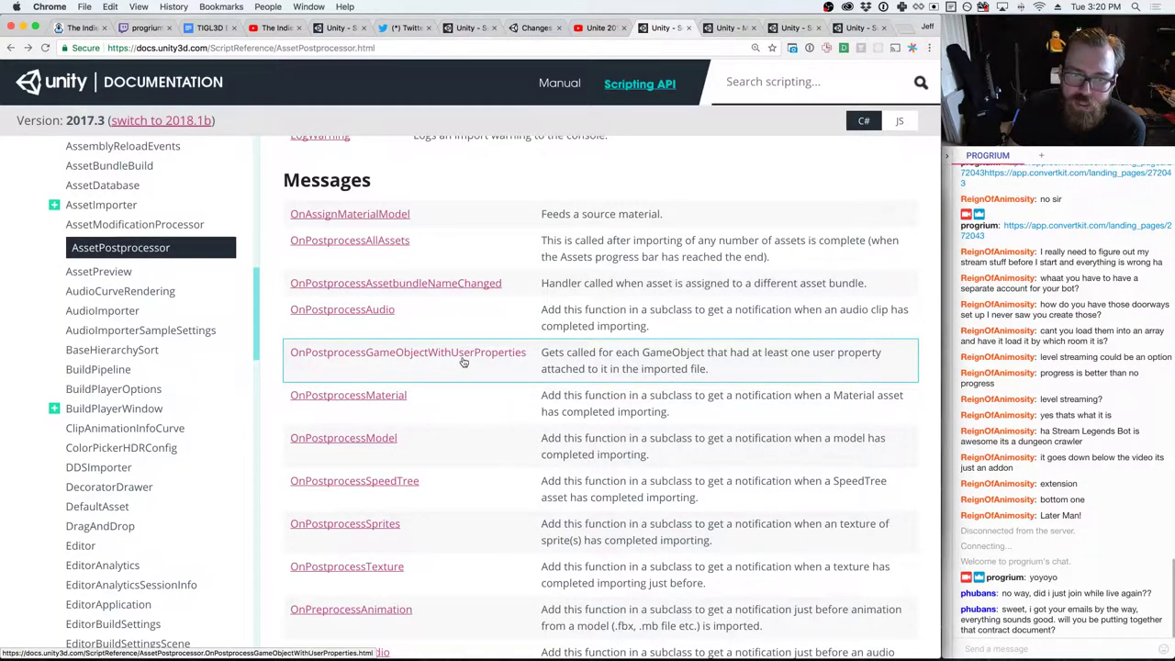
pyautogui.scroll(-2, 463, 361)
pyautogui.scroll(-1, 463, 361)
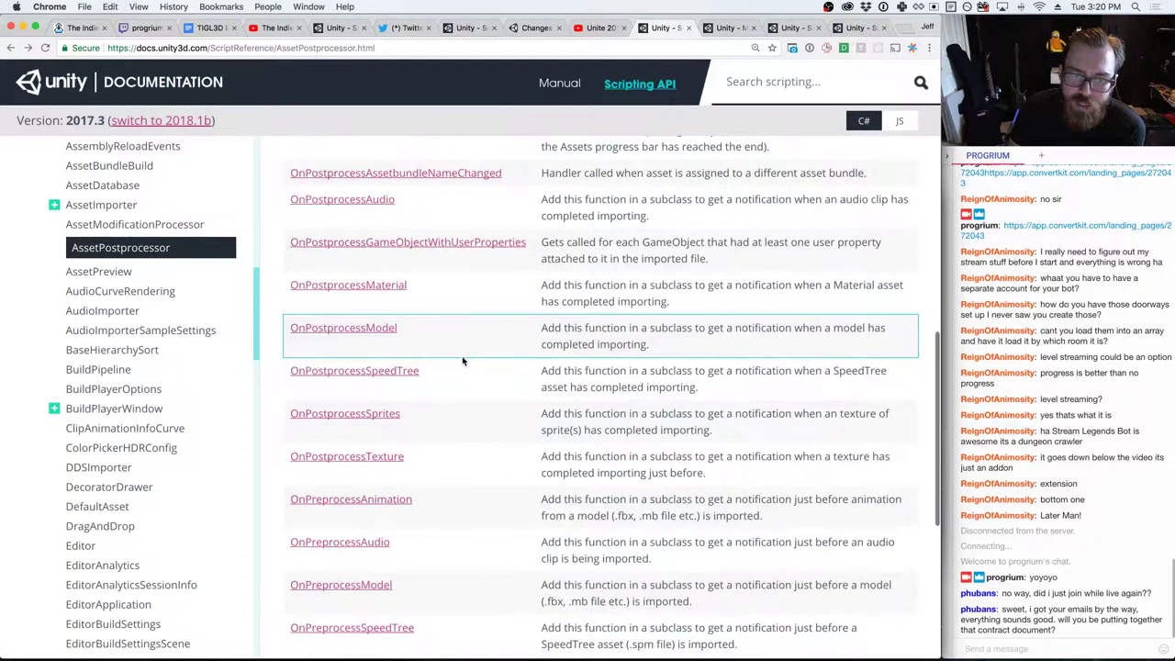
pyautogui.scroll(-2, 464, 361)
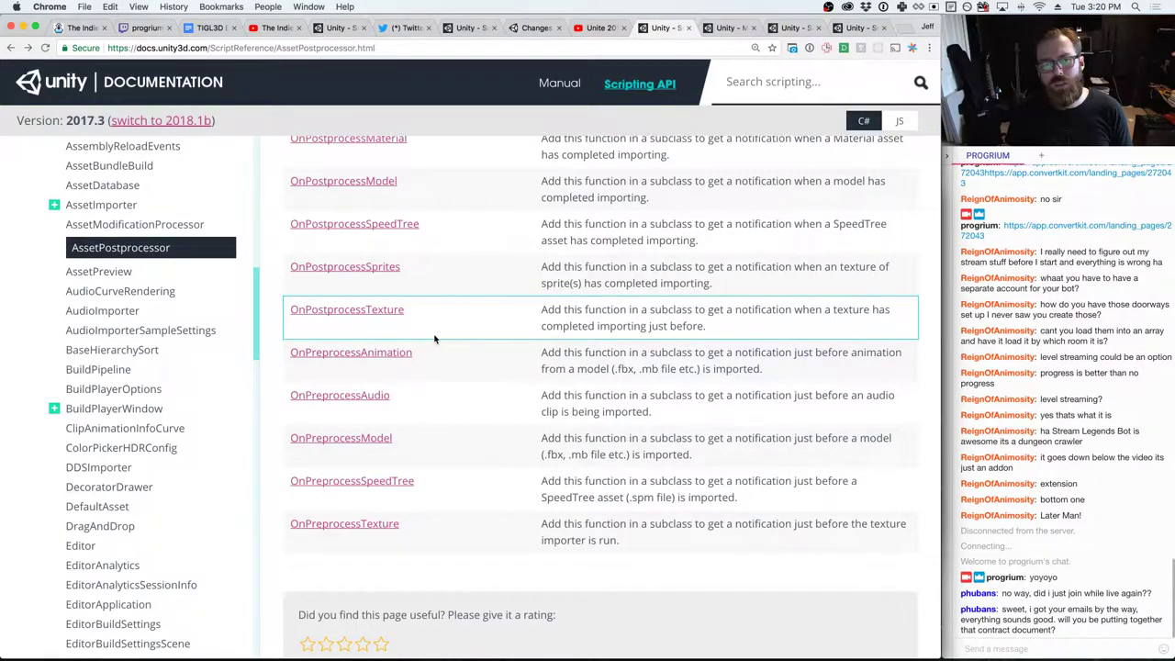
pyautogui.press('super+Tab')
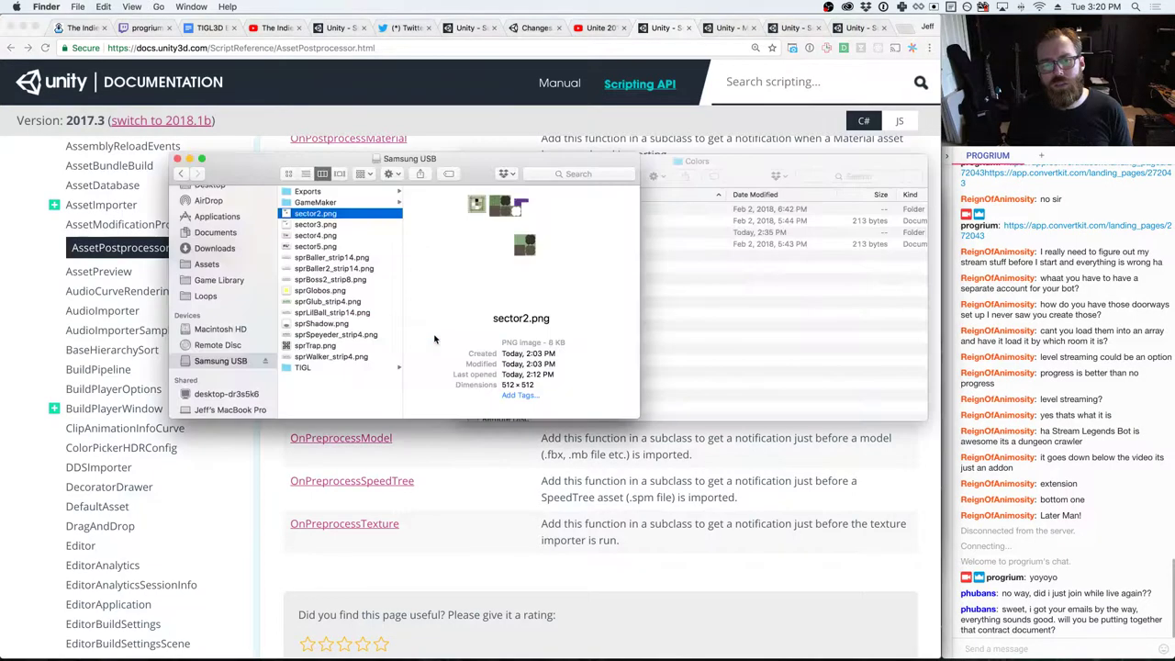
pyautogui.press('super+Tab')
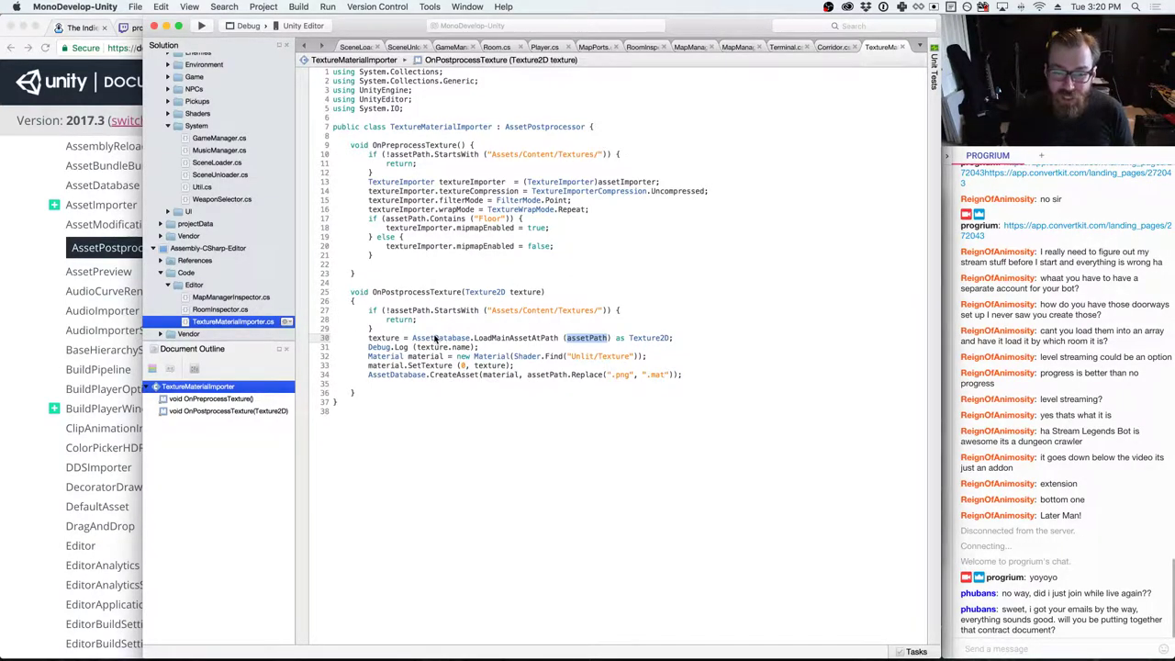
pyautogui.click(445, 328)
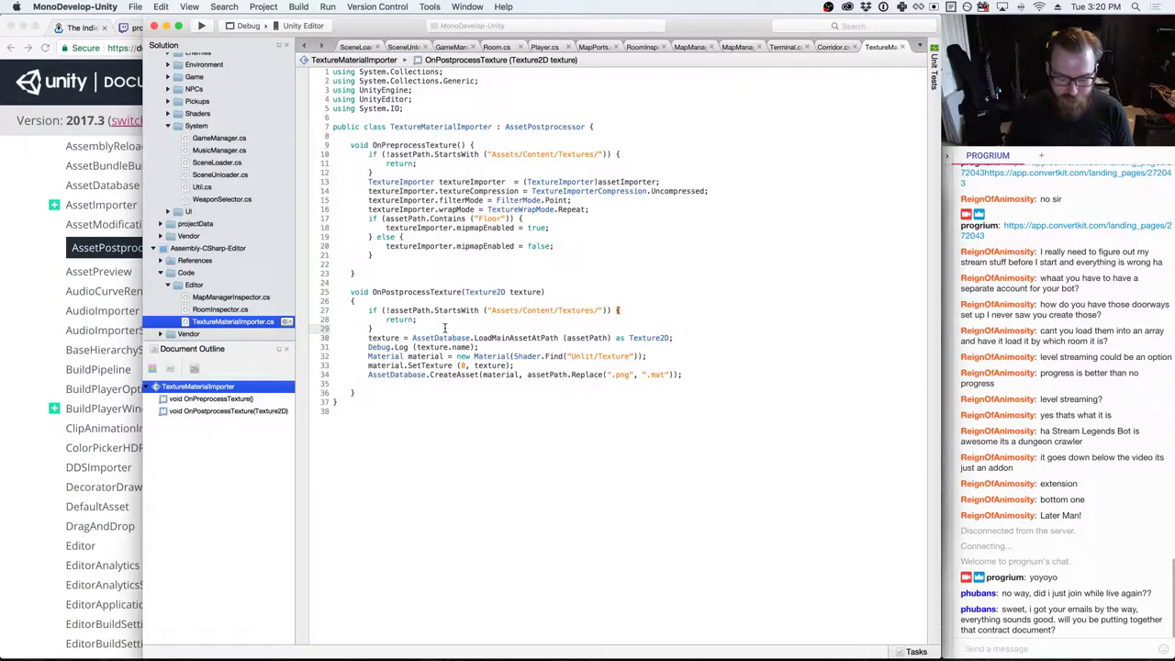
pyautogui.press('Return')
pyautogui.write('StartC')
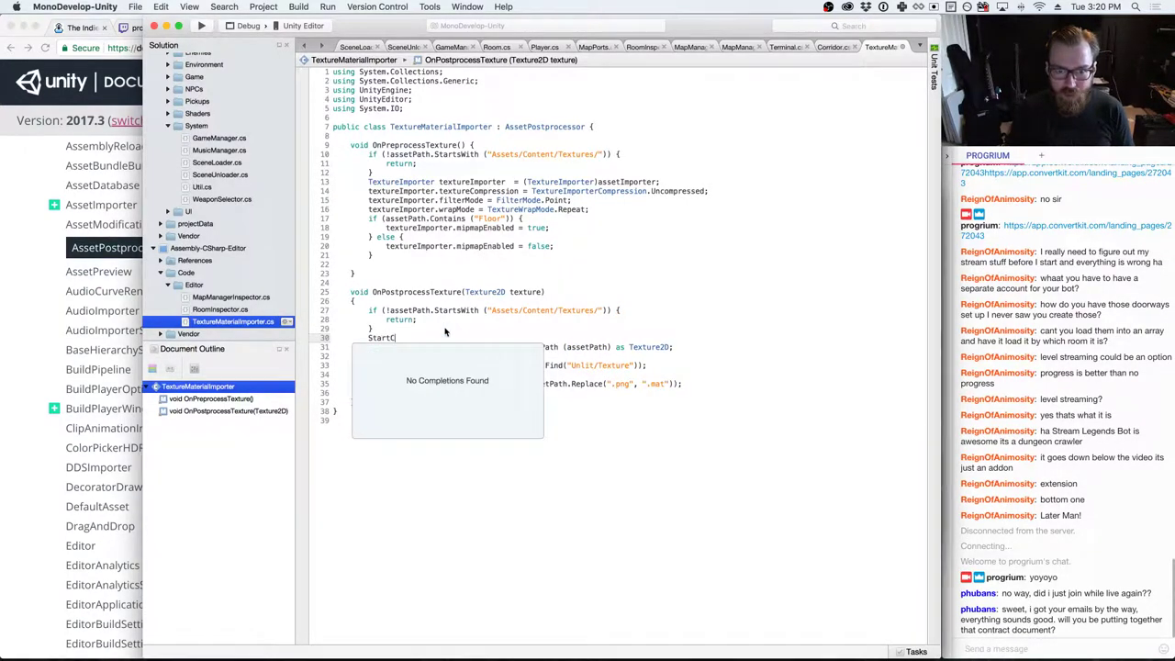
pyautogui.press('BackSpace')
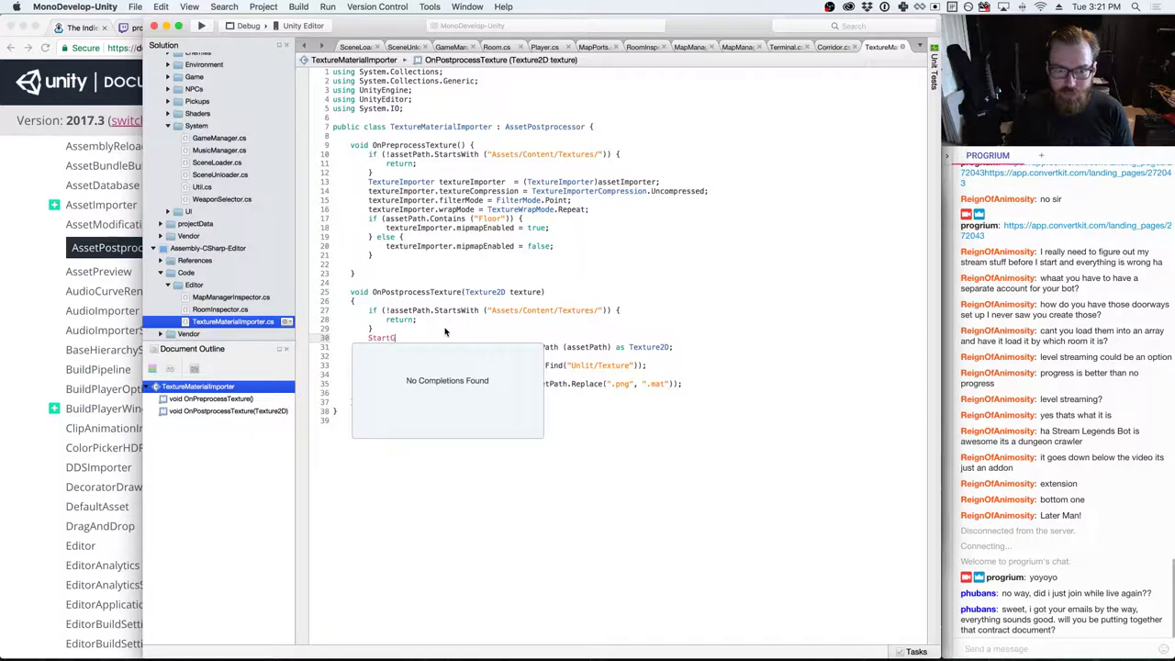
pyautogui.press('BackSpace')
pyautogui.press('BackSpace')
pyautogui.press('BackSpace')
pyautogui.press('BackSpace')
pyautogui.press('BackSpace')
pyautogui.press('BackSpace')
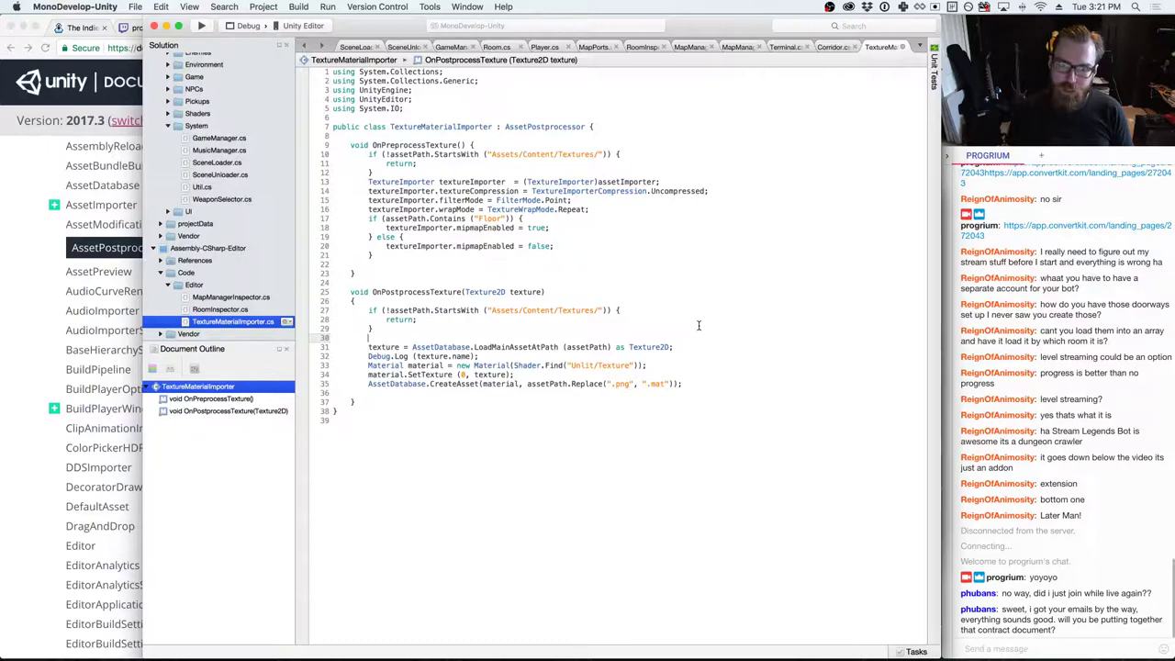
# - Switch to Chrome and search Google in a new tab for "unity asset post processor after written disk"
pyautogui.press('super+Tab')
pyautogui.press('super+Tab')
pyautogui.press('super+Tab')
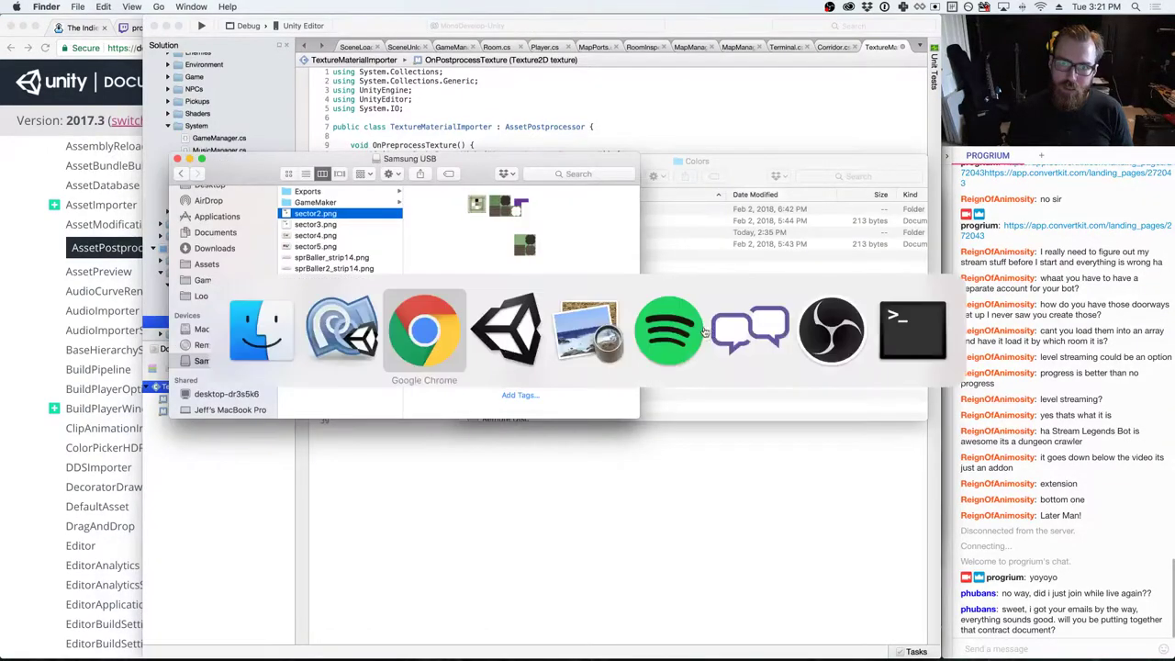
pyautogui.press('super+t')
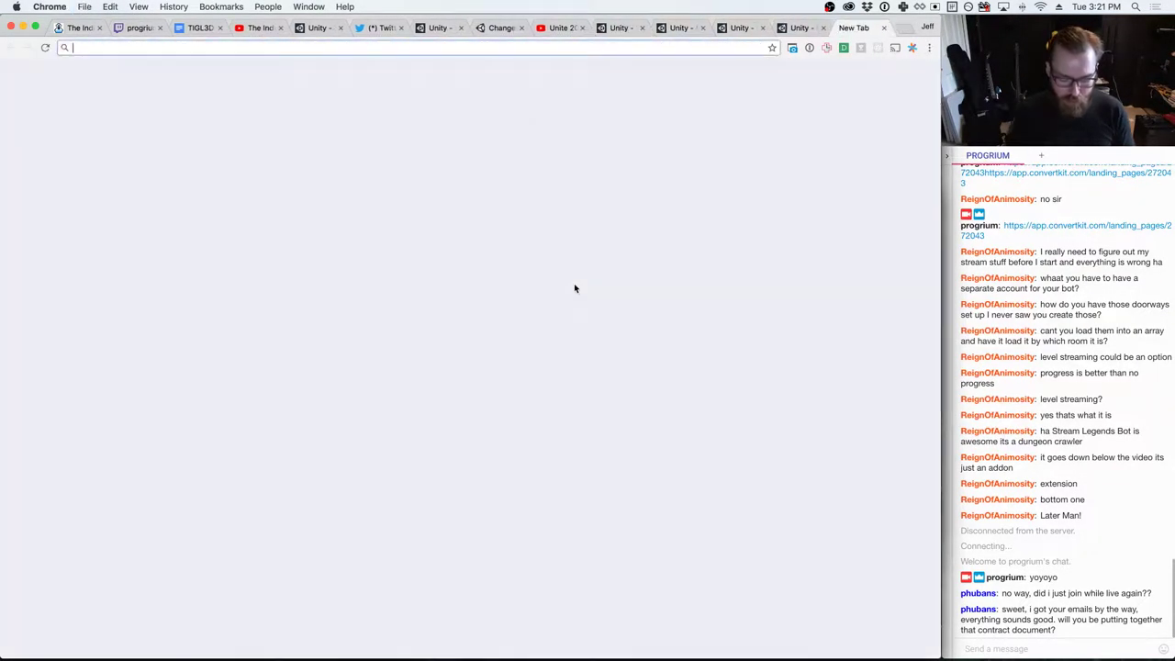
pyautogui.write('asset')
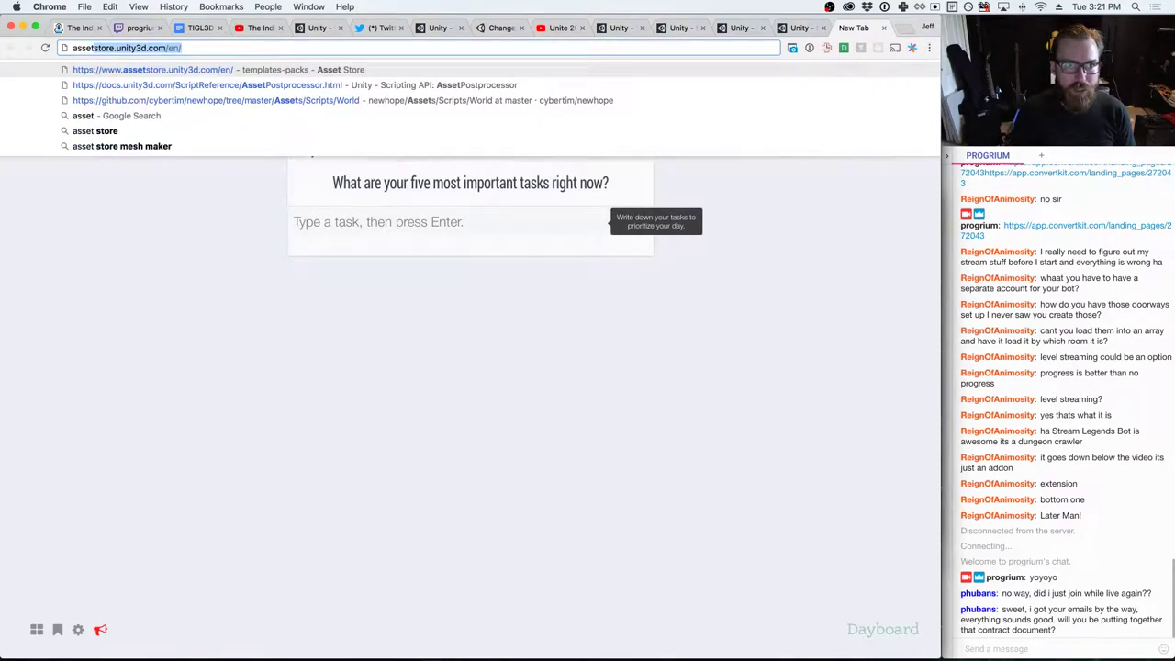
pyautogui.write(' p')
pyautogui.press('super+a')
pyautogui.write('unity asset')
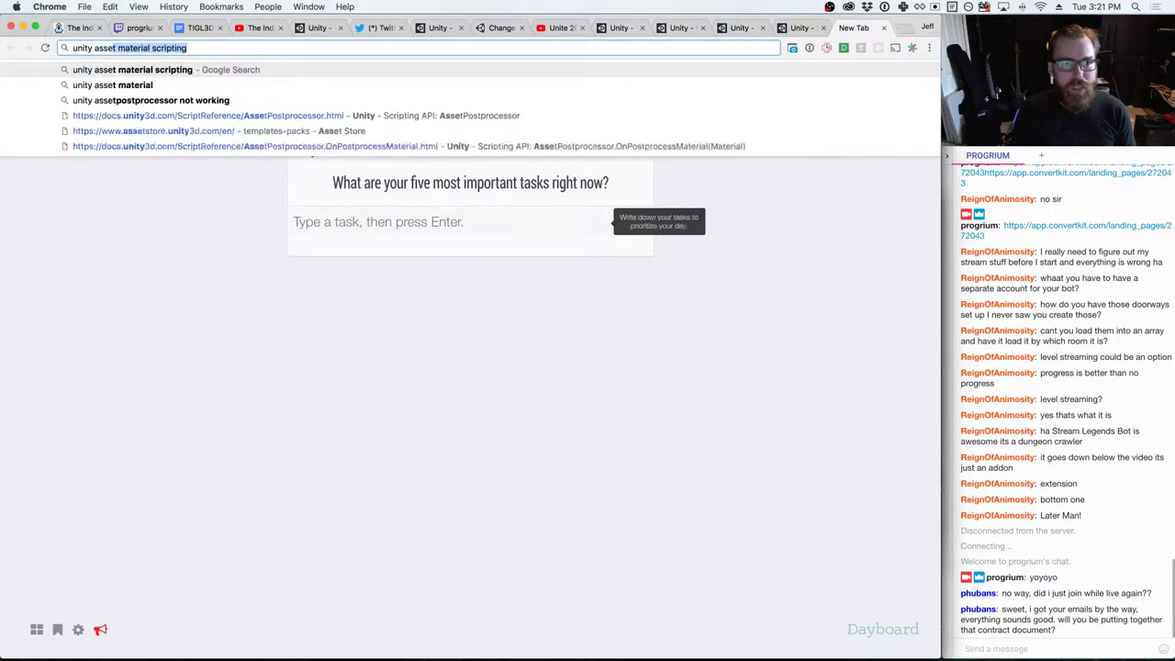
pyautogui.write(' post processor')
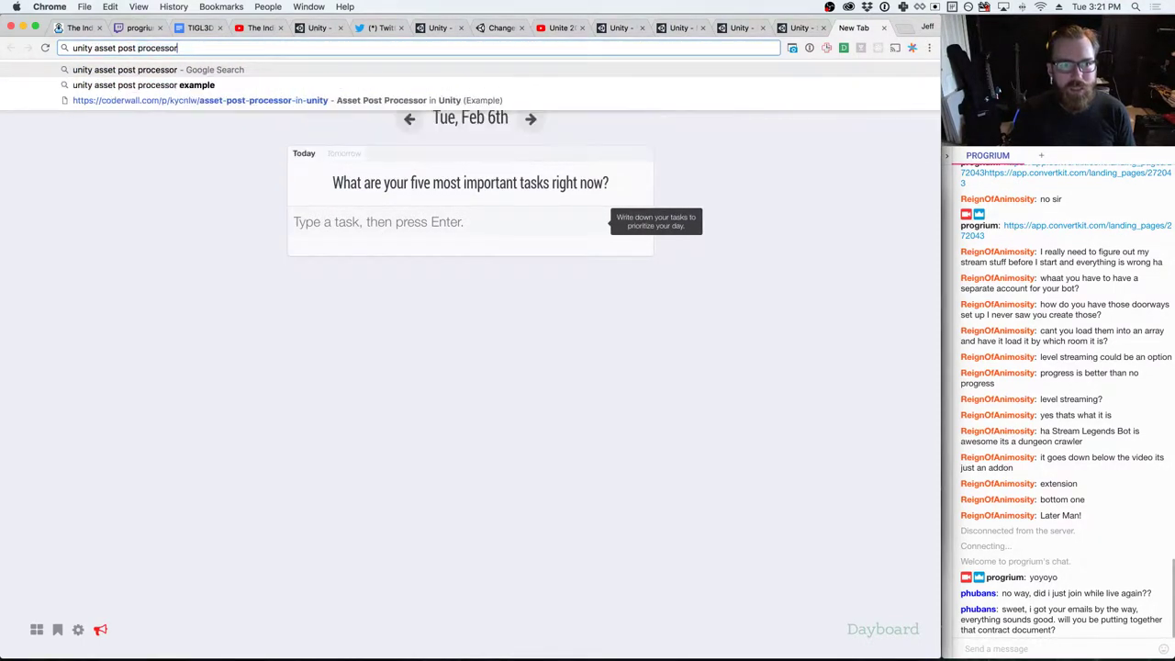
pyautogui.write(' after written disk')
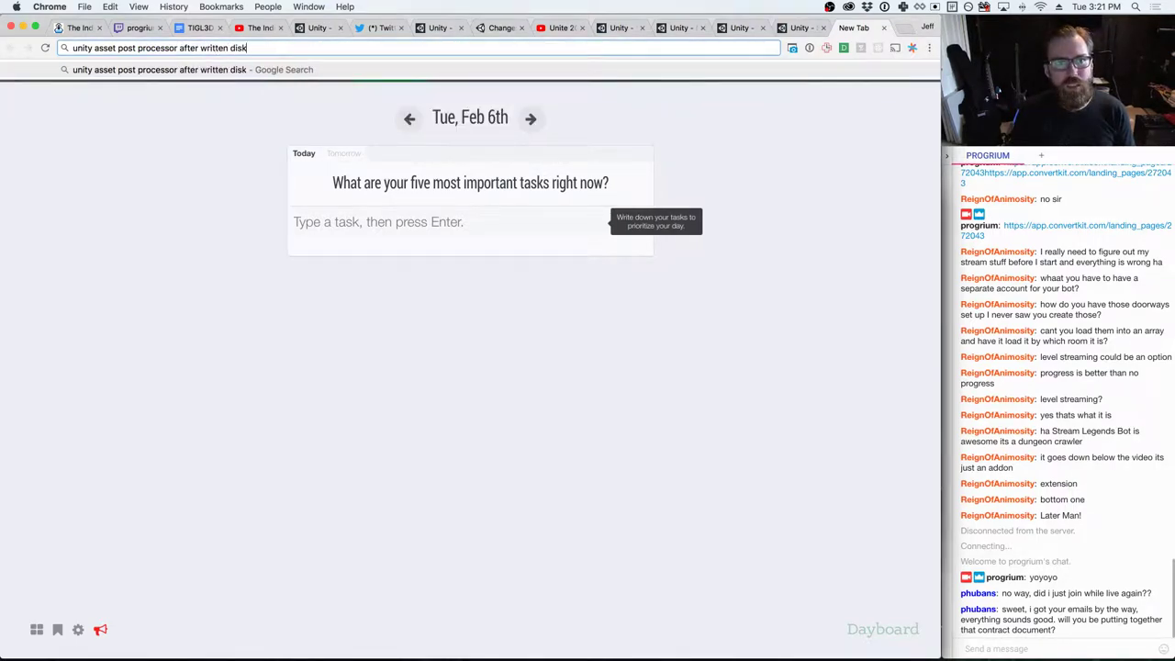
pyautogui.press('Return')
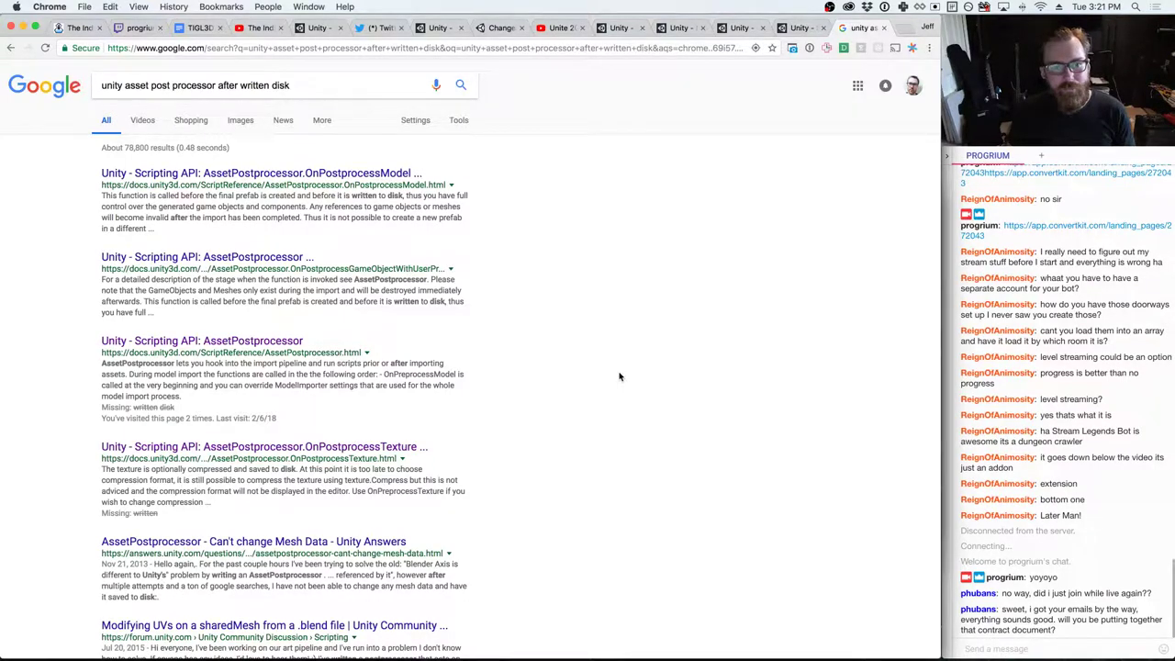
# - Look through the search results and read the Unity Answers question "Perform action on save/load in editor"
pyautogui.scroll(-5, 620, 376)
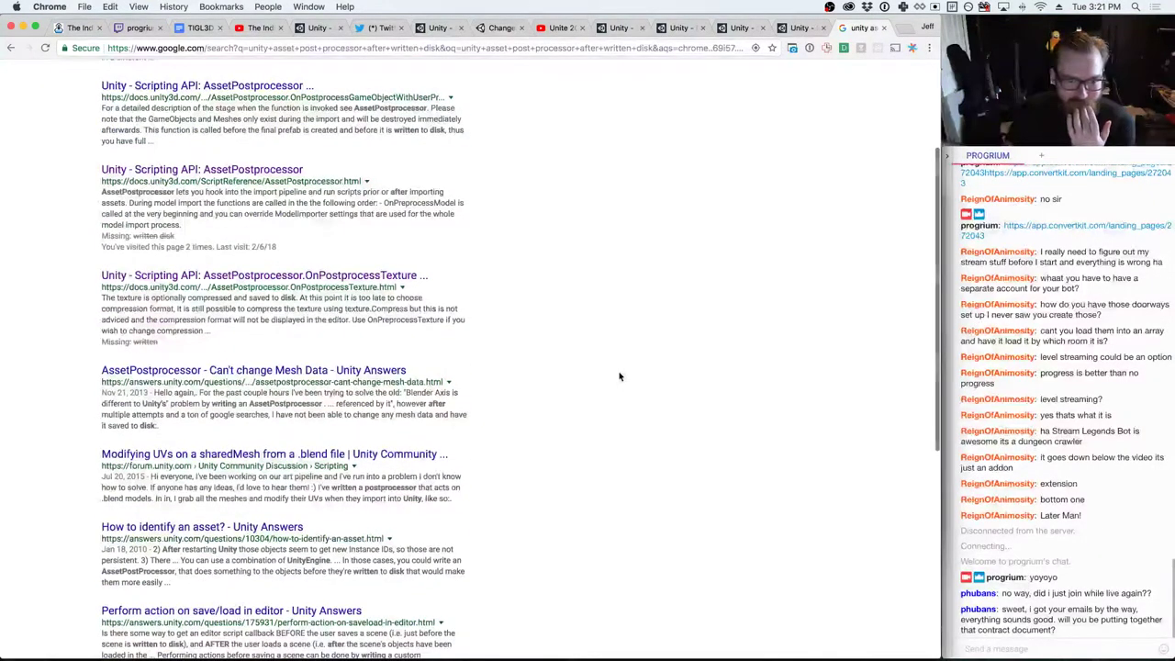
pyautogui.scroll(-2, 620, 376)
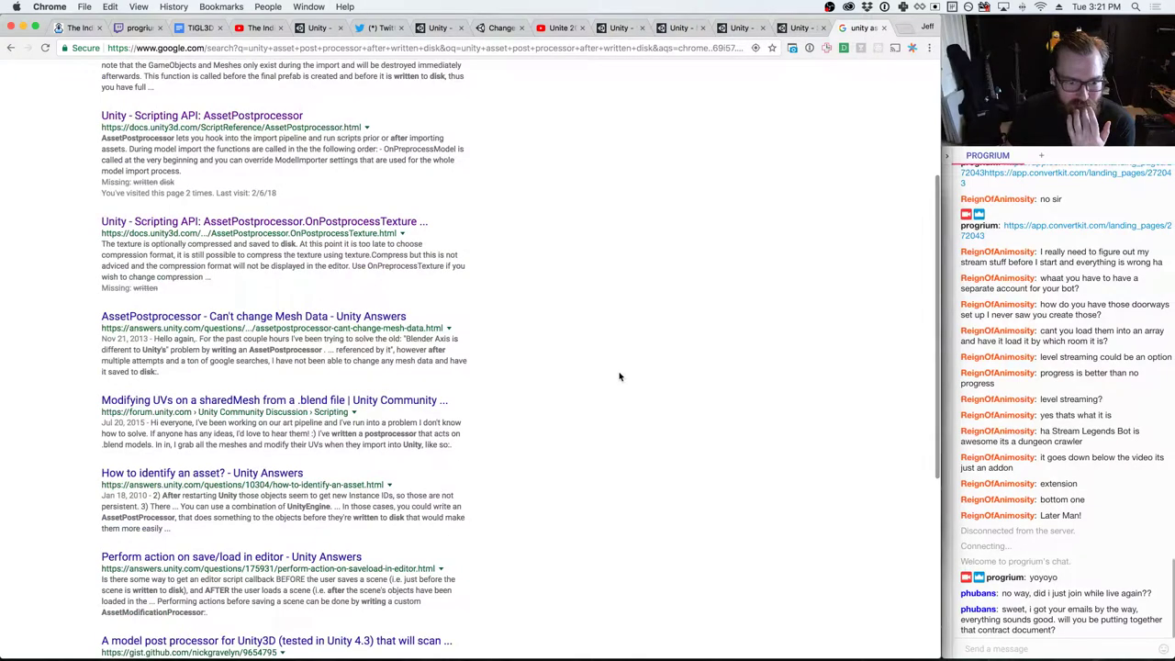
pyautogui.scroll(-3, 620, 377)
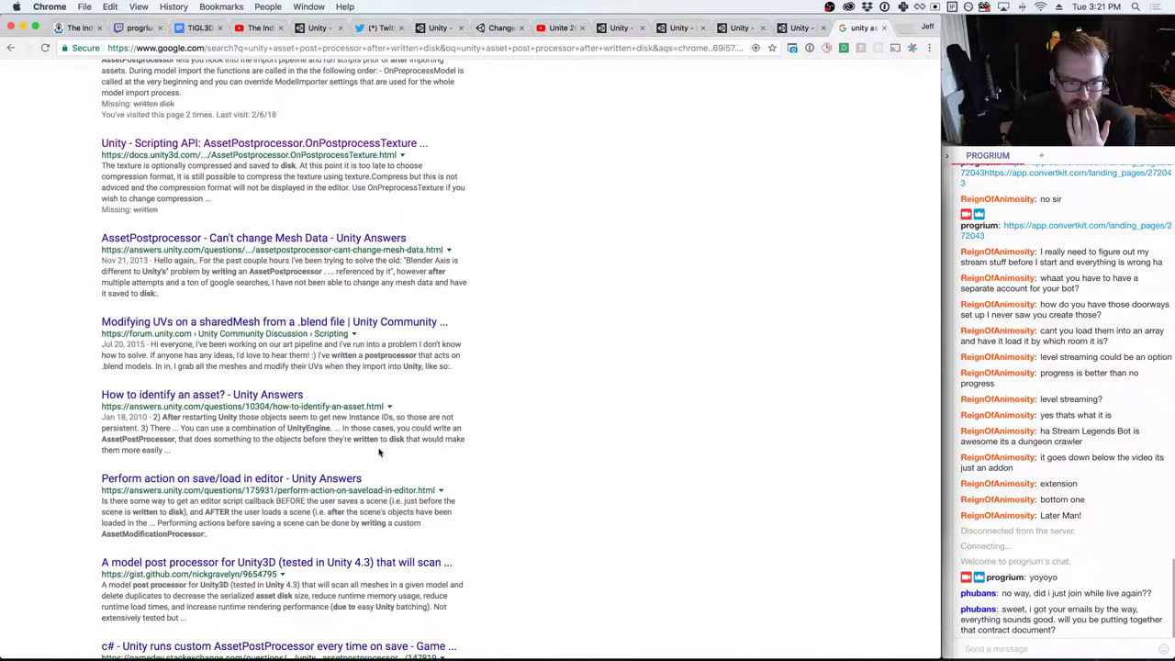
pyautogui.click(354, 479)
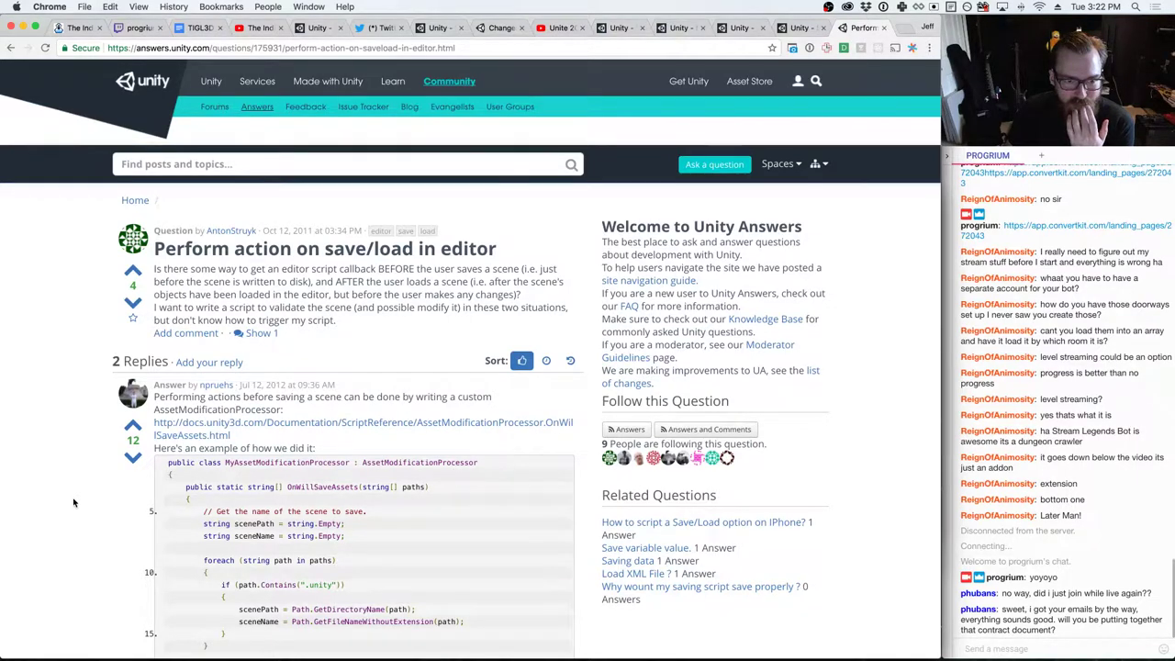
pyautogui.scroll(-1, 74, 502)
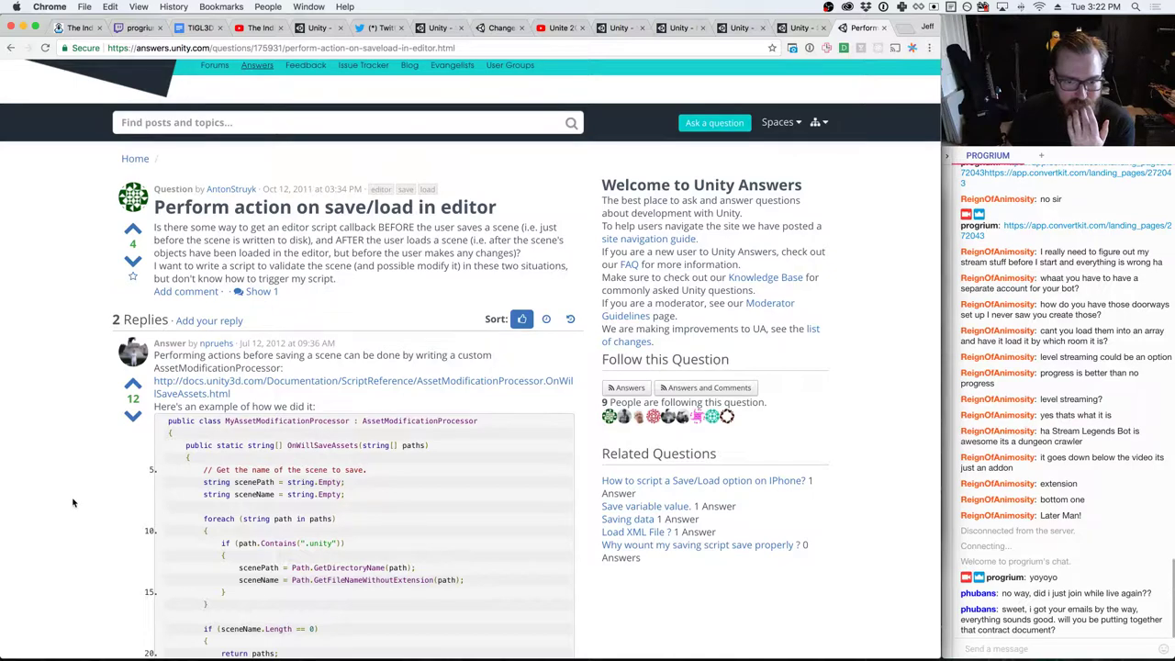
# - Read the rest of the Unity Answers reply and open the AssetModificationProcessor.OnWillSaveAssets page in the Unity scripting documentation
pyautogui.scroll(-8, 73, 502)
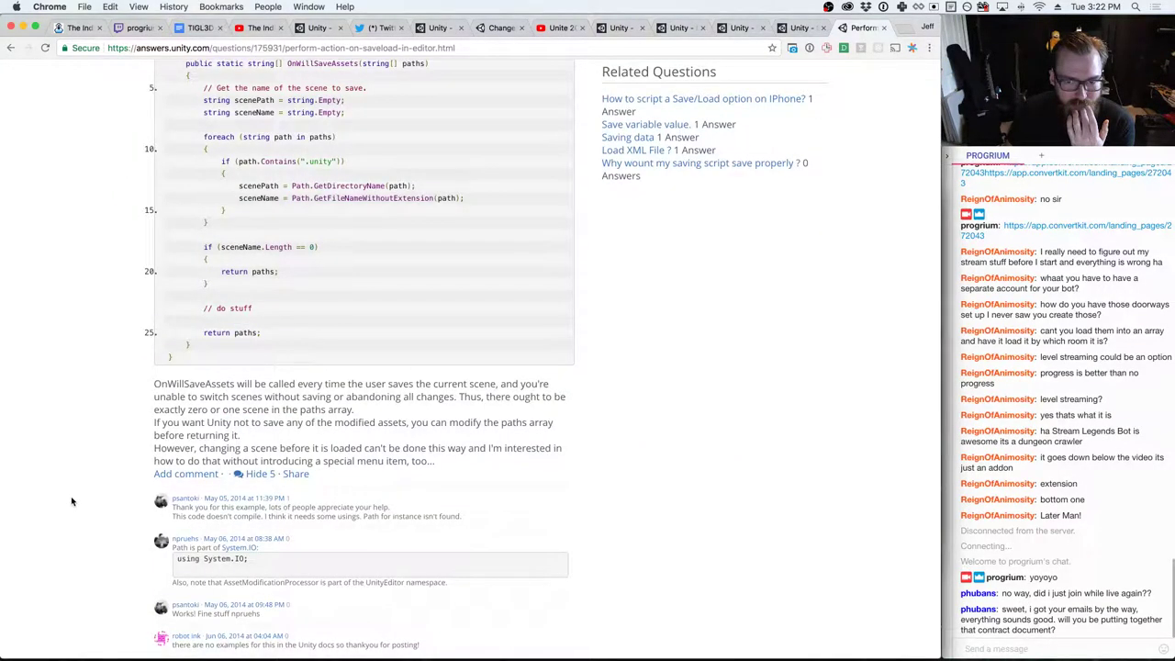
pyautogui.scroll(9, 72, 501)
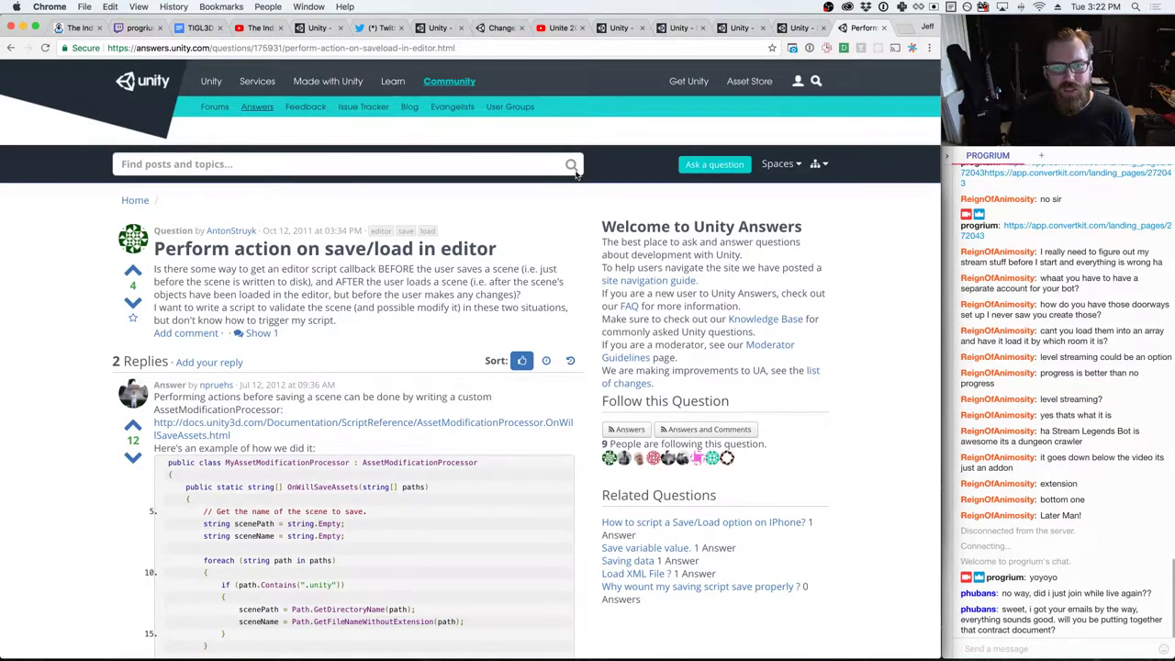
pyautogui.click(630, 29)
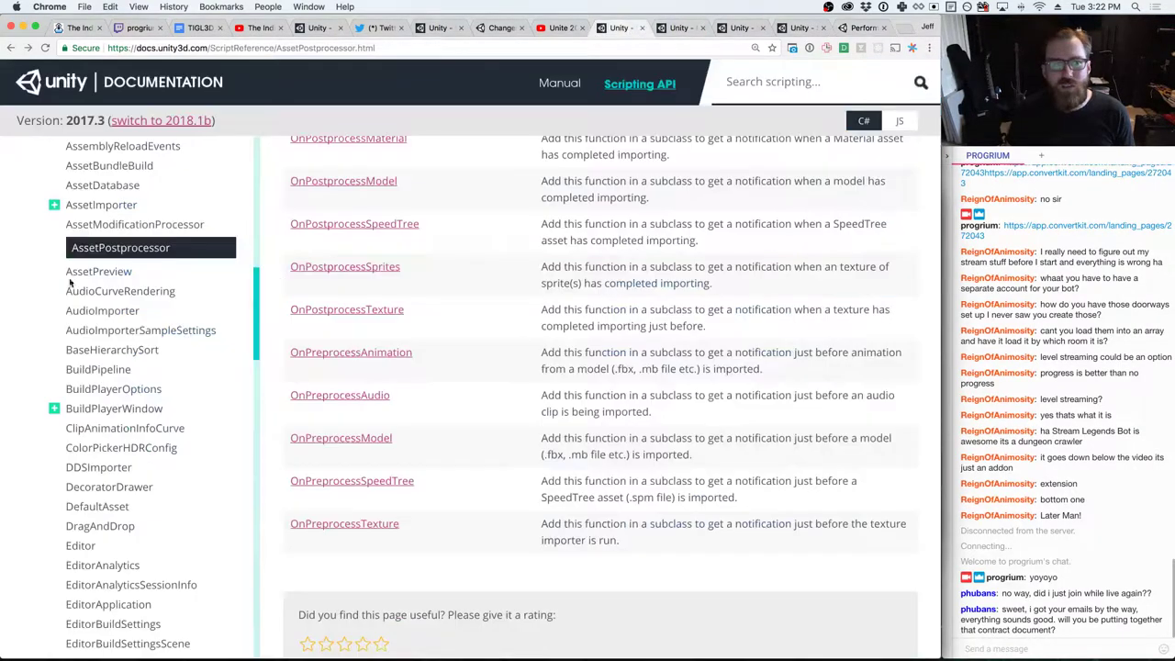
pyautogui.click(118, 230)
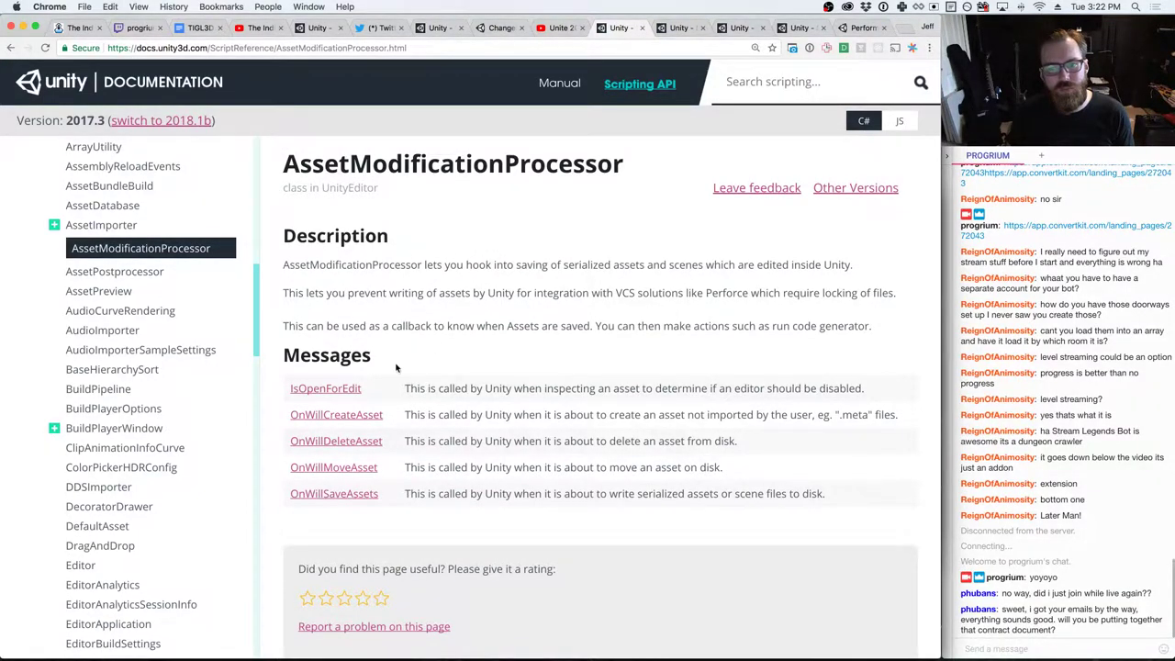
pyautogui.click(334, 494)
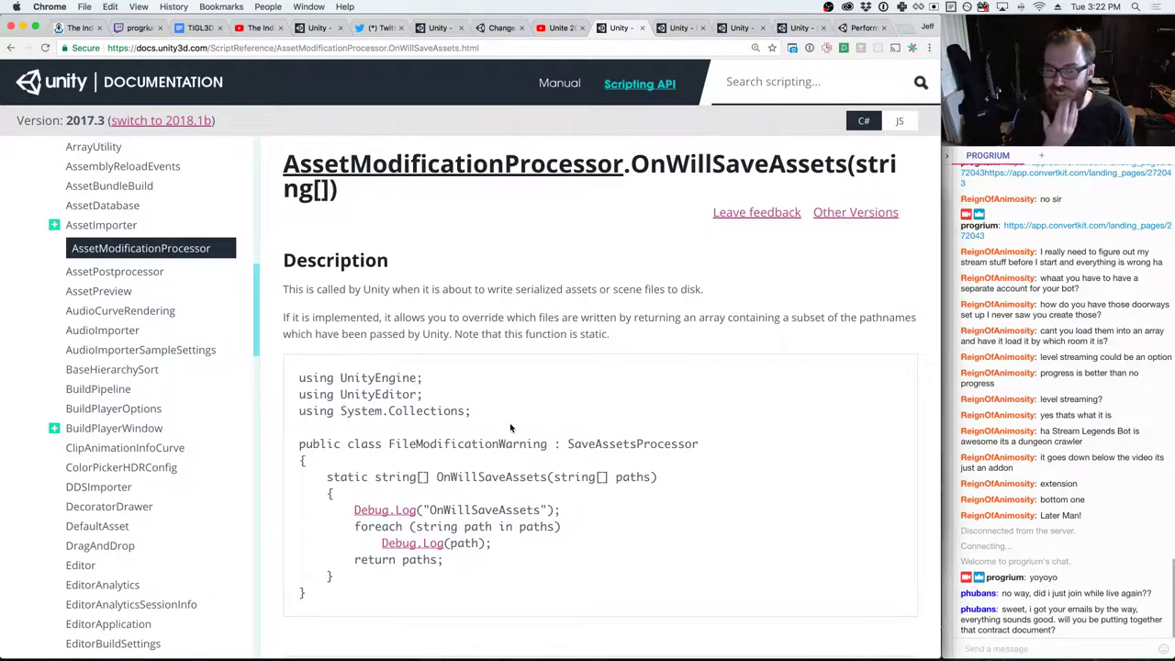
# - Switch to MonoDevelop and check the class declaration and callbacks in TextureMaterialImporter.cs
pyautogui.press('super+Tab')
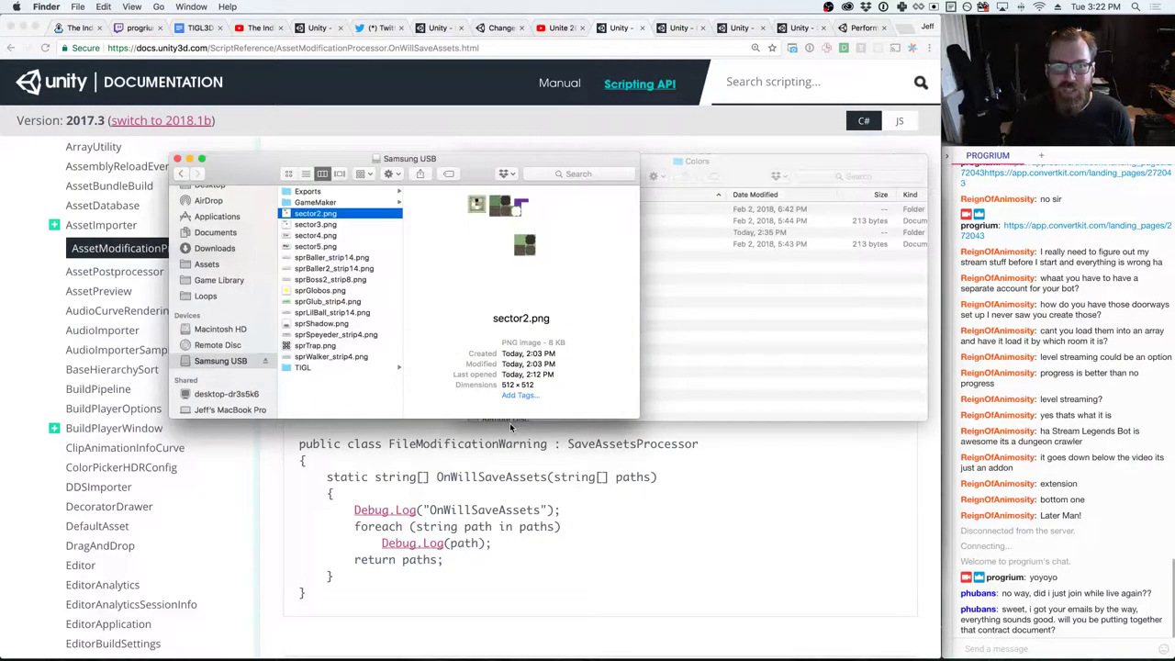
pyautogui.press('super+Tab')
pyautogui.press('super+Tab')
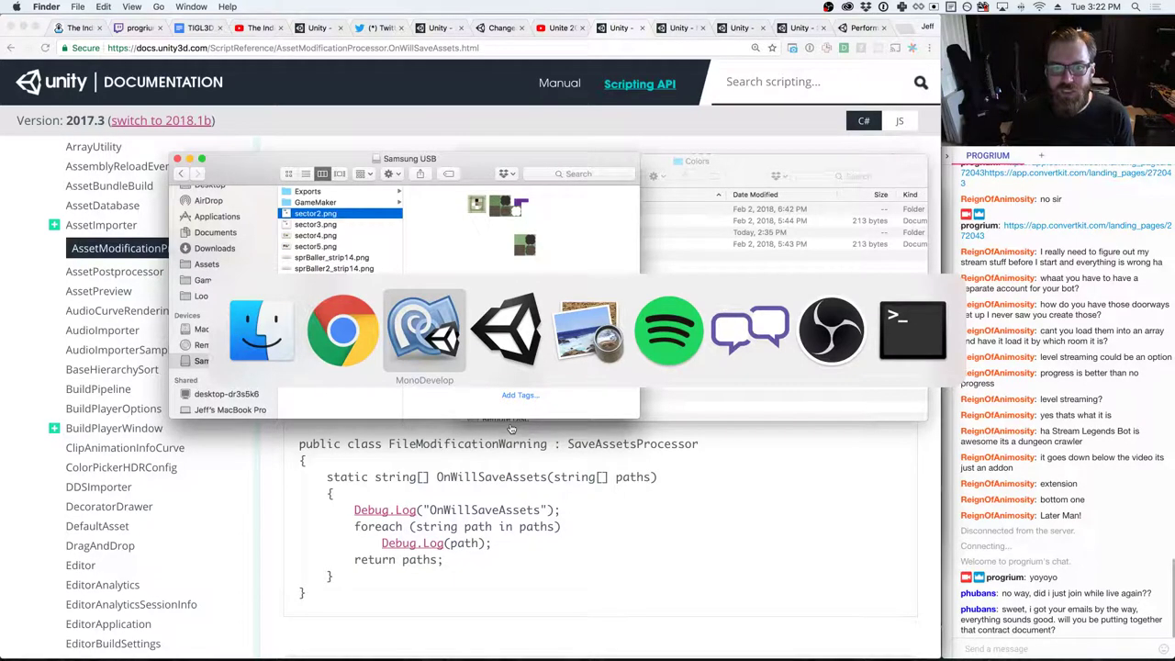
pyautogui.press('shift+super+Tab')
pyautogui.press('super+Tab')
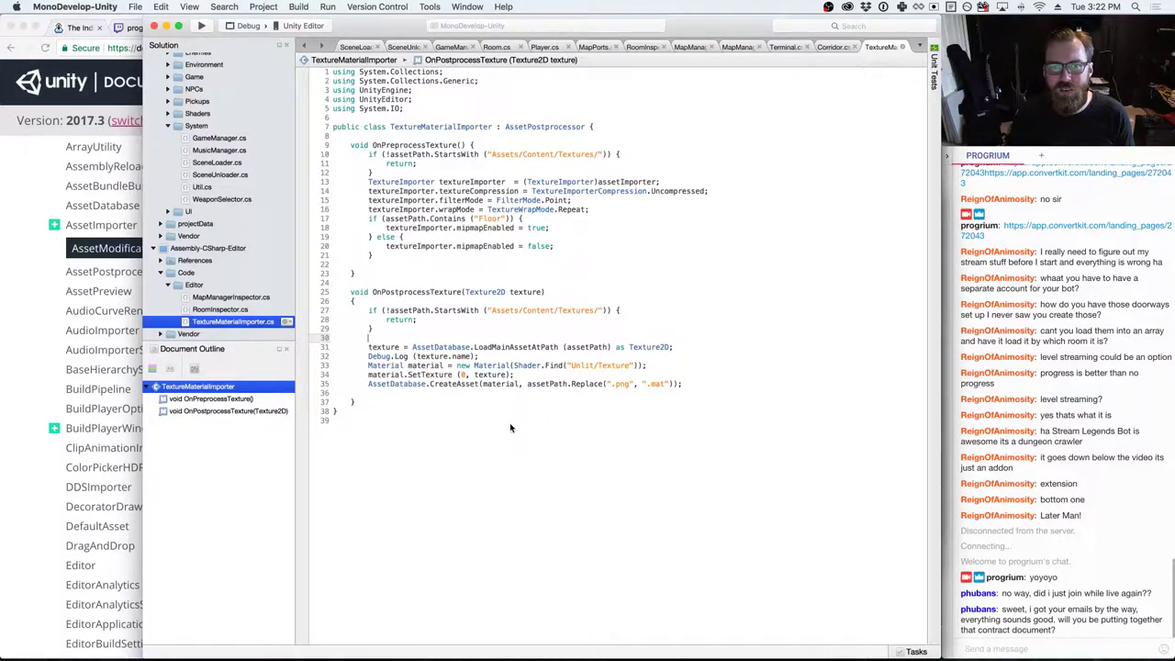
# - Switch to Chrome, search Google in a new tab for "c# multiple inheritance", check the Stack Overflow question on it, and close the tab
pyautogui.press('super+Tab')
pyautogui.press('super+Tab')
pyautogui.press('super+Tab')
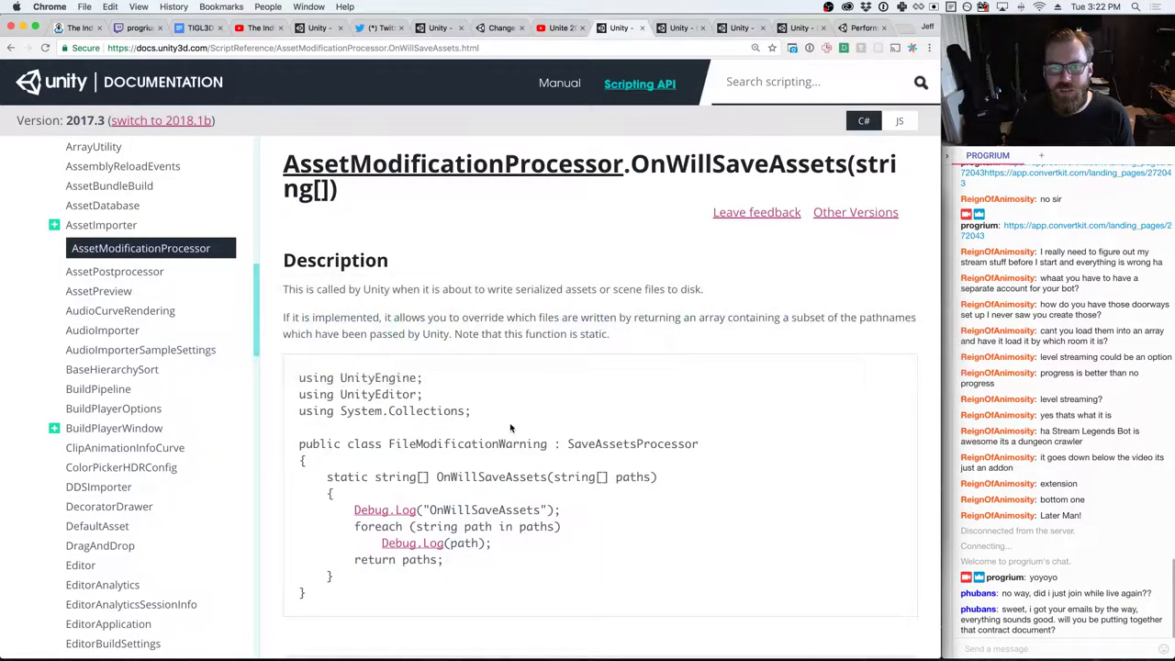
pyautogui.press('super+t')
pyautogui.write('c# multi')
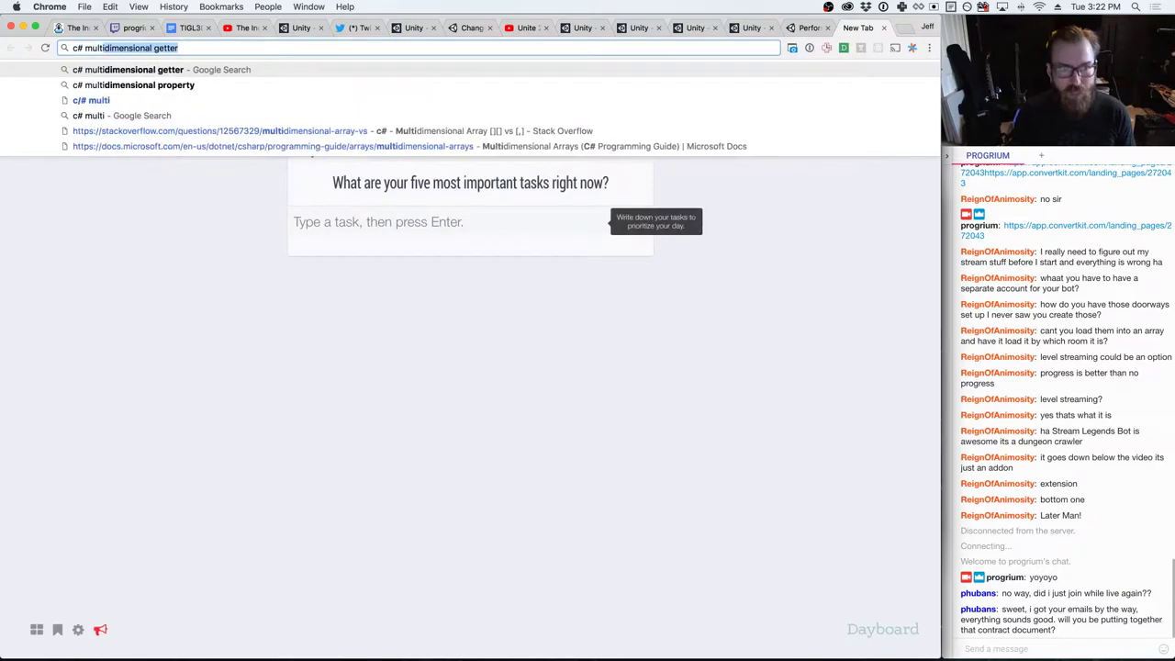
pyautogui.write('ple')
pyautogui.press('Return')
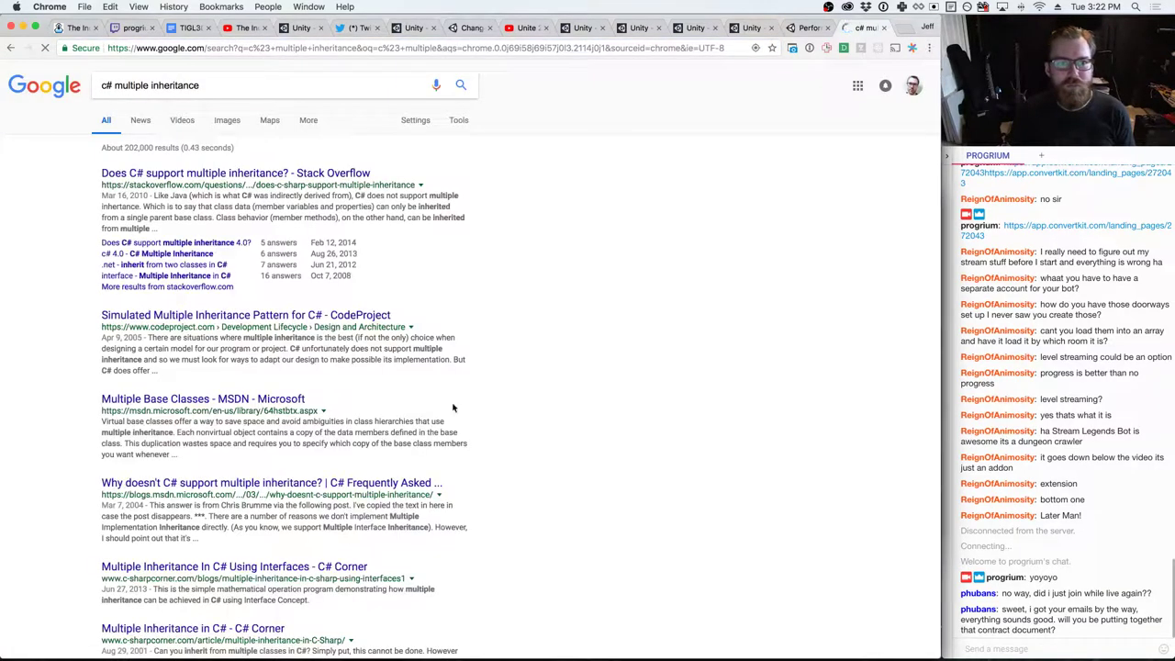
pyautogui.click(236, 174)
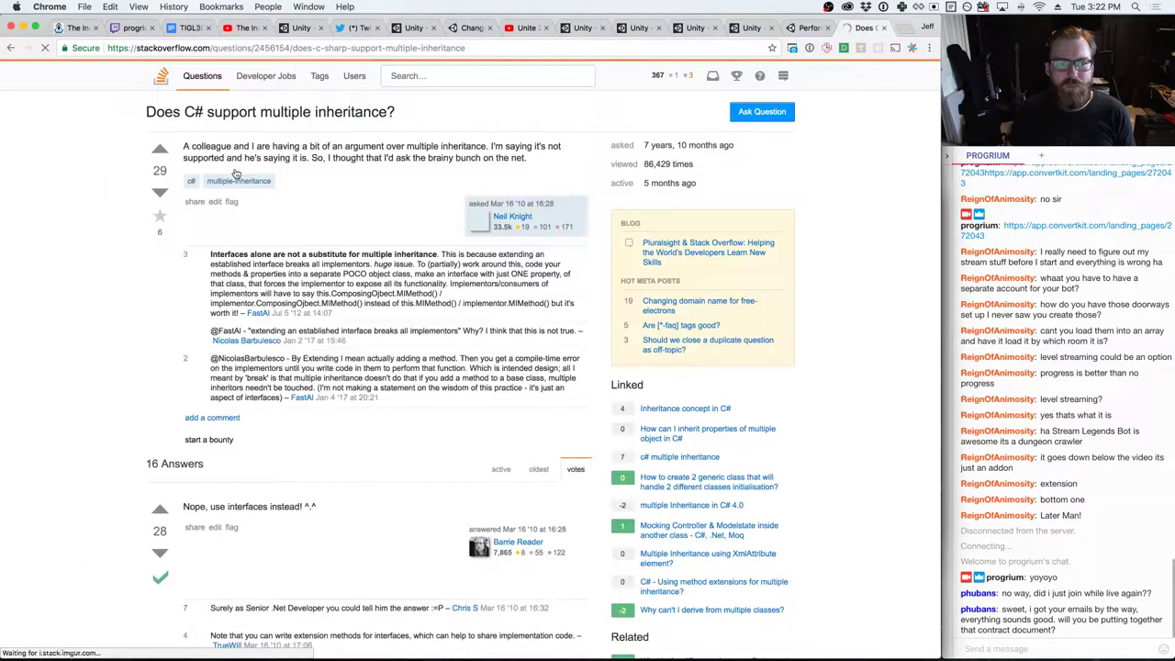
pyautogui.press('super+w')
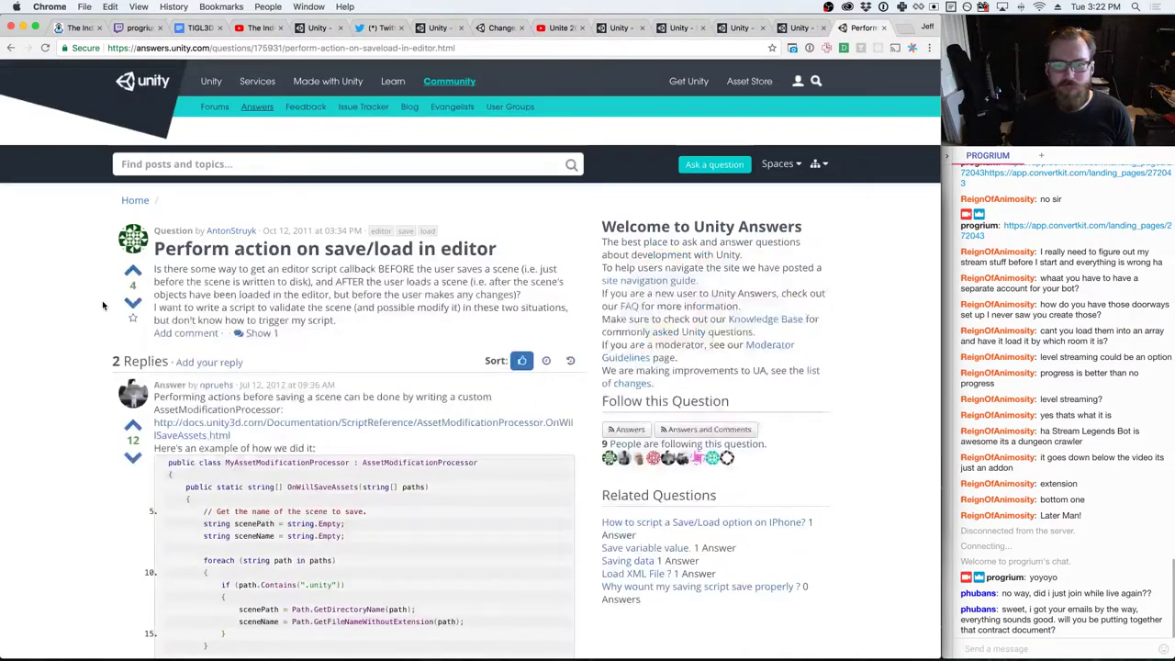
# - Switch to MonoDevelop and review the material creation code in the OnPostprocessTexture method of TextureMaterialImporter.cs
pyautogui.press('super+Tab')
pyautogui.press('super+Tab')
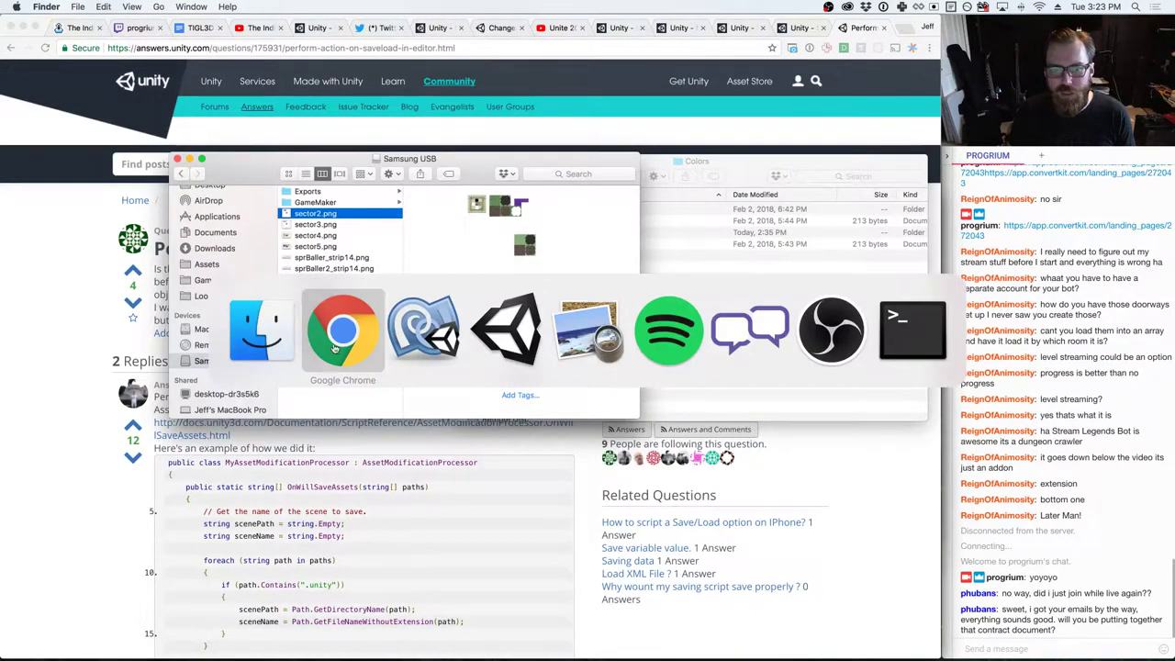
pyautogui.press('super+Tab')
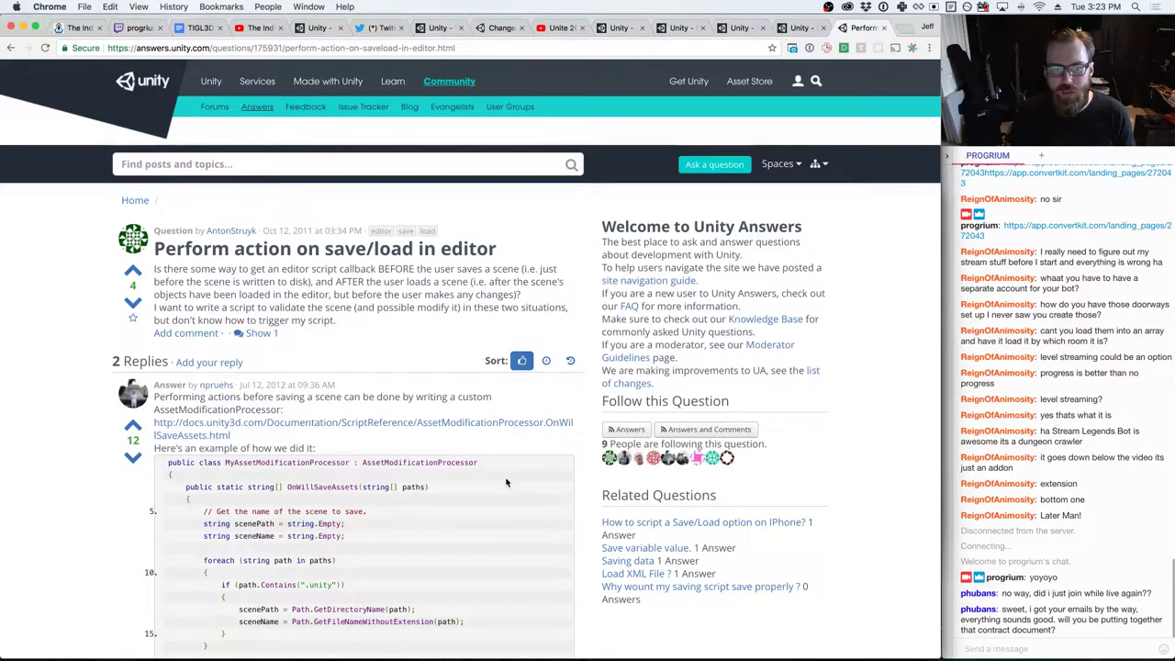
pyautogui.press('super+Tab')
pyautogui.press('Tab')
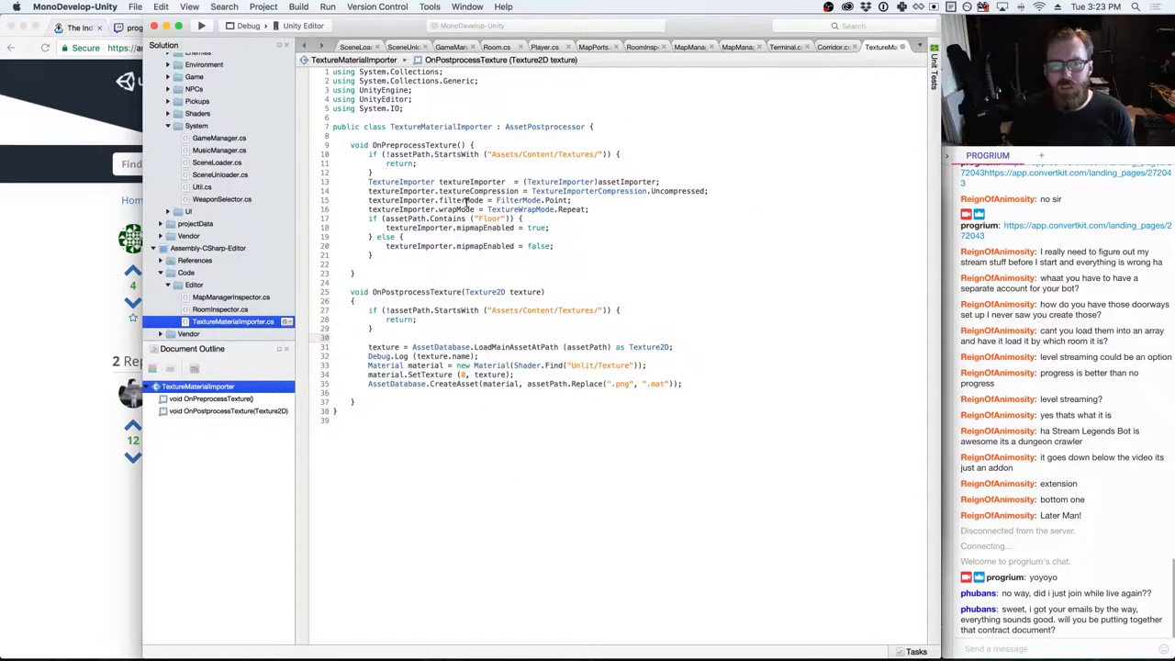
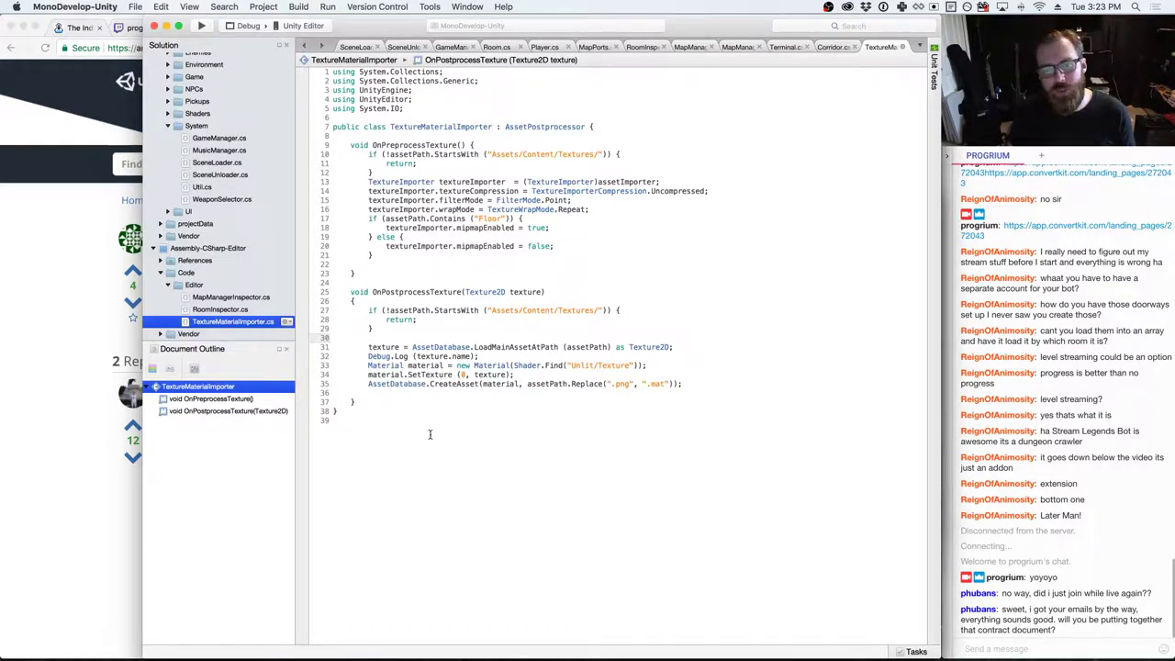
pyautogui.click(514, 375)
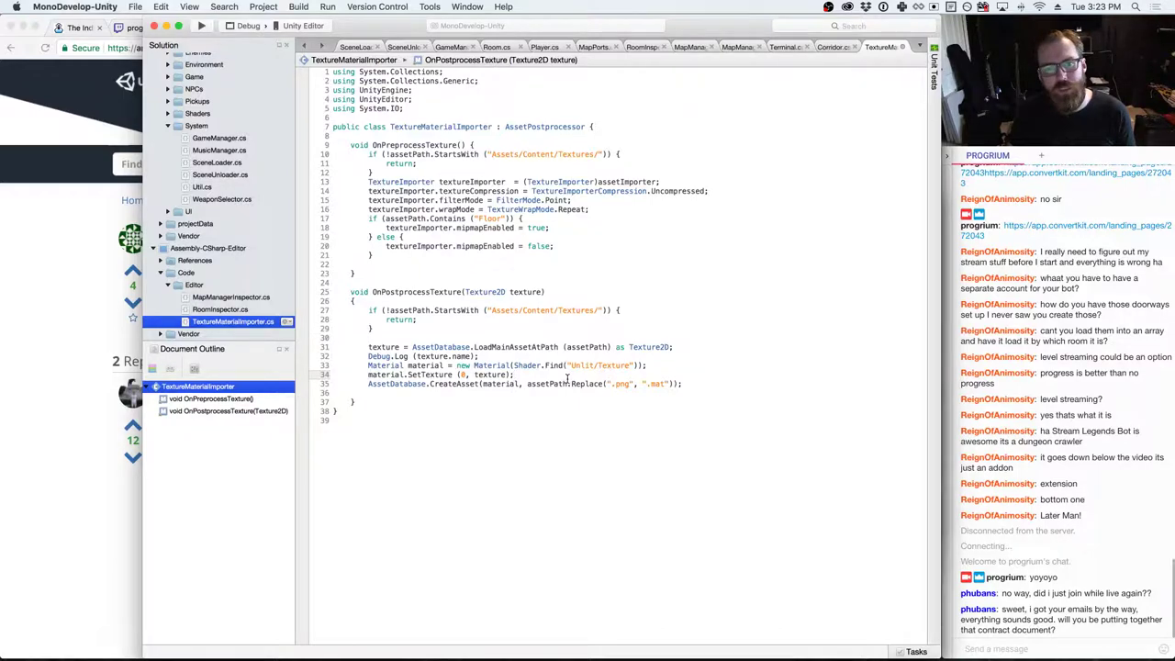
# - Switch to Chrome and reread the OnWillSaveAssets code example in the Unity Answers reply
pyautogui.press('super+Tab')
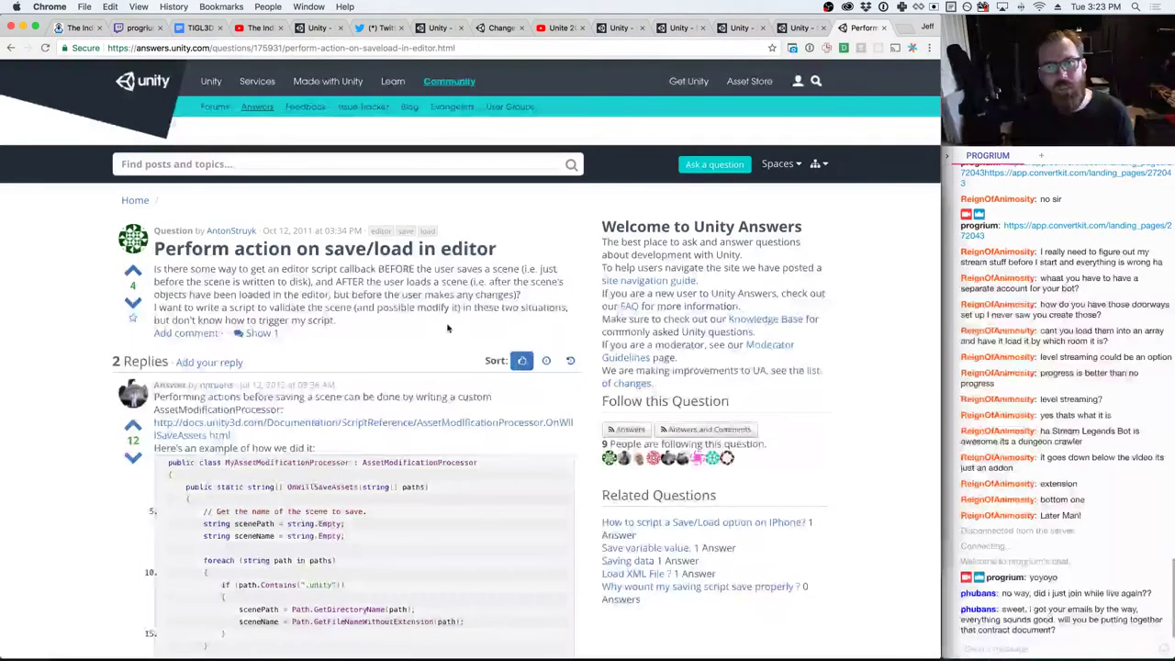
pyautogui.scroll(-5, 450, 325)
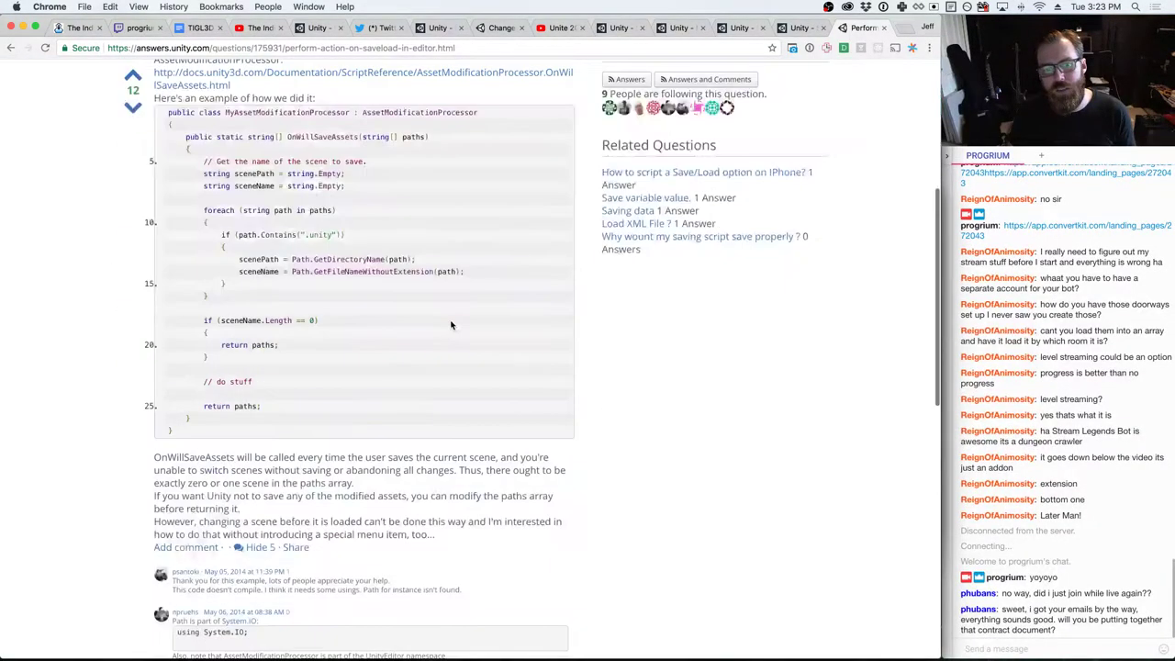
pyautogui.scroll(5, 450, 326)
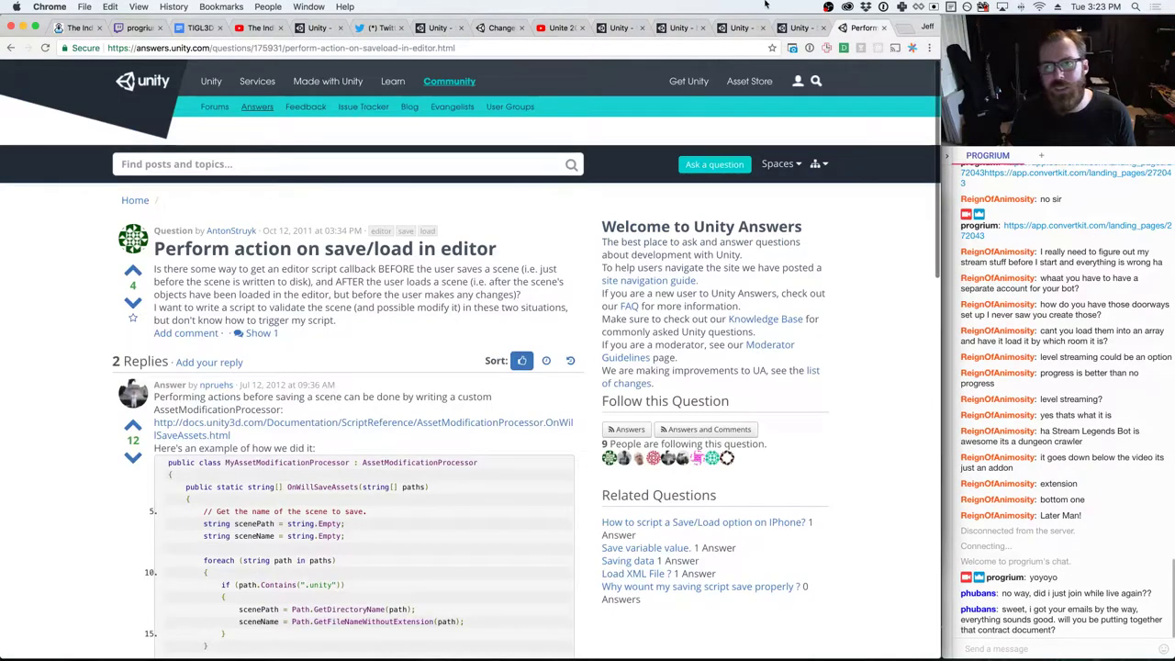
# - Open the AssetPostprocessor documentation from the LoadMainAssetAtPath page and examine its description and Messages list for a suitable post-import callback
pyautogui.click(795, 28)
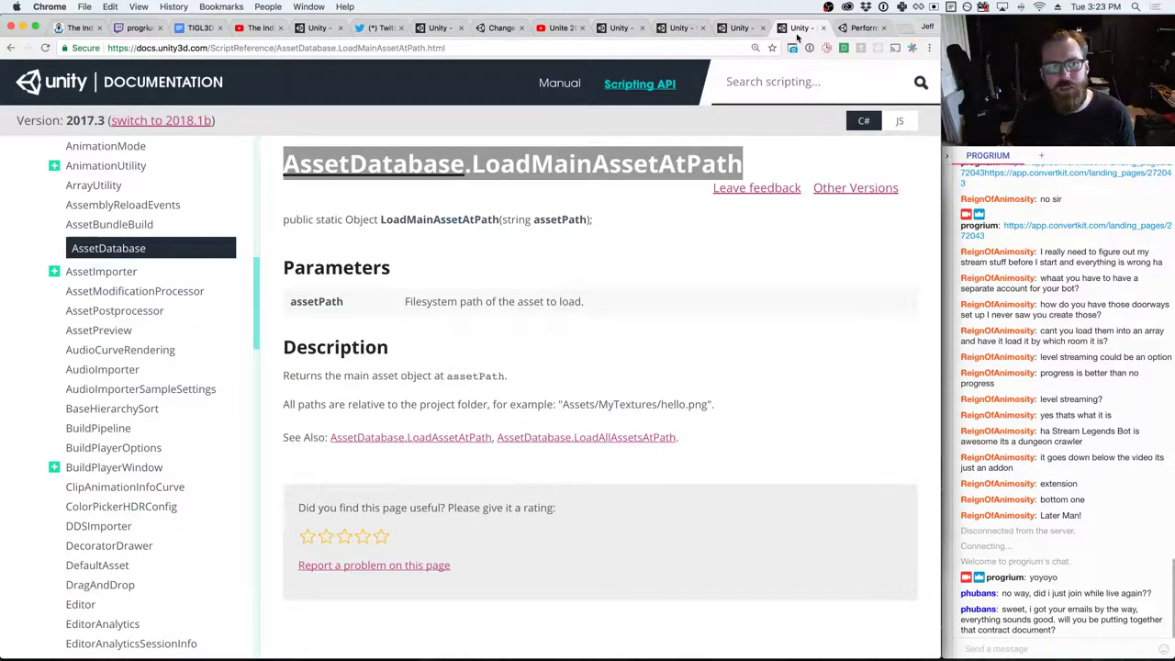
pyautogui.click(95, 312)
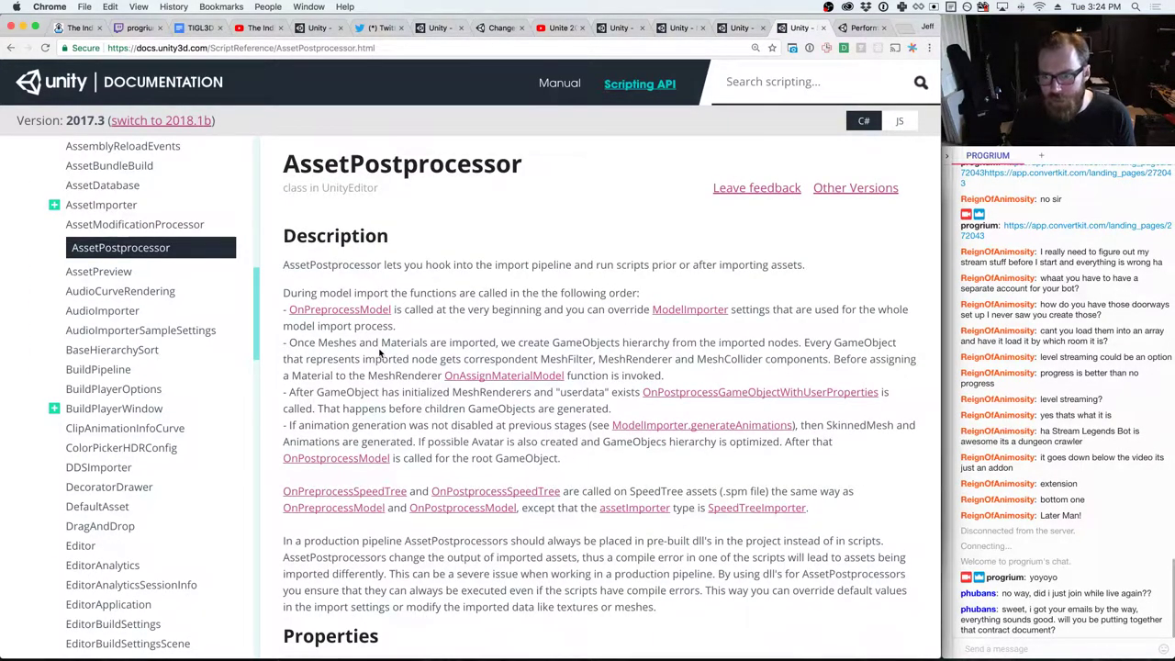
pyautogui.scroll(-5, 382, 353)
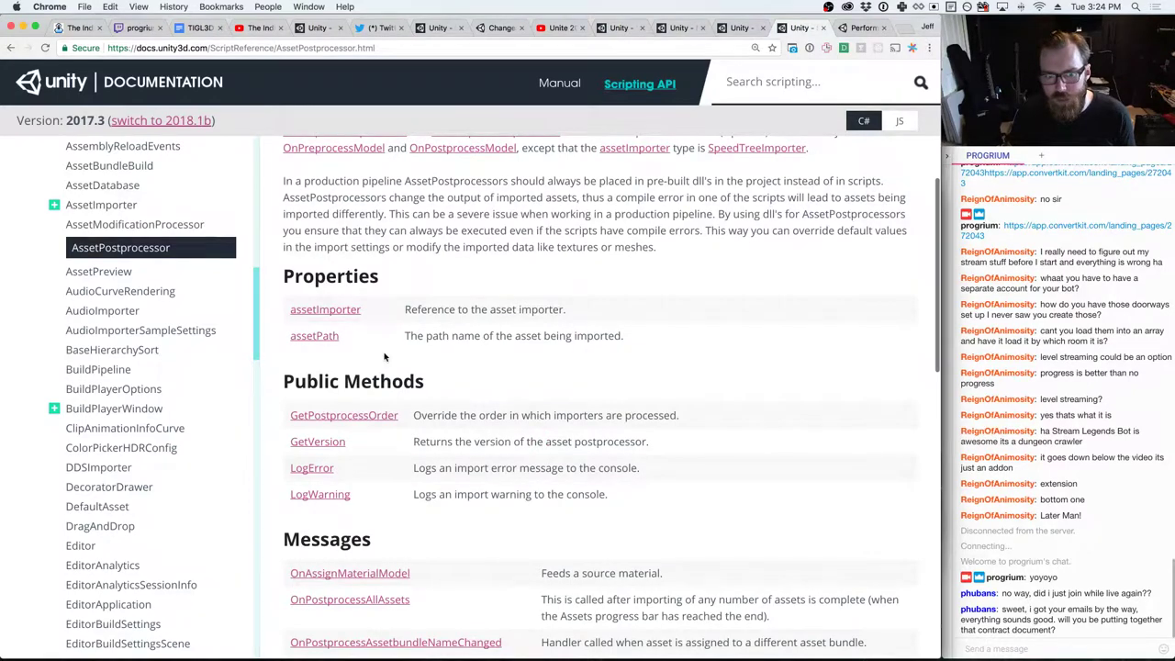
pyautogui.scroll(-3, 385, 357)
pyautogui.scroll(5, 384, 357)
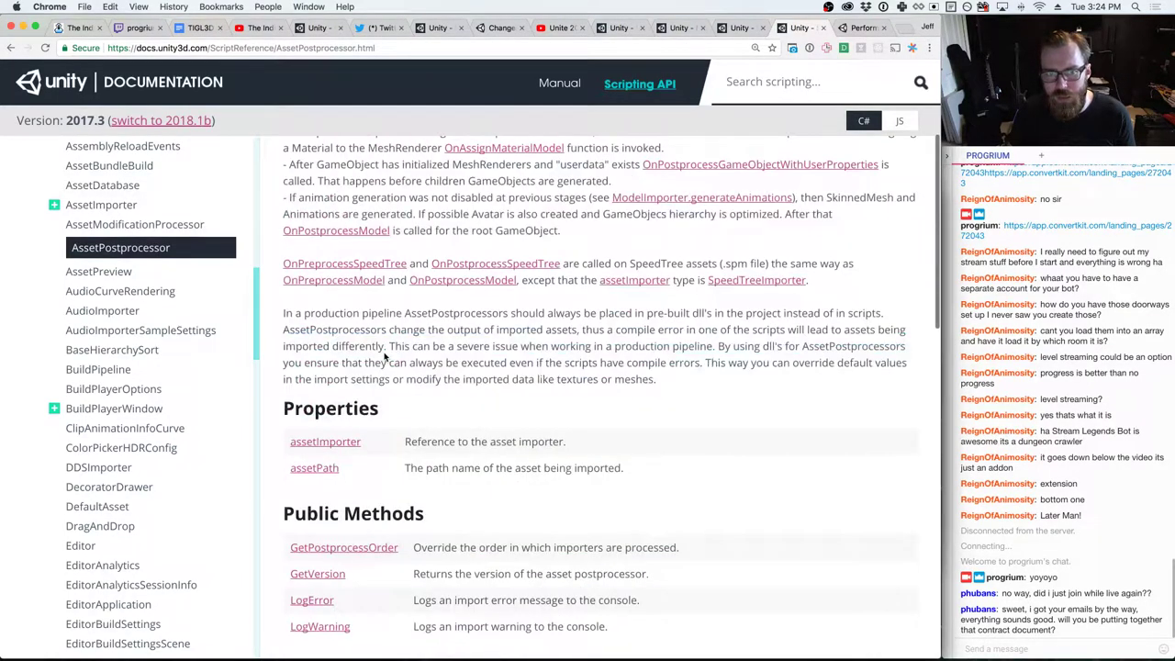
pyautogui.scroll(-5, 384, 357)
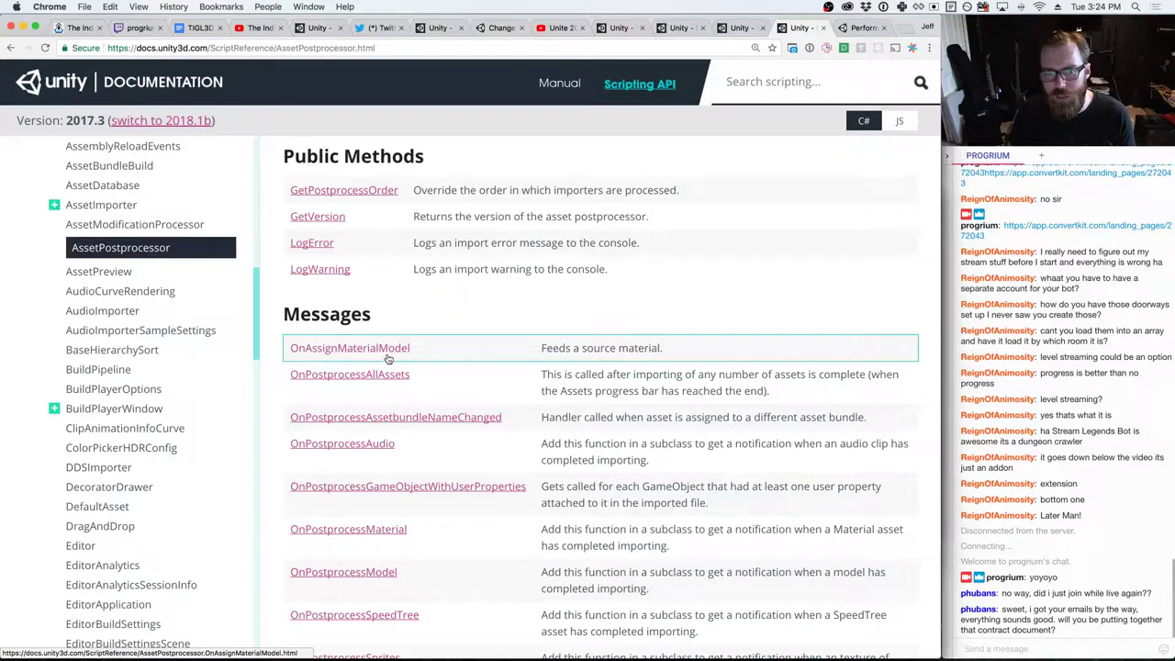
pyautogui.scroll(-5, 386, 357)
pyautogui.scroll(5, 386, 358)
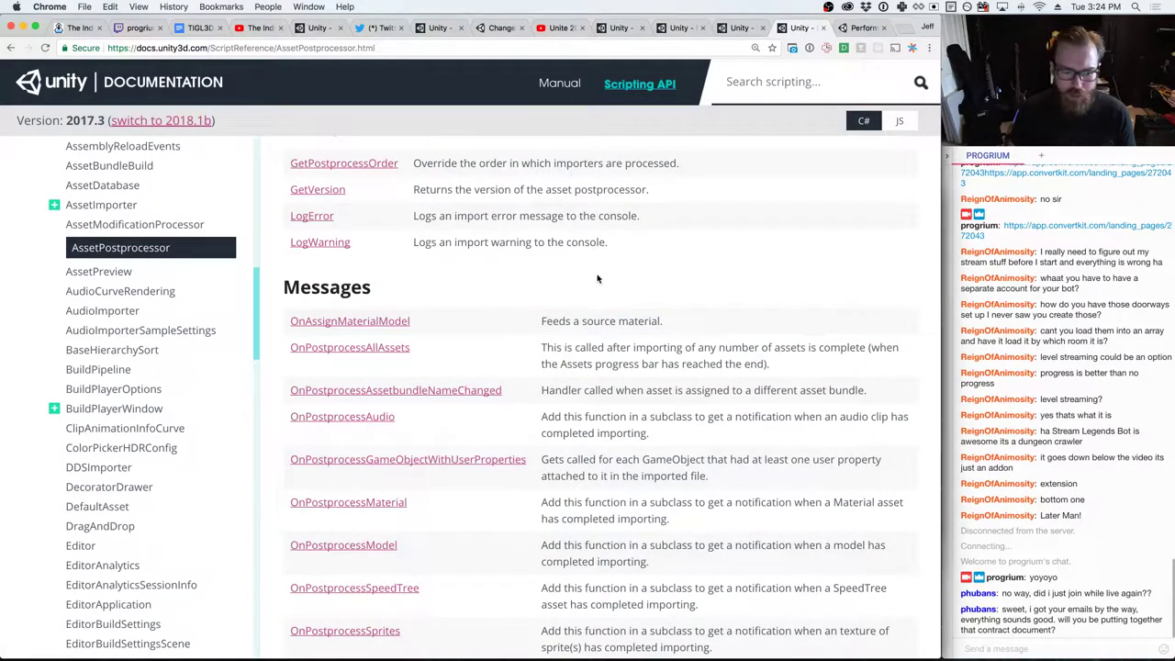
# - Search Google in a new tab for "unity after asset saved"
pyautogui.press('super+t')
pyautogui.write('unity ')
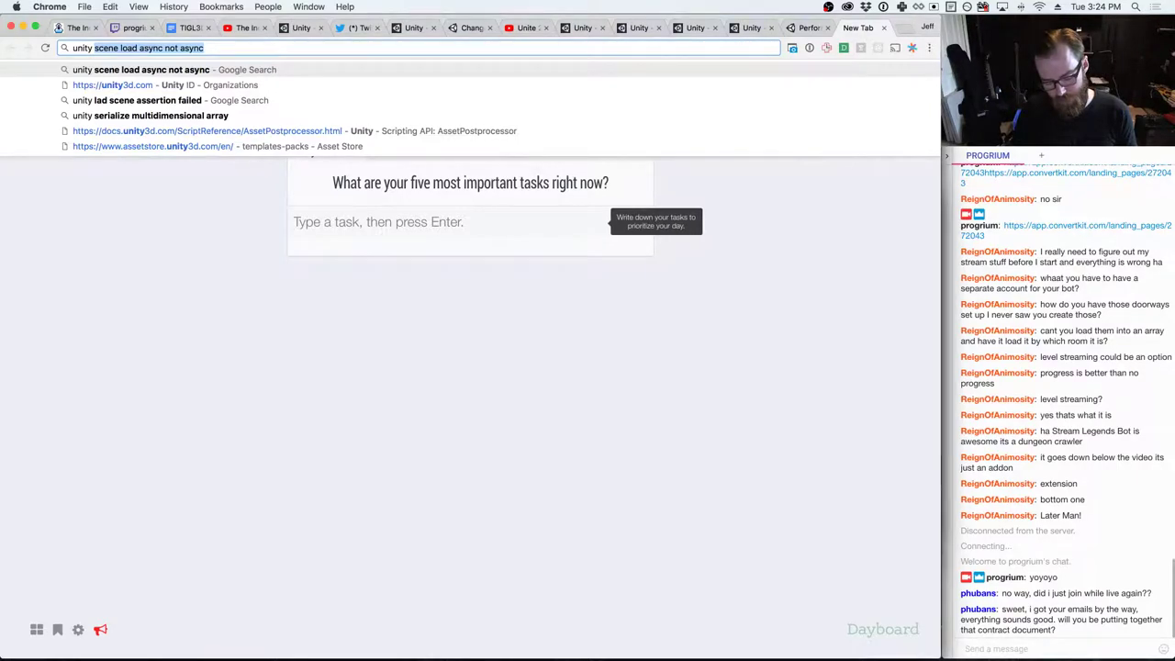
pyautogui.write('after')
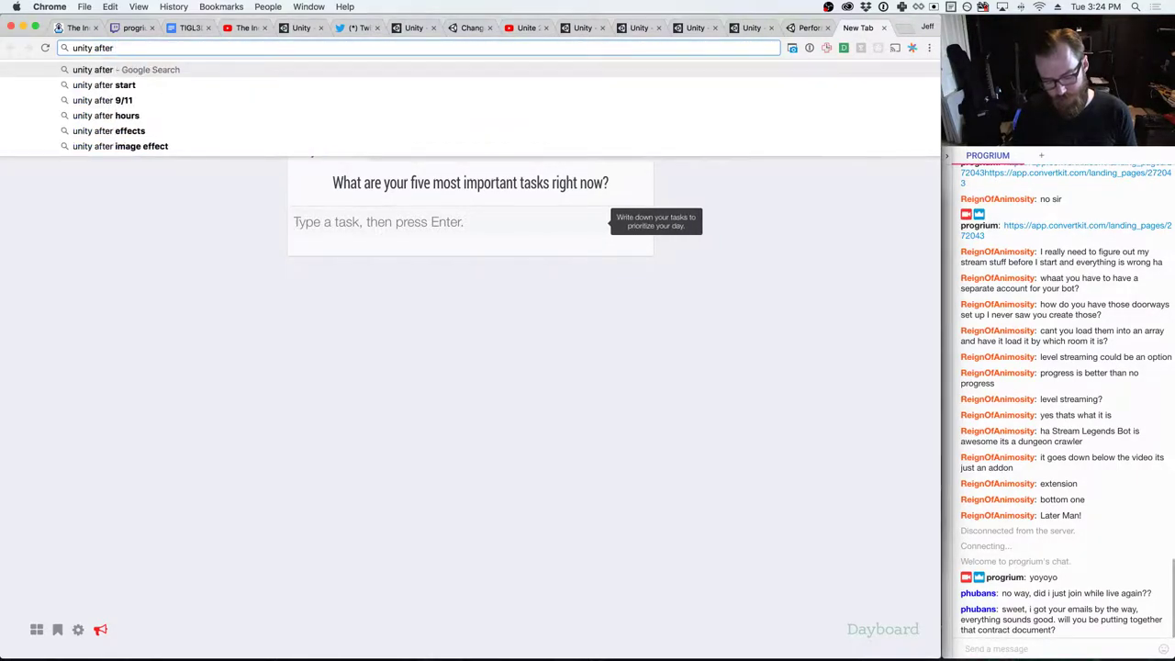
pyautogui.write(' asset saved')
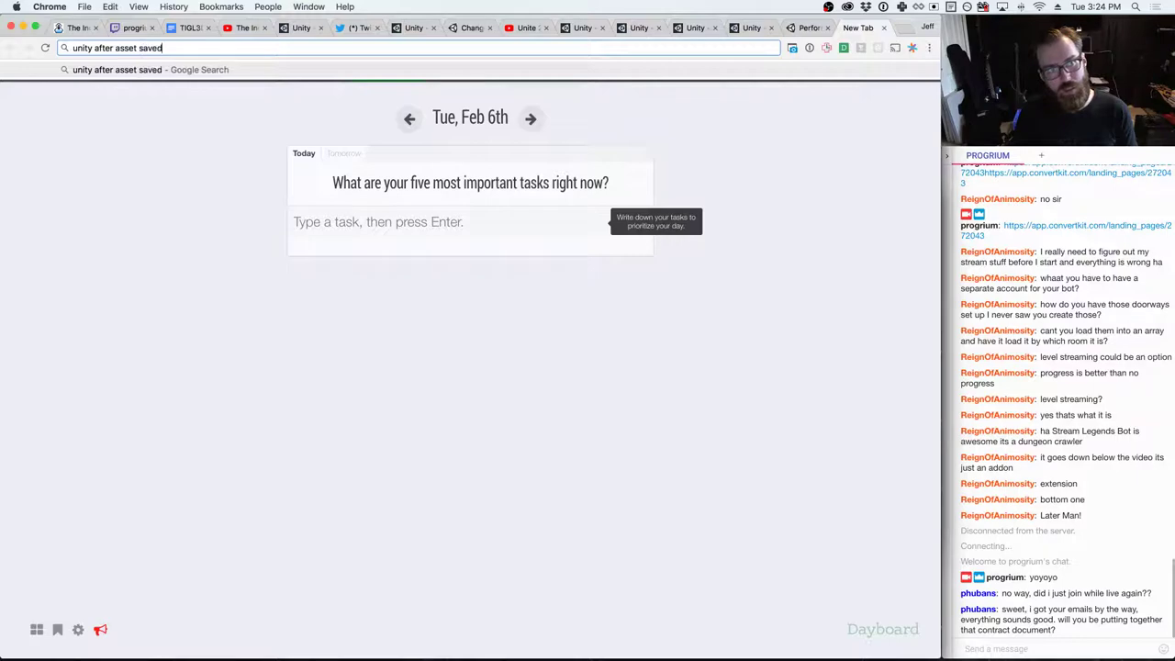
pyautogui.press('Return')
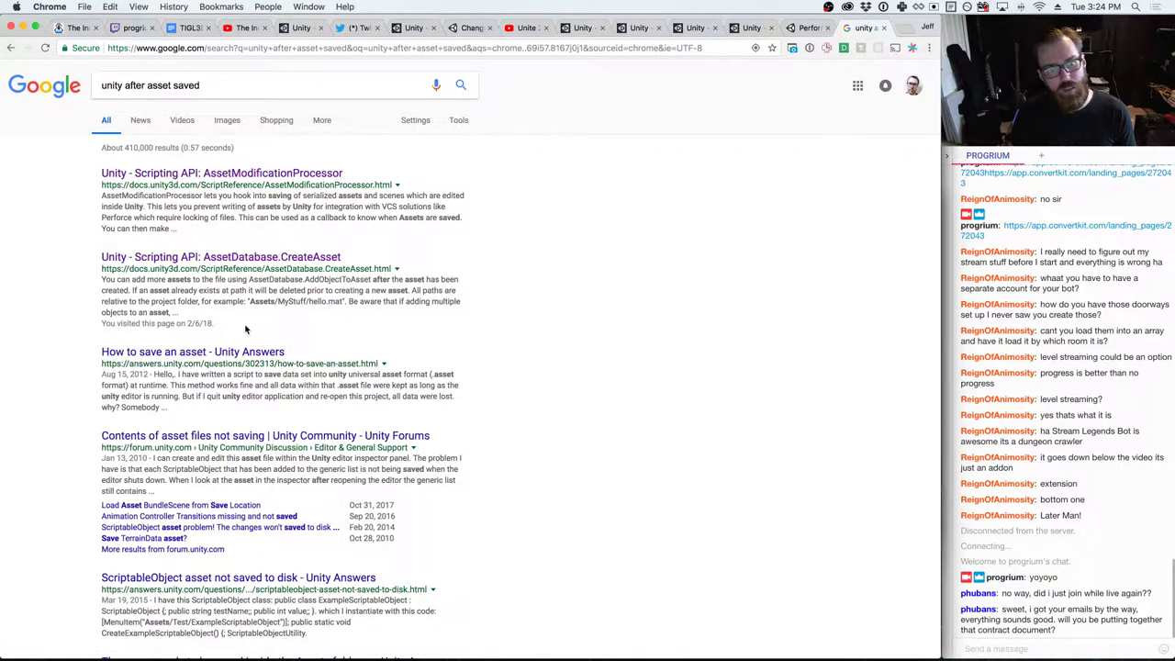
# - Read the AssetDatabase.CreateAsset documentation and its material example from the search results, and return to the script in MonoDevelop
pyautogui.click(248, 258)
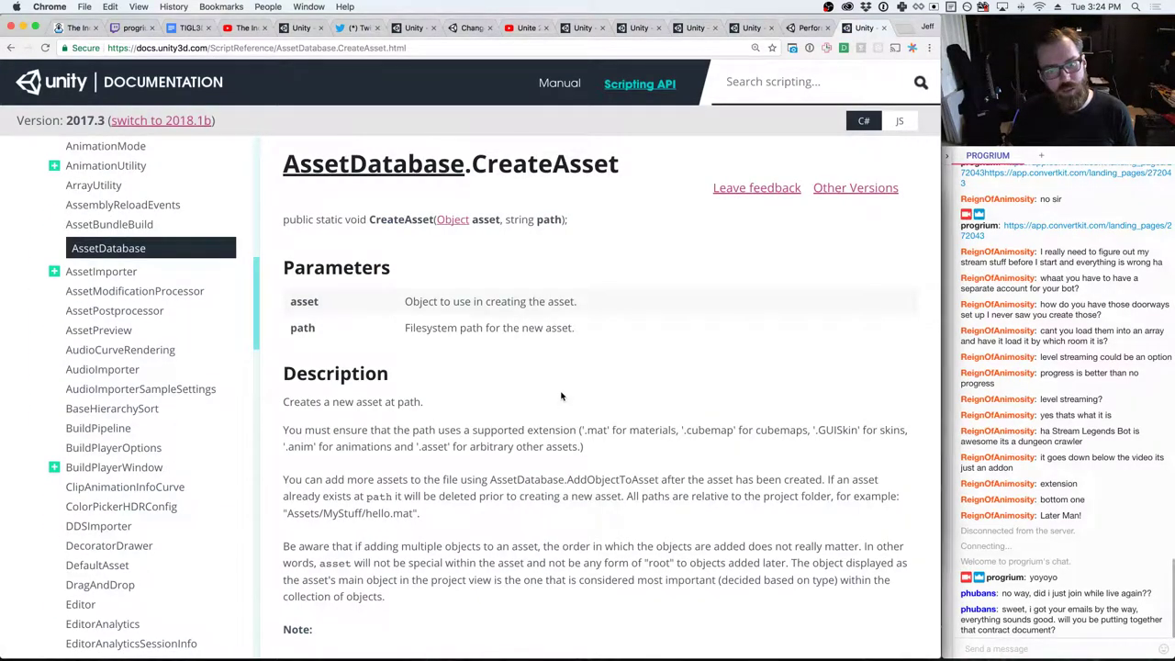
pyautogui.scroll(-2, 562, 397)
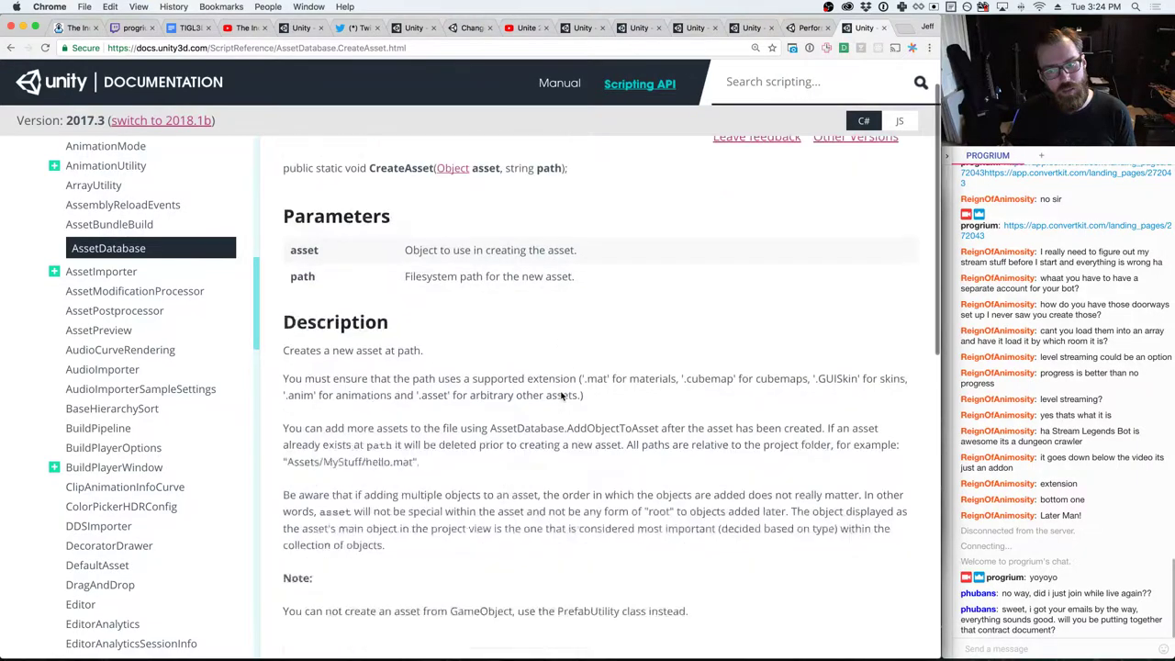
pyautogui.scroll(-10, 561, 395)
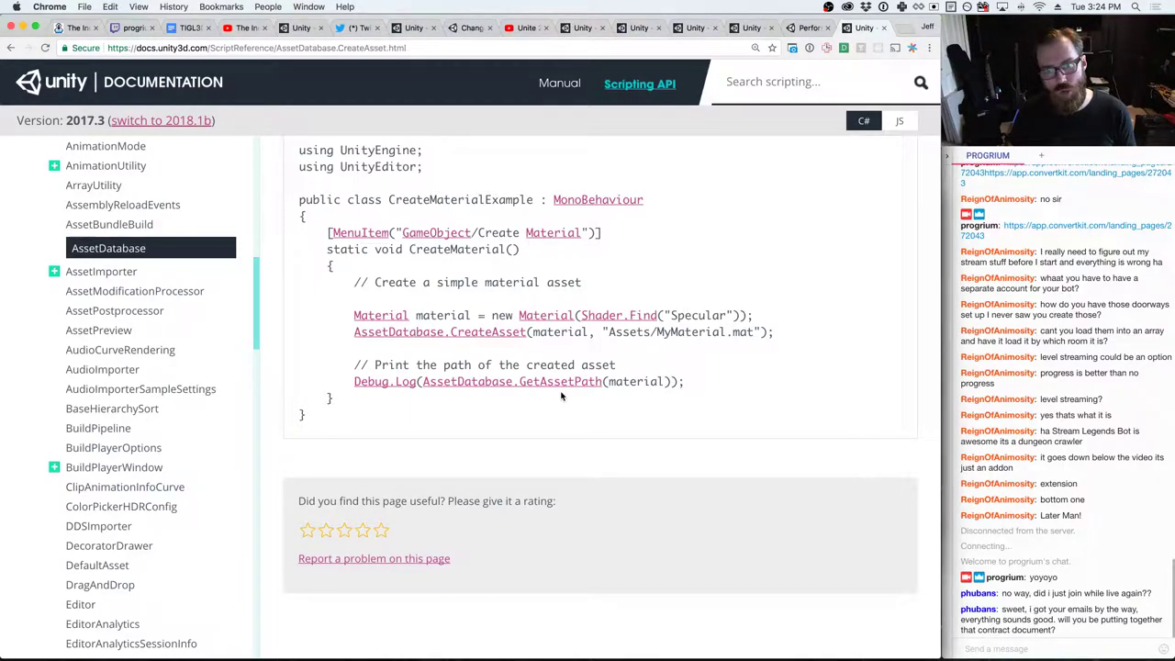
pyautogui.press('super+Tab')
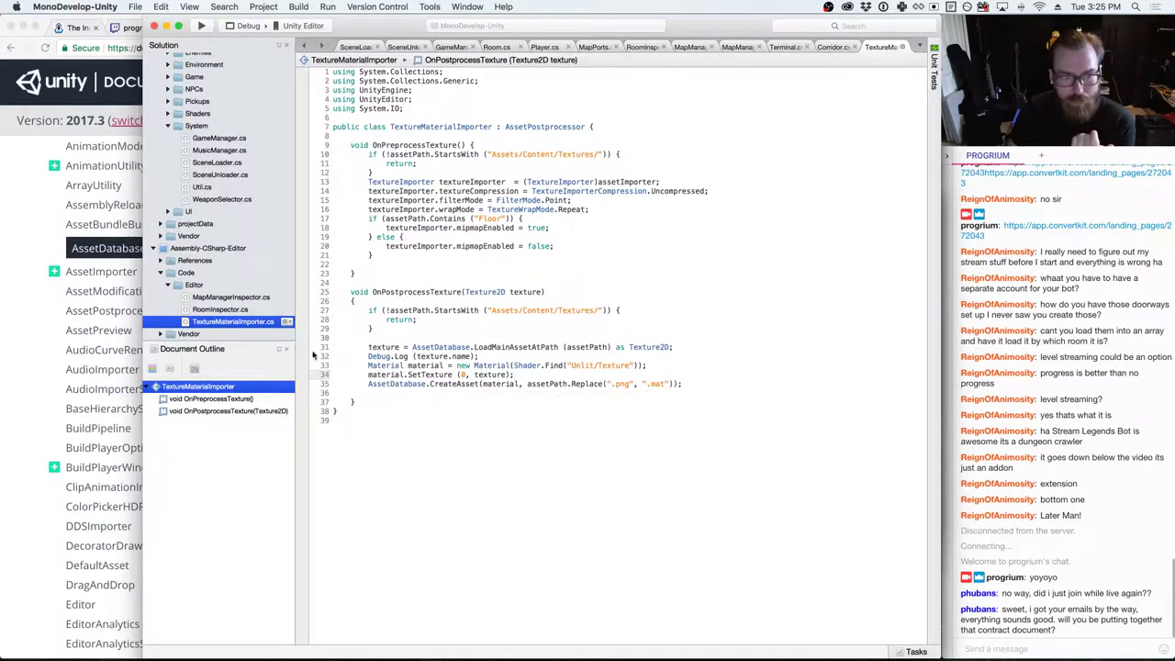
# - Switch to Chrome, read the AssetModificationProcessor documentation and its OnWillSaveAssets code example, and return to the script in MonoDevelop
pyautogui.click(1, 290)
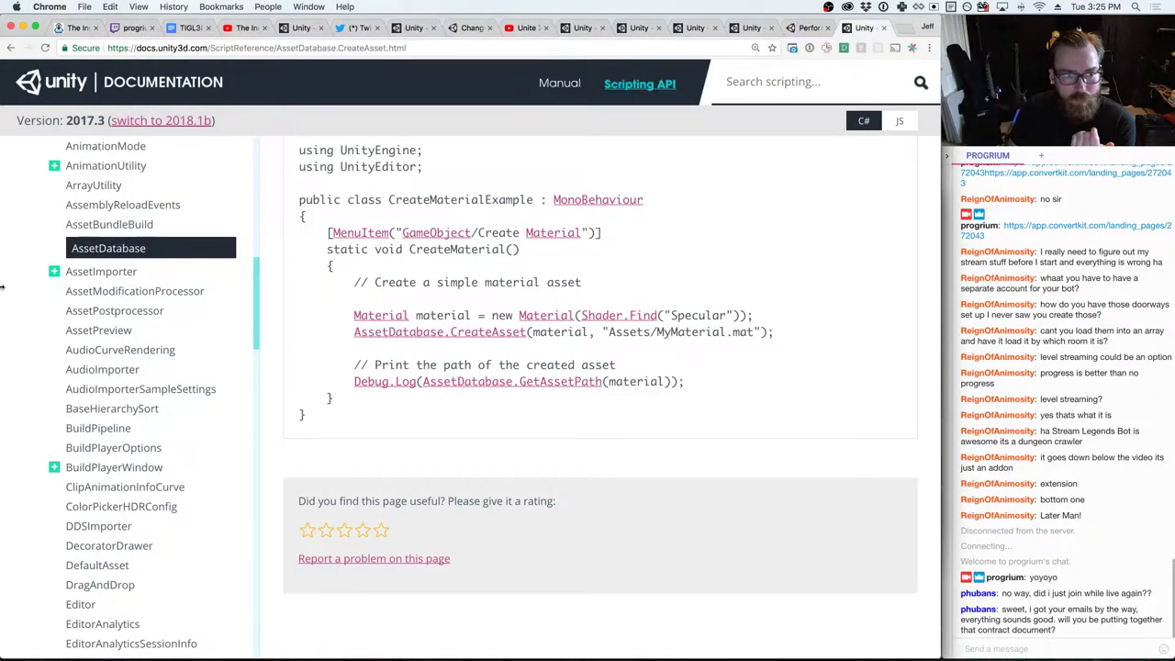
pyautogui.click(88, 290)
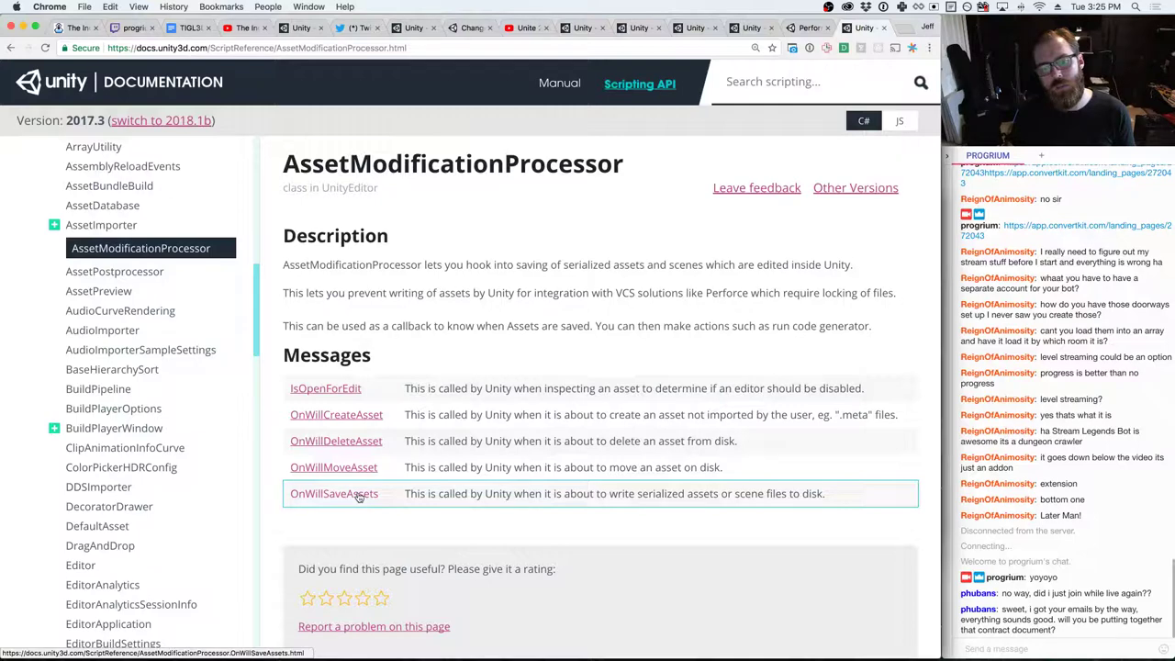
pyautogui.click(358, 495)
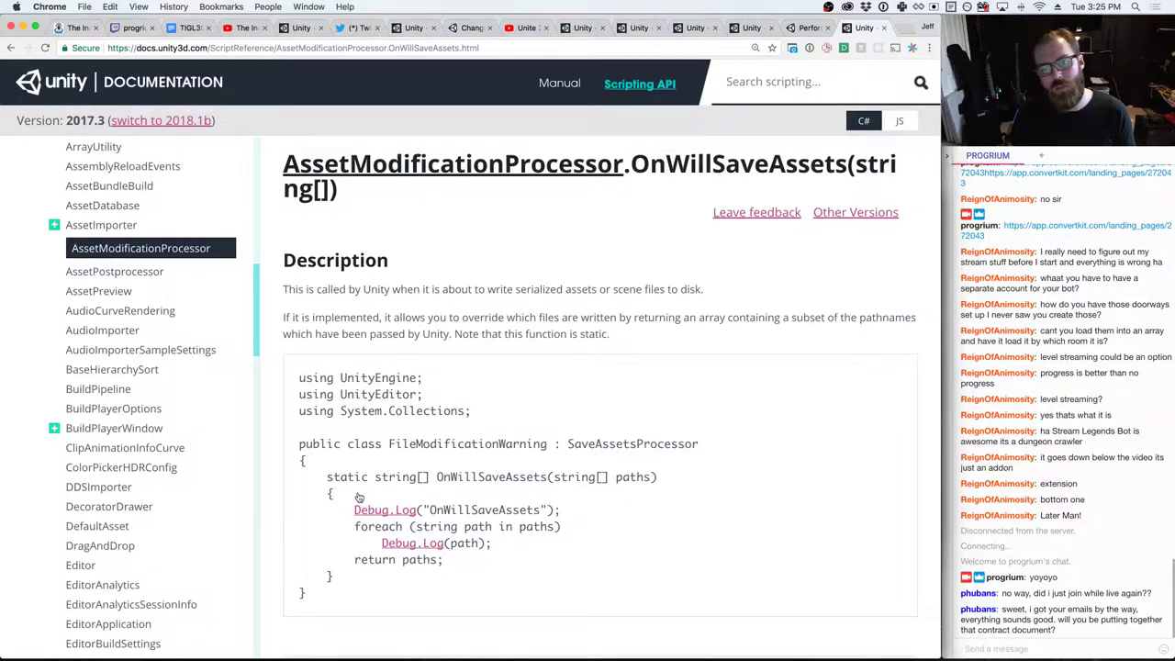
pyautogui.press('super+Tab')
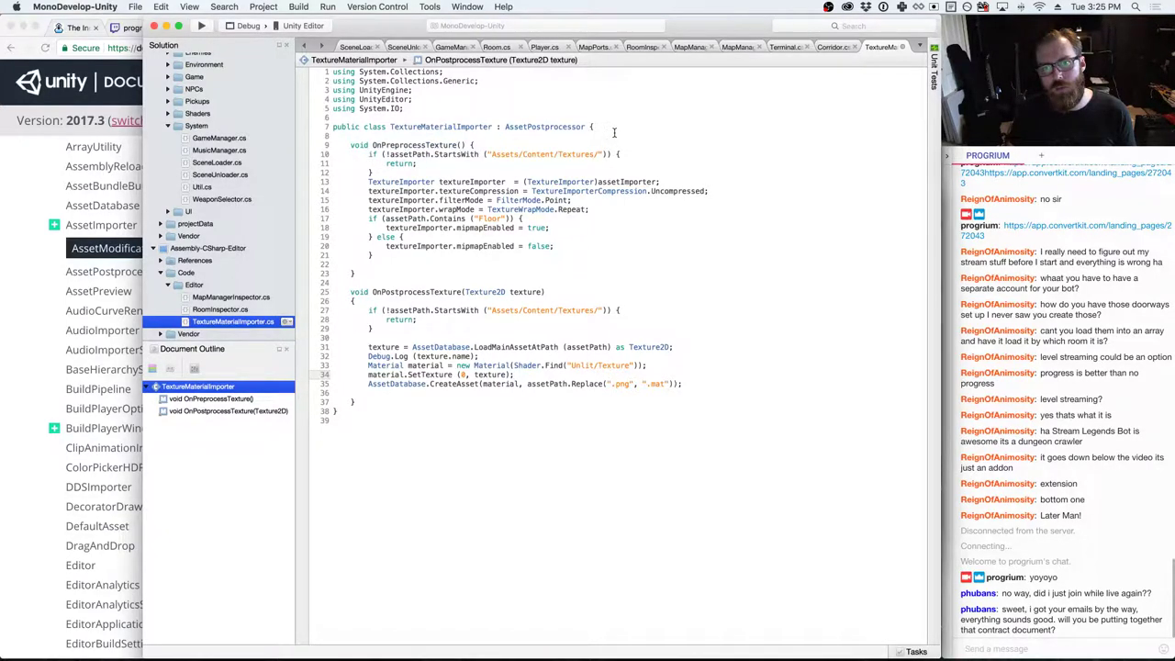
# - Add a second class declaration below TextureMaterialImporter by copying its header, and make it inherit from the documentation example's SaveAssetsProcessor
pyautogui.click(311, 128)
pyautogui.press('cmd+c')
pyautogui.click(414, 427)
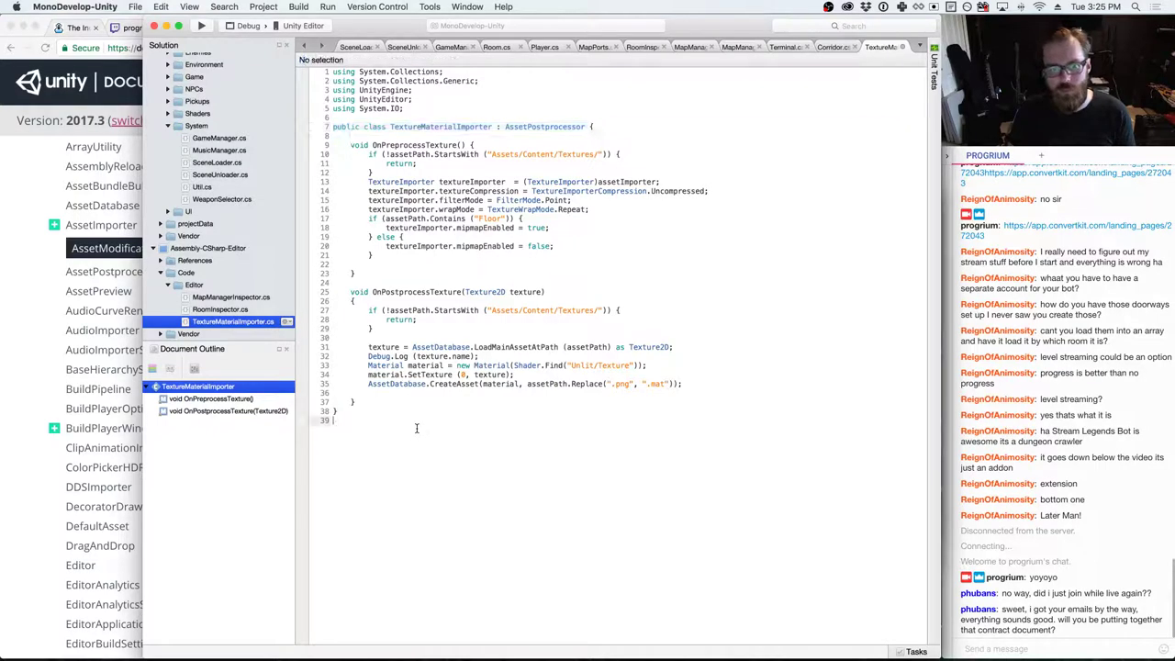
pyautogui.press('Return')
pyautogui.press('cmd+v')
pyautogui.press('cmd+Tab')
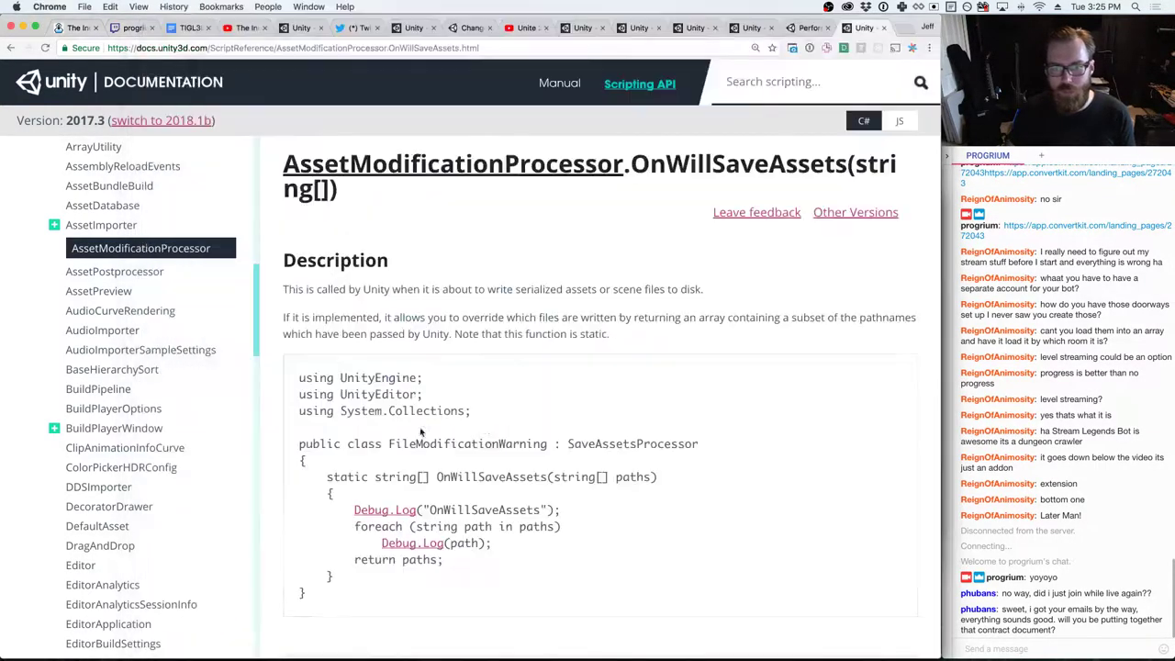
pyautogui.doubleClick(615, 444)
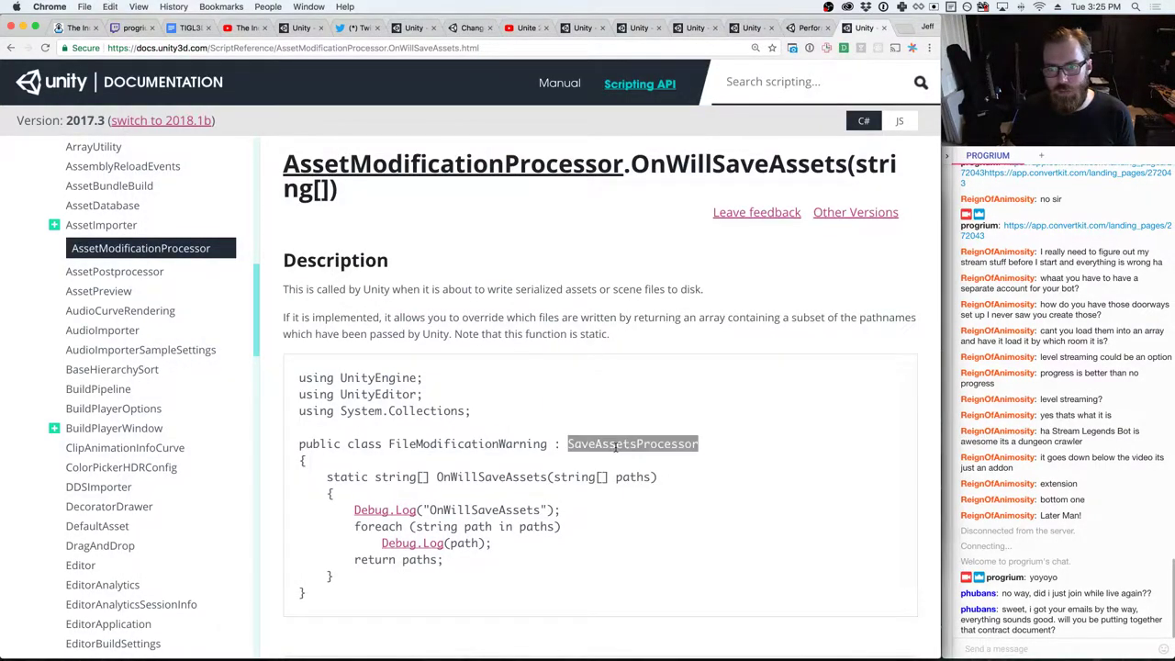
pyautogui.press('cmd+c')
pyautogui.press('cmd+Tab')
pyautogui.doubleClick(544, 429)
pyautogui.press('cmd+v')
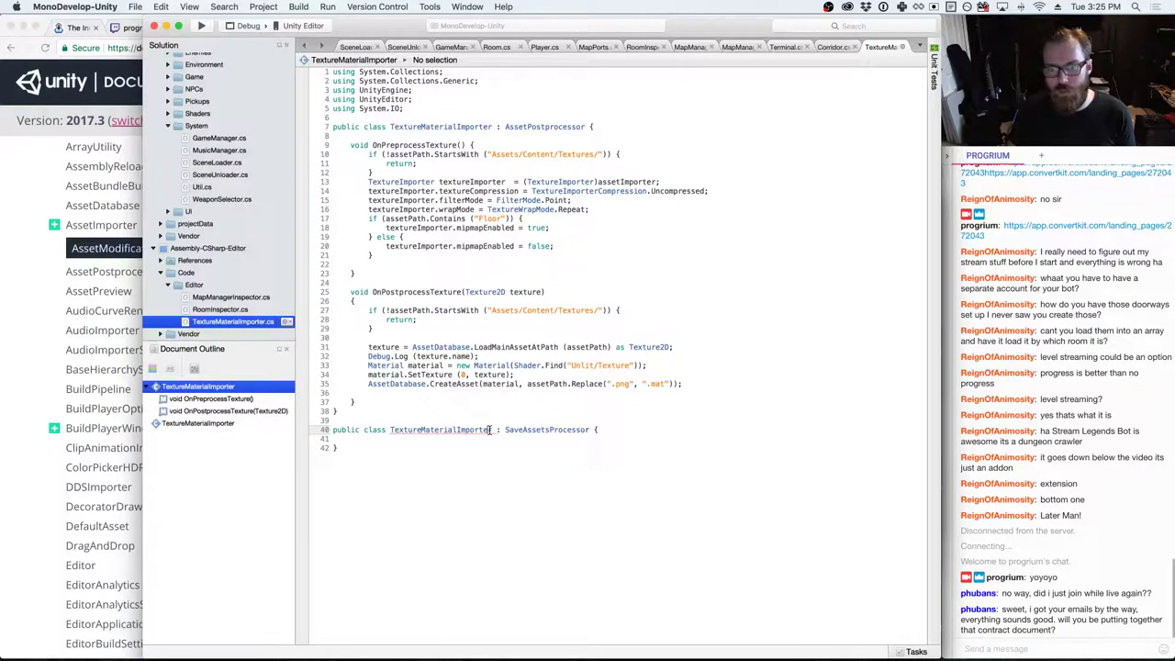
# - Rename the new SaveAssetsProcessor class to TextureMaterialCreator
pyautogui.click(491, 429)
pyautogui.press('BackSpace')
pyautogui.press('BackSpace')
pyautogui.press('BackSpace')
pyautogui.press('BackSpace')
pyautogui.press('BackSpace')
pyautogui.press('BackSpace')
pyautogui.press('BackSpace')
pyautogui.press('BackSpace')
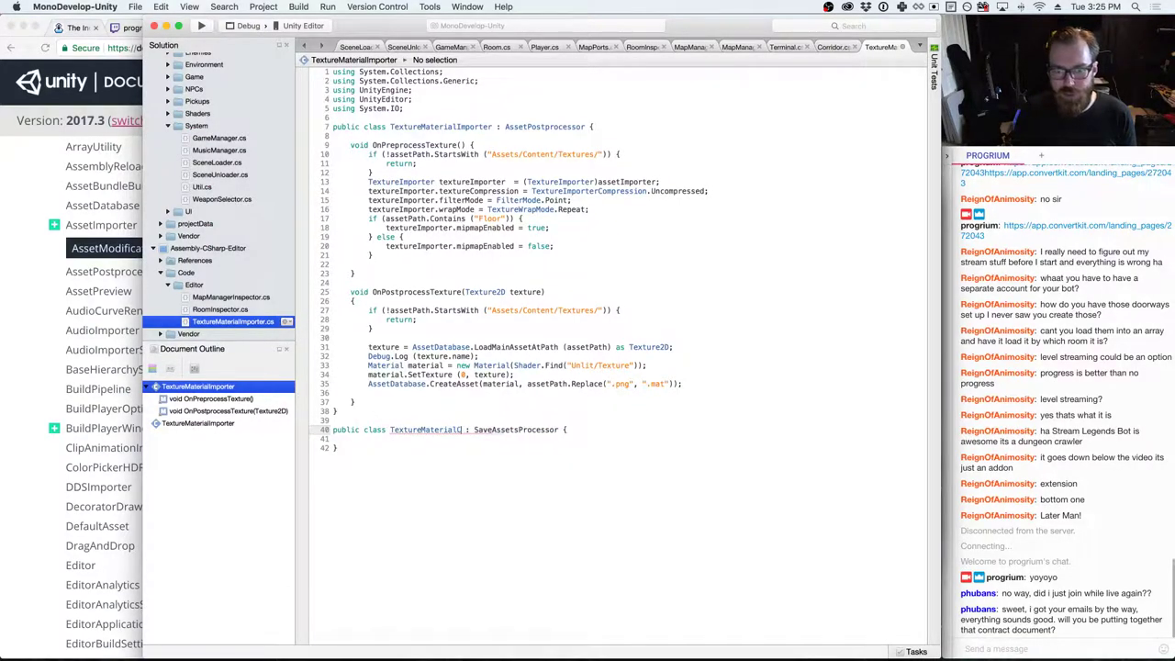
pyautogui.write('Creator')
# - Copy the static string[] OnWillSaveAssets(string[] paths) method from the Chrome documentation into TextureMaterialCreator and close its body
pyautogui.press('cmd+Tab')
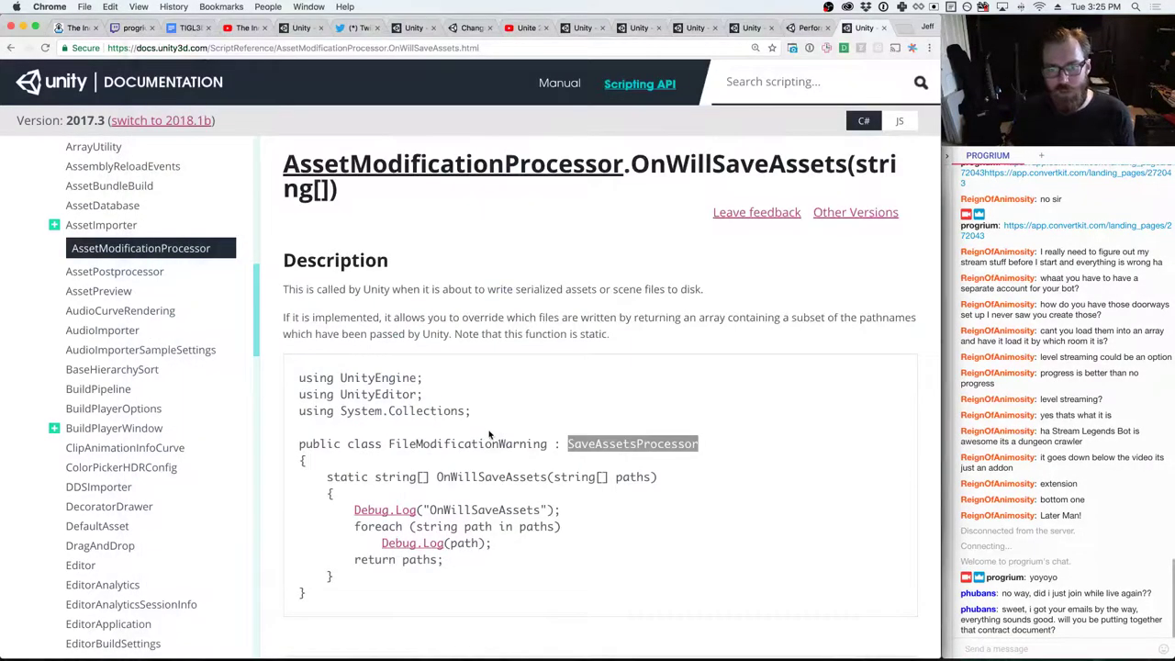
pyautogui.moveTo(327, 477); pyautogui.dragTo(338, 496)
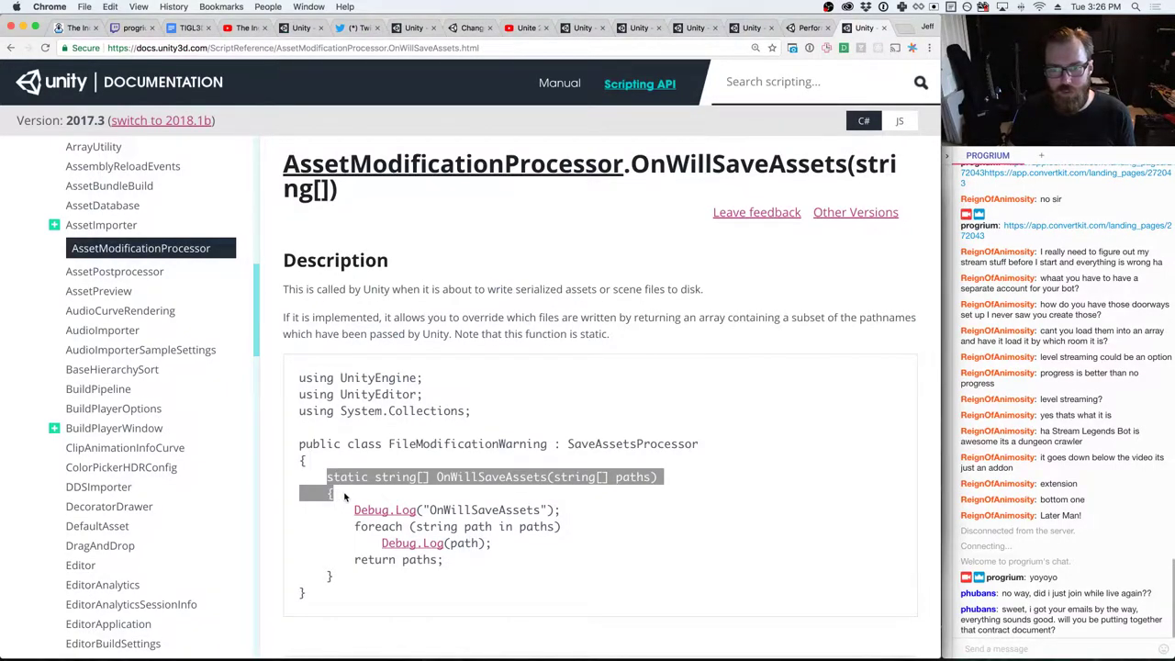
pyautogui.press('super+c')
pyautogui.press('super+Tab')
pyautogui.press('super+v')
pyautogui.press('Return')
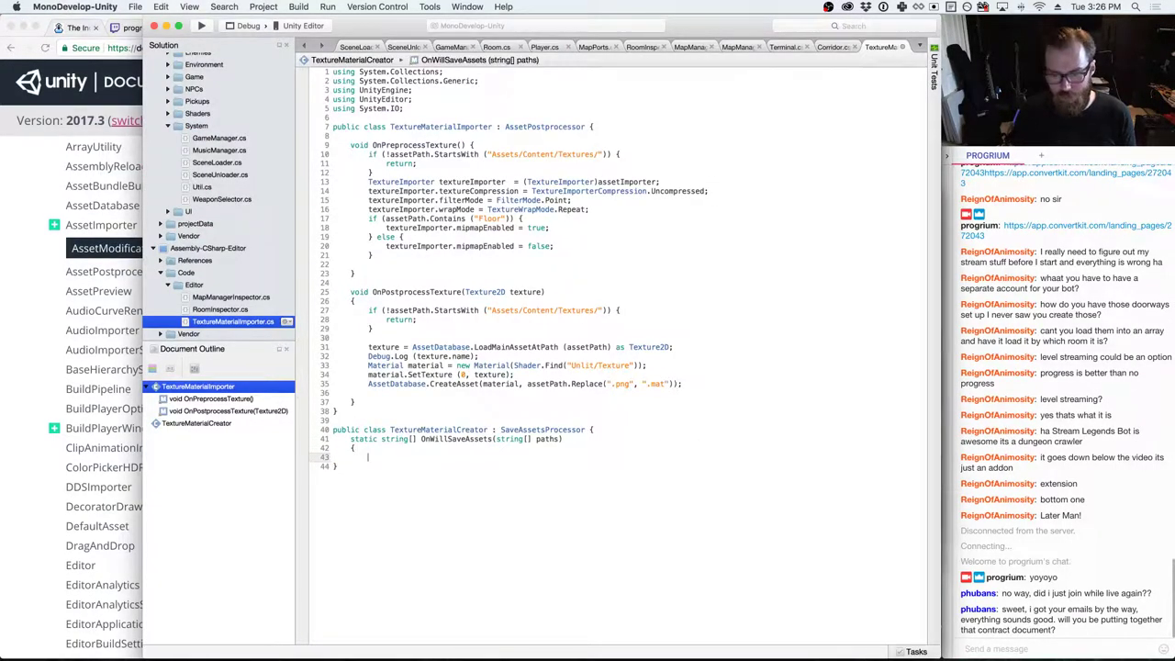
pyautogui.press('Return')
pyautogui.write('}')
pyautogui.press('Up')
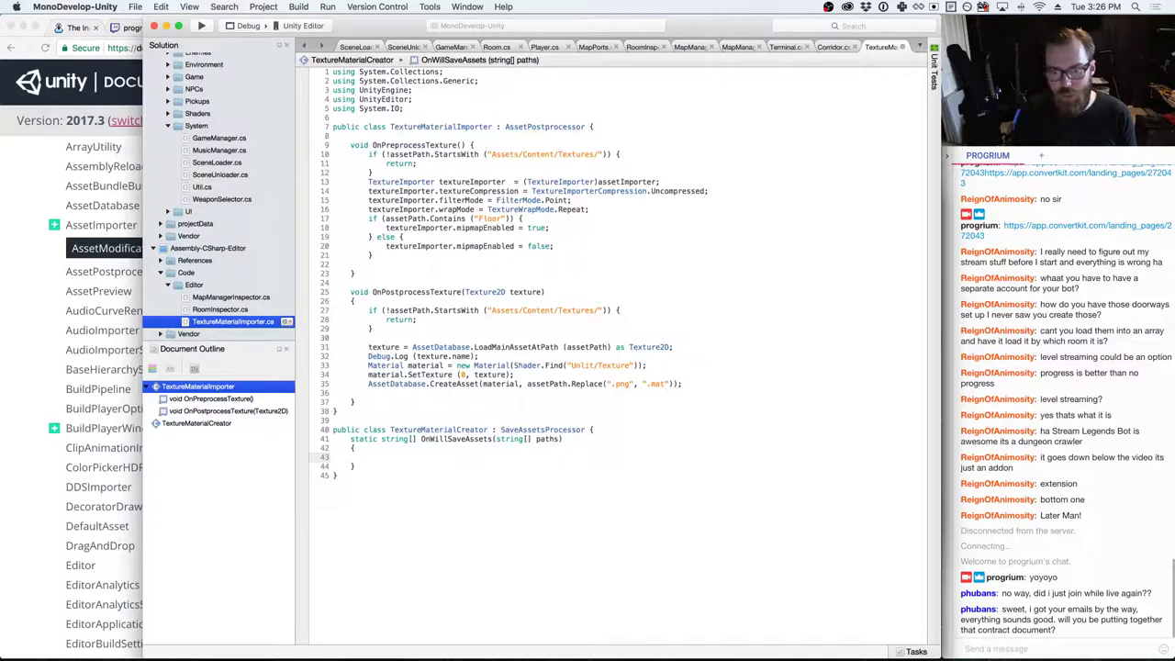
# - Copy the "foreach (string path in paths)" loop from the documentation into OnWillSaveAssets and give it a braced body
pyautogui.press('super+Tab')
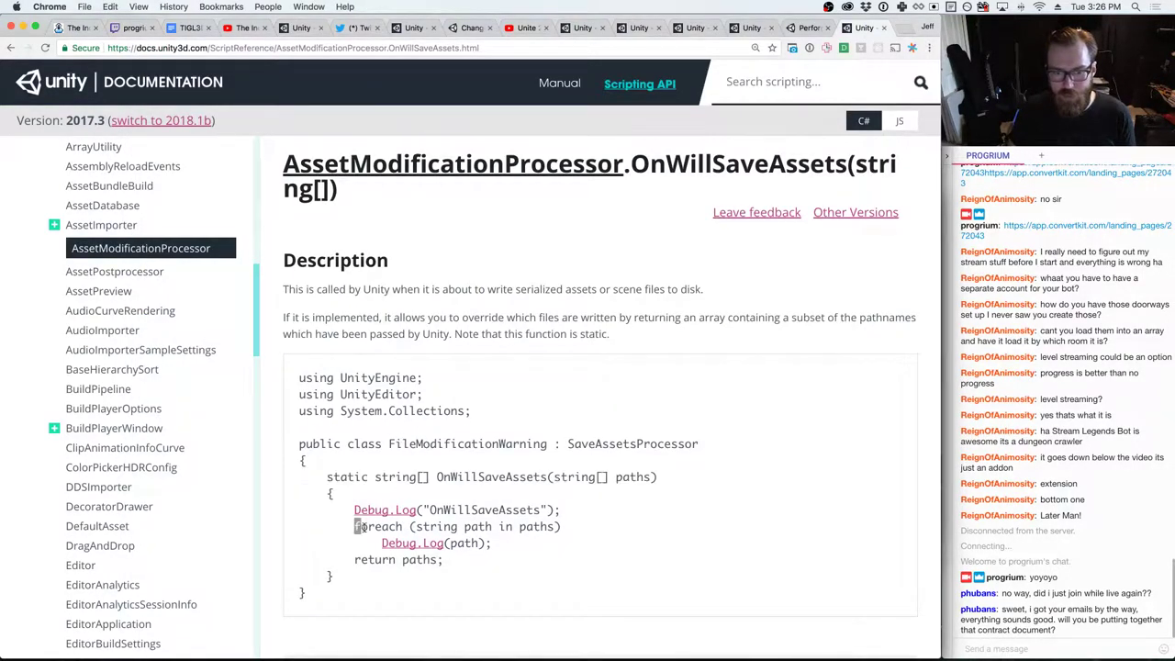
pyautogui.moveTo(356, 526); pyautogui.dragTo(582, 527)
pyautogui.press('super+Tab')
pyautogui.press('super+v')
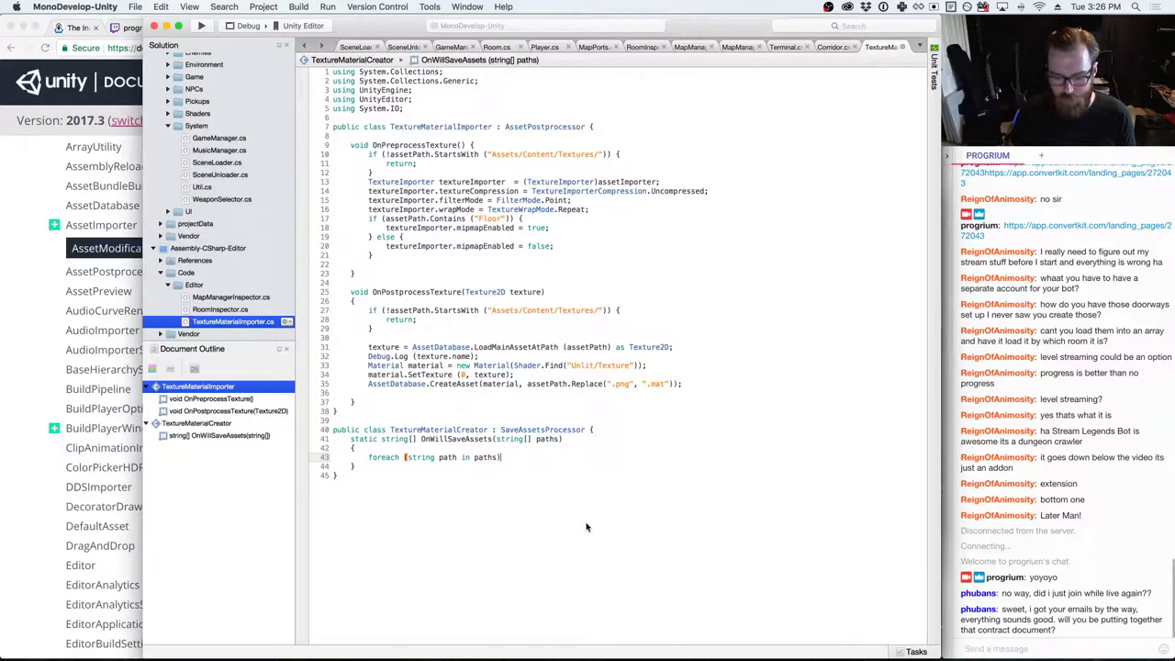
pyautogui.write('{')
pyautogui.press('Return')
# - Inside the loop, add an if block checking path.StartsWith ("Assets/Content/Textures/") that runs Debug.Log (path)
pyautogui.write('if (')
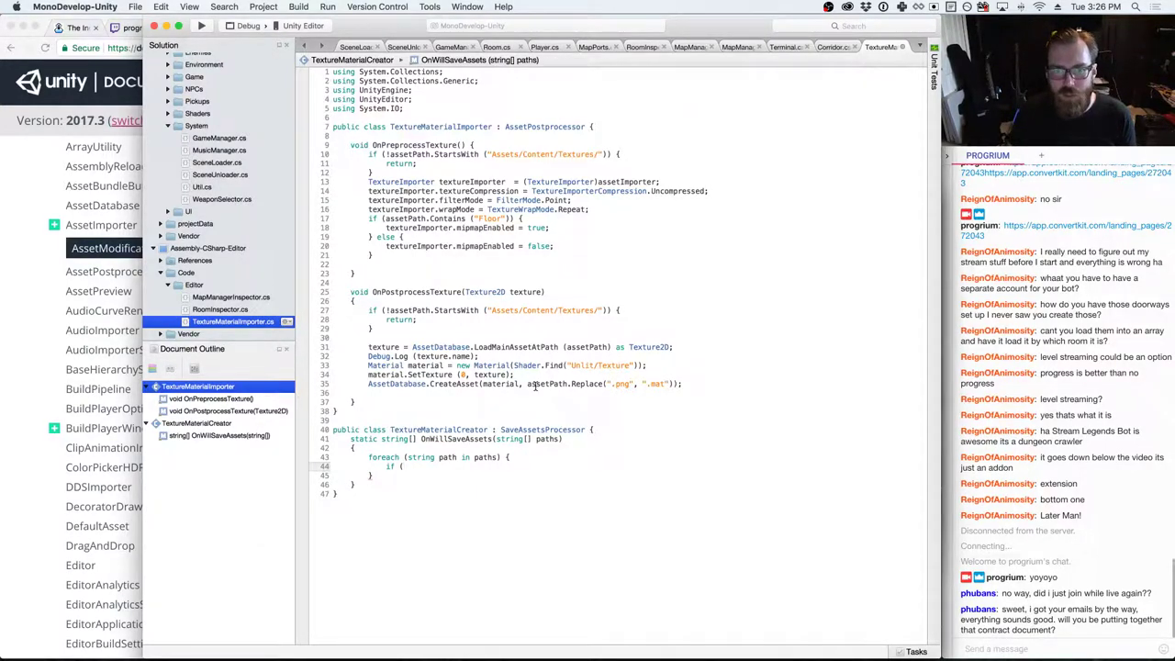
pyautogui.moveTo(388, 310); pyautogui.dragTo(606, 311)
pyautogui.hotkey('ctrl', 'c')
pyautogui.click(450, 466)
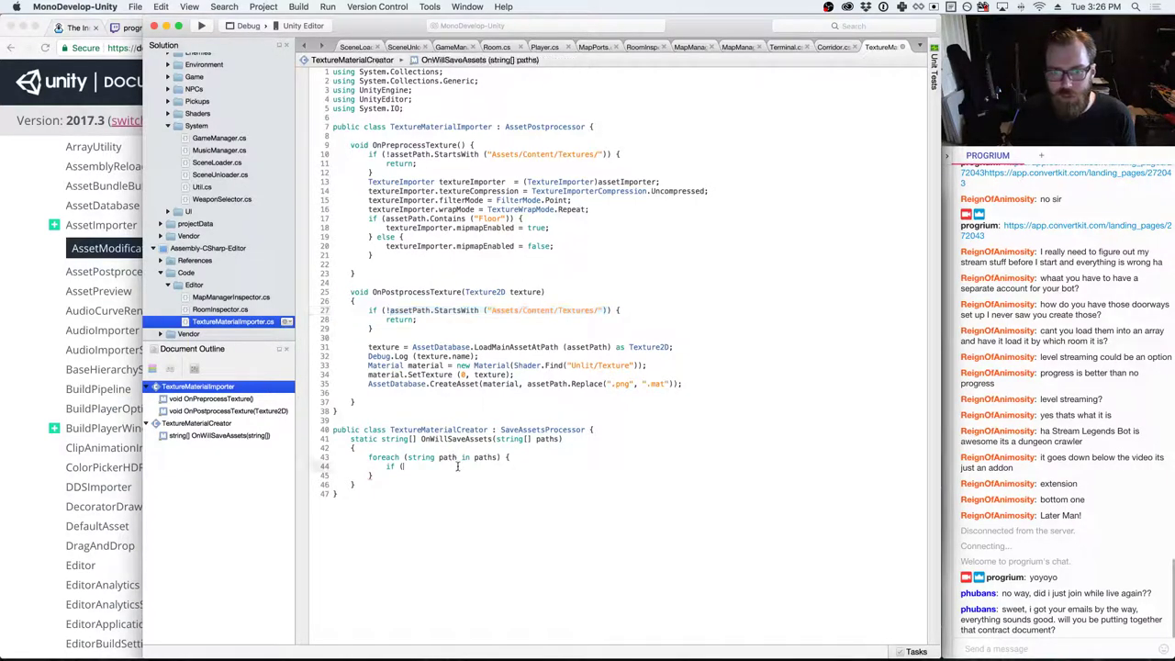
pyautogui.hotkey('ctrl', 'v')
pyautogui.doubleClick(423, 466)
pyautogui.write('paths')
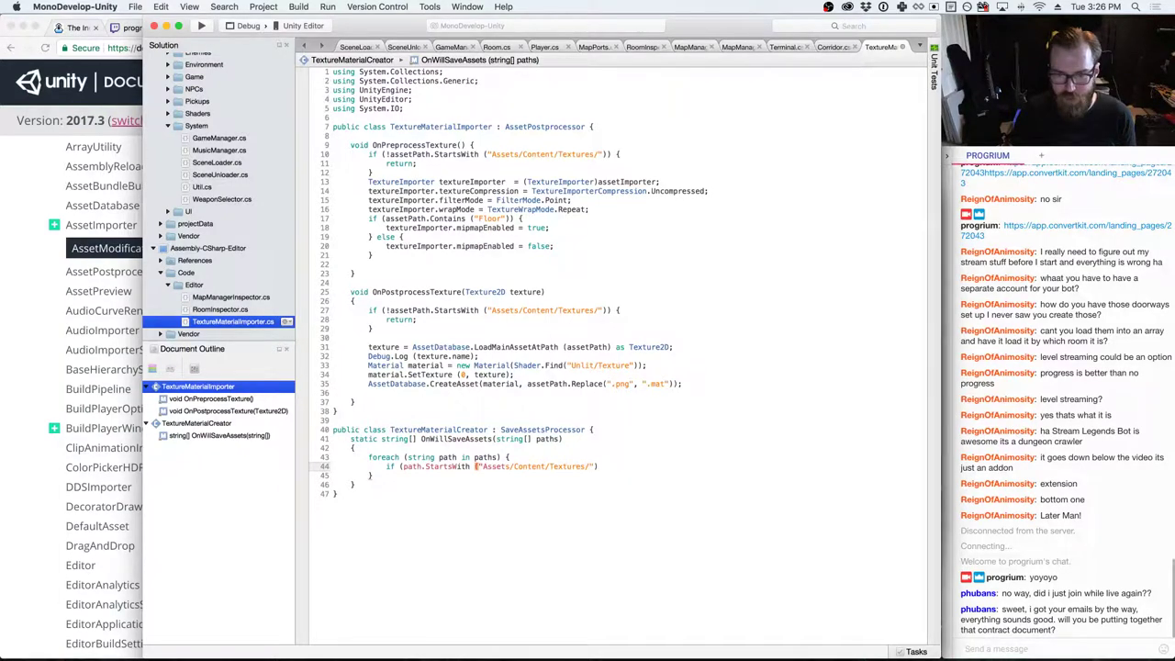
pyautogui.write(') {')
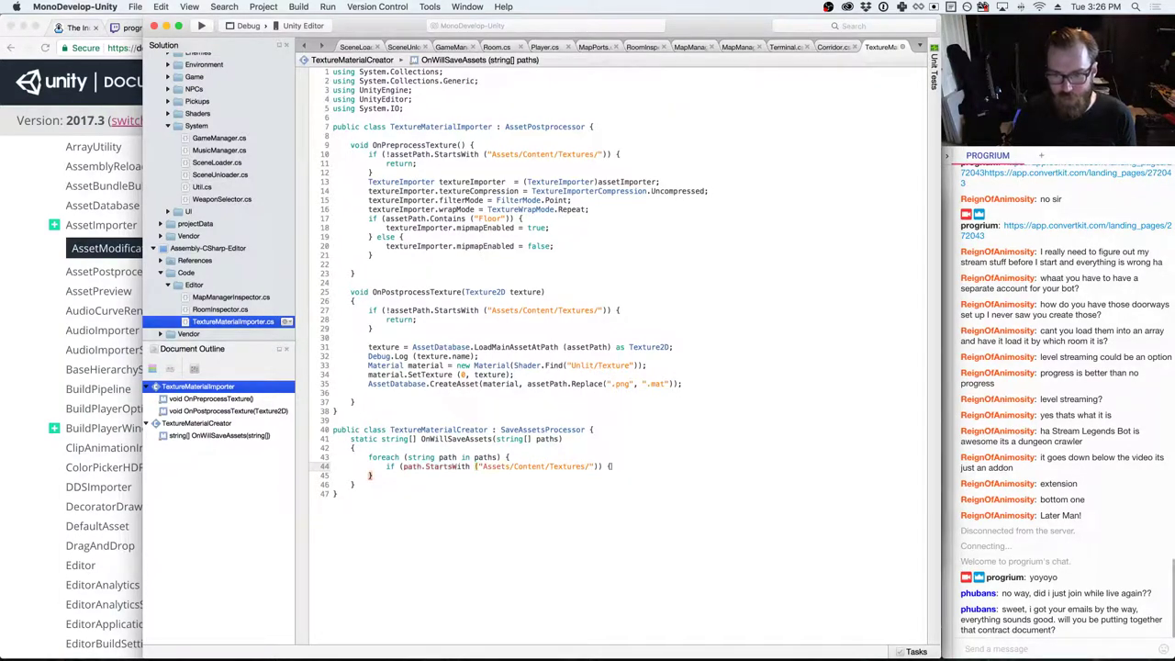
pyautogui.press('Return')
pyautogui.press('Up')
pyautogui.press('Up')
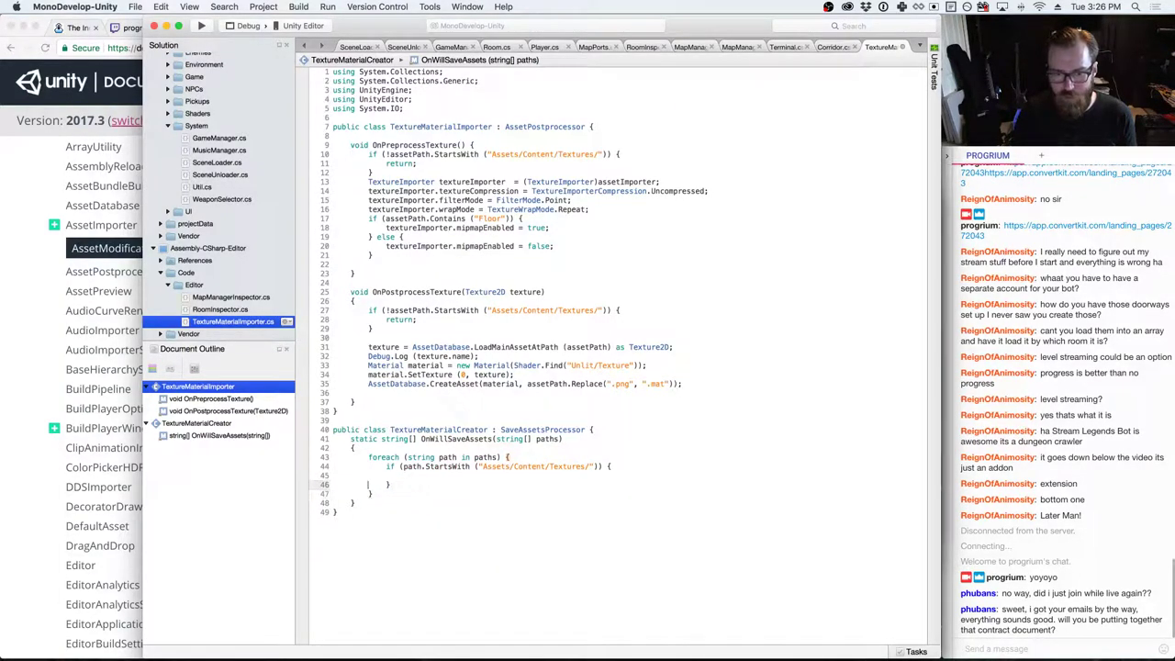
pyautogui.write('Debug.Log (path);')
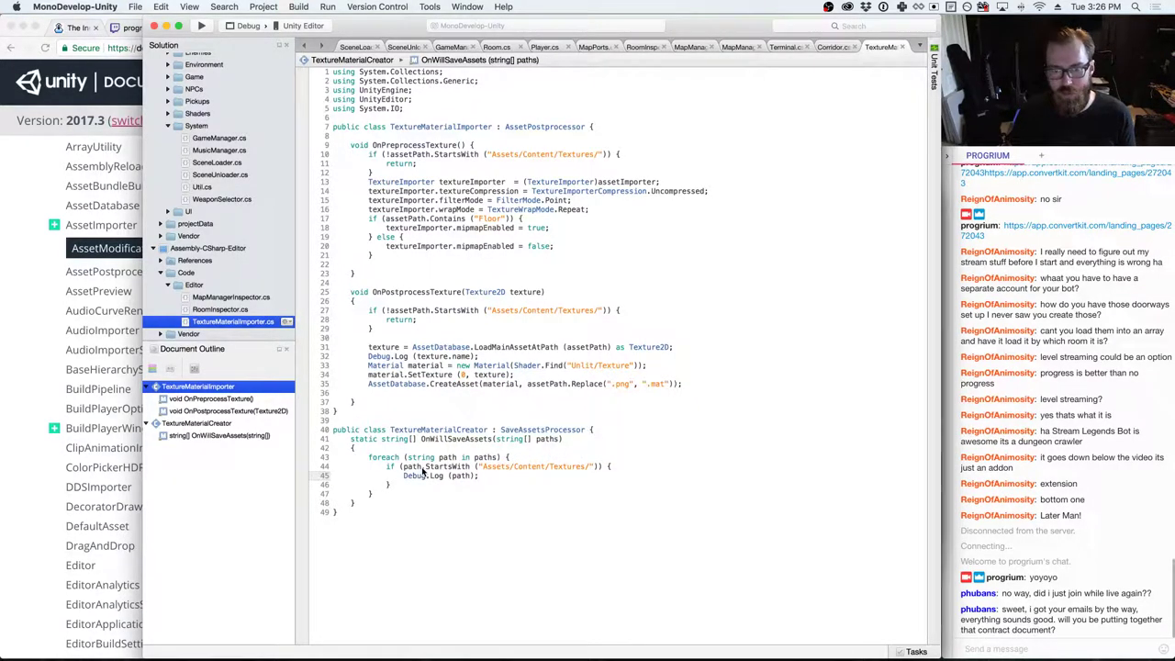
# - Switch to Unity and open the TextureMaterialImporter.cs compile error from the Console in the script editor
pyautogui.press('super+Tab')
pyautogui.press('super+Tab')
pyautogui.press('super+Tab')
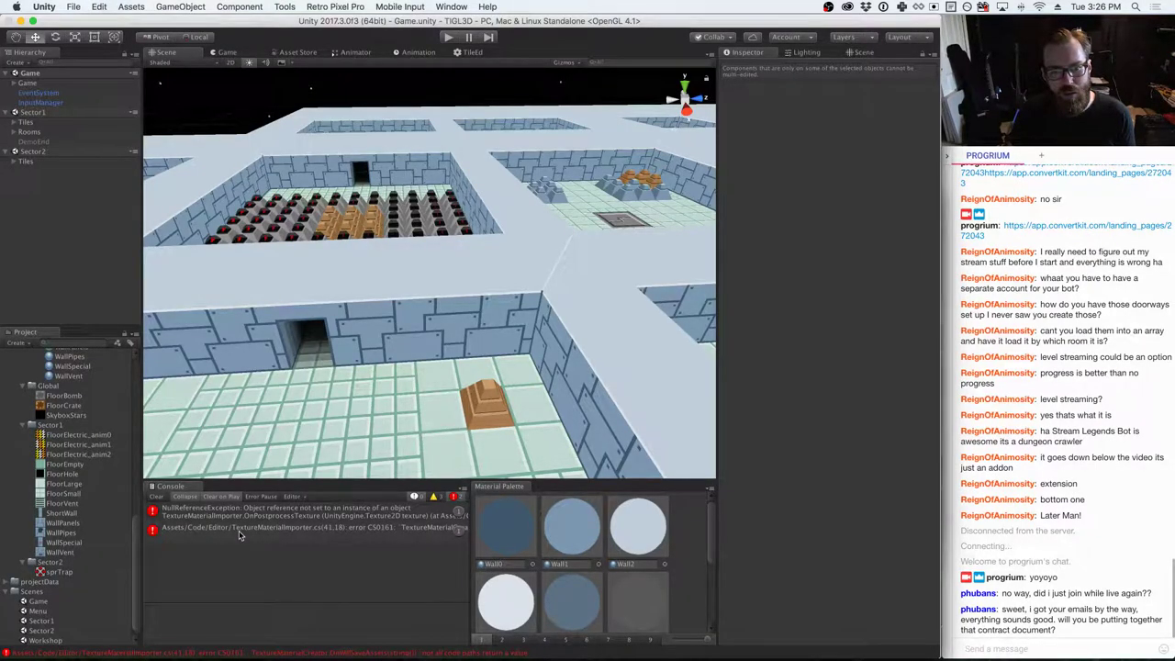
pyautogui.doubleClick(238, 532)
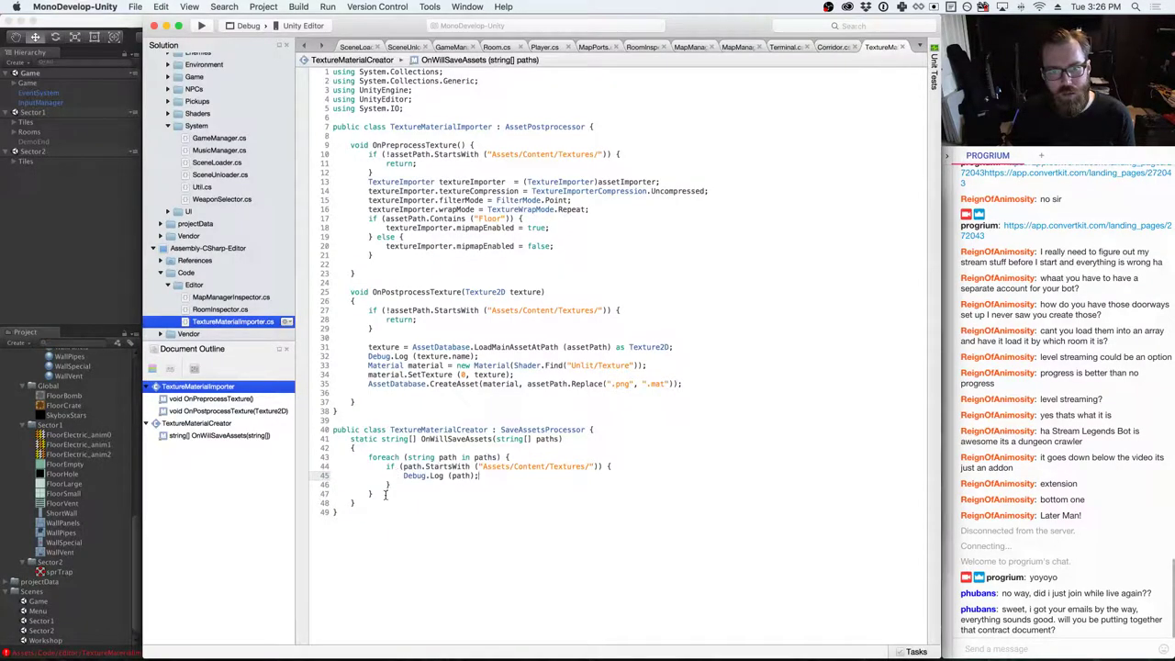
# - Check the documentation example in Chrome, add "return paths;" after the foreach loop in OnWillSaveAssets, and switch to Unity
pyautogui.press('super+Tab')
pyautogui.press('super+Tab')
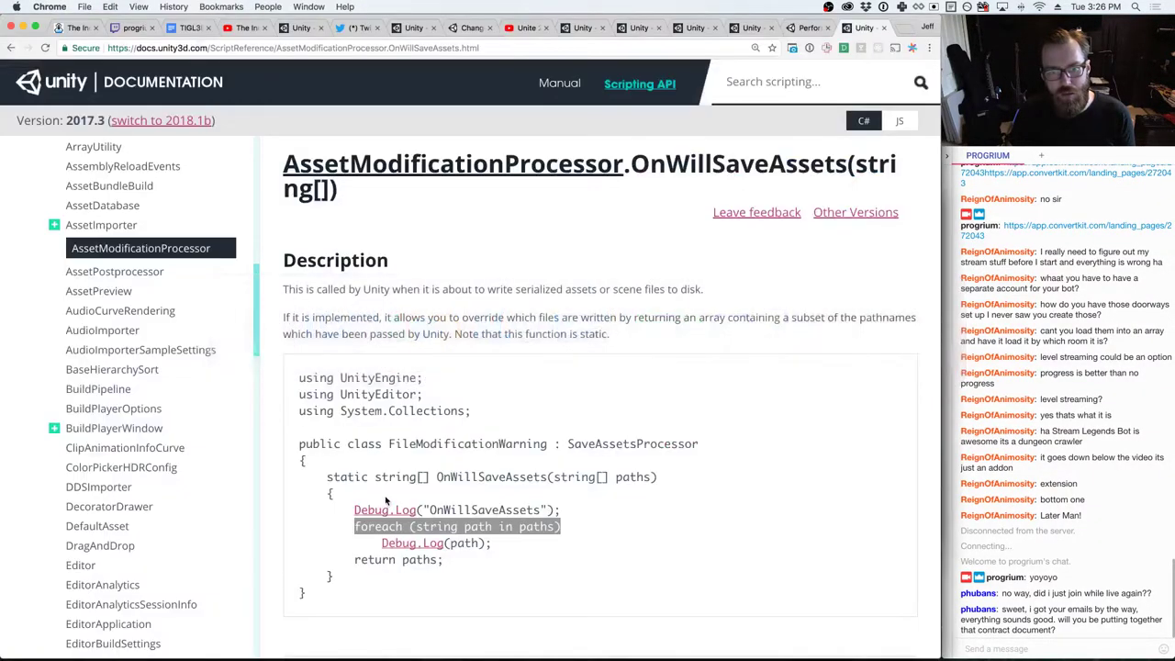
pyautogui.press('super+Tab')
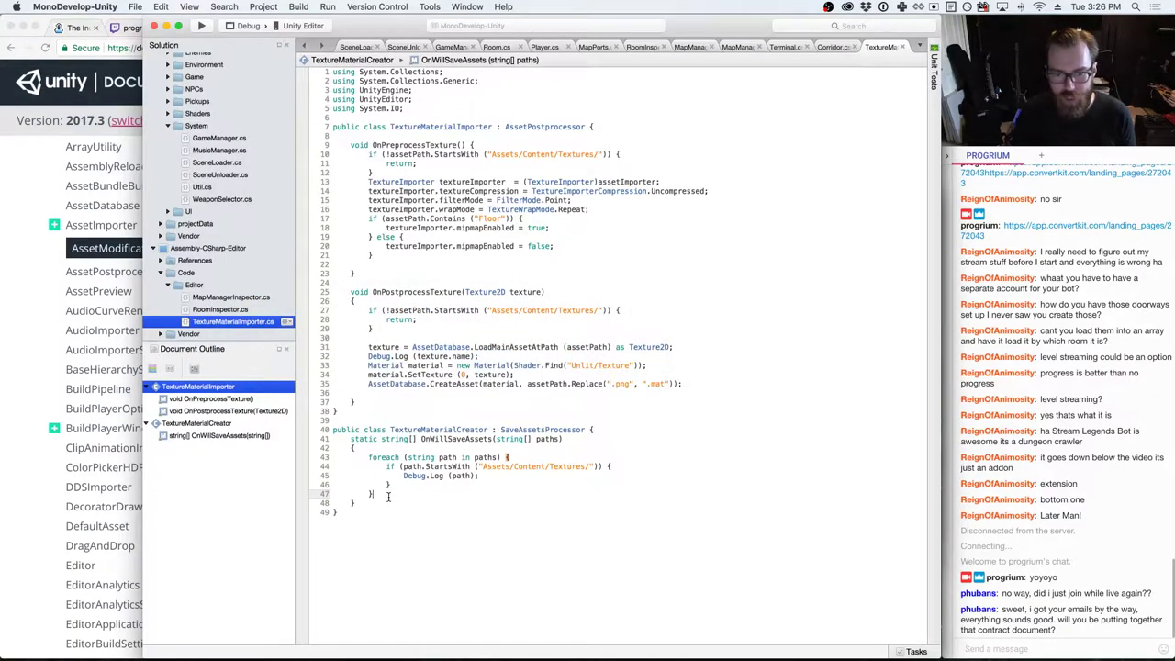
pyautogui.press('Return')
pyautogui.write('return paths;')
pyautogui.press('super+Tab')
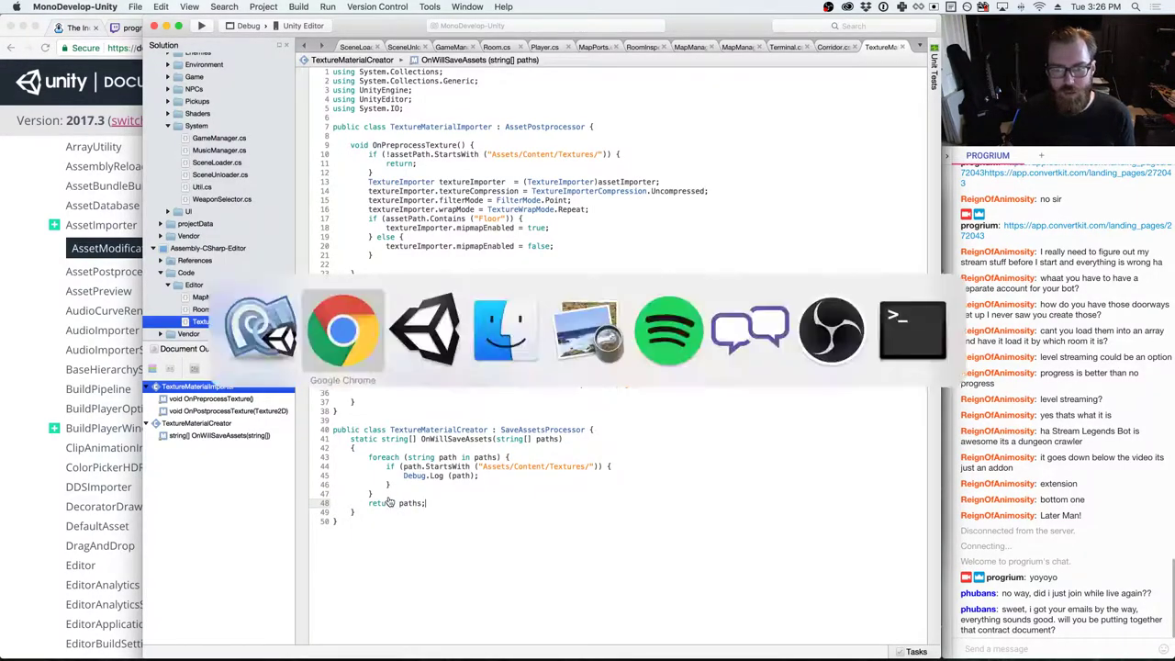
pyautogui.press('super+Tab')
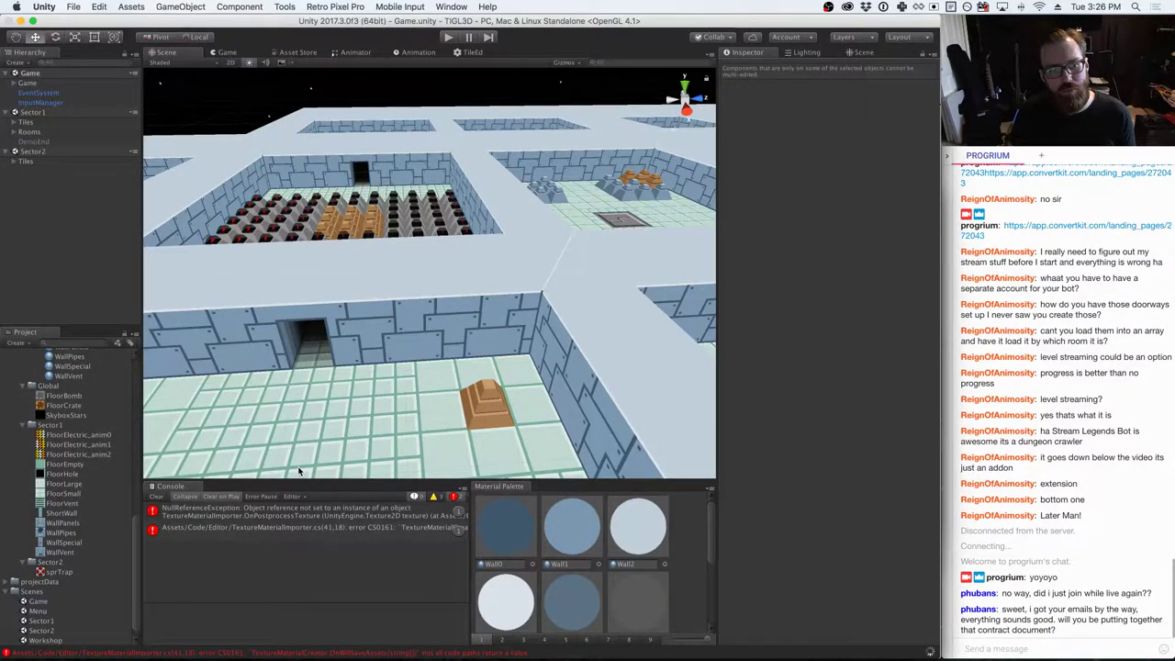
# - Comment out the texture loading and material creation lines in OnPostprocessTexture in MonoDevelop and save the script
pyautogui.press('super+Tab')
pyautogui.moveTo(369, 390); pyautogui.dragTo(326, 355)
pyautogui.press('super+s')
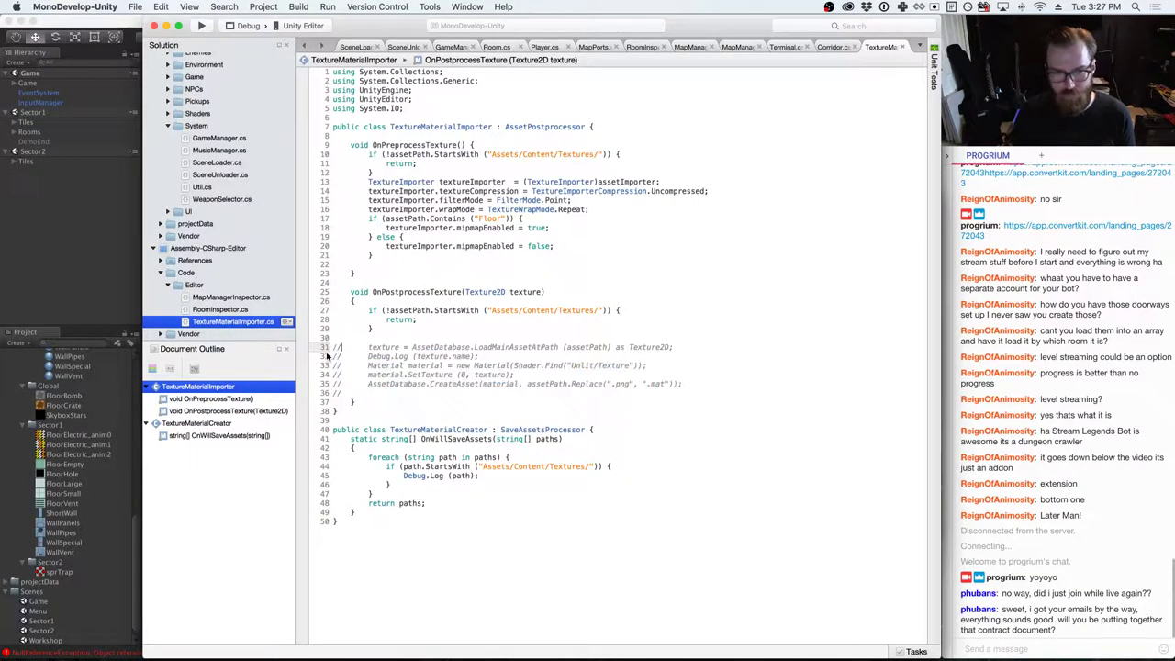
# - Switch to Unity and delete the sprTrap texture from the Sector2 folder
pyautogui.press('super+Tab')
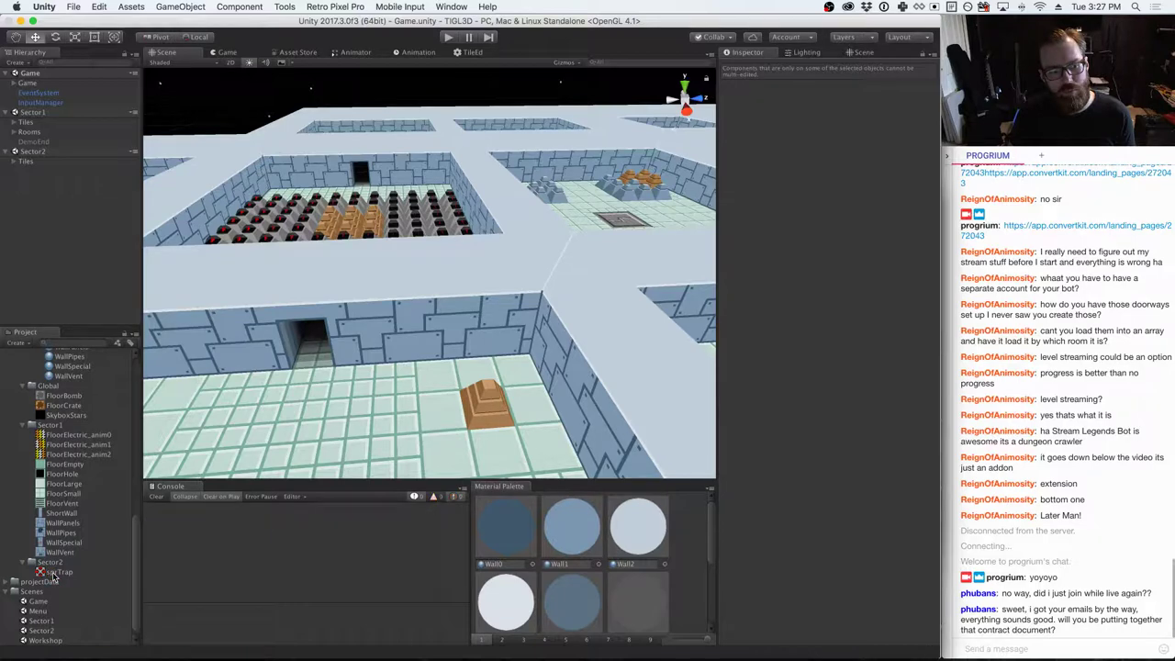
pyautogui.click(54, 573)
pyautogui.rightClick(53, 573)
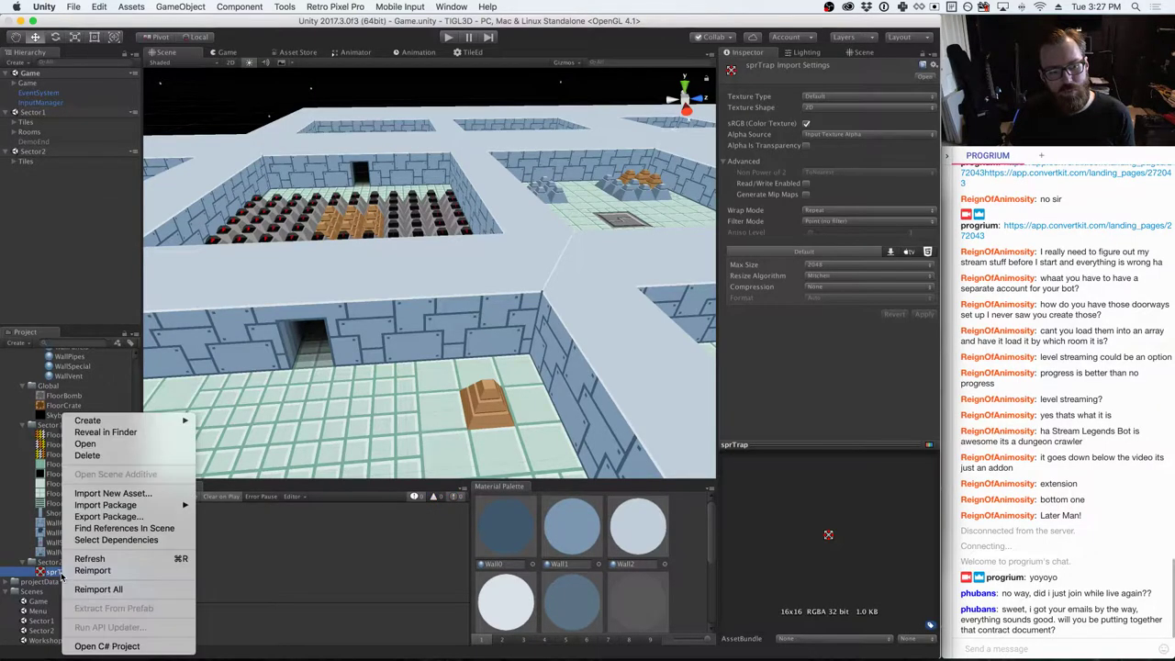
pyautogui.click(88, 455)
pyautogui.click(677, 229)
# - Import sprTrap.png from the Samsung USB drive in Finder into the project's Sector2 folder and return to Unity
pyautogui.press('super+Tab')
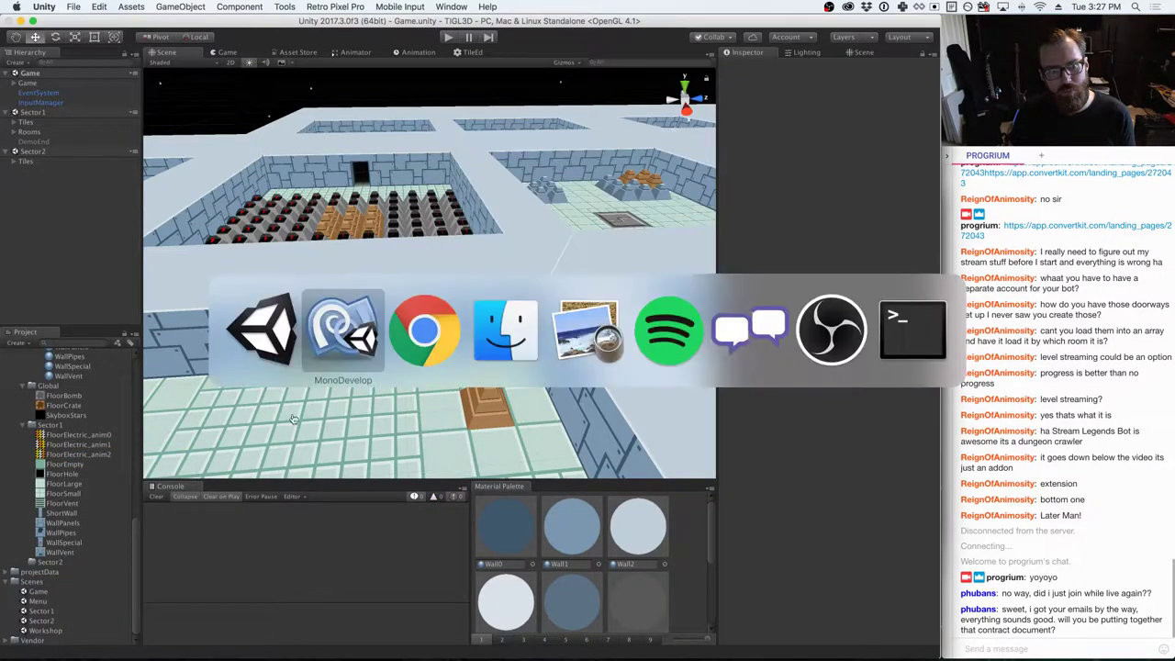
pyautogui.press('super+Tab')
pyautogui.press('super+Tab')
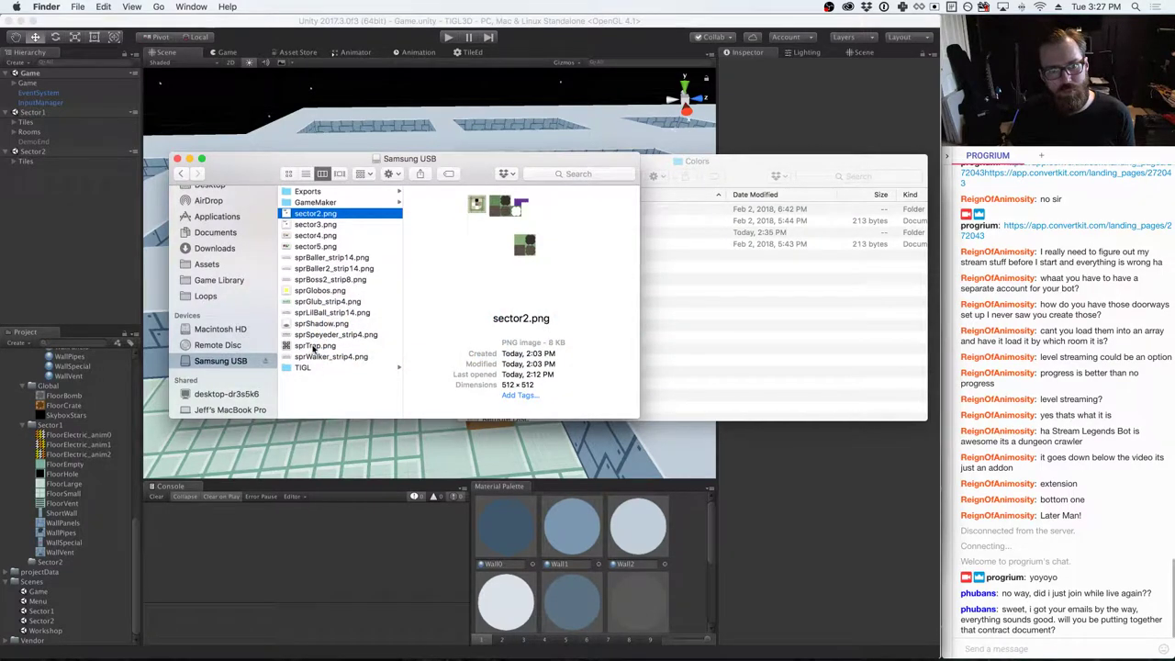
pyautogui.moveTo(315, 346); pyautogui.dragTo(58, 564)
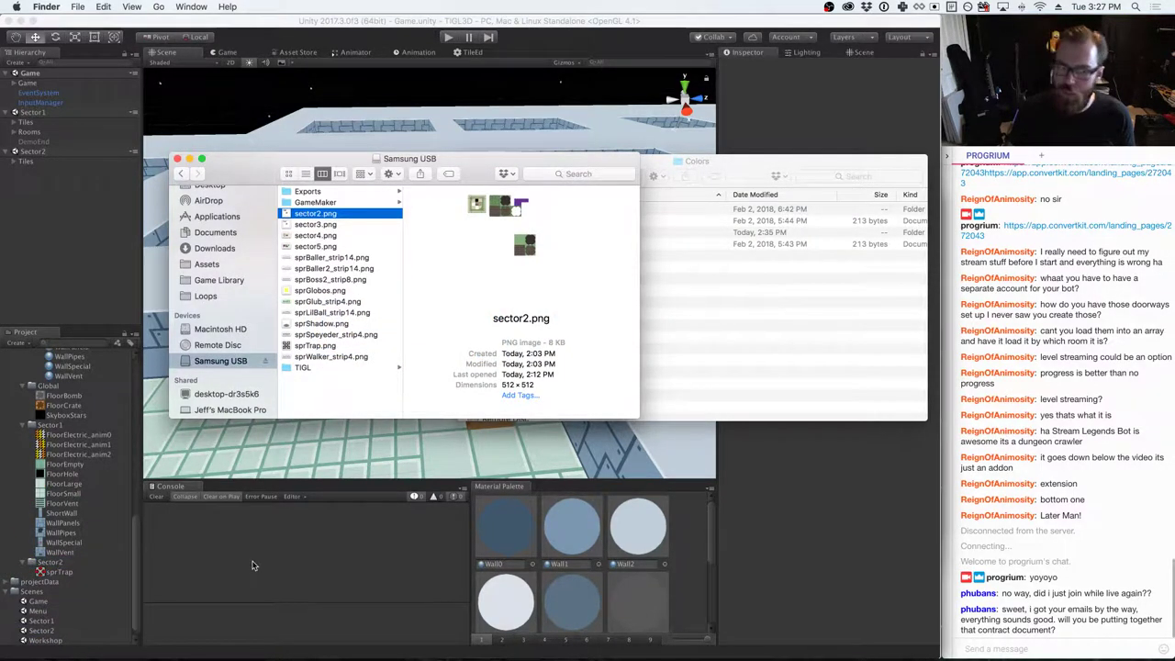
pyautogui.click(254, 563)
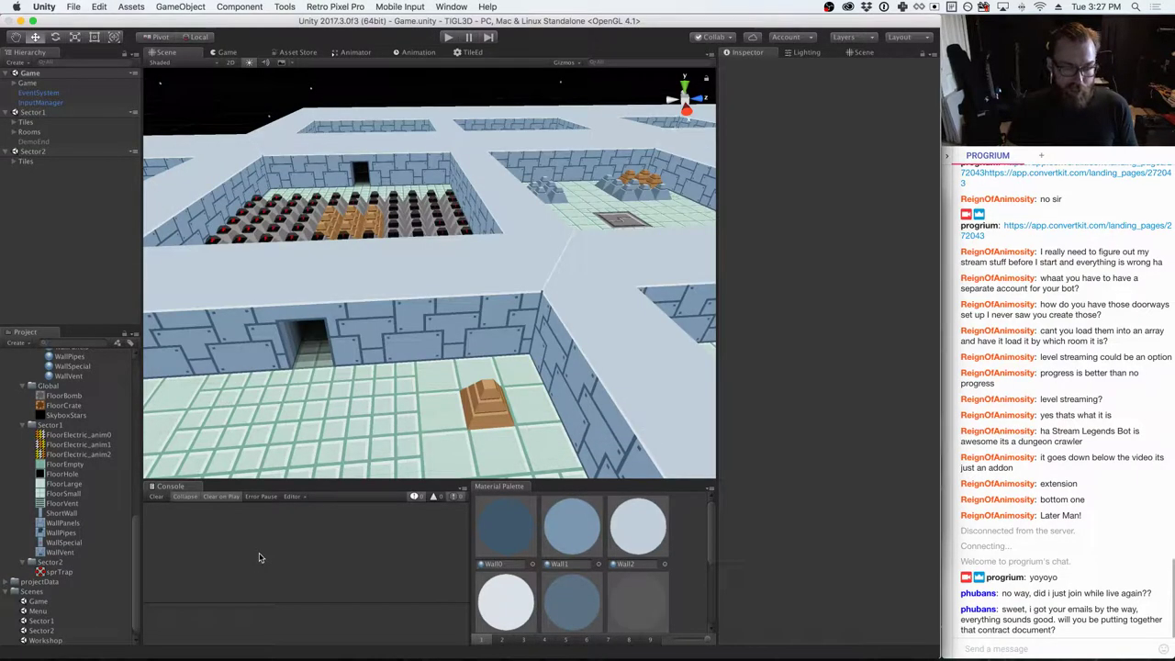
# - Switch to MonoDevelop and review the TextureMaterialCreator class and its OnWillSaveAssets method
pyautogui.press('super+Tab')
pyautogui.moveTo(429, 421); pyautogui.dragTo(540, 444)
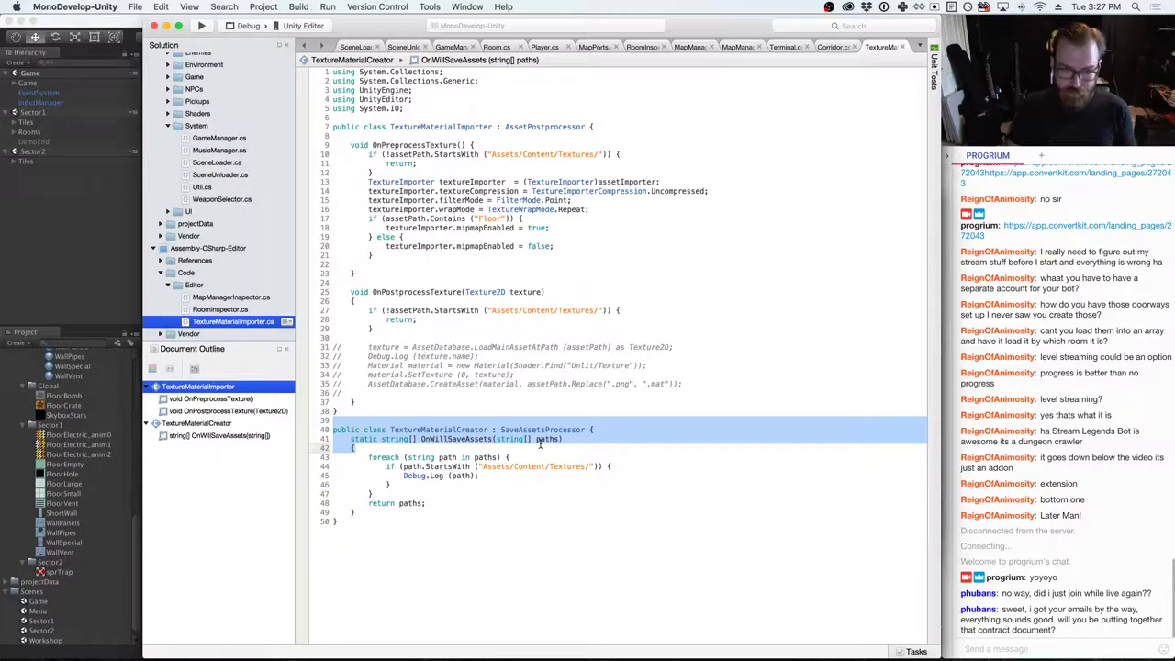
pyautogui.click(492, 507)
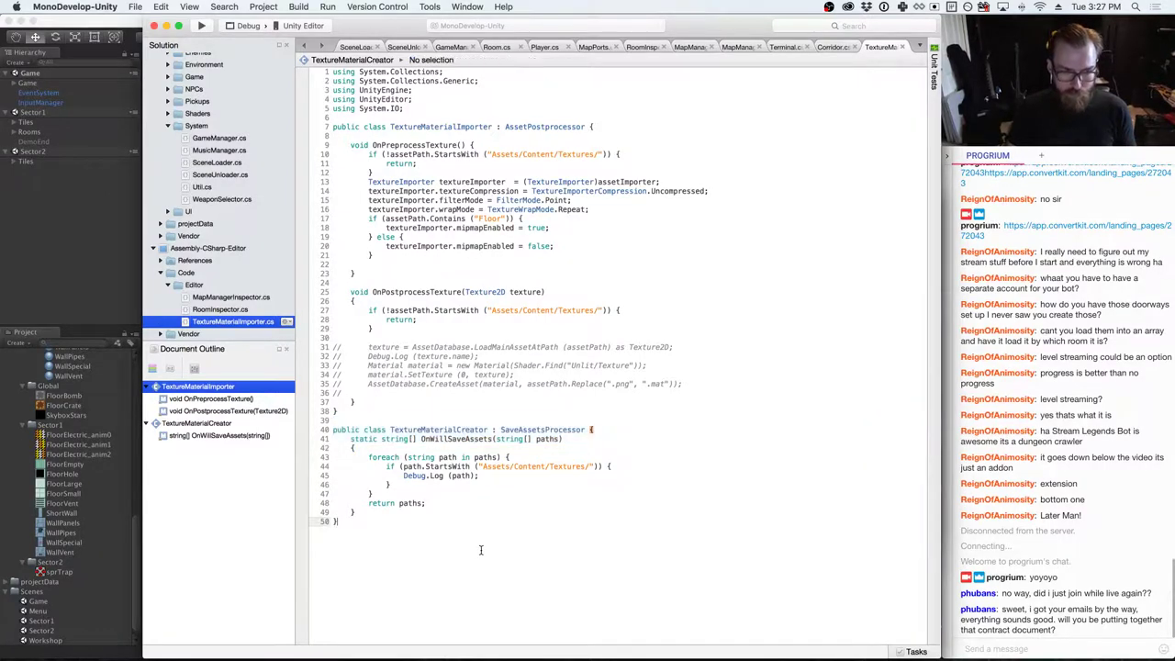
# - In Unity, apply Low Quality compression to the sprTrap texture, restore it to None and apply again, and clear the console
pyautogui.click(60, 572)
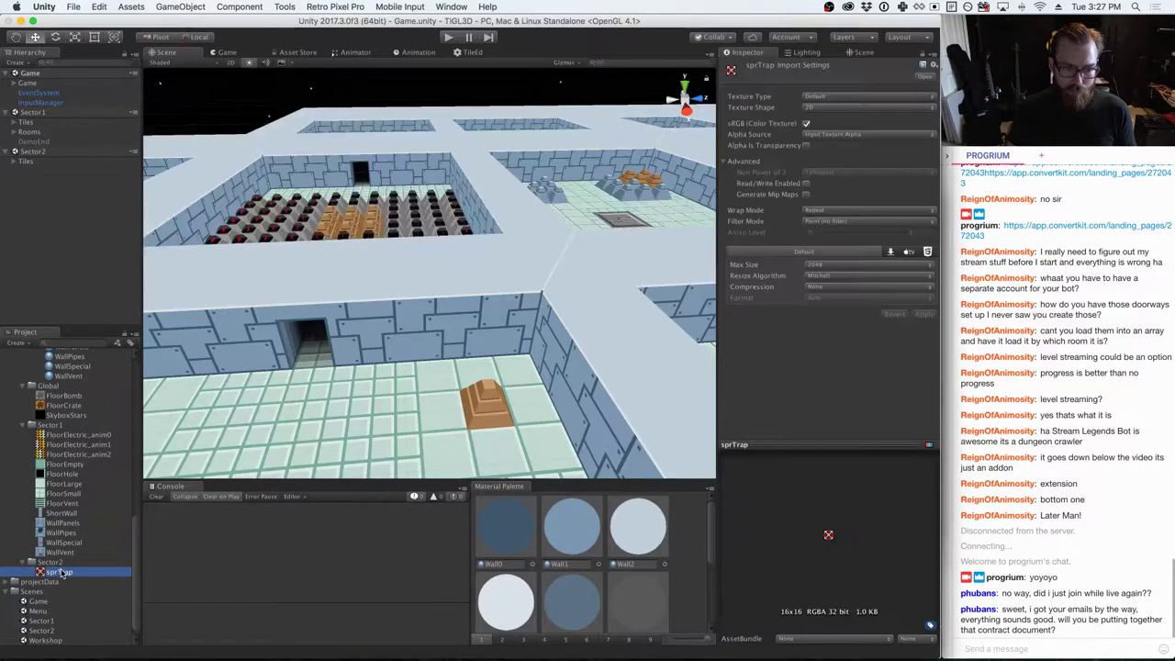
pyautogui.click(843, 287)
pyautogui.click(844, 290)
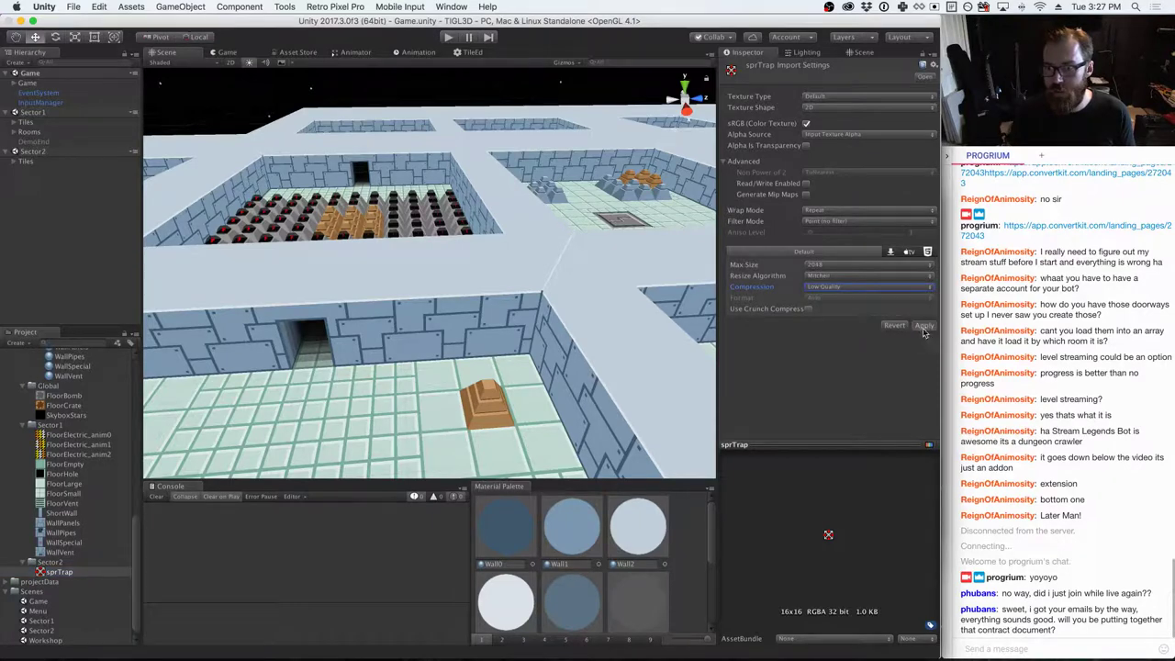
pyautogui.click(831, 290)
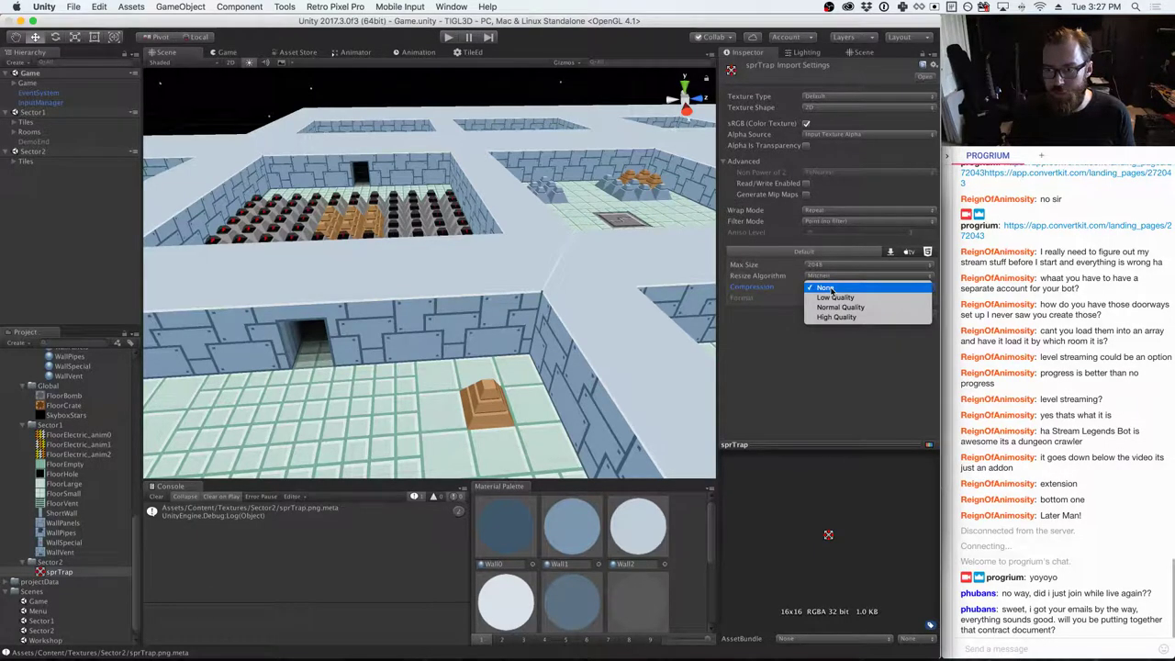
pyautogui.click(830, 291)
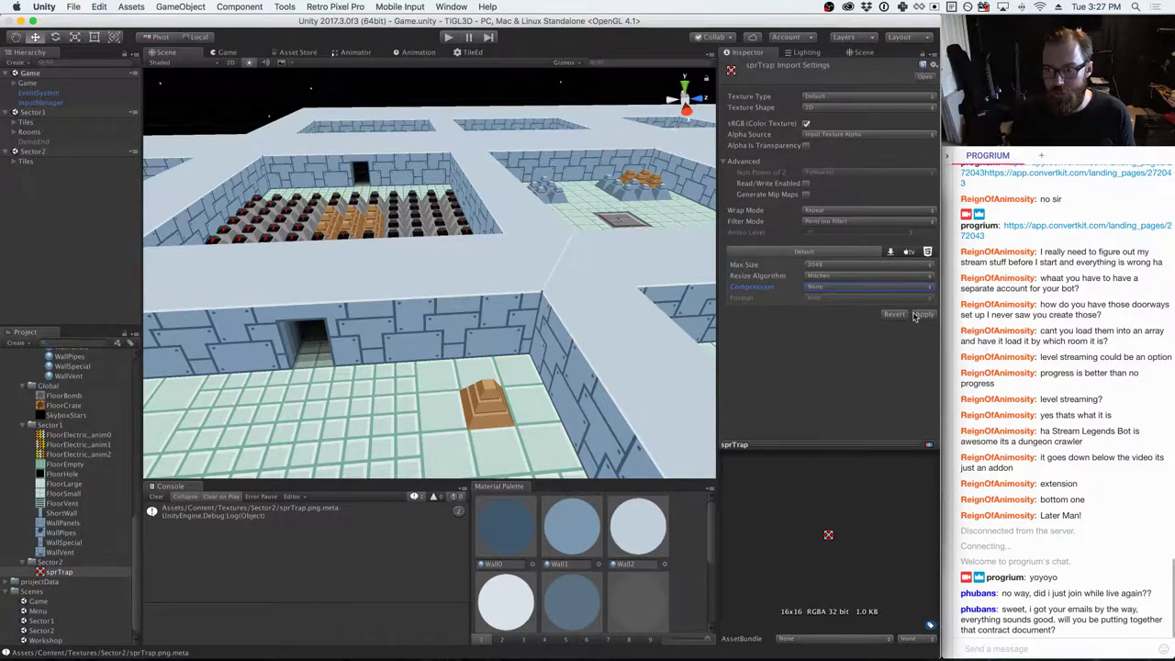
pyautogui.click(921, 315)
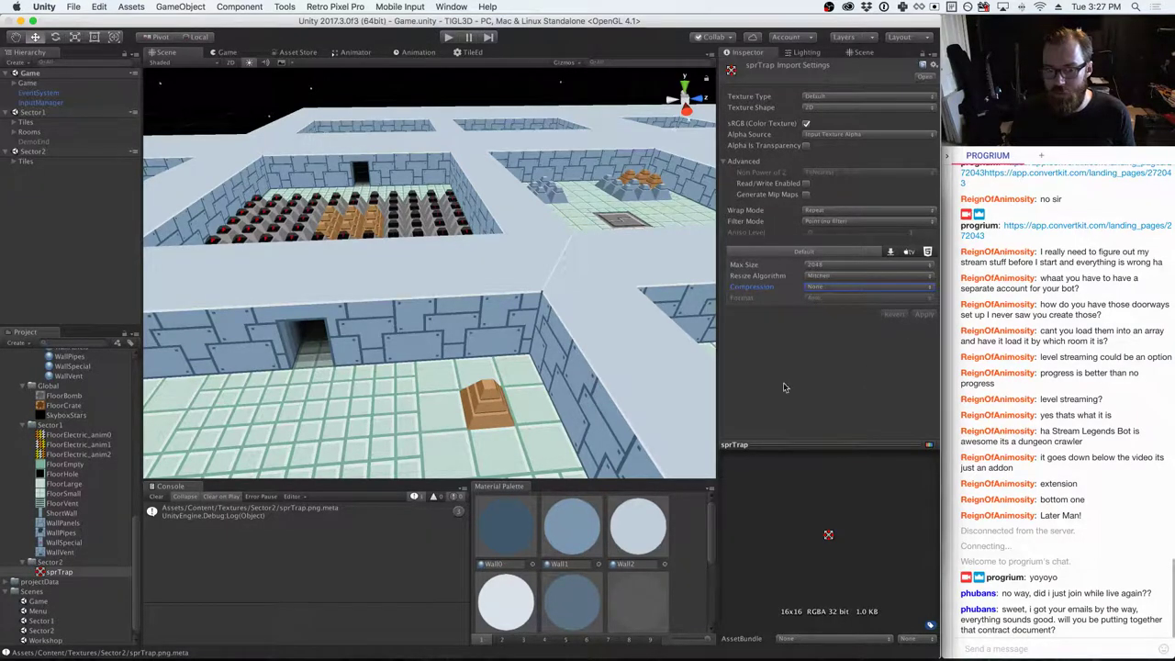
pyautogui.click(156, 495)
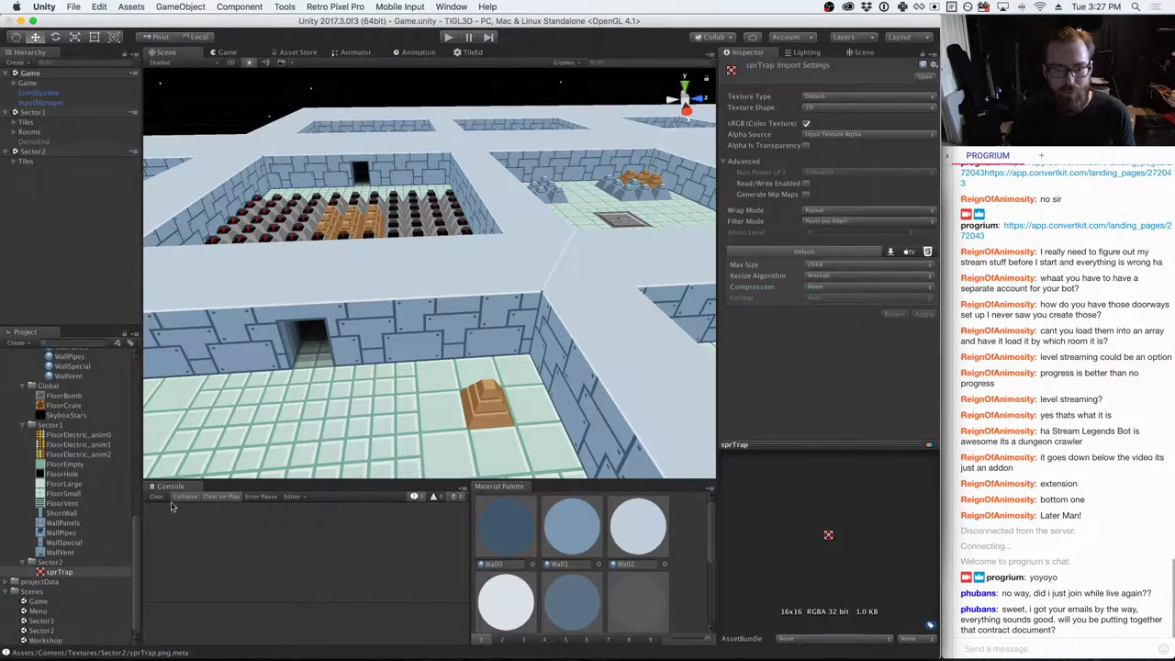
pyautogui.press('super+Tab')
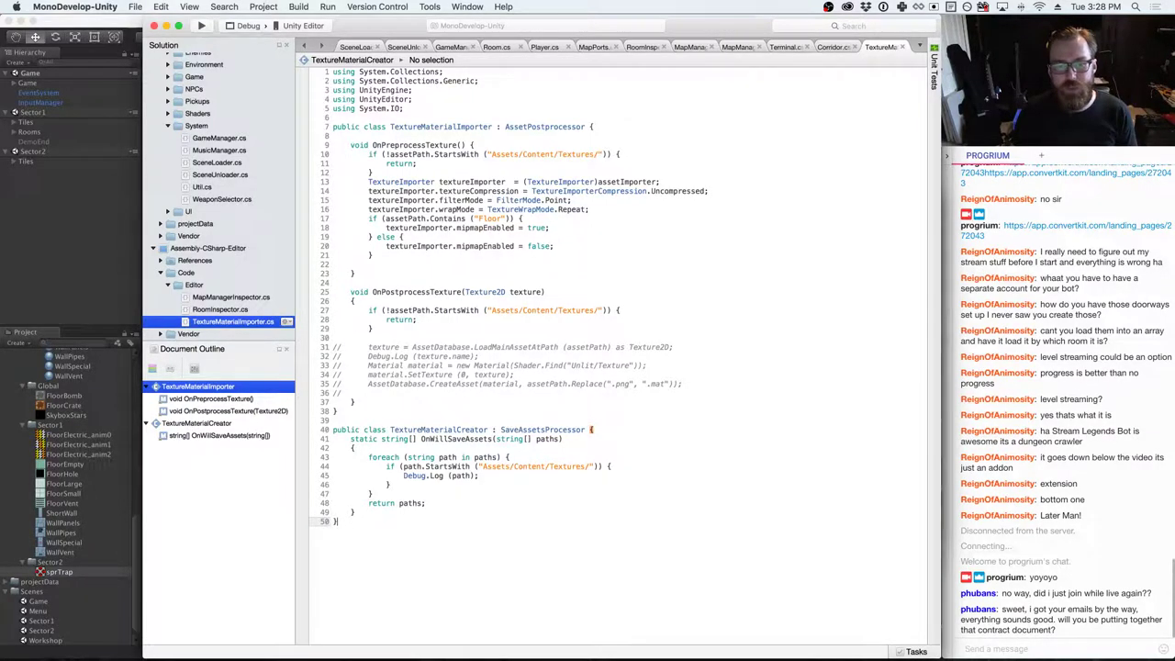
pyautogui.press('Up')
pyautogui.press('Up')
pyautogui.press('Up')
pyautogui.press('Up')
pyautogui.press('Up')
pyautogui.press('Up')
pyautogui.press('Up')
pyautogui.press('Up')
pyautogui.press('Up')
pyautogui.press('Up')
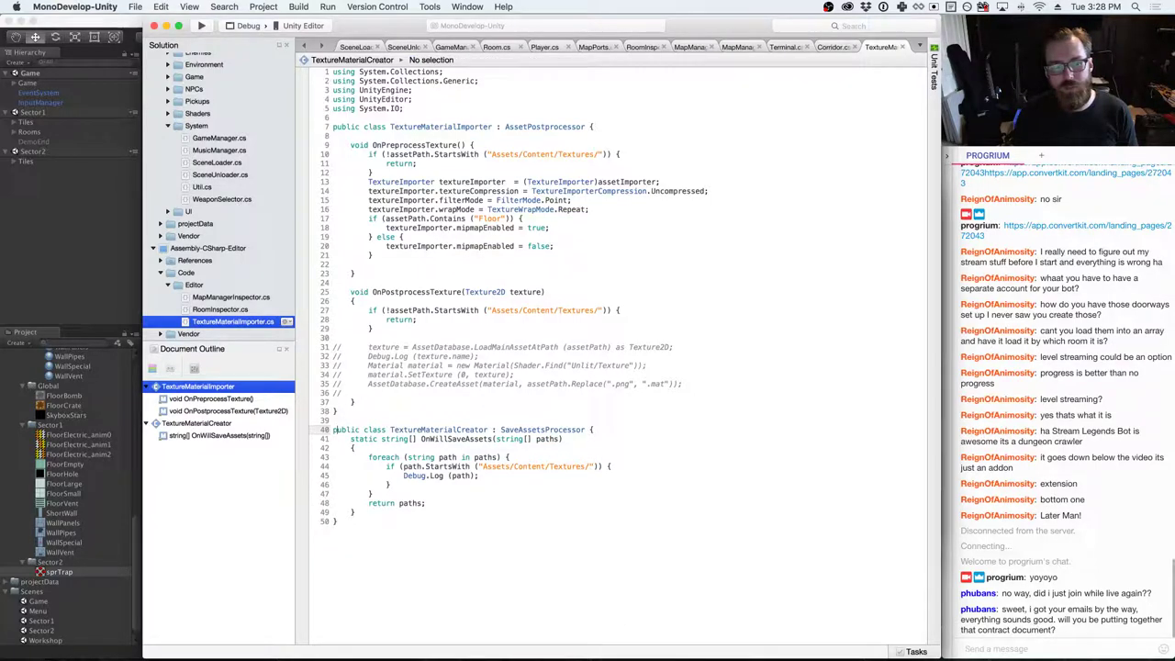
pyautogui.press('super+Tab')
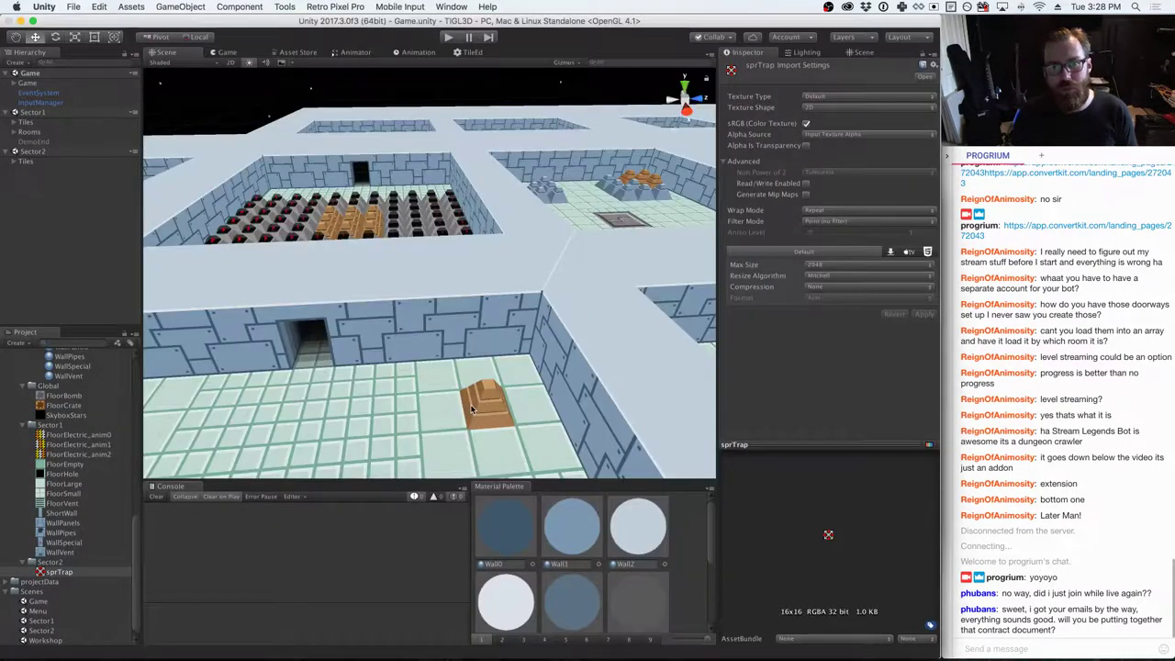
pyautogui.press('super+Tab')
pyautogui.press('super+Tab')
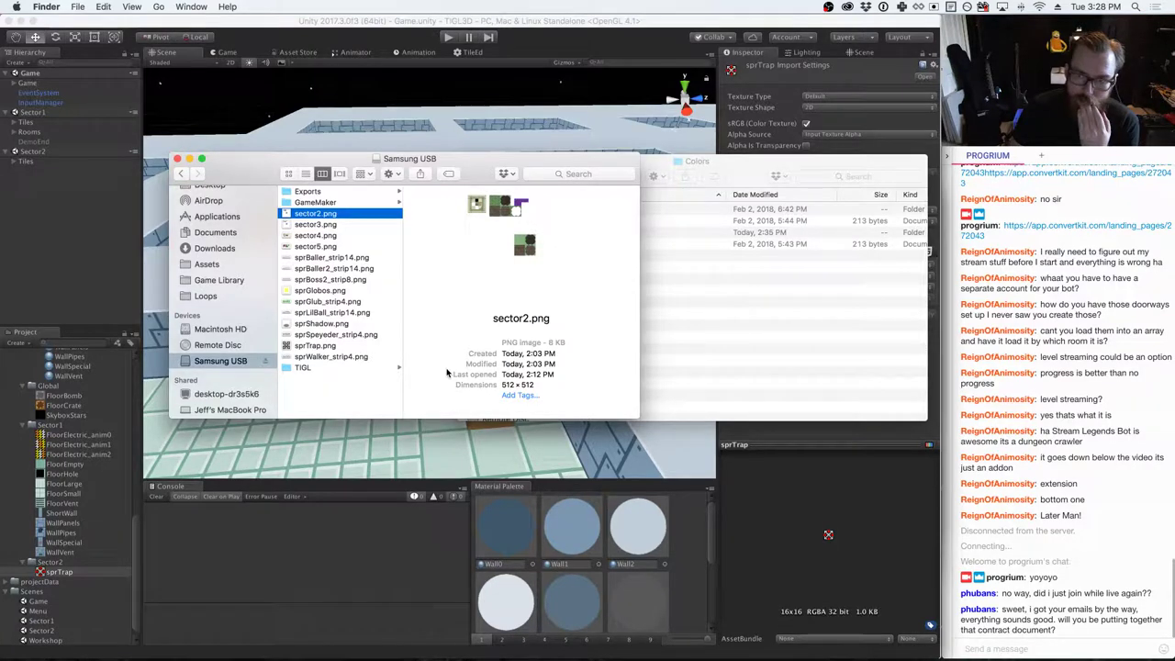
pyautogui.press('super+Tab')
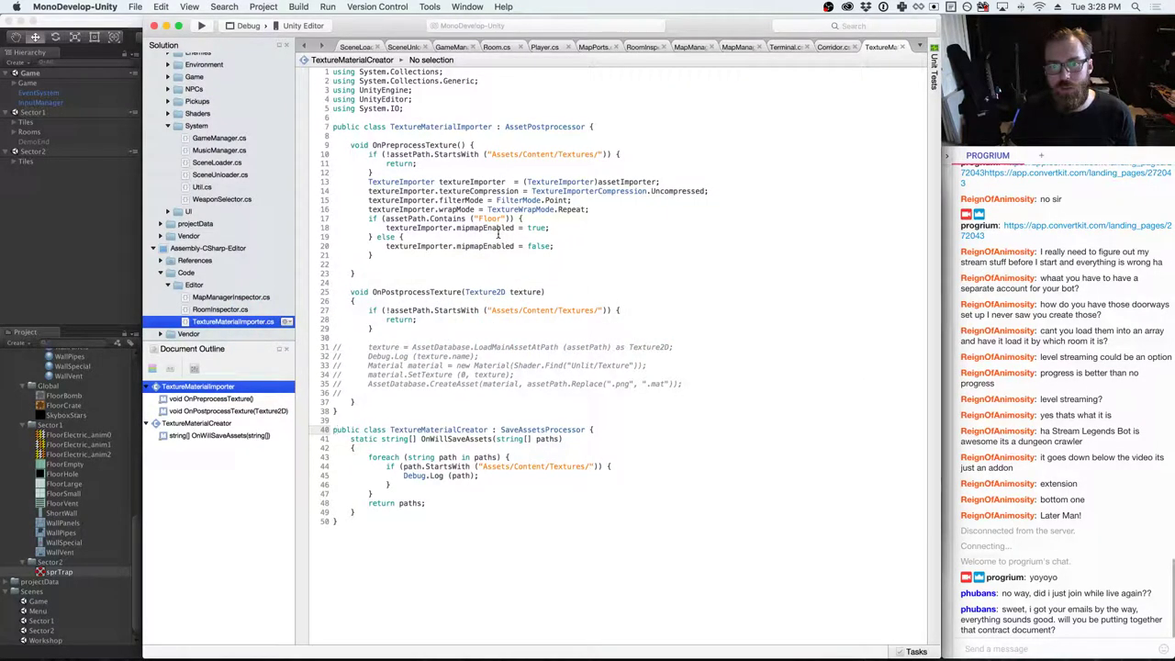
# - Switch to Chrome and examine the AssetImporter reference and the TextureImporter page in the Unity scripting documentation
pyautogui.press('super+Tab')
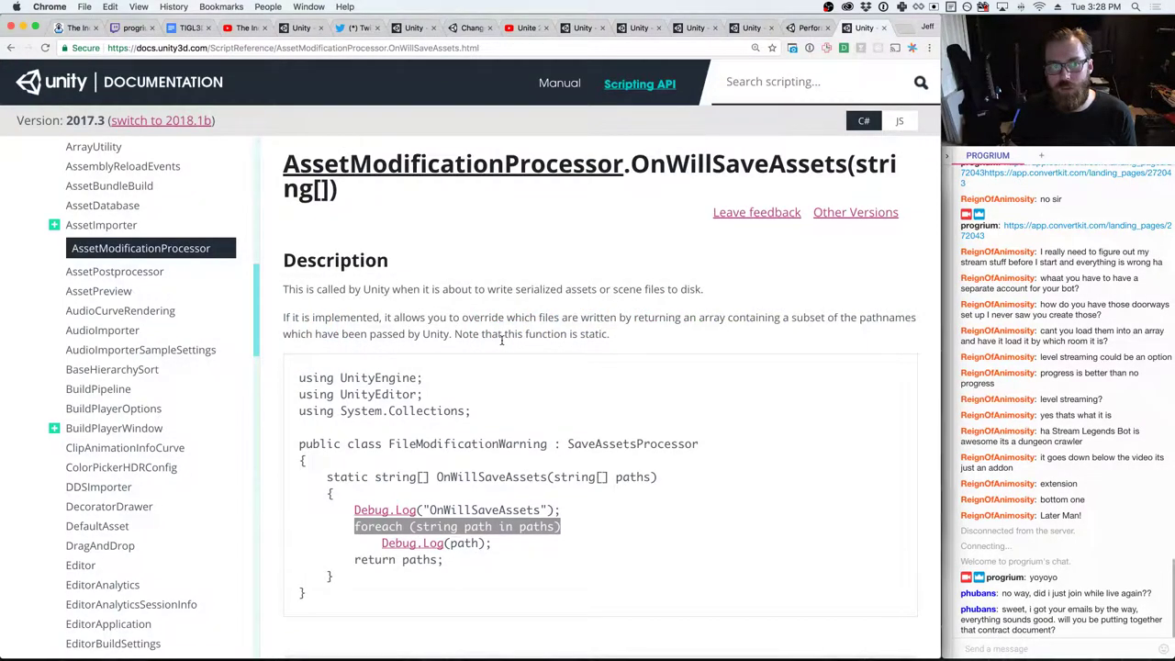
pyautogui.click(113, 226)
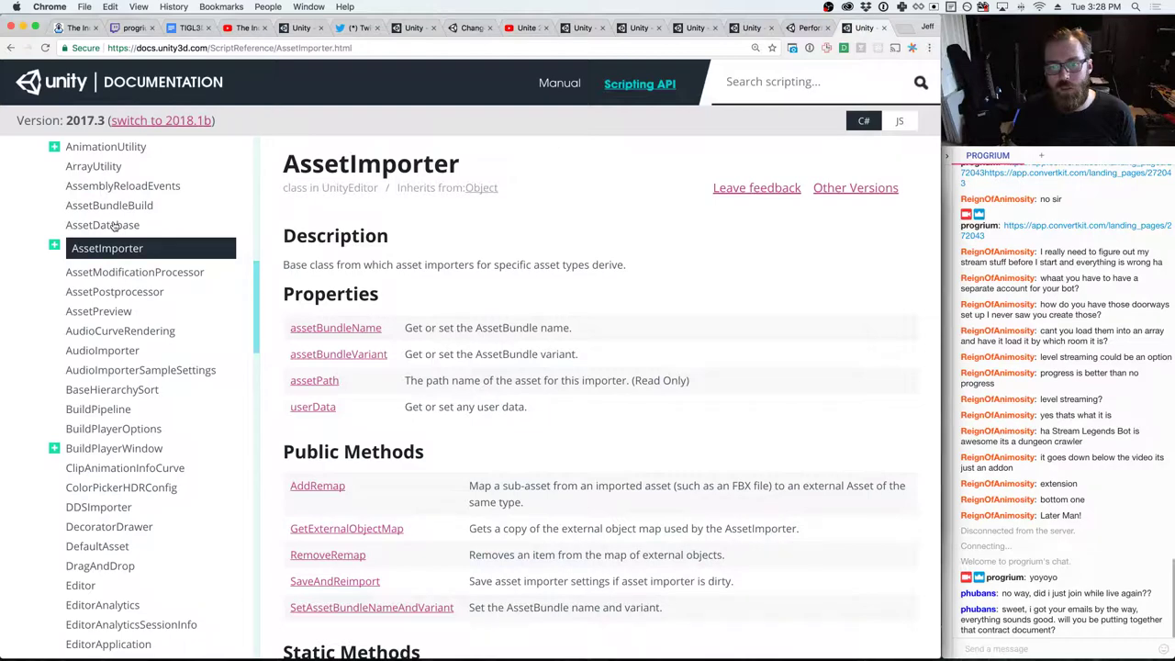
pyautogui.scroll(-6, 463, 294)
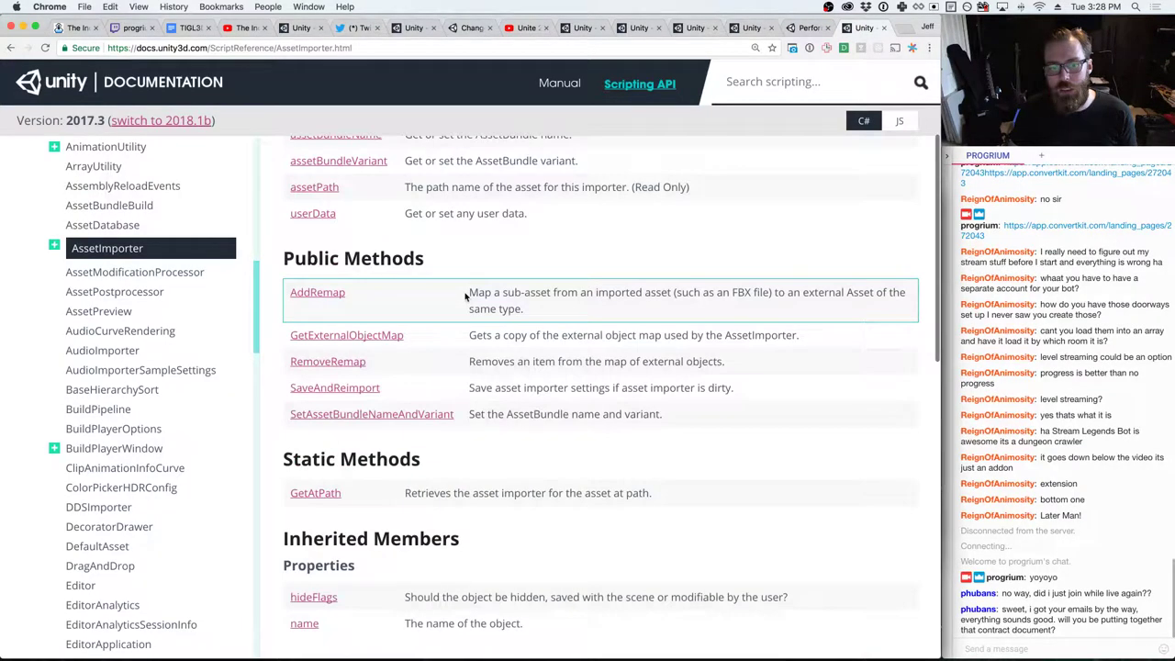
pyautogui.scroll(-5, 463, 294)
pyautogui.scroll(6, 477, 303)
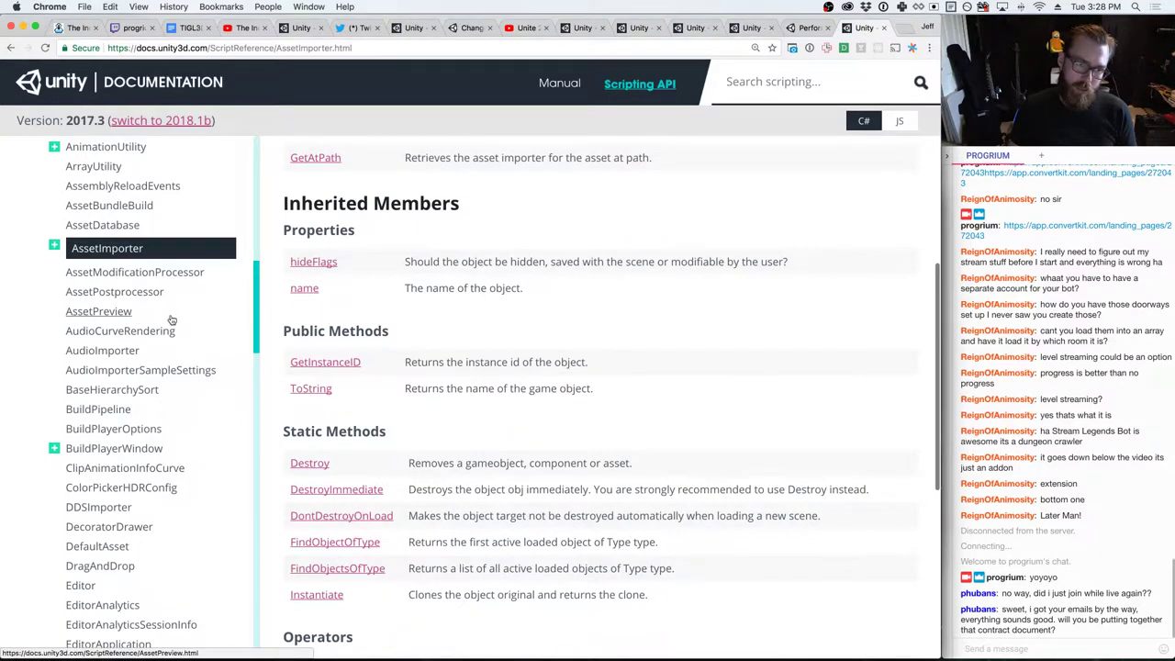
pyautogui.scroll(-5, 165, 319)
pyautogui.scroll(-4, 163, 319)
pyautogui.scroll(-10, 166, 321)
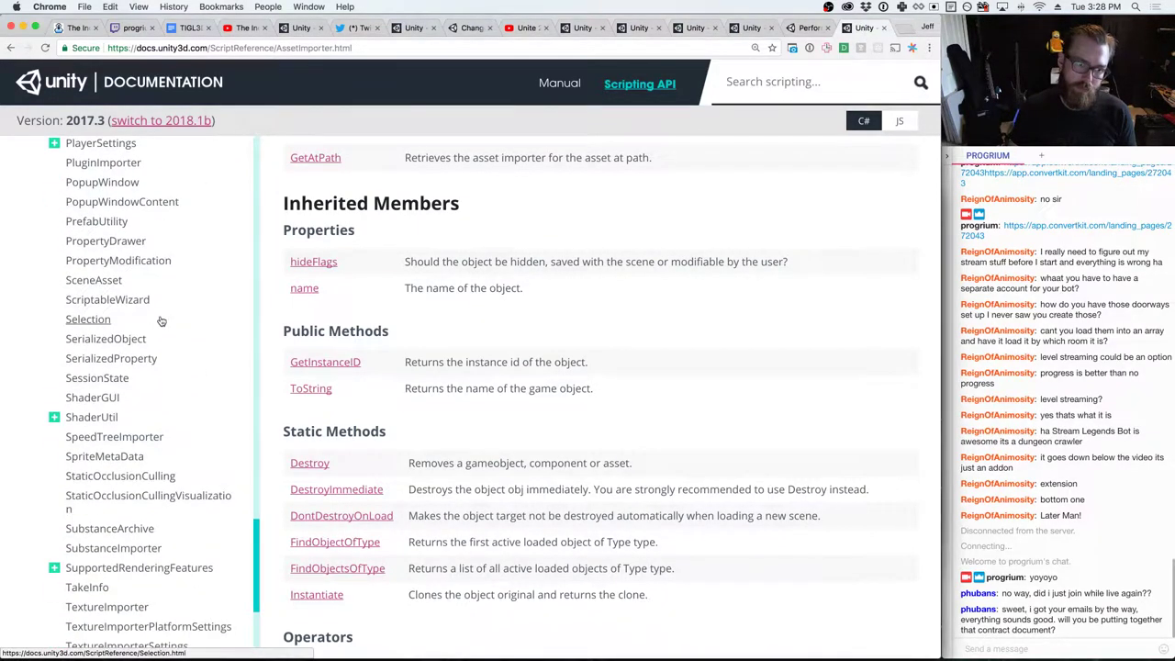
pyautogui.scroll(-5, 161, 320)
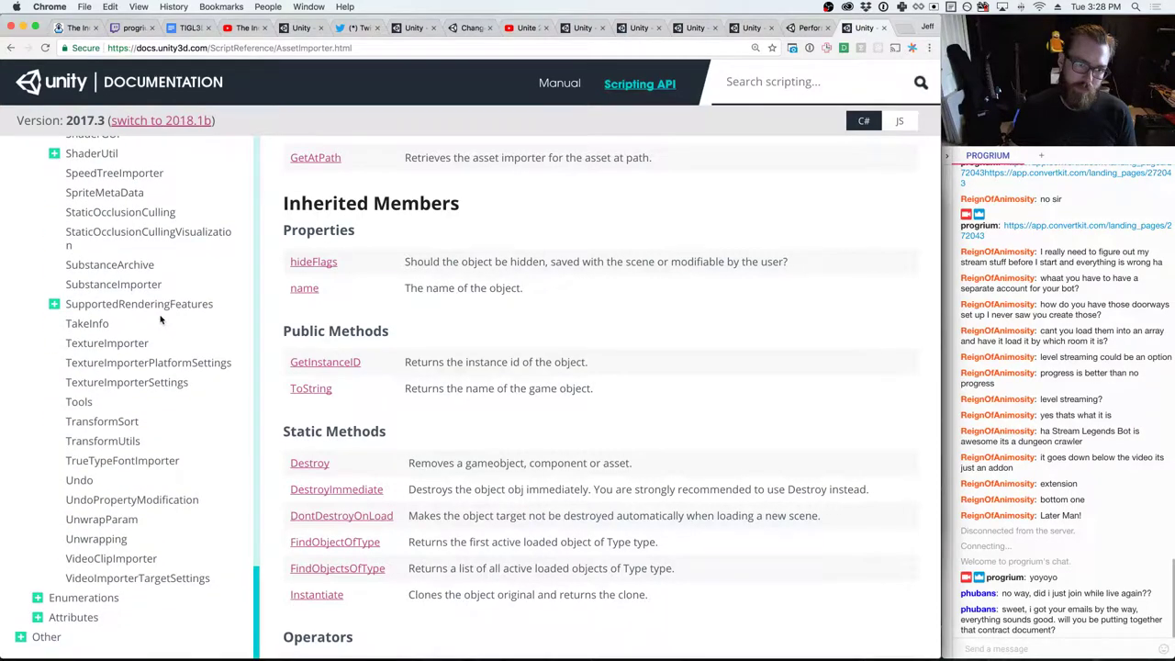
pyautogui.click(131, 343)
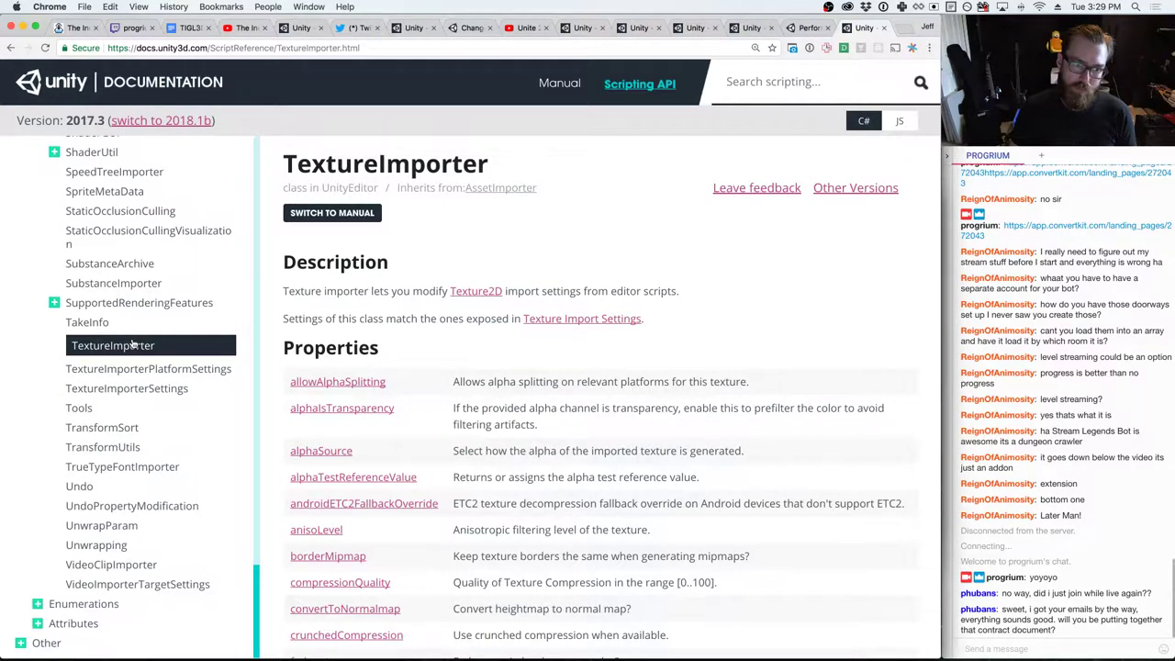
pyautogui.press('super+Tab')
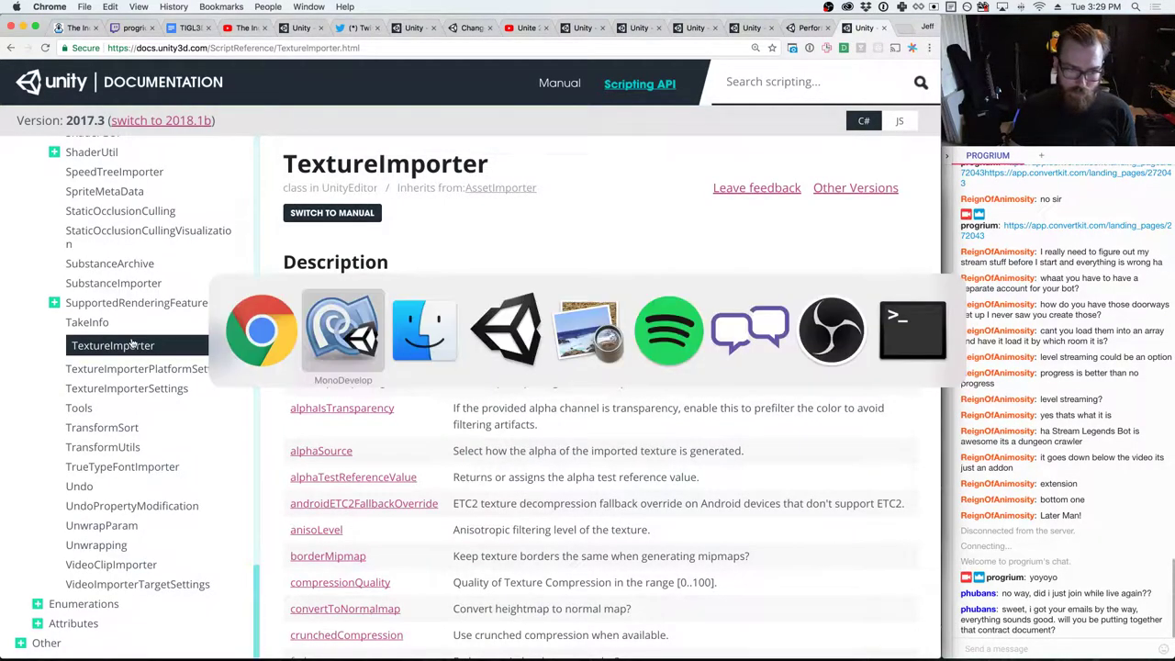
pyautogui.press('super+Tab')
pyautogui.press('super+Tab')
pyautogui.press('super+Tab')
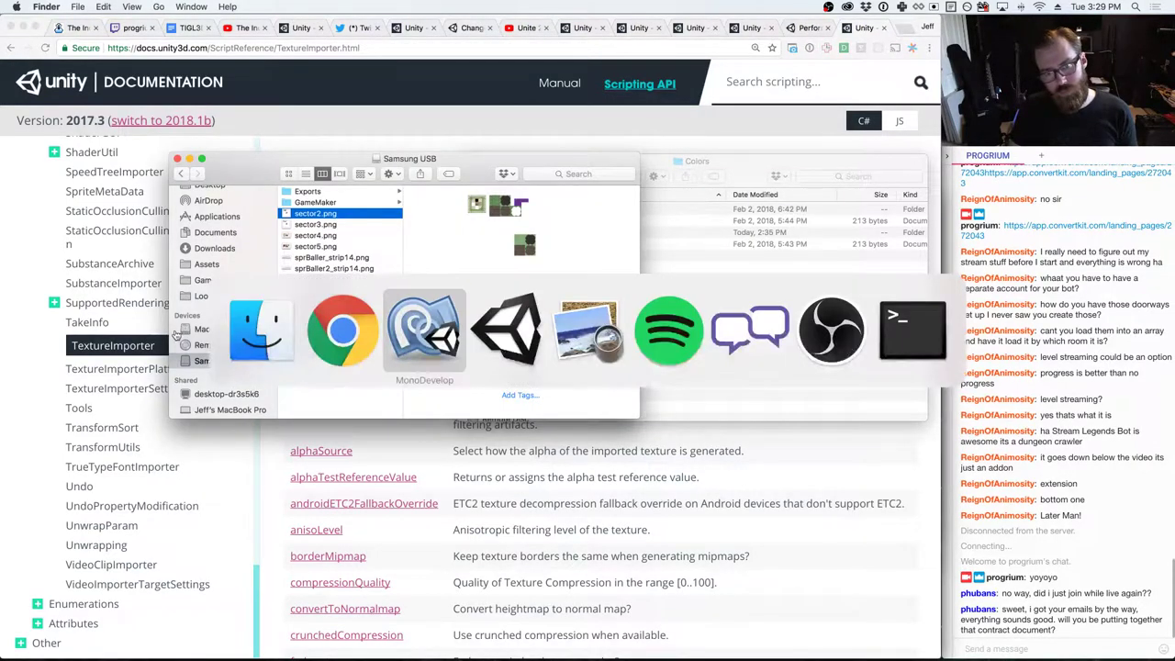
pyautogui.press('super+Tab')
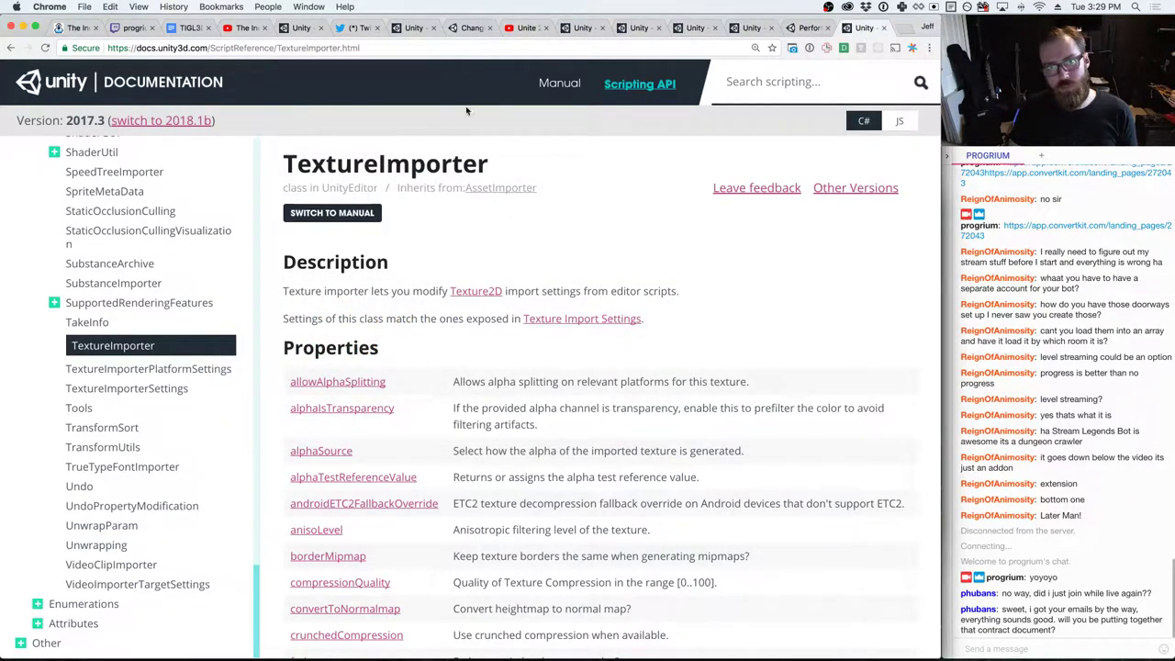
# - Search the web in a new Chrome tab for "OnPostprocessTexture reference texture" and open the Unity Answers question on AssetPostprocessor references
pyautogui.press('super+t')
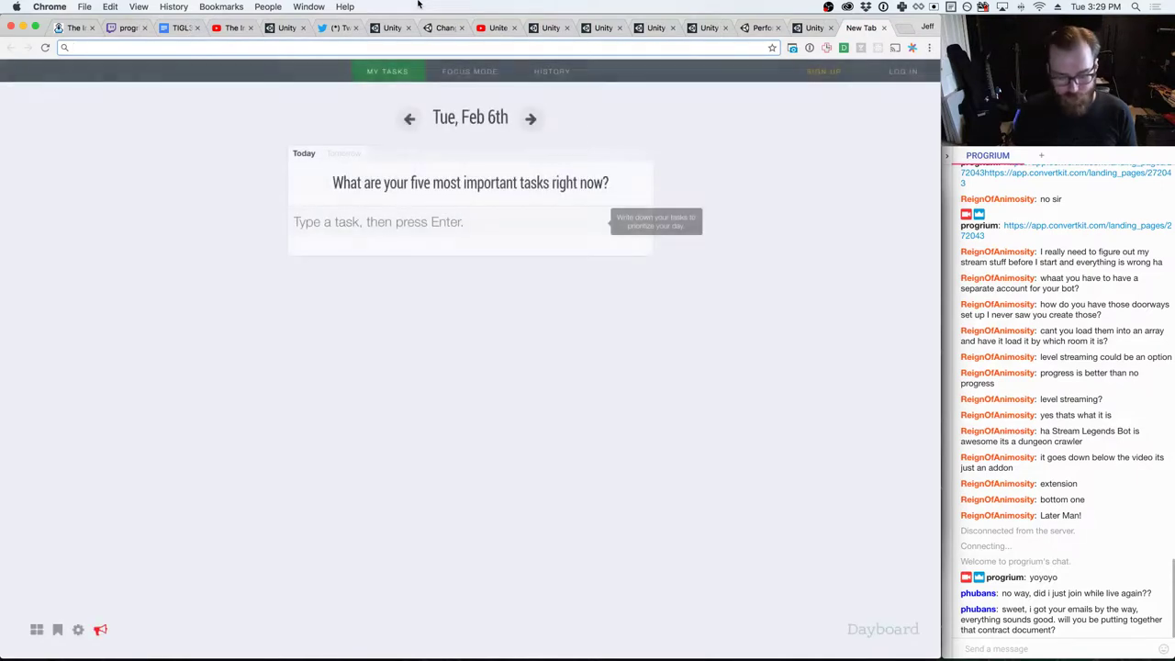
pyautogui.press('super+Tab')
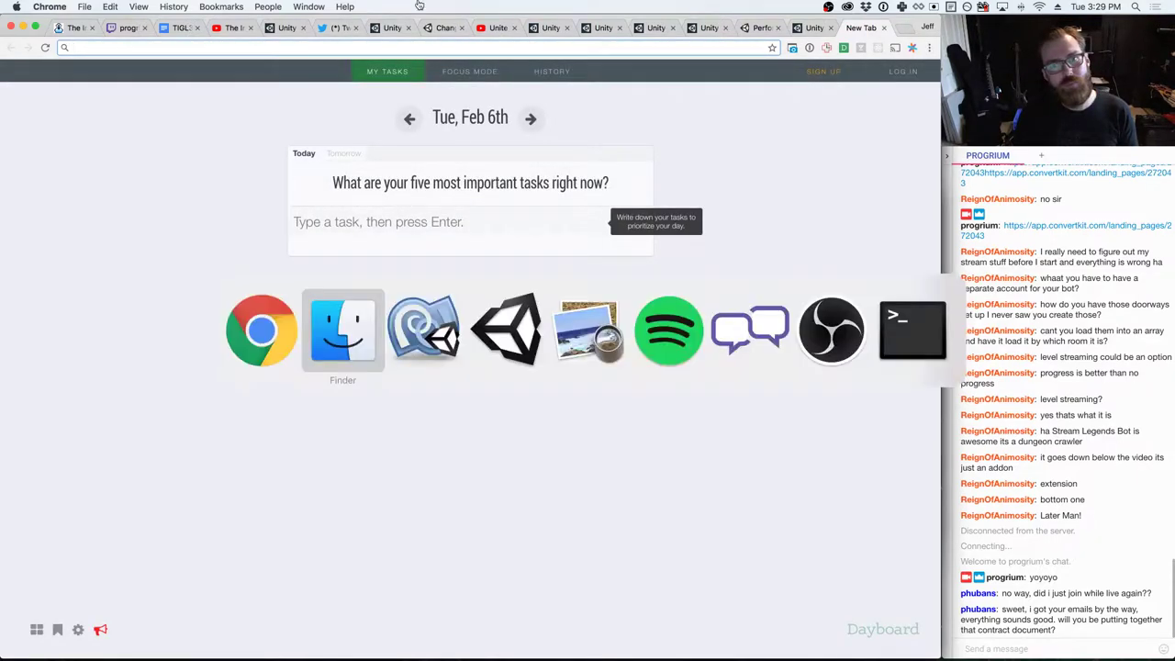
pyautogui.press('super+Tab')
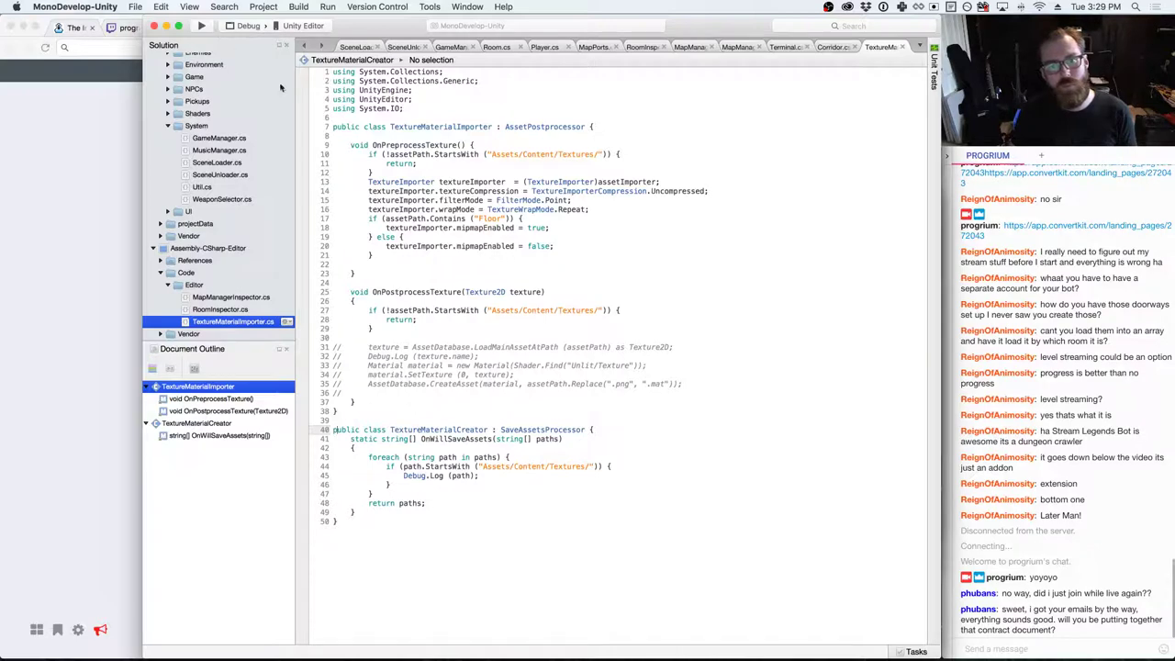
pyautogui.press('super+Tab')
pyautogui.write('OnPostprocessTexture')
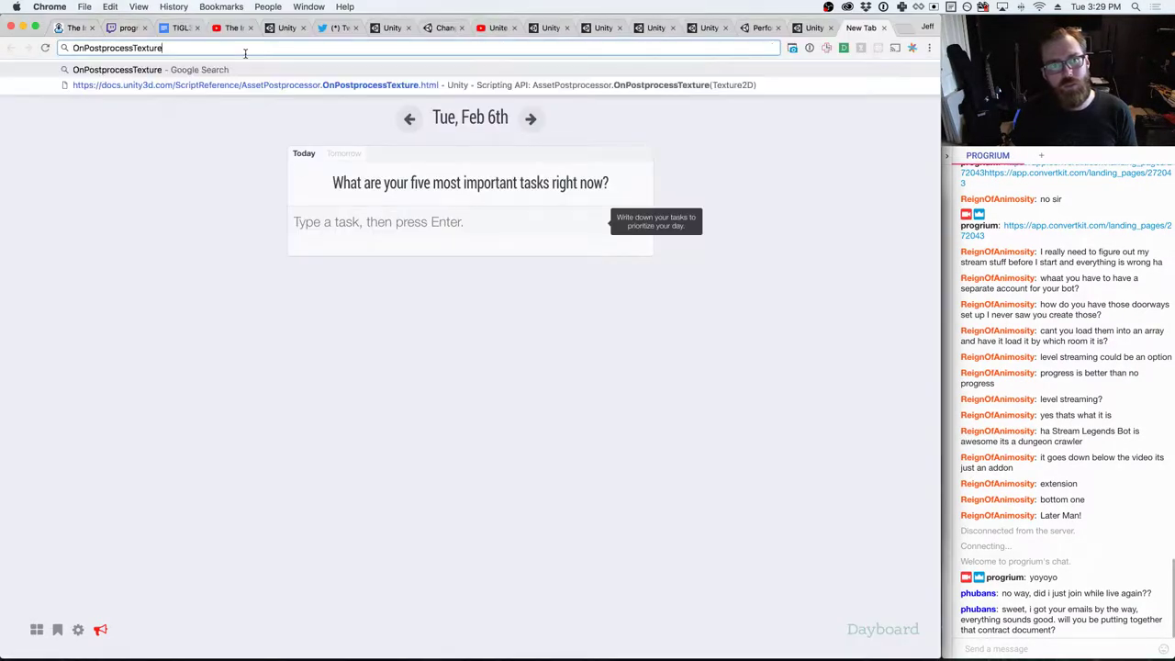
pyautogui.write('reference texture')
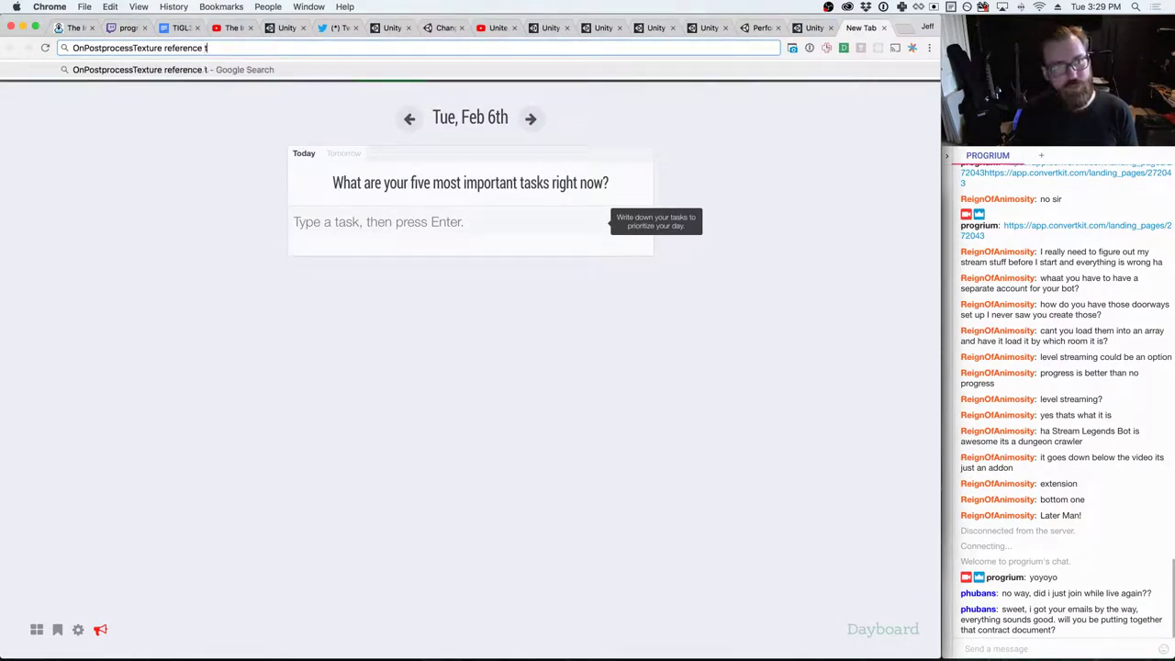
pyautogui.press('Return')
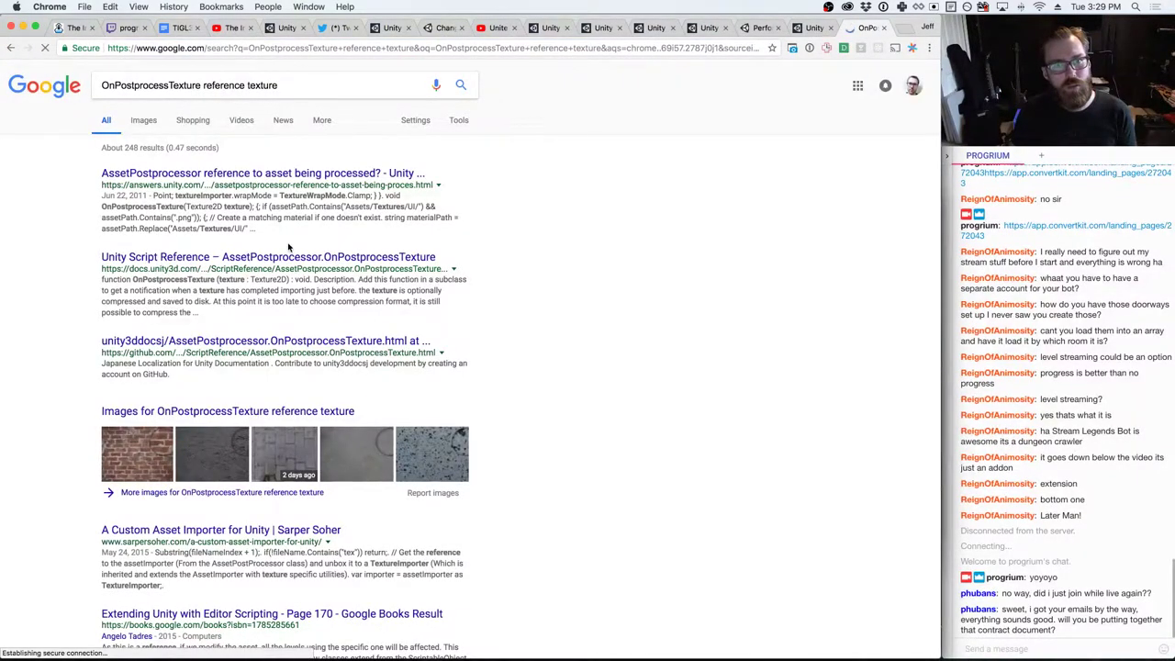
pyautogui.click(257, 172)
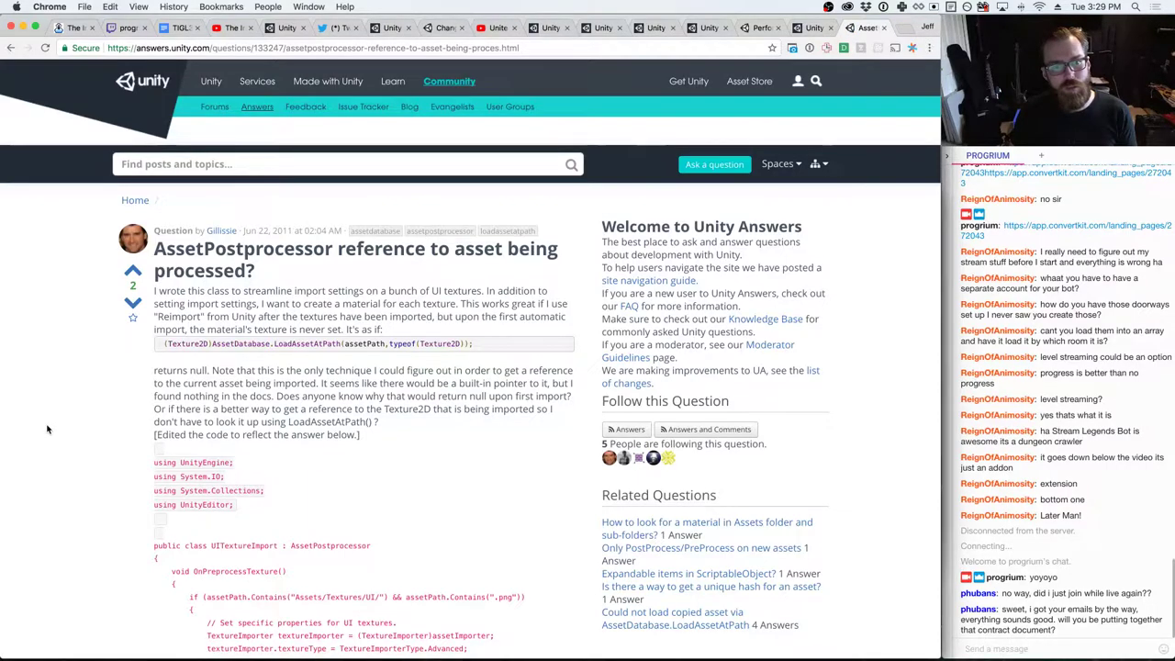
# - Read the question's material creation code and replies, and open the linked question "Material.mainTexture not working outside of runtime?"
pyautogui.scroll(-10, 51, 431)
pyautogui.scroll(-2, 58, 442)
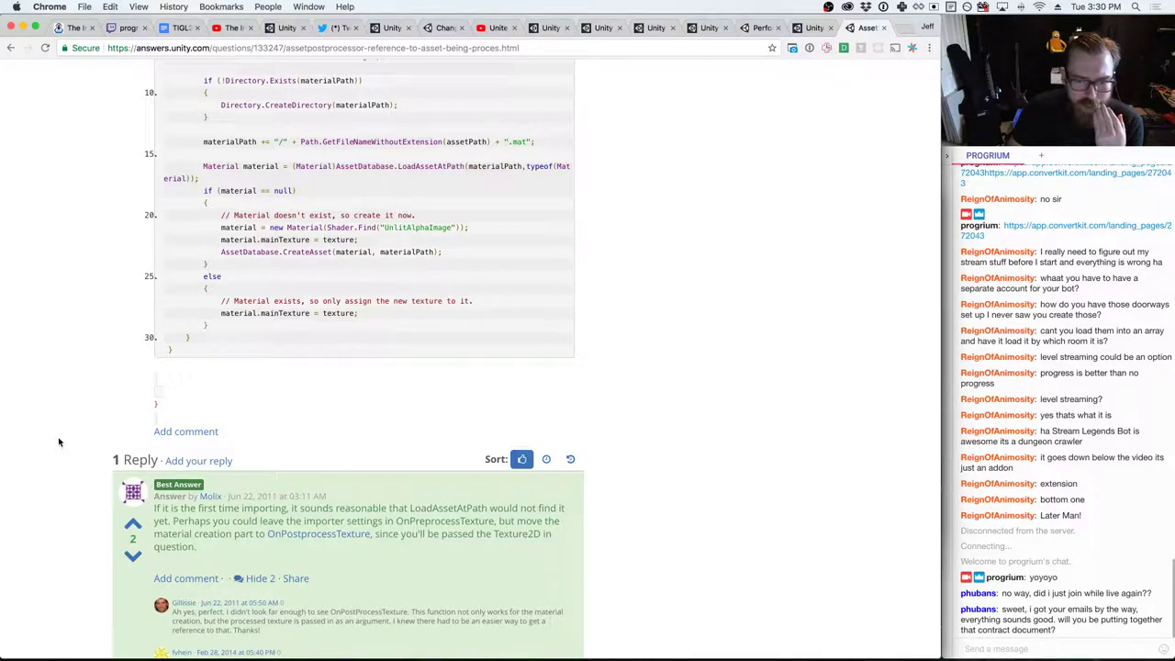
pyautogui.scroll(-1, 58, 441)
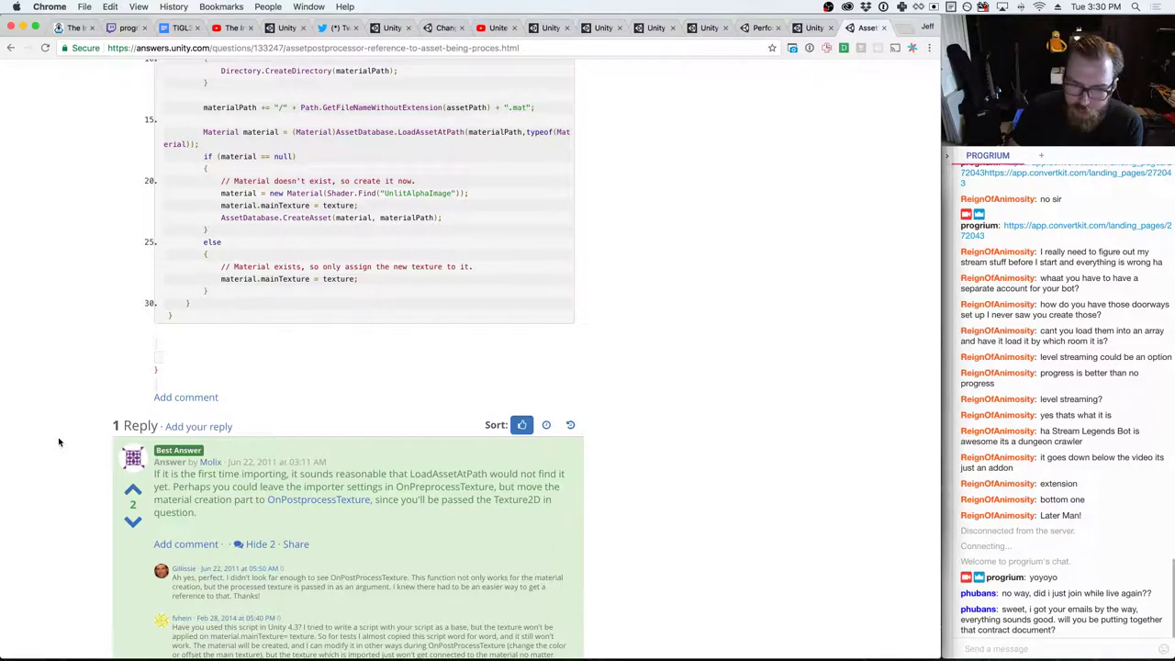
pyautogui.scroll(-1, 58, 442)
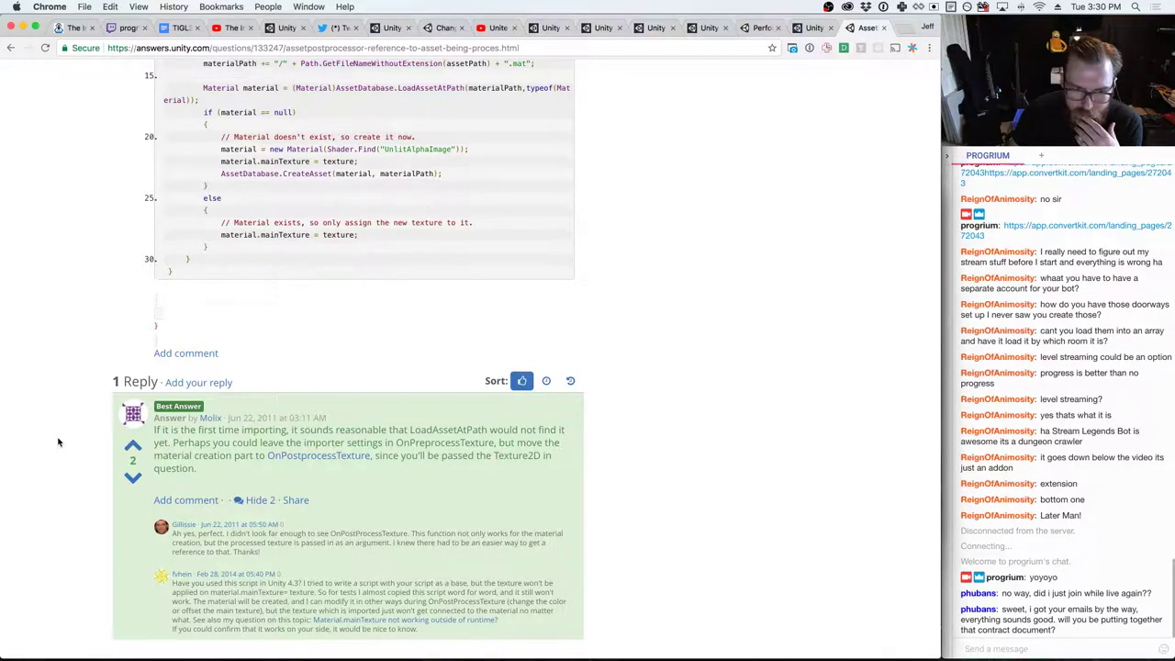
pyautogui.scroll(-3, 58, 442)
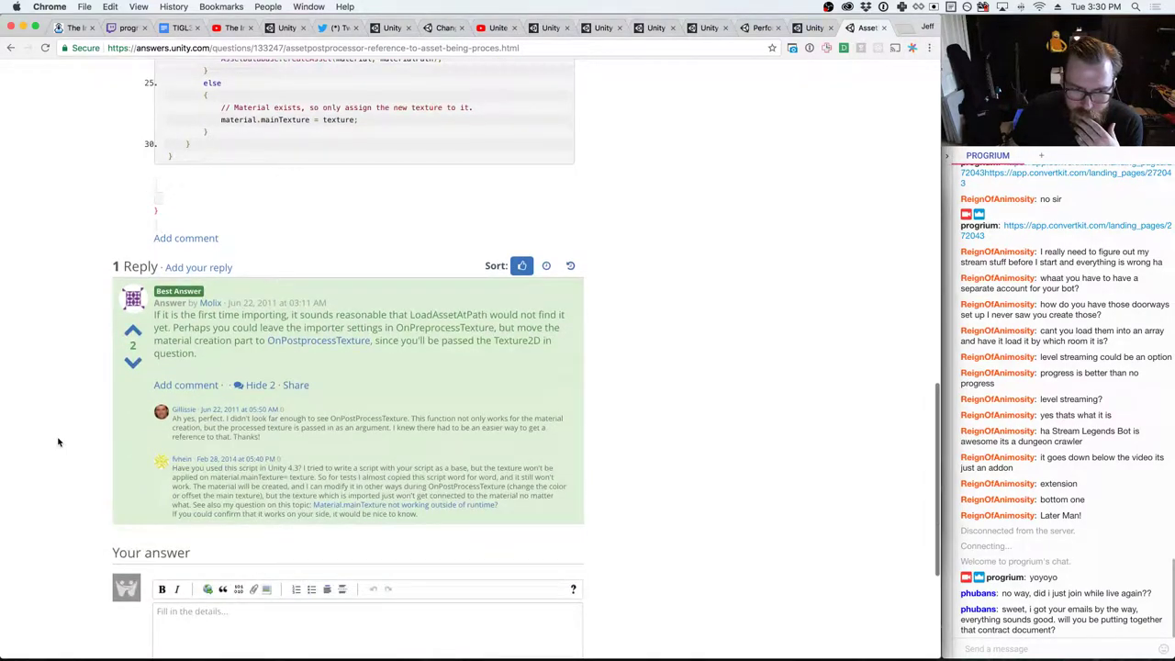
pyautogui.click(405, 504)
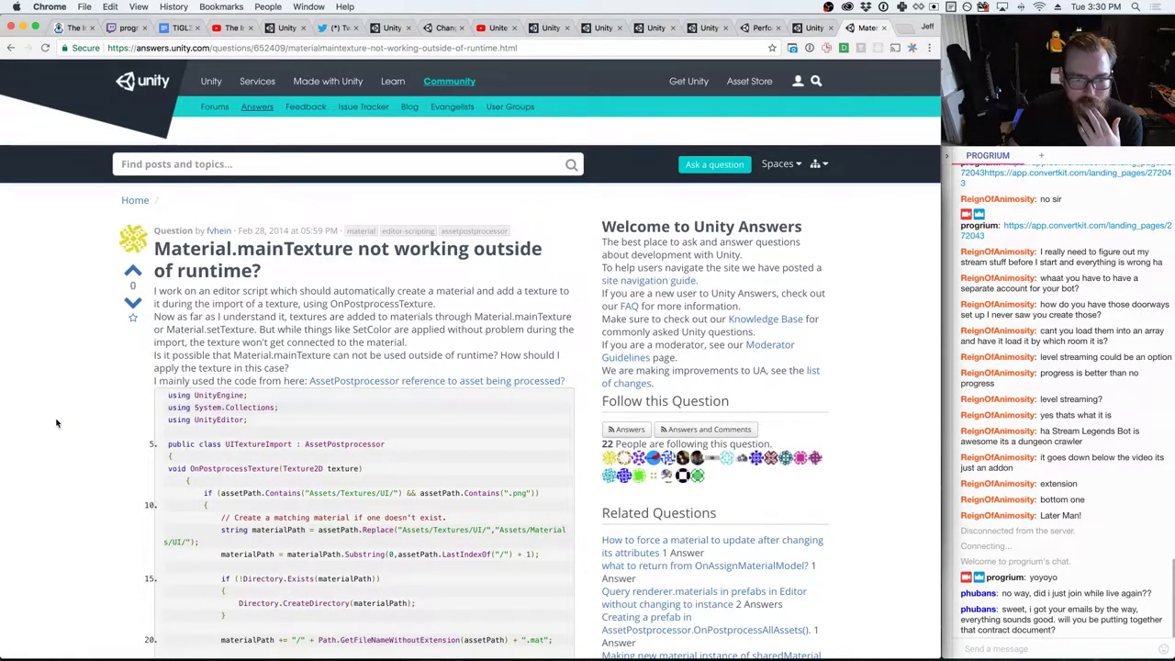
# - Read the question's import code and its reply, and copy "EditorApplication.delayCall" from the reply
pyautogui.scroll(-8, 56, 423)
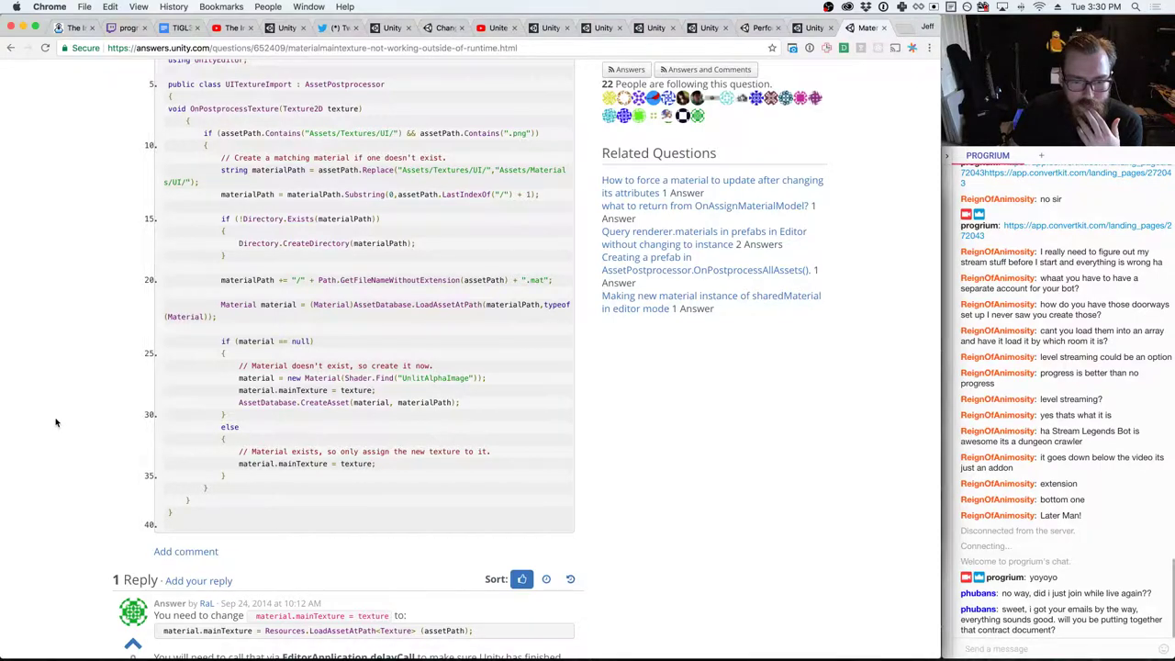
pyautogui.scroll(-2, 56, 422)
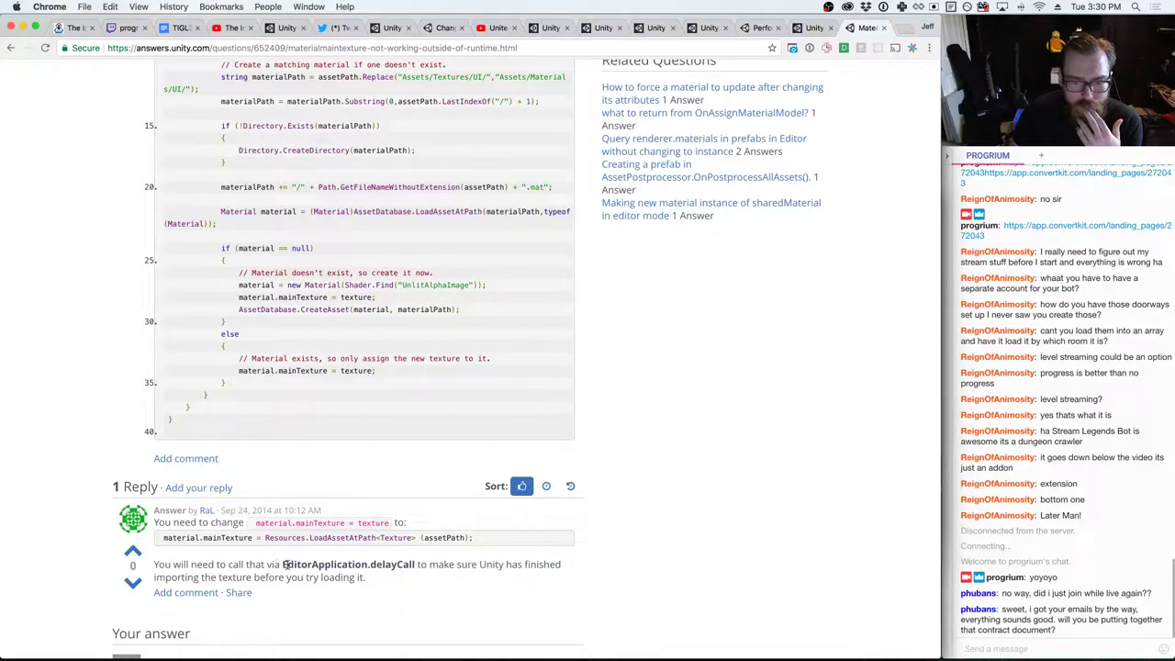
pyautogui.moveTo(282, 565); pyautogui.dragTo(415, 565)
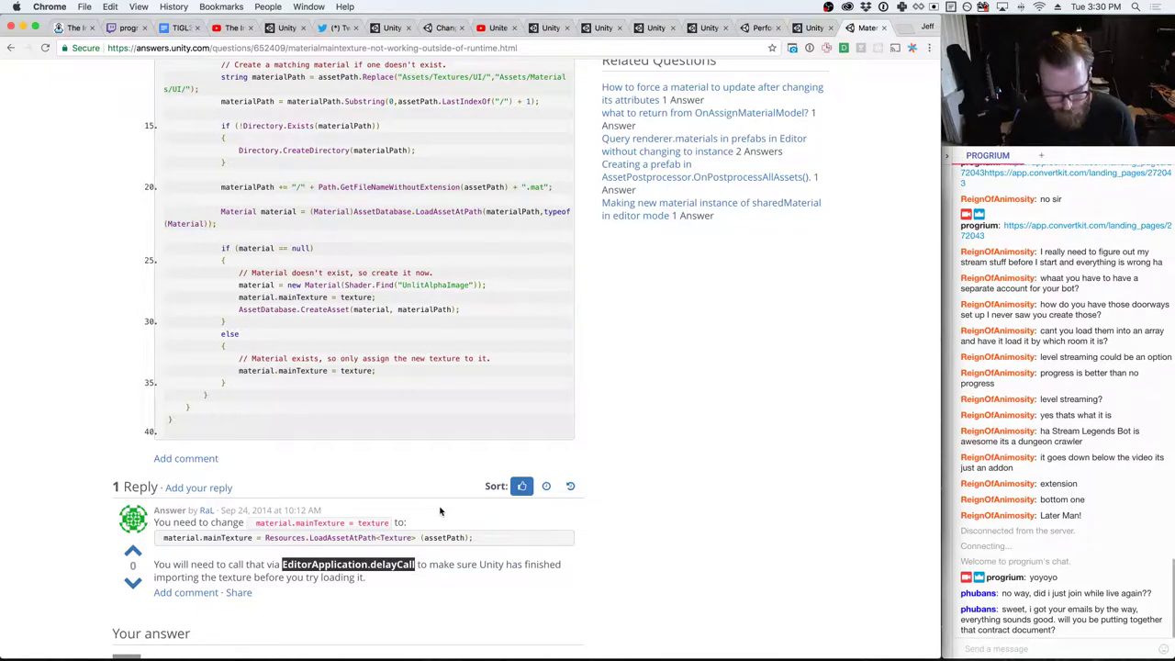
pyautogui.press('super+c')
# - Search the web in a new tab for "EditorApplication.delayCall" and open its Unity Scripting API page
pyautogui.press('super+t')
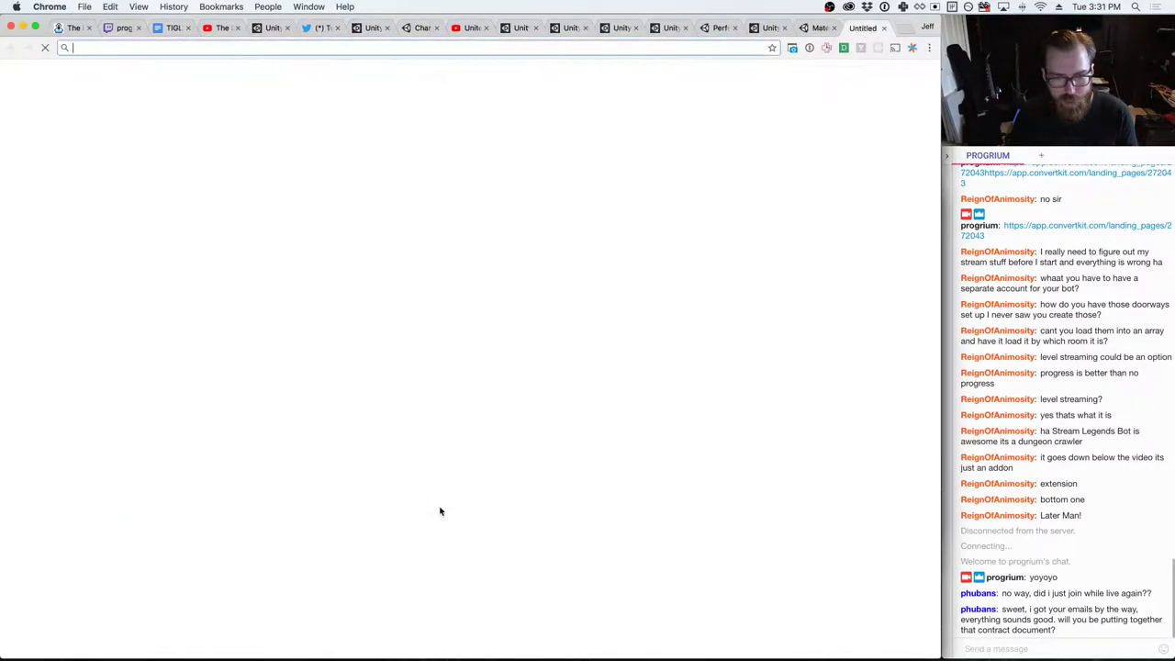
pyautogui.press('super+v')
pyautogui.press('Return')
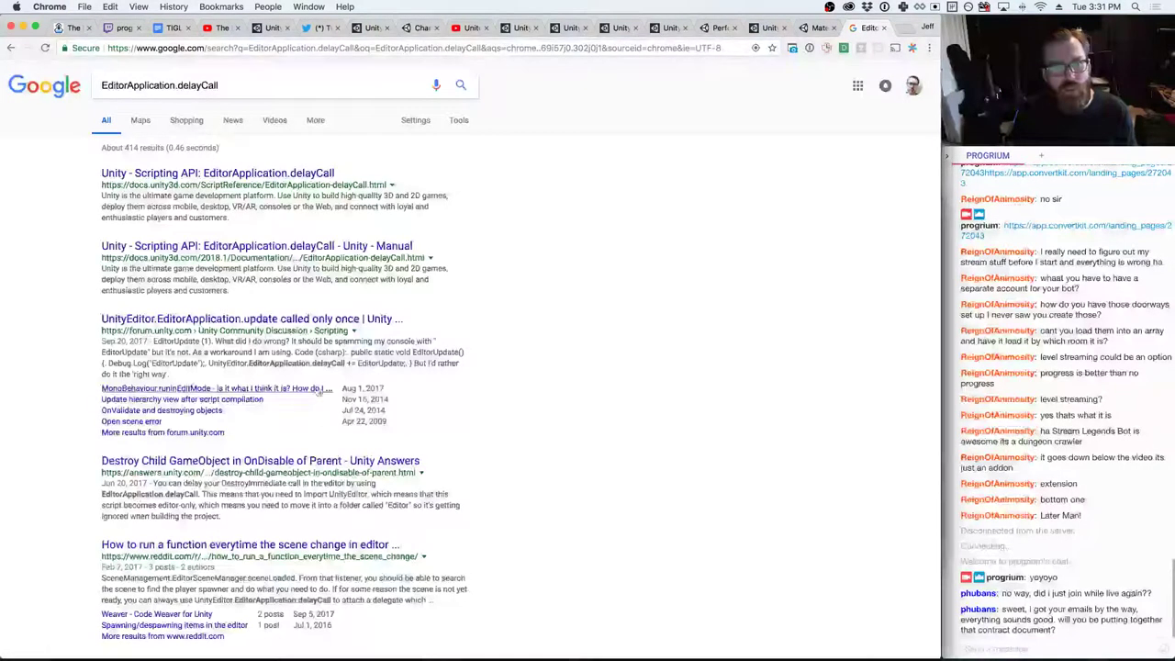
pyautogui.click(211, 174)
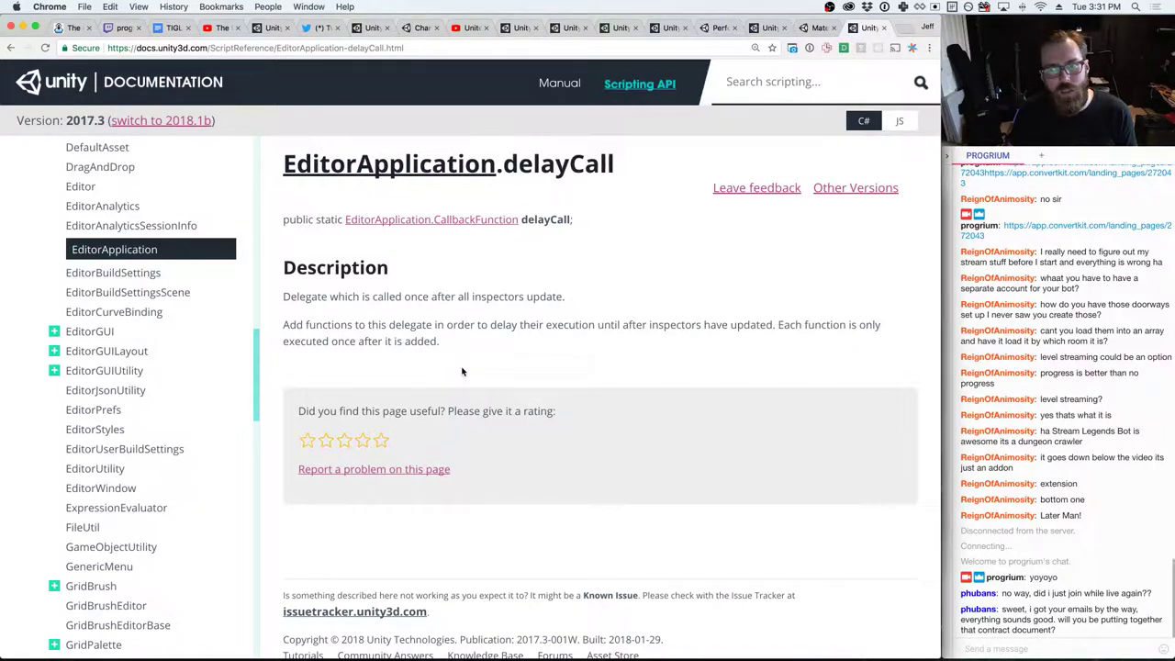
# - Glance at the importer script in MonoDevelop, return to Chrome and open the EditorApplication.CallbackFunction reference from the delayCall page
pyautogui.press('super+Tab')
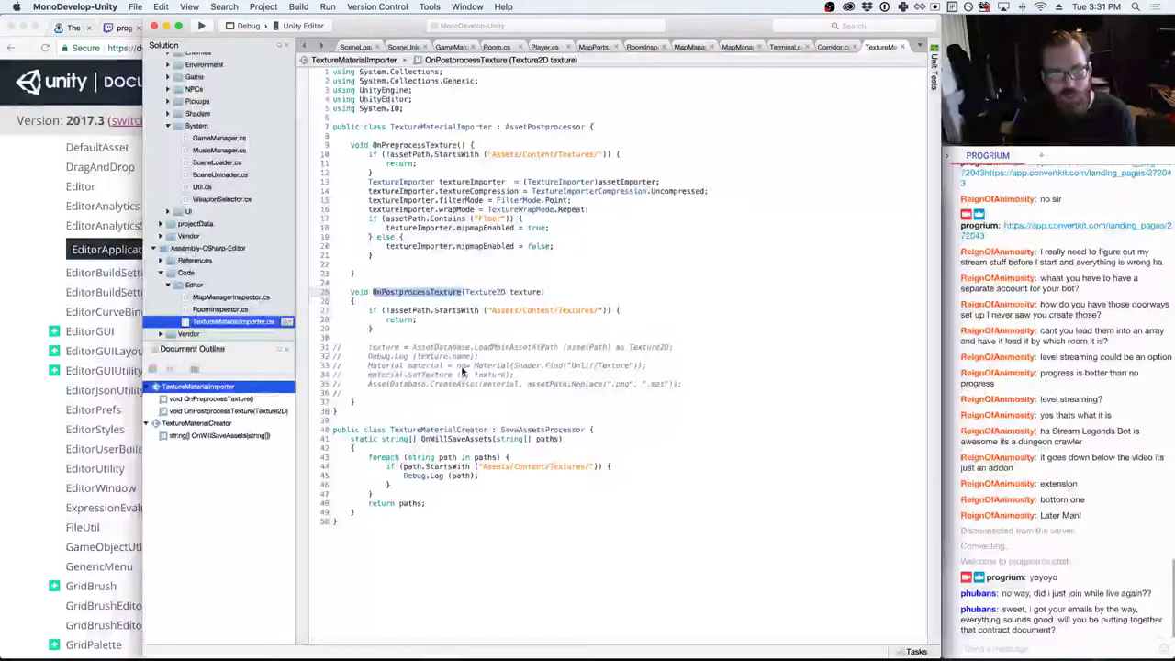
pyautogui.press('super+Tab')
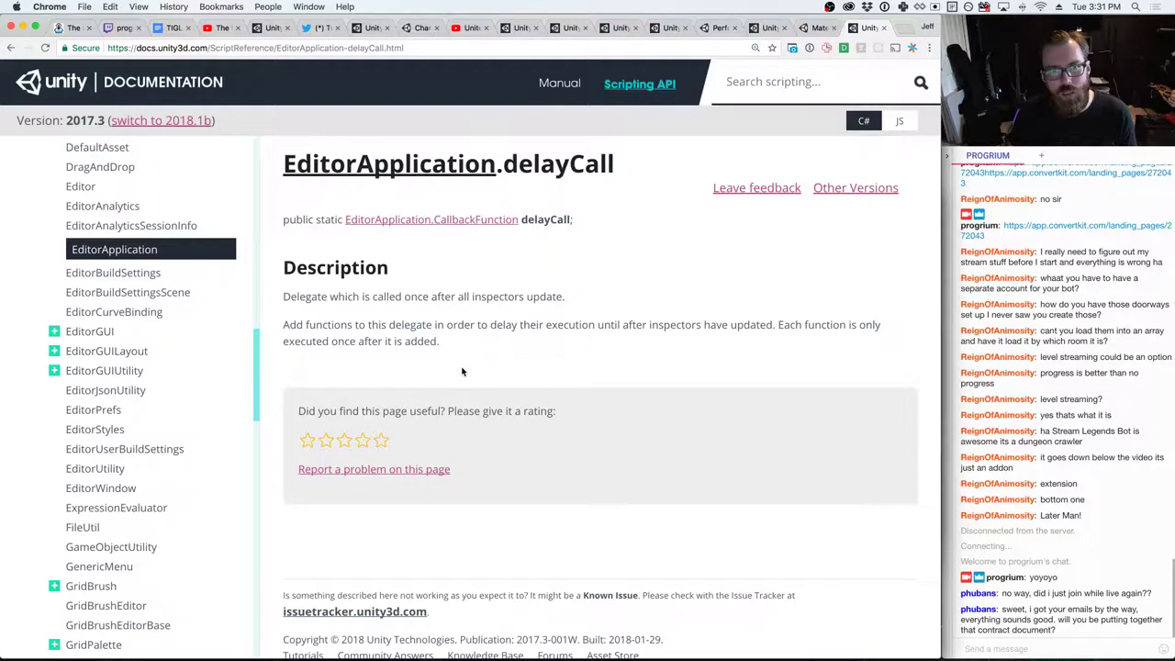
pyautogui.click(468, 220)
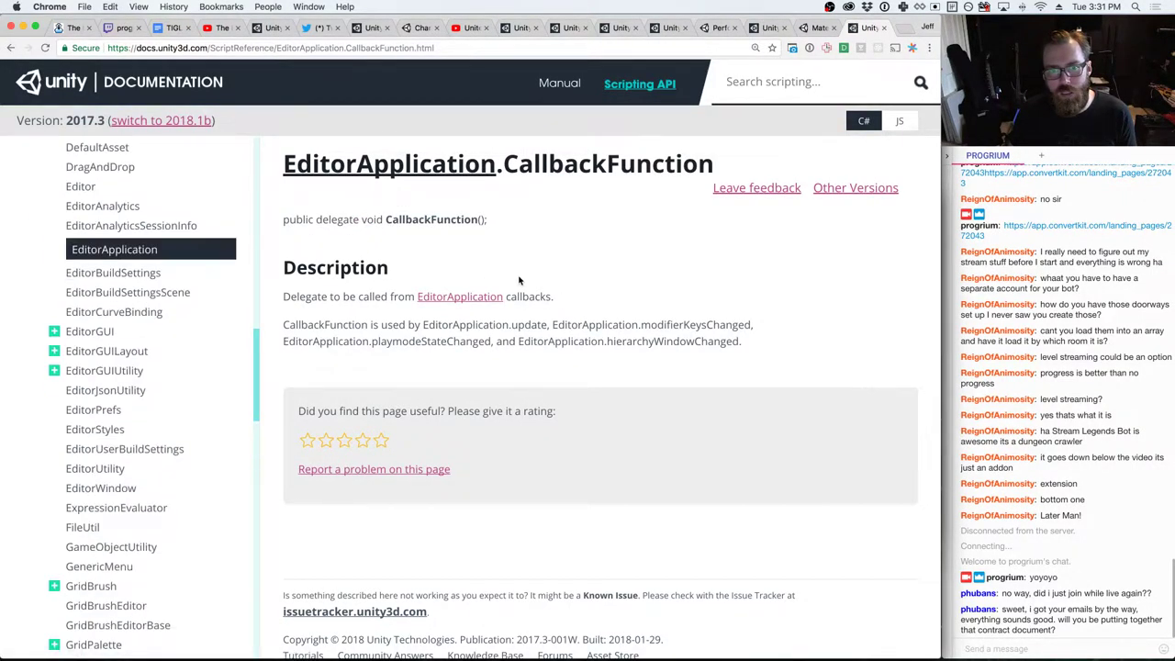
# - Switch to MonoDevelop and begin the statement "EditorApplication.delayCall +" in OnPostprocessTexture, below the texture path check
pyautogui.press('super+Tab')
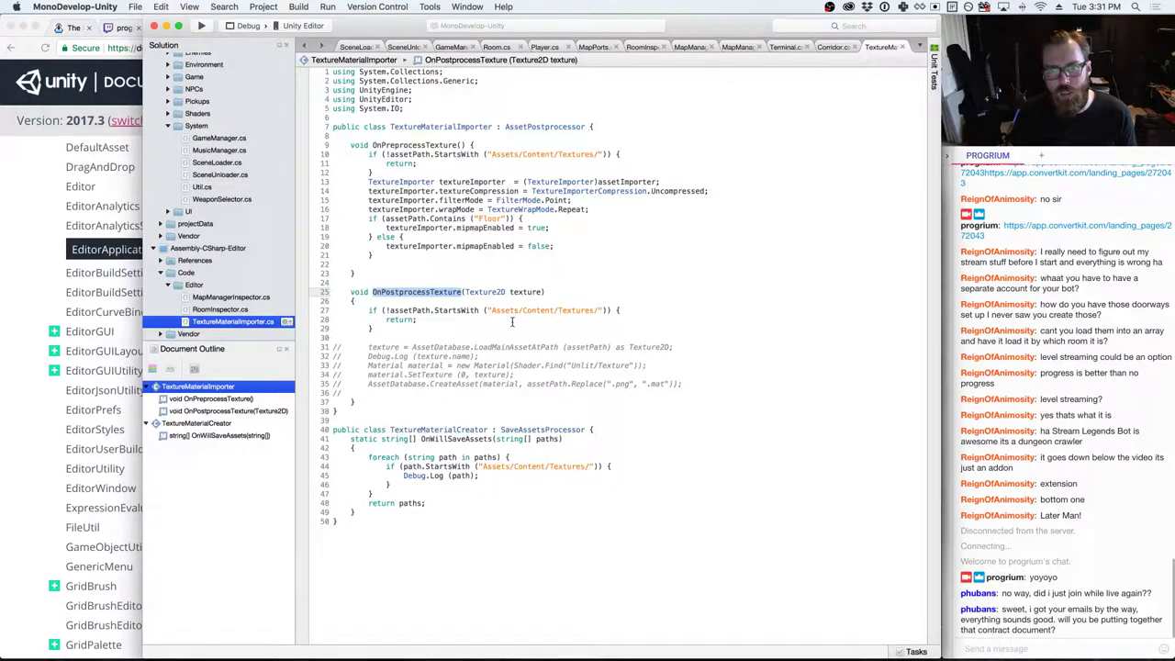
pyautogui.click(512, 336)
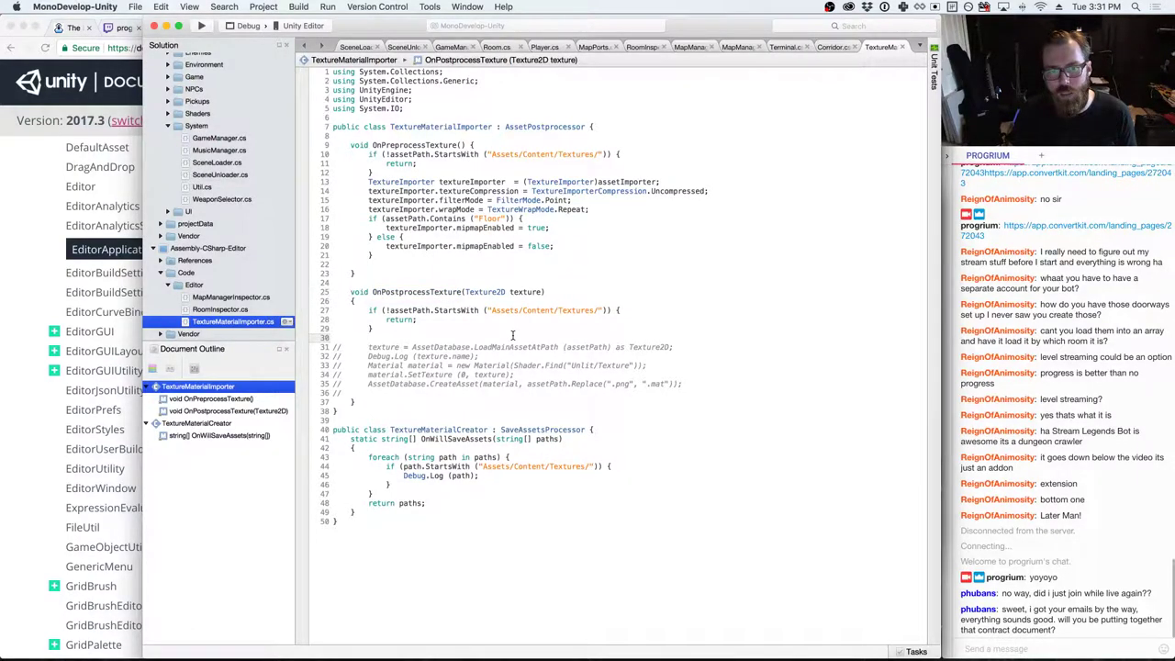
pyautogui.press('super+v')
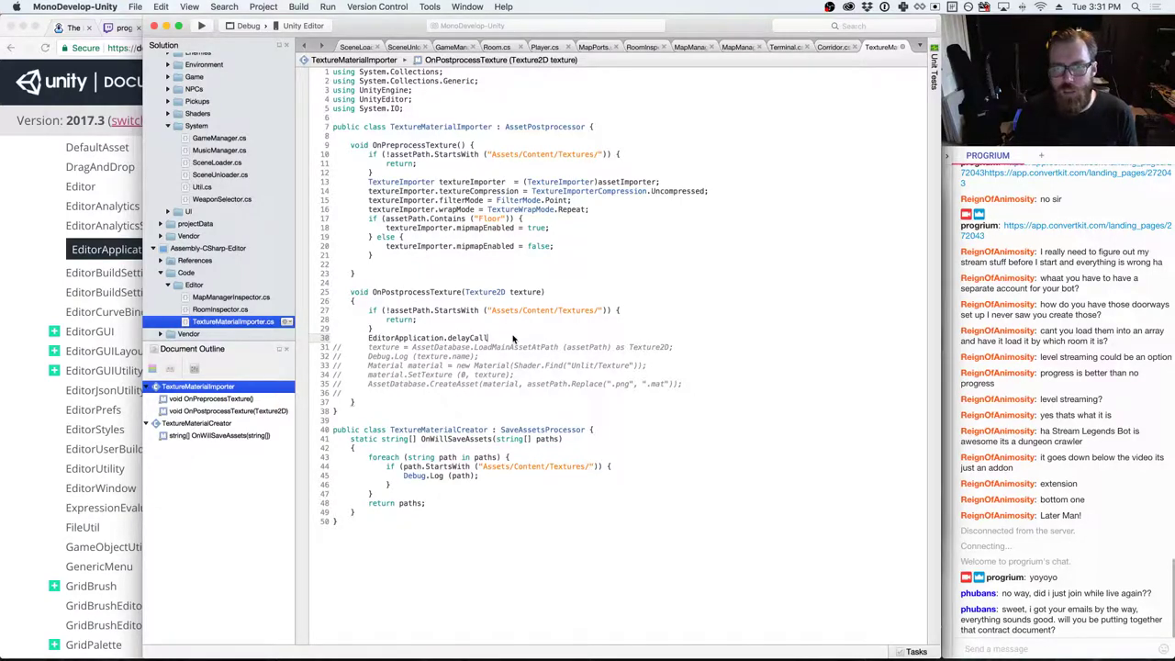
pyautogui.press('BackSpace')
pyautogui.press('BackSpace')
pyautogui.press('BackSpace')
pyautogui.press('BackSpace')
pyautogui.press('BackSpace')
pyautogui.press('BackSpace')
pyautogui.press('BackSpace')
pyautogui.press('BackSpace')
pyautogui.press('BackSpace')
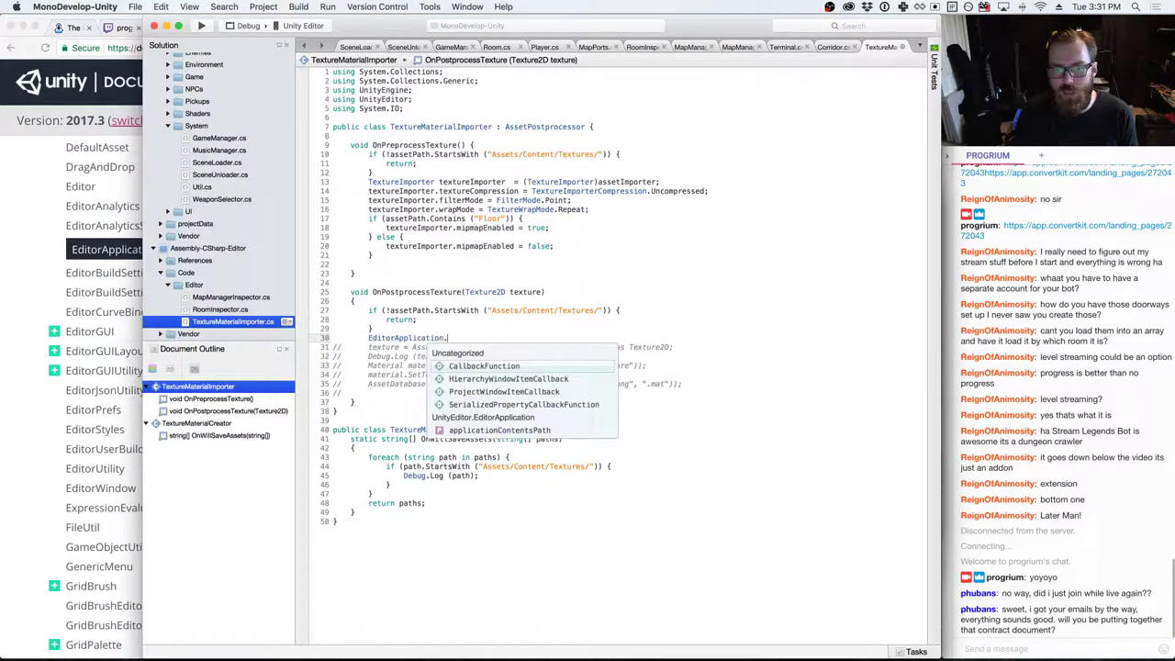
pyautogui.write('delayCall')
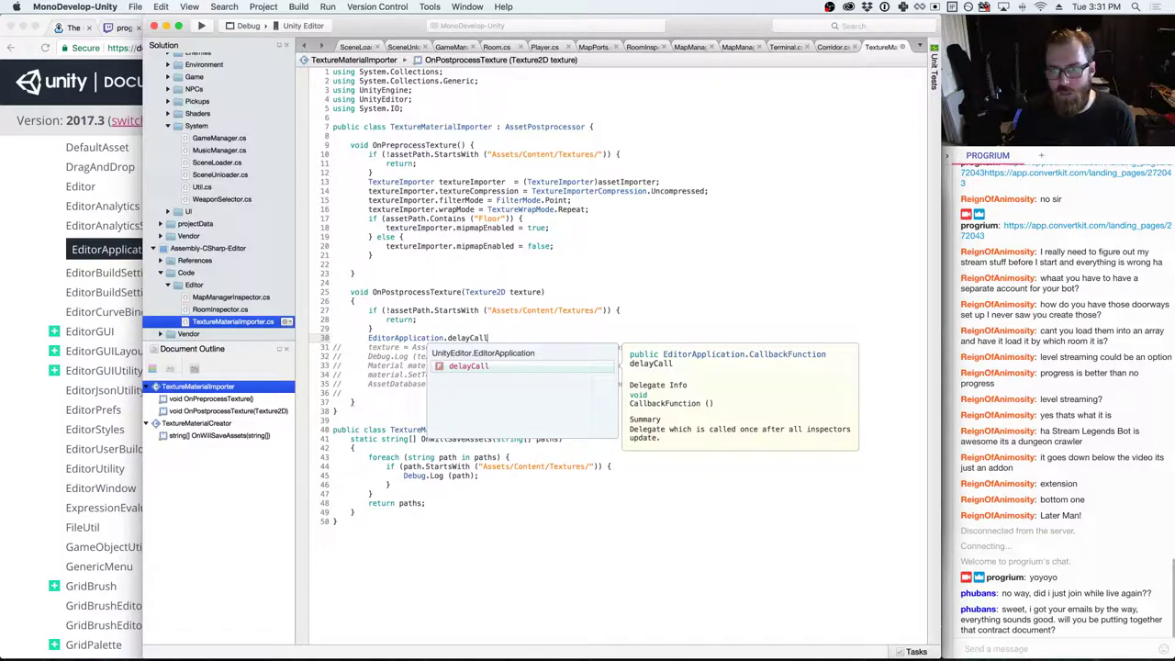
pyautogui.write(' +')
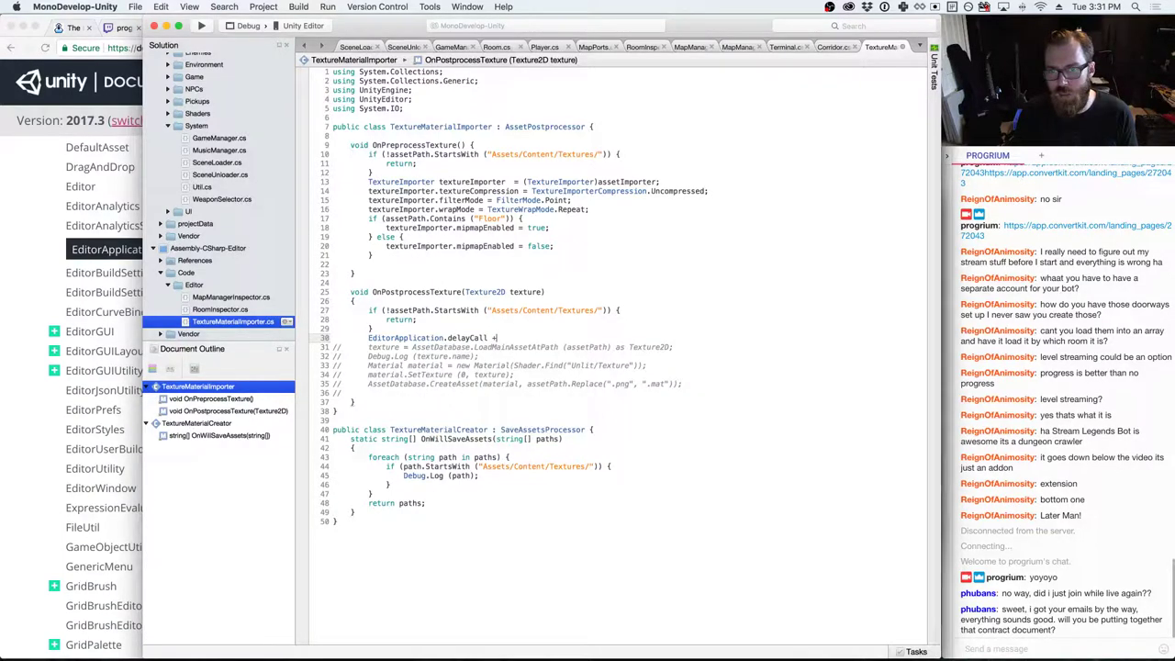
# - Complete the EditorApplication.delayCall line in OnPostprocessTexture with += delegate() and open an empty block for its body
pyautogui.write('= delecat')
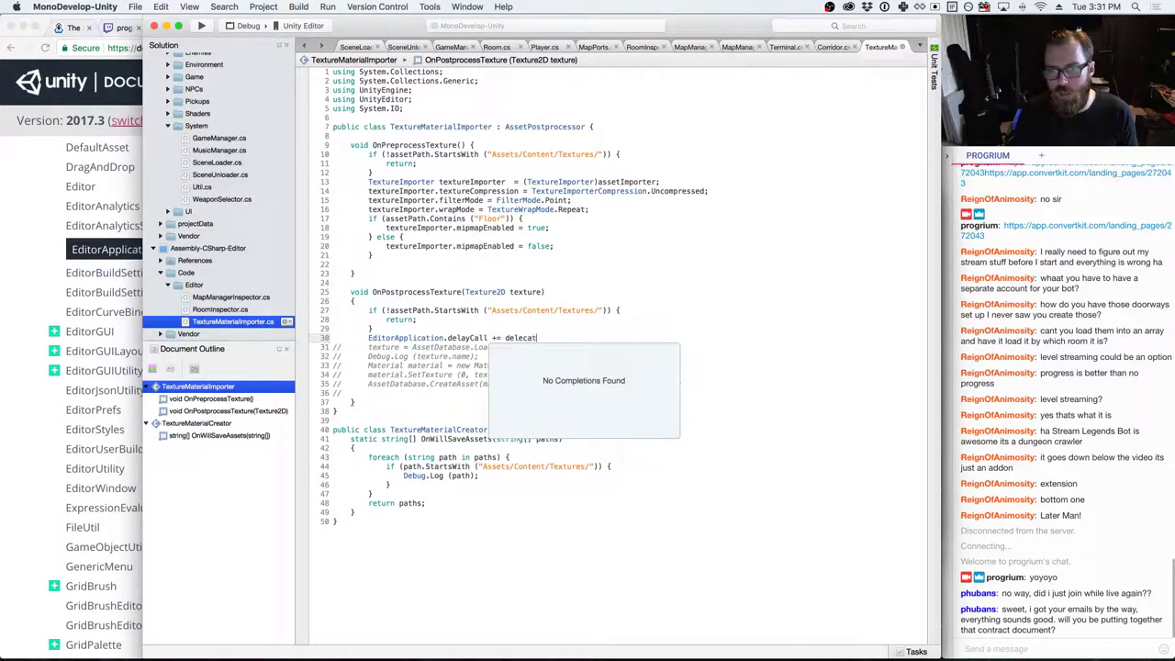
pyautogui.press('BackSpace')
pyautogui.press('BackSpace')
pyautogui.press('BackSpace')
pyautogui.write('gate')
pyautogui.press('Return')
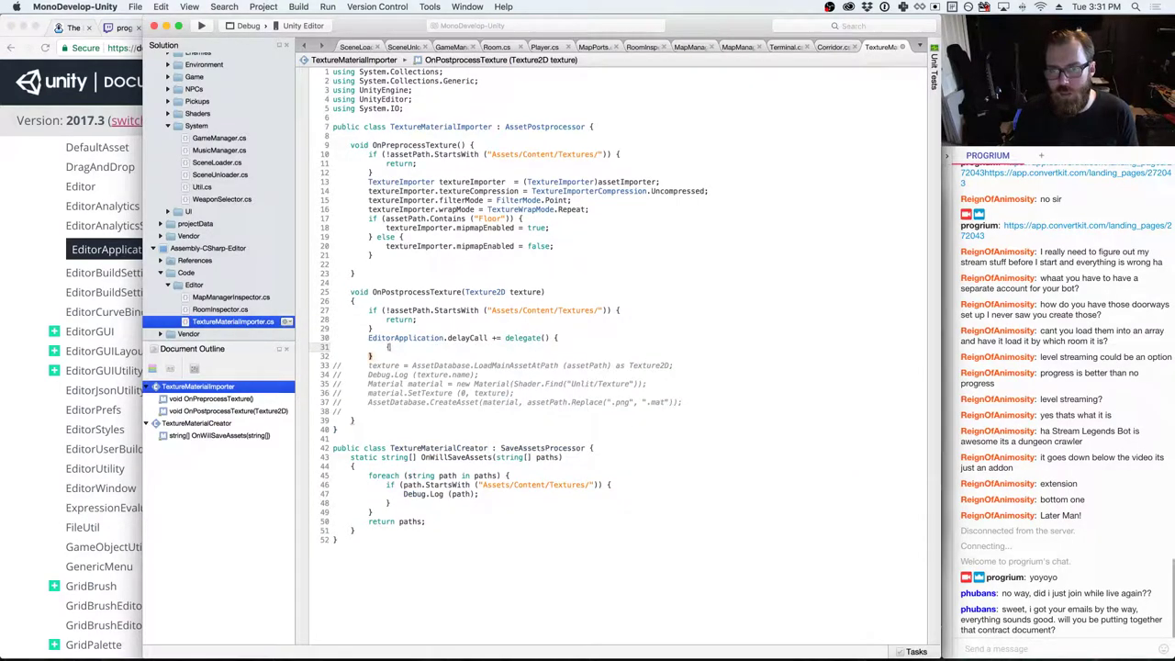
# - Move the commented-out texture and material creation lines into the delegate body, deleting the leftover comment marker
pyautogui.click(384, 365)
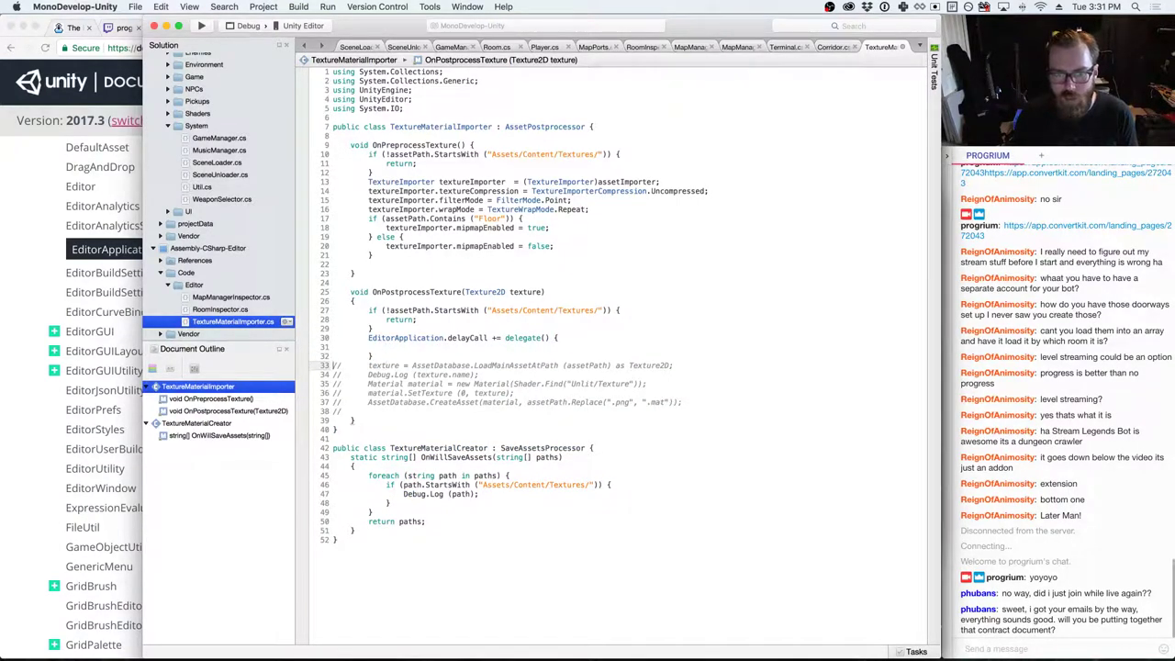
pyautogui.hotkey('shift', 'Down')
pyautogui.hotkey('shift', 'Down')
pyautogui.hotkey('shift', 'Down')
pyautogui.hotkey('shift', 'Down')
pyautogui.hotkey('shift', 'Down')
pyautogui.press('BackSpace')
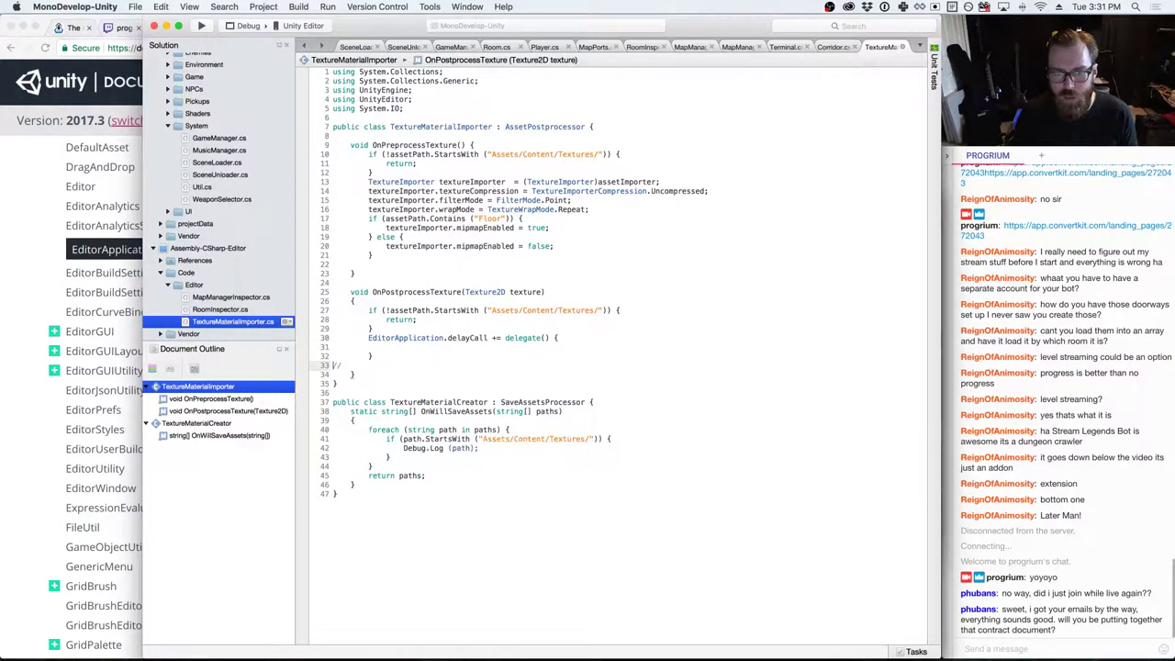
pyautogui.press('Delete')
pyautogui.press('Delete')
pyautogui.click(333, 347)
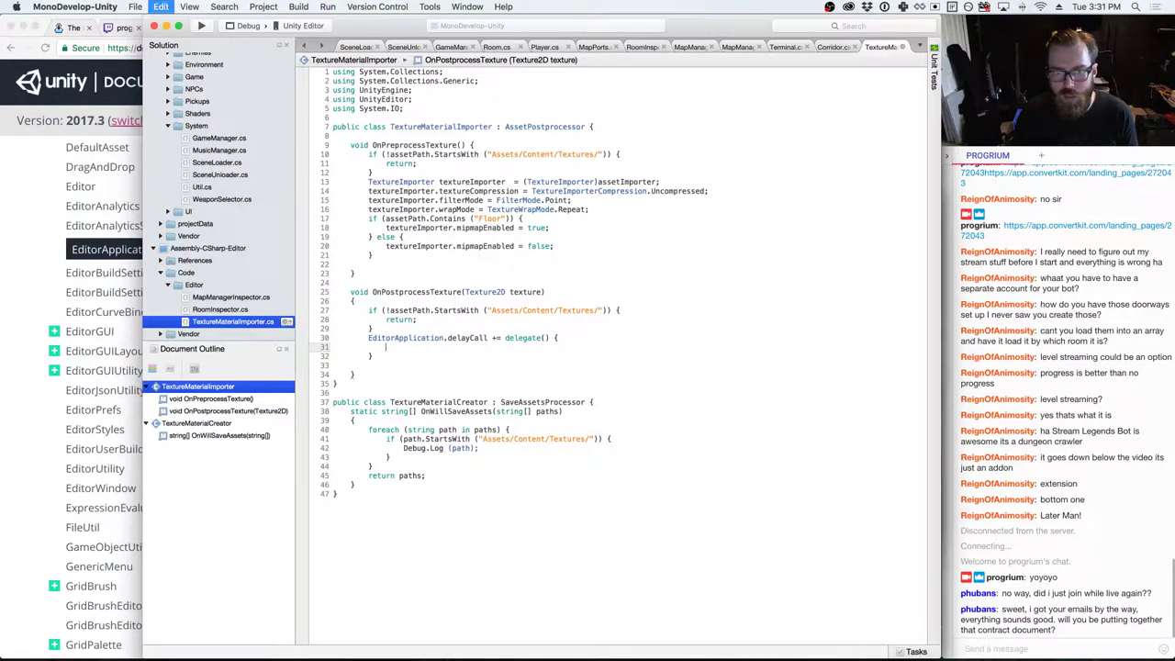
pyautogui.hotkey('ctrl', 'v')
# - Uncomment the five lines inside the delegate body
pyautogui.hotkey('shift', 'Up')
pyautogui.hotkey('shift', 'Up')
pyautogui.hotkey('shift', 'Up')
pyautogui.hotkey('shift', 'Up')
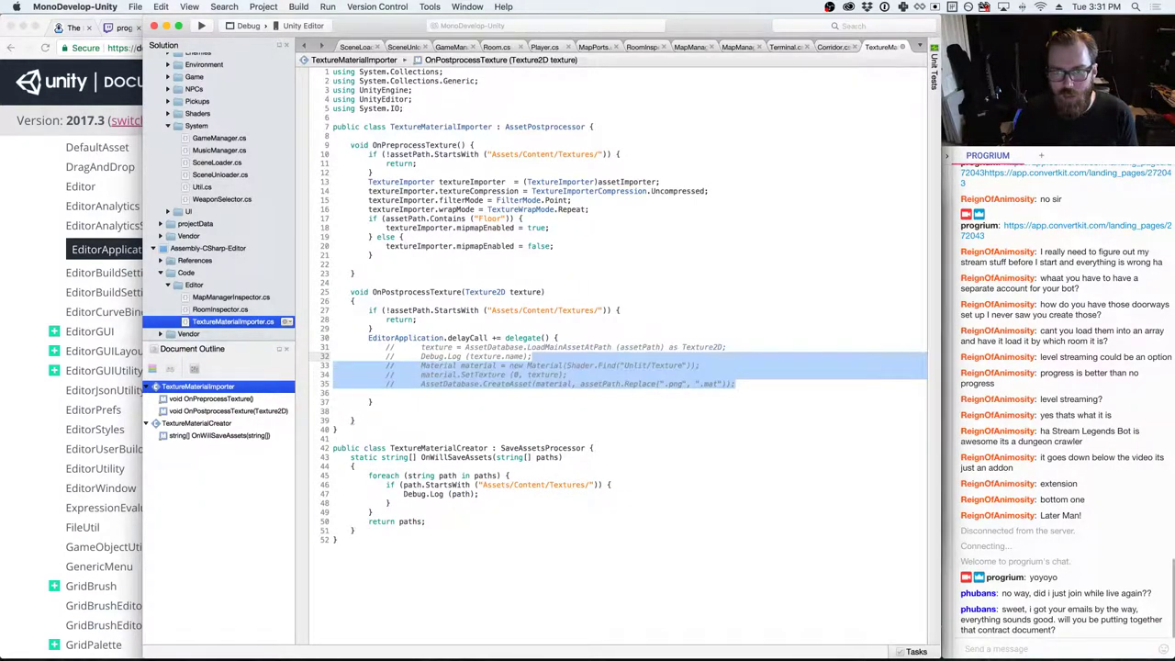
pyautogui.press('super+slash')
# - Outdent the delegate's body lines so they sit one level inside the delayCall block
pyautogui.press('Down')
pyautogui.hotkey('shift', 'Up')
pyautogui.hotkey('shift', 'Up')
pyautogui.hotkey('shift', 'Up')
pyautogui.hotkey('shift', 'Up')
pyautogui.hotkey('shift', 'Up')
pyautogui.hotkey('shift', 'Up')
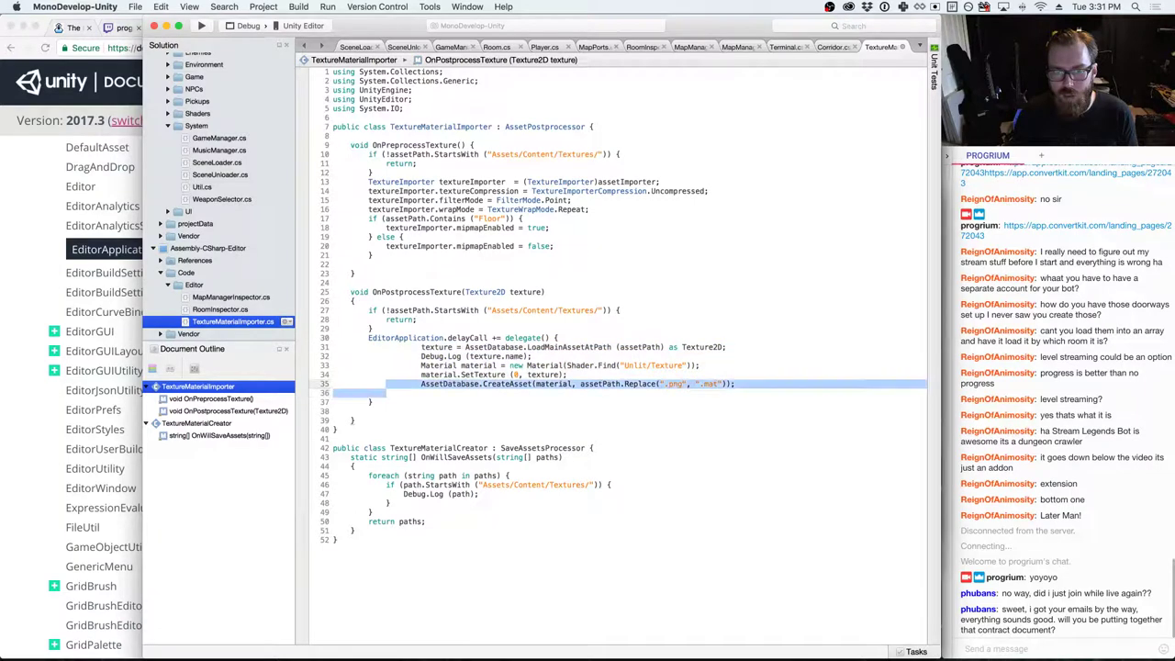
pyautogui.hotkey('shift', 'Tab')
pyautogui.hotkey('shift', 'Tab')
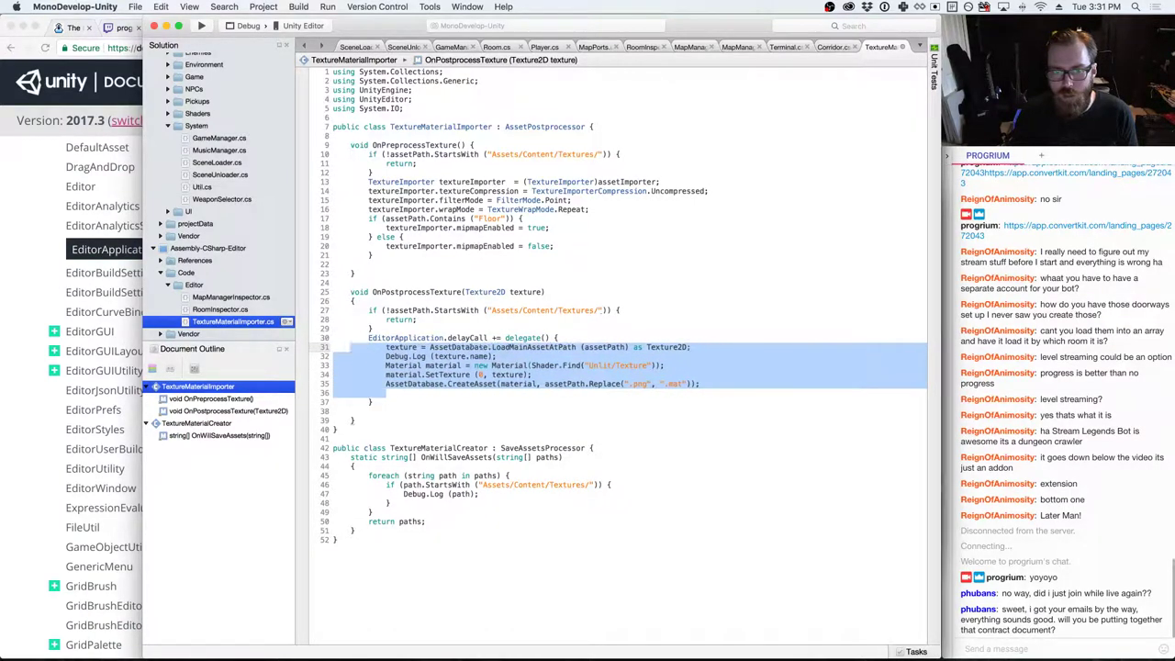
# - Delete the whole TextureMaterialCreator class below TextureMaterialImporter
pyautogui.press('Down')
pyautogui.press('Down')
pyautogui.press('Down')
pyautogui.press('Down')
pyautogui.press('Down')
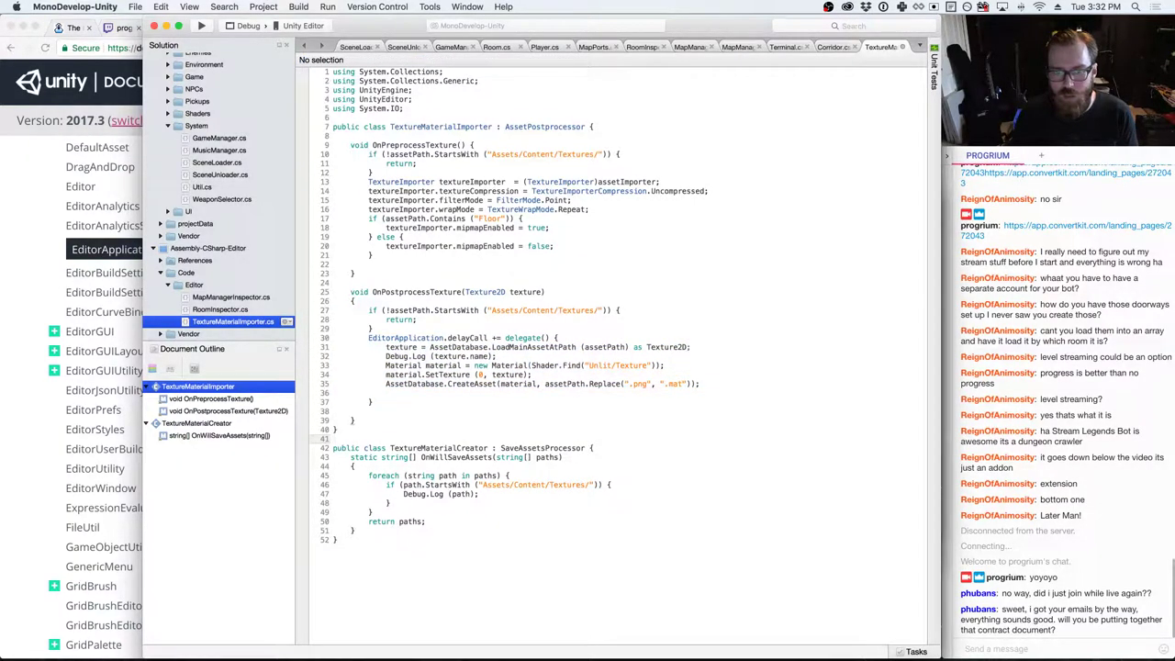
pyautogui.press('Down')
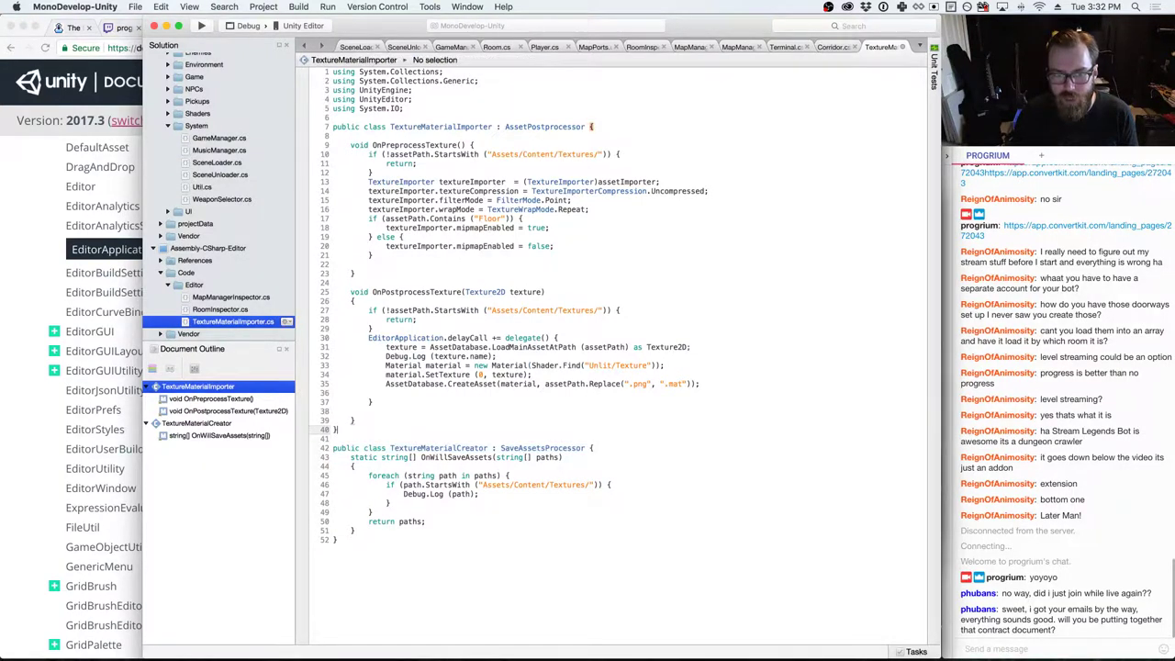
pyautogui.hotkey('shift', 'Down')
pyautogui.hotkey('shift', 'Down')
pyautogui.hotkey('shift', 'Down')
pyautogui.hotkey('shift', 'Down')
pyautogui.hotkey('shift', 'Down')
pyautogui.hotkey('shift', 'Down')
pyautogui.hotkey('shift', 'Down')
pyautogui.hotkey('shift', 'Down')
pyautogui.hotkey('shift', 'Down')
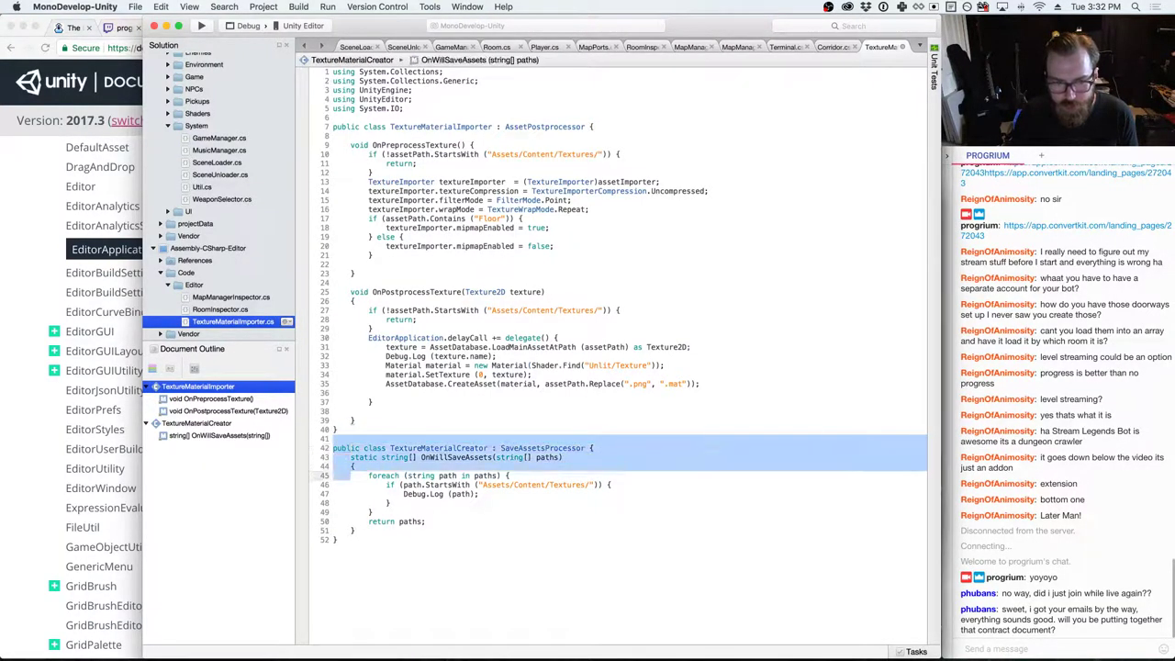
pyautogui.hotkey('shift', 'Down')
pyautogui.press('BackSpace')
# - Remove the blank line between the AssetDatabase.CreateAsset call and the delegate's closing brace
pyautogui.press('Up')
pyautogui.press('Up')
pyautogui.press('Up')
pyautogui.press('Up')
pyautogui.press('Up')
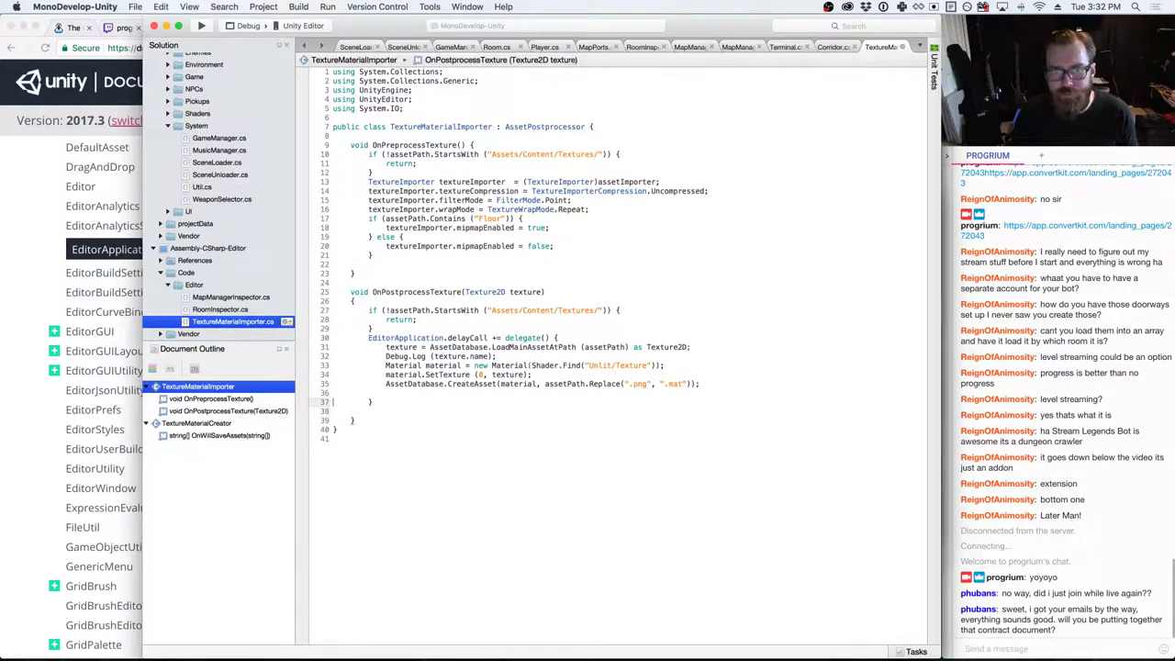
pyautogui.press('BackSpace')
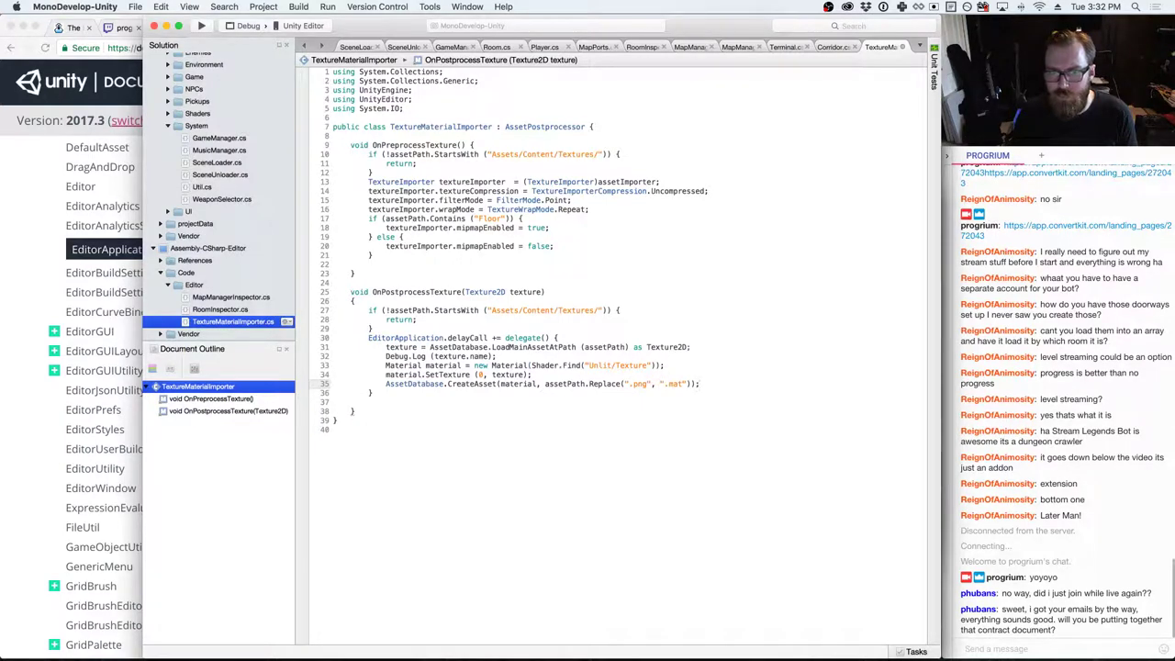
# - End the delayCall delegate statement with a semicolon after its closing brace and save the script
pyautogui.press('Up')
pyautogui.press('Up')
pyautogui.press('Up')
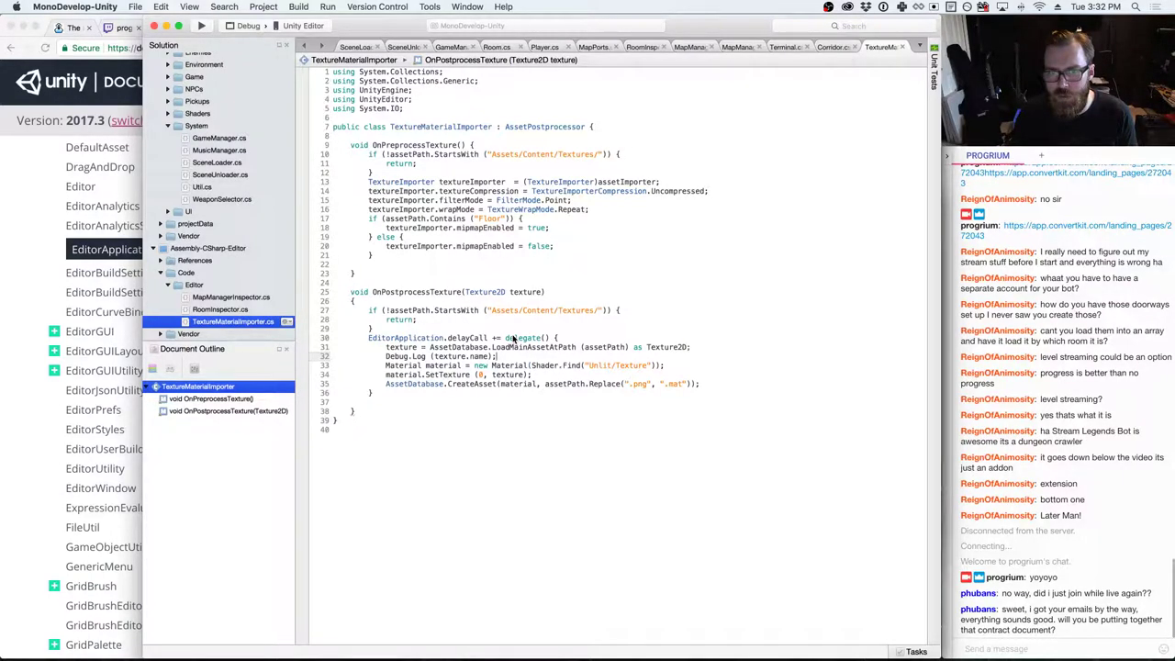
pyautogui.press('Down')
pyautogui.press('Down')
pyautogui.press('Down')
pyautogui.press('Down')
pyautogui.write(';')
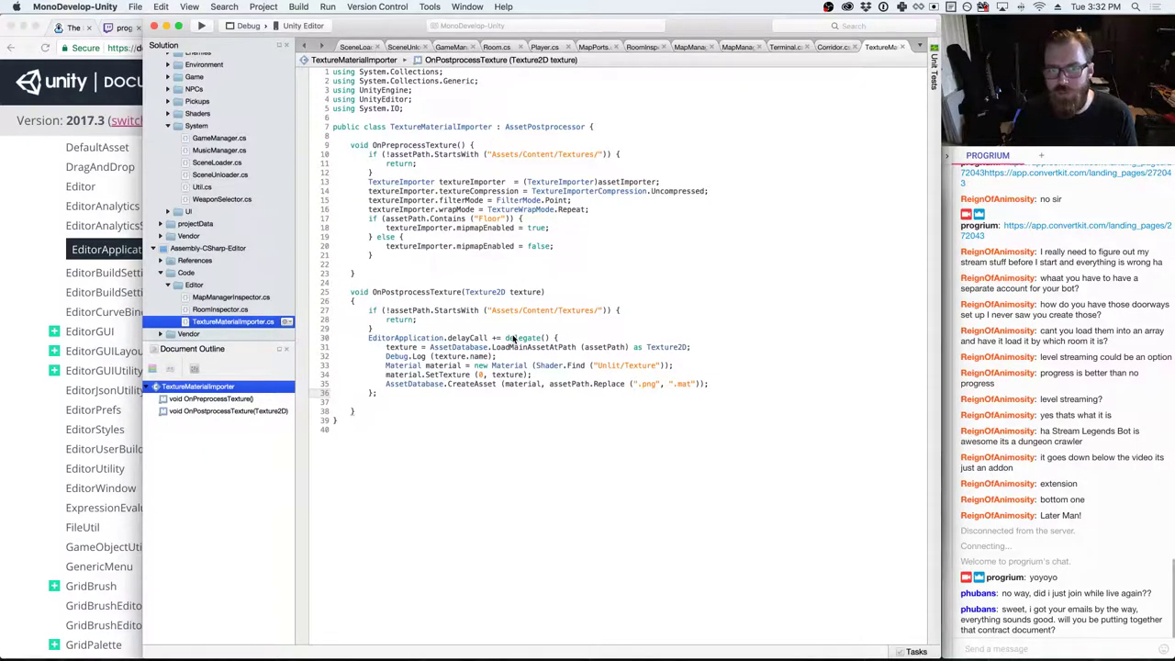
# - Switch to Unity and delete the sprTrap texture from the Sector2 textures folder
pyautogui.press('super+Tab')
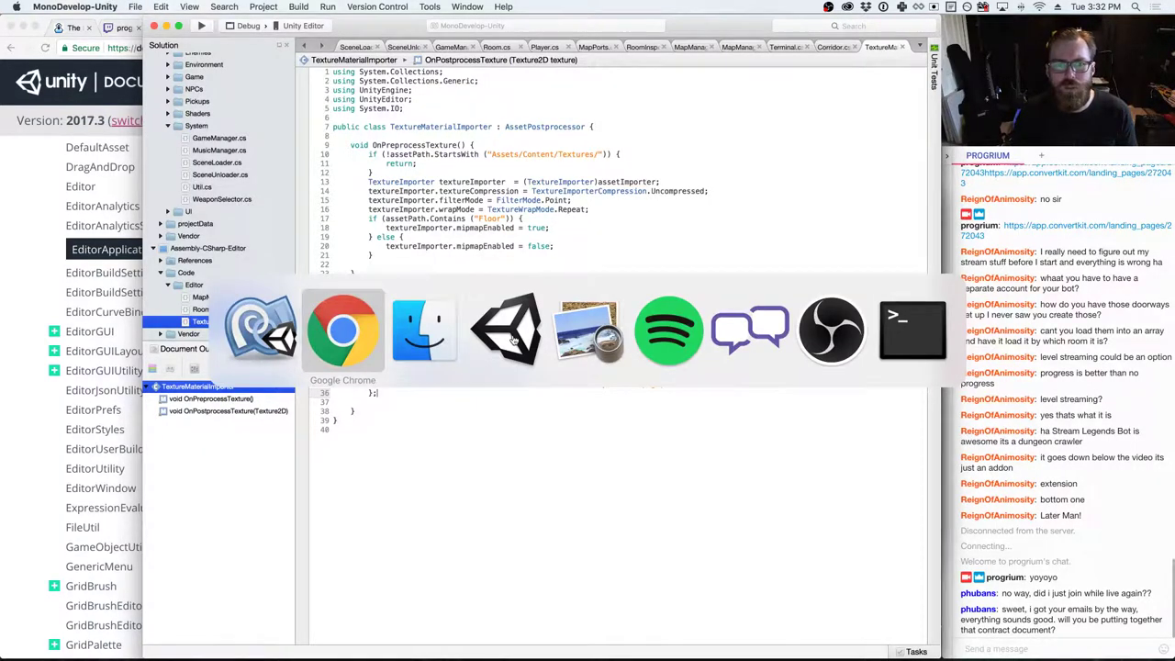
pyautogui.press('super+Tab')
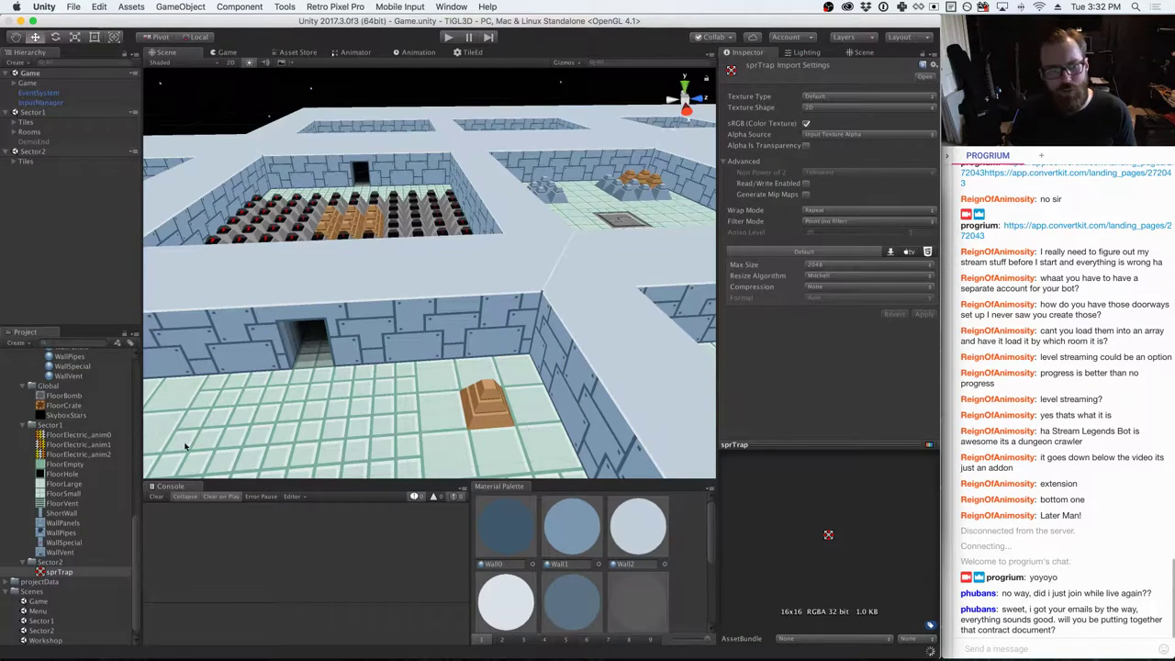
pyautogui.rightClick(62, 574)
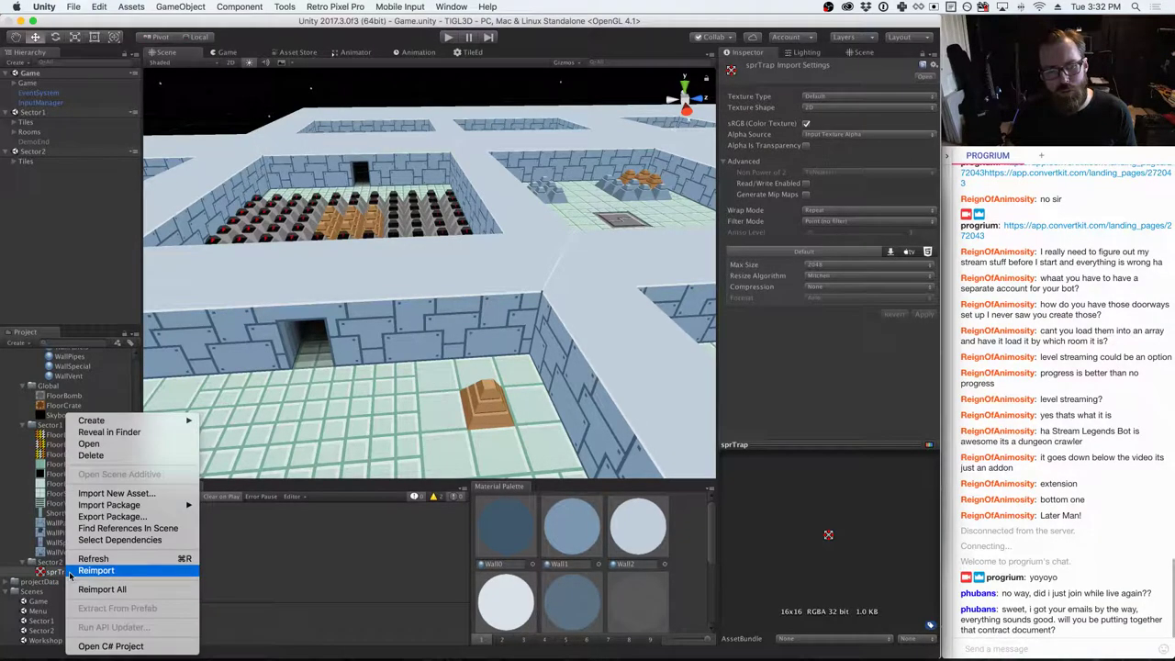
pyautogui.click(90, 454)
pyautogui.click(680, 229)
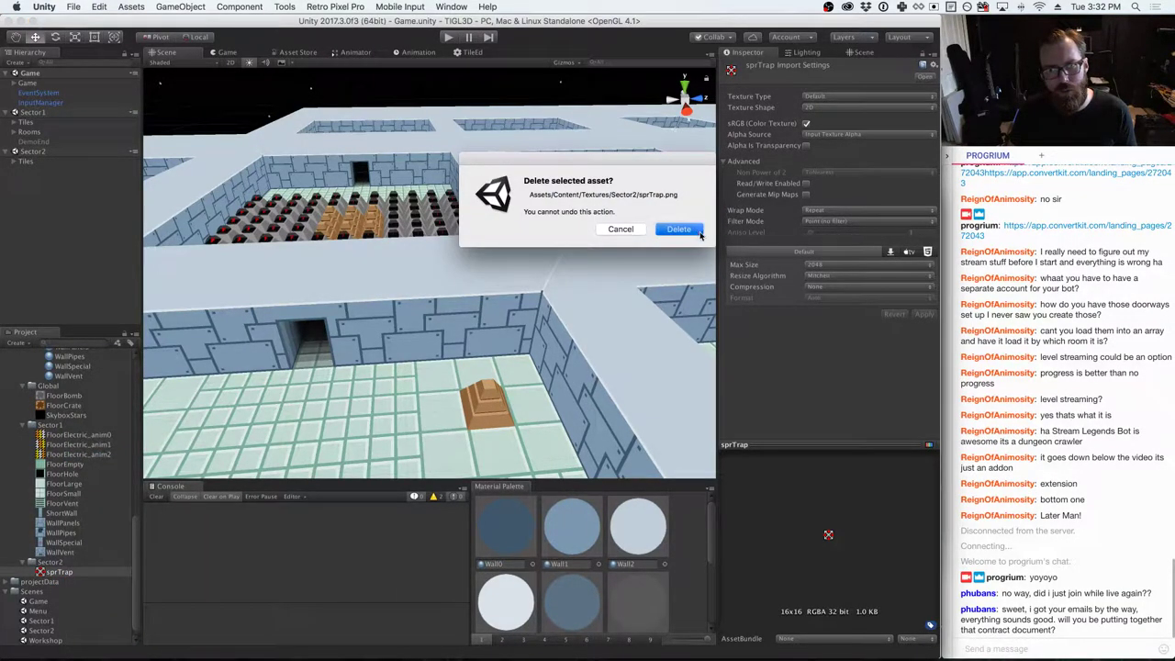
# - Import sprTrap.png from the Samsung USB folder in Finder into Unity's Sector2 textures folder
pyautogui.press('super+Tab')
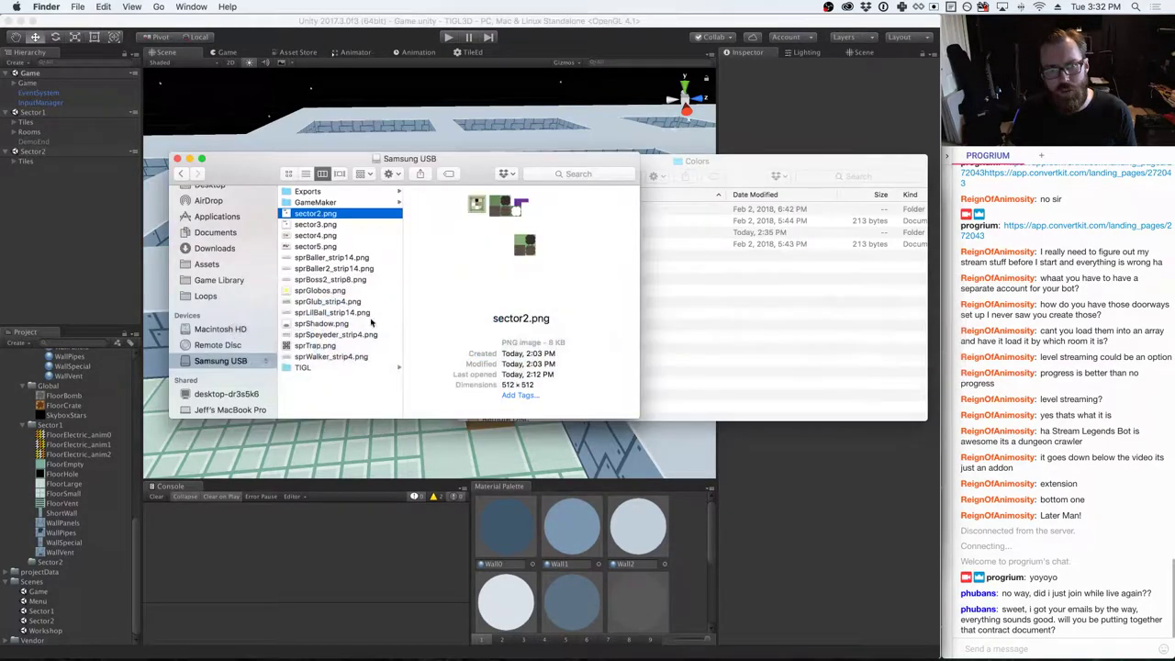
pyautogui.moveTo(312, 346); pyautogui.dragTo(51, 562)
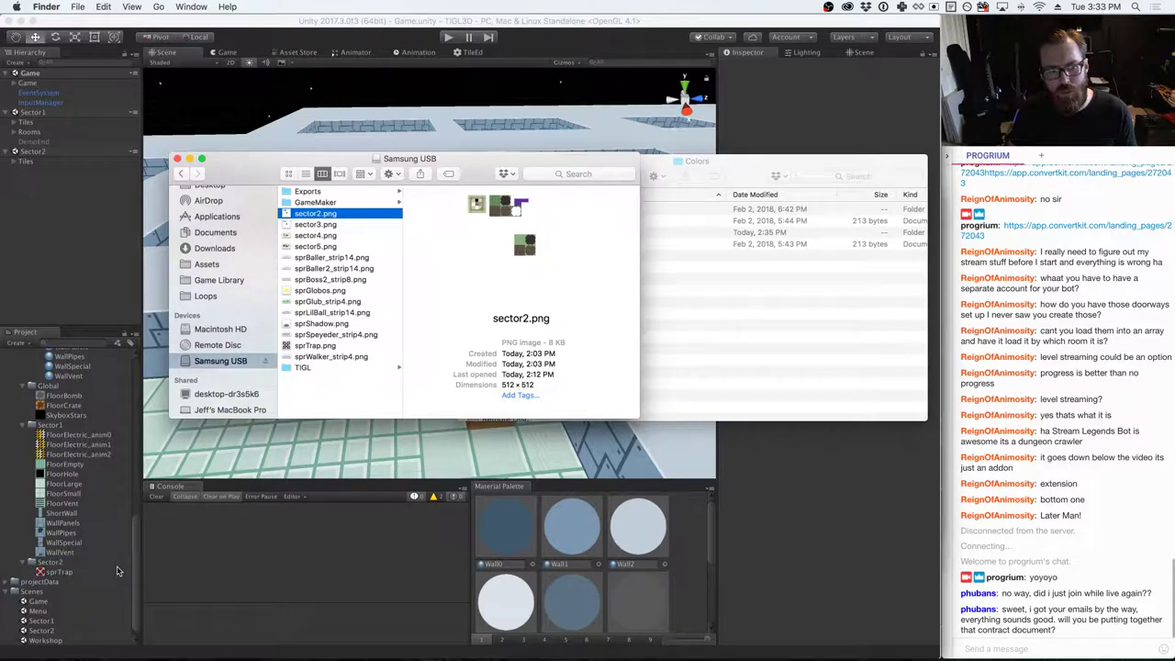
pyautogui.click(180, 574)
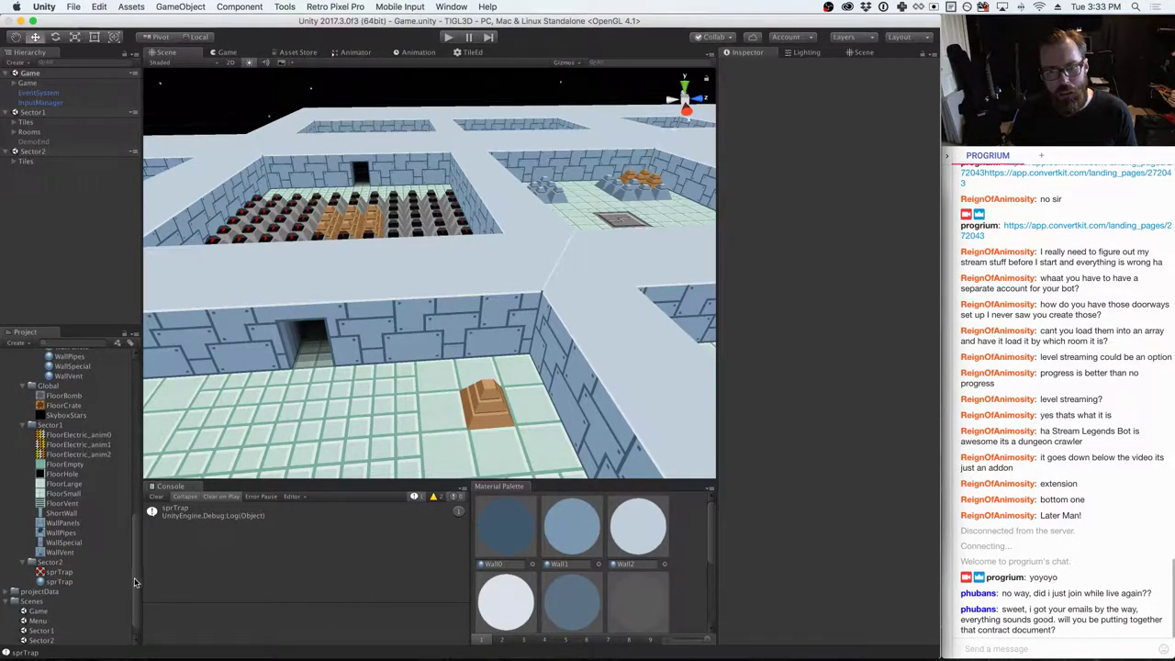
# - Compare the settings of the generated sprTrap material and the sprTrap texture, checking the material's base texture
pyautogui.click(59, 582)
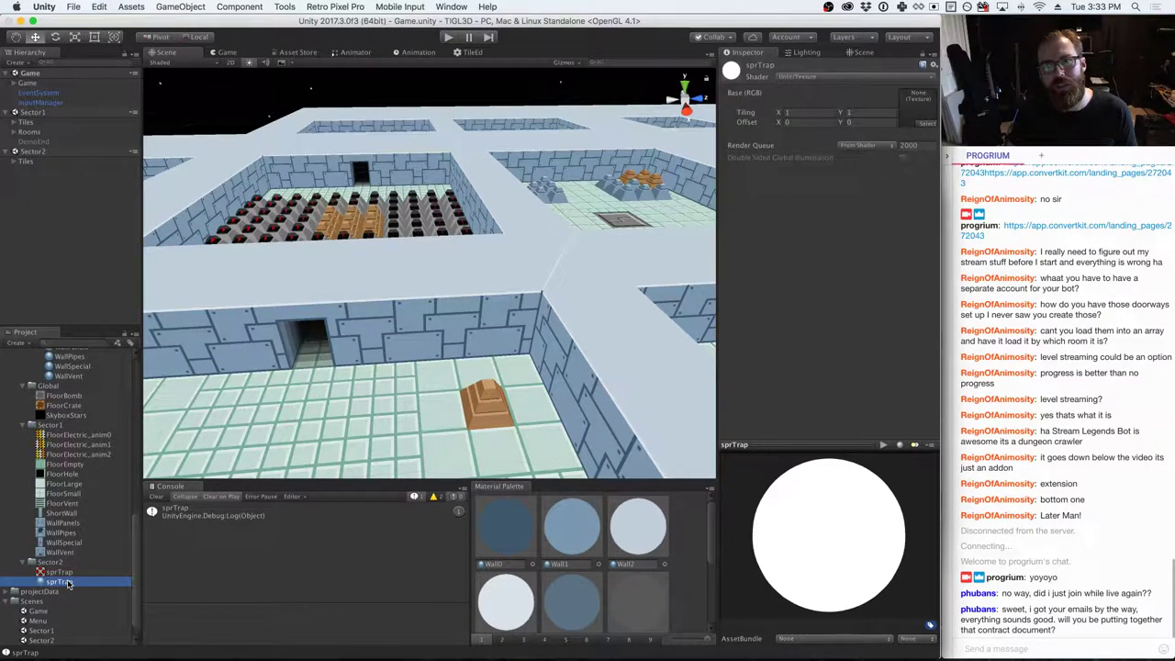
pyautogui.press('Up')
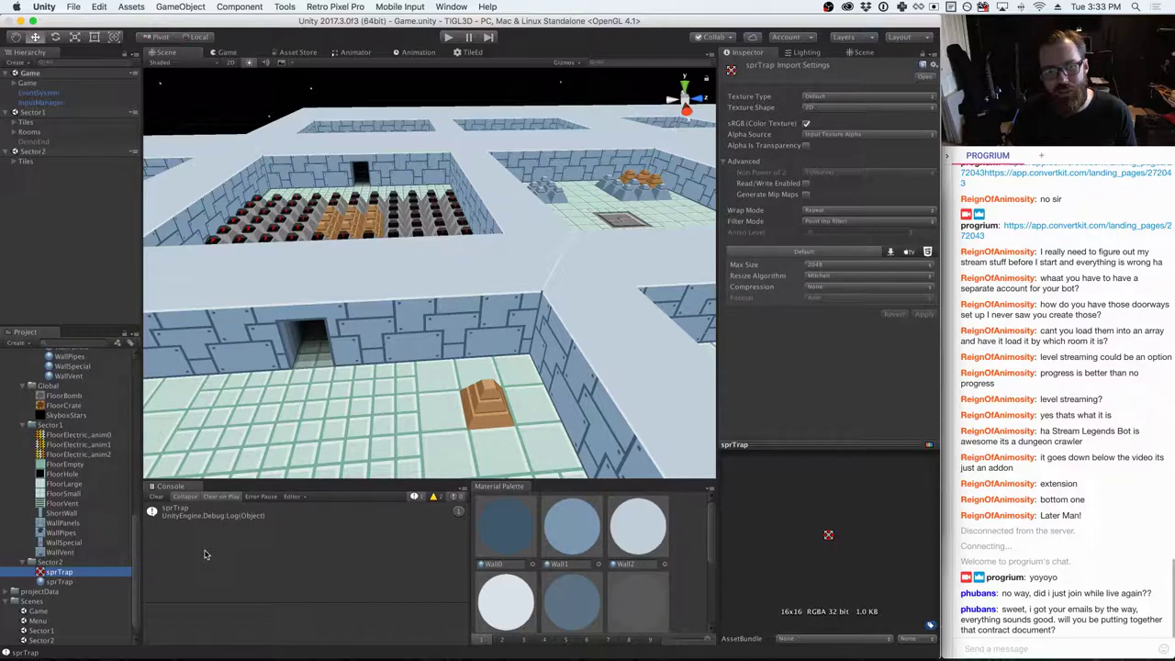
pyautogui.click(55, 582)
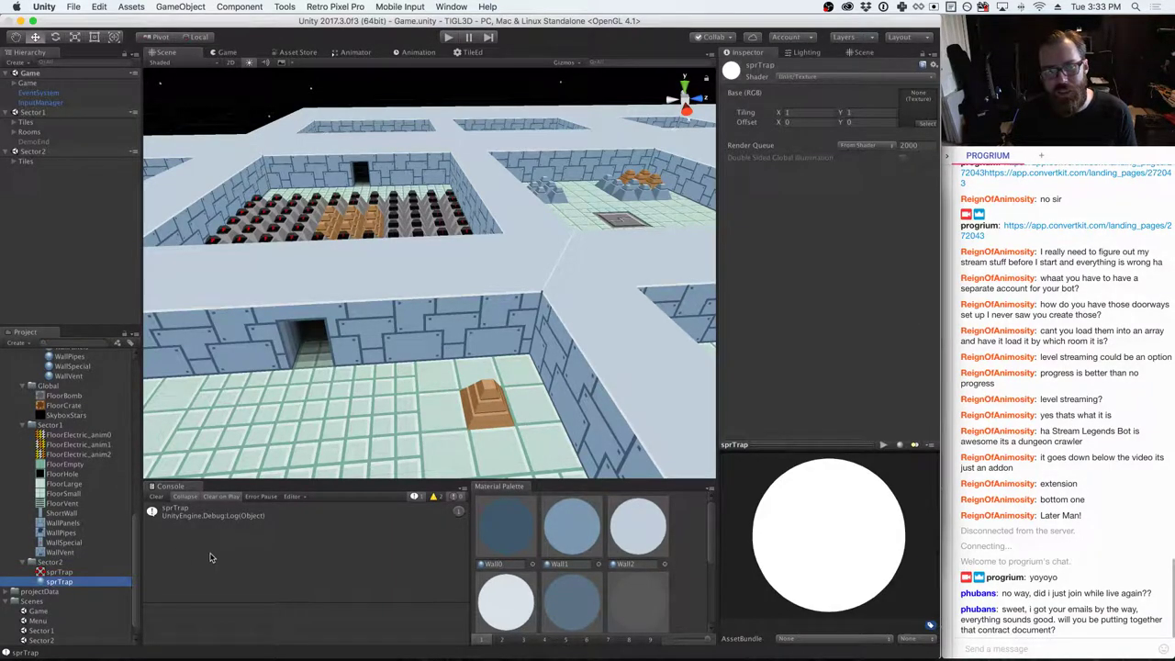
# - Switch to MonoDevelop and replace the material.SetTexture call with material.mainTexture = texture
pyautogui.press('super+Tab')
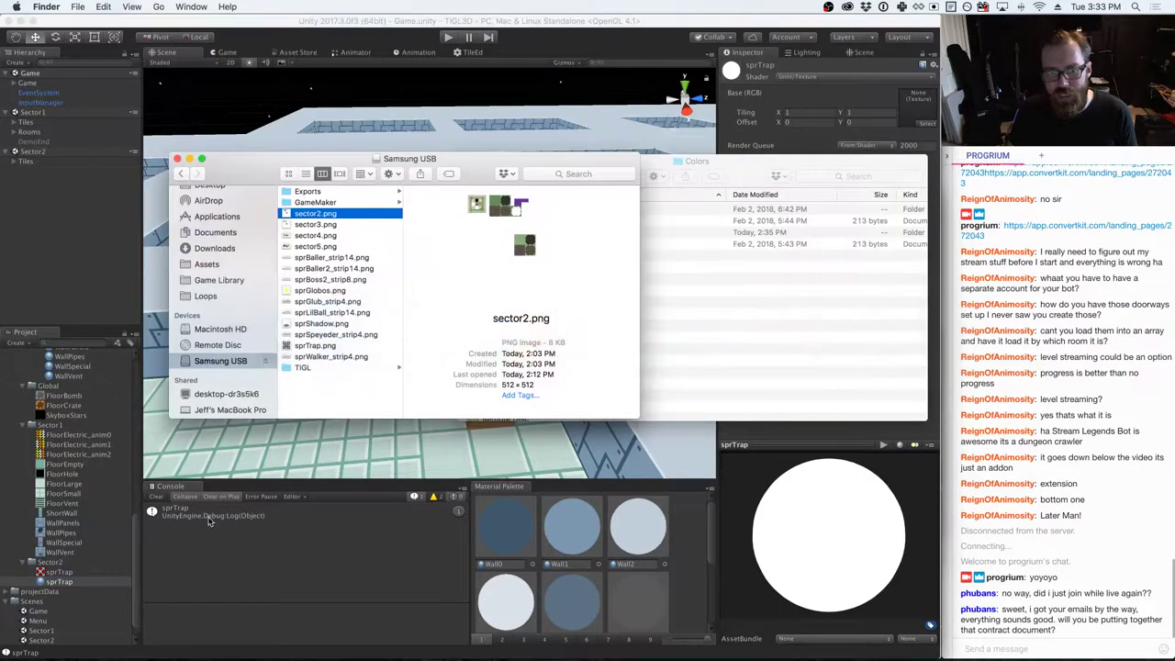
pyautogui.press('super+Tab')
pyautogui.press('Tab')
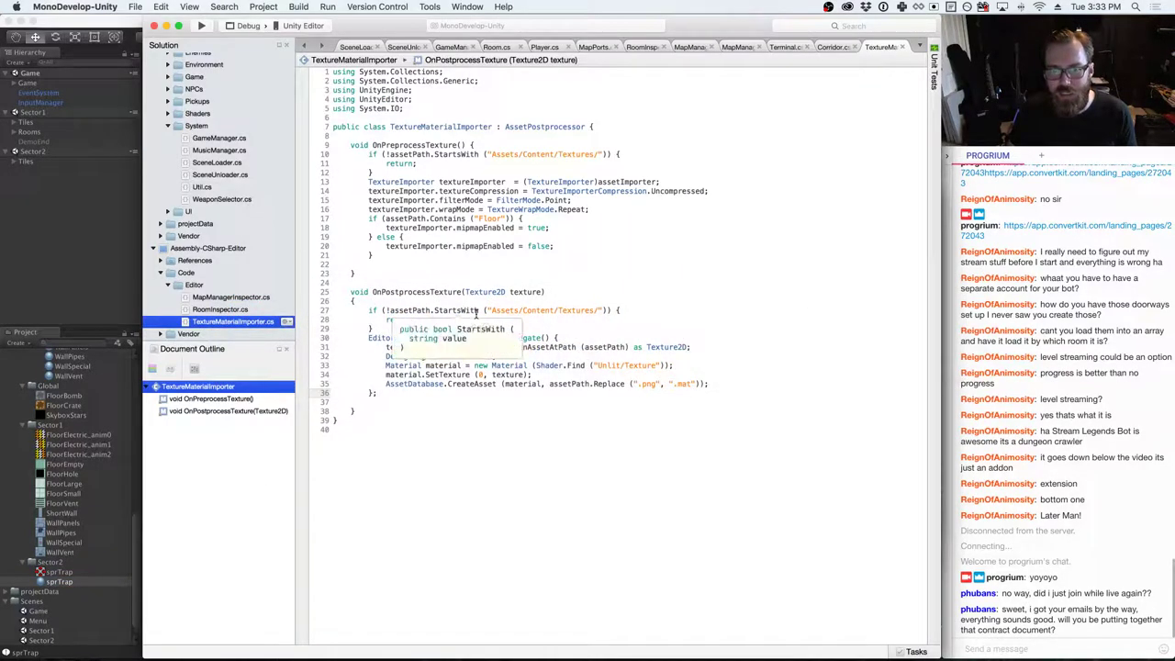
pyautogui.doubleClick(449, 375)
pyautogui.write('main')
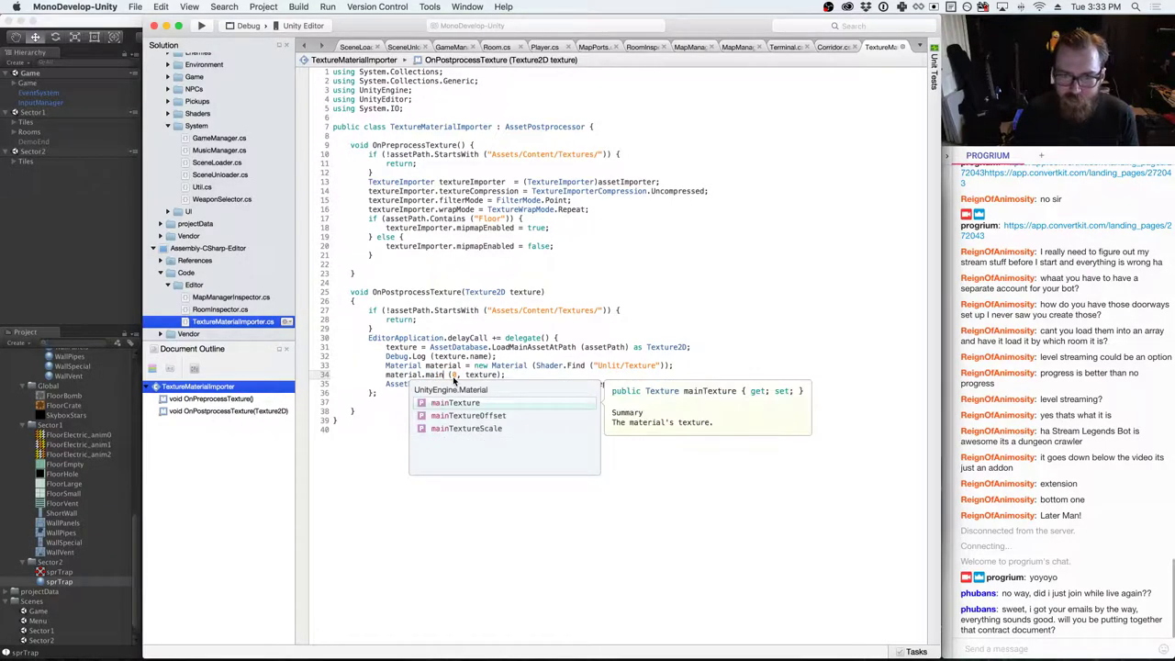
pyautogui.press('Return')
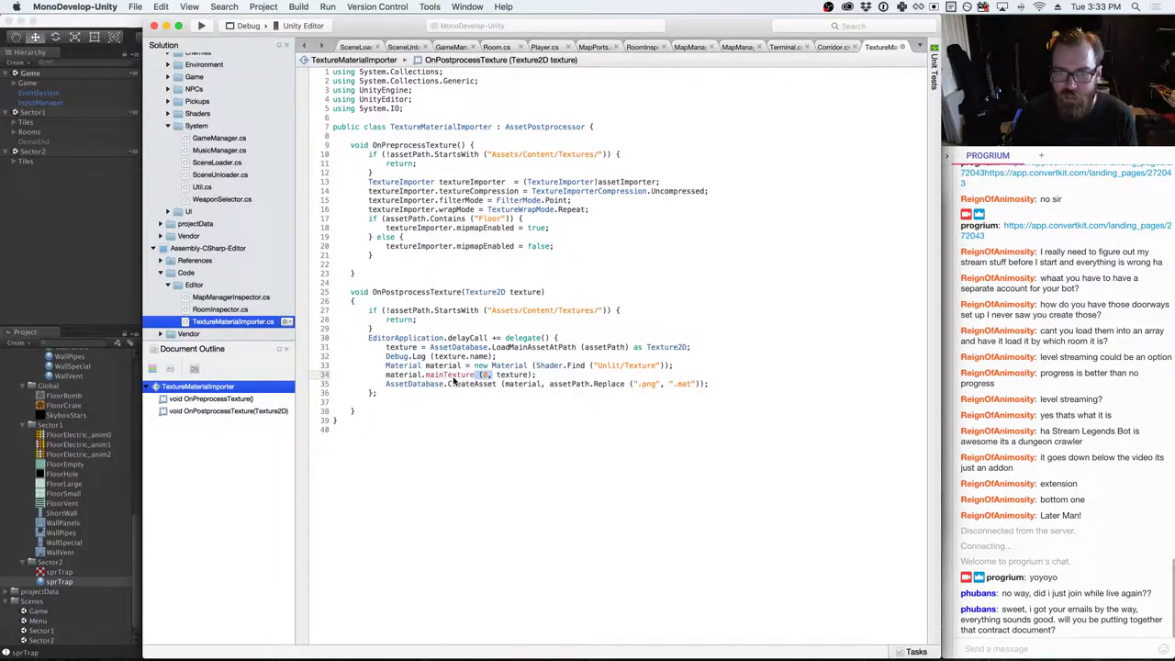
pyautogui.press('BackSpace')
pyautogui.write('=')
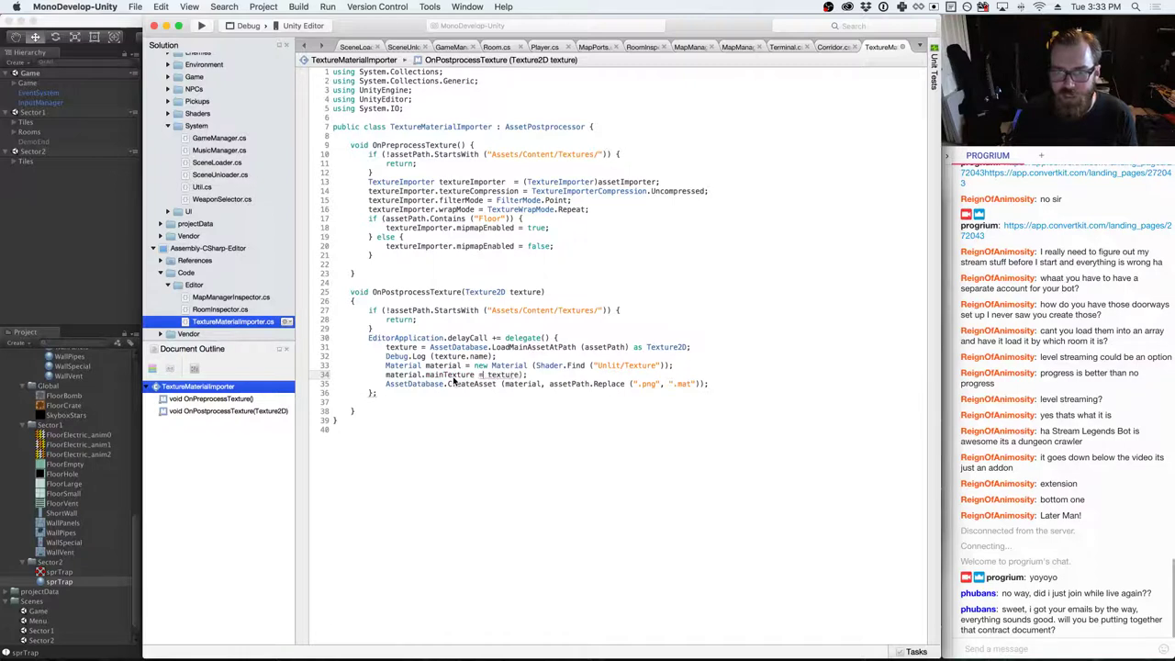
pyautogui.press('Left')
pyautogui.press('BackSpace')
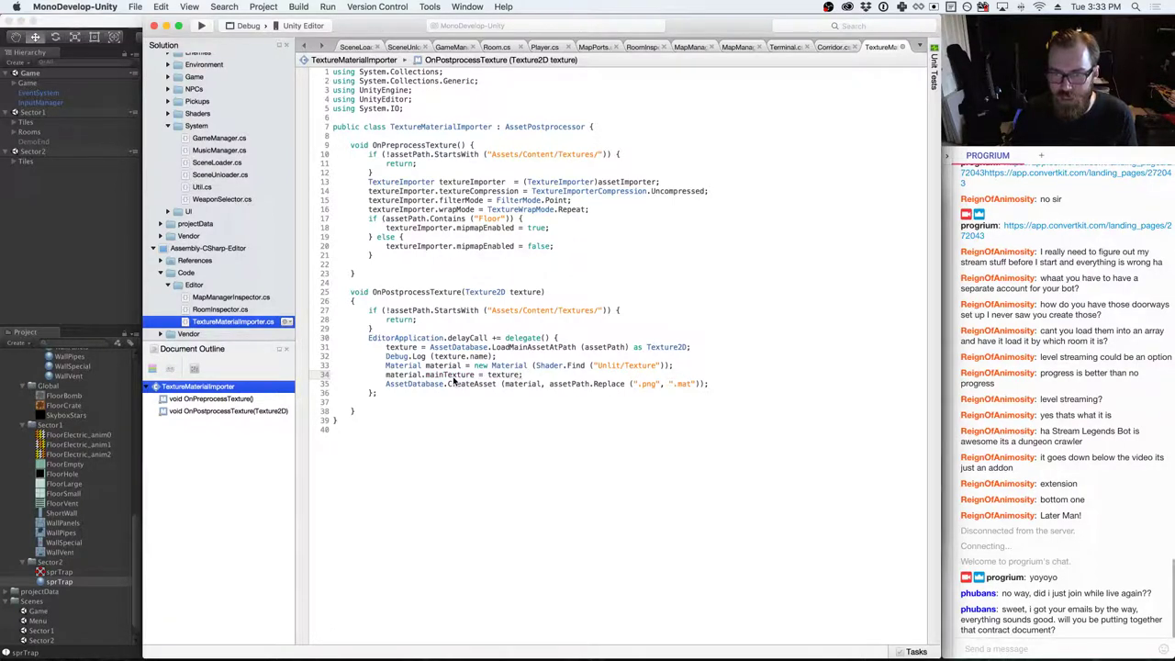
# - Delete the Debug.Log (texture.name) line from the delegate body and save the script
pyautogui.press('Up')
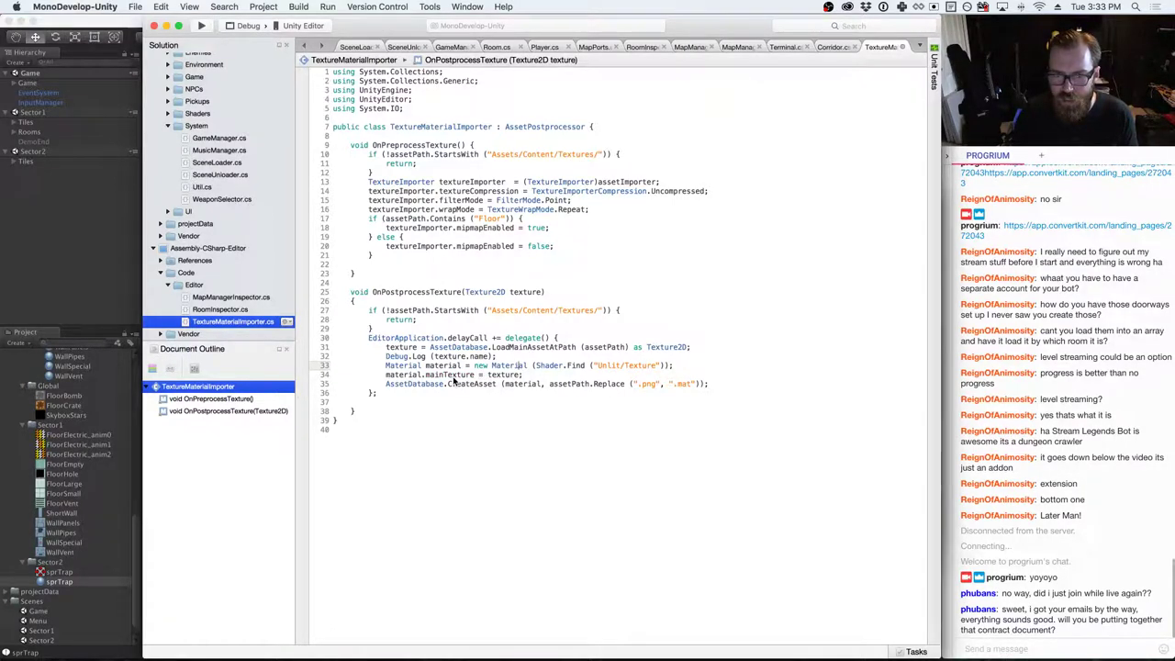
pyautogui.press('Up')
pyautogui.hotkey('shift', 'Home')
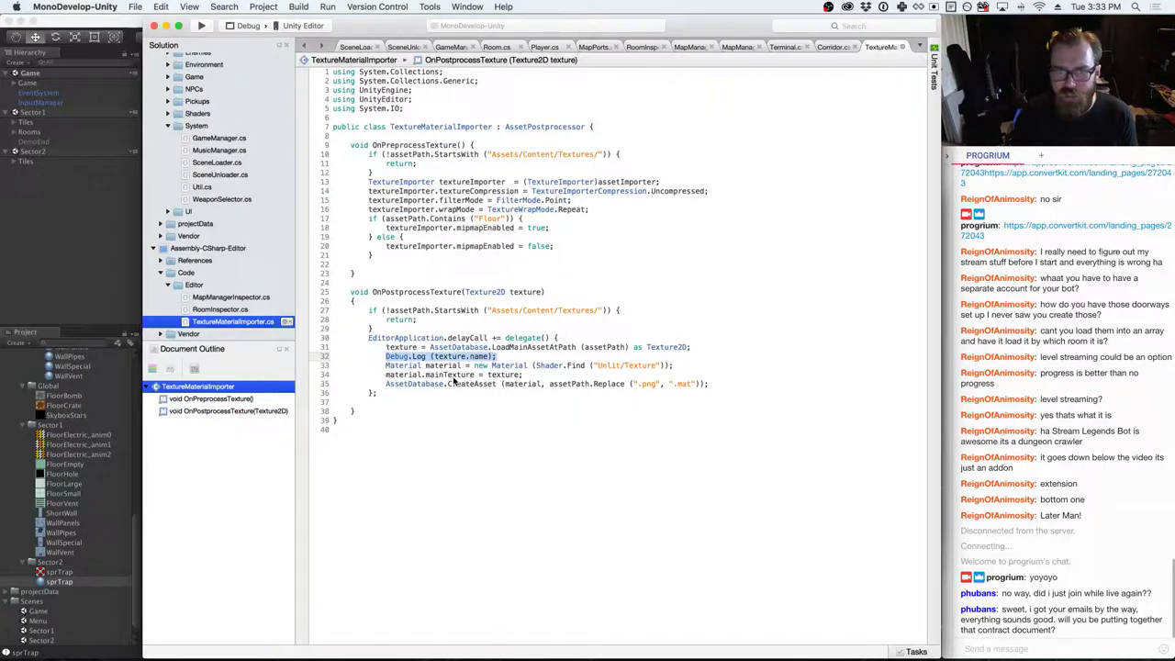
pyautogui.press('BackSpace')
pyautogui.hotkey('shift', 'Home')
pyautogui.press('BackSpace')
pyautogui.press('BackSpace')
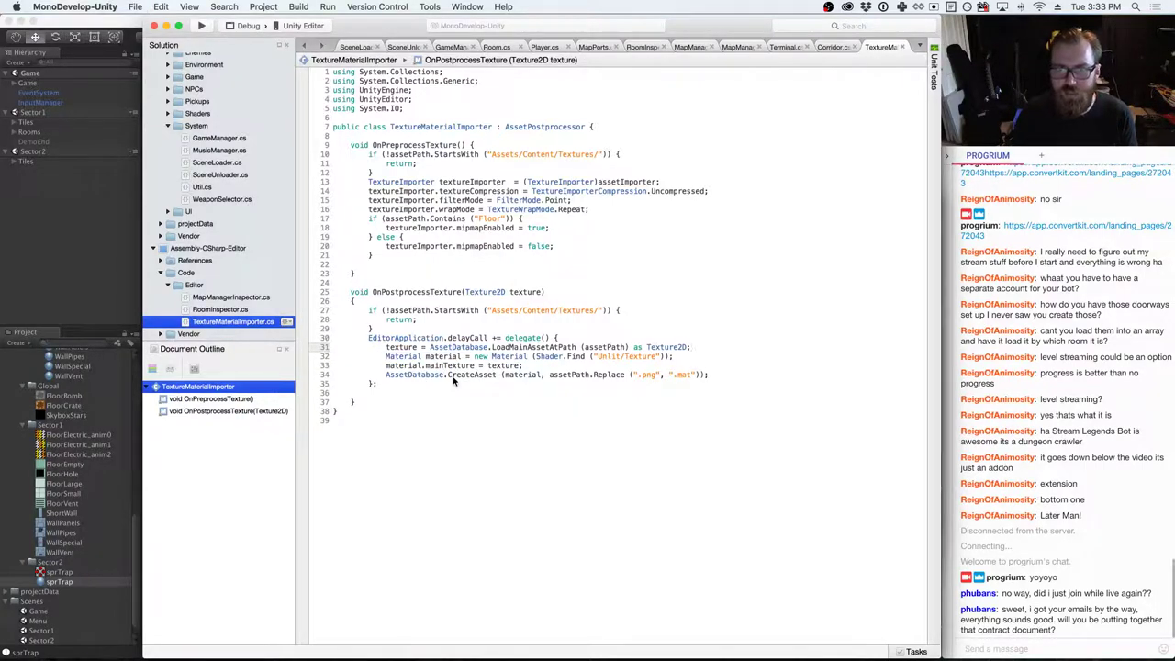
# - Switch to Unity and delete the sprTrap texture and its generated material from the Sector2 textures folder
pyautogui.press('super+Tab')
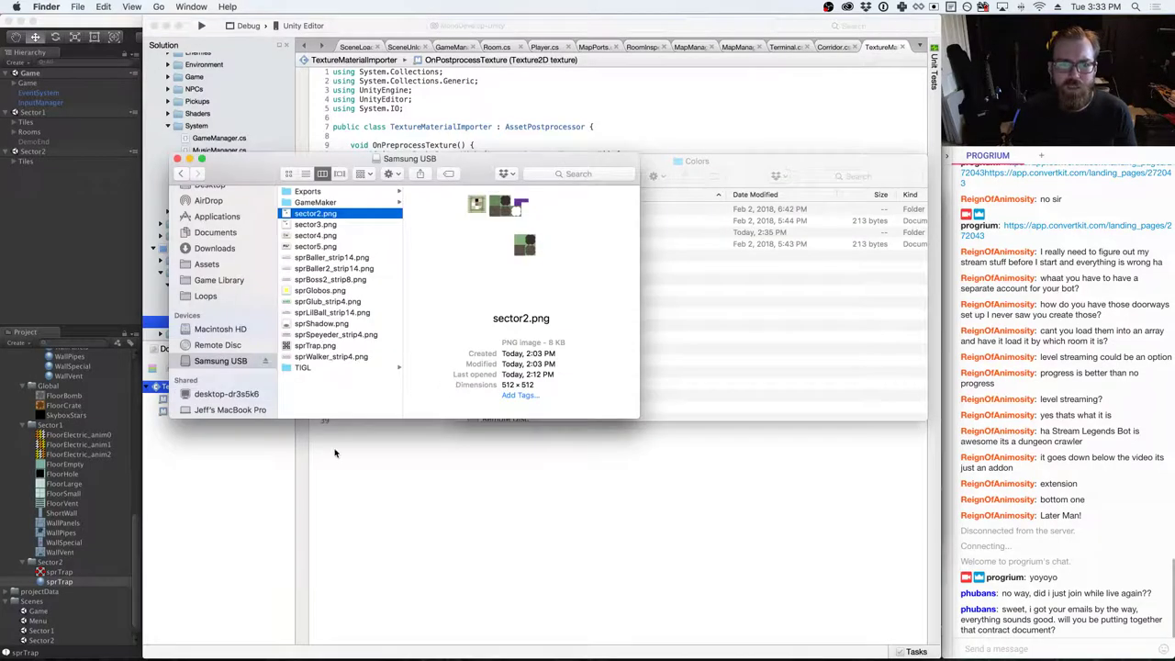
pyautogui.click(60, 578)
pyautogui.keyDown('shift'); pyautogui.click(59, 572); pyautogui.keyUp('shift')
pyautogui.rightClick(60, 574)
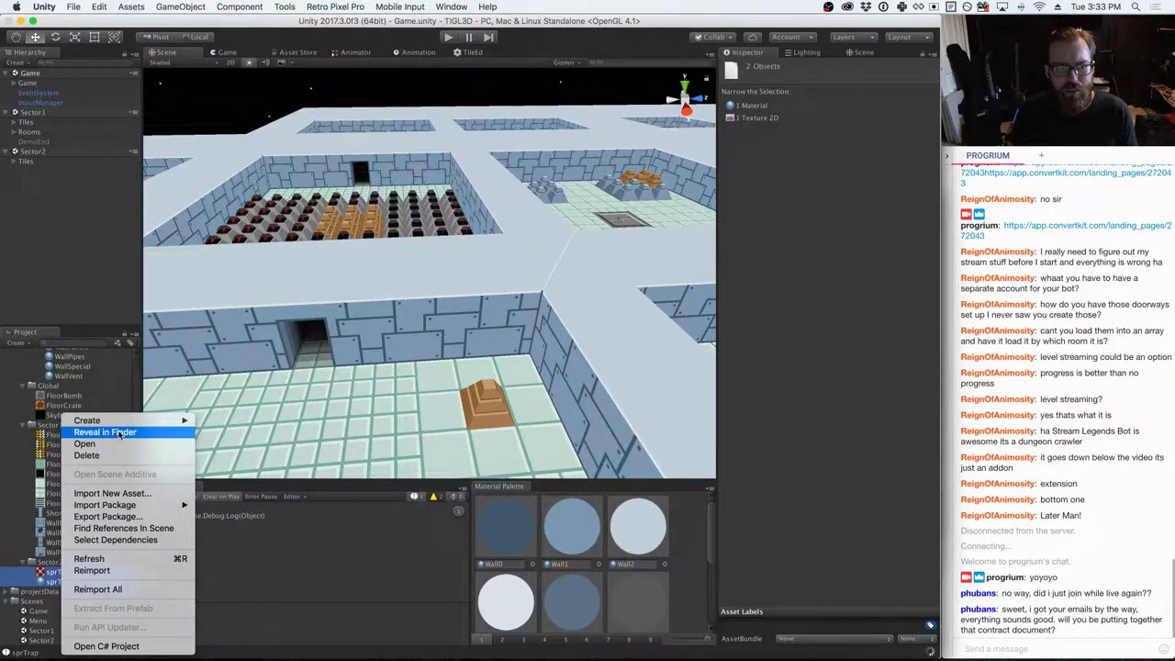
pyautogui.click(86, 455)
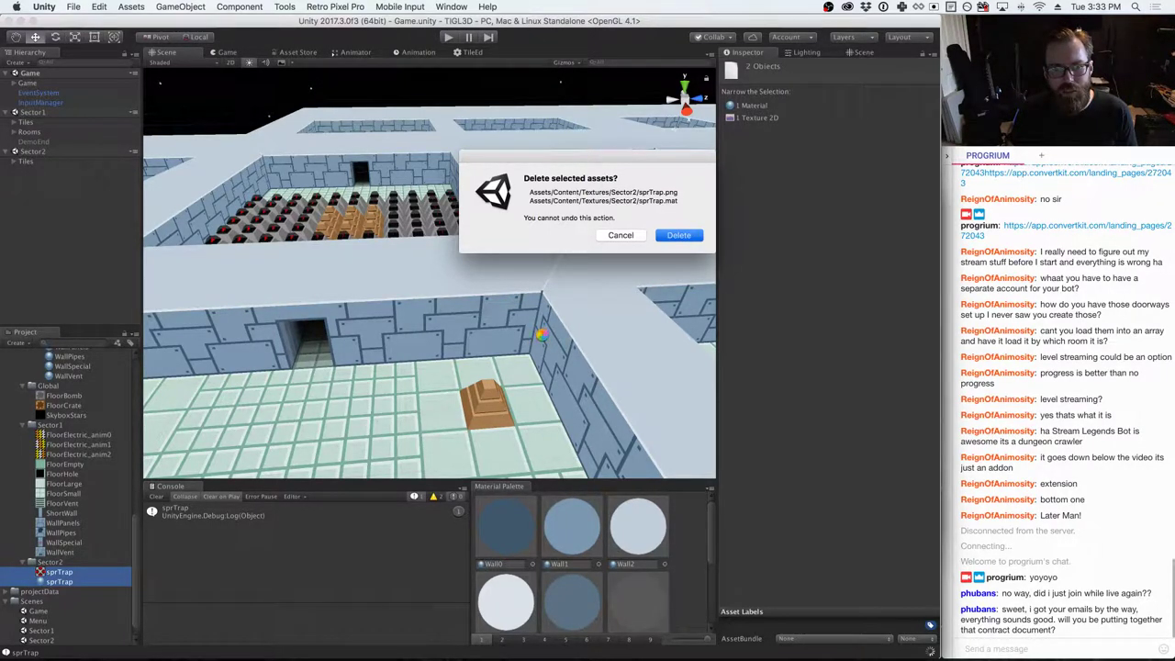
pyautogui.press('Return')
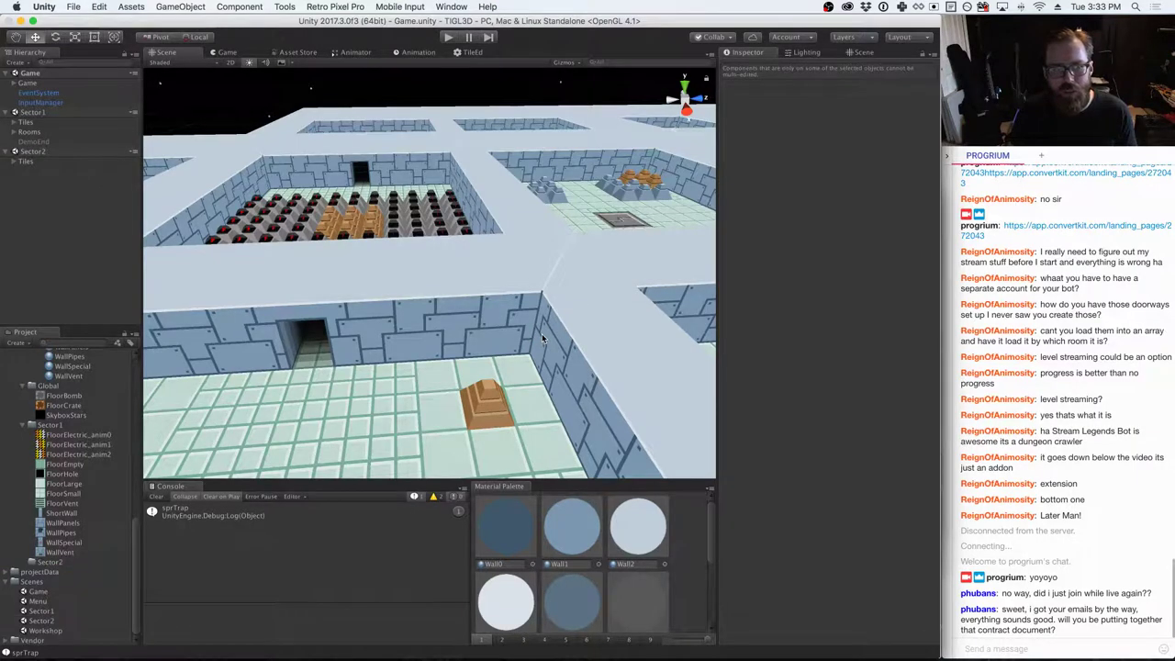
# - Import sprTrap.png from the Samsung USB folder in Finder into Unity's Sector1 textures folder and inspect the generated material
pyautogui.press('super+Tab')
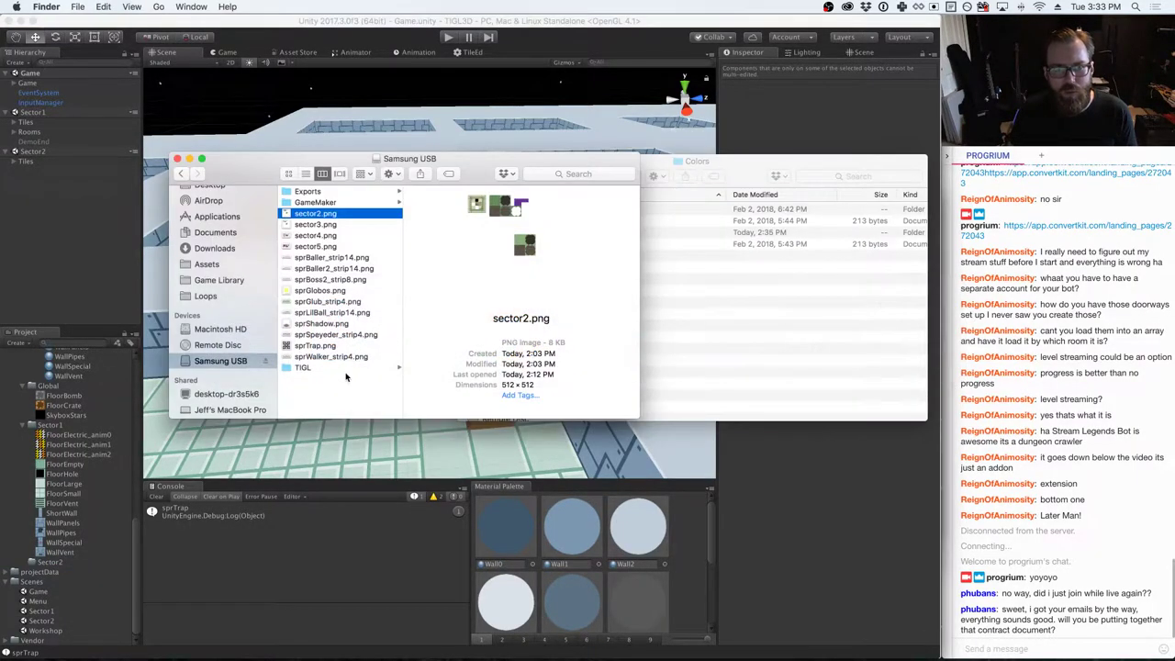
pyautogui.moveTo(316, 346); pyautogui.dragTo(64, 562)
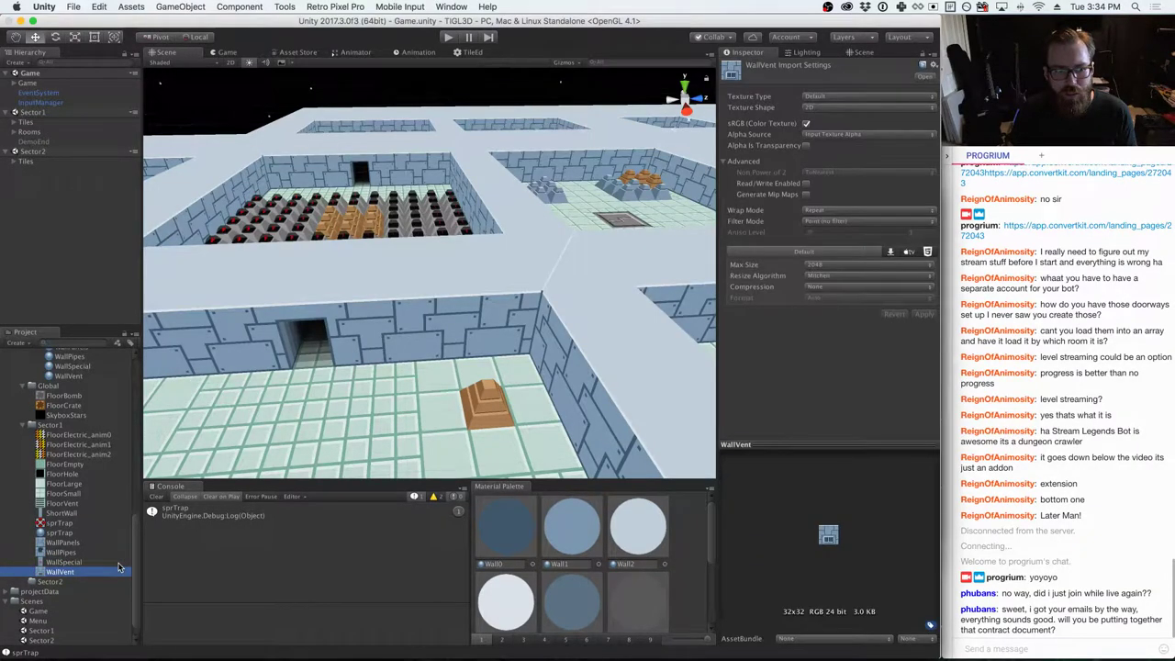
pyautogui.click(61, 533)
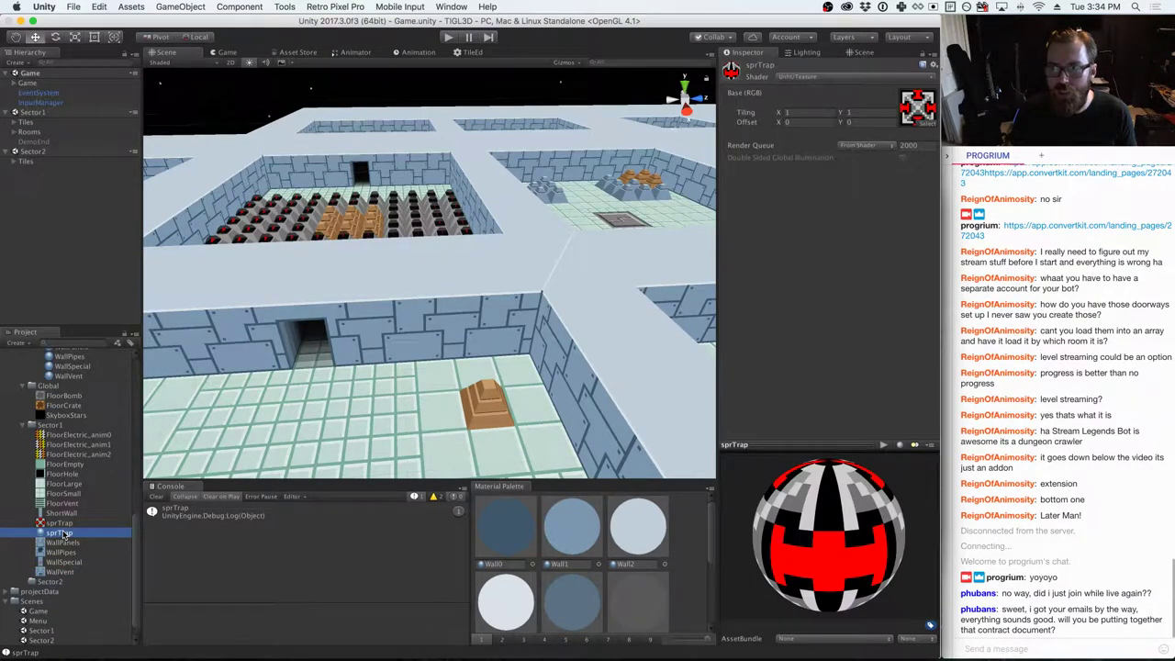
# - Delete the sprTrap texture and its generated material from the Sector1 textures folder
pyautogui.keyDown('shift'); pyautogui.click(60, 522); pyautogui.keyUp('shift')
pyautogui.rightClick(62, 525)
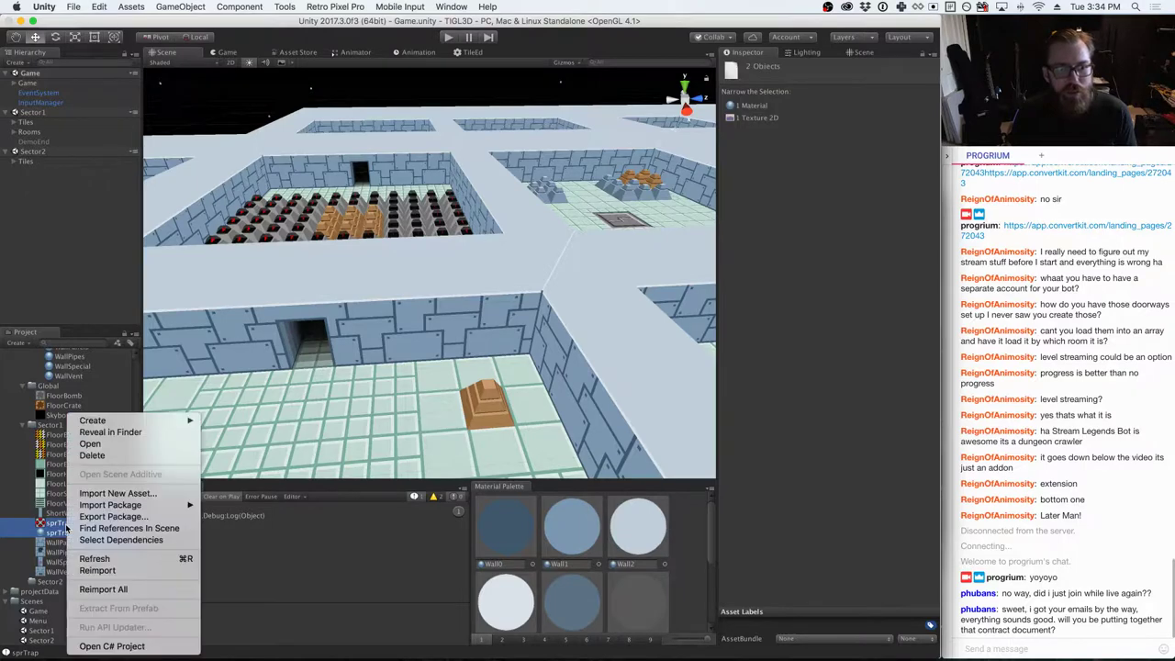
pyautogui.click(92, 455)
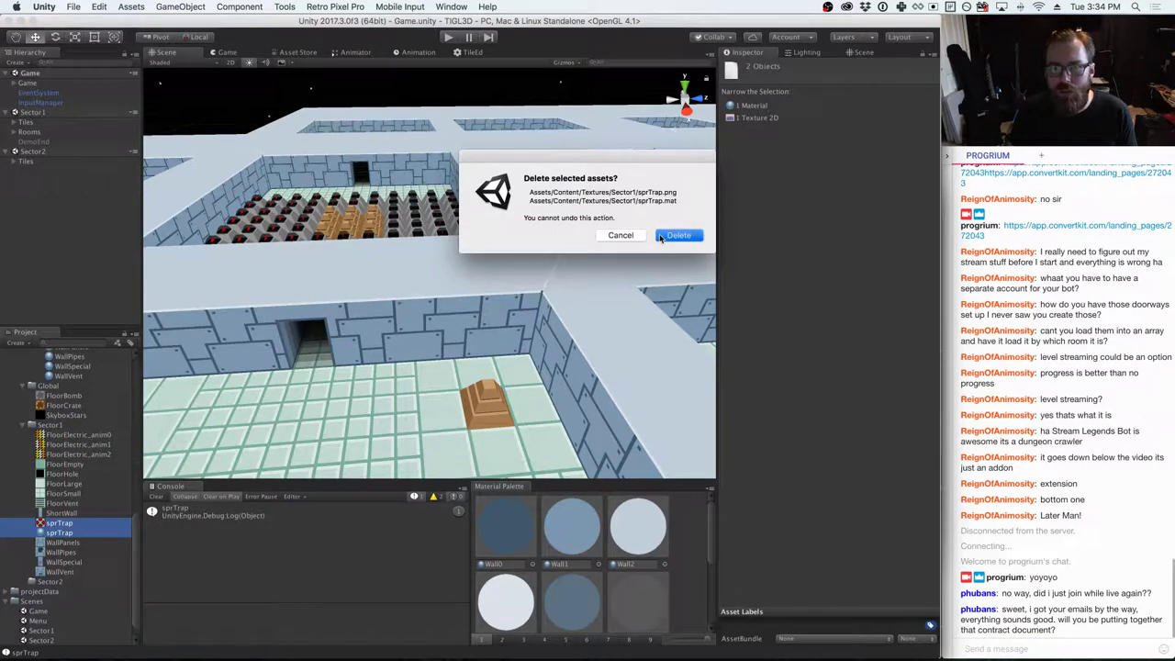
pyautogui.press('Return')
# - Switch to MonoDevelop and declare an empty string constant texturesPath at the start of the TextureMaterialImporter class
pyautogui.press('super+Tab')
pyautogui.press('super+Tab')
pyautogui.press('super+Tab')
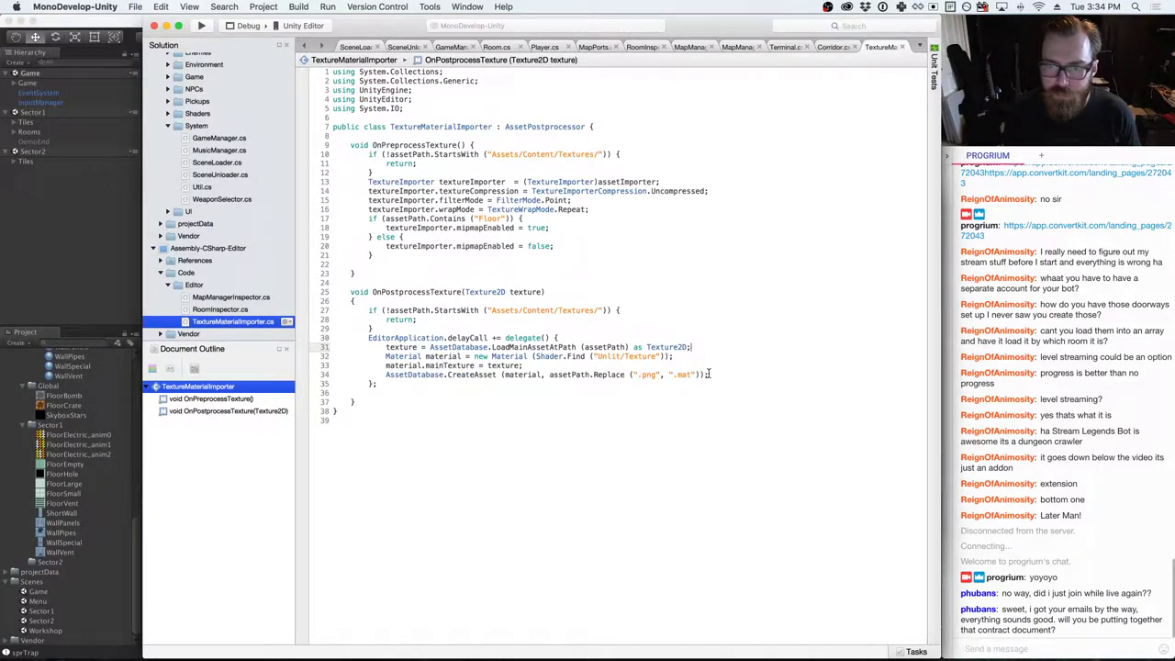
pyautogui.scroll(5, 80, 463)
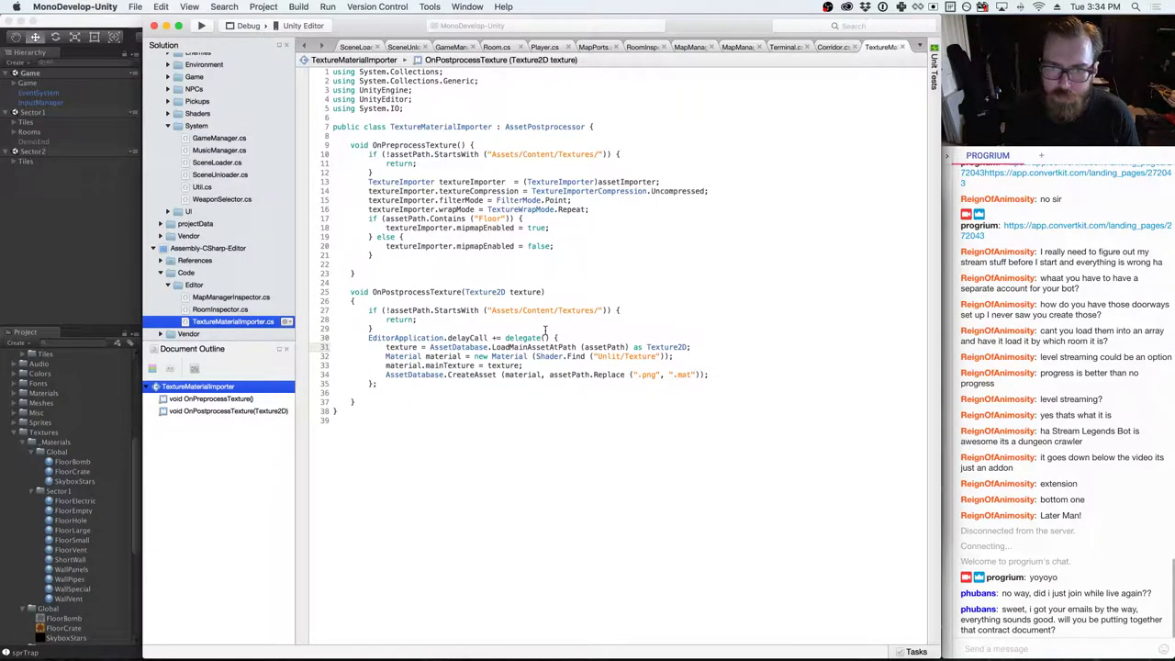
pyautogui.moveTo(488, 310); pyautogui.dragTo(600, 309)
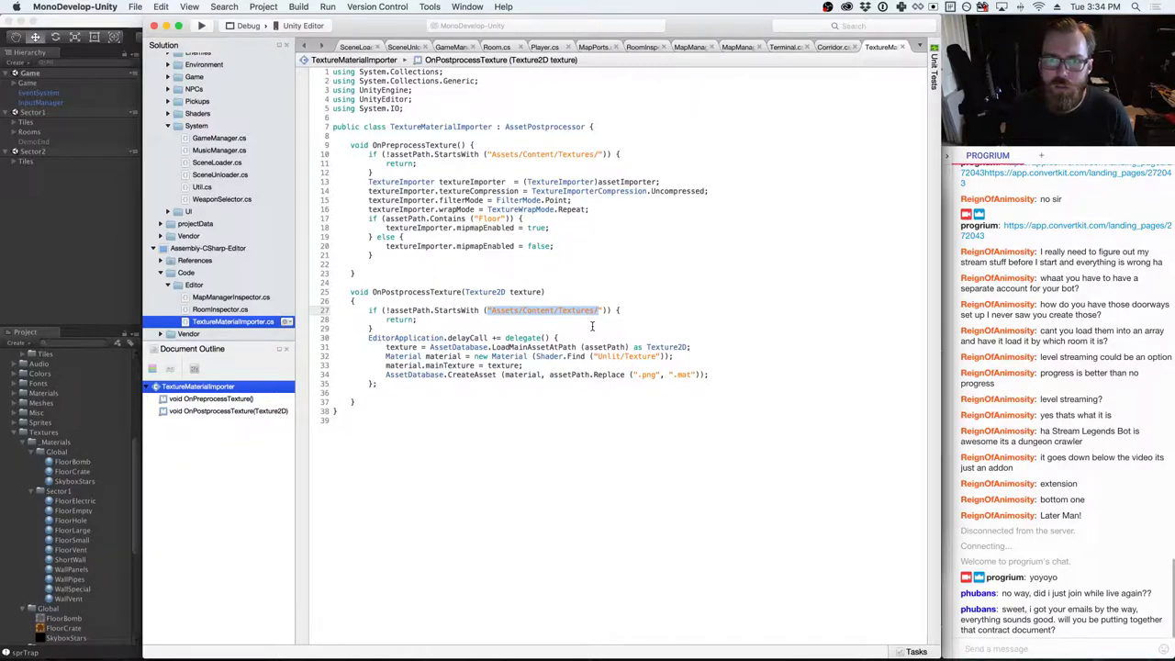
pyautogui.click(538, 137)
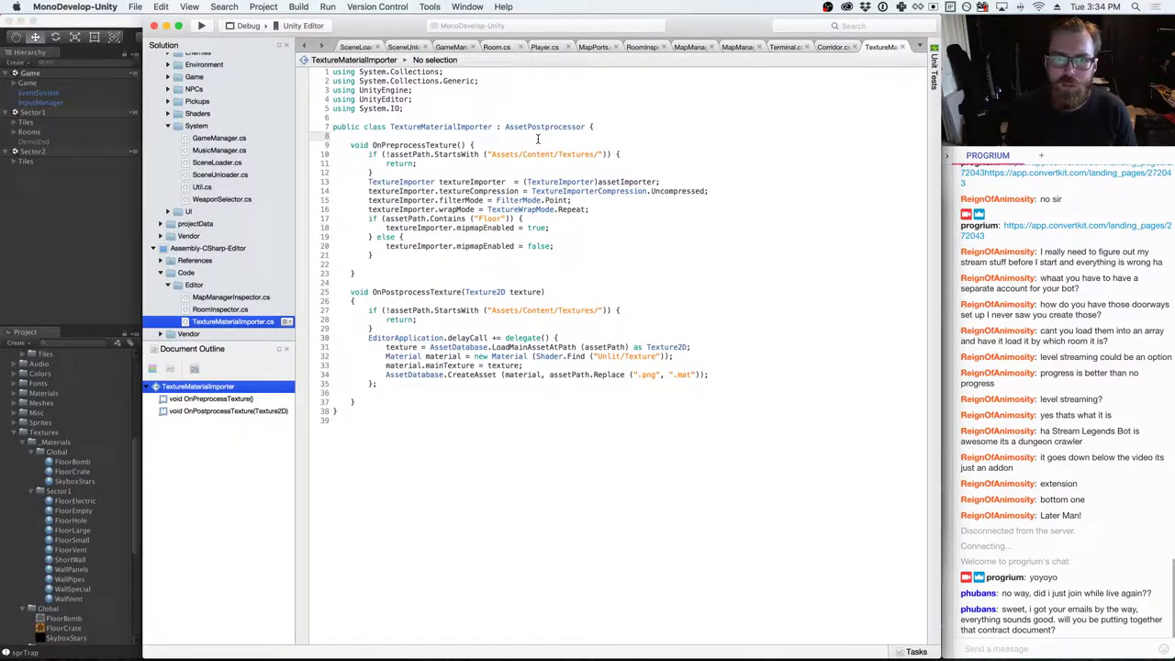
pyautogui.press('Return')
pyautogui.press('Return')
pyautogui.write('c')
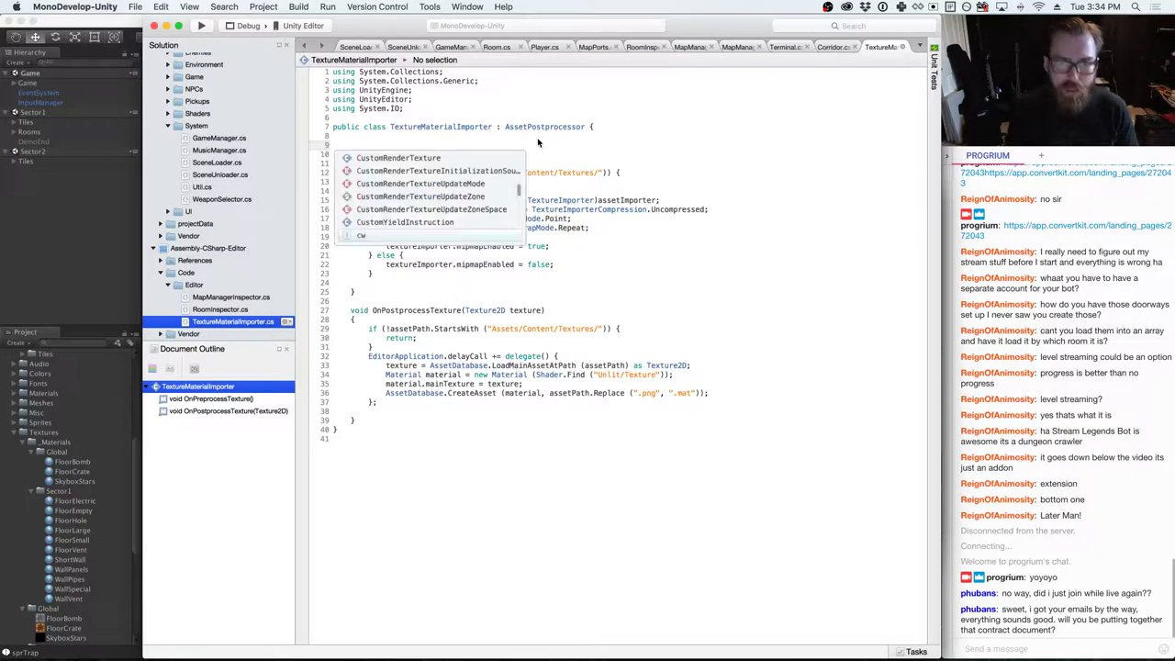
pyautogui.write('onst string ')
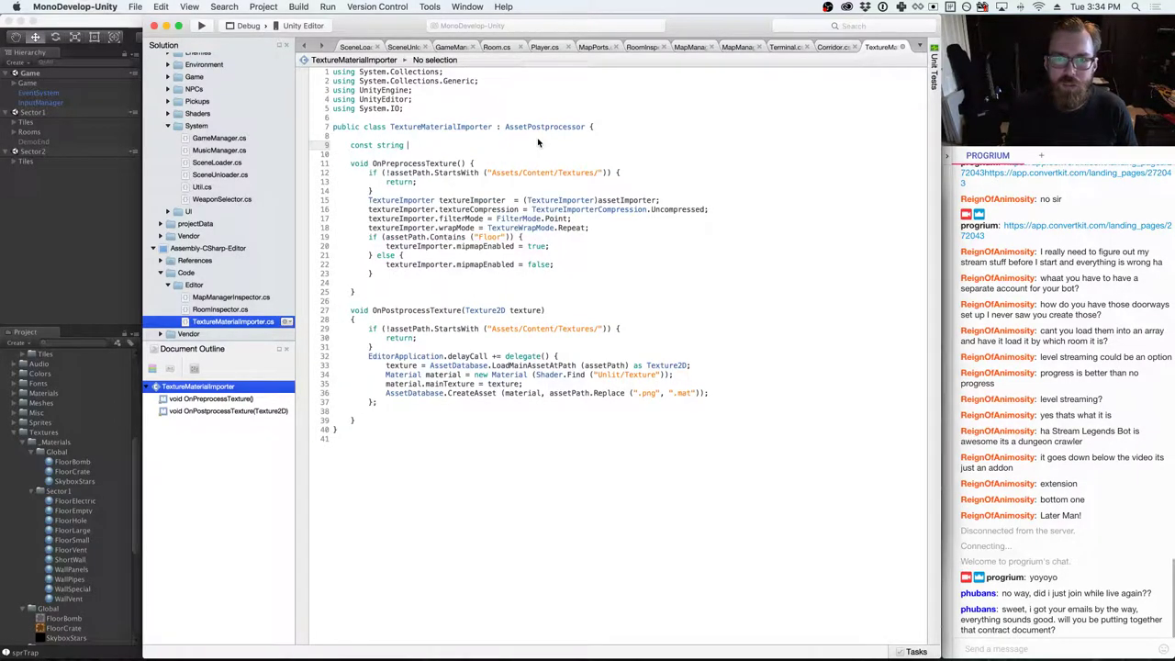
pyautogui.write('tre')
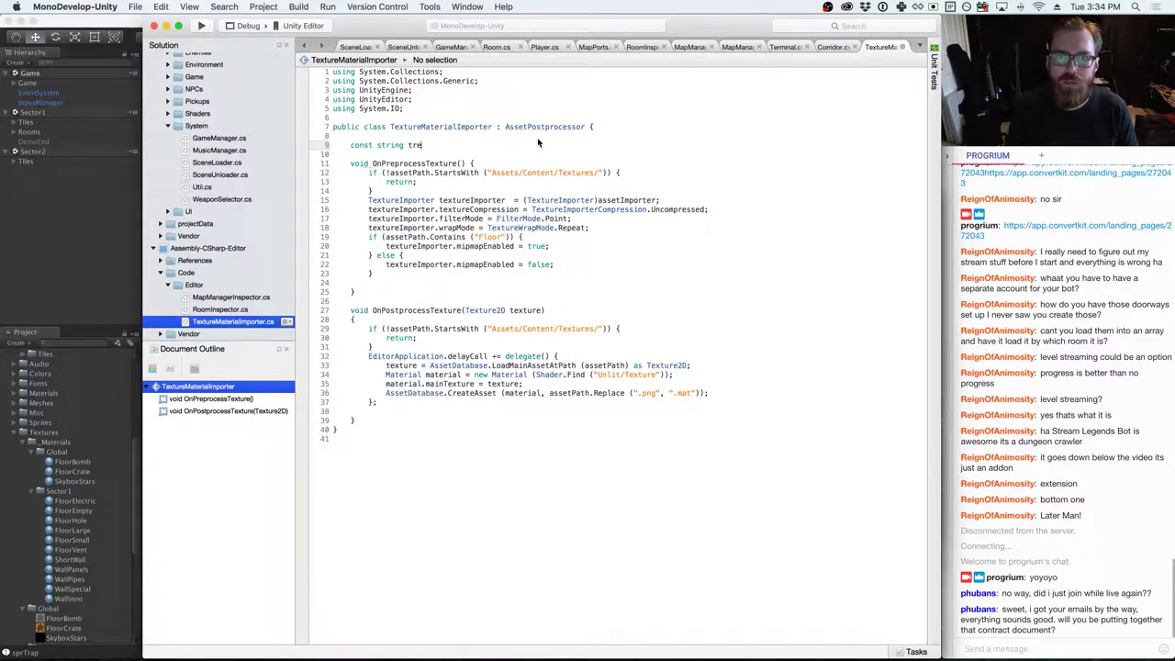
pyautogui.press('BackSpace')
pyautogui.press('BackSpace')
pyautogui.write('exture')
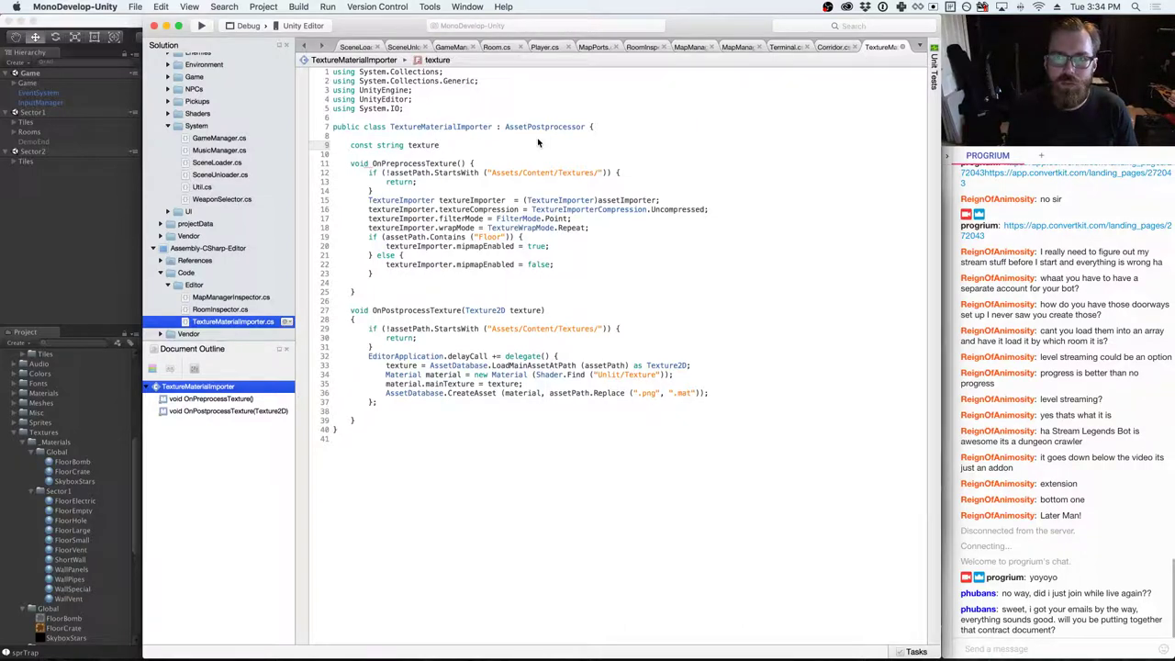
pyautogui.write('sPath = ')
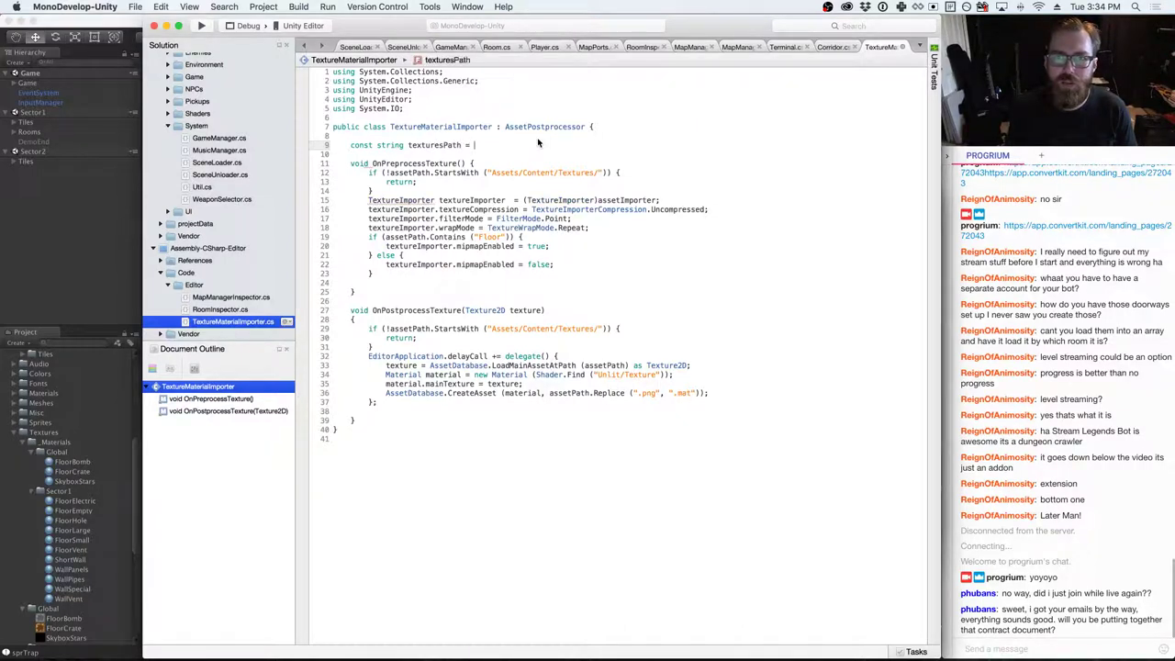
pyautogui.write('";')
# - Replace the hard-coded path in OnPreprocessTexture's StartsWith check with texturesPath
pyautogui.press('Down')
pyautogui.press('Down')
pyautogui.press('Down')
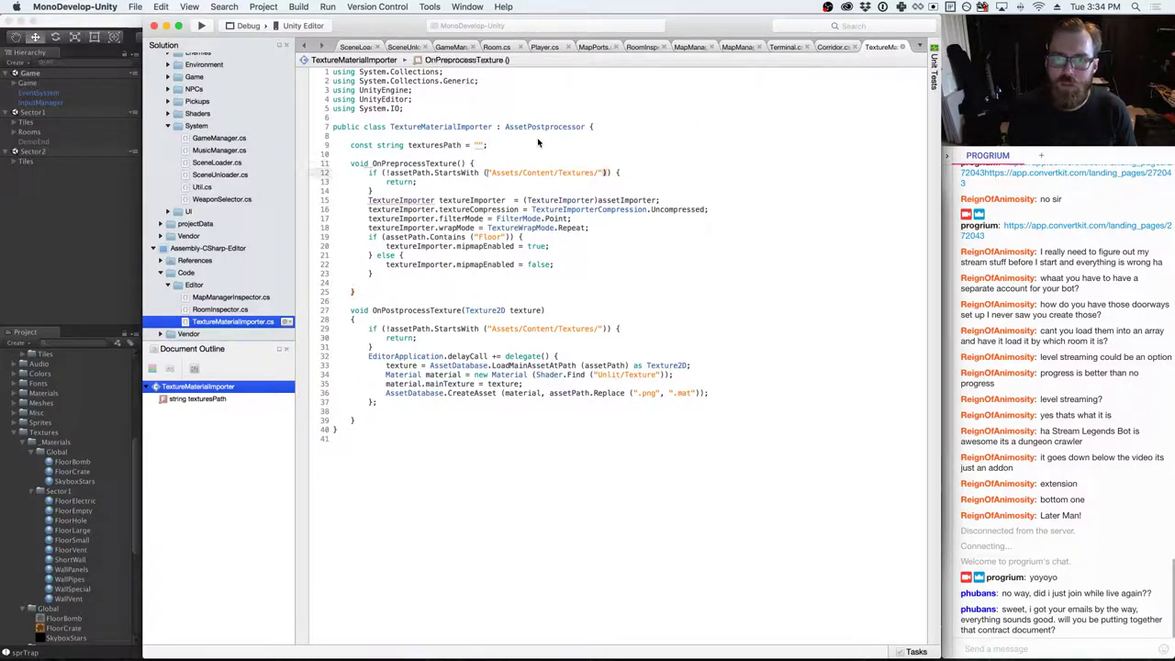
pyautogui.hotkey('shift', 'alt', 'Right')
pyautogui.hotkey('shift', 'alt', 'Right')
pyautogui.hotkey('shift', 'alt', 'Right')
pyautogui.hotkey('shift', 'alt', 'Right')
pyautogui.hotkey('shift', 'alt', 'Right')
pyautogui.write('texture')
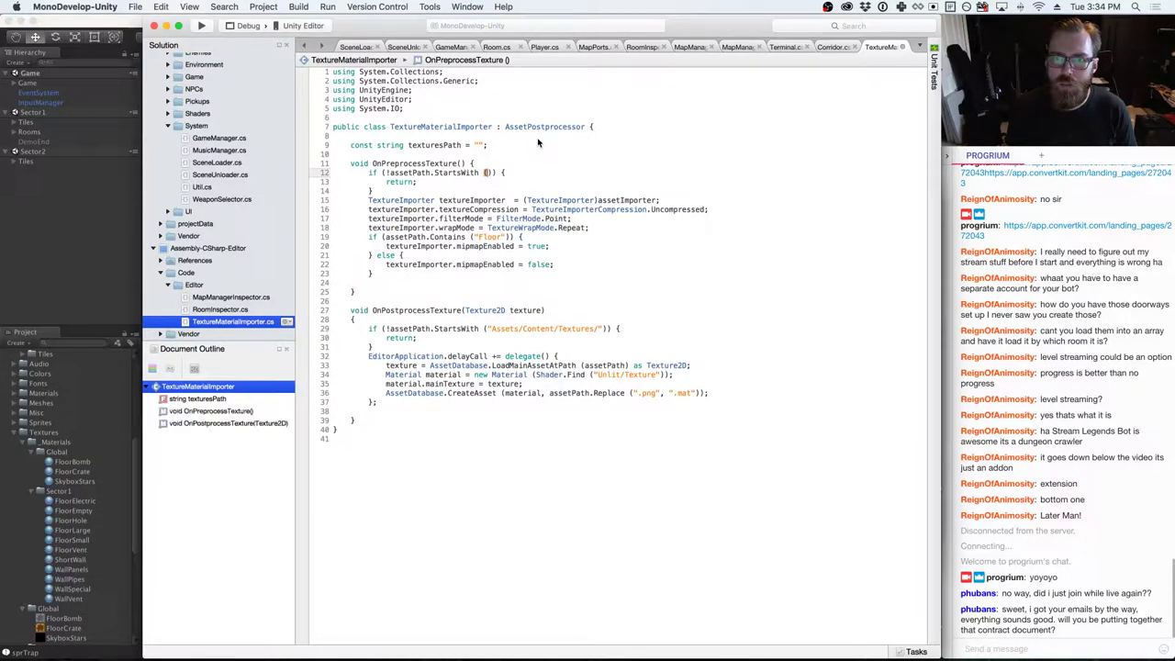
pyautogui.write('sPa')
pyautogui.press('Return')
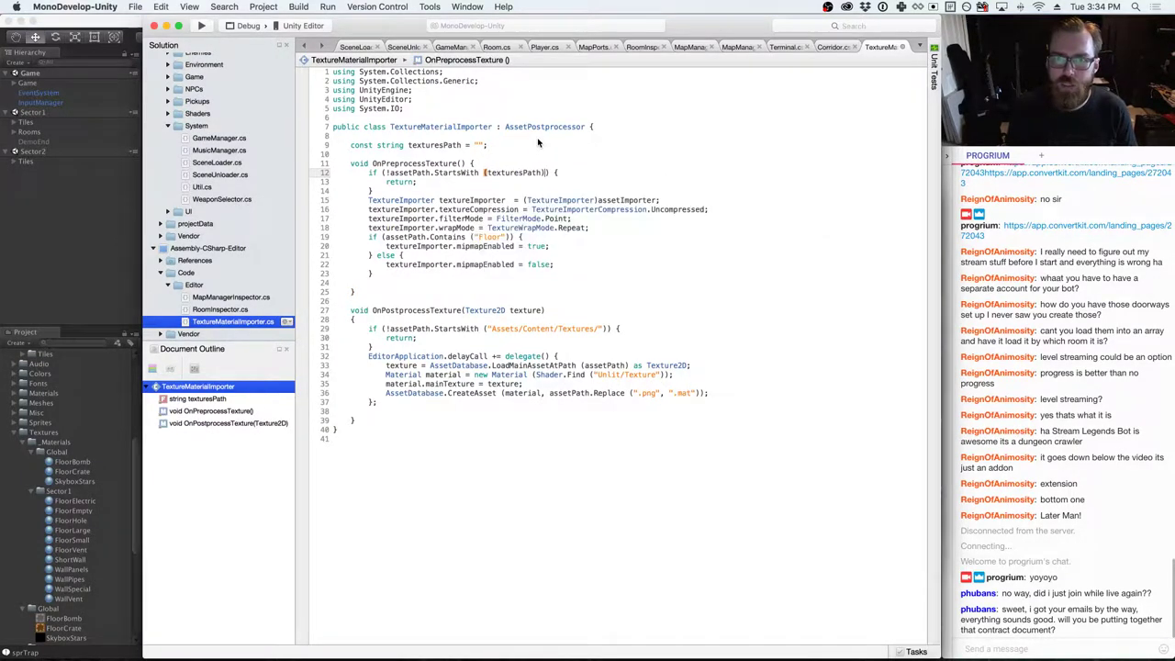
# - Set the texturesPath constant to "Assets/Content/Textures/", without escaped quotes inside the string
pyautogui.press('Up')
pyautogui.press('Up')
pyautogui.press('Up')
pyautogui.press('Left')
pyautogui.press('Left')
pyautogui.write('\\"Assets/Content/Textures/\\"')
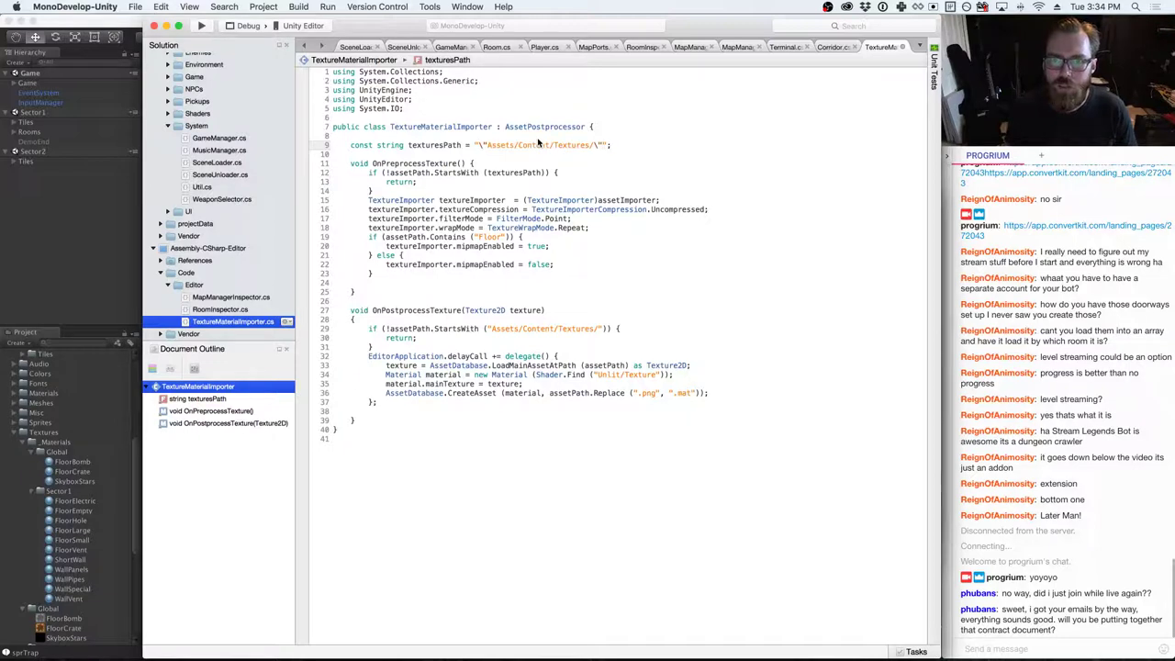
pyautogui.press('BackSpace')
pyautogui.press('BackSpace')
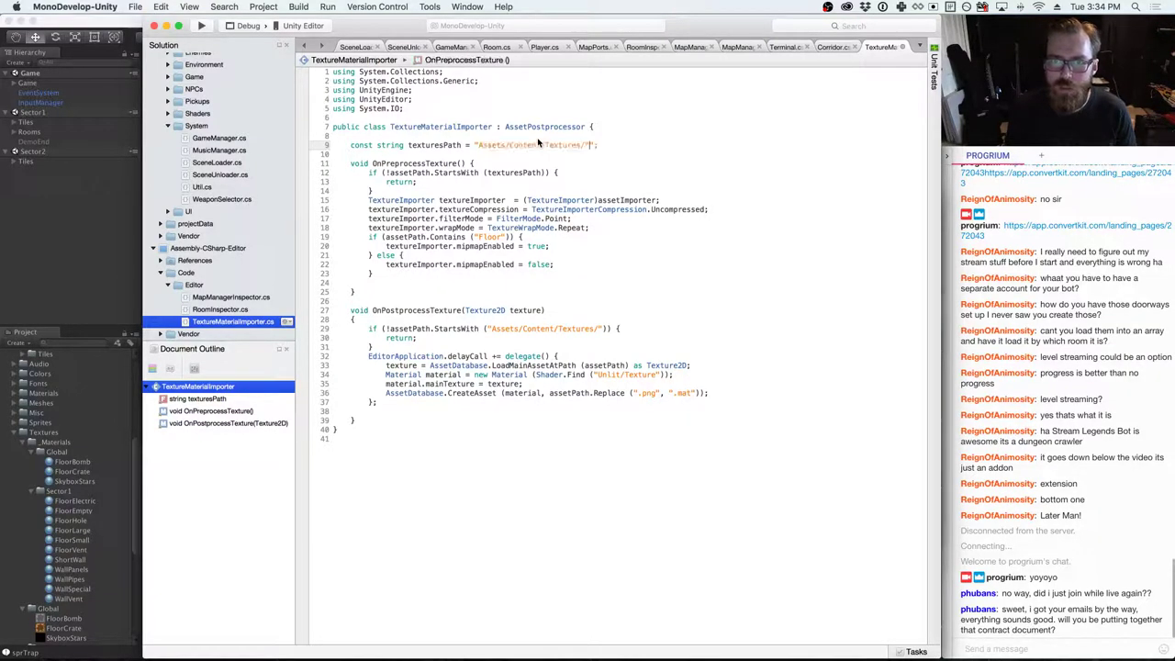
pyautogui.press('BackSpace')
pyautogui.press('BackSpace')
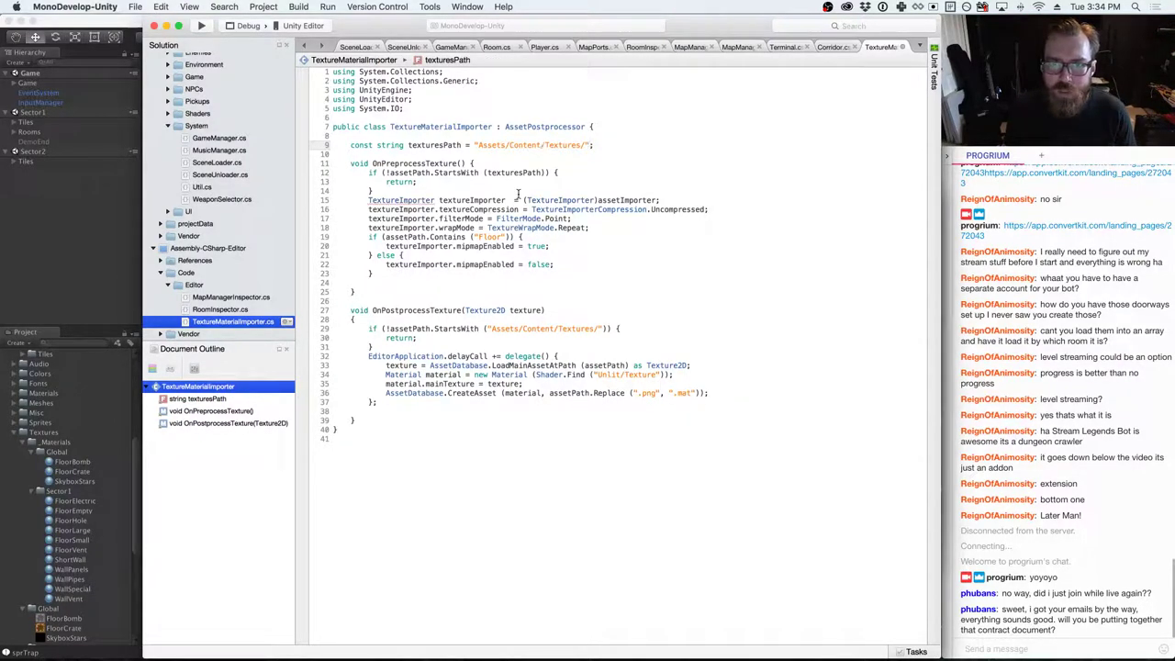
# - Replace the hard-coded path in OnPostprocessTexture's StartsWith check with texturesPath
pyautogui.moveTo(489, 319); pyautogui.dragTo(600, 327)
pyautogui.write('texture')
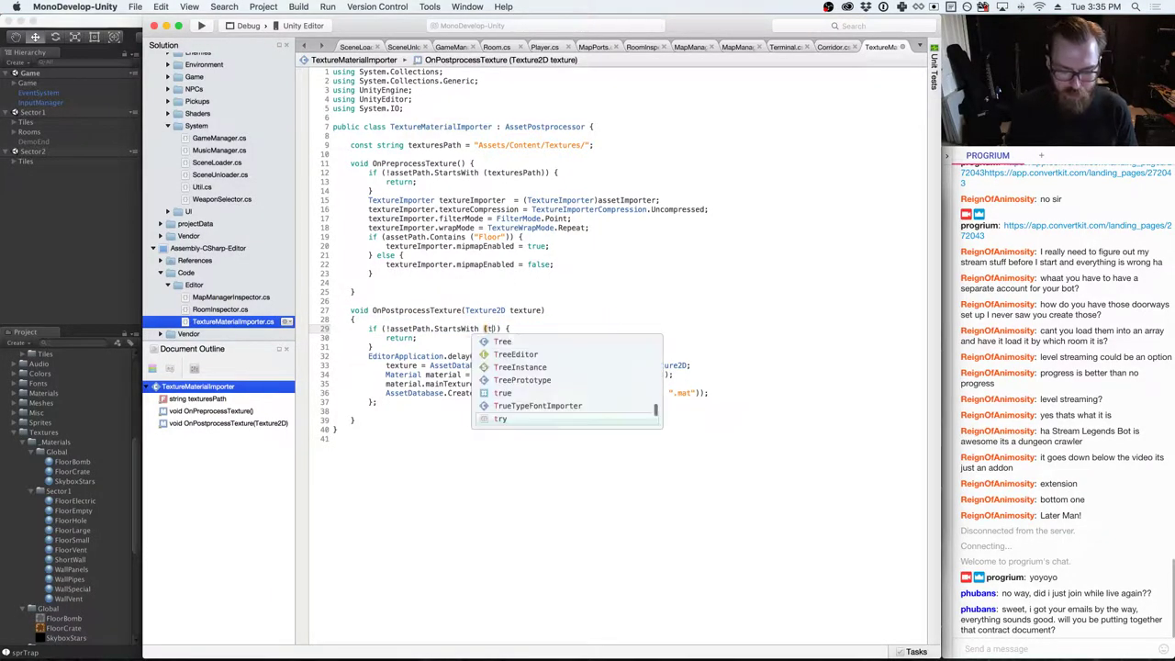
pyautogui.write('sPa')
pyautogui.press('Return')
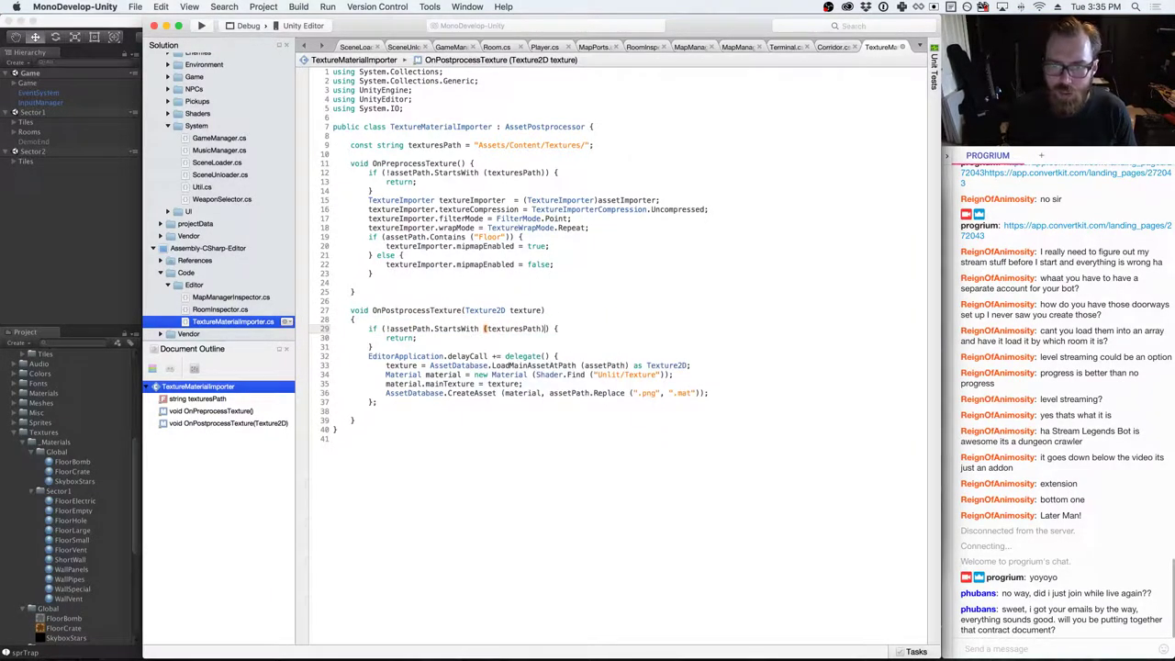
pyautogui.click(592, 393)
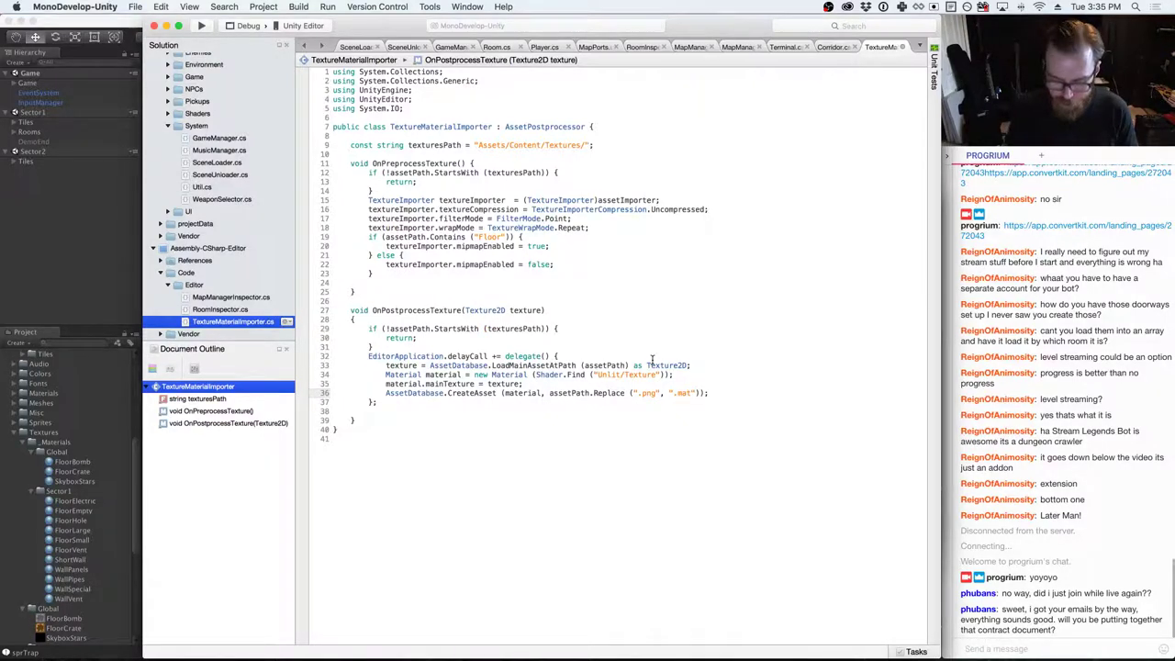
pyautogui.write('.')
pyautogui.press('BackSpace')
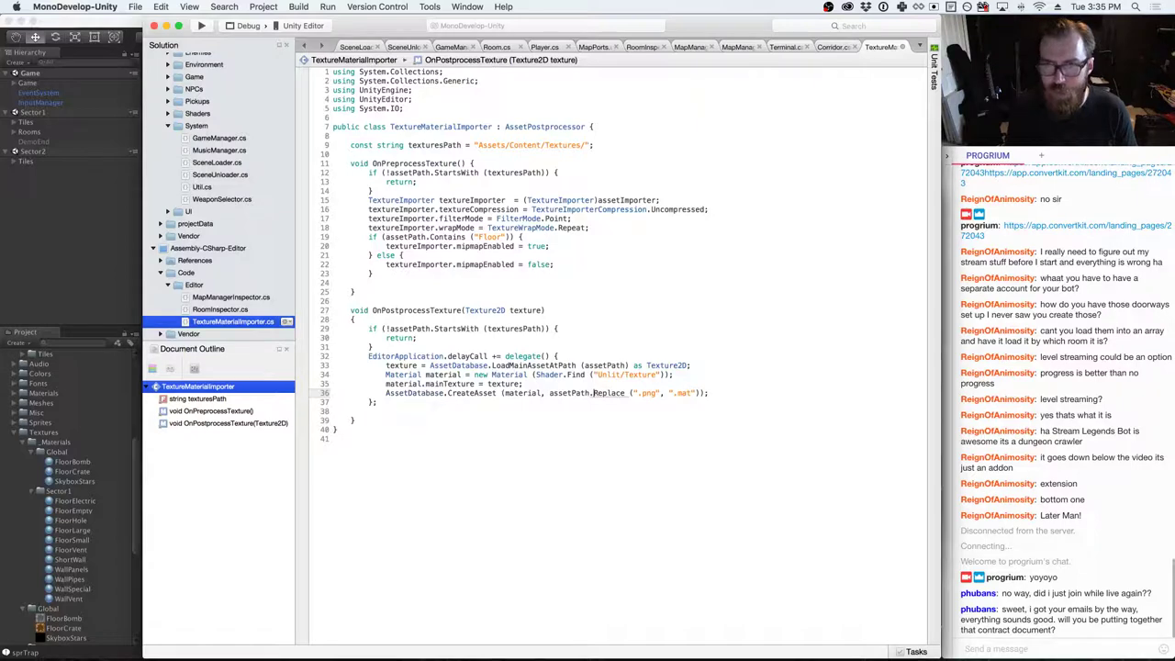
# - Declare a string constant materialsPath set to "Assets/Content/Textures/_Materials" below the texturesPath constant
pyautogui.click(599, 150)
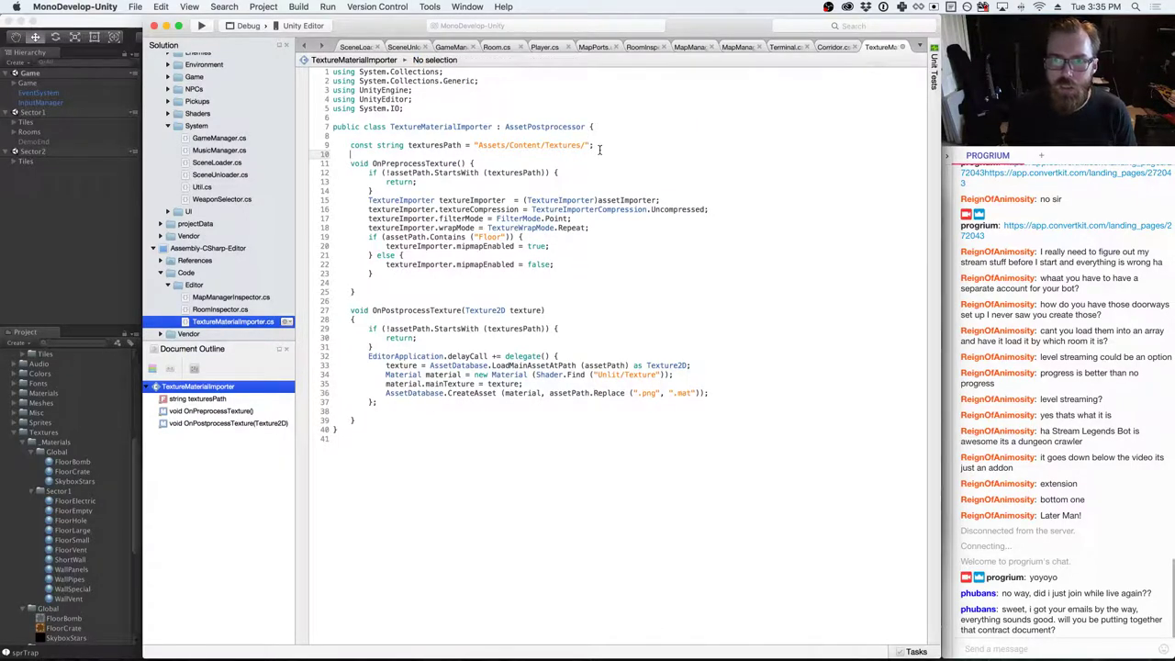
pyautogui.press('Return')
pyautogui.write('const string textures')
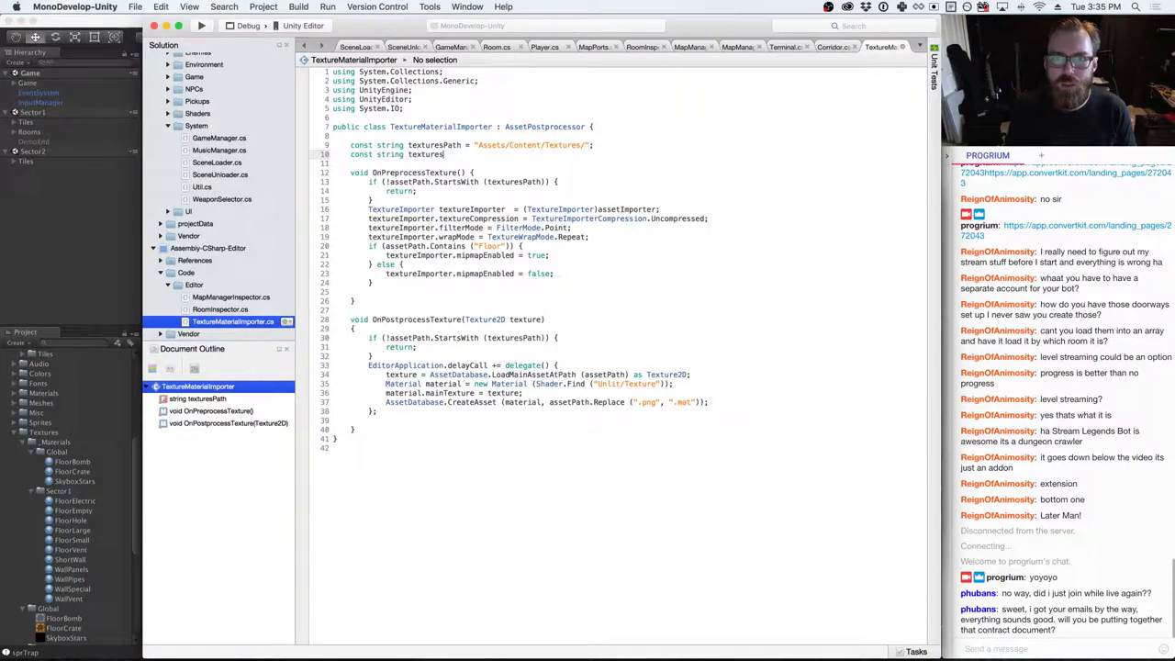
pyautogui.press('BackSpace')
pyautogui.press('BackSpace')
pyautogui.press('BackSpace')
pyautogui.press('BackSpace')
pyautogui.press('BackSpace')
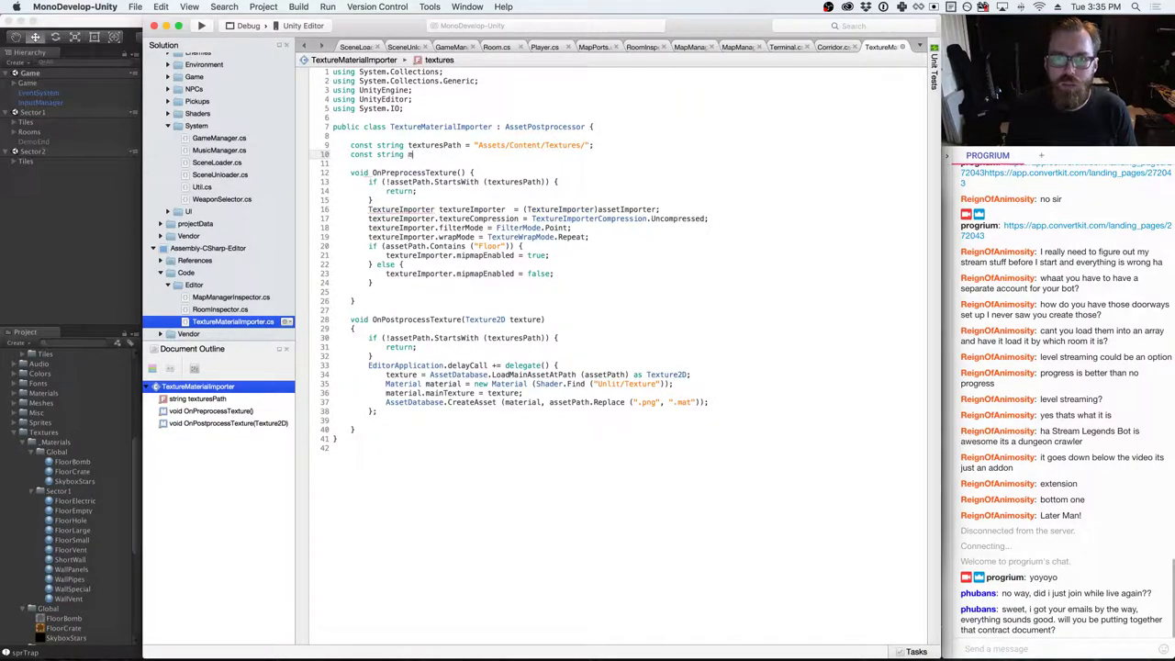
pyautogui.write('materialsPath = "')
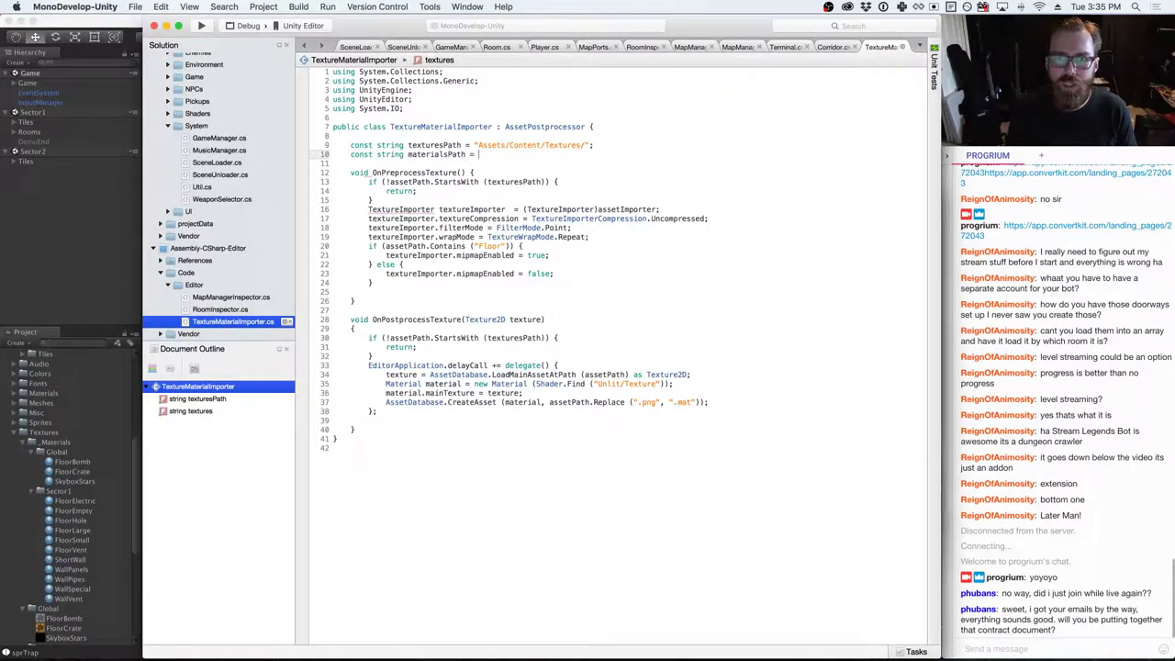
pyautogui.write('Asse')
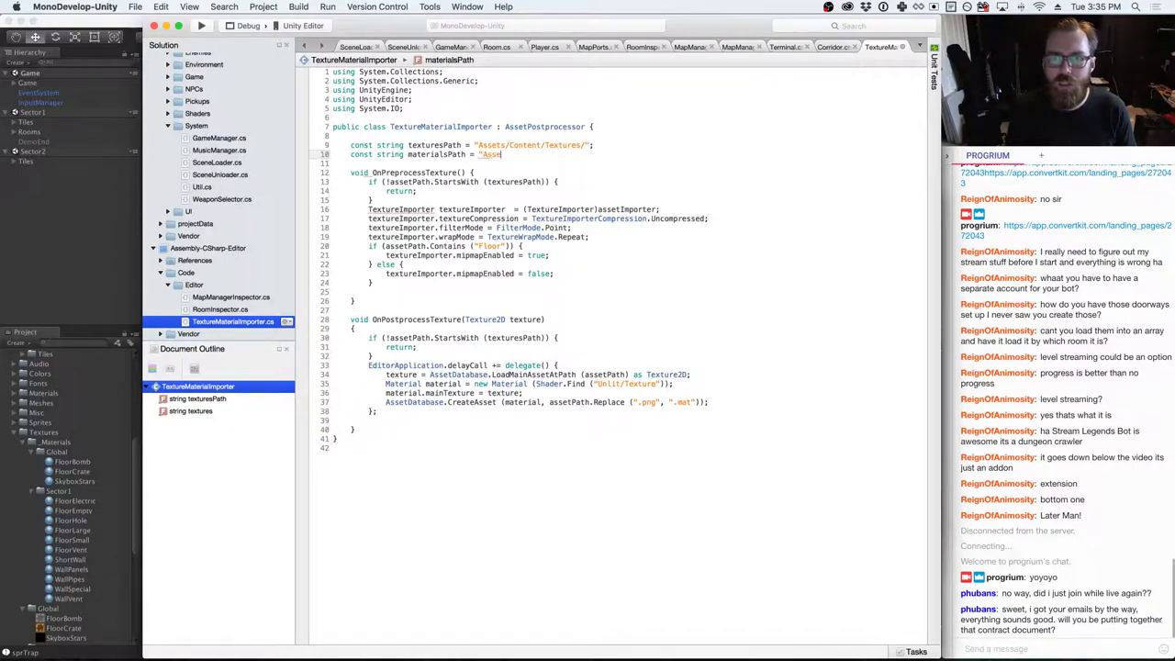
pyautogui.write('ts/Content/T')
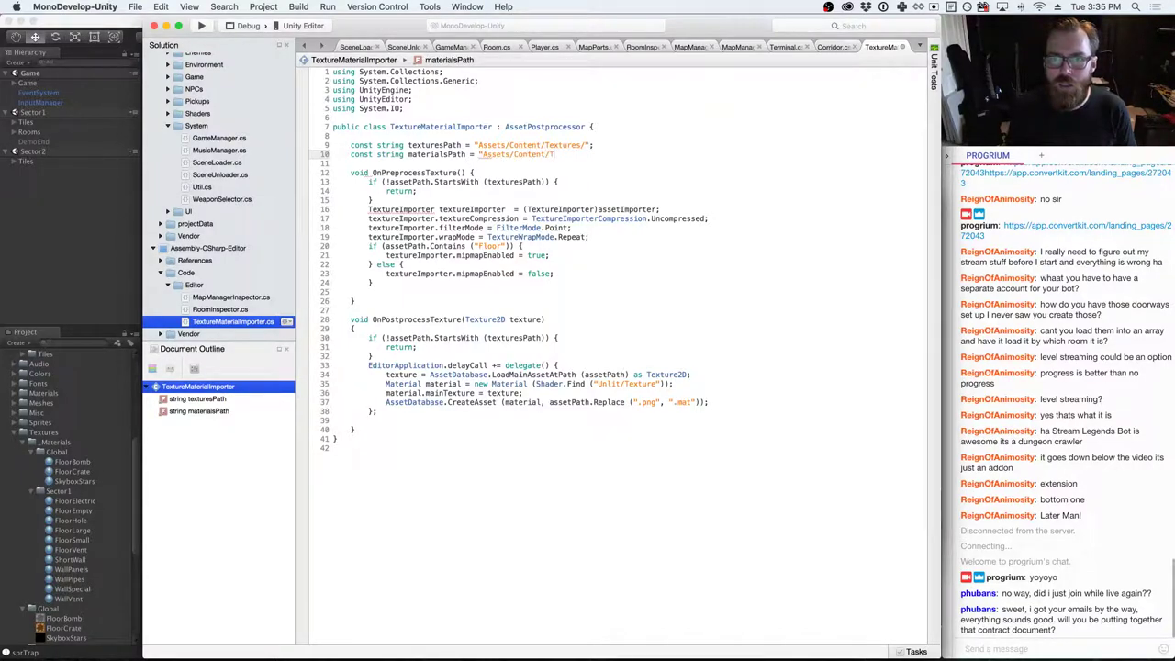
pyautogui.write('extures/_Mater')
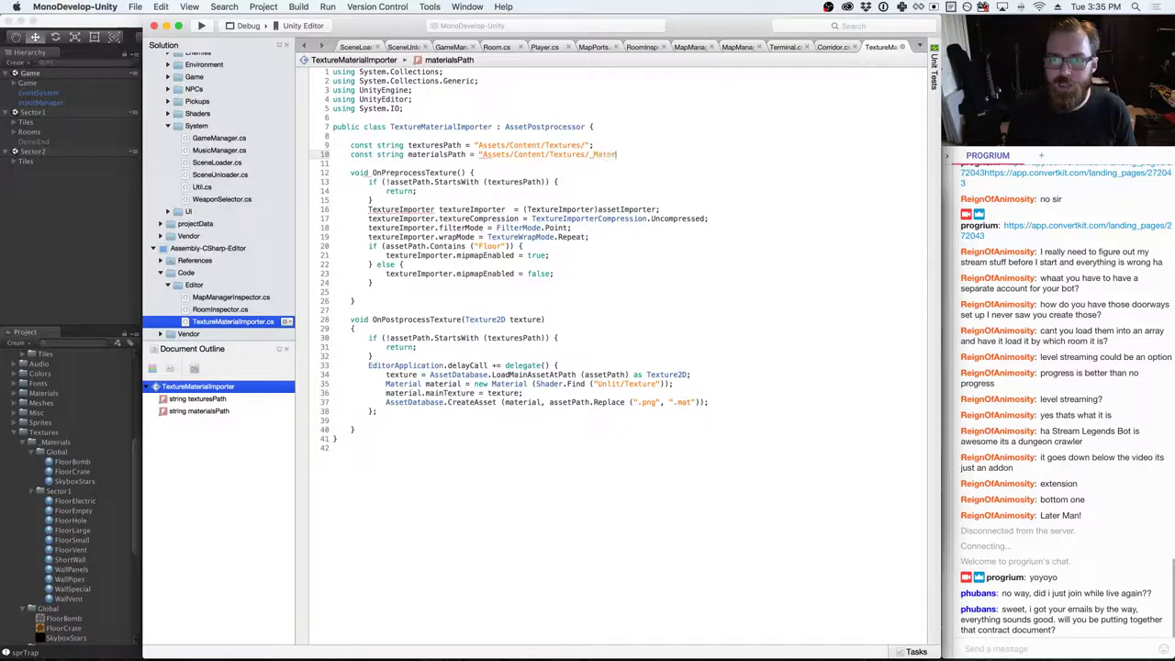
pyautogui.write('ials";')
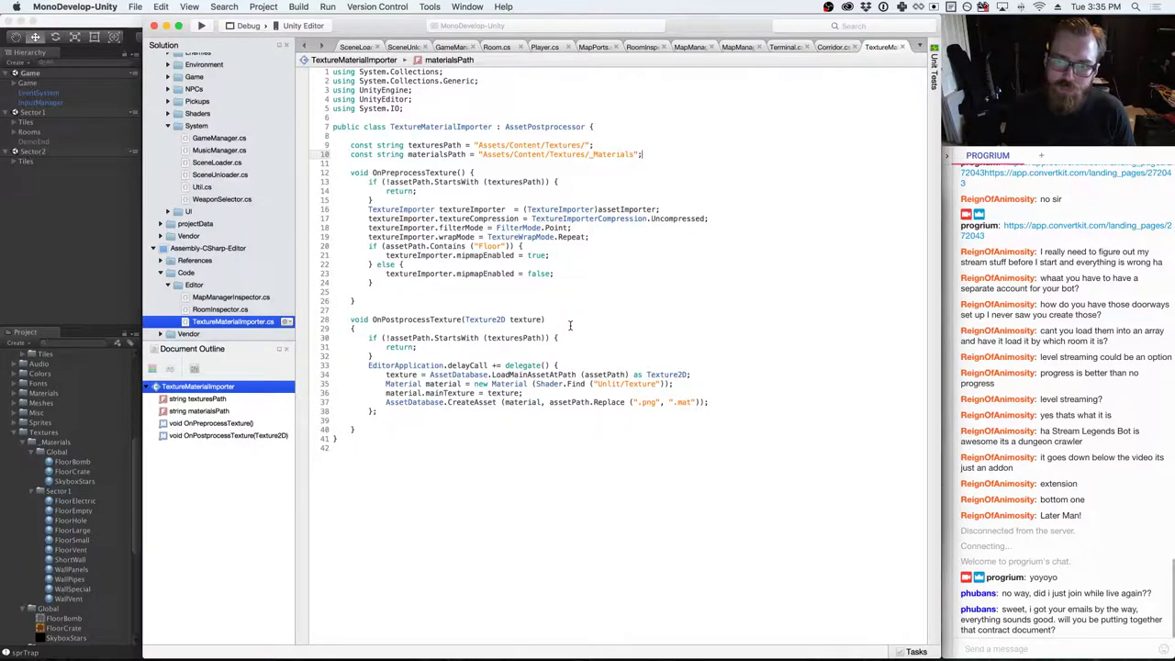
# - Insert .Replace(texturesPath, materialsPath) before the .png-to-.mat replacement in the CreateAsset call and save the script
pyautogui.click(592, 402)
pyautogui.write('.Replace(')
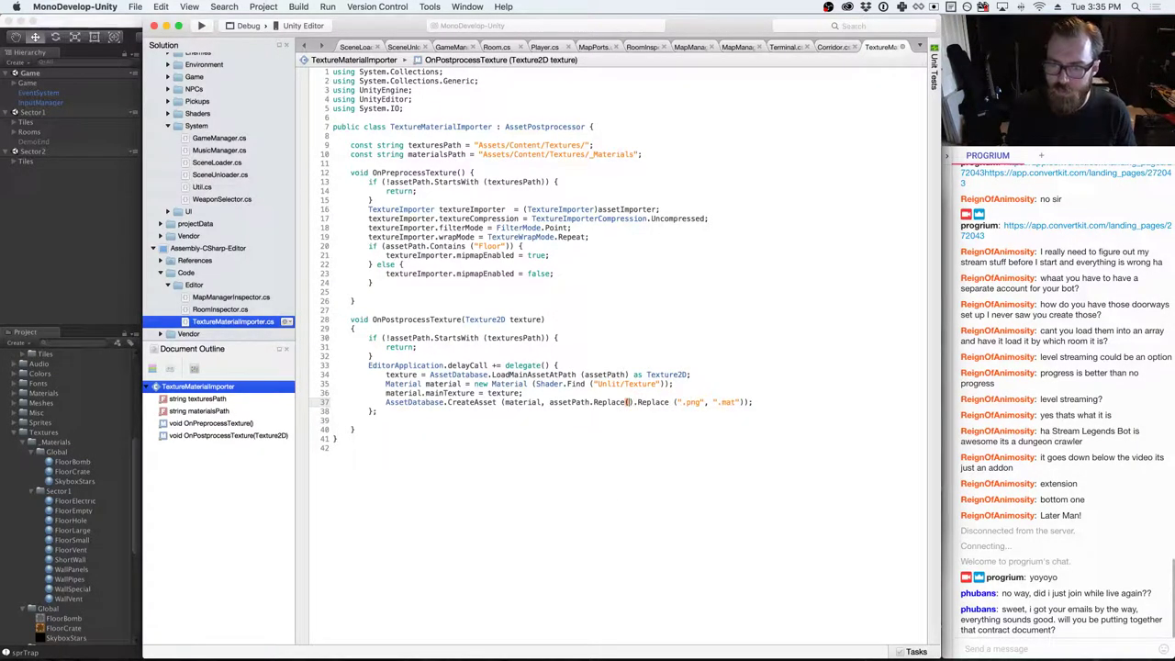
pyautogui.write('texturesP')
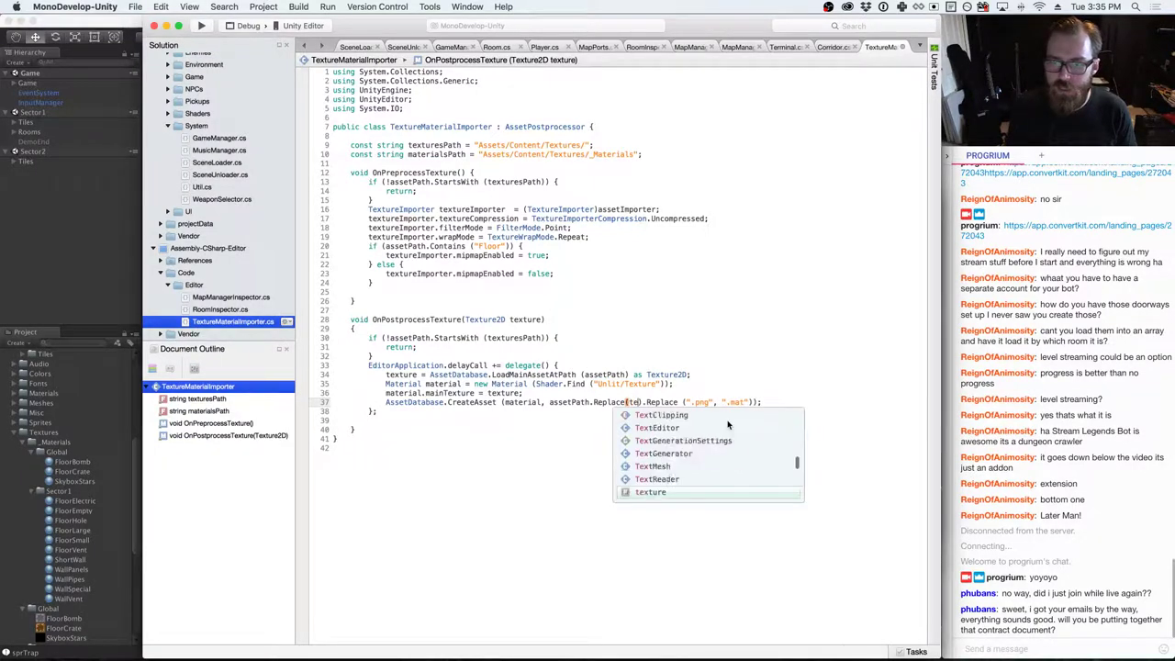
pyautogui.write('ath, material')
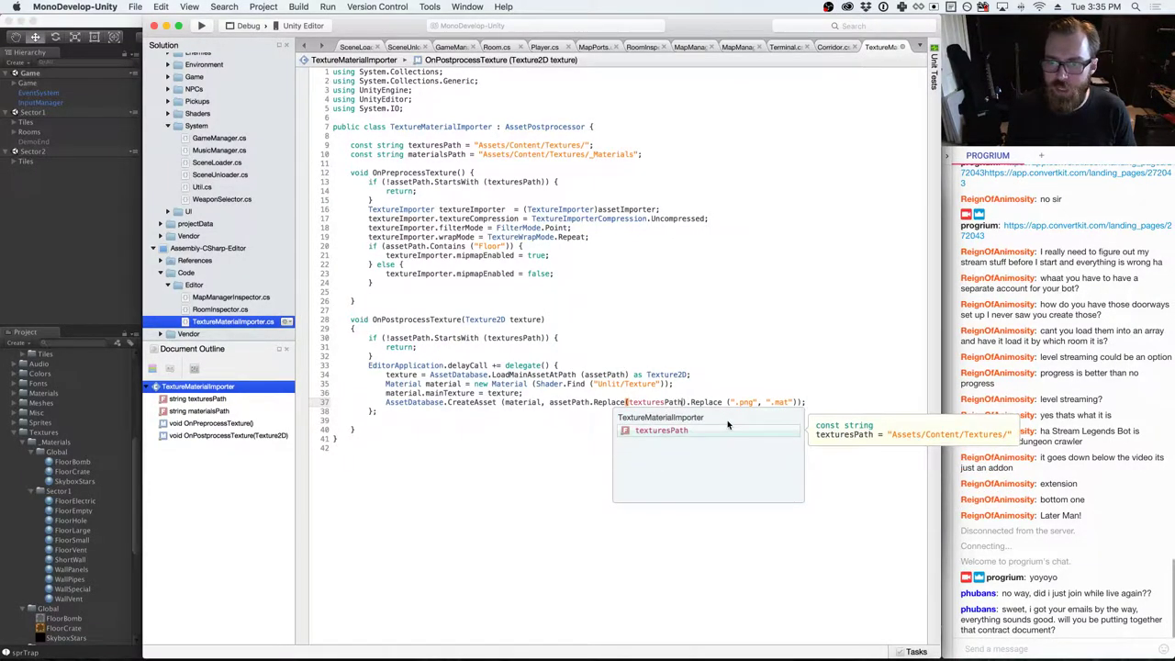
pyautogui.write('sPath')
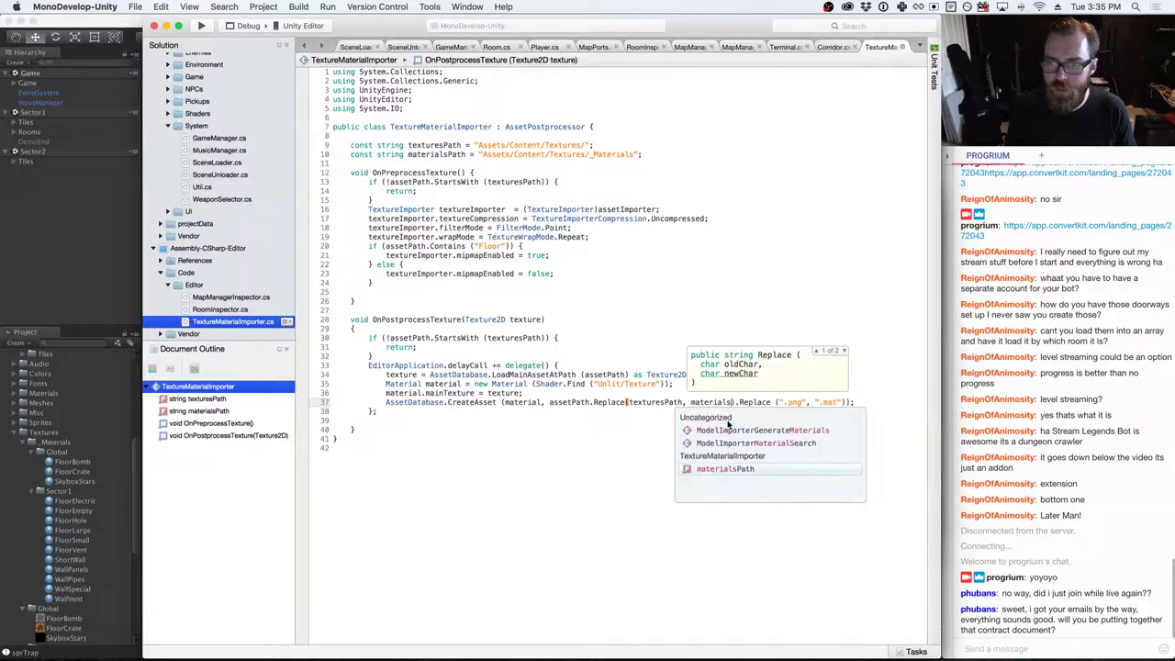
pyautogui.press('Escape')
pyautogui.press('Up')
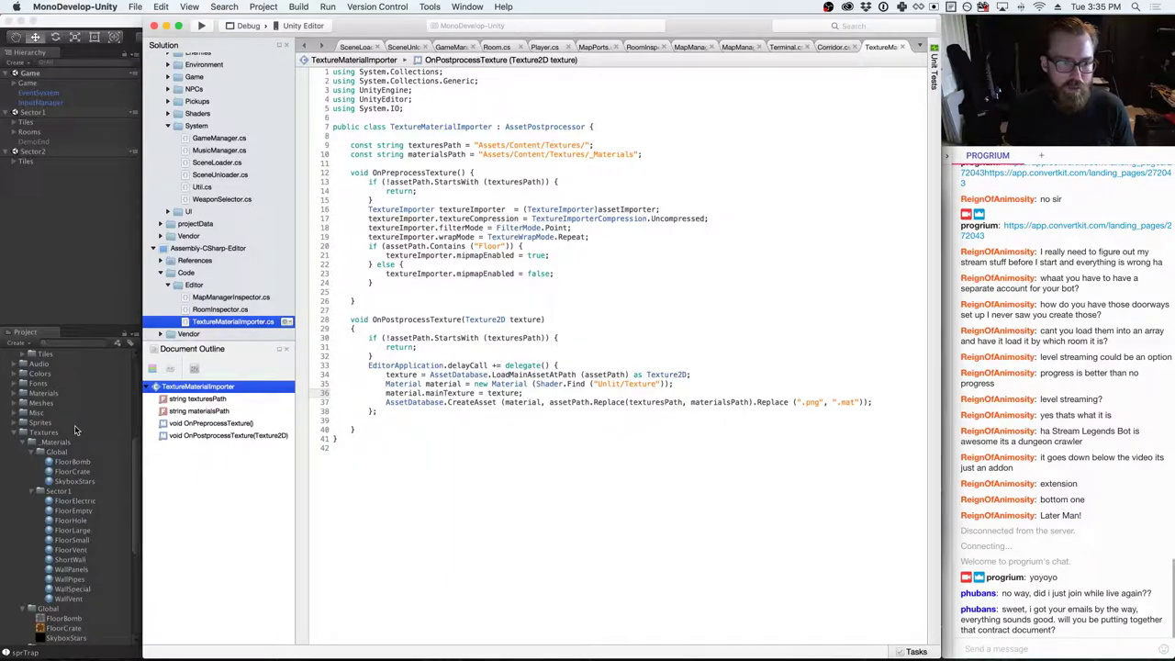
# - Switch to Unity, clear the Console, and import sprTrap.png from the Samsung USB Finder window into the Textures/Sector2 folder
pyautogui.scroll(-5, 57, 447)
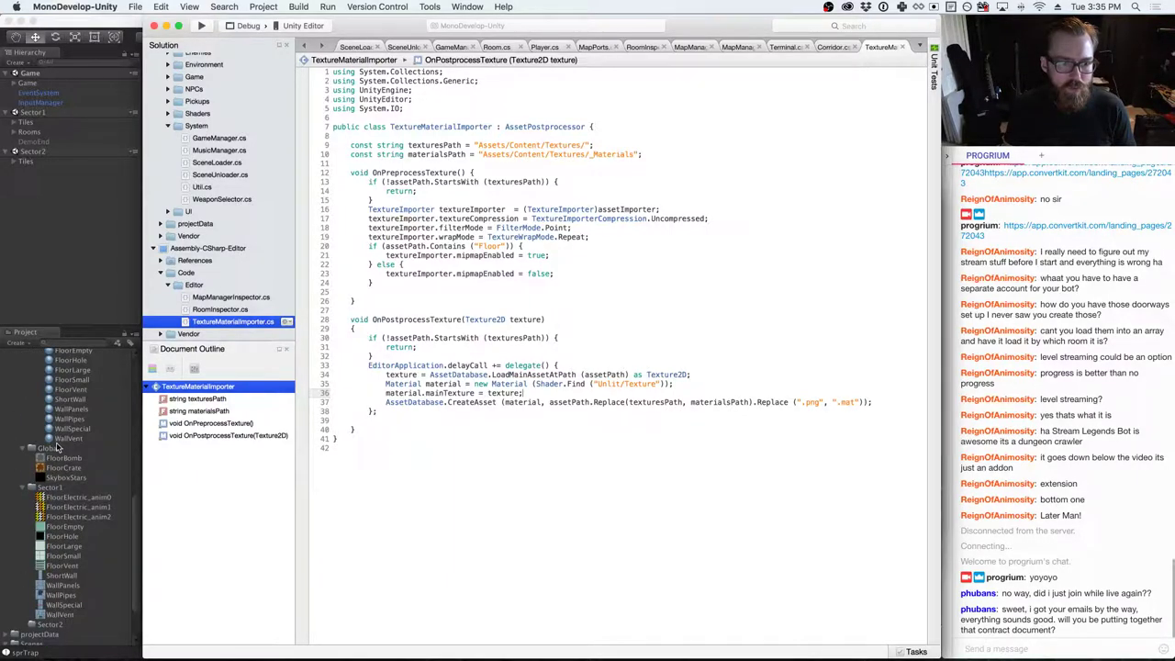
pyautogui.scroll(-1, 57, 446)
pyautogui.press('super+Tab')
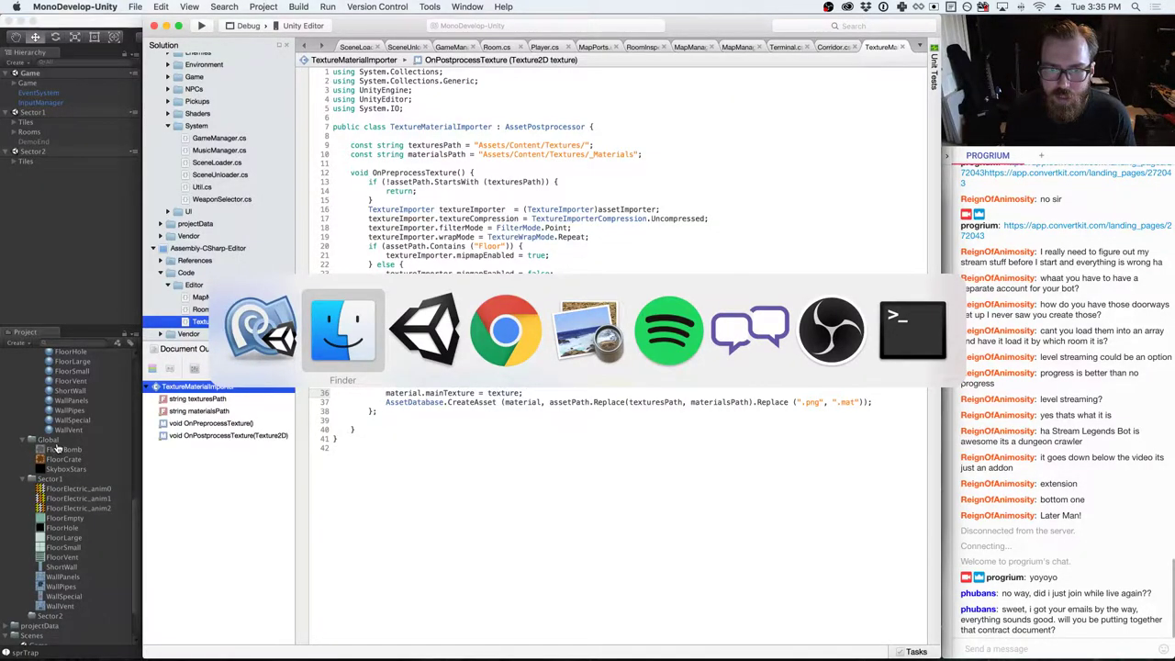
pyautogui.press('super+Tab')
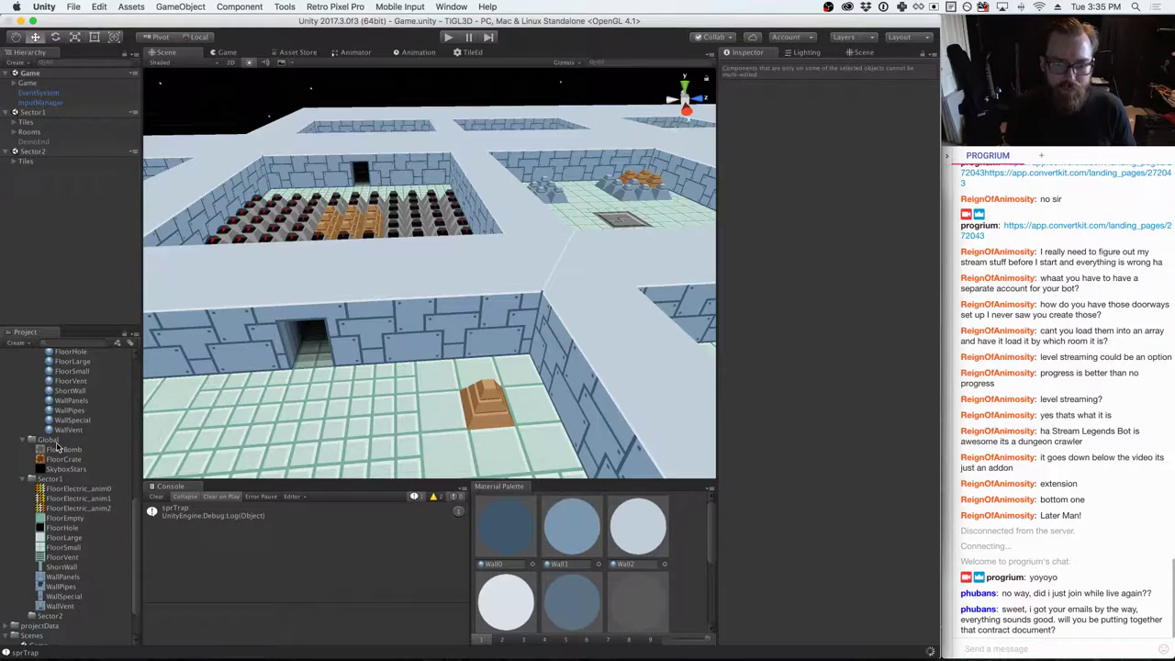
pyautogui.press('super+Tab')
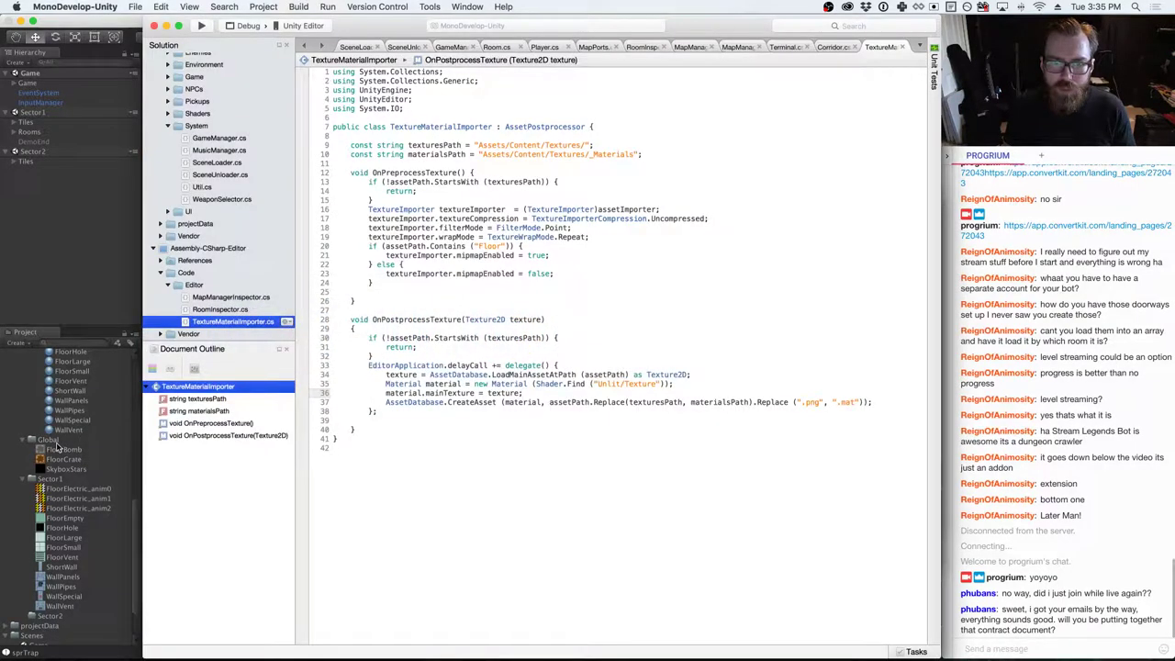
pyautogui.press('super+Tab')
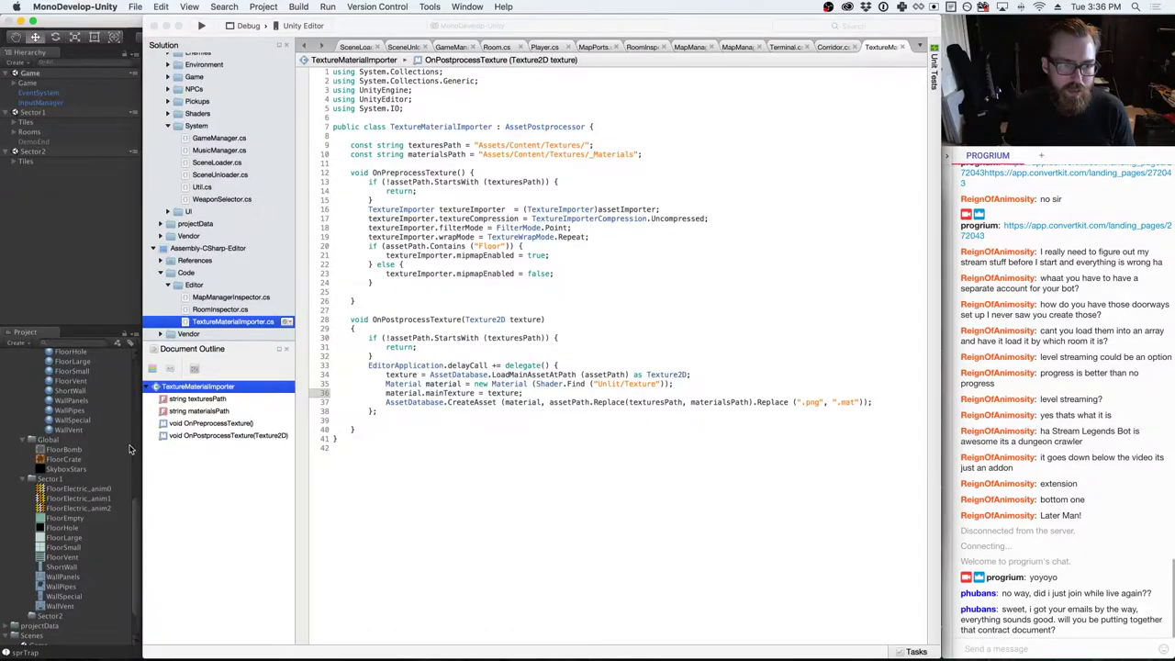
pyautogui.press('super+Tab')
pyautogui.press('super+Tab')
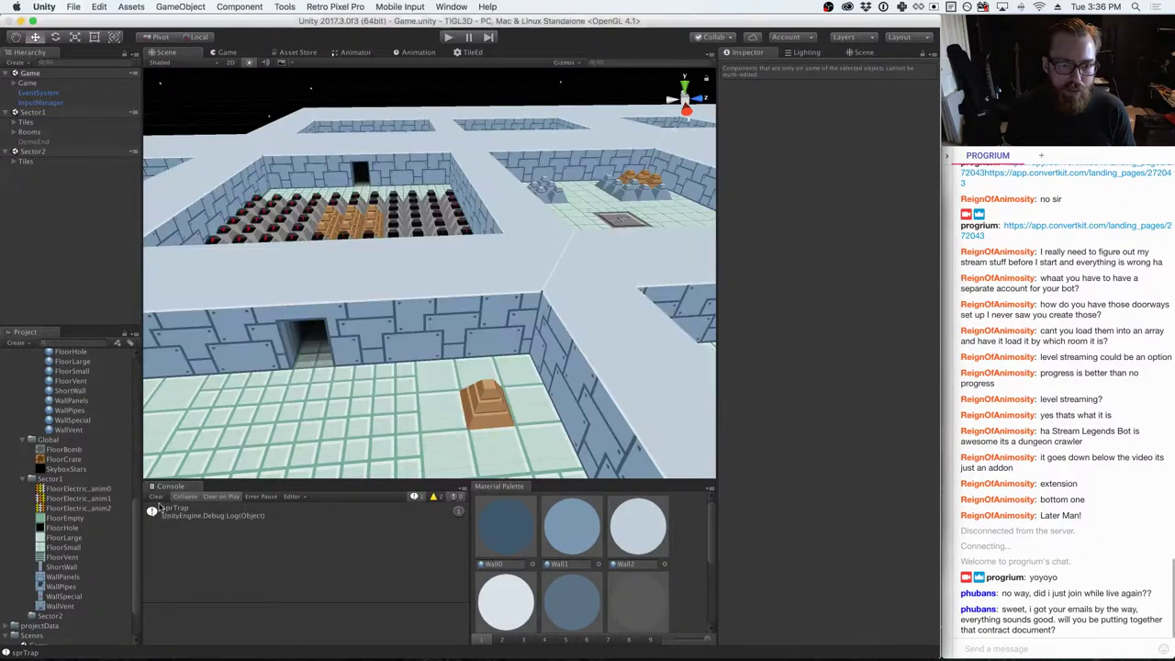
pyautogui.click(167, 517)
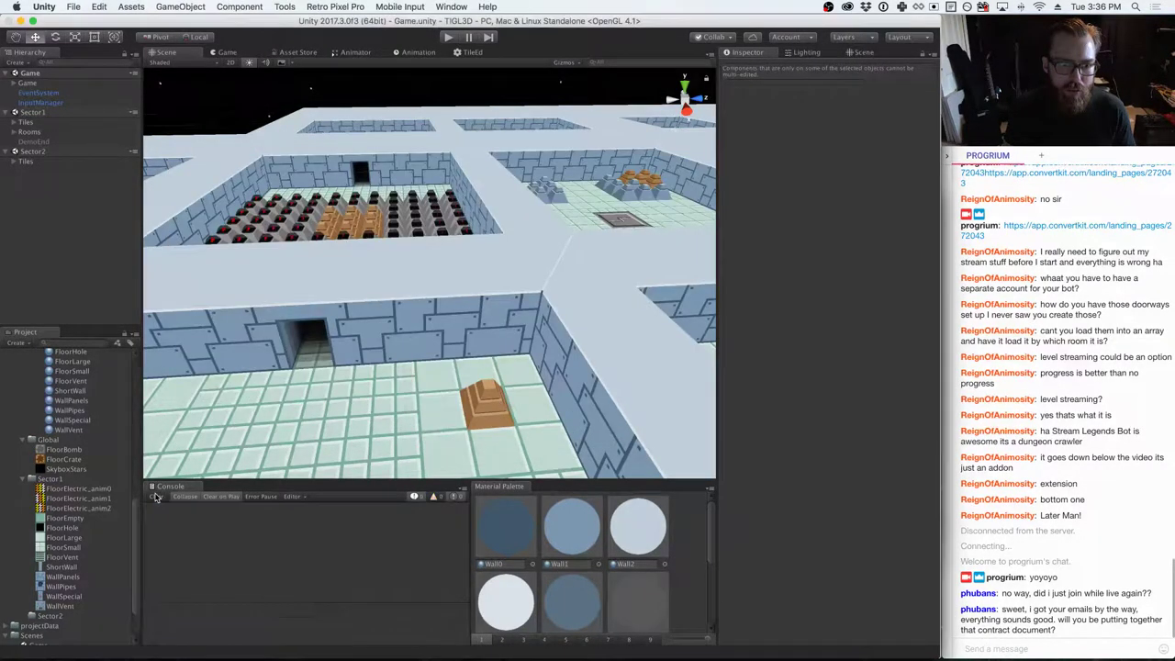
pyautogui.press('super+Tab')
pyautogui.moveTo(315, 347); pyautogui.dragTo(75, 585)
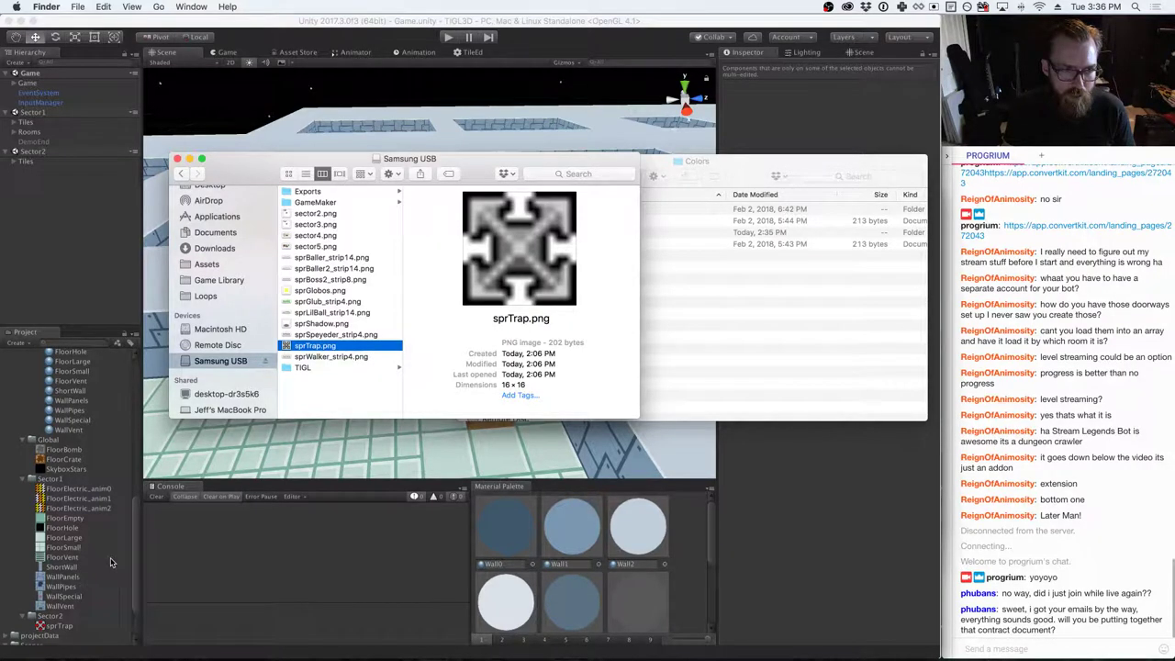
# - Examine the project's Materials and Textures/_Materials folders for a material generated from the imported sprTrap texture
pyautogui.scroll(5, 110, 565)
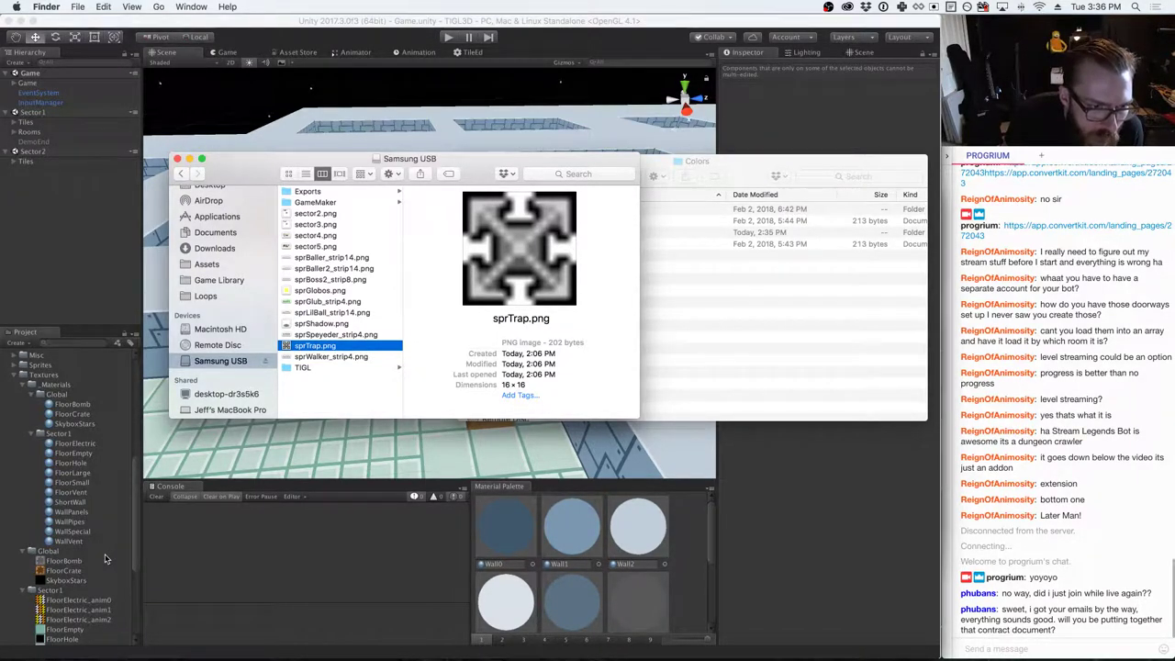
pyautogui.scroll(-5, 104, 556)
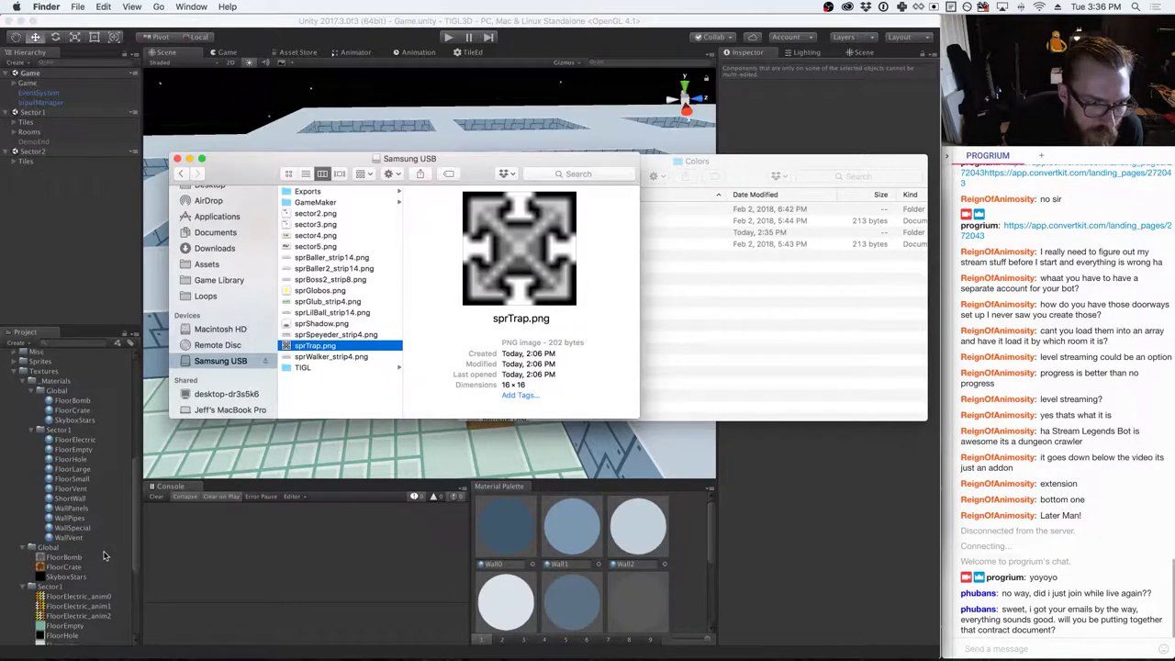
pyautogui.scroll(-5, 105, 556)
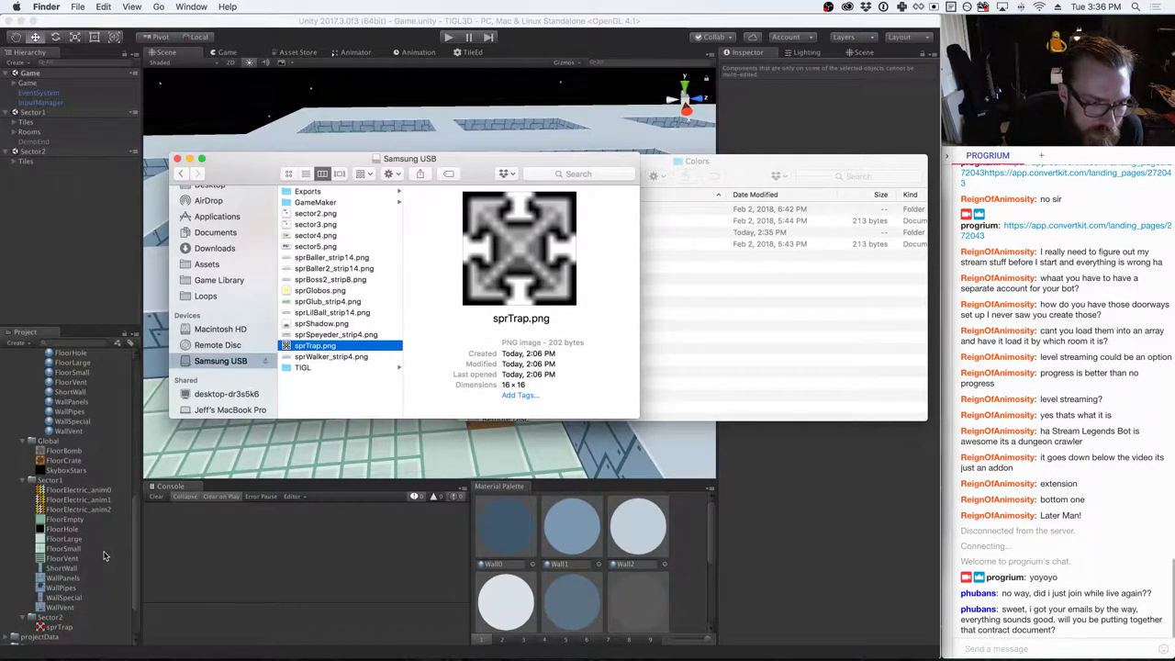
pyautogui.scroll(15, 104, 556)
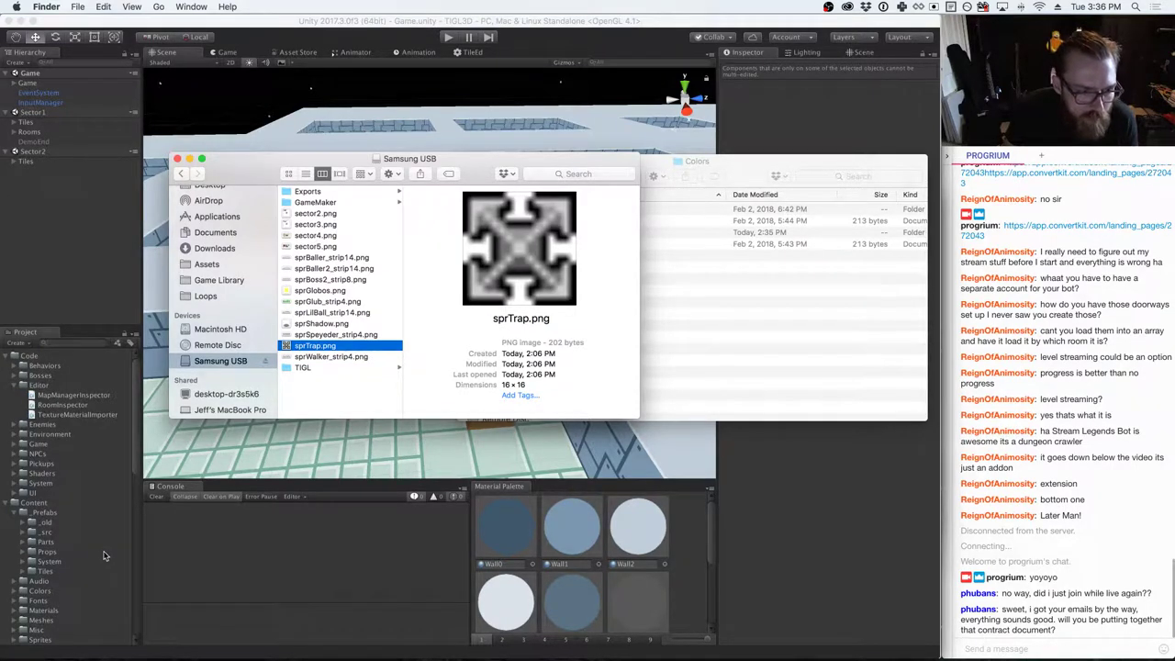
pyautogui.scroll(-3, 105, 556)
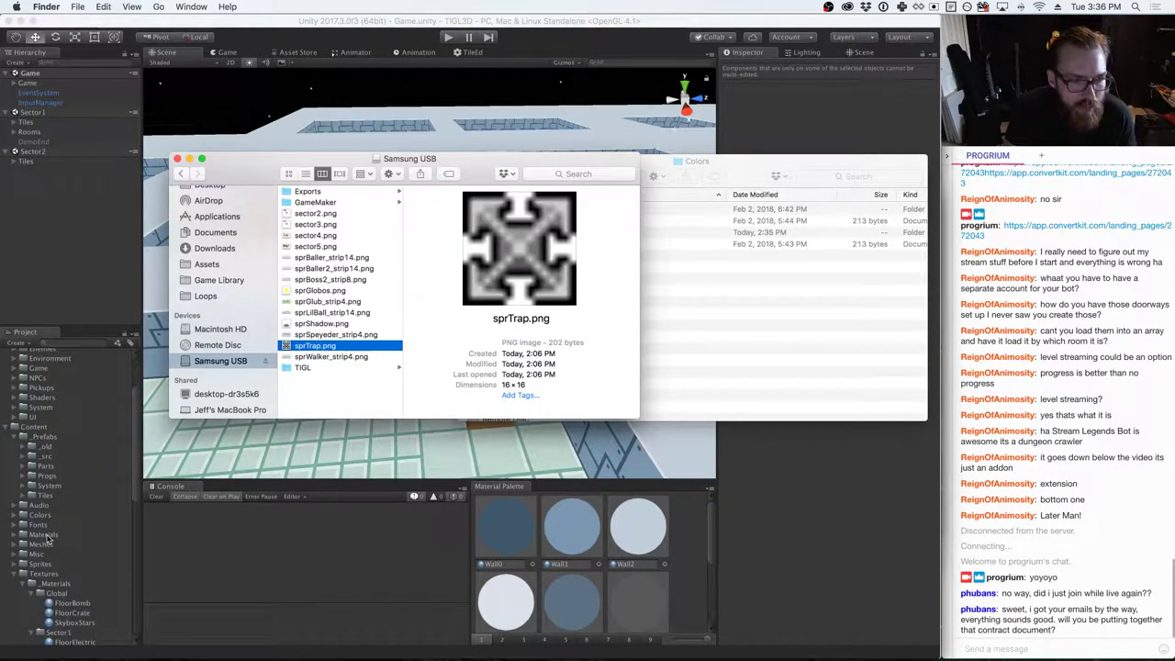
pyautogui.click(13, 542)
pyautogui.click(12, 538)
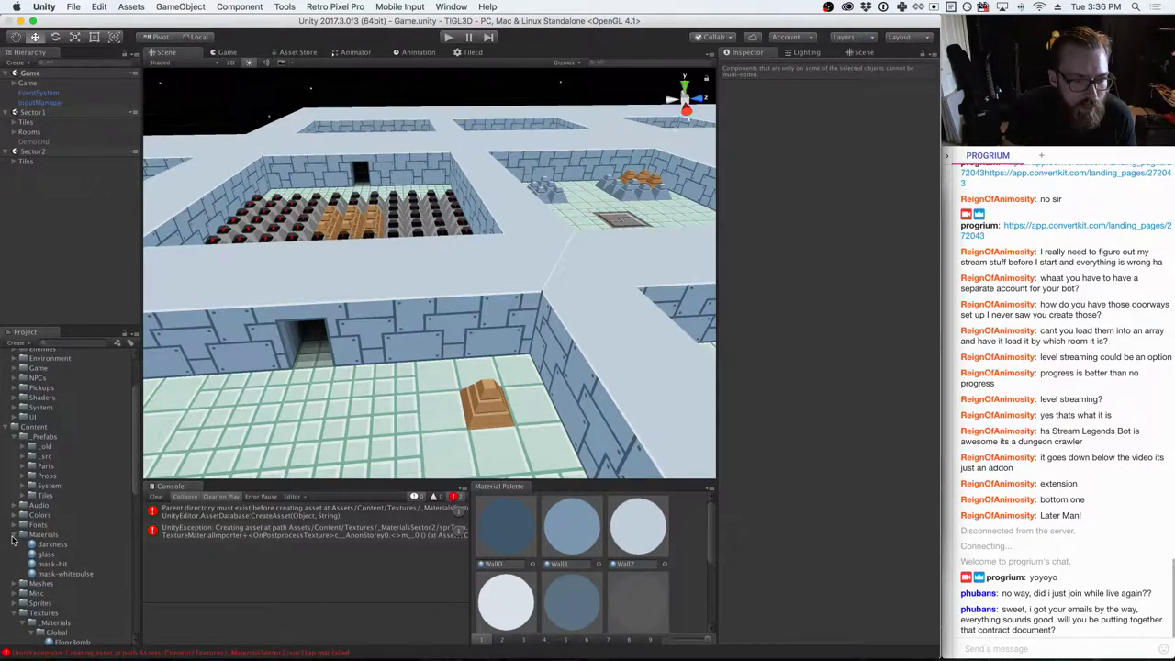
pyautogui.click(13, 539)
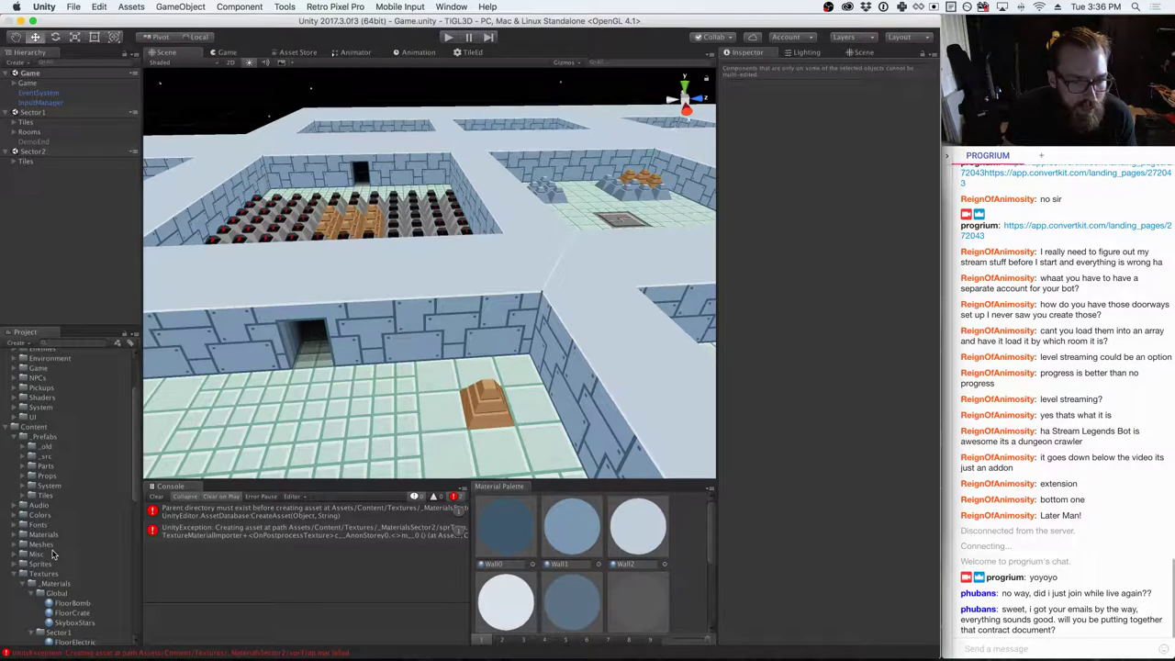
pyautogui.scroll(-5, 53, 555)
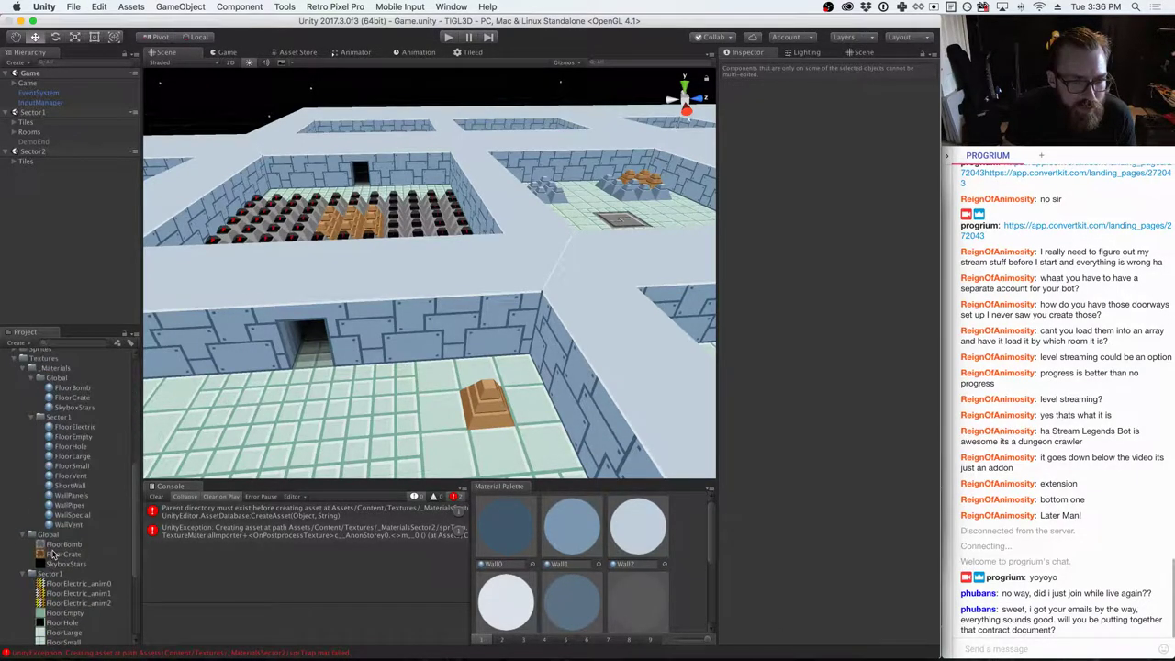
# - Switch to Chrome and close the EditorApplication.CallbackFunction documentation page
pyautogui.press('super+Tab')
pyautogui.press('super+Tab')
pyautogui.press('super+Tab')
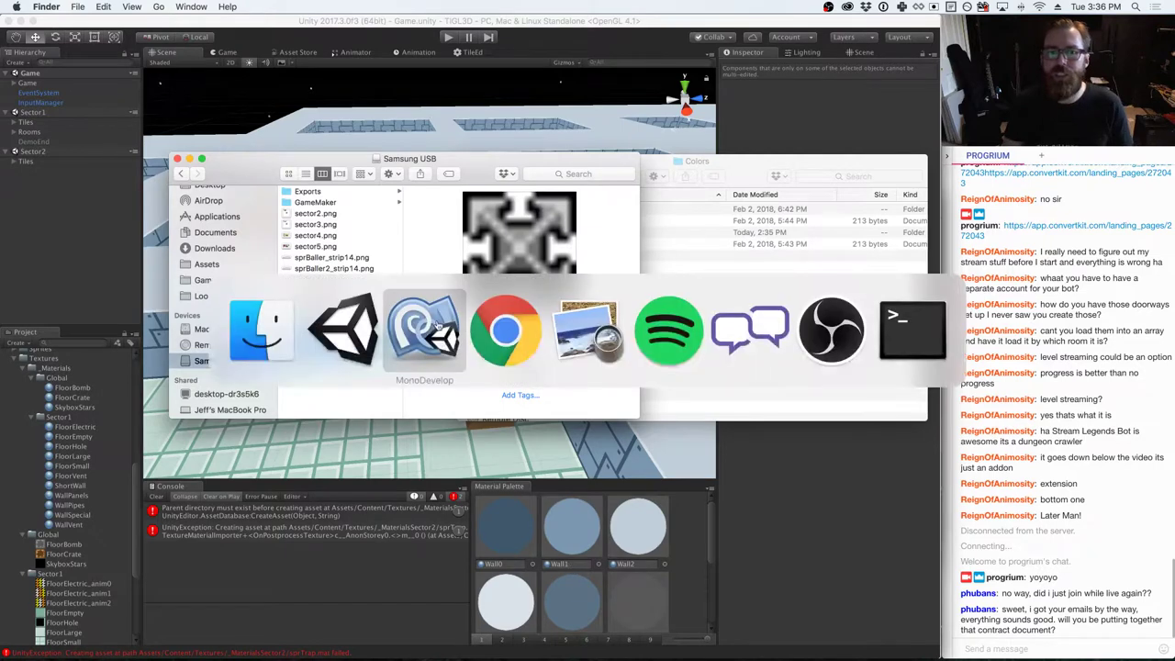
pyautogui.press('super+Tab')
pyautogui.press('super+Tab')
pyautogui.press('super+Tab')
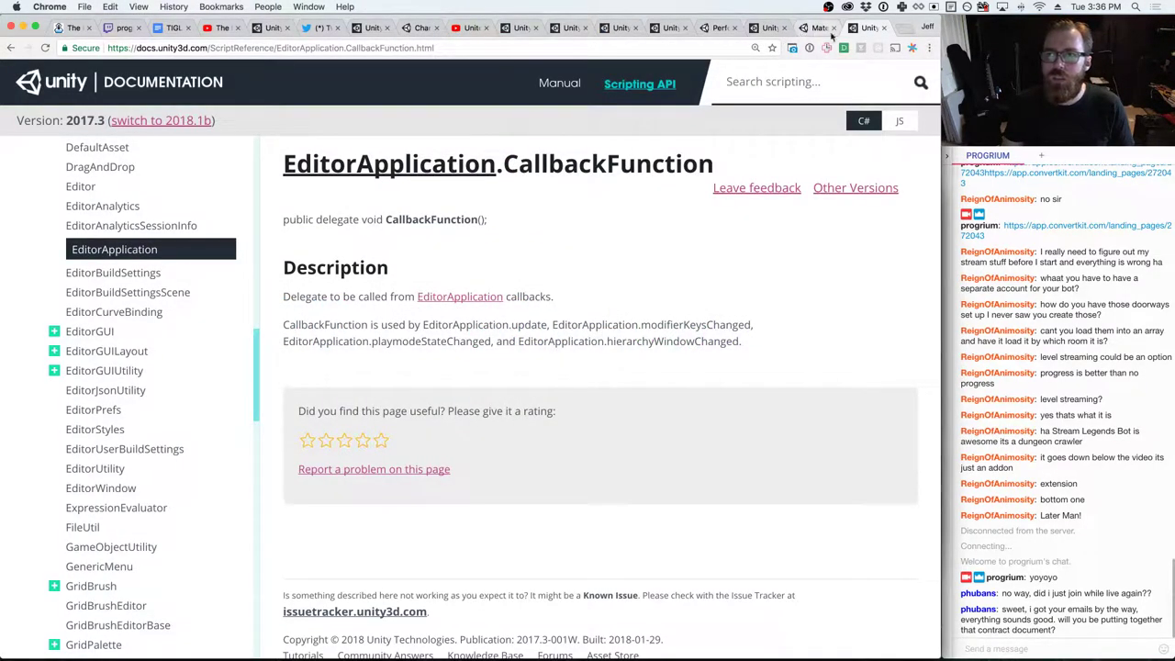
pyautogui.press('super+w')
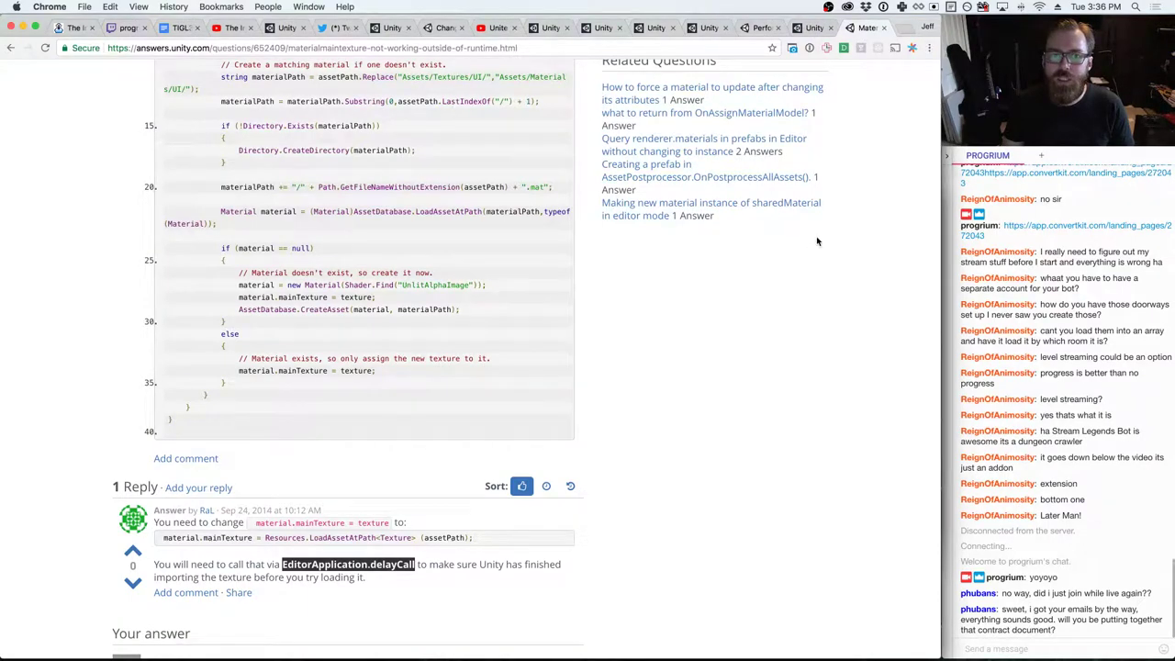
# - Close the "Perform action on save/load in editor" page and bring up the AssetPostprocessor scripting reference
pyautogui.click(812, 28)
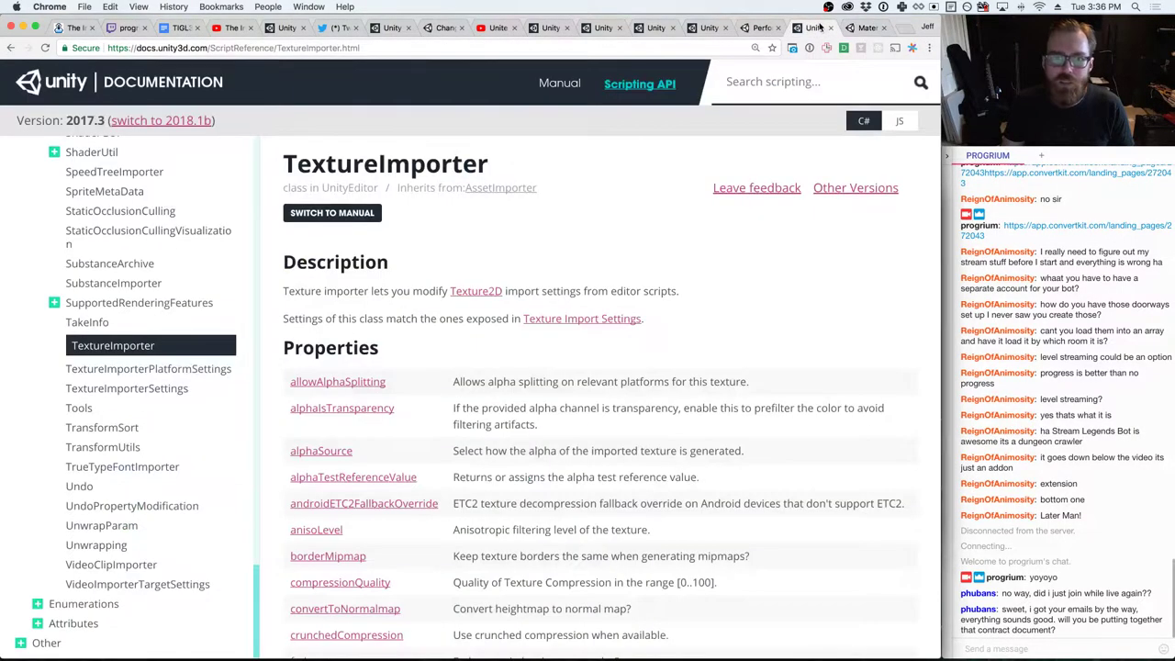
pyautogui.click(761, 29)
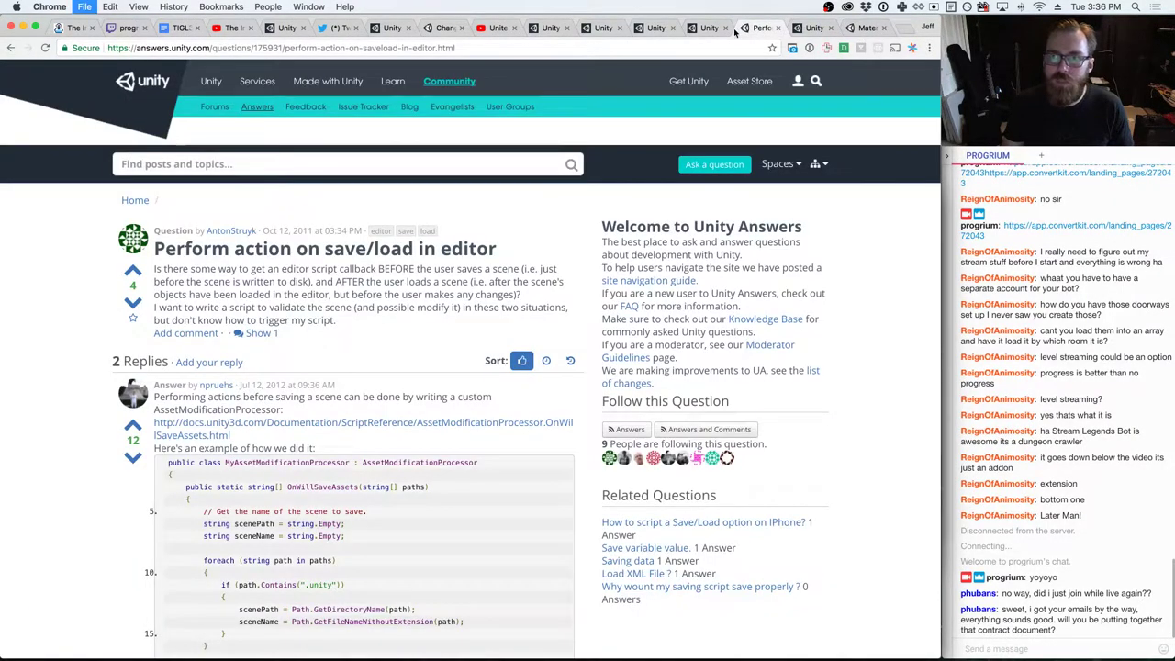
pyautogui.press('super+w')
pyautogui.click(748, 28)
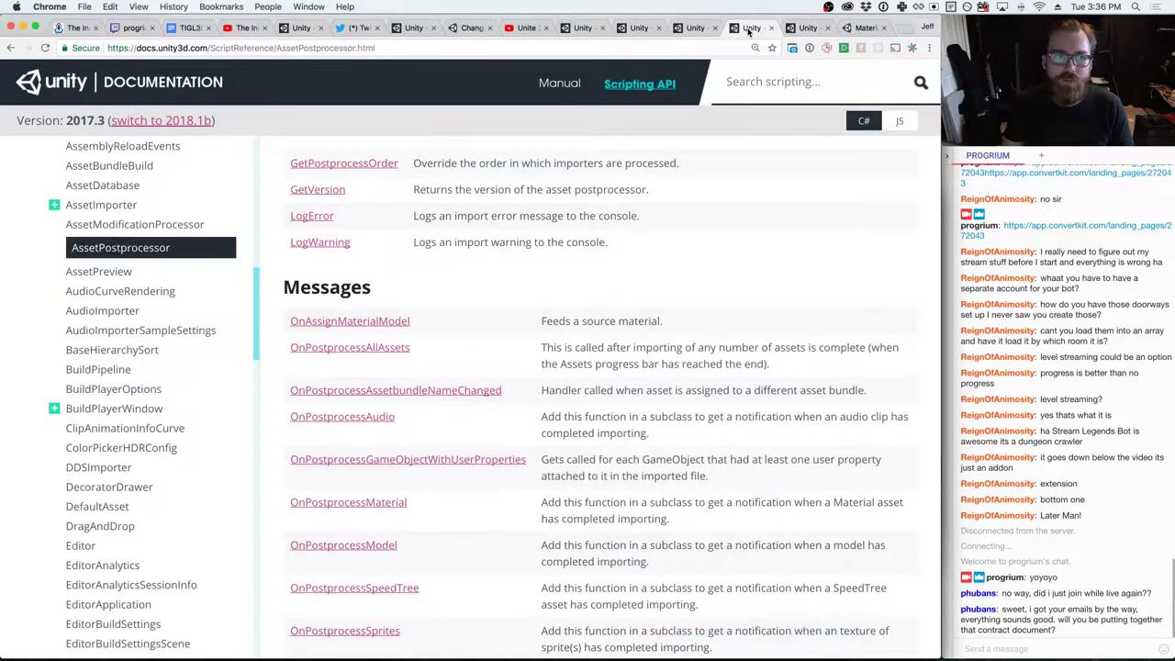
# - Bring up the AssetDatabase scripting reference and read the CreateFolder method's parameters and example code
pyautogui.click(695, 28)
pyautogui.click(109, 248)
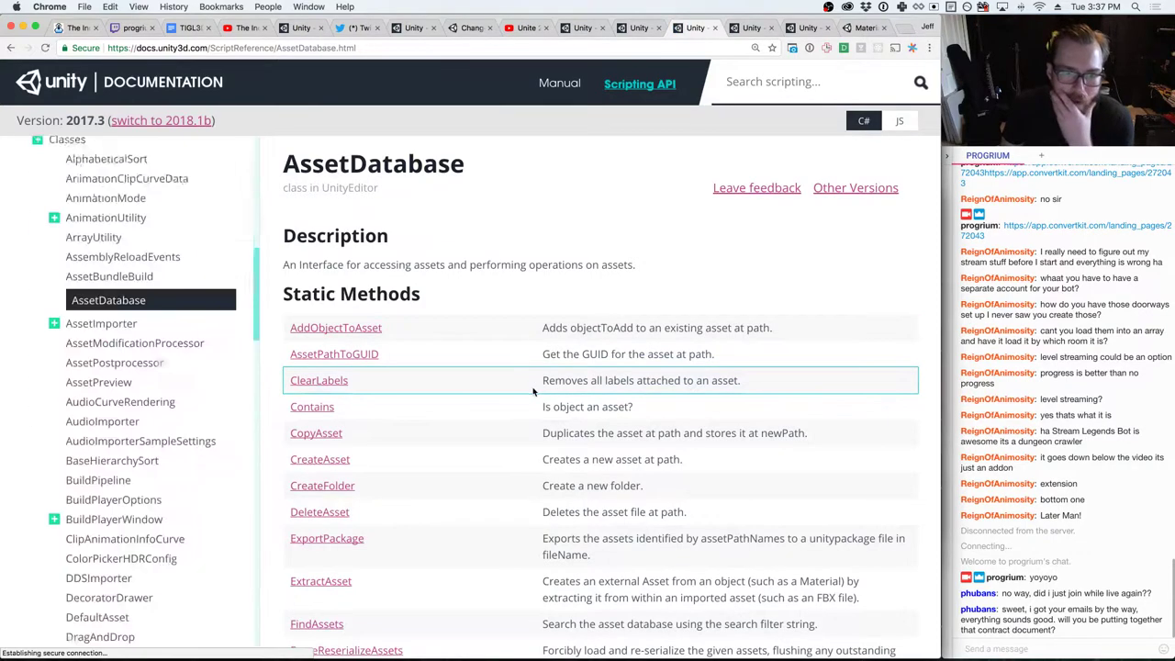
pyautogui.click(328, 487)
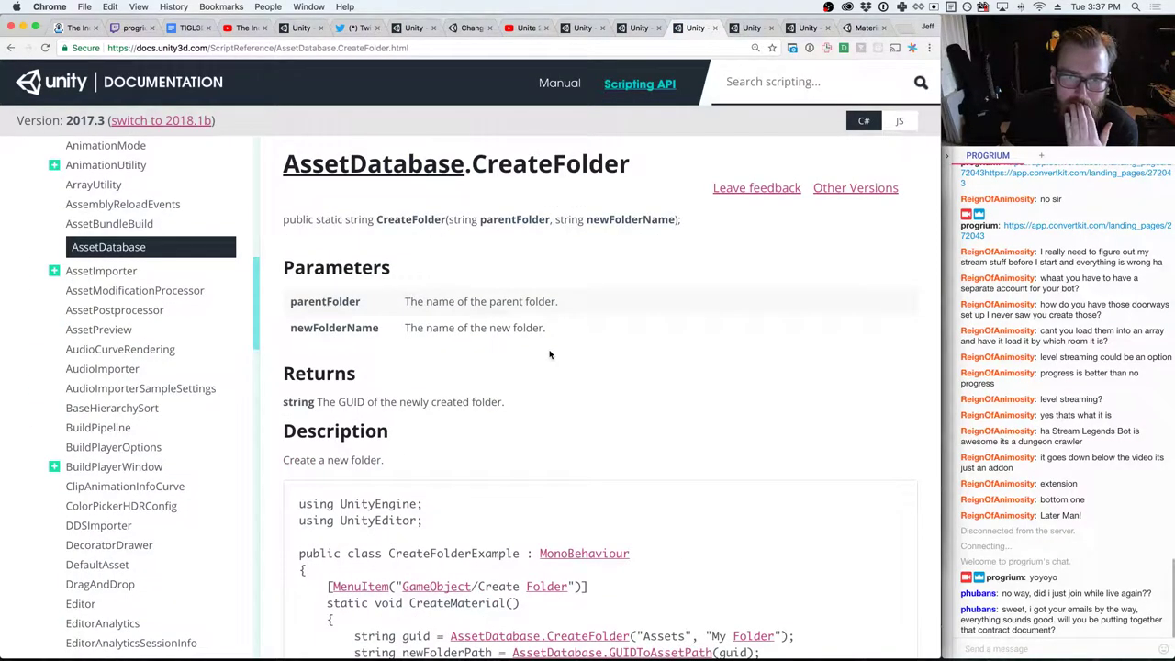
pyautogui.scroll(-3, 550, 354)
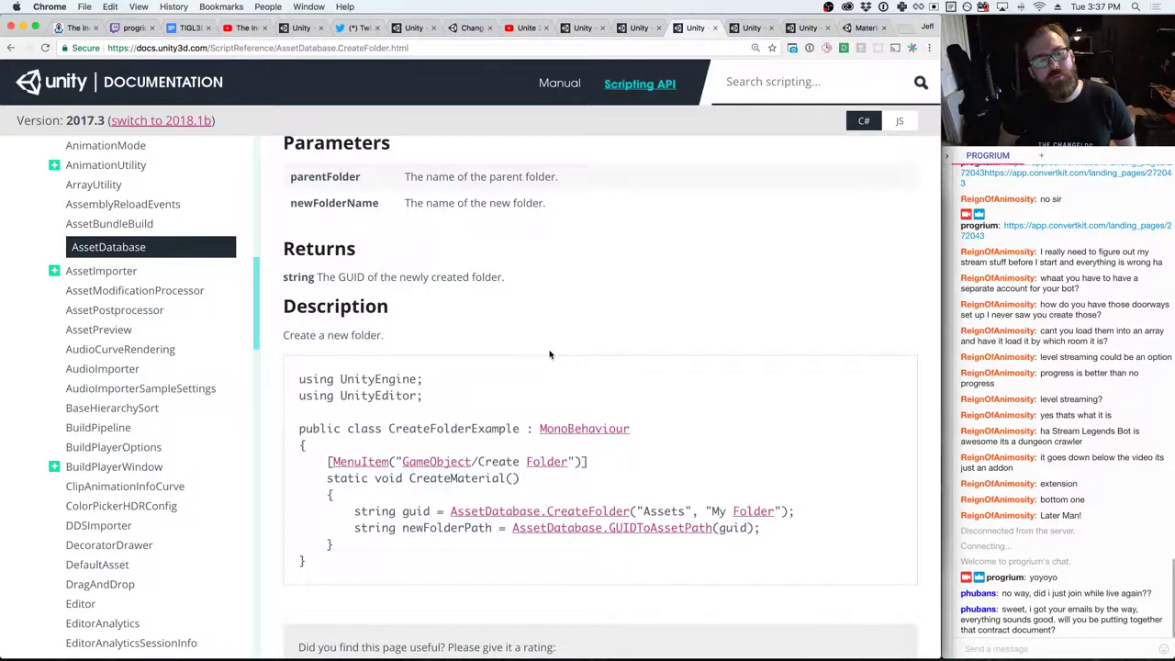
# - Switch to Unity to read the Console errors, and compare the CreateFolder example with the importer code in MonoDevelop
pyautogui.press('super+Tab')
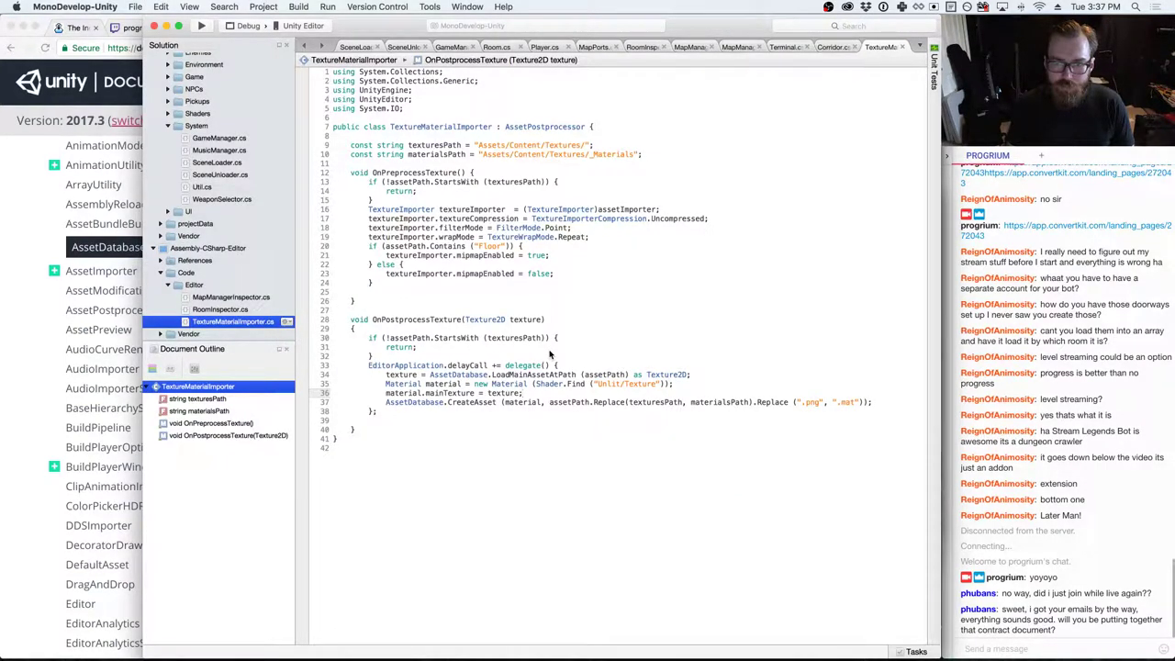
pyautogui.press('super+Tab')
pyautogui.press('super+Tab')
pyautogui.press('super+Tab')
pyautogui.press('super+Tab')
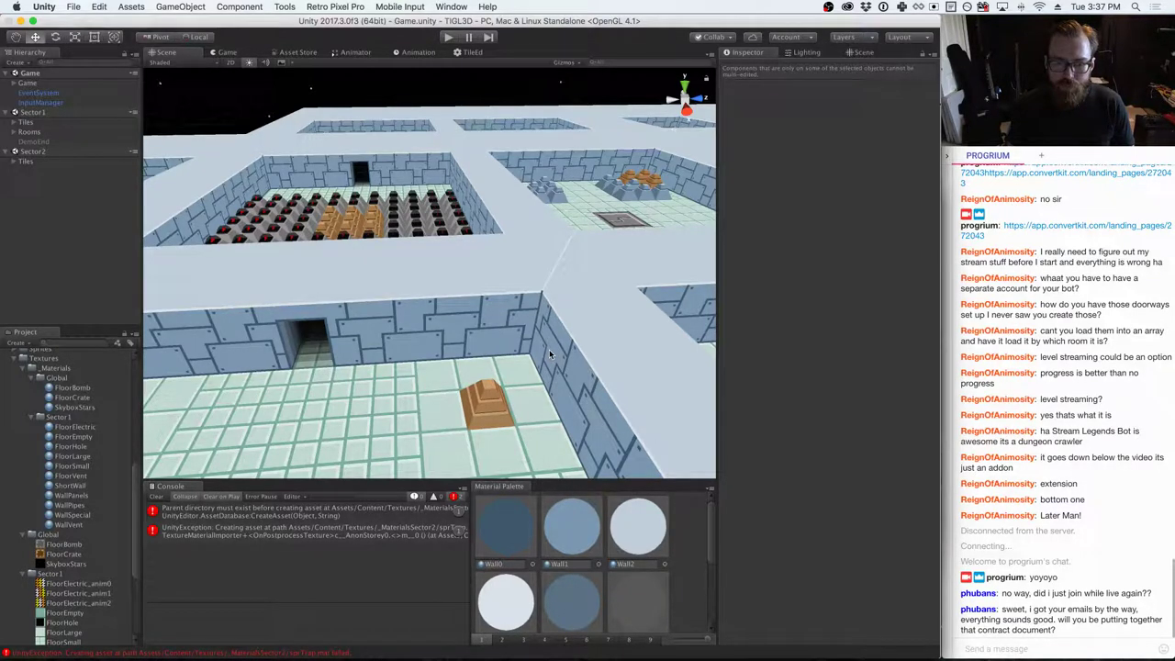
pyautogui.press('super+Tab')
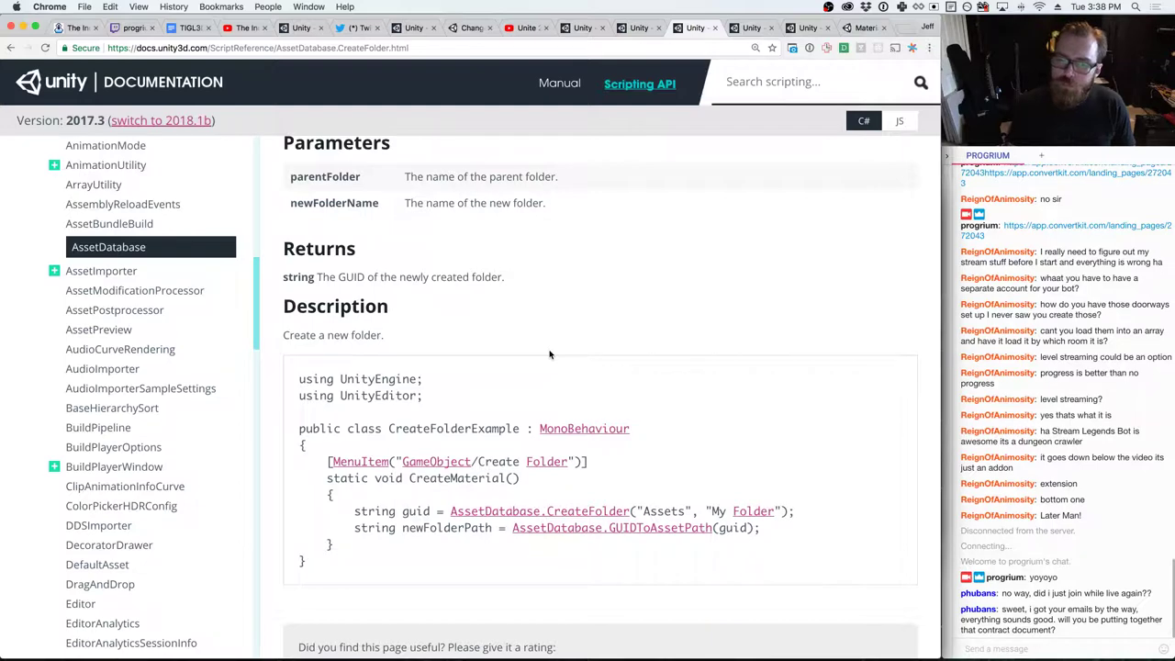
pyautogui.press('super+Tab')
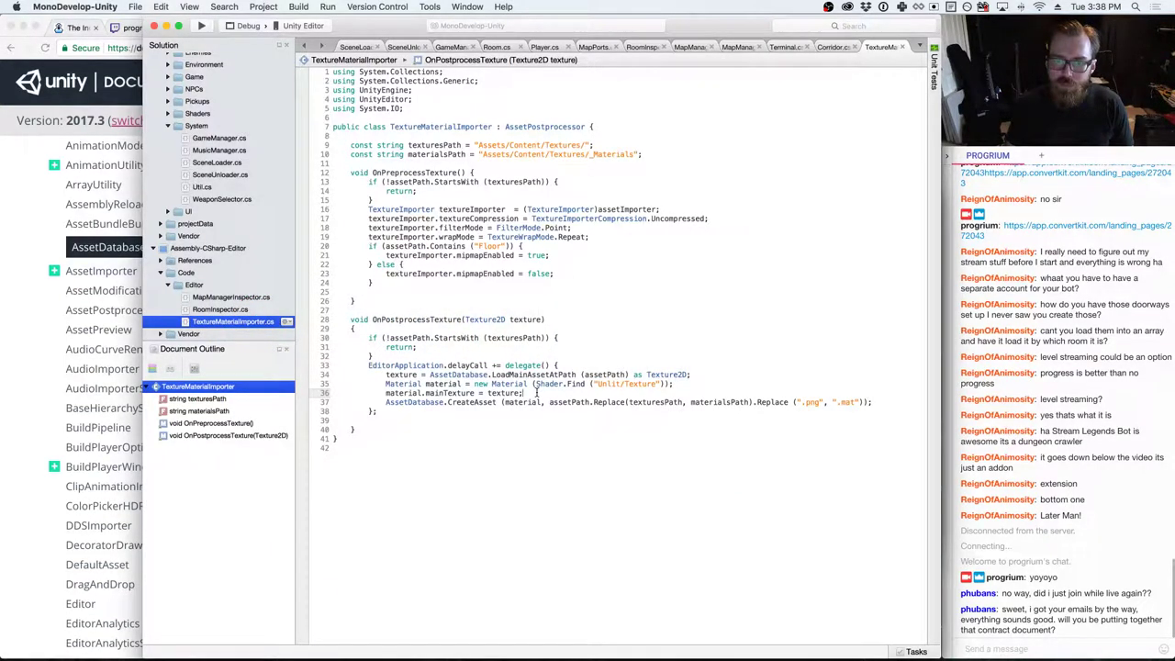
# - Switch to Chrome, look through the AssetDatabase methods for a folder-existence check, and open the IsValidFolder page
pyautogui.press('super+Tab')
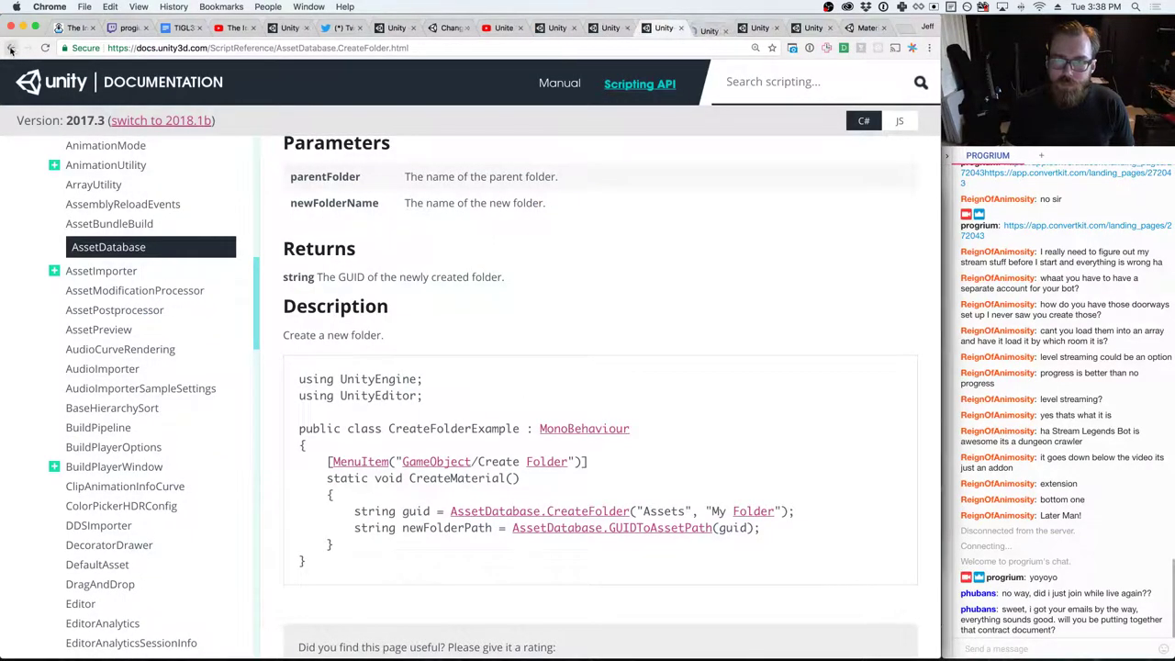
pyautogui.click(708, 27)
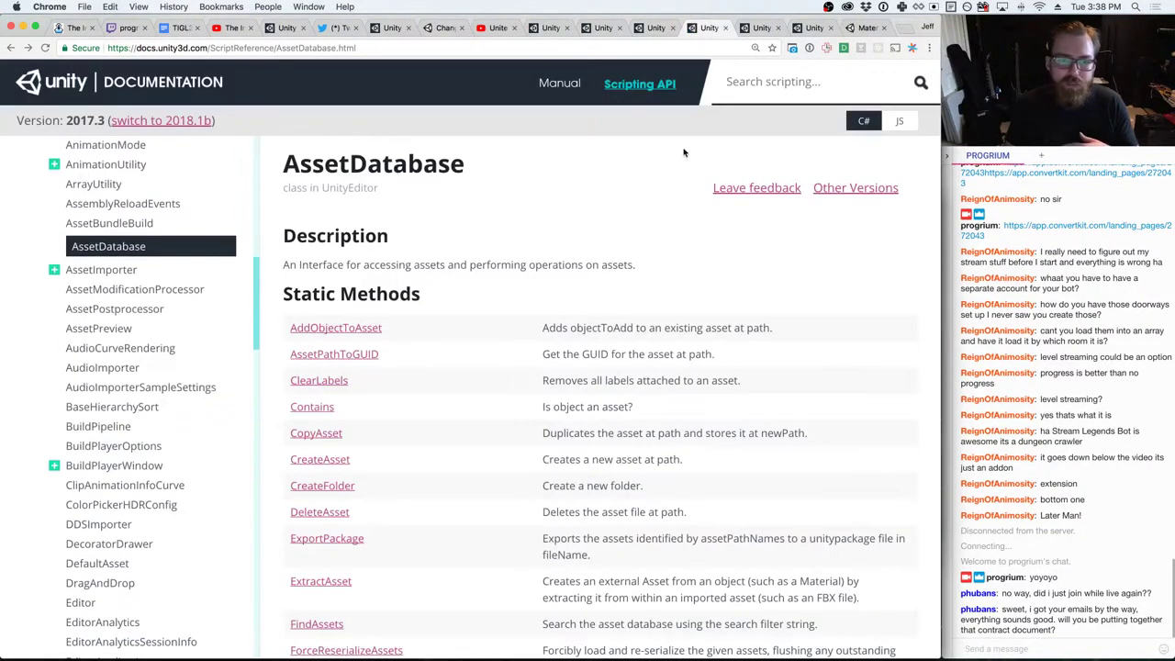
pyautogui.scroll(-3, 603, 320)
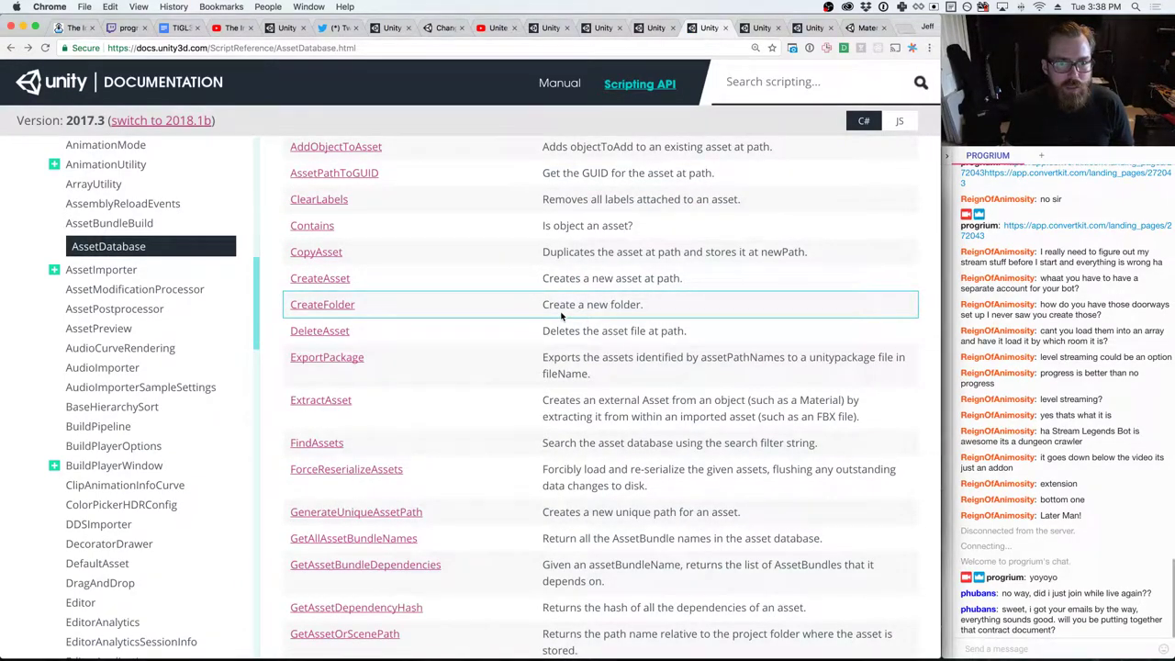
pyautogui.scroll(-5, 561, 317)
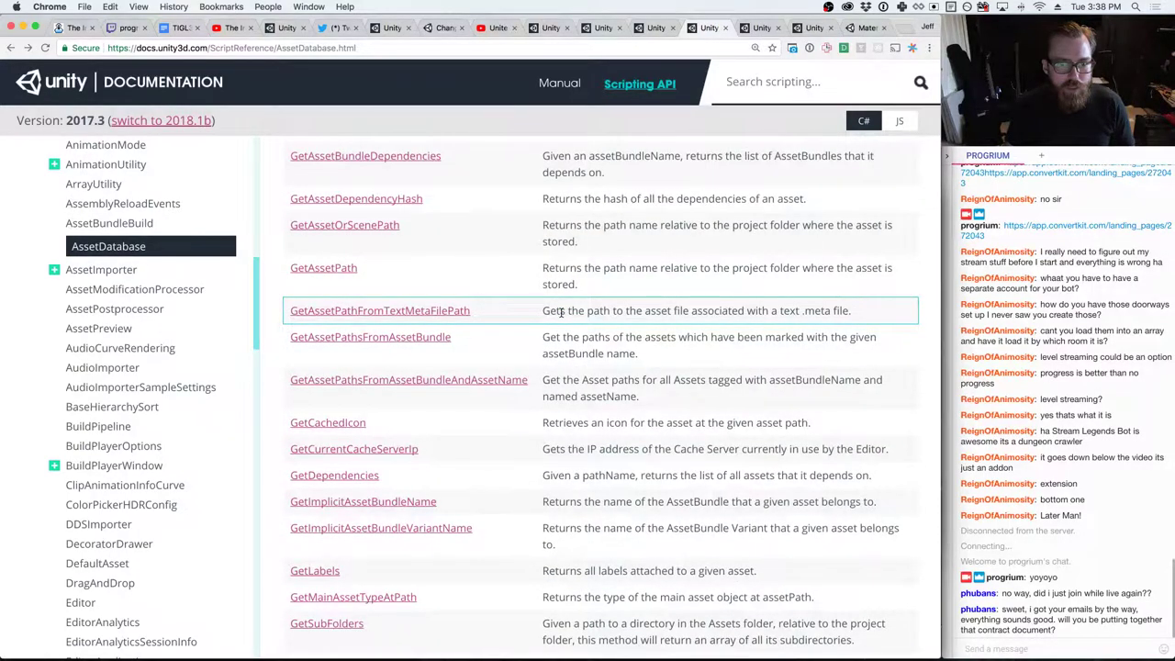
pyautogui.scroll(-4, 561, 312)
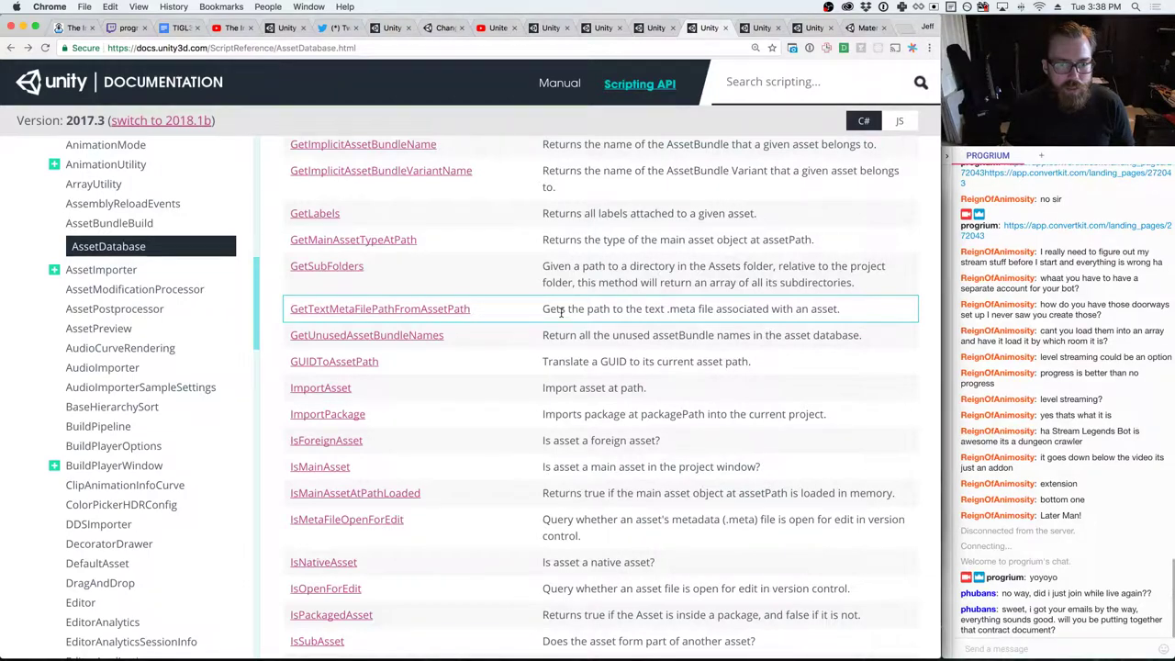
pyautogui.scroll(-3, 561, 313)
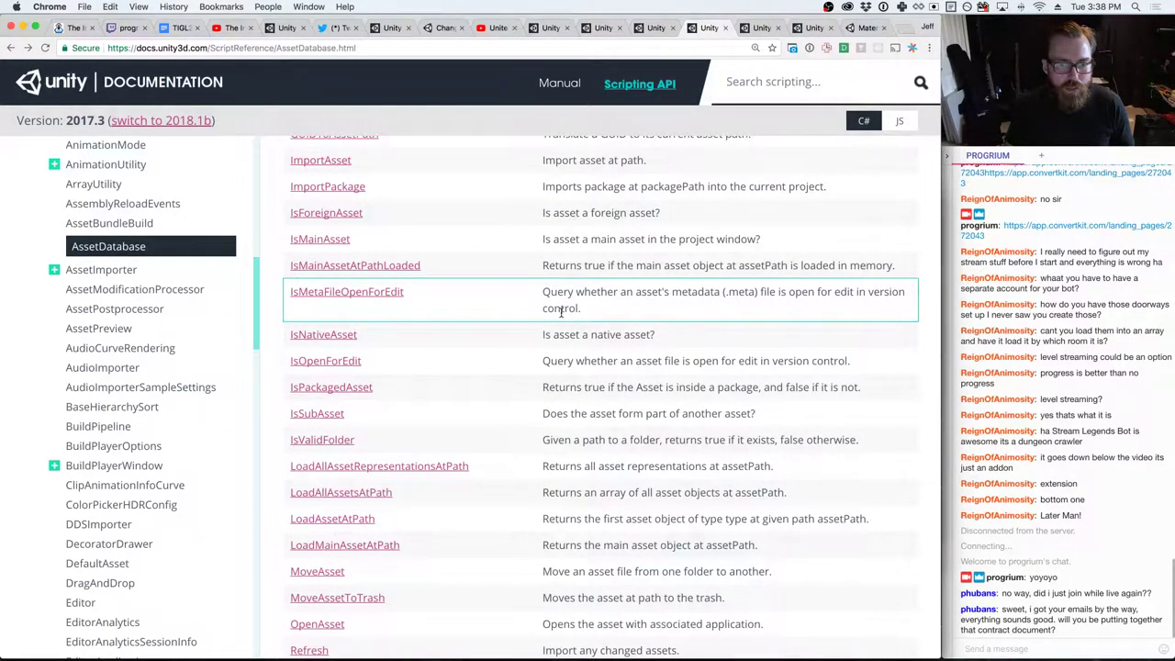
pyautogui.click(316, 440)
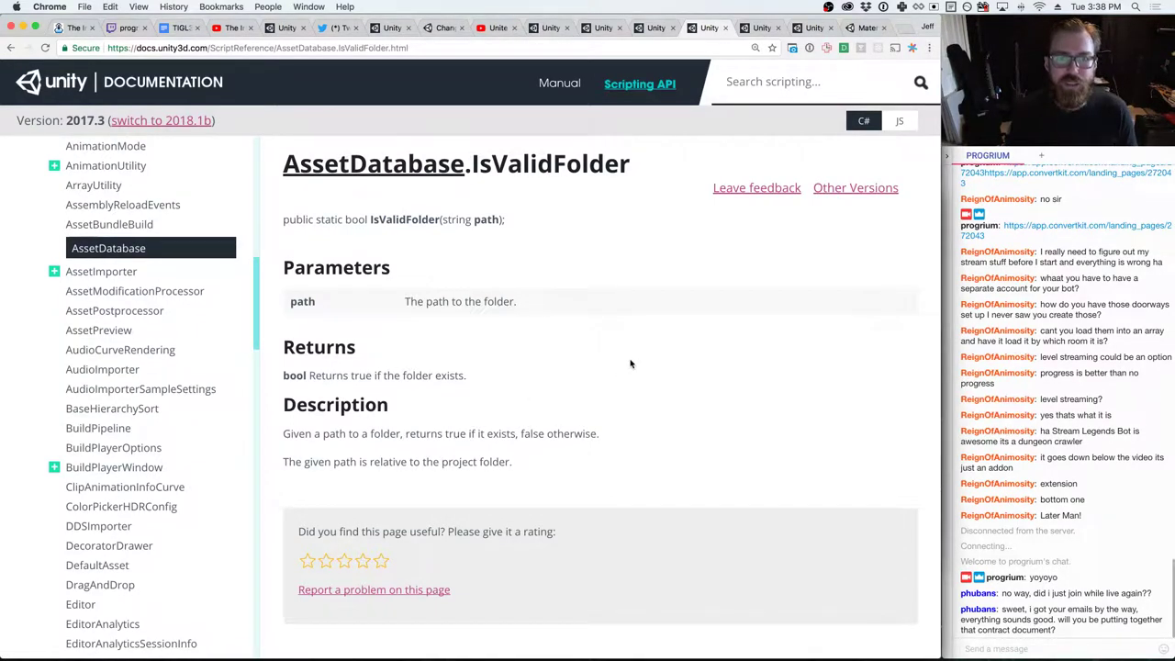
# - Switch to MonoDevelop and begin a materialFilepath variable declaration on a new line after the mainTexture assignment
pyautogui.press('super+Tab')
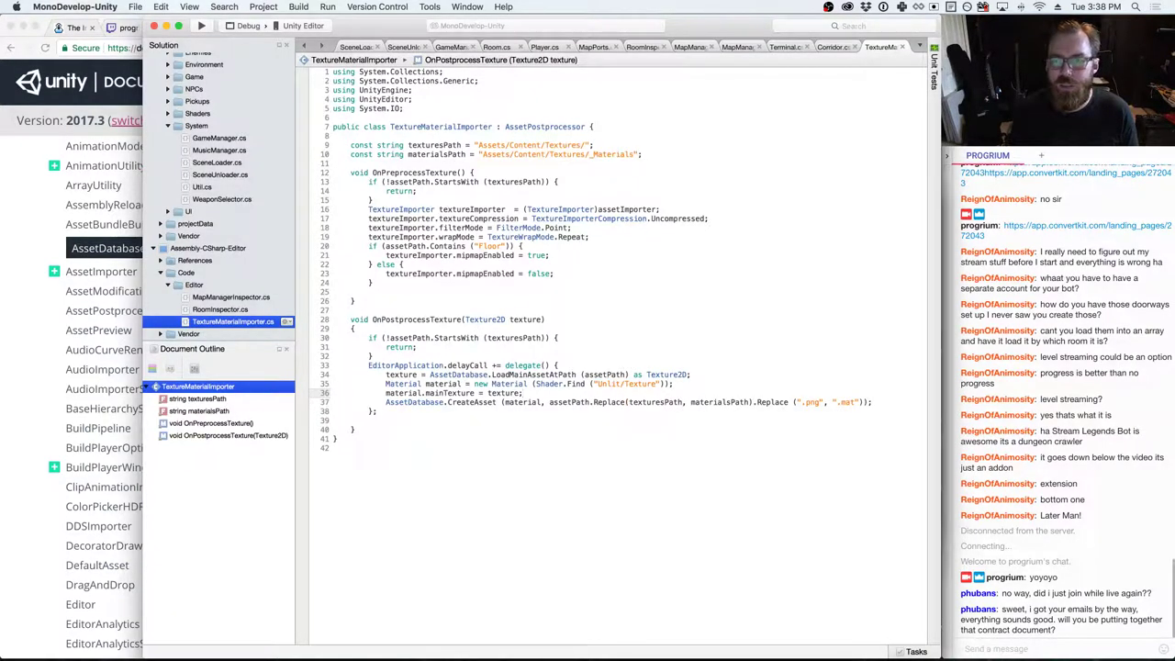
pyautogui.press('Return')
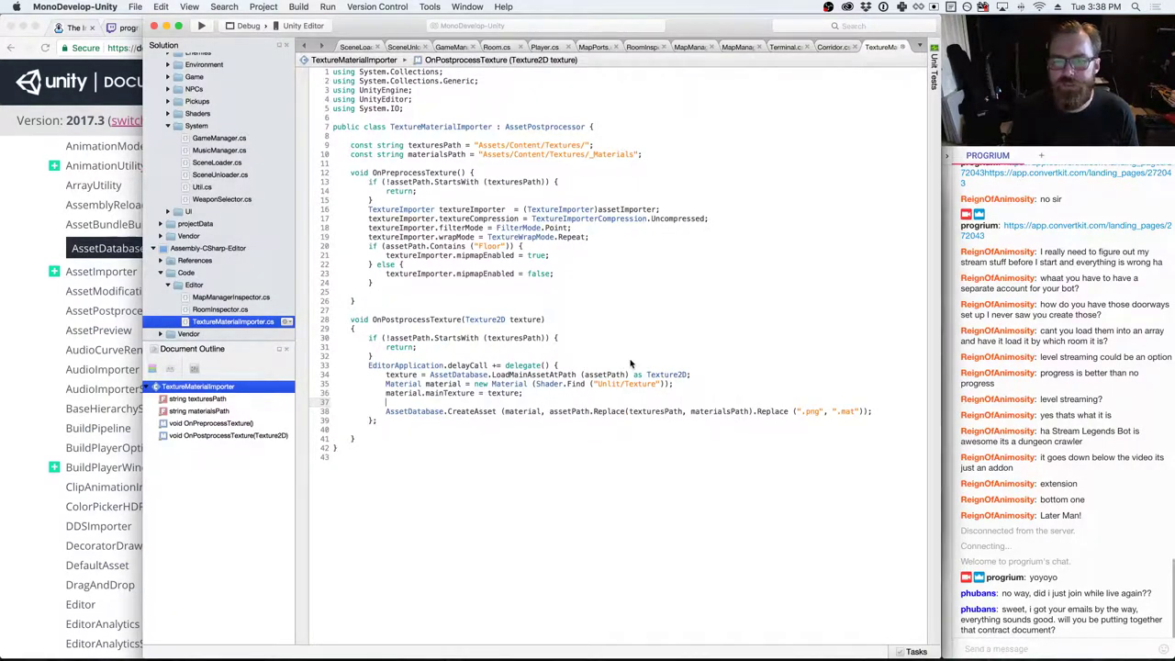
pyautogui.write('var')
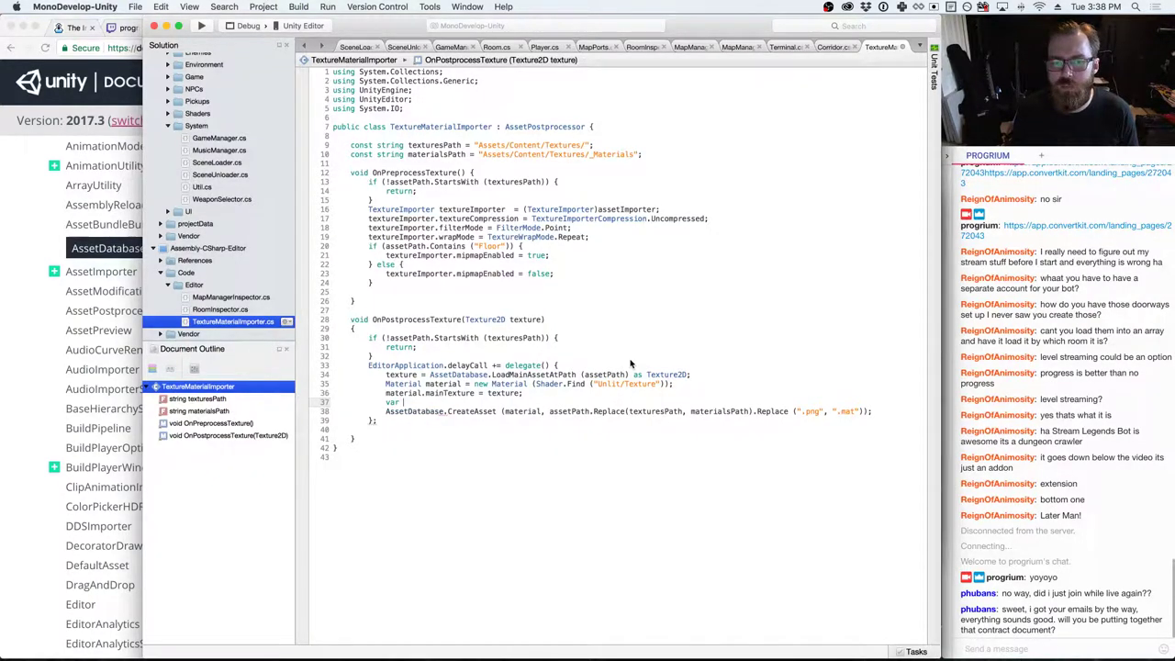
pyautogui.write('etFilepath')
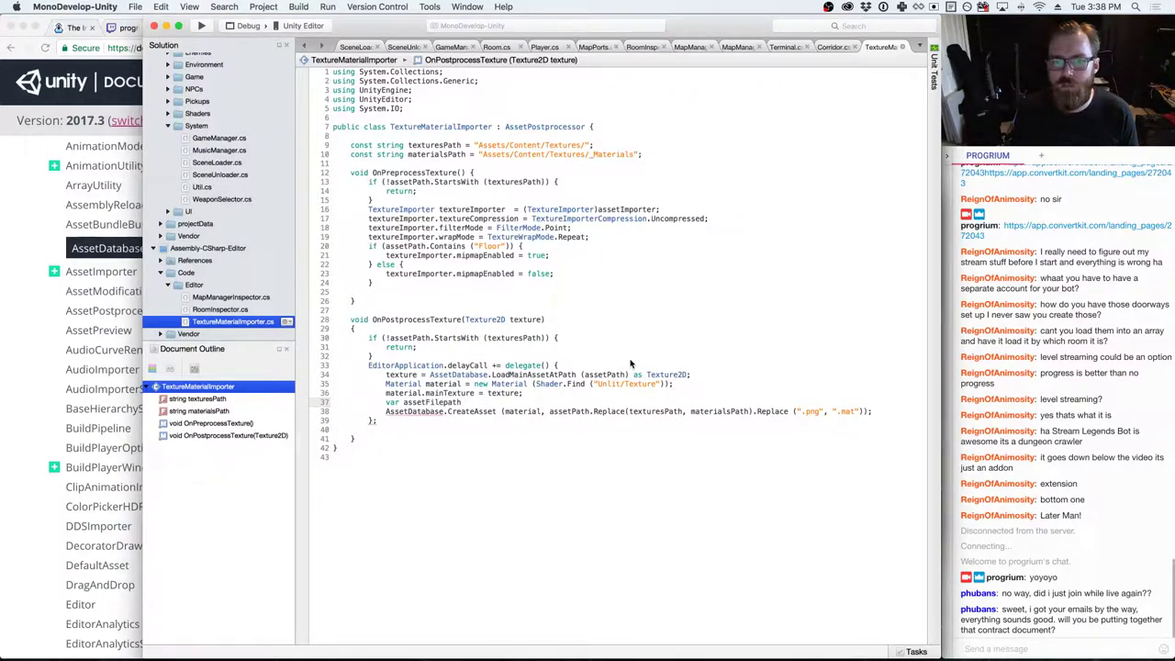
pyautogui.press('BackSpace')
pyautogui.press('BackSpace')
pyautogui.press('BackSpace')
pyautogui.press('BackSpace')
pyautogui.press('BackSpace')
pyautogui.press('BackSpace')
pyautogui.press('BackSpace')
pyautogui.press('BackSpace')
pyautogui.press('BackSpace')
pyautogui.press('BackSpace')
pyautogui.press('BackSpace')
pyautogui.press('BackSpace')
pyautogui.press('BackSpace')
pyautogui.write('materialFilepath =')
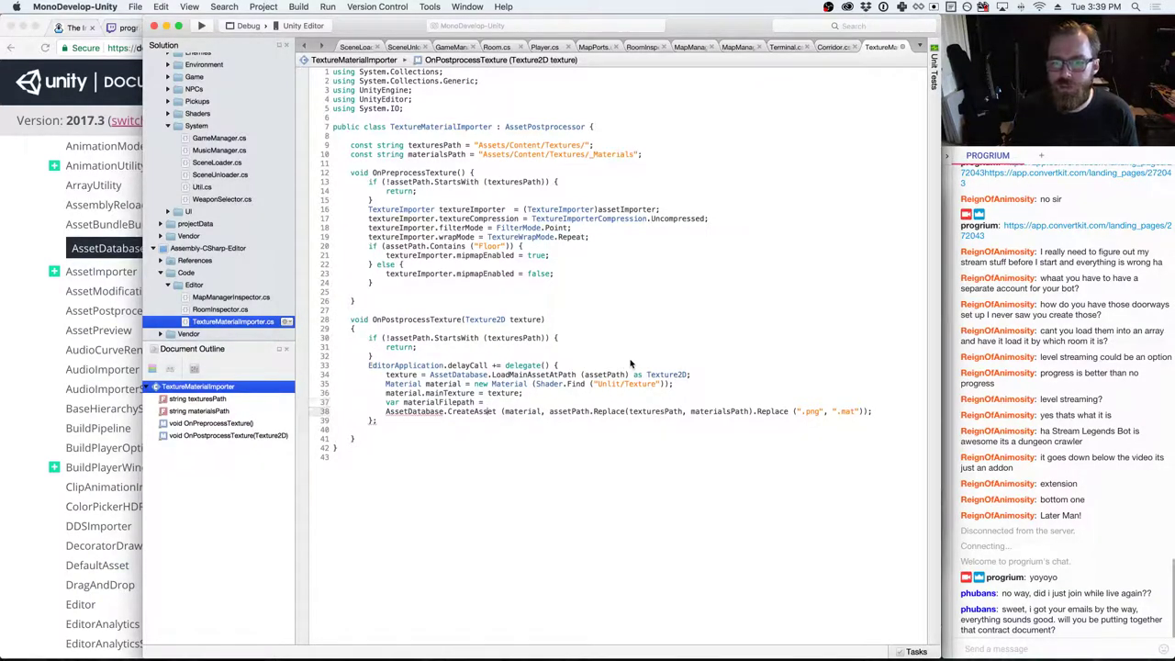
# - Move the assetPath.Replace expression out of the CreateAsset call into the materialFilepath declaration, ending it with a semicolon and a new line
pyautogui.moveTo(551, 411); pyautogui.dragTo(866, 411)
pyautogui.press('super+c')
pyautogui.press('BackSpace')
pyautogui.click(502, 402)
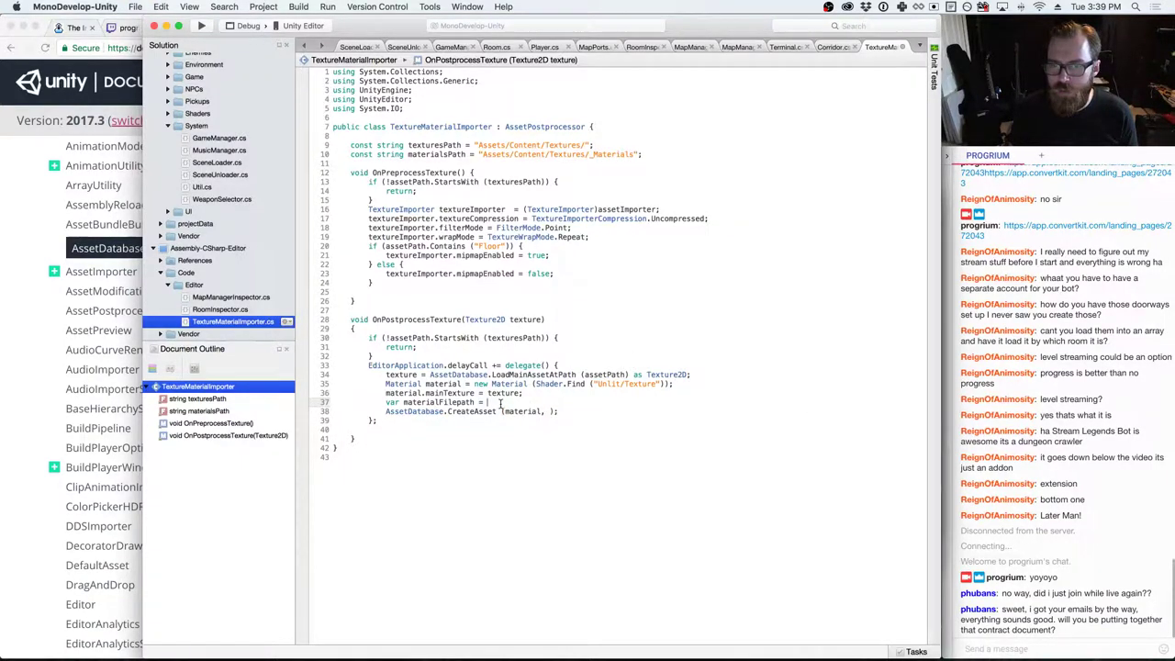
pyautogui.press('super+v')
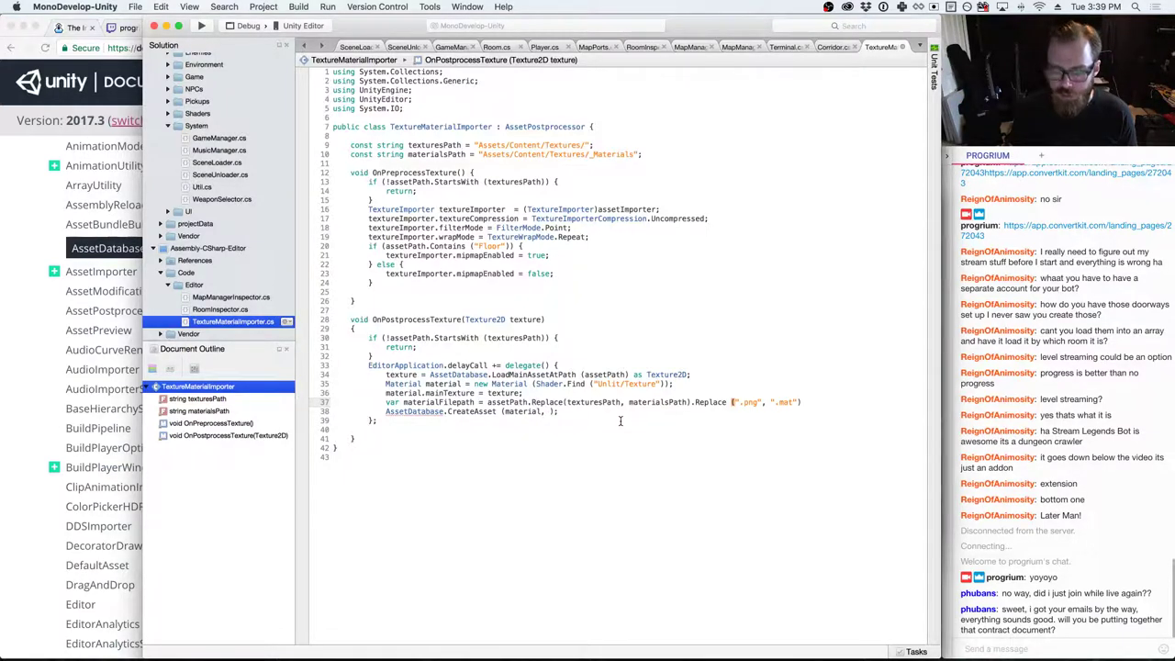
pyautogui.write(';')
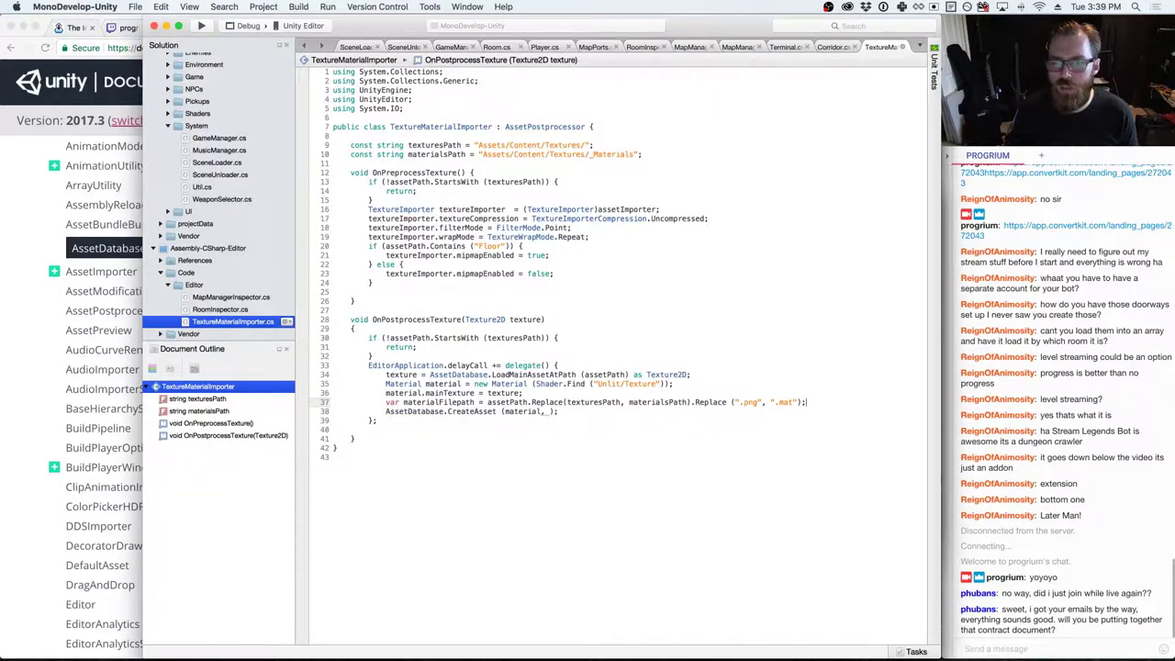
pyautogui.press('Return')
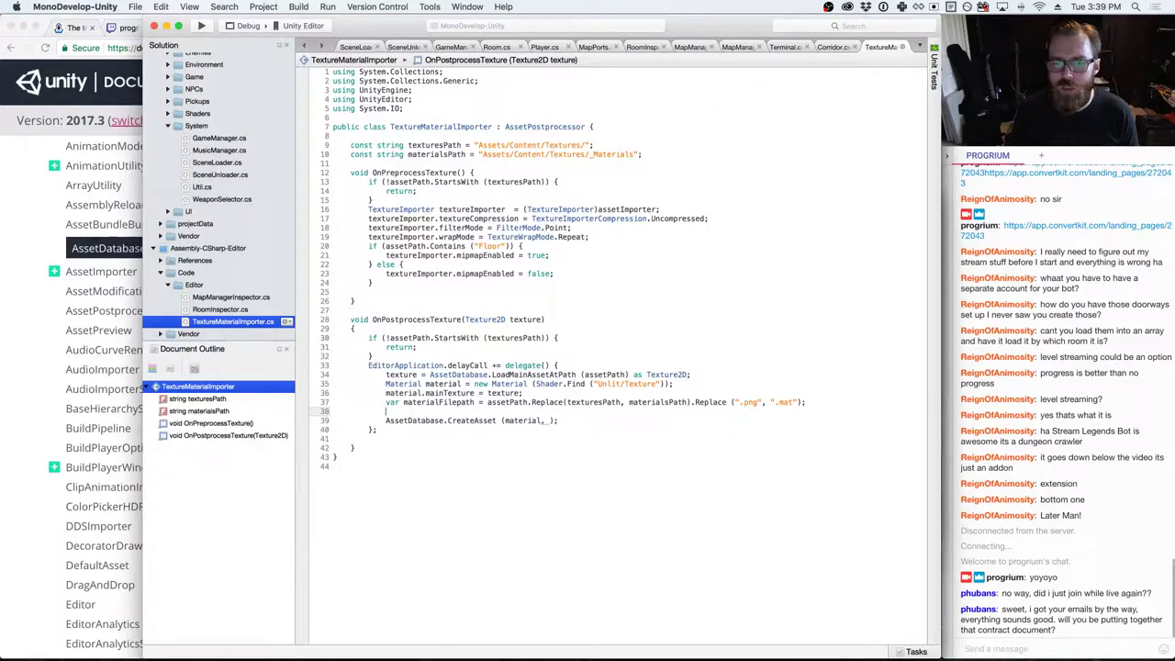
# - Pass materialFilepath as the second argument of the AssetDatabase.CreateAsset call
pyautogui.click(548, 420)
pyautogui.write('materi')
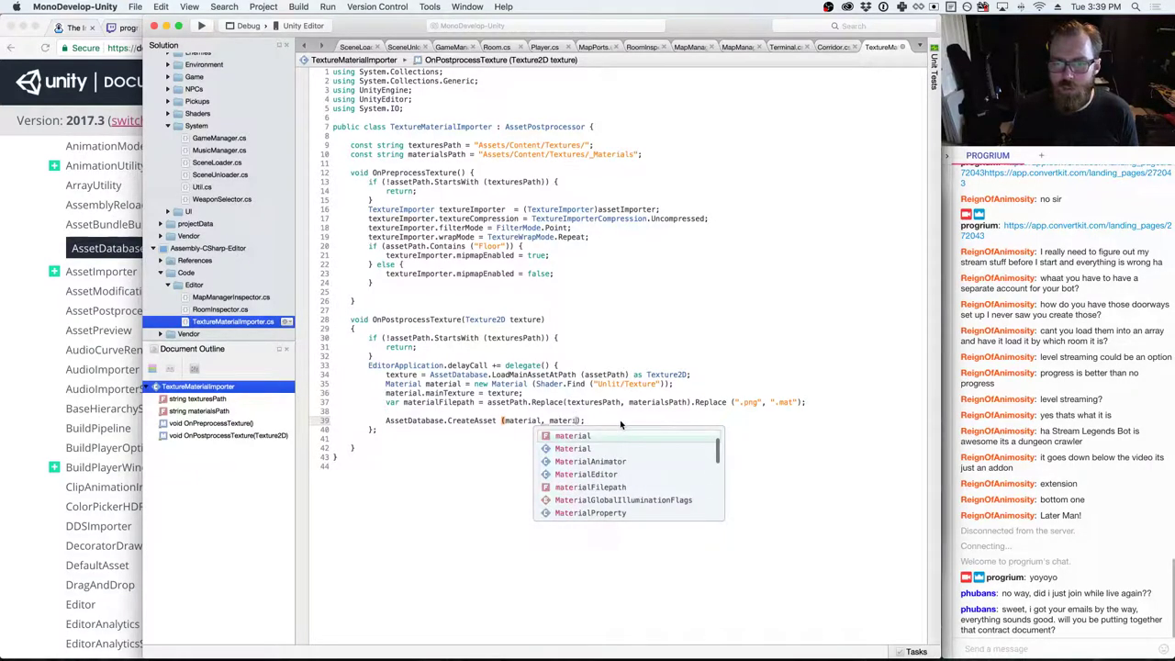
pyautogui.write('alFilepa')
pyautogui.press('Return')
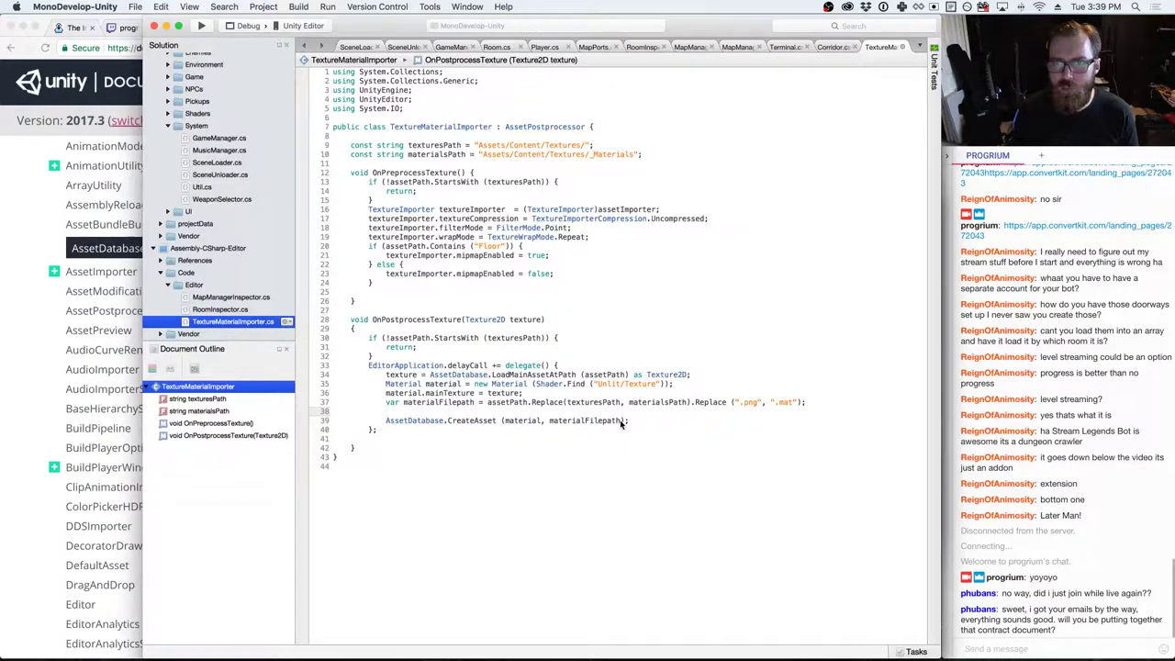
# - Declare materialDir as Path.GetDirectoryName(materialFilepath) on the line above the CreateAsset call
pyautogui.press('Up')
pyautogui.write('var material')
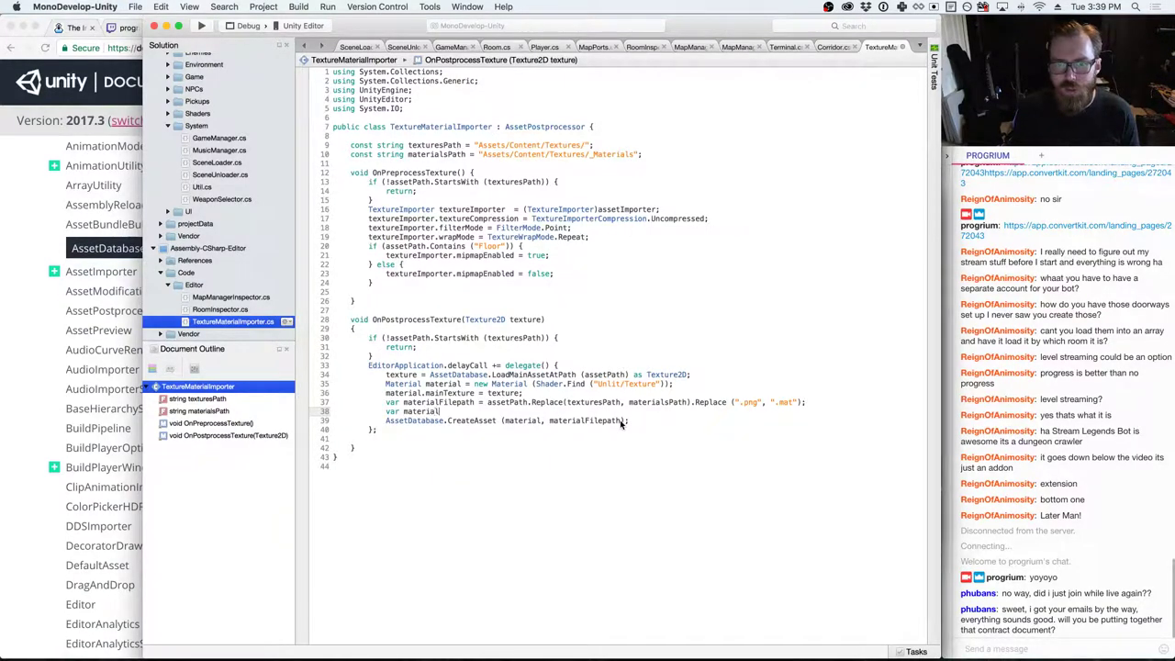
pyautogui.write('Dir = Path.')
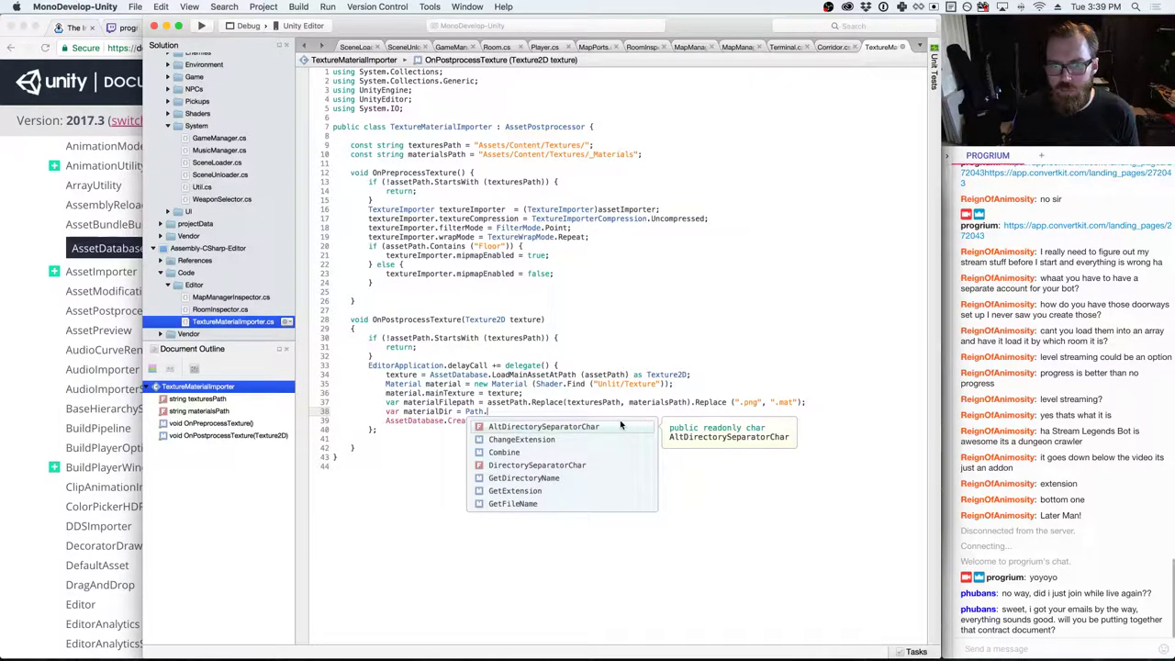
pyautogui.press('Down')
pyautogui.press('Down')
pyautogui.press('Down')
pyautogui.press('Down')
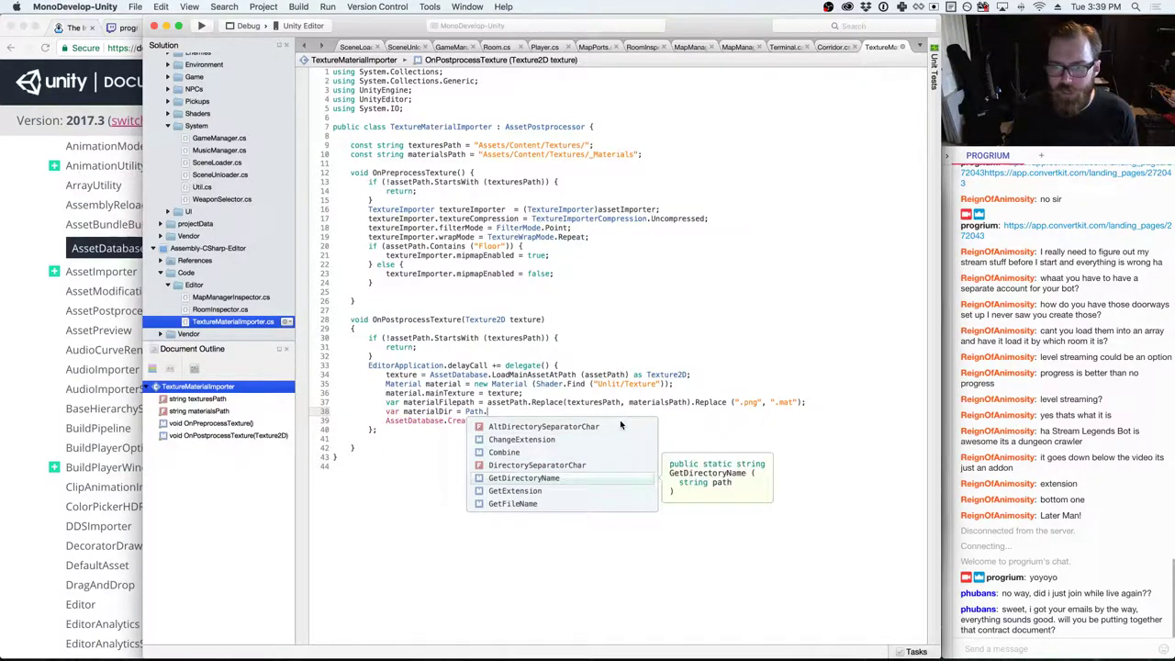
pyautogui.press('Return')
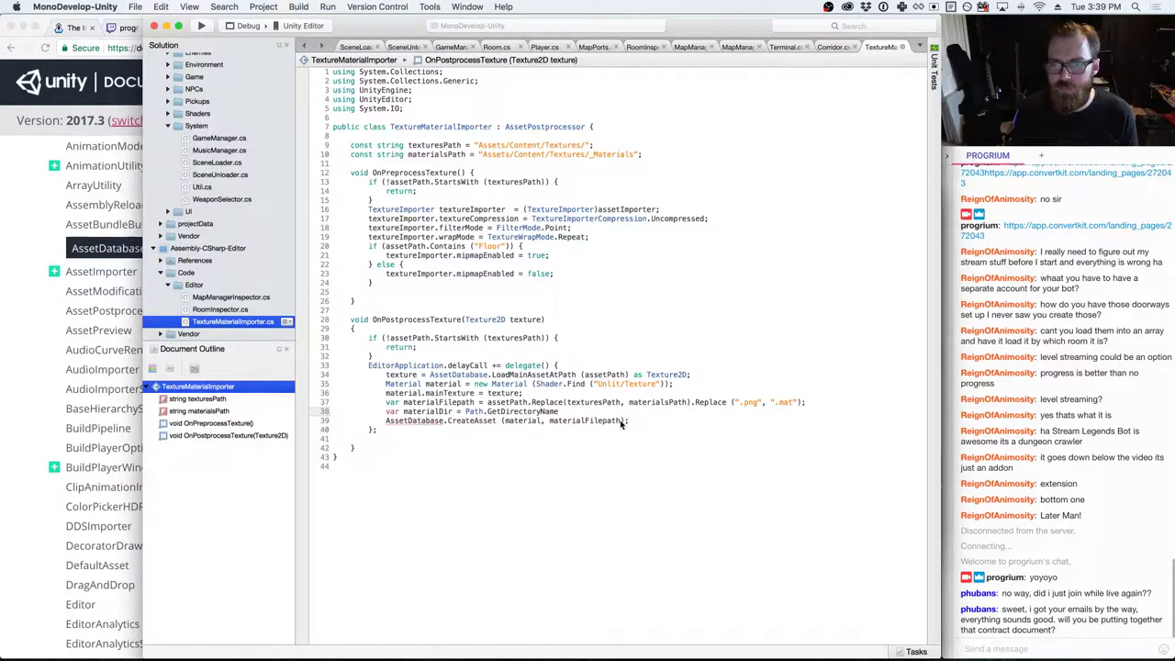
pyautogui.write('(materialF')
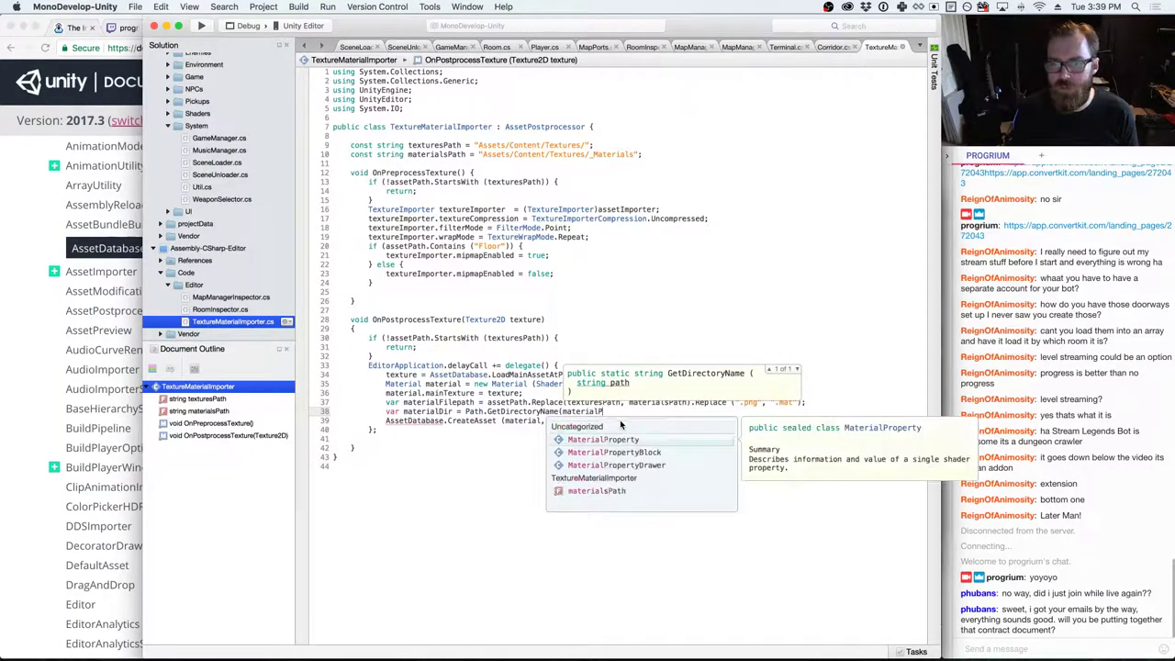
pyautogui.write('ilepath);')
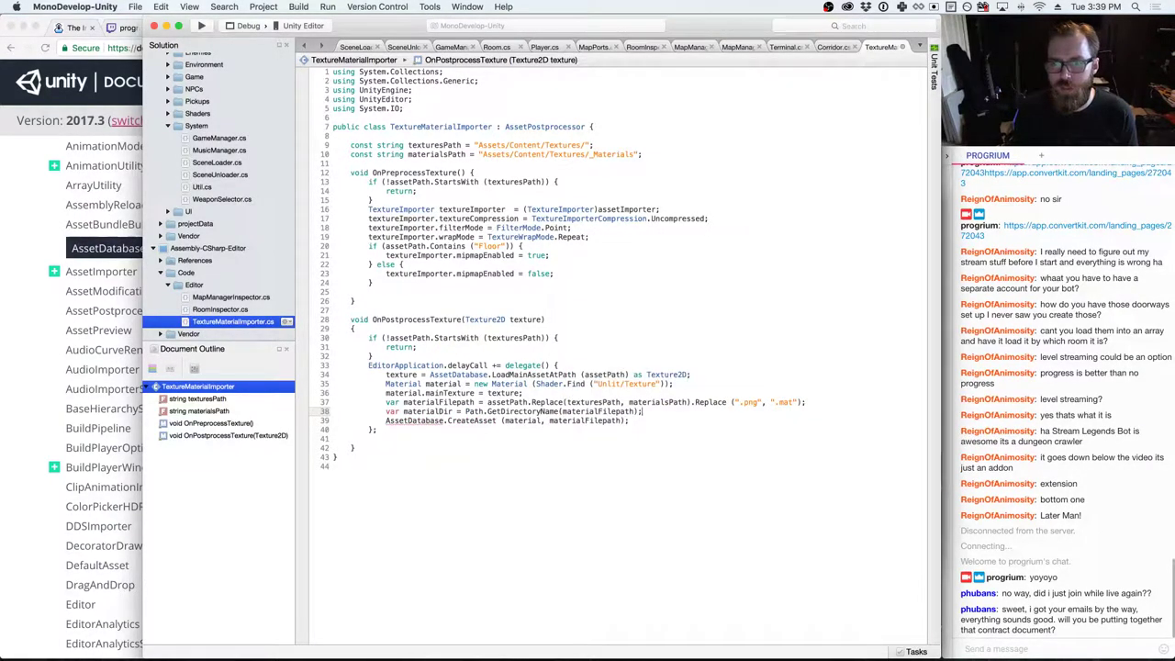
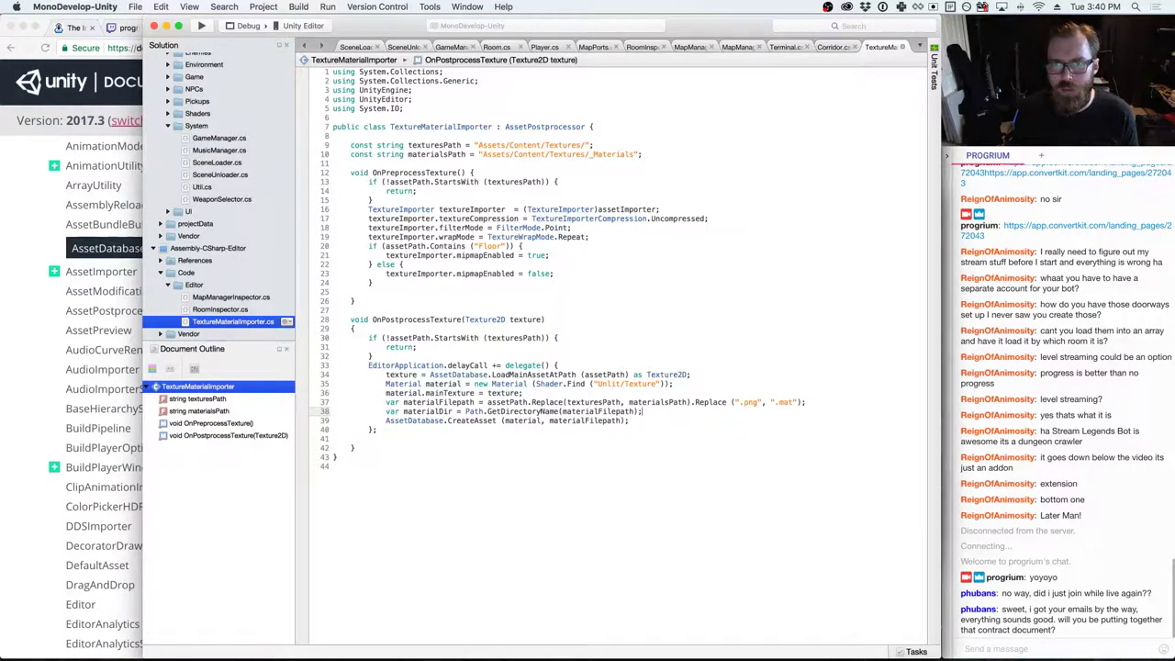
# - Append a trailing slash to the materialsPath constant, making it "Assets/Content/Textures/_Materials/", and switch to Chrome's IsValidFolder page
pyautogui.click(635, 154)
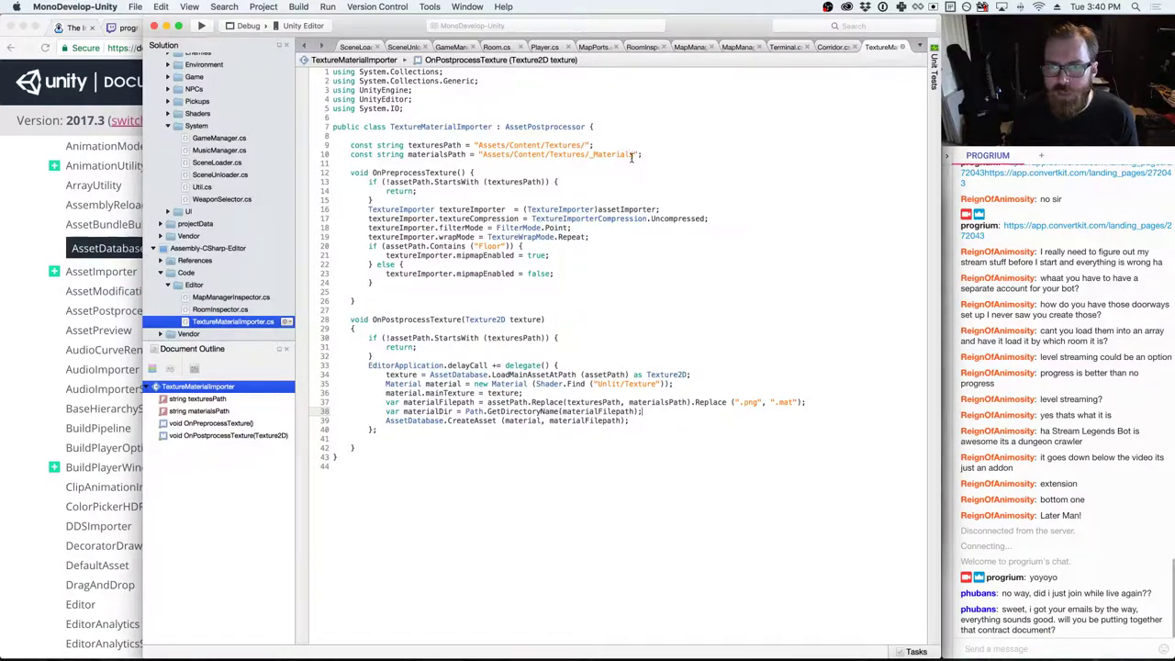
pyautogui.write('/')
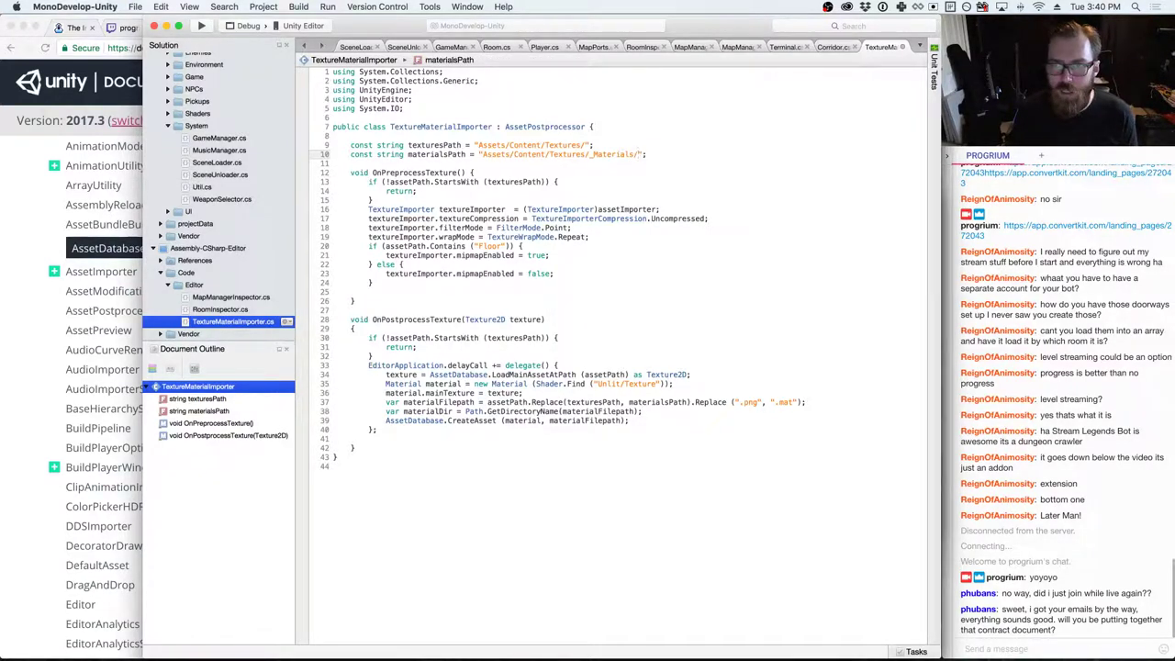
pyautogui.press('super+Tab')
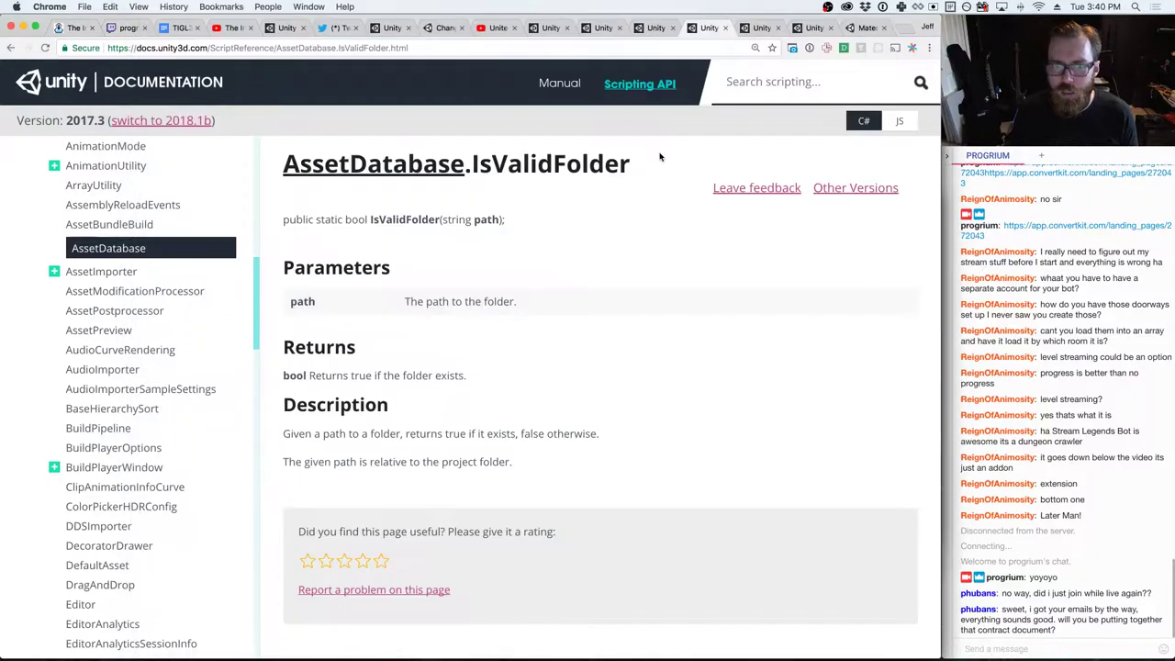
# - Check the parameters and example in the AssetDatabase.CreateFolder documentation, then return to the TextureMaterialImporter script in MonoDevelop
pyautogui.hotkey('ctrl', 'shift', 'Tab')
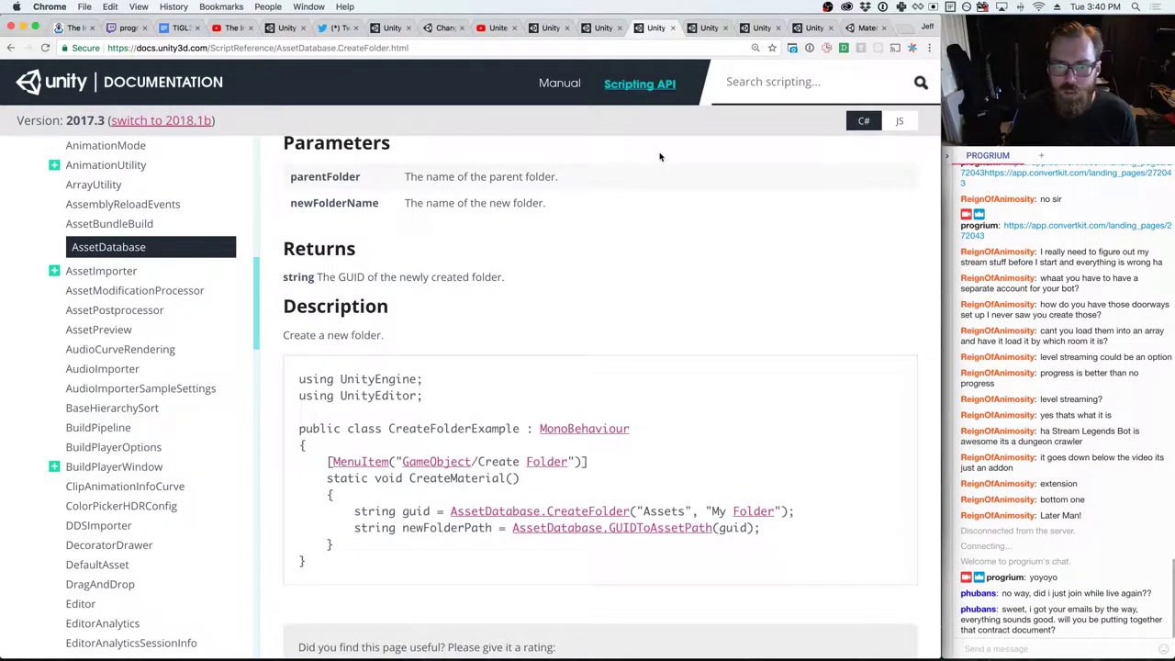
pyautogui.hotkey('ctrl', 'shift', 'Tab')
pyautogui.press('super+Tab')
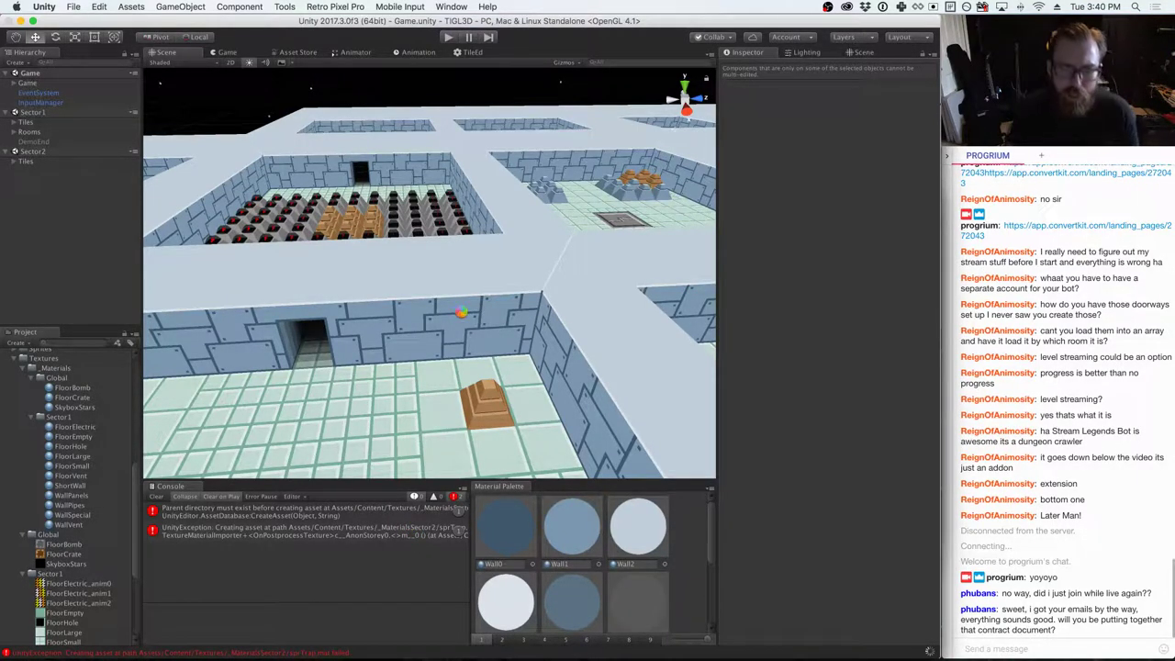
pyautogui.press('super+Tab')
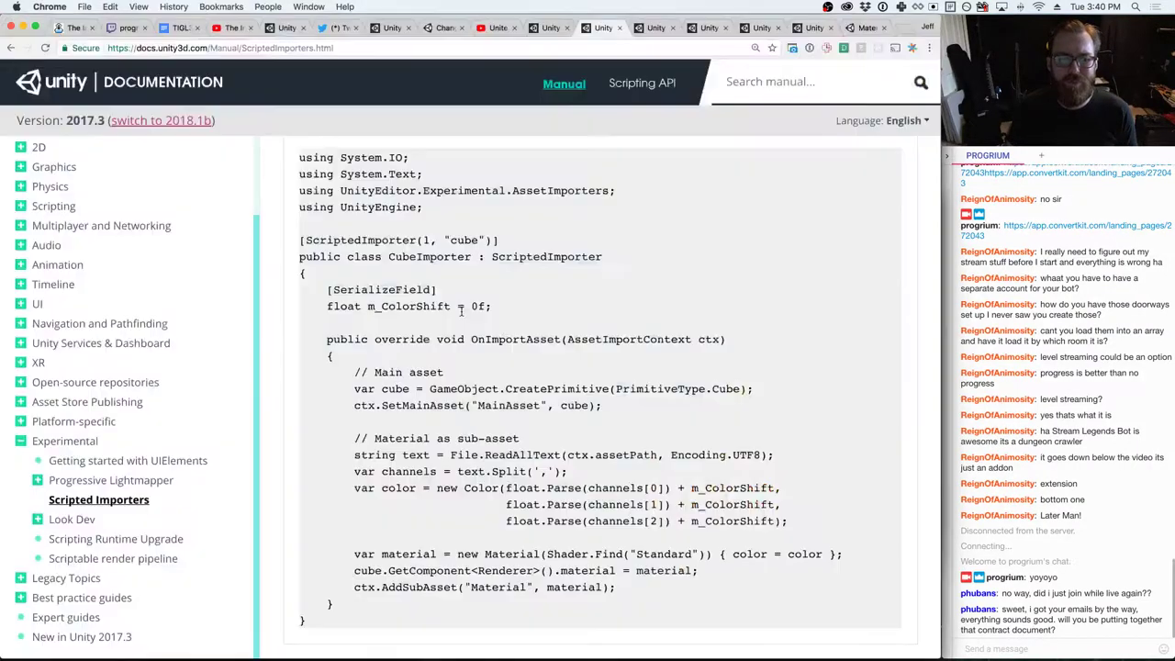
pyautogui.press('super+Tab')
pyautogui.press('super+Tab')
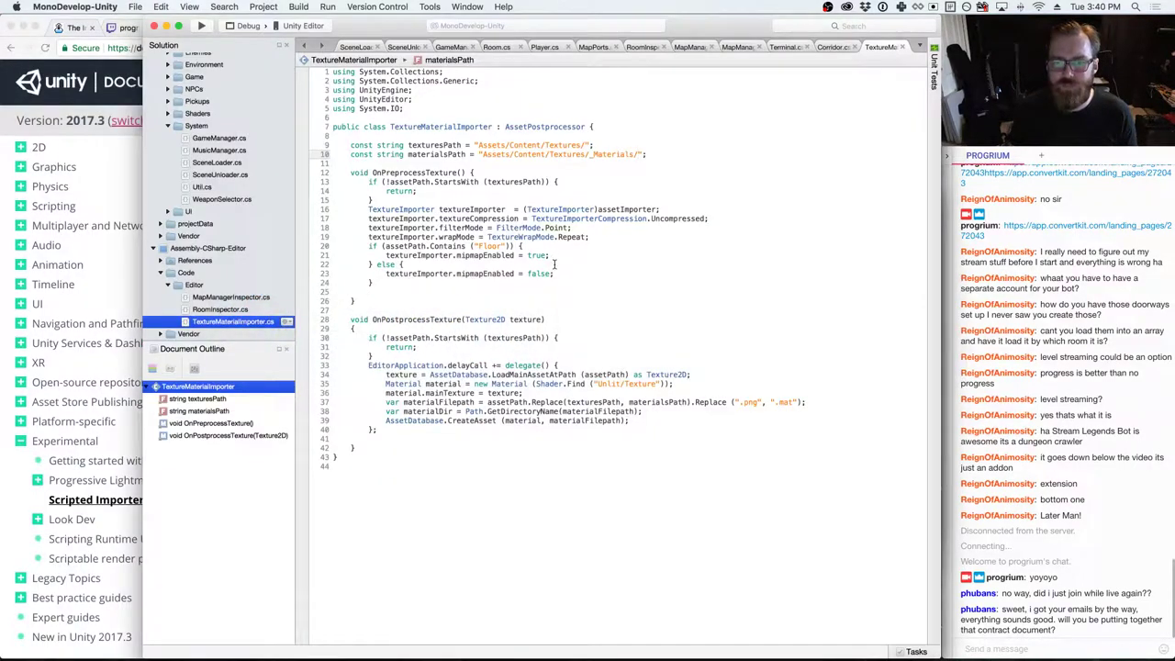
pyautogui.click(684, 290)
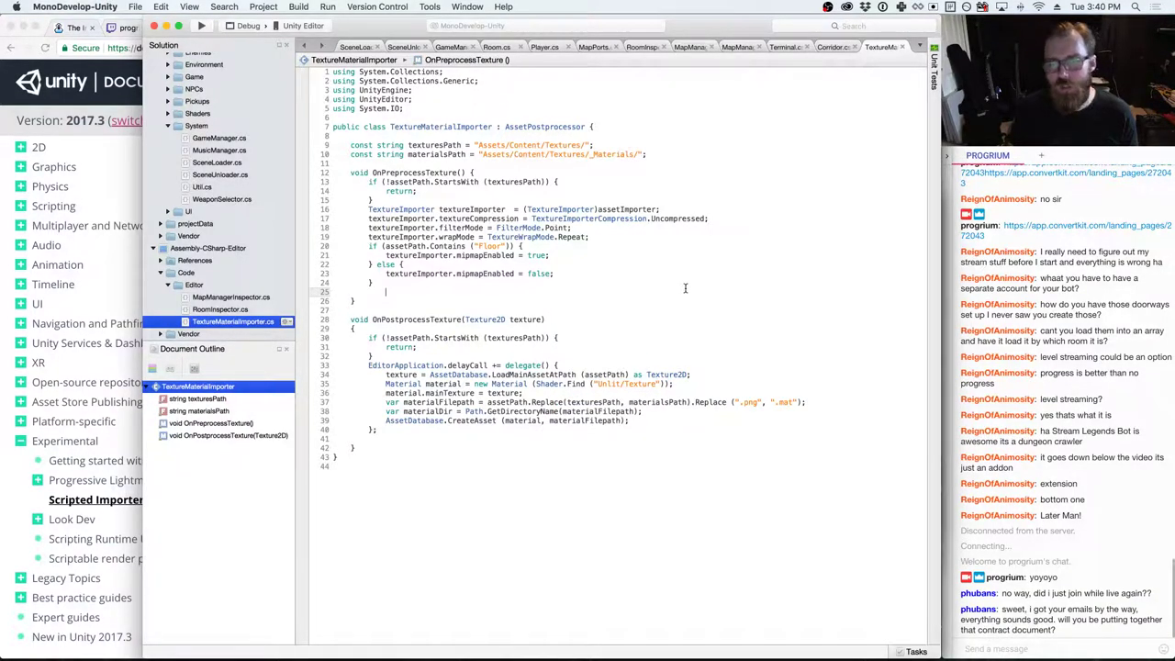
# - Rename the materialDir variable to materialSubDirs in its declaration inside OnPostprocessTexture
pyautogui.click(669, 413)
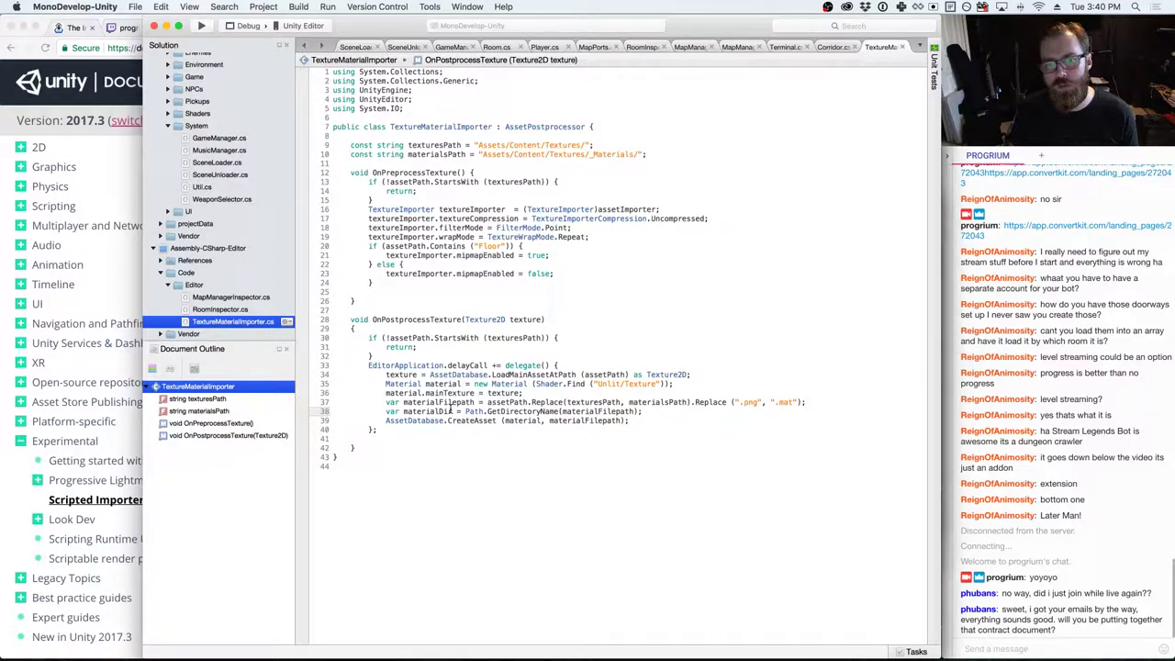
pyautogui.click(455, 411)
pyautogui.write('s')
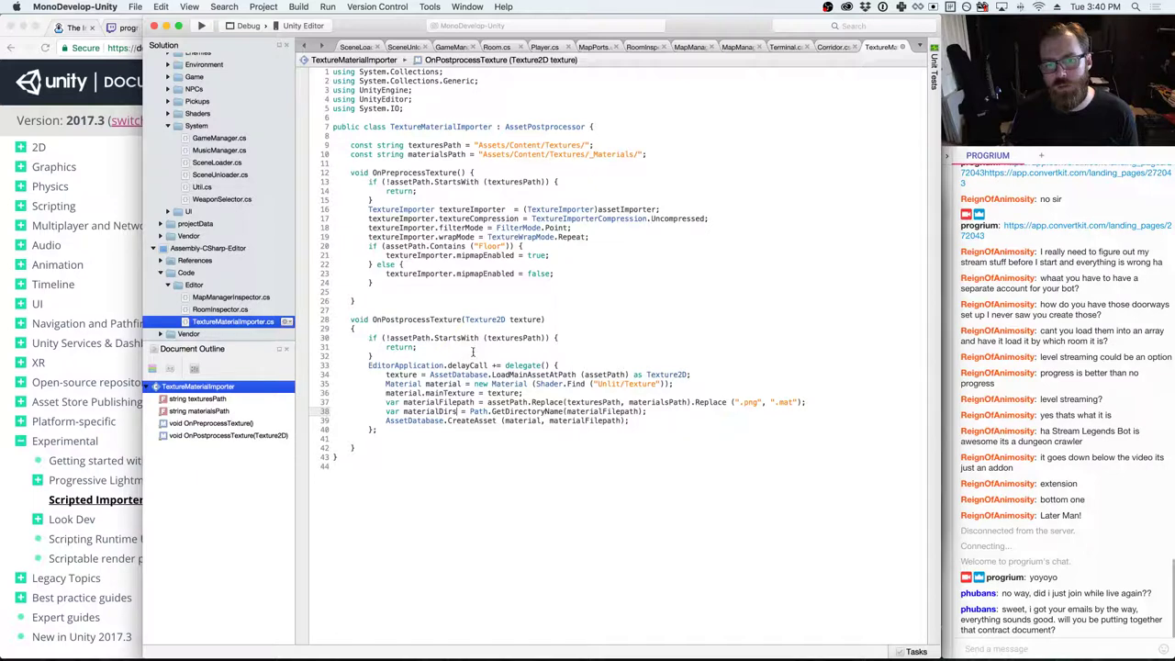
pyautogui.click(664, 411)
pyautogui.click(438, 411)
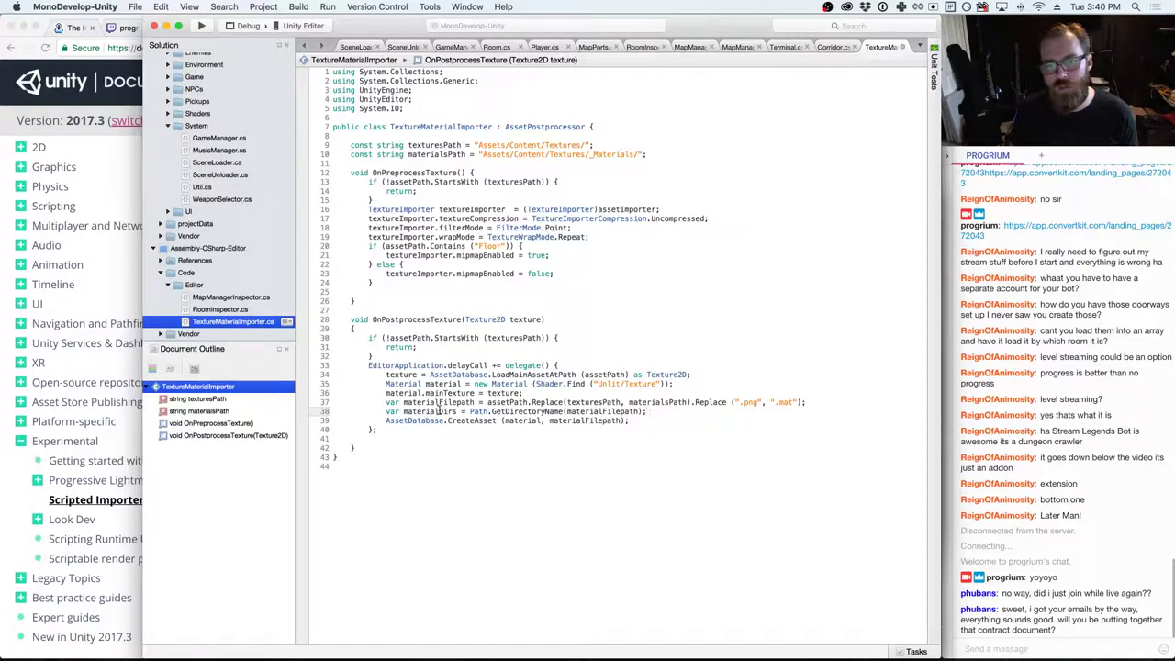
pyautogui.write('Sub')
pyautogui.press('Delete')
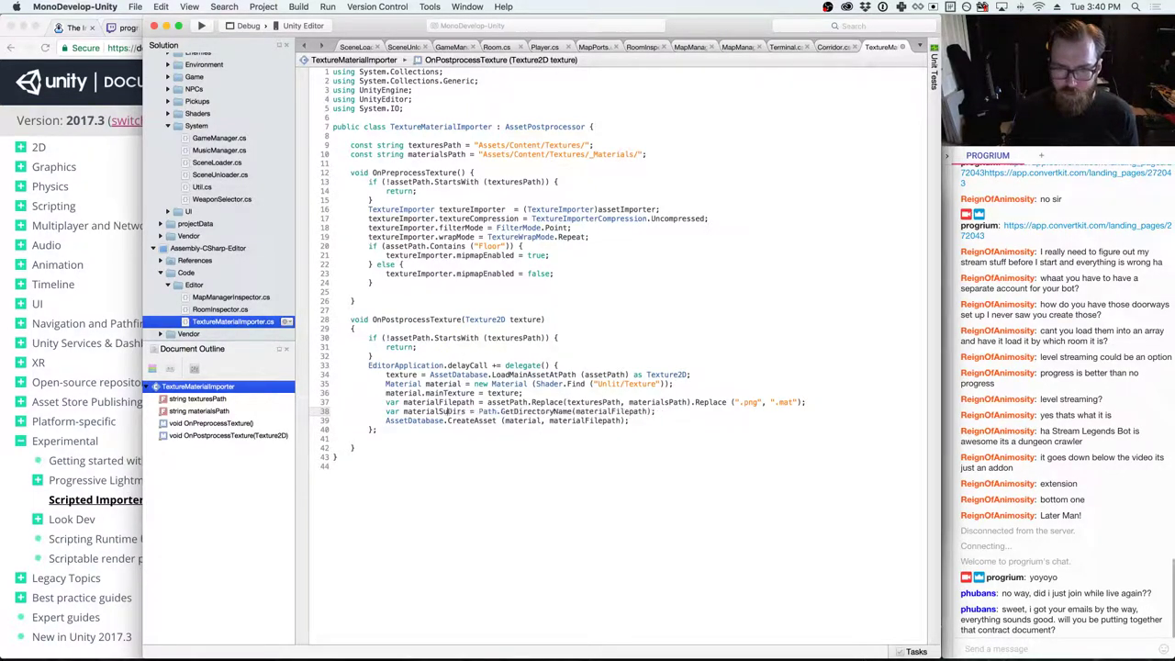
pyautogui.click(657, 411)
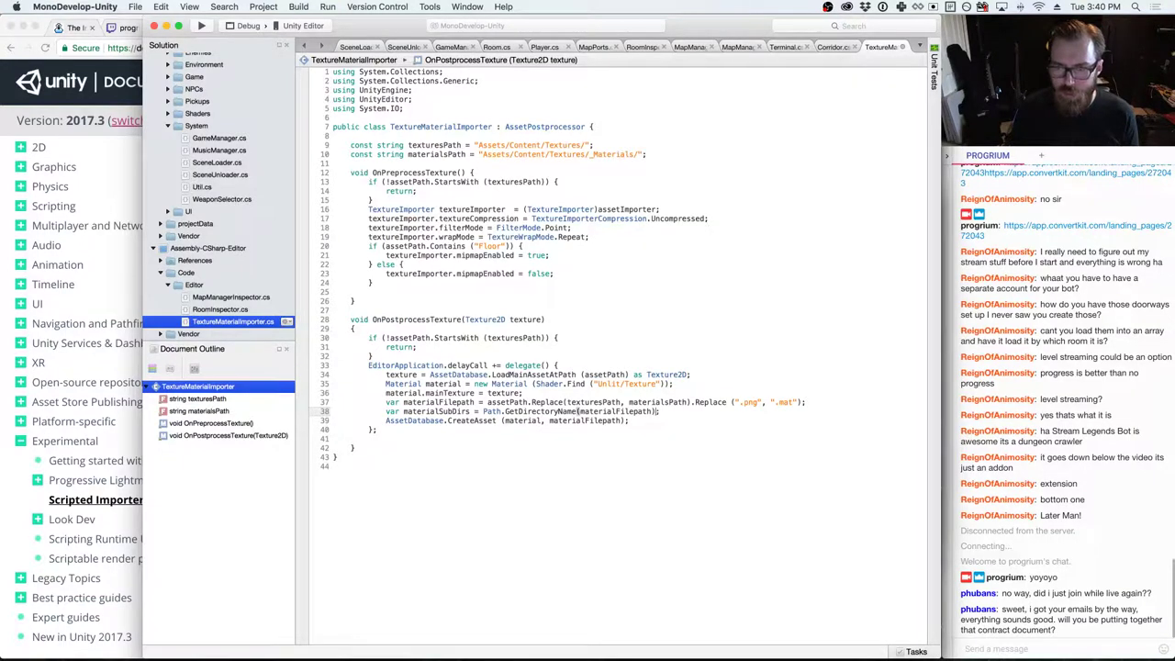
pyautogui.write('.S')
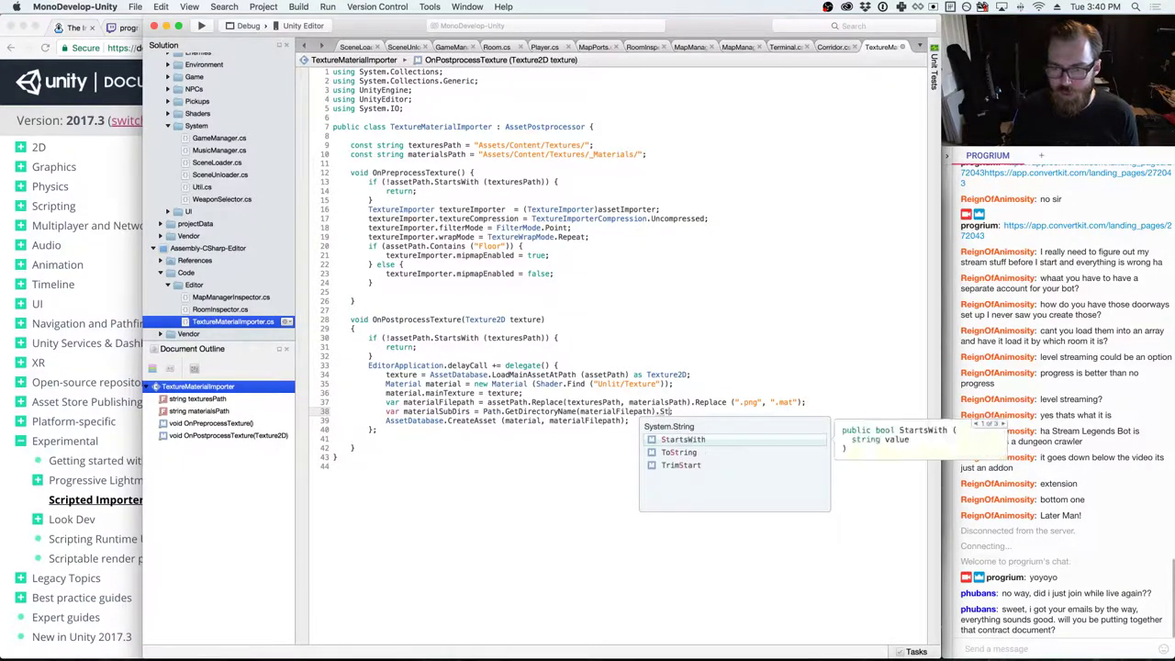
pyautogui.press('BackSpace')
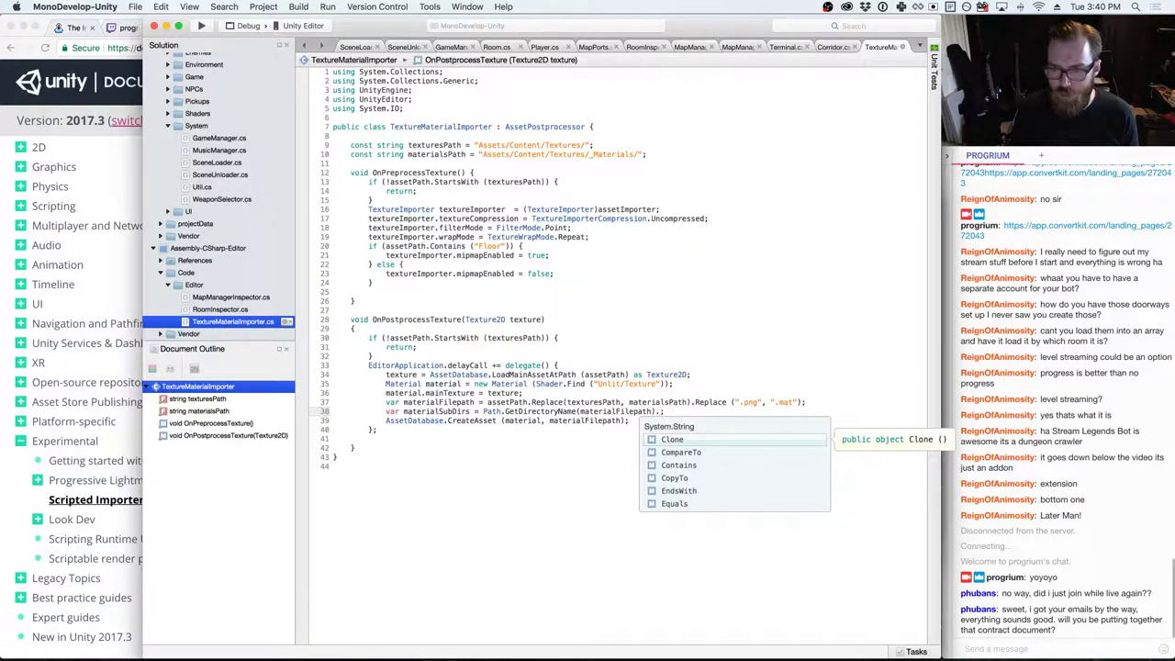
pyautogui.write('Tri')
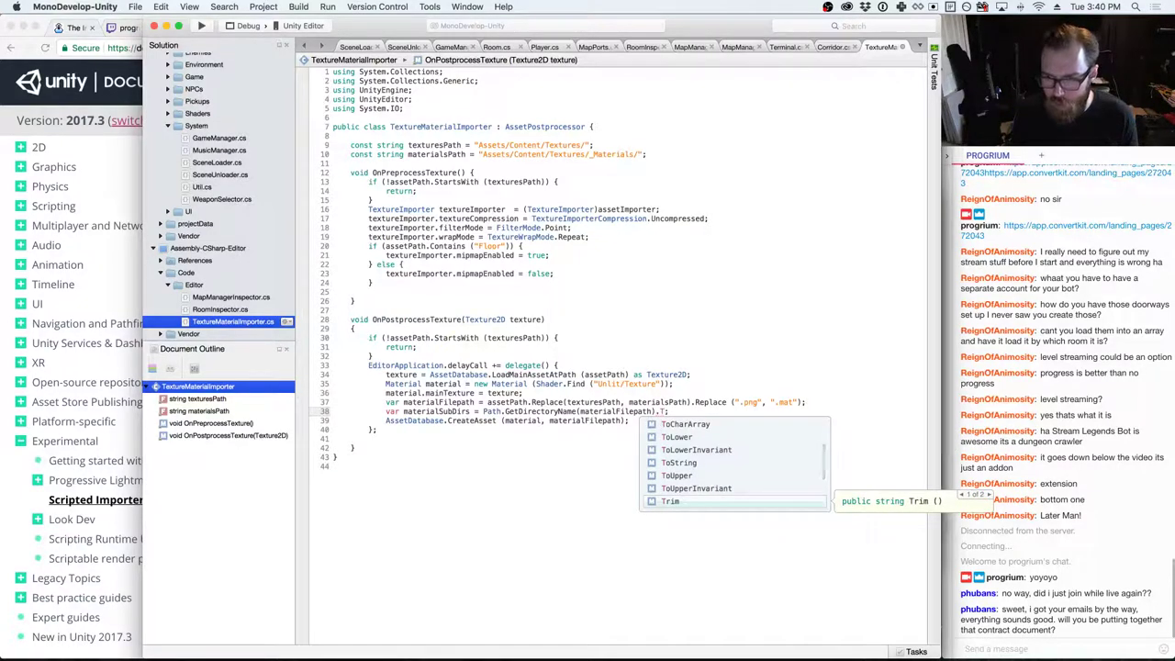
pyautogui.write('mStart(')
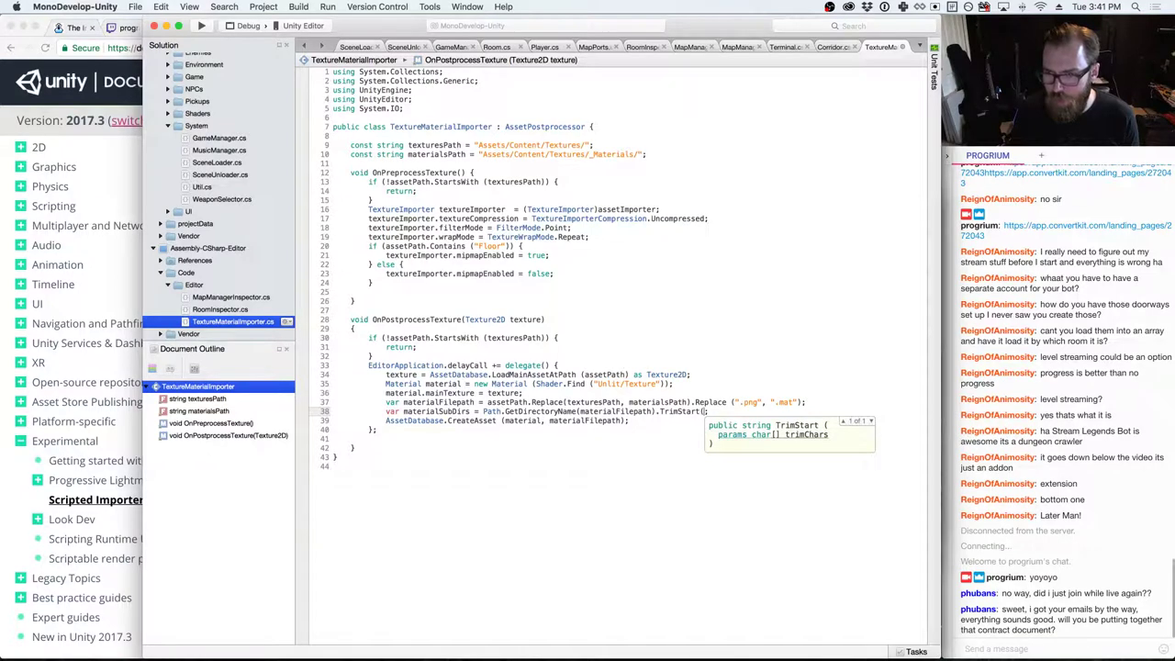
pyautogui.press('BackSpace')
pyautogui.press('BackSpace')
pyautogui.press('BackSpace')
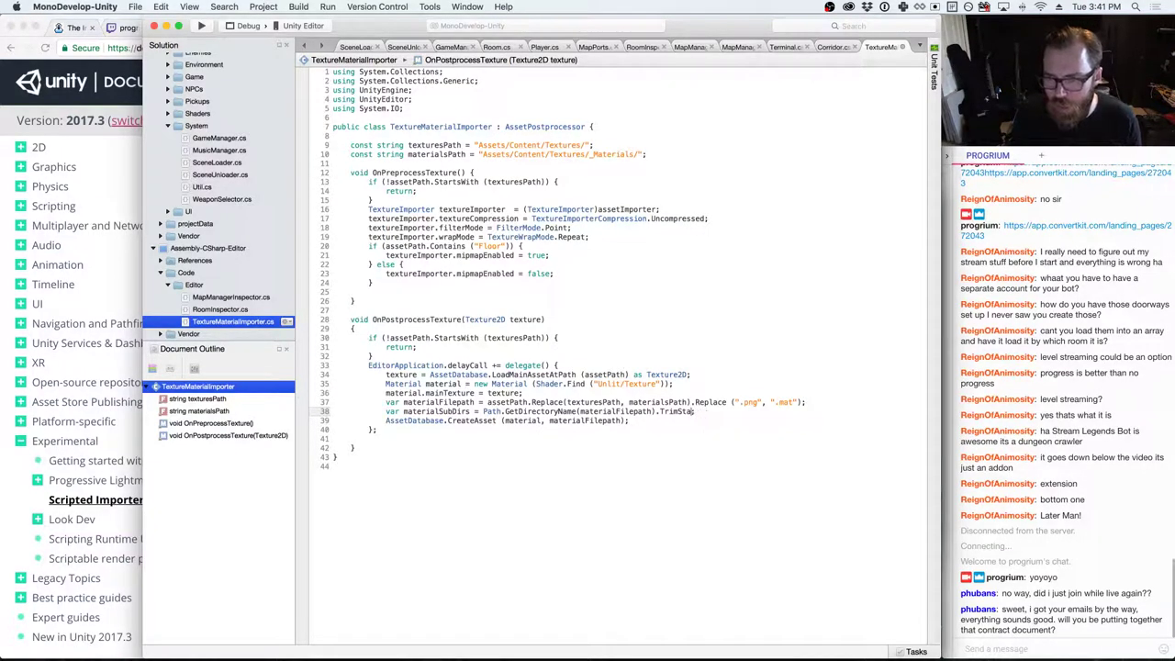
pyautogui.press('BackSpace')
pyautogui.press('BackSpace')
pyautogui.press('BackSpace')
pyautogui.press('BackSpace')
pyautogui.press('BackSpace')
pyautogui.press('BackSpace')
pyautogui.press('BackSpace')
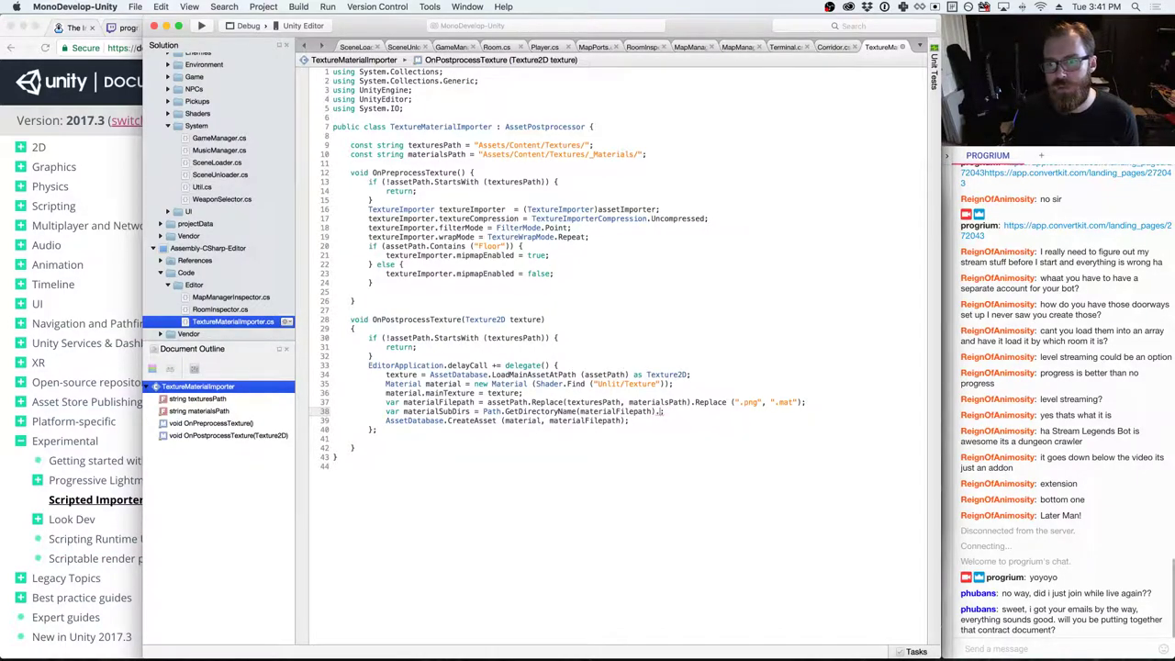
# - Chain .Replace(materialsPath, "") onto the Path.GetDirectoryName(materialFilepath) call in the materialSubDirs declaration
pyautogui.write('Replace(')
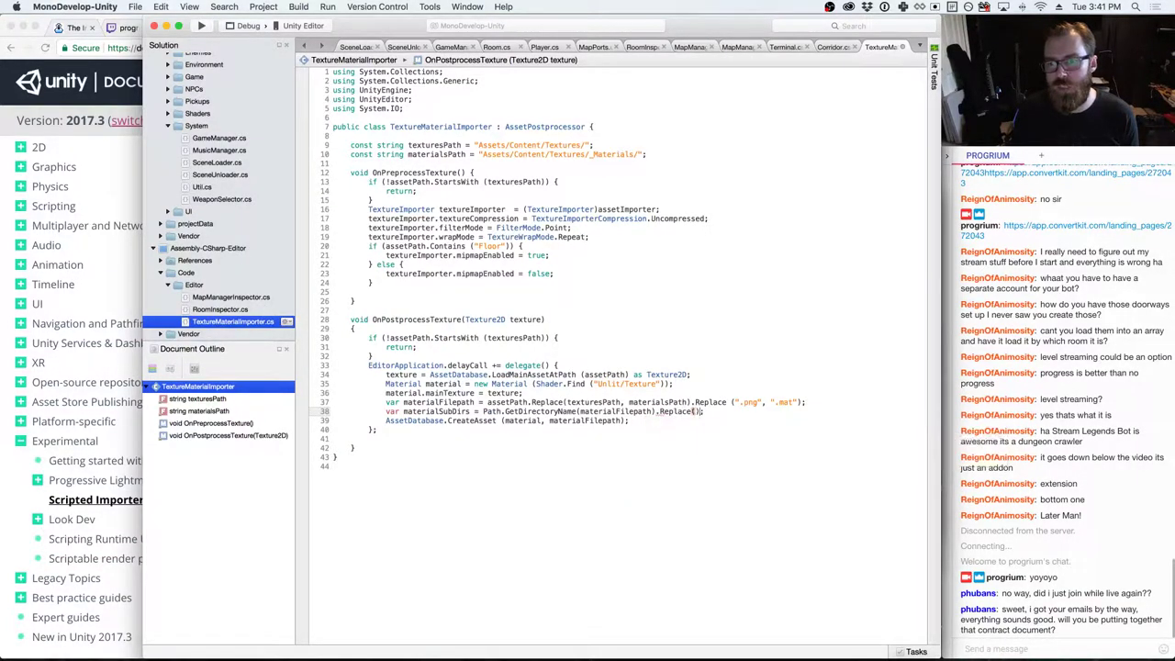
pyautogui.write('materialsPa')
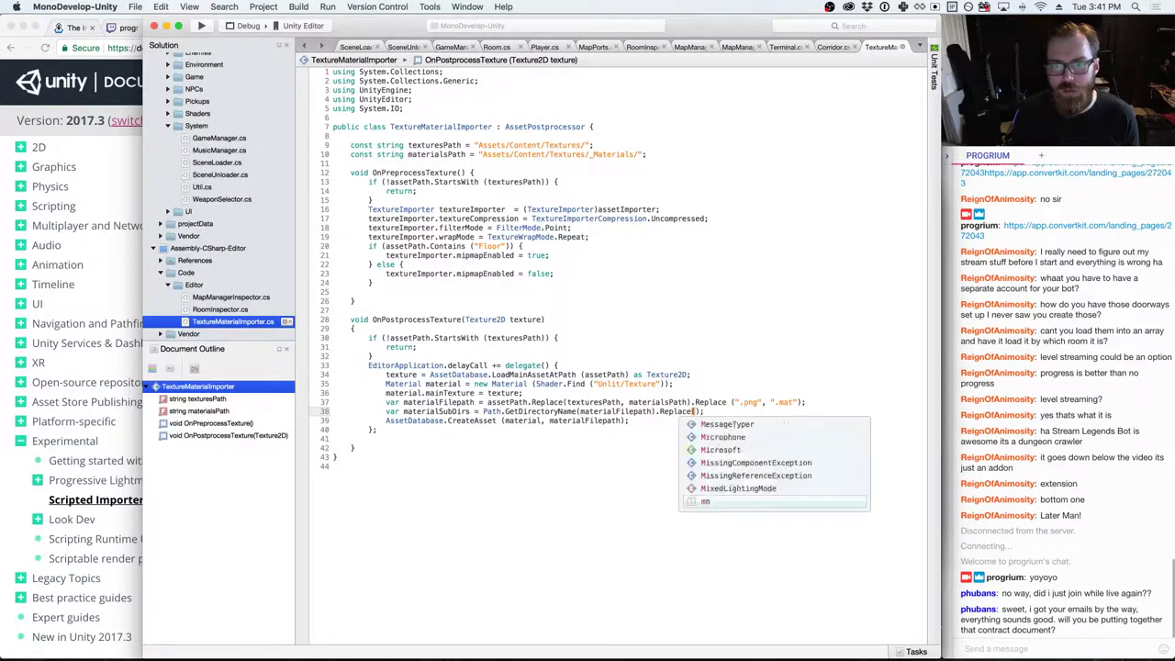
pyautogui.write('th, ""')
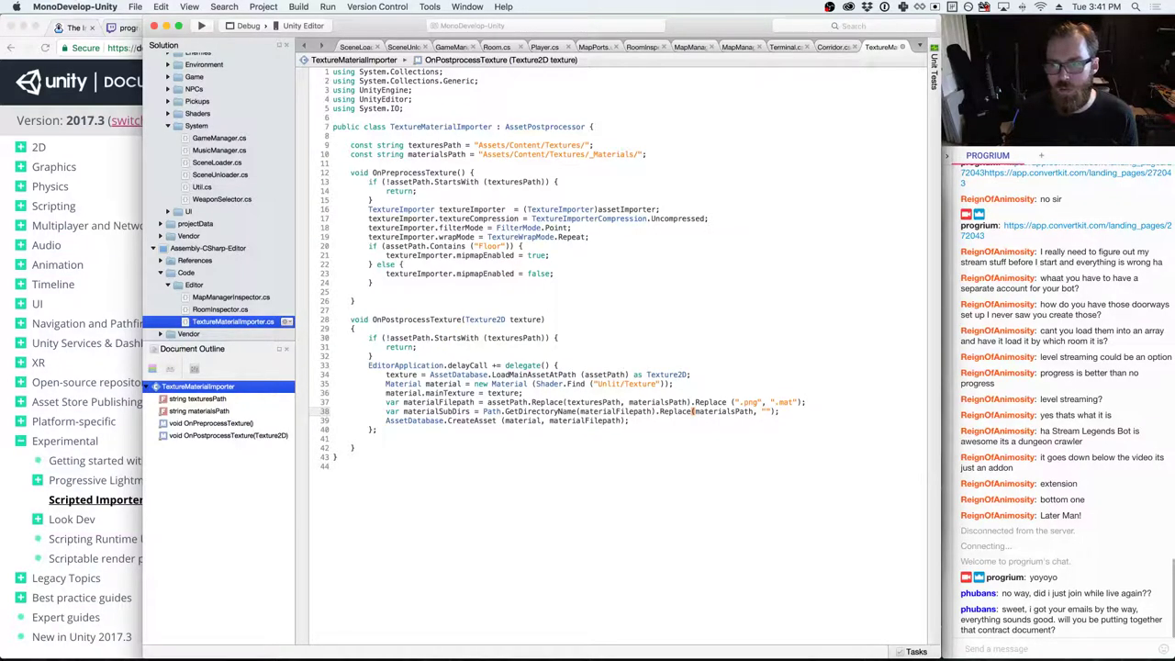
# - Chain .Split("/",-1) onto the Replace call at the end of the materialSubDirs declaration
pyautogui.write('.Split')
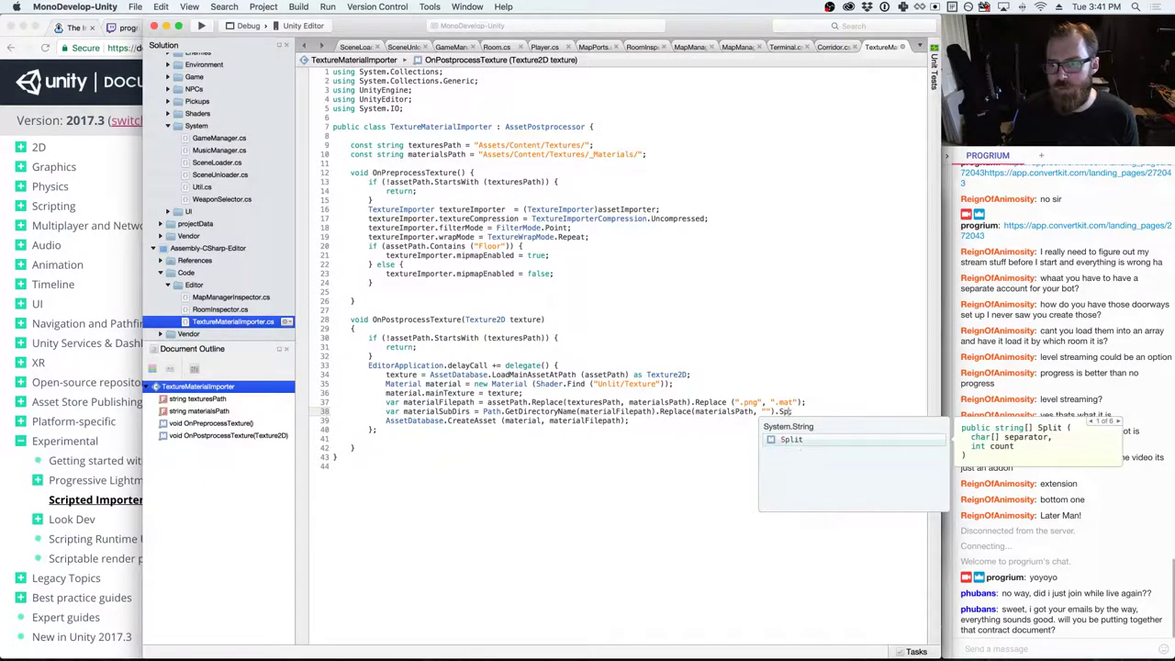
pyautogui.write('(')
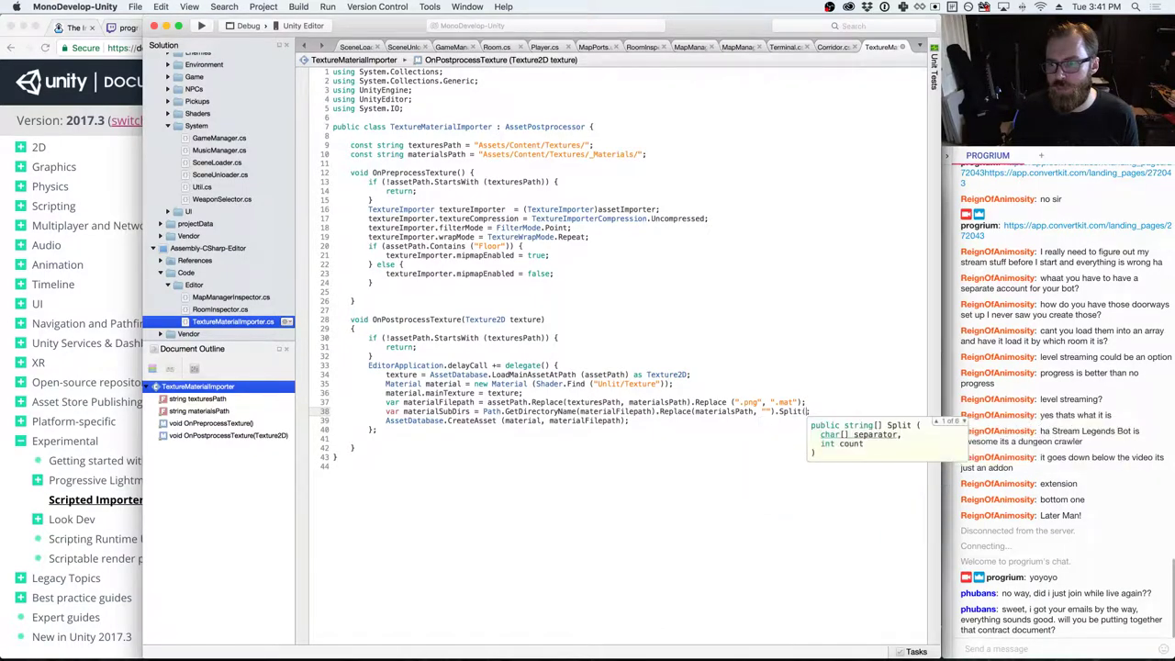
pyautogui.write("'")
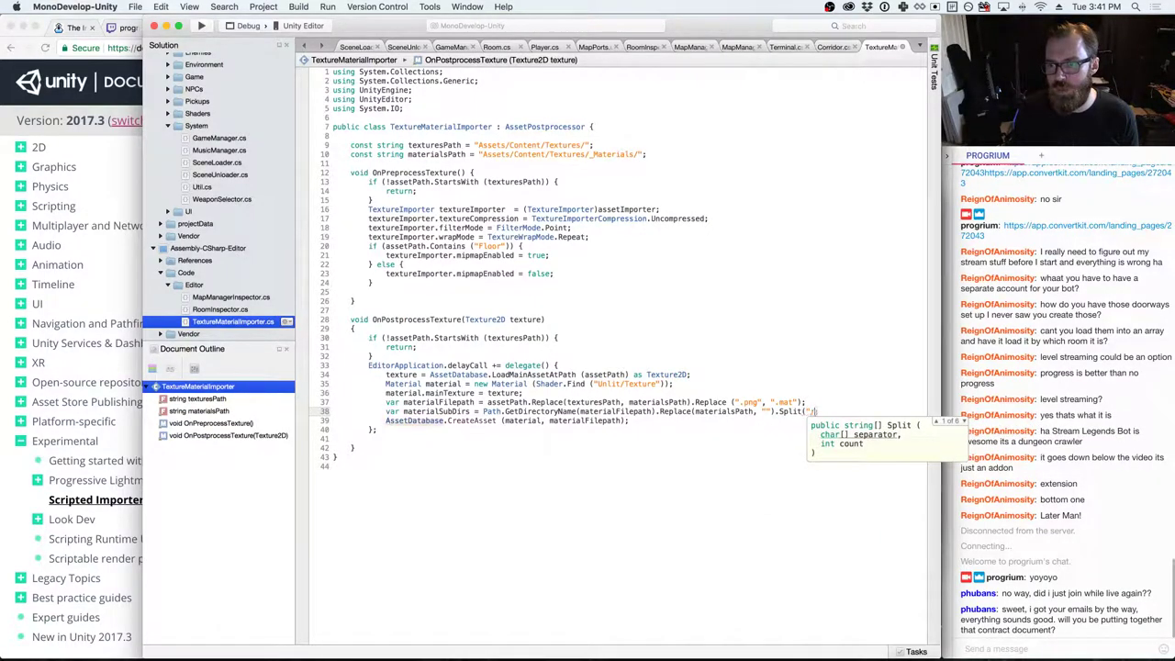
pyautogui.write("/', ;")
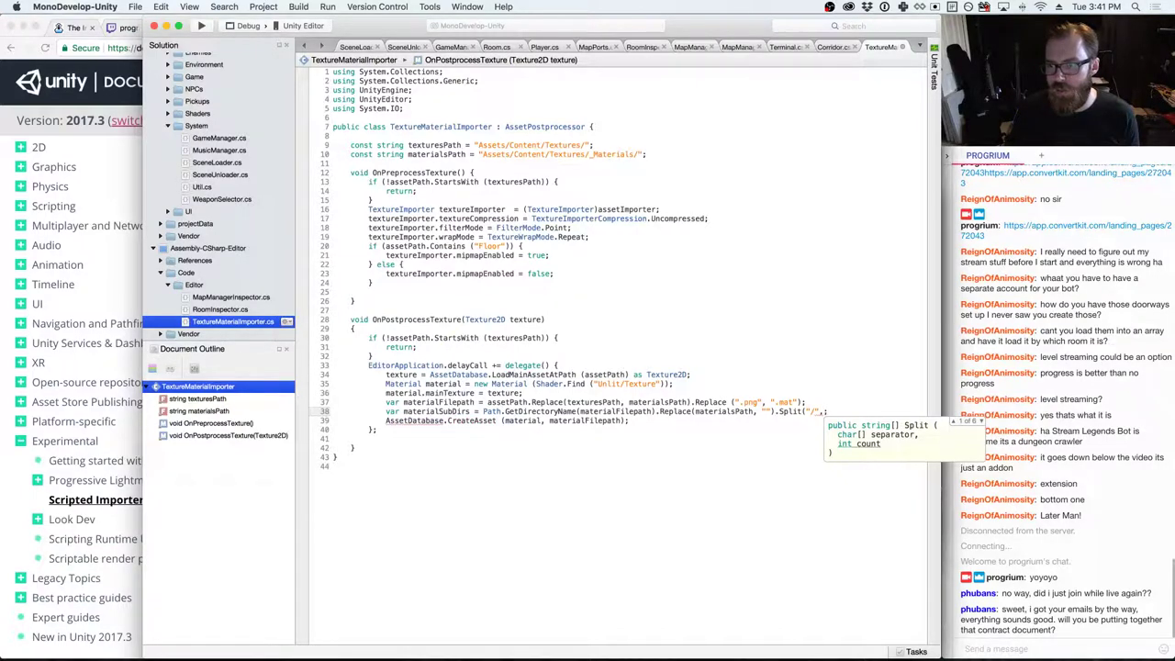
pyautogui.write('-1)')
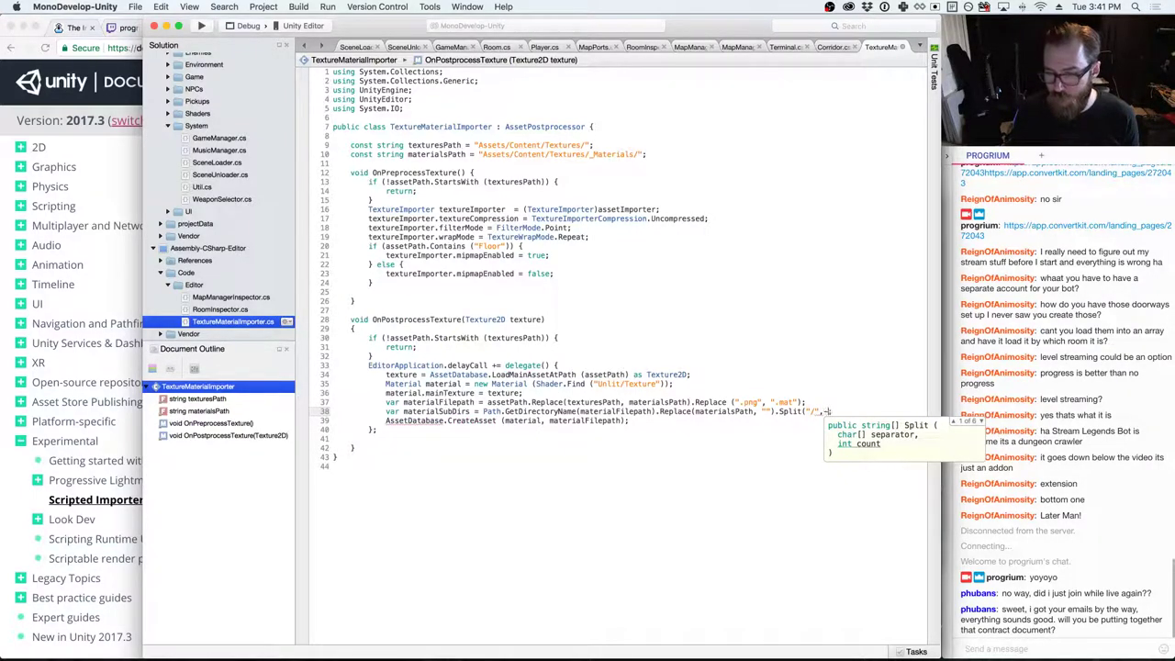
pyautogui.press('End')
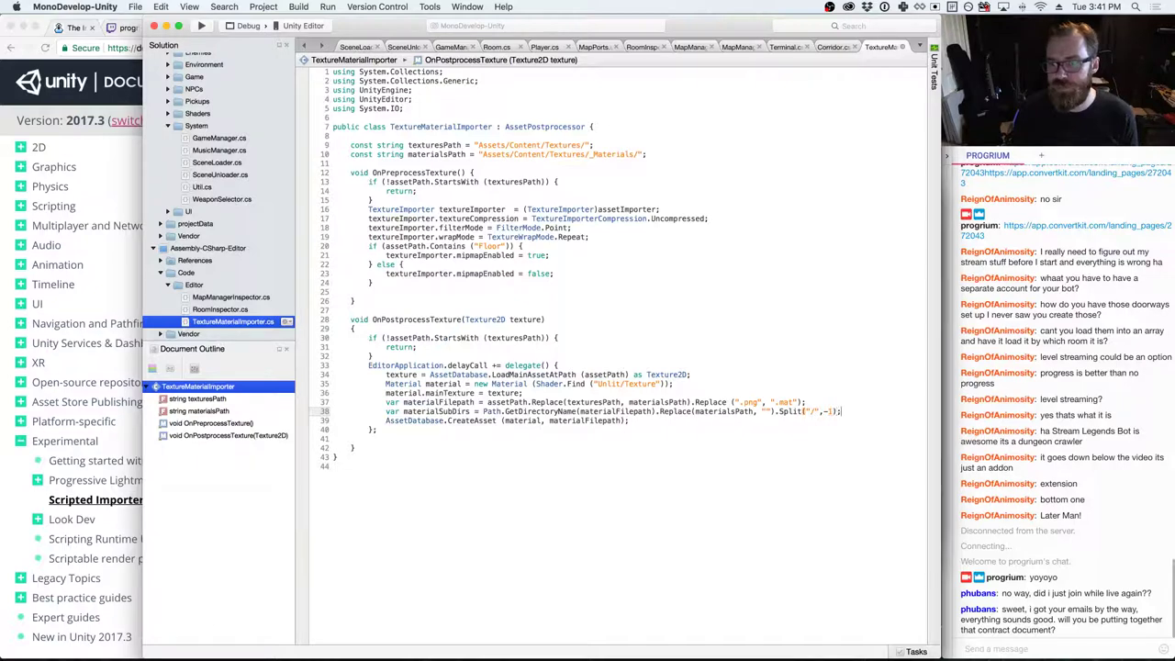
# - Add an empty foreach(var dir in materialSubDirs) block between the materialSubDirs declaration and the CreateAsset call
pyautogui.press('Return')
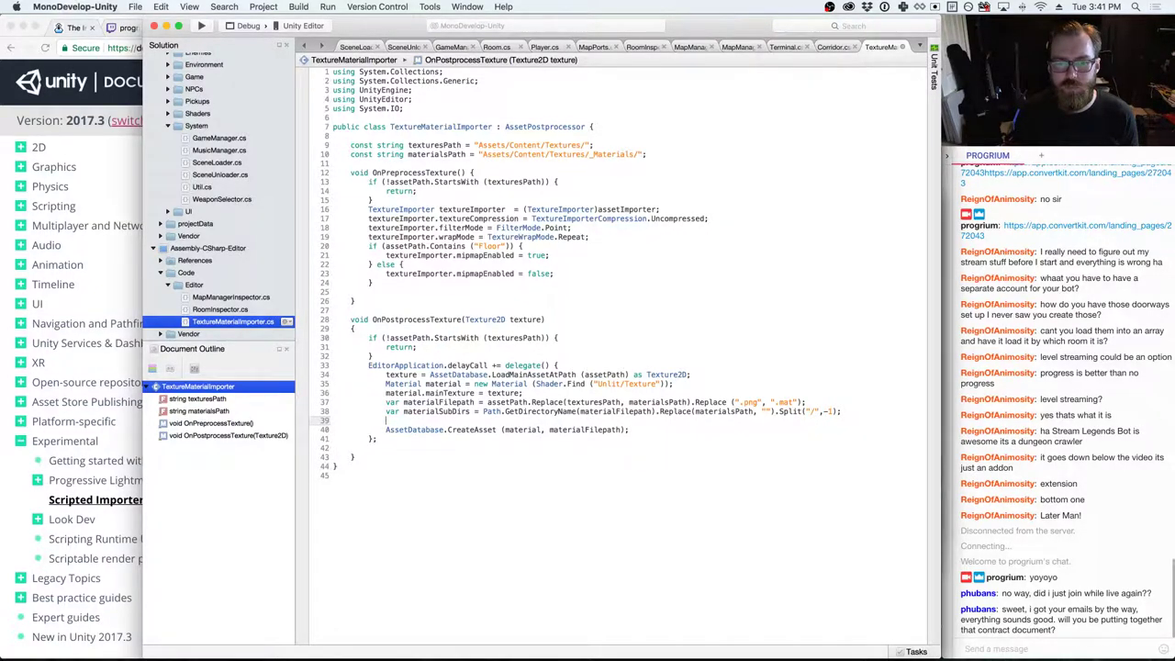
pyautogui.write('for')
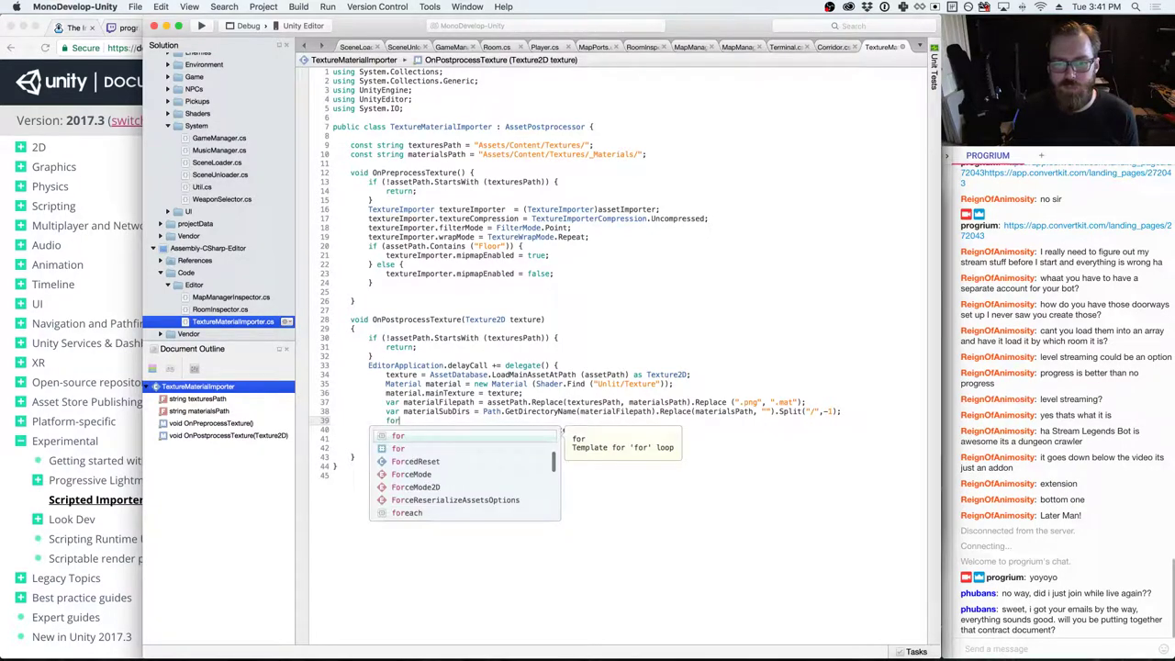
pyautogui.write('each(va')
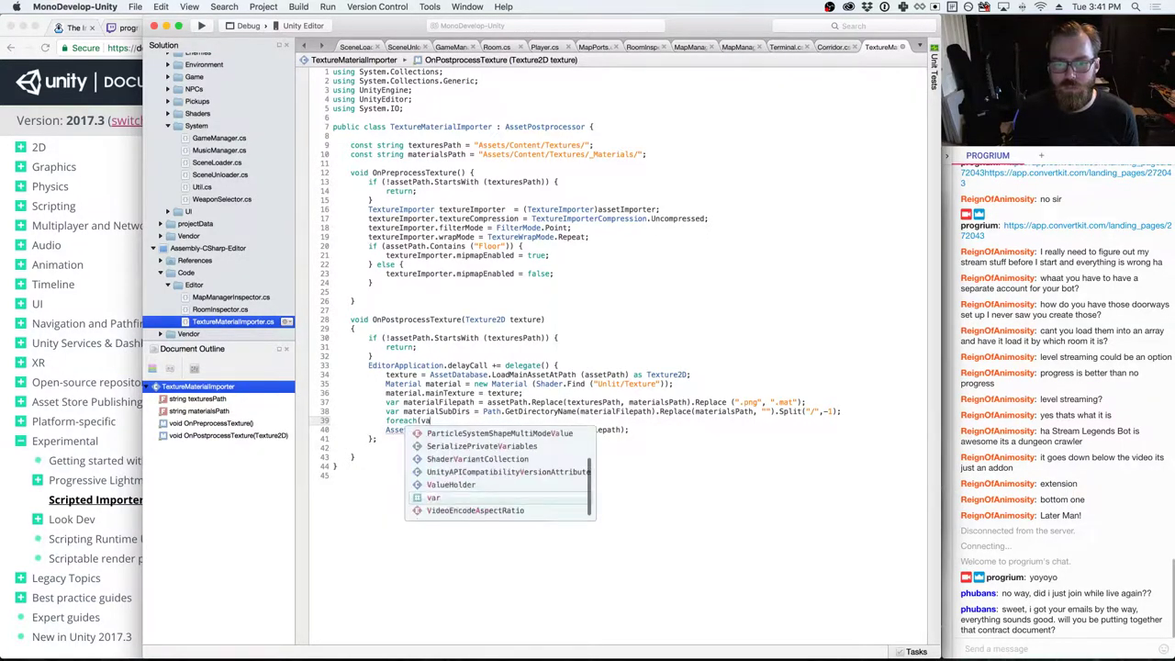
pyautogui.write('r dir in material')
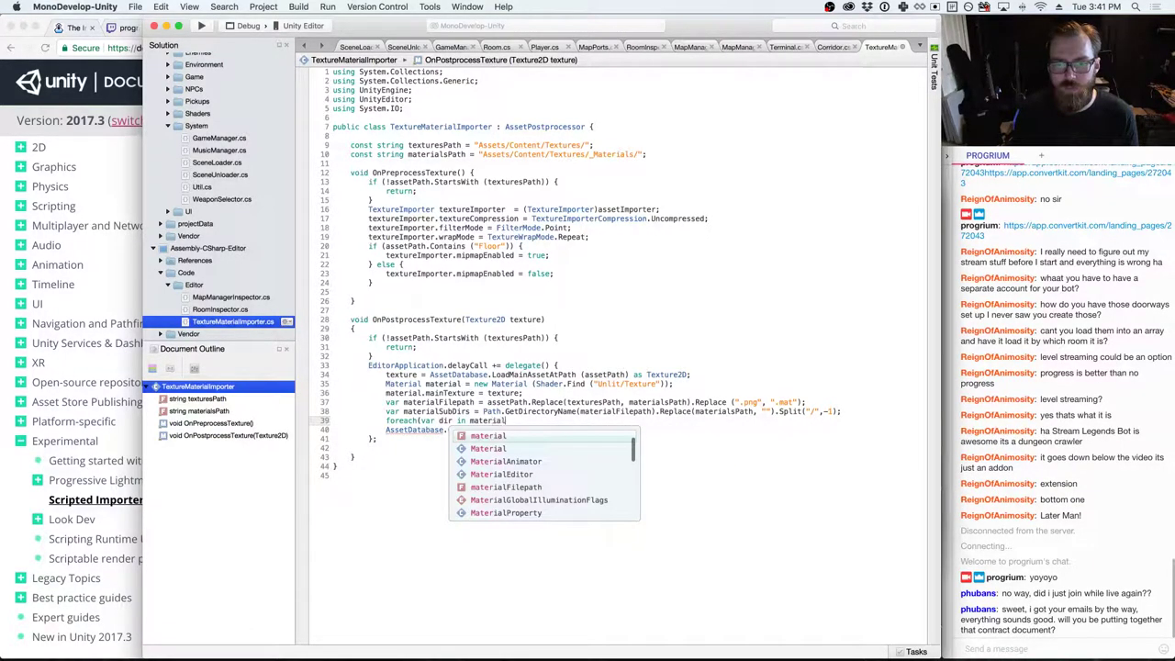
pyautogui.write('SubDir')
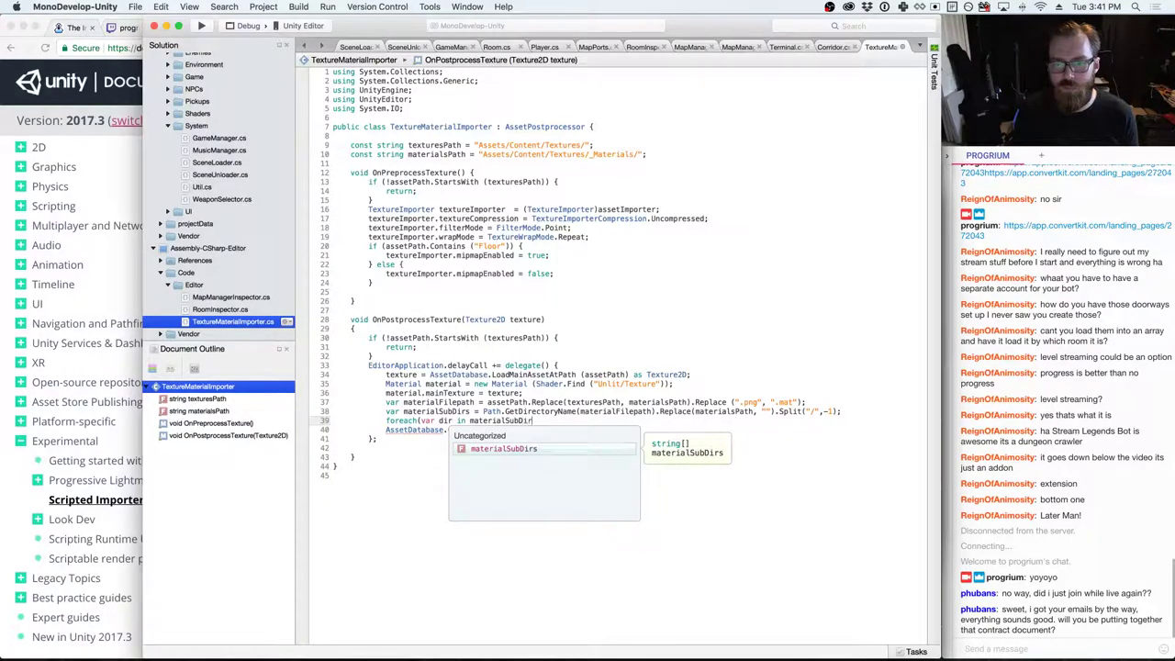
pyautogui.write('s) {')
pyautogui.press('Return')
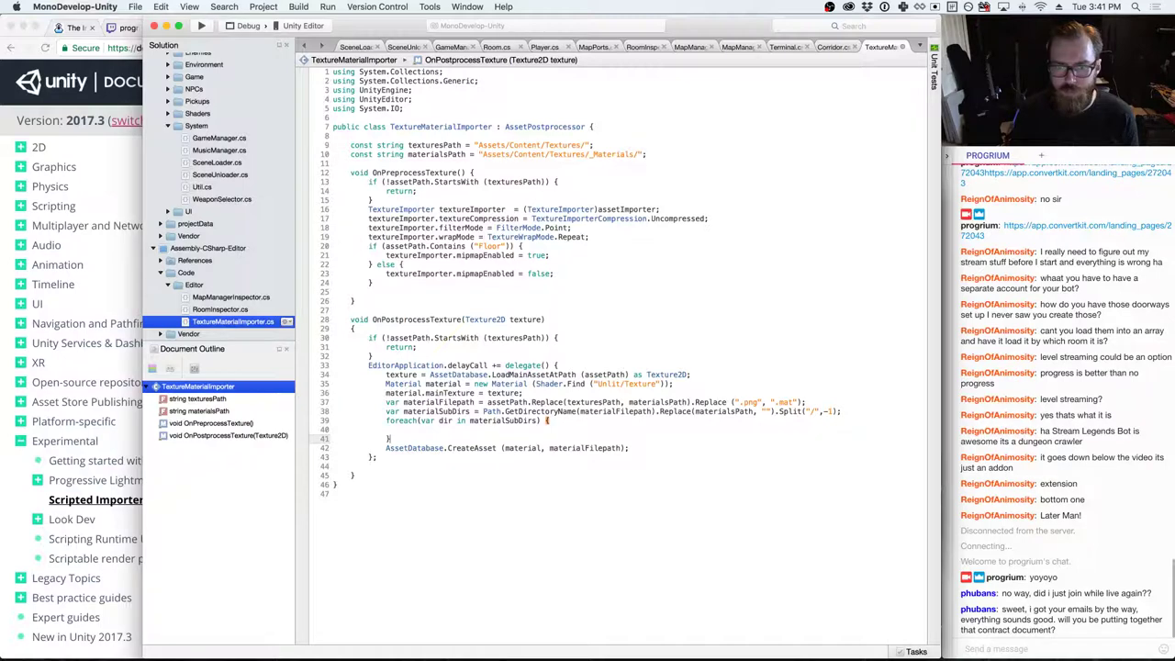
# - Declare var workingDir = materialsPath; on a new line between the materialSubDirs declaration and the foreach loop
pyautogui.click(842, 411)
pyautogui.press('Return')
pyautogui.write('var ')
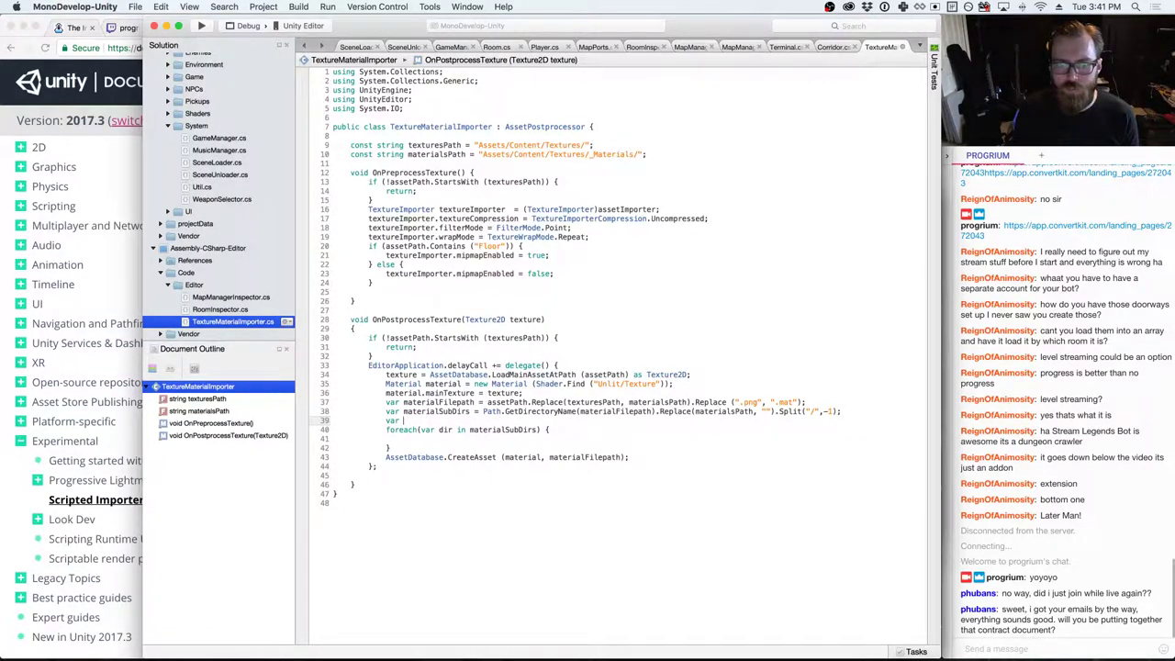
pyautogui.write('working')
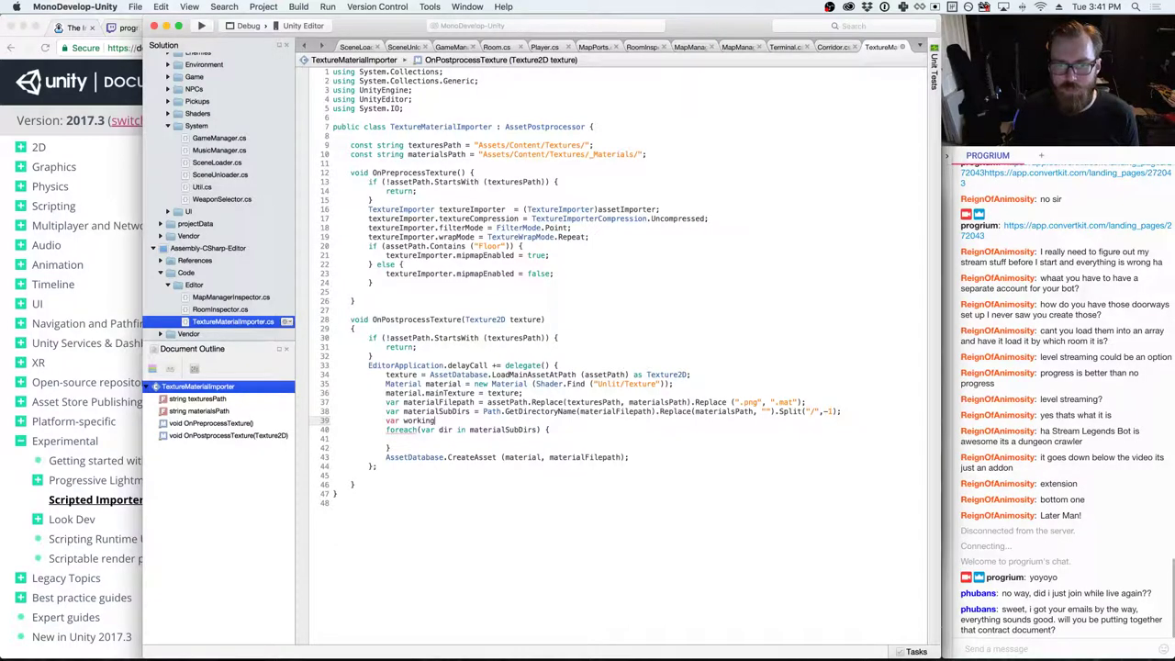
pyautogui.write('Dir =')
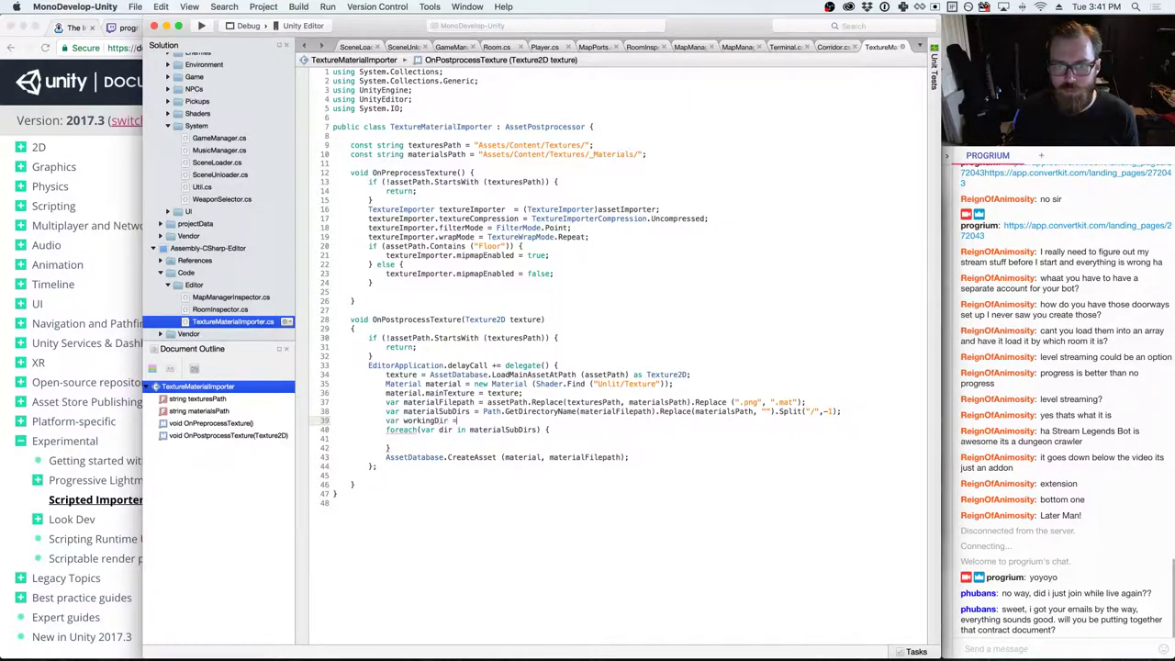
pyautogui.write(' materi')
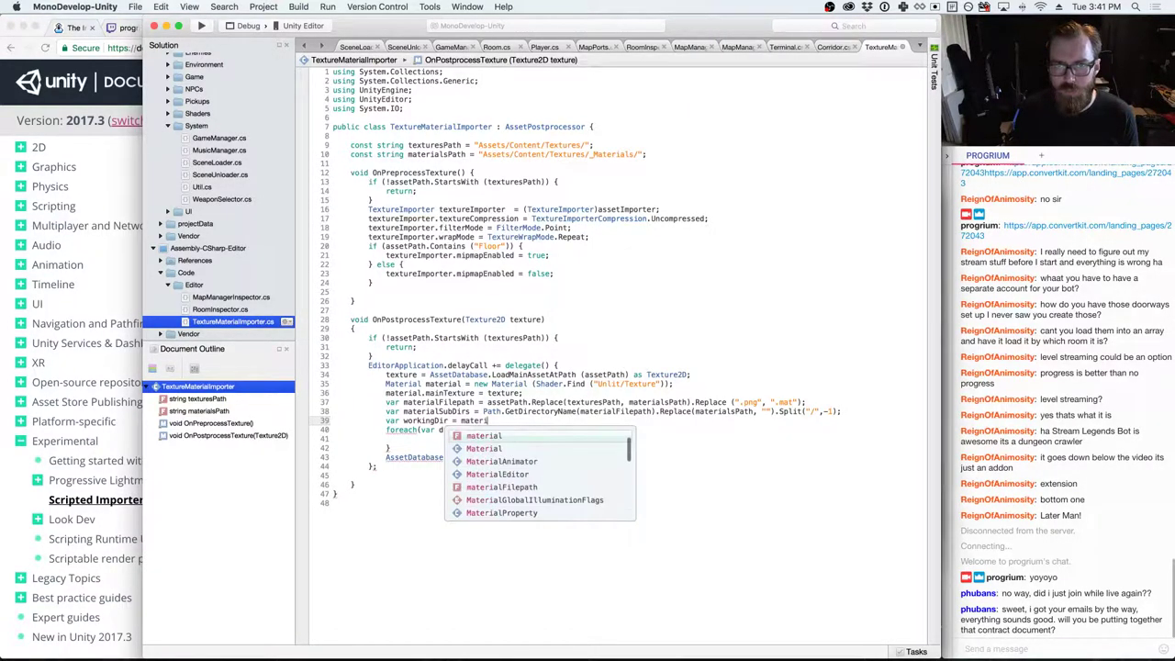
pyautogui.write('alsPath;')
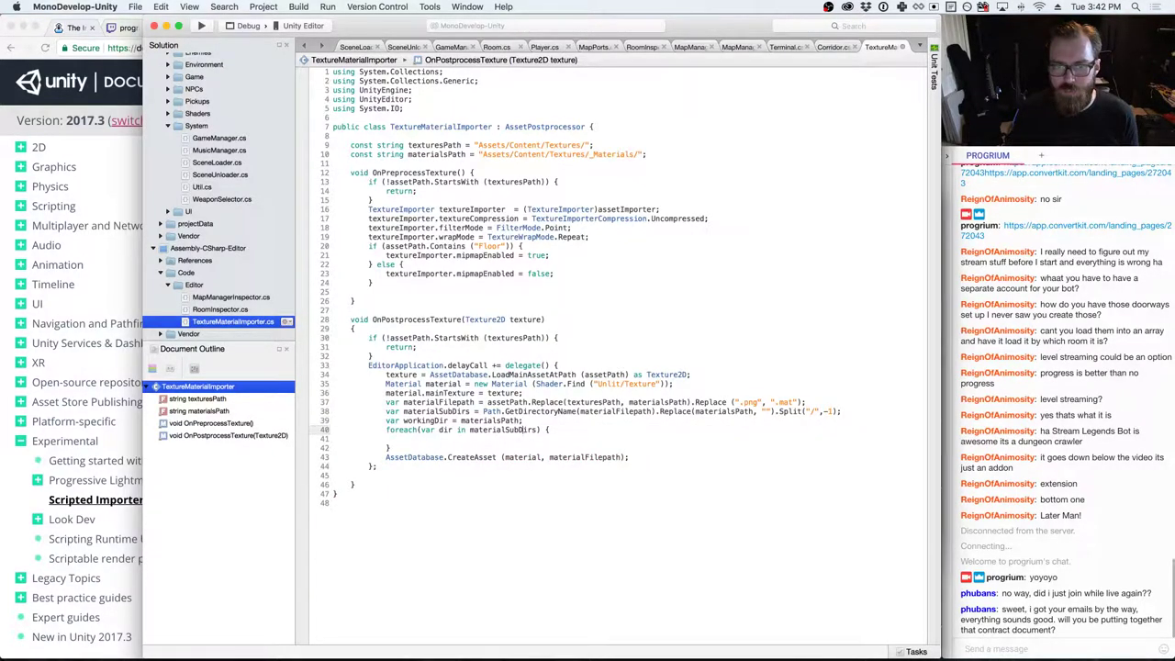
# - Check the AssetDatabase.CreateFolder and AssetDatabase.IsValidFolder pages of the Unity documentation in Chrome, and return to the script in MonoDevelop
pyautogui.click(403, 438)
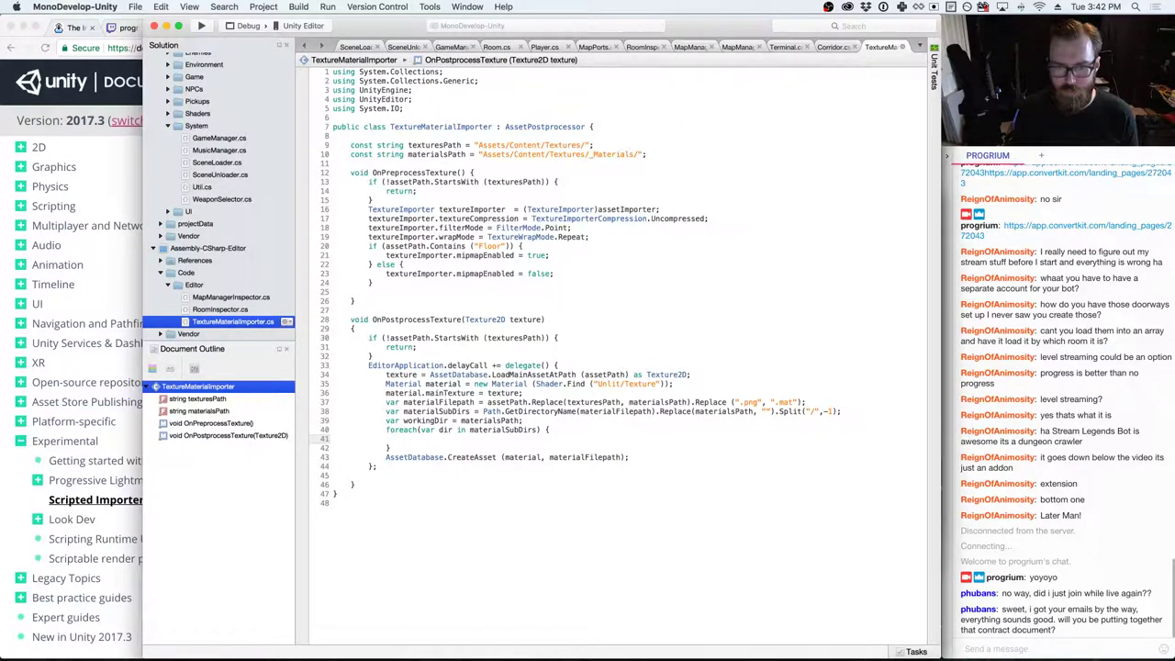
pyautogui.press('super+Tab')
pyautogui.press('super+Tab')
pyautogui.press('Tab')
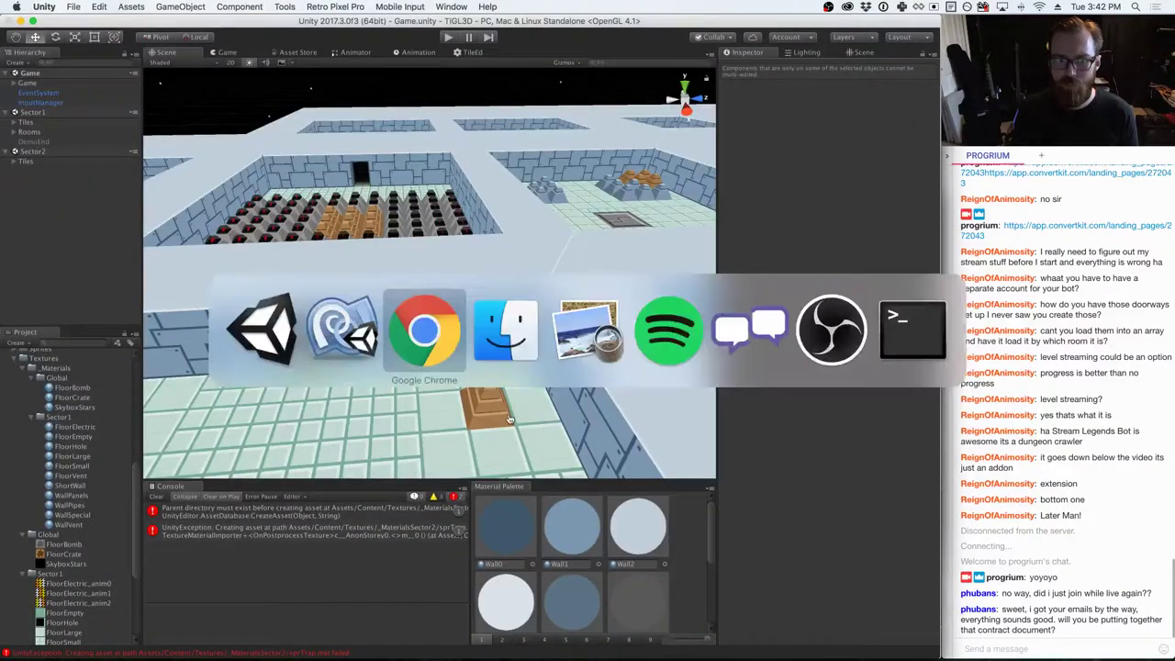
pyautogui.hotkey('ctrl', 'Tab')
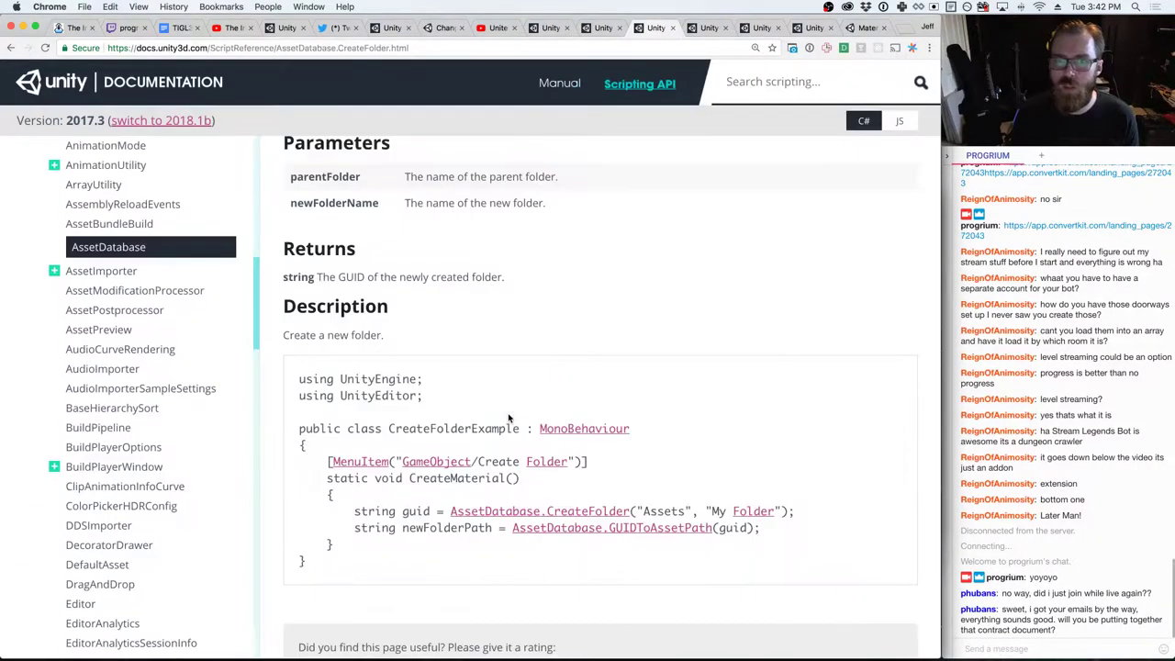
pyautogui.hotkey('ctrl', 'Tab')
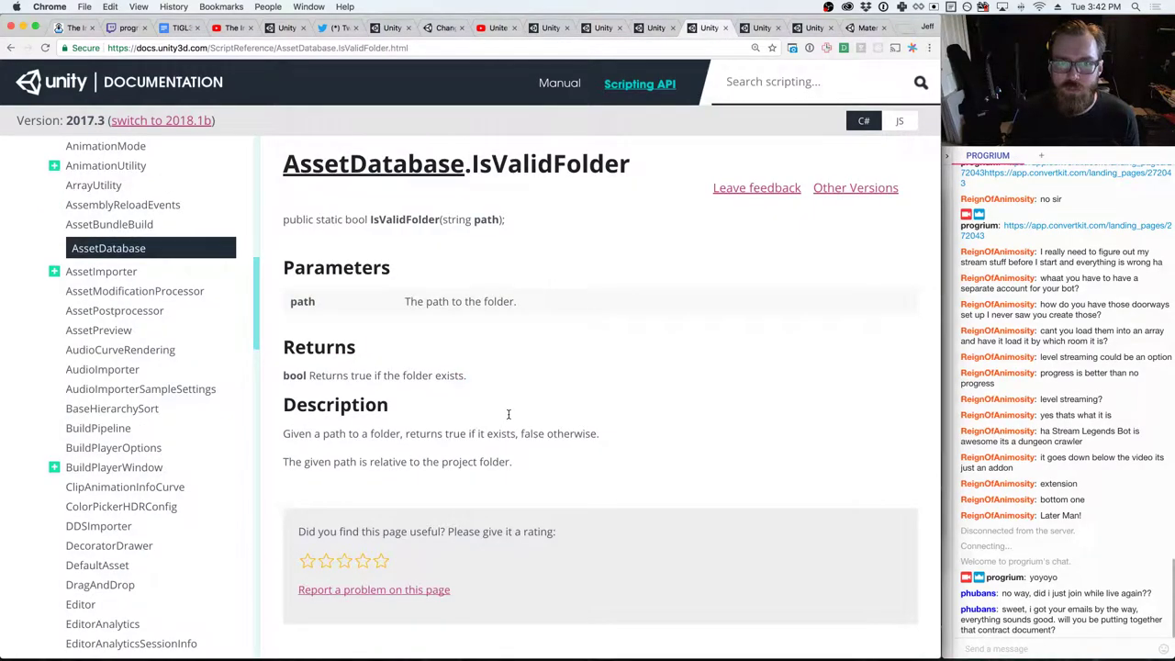
pyautogui.press('super+Tab')
pyautogui.press('super+Tab')
pyautogui.press('Tab')
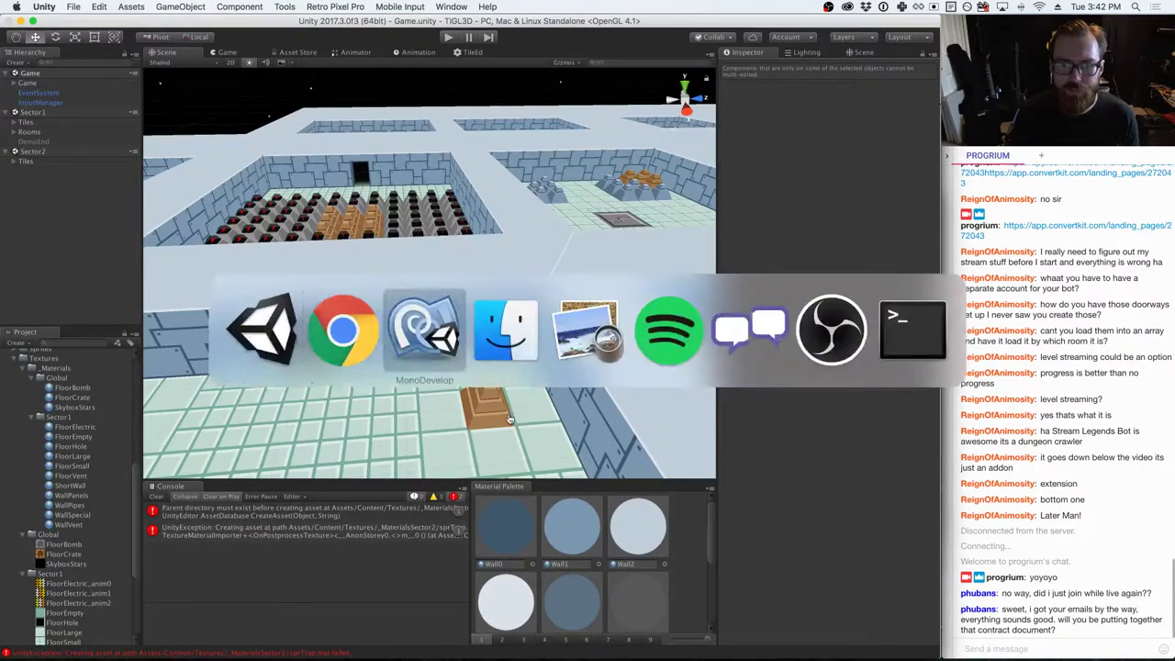
# - Inside the foreach loop, add an if block that tests !AssetDatabase.IsValidFolder(workingDir+dir)
pyautogui.write('if (A')
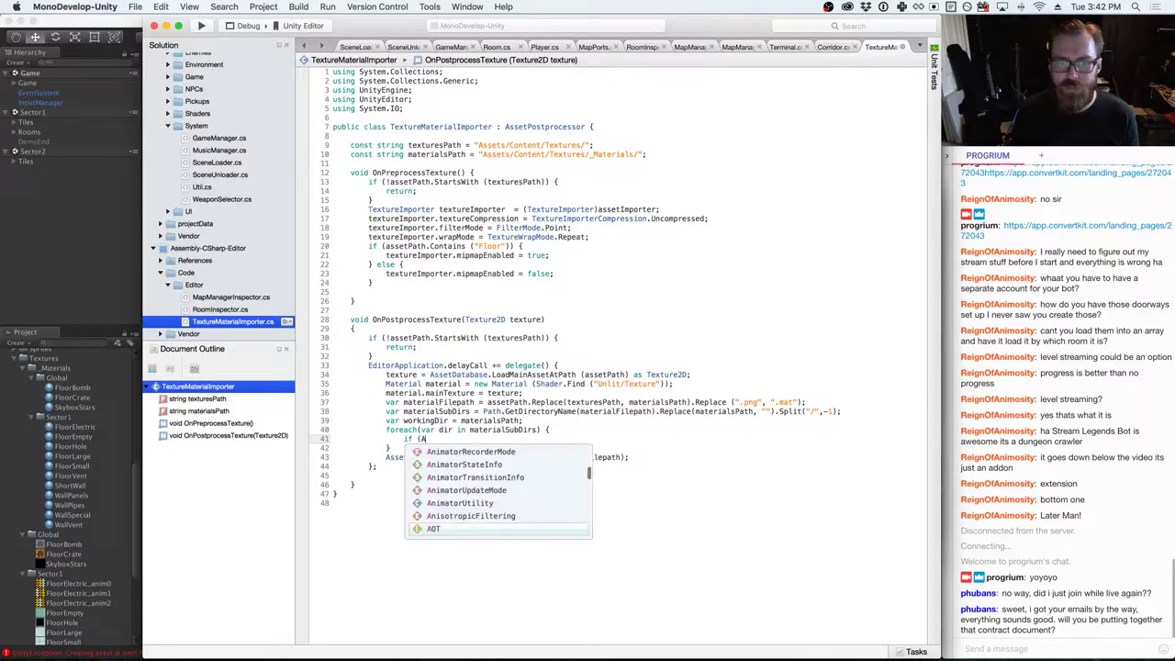
pyautogui.write('ssetDataba')
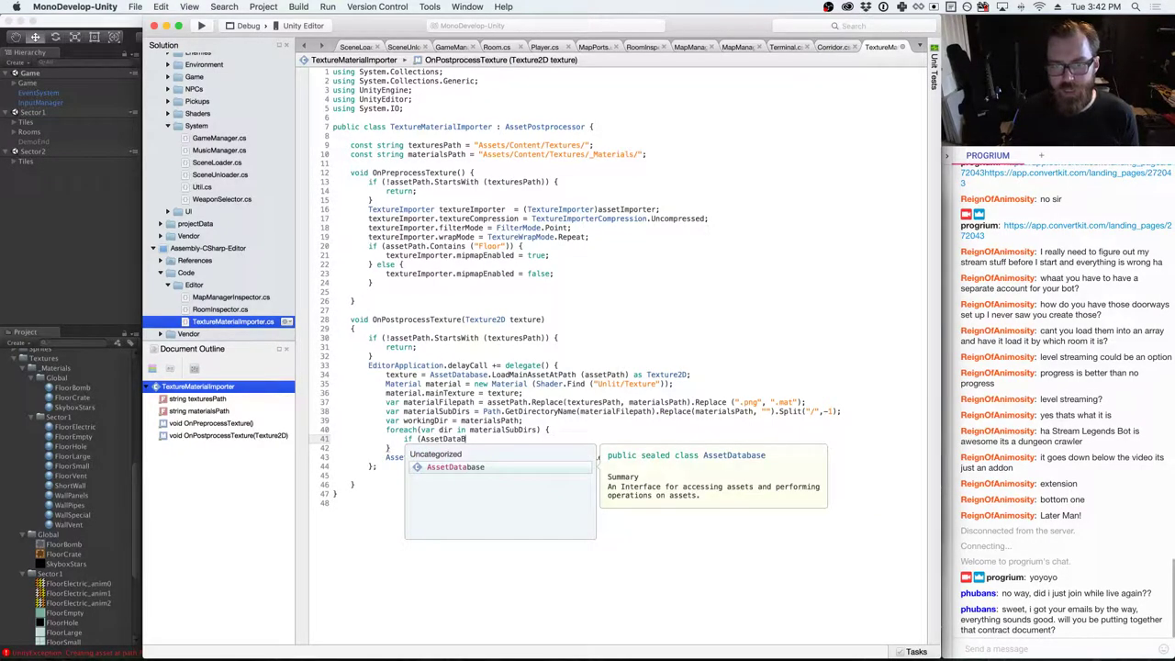
pyautogui.write('se.is')
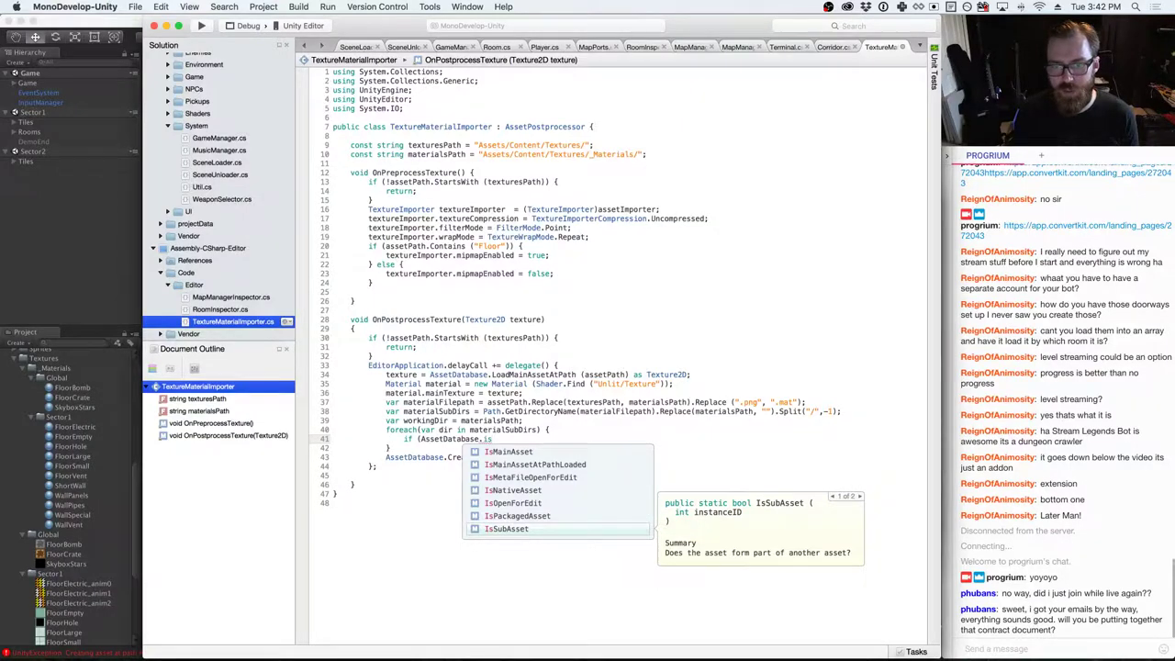
pyautogui.write('ValidFolder(')
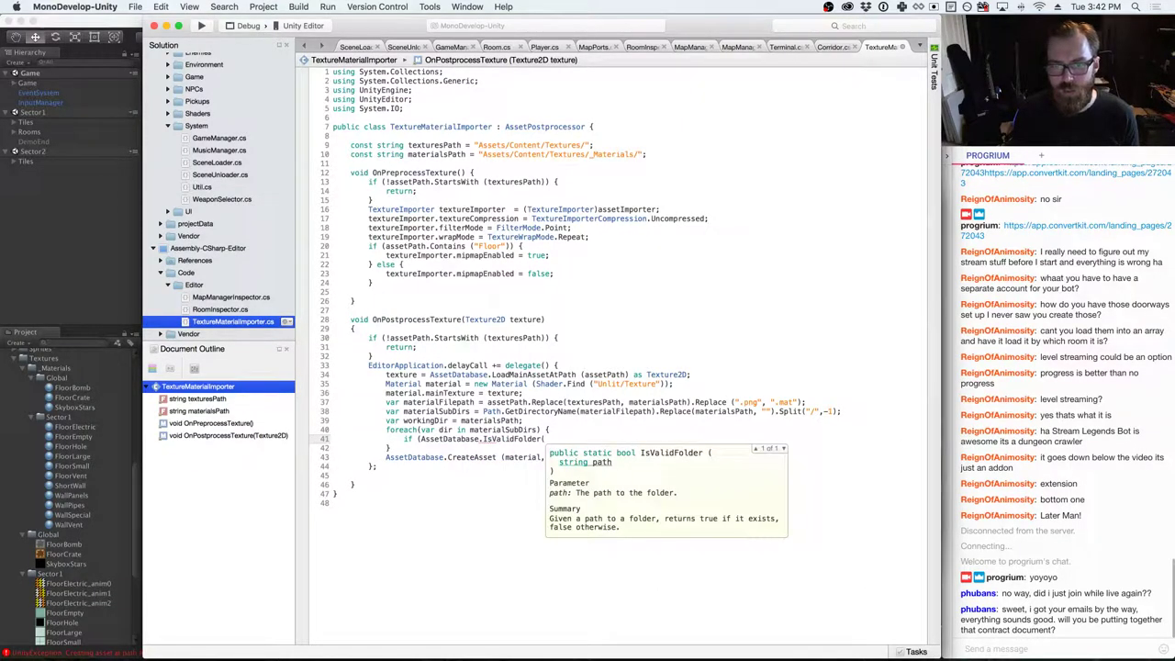
pyautogui.write('work')
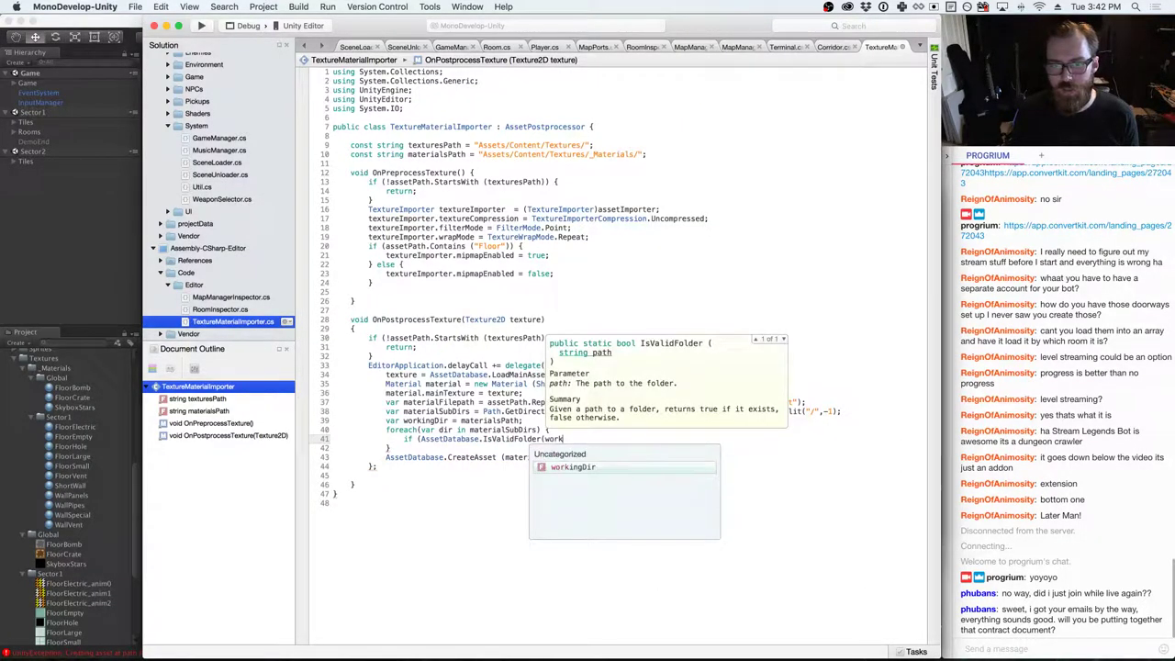
pyautogui.write('ingDir+dir')
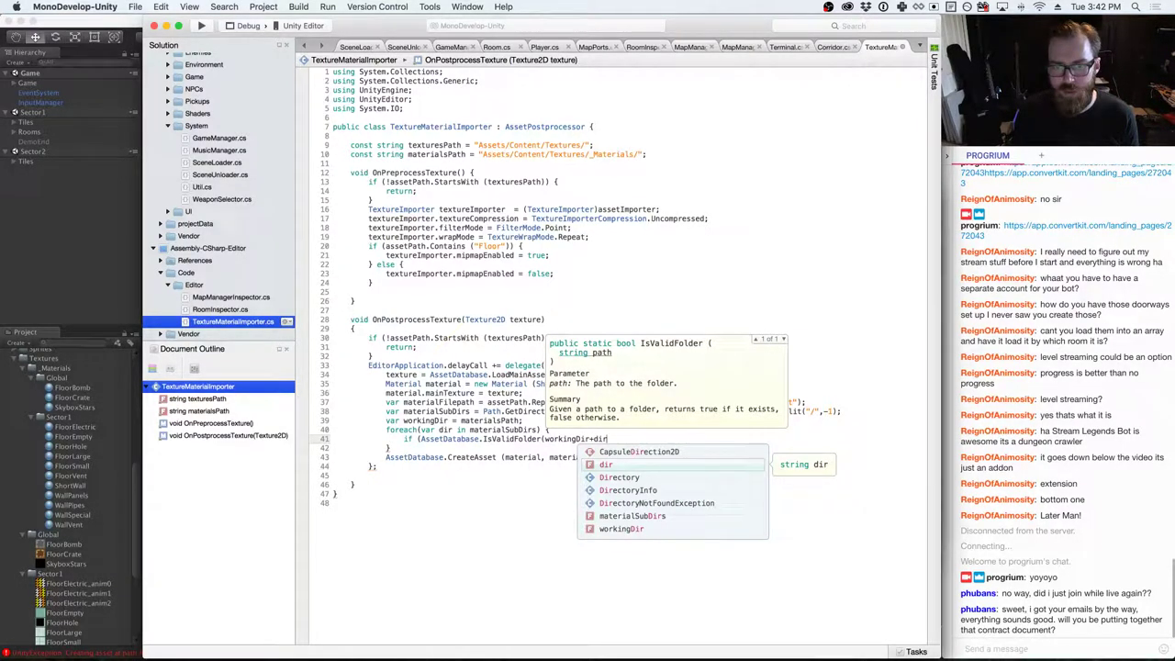
pyautogui.write(') {')
pyautogui.press('Return')
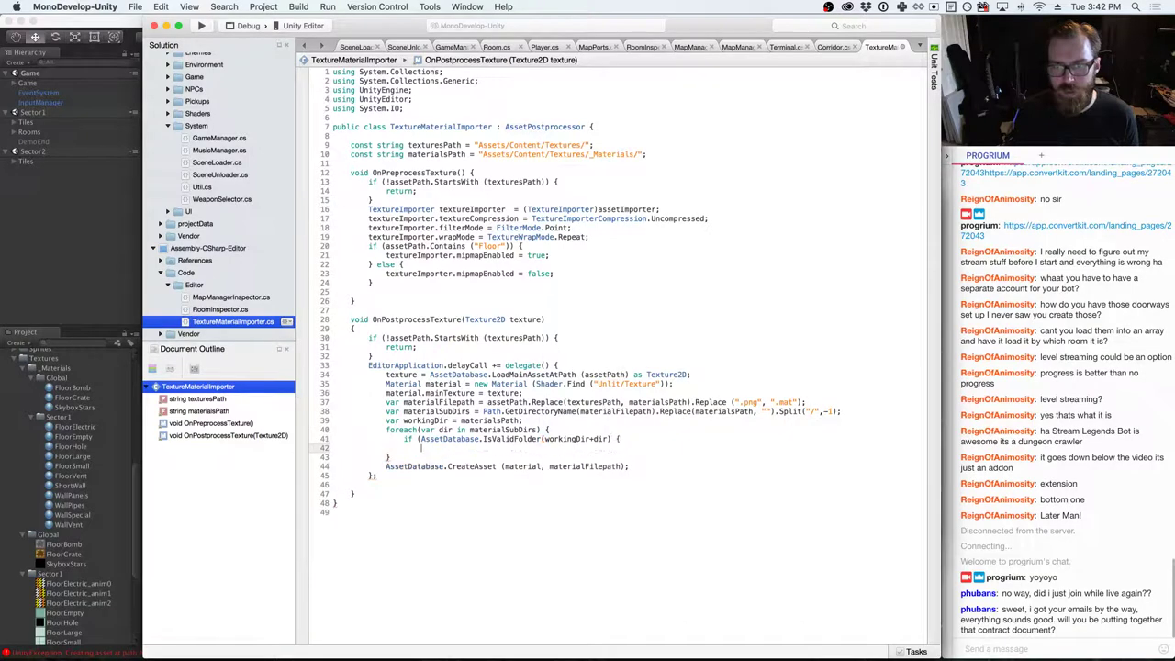
pyautogui.click(419, 439)
pyautogui.write('!')
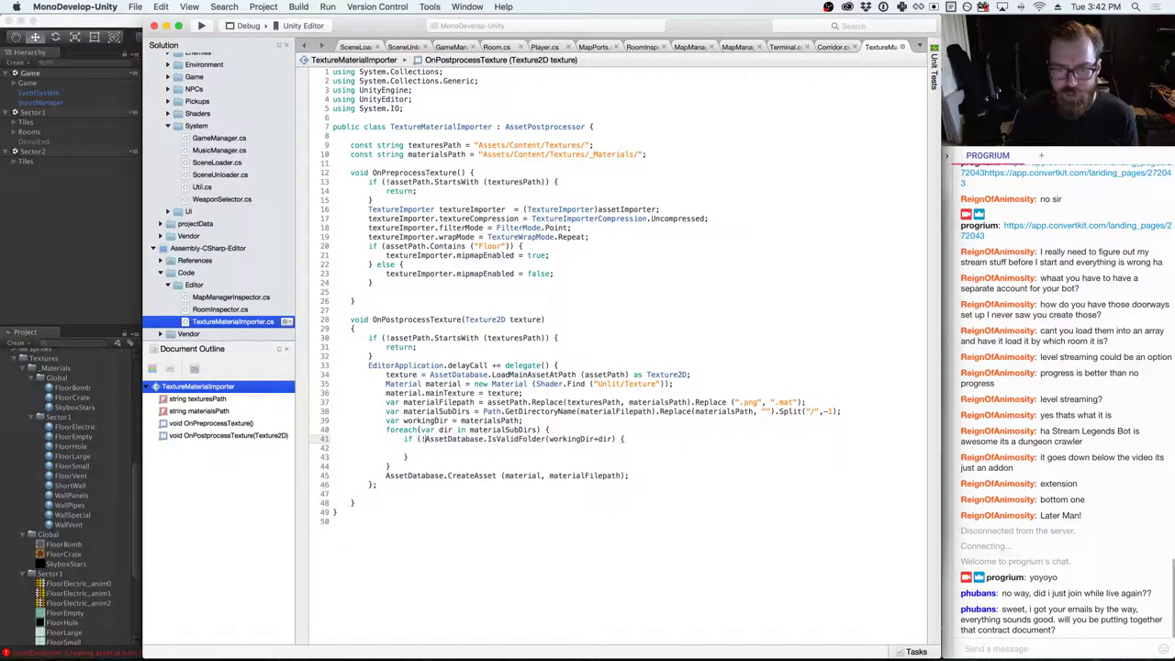
# - Copy the AssetDatabase.CreateFolder("Assets", "My Folder"); call from the Unity documentation in Chrome into the new if block in MonoDevelop
pyautogui.click(420, 448)
pyautogui.press('super+Tab')
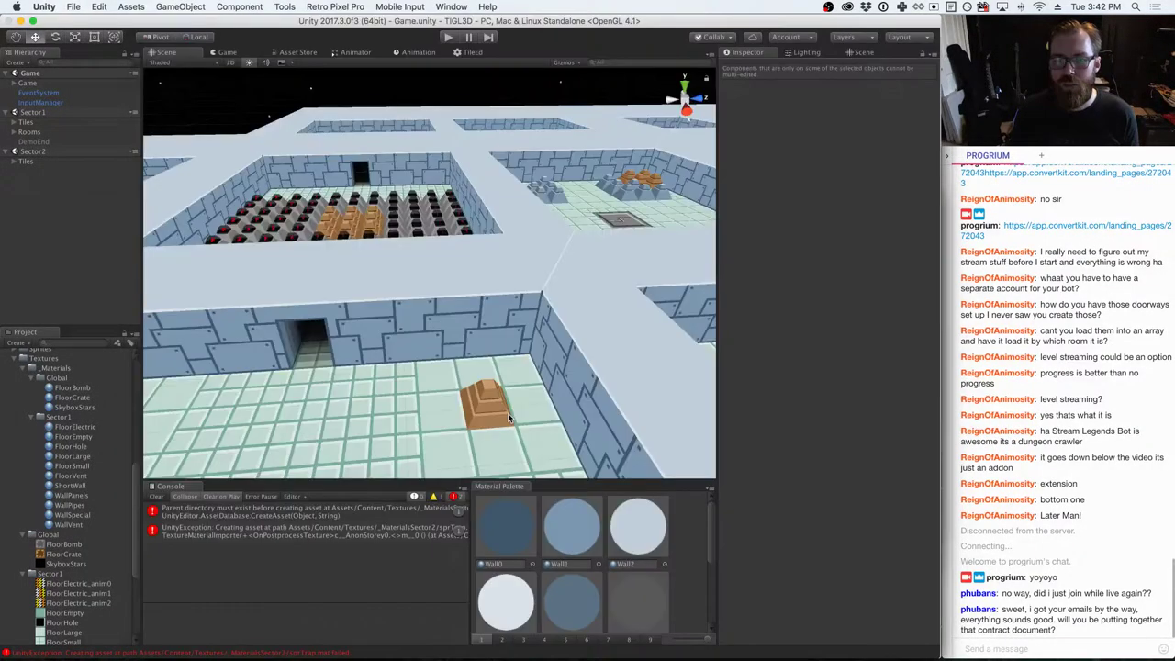
pyautogui.press('super+Tab')
pyautogui.hotkey('ctrl', 'Tab')
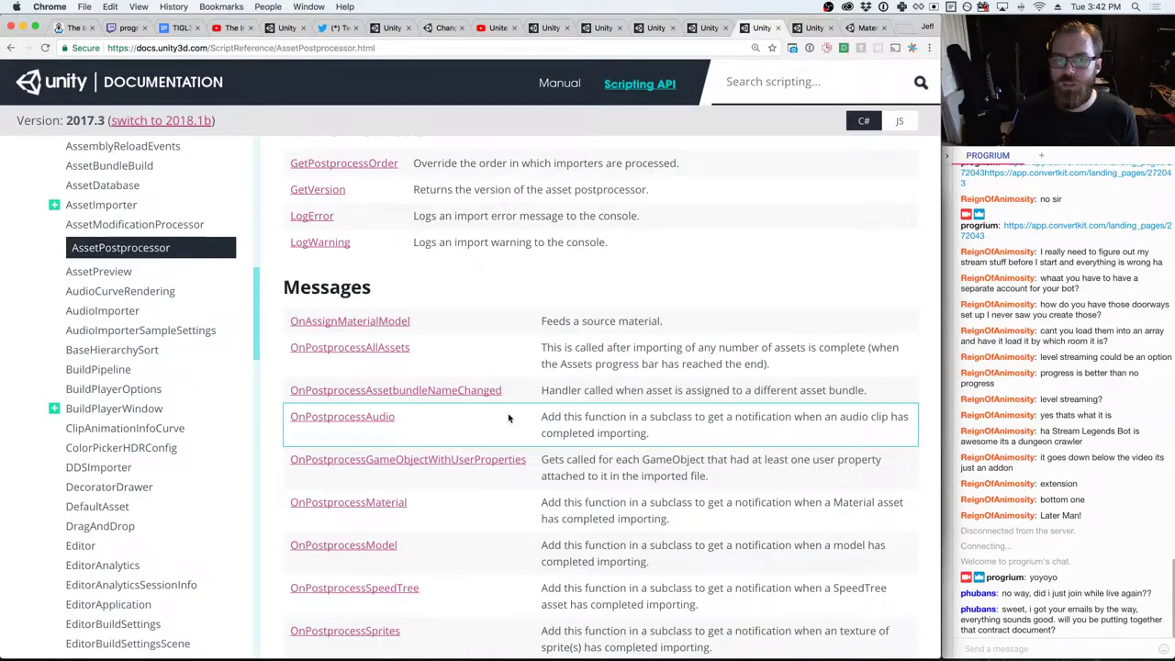
pyautogui.hotkey('ctrl', 'shift', 'Tab')
pyautogui.hotkey('ctrl', 'shift', 'Tab')
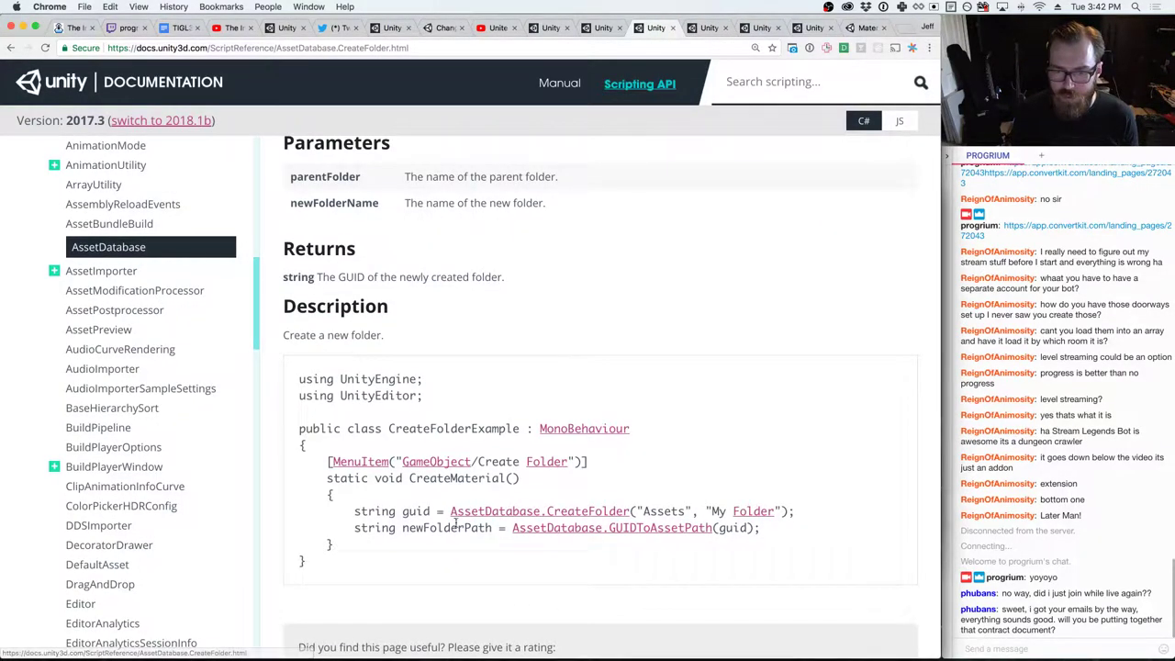
pyautogui.moveTo(449, 512); pyautogui.dragTo(328, 494)
pyautogui.moveTo(661, 504); pyautogui.dragTo(801, 513)
pyautogui.press('super+c')
pyautogui.press('super+Tab')
pyautogui.press('super+Tab')
pyautogui.press('super+v')
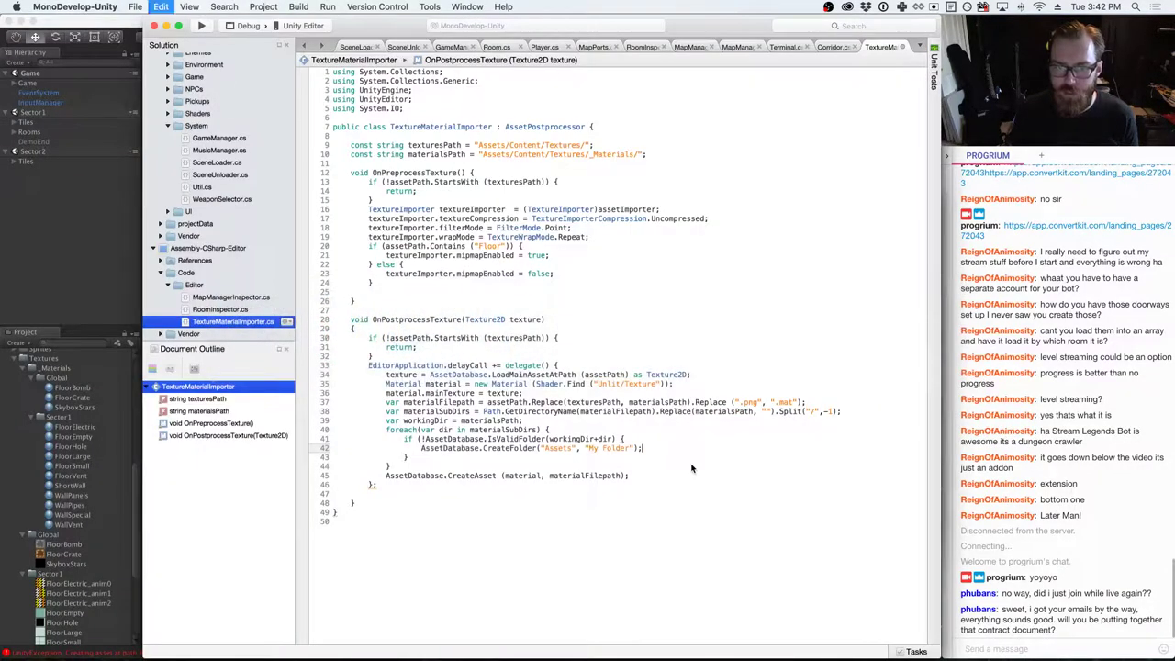
# - Replace the CreateFolder arguments with workingDir and dir, and add the missing closing parenthesis to the if condition
pyautogui.click(575, 449)
pyautogui.press('BackSpace')
pyautogui.press('BackSpace')
pyautogui.press('BackSpace')
pyautogui.press('BackSpace')
pyautogui.press('BackSpace')
pyautogui.press('BackSpace')
pyautogui.press('BackSpace')
pyautogui.press('BackSpace')
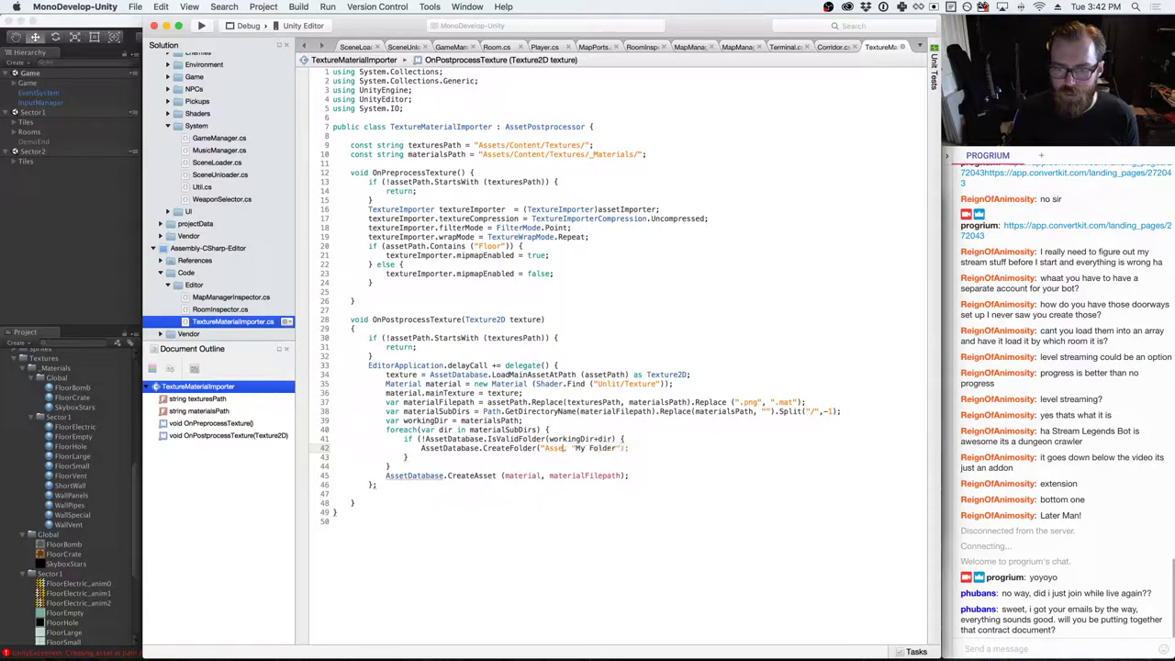
pyautogui.write('workingDir')
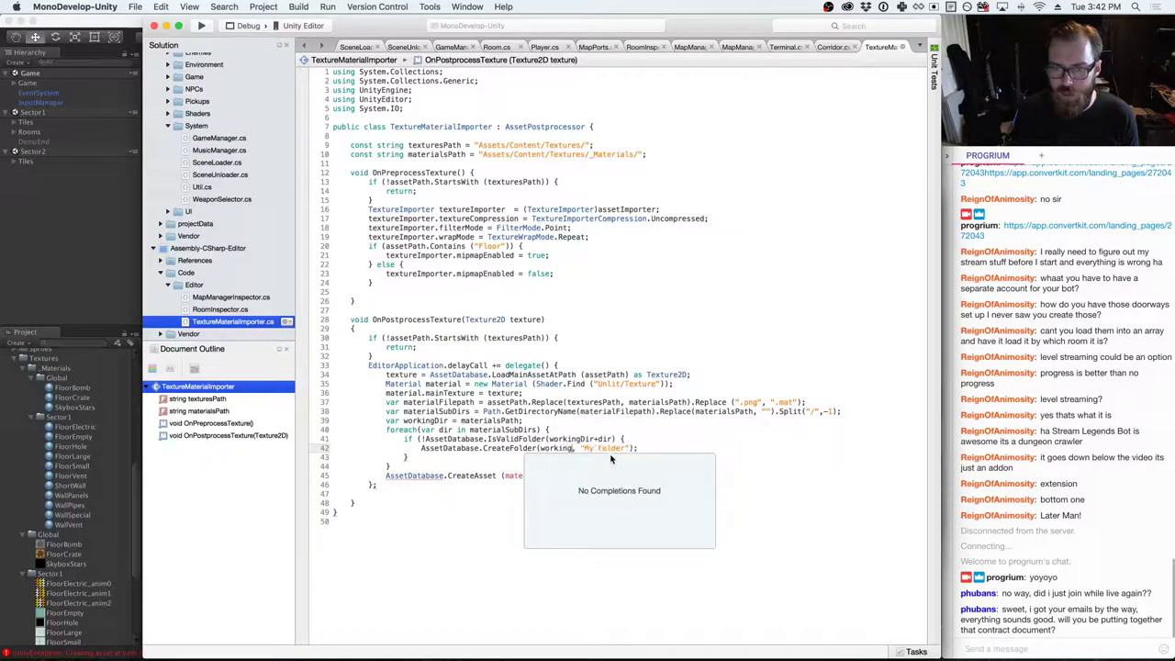
pyautogui.press('Right')
pyautogui.press('Right')
pyautogui.hotkey('shift', 'End')
pyautogui.hotkey('shift', 'Left')
pyautogui.hotkey('shift', 'Left')
pyautogui.write('dir')
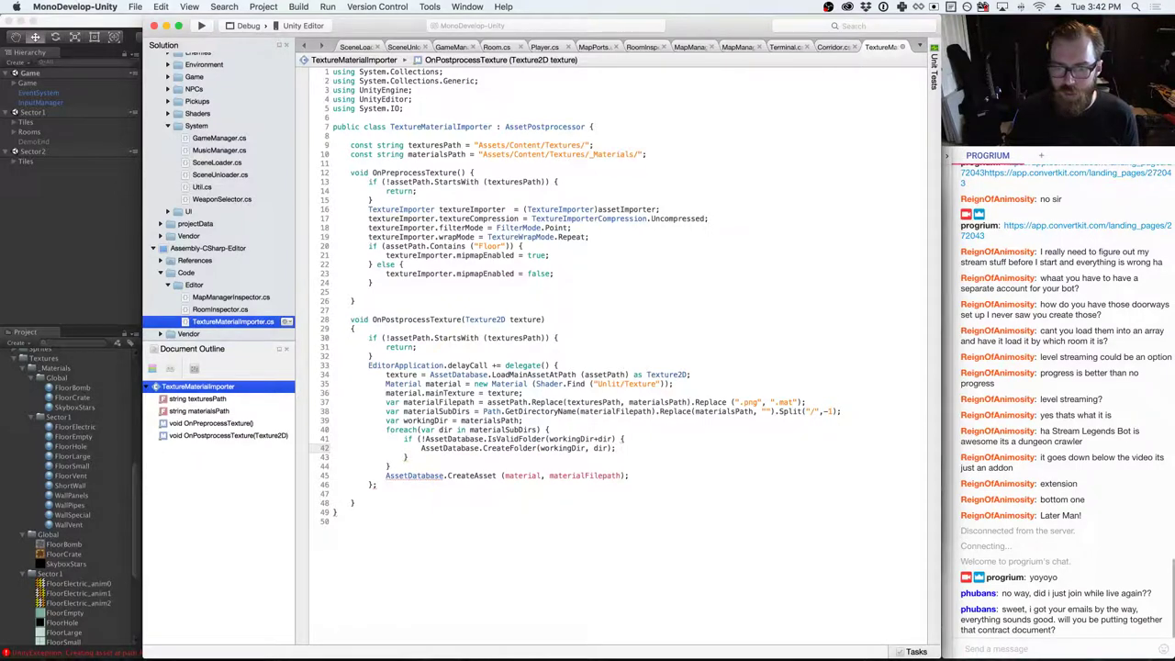
pyautogui.press('End')
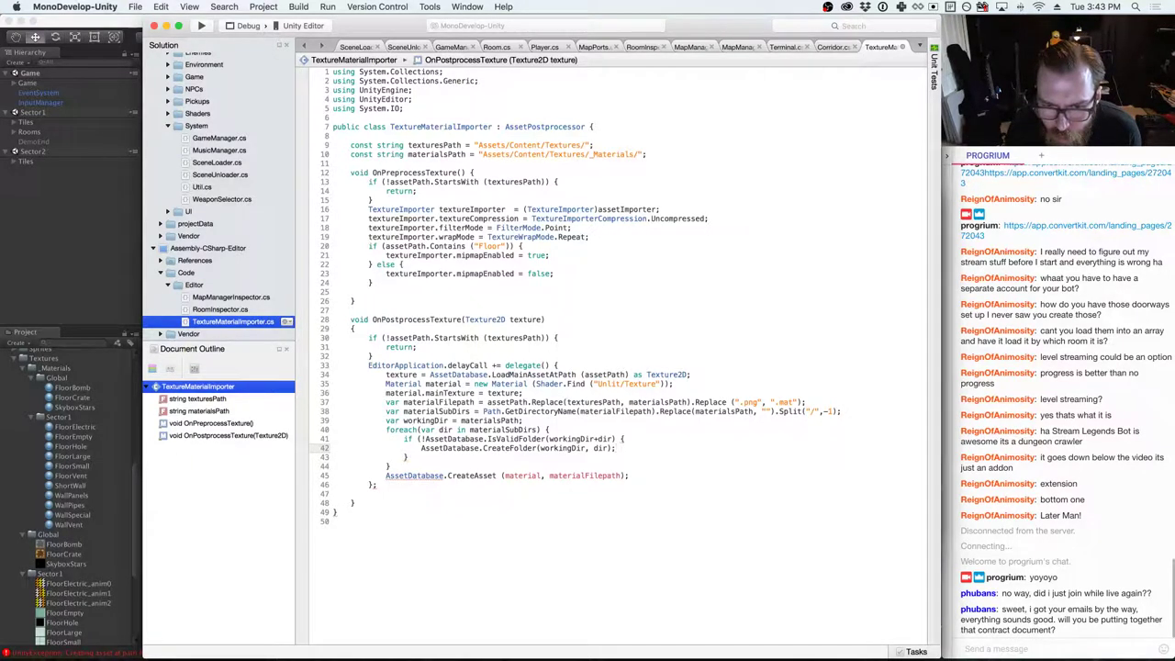
pyautogui.press('Down')
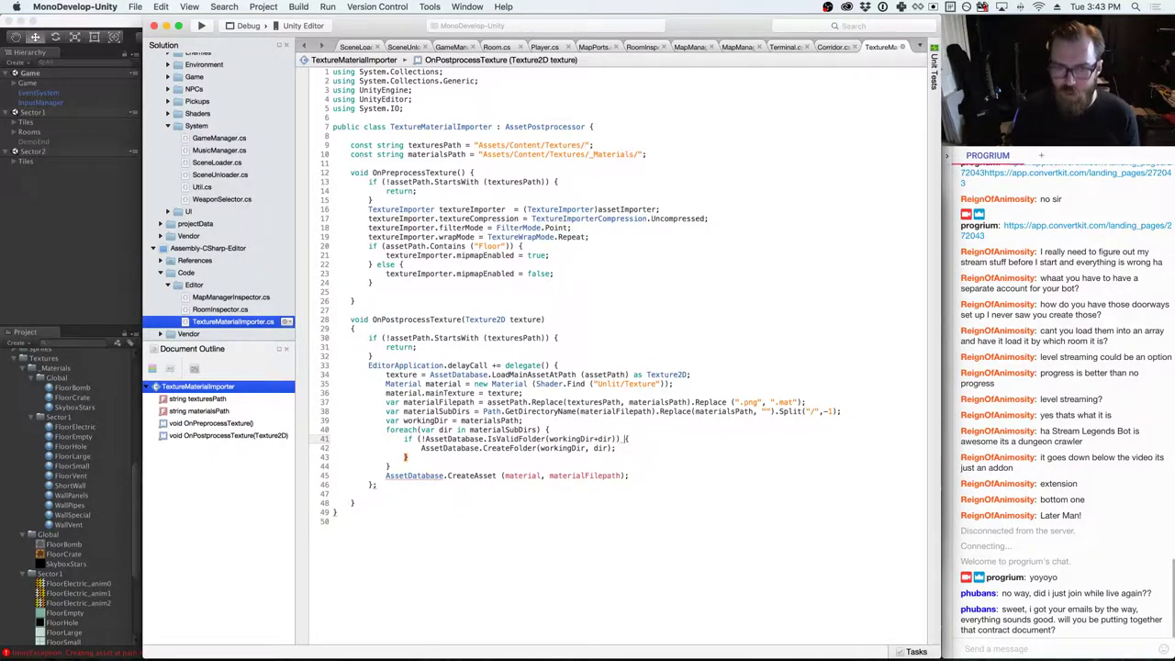
# - Add workingDir = "/"+dir; after the if block inside the foreach loop and save the script
pyautogui.press('Return')
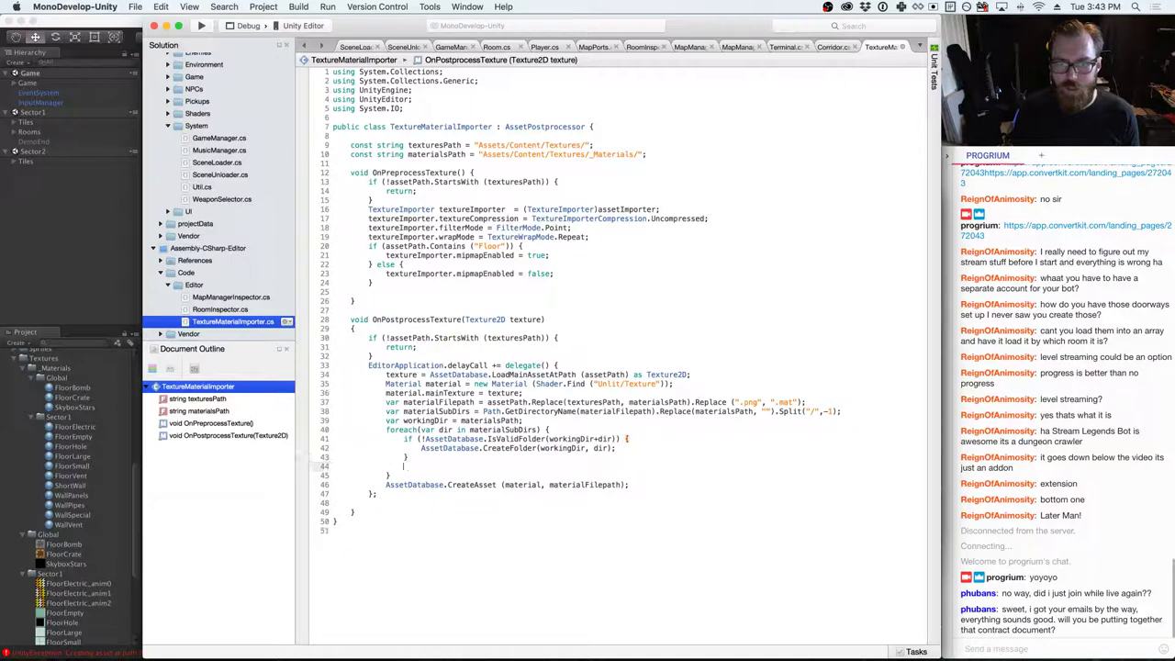
pyautogui.write('workingDir ')
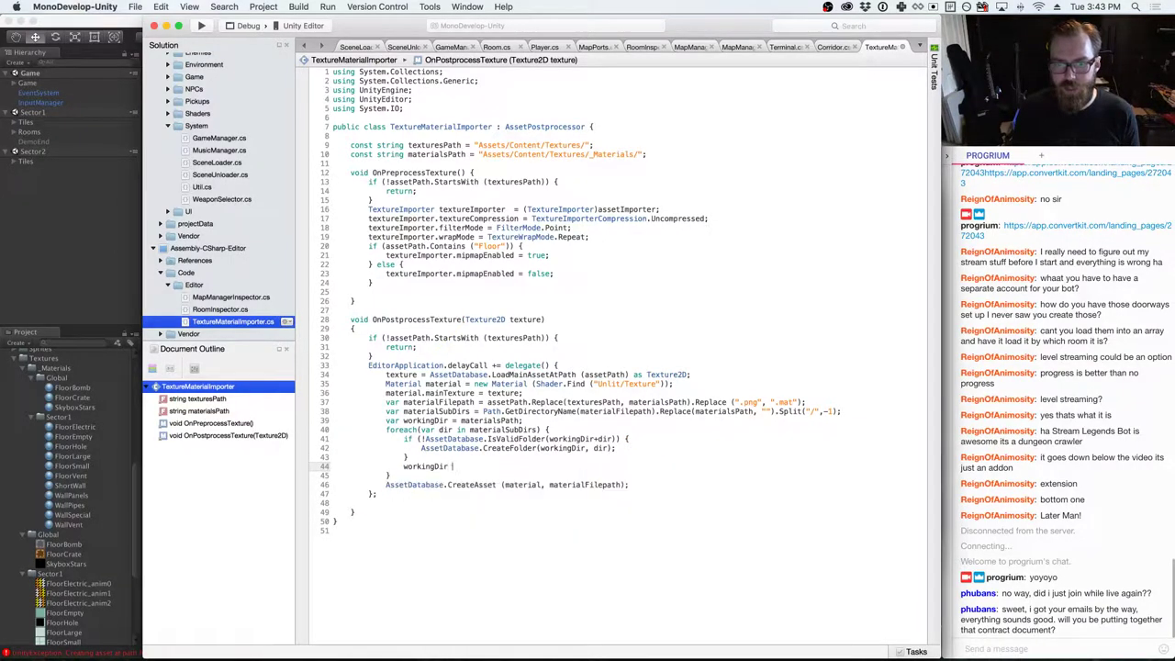
pyautogui.write('= "/"+dir;')
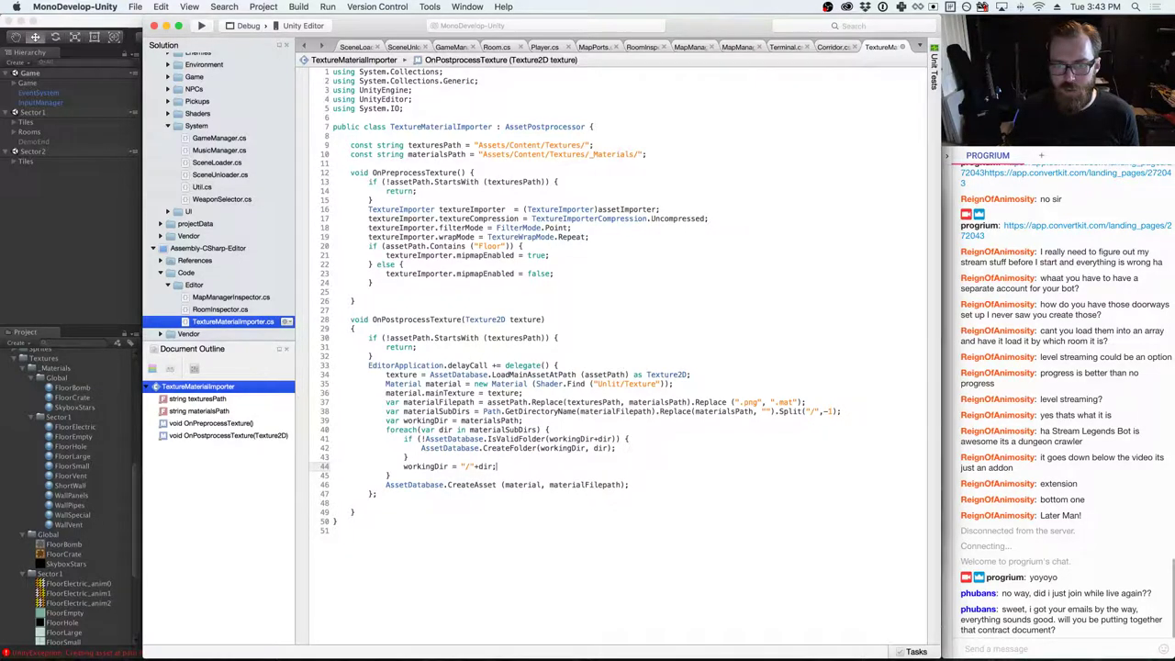
pyautogui.press('Up')
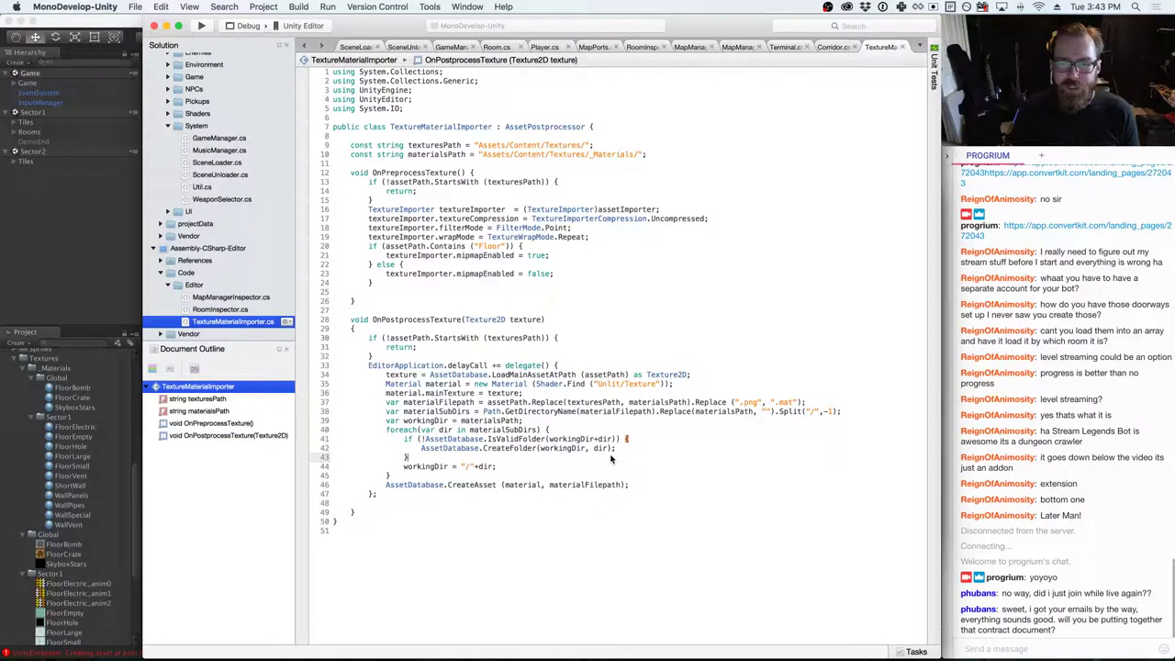
# - Switch to Unity and open the source line of the TextureMaterialImporter.cs CS1503 error from the Console
pyautogui.press('super+Tab')
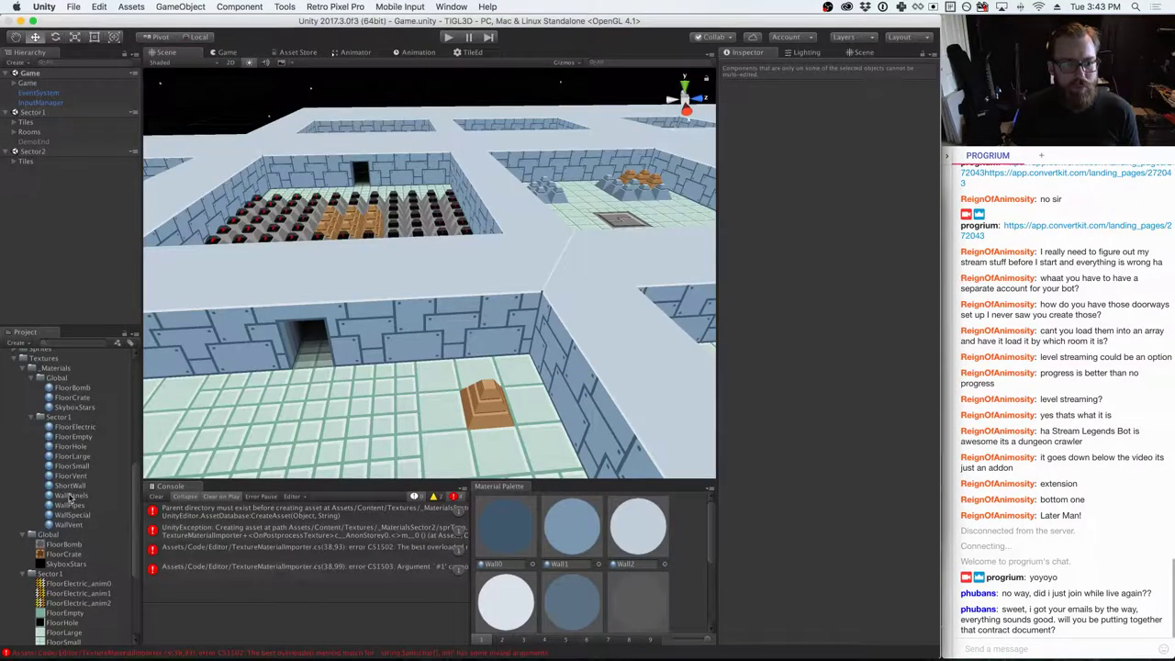
pyautogui.click(368, 566)
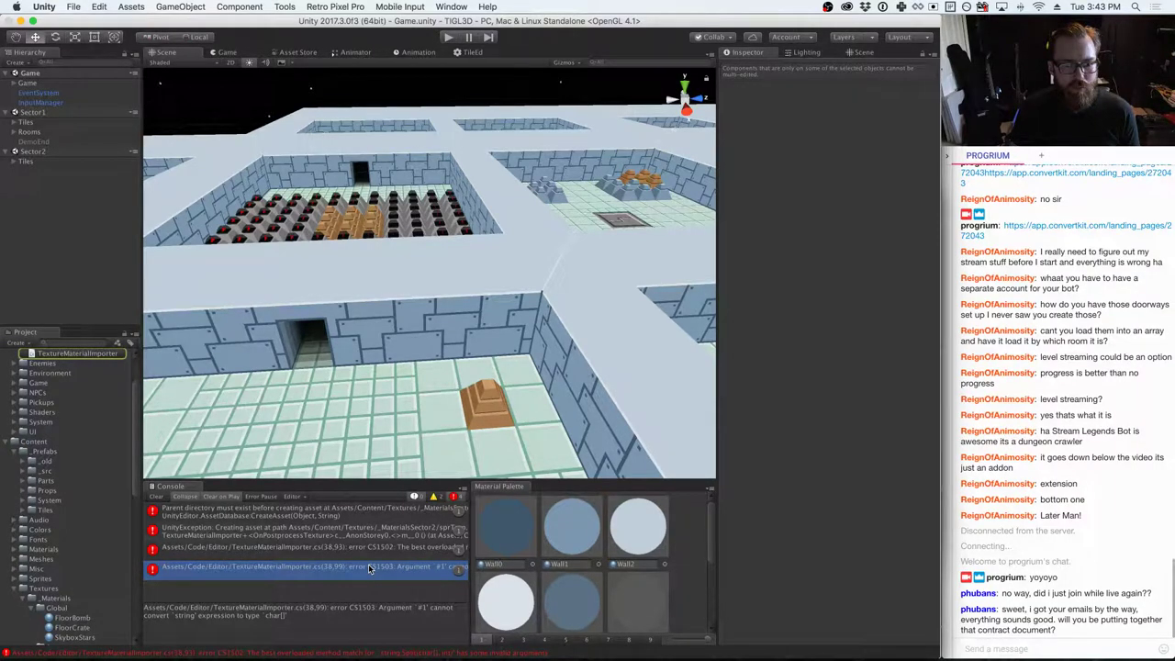
pyautogui.doubleClick(369, 566)
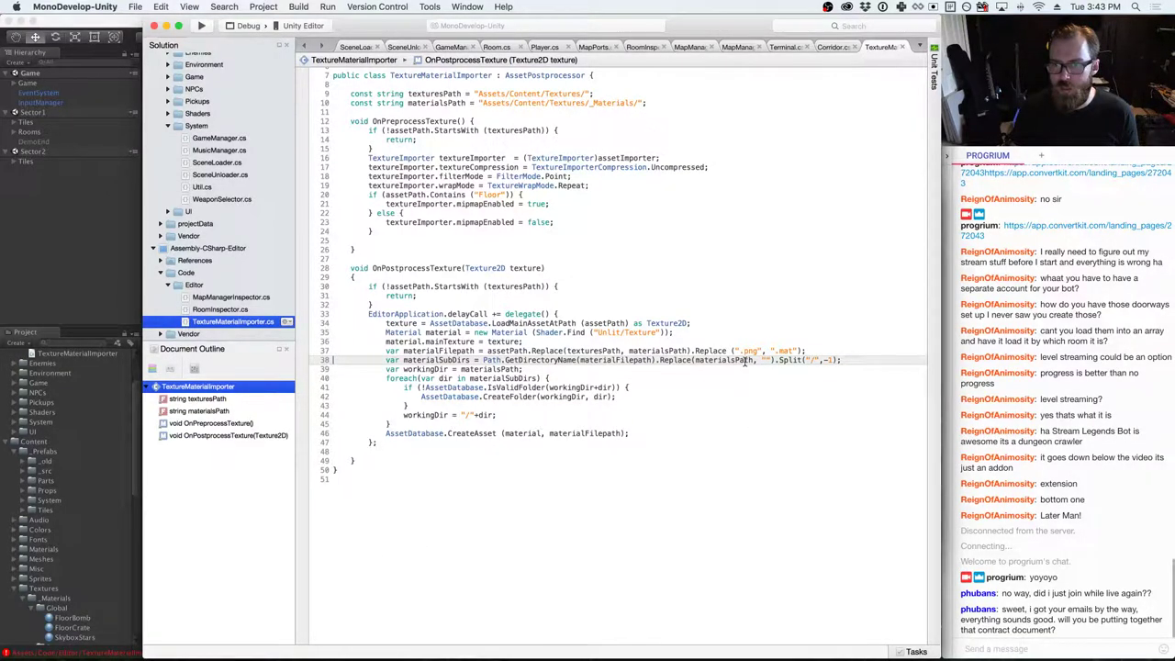
pyautogui.moveTo(744, 361)
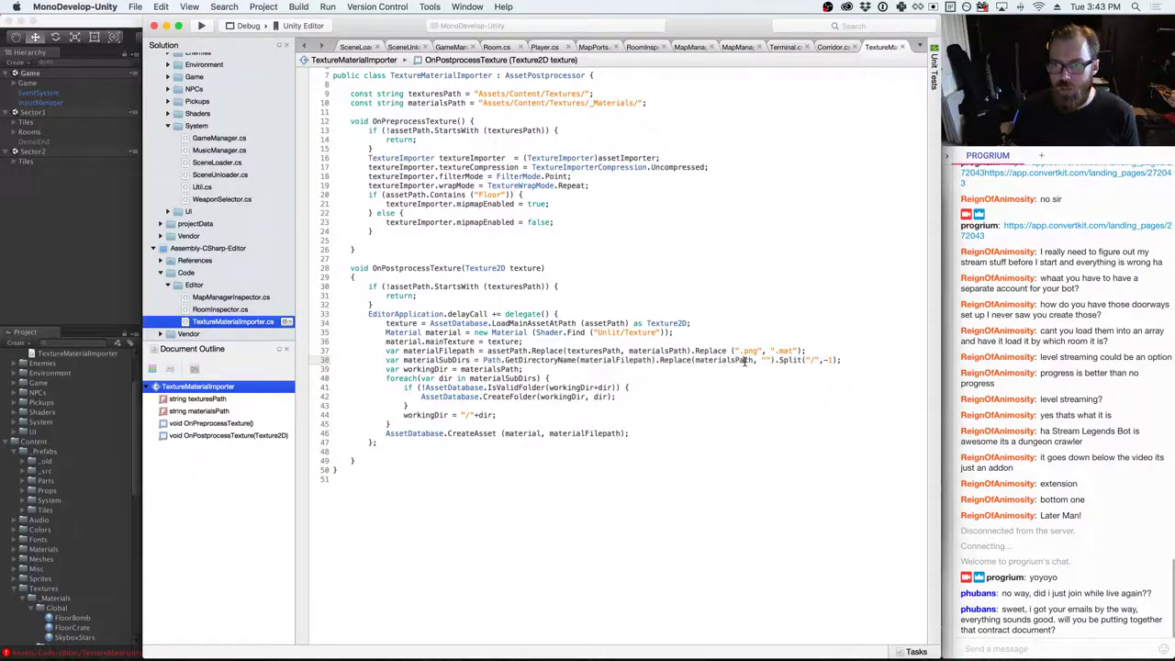
# - Examine the overloads of the Replace call on the materialSubDirs line and recheck the CS1503 error in Unity's Console
pyautogui.doubleClick(696, 361)
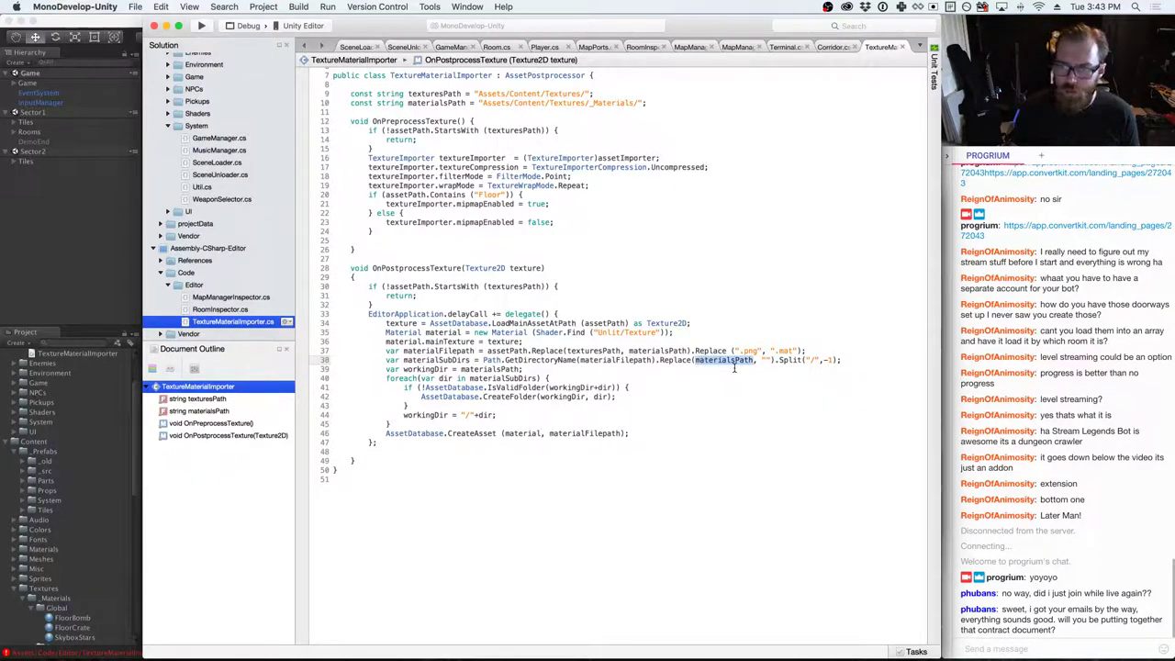
pyautogui.click(696, 361)
pyautogui.click(733, 362)
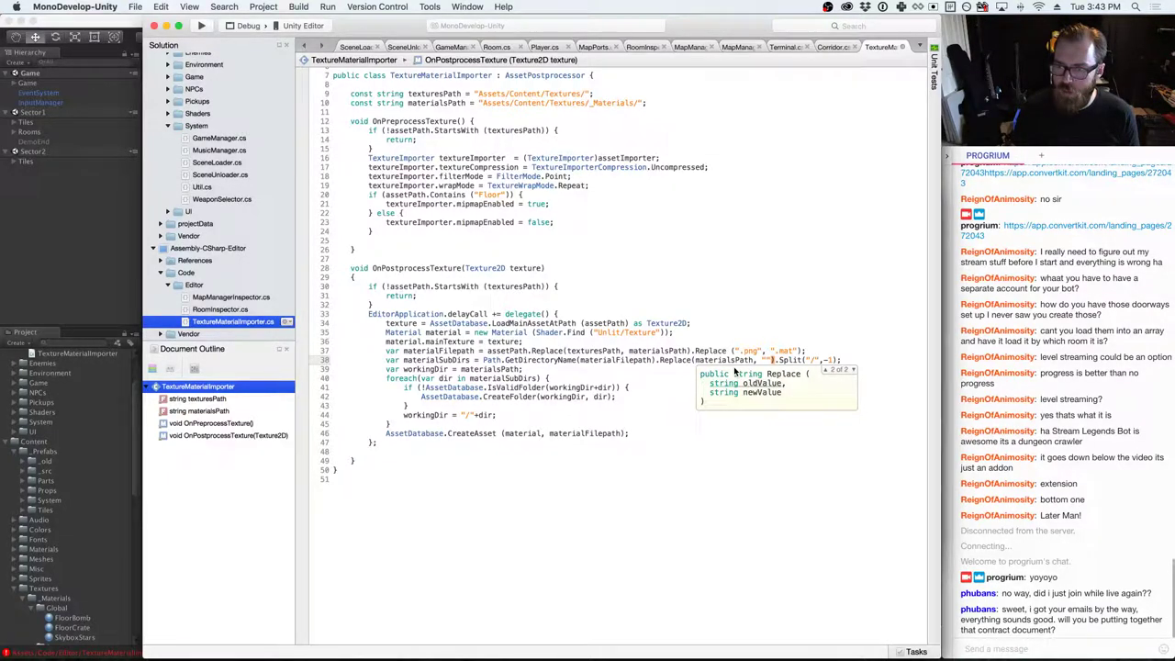
pyautogui.press('super+Tab')
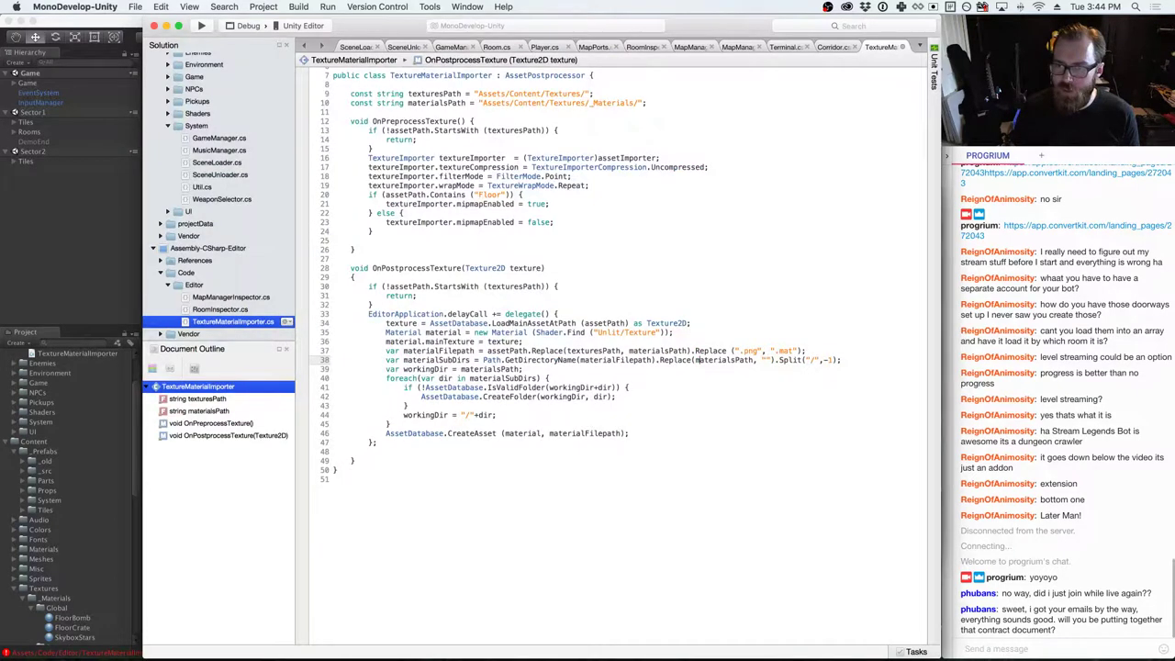
pyautogui.click(772, 359)
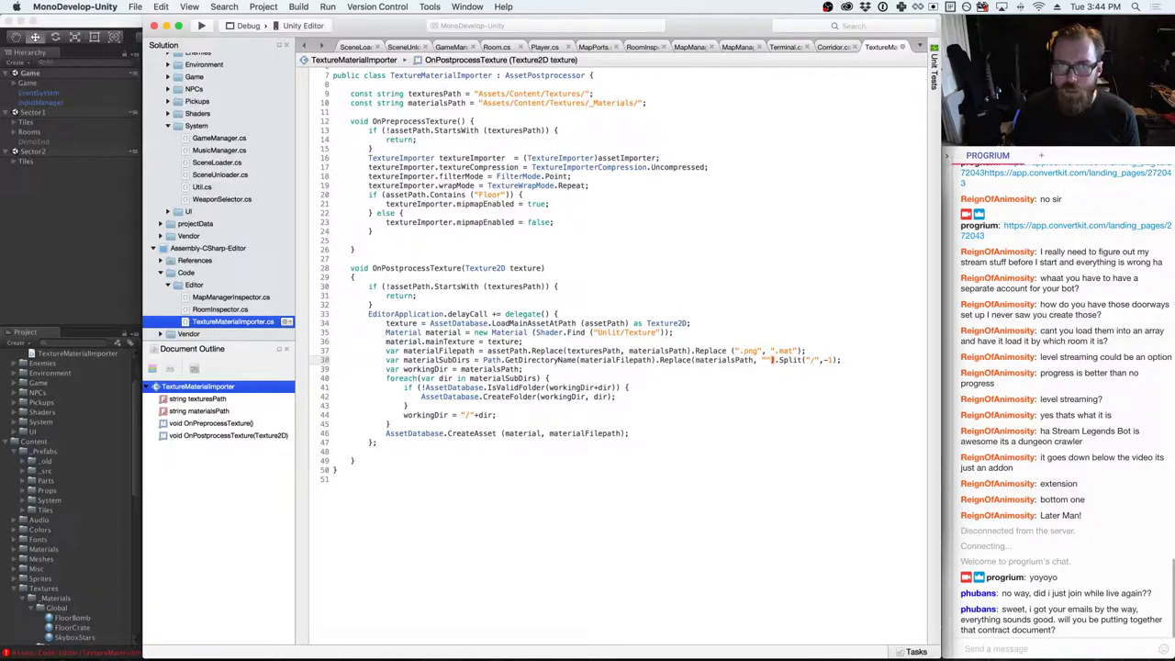
pyautogui.doubleClick(726, 360)
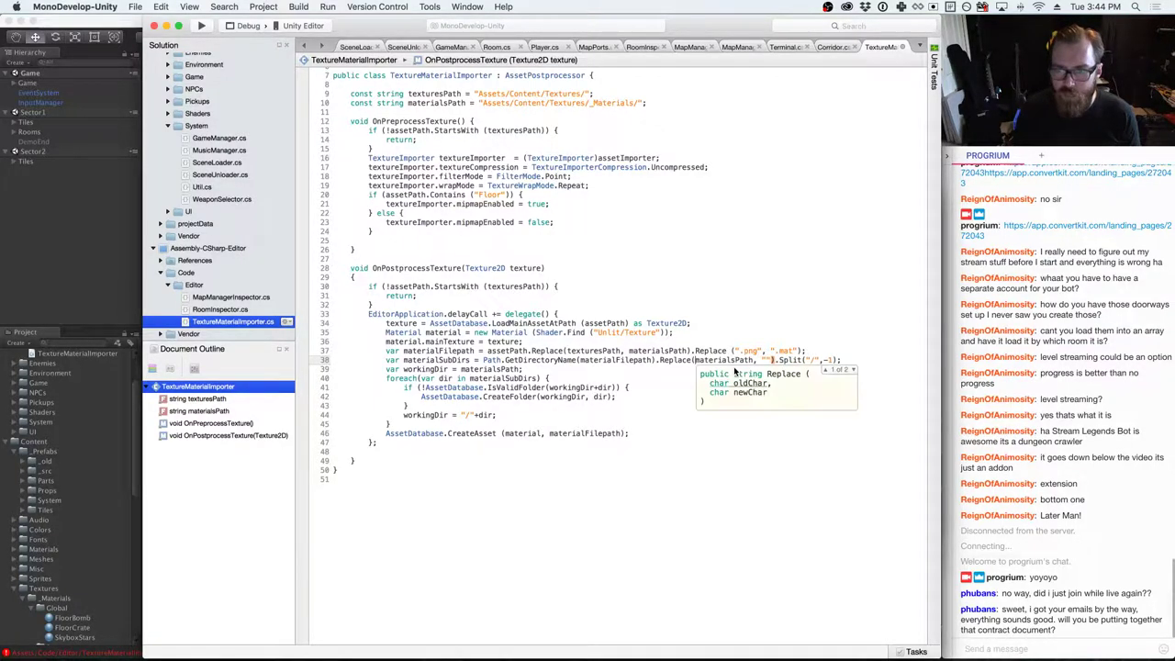
pyautogui.press('Down')
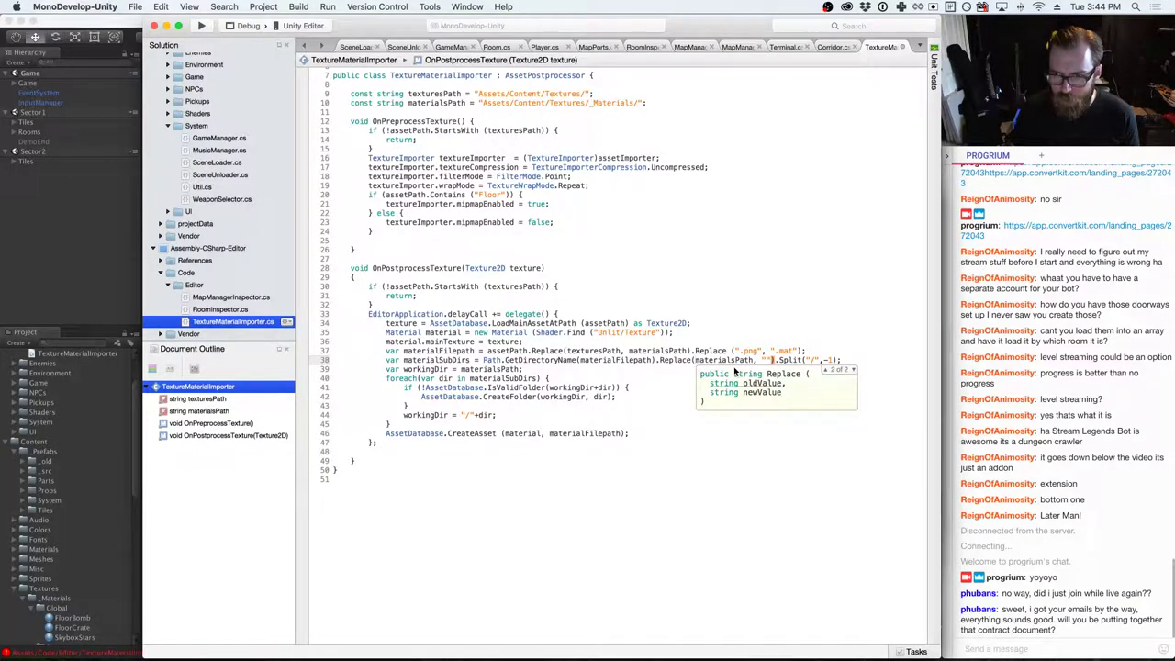
pyautogui.press('super+Tab')
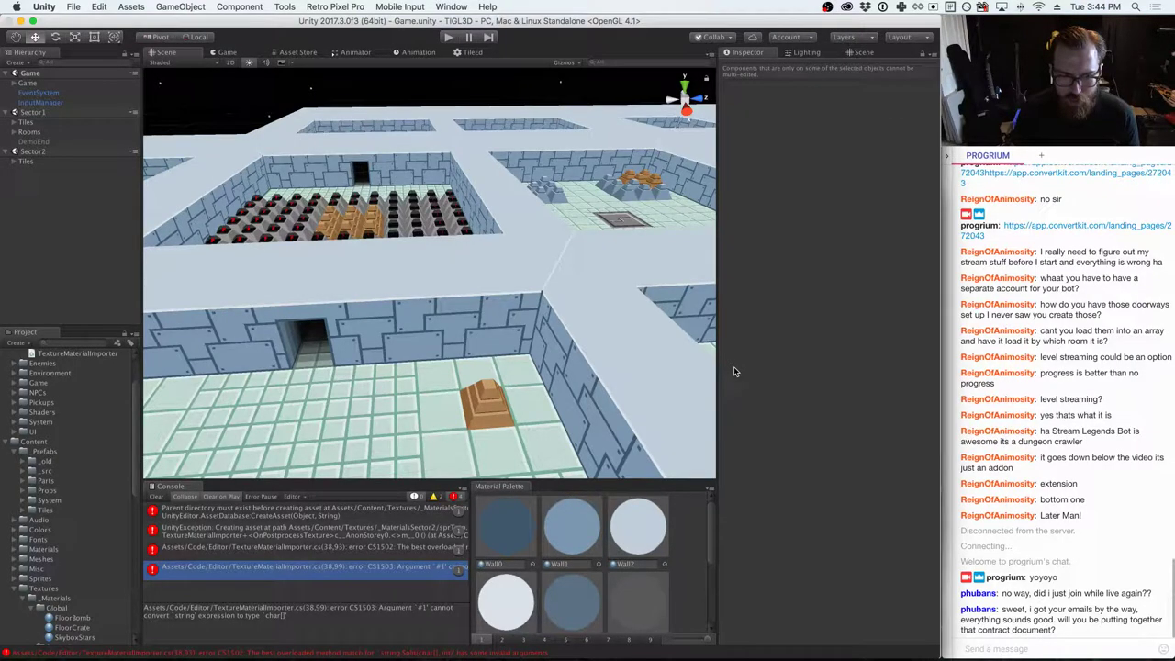
pyautogui.press('super+Tab')
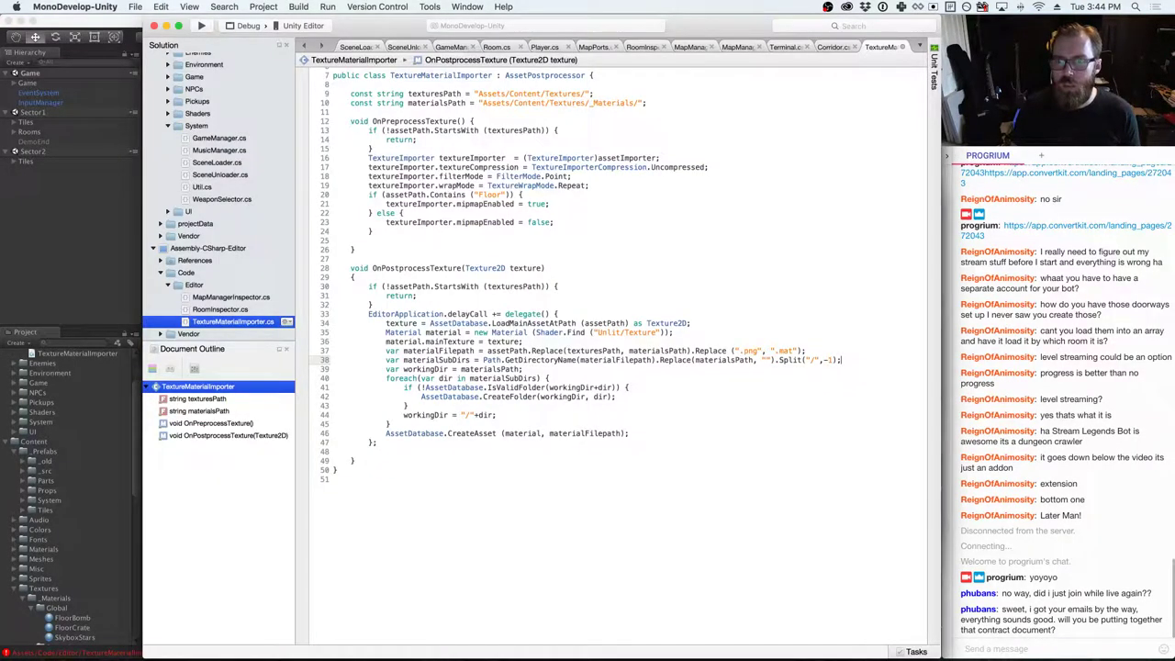
pyautogui.click(334, 350)
pyautogui.press('End')
pyautogui.press('Return')
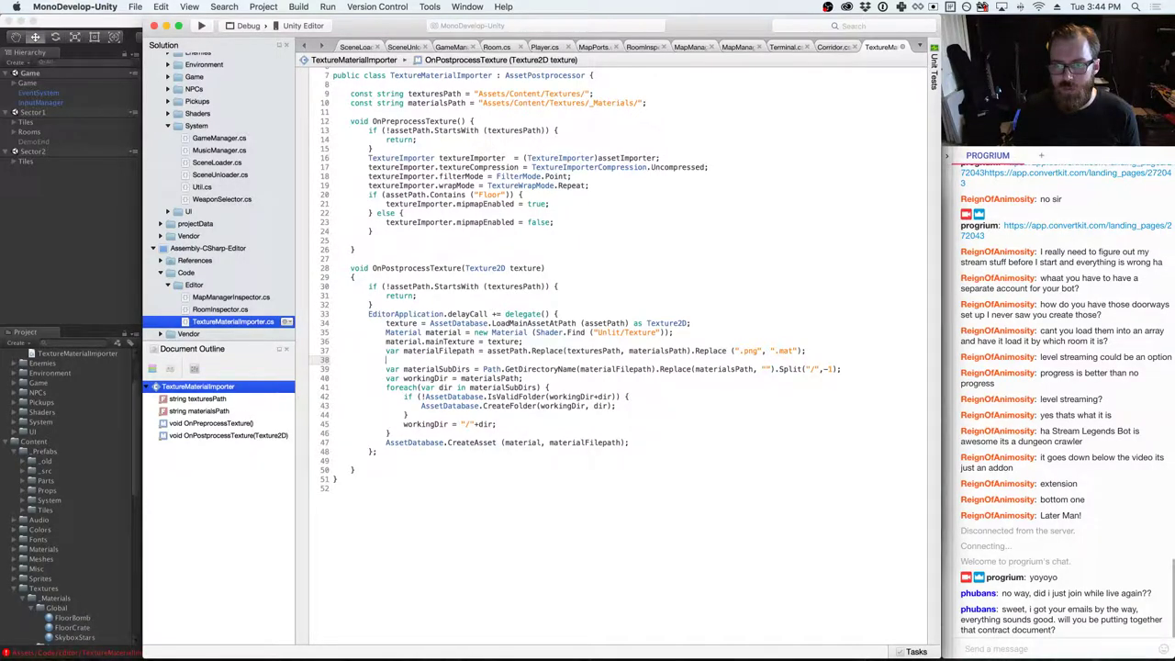
pyautogui.write('materialFilepath.')
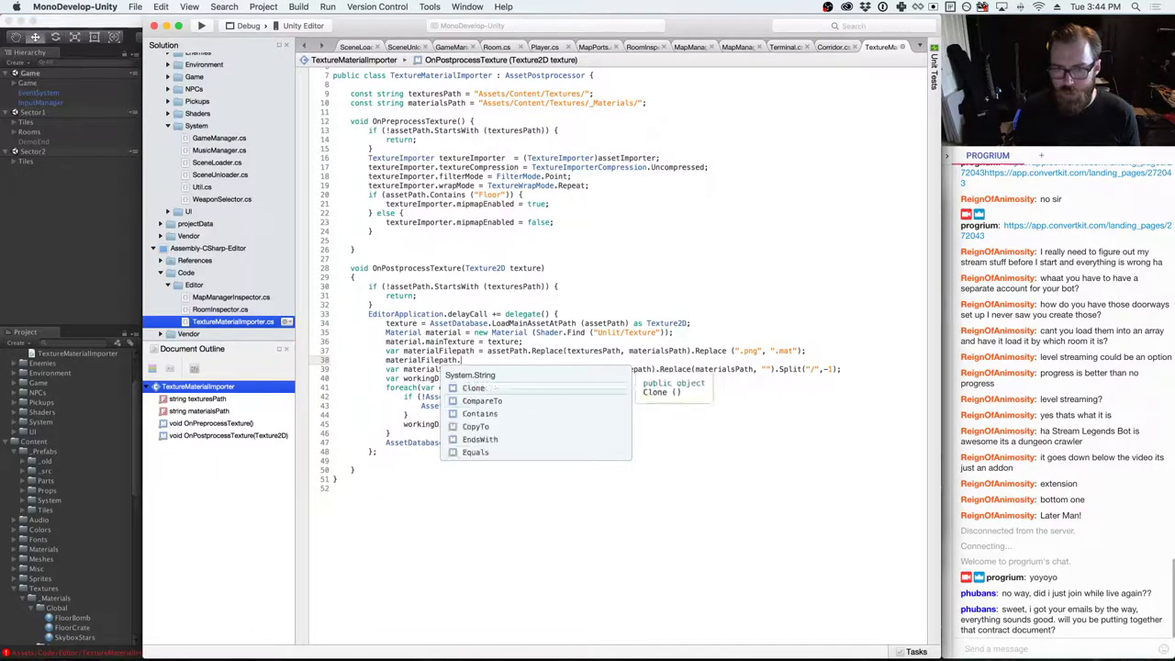
pyautogui.write('Re')
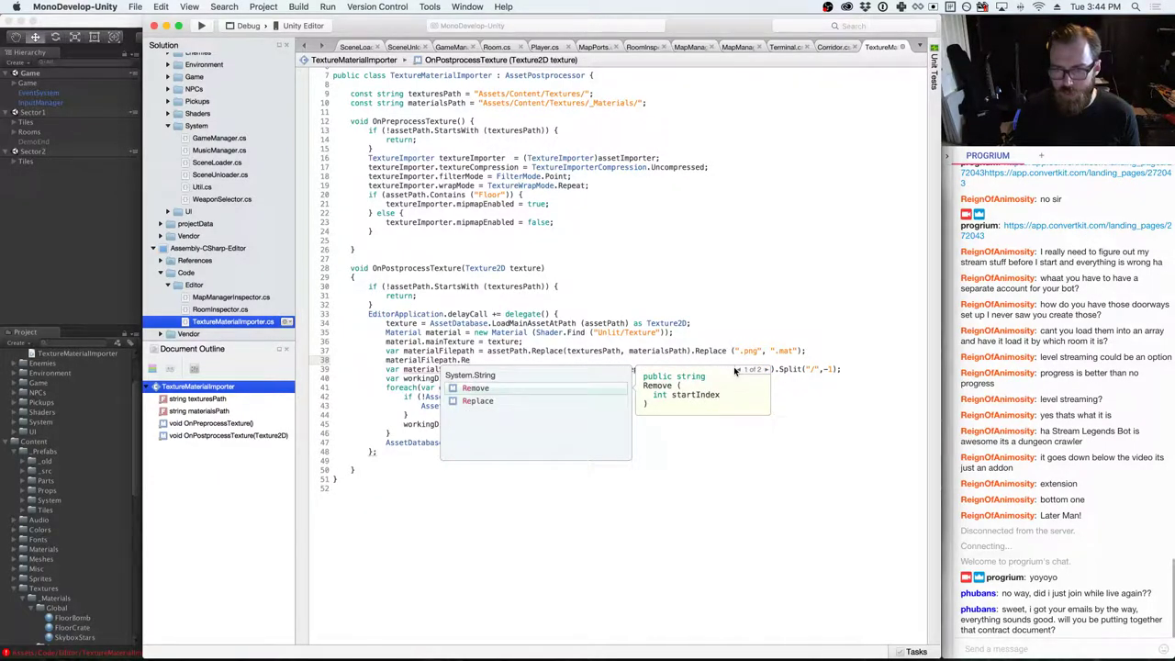
pyautogui.press('Escape')
pyautogui.press('BackSpace')
pyautogui.press('BackSpace')
pyautogui.press('BackSpace')
pyautogui.press('BackSpace')
pyautogui.press('BackSpace')
pyautogui.press('BackSpace')
pyautogui.press('BackSpace')
pyautogui.press('BackSpace')
pyautogui.press('BackSpace')
pyautogui.press('BackSpace')
pyautogui.press('BackSpace')
pyautogui.press('BackSpace')
pyautogui.press('BackSpace')
pyautogui.press('BackSpace')
pyautogui.press('BackSpace')
pyautogui.press('BackSpace')
pyautogui.press('BackSpace')
pyautogui.press('BackSpace')
pyautogui.press('BackSpace')
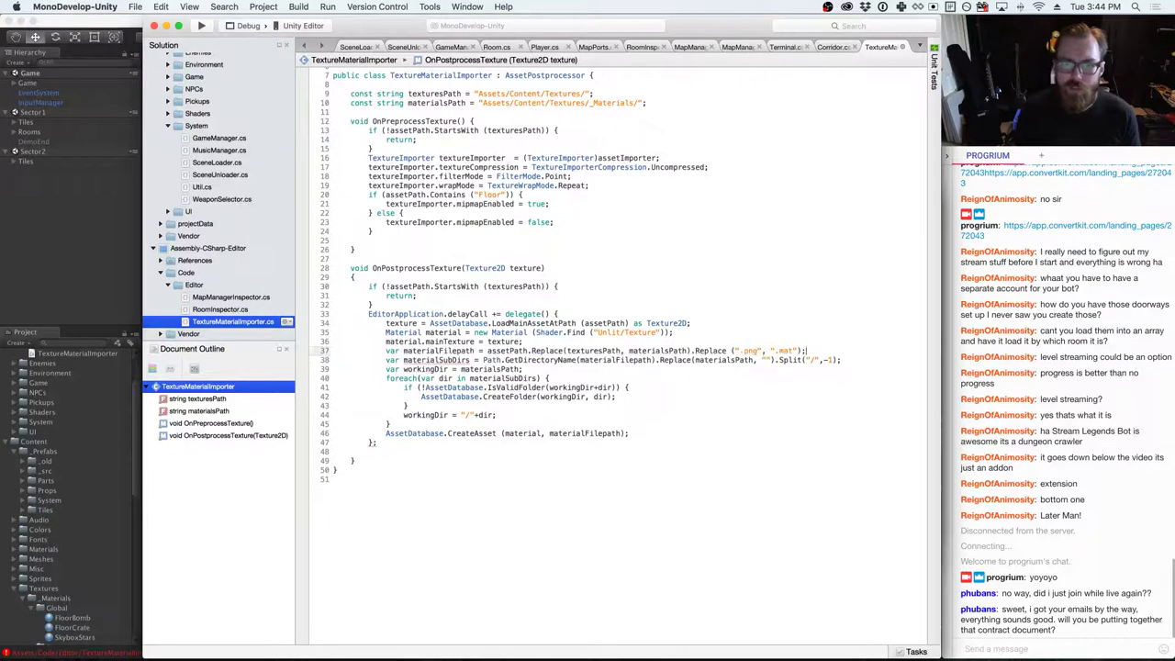
pyautogui.click(758, 360)
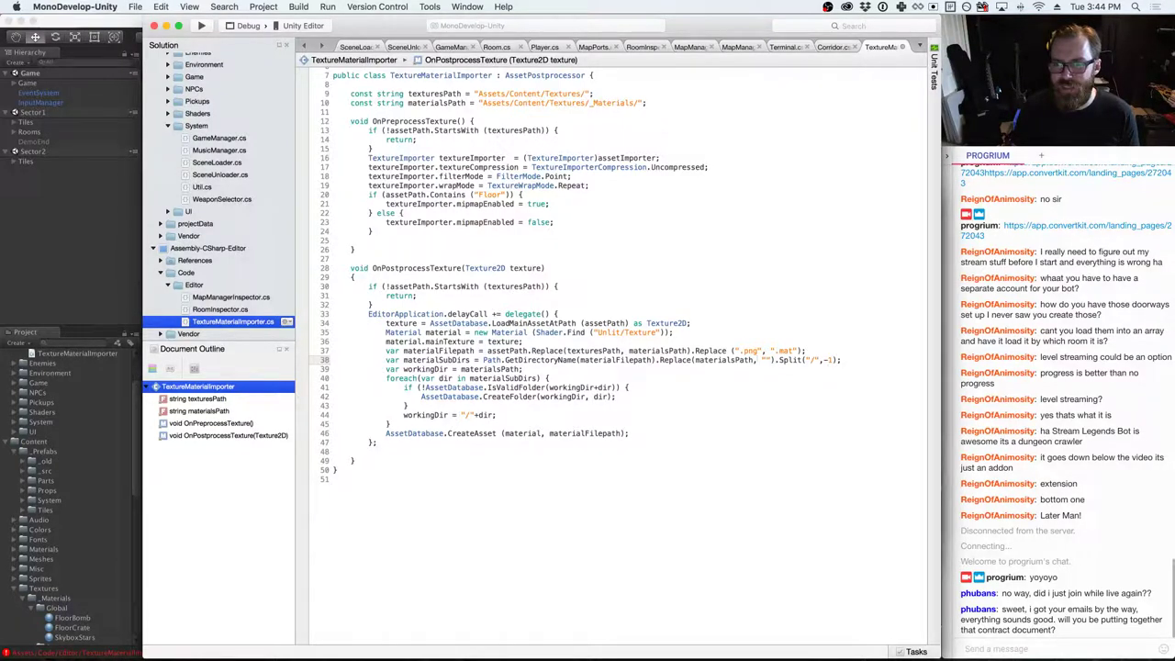
pyautogui.press('Up')
pyautogui.press('End')
pyautogui.press('Return')
pyautogui.write('m')
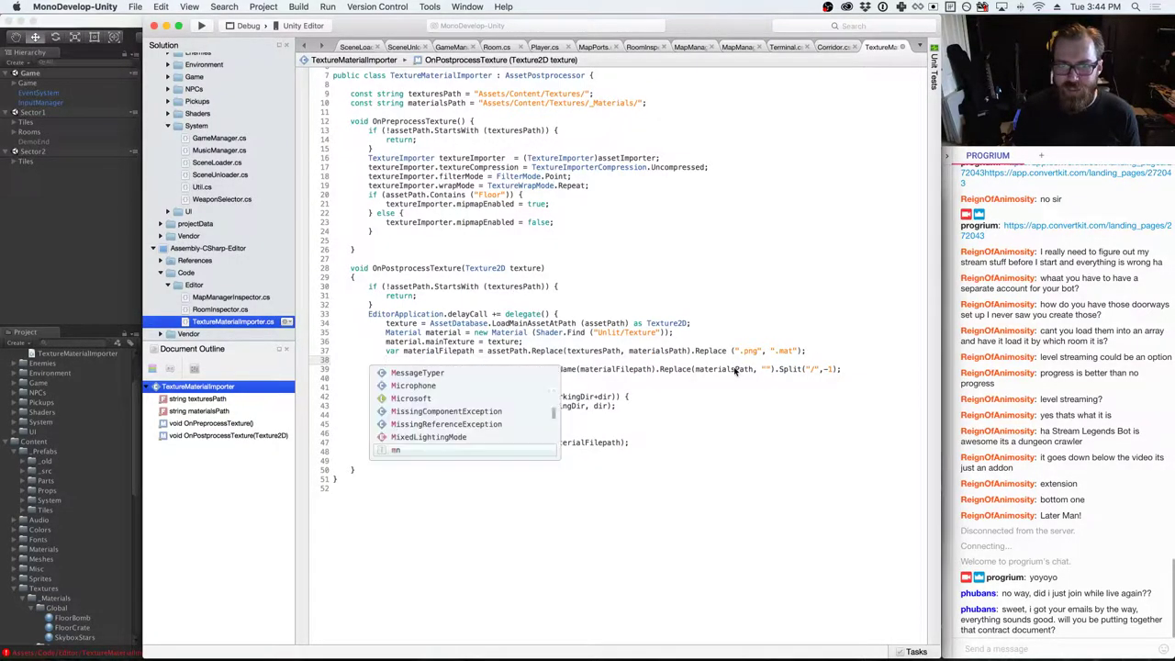
pyautogui.write('aterialFilepa')
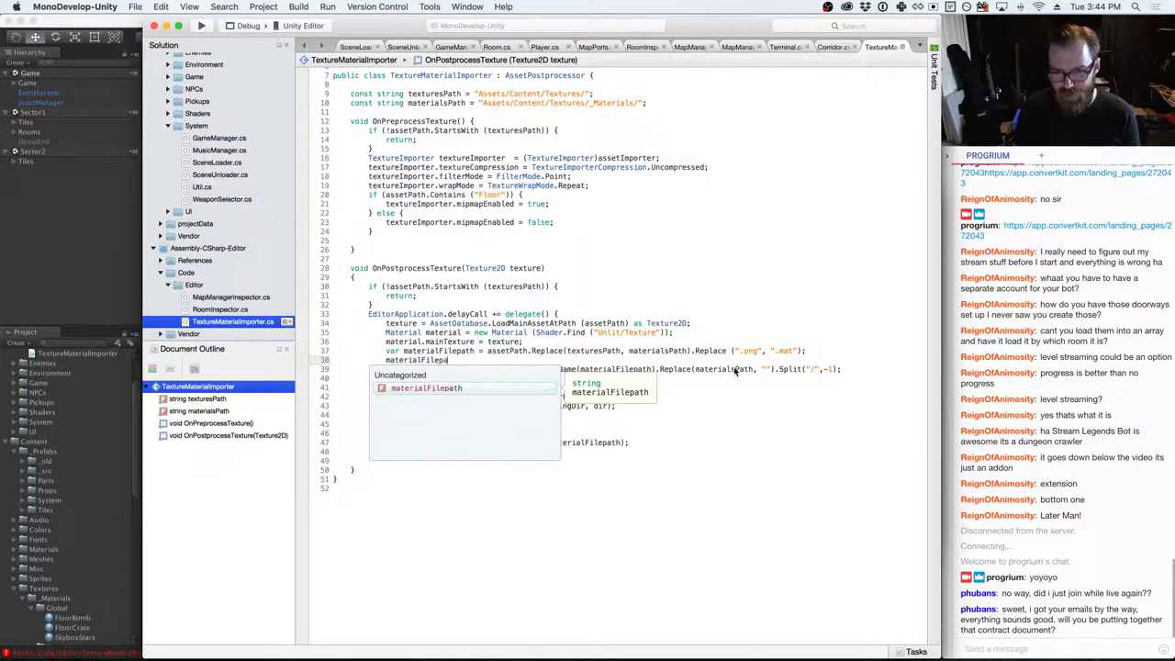
pyautogui.write('th.Remove')
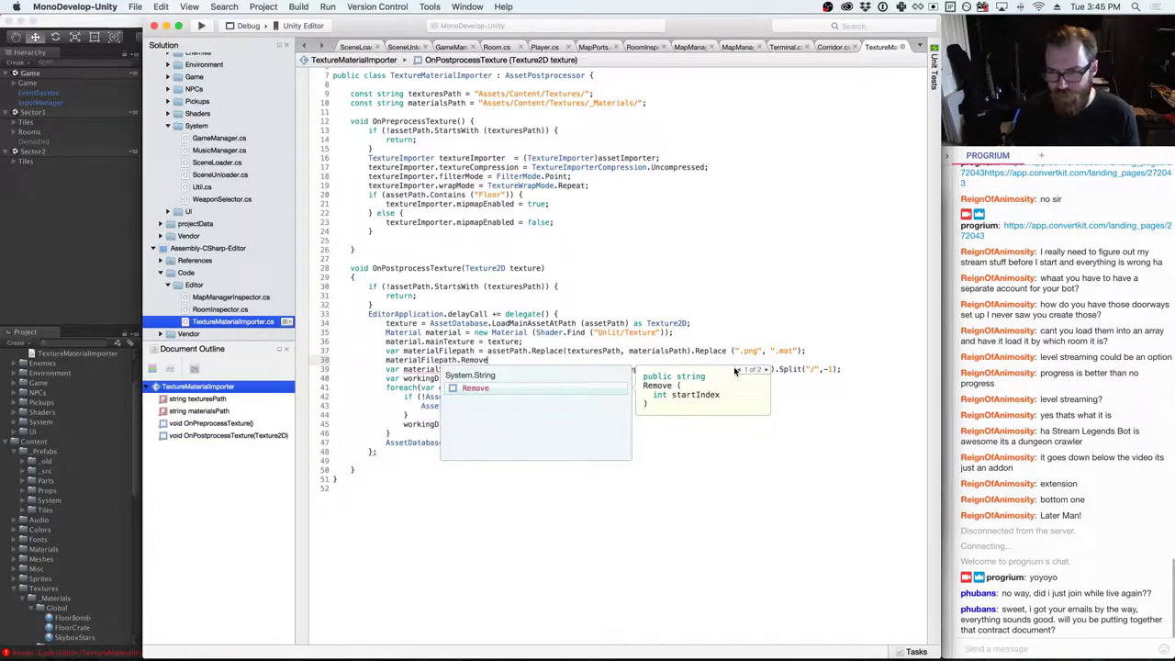
pyautogui.press('Down')
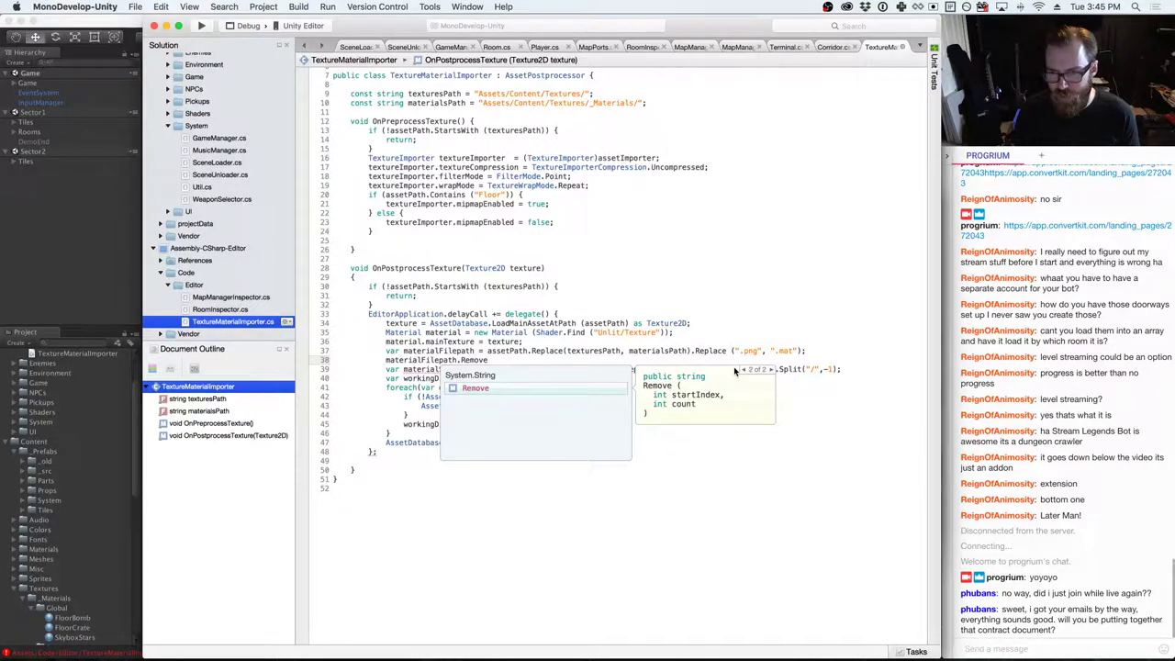
pyautogui.press('Escape')
pyautogui.press('super+BackSpace')
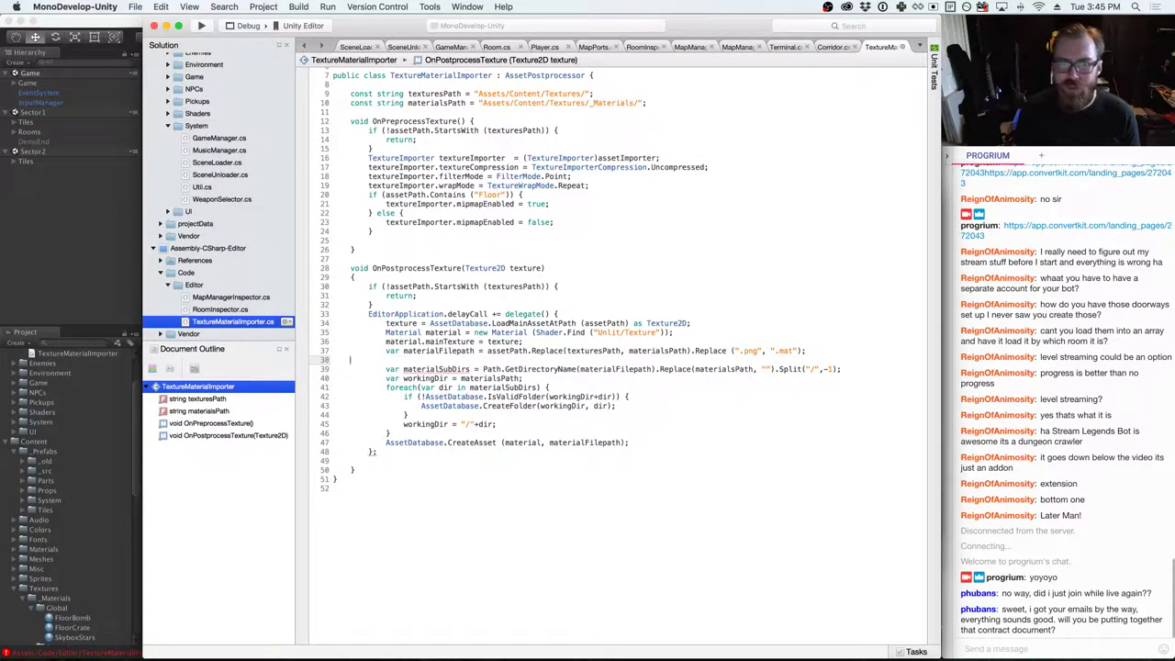
pyautogui.press('BackSpace')
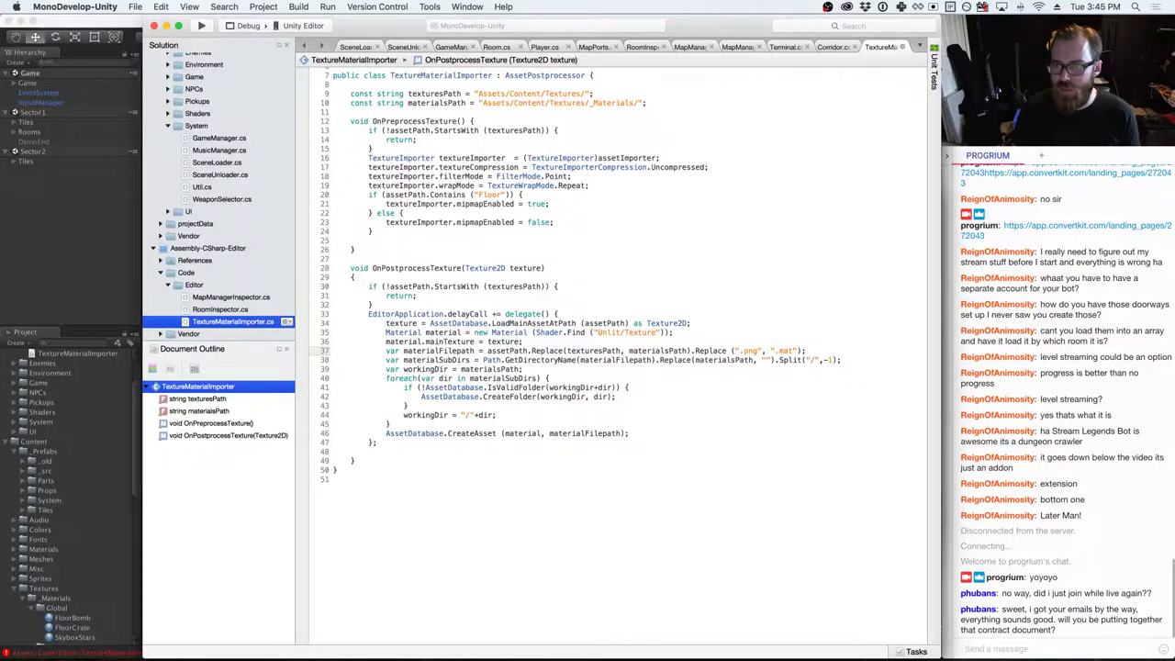
# - Change the Split separator on the materialSubDirs line to the character literal '/', save the script, and check the Console errors in Unity
pyautogui.press('Down')
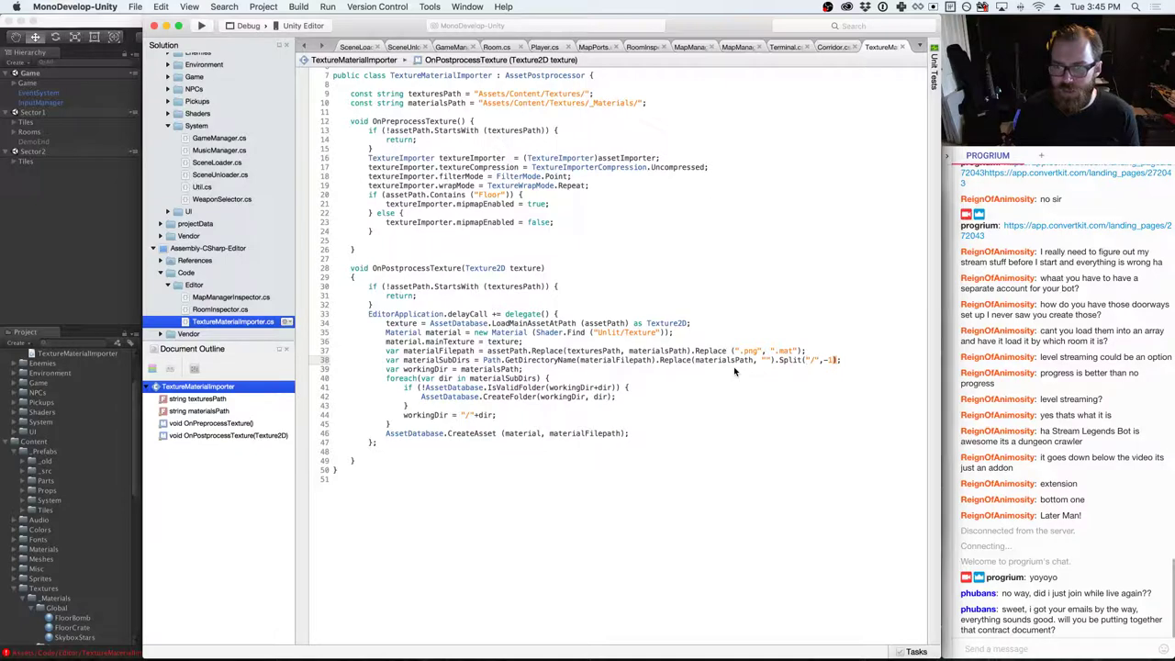
pyautogui.press('super+Tab')
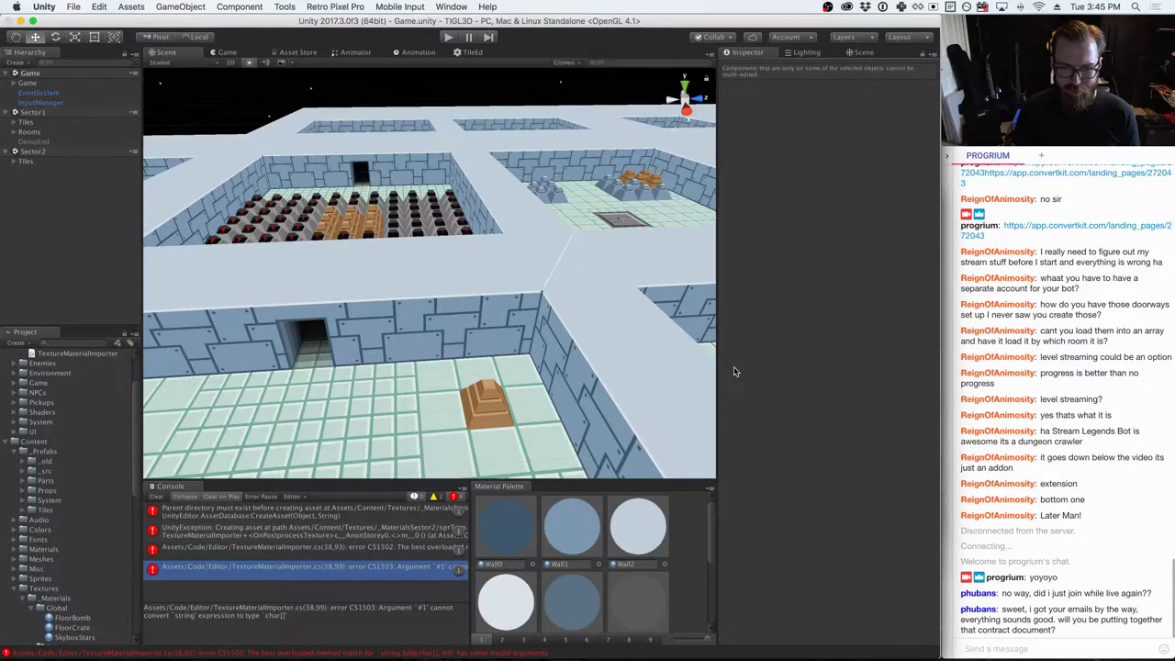
pyautogui.press('super+Tab')
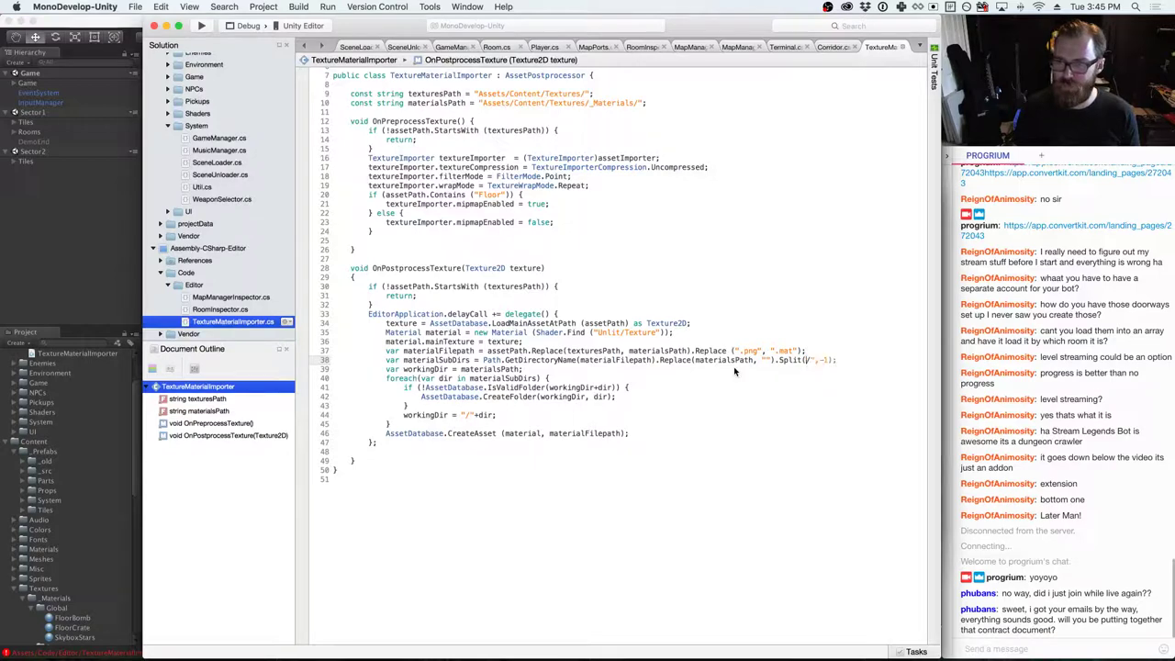
pyautogui.press('super+Tab')
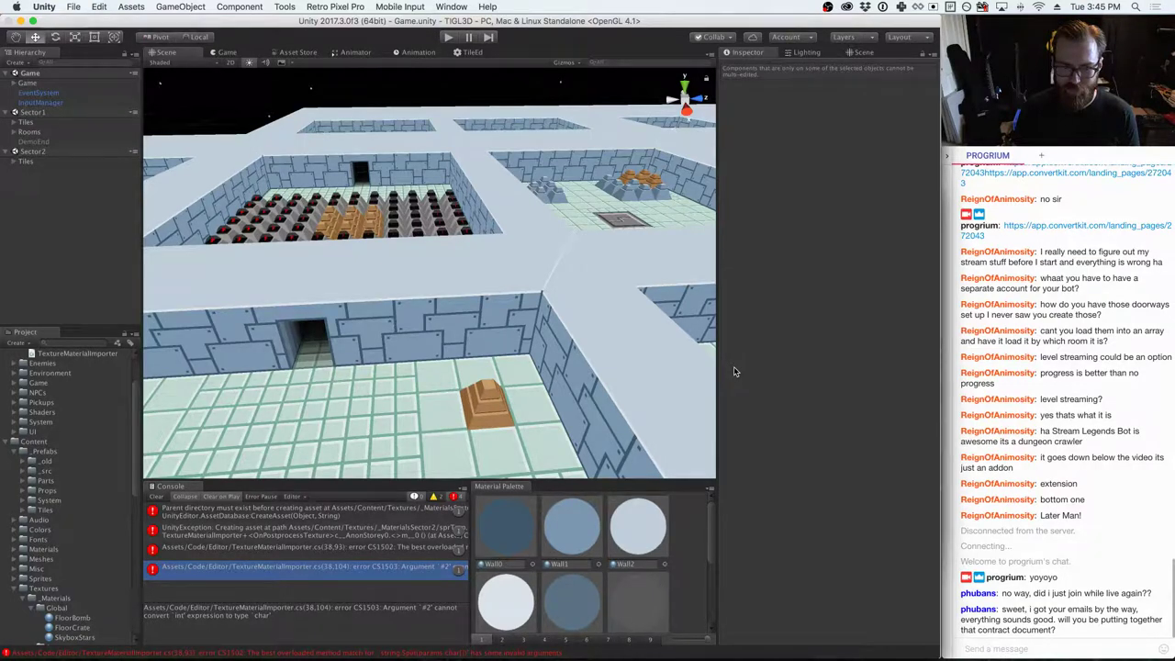
pyautogui.press('super+Tab')
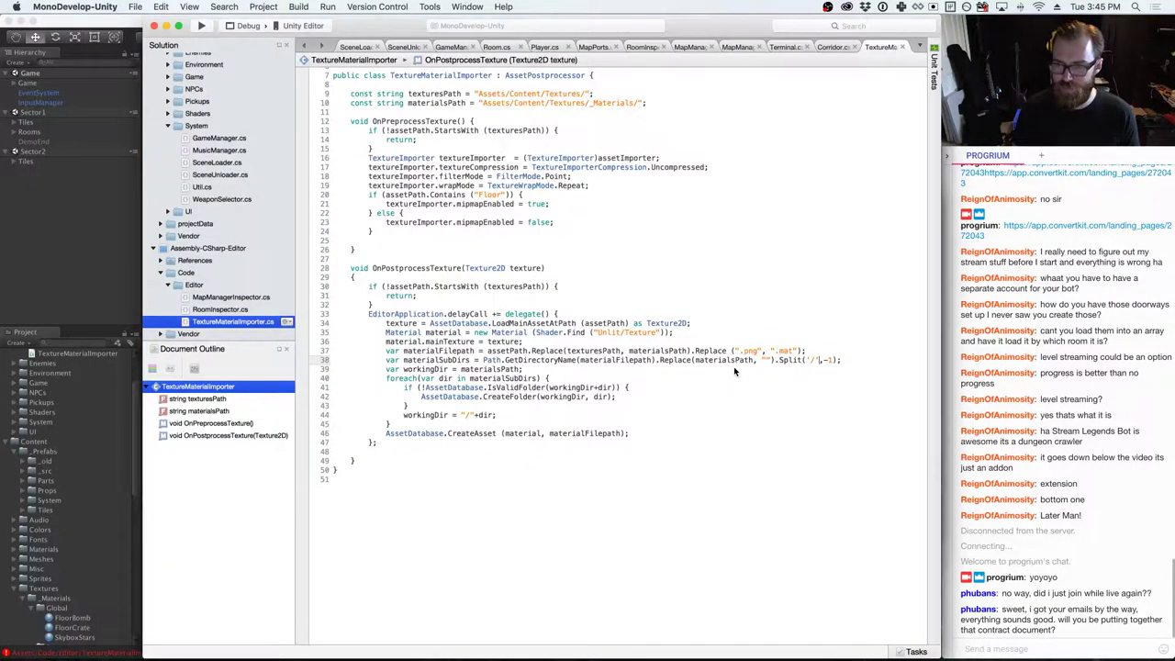
# - Switch to Chrome, search Google for "c# string split" in a new tab, and open the MSDN String.Split Method page
pyautogui.press('super+Tab')
pyautogui.press('super+Tab')
pyautogui.press('super+Tab')
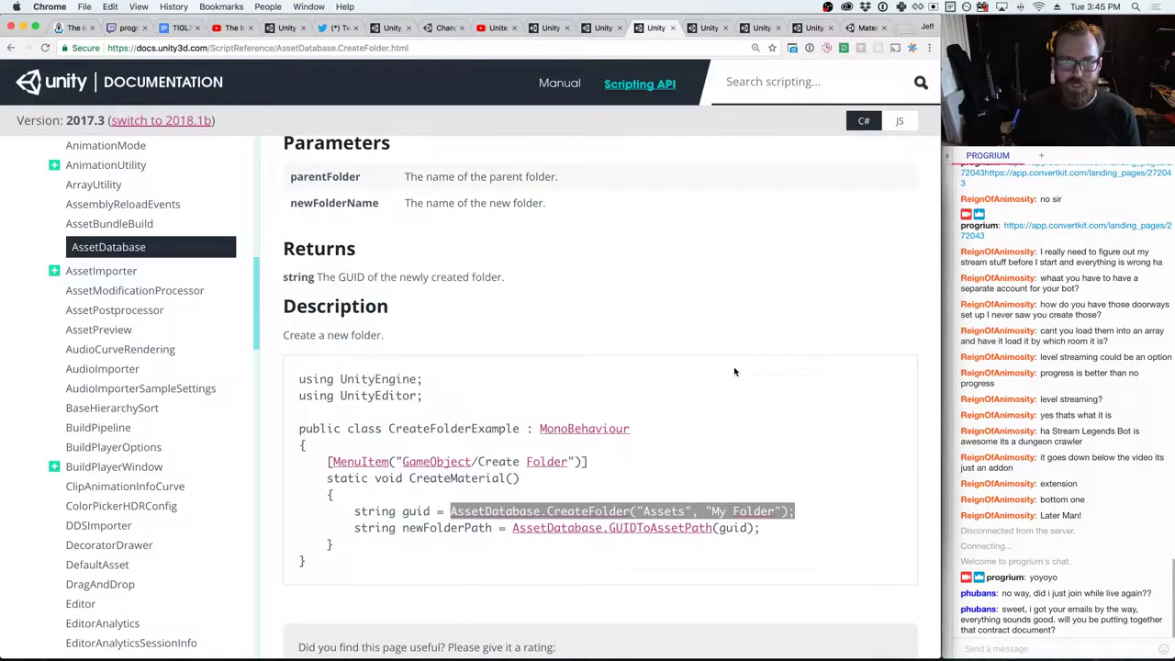
pyautogui.press('super+t')
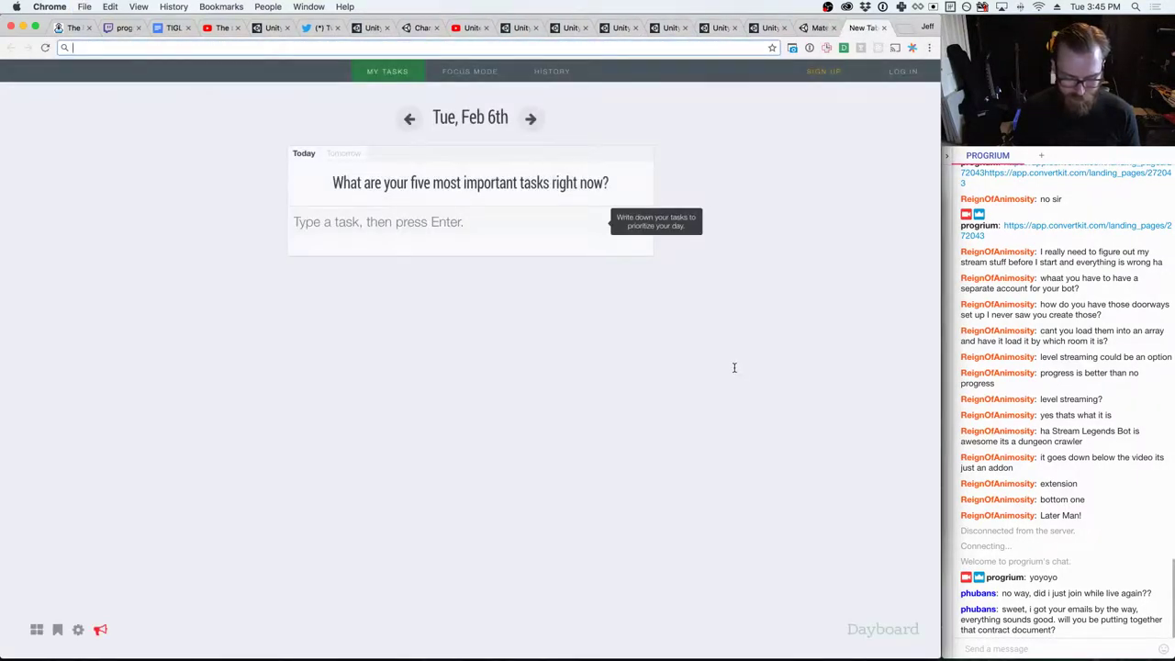
pyautogui.write('c# string split')
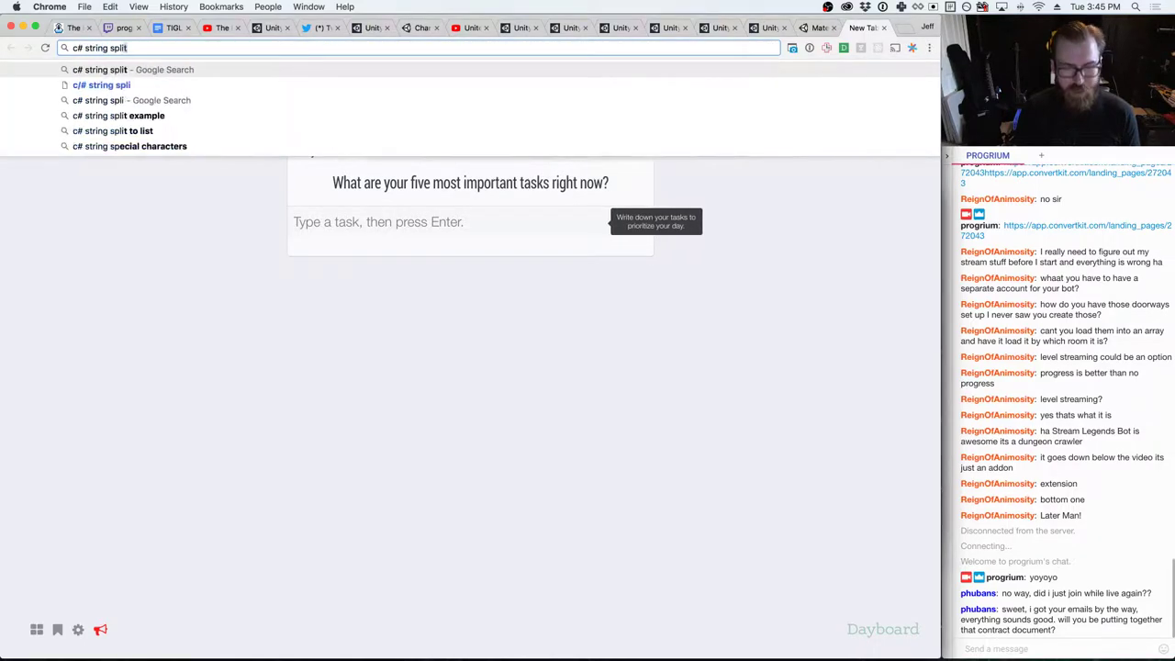
pyautogui.press('Return')
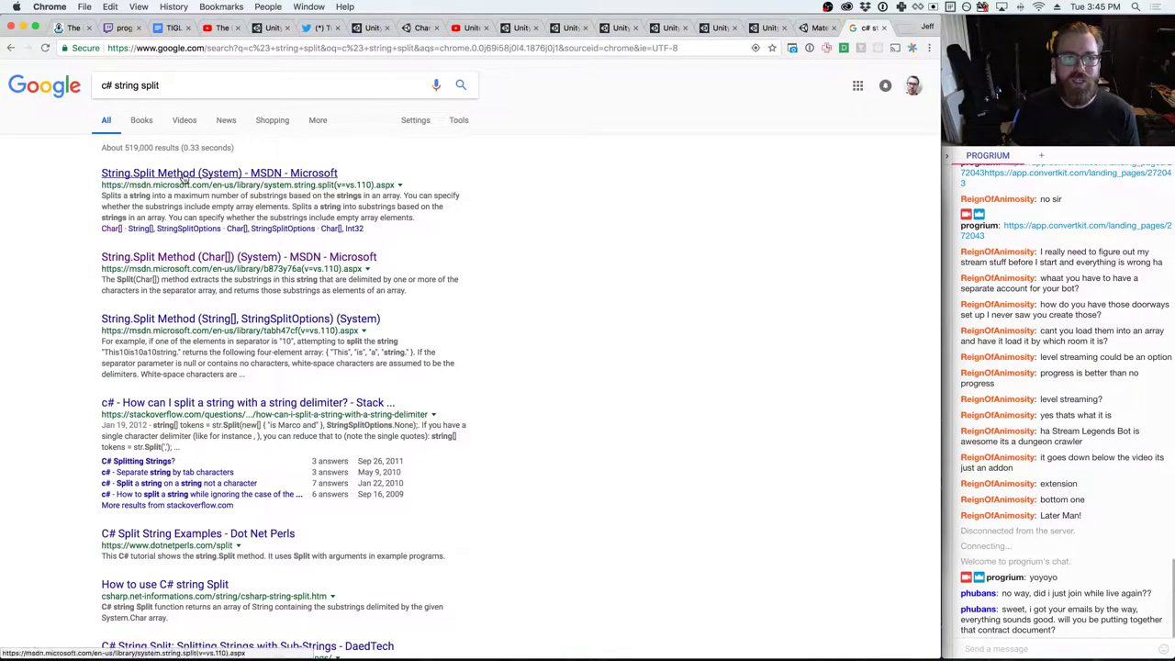
pyautogui.click(275, 257)
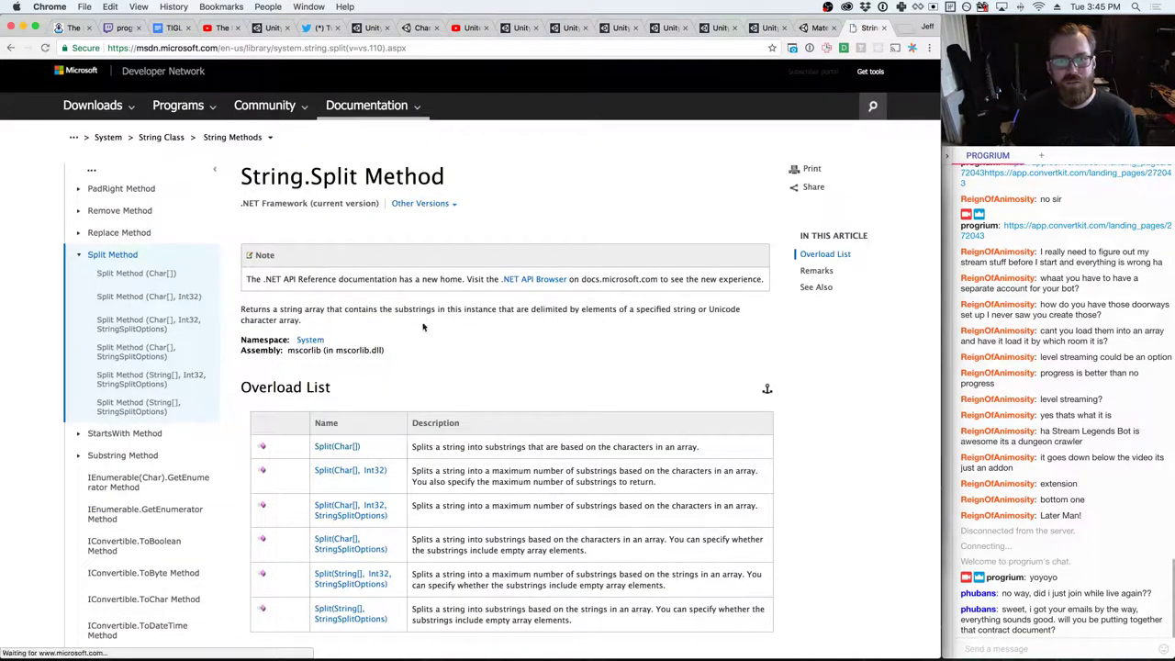
# - Open the Split(Char[], Int32) overload, examine its parameters, exceptions and separator examples, and return to the script in MonoDevelop
pyautogui.scroll(-2, 335, 477)
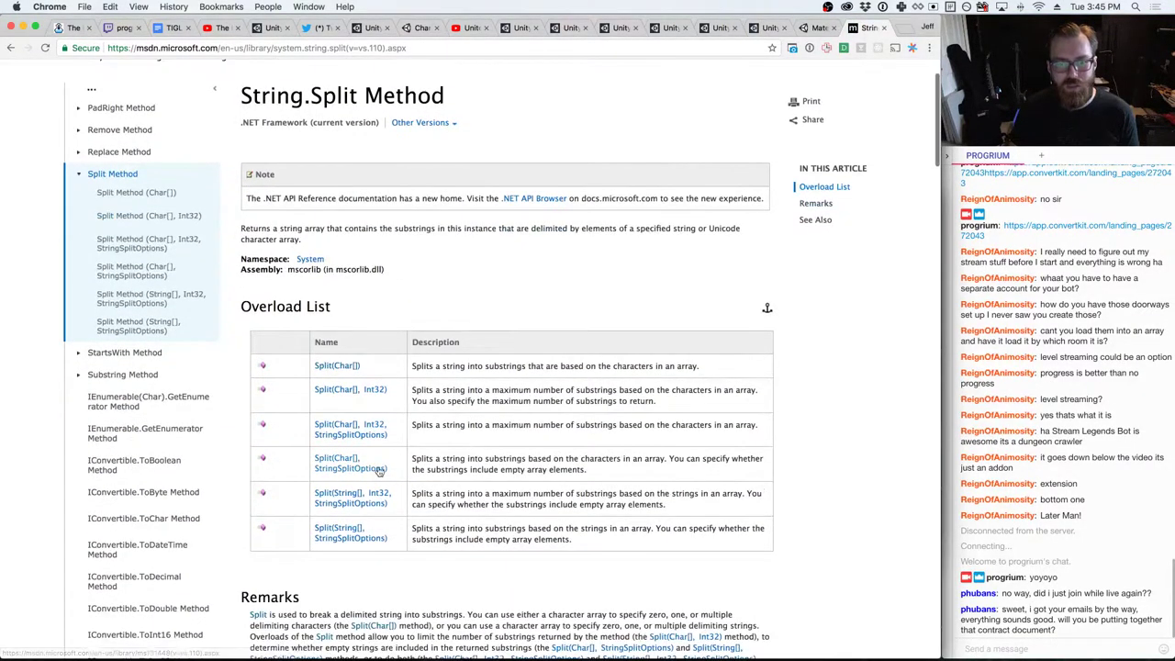
pyautogui.click(376, 393)
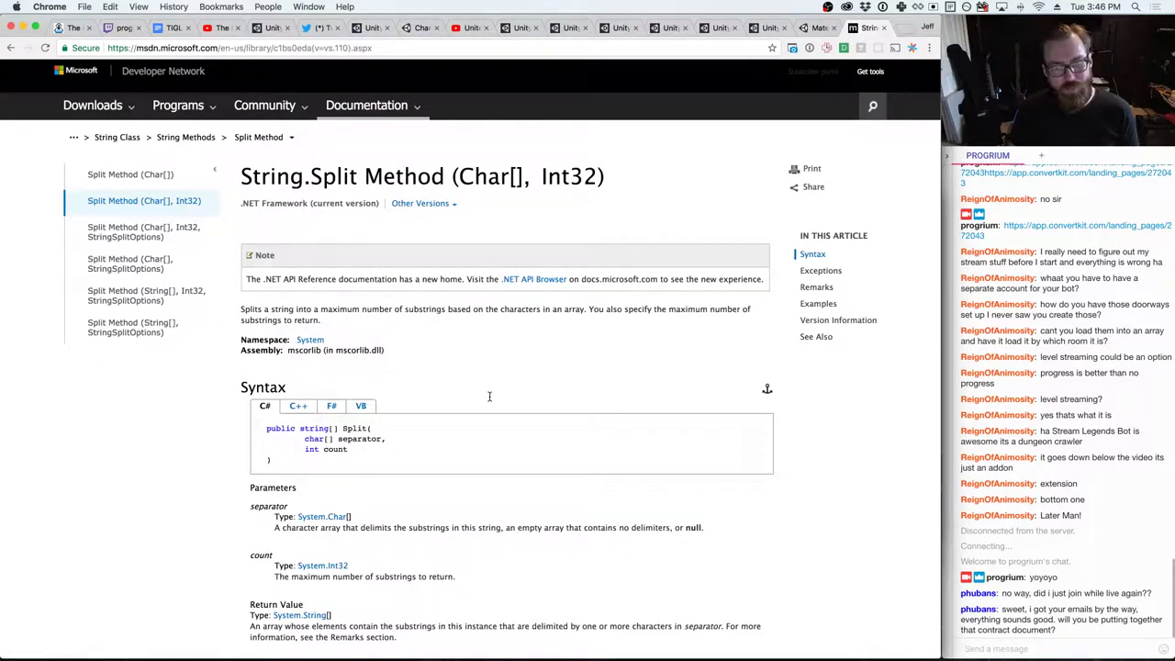
pyautogui.scroll(-10, 489, 396)
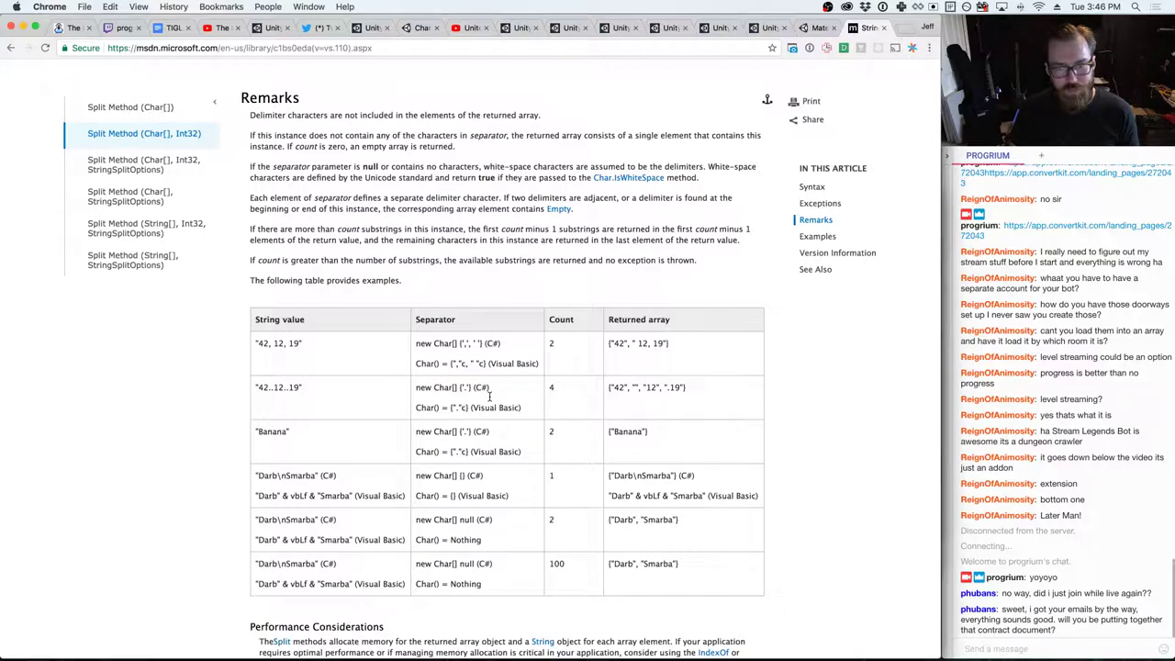
pyautogui.moveTo(416, 343); pyautogui.dragTo(484, 342)
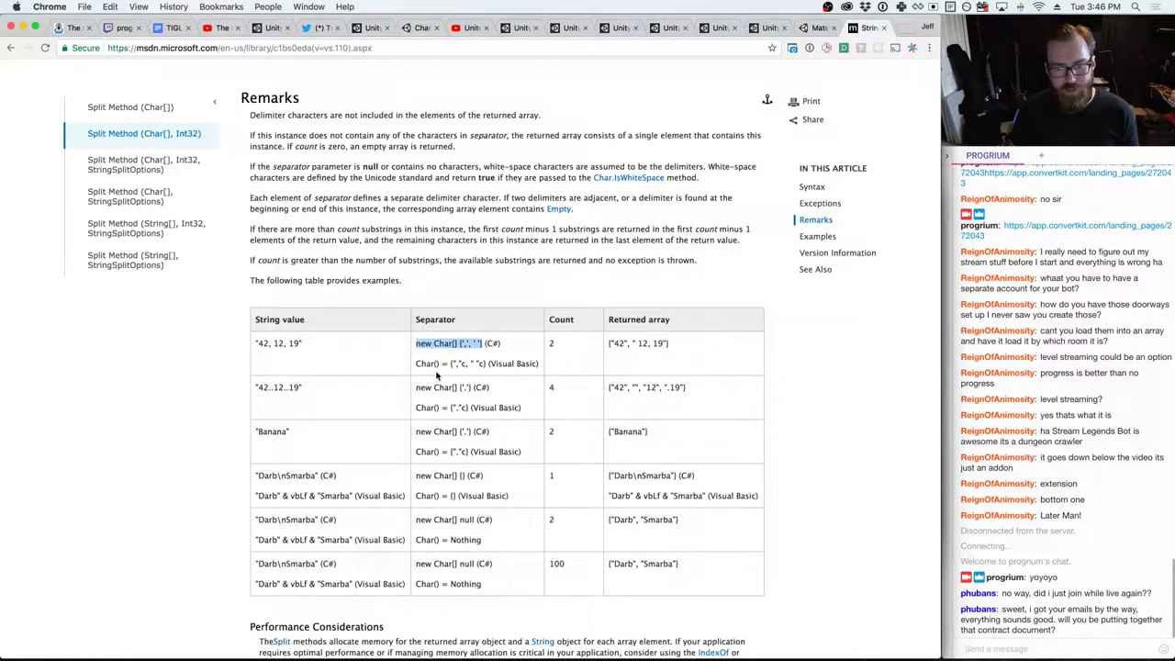
pyautogui.scroll(5, 439, 373)
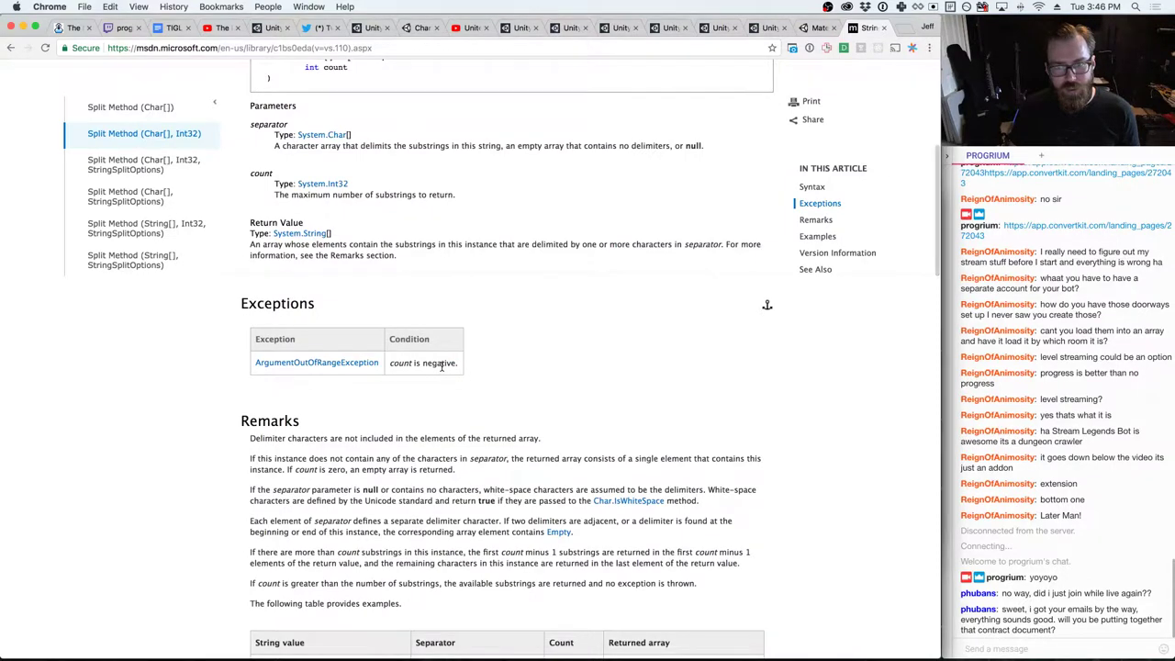
pyautogui.press('super+Tab')
pyautogui.press('super+Tab')
pyautogui.press('super+Tab')
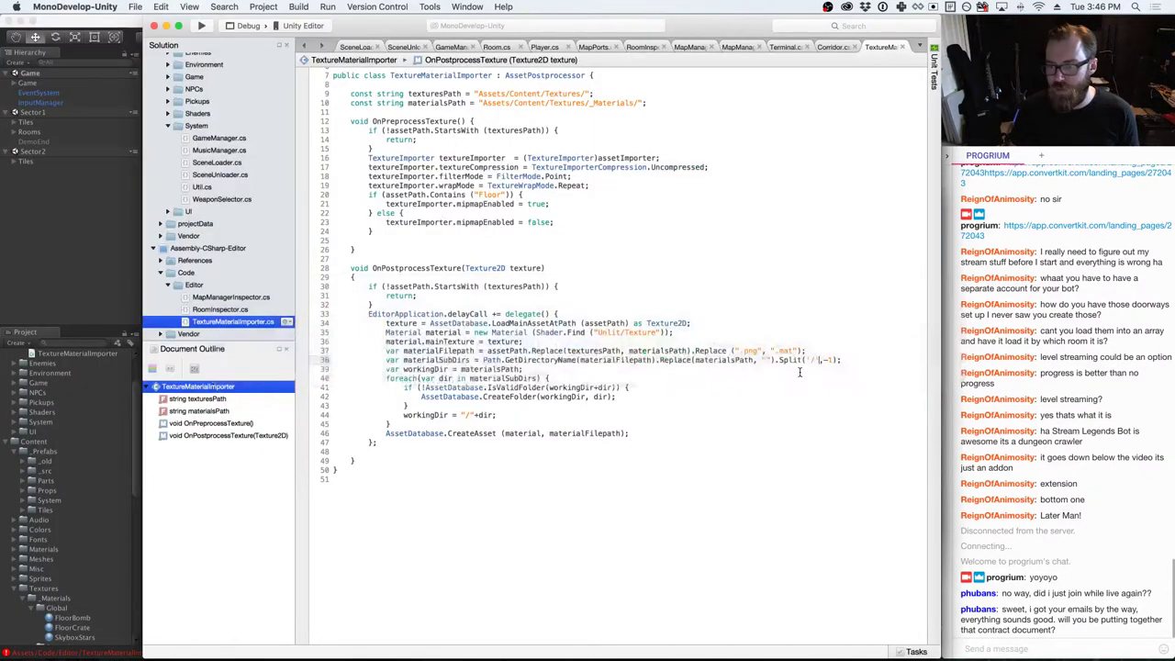
# - Wrap the '/' separator of the Split call on the materialSubDirs line in a character array, new char[] {'/'}
pyautogui.click(809, 361)
pyautogui.write('new Char[] {')
pyautogui.press('Right')
pyautogui.press('Right')
pyautogui.press('Right')
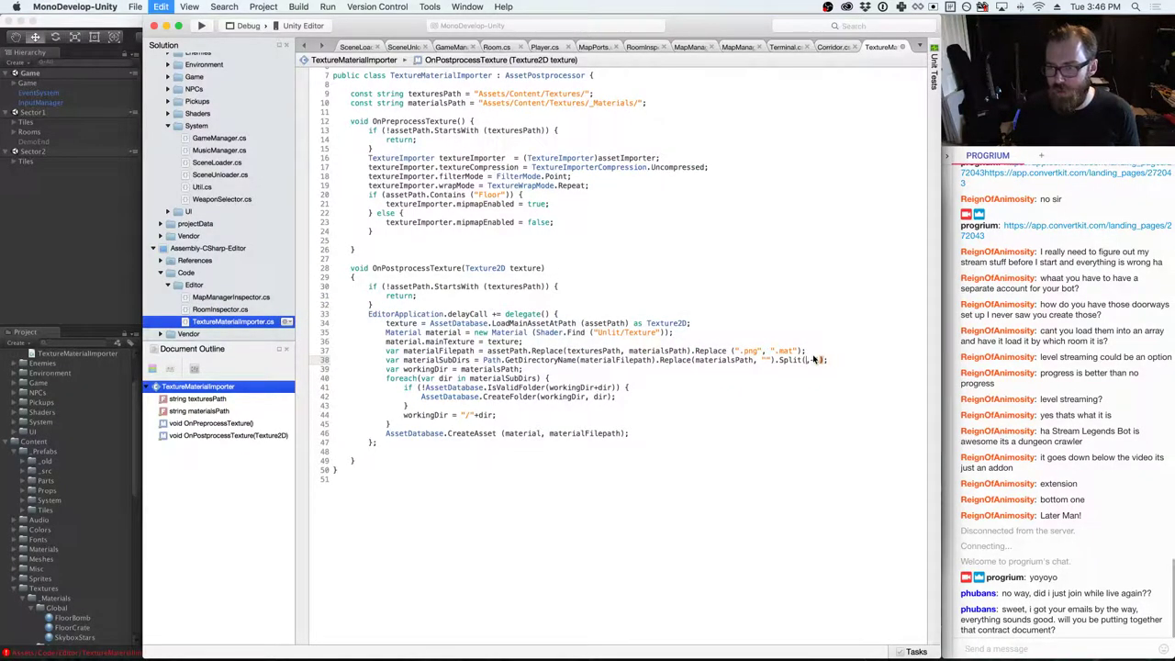
pyautogui.write(", ' '}")
pyautogui.press('Left')
pyautogui.press('BackSpace')
pyautogui.press('BackSpace')
pyautogui.press('BackSpace')
pyautogui.press('BackSpace')
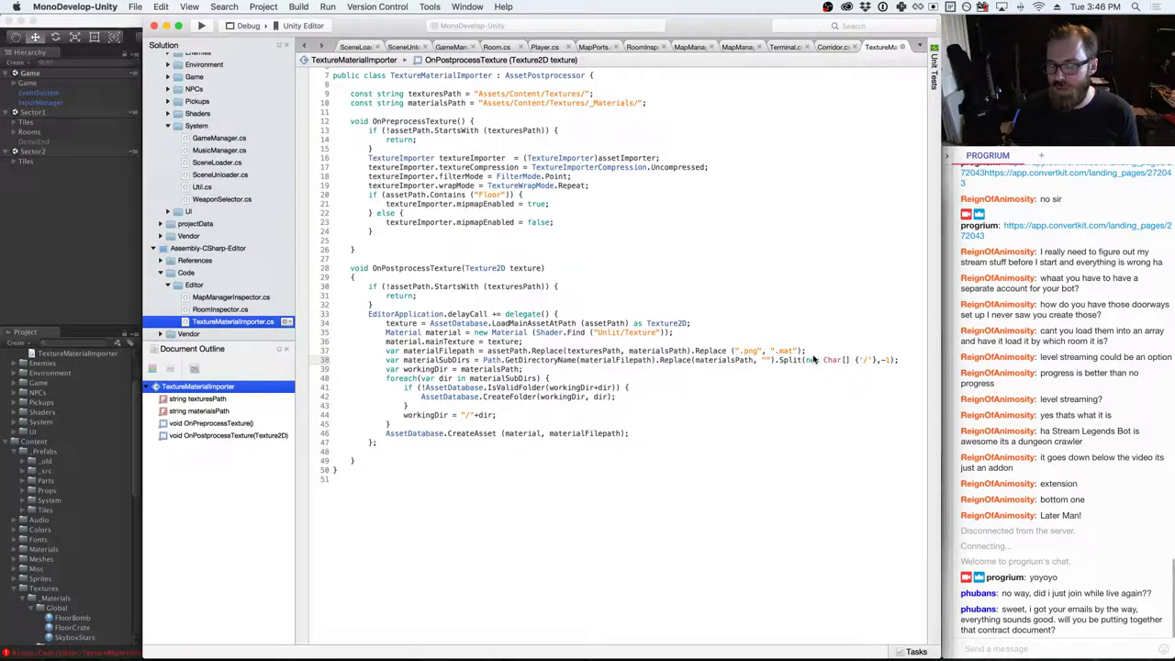
# - Consult the MSDN page in Chrome for the Split count exception and the String.Split overload list, and return to MonoDevelop
pyautogui.press('super+Tab')
pyautogui.press('super+Tab')
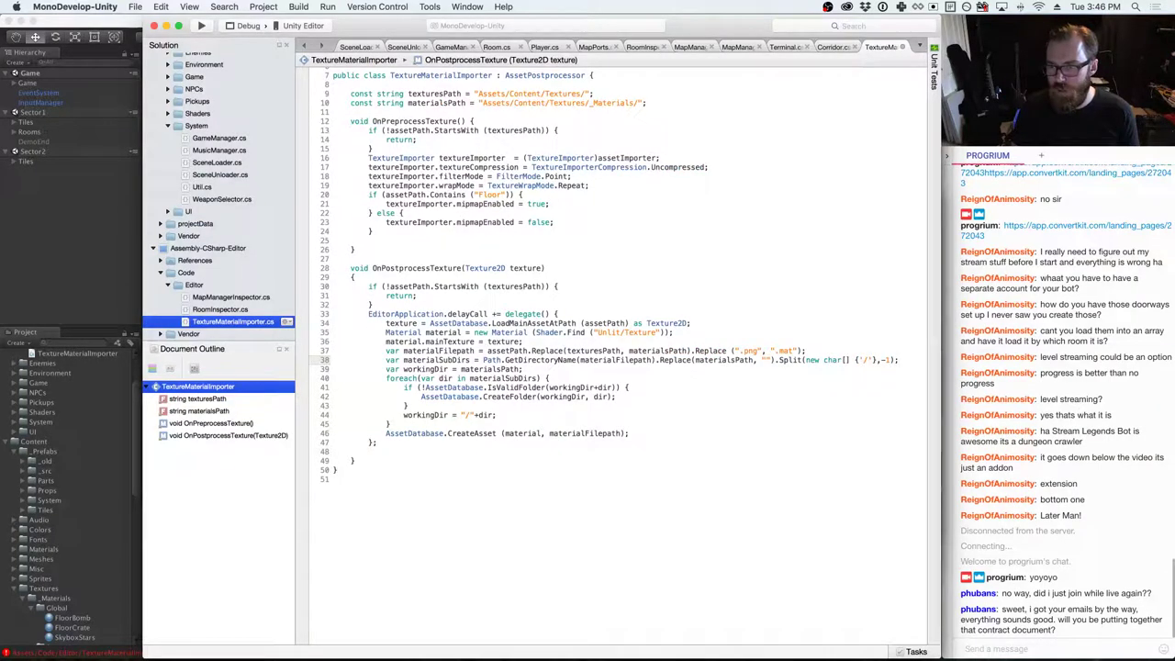
pyautogui.press('super+Tab')
pyautogui.press('super+Tab')
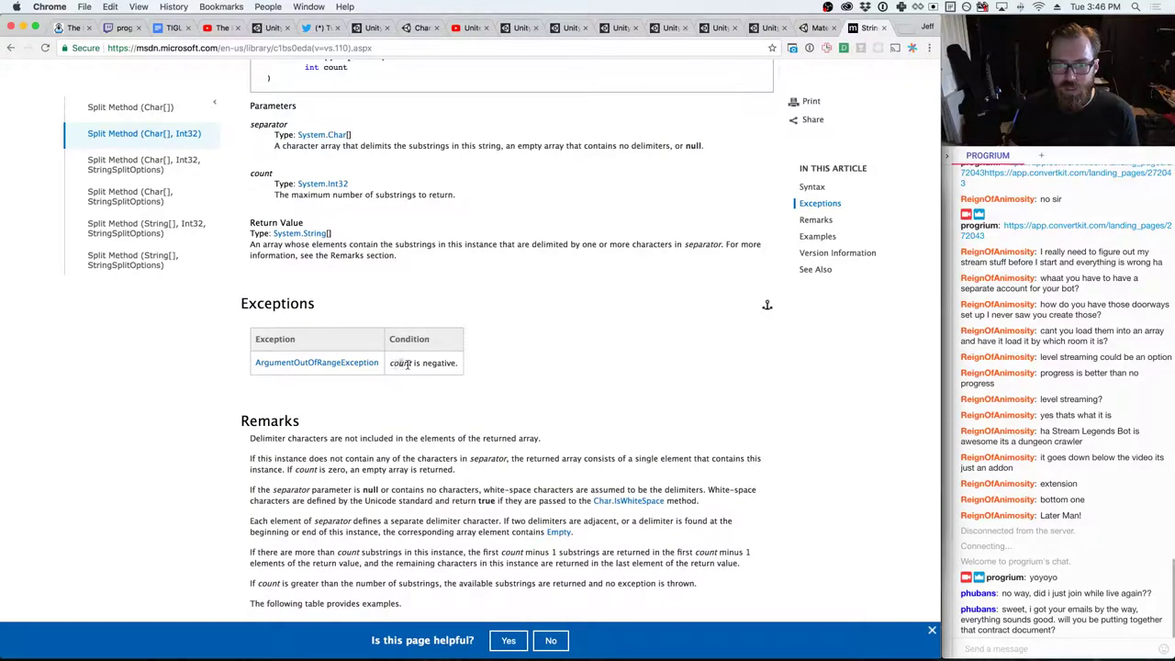
pyautogui.scroll(8, 455, 371)
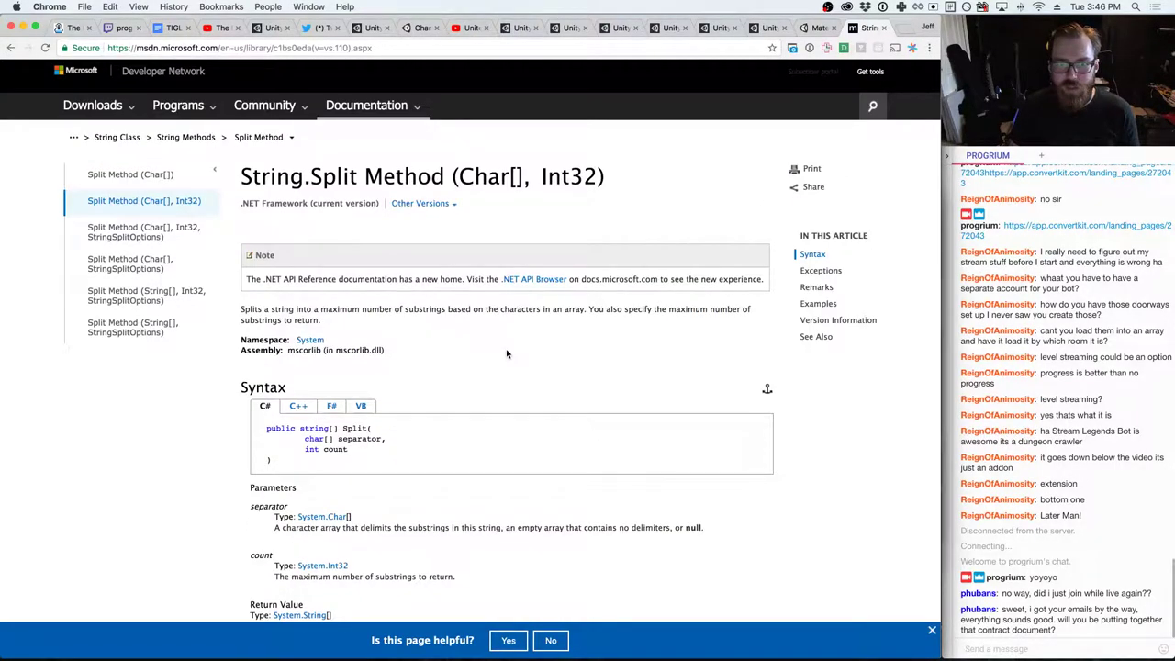
pyautogui.press('super+bracketleft')
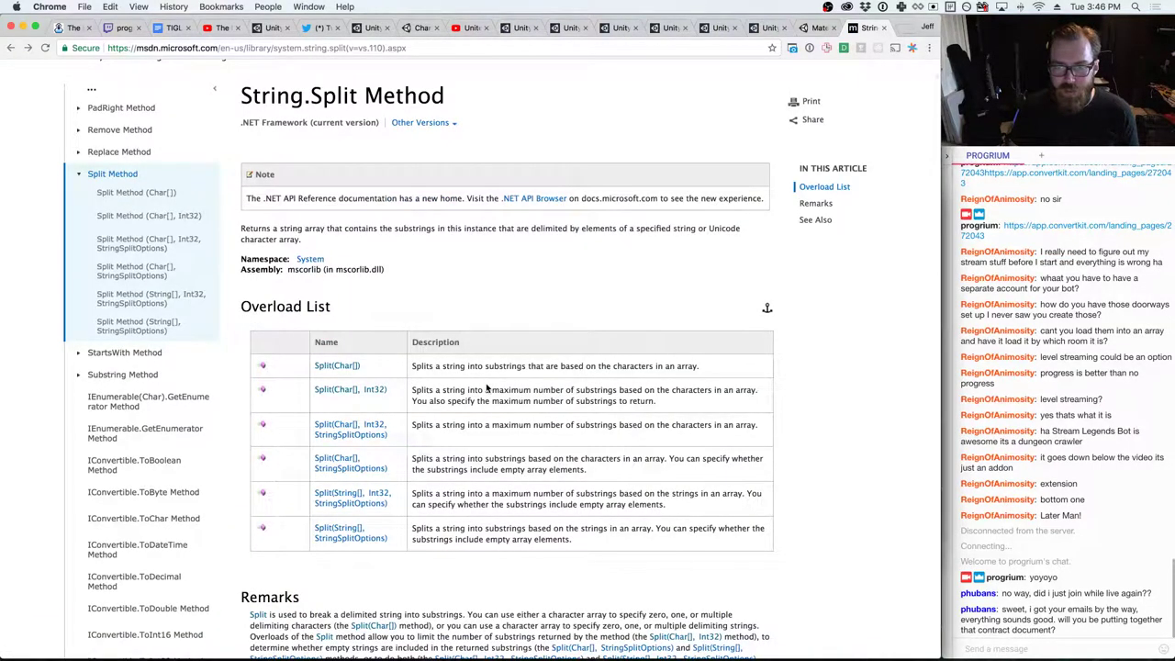
pyautogui.press('super+Tab')
pyautogui.press('super+Tab')
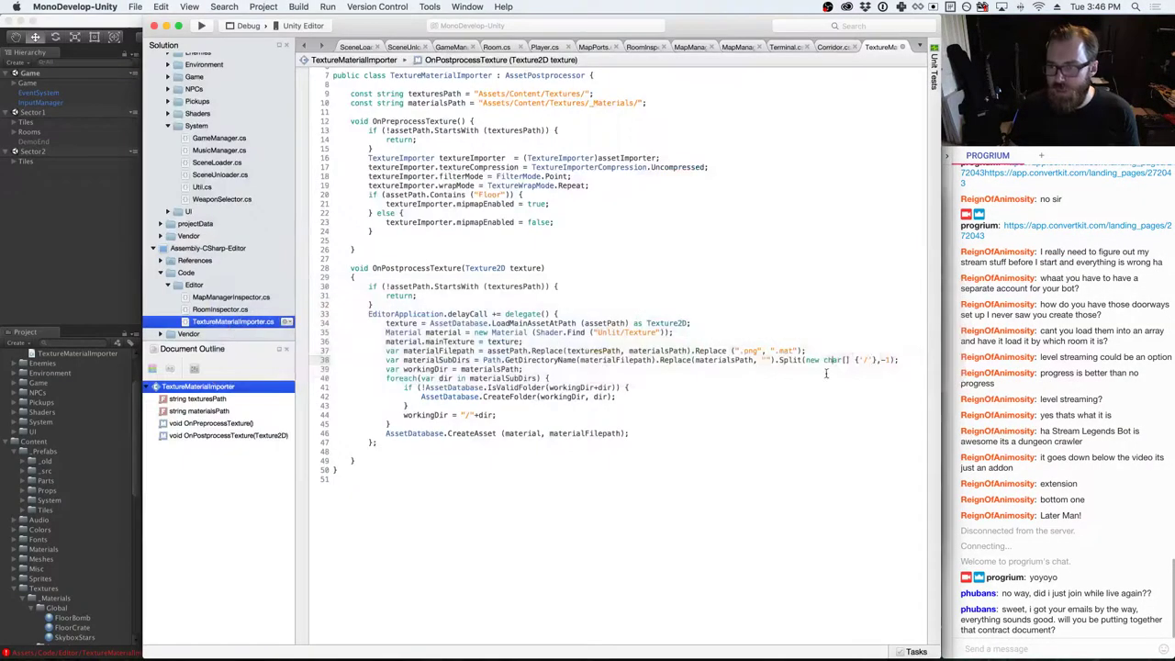
# - Remove the -1 count argument from the Split call, save the script, and clear the Console in Unity
pyautogui.press('BackSpace')
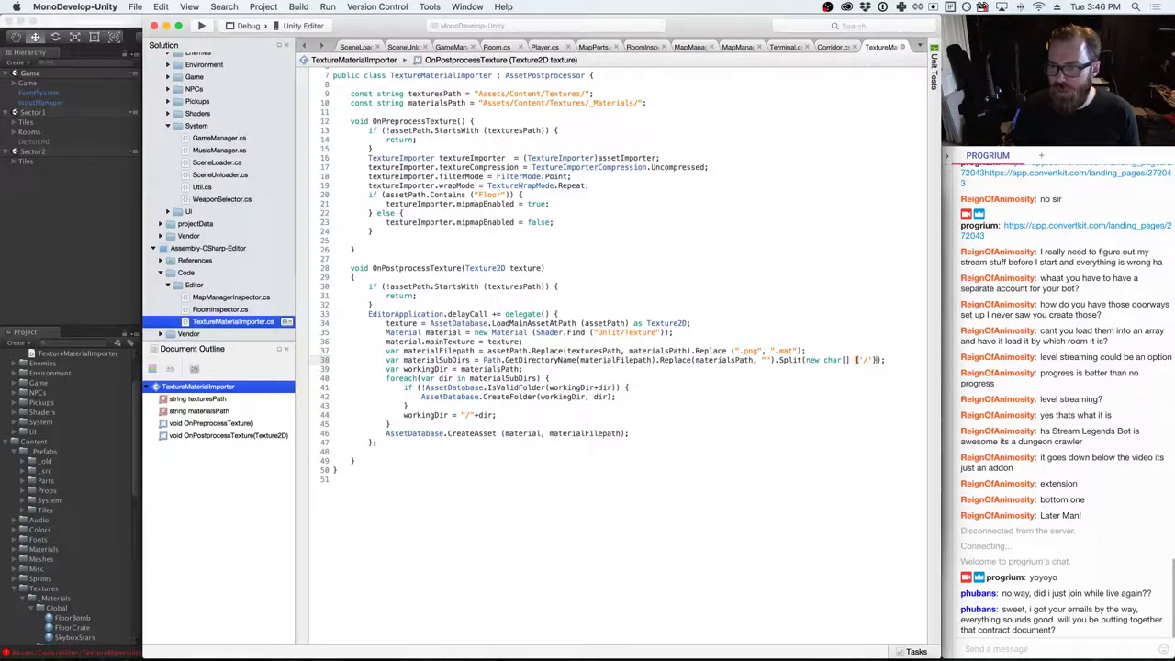
pyautogui.press('Up')
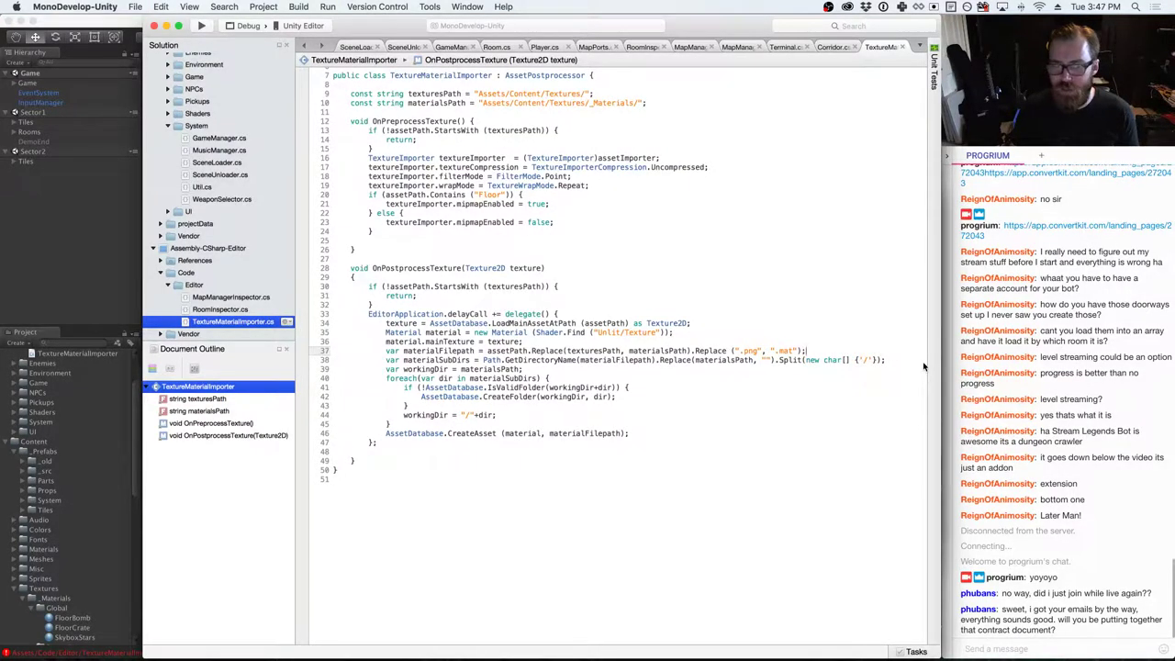
pyautogui.press('super+Tab')
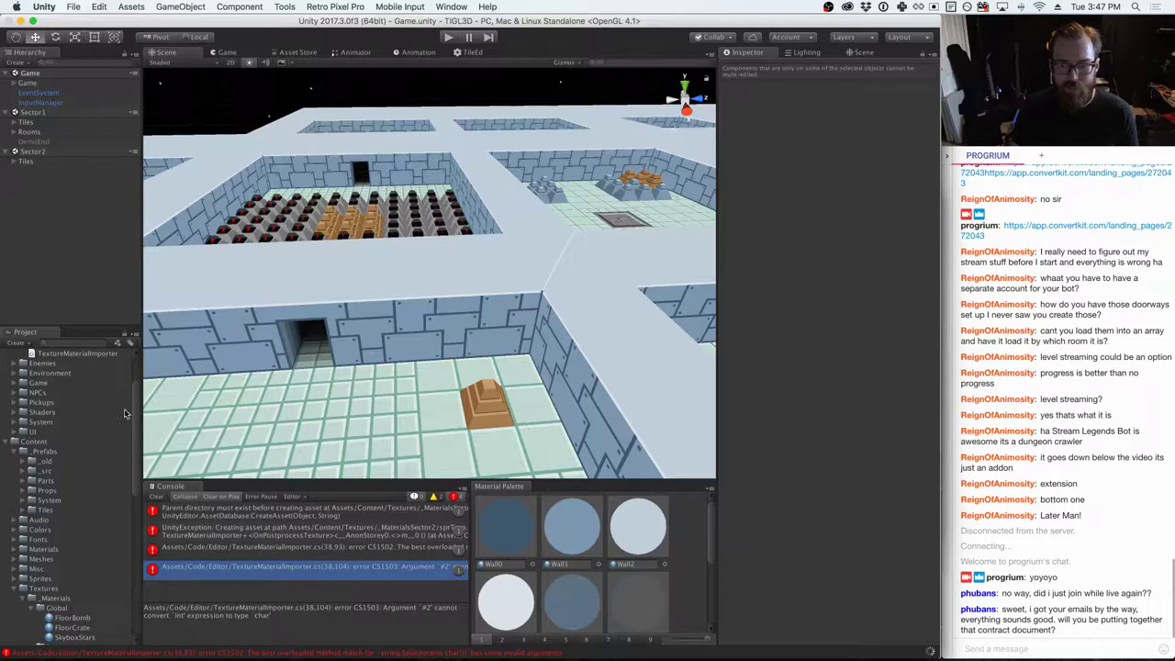
pyautogui.click(156, 497)
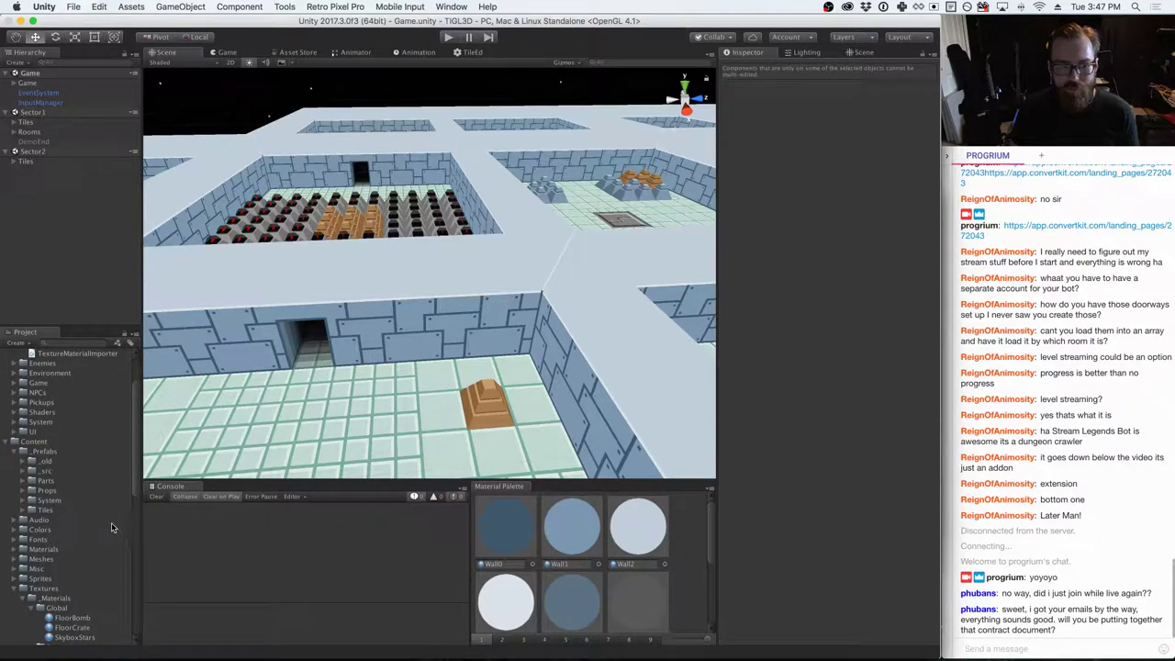
# - Delete the sprTrap texture from the Textures/Sector2 folder in the Unity project
pyautogui.scroll(-5, 74, 518)
pyautogui.scroll(-5, 62, 523)
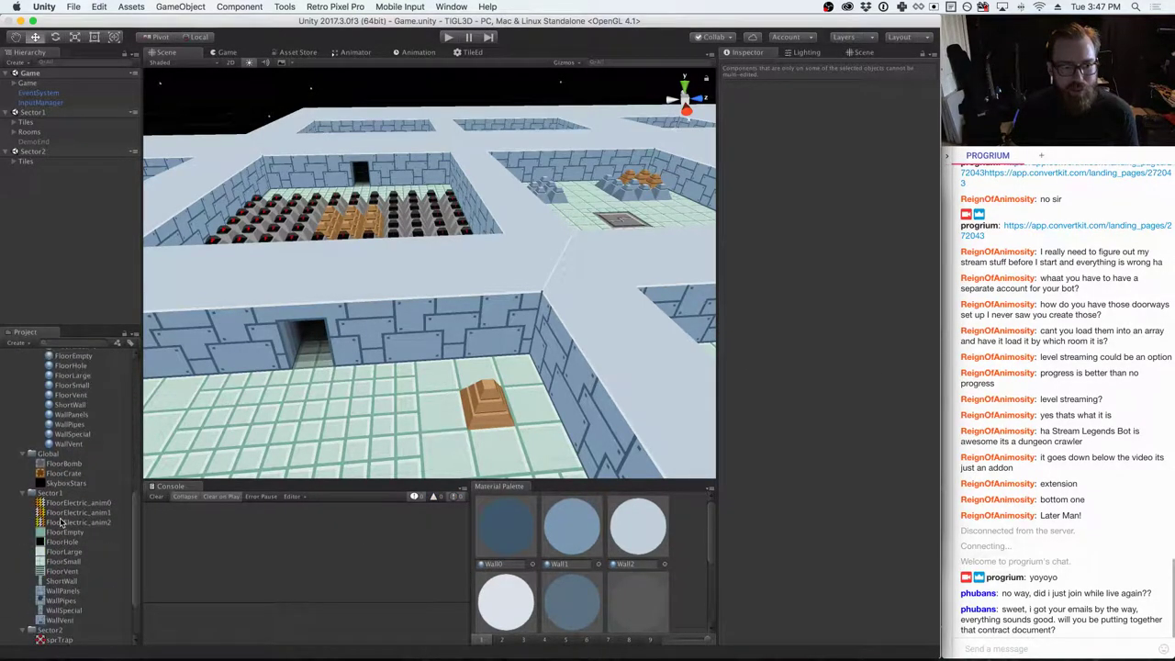
pyautogui.scroll(-4, 69, 564)
pyautogui.rightClick(69, 563)
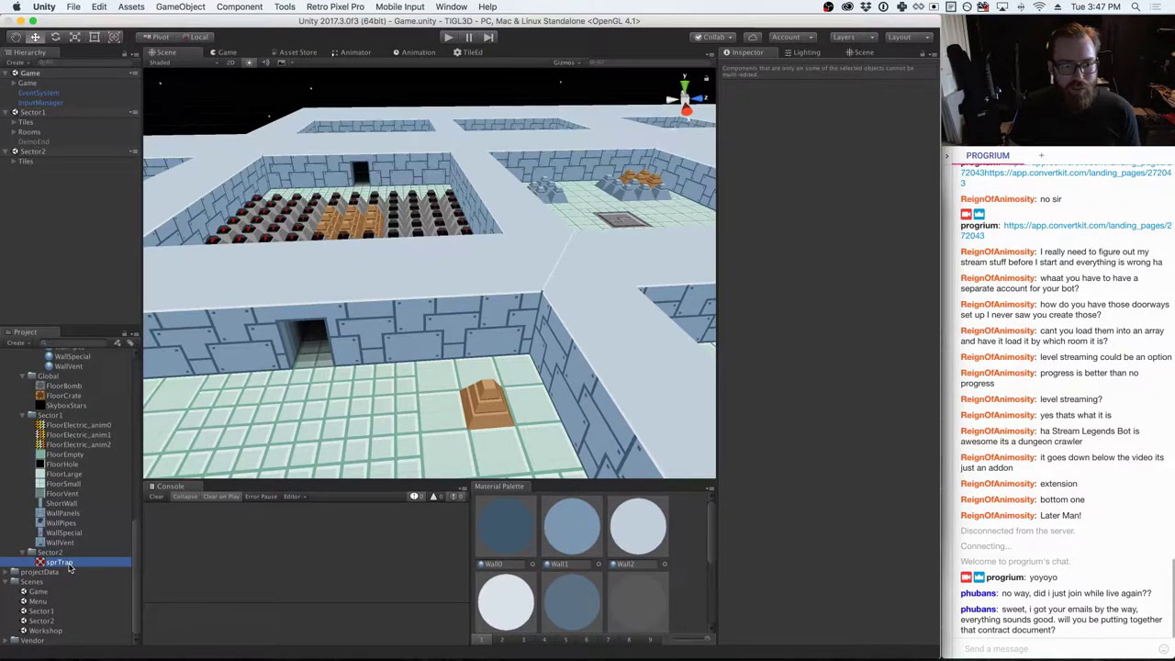
pyautogui.click(95, 455)
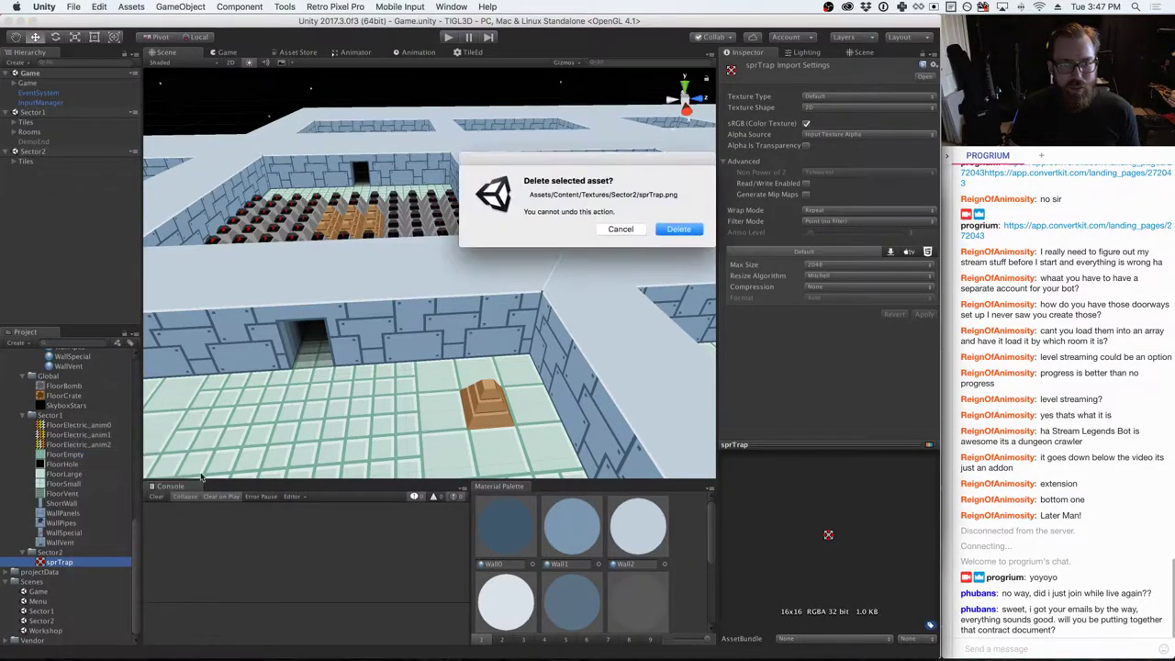
pyautogui.press('Return')
# - Import sprTrap.png from the Samsung USB drive in Finder into the Textures/Sector2 folder of the Unity project
pyautogui.press('super+Tab')
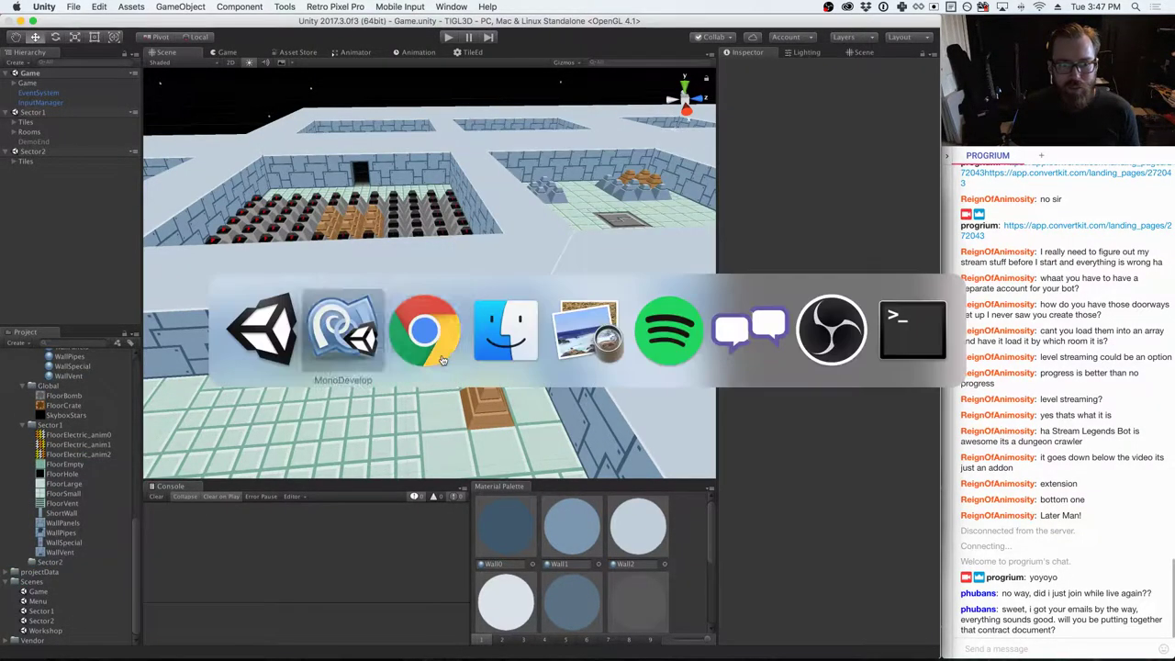
pyautogui.press('Tab')
pyautogui.press('Tab')
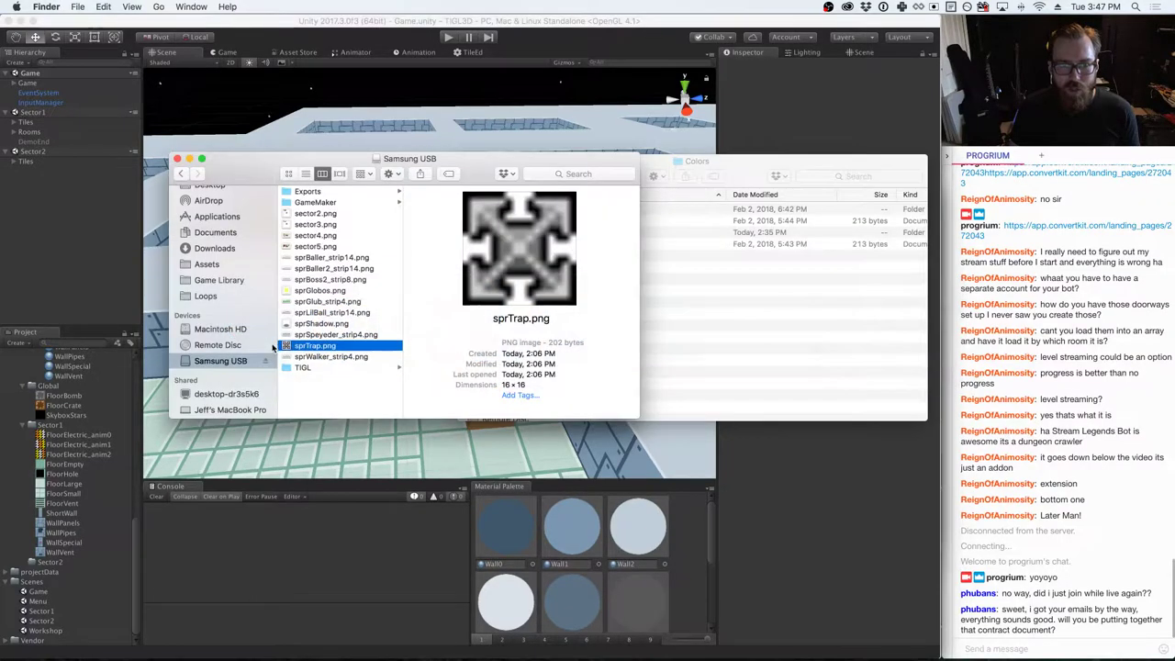
pyautogui.moveTo(317, 346); pyautogui.dragTo(53, 561)
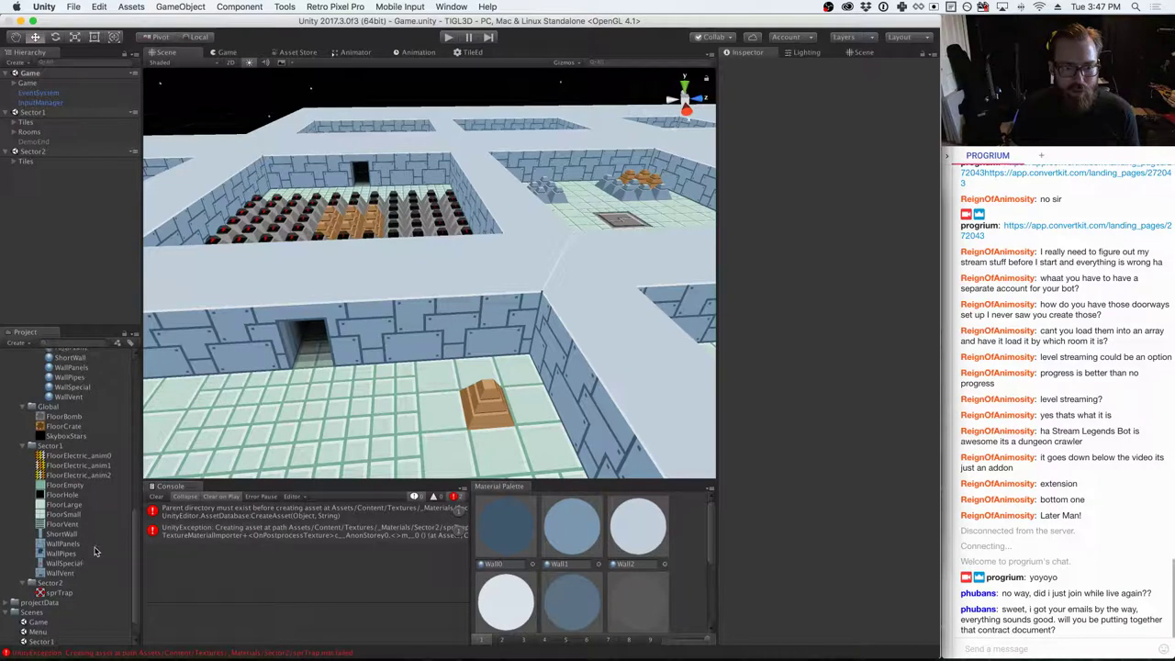
# - Check the _Materials folder and the details of the first Console error, and return to the importer script in MonoDevelop
pyautogui.scroll(5, 101, 545)
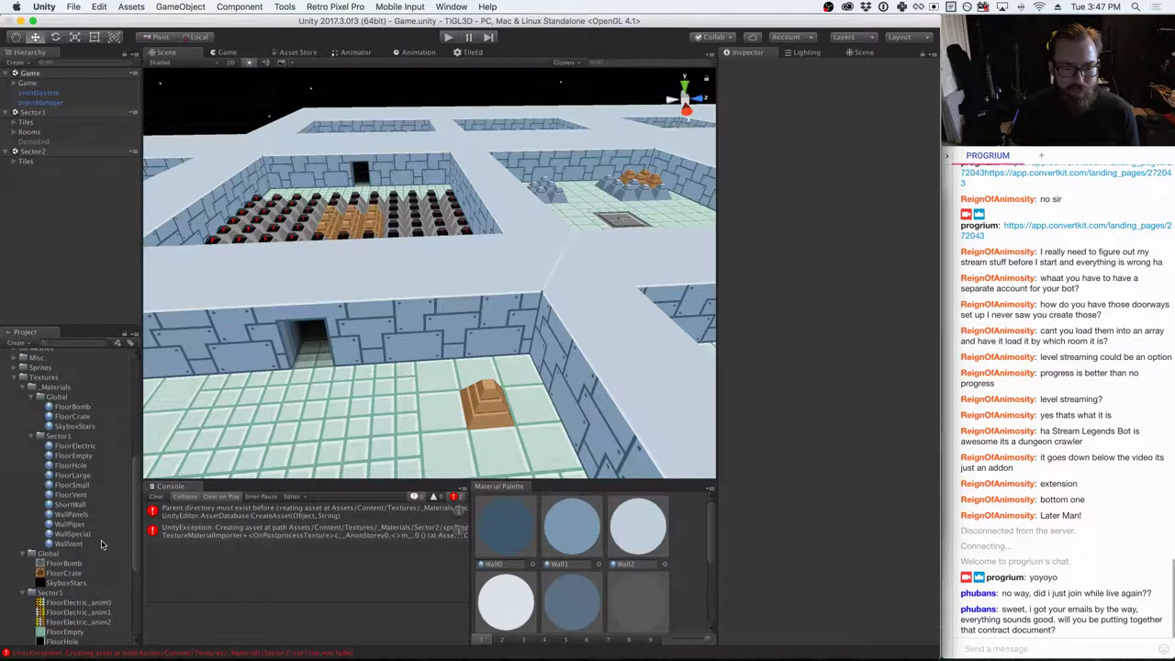
pyautogui.click(246, 516)
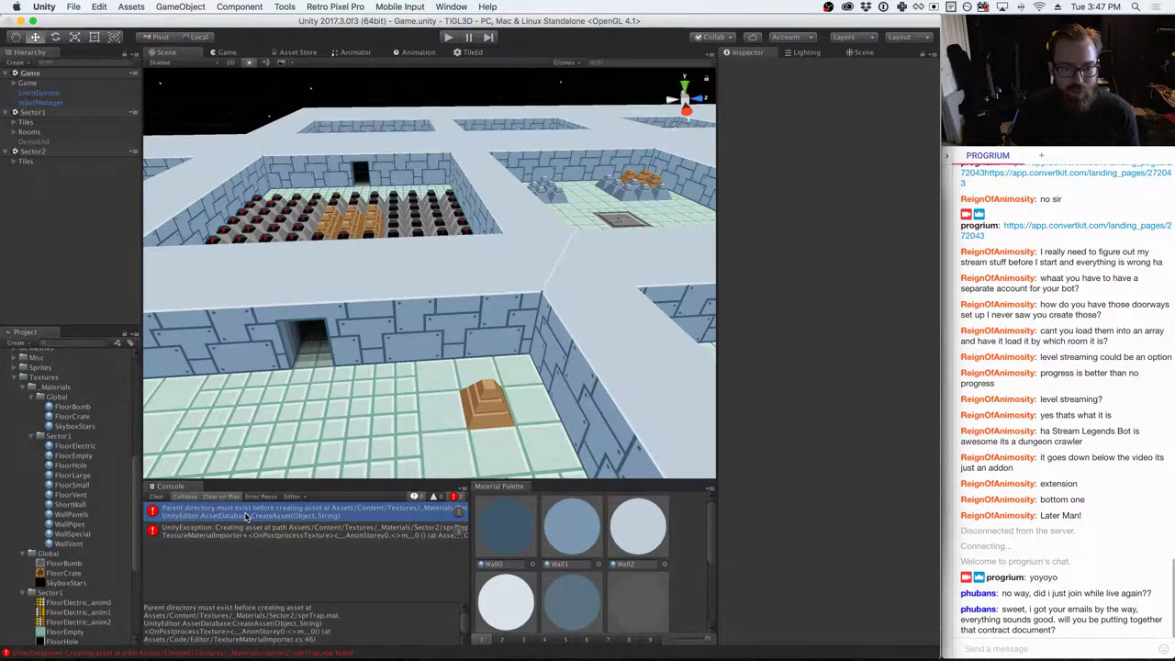
pyautogui.press('super+Tab')
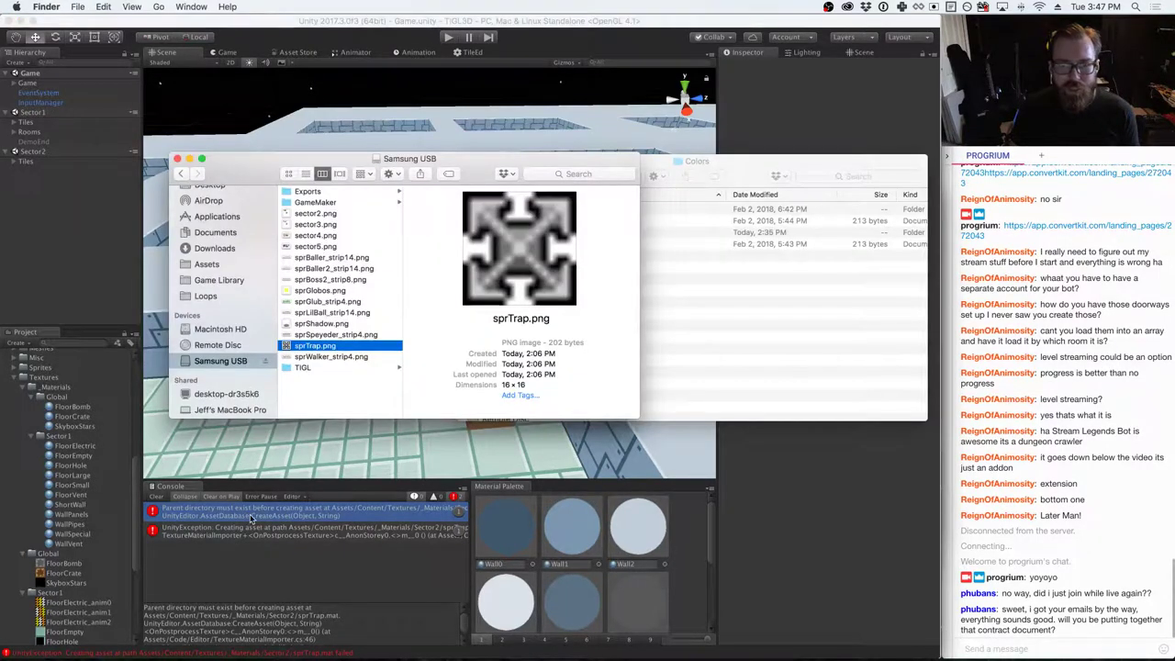
pyautogui.press('super+Tab')
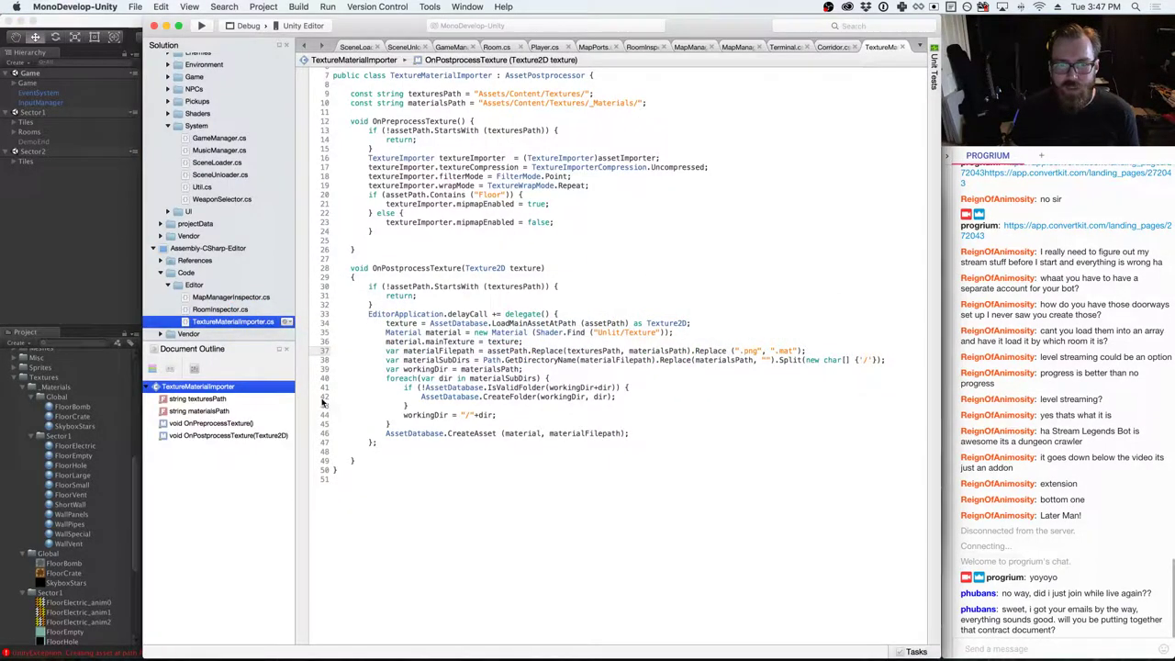
pyautogui.click(395, 432)
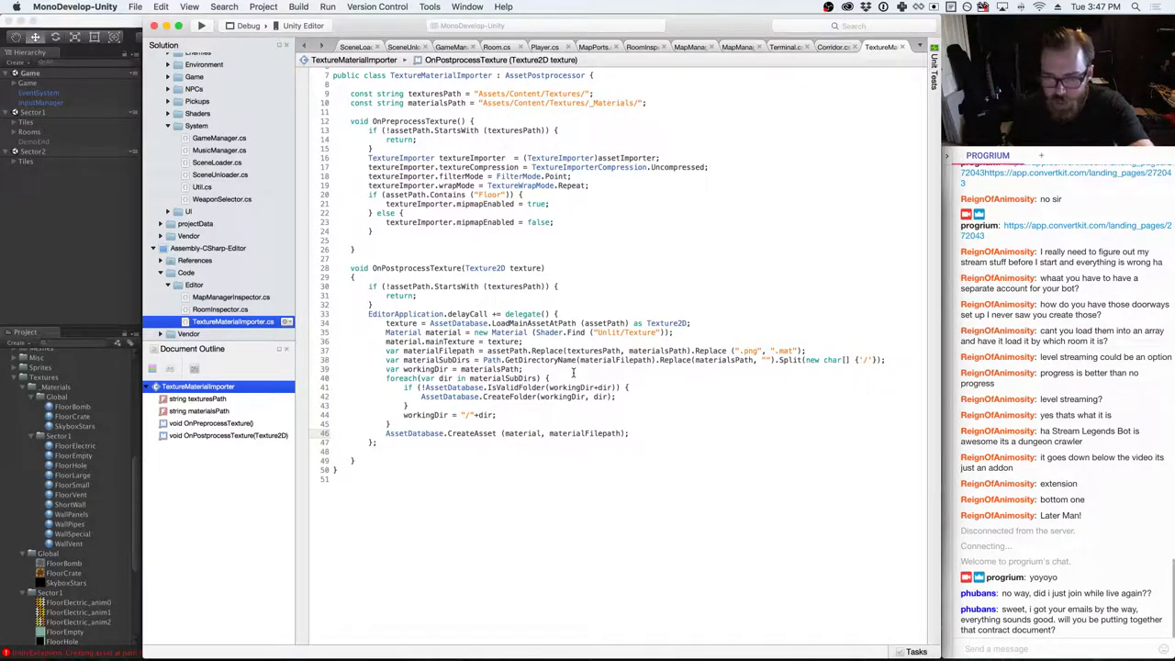
# - Add Debug.Log(materialSubDirs); below the materialSubDirs line, save the script, and review the folder-creation loop
pyautogui.click(615, 358)
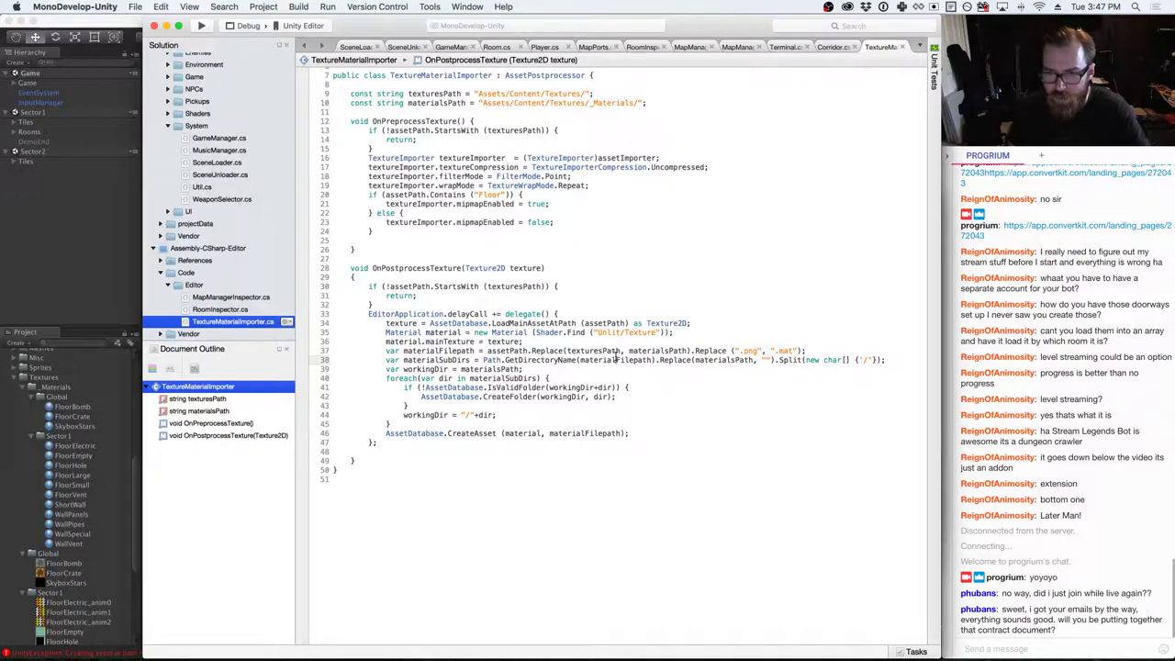
pyautogui.press('End')
pyautogui.press('Return')
pyautogui.write('De')
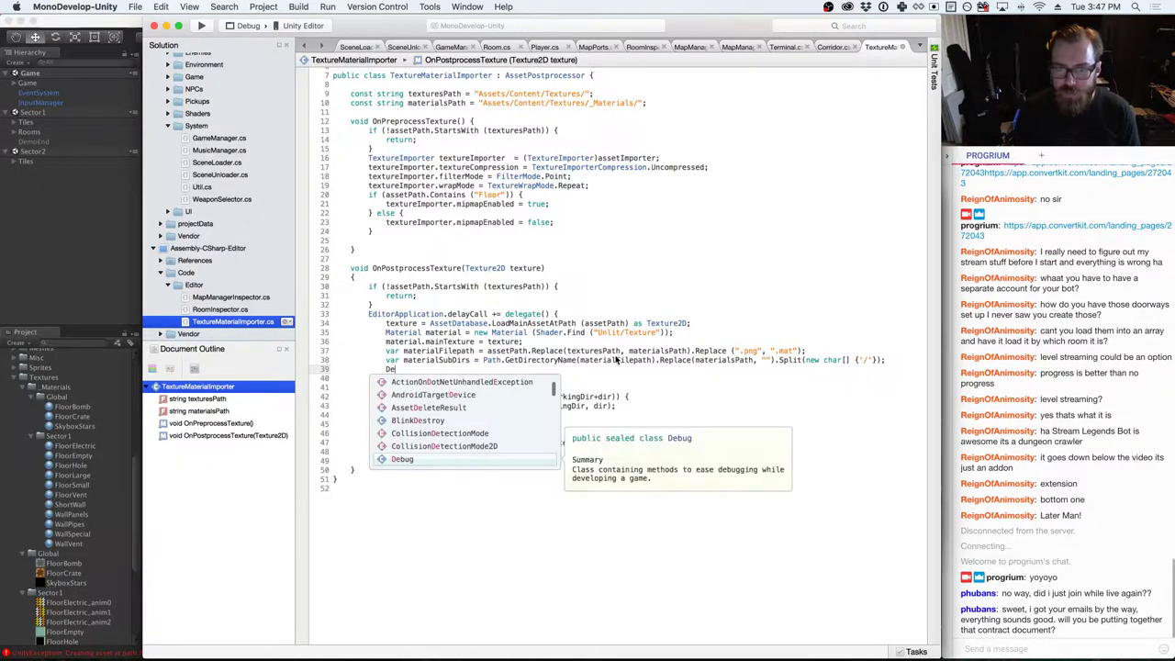
pyautogui.write('bug.Log(')
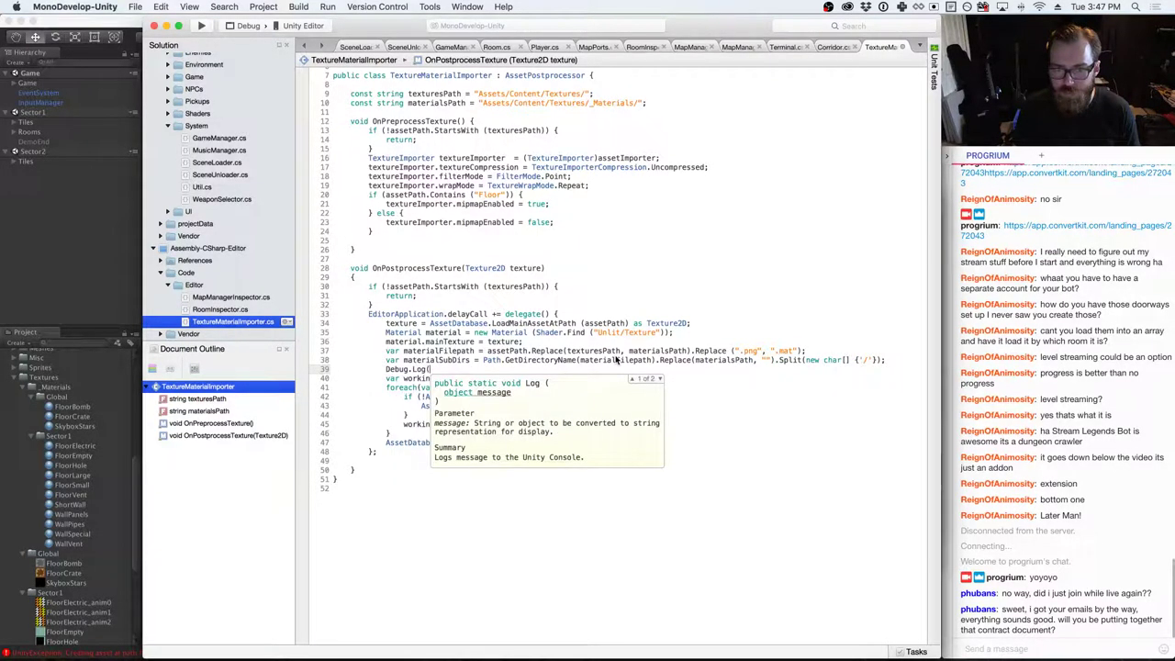
pyautogui.write('materialSubDirs);')
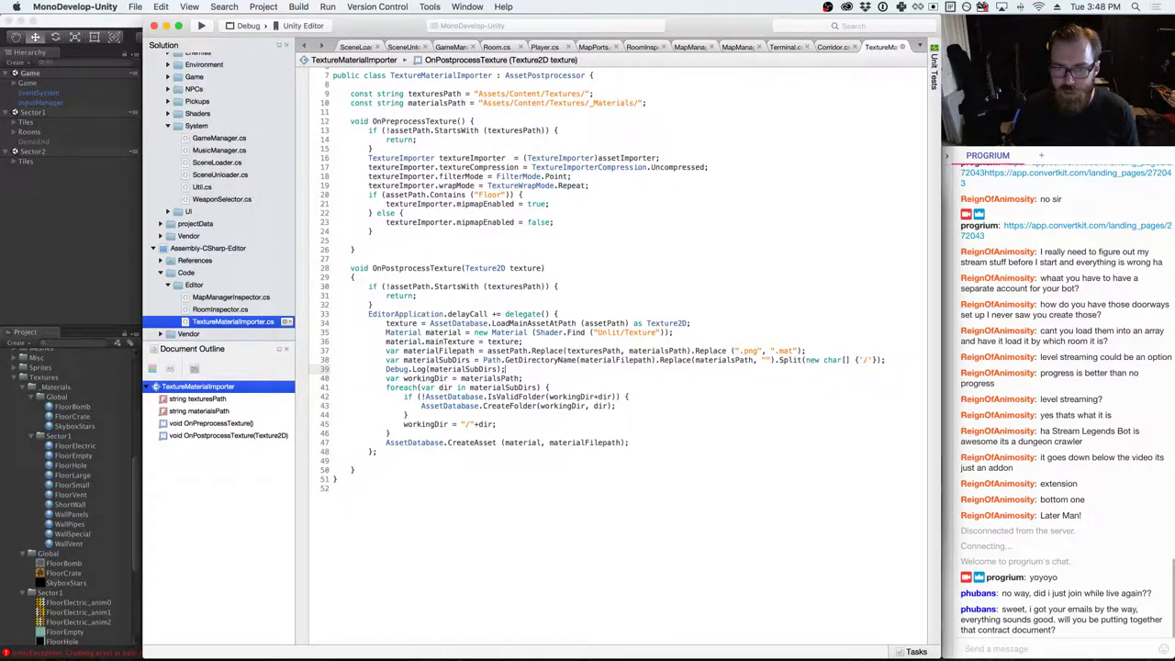
pyautogui.press('Down')
pyautogui.press('Down')
pyautogui.press('Down')
pyautogui.press('Down')
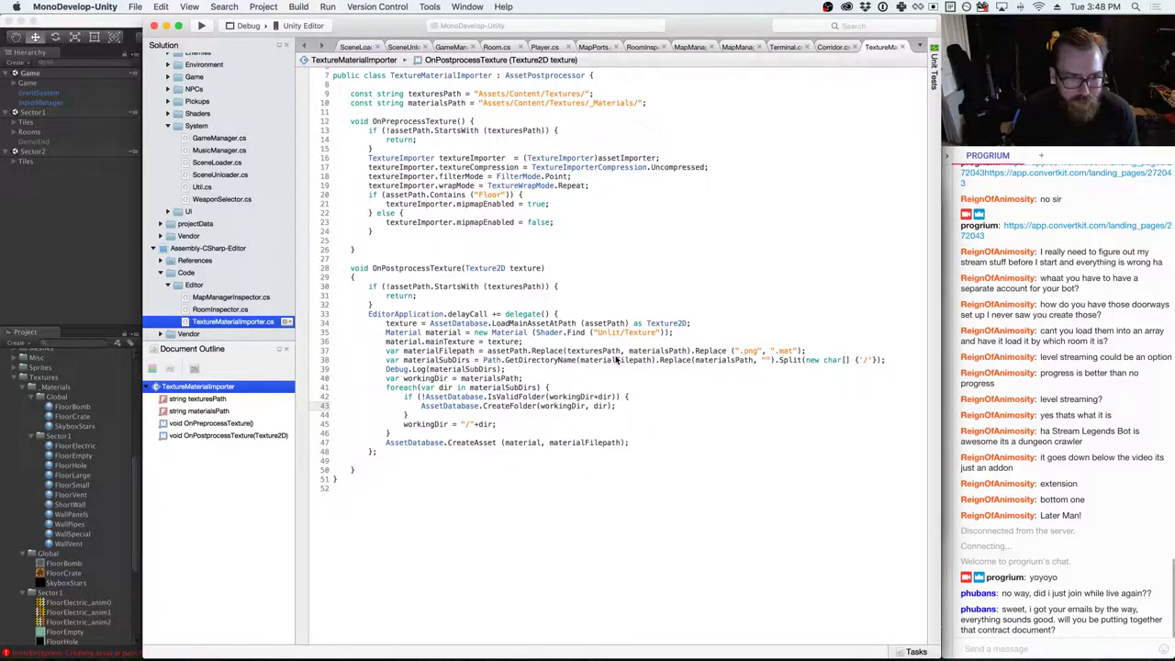
pyautogui.press('Up')
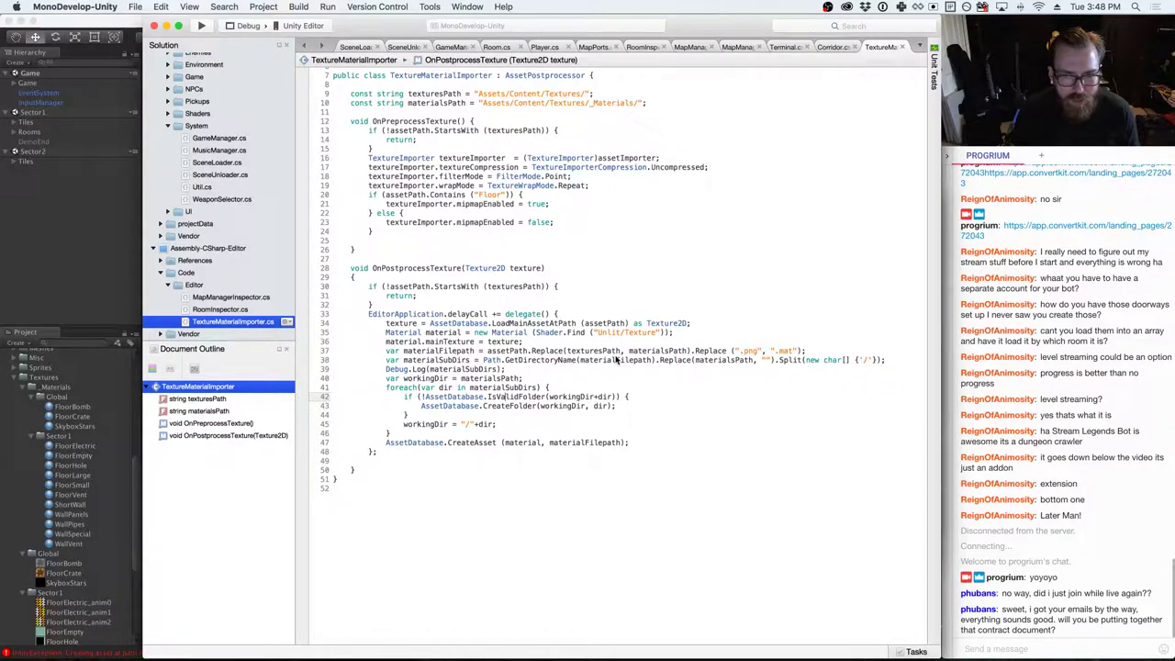
# - Switch back to Unity and delete the re-imported sprTrap texture from the Textures/Sector2 folder
pyautogui.press('super+Tab')
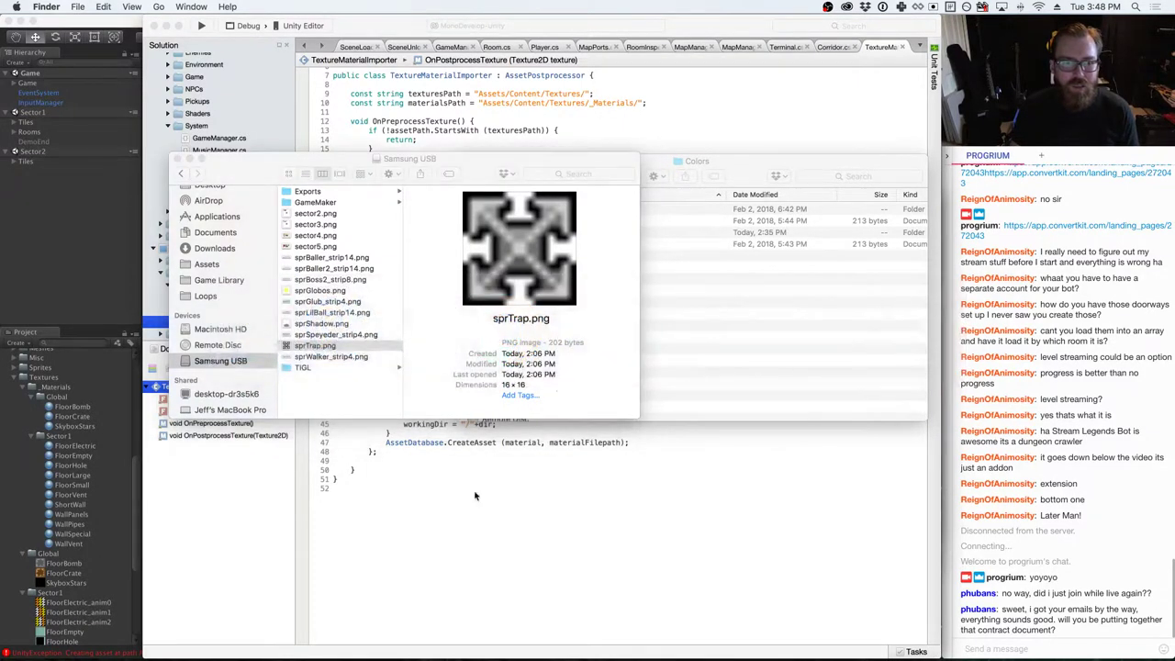
pyautogui.click(131, 493)
pyautogui.scroll(-5, 131, 493)
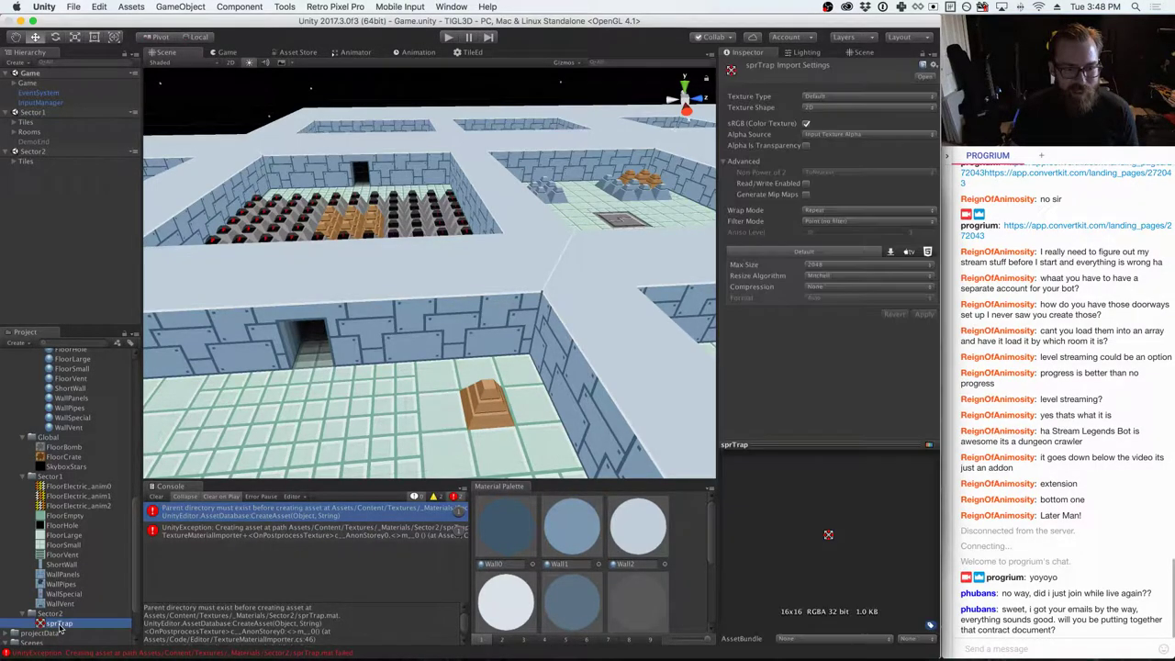
pyautogui.rightClick(60, 624)
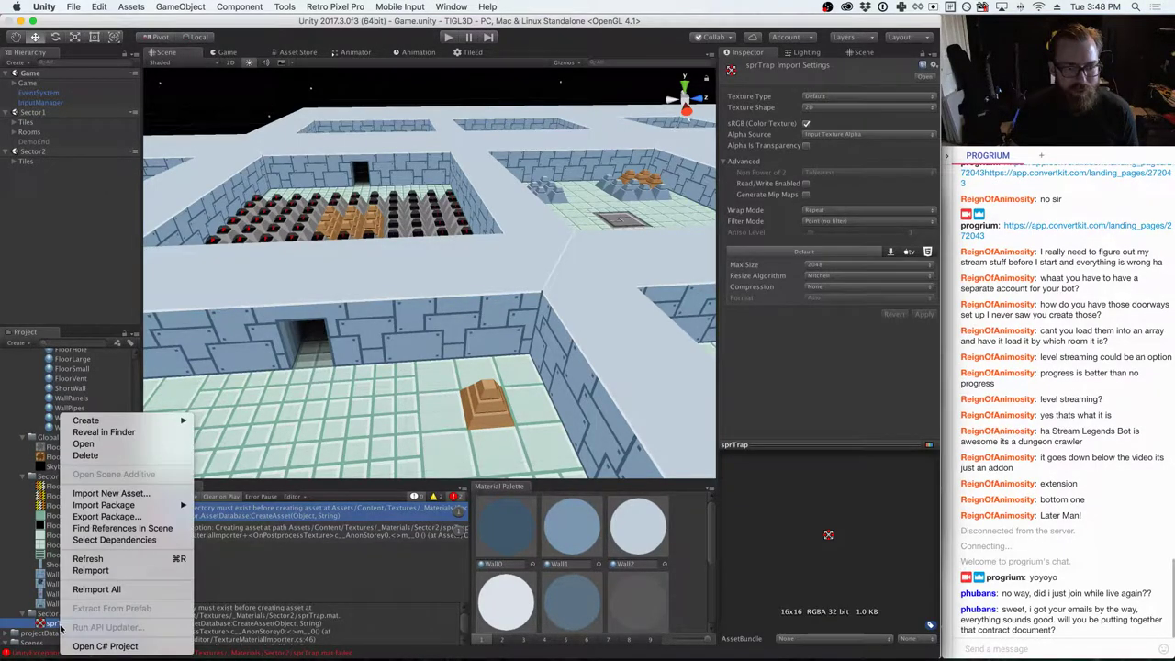
pyautogui.click(124, 456)
pyautogui.click(678, 229)
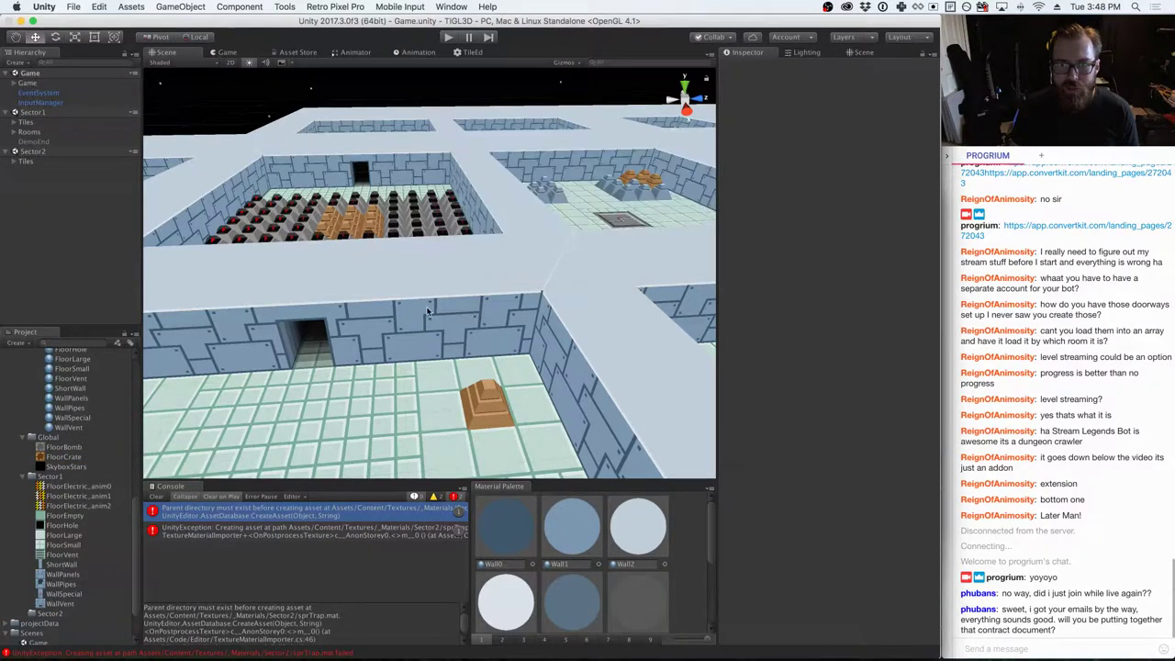
# - Move the SkyboxStars texture from Textures/Global into the Textures/Sector2 folder and check the _Materials subfolders
pyautogui.press('super+Tab')
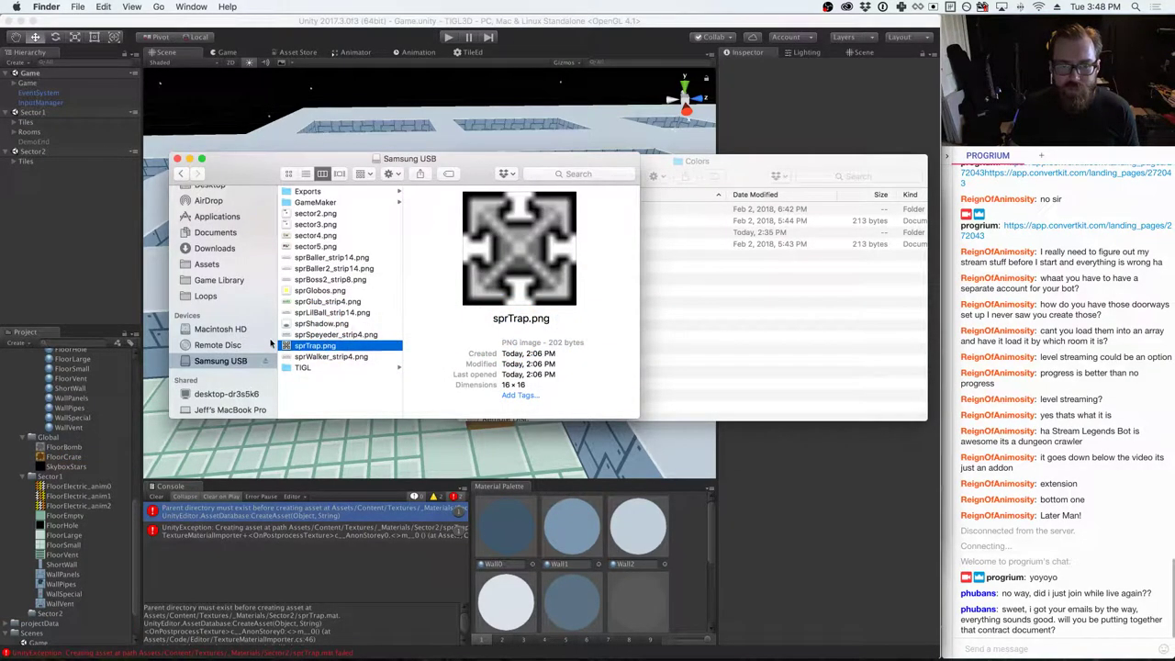
pyautogui.click(11, 477)
pyautogui.moveTo(25, 531); pyautogui.dragTo(54, 606)
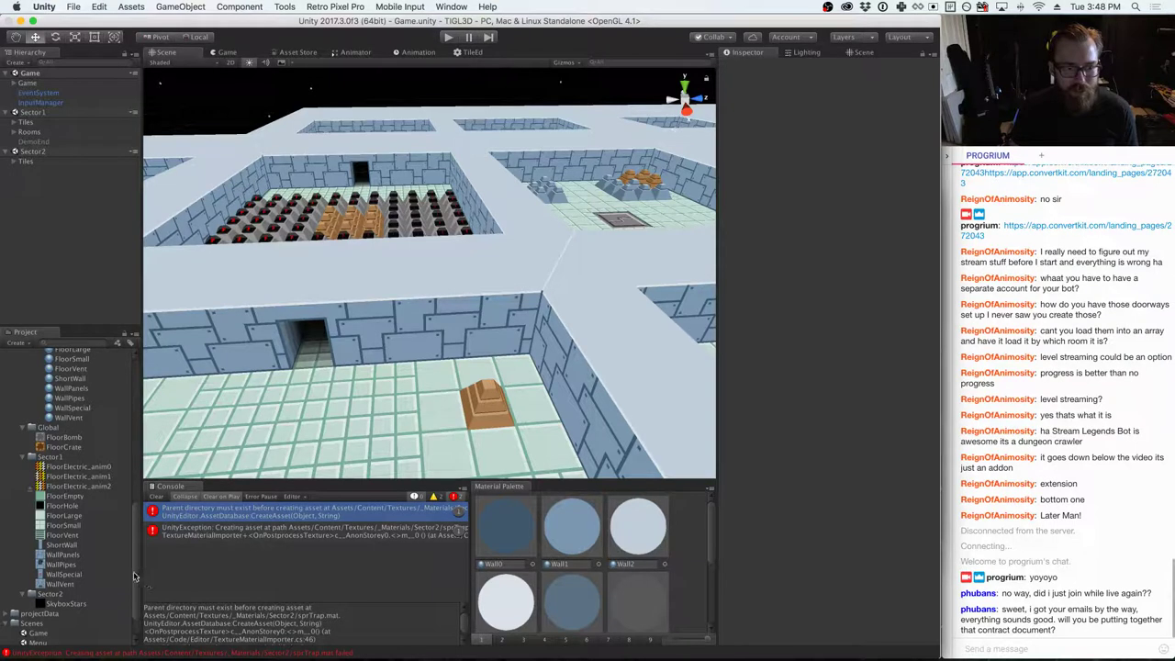
pyautogui.scroll(5, 69, 514)
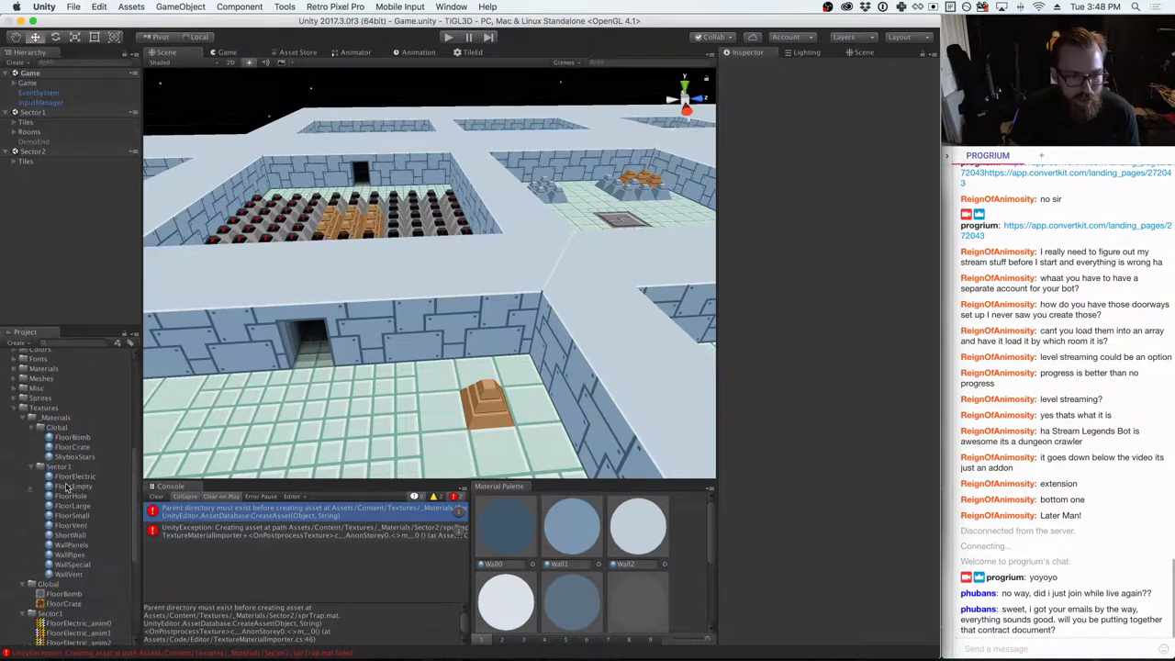
# - Move the SkyboxStars texture from Textures/Sector2 back into the Textures/Global folder
pyautogui.scroll(-5, 67, 488)
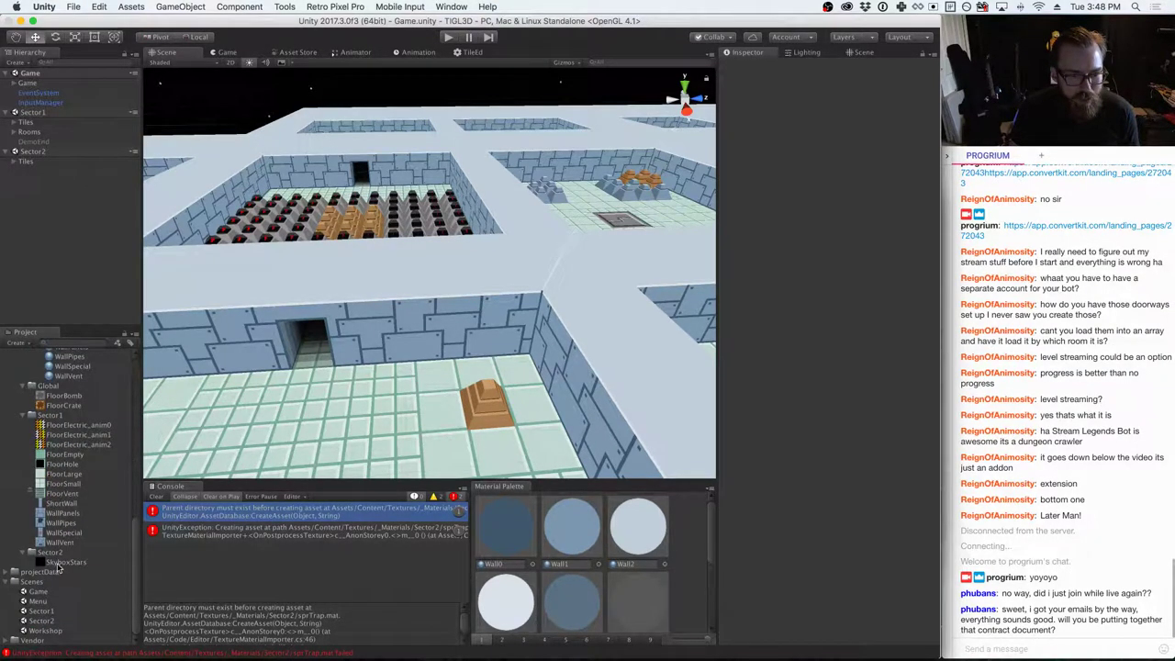
pyautogui.moveTo(62, 561); pyautogui.dragTo(55, 391)
# - Switch to Finder and import sprTrap.png from the Samsung USB drive into Unity's Textures/Sector2 folder
pyautogui.press('super+Tab')
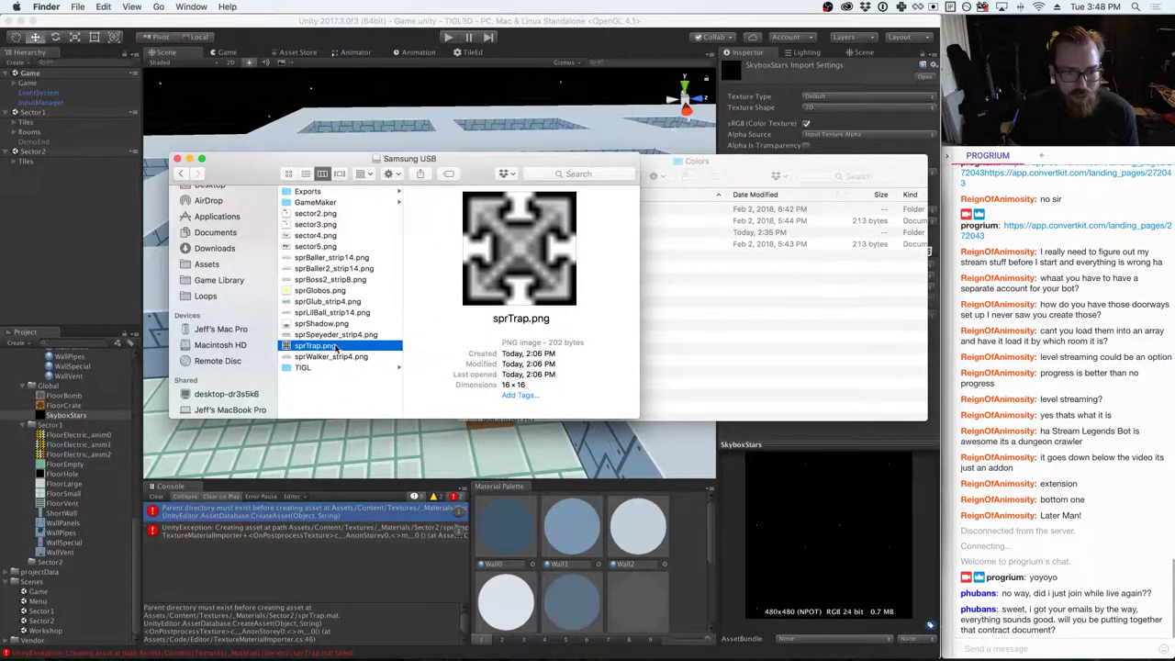
pyautogui.click(220, 345)
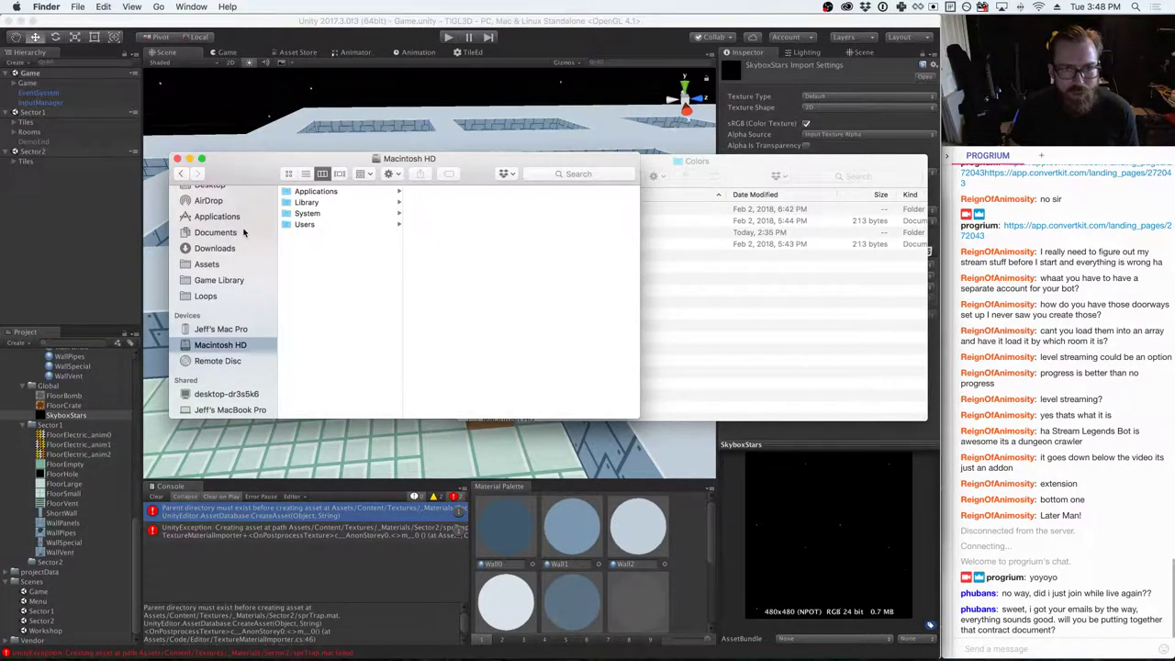
pyautogui.click(181, 173)
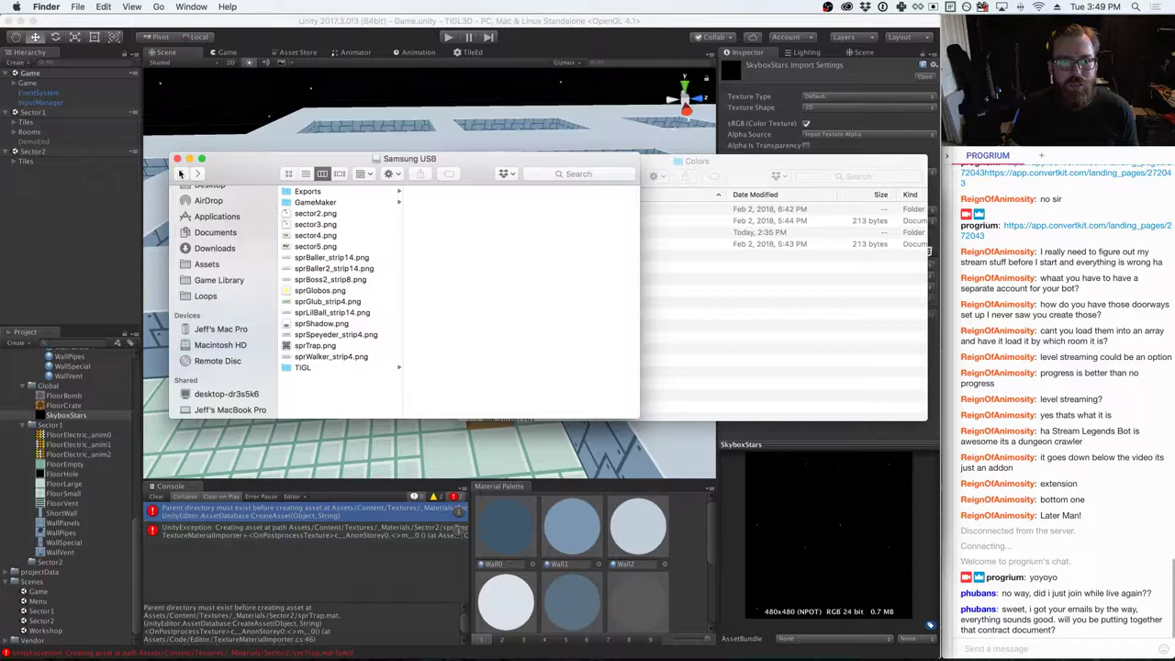
pyautogui.click(337, 347)
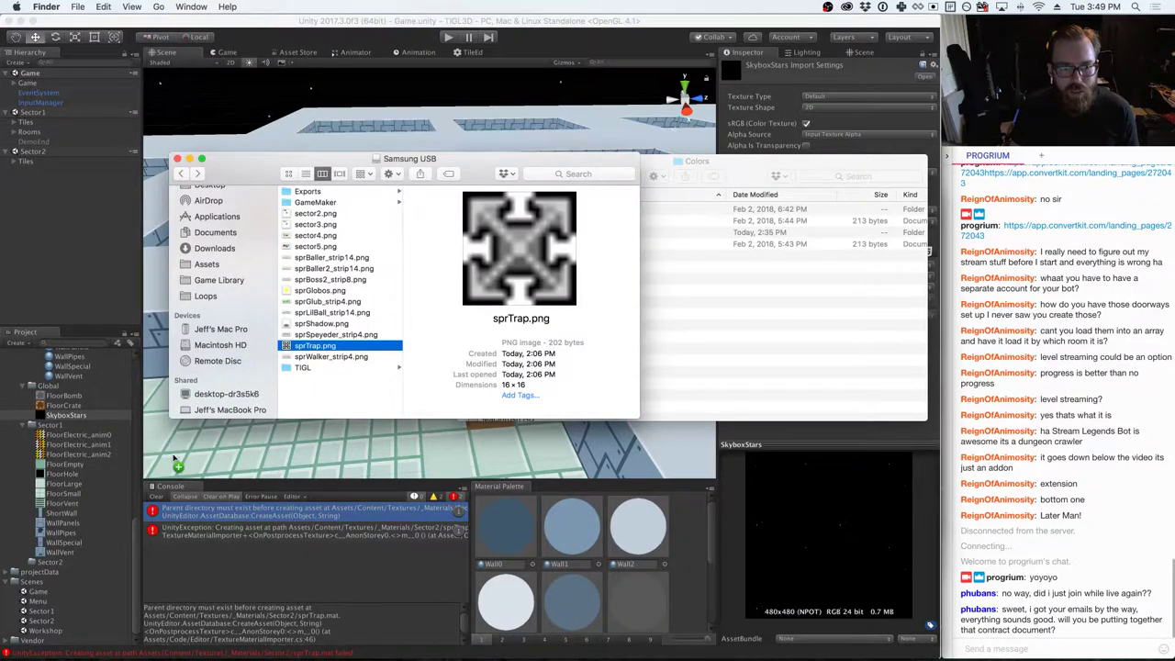
pyautogui.click(258, 518)
pyautogui.press('super+Tab')
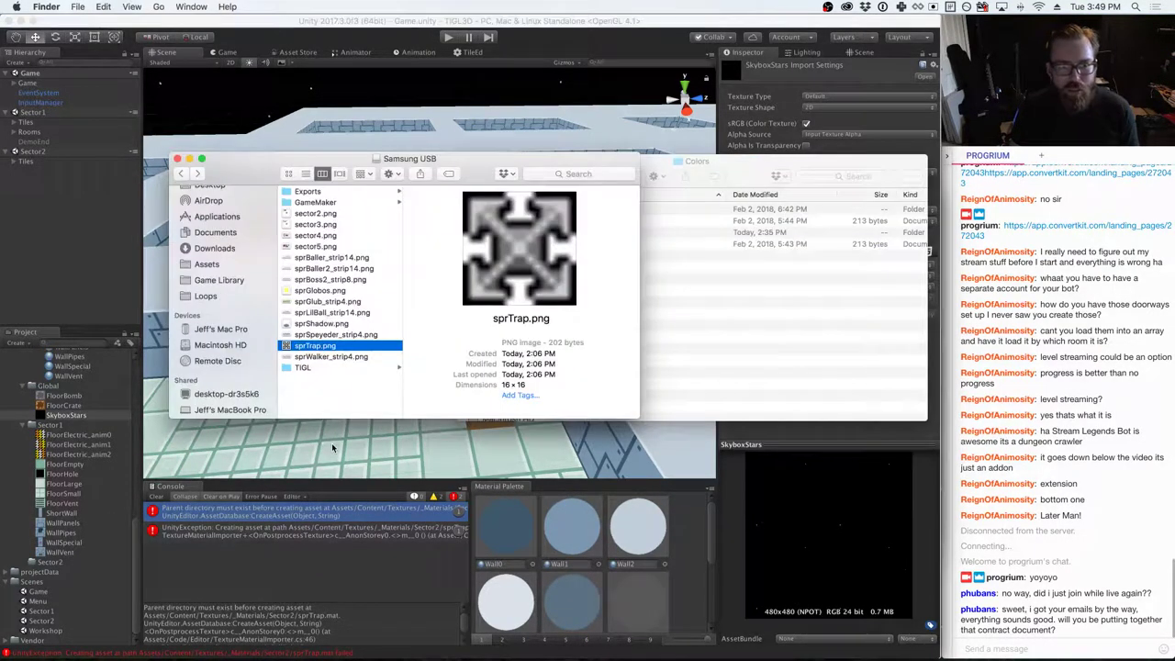
pyautogui.click(346, 405)
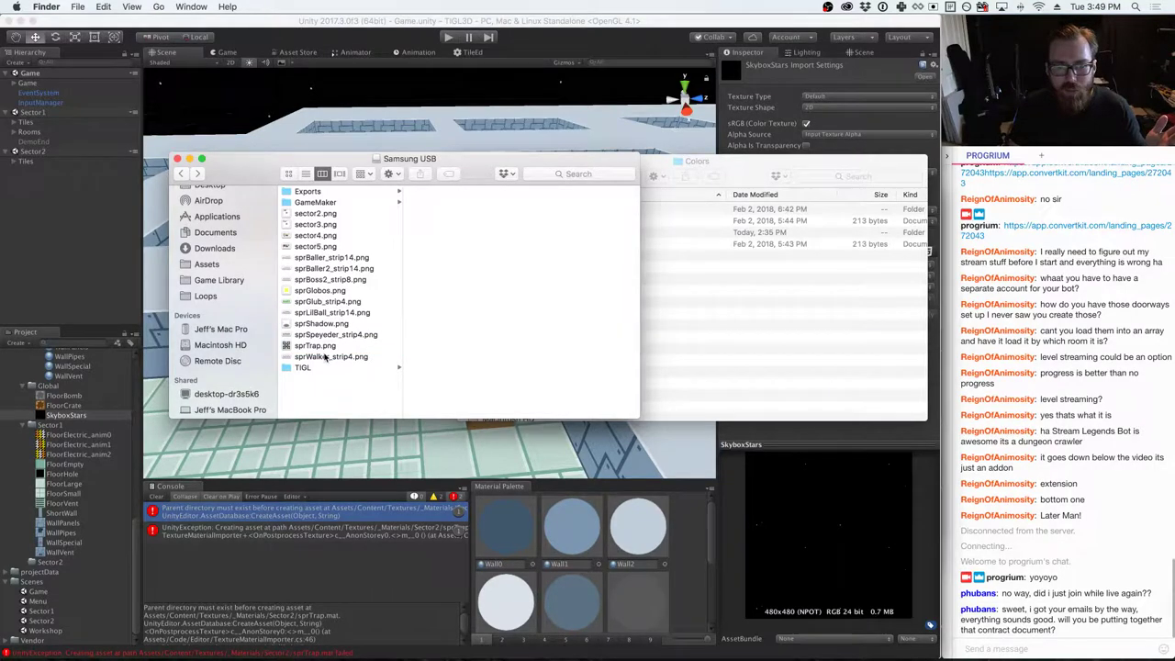
pyautogui.moveTo(323, 347); pyautogui.dragTo(50, 561)
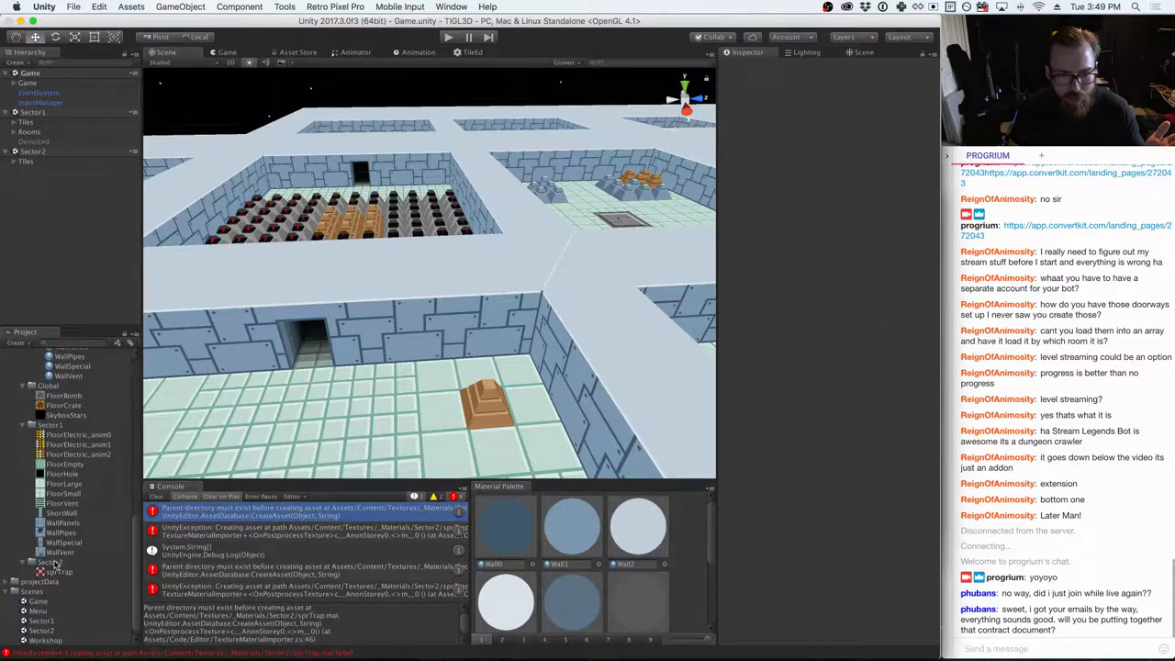
# - Open the importer script from the Console log entry, add Debug.Log(Path.GetDirectoryName(materialFilepath)); above the materialSubDirs line, and save
pyautogui.doubleClick(366, 551)
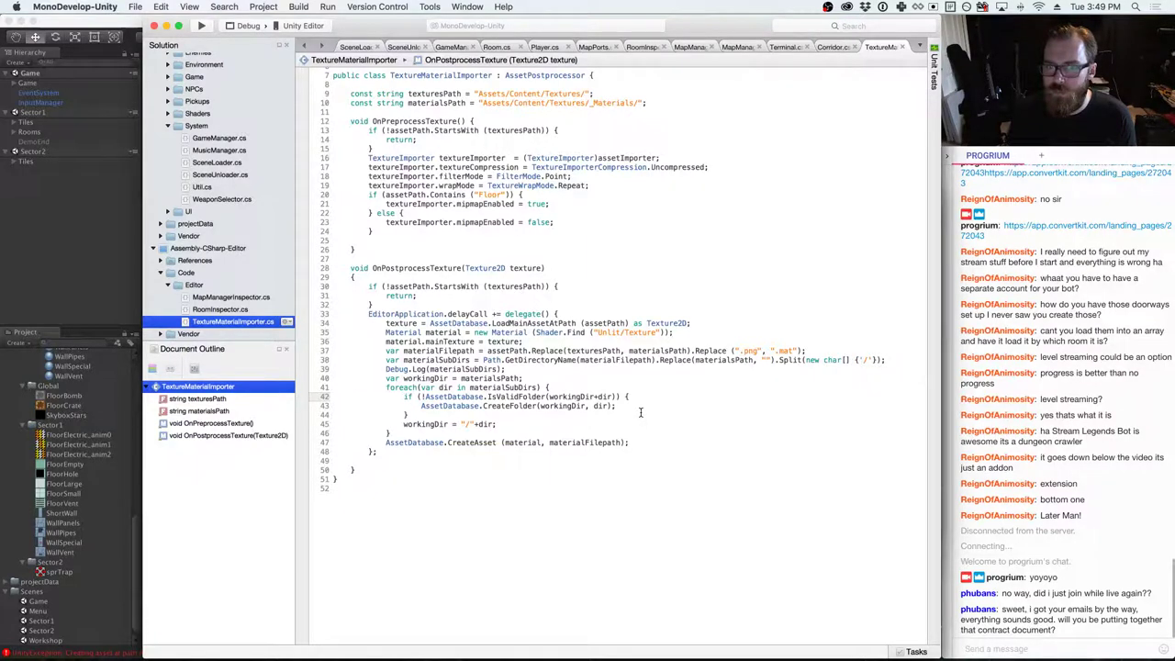
pyautogui.moveTo(483, 360); pyautogui.dragTo(659, 360)
pyautogui.hotkey('ctrl', 'c')
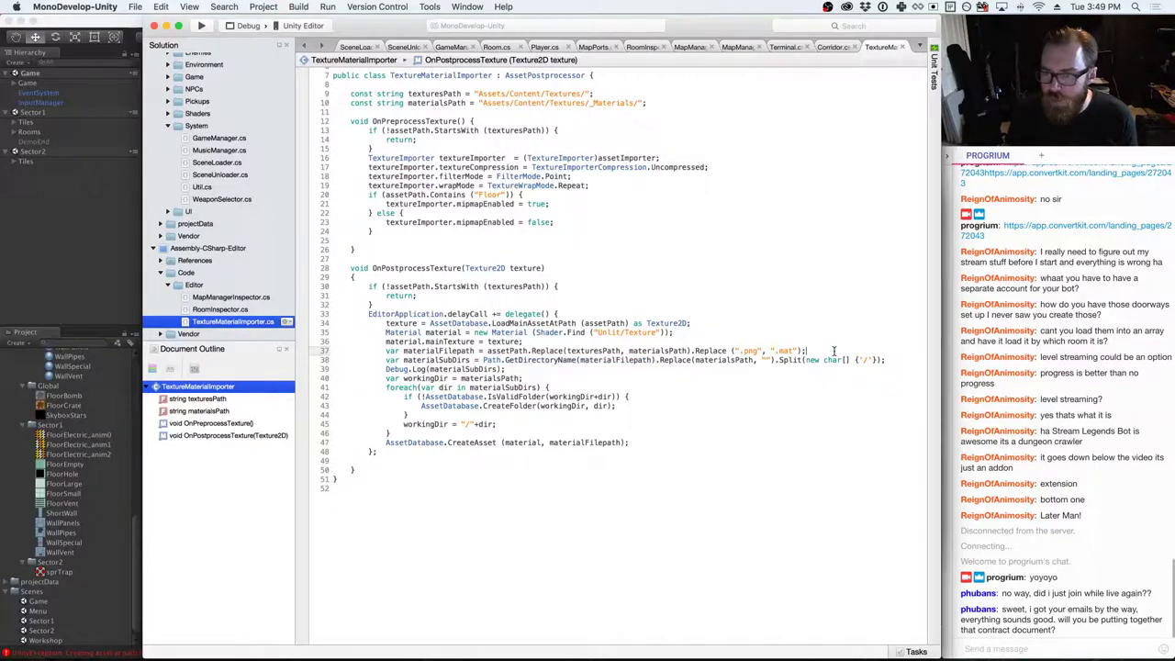
pyautogui.click(834, 351)
pyautogui.press('Return')
pyautogui.write('Debug.Log(')
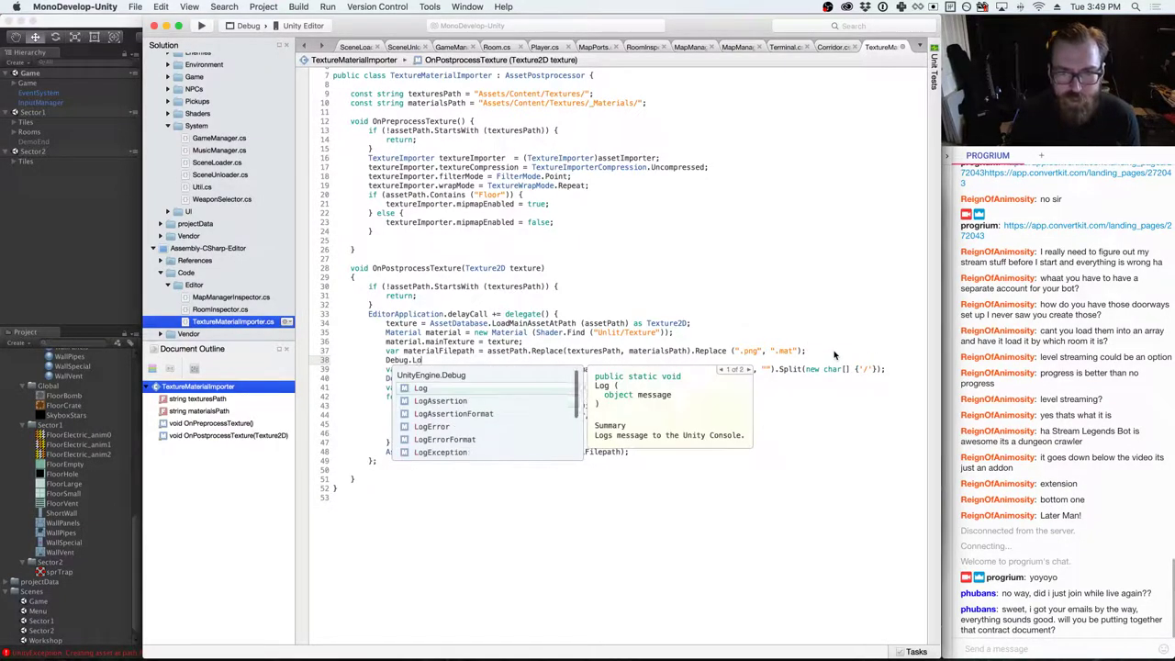
pyautogui.hotkey('ctrl', 'v')
pyautogui.write(');')
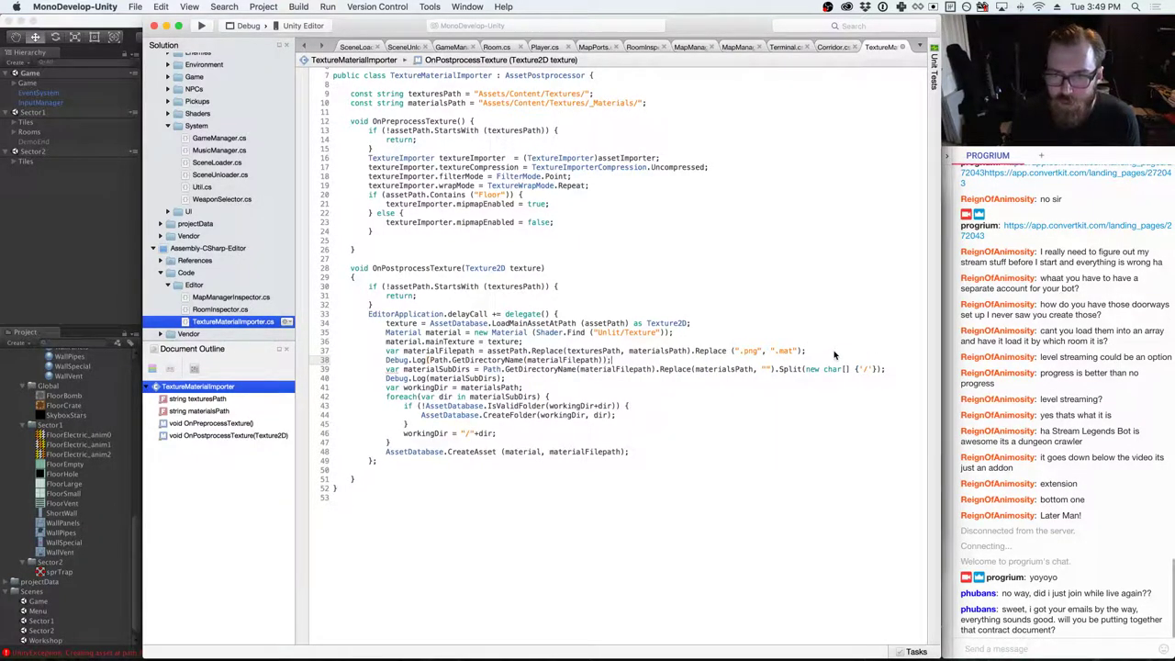
pyautogui.press('Return')
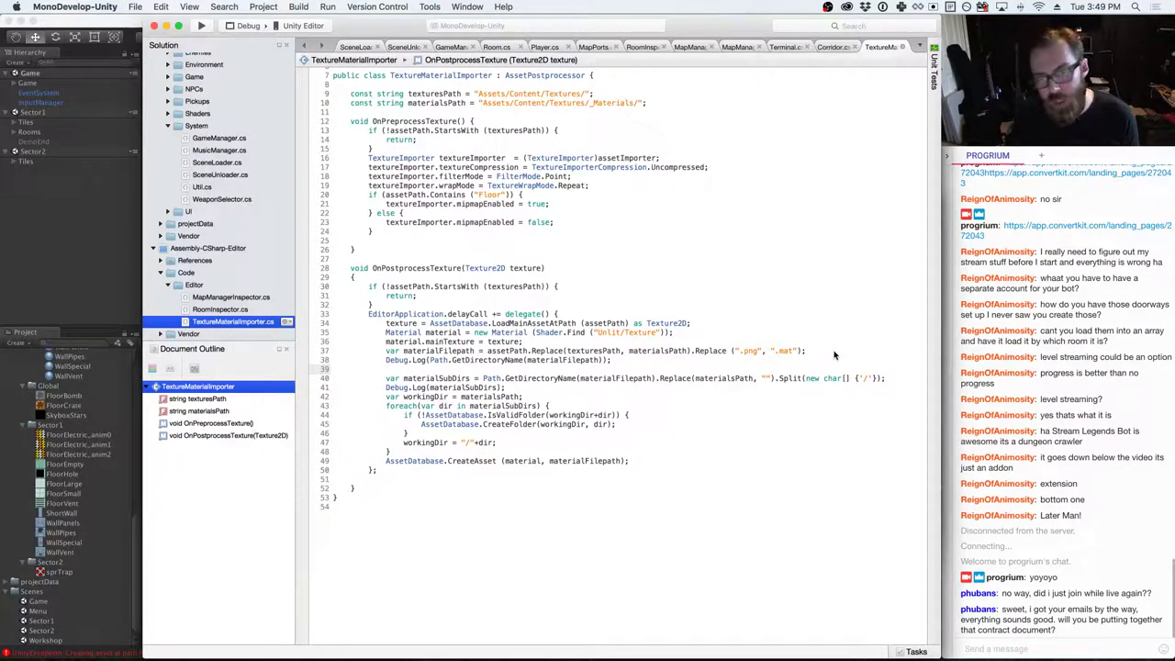
pyautogui.press('super+Tab')
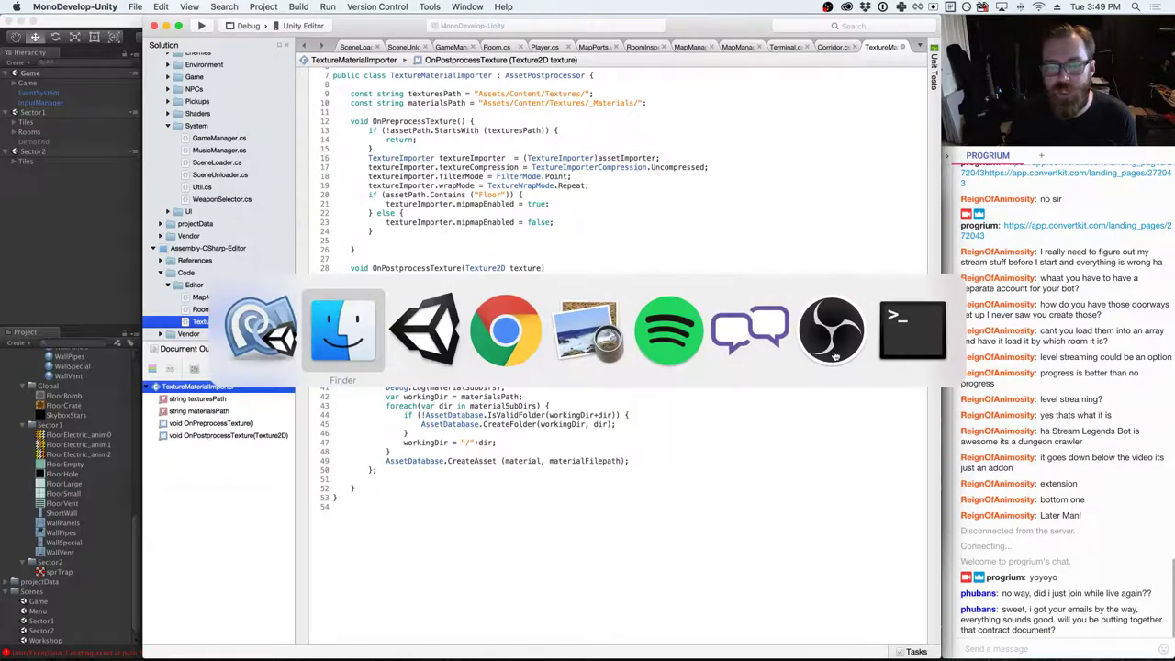
pyautogui.press('Escape')
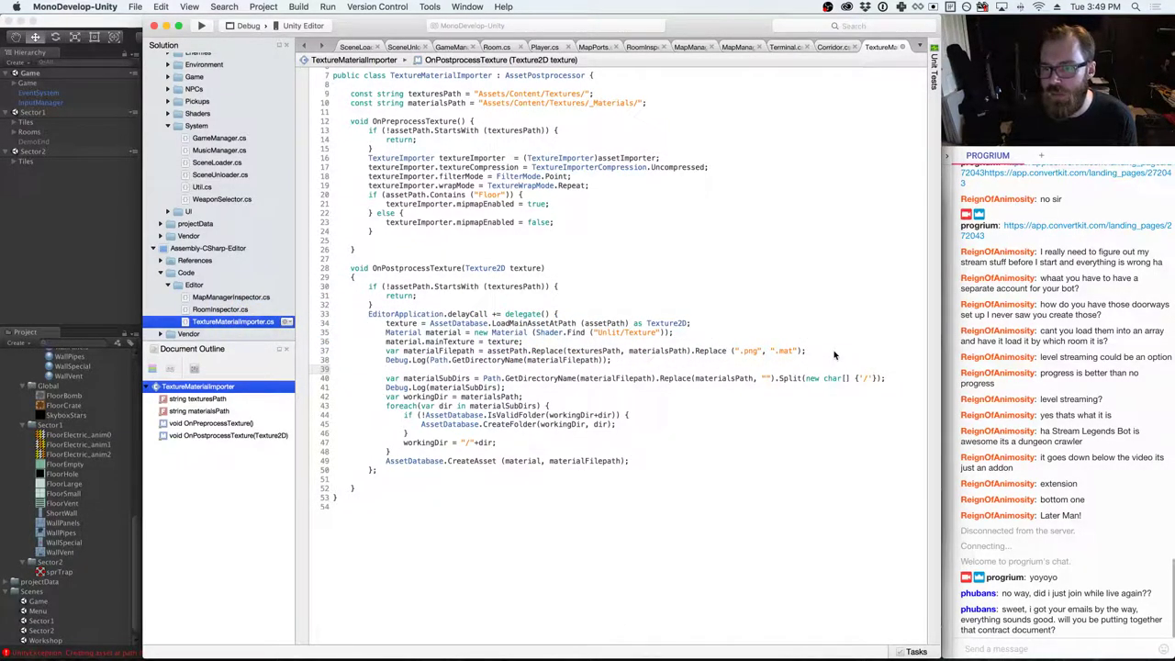
# - Return to Unity, clear the Console, and delete the sprTrap texture from the Textures/Sector2 folder
pyautogui.press('super+Tab')
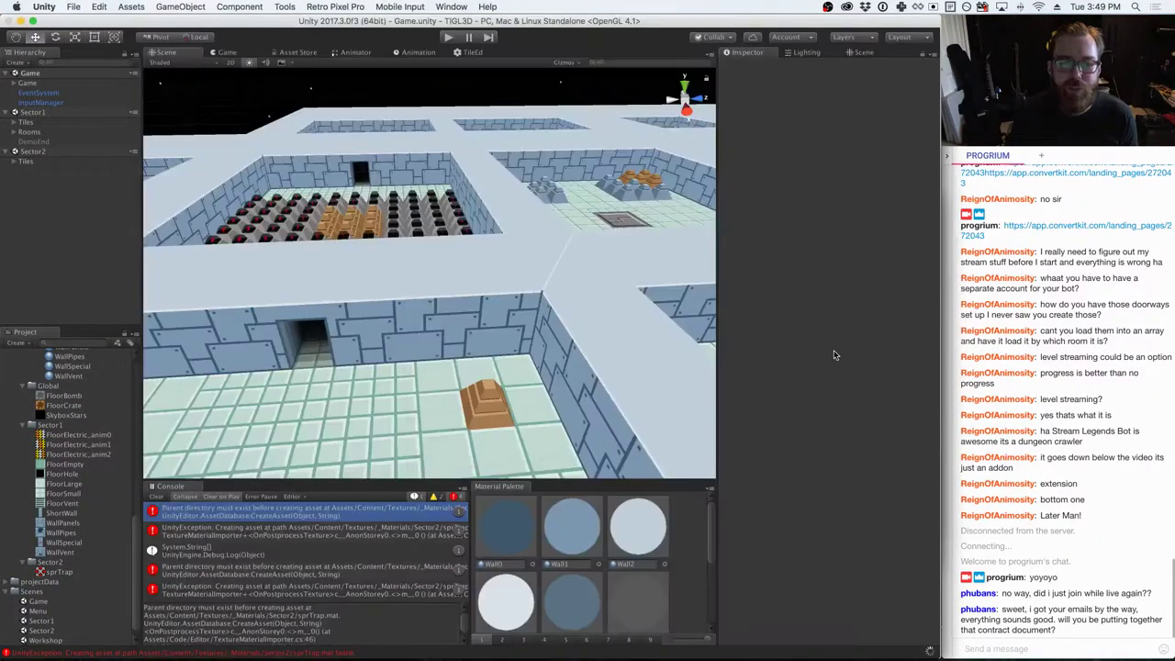
pyautogui.click(156, 498)
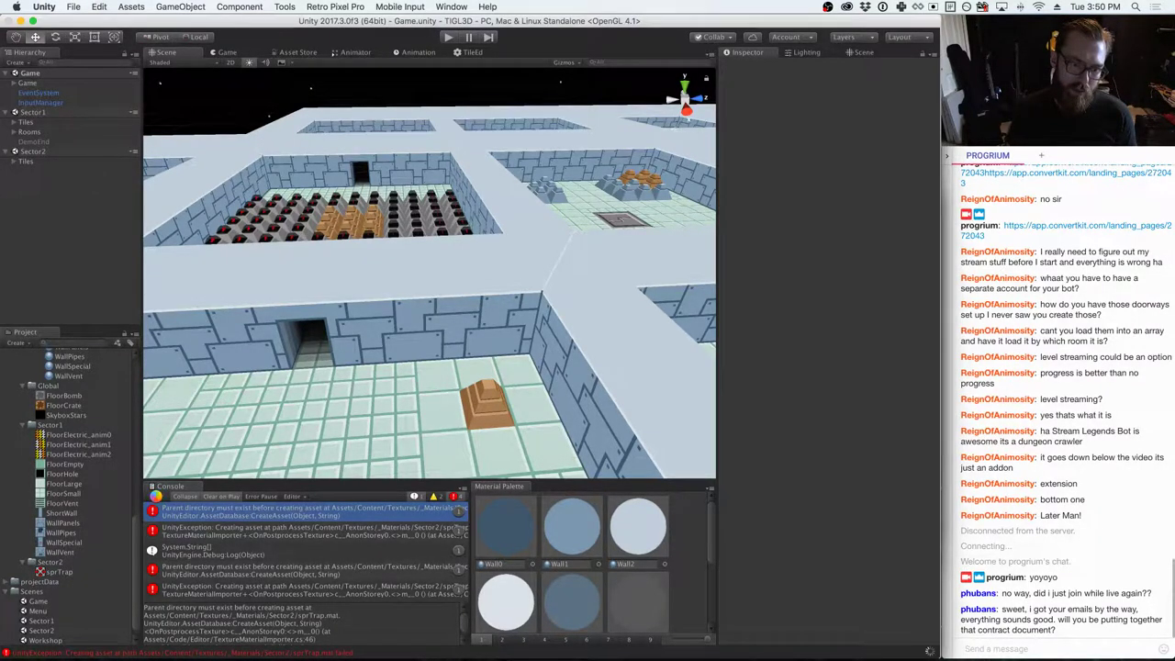
pyautogui.click(156, 498)
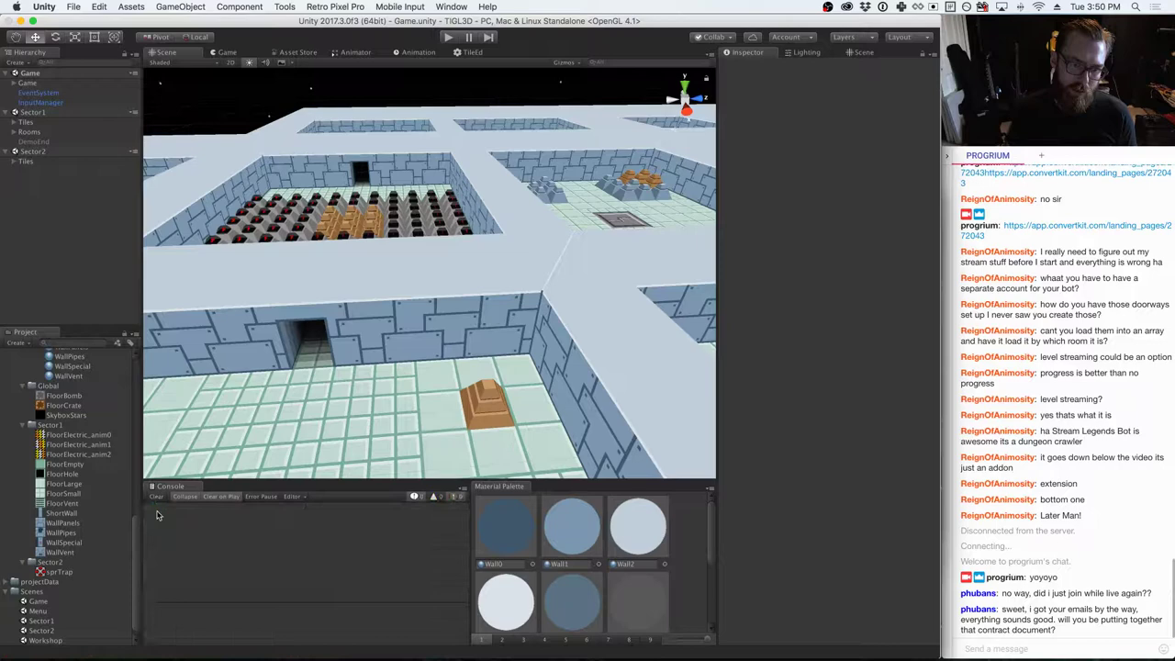
pyautogui.click(61, 572)
pyautogui.rightClick(62, 577)
pyautogui.click(91, 459)
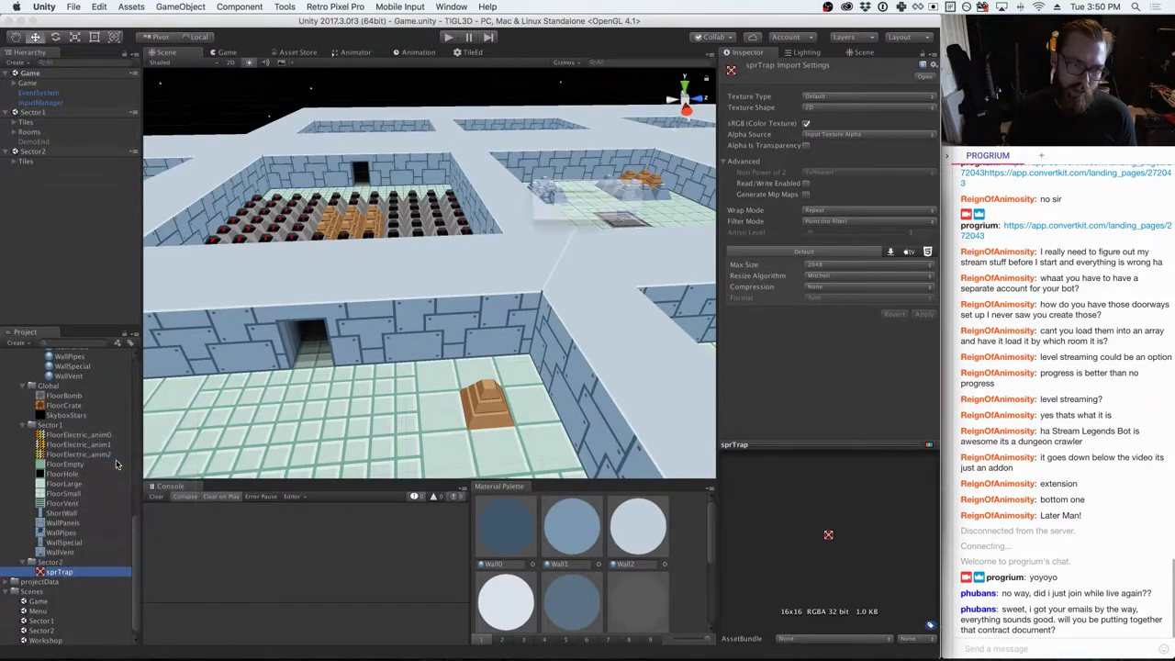
pyautogui.click(680, 230)
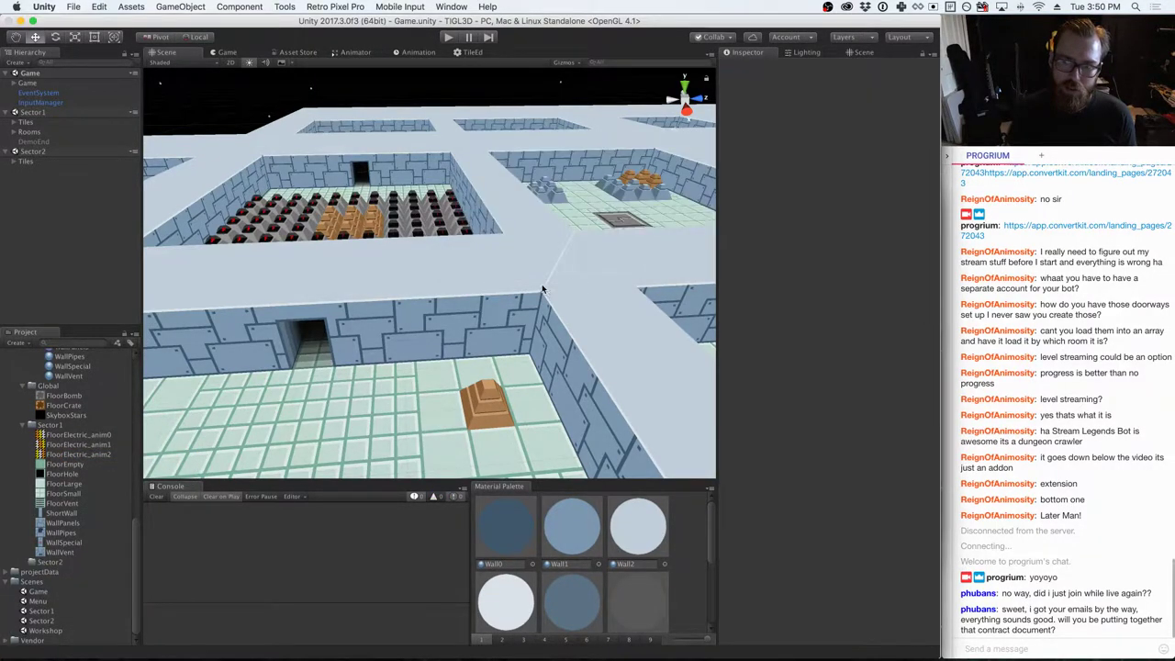
# - Re-import sprTrap.png from the Samsung USB drive in Finder into Textures/Sector2 and check Unity's Console output
pyautogui.press('super+Tab')
pyautogui.press('super+Tab')
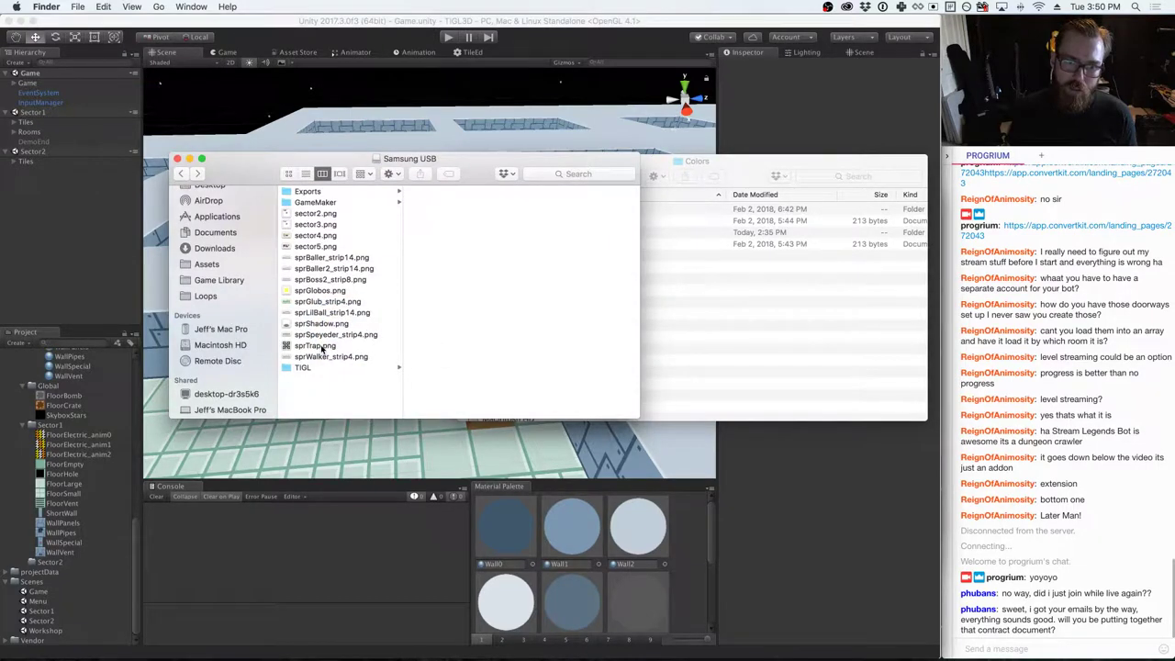
pyautogui.moveTo(315, 346); pyautogui.dragTo(52, 556)
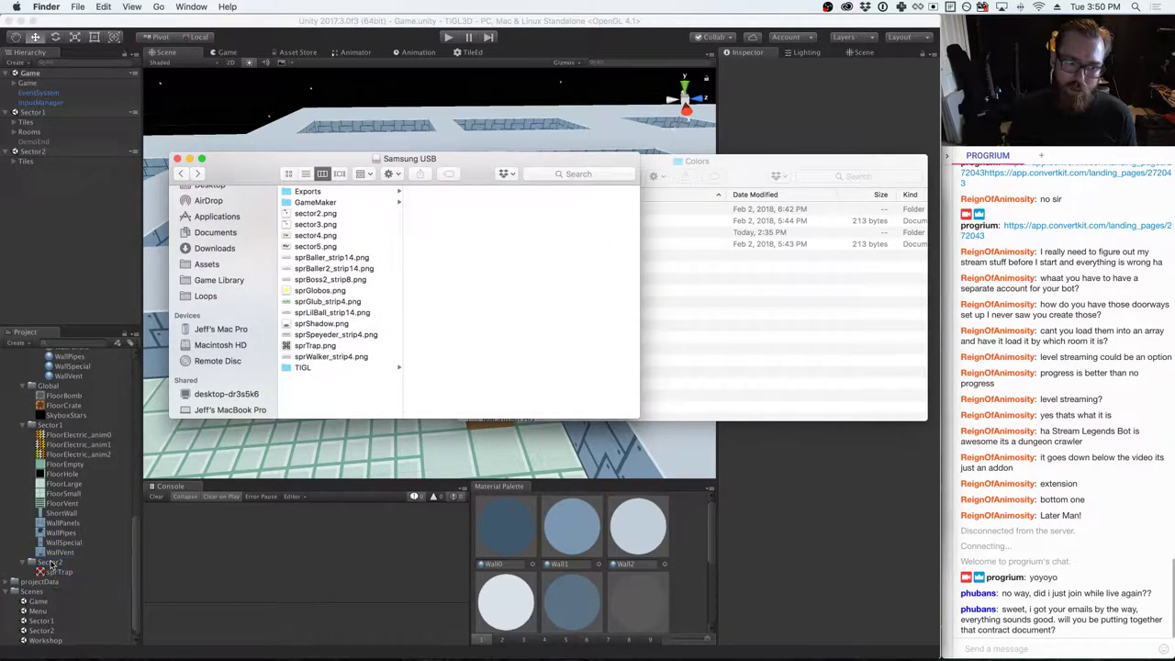
pyautogui.click(197, 576)
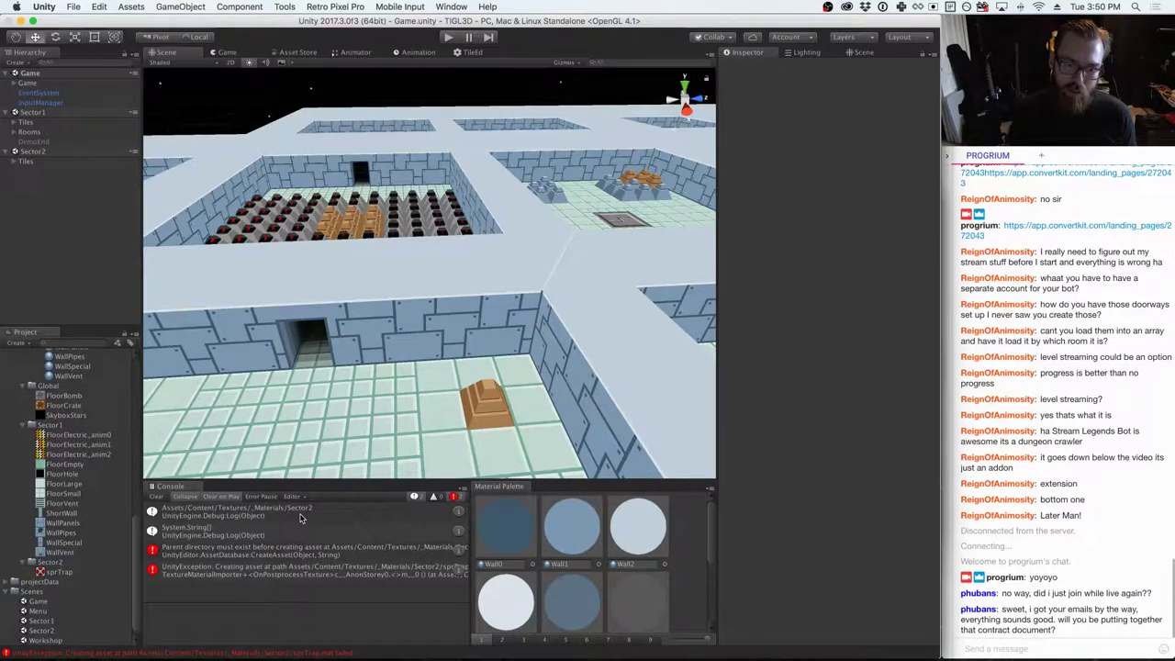
# - Switch to the importer script in MonoDevelop and examine the Split call in the materialSubDirs line
pyautogui.press('super+Tab')
pyautogui.press('super+Tab')
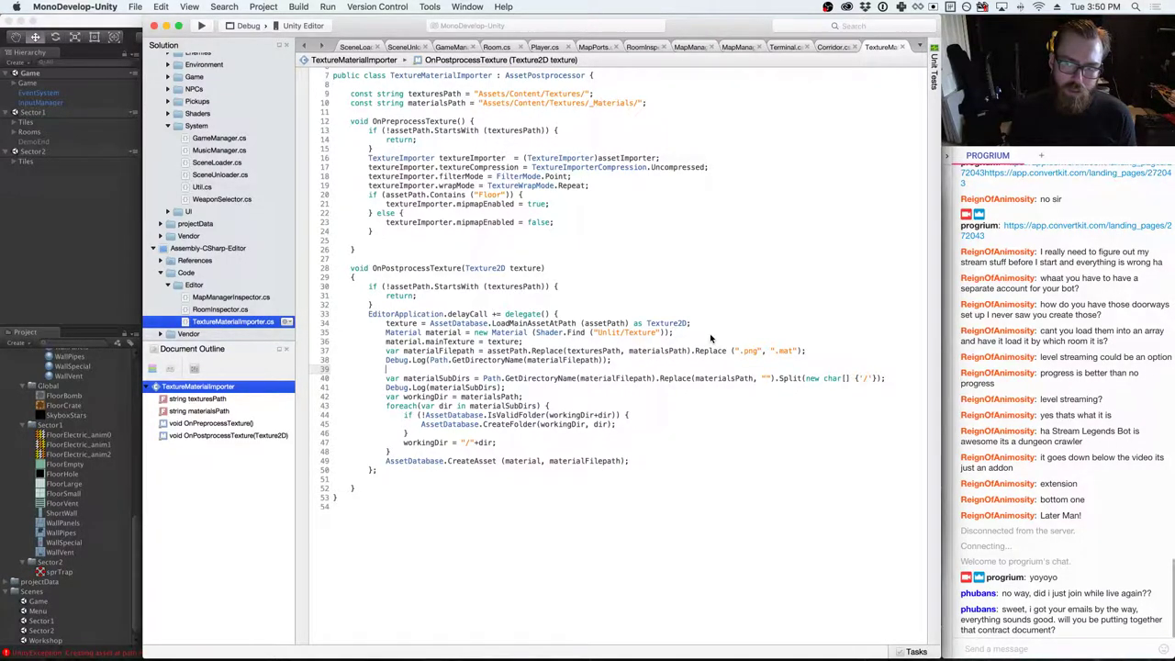
pyautogui.doubleClick(795, 380)
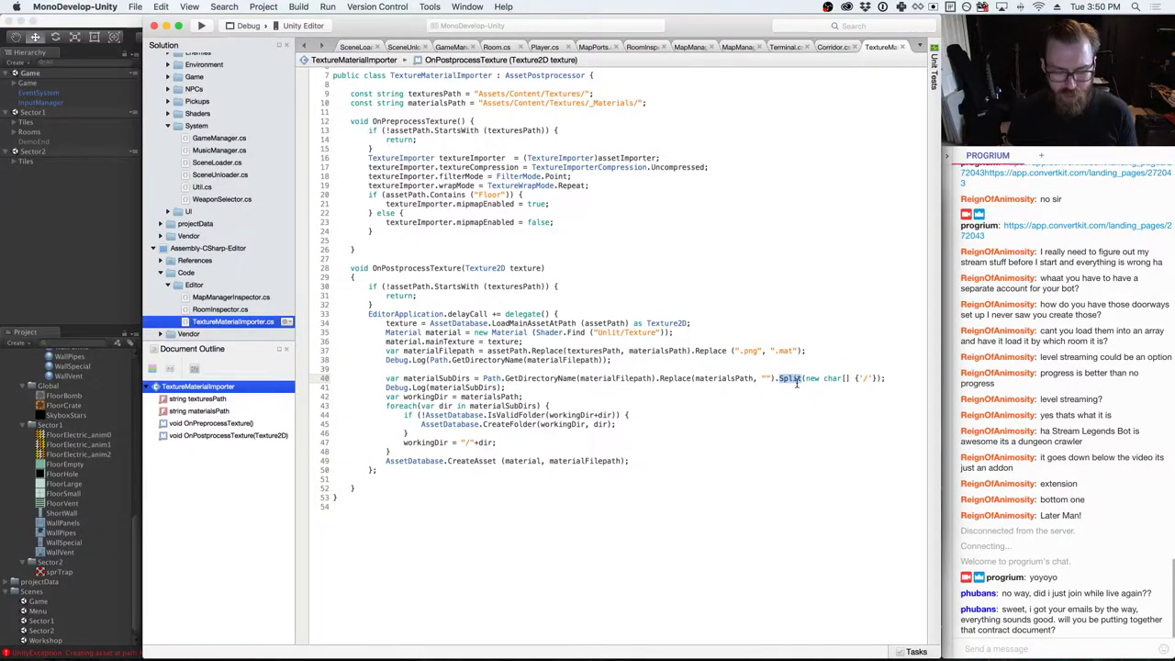
# - Switch to Chrome and review the overload list and remarks on the MSDN String.Split Method page
pyautogui.press('super+Tab')
pyautogui.press('super+Tab')
pyautogui.press('super+Tab')
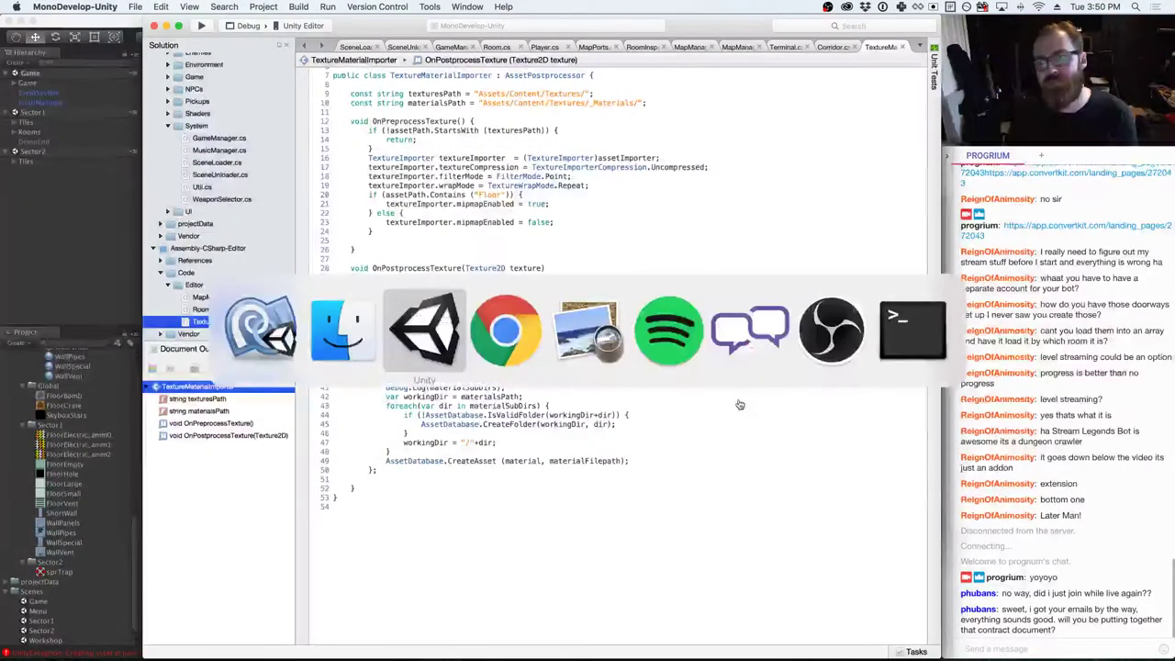
pyautogui.press('super+Tab')
pyautogui.press('super+Tab')
pyautogui.press('super+Tab')
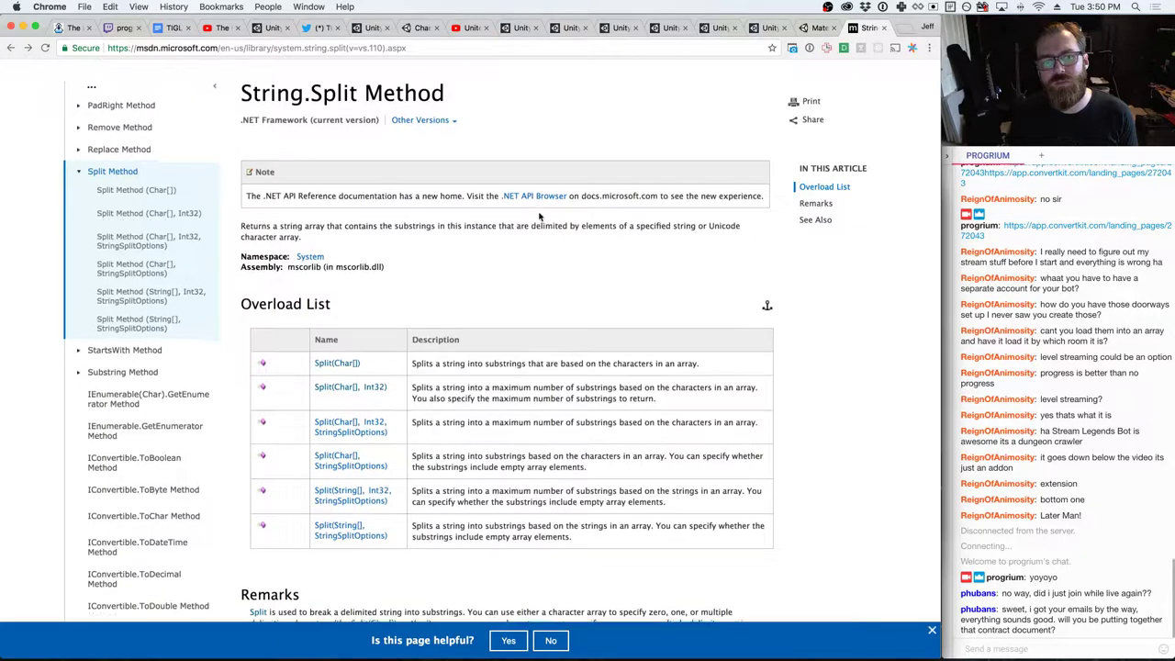
pyautogui.scroll(-1, 544, 165)
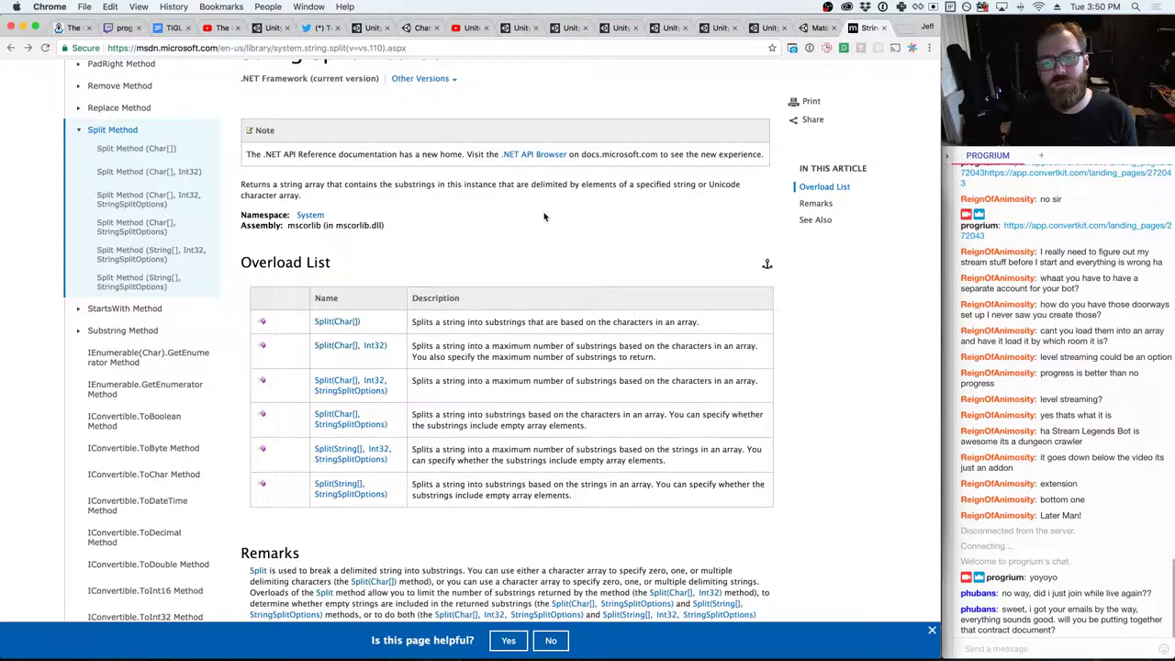
pyautogui.scroll(-5, 544, 217)
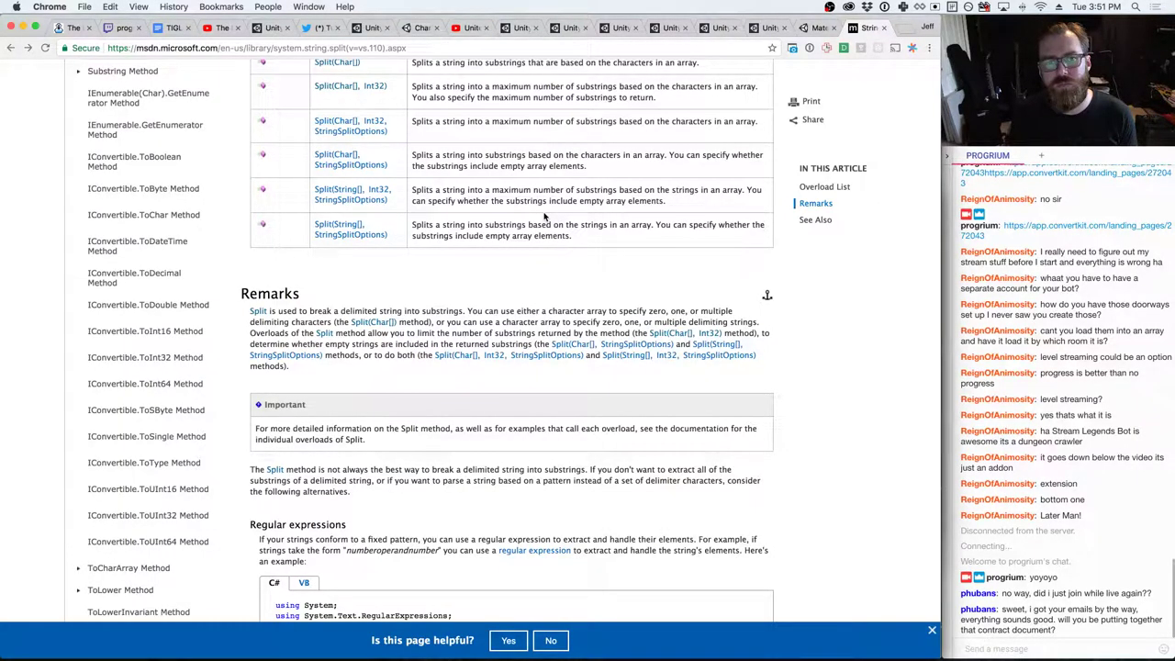
# - Open the Split(String[], StringSplitOptions) overload page and read its syntax, parameters, return value details and separator remarks
pyautogui.click(353, 235)
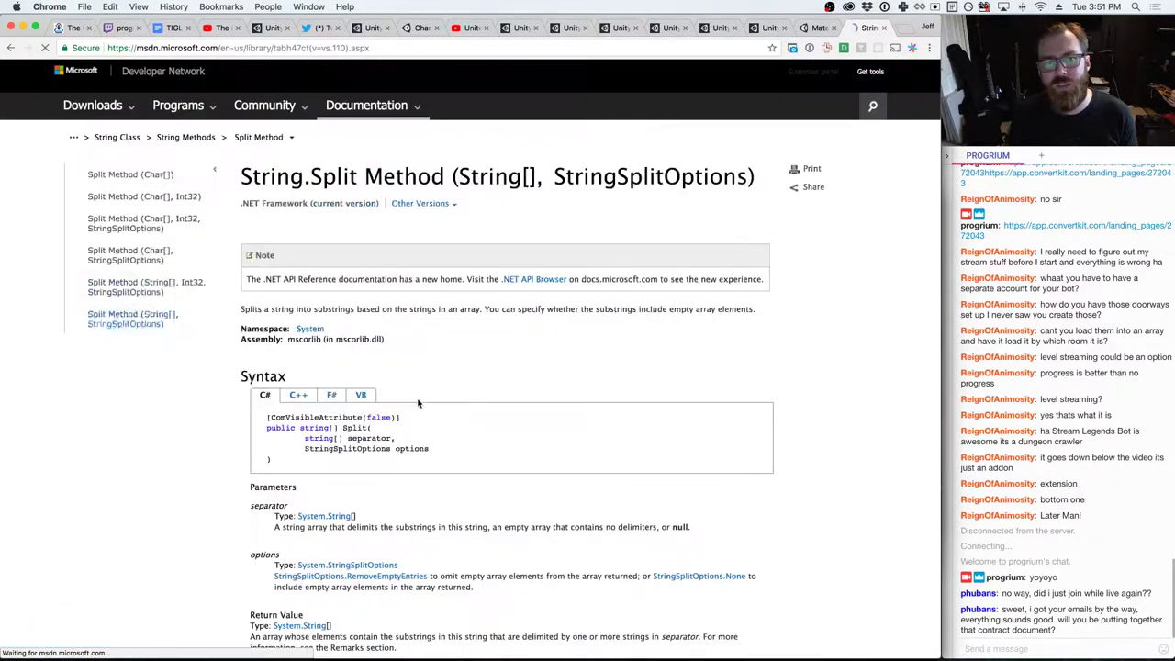
pyautogui.scroll(-3, 436, 376)
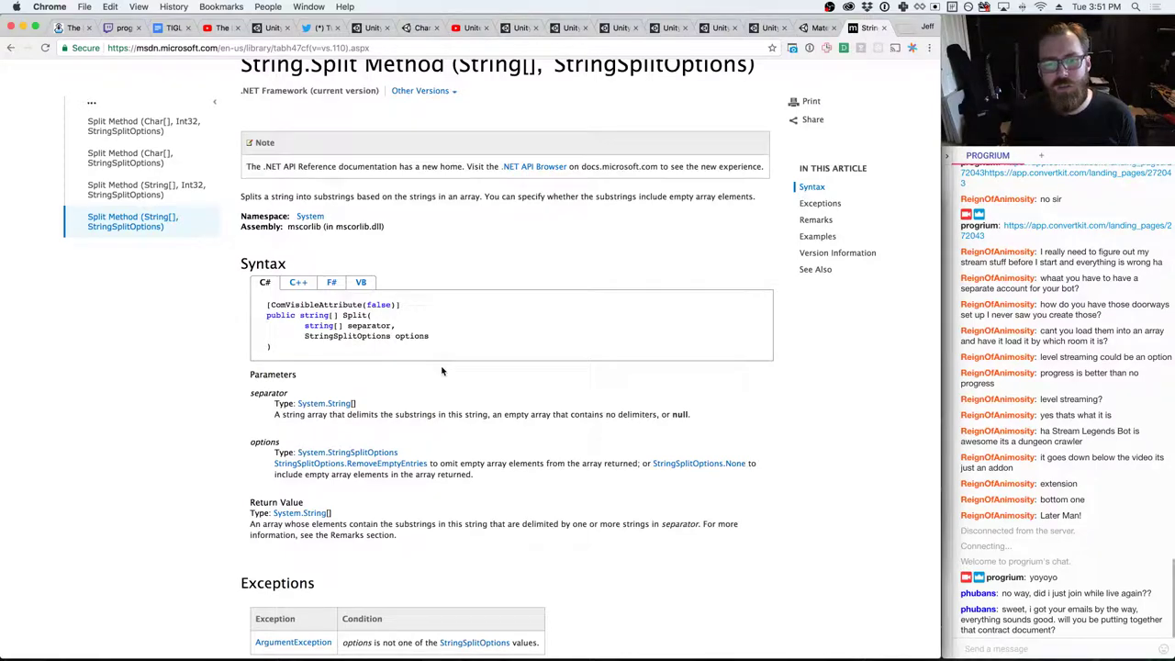
pyautogui.scroll(-5, 441, 371)
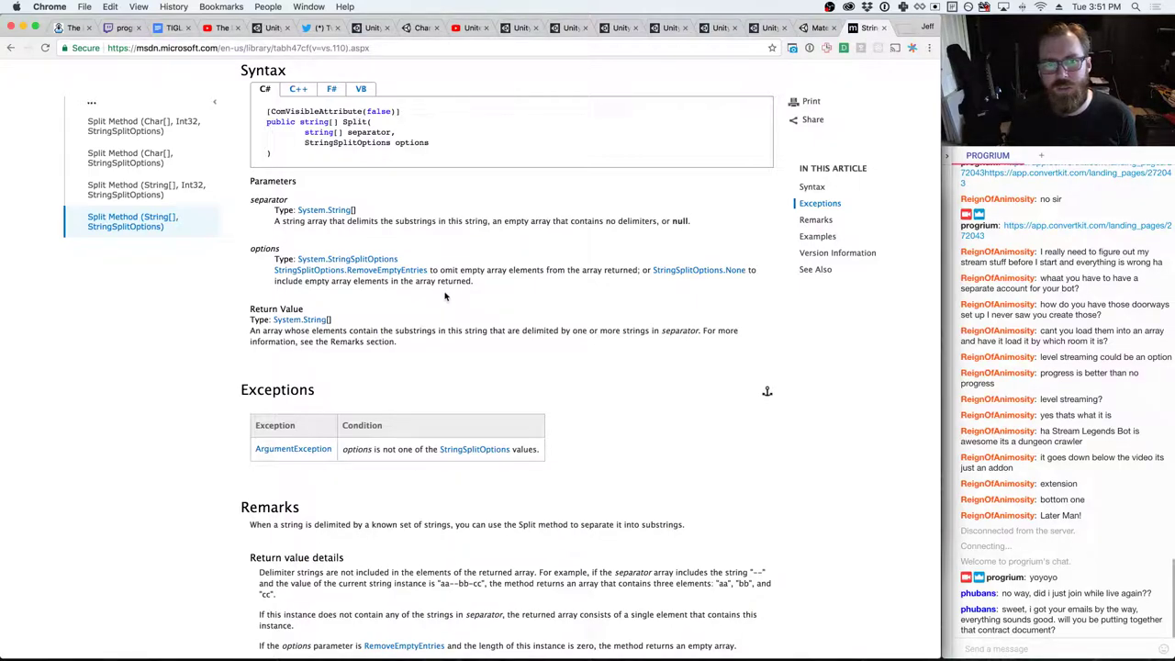
pyautogui.scroll(-3, 446, 295)
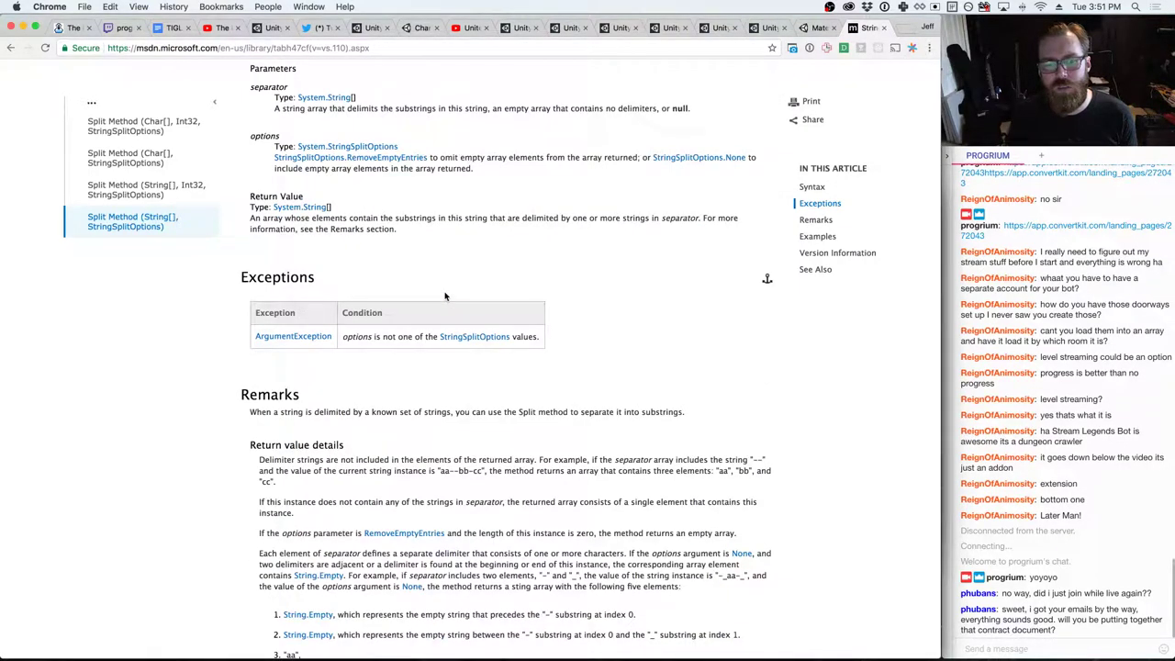
pyautogui.scroll(-8, 445, 295)
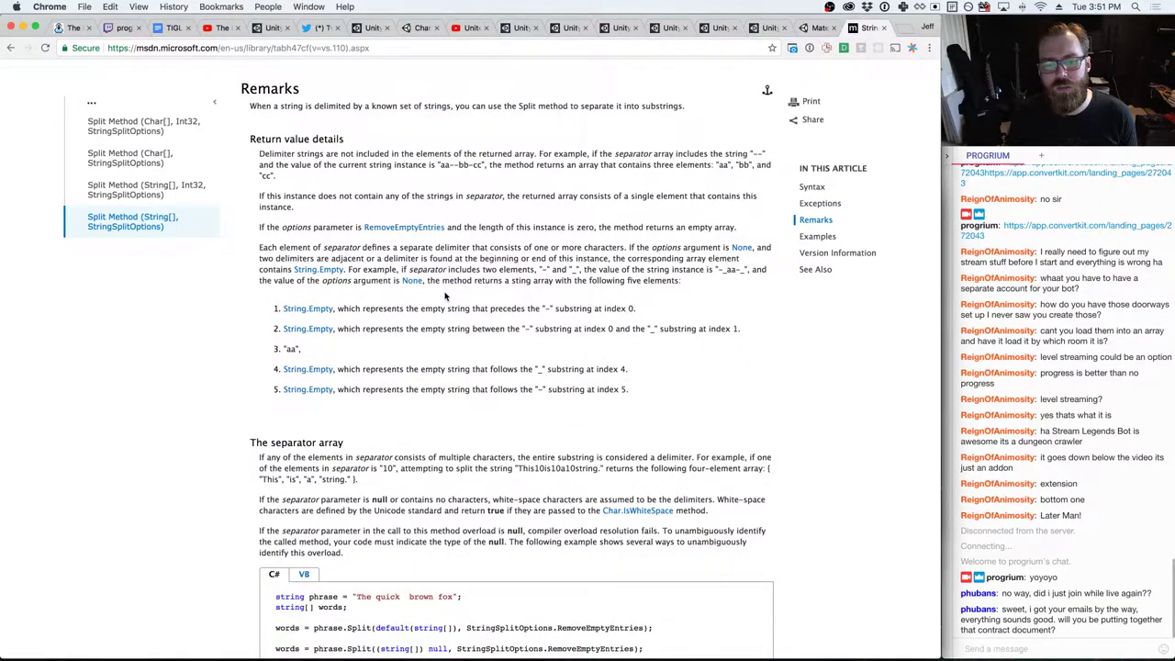
pyautogui.scroll(-6, 445, 296)
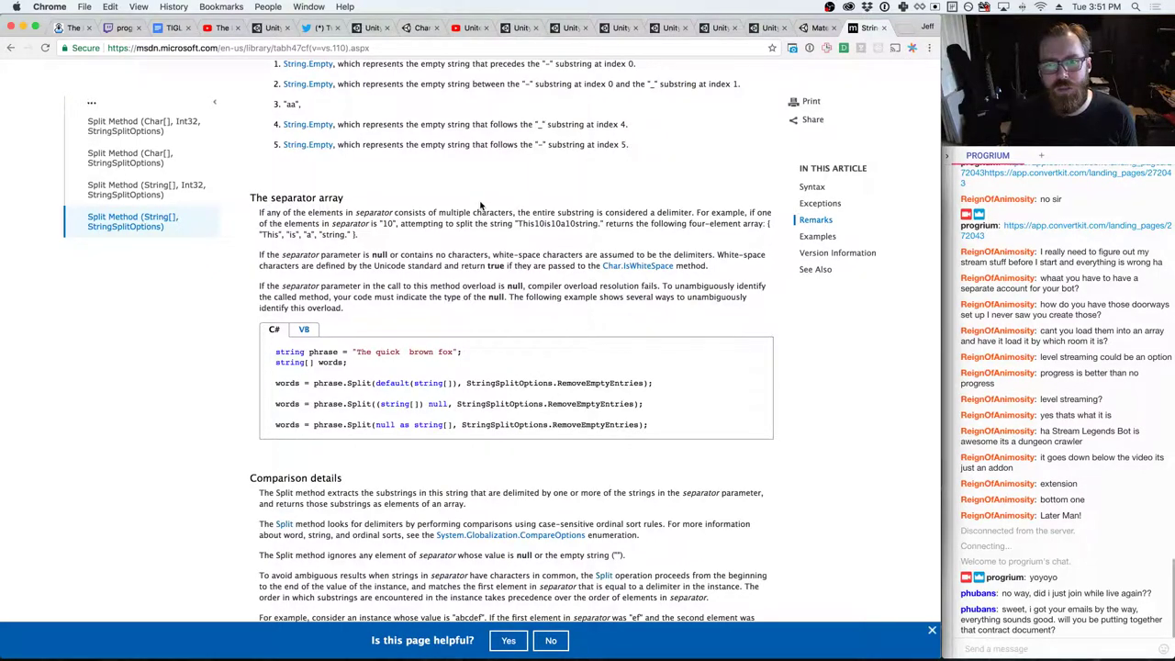
# - Read the rest of the Split(String[], StringSplitOptions) page, covering comparison details, performance notes, the code examples and version information
pyautogui.scroll(-5, 480, 206)
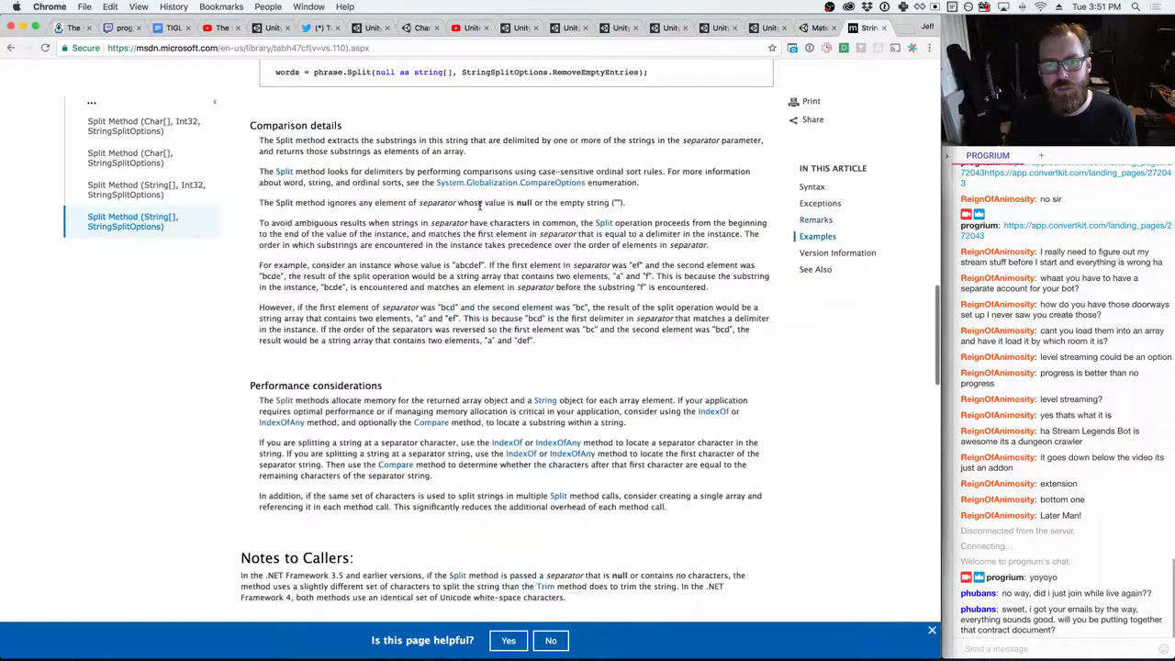
pyautogui.scroll(-4, 479, 205)
pyautogui.scroll(-5, 479, 205)
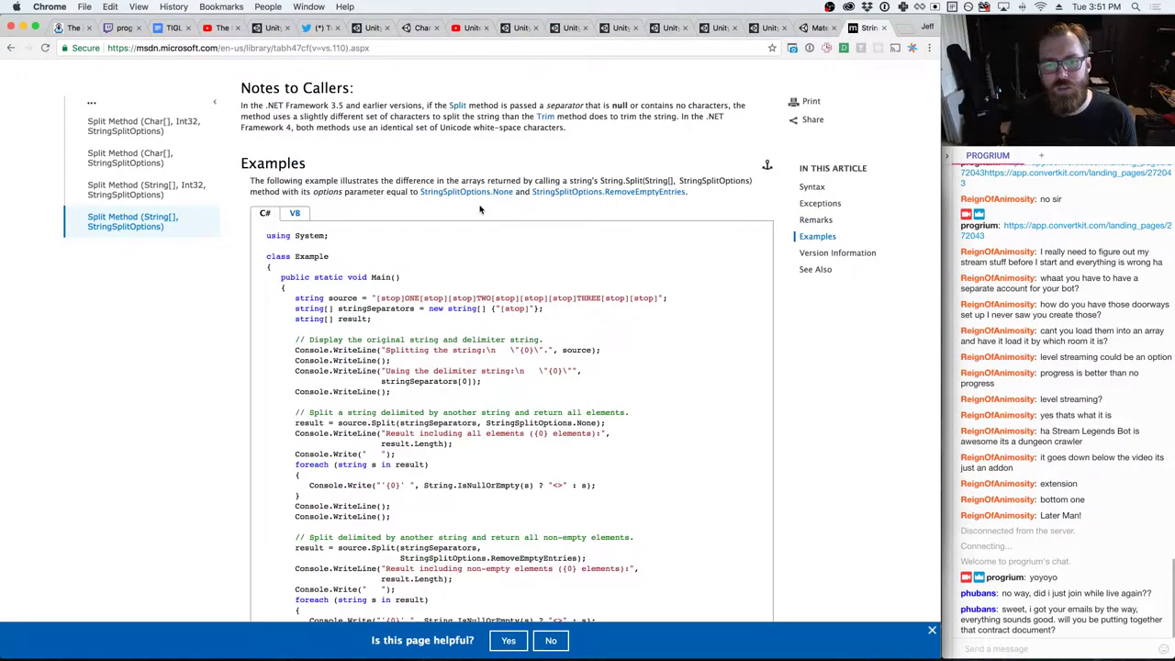
pyautogui.scroll(-8, 479, 210)
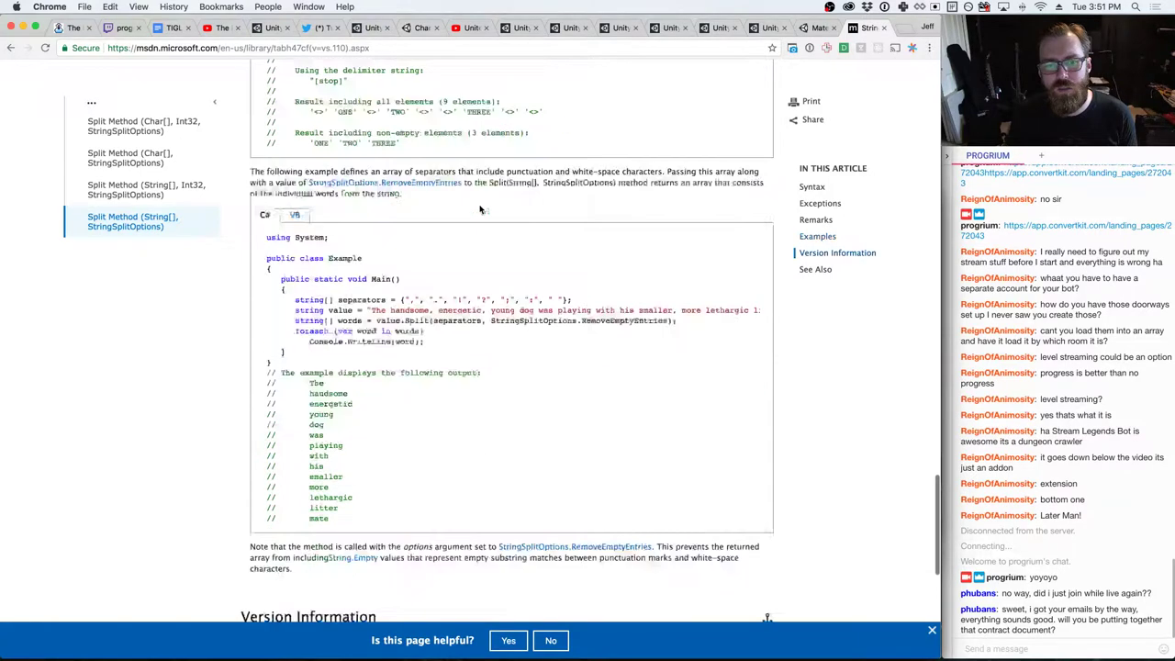
pyautogui.scroll(-3, 479, 210)
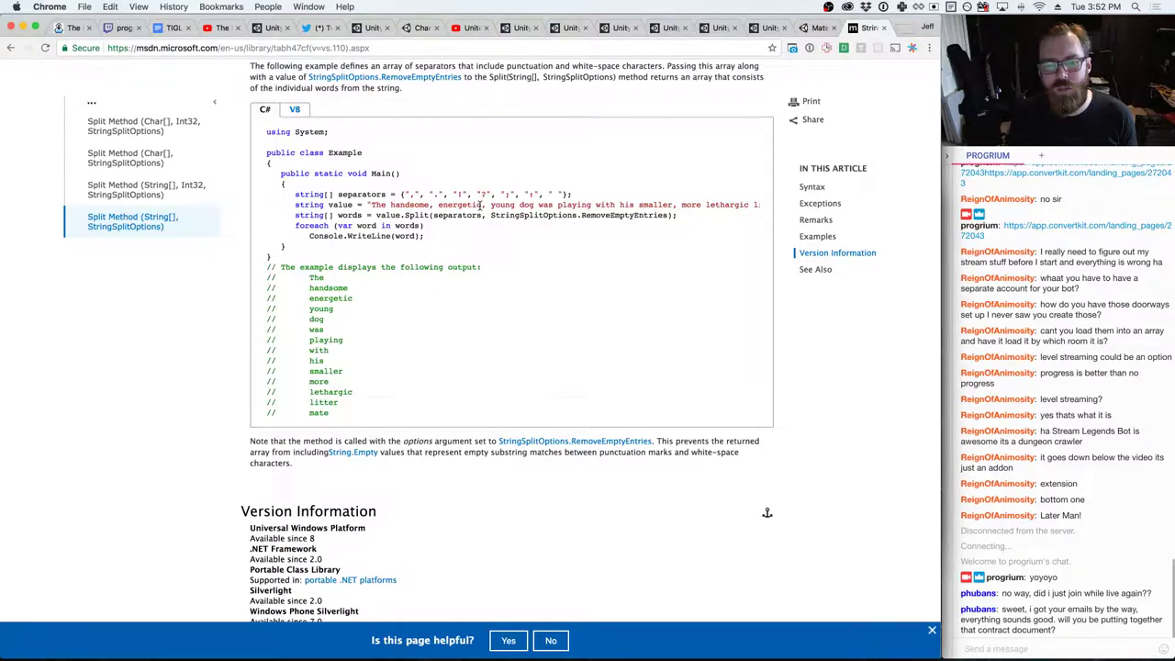
pyautogui.scroll(-5, 479, 204)
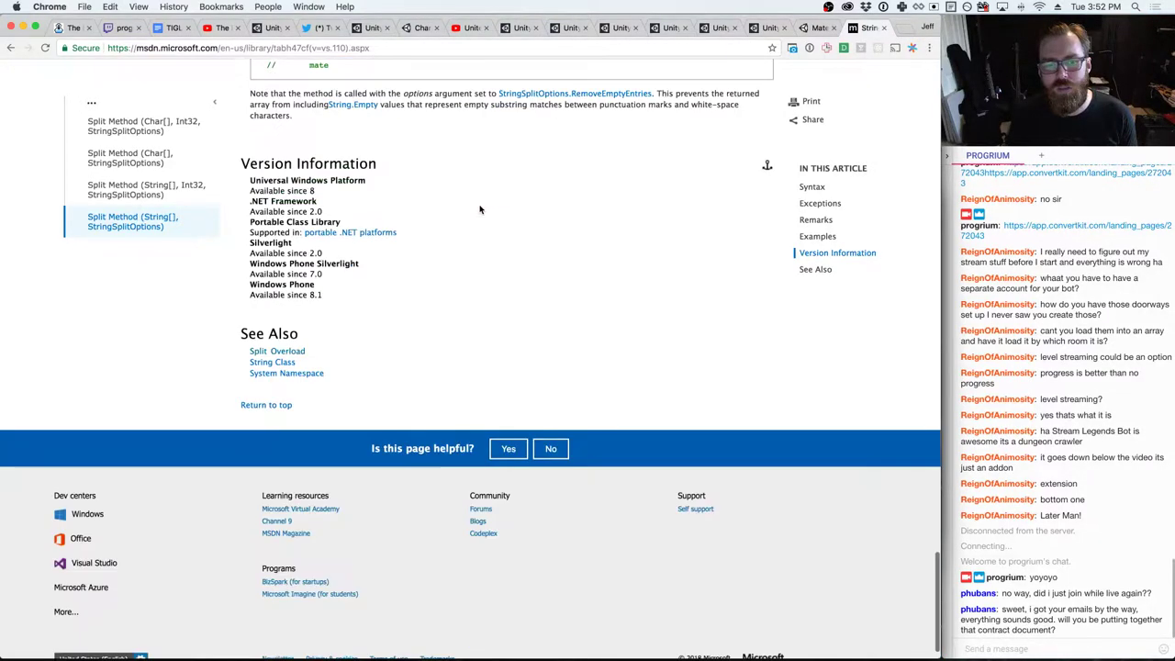
pyautogui.scroll(15, 480, 209)
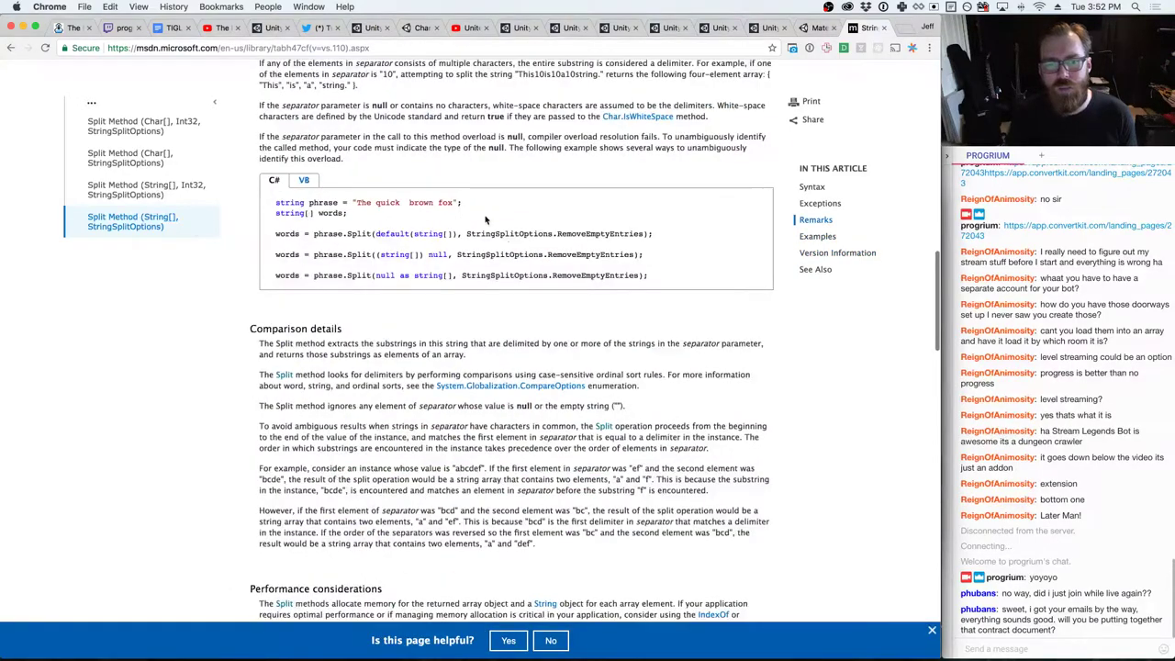
# - Switch to MonoDevelop and move Path.GetDirectoryName(materialFilepath).Replace(materialsPath, "") out of the Split line into a new var materialSubDir, replacing the Debug.Log line above
pyautogui.press('super+Tab')
pyautogui.press('super+Tab')
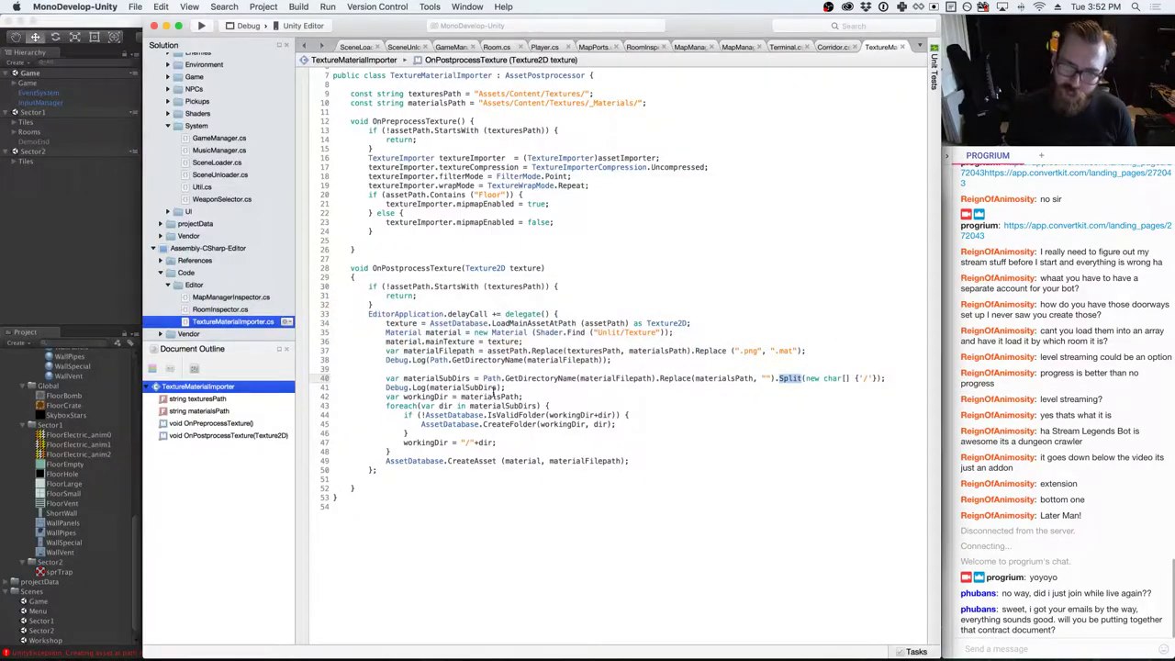
pyautogui.click(595, 391)
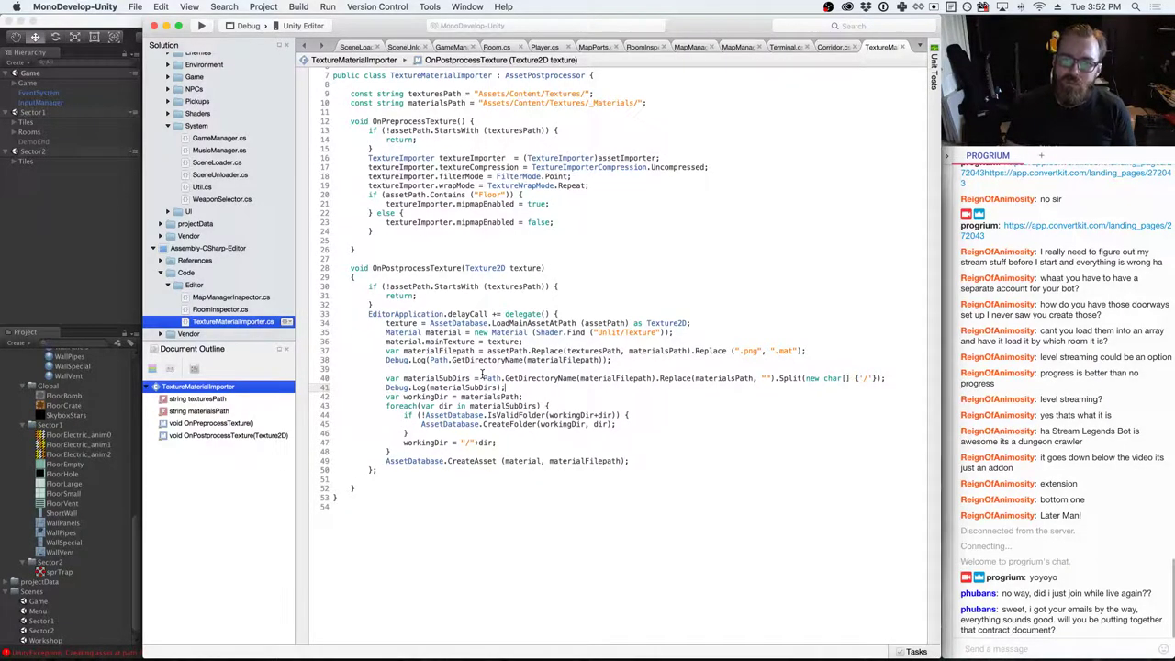
pyautogui.moveTo(483, 378); pyautogui.dragTo(774, 378)
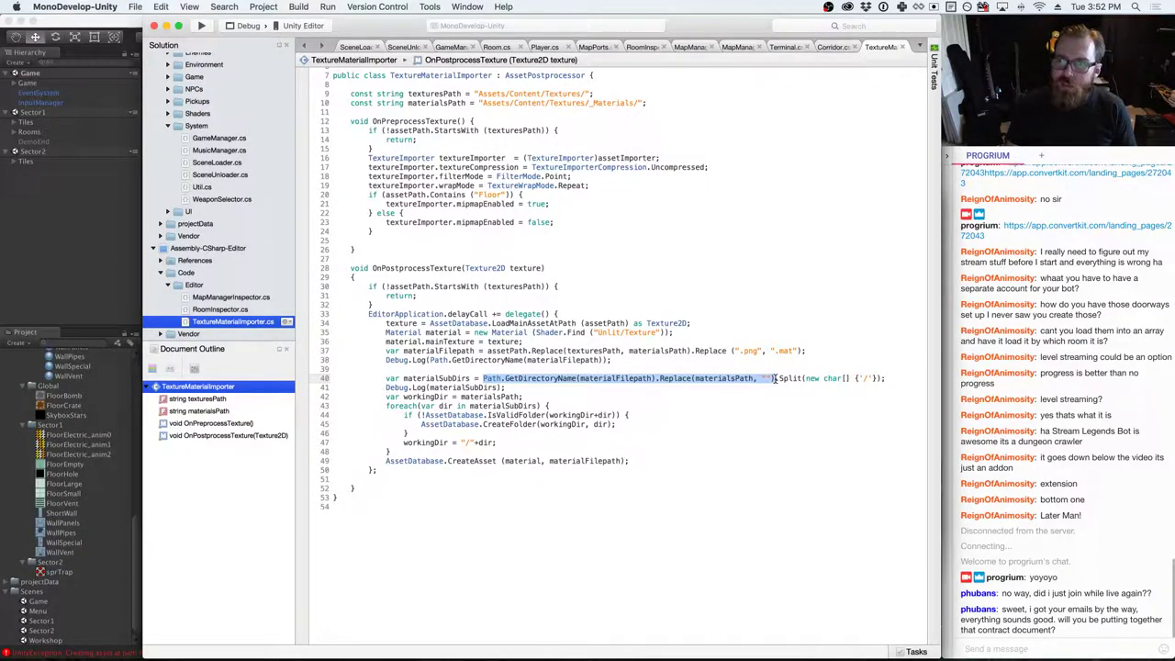
pyautogui.press('super+x')
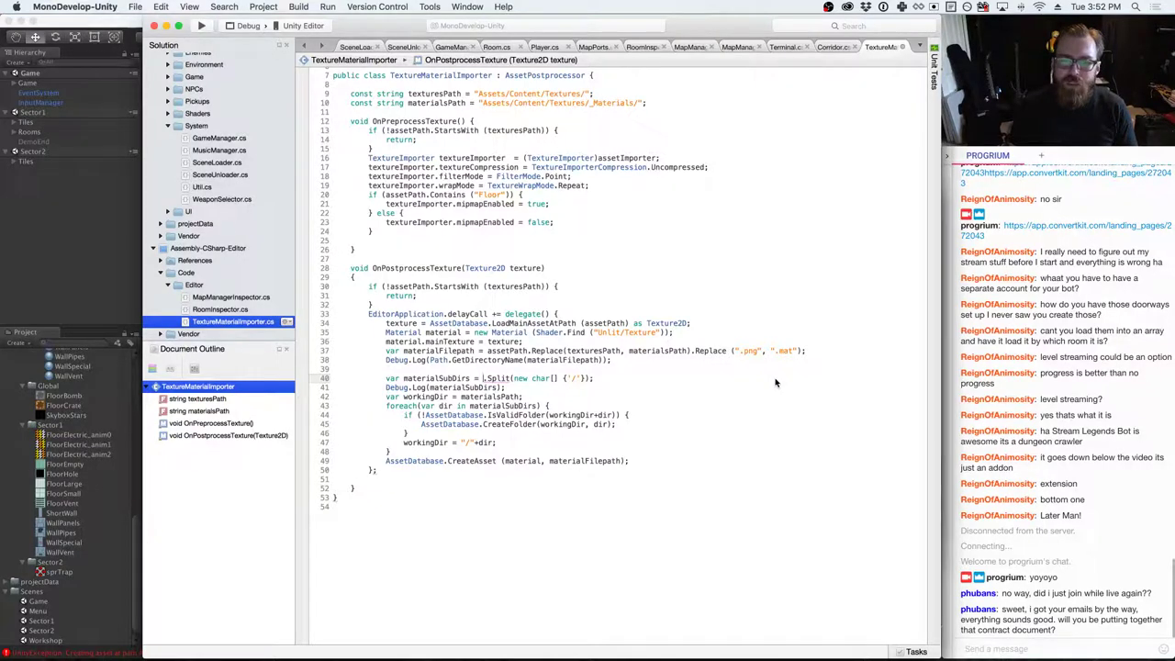
pyautogui.click(482, 360)
pyautogui.hotkey('shift', 'Home')
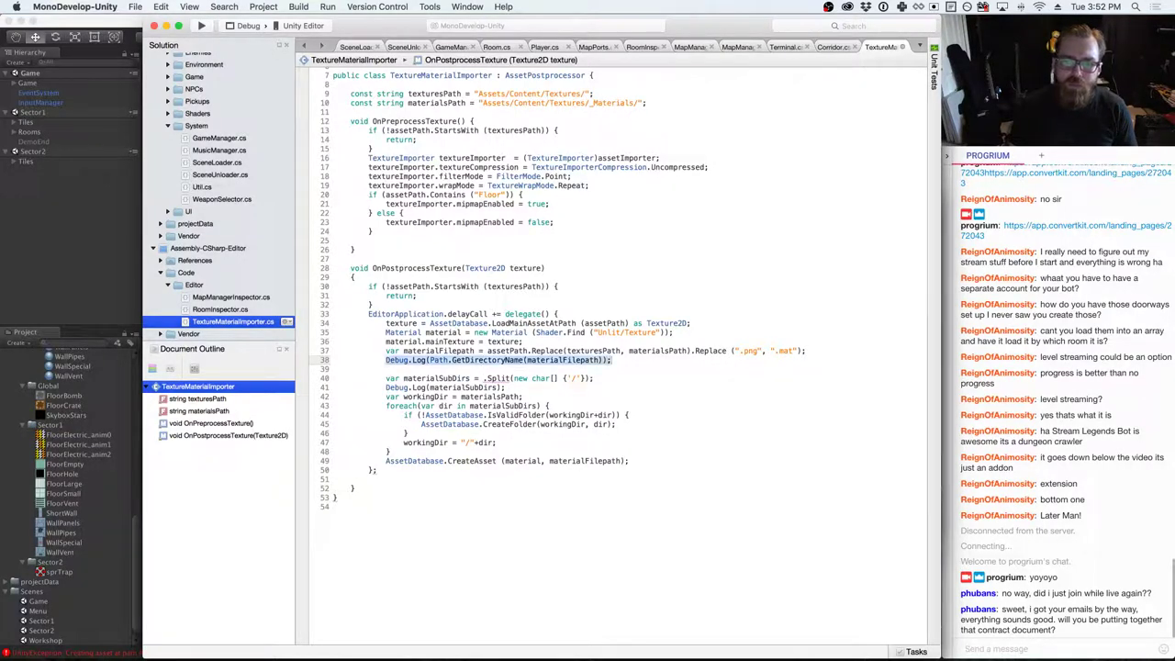
pyautogui.press('BackSpace')
pyautogui.write('var materialSubDir = Path.GetDirectoryName(materialFilepath).Replace(materialsPath, "")')
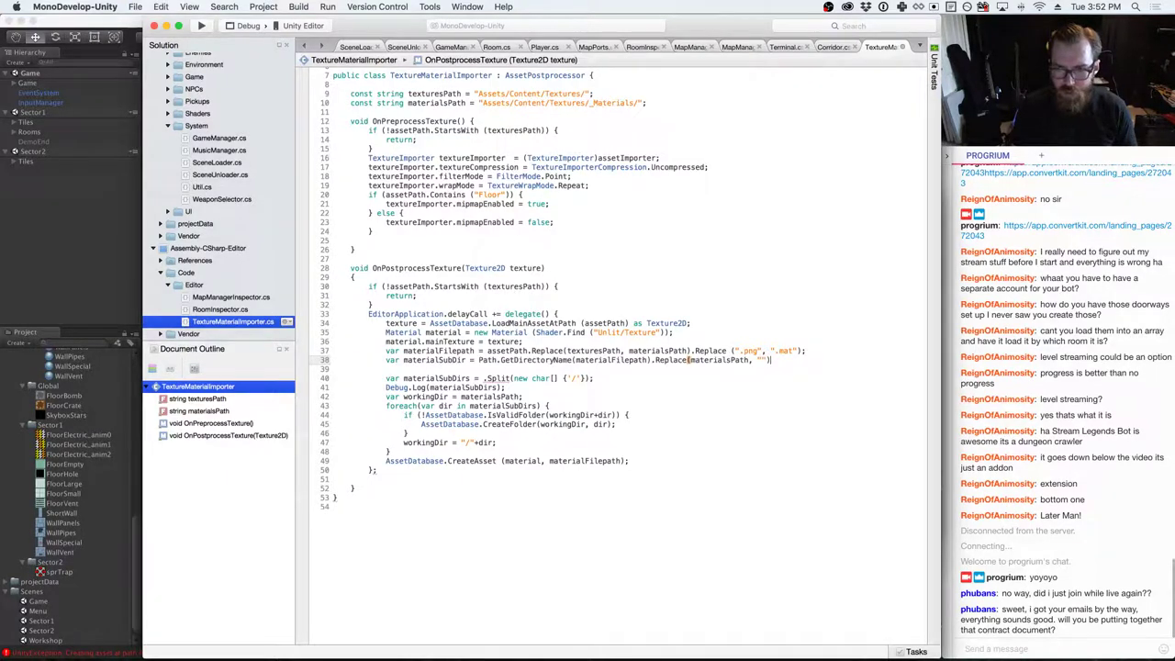
pyautogui.write(';')
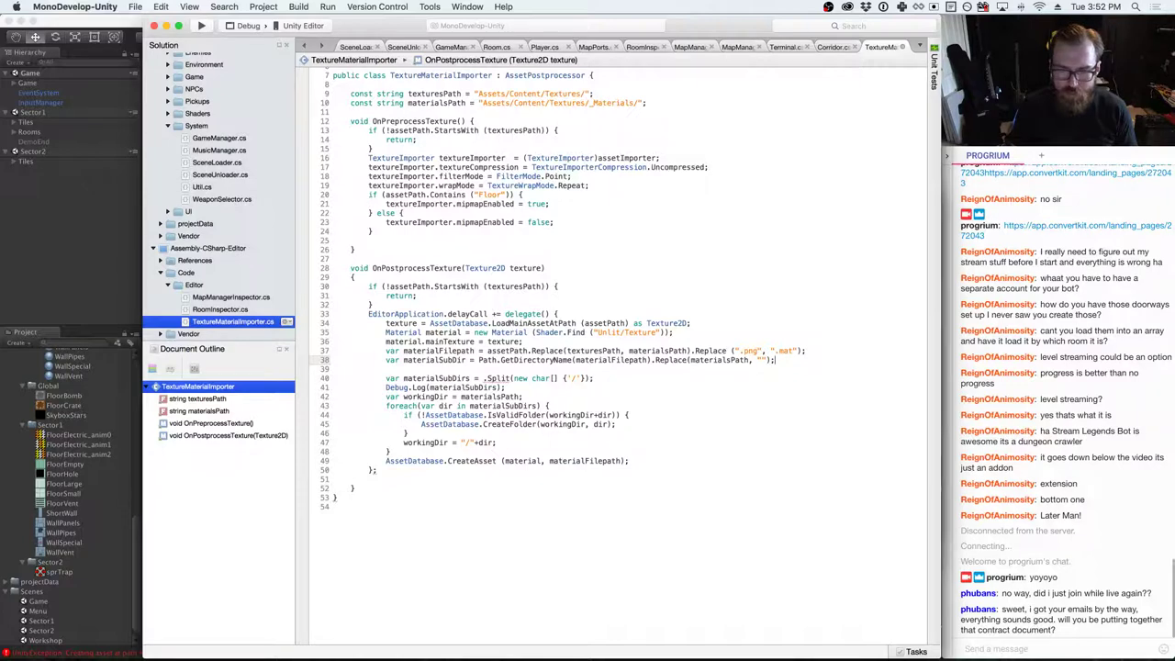
# - Add an if (materialSubDir.Contains("/")) block with an empty else block below the materialSubDir declaration
pyautogui.click(387, 369)
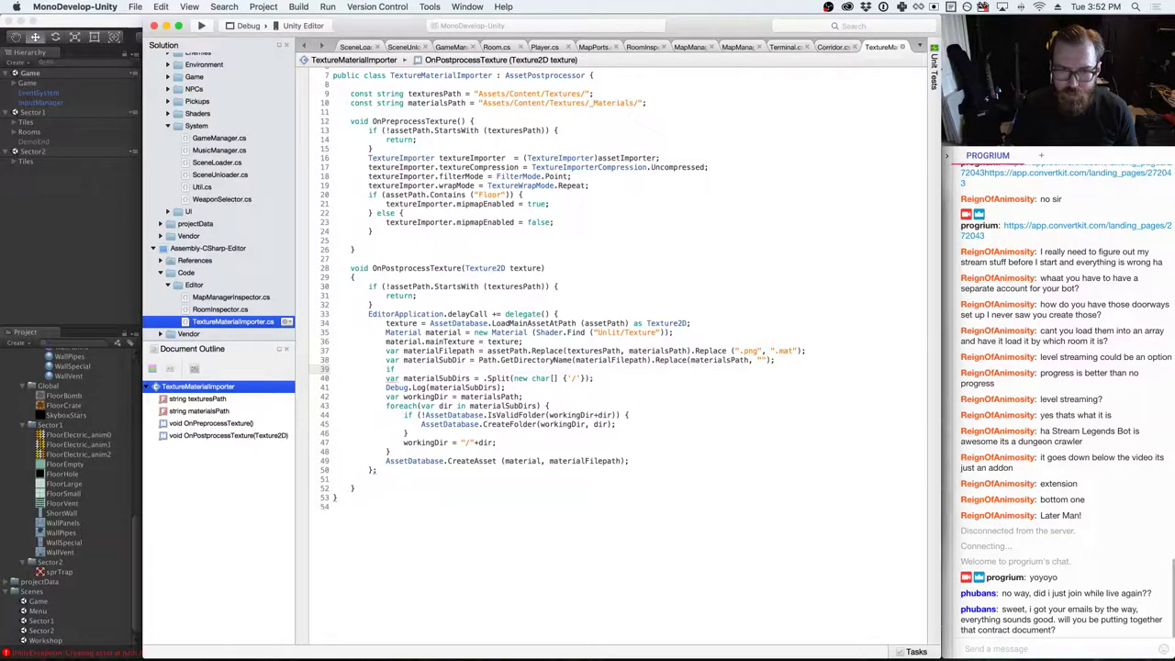
pyautogui.write('if (materialS')
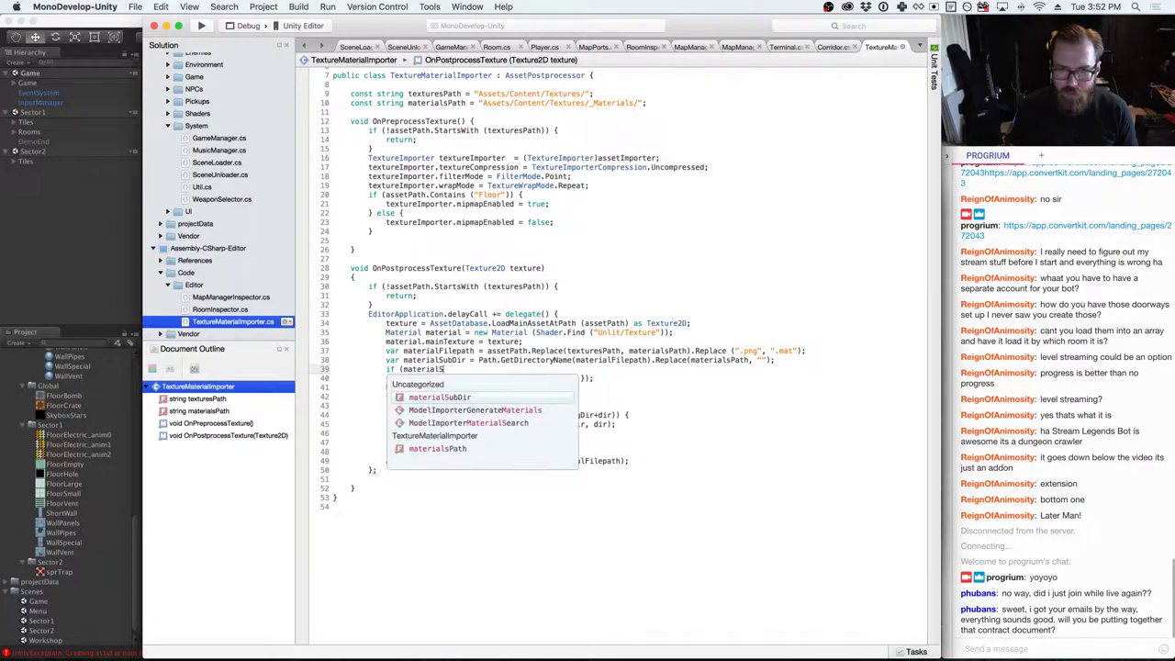
pyautogui.write('ubDir.C')
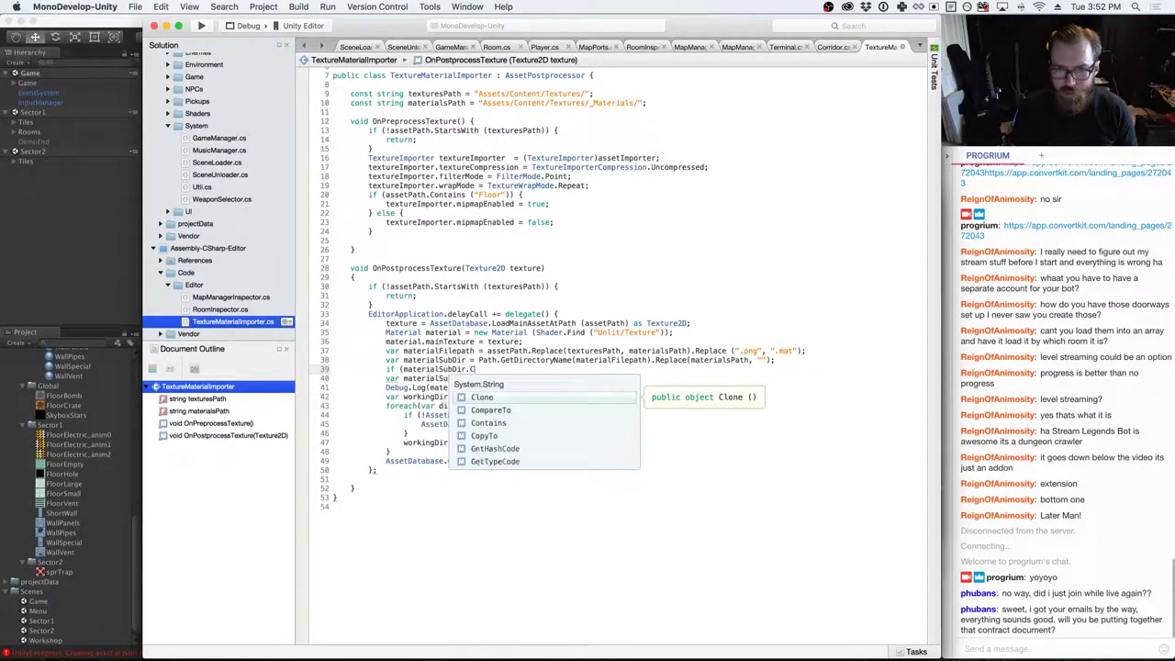
pyautogui.write('ontains("')
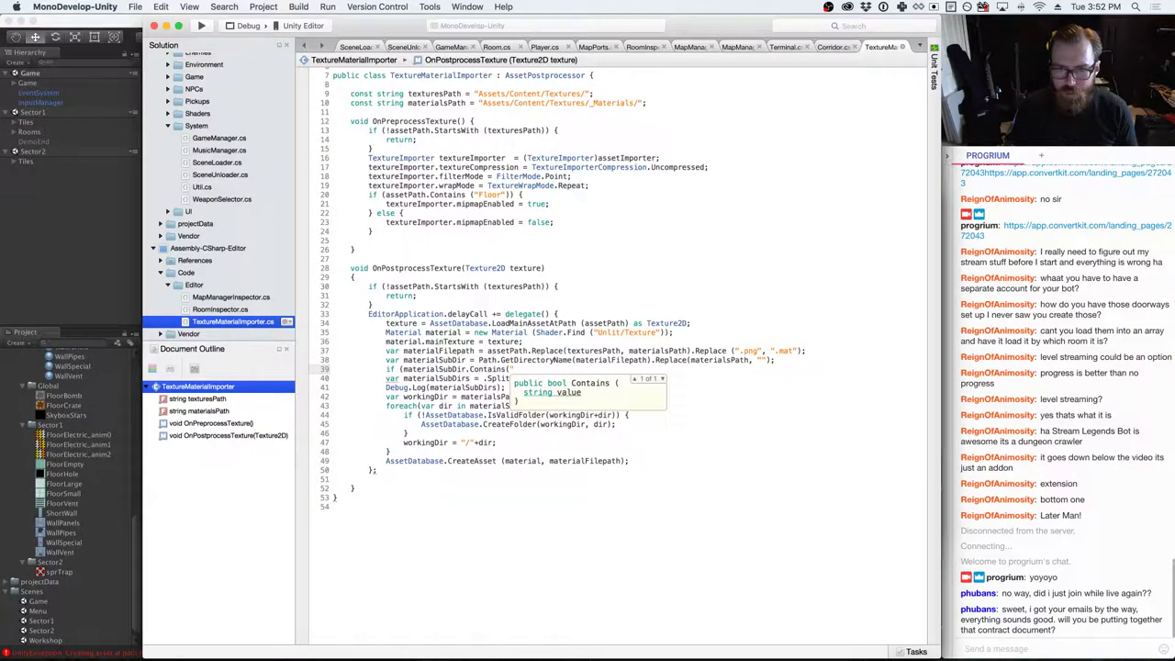
pyautogui.write('/")) {')
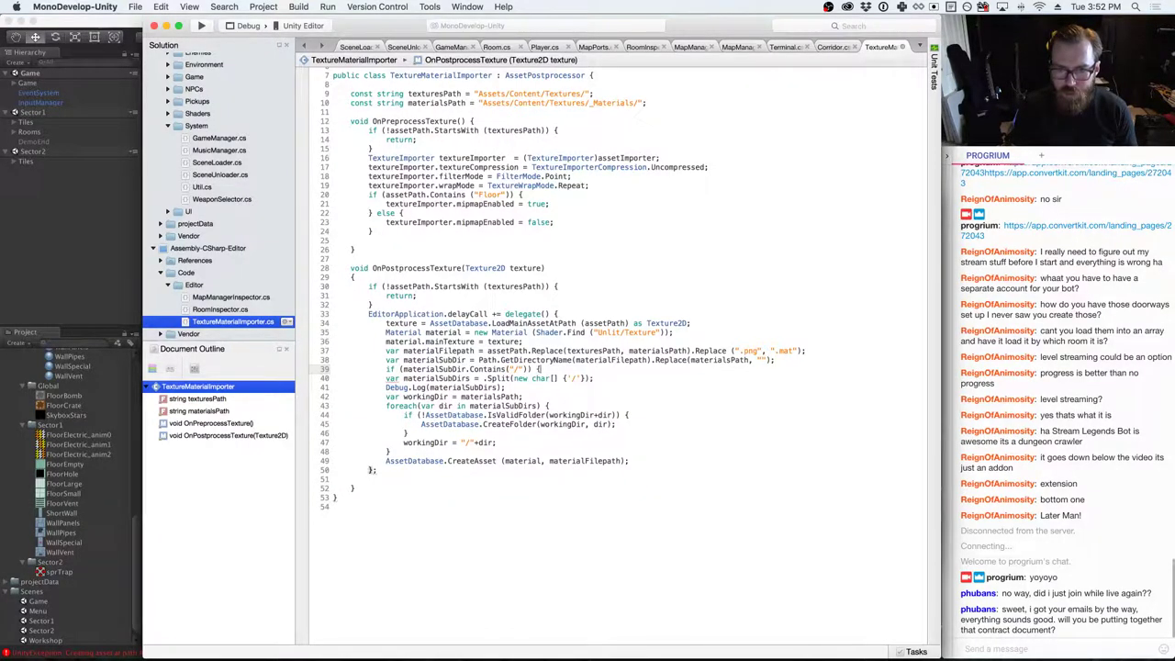
pyautogui.press('Return')
pyautogui.press('Down')
pyautogui.press('End')
pyautogui.write('else {')
pyautogui.press('Return')
pyautogui.press('Return')
pyautogui.write('}')
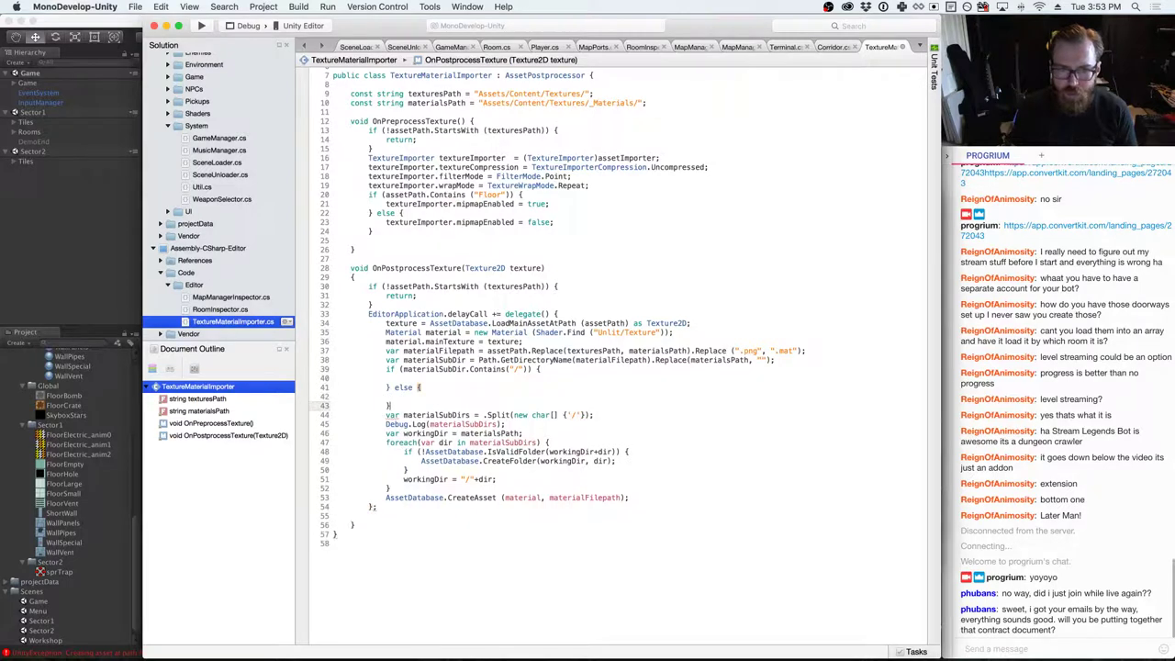
# - Paste the Path.GetDirectoryName(materialFilepath).Replace(materialsPath, "") expression into the if branch
pyautogui.press('Up')
pyautogui.press('Up')
pyautogui.press('Up')
pyautogui.hotkey('ctrl', 'v')
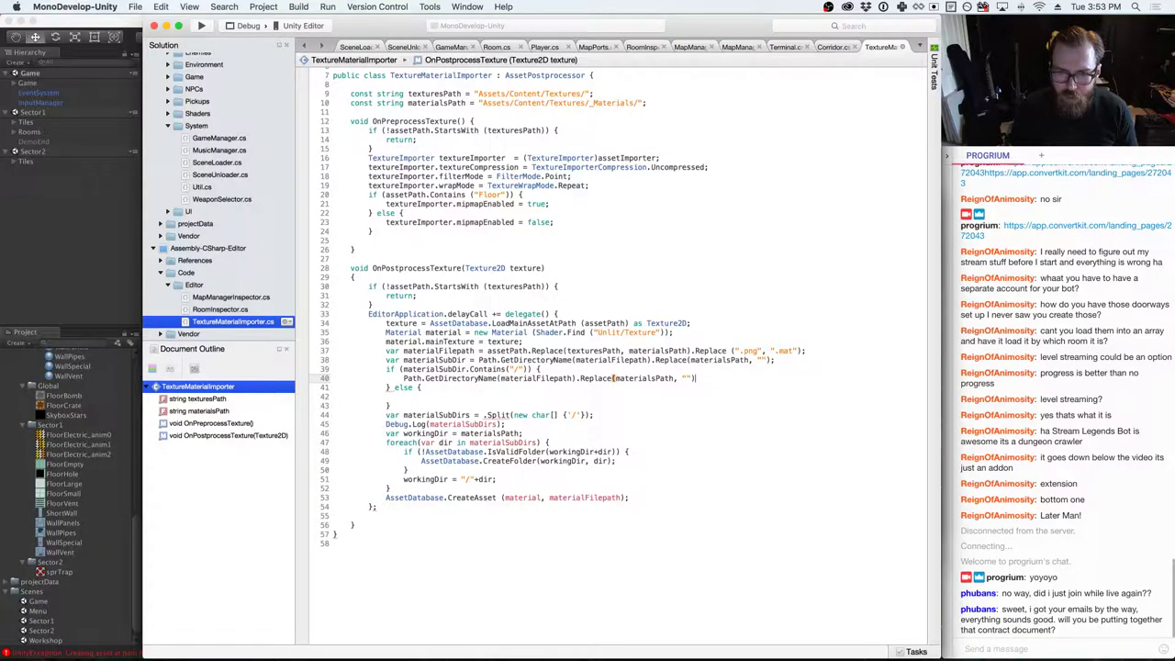
pyautogui.click(542, 369)
pyautogui.click(699, 359)
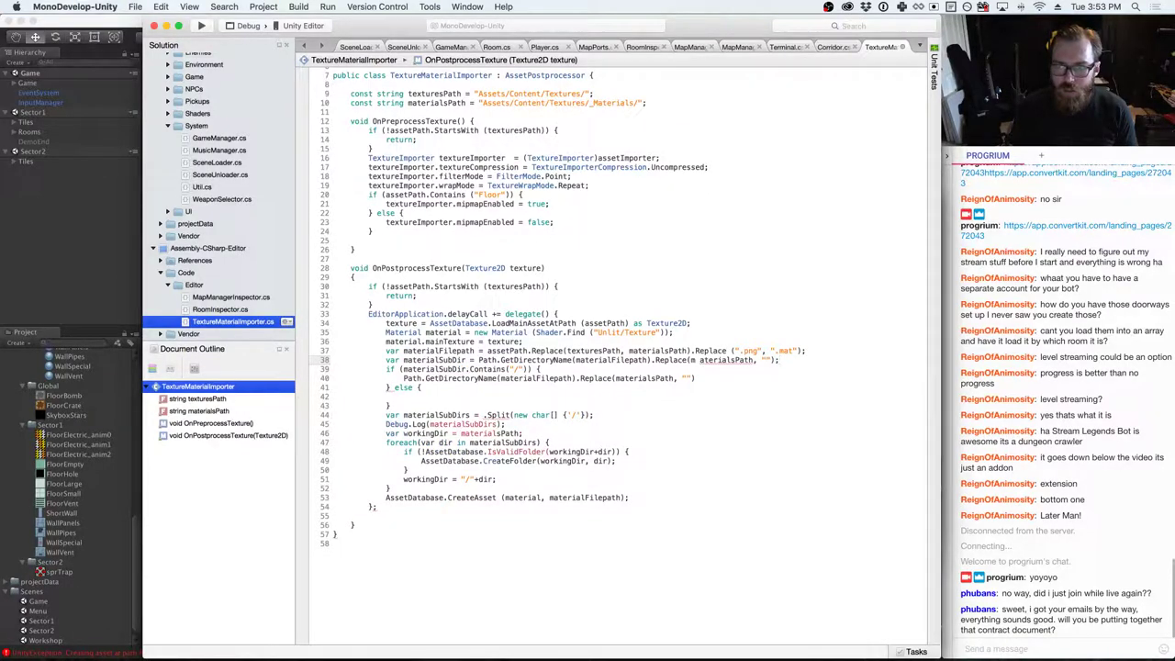
pyautogui.press('End')
pyautogui.press('Return')
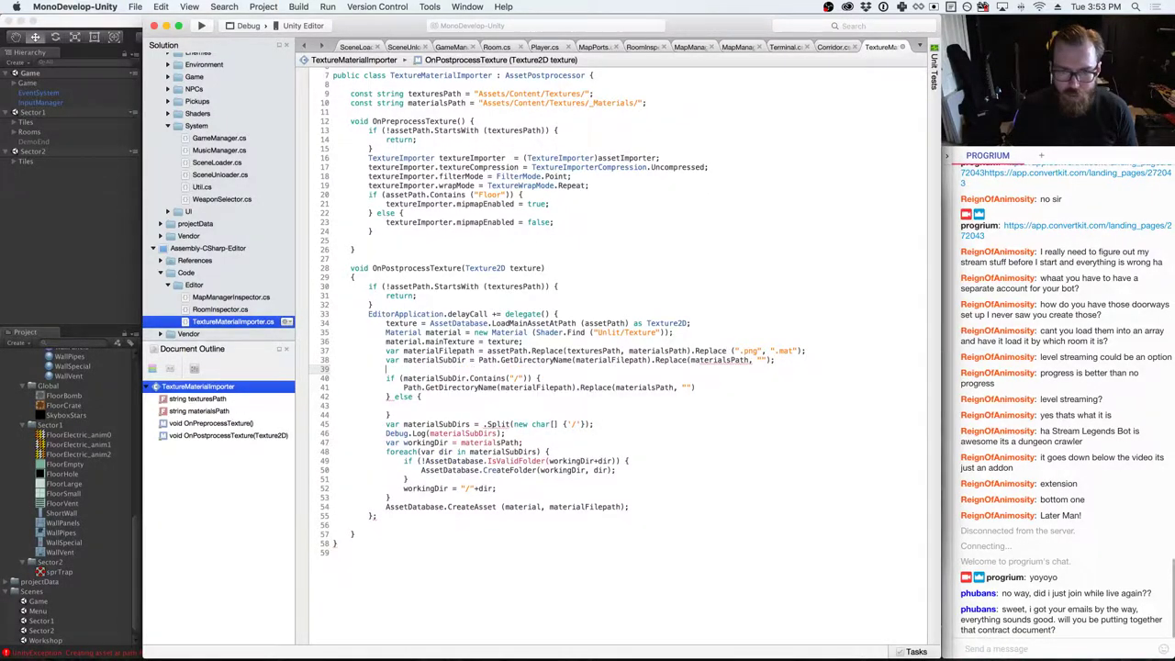
pyautogui.write('var')
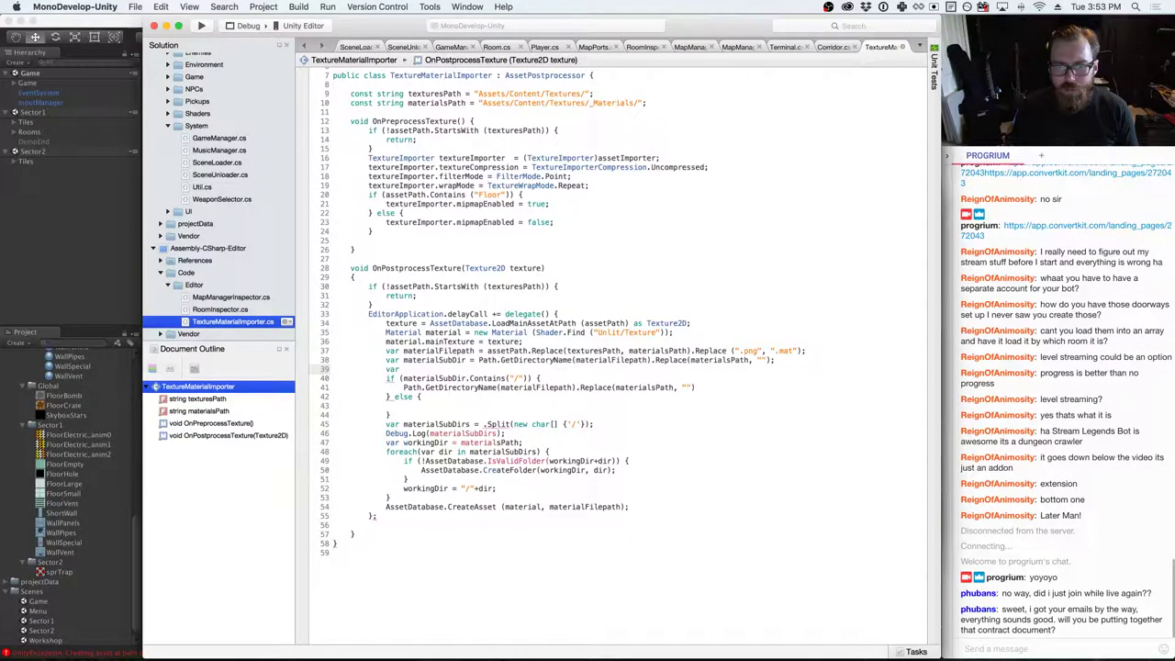
pyautogui.write('material')
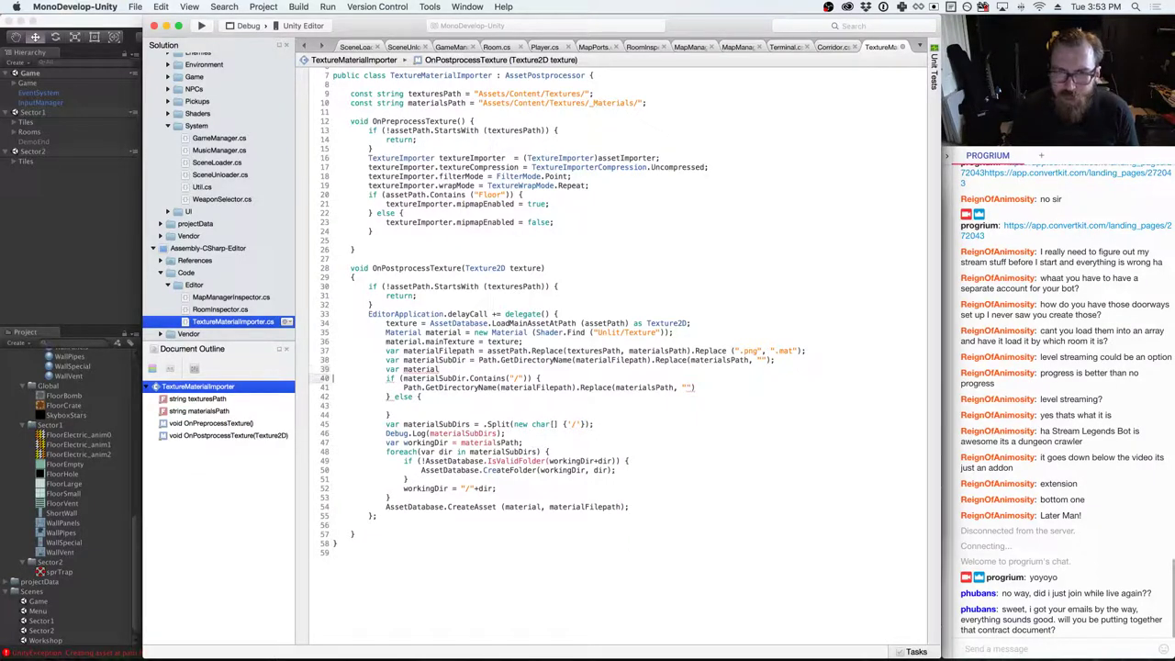
# - Rename the materialSubDir variable to materialSubDirs, wrap its value in []string{...}, and delete the unfinished var material line
pyautogui.click(332, 360)
pyautogui.click(469, 360)
pyautogui.write('s = ')
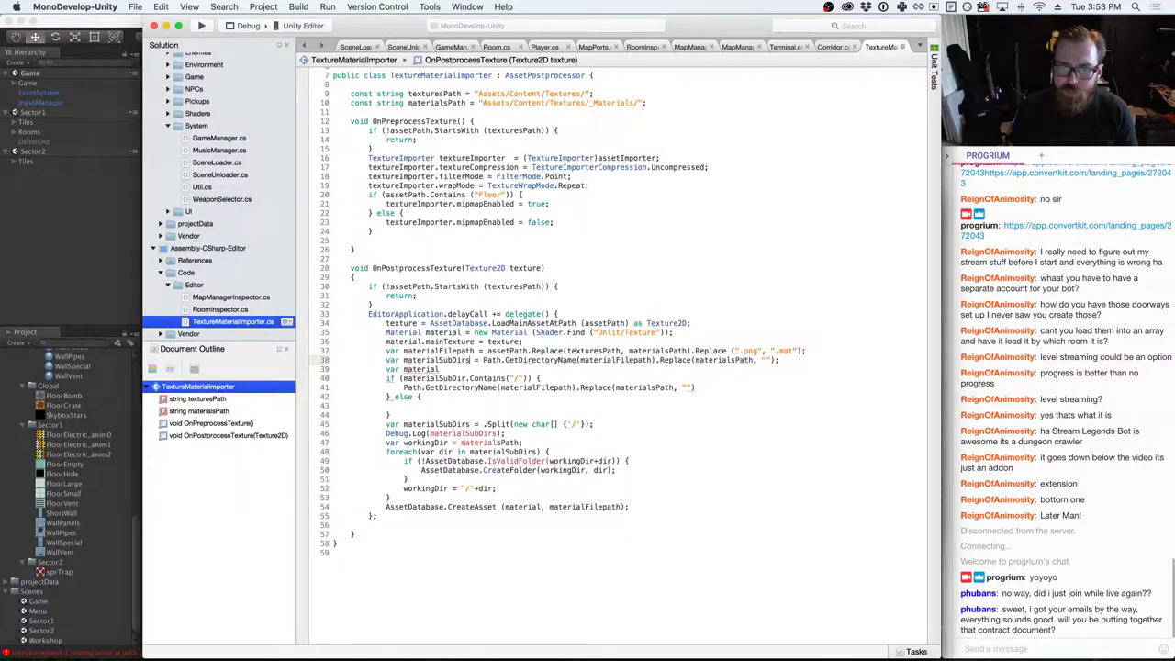
pyautogui.write('[]string(')
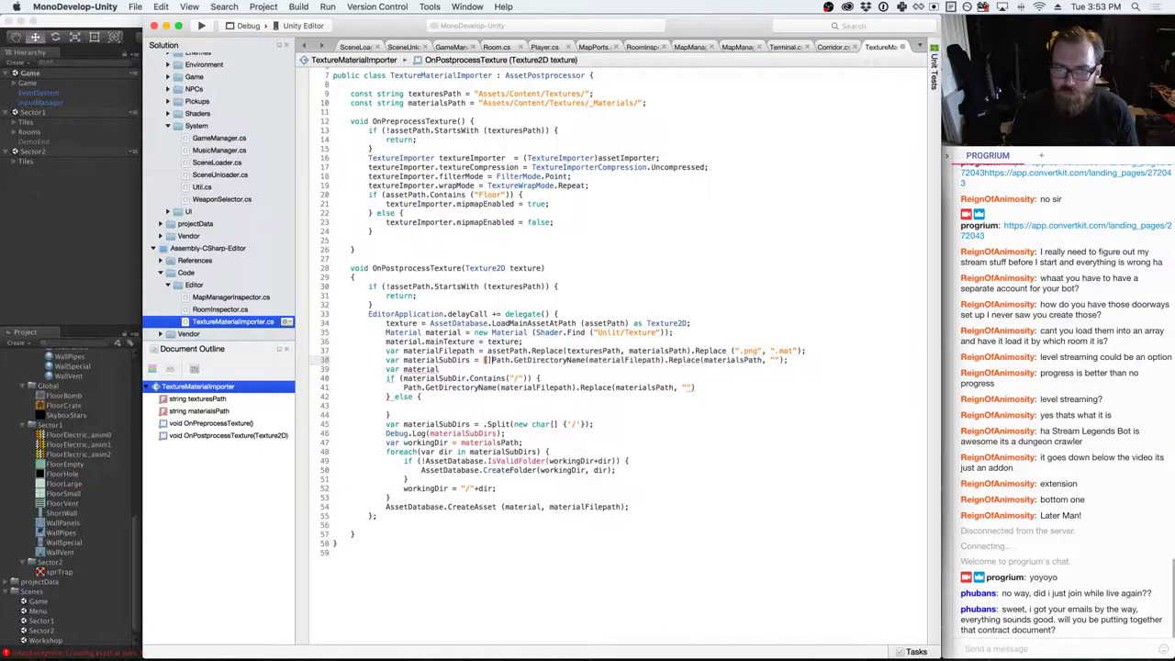
pyautogui.press('End')
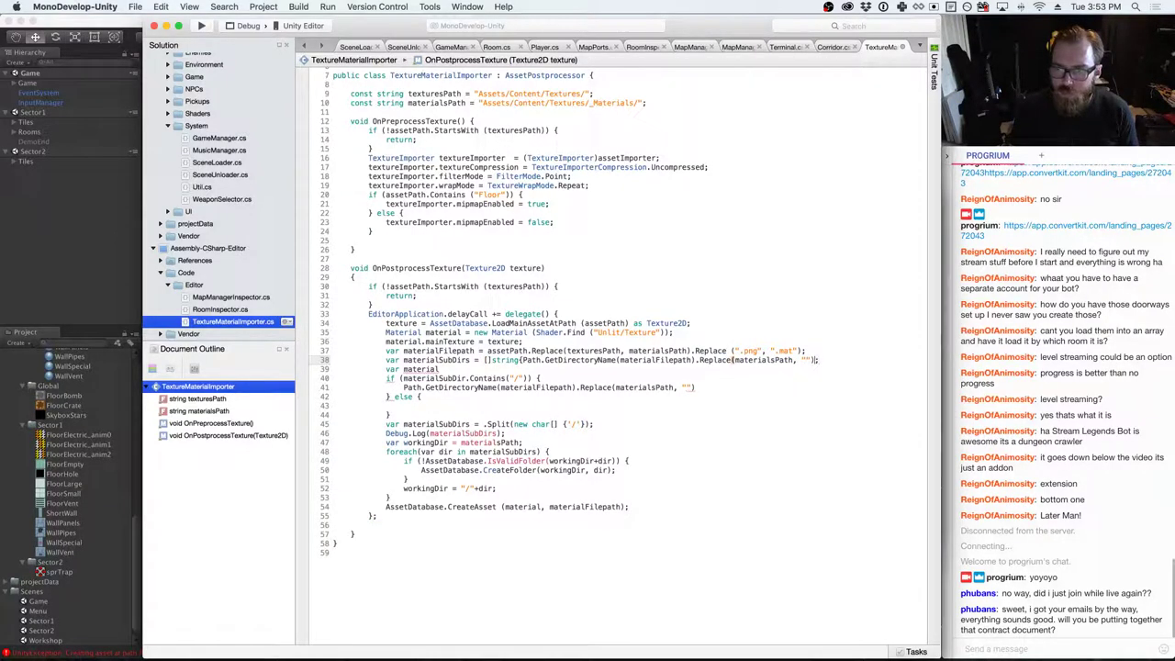
pyautogui.write(')')
pyautogui.press('Down')
pyautogui.hotkey('shift', 'Home')
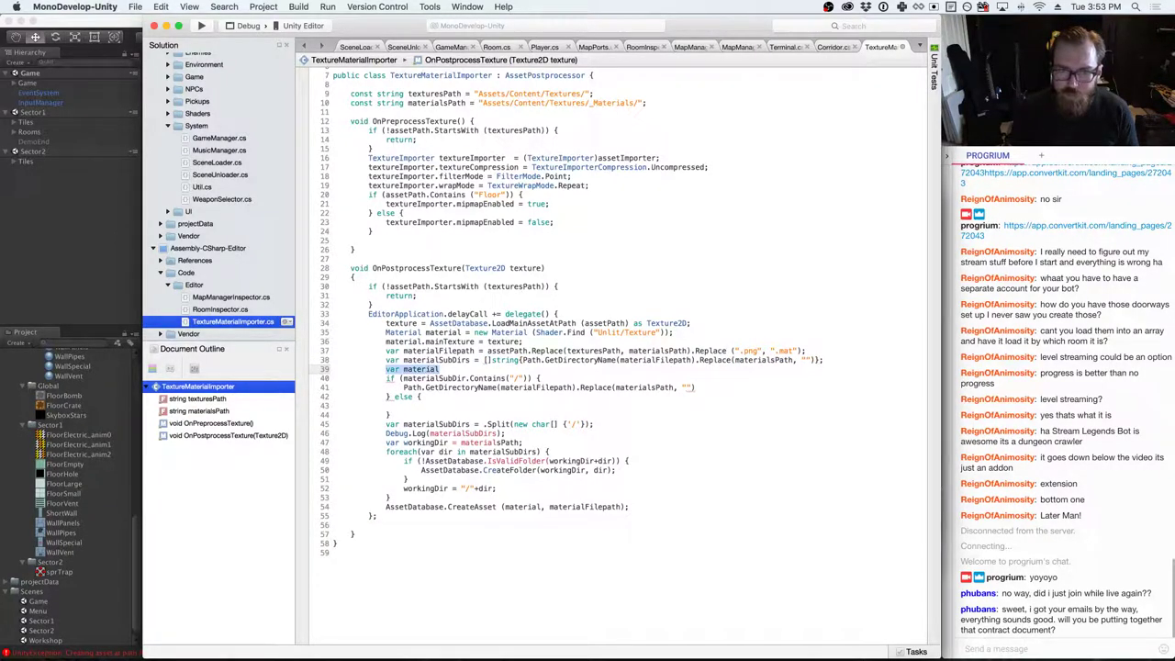
pyautogui.press('BackSpace')
pyautogui.press('BackSpace')
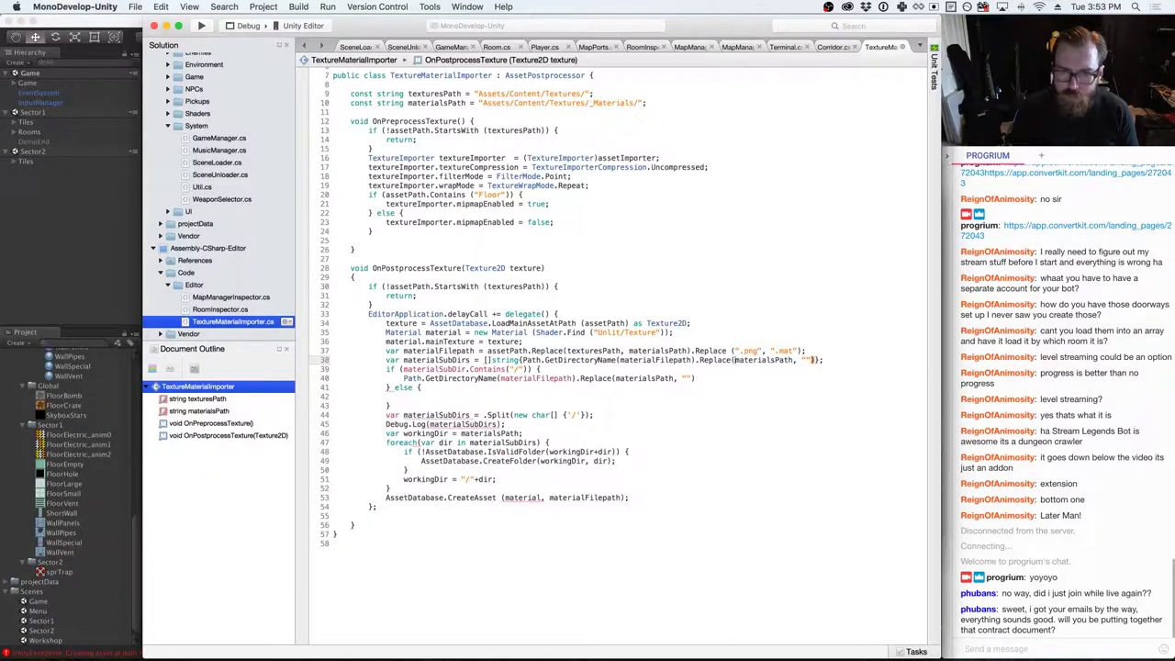
# - Make the if condition test materialSubDirs[0].Contains("/") and replace the expression inside its branch with materialSubDirs =
pyautogui.click(542, 369)
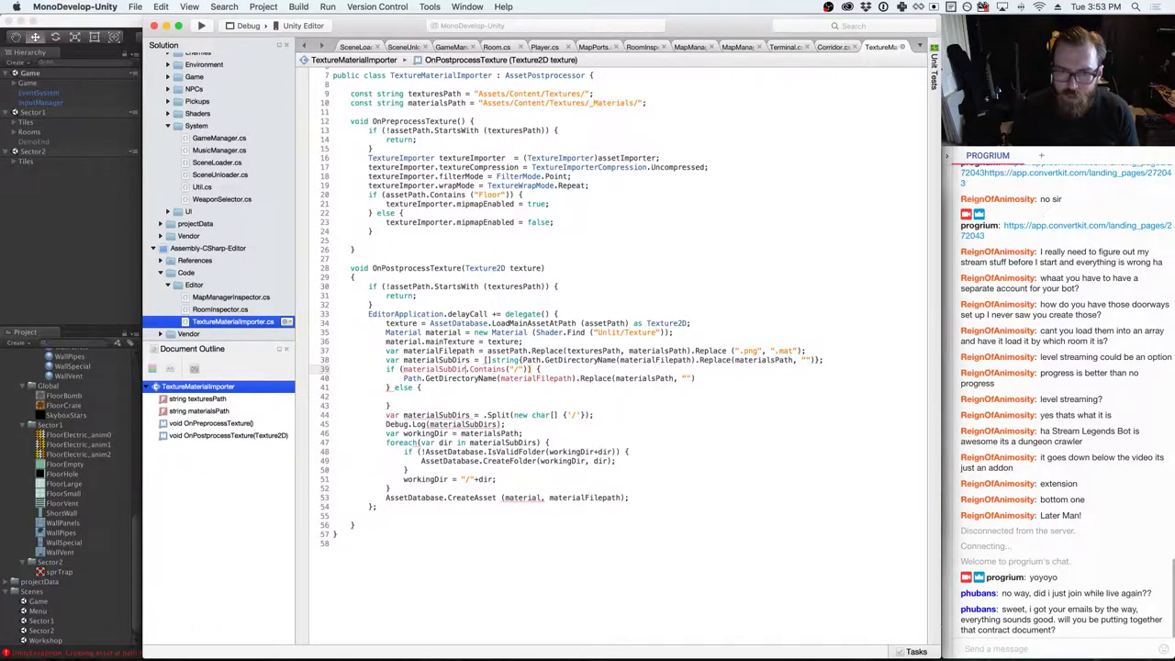
pyautogui.write('[0]')
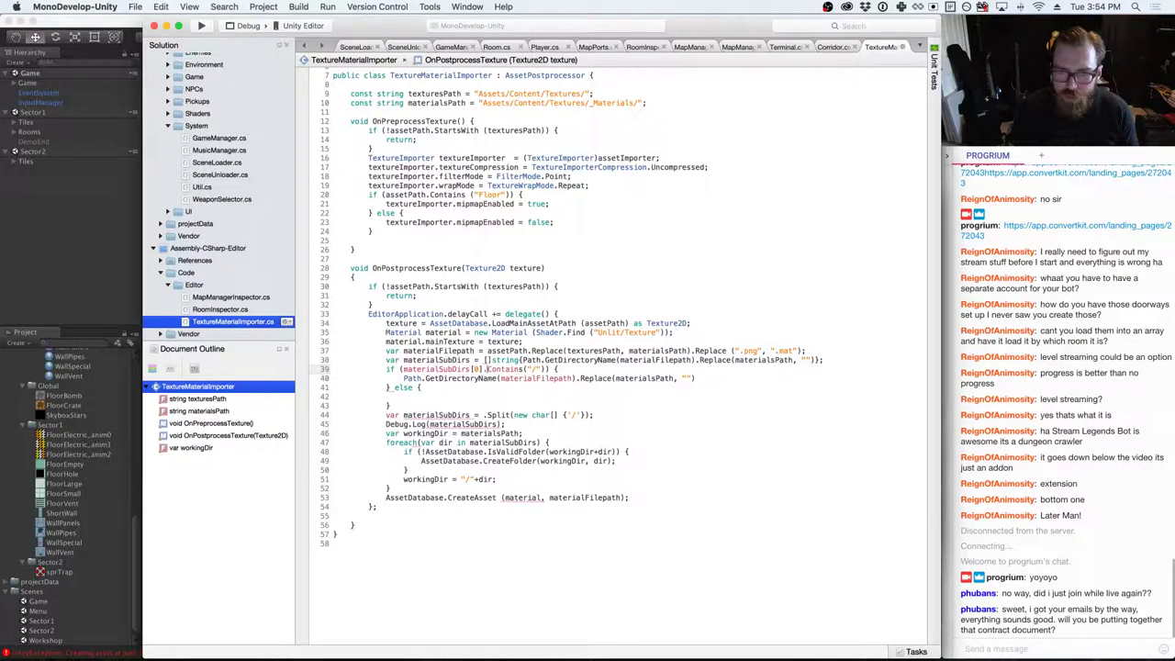
pyautogui.click(485, 360)
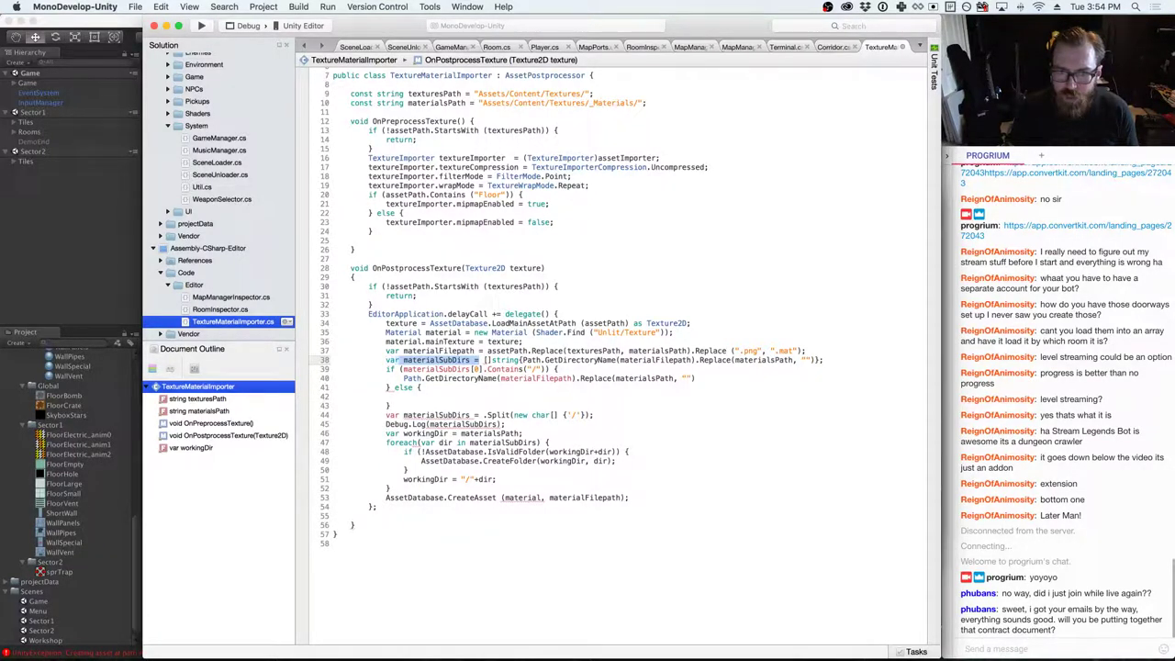
pyautogui.click(401, 369)
pyautogui.click(403, 378)
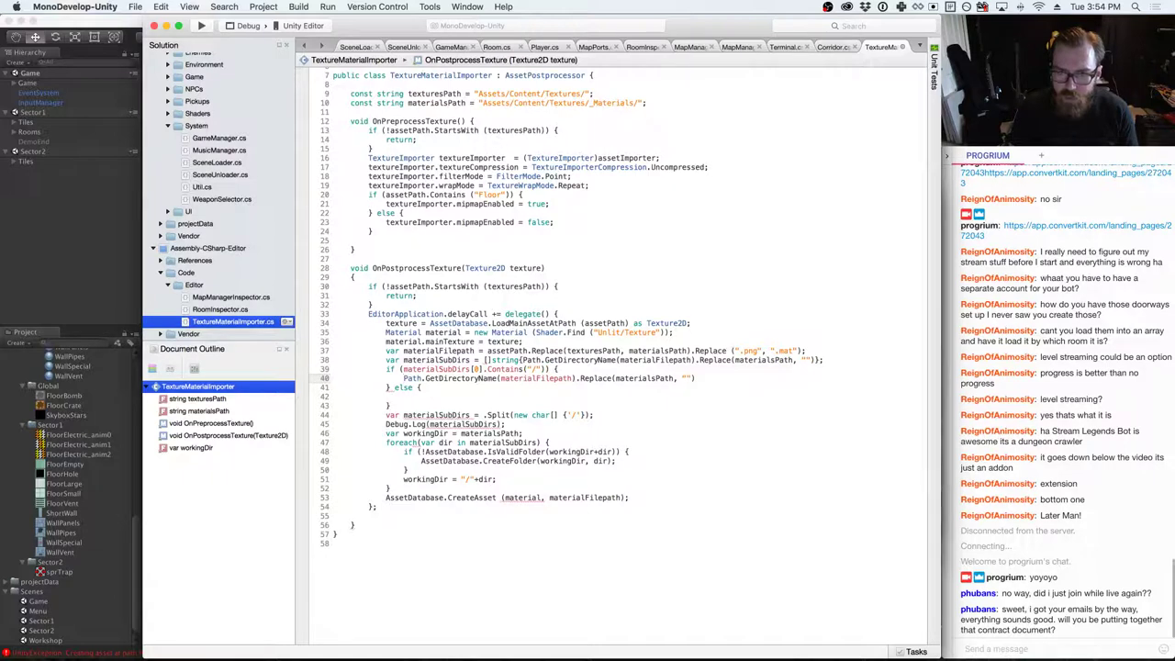
pyautogui.hotkey('shift', 'End')
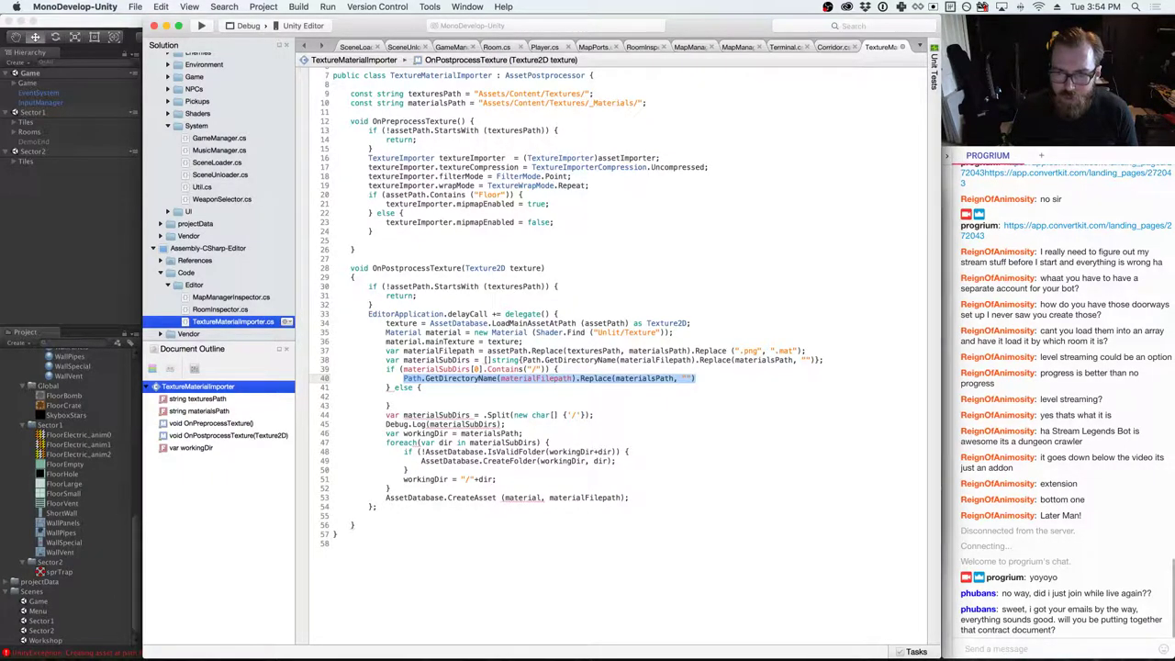
pyautogui.write('materialSubDirs =')
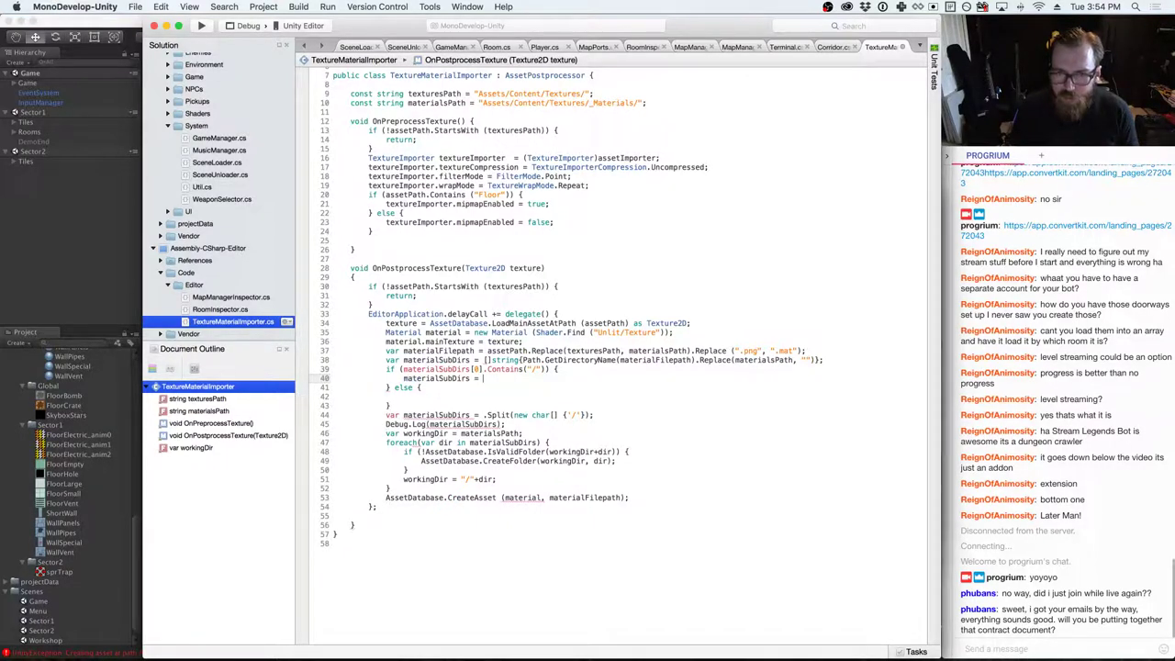
# - Copy materialSubDirs[0] from the if condition and paste it as the assigned value inside the branch
pyautogui.moveTo(470, 369); pyautogui.dragTo(481, 369)
pyautogui.keyDown('shift'); pyautogui.click(400, 369); pyautogui.keyUp('shift')
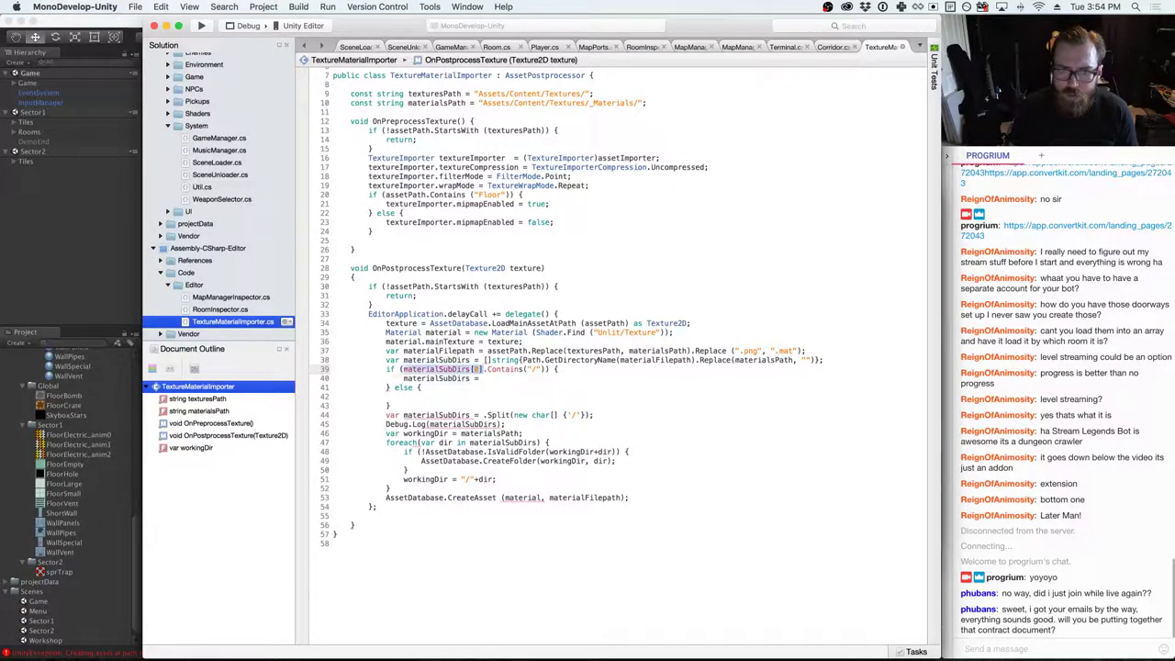
pyautogui.press('super+c')
pyautogui.click(481, 378)
pyautogui.press('super+v')
# - Move .Split(new char[] {'/'}); from the lower var materialSubDirs line to the end of the assignment in the if branch
pyautogui.press('Down')
pyautogui.press('Down')
pyautogui.press('Down')
pyautogui.press('Down')
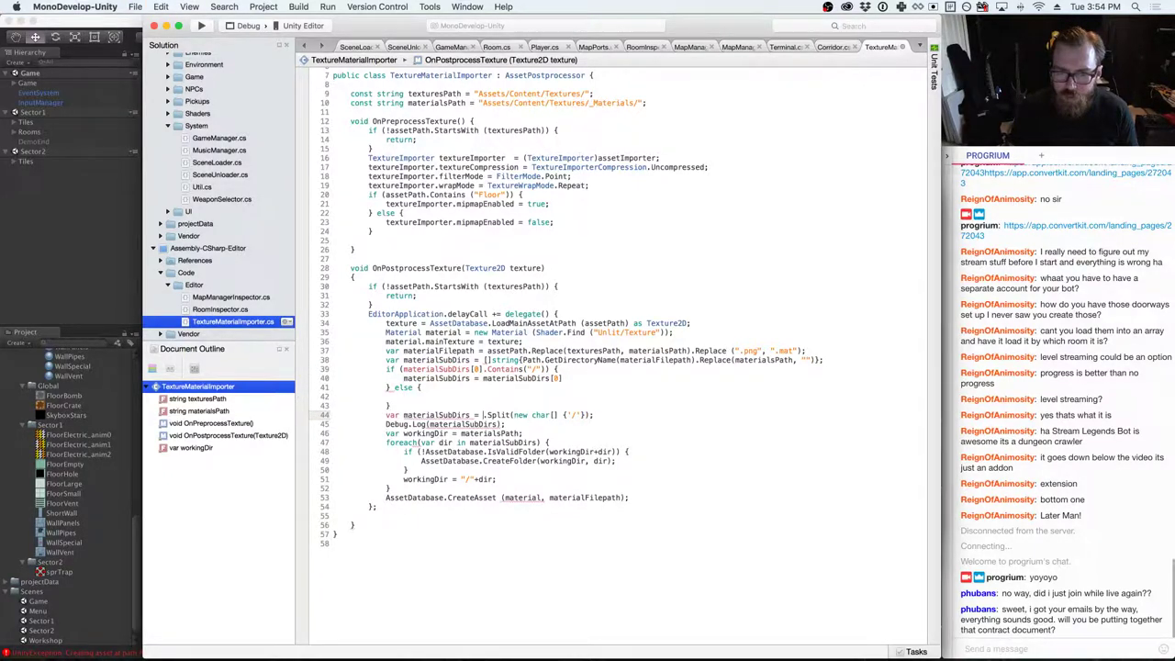
pyautogui.hotkey('shift', 'End')
pyautogui.press('super+x')
pyautogui.press('Up')
pyautogui.press('Up')
pyautogui.press('Up')
pyautogui.press('Up')
pyautogui.press('End')
pyautogui.press('super+v')
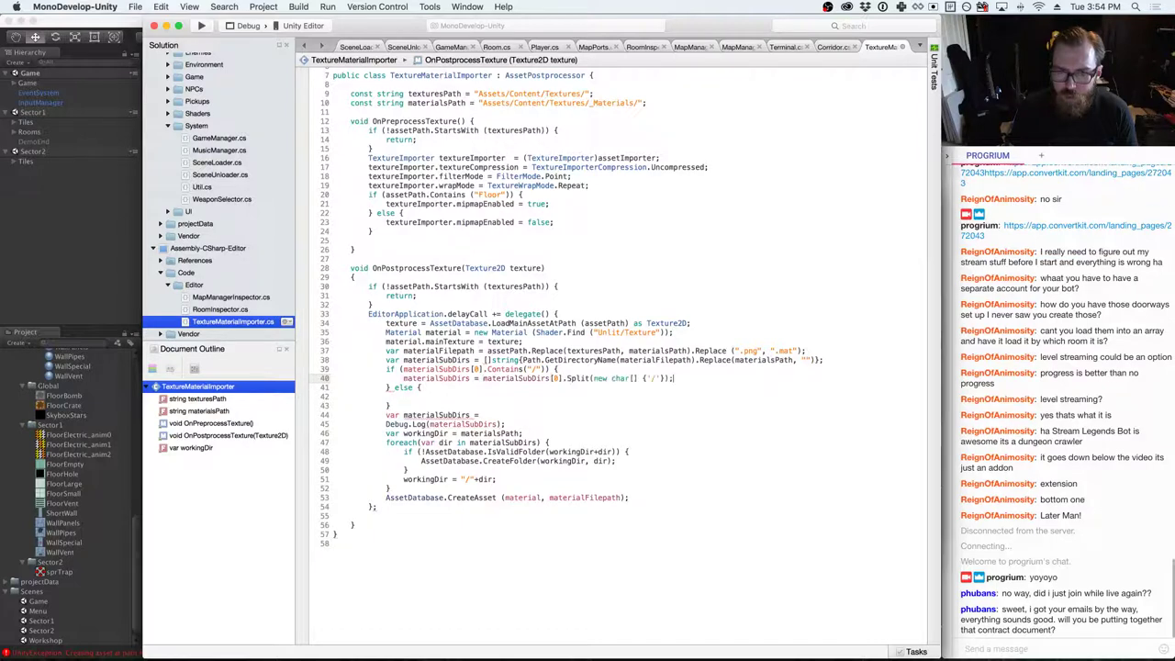
# - Delete the empty else block and the leftover var materialSubDirs = line, keeping the if block's closing brace
pyautogui.press('Down')
pyautogui.press('Down')
pyautogui.press('Down')
pyautogui.hotkey('shift', 'Up')
pyautogui.hotkey('shift', 'Up')
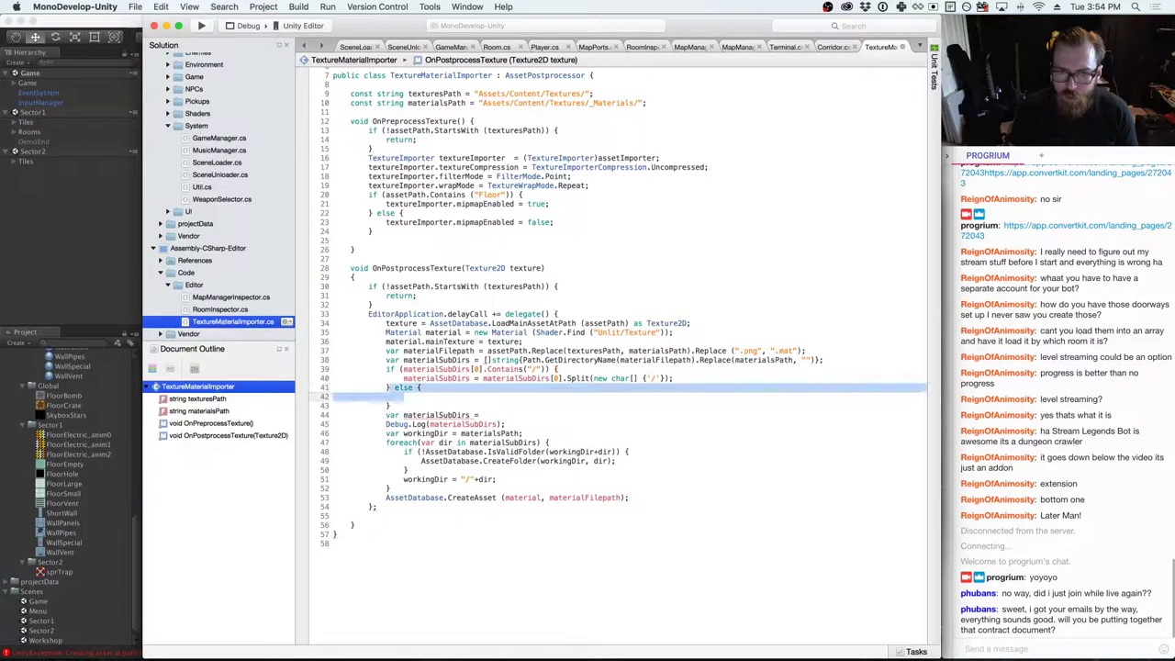
pyautogui.hotkey('shift', 'Down')
pyautogui.hotkey('shift', 'Down')
pyautogui.hotkey('shift', 'End')
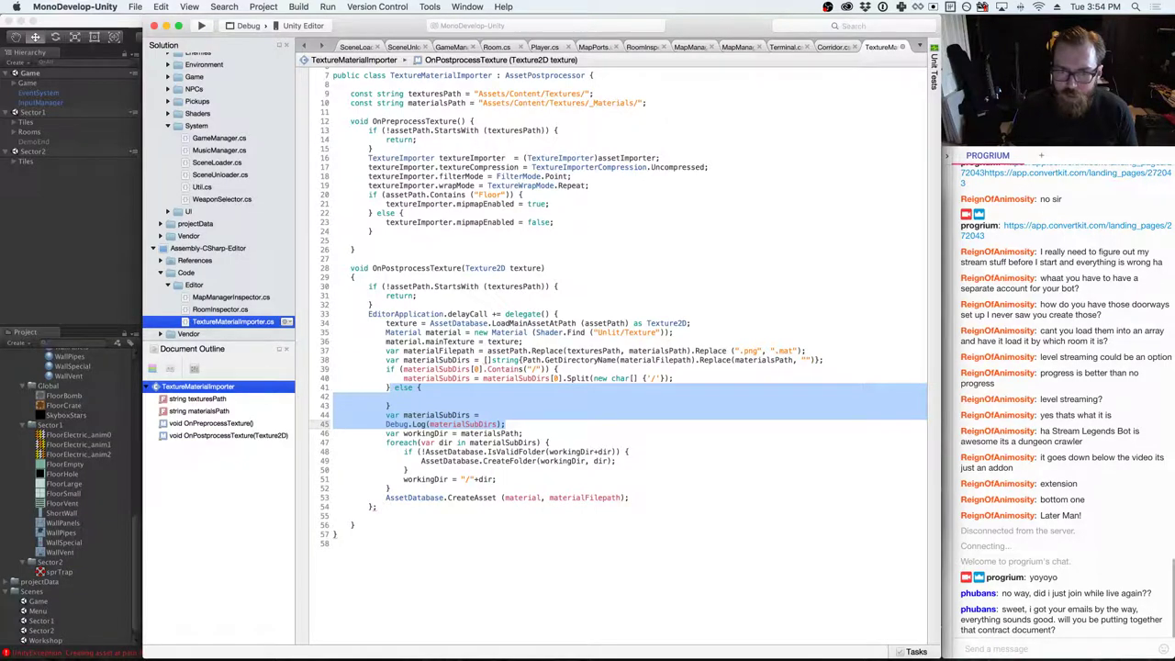
pyautogui.hotkey('shift', 'Up')
pyautogui.press('BackSpace')
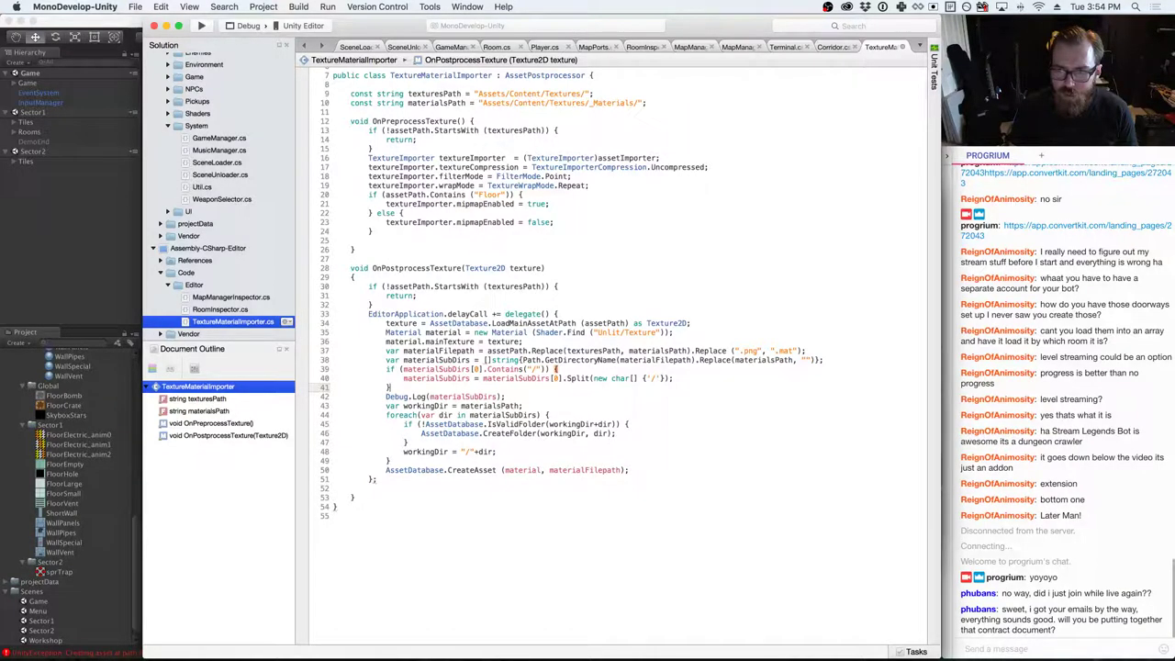
# - Insert new before []string in the materialSubDirs declaration and save the script
pyautogui.press('Up')
pyautogui.press('Up')
pyautogui.press('Up')
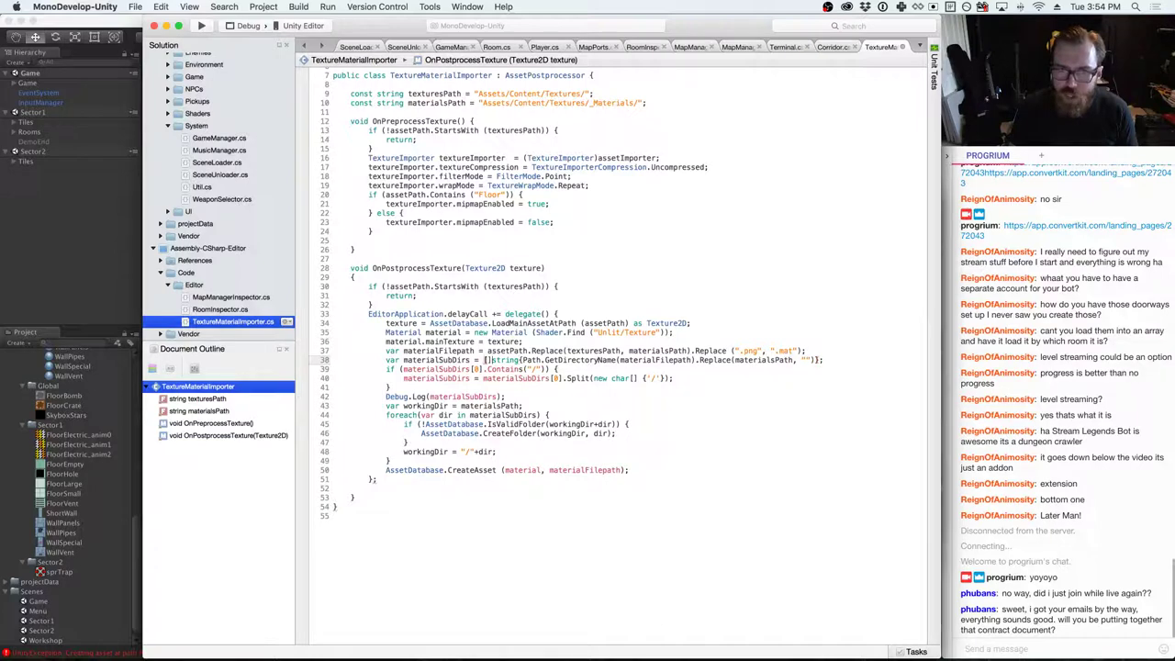
pyautogui.write('new')
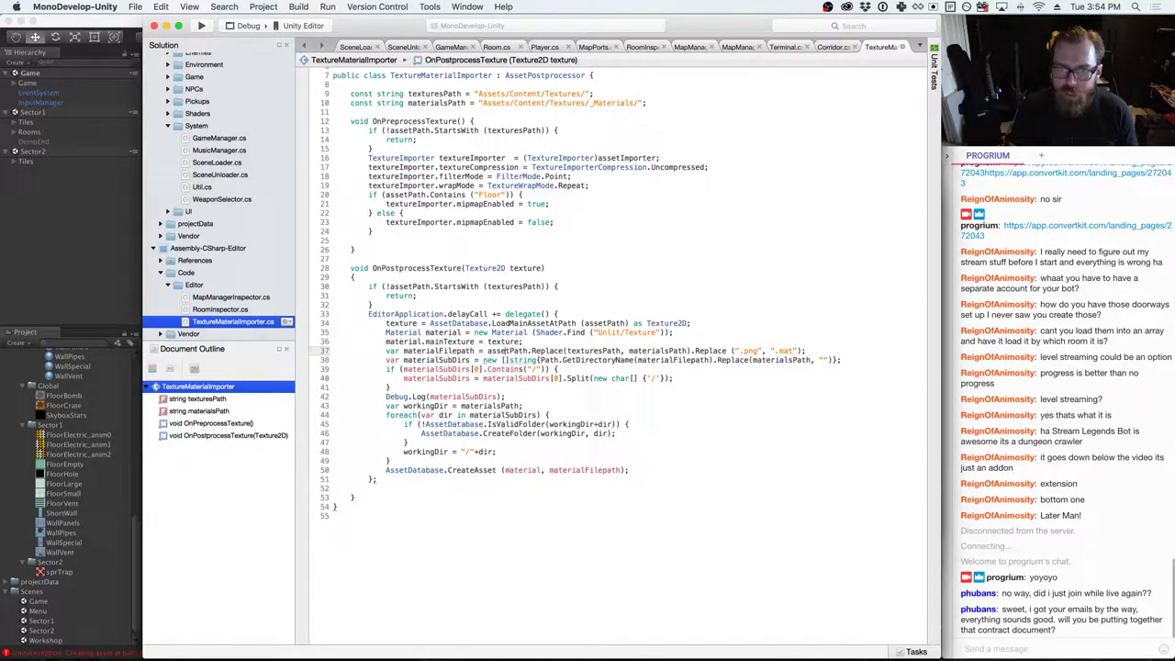
pyautogui.press('super+s')
pyautogui.press('super+Tab')
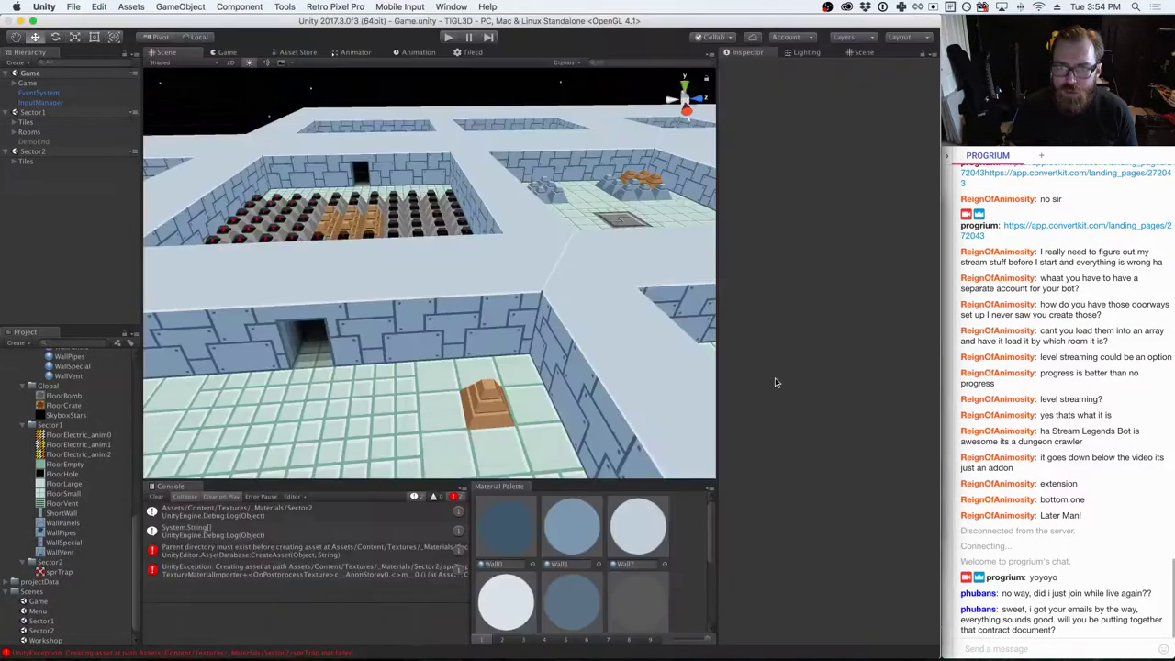
pyautogui.press('super+Tab')
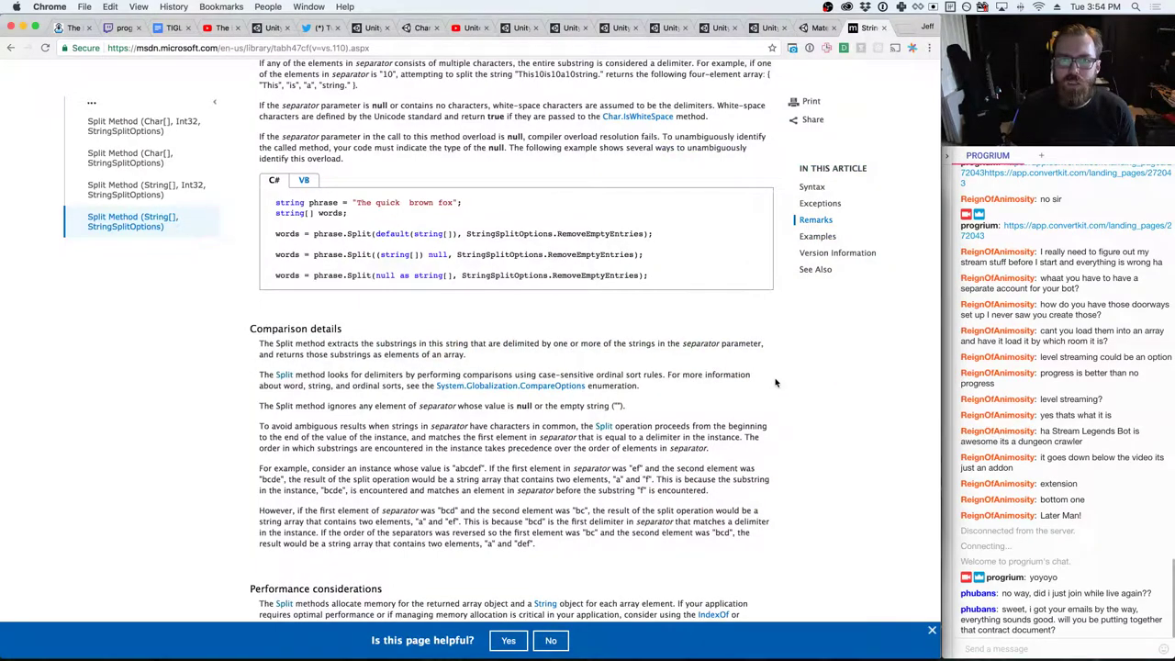
pyautogui.press('super+Tab')
pyautogui.press('super+Tab')
pyautogui.press('super+Tab')
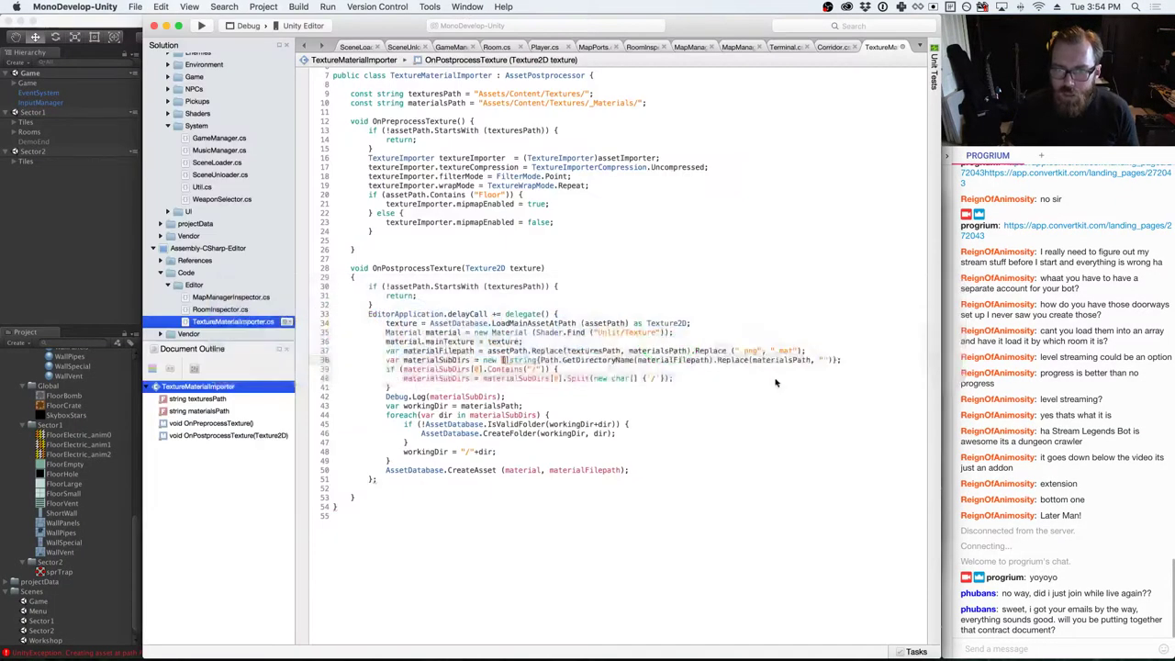
# - Correct the array syntax in the materialSubDirs declaration from []string to string[] with matching curly braces, and save the script
pyautogui.press('BackSpace')
pyautogui.press('Delete')
pyautogui.press('Right')
pyautogui.press('Right')
pyautogui.press('Right')
pyautogui.press('Right')
pyautogui.press('Right')
pyautogui.press('Right')
pyautogui.press('Delete')
pyautogui.write('[]{')
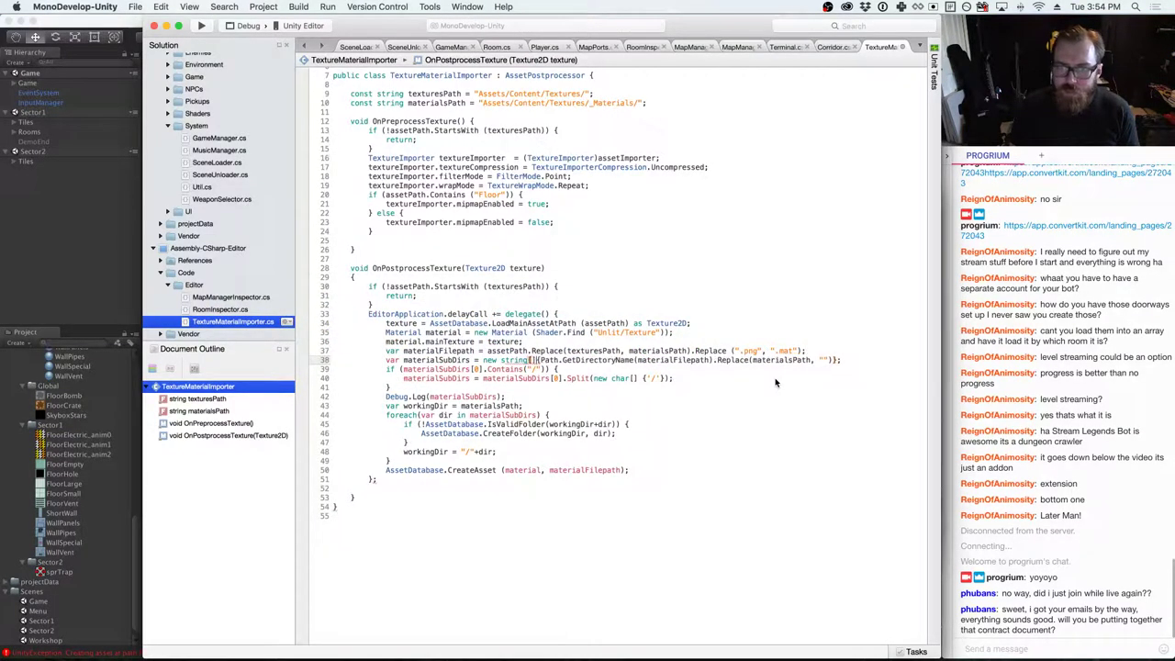
pyautogui.press('End')
pyautogui.press('Left')
pyautogui.press('Left')
pyautogui.press('BackSpace')
pyautogui.write('}')
pyautogui.press('super+s')
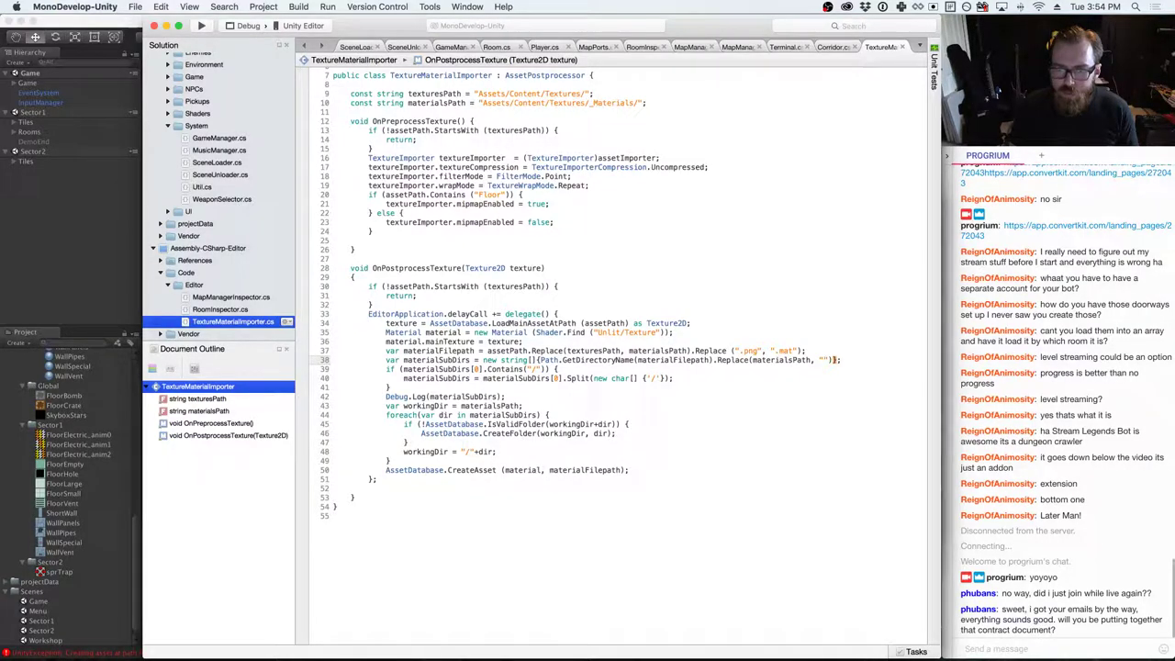
# - Switch to Unity, clear the console, and delete the sprTrap texture from the Sector2 textures folder
pyautogui.press('super+Tab')
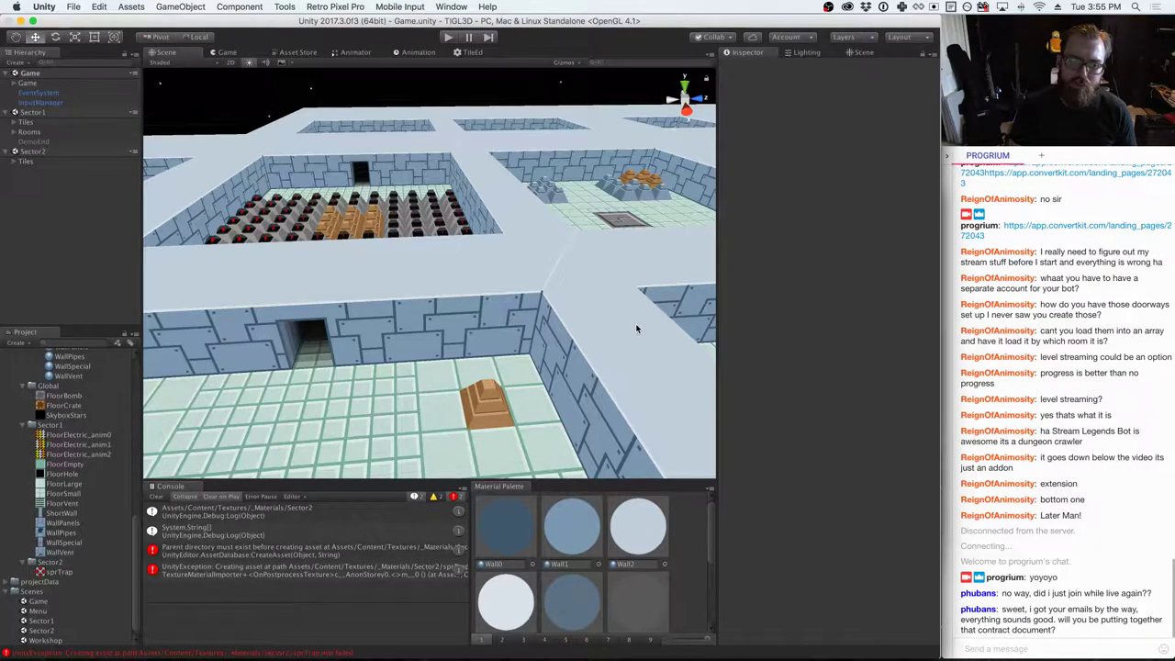
pyautogui.click(156, 496)
pyautogui.click(55, 571)
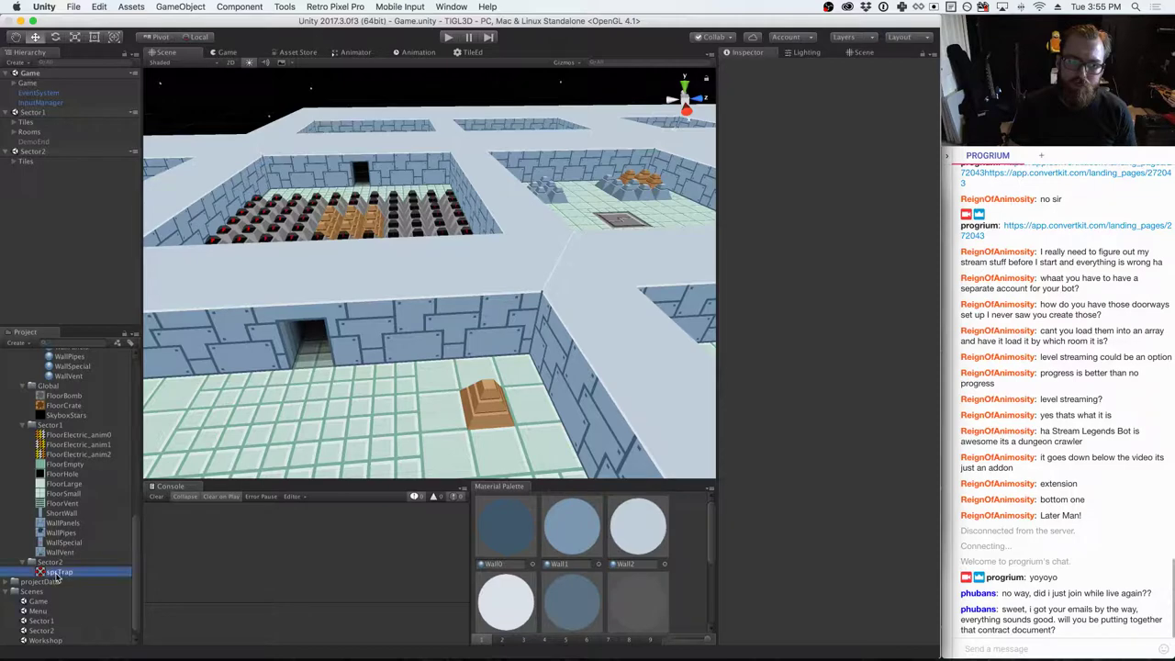
pyautogui.rightClick(55, 571)
pyautogui.click(82, 457)
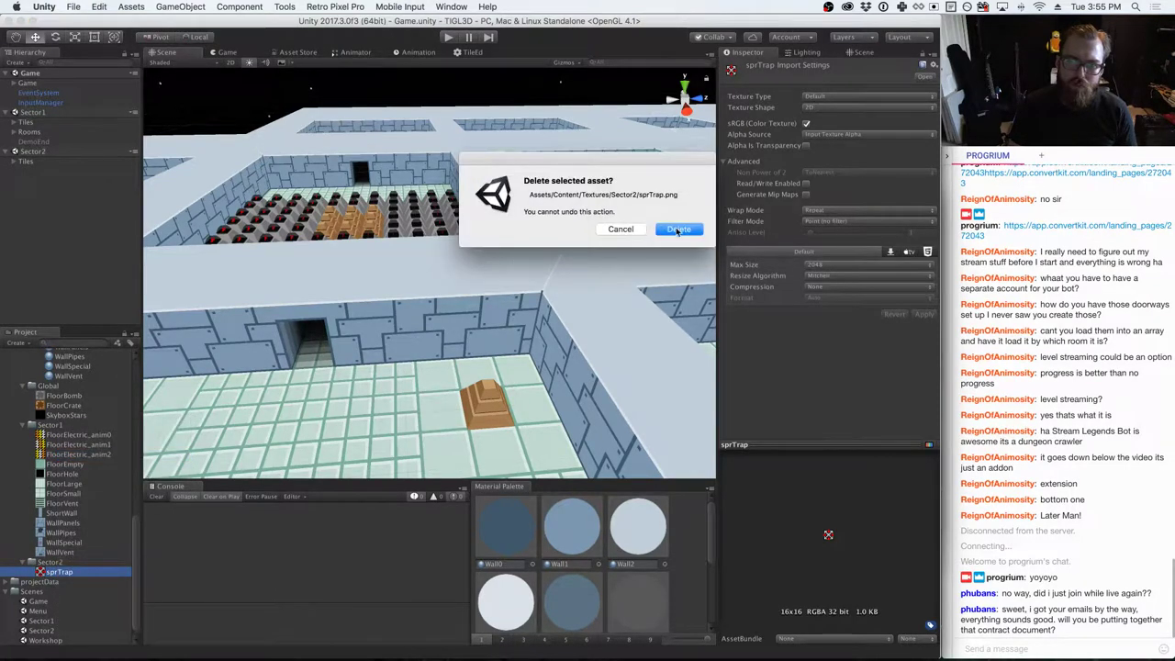
pyautogui.press('Return')
# - Switch to the Finder window showing the Samsung USB drive
pyautogui.press('super+Tab')
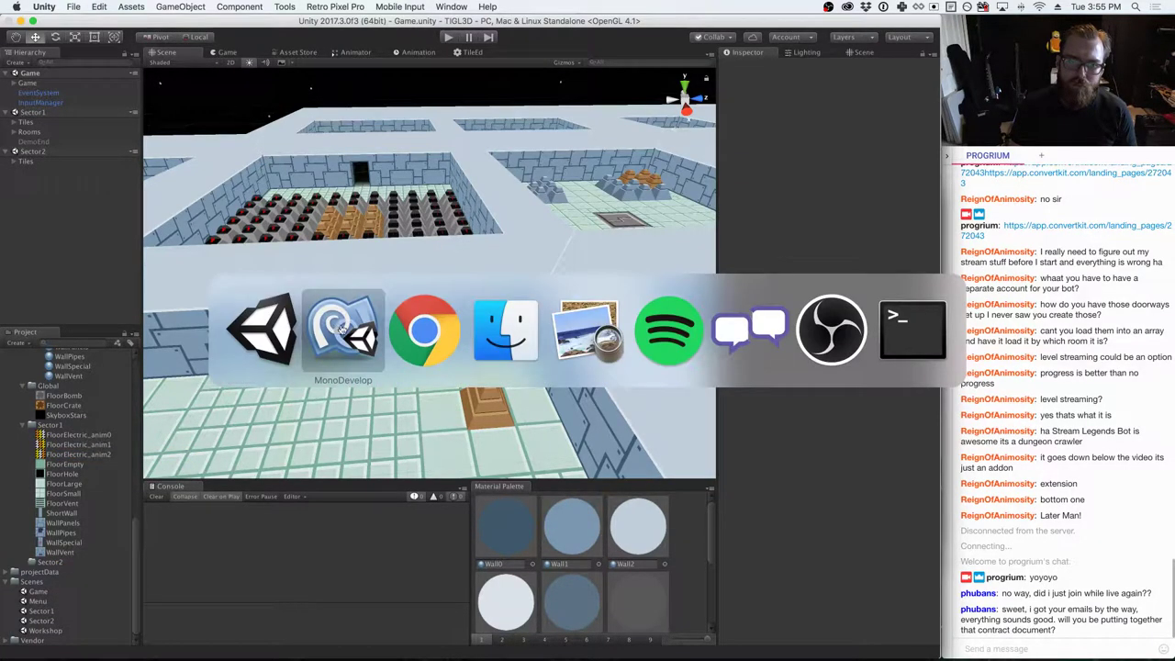
pyautogui.press('super+Tab')
pyautogui.press('super+Tab')
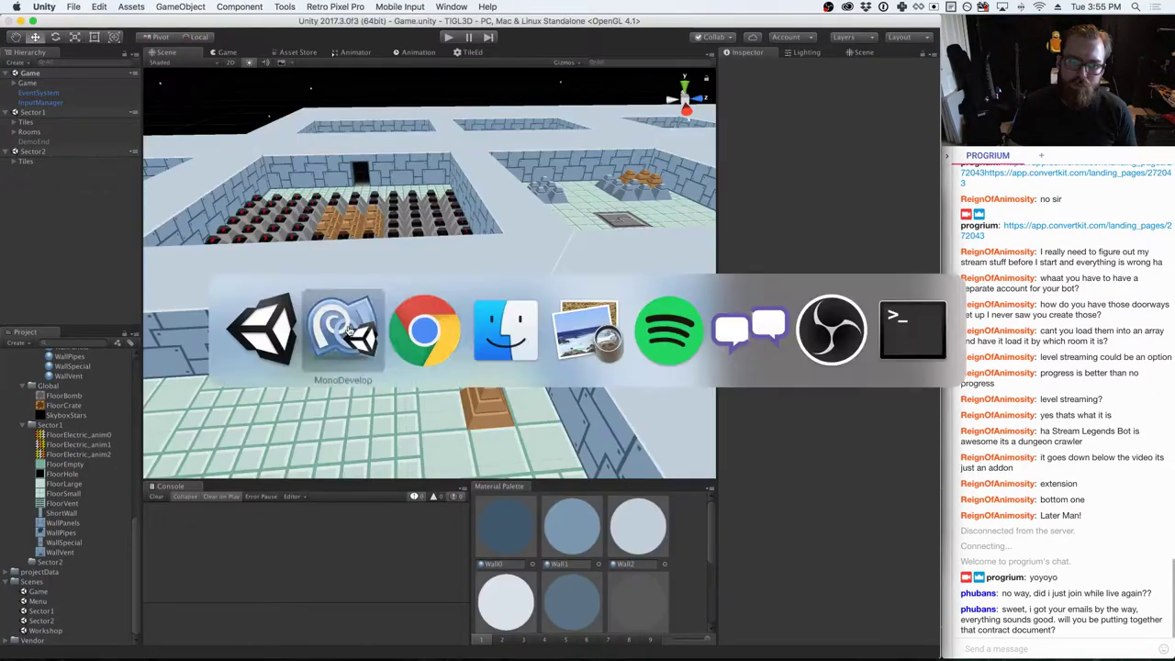
pyautogui.press('super+Tab')
pyautogui.press('super+Tab')
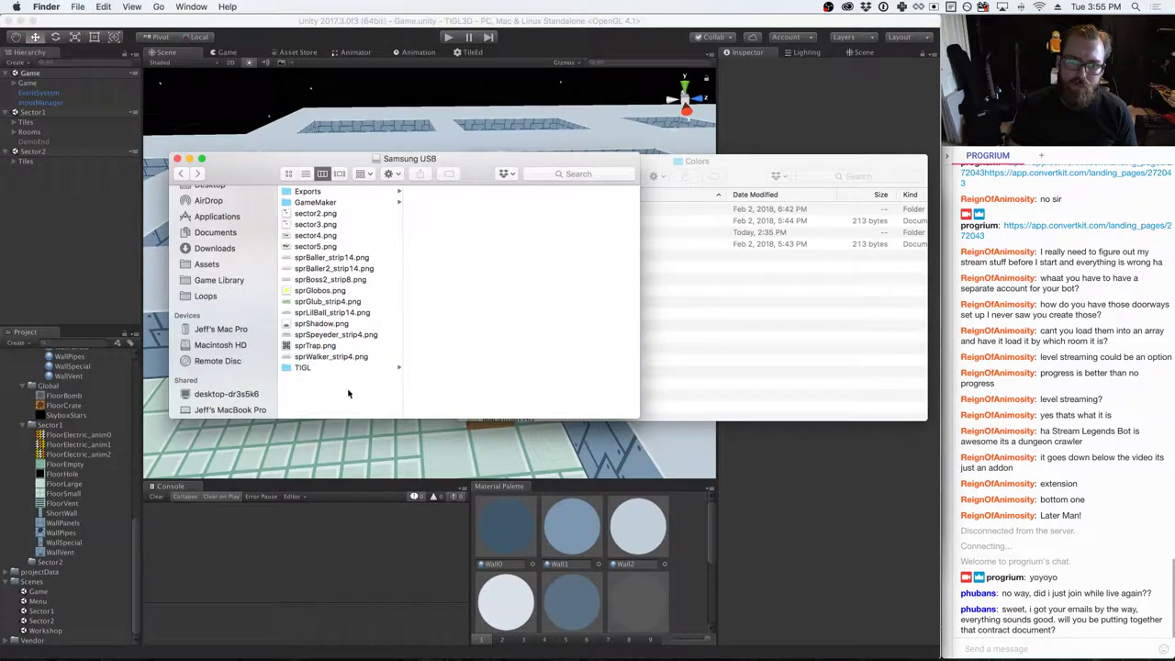
# - Switch to Spotify, pause the current track, and play Turkish Coffee from the Stream playlist
pyautogui.press('super+Tab')
pyautogui.press('super+Tab')
pyautogui.press('super+Tab')
pyautogui.press('super+Tab')
pyautogui.press('super+Tab')
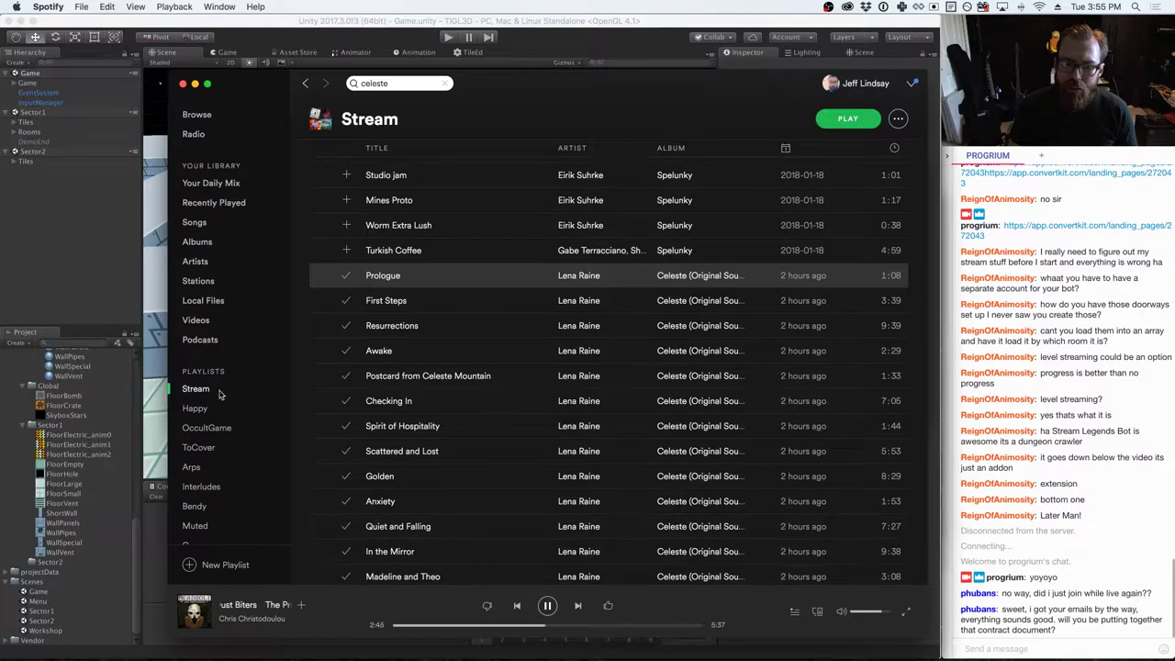
pyautogui.click(369, 120)
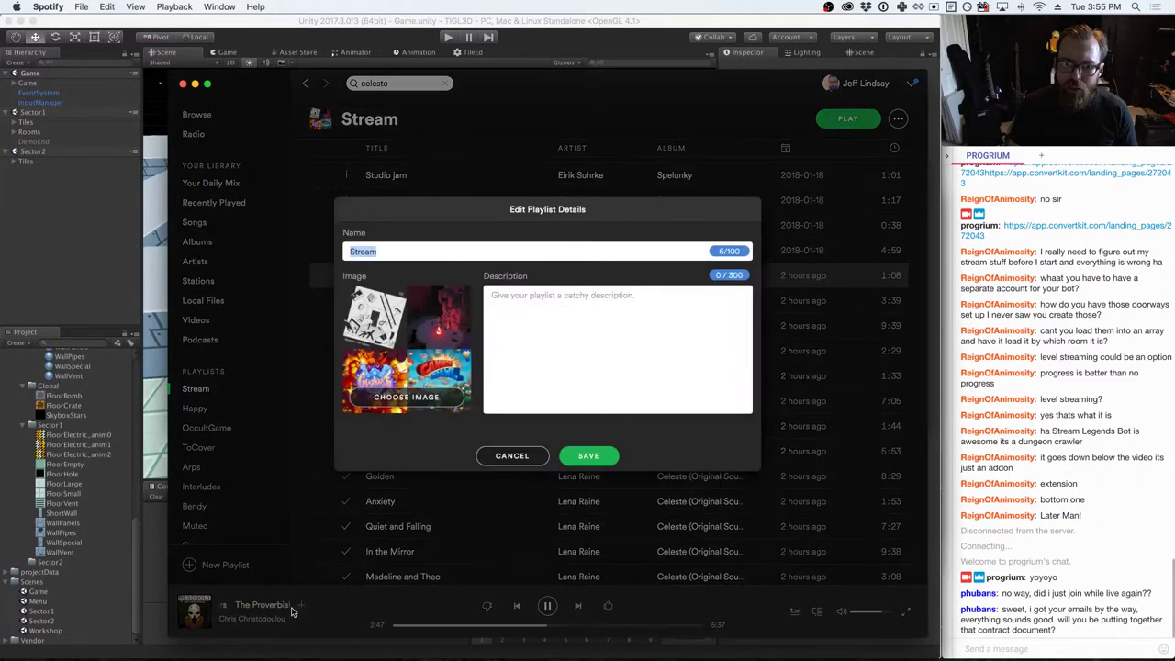
pyautogui.click(511, 453)
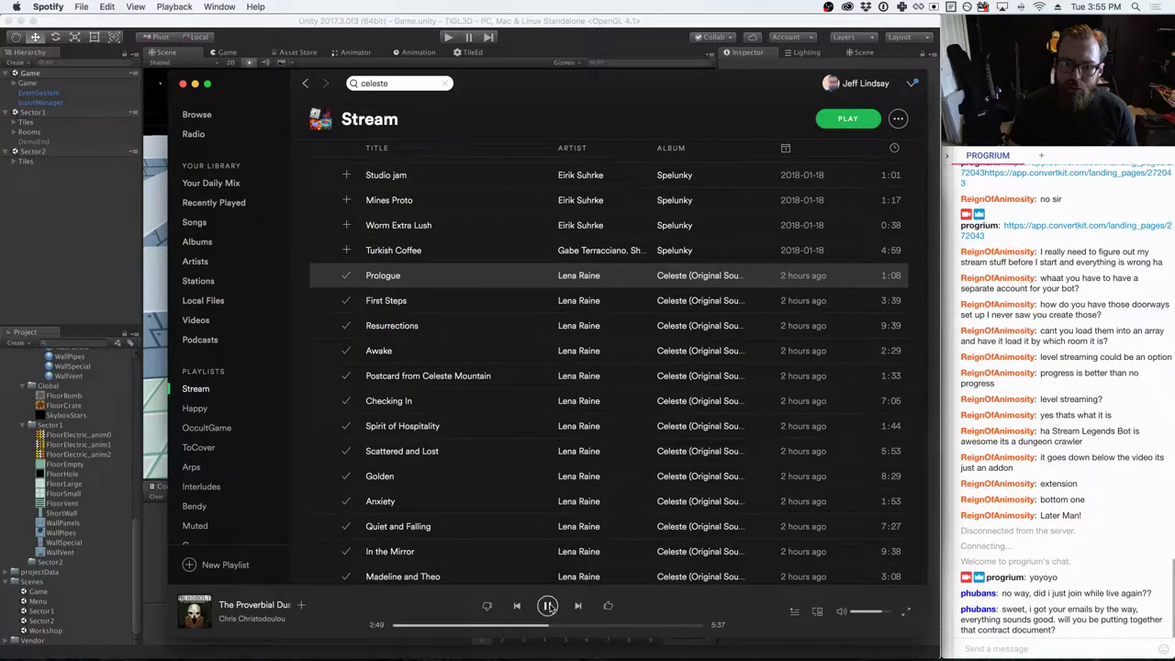
pyautogui.click(547, 605)
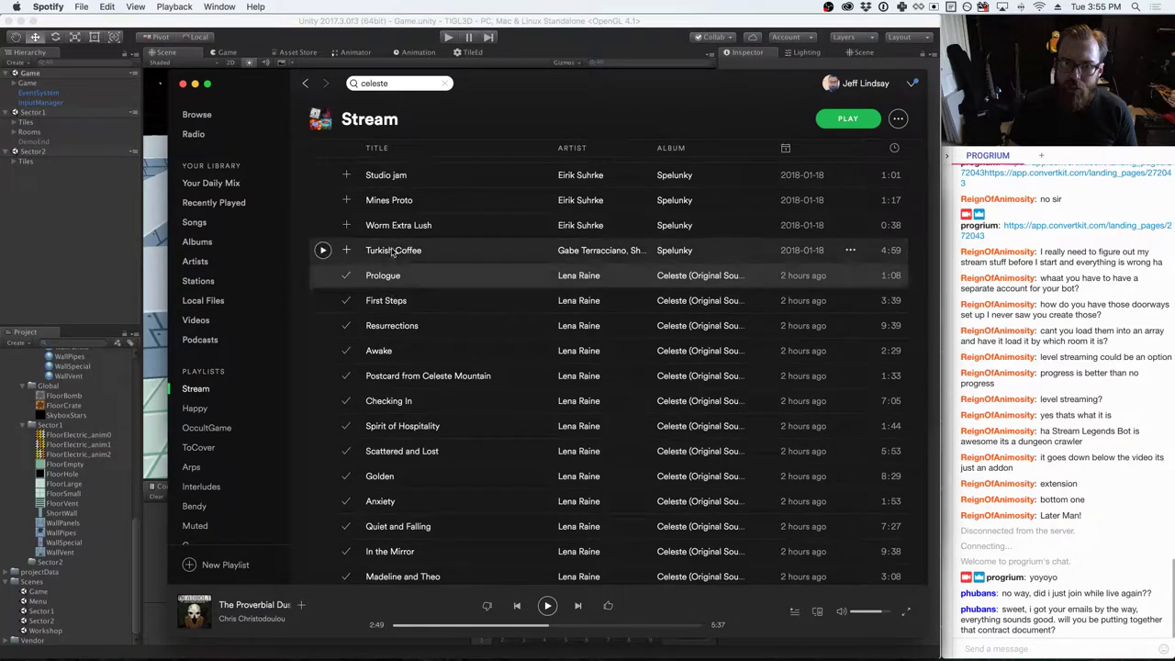
pyautogui.click(322, 250)
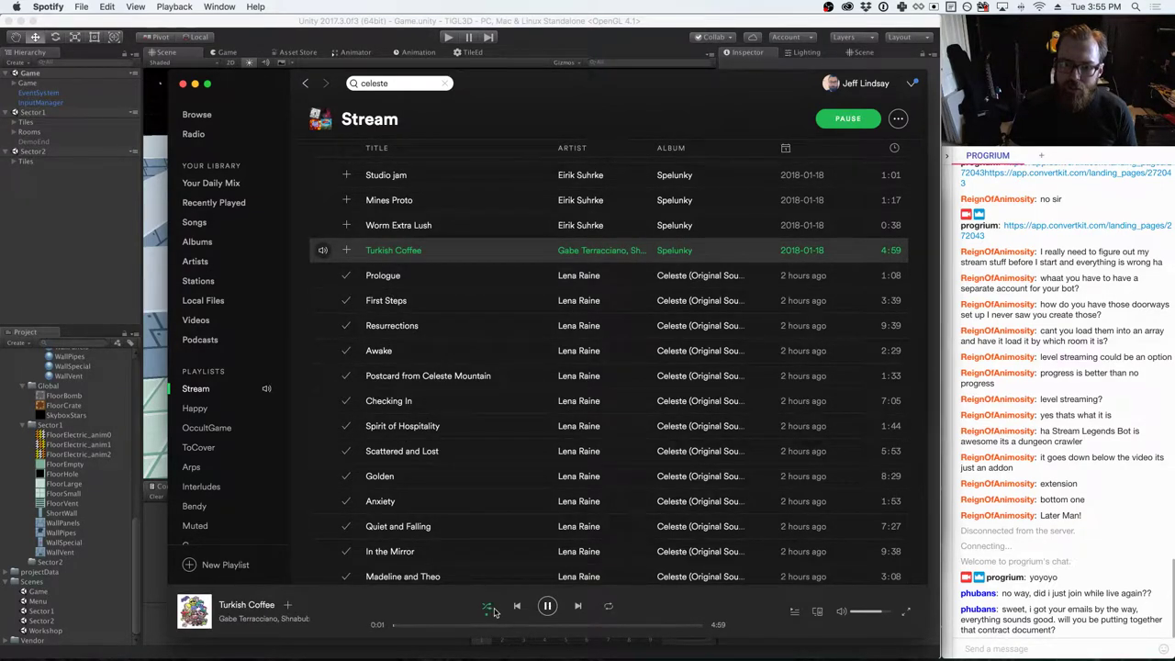
# - Close the Samsung USB window in Finder and bring Unity to the front
pyautogui.click(487, 606)
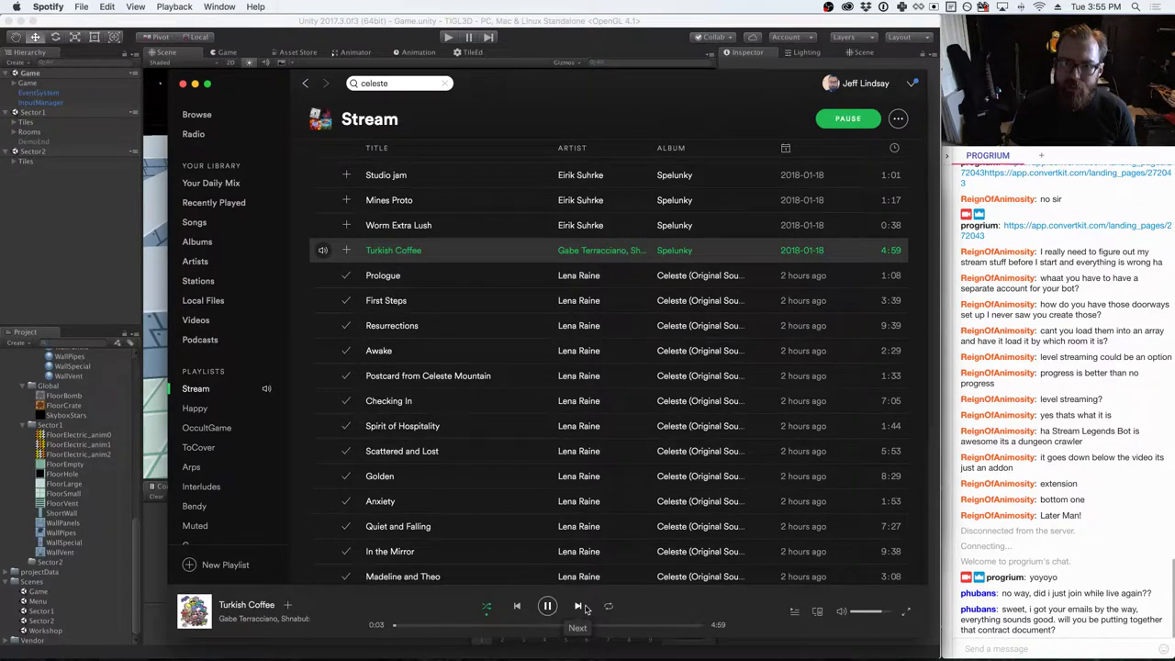
pyautogui.press('super+Tab')
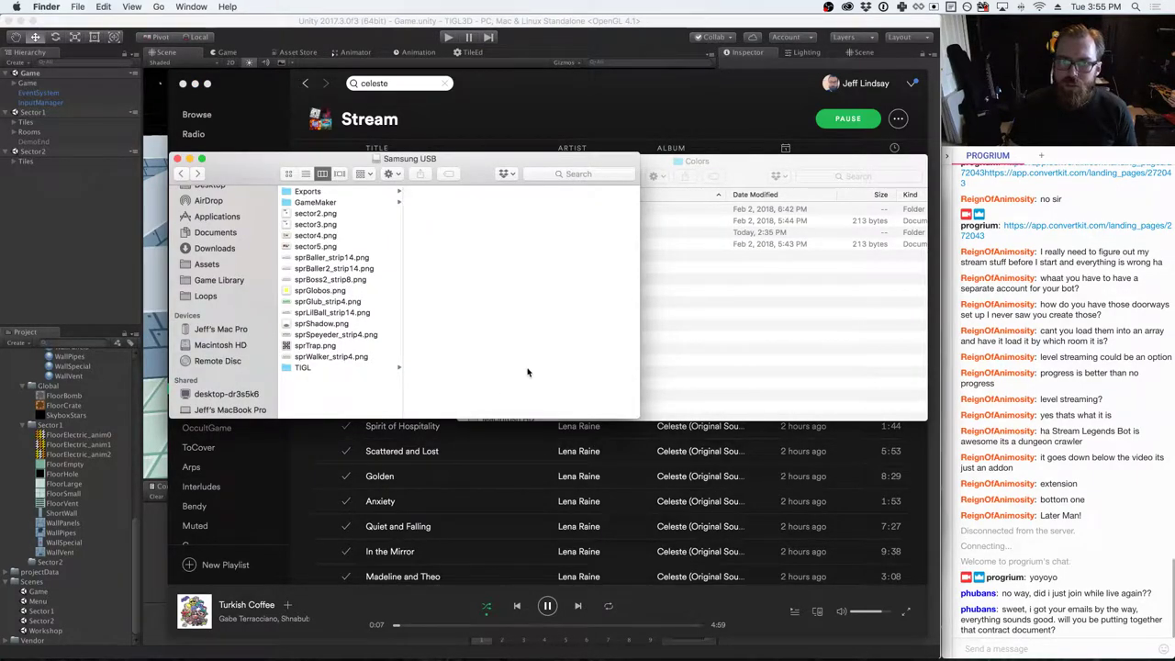
pyautogui.press('super+w')
pyautogui.click(113, 311)
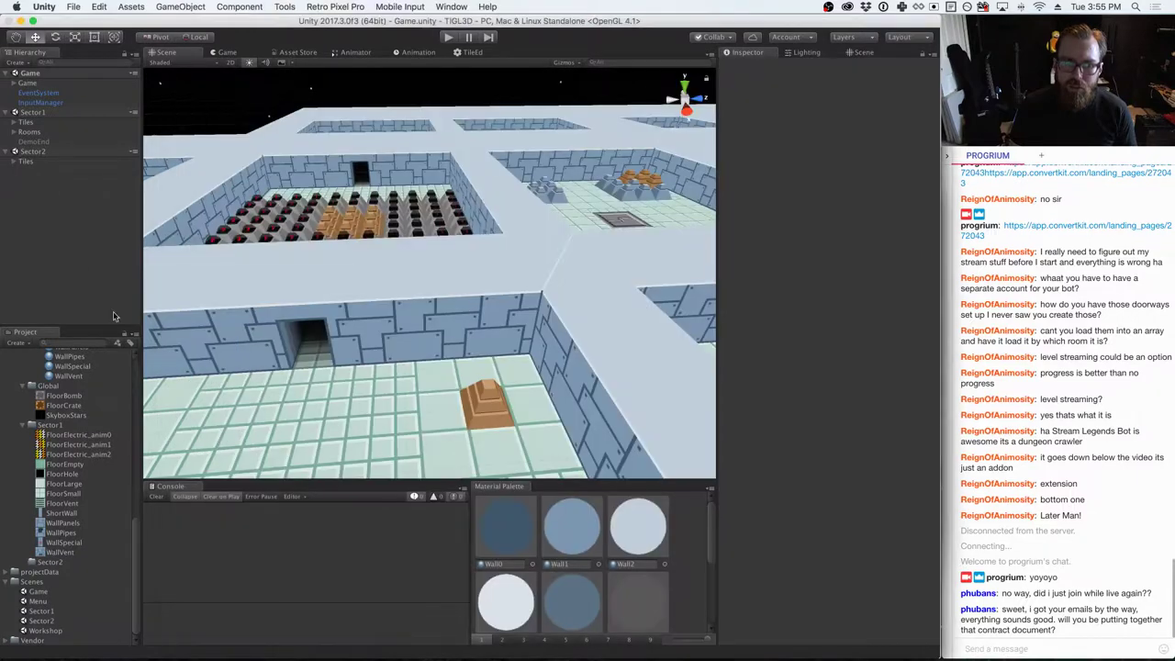
# - Switch to Finder and look through the favorite, device and shared locations available beside the Colors folder
pyautogui.press('super+Tab')
pyautogui.press('Tab')
pyautogui.press('super+shift+Tab')
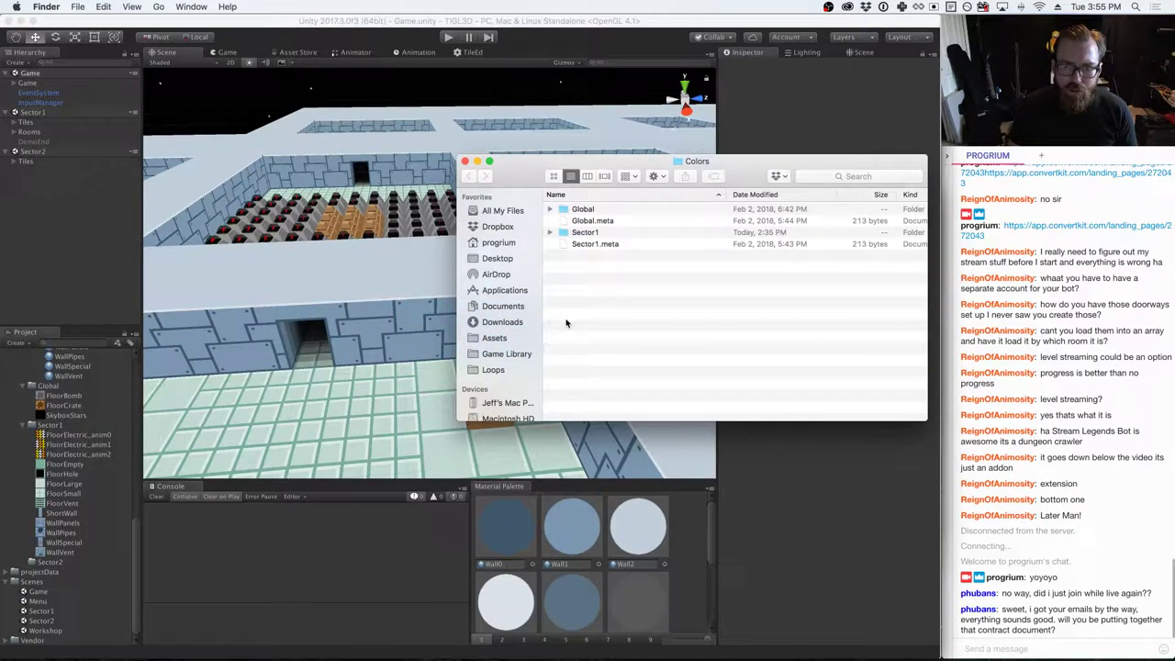
pyautogui.press('super+m')
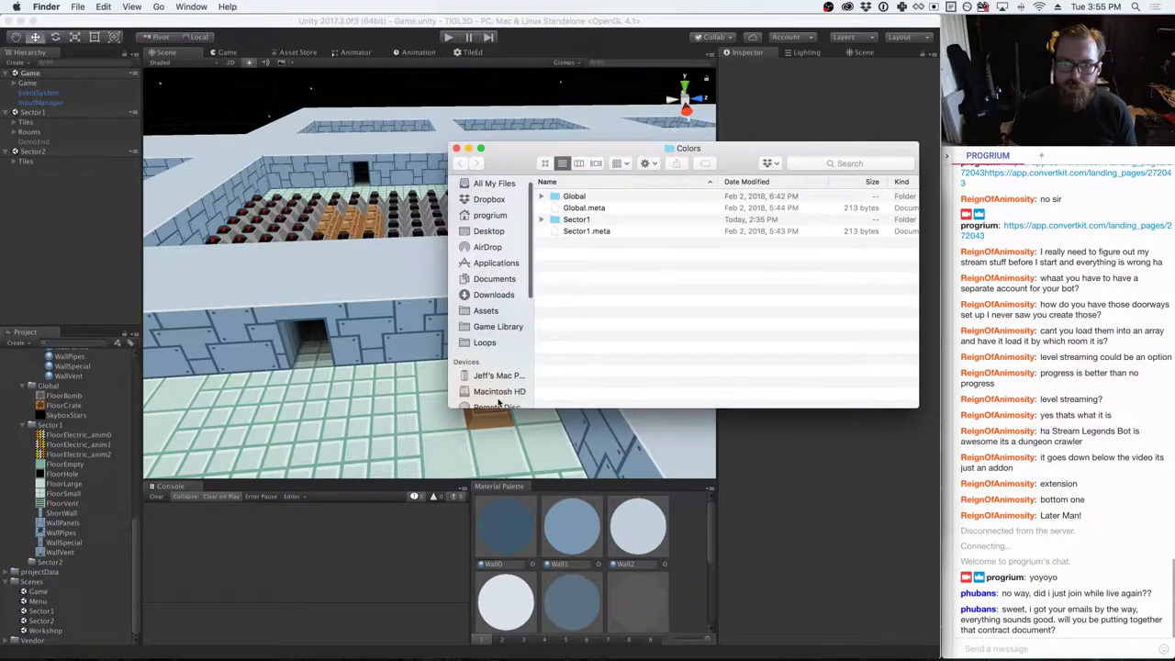
pyautogui.scroll(-3, 492, 381)
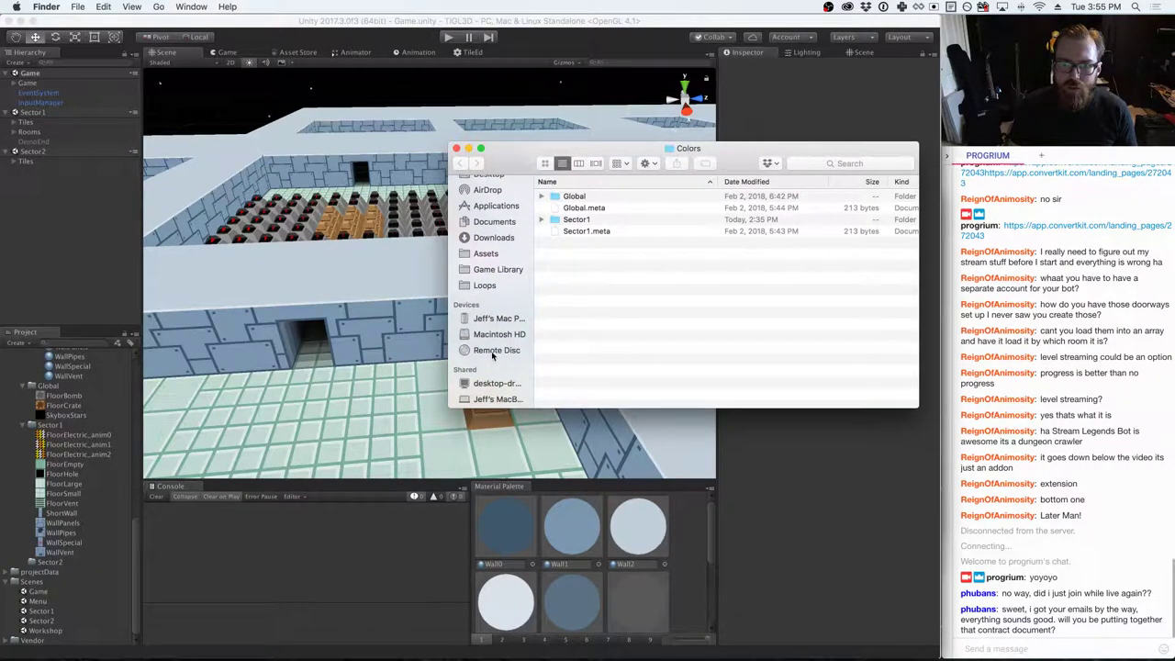
pyautogui.scroll(-3, 492, 356)
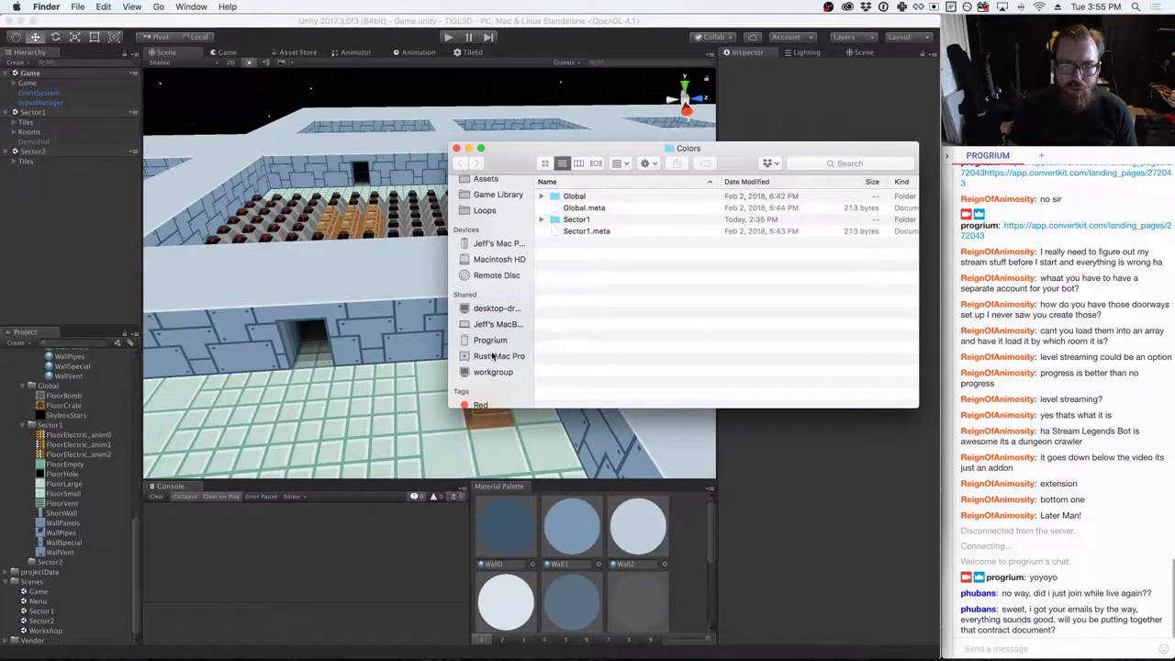
pyautogui.scroll(4, 493, 356)
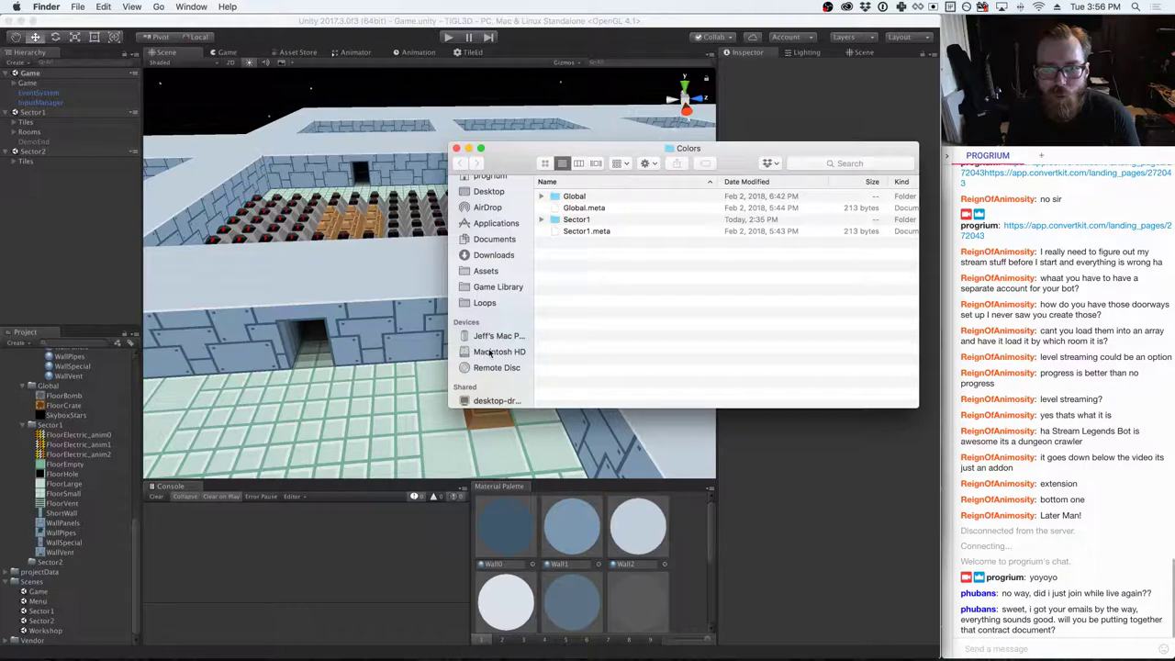
pyautogui.scroll(-5, 486, 354)
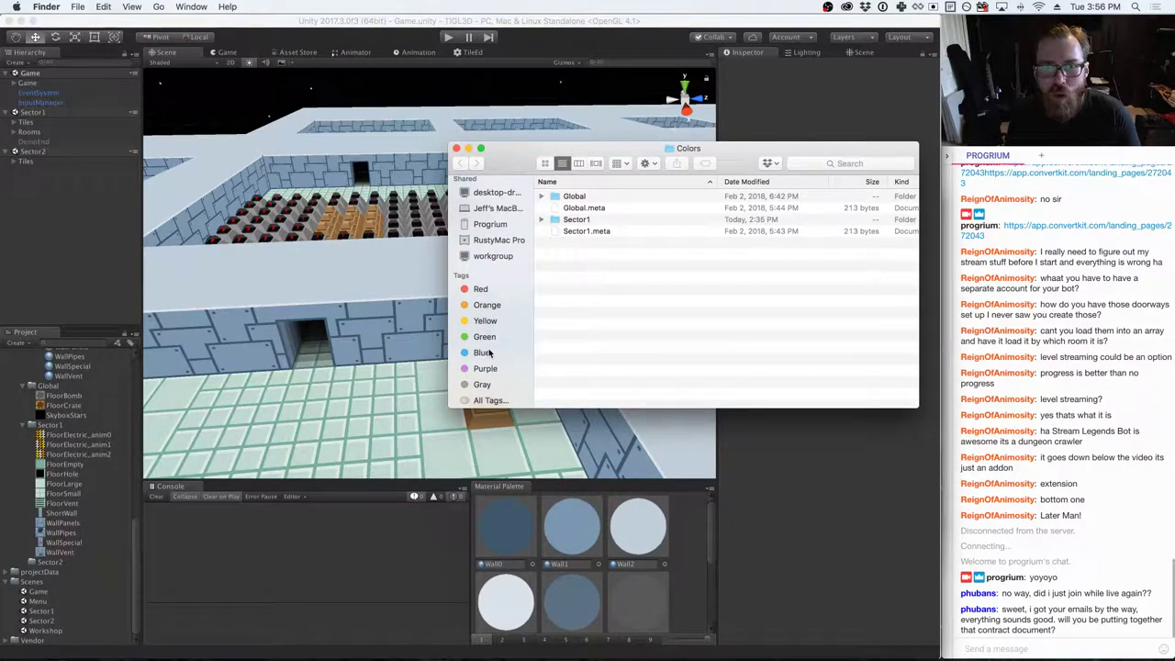
pyautogui.scroll(1, 490, 353)
pyautogui.scroll(10, 489, 353)
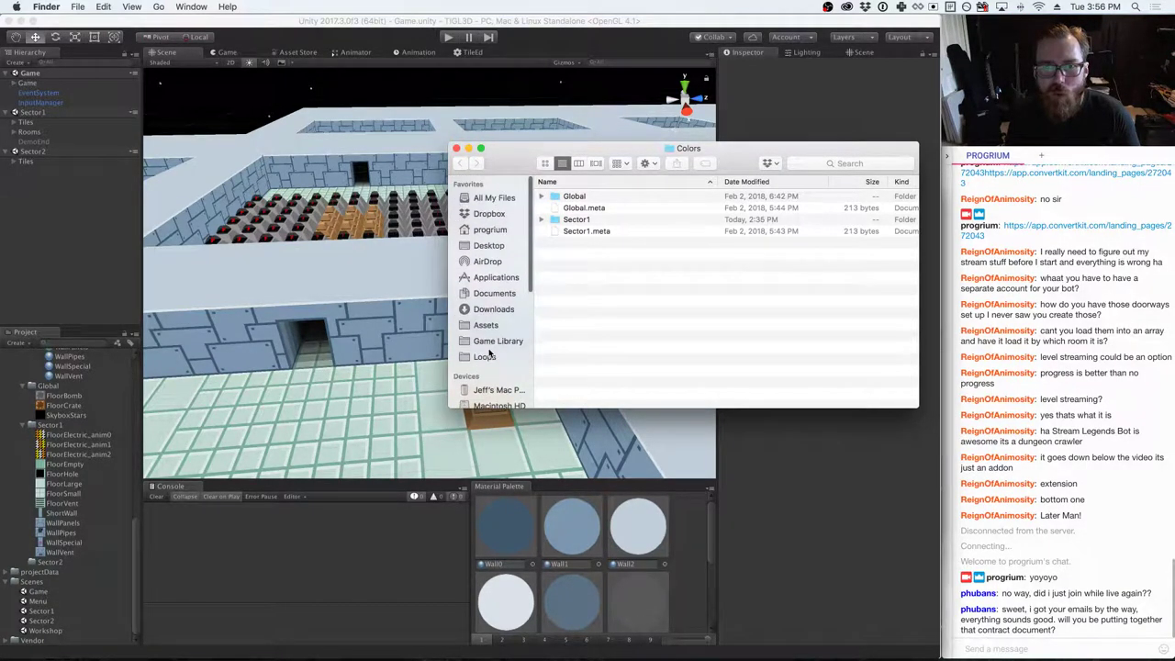
pyautogui.scroll(-6, 489, 353)
pyautogui.scroll(2, 489, 353)
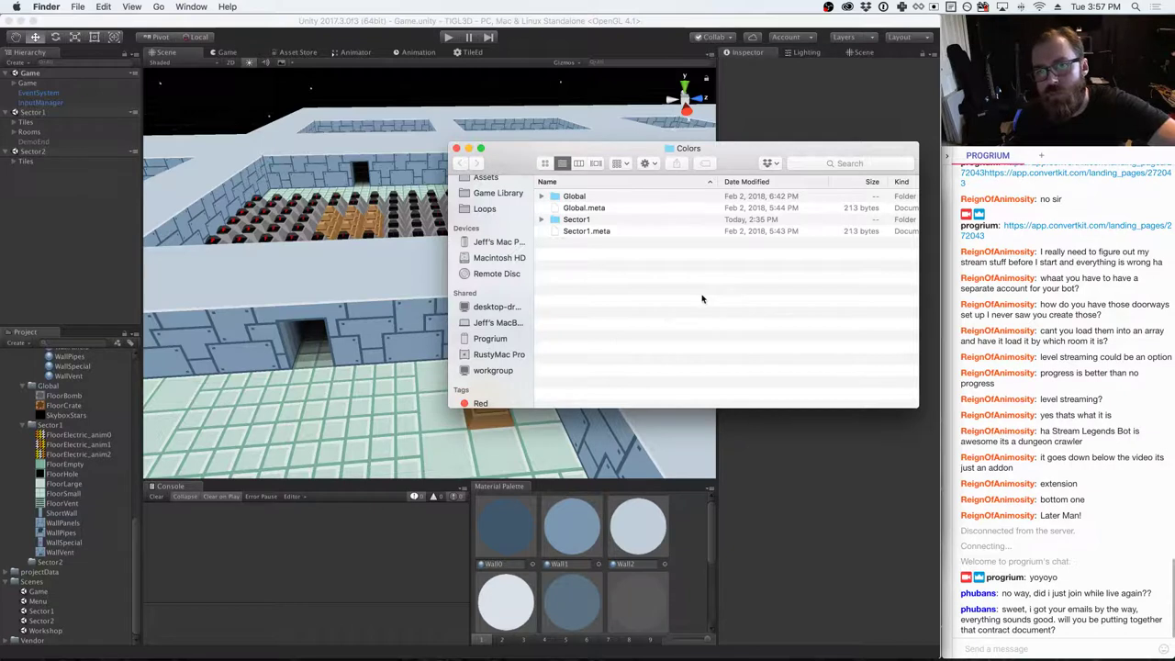
pyautogui.scroll(2, 489, 287)
pyautogui.scroll(-5, 491, 287)
pyautogui.scroll(5, 493, 288)
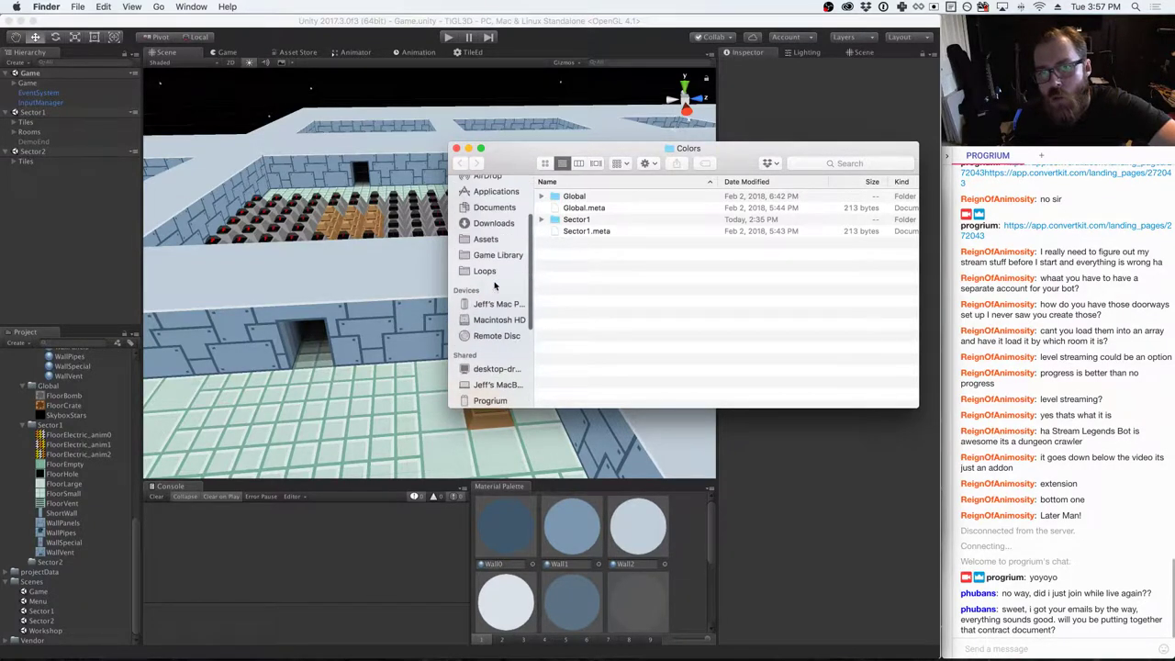
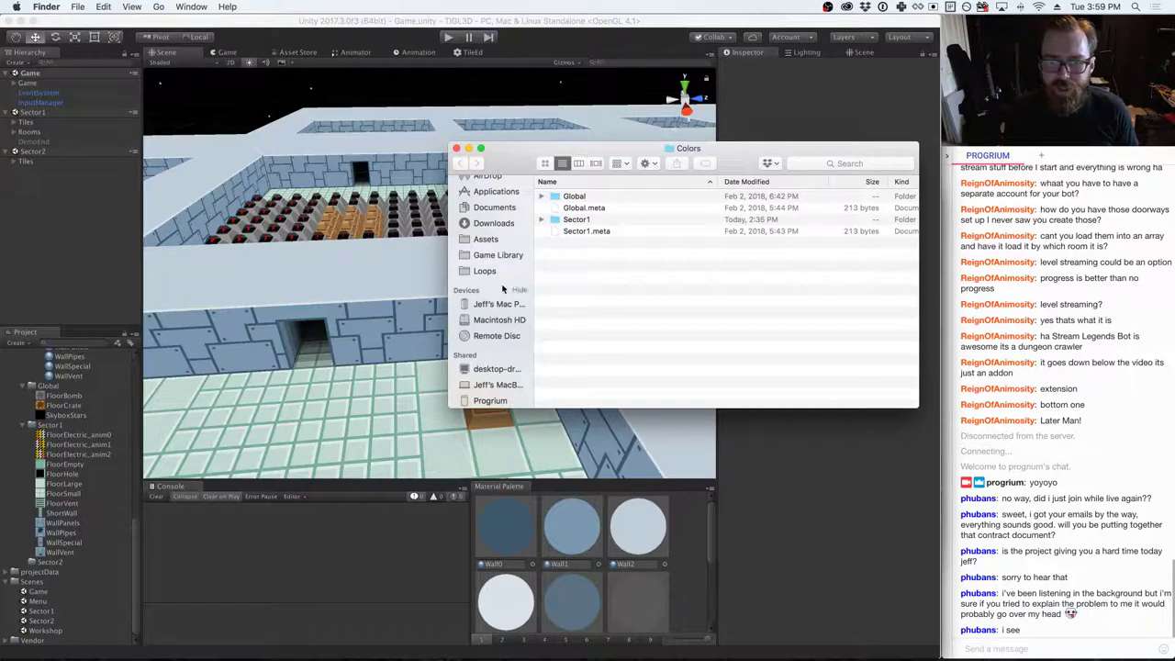
# - Import shopkeep.png from the Downloads folder into the Sector2 textures folder of the Unity project
pyautogui.click(493, 224)
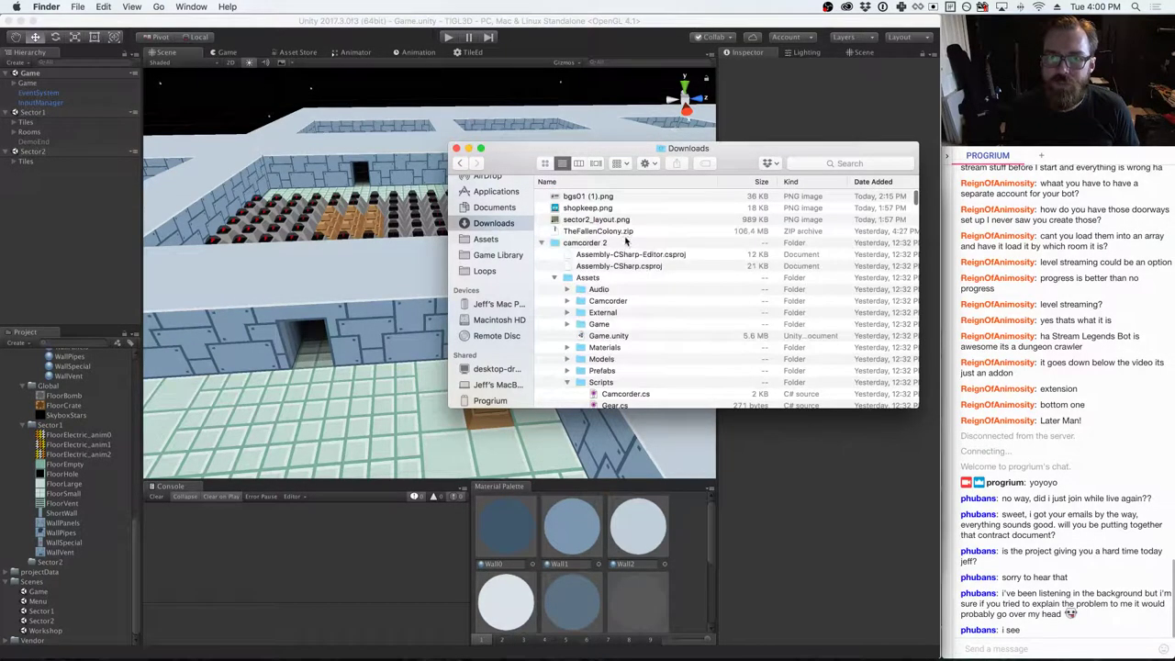
pyautogui.click(584, 209)
pyautogui.moveTo(581, 211); pyautogui.dragTo(52, 564)
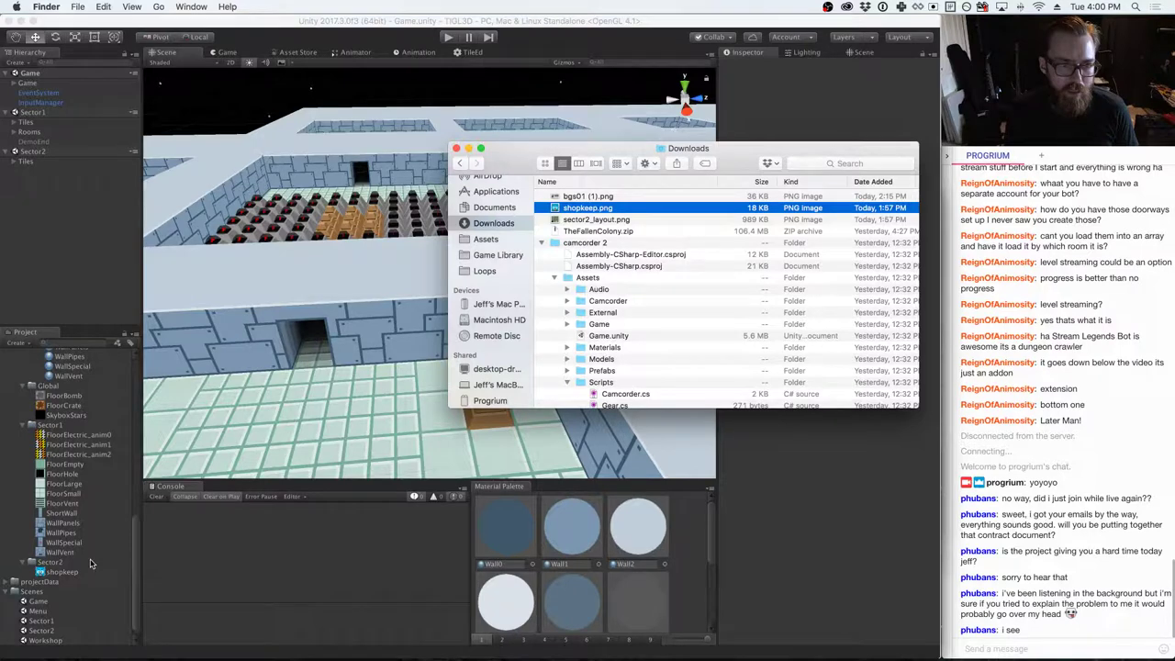
pyautogui.click(138, 555)
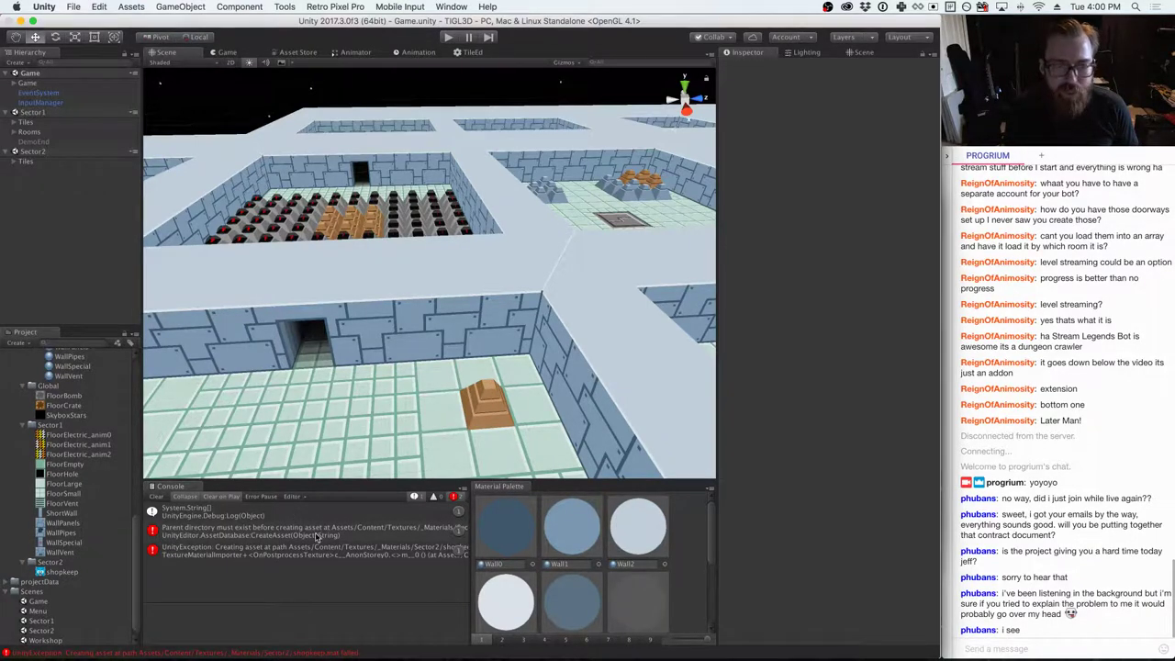
# - Switch to MonoDevelop and compare the OnPostprocessTexture code in TextureMaterialImporter.cs with Unity's console output
pyautogui.press('super+Tab')
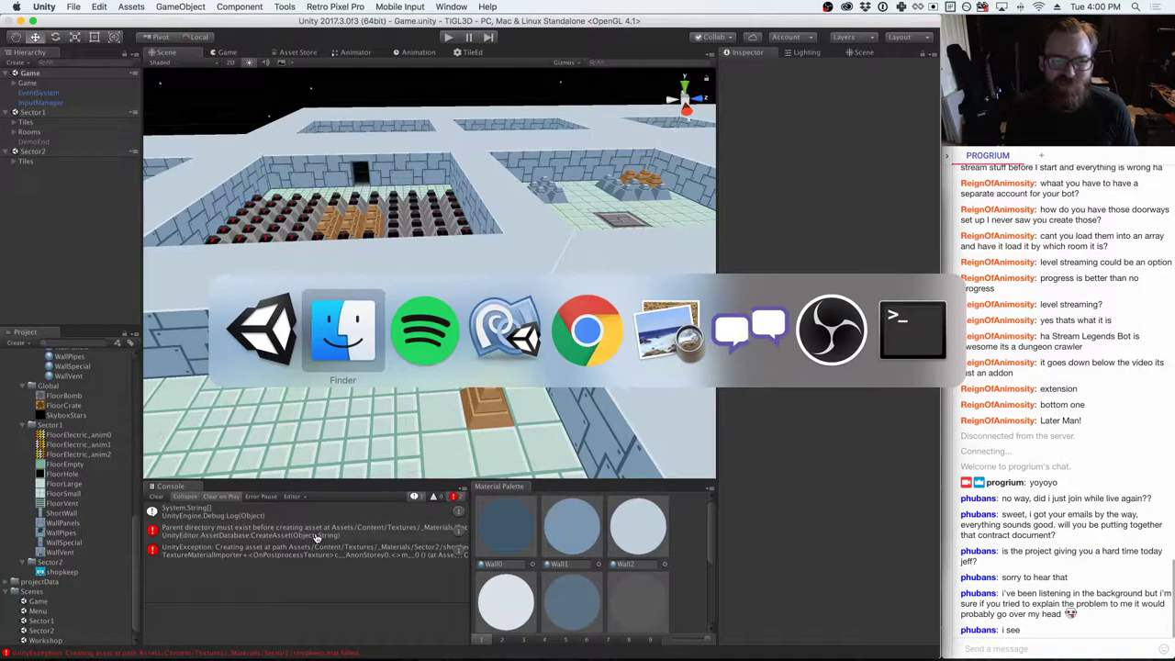
pyautogui.press('super+Tab')
pyautogui.press('super+Tab')
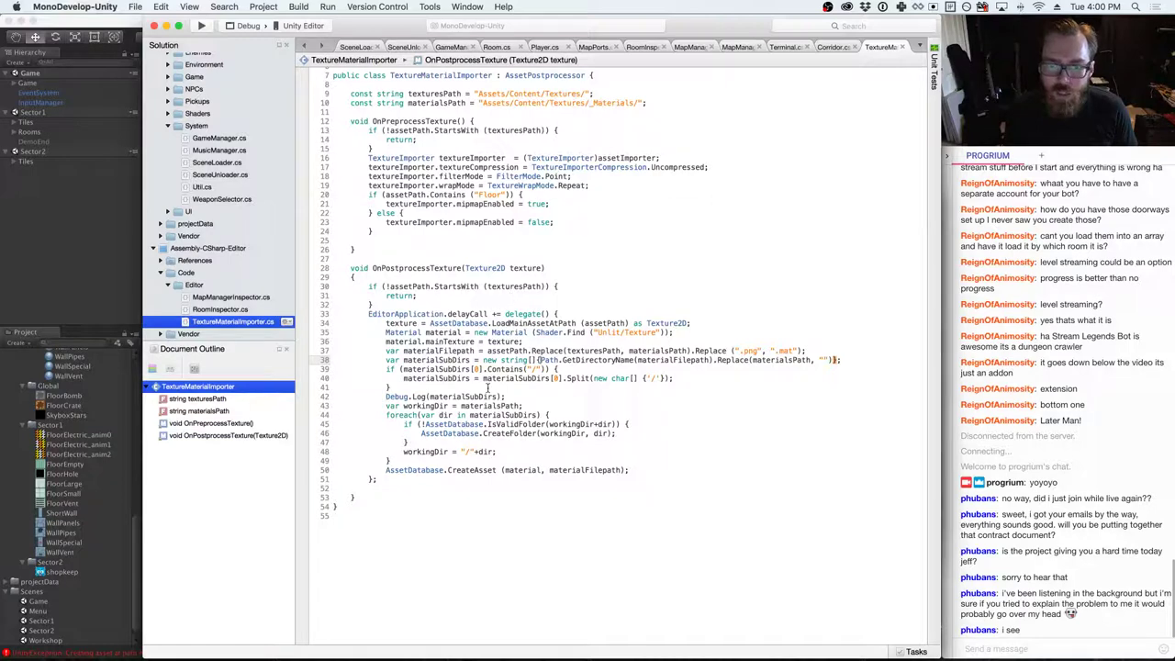
pyautogui.click(487, 389)
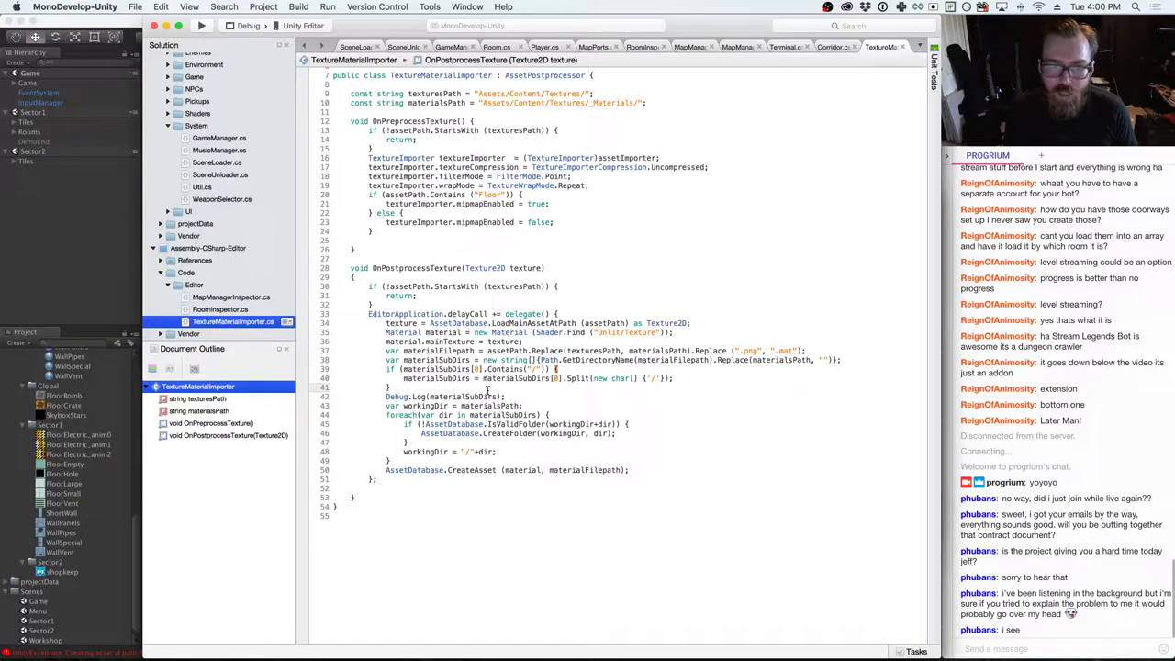
pyautogui.press('super+Tab')
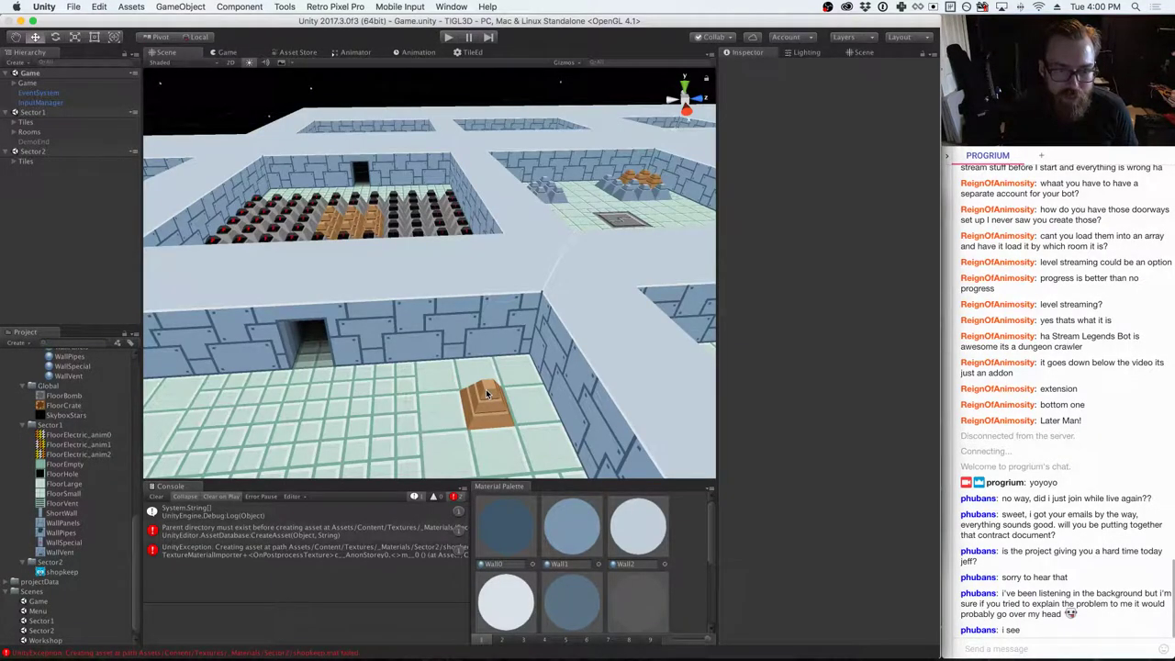
pyautogui.press('super+Tab')
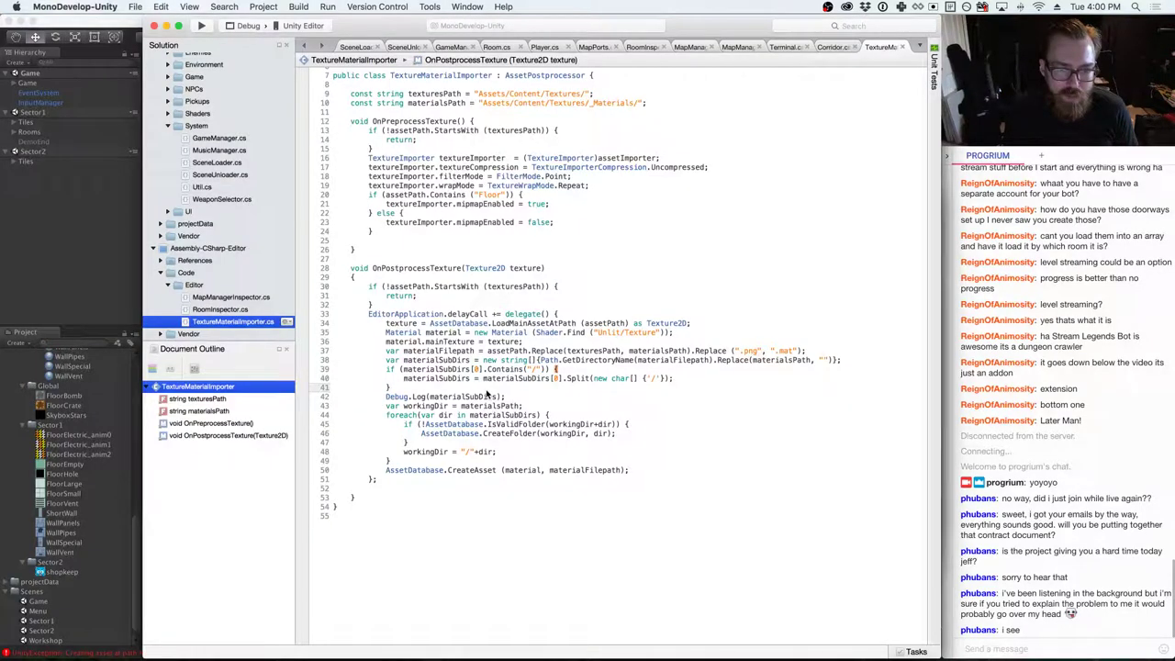
# - Check the subfolders of _Materials in Unity against the materialSubDirs splitting and logging lines in TextureMaterialImporter.cs
pyautogui.press('super+Tab')
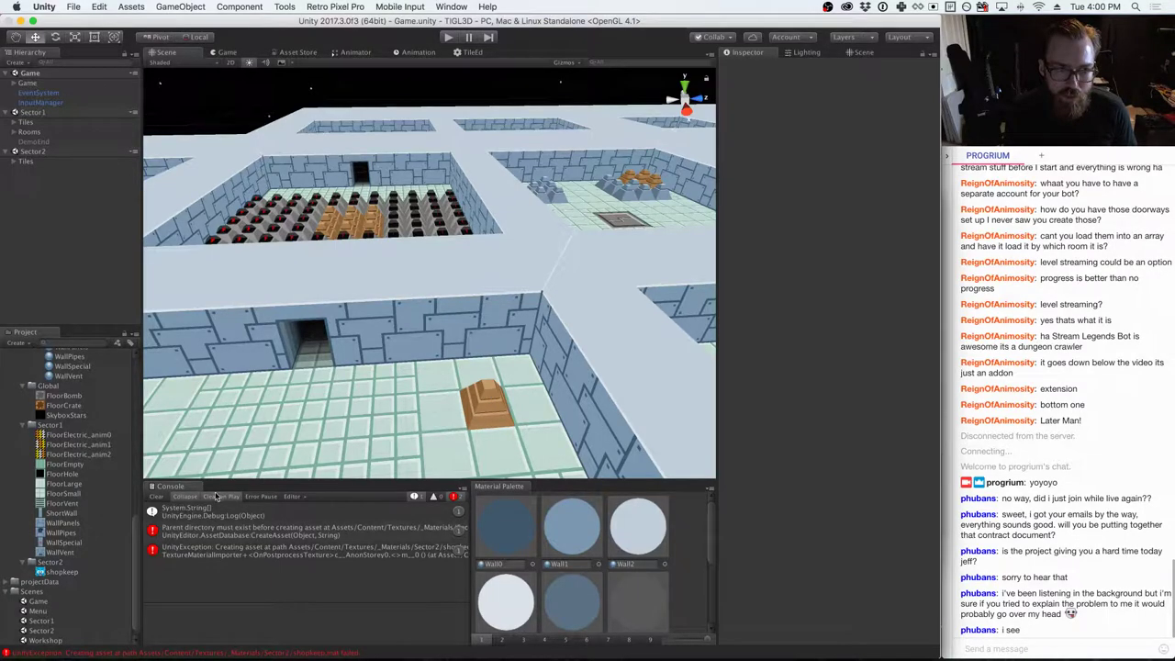
pyautogui.scroll(5, 75, 443)
pyautogui.scroll(3, 76, 442)
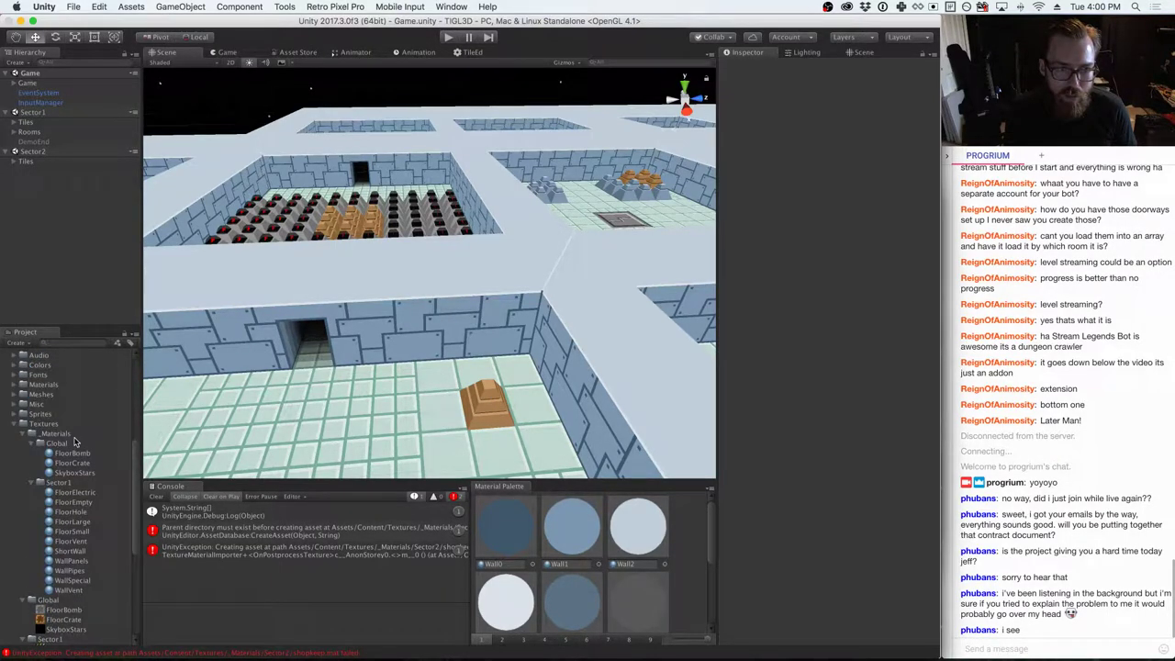
pyautogui.press('super+Tab')
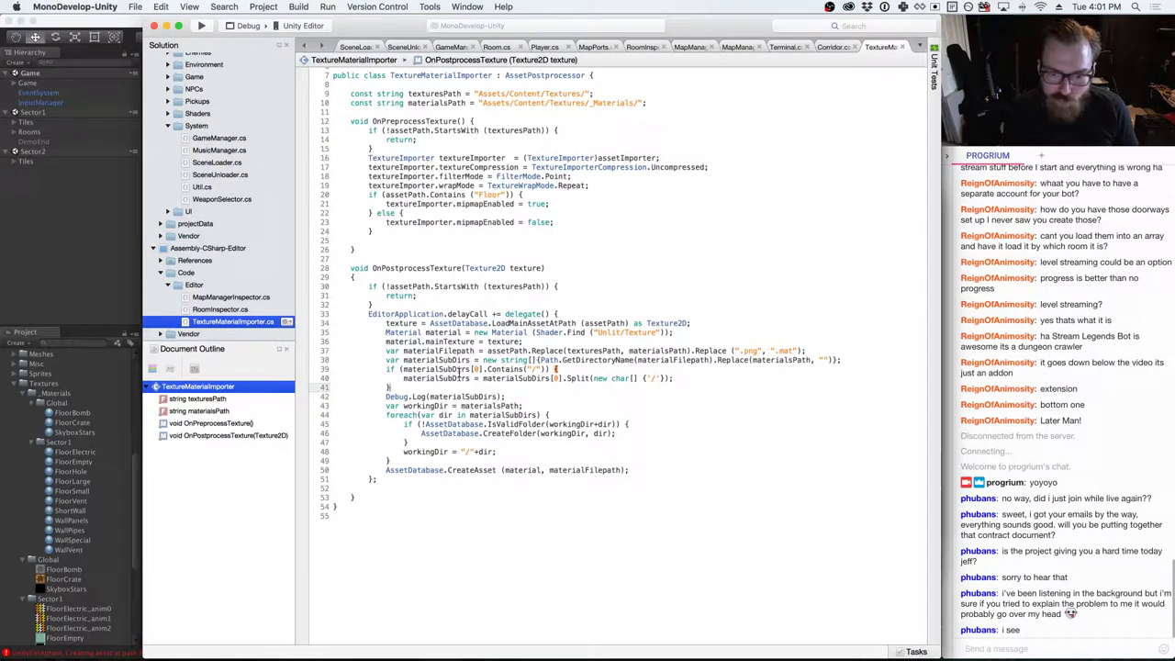
pyautogui.moveTo(574, 378)
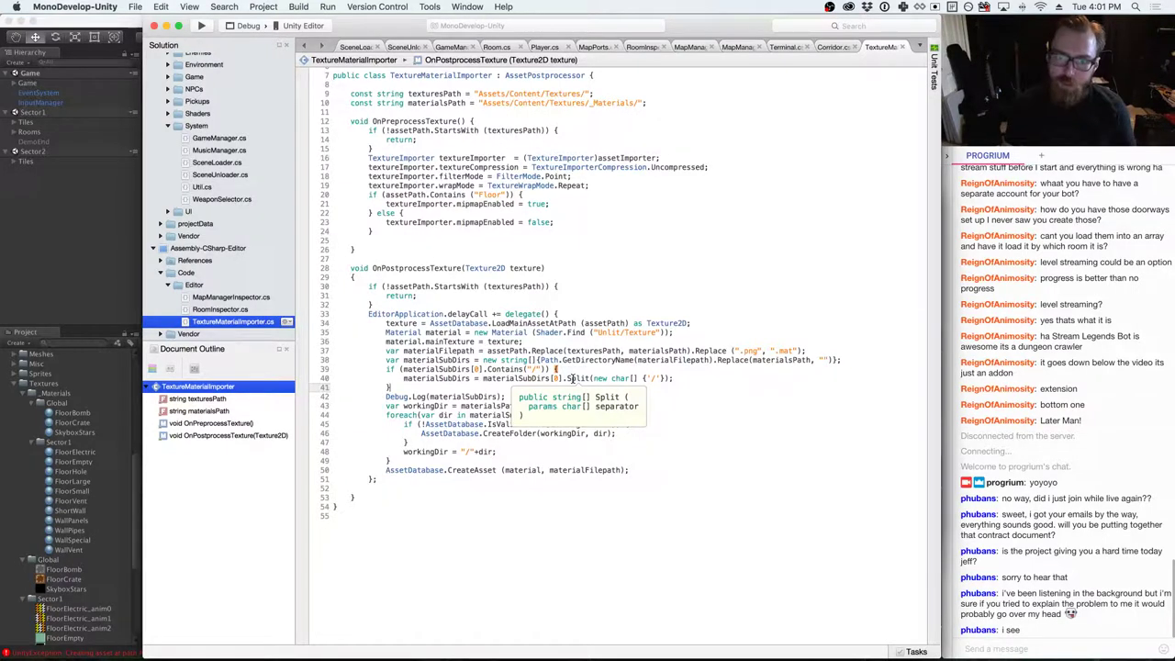
pyautogui.click(497, 396)
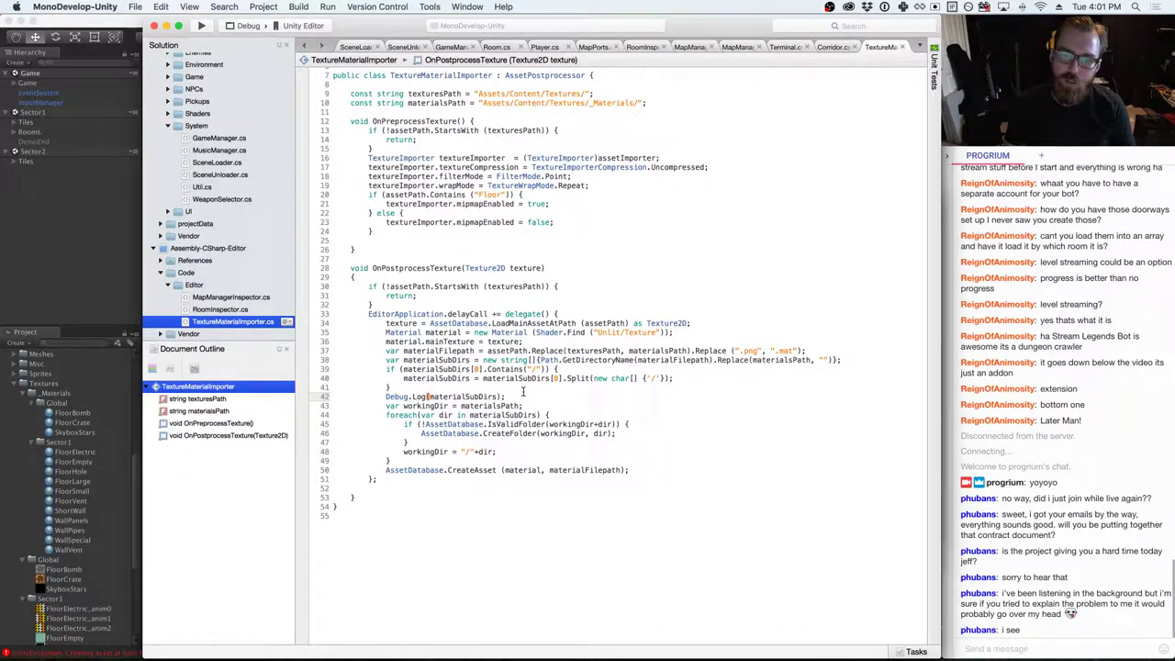
pyautogui.press('super+Tab')
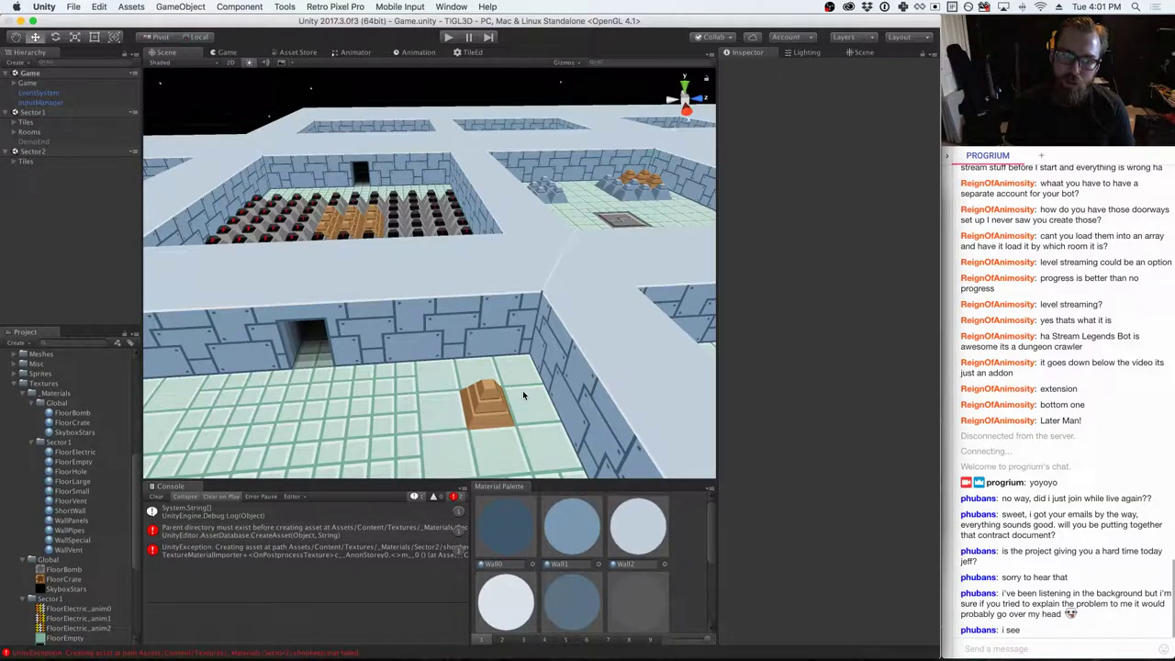
pyautogui.press('super+Tab')
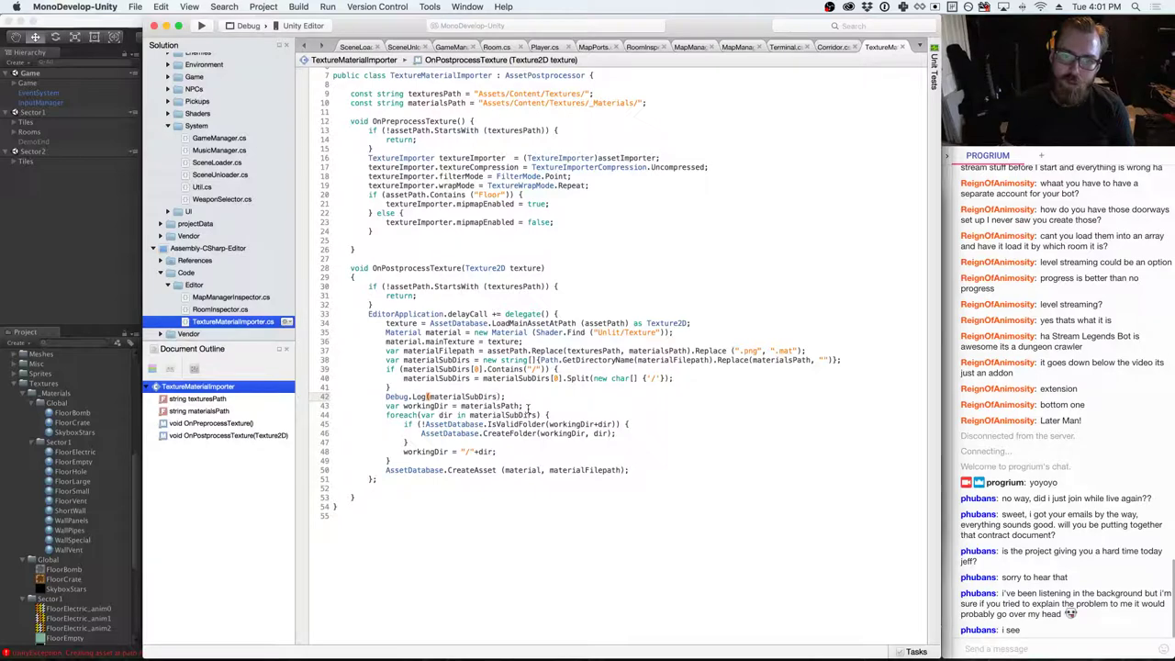
# - Add Debug.Log(dir); as the first line inside the foreach loop over materialSubDirs and save the script
pyautogui.click(550, 415)
pyautogui.press('Return')
pyautogui.write('Debug.Lo')
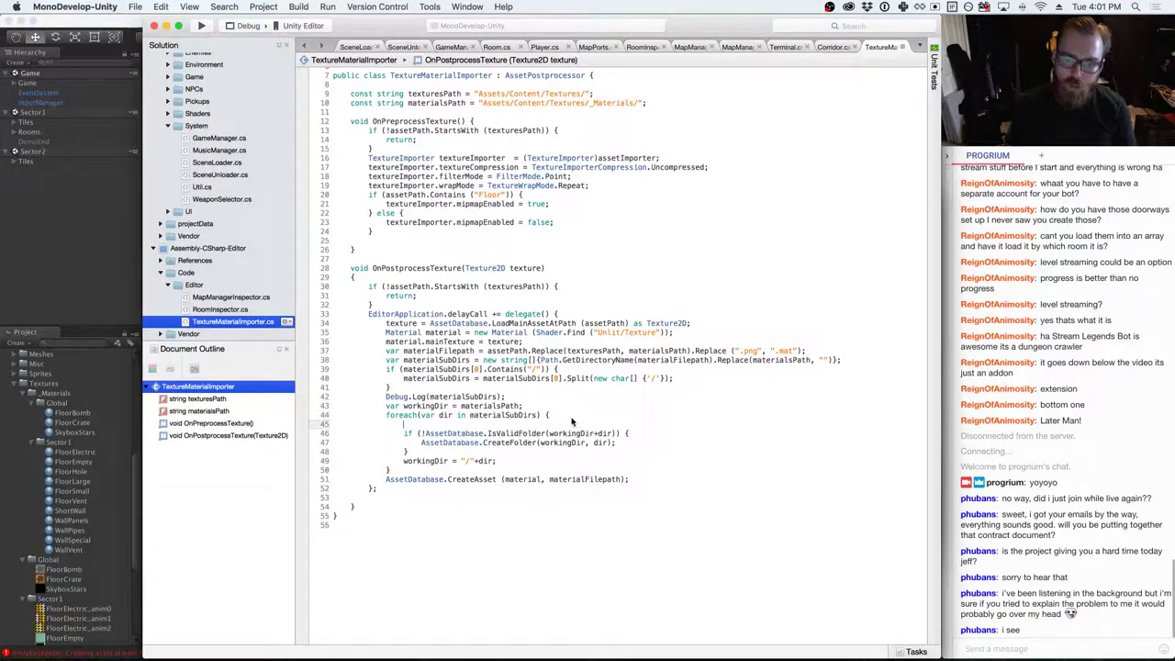
pyautogui.write('g(dir);')
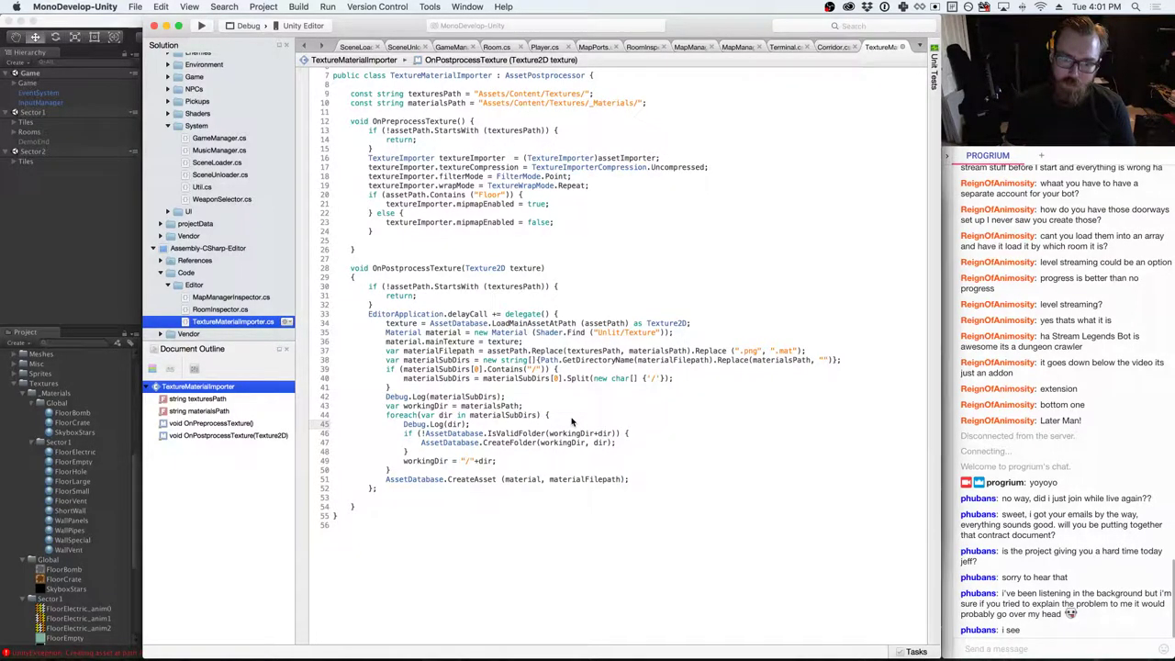
# - Switch to Unity and delete the shopkeep texture from the Sector2 textures folder
pyautogui.press('super+Tab')
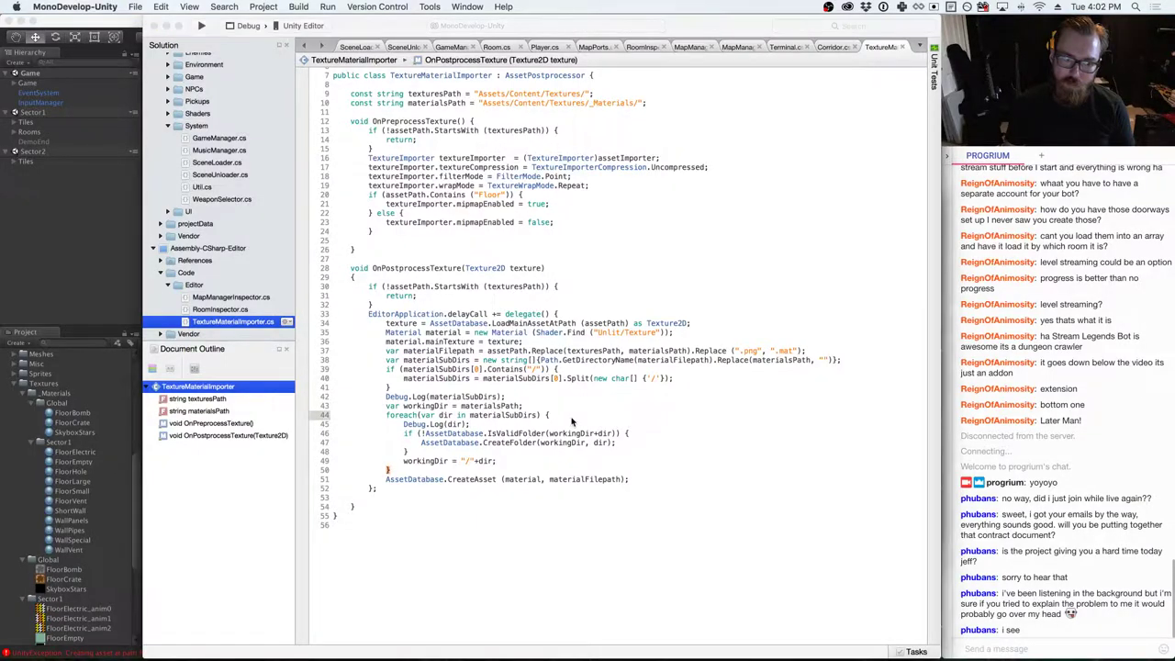
pyautogui.scroll(-5, 112, 486)
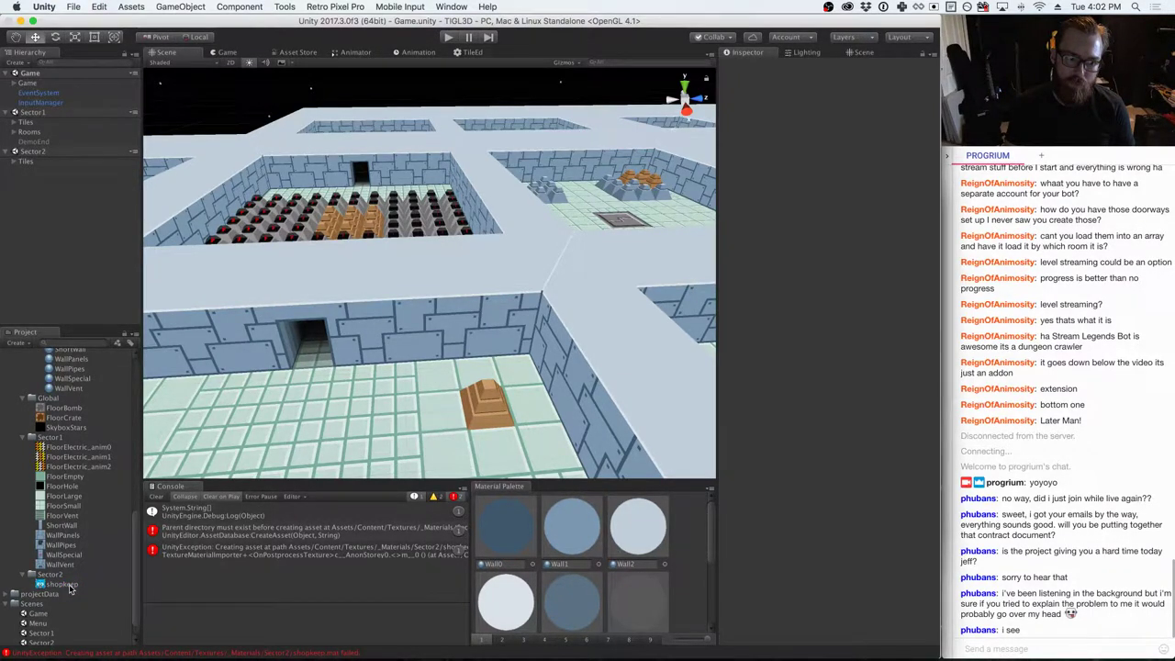
pyautogui.rightClick(67, 587)
pyautogui.click(46, 587)
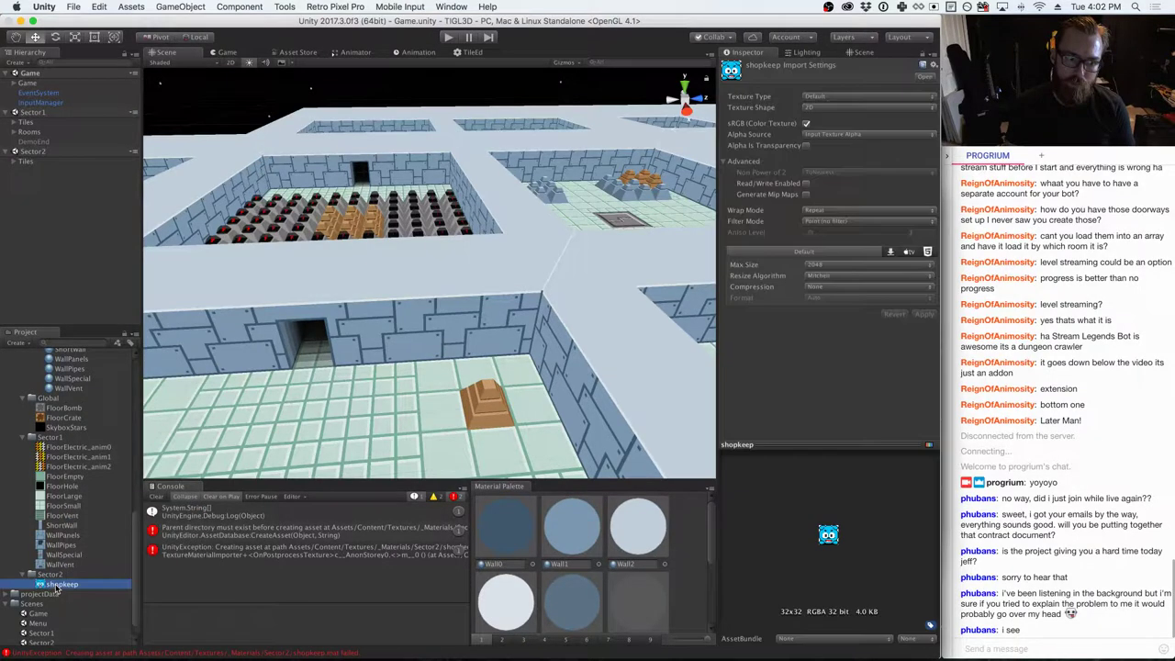
pyautogui.rightClick(53, 585)
pyautogui.click(106, 457)
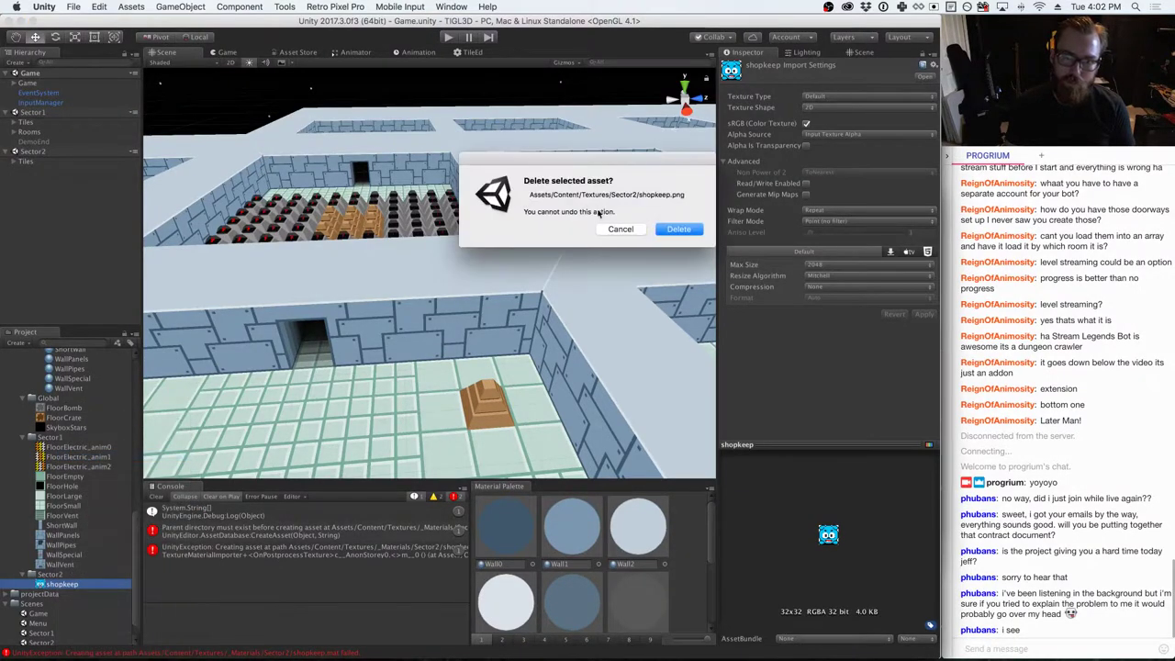
pyautogui.click(680, 230)
# - Switch to Finder, import shopkeep.png from Downloads into Unity's Sector2 textures folder, and review the console output
pyautogui.press('super+Tab')
pyautogui.press('super+Tab')
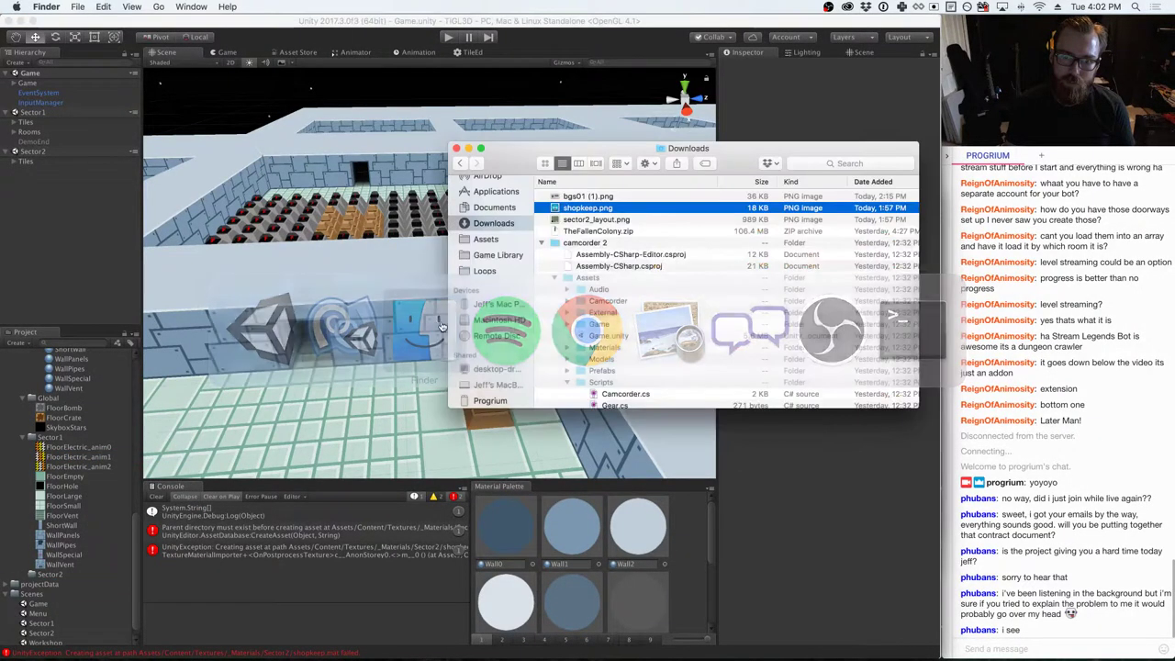
pyautogui.moveTo(578, 207); pyautogui.dragTo(58, 575)
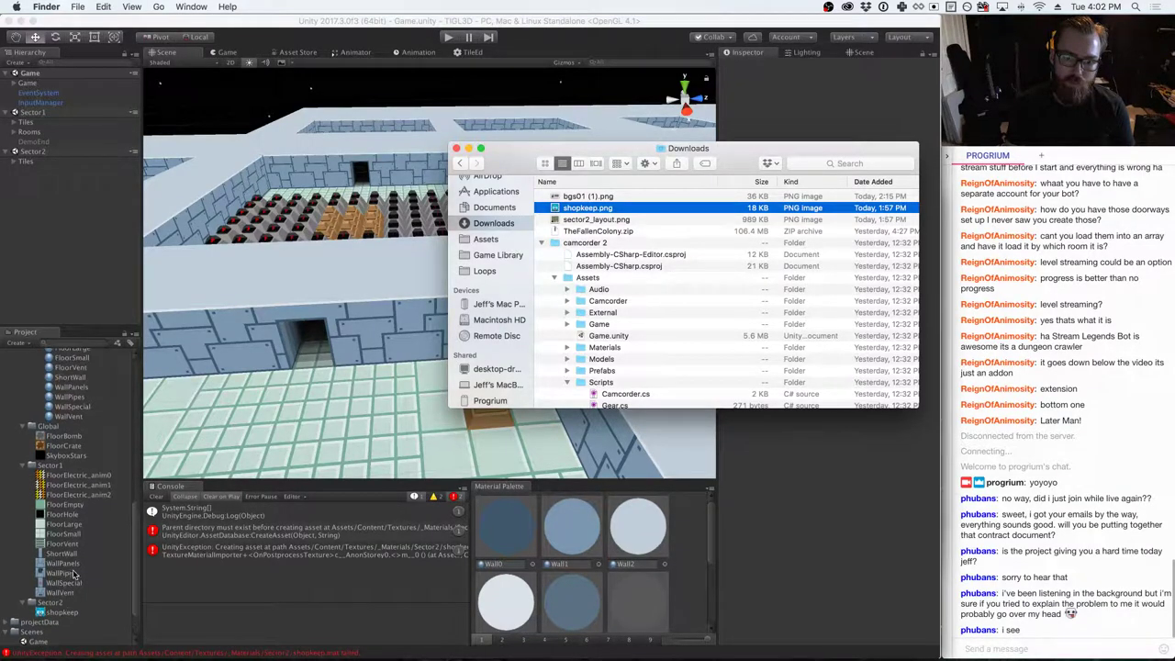
pyautogui.click(200, 579)
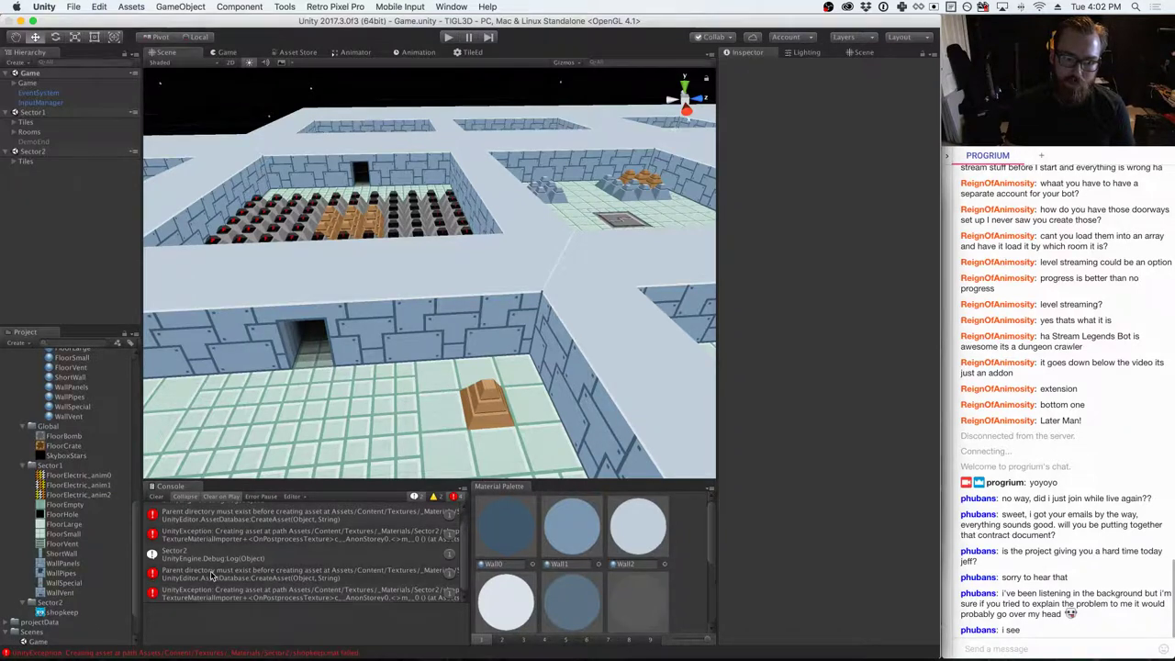
pyautogui.scroll(1, 211, 574)
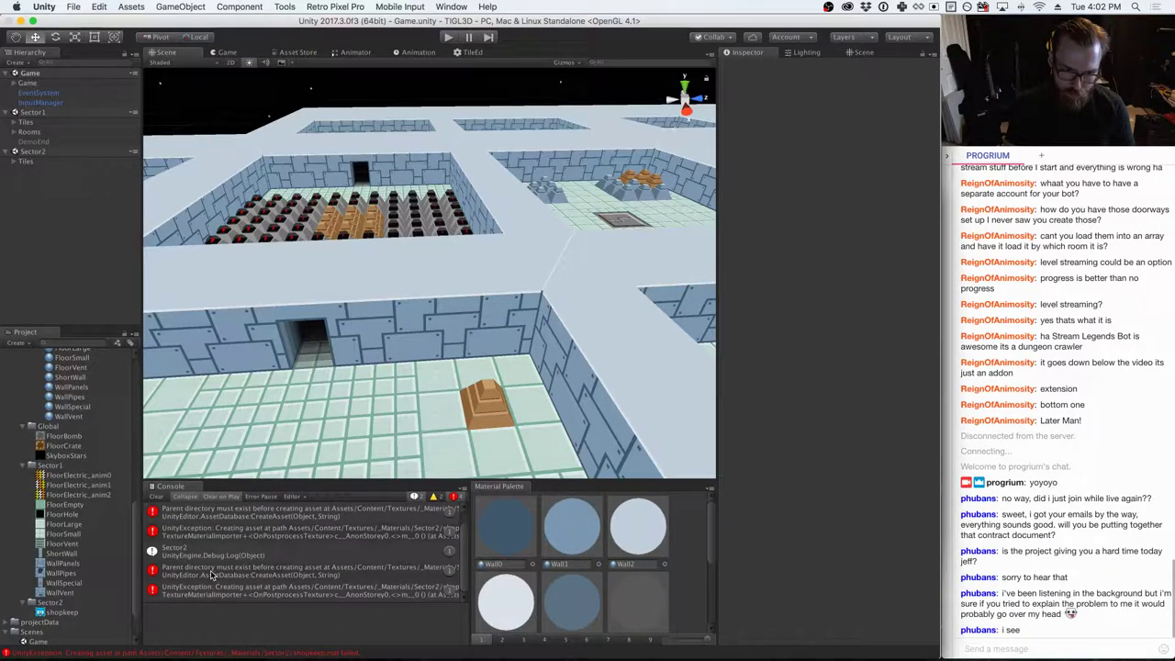
# - Clear the console and delete the shopkeep texture from the Sector2 textures folder
pyautogui.click(156, 495)
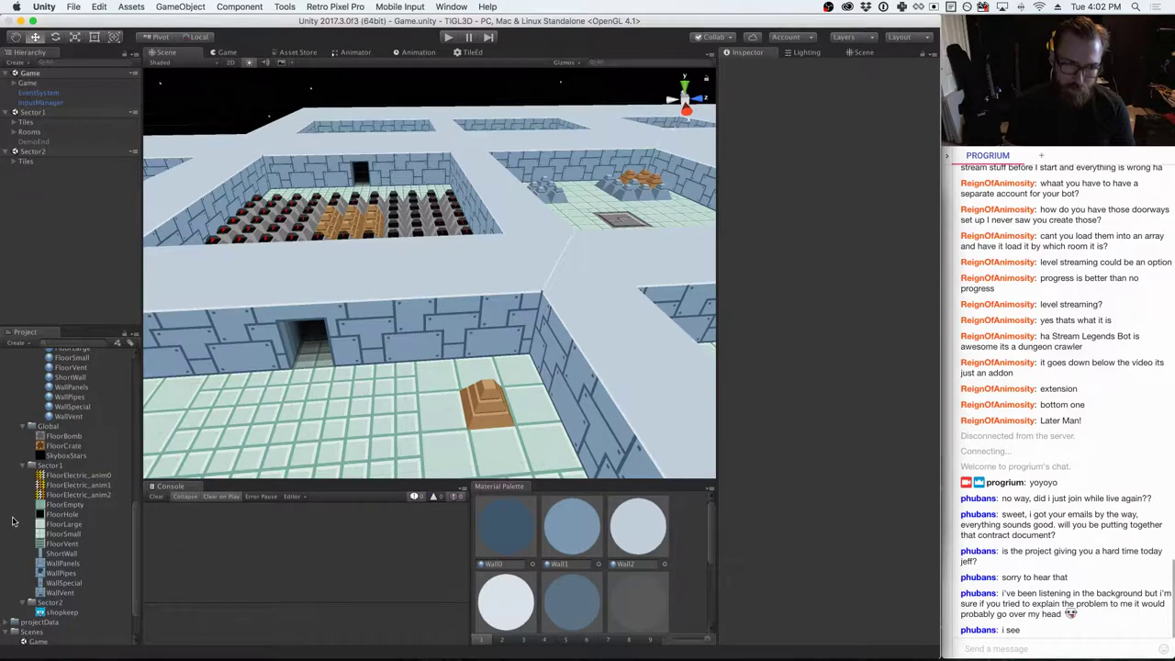
pyautogui.scroll(5, 42, 519)
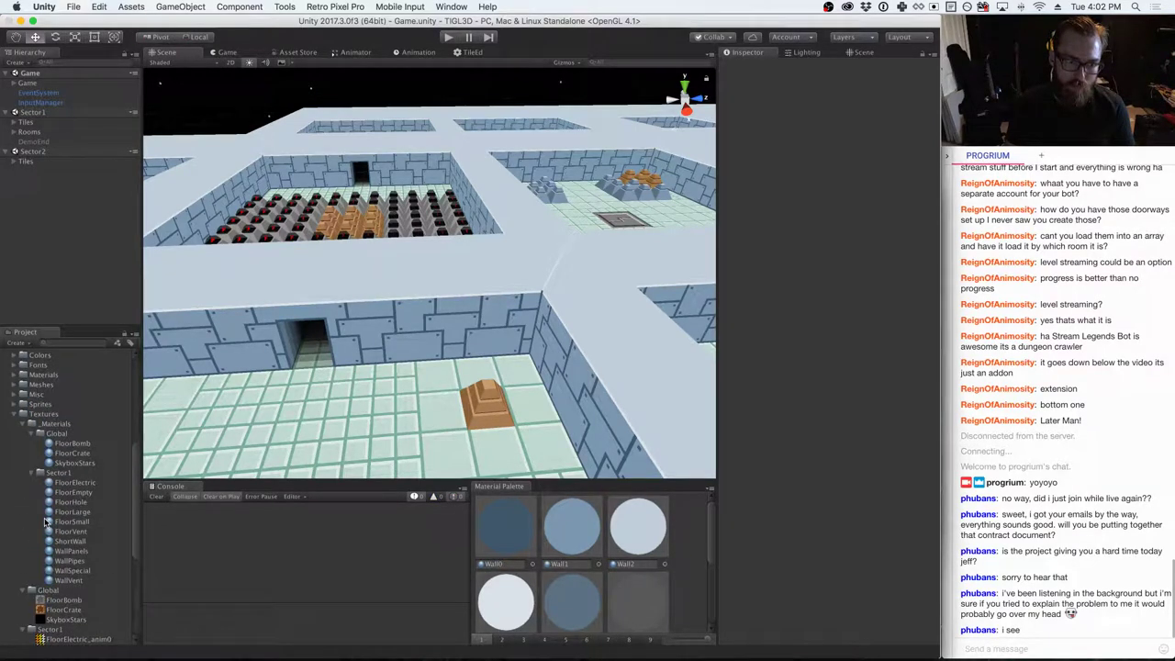
pyautogui.scroll(-6, 45, 521)
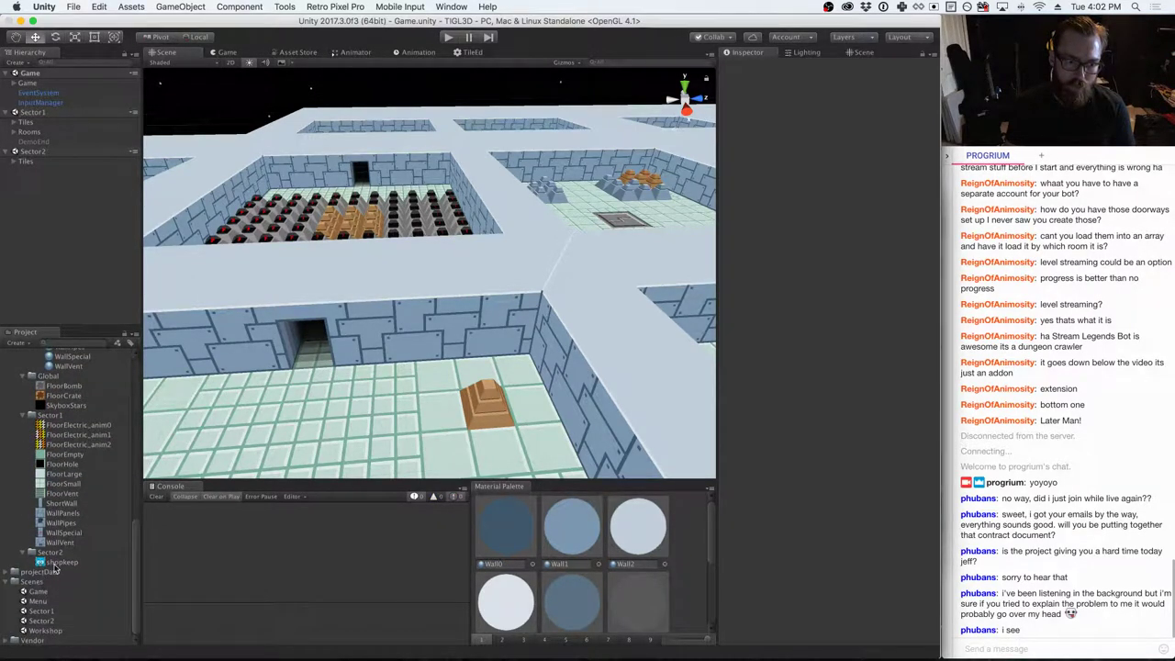
pyautogui.click(62, 561)
pyautogui.rightClick(57, 562)
pyautogui.click(81, 455)
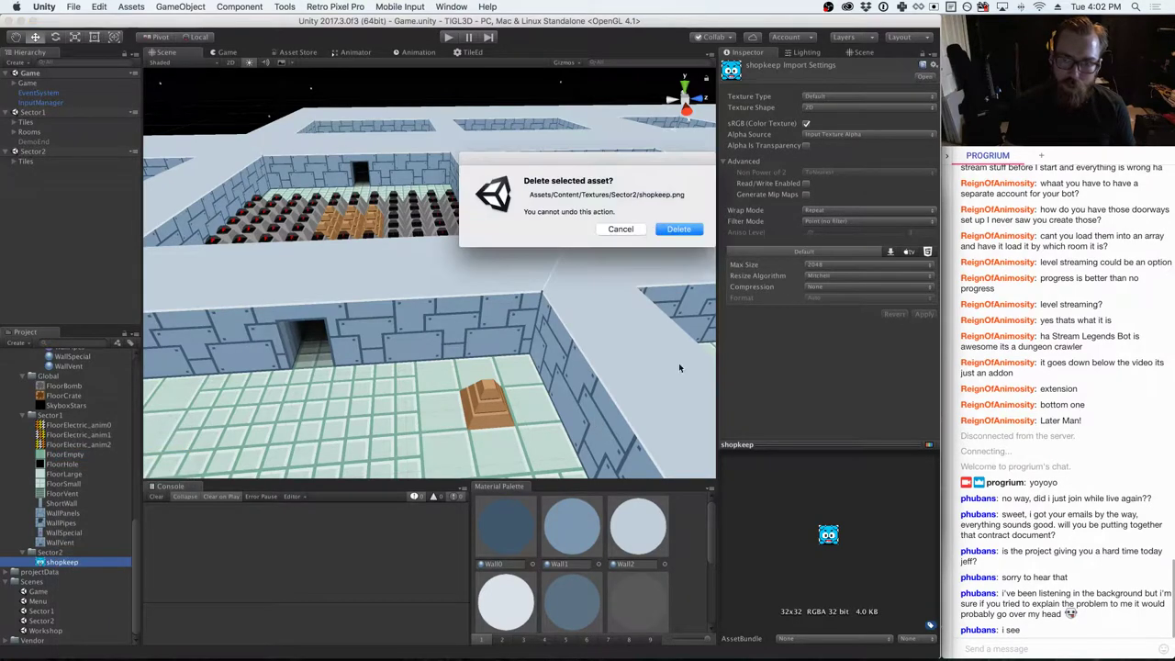
pyautogui.click(679, 232)
# - Switch to Finder and import shopkeep.png from Downloads into Unity's Sector2 textures folder again
pyautogui.press('super+Tab')
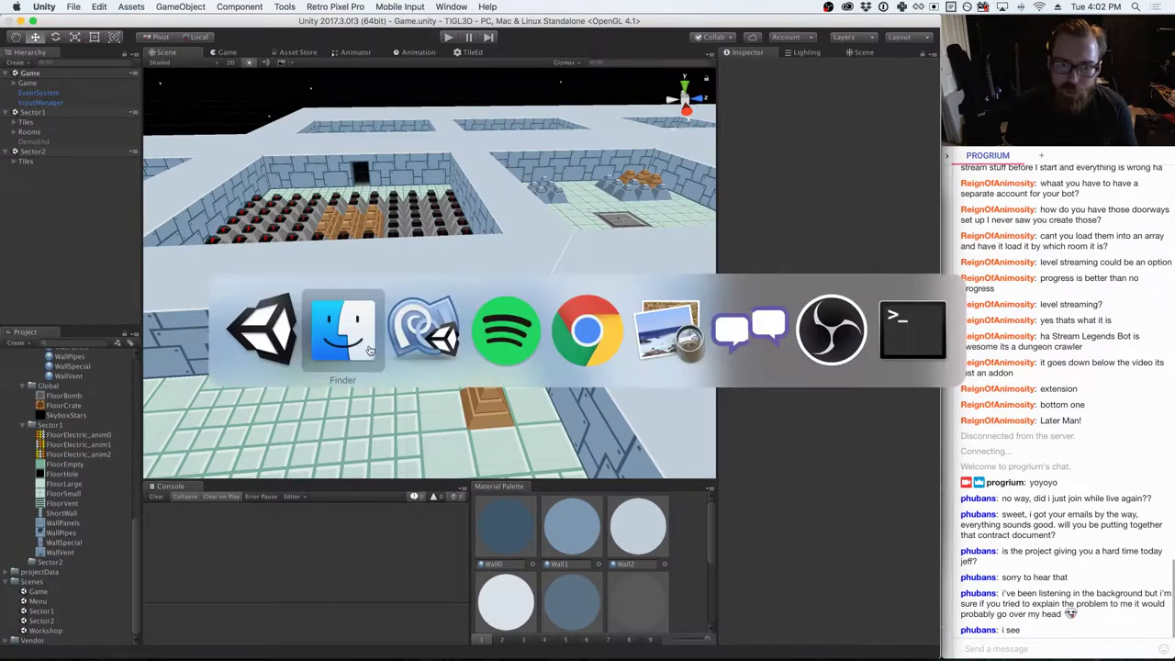
pyautogui.moveTo(587, 208); pyautogui.dragTo(55, 567)
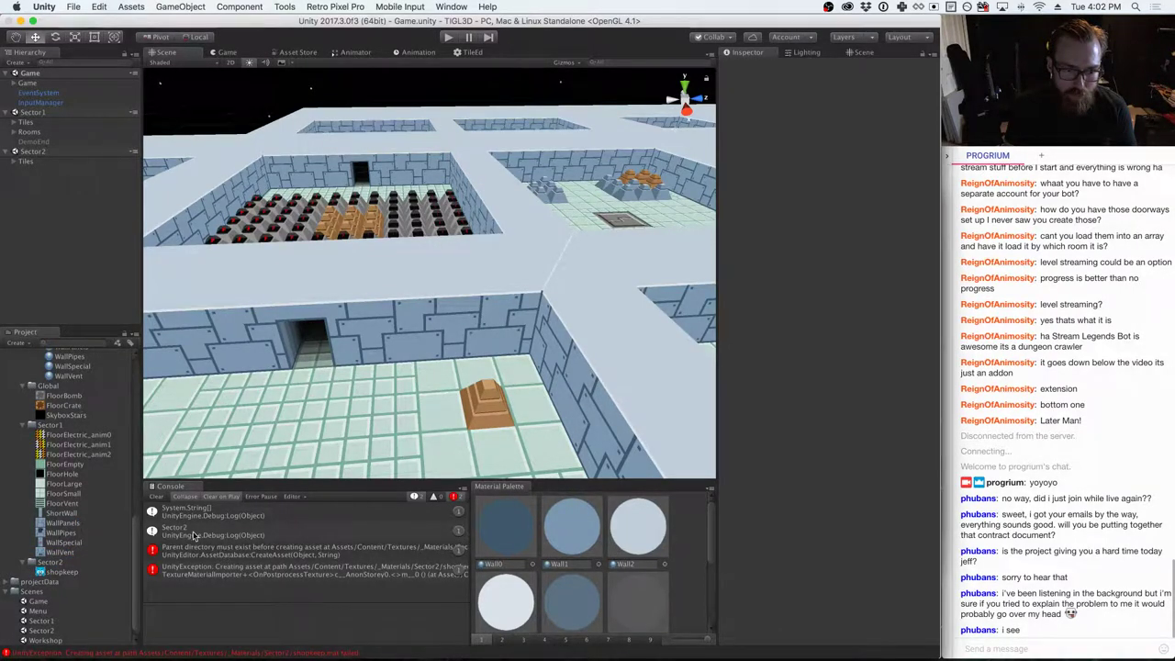
# - Compare the parent directory error in Unity's console with the workingDir and CreateAsset lines of TextureMaterialImporter.cs in MonoDevelop
pyautogui.press('super+Tab')
pyautogui.press('super+Tab')
pyautogui.press('super+Tab')
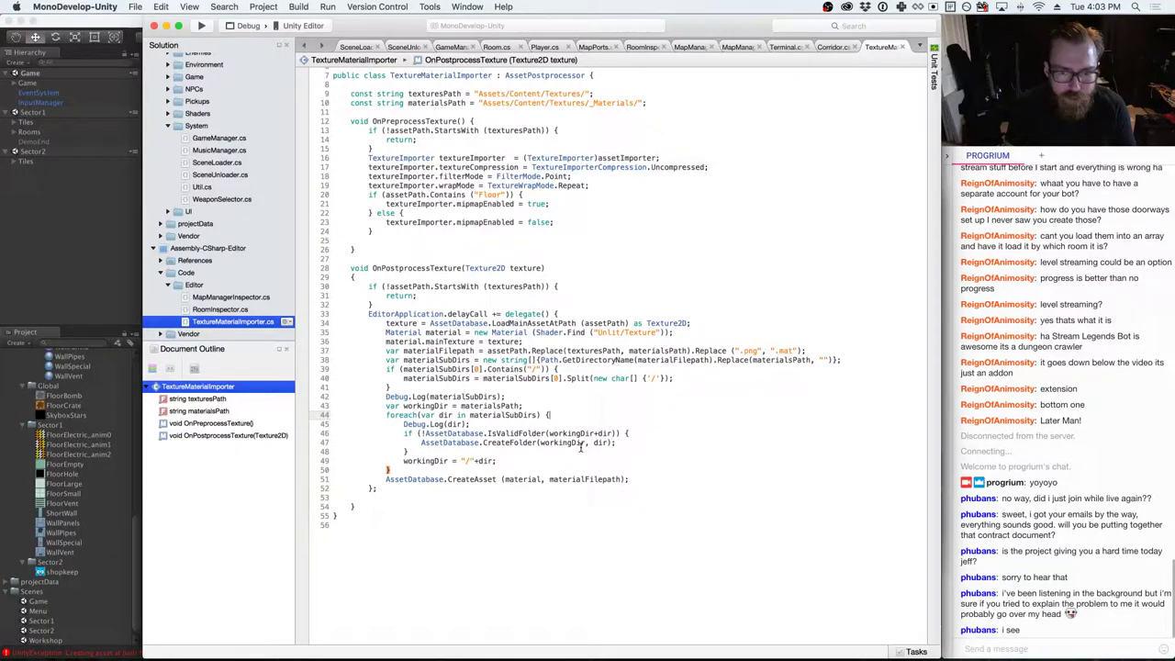
pyautogui.press('super+Tab')
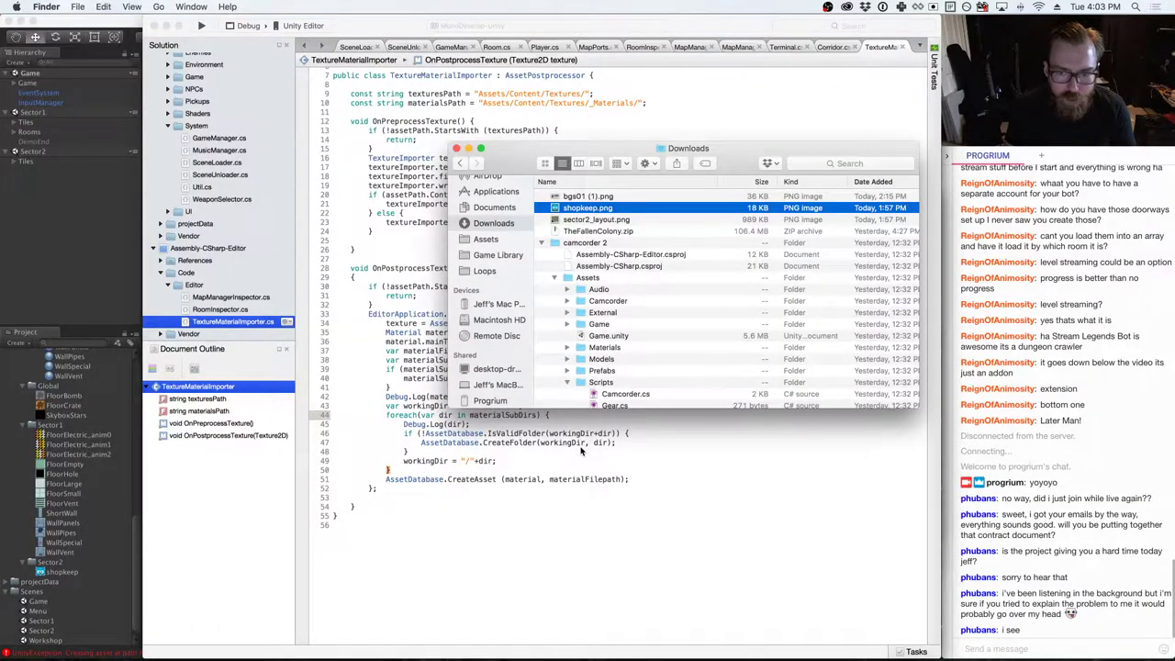
pyautogui.press('super+Tab')
pyautogui.press('super+Tab')
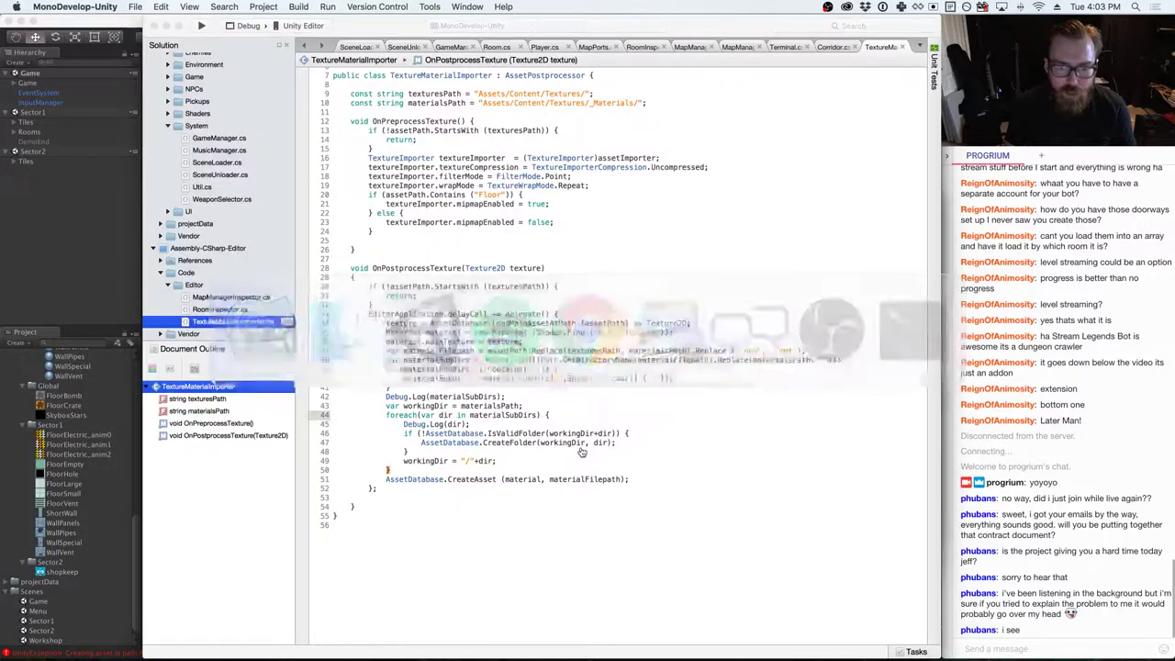
pyautogui.press('super+Tab')
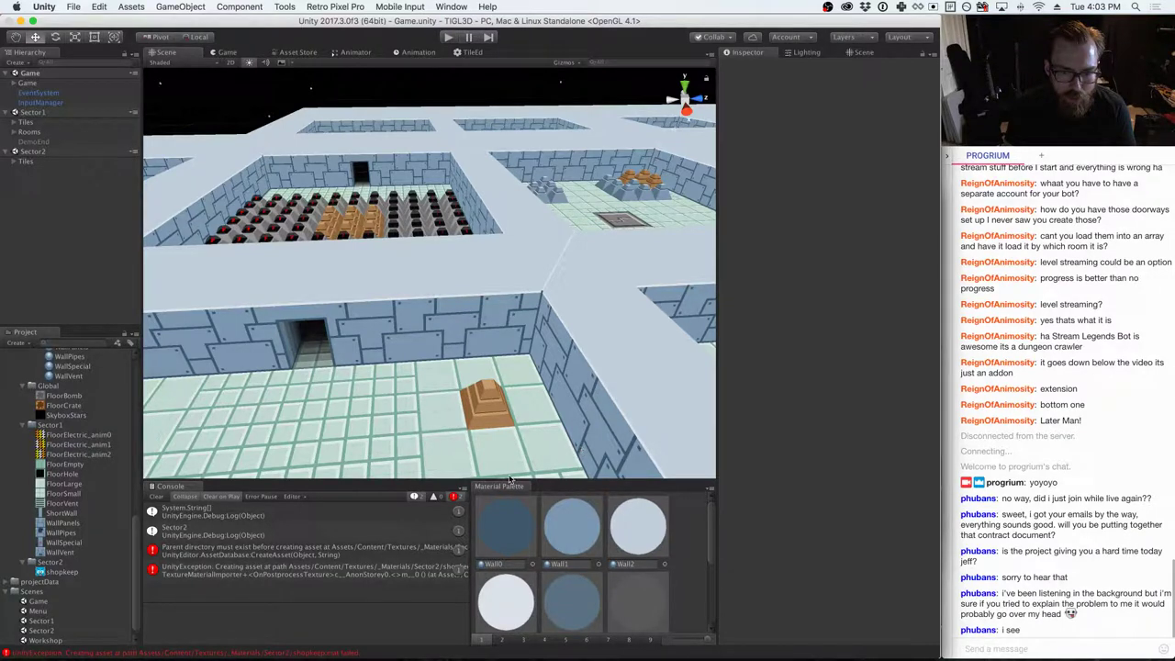
pyautogui.click(371, 552)
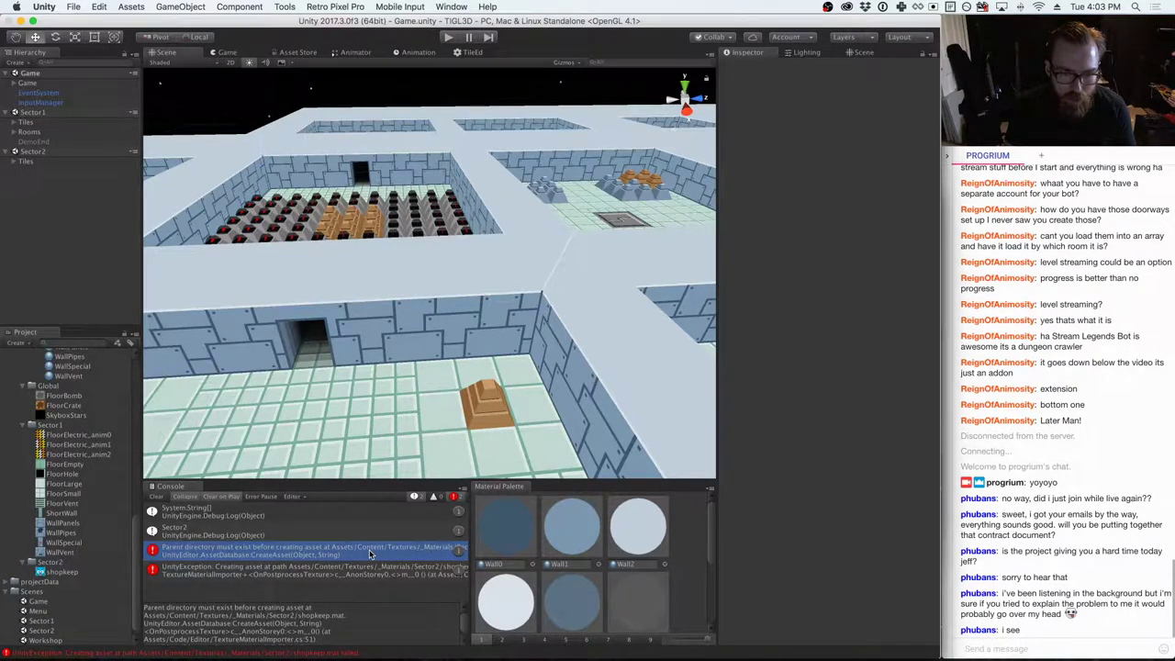
pyautogui.press('super+Tab')
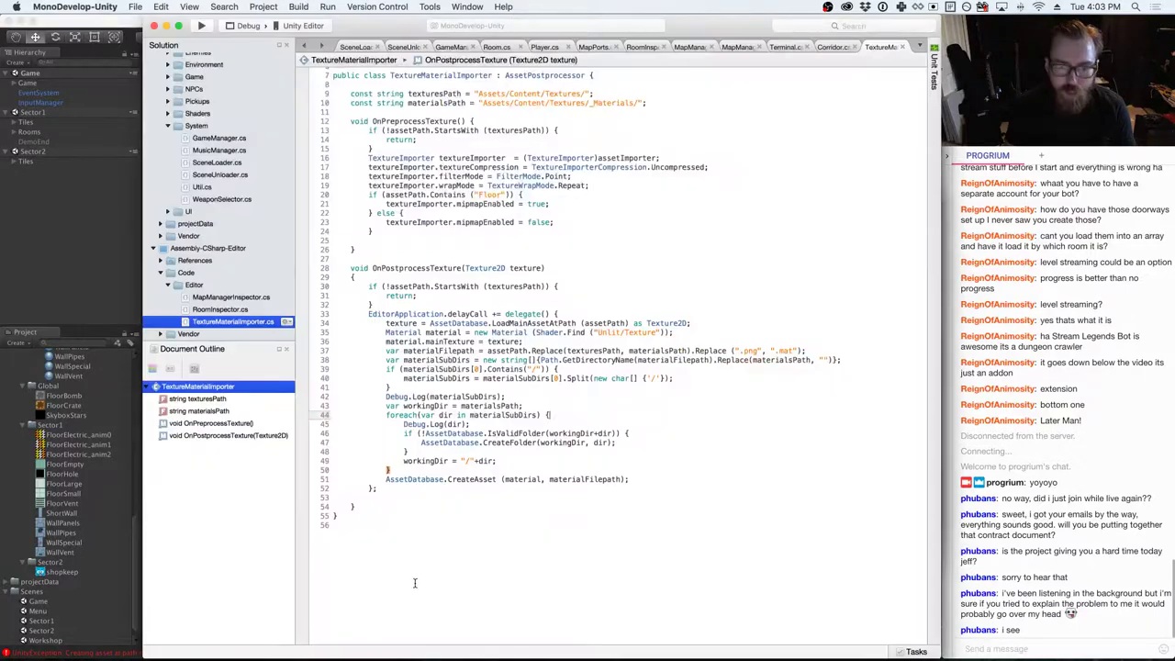
pyautogui.click(425, 479)
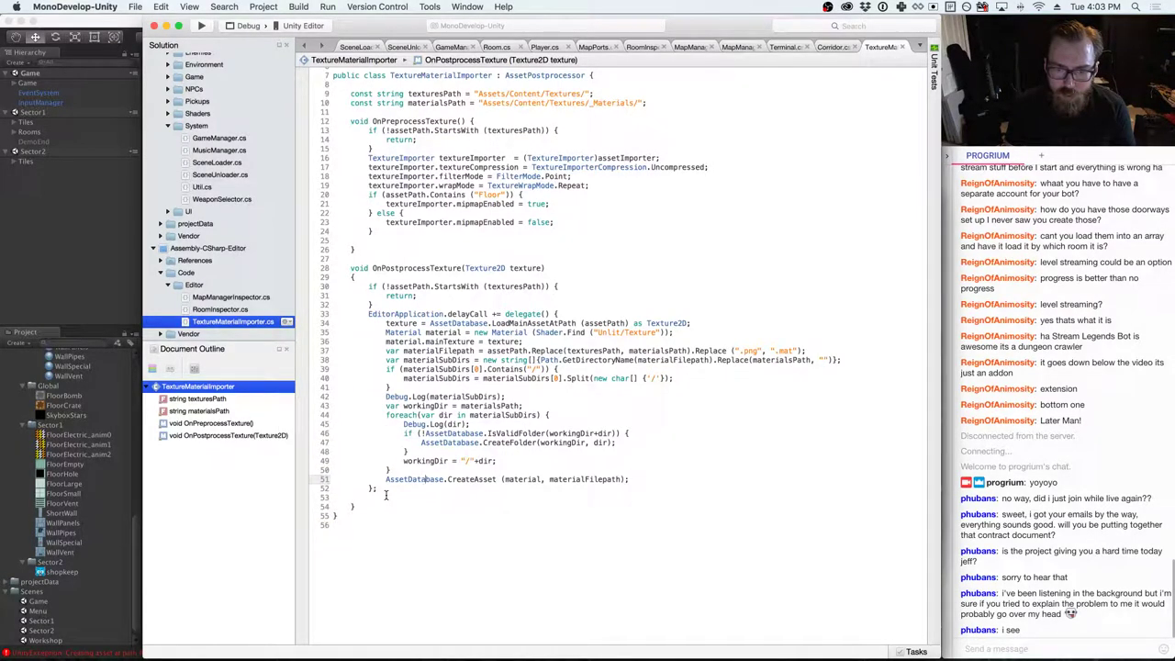
pyautogui.doubleClick(569, 433)
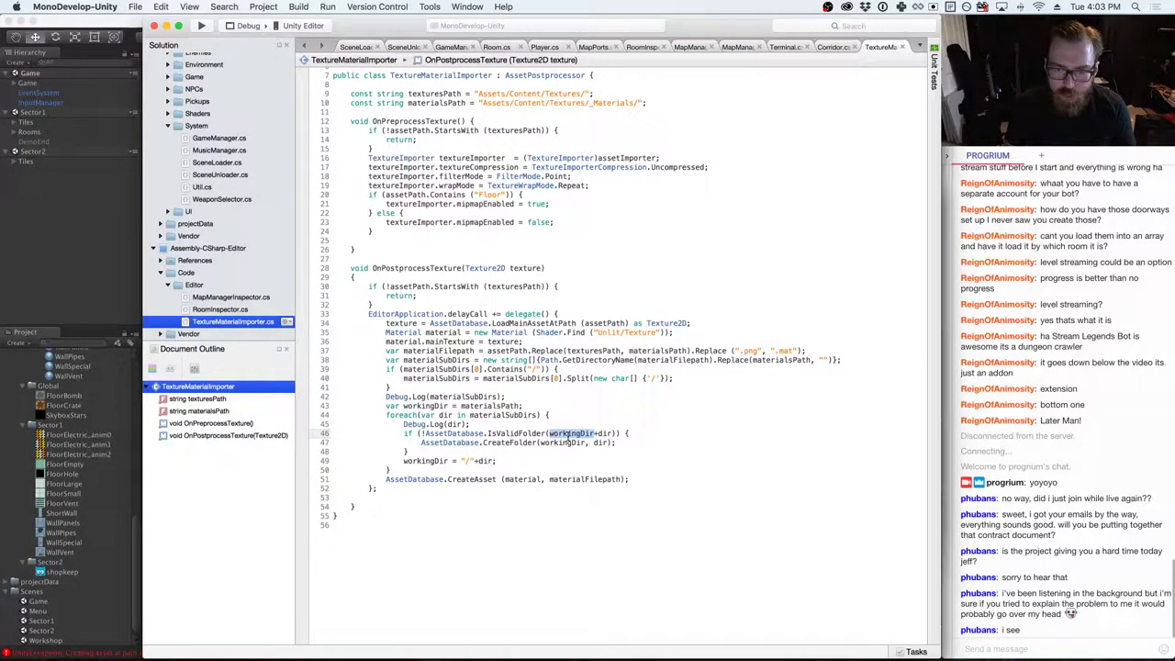
pyautogui.doubleClick(487, 405)
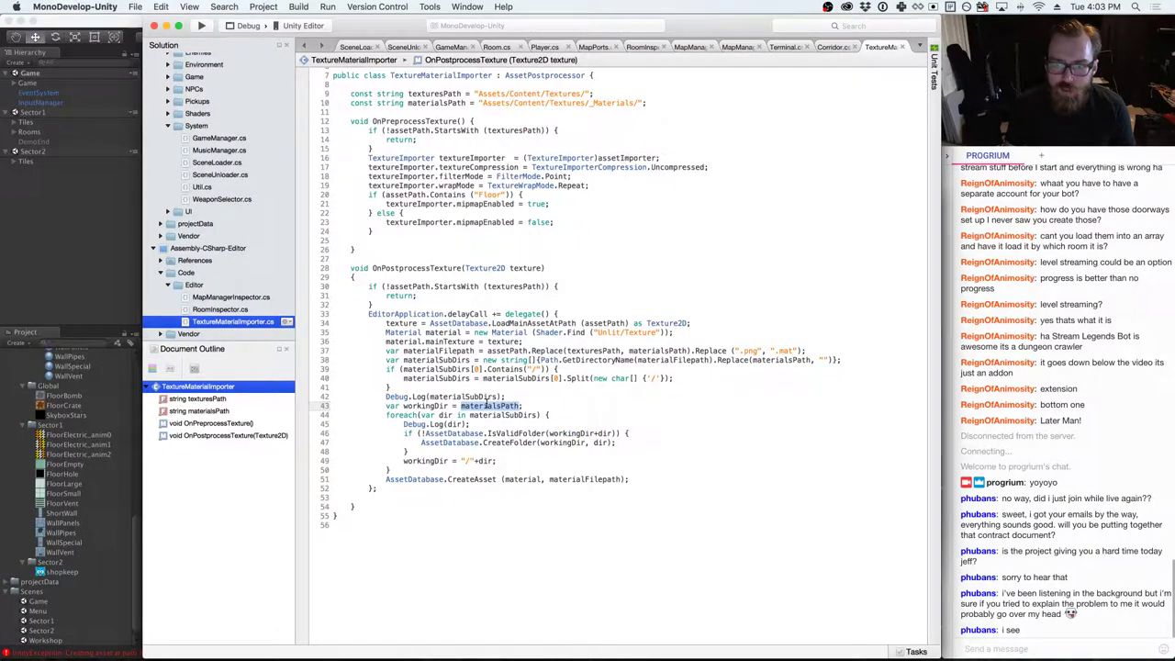
# - Add Debug.Log("creating"); above the AssetDatabase.CreateFolder call inside the IsValidFolder check
pyautogui.moveTo(594, 442)
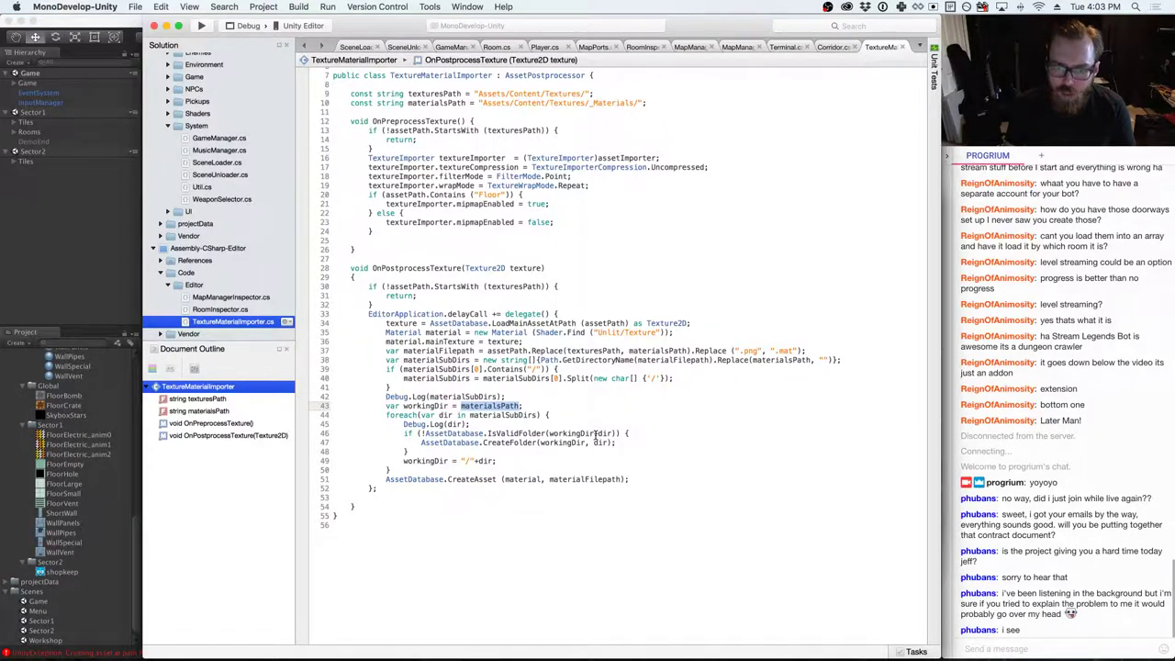
pyautogui.click(644, 433)
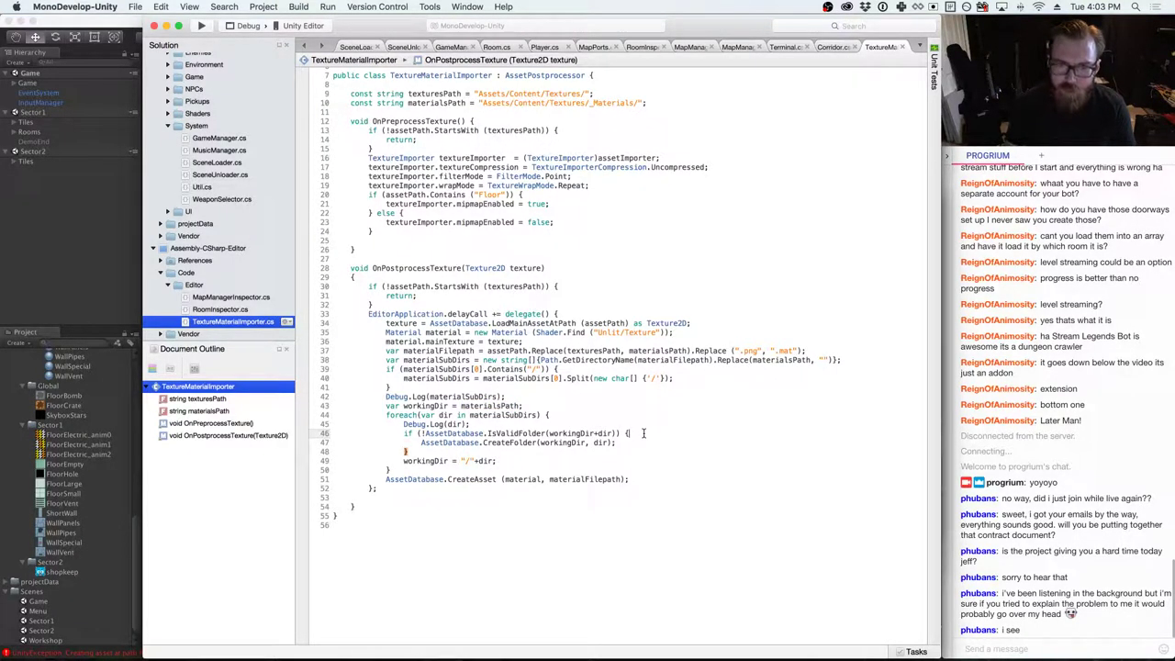
pyautogui.press('Return')
pyautogui.write('Debug')
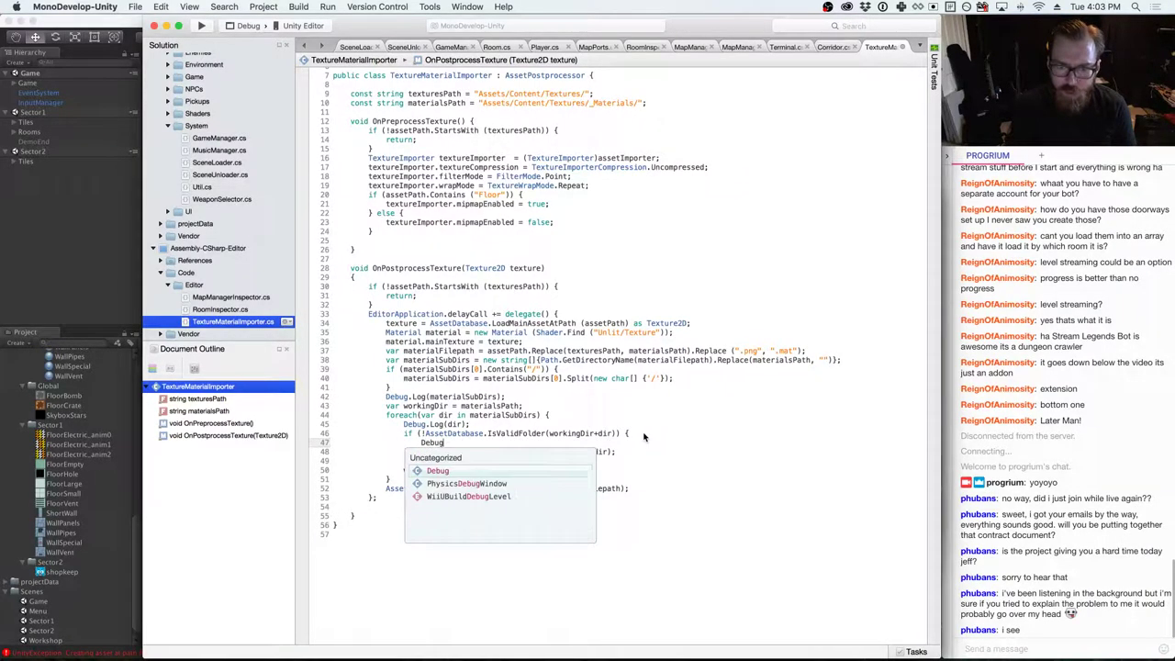
pyautogui.write('.Log(')
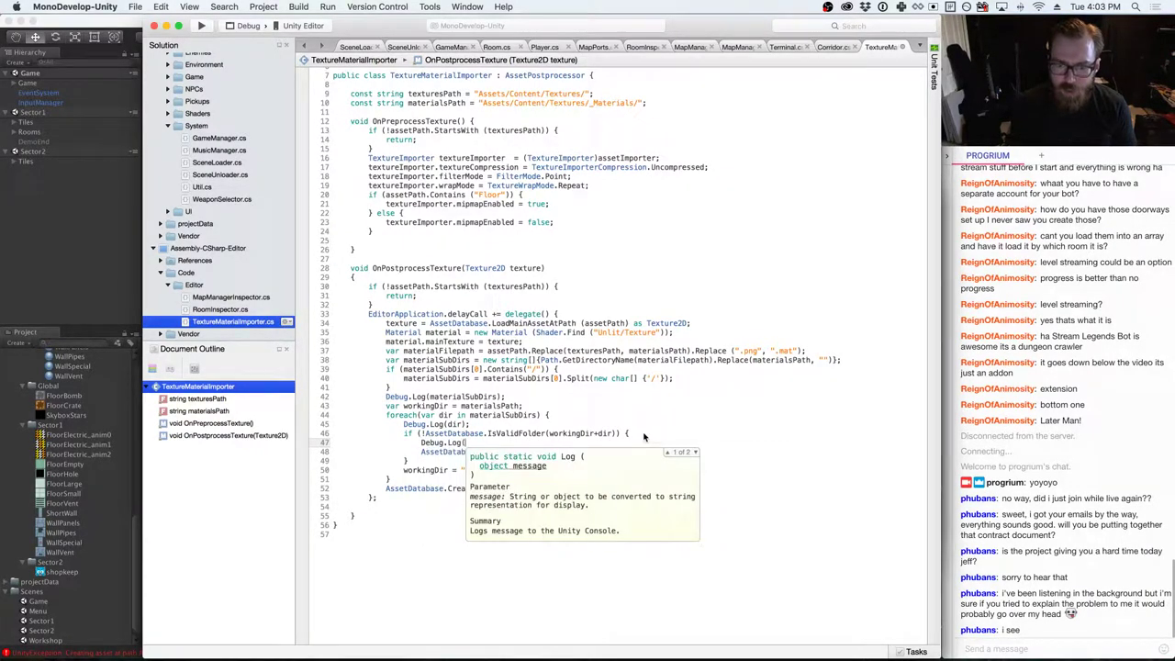
pyautogui.press('Return')
pyautogui.press('BackSpace')
pyautogui.write('"c')
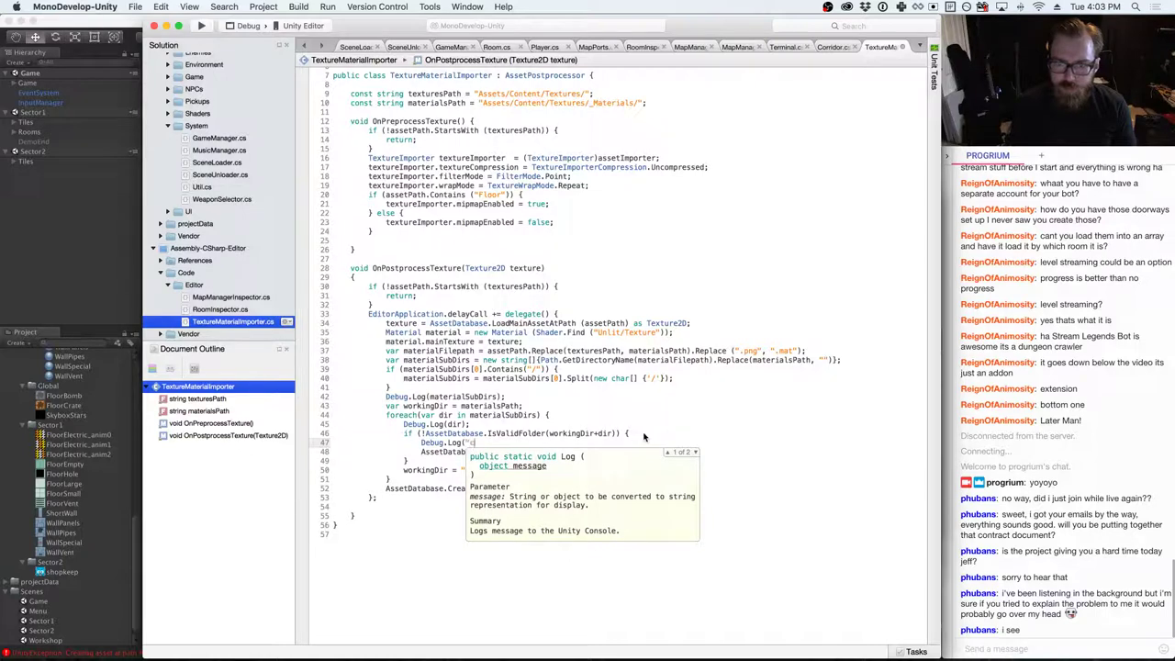
pyautogui.write('reating");')
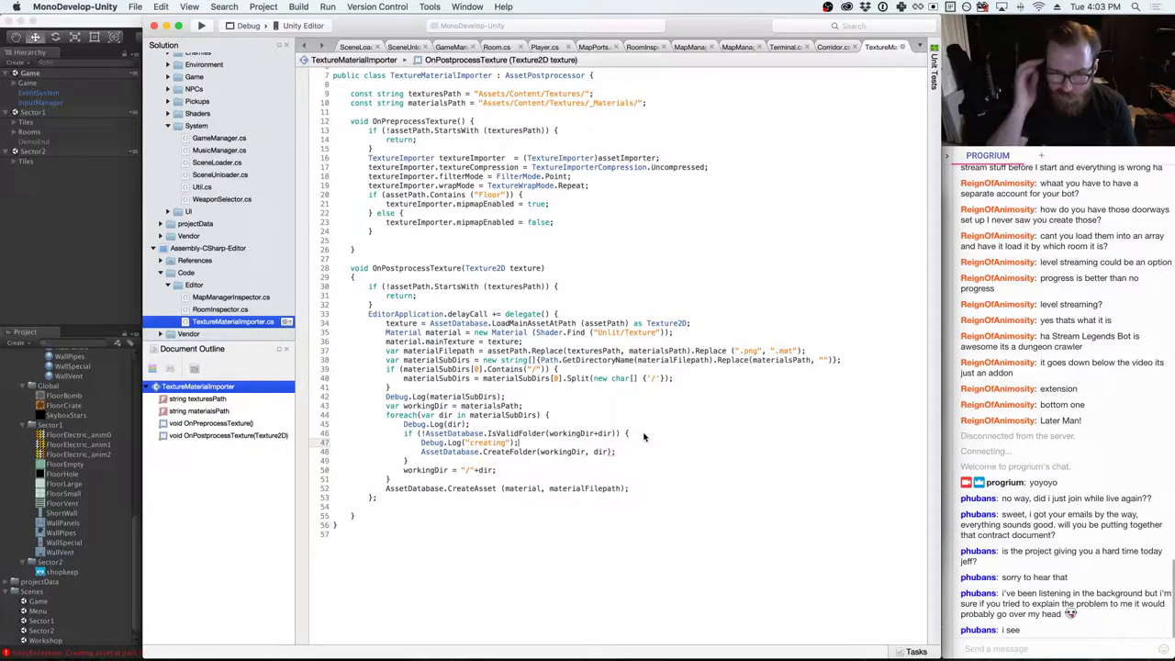
pyautogui.press('Down')
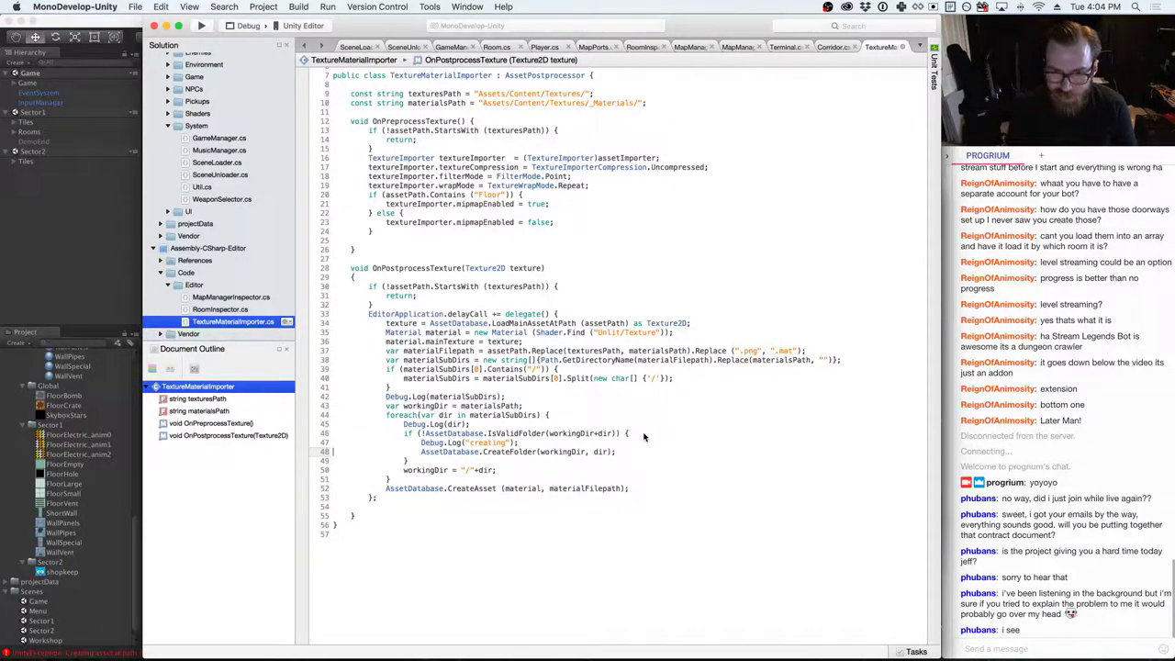
# - Change the log call at the start of the foreach loop to Debug.Log(workingDir+dir); and save the script
pyautogui.click(548, 434)
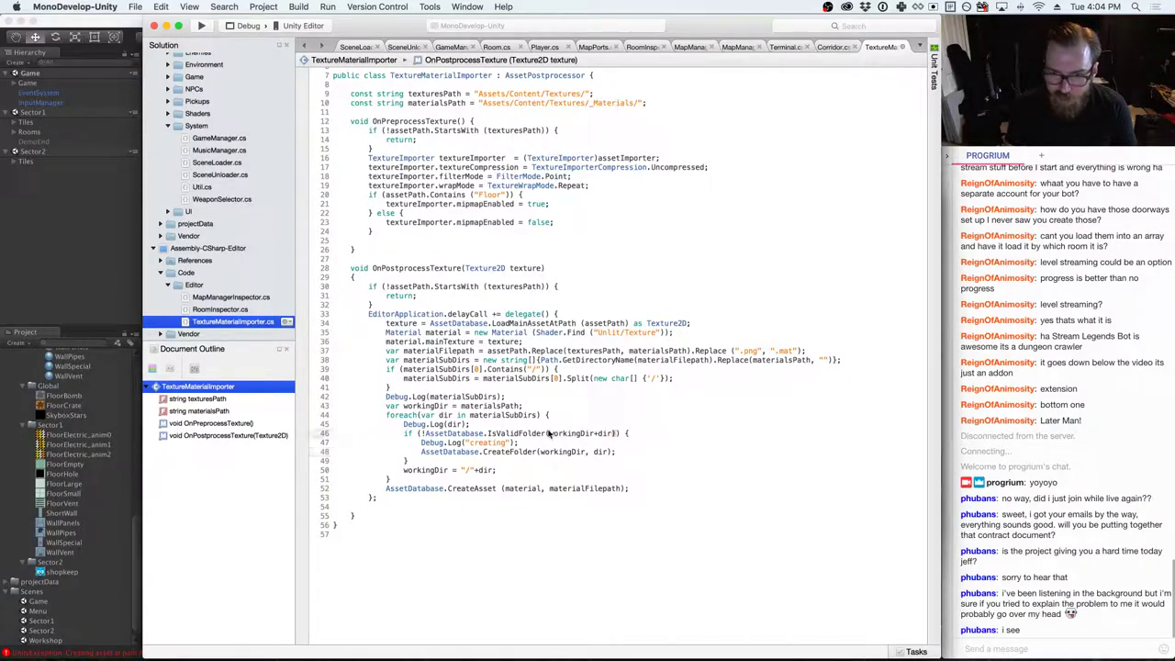
pyautogui.moveTo(549, 433); pyautogui.dragTo(613, 433)
pyautogui.press('super+c')
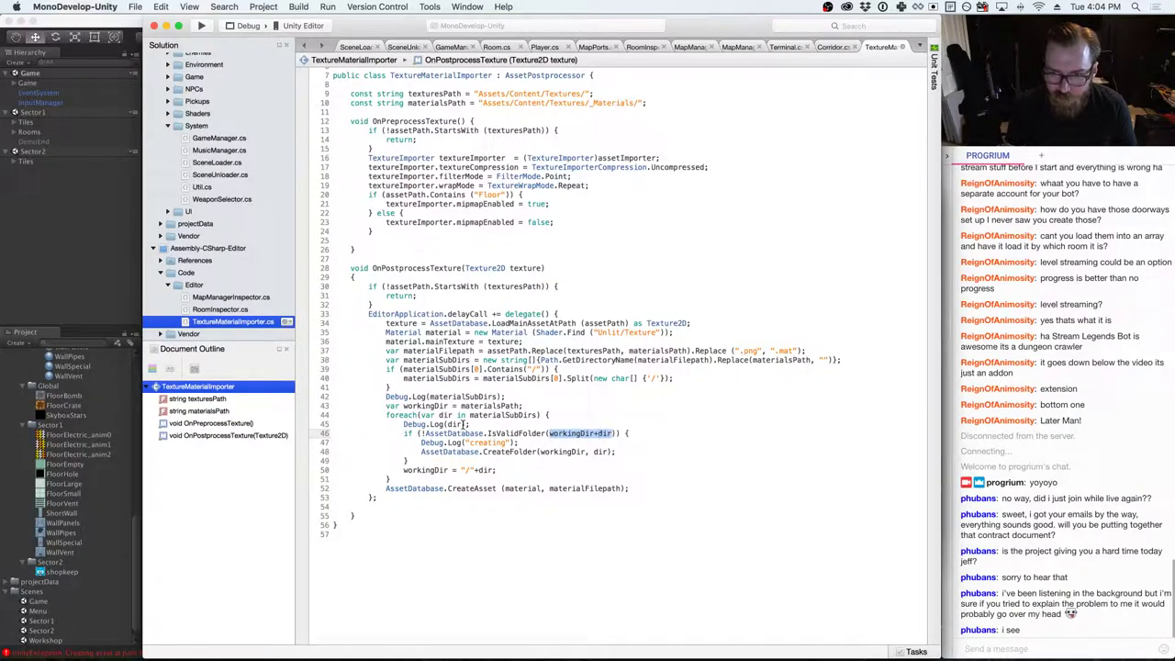
pyautogui.click(456, 424)
pyautogui.press('super+v')
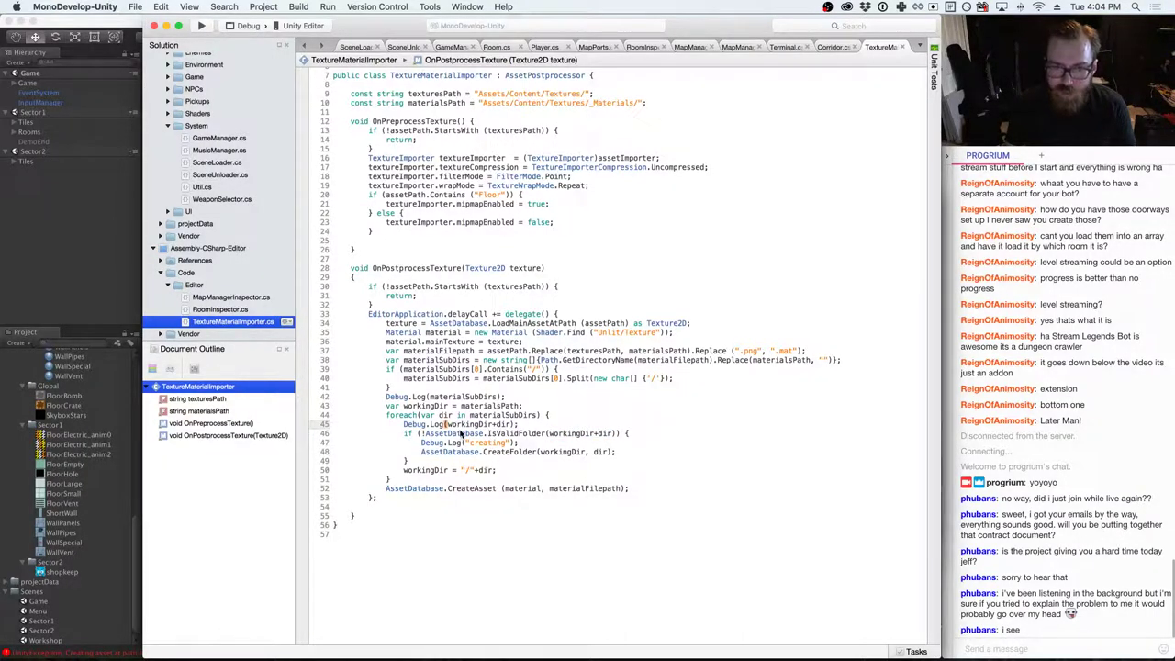
pyautogui.moveTo(460, 435)
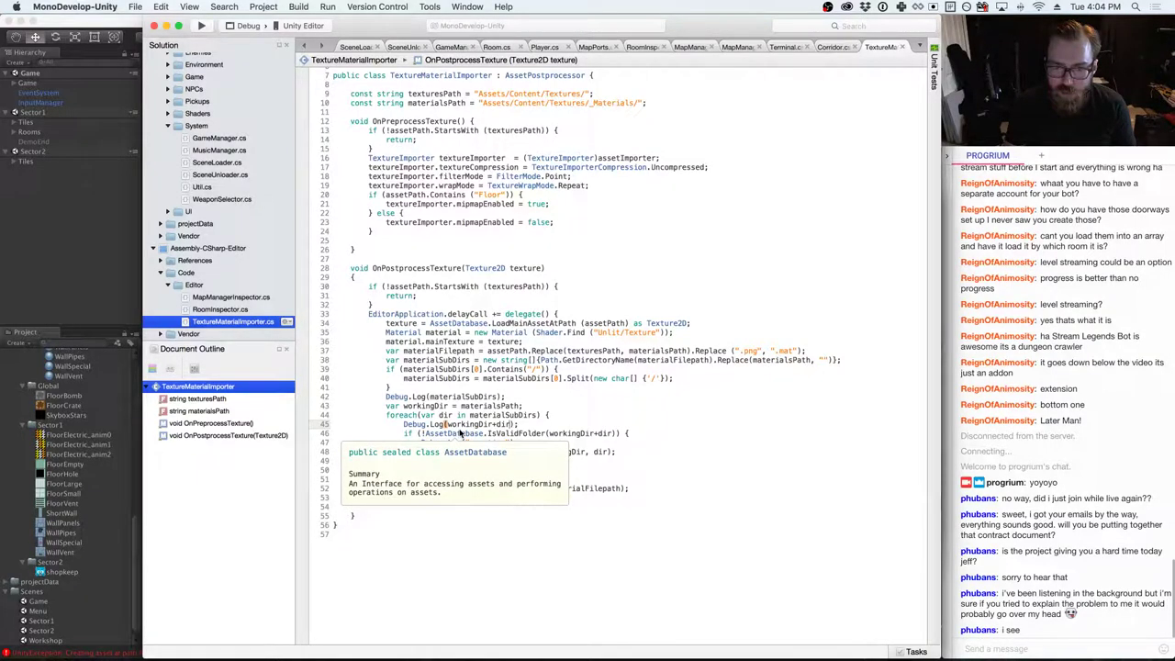
# - Remove the Debug.Log(materialSubDirs); line above the workingDir declaration and save the script
pyautogui.press('super+Tab')
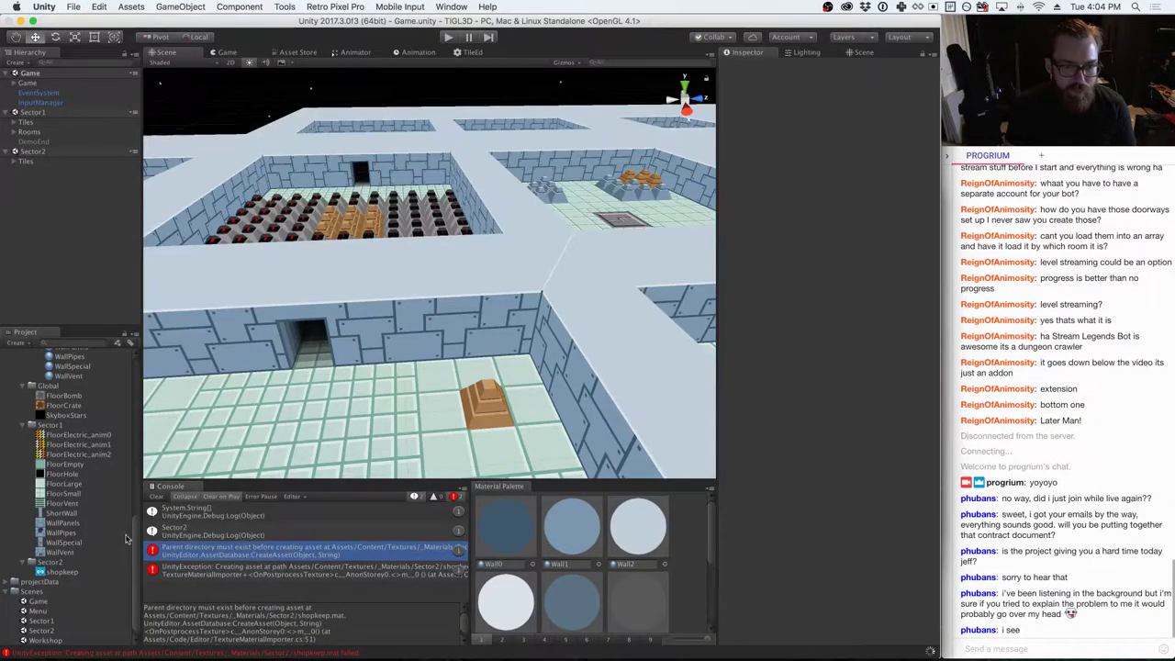
pyautogui.press('super+Tab')
pyautogui.click(518, 397)
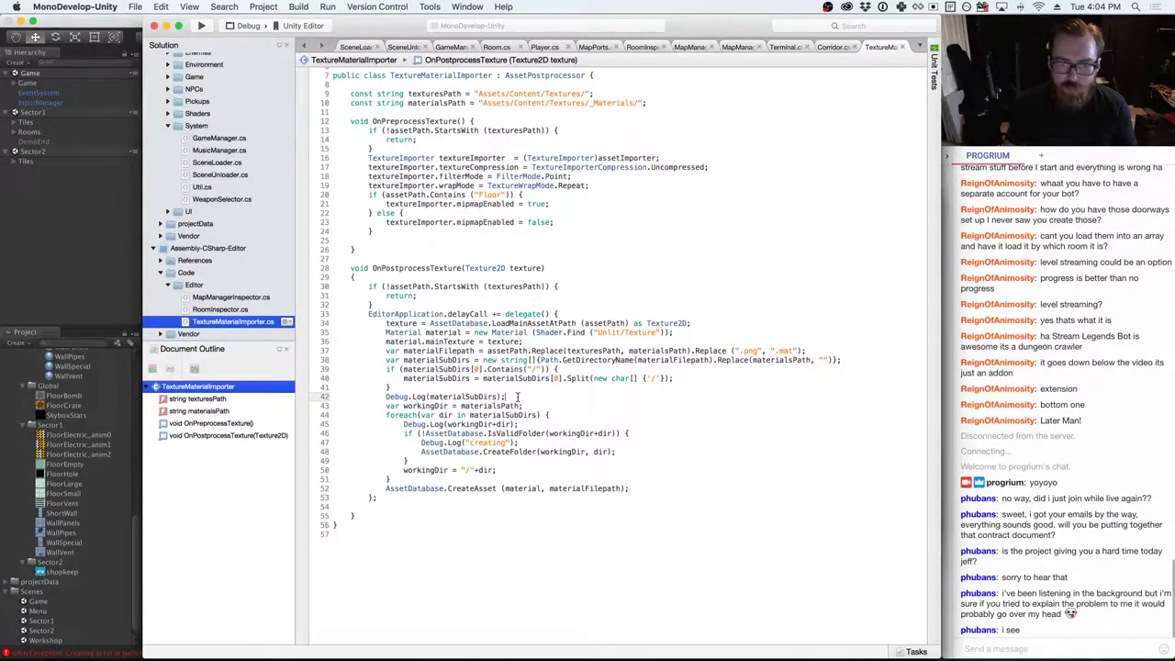
pyautogui.hotkey('shift', 'Home')
pyautogui.press('BackSpace')
pyautogui.press('BackSpace')
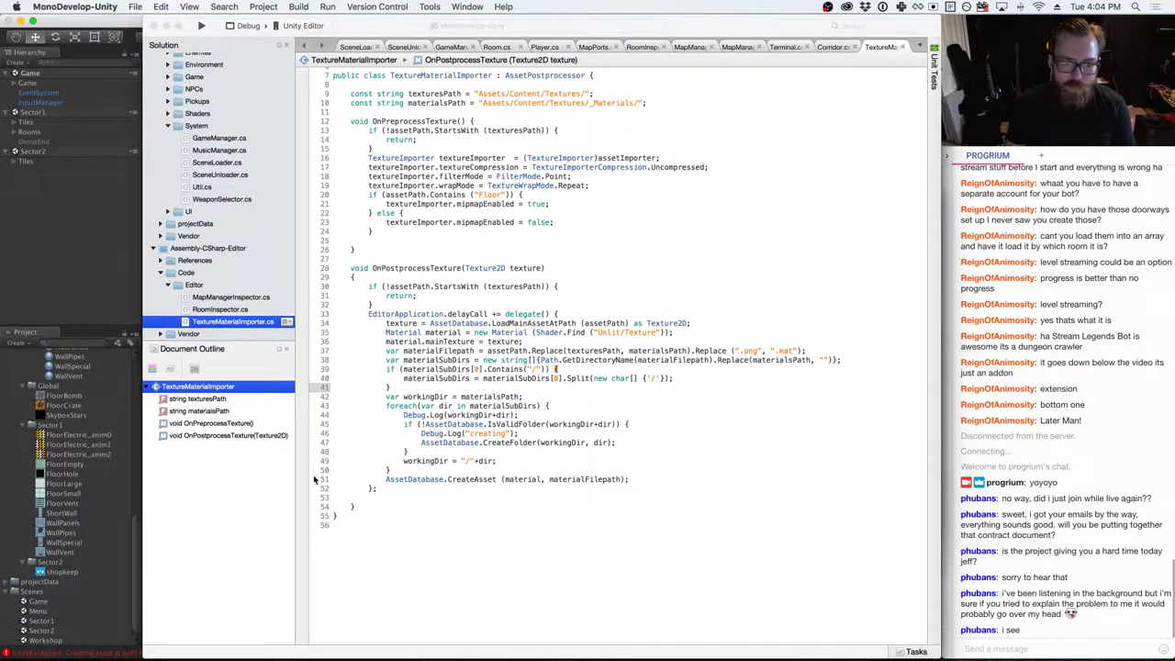
# - Switch to Unity and reimport the shopkeep texture in the Sector2 textures folder
pyautogui.click(68, 576)
pyautogui.rightClick(66, 573)
pyautogui.click(87, 571)
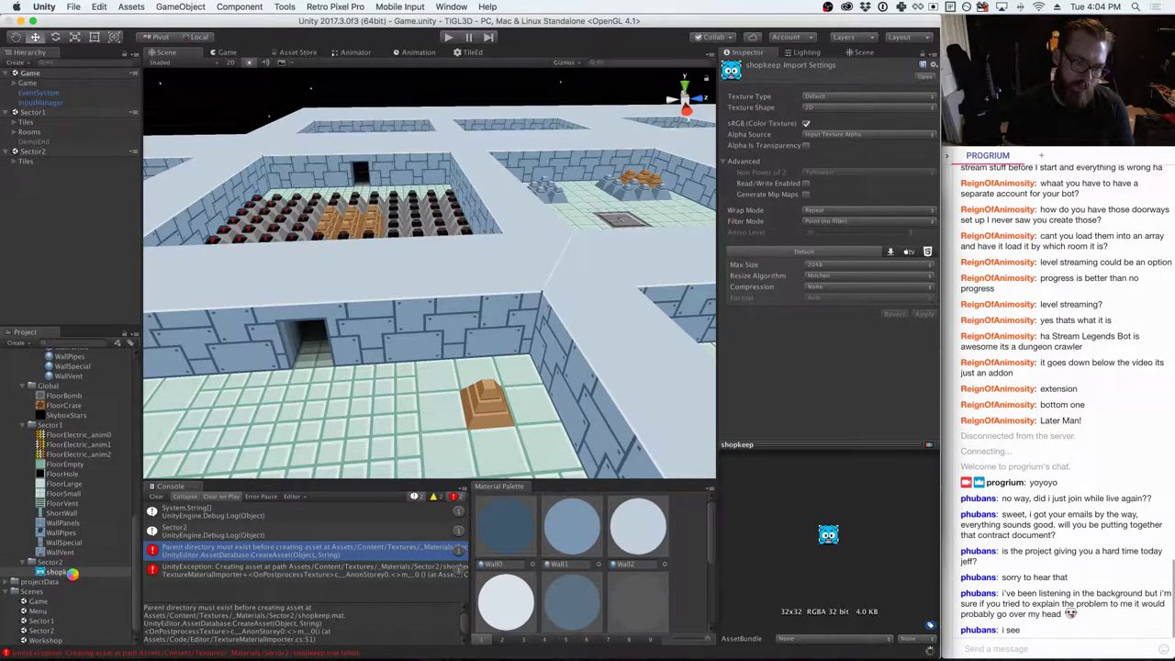
# - Delete the shopkeep texture from the Sector2 textures folder
pyautogui.click(81, 555)
pyautogui.rightClick(82, 556)
pyautogui.click(138, 456)
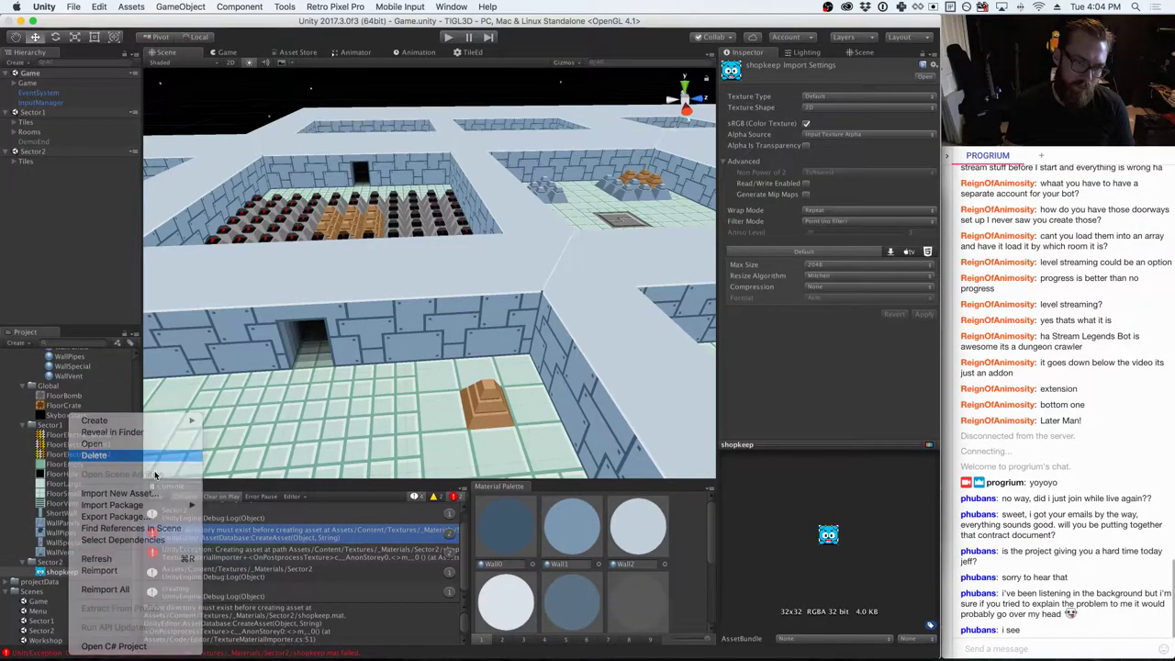
pyautogui.click(680, 233)
# - Switch to Finder, import shopkeep.png from Downloads into the Sector2 textures folder, and return to Unity
pyautogui.press('super+Tab')
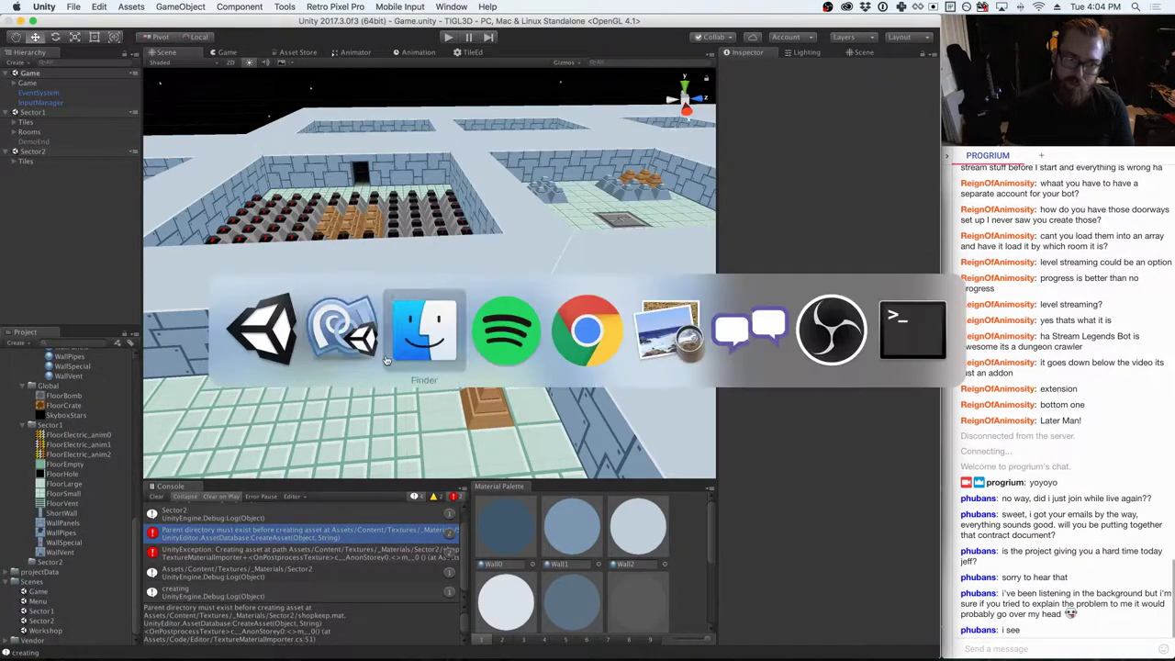
pyautogui.moveTo(599, 209); pyautogui.dragTo(58, 564)
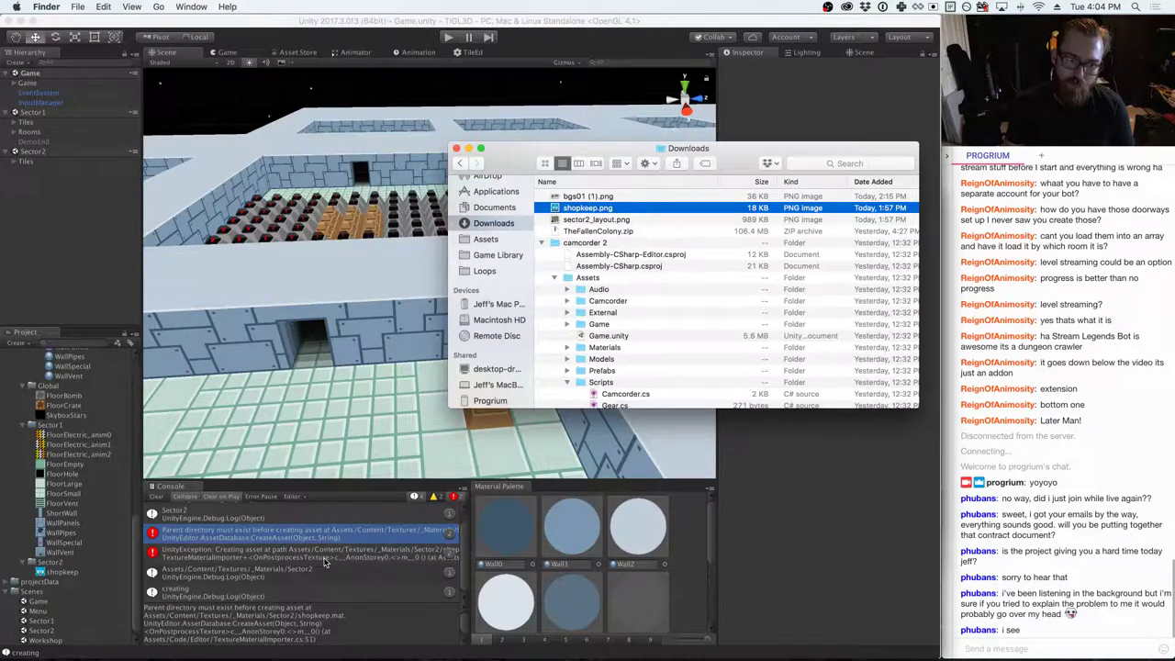
pyautogui.scroll(-1, 326, 565)
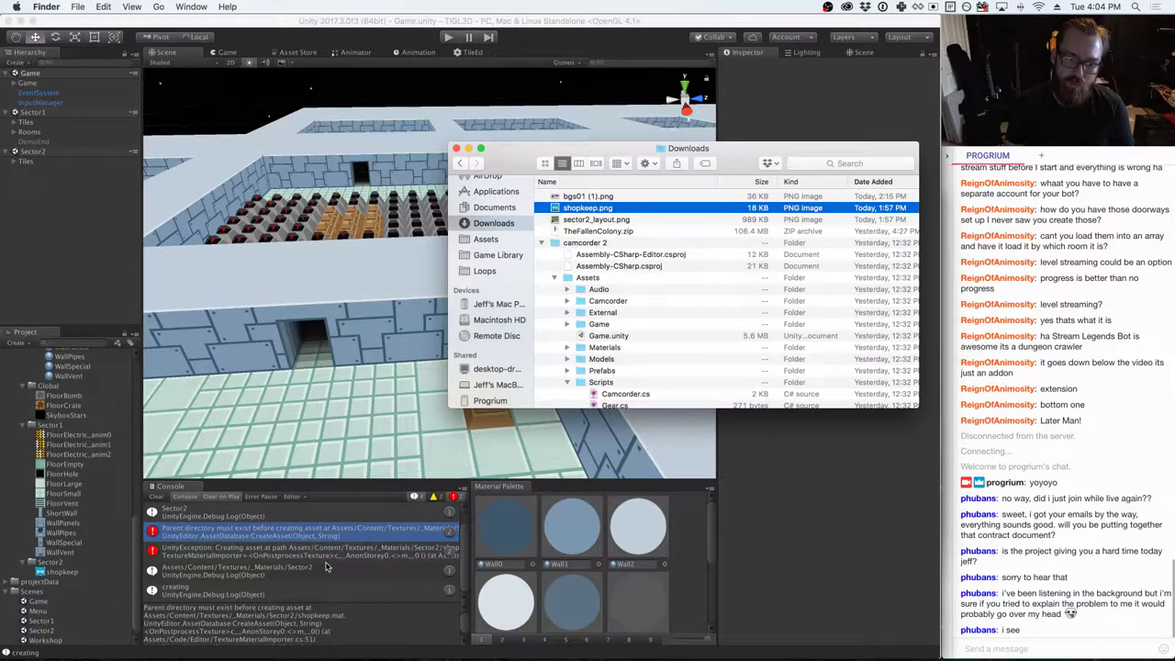
pyautogui.click(326, 566)
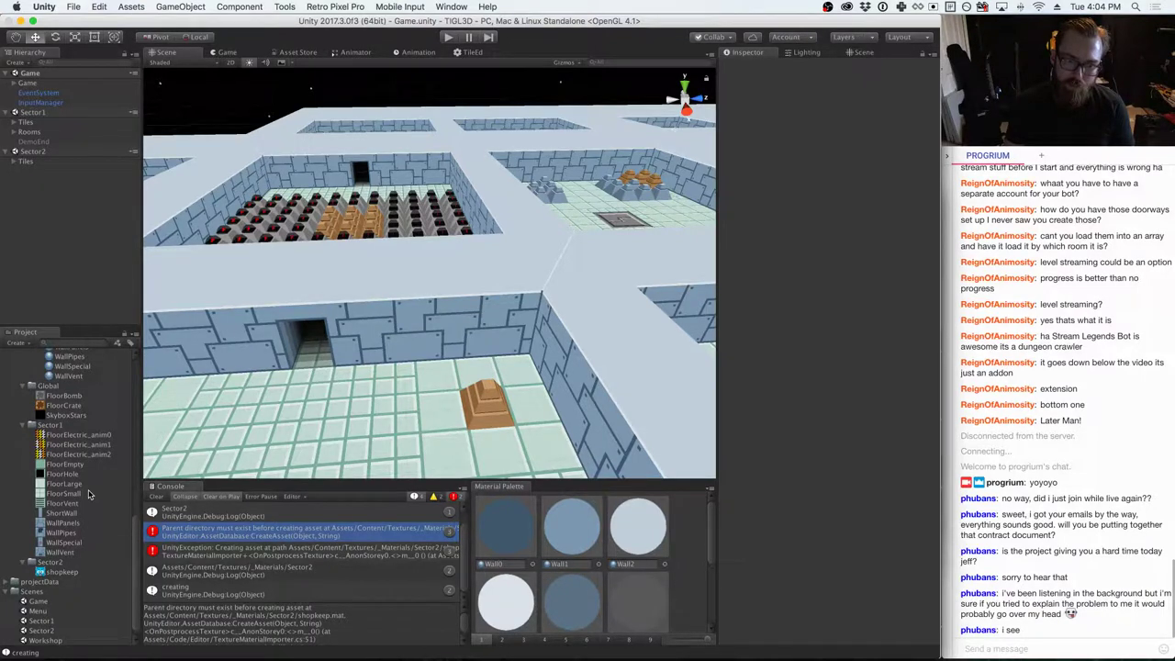
# - Collapse the Sector1 and Global subfolders under Textures/_Materials in the project tree
pyautogui.scroll(5, 89, 495)
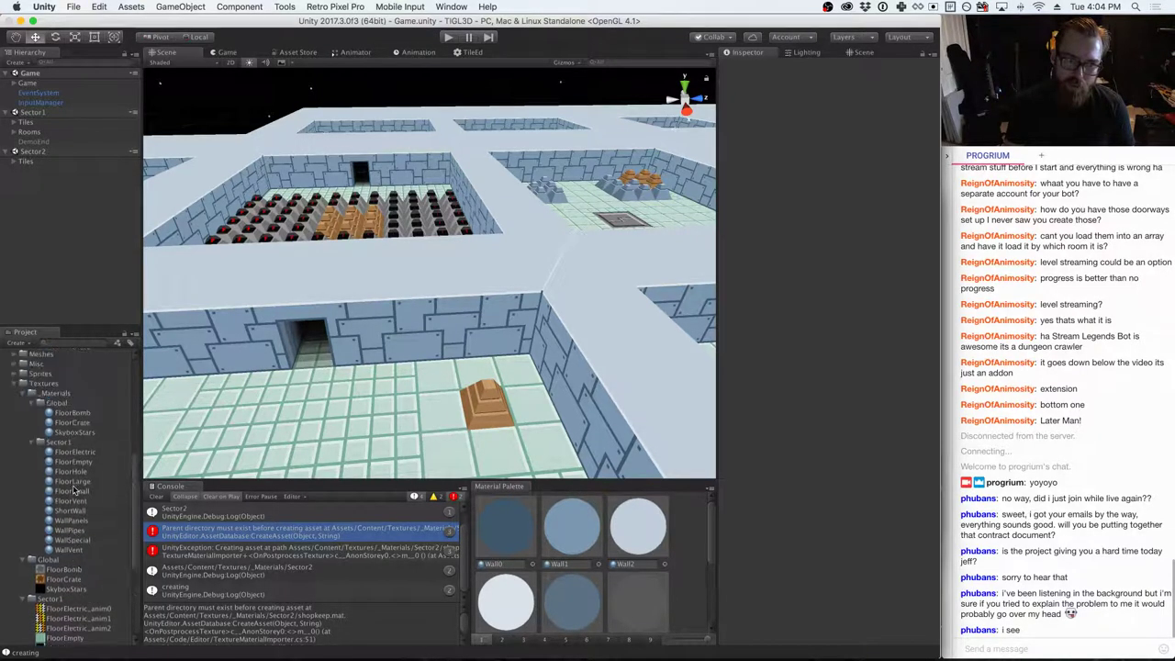
pyautogui.click(33, 442)
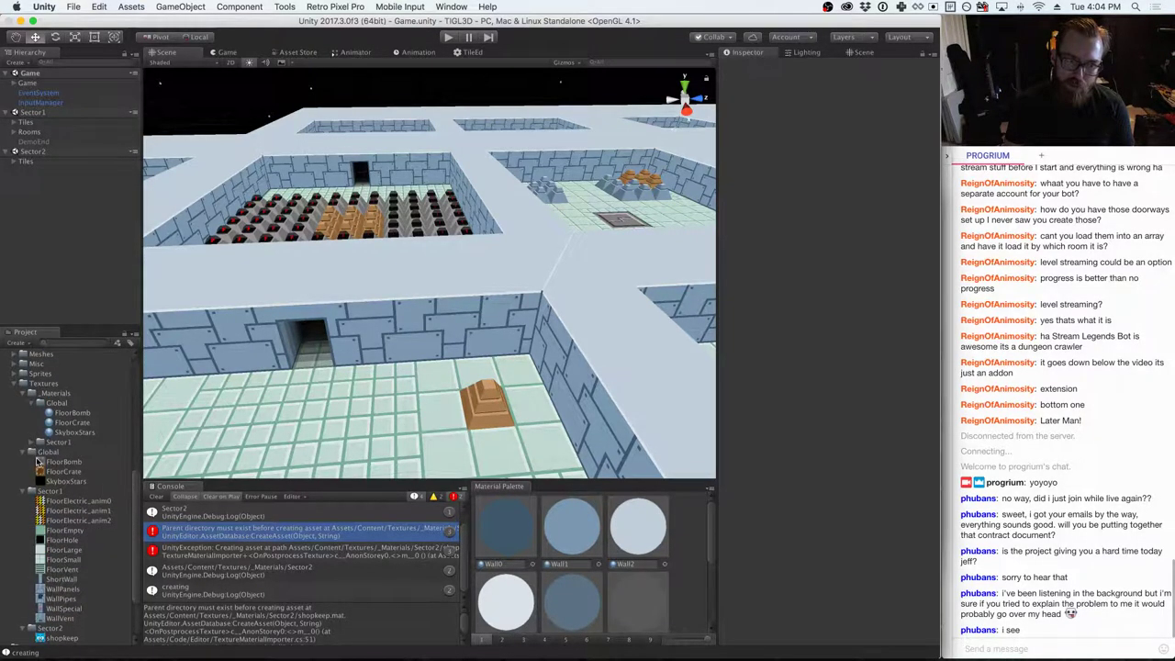
pyautogui.click(29, 404)
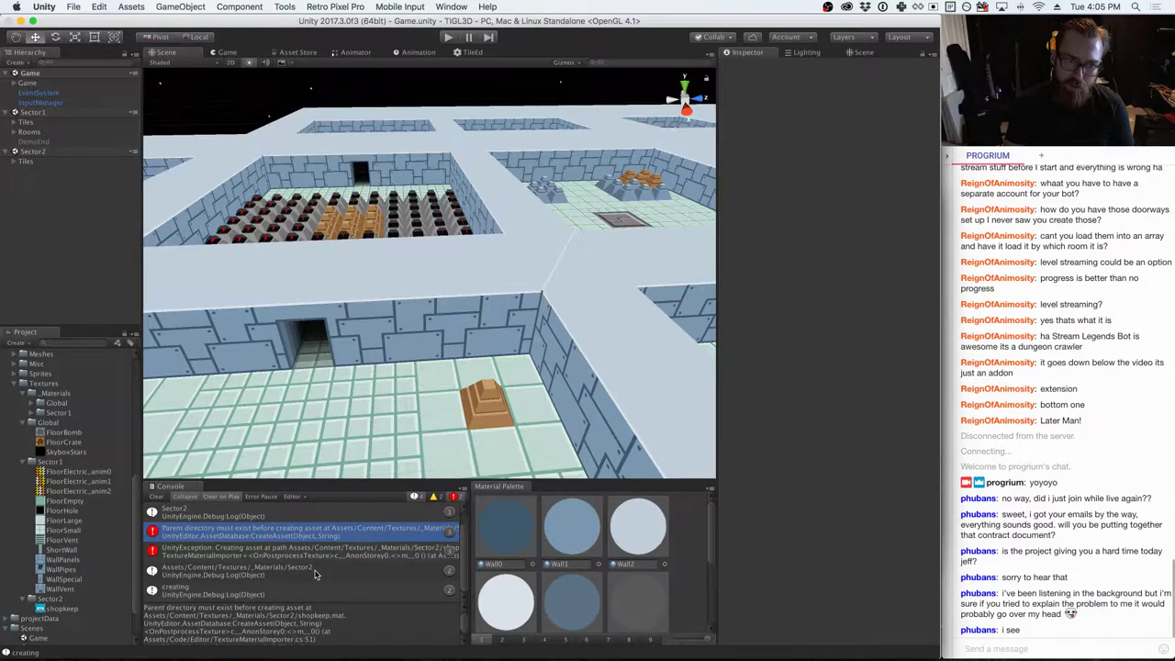
# - Switch to MonoDevelop and select the CreateFolder method name inside the IsValidFolder check
pyautogui.press('super+Tab')
pyautogui.press('super+Tab')
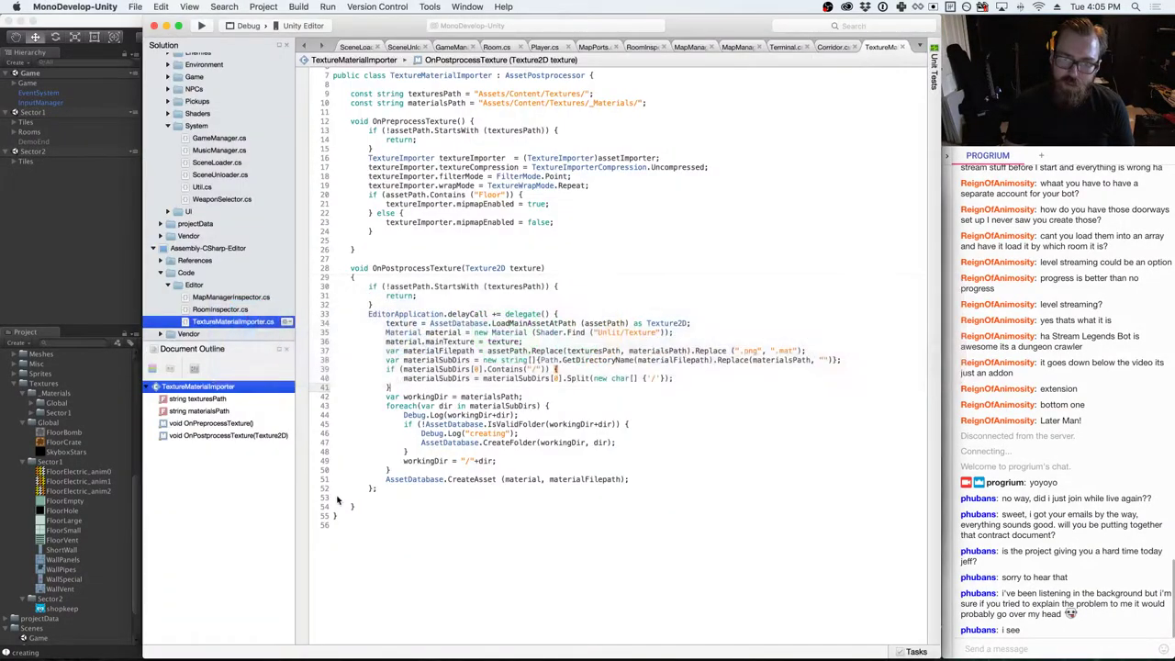
pyautogui.doubleClick(494, 441)
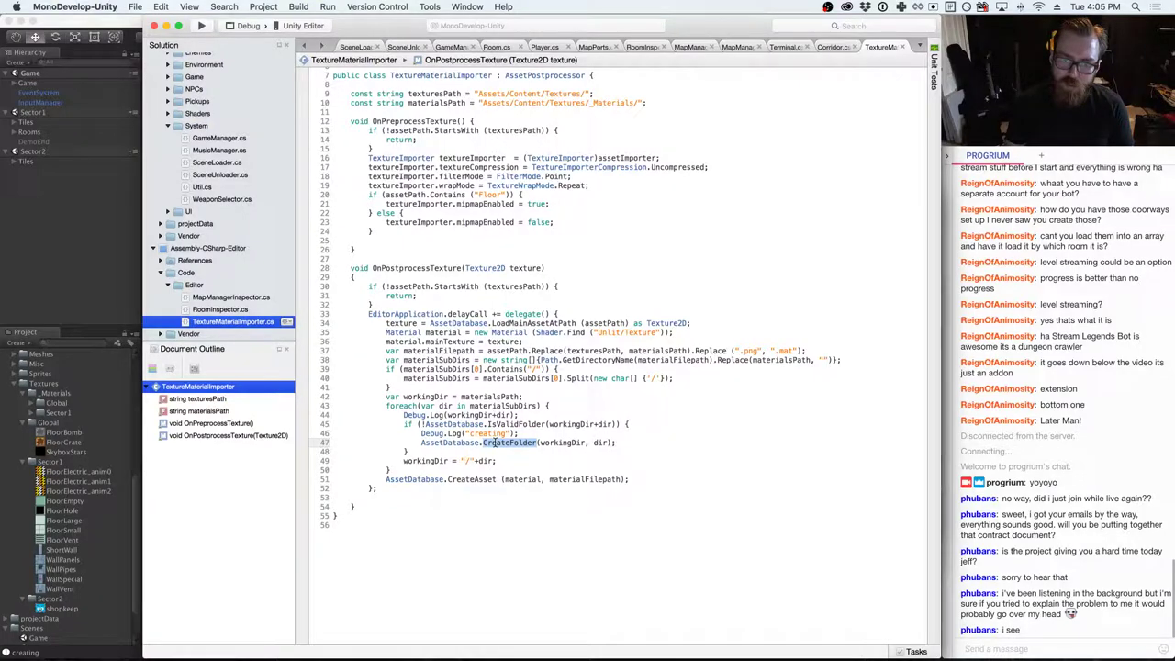
# - Switch to Chrome and close the last two tabs, including the Unity Answers page about material.mainTexture
pyautogui.press('super+Tab')
pyautogui.press('super+Tab')
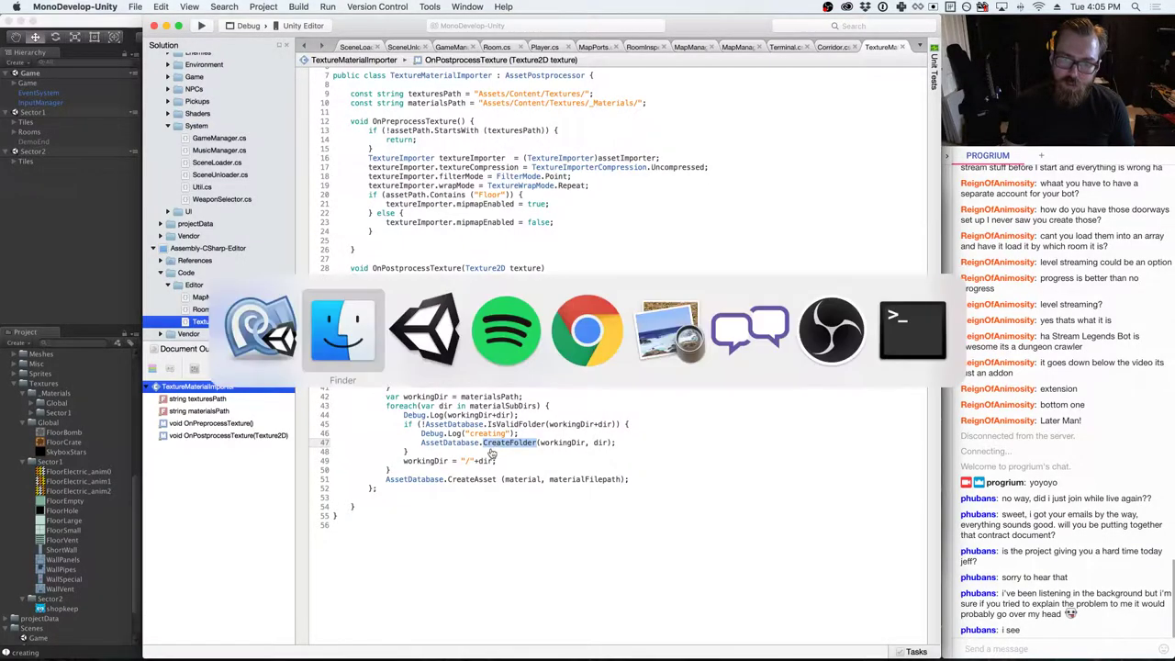
pyautogui.press('super+Tab')
pyautogui.press('super+Tab')
pyautogui.press('super+Tab')
pyautogui.press('super+Tab')
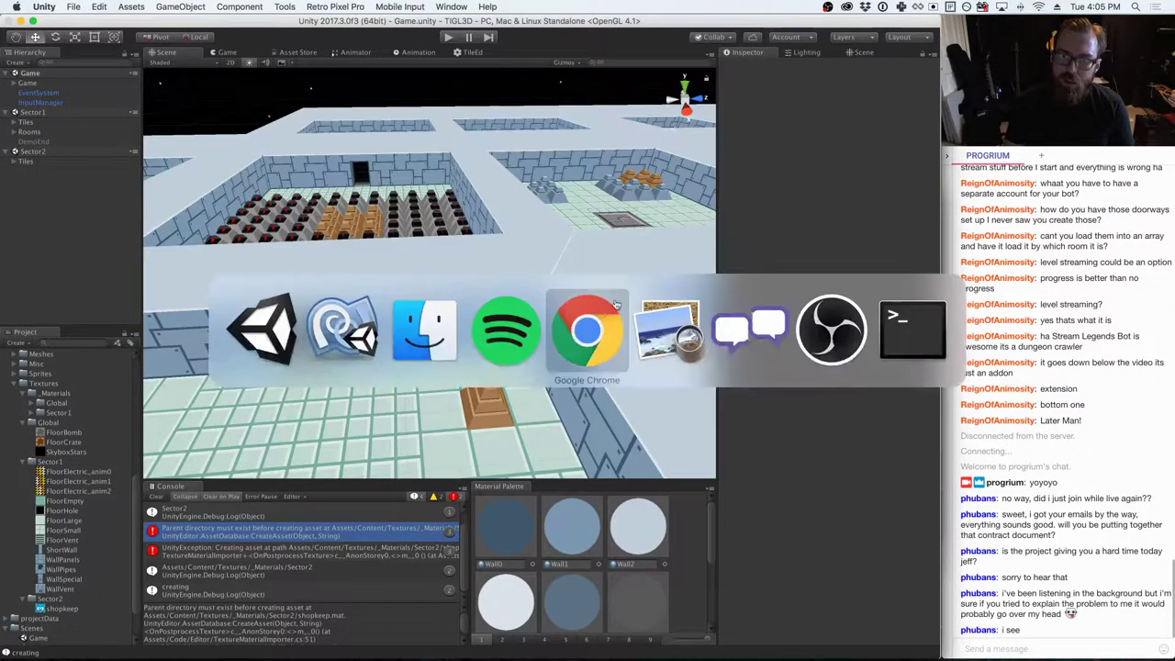
pyautogui.press('super+w')
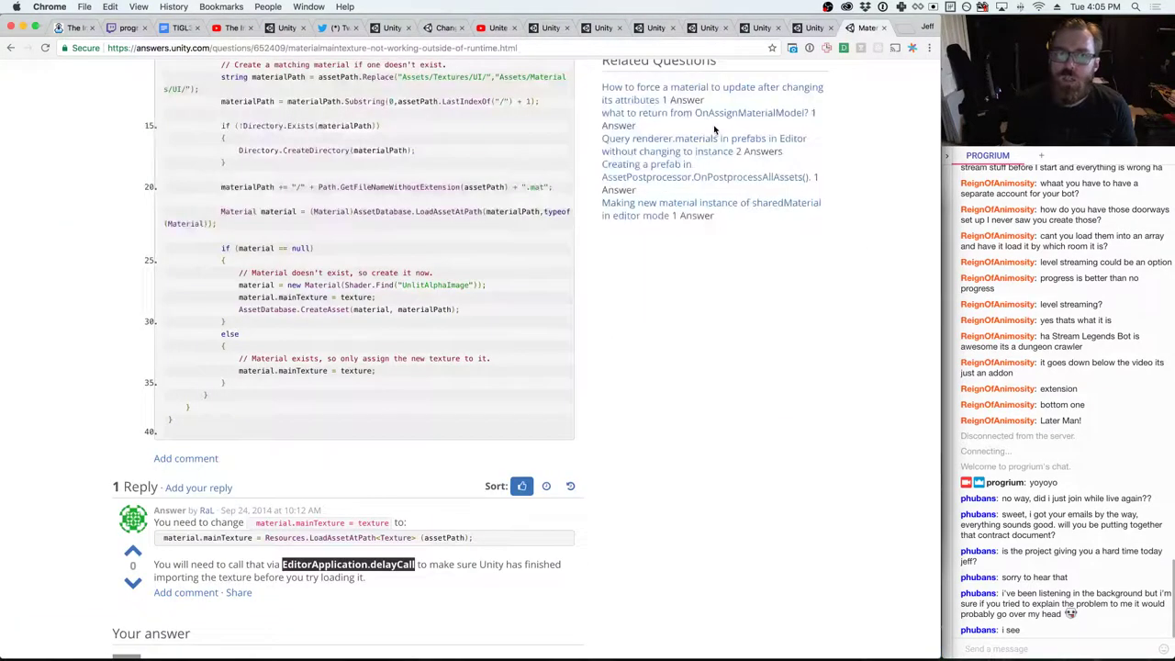
pyautogui.press('super+w')
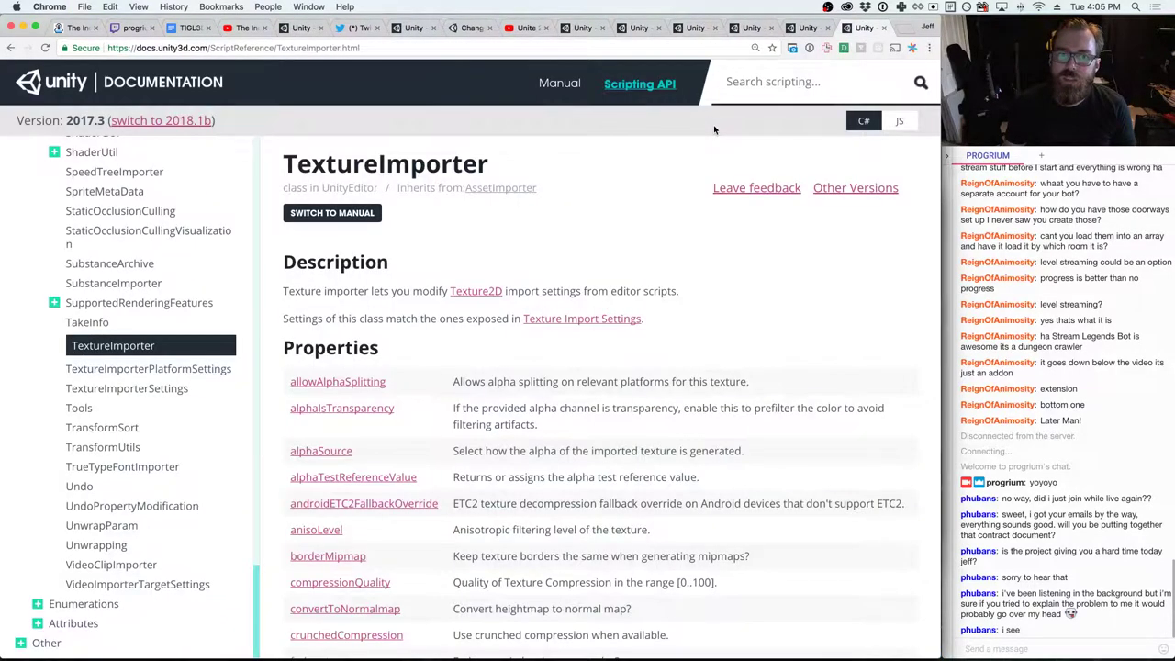
# - Read the AssetDatabase.CreateFolder documentation for its parameters, return value and example, including the linked GUIDToAssetPath page
pyautogui.click(700, 29)
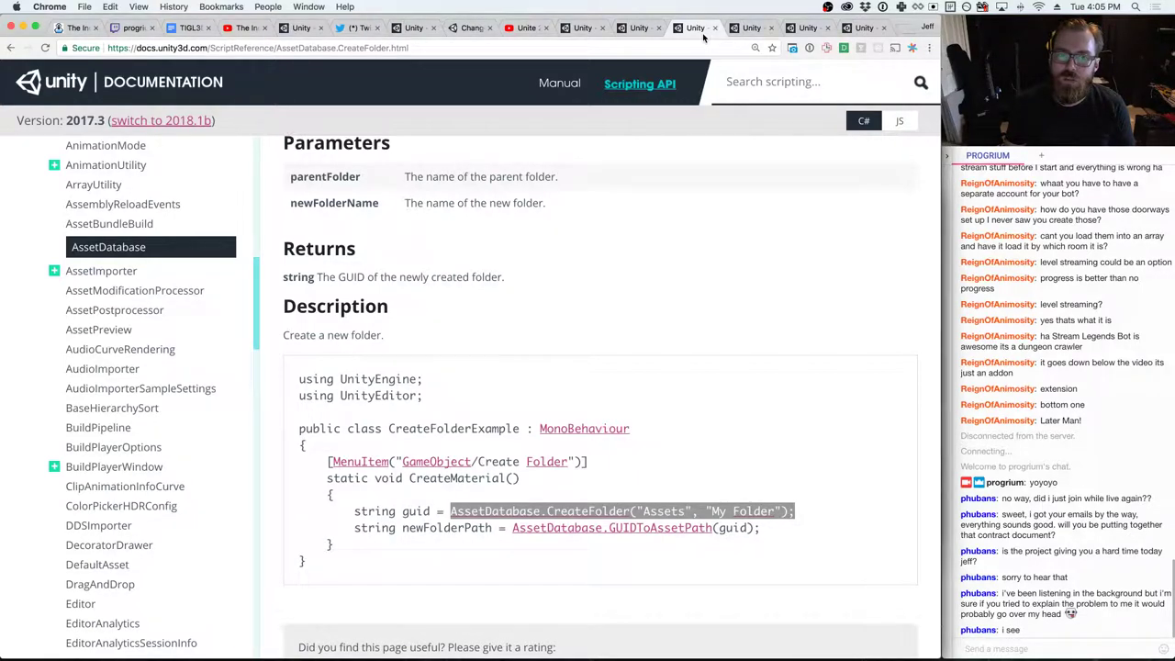
pyautogui.scroll(3, 521, 281)
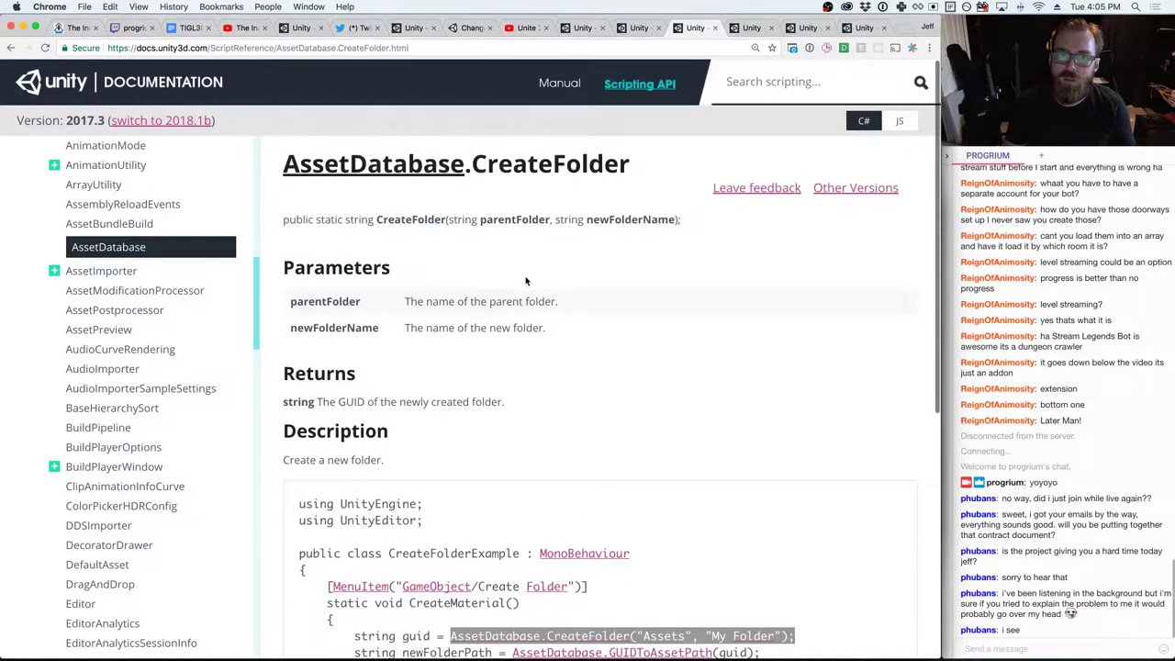
pyautogui.scroll(-8, 551, 289)
pyautogui.click(643, 271)
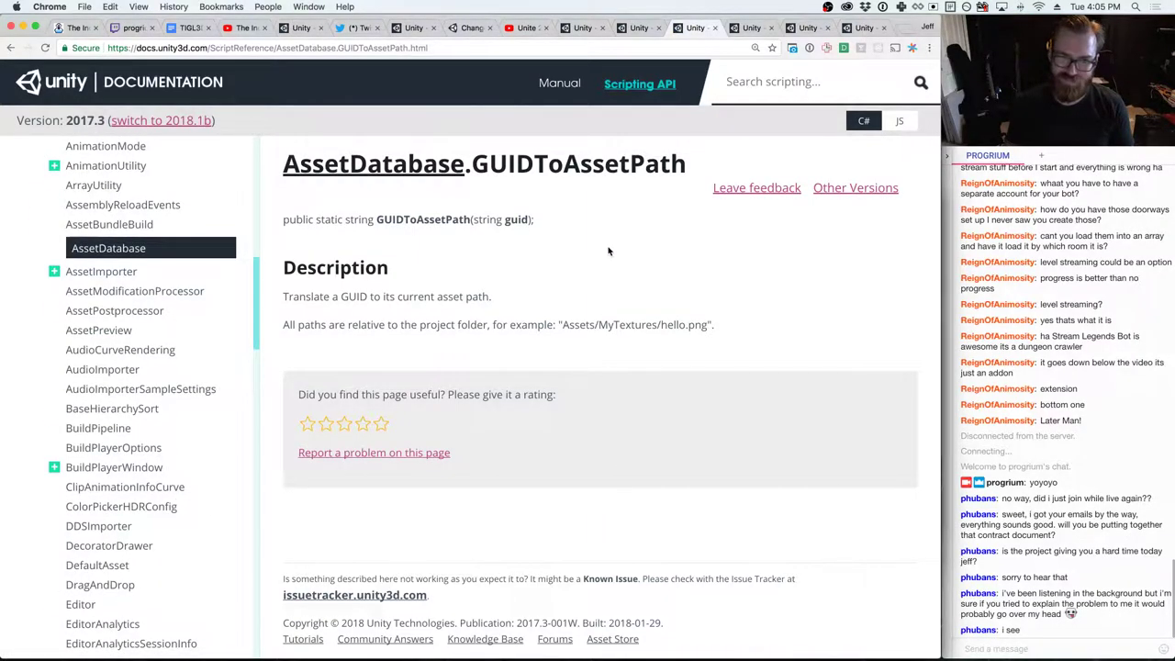
pyautogui.press('super+bracketleft')
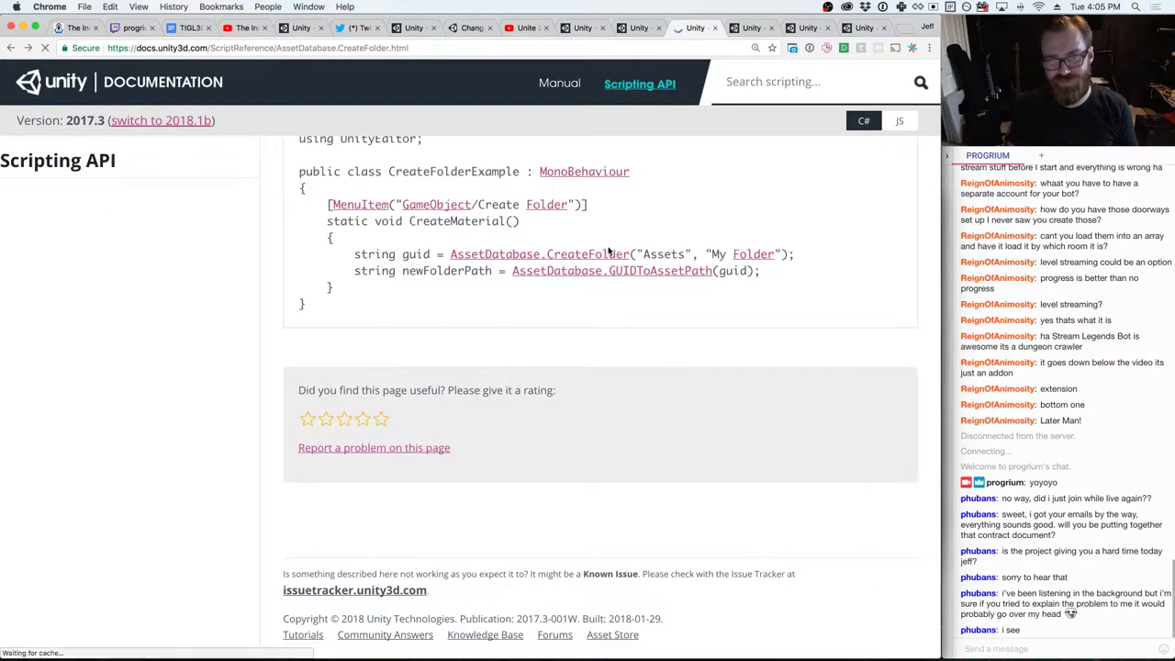
pyautogui.scroll(4, 613, 266)
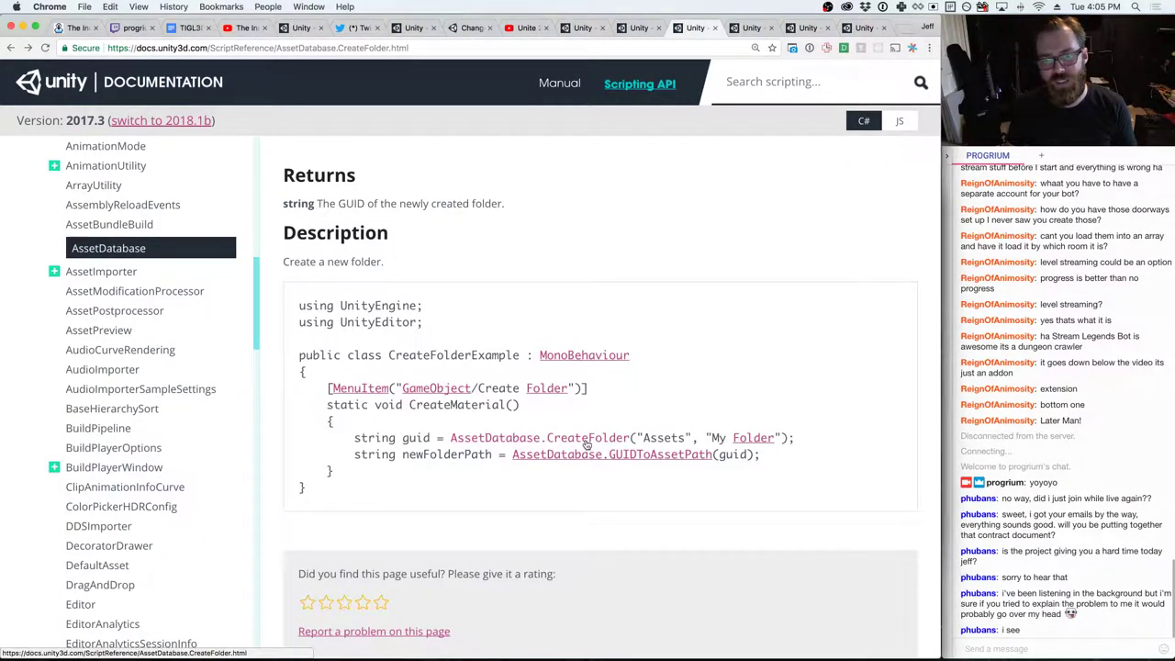
# - Switch back to MonoDevelop and examine Unity's project tree for the _Materials subfolders alongside the folder-creation code
pyautogui.press('super+Tab')
pyautogui.press('super+Tab')
pyautogui.press('Tab')
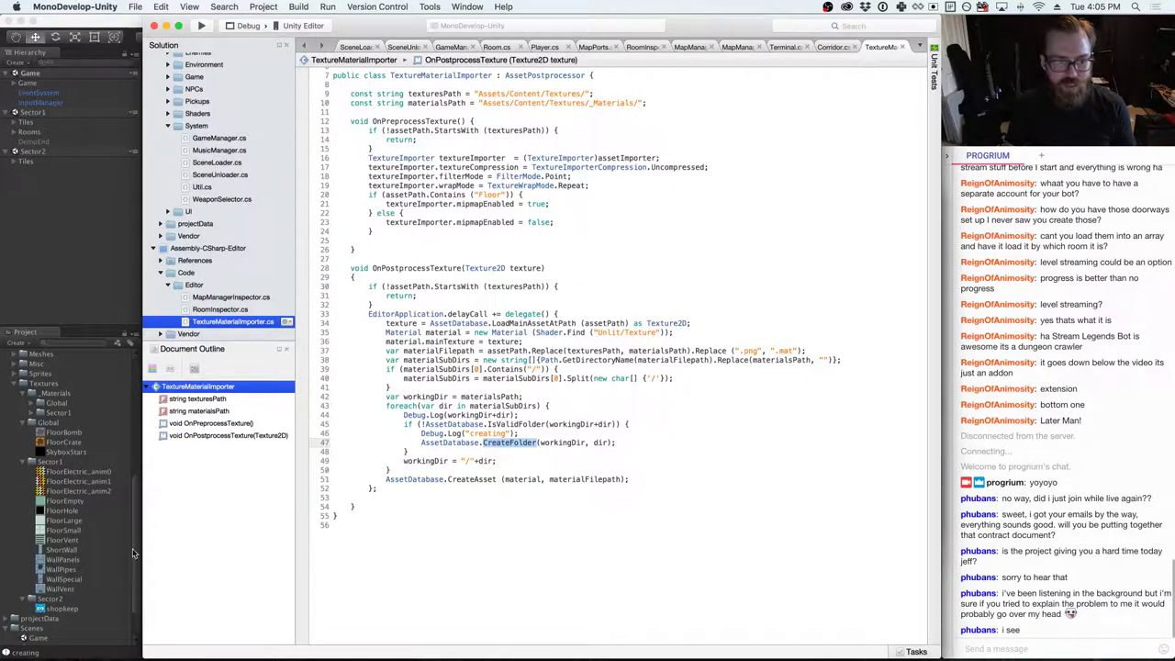
pyautogui.scroll(-1, 76, 521)
pyautogui.scroll(-1, 77, 521)
pyautogui.scroll(8, 77, 520)
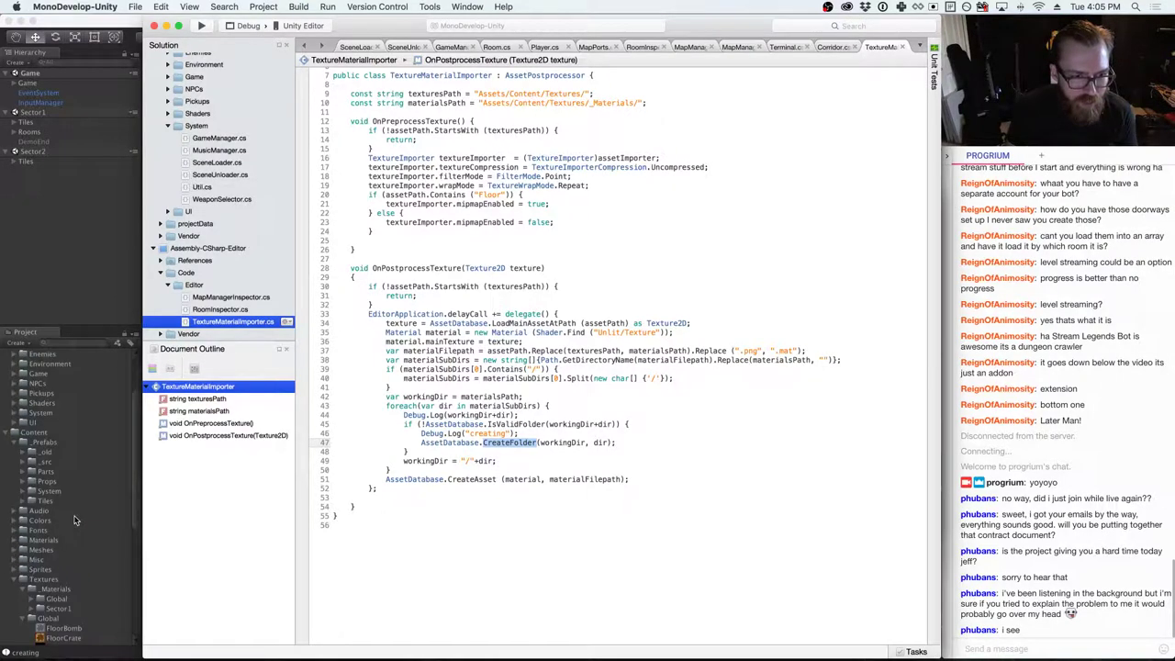
pyautogui.scroll(-10, 76, 521)
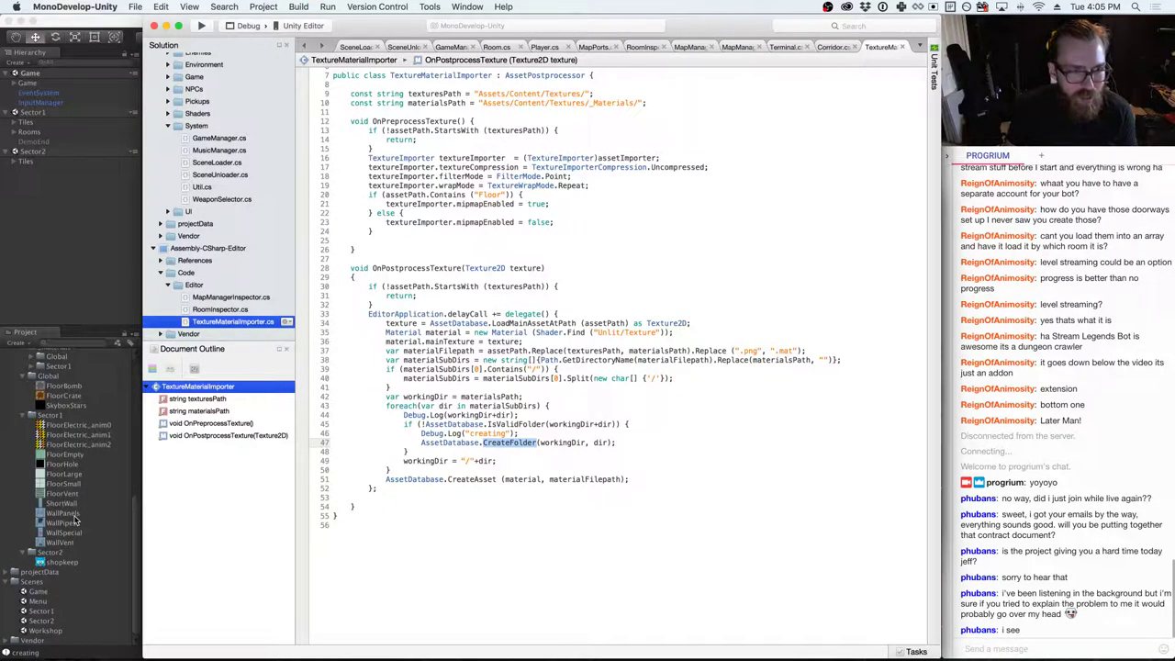
pyautogui.scroll(4, 77, 520)
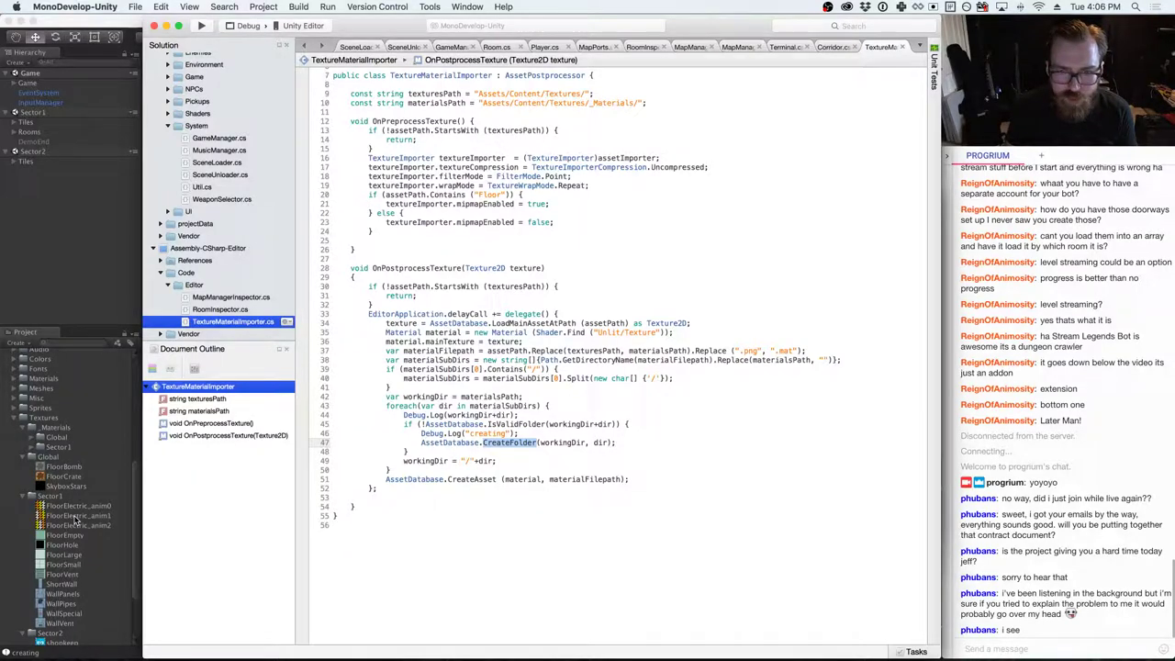
# - Check the UnityException error in Unity's console, then return to the script and remove the Debug.Log(workingDir+dir); line from the foreach loop
pyautogui.click(76, 520)
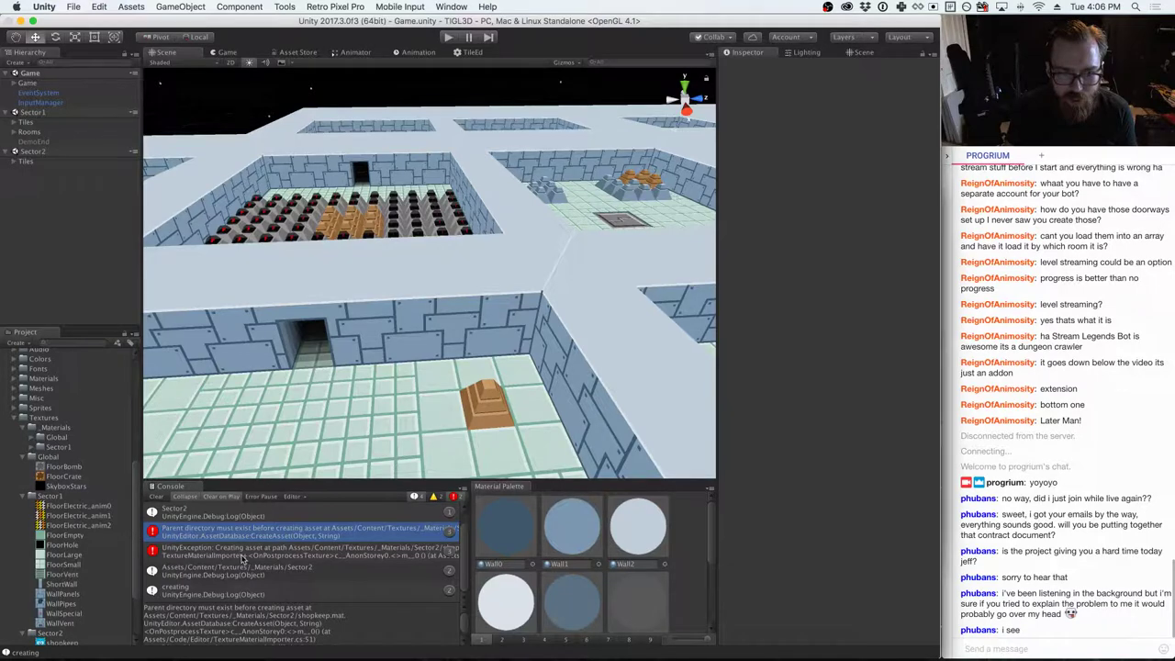
pyautogui.doubleClick(243, 557)
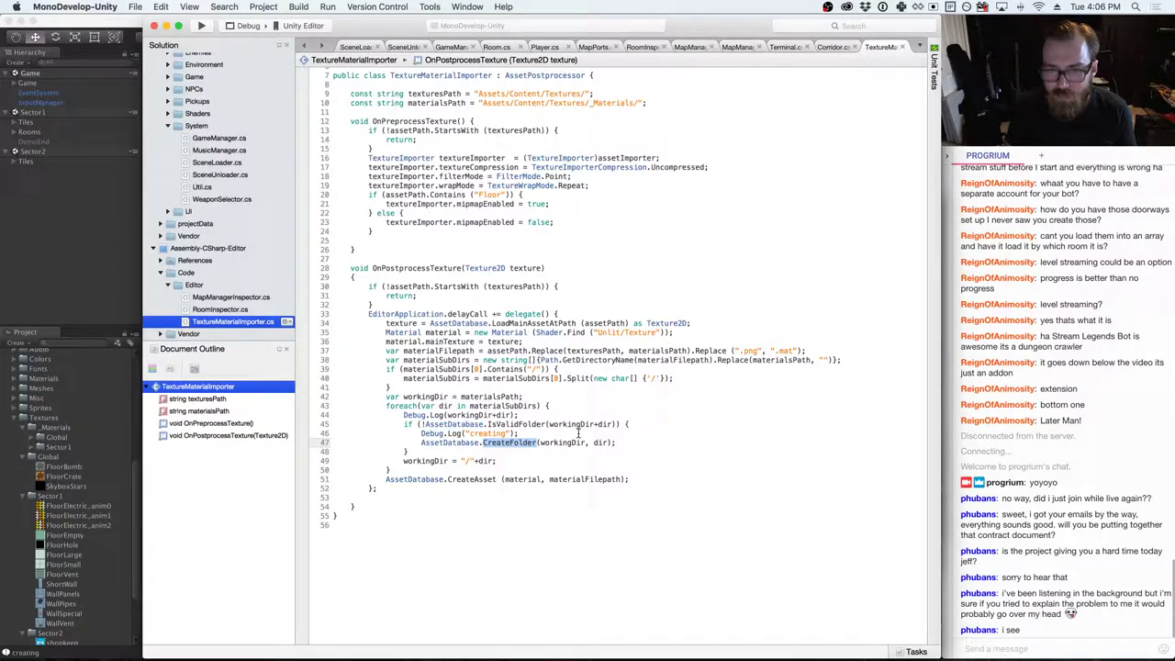
pyautogui.click(541, 415)
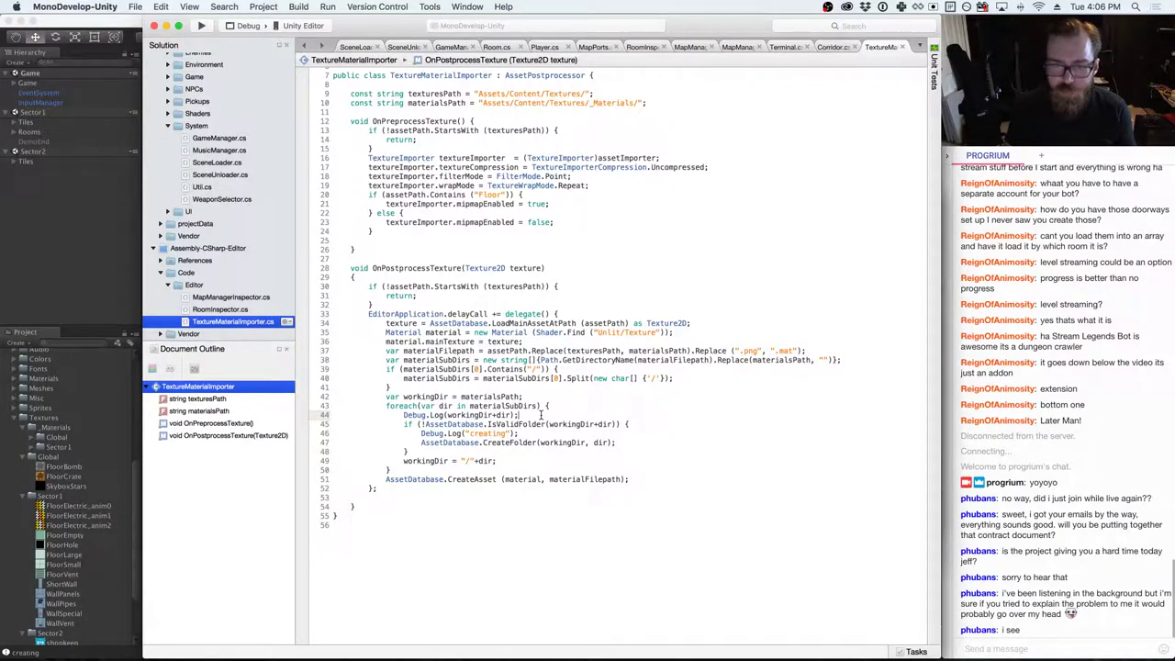
pyautogui.hotkey('shift', 'Home')
pyautogui.press('BackSpace')
pyautogui.press('BackSpace')
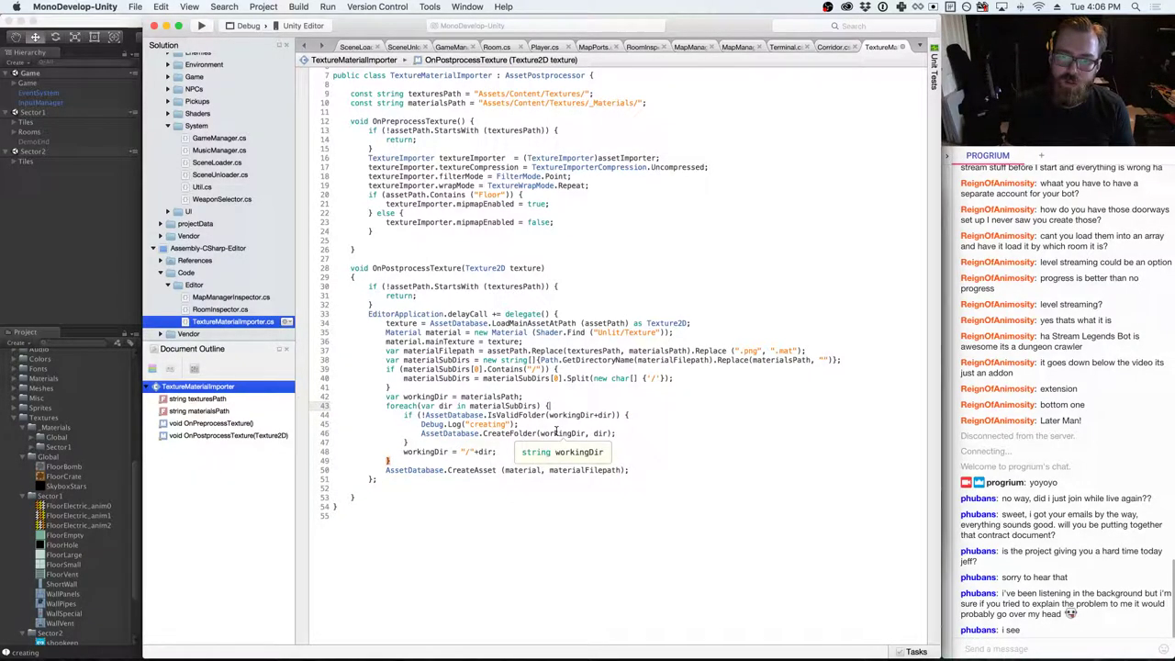
# - Change the first CreateFolder argument to workingDir.TrimEnd(new char[]{'/'}) and save the TextureMaterialImporter script
pyautogui.click(615, 434)
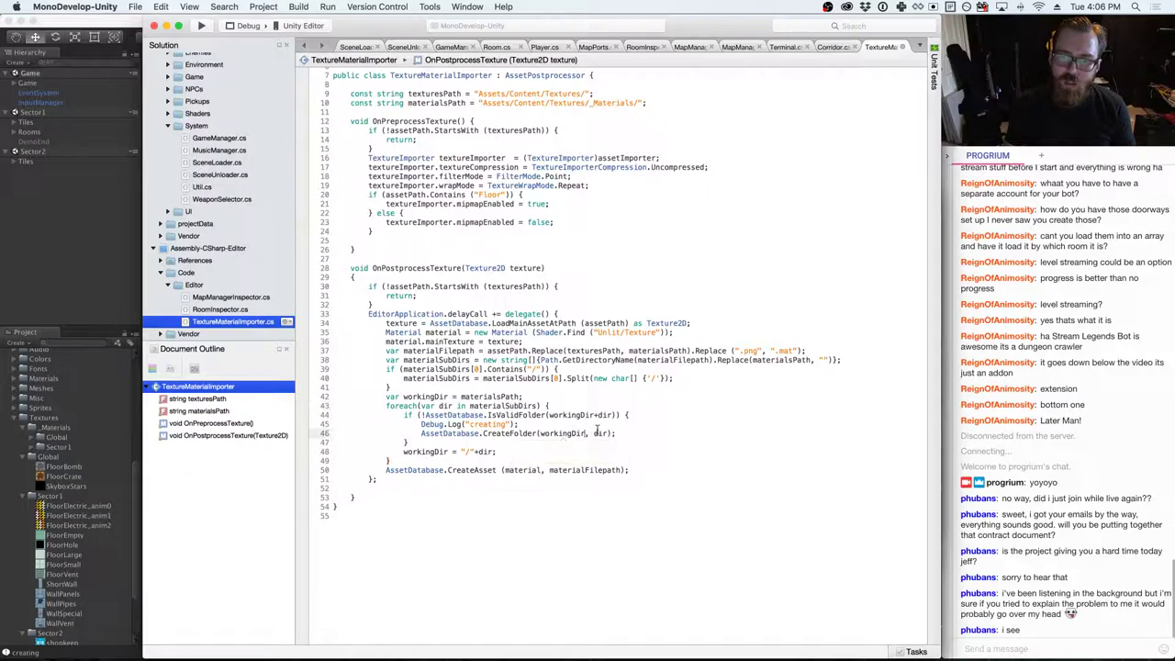
pyautogui.write('.Trim')
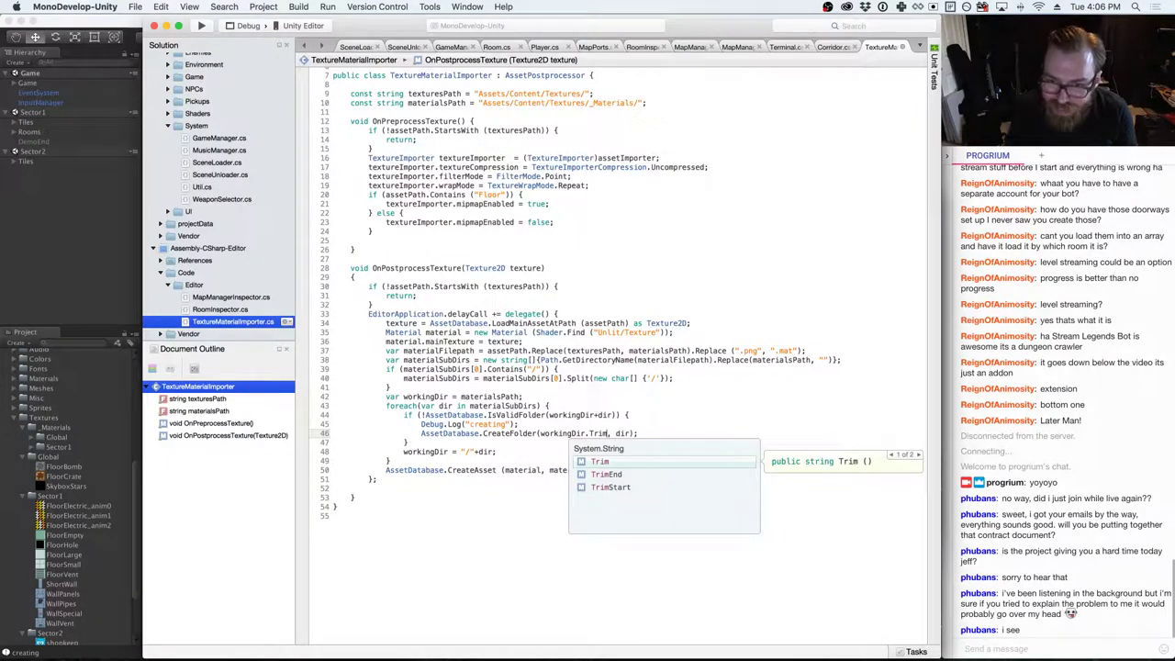
pyautogui.write('(')
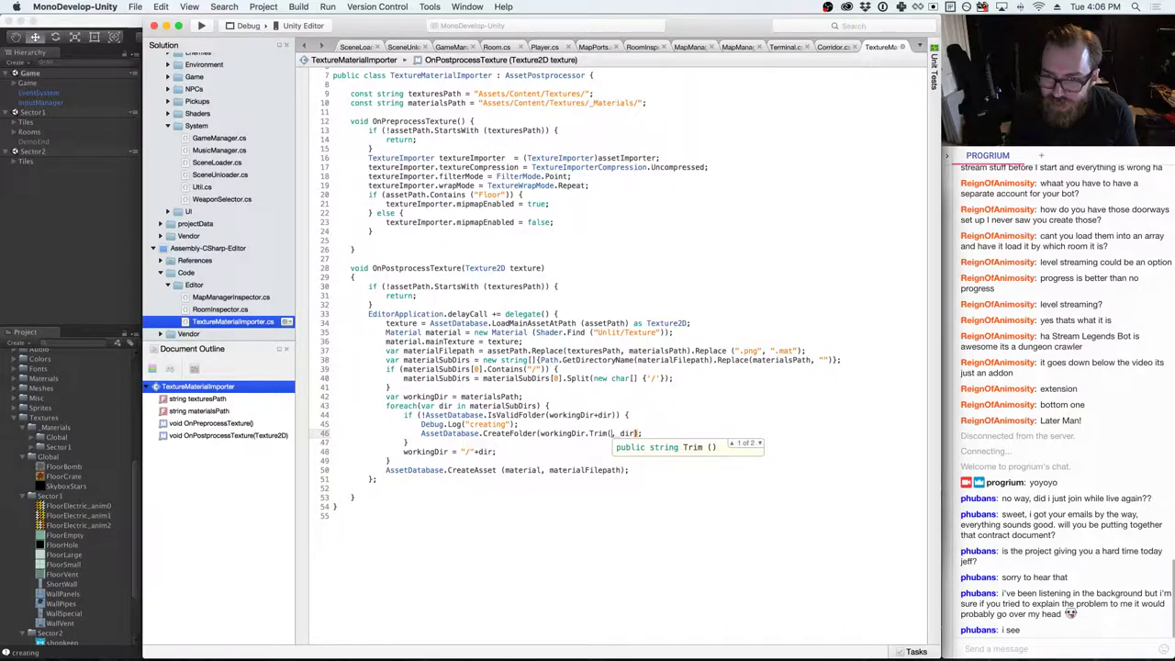
pyautogui.press('BackSpace')
pyautogui.press('BackSpace')
pyautogui.press('BackSpace')
pyautogui.press('BackSpace')
pyautogui.press('BackSpace')
pyautogui.write('R')
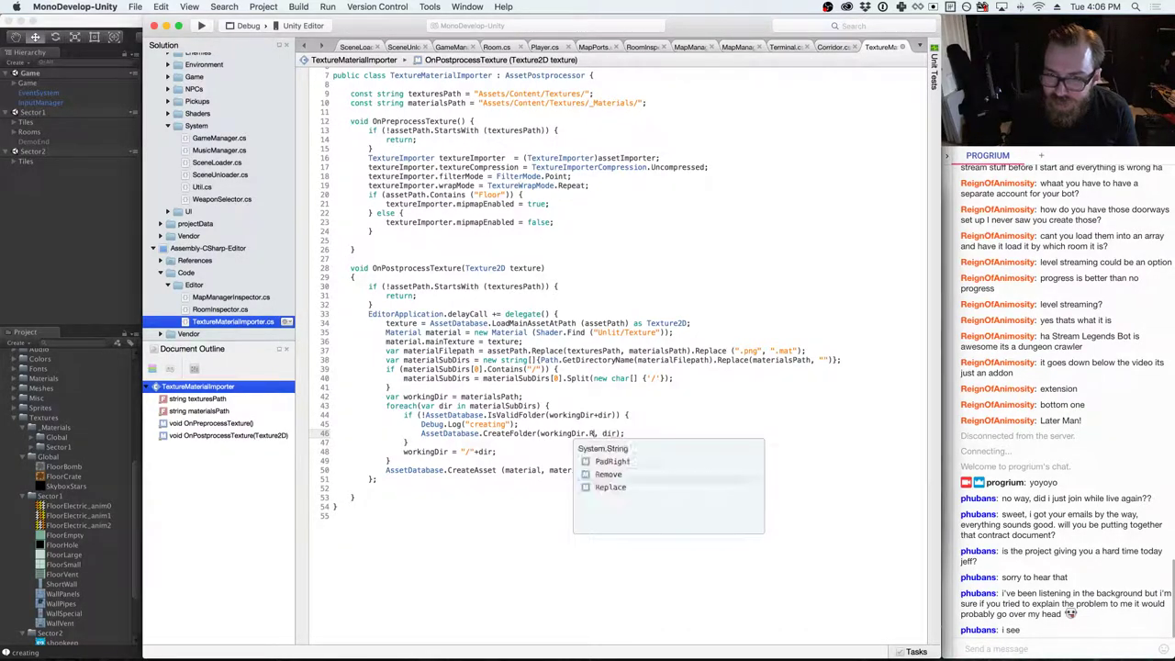
pyautogui.press('BackSpace')
pyautogui.write('TrimEnd')
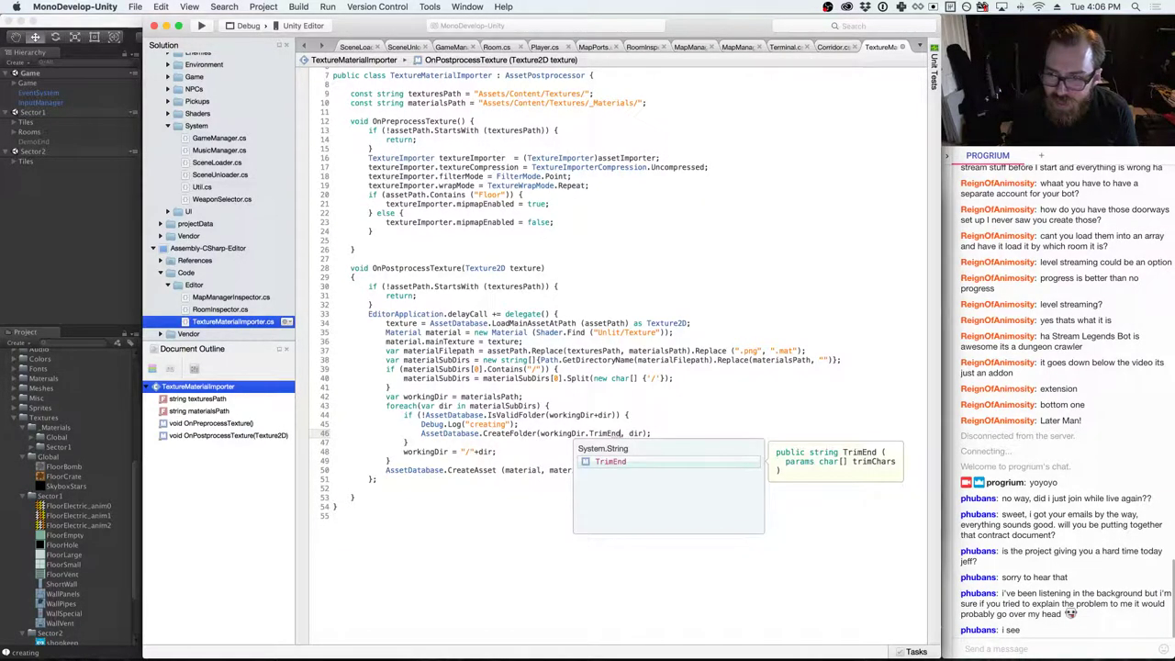
pyautogui.write('()')
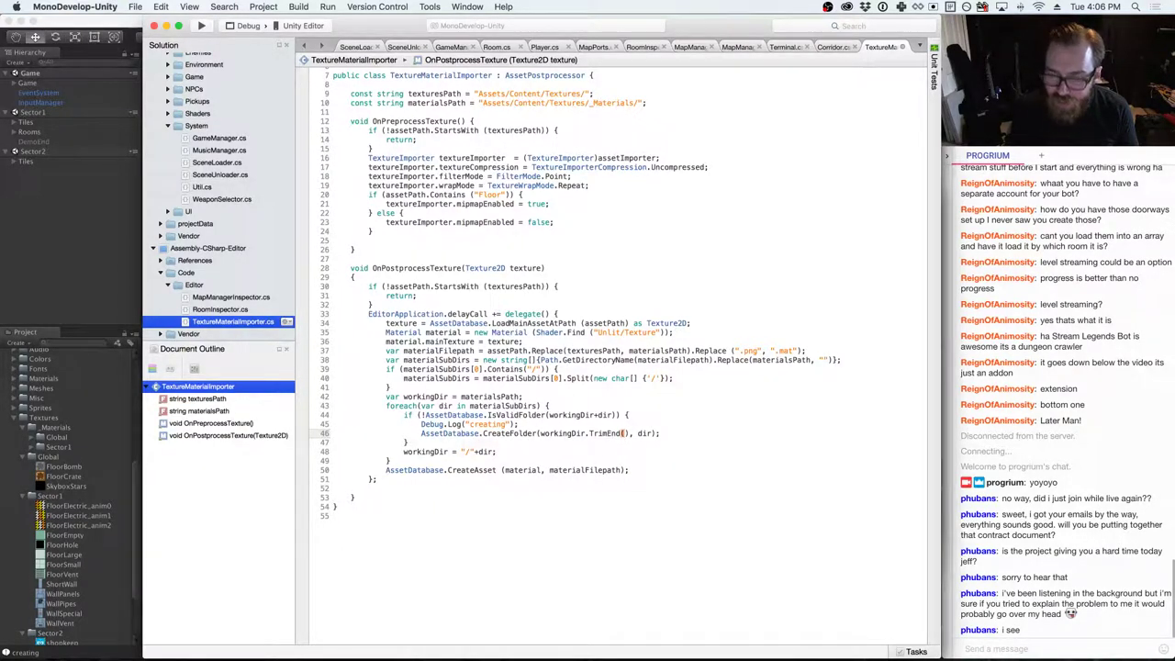
pyautogui.write('new char[]{')
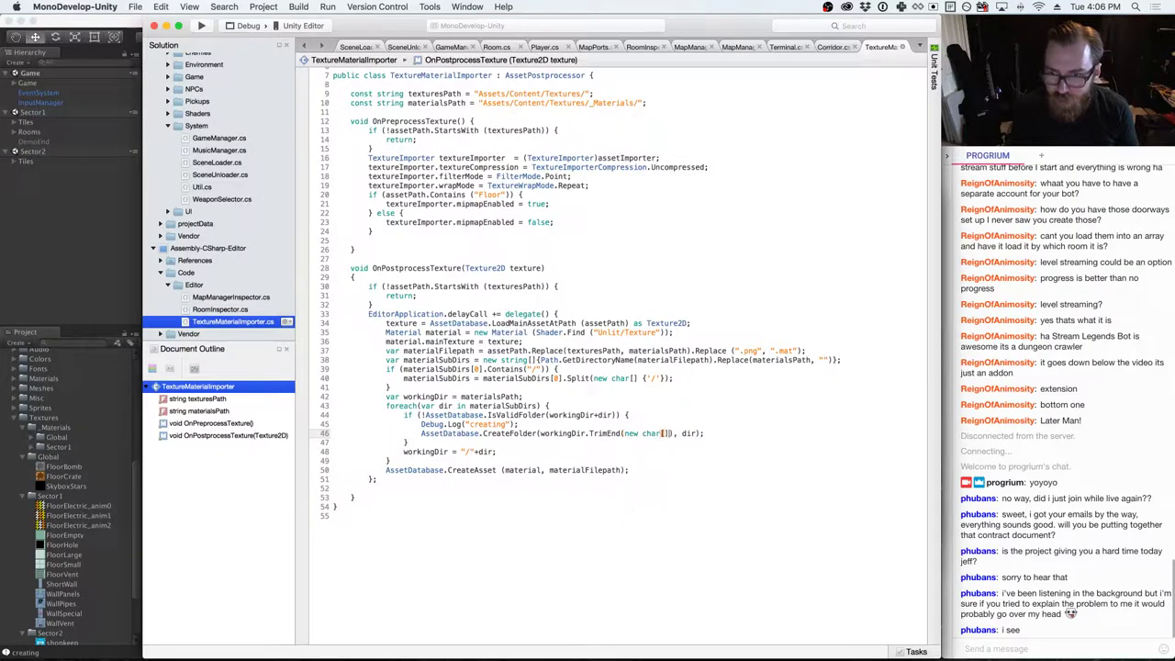
pyautogui.write("'")
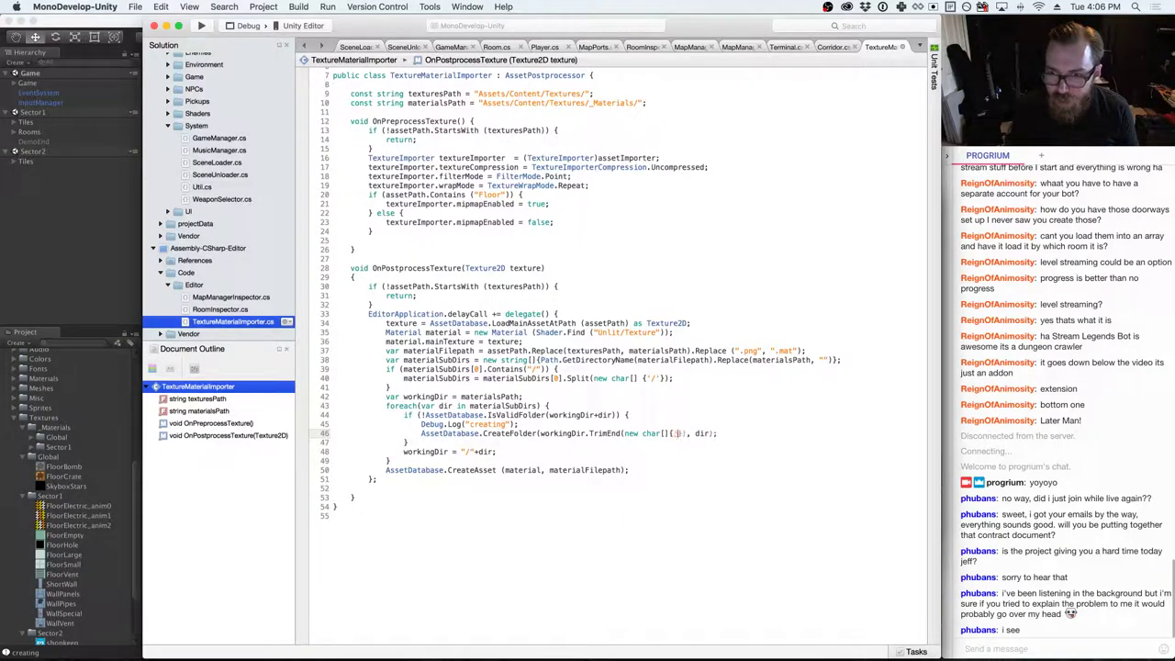
pyautogui.write("/'")
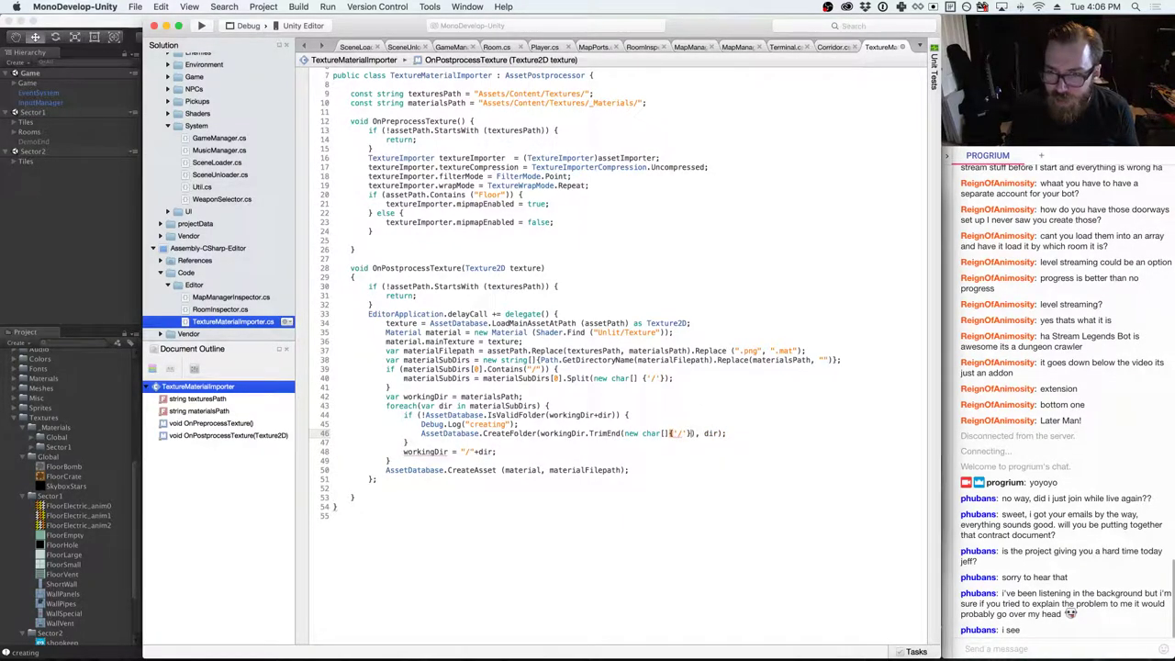
pyautogui.click(520, 424)
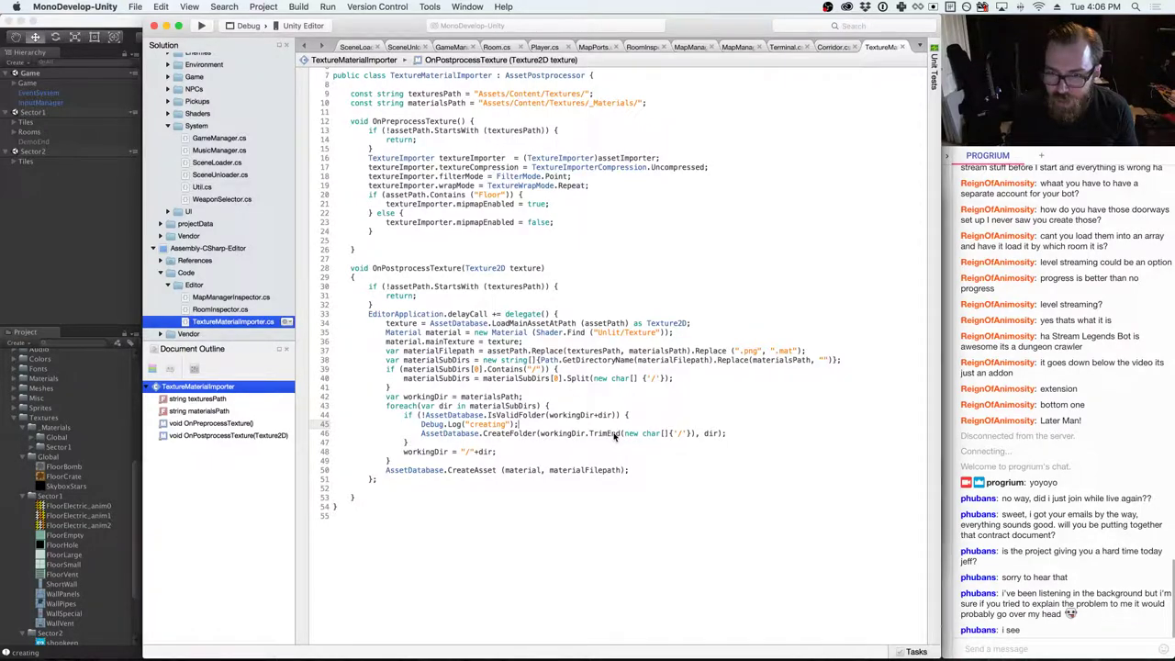
# - Switch to Unity, clear the console, and delete the shopkeep texture from the Textures/Sector2 folder
pyautogui.press('super+Tab')
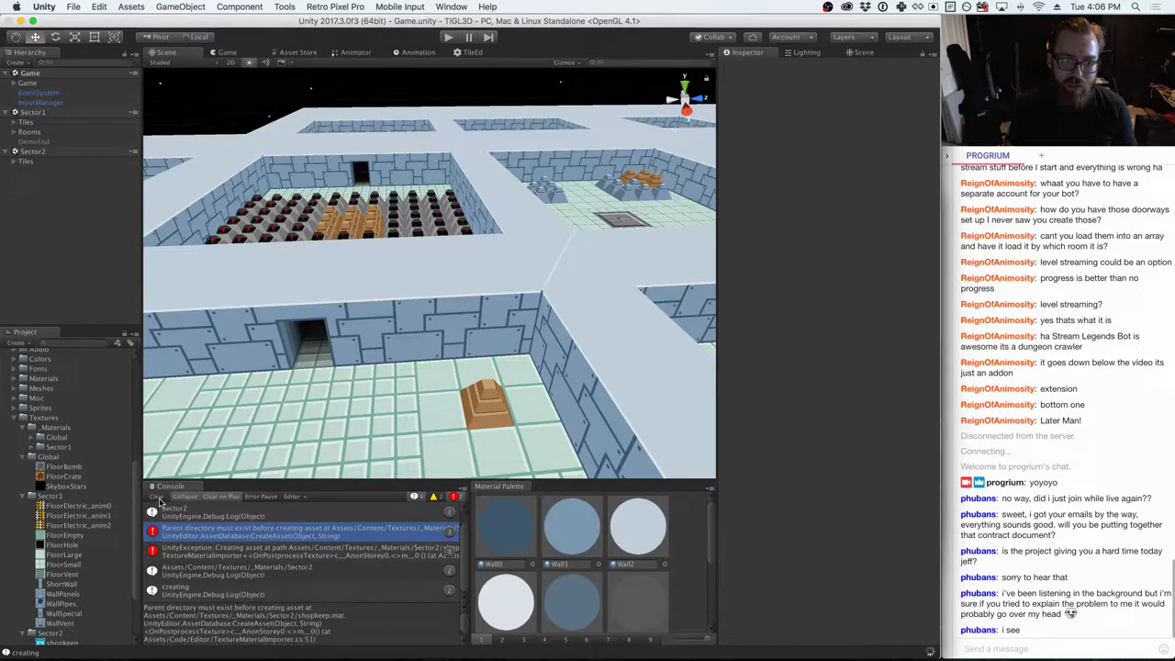
pyautogui.click(158, 499)
pyautogui.scroll(-3, 76, 588)
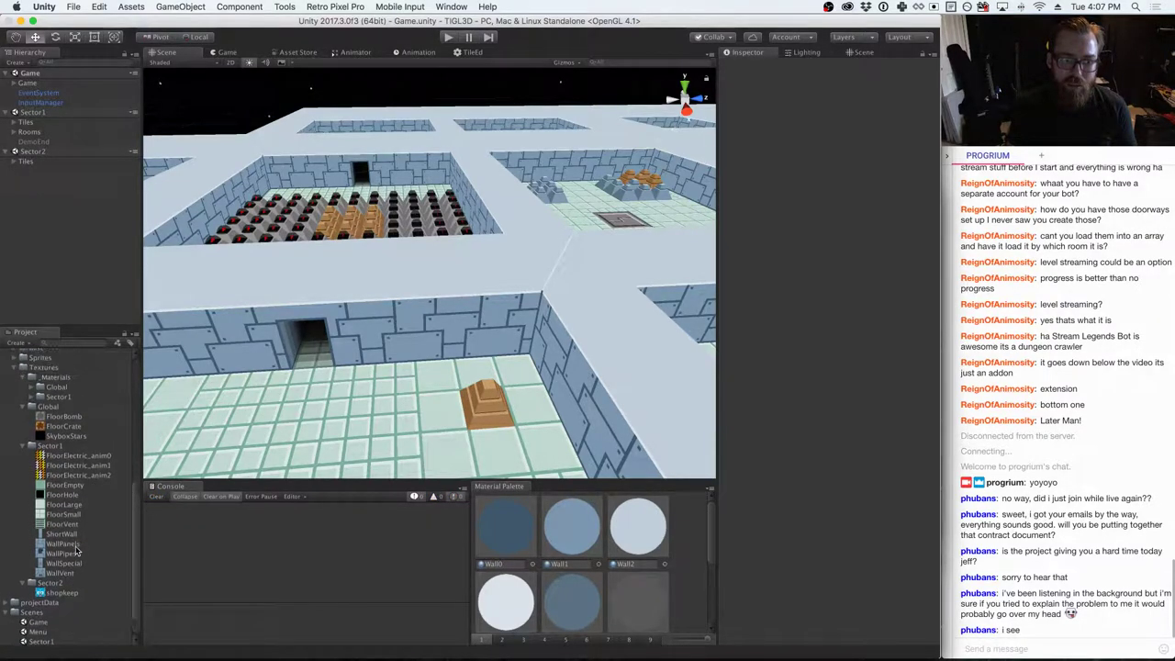
pyautogui.rightClick(69, 602)
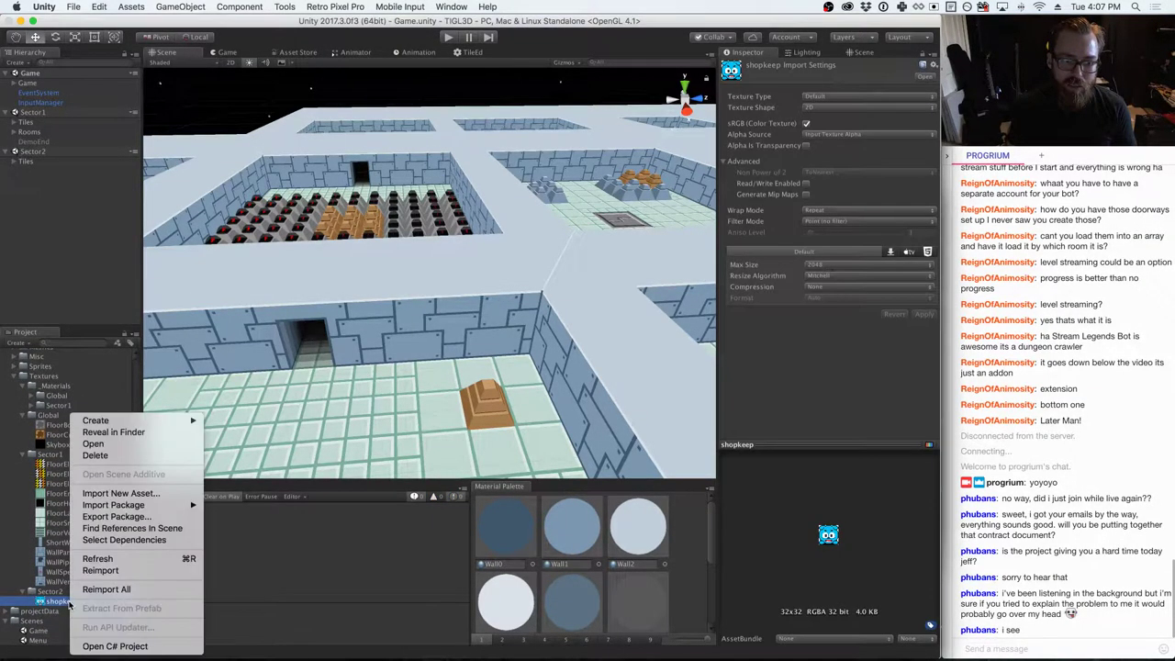
pyautogui.click(99, 454)
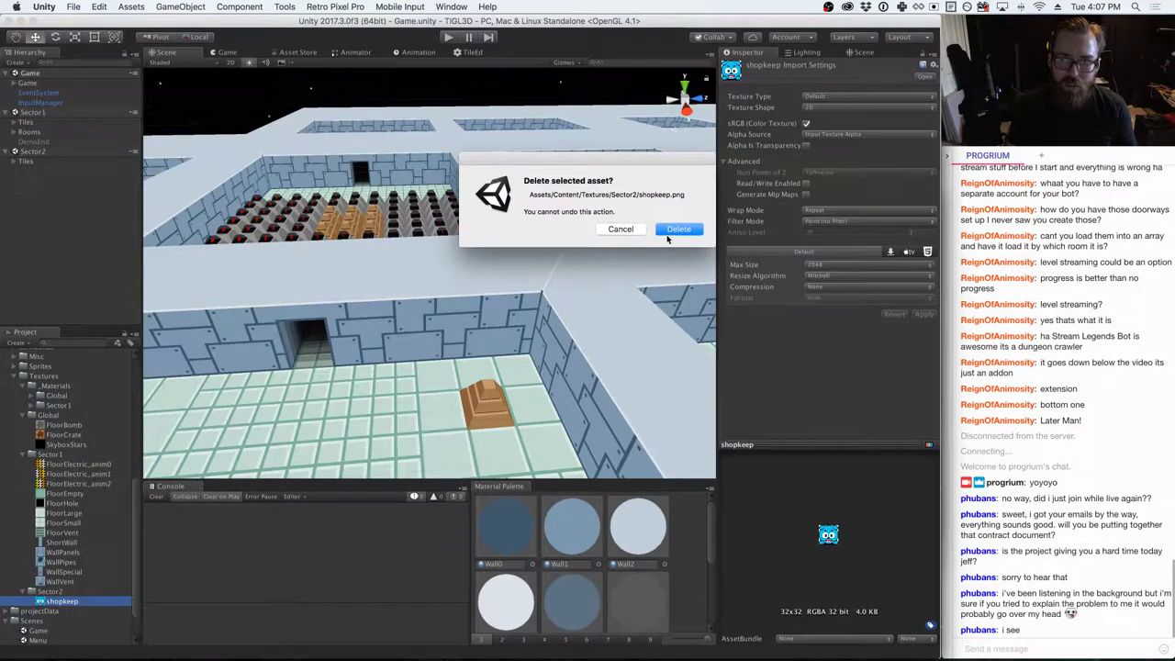
pyautogui.press('Escape')
pyautogui.click(23, 454)
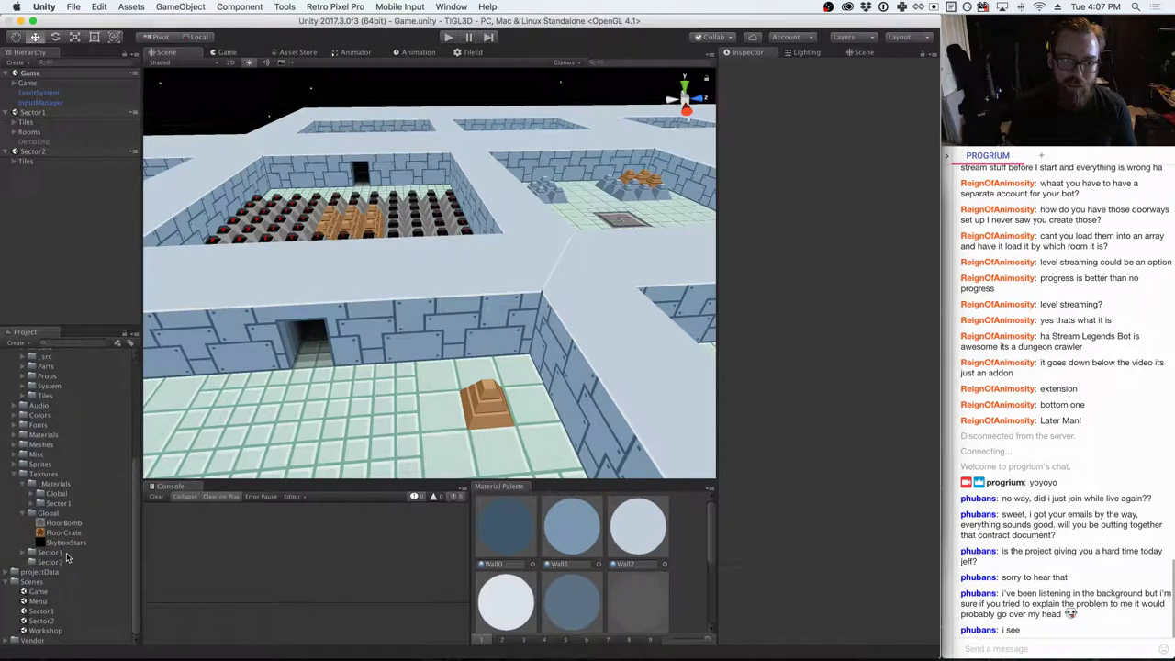
# - Import shopkeep.png from Finder's Downloads folder into Textures/Sector2 and inspect the generated shopkeep material under _Materials/Sector2
pyautogui.press('super+Tab')
pyautogui.press('super+Tab')
pyautogui.press('super+Tab')
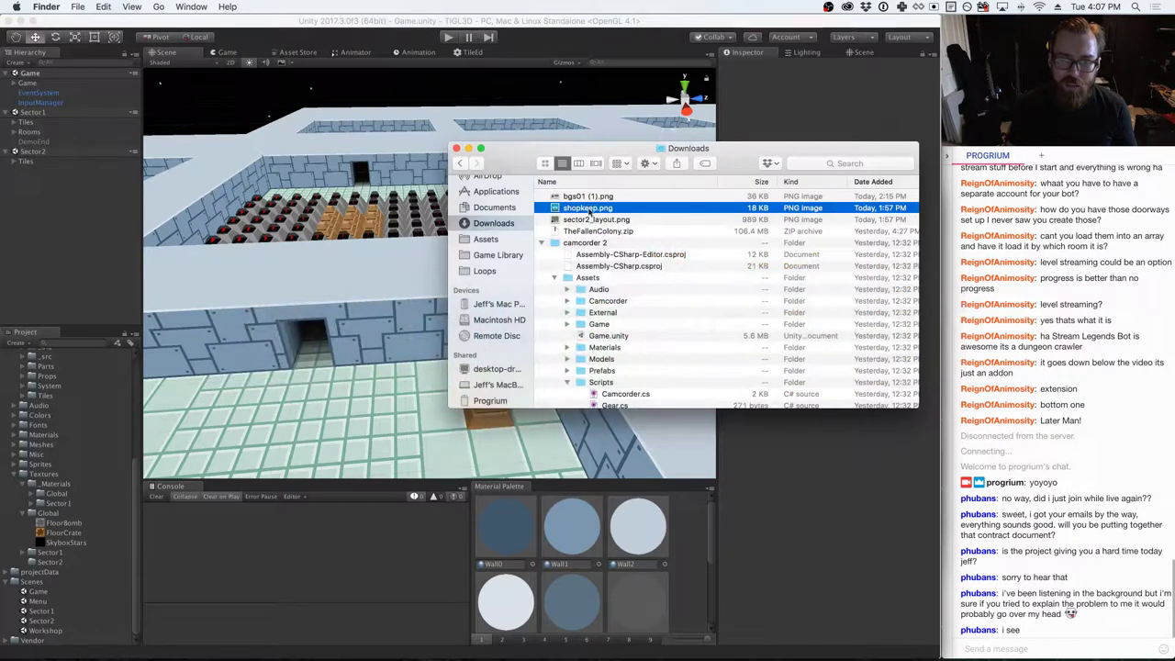
pyautogui.moveTo(587, 208); pyautogui.dragTo(53, 562)
pyautogui.click(196, 567)
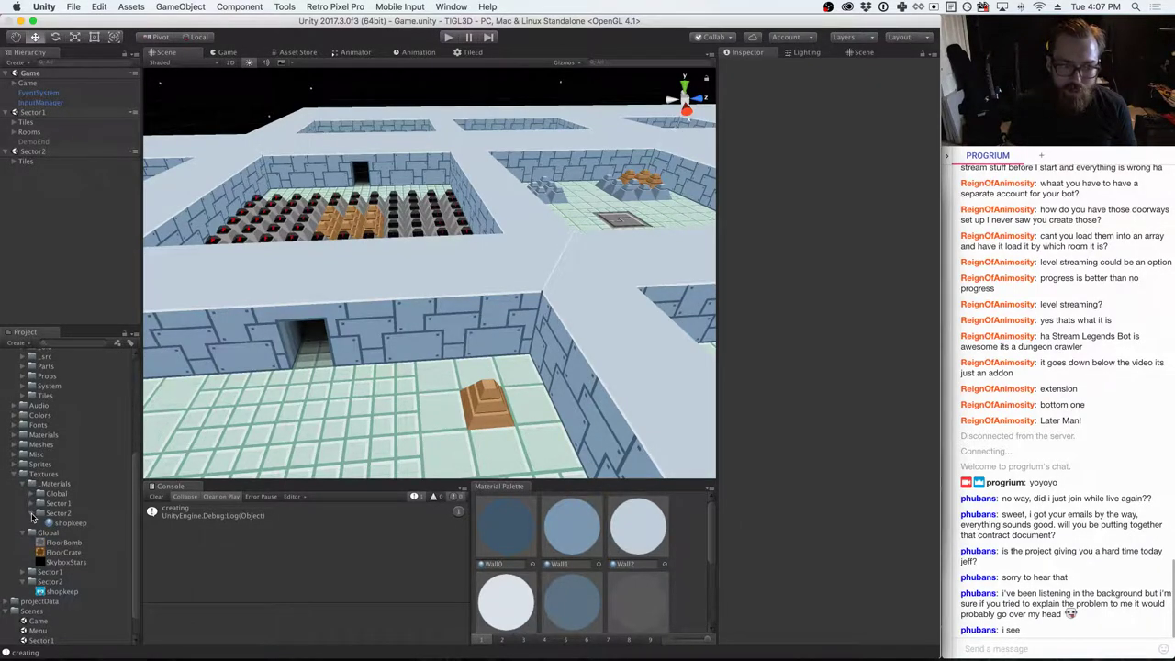
pyautogui.click(64, 524)
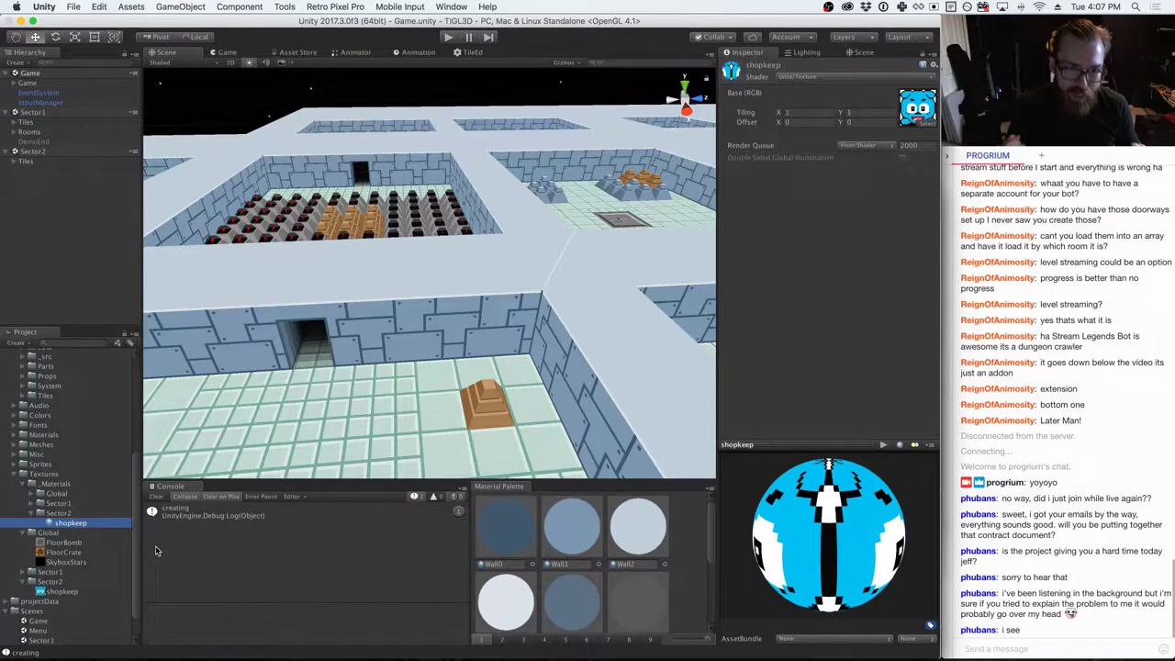
# - Switch to MonoDevelop and remove the Debug.Log("creating"); line from the folder-creation block
pyautogui.press('super+Tab')
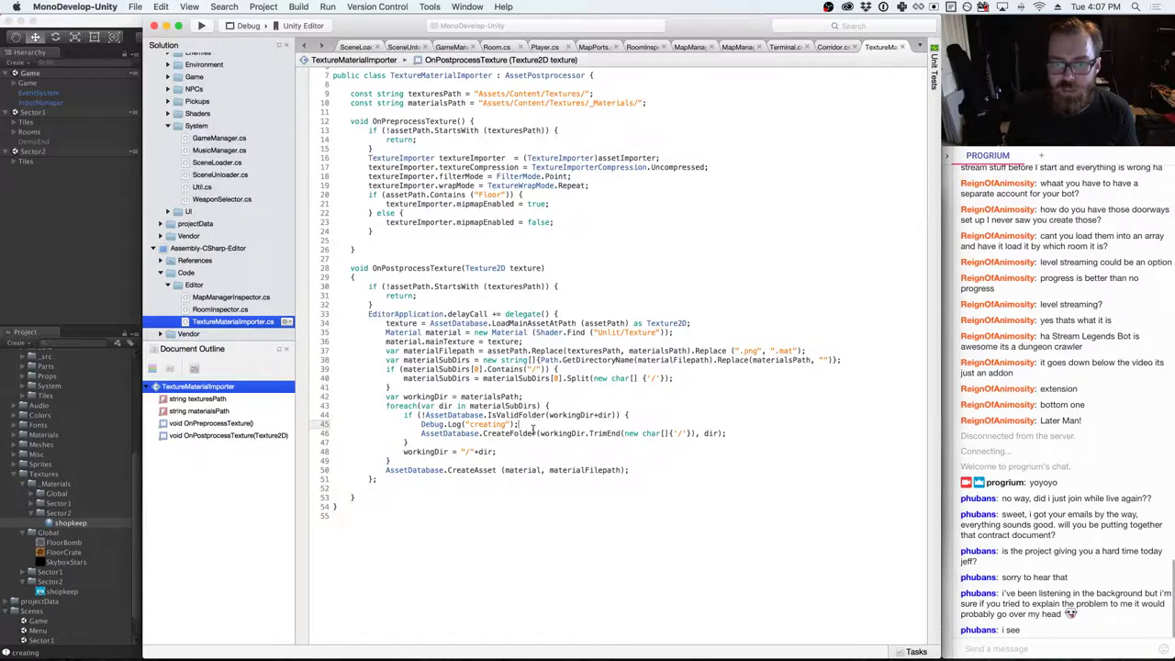
pyautogui.hotkey('shift', 'Home')
pyautogui.press('BackSpace')
pyautogui.hotkey('shift', 'Home')
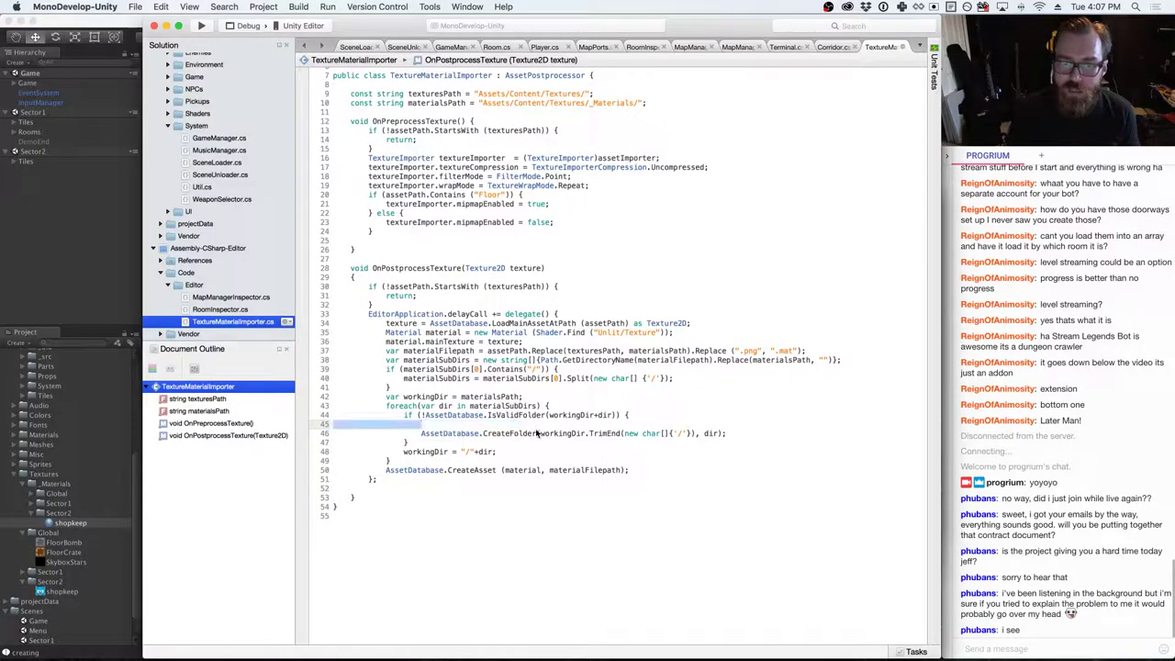
pyautogui.press('BackSpace')
pyautogui.press('BackSpace')
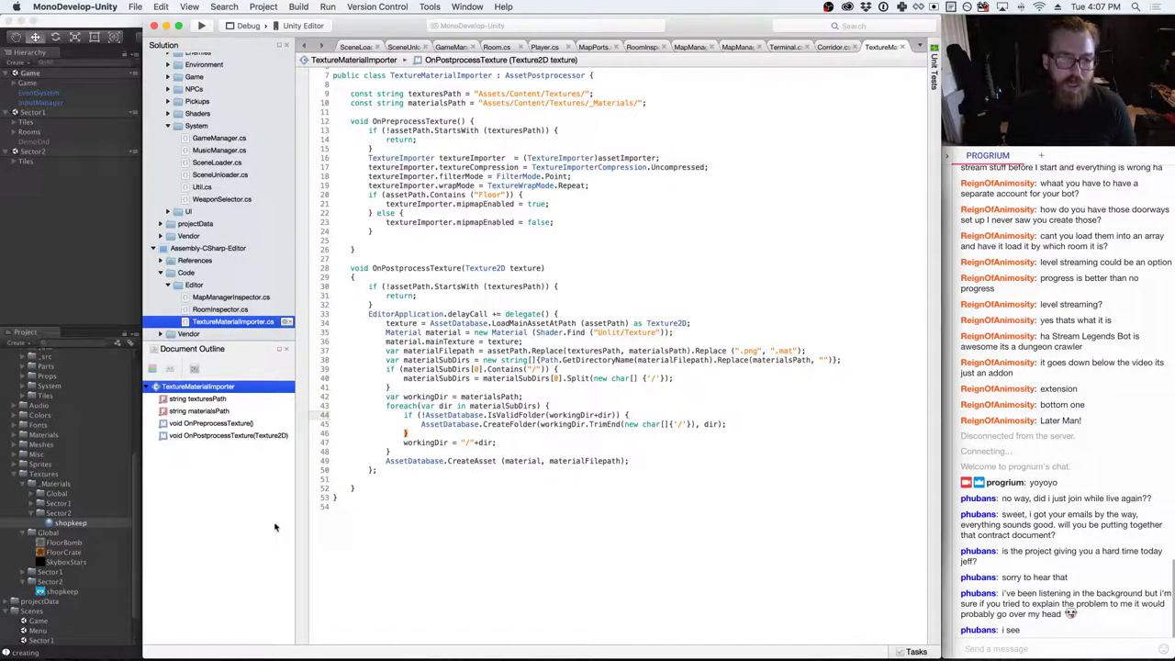
# - In Unity, delete both the shopkeep texture in Textures/Sector2 and the shopkeep material in _Materials/Sector2
pyautogui.click(138, 506)
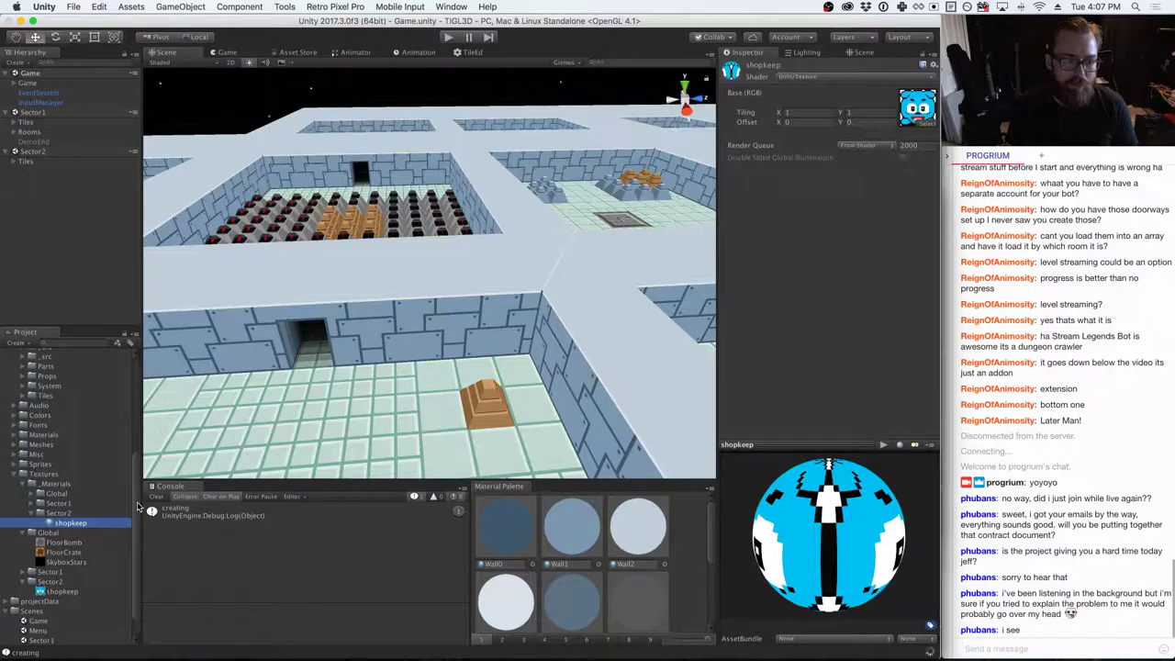
pyautogui.keyDown('shift'); pyautogui.click(59, 592); pyautogui.keyUp('shift')
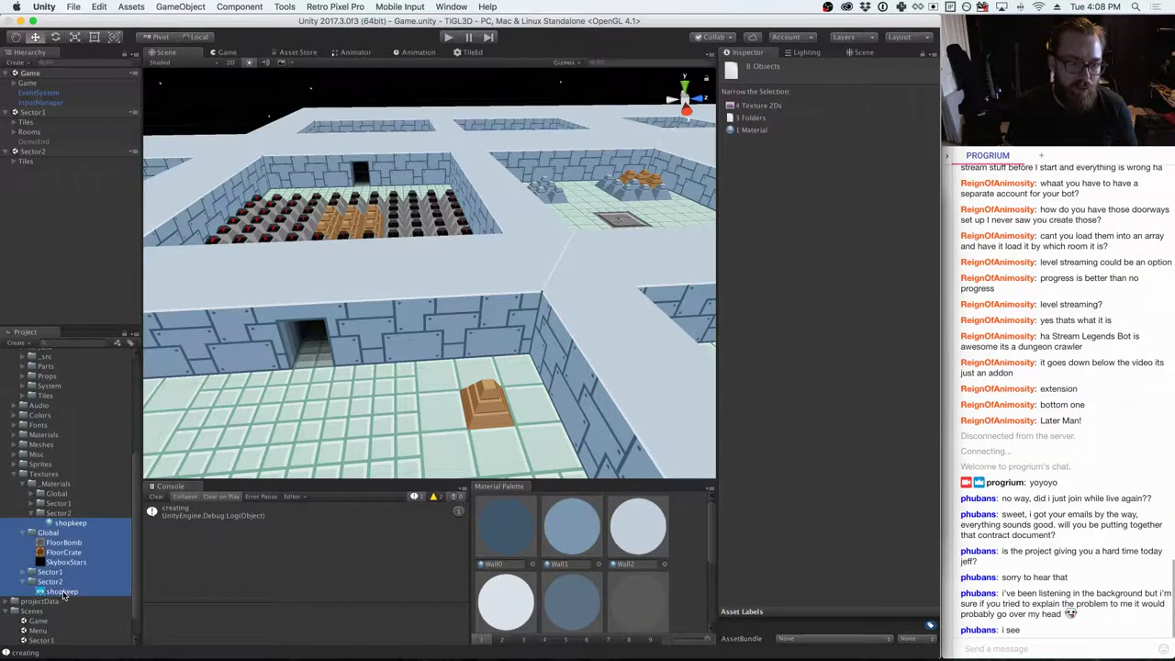
pyautogui.click(64, 595)
pyautogui.keyDown('super'); pyautogui.click(74, 523); pyautogui.keyUp('super')
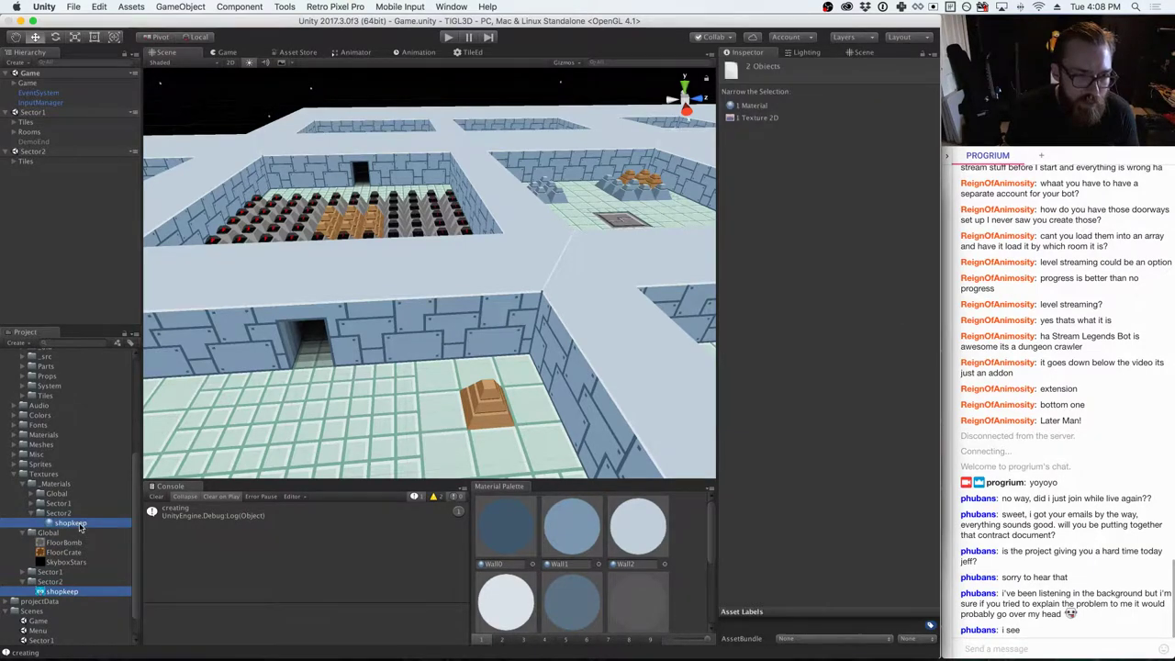
pyautogui.rightClick(79, 526)
pyautogui.click(111, 453)
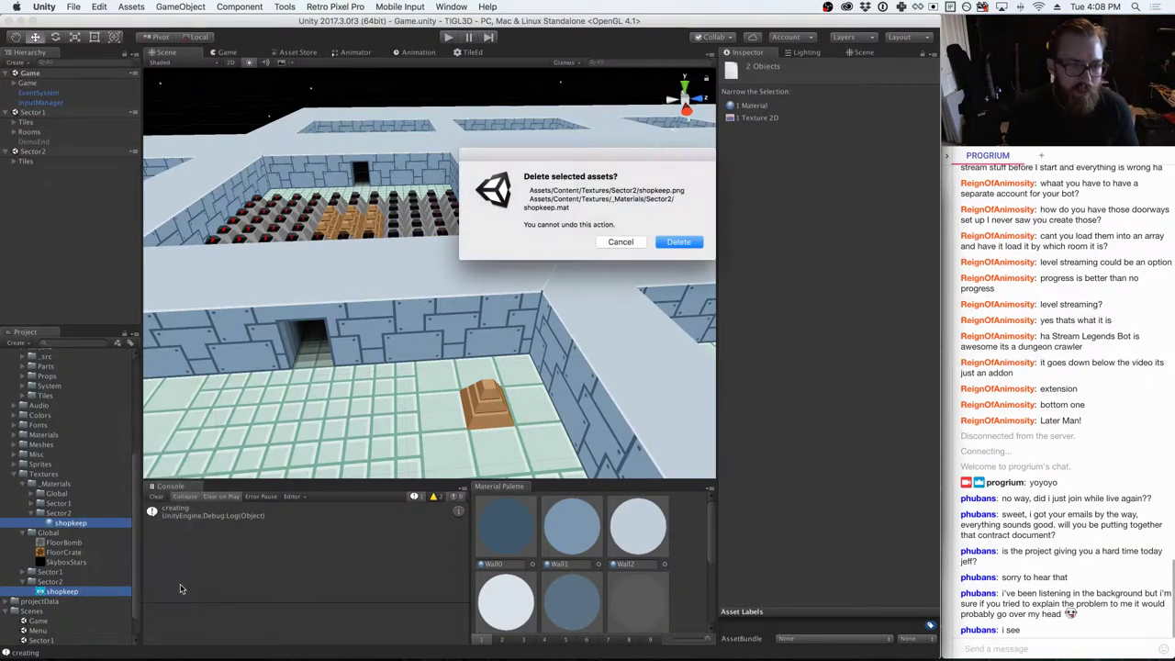
pyautogui.click(678, 241)
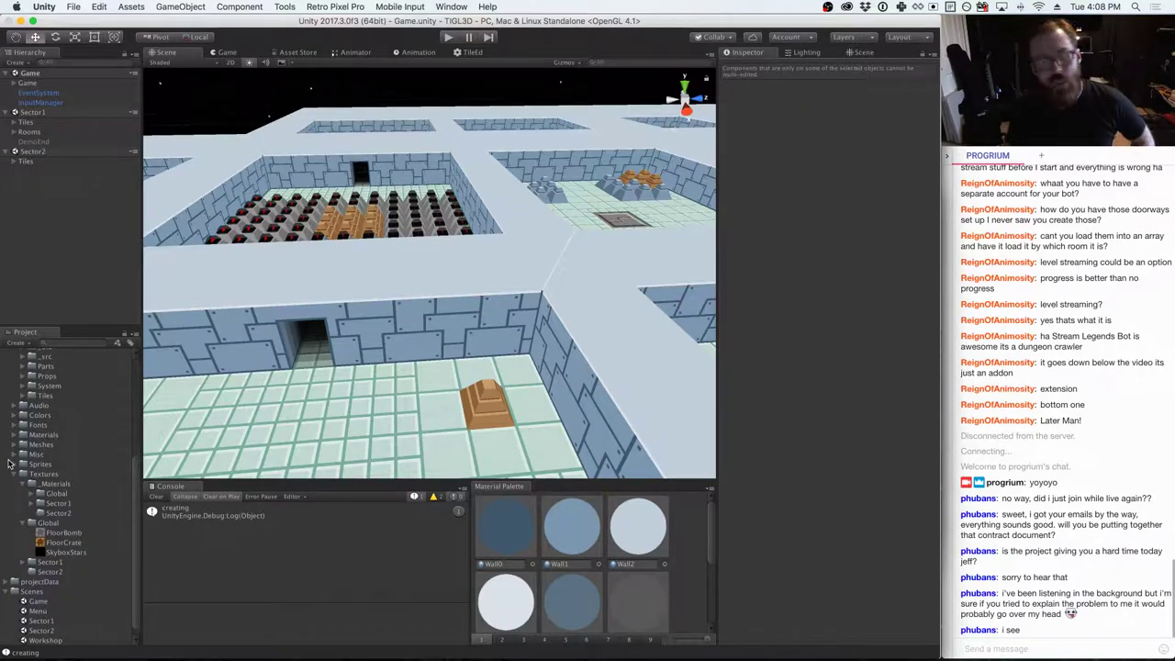
# - Create a C# script named AudioImporter in the Code/Editor folder and open it in MonoDevelop
pyautogui.scroll(6, 55, 449)
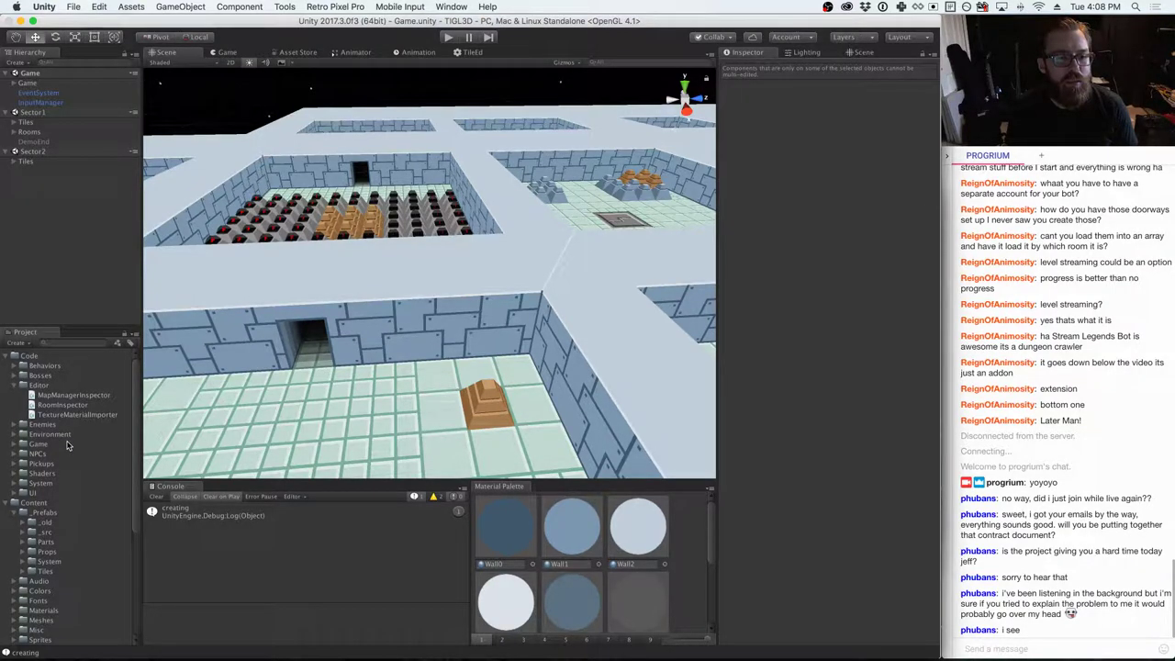
pyautogui.press('super+Tab')
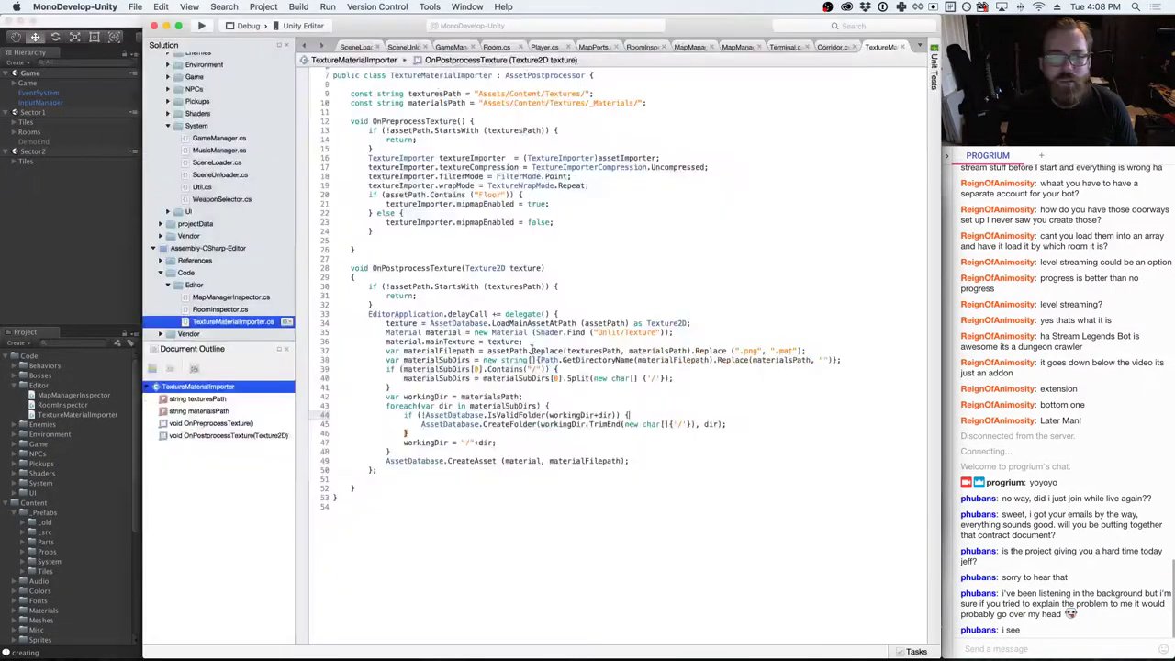
pyautogui.click(103, 383)
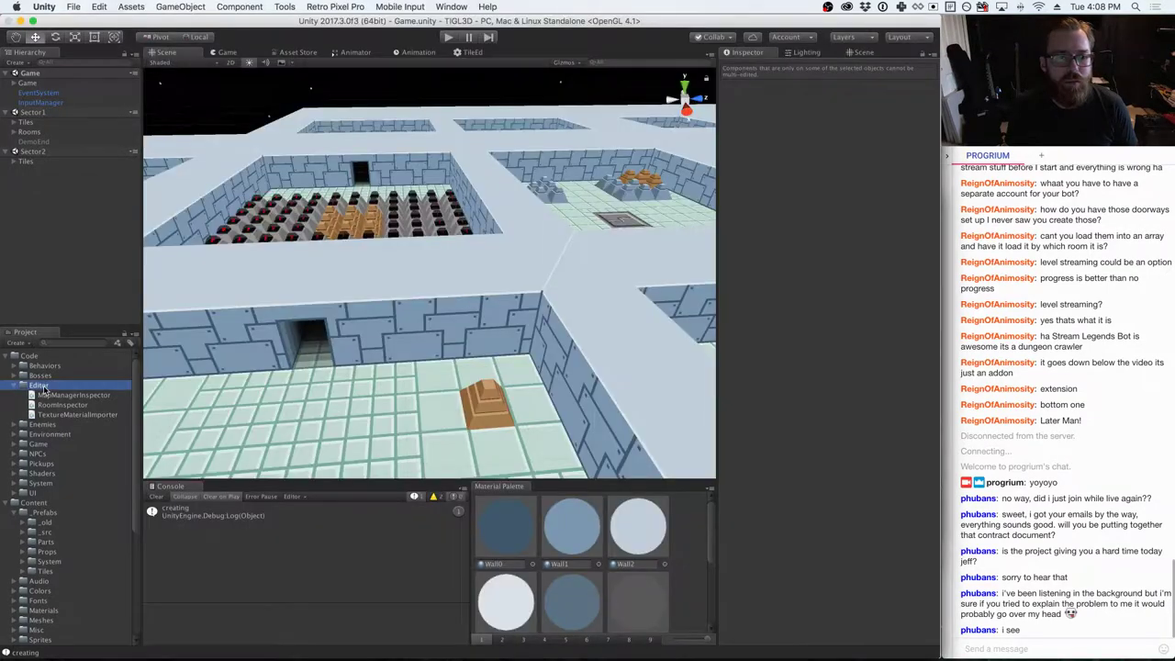
pyautogui.rightClick(42, 384)
pyautogui.moveTo(62, 394)
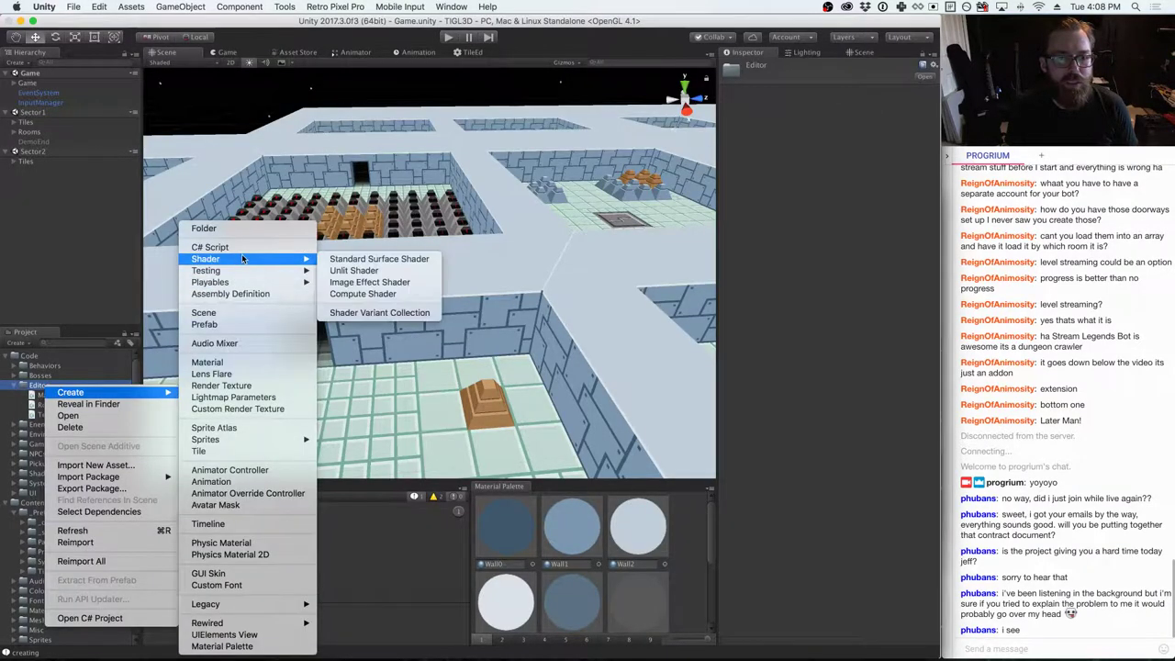
pyautogui.click(209, 247)
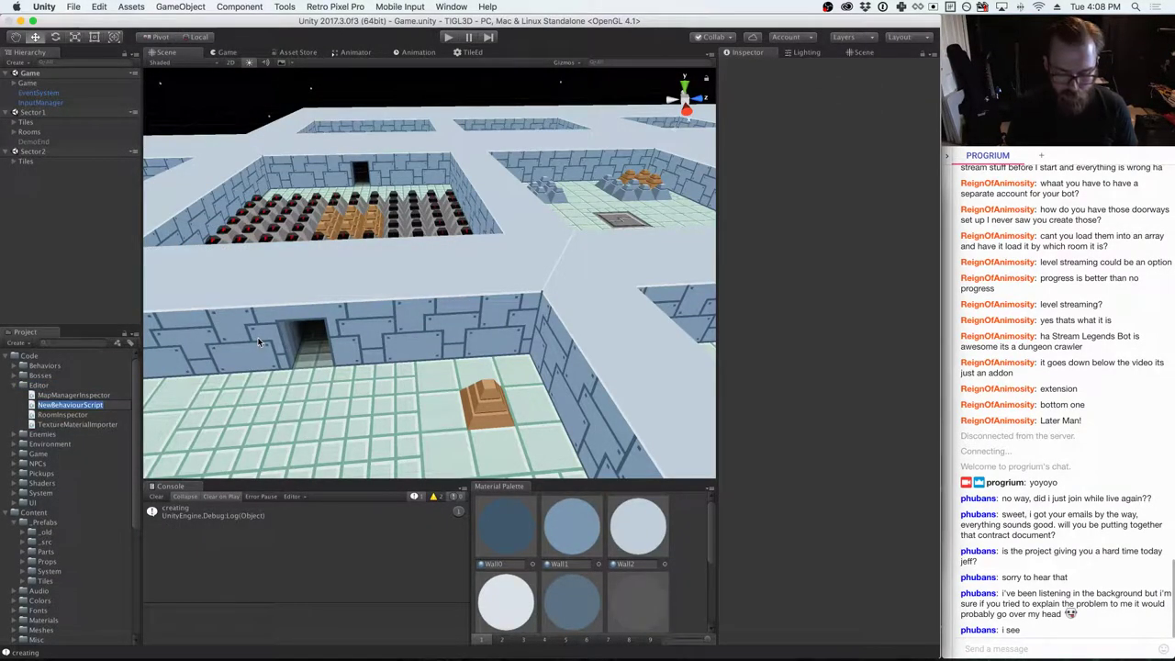
pyautogui.write('Audio')
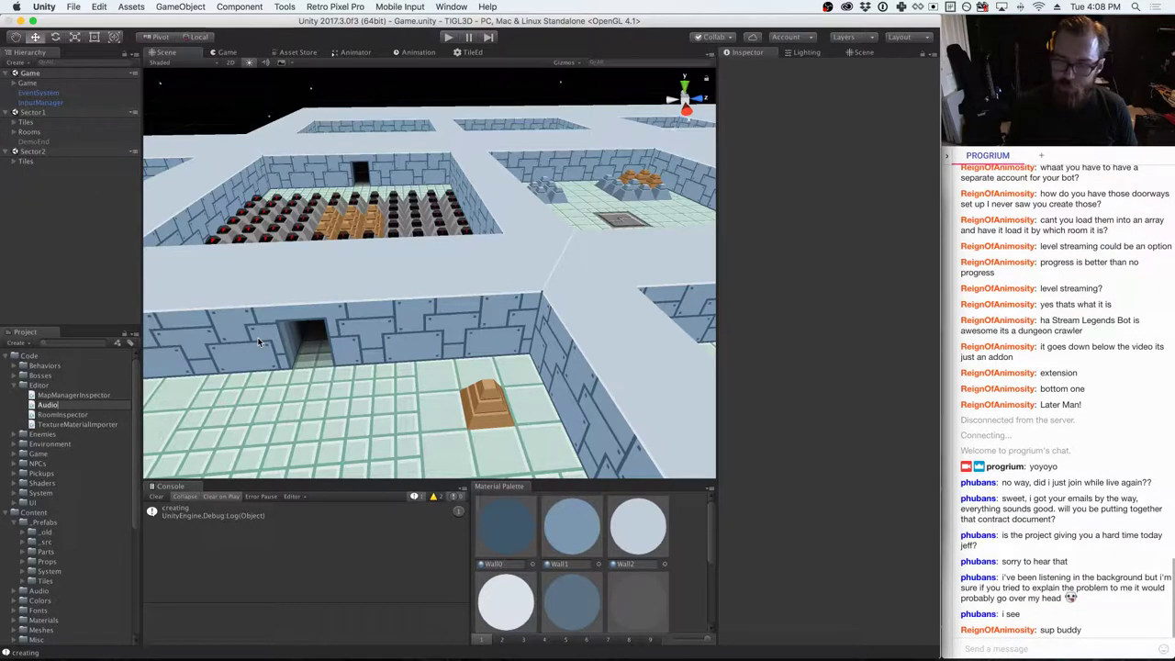
pyautogui.write('porter')
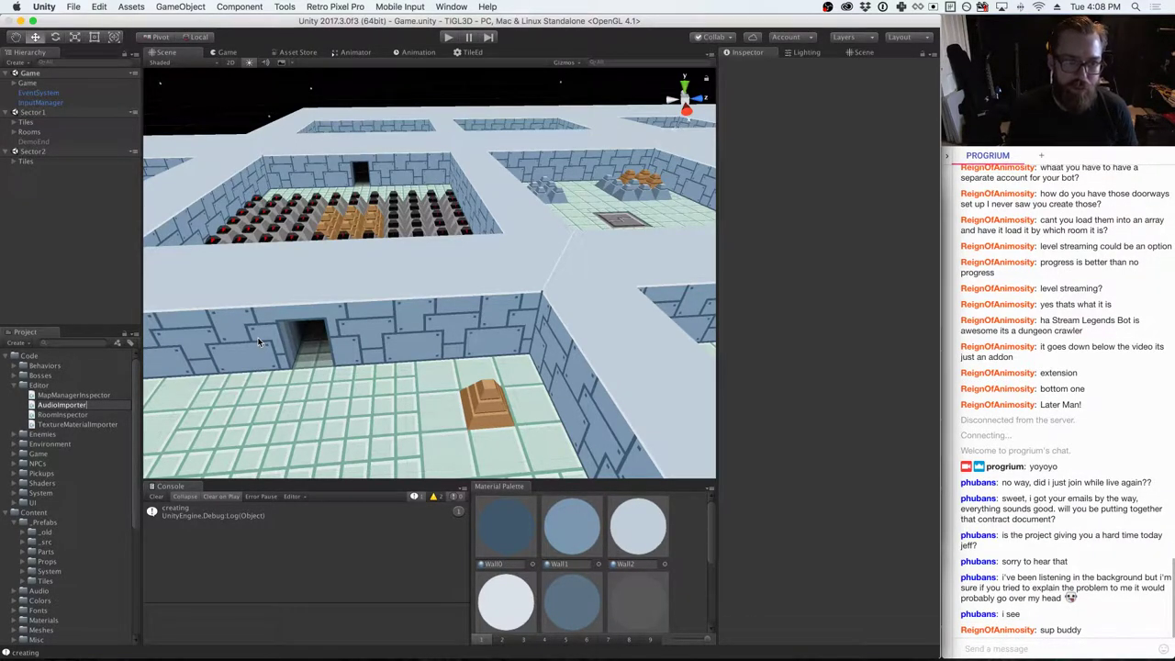
pyautogui.press('Return')
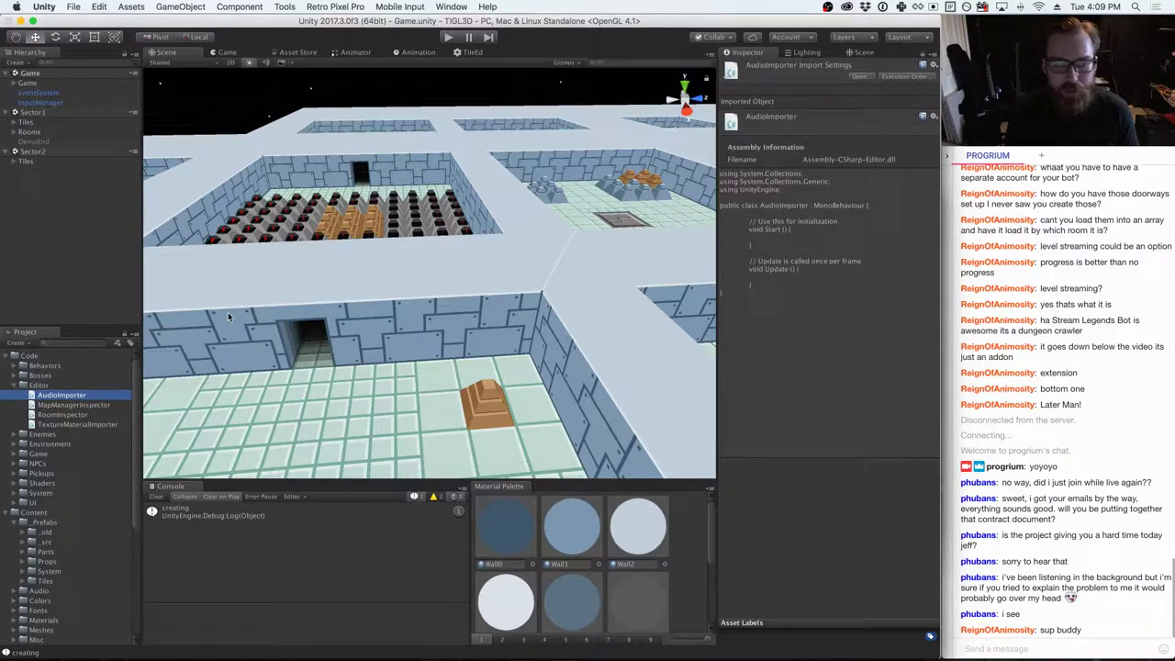
pyautogui.press('super+Tab')
pyautogui.click(347, 309)
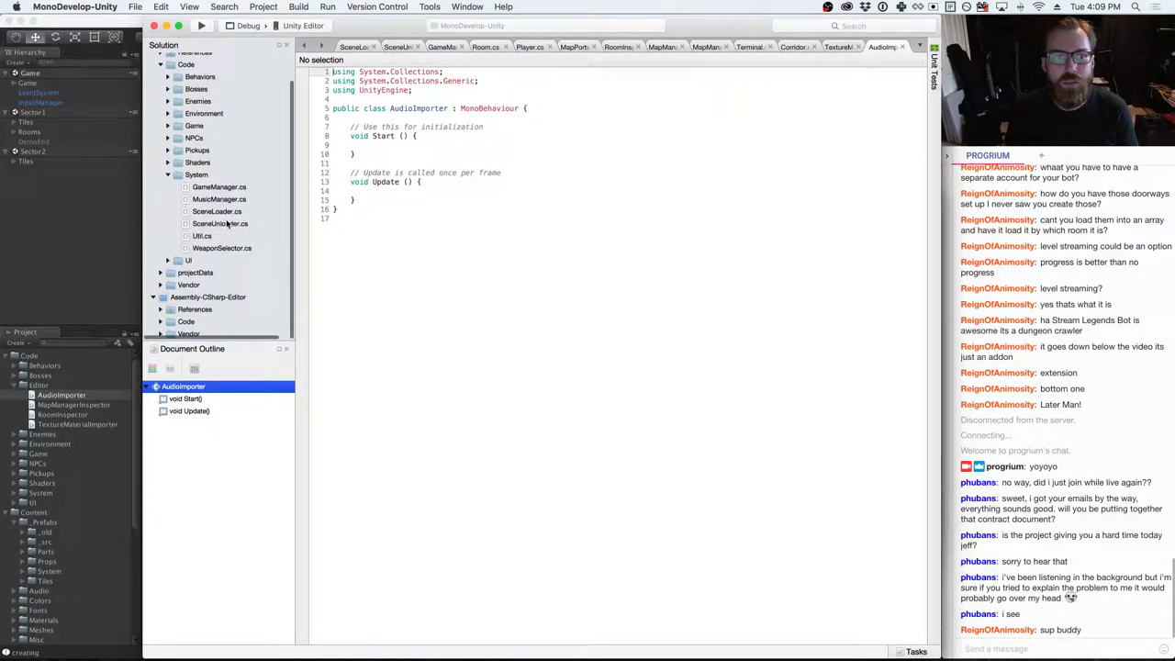
# - Open TextureMaterialImporter.cs from the editor assembly's Code/Editor folder and copy its UnityEditor and System.IO imports through the class declaration
pyautogui.scroll(2, 229, 215)
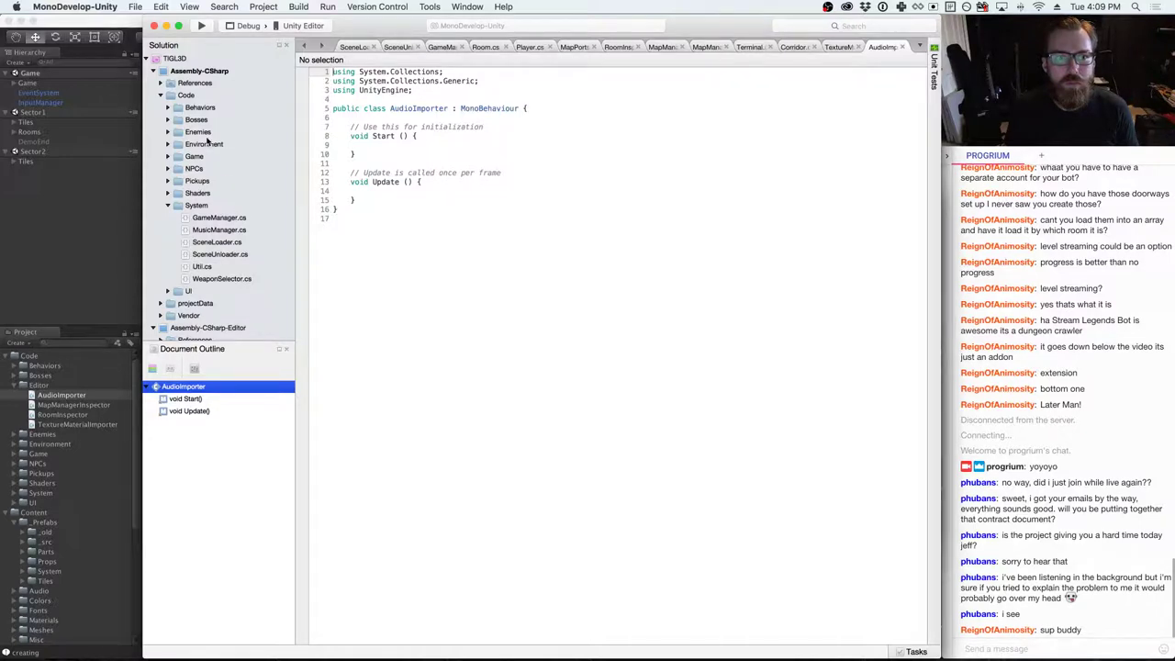
pyautogui.scroll(-2, 206, 252)
pyautogui.click(161, 321)
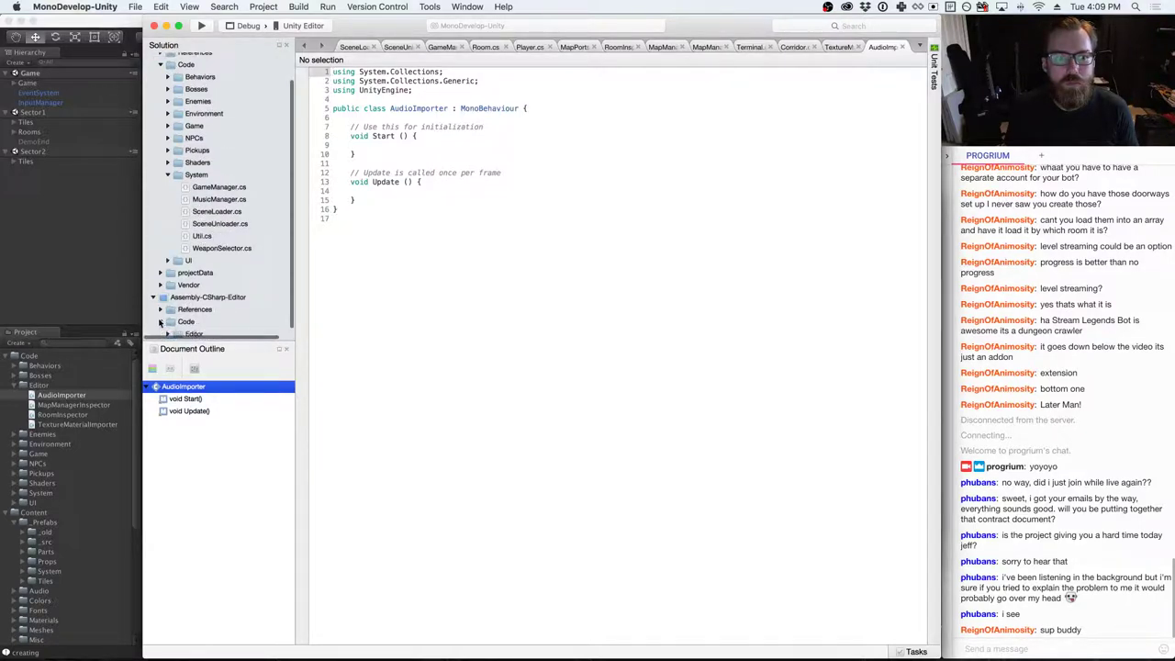
pyautogui.scroll(-1, 168, 323)
pyautogui.click(168, 320)
pyautogui.scroll(-3, 174, 323)
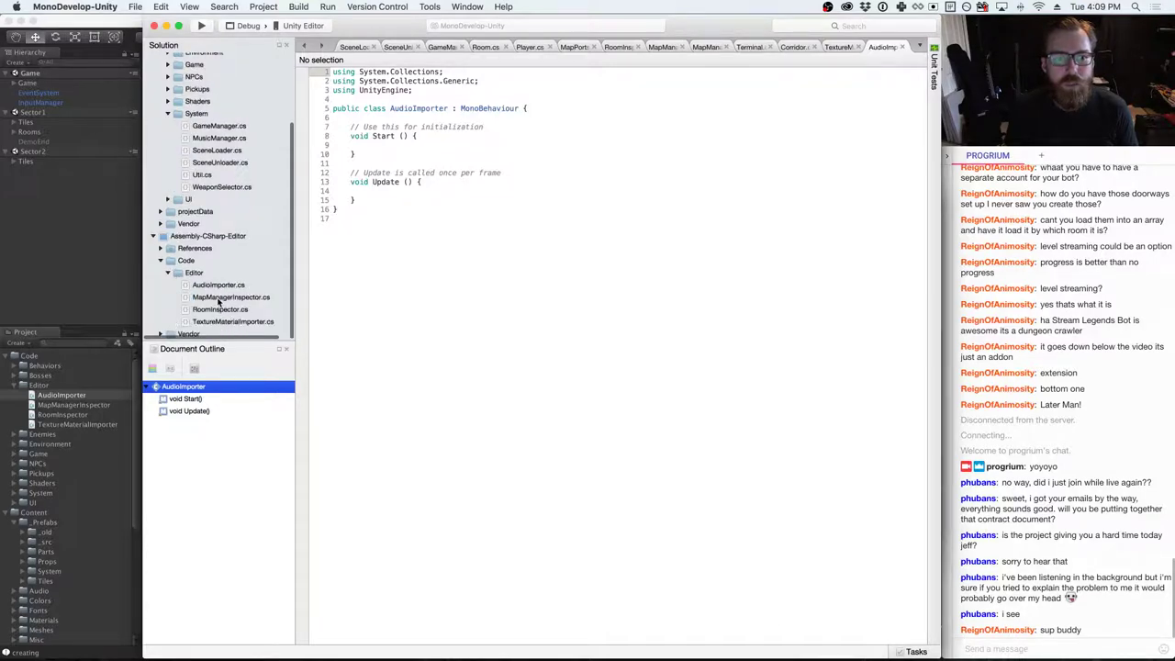
pyautogui.doubleClick(202, 321)
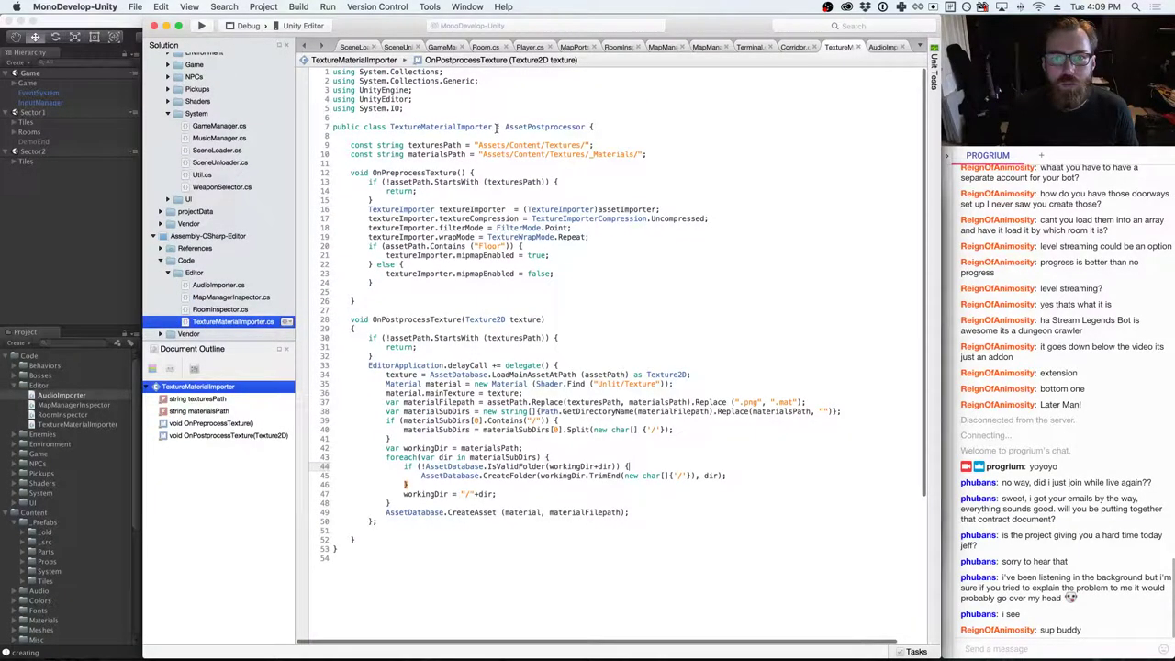
pyautogui.moveTo(594, 127); pyautogui.dragTo(301, 100)
pyautogui.hotkey('ctrl', 'c')
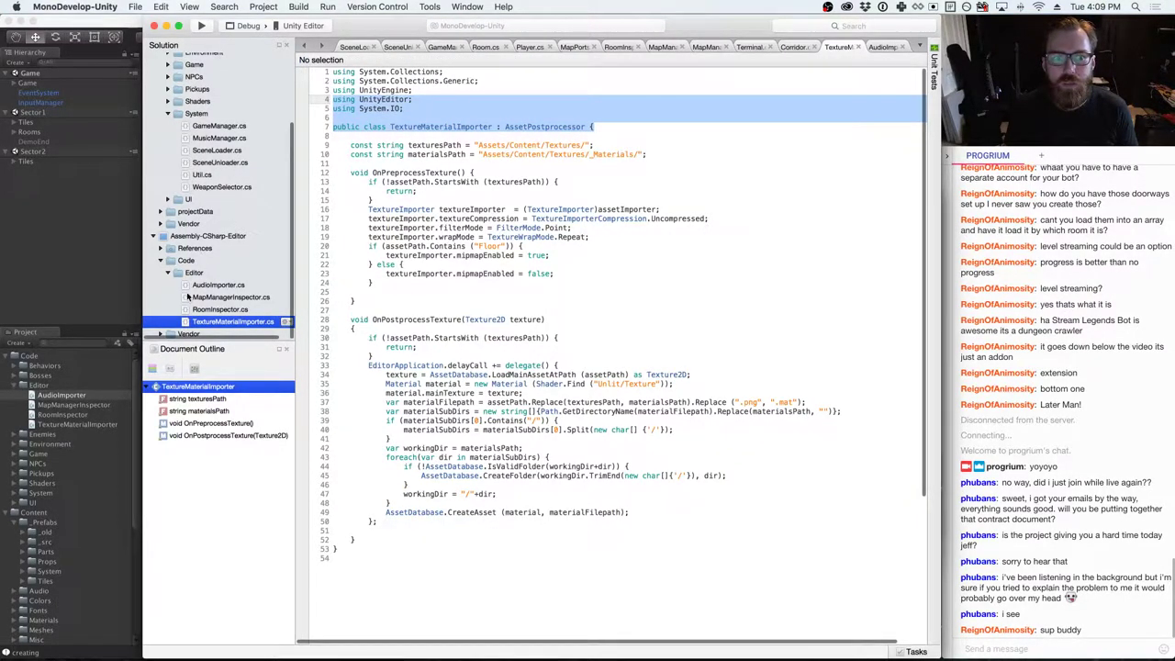
# - Paste the copied lines below using UnityEngine in AudioImporter.cs and rename the pasted class to AudioImporter
pyautogui.doubleClick(217, 286)
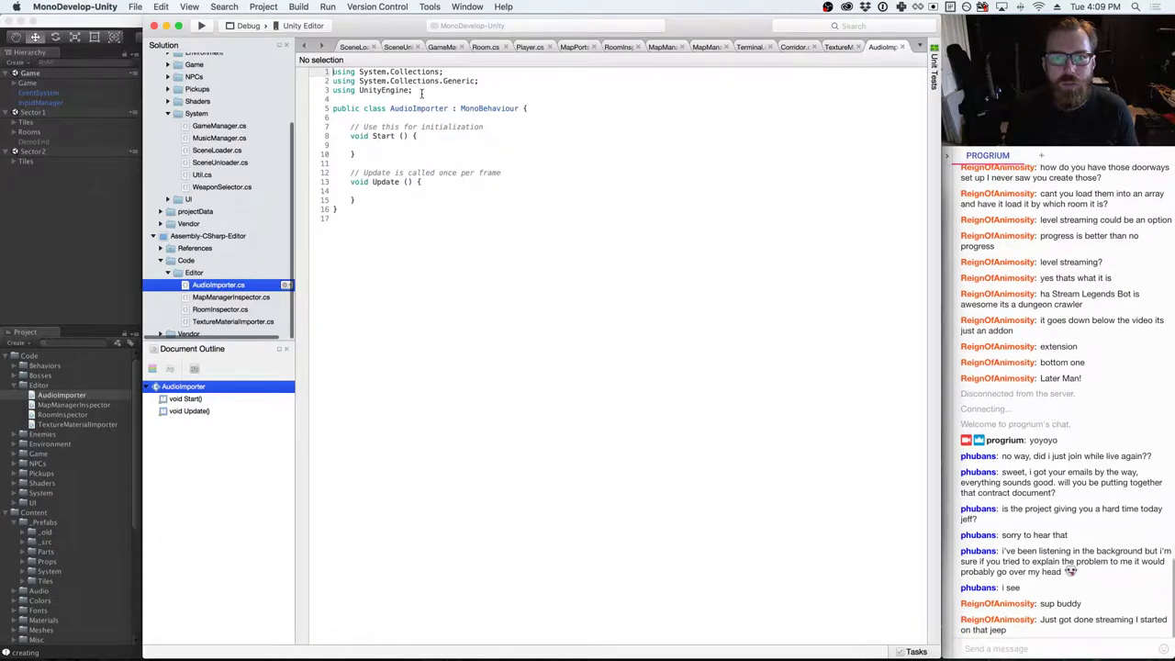
pyautogui.click(421, 91)
pyautogui.press('Return')
pyautogui.hotkey('ctrl', 'v')
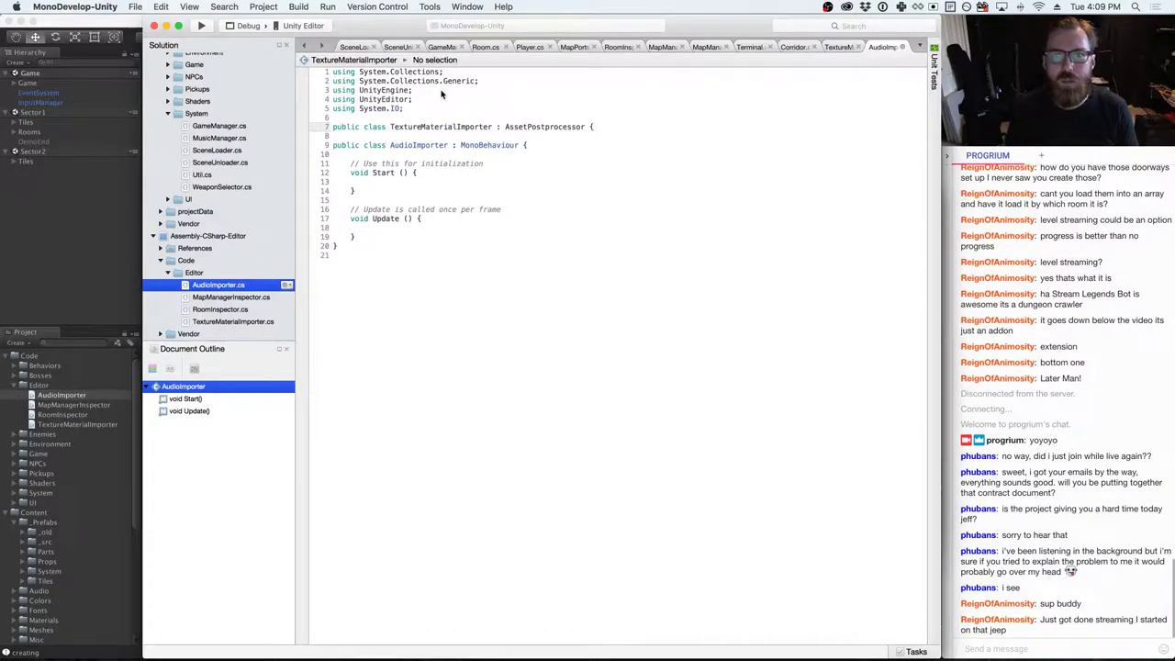
pyautogui.hotkey('alt', 'shift', 'Left')
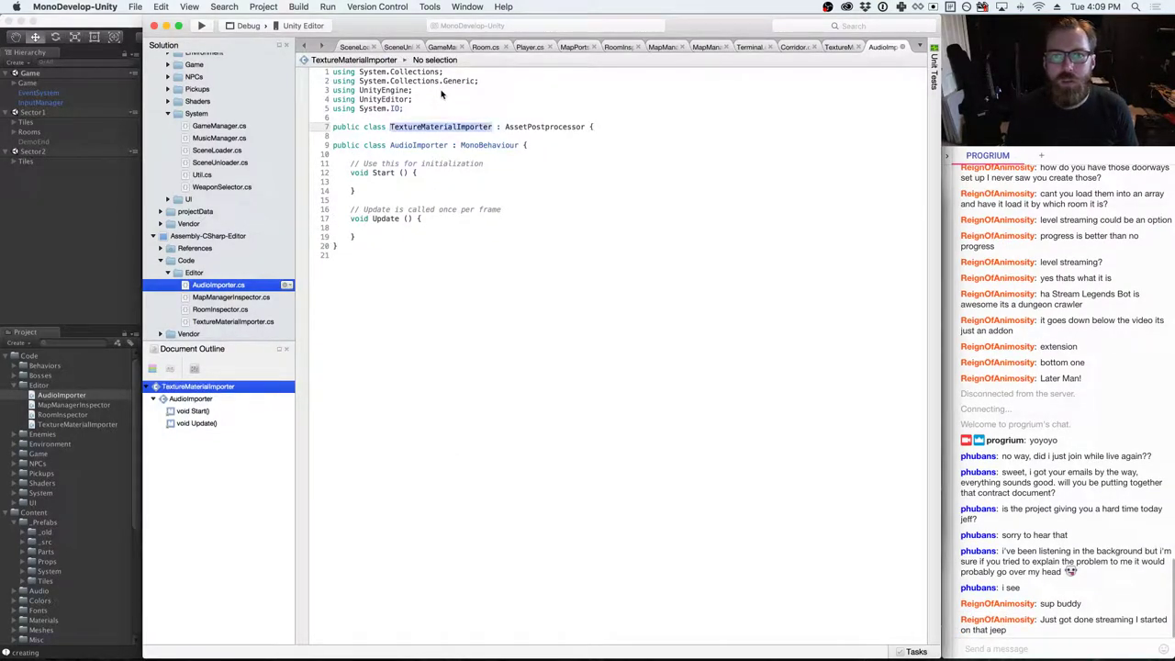
pyautogui.write('AudioImporter')
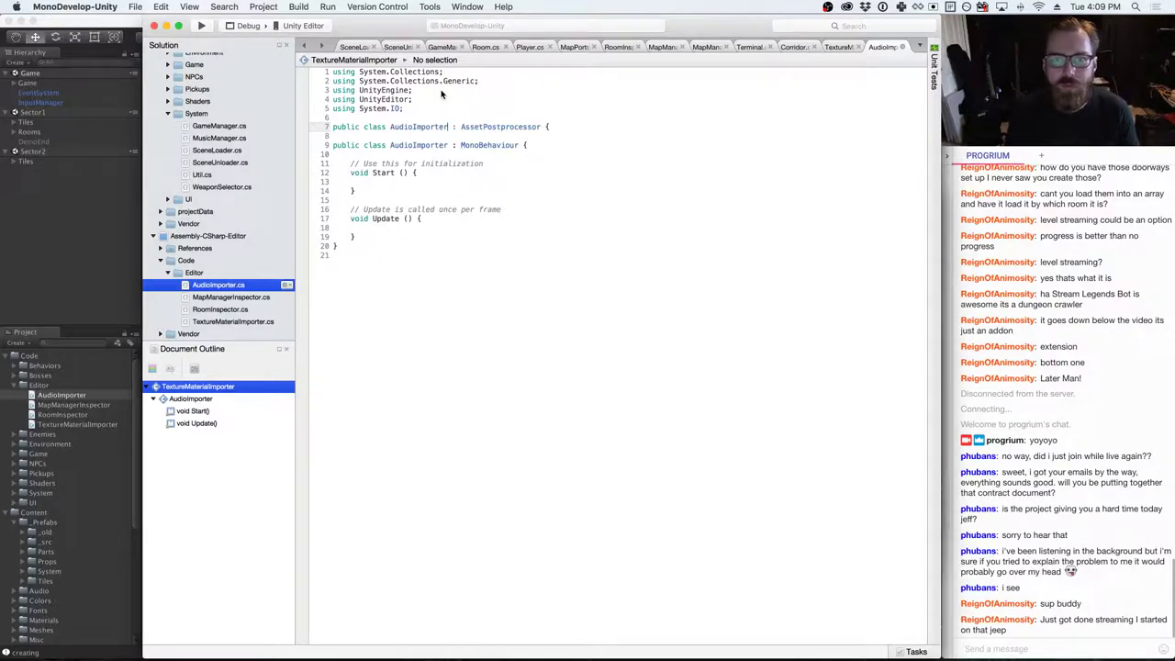
# - Delete the original MonoBehaviour class declaration and the extra blank line beneath the new AssetPostprocessor declaration
pyautogui.press('Down')
pyautogui.press('Down')
pyautogui.hotkey('shift', 'Up')
pyautogui.hotkey('shift', 'End')
pyautogui.press('BackSpace')
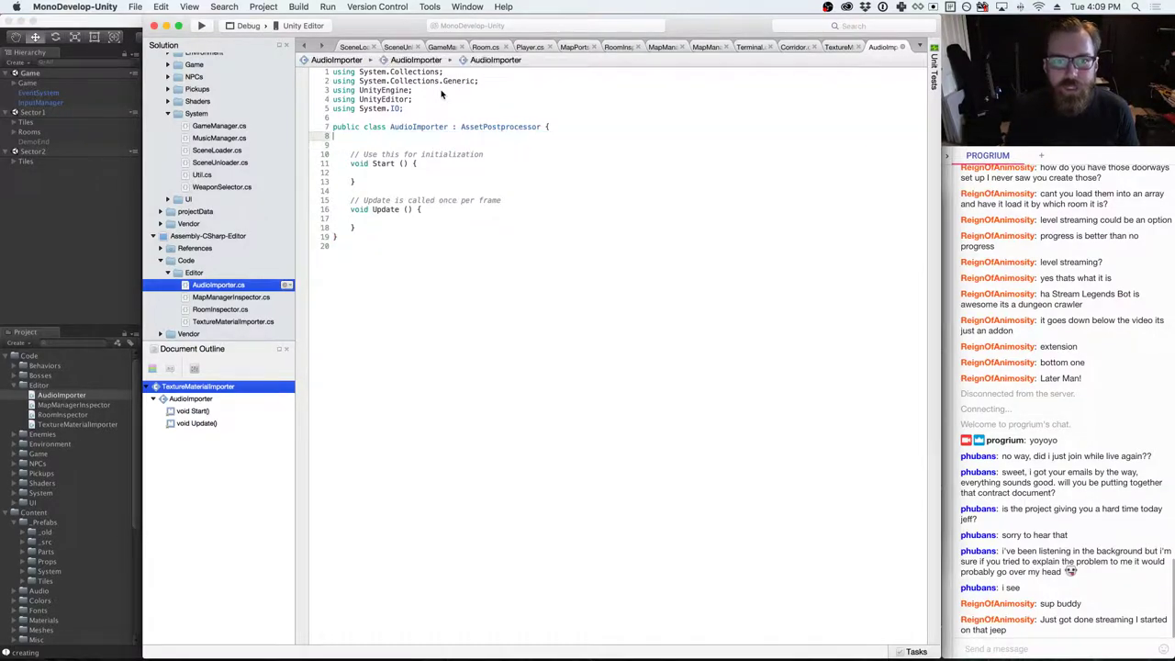
pyautogui.press('BackSpace')
# - Remove the using System.IO; line from the AudioImporter script's imports
pyautogui.press('Up')
pyautogui.press('Up')
pyautogui.hotkey('shift', 'Home')
pyautogui.press('BackSpace')
pyautogui.press('Delete')
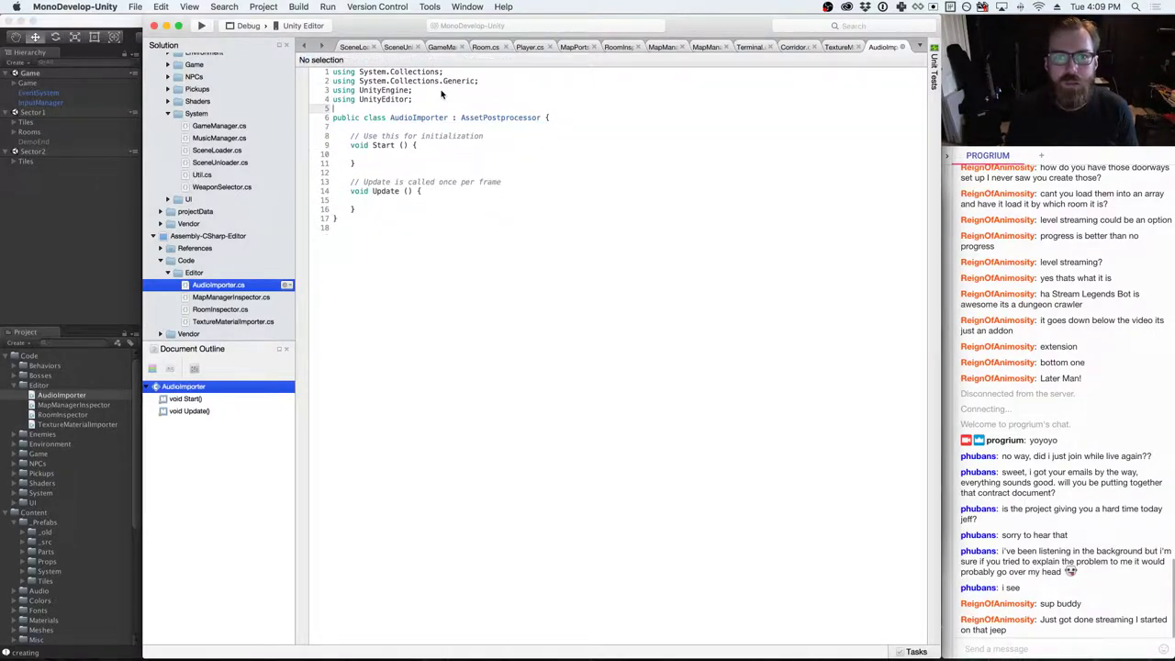
# - Delete the template Start and Update methods with their comments, leaving the AudioImporter class body empty
pyautogui.press('Down')
pyautogui.press('Down')
pyautogui.hotkey('shift', 'Down')
pyautogui.hotkey('shift', 'Down')
pyautogui.hotkey('shift', 'Down')
pyautogui.hotkey('shift', 'Down')
pyautogui.hotkey('shift', 'Down')
pyautogui.hotkey('shift', 'Down')
pyautogui.hotkey('shift', 'Down')
pyautogui.hotkey('shift', 'Down')
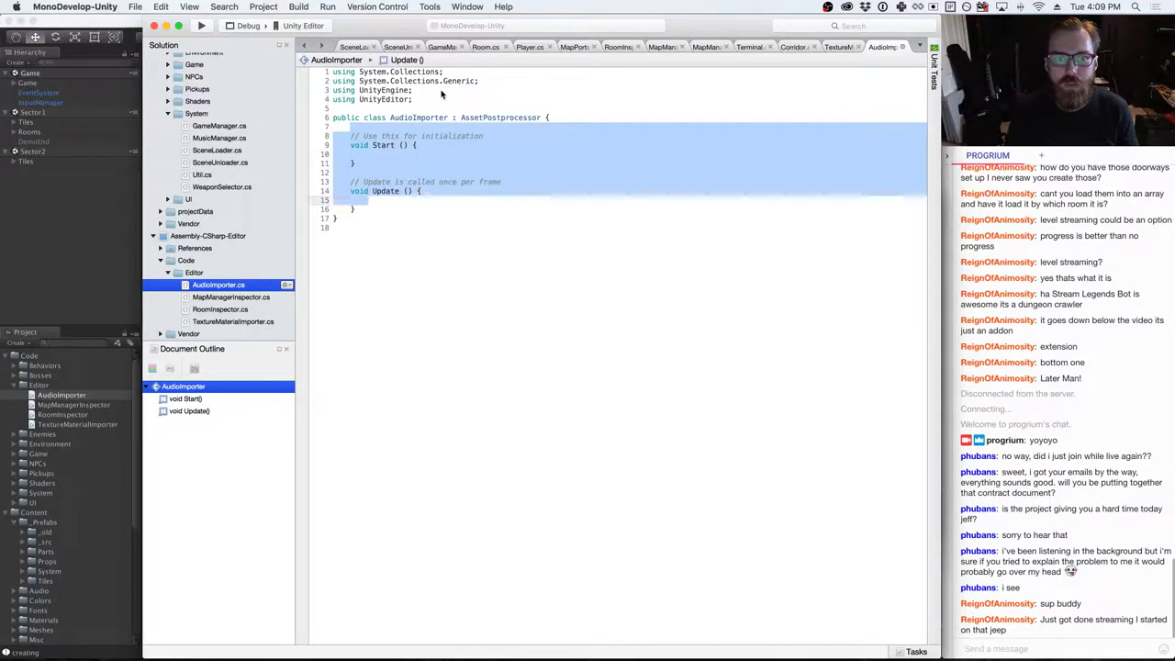
pyautogui.press('BackSpace')
# - Switch to Unity, clear the console messages, and return to MonoDevelop
pyautogui.press('super+Tab')
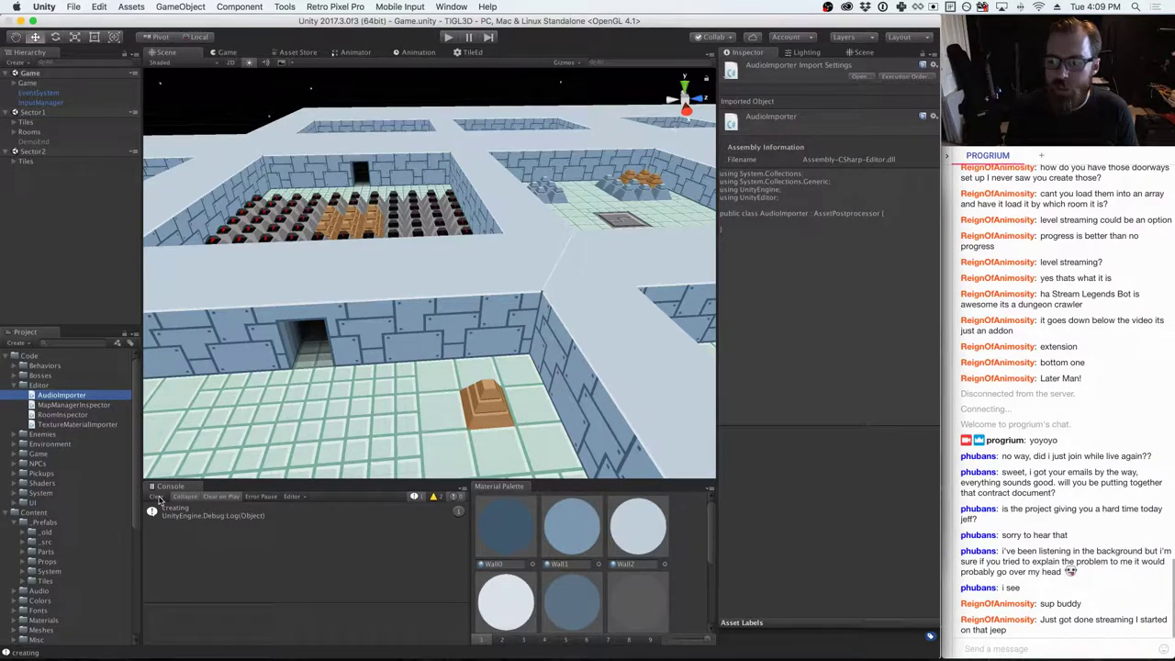
pyautogui.click(157, 497)
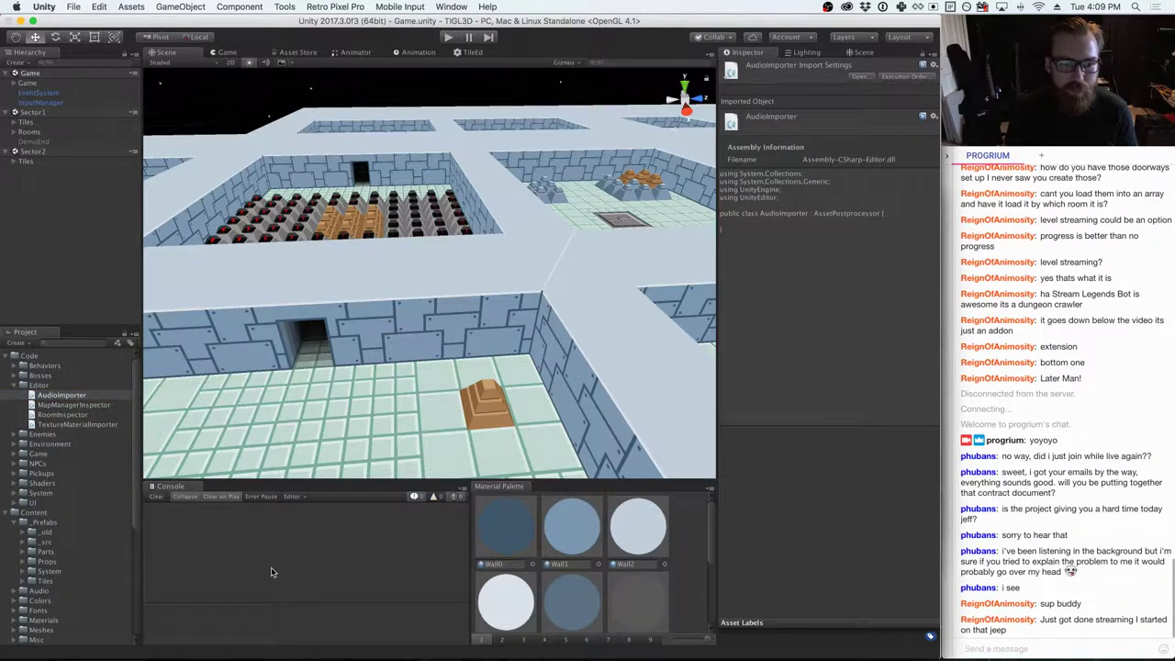
pyautogui.press('super+Tab')
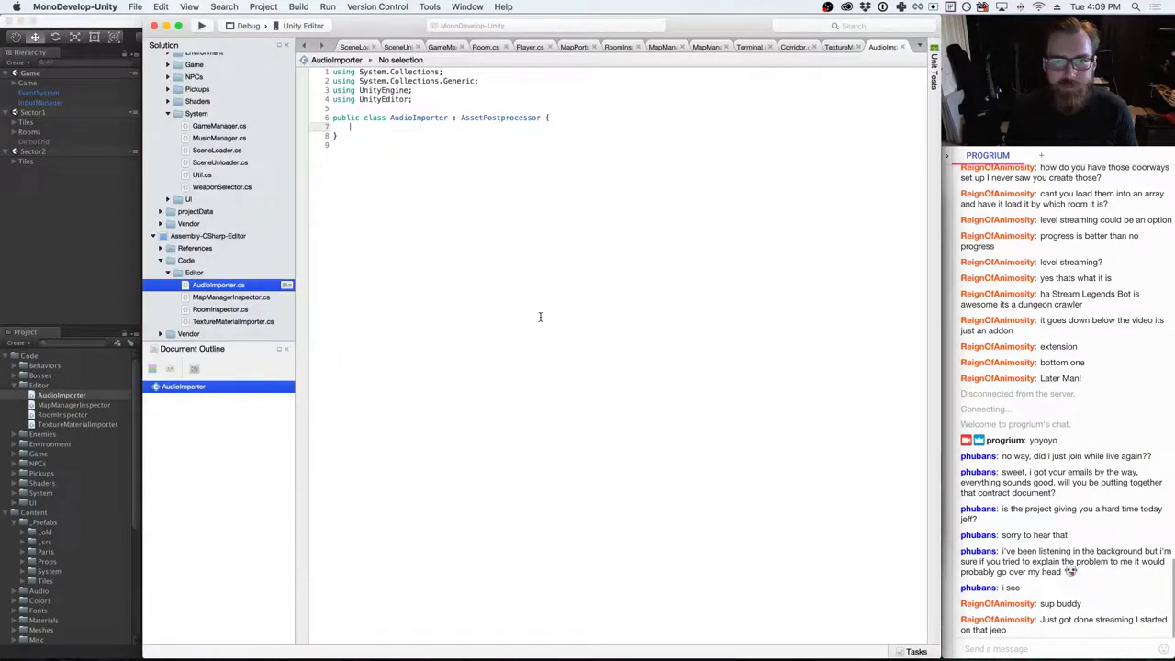
# - Switch to Chrome and open the OnPreprocessAudio page from the AssetPostprocessor documentation
pyautogui.press('super+Tab')
pyautogui.click(499, 341)
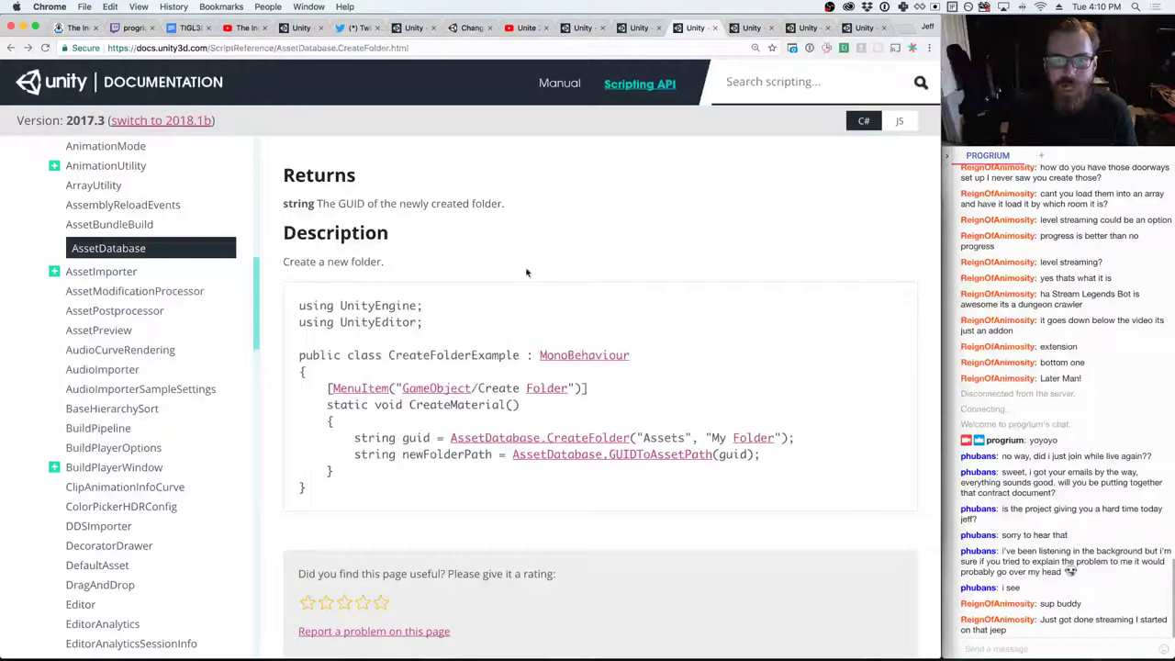
pyautogui.click(633, 30)
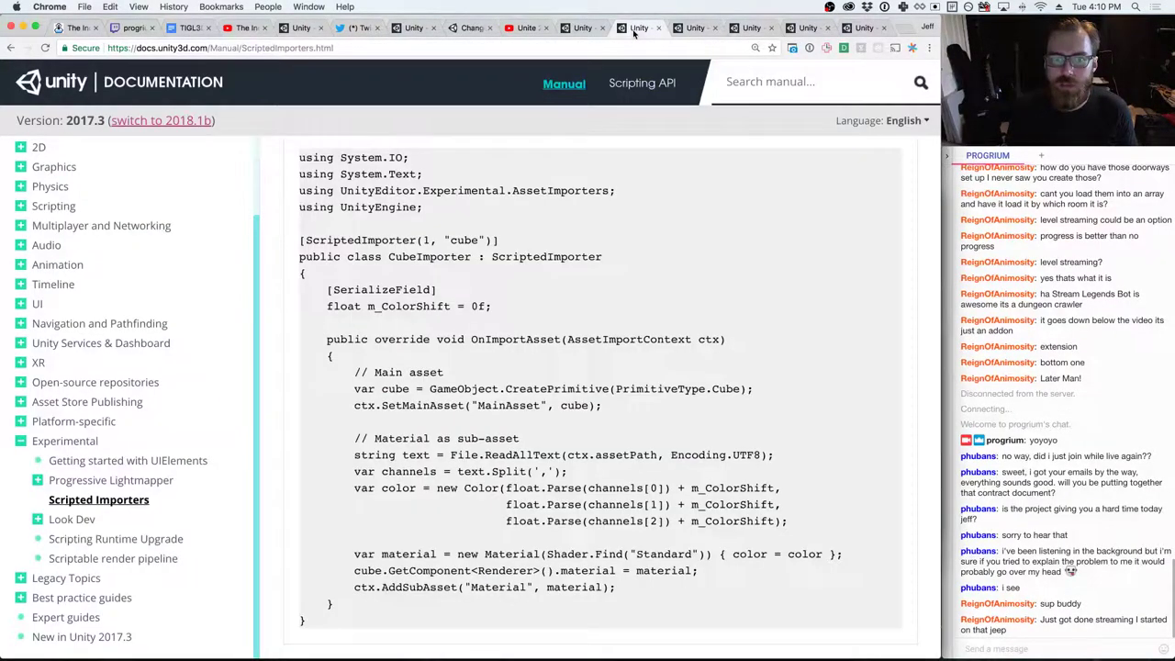
pyautogui.click(585, 29)
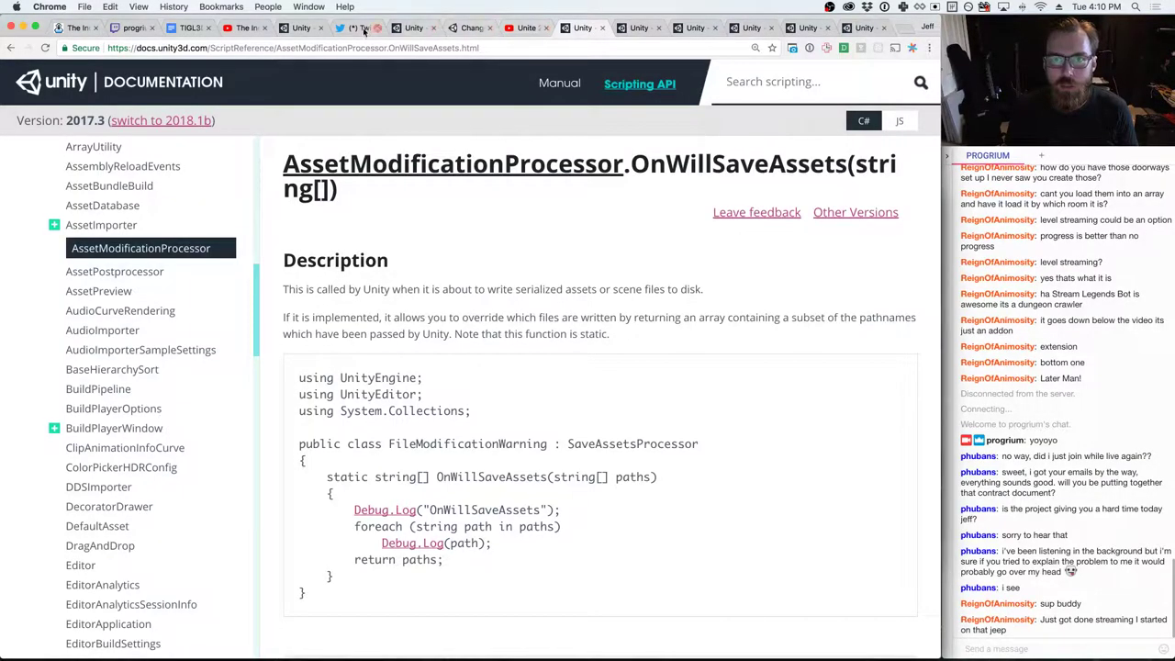
pyautogui.click(11, 48)
pyautogui.click(11, 48)
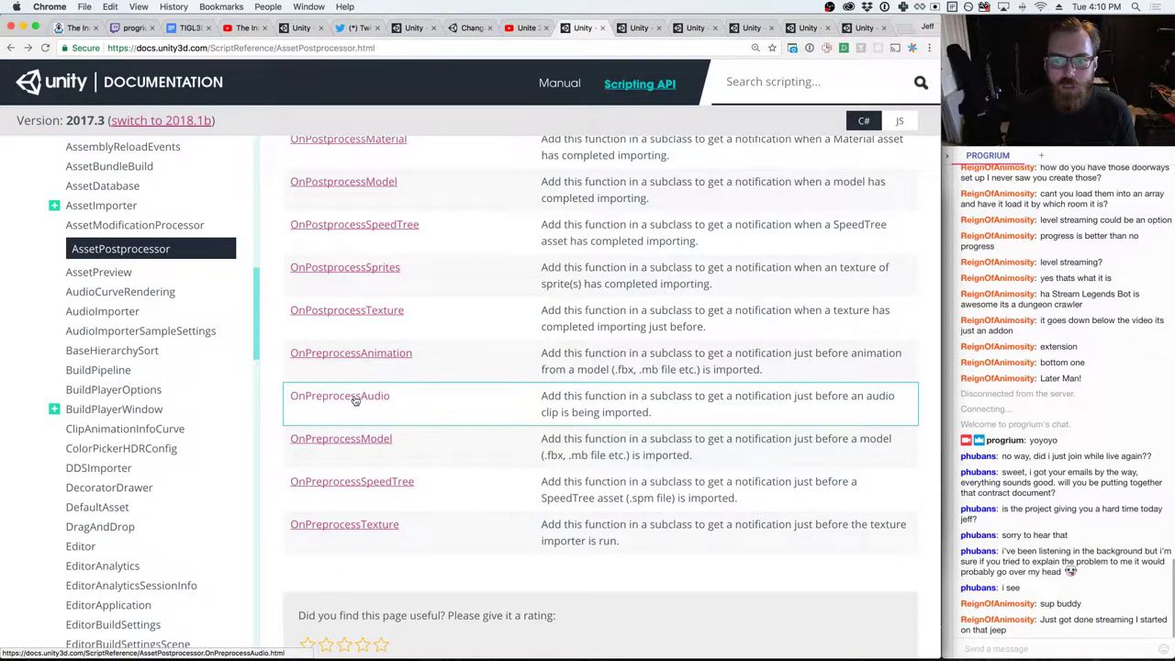
pyautogui.click(355, 399)
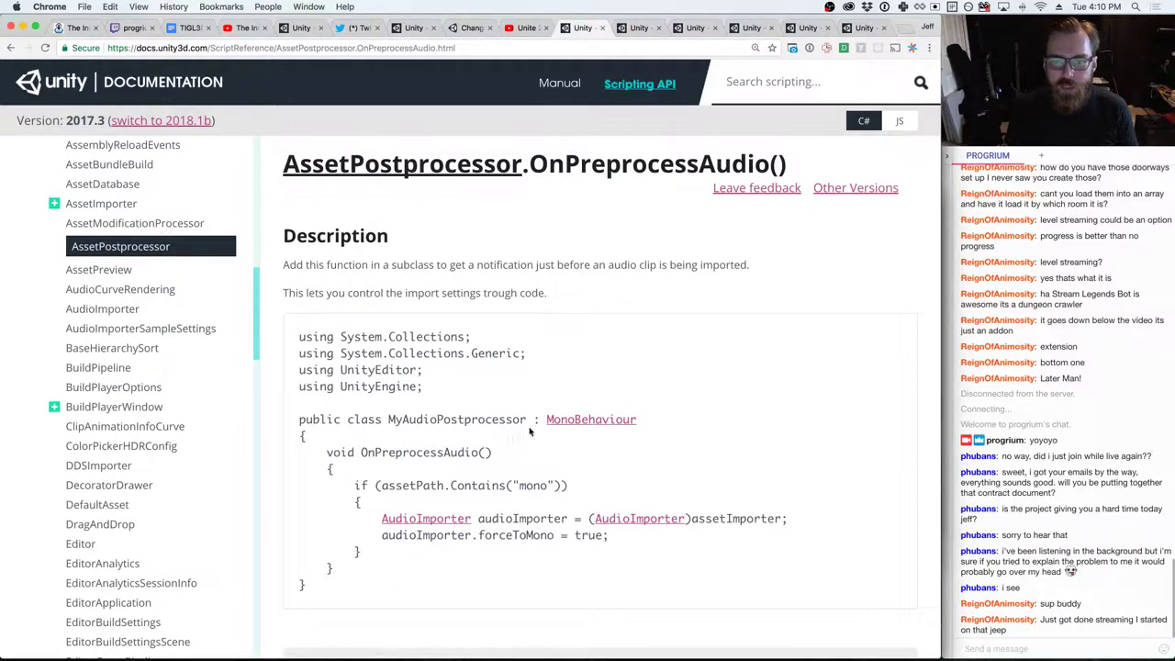
# - Copy the void OnPreprocessAudio() signature from the documentation example into the AudioImporter class in MonoDevelop and open a method body for it
pyautogui.moveTo(541, 421); pyautogui.dragTo(683, 423)
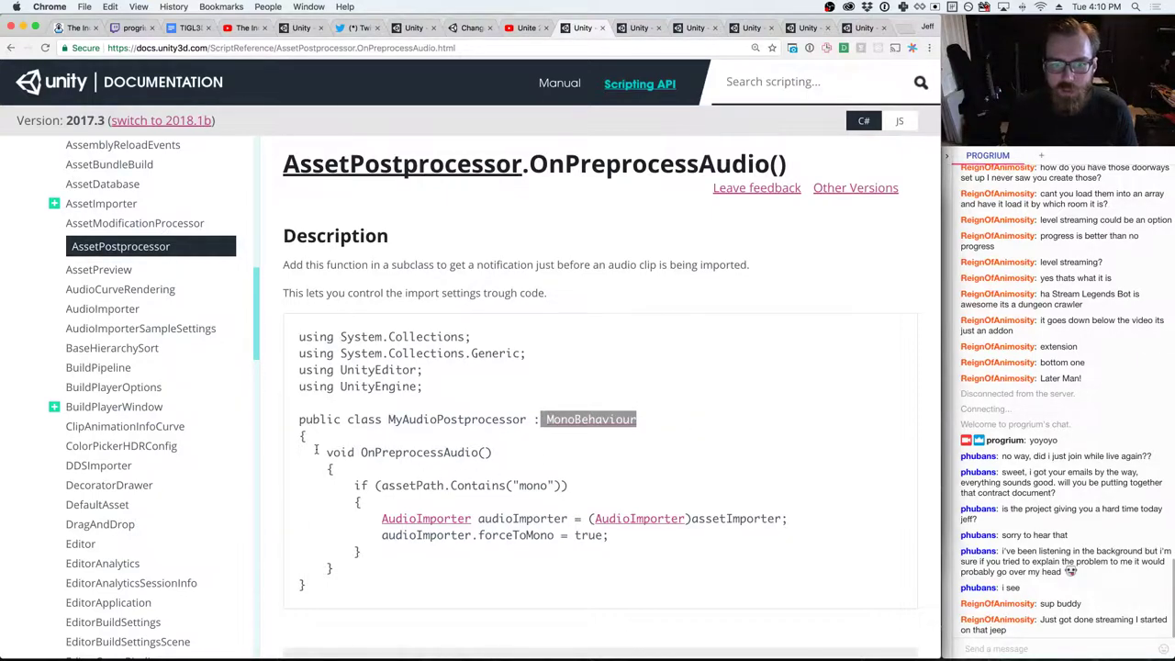
pyautogui.moveTo(316, 450); pyautogui.dragTo(548, 449)
pyautogui.press('super+c')
pyautogui.press('super+Tab')
pyautogui.press('super+Tab')
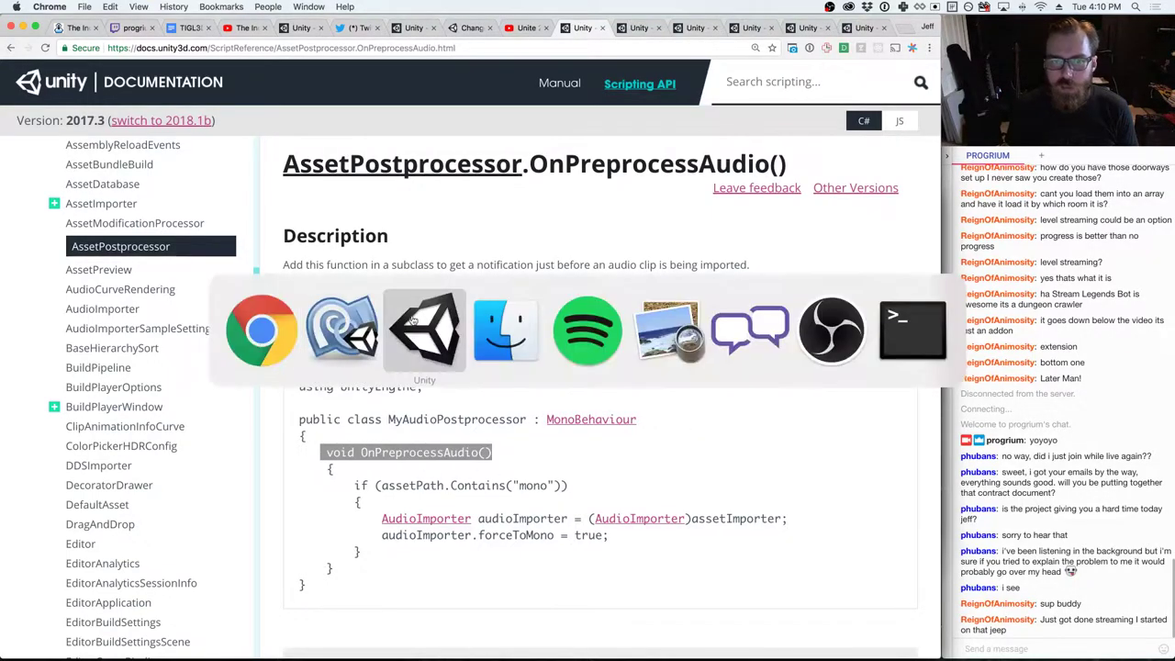
pyautogui.press('super+Tab')
pyautogui.press('super+Tab')
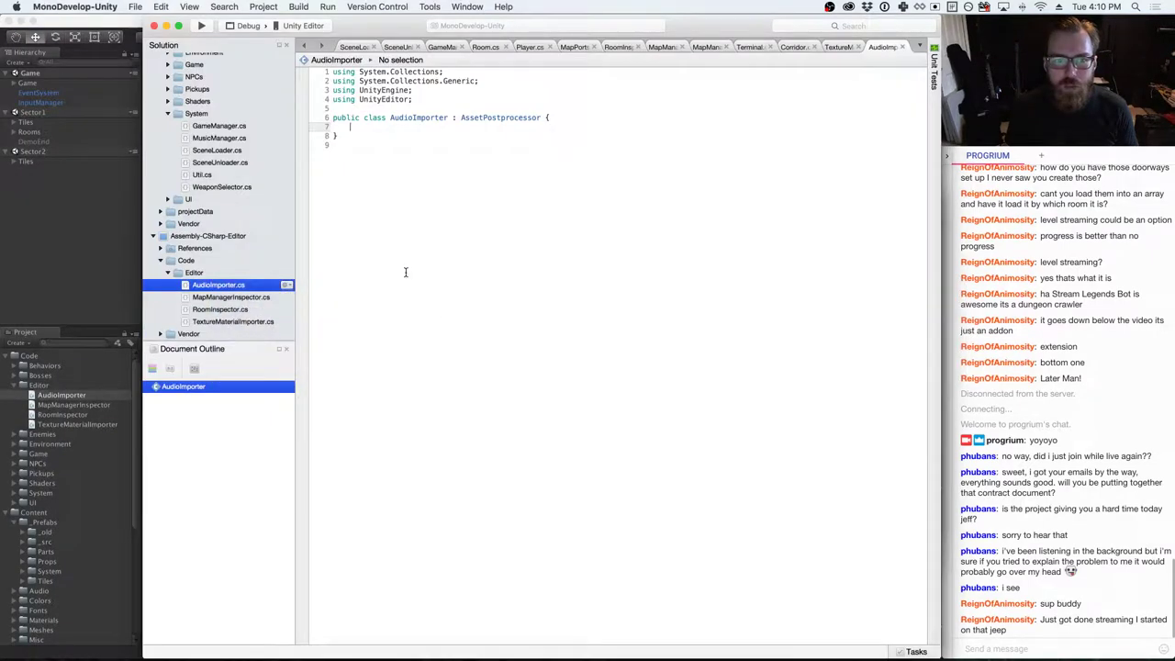
pyautogui.press('super+v')
pyautogui.write('{')
pyautogui.press('Return')
pyautogui.press('Return')
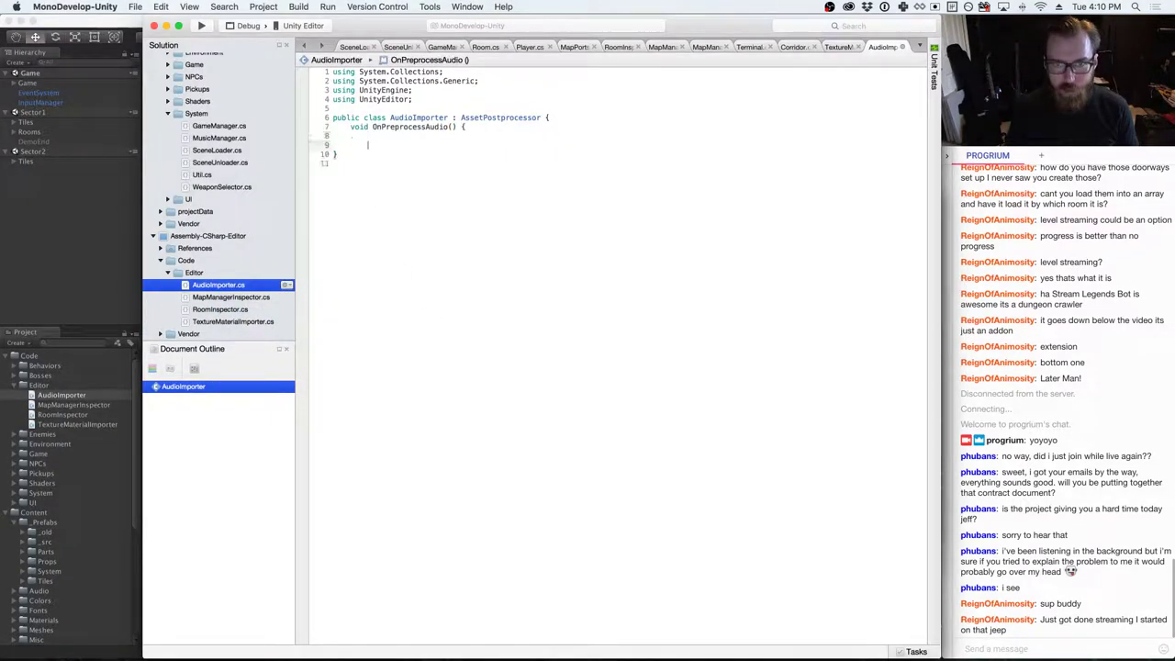
# - Copy the audioImporter cast and forceToMono = true lines from the documentation example into the OnPreprocessAudio method in MonoDevelop
pyautogui.press('super+Tab')
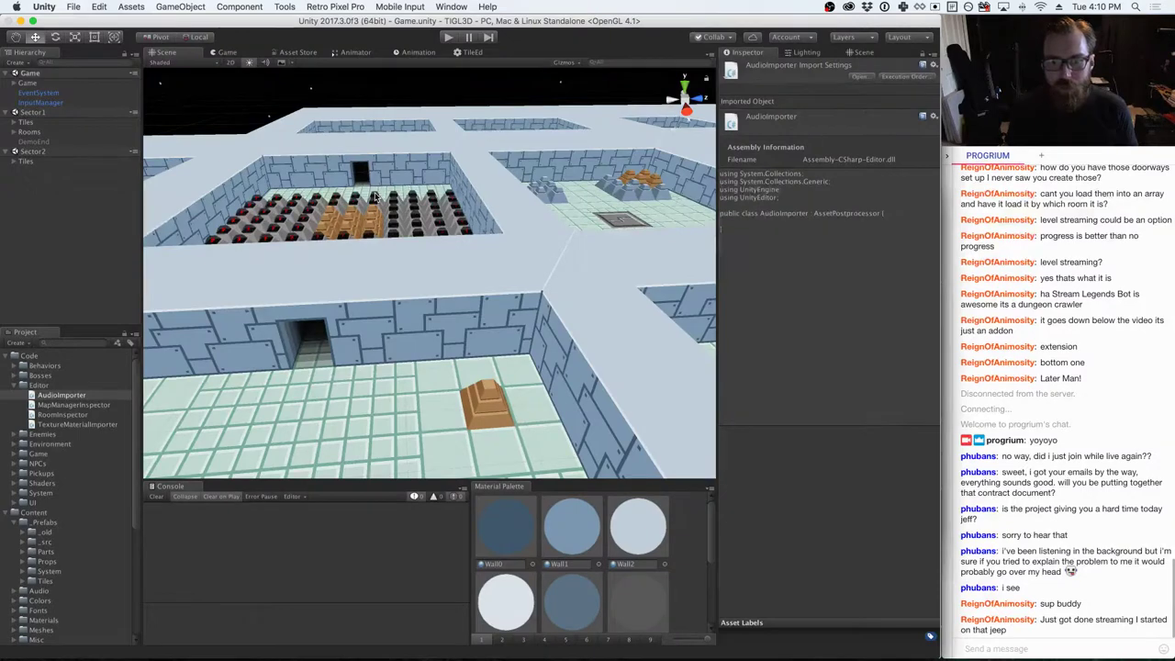
pyautogui.press('super+Tab')
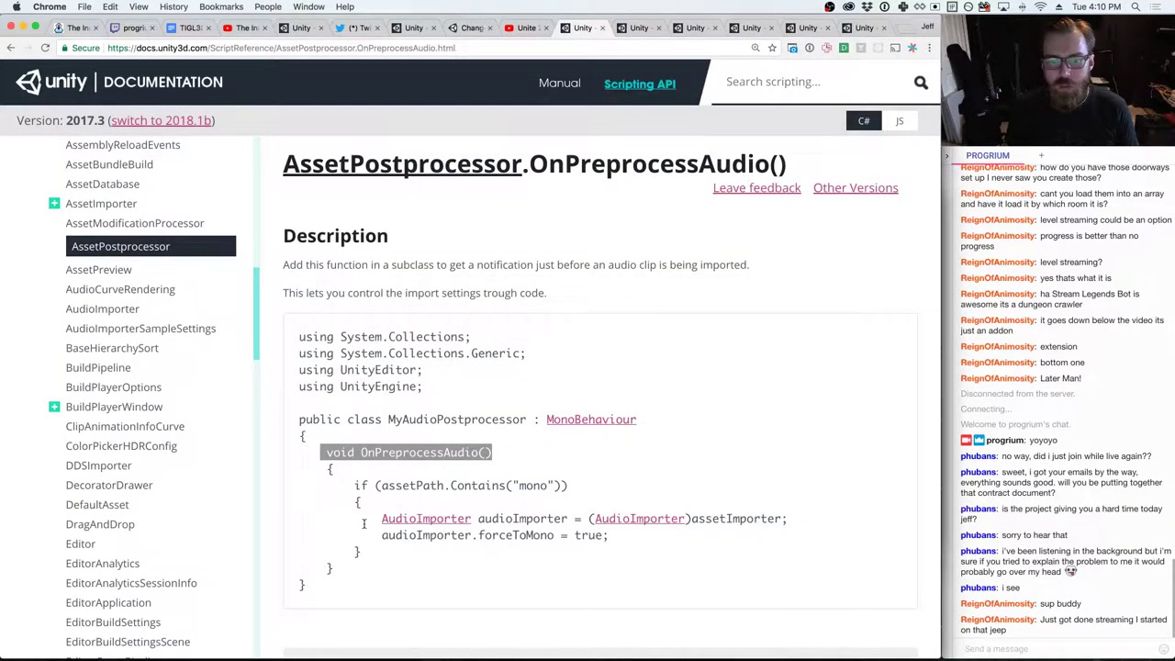
pyautogui.moveTo(376, 519); pyautogui.dragTo(618, 532)
pyautogui.press('super+c')
pyautogui.press('super+Tab')
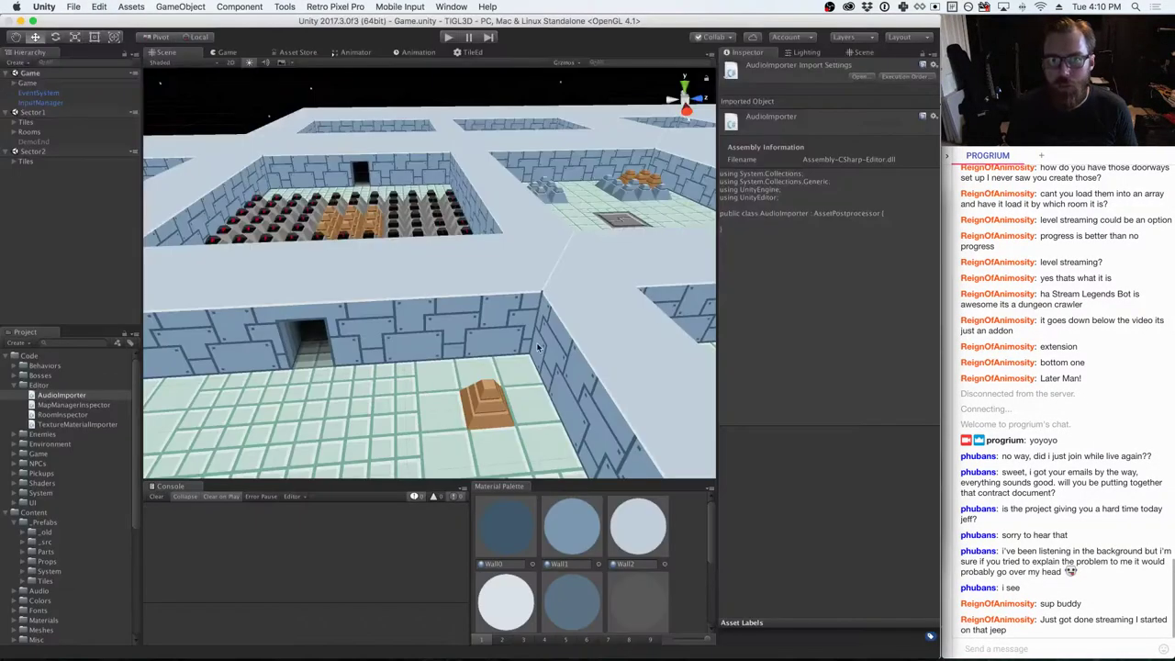
pyautogui.press('super+Tab')
pyautogui.press('super+Tab')
pyautogui.press('super+Tab')
pyautogui.press('super+Tab')
pyautogui.press('super+Tab')
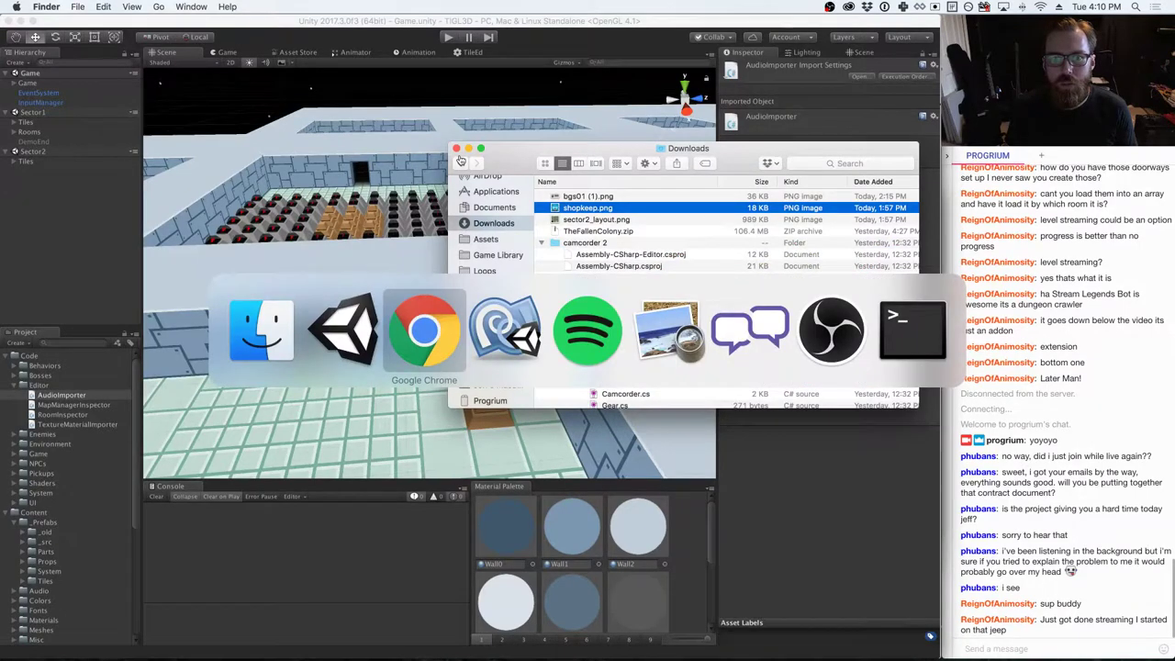
pyautogui.press('super+Tab')
pyautogui.press('super+v')
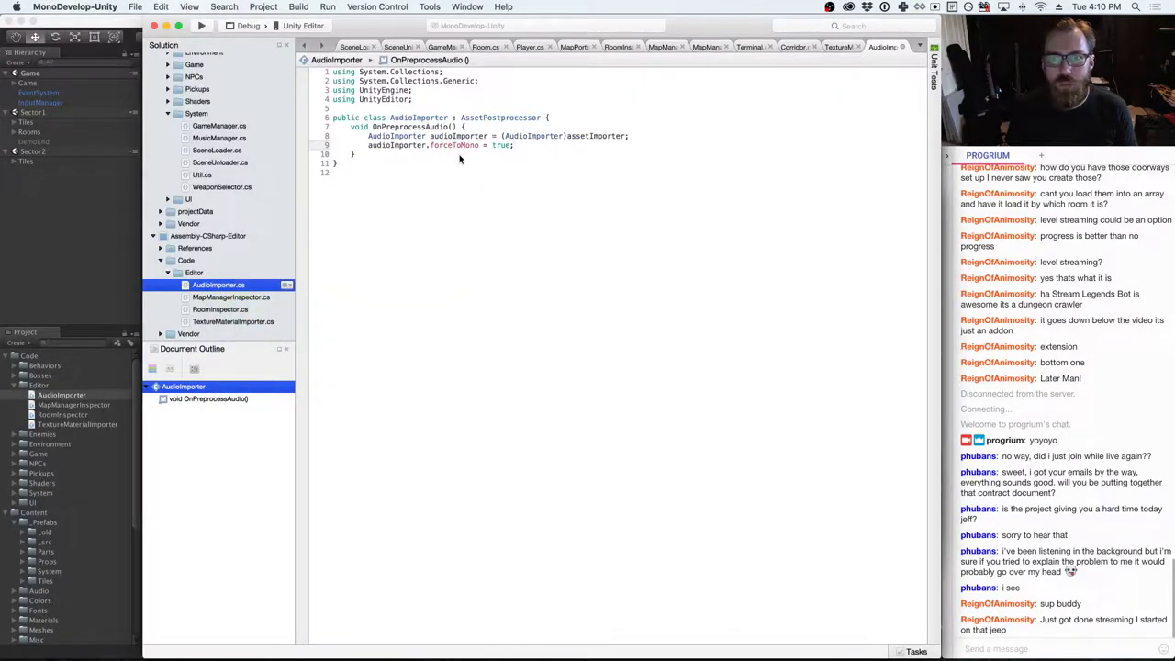
# - Rename the AudioImporter class to SoundImporter in its declaration
pyautogui.doubleClick(547, 135)
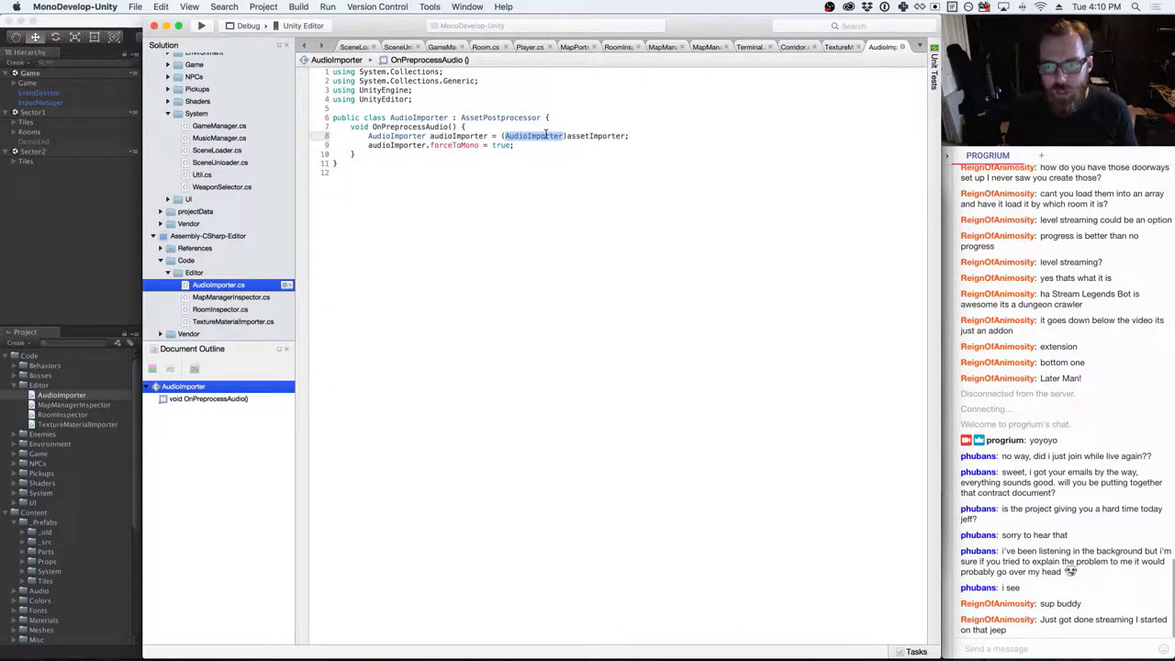
pyautogui.click(408, 117)
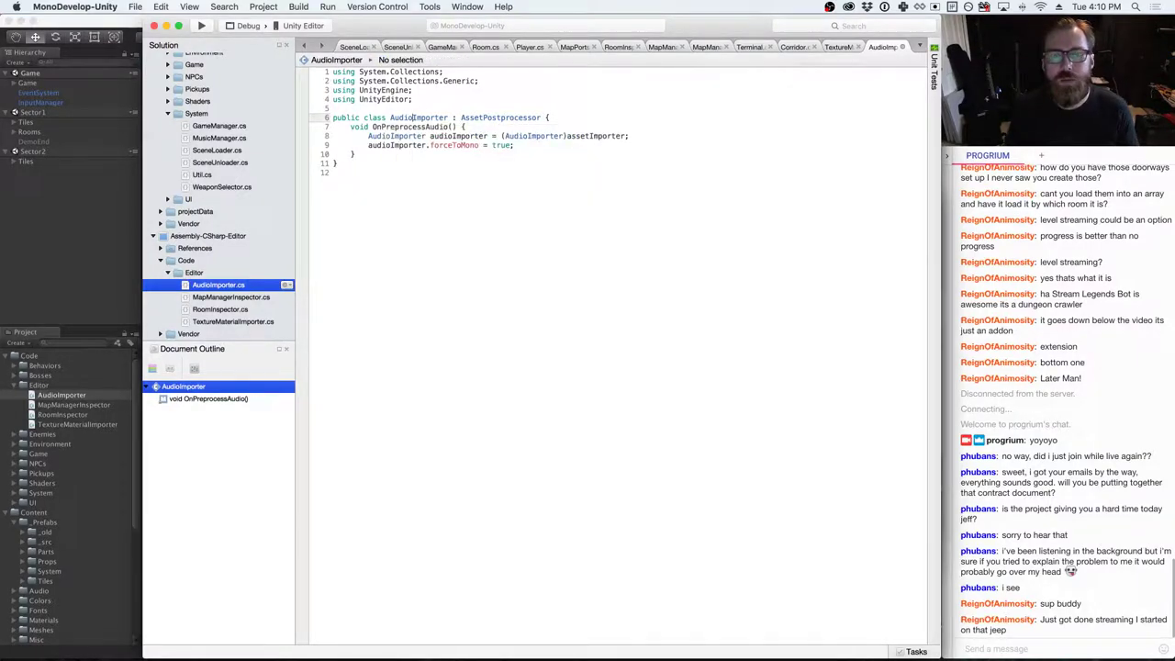
pyautogui.moveTo(391, 118); pyautogui.dragTo(415, 117)
pyautogui.write('Sound')
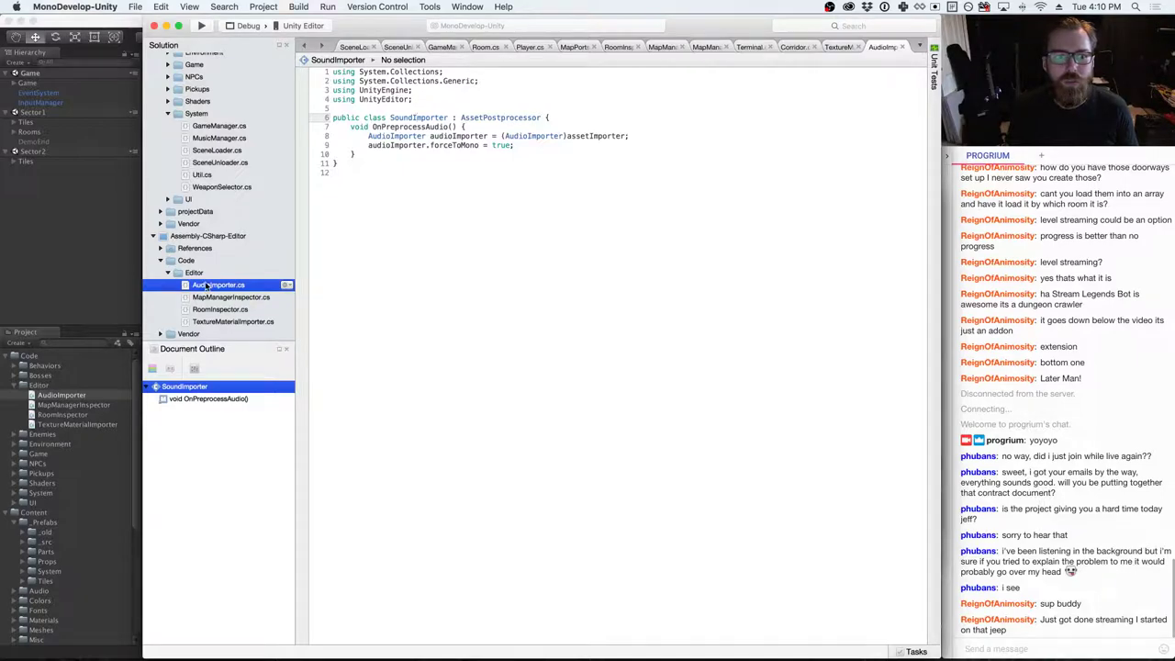
# - In Unity, rename the AudioImporter script in Code/Editor to SoundImporter and open it in MonoDevelop
pyautogui.click(54, 396)
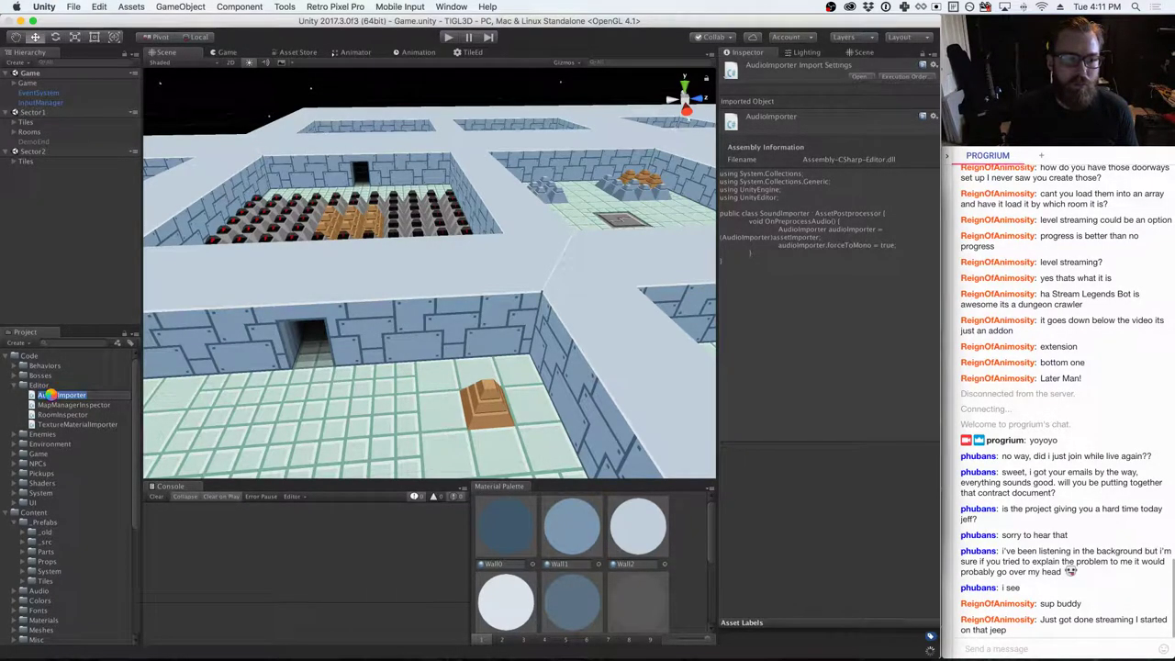
pyautogui.press('Return')
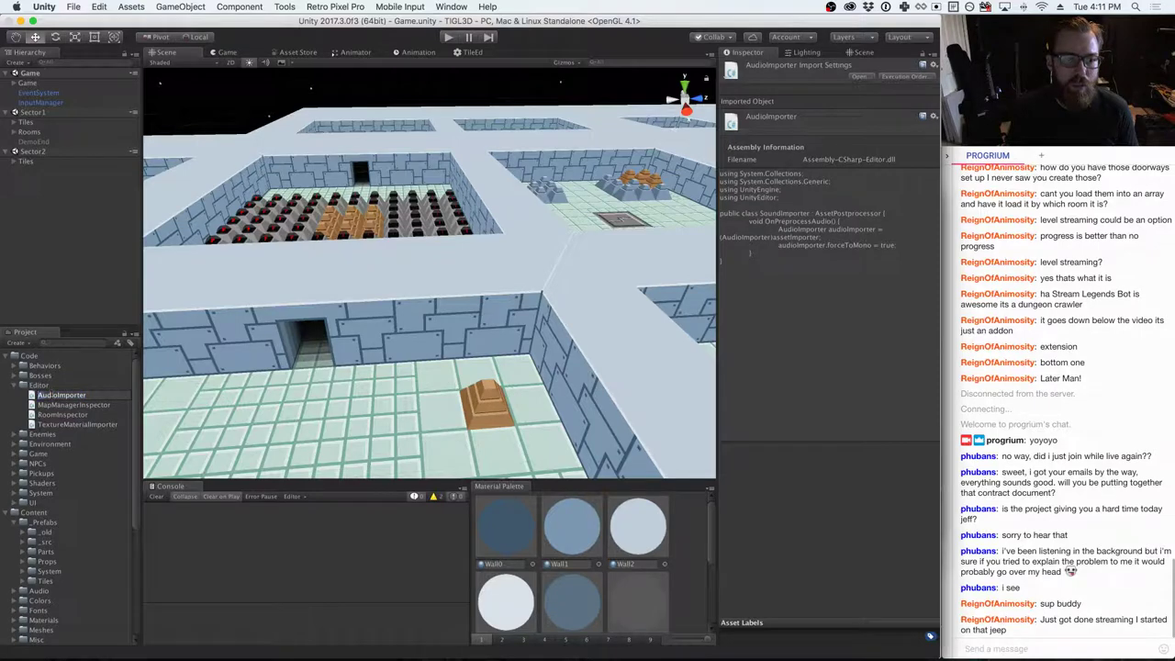
pyautogui.write('SoundImporter')
pyautogui.doubleClick(52, 396)
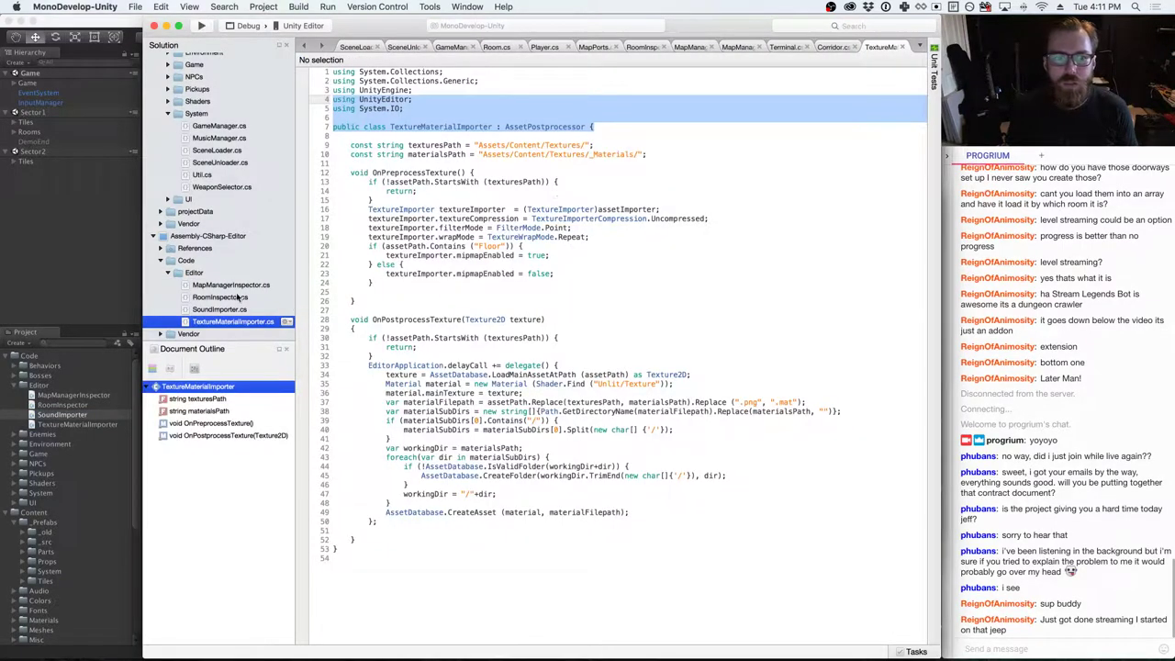
# - In SoundImporter, start OnPreprocessAudio with a guard block, if (!assetPath.StartsWith ("")), containing a return statement
pyautogui.doubleClick(224, 310)
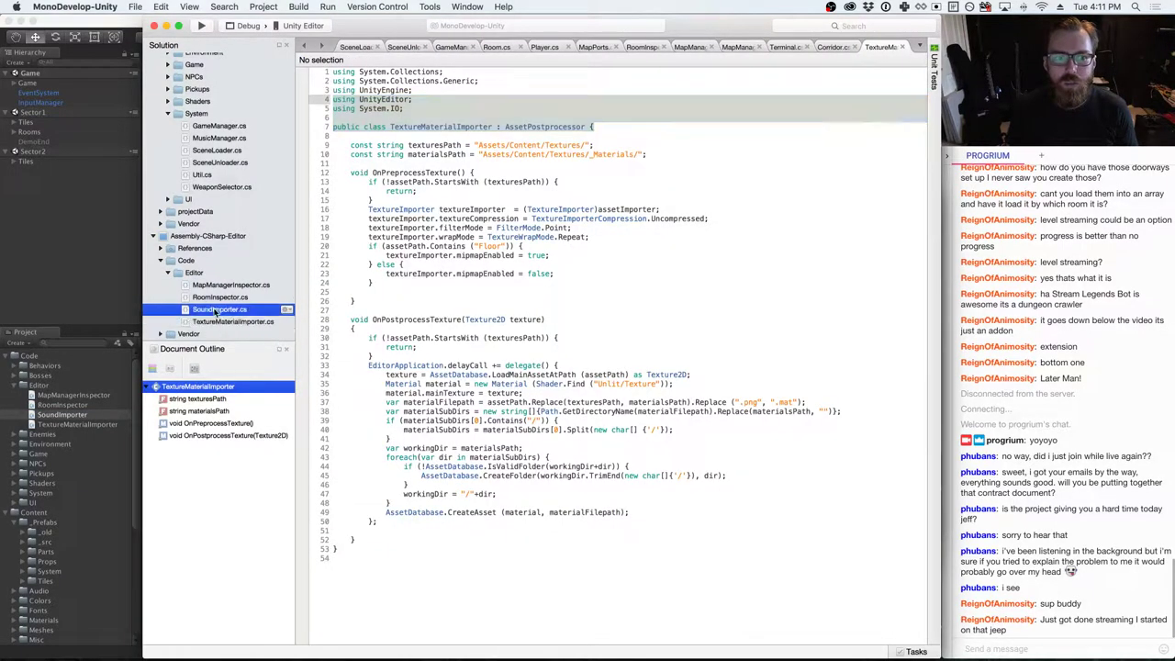
pyautogui.click(486, 130)
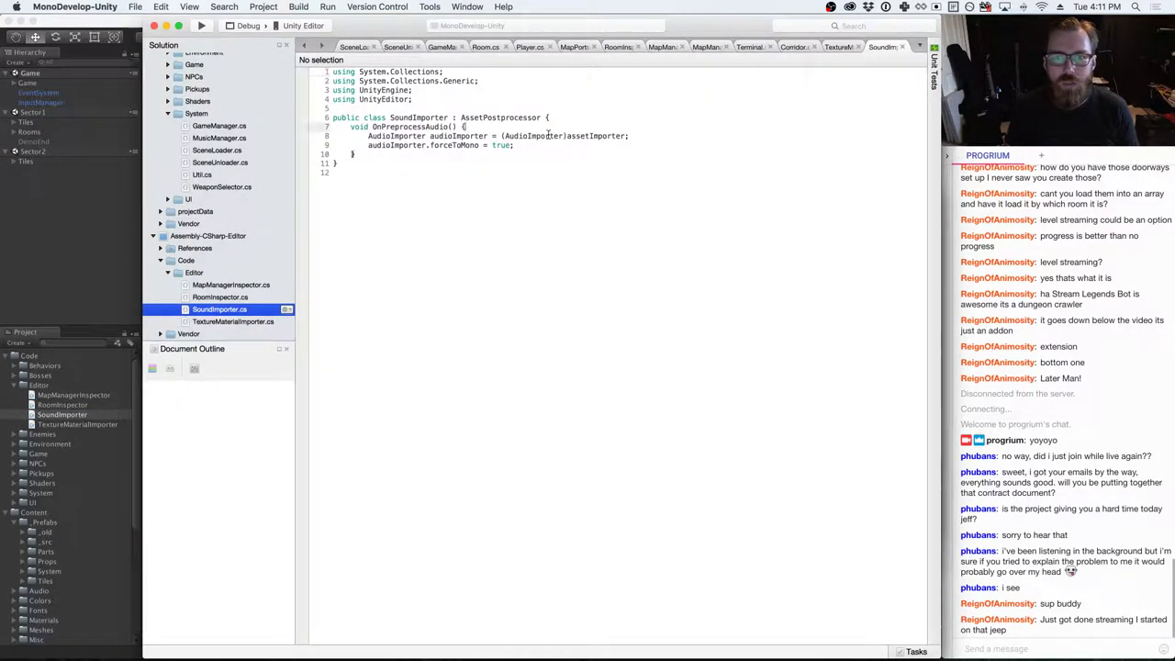
pyautogui.press('Return')
pyautogui.write('if (')
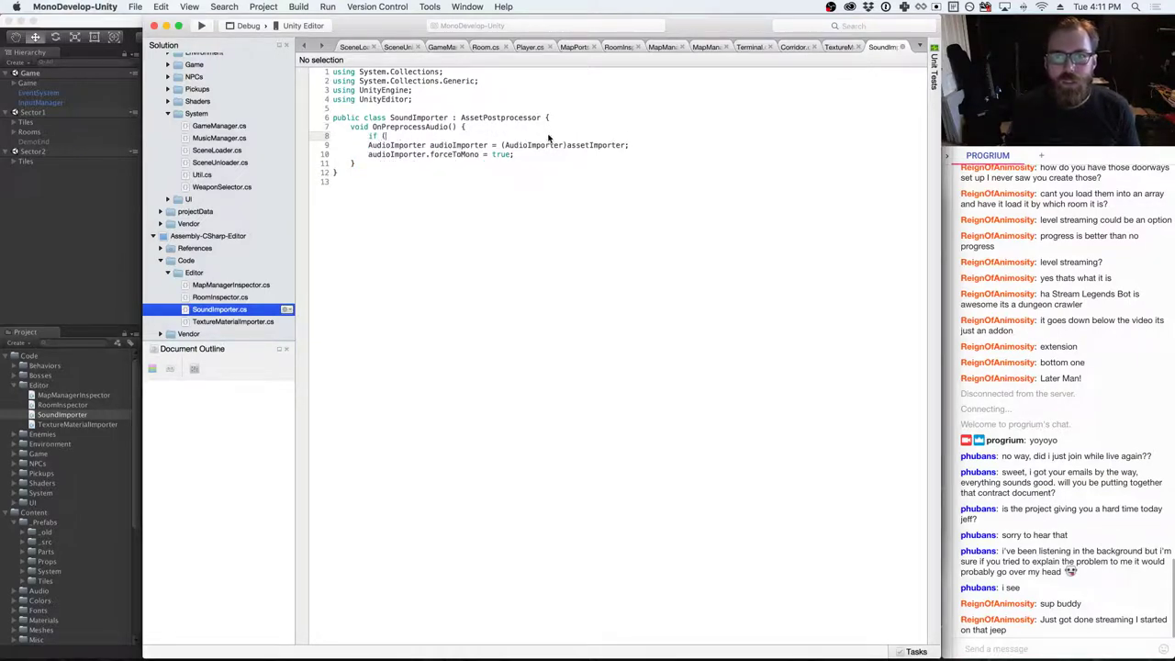
pyautogui.write('asset')
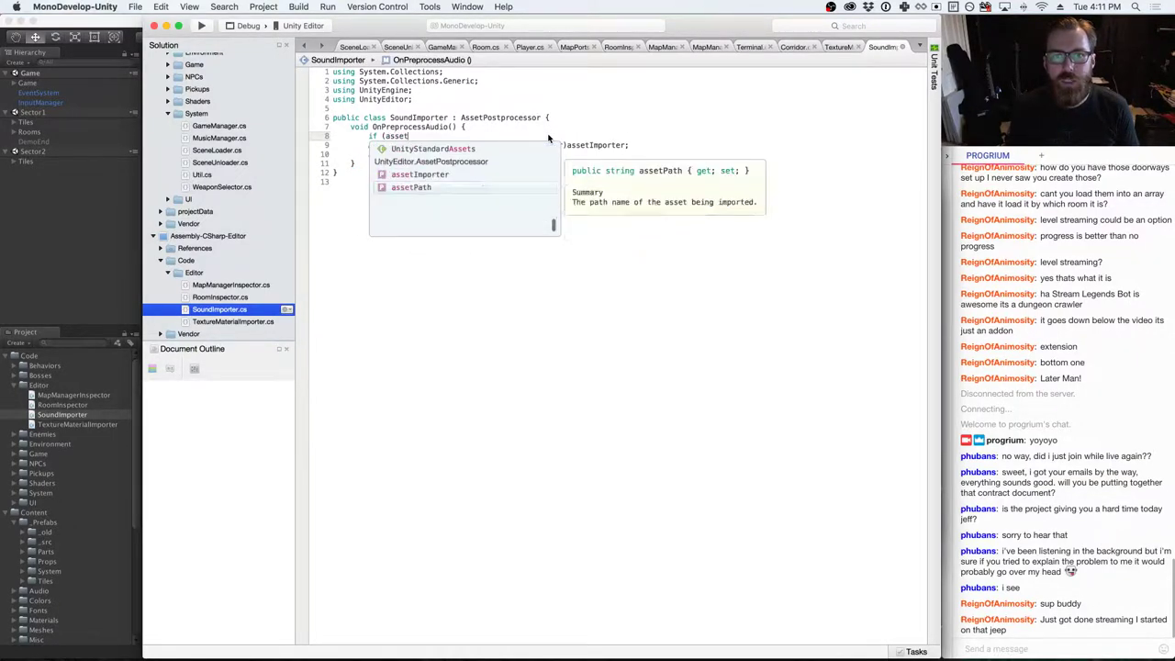
pyautogui.write('Path.Starts')
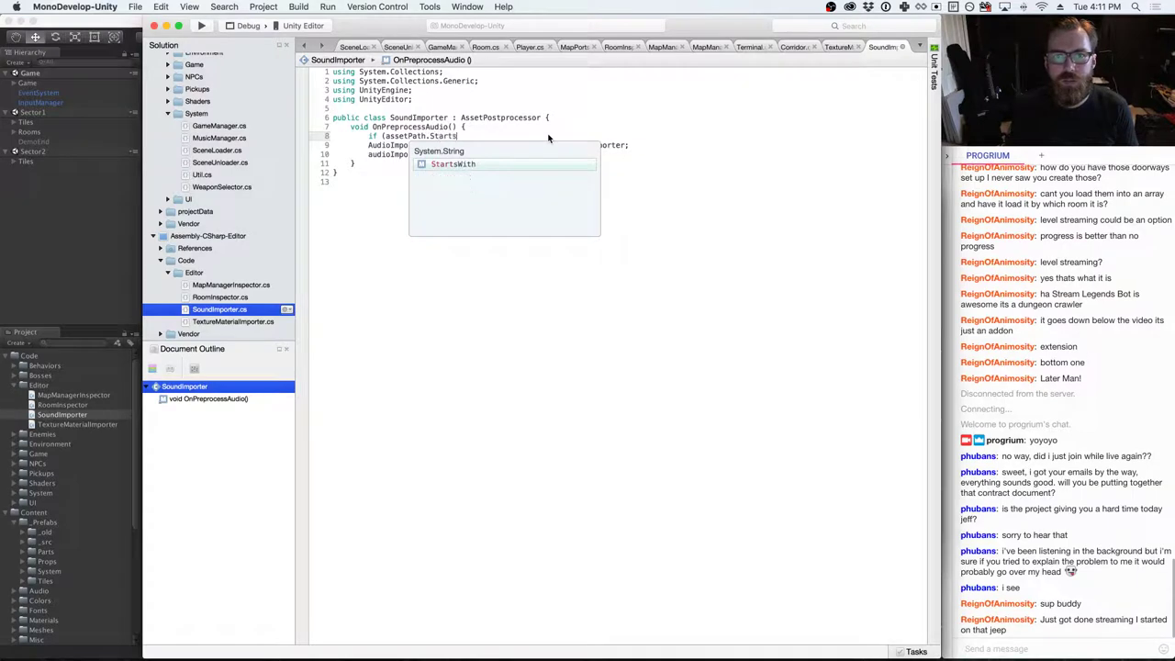
pyautogui.write('With ("")) {')
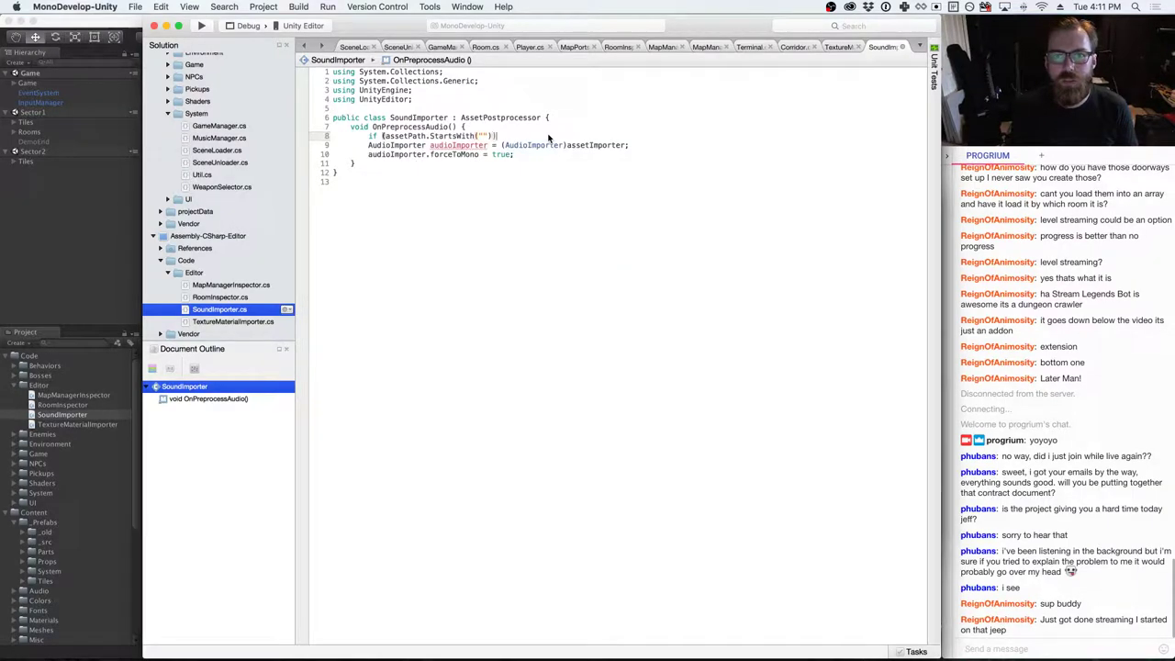
pyautogui.press('Return')
pyautogui.press('Return')
pyautogui.write('}')
pyautogui.press('Up')
pyautogui.write('return;')
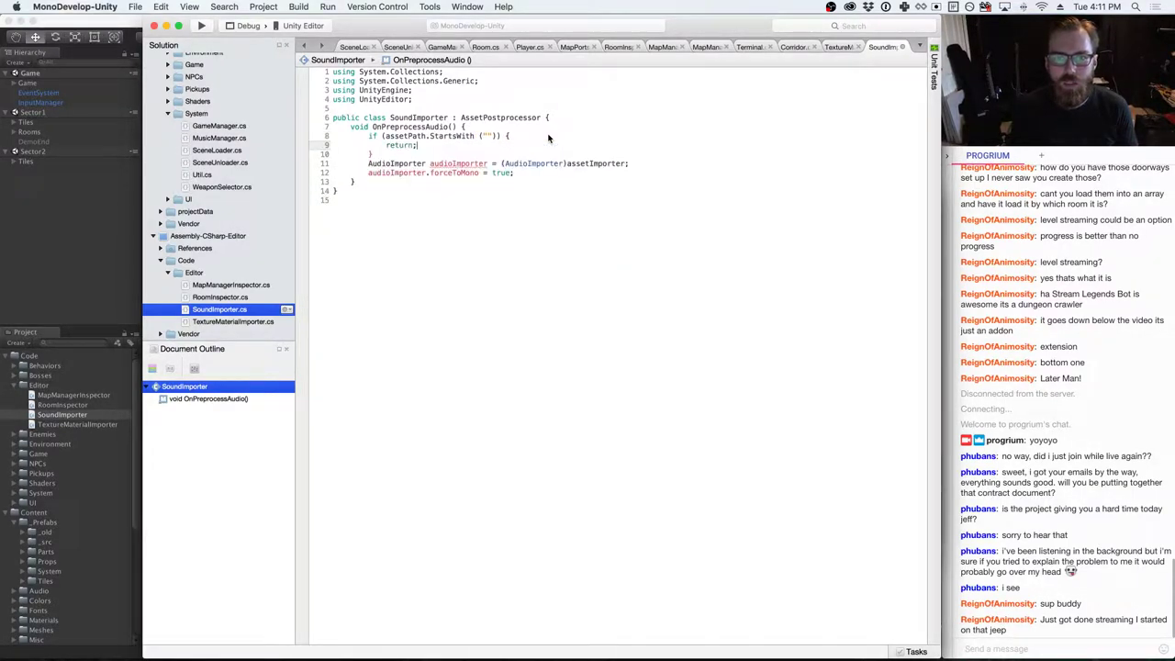
pyautogui.press('Up')
pyautogui.write('!')
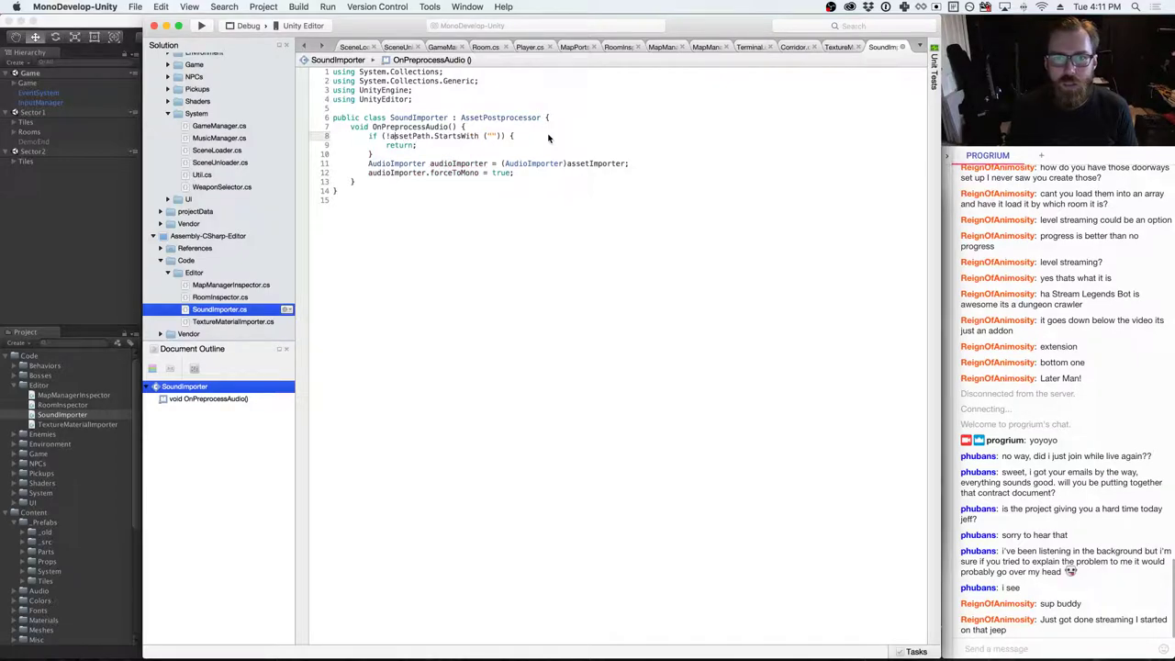
# - Copy the texturesPath constant declaration from TextureMaterialImporter to the start of the SoundImporter class, with blank lines around it
pyautogui.doubleClick(225, 323)
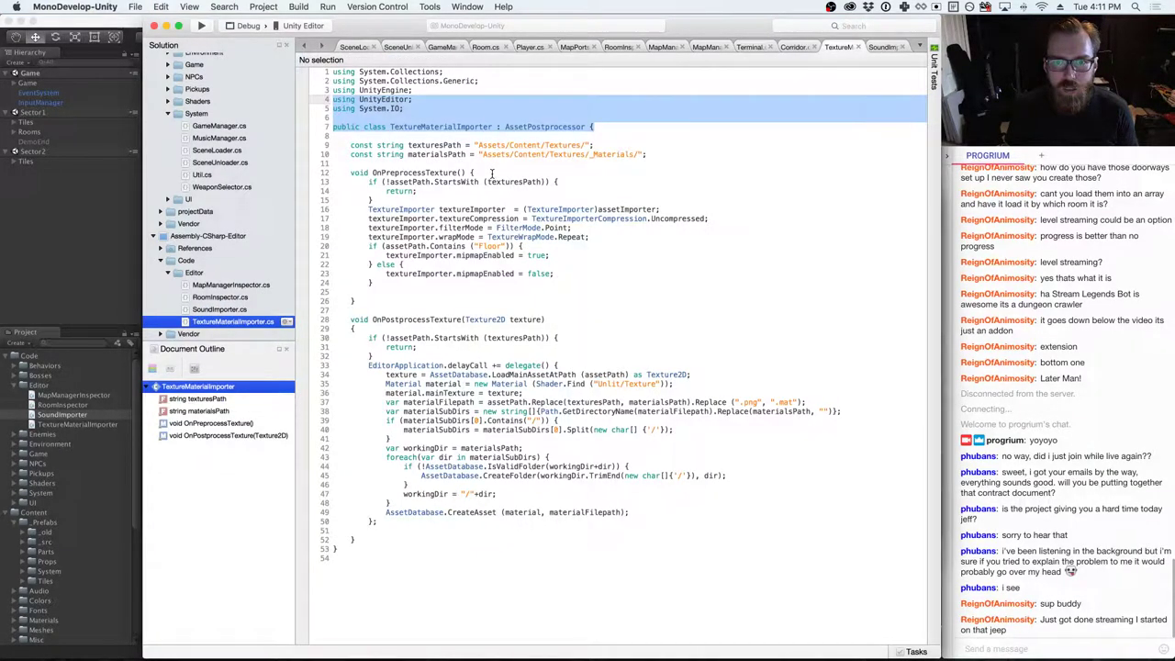
pyautogui.moveTo(350, 146); pyautogui.dragTo(594, 146)
pyautogui.hotkey('ctrl', 'c')
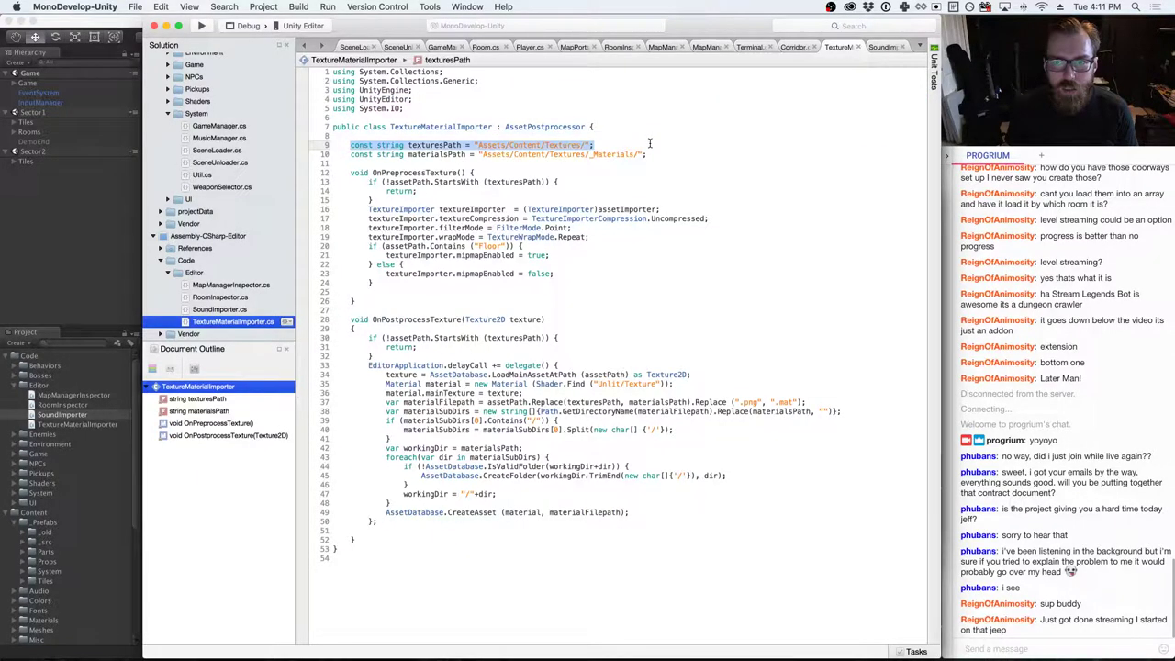
pyautogui.doubleClick(223, 310)
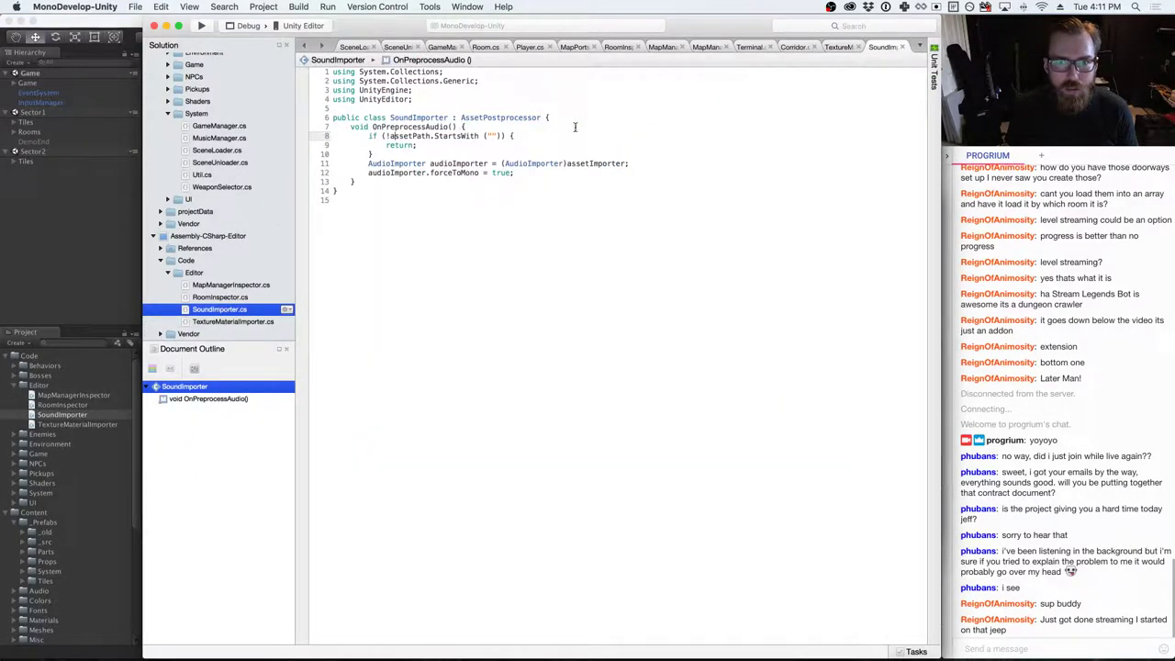
pyautogui.click(606, 117)
pyautogui.press('Return')
pyautogui.press('Return')
pyautogui.press('Return')
pyautogui.press('Up')
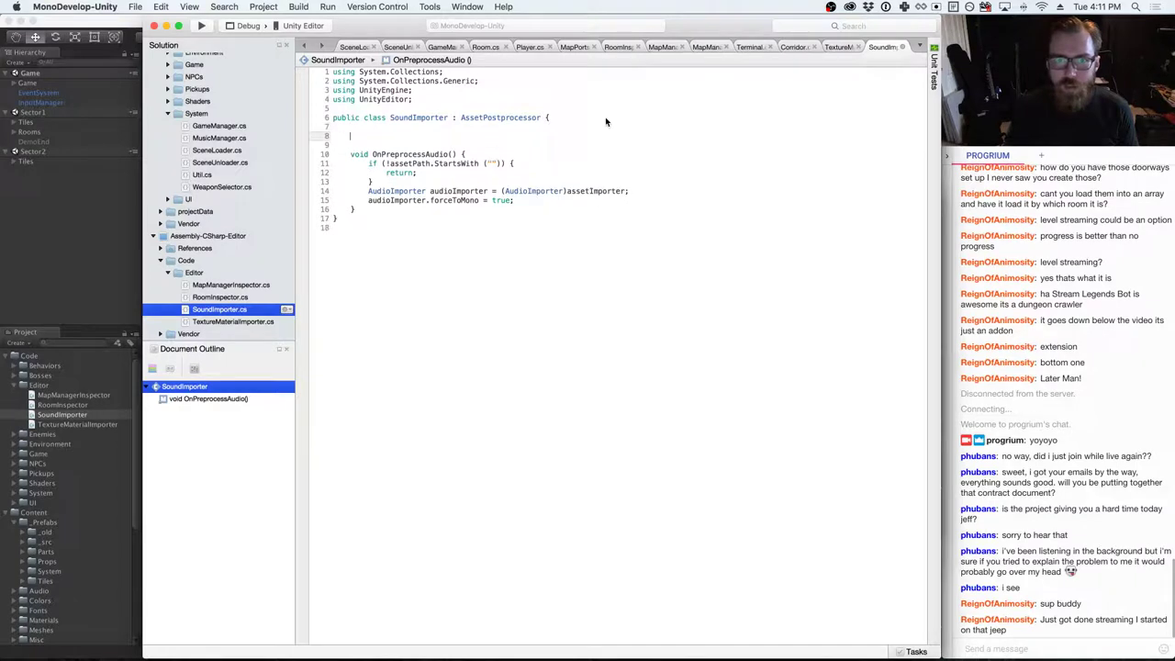
pyautogui.hotkey('ctrl', 'v')
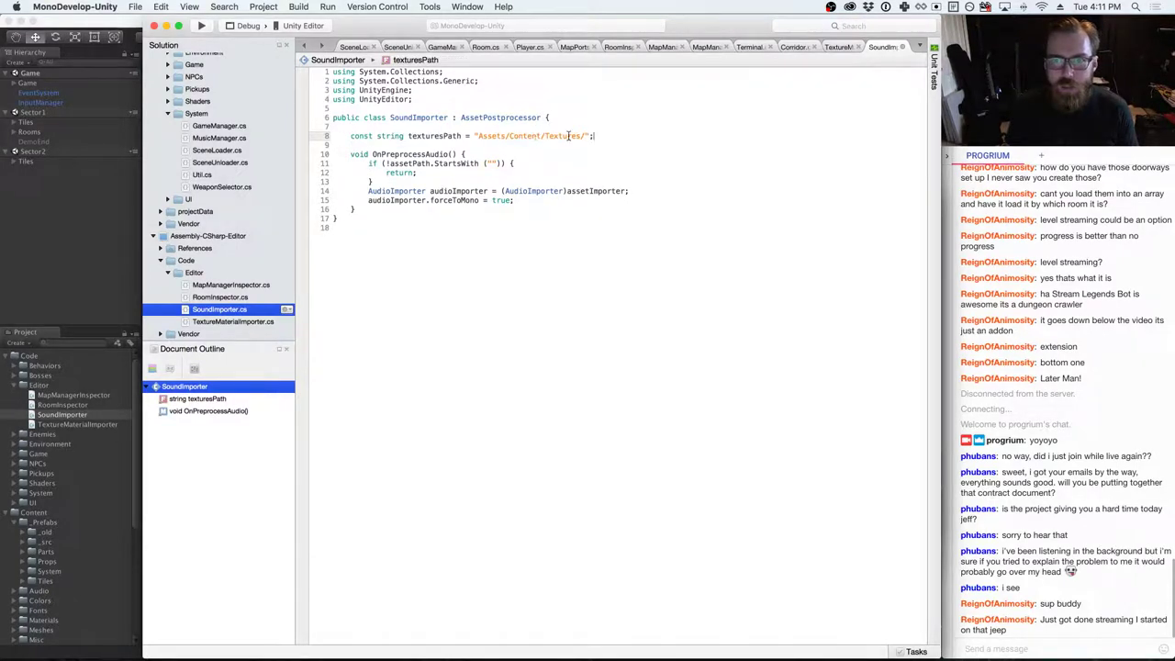
# - Change the copied constant's path to "Assets/Content/Audio/" and rename the constant audioPath
pyautogui.doubleClick(563, 136)
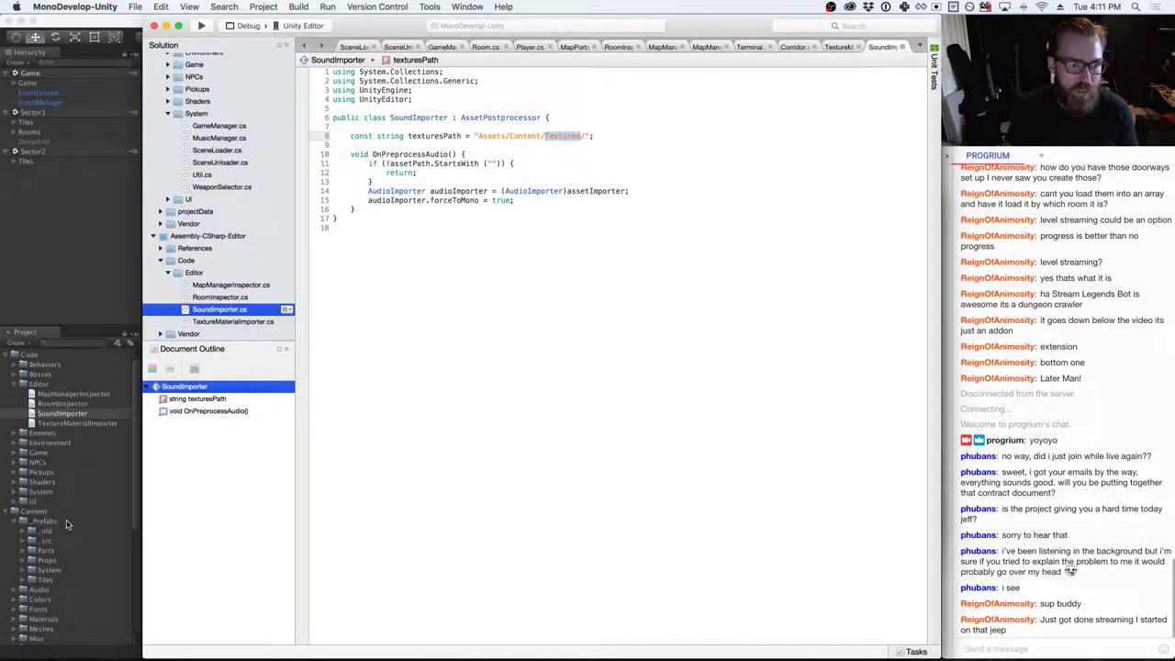
pyautogui.write('Audio')
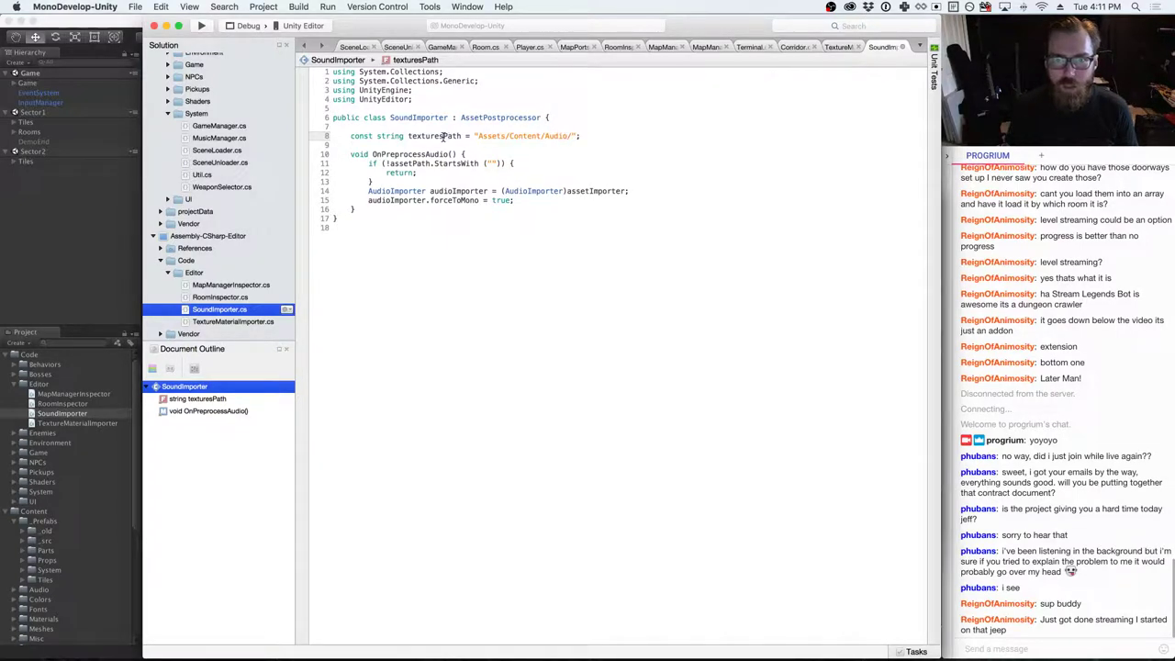
pyautogui.moveTo(443, 136); pyautogui.dragTo(407, 136)
pyautogui.write('audio')
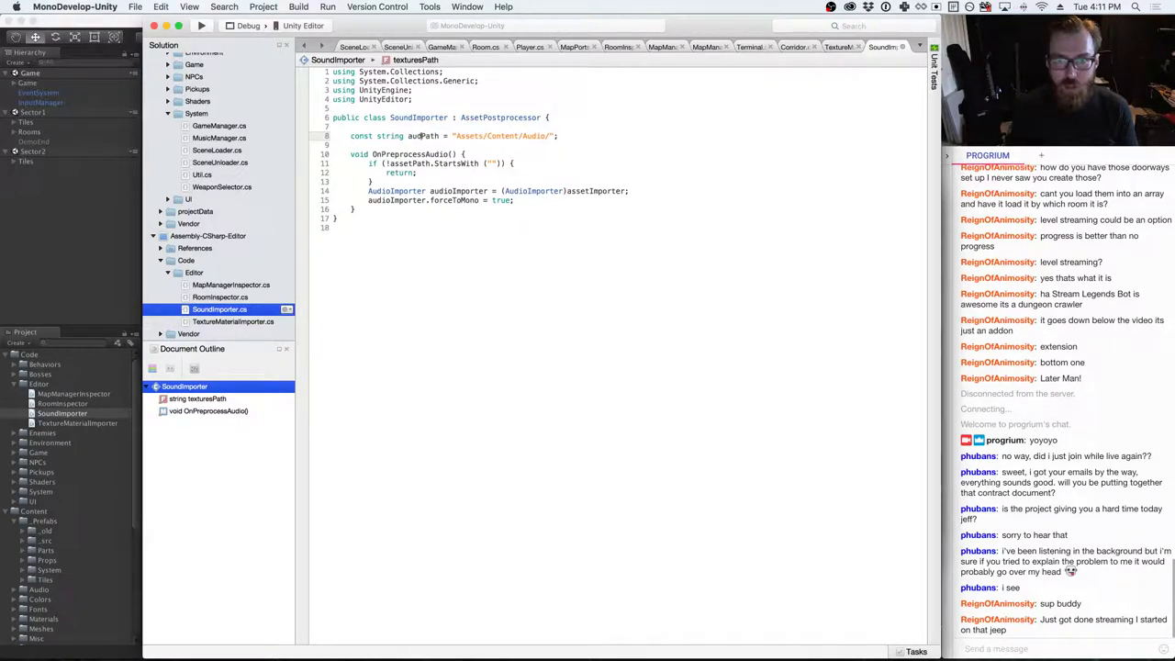
pyautogui.write('io')
pyautogui.press('Down')
# - Replace the empty string in the guard's StartsWith call with audioPath
pyautogui.click(439, 136)
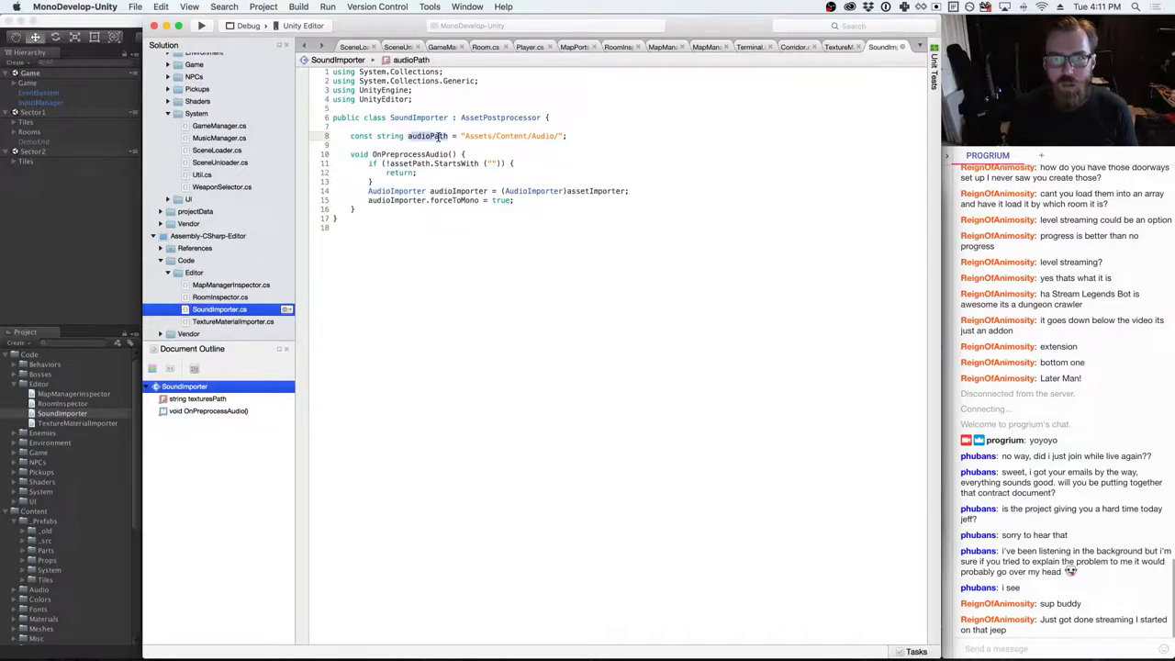
pyautogui.click(496, 165)
pyautogui.press('BackSpace')
pyautogui.press('BackSpace')
pyautogui.write('audioPath')
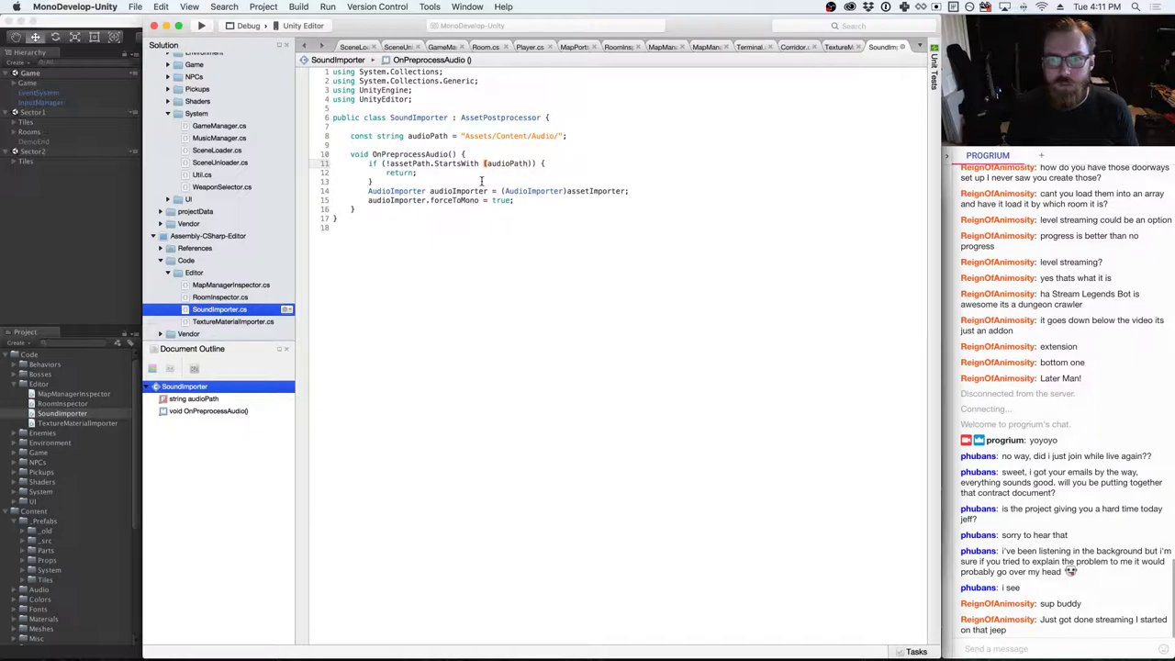
# - Remove forceToMono from the audioImporter assignment and bring up member suggestions after the dot
pyautogui.click(522, 200)
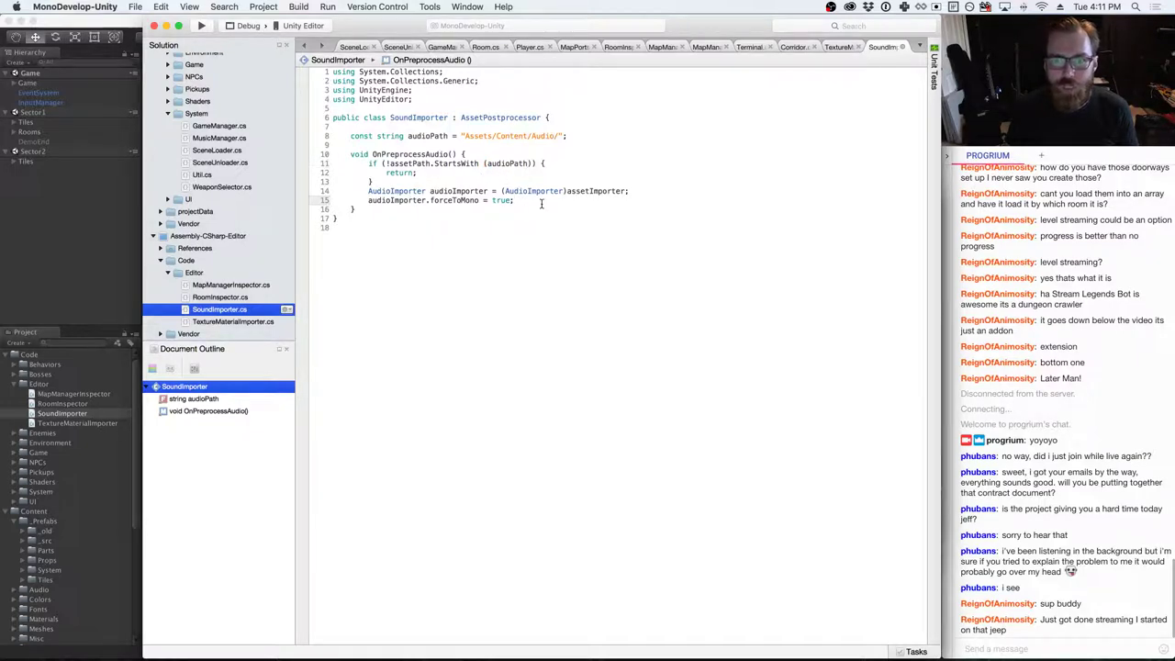
pyautogui.click(428, 200)
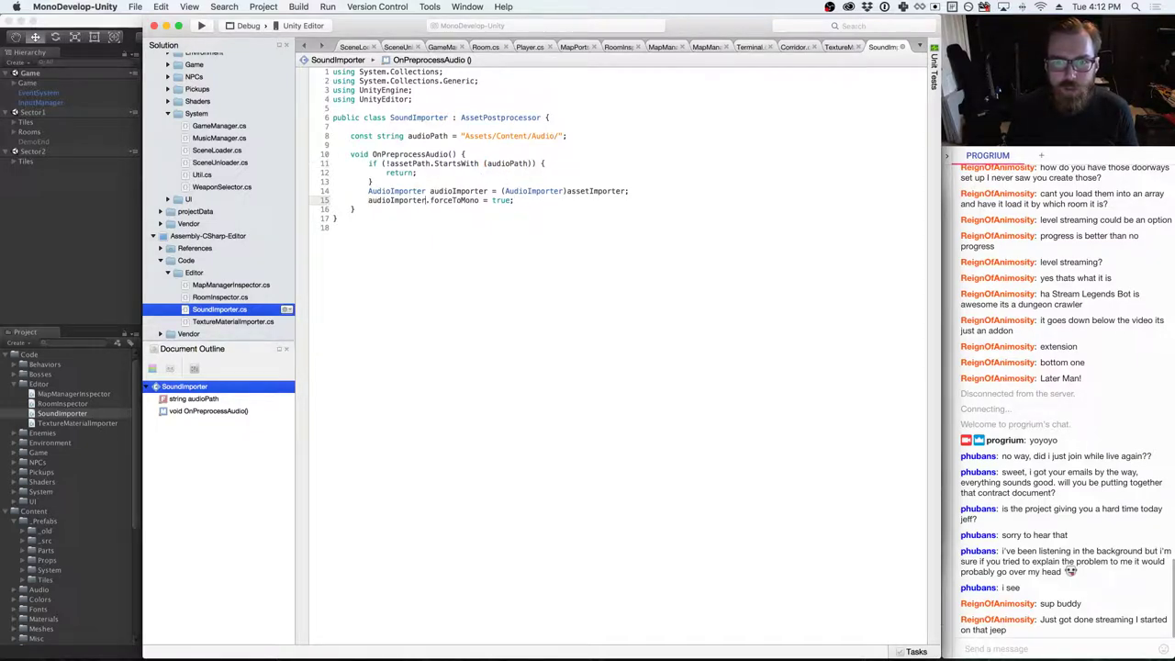
pyautogui.moveTo(427, 200); pyautogui.dragTo(479, 200)
pyautogui.write('.')
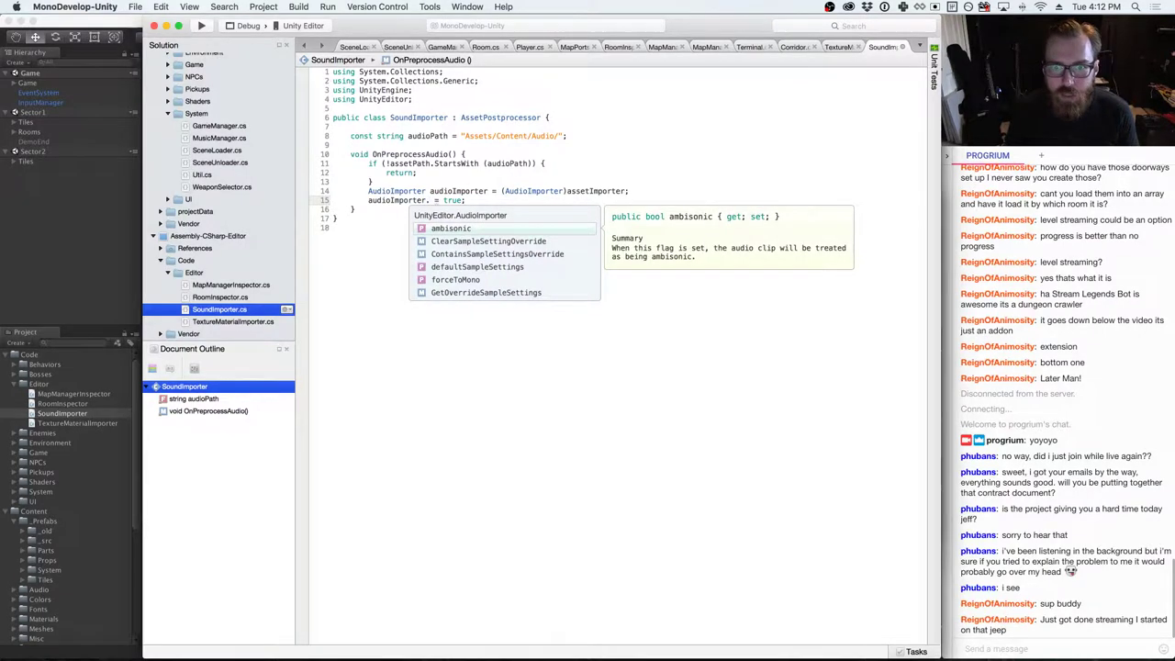
# - Look through the full list of suggested audioImporter members for available import settings, then return to its beginning
pyautogui.press('Down')
pyautogui.press('Down')
pyautogui.press('Down')
pyautogui.press('Down')
pyautogui.press('Down')
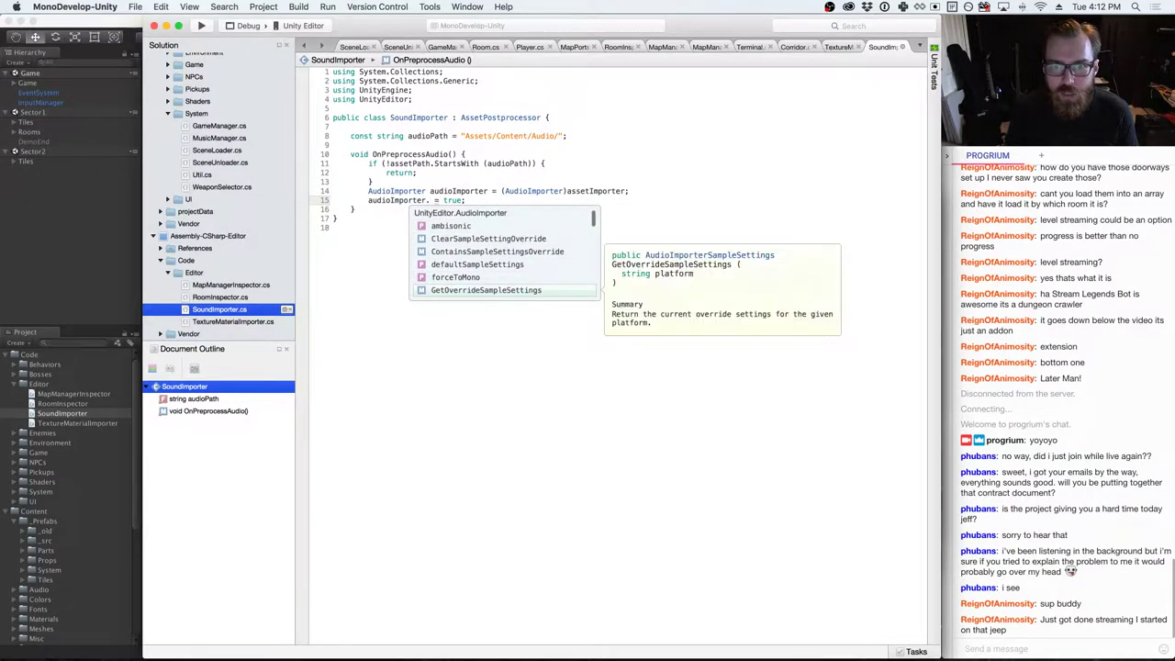
pyautogui.press('Down')
pyautogui.press('Down')
pyautogui.press('Down')
pyautogui.press('Down')
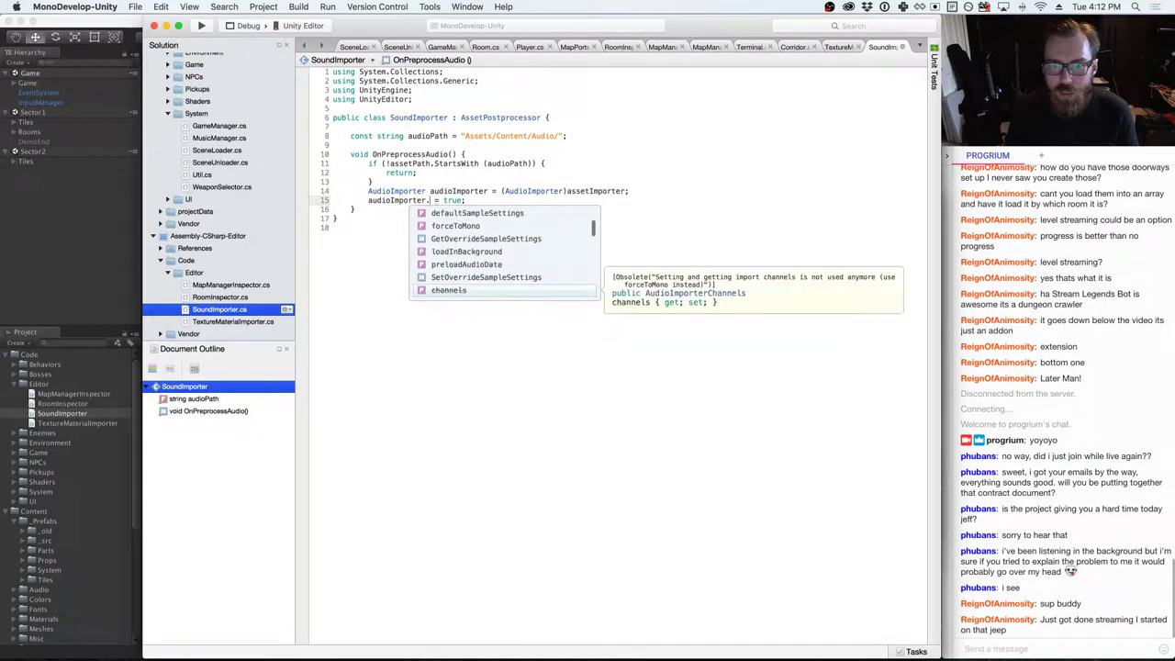
pyautogui.press('Down')
pyautogui.press('Down')
pyautogui.press('Down')
pyautogui.press('Down')
pyautogui.press('Down')
pyautogui.press('Down')
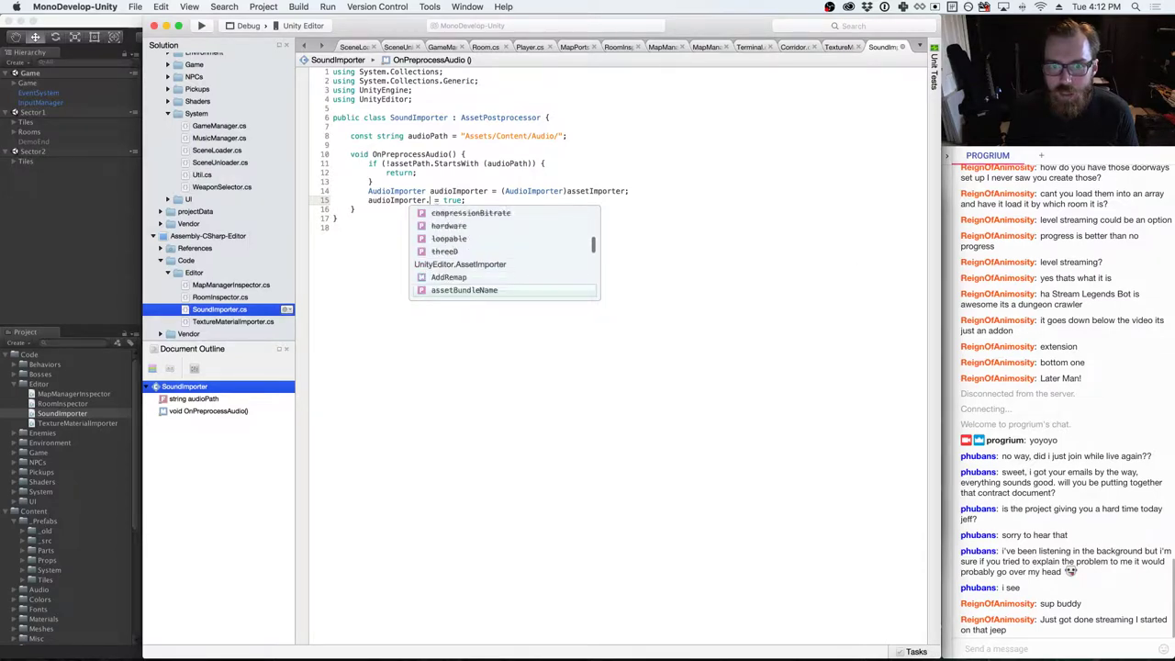
pyautogui.press('Down')
pyautogui.press('Down')
pyautogui.press('Down')
pyautogui.press('Down')
pyautogui.press('Down')
pyautogui.press('Down')
pyautogui.press('Down')
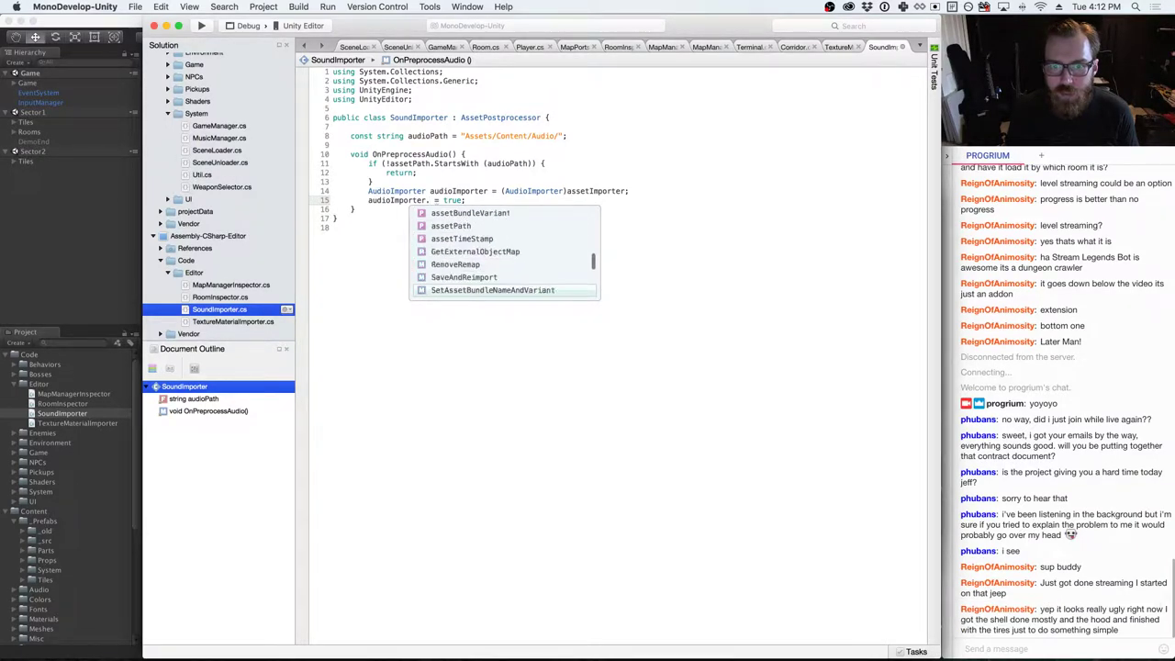
pyautogui.press('Down')
pyautogui.press('Down')
pyautogui.press('Down')
pyautogui.press('Down')
pyautogui.press('Down')
pyautogui.press('Down')
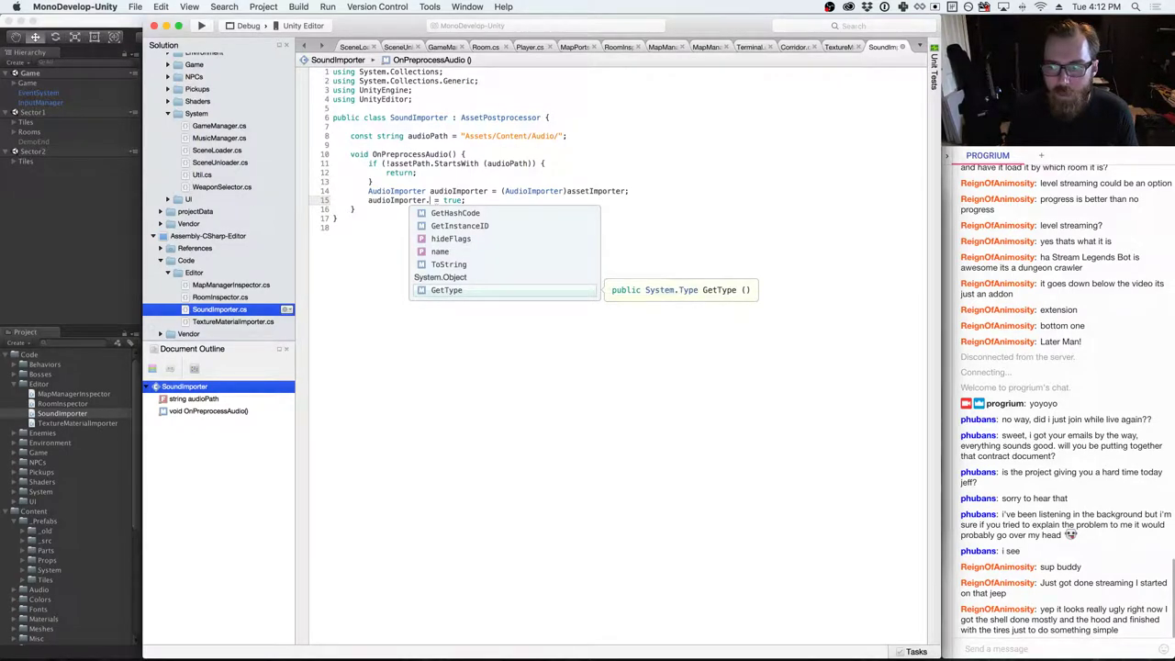
pyautogui.press('Up')
pyautogui.press('Up')
pyautogui.press('Up')
pyautogui.press('Up')
pyautogui.press('Up')
pyautogui.press('Up')
pyautogui.press('Up')
pyautogui.press('Up')
pyautogui.press('Up')
pyautogui.press('Up')
pyautogui.press('Up')
pyautogui.press('Up')
pyautogui.press('Up')
pyautogui.press('Up')
pyautogui.press('Up')
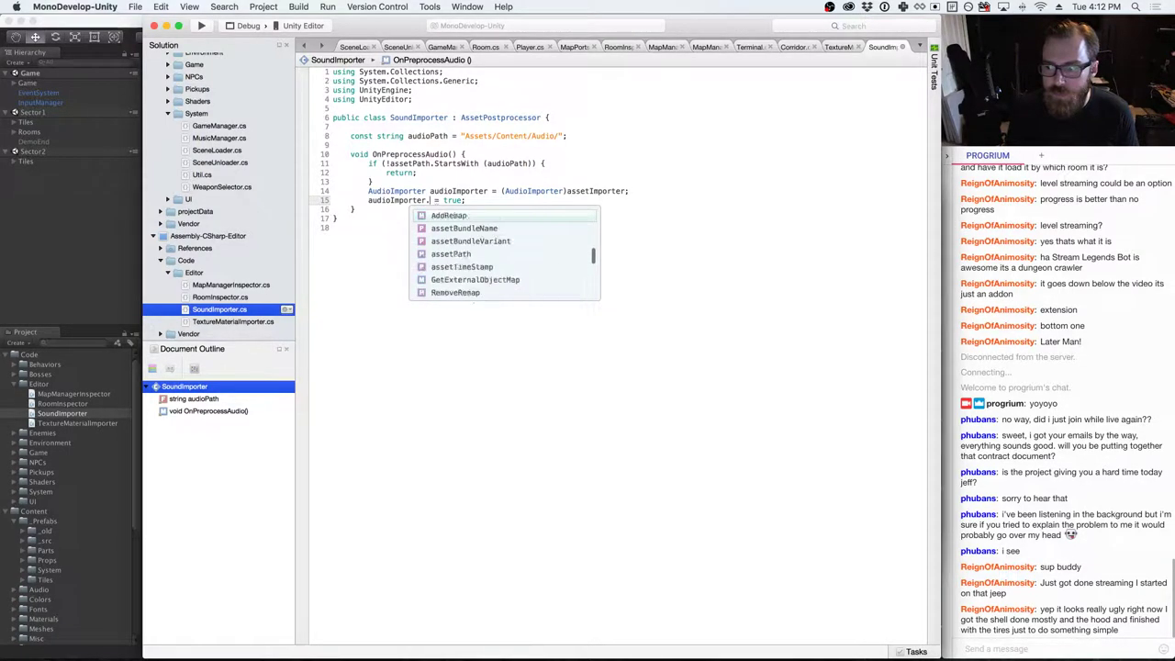
pyautogui.press('Up')
pyautogui.press('Up')
pyautogui.press('Up')
pyautogui.press('Up')
pyautogui.press('Up')
pyautogui.press('Up')
pyautogui.press('Up')
pyautogui.press('Up')
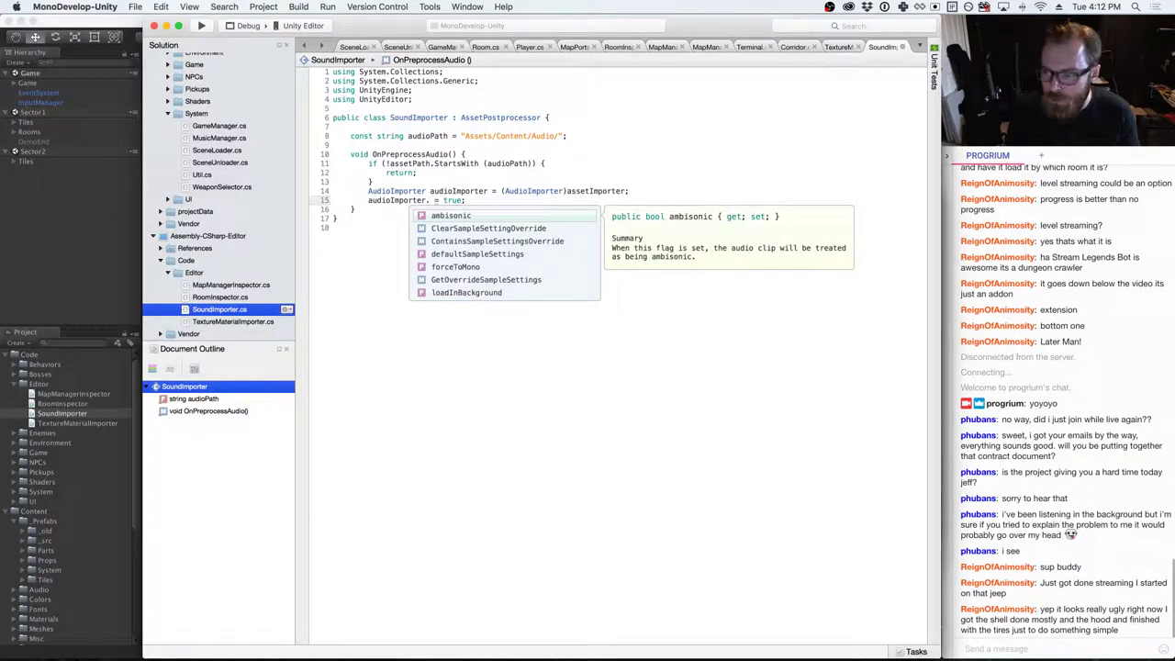
# - Read the descriptions of the suggested audioImporter members one by one, from ambisonic through to SaveAndReimport
pyautogui.press('Down')
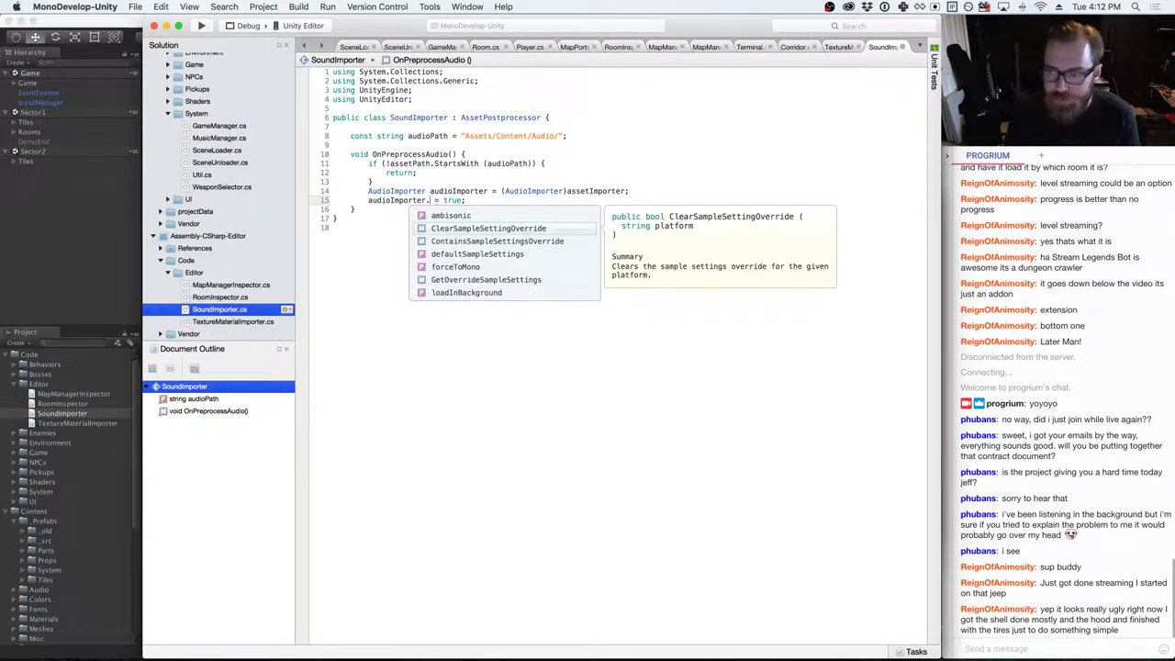
pyautogui.press('Up')
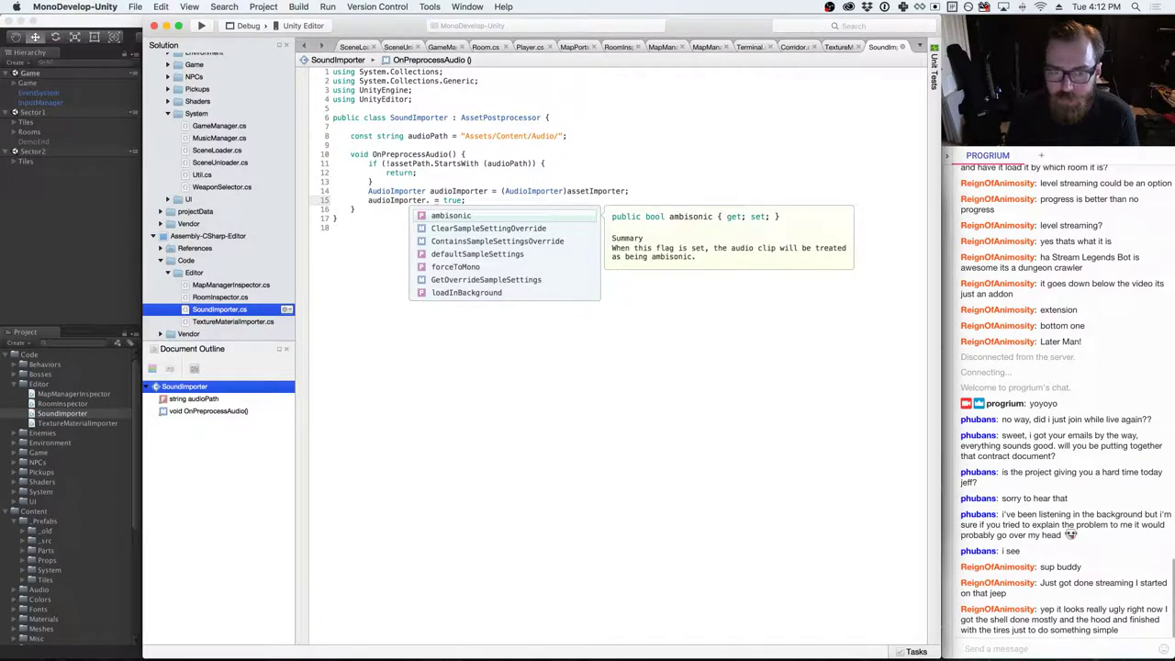
pyautogui.press('Down')
pyautogui.press('Down')
pyautogui.press('Down')
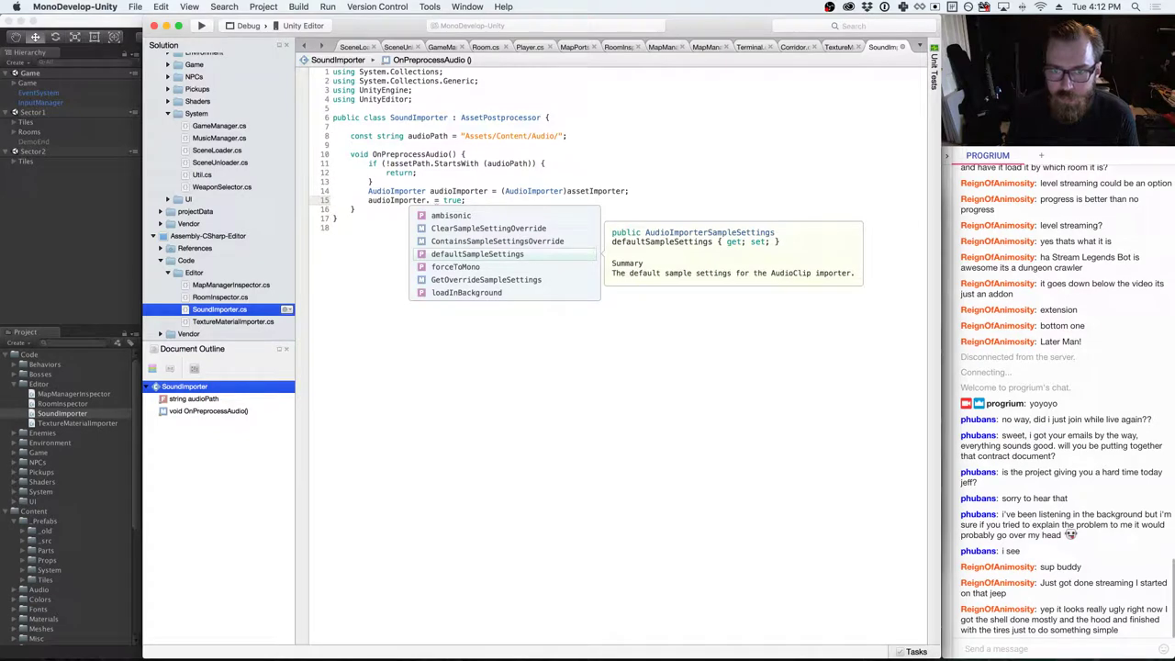
pyautogui.press('Down')
pyautogui.press('Down')
pyautogui.press('Down')
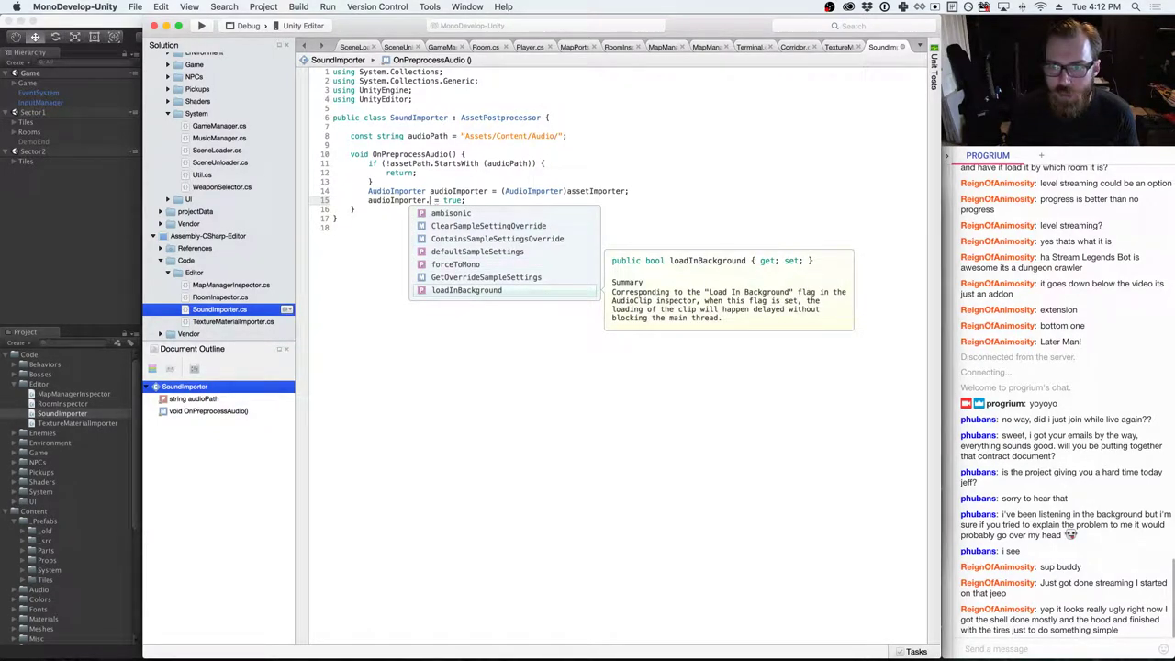
pyautogui.press('Down')
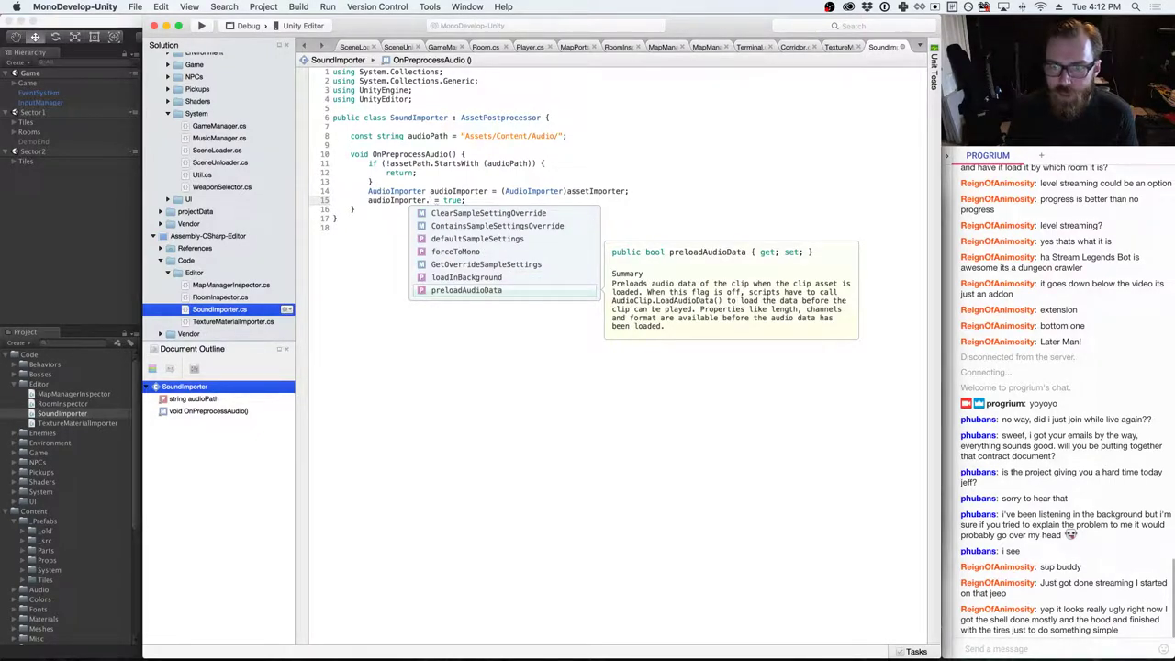
pyautogui.press('Down')
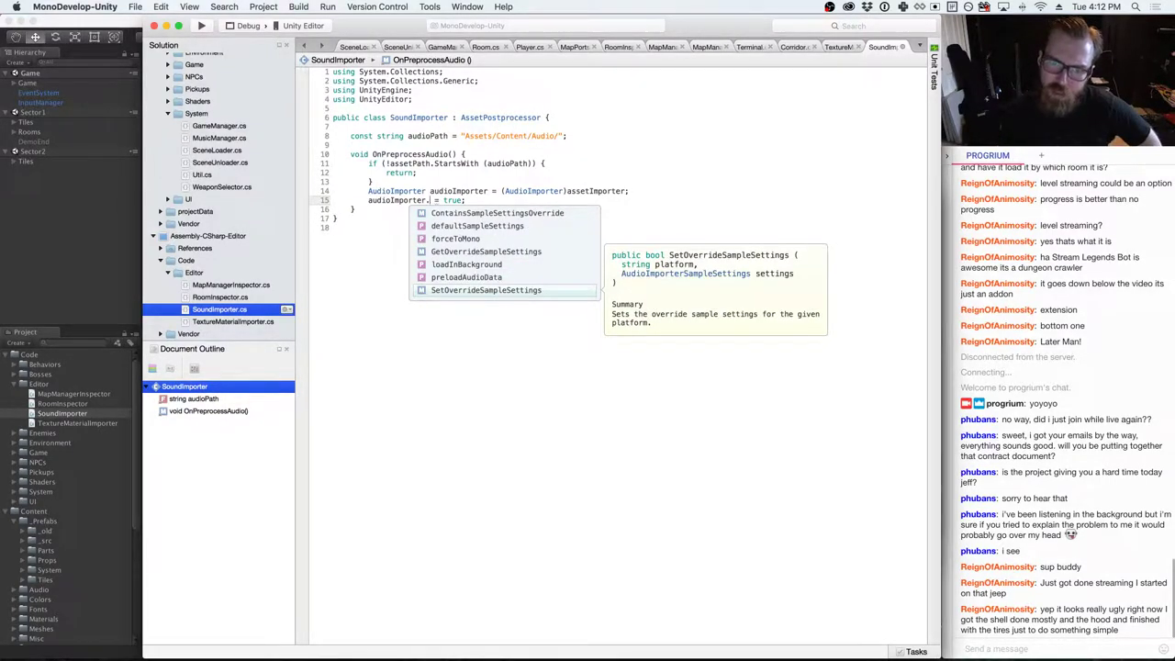
pyautogui.press('Down')
pyautogui.press('Down')
pyautogui.press('Down')
pyautogui.press('Down')
pyautogui.press('Down')
pyautogui.press('Down')
pyautogui.press('Down')
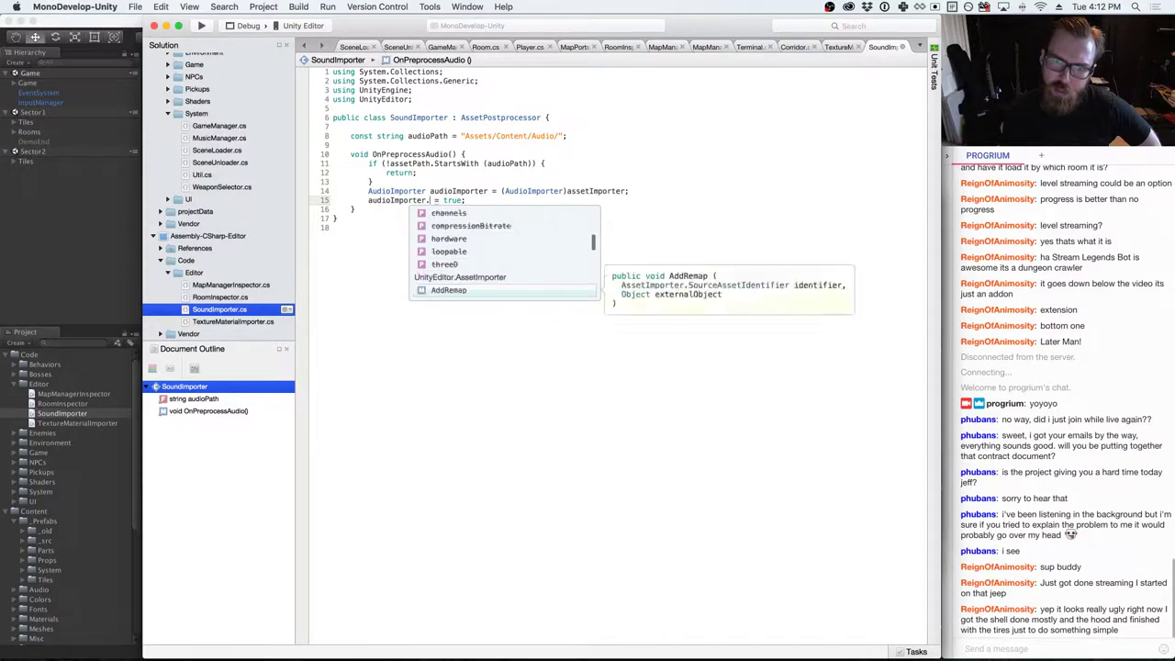
pyautogui.press('Down')
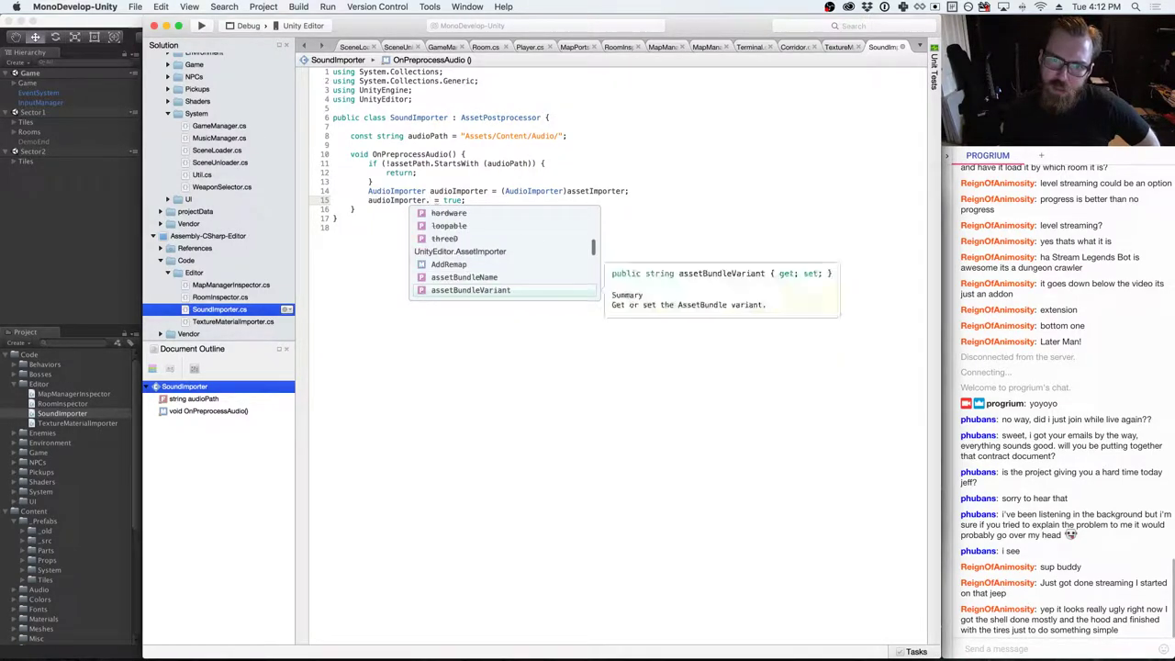
pyautogui.press('Down')
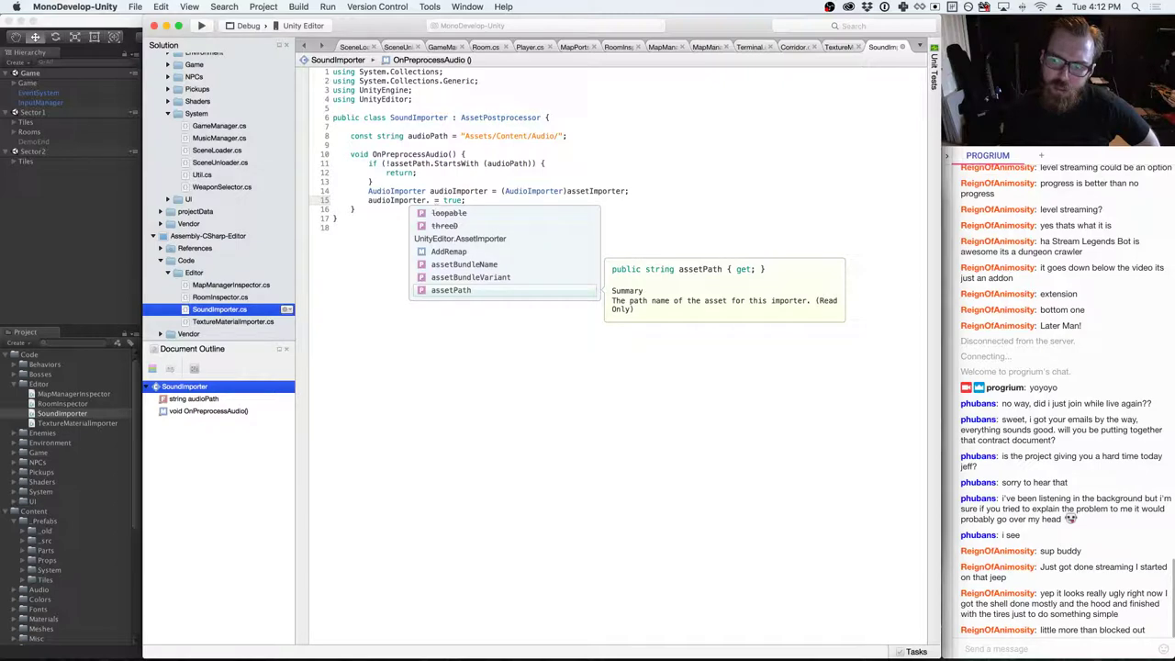
pyautogui.press('Down')
pyautogui.press('Down')
pyautogui.press('Down')
pyautogui.press('Down')
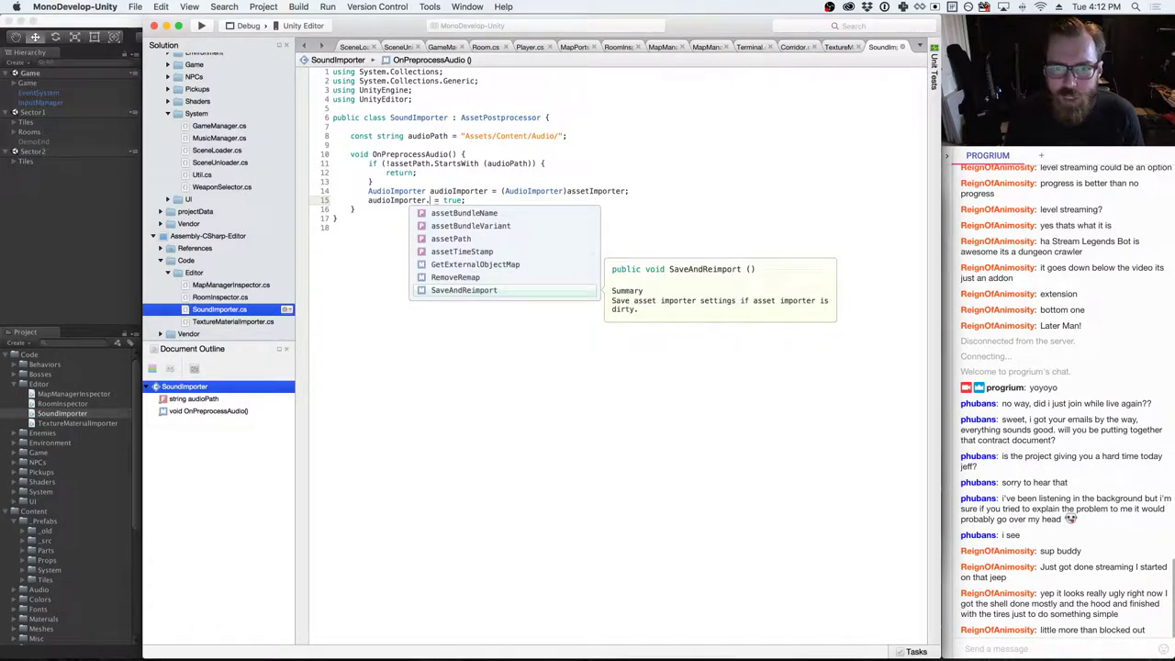
# - Dismiss the member suggestions and delete the remaining "= true;" after audioImporter's dot
pyautogui.press('Escape')
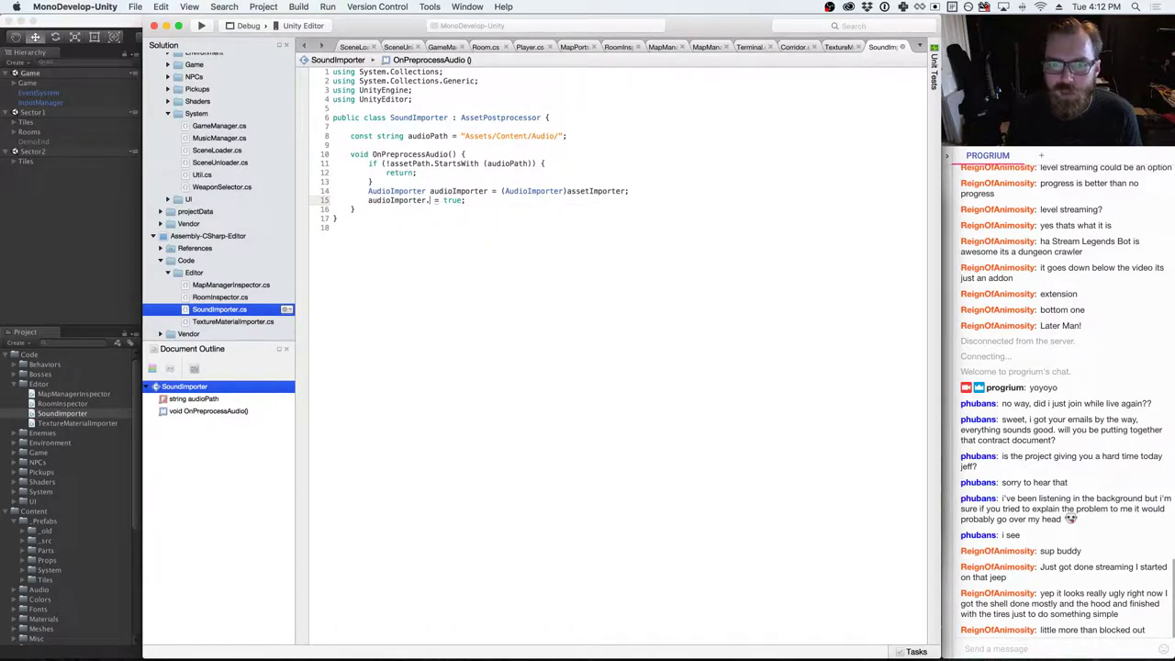
pyautogui.hotkey('ctrl', 'k')
# - Switch to Chrome and open the AudioImporter class reference in the Unity documentation, followed by its defaultSampleSettings property page
pyautogui.press('super+Tab')
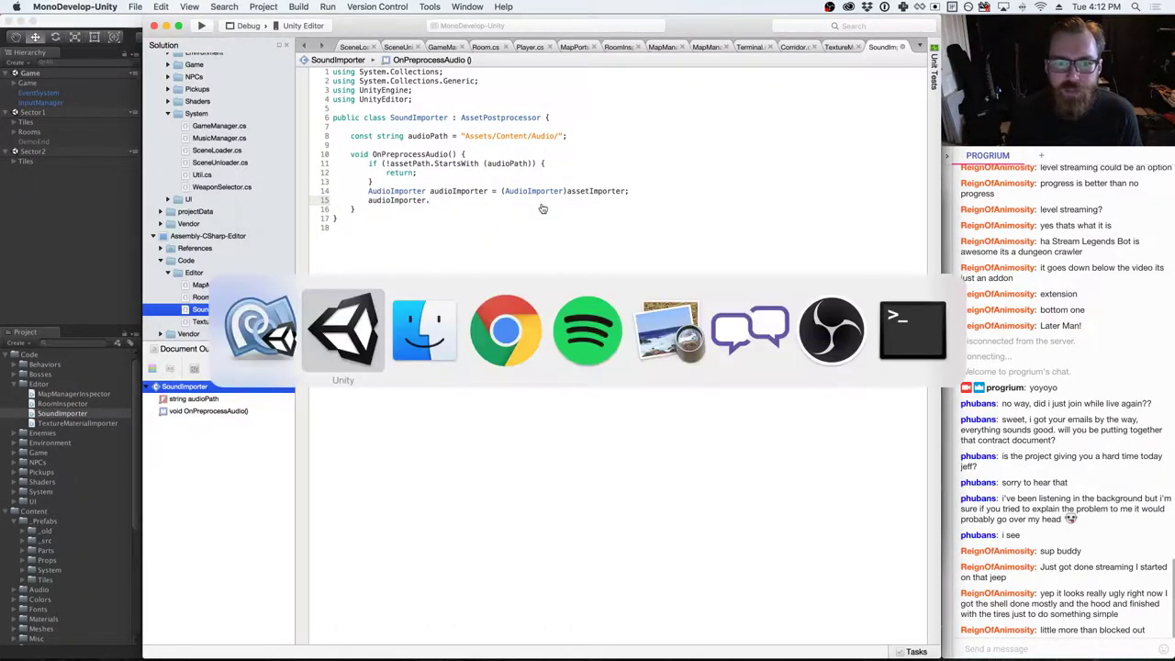
pyautogui.press('super+Tab')
pyautogui.press('super+shift+Tab')
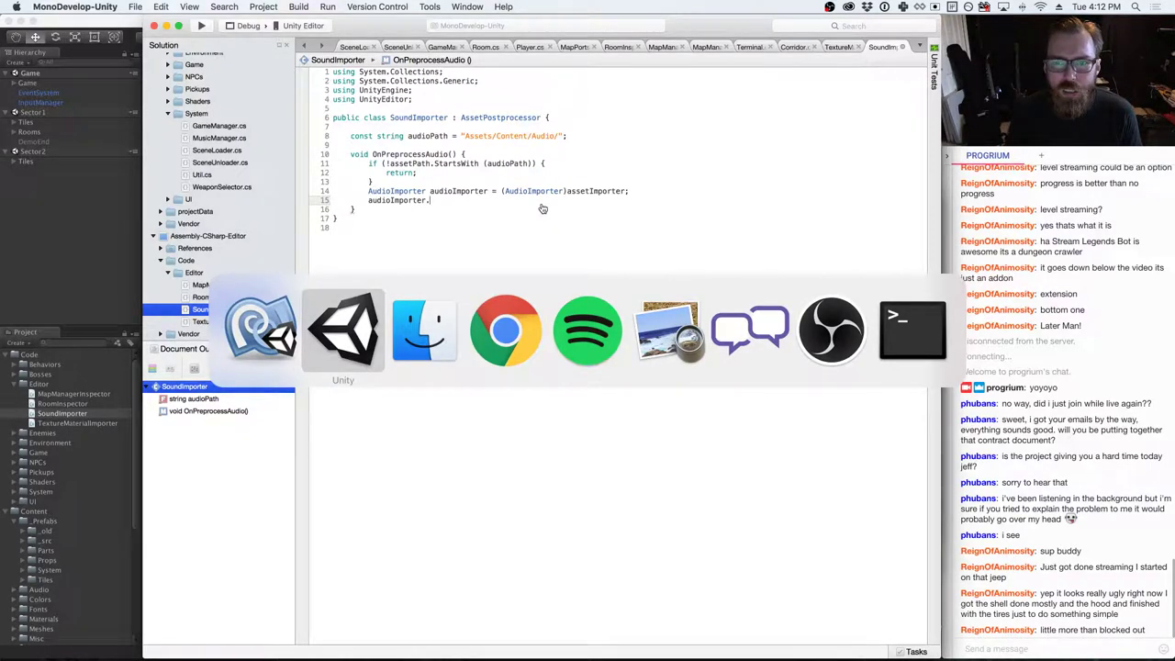
pyautogui.press('super+Tab')
pyautogui.press('super+Tab')
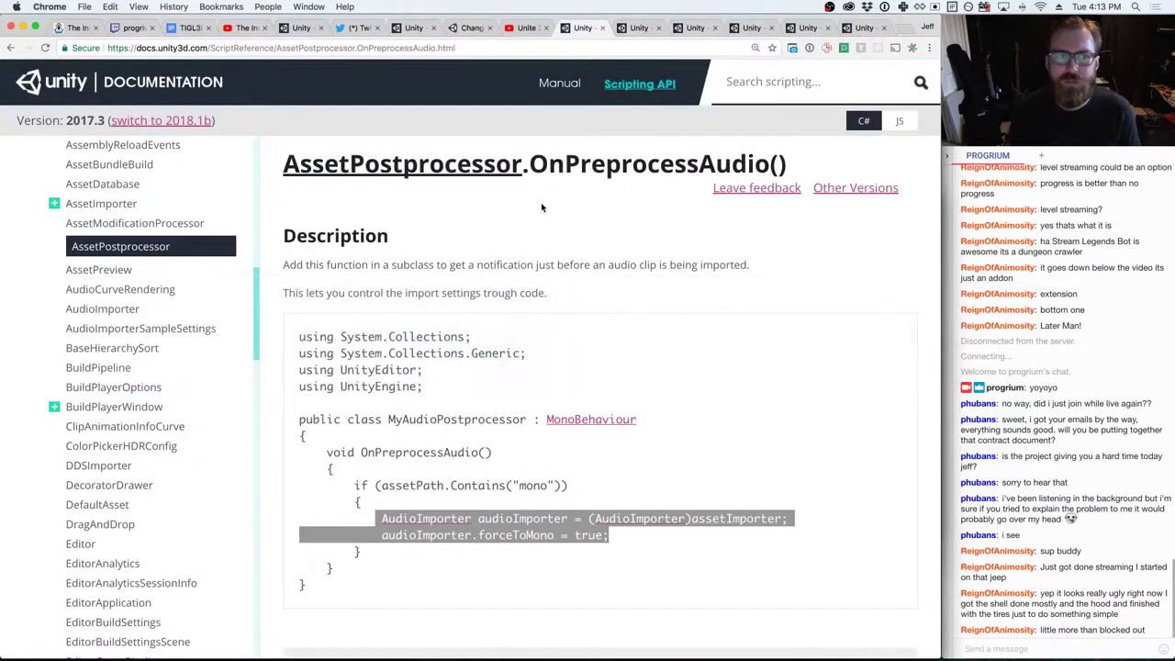
pyautogui.click(131, 309)
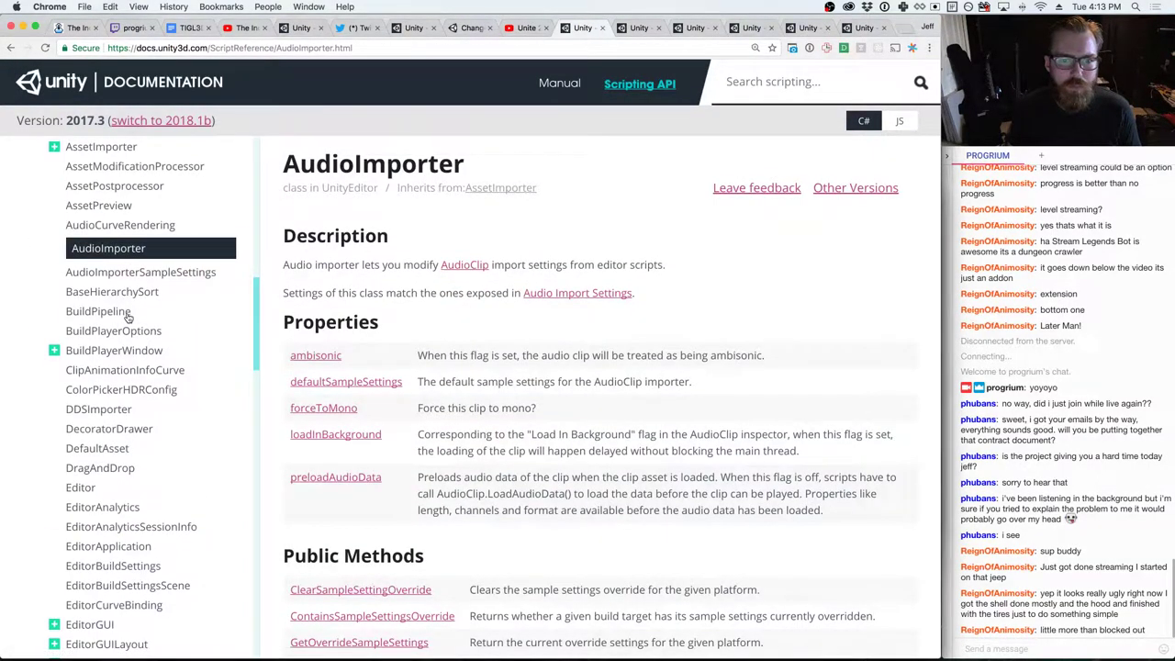
pyautogui.click(348, 383)
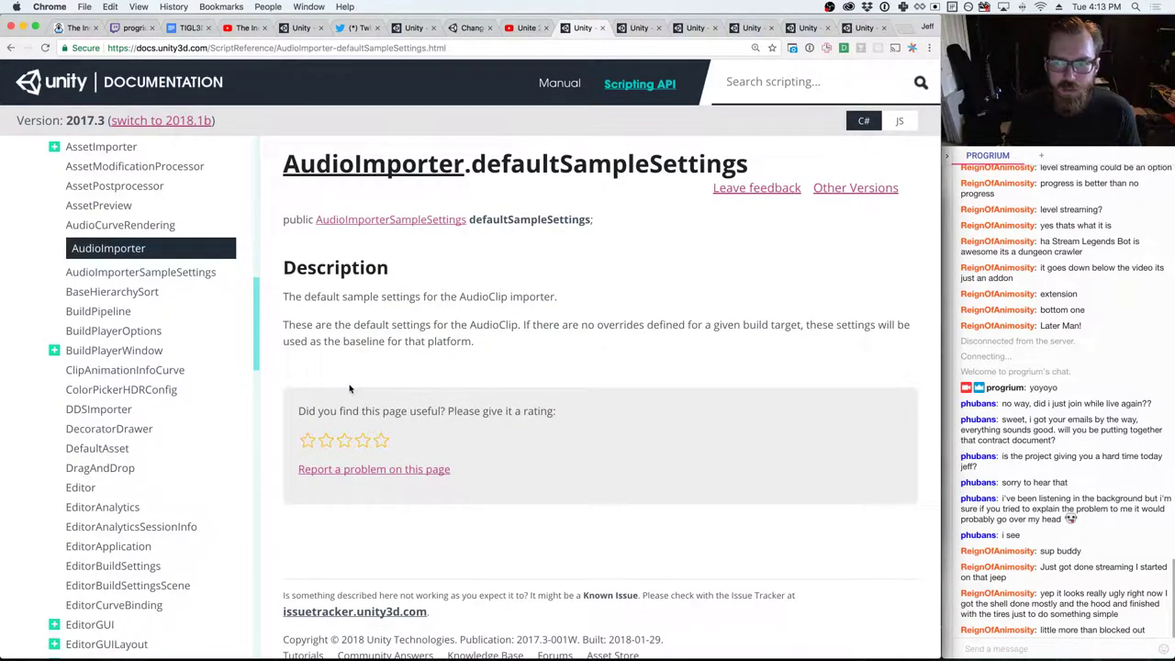
# - Go back to the AudioImporter class page and look through its properties, methods and inherited members
pyautogui.press('super+bracketleft')
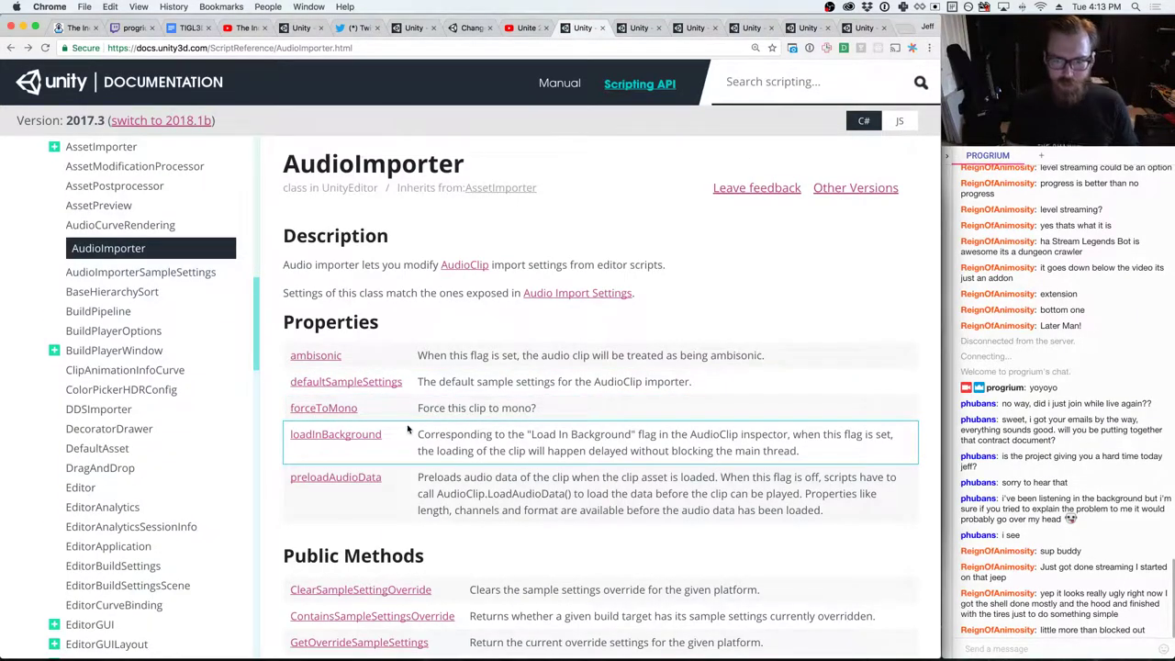
pyautogui.scroll(-3, 409, 431)
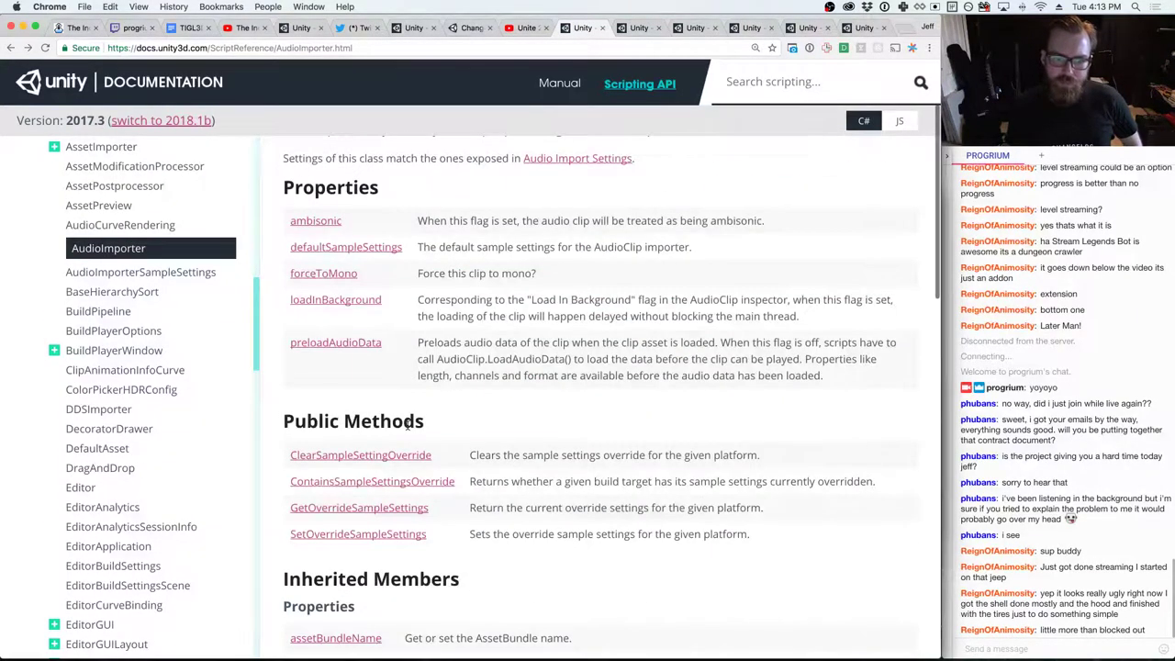
pyautogui.scroll(-8, 409, 429)
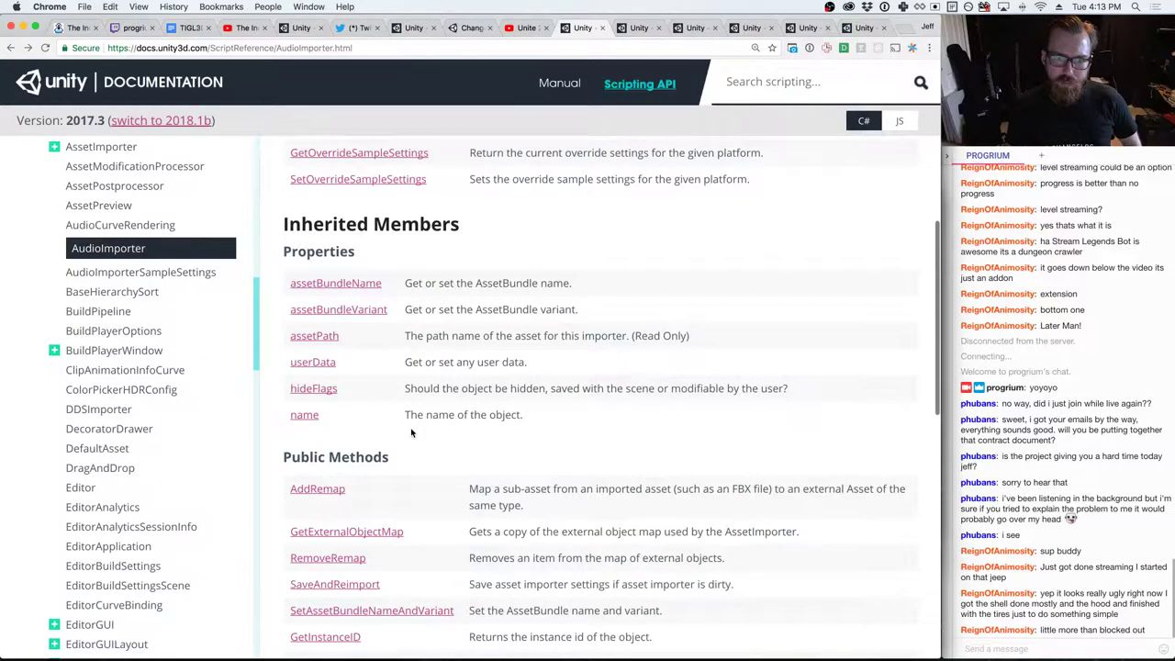
pyautogui.scroll(-4, 411, 433)
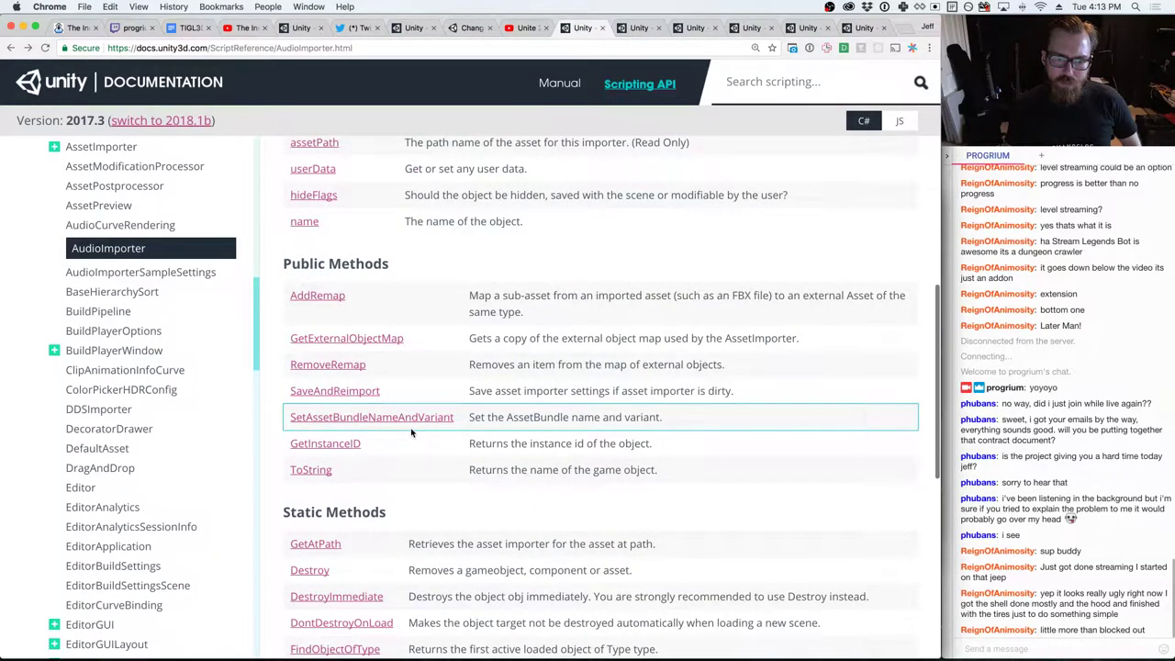
pyautogui.scroll(-7, 412, 433)
pyautogui.scroll(20, 411, 432)
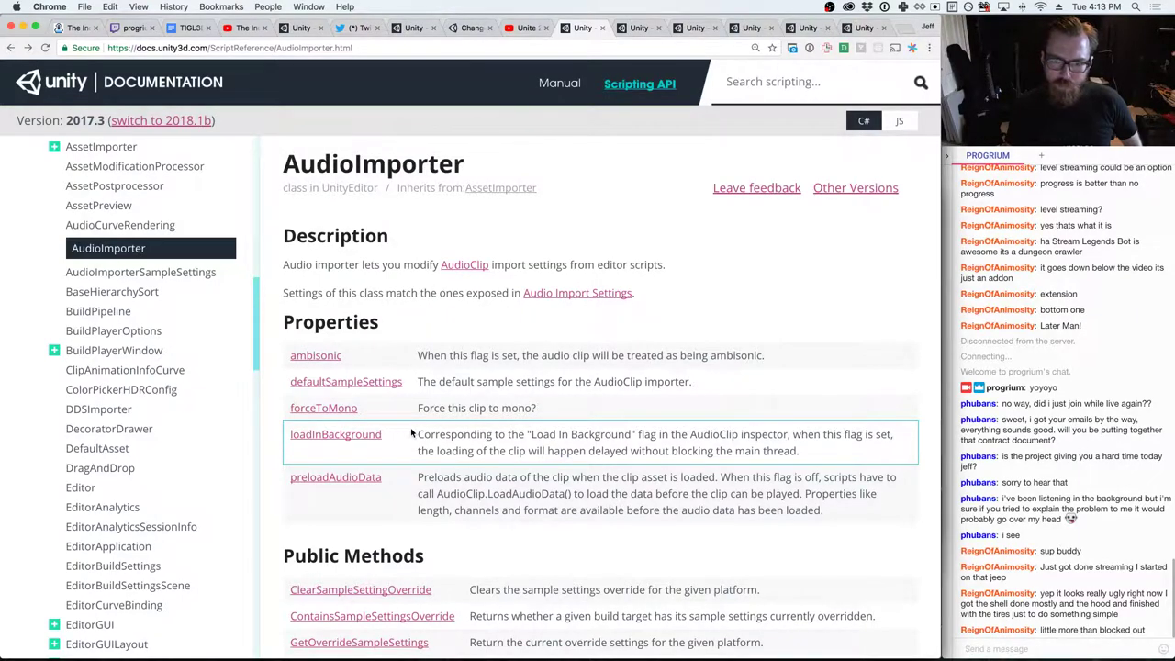
pyautogui.press('super+Tab')
pyautogui.press('super+Tab')
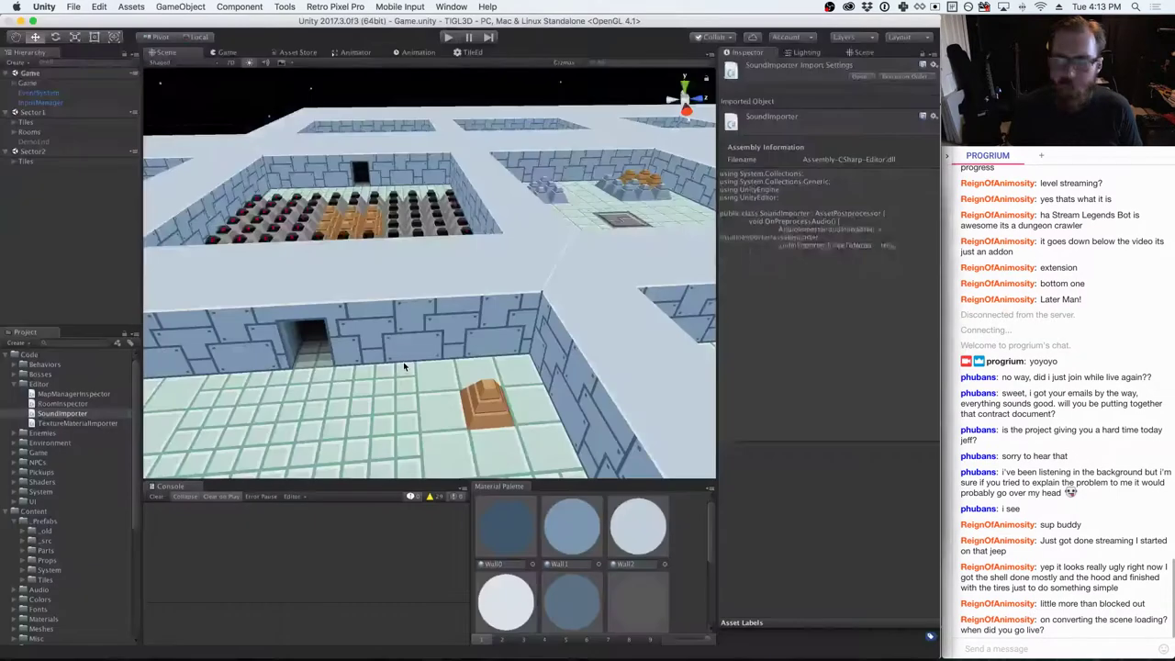
pyautogui.press('super+Tab')
pyautogui.press('super+Tab')
pyautogui.press('super+Tab')
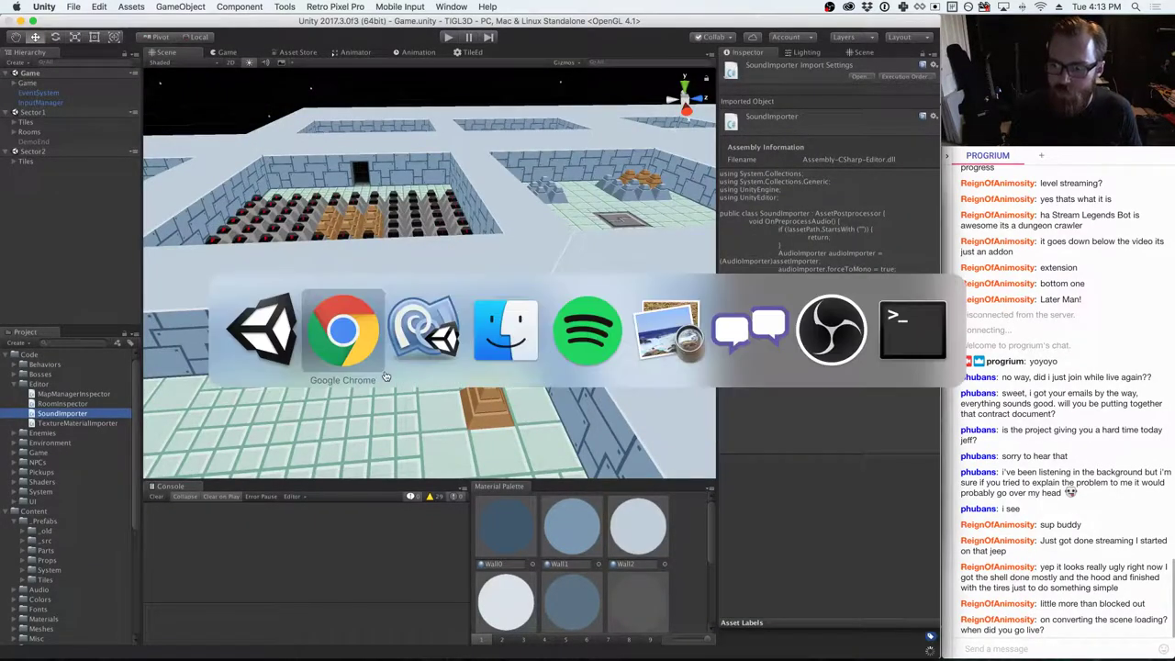
pyautogui.press('super+shift+Tab')
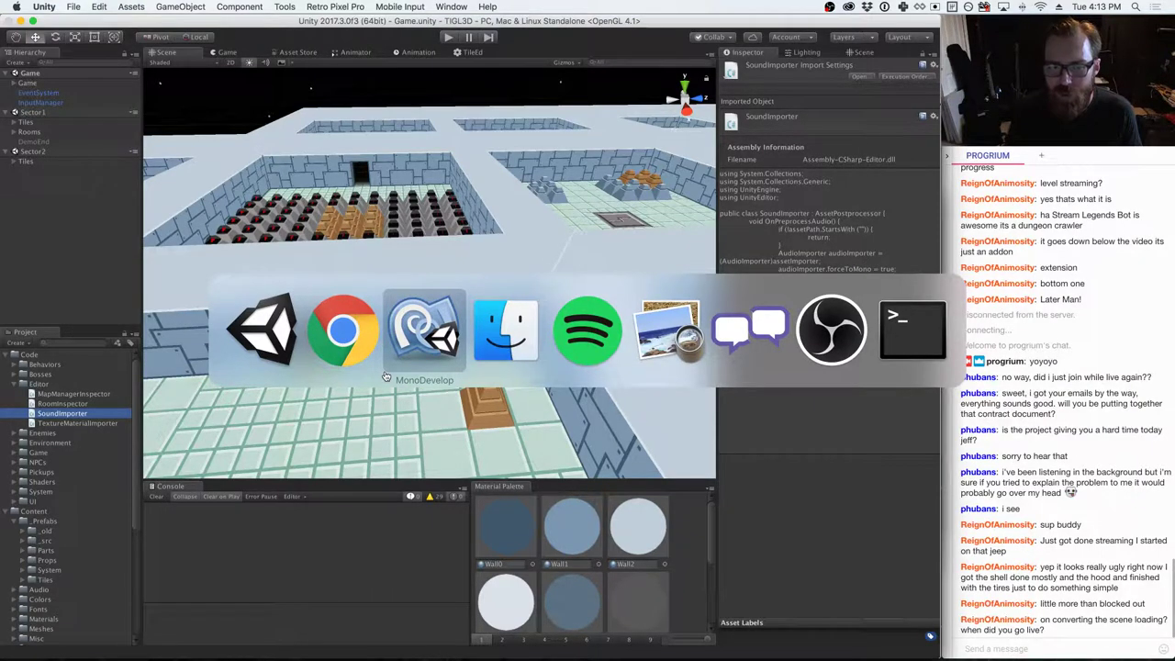
pyautogui.press('super+Tab')
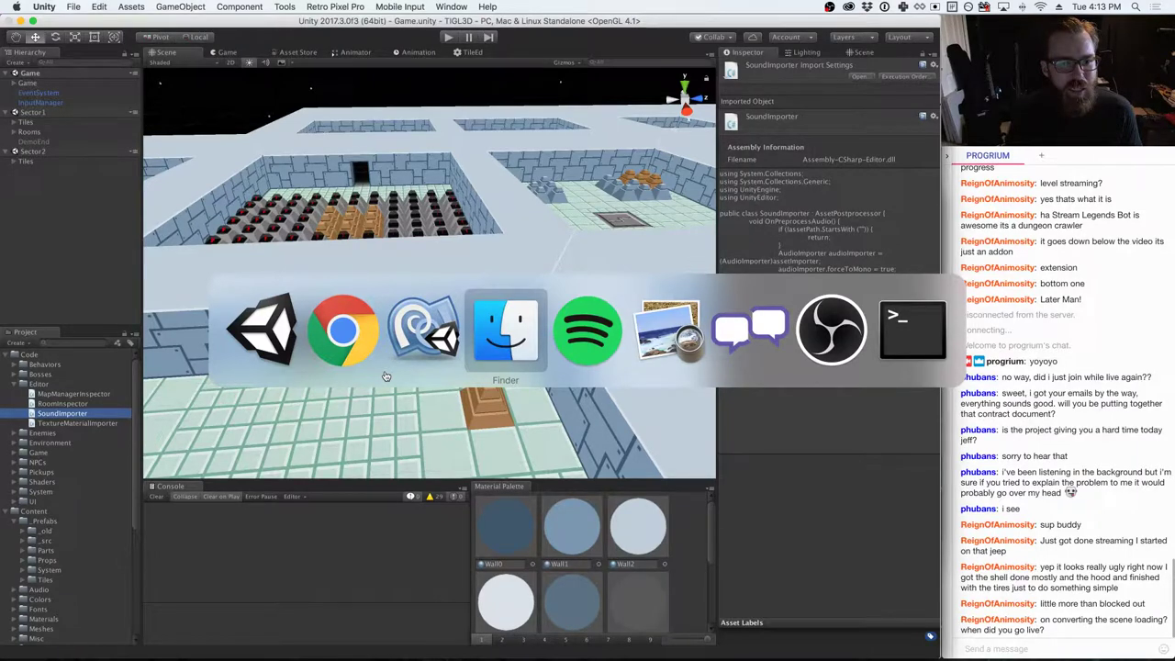
pyautogui.press('shift+super+Tab')
pyautogui.press('shift+super+Tab')
pyautogui.press('shift+super+Tab')
# - Switch to MonoDevelop, open TextureMaterialImporter.cs and examine how OnPostprocessTexture uses EditorApplication.delayCall and builds the material folders
pyautogui.press('super+Tab')
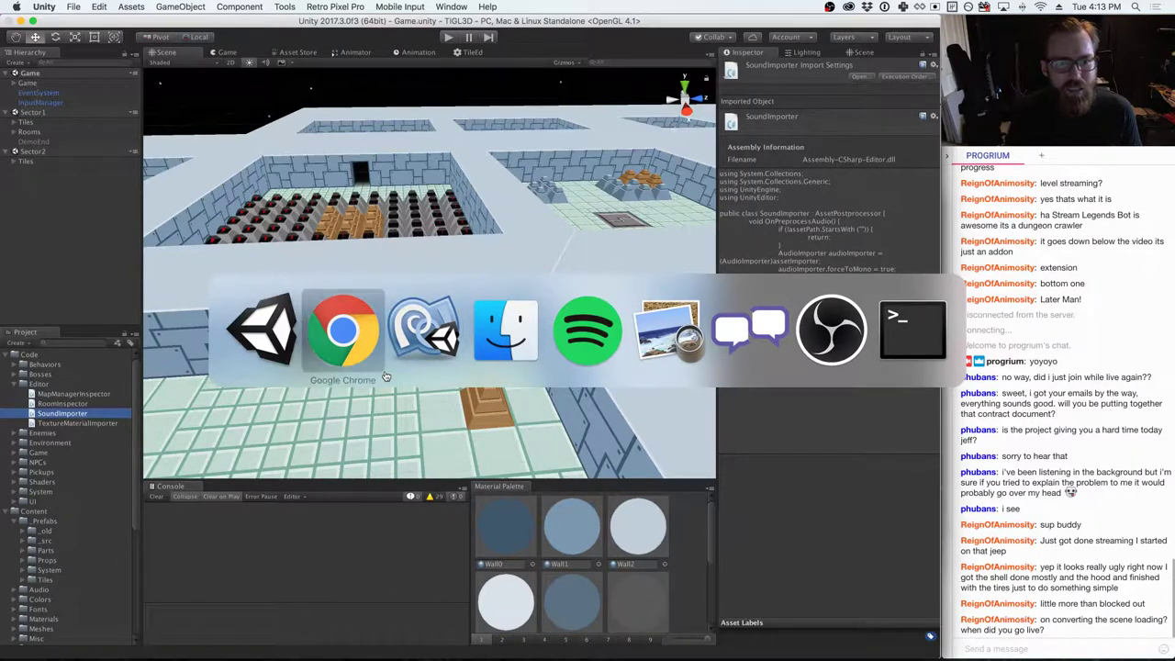
pyautogui.press('super+Tab')
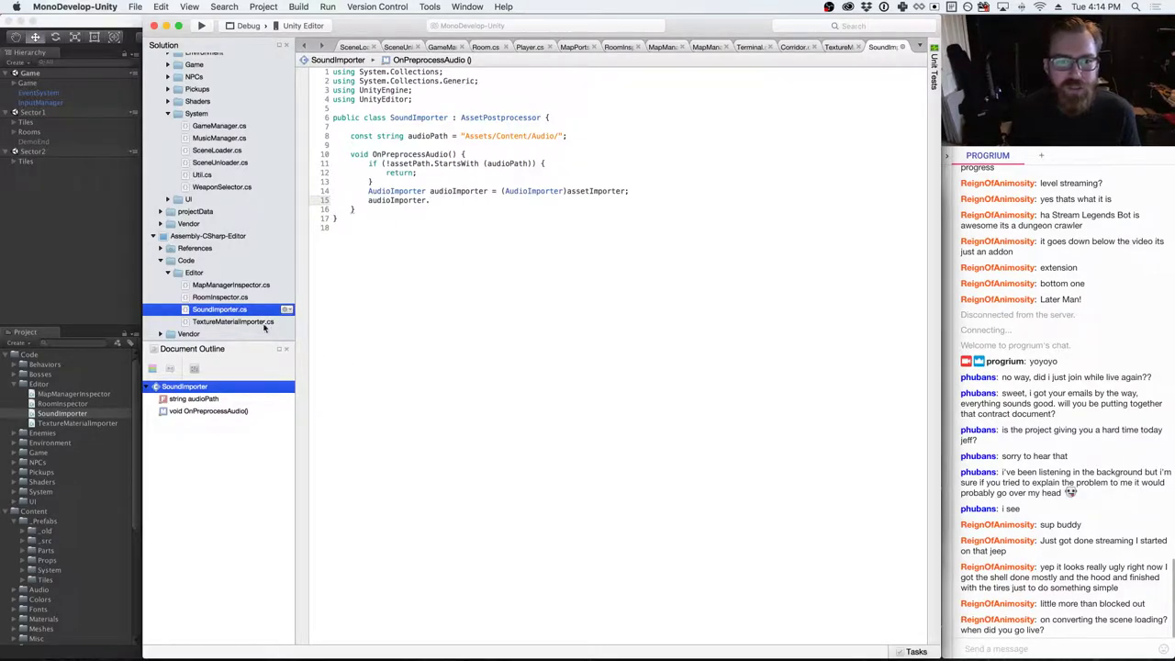
pyautogui.doubleClick(226, 321)
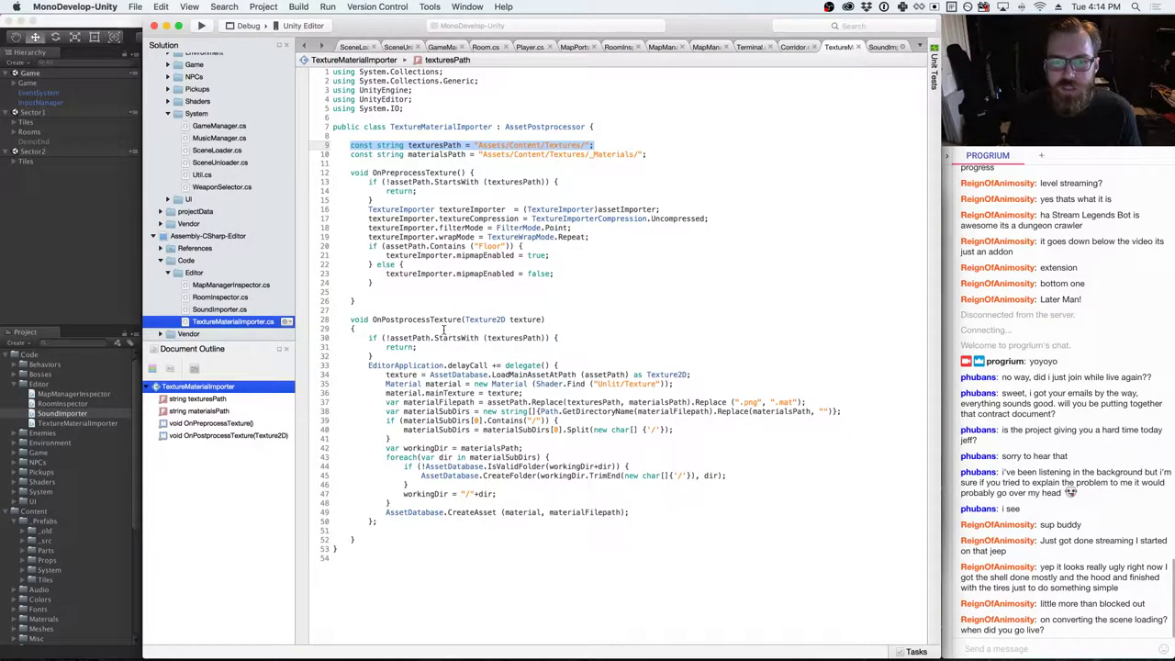
pyautogui.moveTo(372, 319); pyautogui.dragTo(545, 320)
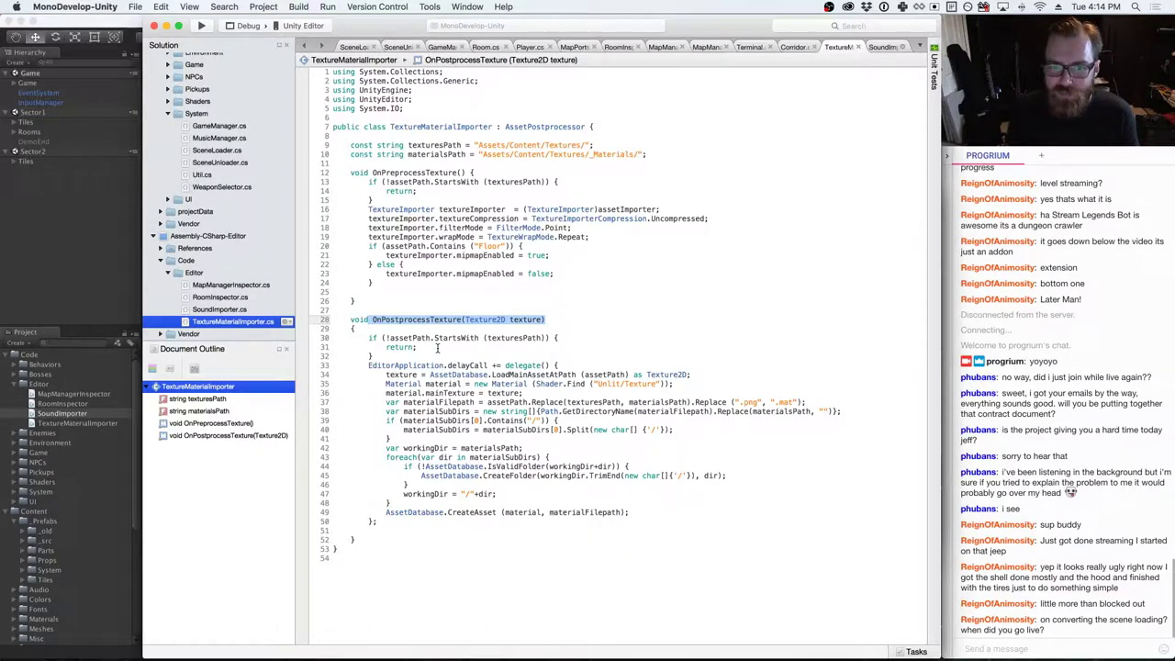
pyautogui.moveTo(368, 365); pyautogui.dragTo(487, 365)
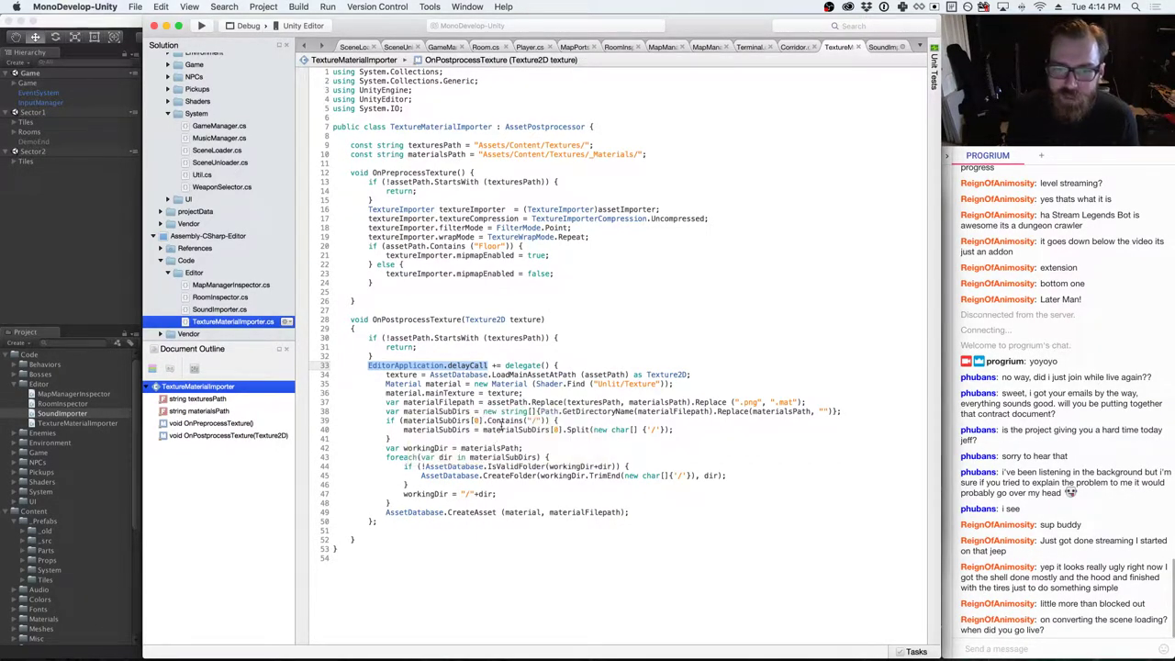
pyautogui.moveTo(410, 404); pyautogui.dragTo(513, 490)
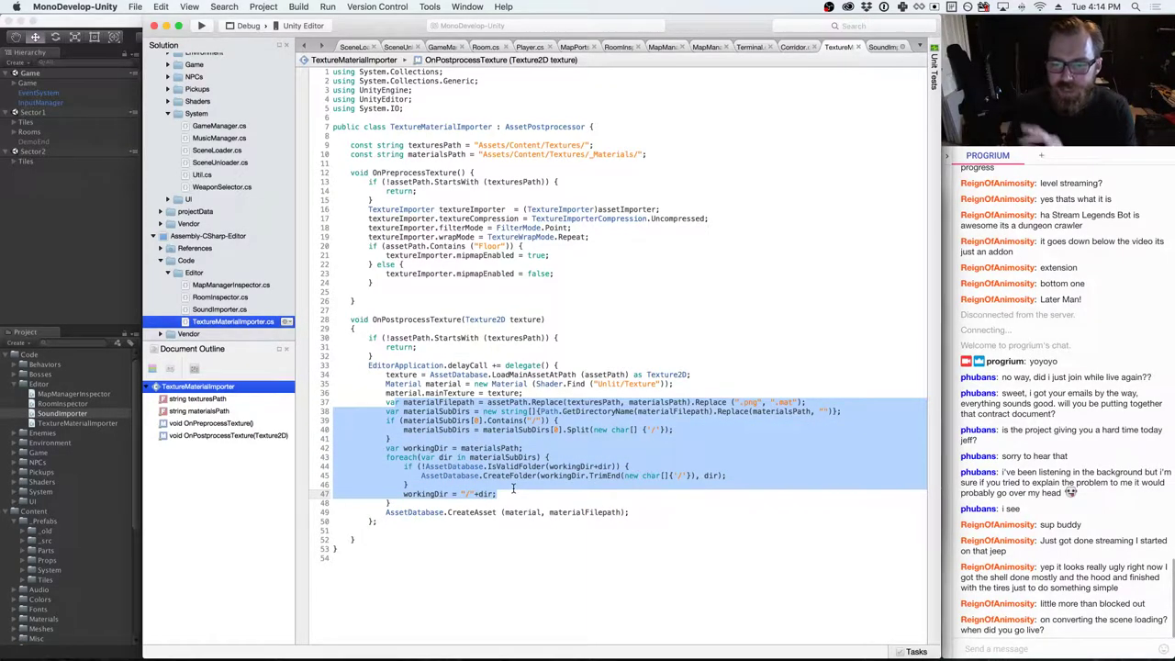
pyautogui.click(513, 486)
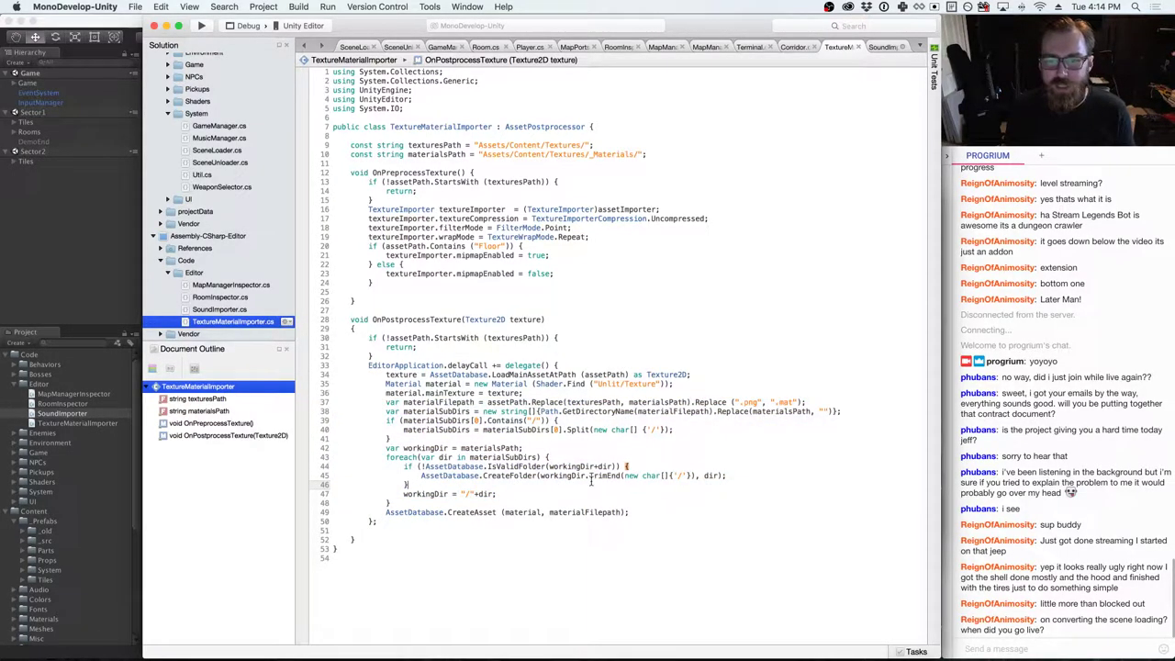
pyautogui.moveTo(593, 475)
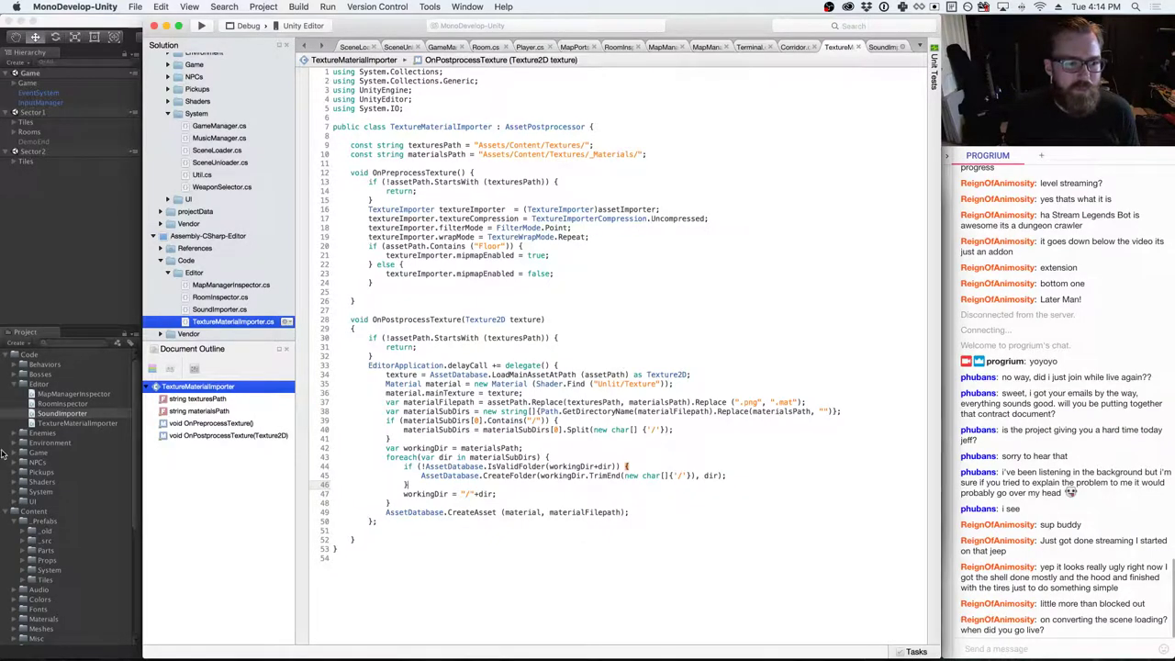
# - Switch to Unity, select the sfxalarm clip in Content/Audio/Sounds and check the Load Type options in its import settings
pyautogui.press('super+Tab')
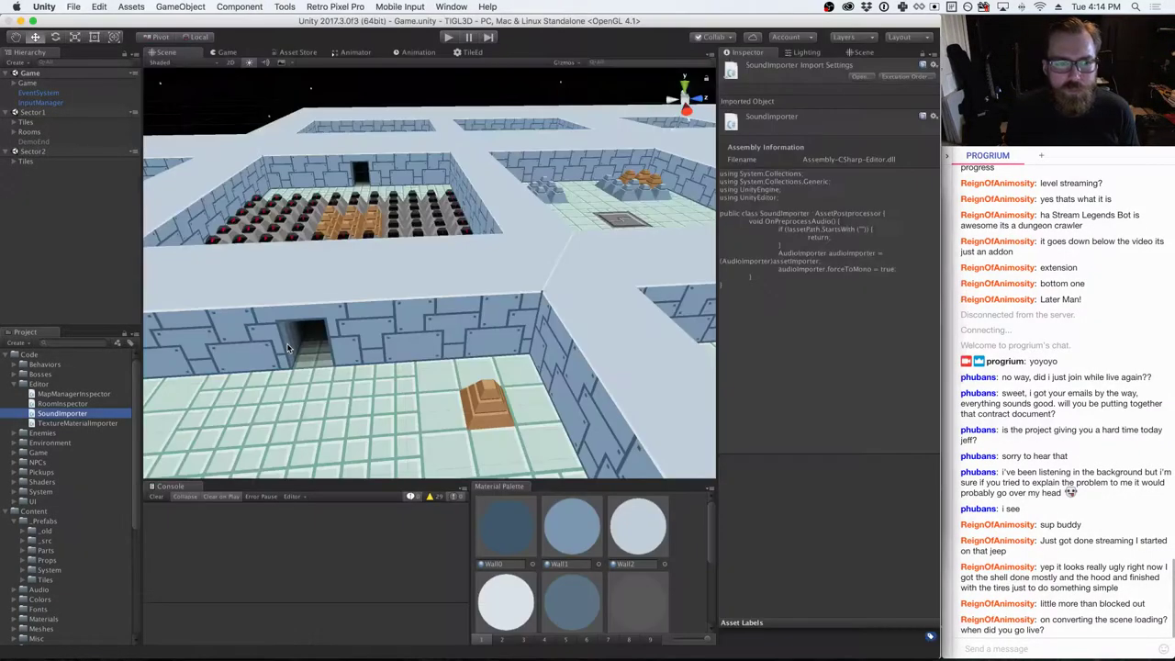
pyautogui.scroll(-2, 55, 500)
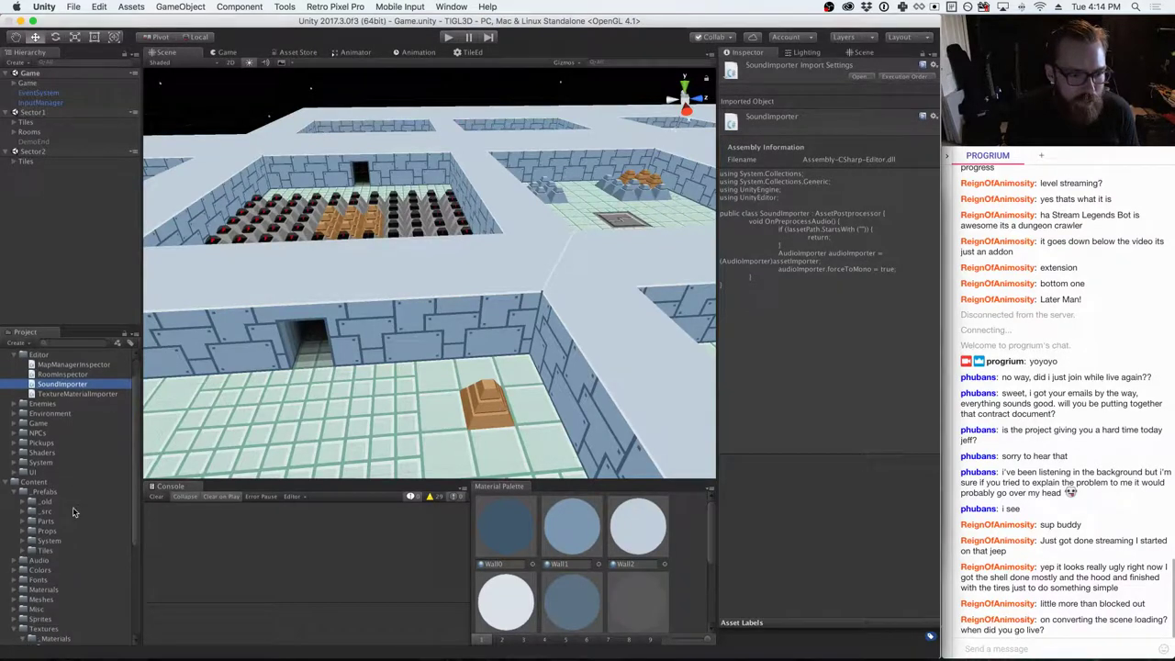
pyautogui.click(16, 561)
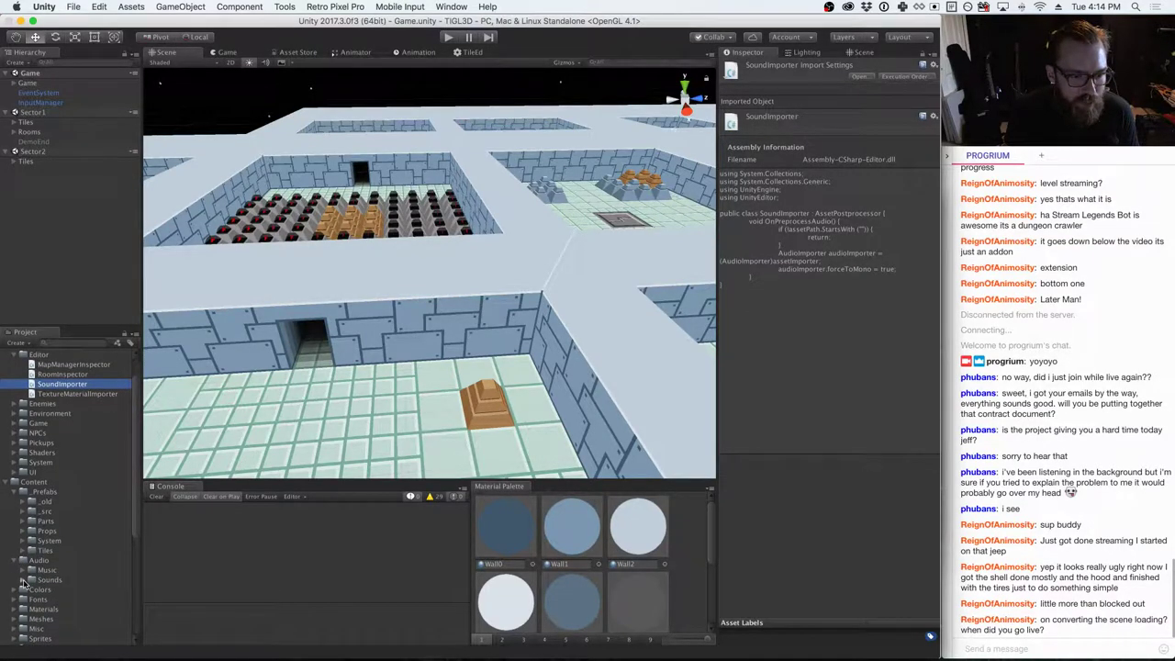
pyautogui.click(25, 580)
pyautogui.click(54, 590)
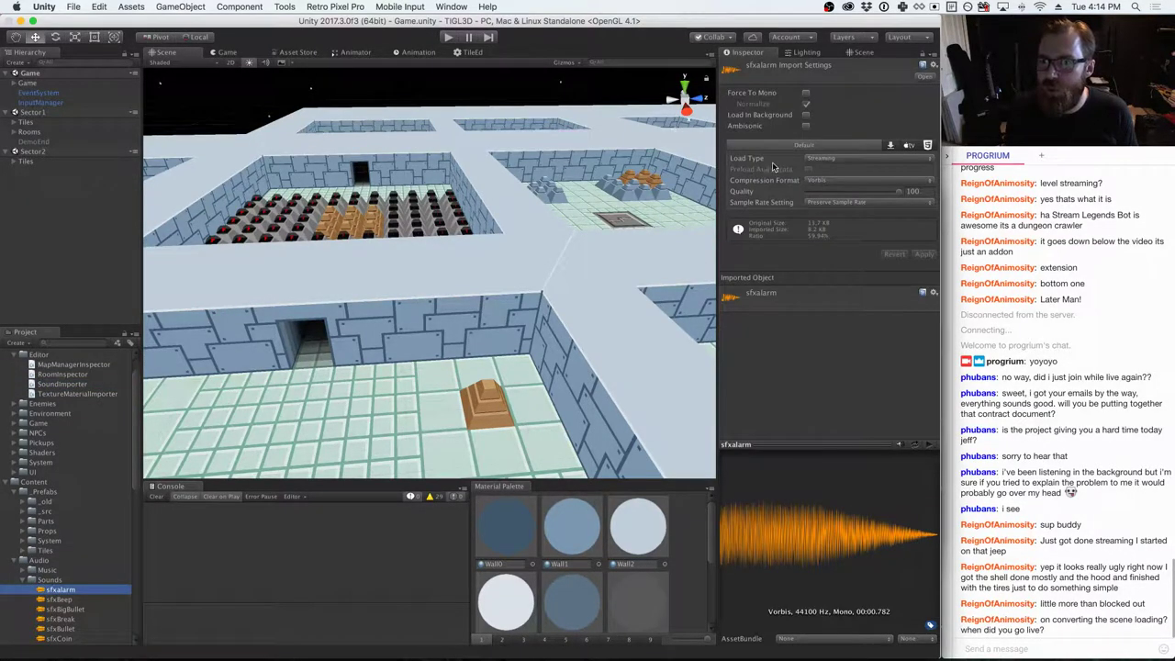
pyautogui.click(846, 160)
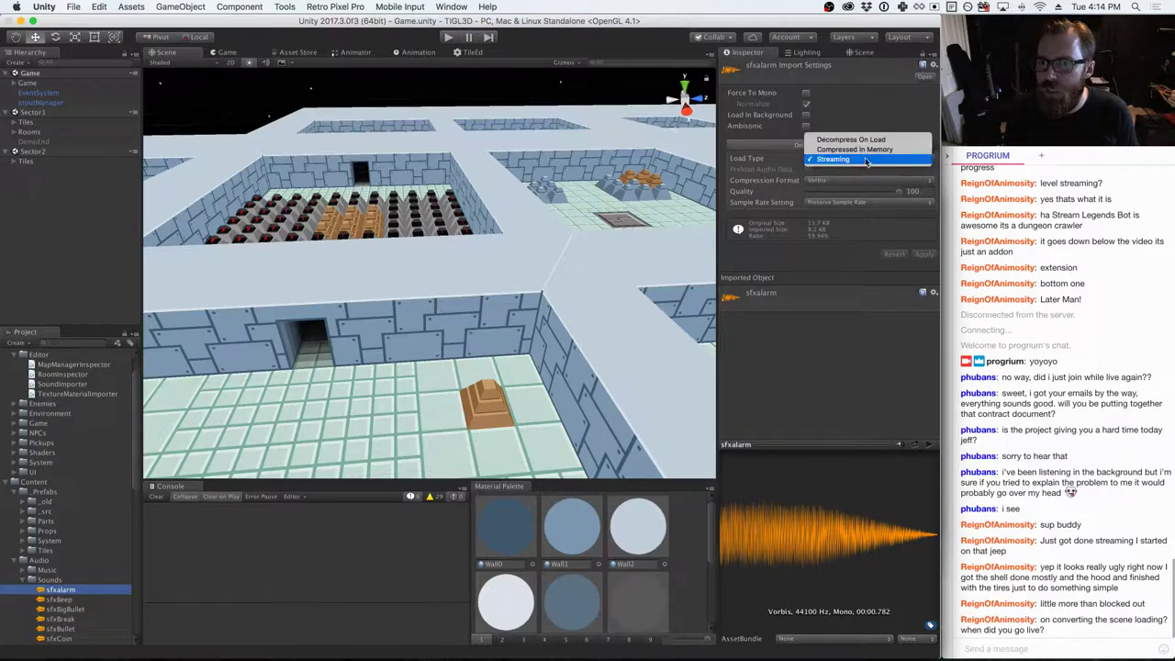
pyautogui.click(849, 158)
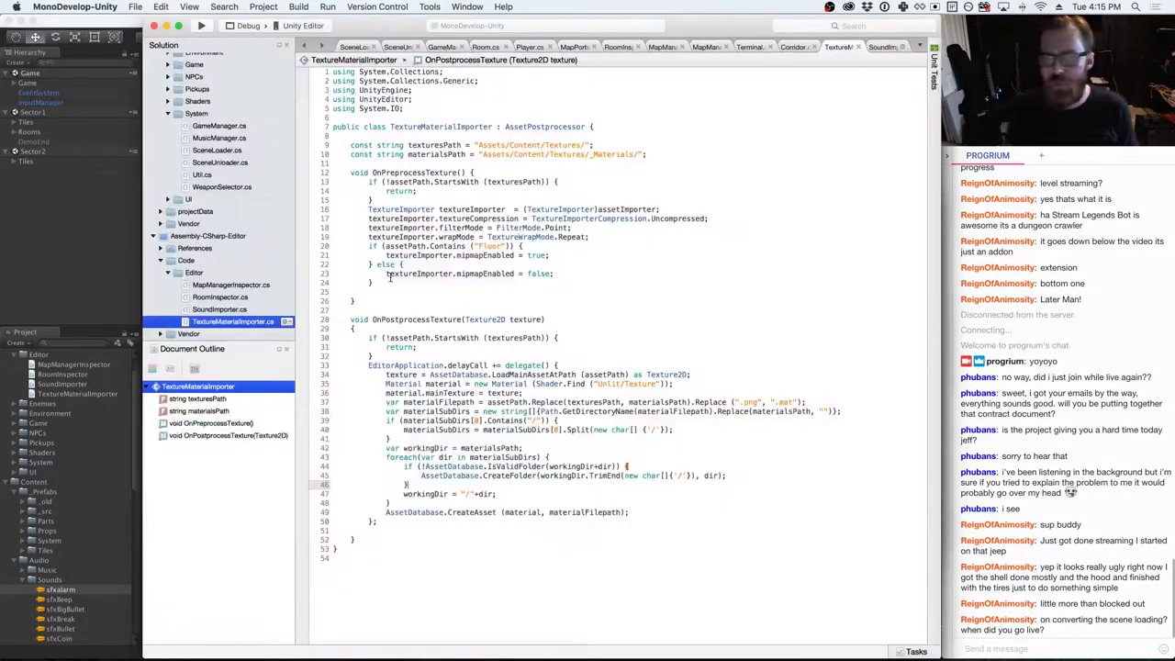
# - Switch to Chrome and read the AudioImporter defaultSampleSettings page and the linked AudioImporterSampleSettings properties
pyautogui.press('super+Tab')
pyautogui.press('super+Tab')
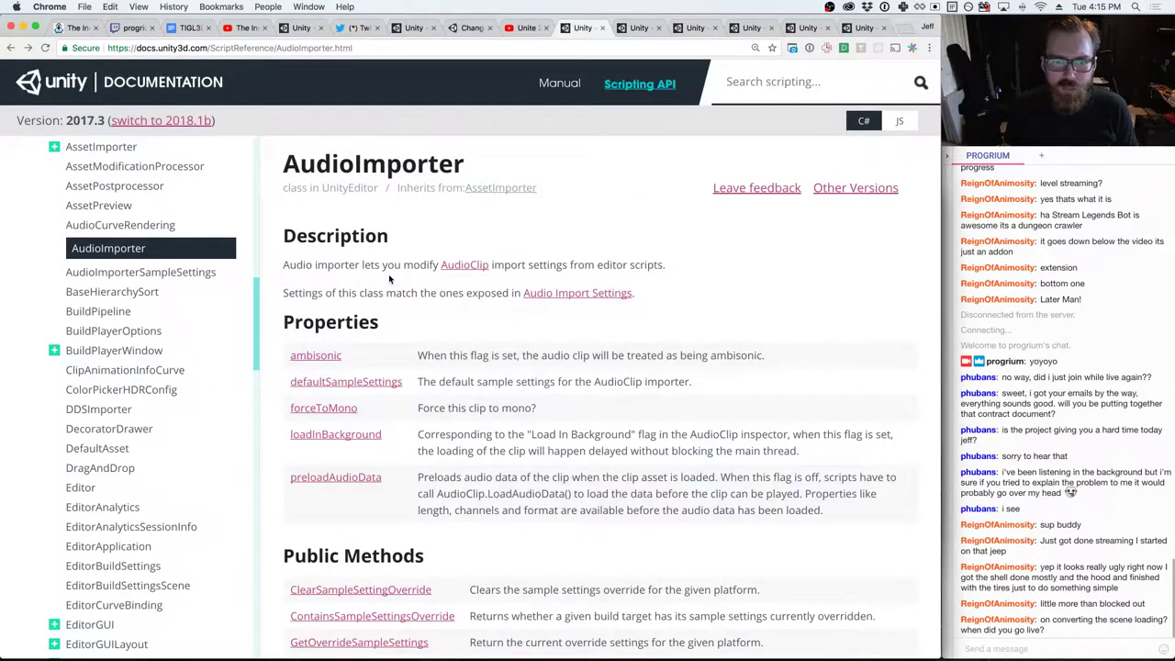
pyautogui.click(346, 382)
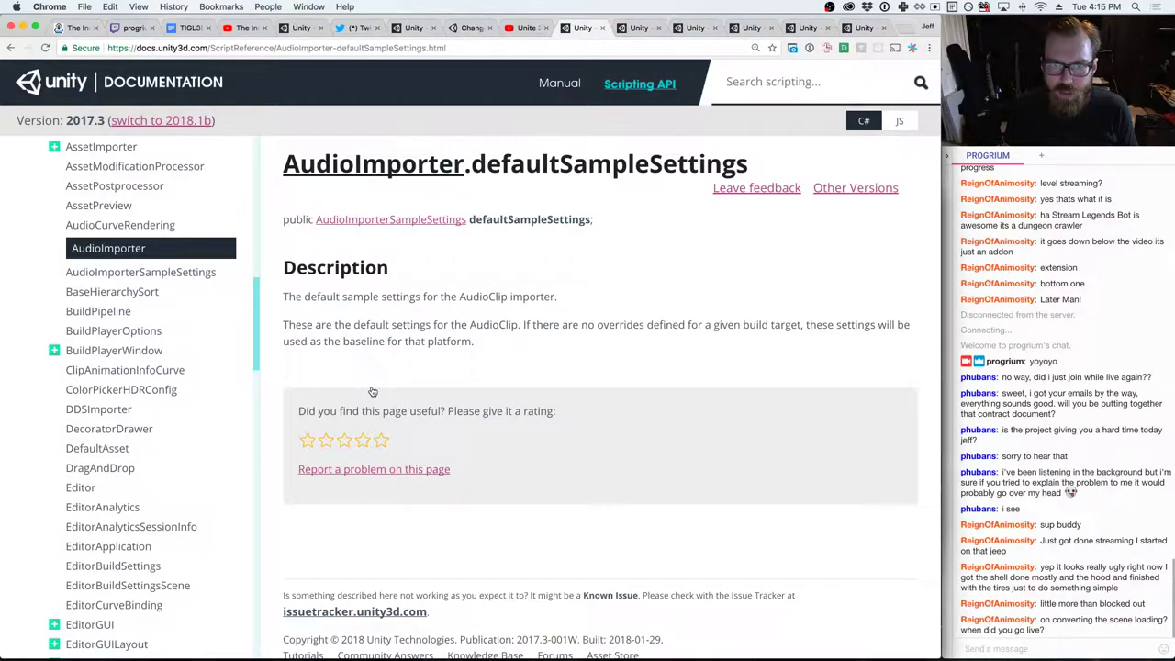
pyautogui.click(424, 220)
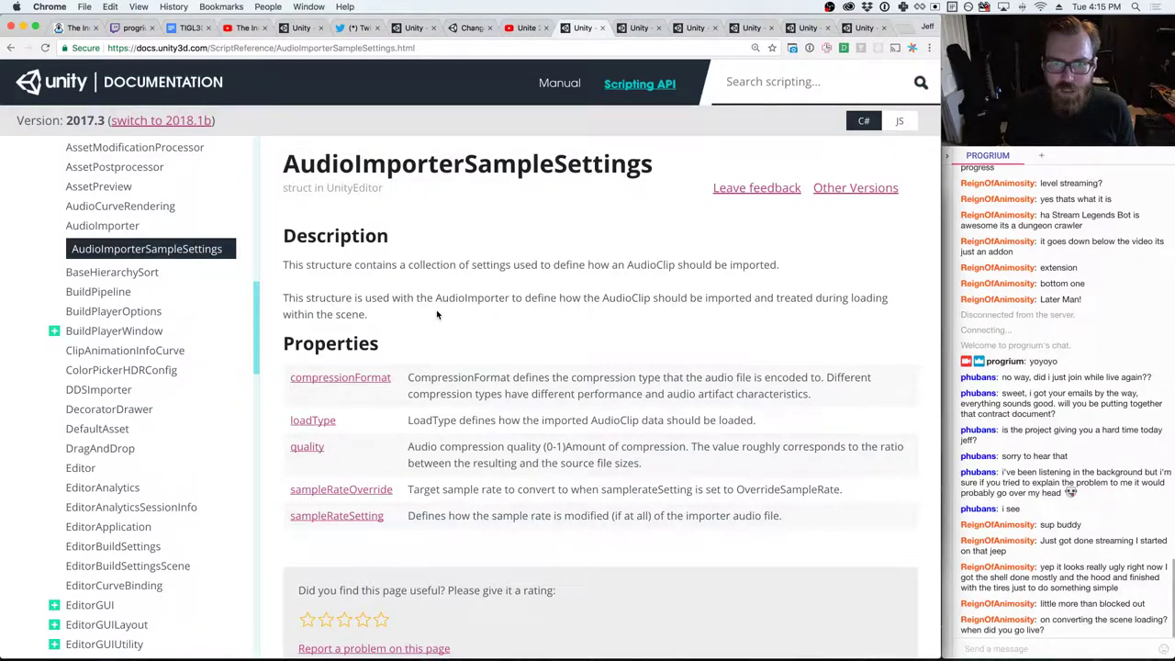
pyautogui.press('super+bracketleft')
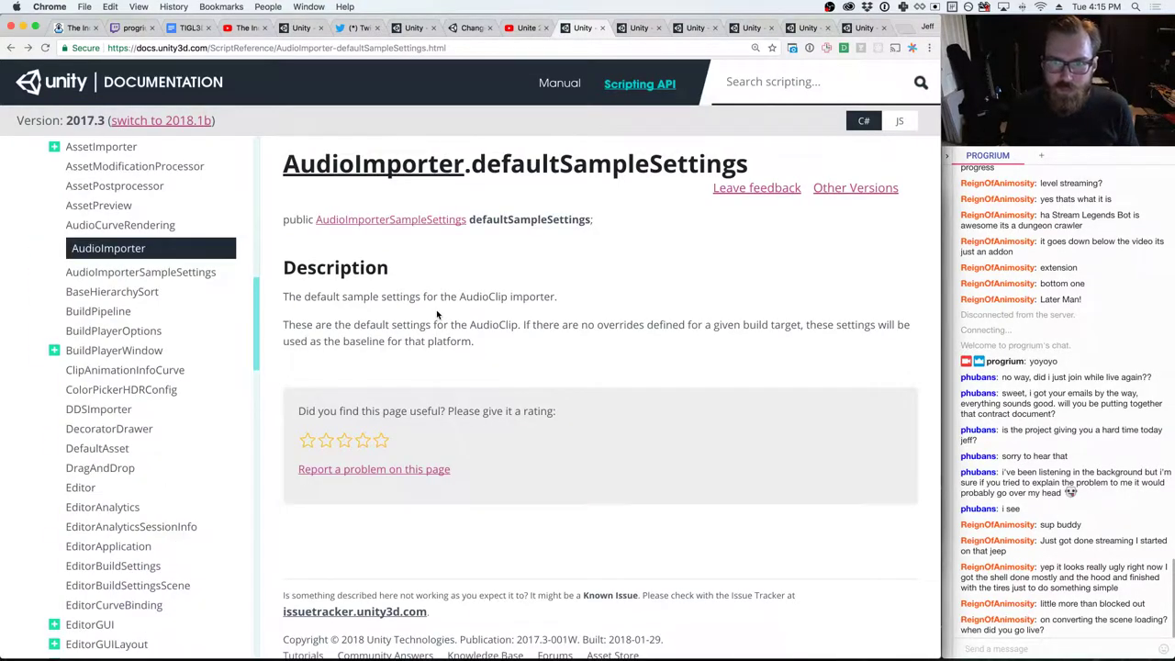
# - Switch to MonoDevelop, open SoundImporter.cs and extend the unfinished audioImporter line to audioImporter.defaultSampleSettings.loadType
pyautogui.press('super+Tab')
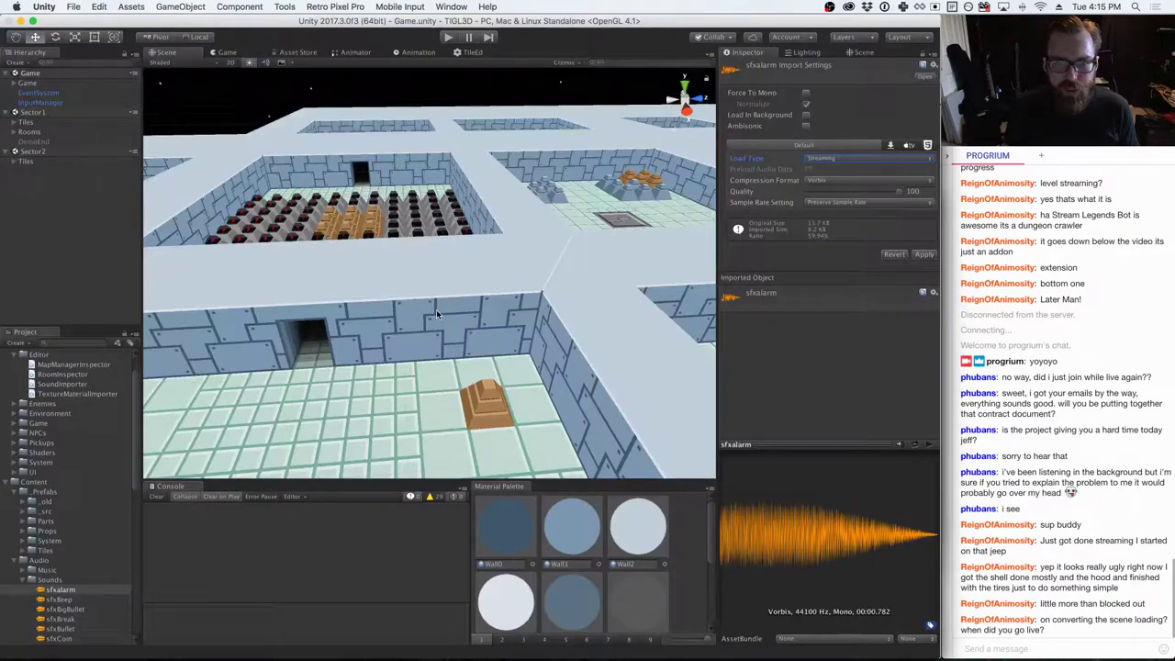
pyautogui.press('super+Tab')
pyautogui.click(424, 328)
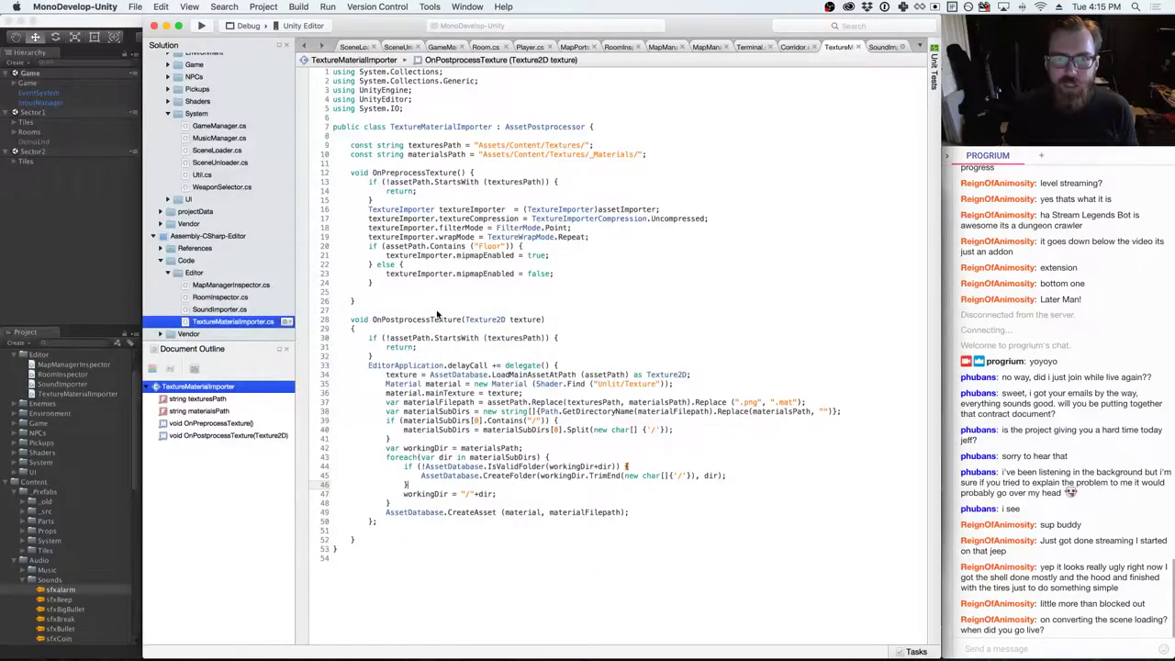
pyautogui.doubleClick(206, 311)
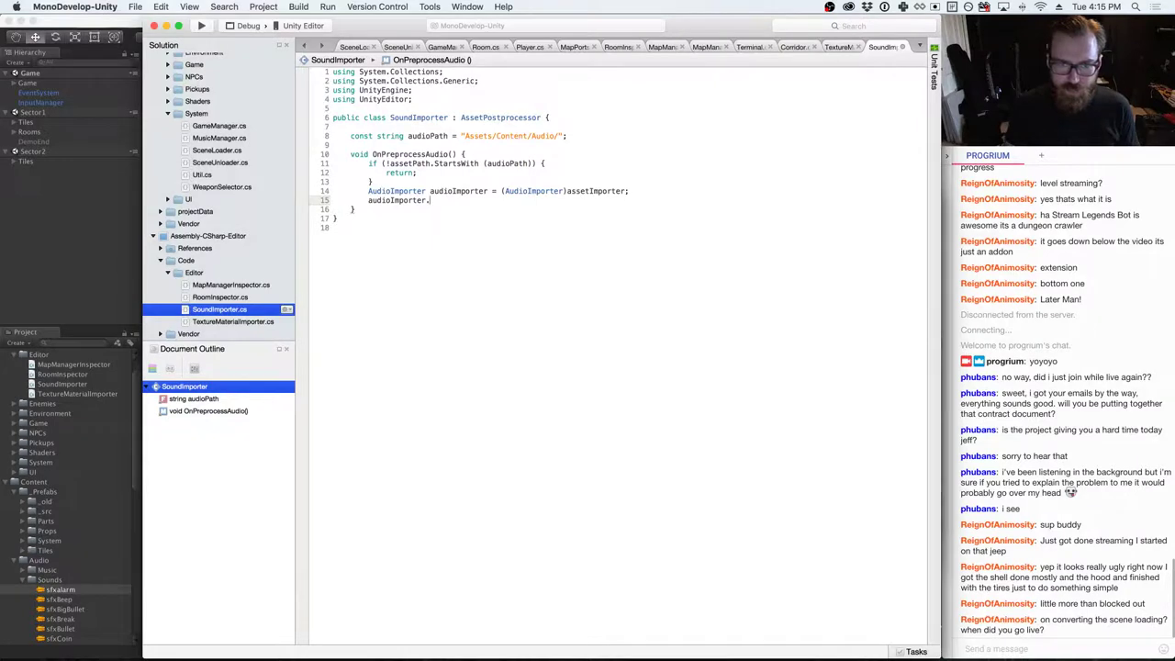
pyautogui.write('defaultSampleSettings.')
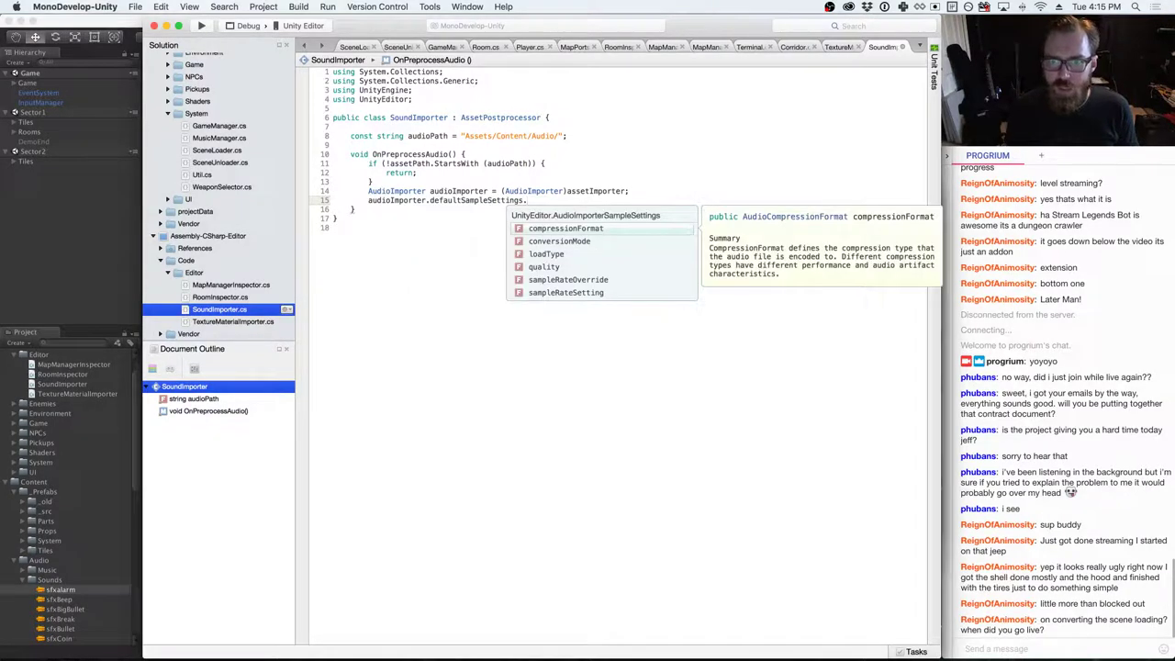
pyautogui.press('Down')
pyautogui.press('Down')
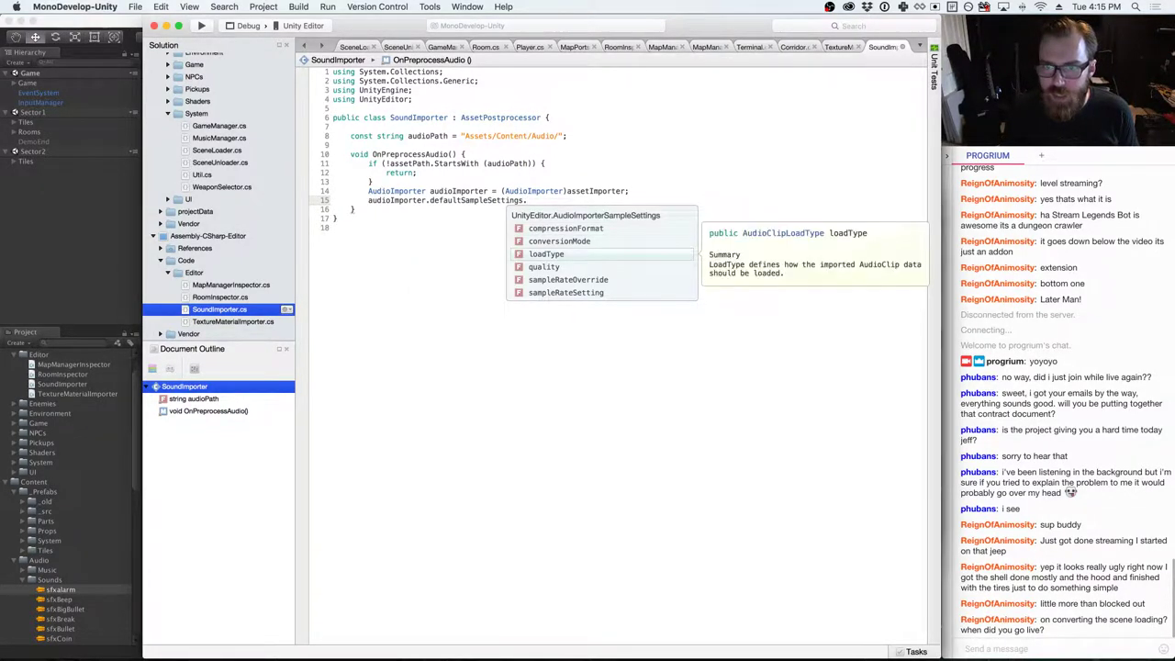
pyautogui.press('Return')
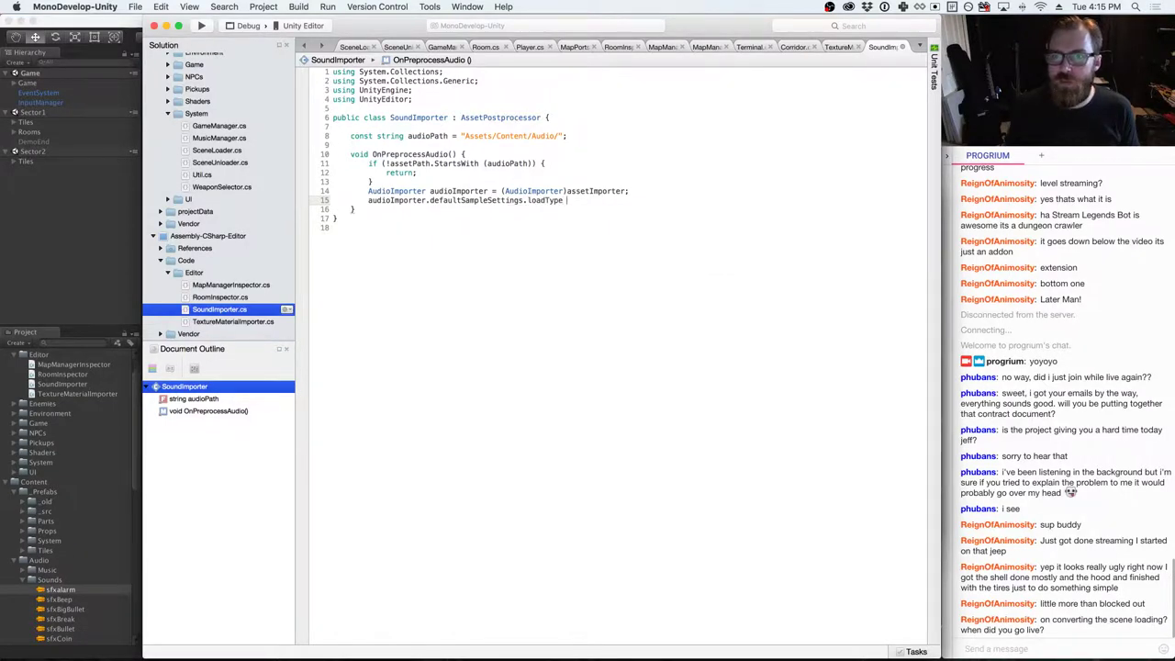
# - Assign AudioClipLoadType.Streaming to loadType, end the statement with a semicolon and save SoundImporter.cs
pyautogui.write('= A')
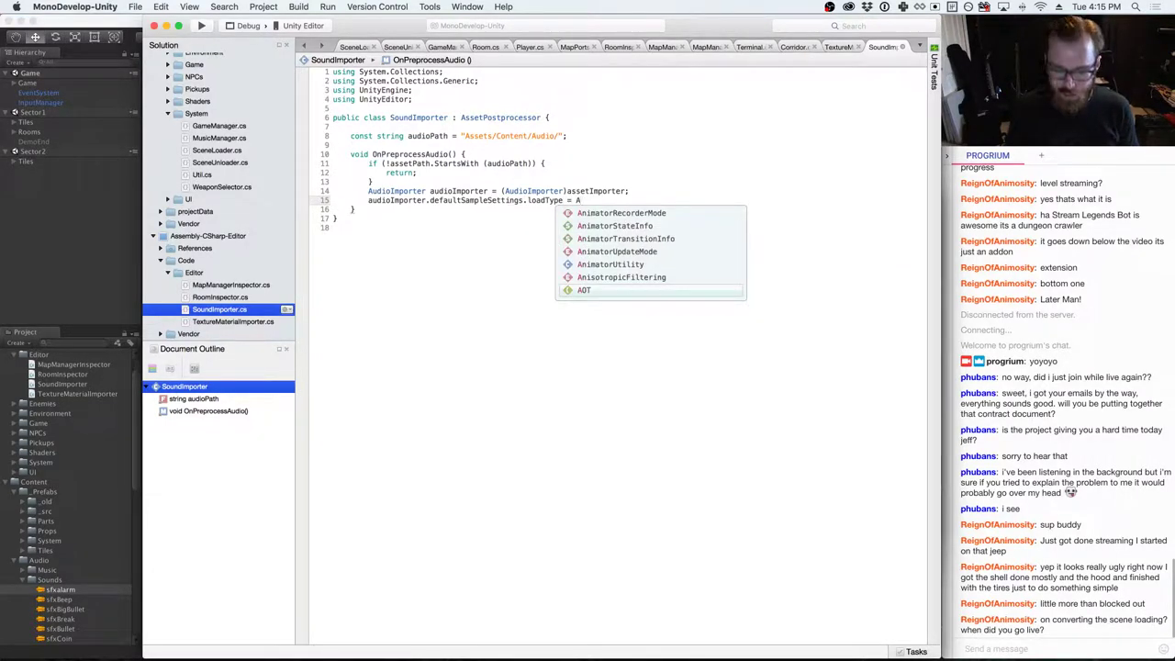
pyautogui.write('udioLoa')
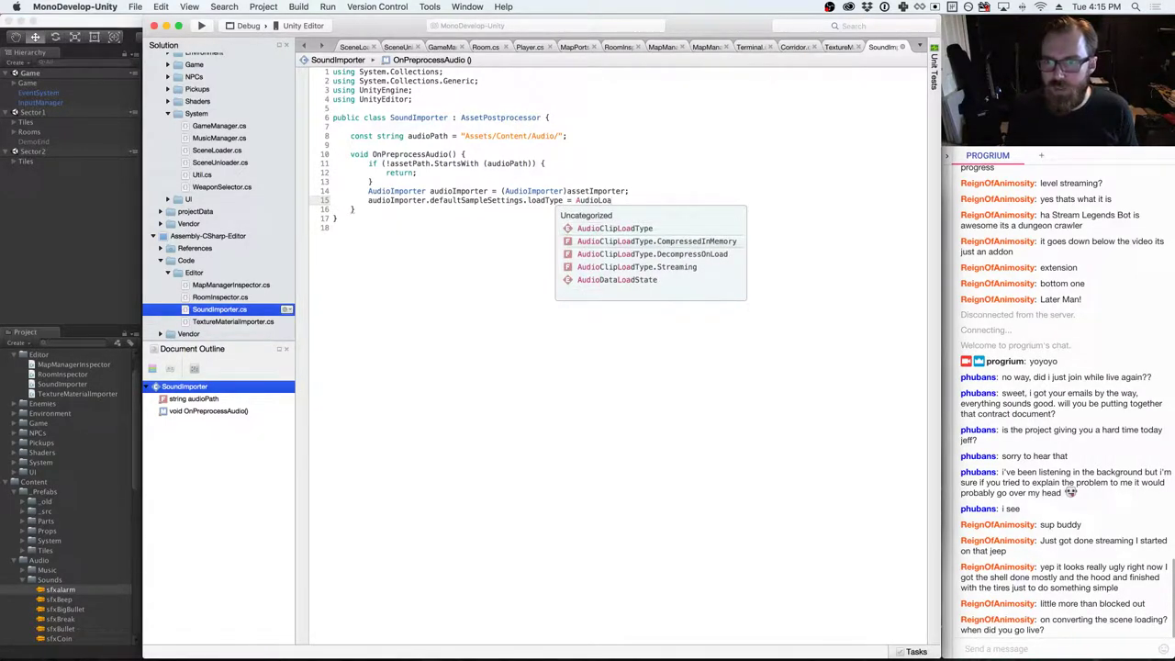
pyautogui.press('Down')
pyautogui.press('Down')
pyautogui.press('Return')
pyautogui.write(';')
pyautogui.press('Up')
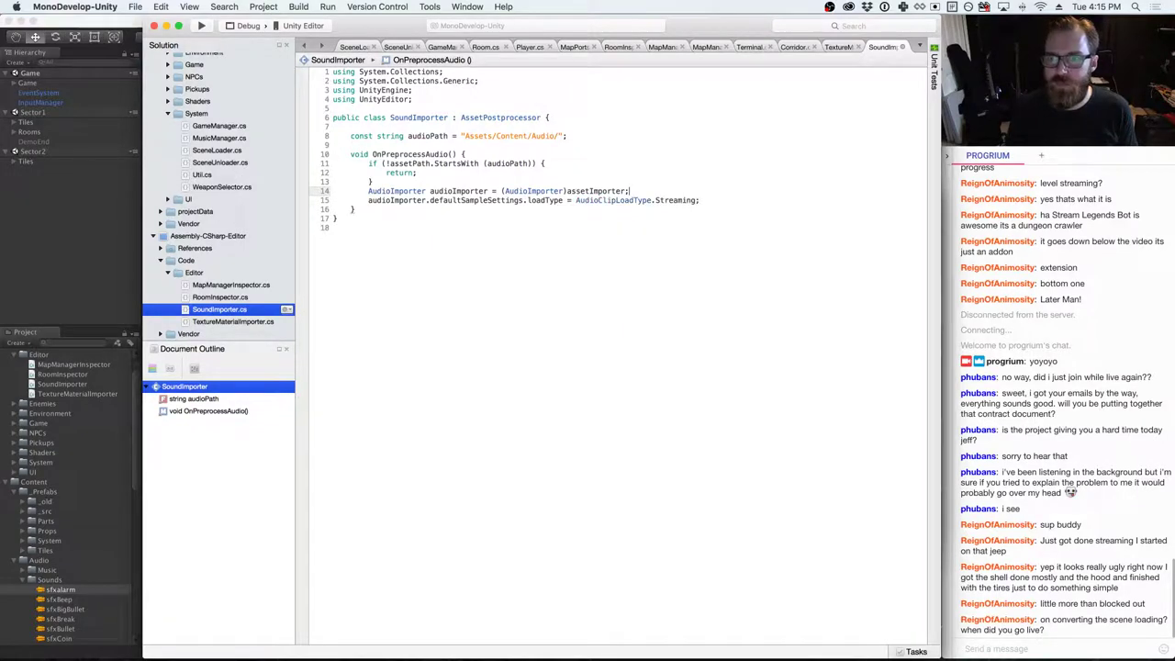
pyautogui.press('Down')
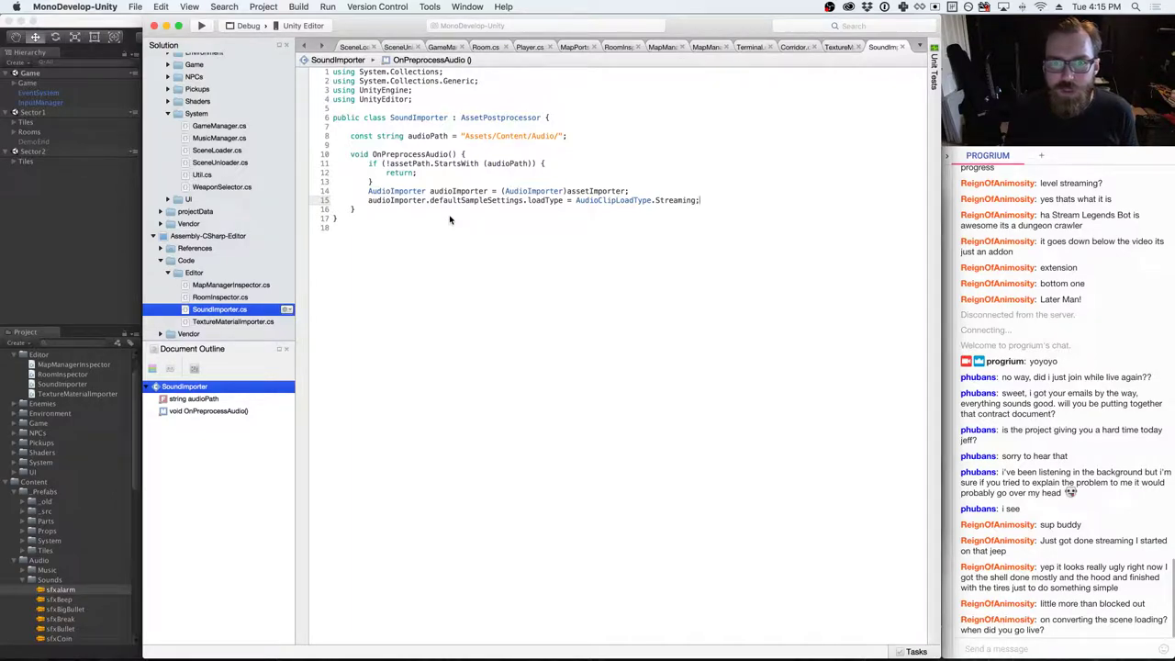
# - Switch to Unity, read the console's compile error for SoundImporter.cs and open the code line it refers to
pyautogui.press('super+Tab')
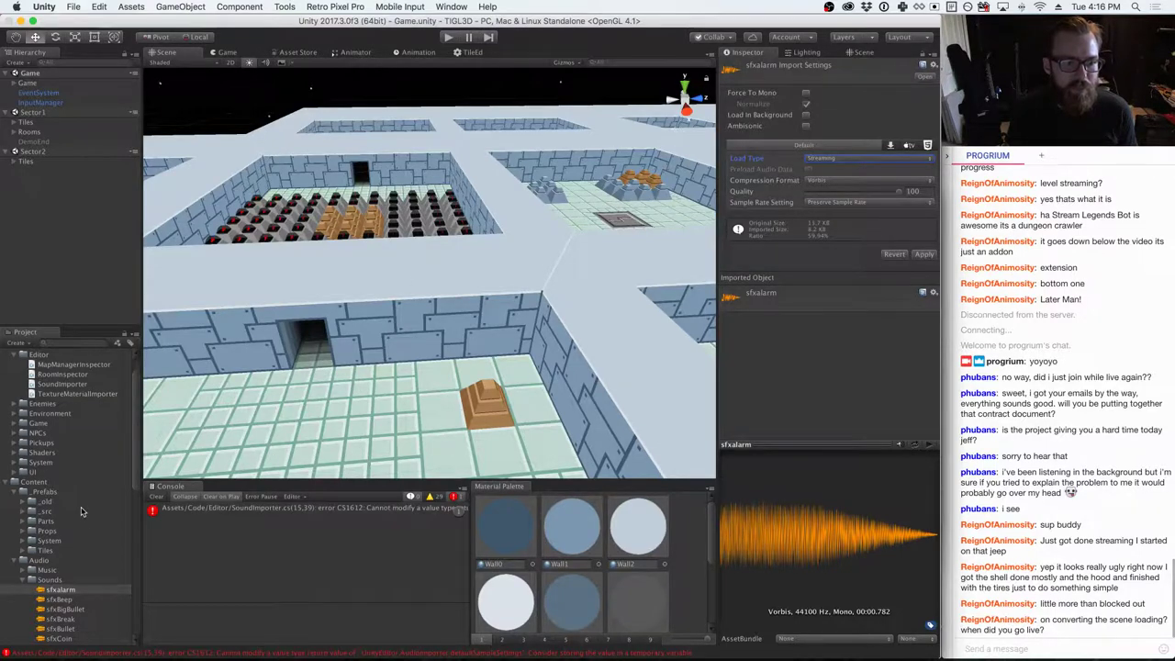
pyautogui.click(265, 507)
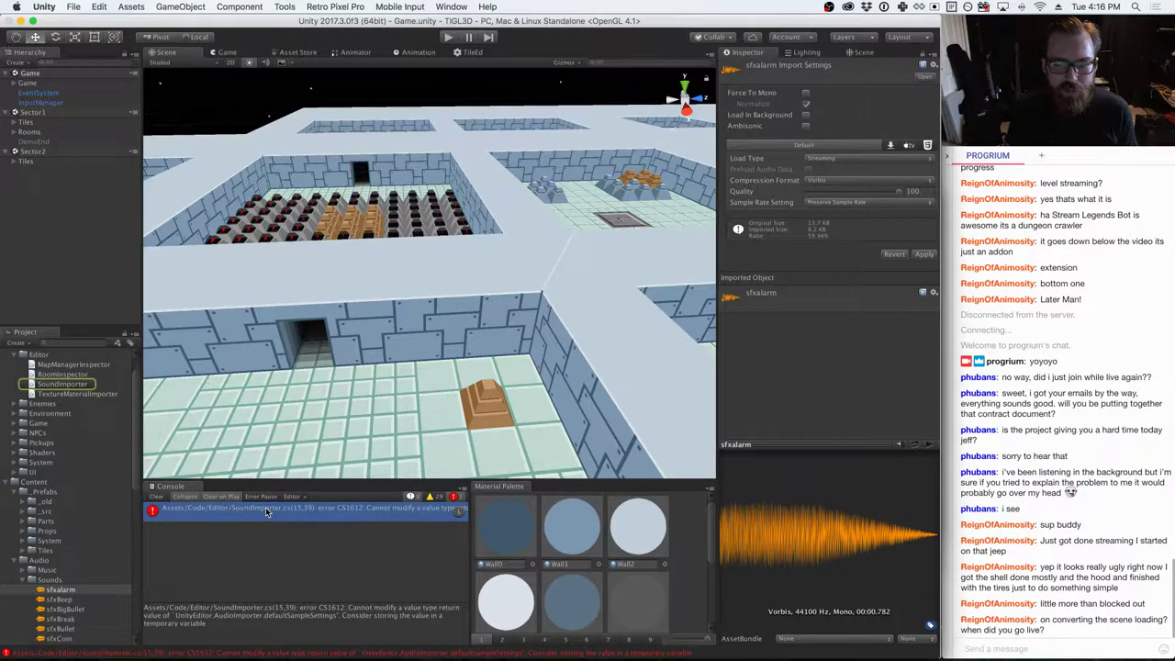
pyautogui.doubleClick(266, 507)
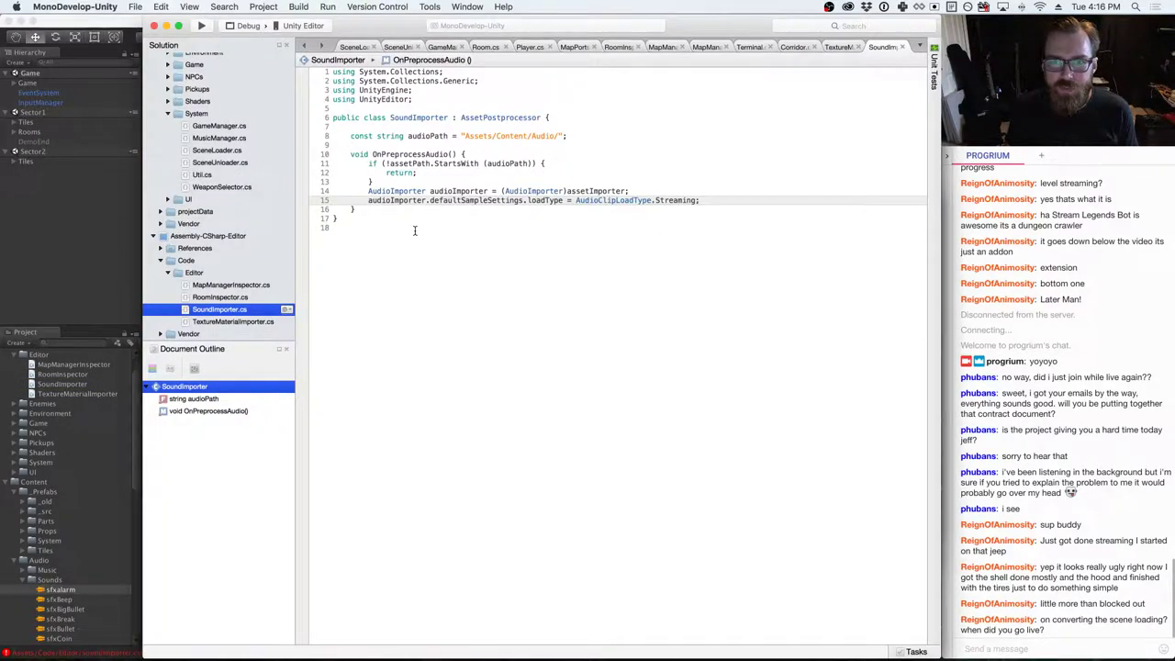
# - Store audioImporter.defaultSampleSettings in "var settings" and move the streaming assignment to its own line as settings.loadType = AudioClipLoadType.Streaming;
pyautogui.click(525, 201)
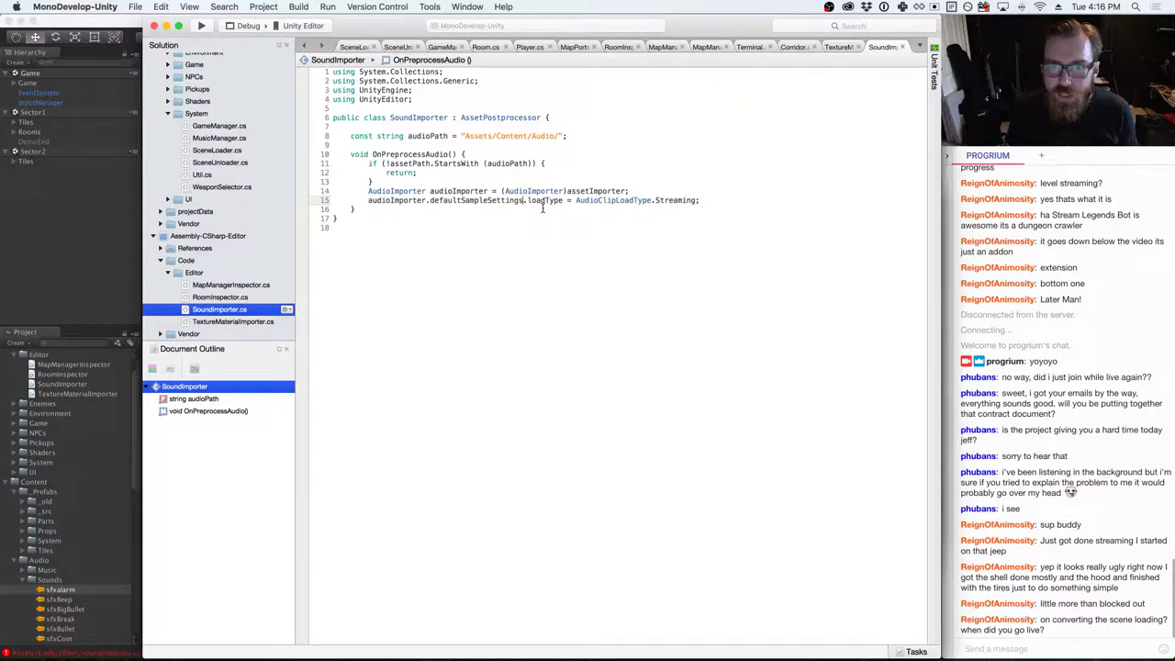
pyautogui.hotkey('shift', 'End')
pyautogui.press('super+c')
pyautogui.press('BackSpace')
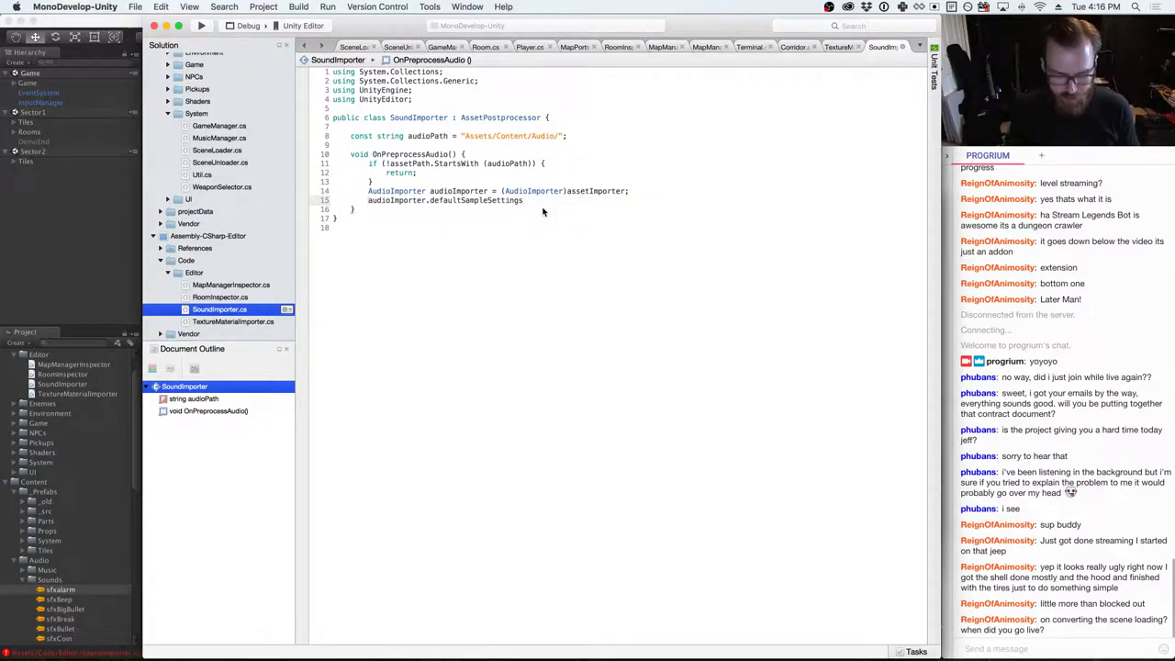
pyautogui.press('Home')
pyautogui.write('var settings =')
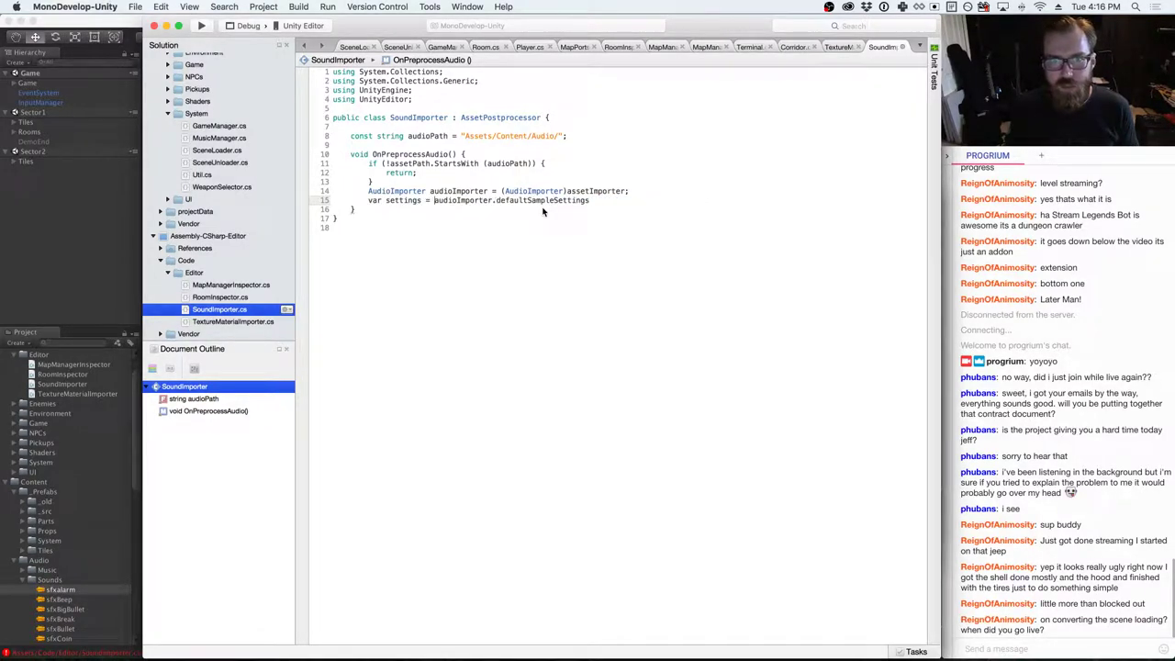
pyautogui.press('Return')
pyautogui.press('super+v')
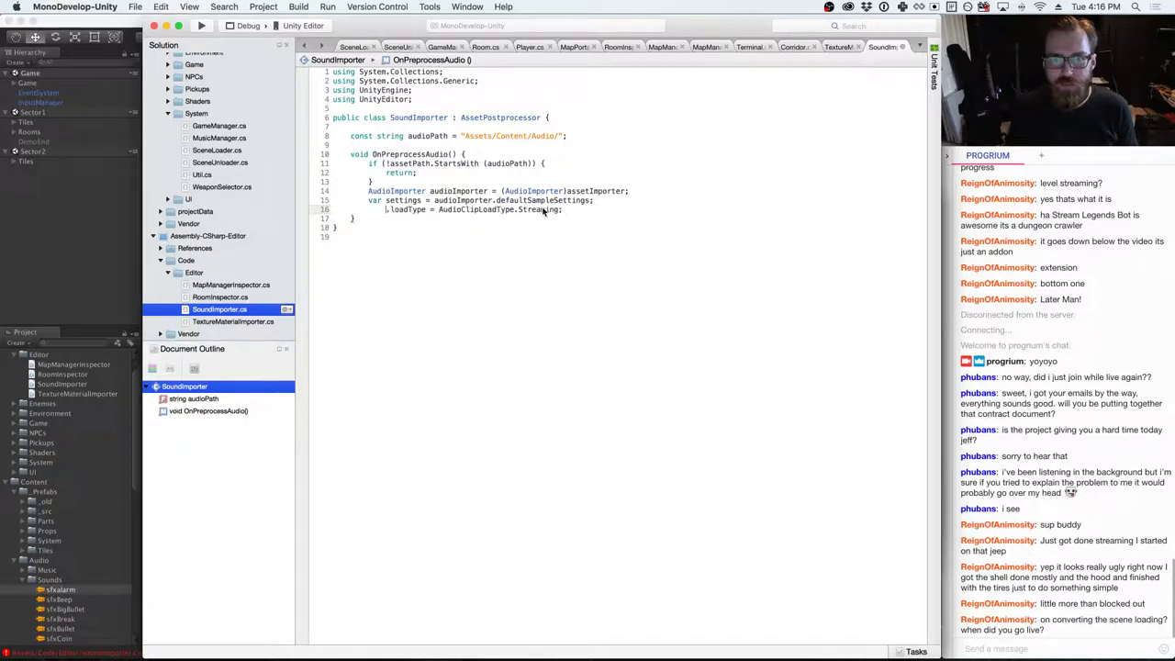
pyautogui.write('settings')
pyautogui.press('End')
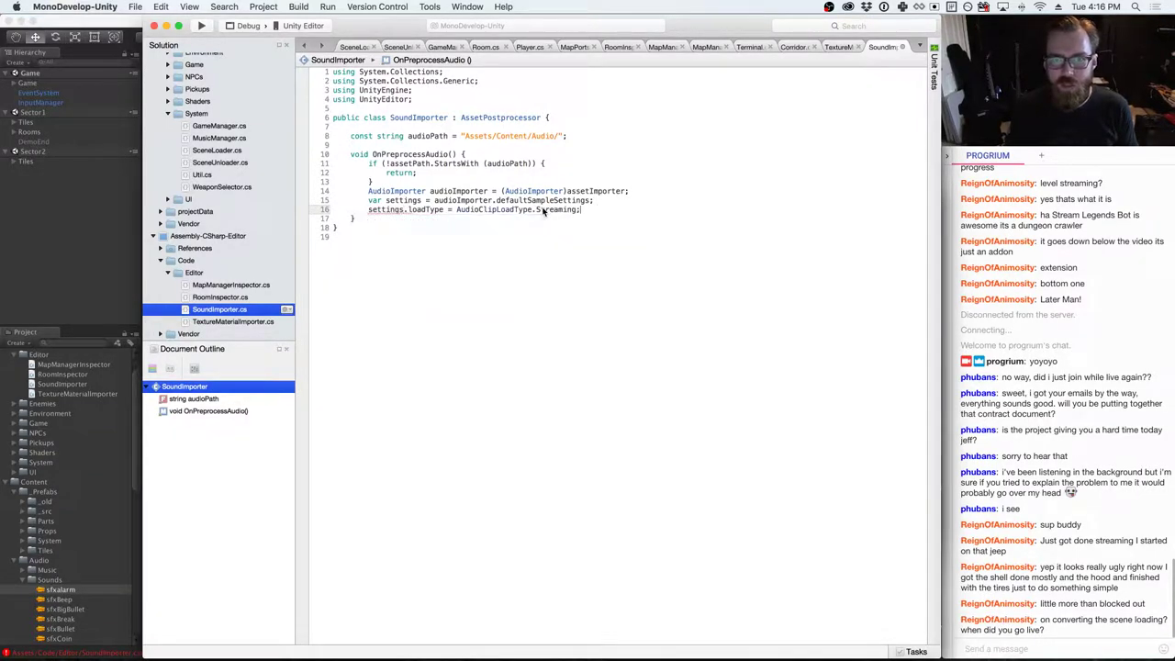
# - Add the line audioImporter.defaultSampleSettings = settings; below the loadType assignment
pyautogui.press('Return')
pyautogui.press('Up')
pyautogui.press('Up')
pyautogui.hotkey('alt', 'Right')
pyautogui.hotkey('alt', 'Right')
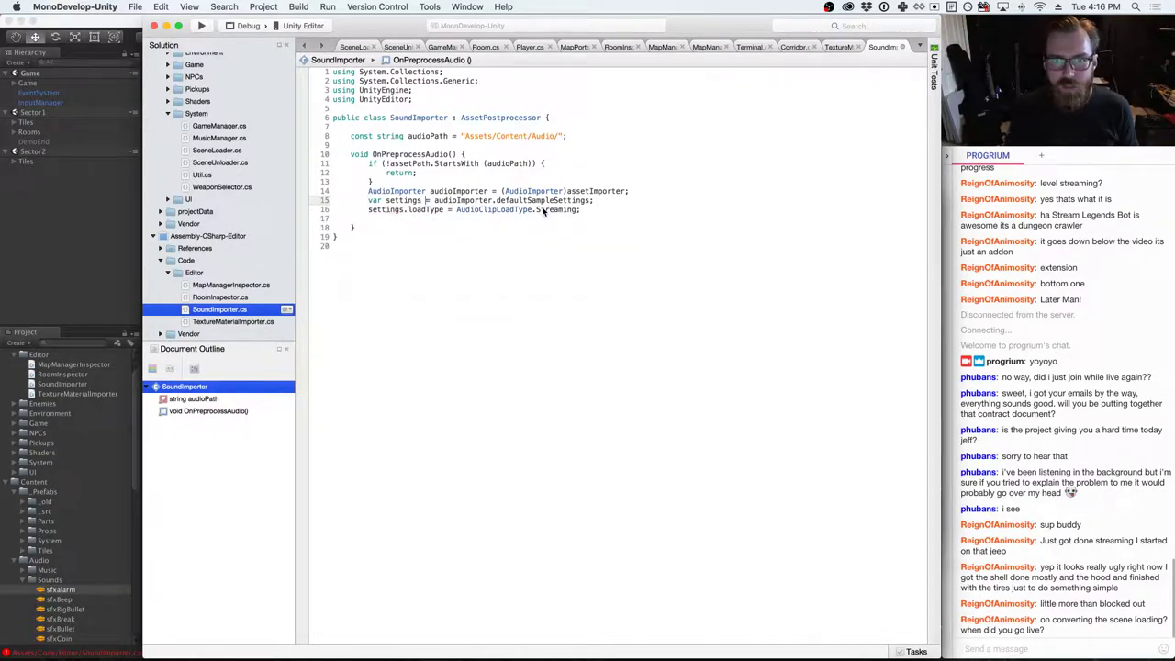
pyautogui.hotkey('shift', 'End')
pyautogui.hotkey('shift', 'Left')
pyautogui.press('super+c')
pyautogui.press('Down')
pyautogui.press('End')
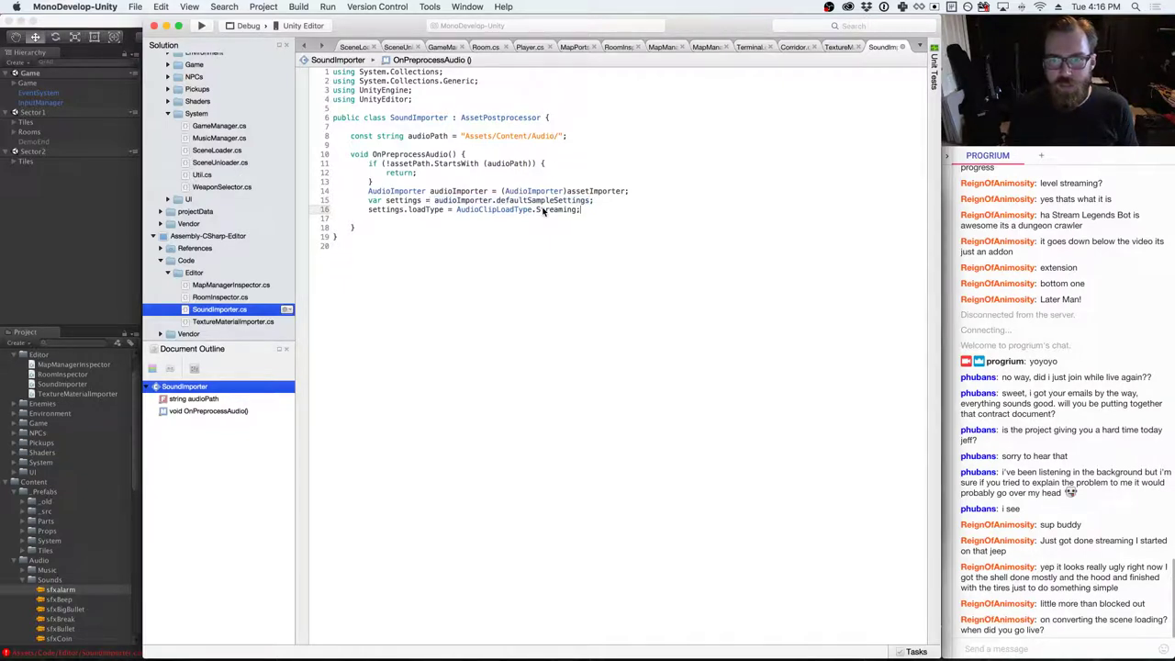
pyautogui.press('Return')
pyautogui.press('super+v')
pyautogui.write('= settings;')
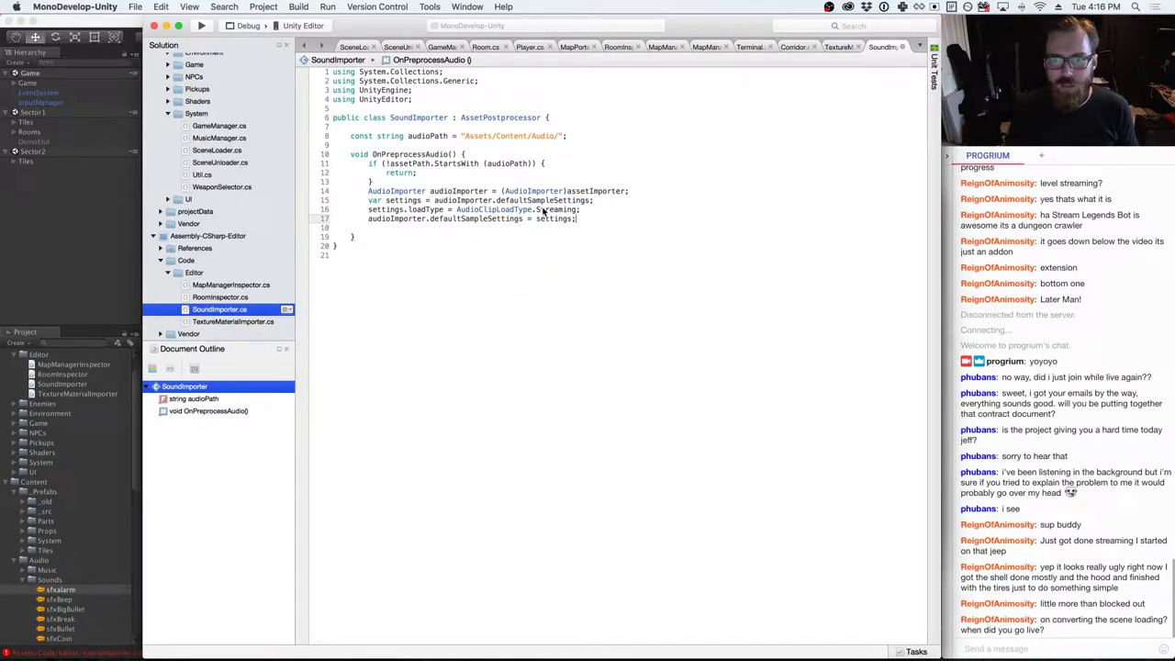
# - Save SoundImporter.cs and remove the empty line at the end of OnPreprocessAudio
pyautogui.press('Up')
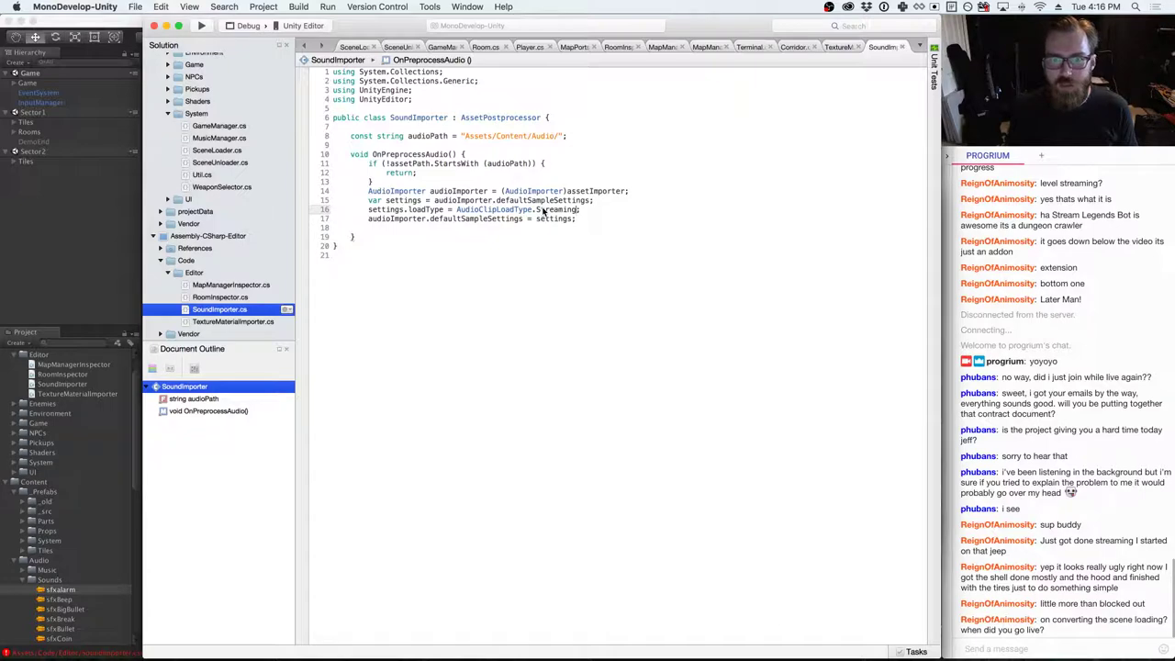
pyautogui.press('Down')
pyautogui.press('Down')
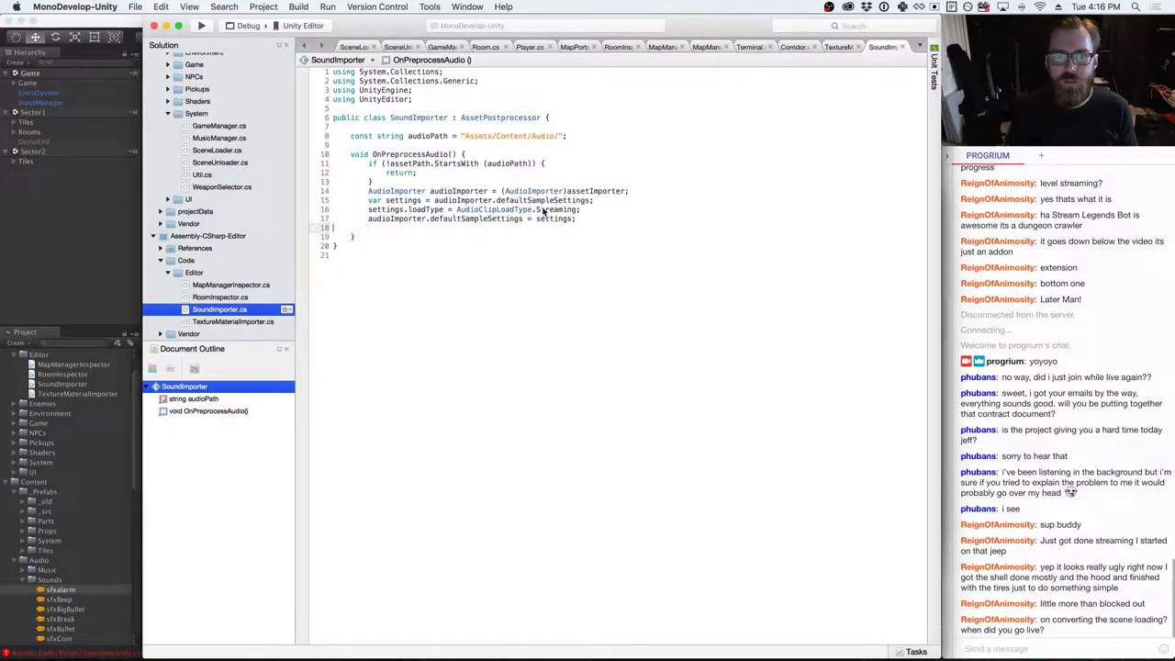
pyautogui.press('BackSpace')
# - Switch to Unity and check the Load Type setting of the sfxalarm clip once the script has recompiled
pyautogui.press('super+Tab')
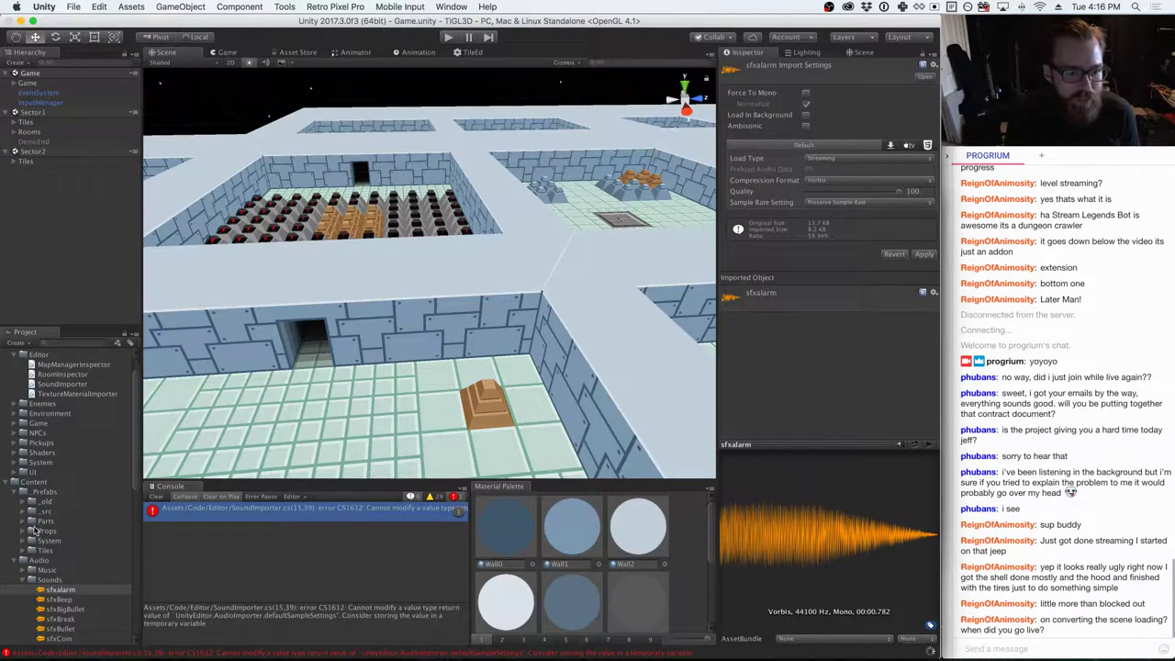
pyautogui.click(822, 160)
pyautogui.click(822, 161)
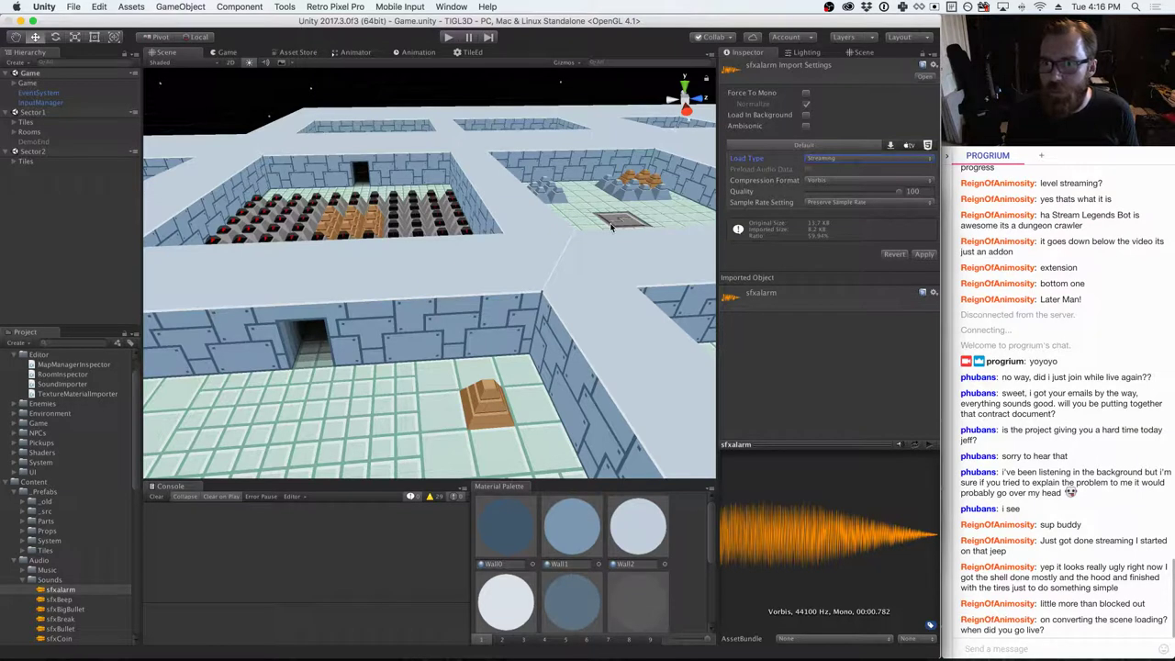
# - Switch to Finder and import sfxLaser.wav from the Downloads folder into the Unity project's Content/Audio/Sounds folder
pyautogui.scroll(-5, 88, 584)
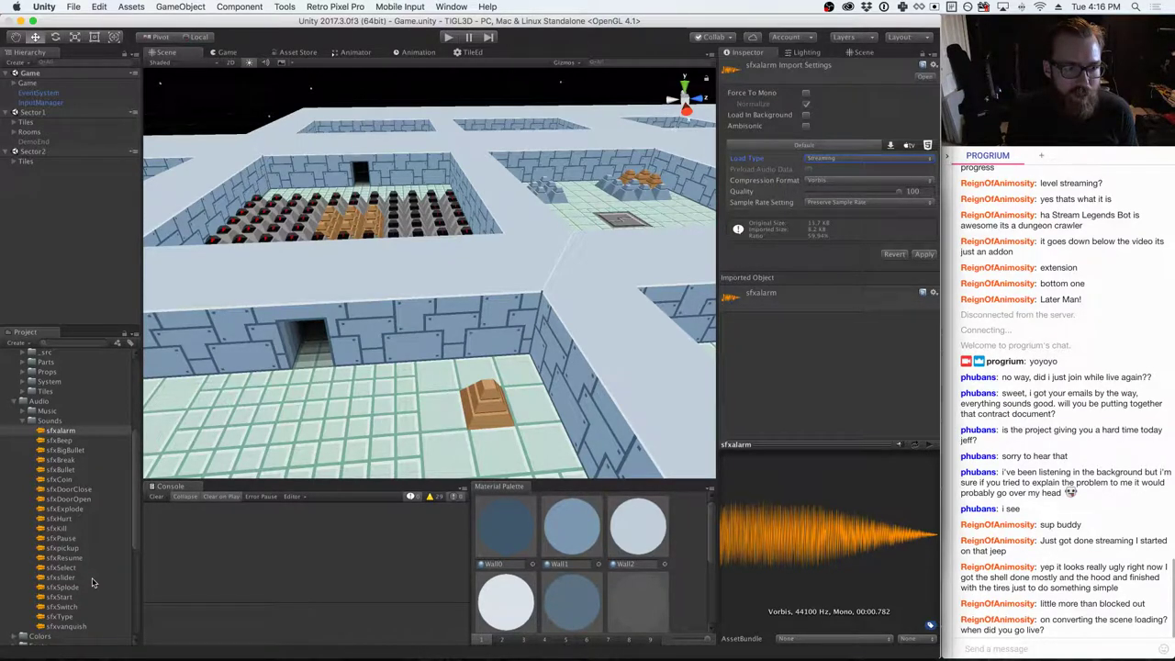
pyautogui.press('super+Tab')
pyautogui.click(489, 342)
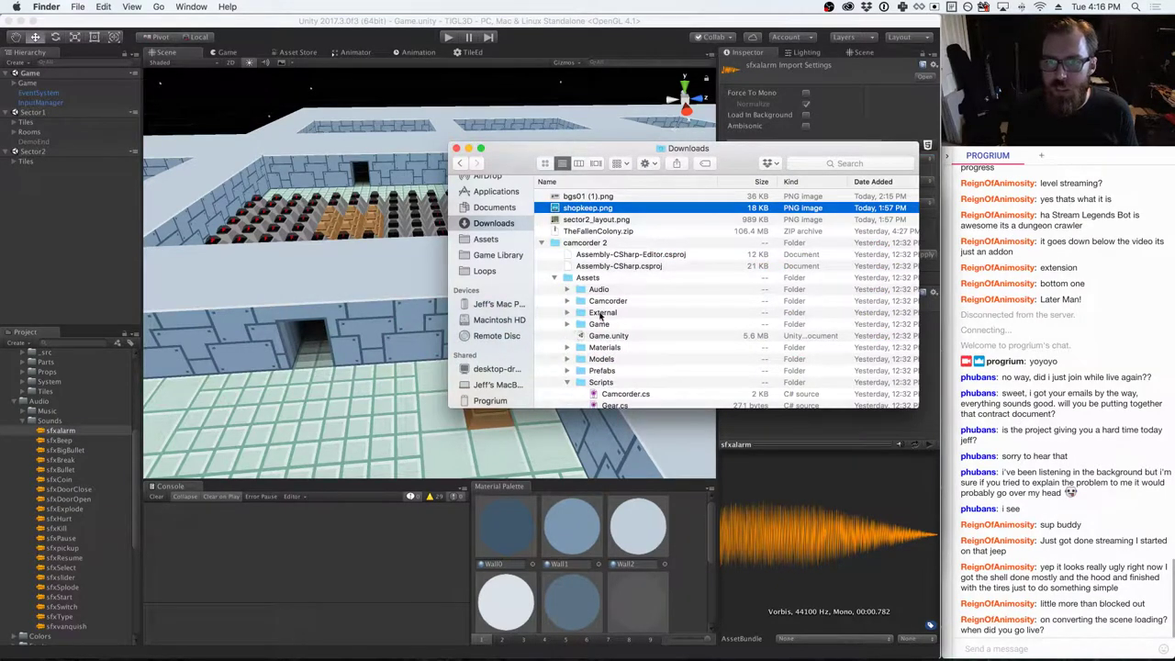
pyautogui.scroll(-10, 596, 319)
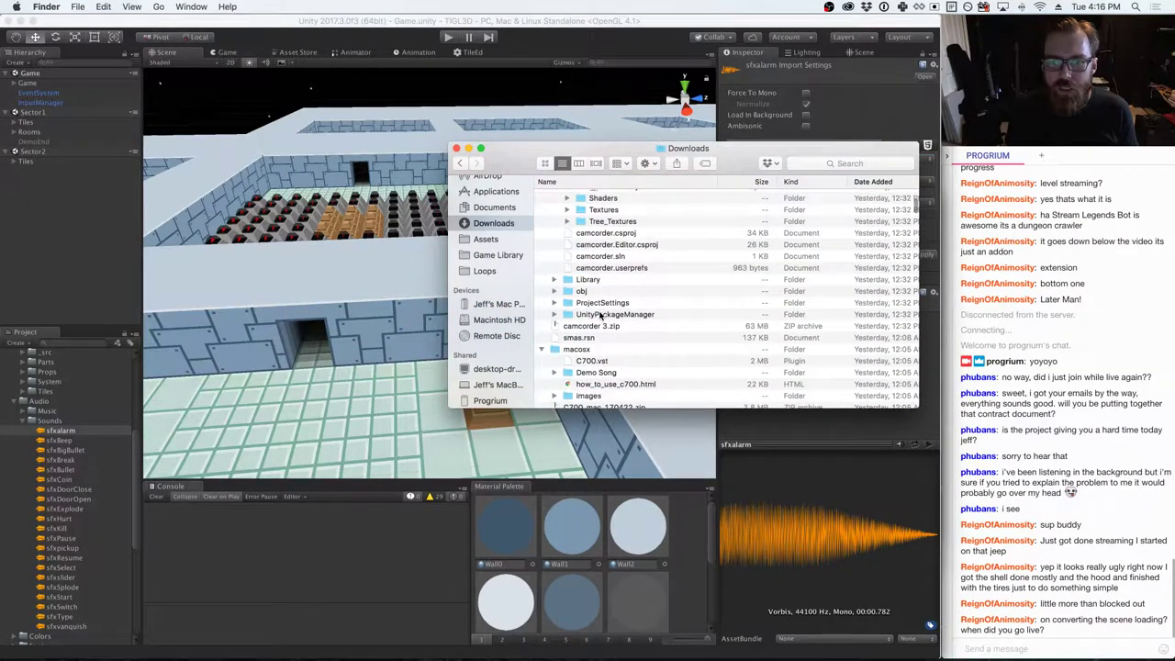
pyautogui.scroll(-5, 679, 339)
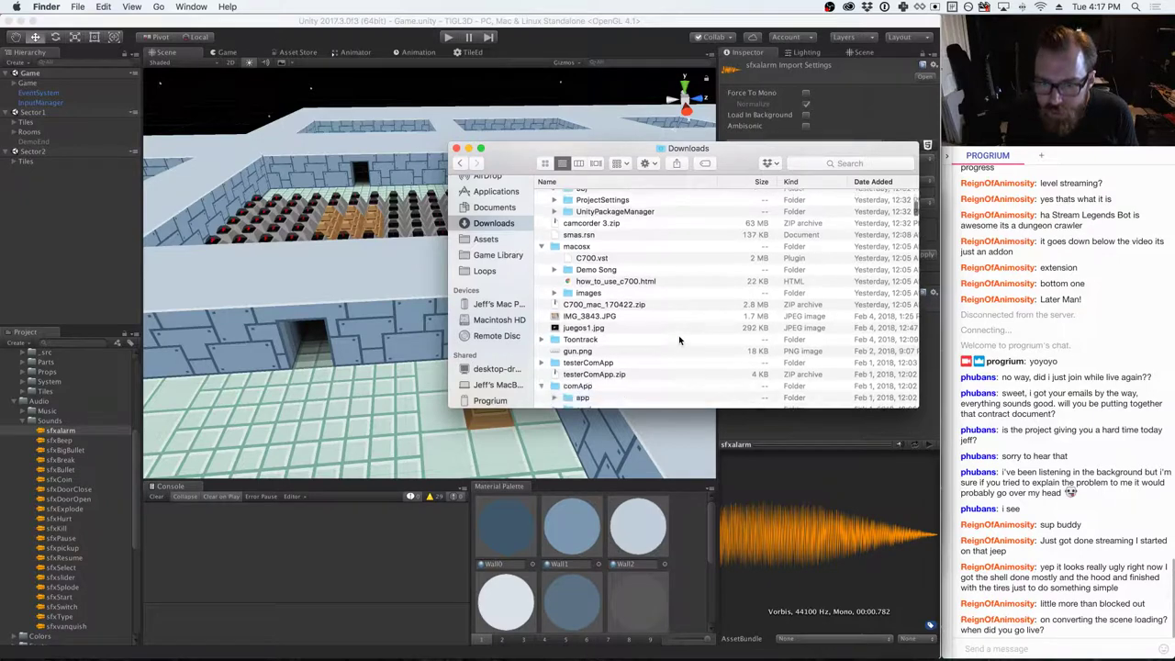
pyautogui.scroll(-4, 678, 335)
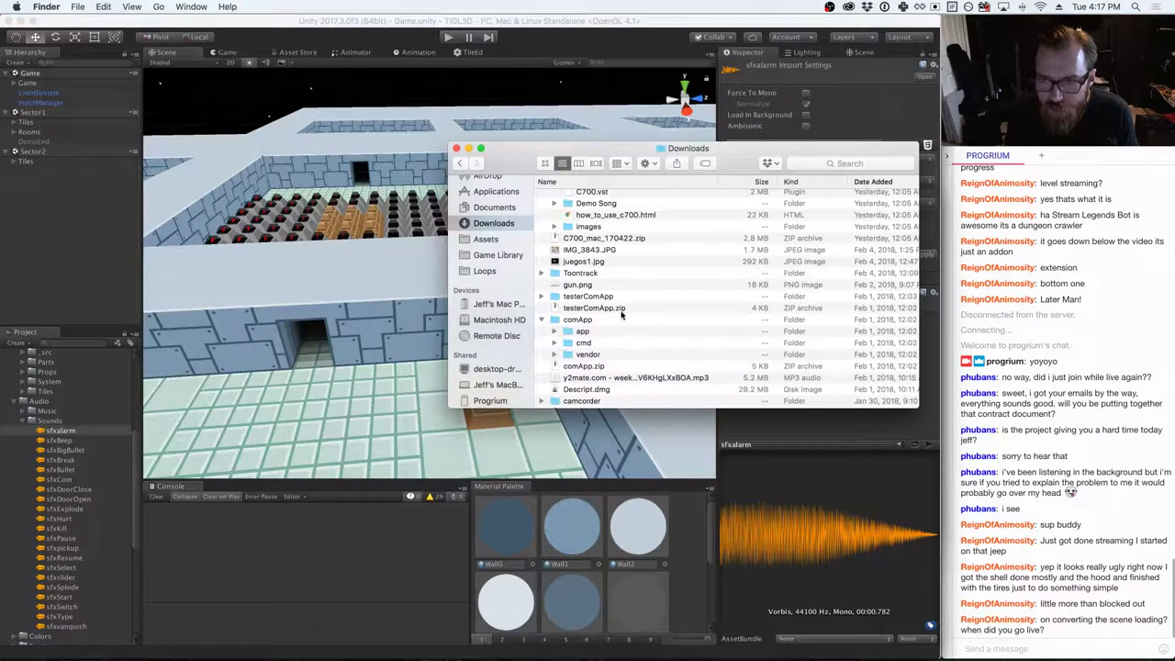
pyautogui.scroll(-5, 623, 314)
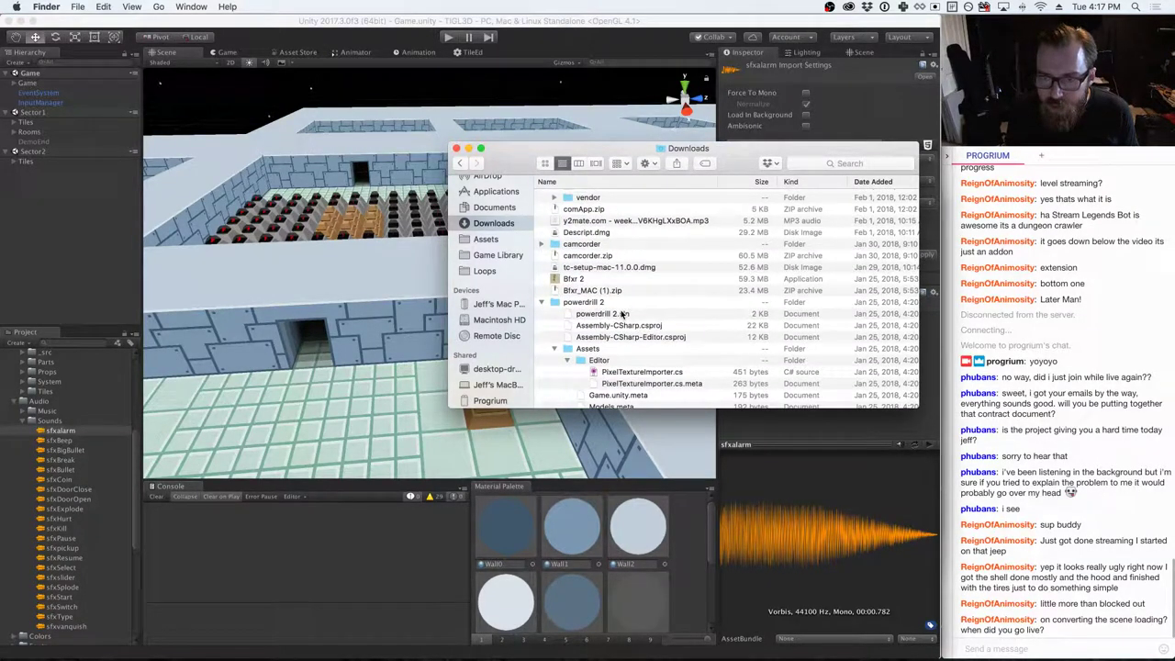
pyautogui.scroll(-10, 624, 314)
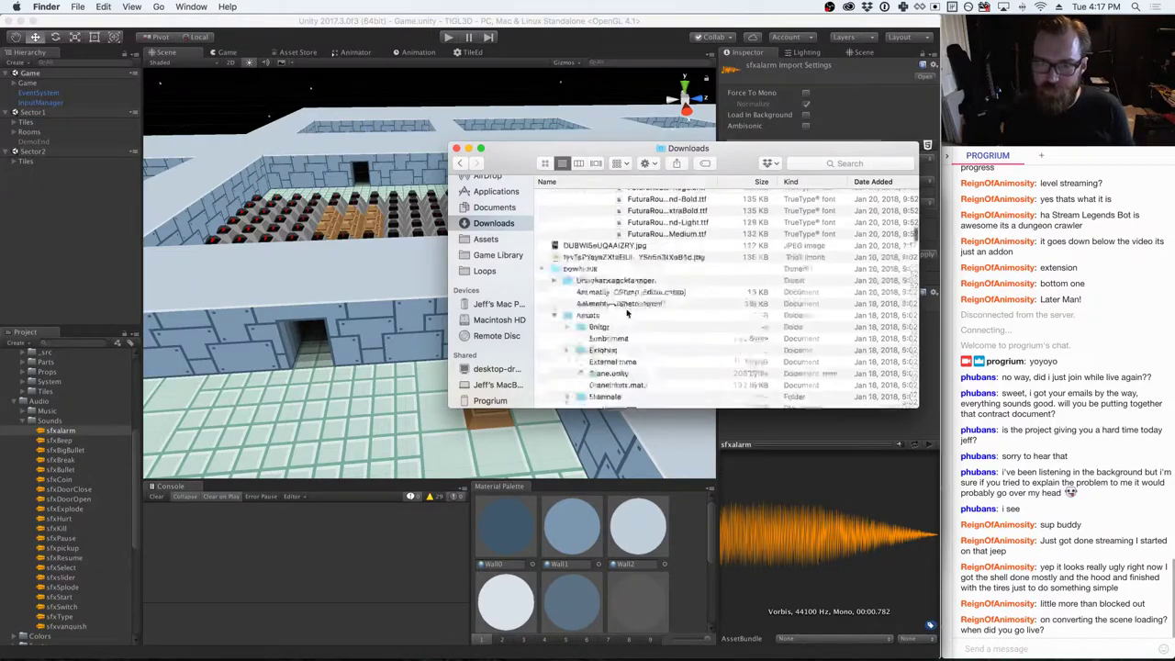
pyautogui.scroll(-10, 627, 314)
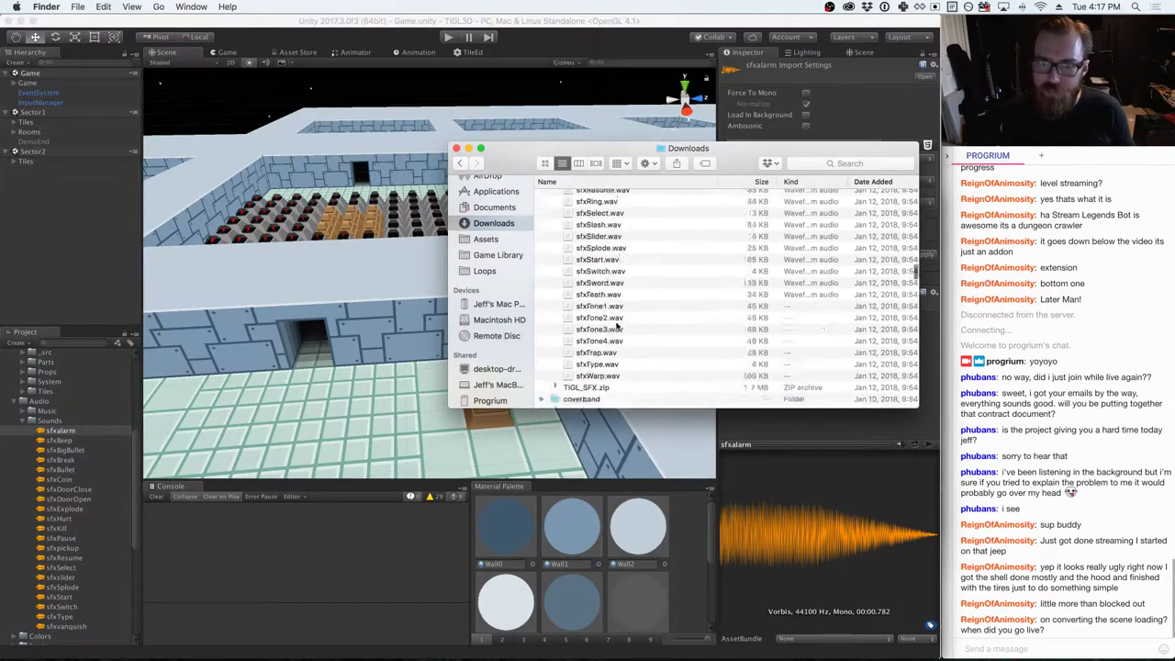
pyautogui.scroll(-5, 617, 326)
pyautogui.scroll(4, 618, 325)
pyautogui.scroll(2, 618, 326)
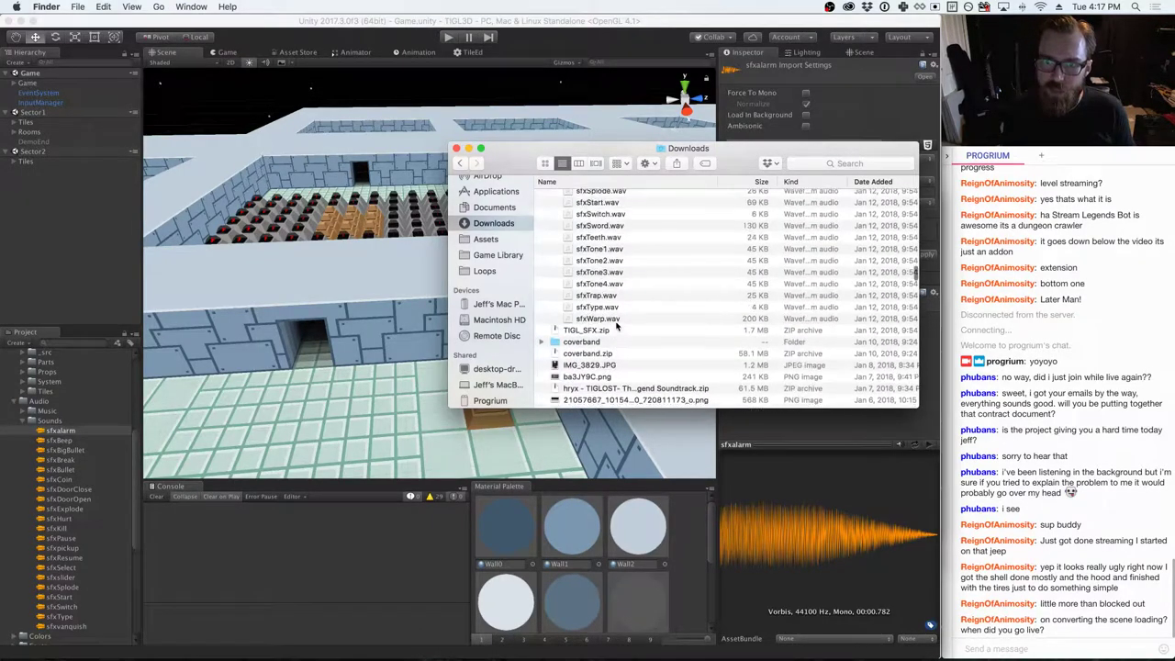
pyautogui.scroll(8, 617, 326)
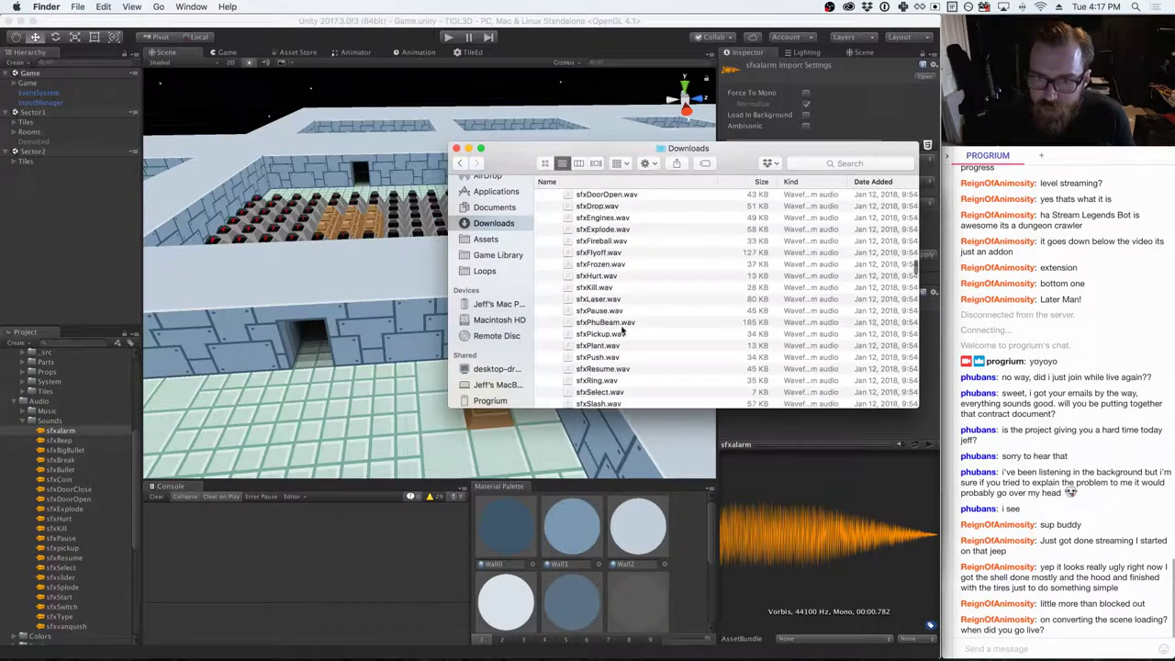
pyautogui.click(602, 300)
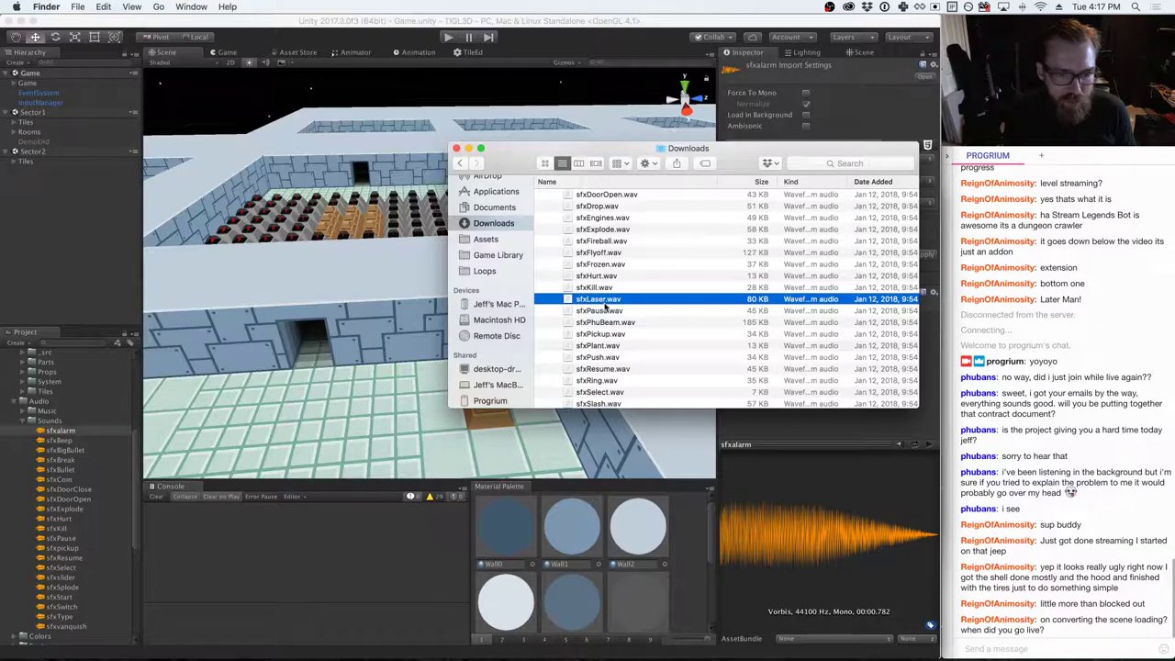
pyautogui.moveTo(603, 304); pyautogui.dragTo(70, 433)
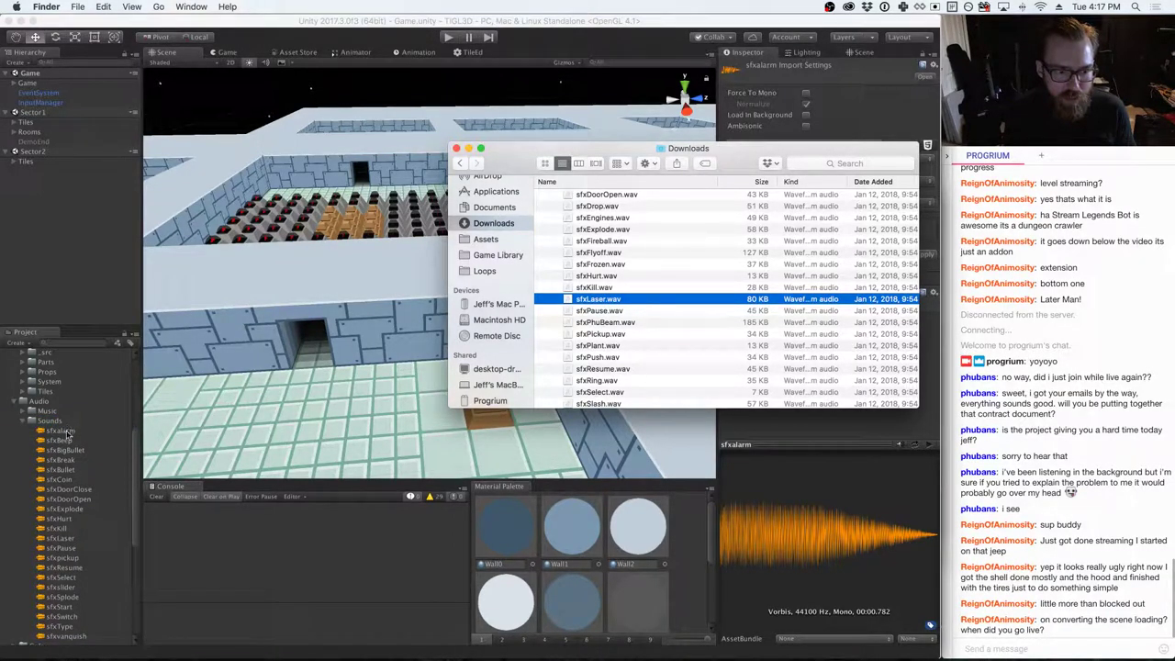
# - Revert the unapplied import settings of sfxalarm and check the Load Type of the sfxLaser clip
pyautogui.click(60, 537)
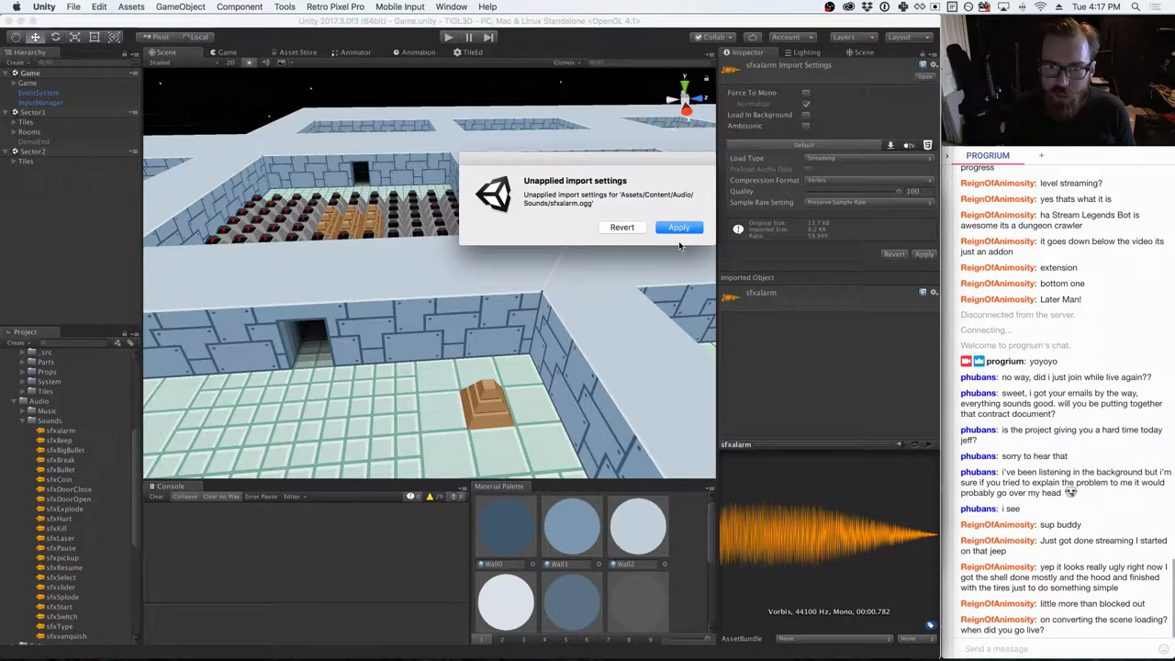
pyautogui.click(629, 227)
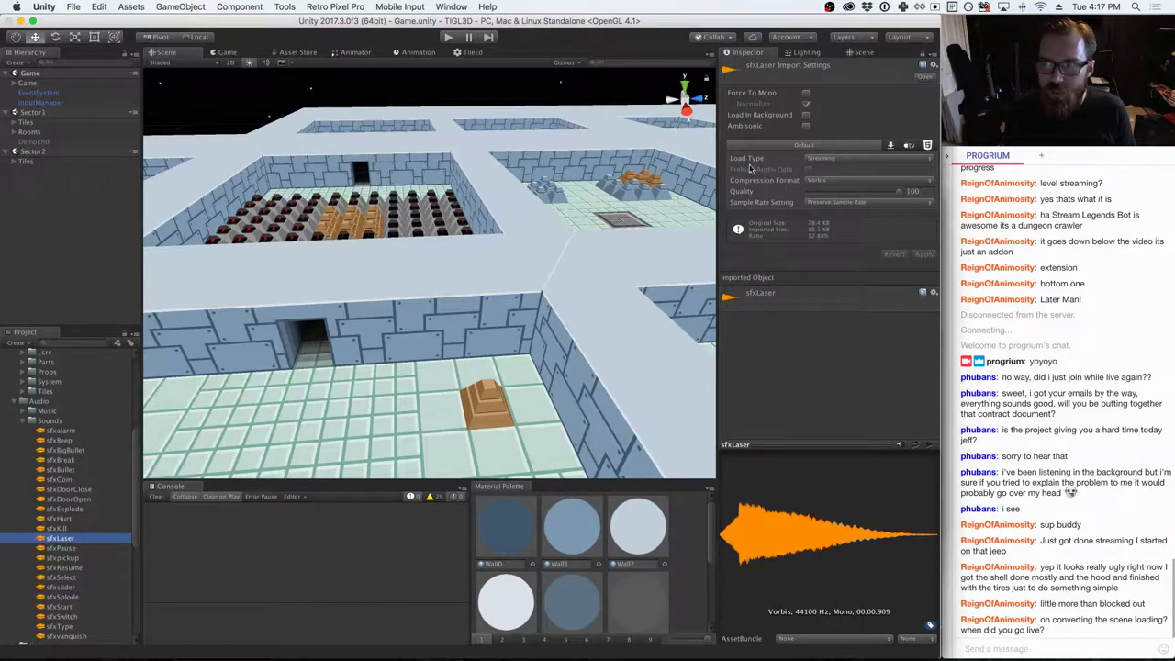
# - Delete the sfxLaser.wav asset from the project's Sounds folder
pyautogui.rightClick(58, 539)
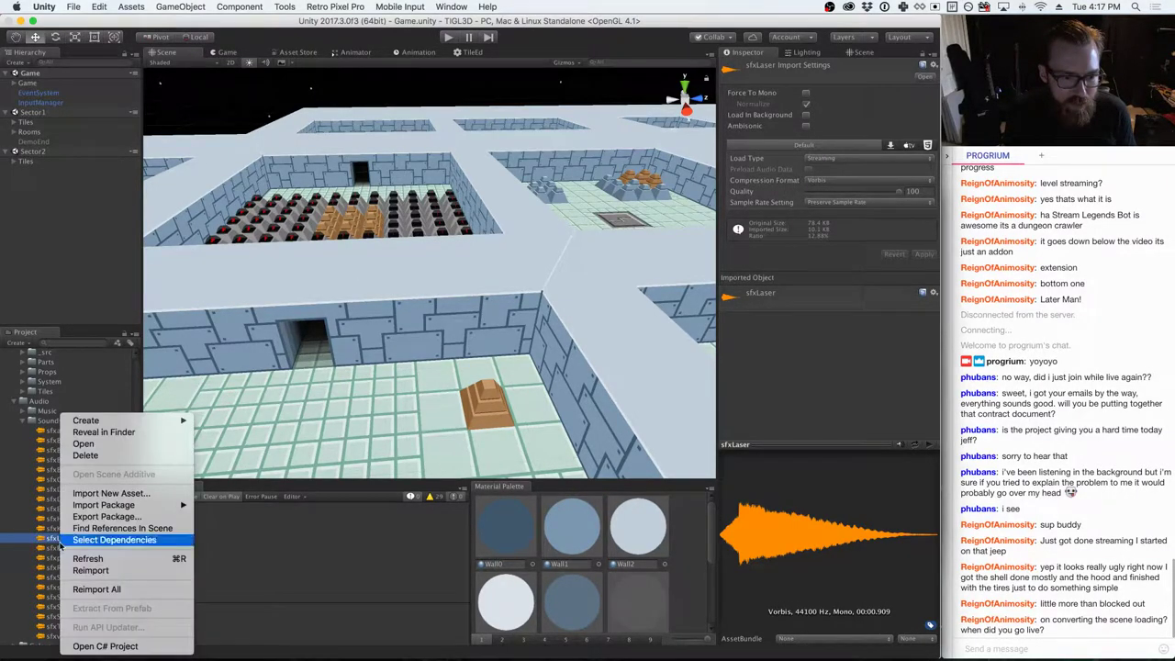
pyautogui.click(92, 456)
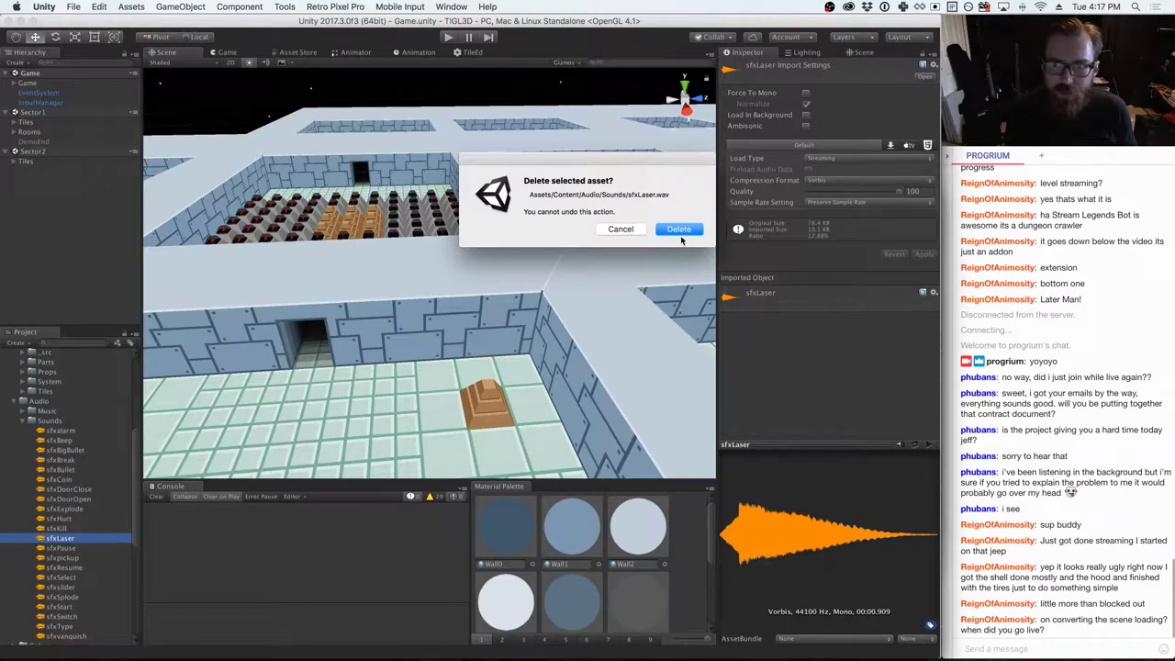
pyautogui.click(683, 232)
# - Switch to MonoDevelop and review the OnPreprocessAudio code in SoundImporter.cs
pyautogui.press('super+Tab')
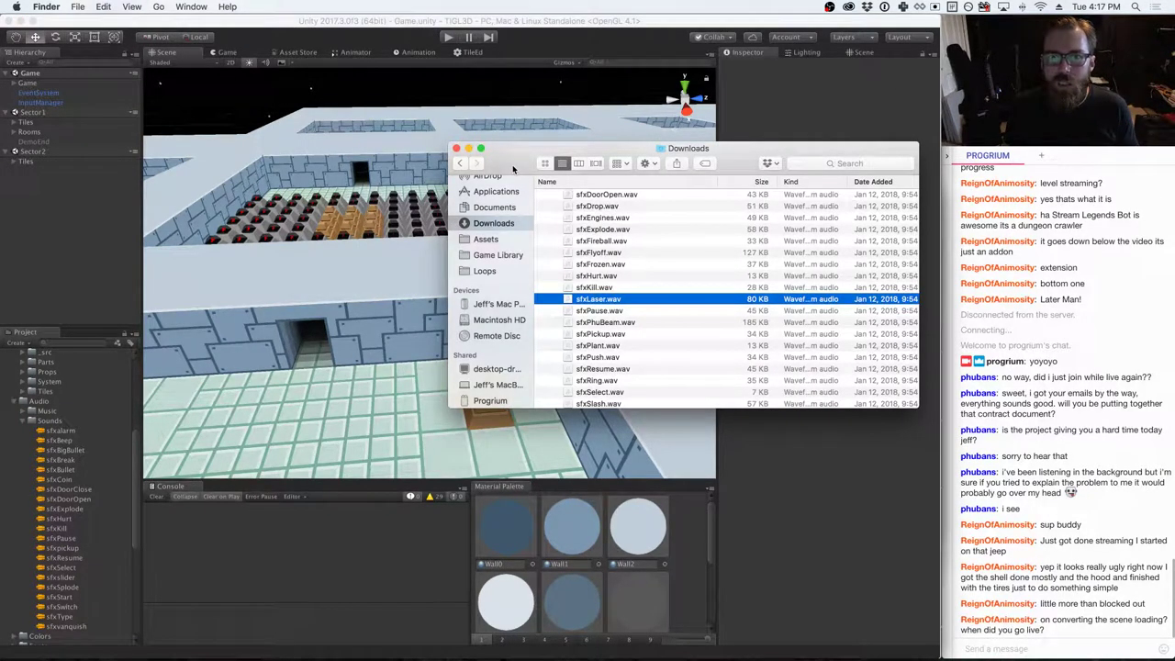
pyautogui.press('super+Tab')
pyautogui.press('Tab')
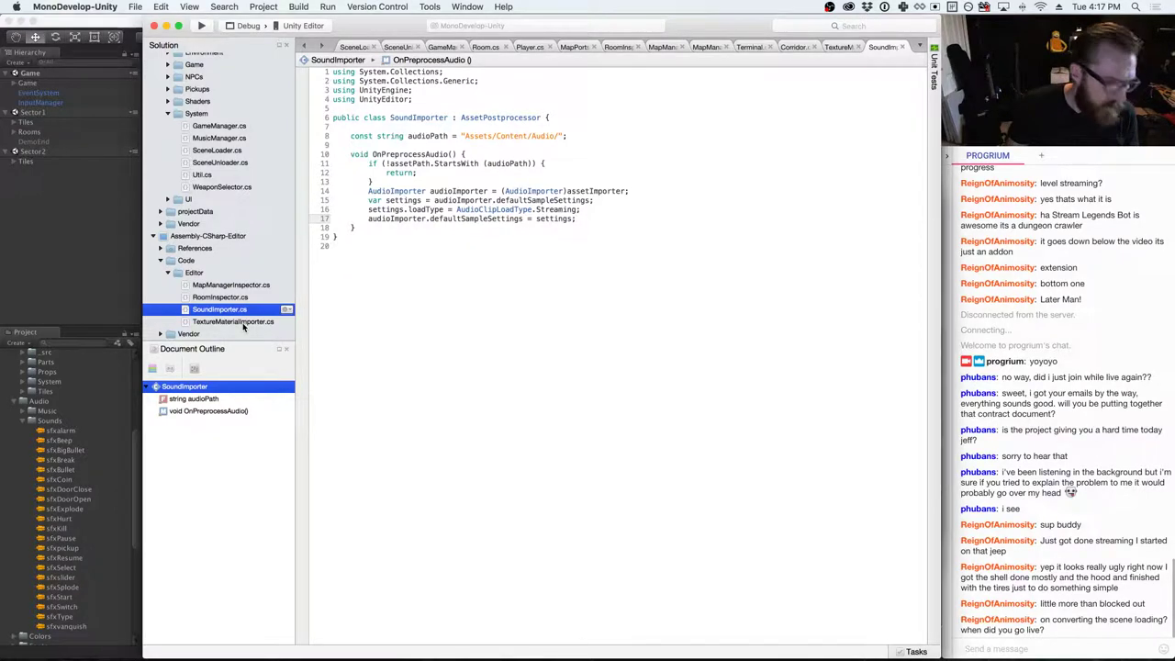
# - Return to Unity, collapse the Sounds folder and examine the Bosses and Enemies folders under Content/Sprites
pyautogui.click(23, 421)
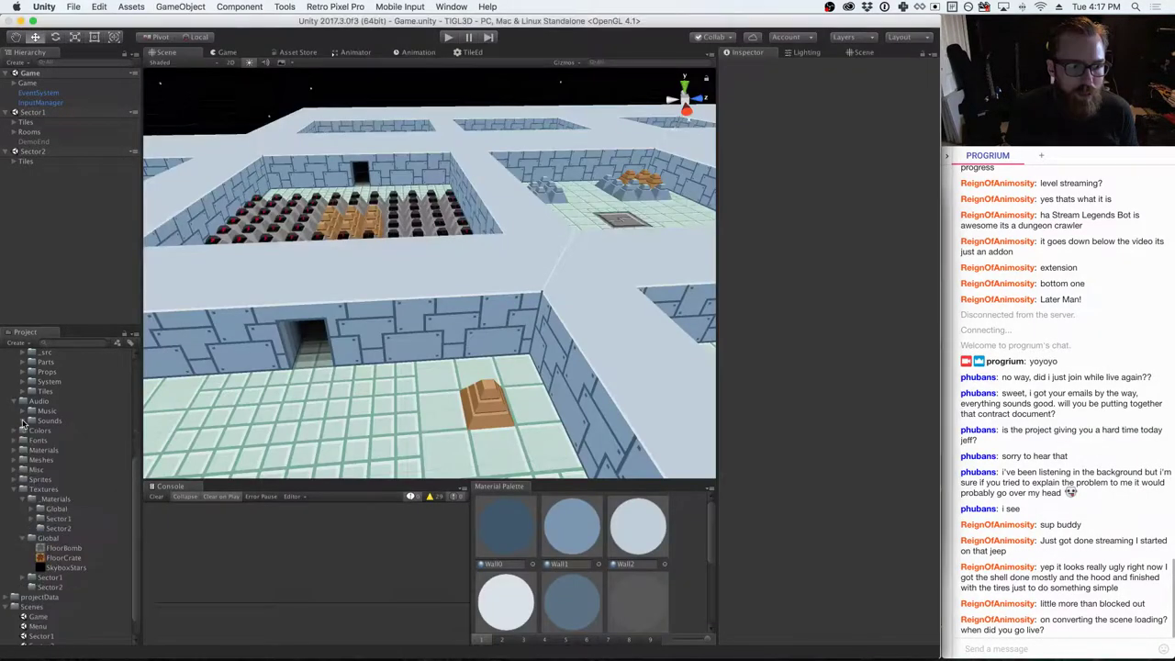
pyautogui.scroll(2, 25, 459)
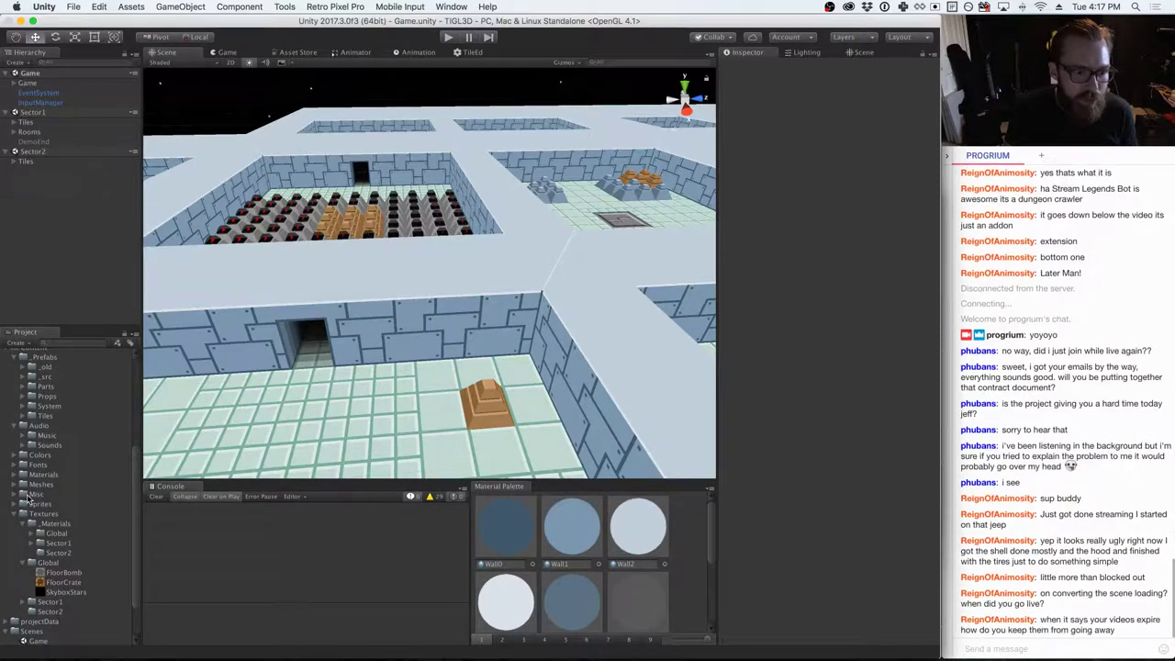
pyautogui.click(16, 503)
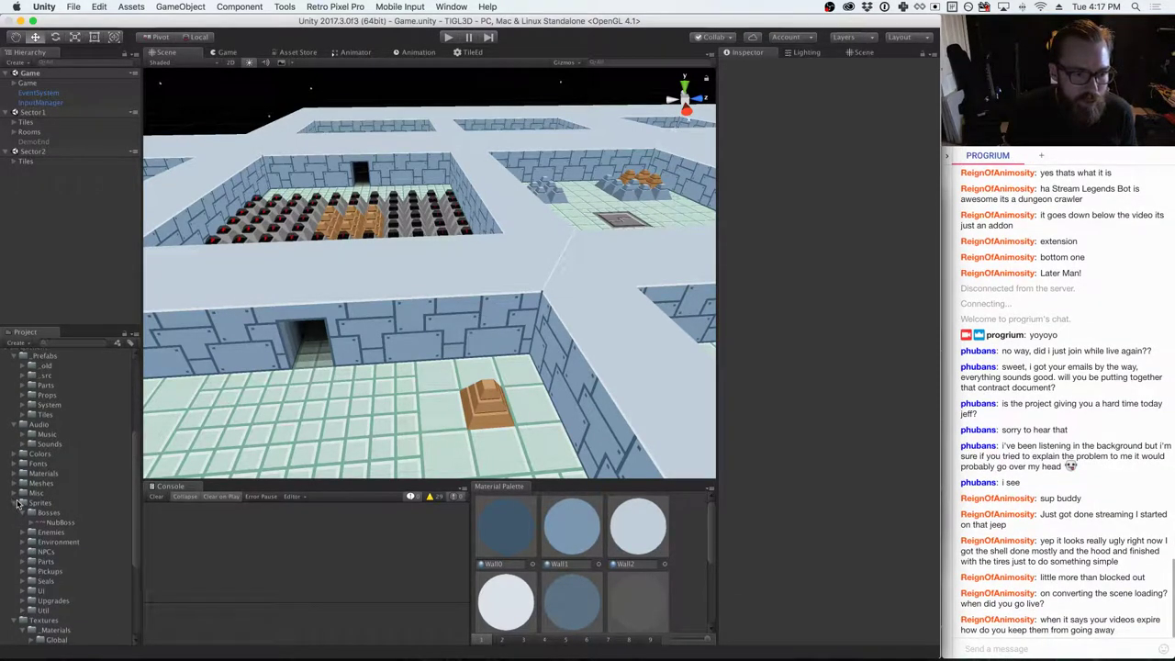
pyautogui.scroll(-2, 16, 503)
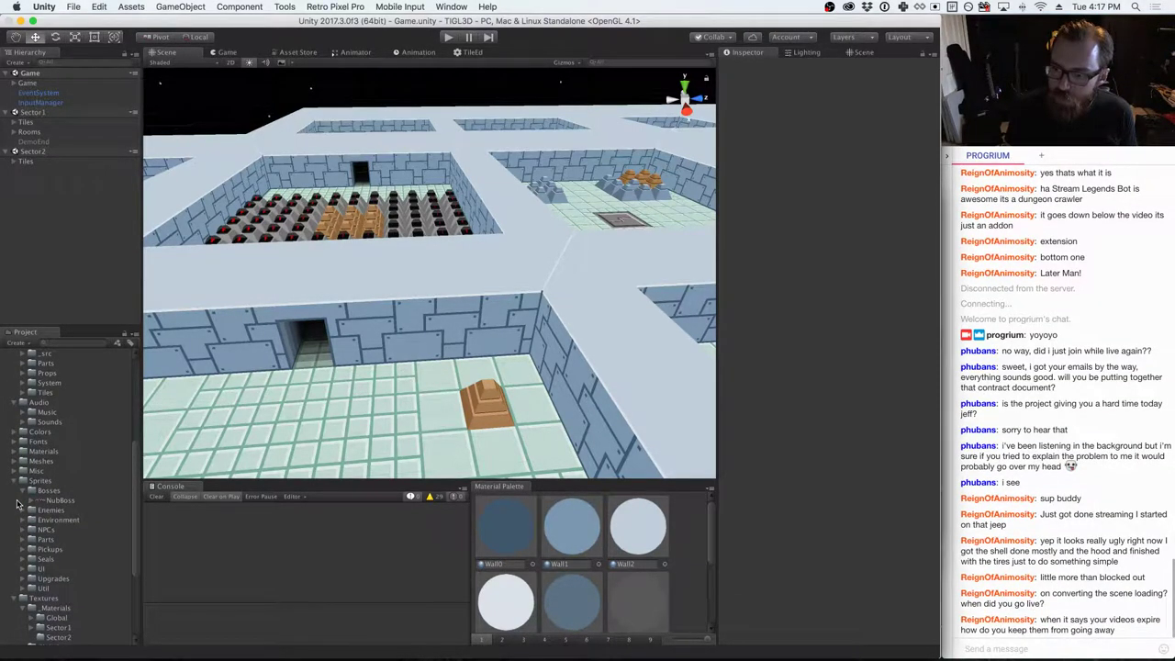
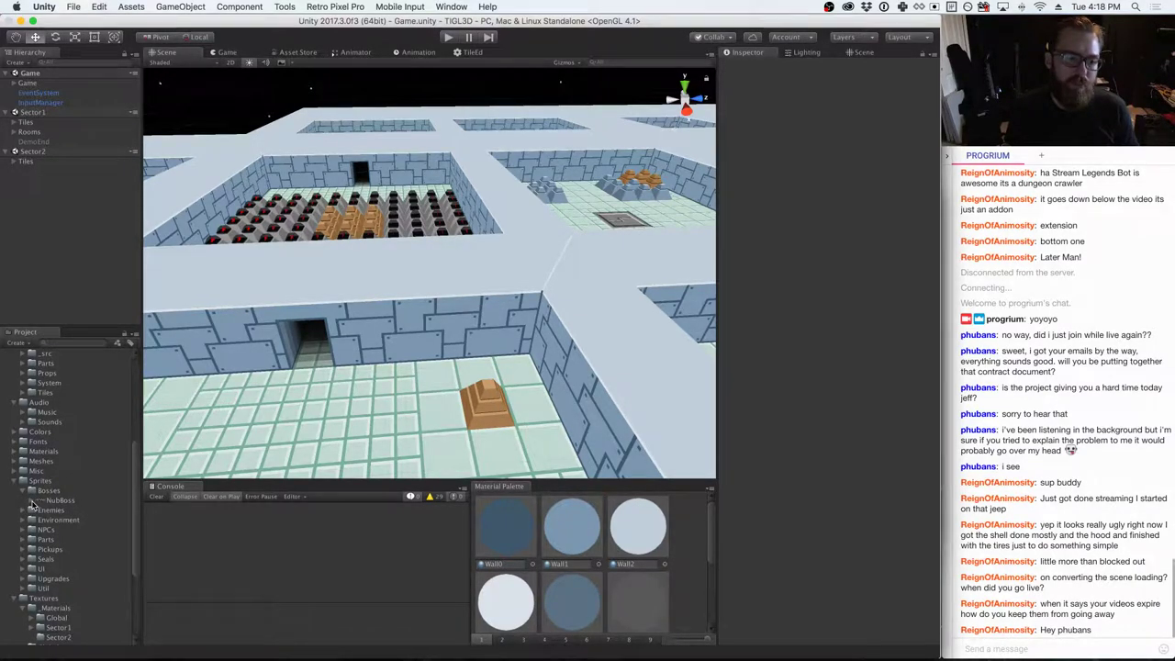
pyautogui.click(32, 501)
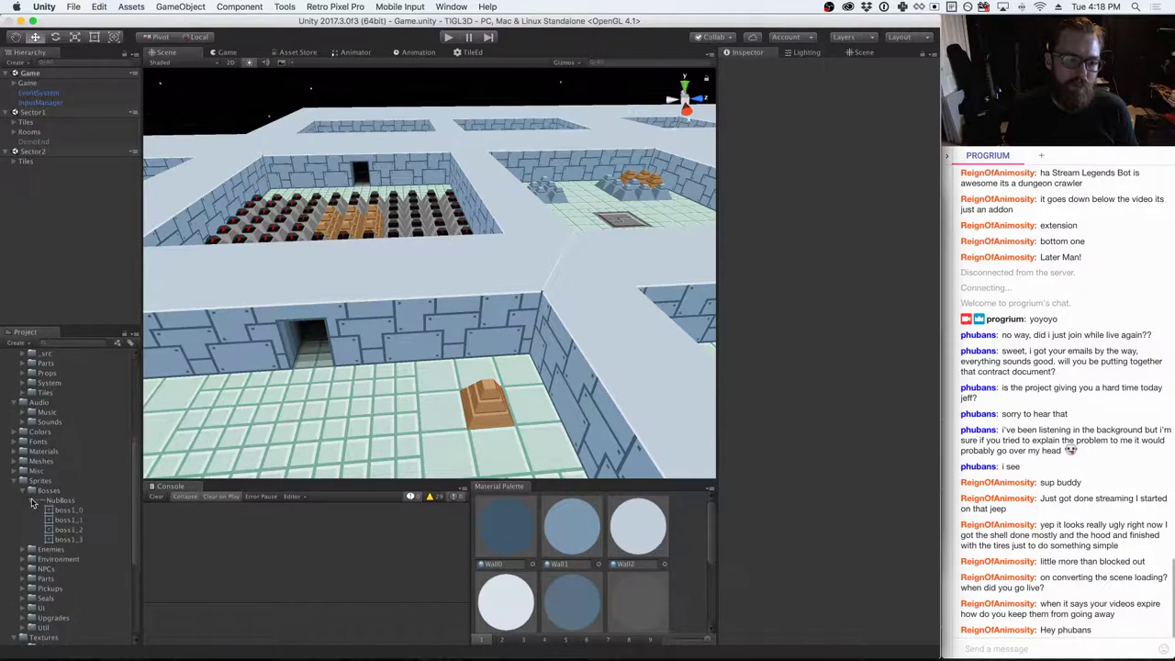
pyautogui.click(33, 501)
pyautogui.click(20, 512)
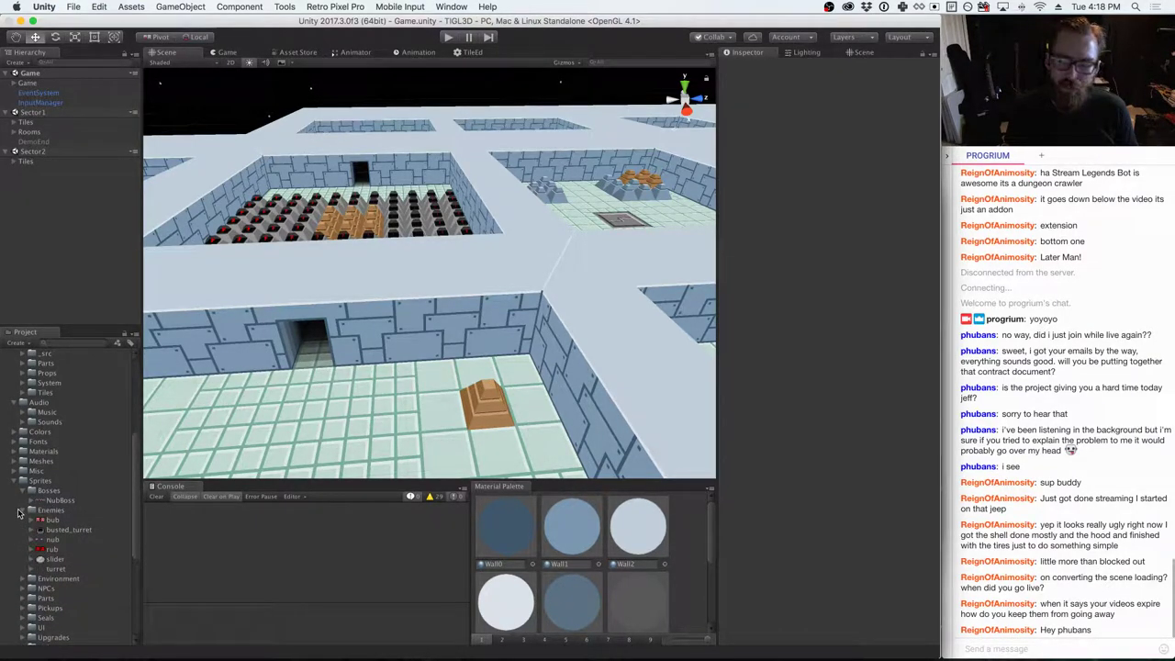
pyautogui.click(18, 513)
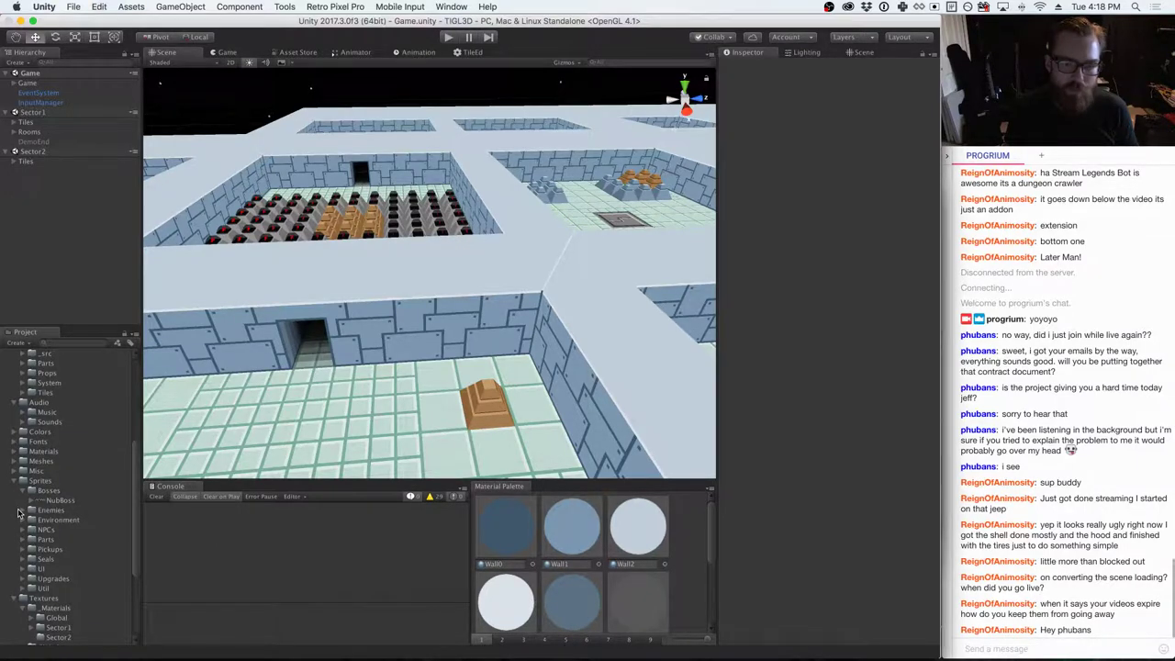
# - Create a C# script named SpriteImporter in the Code/Editor folder
pyautogui.press('super+Tab')
pyautogui.press('super+Tab')
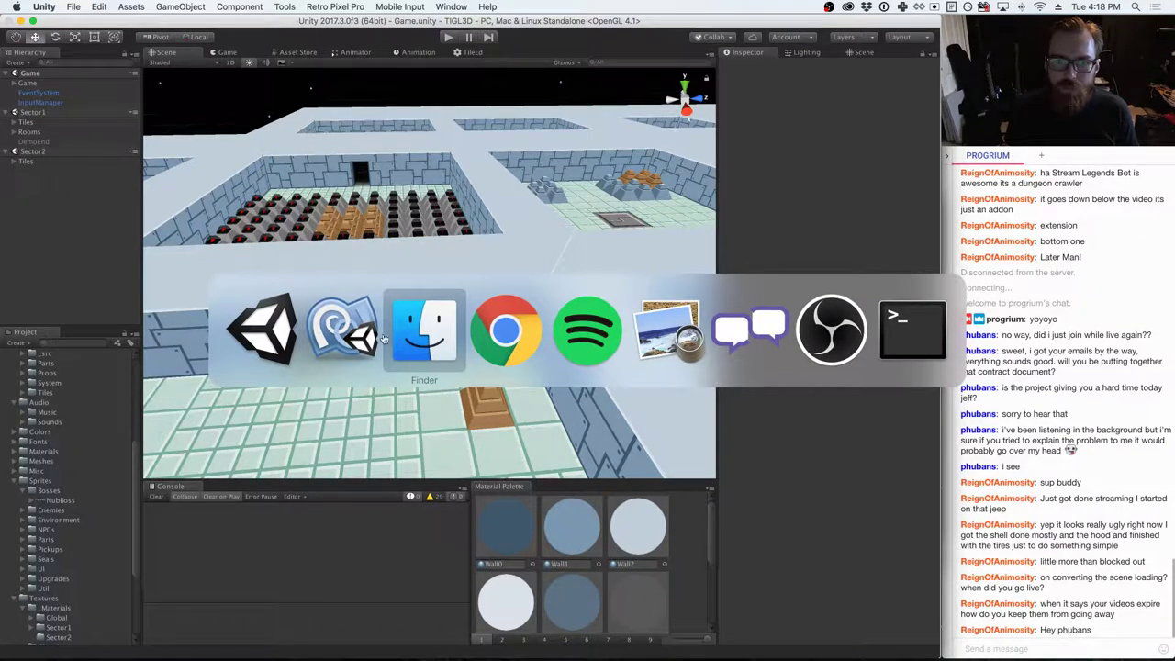
pyautogui.scroll(-5, 69, 514)
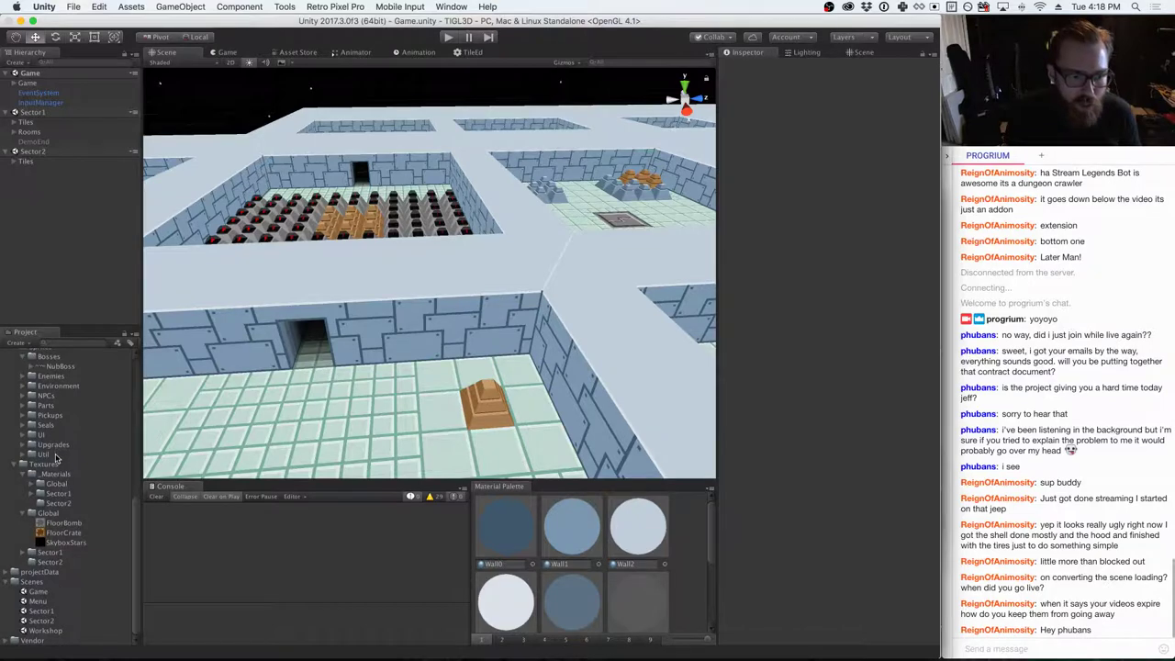
pyautogui.scroll(5, 69, 533)
pyautogui.rightClick(44, 386)
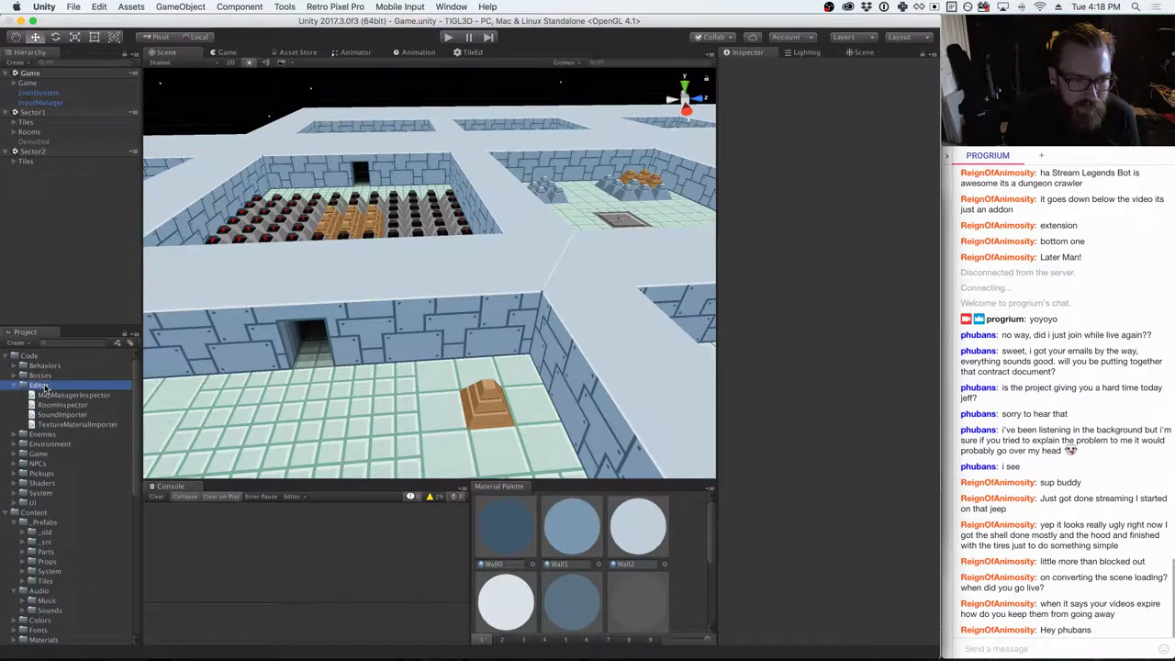
pyautogui.moveTo(71, 390)
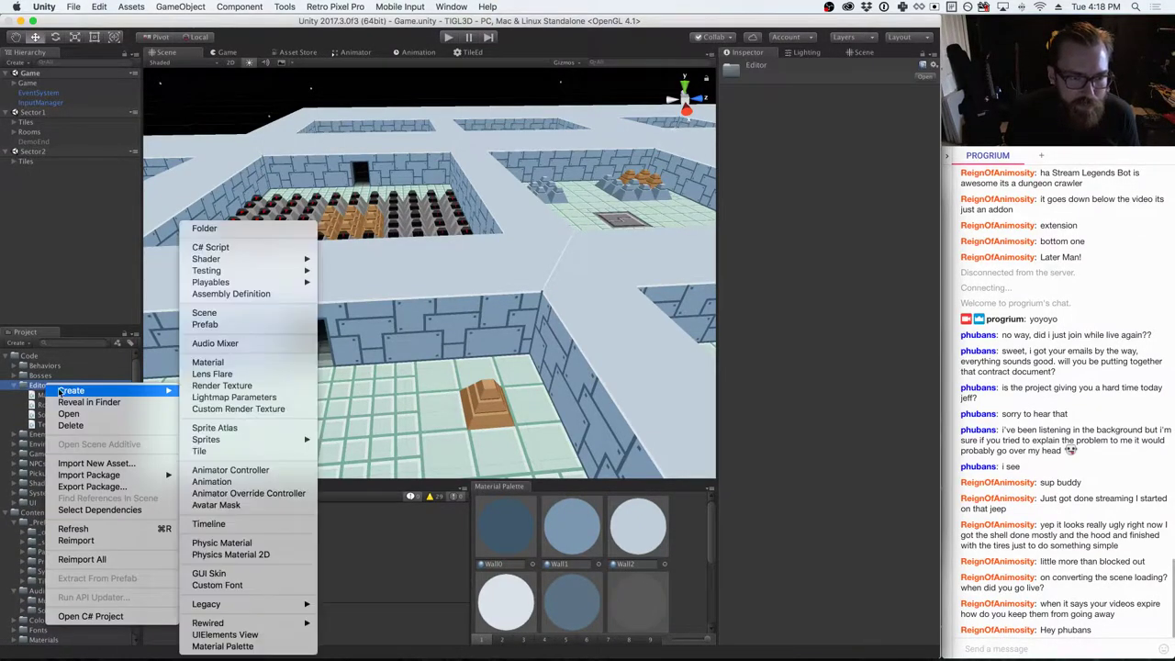
pyautogui.click(263, 251)
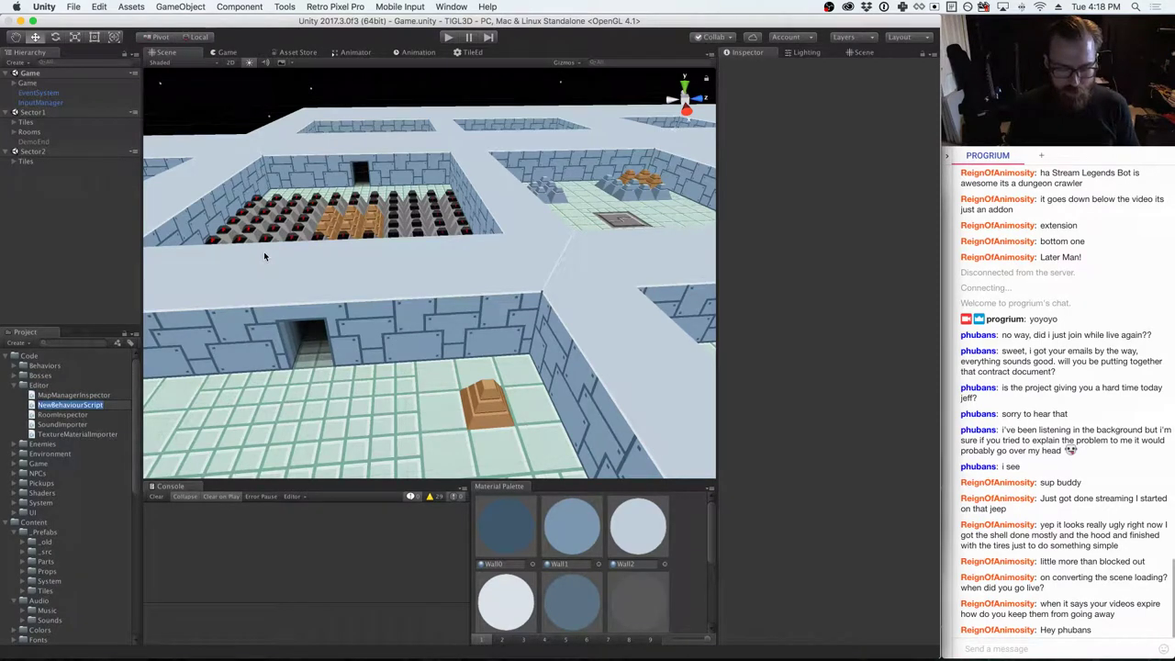
pyautogui.write('SpriteImporter')
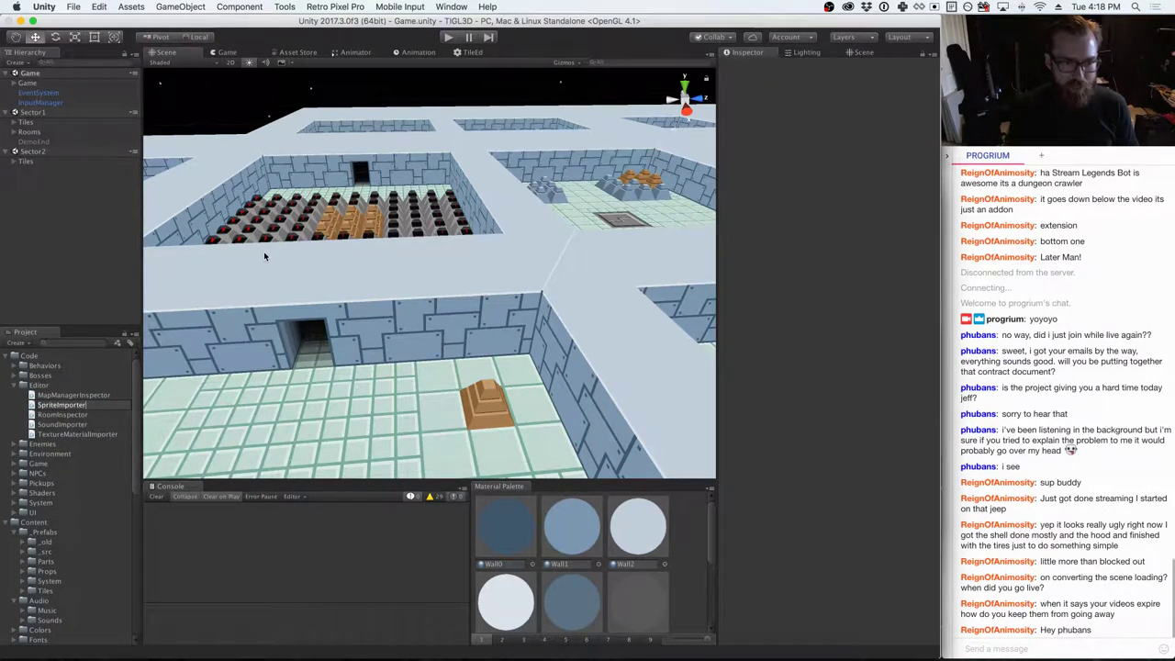
pyautogui.press('Return')
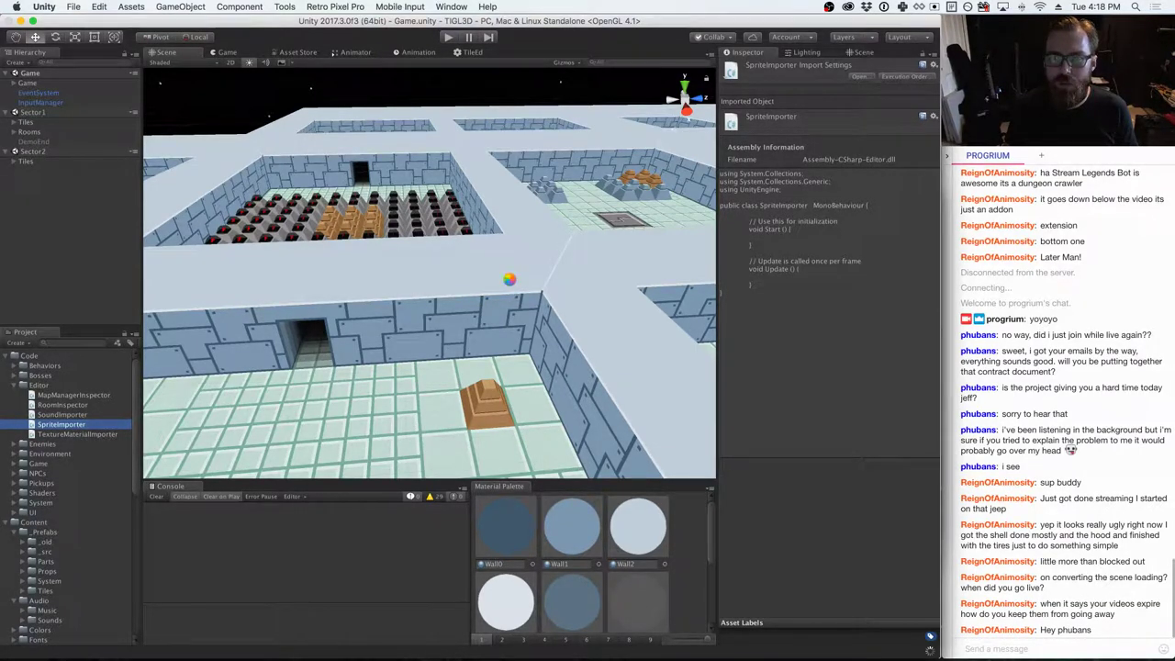
# - Switch to MonoDevelop and replace the template code in SpriteImporter.cs with the full contents of TextureMaterialImporter.cs
pyautogui.press('super+Tab')
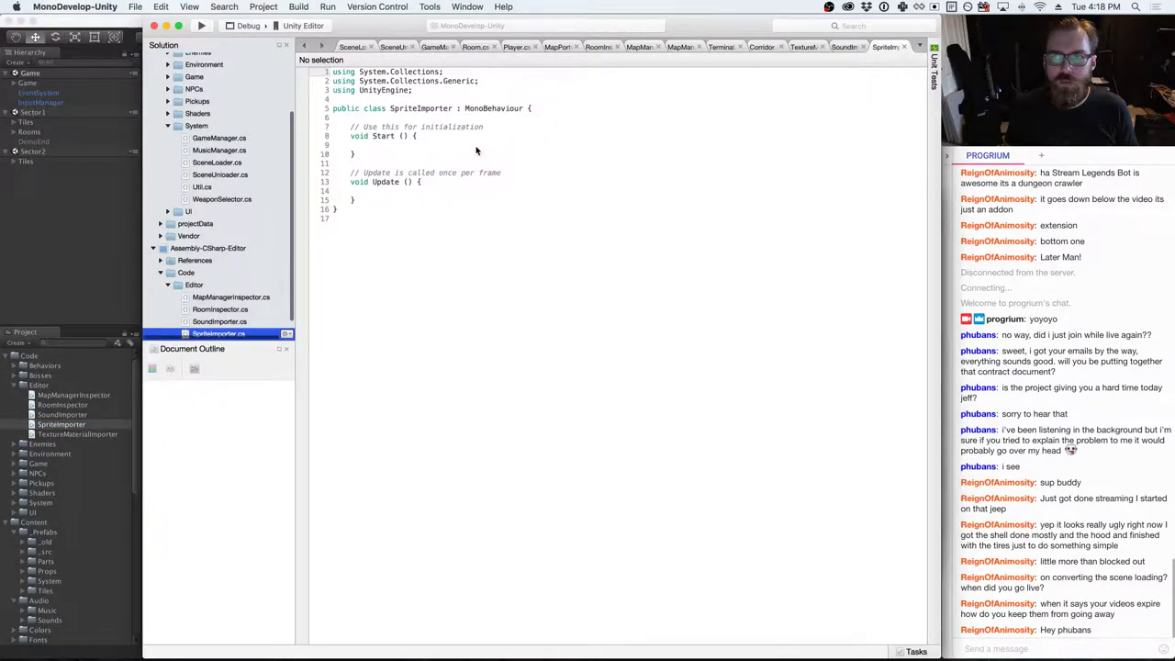
pyautogui.click(803, 47)
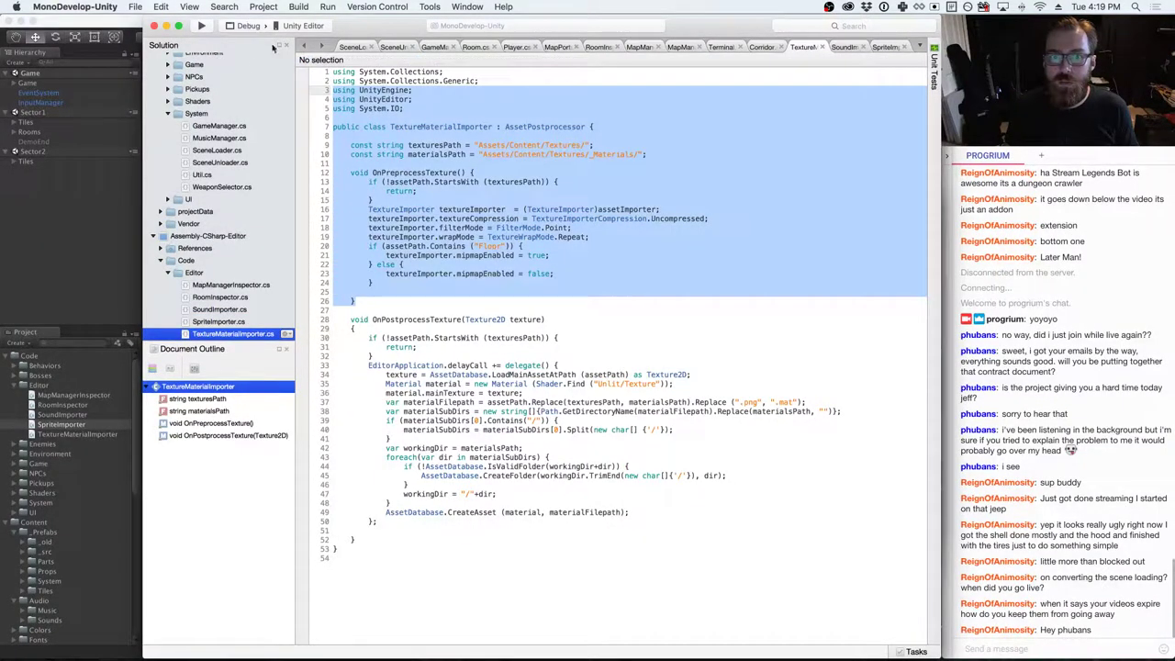
pyautogui.click(402, 308)
pyautogui.moveTo(402, 308); pyautogui.dragTo(408, 75)
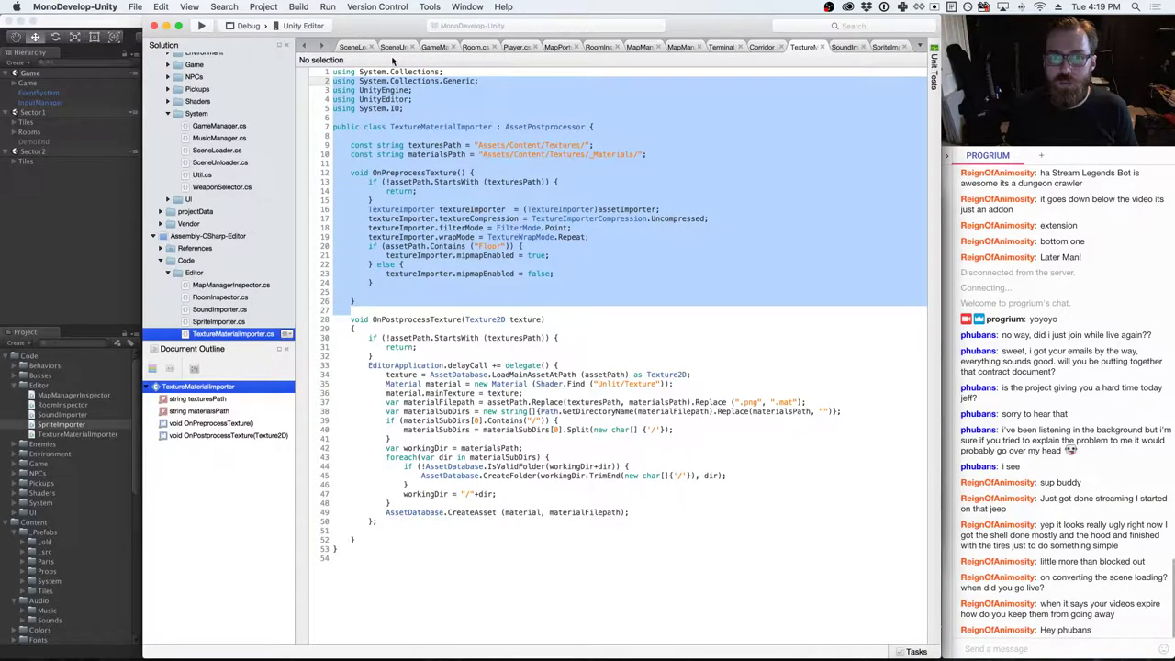
pyautogui.press('super+a')
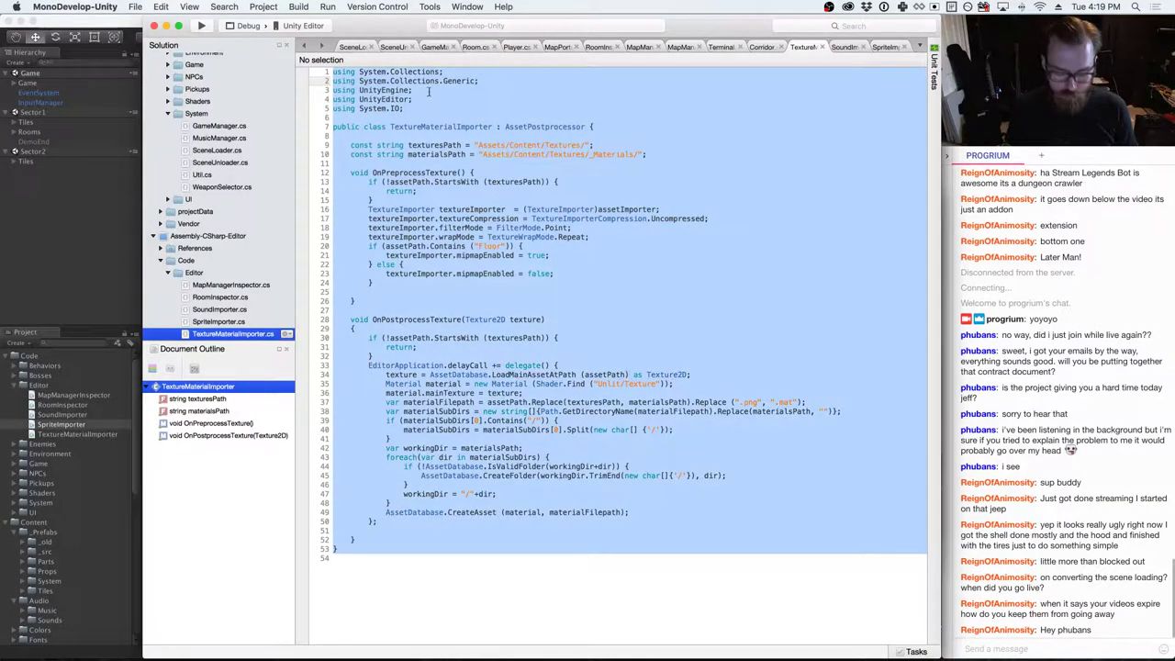
pyautogui.click(885, 47)
pyautogui.press('super+a')
pyautogui.press('super+v')
# - Rename the pasted class to SpriteImporter and remove the using System.IO line
pyautogui.doubleClick(434, 127)
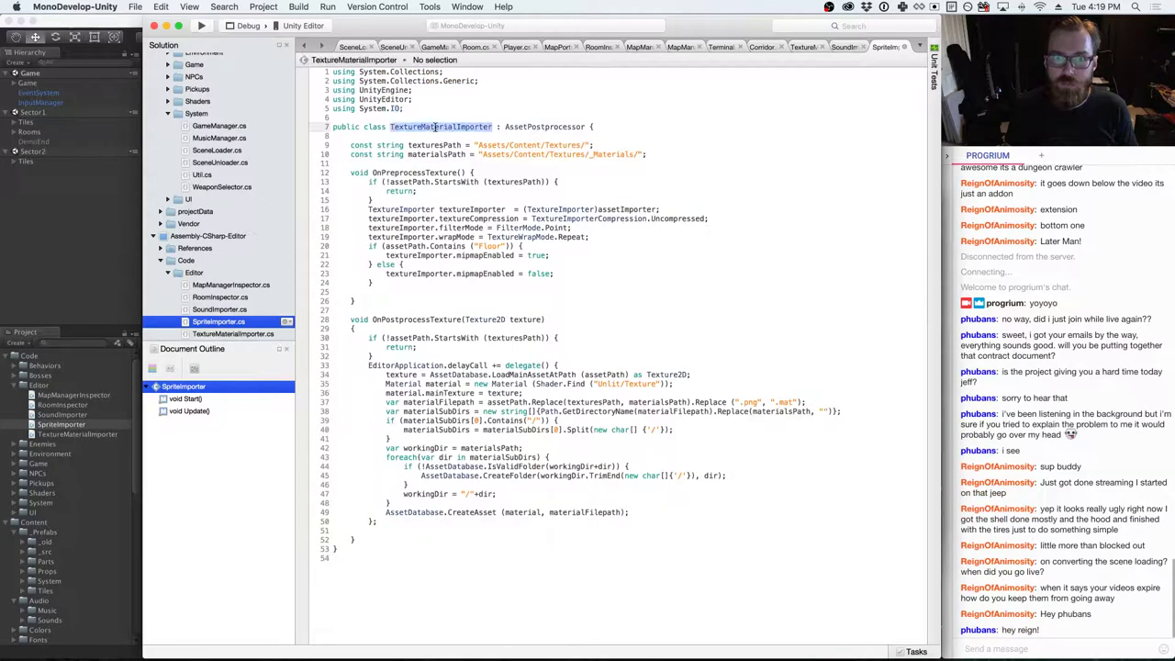
pyautogui.write('SpriteImporte')
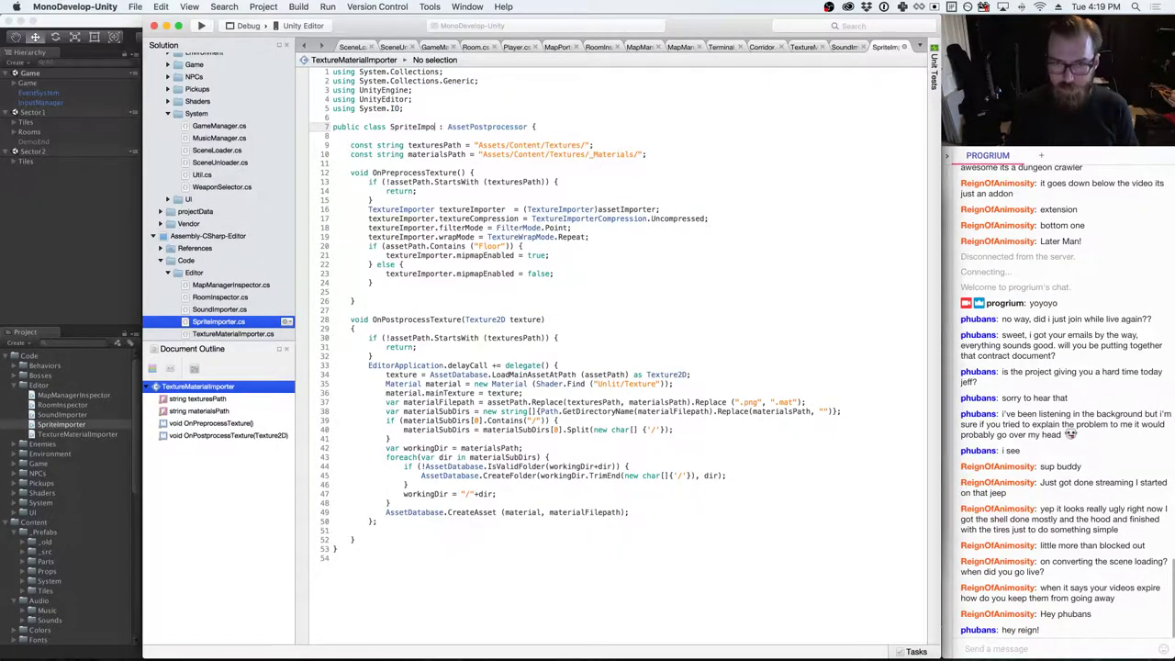
pyautogui.write('r')
pyautogui.click(333, 117)
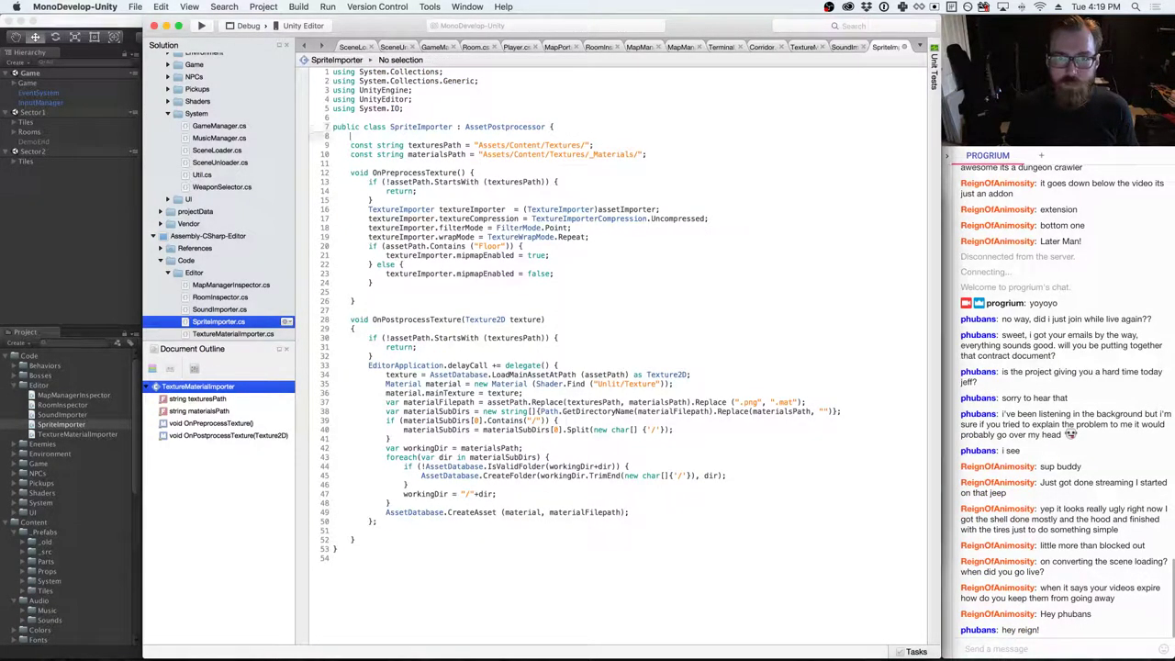
pyautogui.click(412, 99)
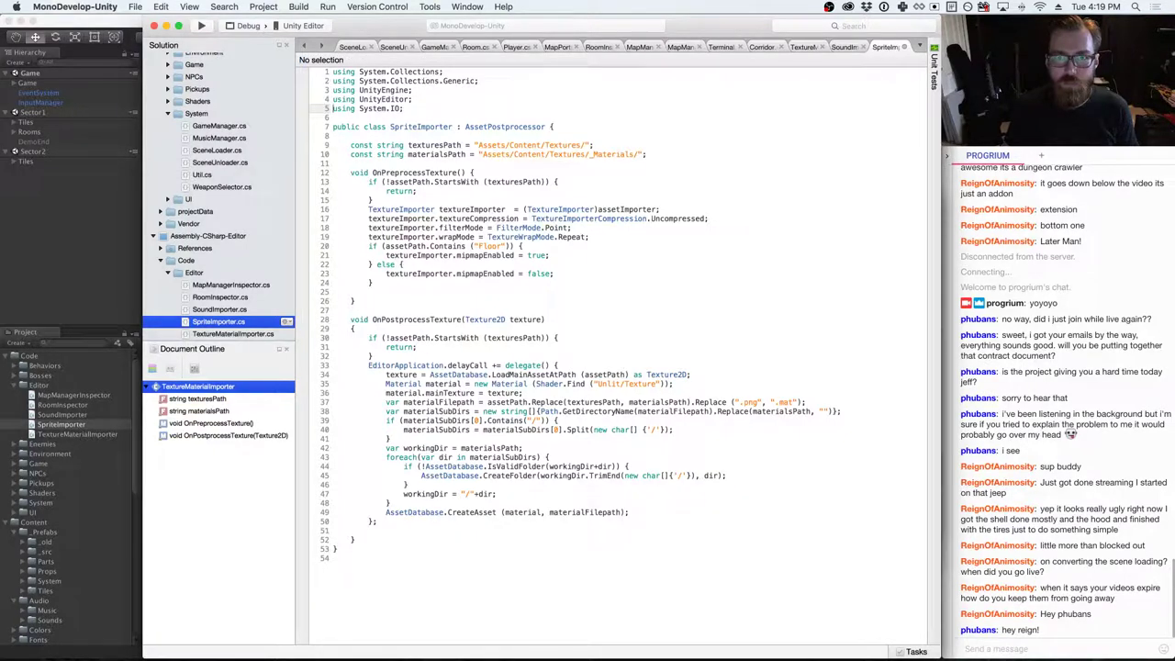
pyautogui.hotkey('shift', 'Down')
pyautogui.press('BackSpace')
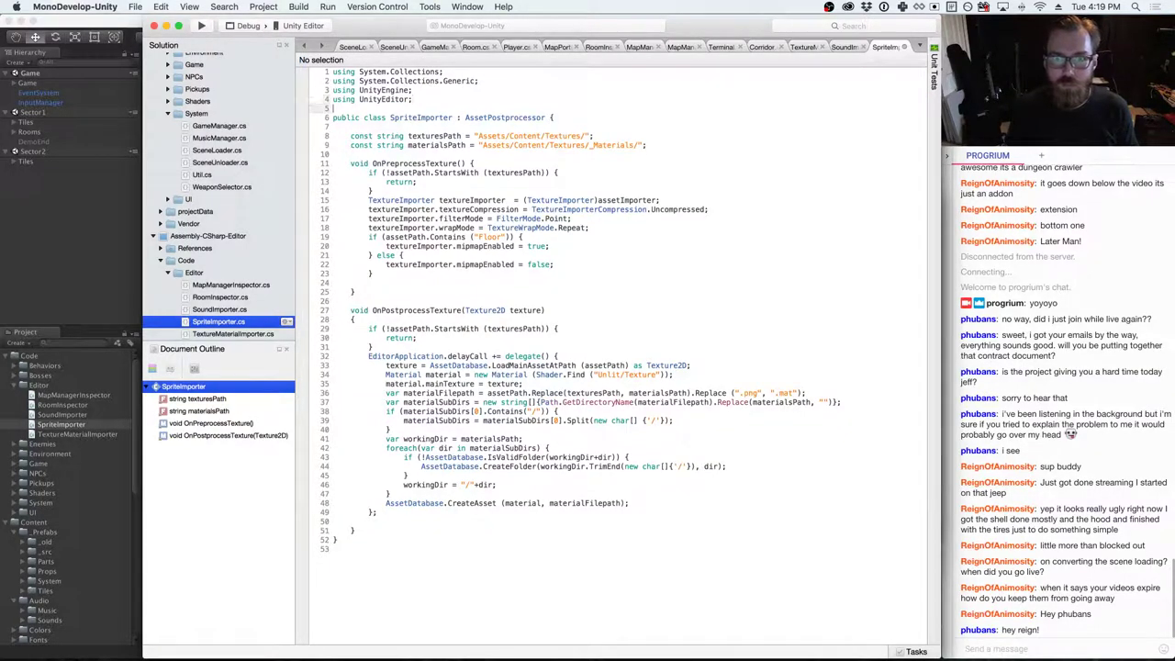
# - Rename the texturesPath constant to spritesPath and set its value to "Assets/Content/Sprites/"
pyautogui.click(410, 136)
pyautogui.moveTo(445, 136); pyautogui.dragTo(406, 136)
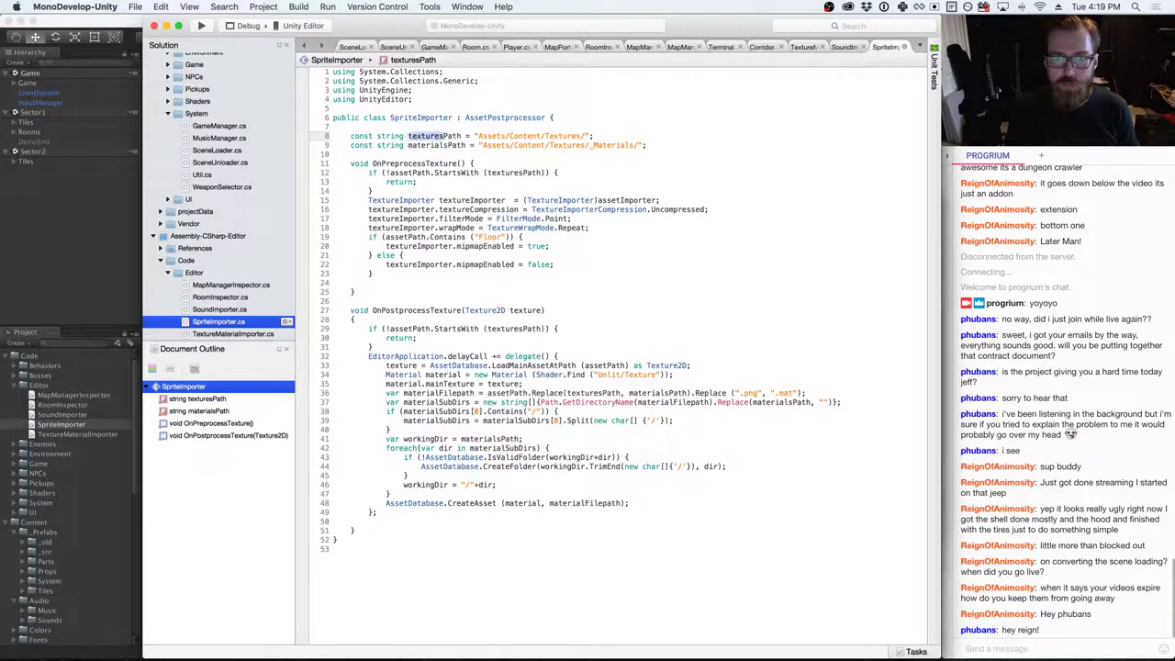
pyautogui.write('sprites')
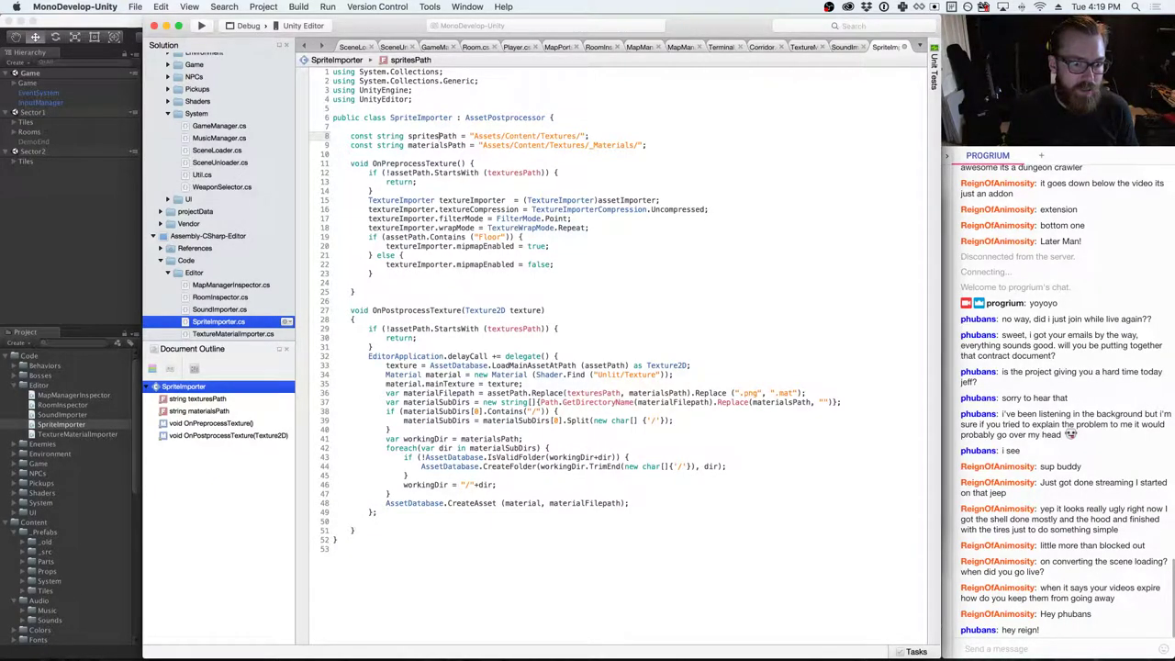
pyautogui.scroll(-1, 110, 558)
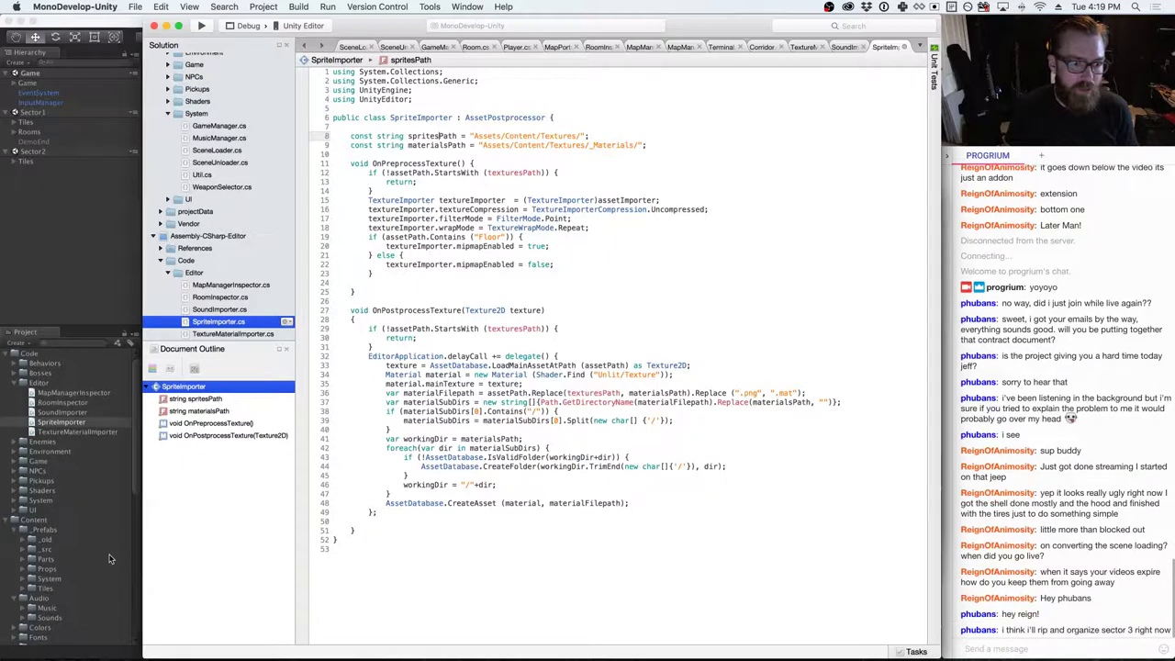
pyautogui.scroll(-5, 109, 558)
pyautogui.doubleClick(552, 136)
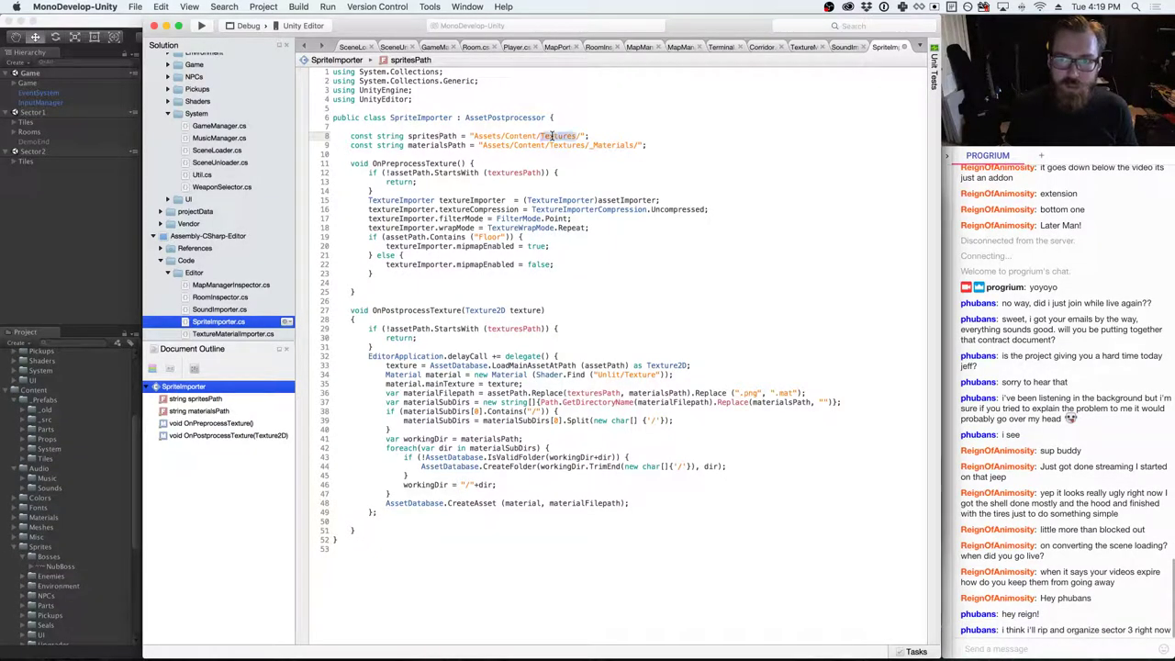
pyautogui.write('Sprites')
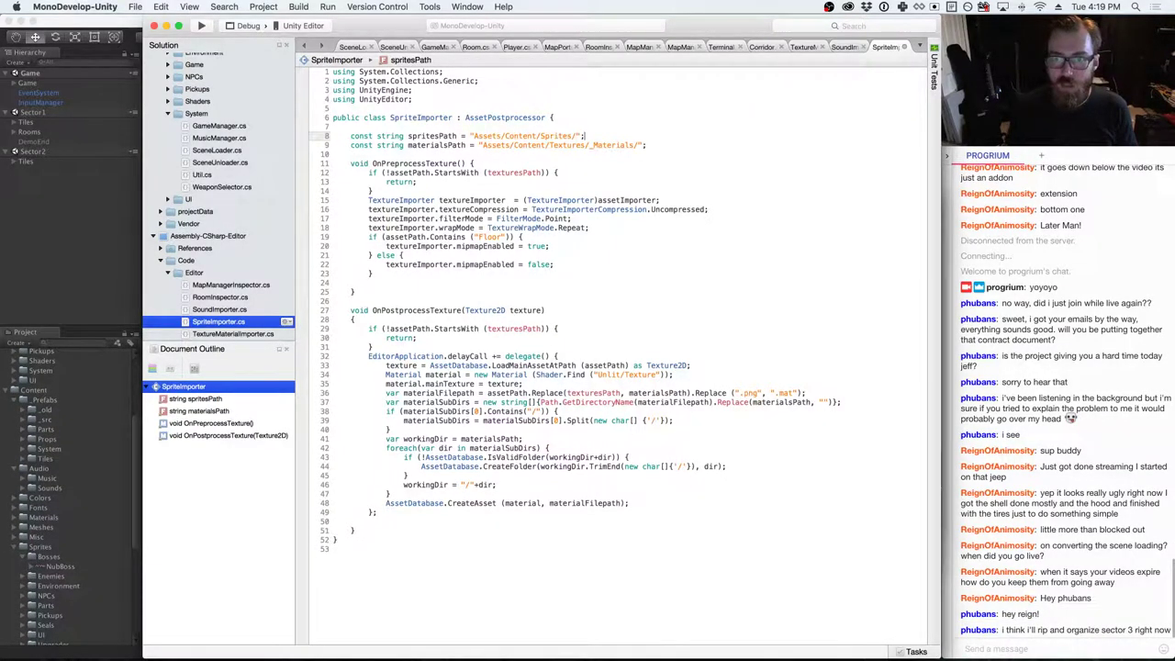
# - Delete the materialsPath constant from the SpriteImporter class
pyautogui.press('Home')
pyautogui.hotkey('shift', 'Down')
pyautogui.hotkey('shift', 'Down')
pyautogui.press('BackSpace')
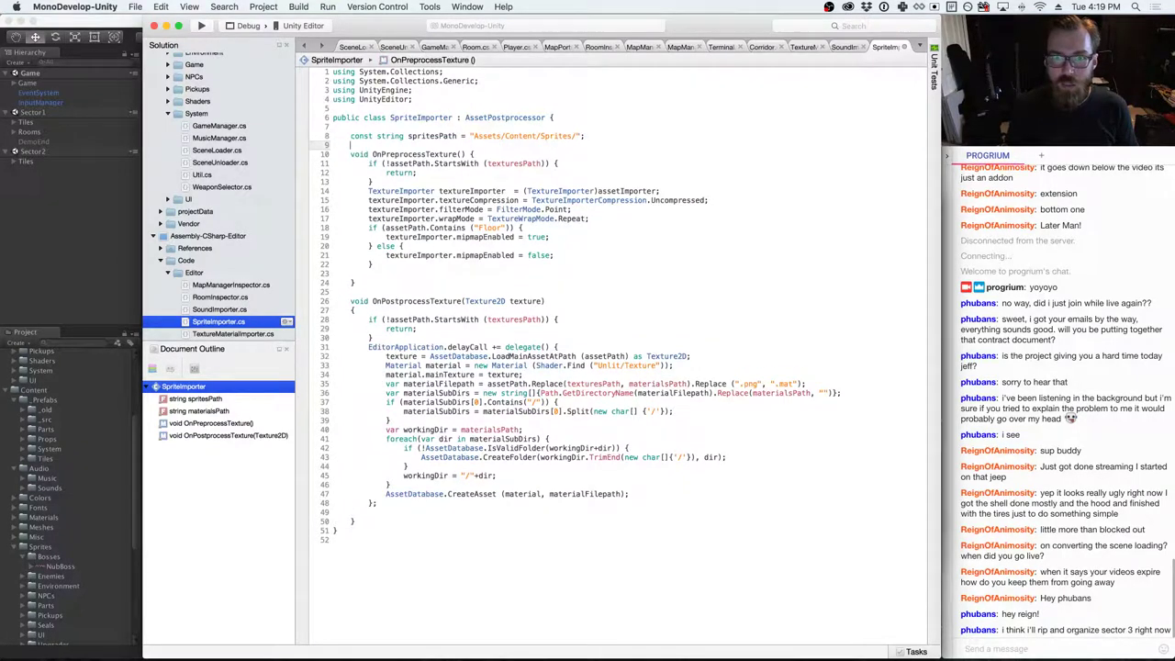
pyautogui.press('Down')
pyautogui.press('Down')
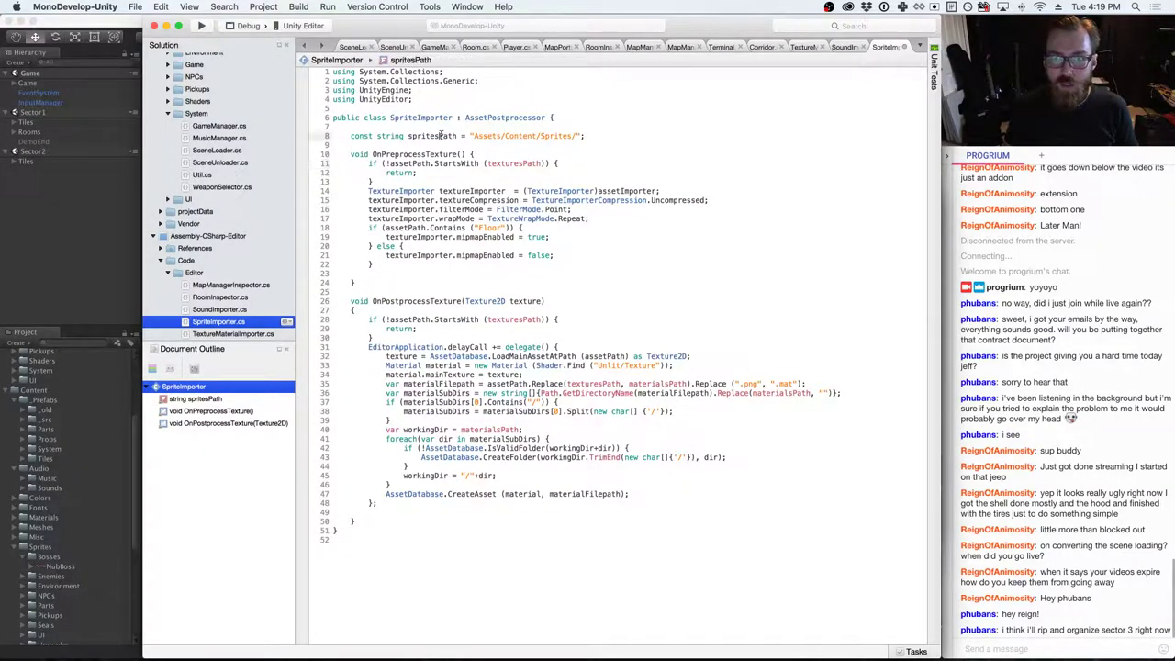
# - Use spritesPath in the StartsWith check of OnPreprocessTexture and delete the whole OnPostprocessTexture method
pyautogui.doubleClick(447, 135)
pyautogui.hotkey('ctrl', 'c')
pyautogui.doubleClick(504, 162)
pyautogui.hotkey('ctrl', 'v')
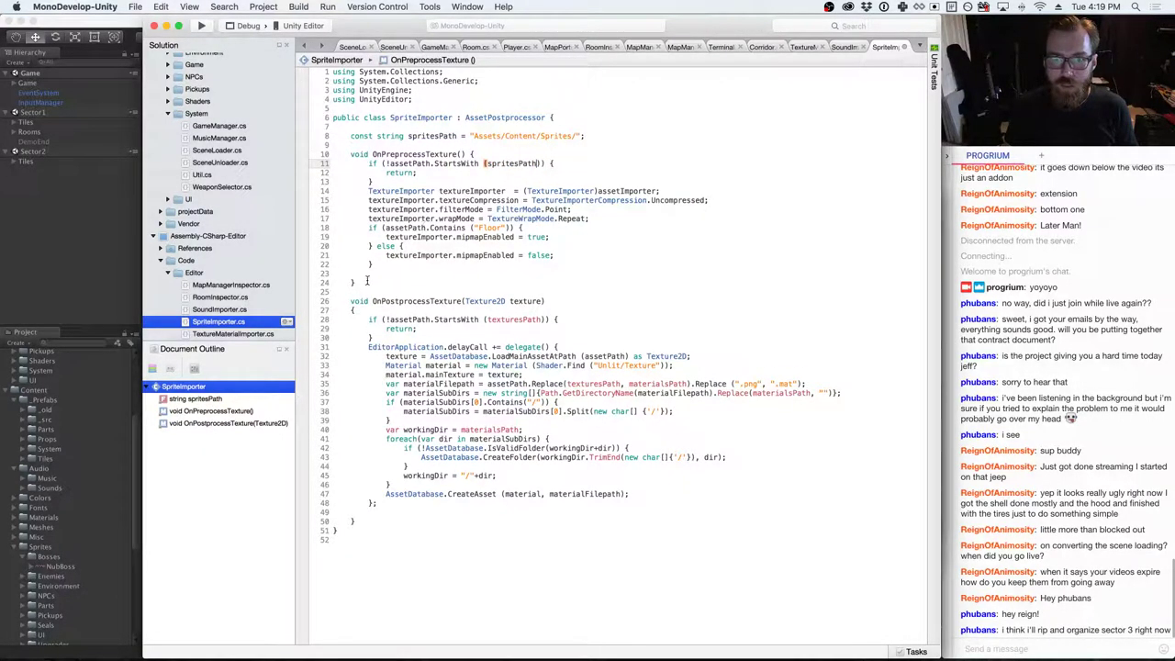
pyautogui.moveTo(368, 291); pyautogui.dragTo(412, 519)
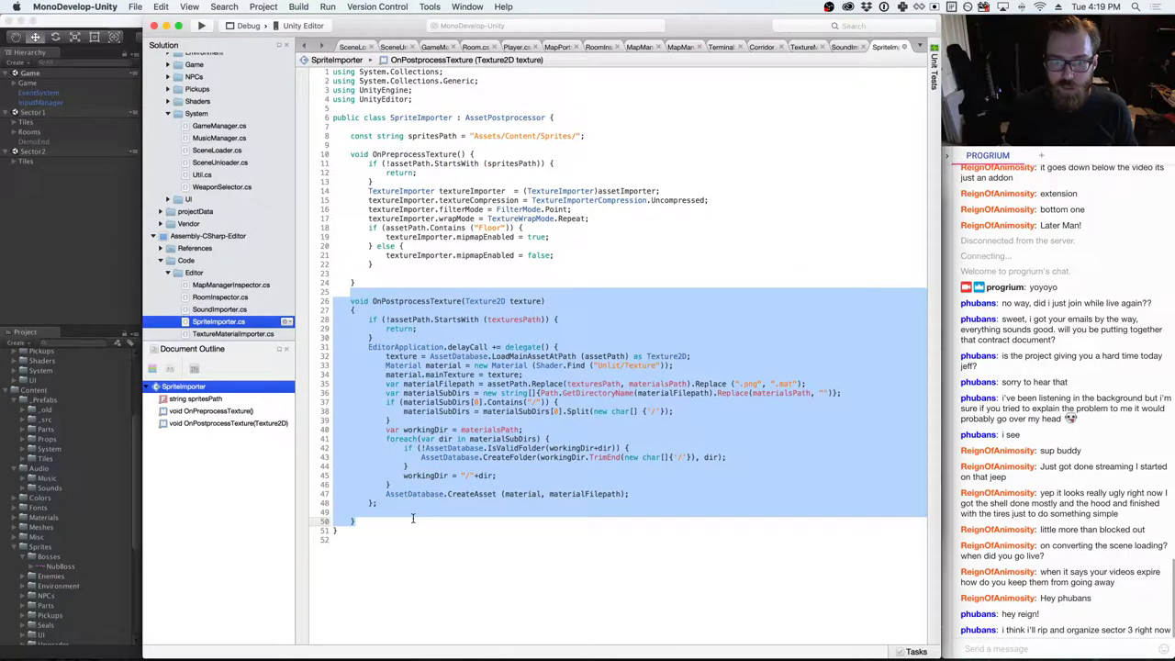
pyautogui.press('BackSpace')
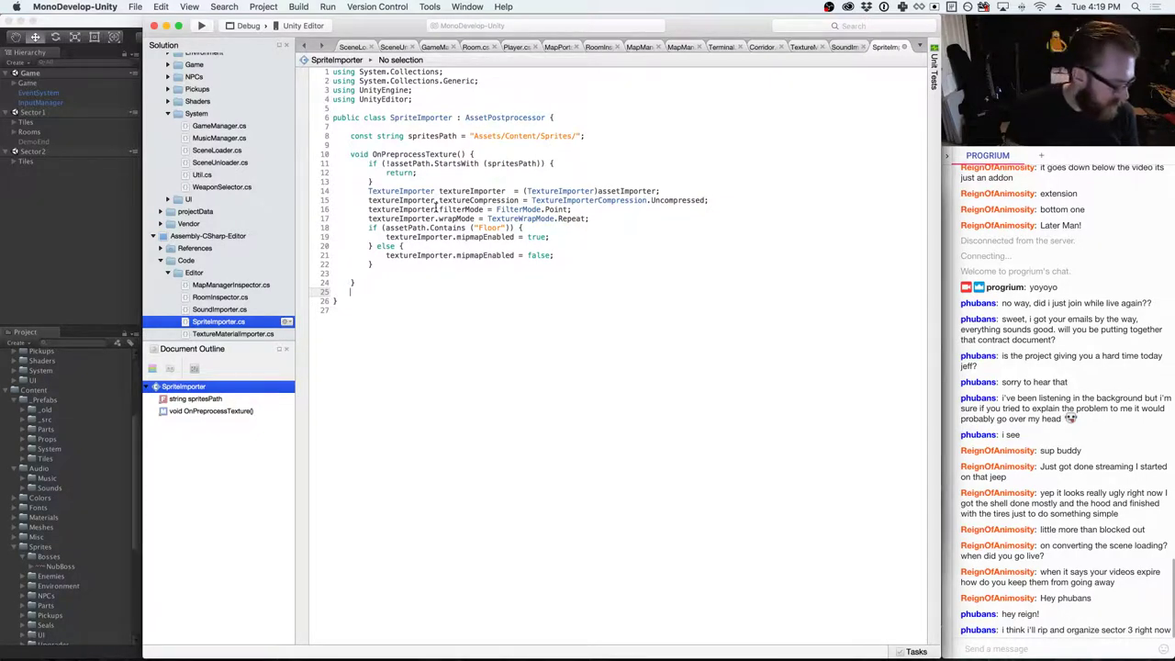
# - Set the texture importer's wrapMode to TextureWrapMode.Clamp
pyautogui.doubleClick(570, 219)
pyautogui.write('Ca')
pyautogui.write('lamp')
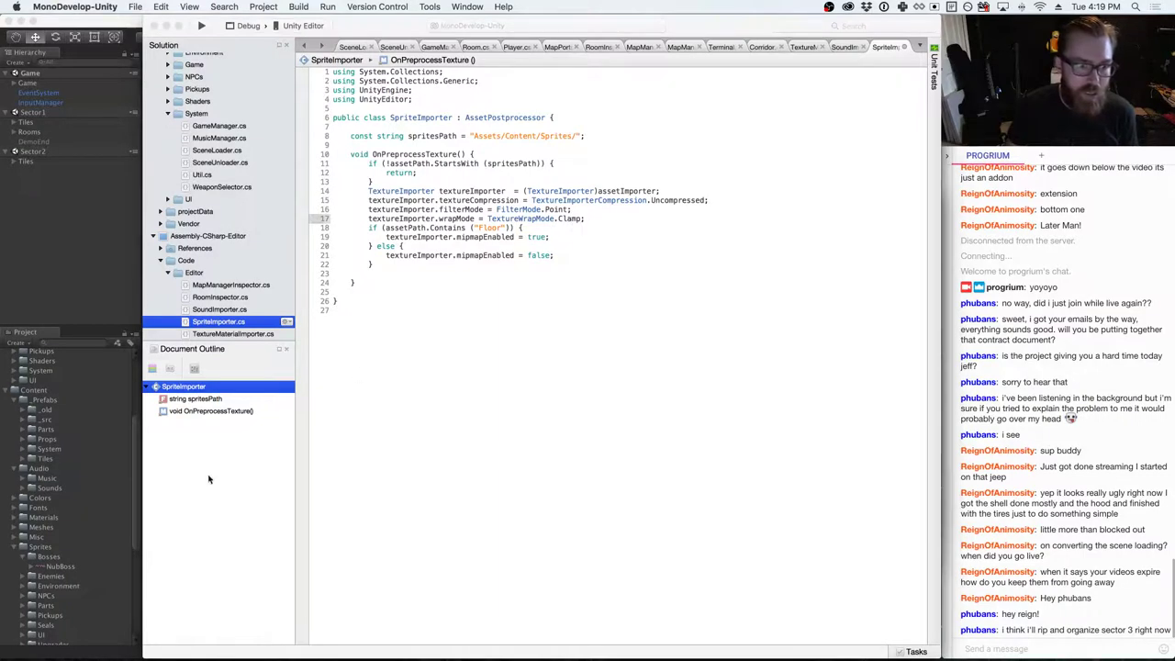
# - Switch to Unity and examine the import settings of the NubBoss sprite in Sprites/Bosses
pyautogui.press('super+Tab')
pyautogui.click(23, 420)
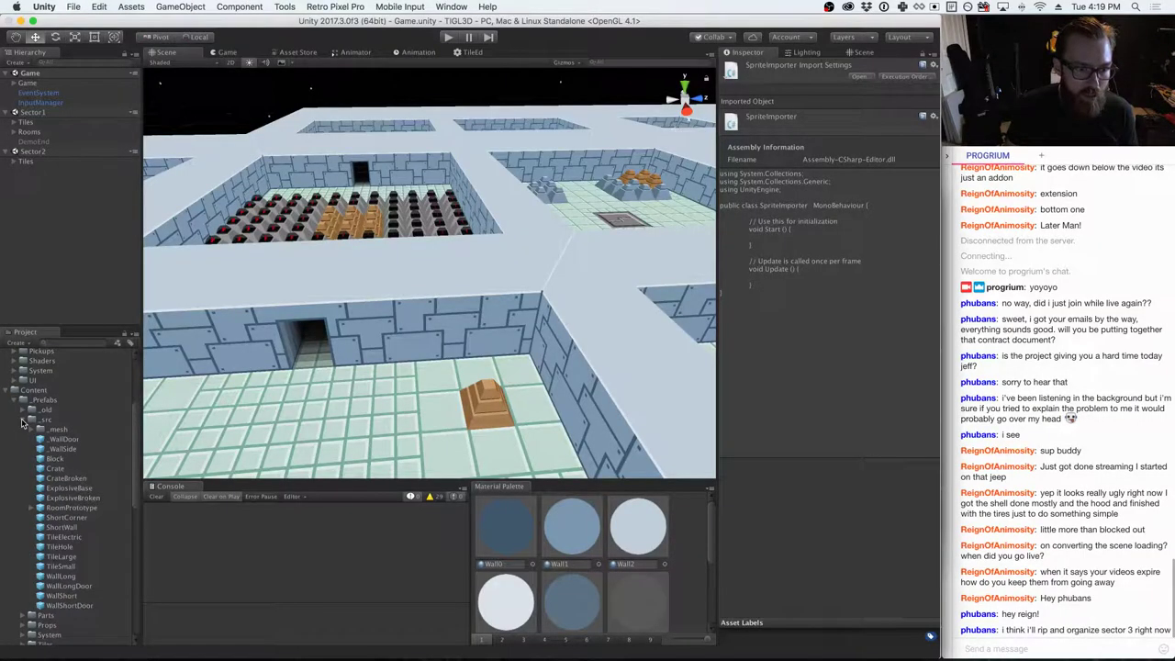
pyautogui.click(23, 419)
pyautogui.scroll(-3, 29, 459)
pyautogui.click(24, 488)
pyautogui.click(52, 498)
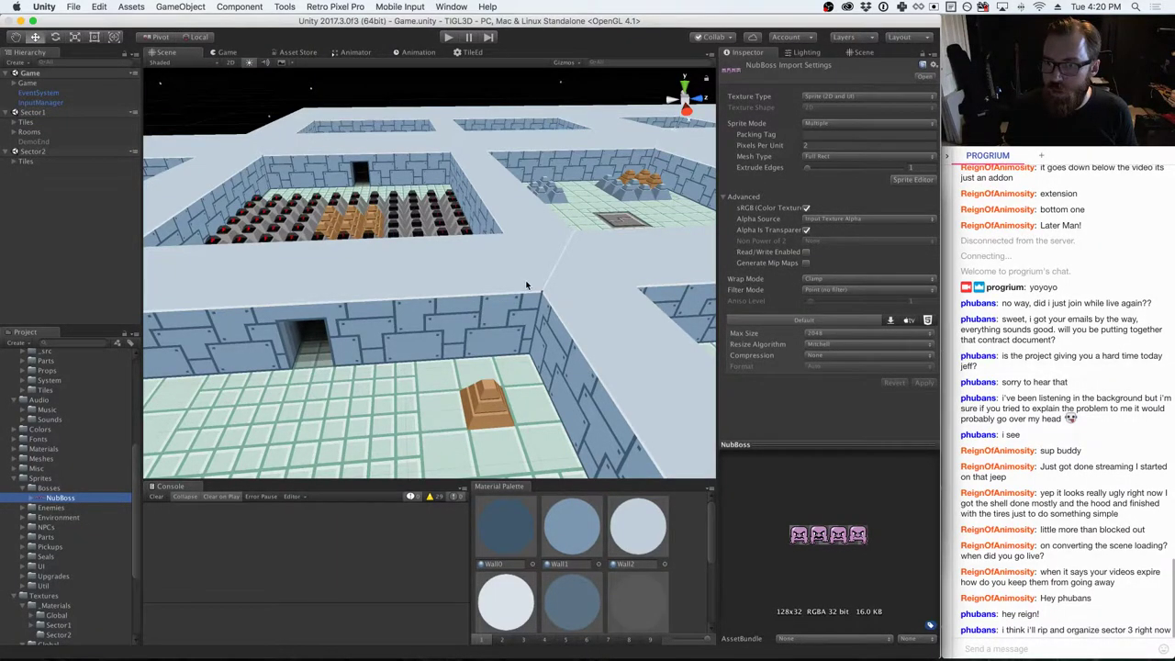
# - Back in MonoDevelop, move the mipmapEnabled = false line out of the else block to directly below the wrapMode line
pyautogui.press('super+Tab')
pyautogui.click(556, 257)
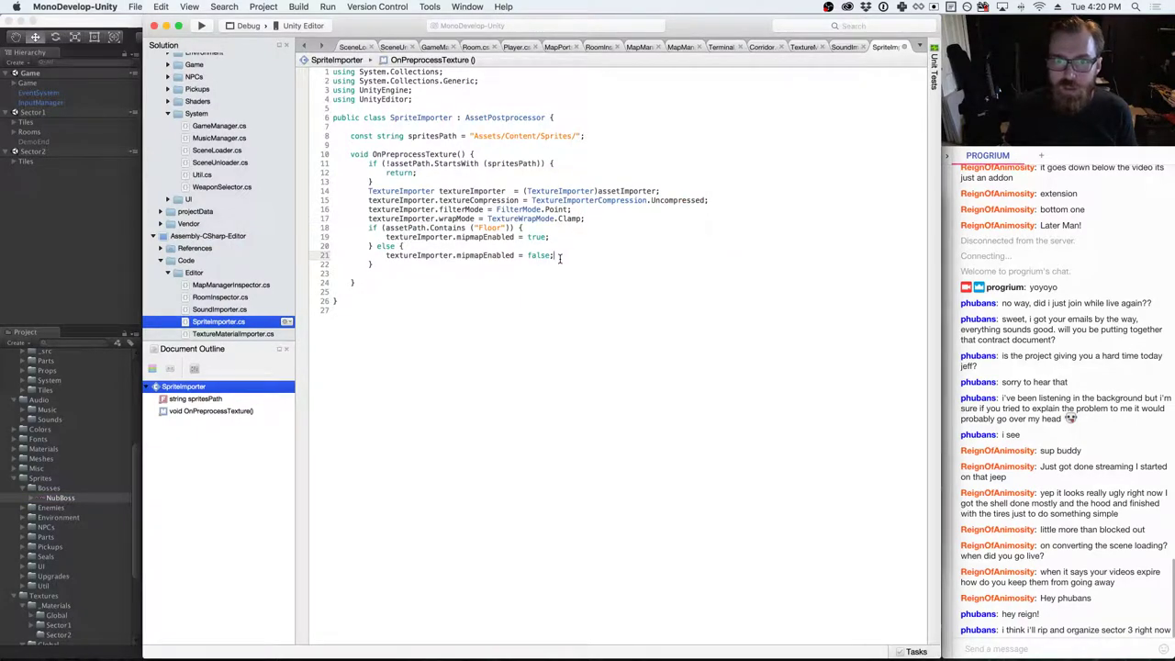
pyautogui.press('super+shift+Left')
pyautogui.press('super+x')
pyautogui.press('Up')
pyautogui.press('Up')
pyautogui.press('Up')
pyautogui.press('Up')
pyautogui.press('End')
pyautogui.press('Return')
pyautogui.press('super+v')
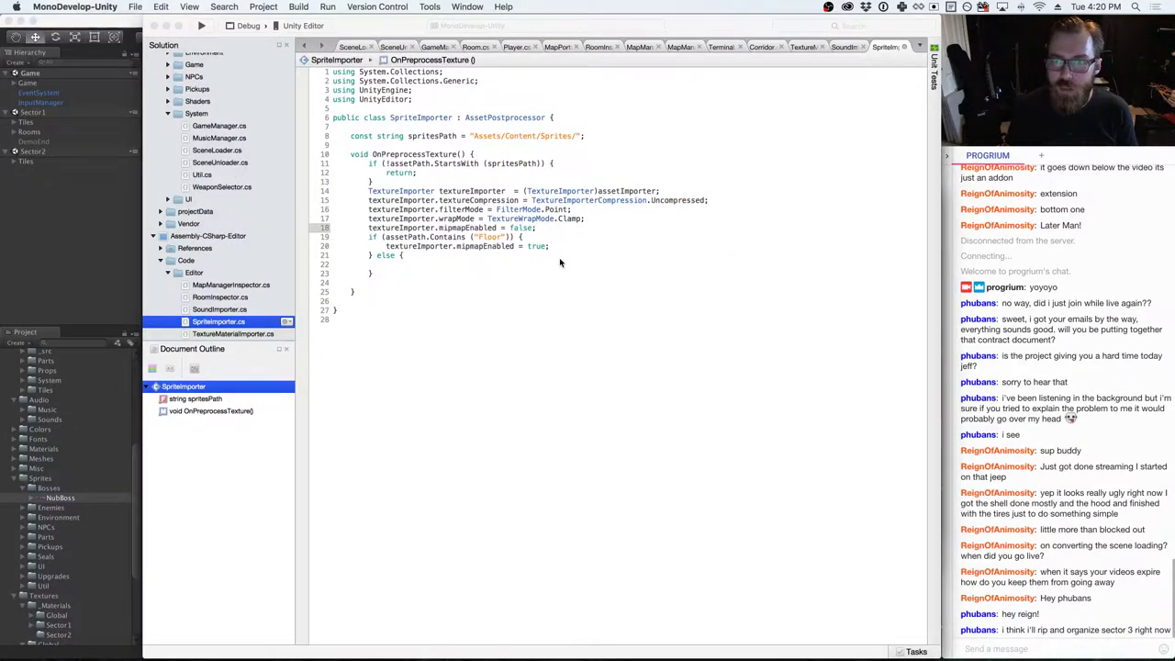
# - Switch to Unity and compare the import settings of the Enemies sprites, from bub through slider
pyautogui.press('super+Tab')
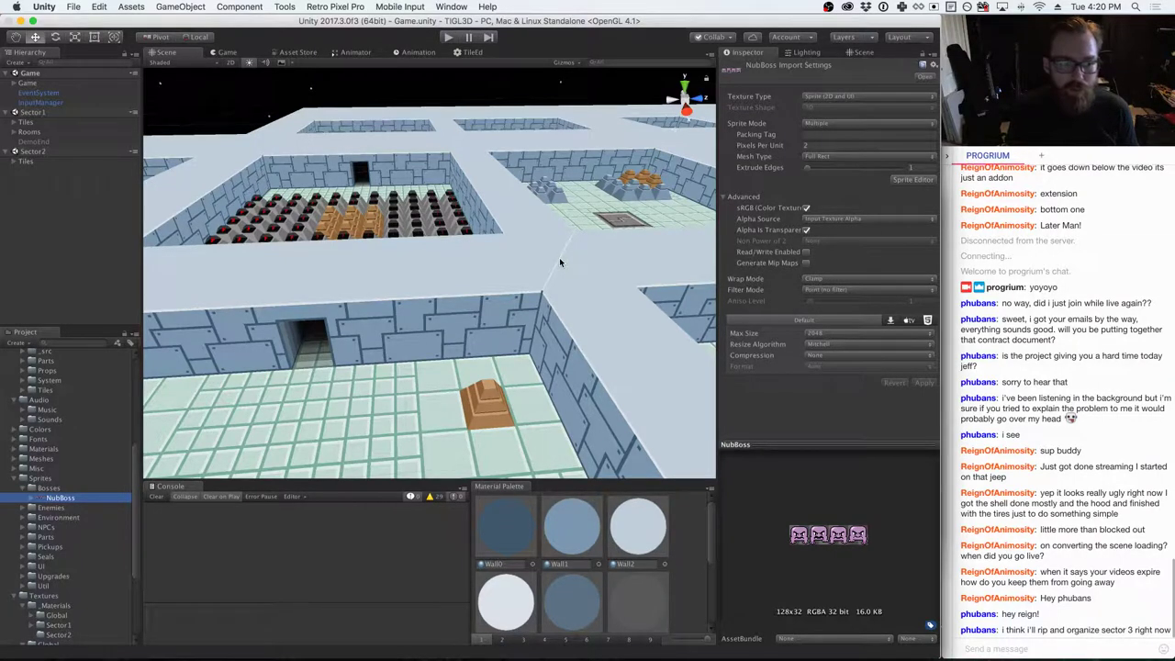
pyautogui.click(21, 508)
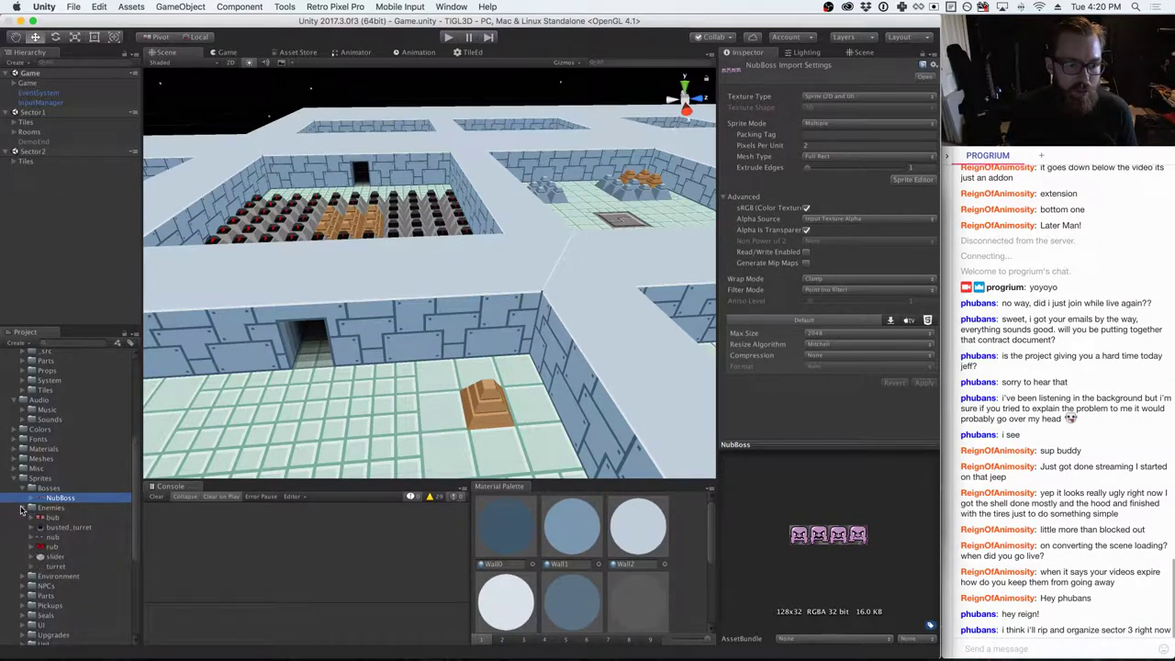
pyautogui.click(52, 518)
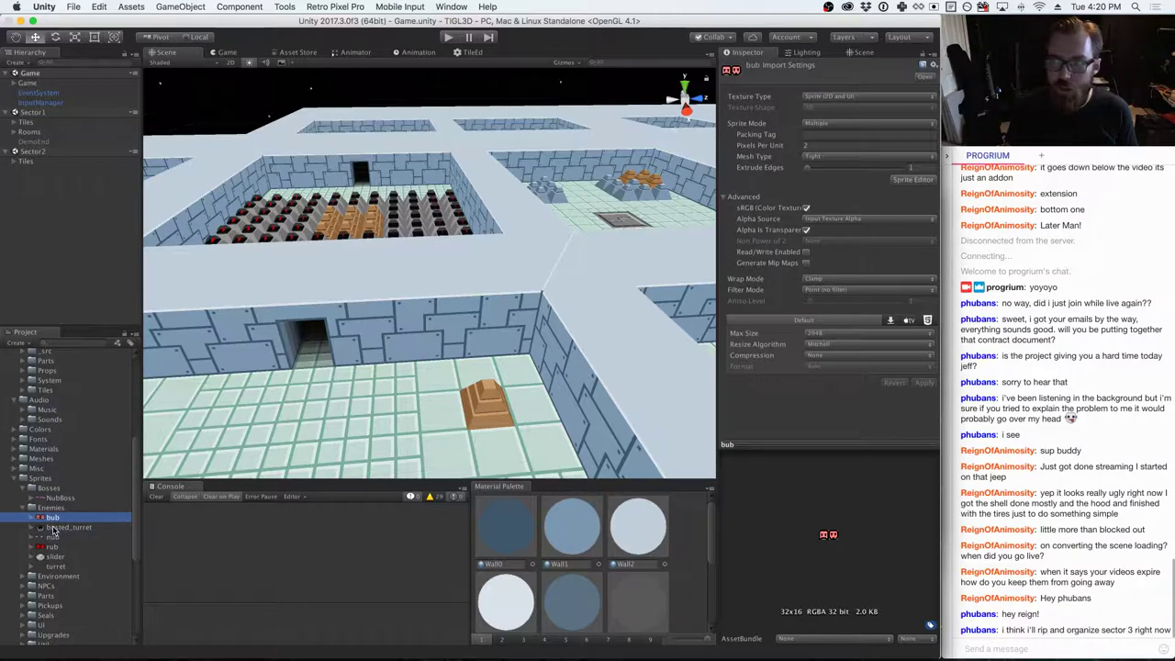
pyautogui.click(53, 527)
pyautogui.click(51, 537)
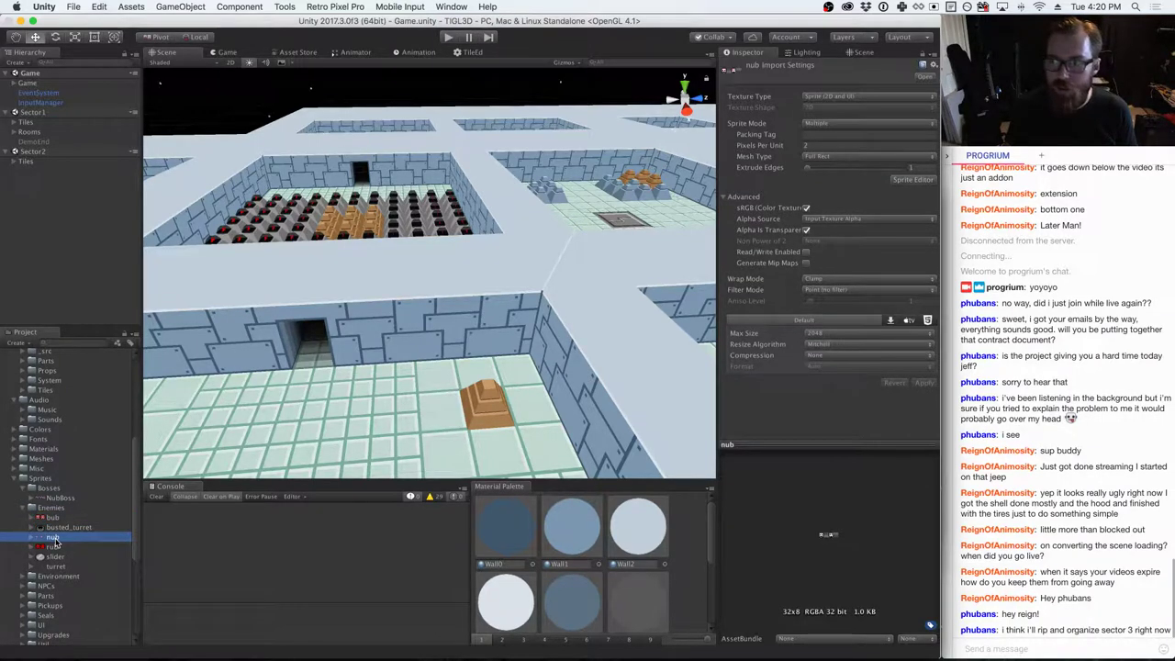
pyautogui.click(51, 547)
pyautogui.click(51, 557)
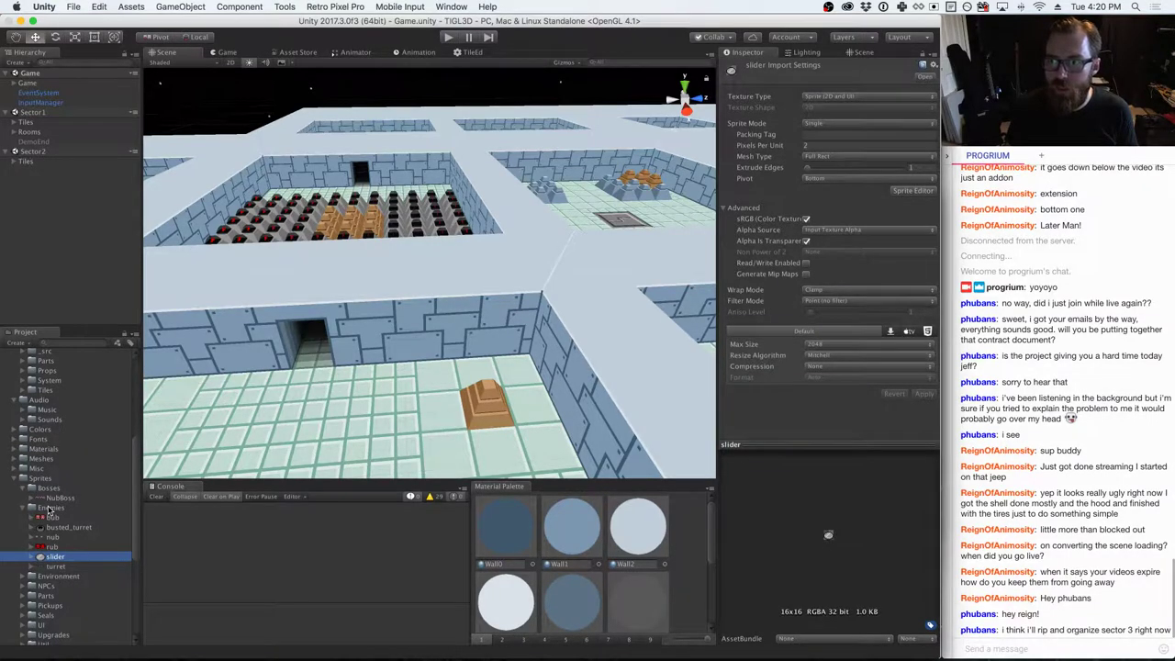
# - Return to MonoDevelop and delete the "Floor" if/else block, leaving a new line after the mipmapEnabled assignment
pyautogui.press('super+Tab')
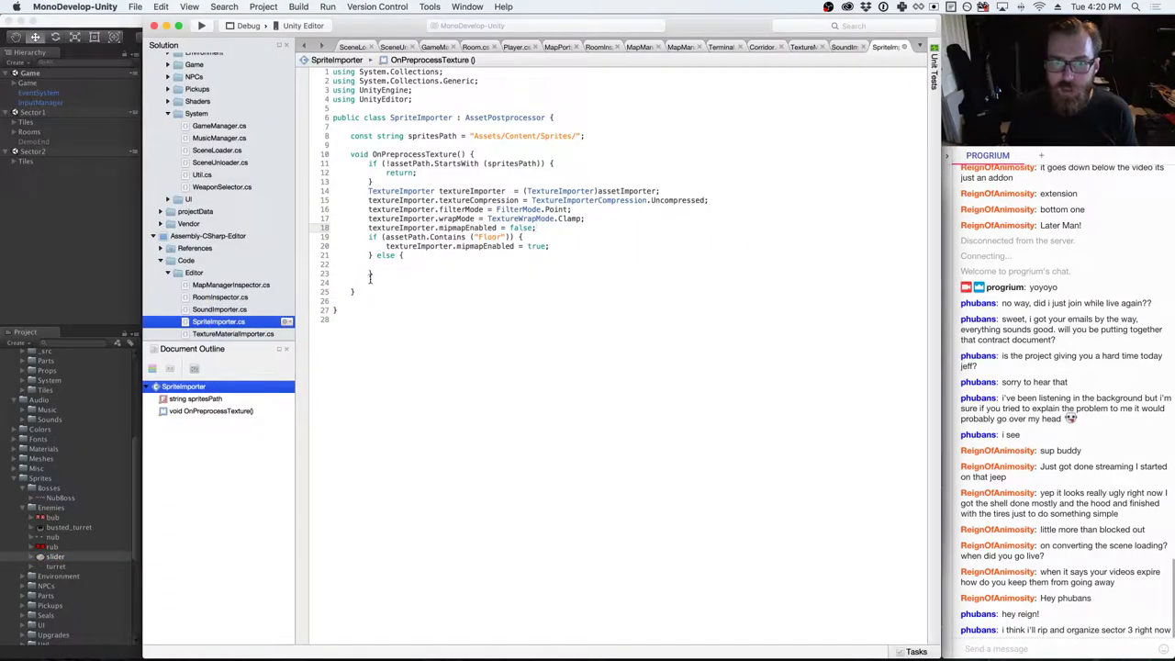
pyautogui.hotkey('shift', 'Down')
pyautogui.hotkey('shift', 'Down')
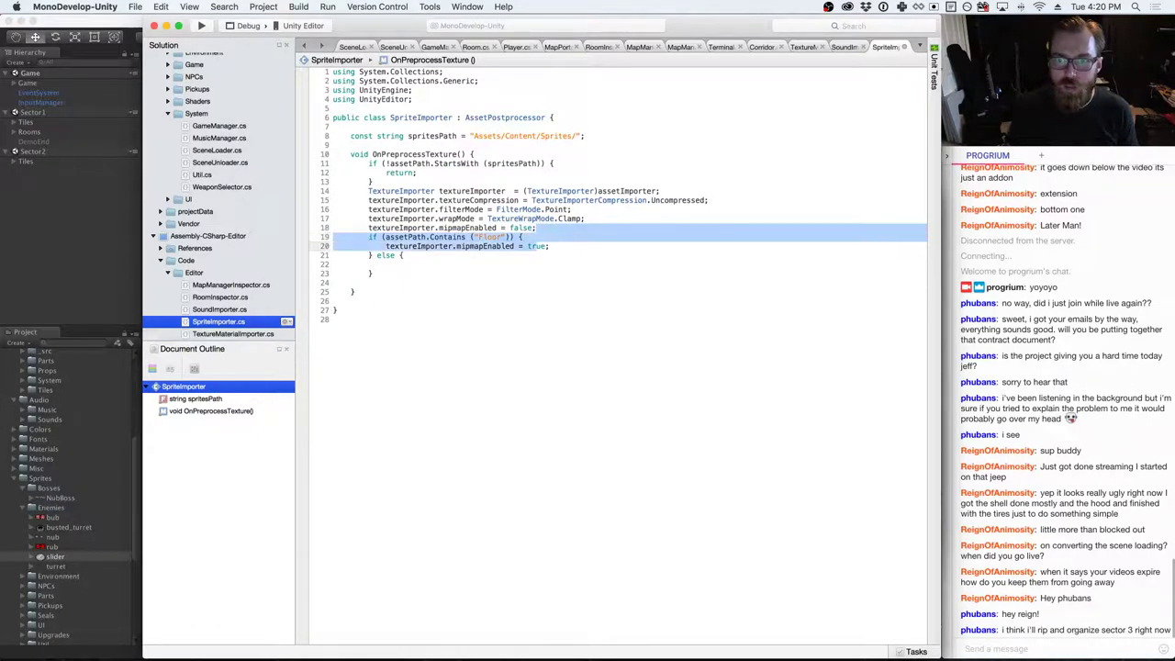
pyautogui.hotkey('shift', 'Down')
pyautogui.hotkey('shift', 'Down')
pyautogui.press('BackSpace')
pyautogui.press('Return')
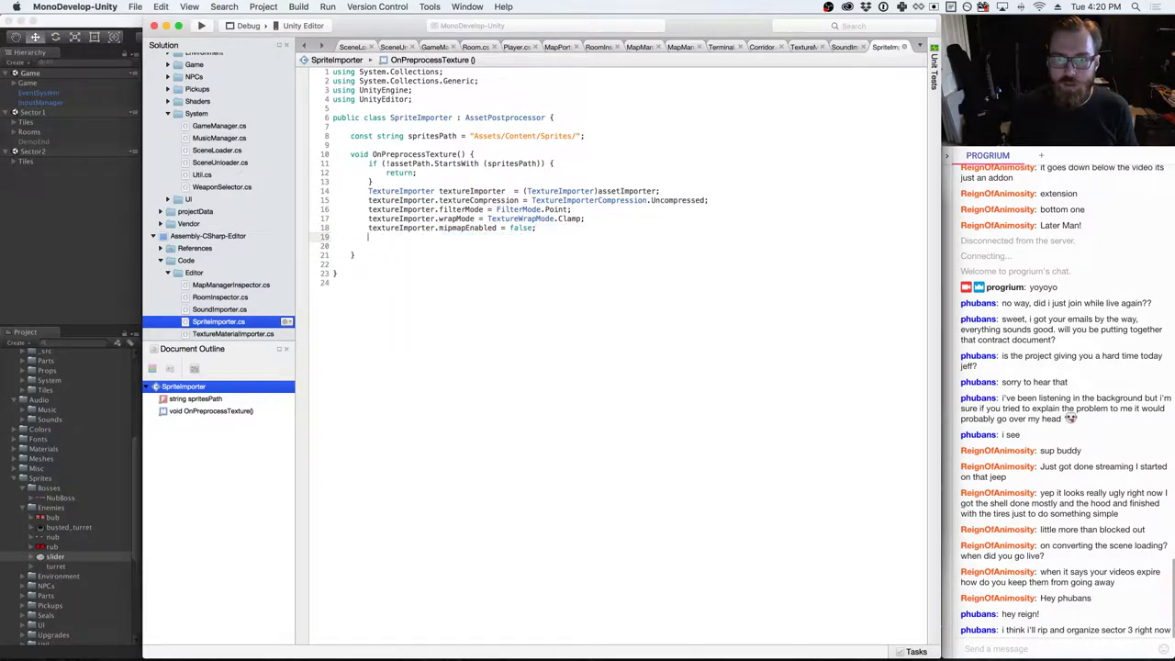
# - Add the line textureImporter.textureType = TextureImporterType.Sprite; below the mipmapEnabled assignment and save the script
pyautogui.write('textureImport')
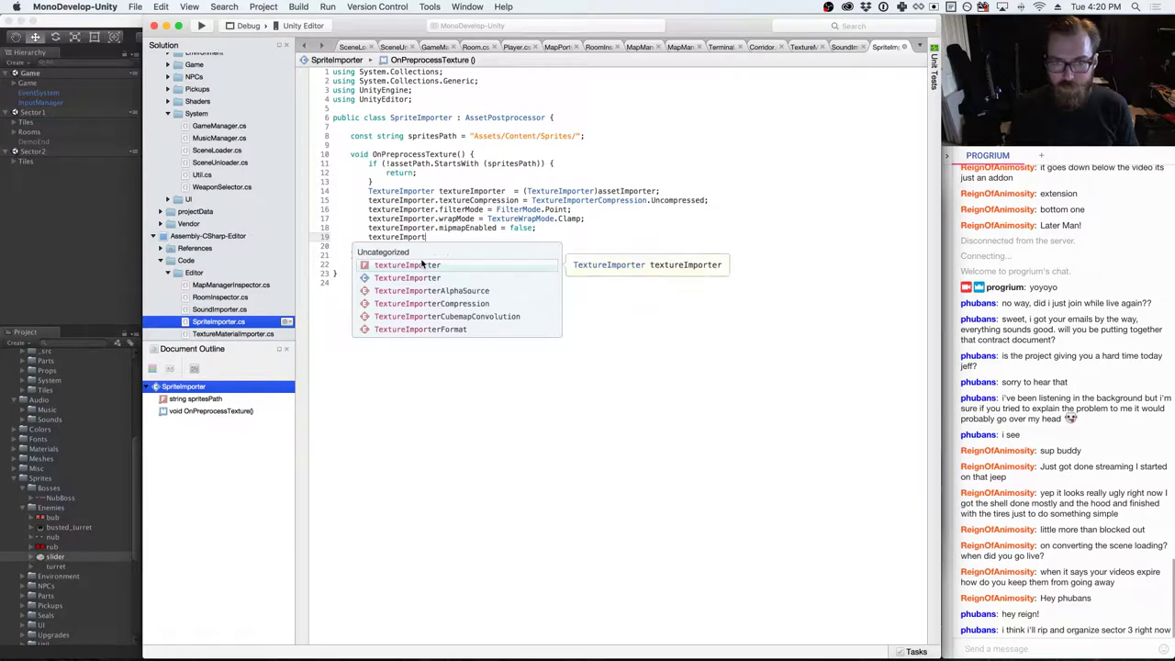
pyautogui.write('er.type')
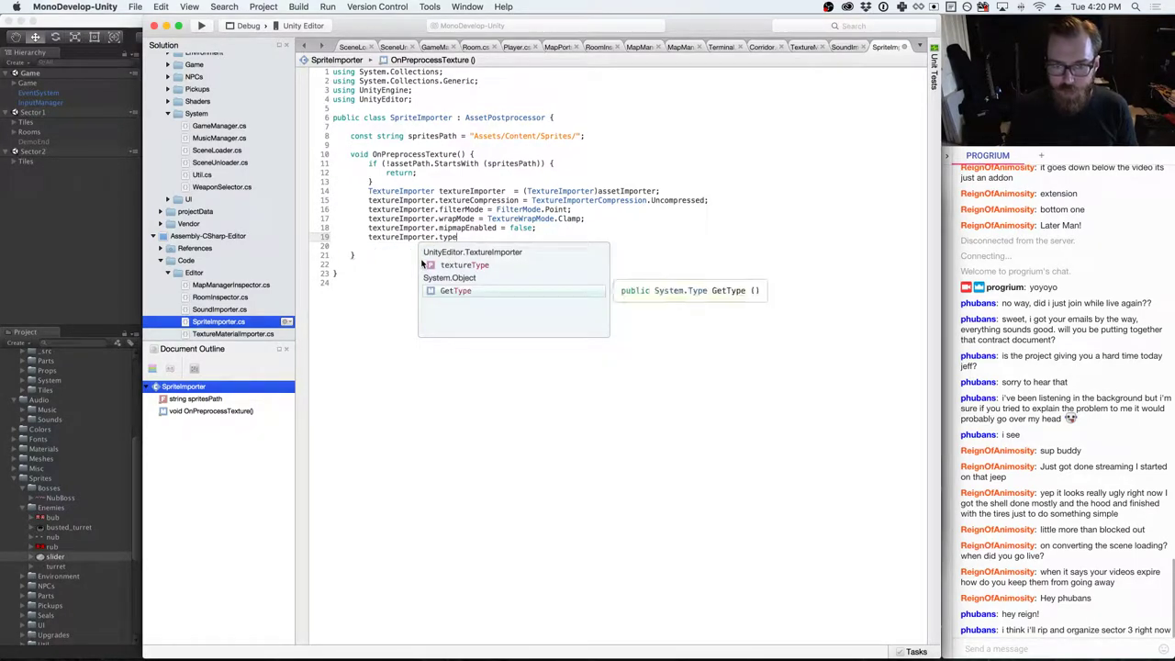
pyautogui.press('Return')
pyautogui.write('=')
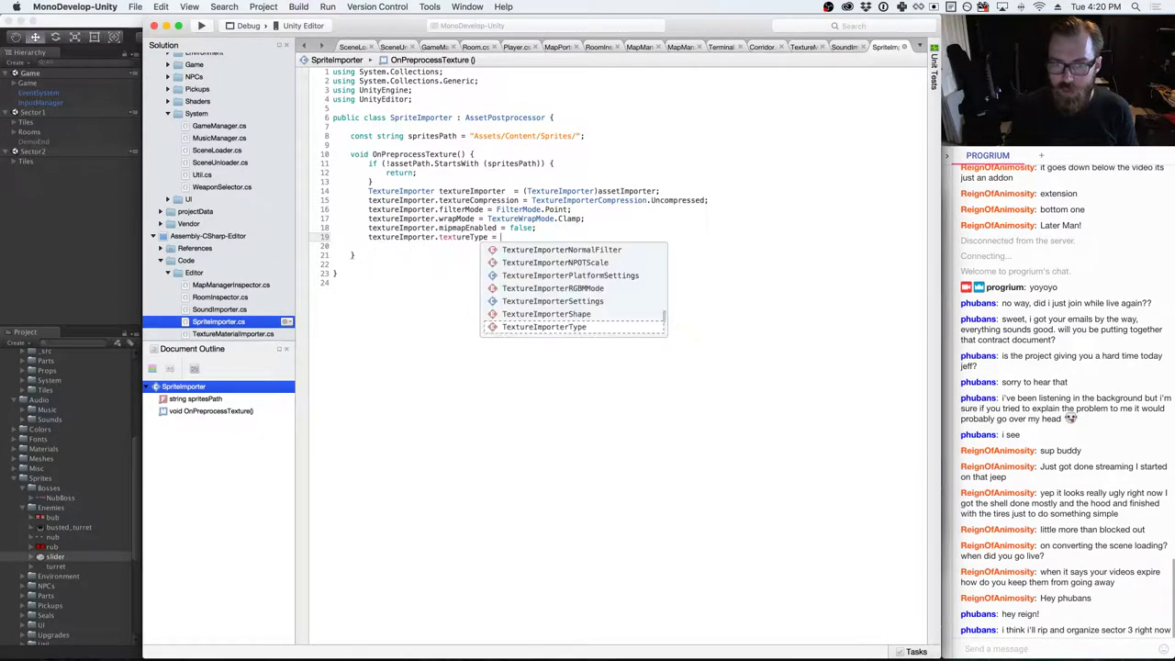
pyautogui.press('Return')
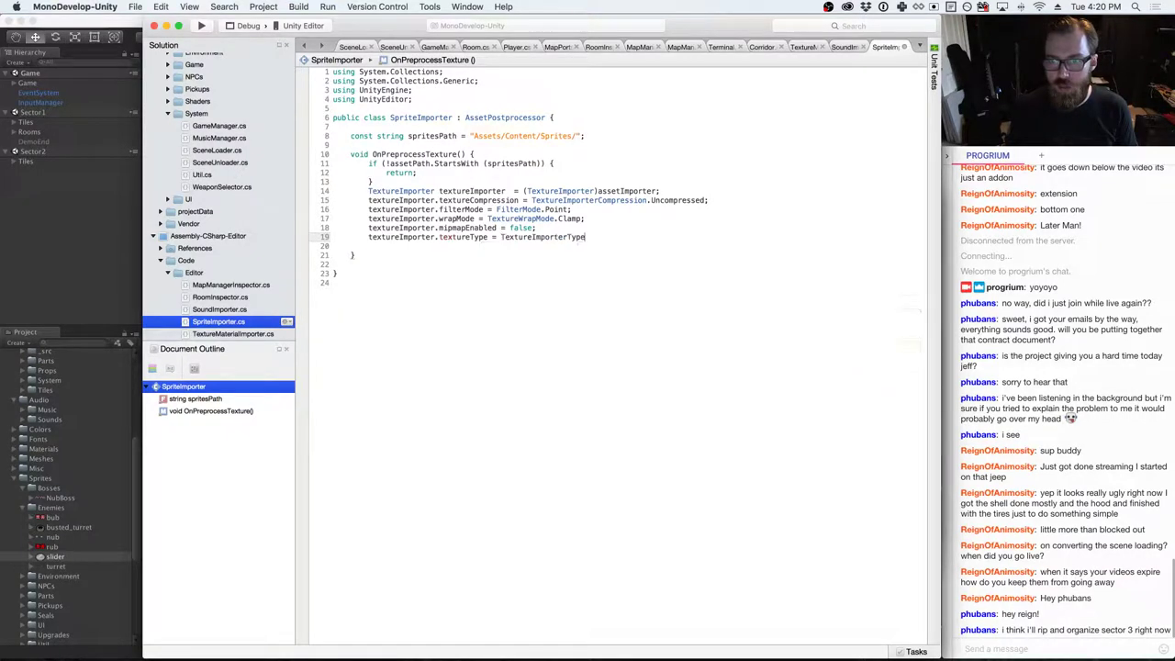
pyautogui.write('.')
pyautogui.press('Down')
pyautogui.press('Down')
pyautogui.press('Down')
pyautogui.press('Down')
pyautogui.press('Down')
pyautogui.press('Down')
pyautogui.press('Down')
pyautogui.press('Down')
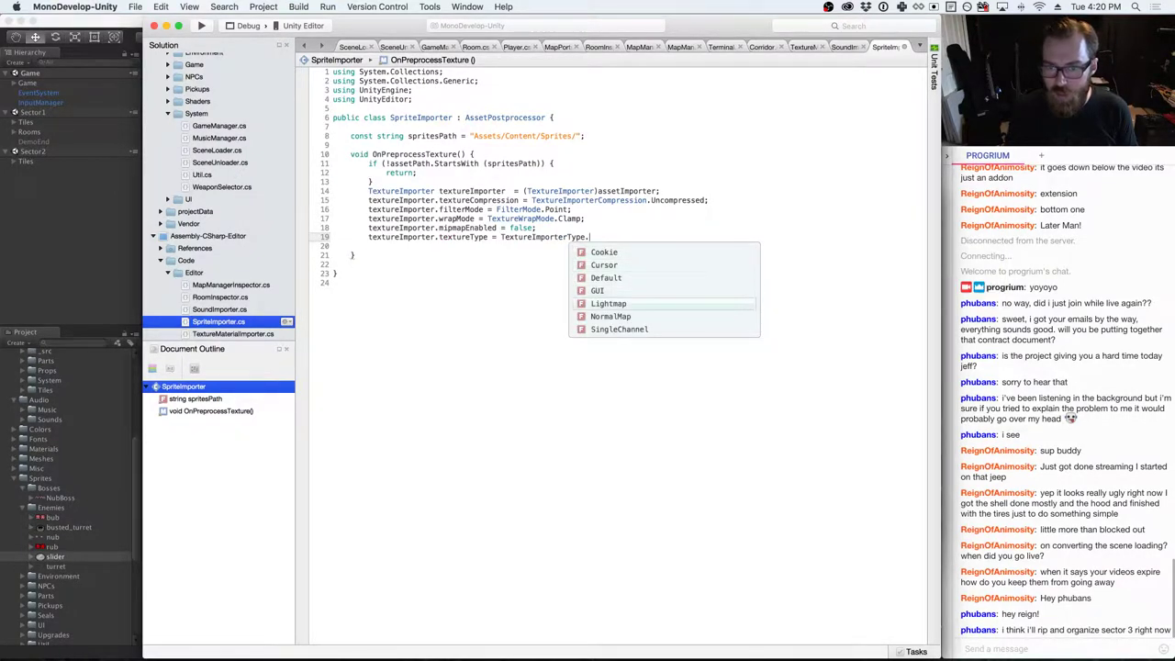
pyautogui.press('Up')
pyautogui.press('Up')
pyautogui.press('Return')
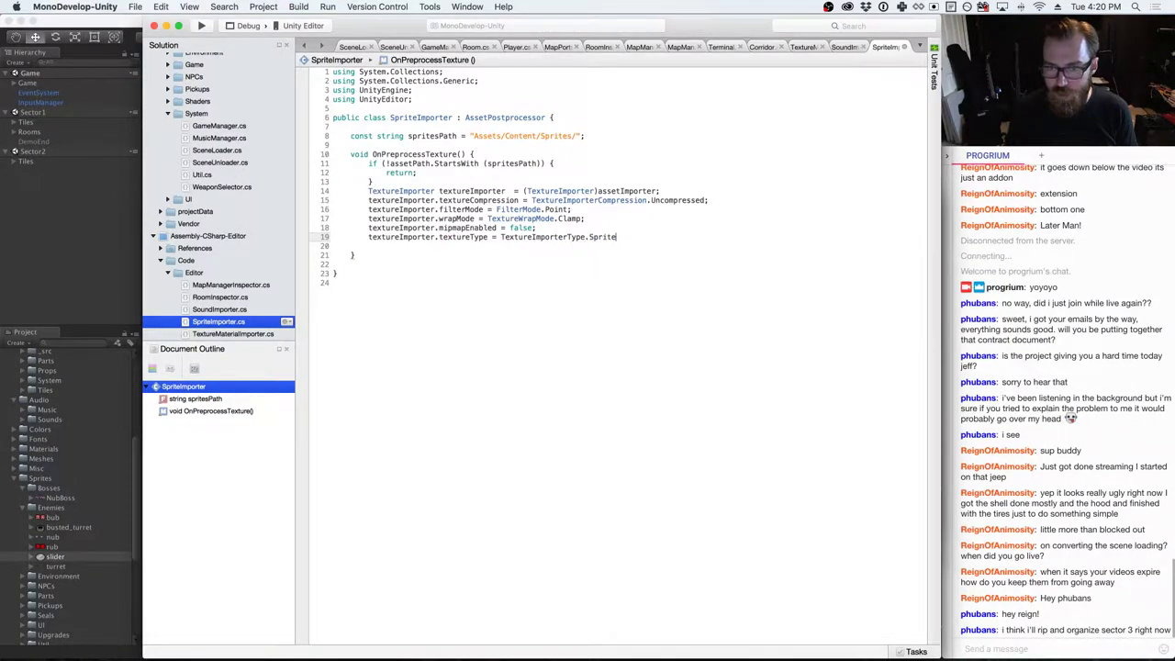
pyautogui.press('super+s')
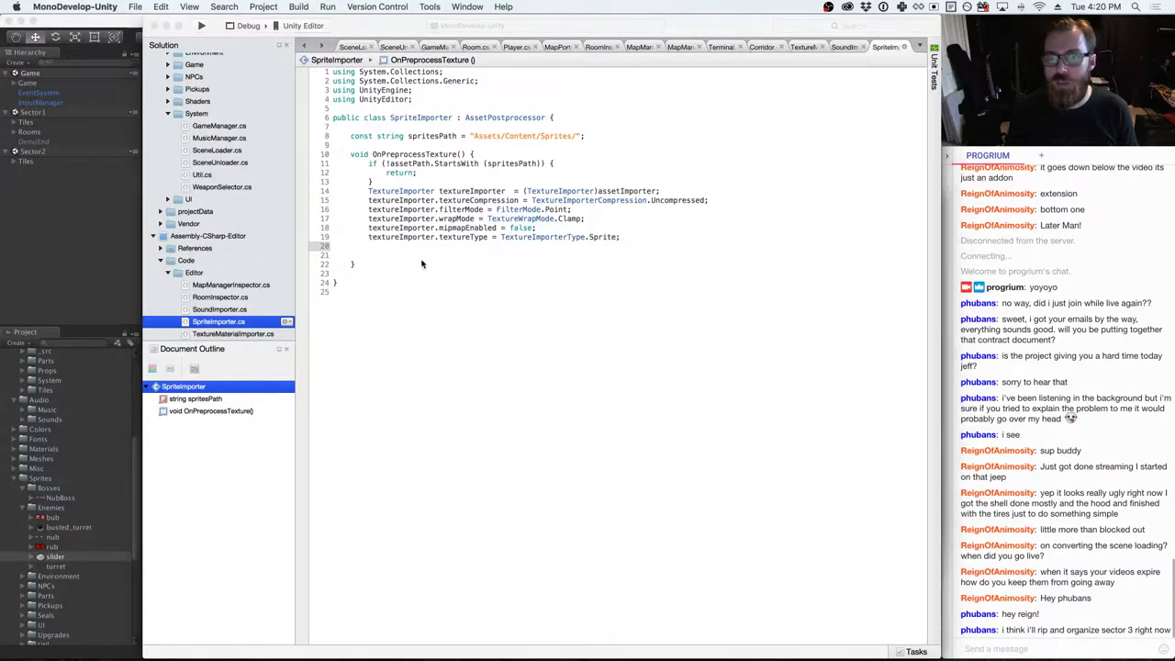
# - Check the slider sprite's import settings in Unity, and back in MonoDevelop add textureImporter.spritePixelsPerUnit = 2; below the textureType line
pyautogui.press('super+Tab')
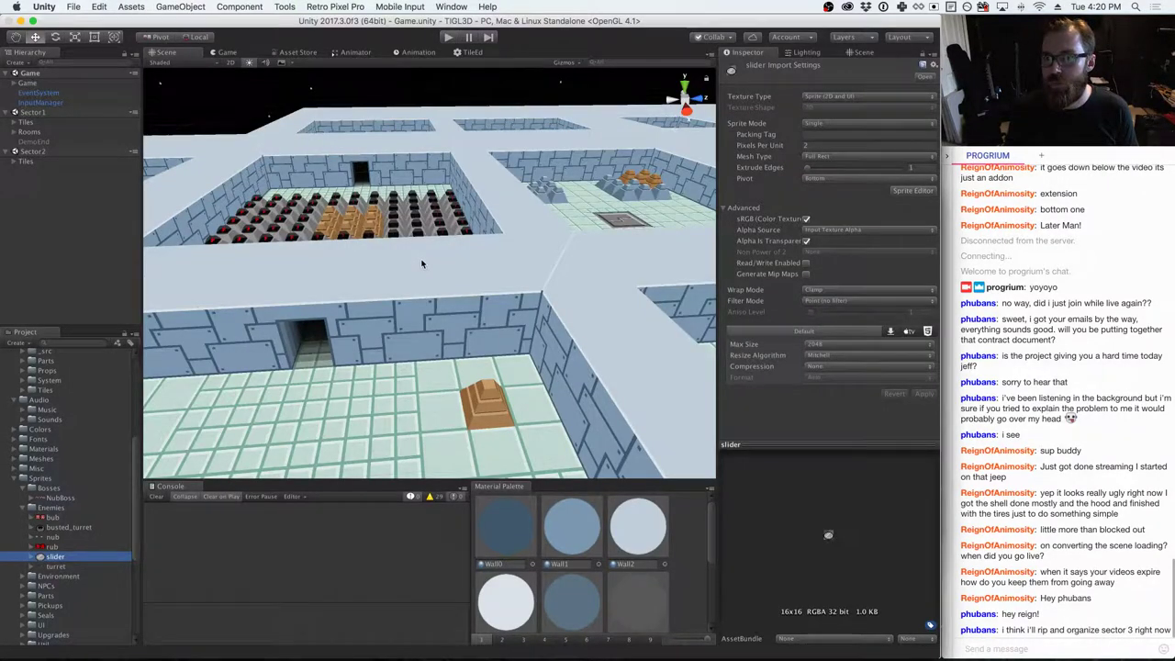
pyautogui.press('super+Tab')
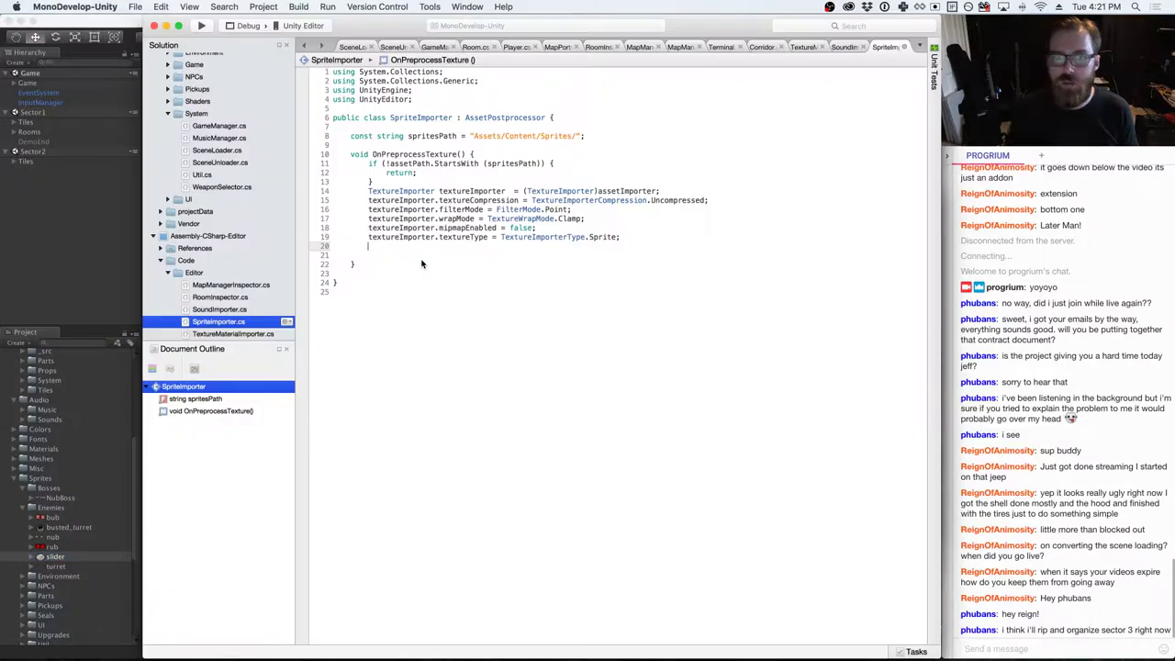
pyautogui.write('textureImpor')
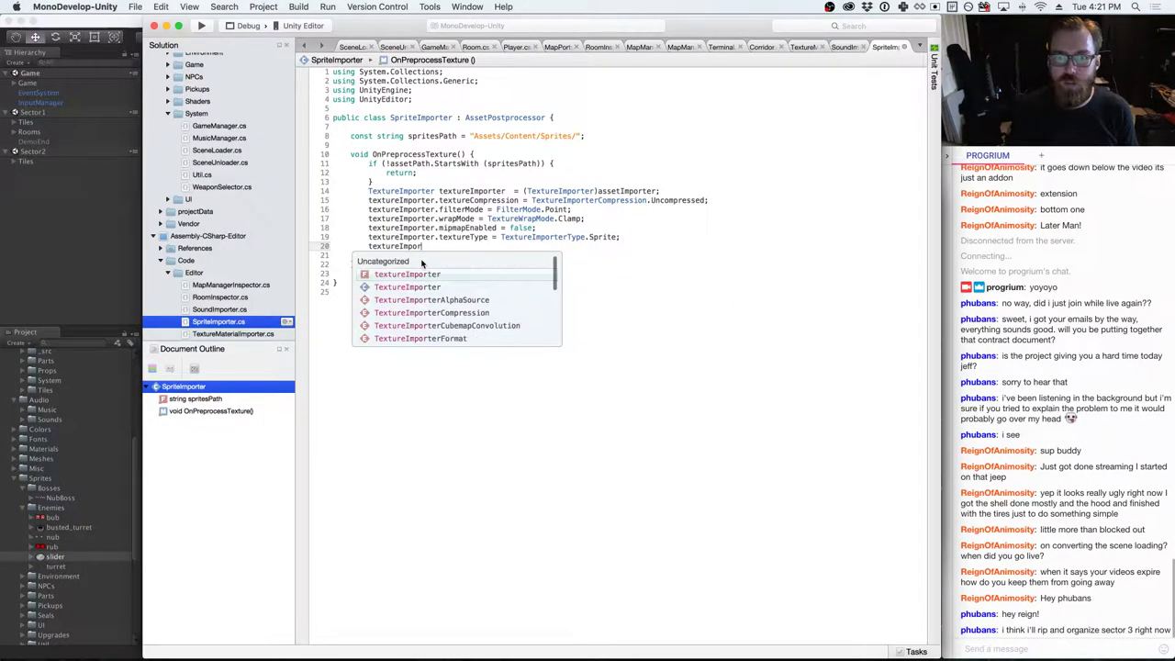
pyautogui.write('ter.pix')
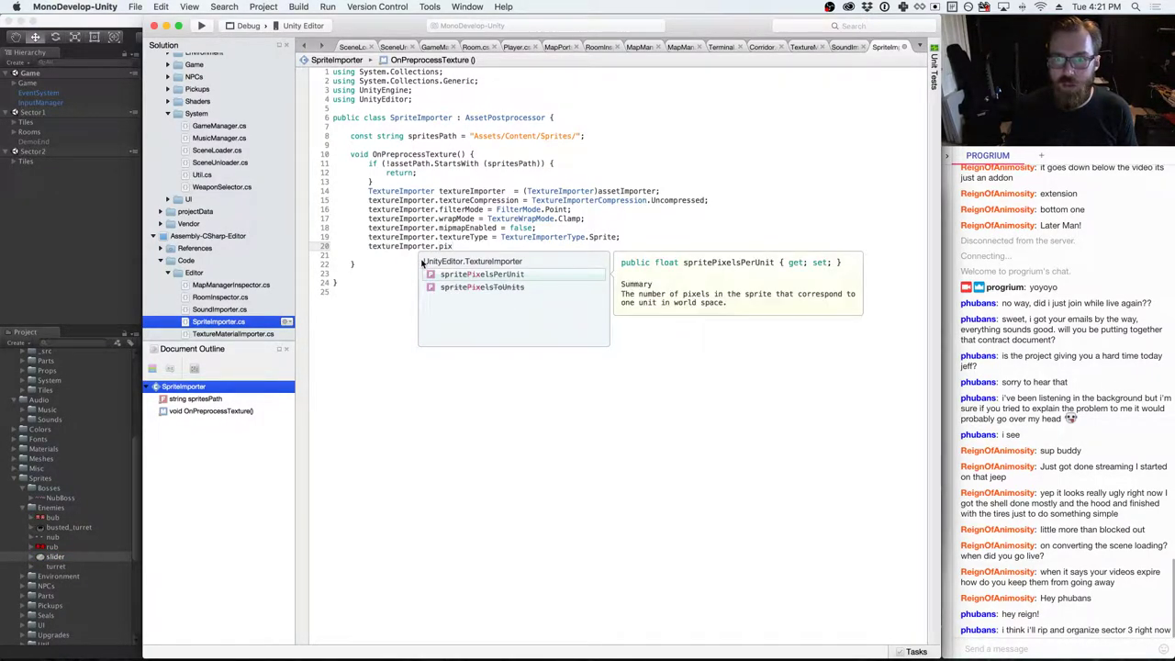
pyautogui.press('Return')
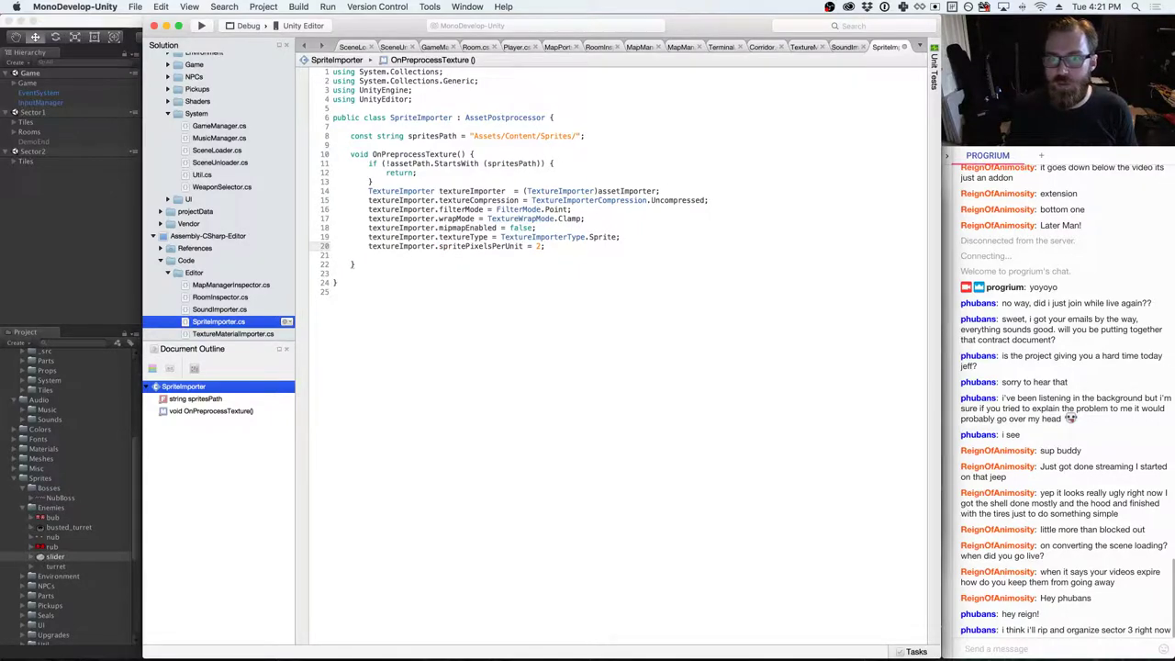
# - Try to add a textureImporter.spritePivot assignment below the spritePixelsPerUnit line, consulting the slider sprite's Pivot setting in Unity
pyautogui.press('super+Tab')
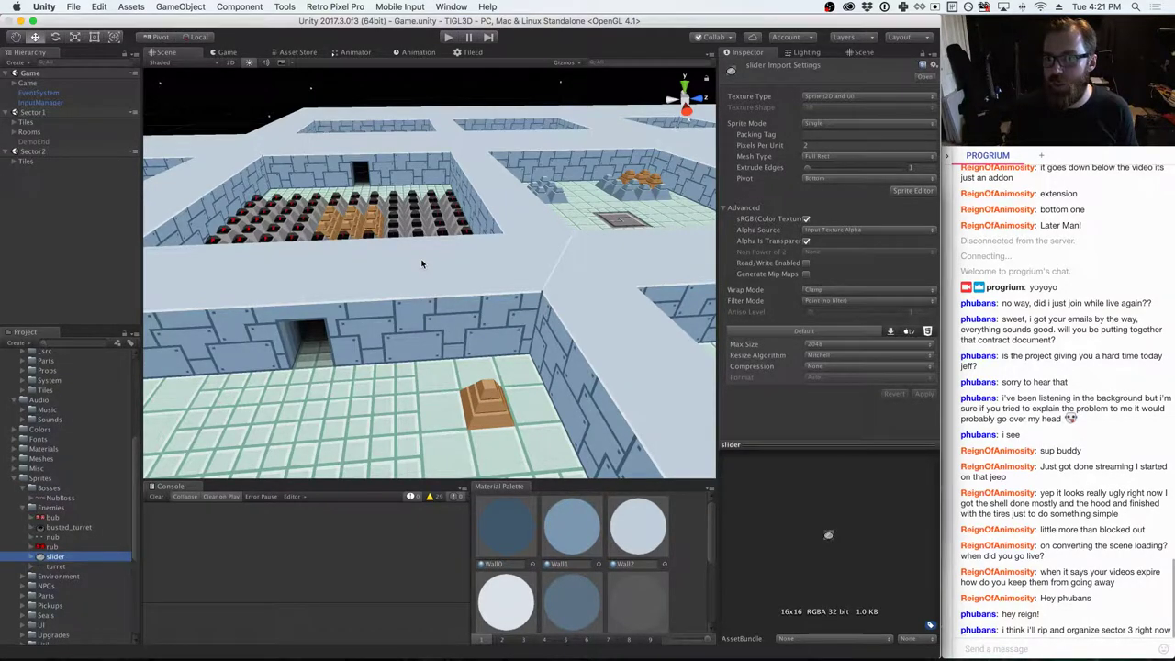
pyautogui.press('super+Tab')
pyautogui.write('tex')
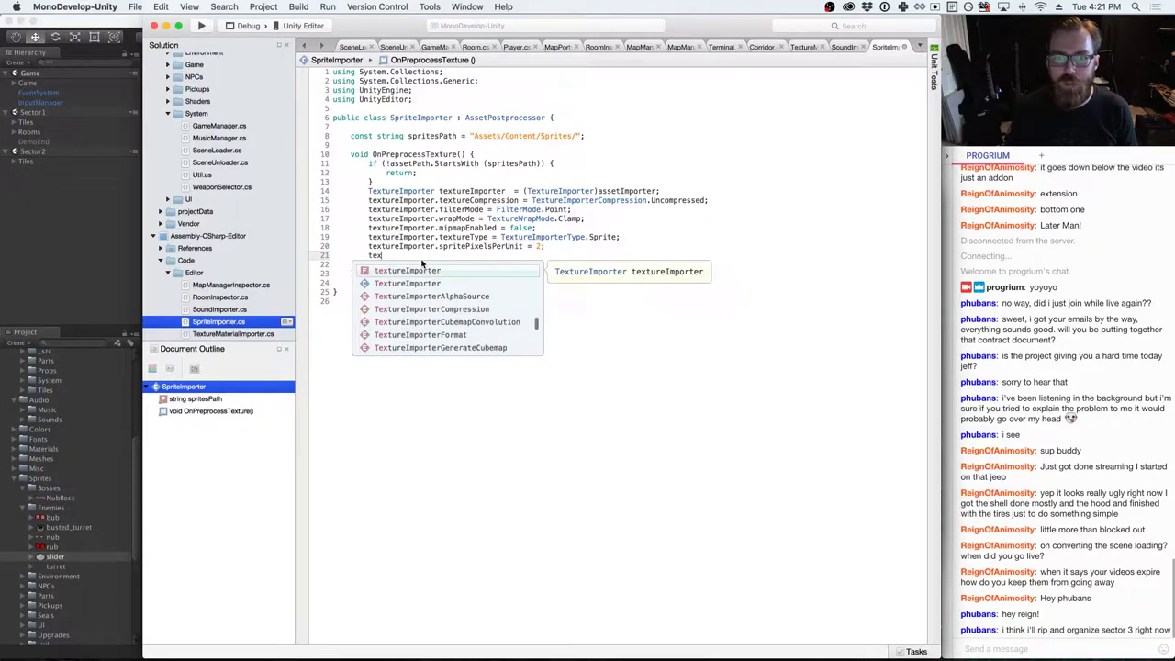
pyautogui.write('tureImporter.')
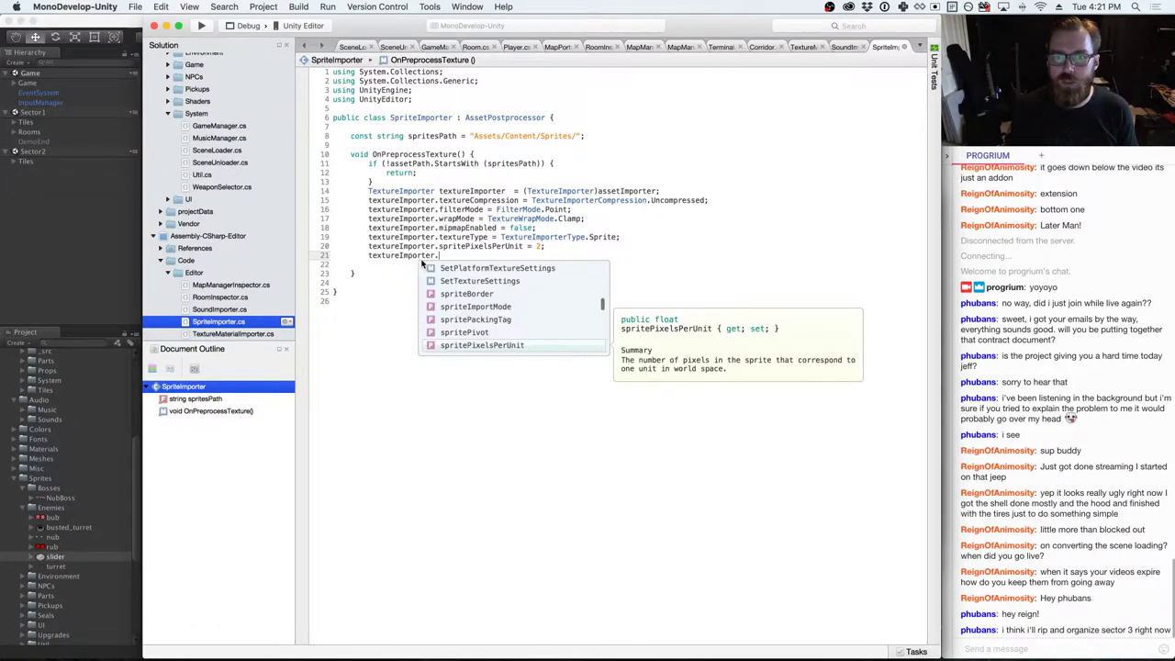
pyautogui.write('pi')
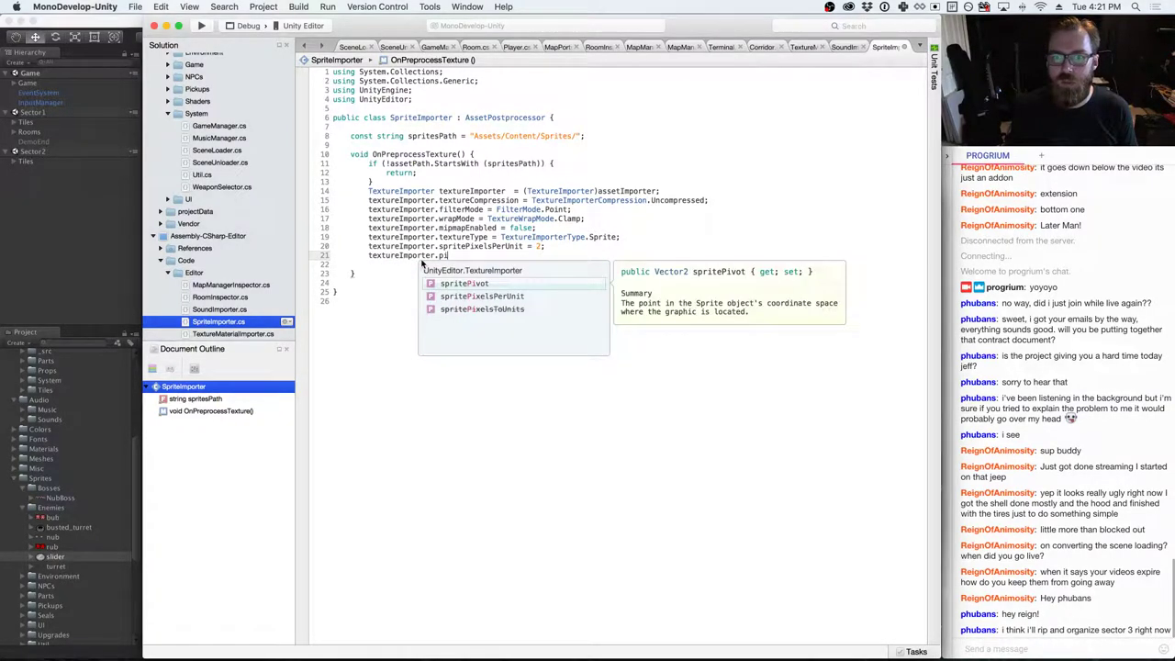
pyautogui.press('Return')
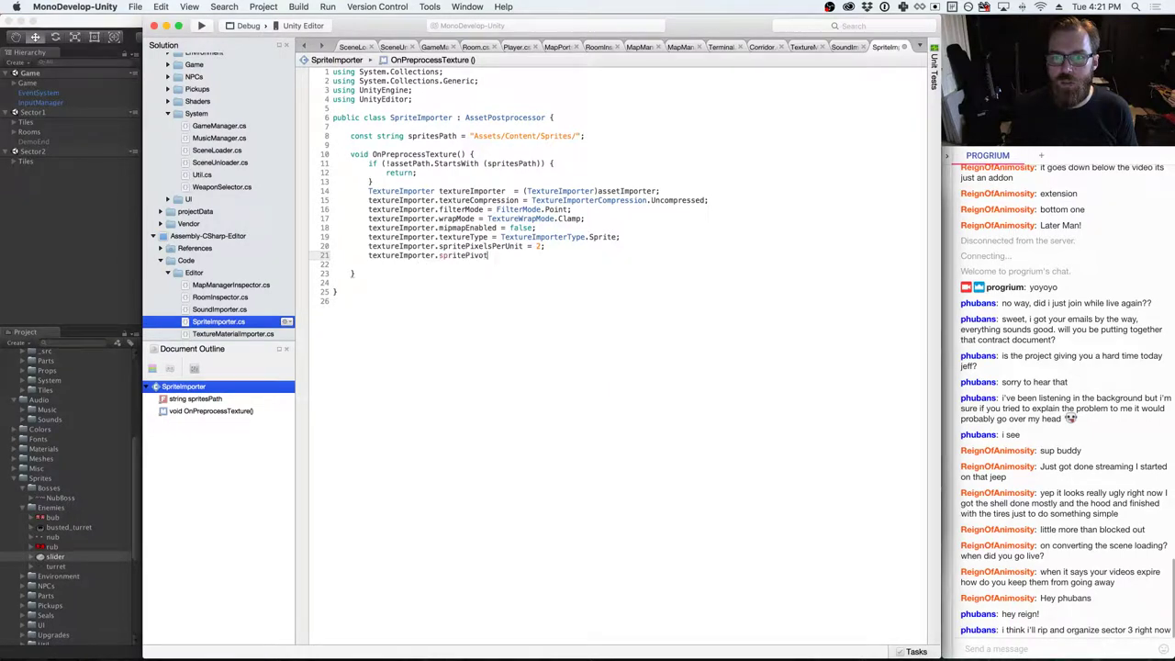
pyautogui.write('=')
pyautogui.hotkey('alt', 'shift', 'Left')
pyautogui.hotkey('alt', 'shift', 'Left')
pyautogui.write('sprite')
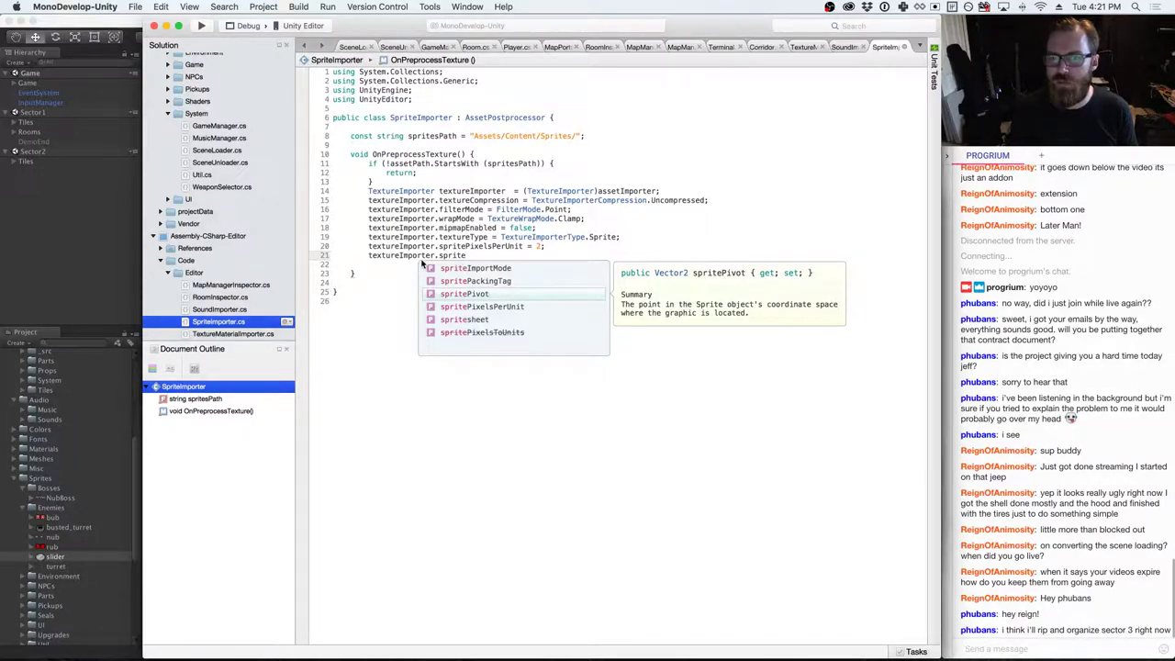
pyautogui.press('super+Tab')
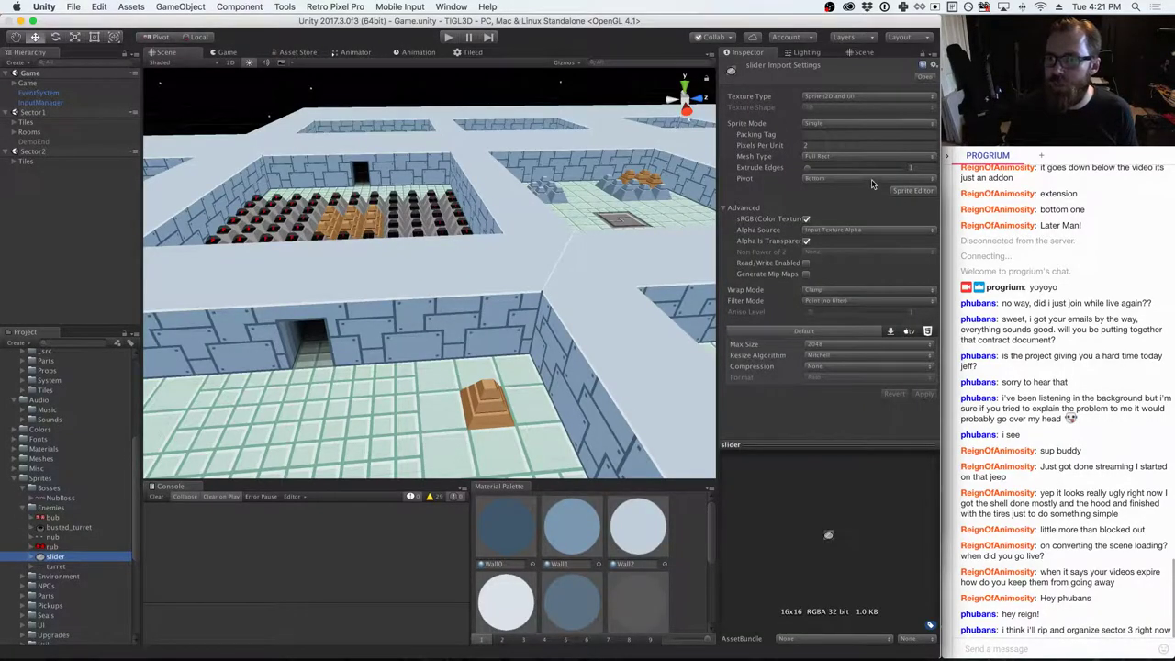
pyautogui.press('super+Tab')
pyautogui.press('BackSpace')
pyautogui.press('BackSpace')
pyautogui.press('BackSpace')
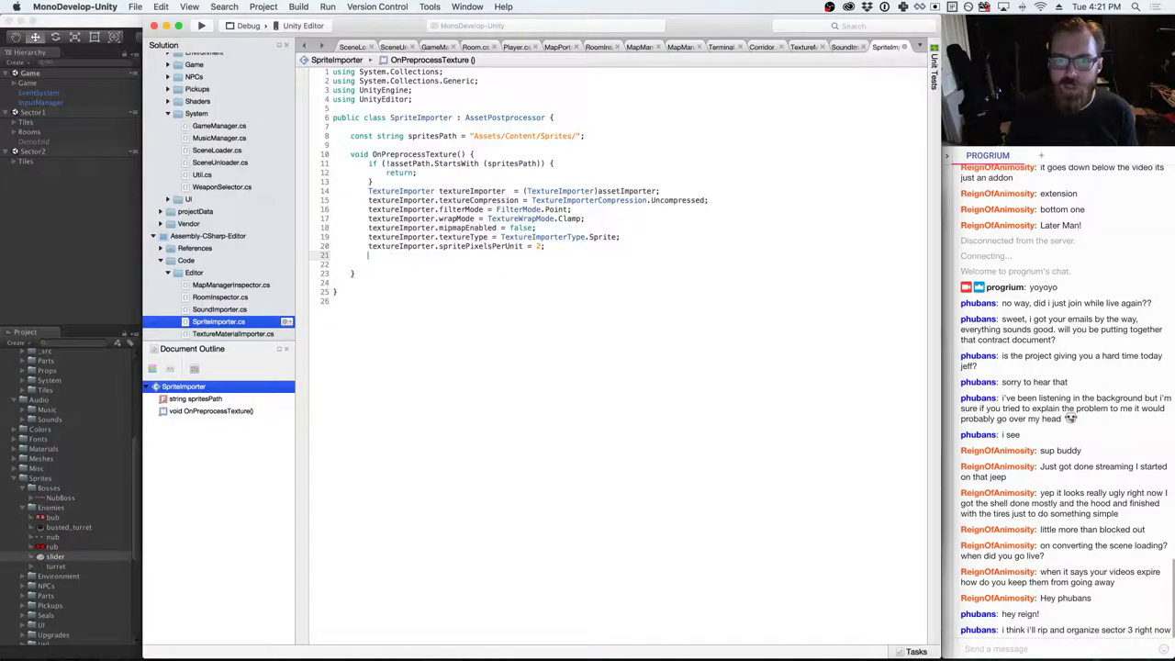
# - Switch to Unity and expand the NPCs folder under Sprites in the project
pyautogui.press('super+Tab')
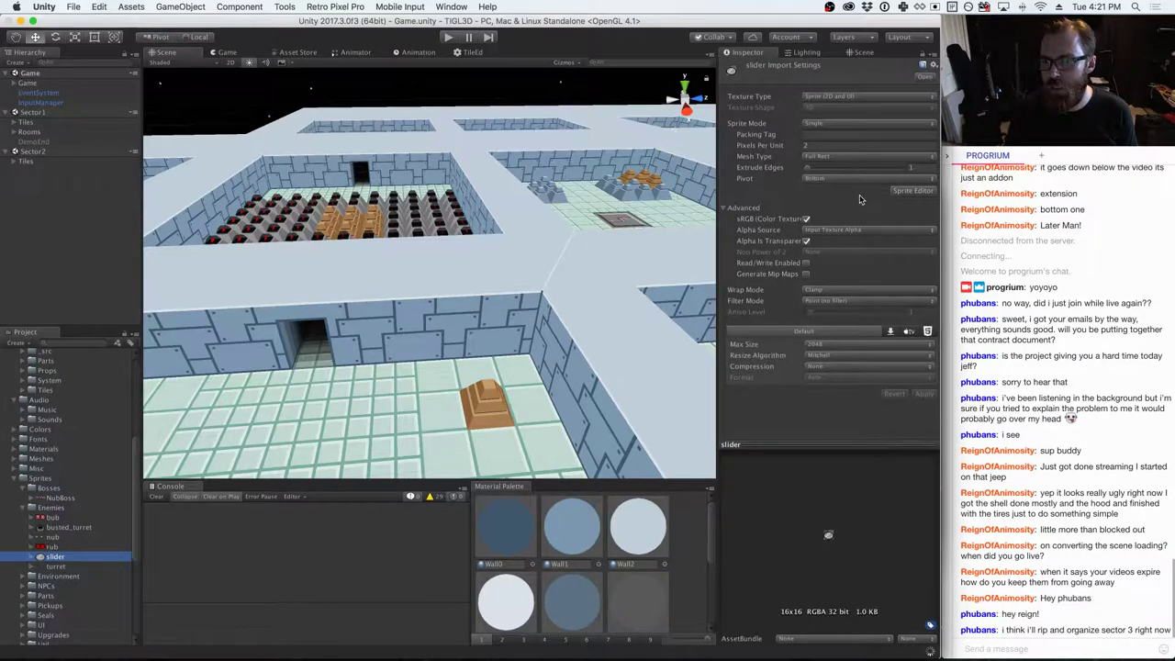
pyautogui.press('super+Tab')
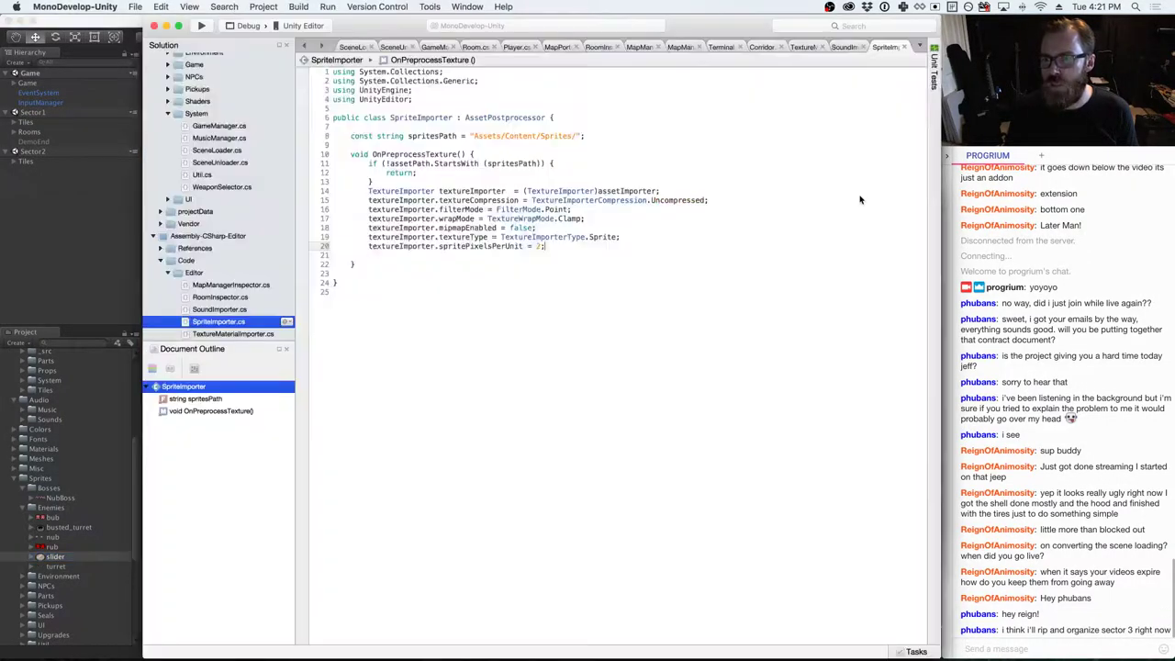
pyautogui.press('Down')
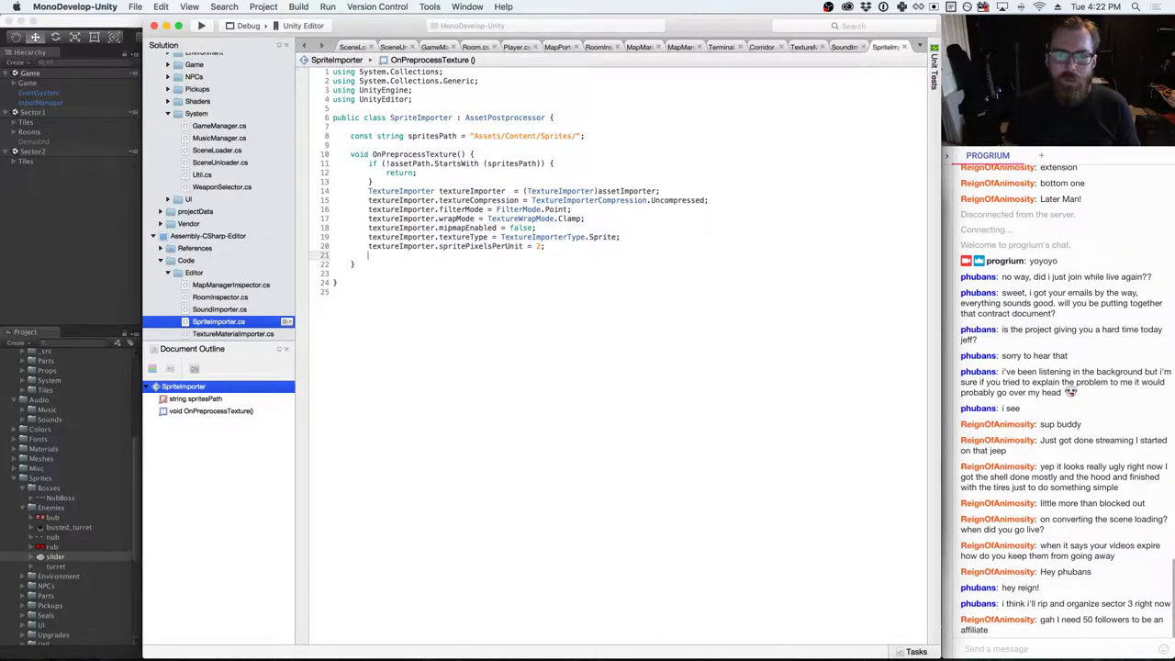
pyautogui.press('super+Tab')
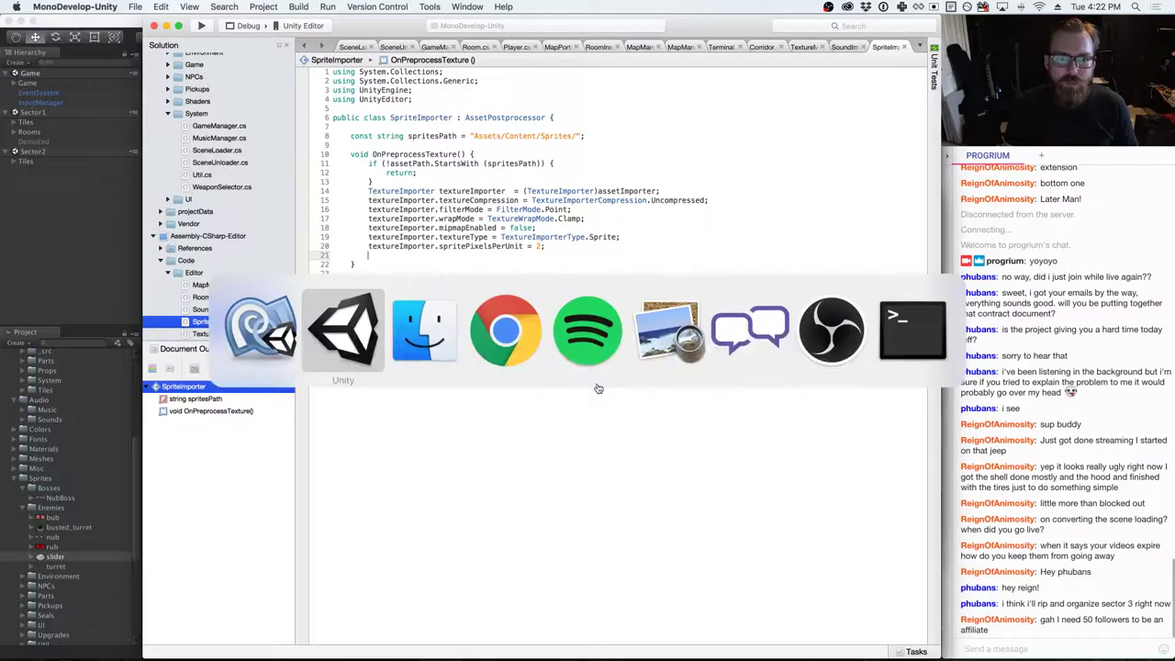
pyautogui.click(328, 338)
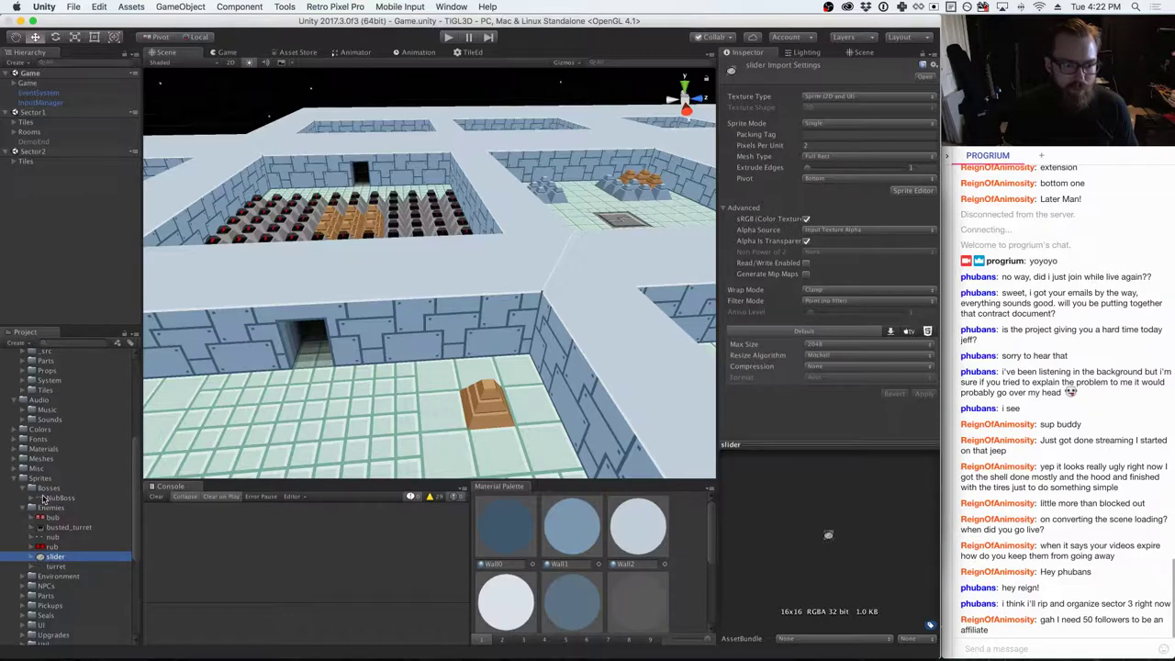
pyautogui.scroll(-3, 42, 500)
pyautogui.click(25, 538)
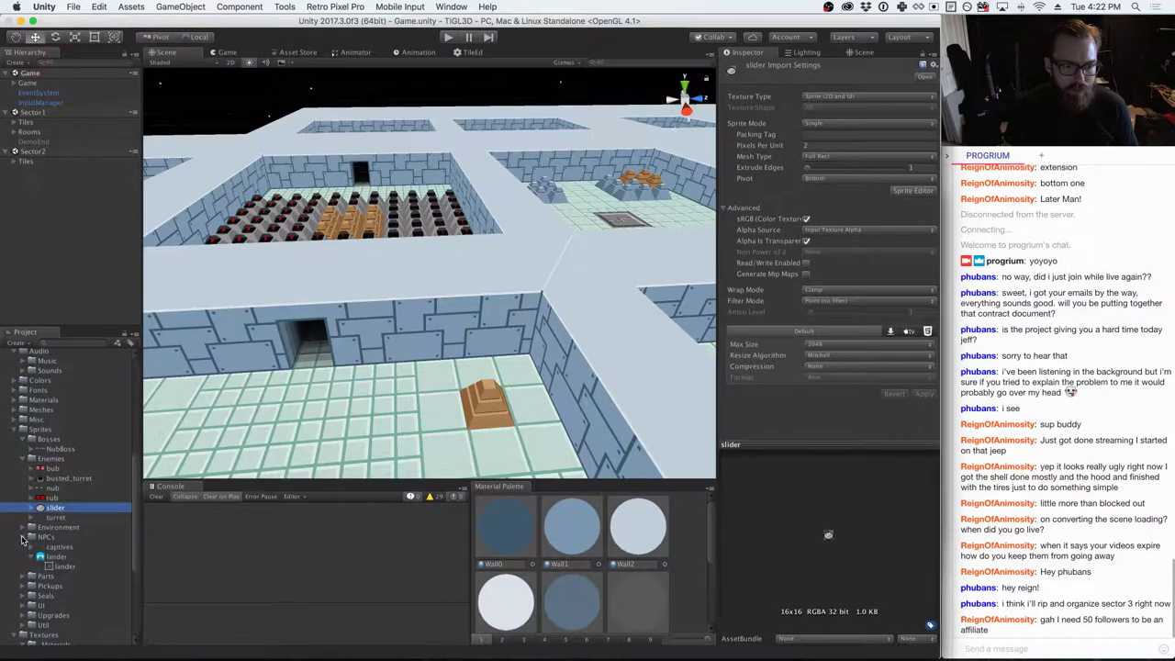
pyautogui.scroll(-2, 28, 535)
# - Switch to Finder and open a new file browser window
pyautogui.press('super+Tab')
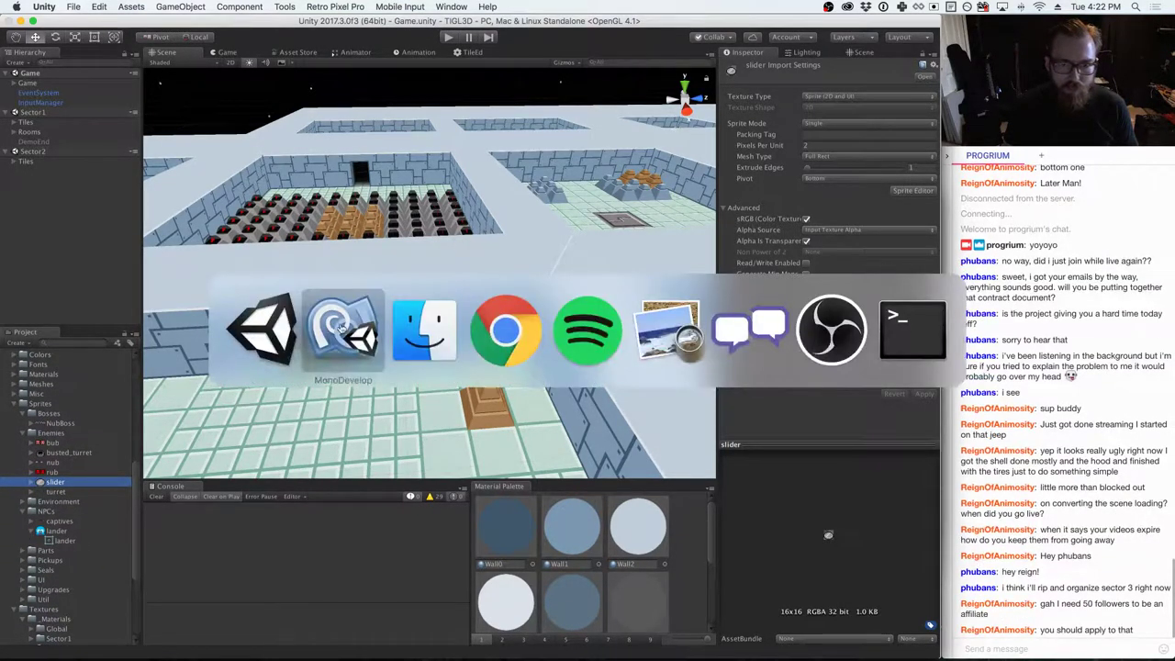
pyautogui.click(422, 331)
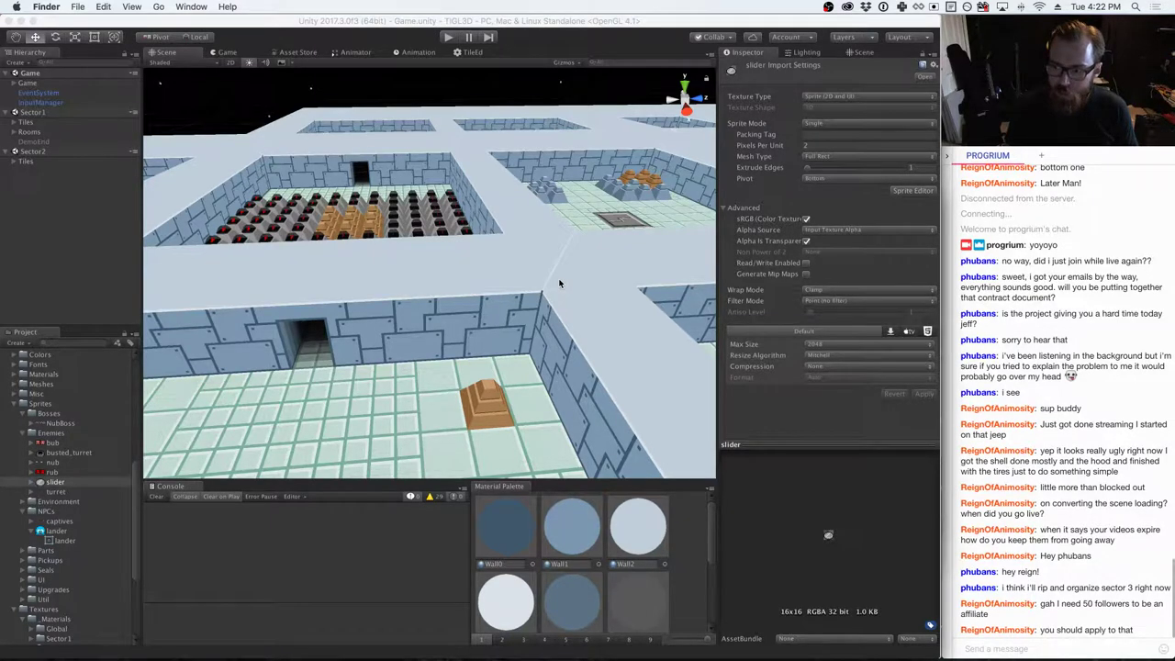
pyautogui.press('super+Tab')
pyautogui.press('super+Tab')
pyautogui.press('super+shift+Tab')
pyautogui.press('super+shift+Tab')
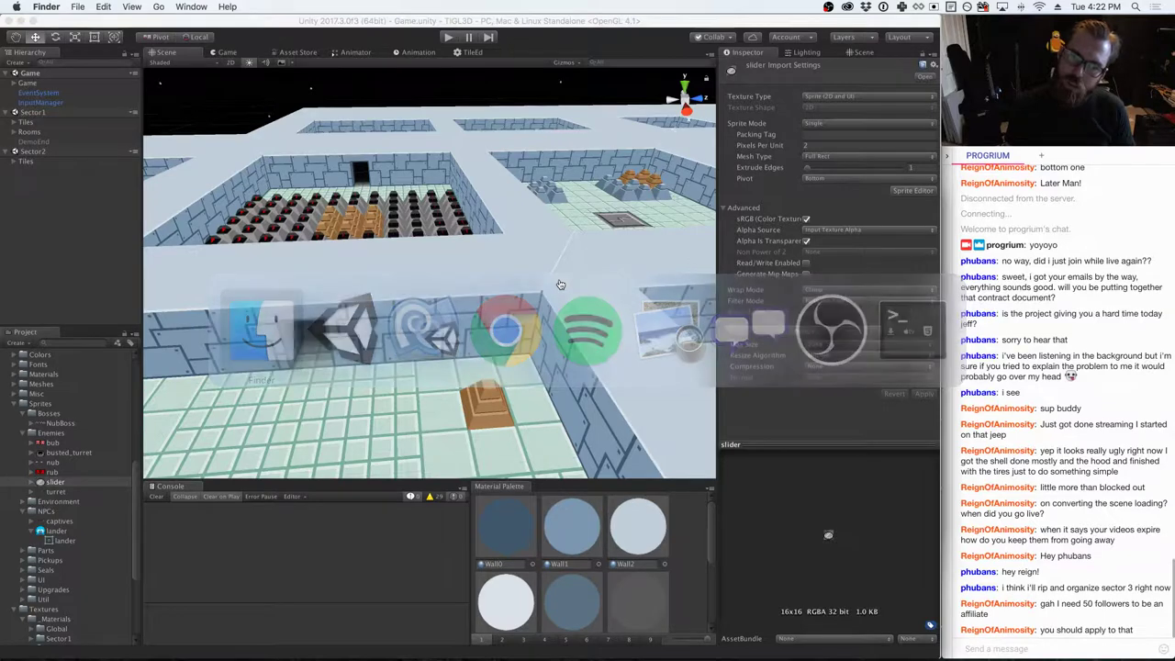
pyautogui.press('super+n')
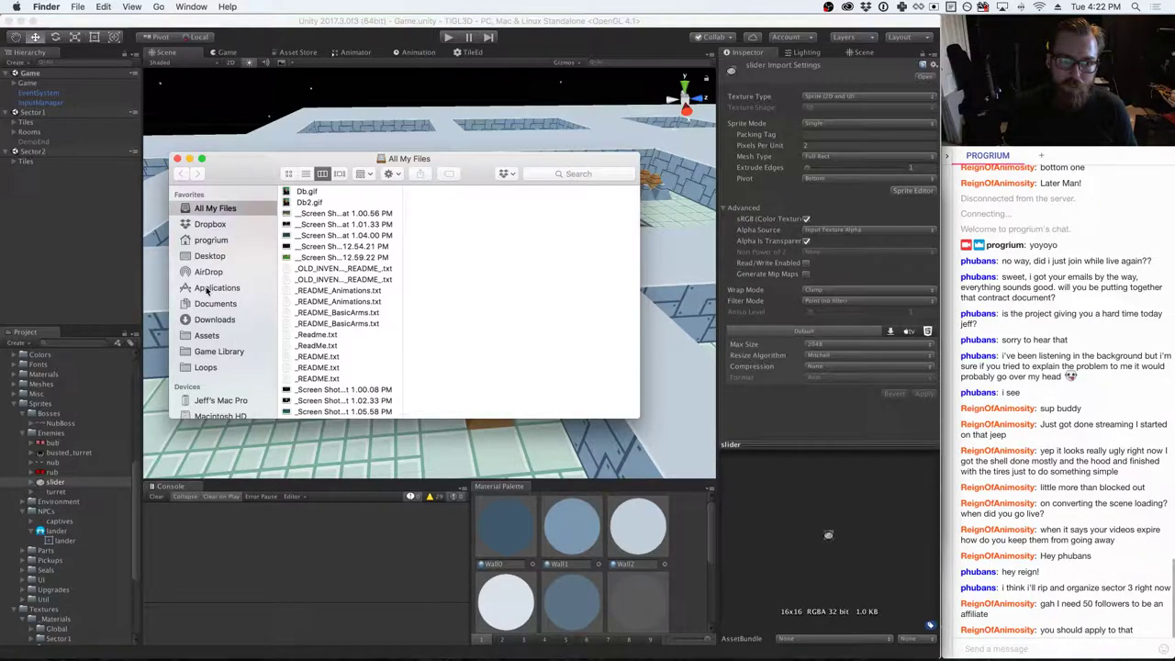
# - Import shopkeep.png from the Downloads folder into the Sprites/NPCs folder of the Unity project
pyautogui.click(228, 321)
pyautogui.scroll(15, 541, 305)
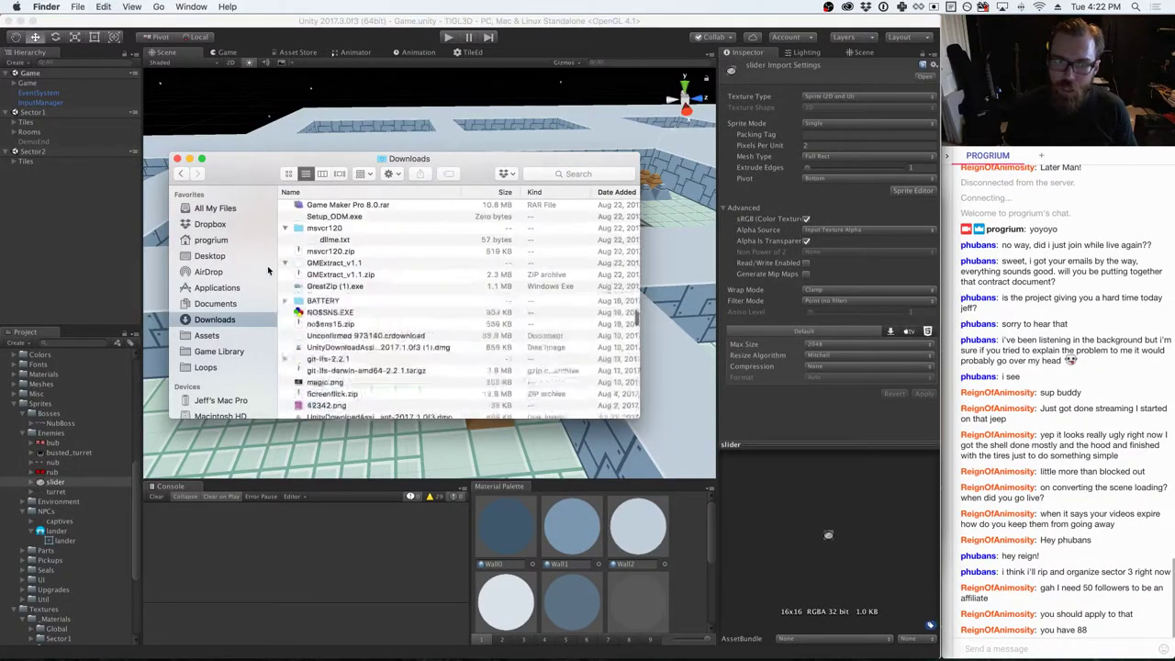
pyautogui.scroll(20, 541, 306)
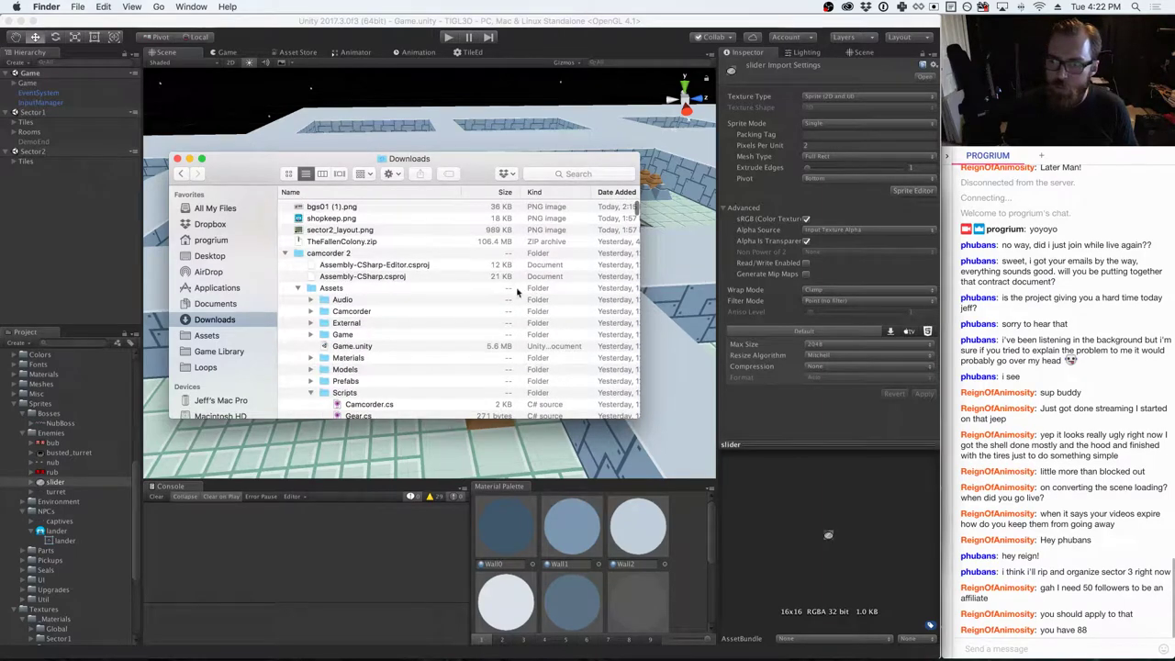
pyautogui.moveTo(310, 220); pyautogui.dragTo(83, 522)
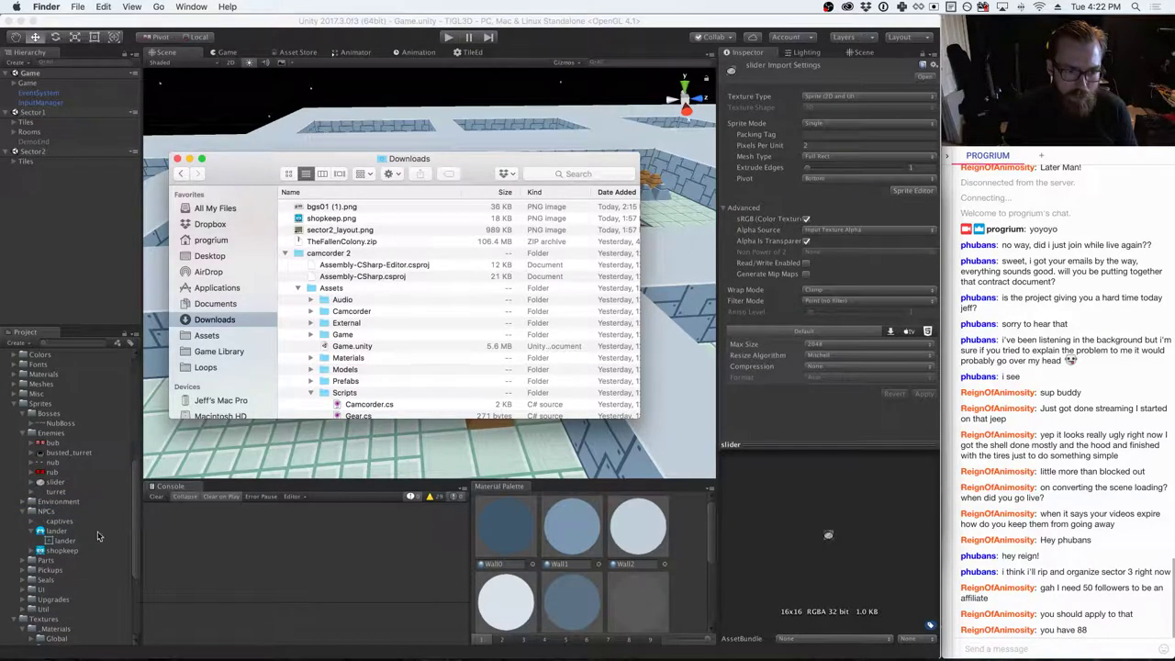
# - Switch to Unity, review the shopkeep sprite's import settings and delete the sprite from the NPCs folder
pyautogui.click(66, 551)
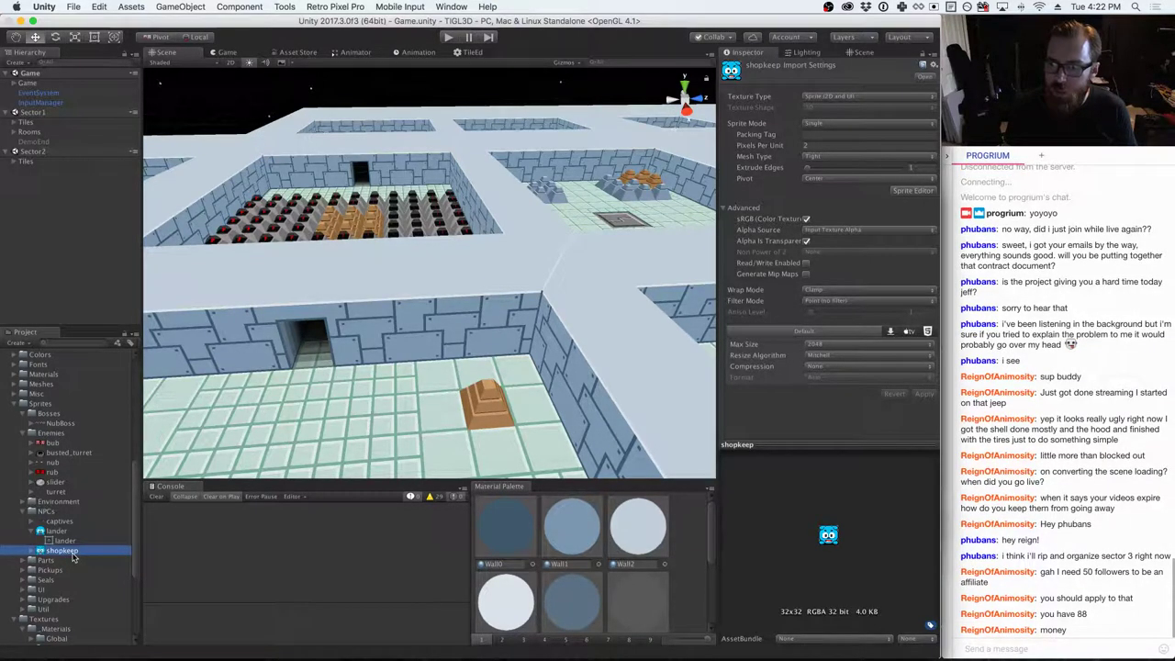
pyautogui.rightClick(59, 552)
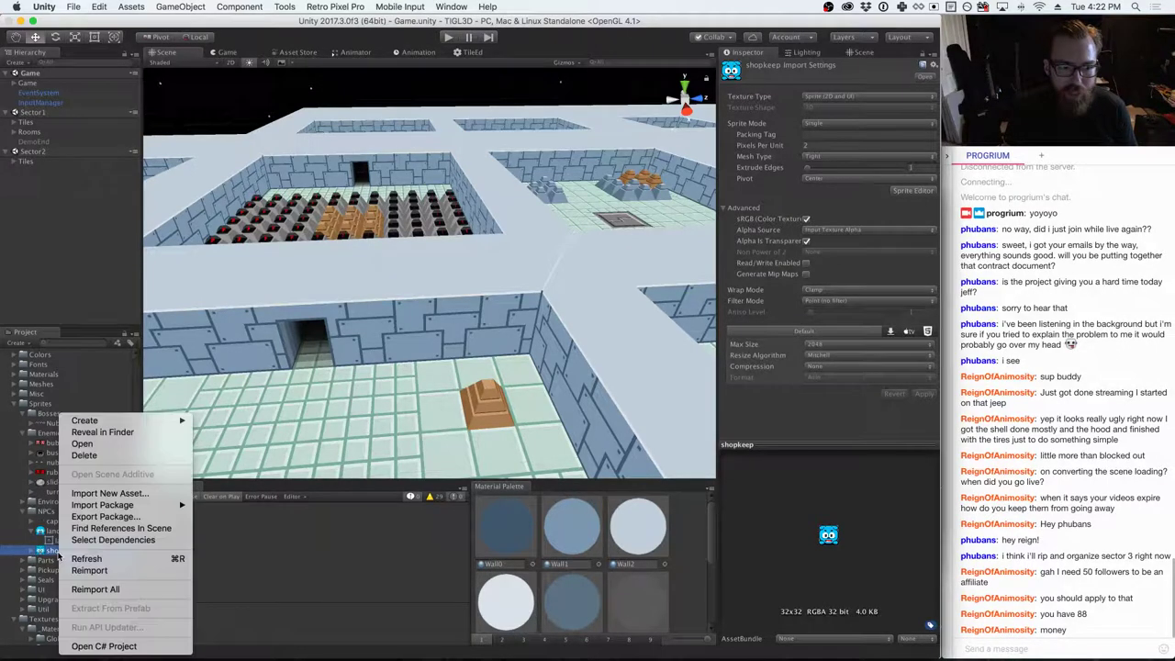
pyautogui.click(83, 454)
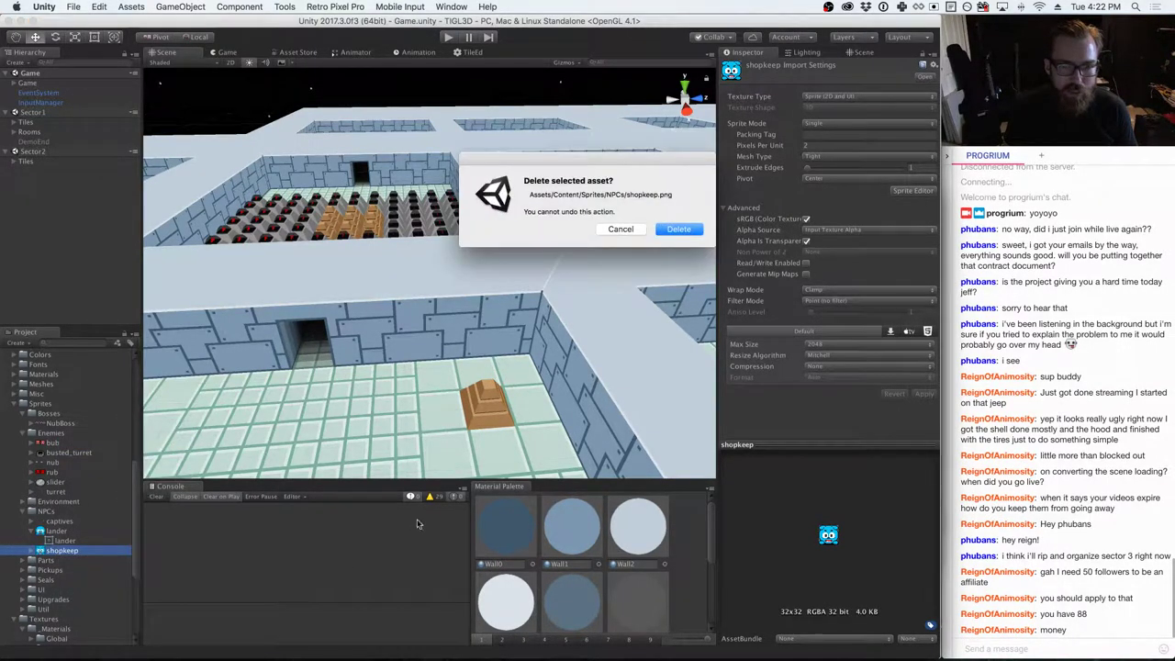
# - Confirm deletion of the shopkeep.png sprite from the NPCs sprites folder
pyautogui.click(677, 229)
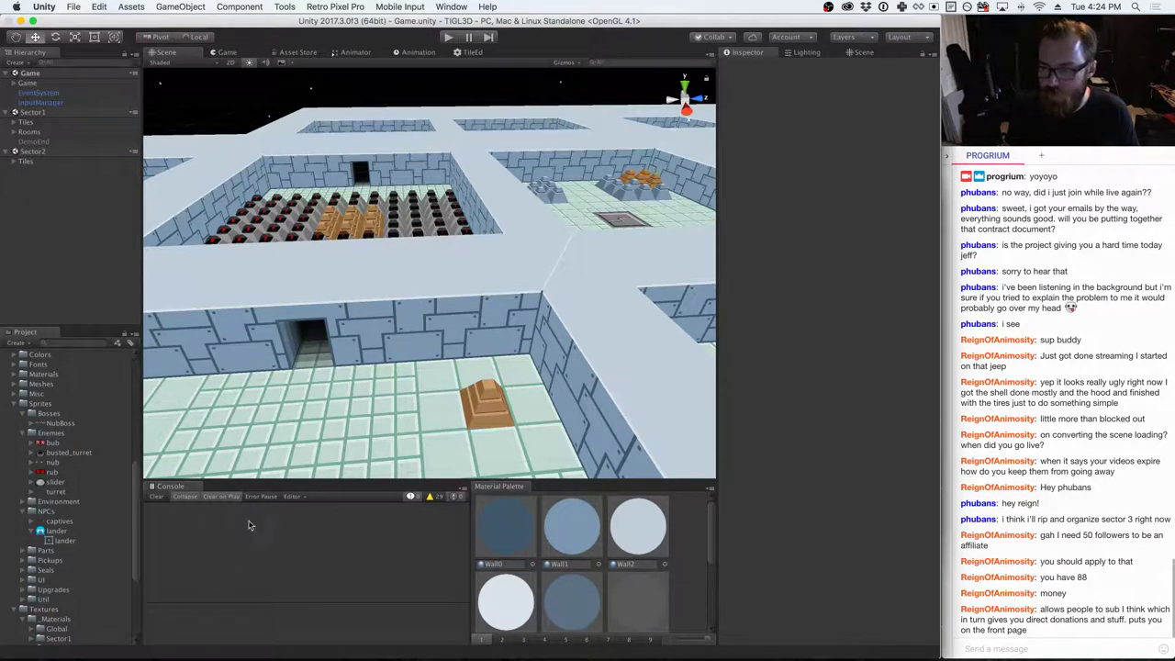
# - Switch to Chrome and close the finished Unity documentation, Unite 2013 video and Unity Answers pages until Twitter is shown
pyautogui.press('super+Tab')
pyautogui.press('super+Tab')
pyautogui.press('super+Tab')
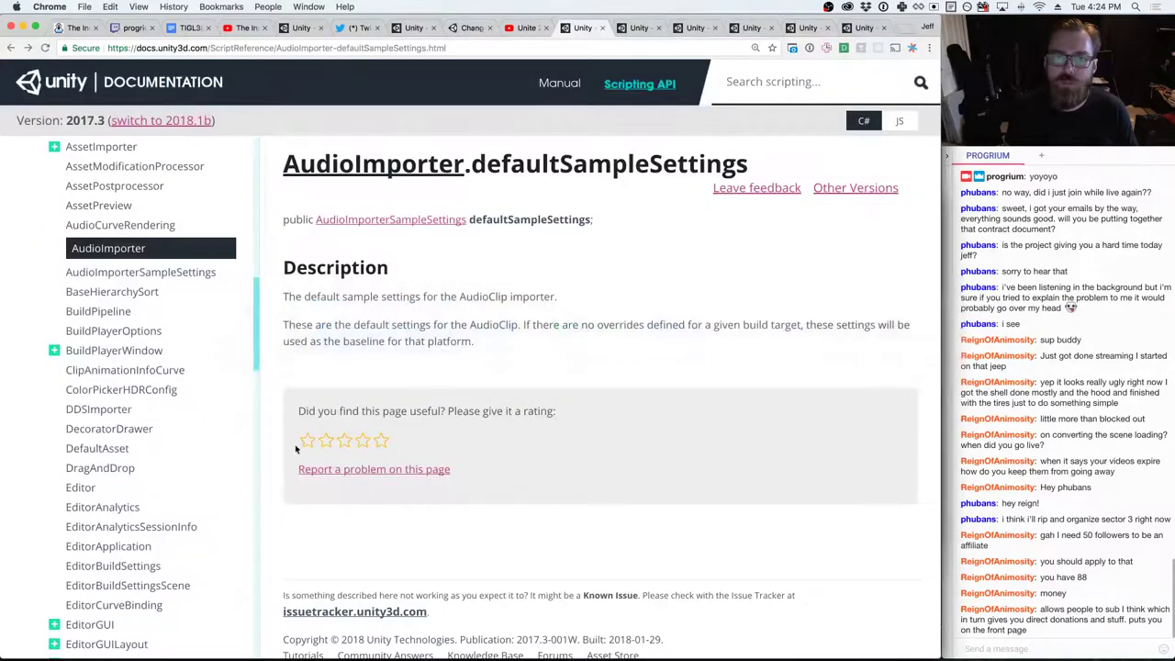
pyautogui.press('super+w')
pyautogui.press('super+w')
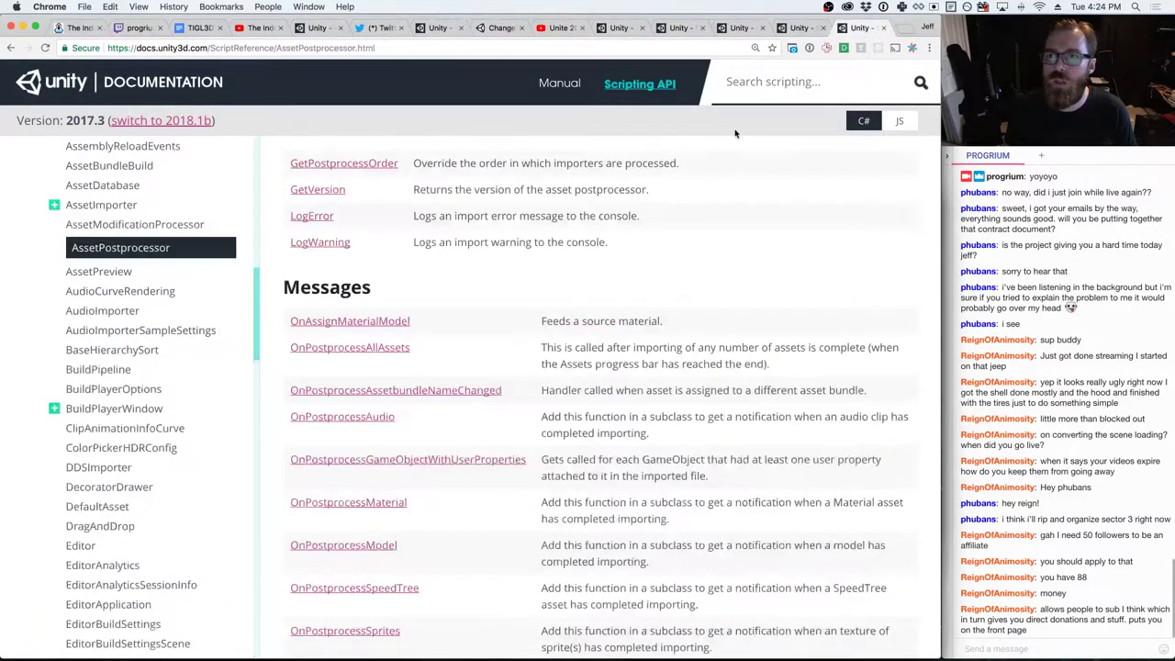
pyautogui.press('super+w')
pyautogui.press('super+w')
pyautogui.press('super+w')
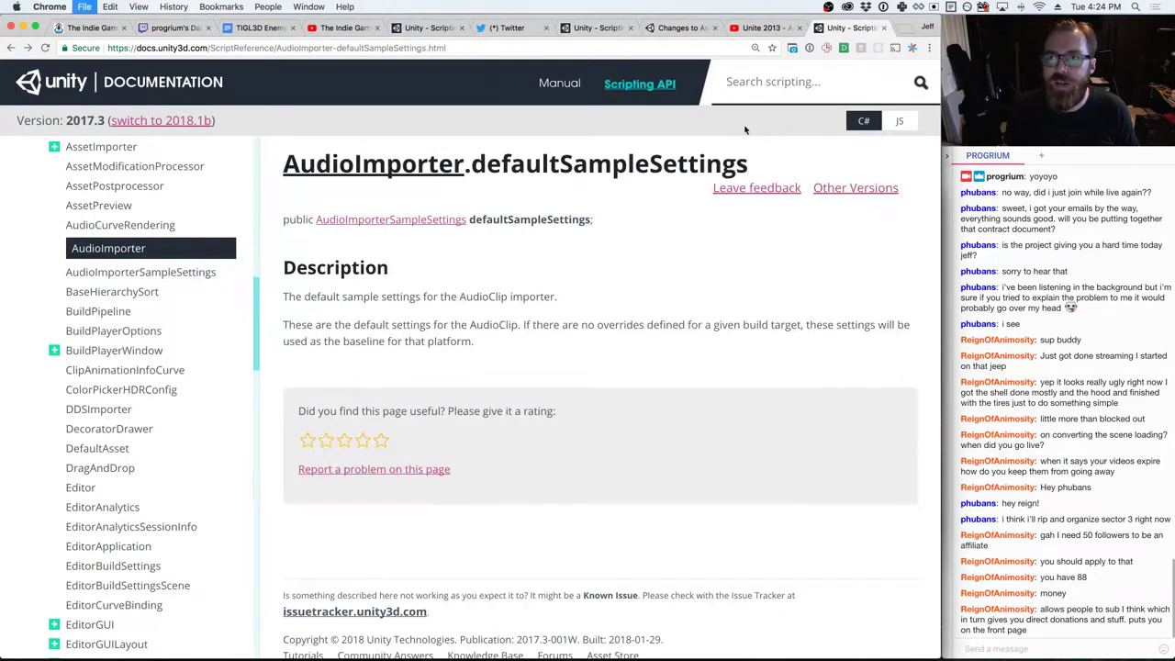
pyautogui.press('super+w')
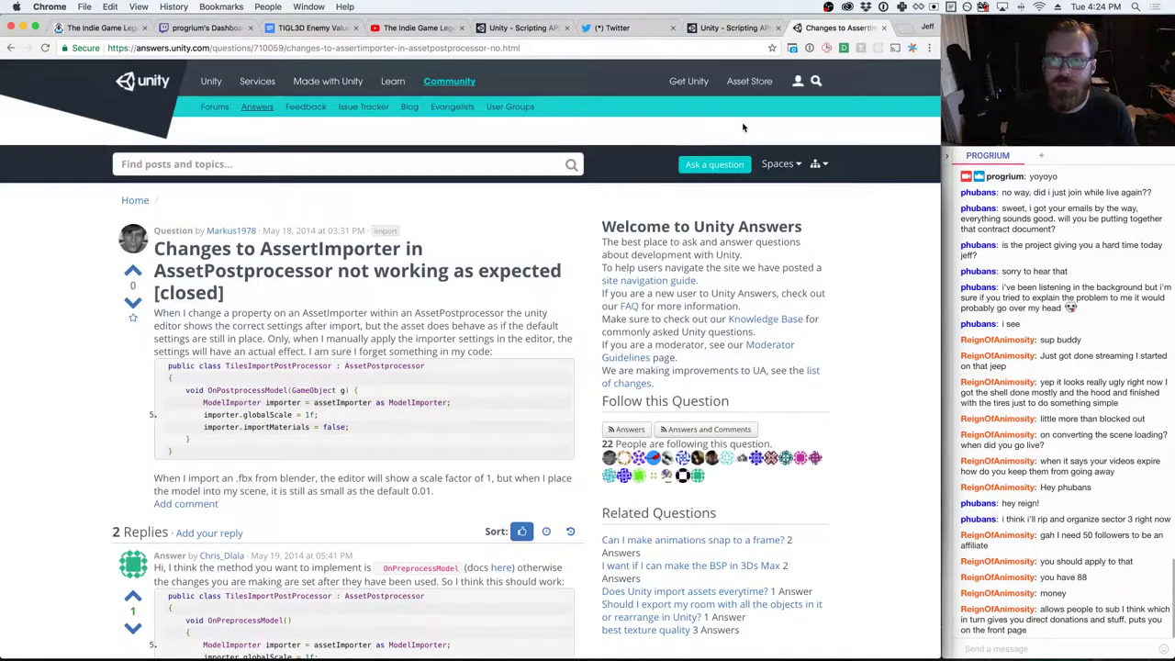
pyautogui.press('super+w')
pyautogui.press('super+w')
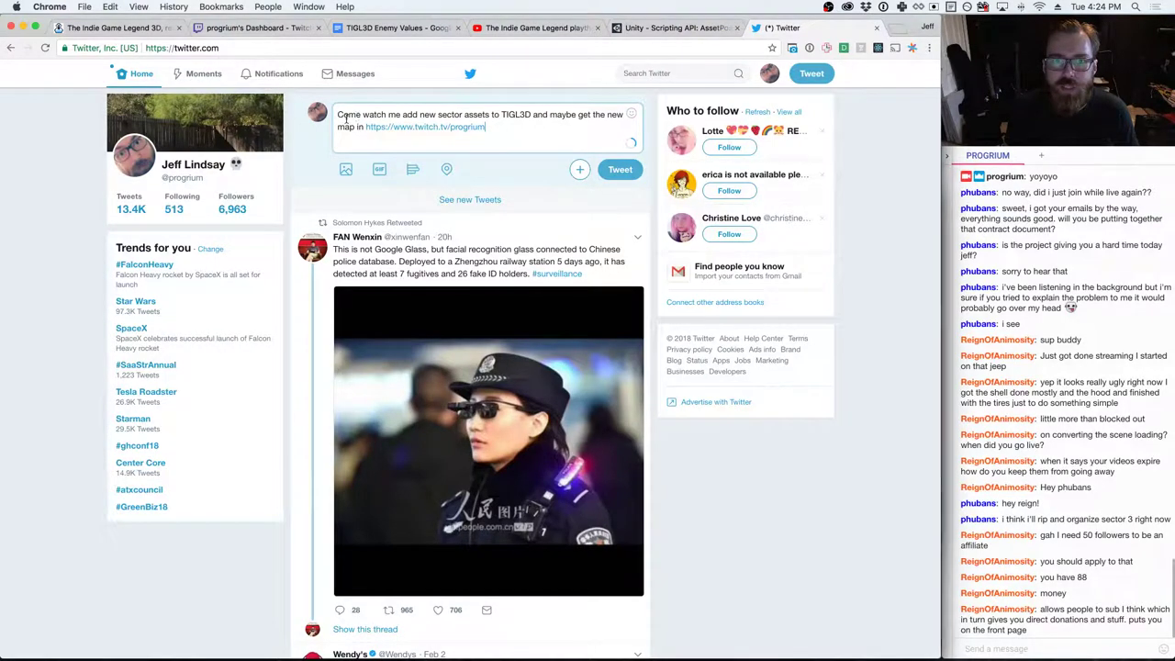
# - Post the drafted tweet about adding new sector assets to TIGL3D, and close Twitter and the remaining OnPostprocessMaterial documentation page
pyautogui.click(620, 174)
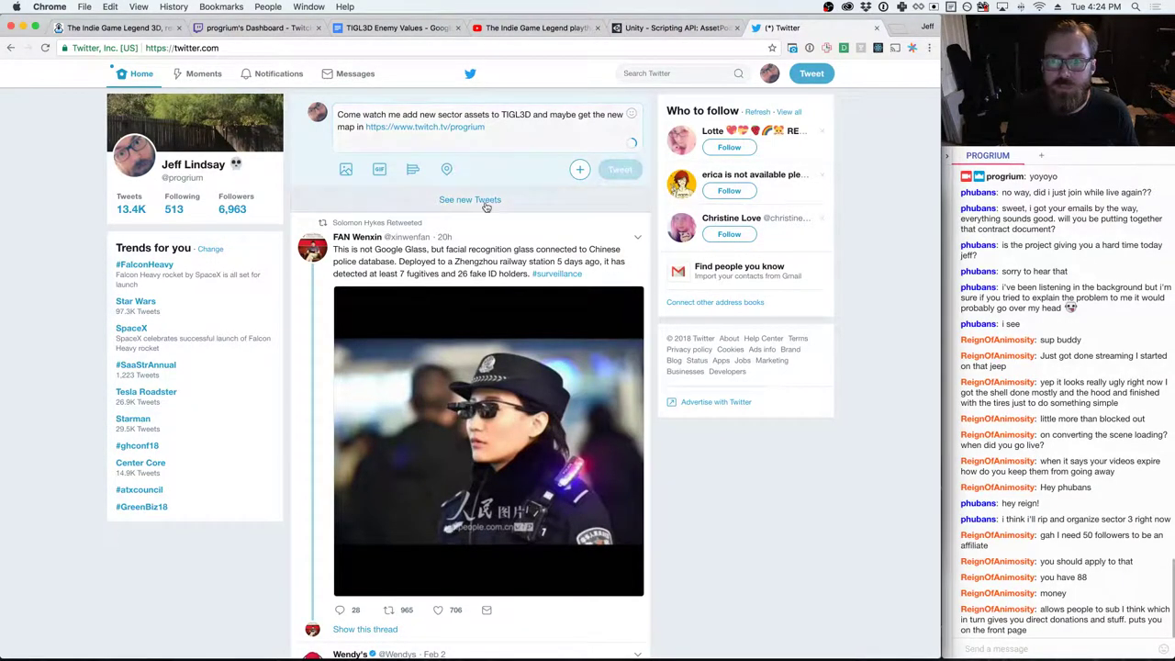
pyautogui.press('super+w')
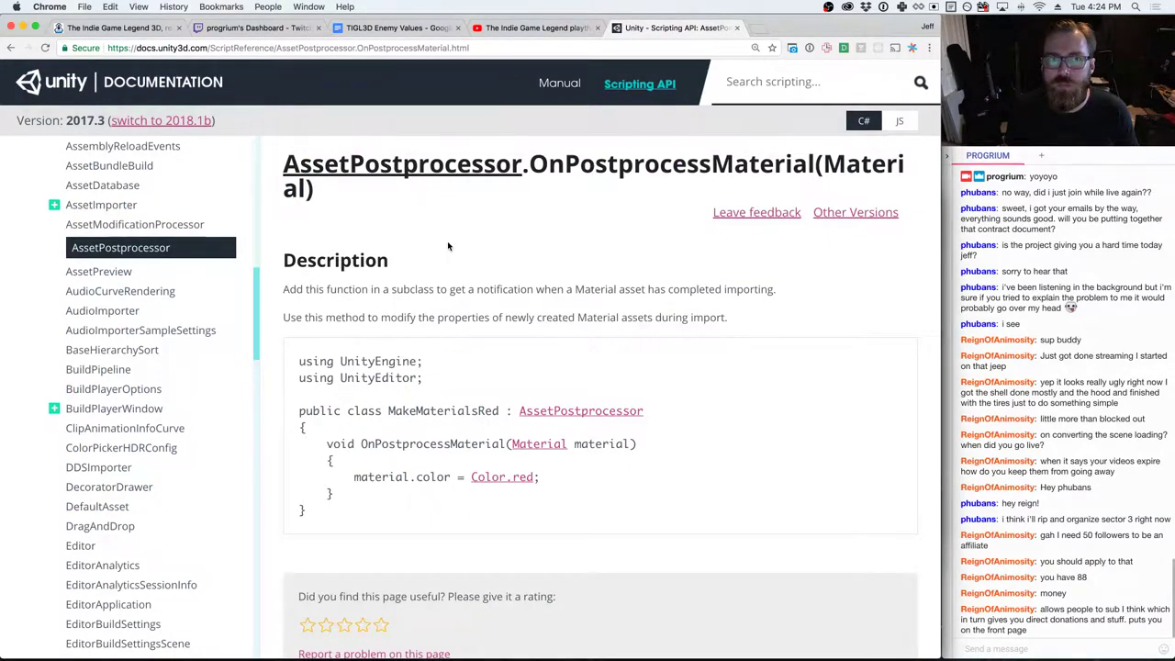
pyautogui.press('super+w')
# - Switch to Preview and look over the sector2 layout and sector2.png tile images
pyautogui.press('super+Tab')
pyautogui.press('super+Tab')
pyautogui.press('super+Tab')
pyautogui.press('super+Tab')
pyautogui.press('super+Tab')
pyautogui.press('super+Tab')
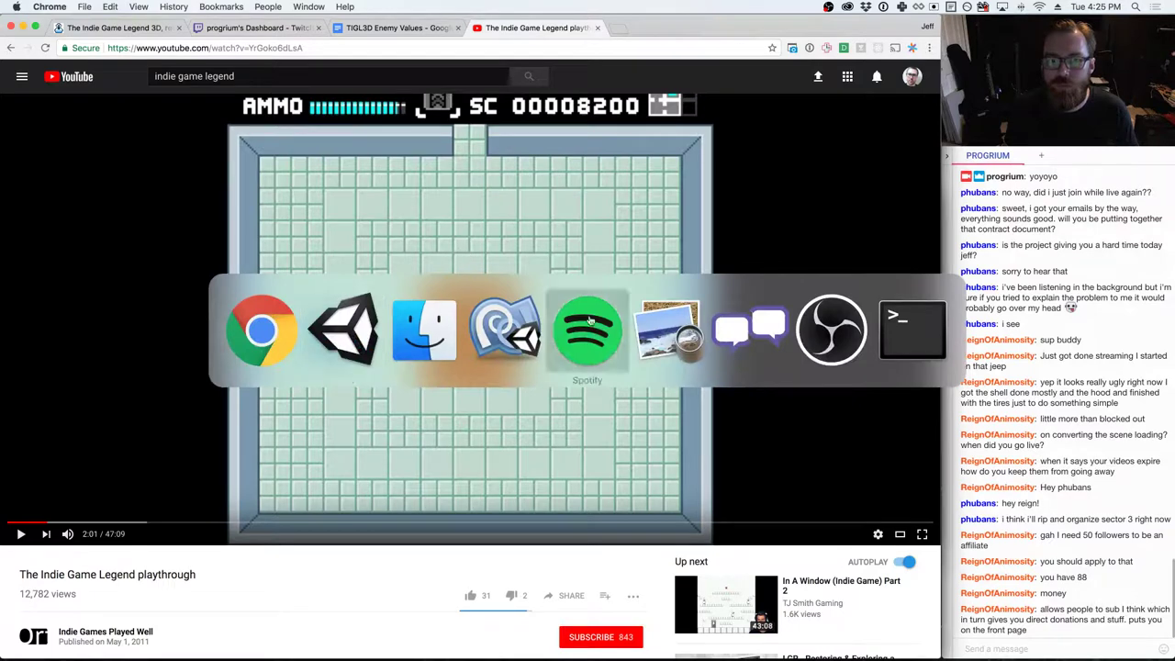
pyautogui.press('super+shift+Tab')
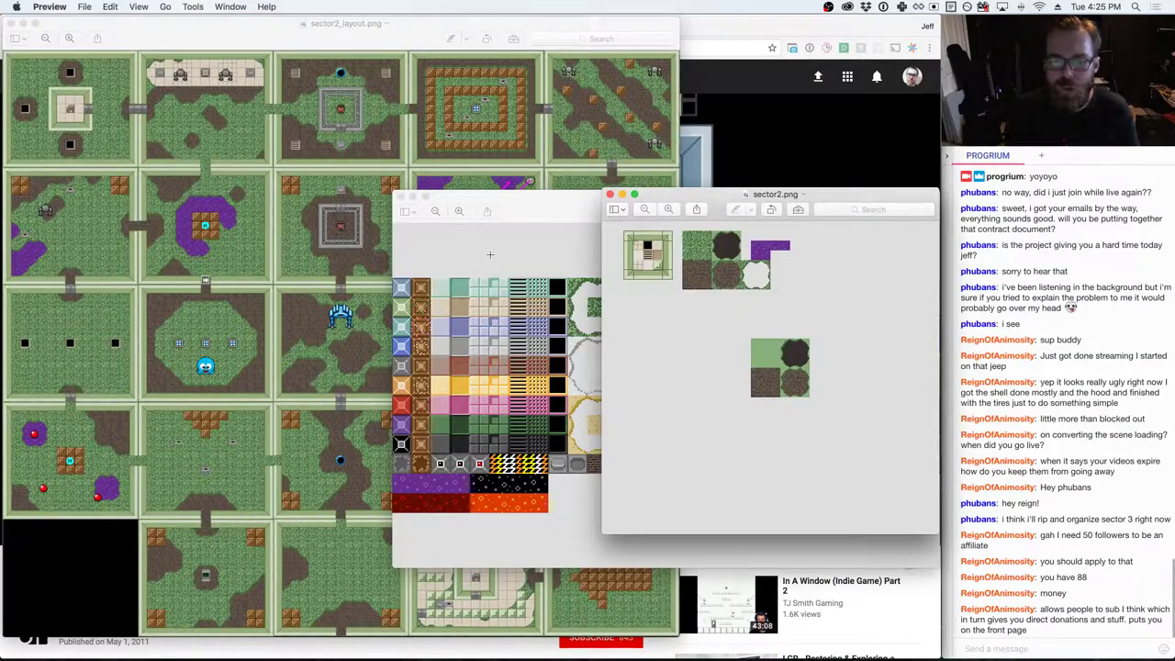
# - Switch to Unity and expand the Colors folder's Global and Sector1 subfolders, inspecting the Sector1 material Green1
pyautogui.press('super+Tab')
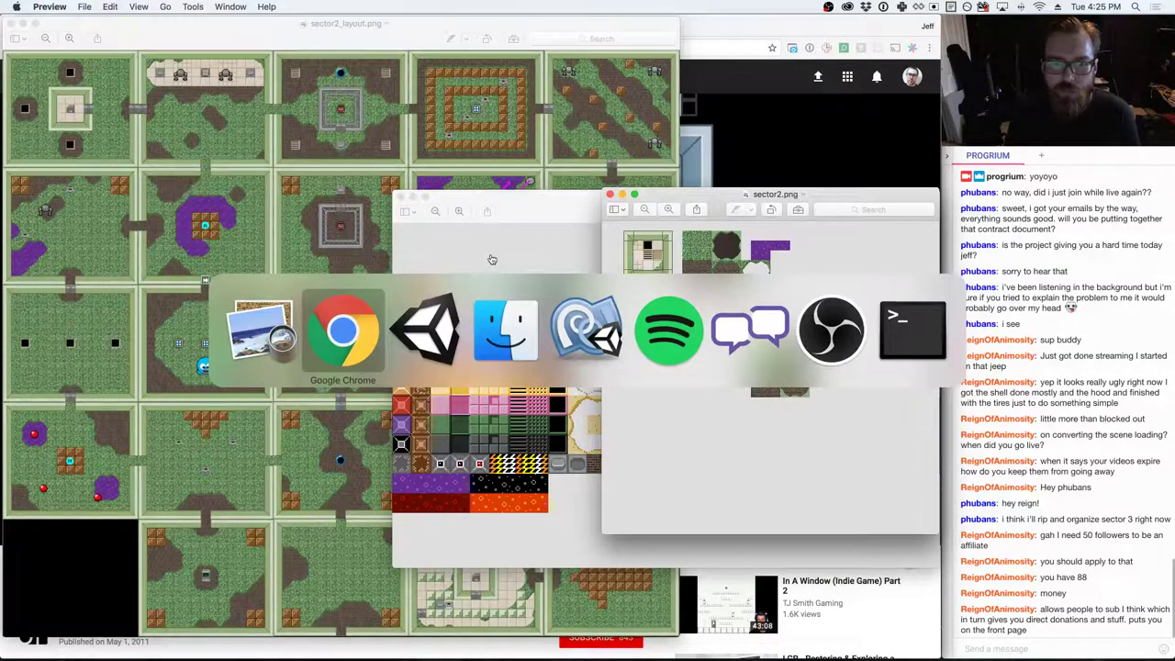
pyautogui.press('super+Tab')
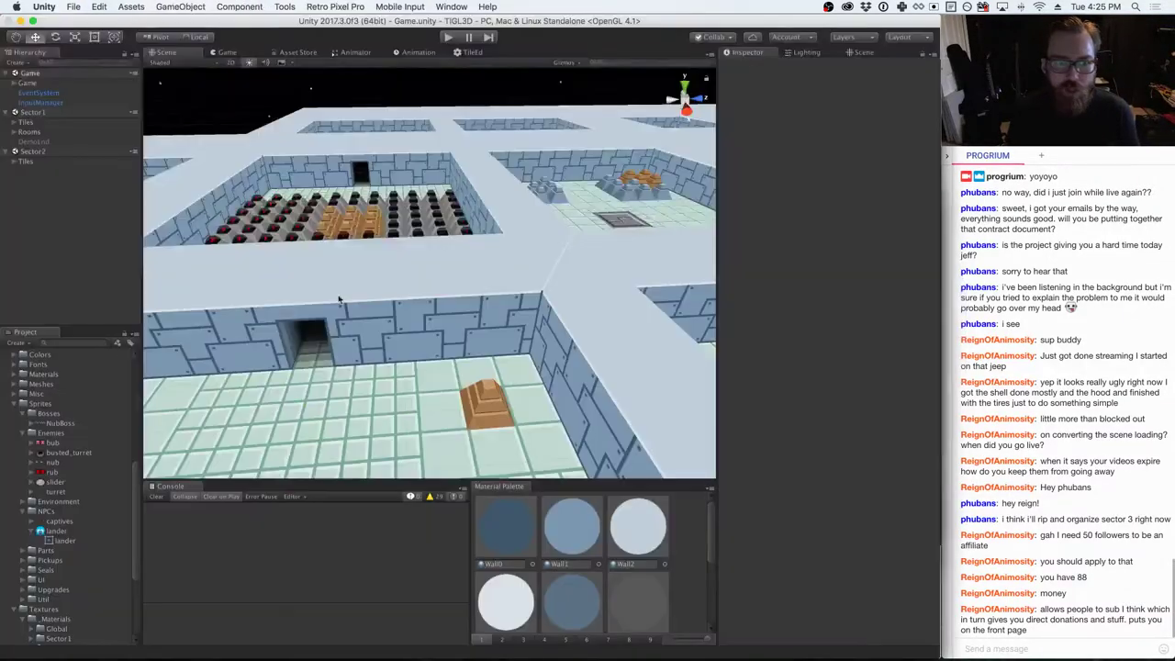
pyautogui.scroll(-7, 46, 416)
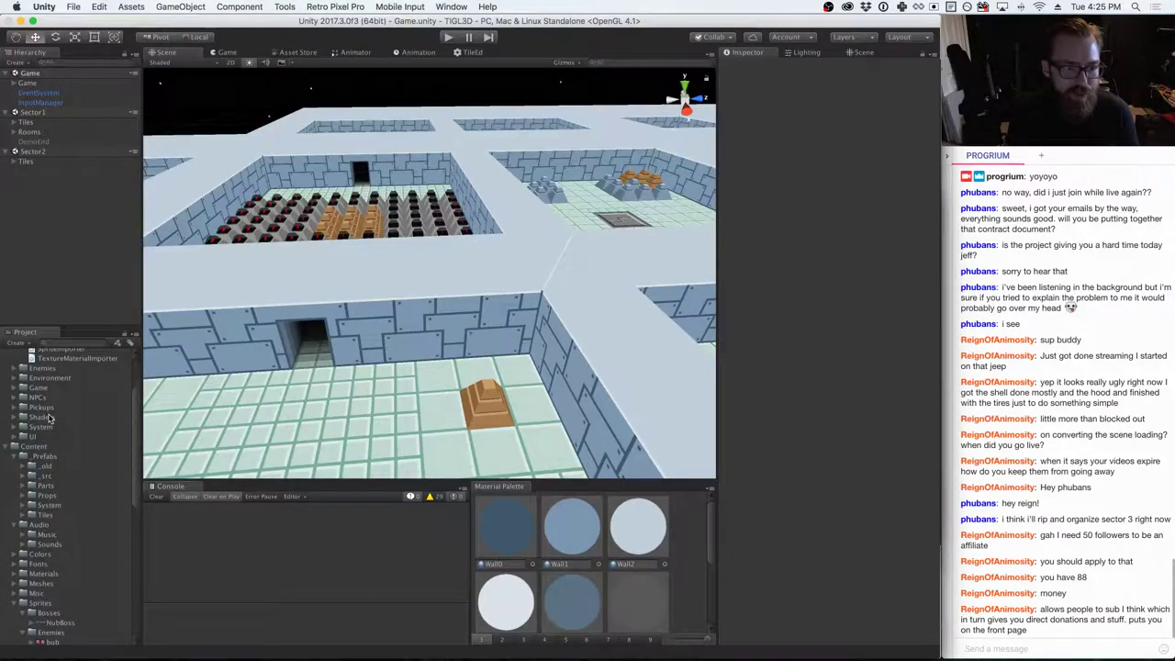
pyautogui.doubleClick(41, 454)
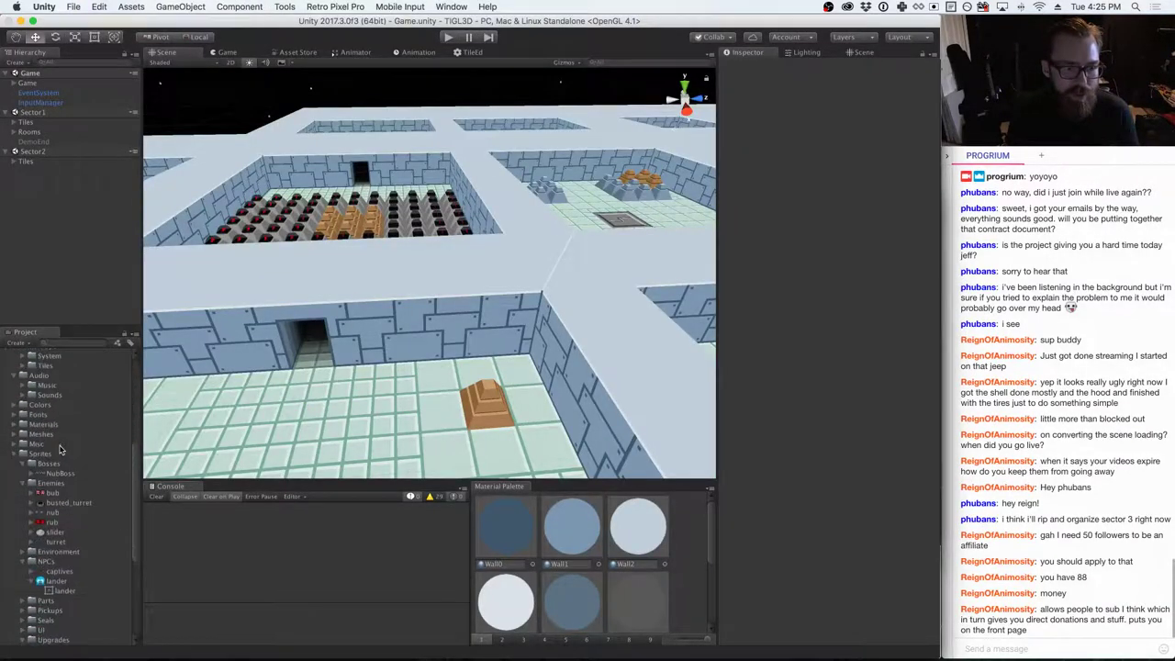
pyautogui.click(22, 404)
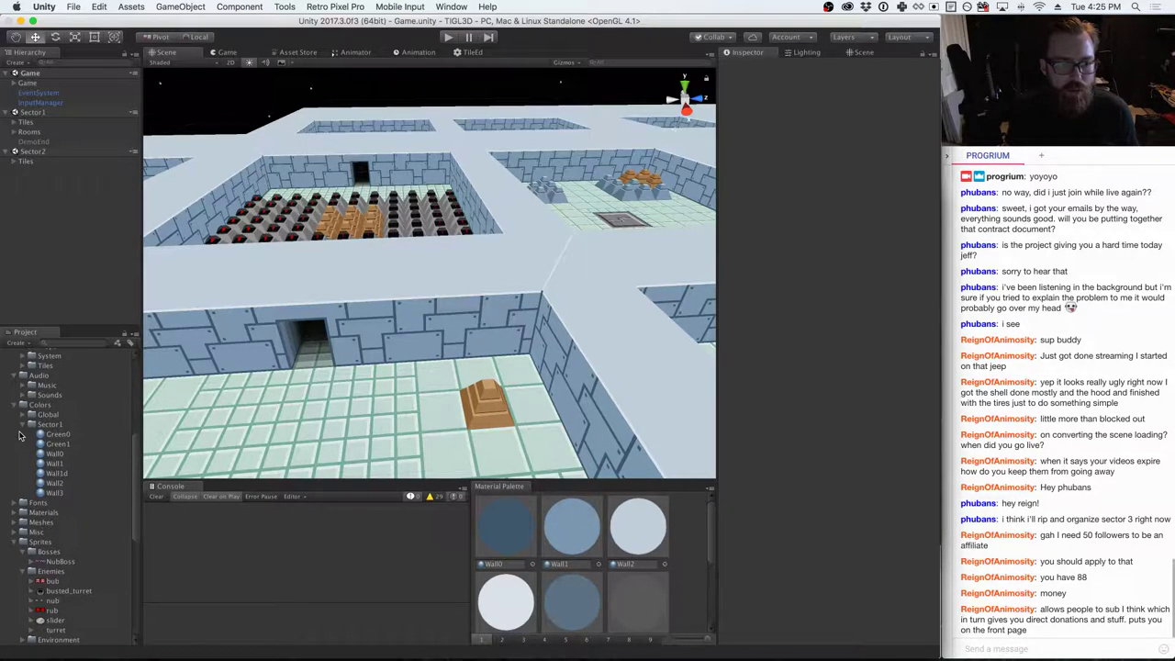
pyautogui.click(55, 445)
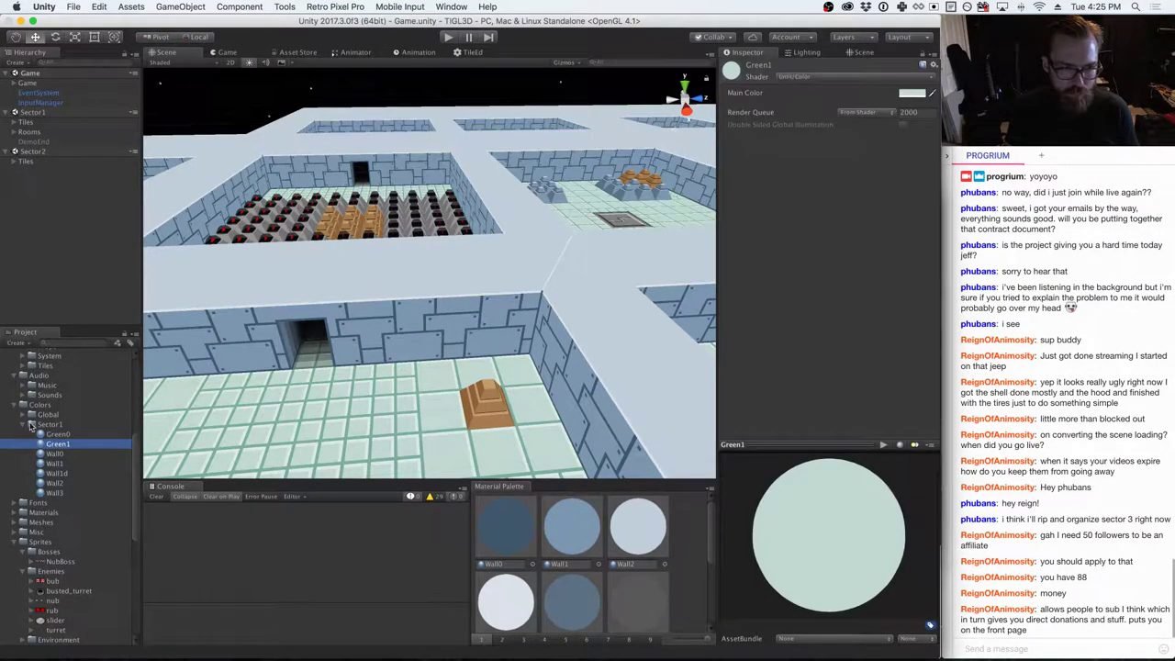
pyautogui.click(22, 415)
pyautogui.scroll(-2, 33, 443)
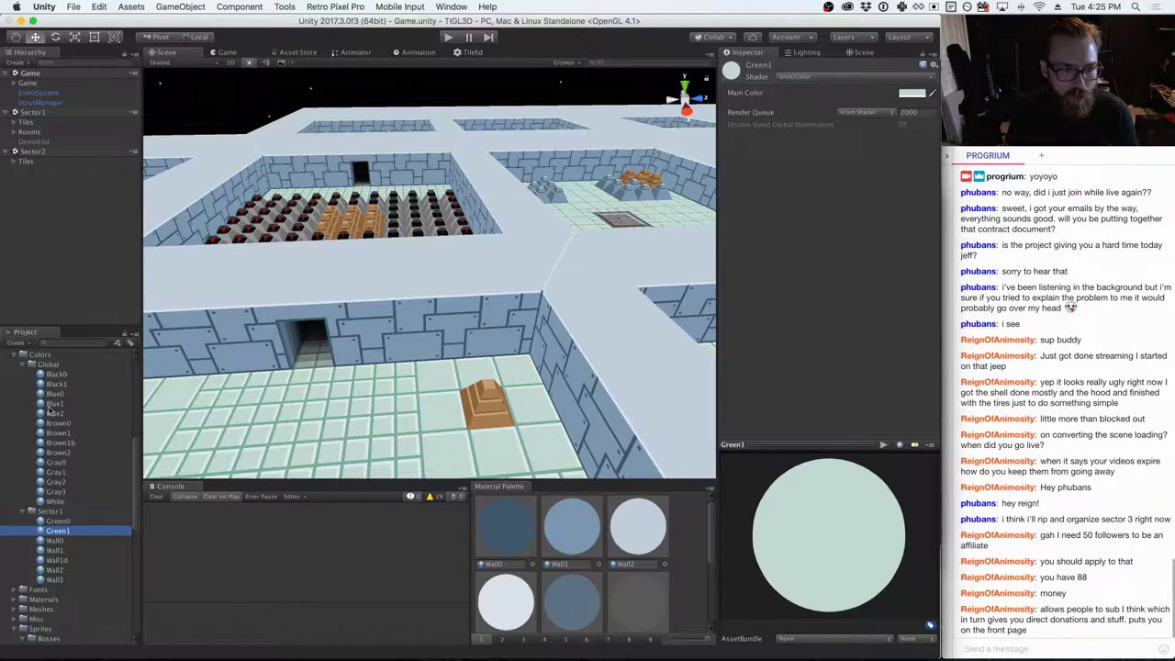
# - Switch to OBS to check the desktop audio in the mixer, and return to sector2.png in Preview
pyautogui.press('super+Tab')
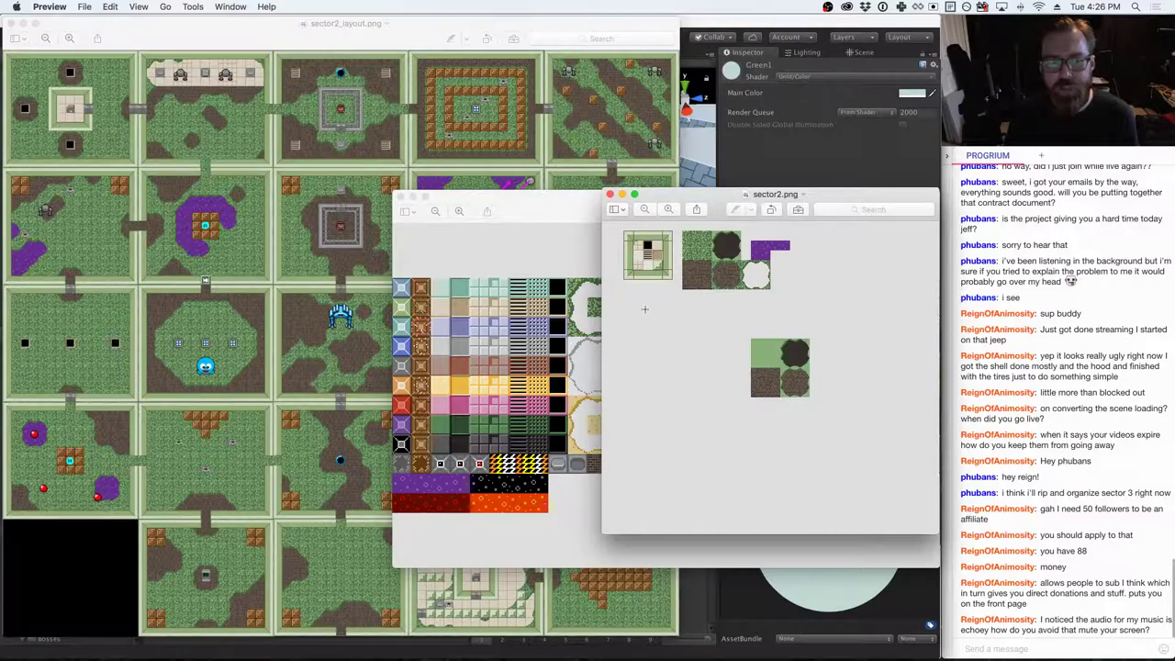
pyautogui.press('super+Tab')
pyautogui.press('super+Tab')
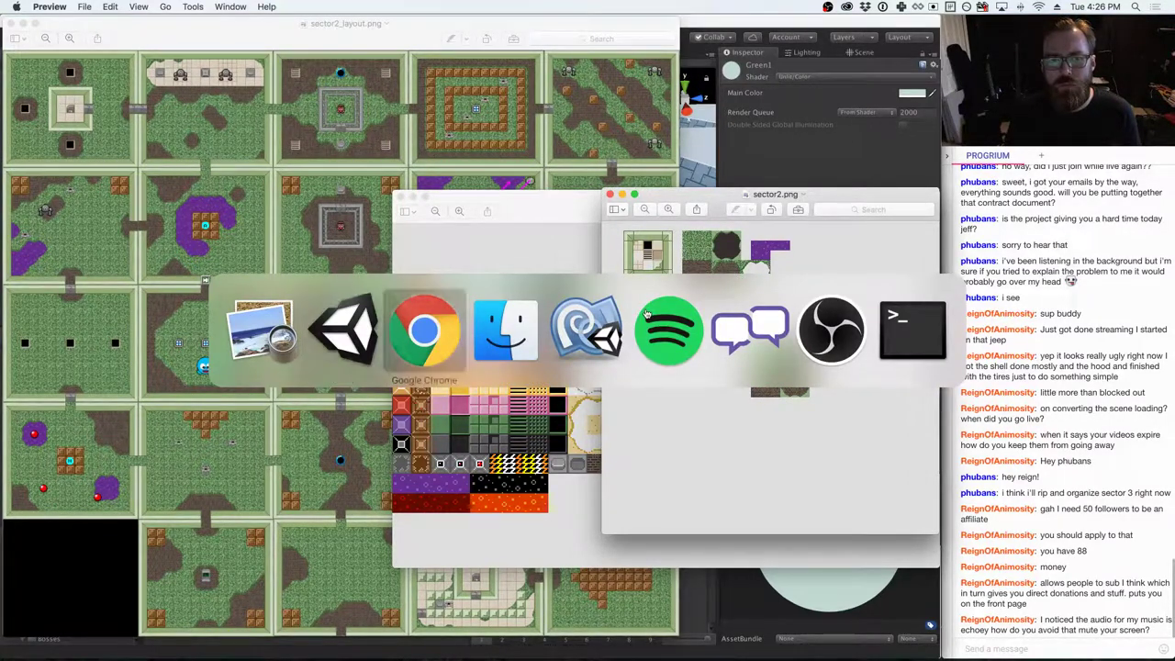
pyautogui.press('super+Tab')
pyautogui.press('super+Tab')
pyautogui.press('super+Tab')
pyautogui.press('super+Tab')
pyautogui.press('super+Tab')
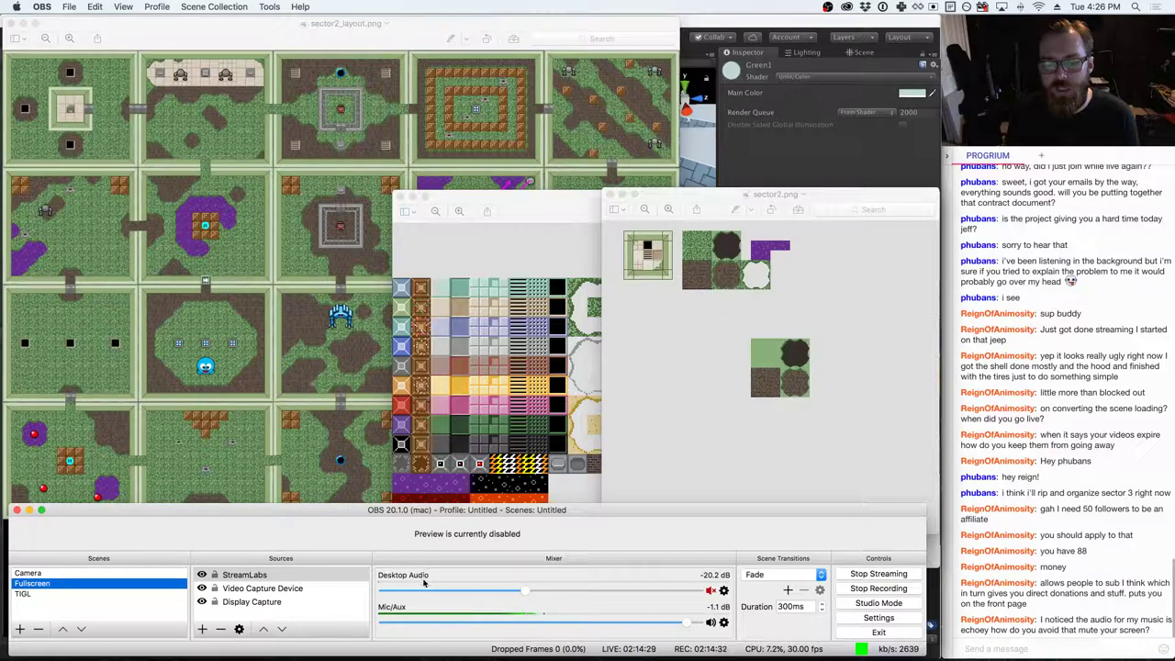
pyautogui.click(657, 452)
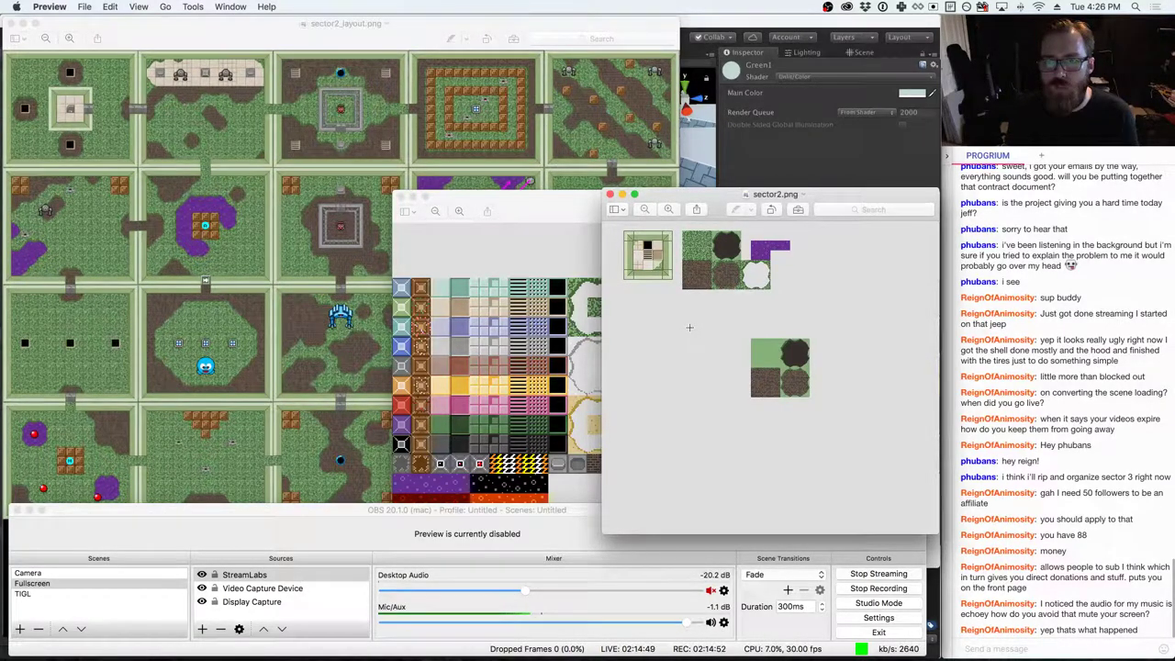
# - Launch Digital Color Meter and place its window clear of the sector2 images
pyautogui.press('super+space')
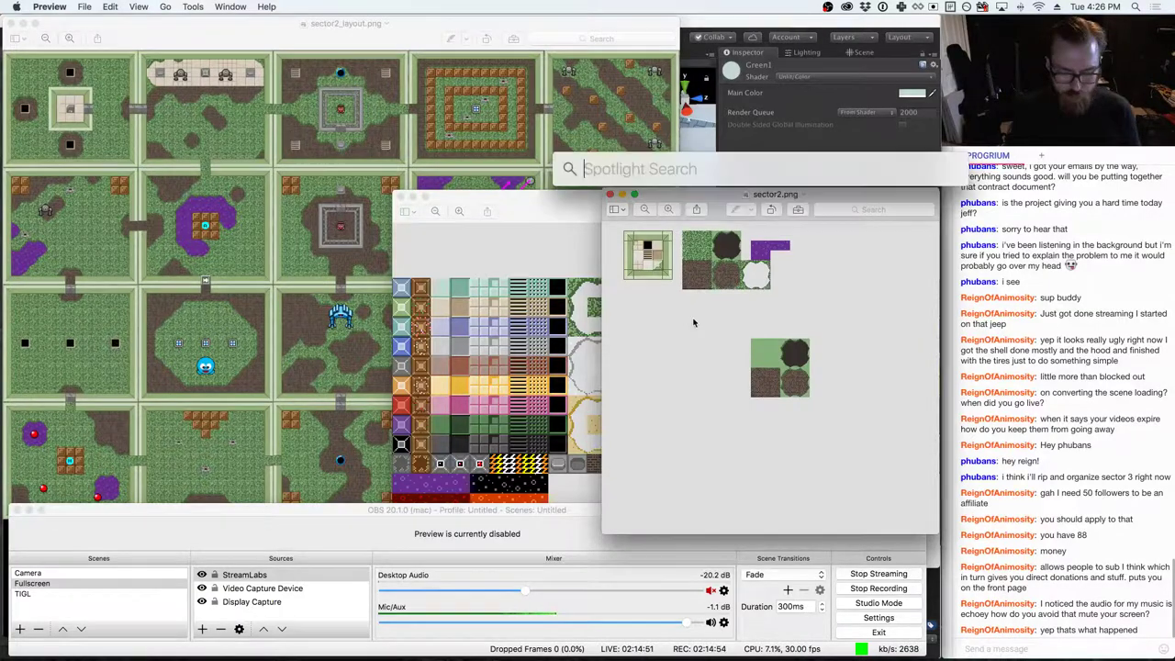
pyautogui.write('color')
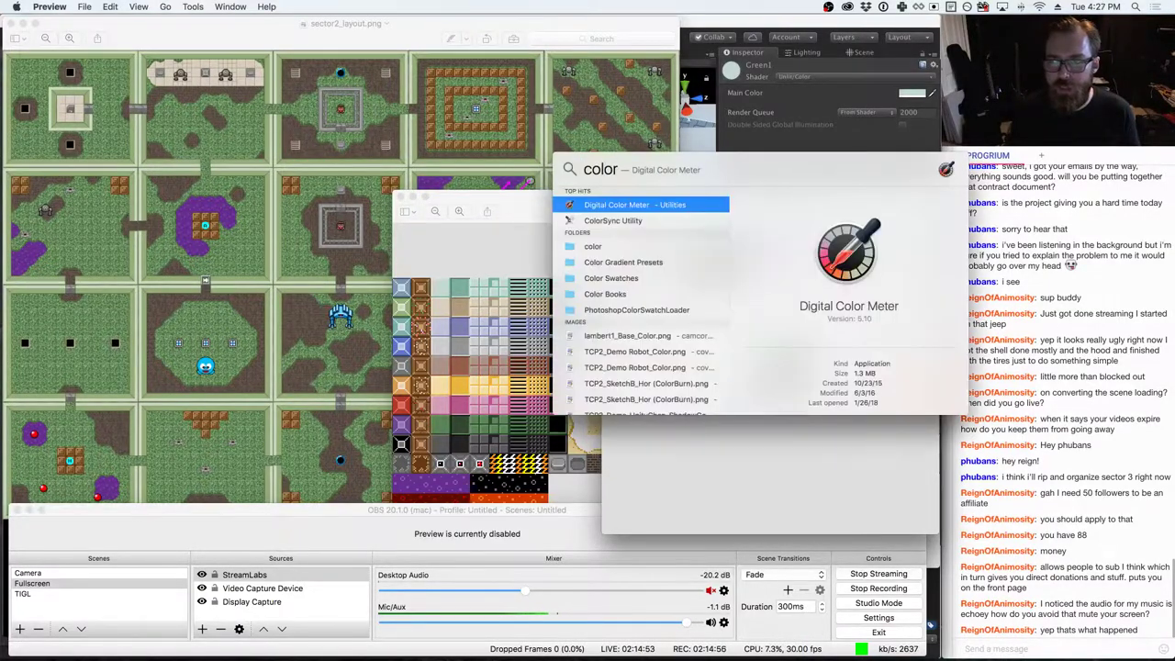
pyautogui.press('Return')
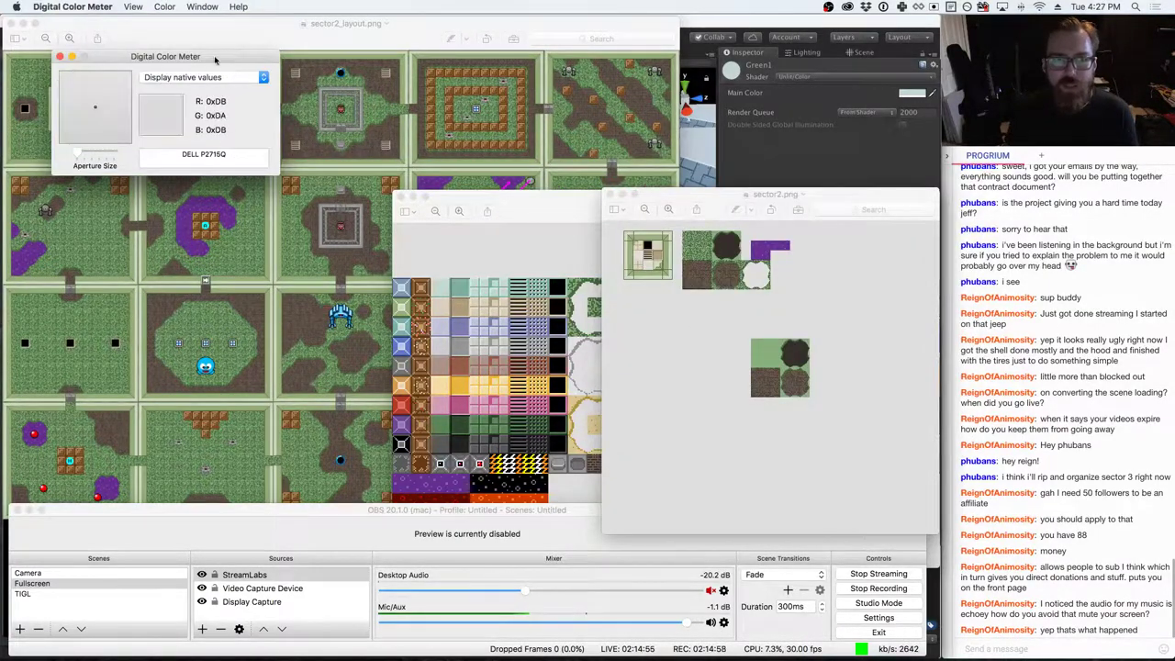
pyautogui.moveTo(180, 68); pyautogui.dragTo(1081, 166)
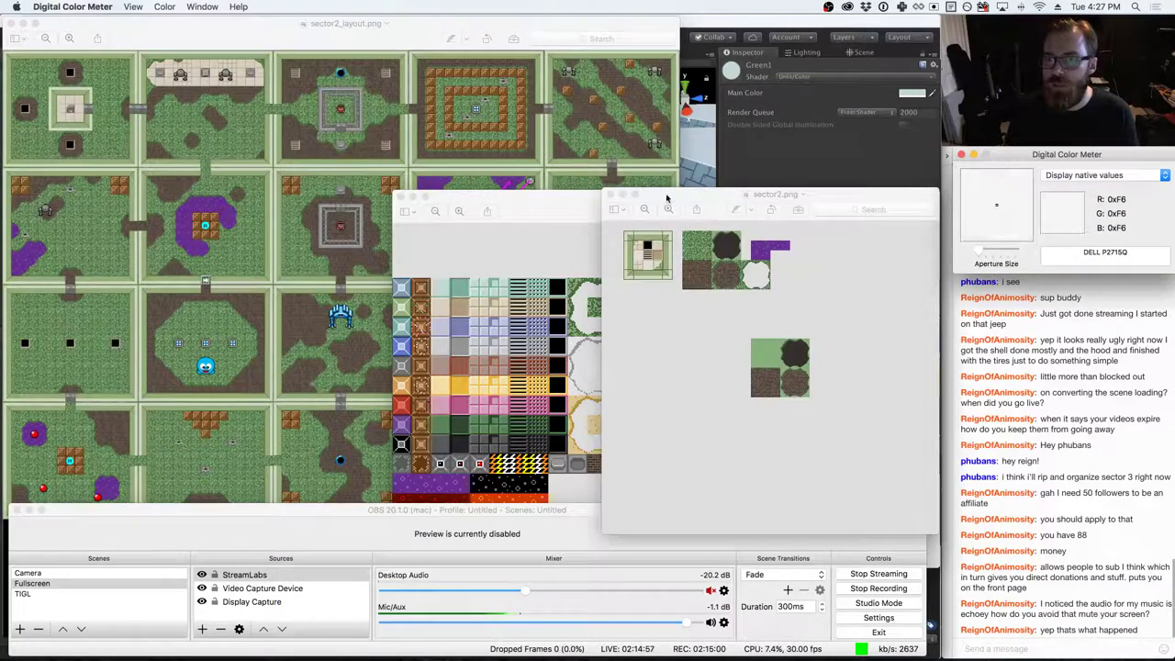
# - Zoom in on the green-bordered wall tiles in sector2.png, sample their colours with Digital Color Meter, and look through its view options
pyautogui.click(780, 367)
pyautogui.scroll(5, 780, 367)
pyautogui.scroll(-5, 790, 297)
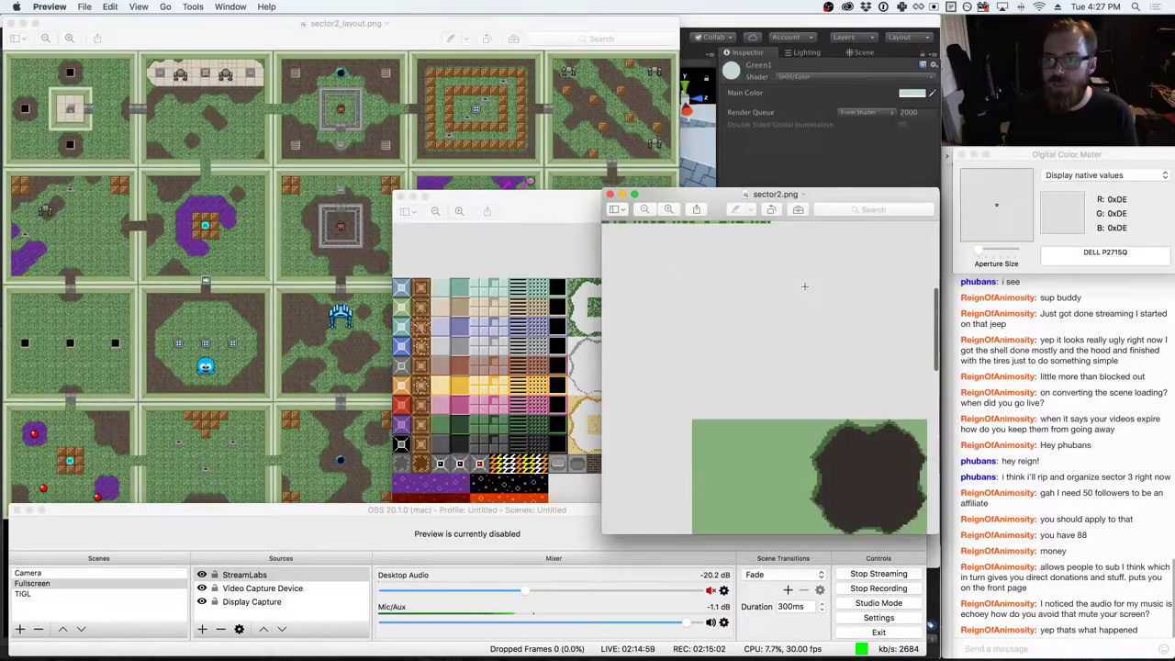
pyautogui.scroll(-5, 668, 386)
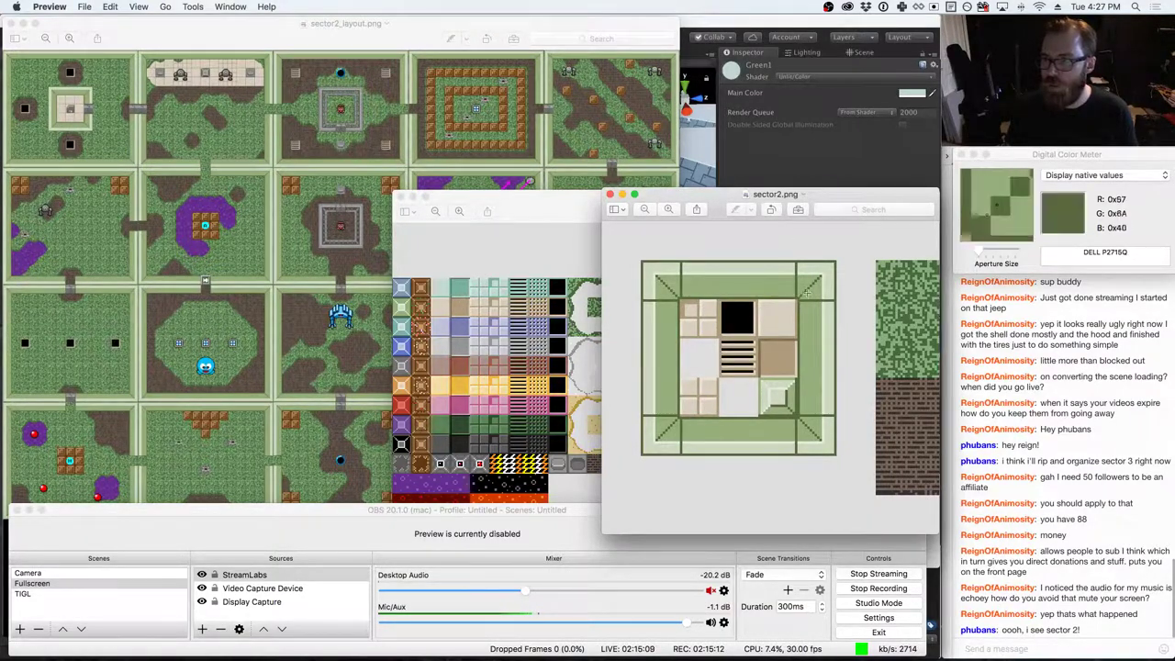
pyautogui.click(1142, 223)
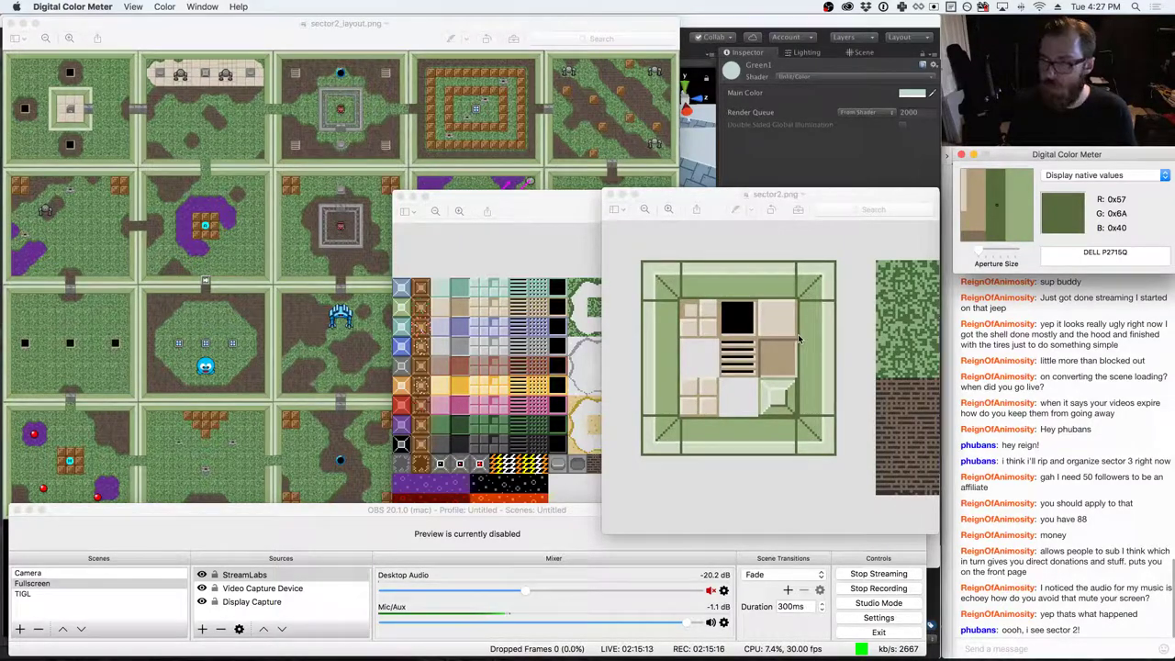
pyautogui.click(164, 6)
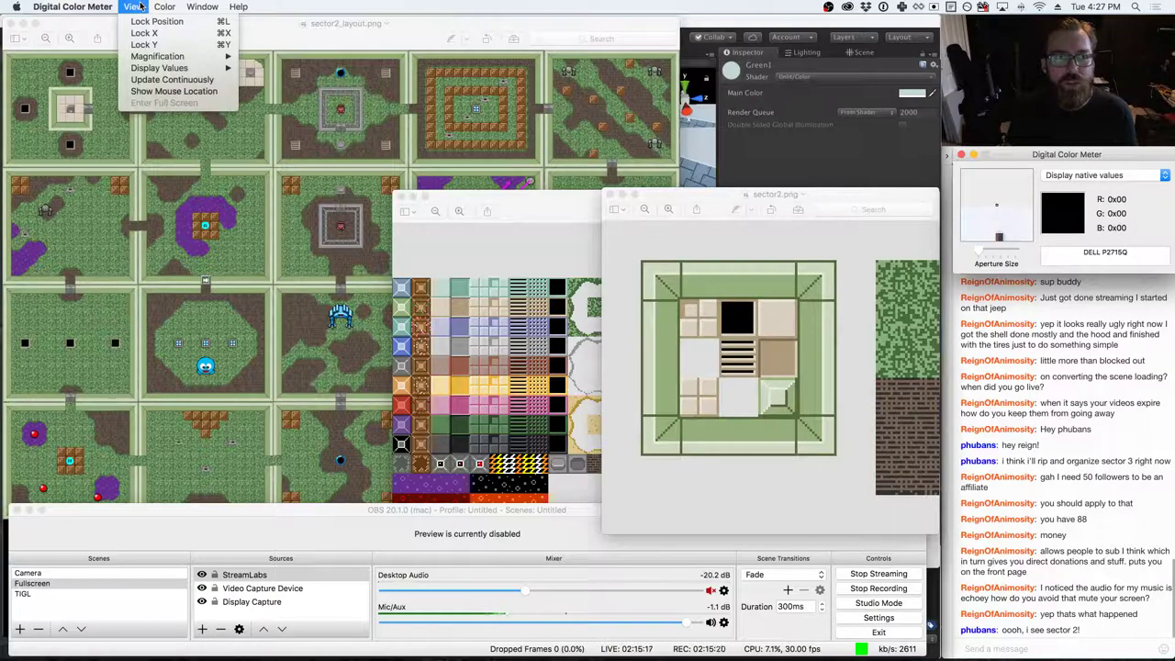
pyautogui.click(134, 7)
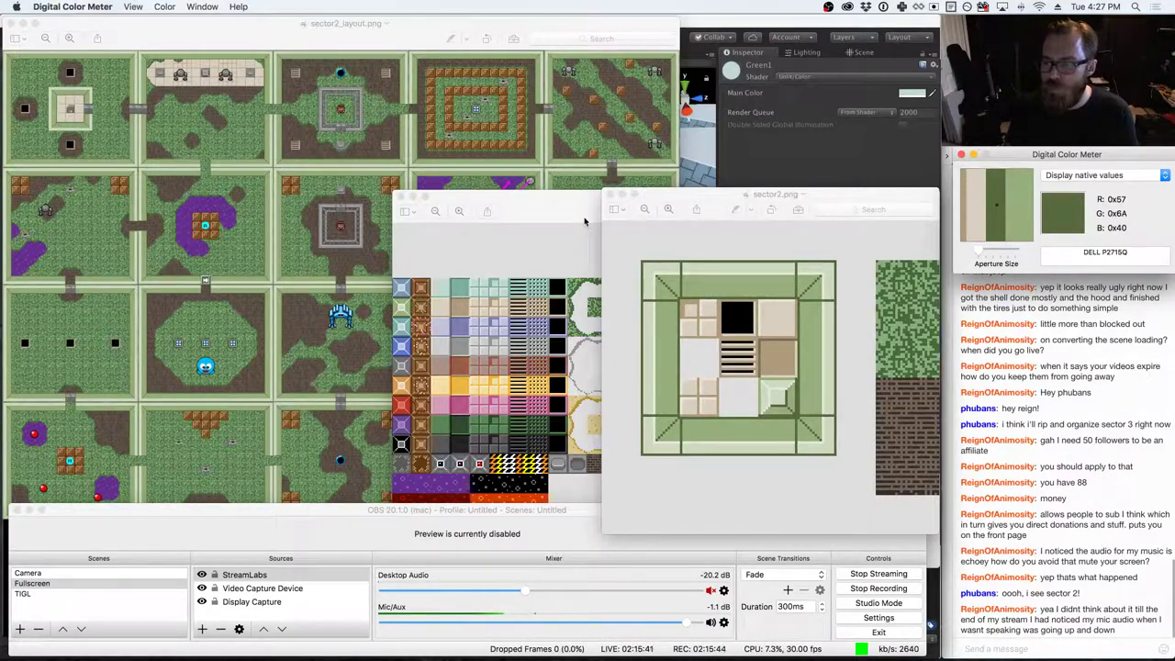
# - Switch to Unity and create a subfolder named Sector2 inside the Colors folder
pyautogui.press('super+Tab')
pyautogui.press('super+Tab')
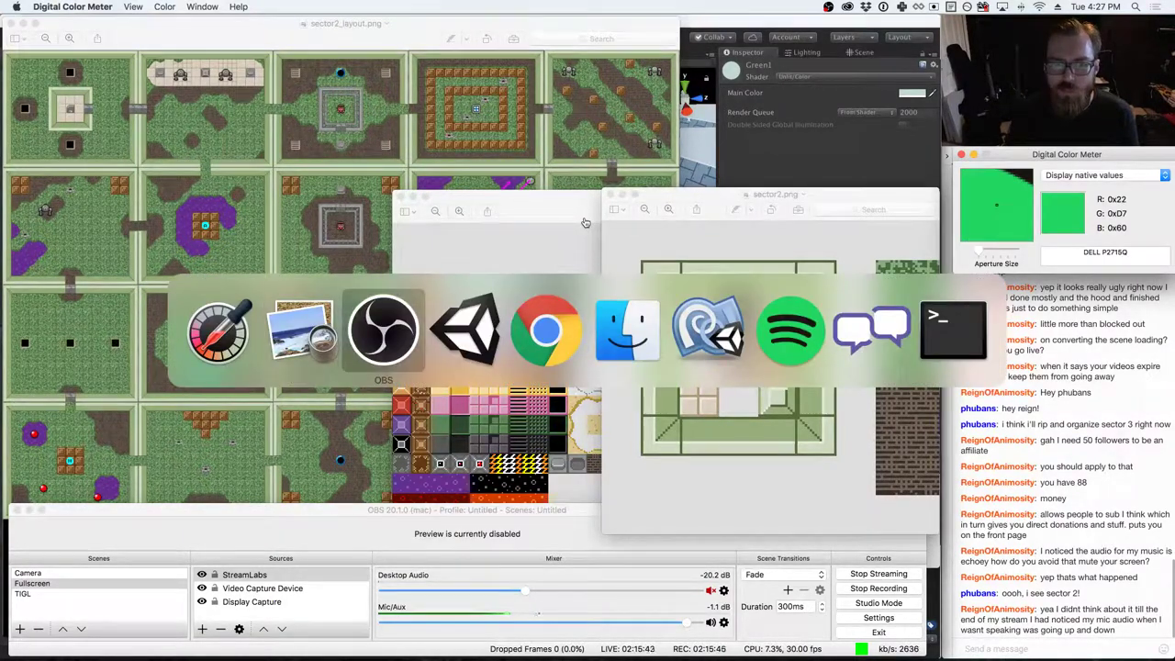
pyautogui.press('super+Tab')
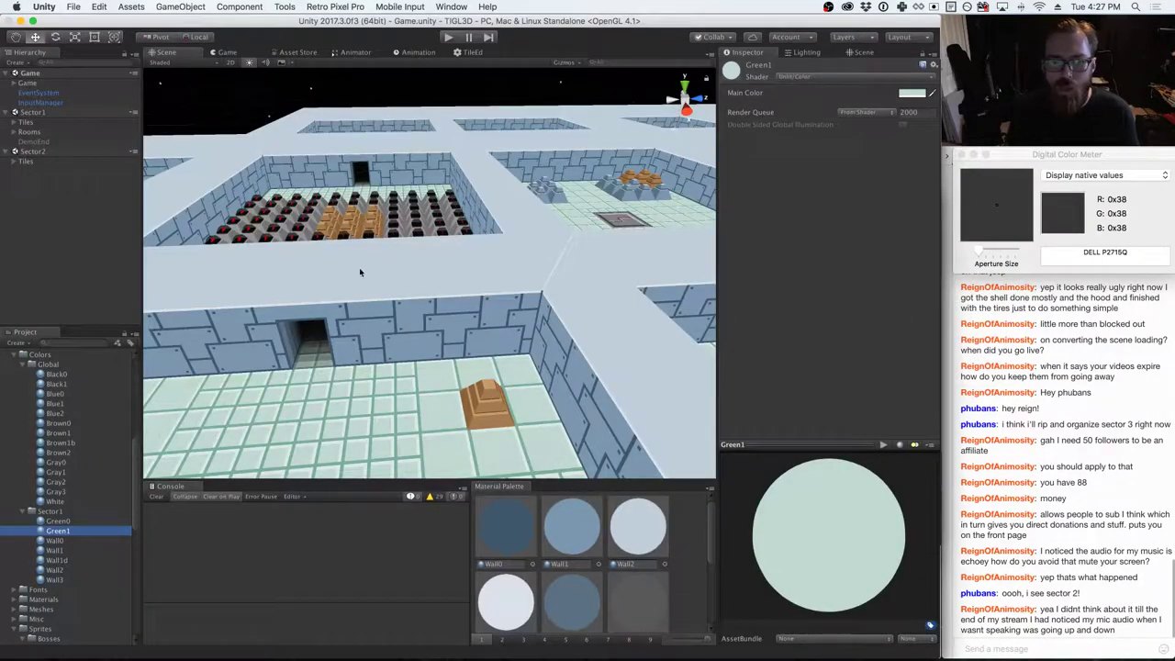
pyautogui.click(40, 355)
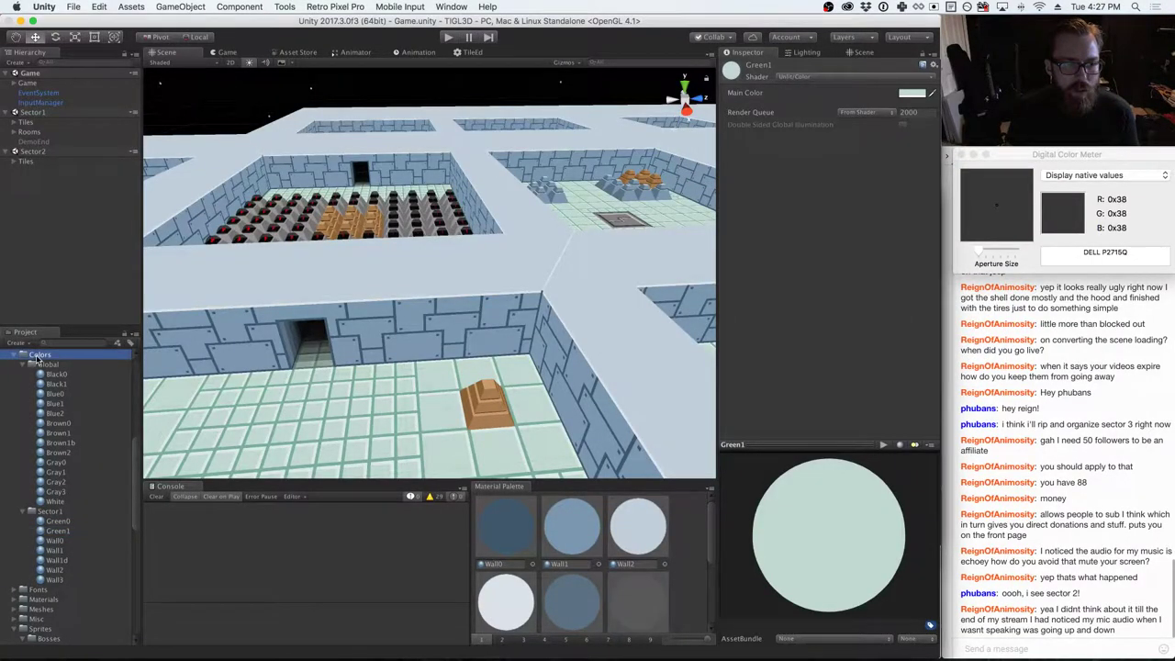
pyautogui.rightClick(40, 355)
pyautogui.moveTo(51, 364)
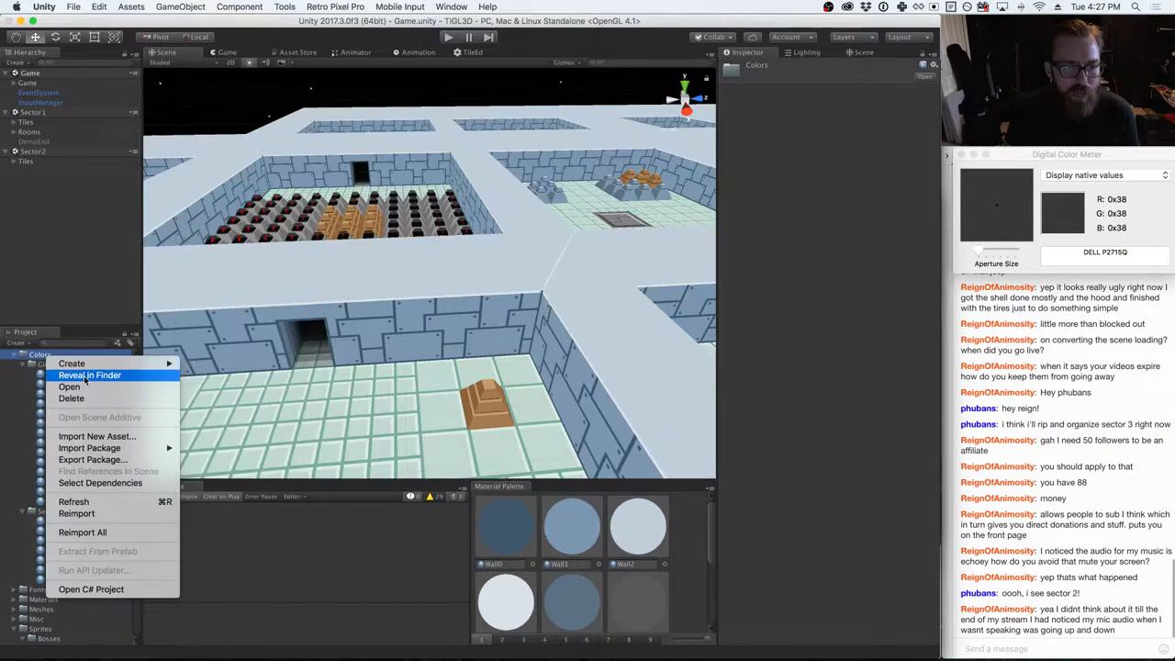
pyautogui.moveTo(101, 363)
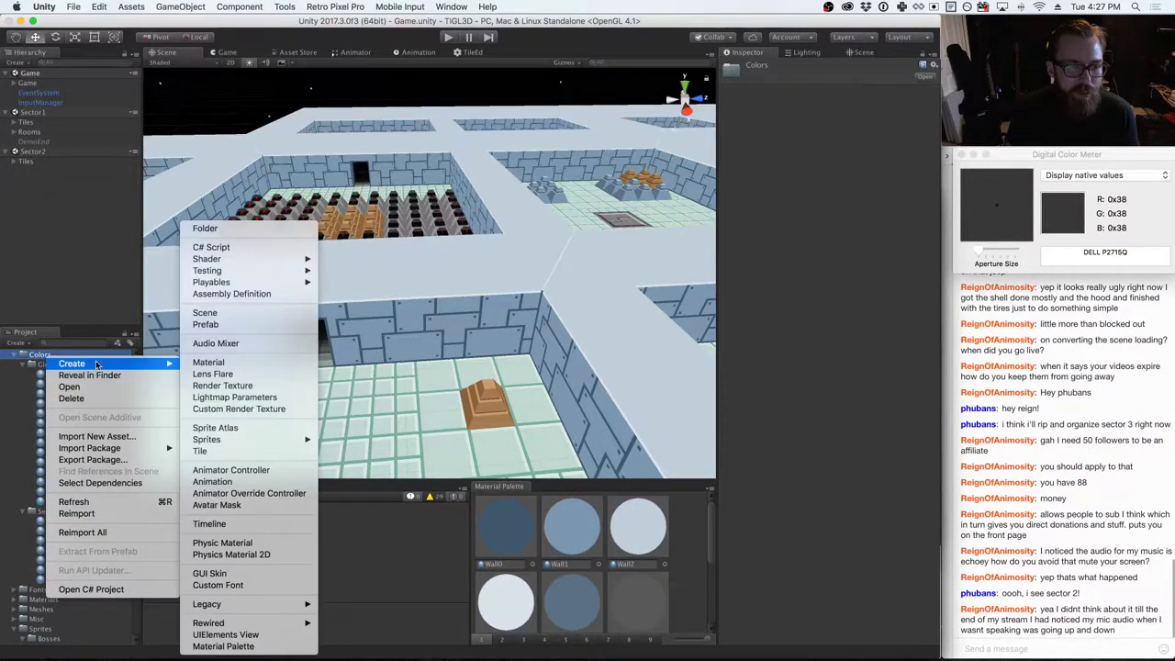
pyautogui.click(275, 234)
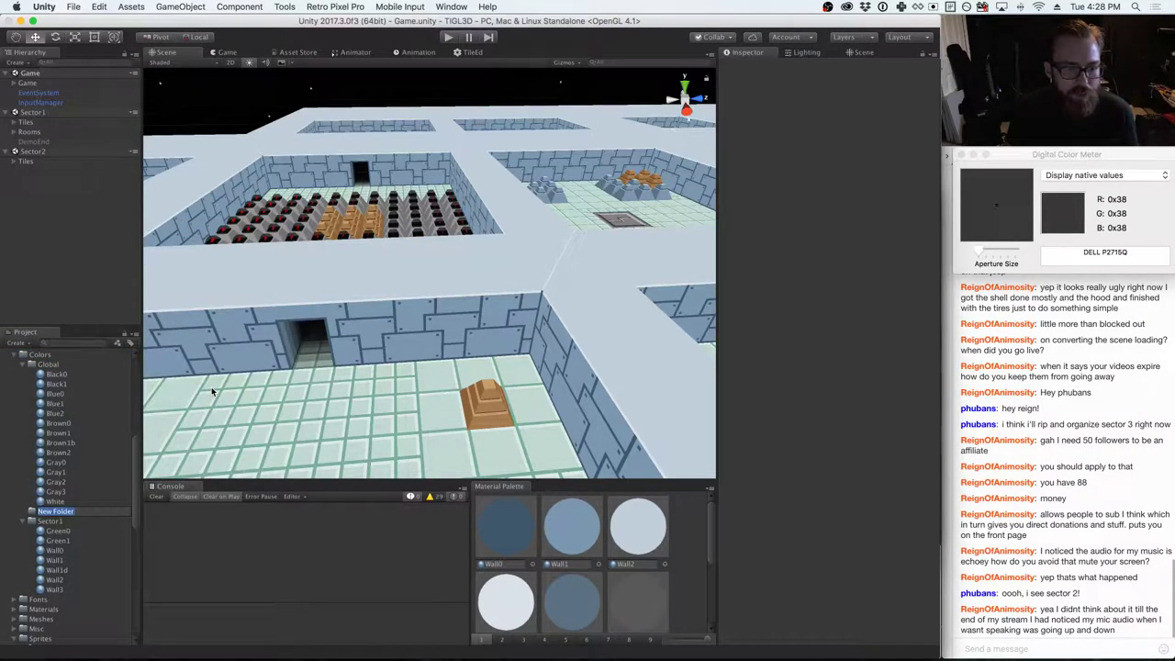
pyautogui.write('Sector2')
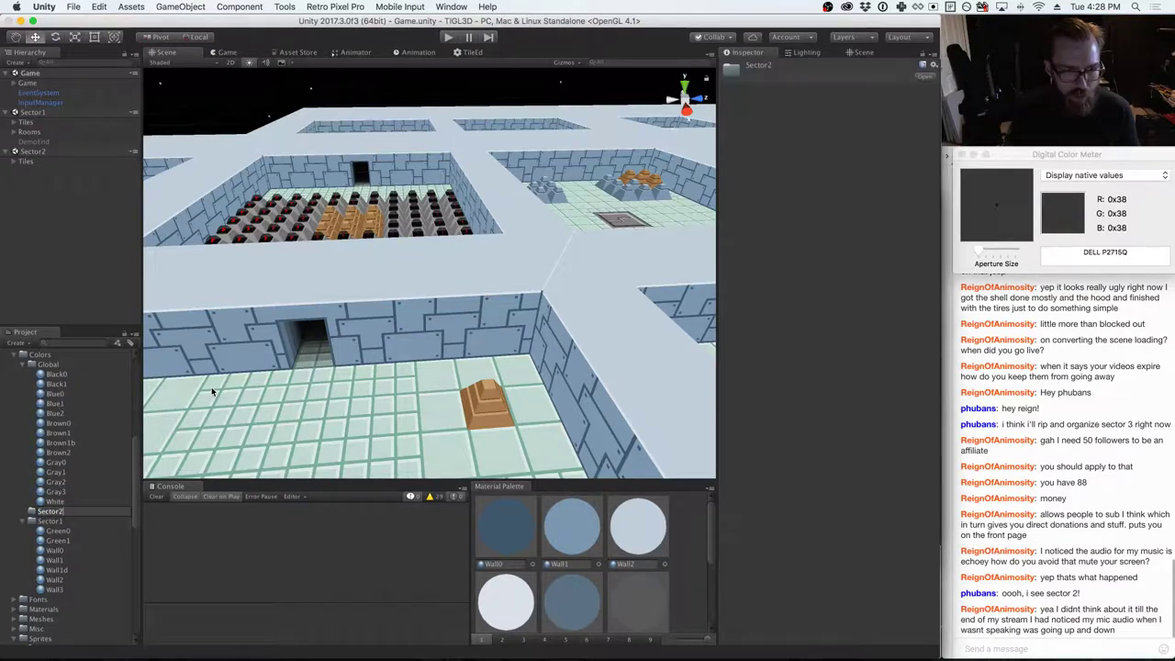
pyautogui.press('Return')
# - Create a material named Wall0 in the Sector2 colour folder
pyautogui.rightClick(55, 592)
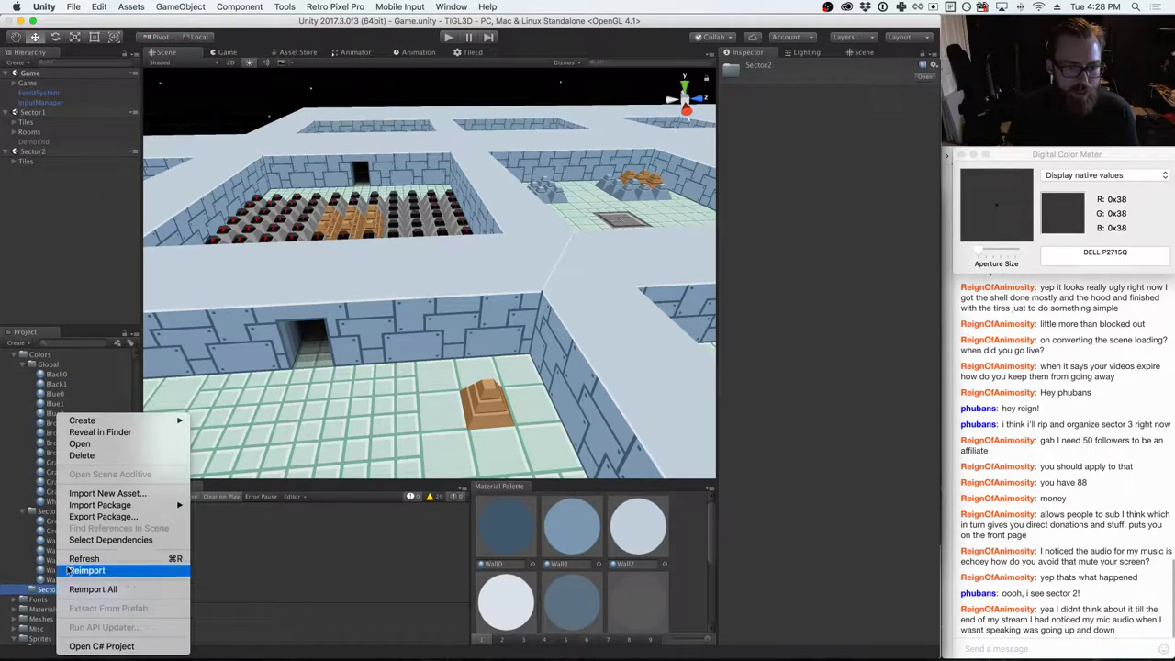
pyautogui.moveTo(120, 420)
pyautogui.click(252, 361)
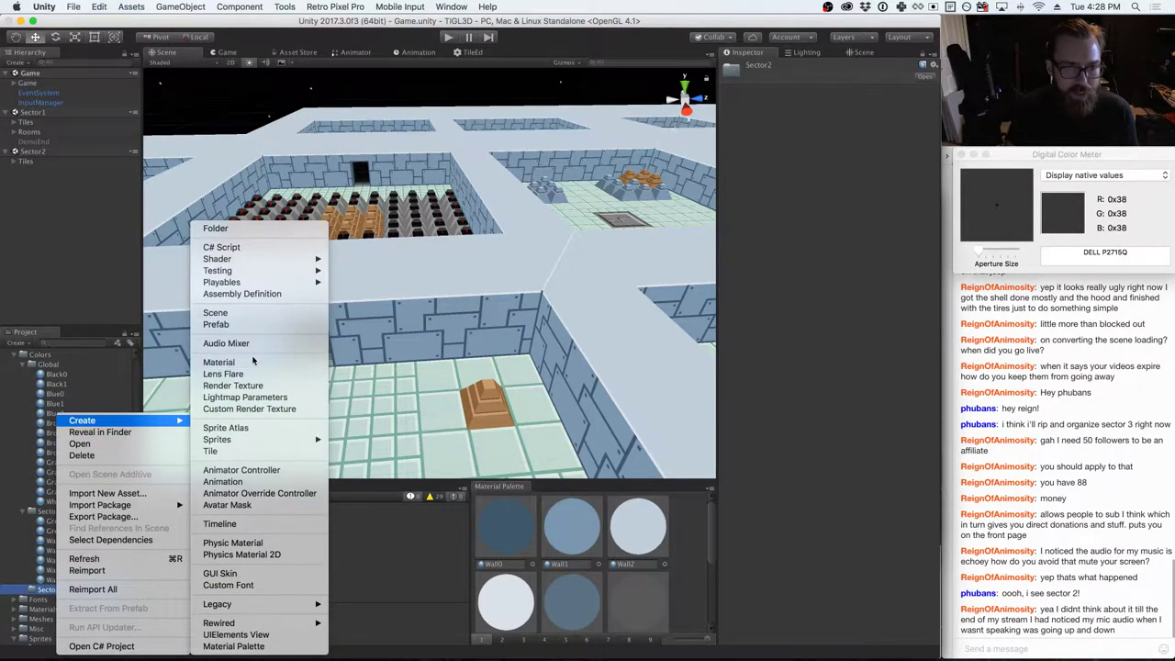
pyautogui.write('W')
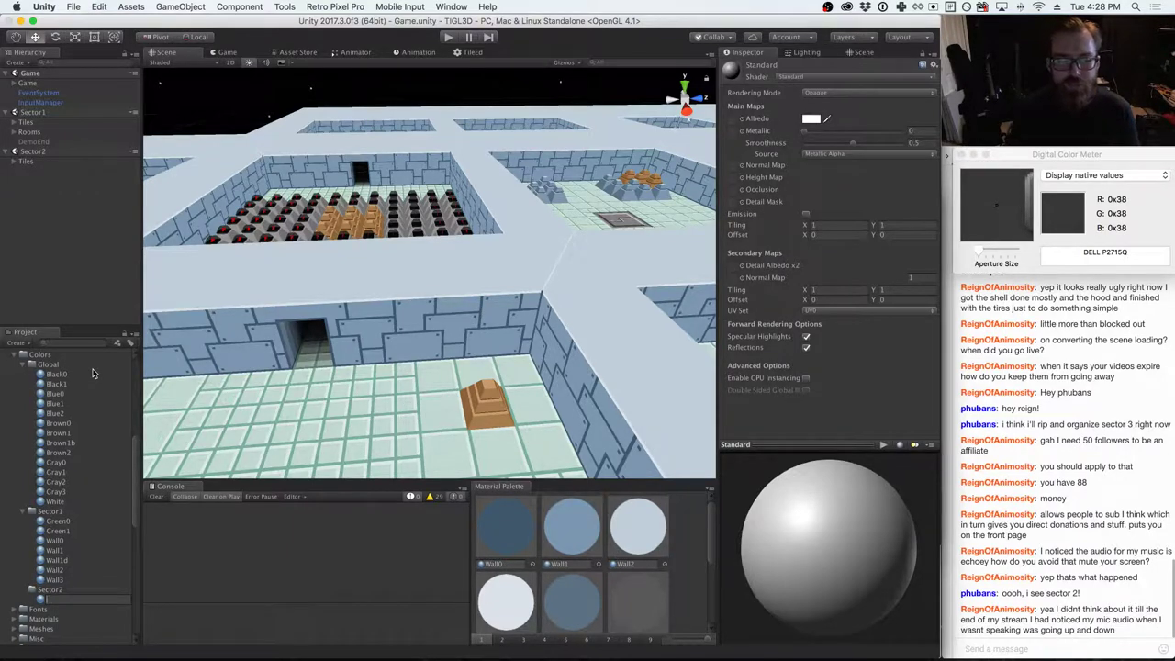
pyautogui.write('Wall0')
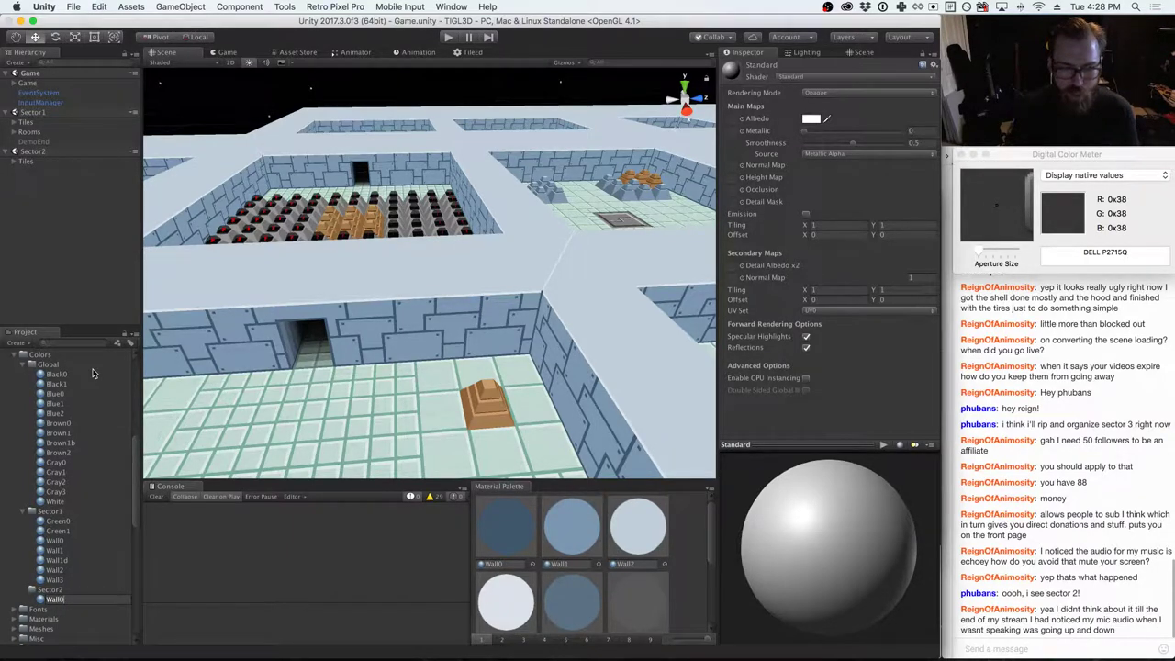
pyautogui.press('Return')
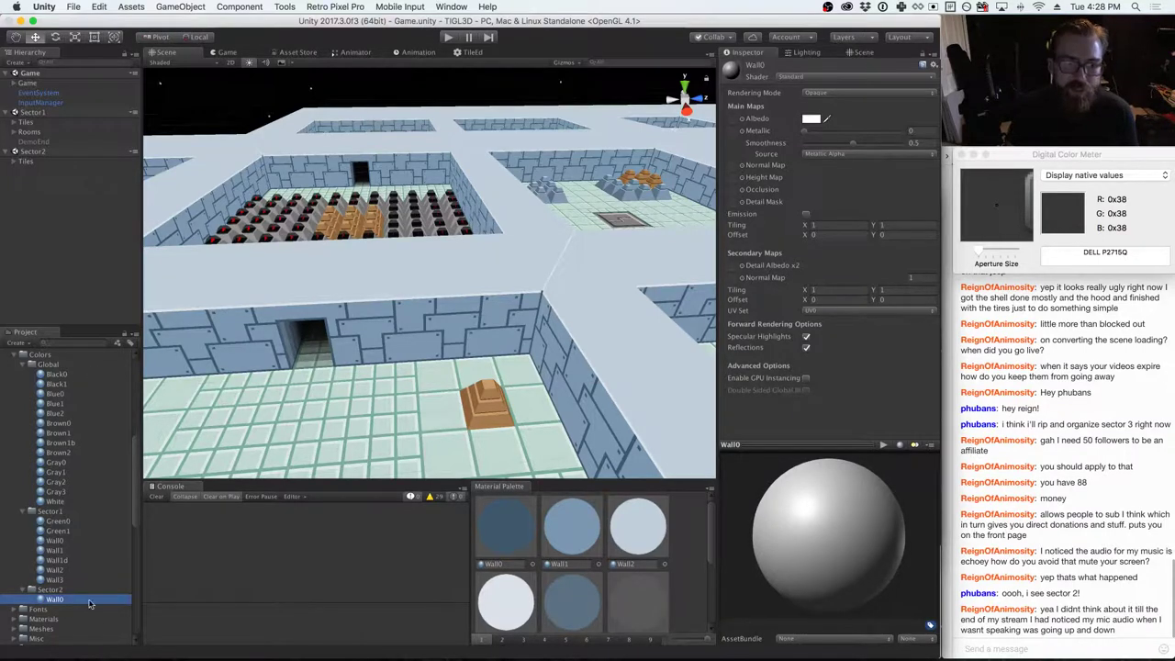
# - Set the Sector2 Wall0 material's shader to Unlit/Color and open its main colour for editing
pyautogui.click(800, 81)
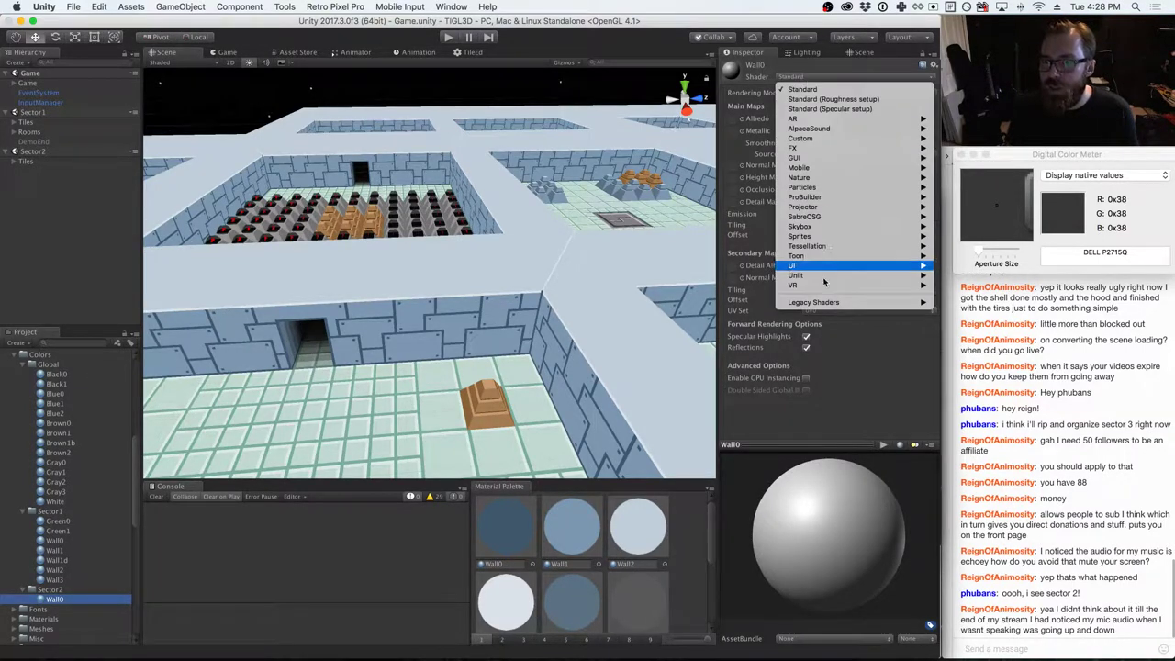
pyautogui.moveTo(838, 275)
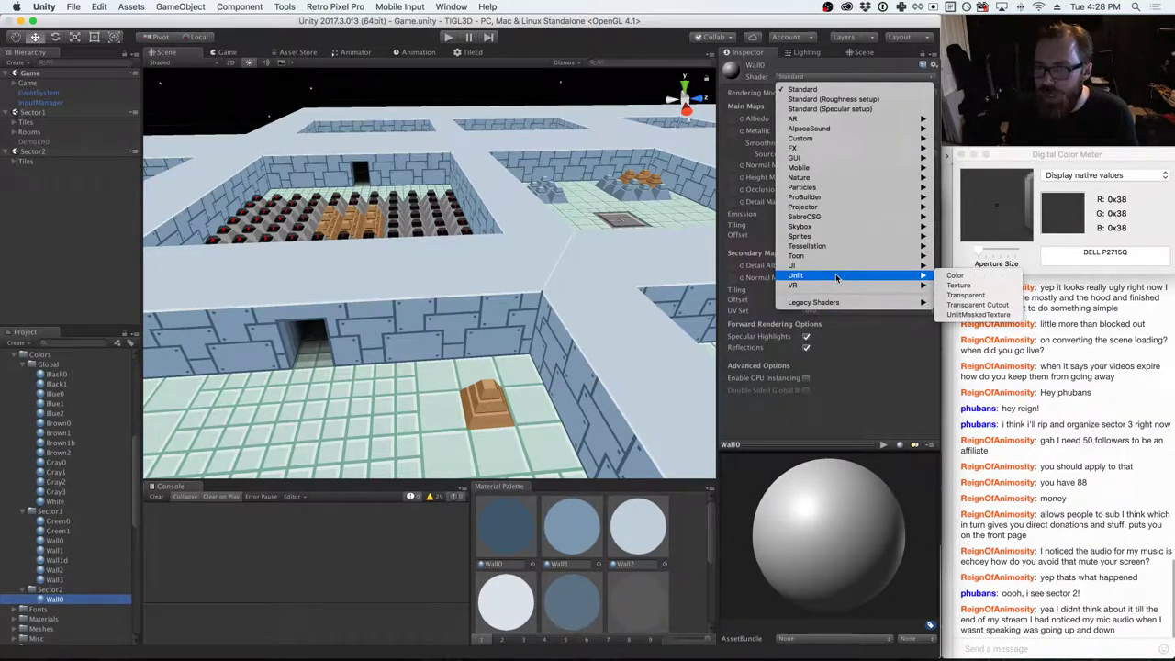
pyautogui.click(966, 275)
pyautogui.click(912, 94)
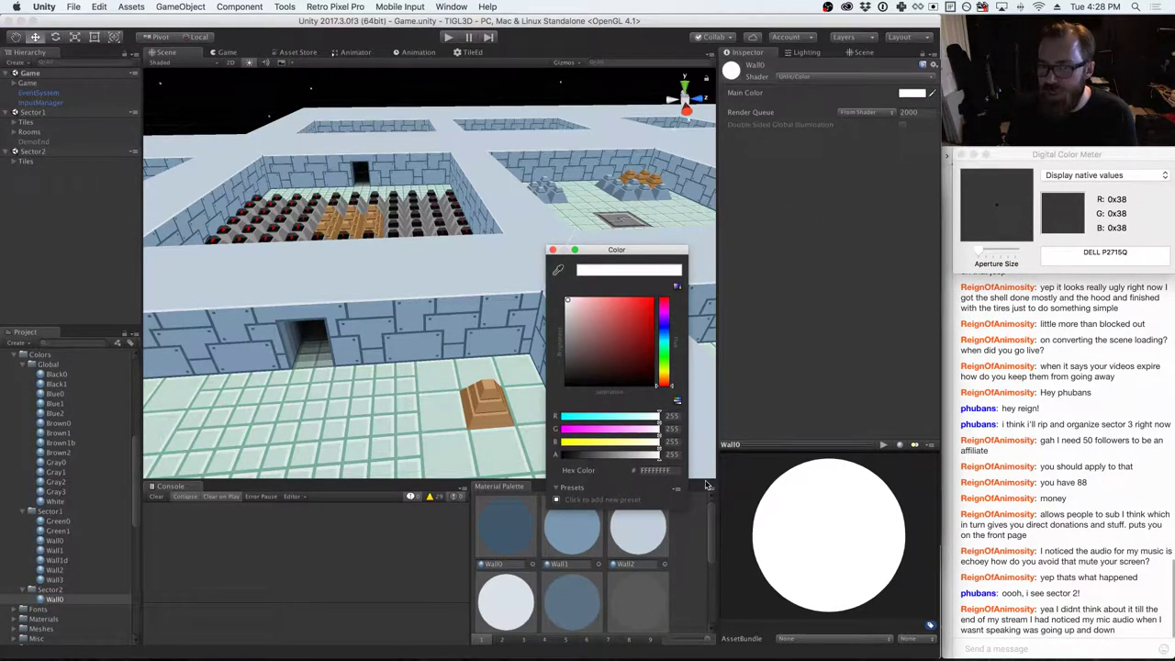
# - Switch to Preview, place sector2.png beside the Unity window, sample its dark green wall line with Digital Color Meter, and return to Unity
pyautogui.press('super+Tab')
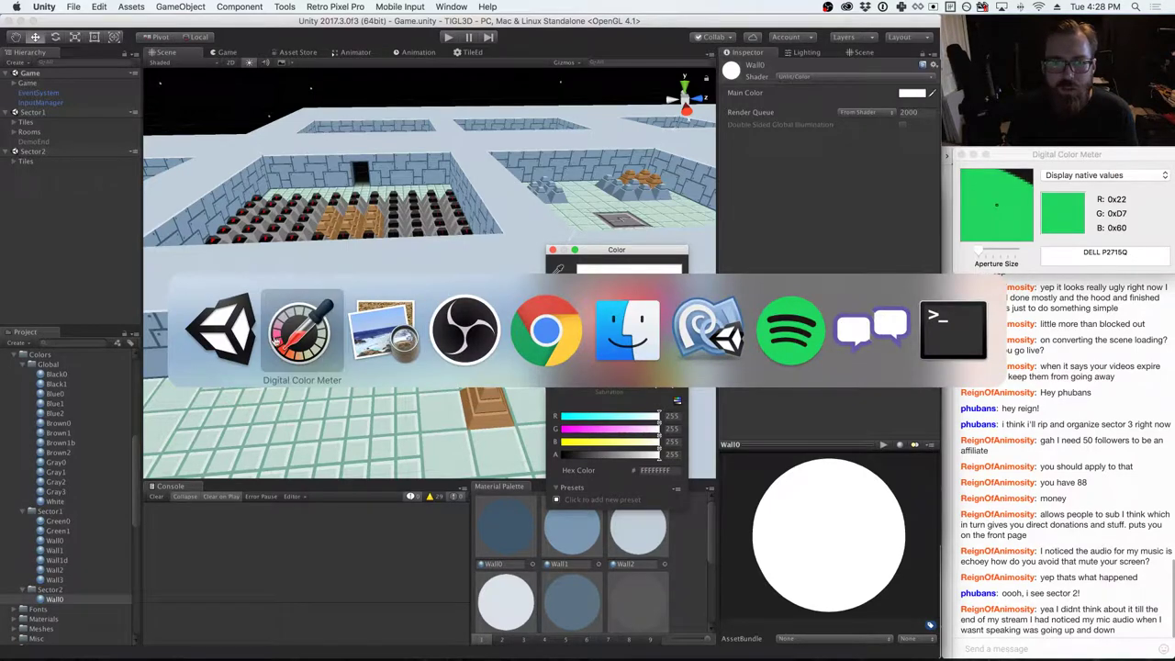
pyautogui.click(382, 336)
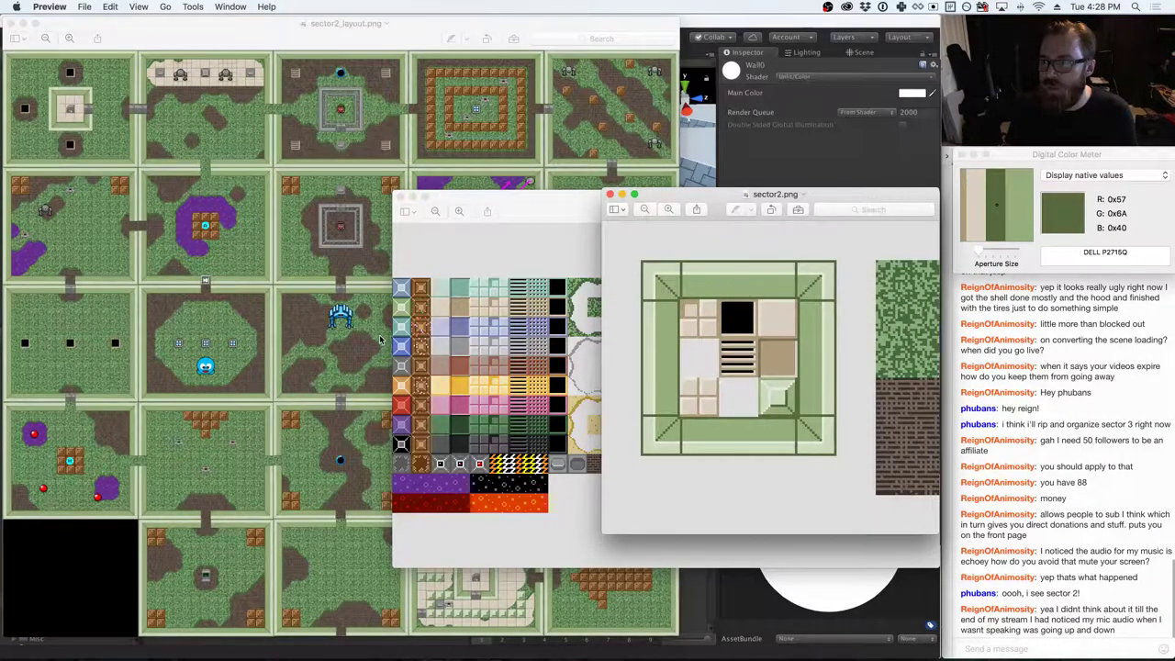
pyautogui.moveTo(661, 200); pyautogui.dragTo(864, 291)
pyautogui.press('super+Tab')
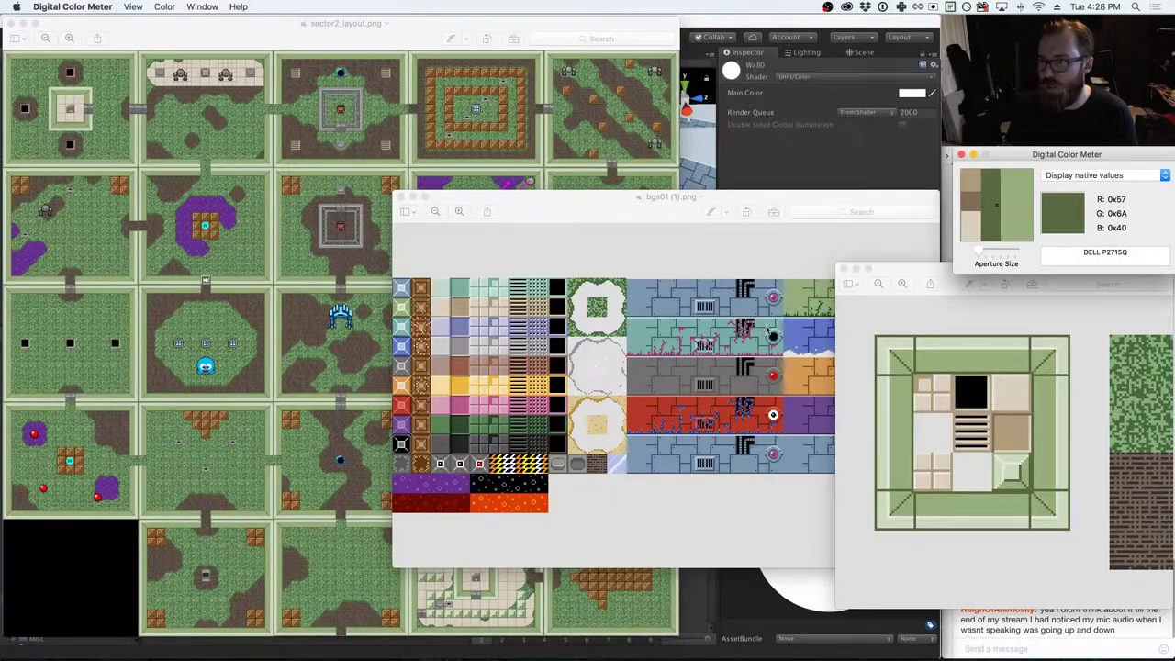
pyautogui.press('super+Tab')
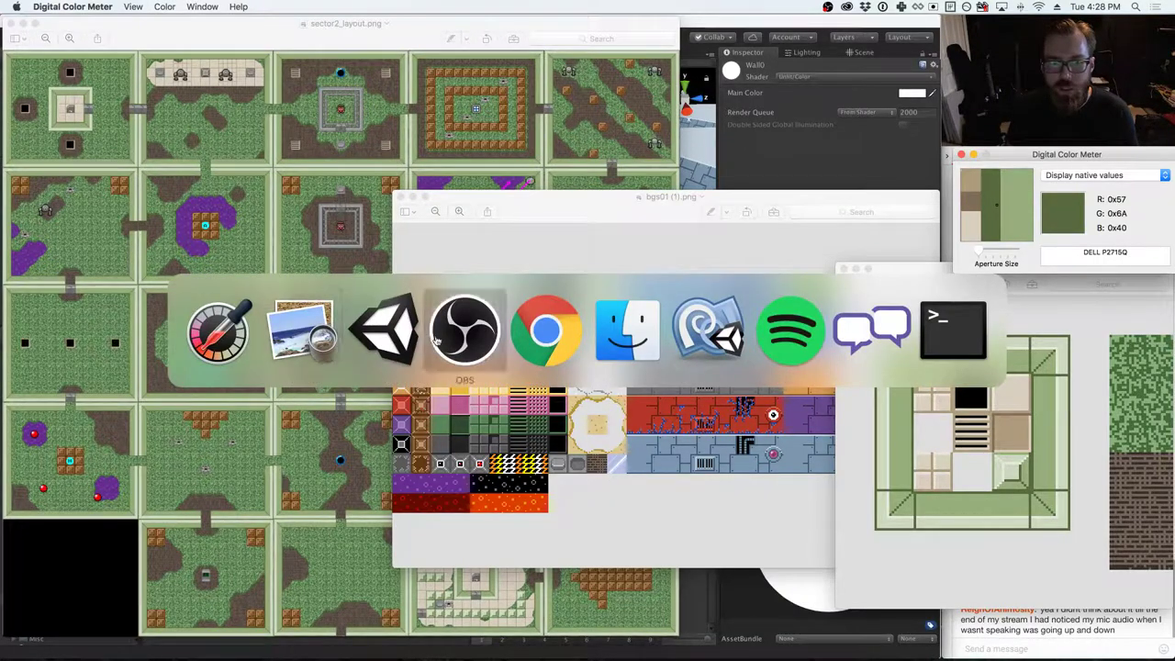
pyautogui.click(367, 335)
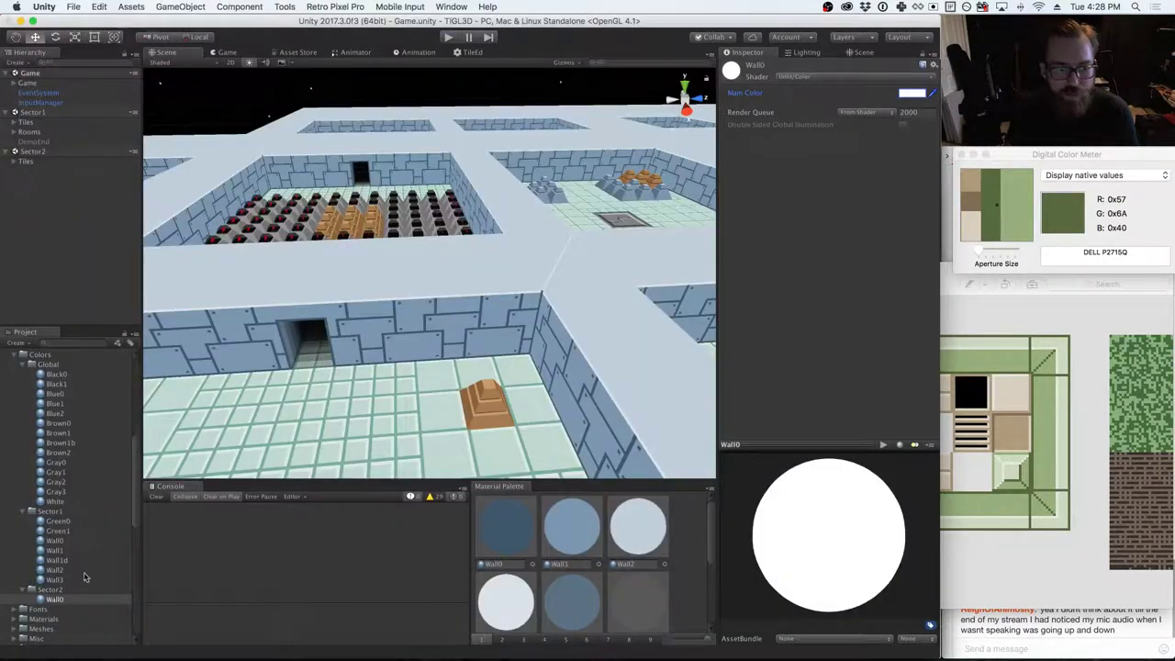
# - Set the Sector2 Wall0 material's main colour to hex 576A40 and close the colour picker
pyautogui.click(913, 96)
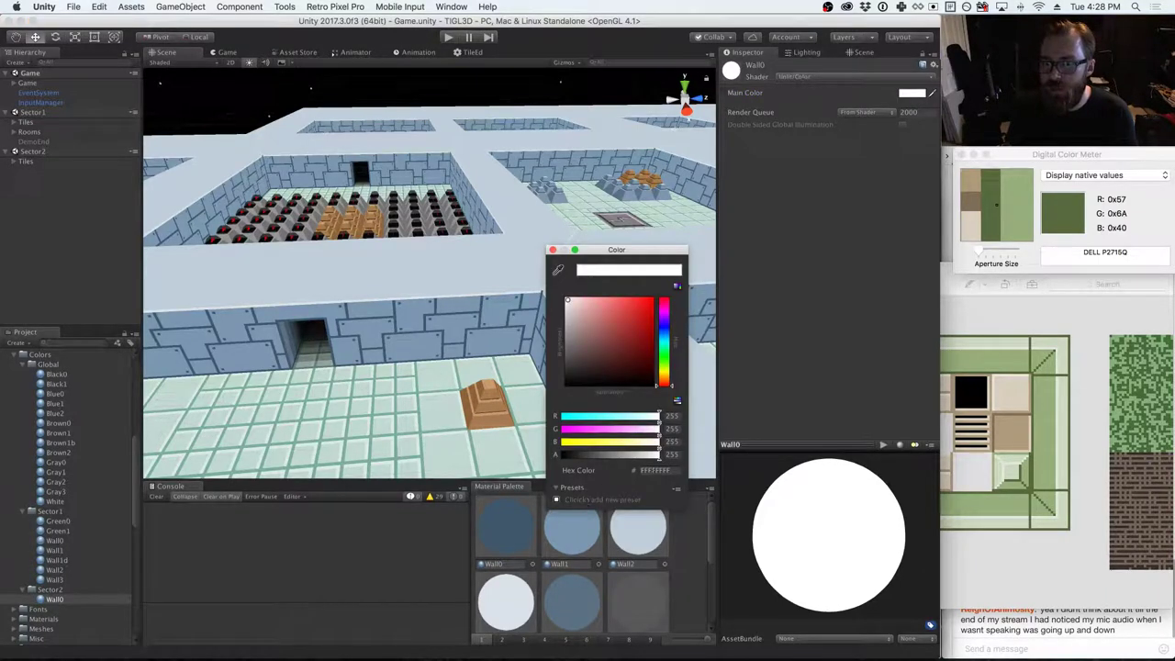
pyautogui.click(604, 470)
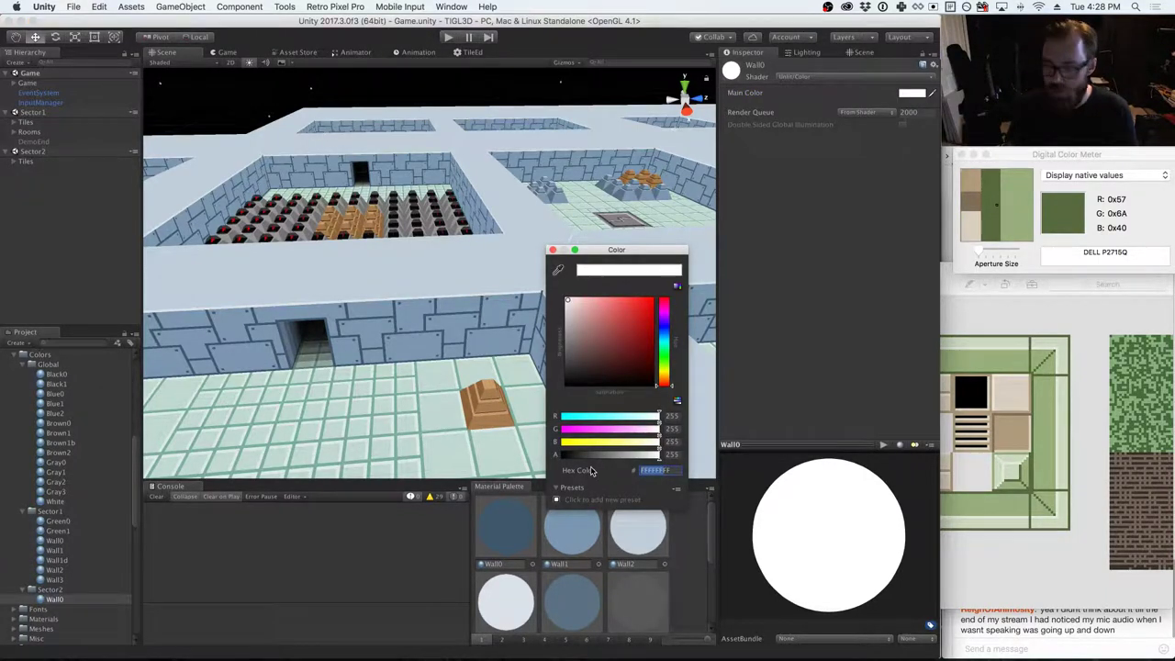
pyautogui.write('57FF')
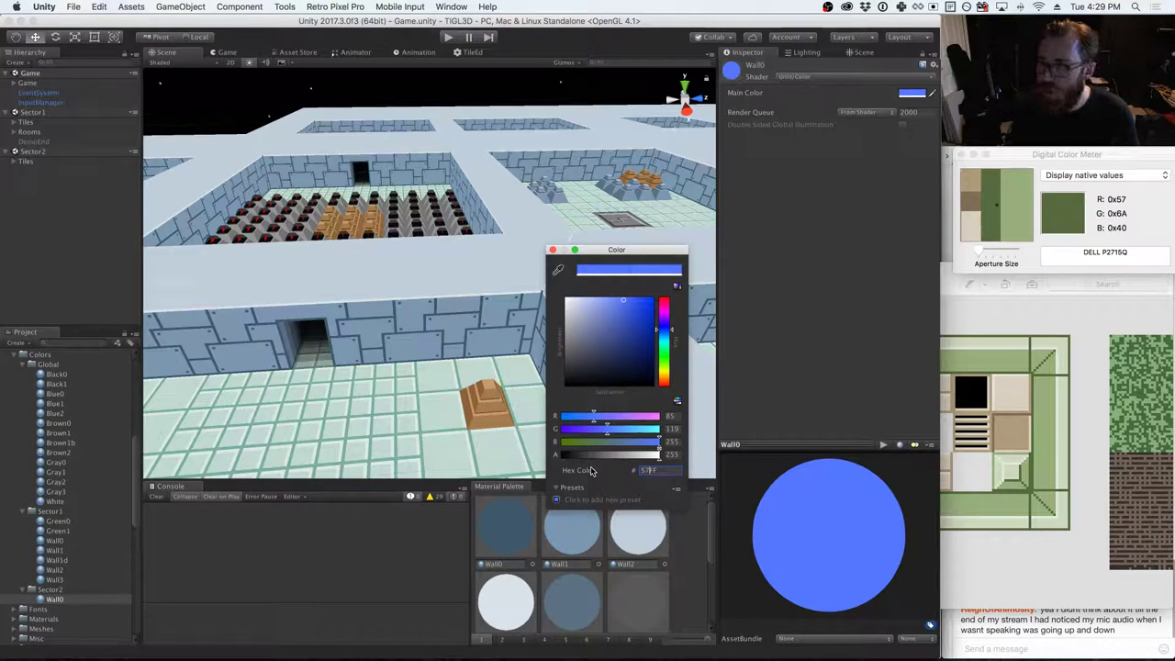
pyautogui.write('F')
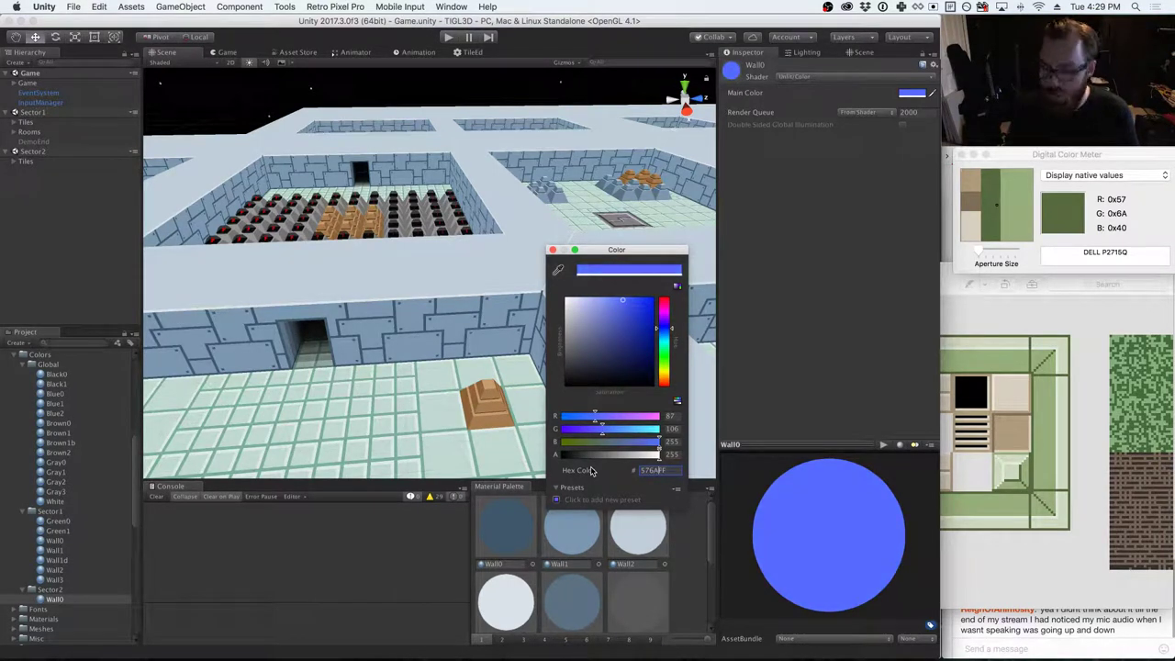
pyautogui.write('40')
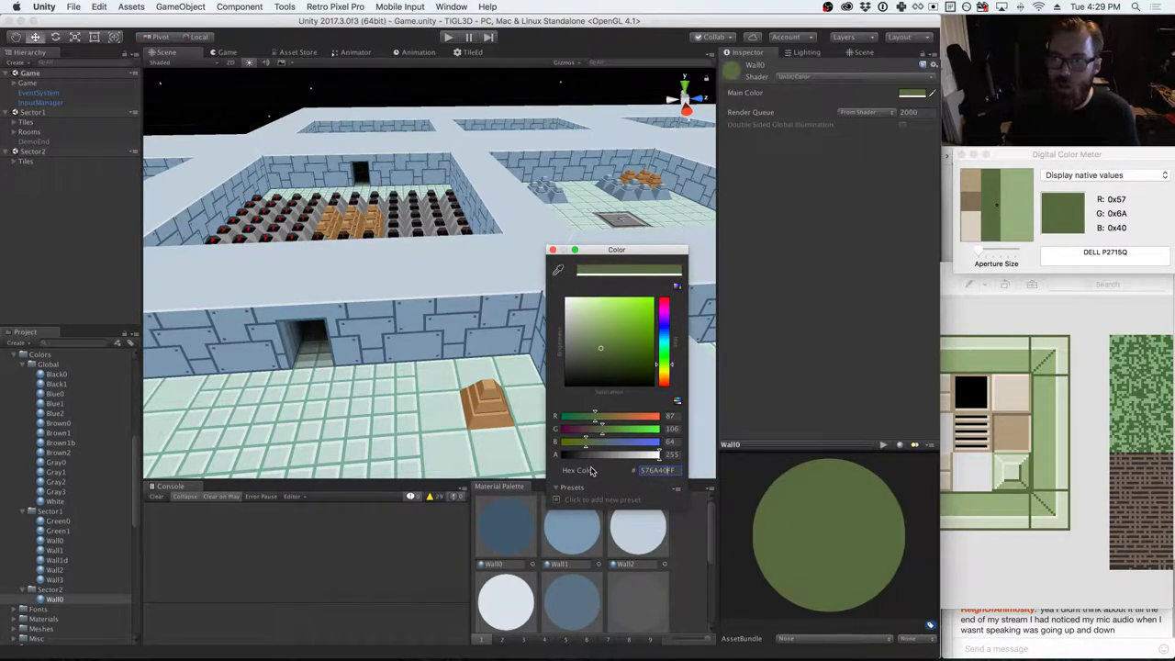
pyautogui.click(553, 249)
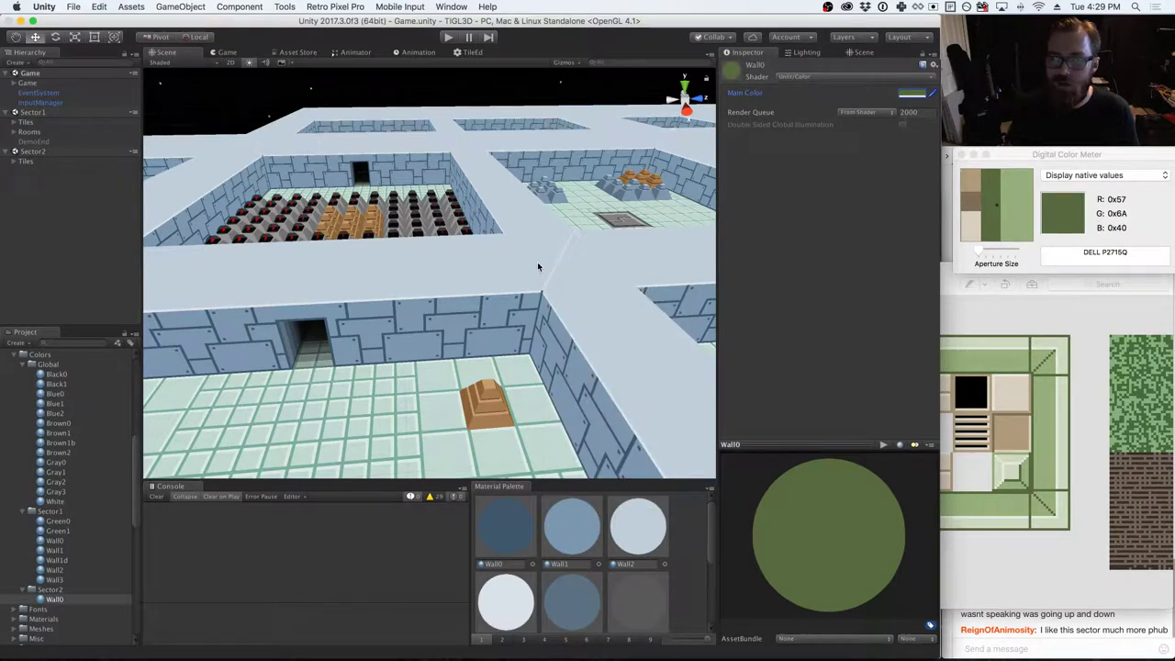
# - Create a second material named Wall1 in the Sector2 colour folder
pyautogui.rightClick(50, 588)
pyautogui.moveTo(116, 423)
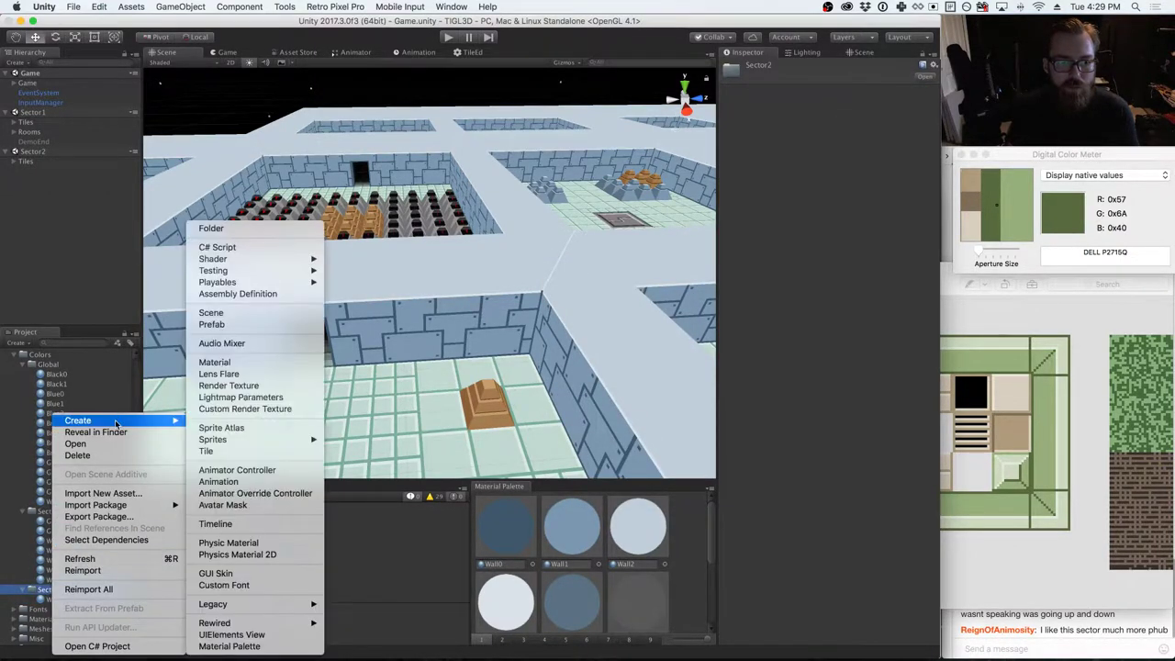
pyautogui.click(246, 363)
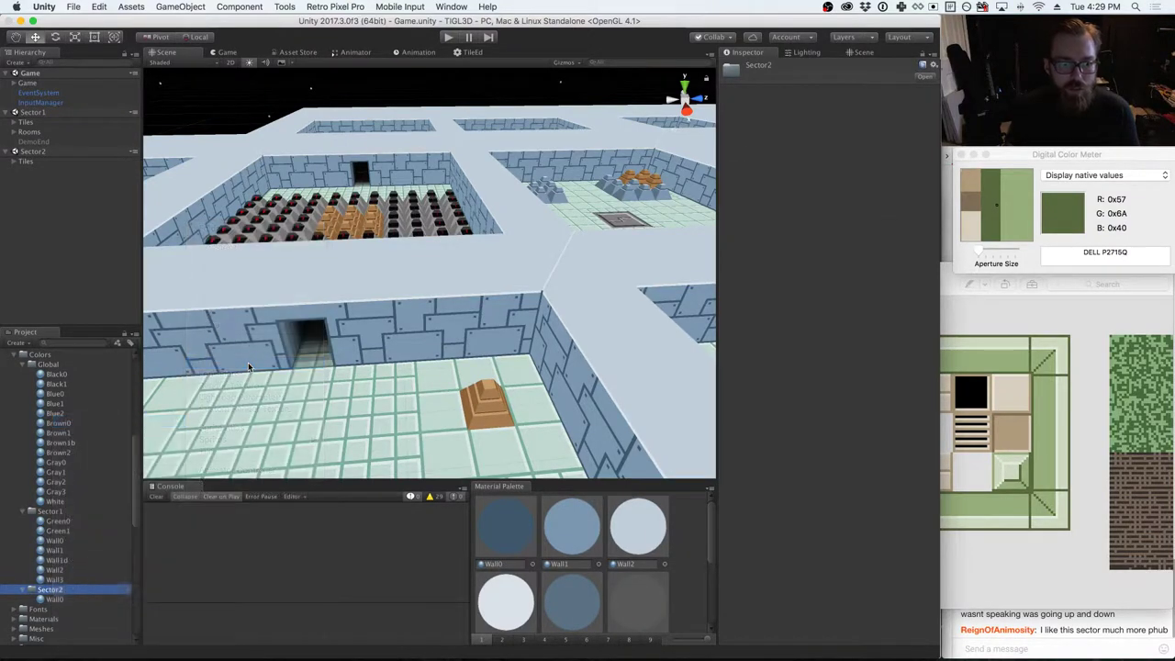
pyautogui.write('Wall')
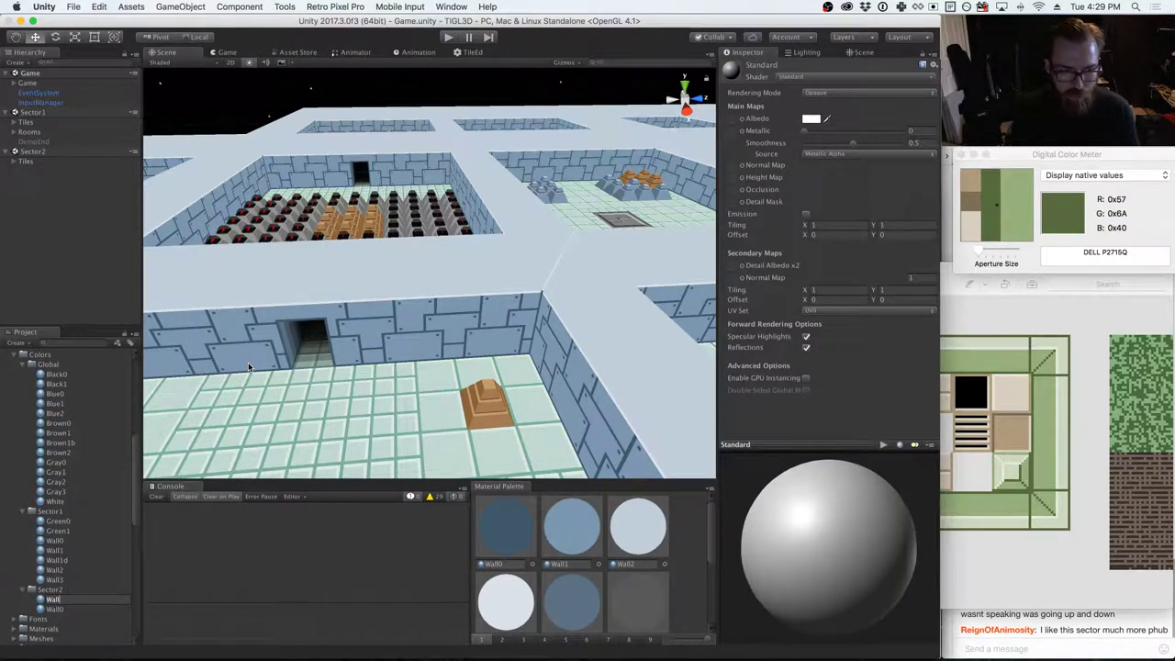
pyautogui.write('1')
pyautogui.press('Return')
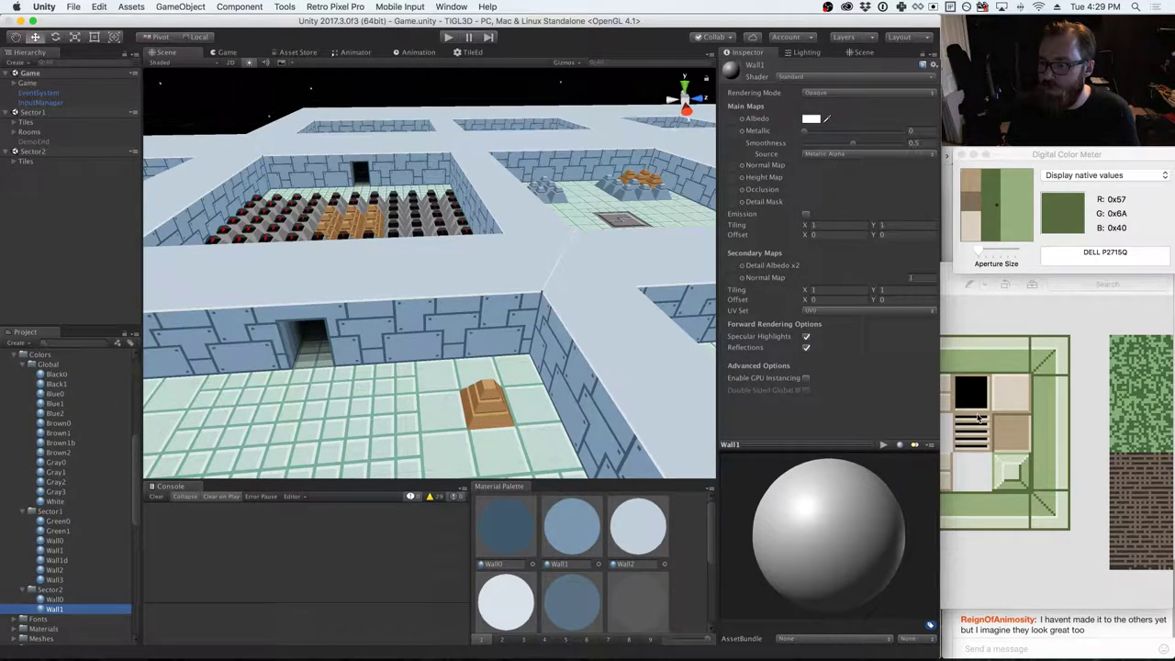
# - Bring the stream chat to the front, then switch to Preview and place the bgs01 (1).png window clear of sector2.png
pyautogui.click(1040, 630)
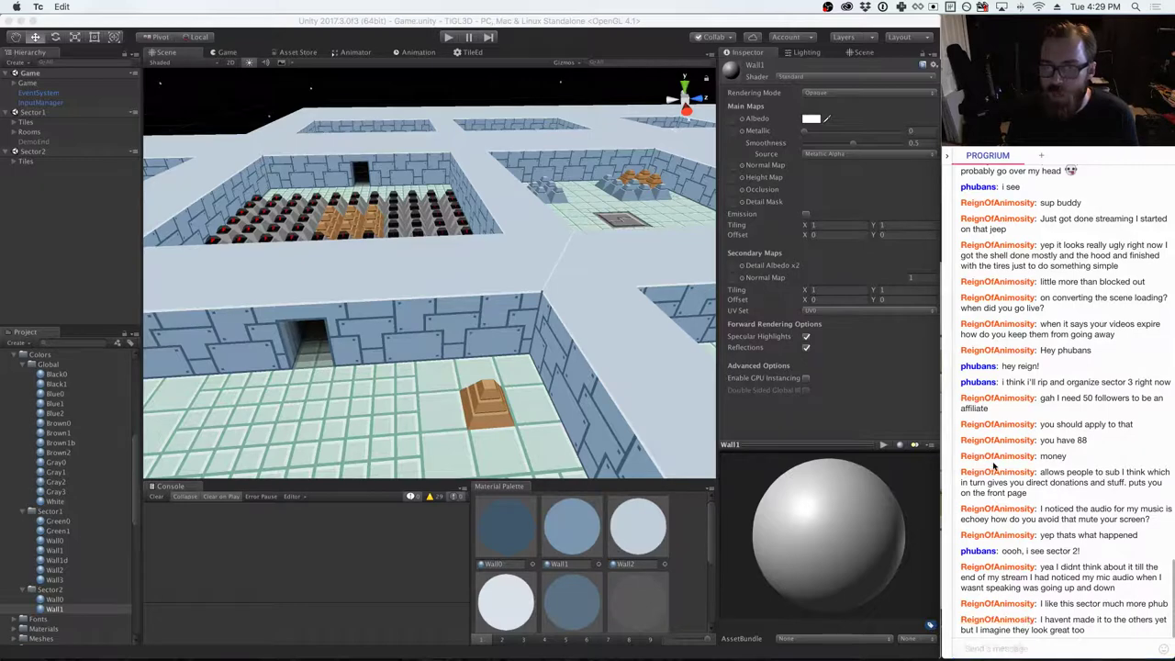
pyautogui.press('super+Tab')
pyautogui.press('super+Tab')
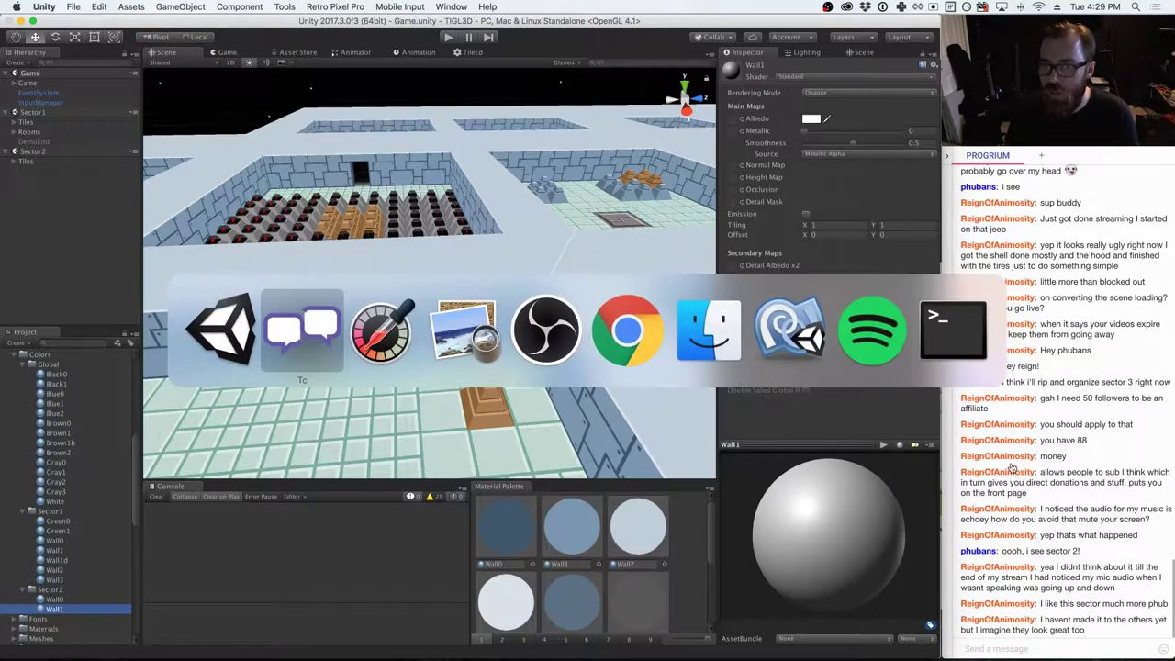
pyautogui.click(472, 352)
pyautogui.click(449, 191)
pyautogui.moveTo(449, 190); pyautogui.dragTo(333, 202)
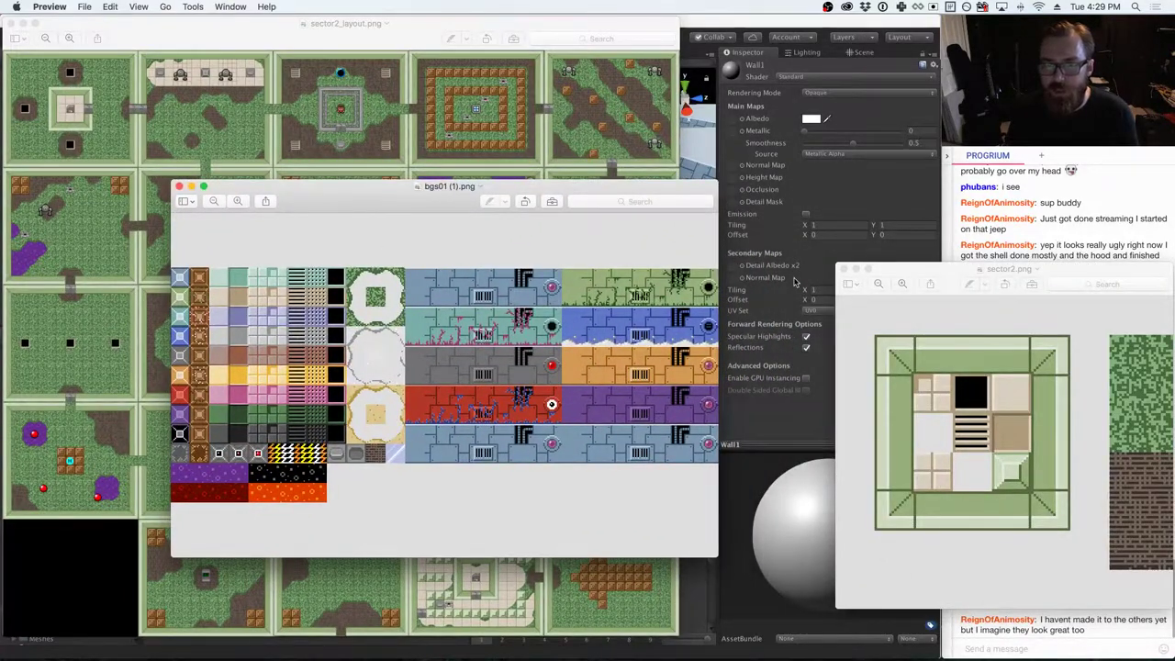
pyautogui.moveTo(372, 195); pyautogui.dragTo(443, 239)
pyautogui.press('super+Tab')
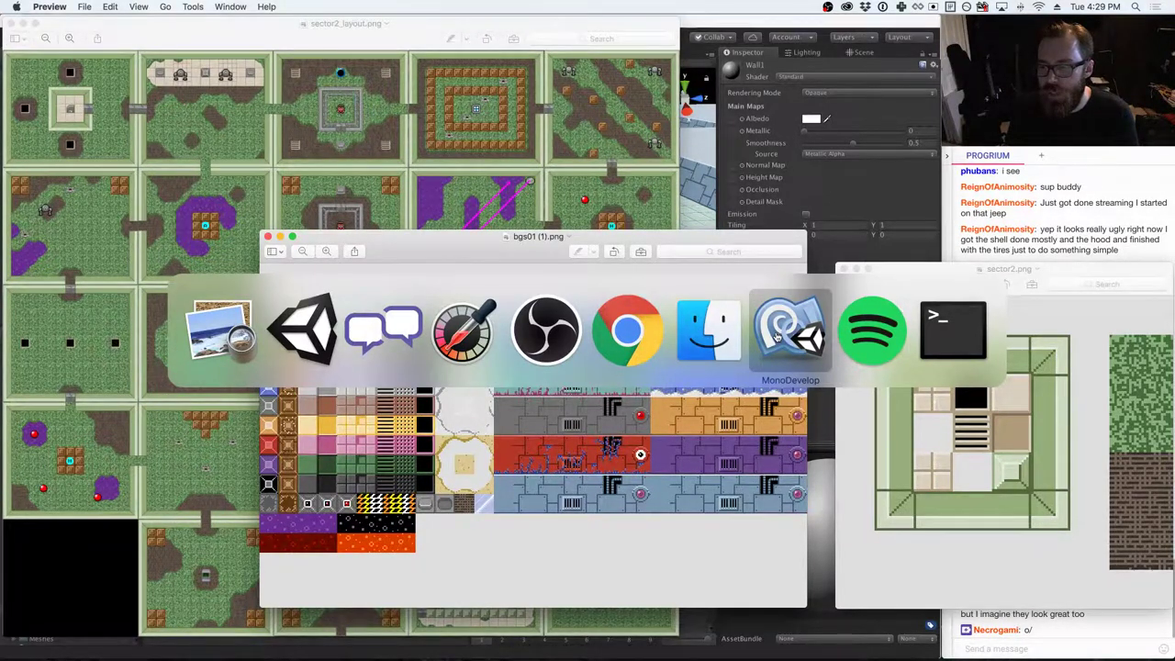
pyautogui.click(220, 330)
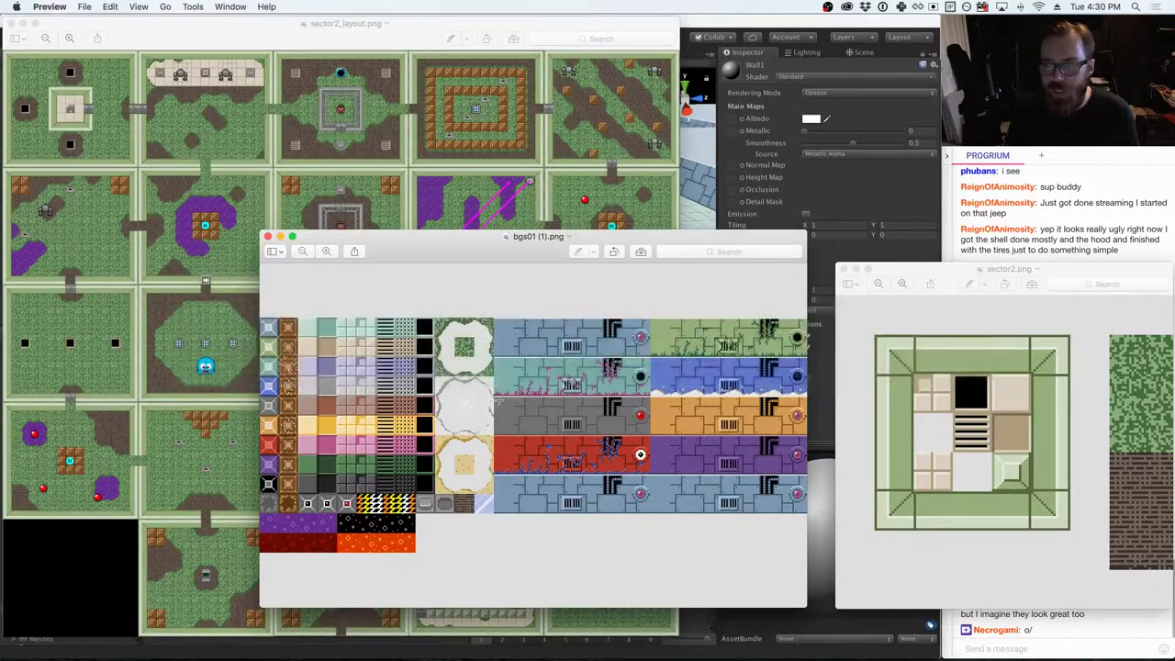
# - Shift the sector2.png window aside in Preview, then bring Unity and the stream chat to the front
pyautogui.moveTo(978, 277)
pyautogui.mouseDown()
pyautogui.moveTo(706, 263)
pyautogui.moveTo(984, 258)
pyautogui.mouseUp()
pyautogui.moveTo(1081, 255); pyautogui.dragTo(1100, 262)
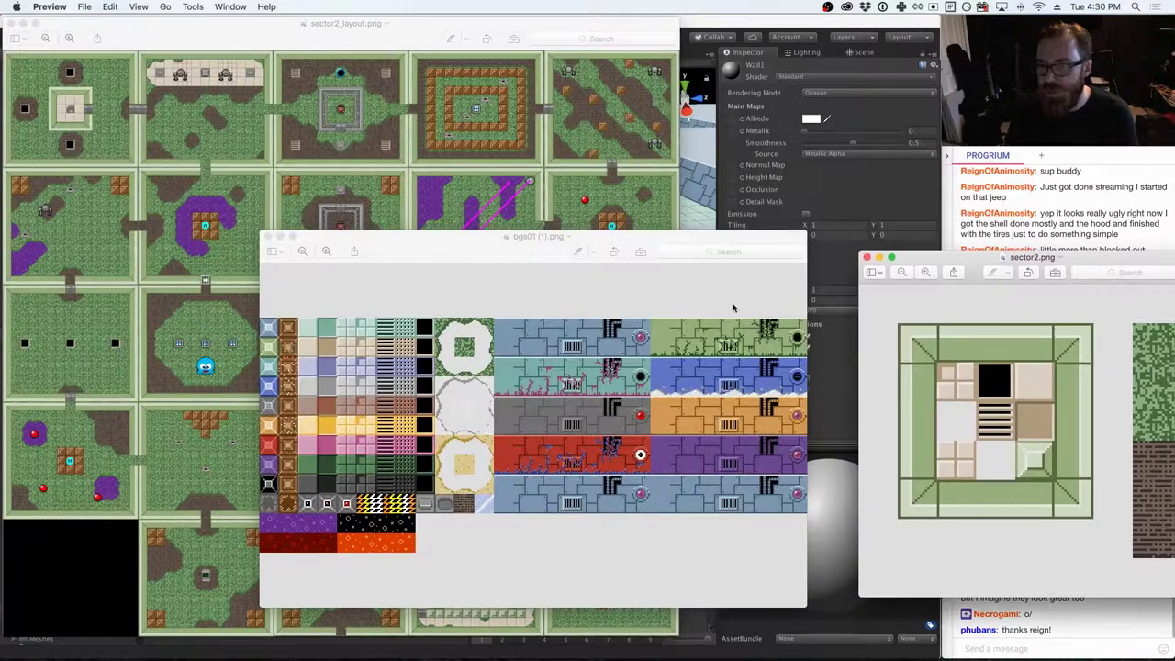
pyautogui.click(751, 206)
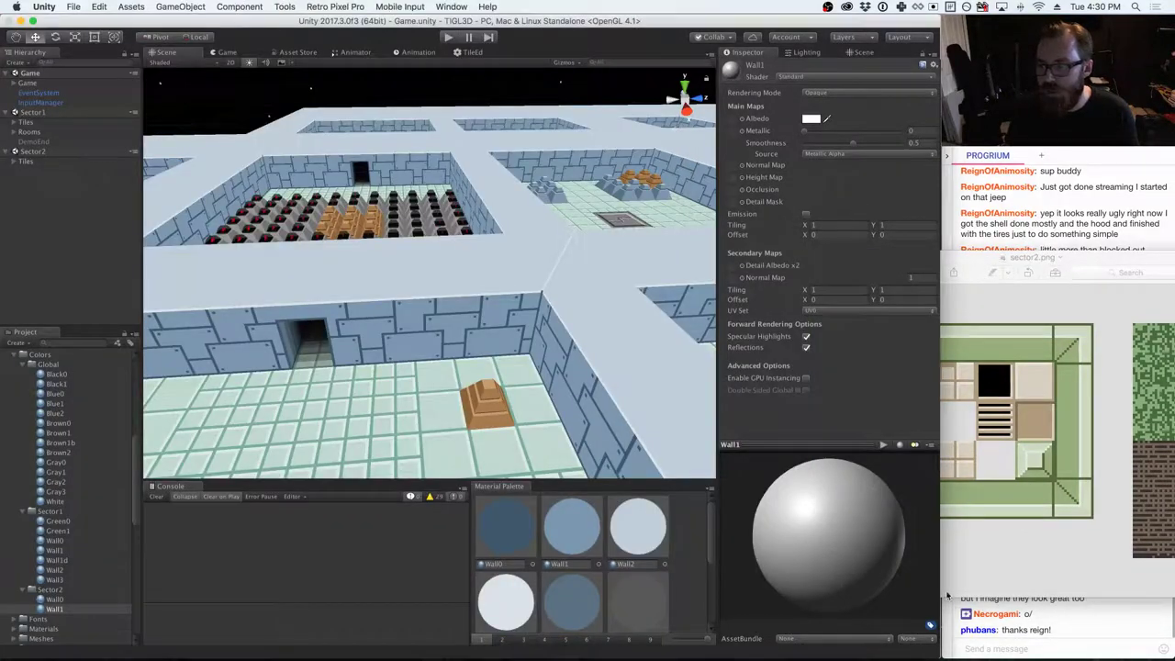
pyautogui.click(1083, 628)
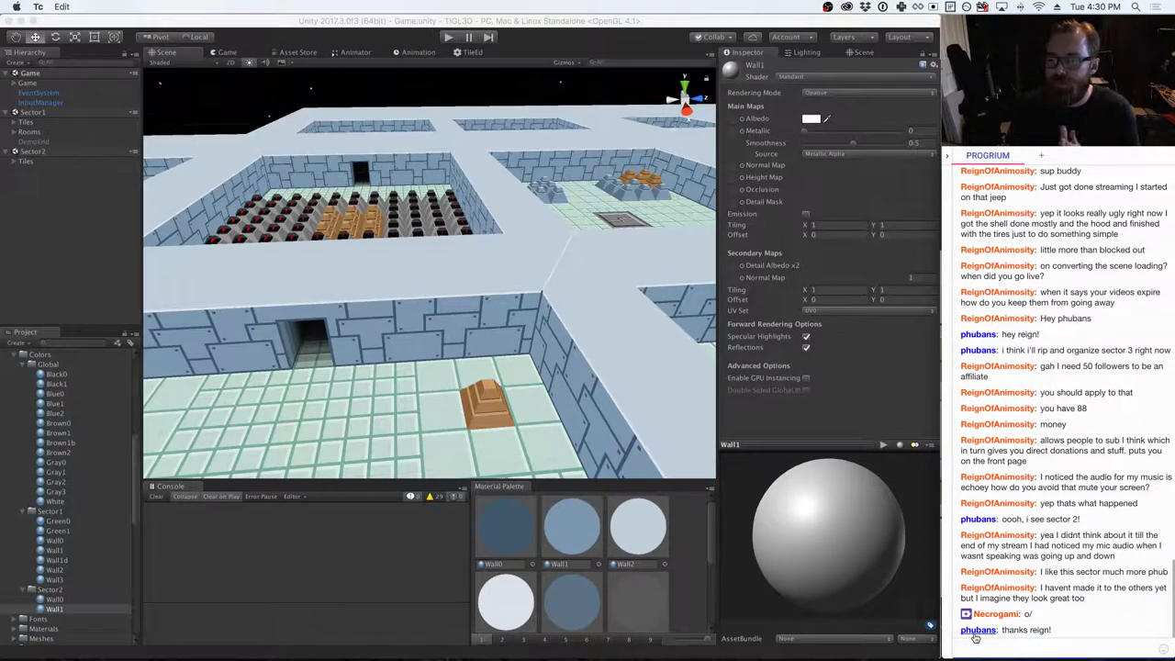
# - Bring up Digital Color Meter and Preview, sample the mid-green wall colour in sector2.png, and return to Unity
pyautogui.press('super+Tab')
pyautogui.press('super+Tab')
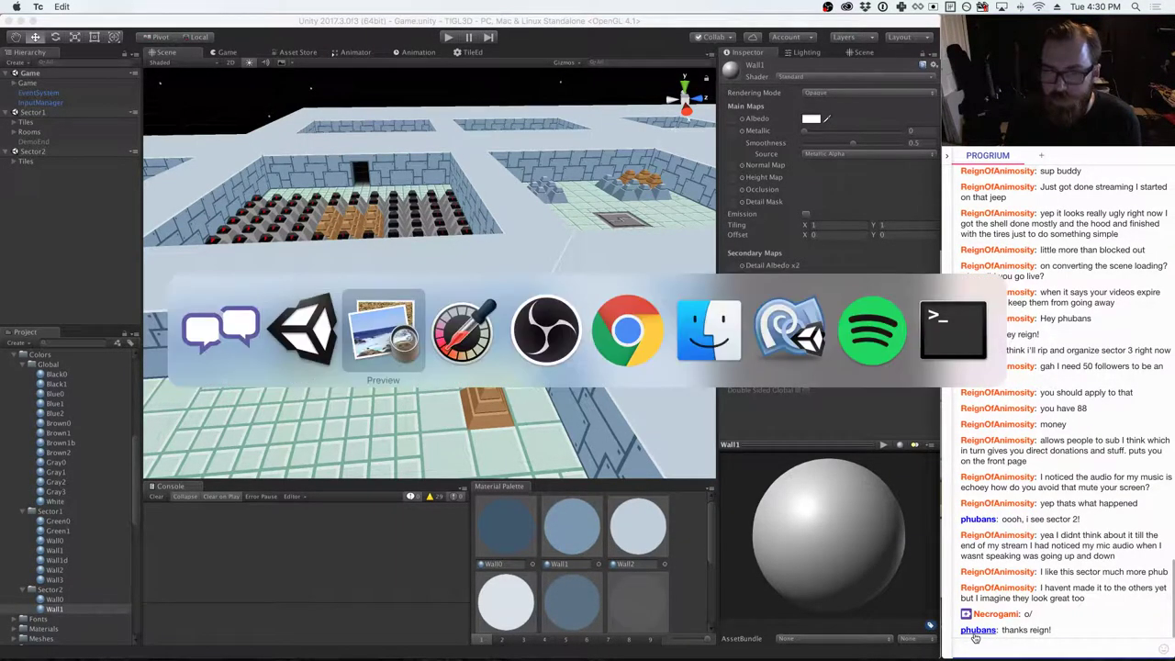
pyautogui.press('super+Tab')
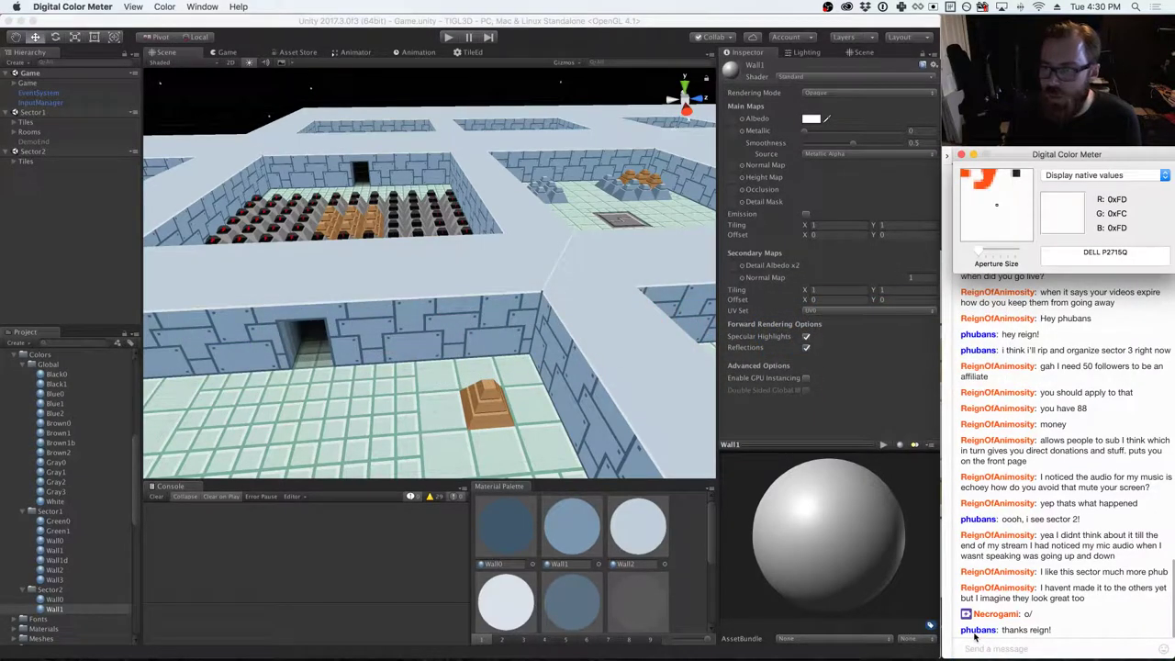
pyautogui.press('super+Tab')
pyautogui.press('super+Tab')
pyautogui.press('super+Tab')
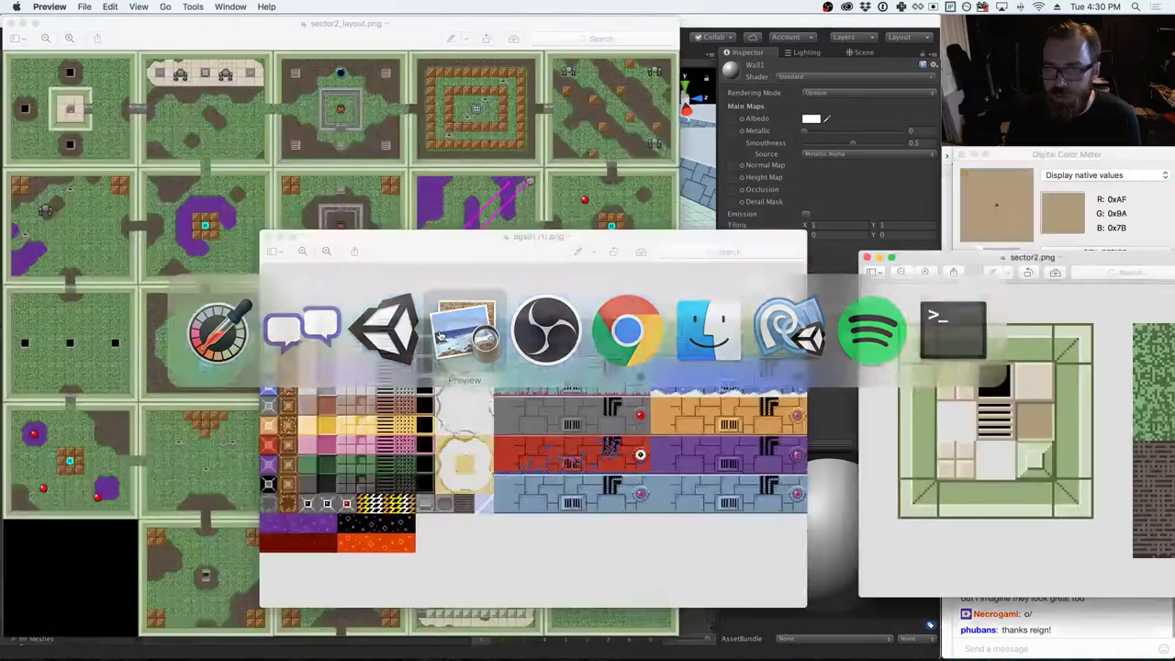
pyautogui.click(1050, 156)
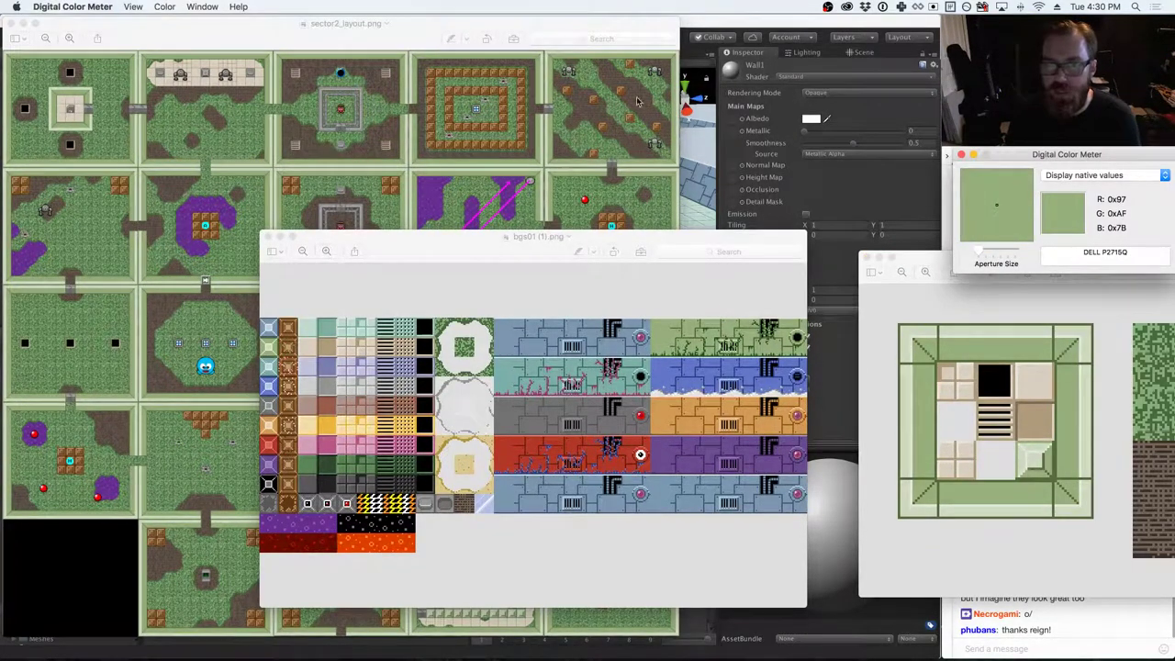
pyautogui.click(707, 29)
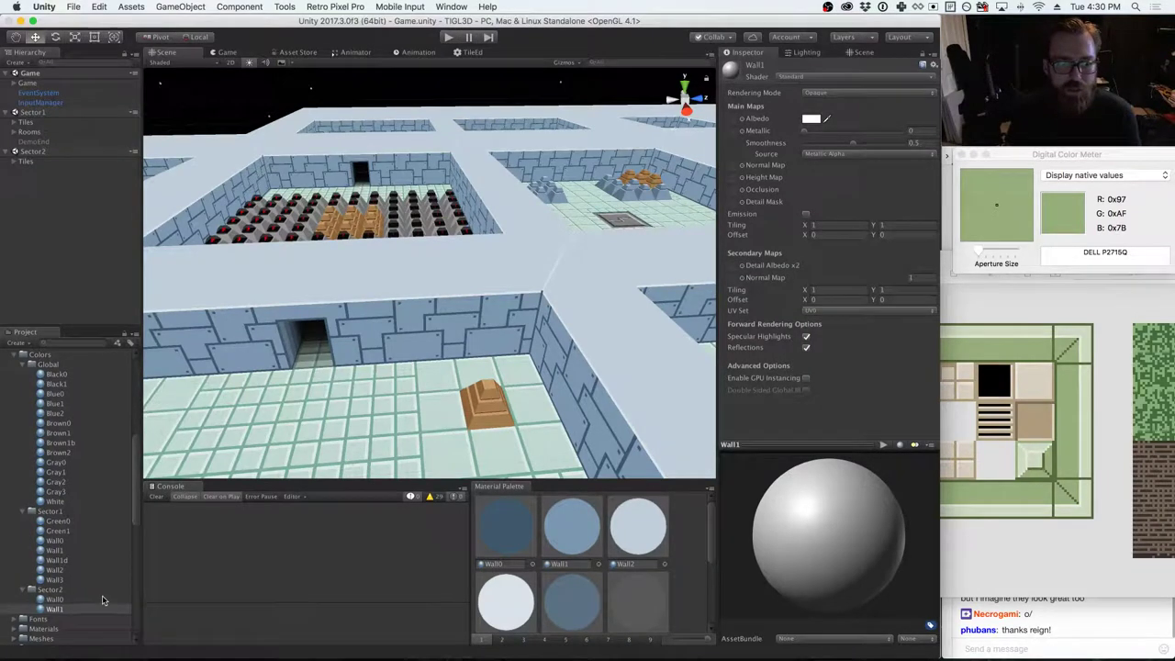
# - Change the Sector2 Wall1 material's shader to Unlit/Color
pyautogui.click(867, 76)
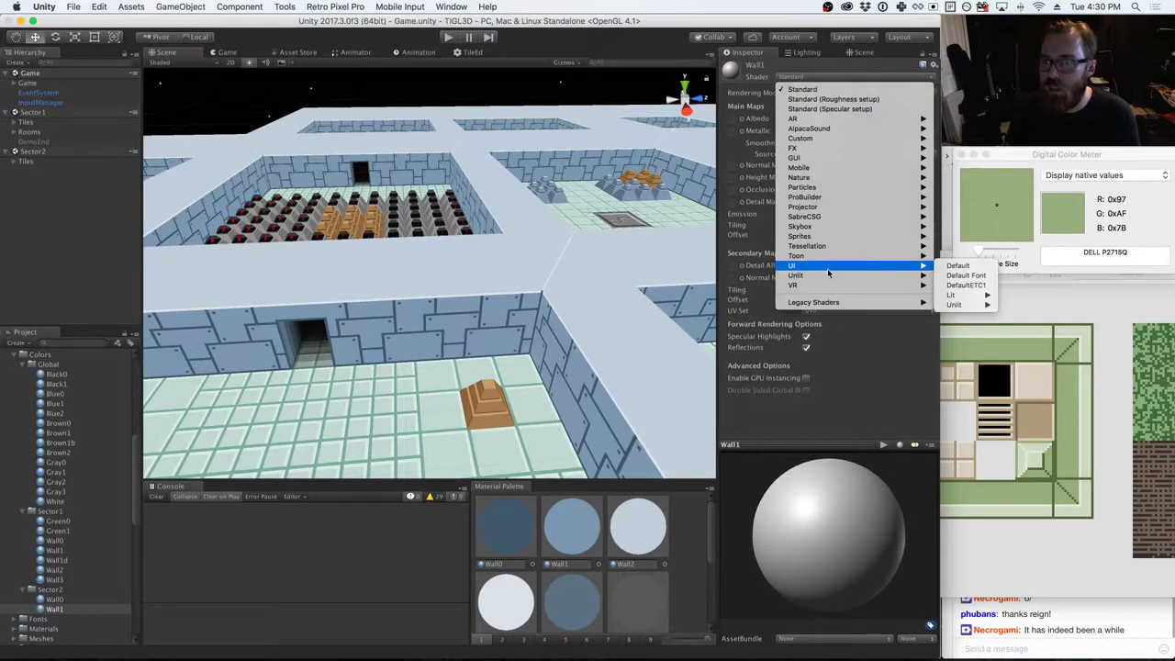
pyautogui.moveTo(837, 275)
pyautogui.click(955, 276)
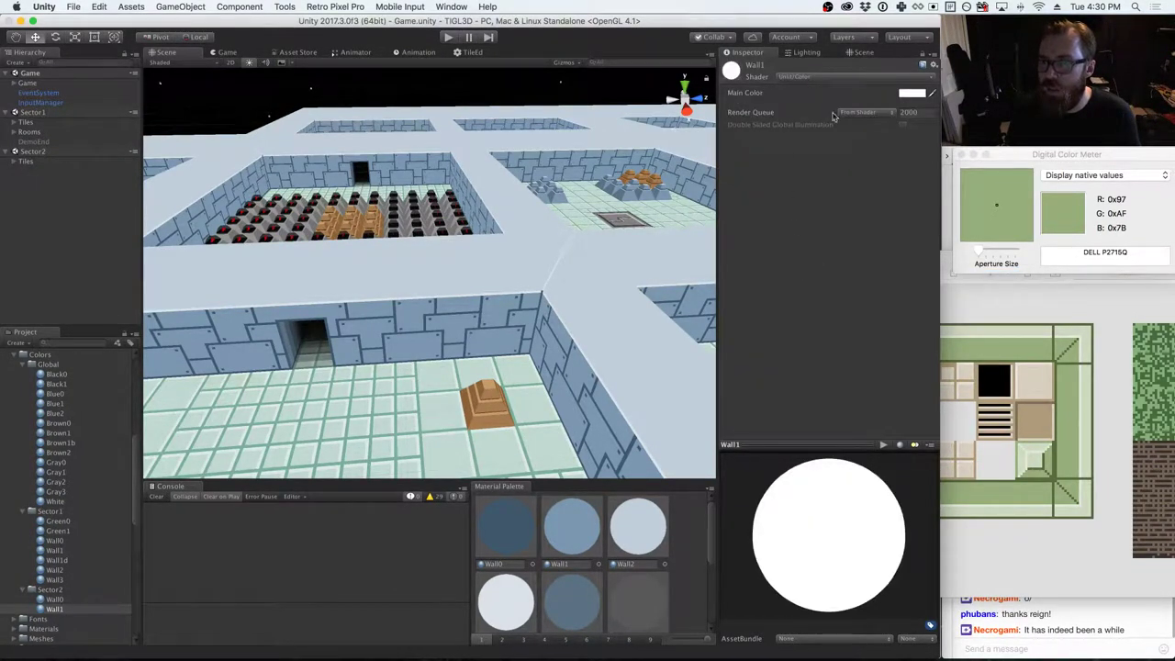
# - Set the Sector2 Wall1 material's main colour to hex 97AF7B and close the colour picker
pyautogui.click(912, 96)
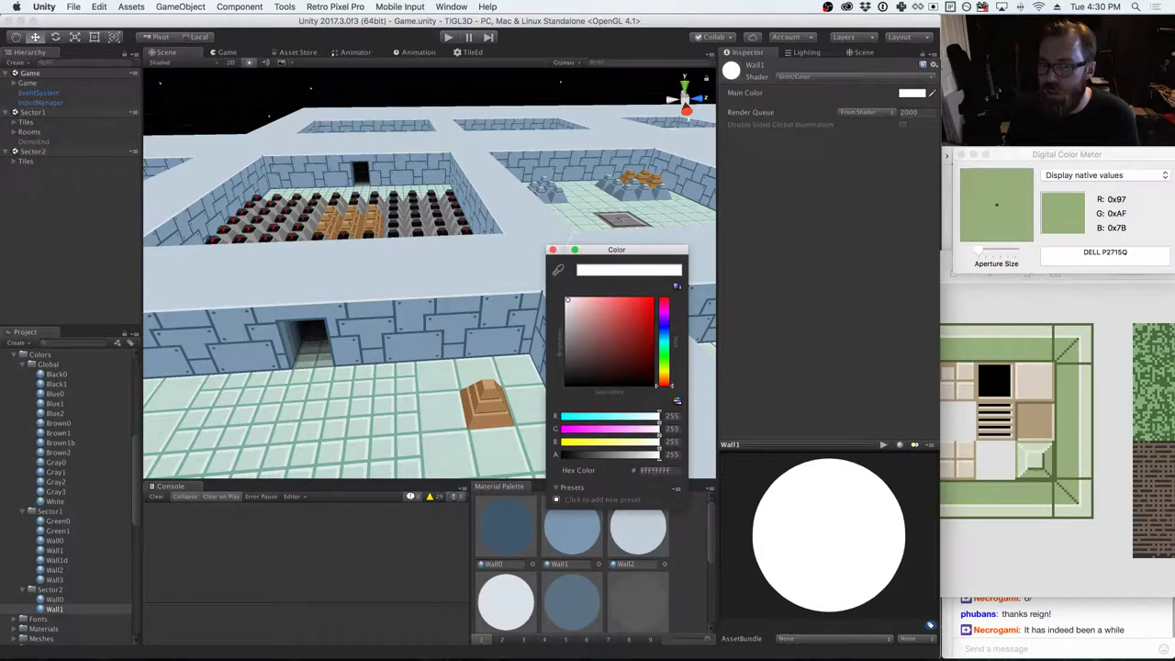
pyautogui.click(654, 470)
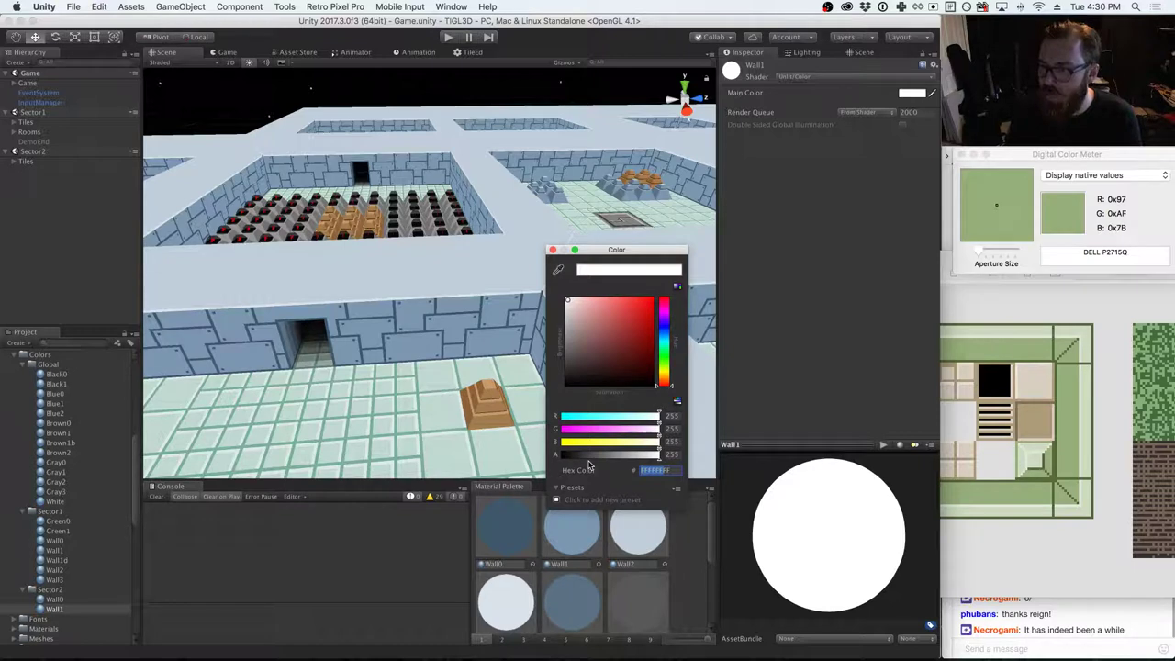
pyautogui.write('97FF')
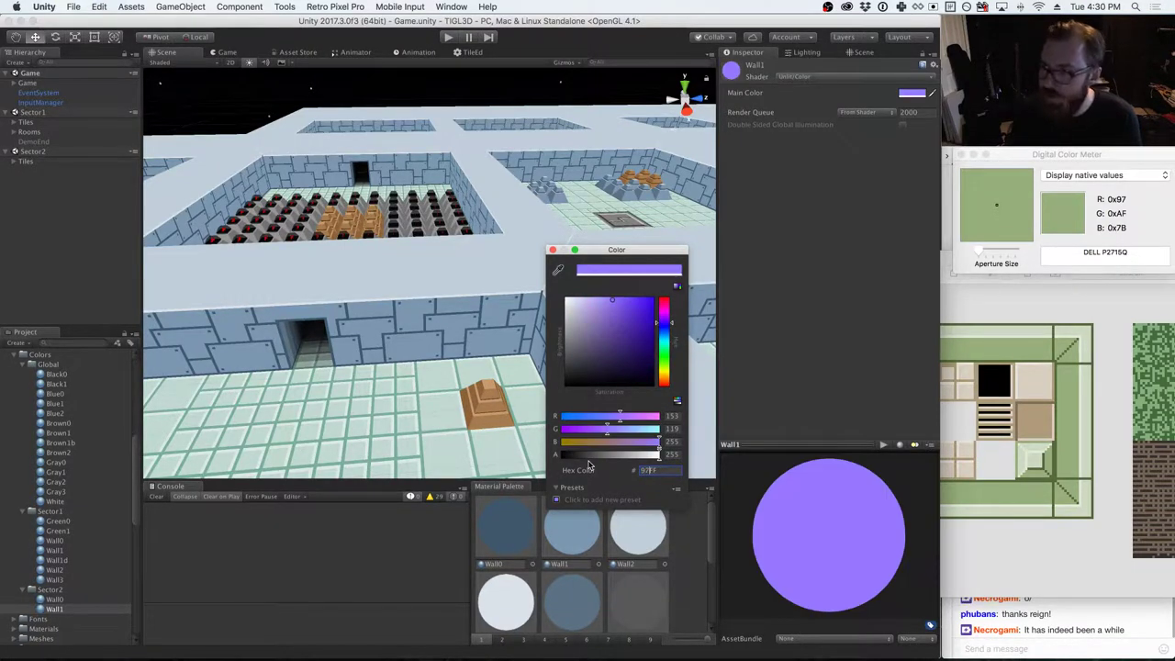
pyautogui.press('Left')
pyautogui.press('Left')
pyautogui.write('AF')
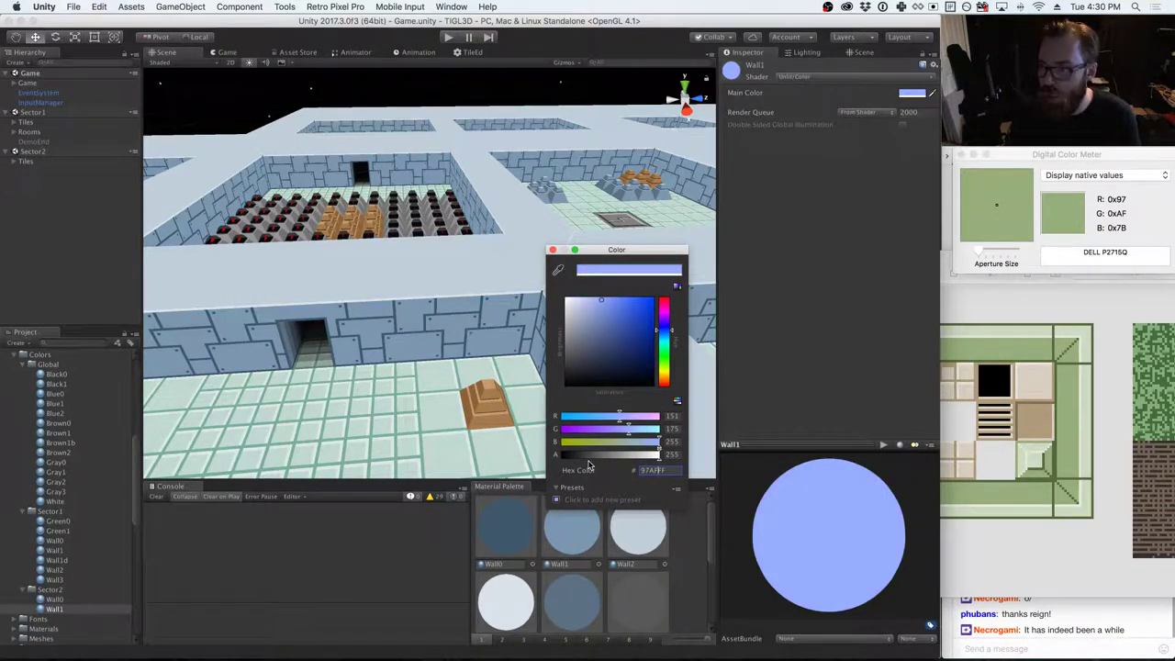
pyautogui.write('7B')
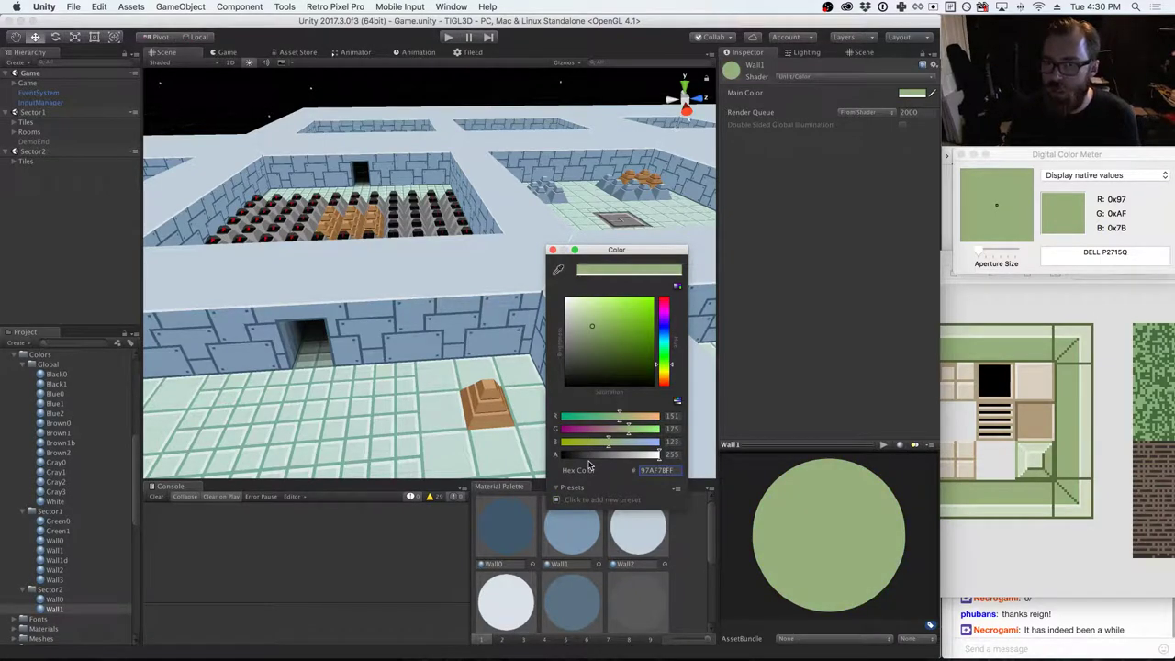
pyautogui.click(553, 250)
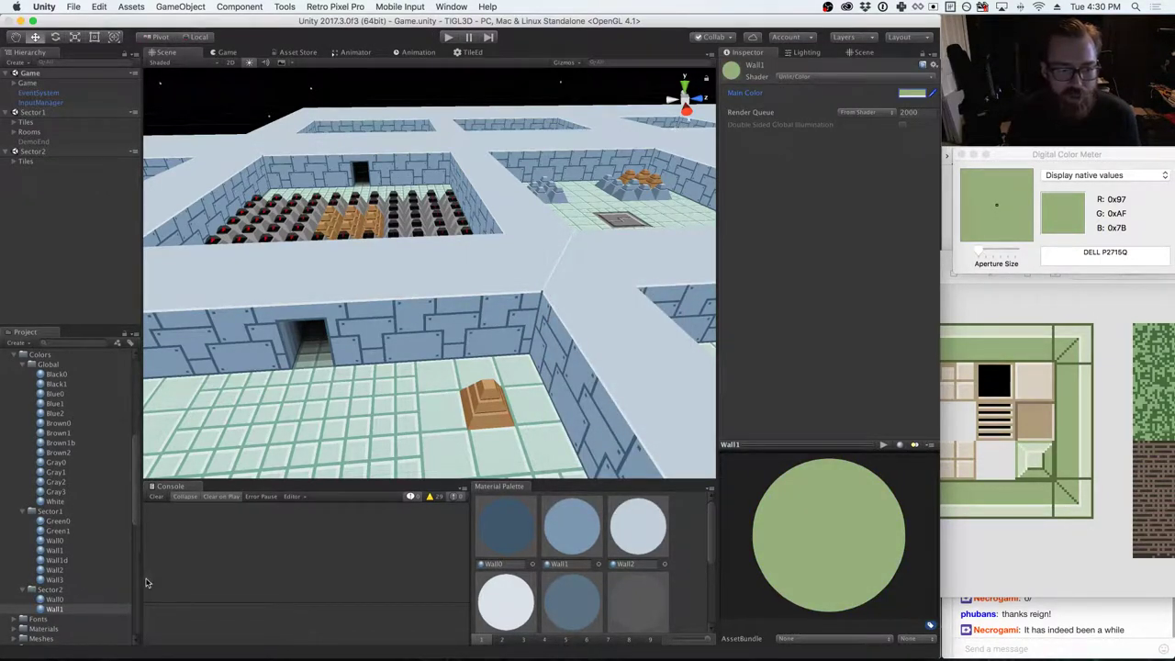
# - Create a third material named Wall2 in the Sector2 colour folder
pyautogui.rightClick(49, 589)
pyautogui.moveTo(124, 421)
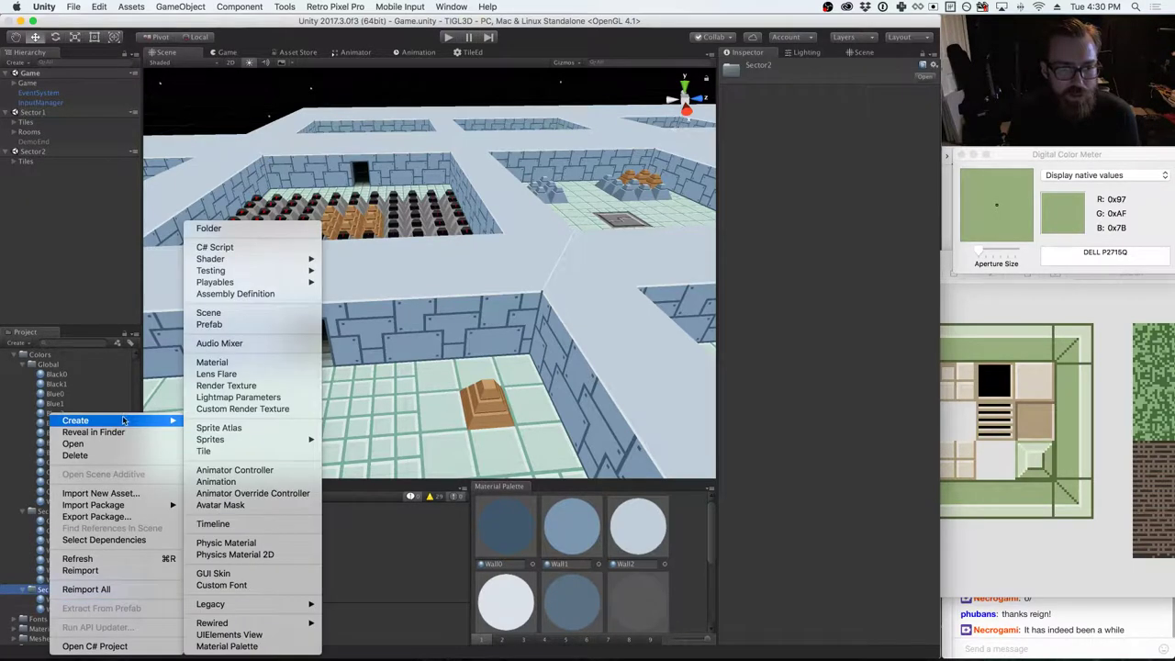
pyautogui.click(249, 359)
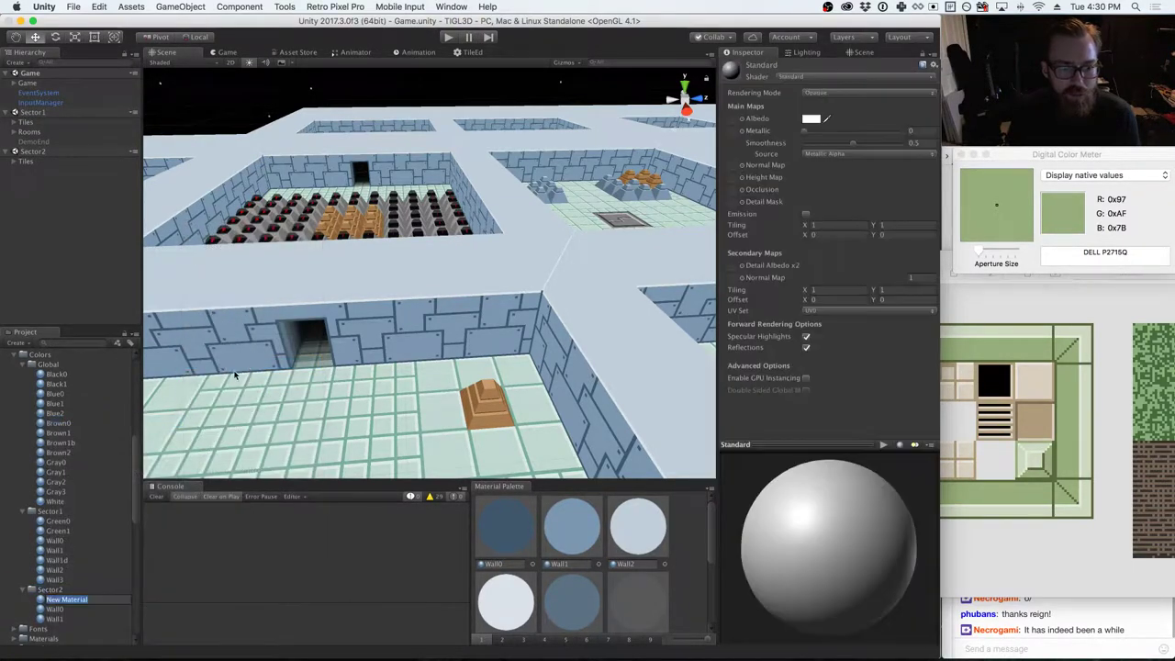
pyautogui.write('Wall2')
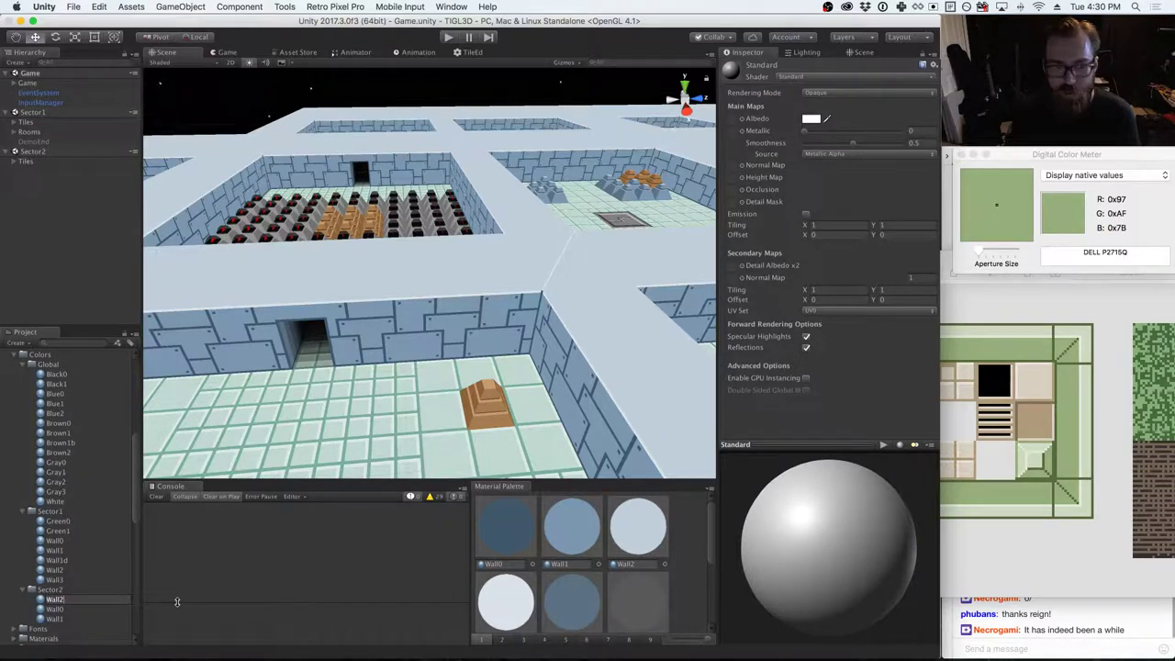
pyautogui.press('Return')
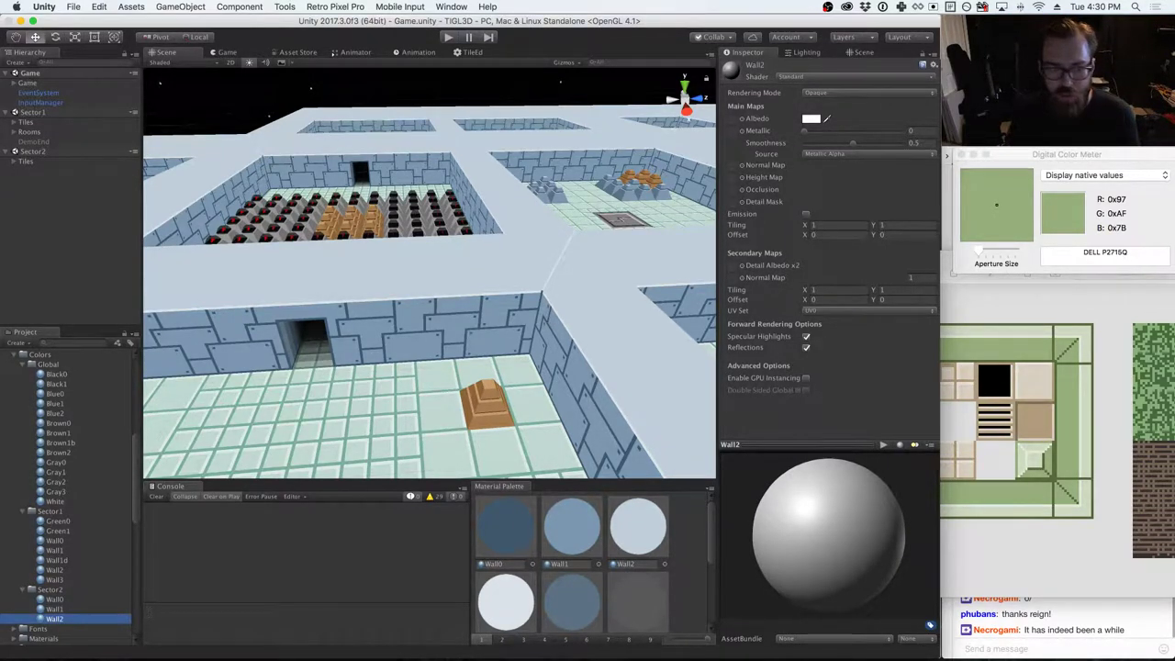
# - Switch to sector2.png in Preview, sample its pale green wall tone with Digital Color Meter, and return to Unity
pyautogui.click(1094, 302)
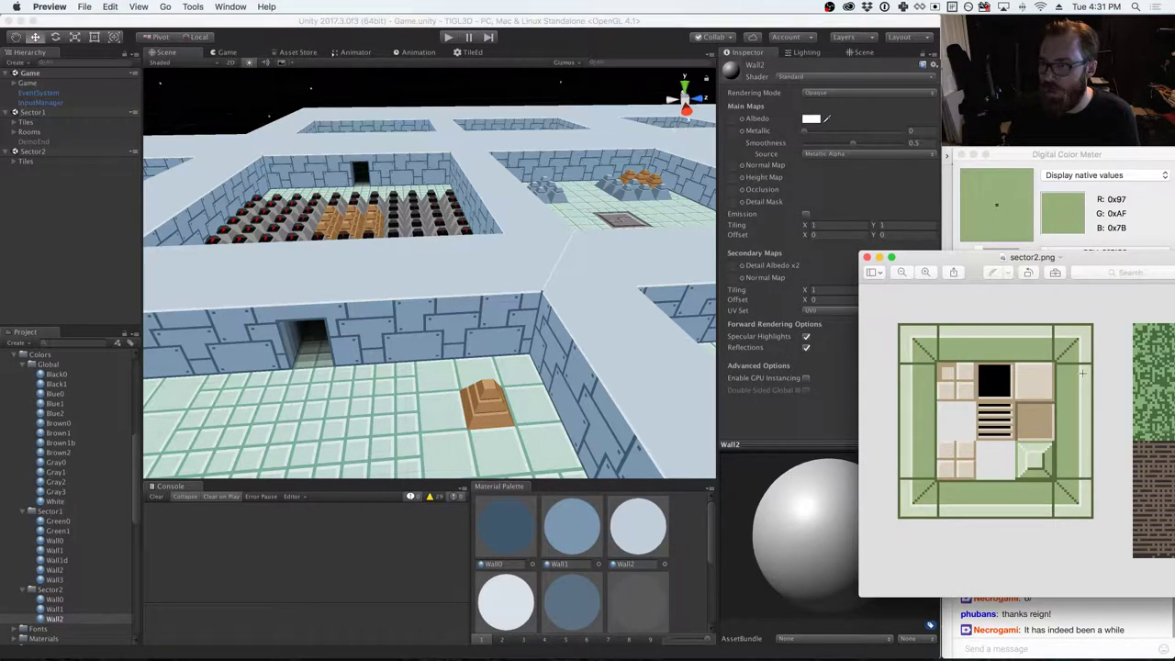
pyautogui.press('super+Tab')
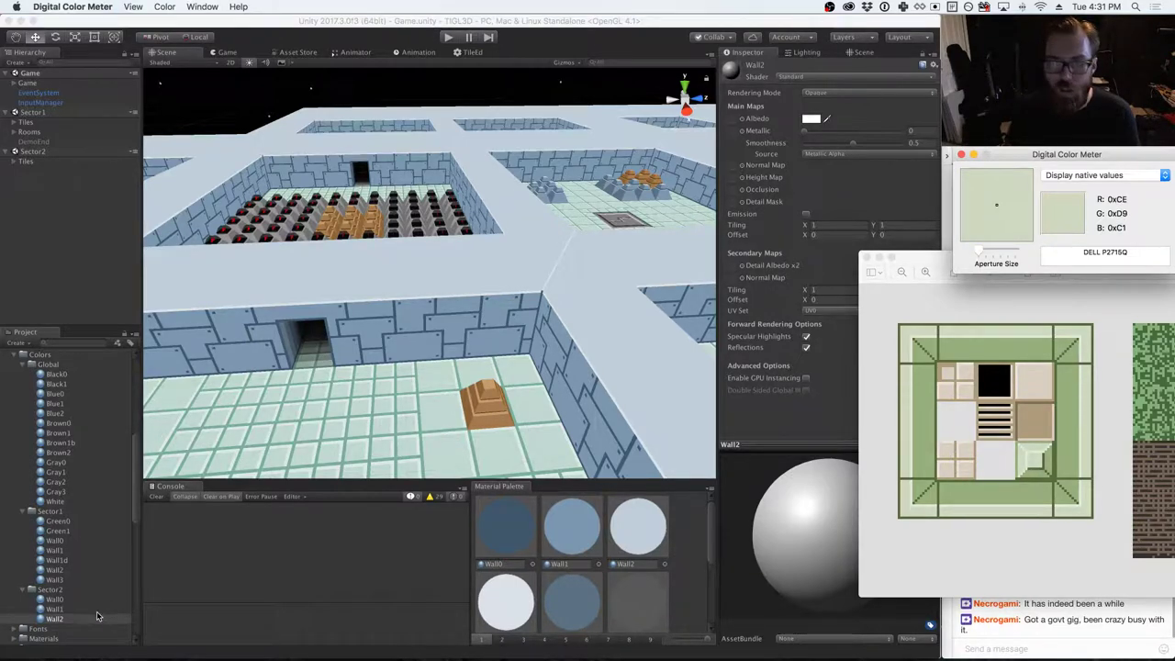
pyautogui.click(826, 93)
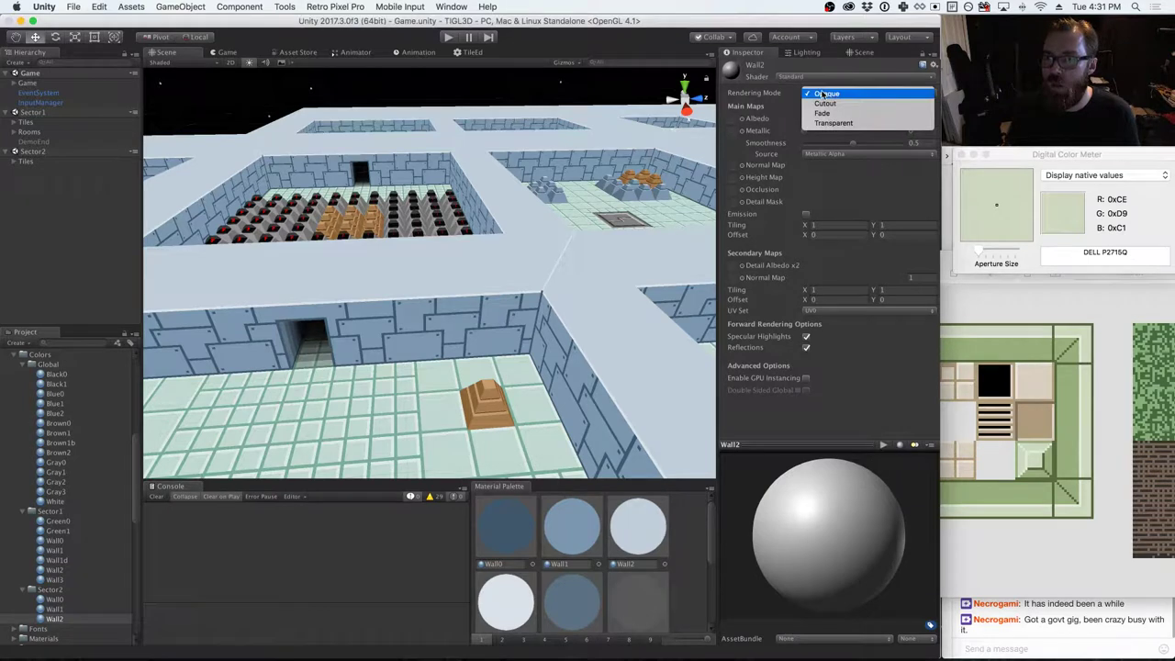
# - Change the Sector2 Wall2 material's shader to Unlit/Color
pyautogui.click(816, 80)
pyautogui.click(816, 80)
pyautogui.moveTo(795, 275)
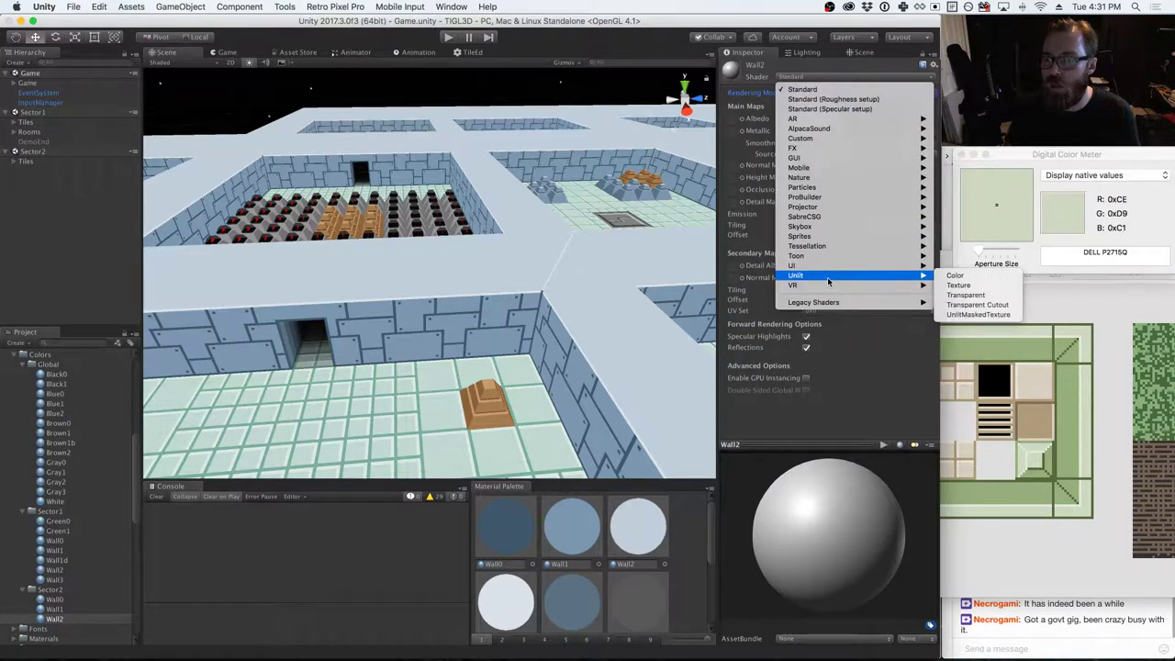
pyautogui.click(954, 276)
# - Set the Sector2 Wall2 material's main colour to hex CED9C1 and close the colour picker
pyautogui.click(912, 94)
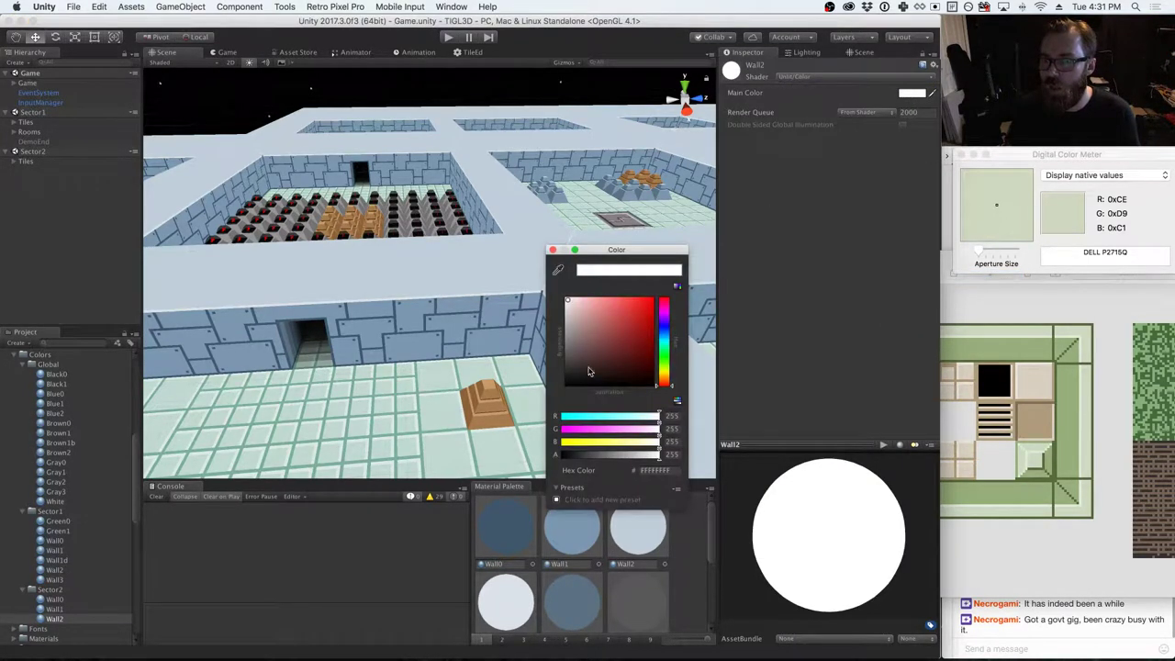
pyautogui.click(654, 470)
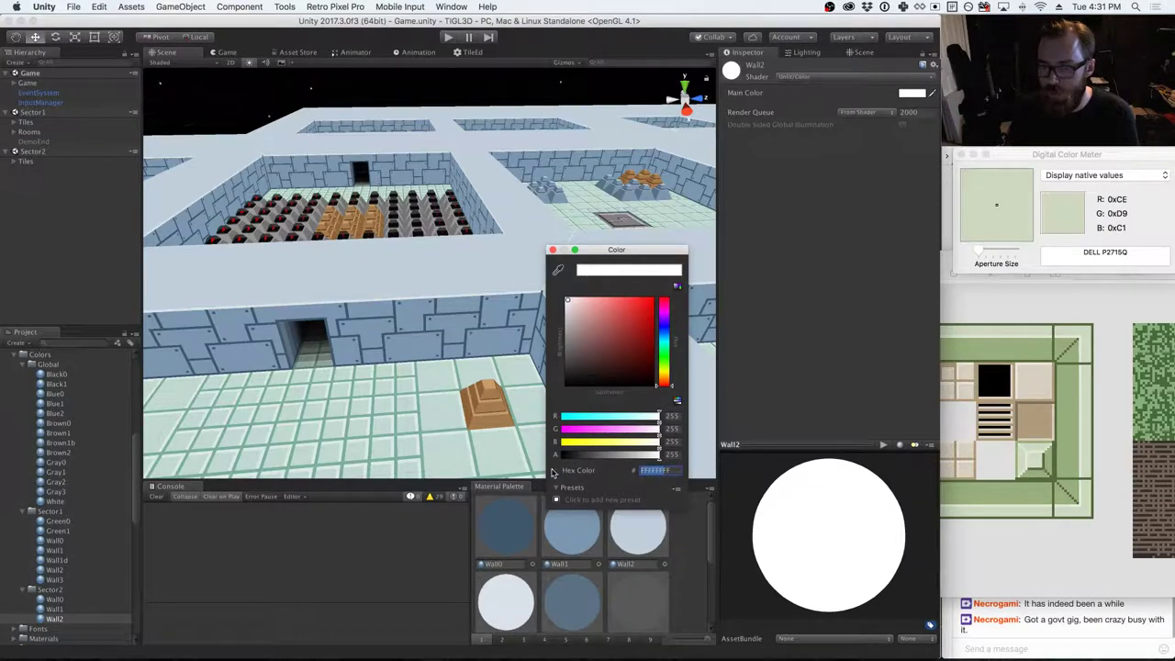
pyautogui.write('CED9FF')
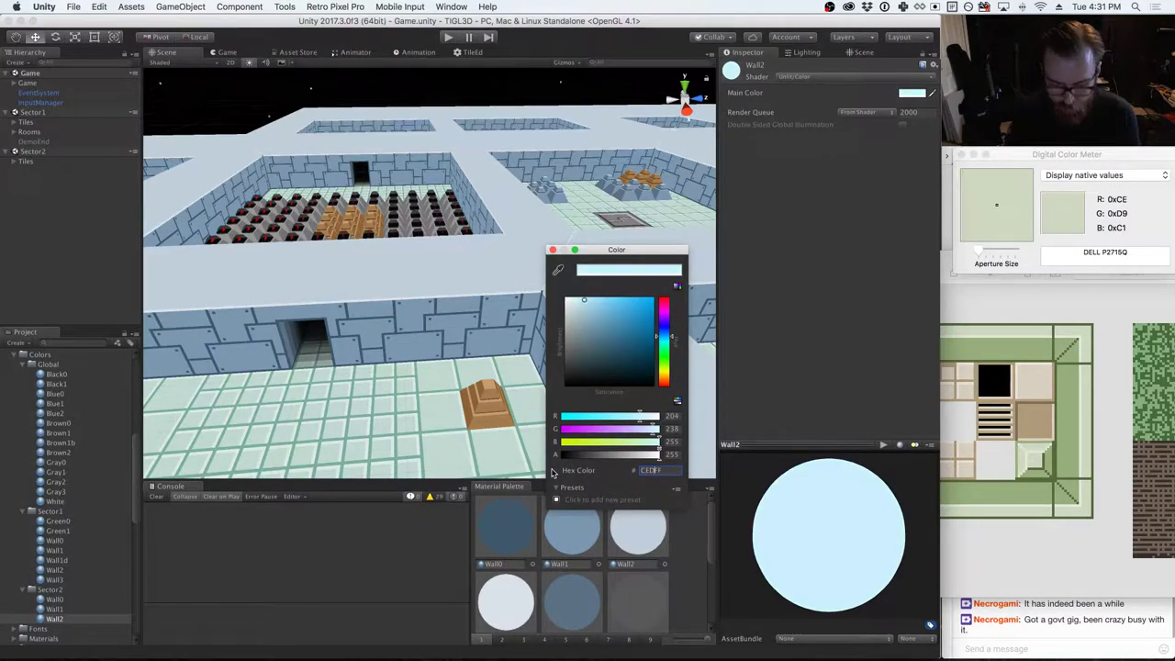
pyautogui.write('C1')
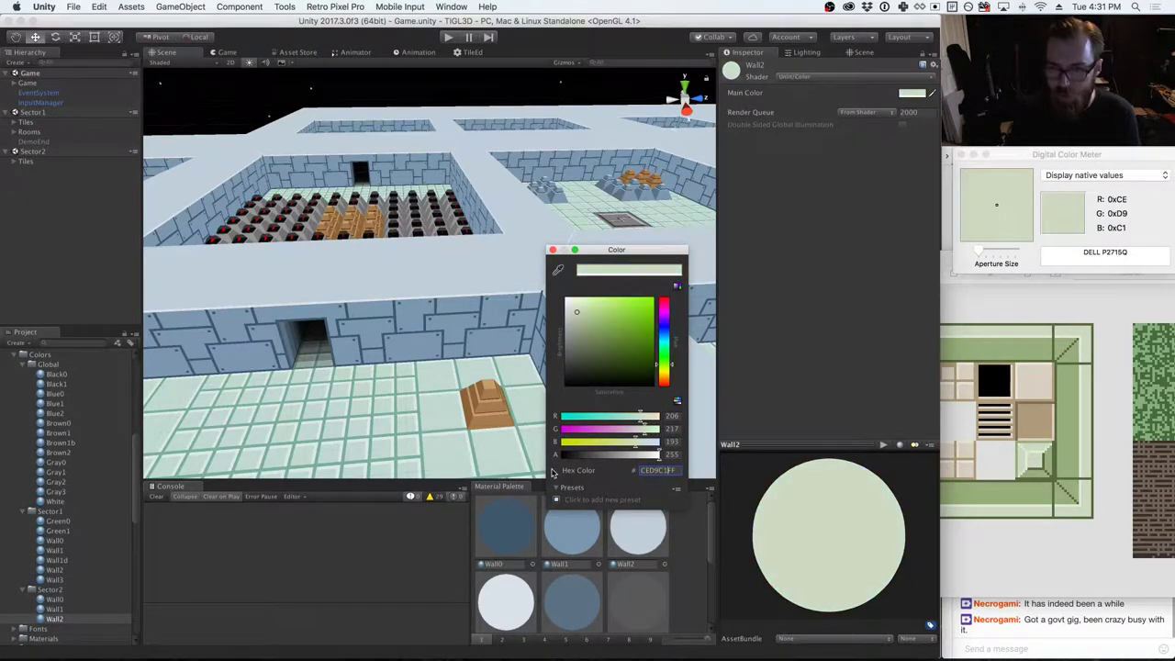
pyautogui.click(551, 248)
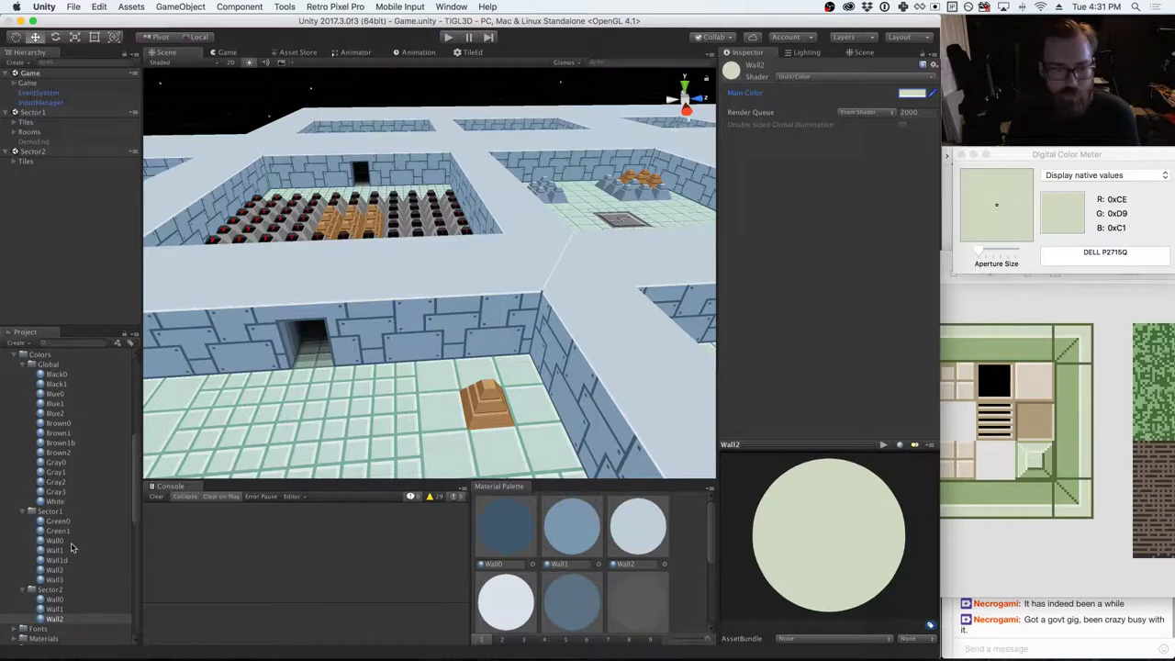
# - Create a fourth material named Wall3 in the Sector2 colour folder
pyautogui.click(47, 588)
pyautogui.rightClick(48, 588)
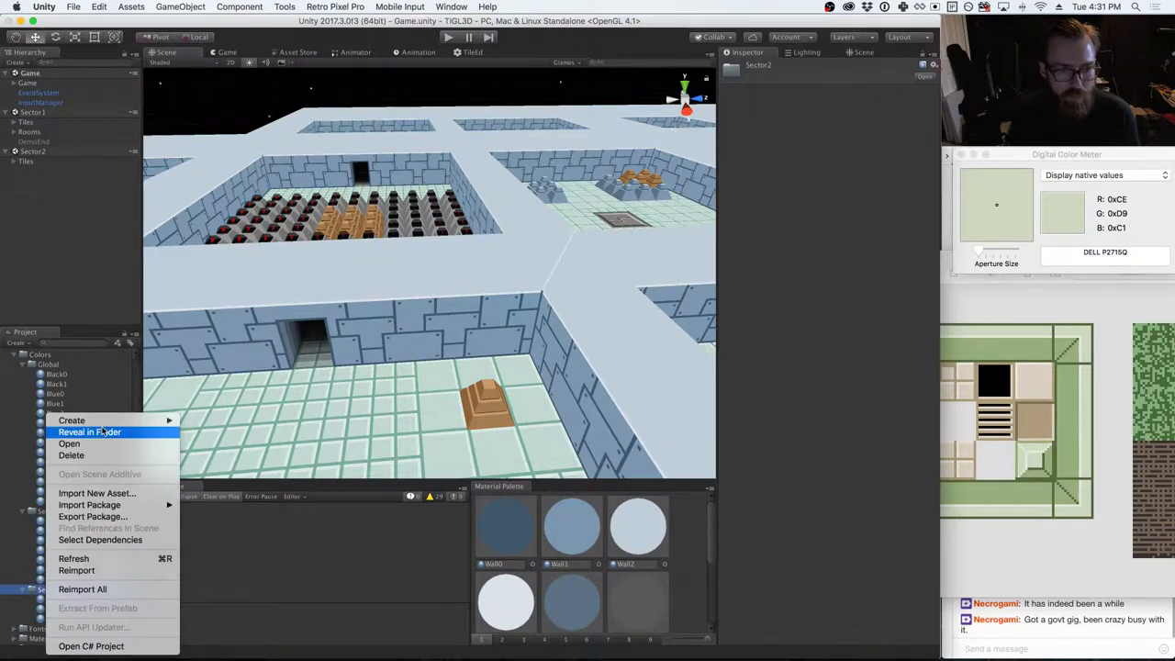
pyautogui.moveTo(109, 423)
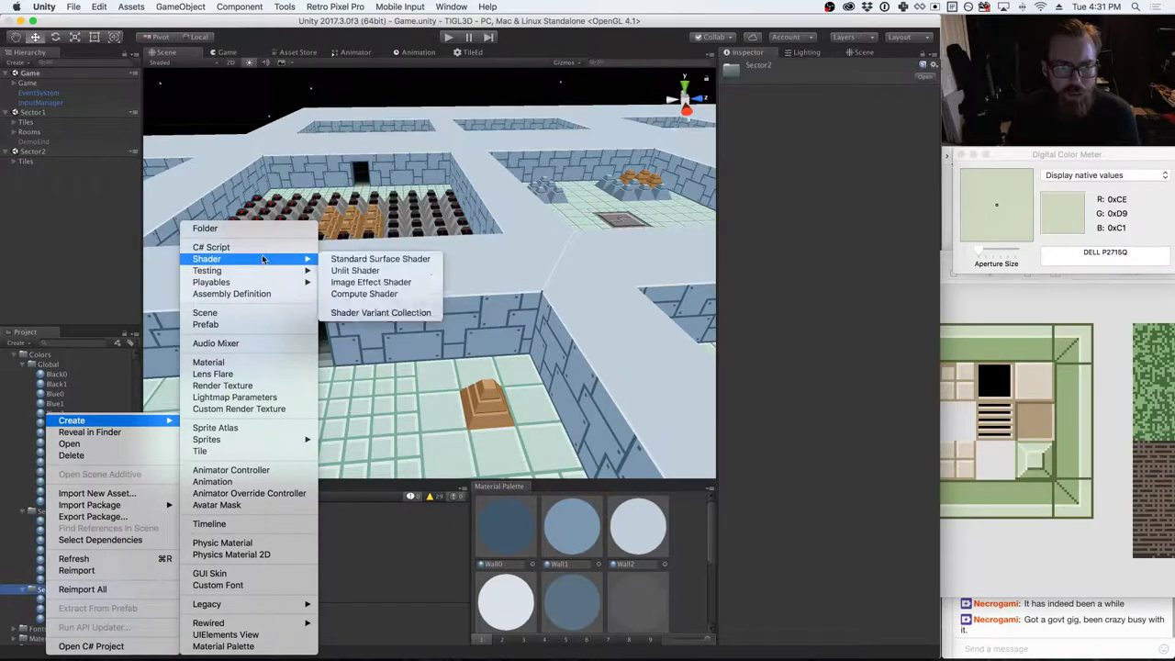
pyautogui.click(237, 363)
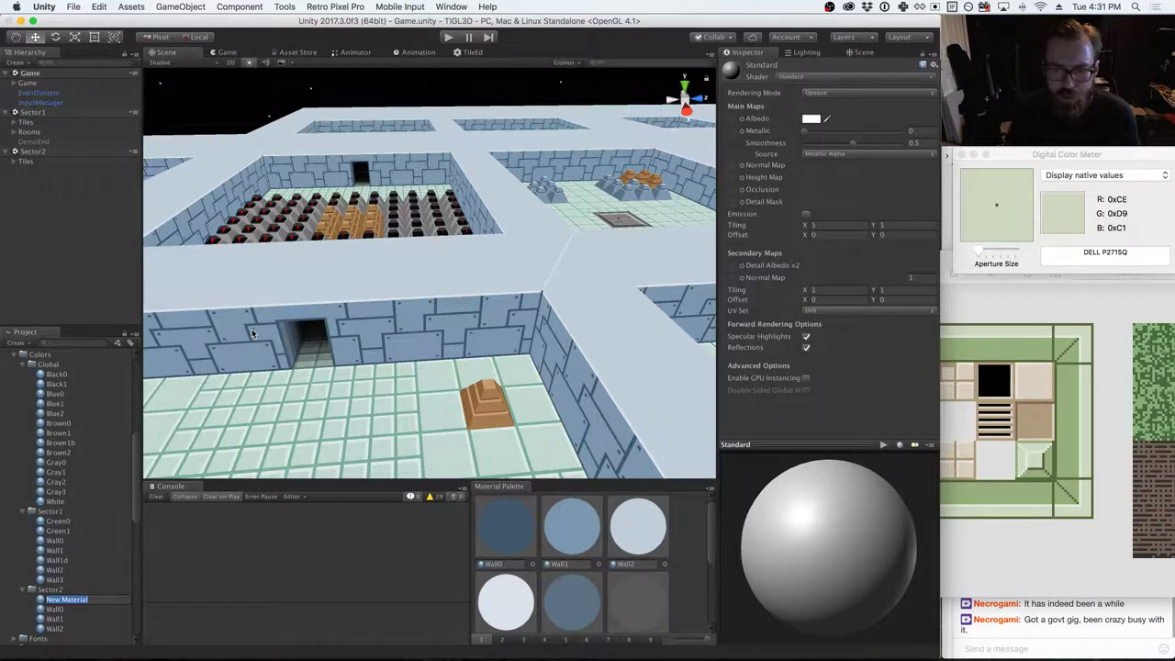
pyautogui.scroll(-3, 610, 573)
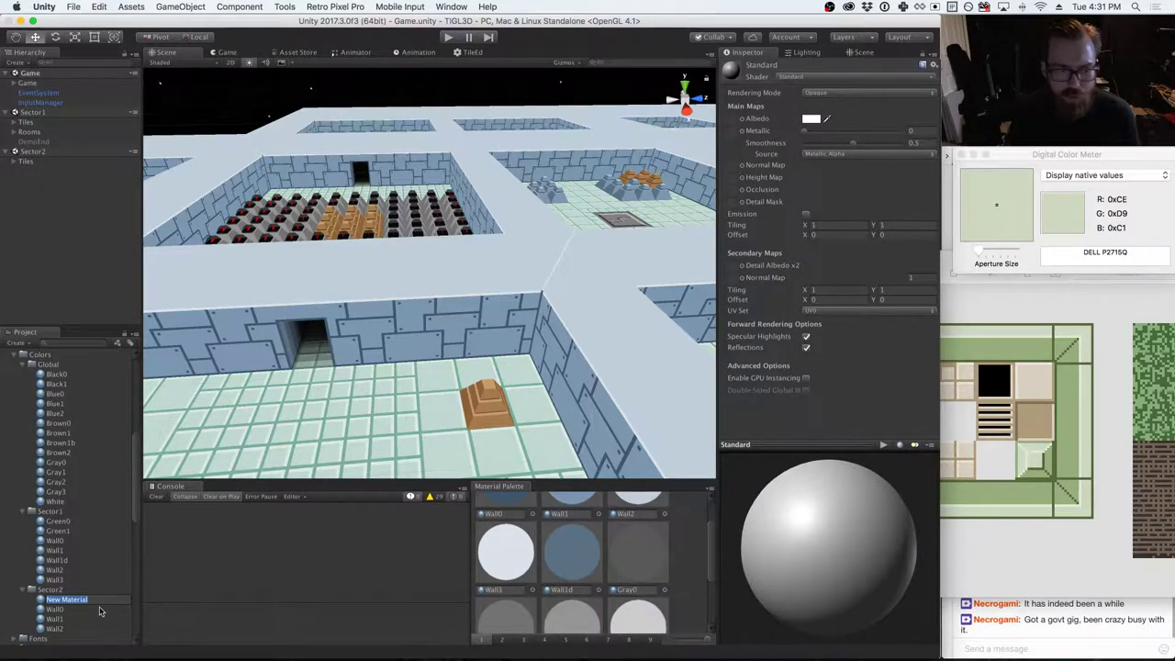
pyautogui.write('Wall3')
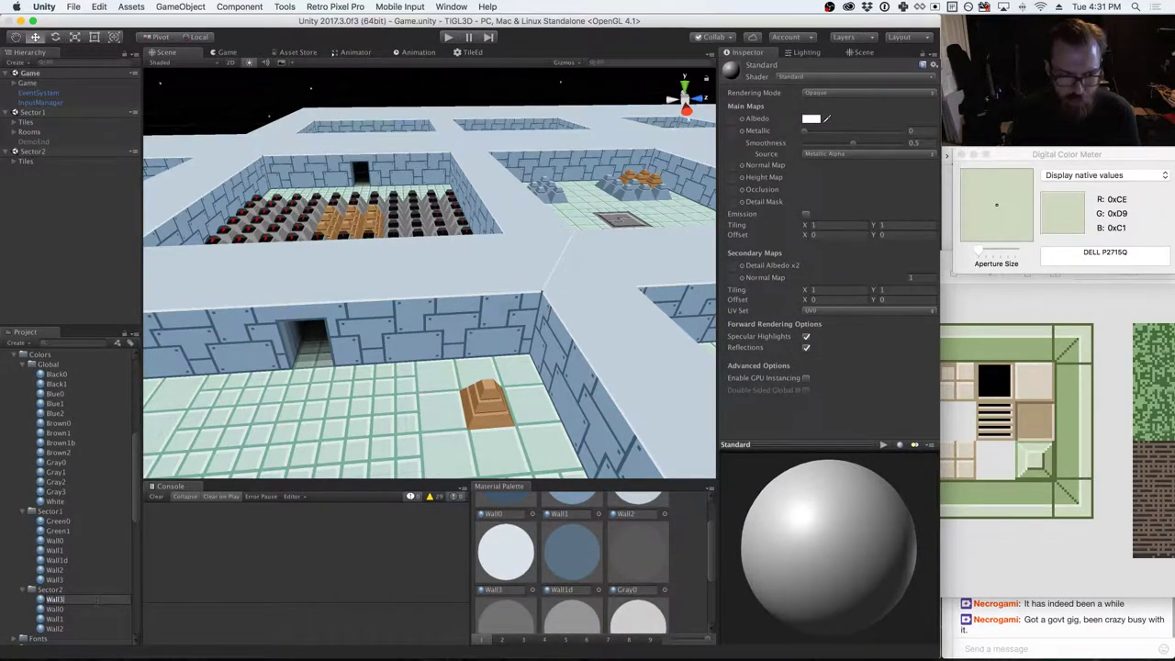
pyautogui.press('Return')
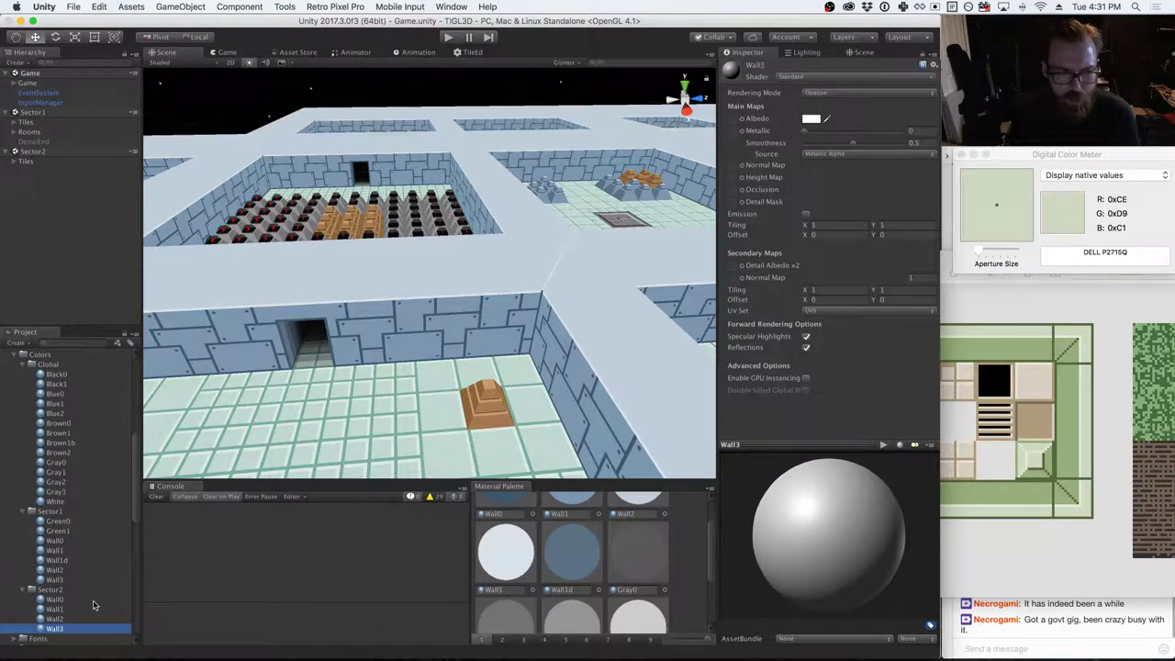
# - Sample the lightest wall tone in sector2.png with Digital Color Meter and change the Sector2 Wall3 material's shader to Unlit/Color
pyautogui.click(1081, 217)
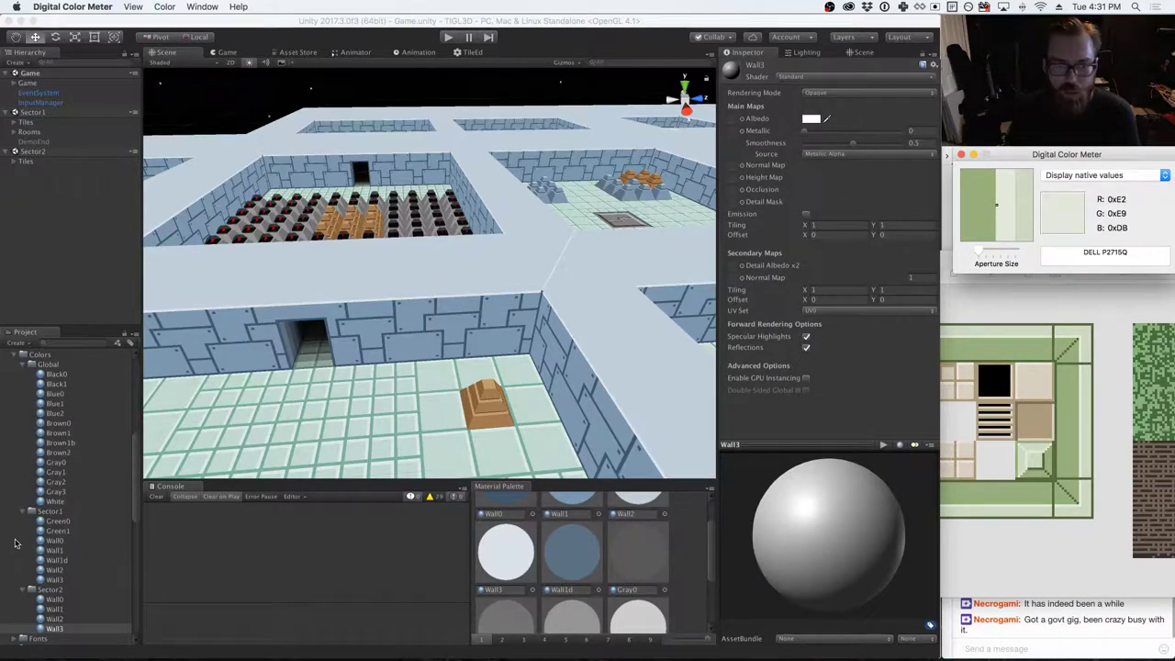
pyautogui.click(817, 81)
pyautogui.click(822, 77)
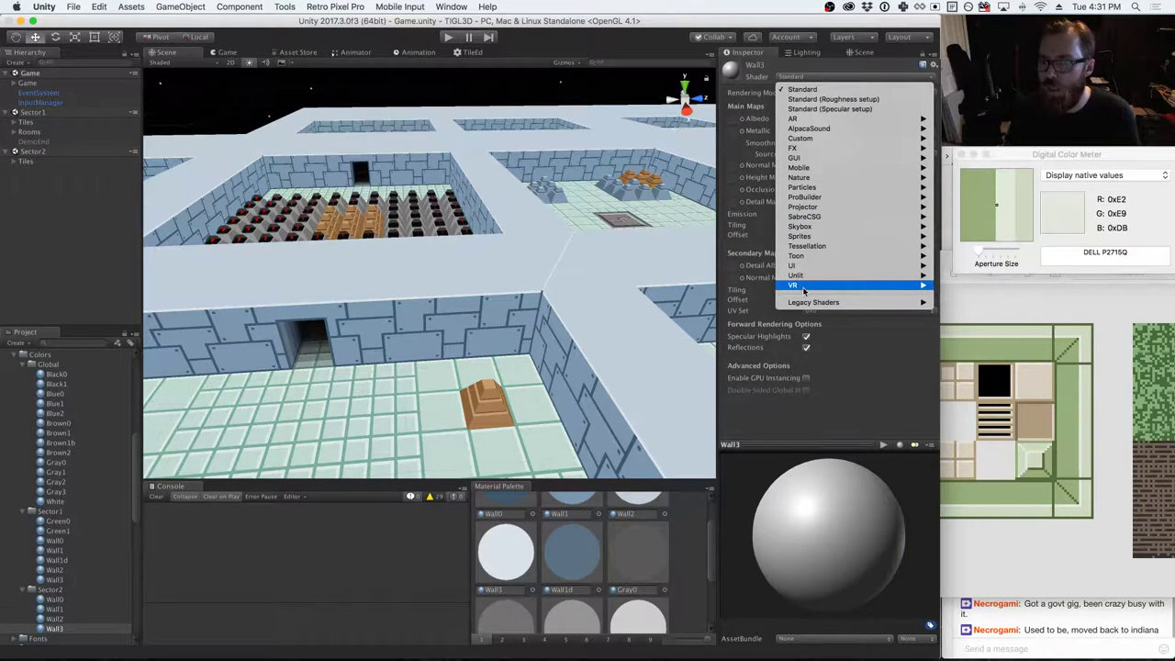
pyautogui.moveTo(810, 276)
pyautogui.click(962, 277)
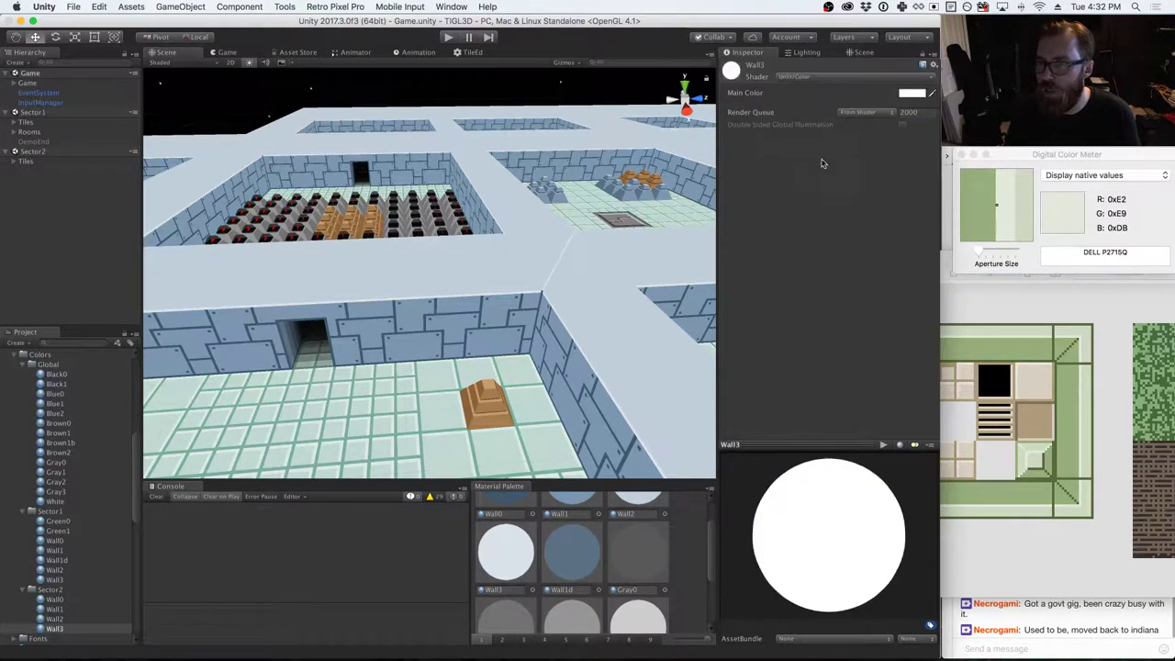
# - Set the Sector2 Wall3 material's main colour to hex E2E9DB and close the colour picker
pyautogui.click(907, 94)
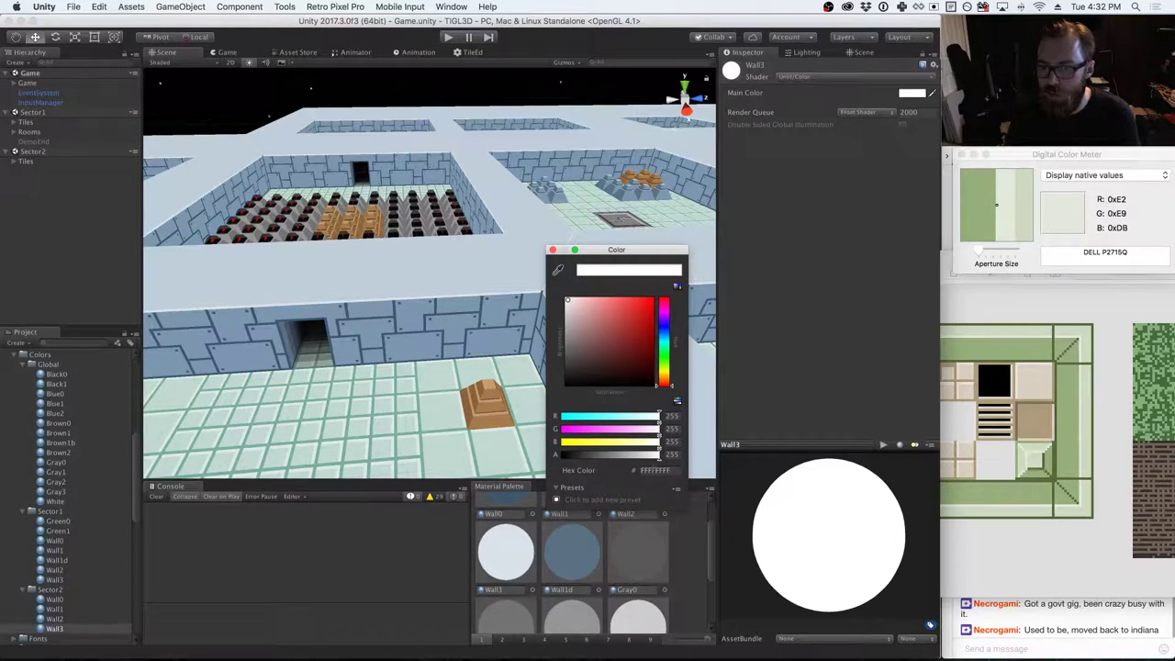
pyautogui.moveTo(681, 470); pyautogui.dragTo(520, 458)
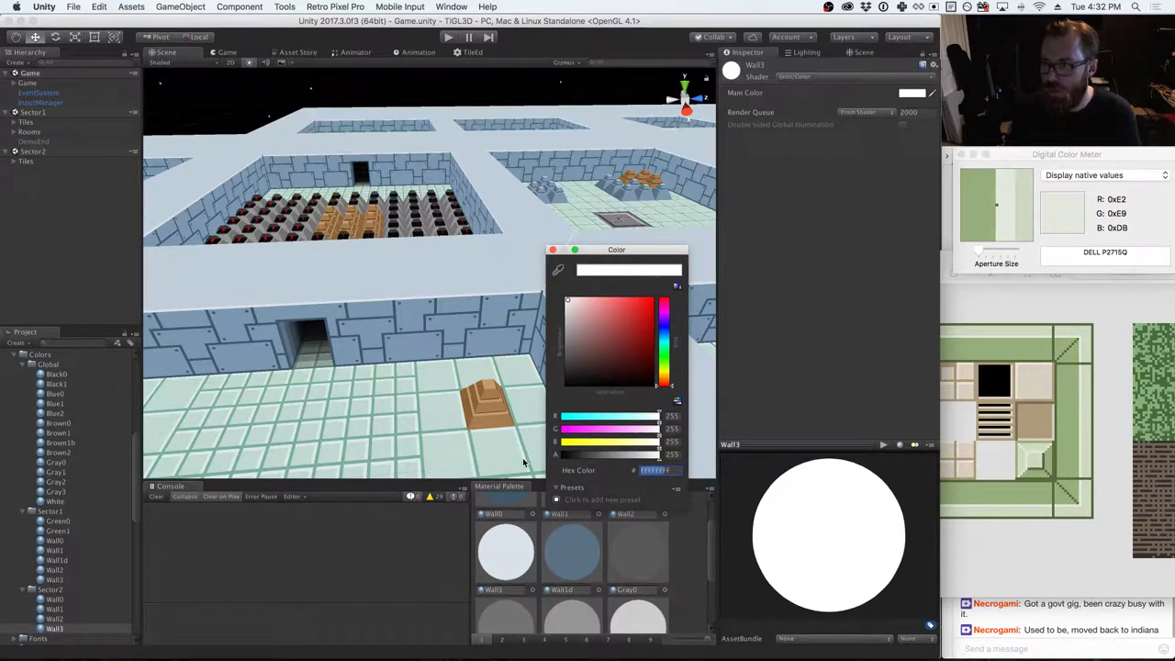
pyautogui.write('EFF')
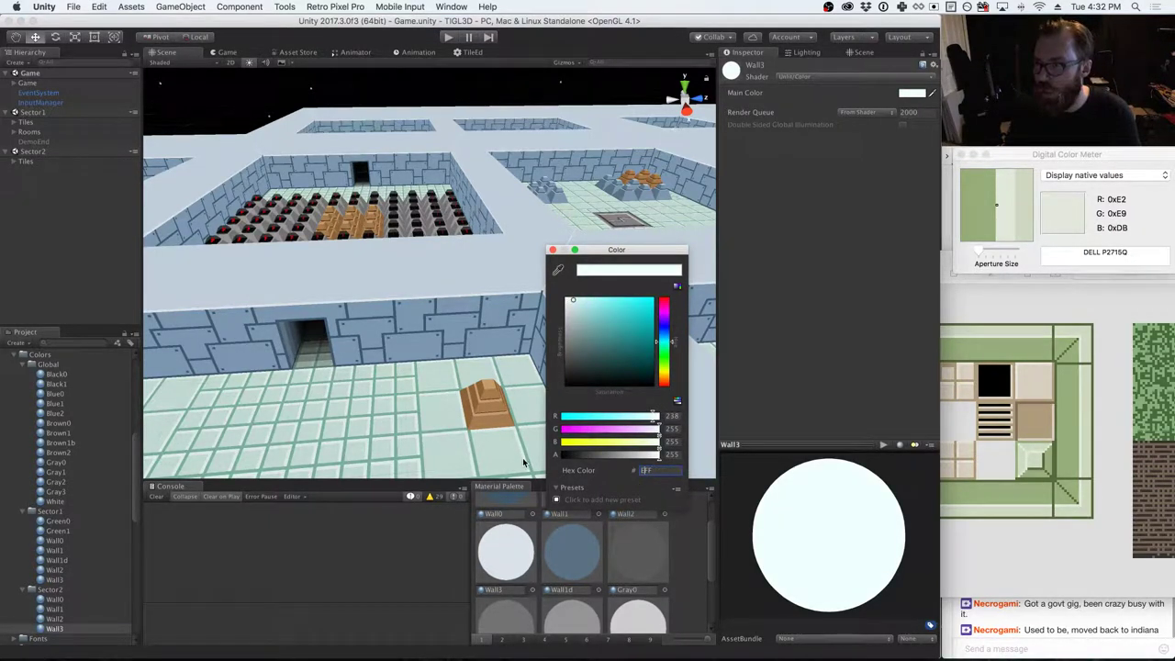
pyautogui.write('2')
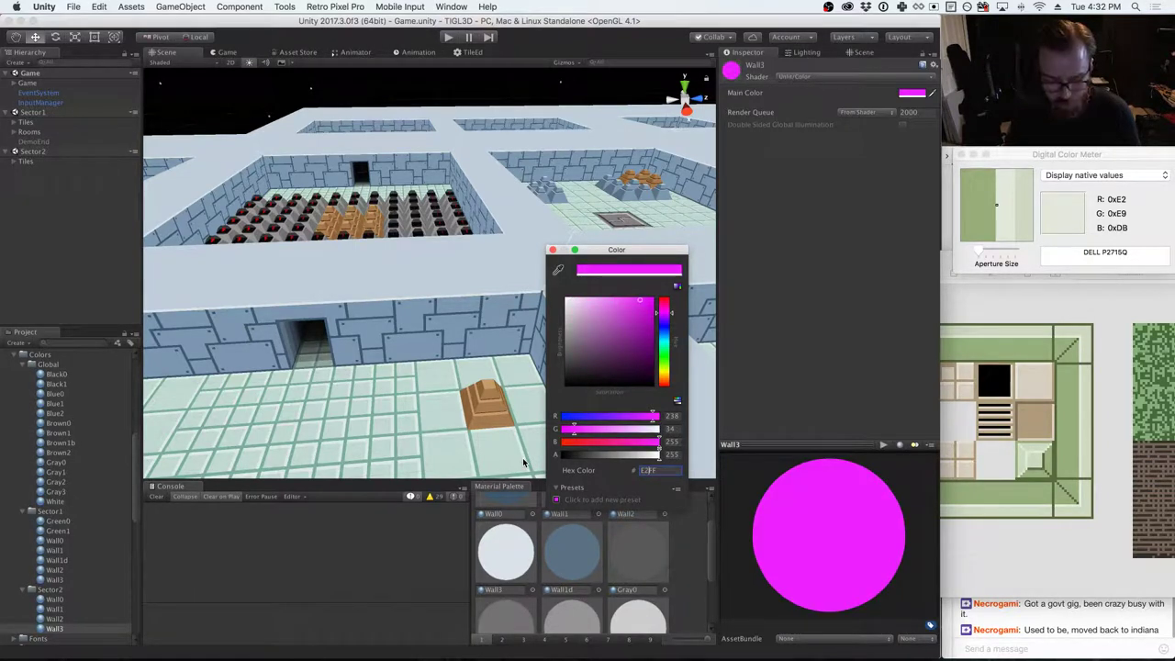
pyautogui.write('E9')
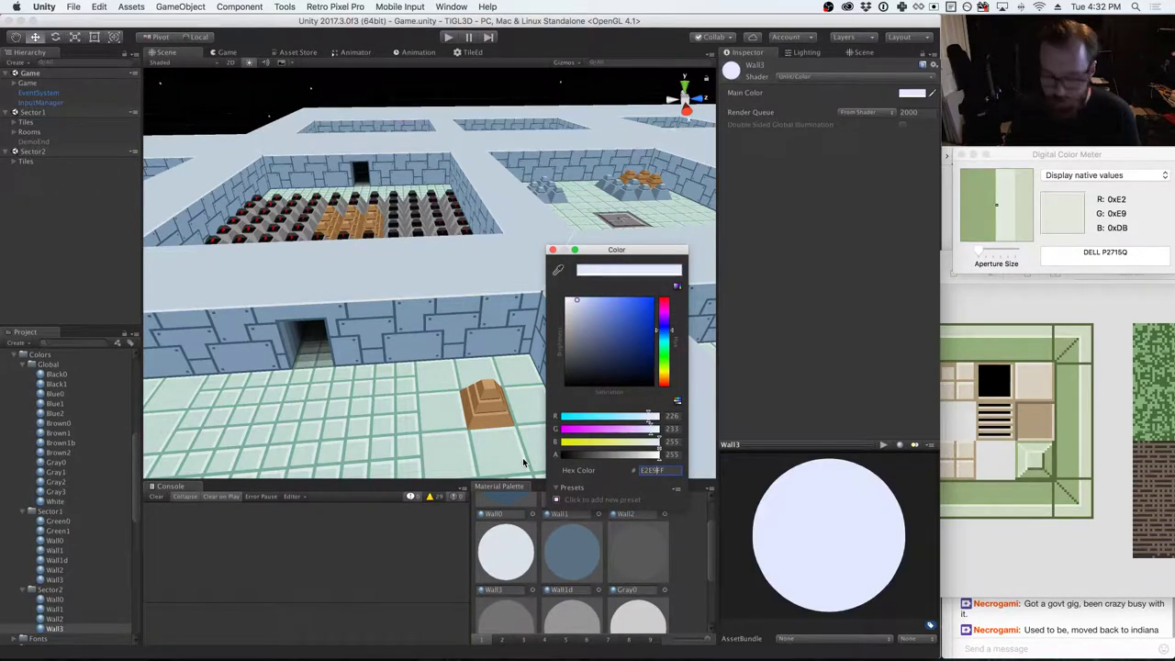
pyautogui.write('DB')
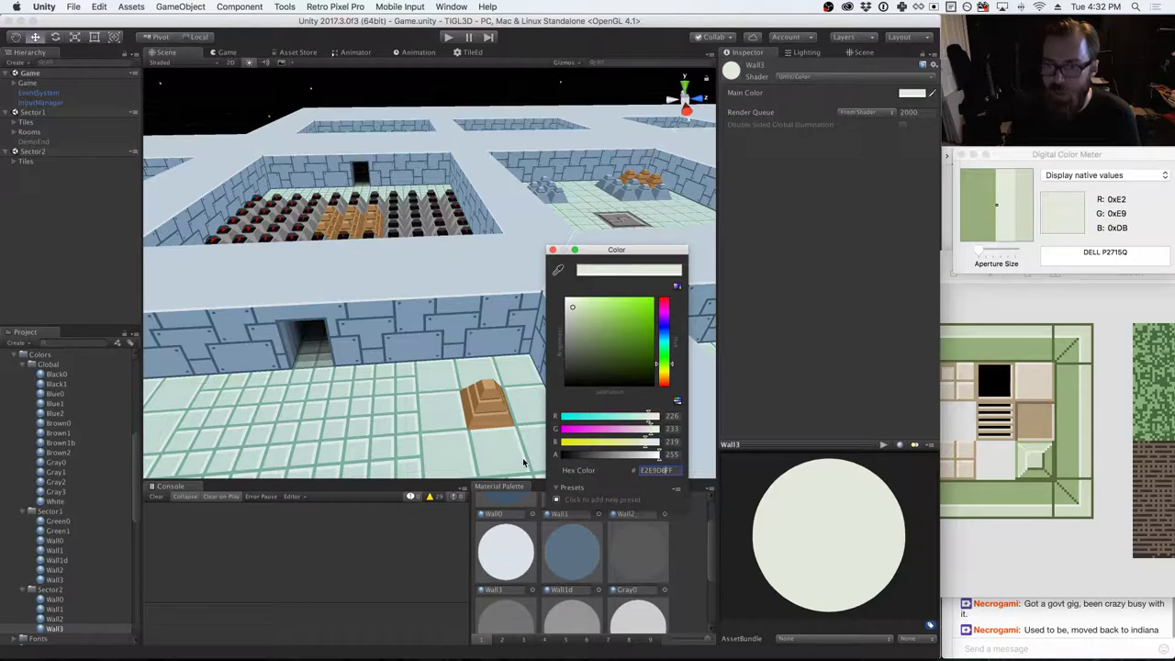
pyautogui.press('super+a')
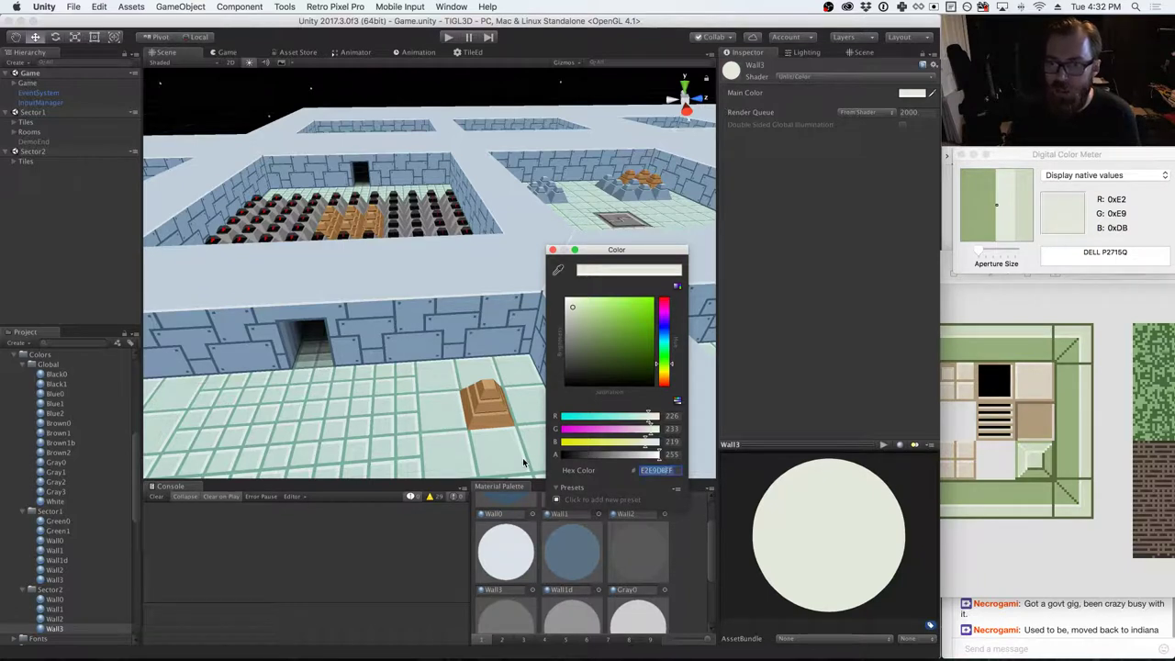
pyautogui.click(552, 249)
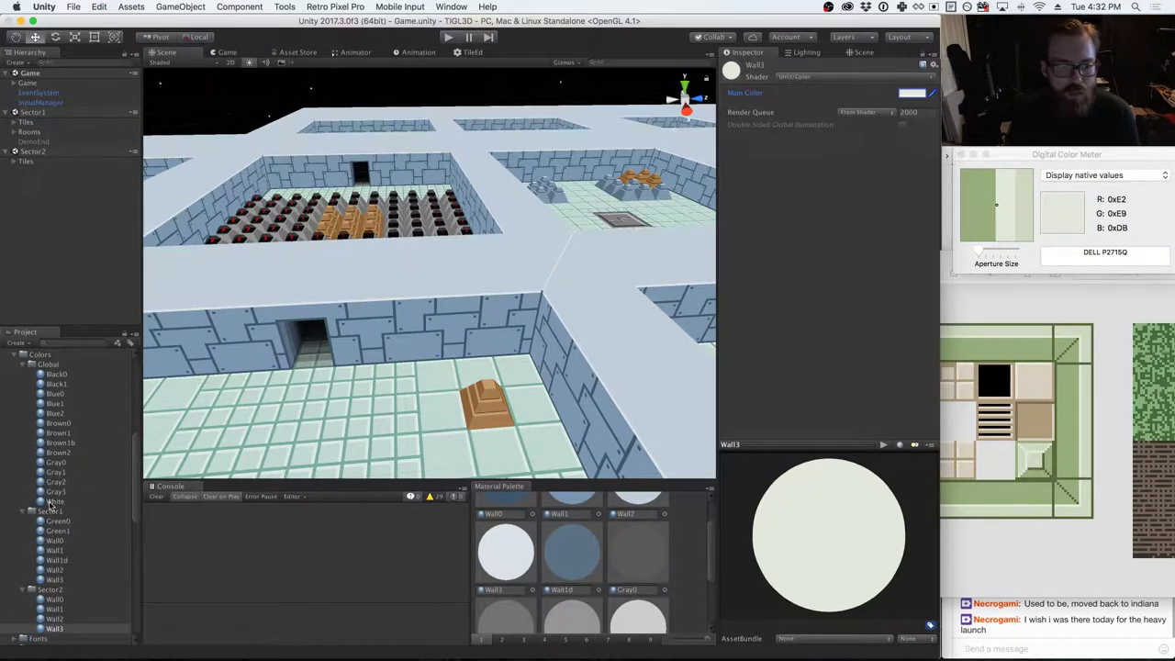
pyautogui.scroll(-1, 92, 560)
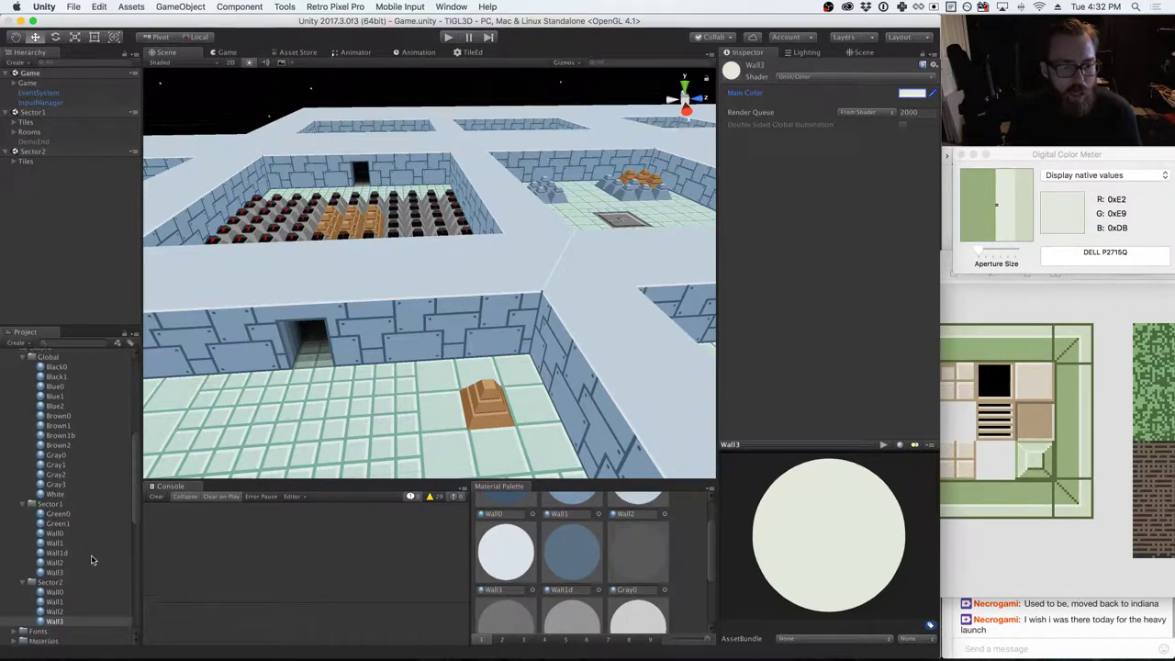
pyautogui.scroll(-1, 91, 560)
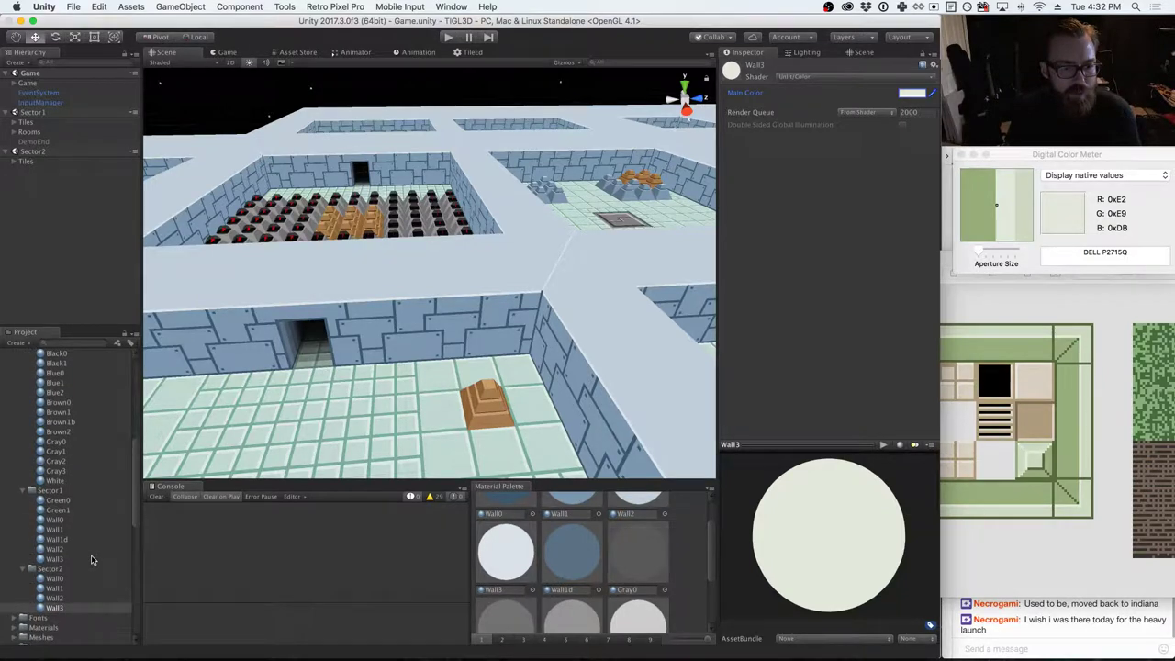
pyautogui.scroll(1, 92, 560)
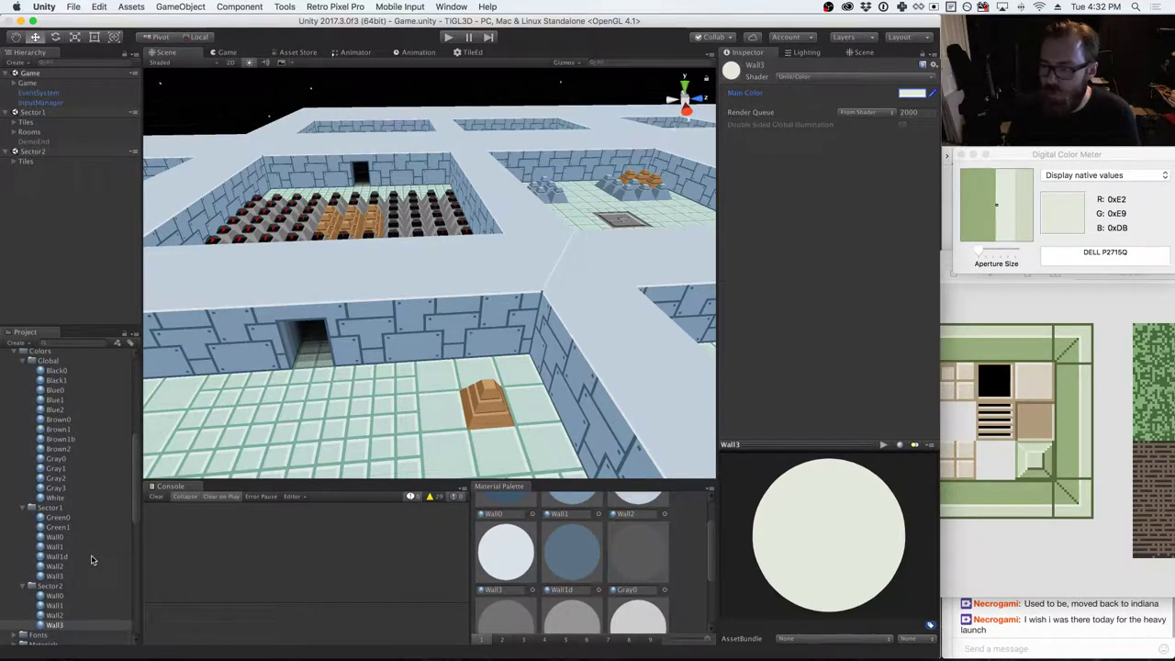
pyautogui.scroll(-3, 75, 557)
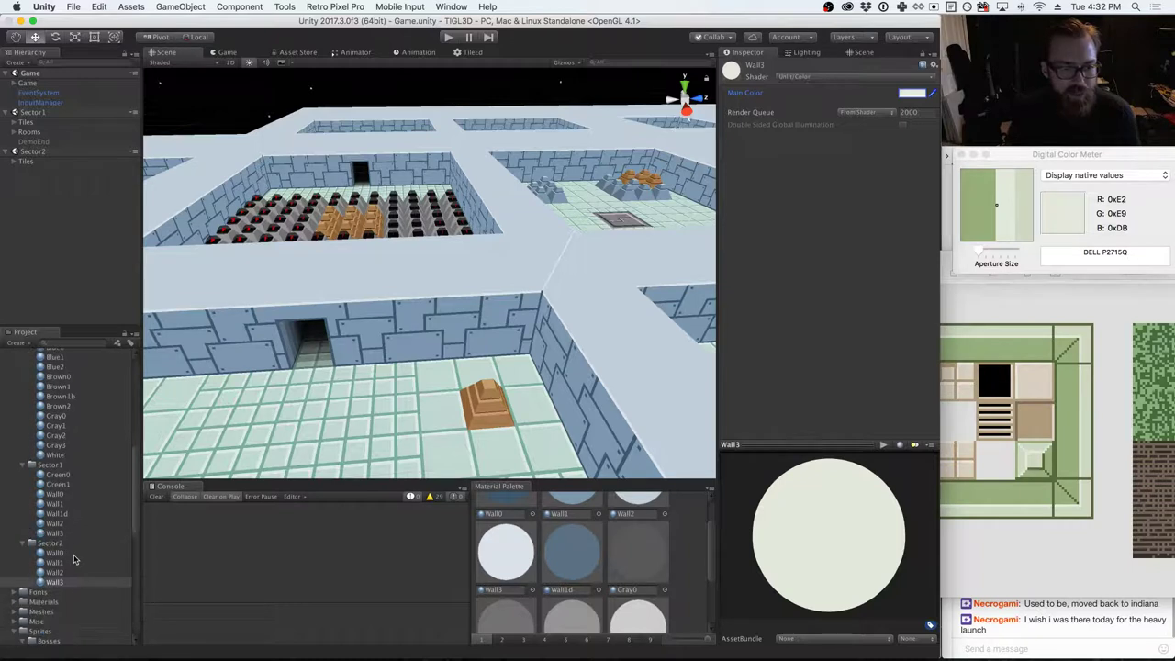
pyautogui.click(57, 553)
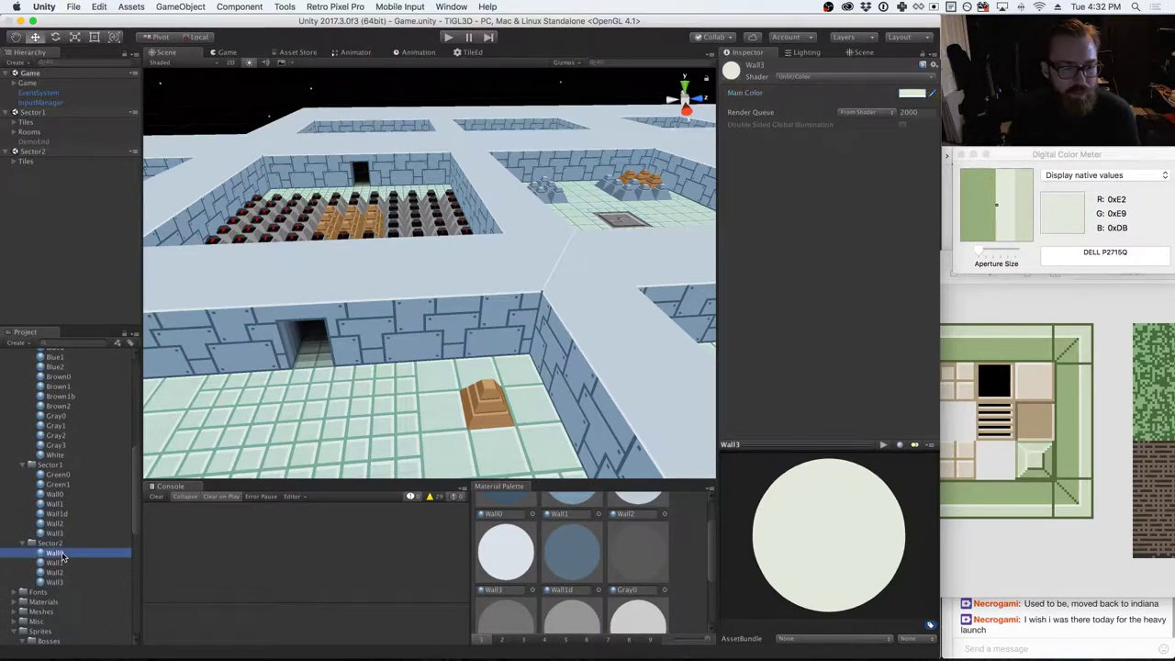
pyautogui.click(56, 582)
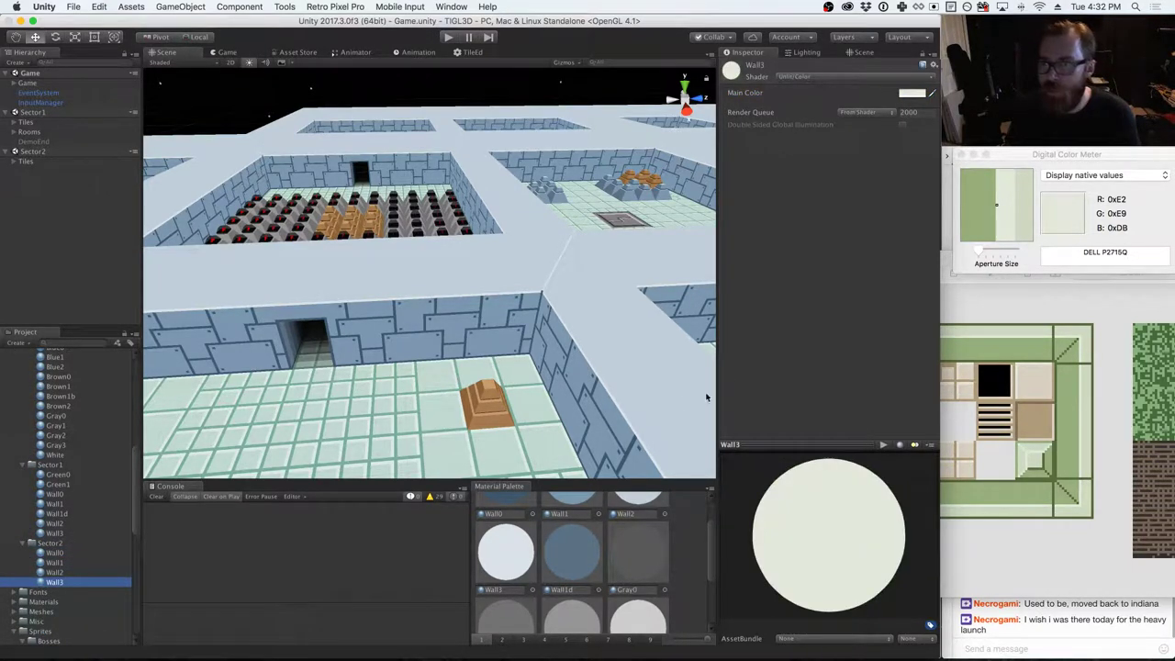
# - Switch to sector2.png in Preview and reposition its window to examine the remaining tile colours with Digital Color Meter
pyautogui.click(1066, 161)
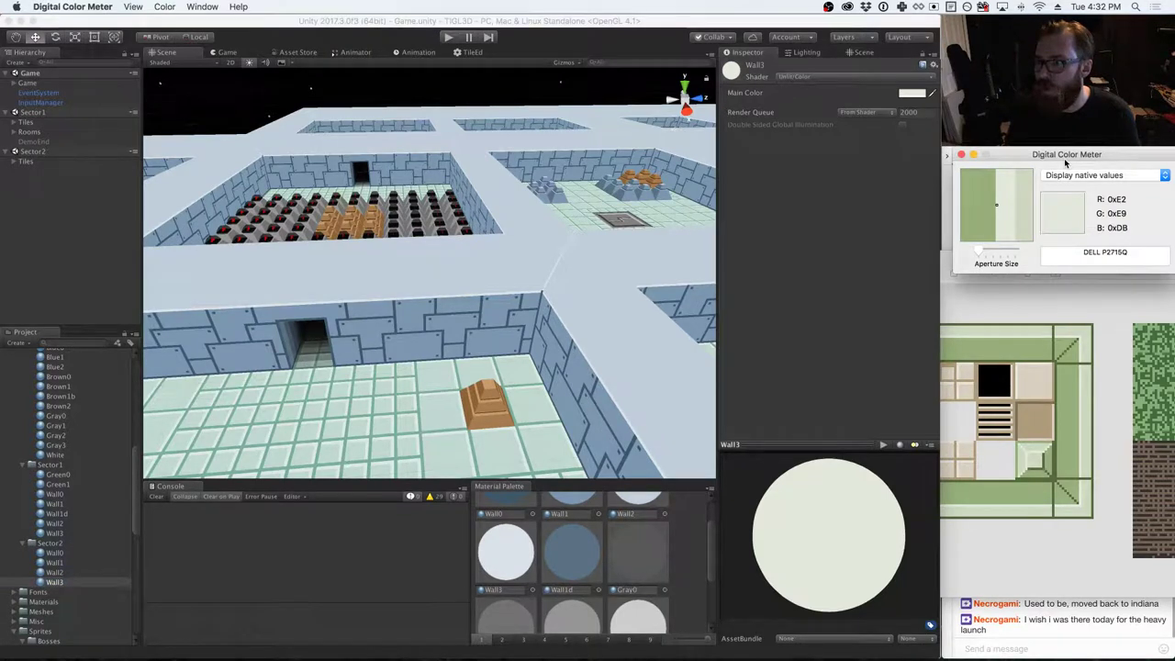
pyautogui.click(1117, 335)
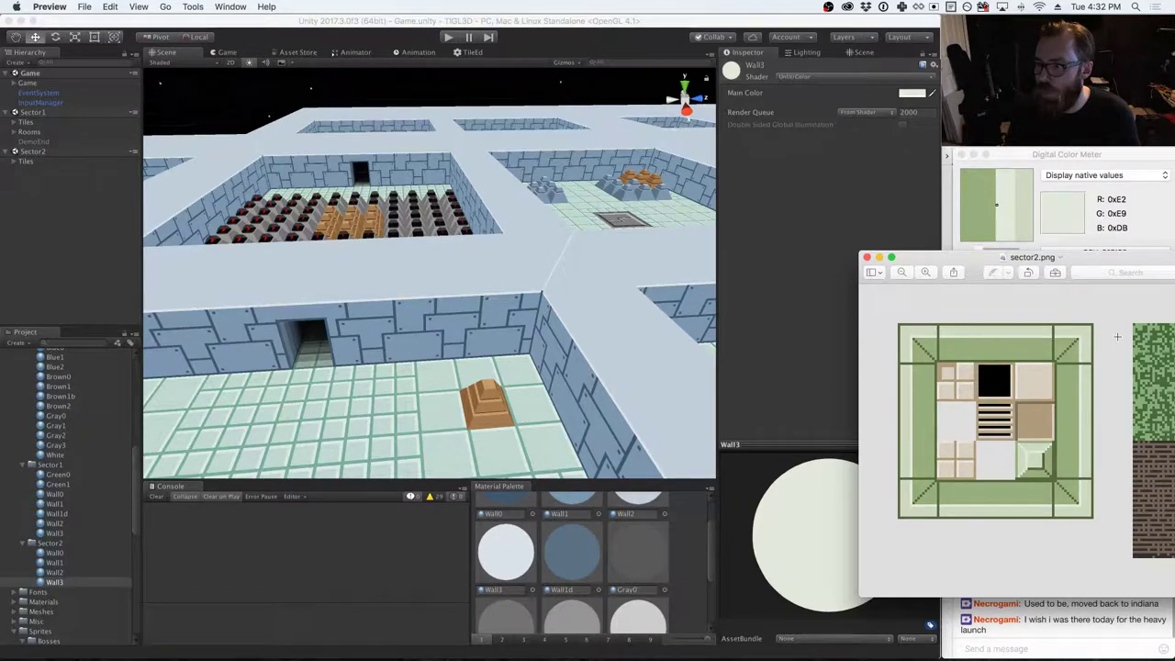
pyautogui.moveTo(1107, 265); pyautogui.dragTo(1093, 240)
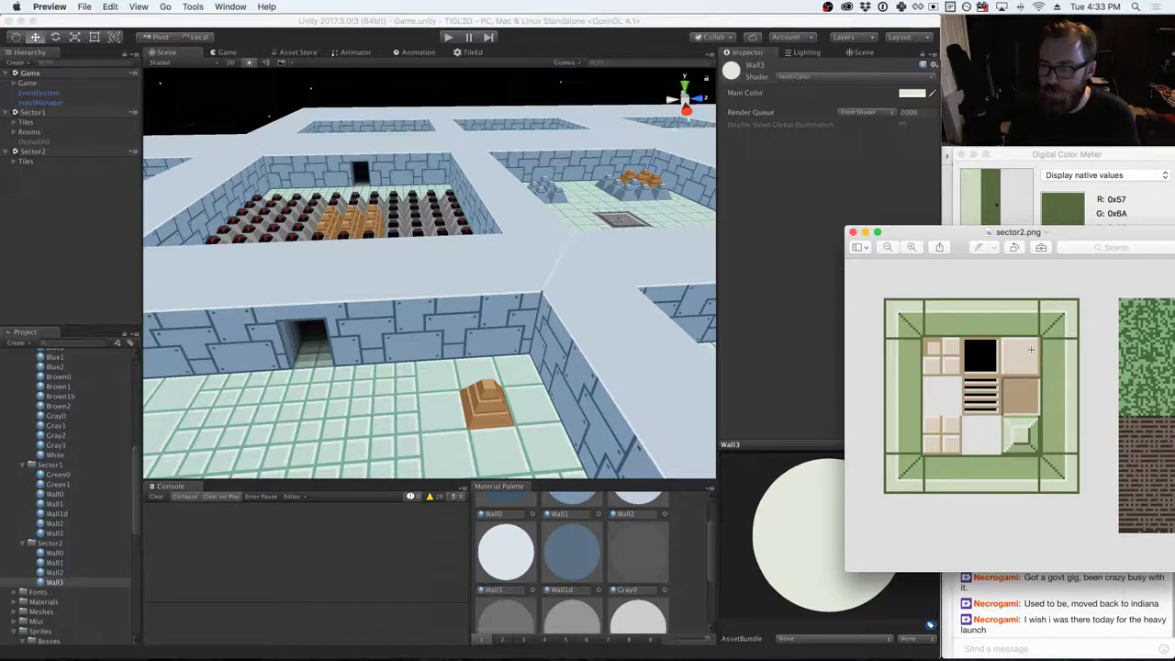
# - Return to Unity and create a new material named Tan0 in the Sector2 colour folder
pyautogui.click(37, 545)
pyautogui.click(37, 543)
pyautogui.rightClick(37, 544)
pyautogui.moveTo(127, 420)
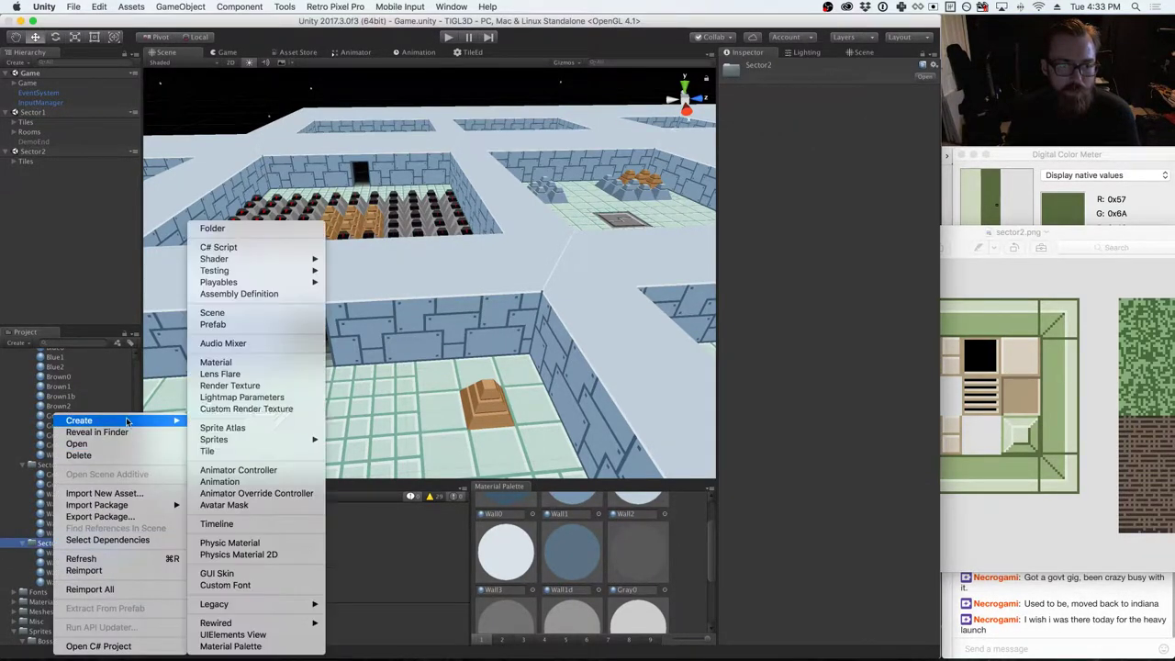
pyautogui.click(276, 361)
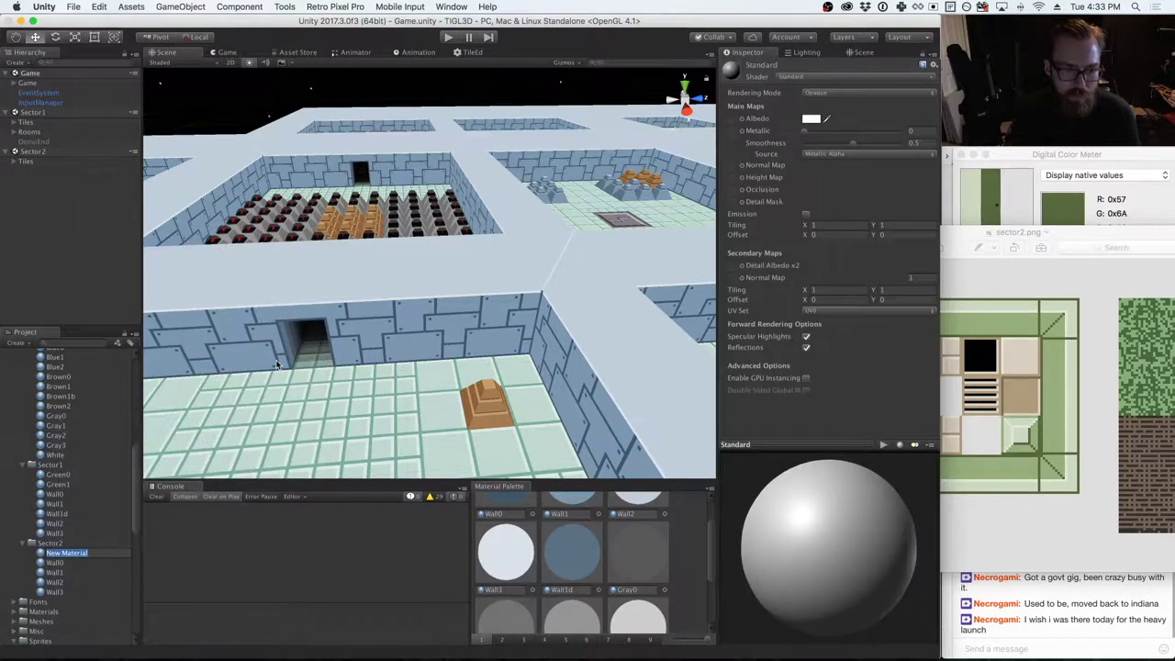
pyautogui.write('Tan0')
pyautogui.press('Return')
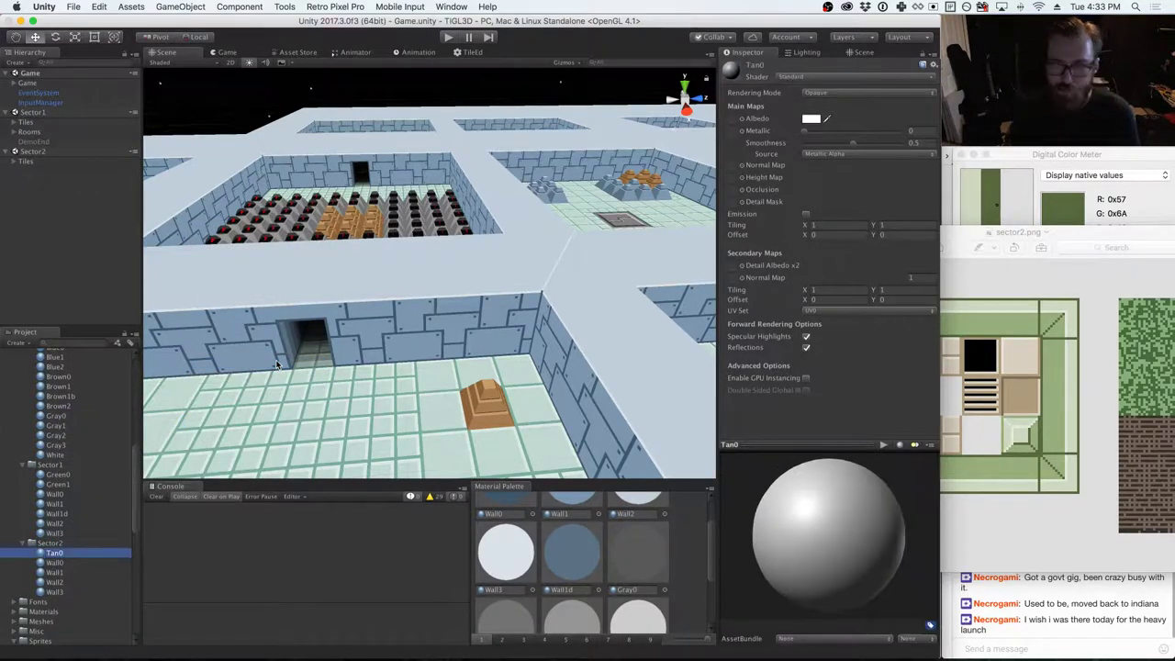
# - Sample the dark tan tile tone with Digital Color Meter and change the Tan0 material's shader to Unlit/Color
pyautogui.click(1151, 200)
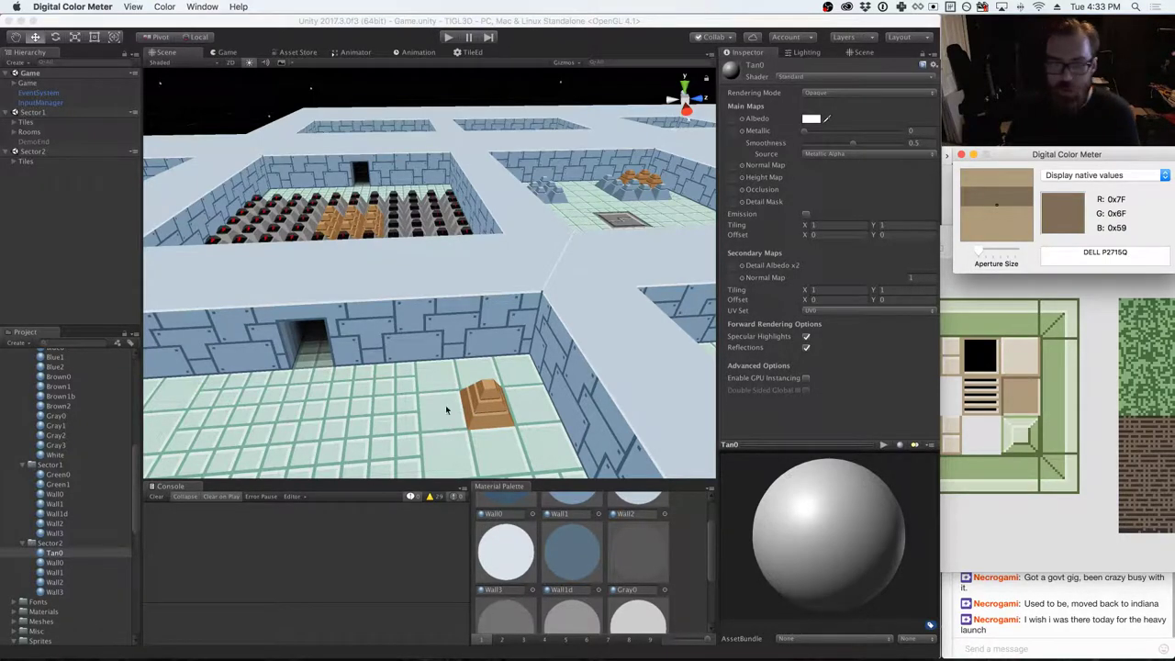
pyautogui.click(831, 77)
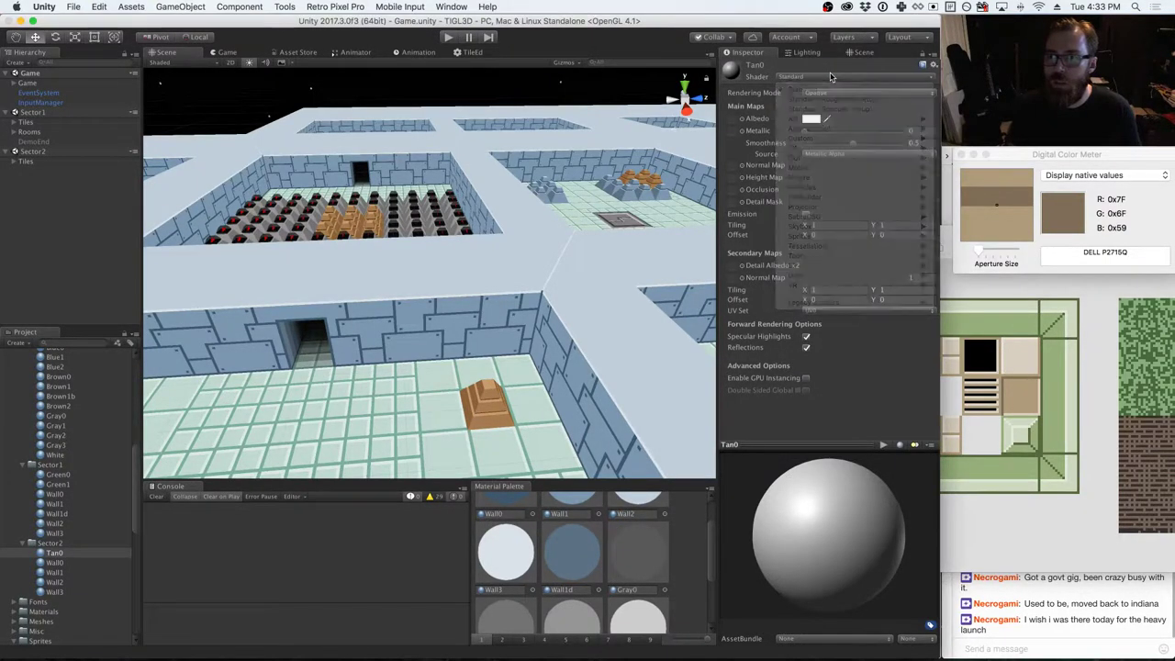
pyautogui.click(830, 77)
pyautogui.moveTo(918, 284)
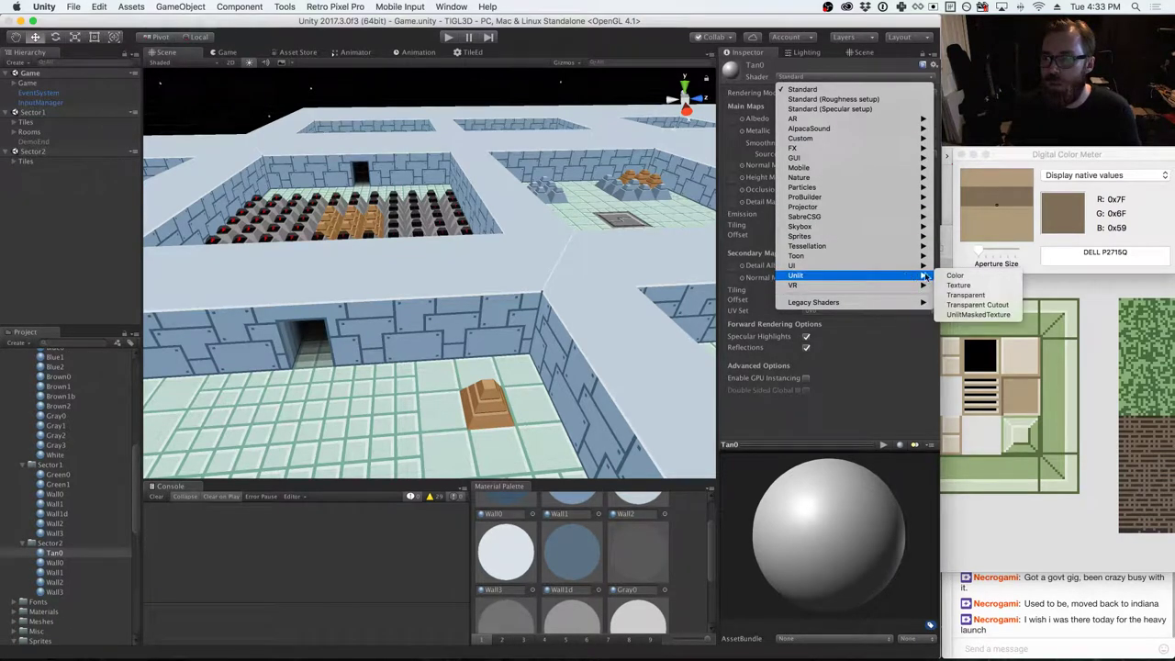
pyautogui.click(964, 275)
# - Set the Tan0 material's main colour to hex 7F6F59 and close the colour picker
pyautogui.click(904, 94)
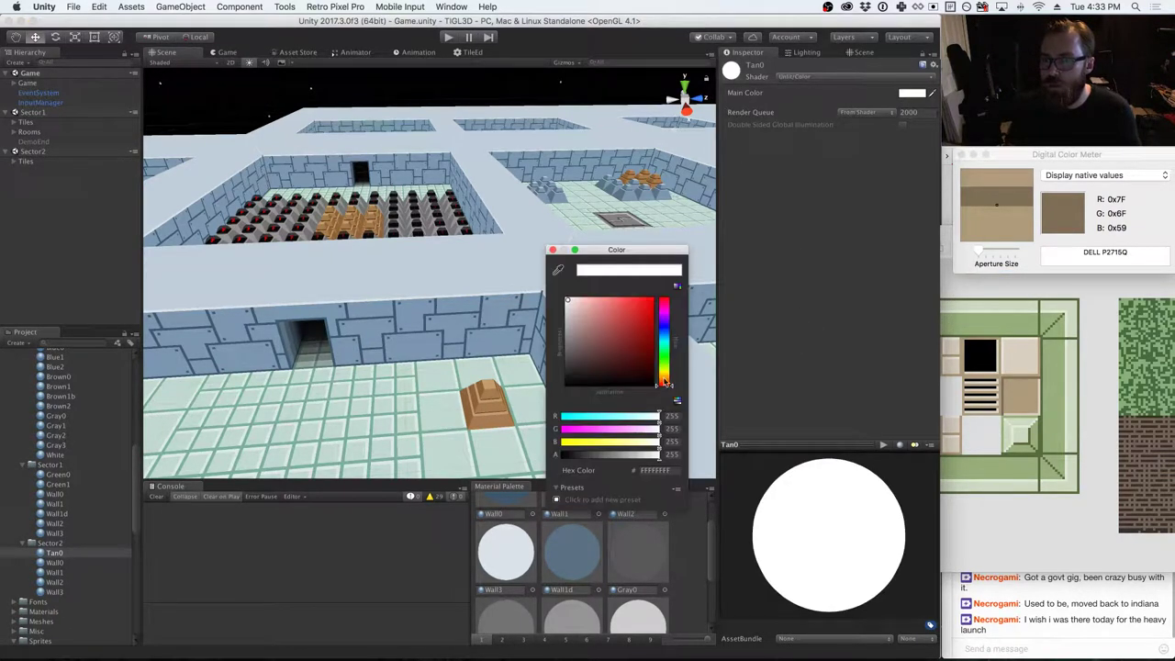
pyautogui.click(562, 471)
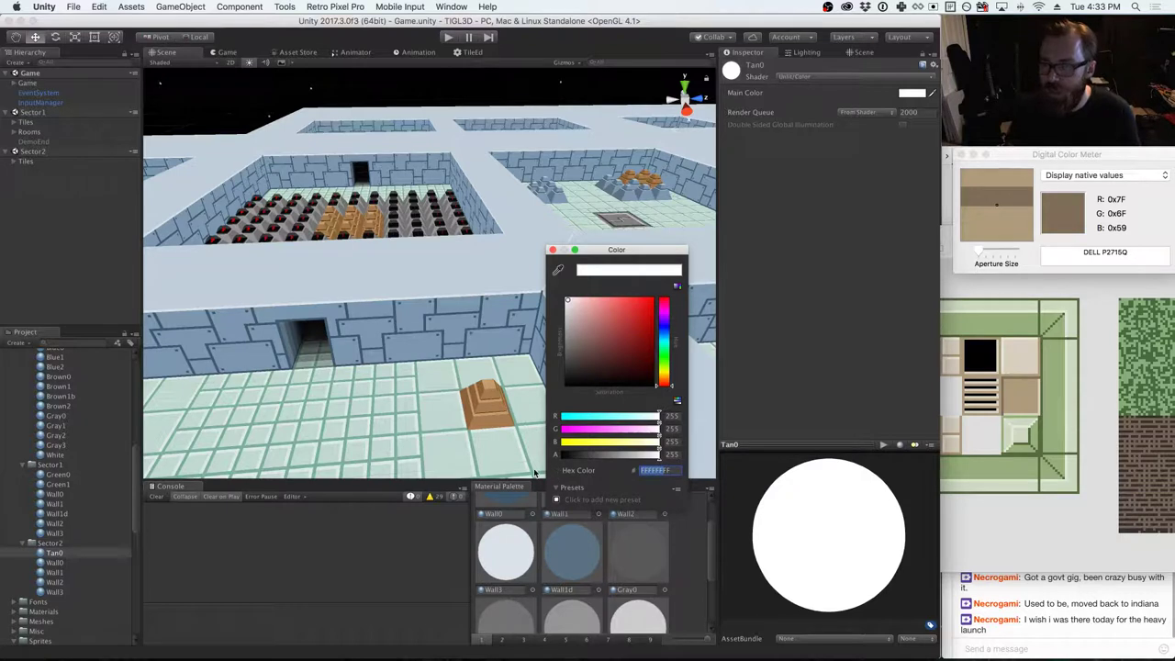
pyautogui.write('7F')
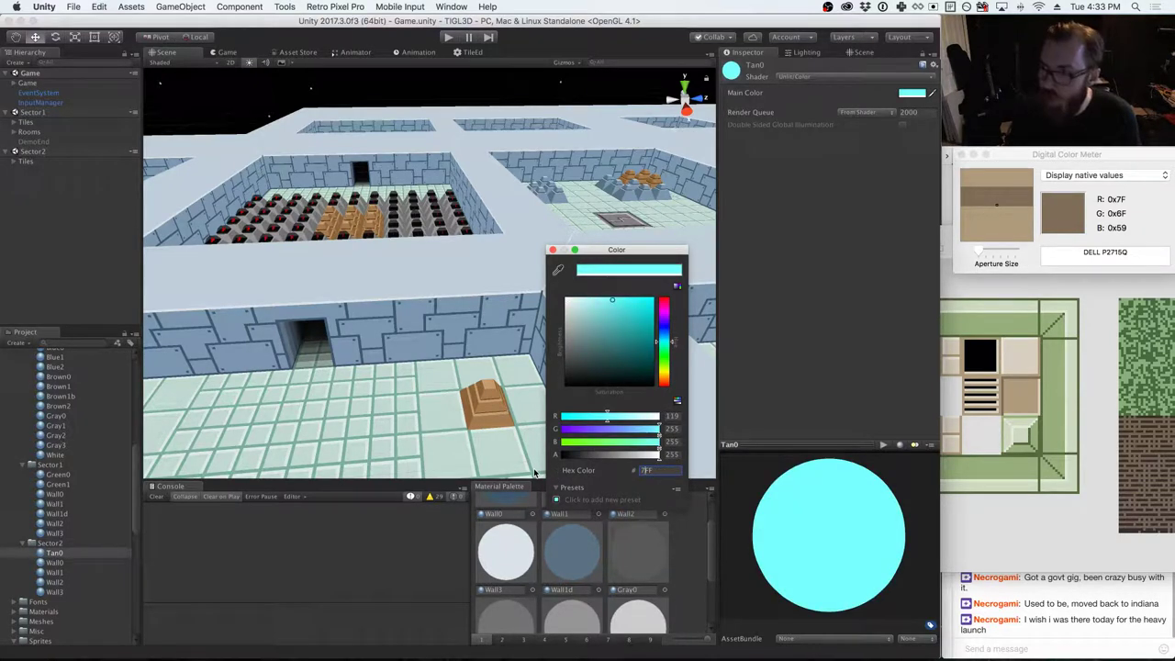
pyautogui.write('6F')
pyautogui.write('F')
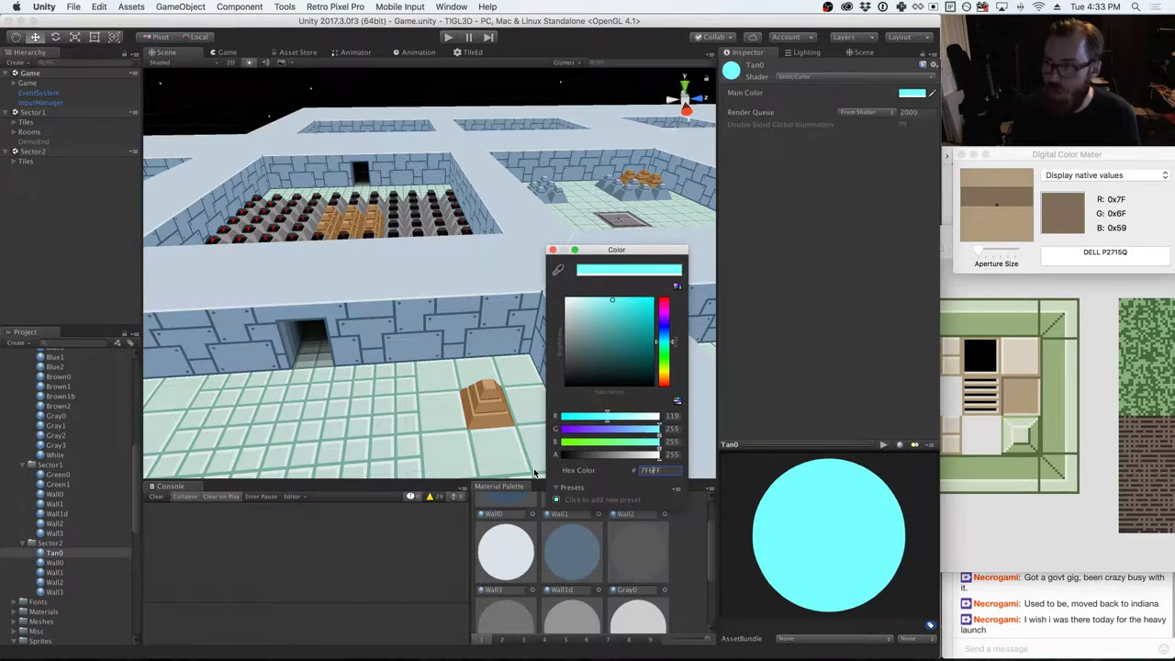
pyautogui.write('F')
pyautogui.press('BackSpace')
pyautogui.press('BackSpace')
pyautogui.write('59')
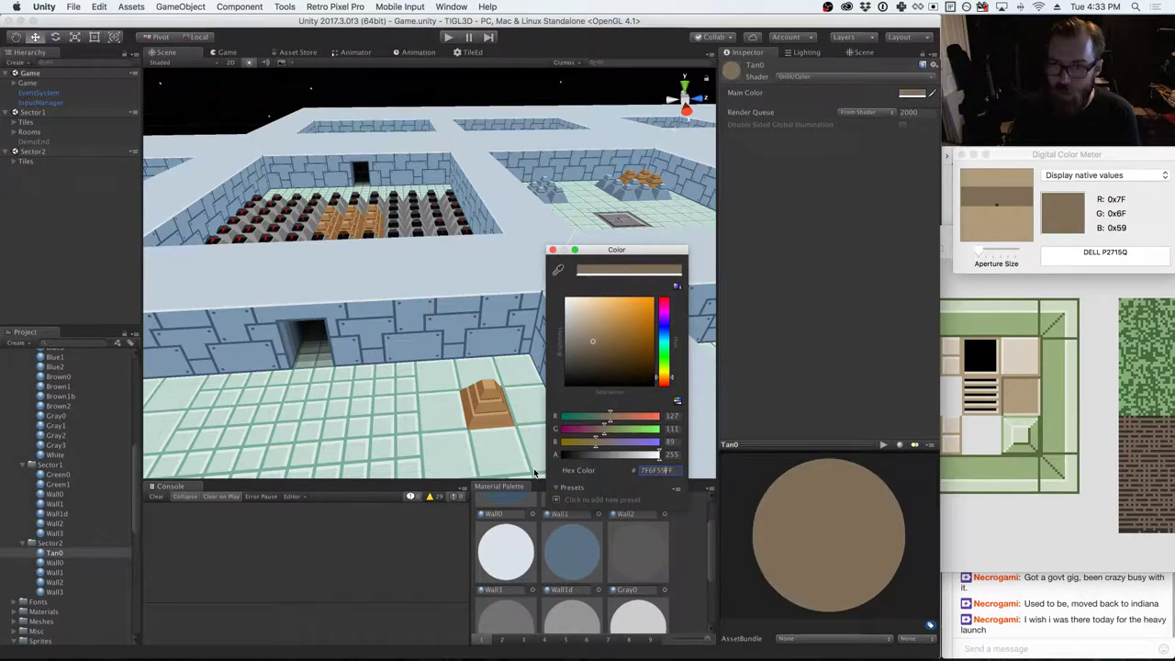
pyautogui.press('Return')
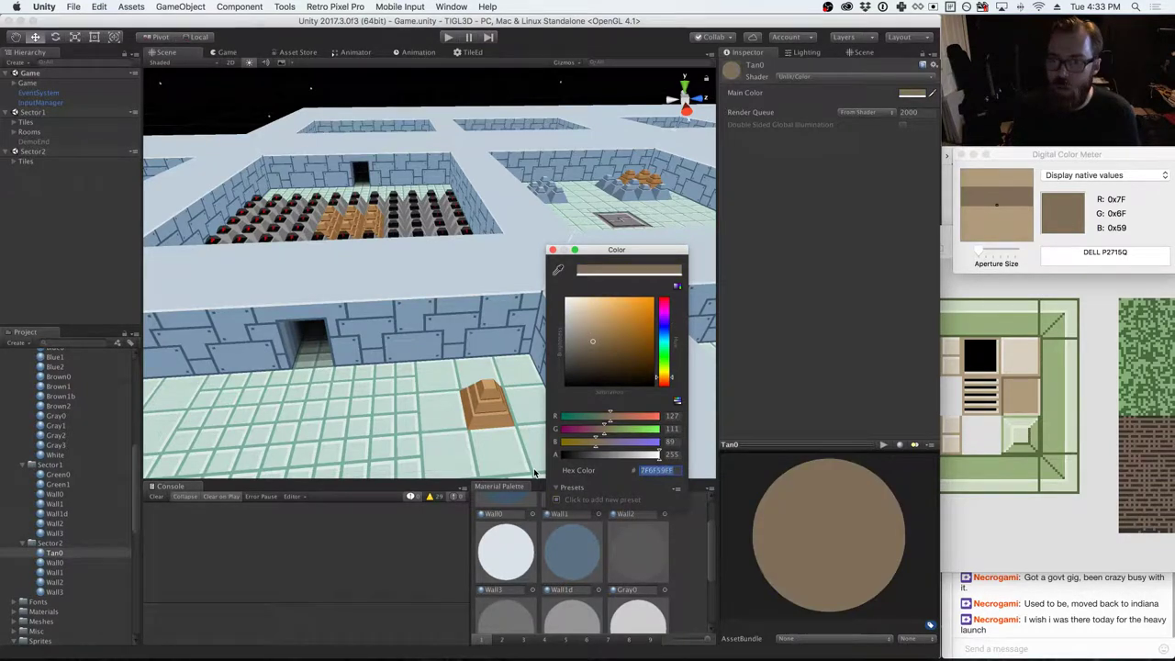
pyautogui.click(552, 249)
# - Create a new material named Tan1 in the Sector2 colour folder
pyautogui.click(56, 543)
pyautogui.rightClick(57, 543)
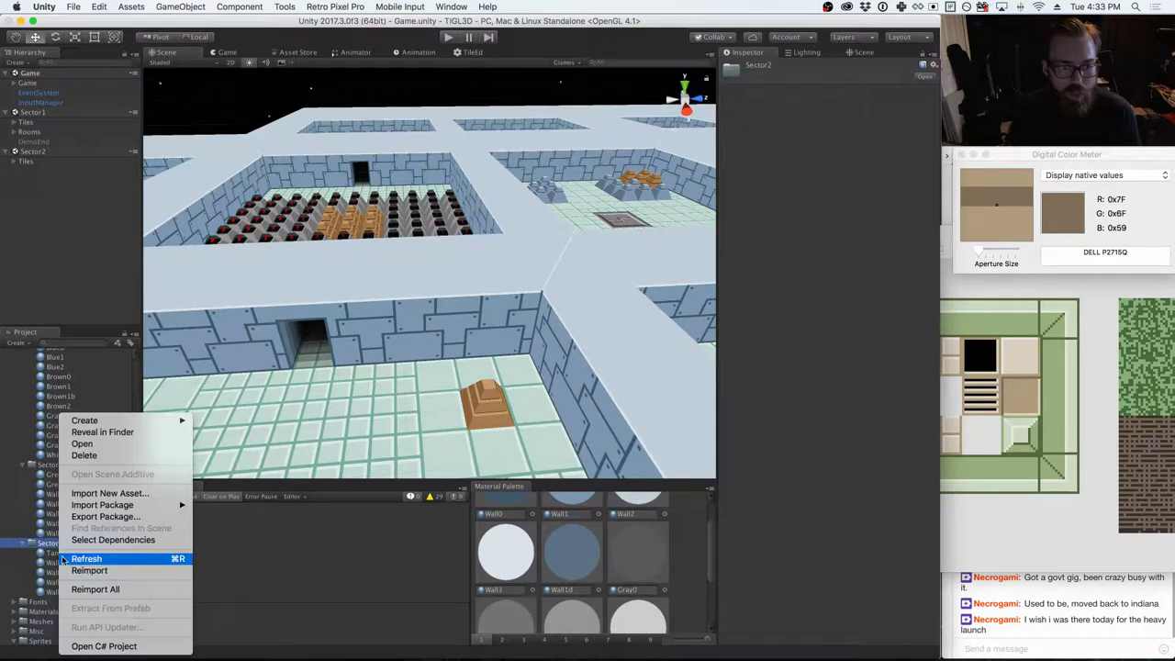
pyautogui.moveTo(84, 421)
pyautogui.moveTo(243, 260)
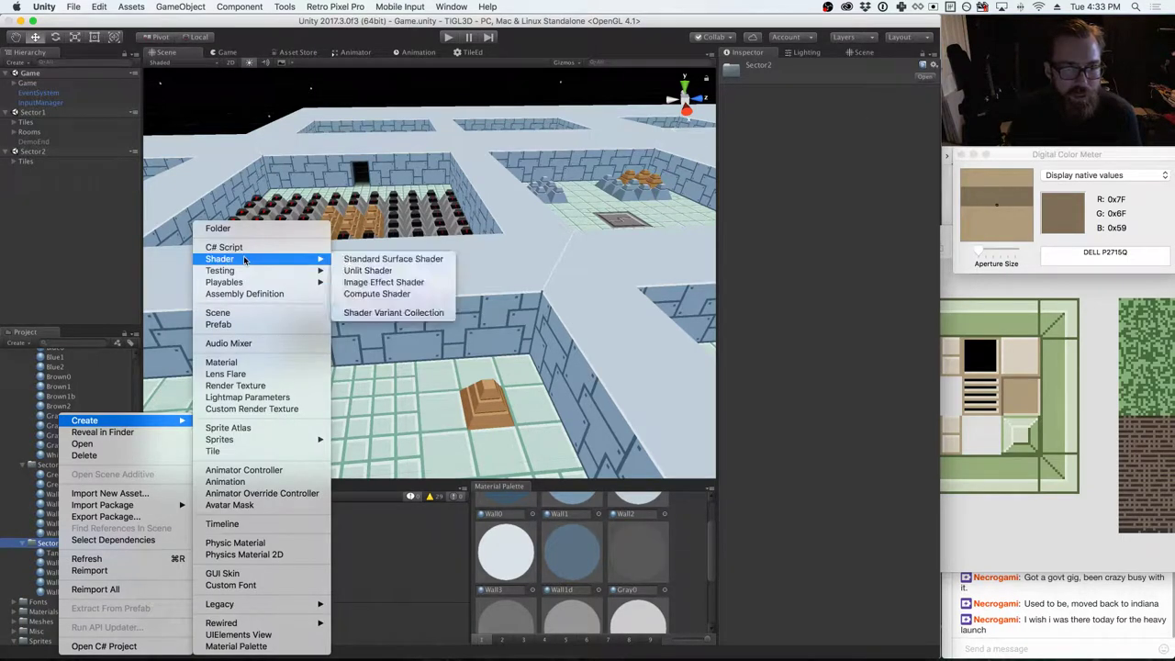
pyautogui.click(221, 362)
pyautogui.write('Tan1')
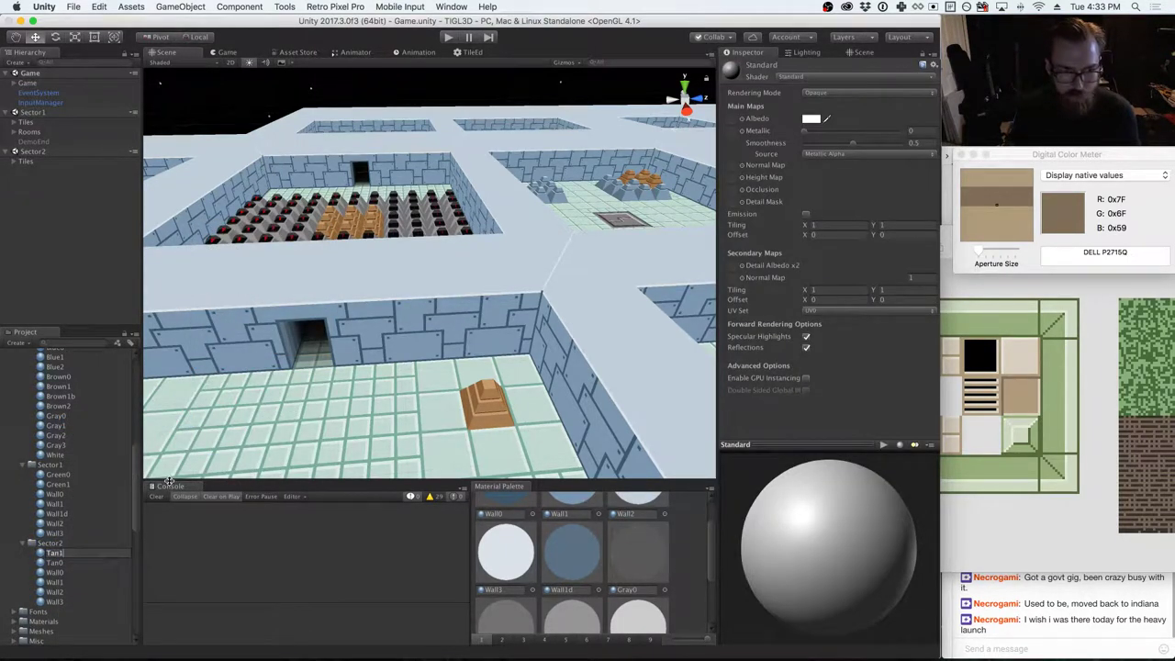
pyautogui.press('Return')
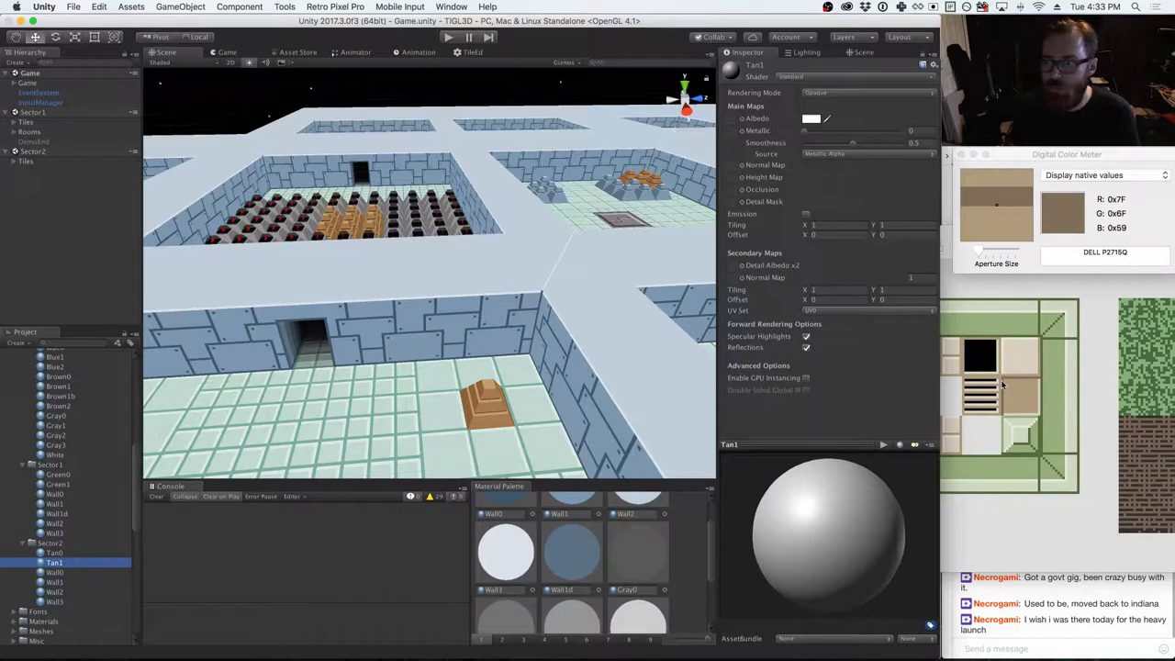
# - Sample the medium tan tile tone with Digital Color Meter and change the Tan1 material's shader to Unlit/Color in Unity
pyautogui.click(1042, 251)
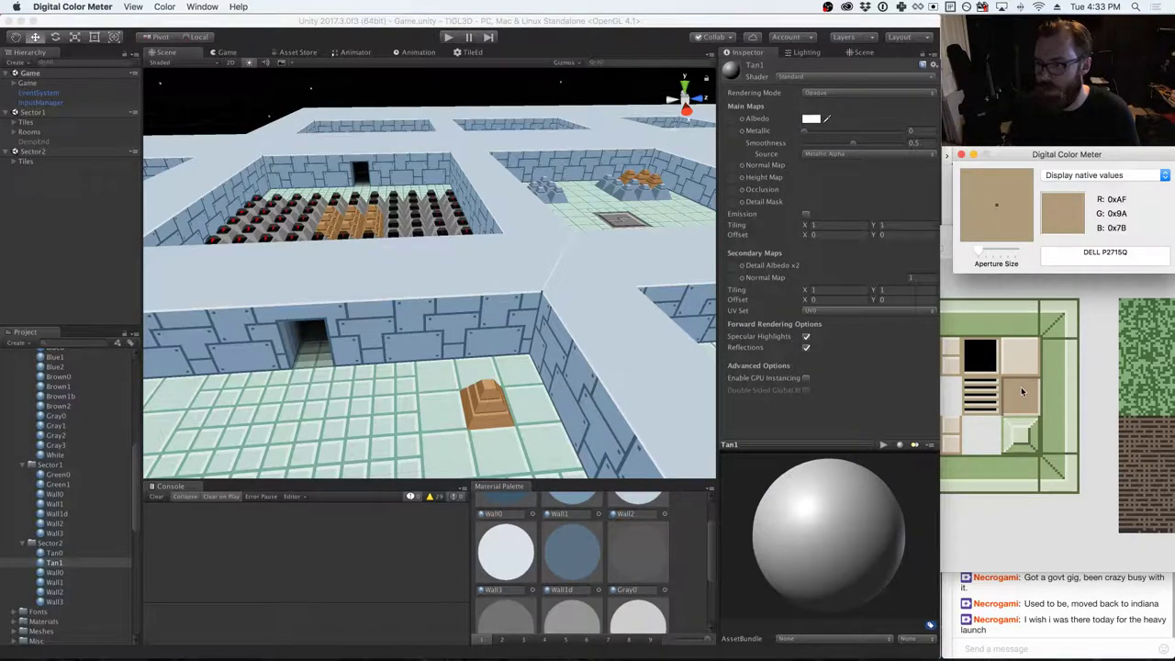
pyautogui.press('super+l')
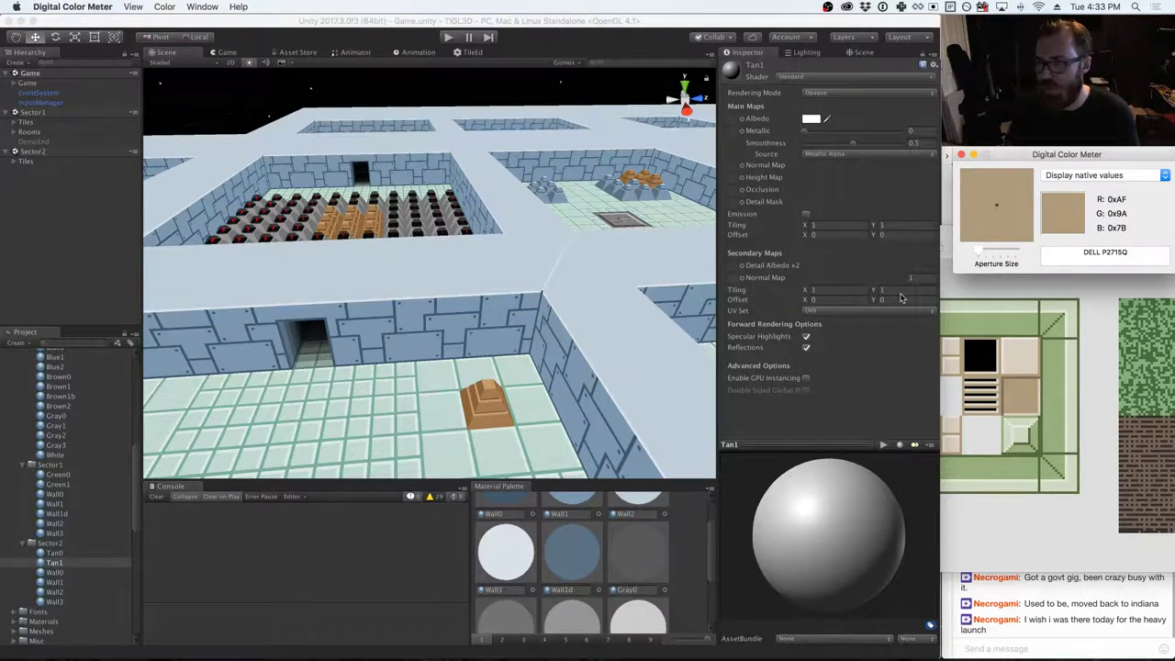
pyautogui.click(60, 565)
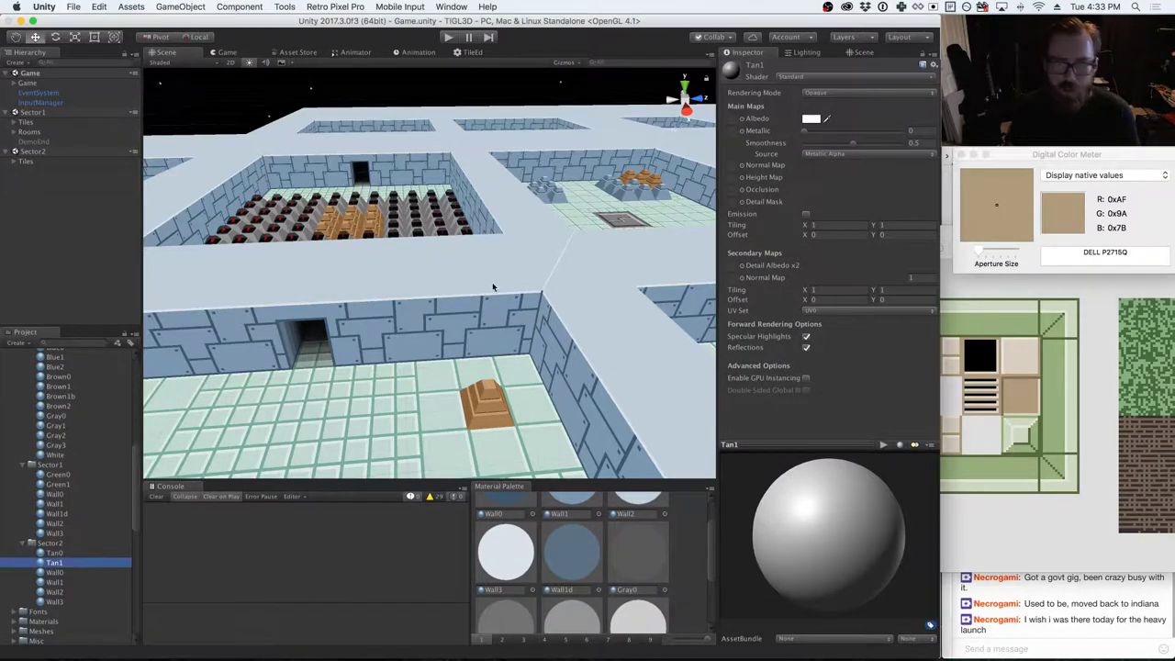
pyautogui.click(812, 76)
pyautogui.moveTo(830, 276)
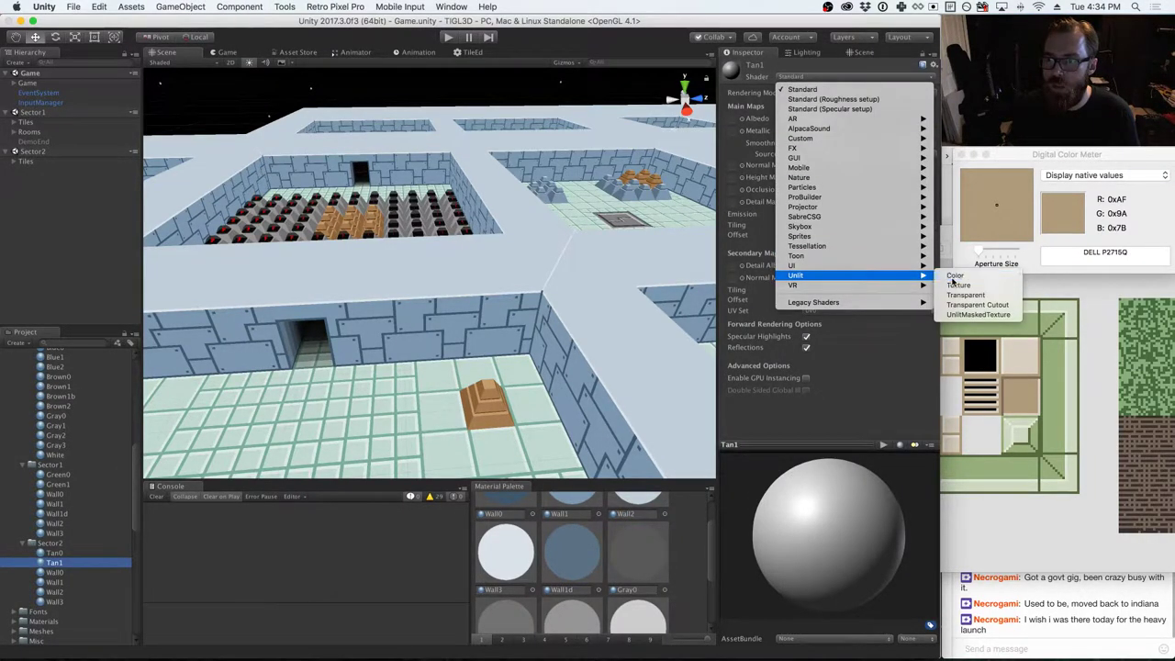
pyautogui.click(959, 276)
# - Set the Tan1 material's main colour to hex AF9A7B and close the colour picker
pyautogui.click(913, 93)
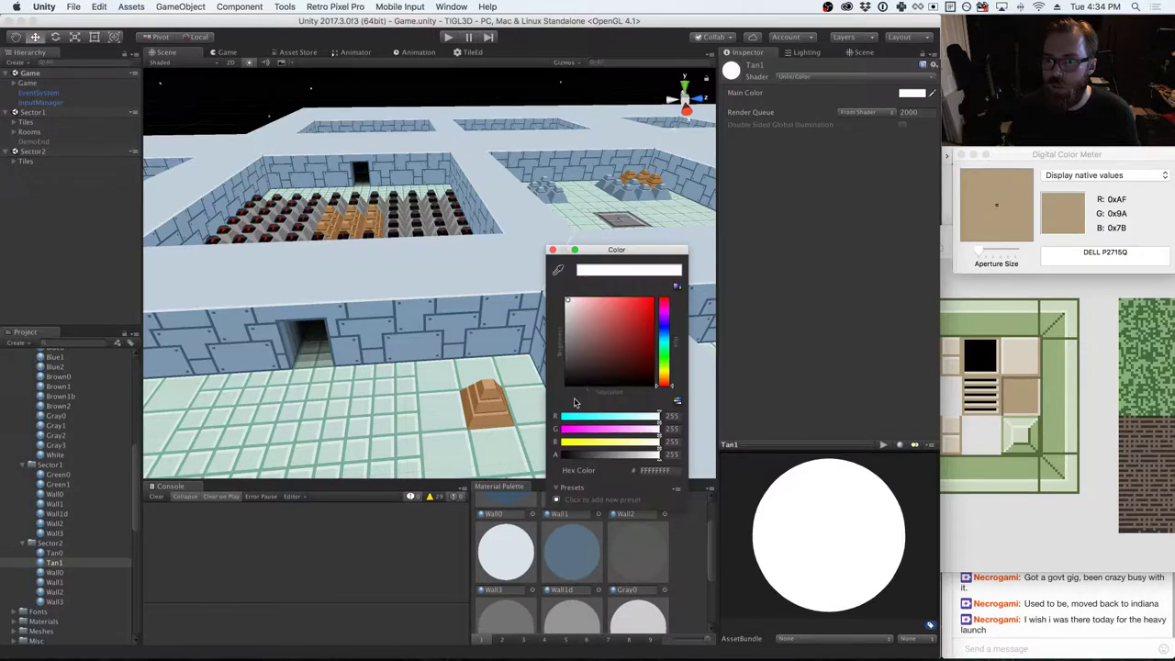
pyautogui.click(655, 470)
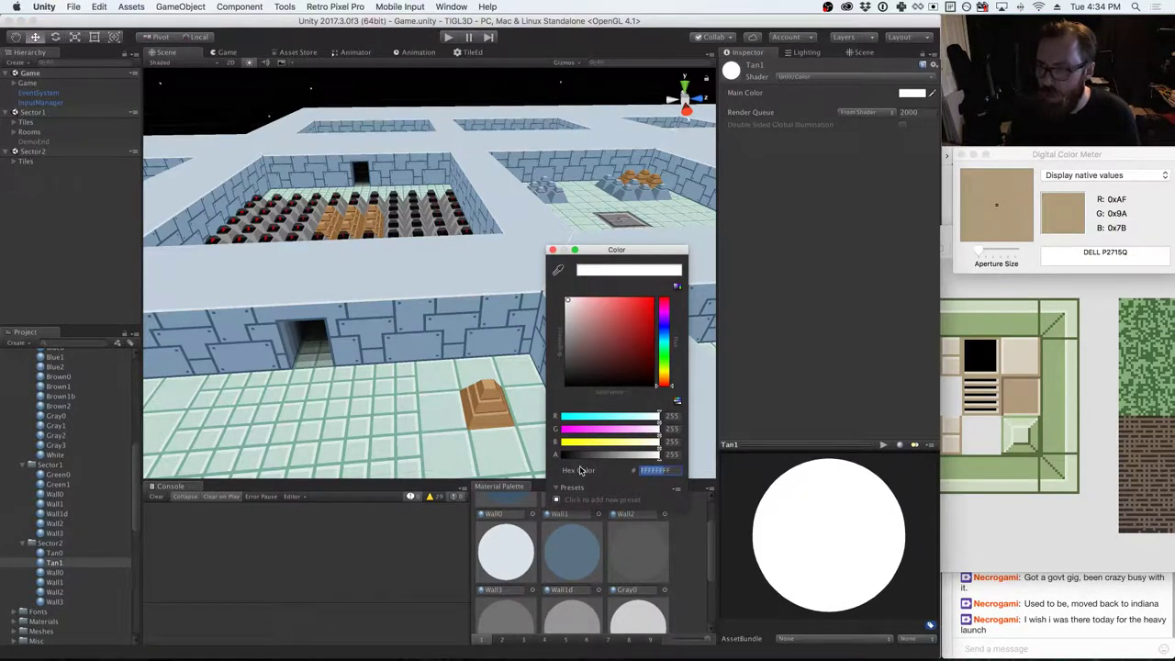
pyautogui.write('AFF')
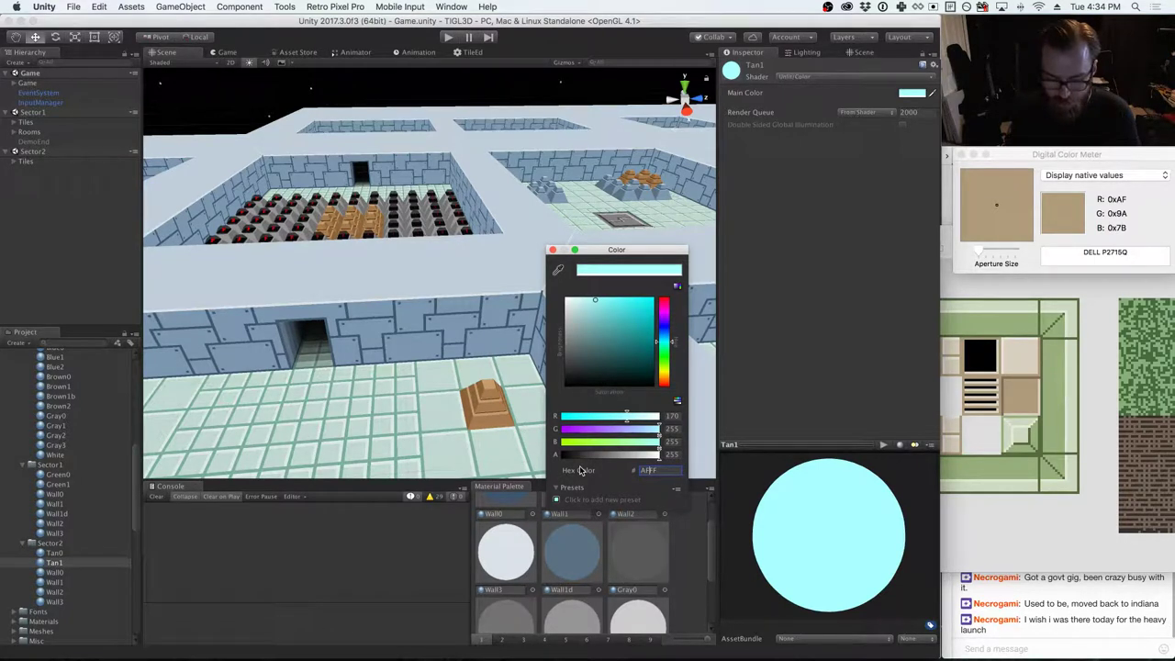
pyautogui.write('9A7BFF')
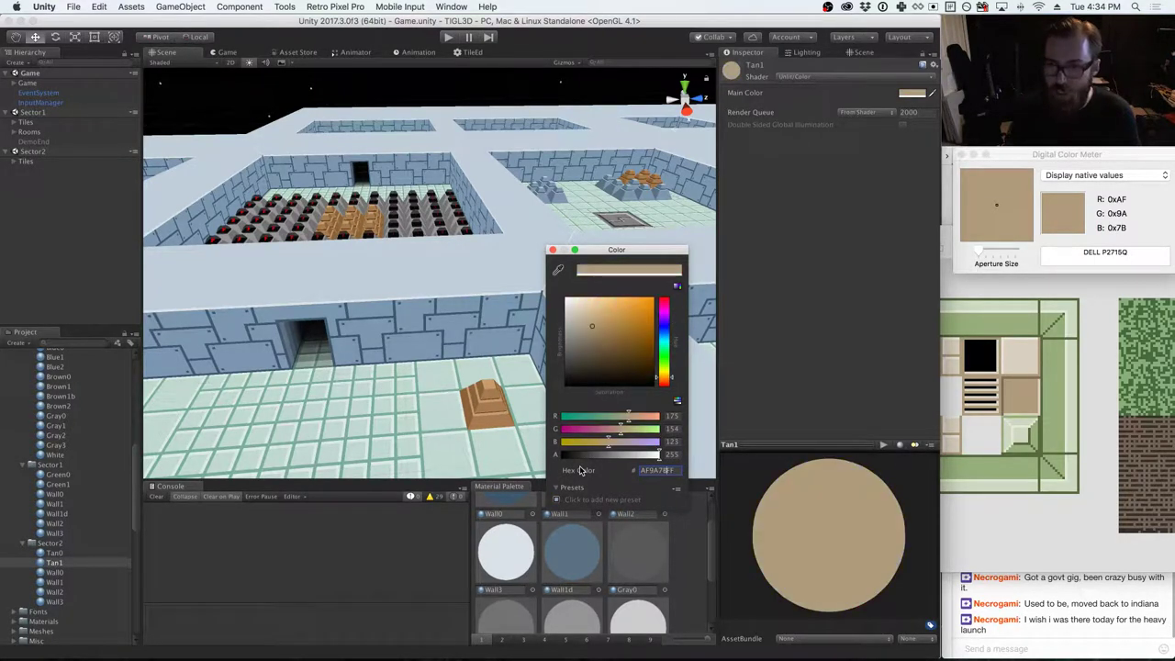
pyautogui.click(553, 249)
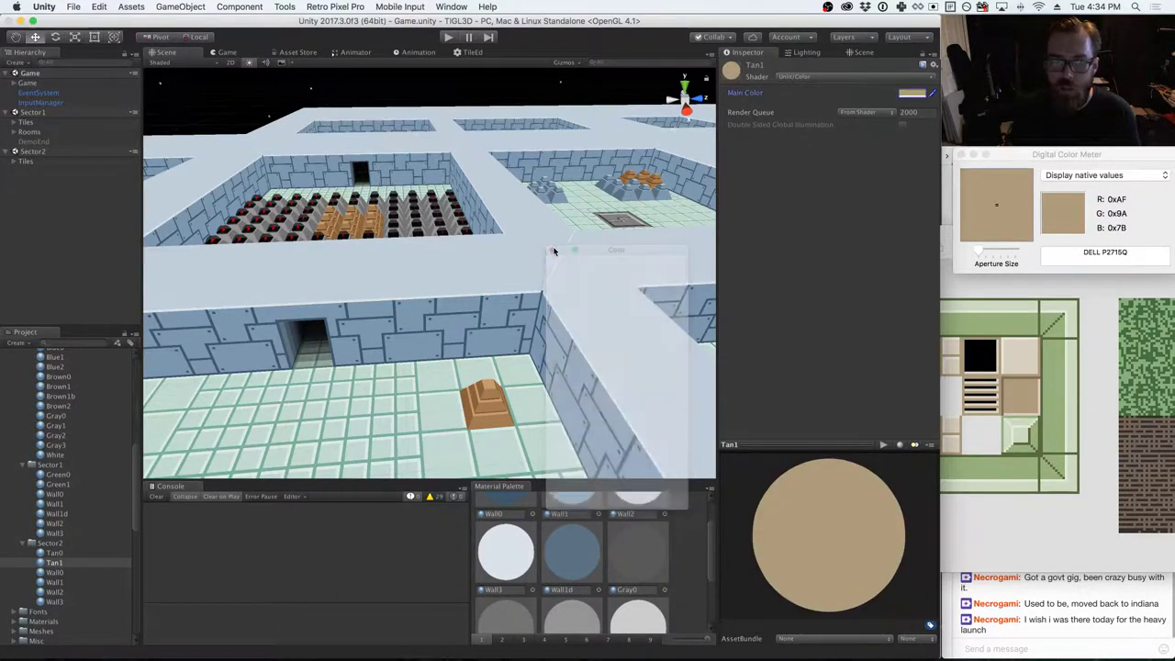
# - Create another new material named Tan2 in the Sector2 colour folder
pyautogui.rightClick(50, 542)
pyautogui.moveTo(161, 421)
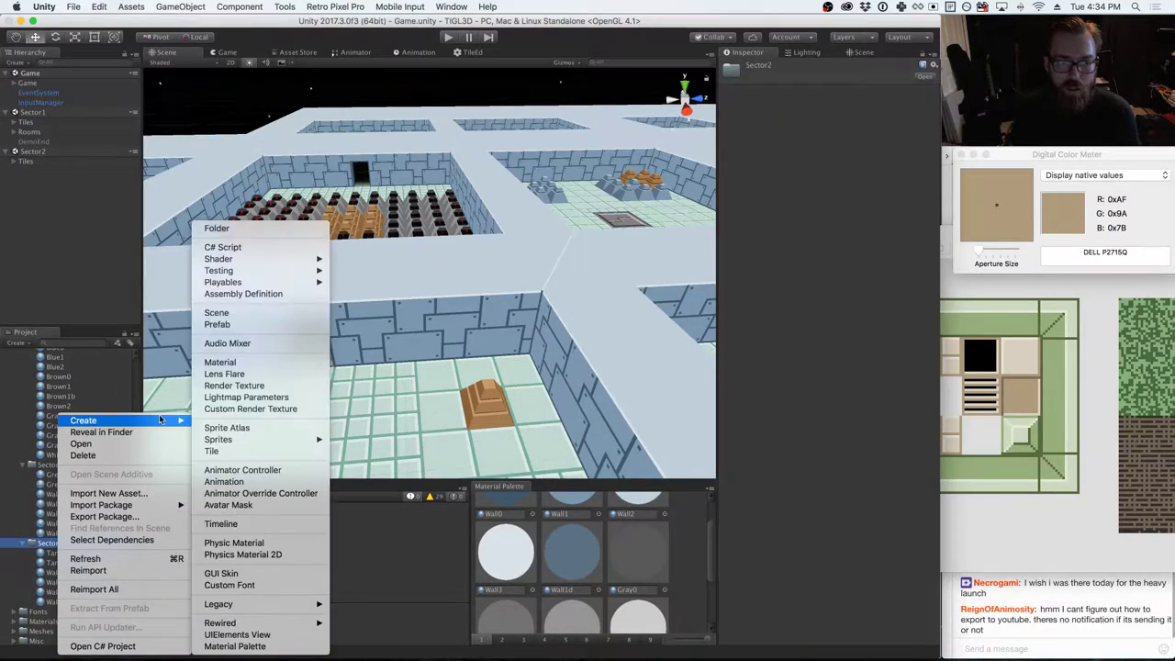
pyautogui.click(220, 362)
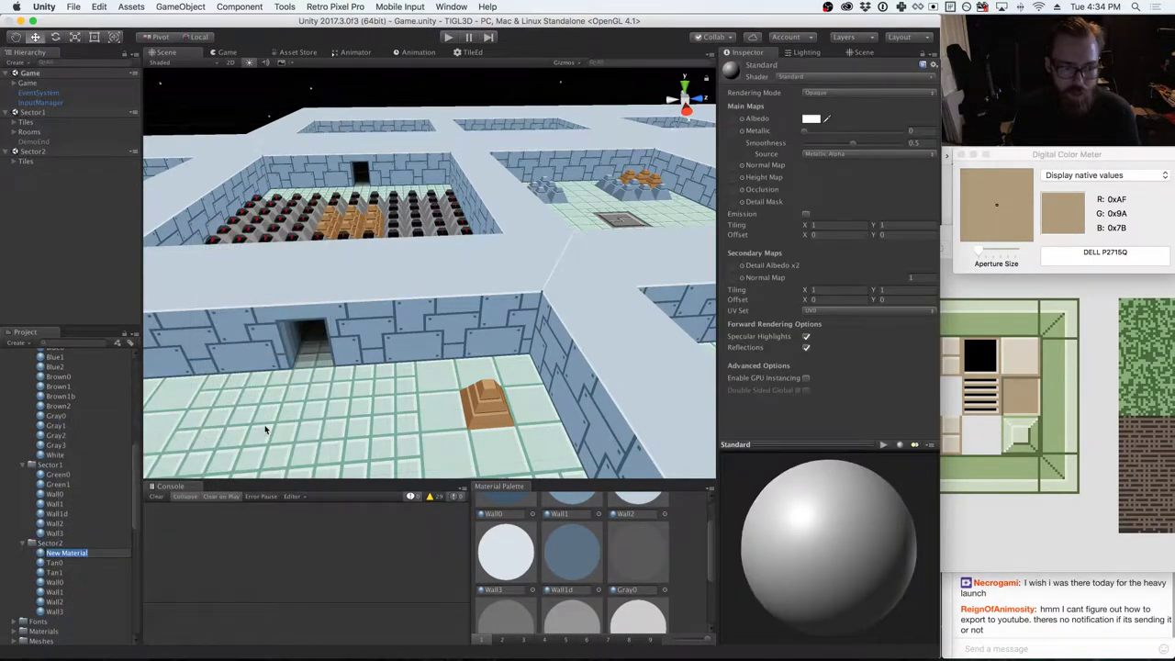
pyautogui.write('Tan2')
pyautogui.press('Return')
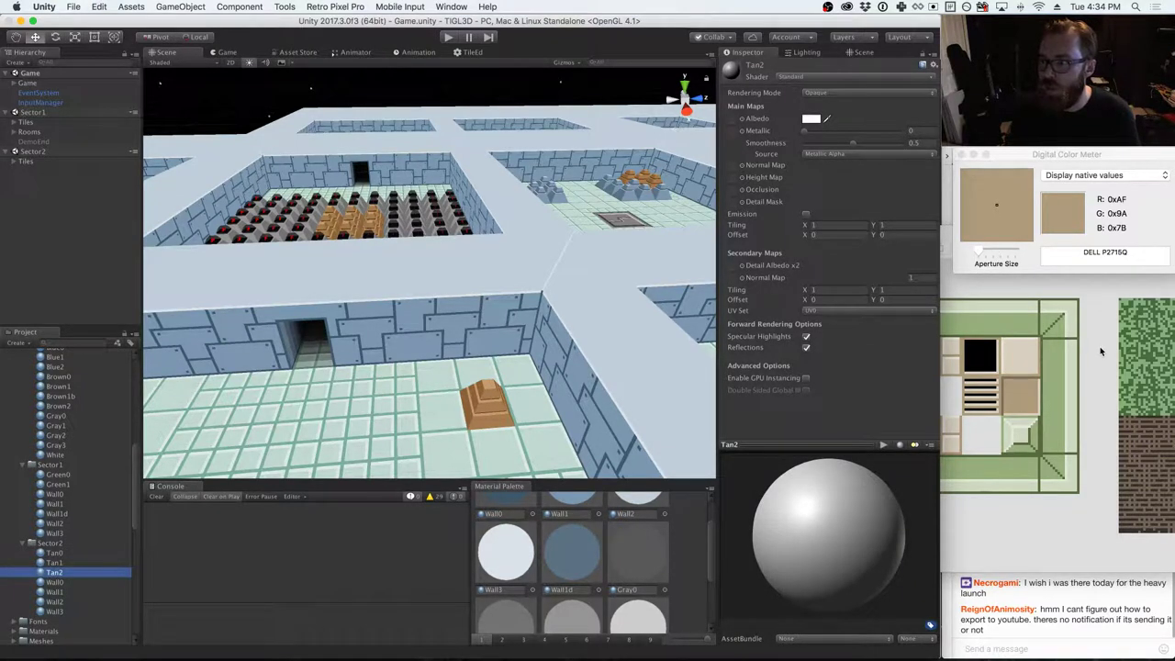
# - Sample the lightest cream tile tone with Digital Color Meter and change the Tan2 material's shader to Unlit/Color in Unity
pyautogui.click(1072, 286)
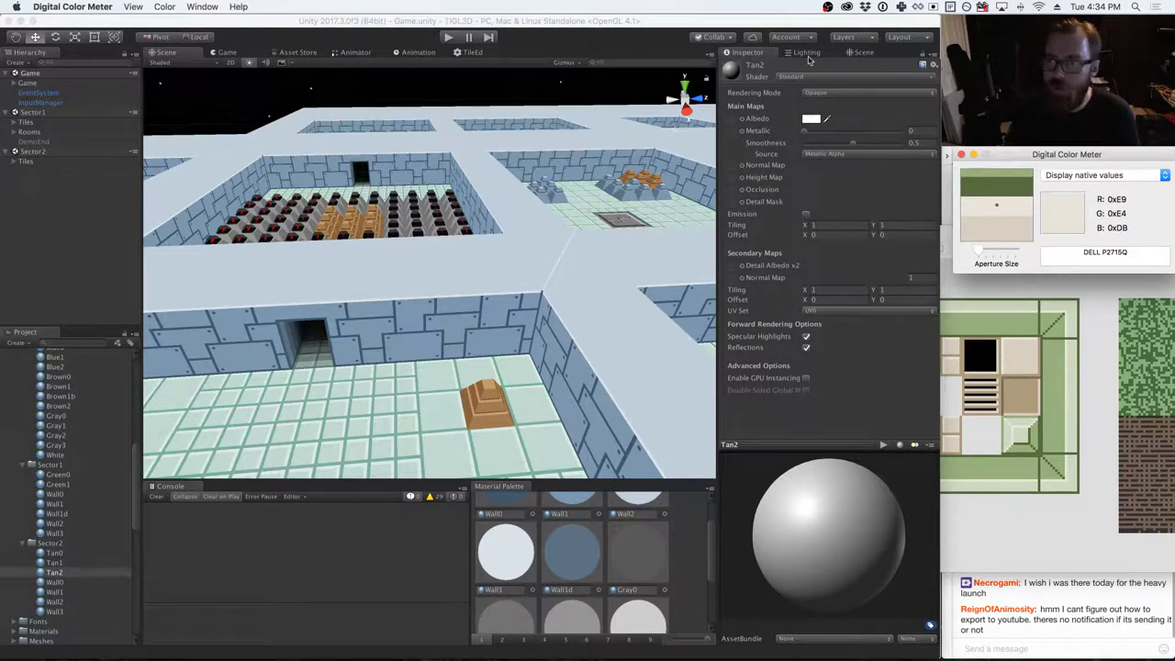
pyautogui.click(826, 77)
pyautogui.click(826, 77)
pyautogui.moveTo(844, 285)
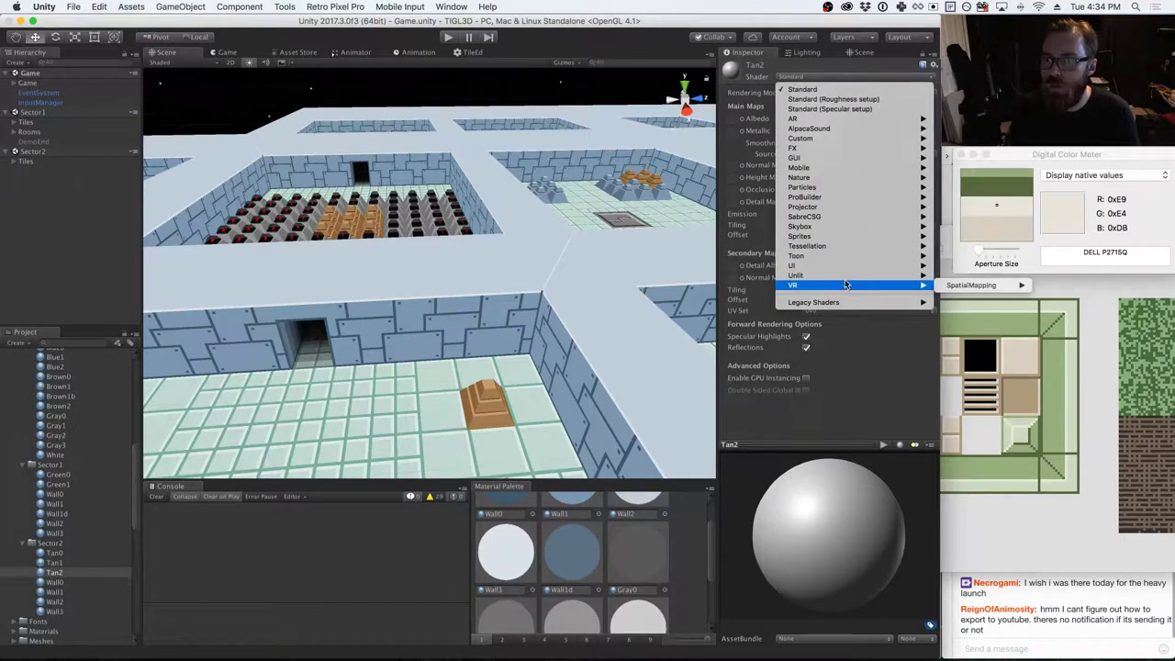
pyautogui.click(960, 277)
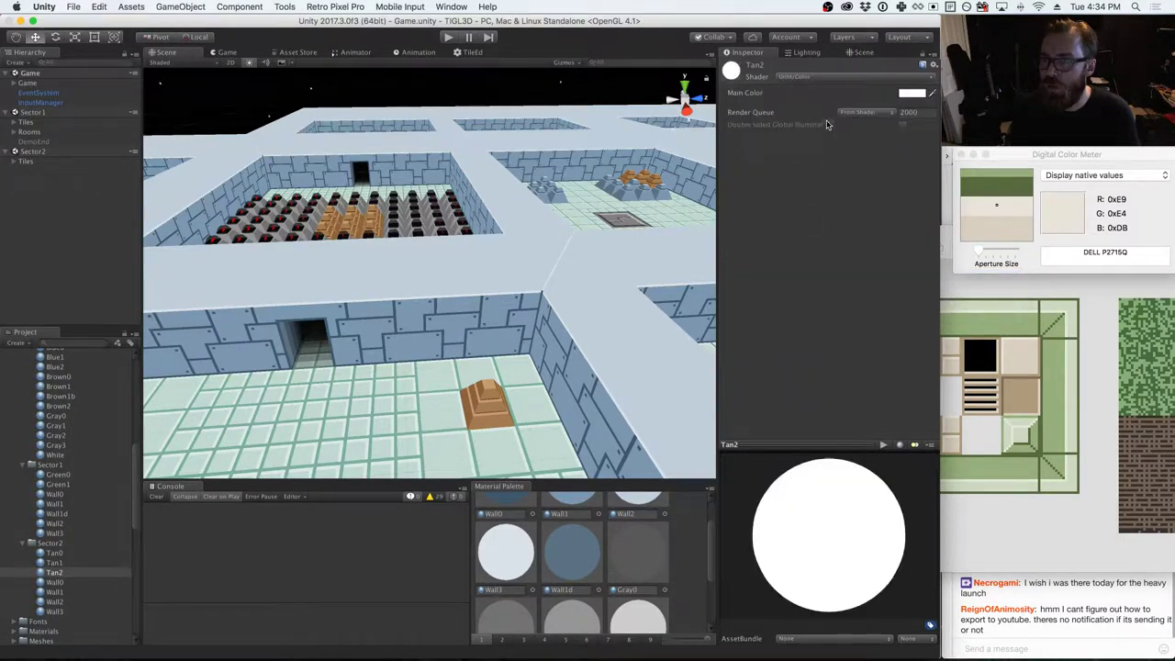
# - Set the Tan2 material's main colour to hex E9E4DB and close the colour picker
pyautogui.click(904, 93)
pyautogui.click(654, 470)
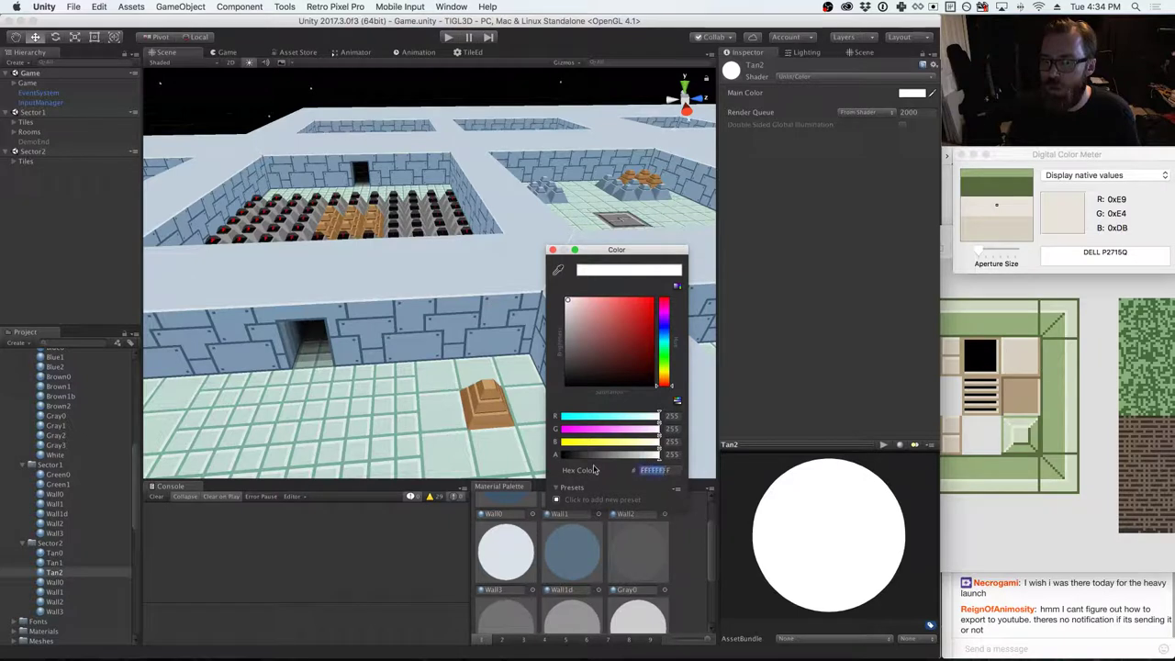
pyautogui.write('E9E4FF')
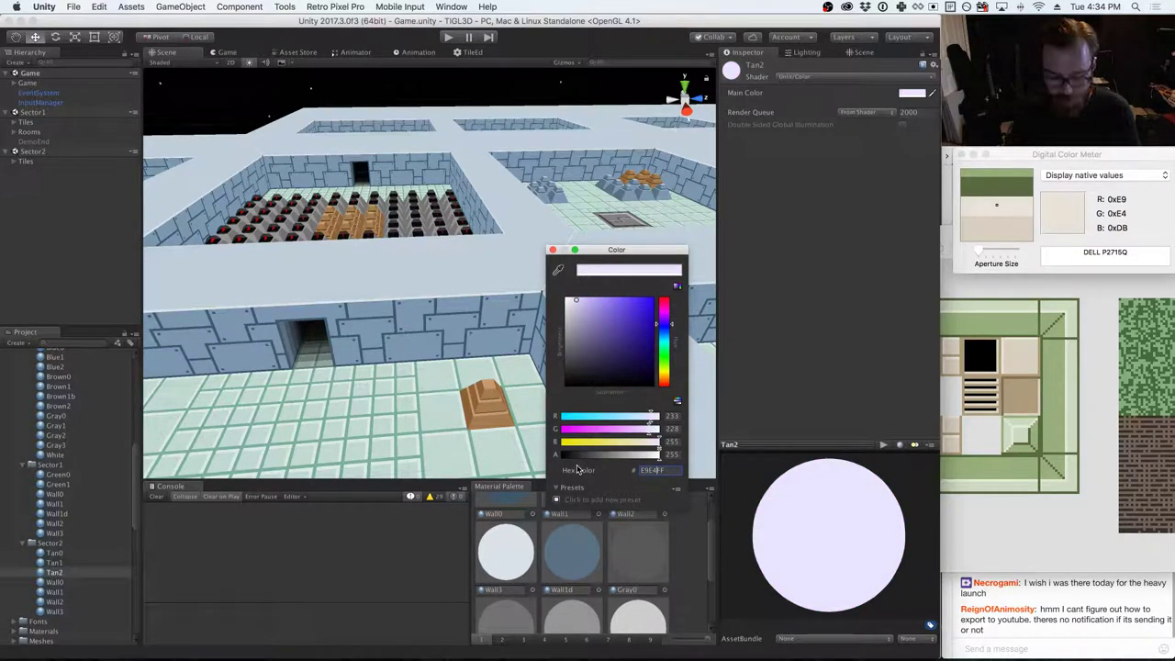
pyautogui.press('BackSpace')
pyautogui.press('BackSpace')
pyautogui.write('DB')
pyautogui.press('Return')
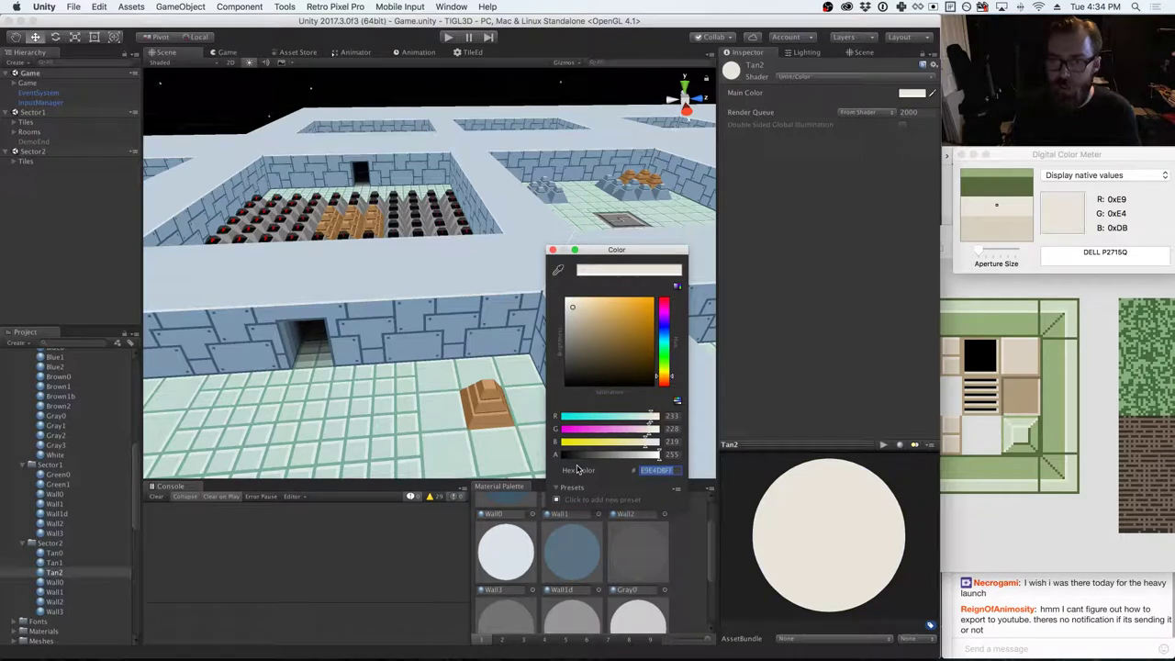
pyautogui.click(553, 248)
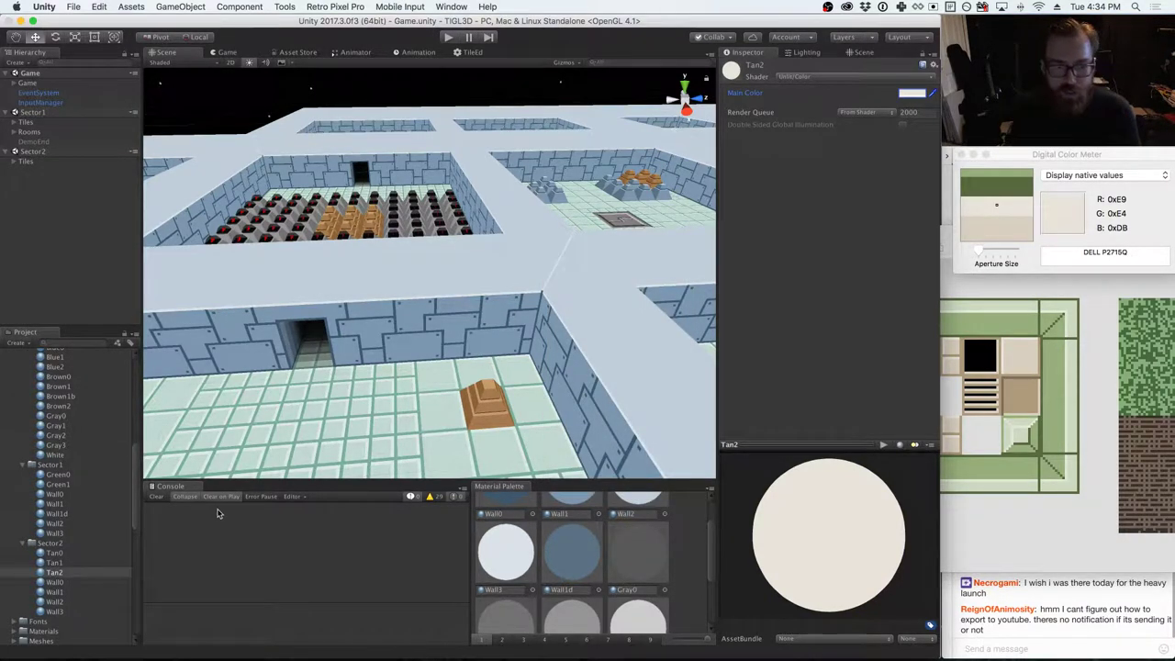
# - Collapse the Sector2, Sector1 and Global colour folders in the project's asset tree
pyautogui.click(54, 602)
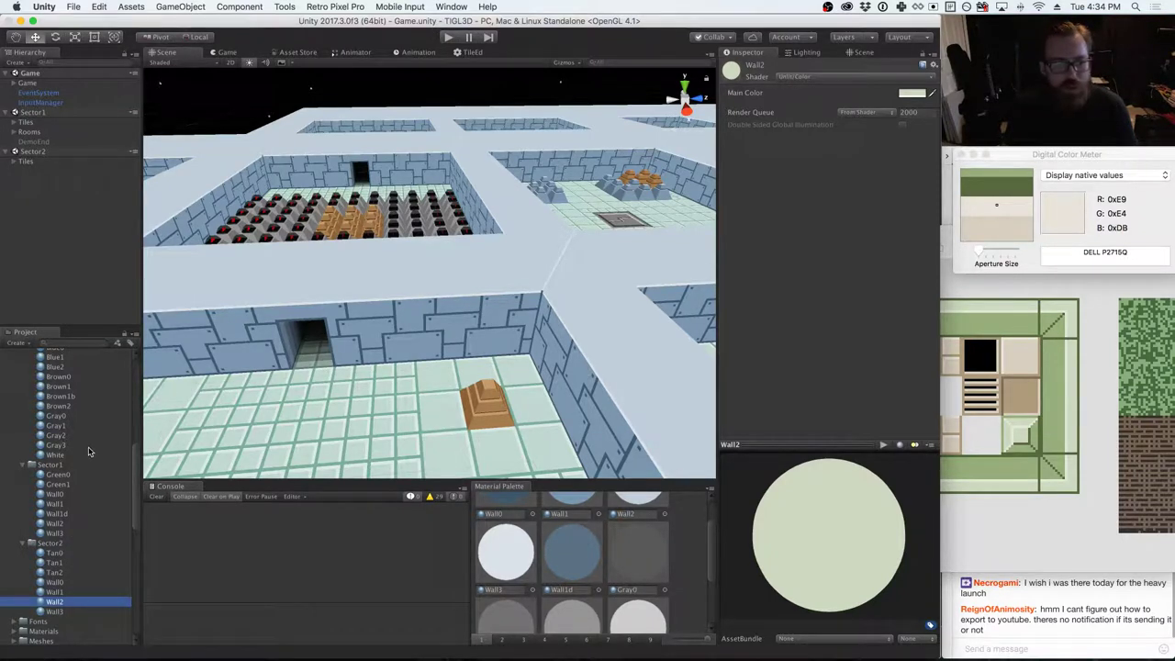
pyautogui.scroll(5, 87, 455)
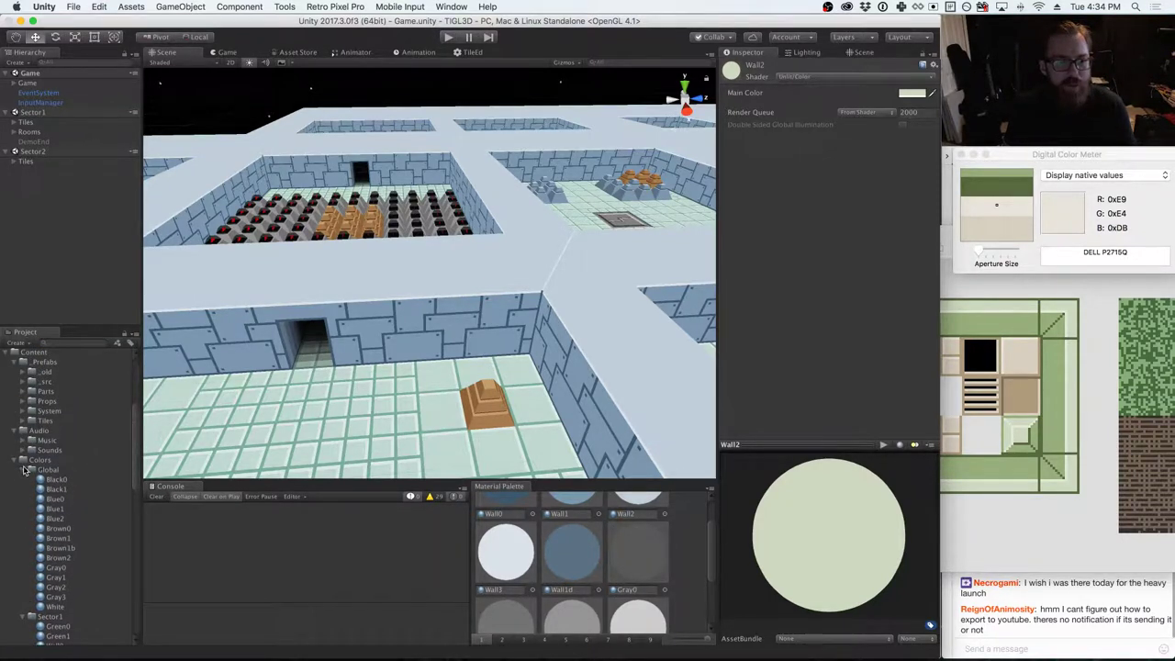
pyautogui.scroll(-3, 30, 489)
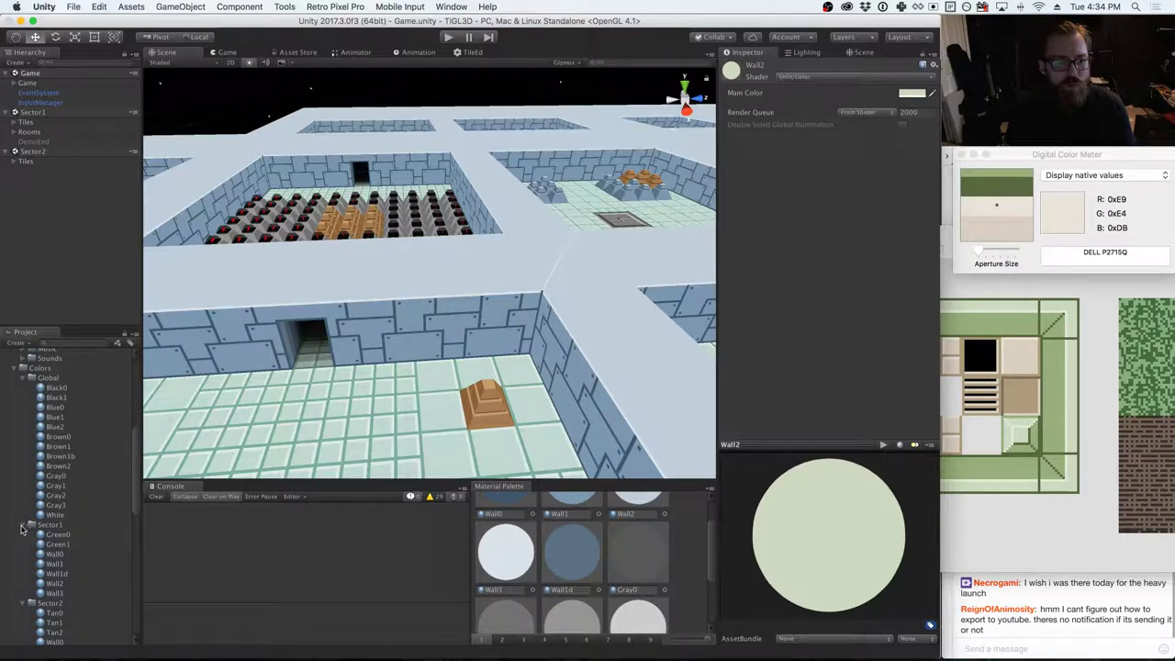
pyautogui.click(22, 603)
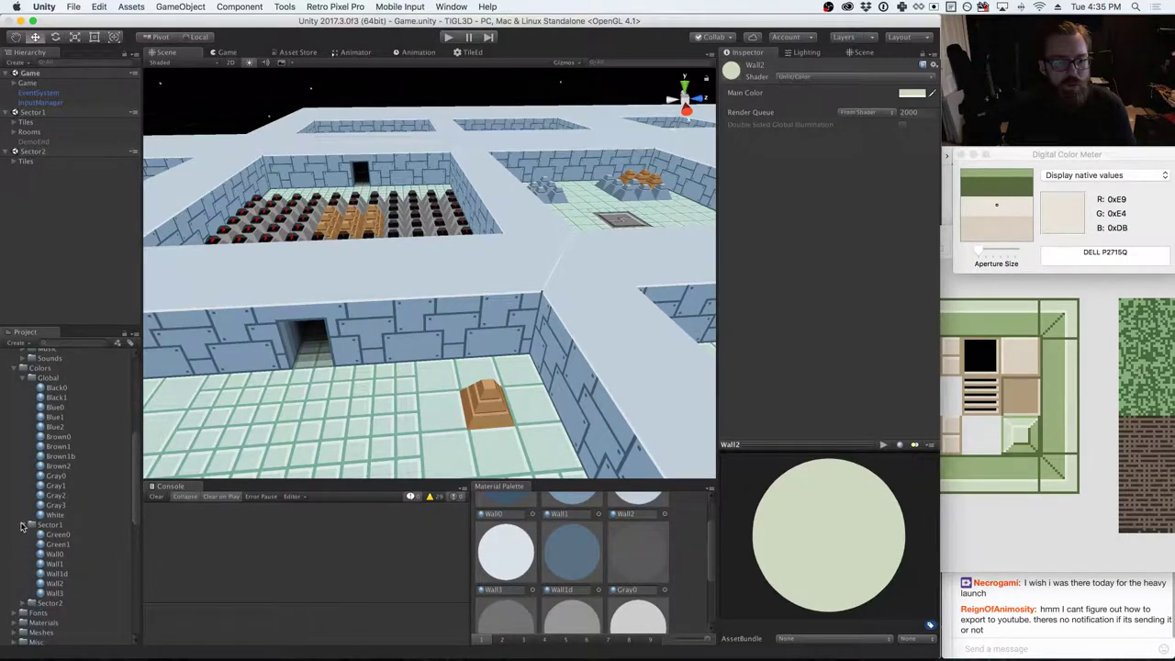
pyautogui.click(22, 524)
pyautogui.click(22, 377)
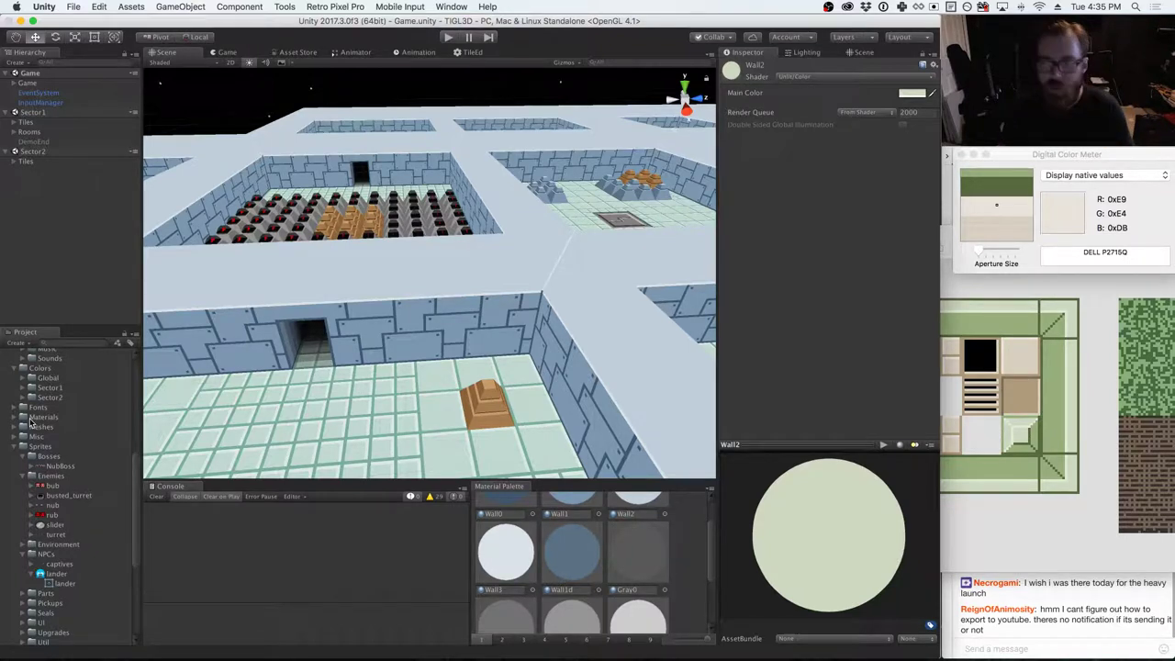
# - Switch to sector2.png in Preview, then move and enlarge its window to view the whole tile sheet
pyautogui.click(1095, 352)
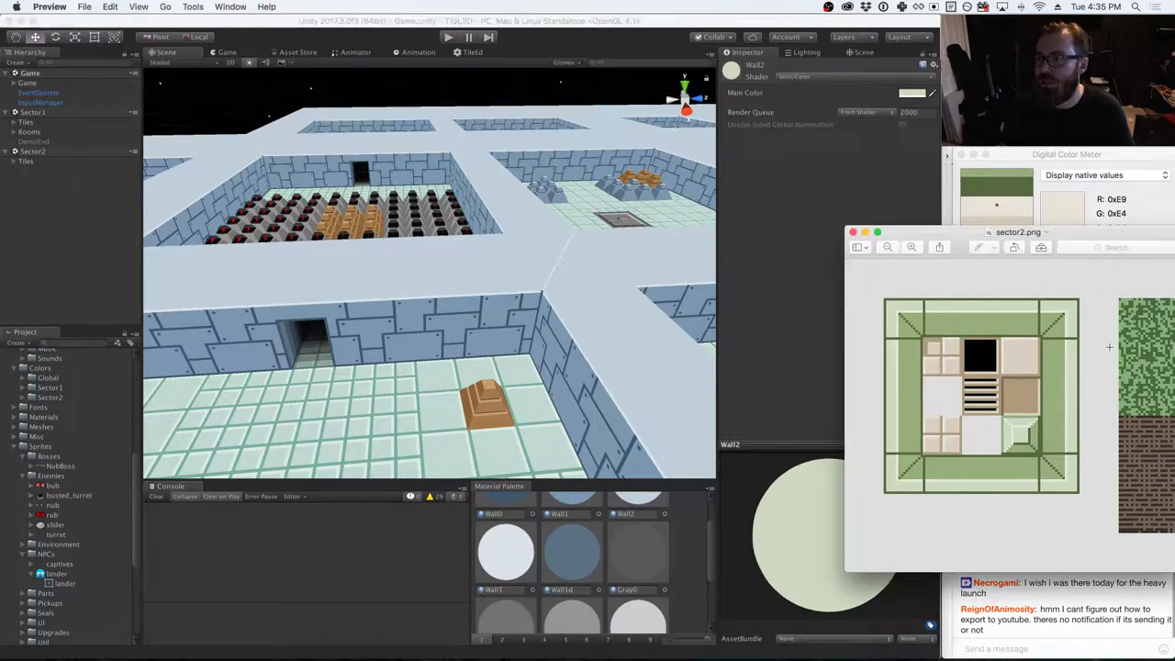
pyautogui.moveTo(1112, 241); pyautogui.dragTo(629, 195)
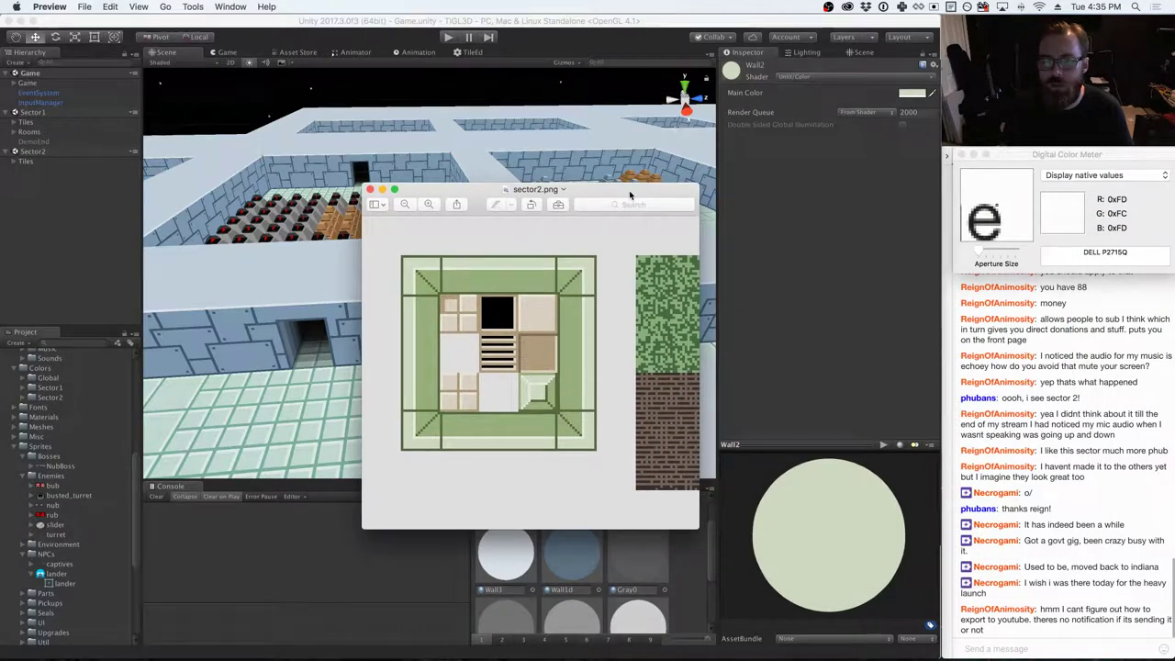
pyautogui.moveTo(695, 529); pyautogui.dragTo(1042, 592)
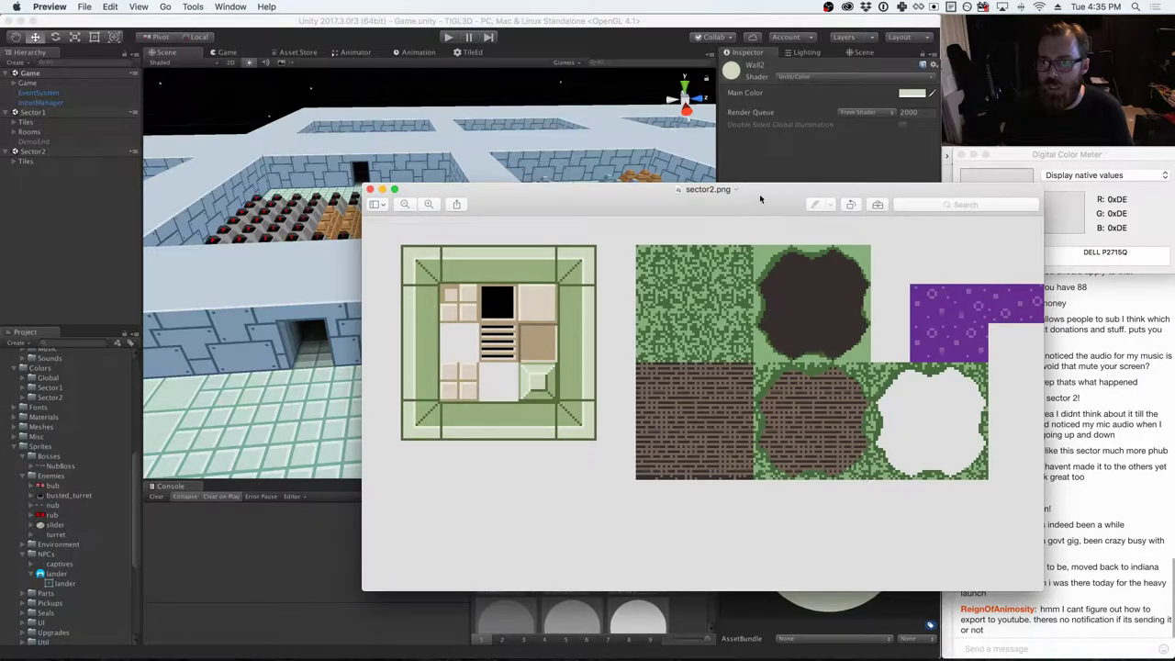
pyautogui.moveTo(759, 199); pyautogui.dragTo(595, 203)
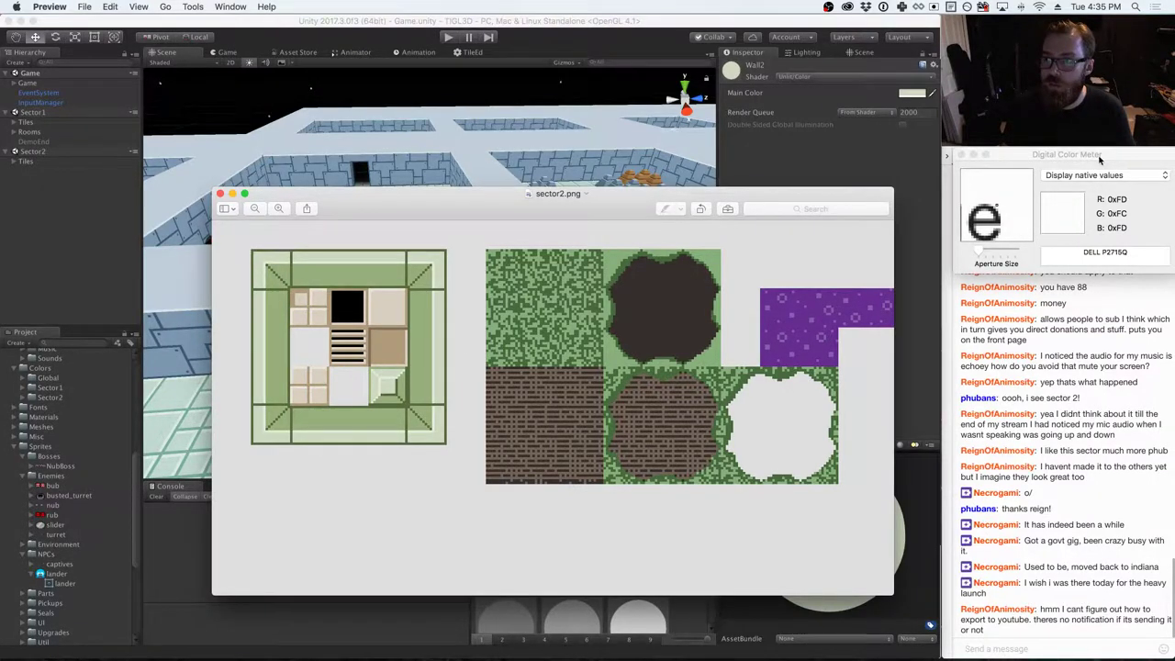
# - Quit Digital Color Meter and bring the sector2_layout.png room map to the front in Preview
pyautogui.press('super+q')
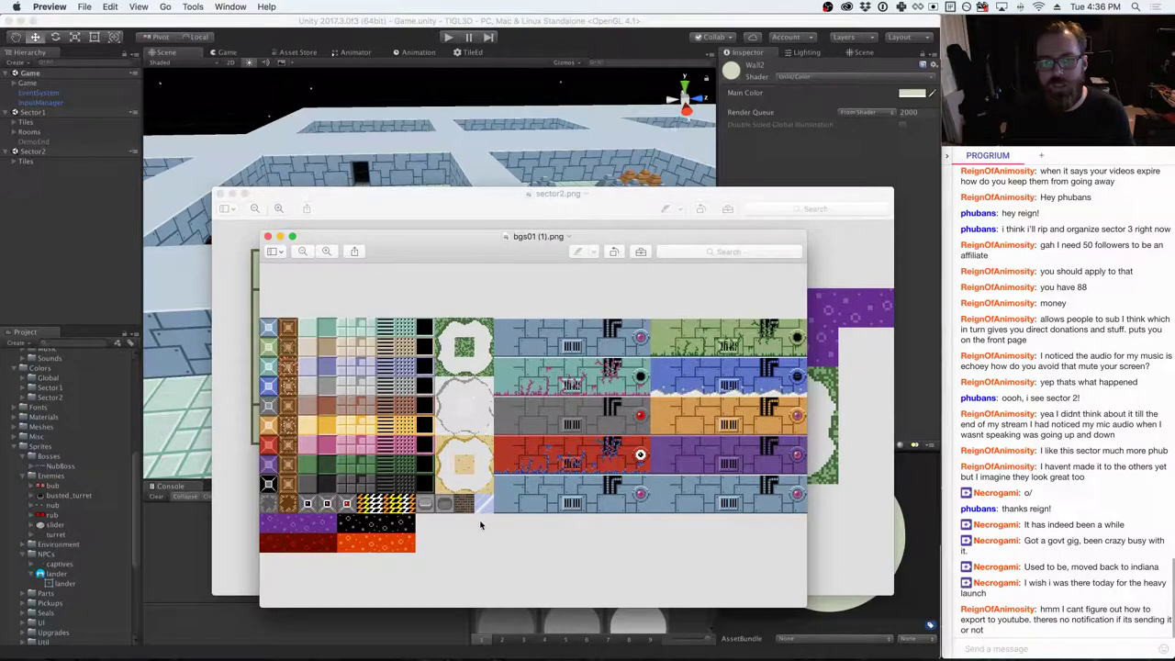
pyautogui.press('super+grave')
pyautogui.press('super+grave')
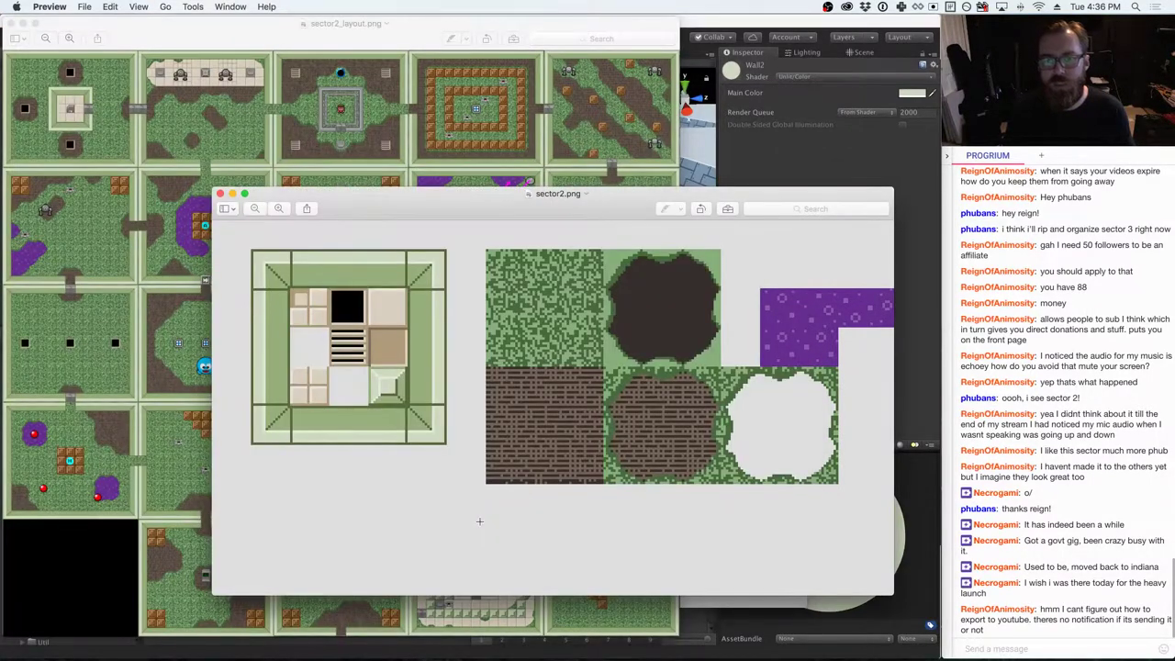
pyautogui.click(500, 166)
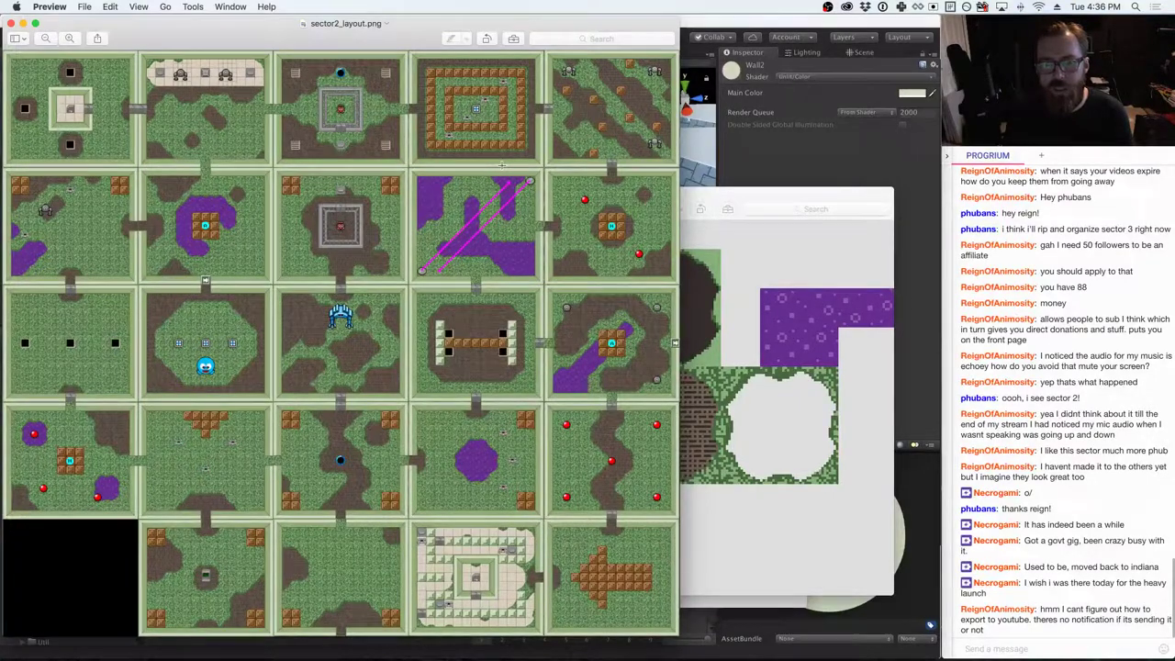
# - Bring sector2.png to the front, widen its window to show the whole sheet, and marquee the purple swamp tiles
pyautogui.click(777, 255)
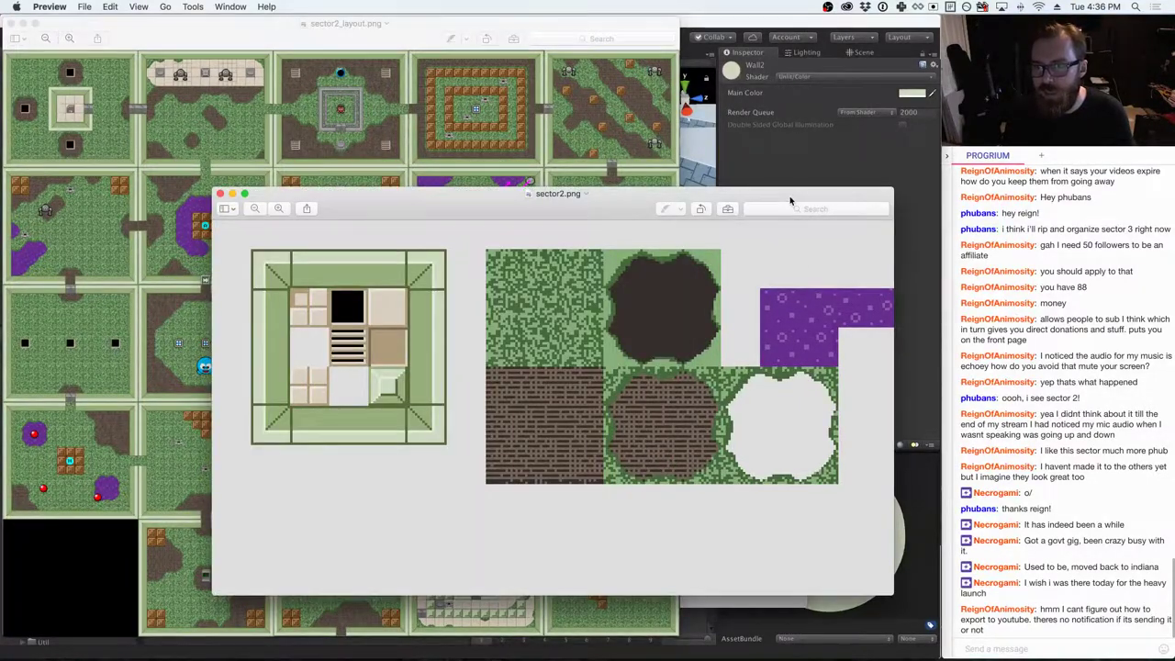
pyautogui.moveTo(784, 194); pyautogui.dragTo(634, 187)
pyautogui.moveTo(744, 259); pyautogui.dragTo(854, 273)
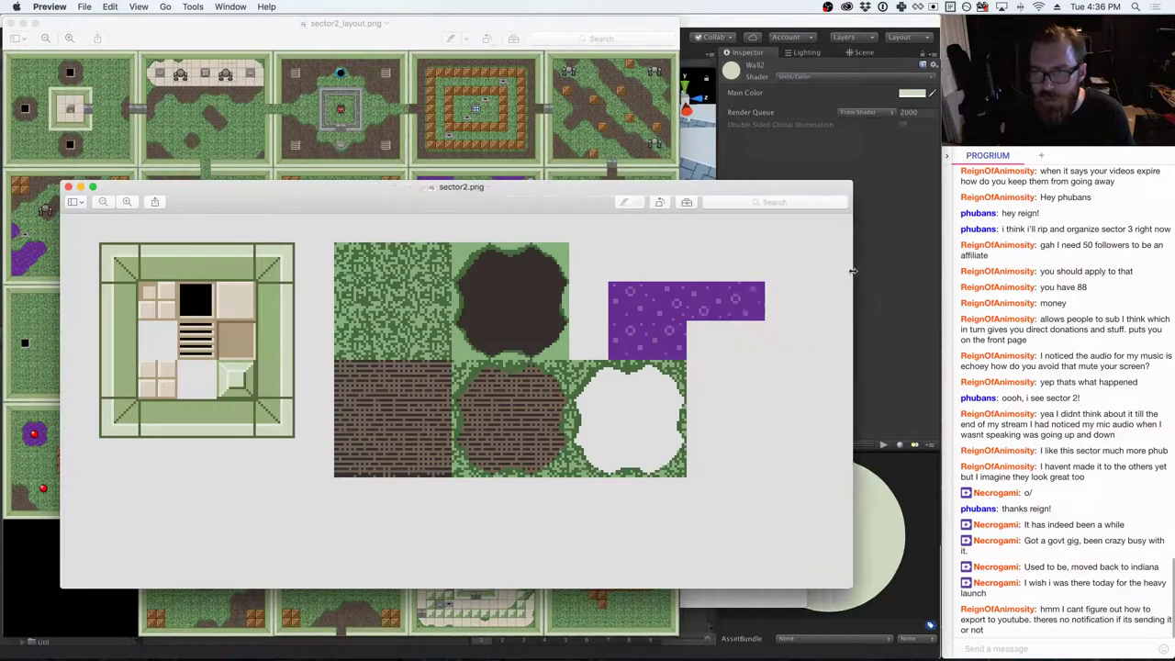
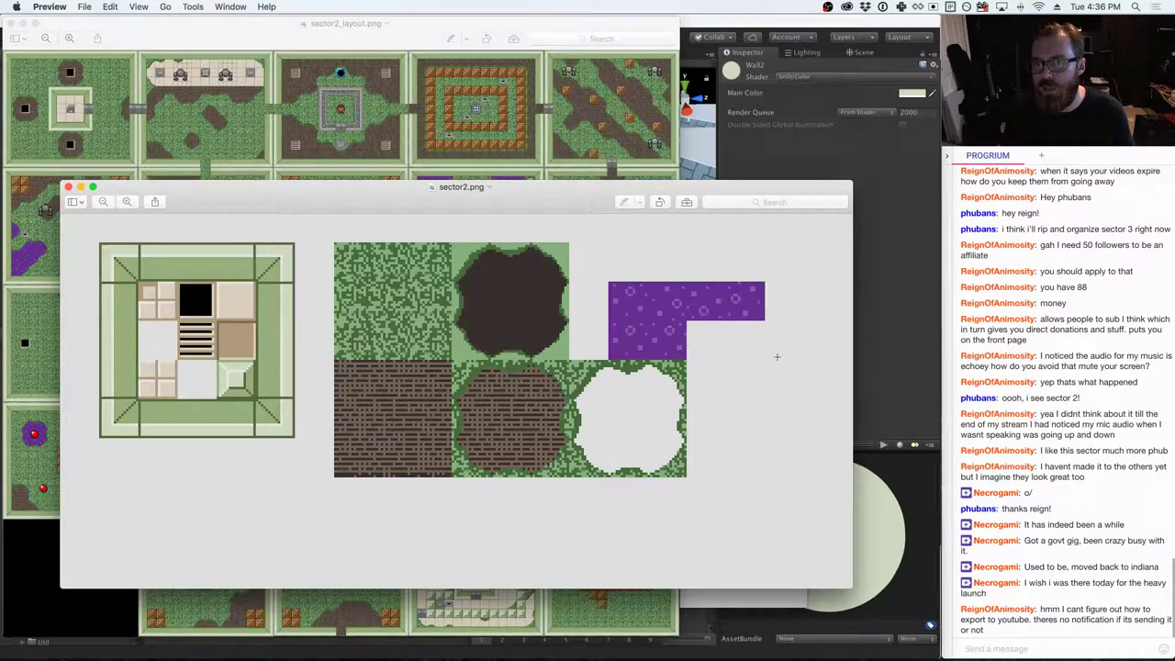
pyautogui.moveTo(784, 355); pyautogui.dragTo(595, 279)
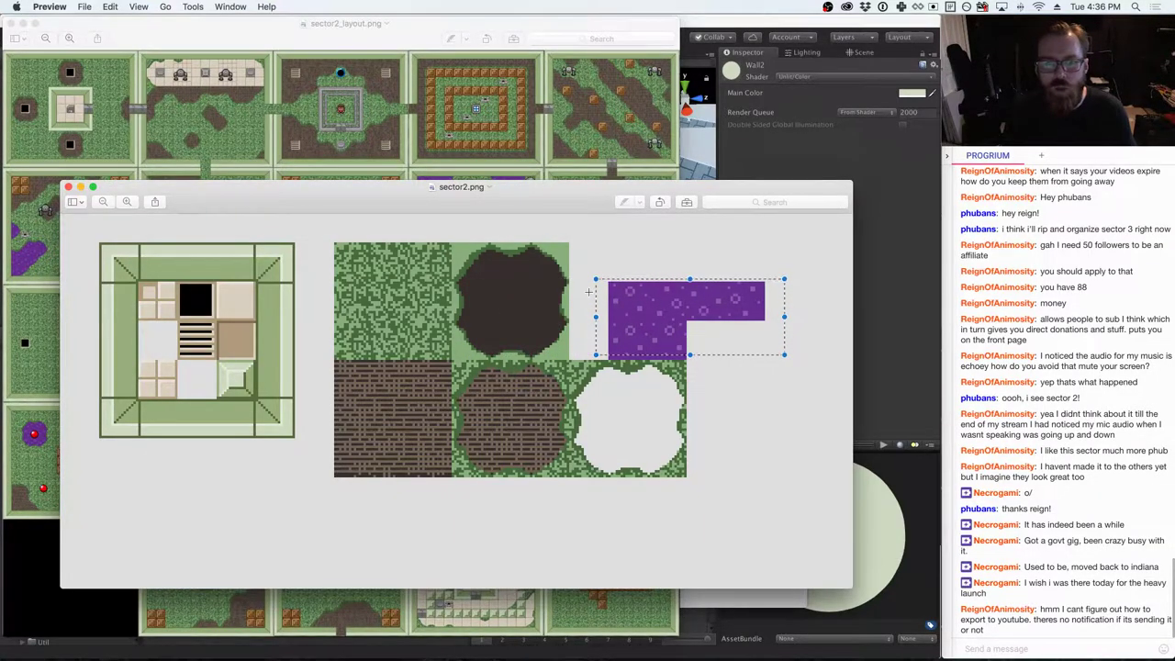
# - Switch to the bgs01 (1).png tileset and marquee the purple swamp tiles below the main tile rows
pyautogui.press('super+grave')
pyautogui.press('super+grave')
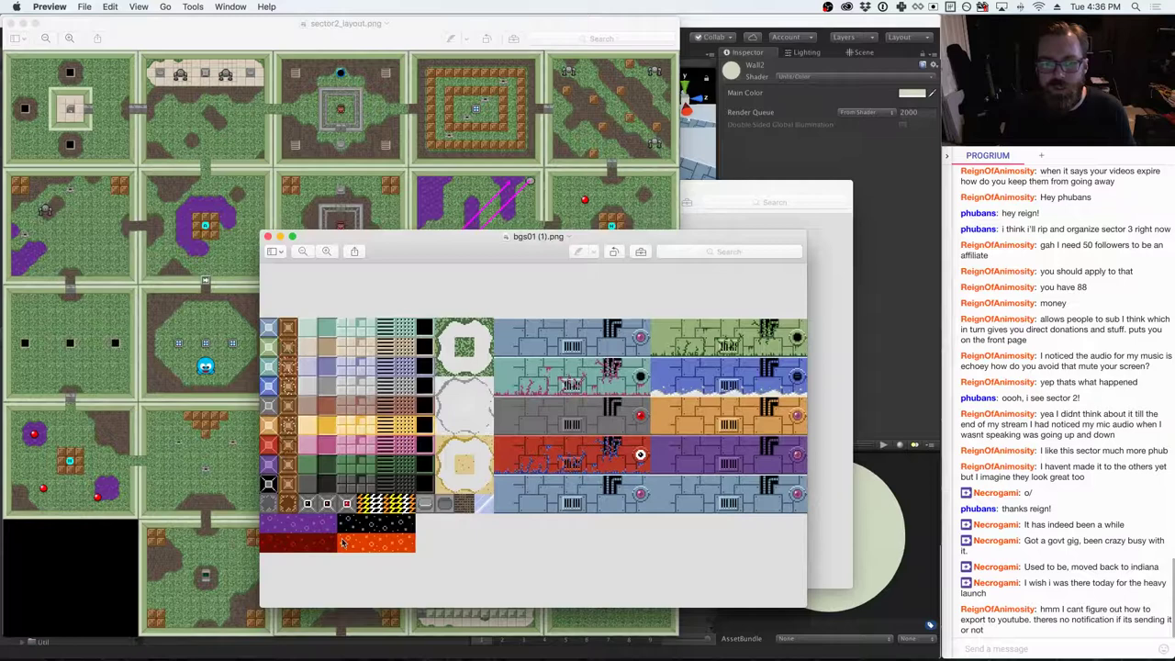
pyautogui.moveTo(331, 530); pyautogui.dragTo(288, 514)
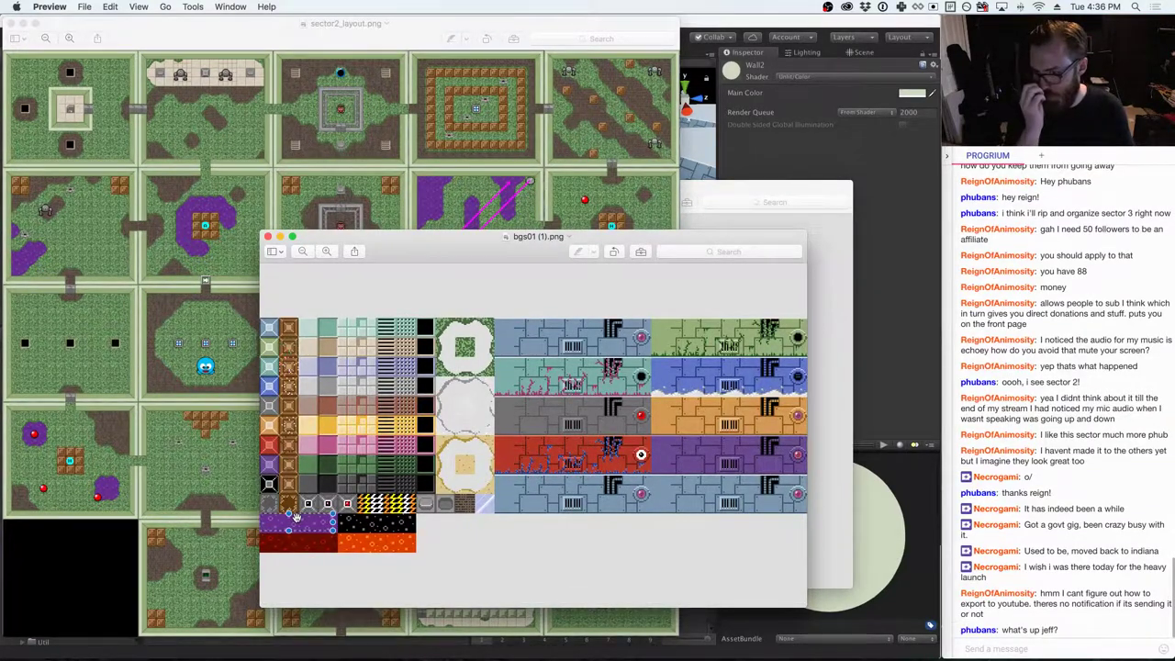
# - Return to sector2.png, reposition its window over the layout map, and outline parts of the lower row of purple swamp tiles
pyautogui.click(813, 347)
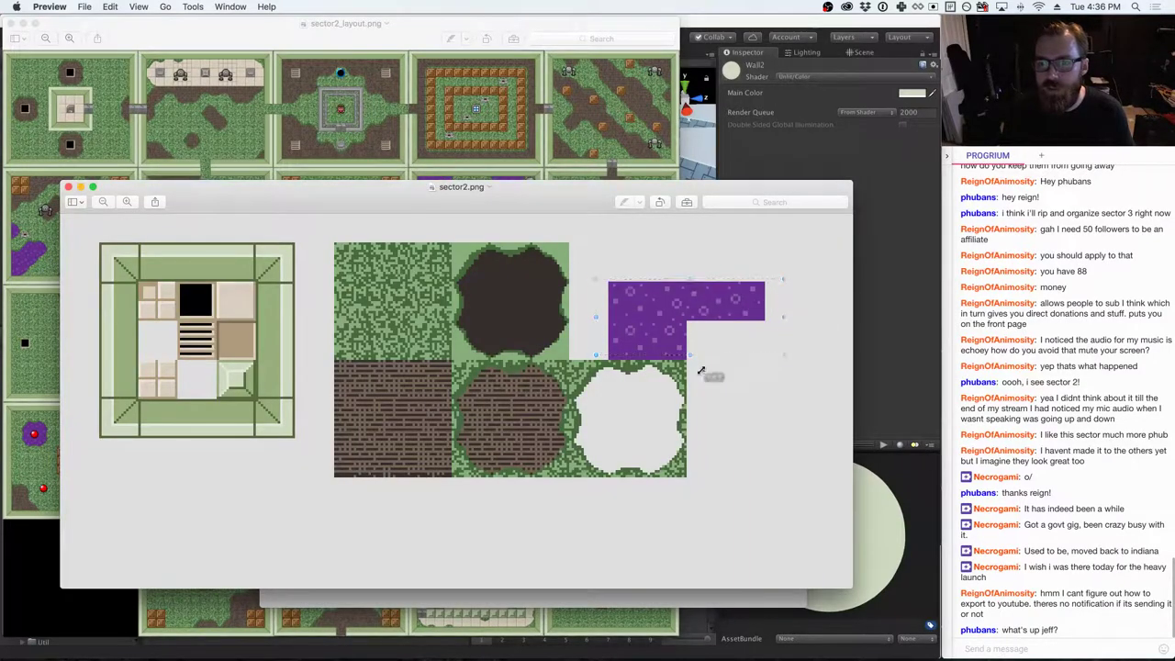
pyautogui.moveTo(608, 322); pyautogui.dragTo(687, 368)
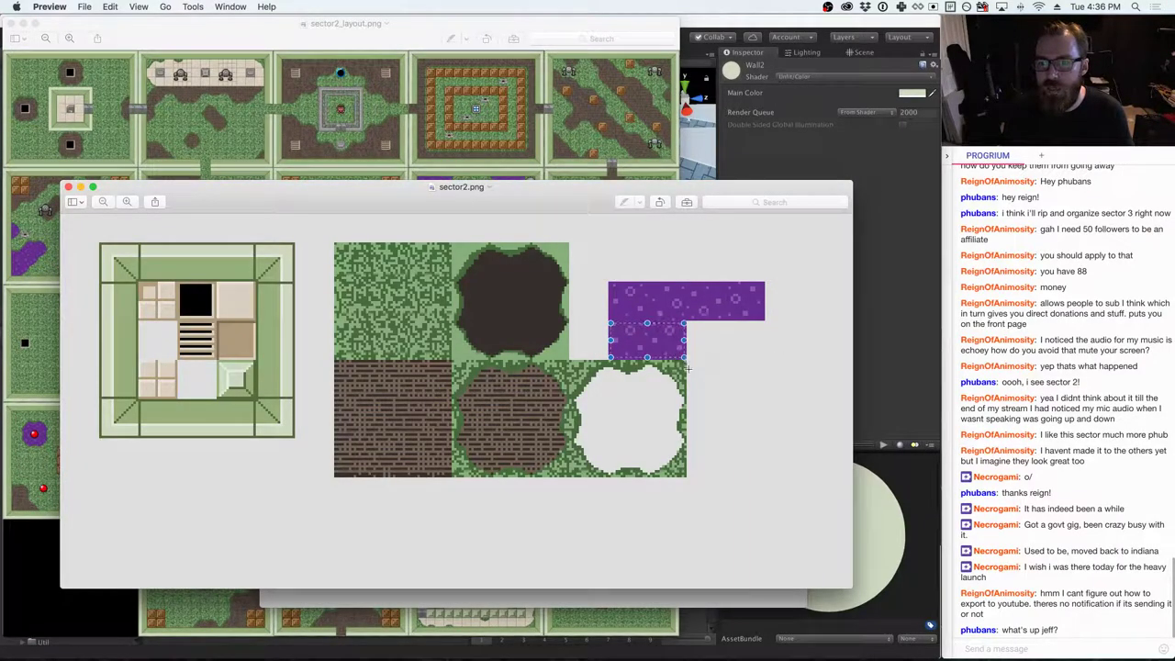
pyautogui.moveTo(532, 189); pyautogui.dragTo(613, 52)
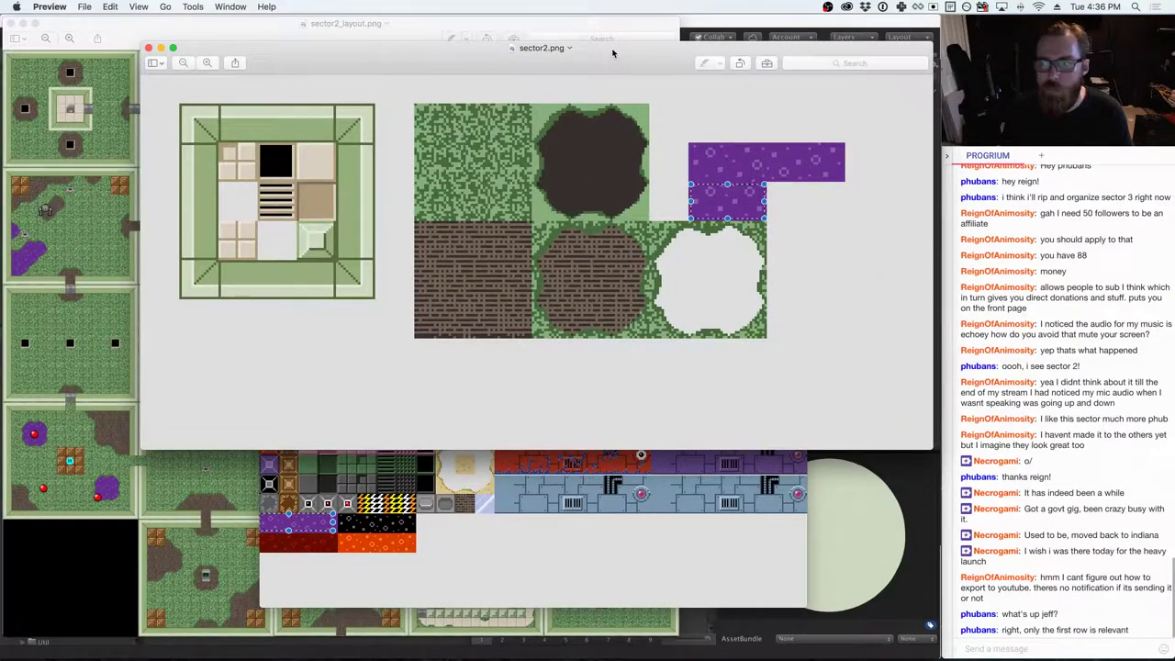
pyautogui.moveTo(613, 52); pyautogui.dragTo(595, 95)
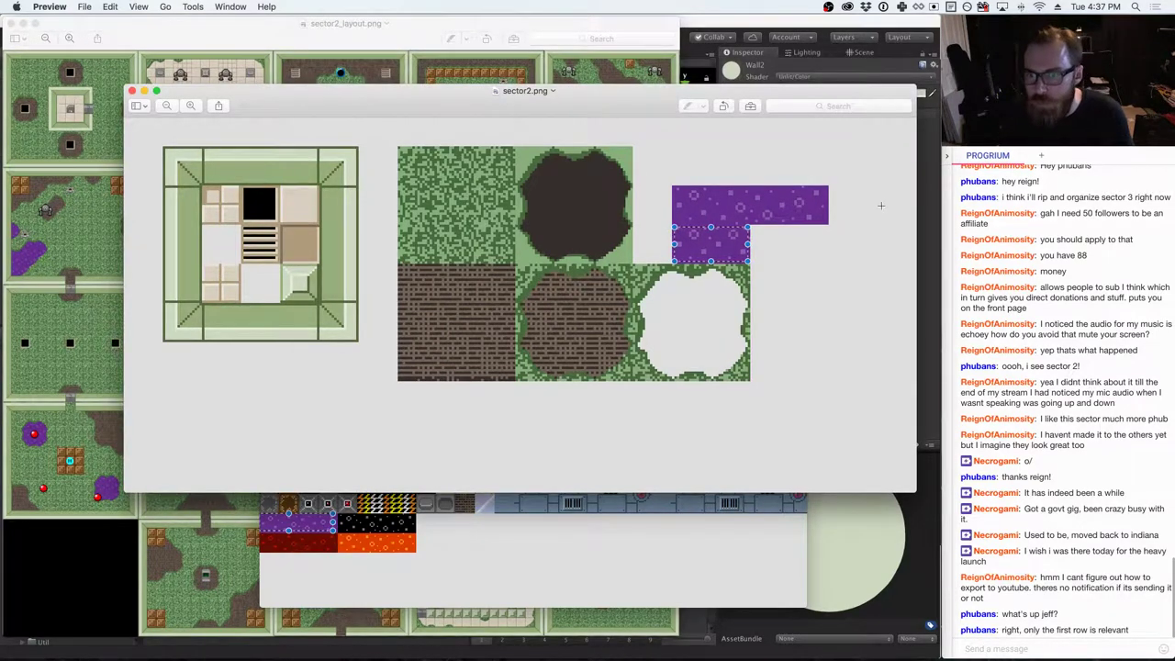
pyautogui.click(802, 265)
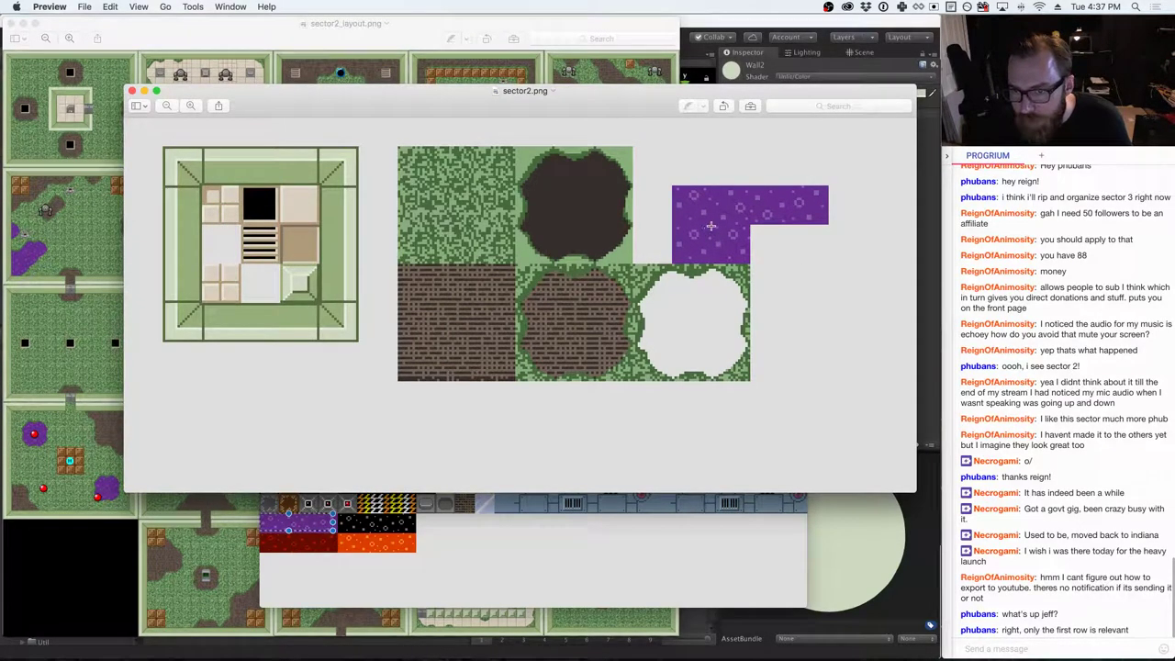
pyautogui.moveTo(713, 224); pyautogui.dragTo(748, 259)
pyautogui.click(683, 224)
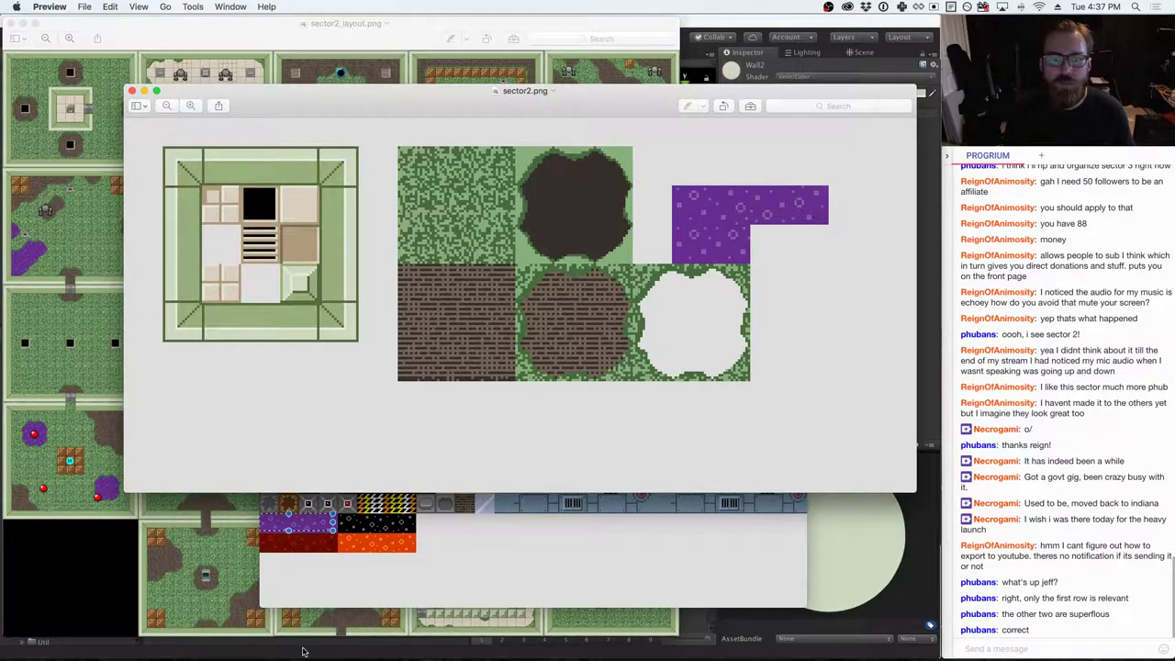
# - Measure the purple swamp strip in bgs01 (1).png with marquee selections, then move that window to compare it with sector2.png
pyautogui.click(488, 573)
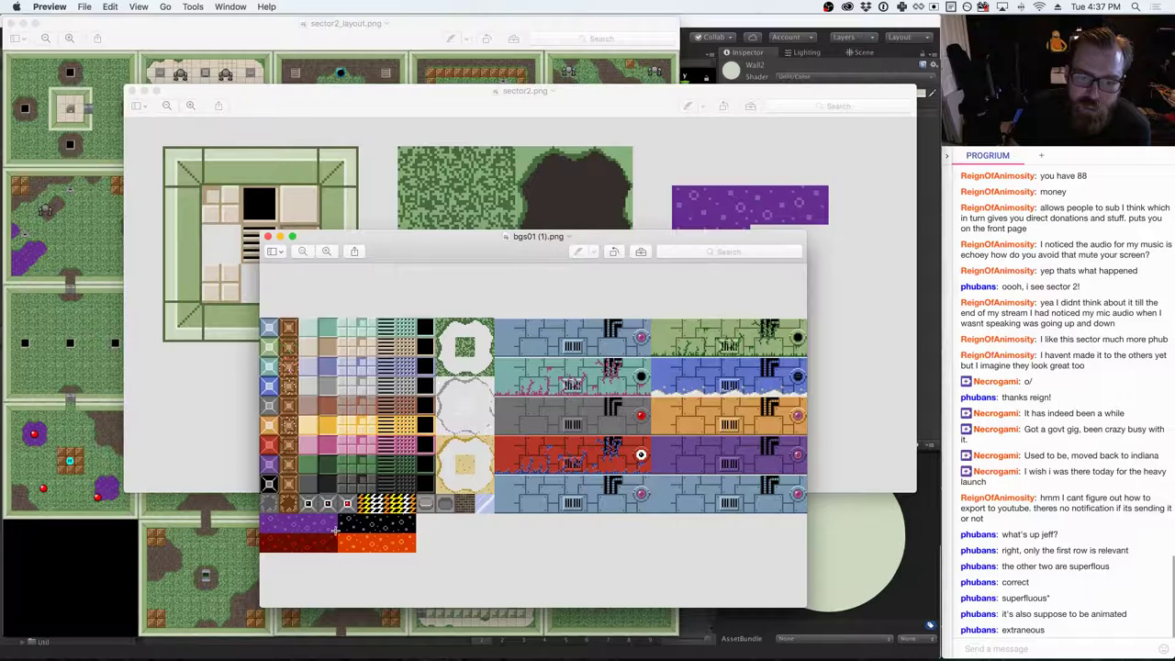
pyautogui.moveTo(337, 529); pyautogui.dragTo(259, 511)
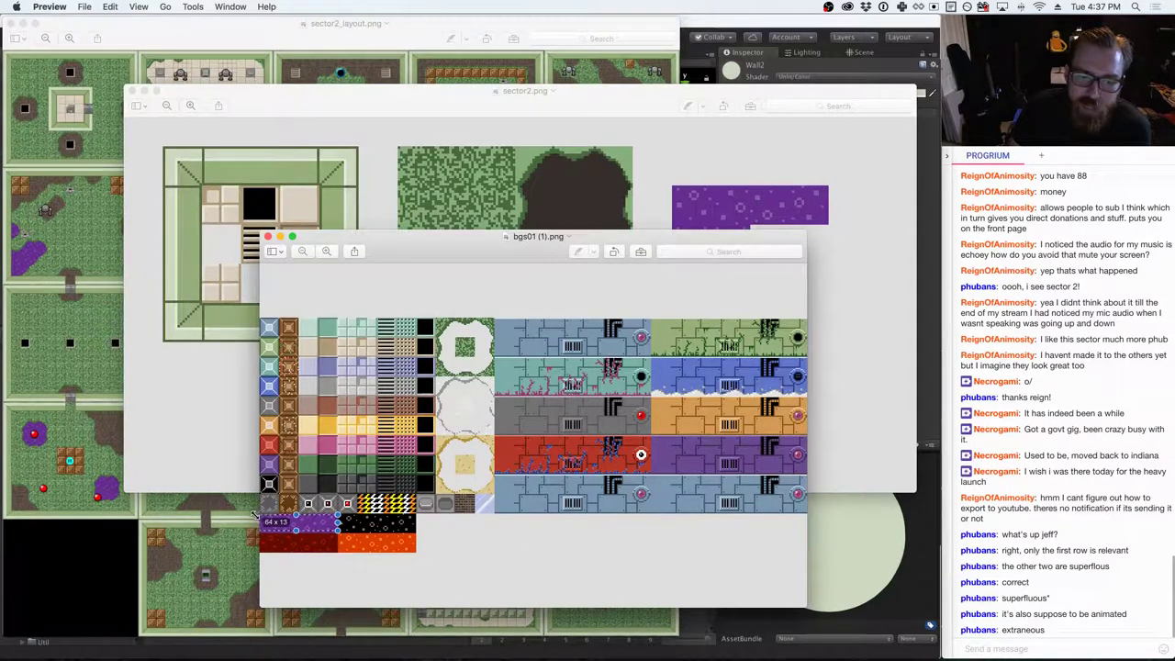
pyautogui.click(325, 520)
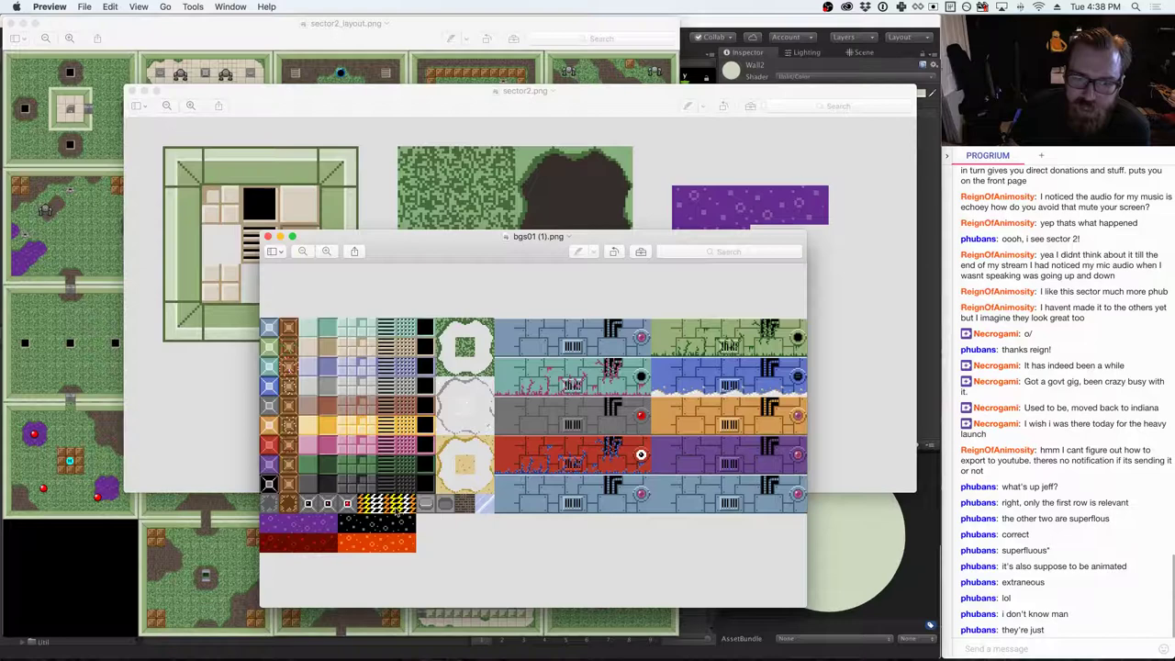
pyautogui.moveTo(330, 532); pyautogui.dragTo(260, 514)
pyautogui.click(542, 538)
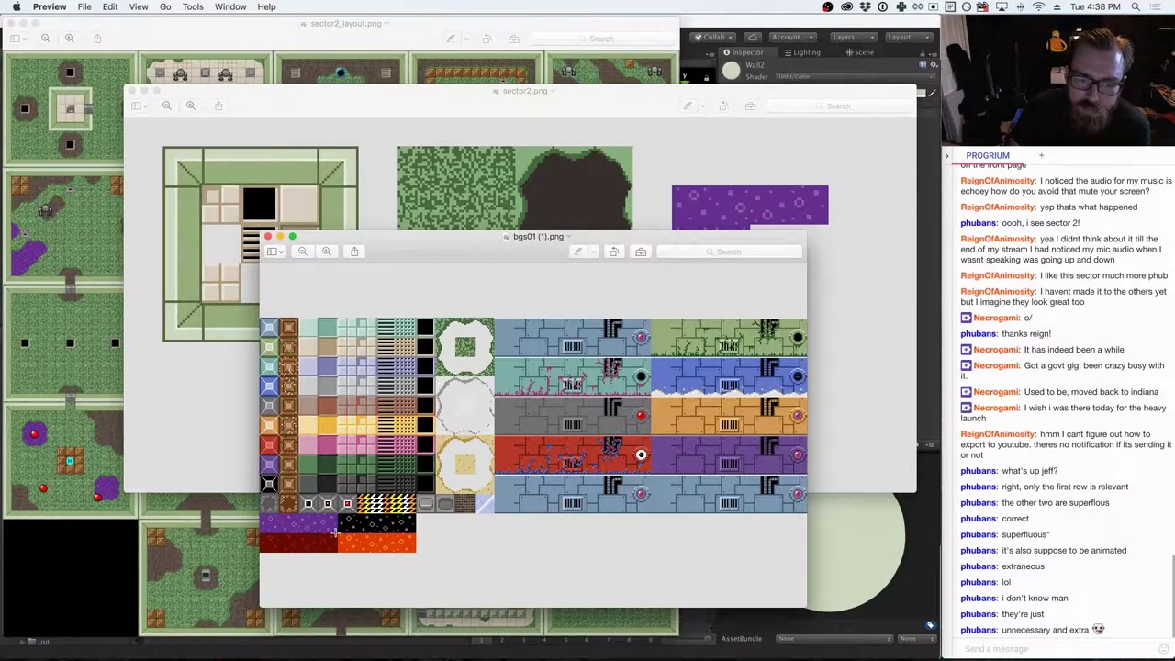
pyautogui.moveTo(338, 535); pyautogui.dragTo(260, 520)
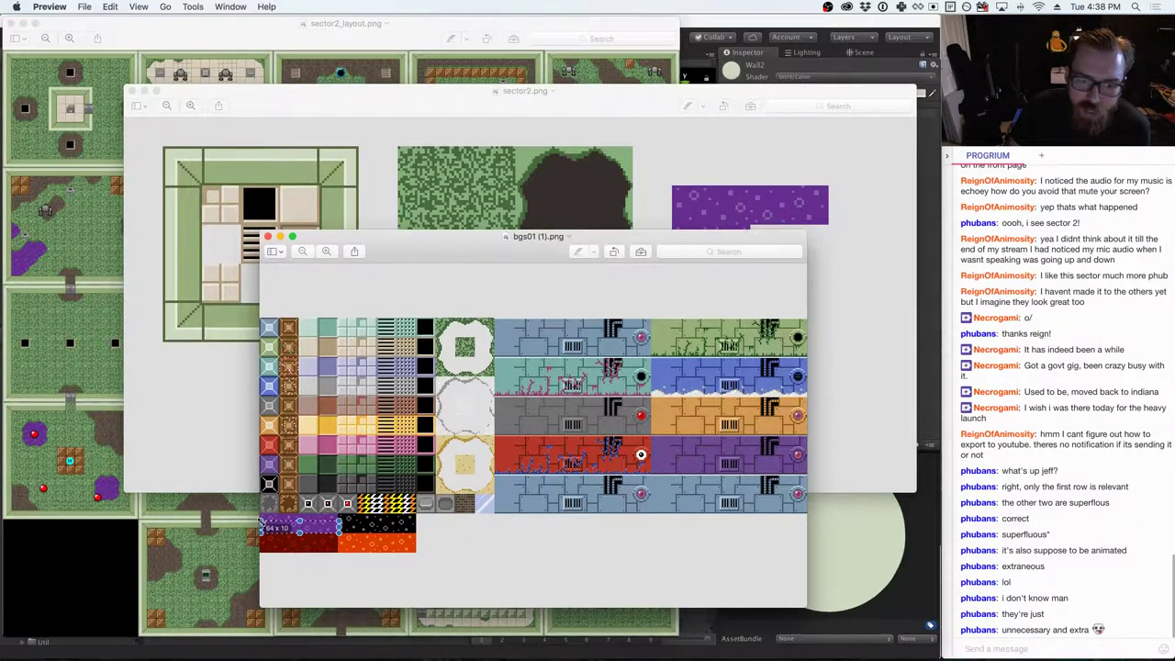
pyautogui.click(400, 528)
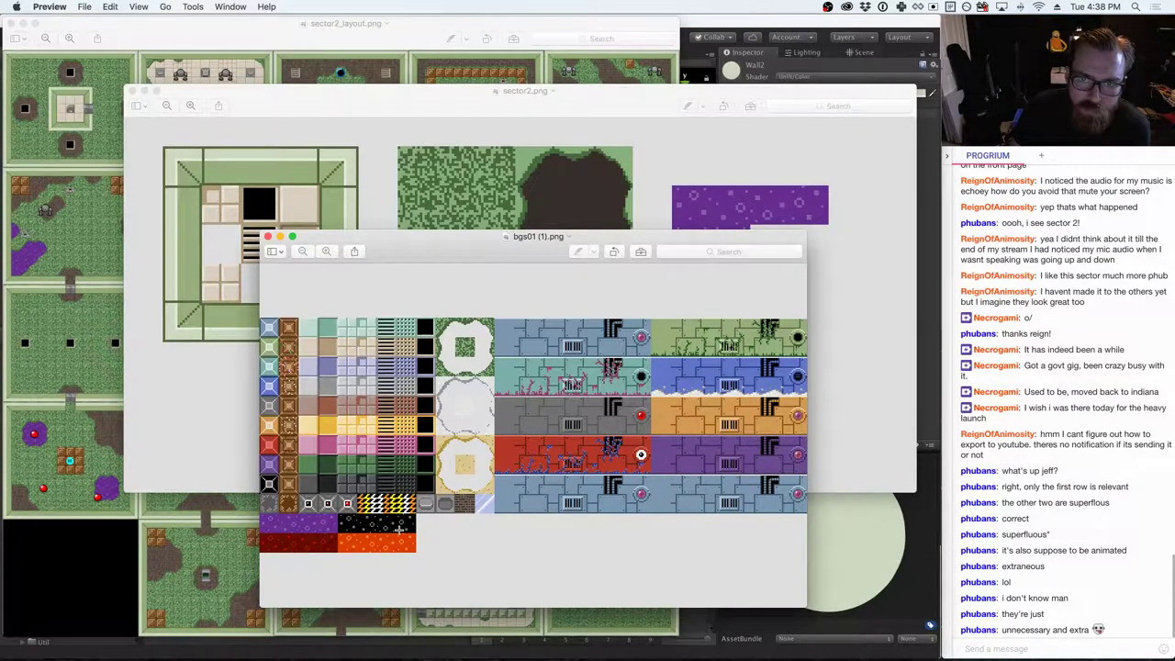
pyautogui.moveTo(405, 253); pyautogui.dragTo(508, 508)
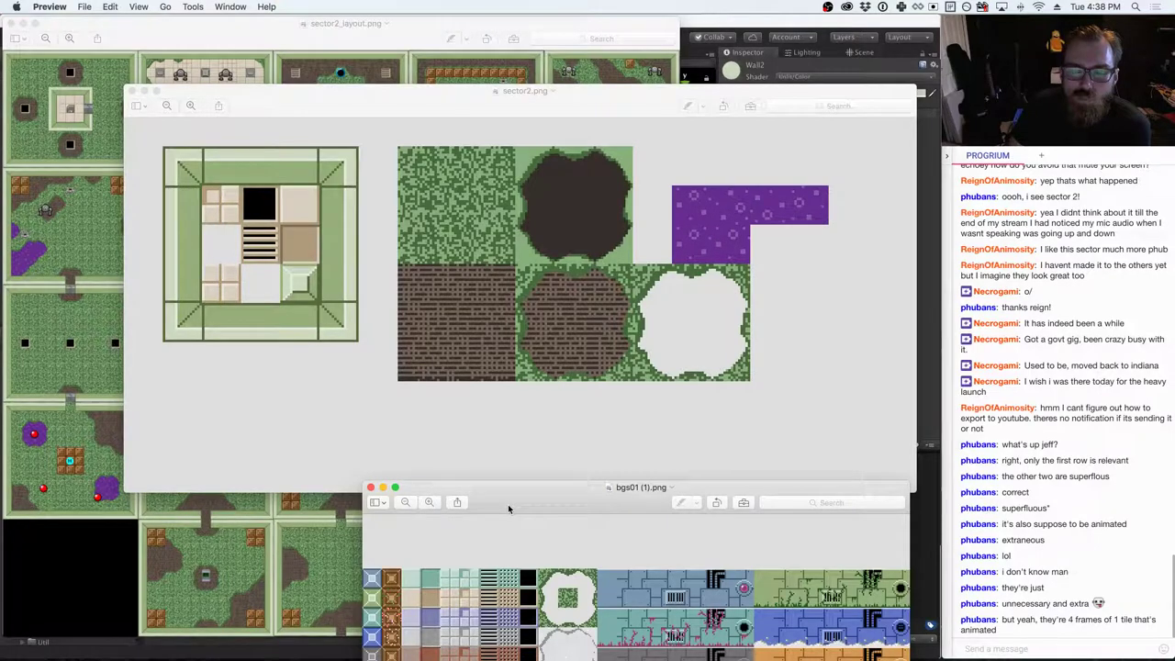
pyautogui.moveTo(508, 504); pyautogui.dragTo(439, 225)
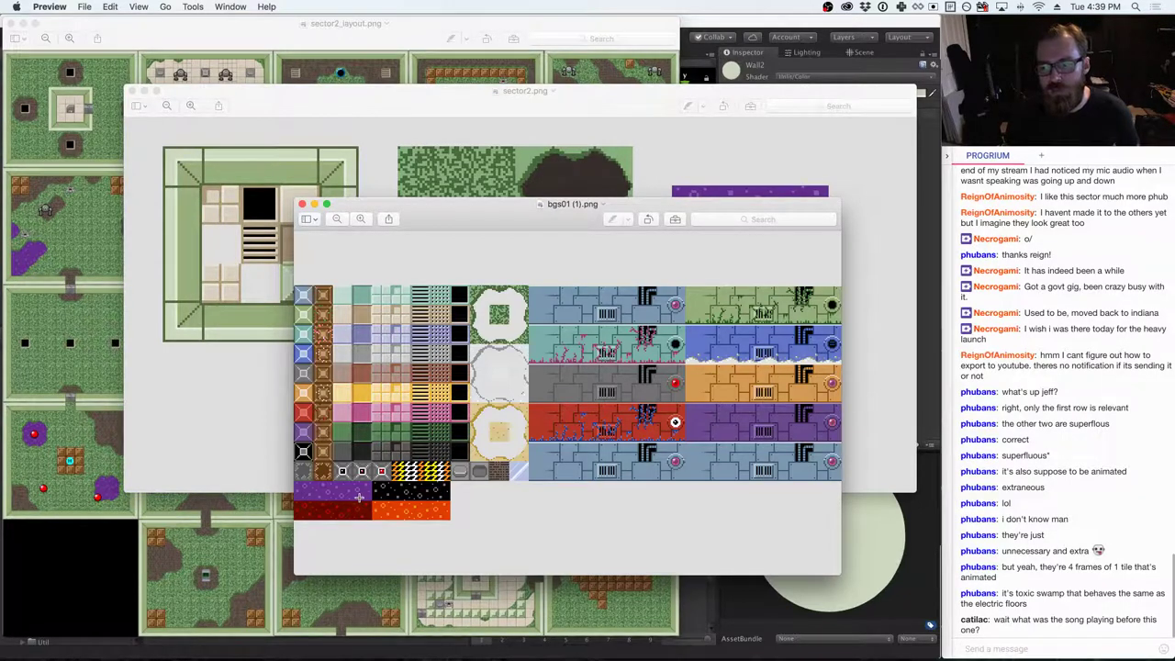
# - Switch to Spotify and look up the previously played track, Flock, in the play queue's history
pyautogui.press('super+Tab')
pyautogui.press('super+Tab')
pyautogui.press('super+Tab')
pyautogui.press('super+Tab')
pyautogui.press('super+Tab')
pyautogui.press('super+Tab')
pyautogui.press('super+Tab')
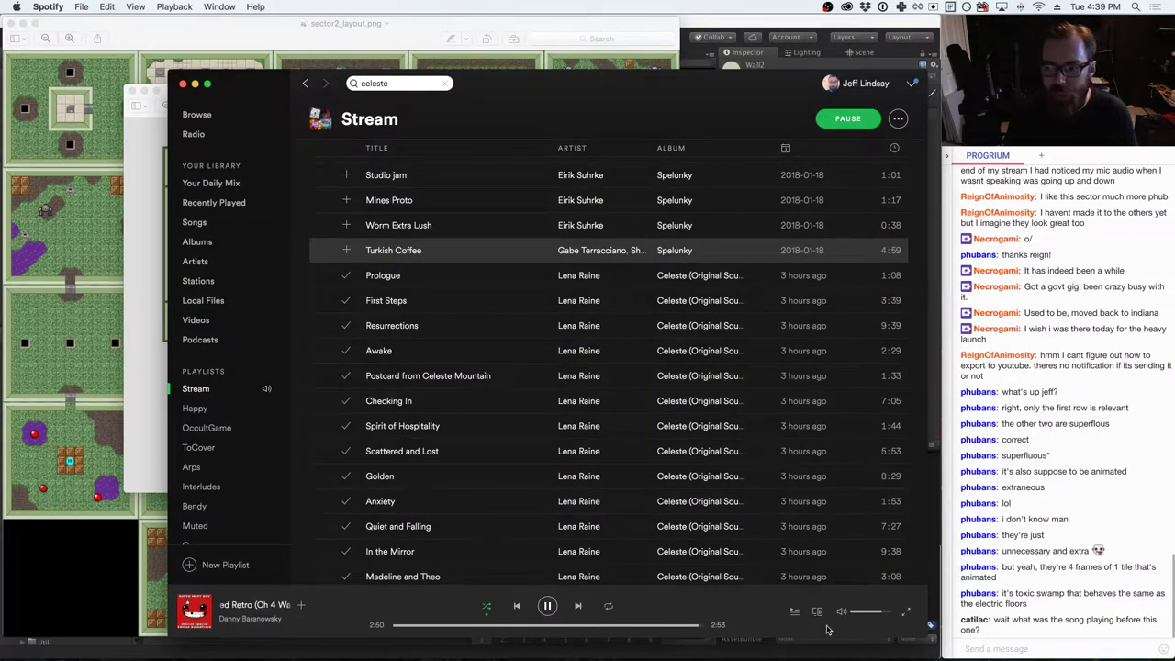
pyautogui.click(795, 612)
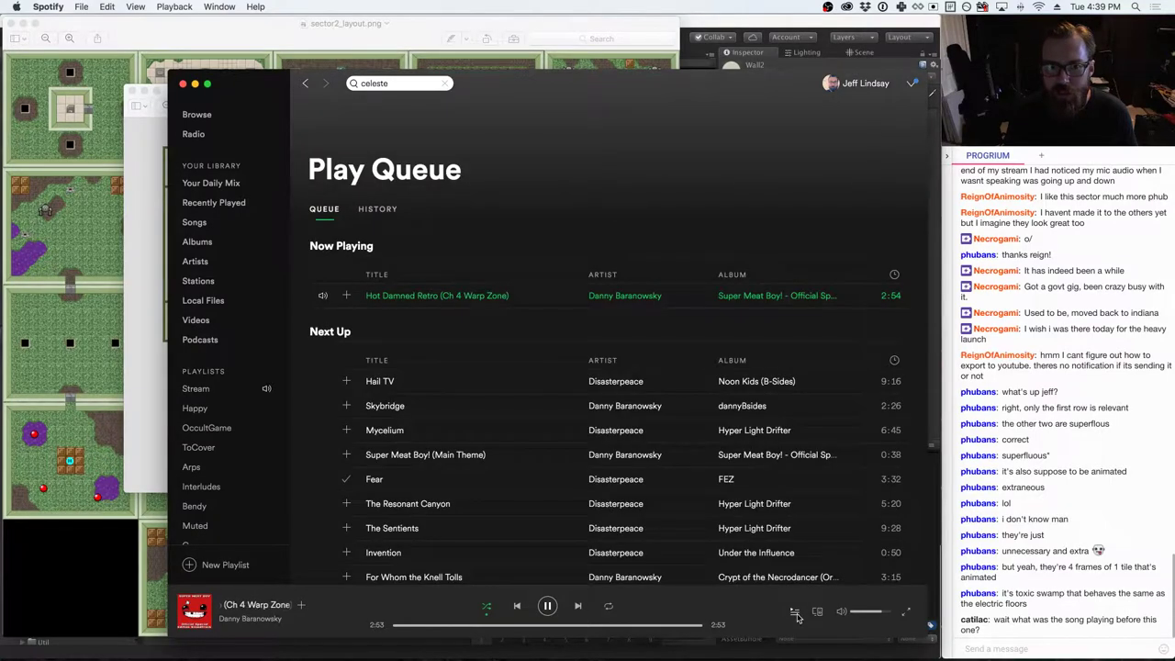
pyautogui.click(372, 210)
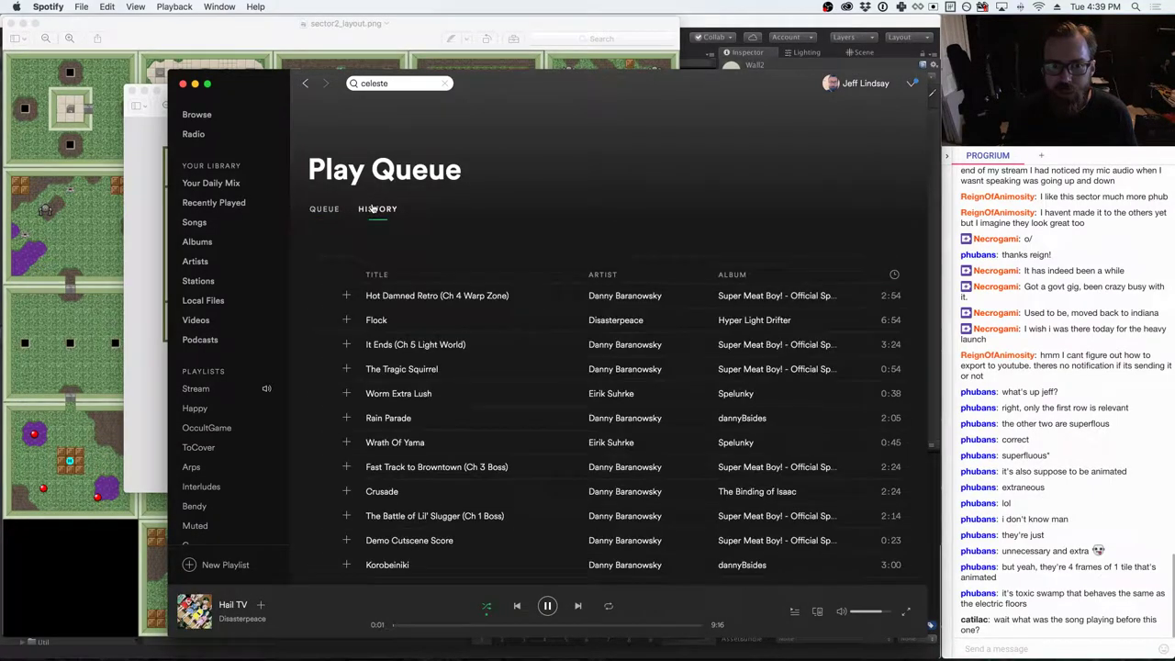
pyautogui.click(483, 323)
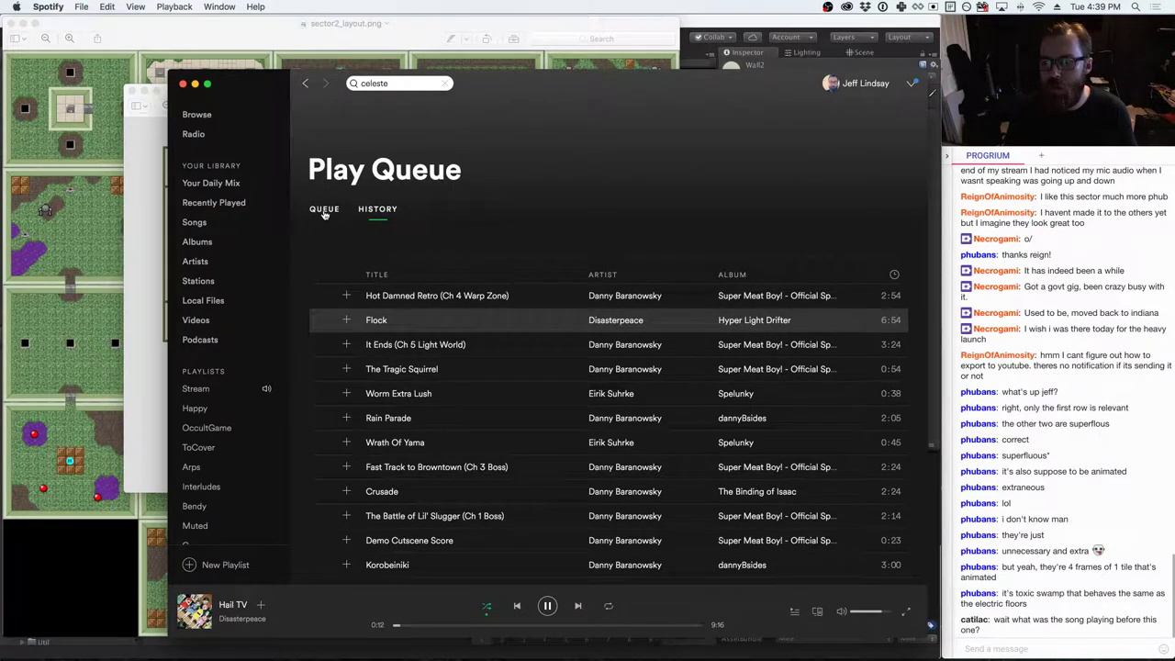
# - Skip to the next queued track, recheck the play history, and return to the Stream playlist
pyautogui.click(324, 210)
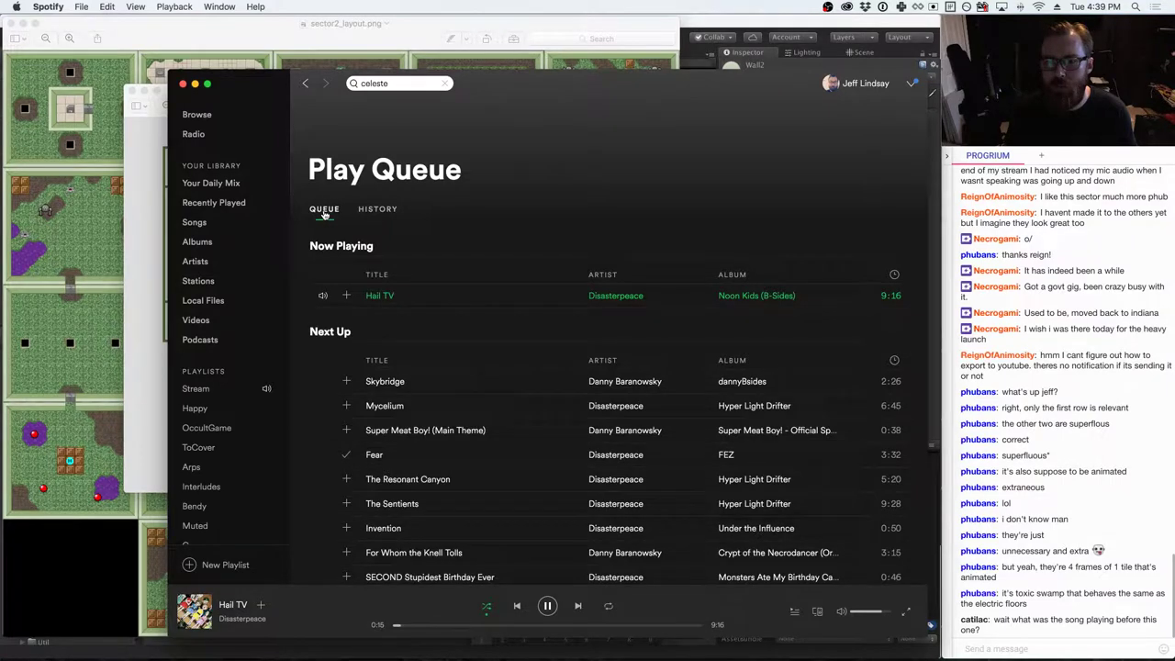
pyautogui.click(577, 605)
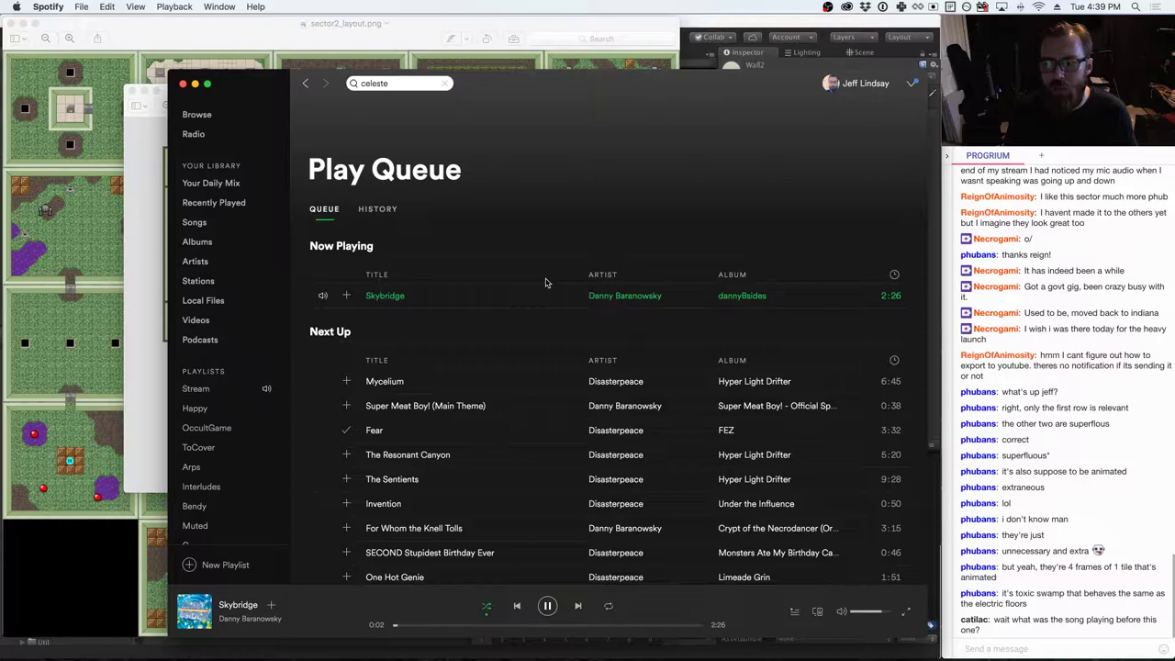
pyautogui.click(373, 212)
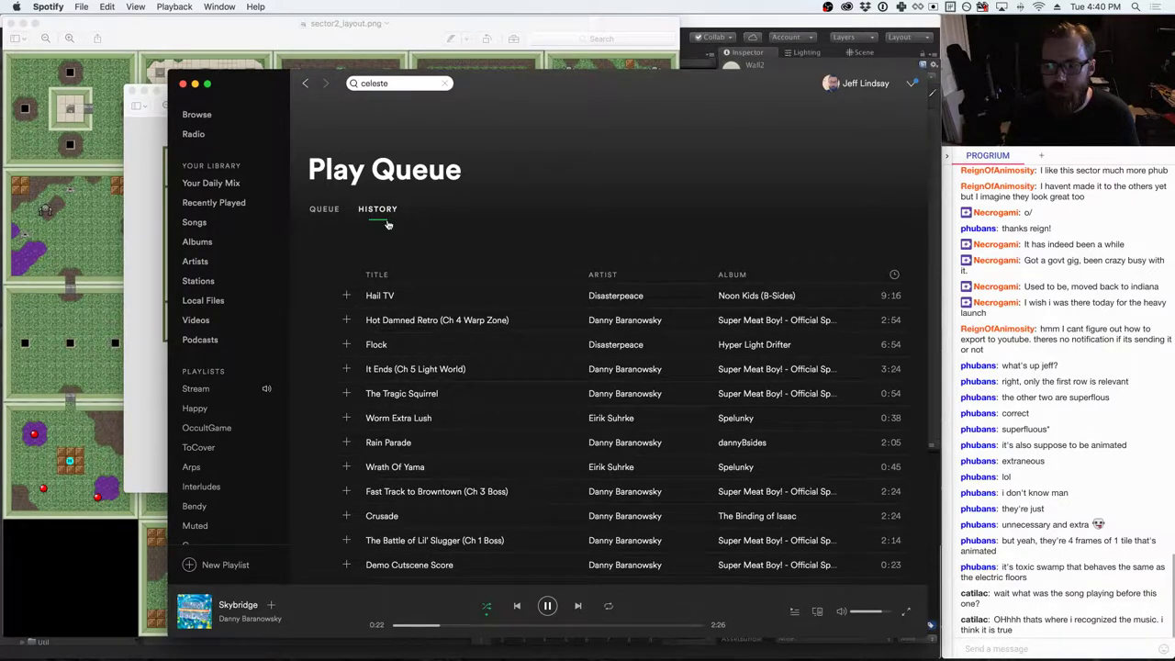
pyautogui.click(321, 207)
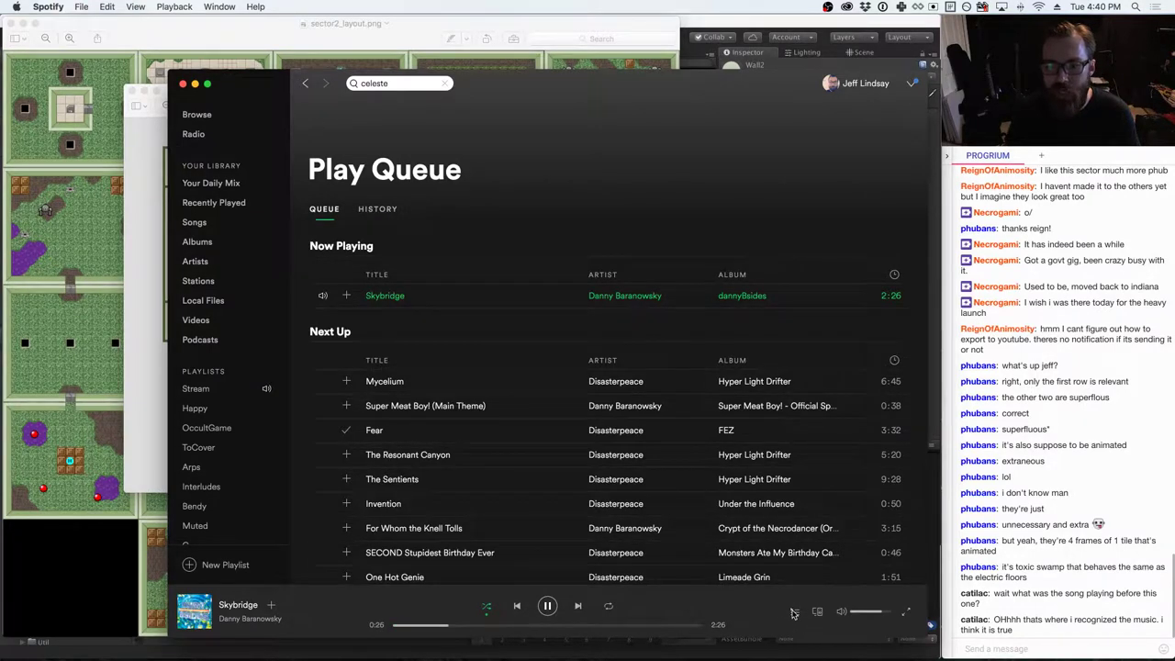
pyautogui.click(794, 611)
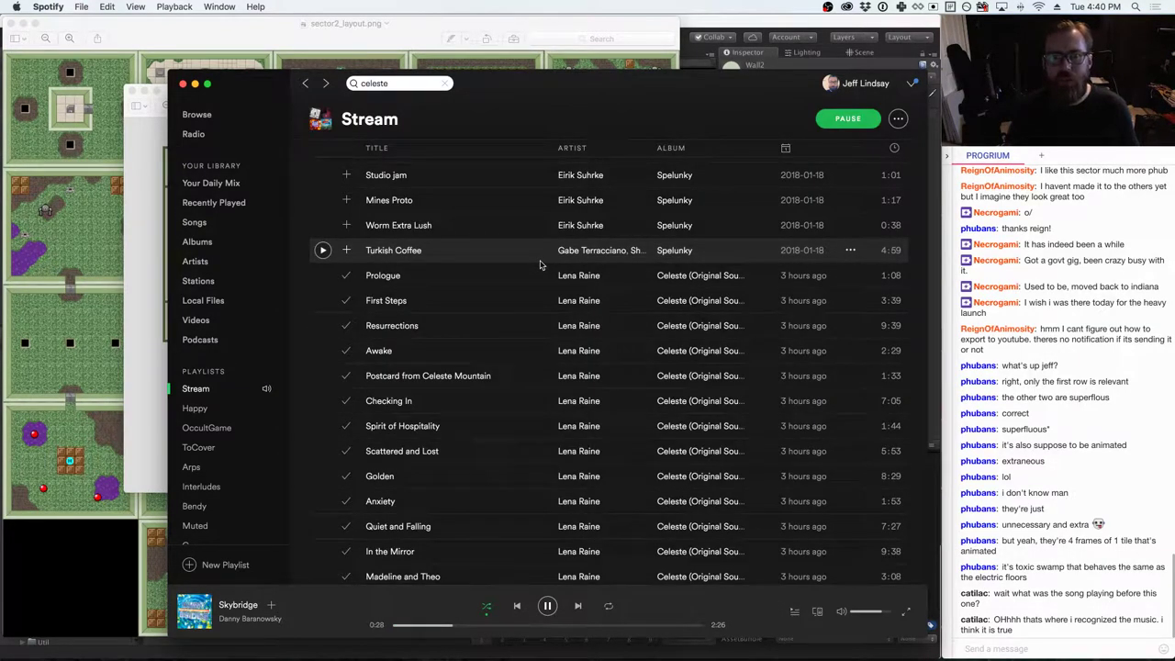
# - Go back to Preview, reposition the bgs01 (1).png window over sector2.png, and switch to the Unity editor
pyautogui.press('super+Tab')
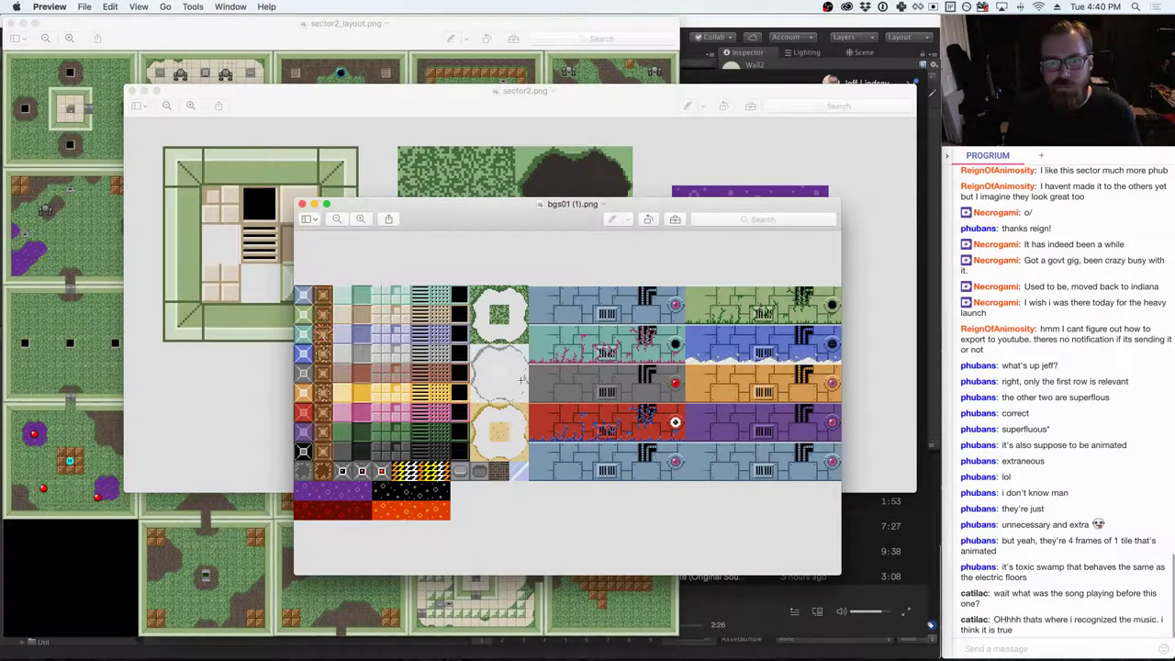
pyautogui.moveTo(474, 220); pyautogui.dragTo(595, 332)
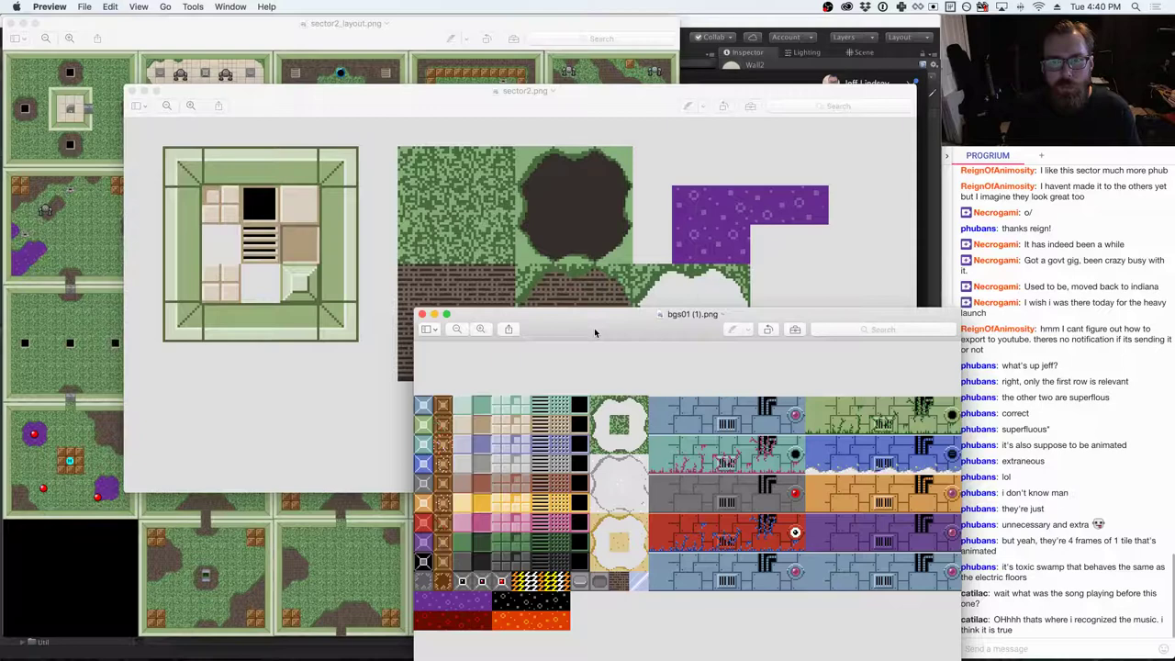
pyautogui.moveTo(595, 332); pyautogui.dragTo(537, 216)
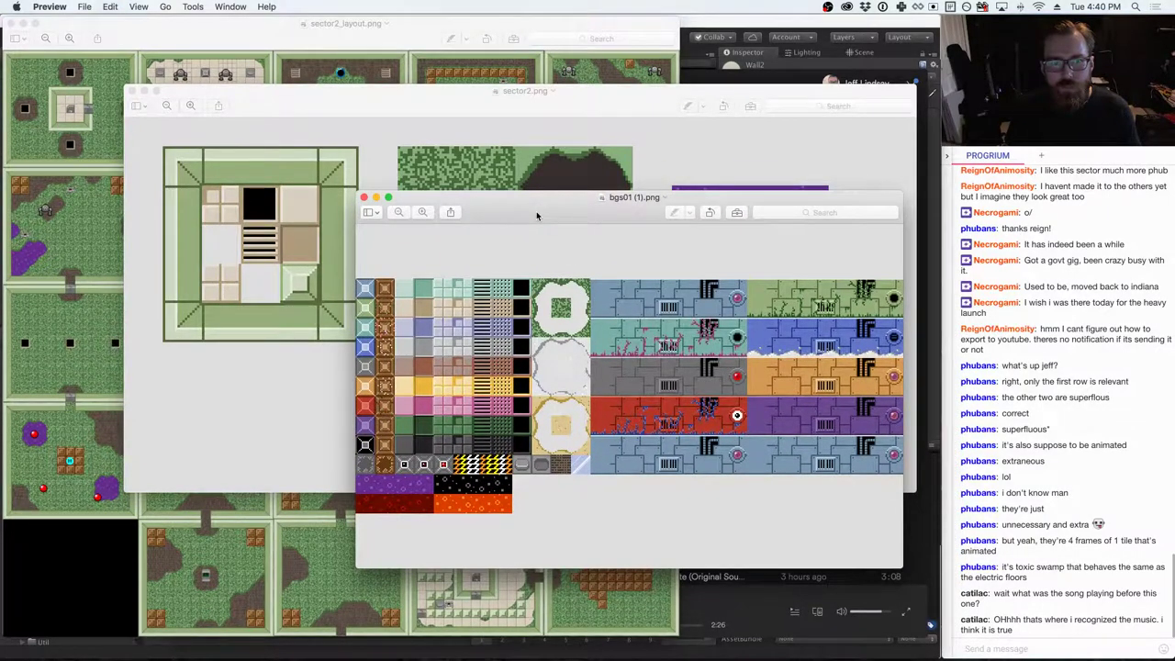
pyautogui.moveTo(537, 216); pyautogui.dragTo(550, 211)
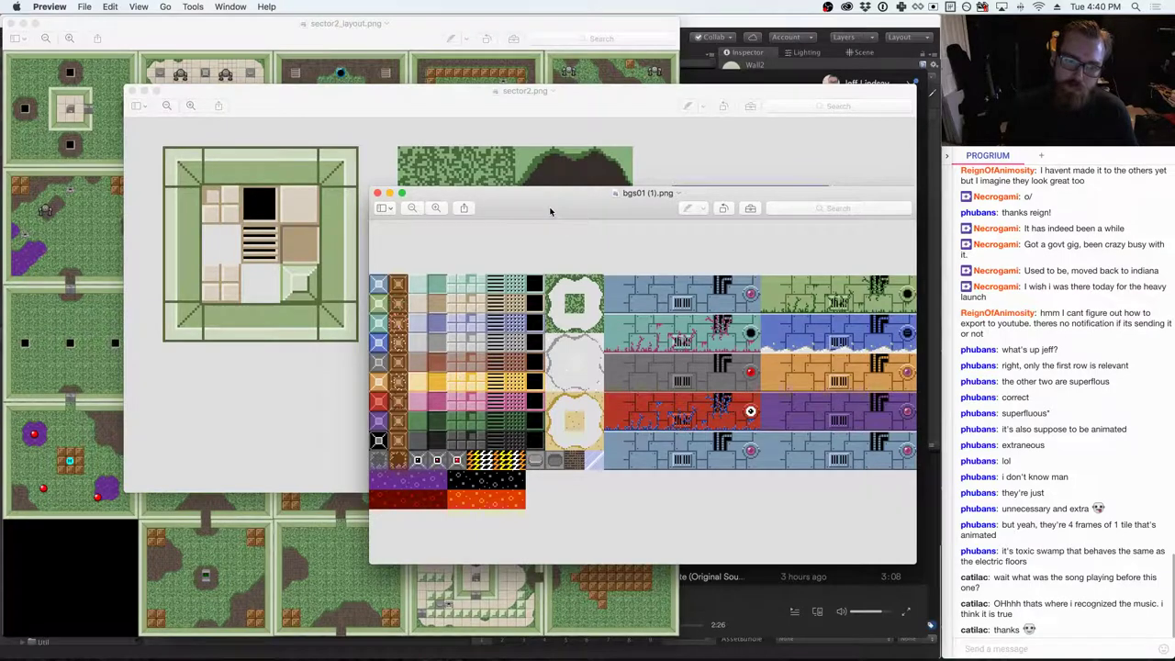
pyautogui.press('super+Tab')
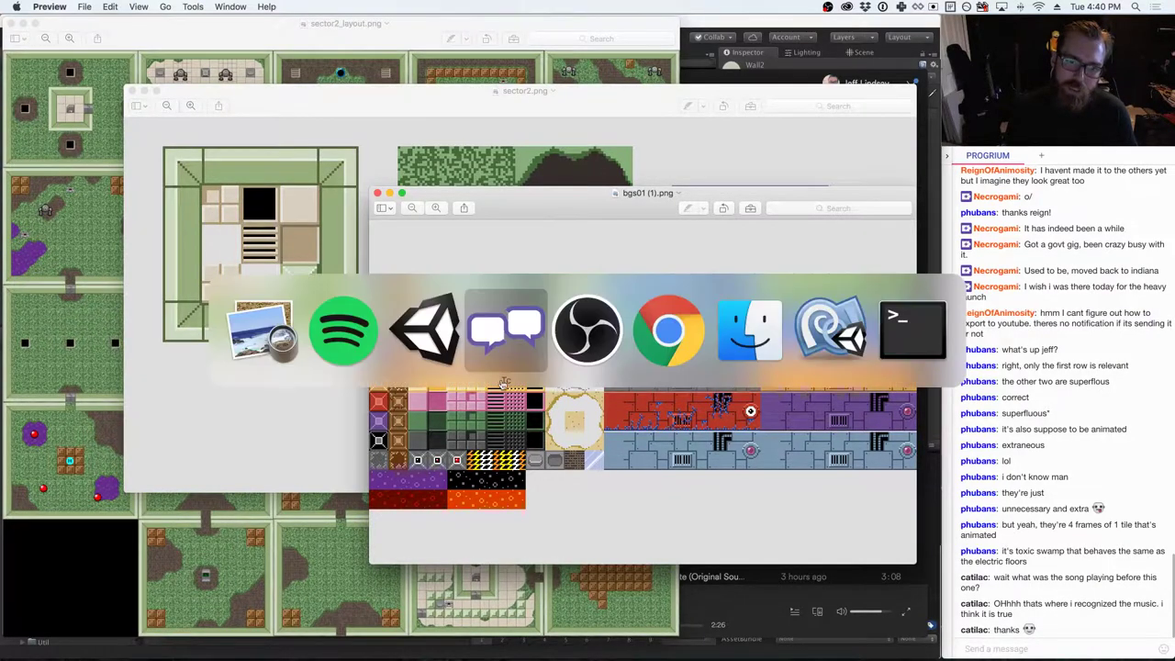
pyautogui.click(424, 340)
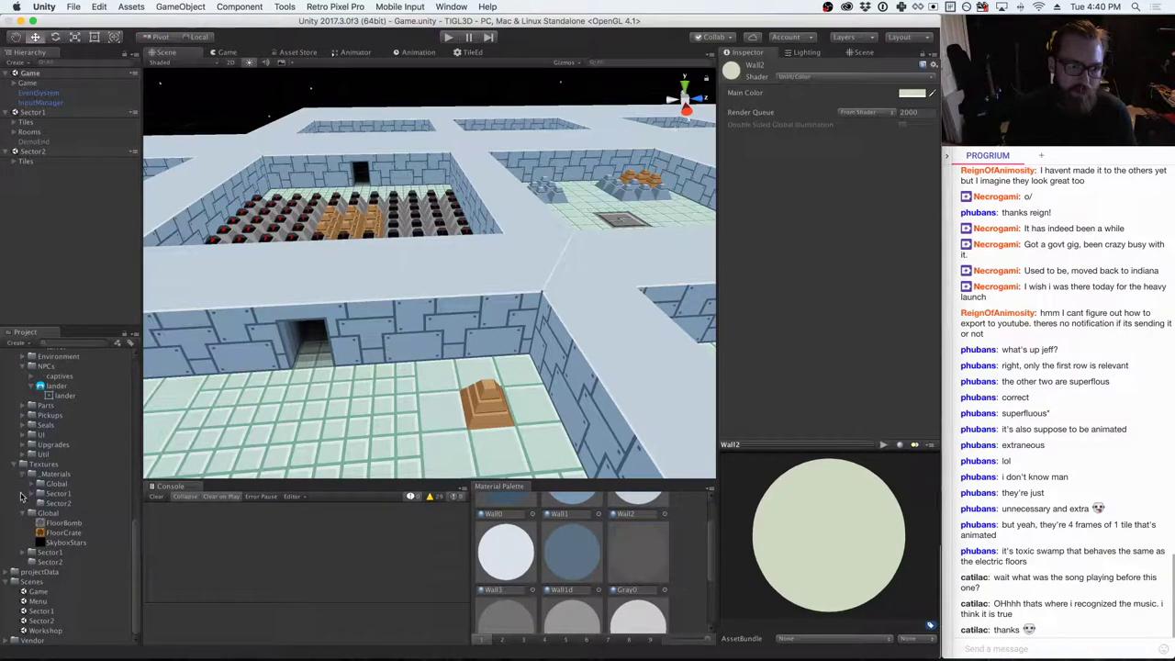
# - Look through the Sector1 textures in the Unity project and inspect the import settings of FloorEmpty
pyautogui.click(22, 555)
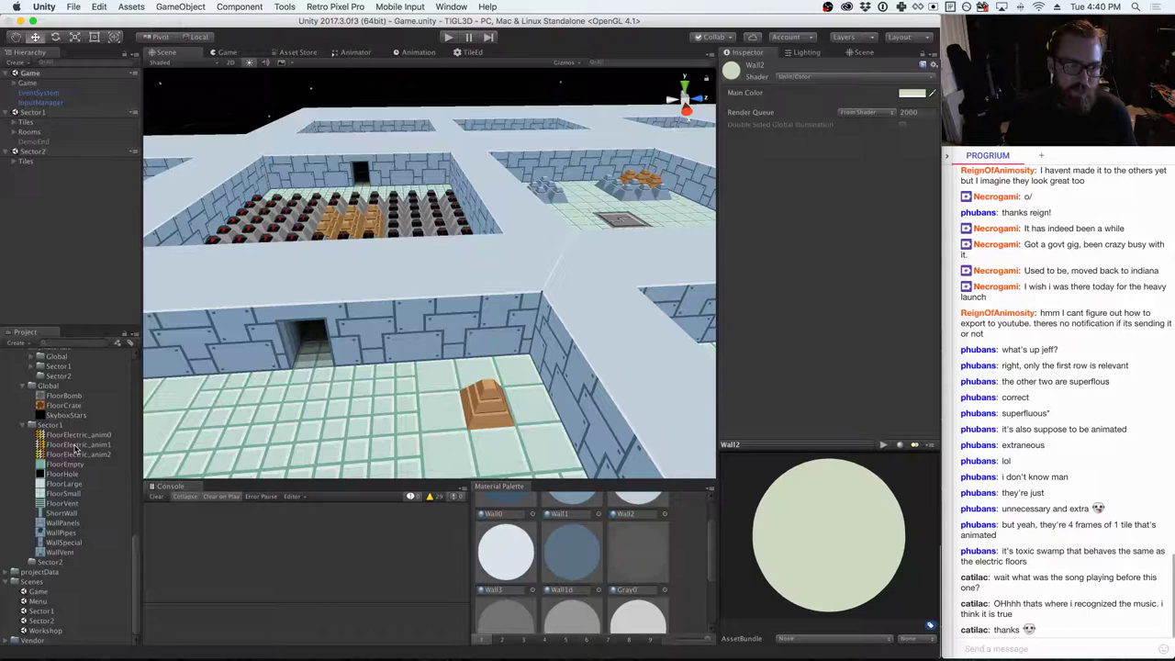
pyautogui.click(29, 561)
pyautogui.click(28, 561)
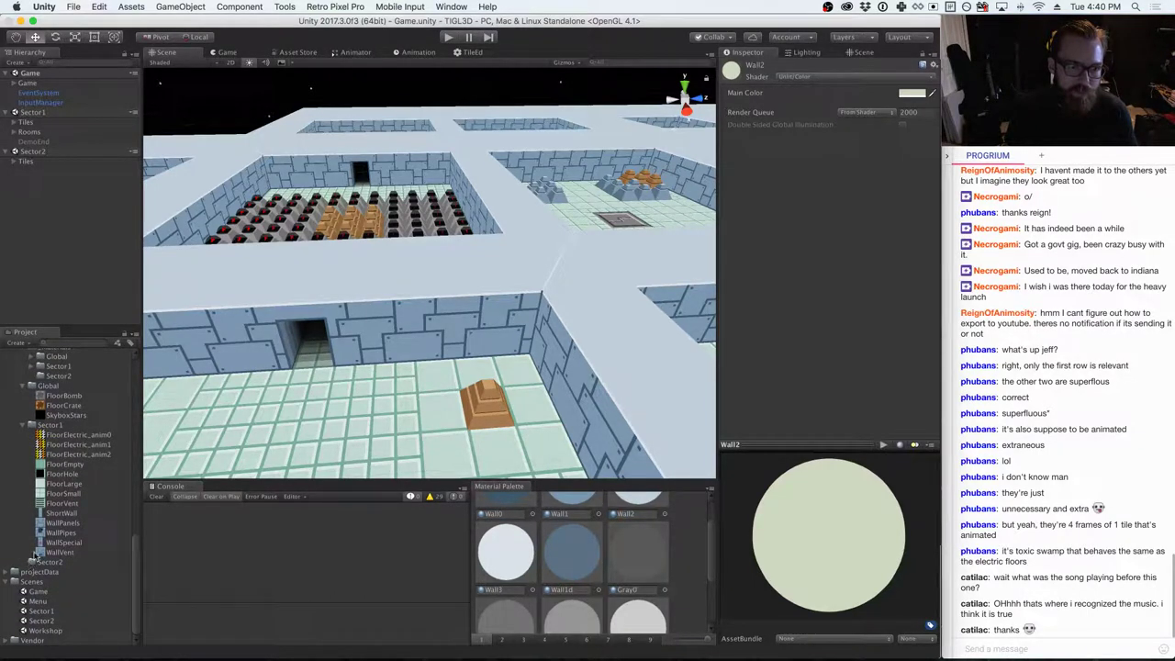
pyautogui.click(52, 466)
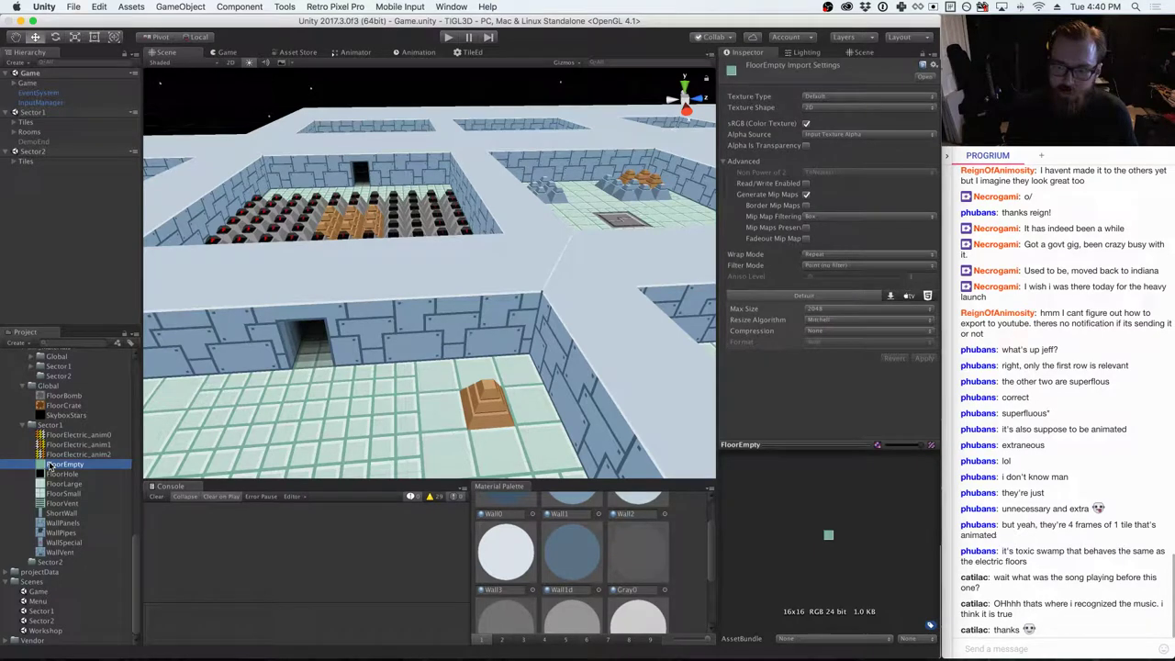
# - Leave Unity, find Photoshop CC 2015 with a system search for "photos" and launch it
pyautogui.press('super+Tab')
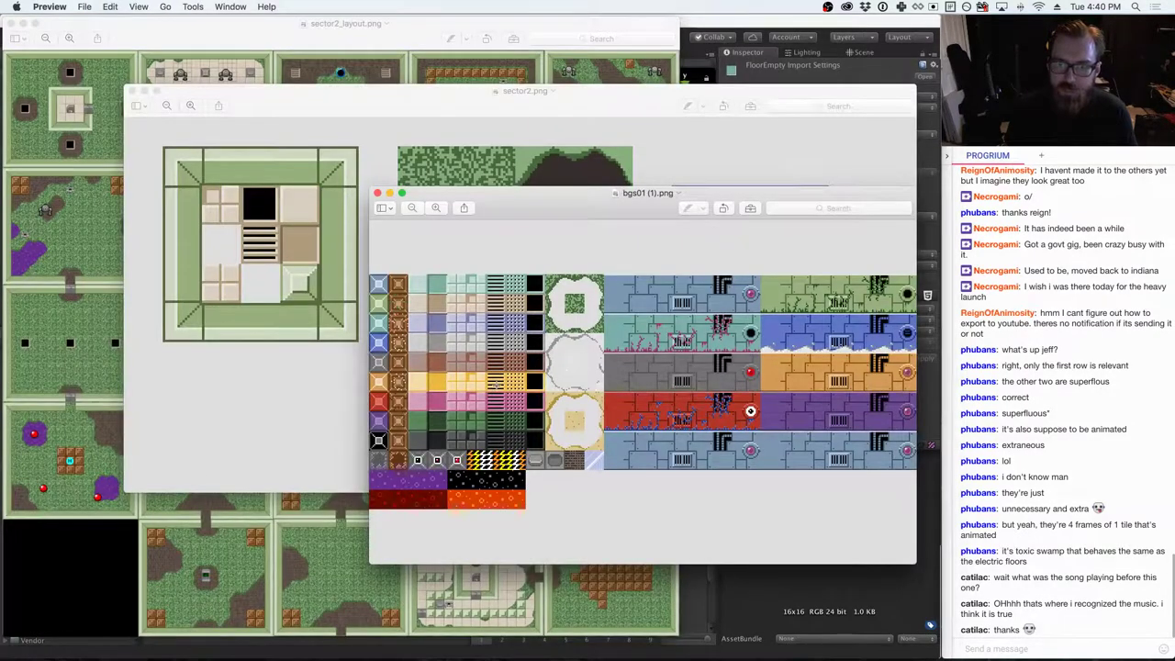
pyautogui.press('super+Tab')
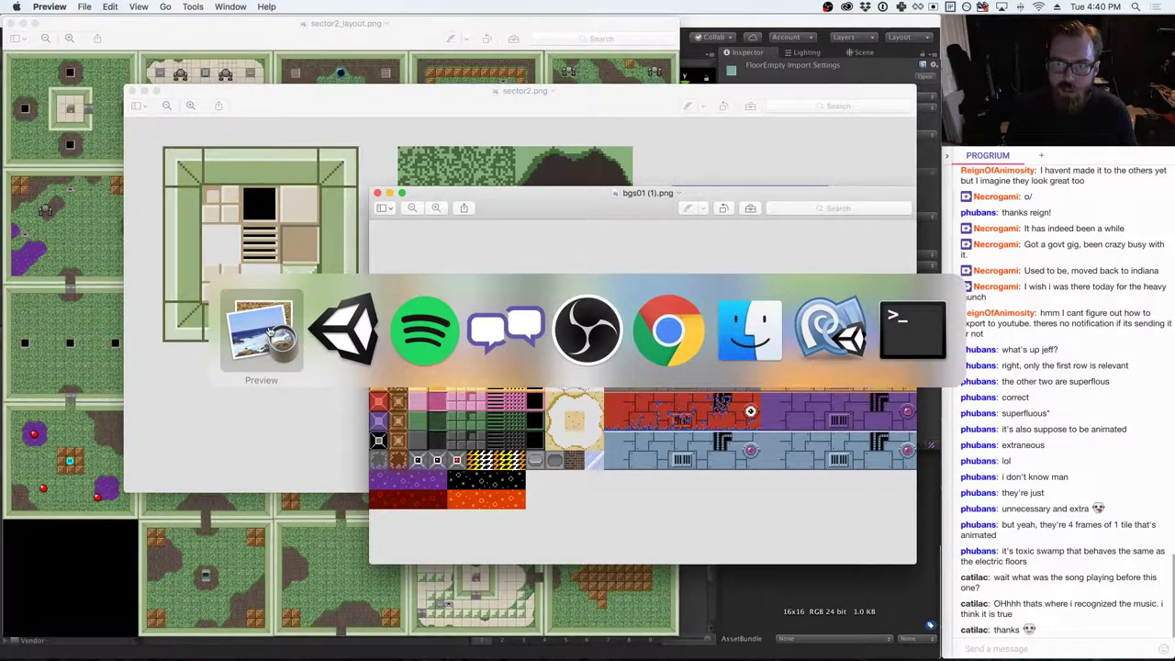
pyautogui.click(742, 356)
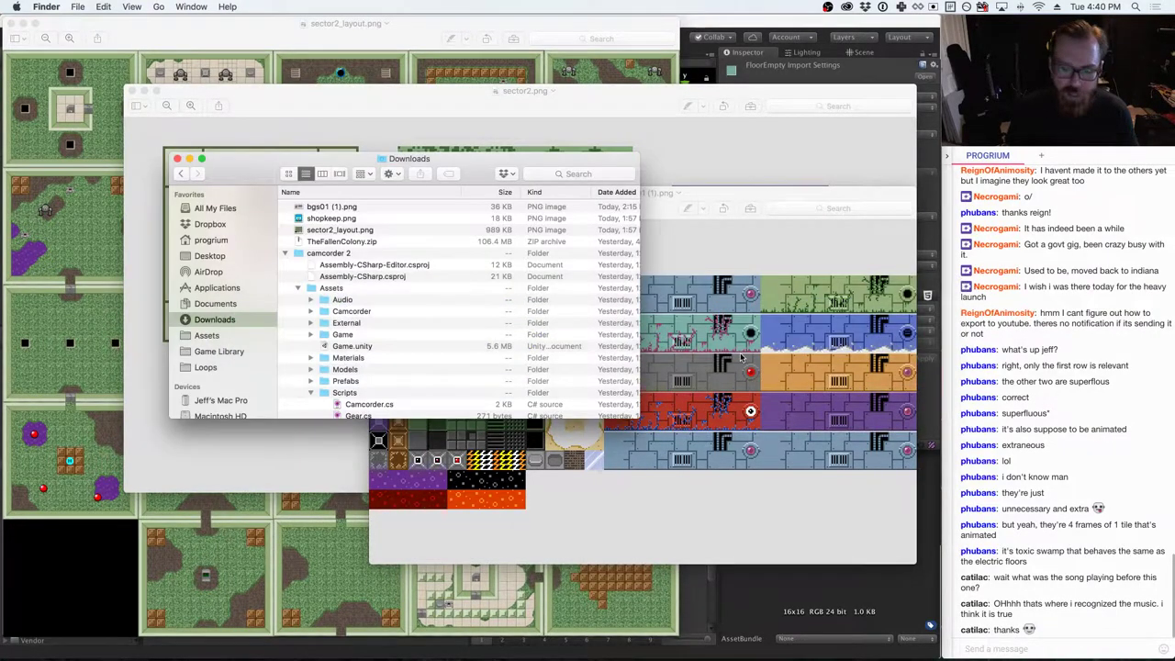
pyautogui.press('super+space')
pyautogui.write('photo')
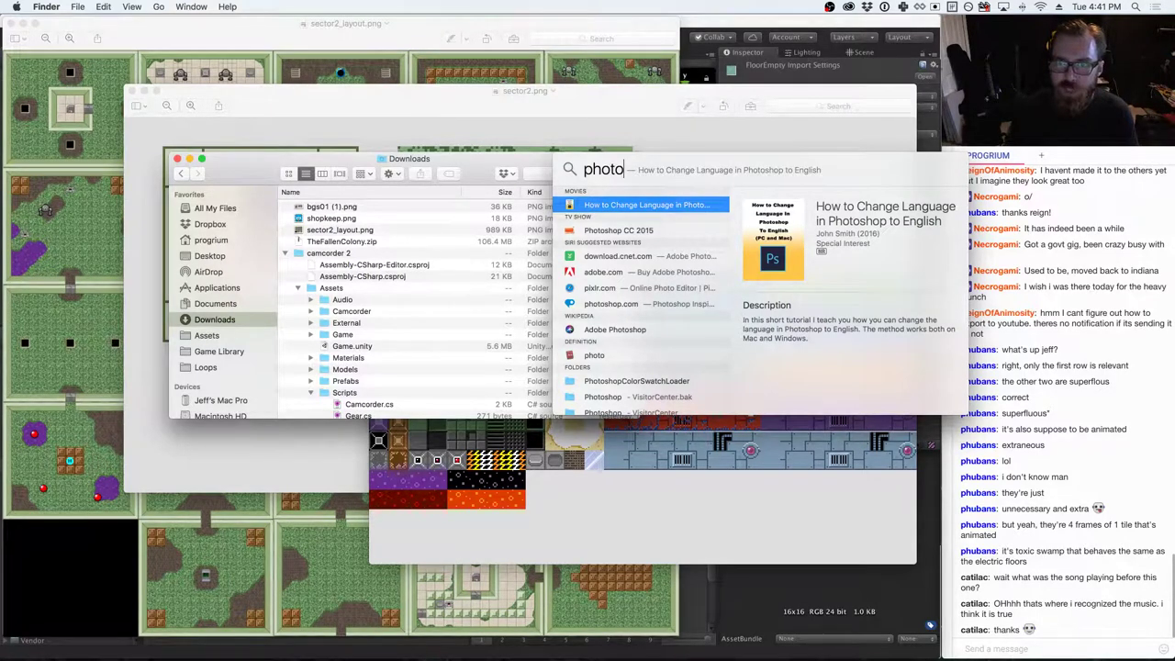
pyautogui.write('s')
pyautogui.press('Return')
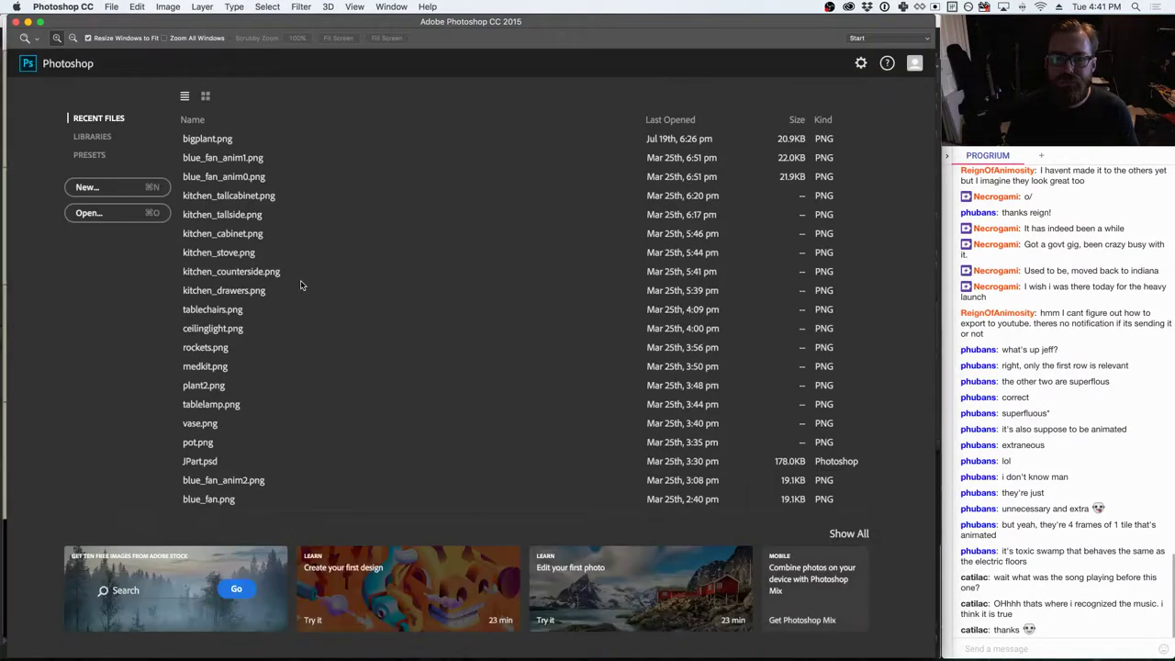
pyautogui.press('super+Tab')
pyautogui.click(292, 329)
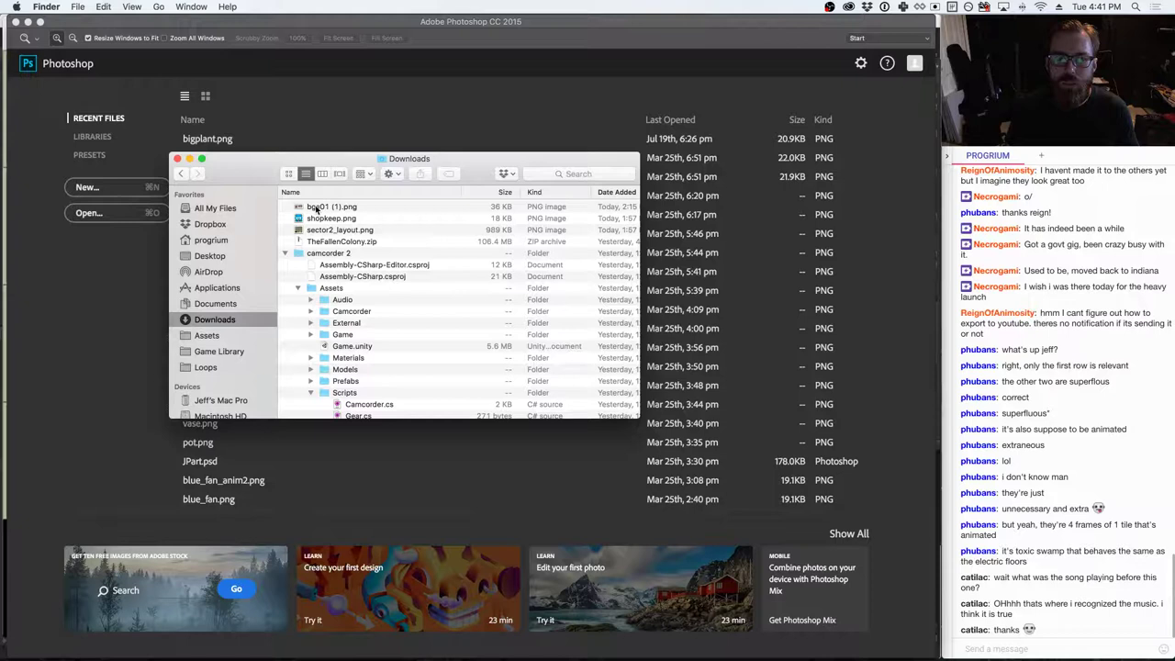
pyautogui.click(348, 130)
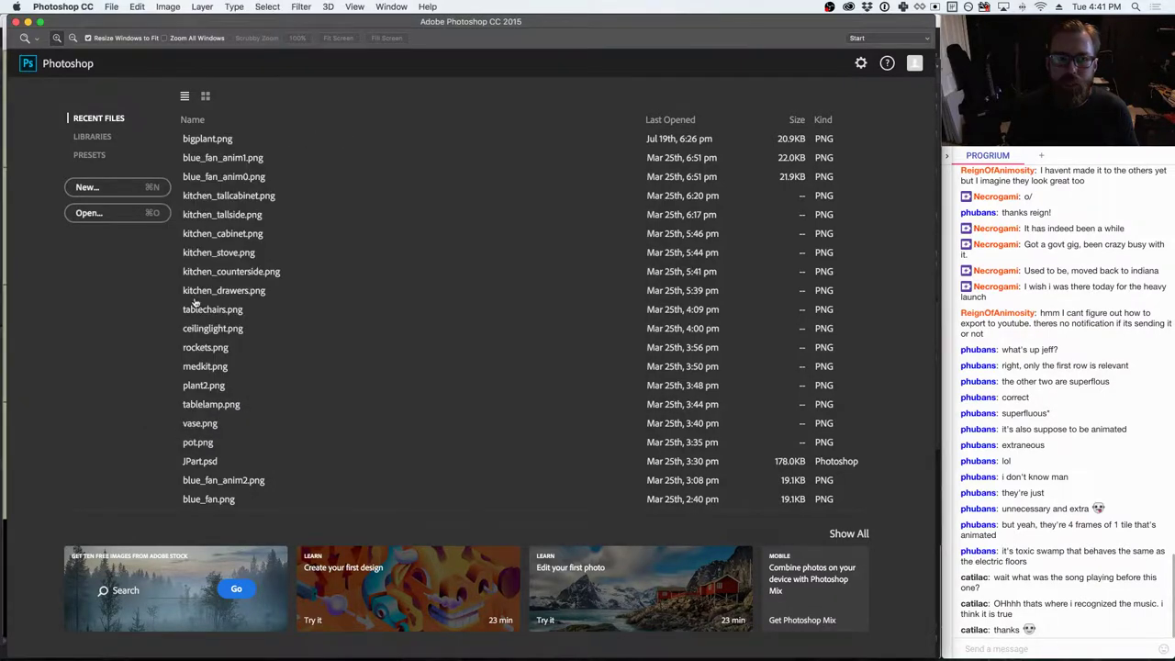
pyautogui.click(210, 141)
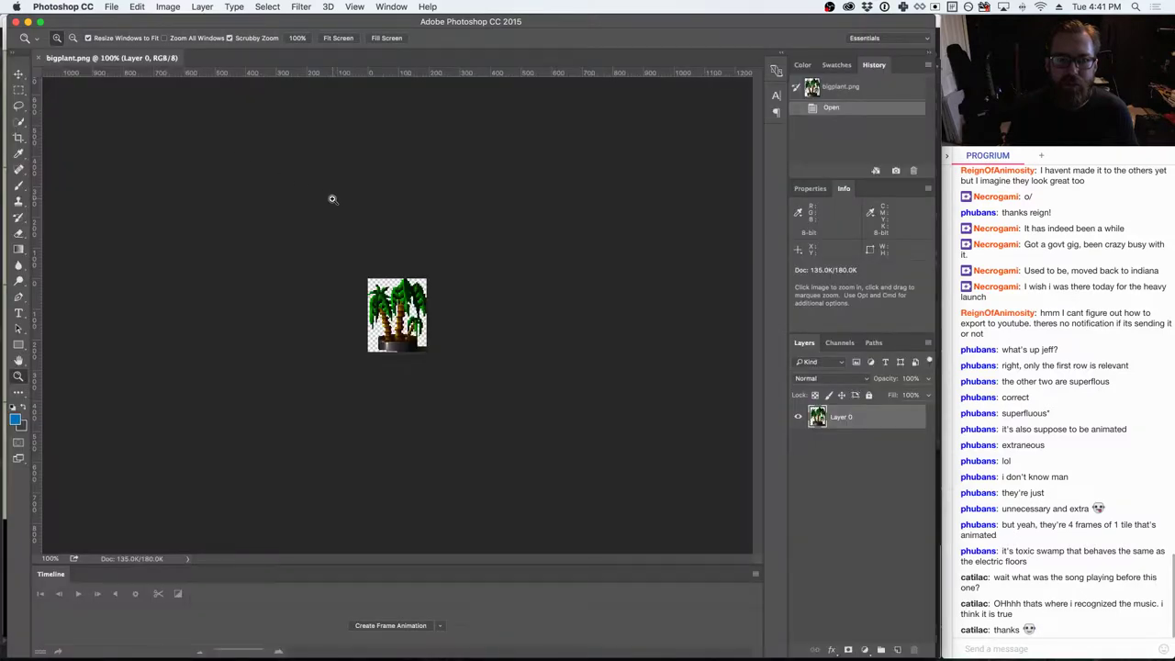
pyautogui.click(39, 59)
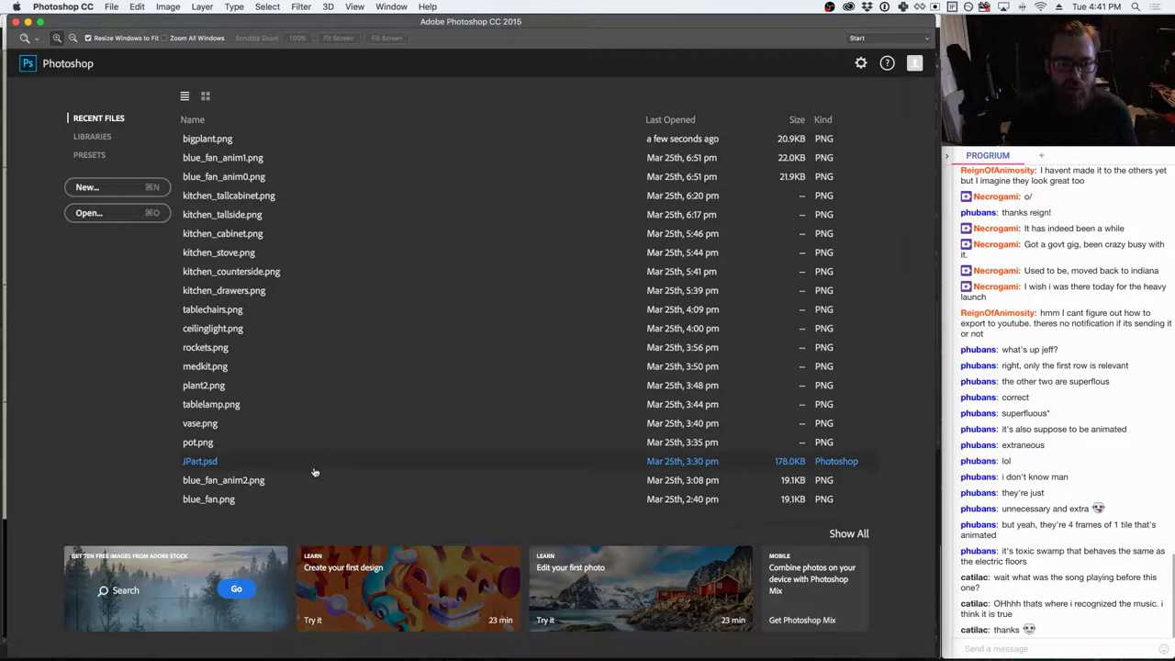
# - Open the tile sheet bgs01 (1).png from the Downloads folder in Photoshop
pyautogui.press('super+Tab')
pyautogui.press('super+Tab')
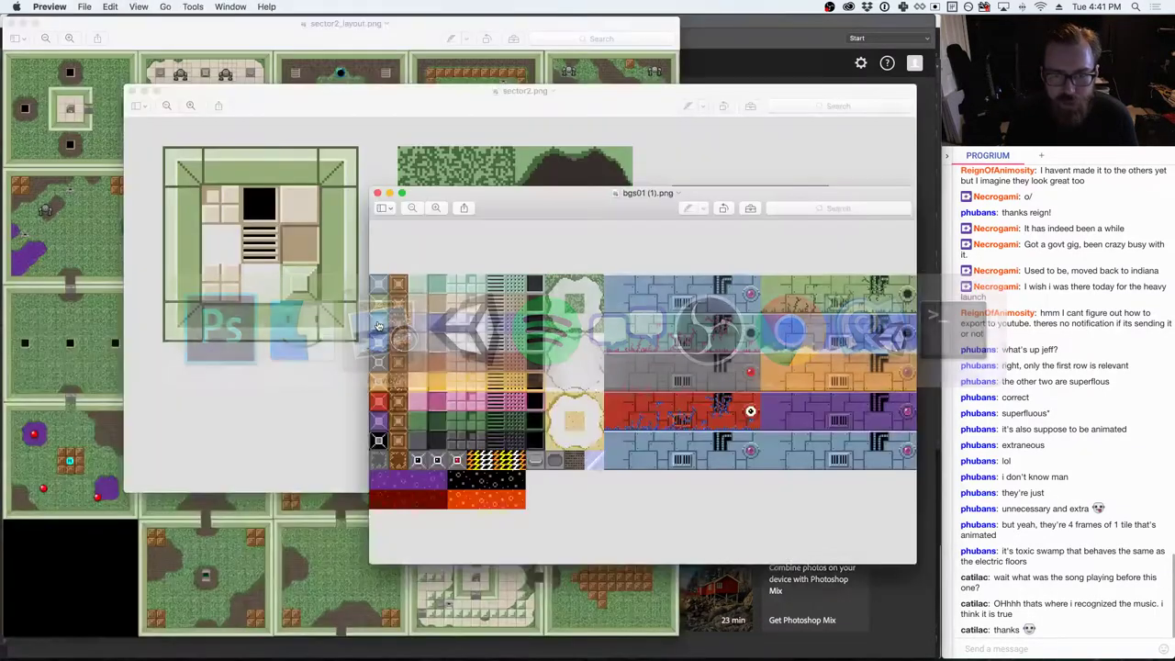
pyautogui.press('super+Tab')
pyautogui.press('super+Tab')
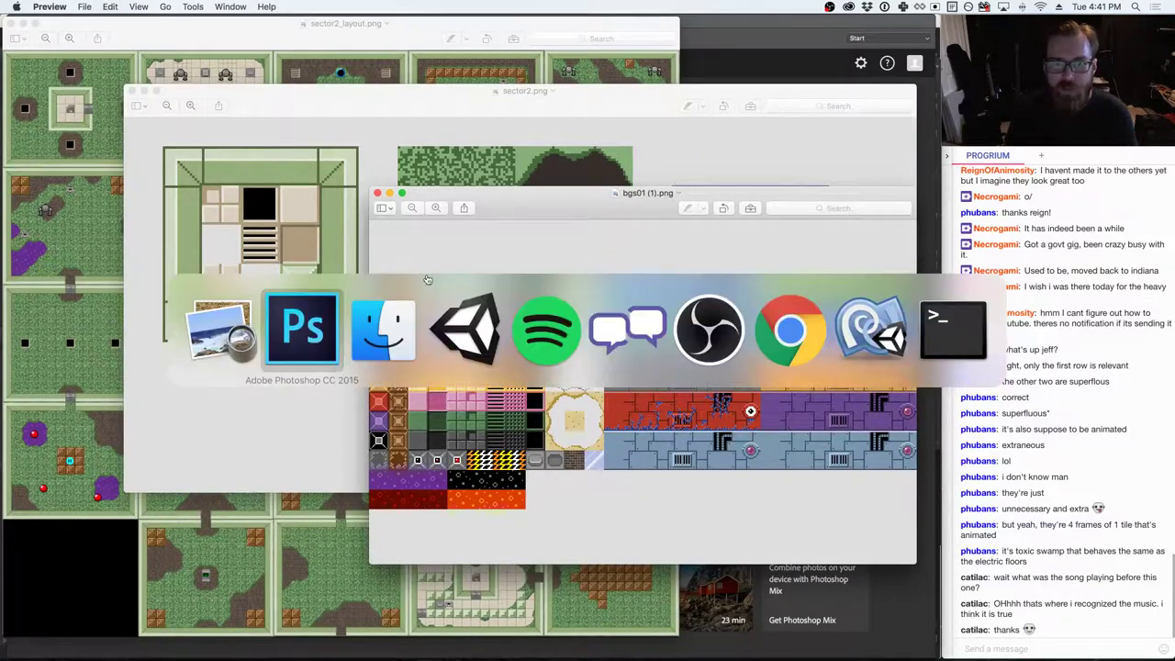
pyautogui.moveTo(317, 207); pyautogui.dragTo(798, 638)
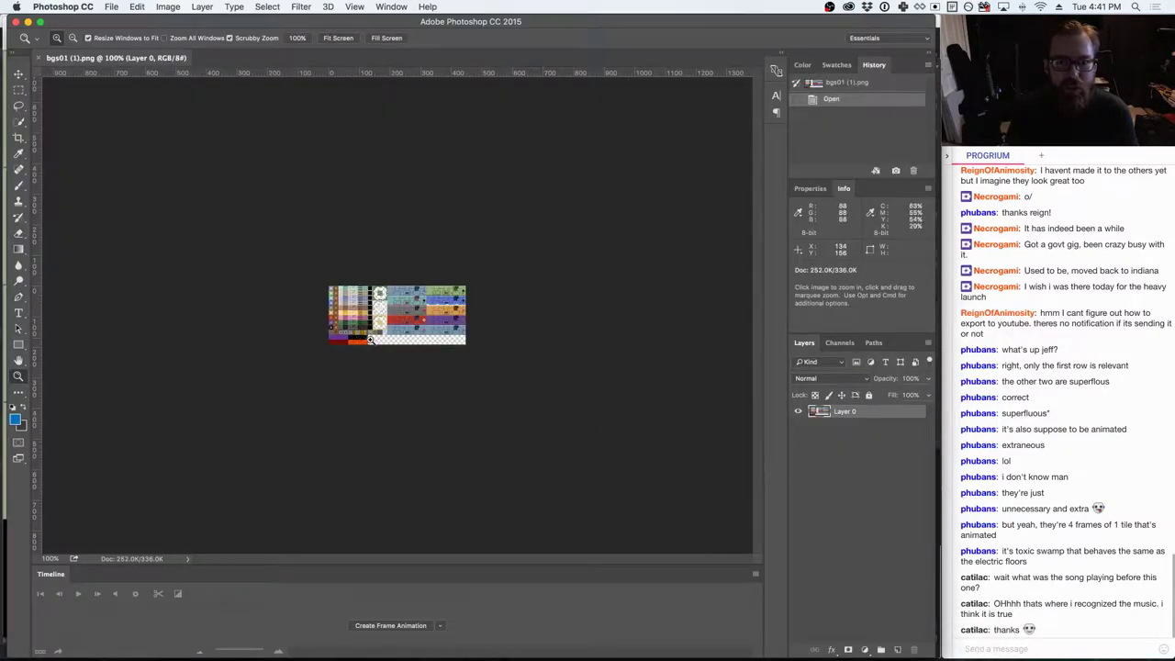
pyautogui.click(358, 291)
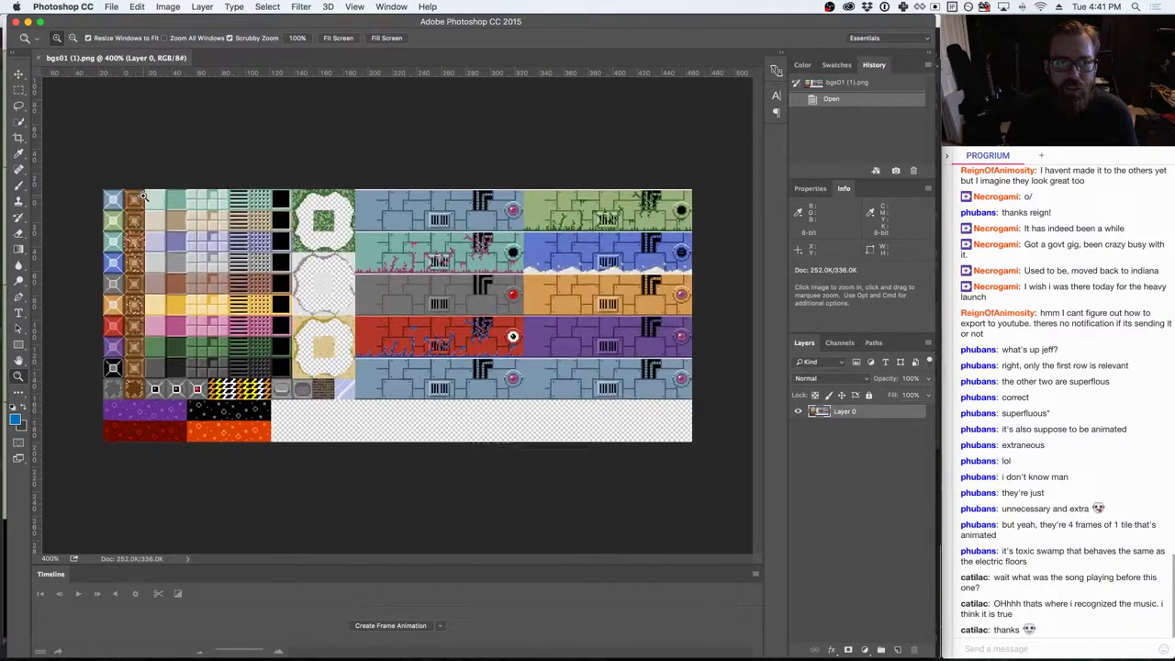
pyautogui.press('super+equal')
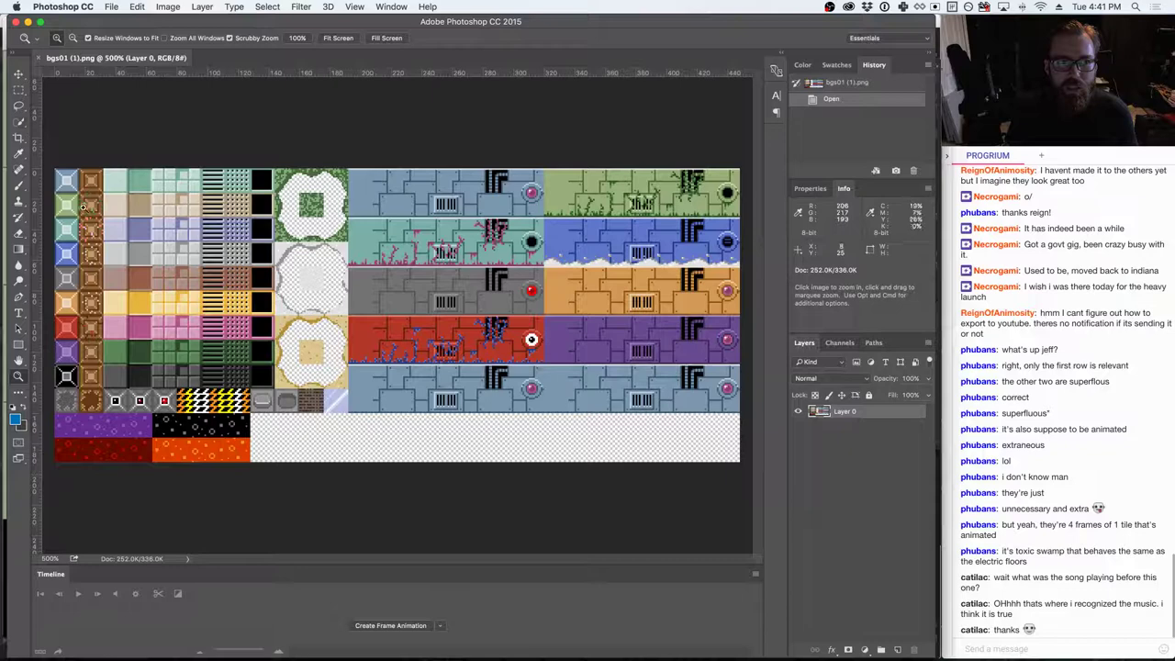
pyautogui.click(91, 191)
pyautogui.click(91, 191)
pyautogui.click(91, 191)
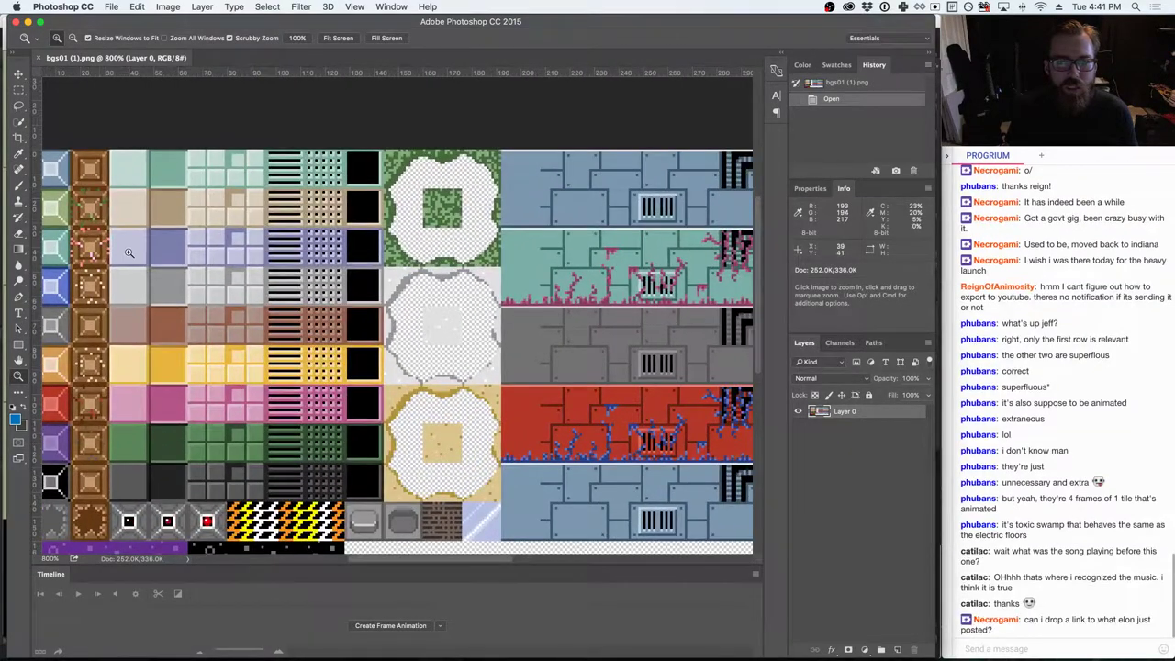
# - Compare the tile sheet in Photoshop with the sector2.png and bgs01 (1).png windows in Preview, then return to Photoshop
pyautogui.press('super+Tab')
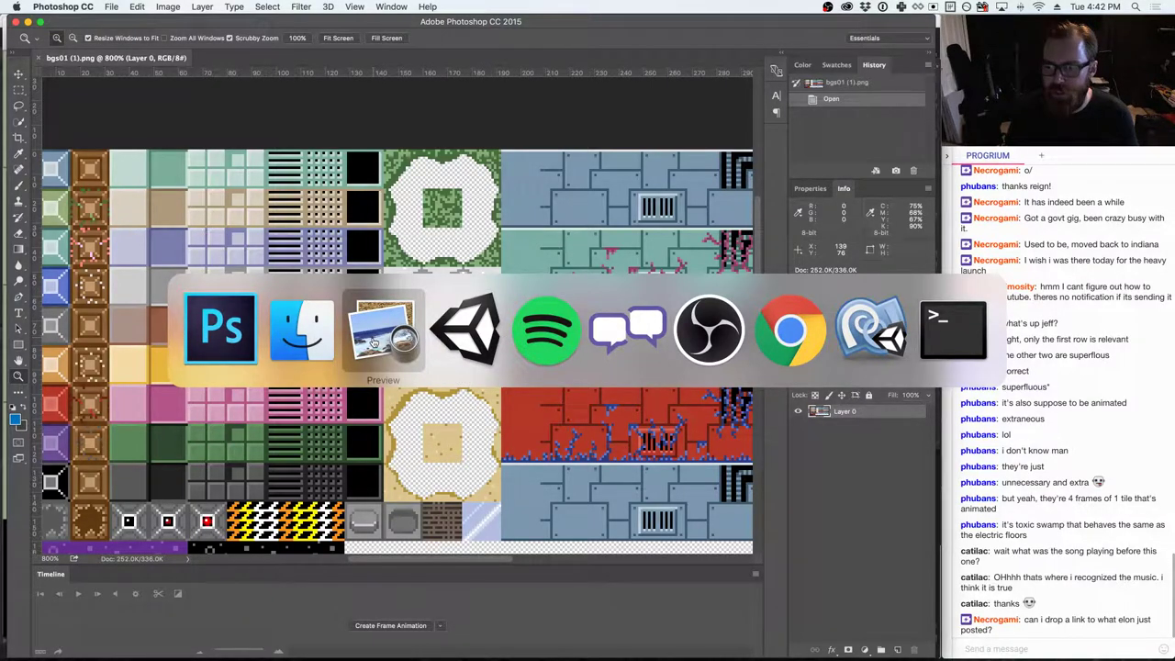
pyautogui.click(377, 330)
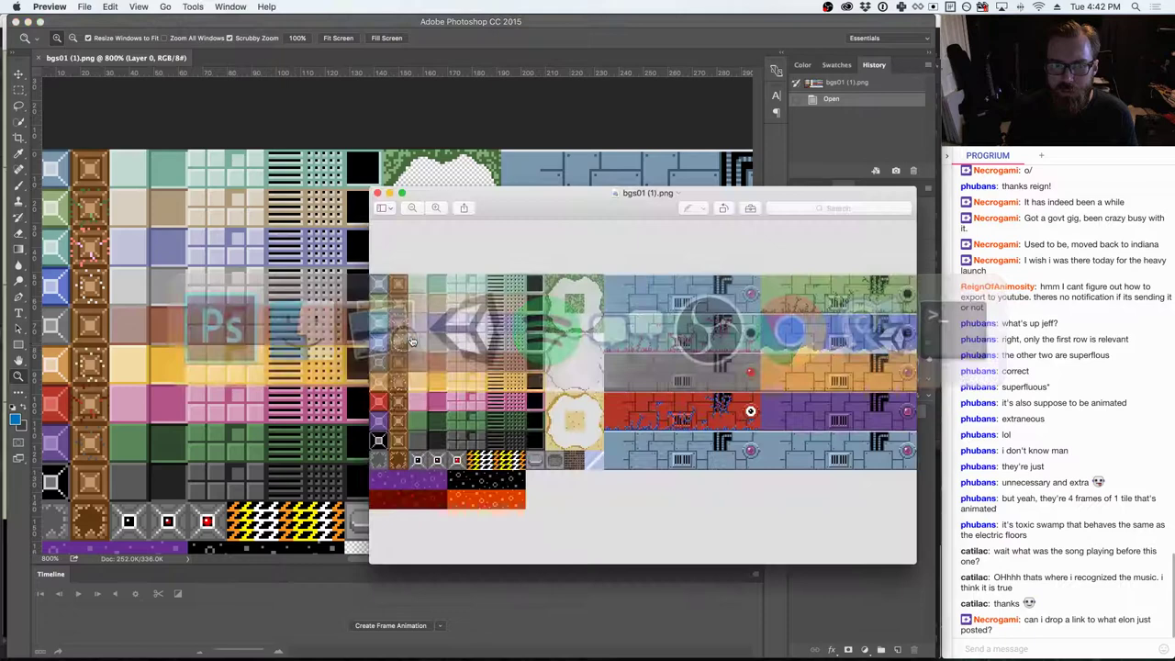
pyautogui.press('super+Tab')
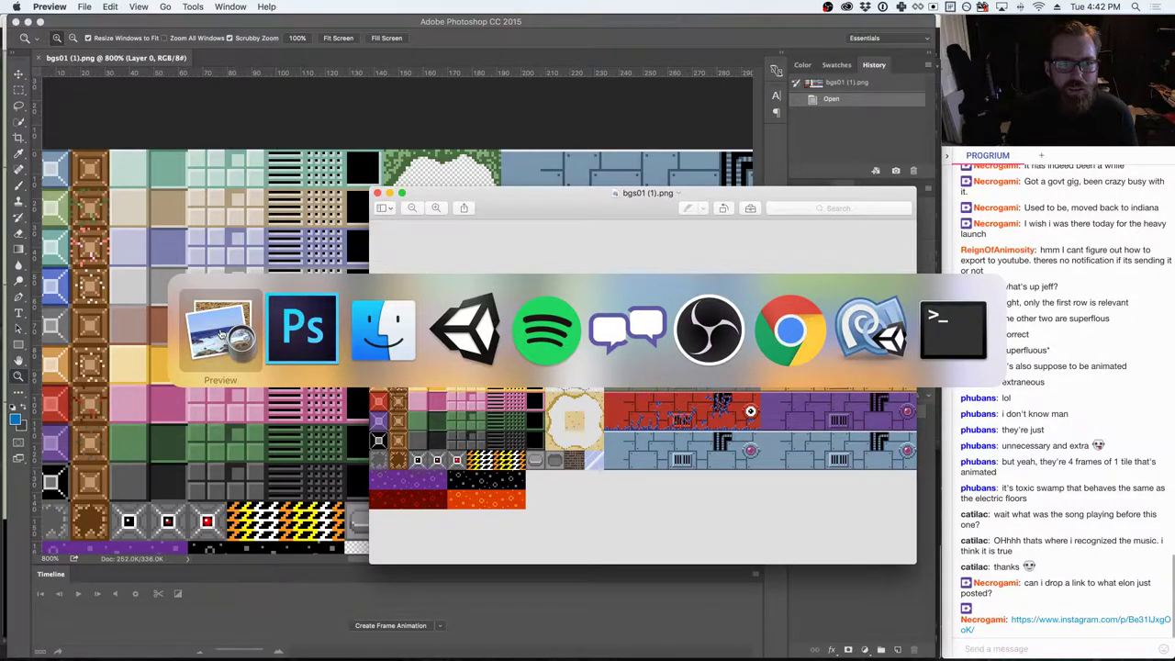
pyautogui.press('super+Tab')
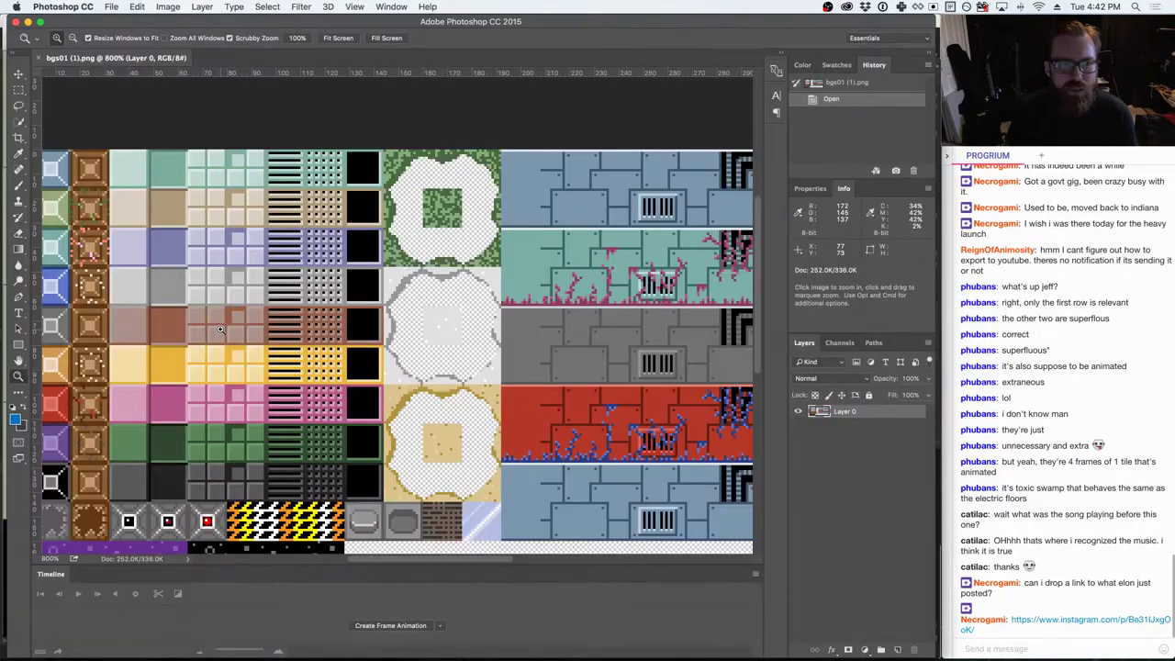
pyautogui.press('super+Tab')
pyautogui.press('super+Tab')
pyautogui.press('super+Tab')
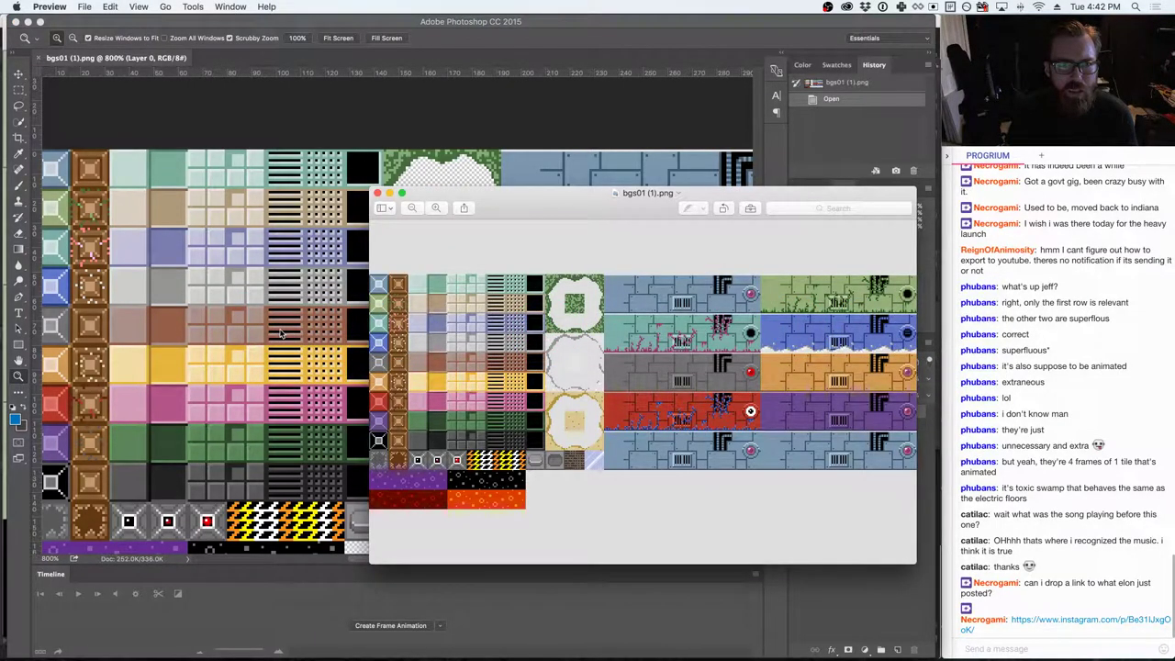
pyautogui.press('super+Tab')
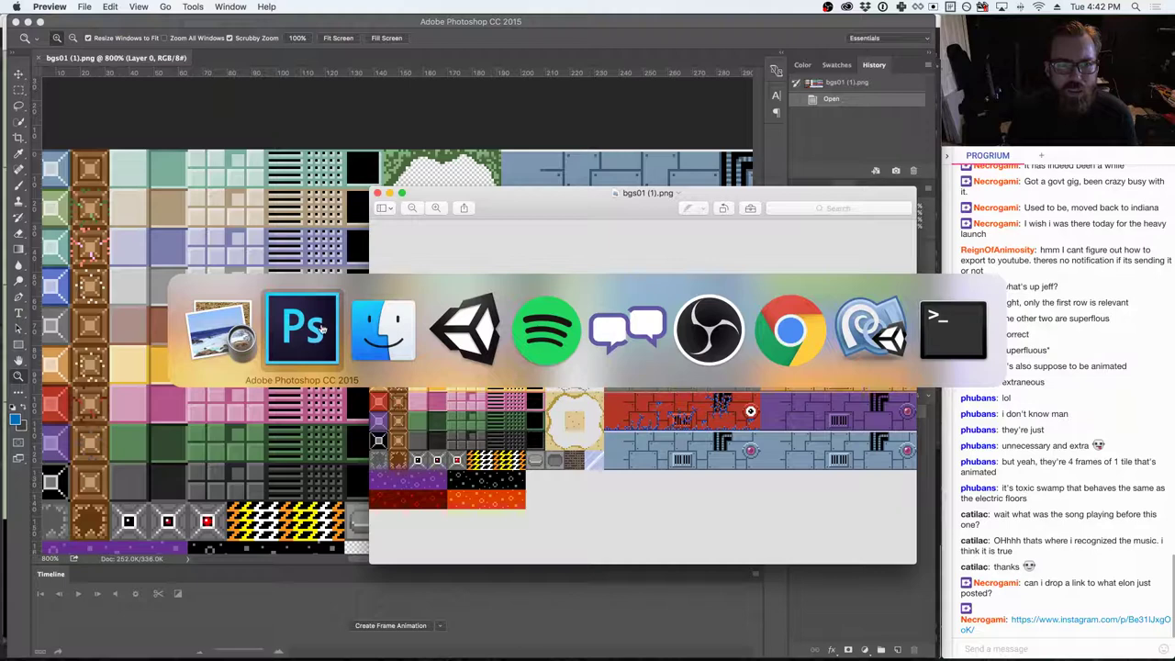
pyautogui.click(246, 327)
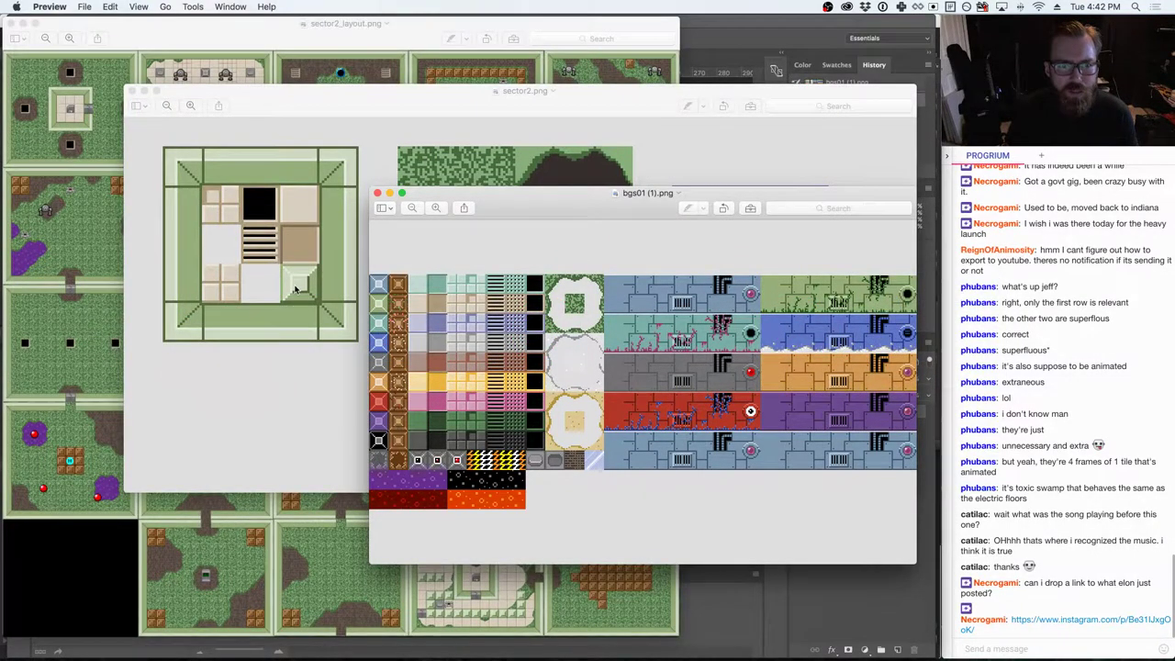
pyautogui.press('super+Tab')
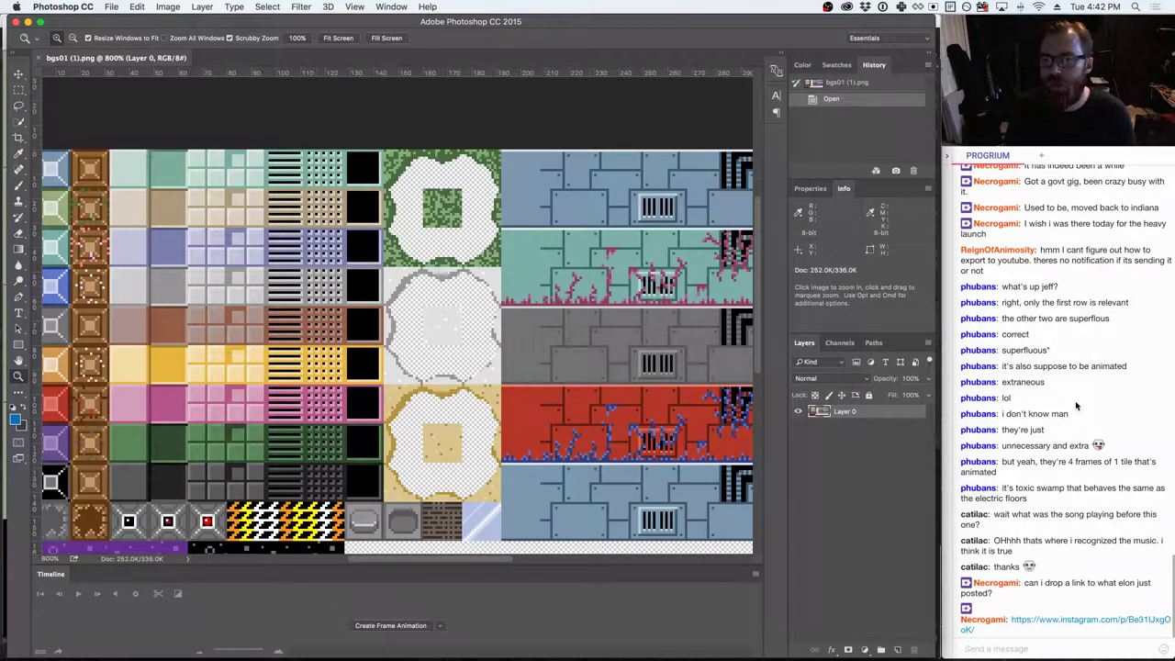
# - View the Instagram post linked in the chat, close its browser tab and return to Photoshop
pyautogui.click(1064, 620)
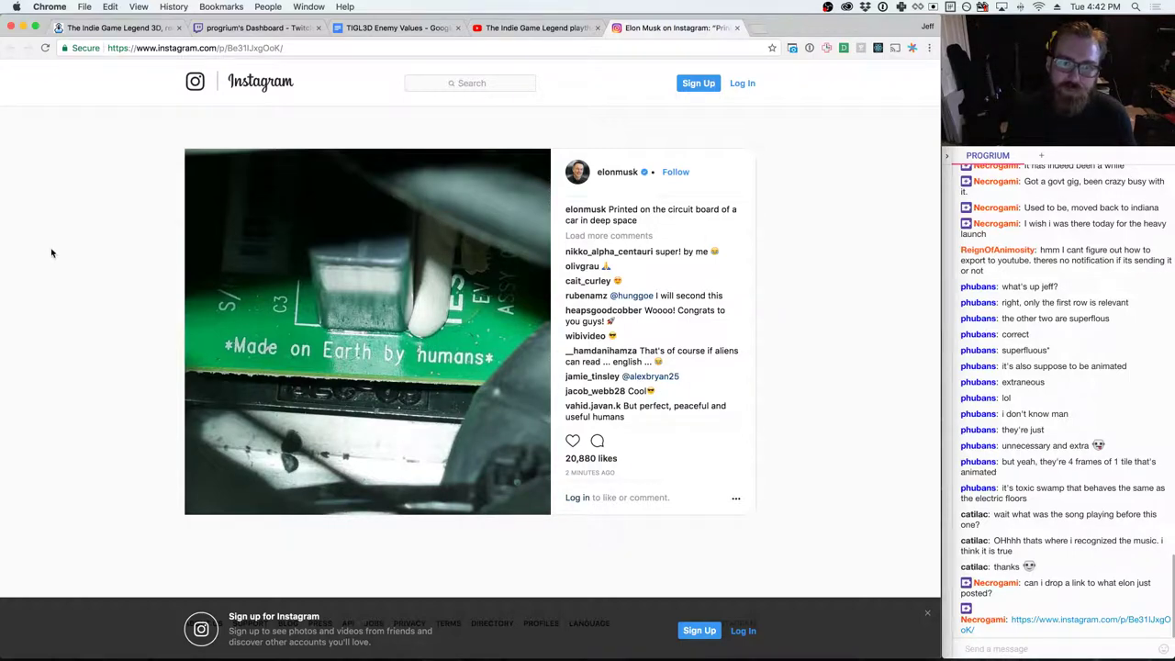
pyautogui.press('super+w')
pyautogui.press('super+Tab')
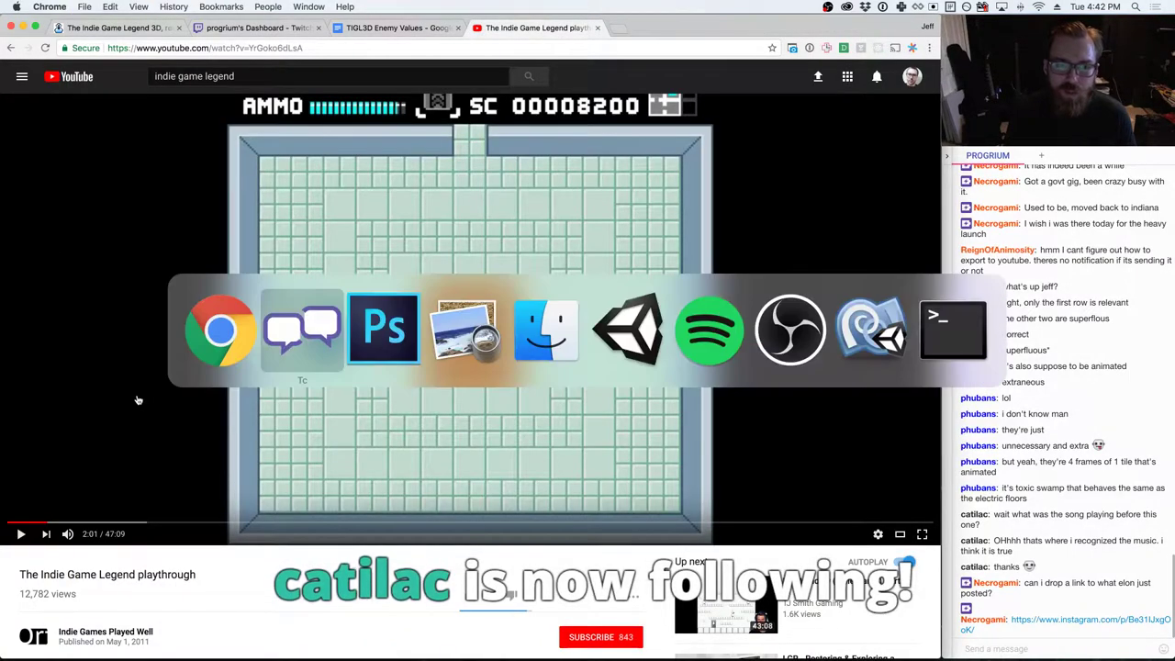
pyautogui.press('super+Tab')
pyautogui.press('Tab')
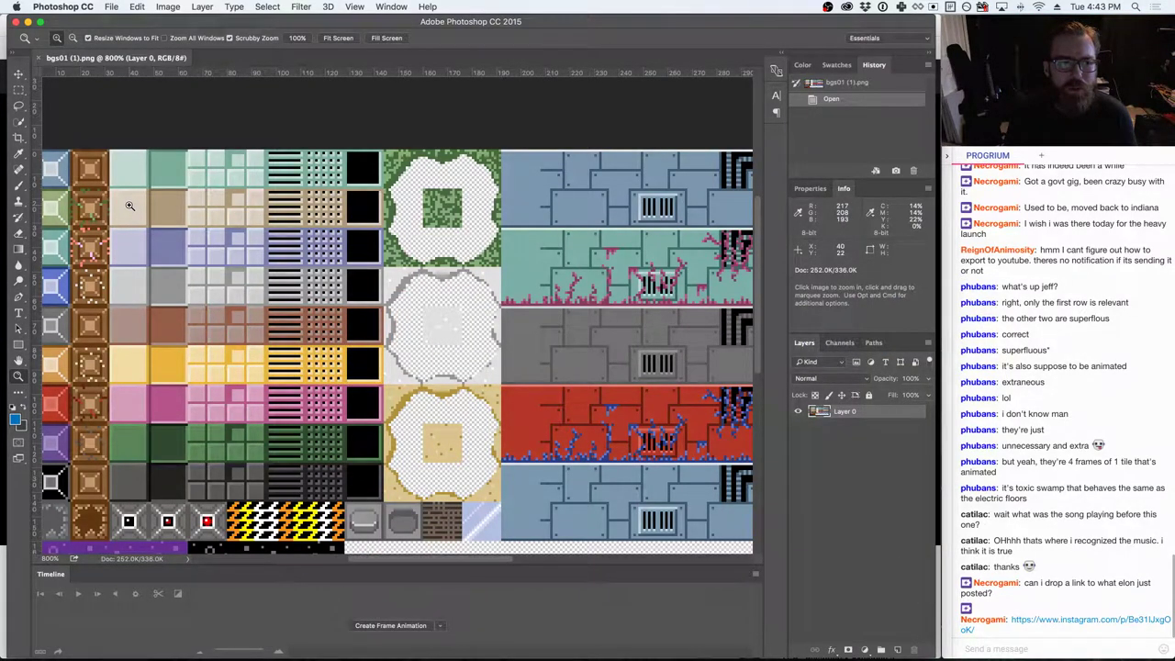
# - Select the first 16 × 16 px tile of the purple swamp strip with the Rectangular Marquee and copy it
pyautogui.click(18, 89)
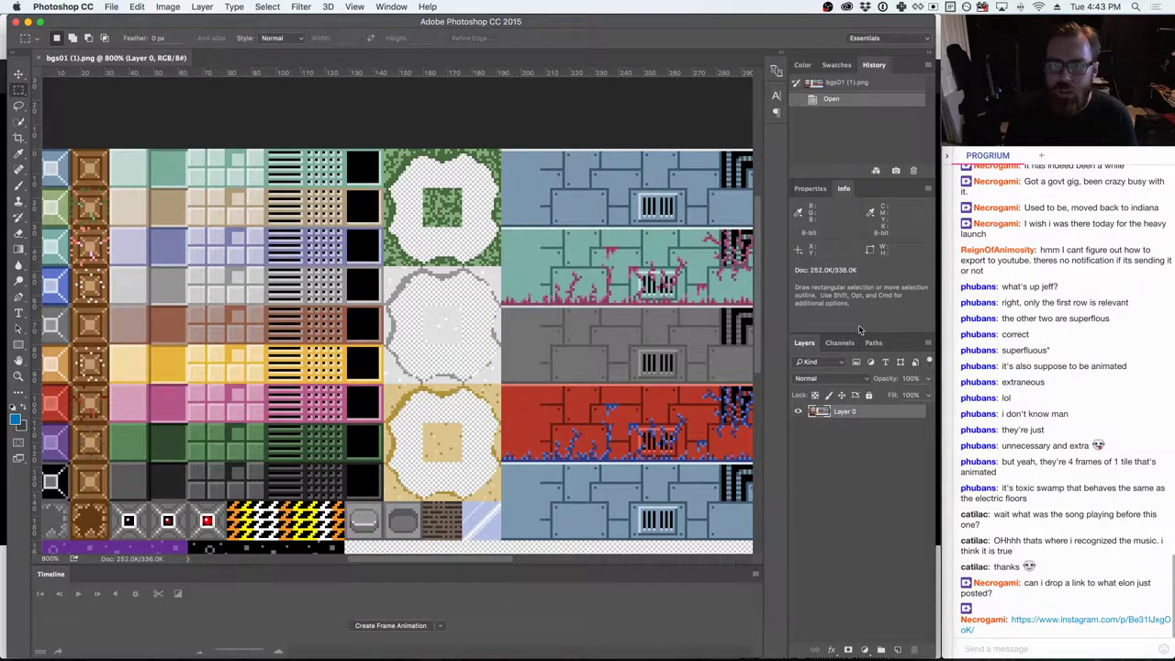
pyautogui.moveTo(757, 322); pyautogui.dragTo(760, 393)
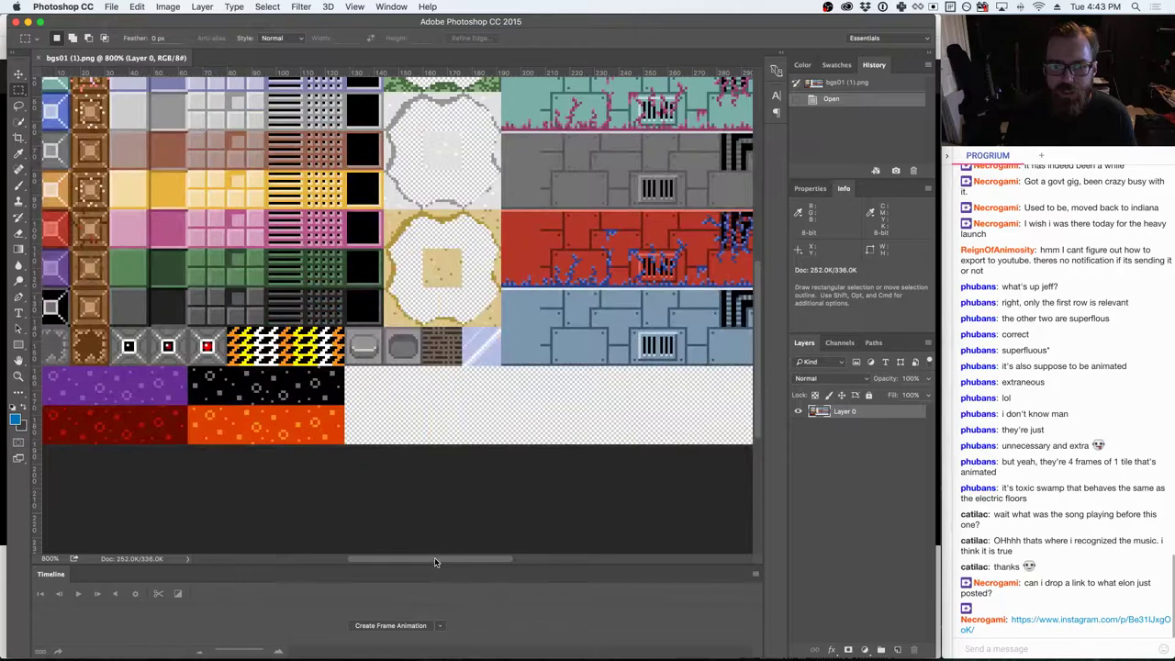
pyautogui.moveTo(434, 557); pyautogui.dragTo(349, 555)
pyautogui.moveTo(244, 367); pyautogui.dragTo(281, 405)
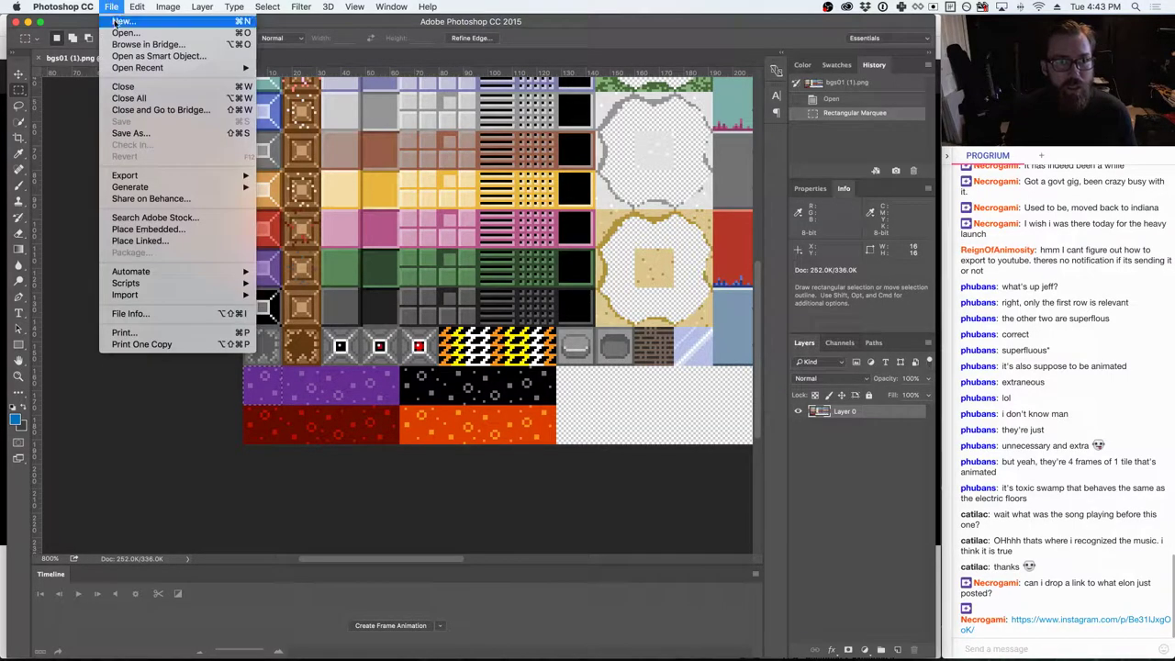
# - Create a 16 × 16 px RGB document from the Clipboard preset and paste the purple swamp tile into it
pyautogui.click(123, 20)
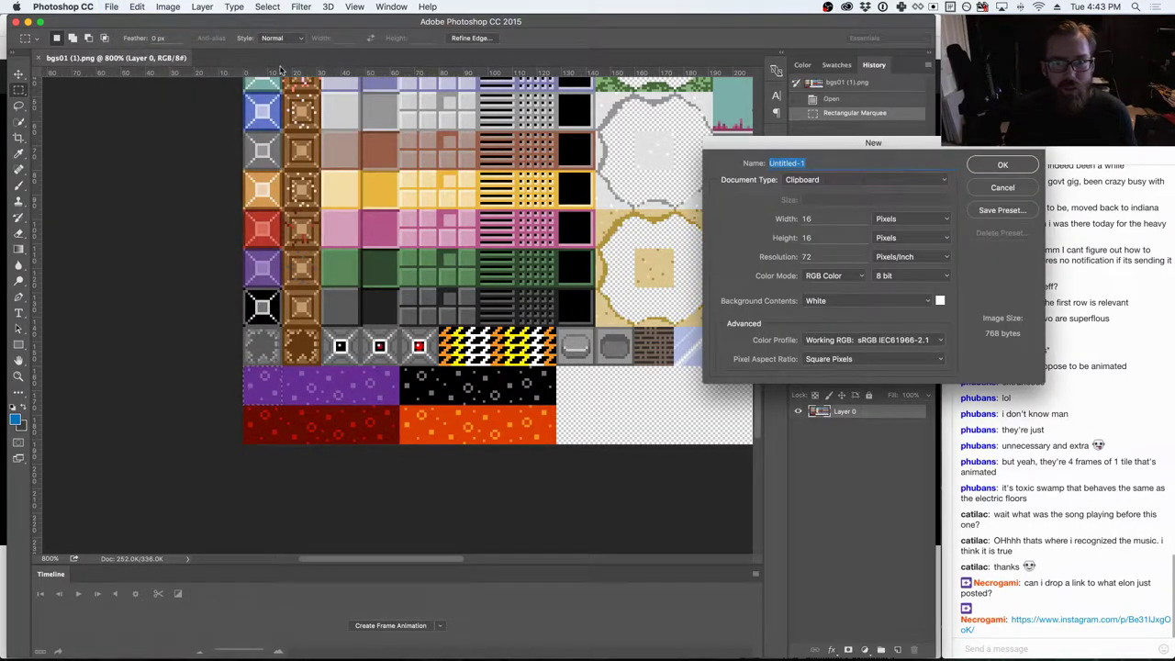
pyautogui.click(990, 168)
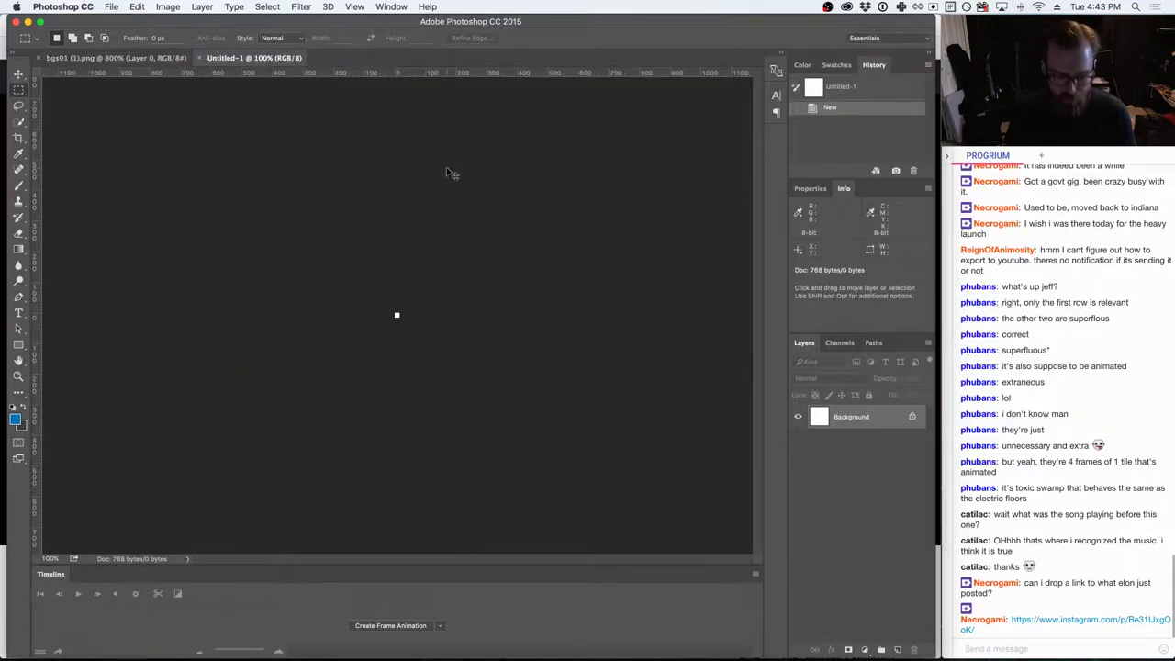
pyautogui.press('super+v')
# - Start a quick PNG export of the pasted swamp tile and choose the TIGL3D project's Assets/Content/Textures/Sector2 folder as its destination
pyautogui.click(111, 7)
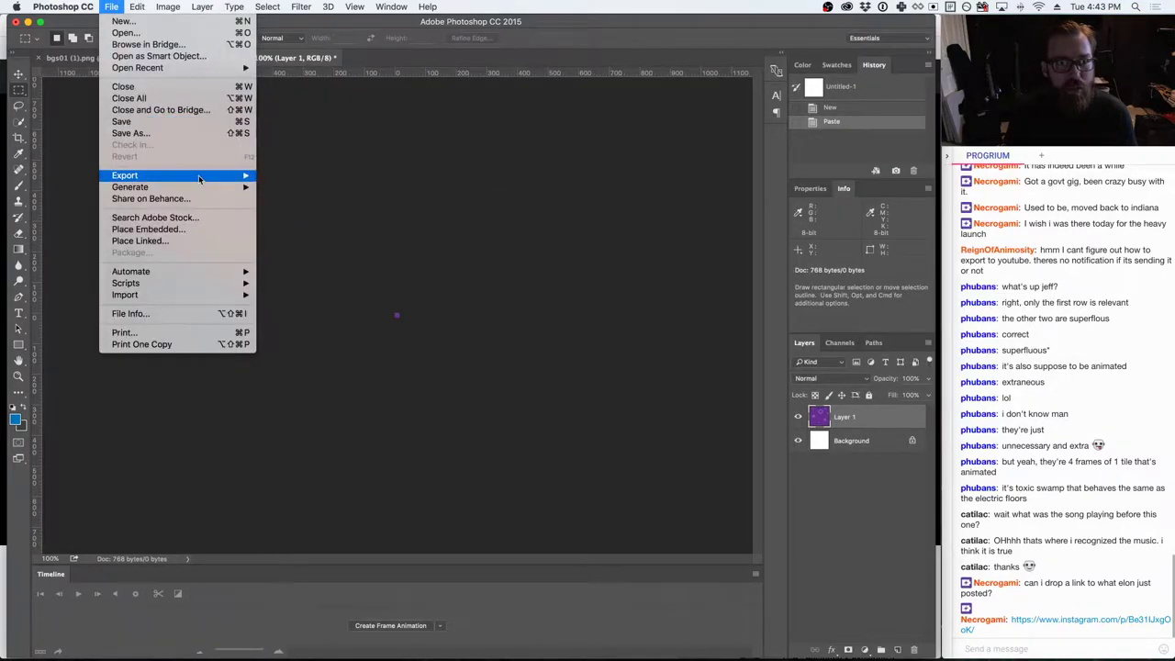
pyautogui.moveTo(236, 178)
pyautogui.click(314, 177)
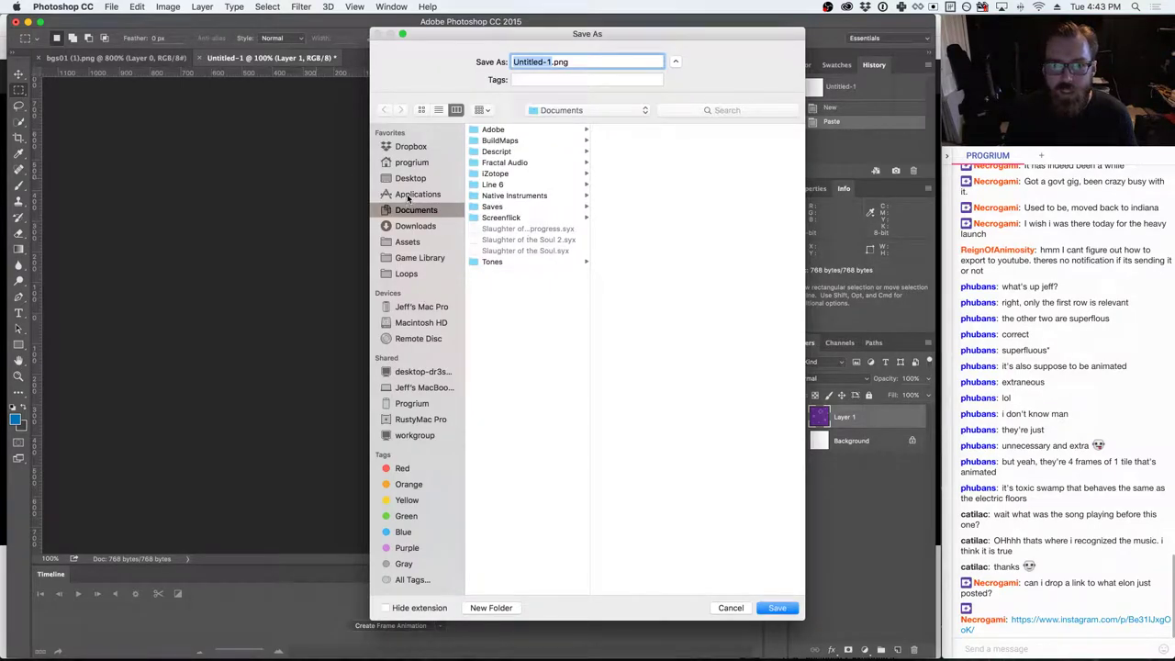
pyautogui.click(410, 164)
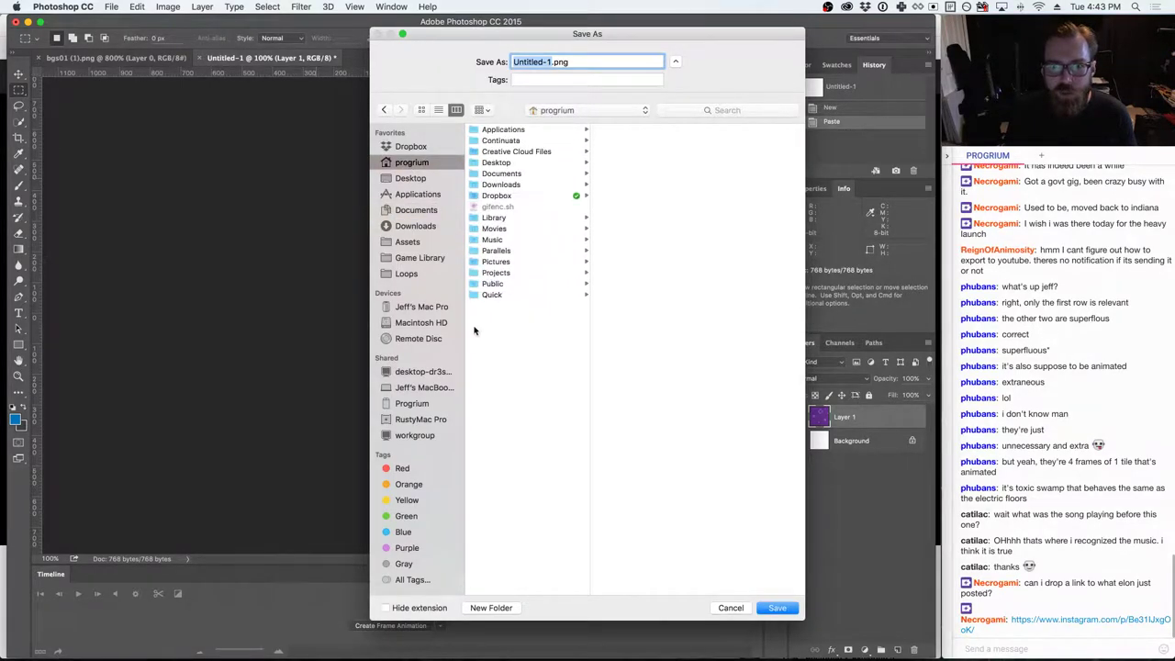
pyautogui.click(500, 282)
pyautogui.click(500, 288)
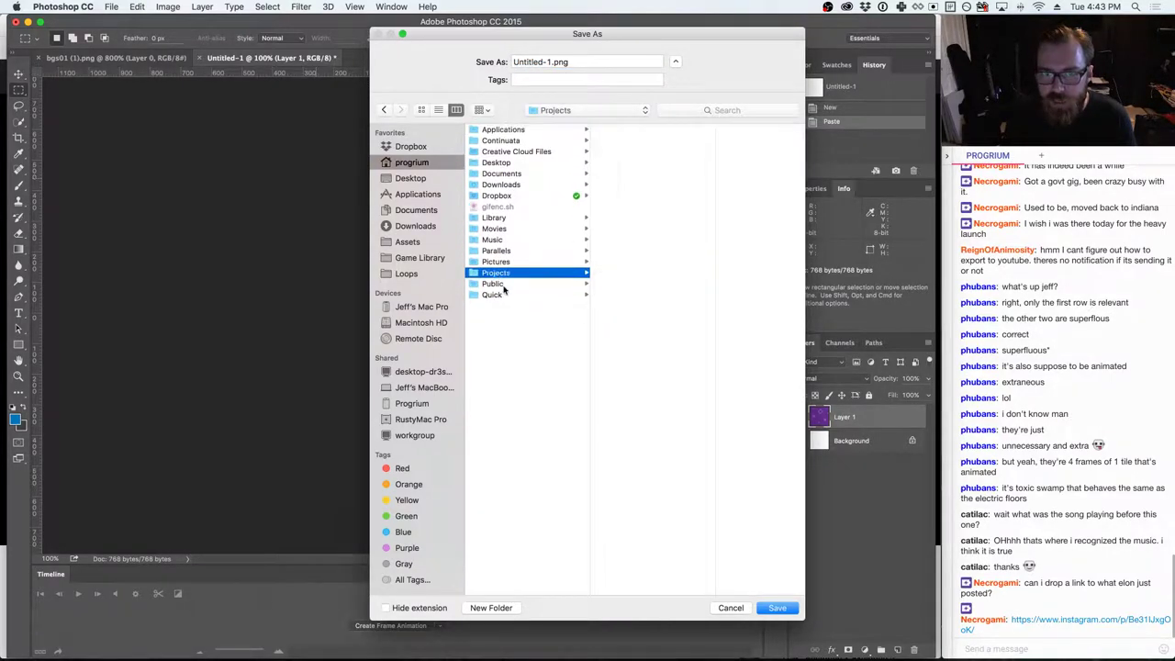
pyautogui.click(617, 317)
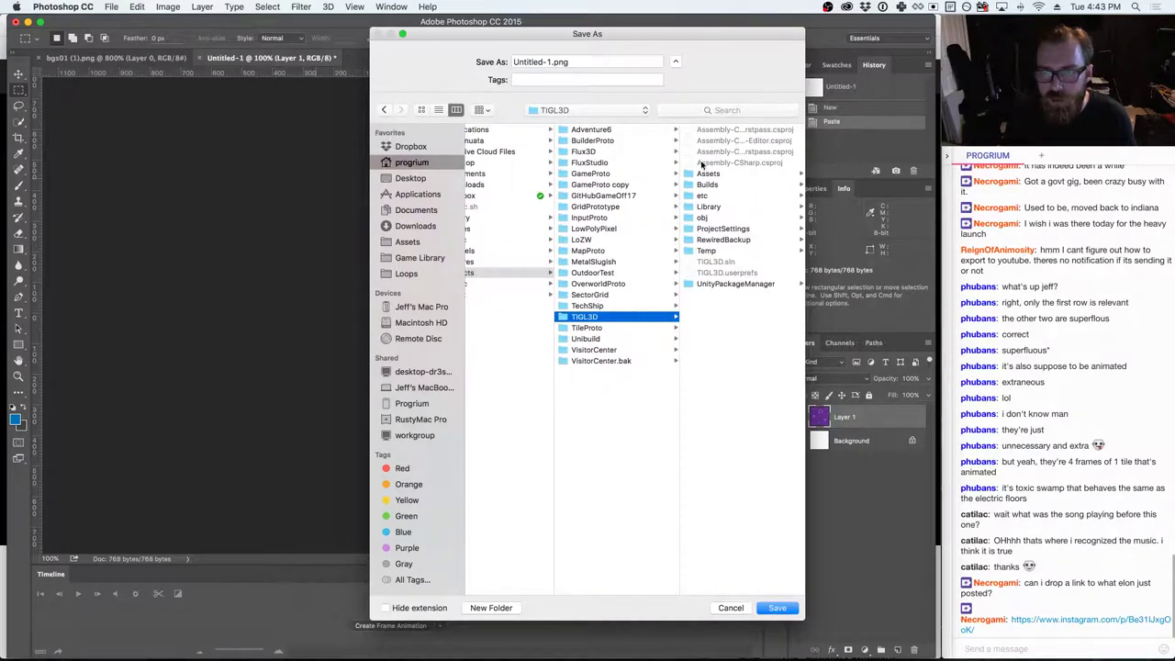
pyautogui.click(707, 175)
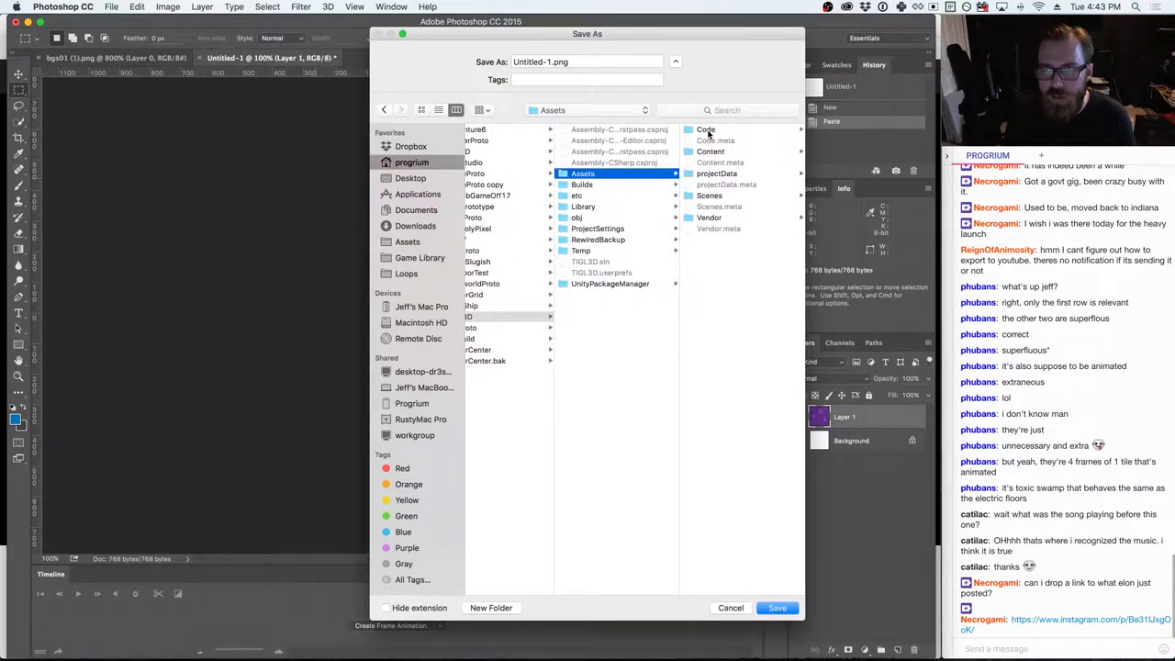
pyautogui.click(703, 150)
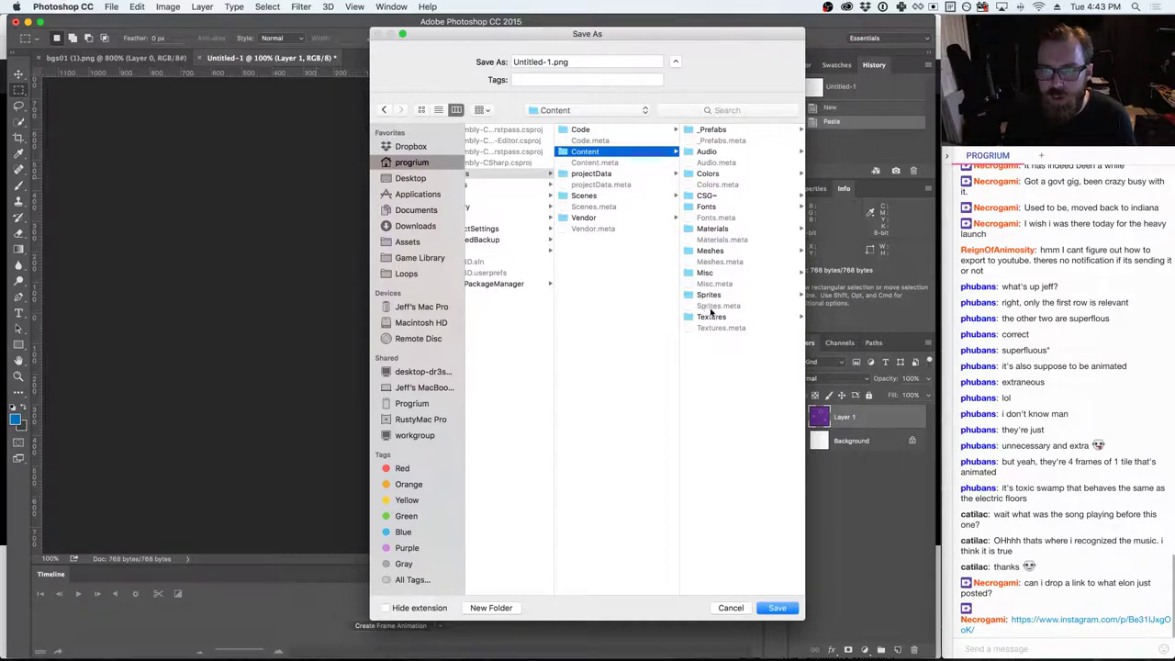
pyautogui.click(711, 316)
pyautogui.click(712, 196)
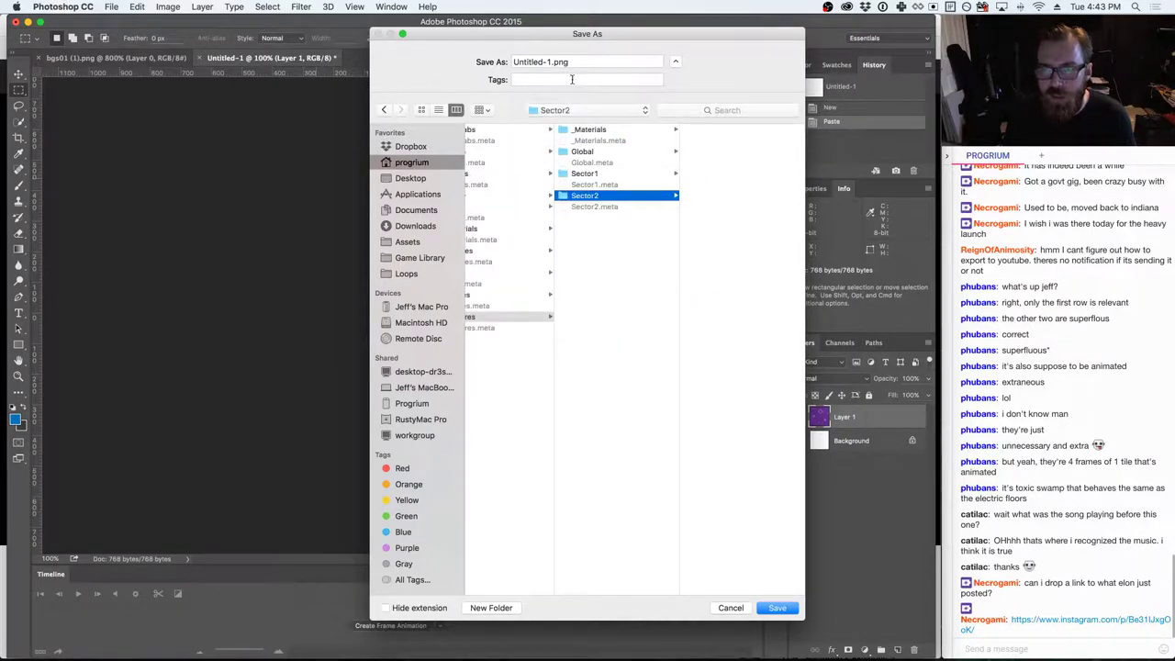
pyautogui.tripleClick(551, 62)
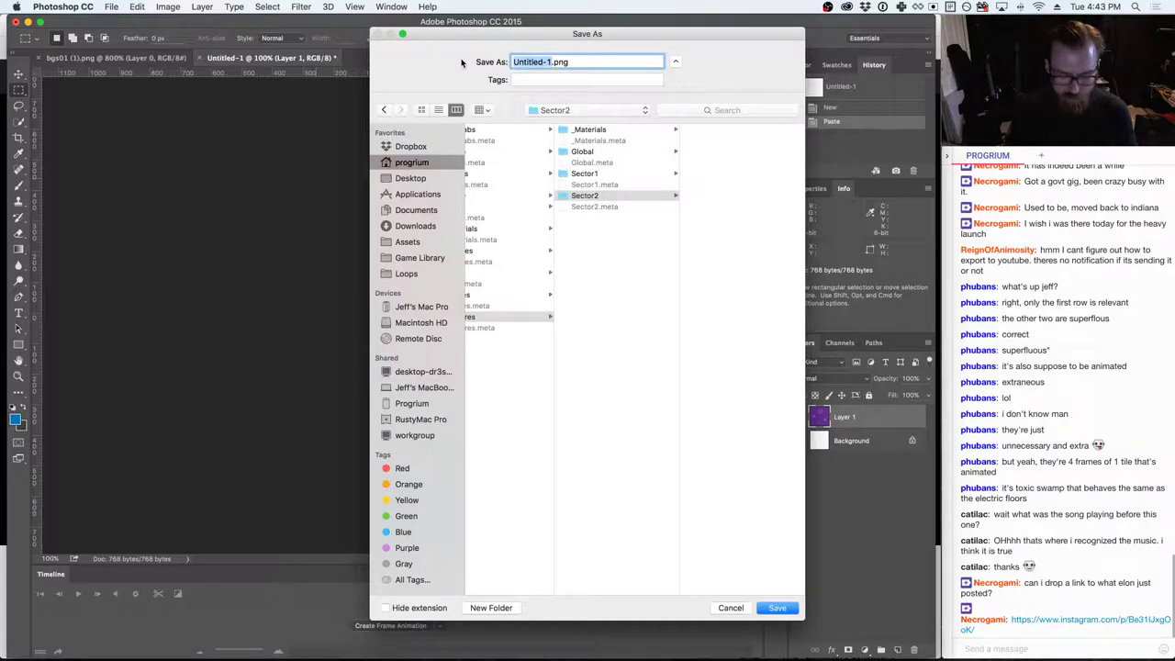
# - Look at the YouTube playthrough in Chrome and the sector2 and bgs01 images in Preview, then return to Photoshop
pyautogui.press('super+Tab')
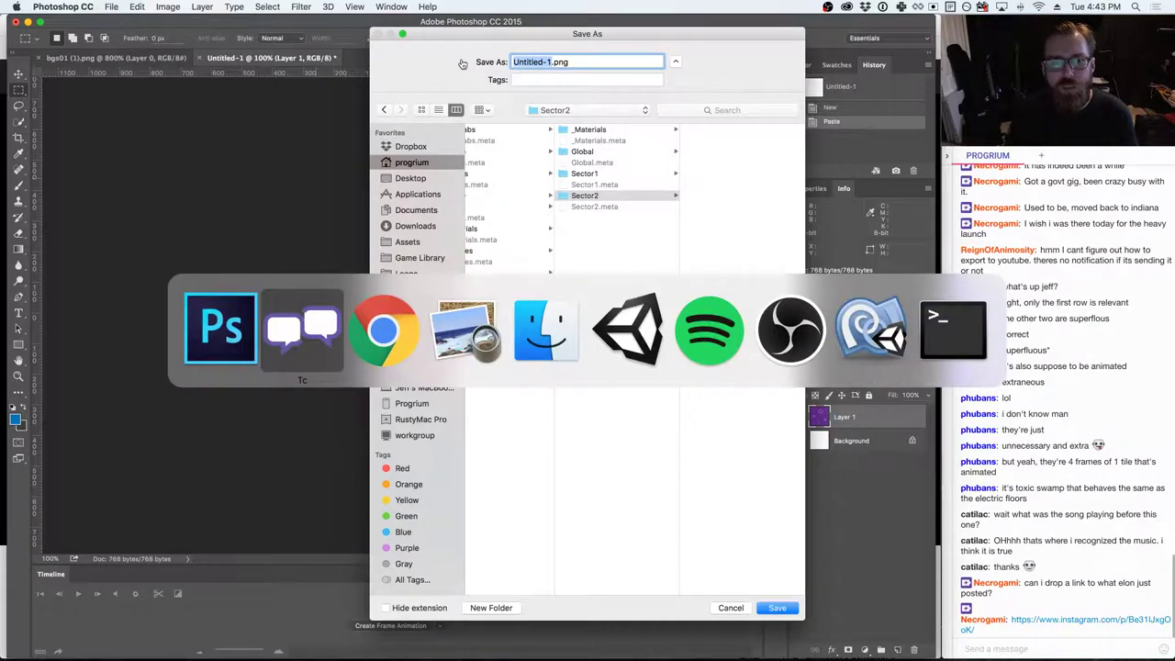
pyautogui.press('super+Tab')
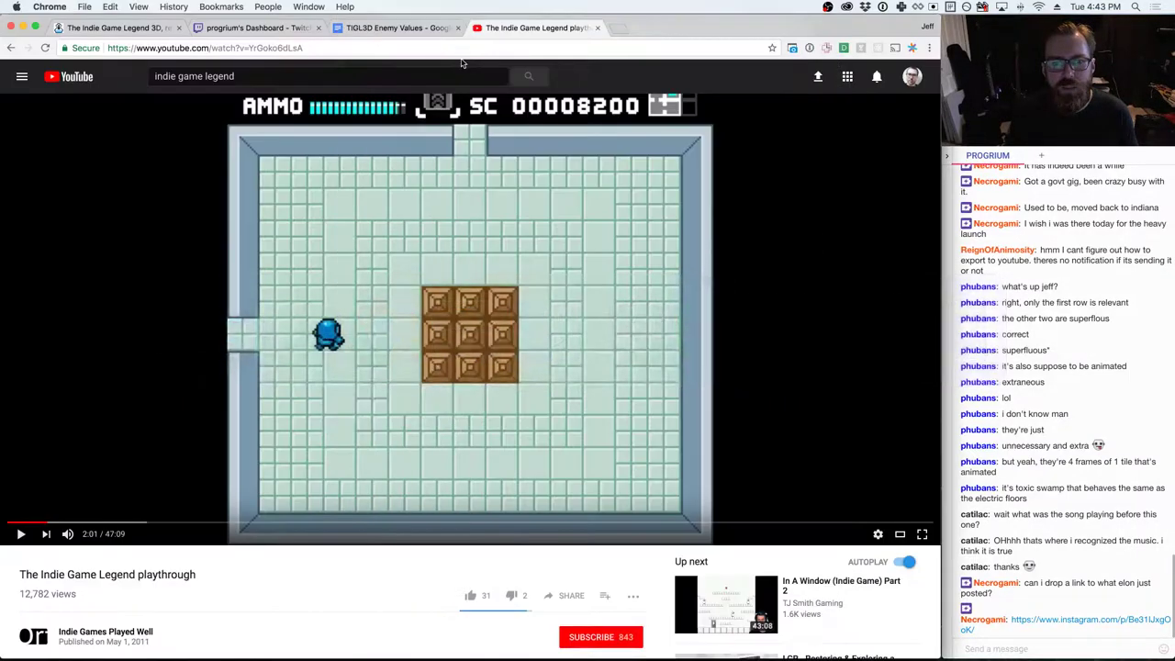
pyautogui.press('super+Tab')
pyautogui.press('super+Tab')
pyautogui.press('super+Tab')
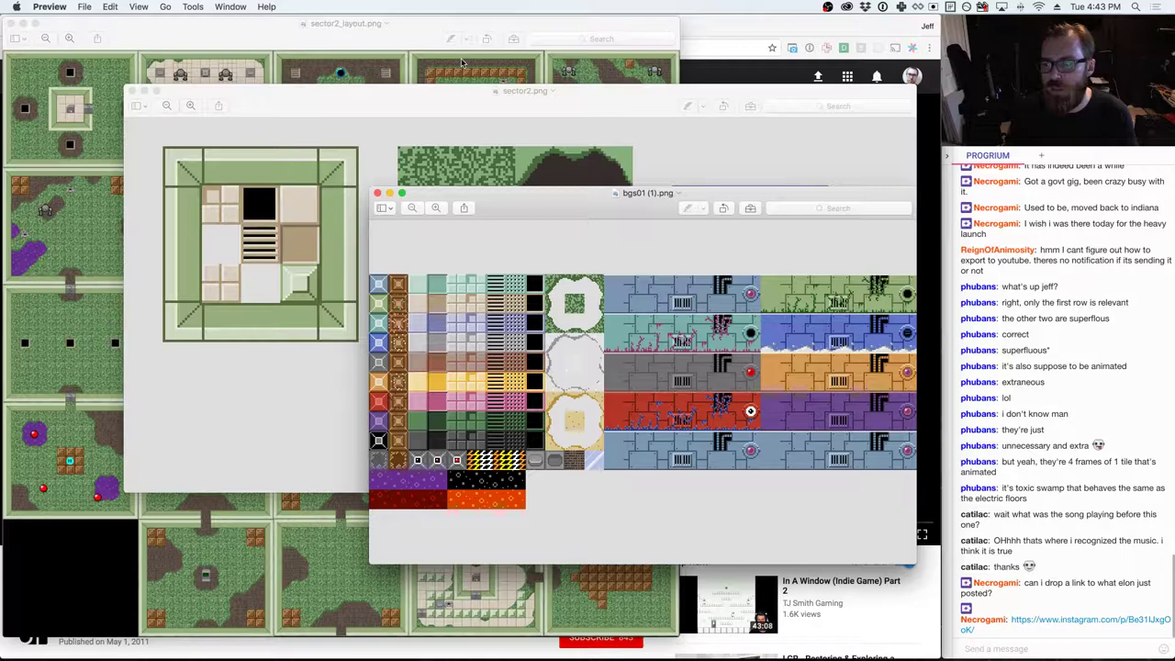
pyautogui.press('super+Tab')
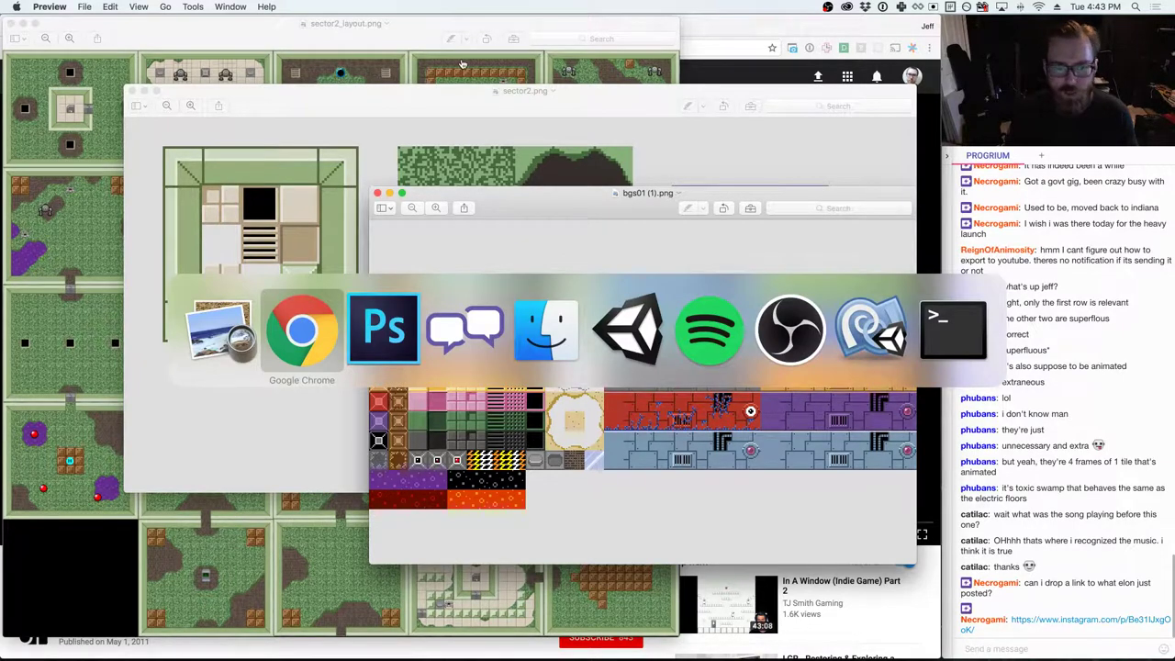
pyautogui.press('super+Tab')
# - Check the Sector1 texture naming in Unity, then save the exported tile in Photoshop as FloorSwamp_anim0.png
pyautogui.write('S')
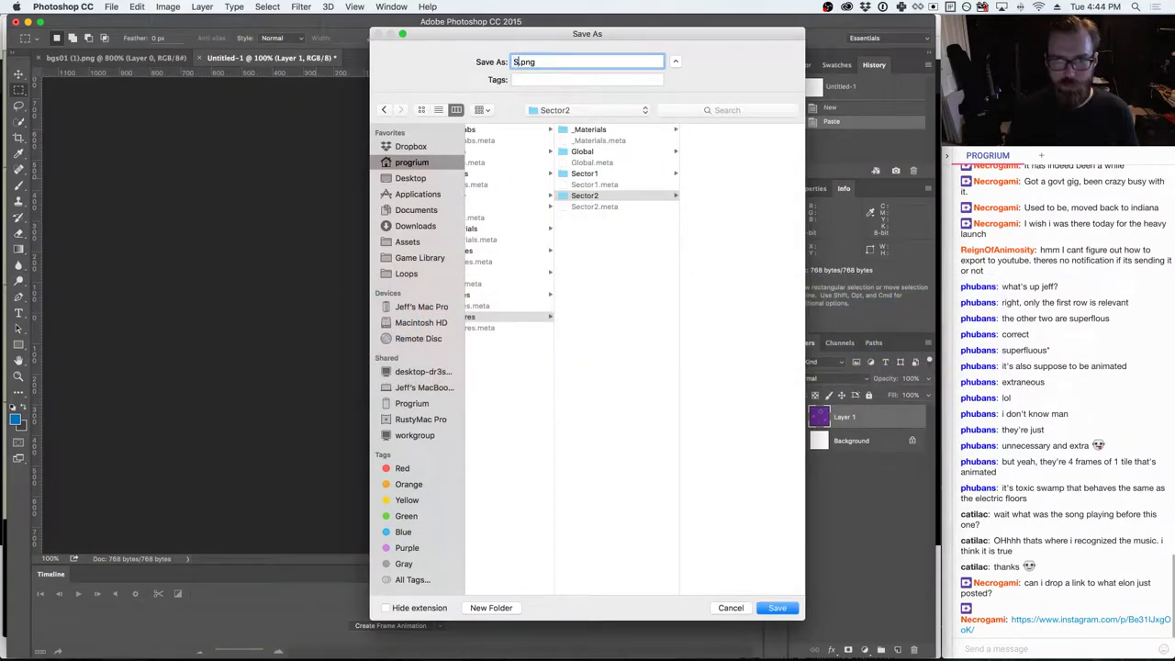
pyautogui.write('wa')
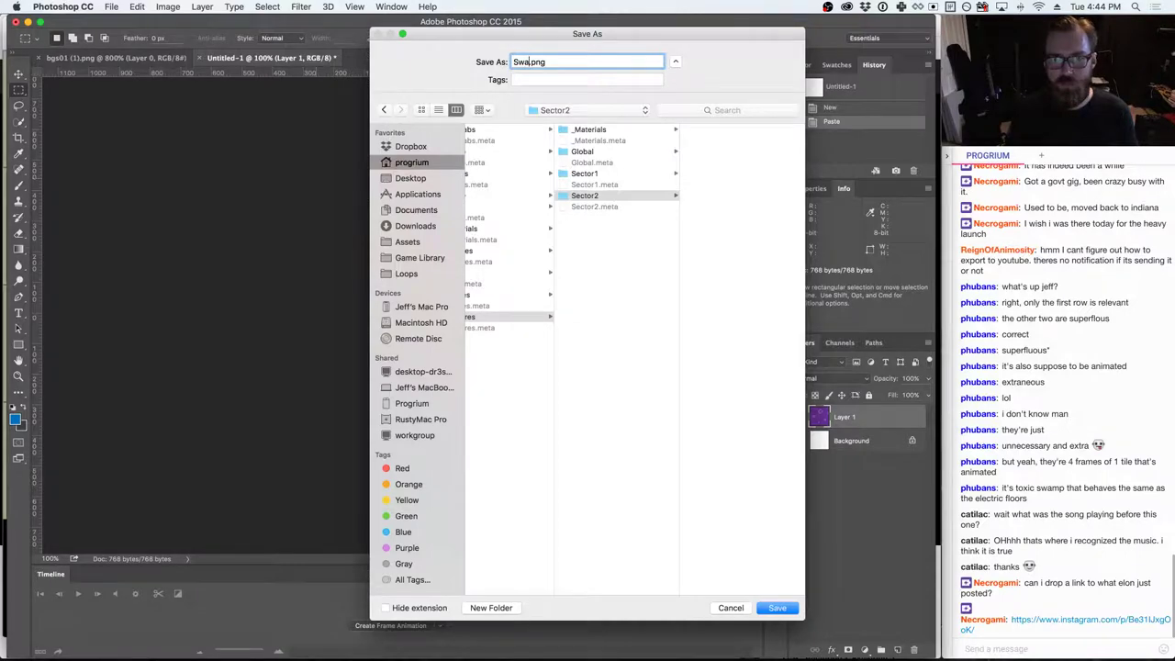
pyautogui.write('mp')
pyautogui.press('super+Tab')
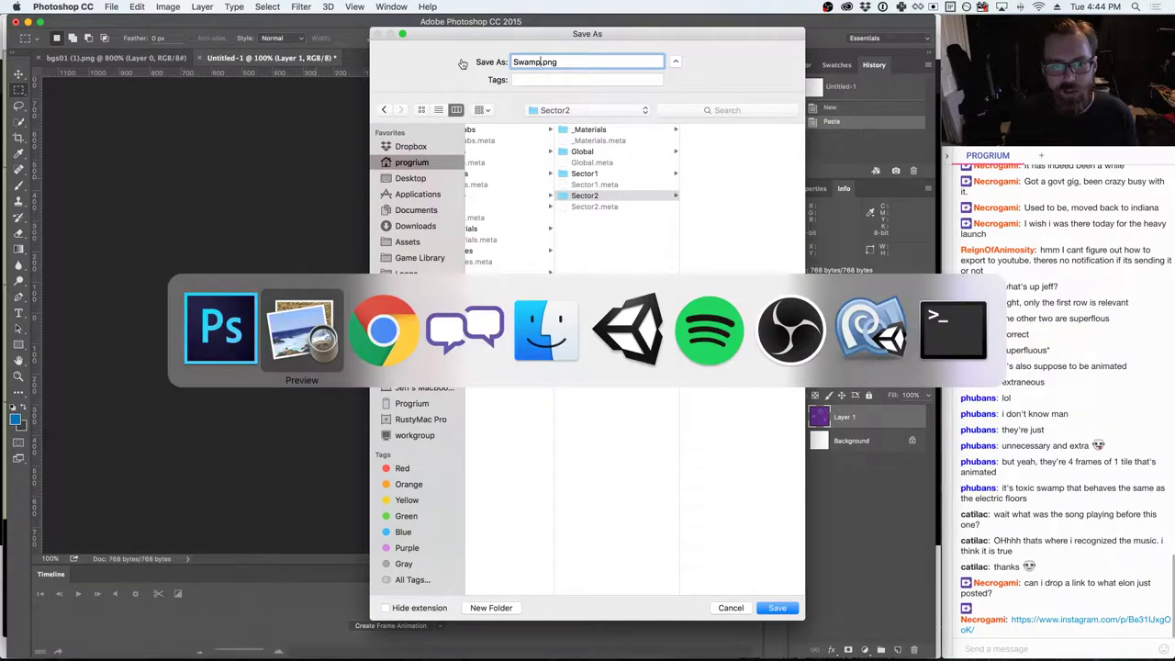
pyautogui.press('super+Tab')
pyautogui.press('super+Tab')
pyautogui.press('super+Tab')
pyautogui.press('super+Tab')
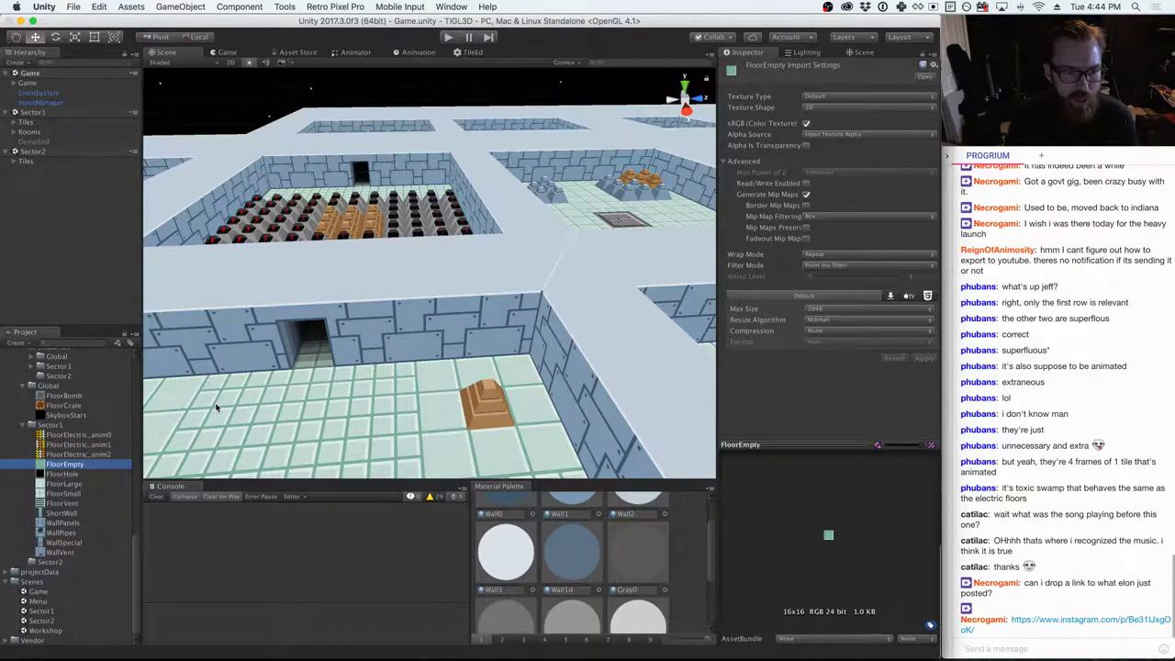
pyautogui.press('super+Tab')
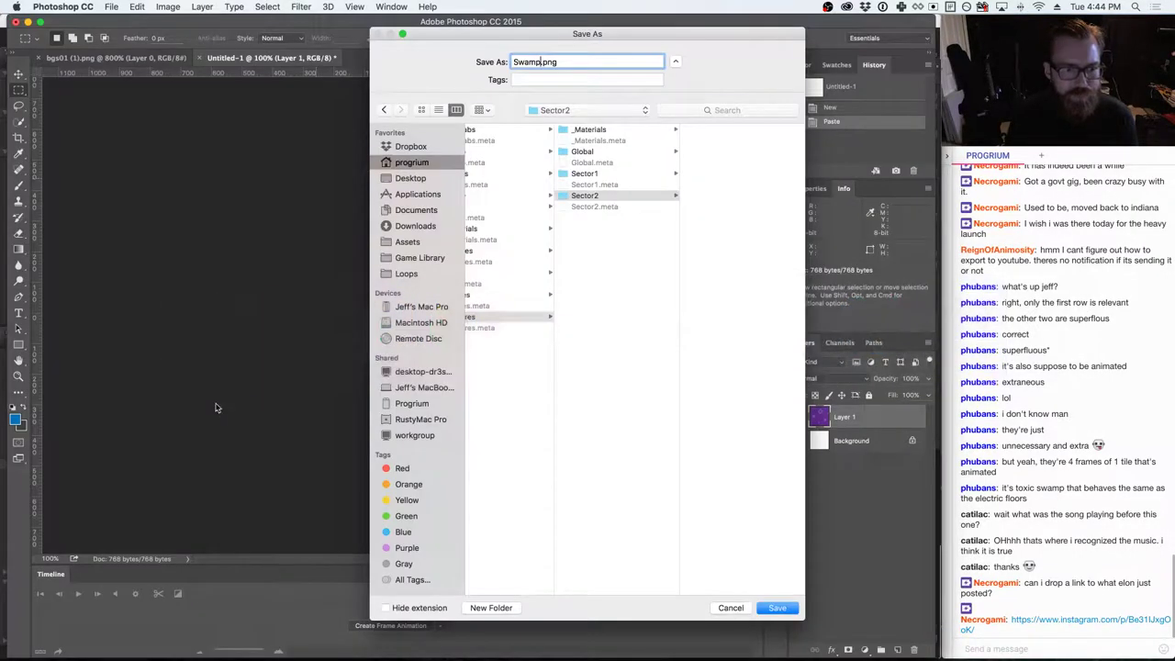
pyautogui.write('Floor')
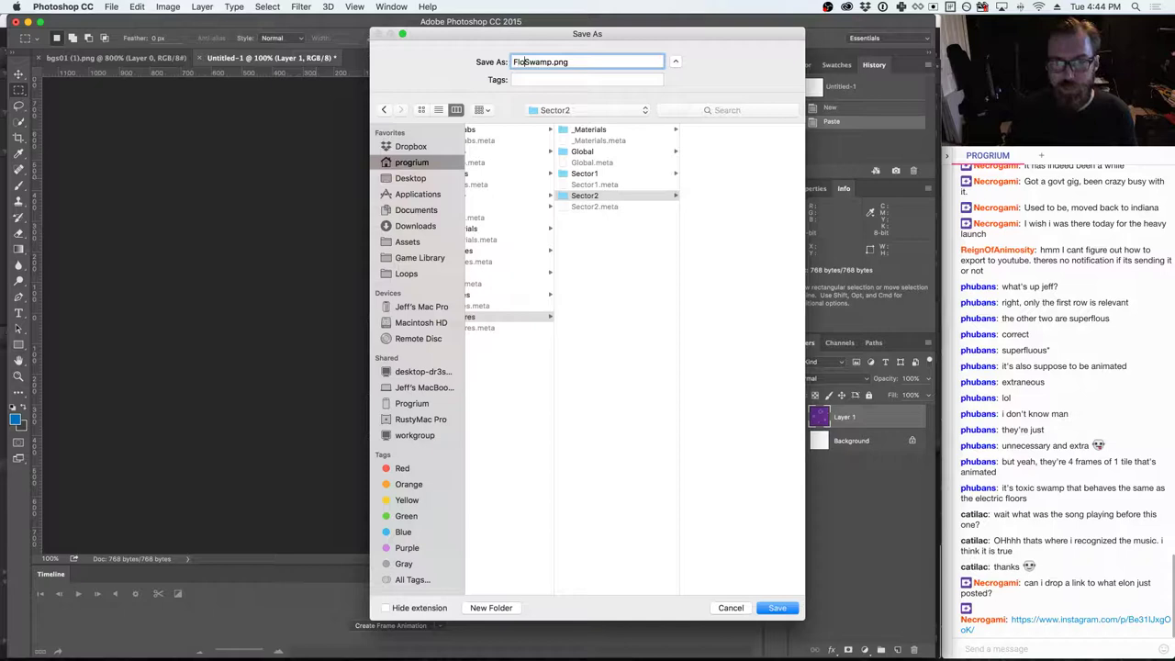
pyautogui.write('_anim0')
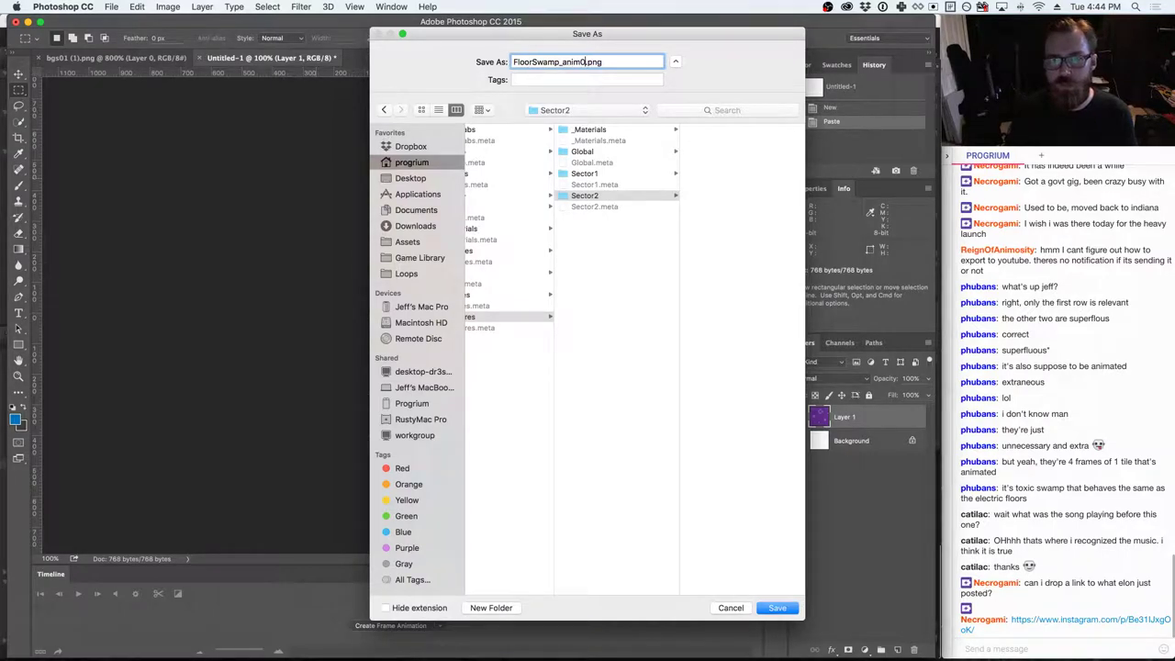
pyautogui.press('Return')
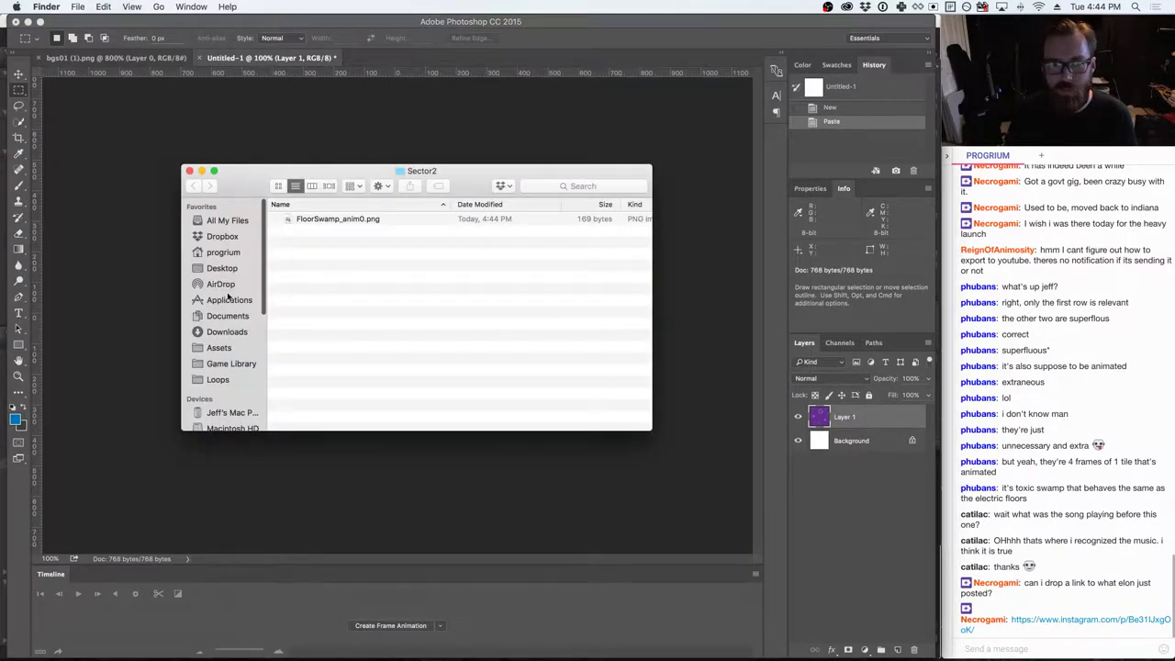
# - Move the 16 × 16 px selection onto the second purple swamp tile in bgs01 (1).png, copy it and paste it into Untitled-1
pyautogui.click(151, 62)
pyautogui.click(115, 57)
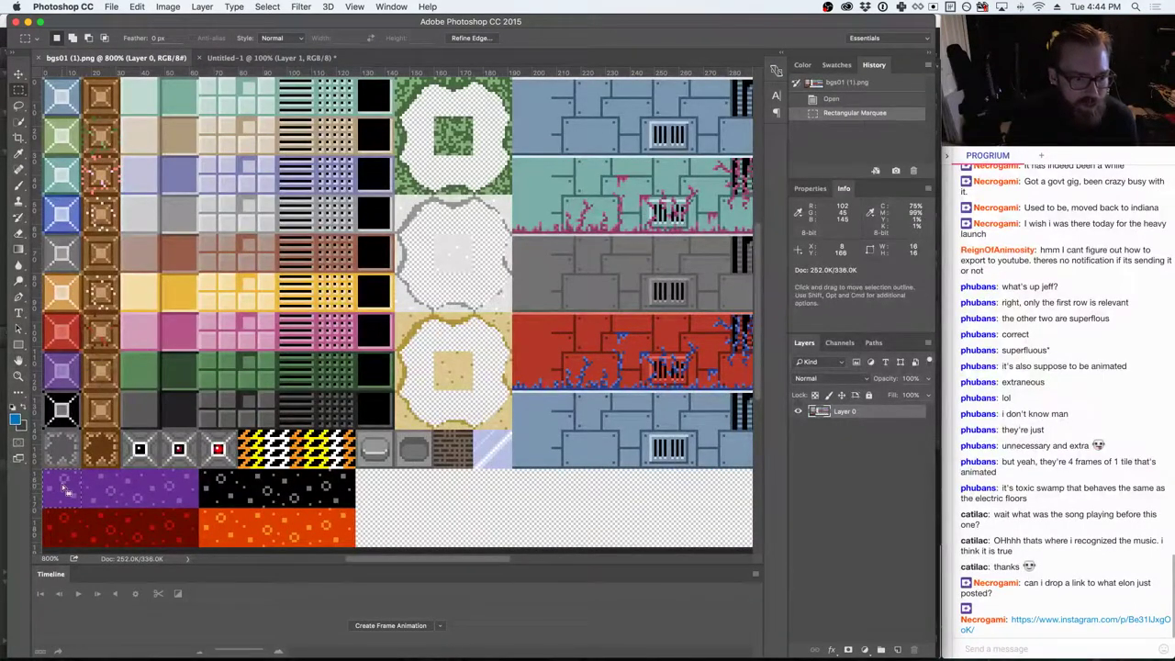
pyautogui.moveTo(66, 491); pyautogui.dragTo(103, 489)
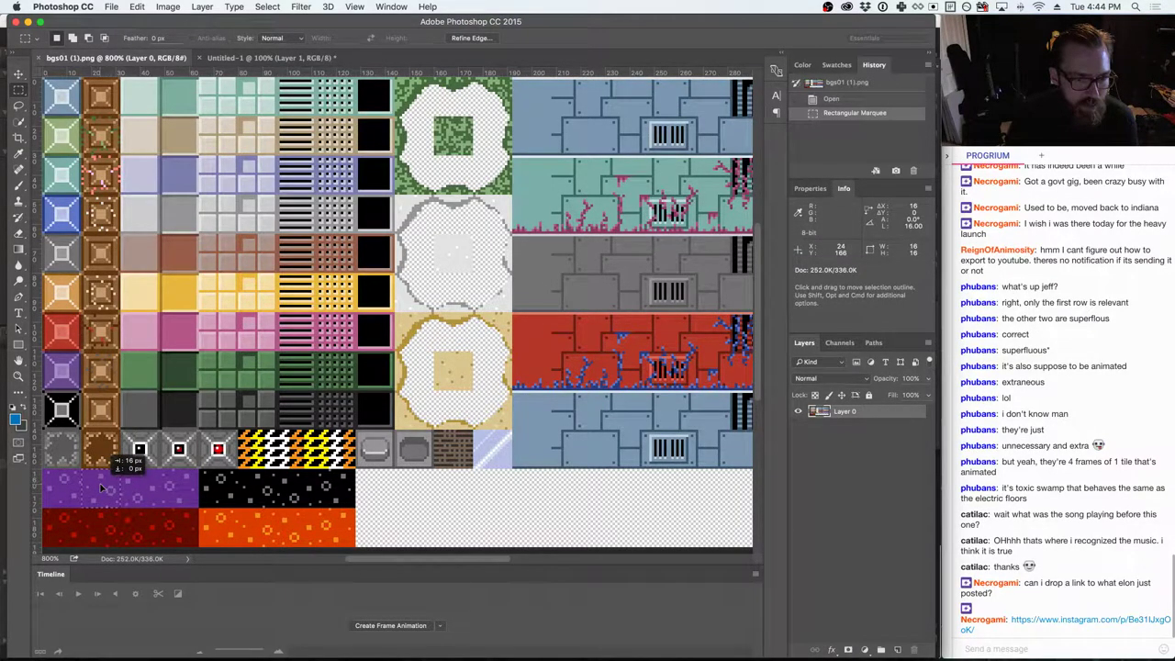
pyautogui.moveTo(107, 490); pyautogui.dragTo(237, 489)
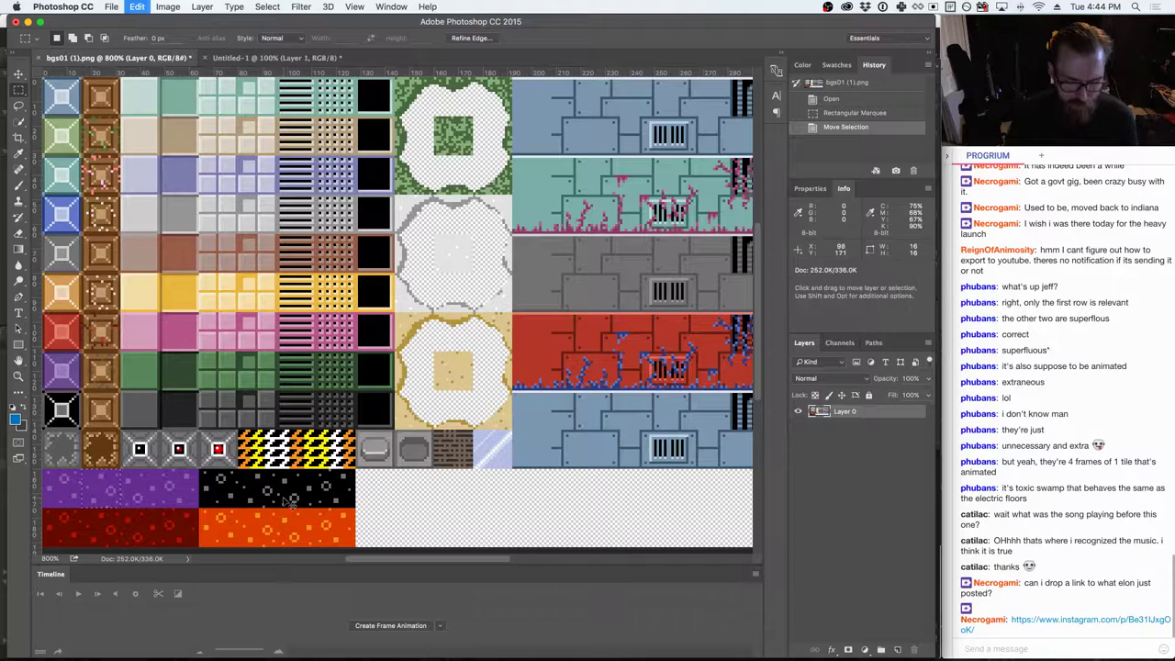
pyautogui.click(282, 58)
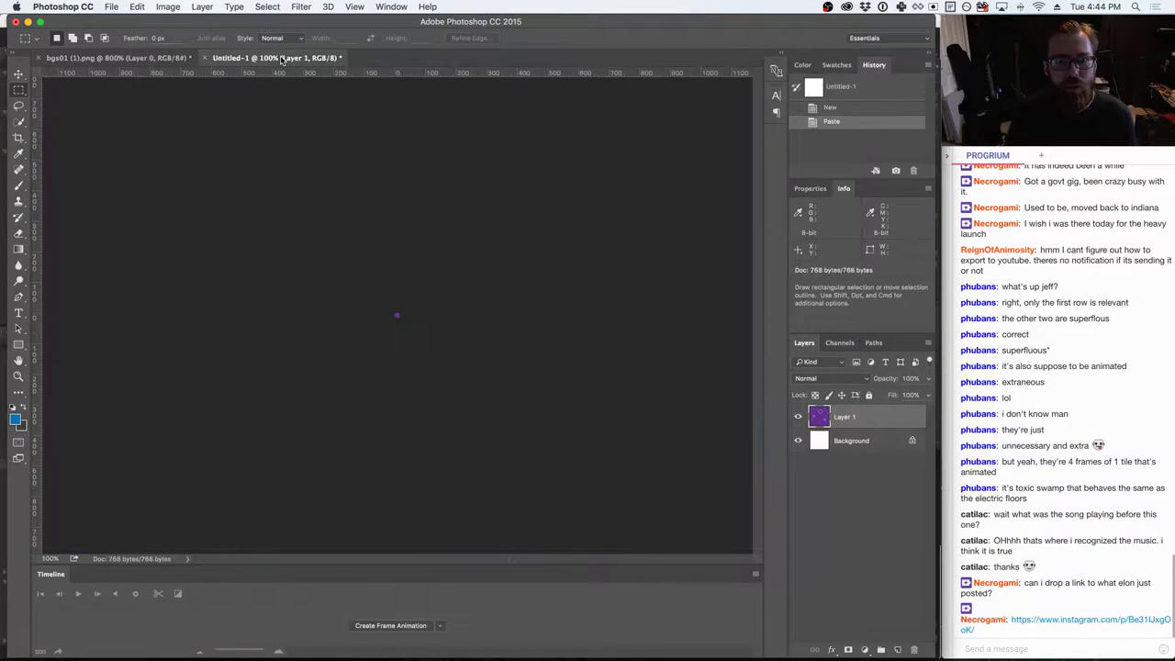
pyautogui.press('super+v')
# - Export the second swamp frame as FloorSwamp_anim1.png into the Sector2 folder
pyautogui.click(114, 6)
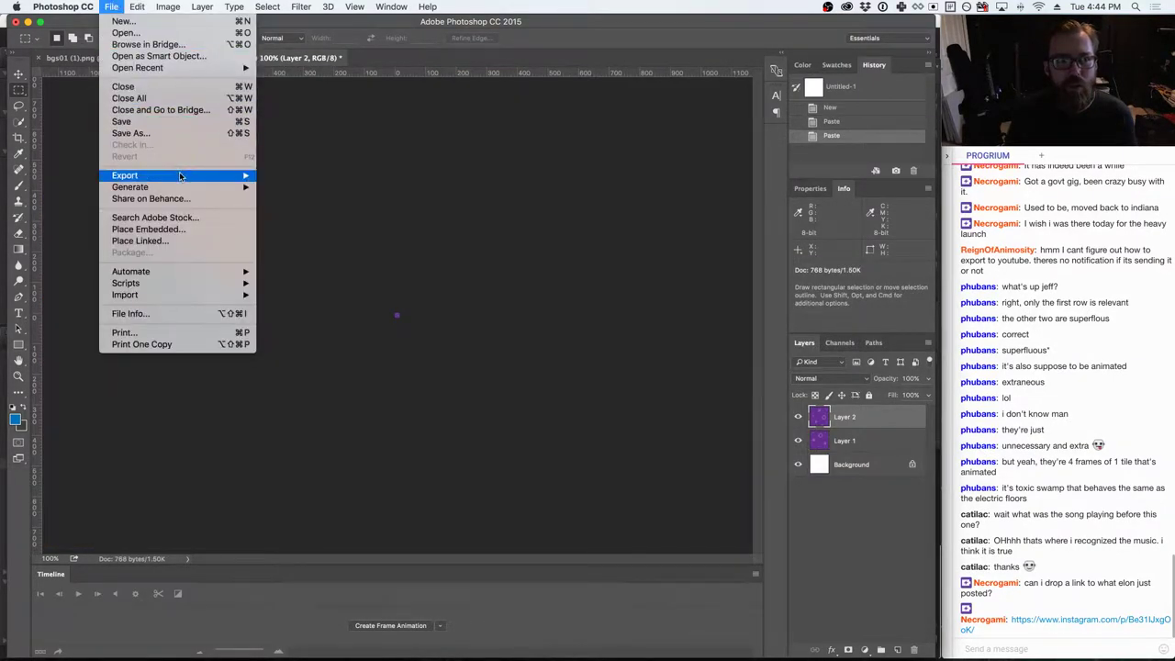
pyautogui.moveTo(125, 174)
pyautogui.click(310, 176)
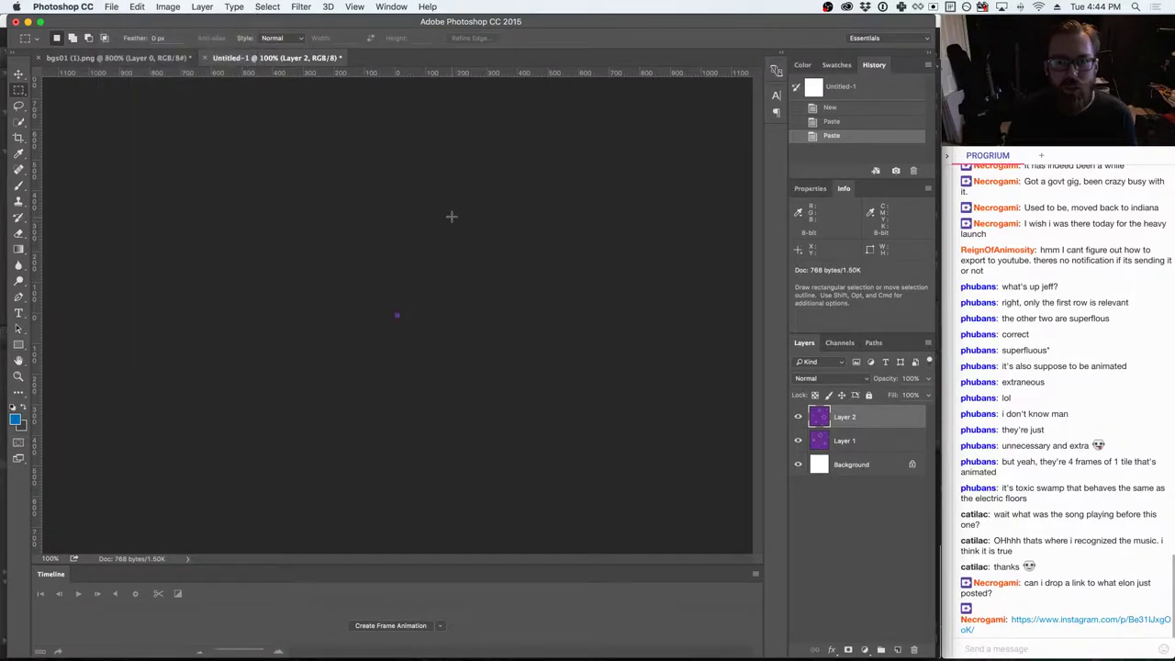
pyautogui.click(521, 130)
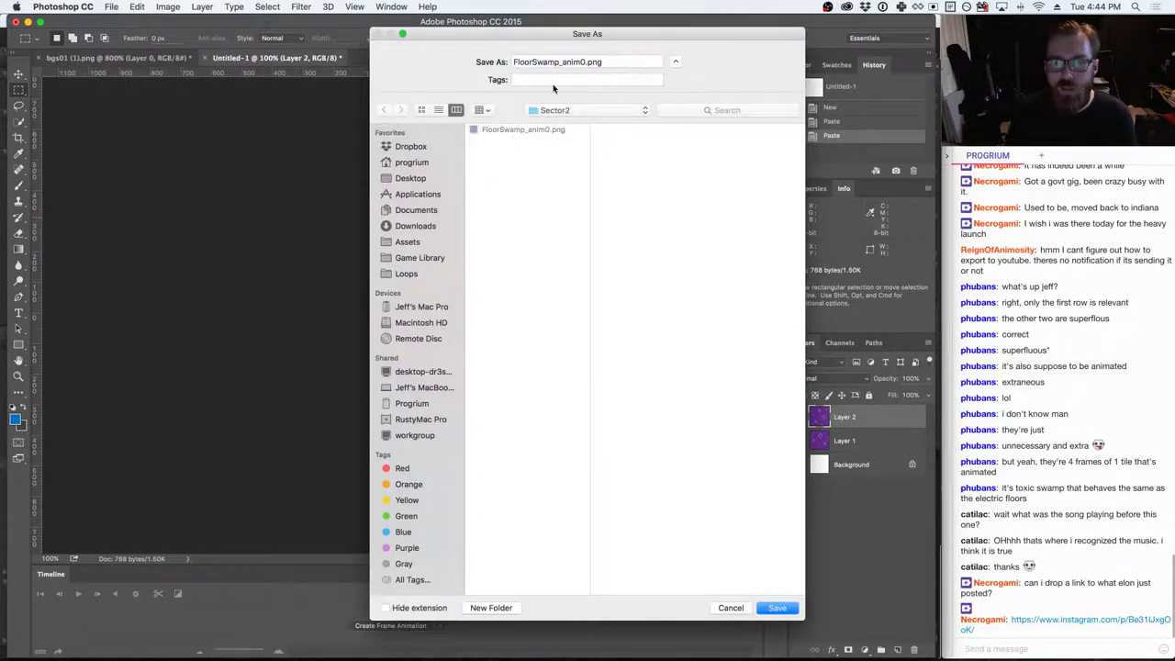
pyautogui.click(585, 62)
pyautogui.press('Return')
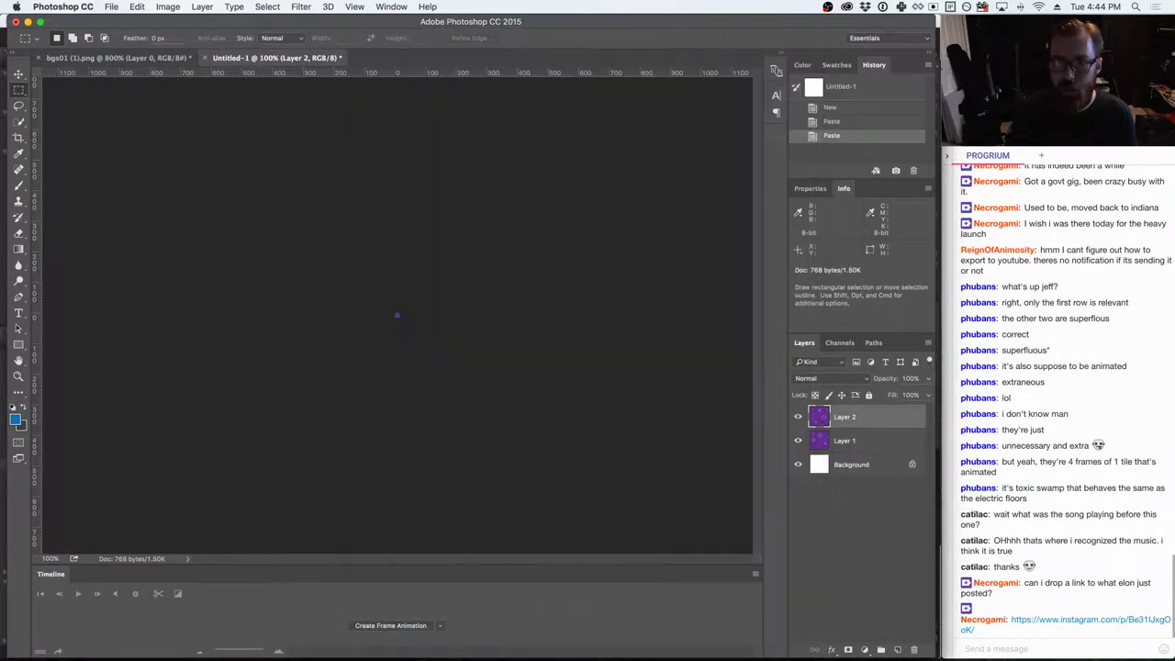
# - Select the third 16 × 16 px purple swamp tile in bgs01 (1).png, copy it and paste it into Untitled-1
pyautogui.click(109, 57)
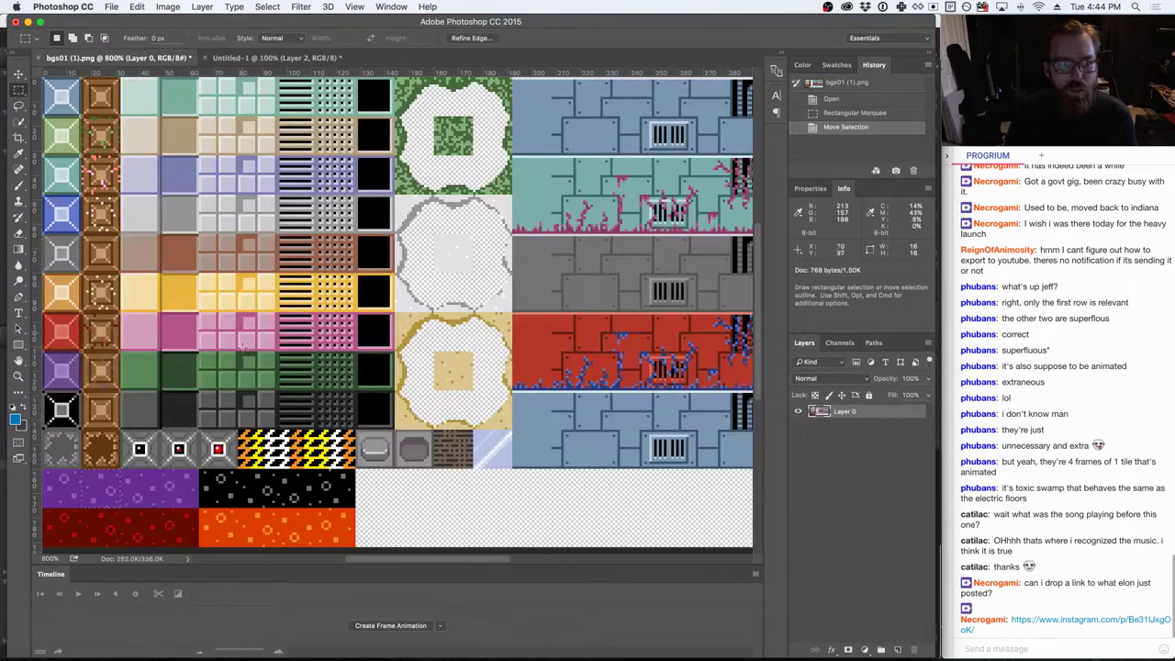
pyautogui.moveTo(115, 453); pyautogui.dragTo(158, 505)
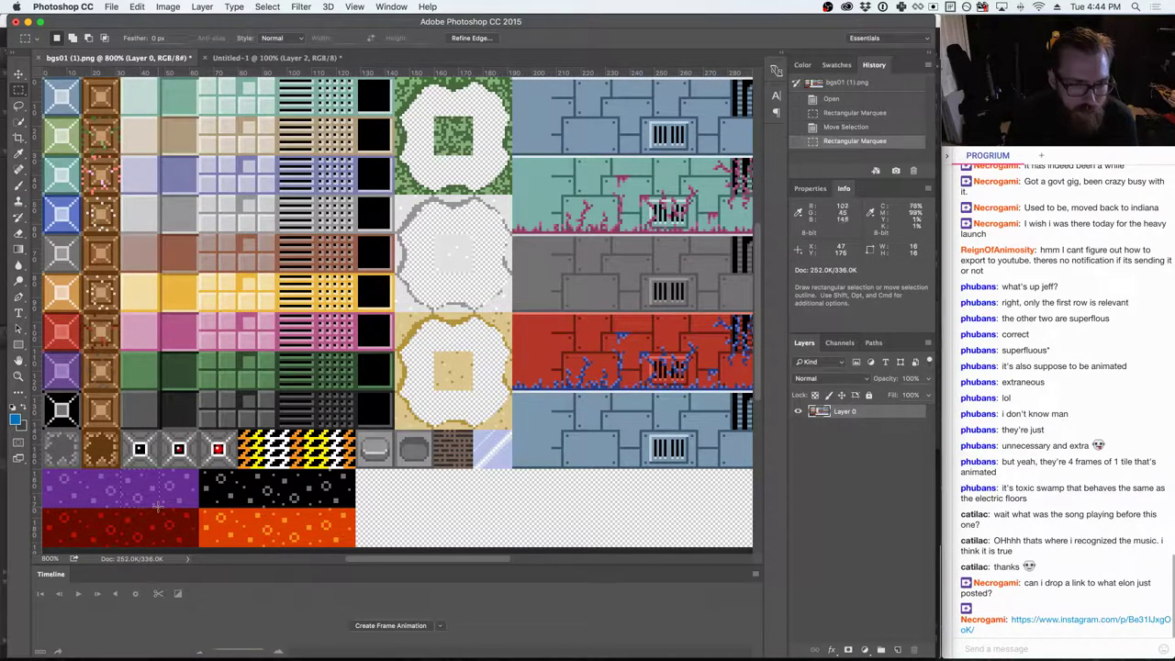
pyautogui.hotkey('ctrl', 'c')
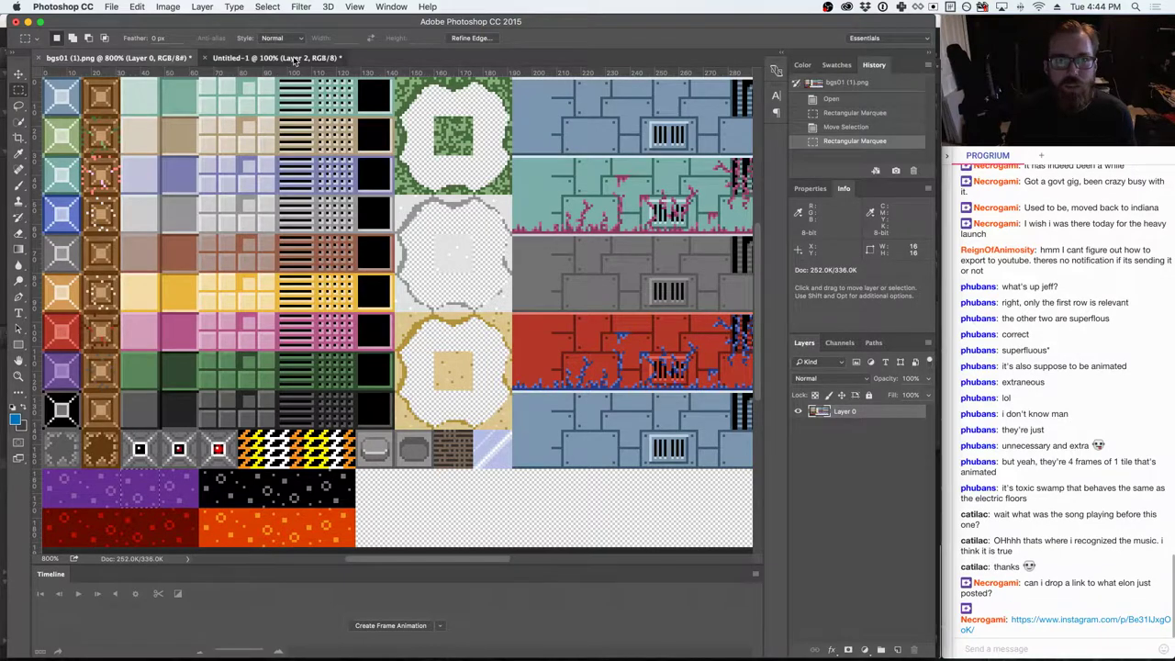
pyautogui.click(276, 57)
pyautogui.hotkey('ctrl', 'v')
# - Export the third swamp frame as FloorSwamp_anim2.png into the Sector2 folder
pyautogui.click(108, 6)
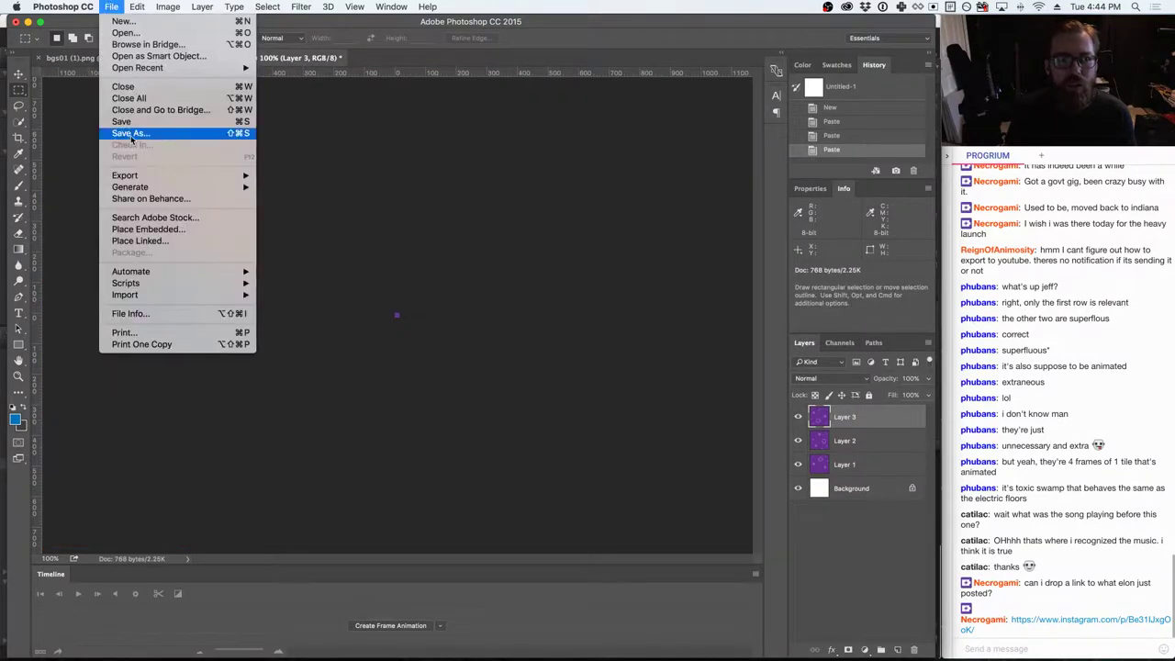
pyautogui.moveTo(183, 176)
pyautogui.click(287, 176)
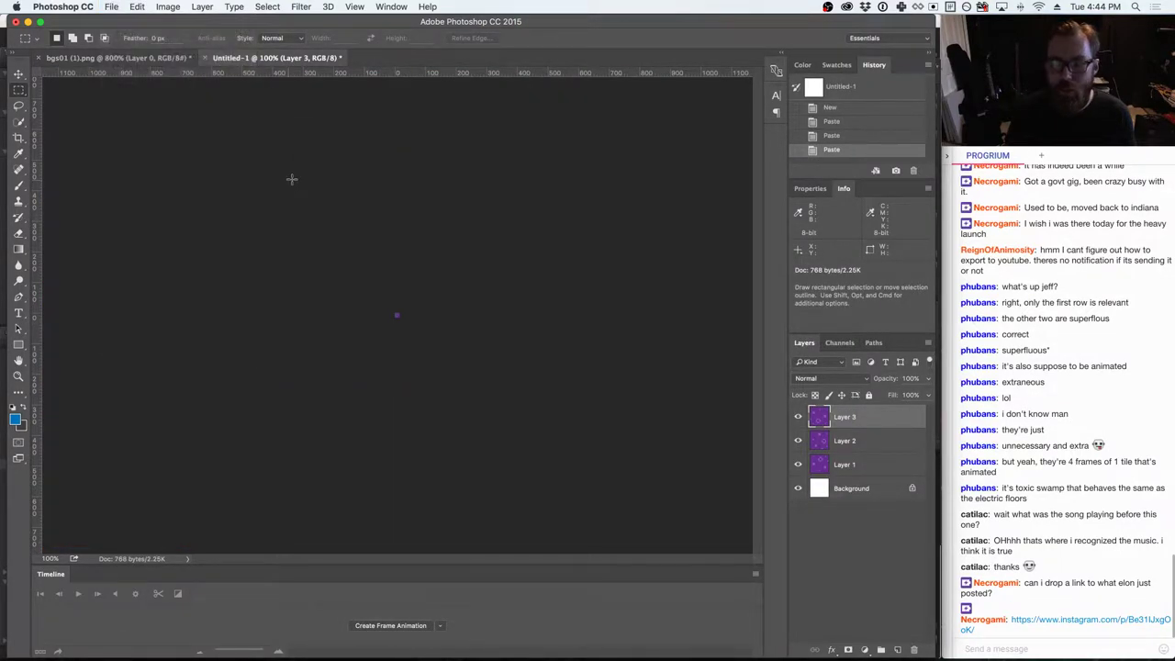
pyautogui.click(519, 141)
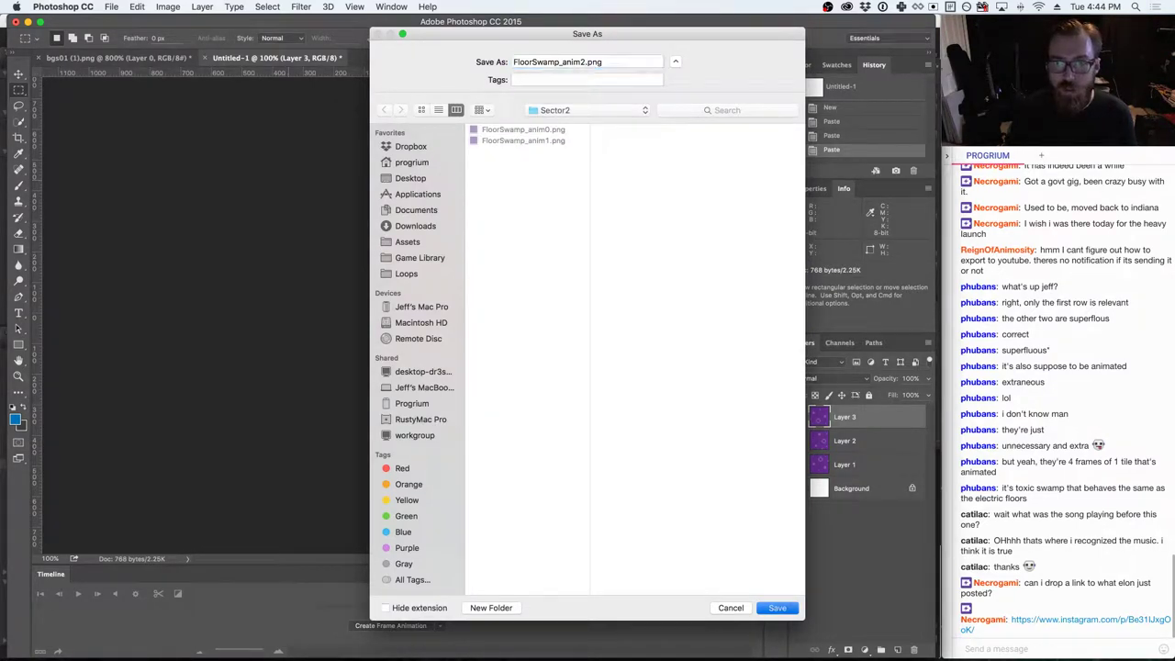
pyautogui.press('Return')
# - Move the 16 × 16 px selection onto the fourth purple swamp tile in bgs01 (1).png, copy it and paste it into Untitled-1
pyautogui.click(117, 58)
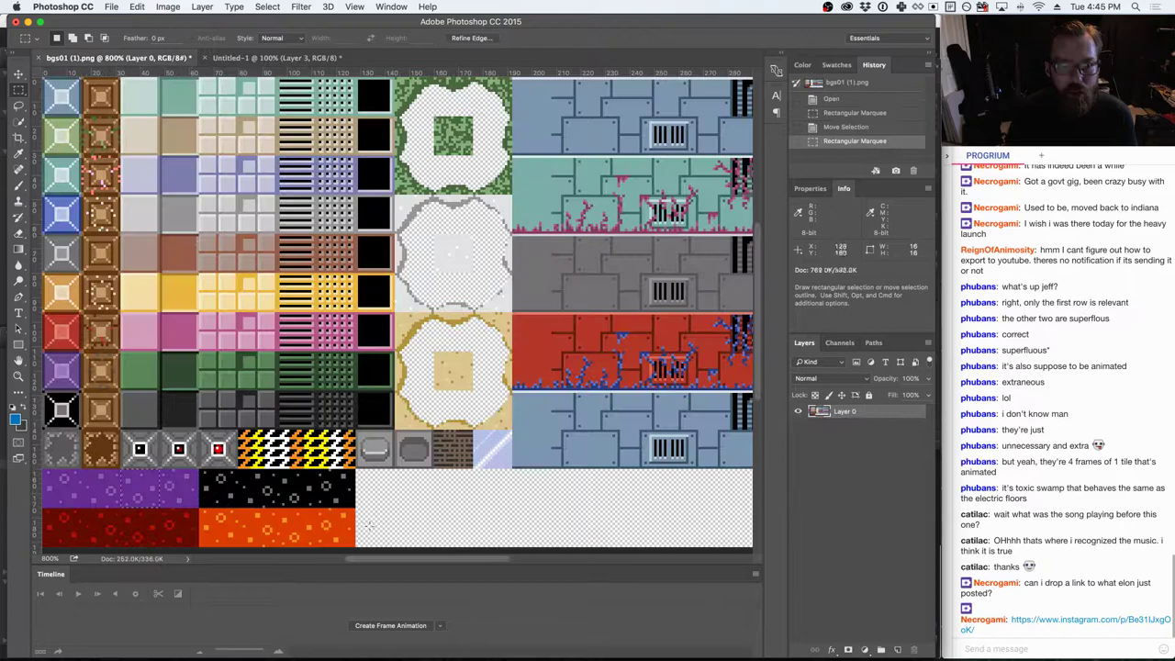
pyautogui.moveTo(147, 491); pyautogui.dragTo(182, 487)
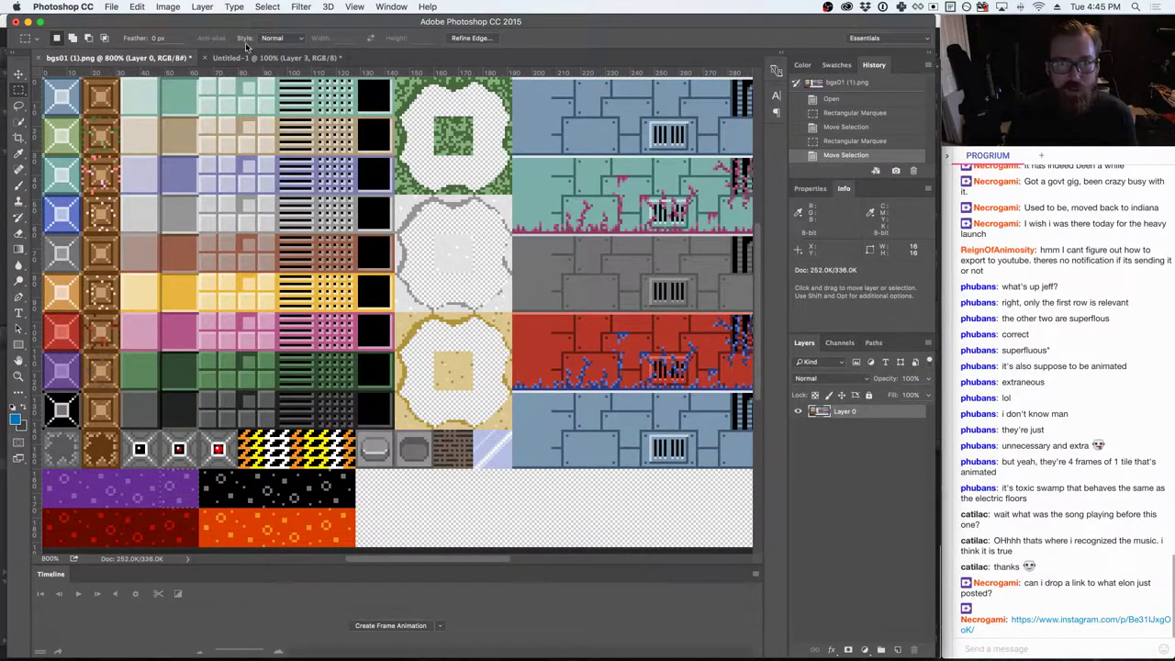
pyautogui.click(275, 58)
pyautogui.press('super+v')
# - Export the fourth swamp frame as FloorSwamp_anim3.png into the Sector2 folder
pyautogui.click(111, 6)
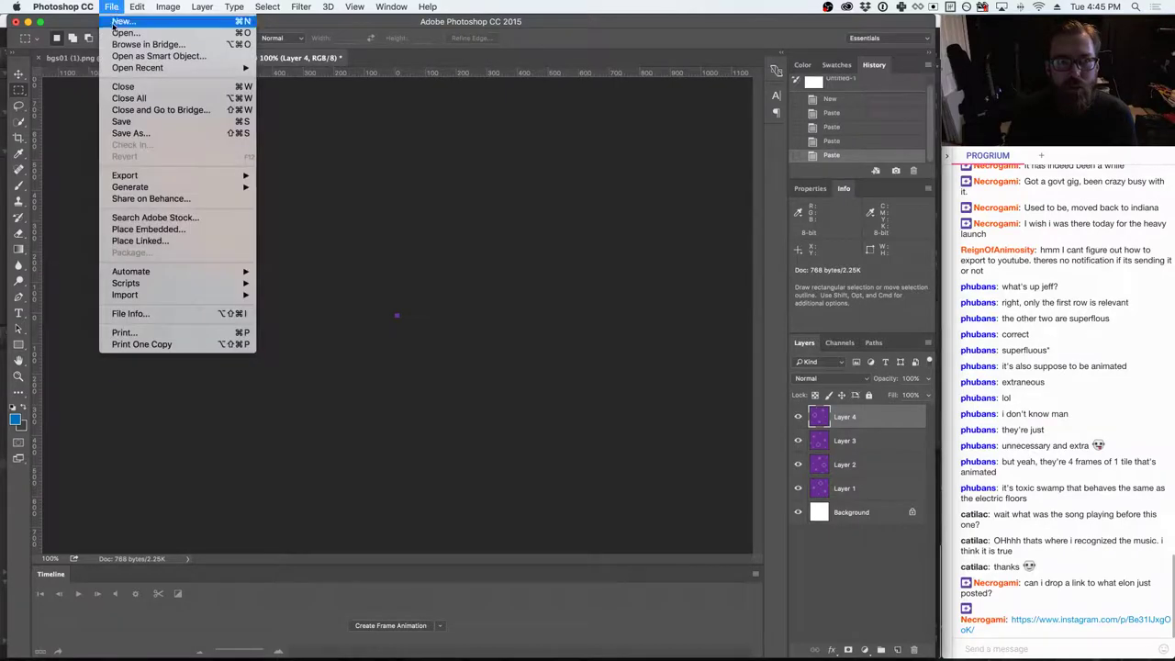
pyautogui.moveTo(207, 176)
pyautogui.click(299, 181)
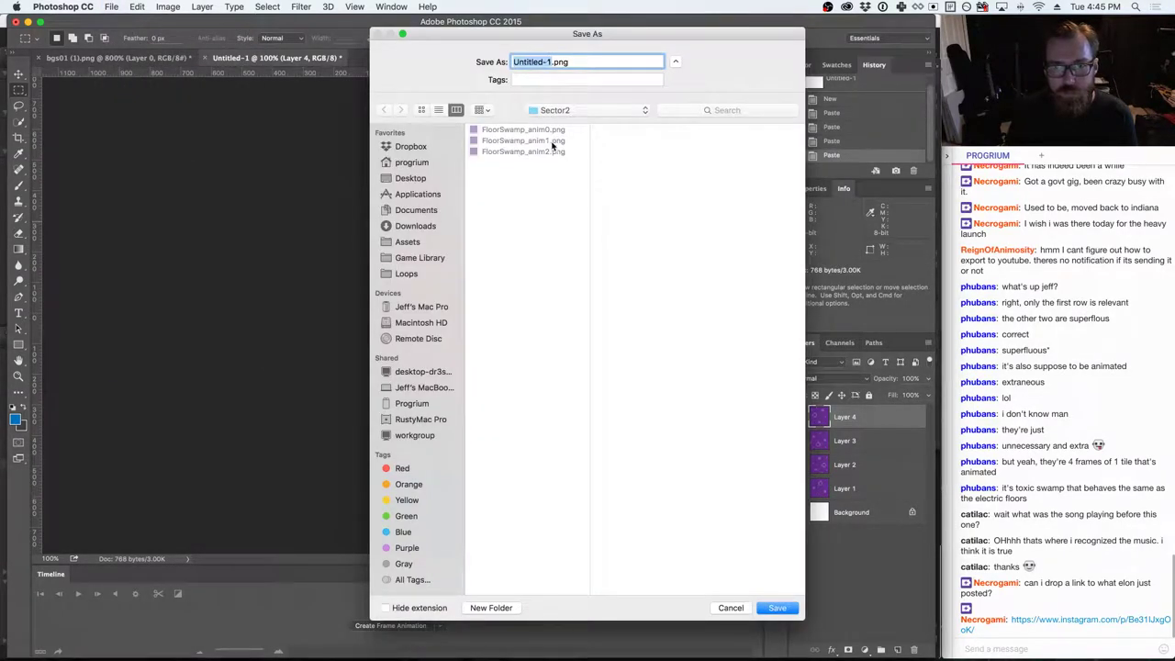
pyautogui.click(552, 151)
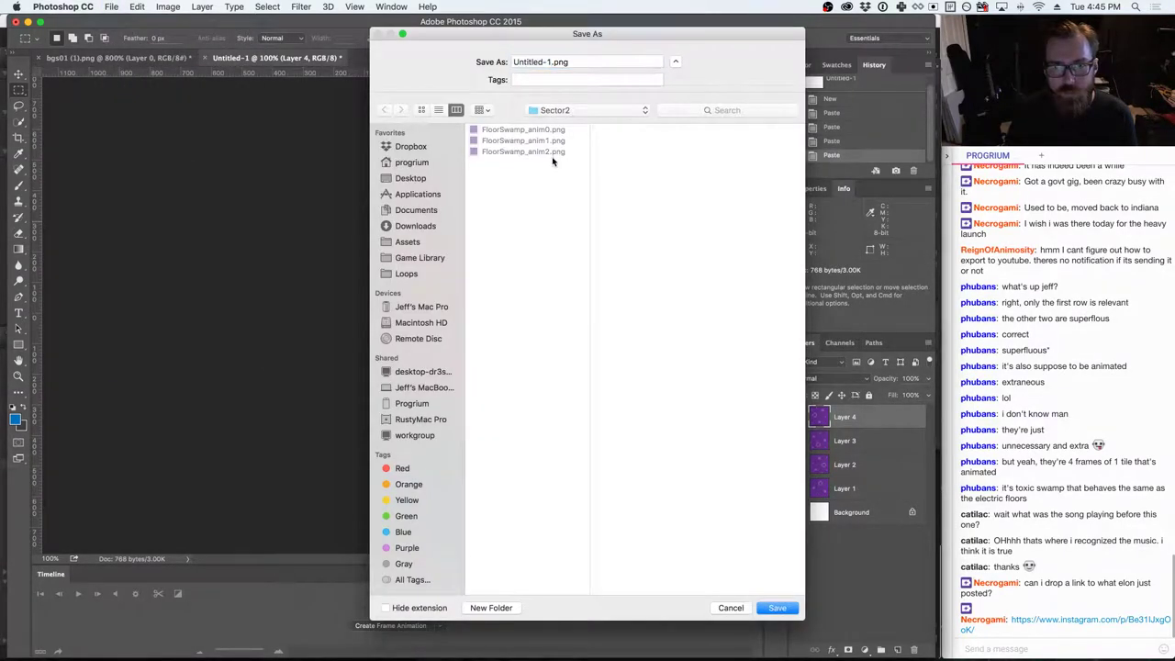
pyautogui.click(584, 62)
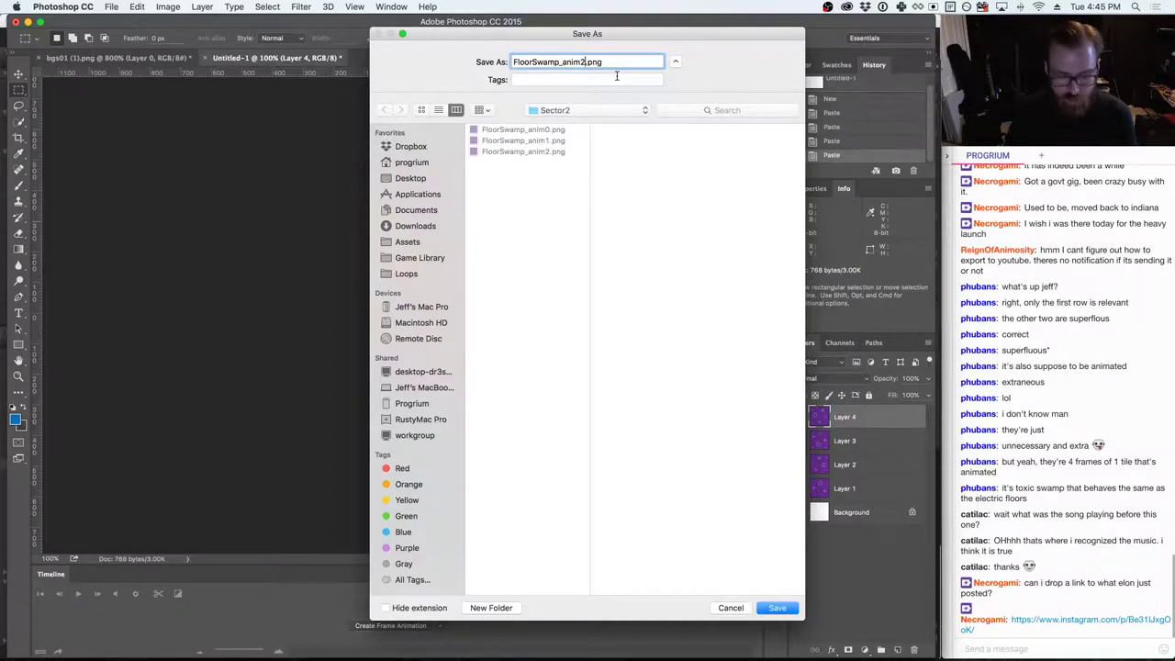
pyautogui.press('Delete')
pyautogui.write('3')
pyautogui.press('Return')
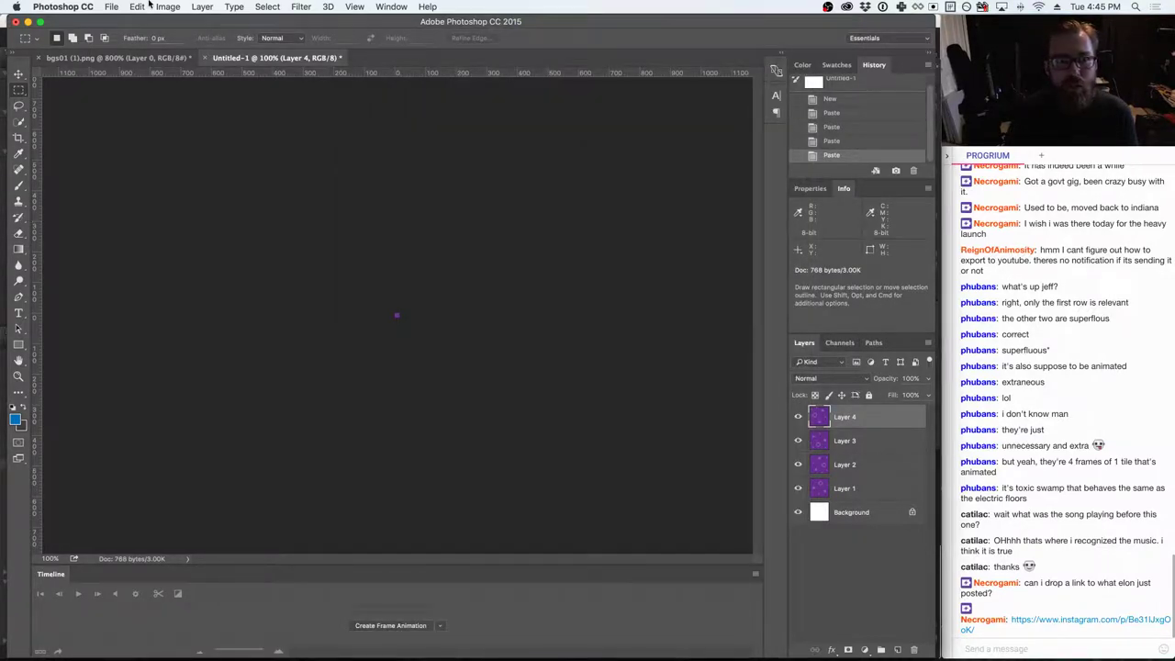
# - Move the 16 × 16 px selection onto the light beige floor tile in the second row of bgs01 (1).png and copy it into Untitled-1
pyautogui.click(114, 57)
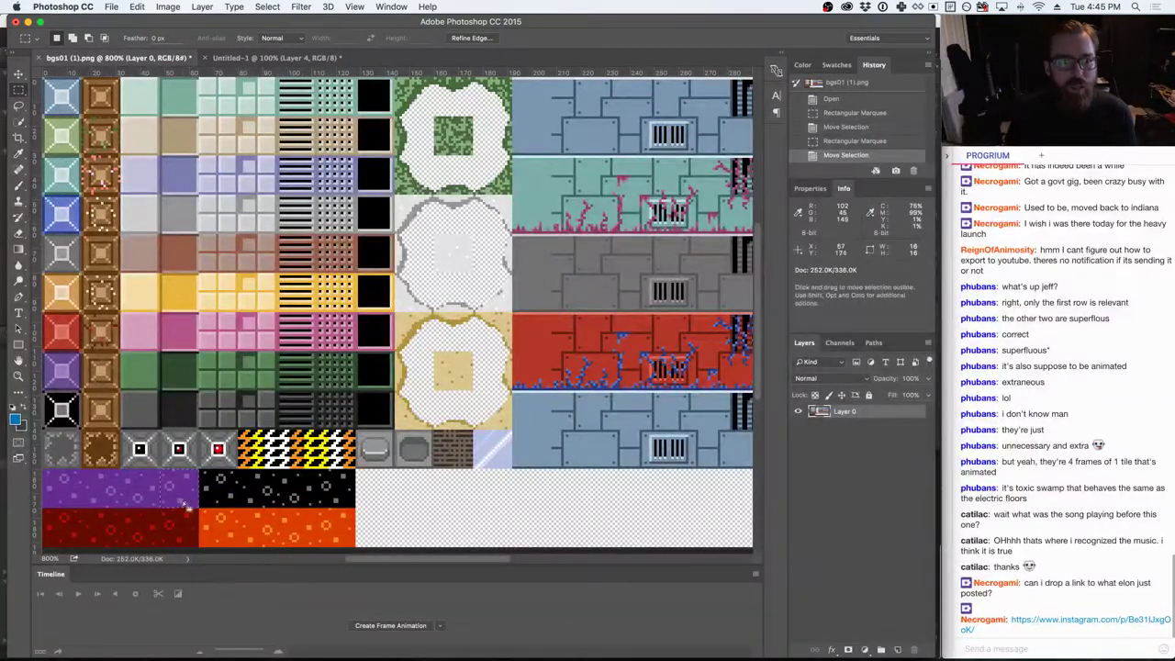
pyautogui.moveTo(210, 411); pyautogui.dragTo(146, 149)
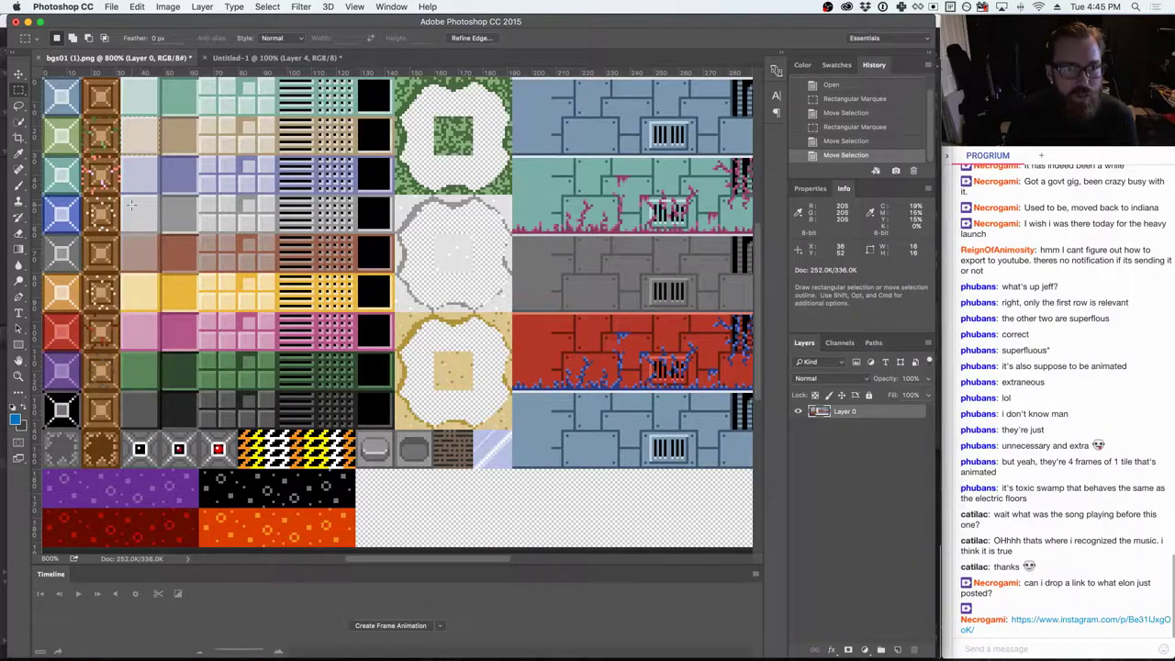
pyautogui.click(244, 58)
pyautogui.press('super+v')
# - Export the light beige tile as FloorLarge.png into the Sector2 folder, checking the Sector1 texture names in Unity for the matching name
pyautogui.click(111, 7)
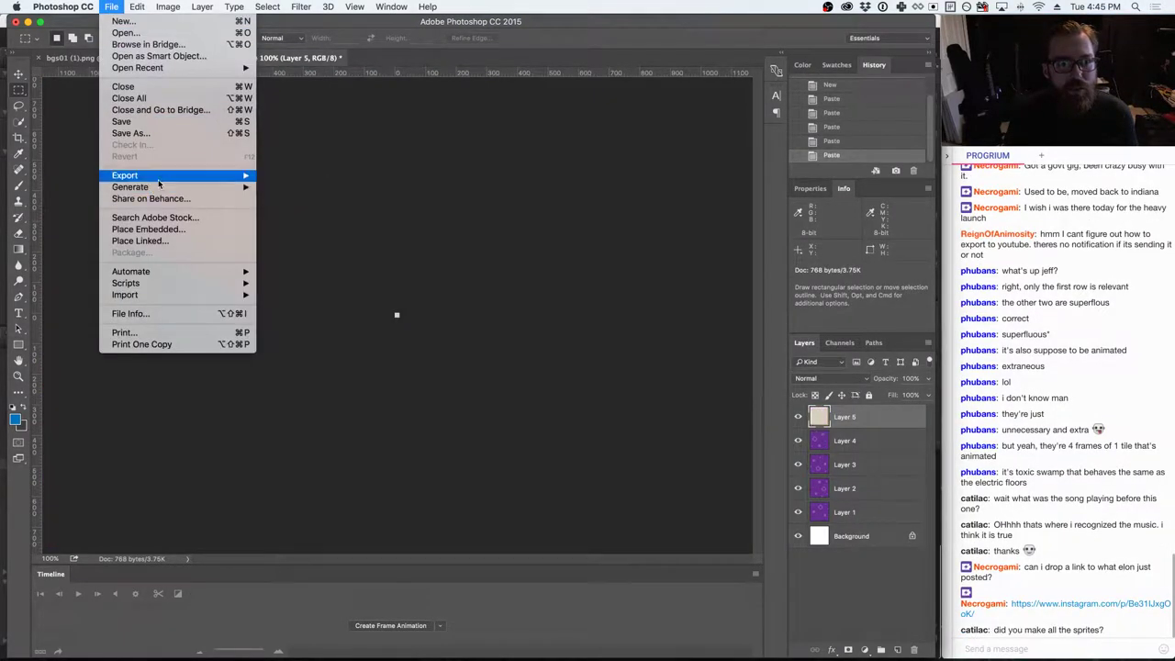
pyautogui.moveTo(179, 179)
pyautogui.click(310, 176)
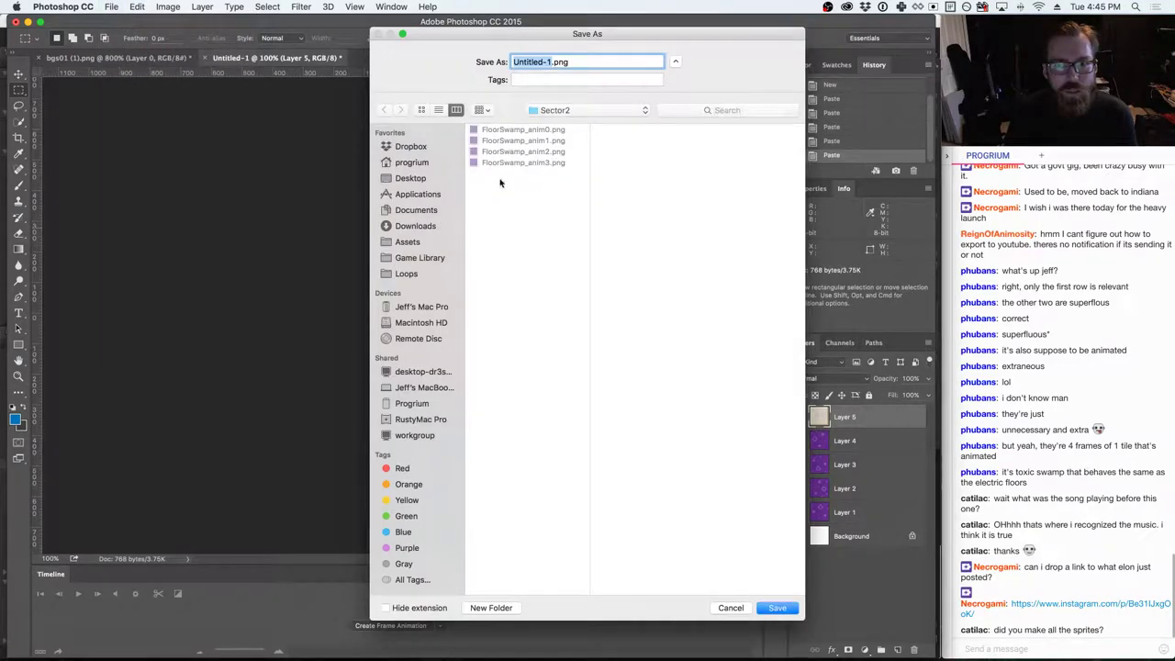
pyautogui.press('super+Tab')
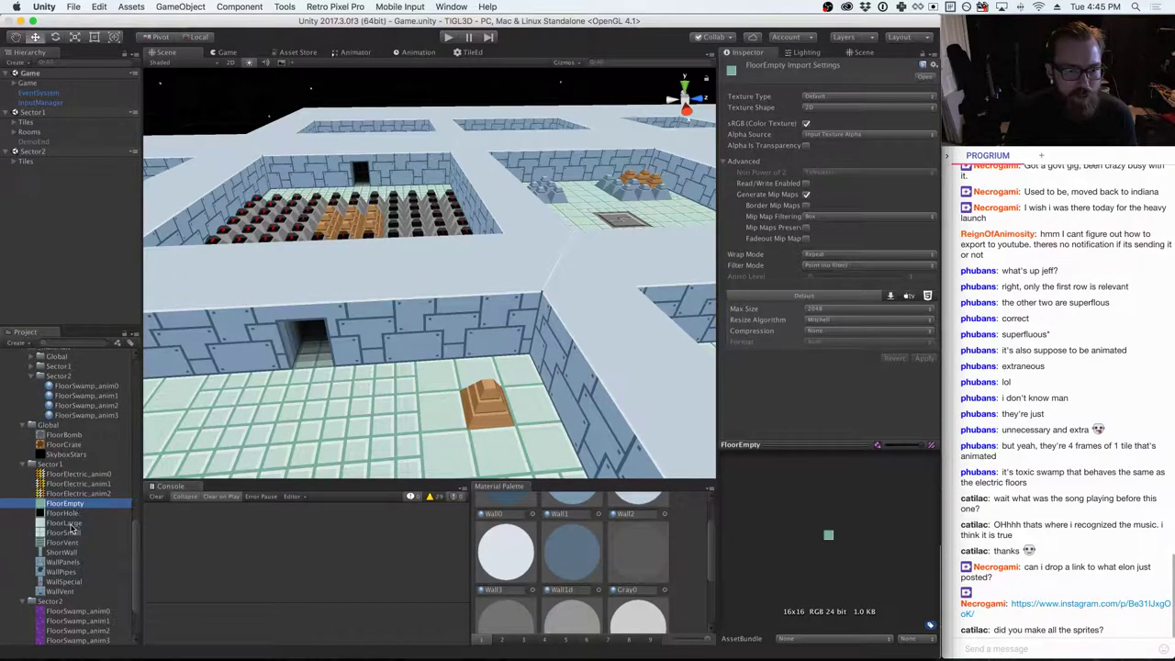
pyautogui.press('super+Tab')
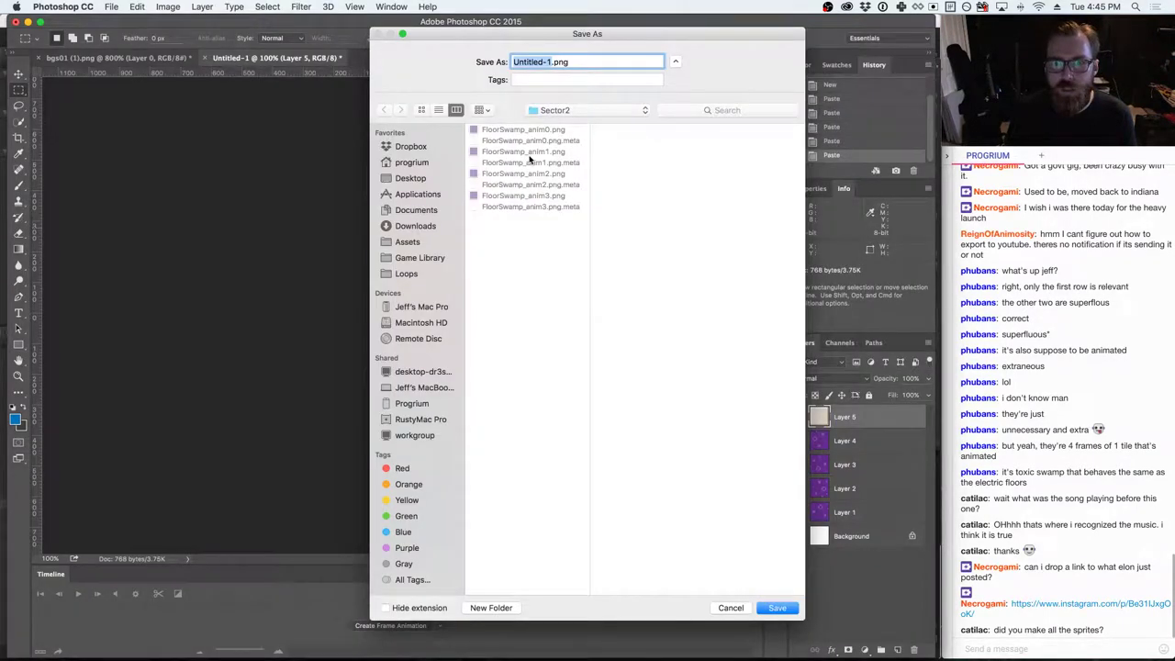
pyautogui.write('FloorLarge')
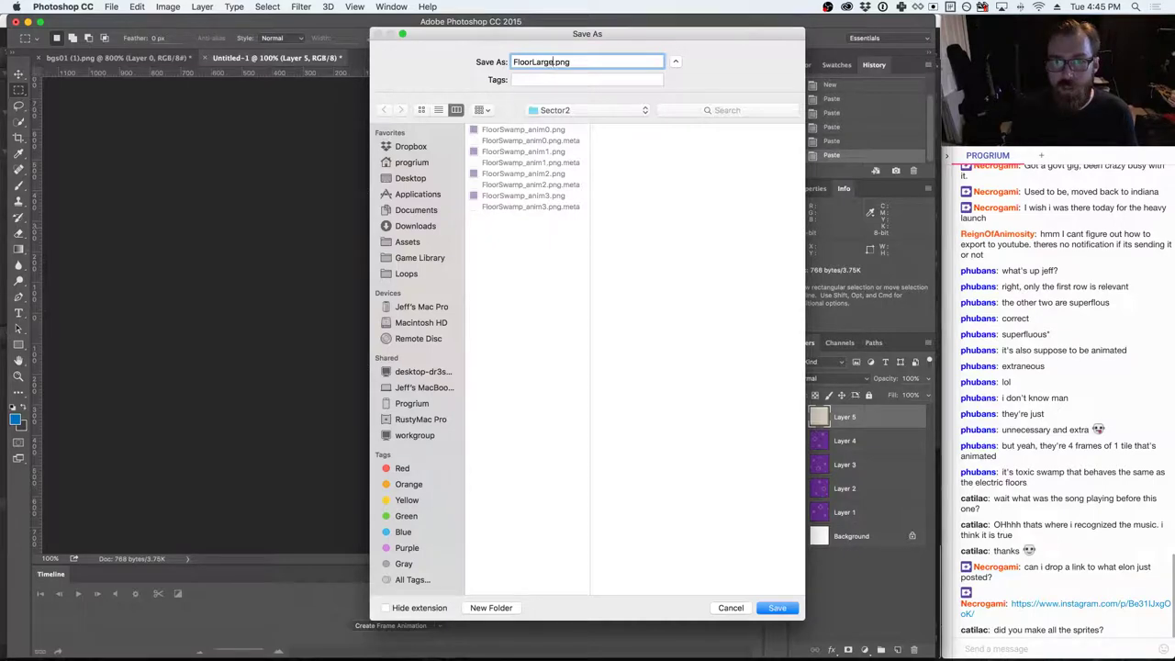
pyautogui.press('Return')
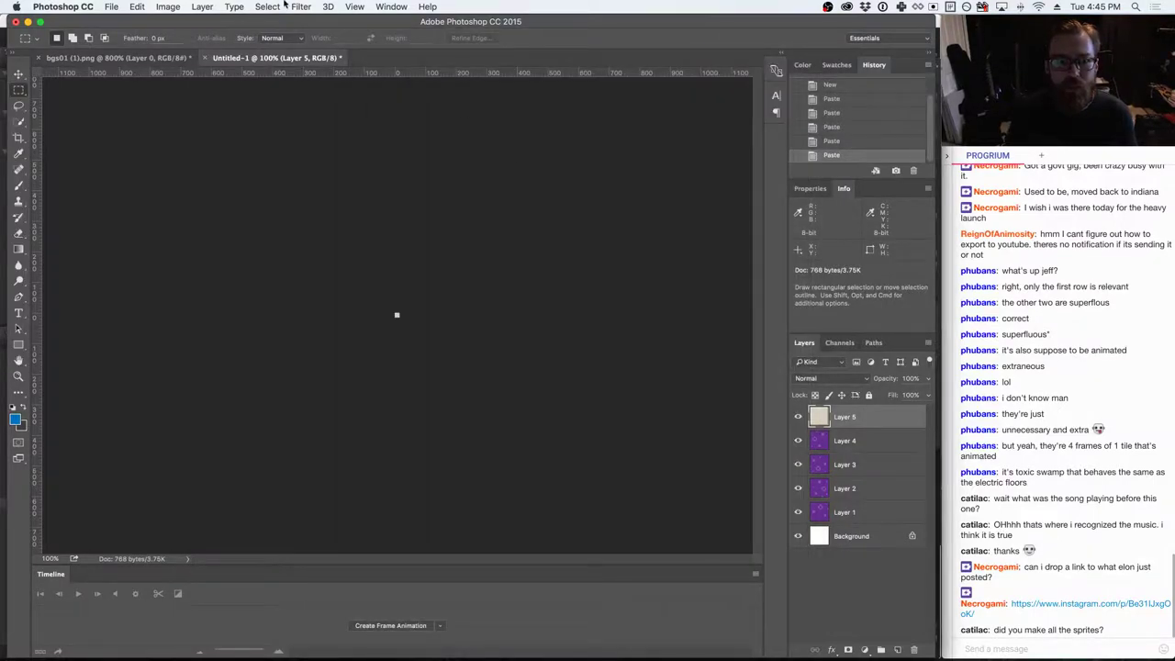
# - Move the selection onto the adjacent darker tan tile in bgs01 (1).png, copy it and paste it into Untitled-1
pyautogui.click(115, 58)
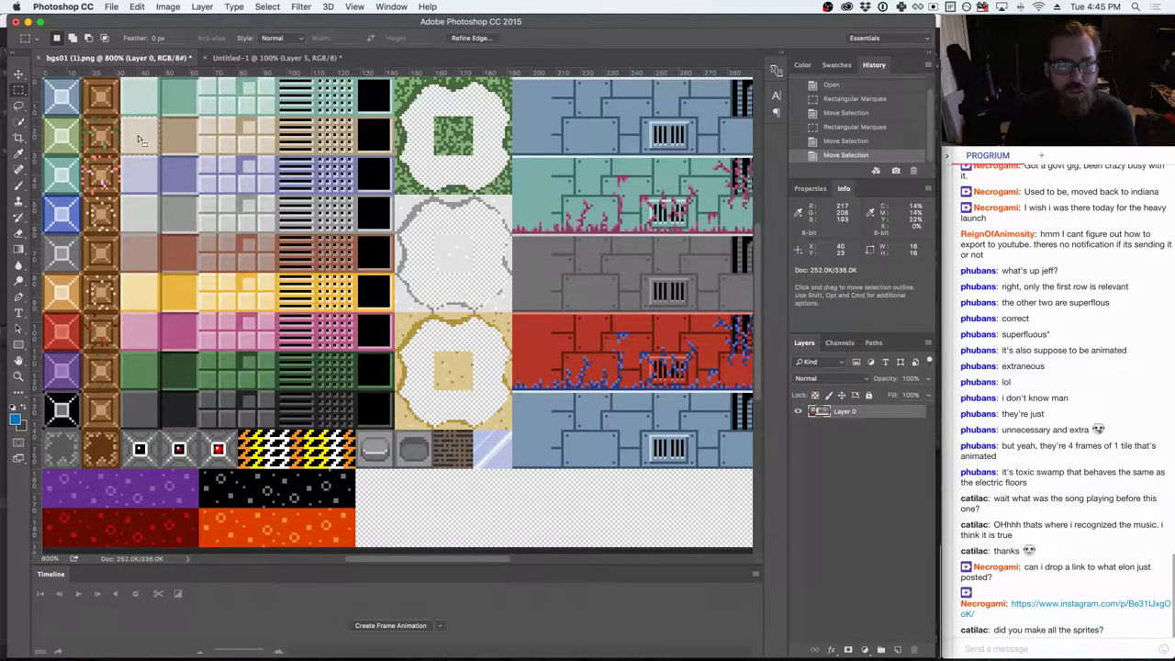
pyautogui.moveTo(138, 135); pyautogui.dragTo(180, 135)
pyautogui.press('super+c')
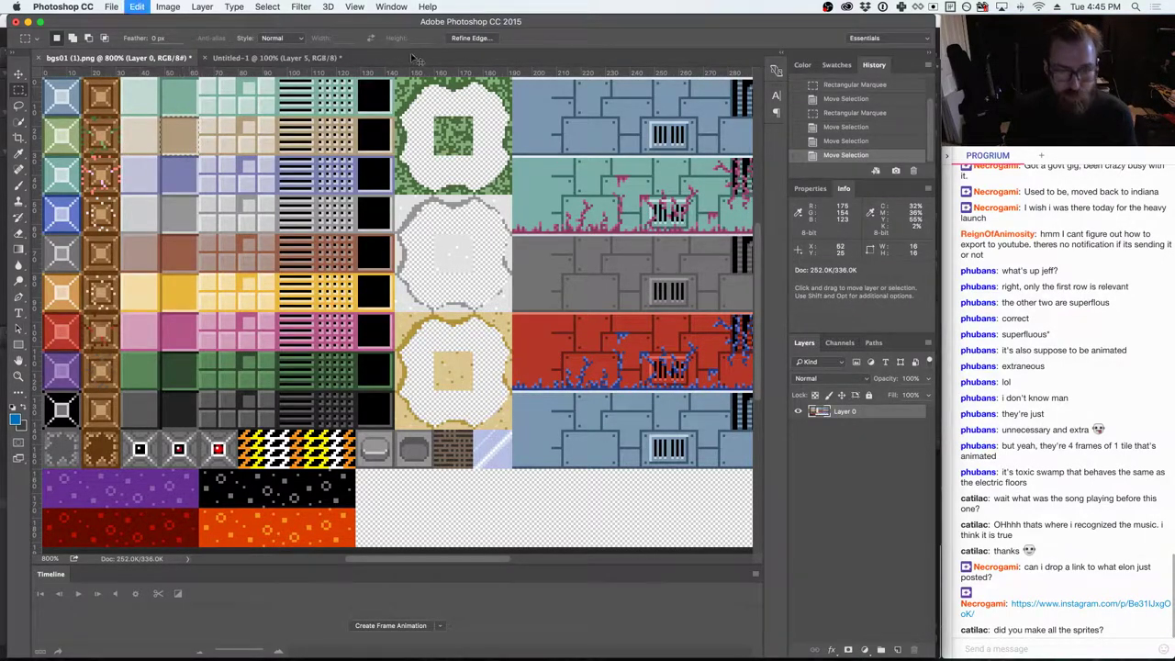
pyautogui.click(266, 58)
pyautogui.press('super+v')
# - Export the darker tan tile as FloorEmpty.png into the Sector2 folder
pyautogui.click(111, 6)
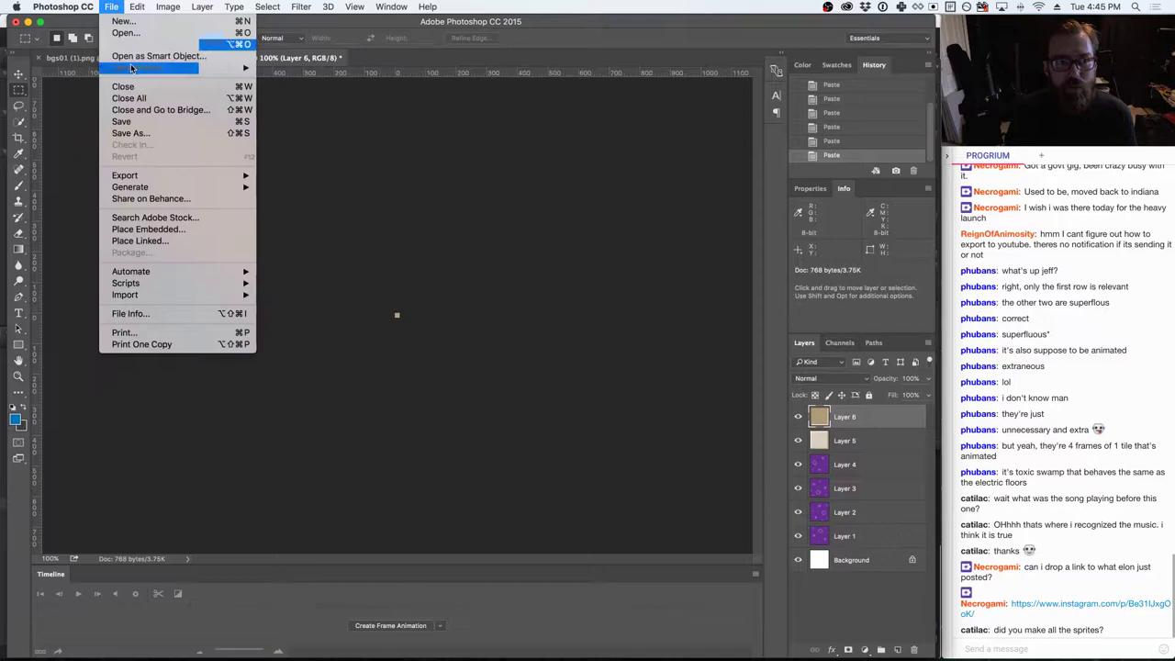
pyautogui.moveTo(184, 175)
pyautogui.click(321, 176)
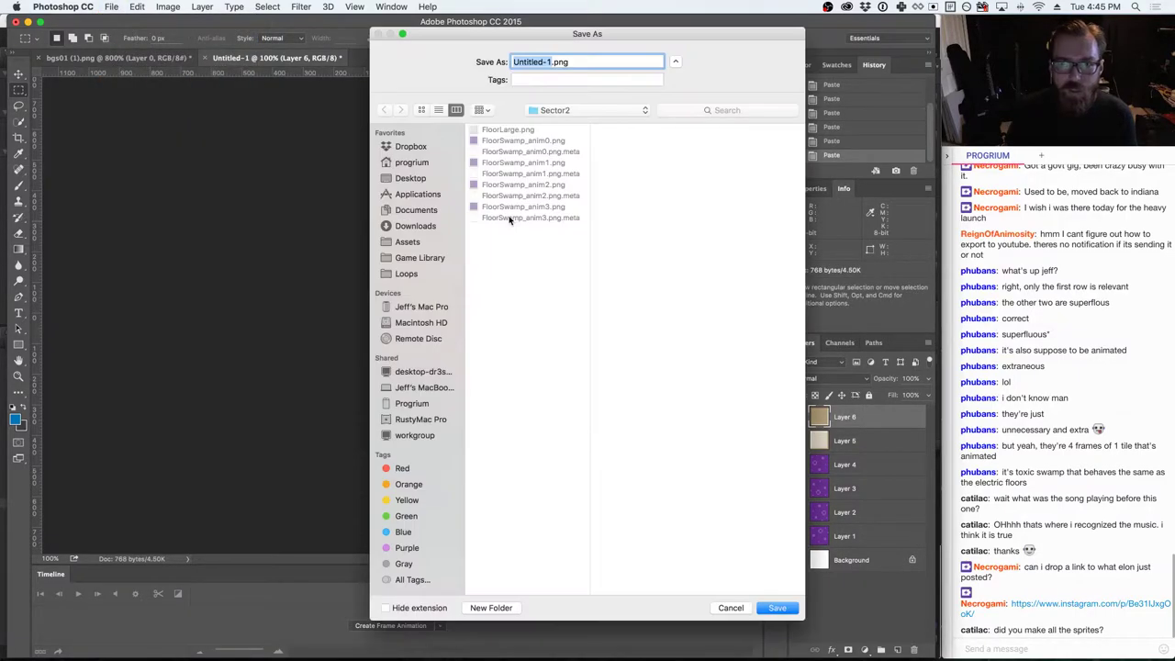
pyautogui.write('FloorSwamp')
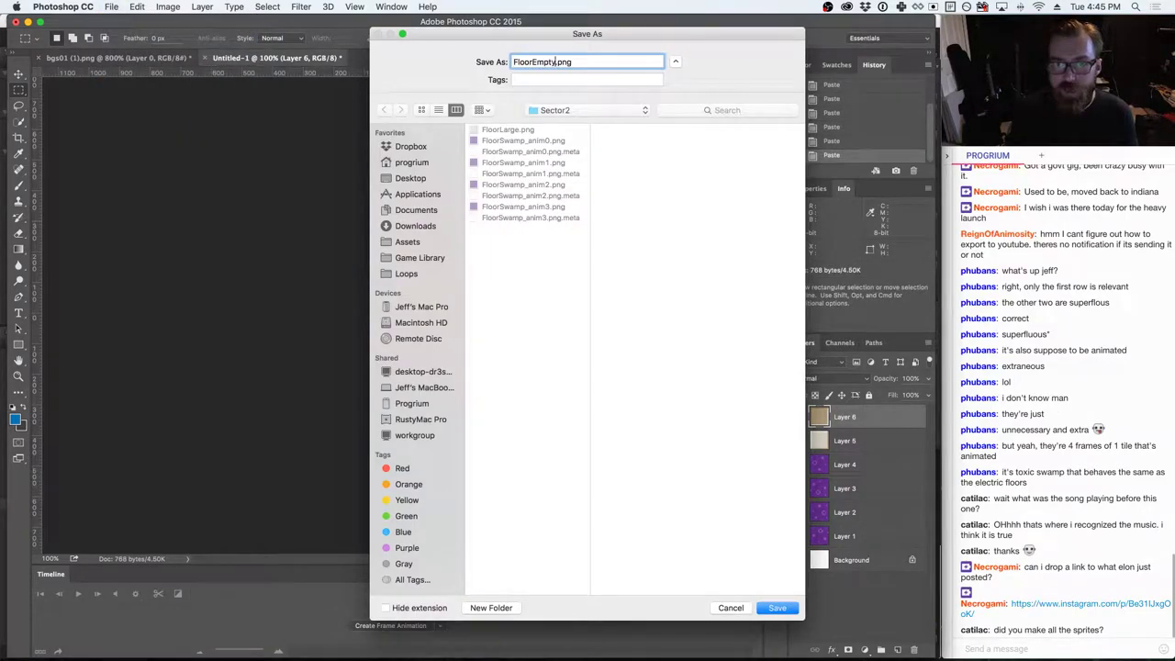
pyautogui.press('Return')
# - Move the selection onto the beige tile divided into four small squares in bgs01 (1).png and copy it into Untitled-1
pyautogui.click(117, 58)
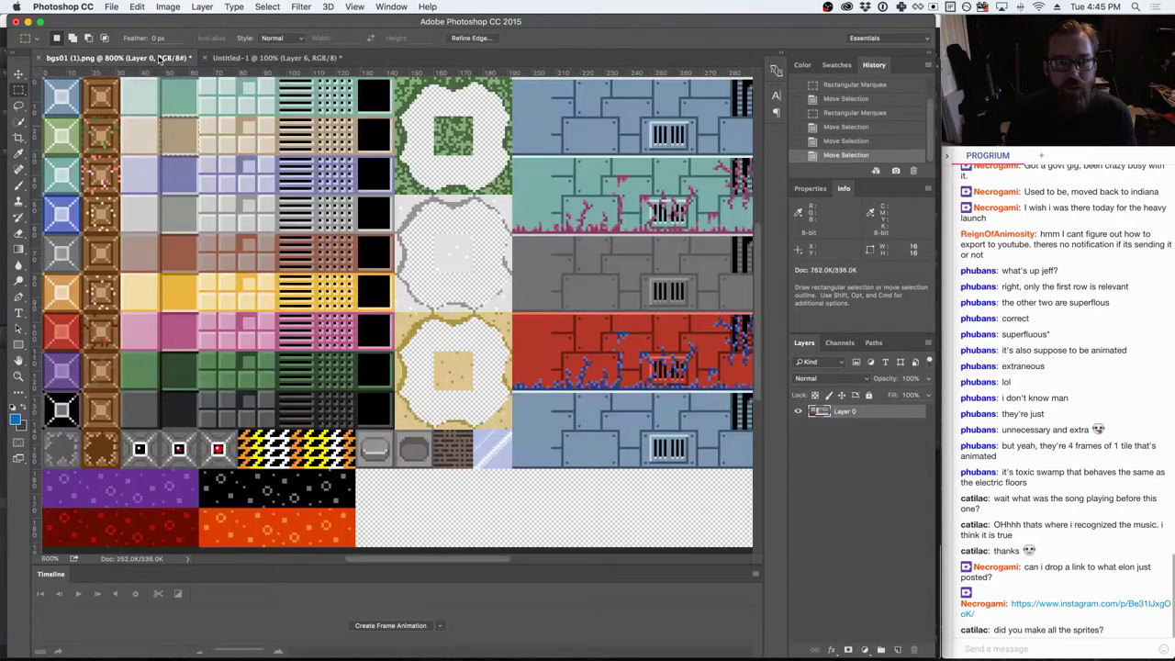
pyautogui.moveTo(194, 135); pyautogui.dragTo(220, 140)
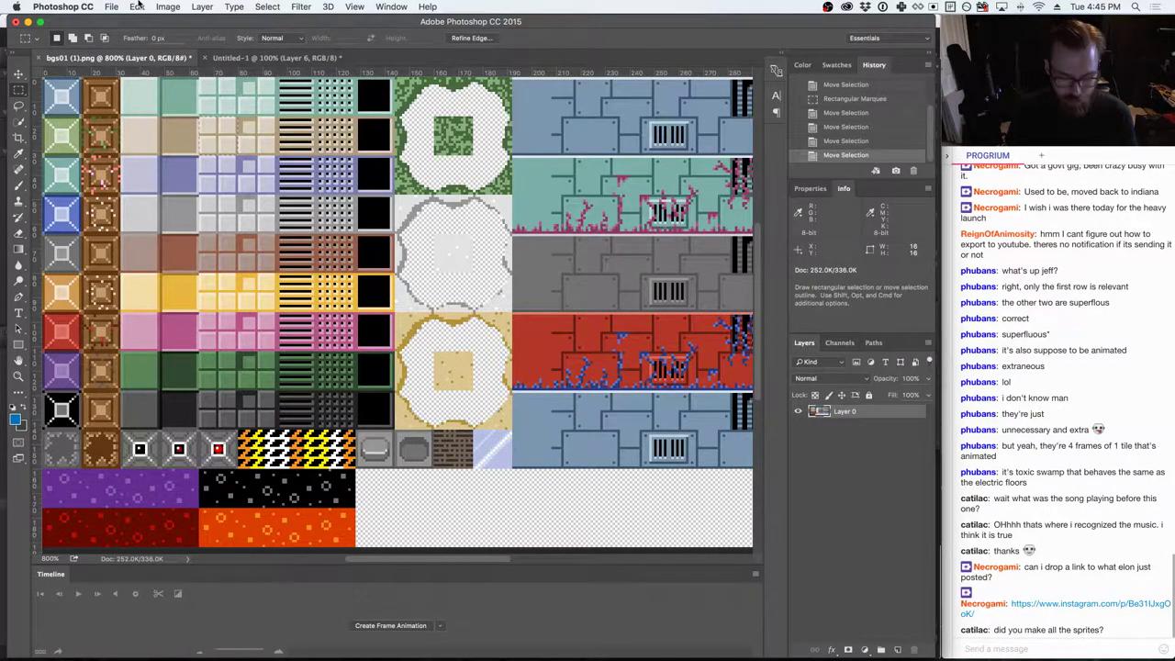
pyautogui.click(262, 57)
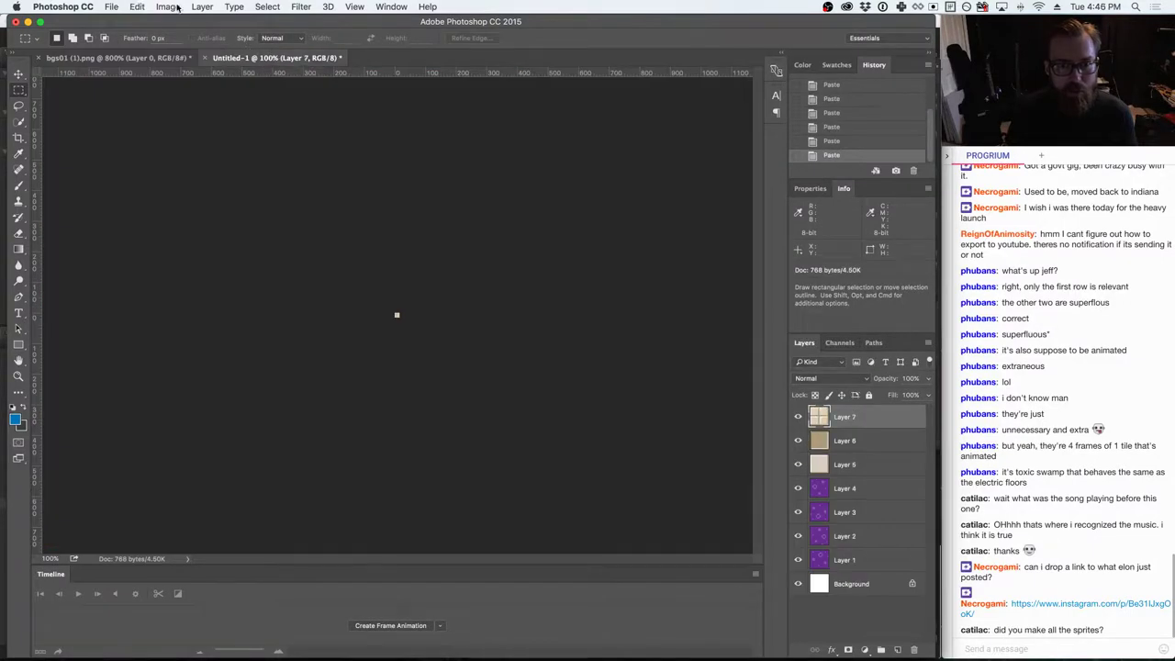
# - Export the four-square beige tile as FloorSmall.png into the Sector2 folder
pyautogui.click(112, 6)
pyautogui.moveTo(125, 175)
pyautogui.click(303, 175)
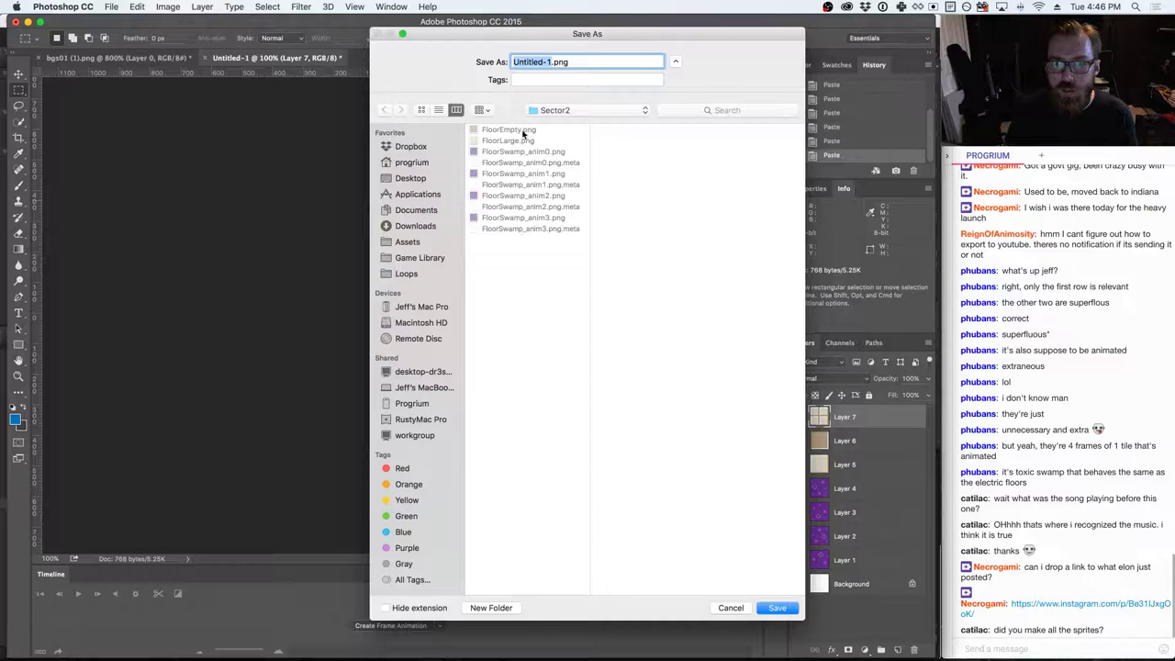
pyautogui.click(523, 132)
pyautogui.click(553, 62)
pyautogui.press('BackSpace')
pyautogui.press('BackSpace')
pyautogui.press('BackSpace')
pyautogui.press('BackSpace')
pyautogui.press('BackSpace')
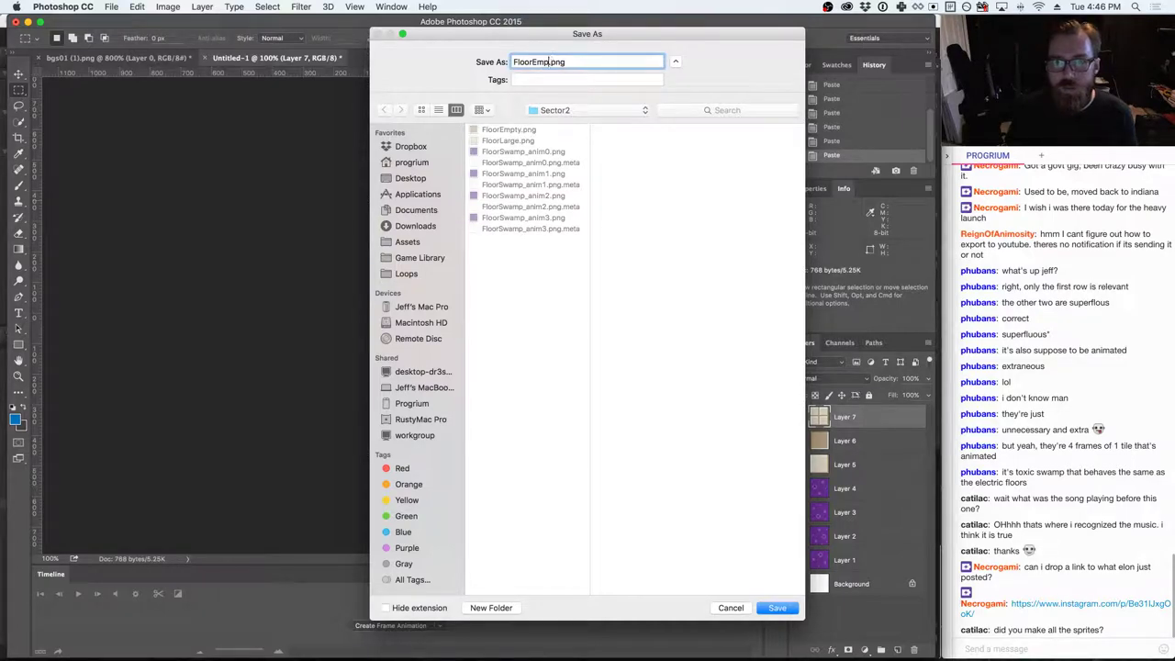
pyautogui.write('rSmall')
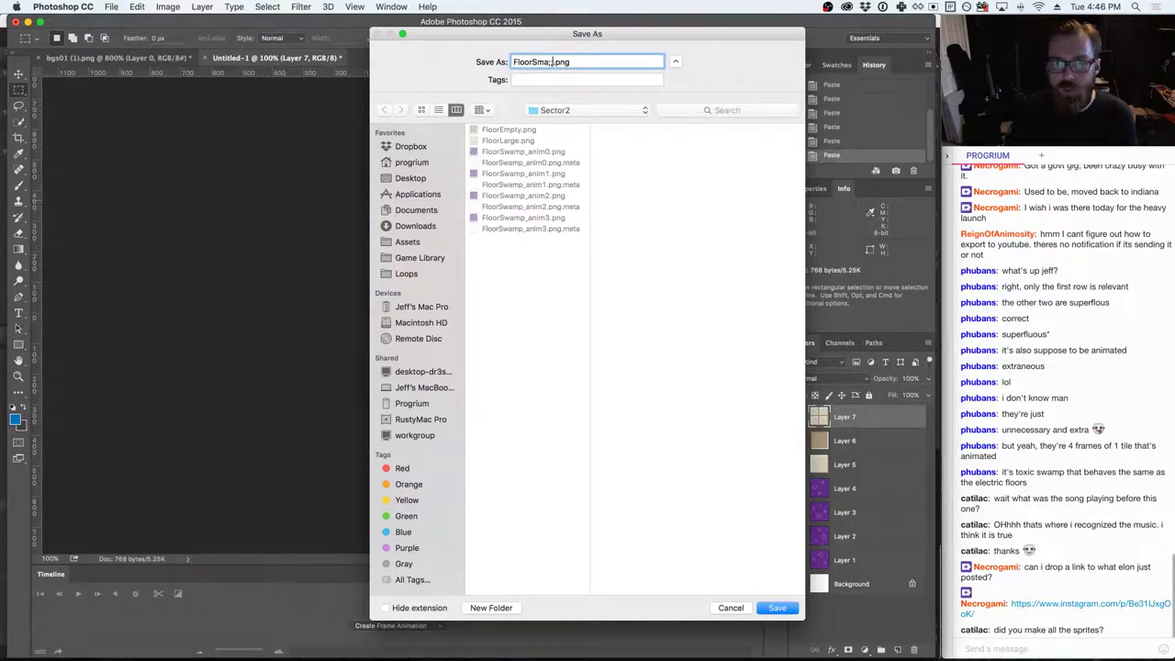
pyautogui.press('Return')
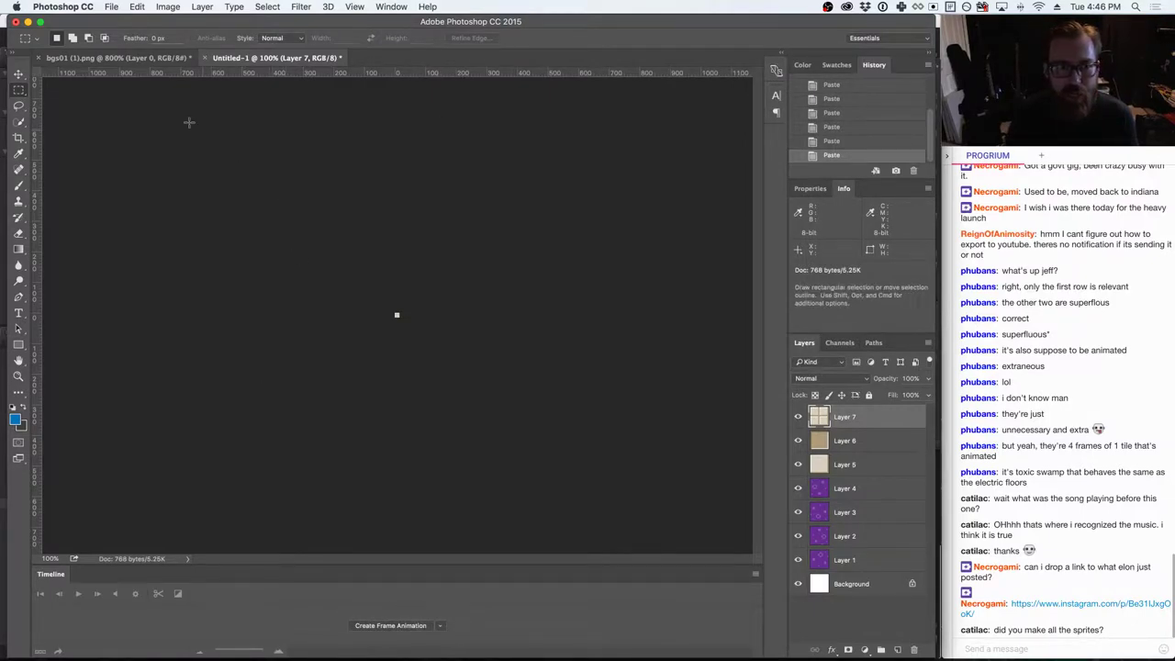
# - Move the selection onto the beige horizontally slatted tile in bgs01 (1).png, copy it and paste it into Untitled-1
pyautogui.click(118, 57)
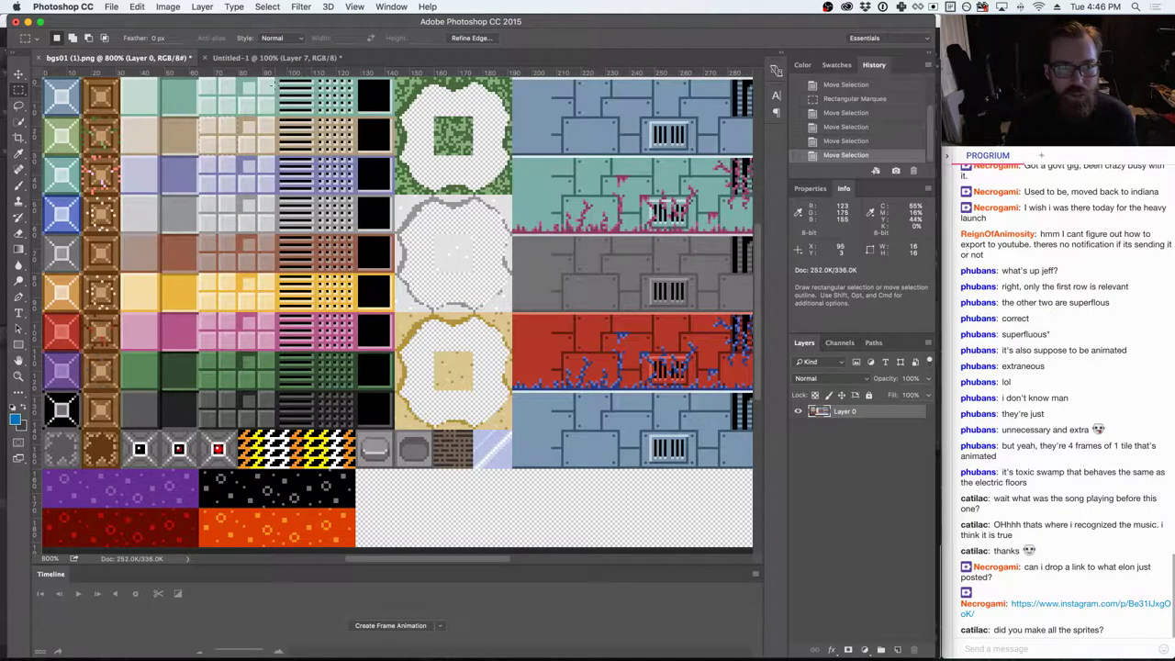
pyautogui.moveTo(209, 143); pyautogui.dragTo(291, 143)
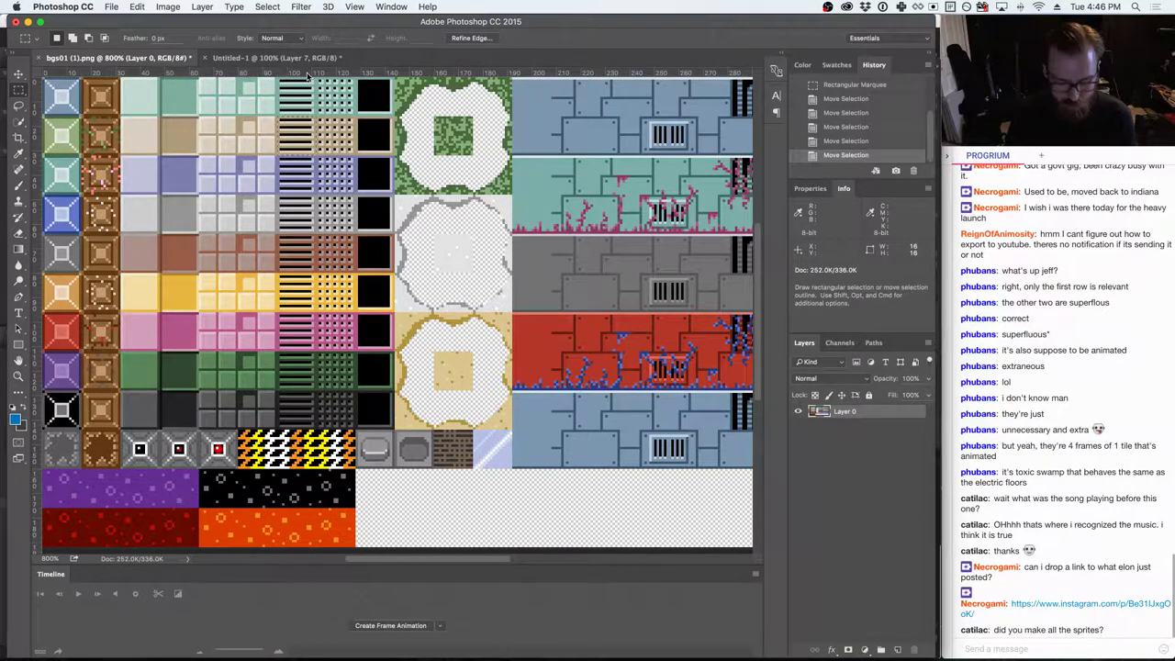
pyautogui.click(283, 59)
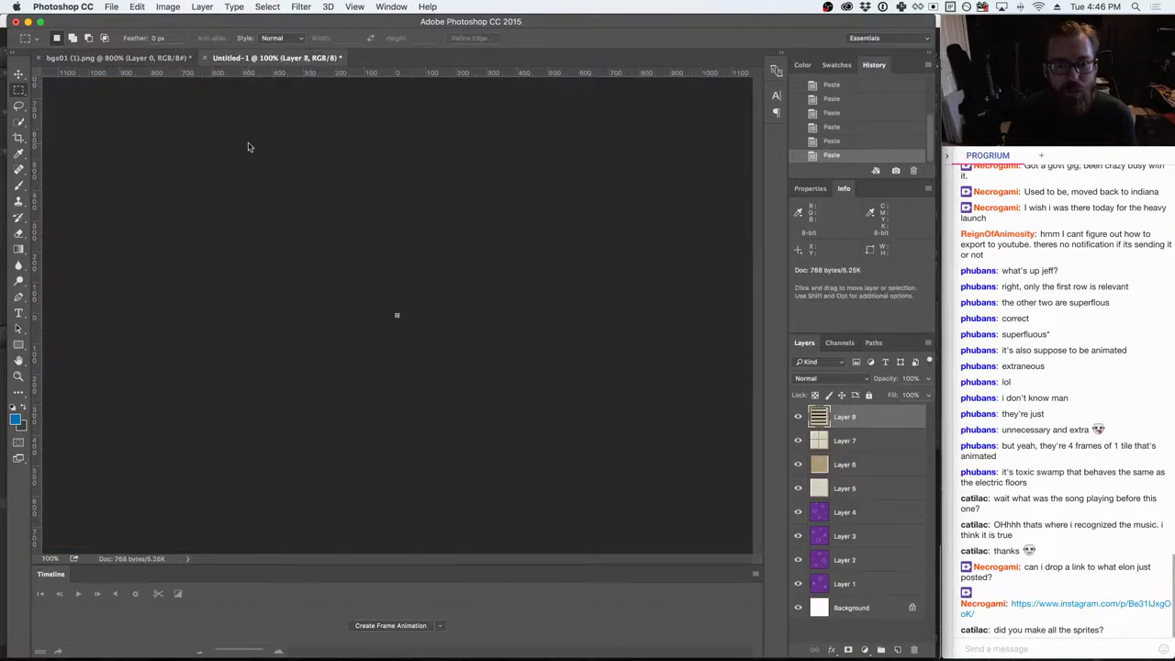
# - Export the horizontally slatted tile as FloorVent.png into the Sector2 folder
pyautogui.click(111, 7)
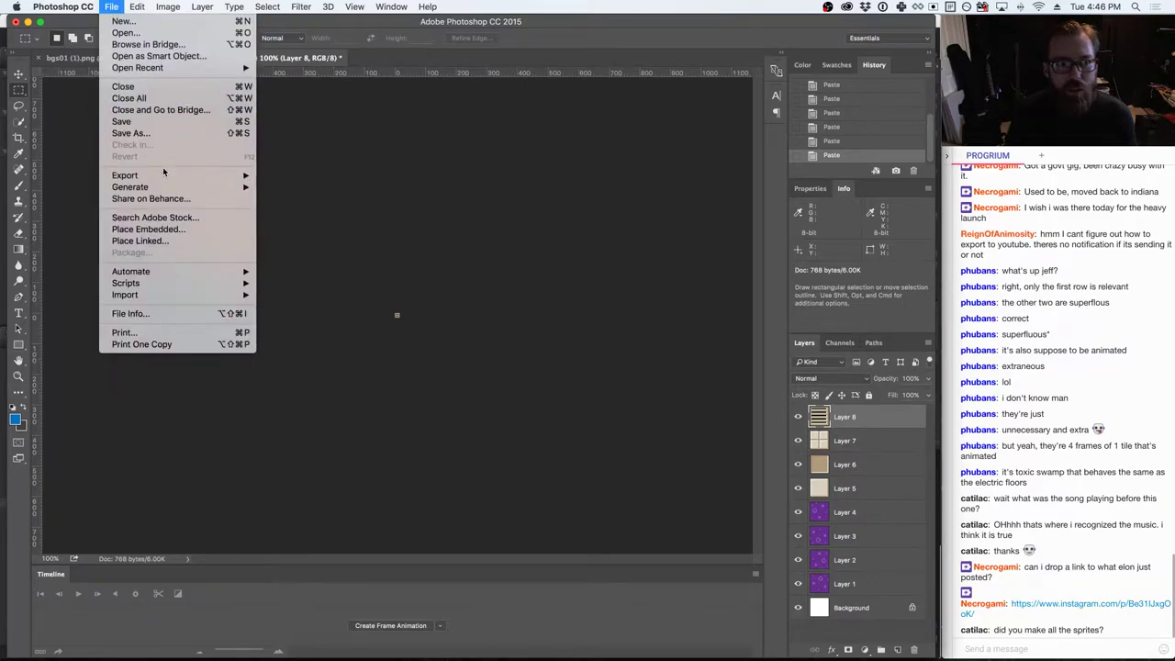
pyautogui.moveTo(162, 173)
pyautogui.click(305, 176)
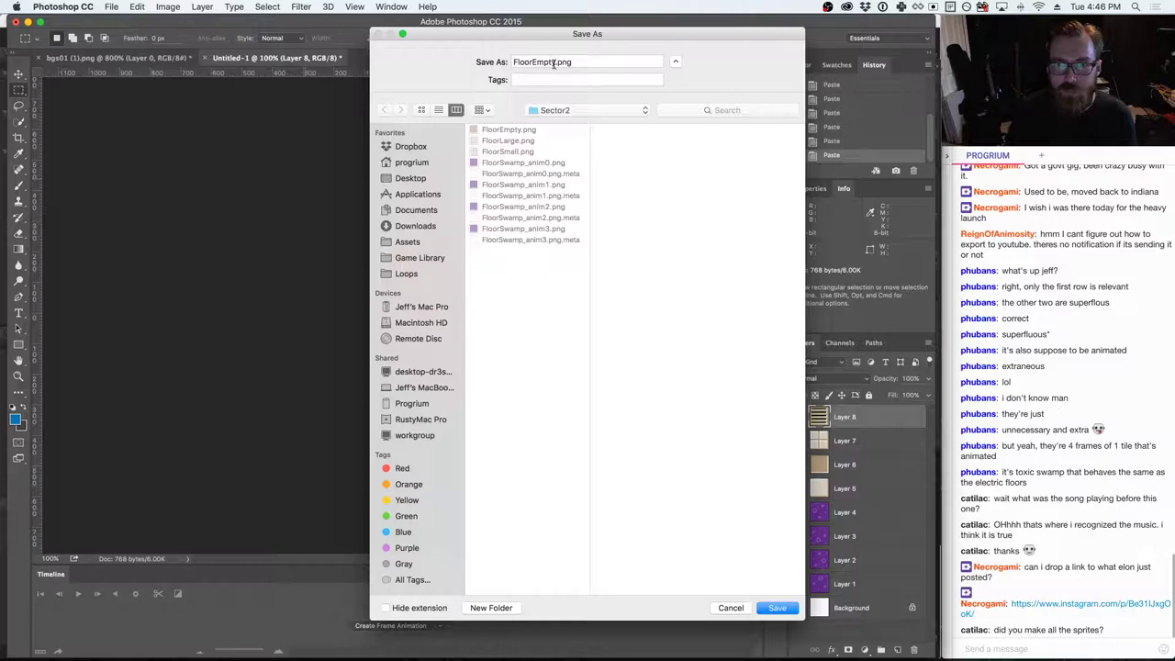
pyautogui.click(553, 62)
pyautogui.press('BackSpace')
pyautogui.press('BackSpace')
pyautogui.press('BackSpace')
pyautogui.press('BackSpace')
pyautogui.press('BackSpace')
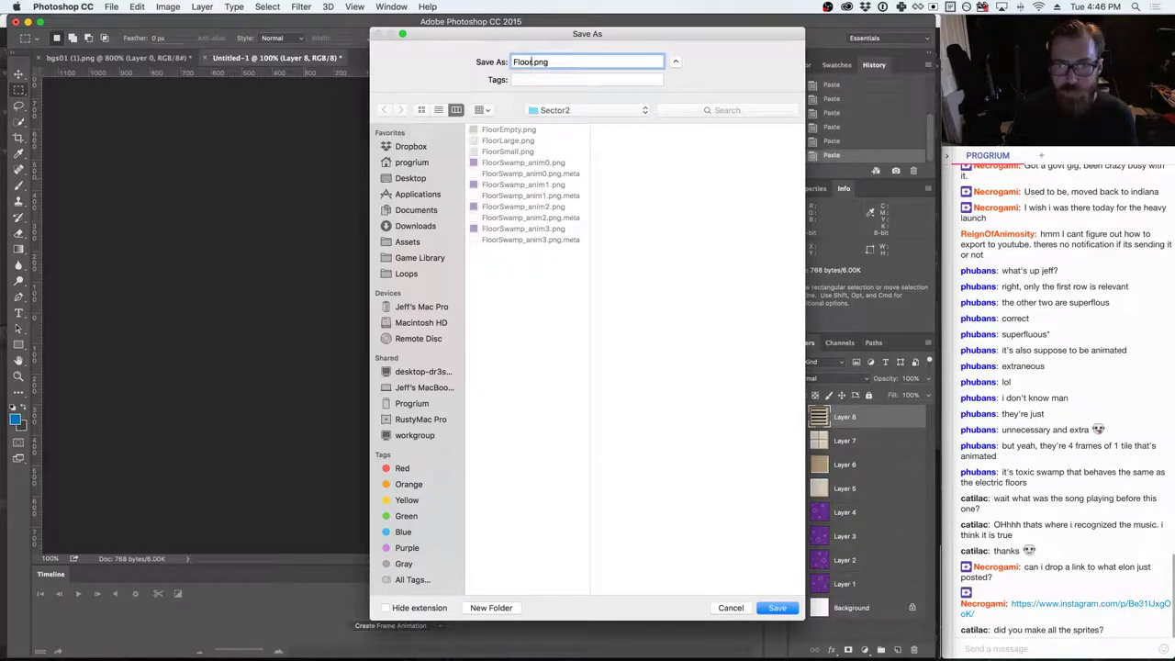
pyautogui.write('Vent')
pyautogui.press('Return')
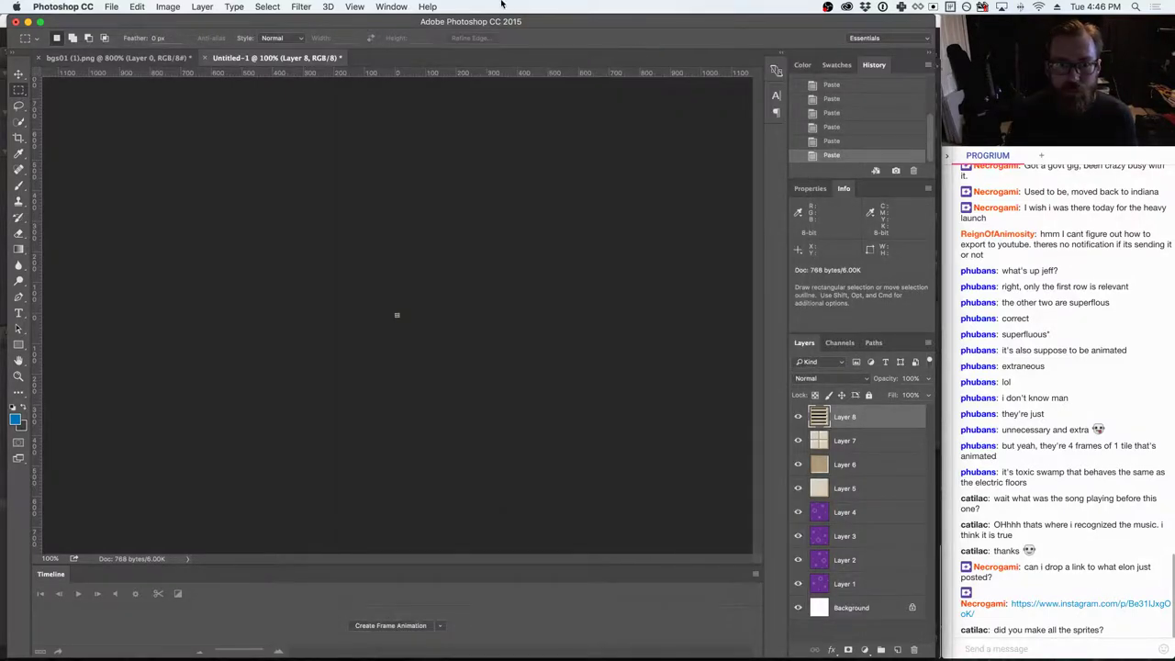
# - Move the selection onto the black hole tile in the beige row of bgs01 (1).png, copy it and paste it into Untitled-1
pyautogui.click(123, 57)
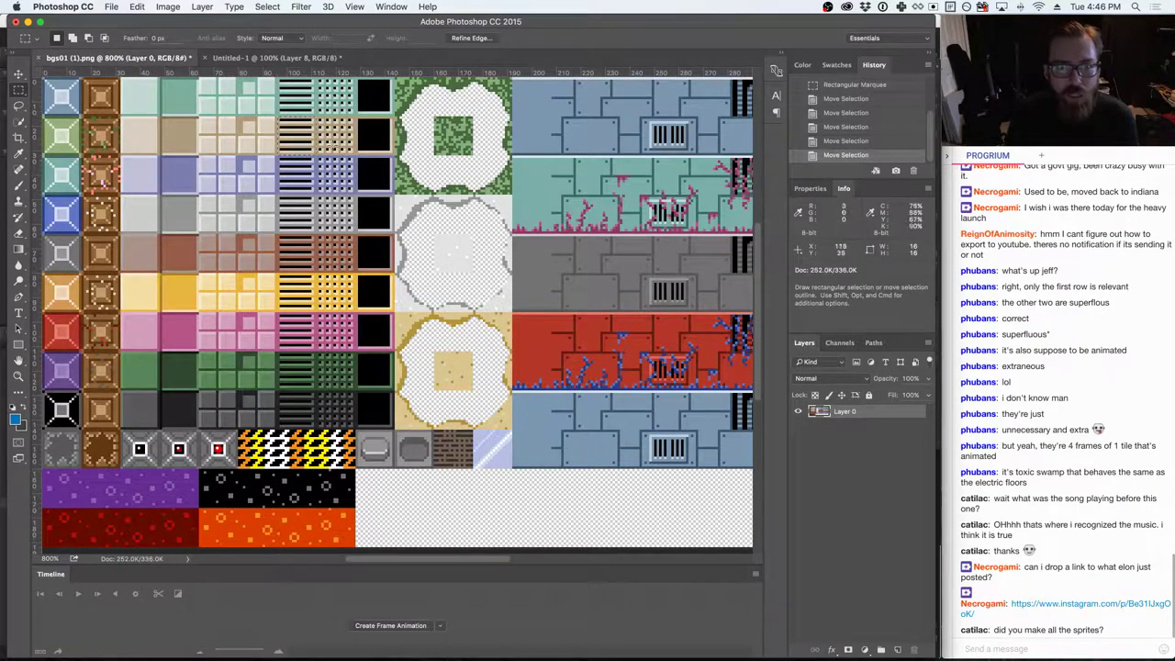
pyautogui.moveTo(297, 137); pyautogui.dragTo(337, 137)
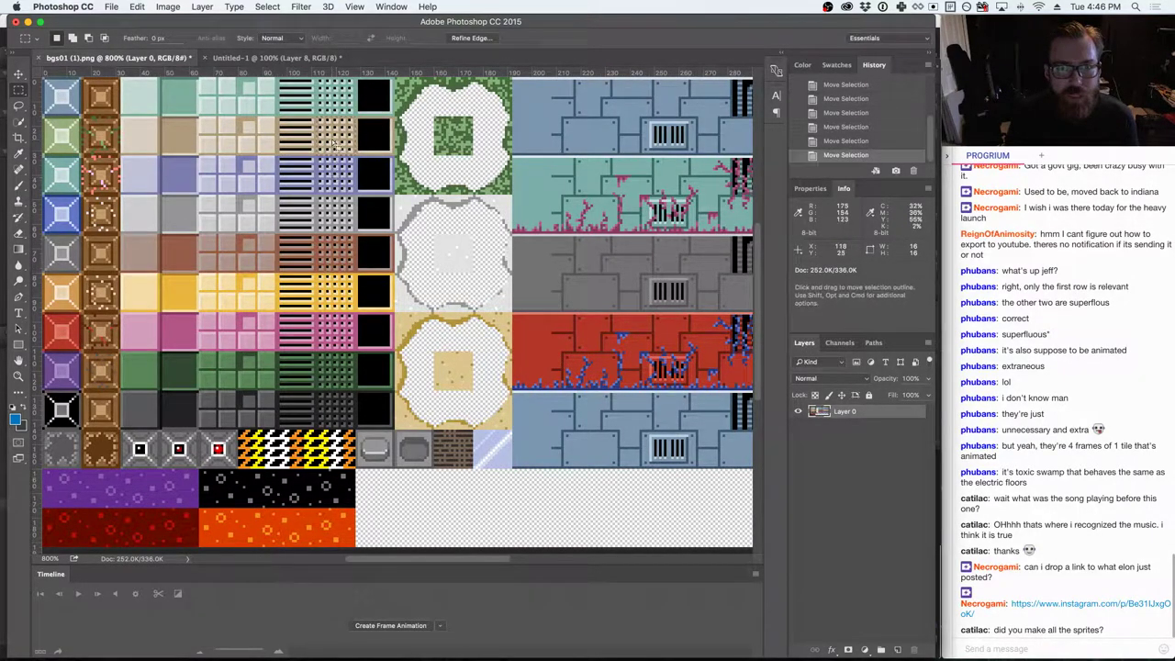
pyautogui.moveTo(343, 140); pyautogui.dragTo(374, 139)
pyautogui.press('super')
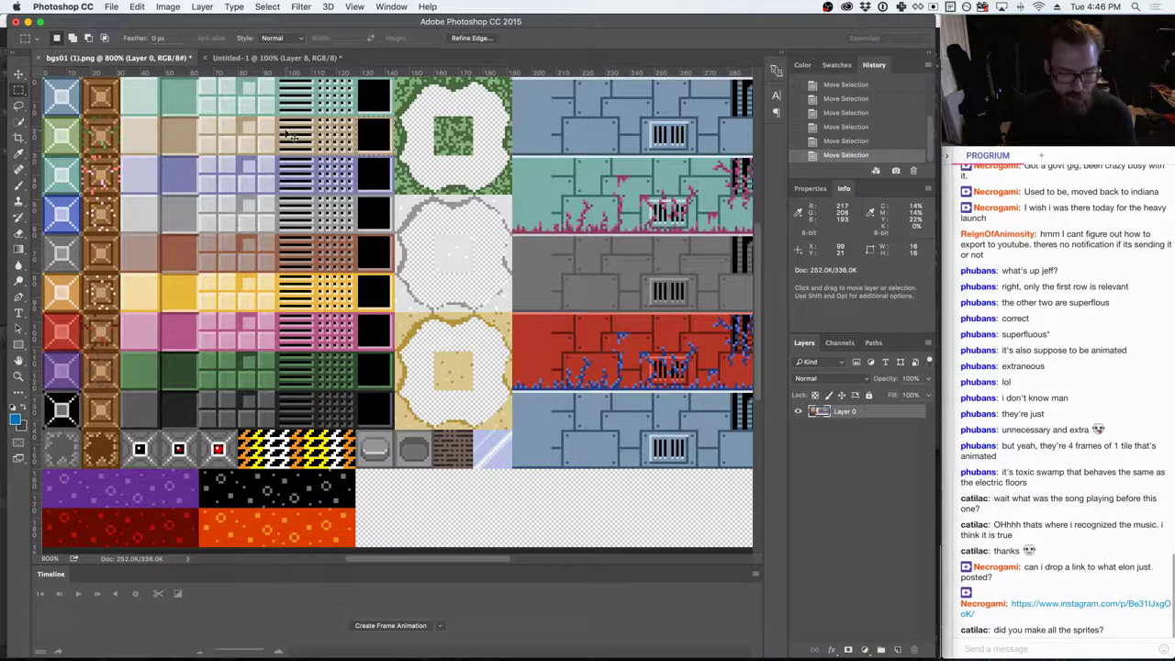
pyautogui.click(271, 57)
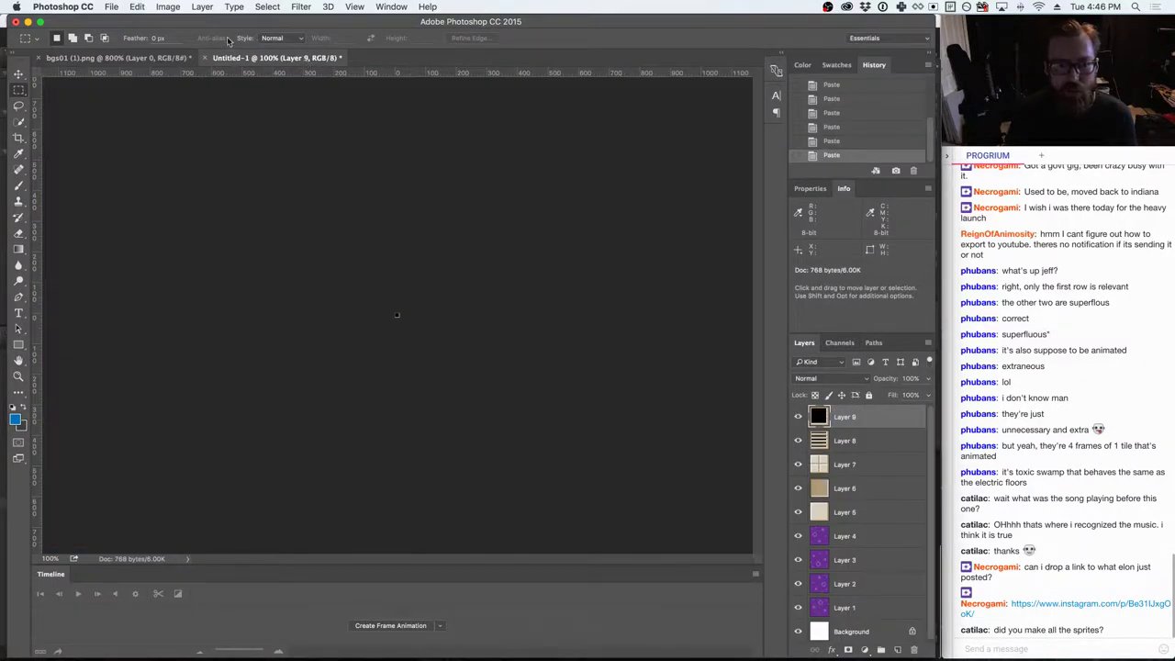
# - Export the black hole tile as FloorHole.png into the Sector2 folder
pyautogui.click(111, 6)
pyautogui.click(111, 6)
pyautogui.click(111, 6)
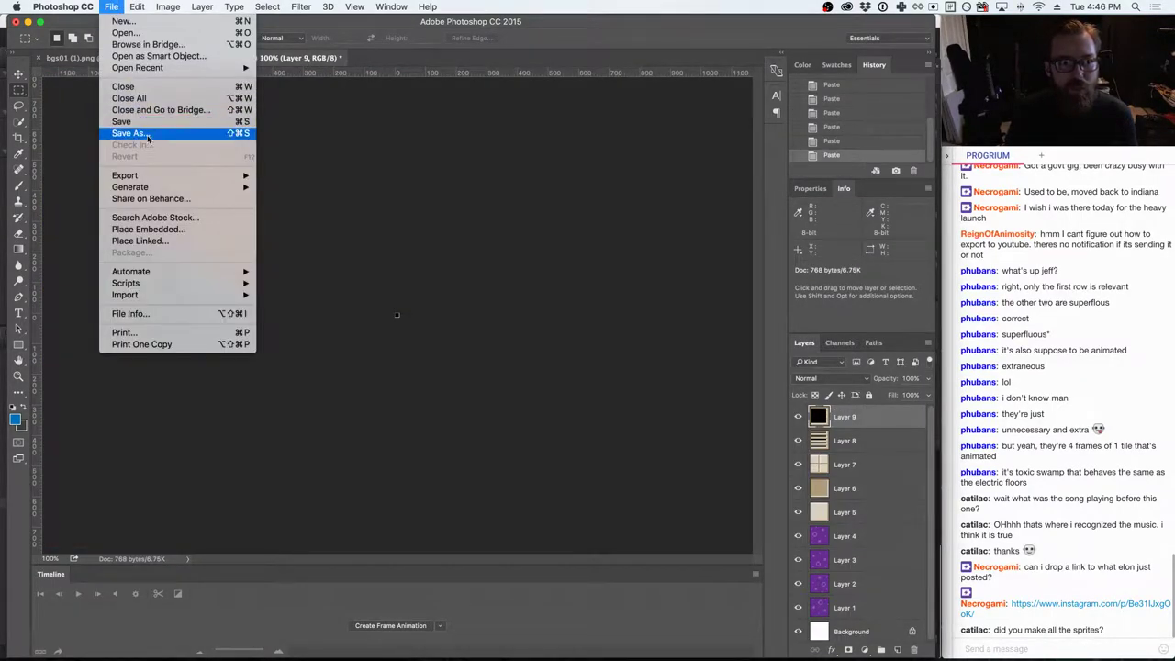
pyautogui.moveTo(183, 174)
pyautogui.click(303, 177)
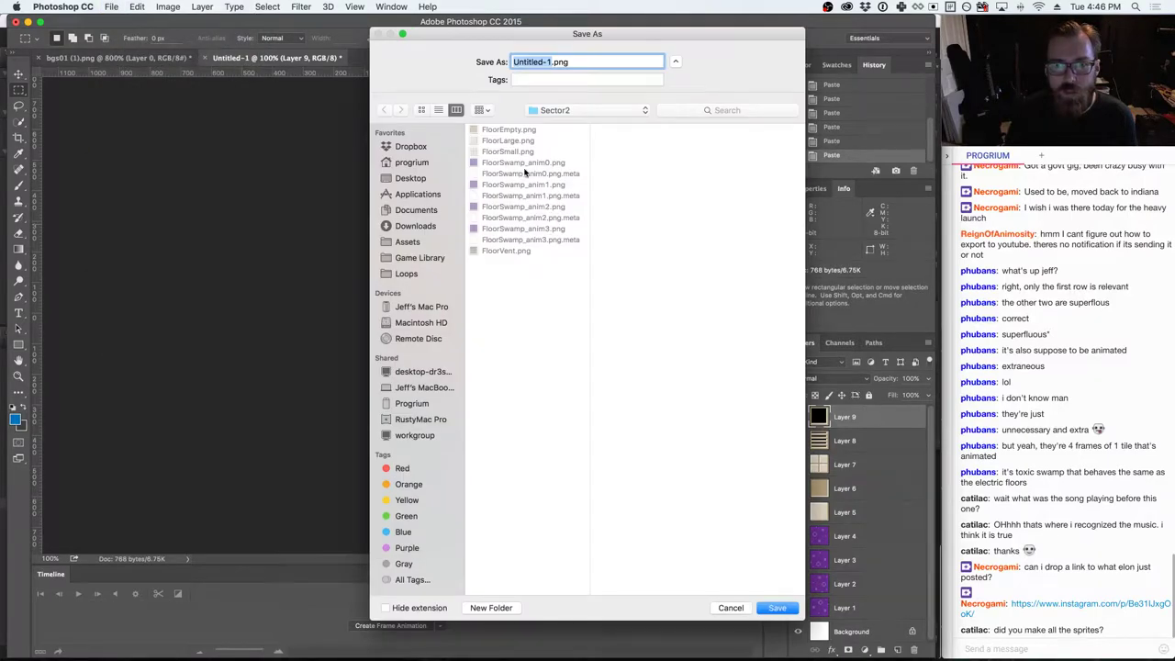
pyautogui.click(519, 152)
pyautogui.click(549, 61)
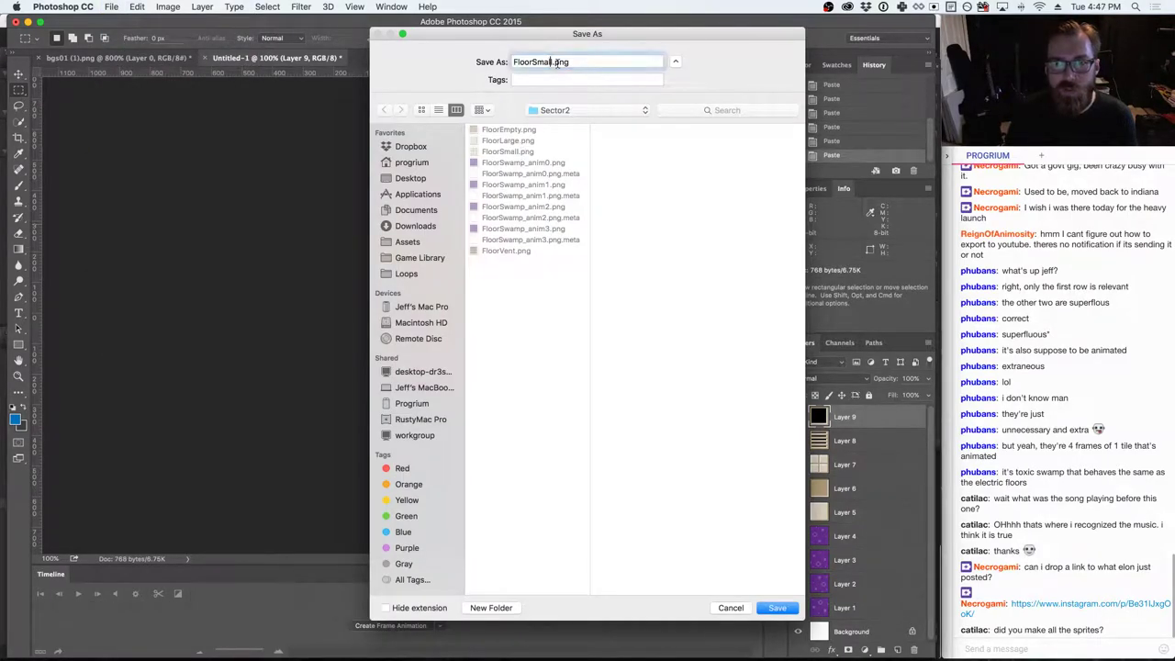
pyautogui.press('BackSpace')
pyautogui.press('BackSpace')
pyautogui.press('BackSpace')
pyautogui.press('BackSpace')
pyautogui.write('wamp')
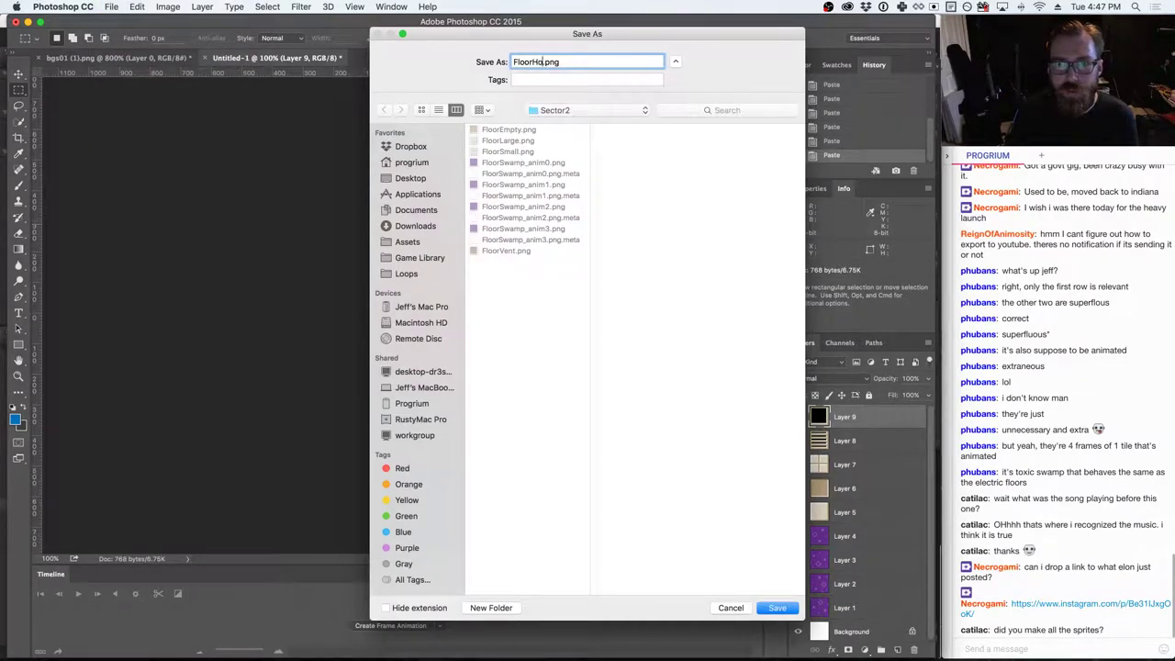
pyautogui.press('Return')
# - Switch to Unity and inspect the FloorEmpty, FloorHole, FloorLarge and FloorSwamp_anim0 materials in the Sector2 materials folder
pyautogui.press('super+Tab')
pyautogui.press('super+Tab')
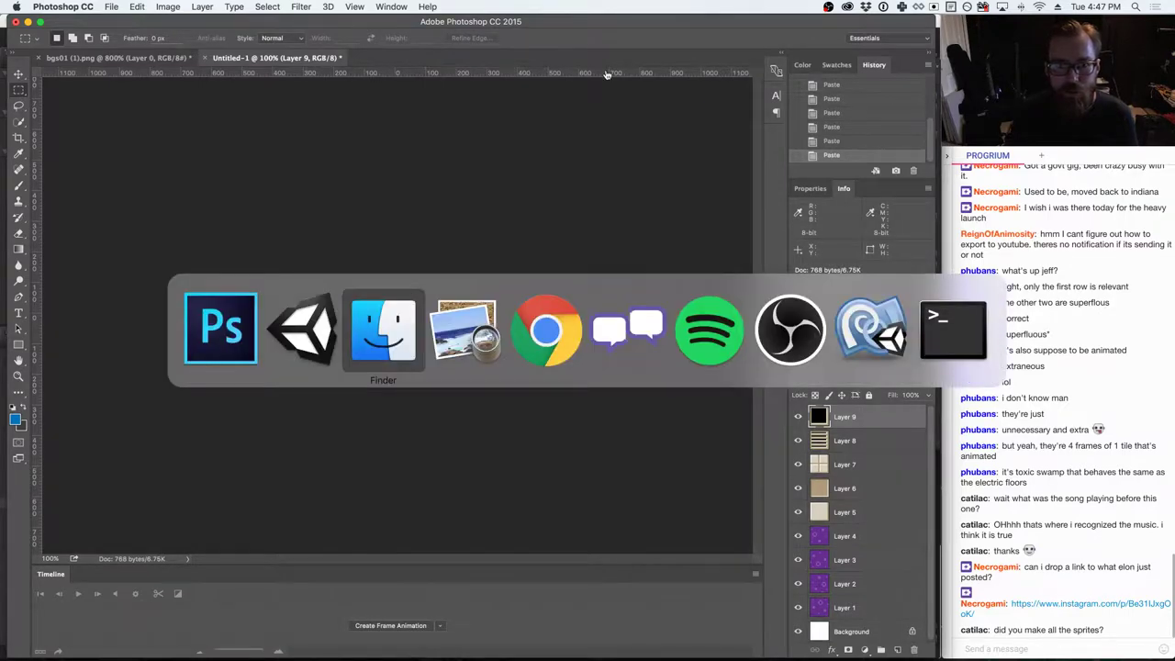
pyautogui.press('super+shift+Tab')
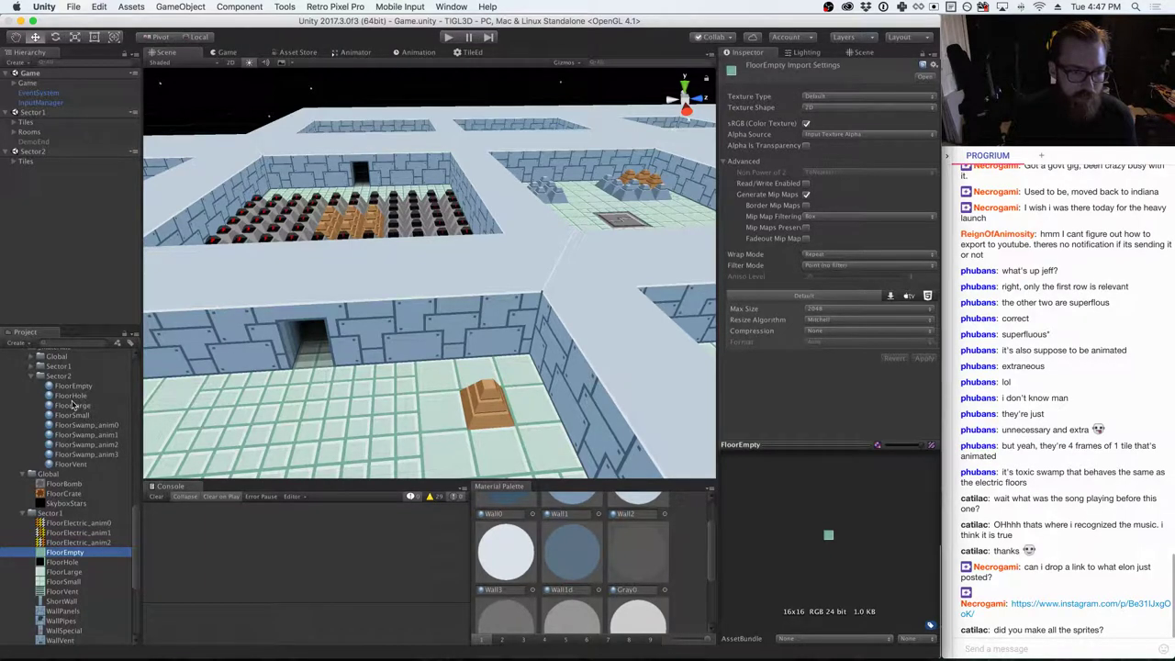
pyautogui.scroll(-1, 63, 417)
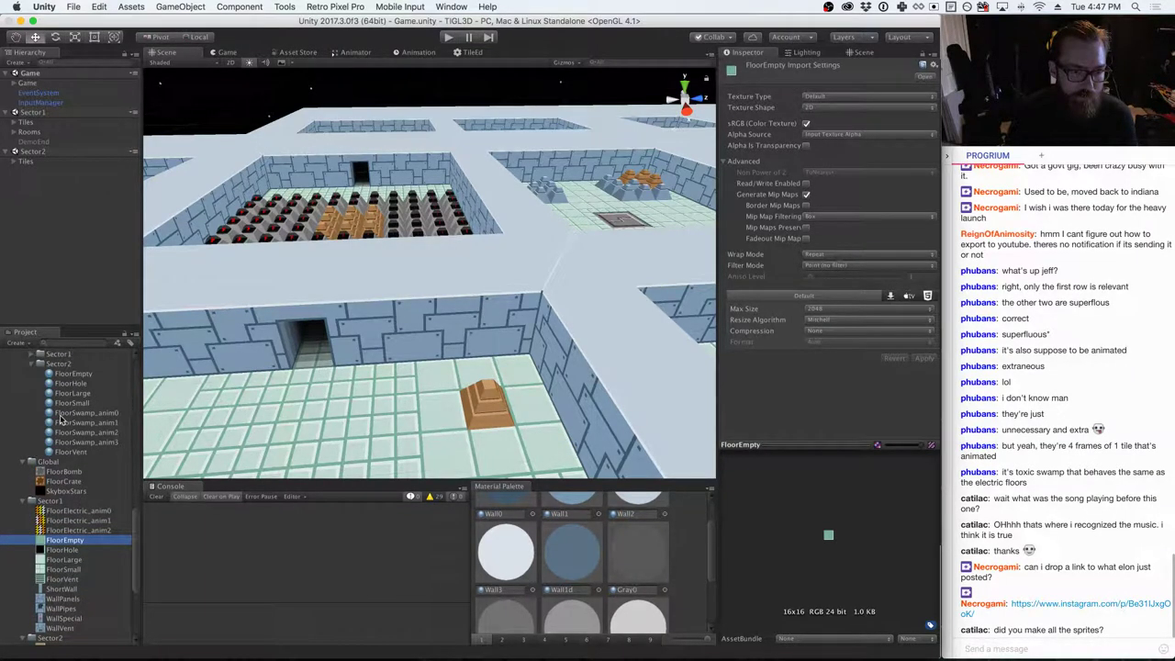
pyautogui.click(72, 384)
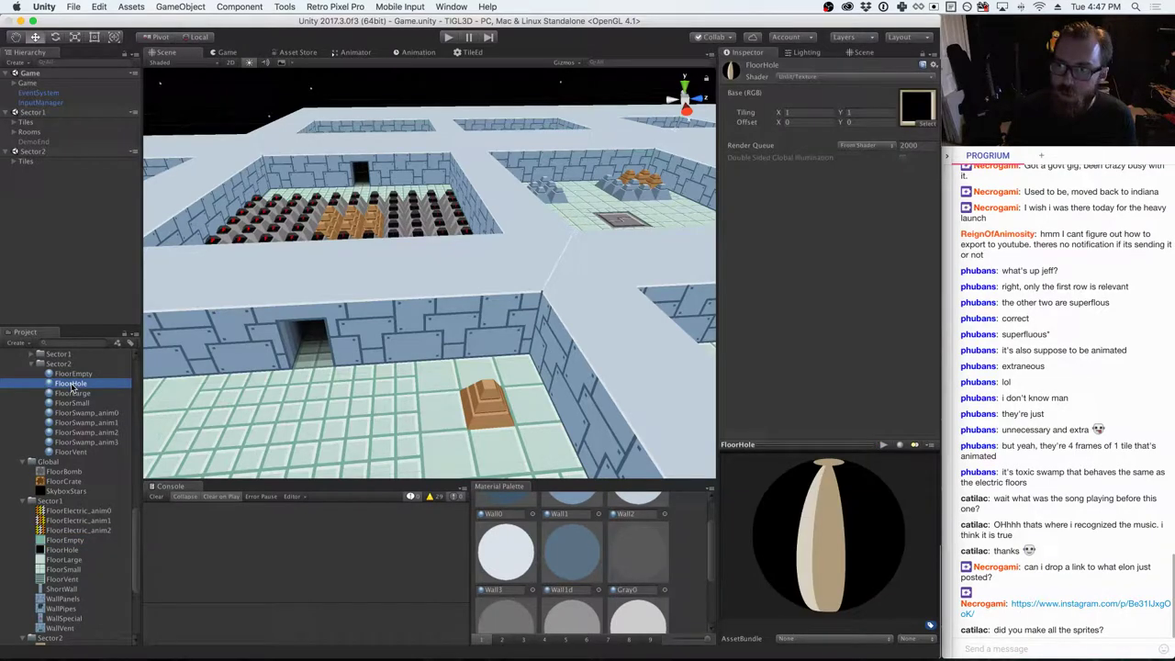
pyautogui.click(73, 393)
pyautogui.click(73, 375)
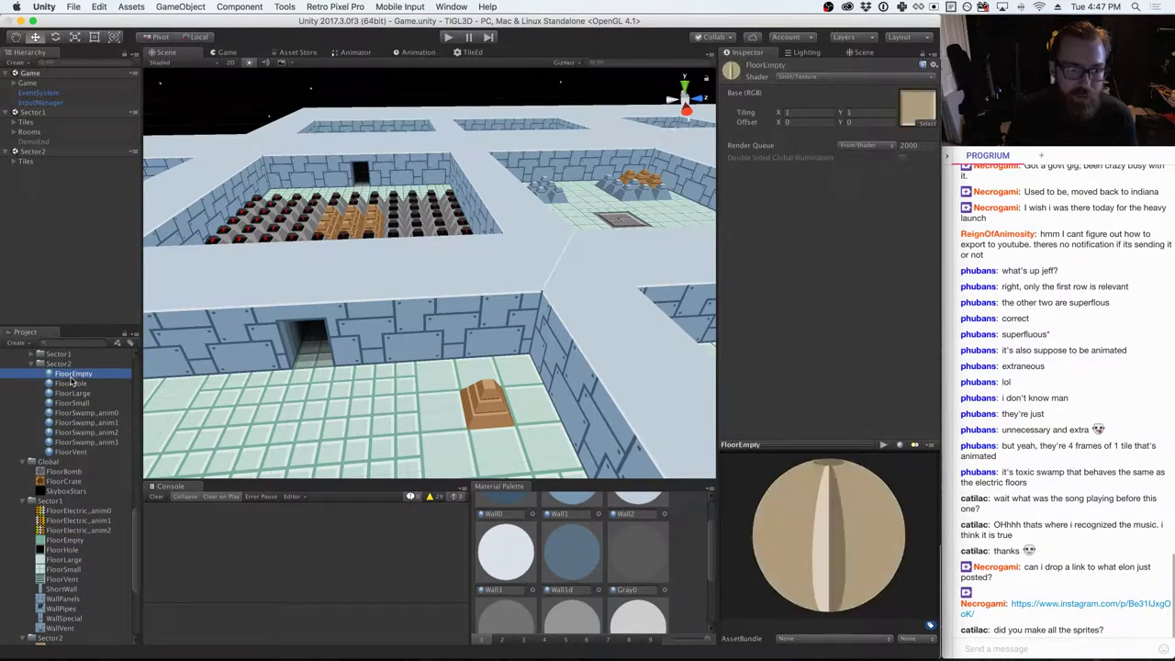
pyautogui.click(71, 384)
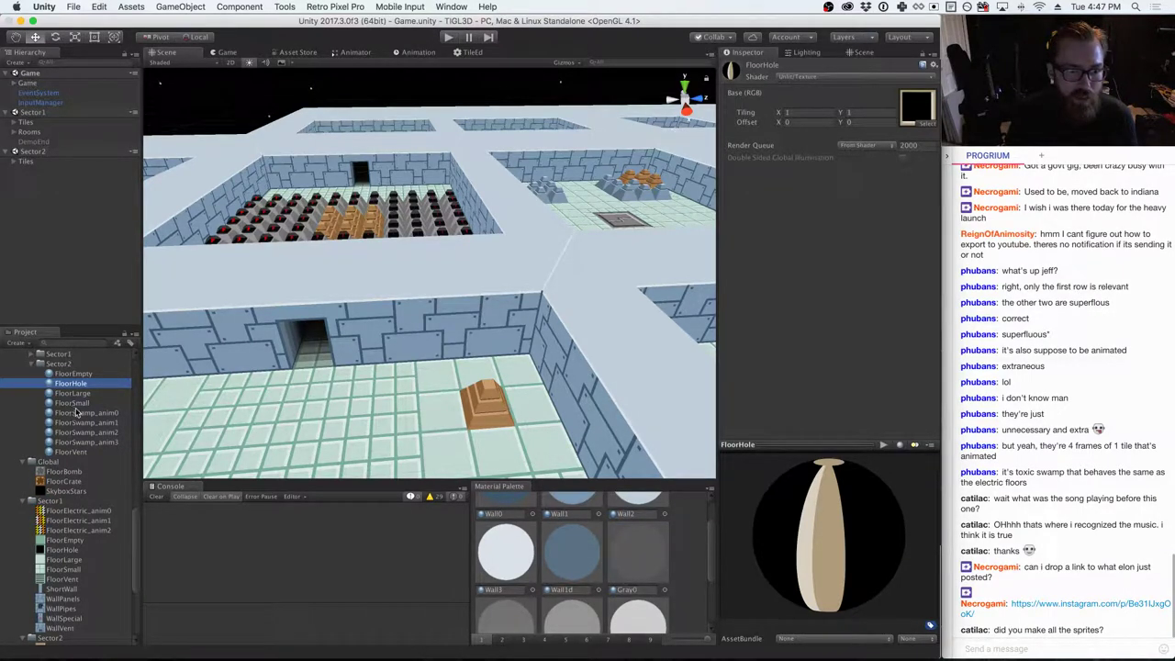
pyautogui.click(83, 413)
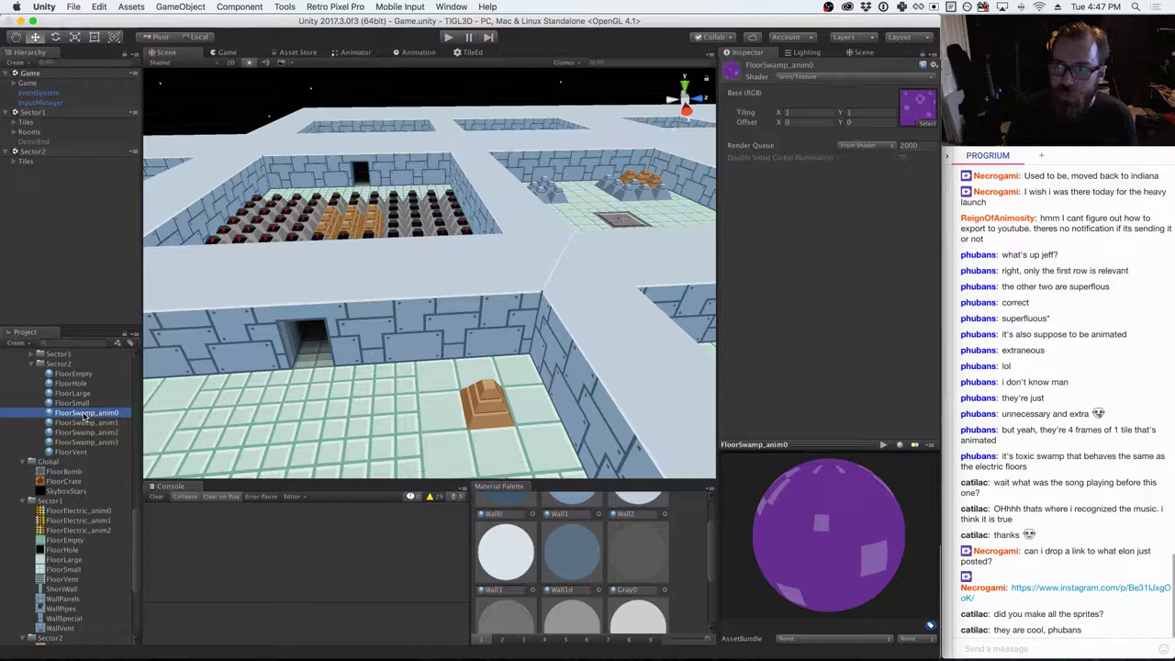
# - Delete the FloorSwamp_anim1, FloorSwamp_anim2 and FloorSwamp_anim3 materials from the Sector2 materials folder
pyautogui.click(84, 423)
pyautogui.keyDown('shift'); pyautogui.click(84, 441); pyautogui.keyUp('shift')
pyautogui.rightClick(82, 434)
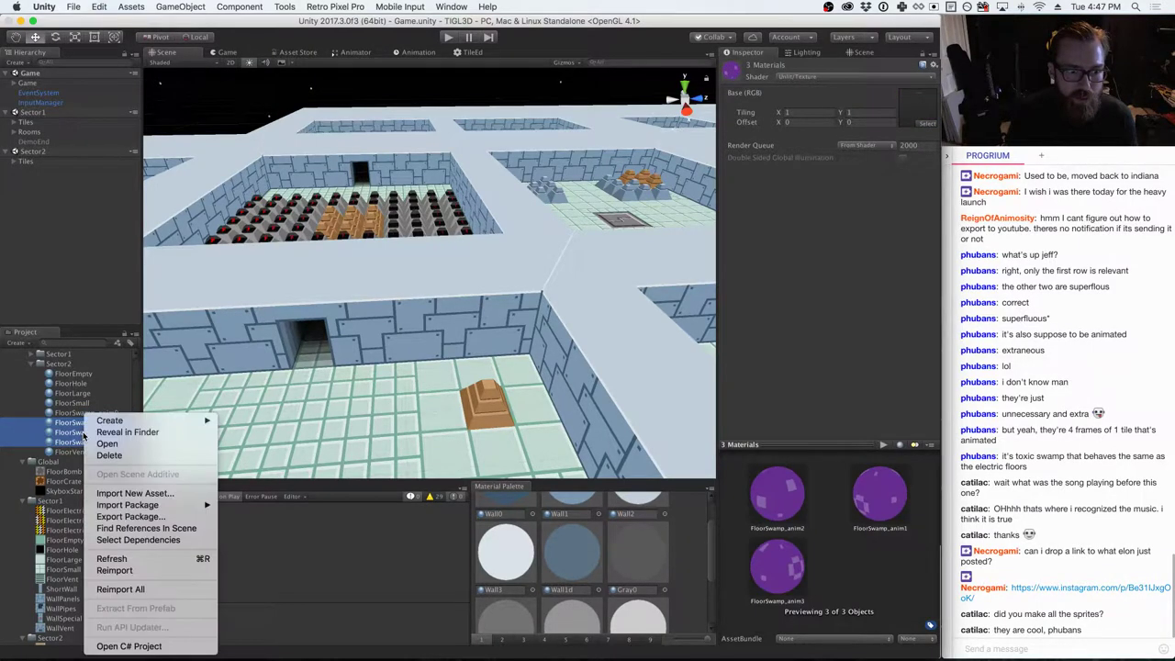
pyautogui.click(109, 454)
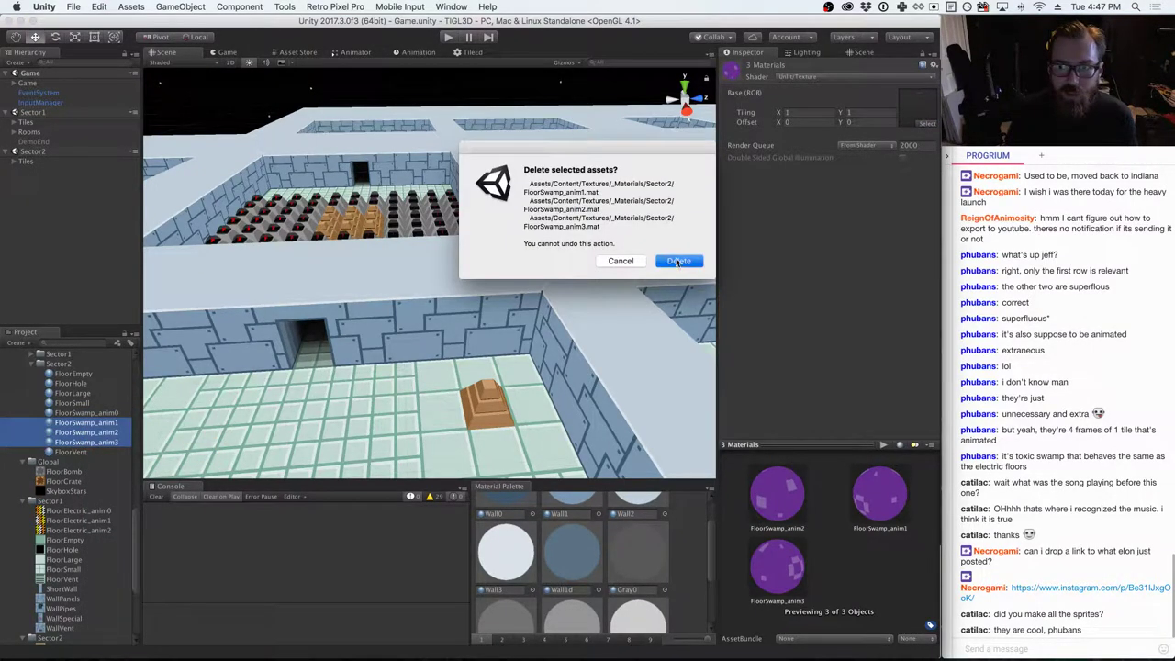
pyautogui.click(678, 262)
# - Rename the Sector2 material FloorSwamp_anim0 to FloorSwamp
pyautogui.click(109, 414)
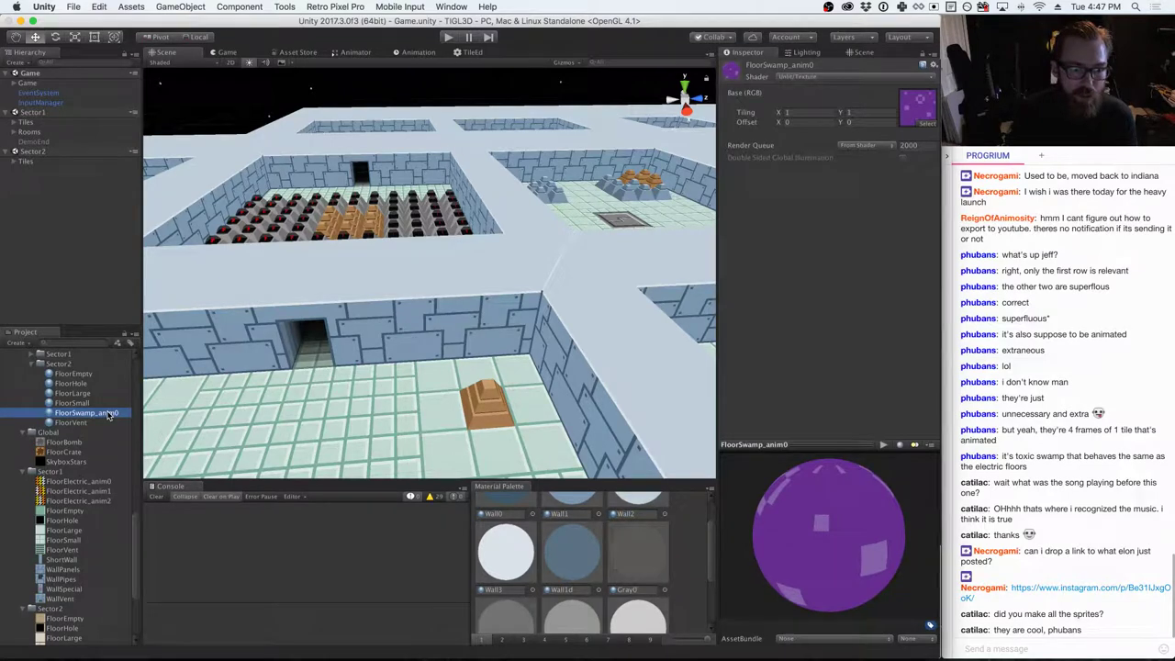
pyautogui.click(108, 414)
pyautogui.press('BackSpace')
pyautogui.press('BackSpace')
pyautogui.press('BackSpace')
pyautogui.press('BackSpace')
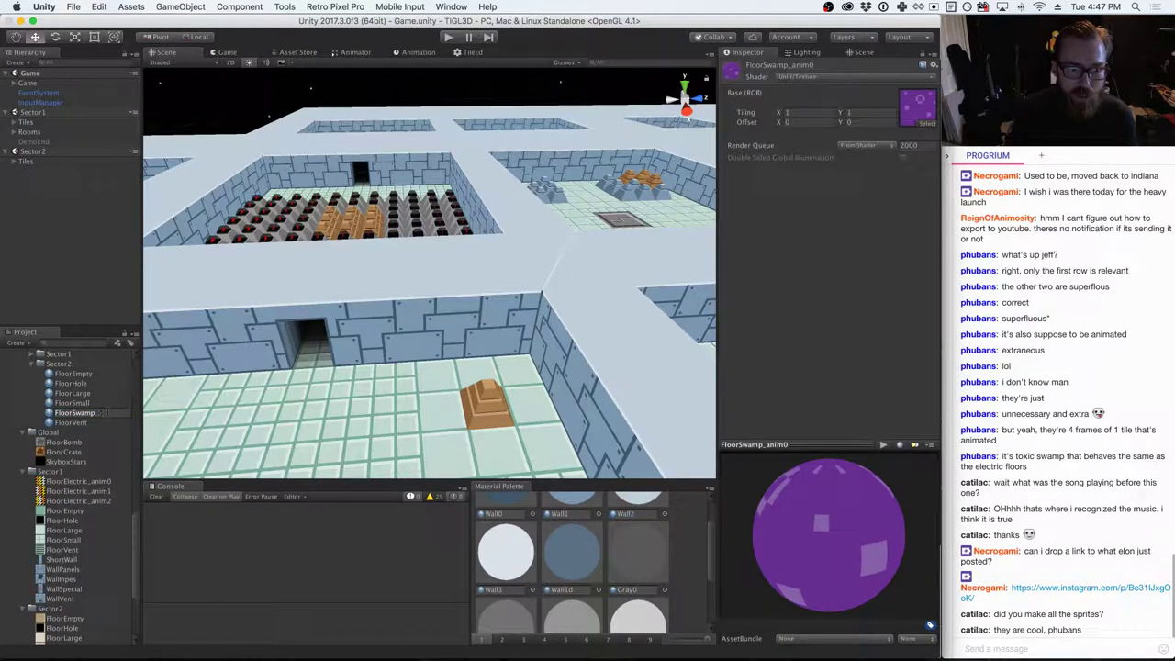
pyautogui.press('Return')
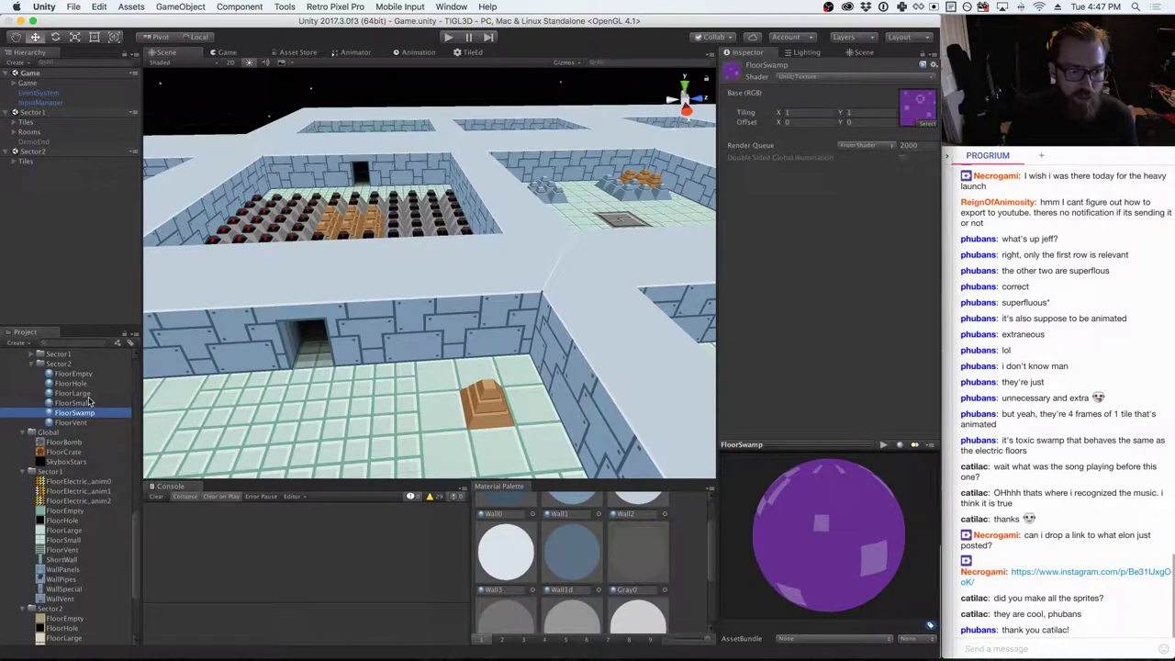
# - Compare the import settings and dimensions of the Sector1 ShortWall and WallPanels textures
pyautogui.scroll(-2, 91, 409)
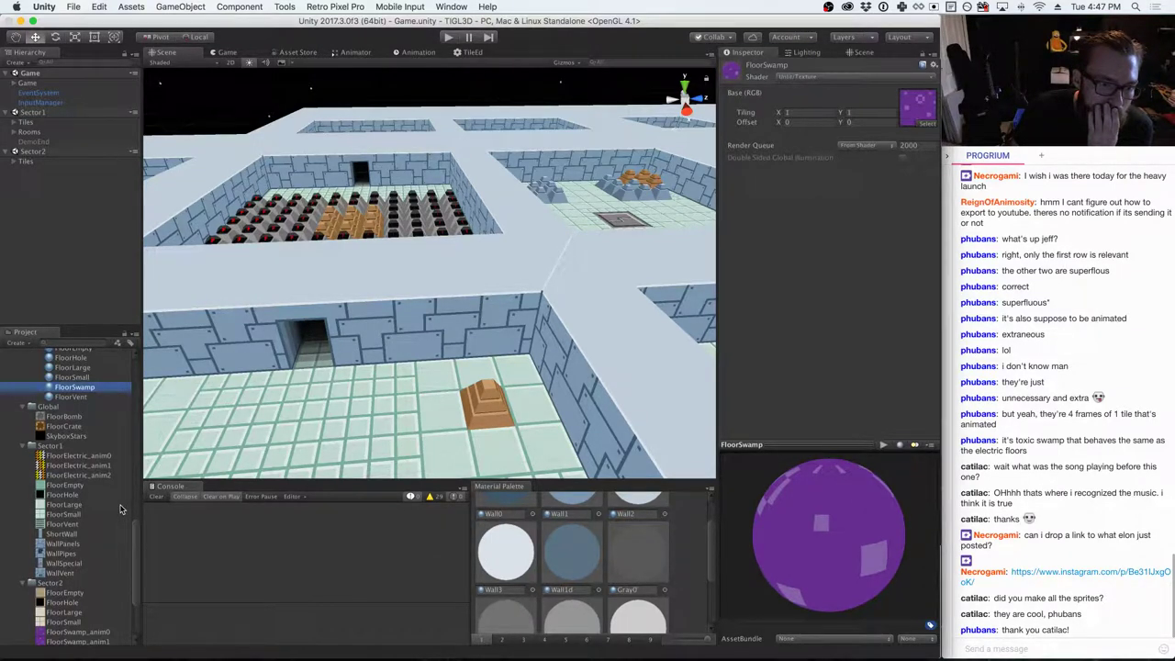
pyautogui.click(75, 535)
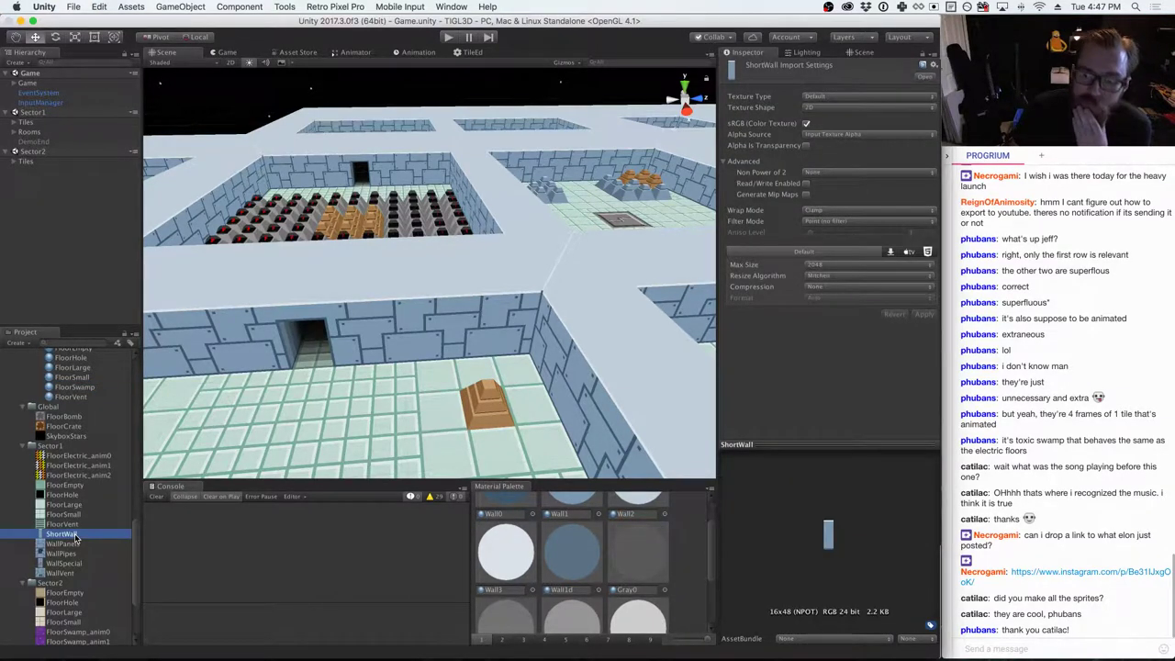
pyautogui.click(65, 544)
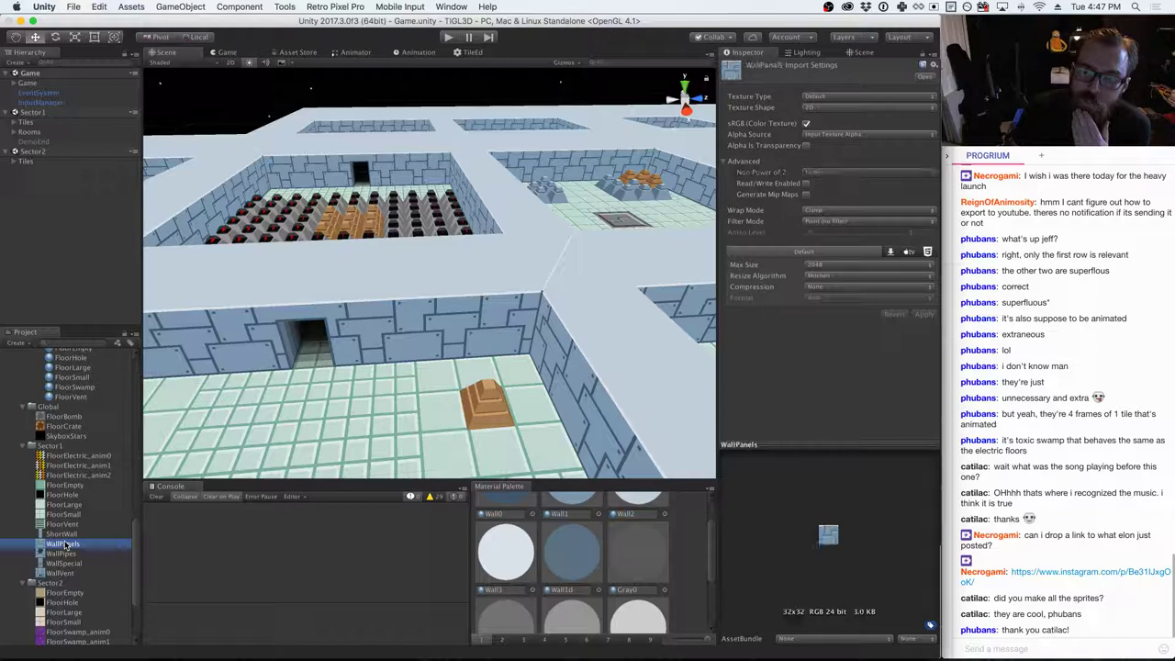
pyautogui.click(62, 534)
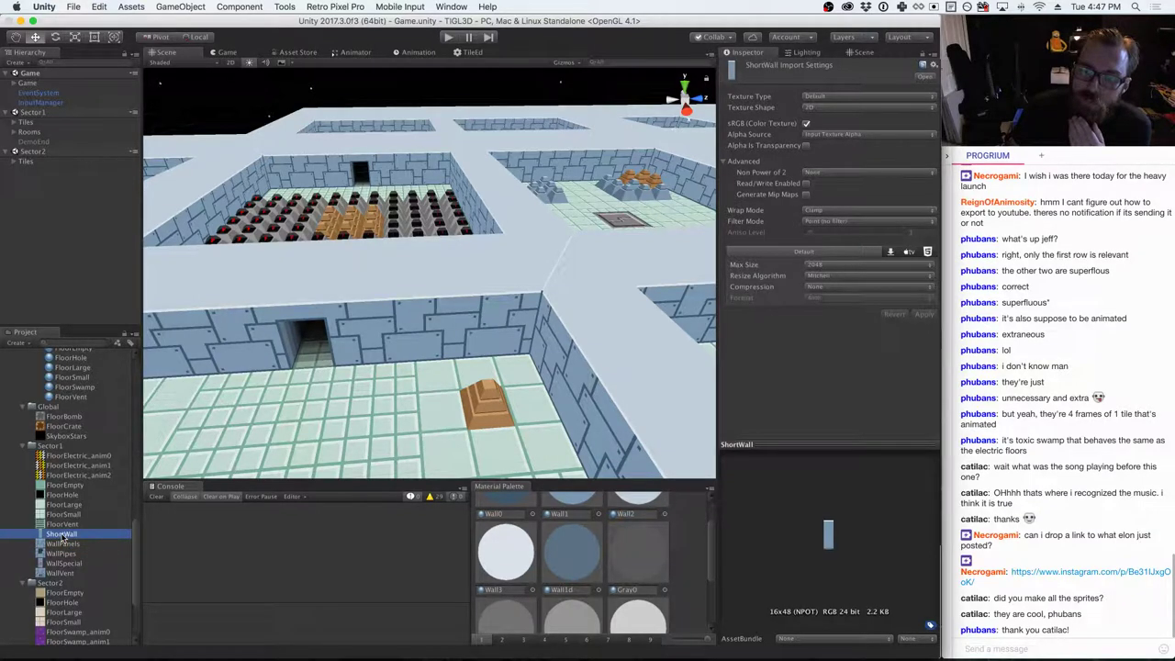
pyautogui.click(61, 545)
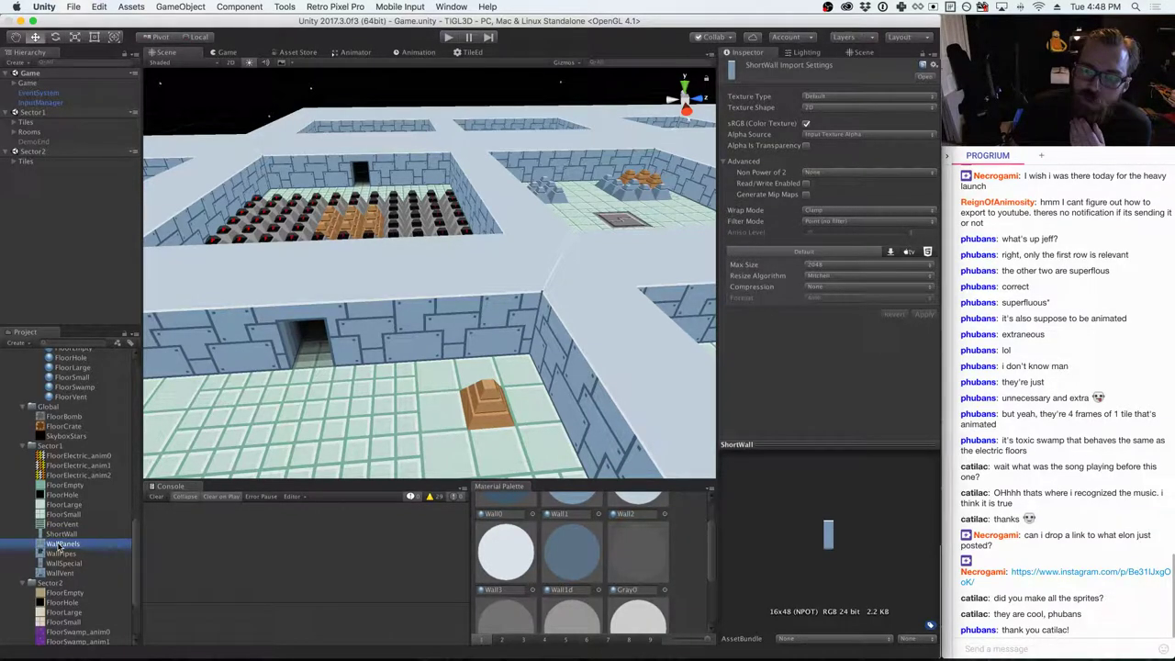
pyautogui.click(61, 534)
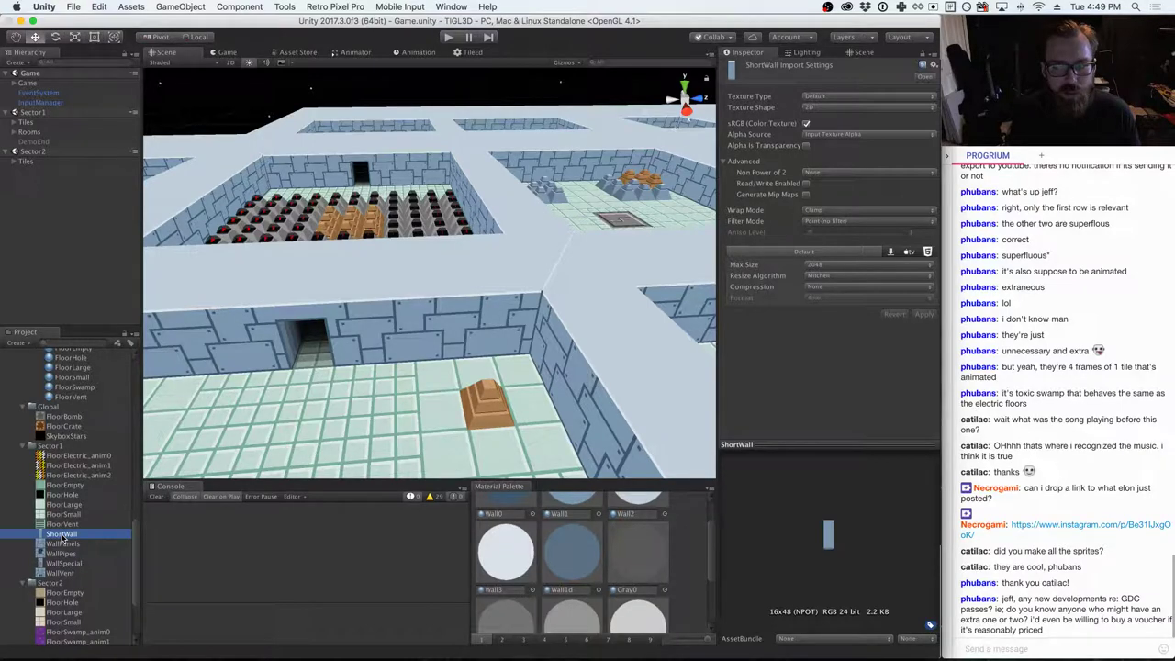
pyautogui.rightClick(61, 536)
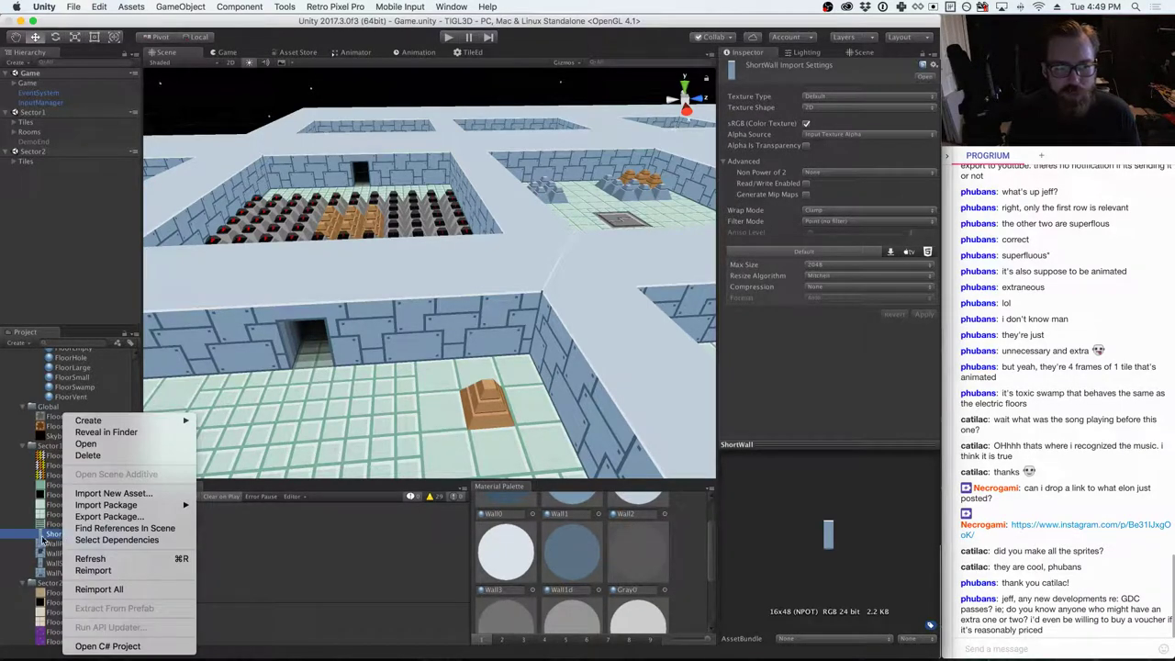
pyautogui.click(51, 536)
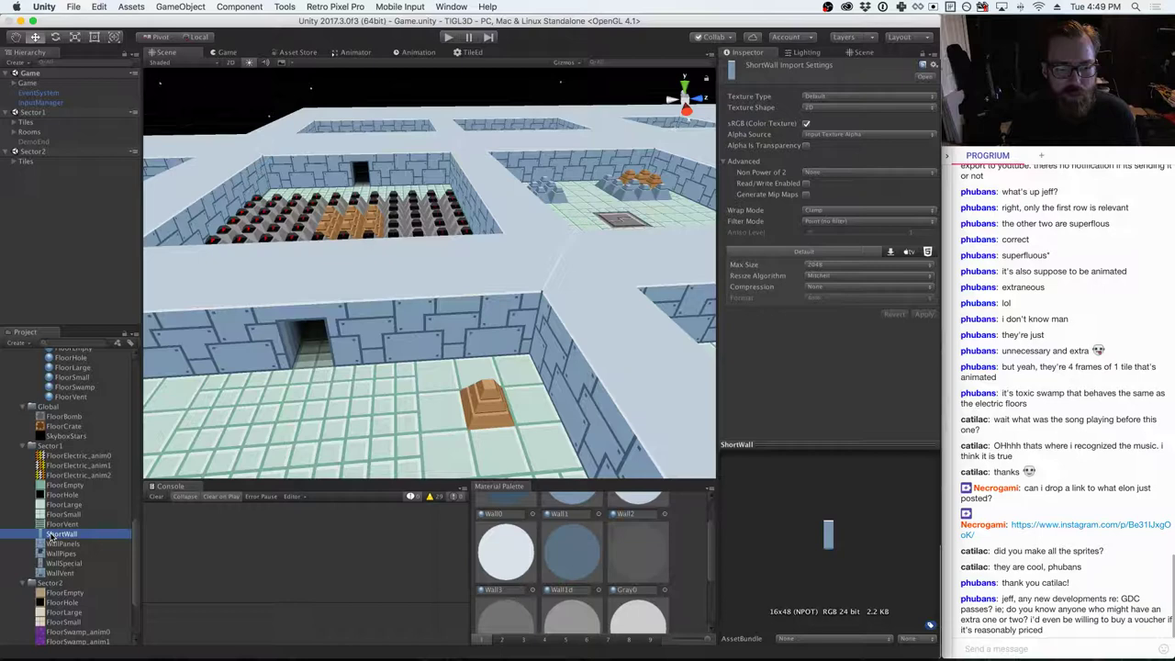
pyautogui.rightClick(59, 536)
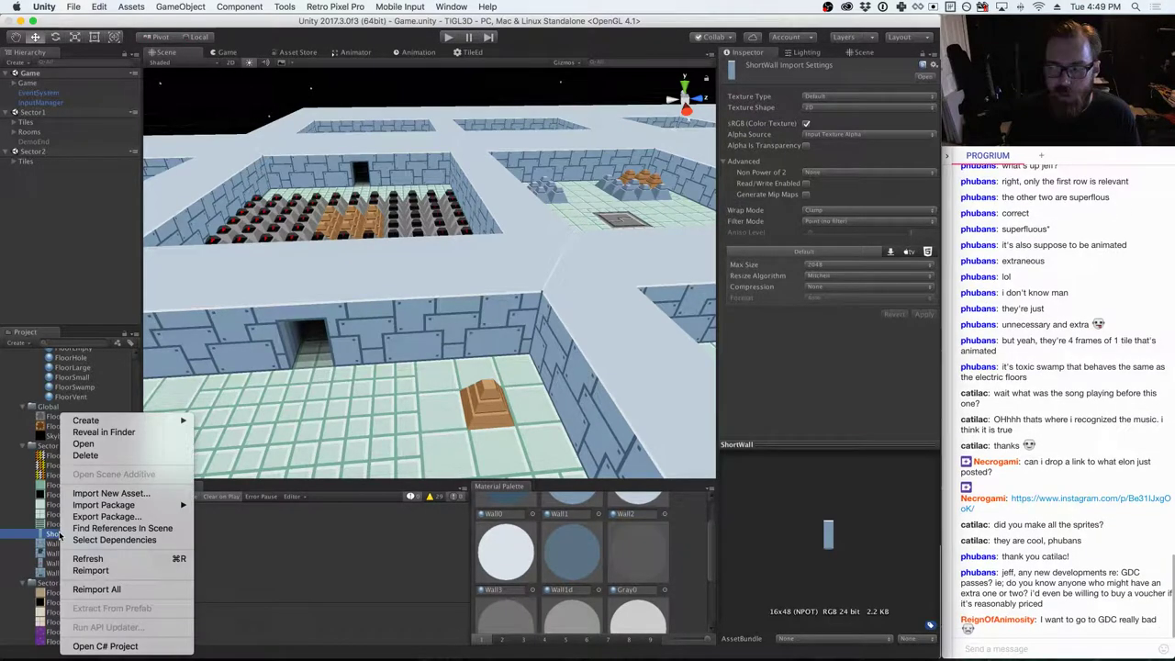
pyautogui.click(56, 535)
pyautogui.press('e')
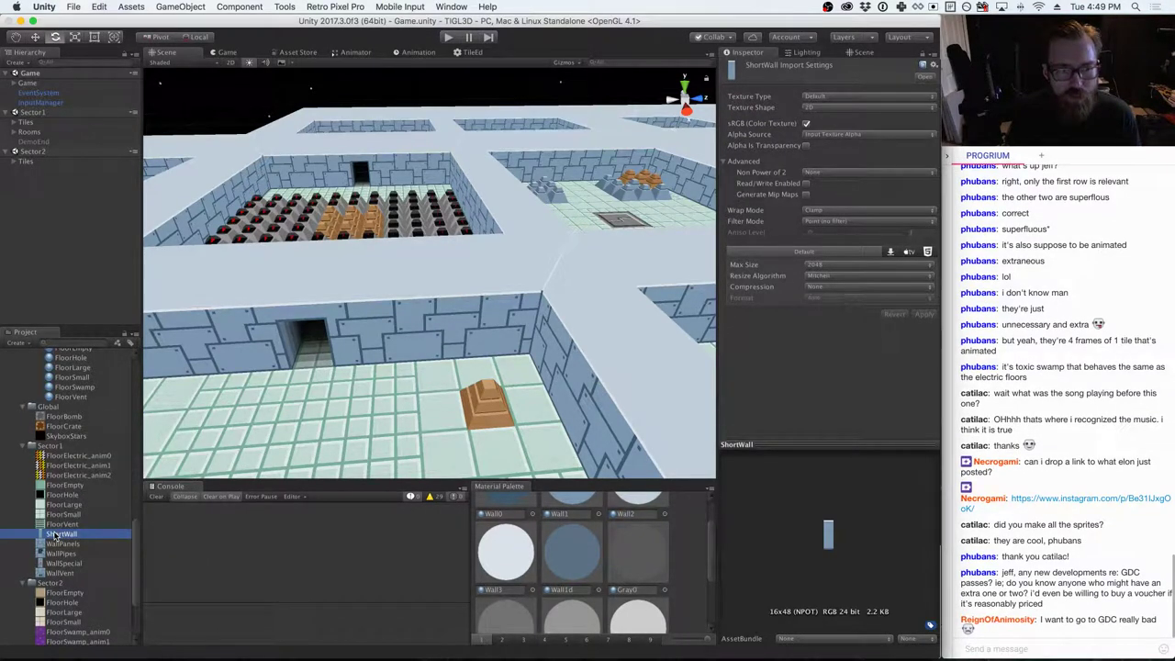
pyautogui.rightClick(56, 535)
pyautogui.click(55, 535)
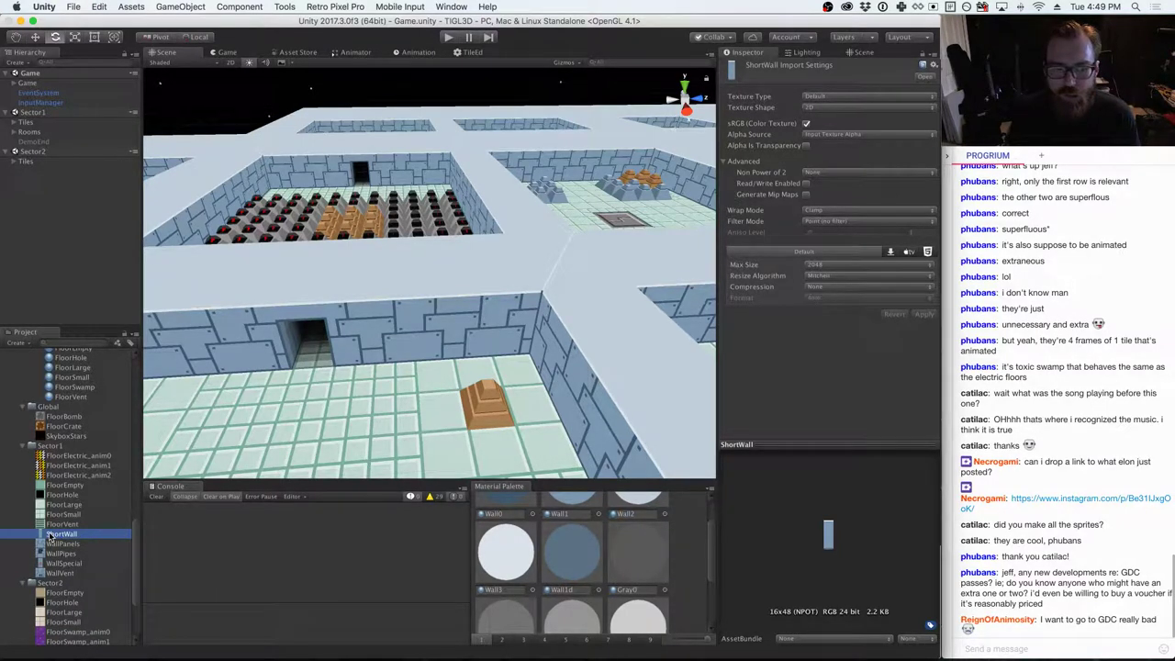
# - Switch to Finder and copy ShortWall.png from the Sector1 textures folder into the Sector2 textures folder
pyautogui.press('super+Tab')
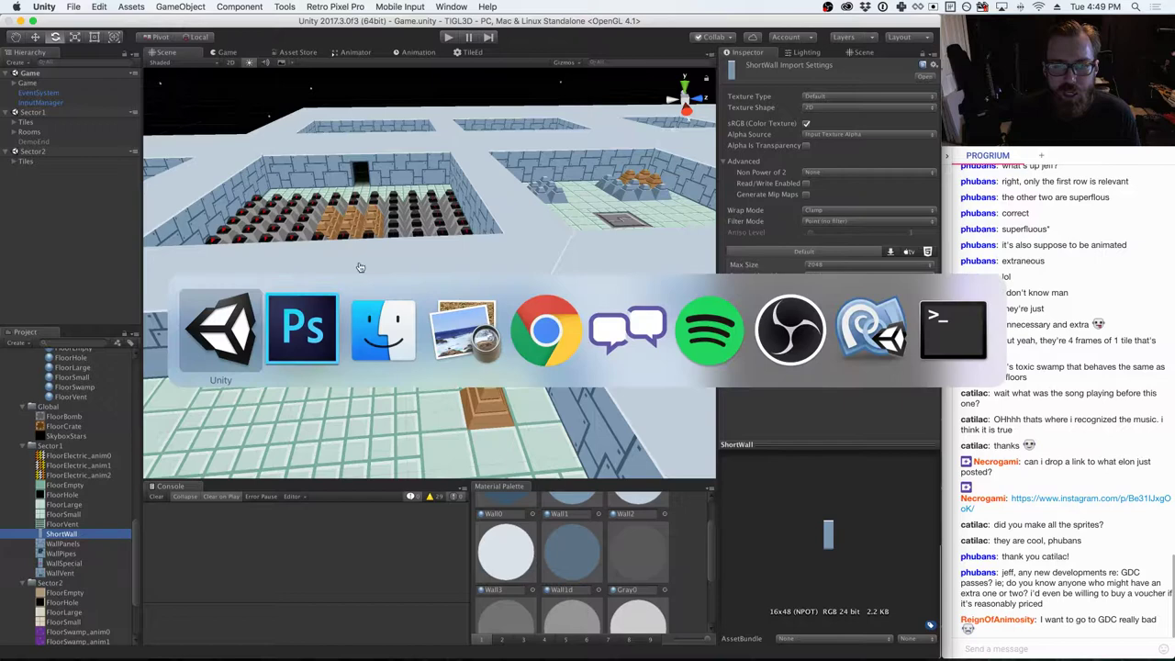
pyautogui.press('super+Tab')
pyautogui.press('super+Tab')
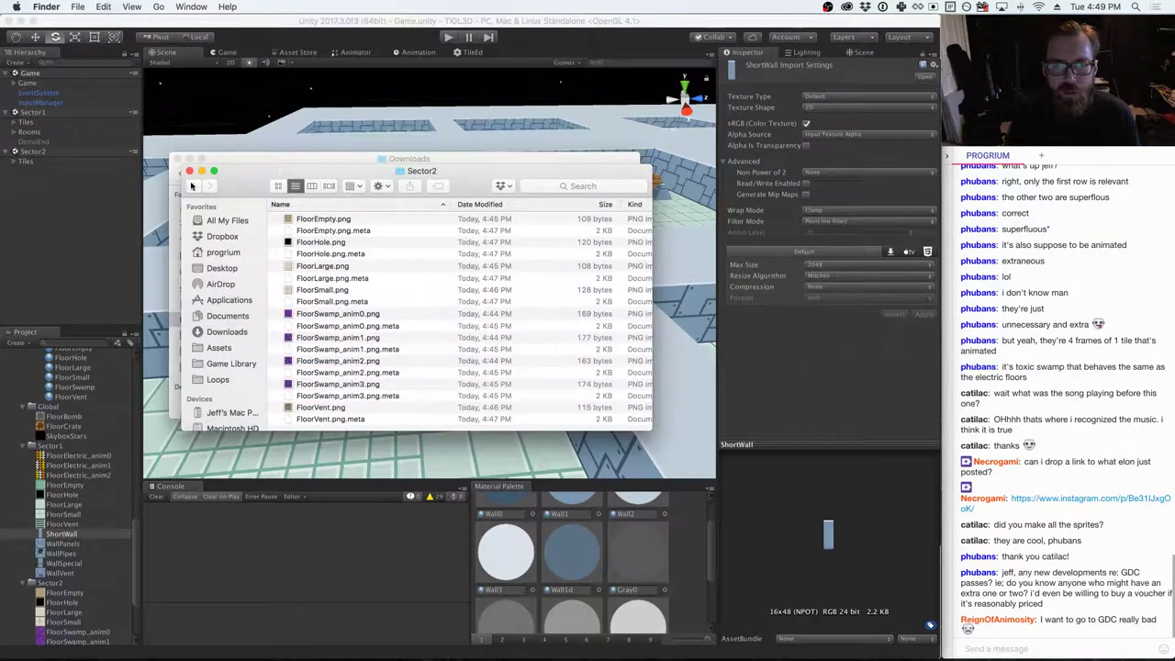
pyautogui.moveTo(246, 170)
pyautogui.mouseDown()
pyautogui.moveTo(277, 266)
pyautogui.moveTo(236, 172)
pyautogui.mouseUp()
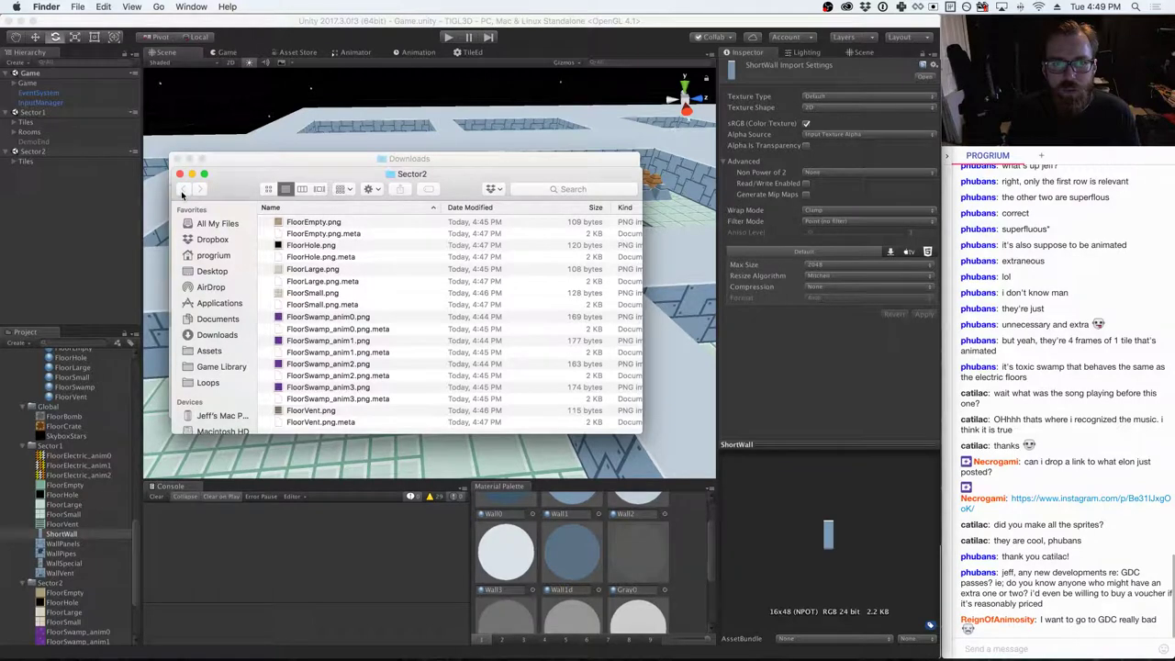
pyautogui.press('super+3')
pyautogui.click(422, 250)
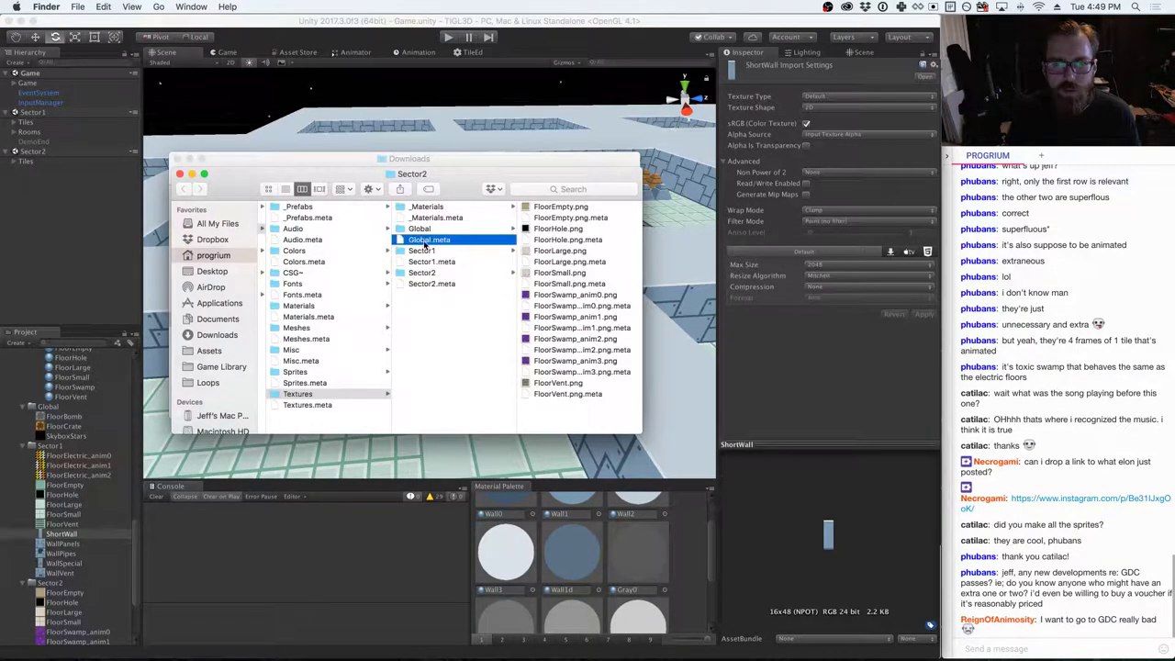
pyautogui.scroll(-1, 569, 305)
pyautogui.scroll(-2, 569, 306)
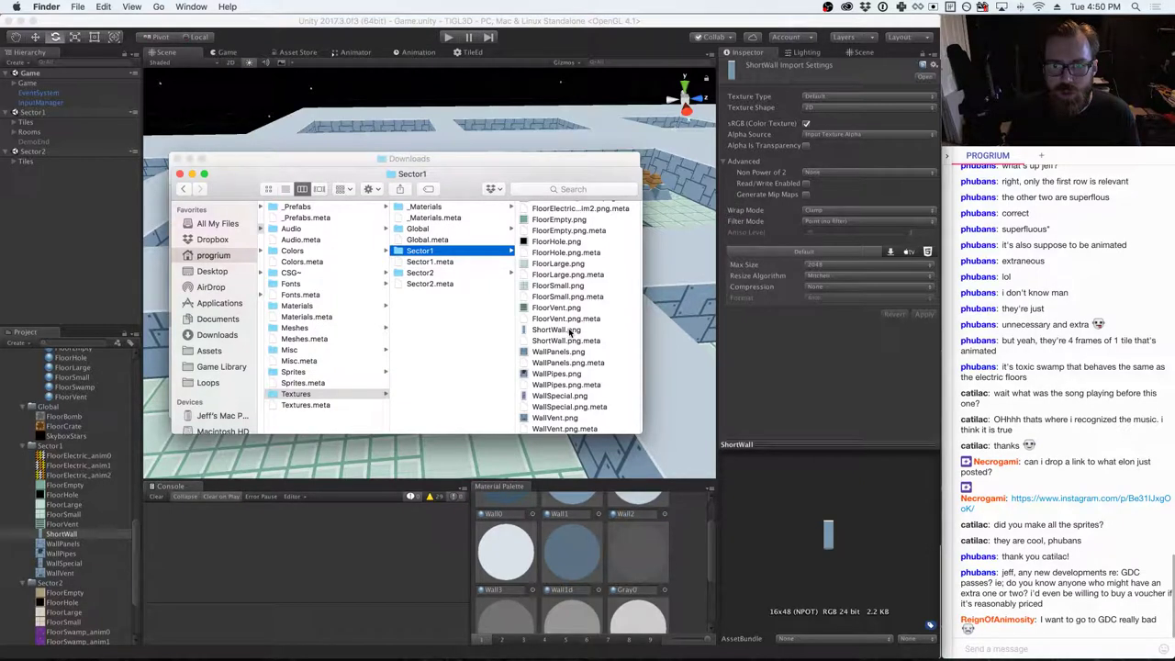
pyautogui.moveTo(568, 332); pyautogui.dragTo(434, 276)
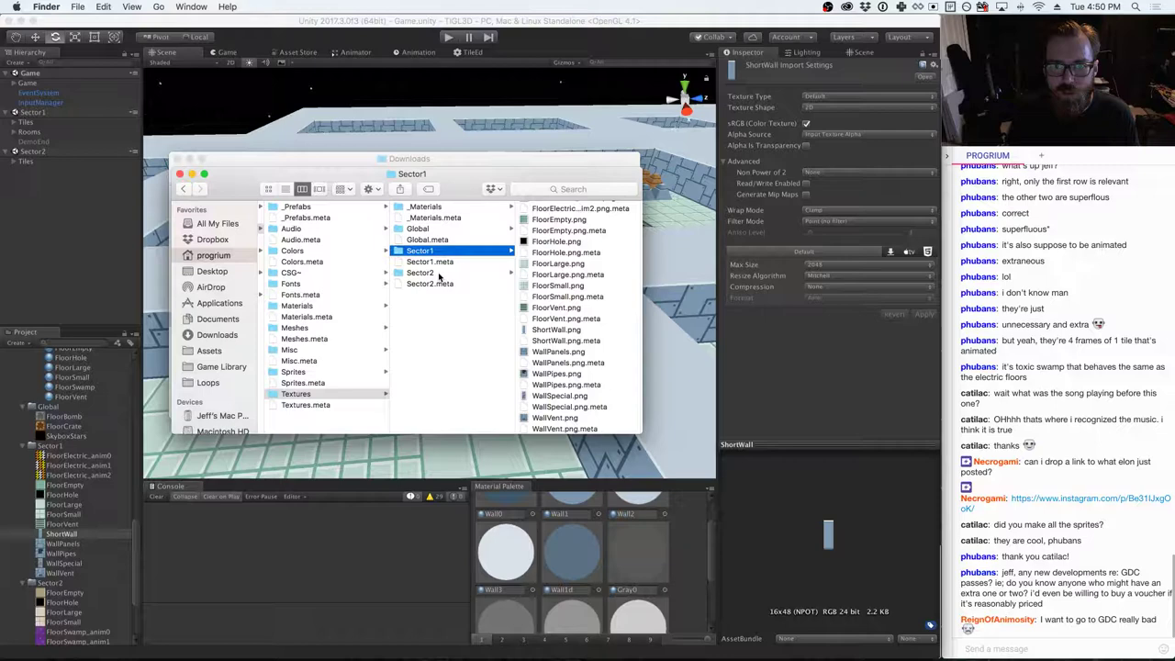
pyautogui.click(439, 273)
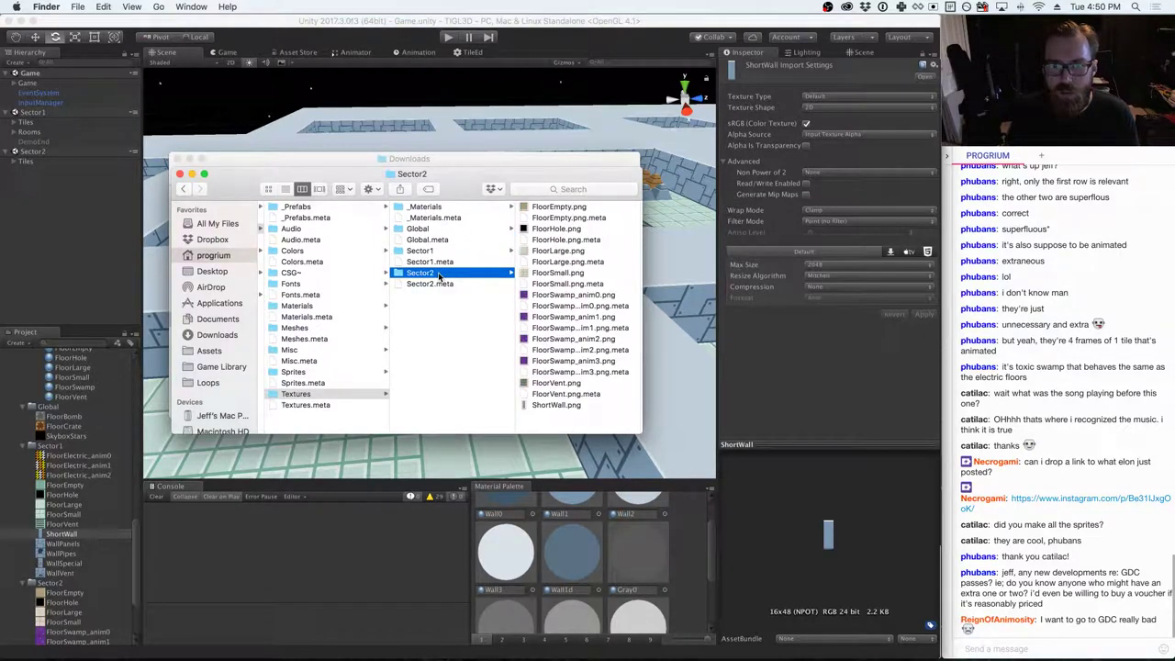
# - Open the Sector2 copy of ShortWall.png in Photoshop
pyautogui.click(556, 405)
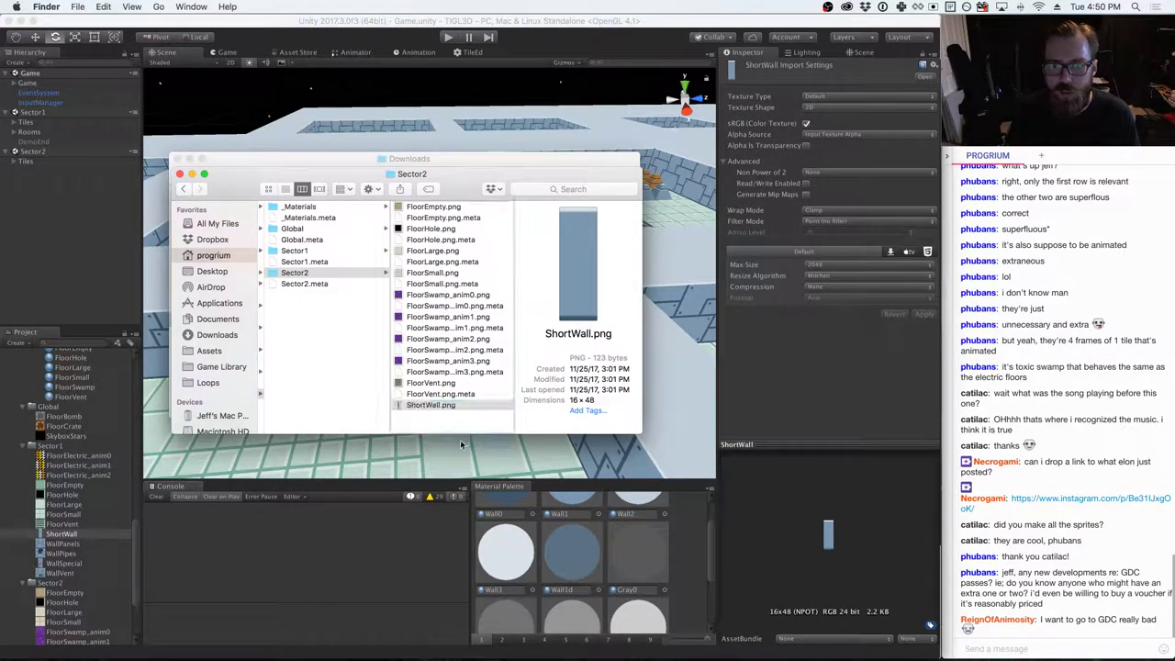
pyautogui.moveTo(729, 657)
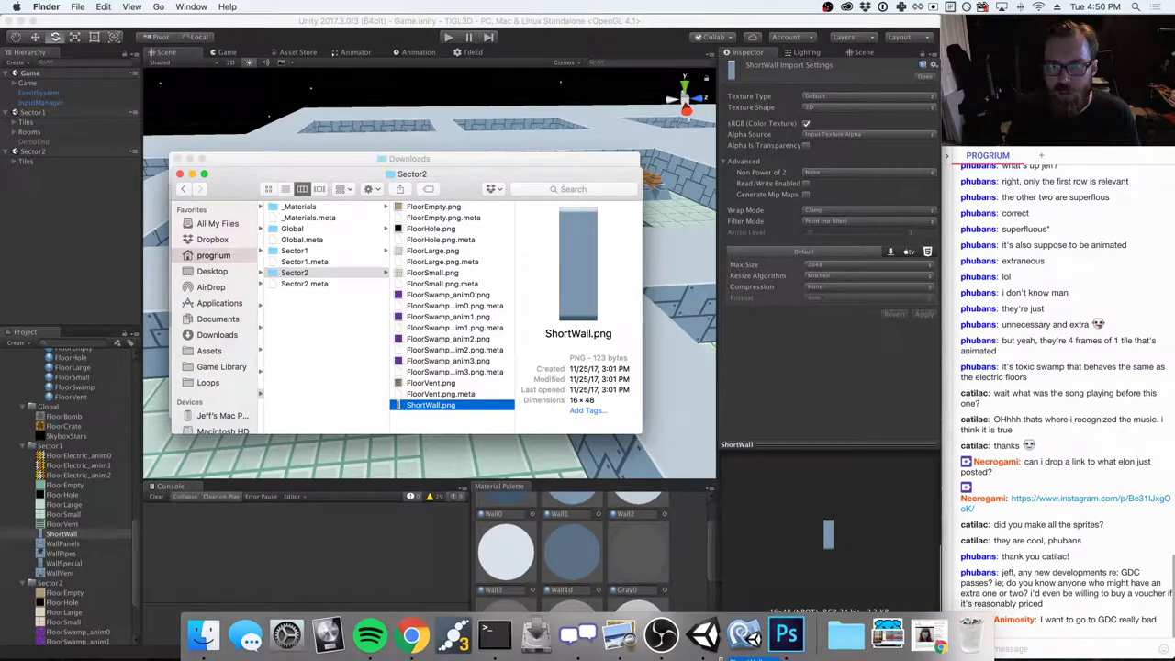
pyautogui.click(744, 634)
pyautogui.click(782, 633)
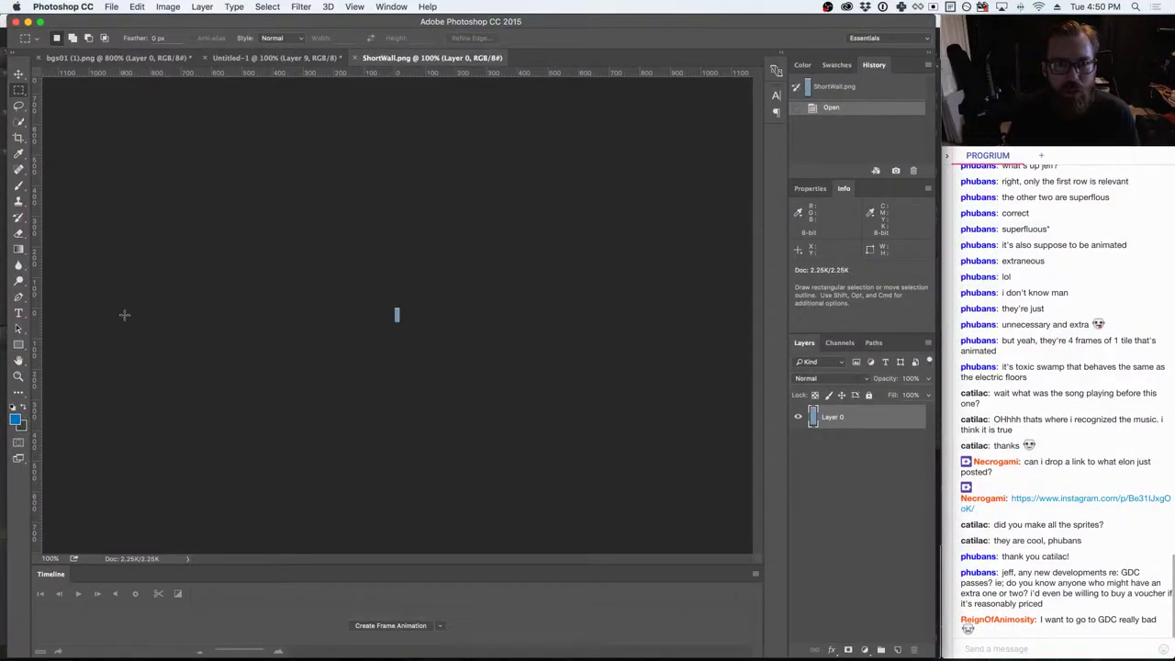
# - Select the blue body of the short wall between its light and dark edge strips, about 16 × 44 px
pyautogui.press('z')
pyautogui.click(401, 309)
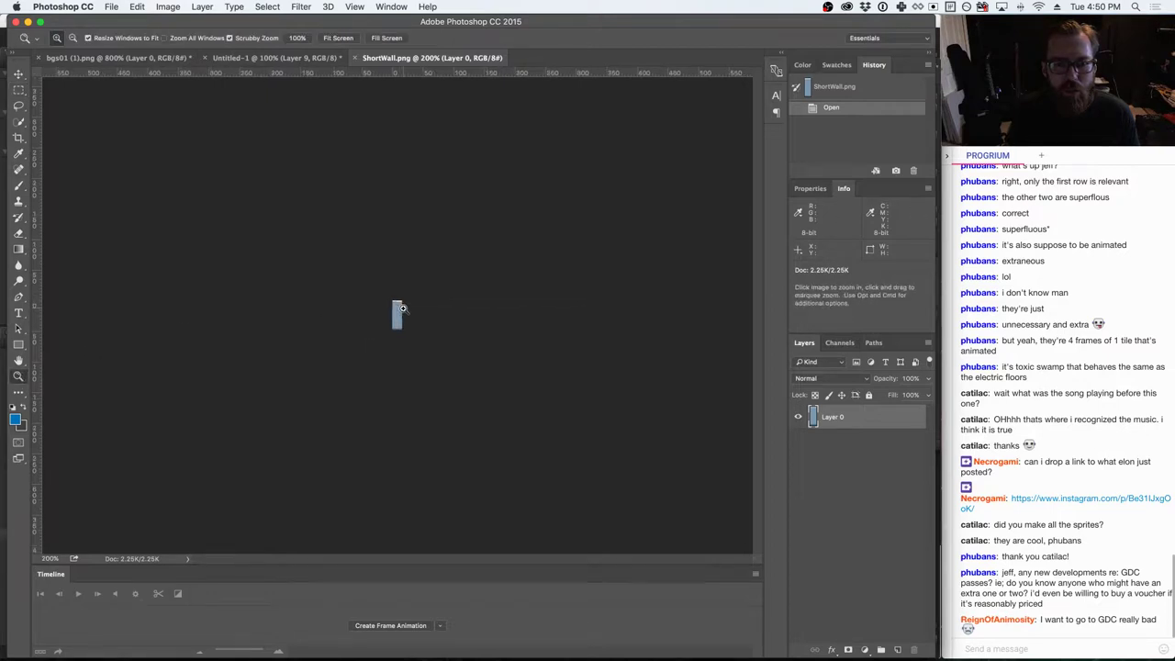
pyautogui.moveTo(401, 308); pyautogui.dragTo(401, 312)
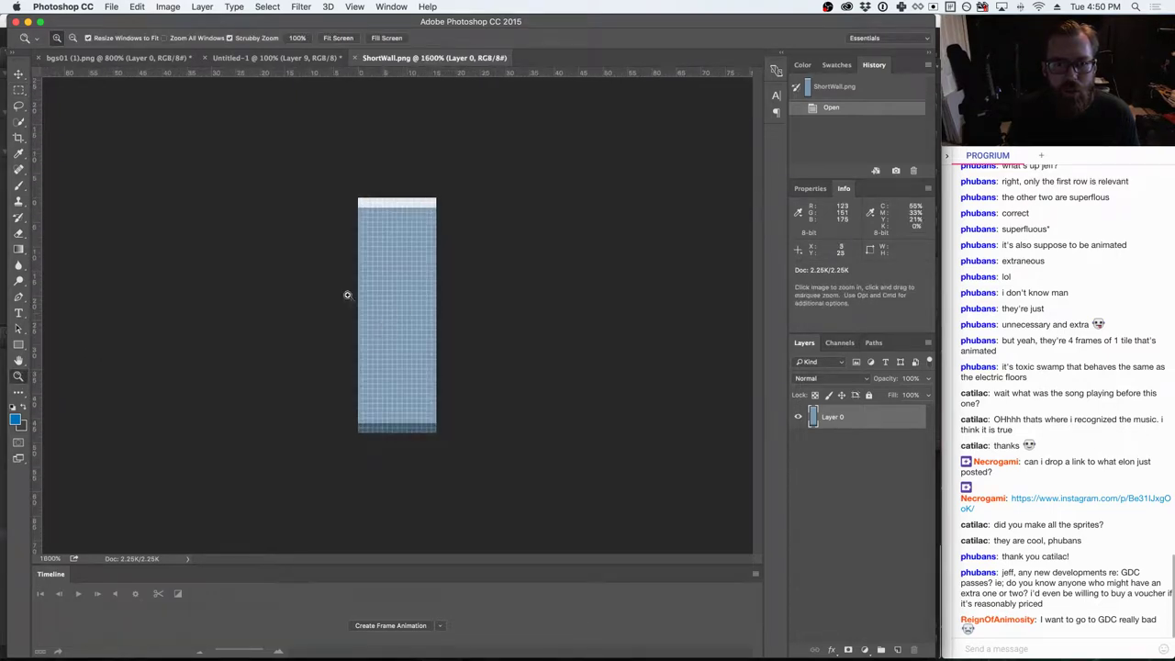
pyautogui.press('m')
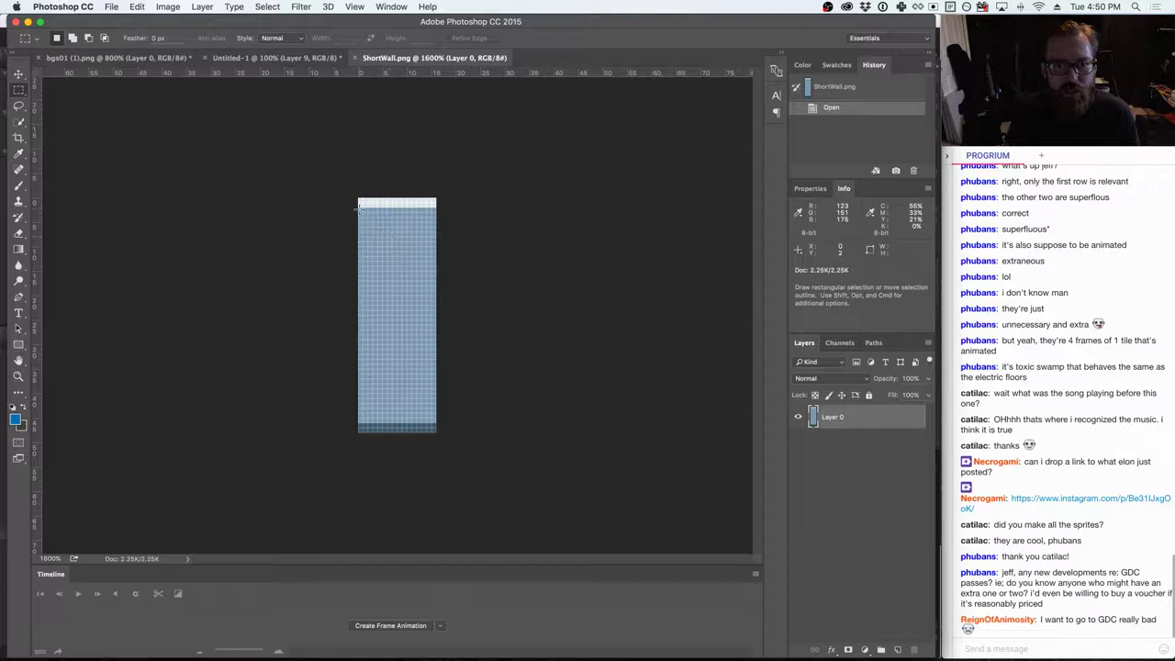
pyautogui.moveTo(359, 207); pyautogui.dragTo(479, 413)
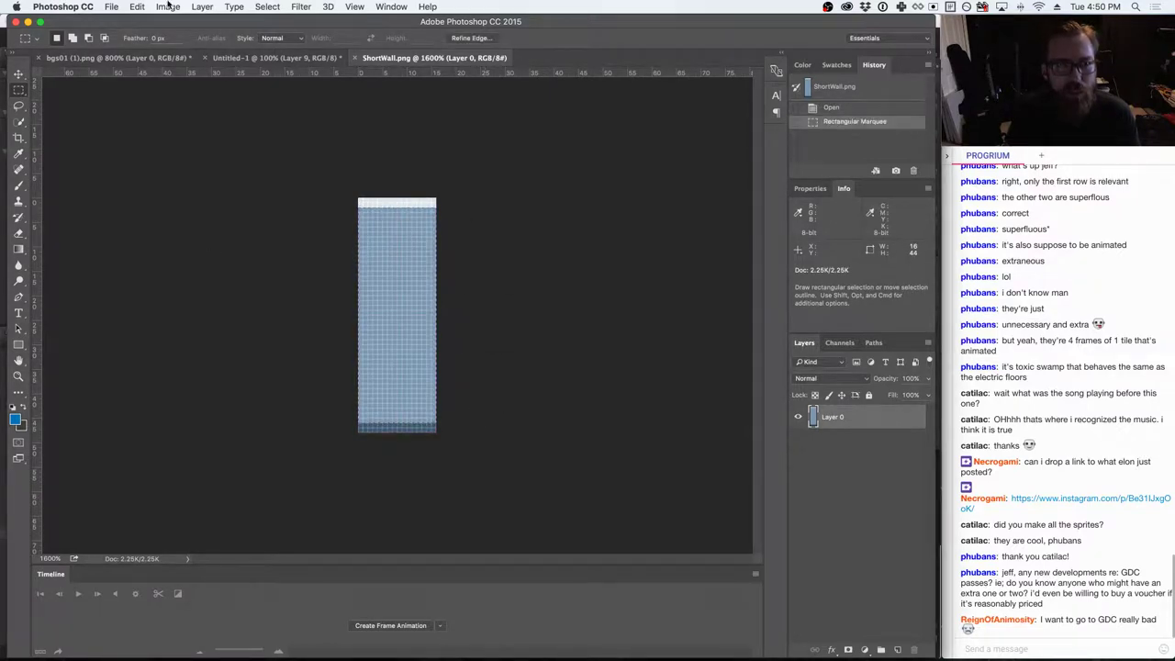
# - Sample the base colour of the green wall in bgs01 (1).png as the foreground colour
pyautogui.click(246, 58)
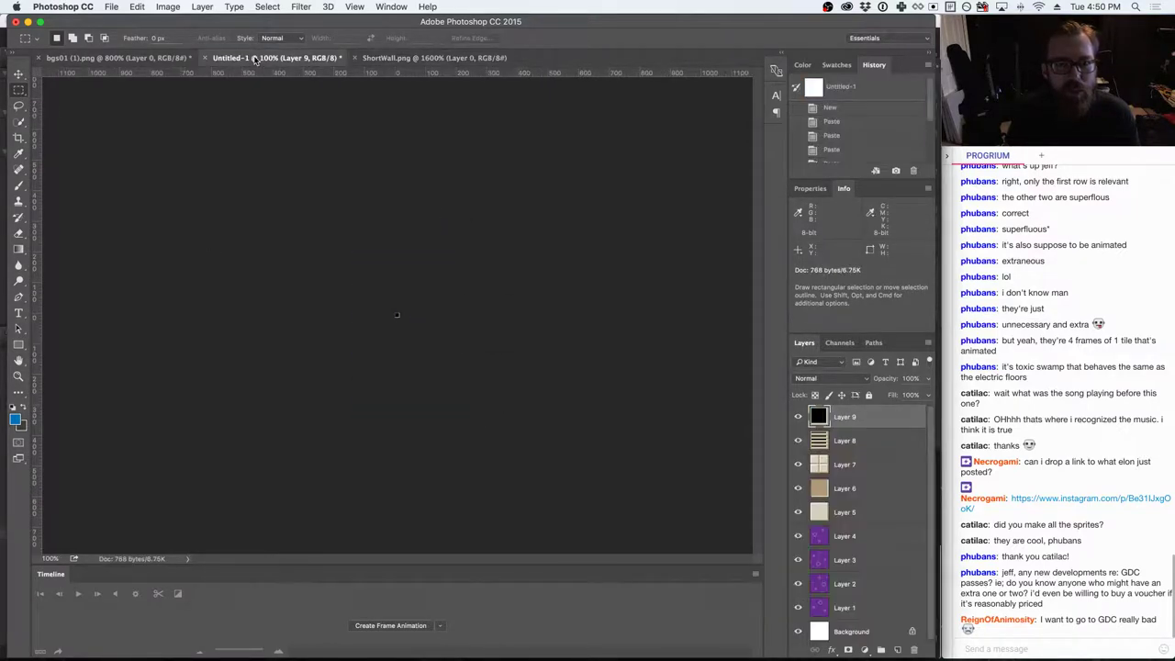
pyautogui.click(188, 57)
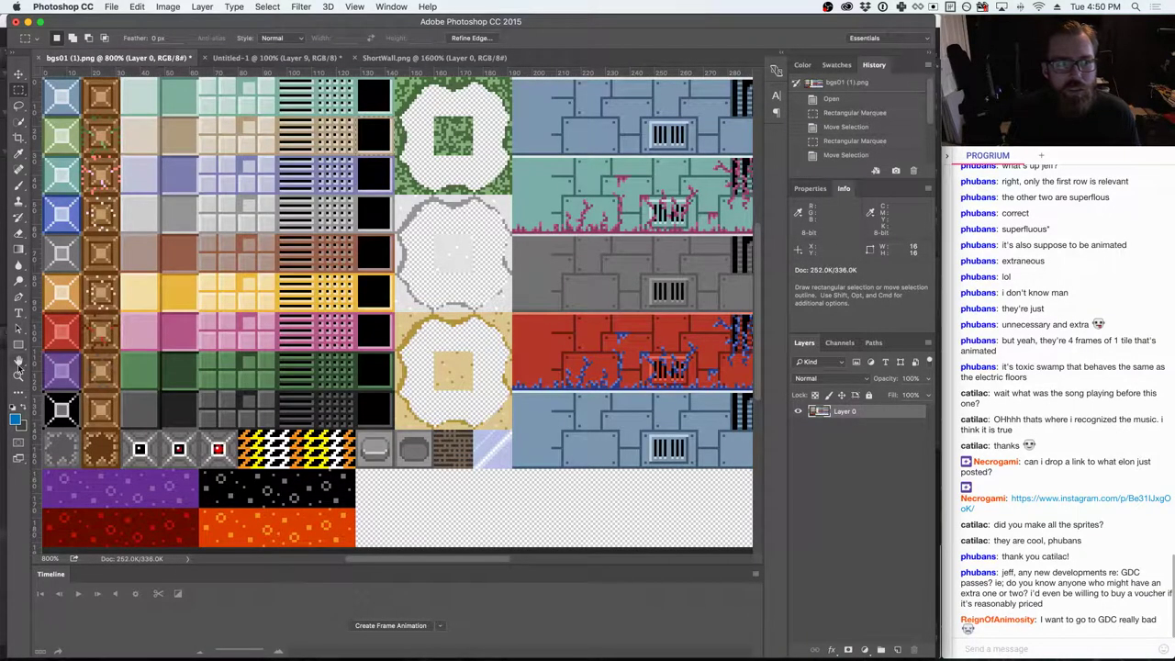
pyautogui.click(18, 169)
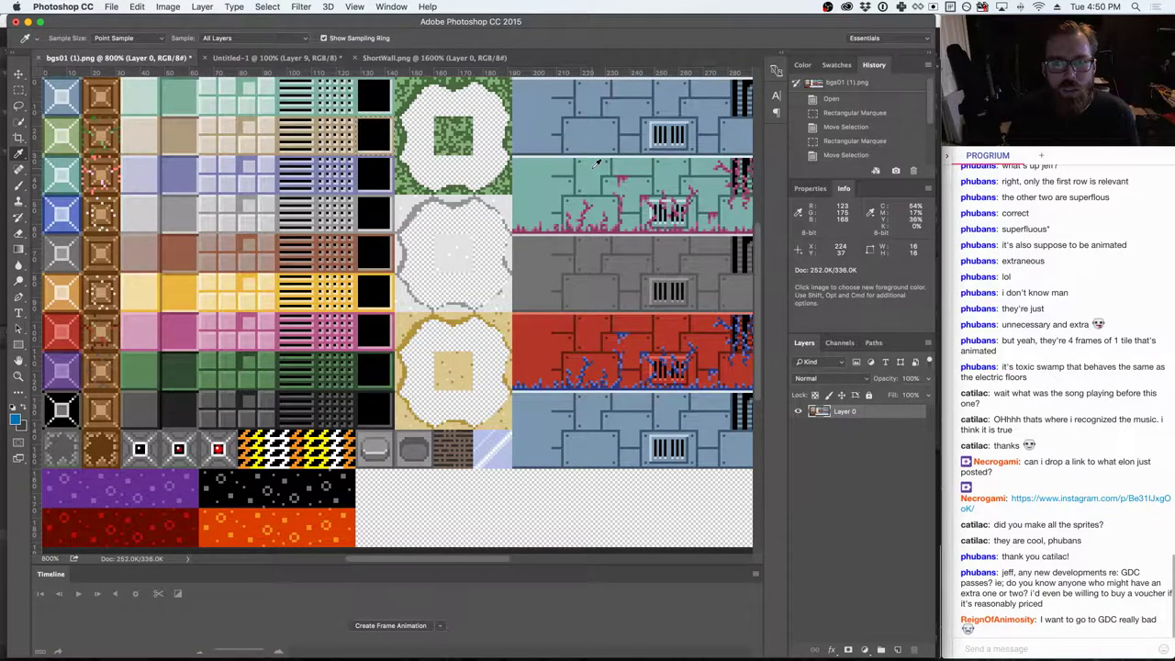
pyautogui.click(537, 180)
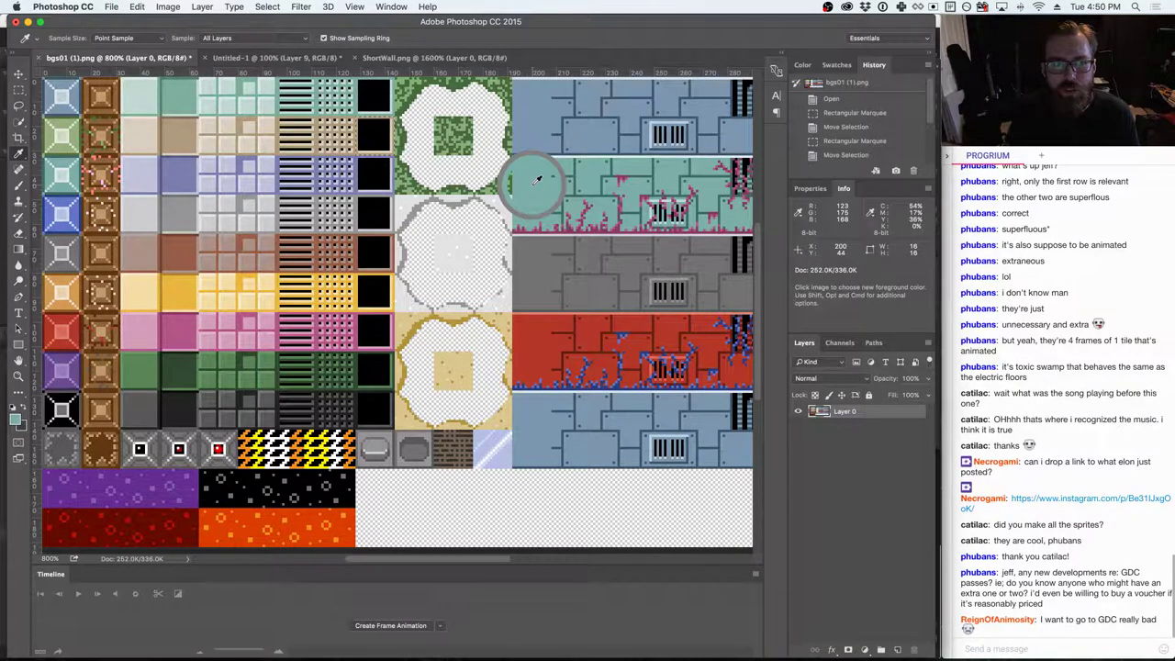
pyautogui.hscroll(5, 551, 183)
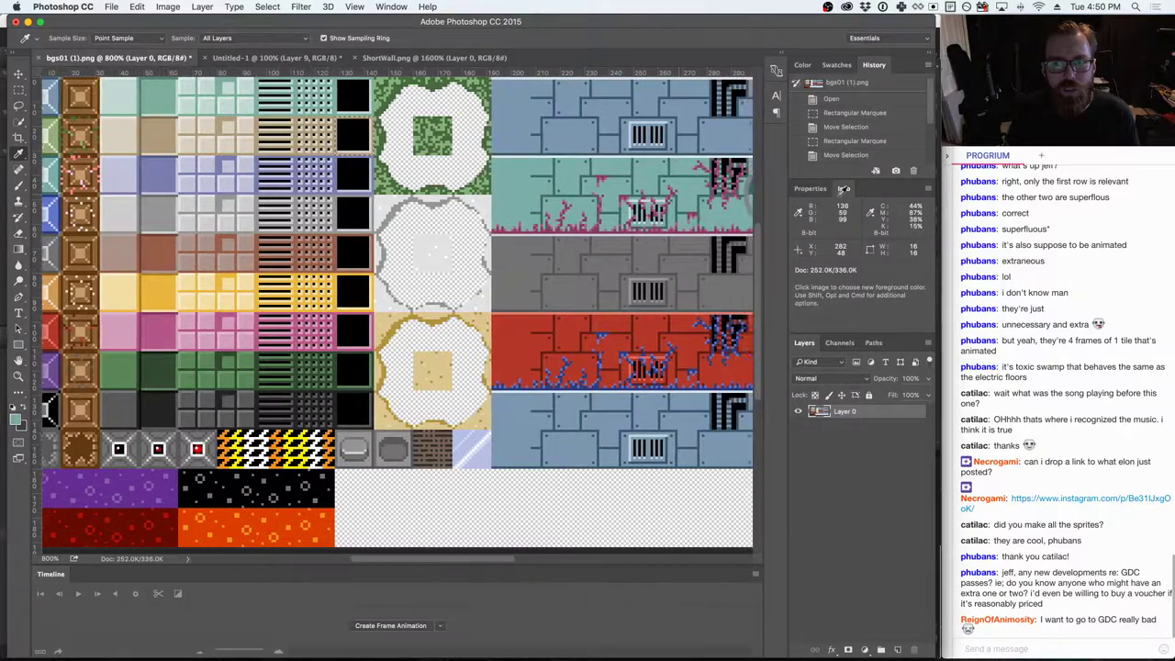
pyautogui.moveTo(587, 194); pyautogui.dragTo(609, 108)
pyautogui.click(598, 110)
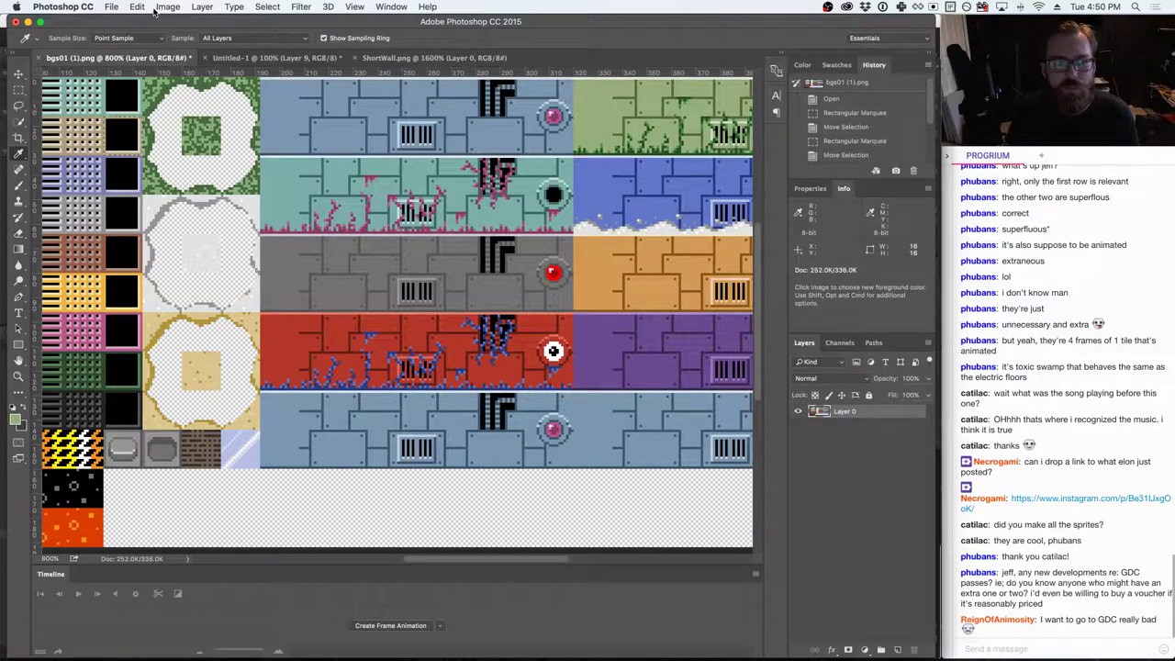
# - Fill the selected body of ShortWall.png with the foreground colour in Normal mode at 100% opacity
pyautogui.click(383, 57)
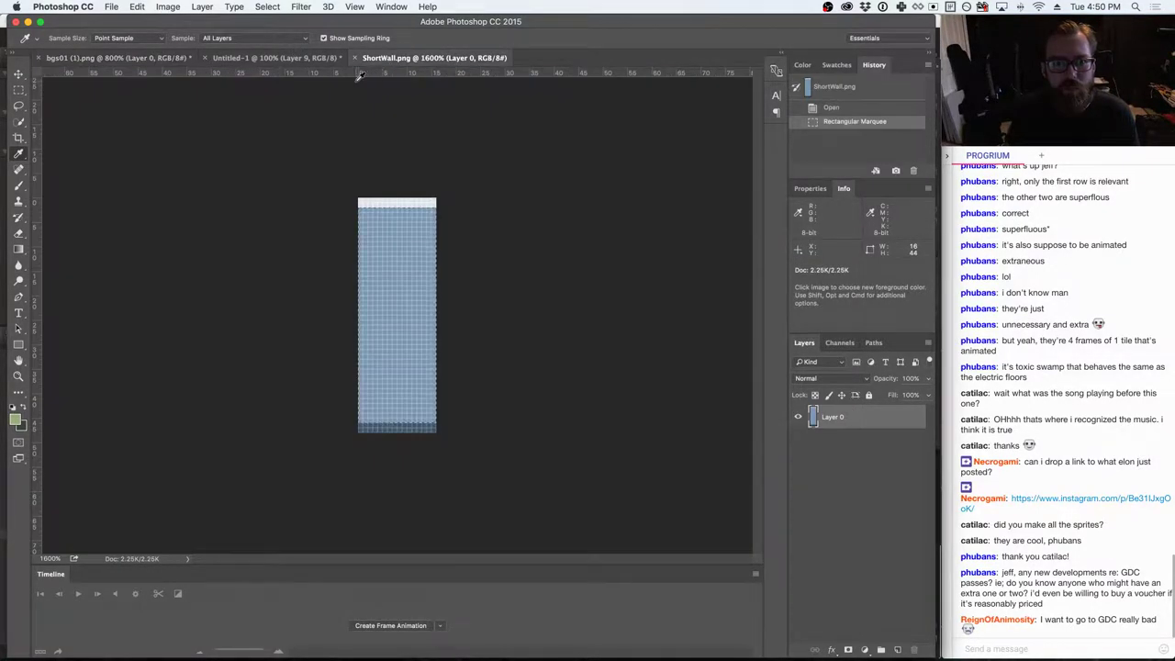
pyautogui.click(137, 6)
pyautogui.click(156, 187)
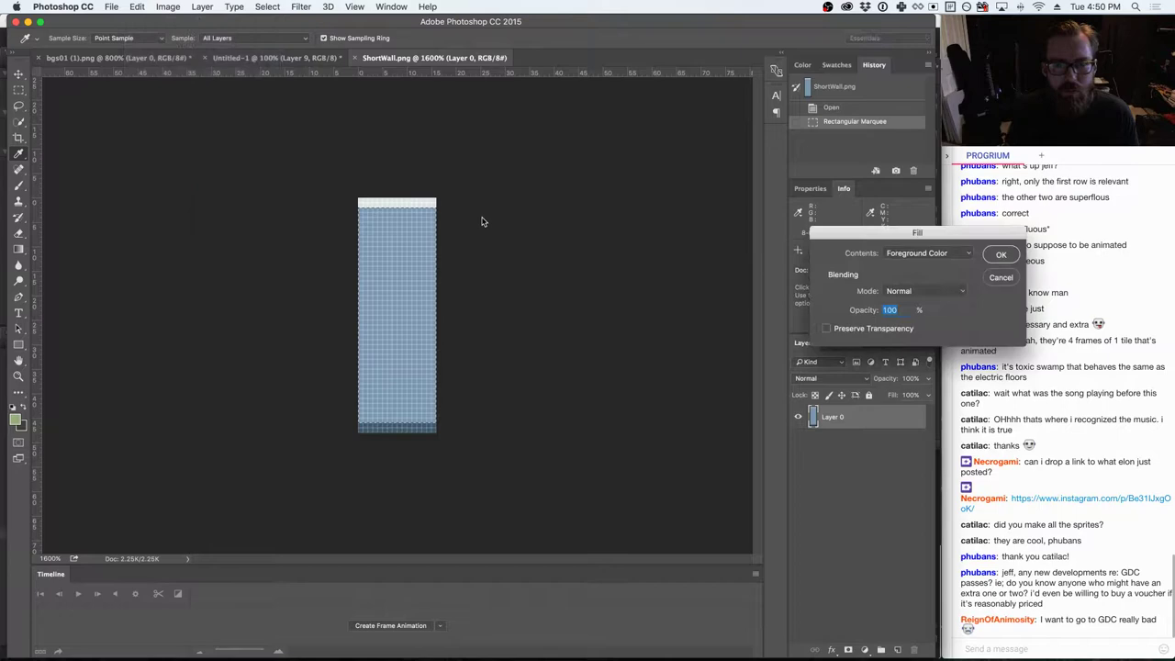
pyautogui.click(990, 255)
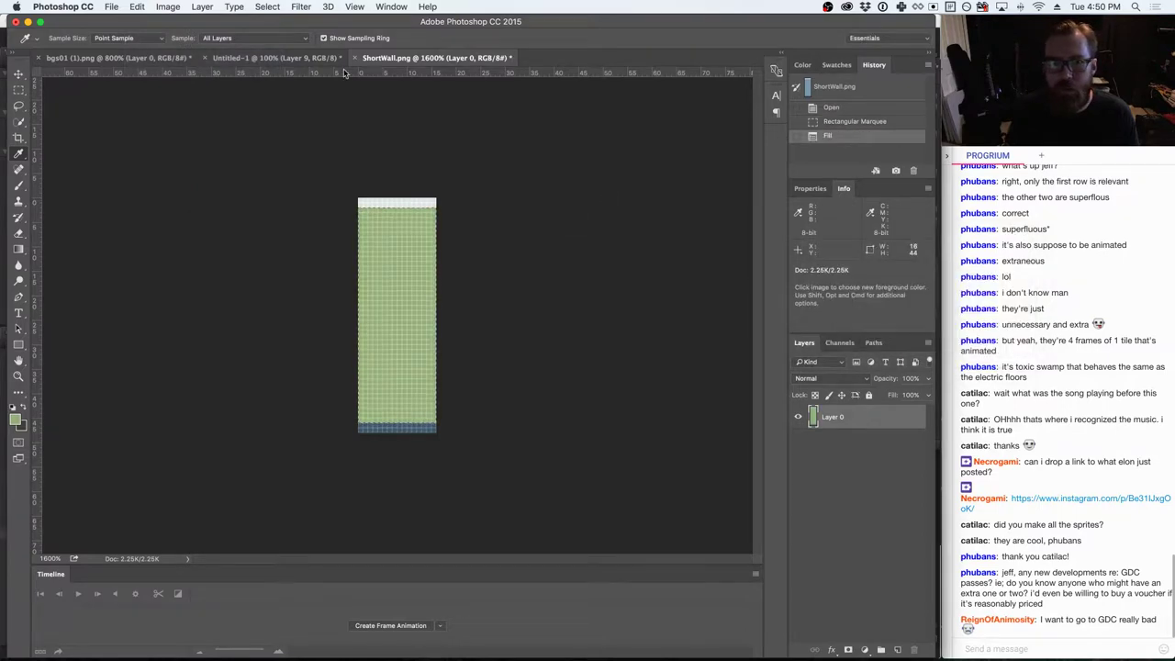
# - Sample the light top-edge colour of the green wall in bgs01 (1).png and return to ShortWall.png
pyautogui.click(147, 59)
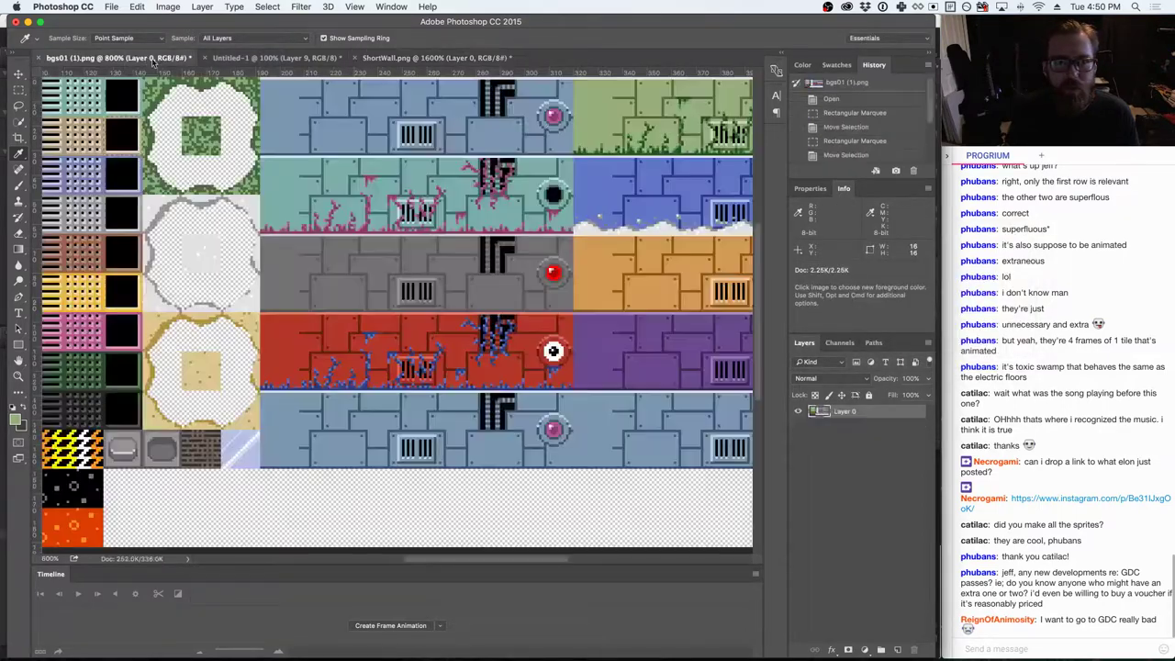
pyautogui.click(596, 76)
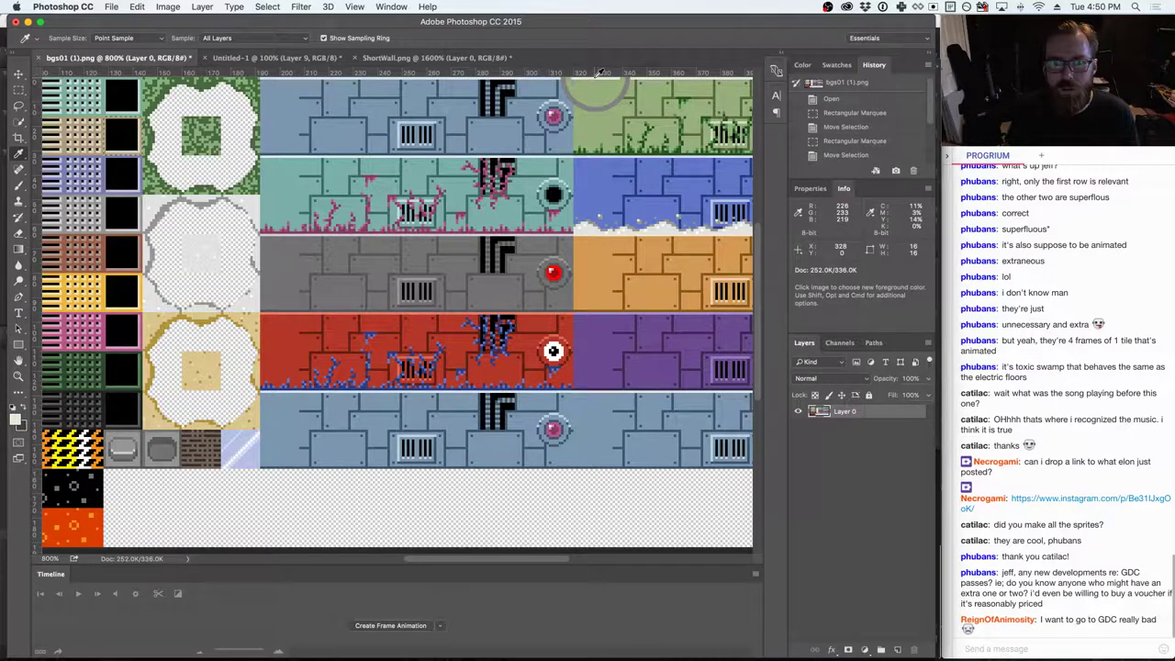
pyautogui.click(385, 59)
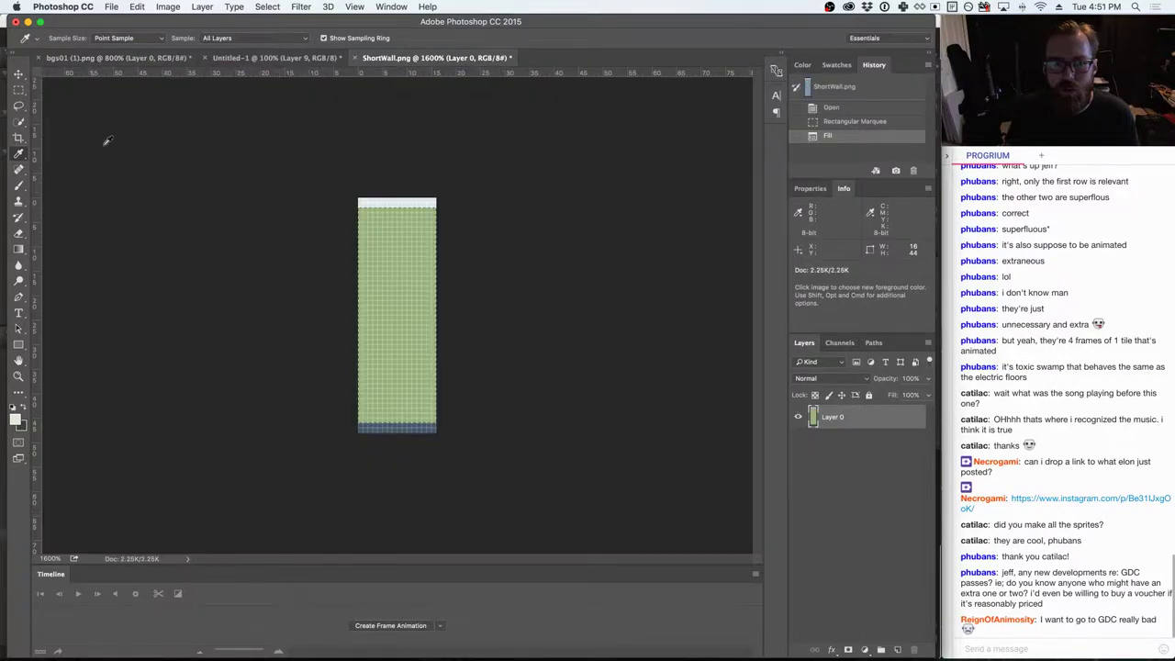
# - Fill the 16 × 2 px strip along the wall texture's top edge with the off-white foreground colour
pyautogui.click(18, 89)
pyautogui.moveTo(357, 190); pyautogui.dragTo(485, 197)
pyautogui.click(140, 7)
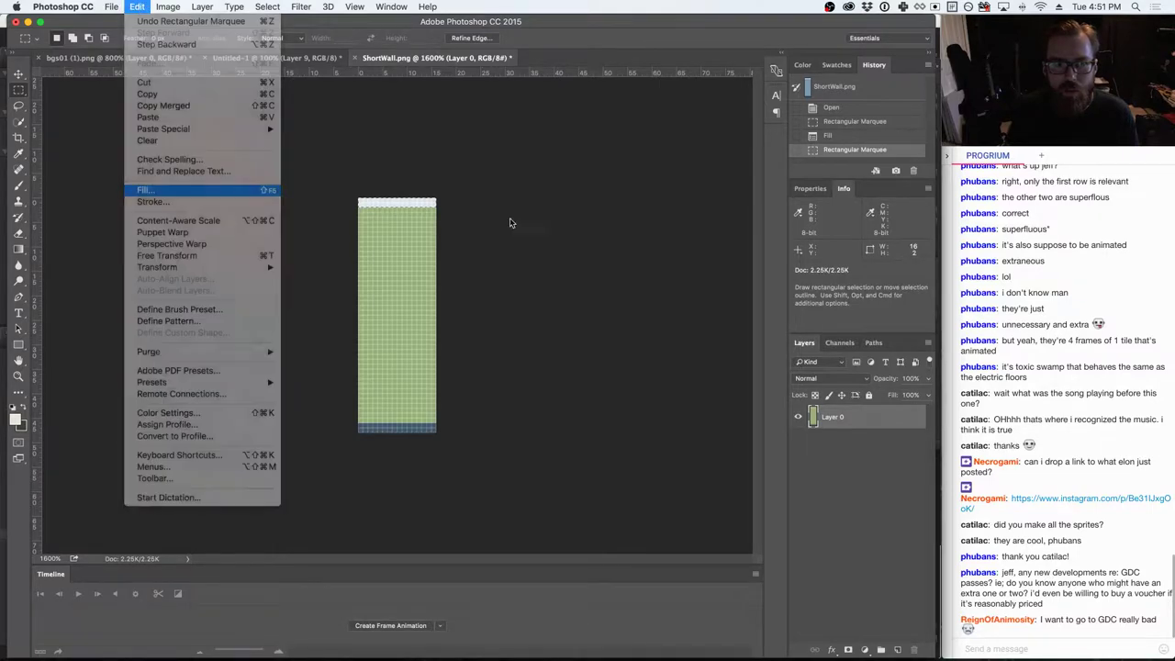
pyautogui.click(147, 189)
pyautogui.click(998, 260)
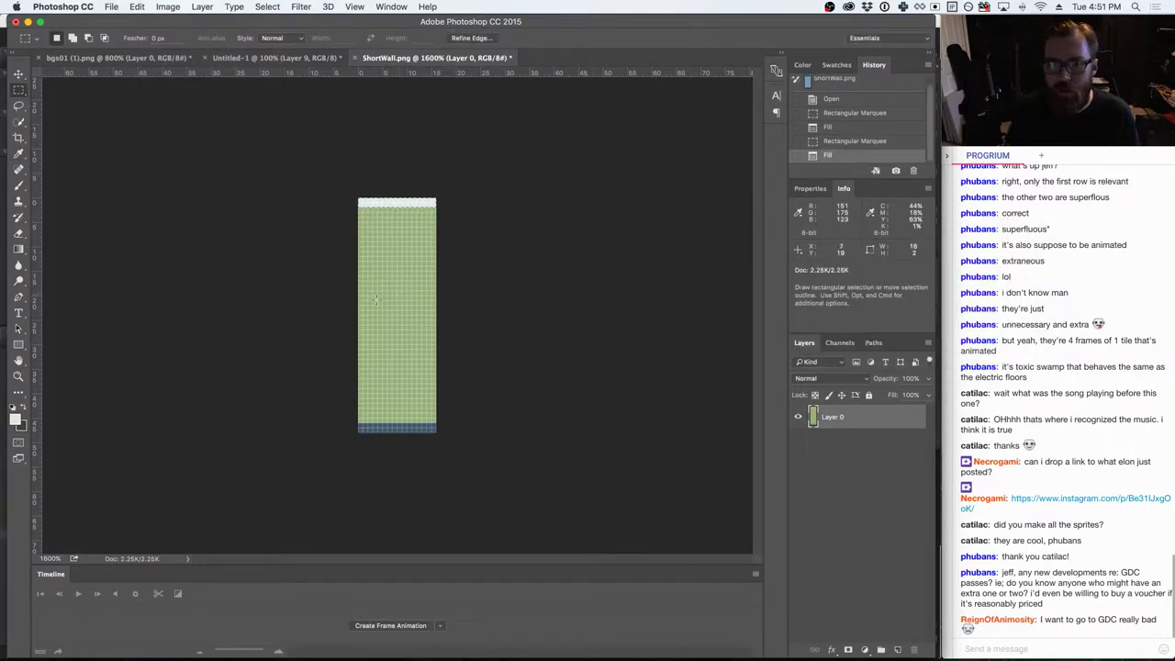
# - Sample the dark green at the base of the green wall in bgs01 (1).png as the foreground colour
pyautogui.click(140, 57)
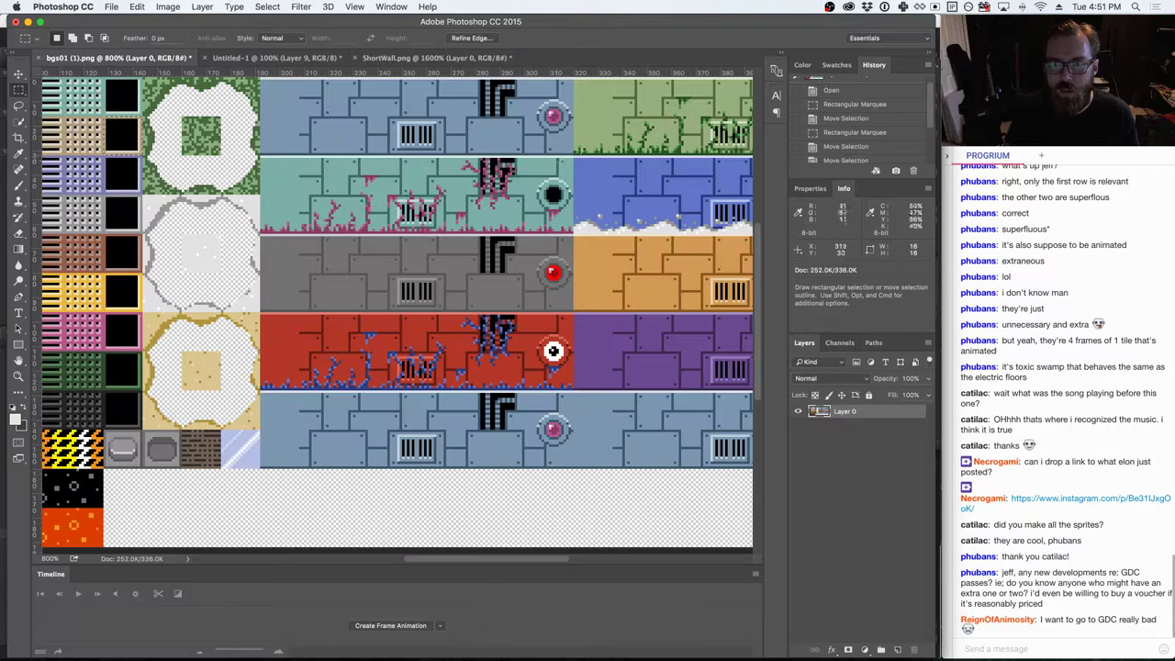
pyautogui.moveTo(609, 158); pyautogui.dragTo(611, 158)
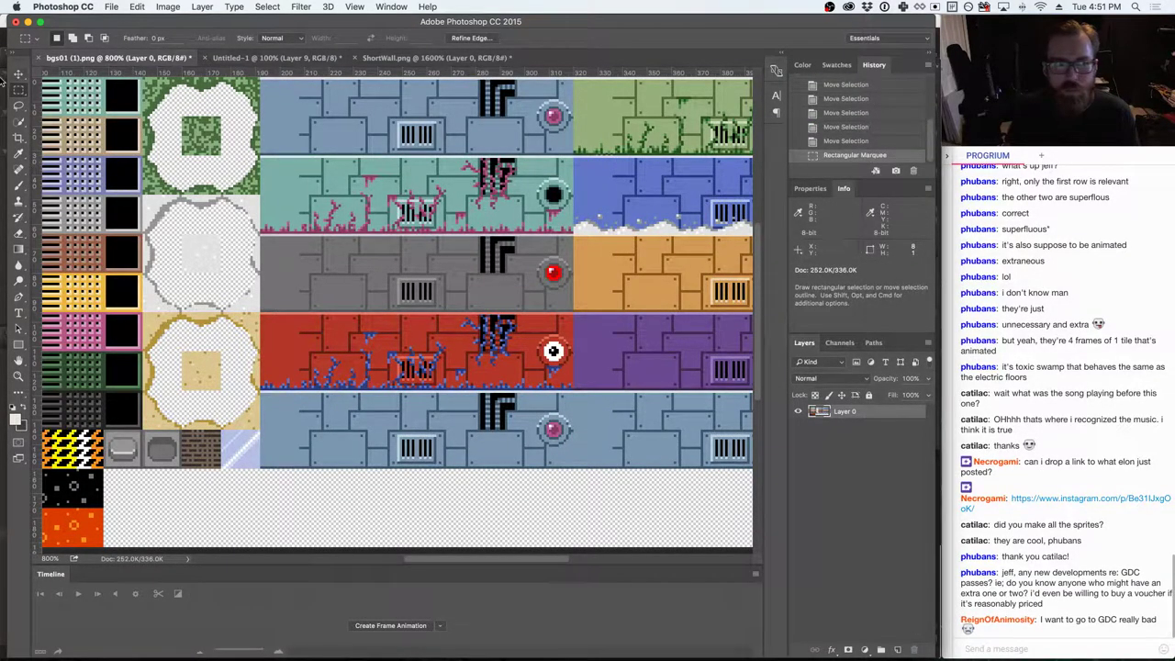
pyautogui.press('i')
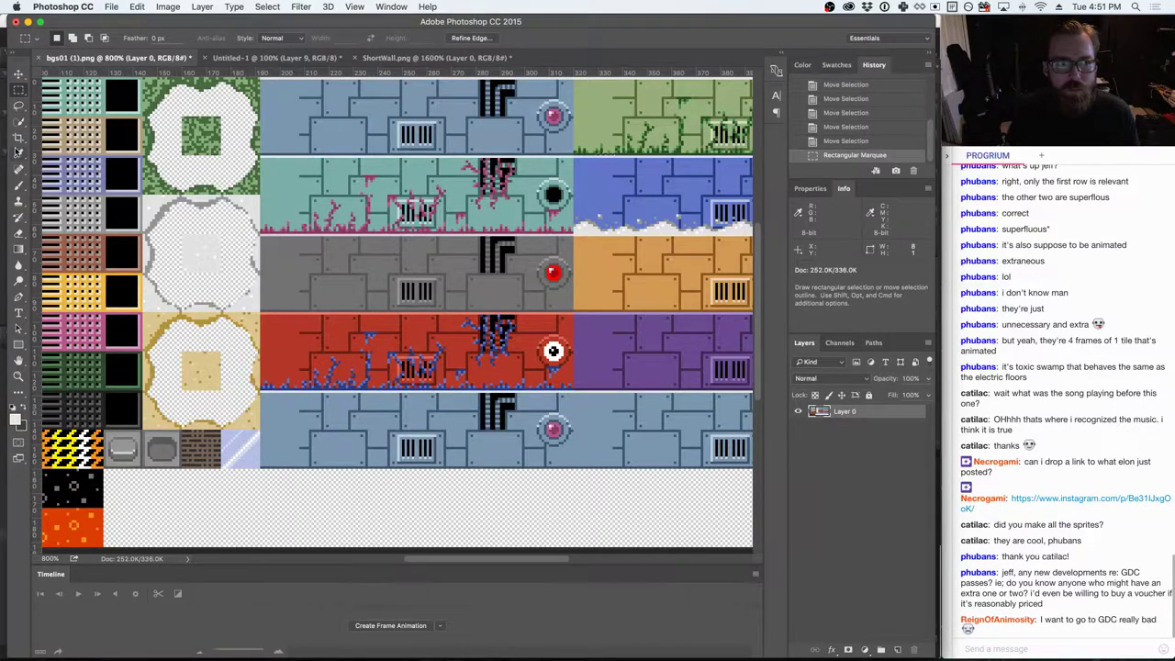
pyautogui.moveTo(615, 148); pyautogui.dragTo(622, 156)
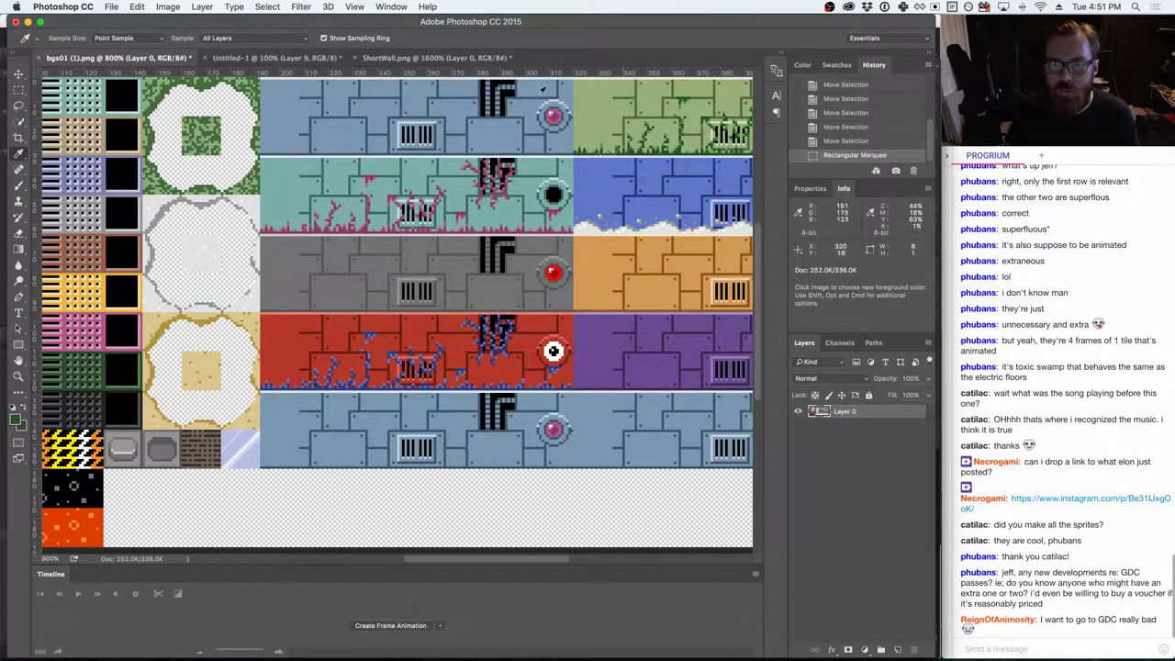
# - Fill the blue 16 × 2 px strip along the bottom edge of ShortWall.png with the dark green foreground colour
pyautogui.click(420, 59)
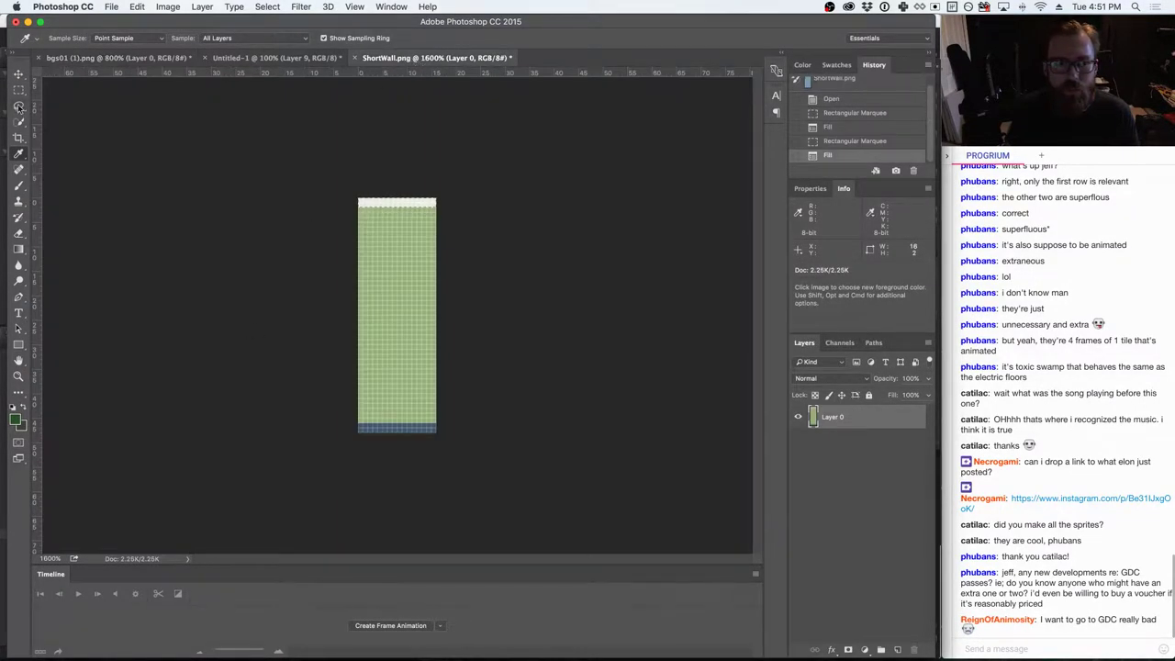
pyautogui.press('m')
pyautogui.moveTo(317, 428); pyautogui.dragTo(470, 443)
pyautogui.click(137, 6)
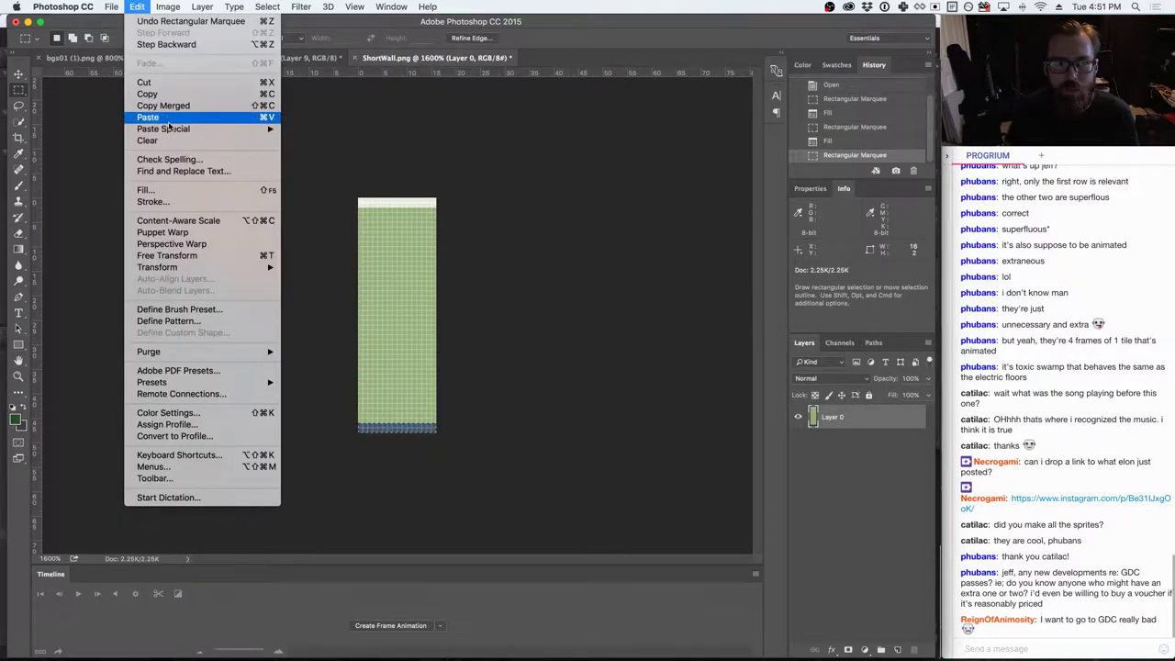
pyautogui.click(145, 190)
pyautogui.click(1000, 257)
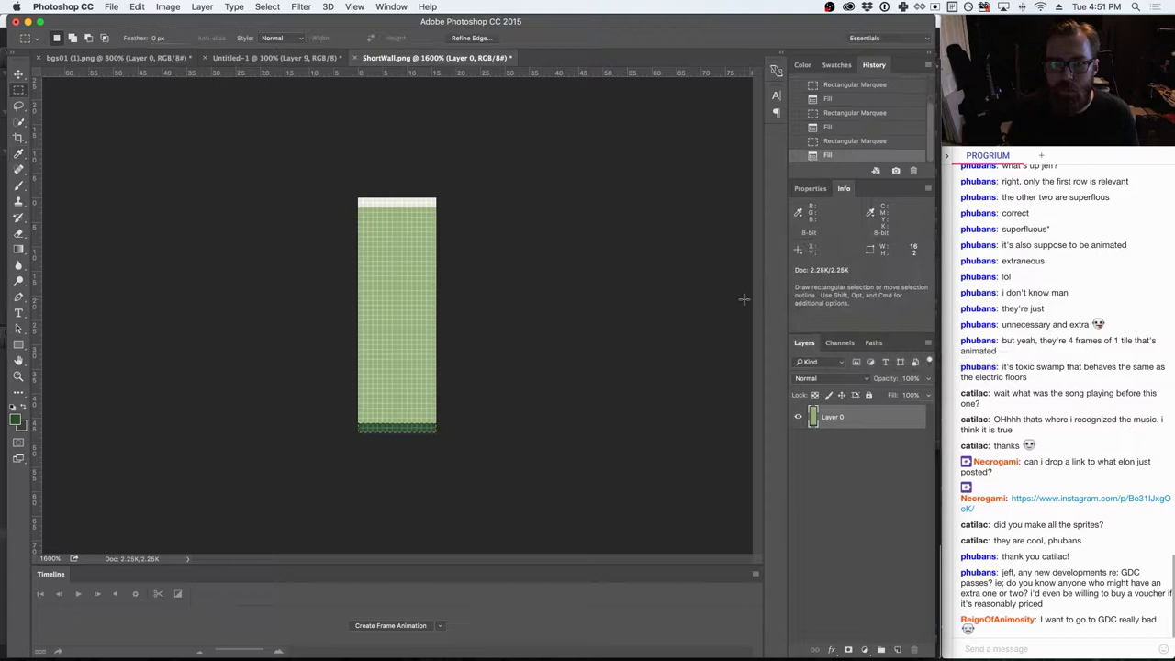
# - Clear the selection, then save and close ShortWall.png
pyautogui.click(604, 321)
pyautogui.click(111, 6)
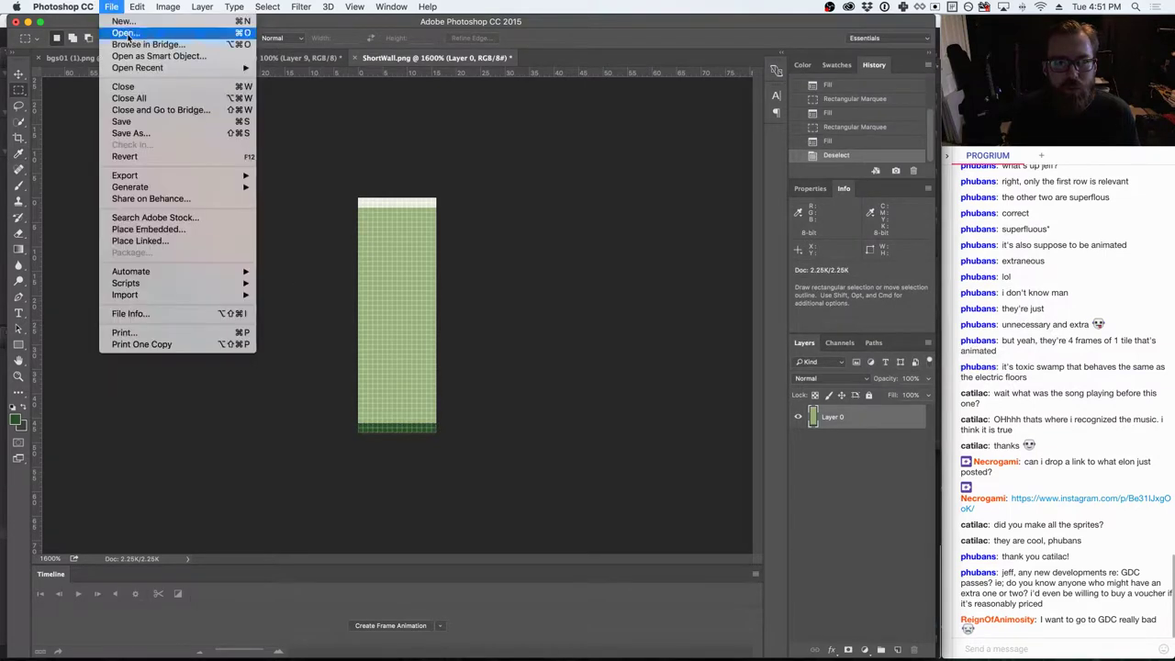
pyautogui.click(122, 121)
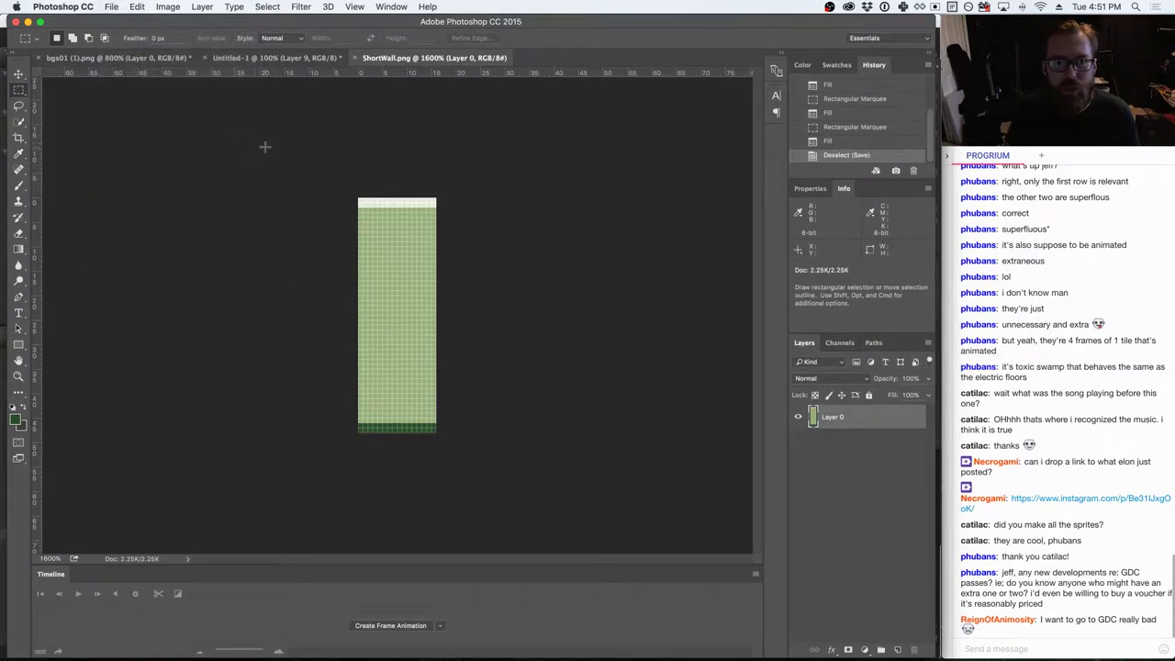
pyautogui.click(354, 59)
# - Switch to Unity and apply Non Power of 2 set to None for the Sector2 ShortWall texture
pyautogui.press('super+Tab')
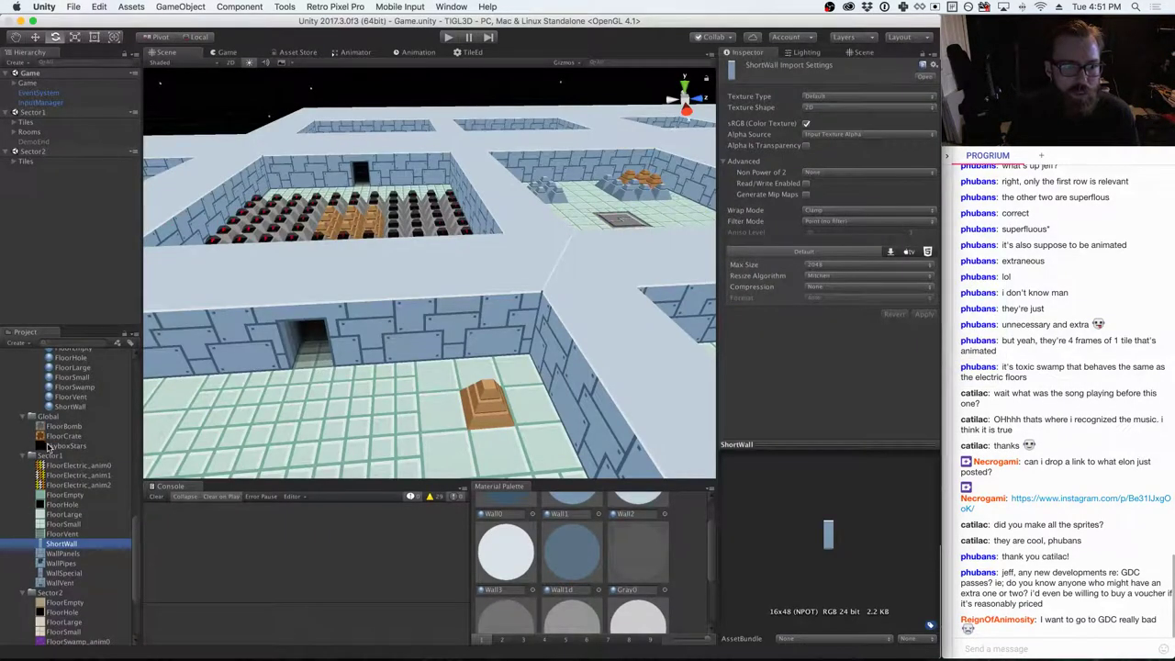
pyautogui.scroll(-5, 55, 482)
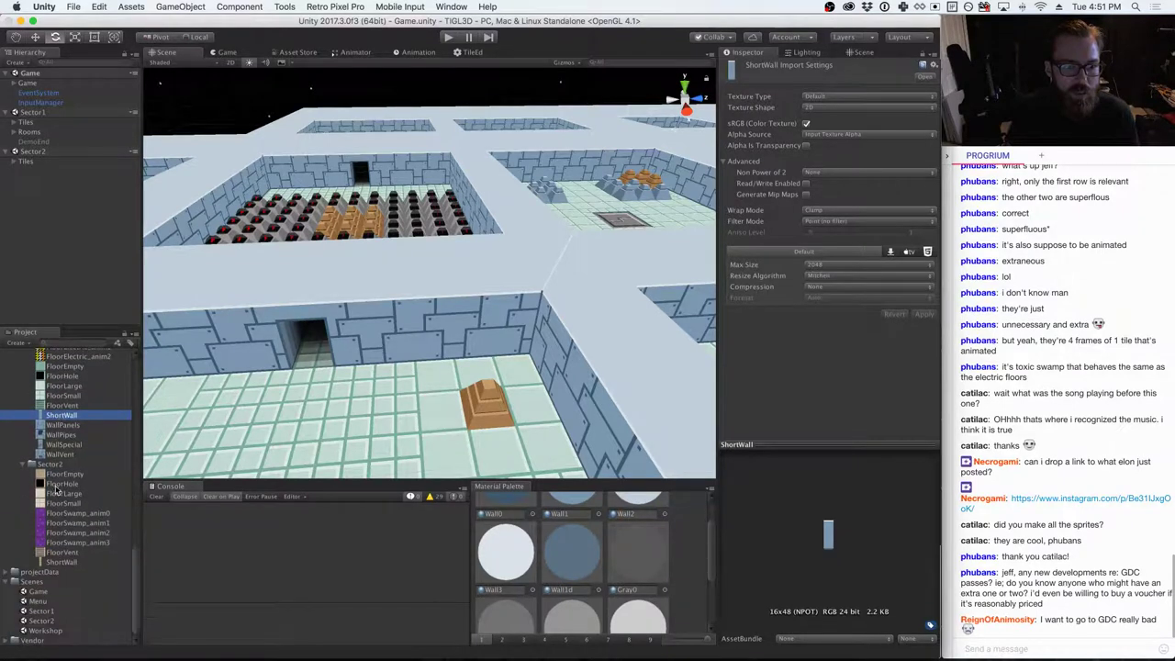
pyautogui.click(53, 563)
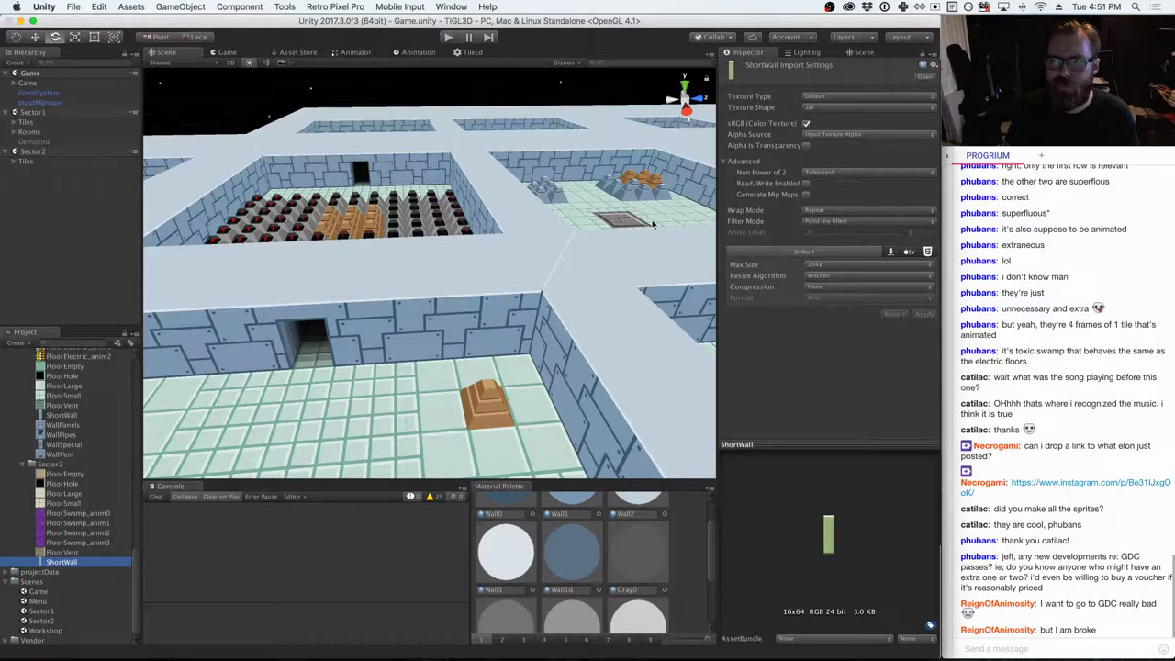
pyautogui.click(822, 172)
pyautogui.click(821, 162)
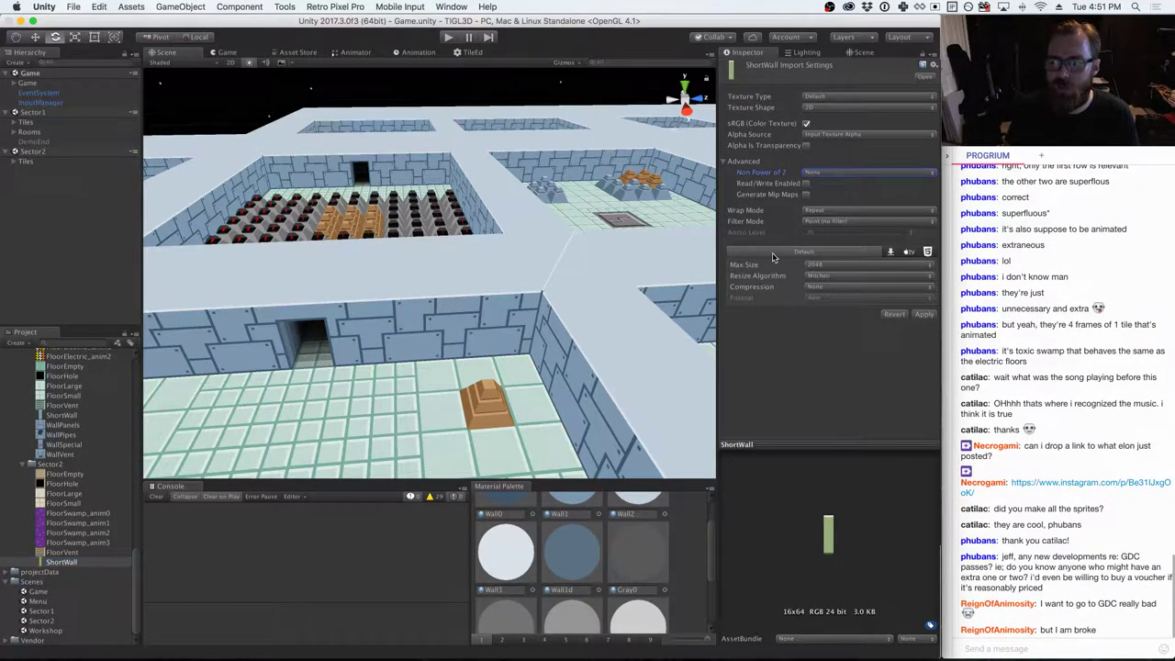
pyautogui.click(924, 314)
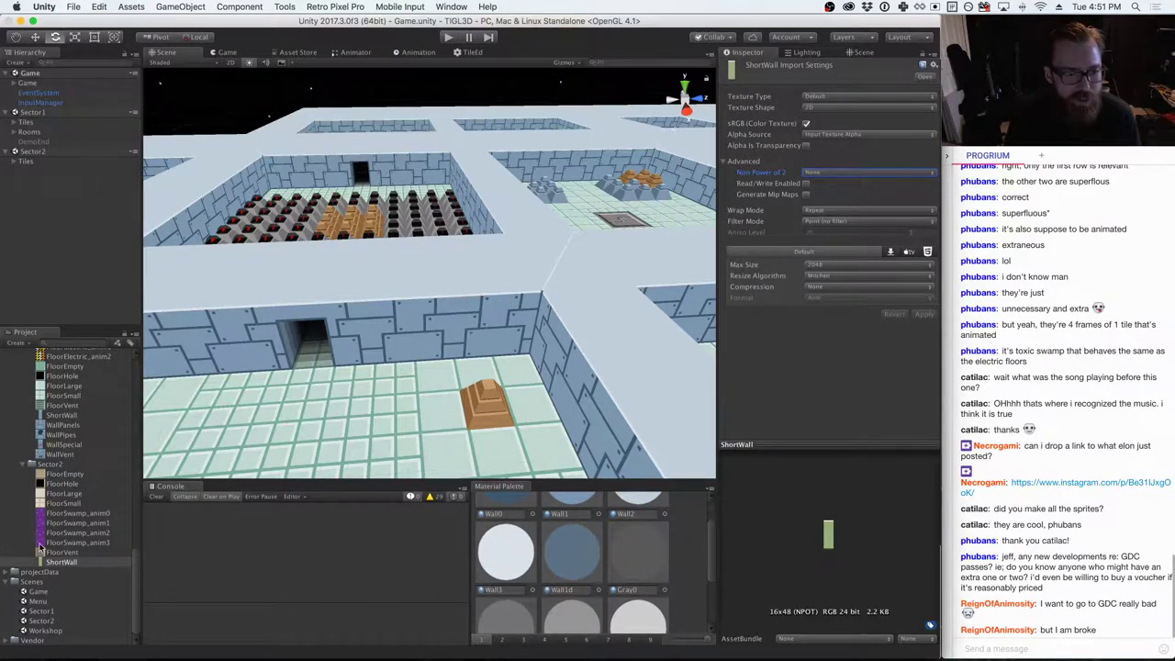
# - Examine the sector 2 reference images in Preview and the playthrough video in Chrome, then return to Unity's texture list
pyautogui.scroll(3, 83, 515)
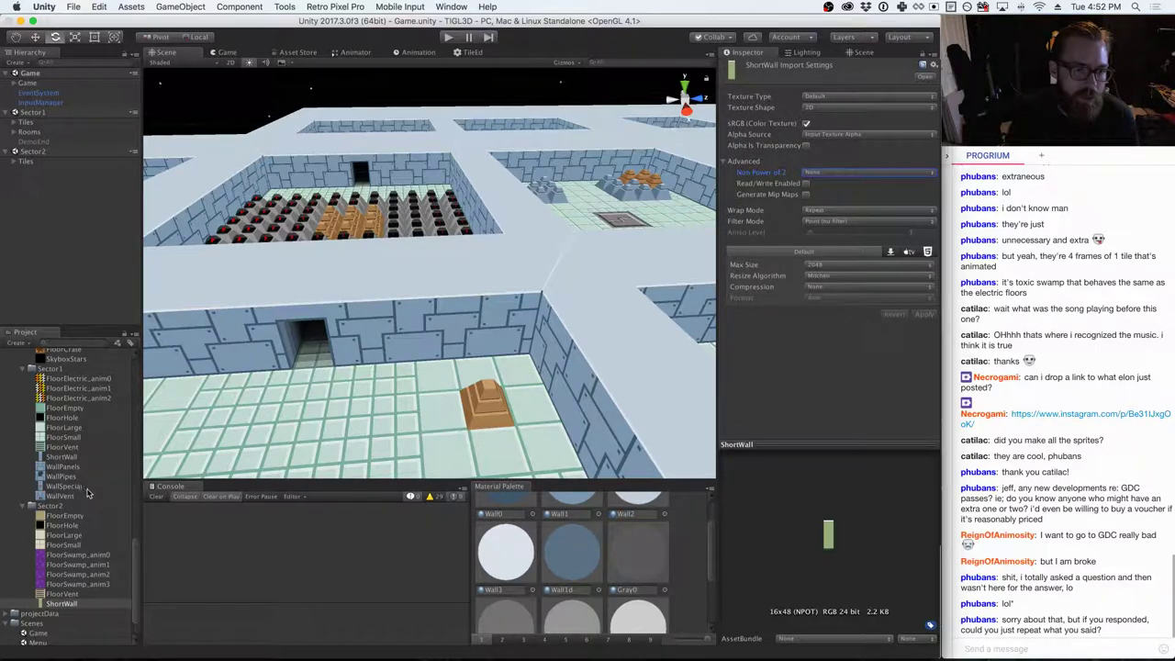
pyautogui.press('super+Tab')
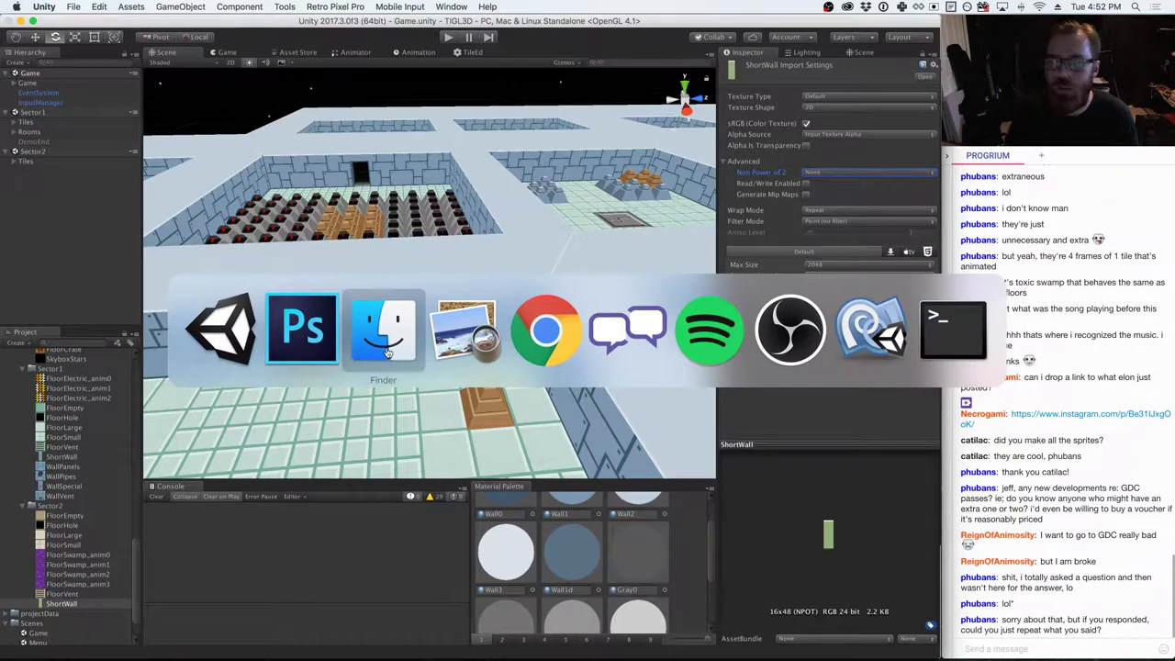
pyautogui.click(461, 338)
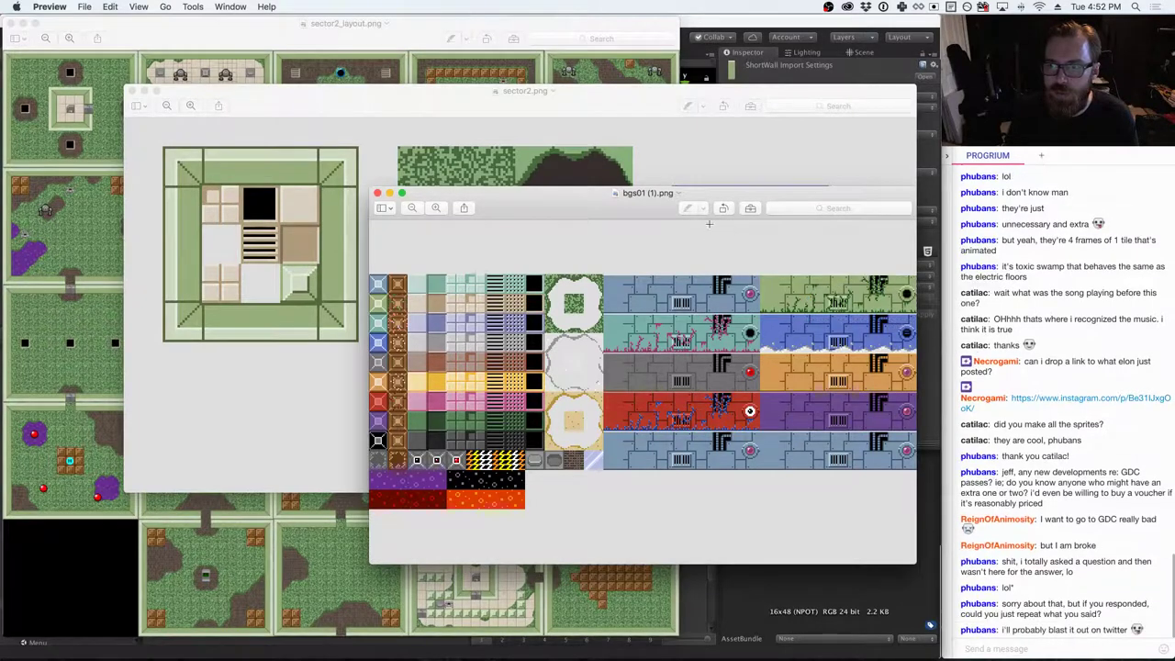
pyautogui.press('super+Tab')
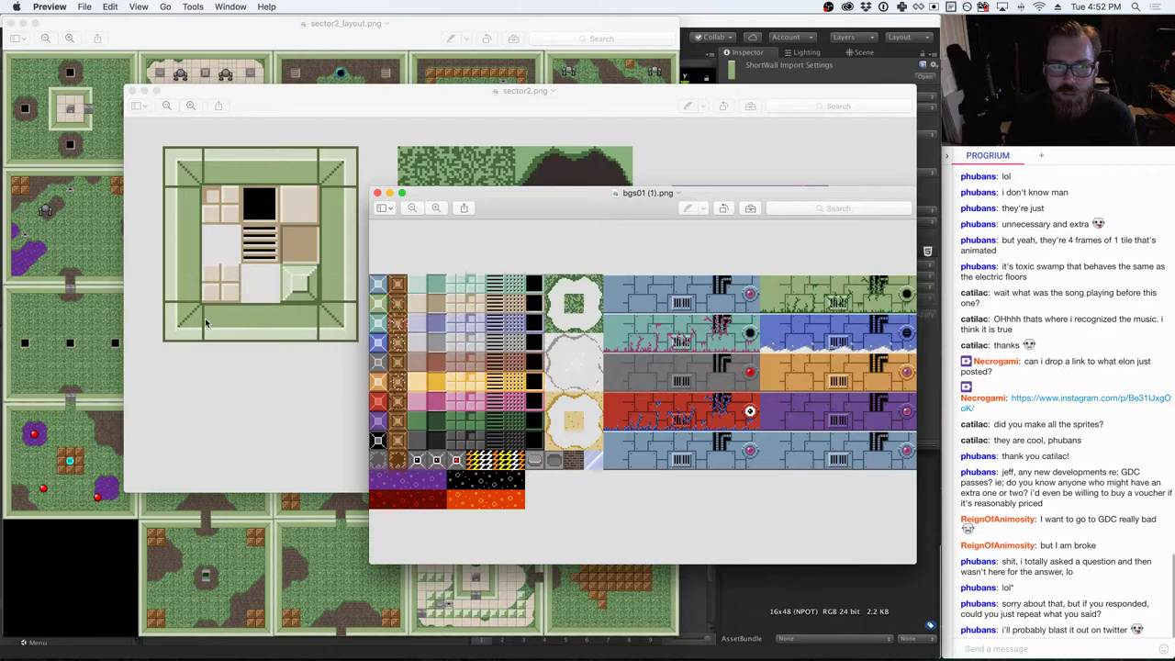
pyautogui.press('super+Tab')
pyautogui.press('super+Tab')
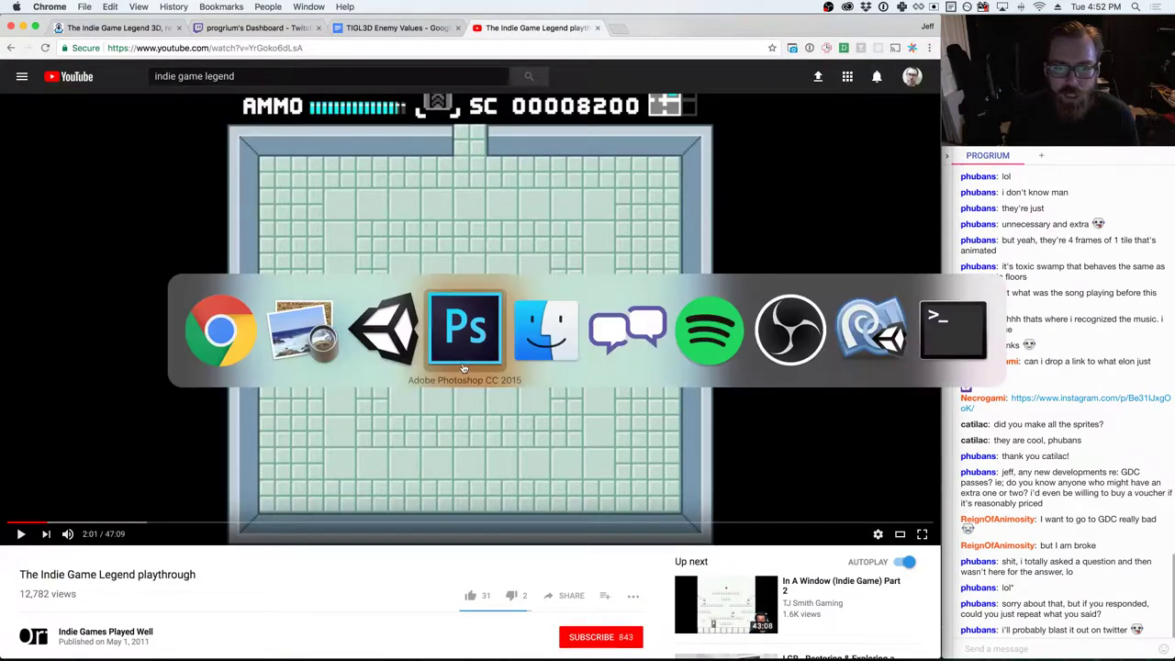
pyautogui.press('super+Tab')
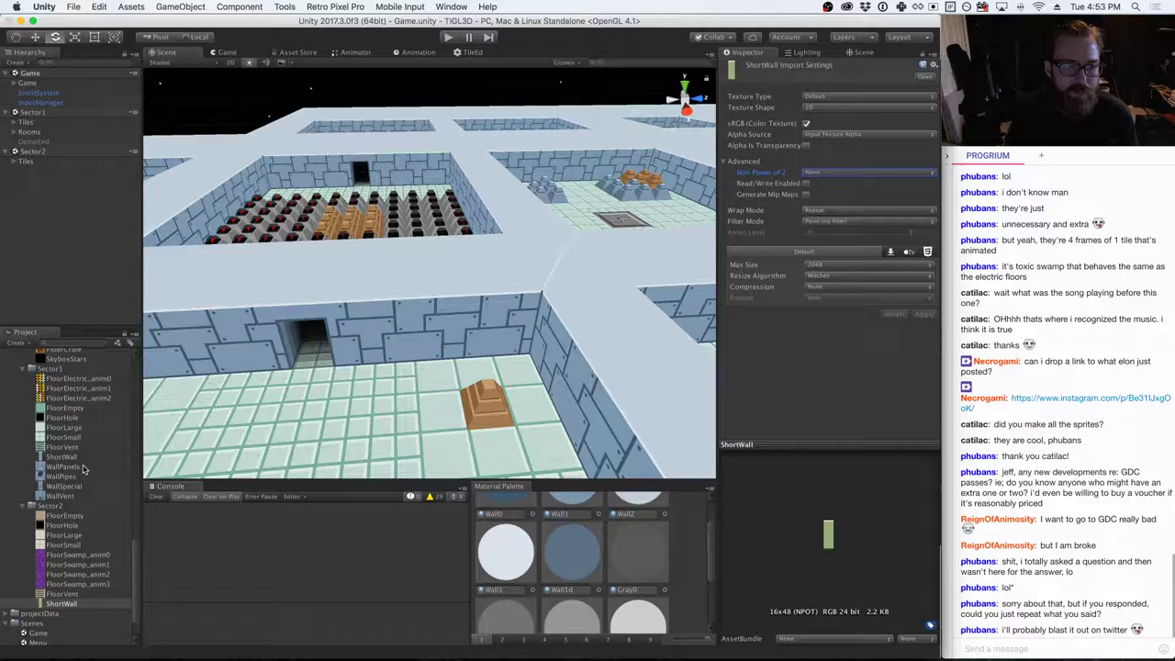
# - Switch to Photoshop and select a 32 × 32 px panel area of the green wall in the tile sheet
pyautogui.press('super+Tab')
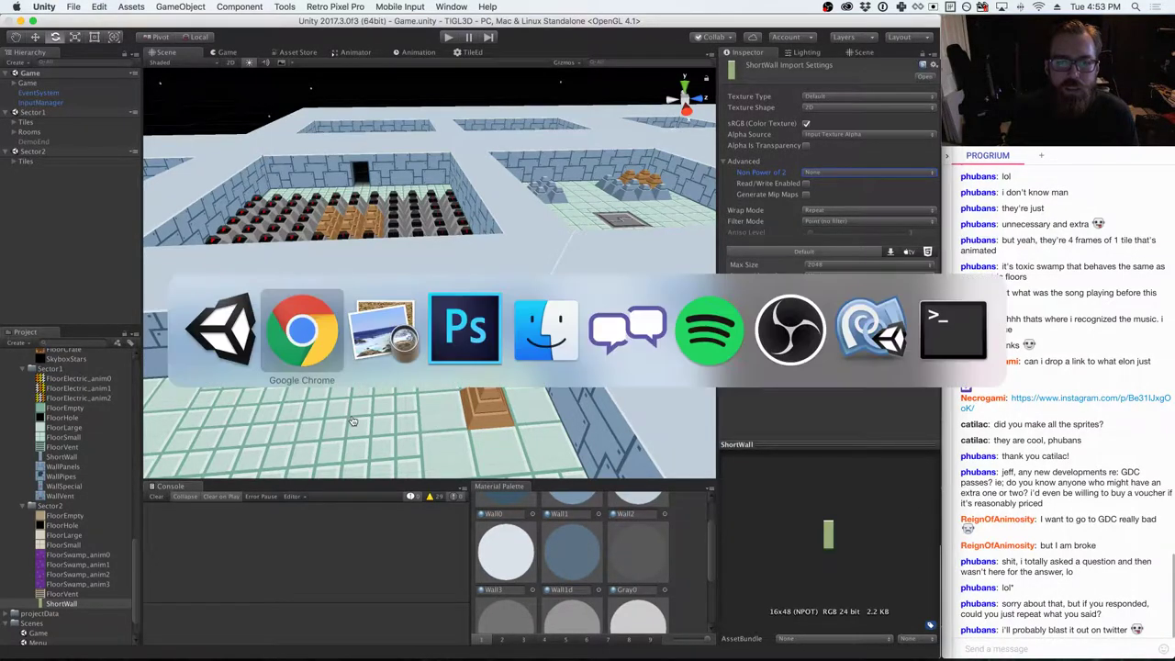
pyautogui.click(487, 315)
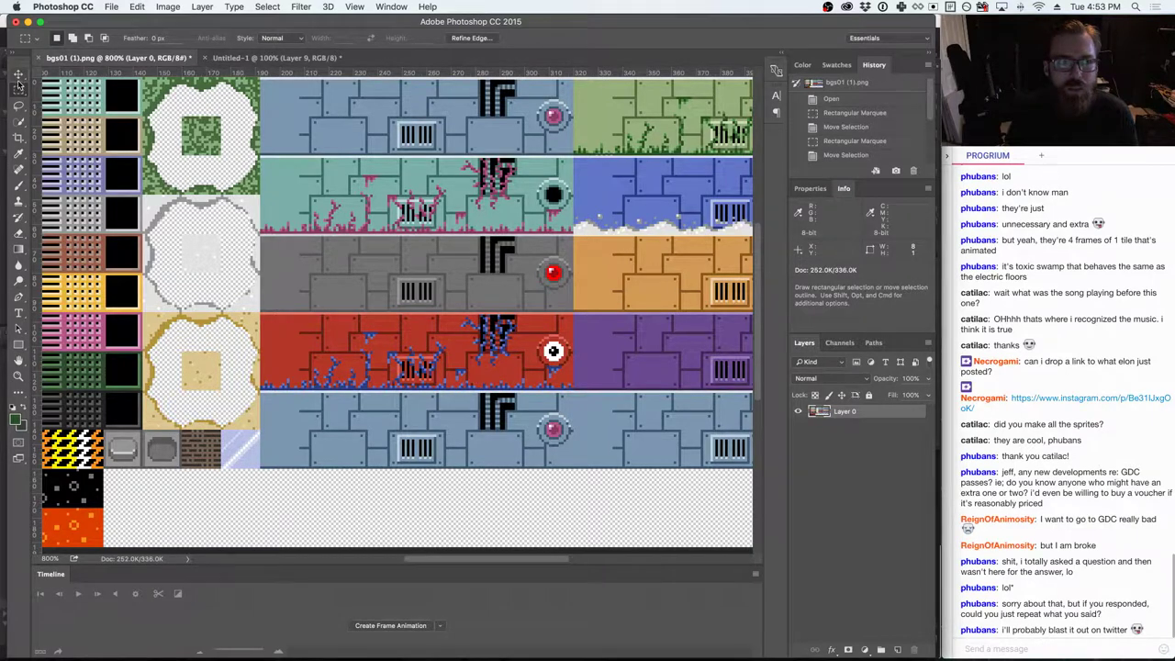
pyautogui.click(639, 92)
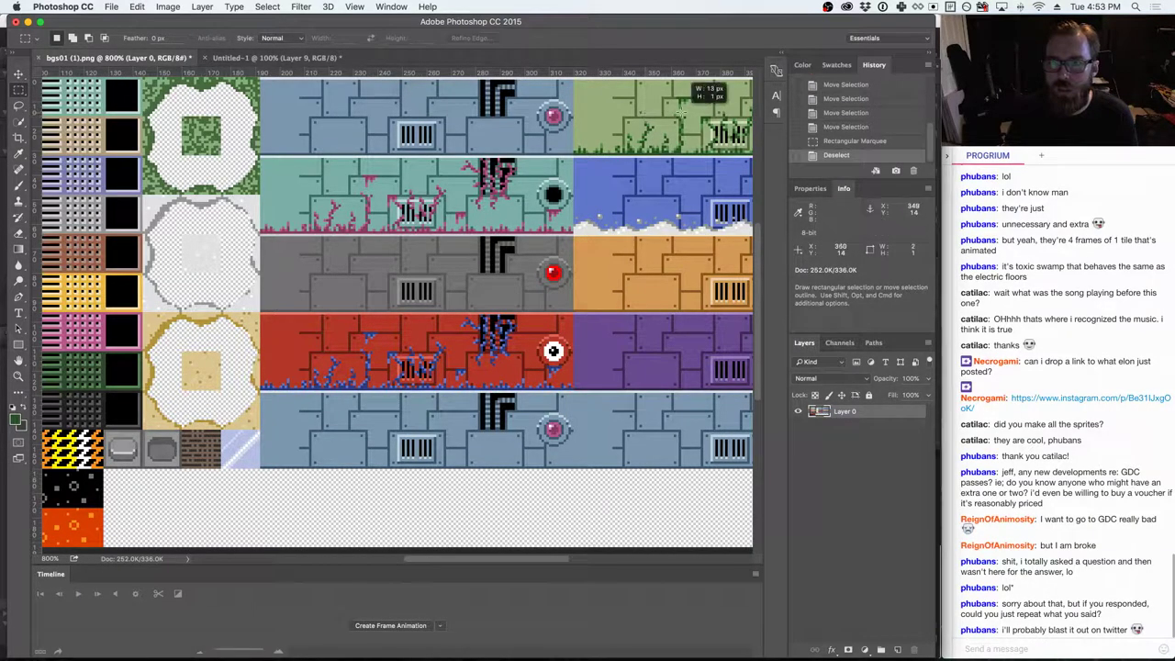
pyautogui.hscroll(3, 640, 92)
pyautogui.moveTo(617, 81); pyautogui.dragTo(631, 156)
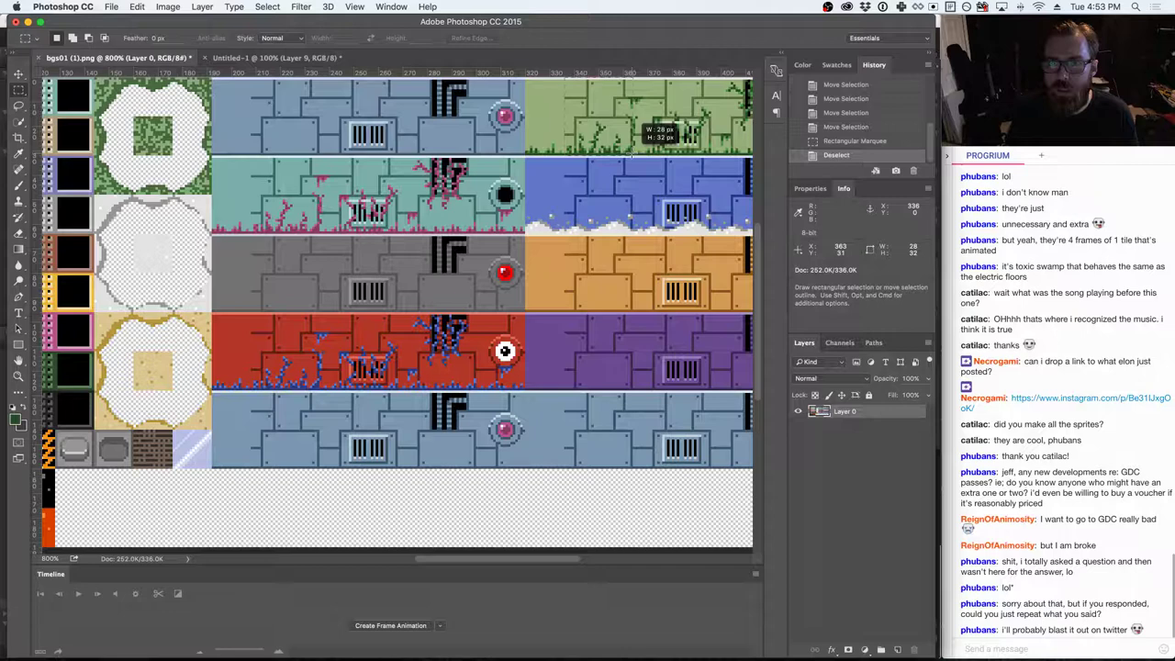
pyautogui.moveTo(631, 156); pyautogui.dragTo(641, 155)
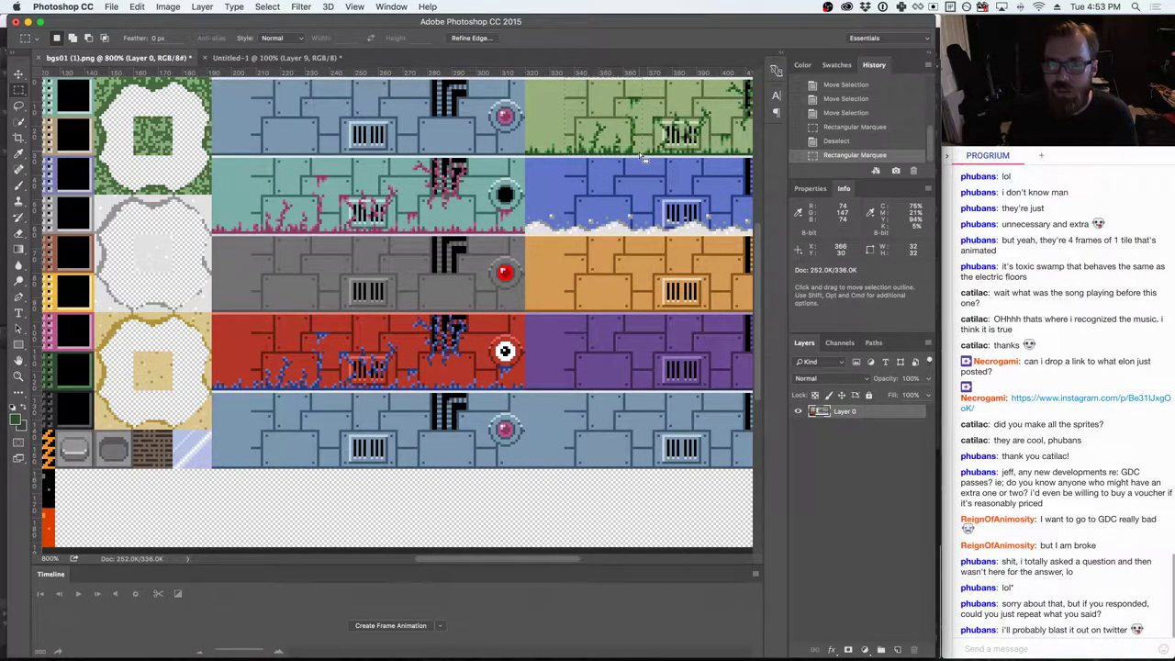
# - Create a new document for the selected green wall panels and paste the copied area into it
pyautogui.click(111, 6)
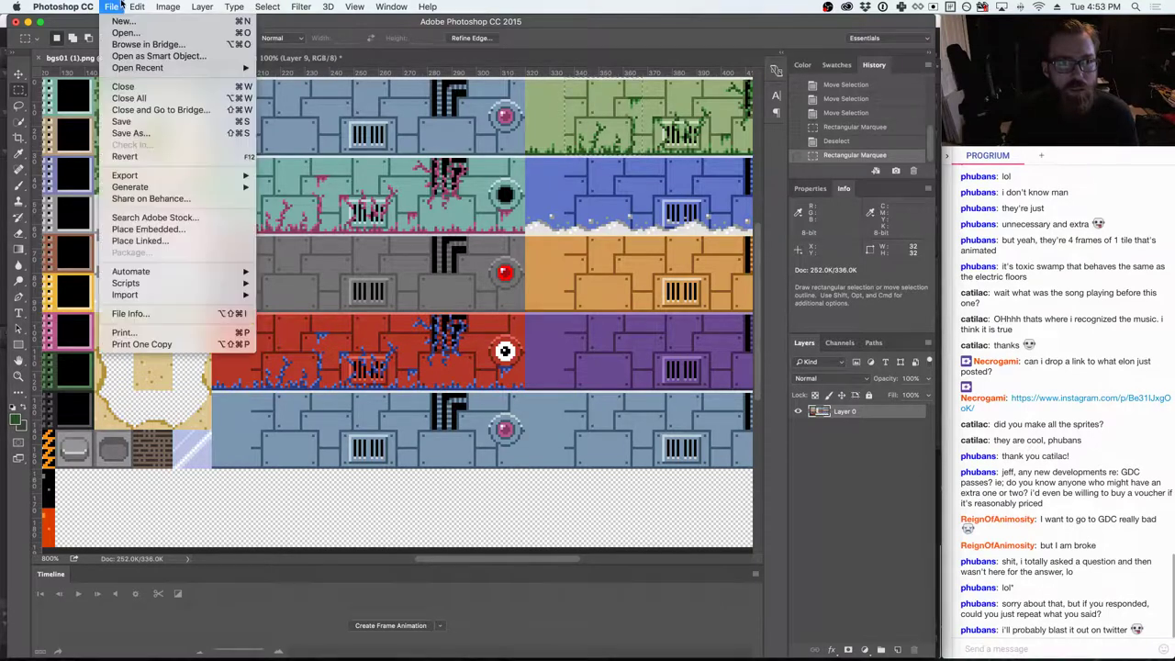
pyautogui.click(119, 20)
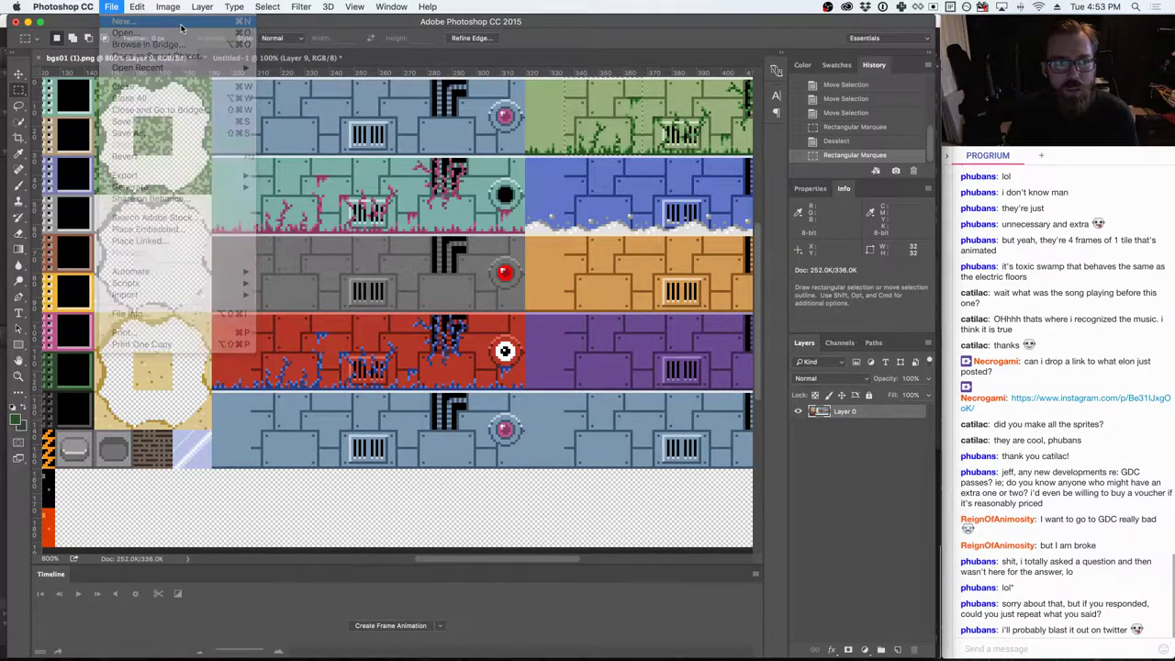
pyautogui.click(990, 167)
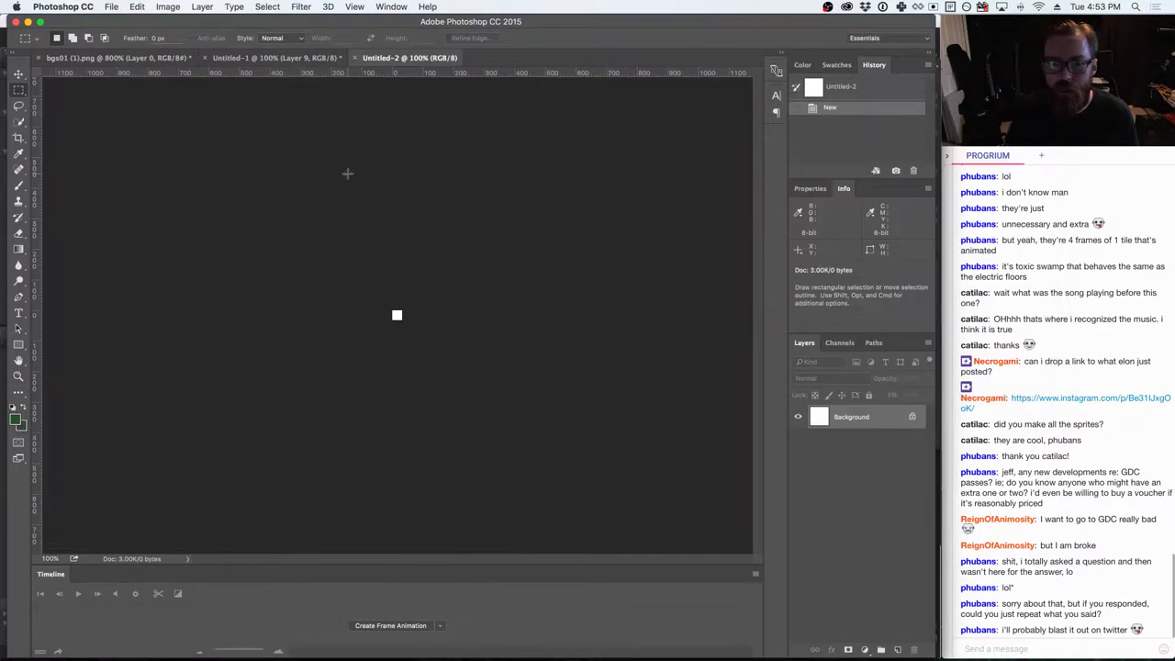
pyautogui.press('super+v')
# - Export the pasted wall panels as WallPanels.png into the Sector2 folder, checking the Sector1 texture names in Unity
pyautogui.click(111, 6)
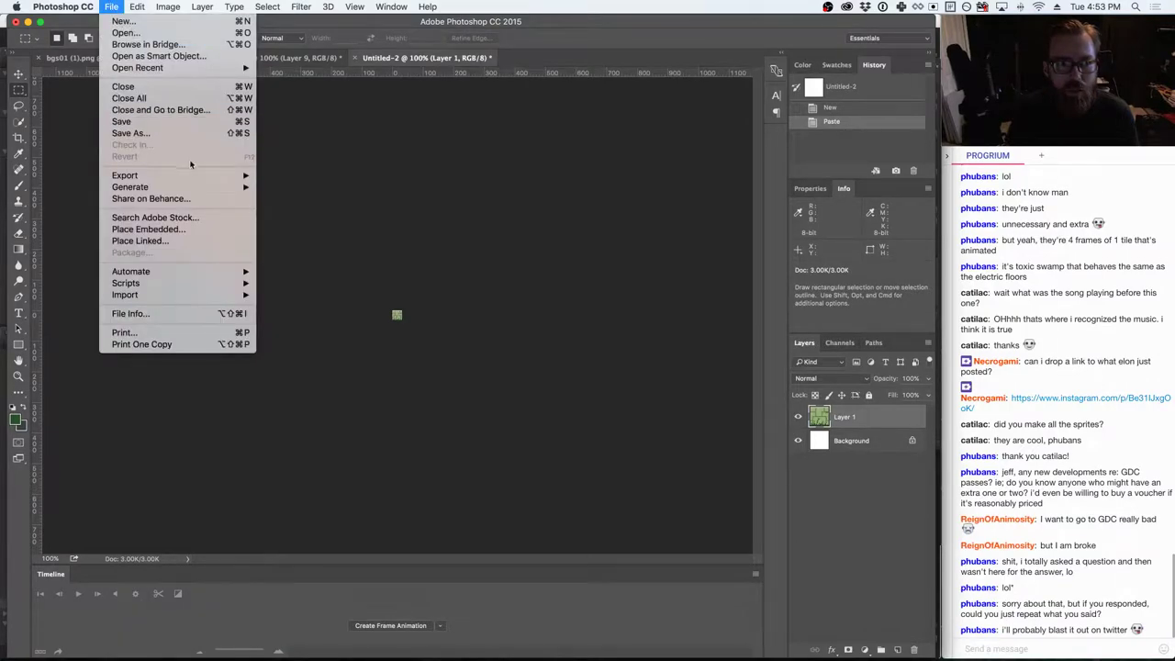
pyautogui.moveTo(203, 175)
pyautogui.click(324, 178)
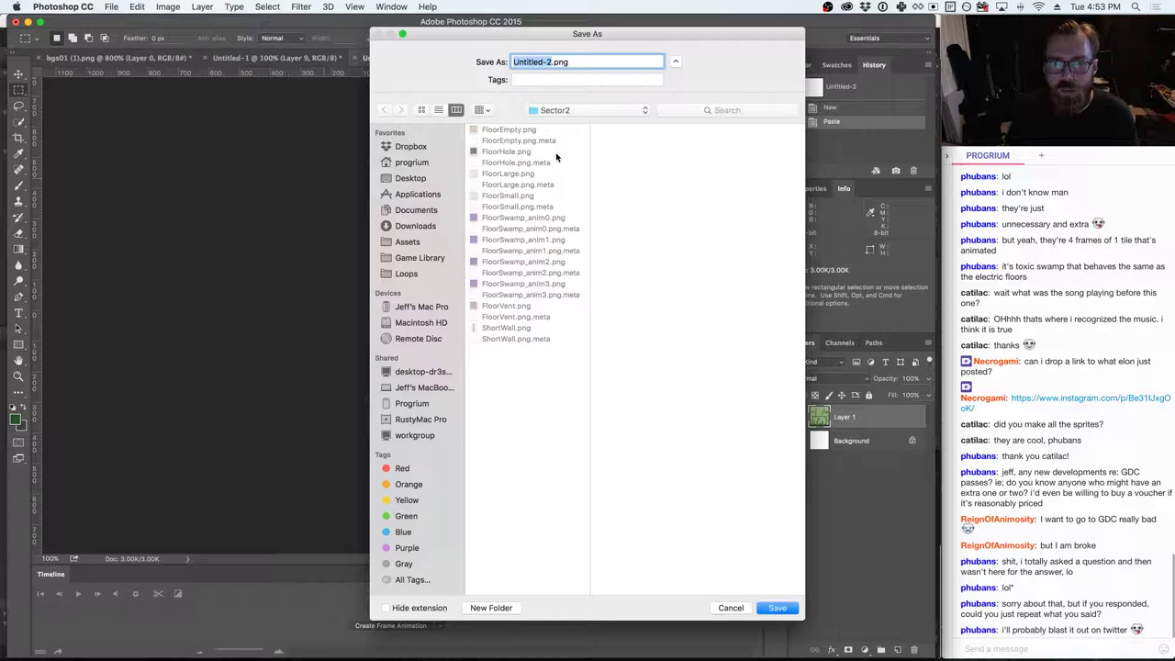
pyautogui.press('super+Tab')
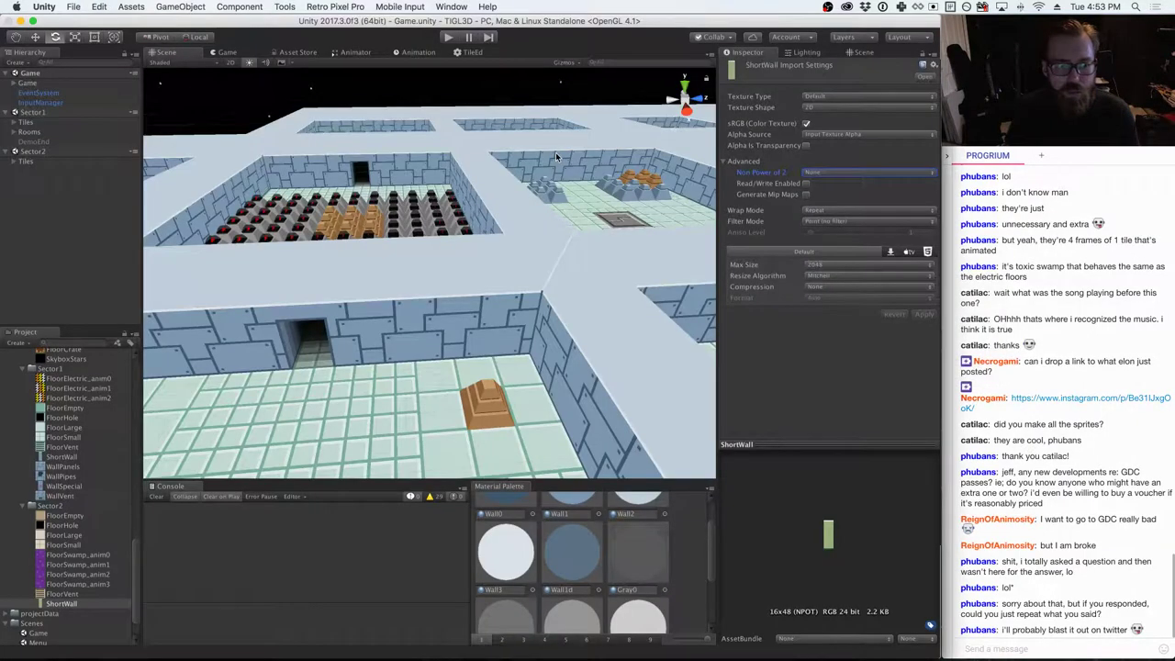
pyautogui.press('super+Tab')
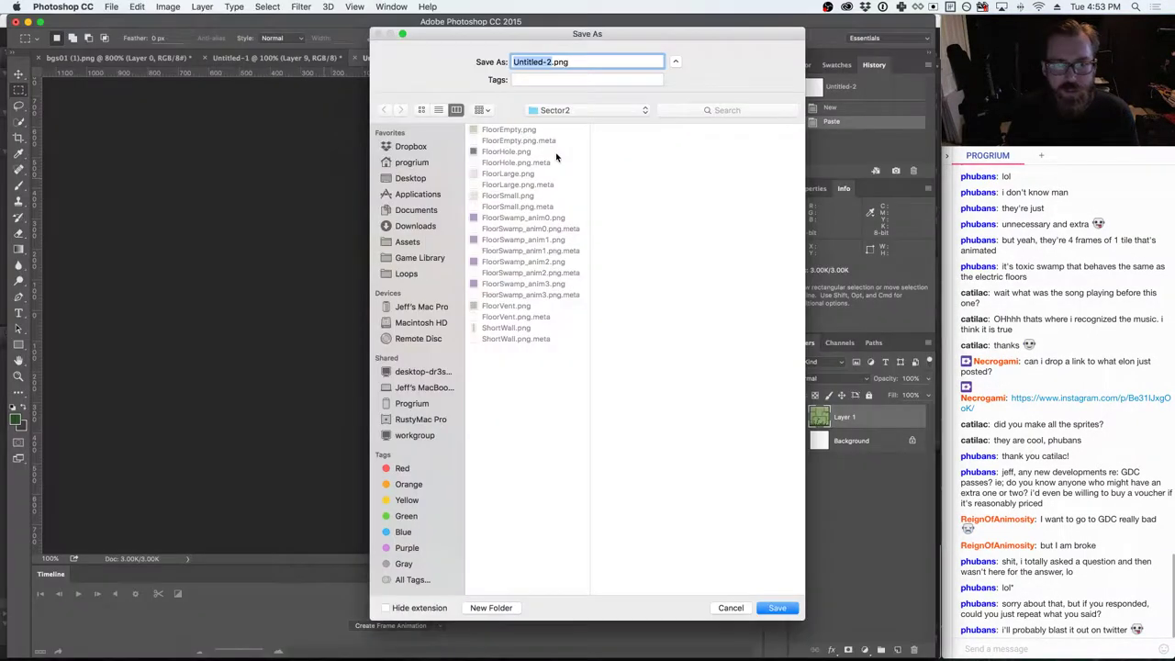
pyautogui.write('WallPanels')
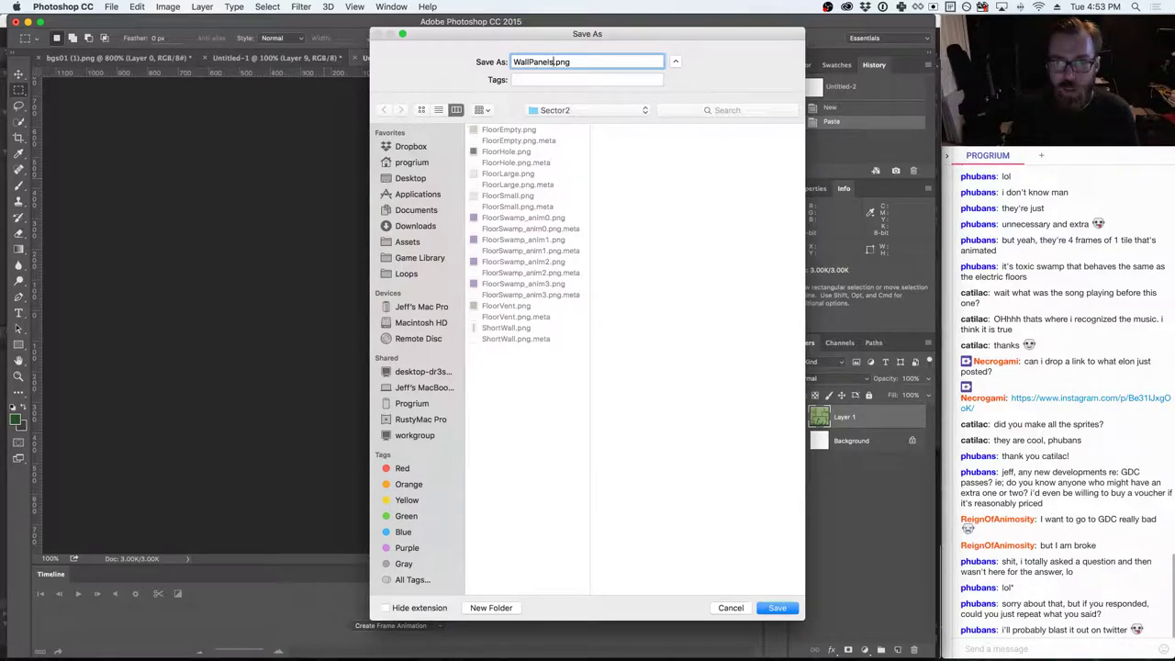
pyautogui.press('Return')
# - Copy the 32 × 32 px vent section of the green wall from the tile sheet and paste it into the Untitled-2 document
pyautogui.hotkey('ctrl', 'shift', 'Tab')
pyautogui.hotkey('ctrl', 'shift', 'Tab')
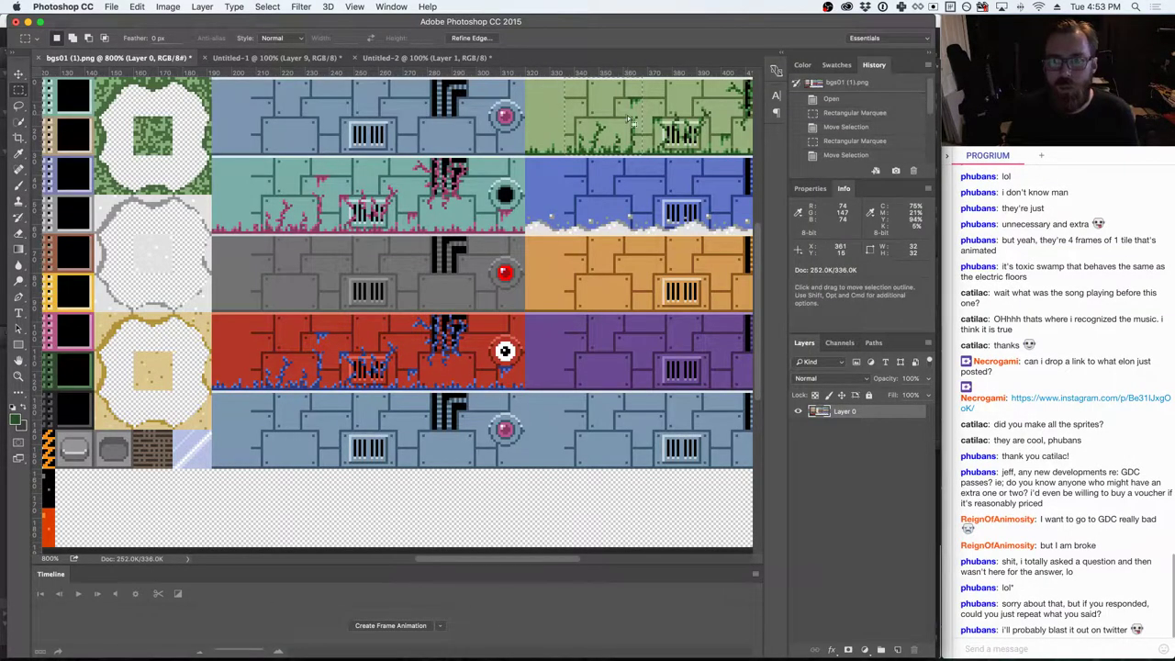
pyautogui.moveTo(607, 124); pyautogui.dragTo(643, 79)
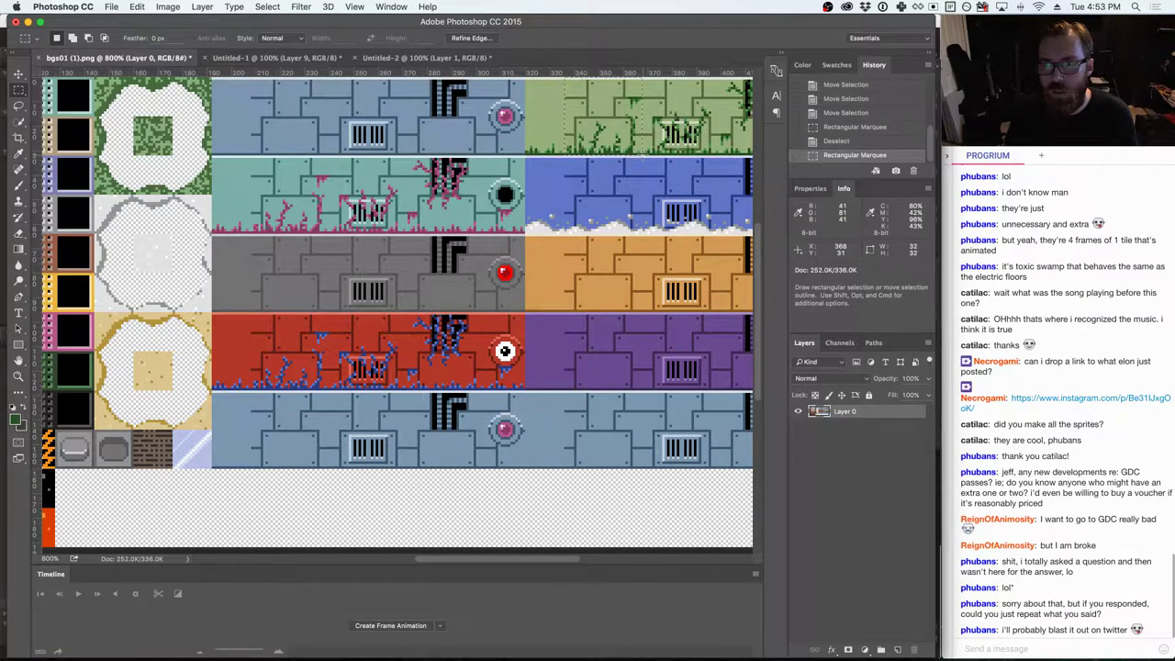
pyautogui.moveTo(695, 139); pyautogui.dragTo(717, 95)
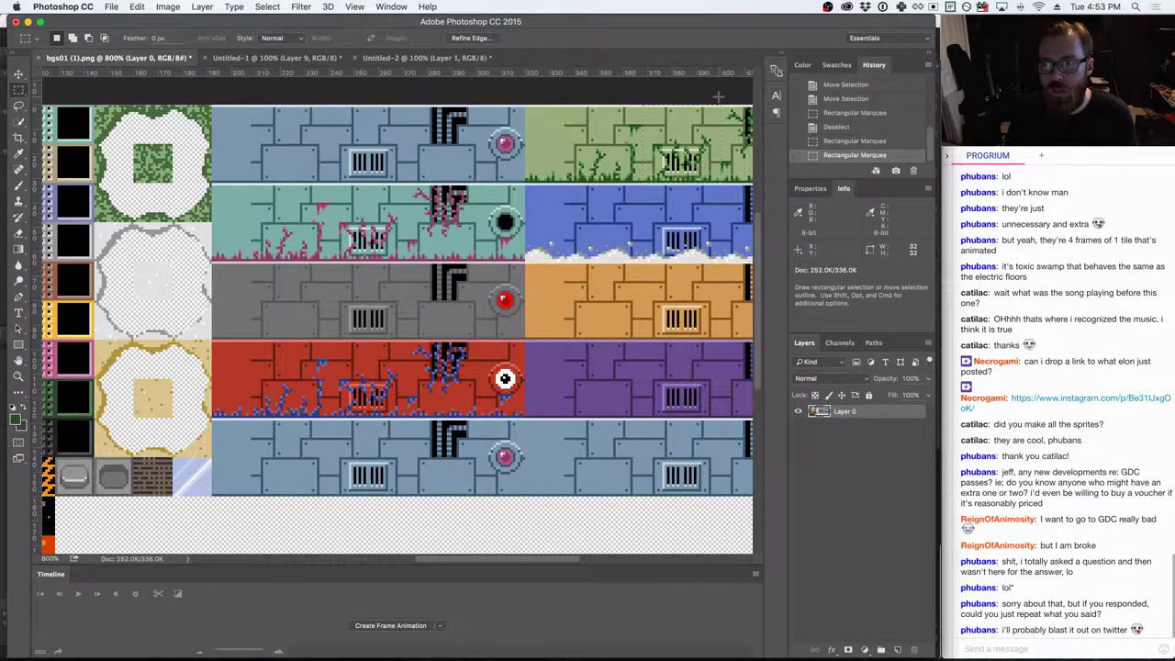
pyautogui.click(413, 58)
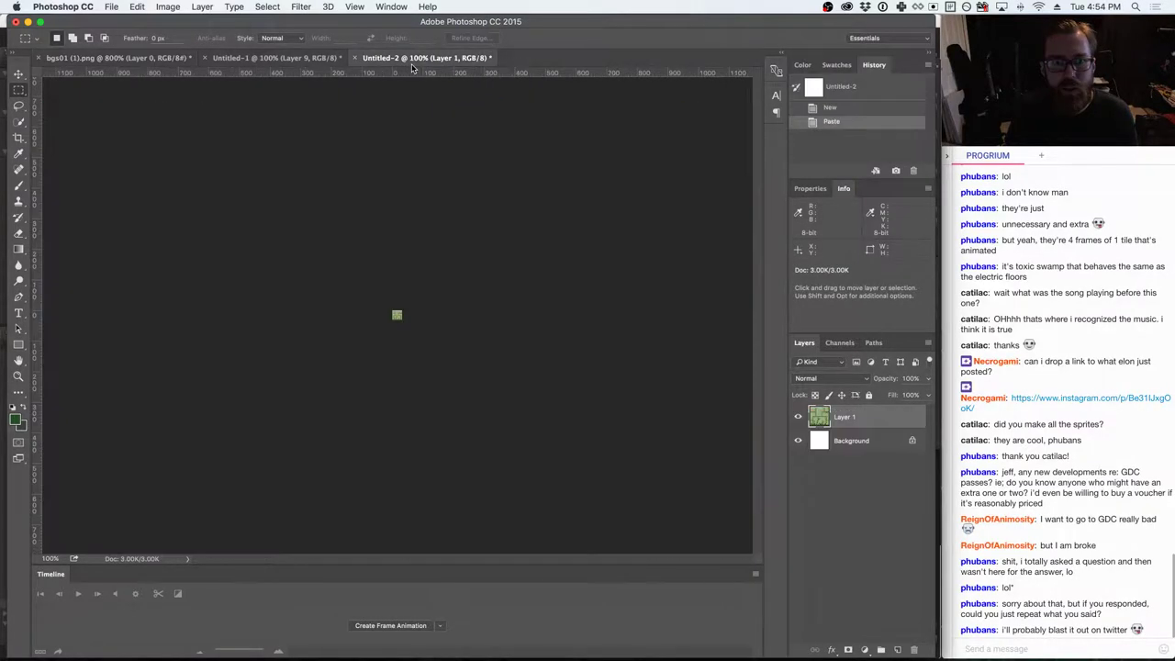
pyautogui.hotkey('ctrl', 'v')
# - Export the pasted vent section as WallVent.png into the Sector2 folder
pyautogui.click(111, 6)
pyautogui.moveTo(138, 173)
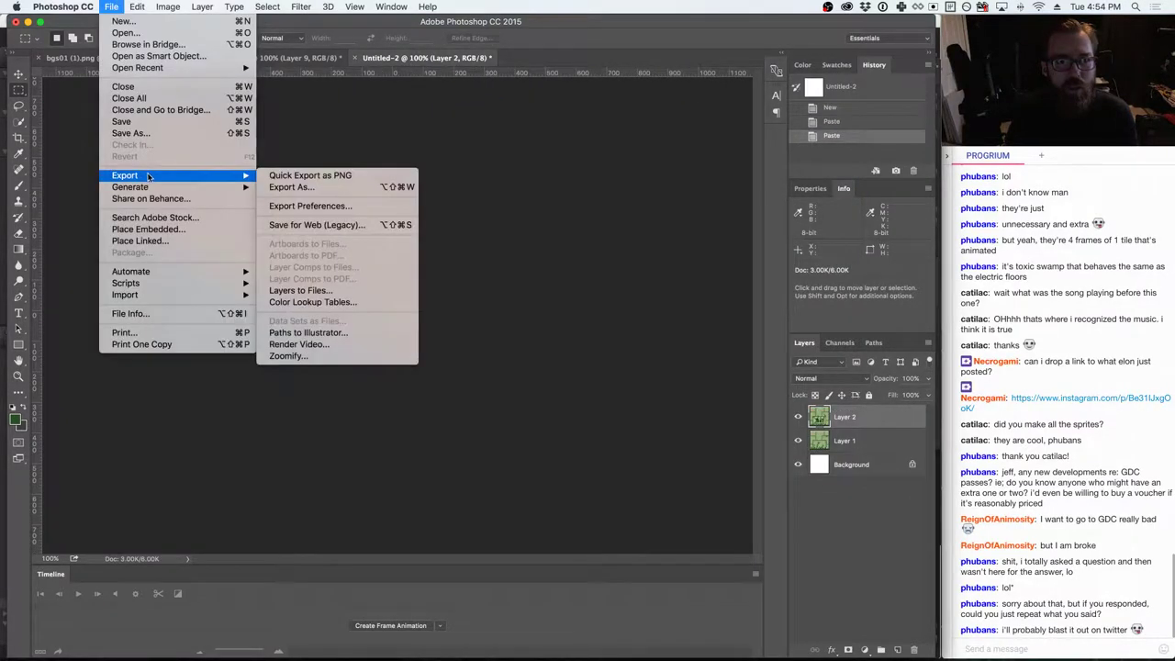
pyautogui.click(322, 190)
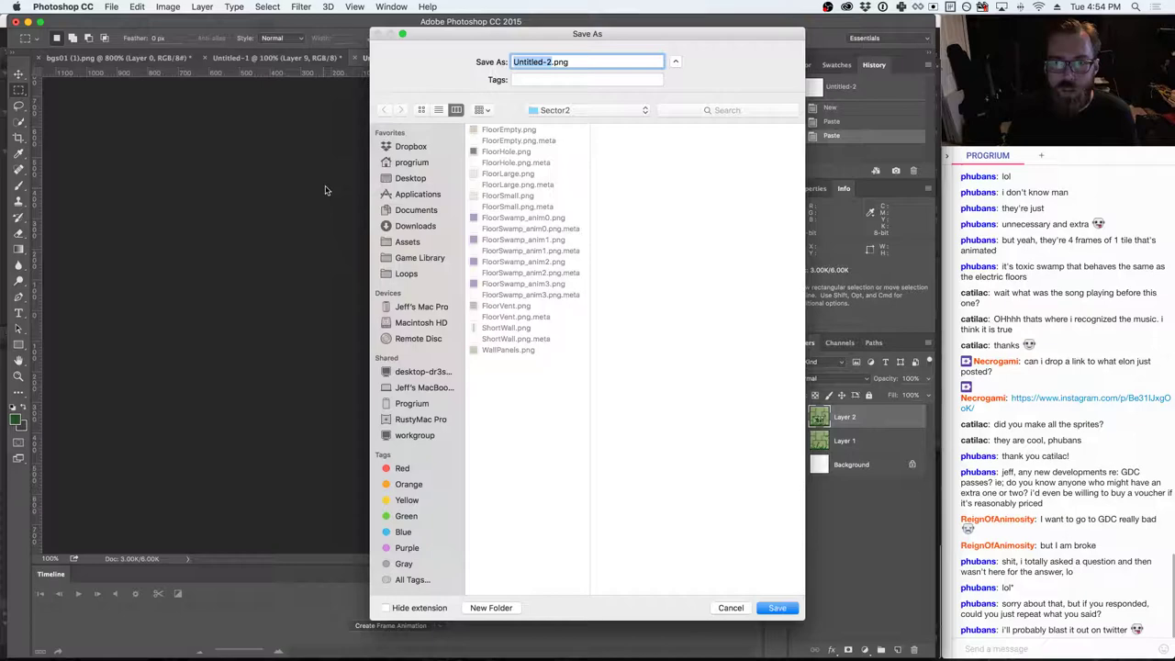
pyautogui.write('Wall')
pyautogui.write('Large')
pyautogui.press('Return')
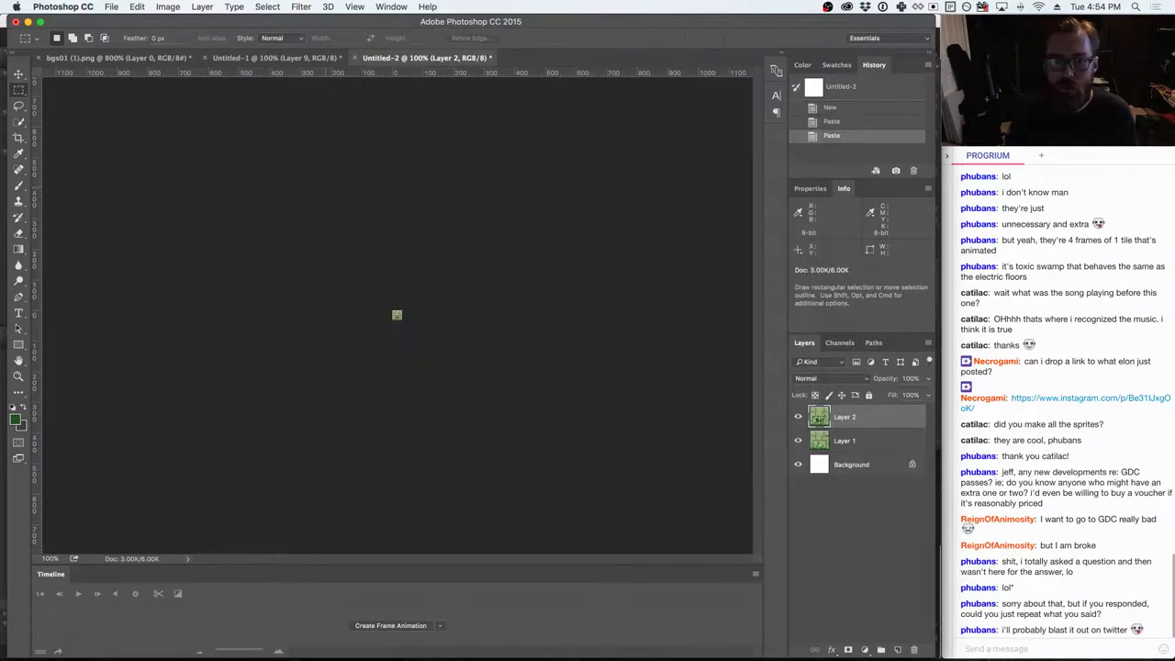
# - Move the 32 × 32 px selection onto the green wall's pipes, copy that area and paste it into the Untitled-2 document
pyautogui.click(152, 58)
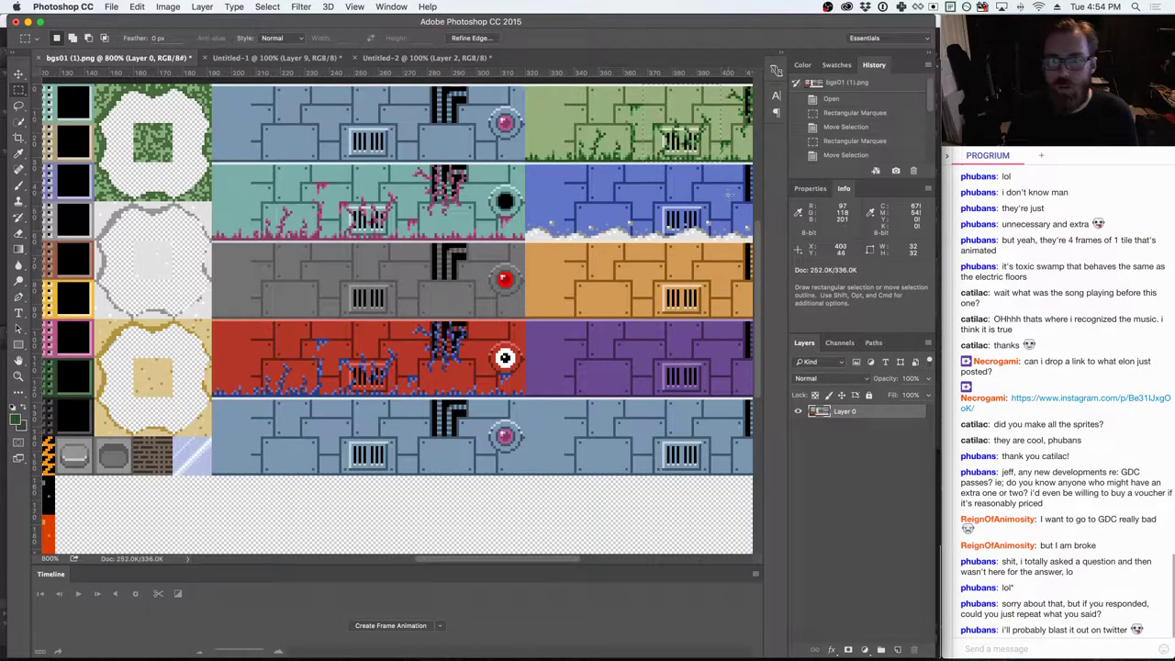
pyautogui.moveTo(548, 562); pyautogui.dragTo(613, 562)
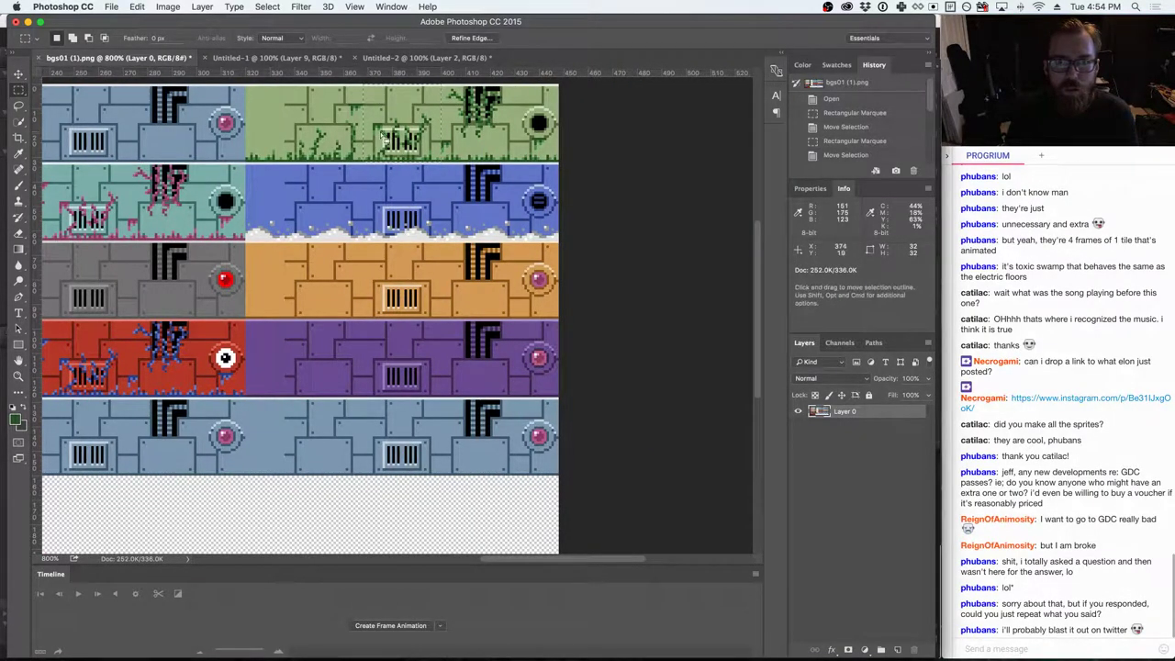
pyautogui.moveTo(377, 97); pyautogui.dragTo(487, 137)
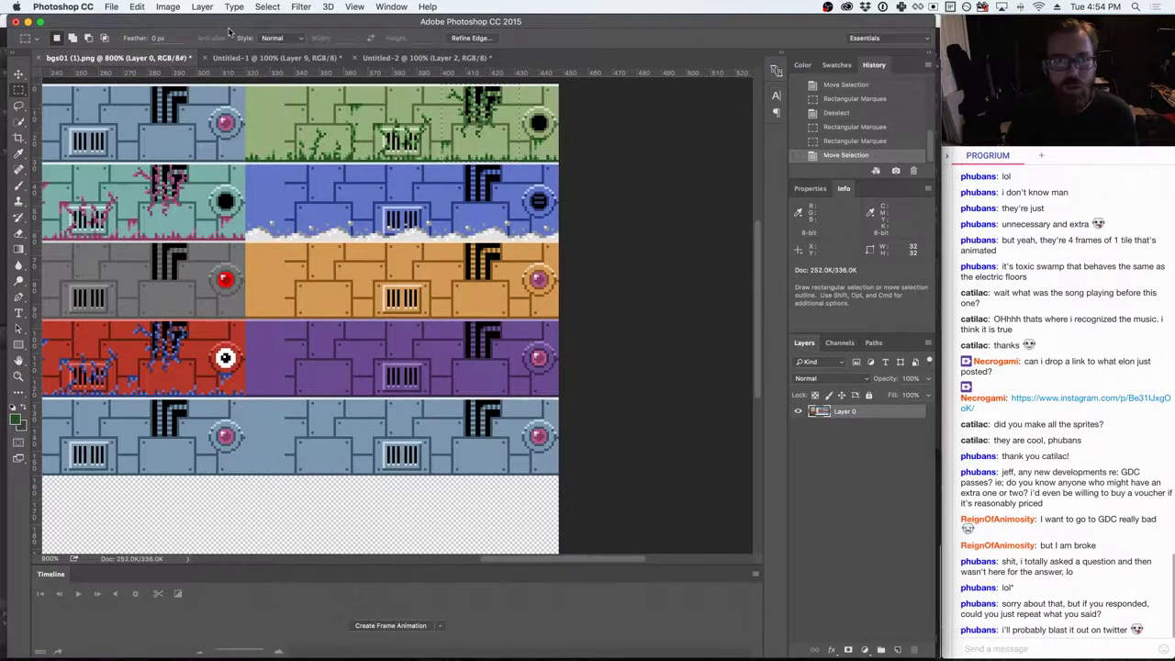
pyautogui.click(409, 58)
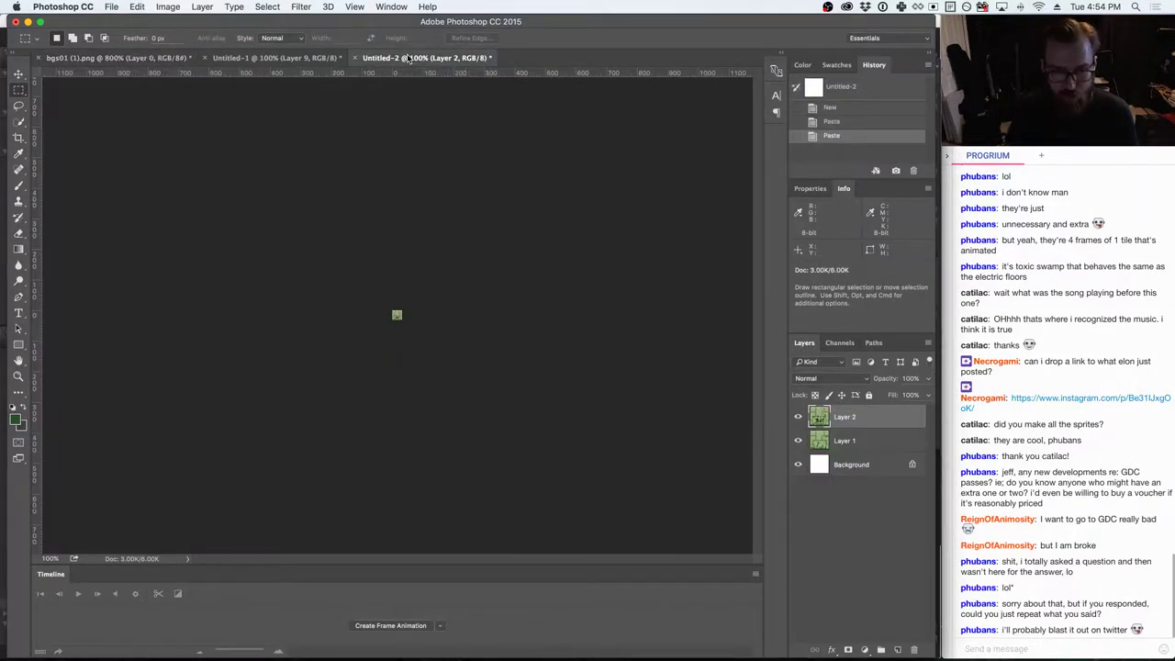
pyautogui.press('super+v')
# - Export the pasted pipes section as WallPipes.png into the Sector2 folder
pyautogui.click(111, 6)
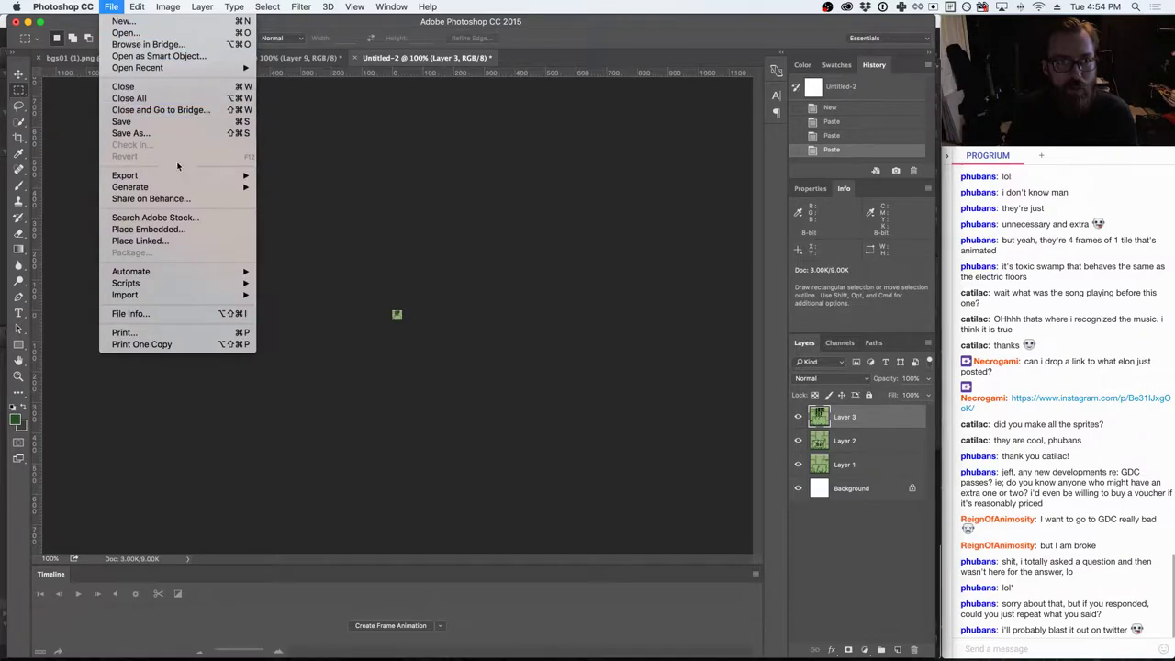
pyautogui.click(296, 181)
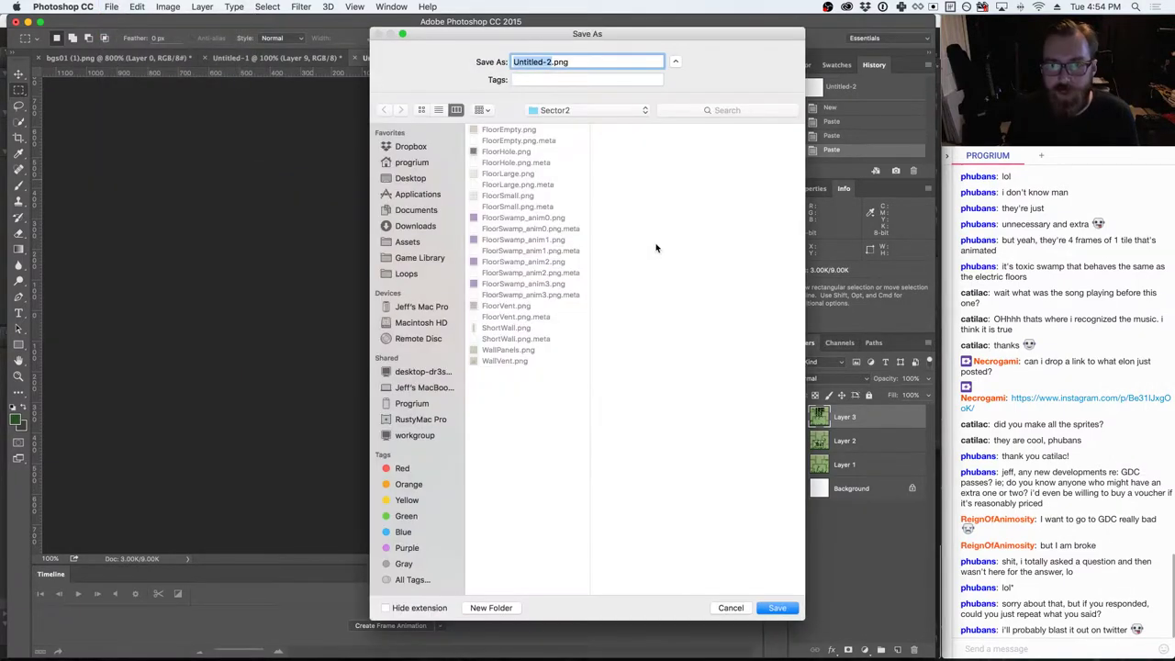
pyautogui.write('Wall')
pyautogui.write('Panel')
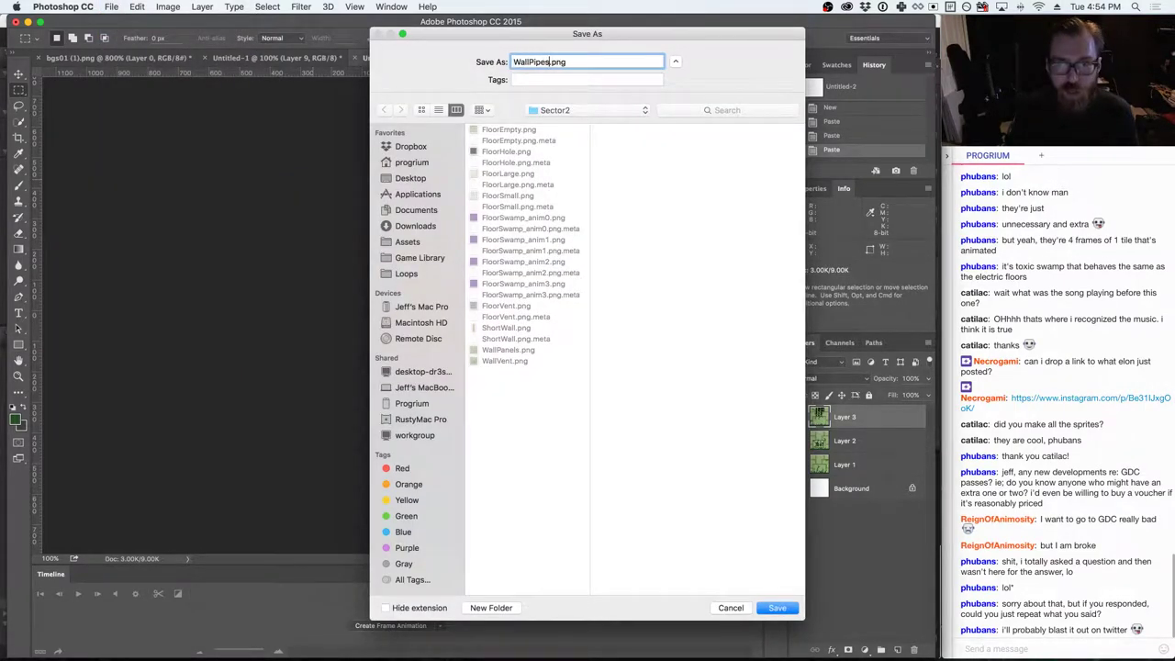
pyautogui.press('Return')
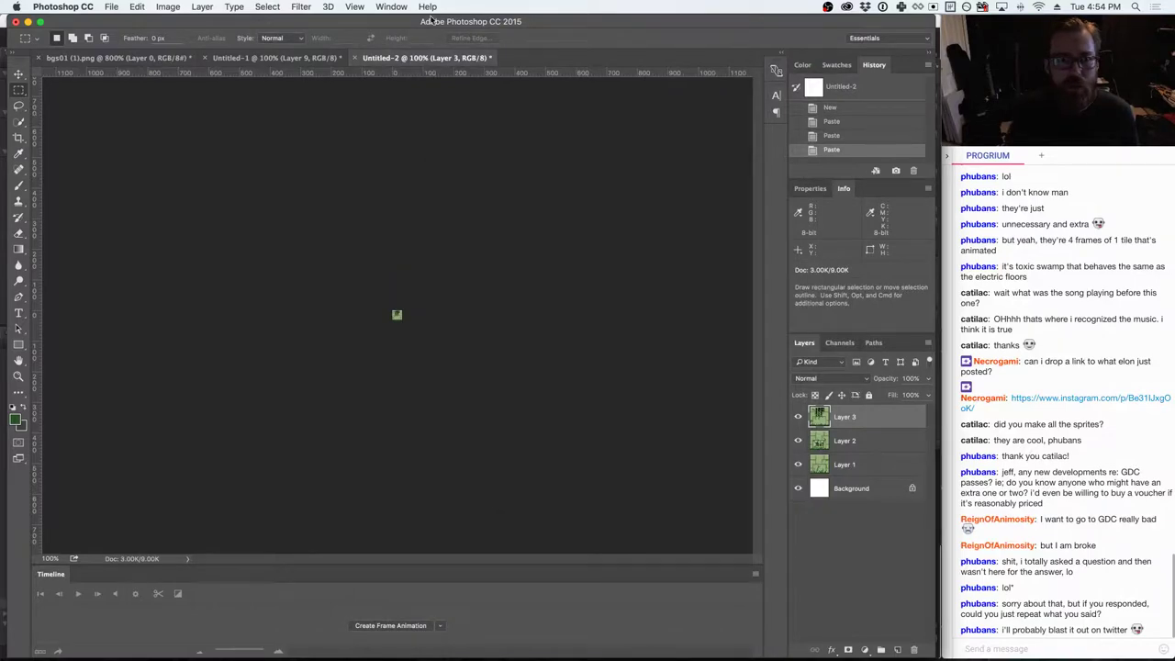
# - Copy the green wall's end section with the round port and paste it into a new 16 × 32 px document
pyautogui.click(146, 58)
pyautogui.moveTo(676, 142); pyautogui.dragTo(708, 140)
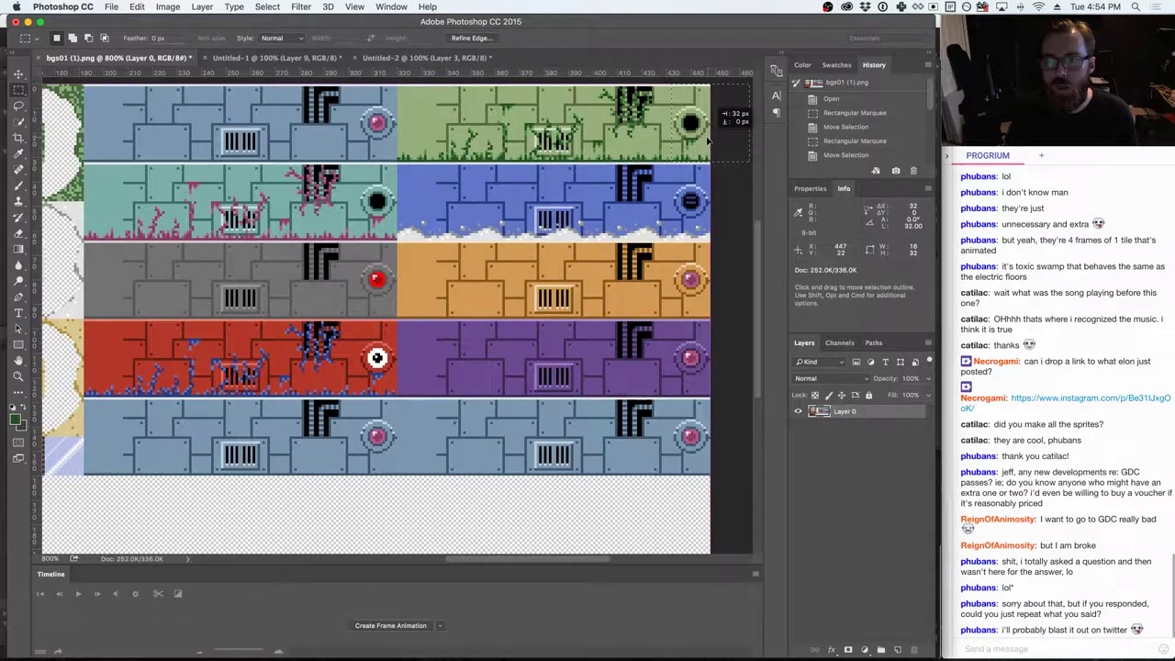
pyautogui.moveTo(718, 108); pyautogui.dragTo(718, 108)
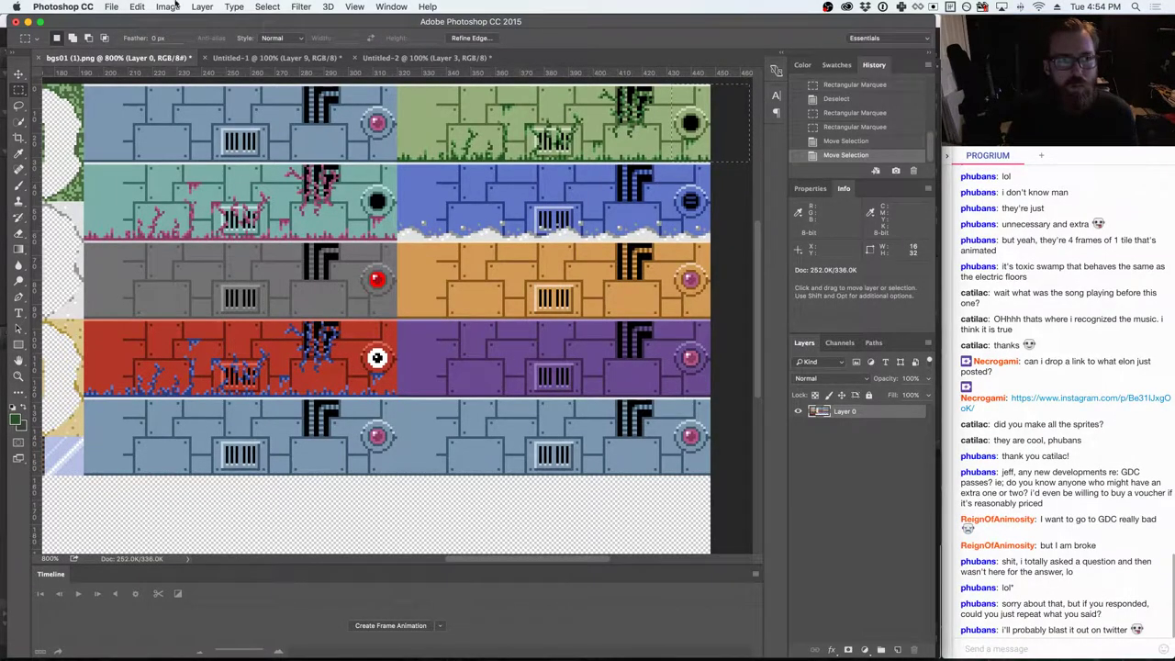
pyautogui.click(96, 8)
pyautogui.click(124, 22)
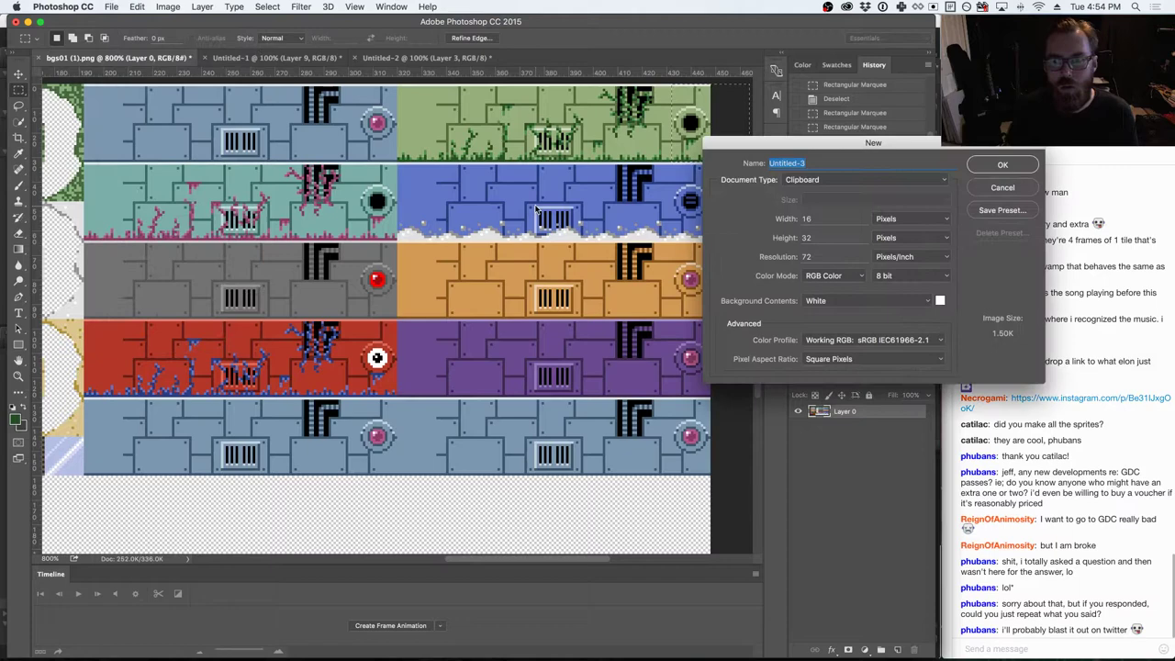
pyautogui.click(991, 167)
pyautogui.press('super+v')
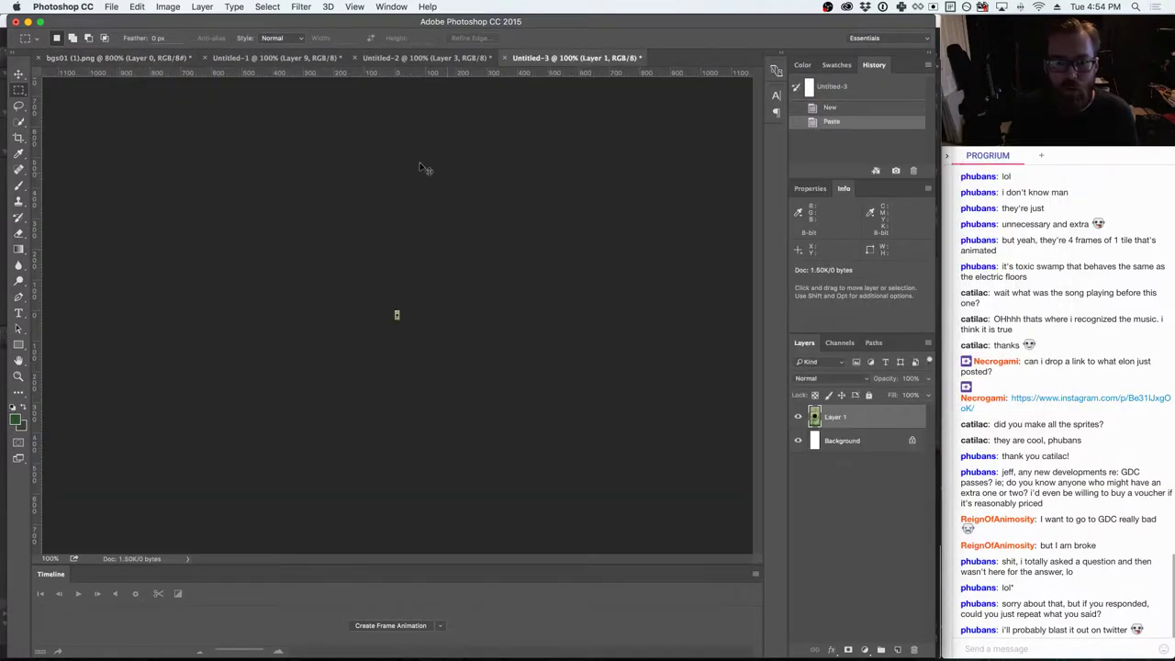
# - Export the round port section as WallSpecial.png into the Sector2 folder
pyautogui.click(111, 6)
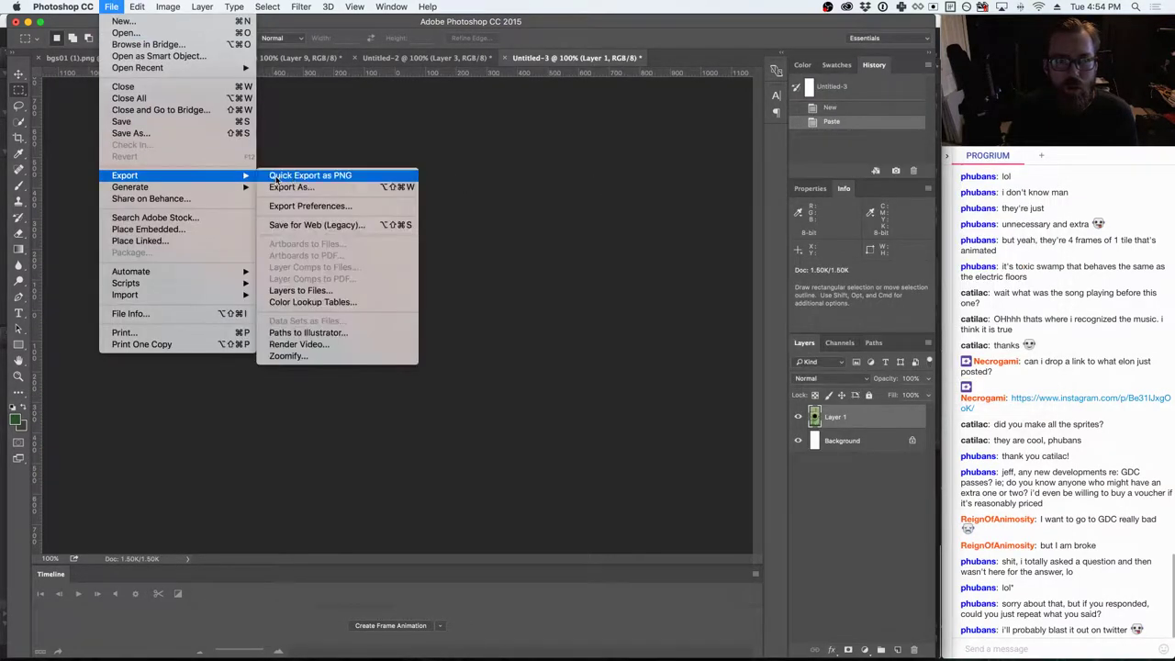
pyautogui.click(292, 178)
pyautogui.write('WallSpecial')
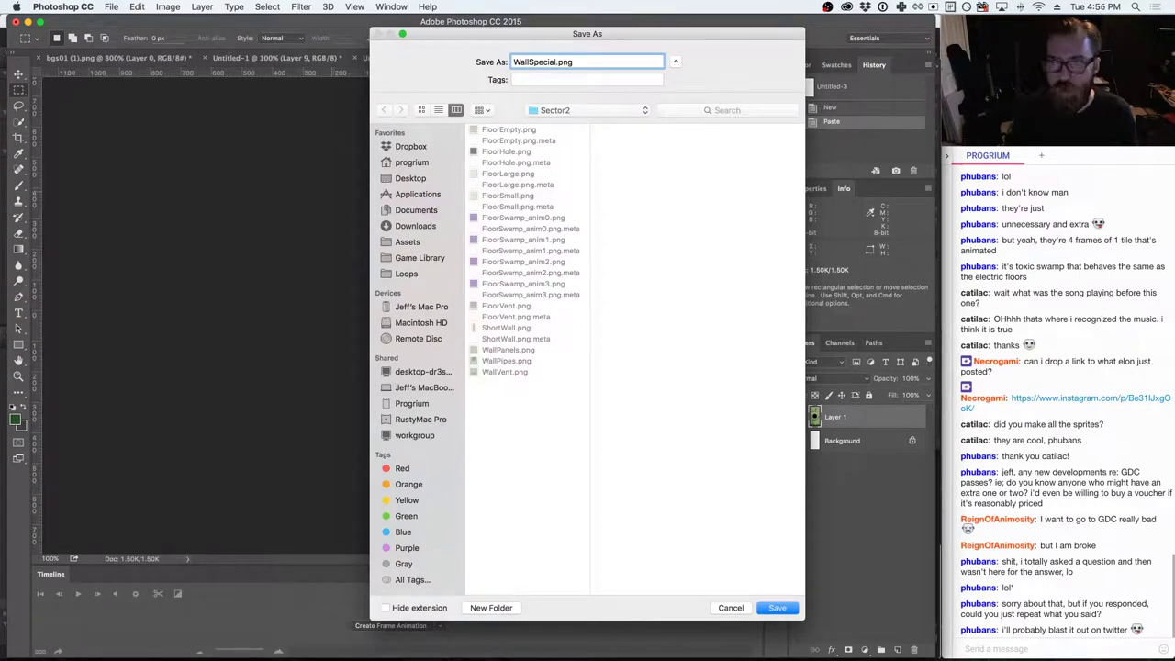
pyautogui.press('Return')
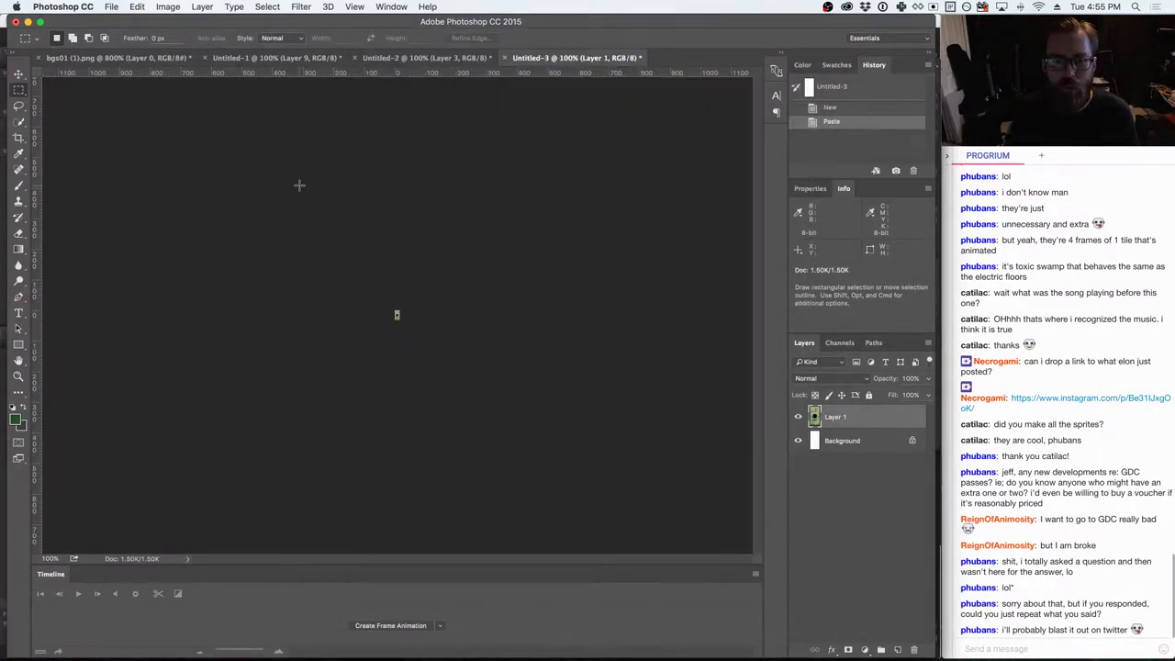
# - Copy the green grass tile at the centre of the grass block in the tile sheet and paste it into the Untitled-1 document
pyautogui.hotkey('ctrl', 'Tab')
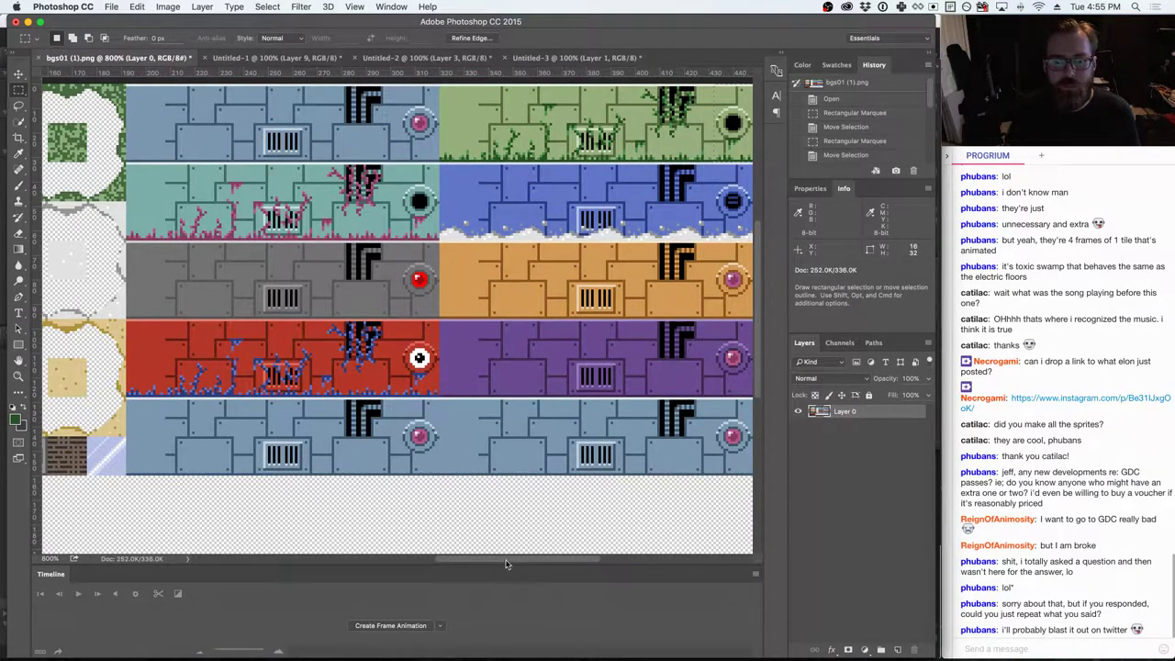
pyautogui.moveTo(505, 564); pyautogui.dragTo(424, 560)
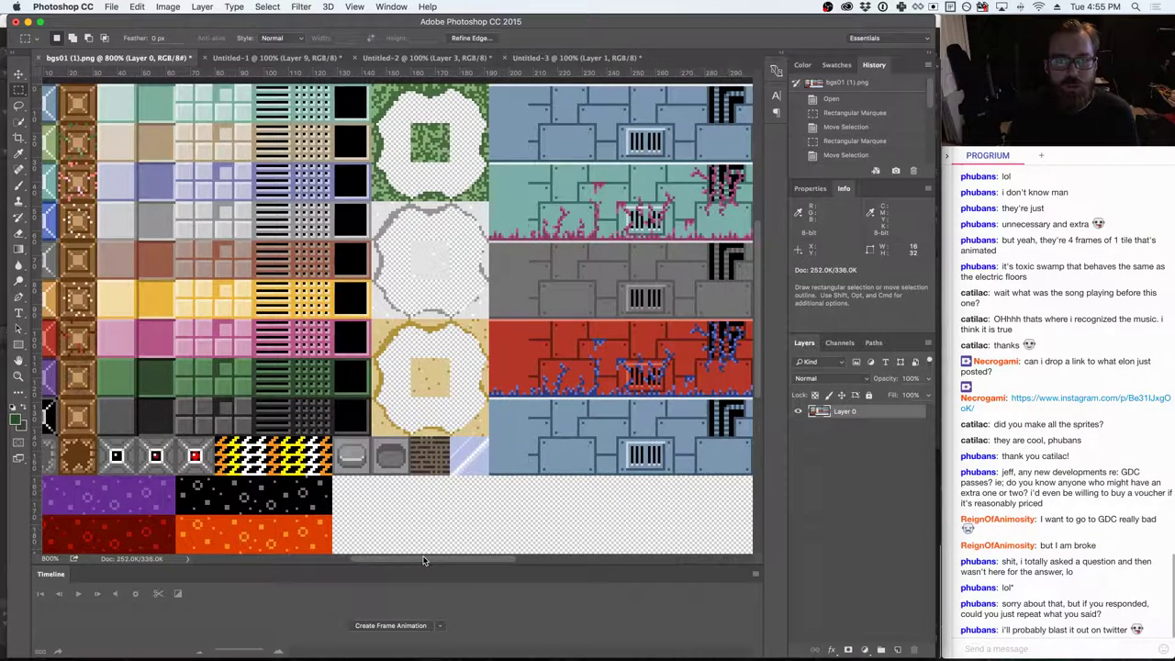
pyautogui.moveTo(424, 560); pyautogui.dragTo(419, 558)
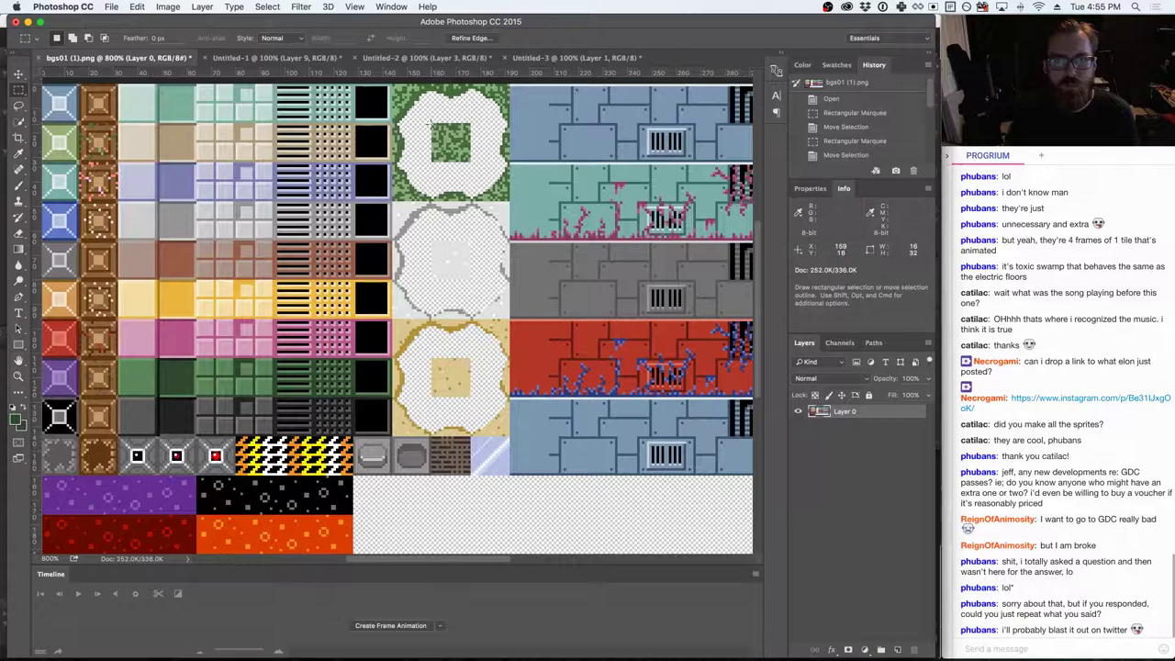
pyautogui.moveTo(428, 123); pyautogui.dragTo(381, 115)
pyautogui.press('v')
pyautogui.click(291, 55)
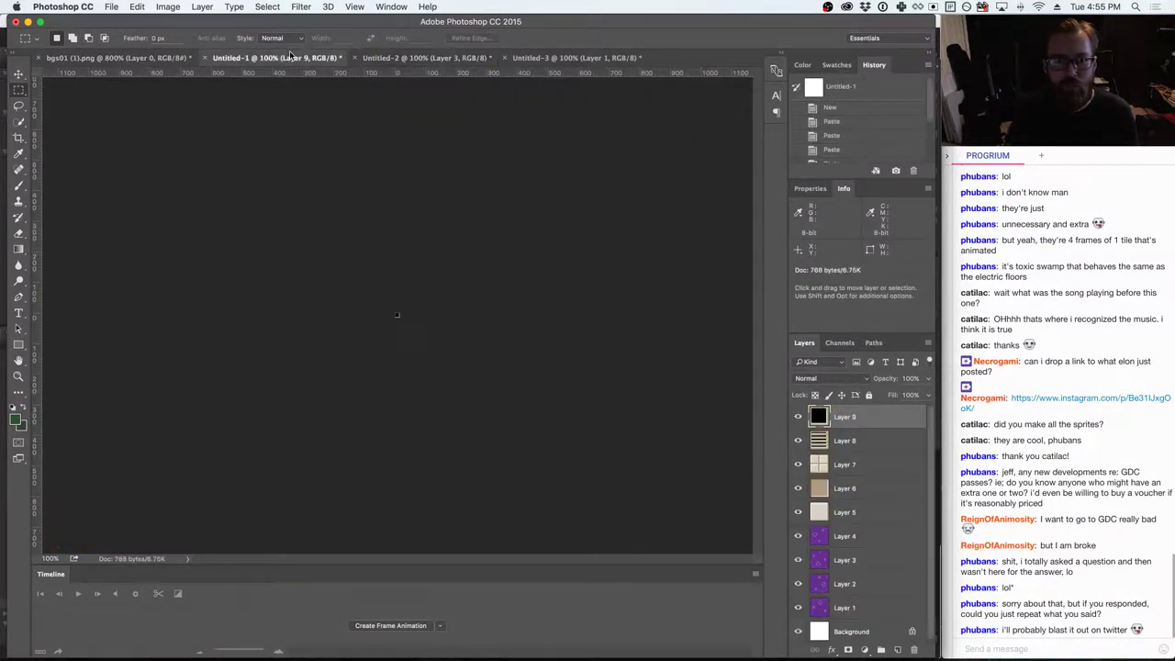
pyautogui.press('super+v')
# - Export the pasted grass tile as FloorGrass.png into the Sector2 folder
pyautogui.click(112, 5)
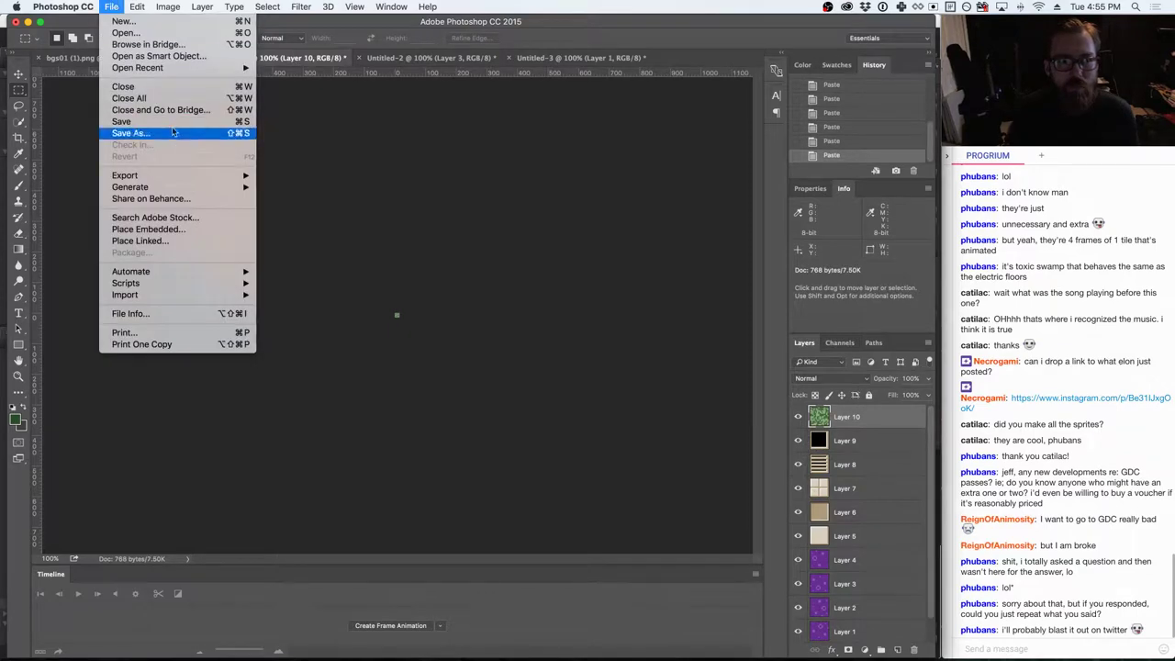
pyautogui.moveTo(147, 176)
pyautogui.click(319, 180)
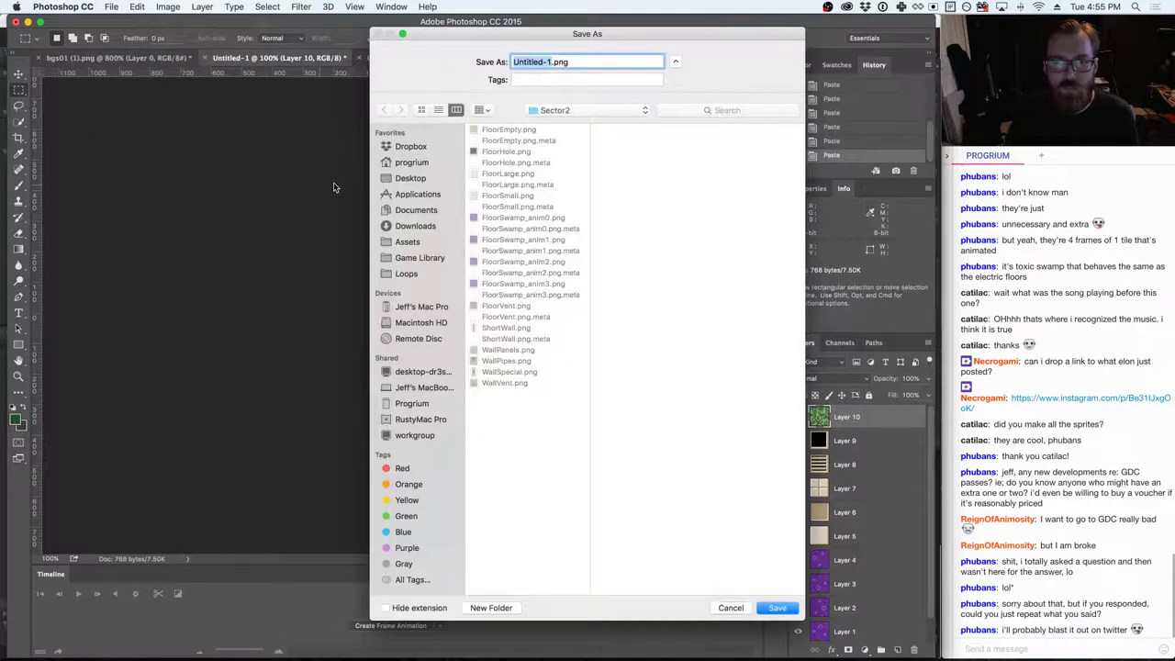
pyautogui.write('Floor')
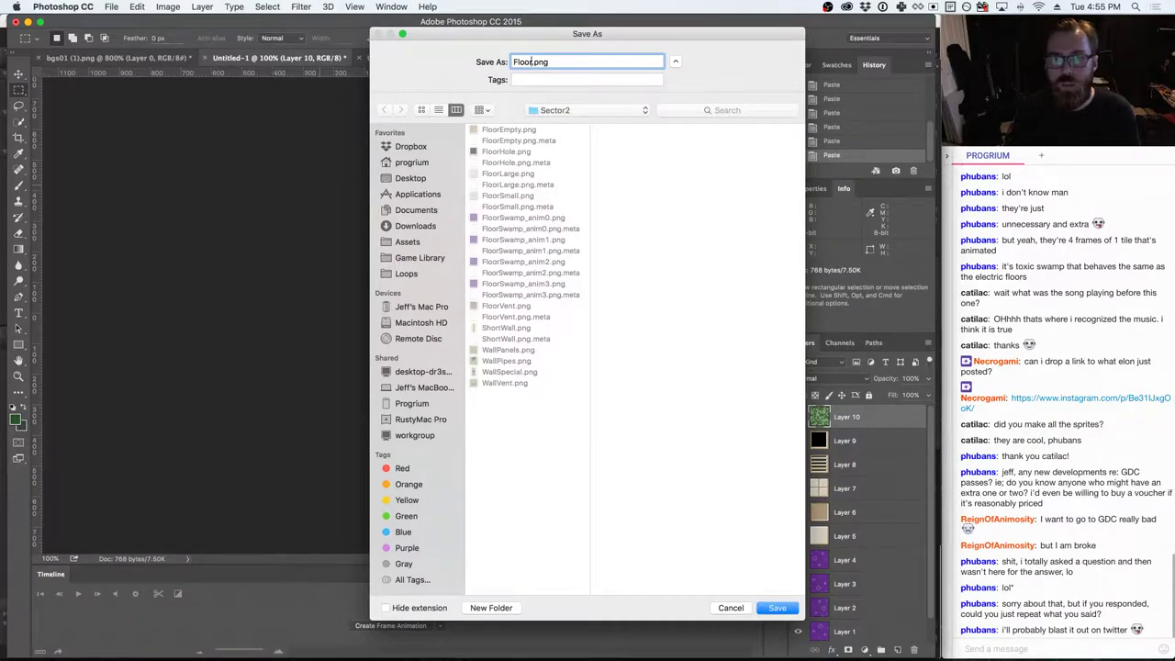
pyautogui.write('Grass')
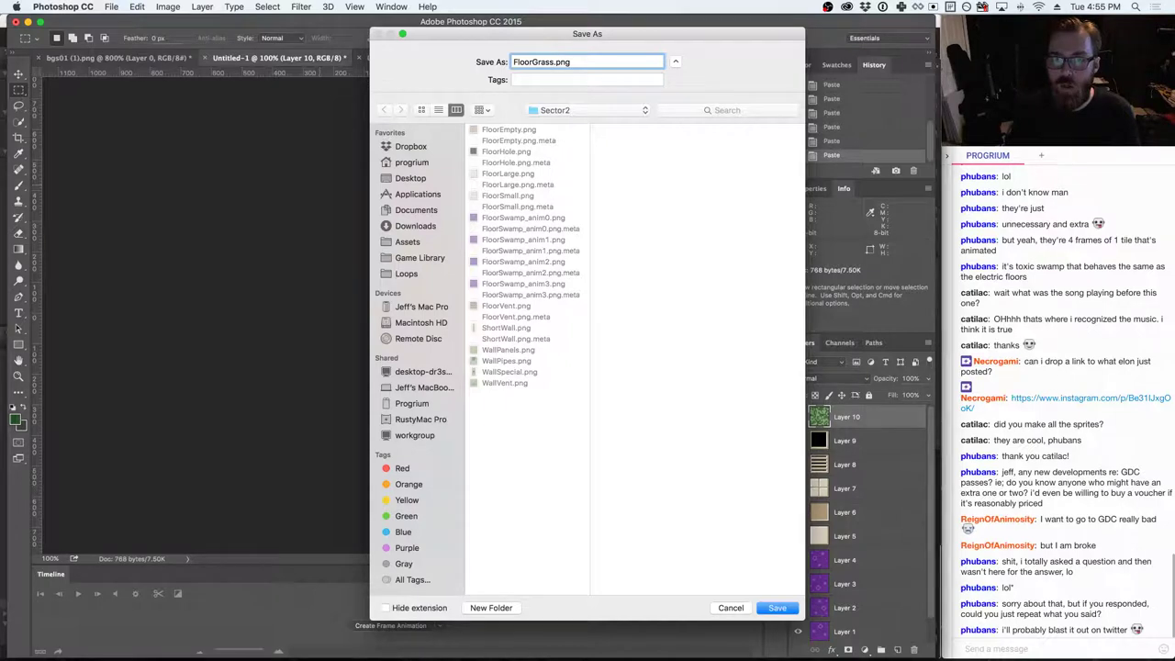
pyautogui.press('Return')
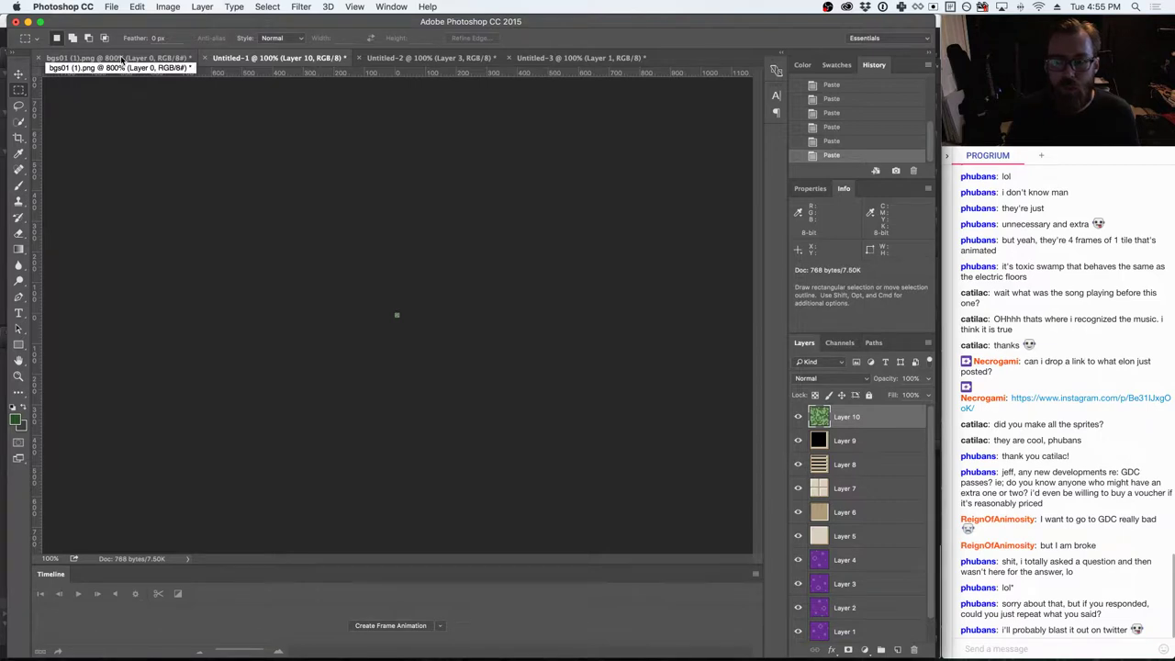
# - Delete every layer of the Untitled-1 document except the purple Layer 1
pyautogui.scroll(-1, 891, 565)
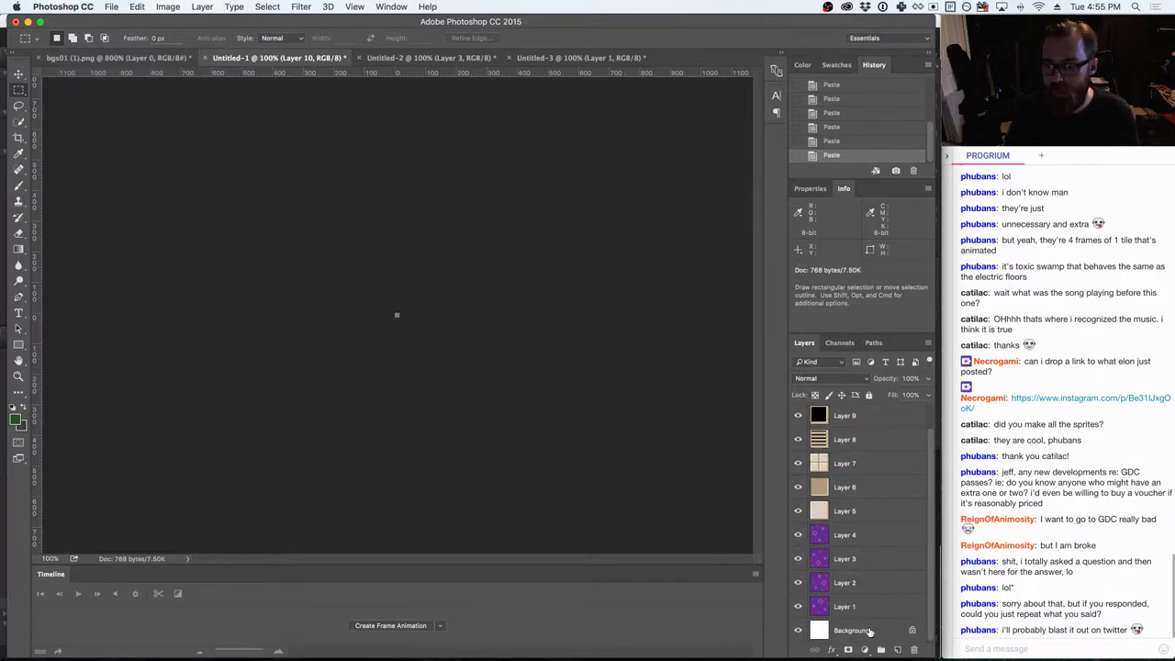
pyautogui.press('alt+super+a')
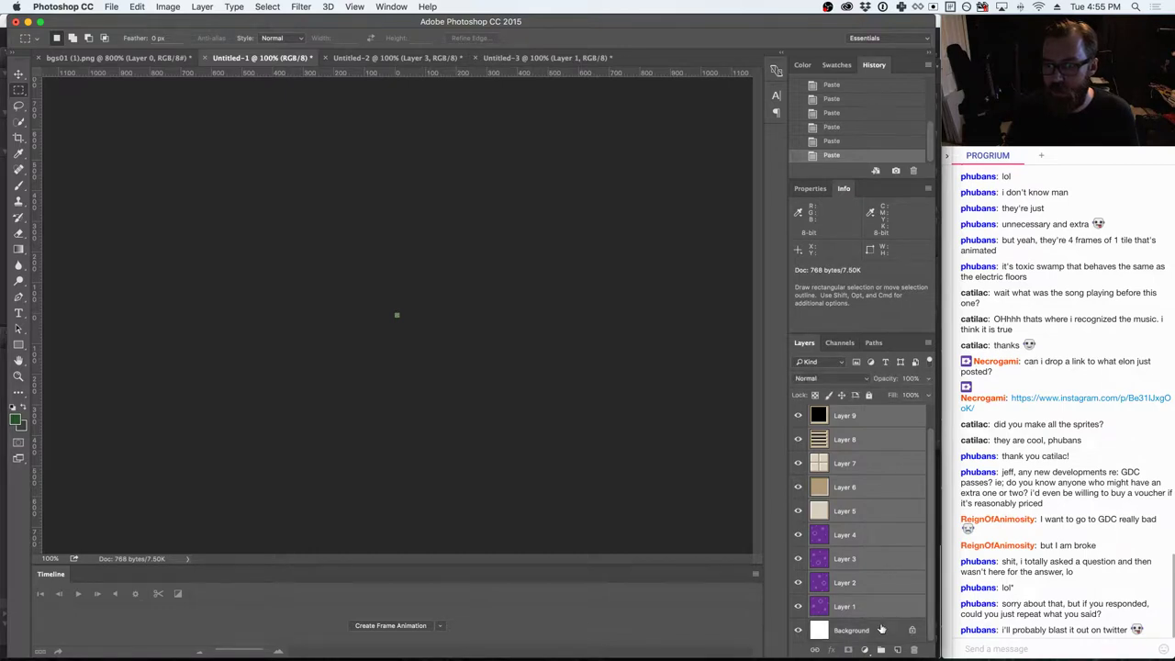
pyautogui.click(913, 650)
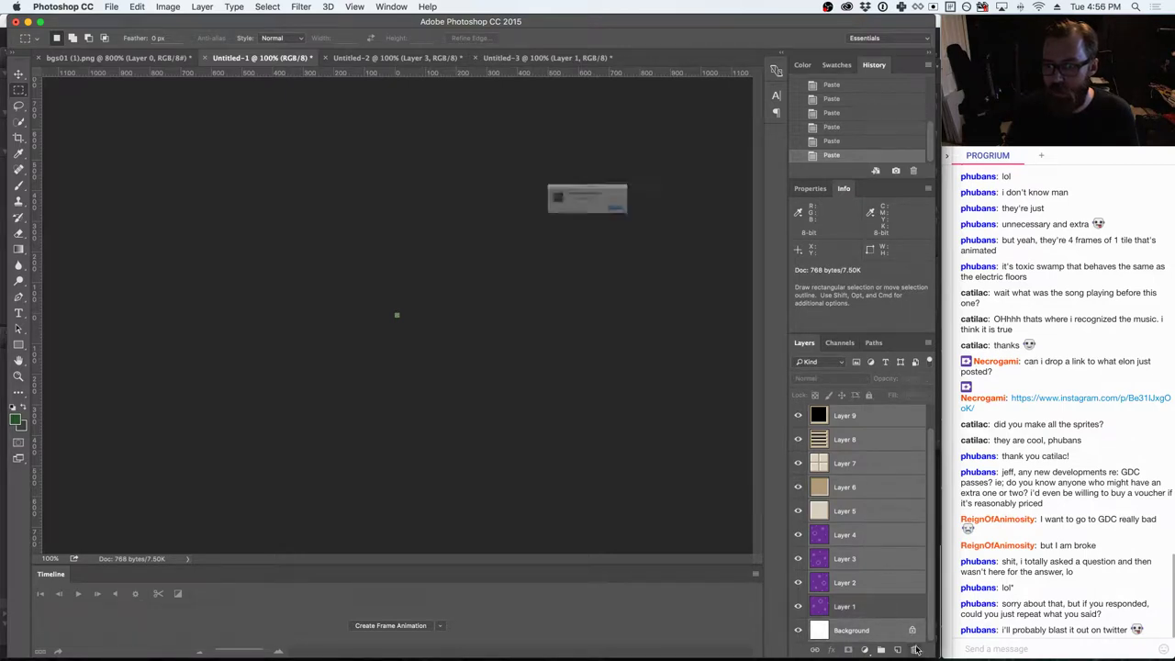
pyautogui.click(679, 228)
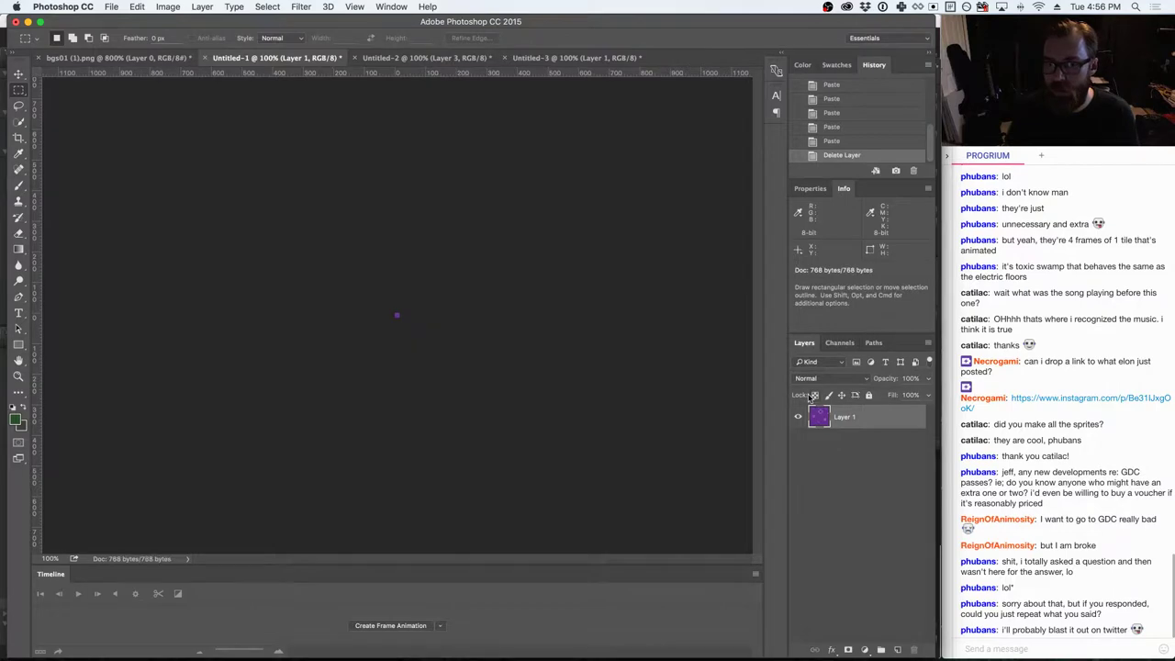
# - Copy the upper-left corner tile of the grass block, paste it into Untitled-1 and hide the purple Layer 1
pyautogui.click(162, 58)
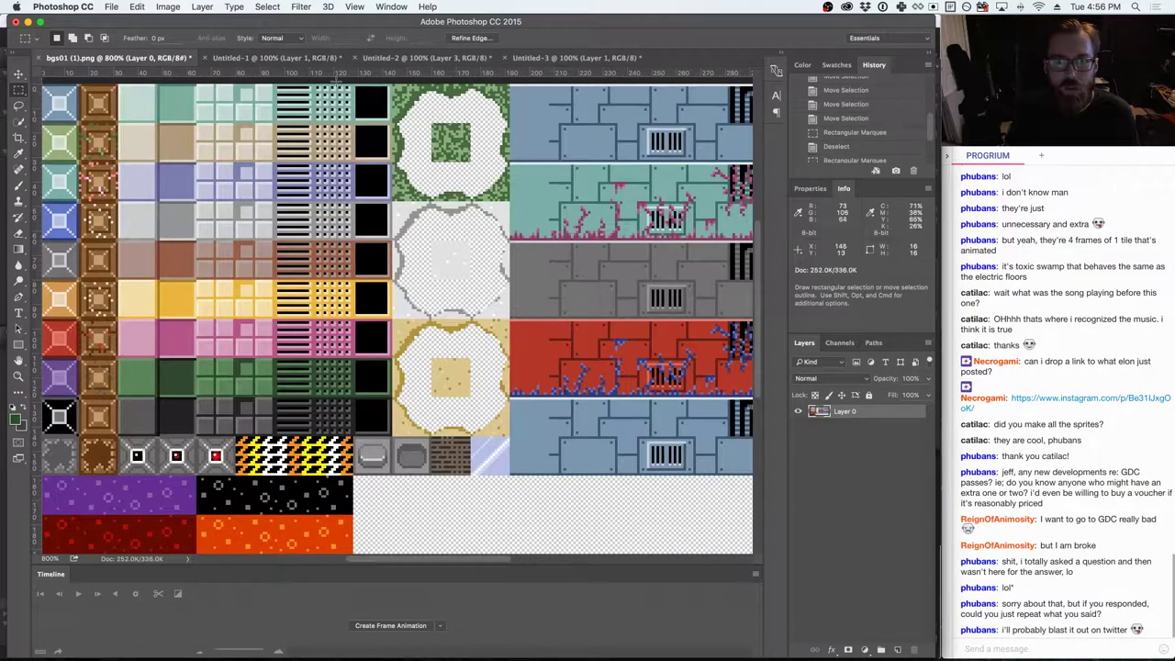
pyautogui.moveTo(446, 149); pyautogui.dragTo(475, 146)
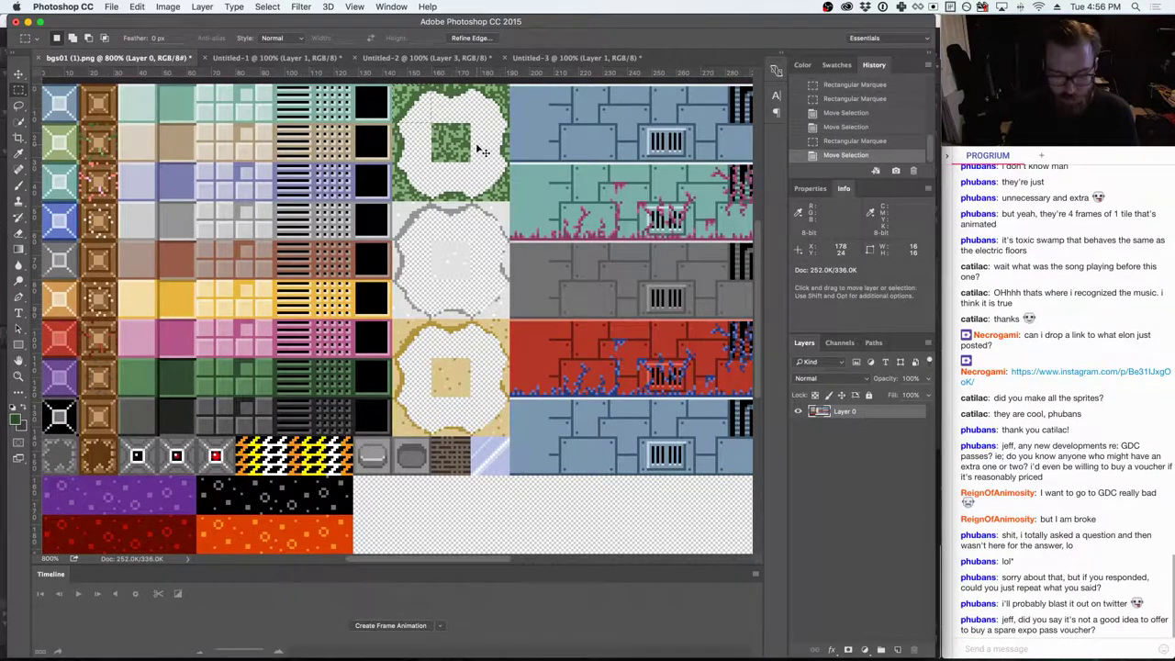
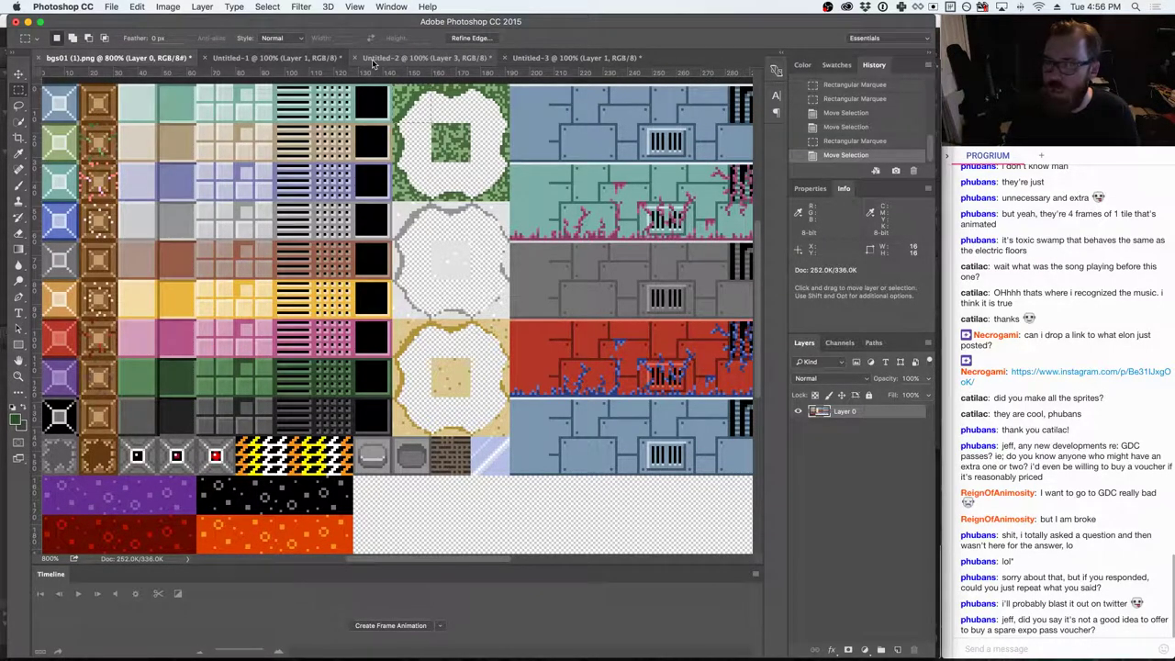
pyautogui.click(550, 58)
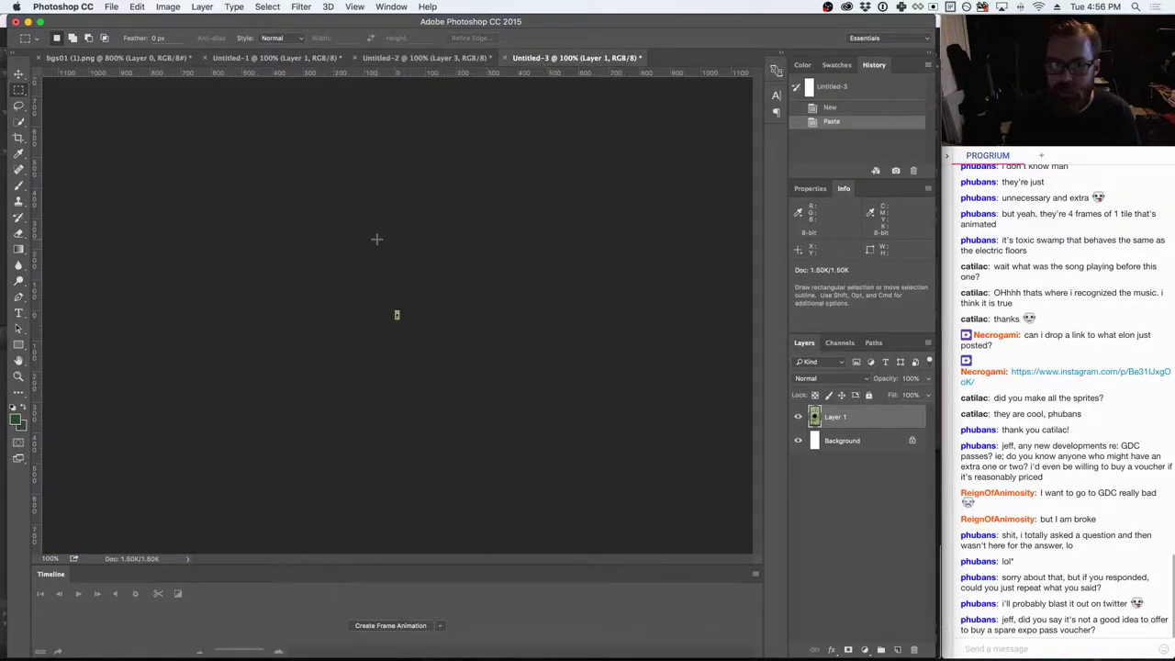
pyautogui.click(275, 57)
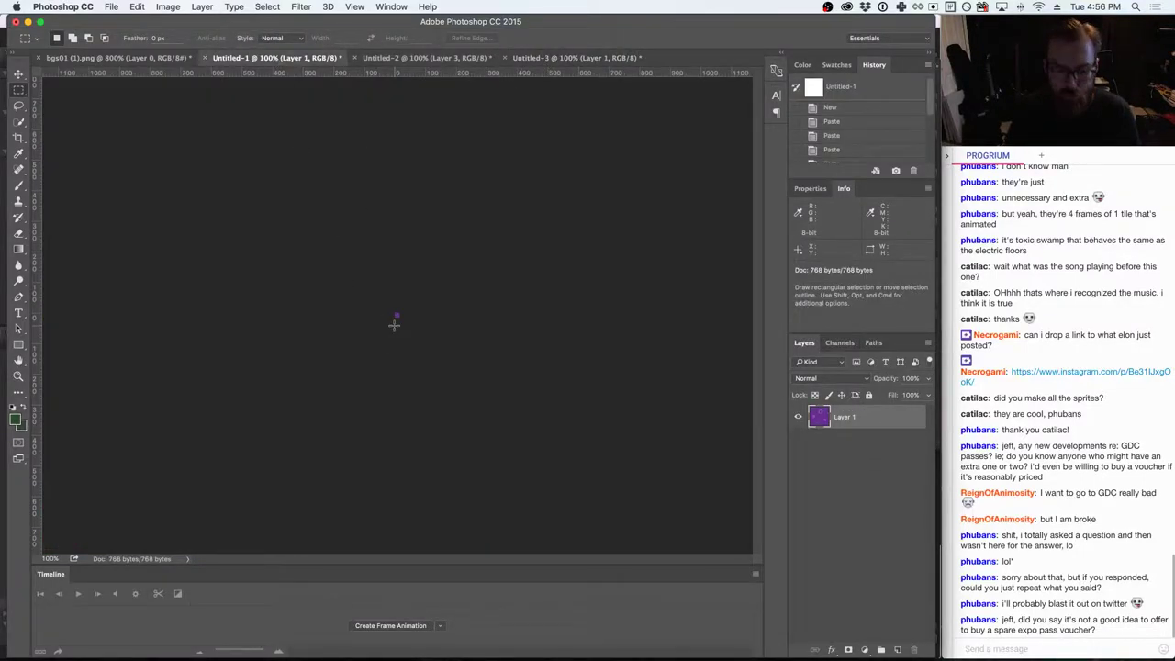
pyautogui.press('super+v')
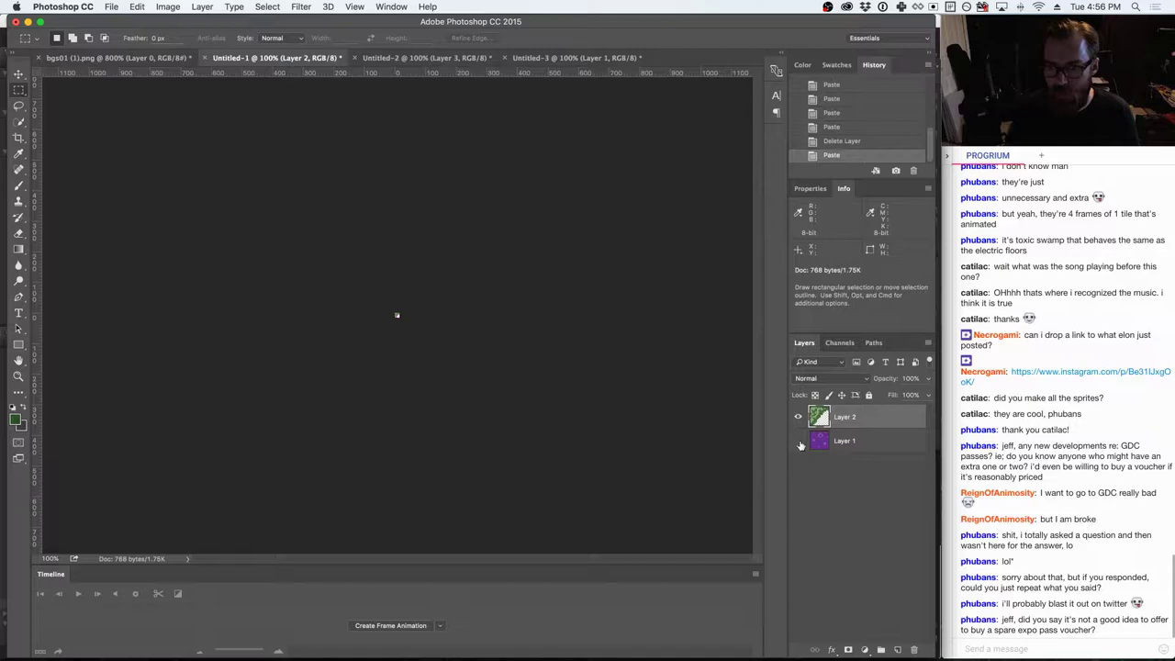
# - Export the upper-left grass corner as FloorGrassNW.png into the Sector2 folder
pyautogui.click(111, 5)
pyautogui.moveTo(174, 188)
pyautogui.click(391, 191)
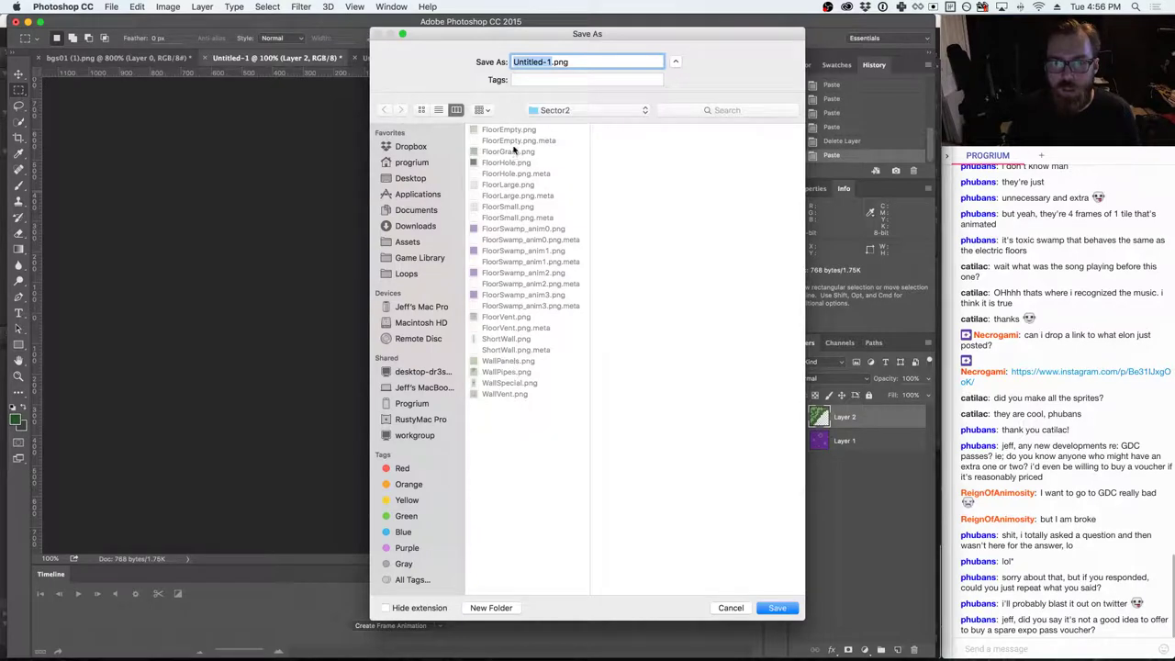
pyautogui.click(515, 152)
pyautogui.click(554, 62)
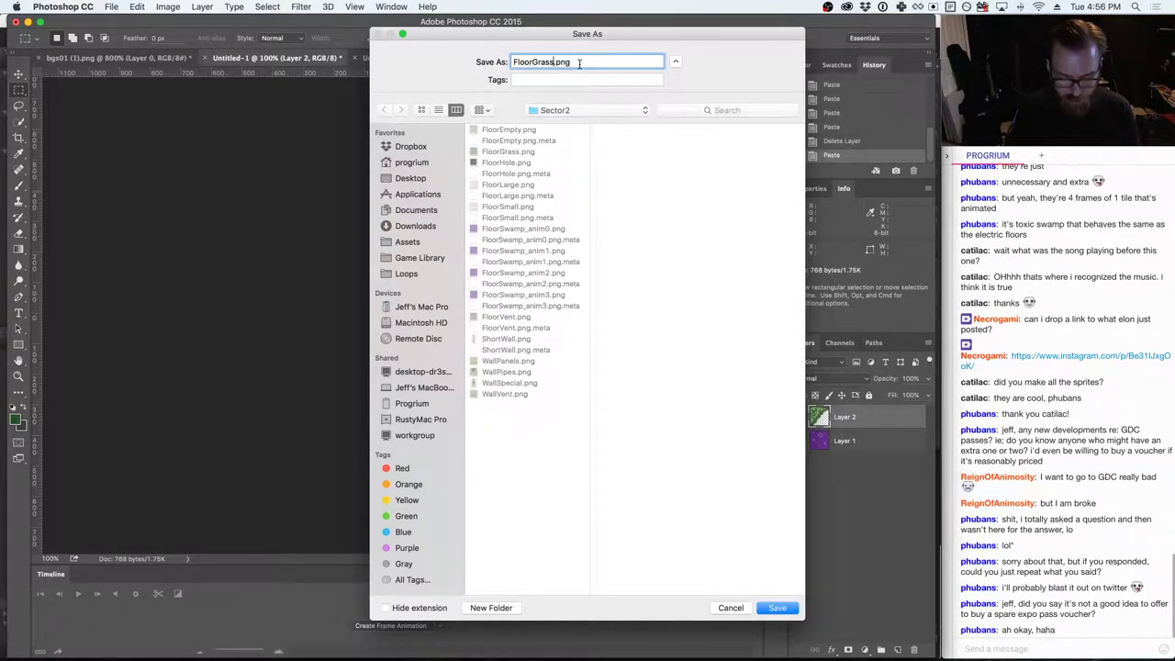
pyautogui.write('NW')
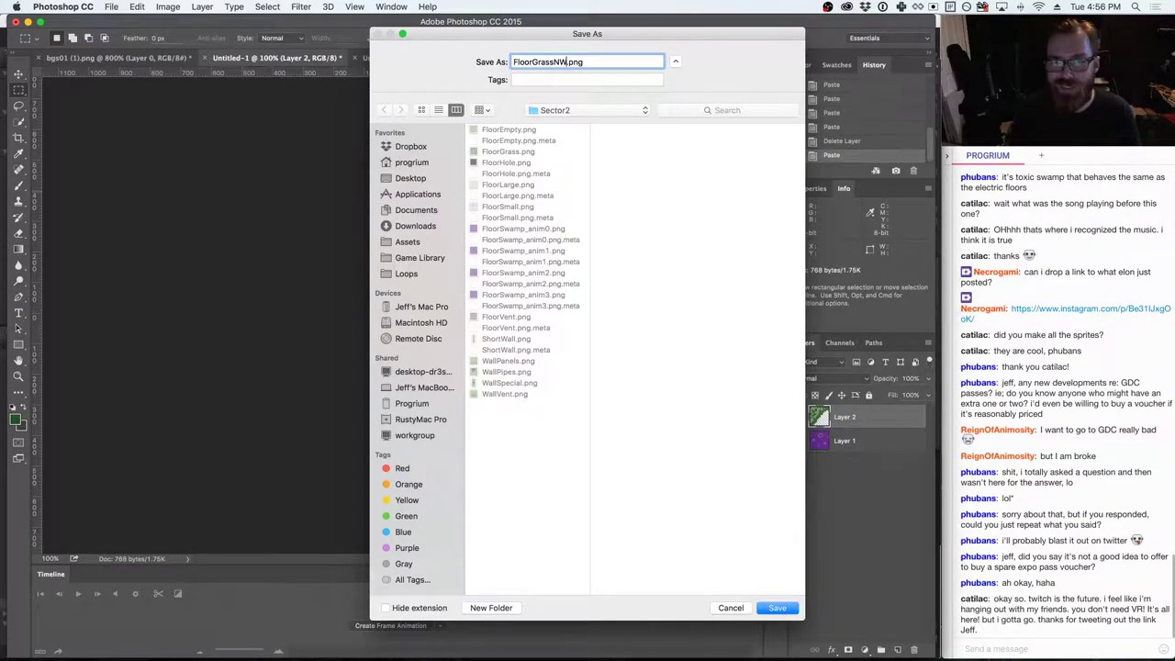
pyautogui.click(776, 608)
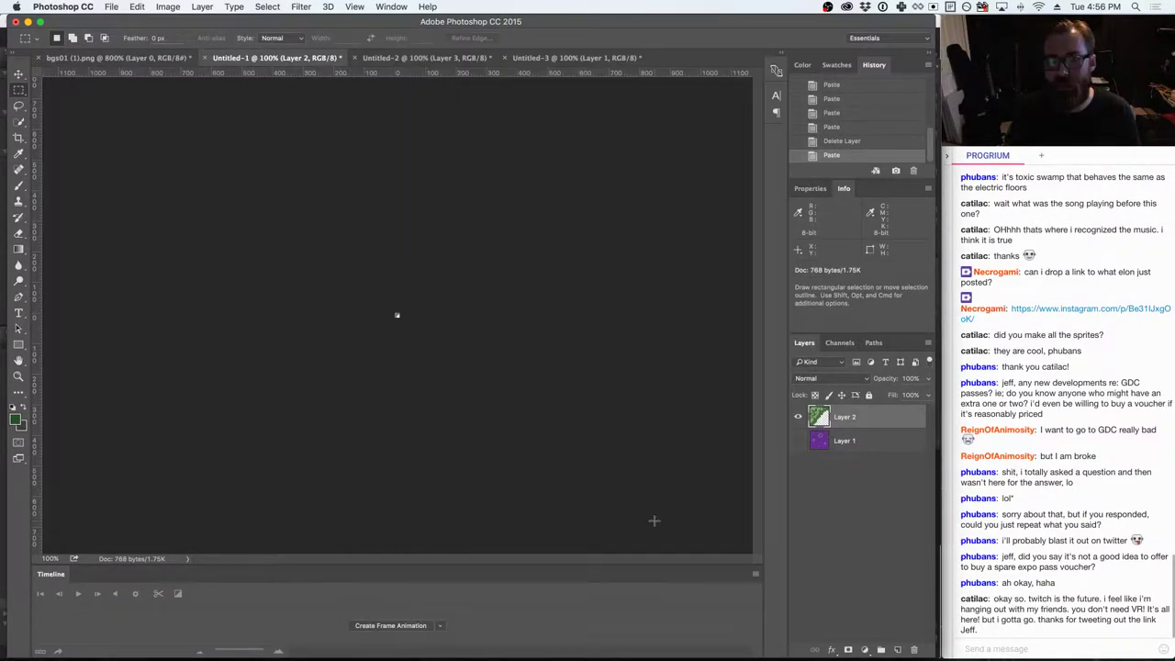
# - Copy the grass block's upper-middle edge tile into Untitled-1 as the only visible layer and nudge it to the canvas's upper edge
pyautogui.click(117, 58)
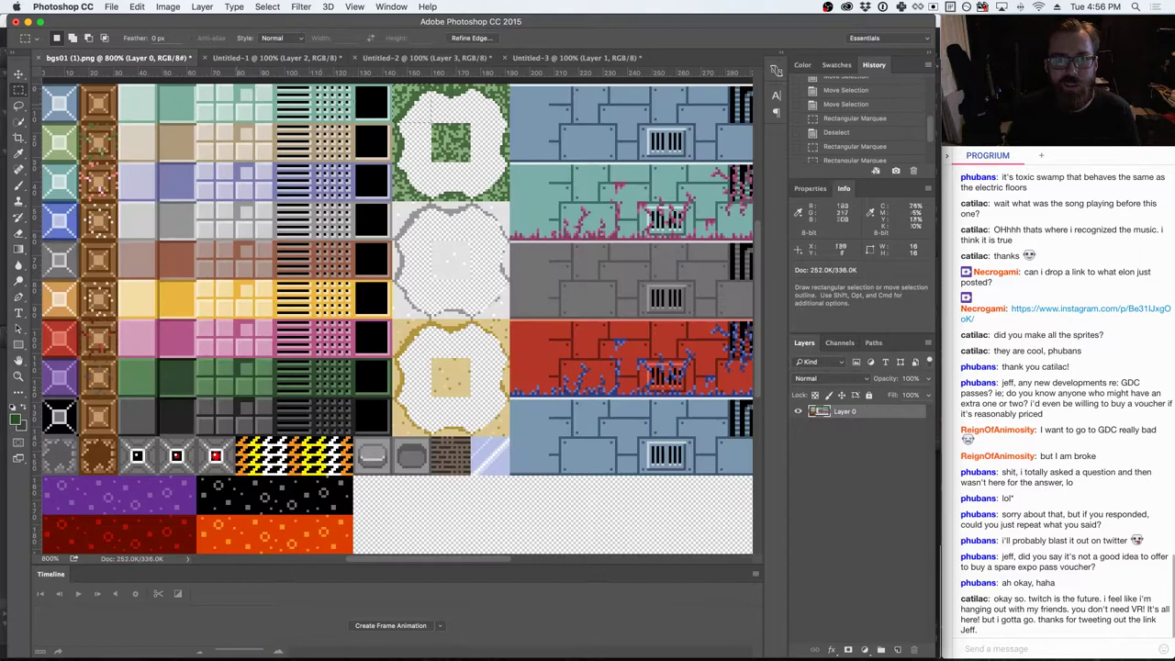
pyautogui.moveTo(426, 107); pyautogui.dragTo(456, 108)
pyautogui.press('super+c')
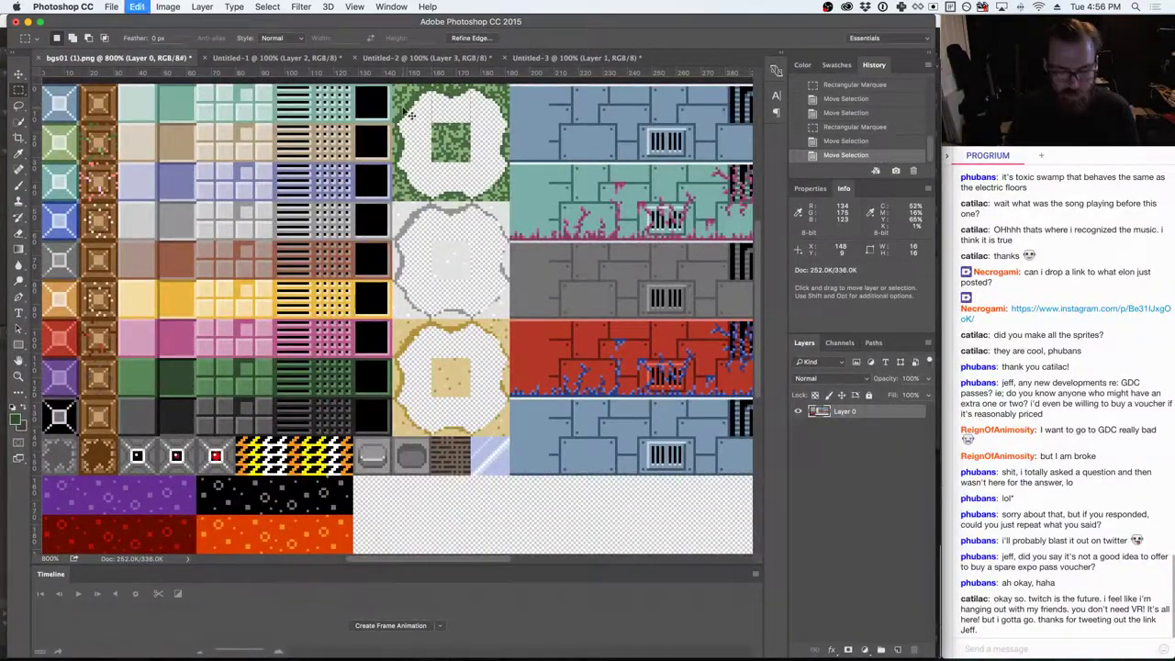
pyautogui.click(275, 58)
pyautogui.press('super+v')
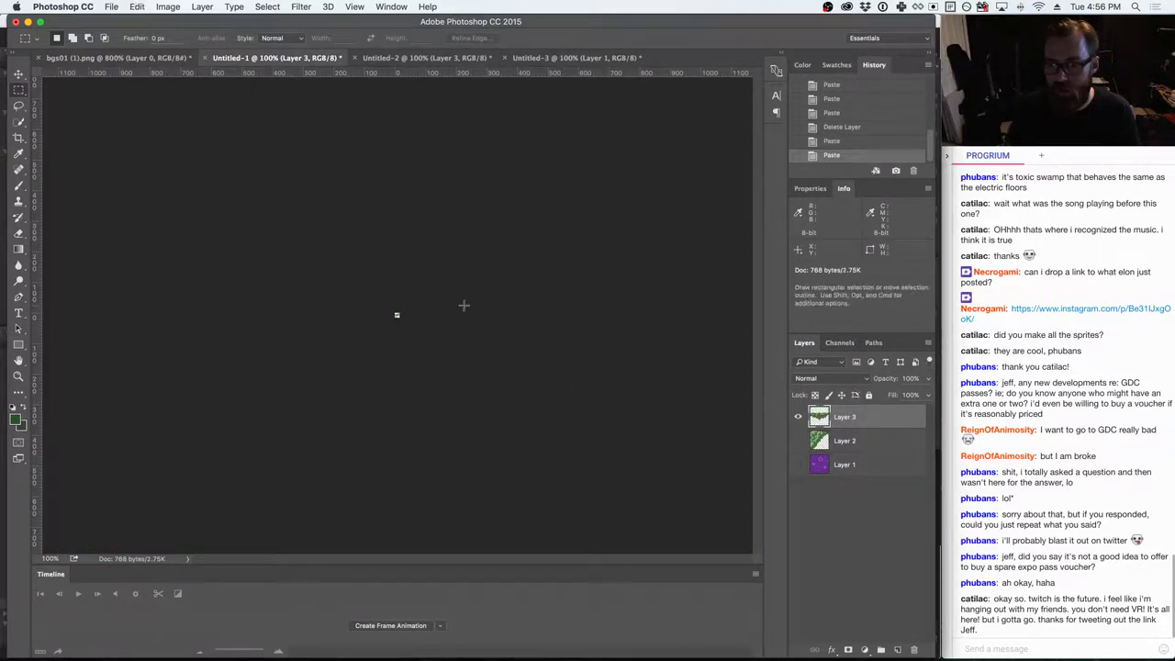
pyautogui.click(19, 76)
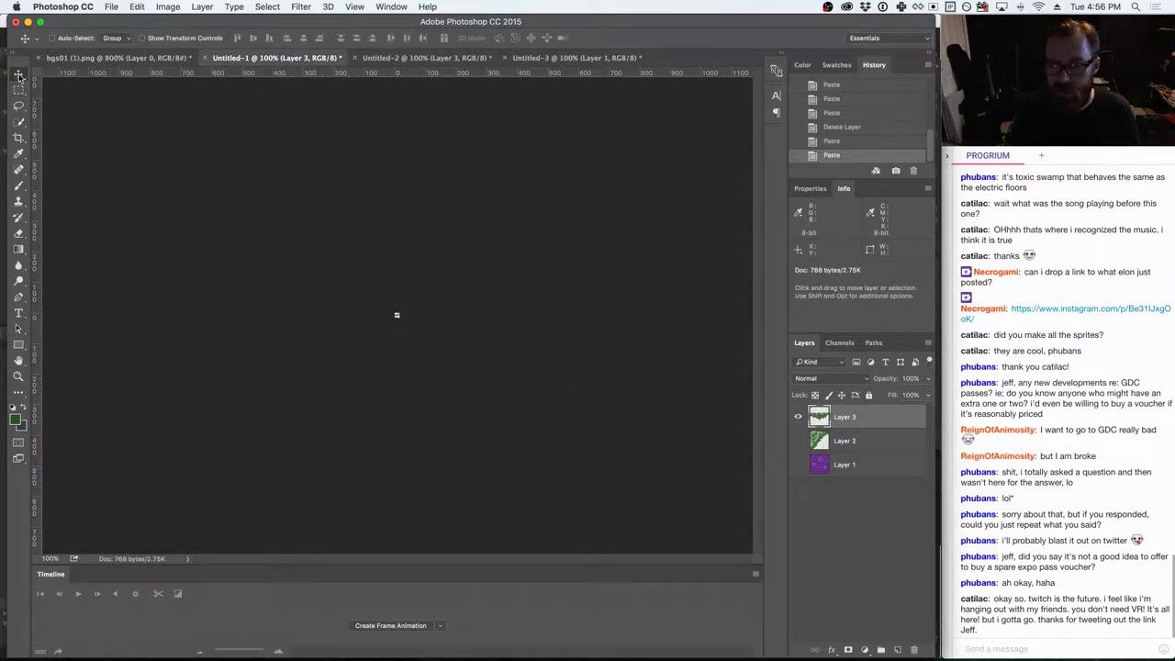
pyautogui.hotkey('shift', 'Left')
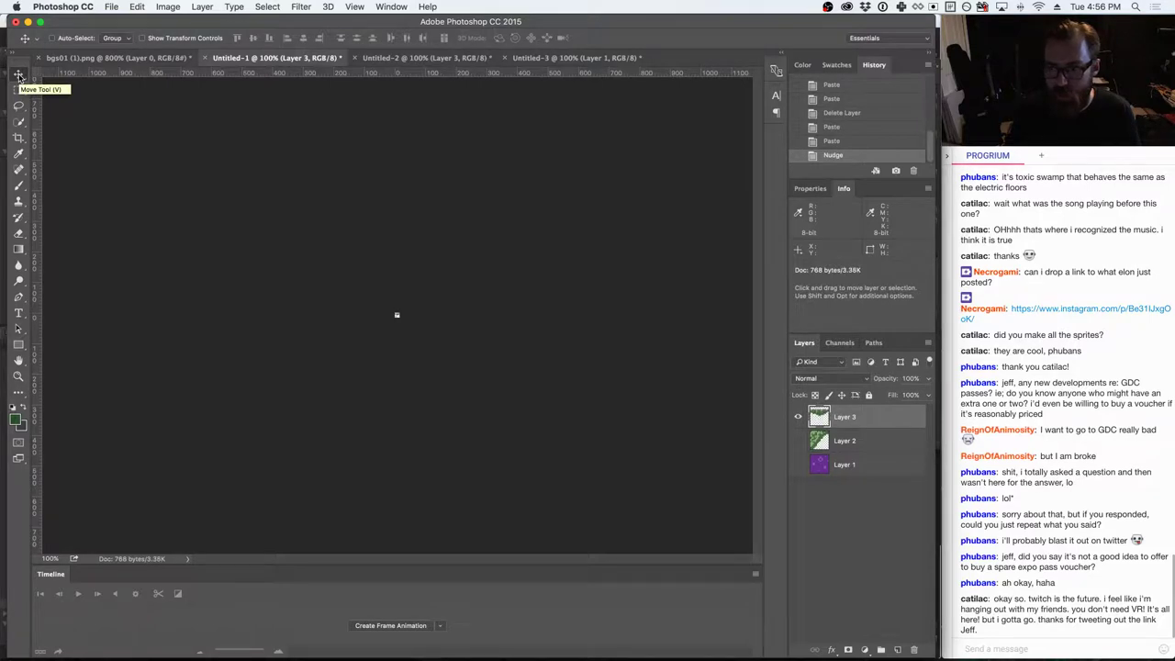
# - Export the upper grass edge tile as a PNG into the Sector2 folder, adapting its file name from FloorGrassNW.png
pyautogui.click(110, 7)
pyautogui.click(269, 176)
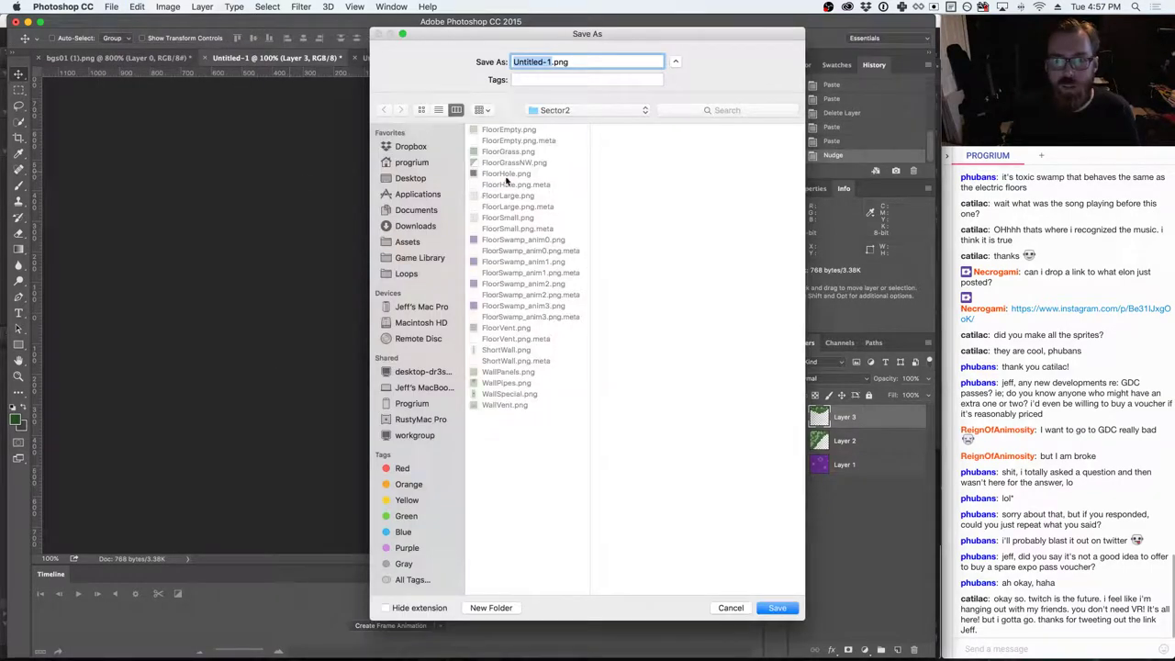
pyautogui.click(518, 163)
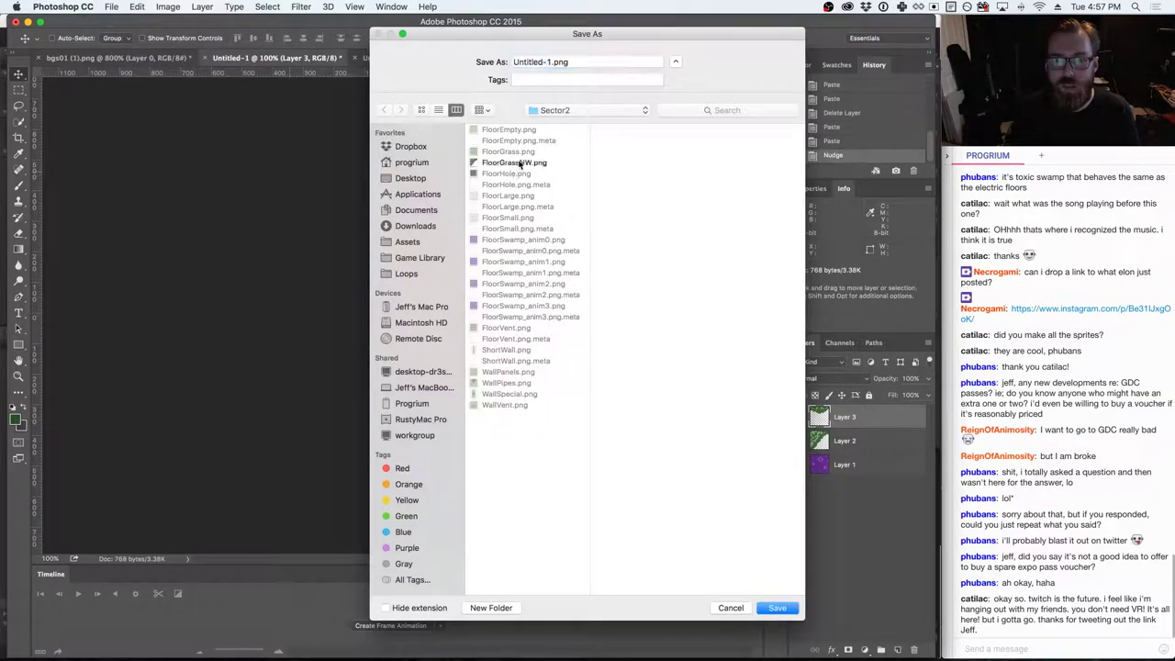
pyautogui.click(562, 61)
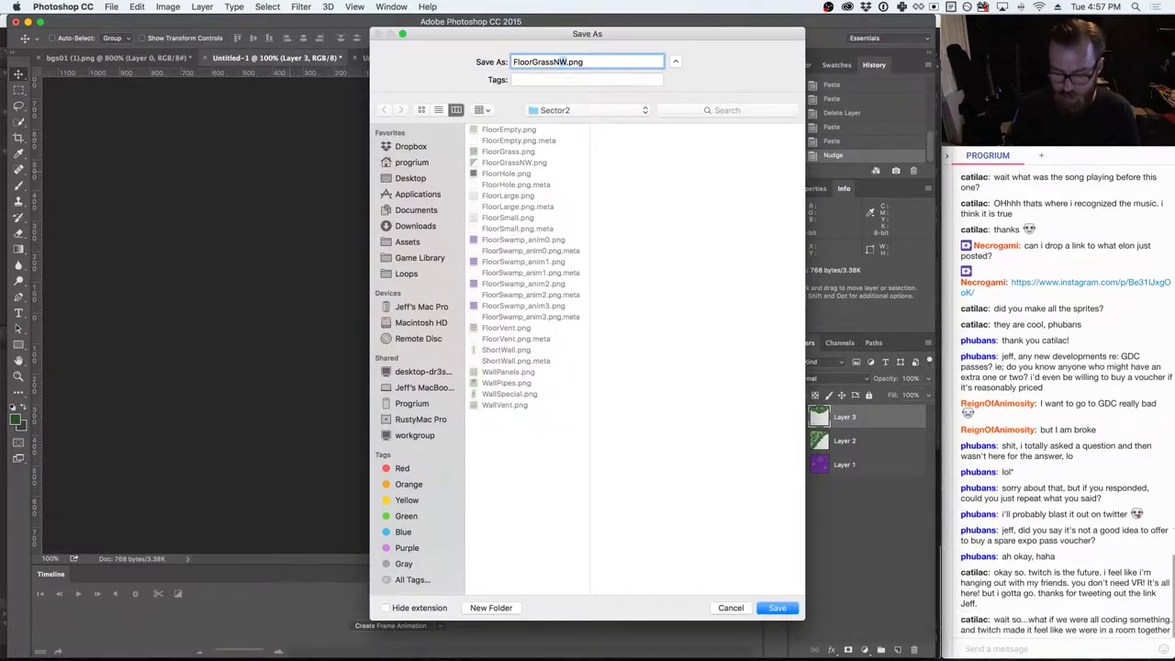
pyautogui.press('Return')
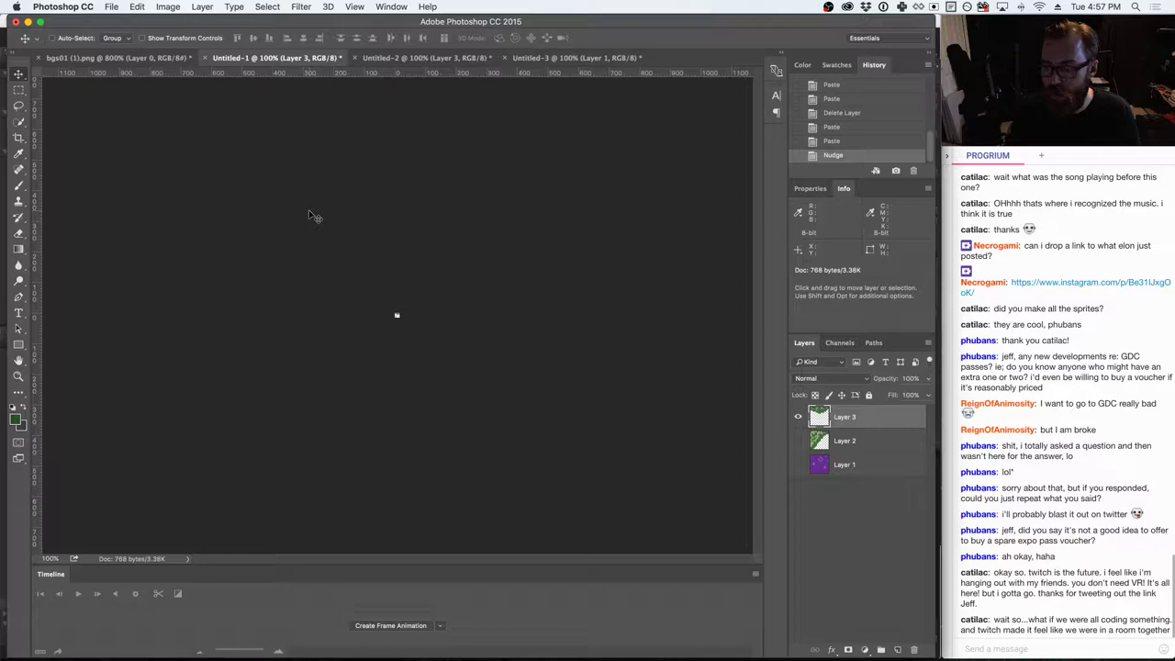
# - Copy the upper-right corner tile of the grass block and paste it into the Untitled-1 document
pyautogui.click(165, 58)
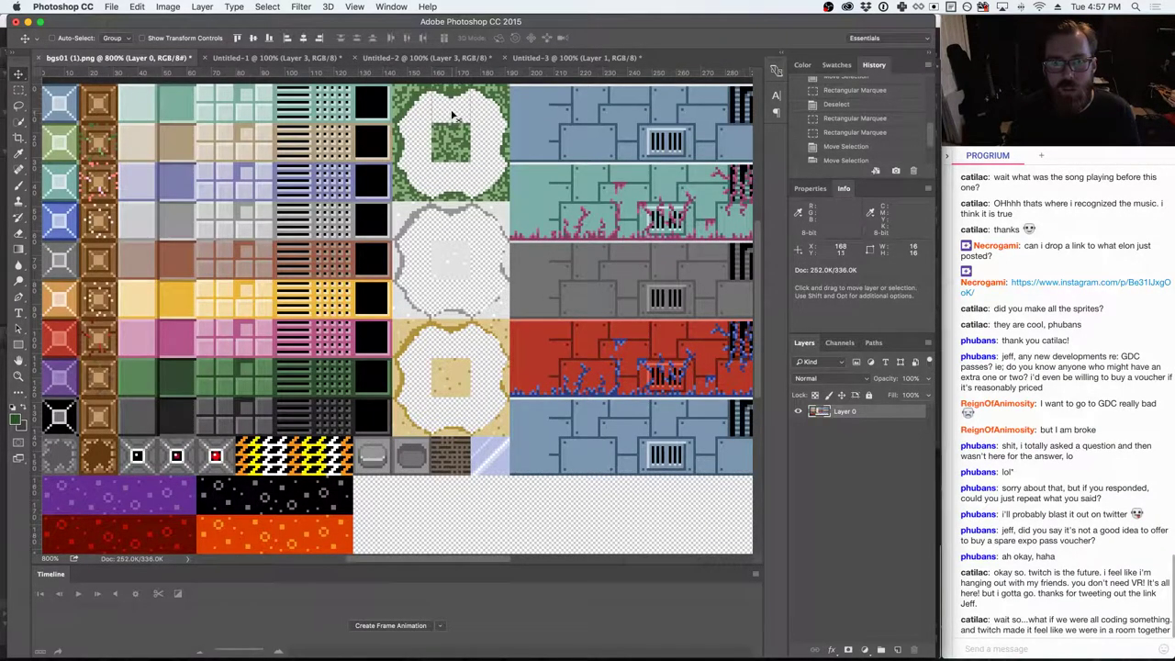
pyautogui.click(20, 92)
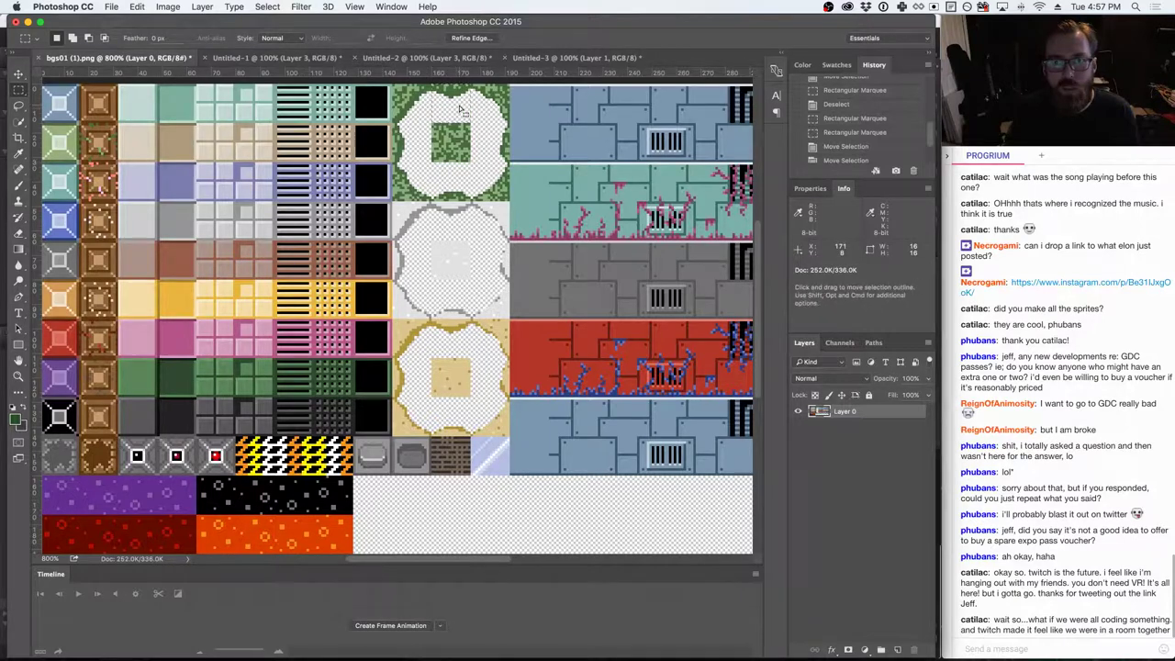
pyautogui.moveTo(458, 111); pyautogui.dragTo(496, 108)
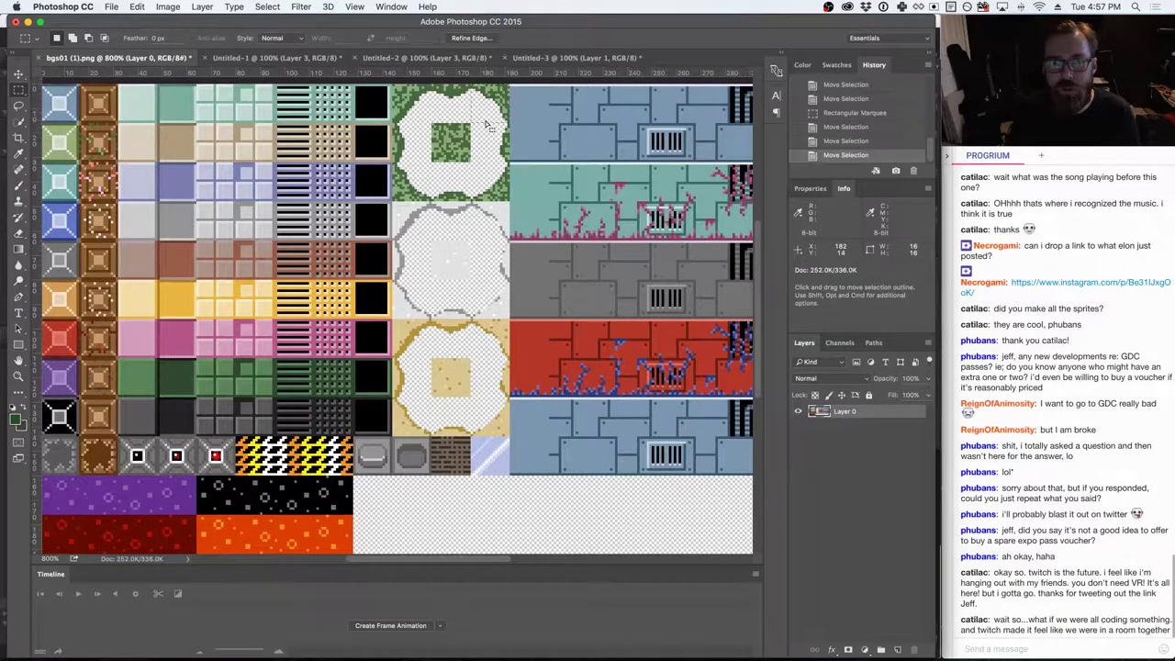
pyautogui.click(136, 7)
pyautogui.click(276, 57)
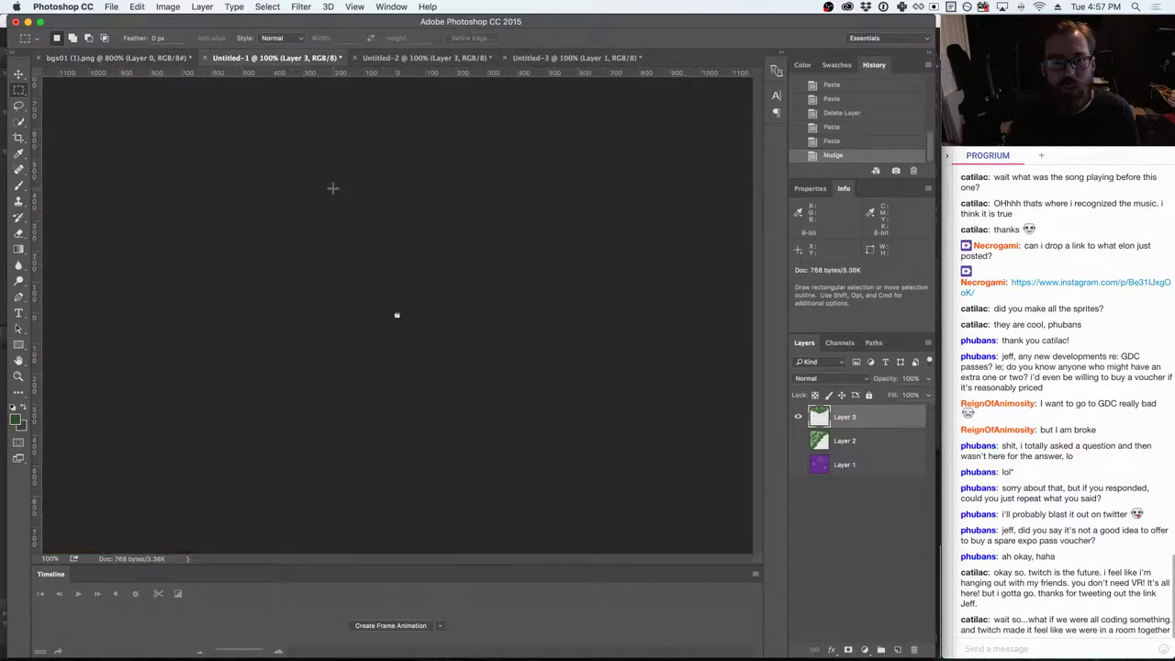
pyautogui.press('super+v')
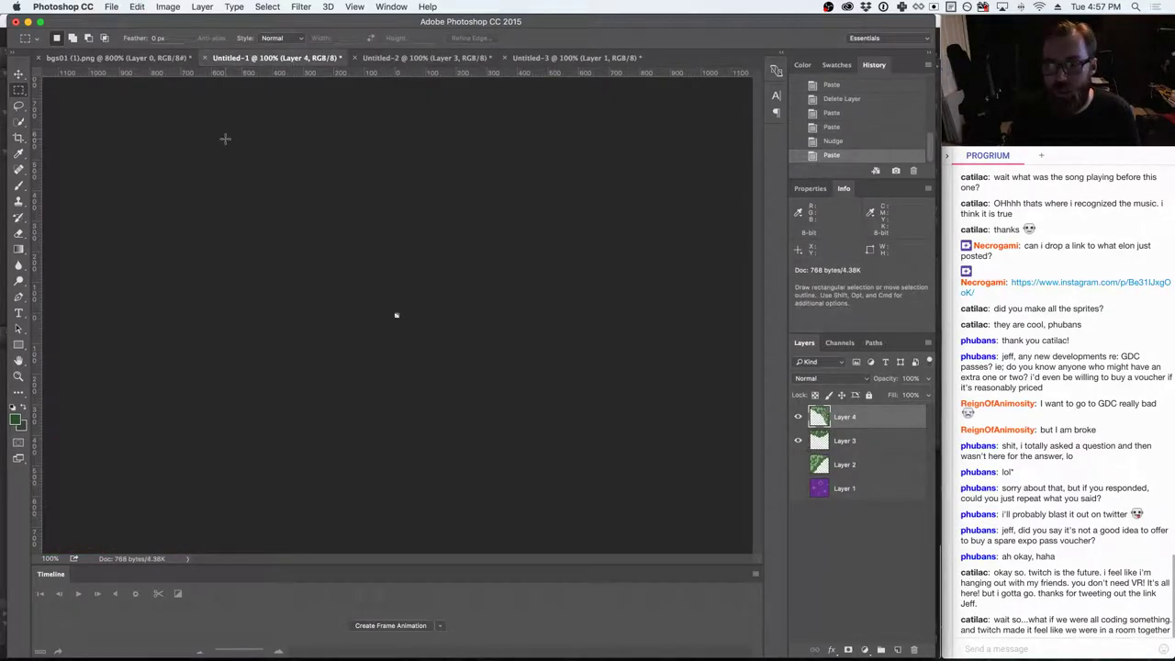
# - Export the upper-right grass corner as FloorGrassNE.png into the Sector2 folder
pyautogui.click(110, 6)
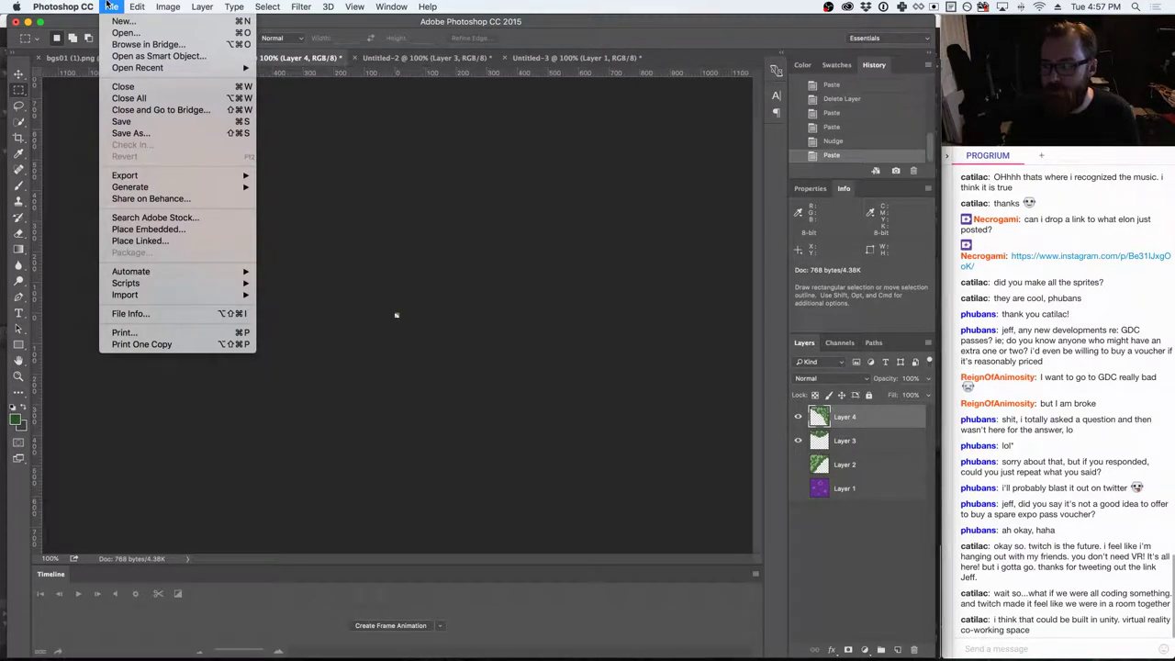
pyautogui.moveTo(148, 180)
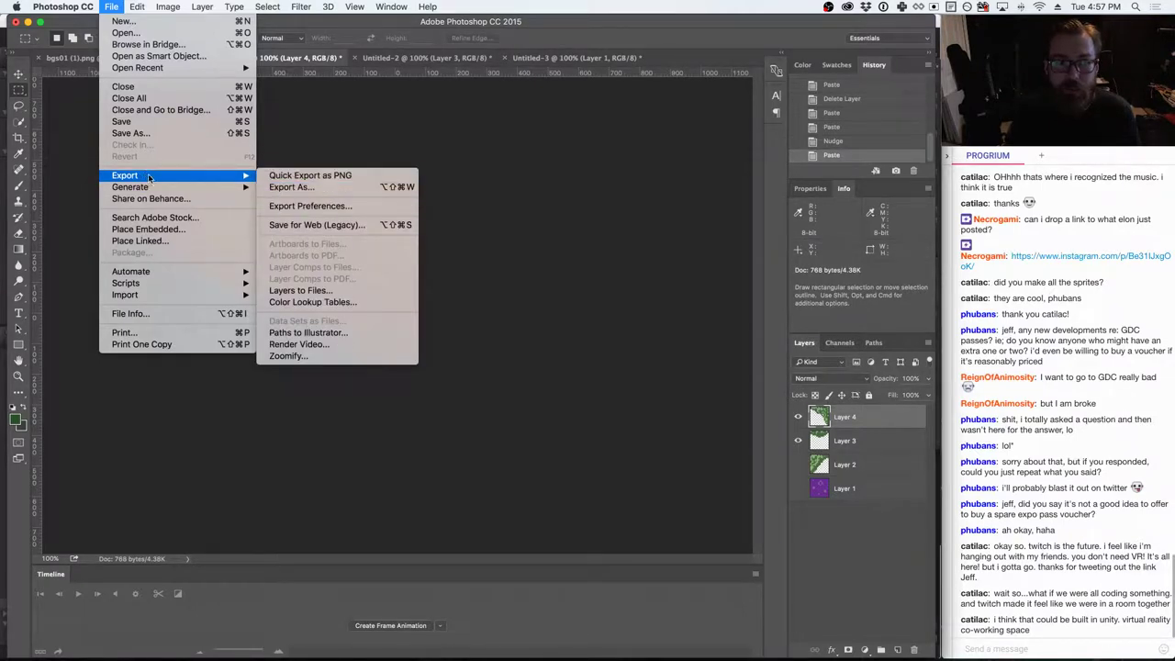
pyautogui.click(304, 175)
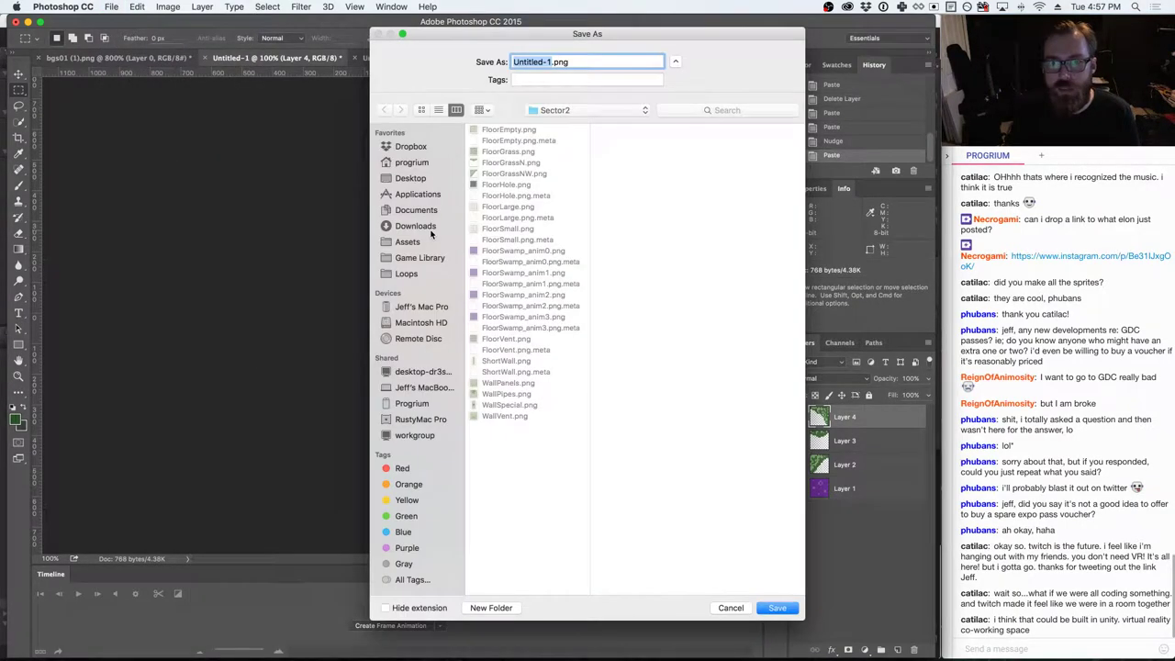
pyautogui.click(519, 174)
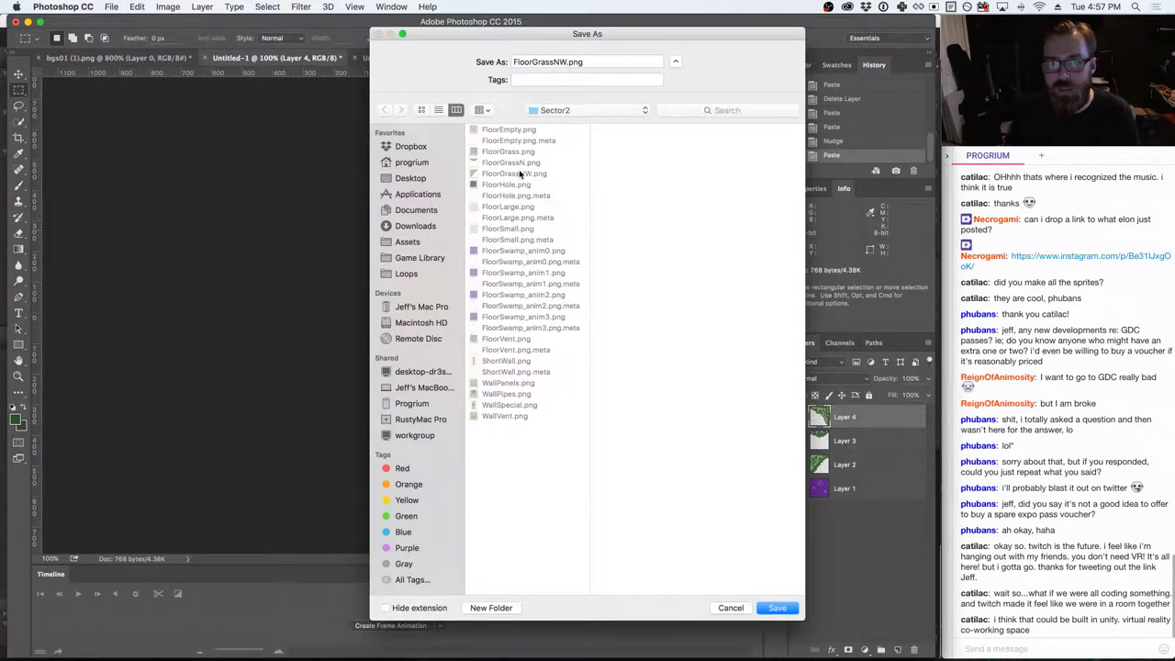
pyautogui.click(564, 62)
pyautogui.press('BackSpace')
pyautogui.write('E')
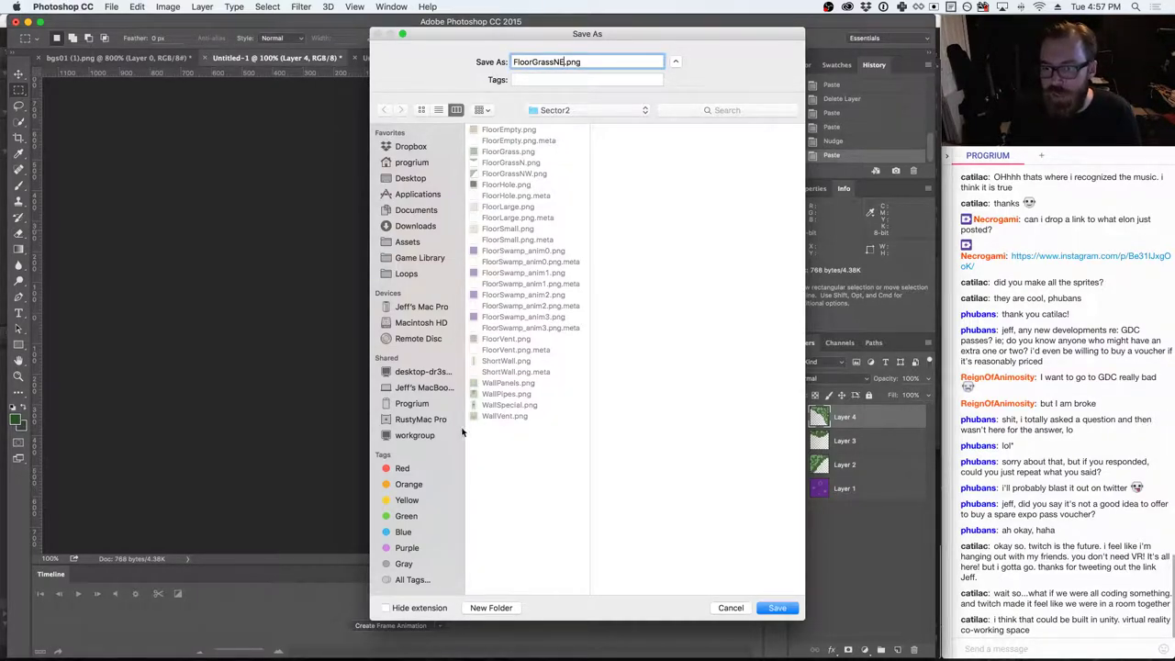
pyautogui.click(776, 607)
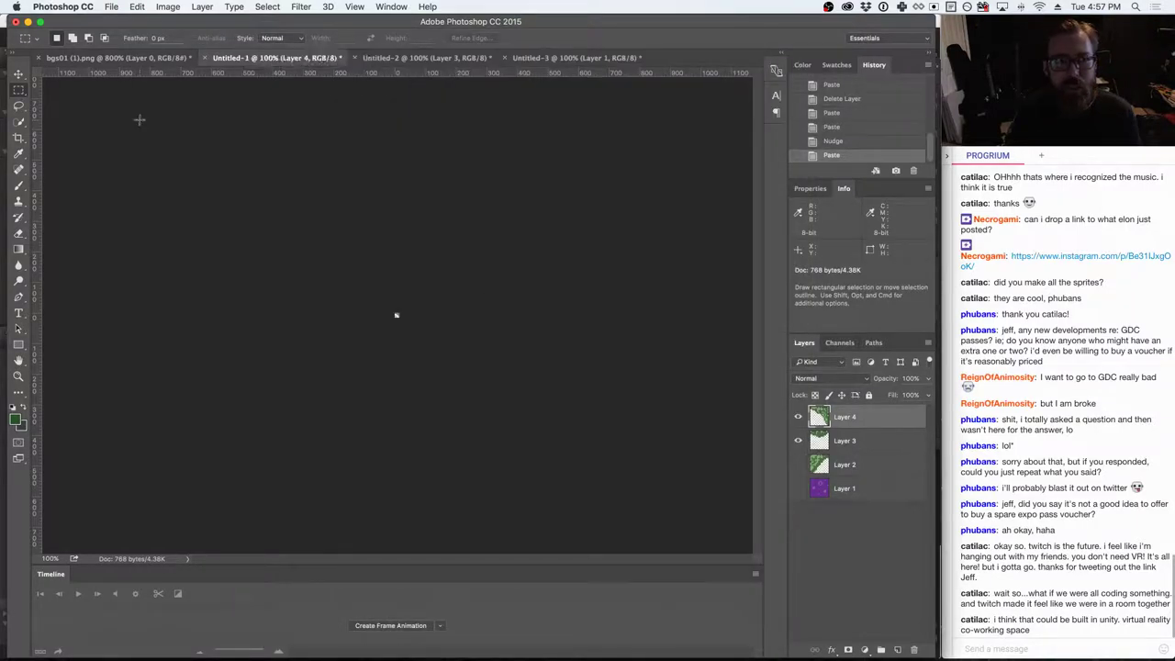
pyautogui.click(113, 6)
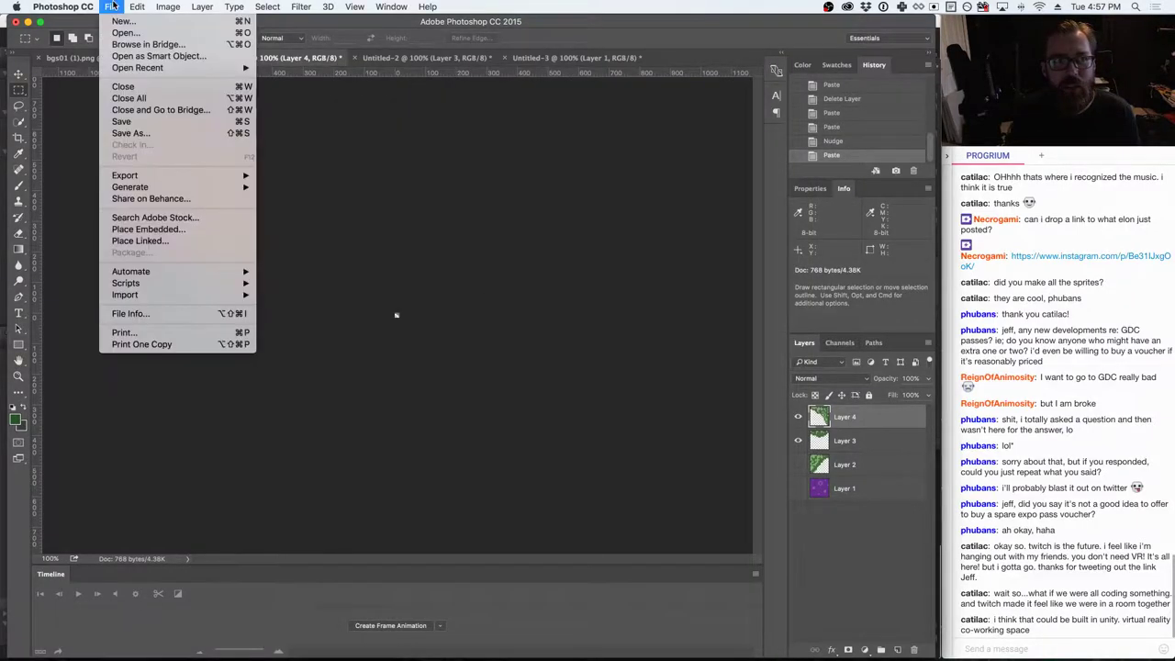
pyautogui.click(115, 7)
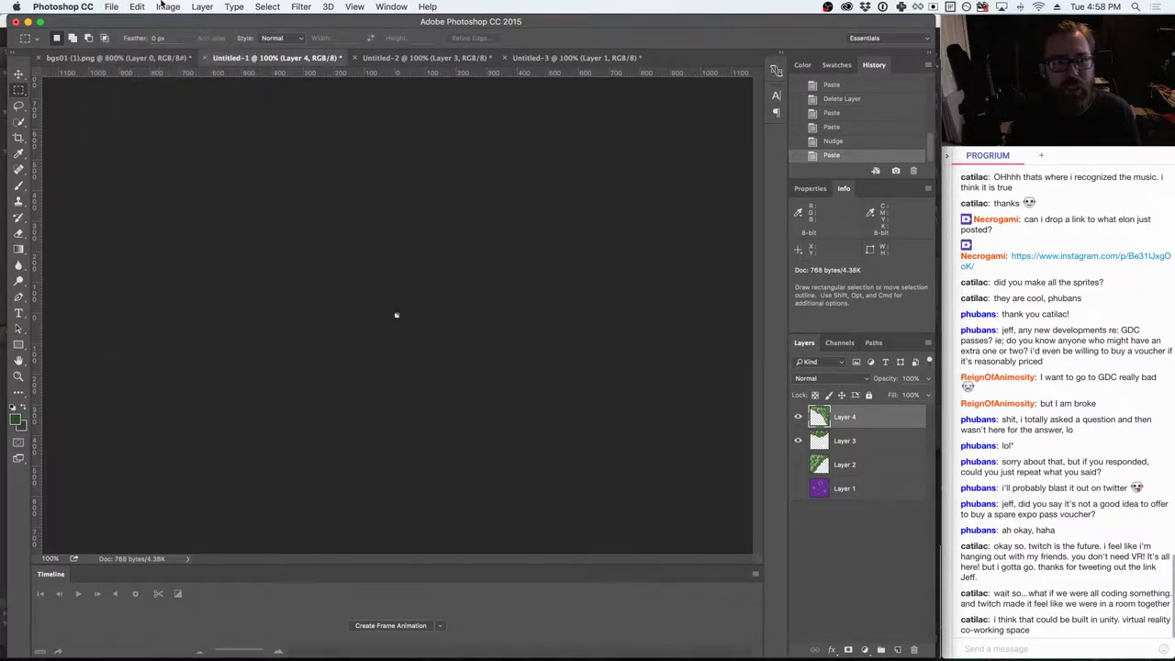
pyautogui.click(113, 7)
pyautogui.click(115, 7)
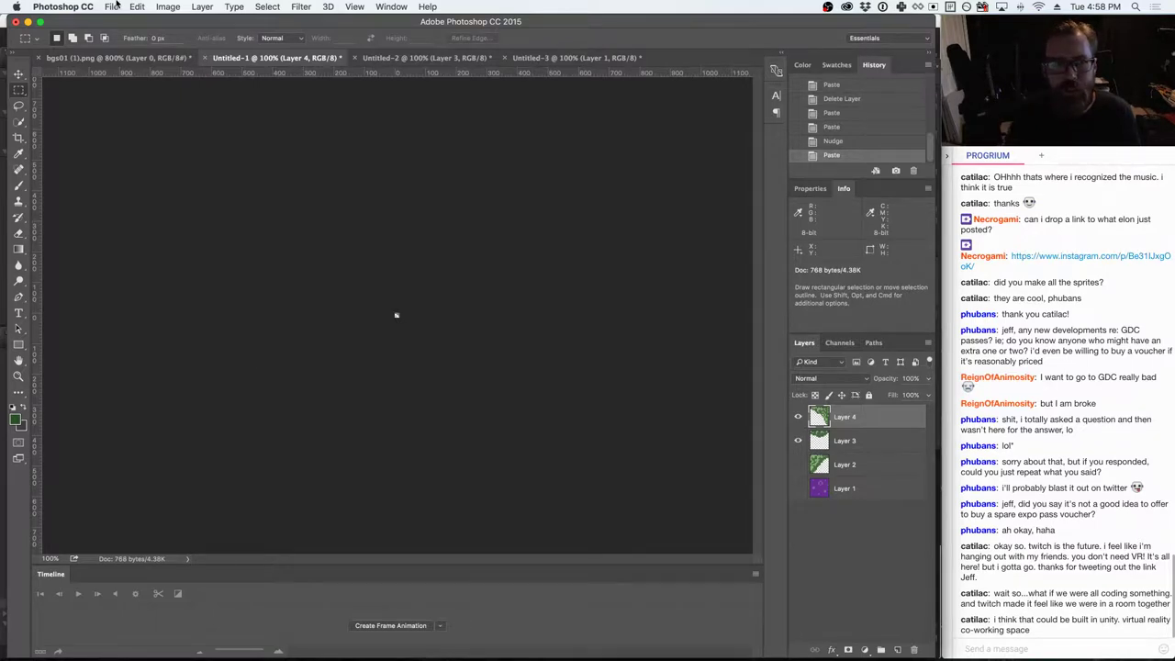
pyautogui.click(112, 7)
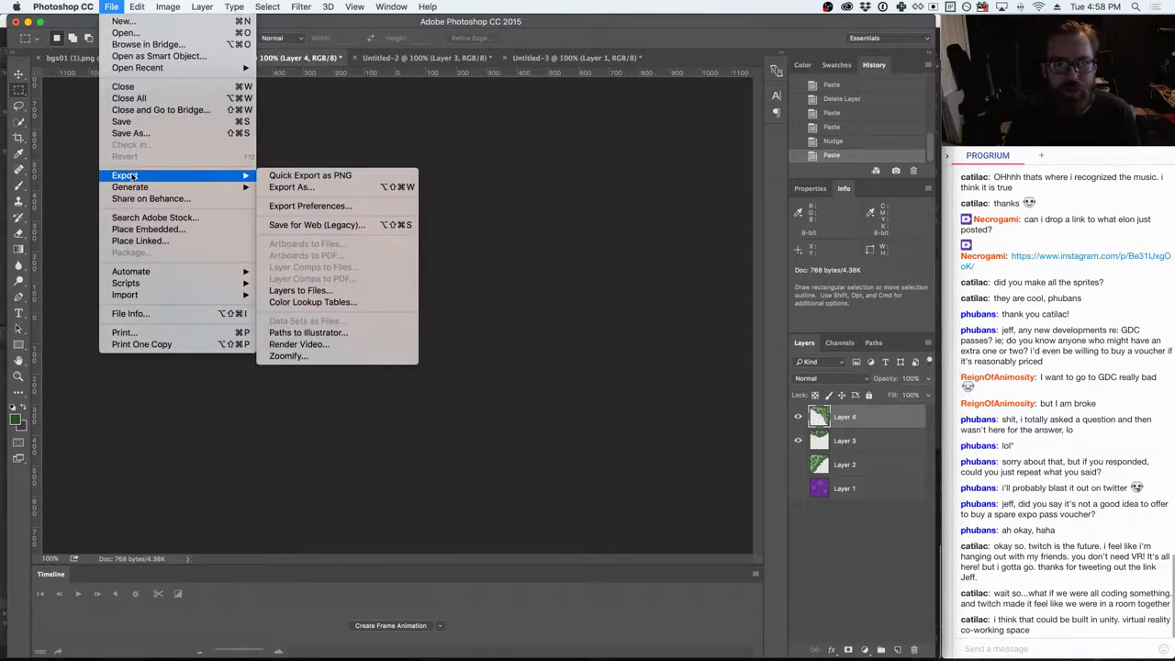
pyautogui.click(396, 315)
# - Copy the right-middle edge tile of the grass block in the tile sheet and paste it into the Untitled-1 document
pyautogui.hotkey('ctrl', 'shift', 'Tab')
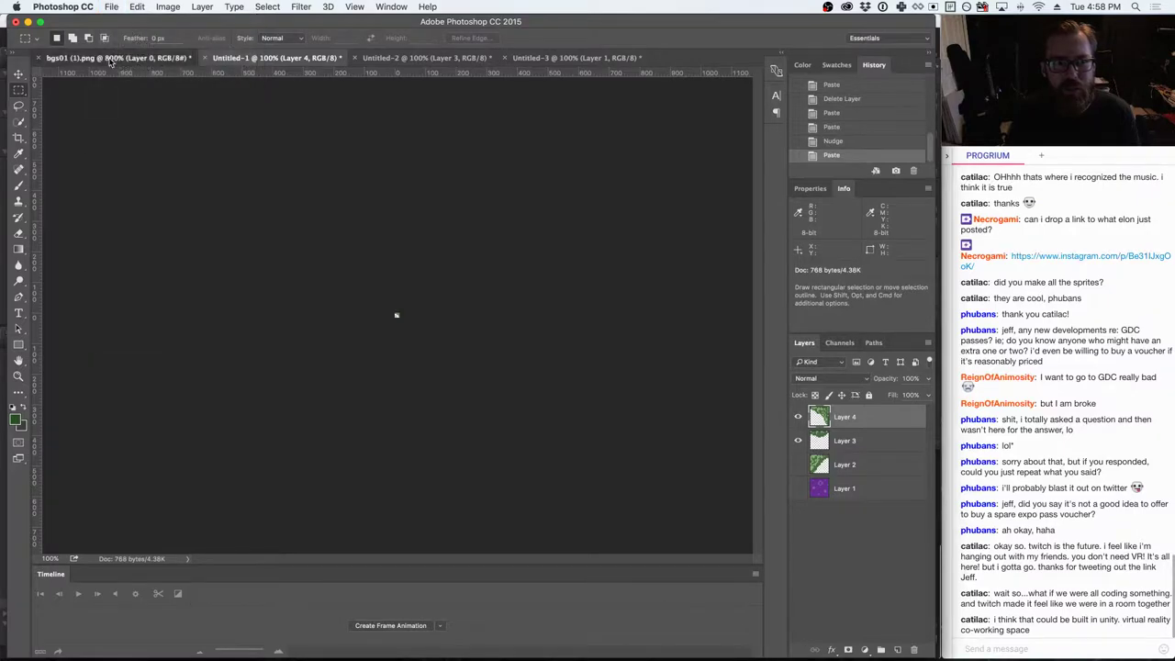
pyautogui.moveTo(490, 111); pyautogui.dragTo(493, 152)
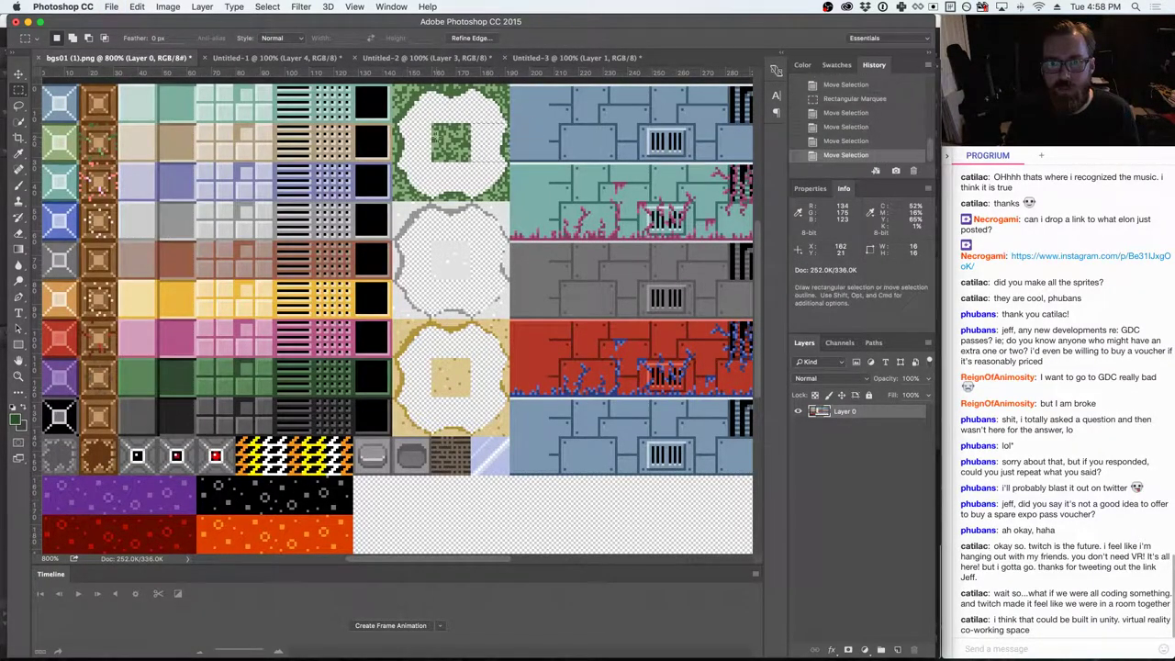
pyautogui.click(139, 6)
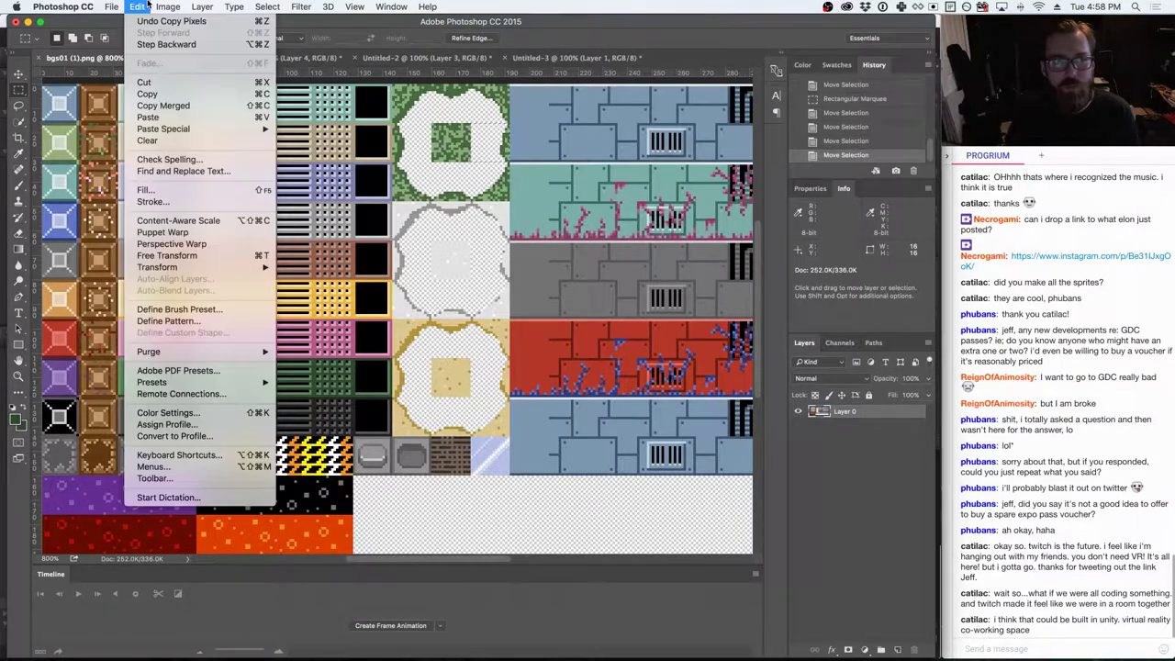
pyautogui.click(147, 92)
pyautogui.click(257, 56)
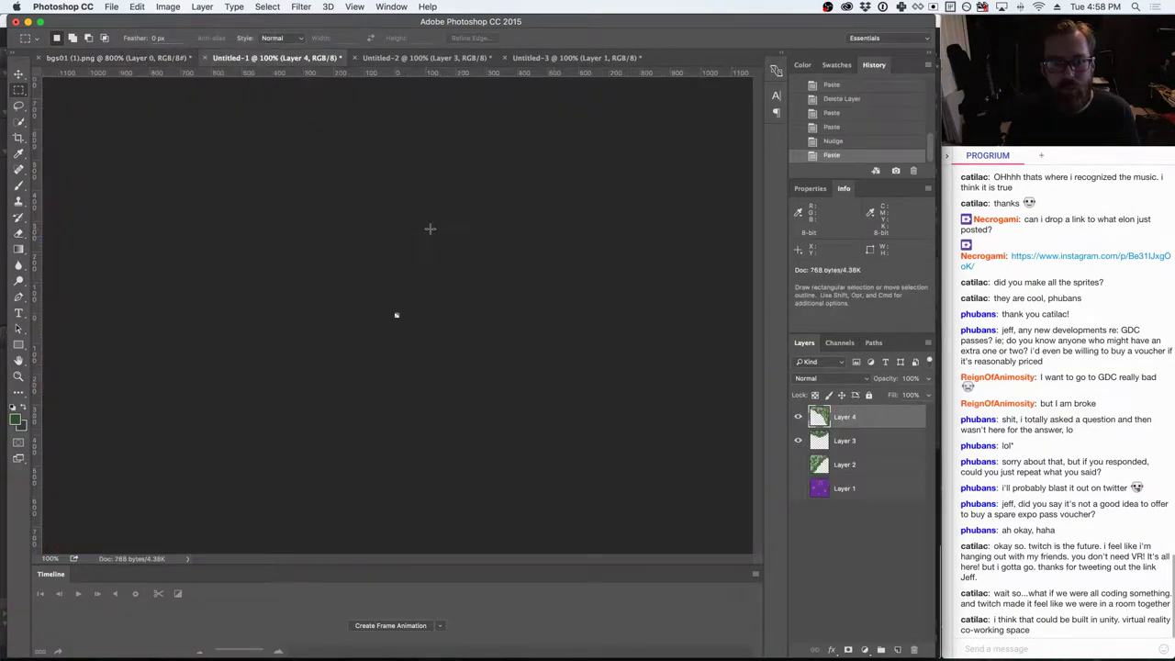
pyautogui.press('super+v')
# - Hide Layer 4 and Layer 3 and nudge the pasted grass edge tile to the canvas's right edge
pyautogui.click(798, 440)
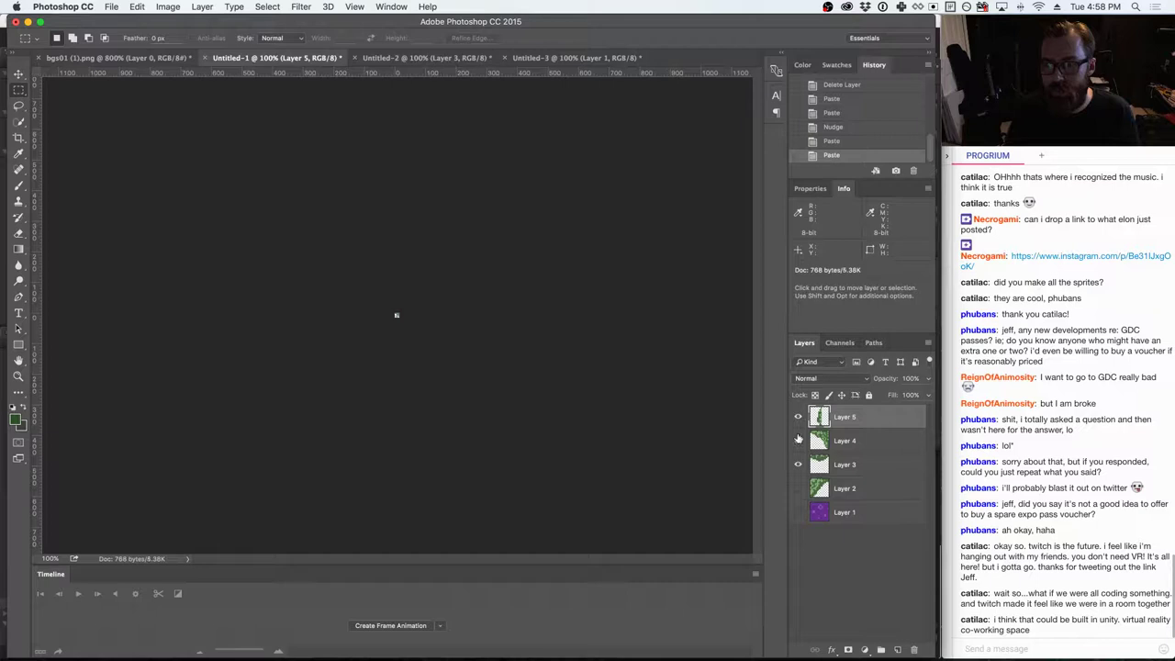
pyautogui.click(798, 464)
pyautogui.click(20, 75)
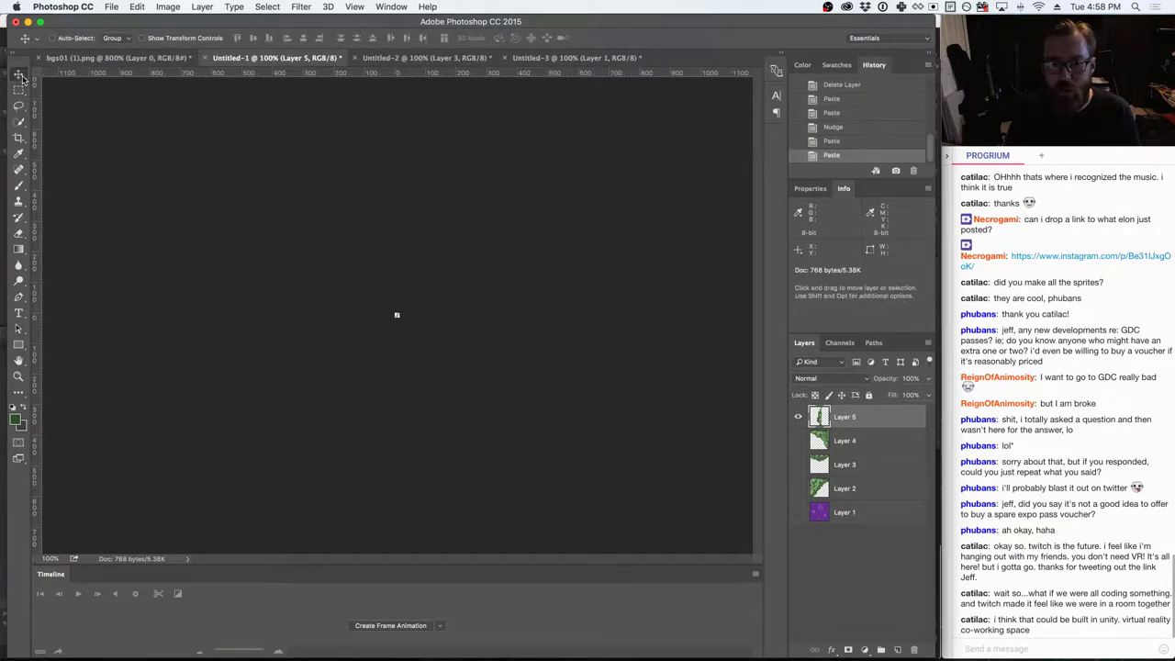
pyautogui.press('Left')
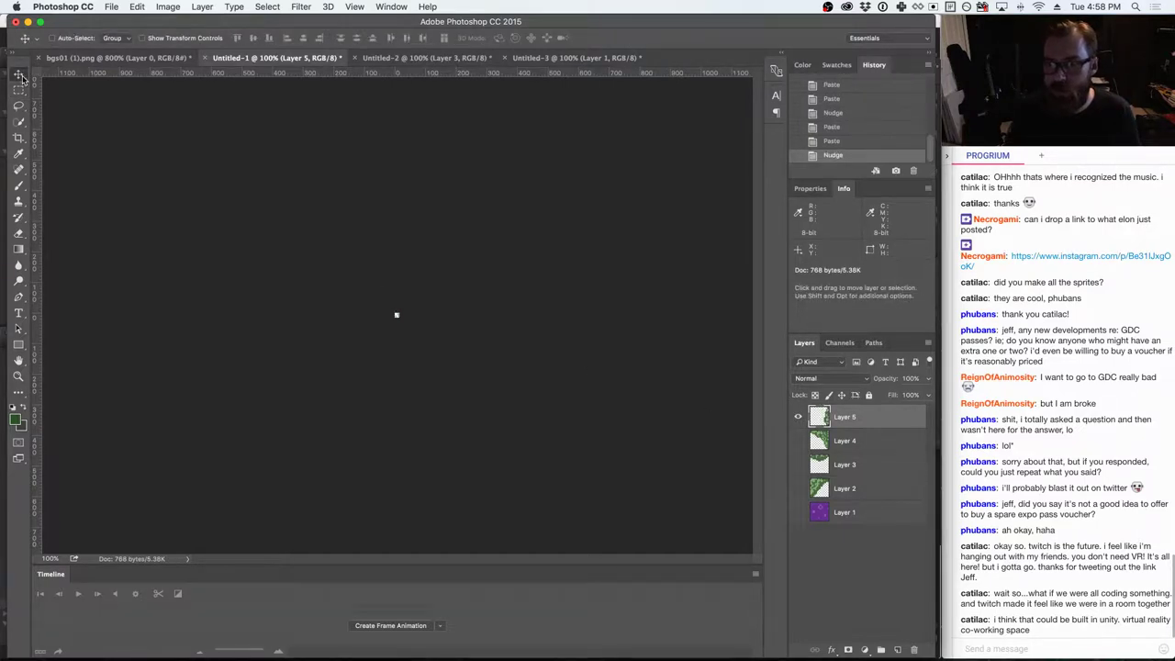
# - Export the right grass edge tile as FloorGrassE.png into the Sector2 folder
pyautogui.click(111, 6)
pyautogui.moveTo(138, 175)
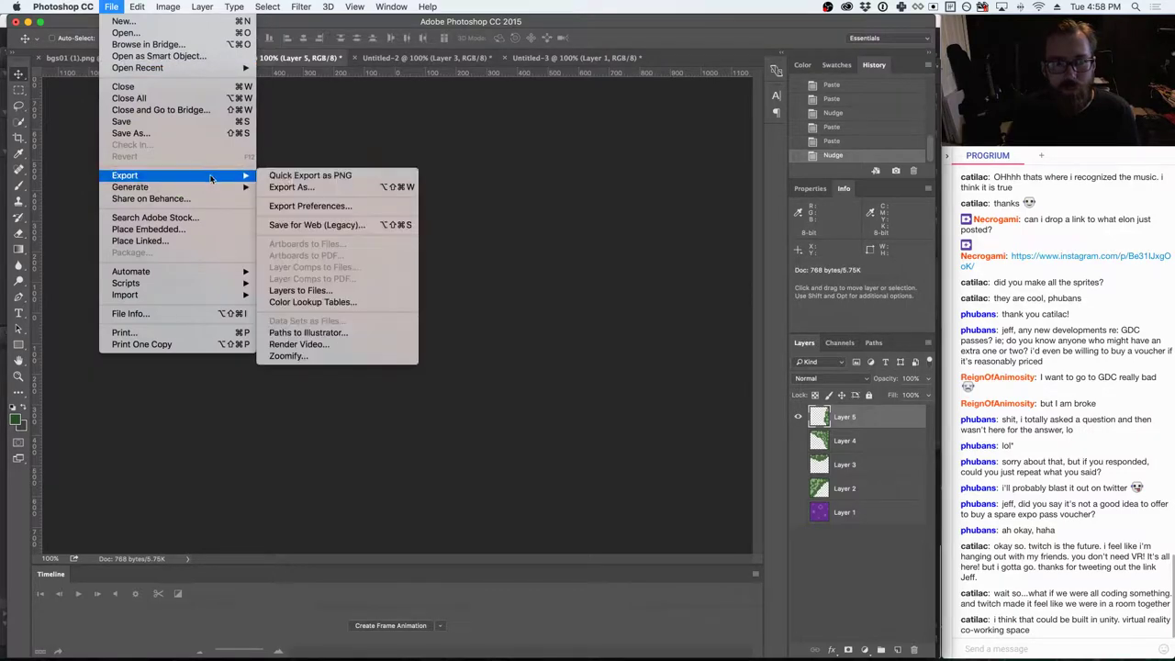
pyautogui.click(314, 191)
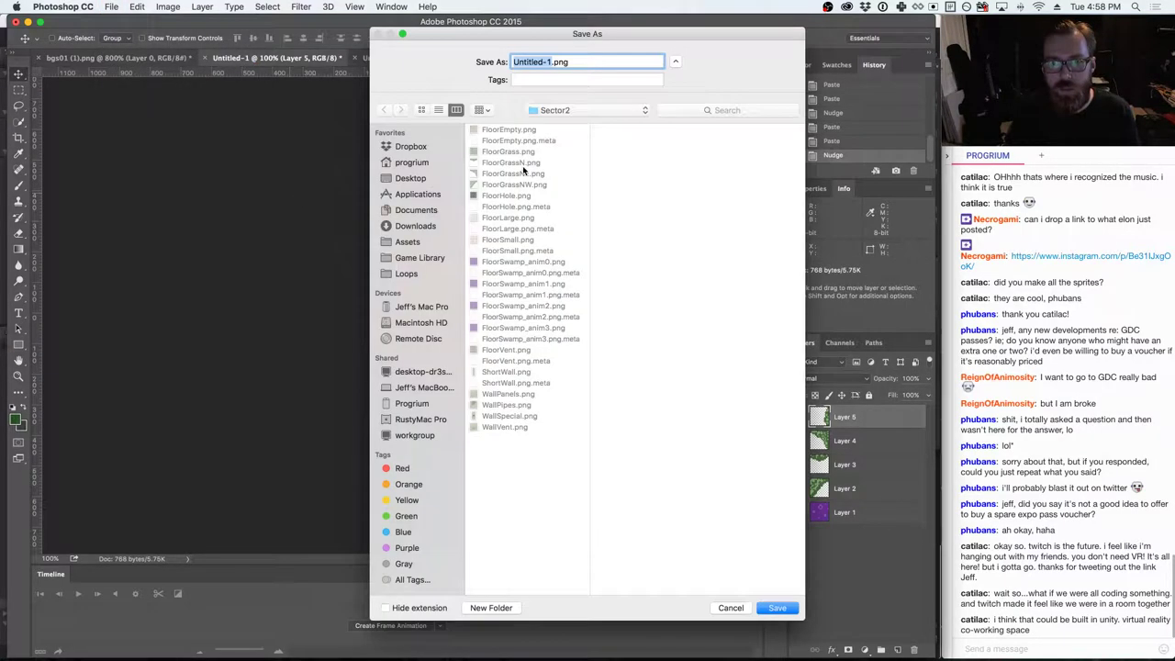
pyautogui.click(523, 169)
pyautogui.click(563, 62)
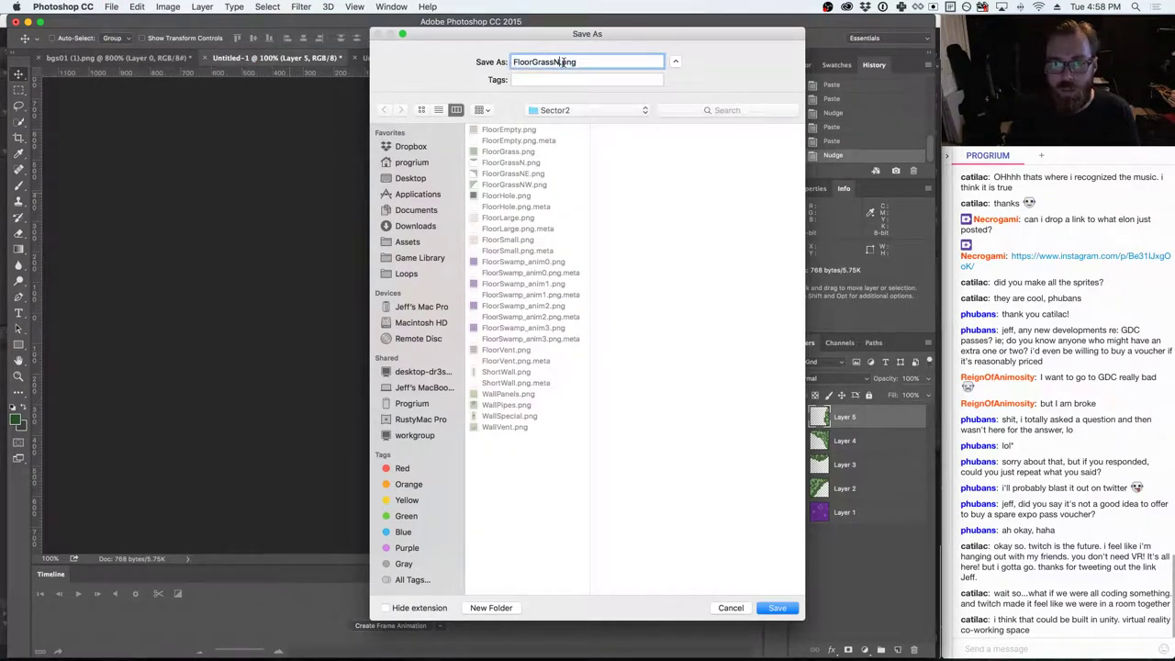
pyautogui.press('BackSpace')
pyautogui.write('S')
pyautogui.press('Return')
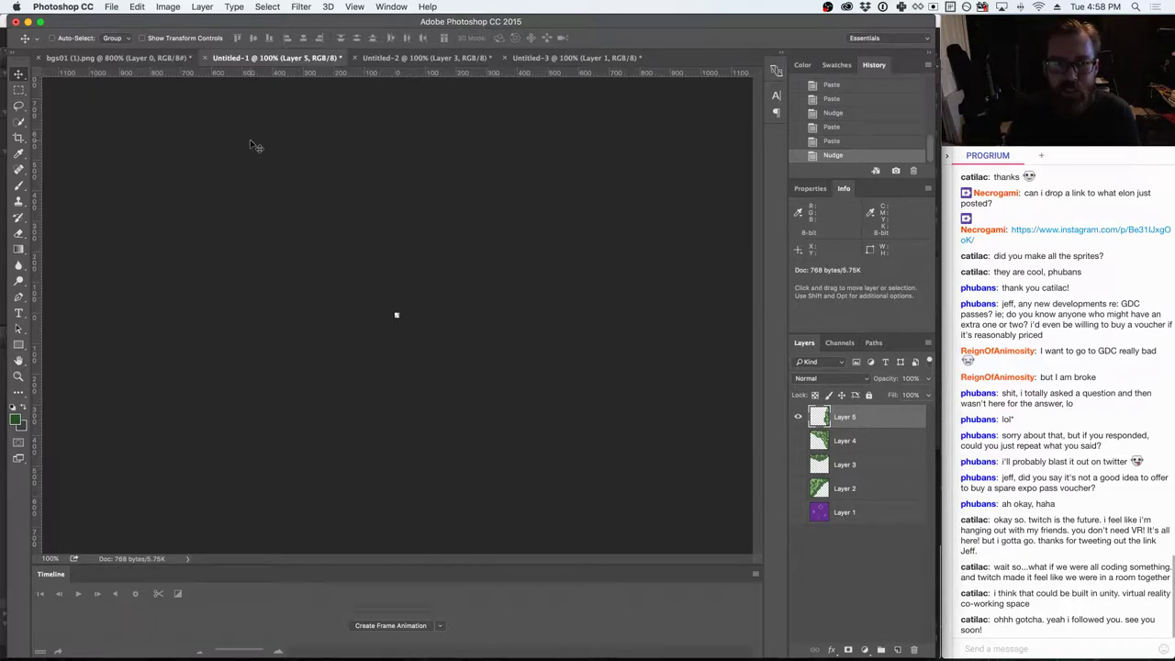
# - Copy the lower-right corner tile of the grass block into Untitled-1 as the only visible layer
pyautogui.click(126, 58)
pyautogui.click(266, 57)
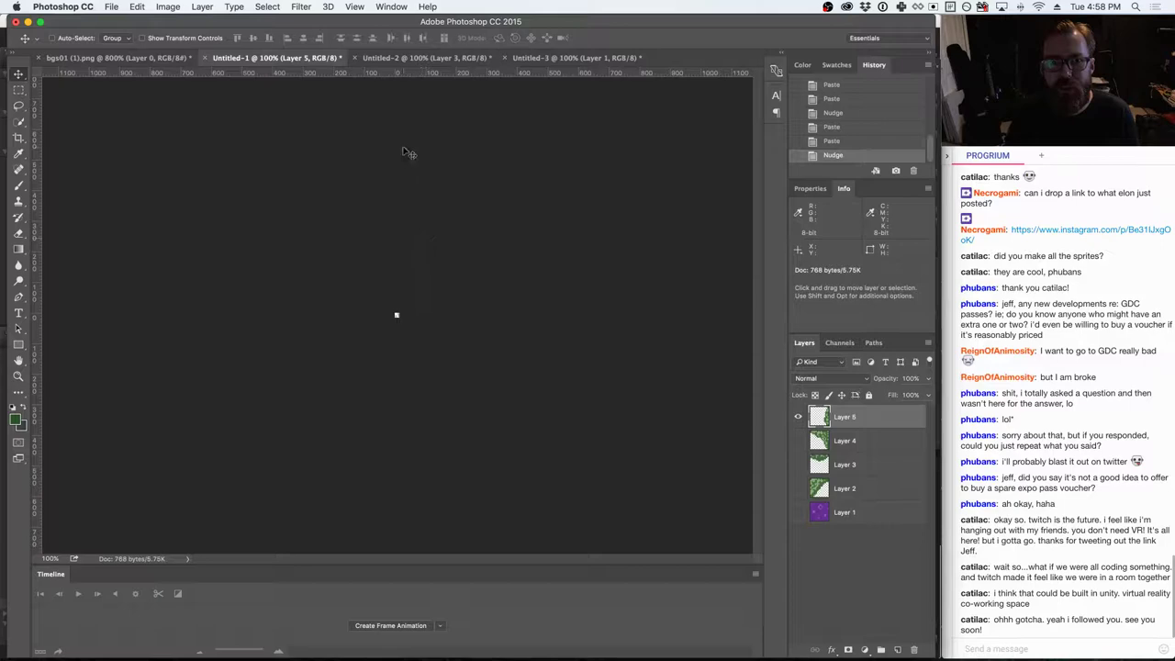
pyautogui.click(142, 55)
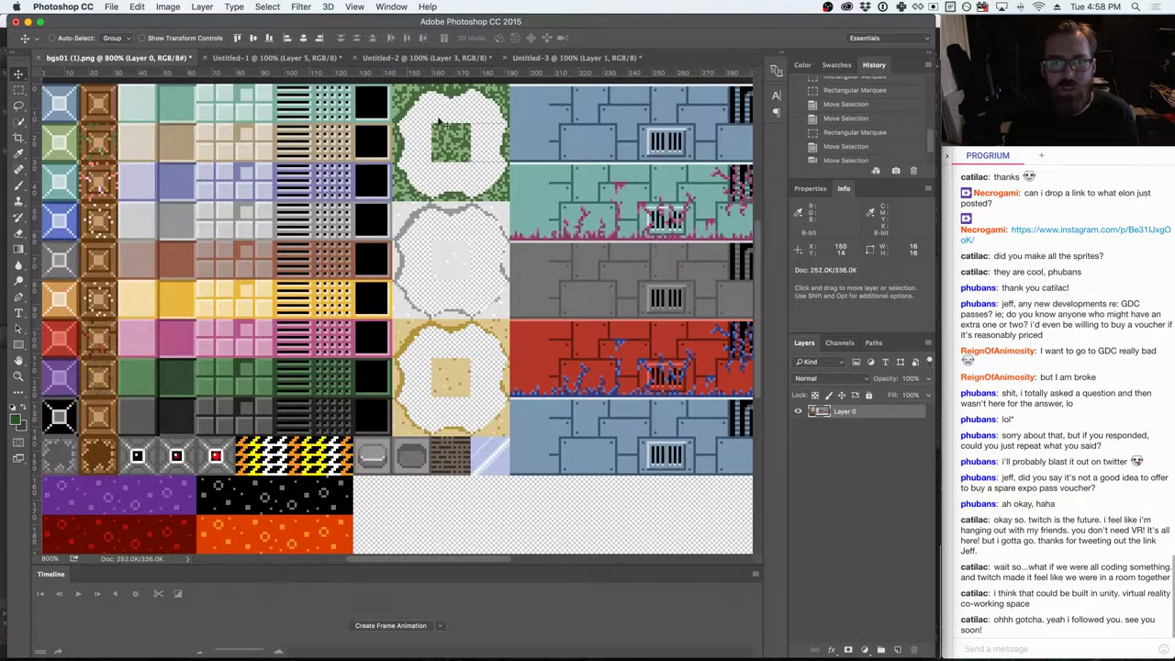
pyautogui.moveTo(486, 145); pyautogui.dragTo(500, 190)
pyautogui.press('m')
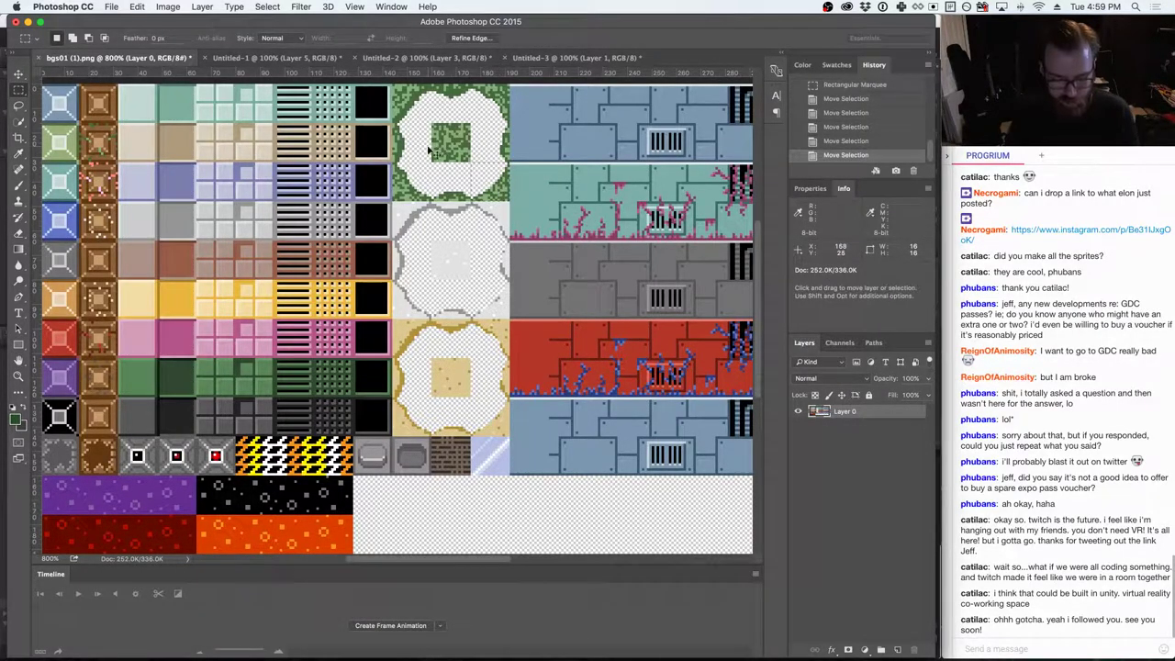
pyautogui.click(386, 57)
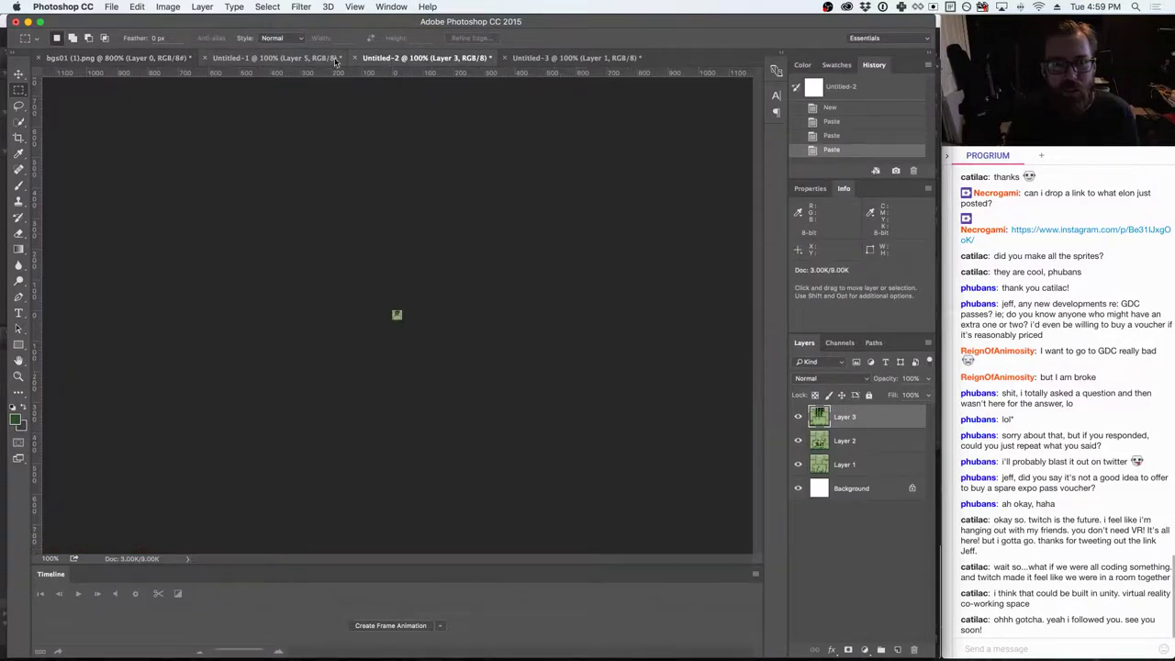
pyautogui.click(276, 58)
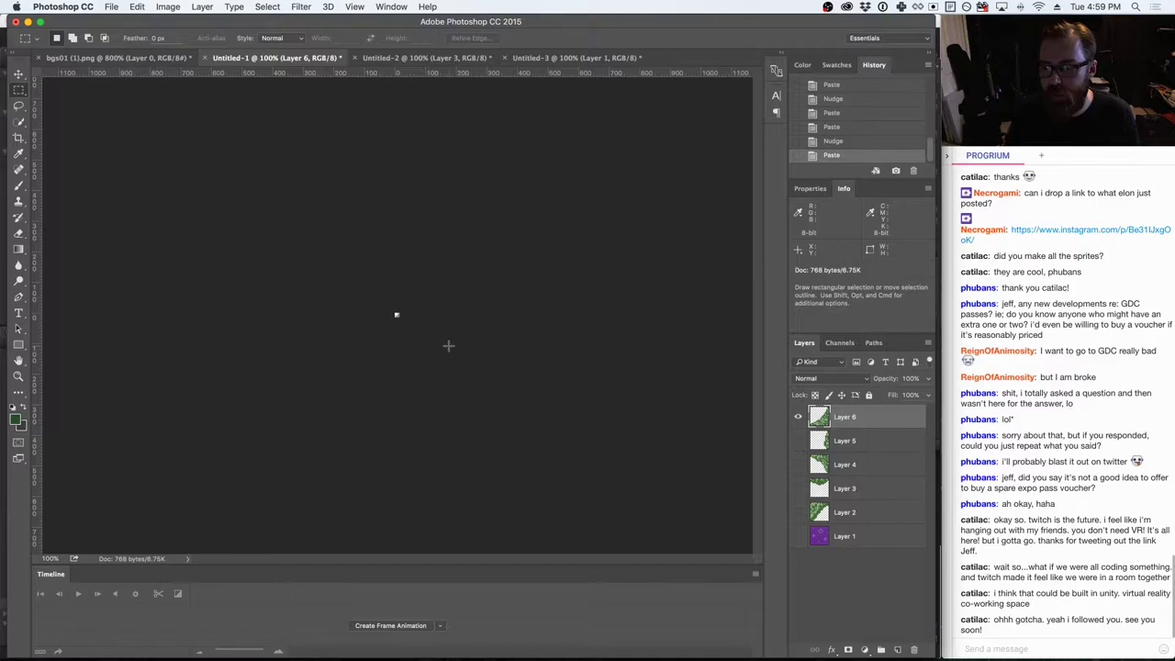
# - Export the lower-right grass corner as a PNG into the Sector2 folder, adapting its file name from FloorGrassNE.png
pyautogui.click(111, 6)
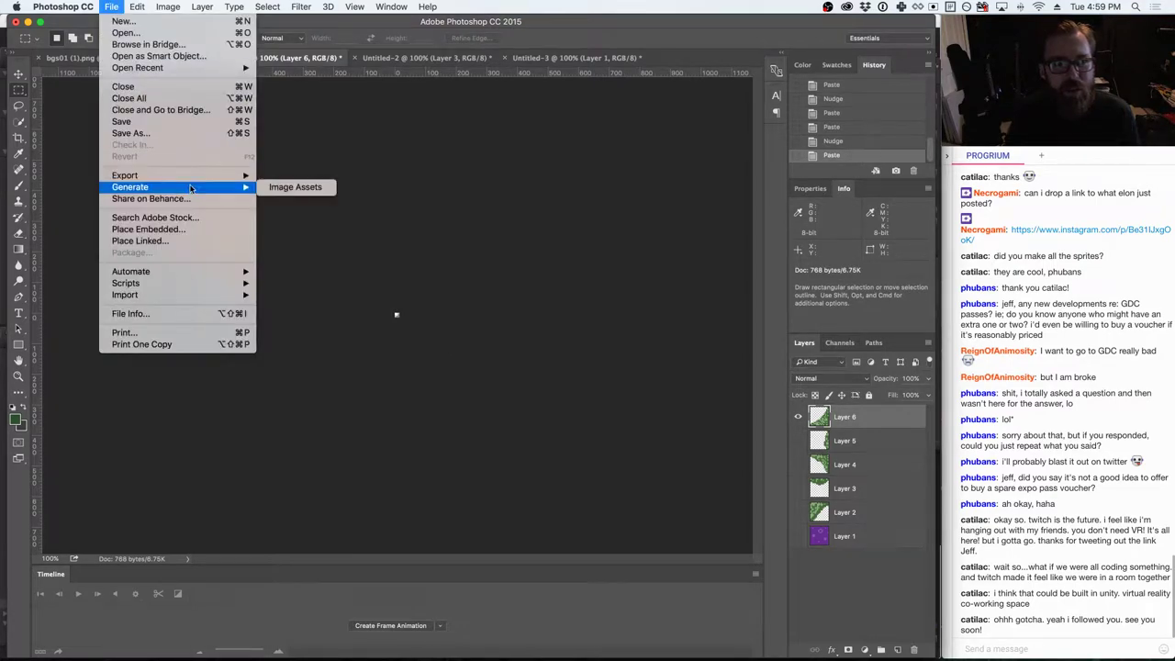
pyautogui.moveTo(197, 175)
pyautogui.click(273, 176)
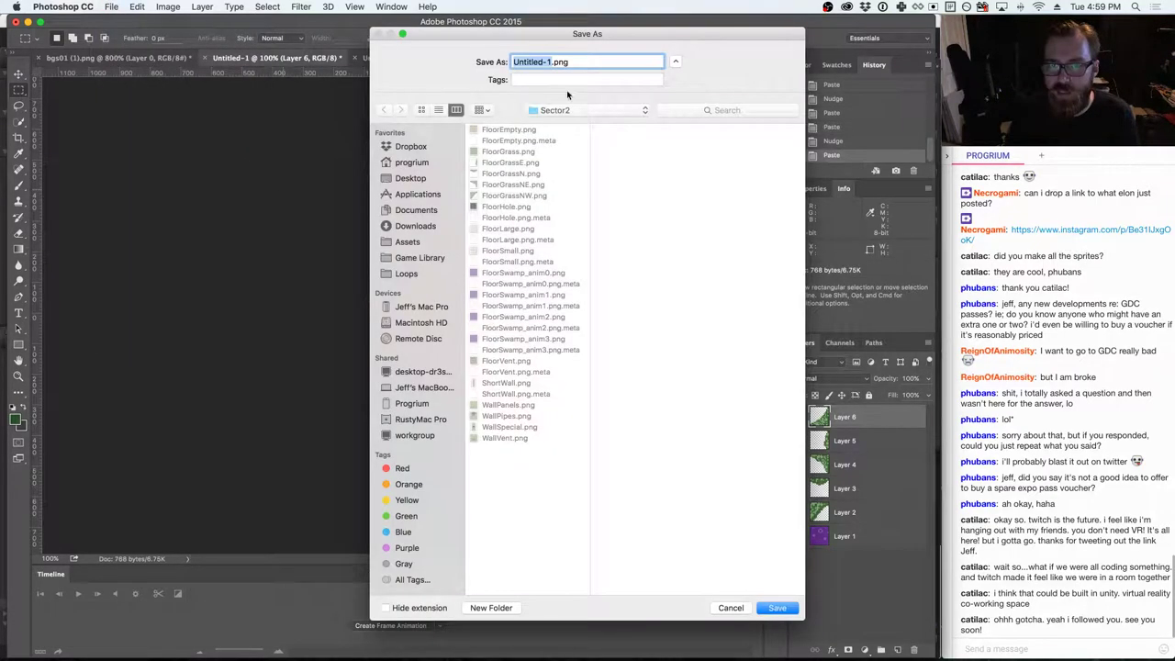
pyautogui.click(522, 184)
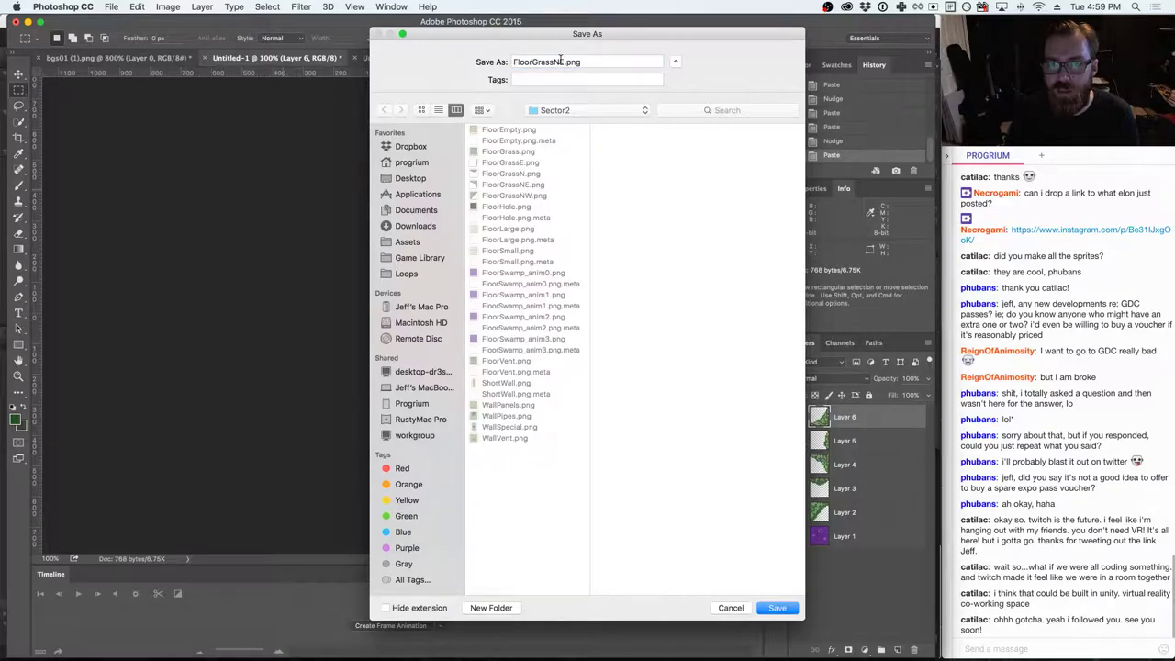
pyautogui.click(559, 62)
pyautogui.press('Return')
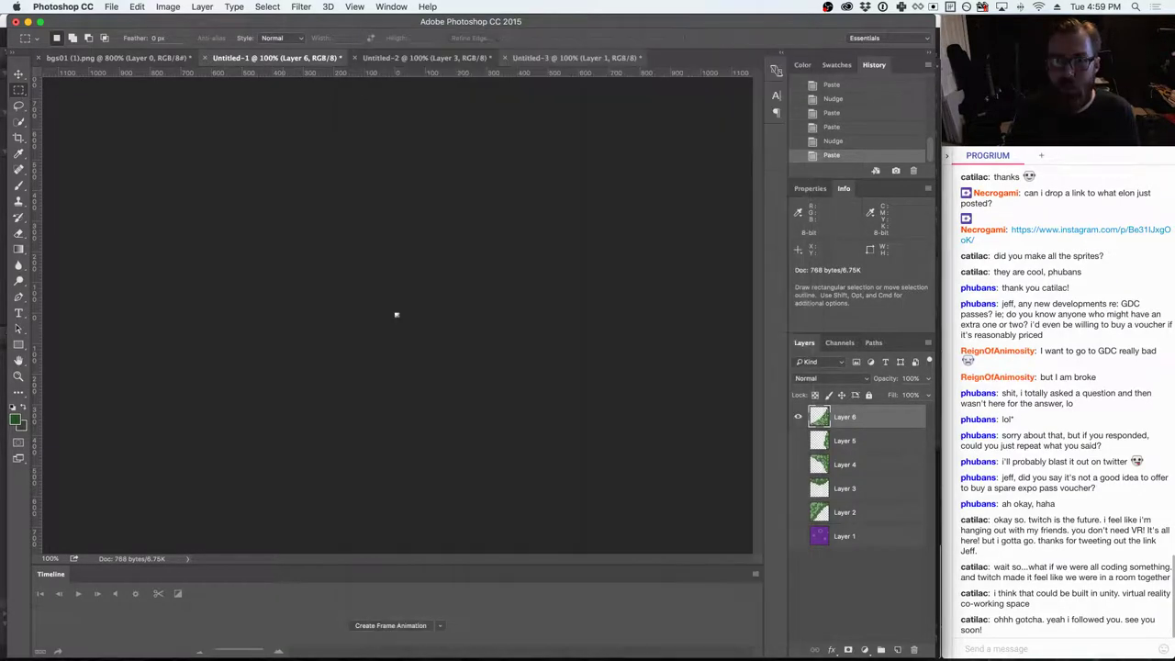
# - Copy the lower-middle edge tile of the grass block and paste it into the Untitled-1 document
pyautogui.click(160, 59)
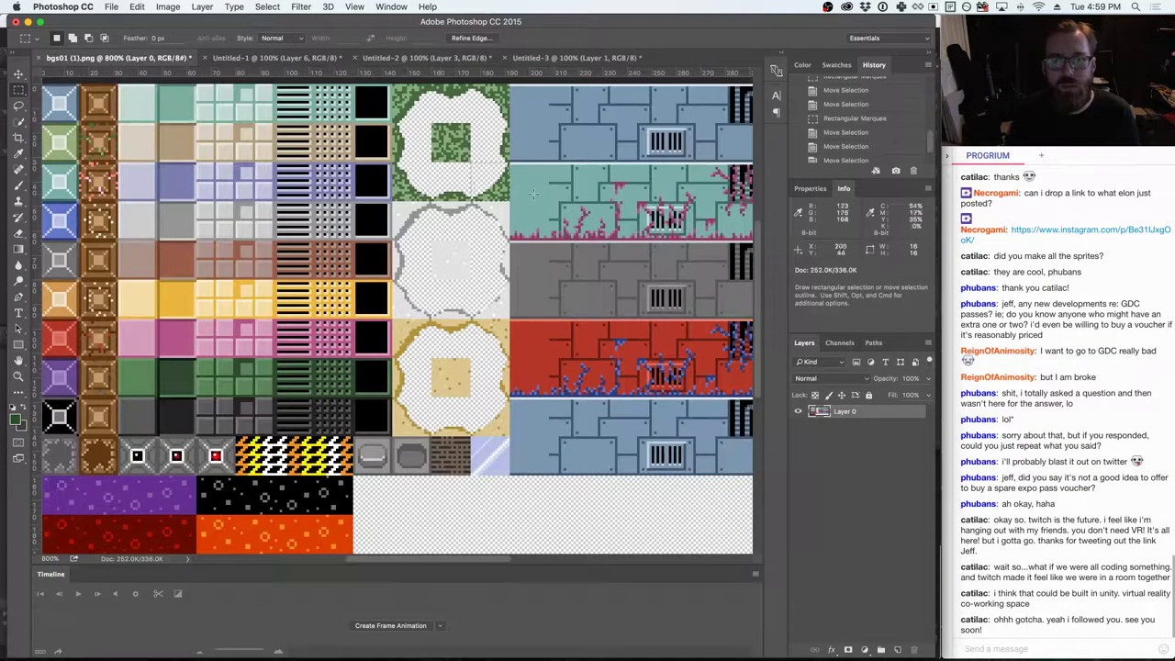
pyautogui.moveTo(476, 187); pyautogui.dragTo(435, 187)
pyautogui.click(262, 59)
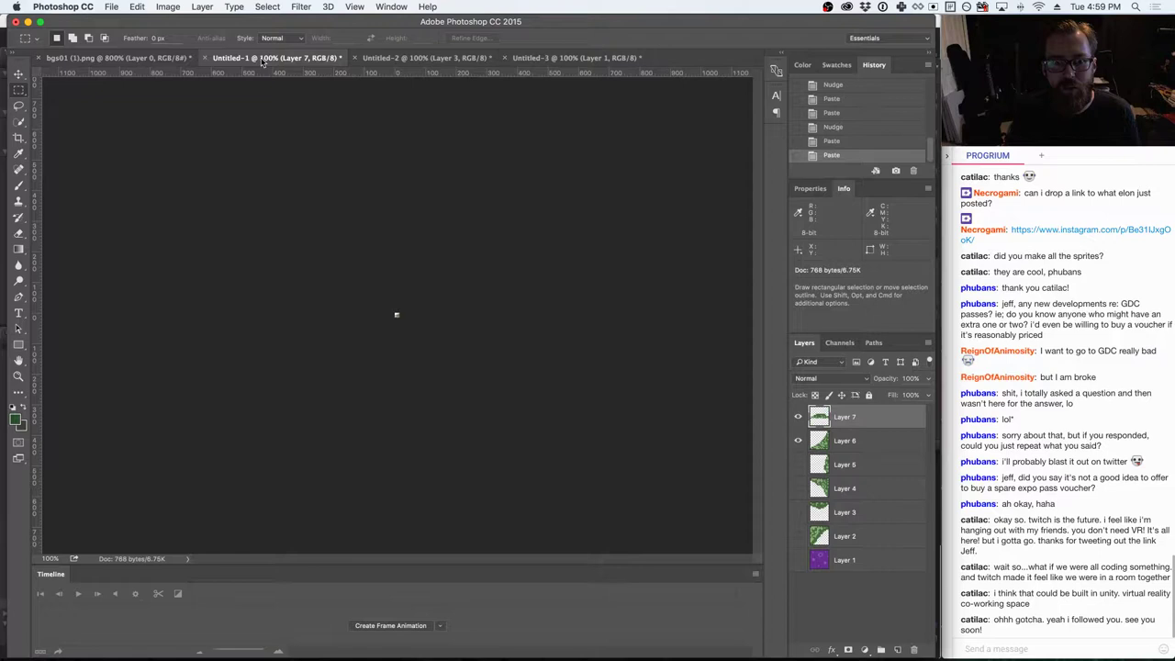
# - Hide Layer 6 and nudge the pasted grass edge tile down to the canvas's lower edge
pyautogui.click(797, 442)
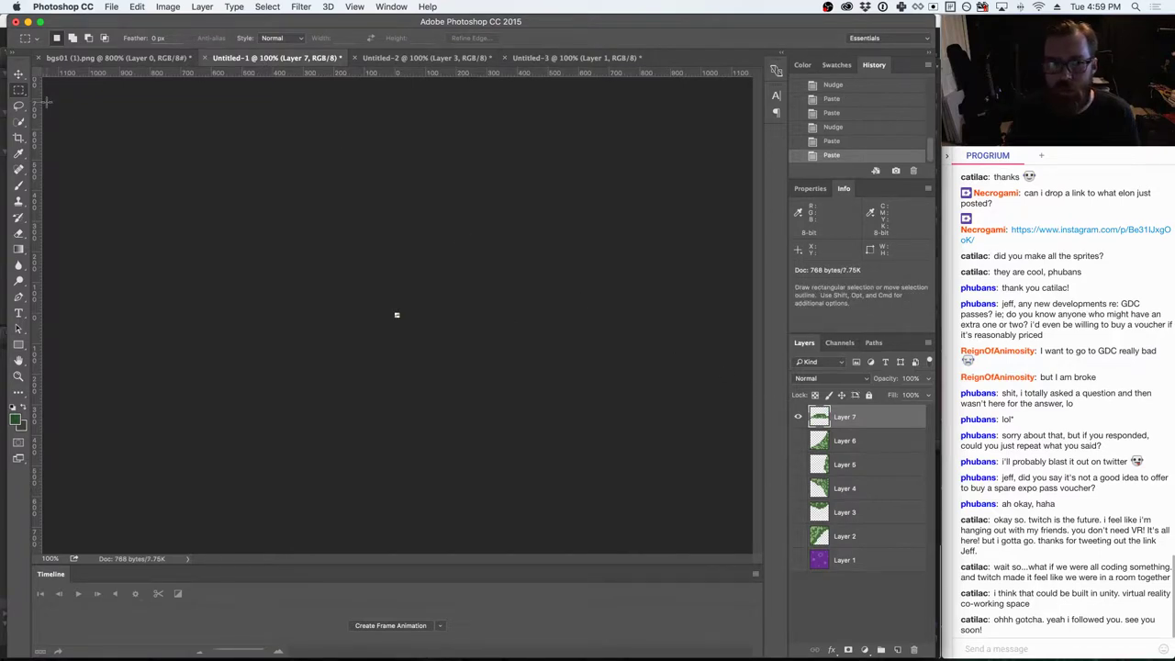
pyautogui.click(18, 73)
pyautogui.hotkey('shift', 'Down')
pyautogui.hotkey('shift', 'Down')
pyautogui.hotkey('shift', 'Down')
pyautogui.hotkey('shift', 'Down')
pyautogui.hotkey('shift', 'Down')
pyautogui.hotkey('shift', 'Down')
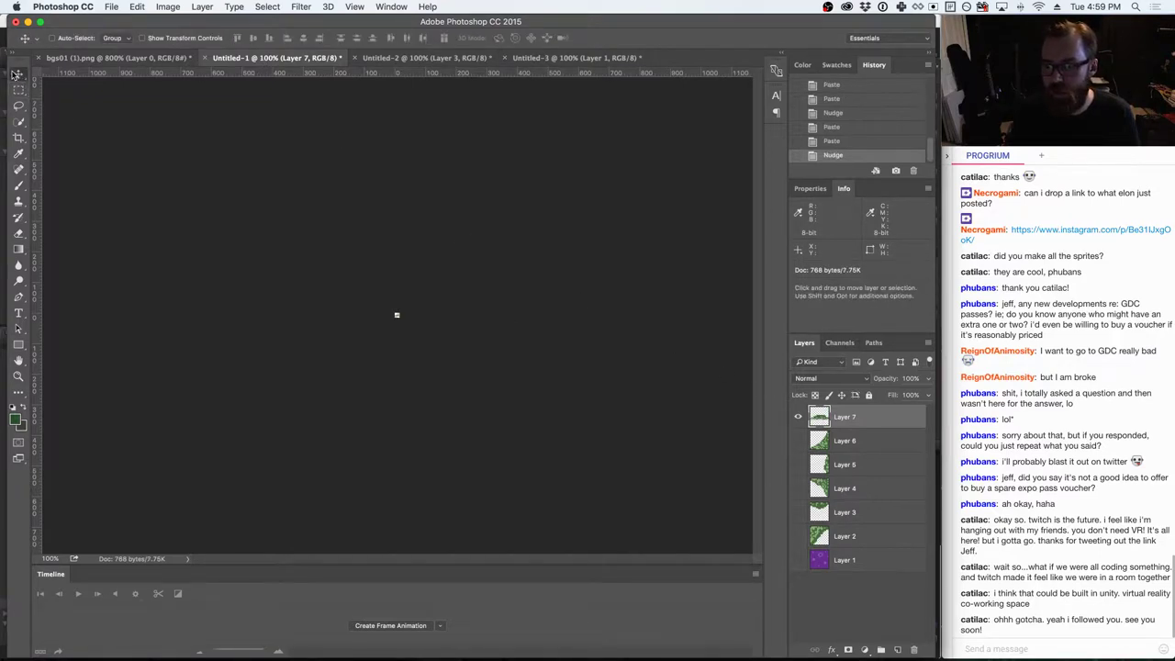
# - Export the lower-middle grass edge as FloorGrassS.png into the Sector2 folder, adapting the existing name FloorGrassN.png
pyautogui.click(111, 7)
pyautogui.moveTo(184, 175)
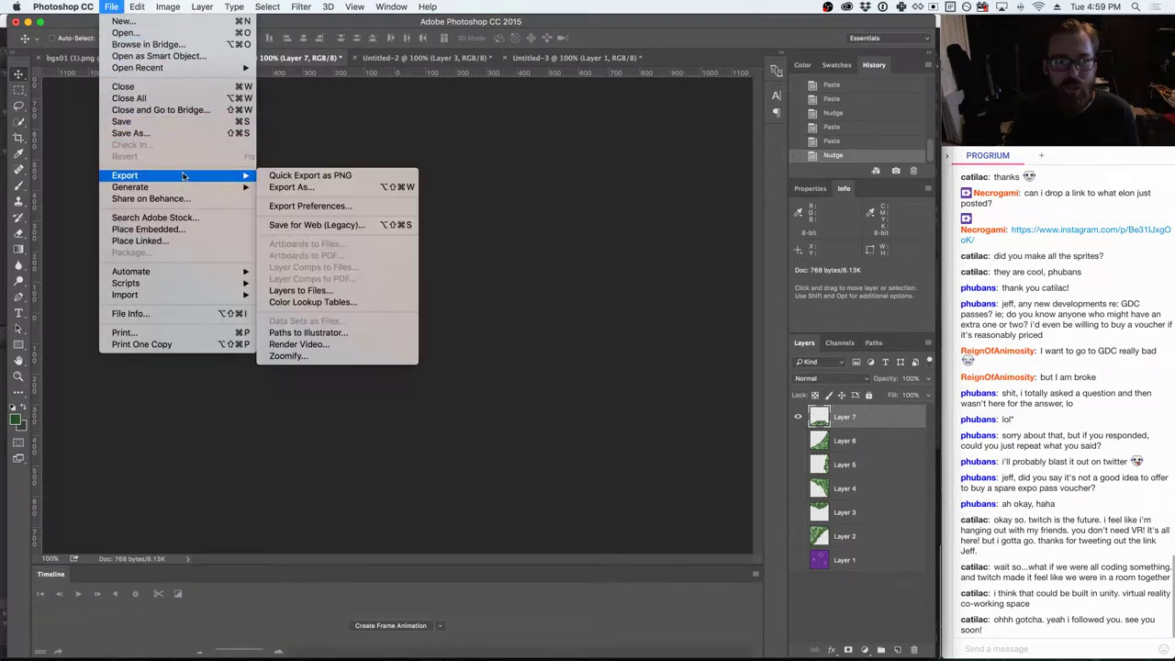
pyautogui.click(285, 177)
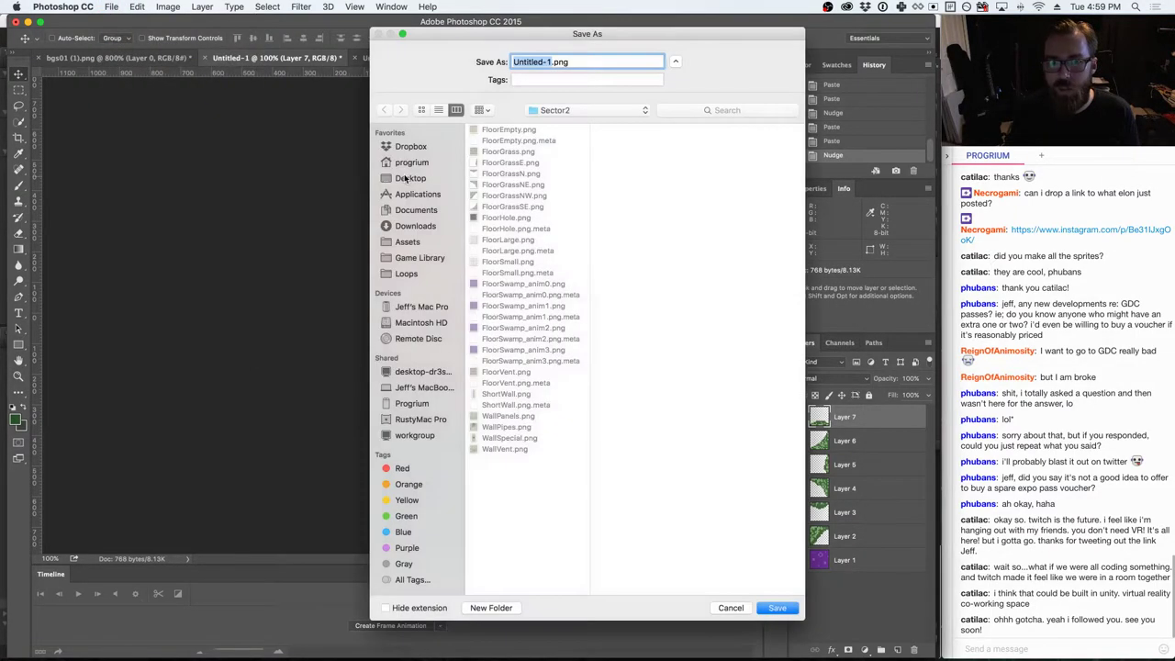
pyautogui.click(519, 175)
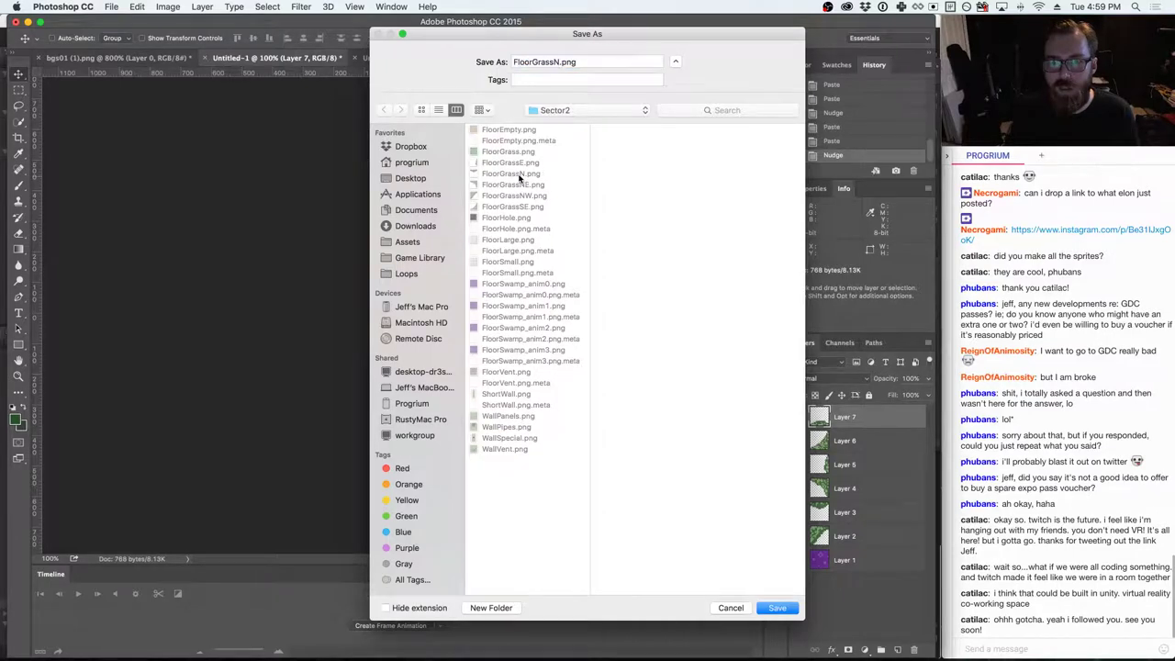
pyautogui.click(560, 62)
pyautogui.press('BackSpace')
pyautogui.write('S')
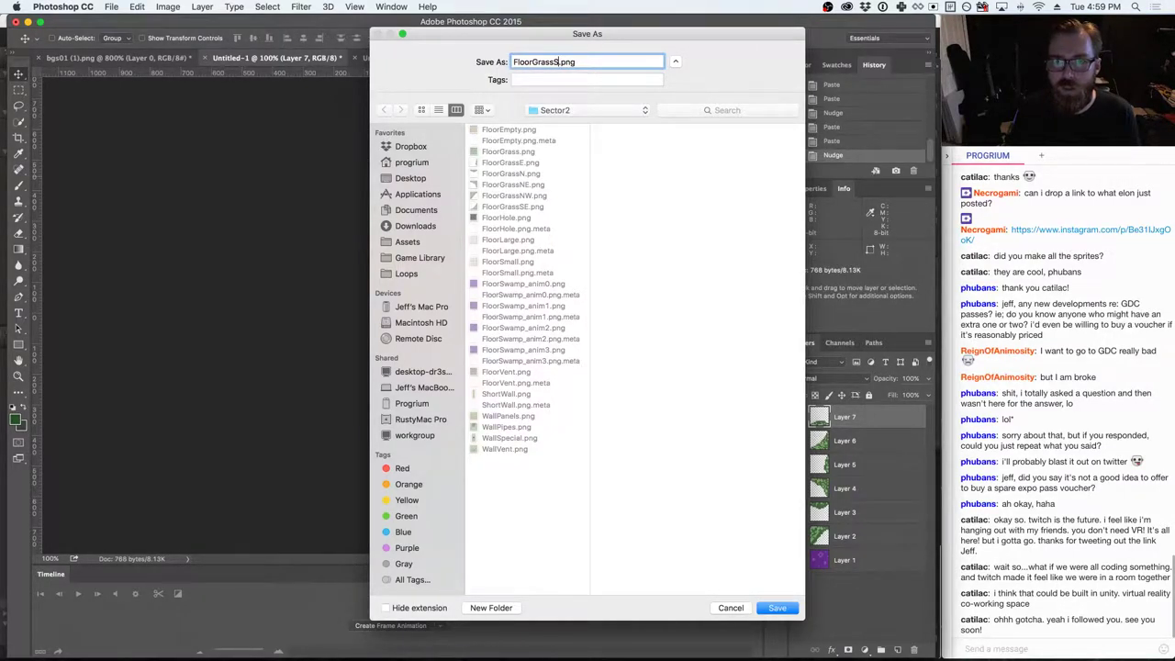
pyautogui.press('Return')
# - Copy the lower-left corner tile of the grass block from bgs01 (1).png into Untitled-1 as the only visible layer
pyautogui.click(165, 58)
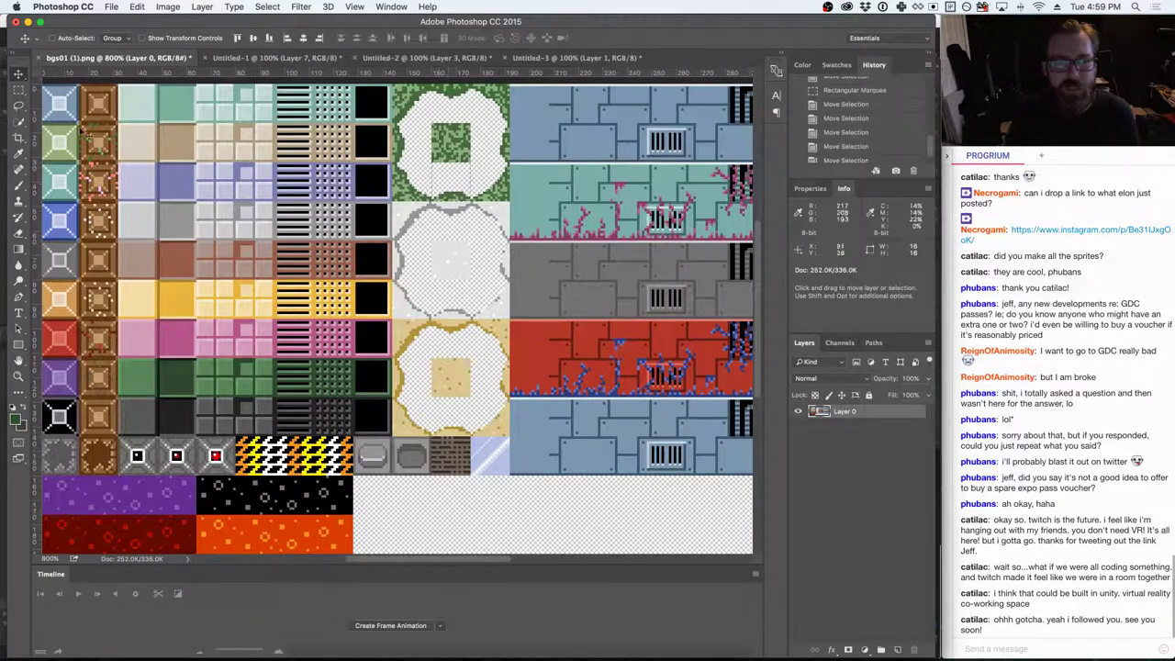
pyautogui.press('m')
pyautogui.moveTo(452, 175); pyautogui.dragTo(420, 174)
pyautogui.press('super+c')
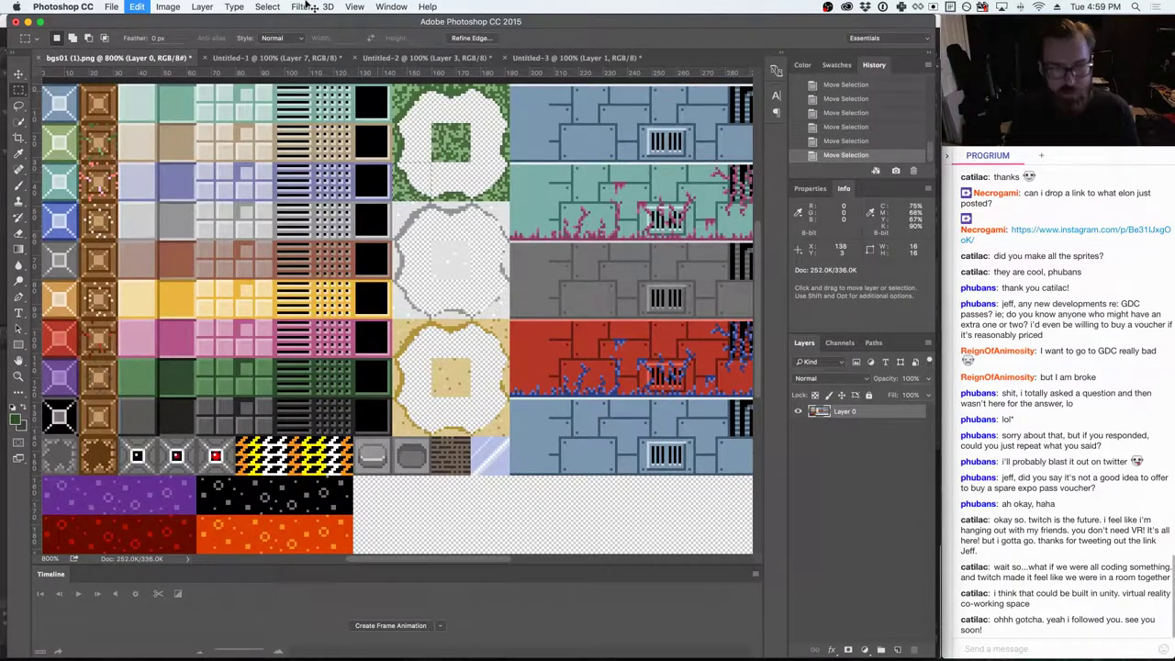
pyautogui.click(271, 57)
pyautogui.press('super+v')
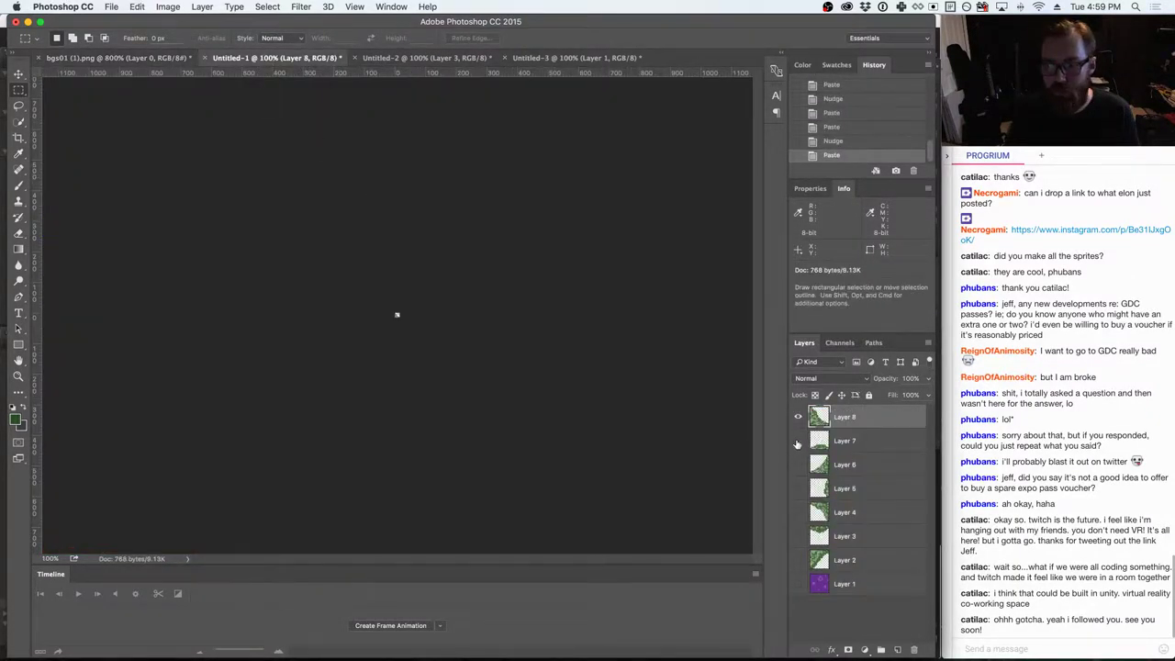
# - Export the lower-left grass corner as FloorGrassSW.png into the Sector2 folder, adapting the existing name FloorGrassNW.png
pyautogui.click(111, 6)
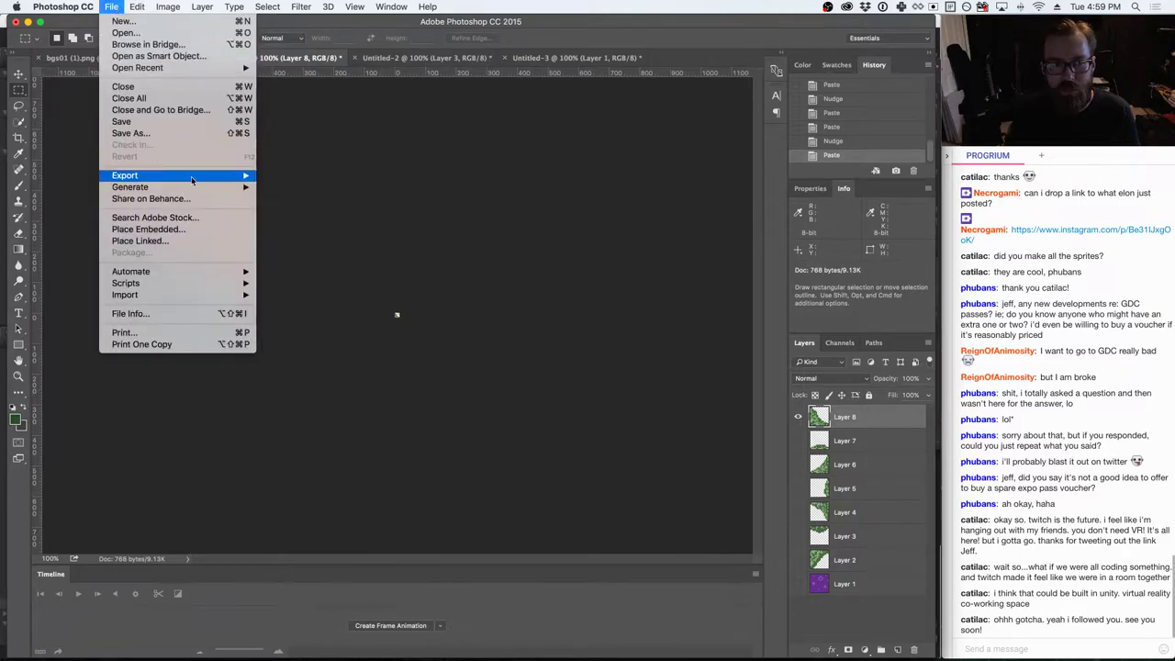
pyautogui.click(409, 190)
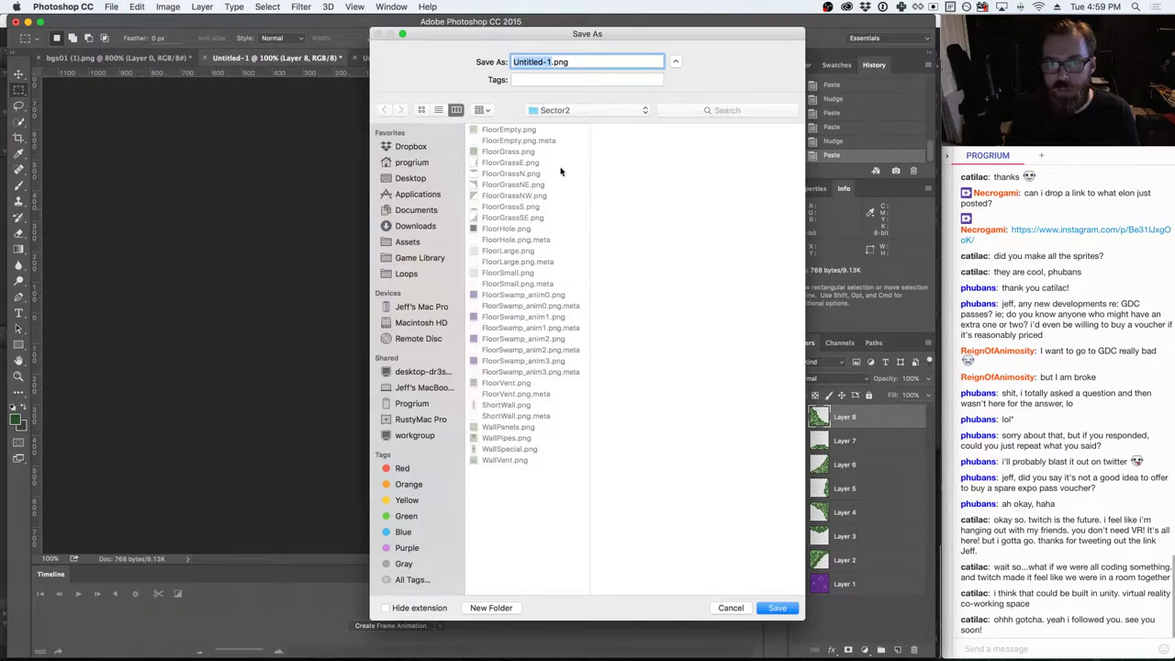
pyautogui.click(532, 195)
pyautogui.click(541, 62)
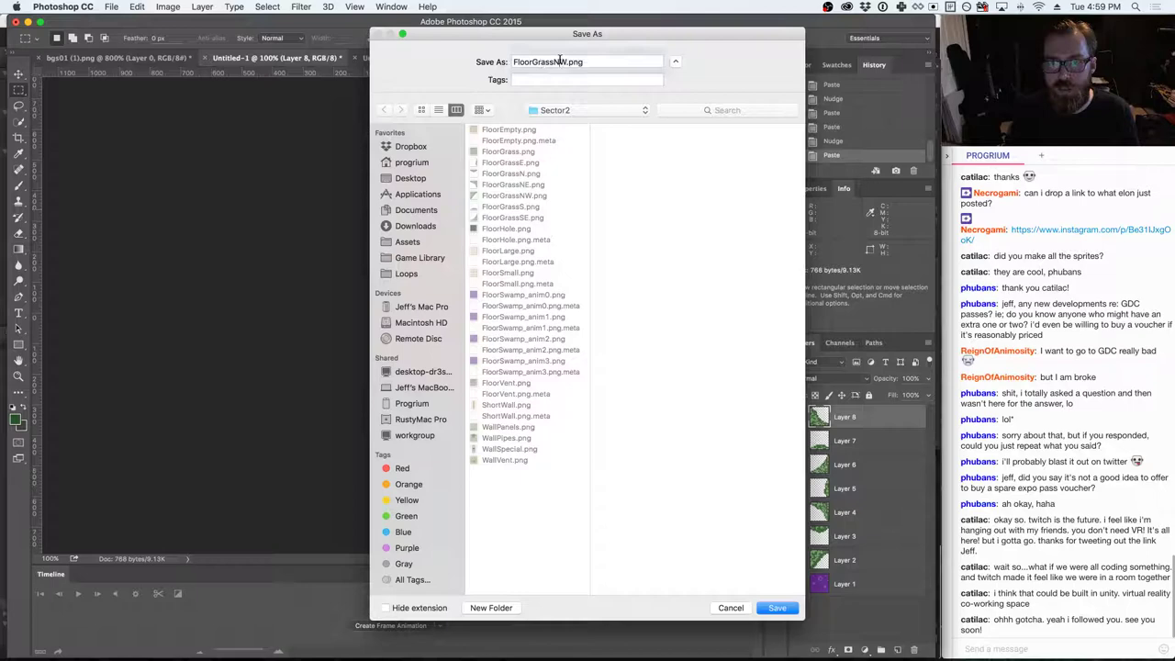
pyautogui.click(557, 62)
pyautogui.press('BackSpace')
pyautogui.write('S')
pyautogui.press('Return')
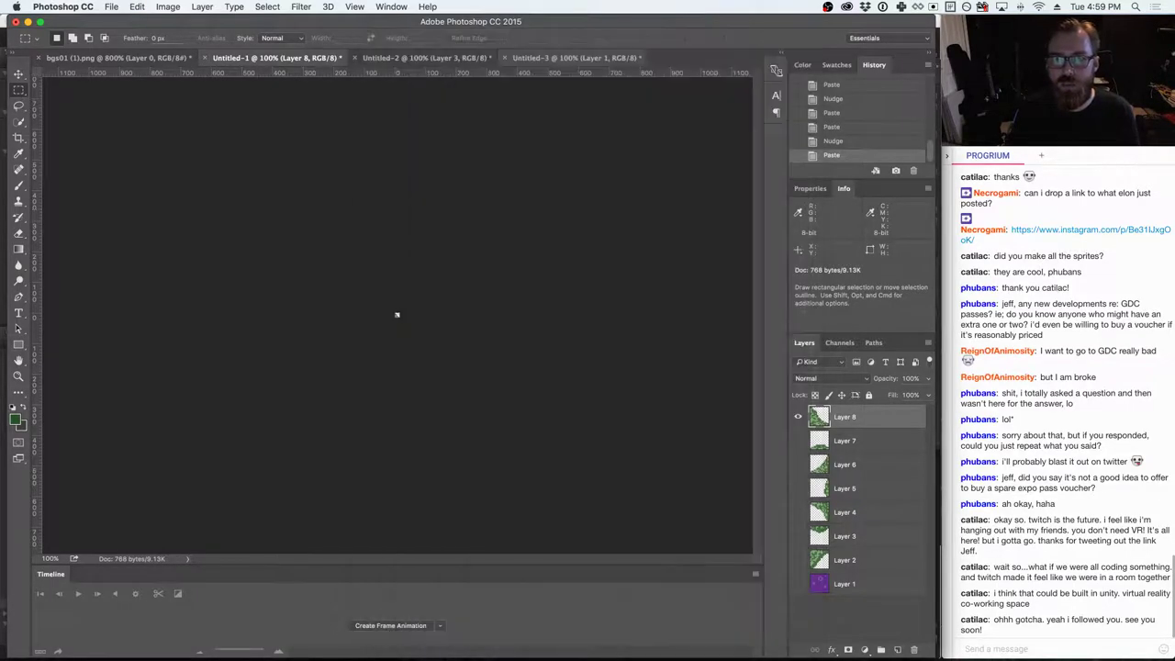
# - Copy the left-middle edge tile of the grass block and paste it into the Untitled-1 document
pyautogui.hotkey('ctrl', 'shift', 'Tab')
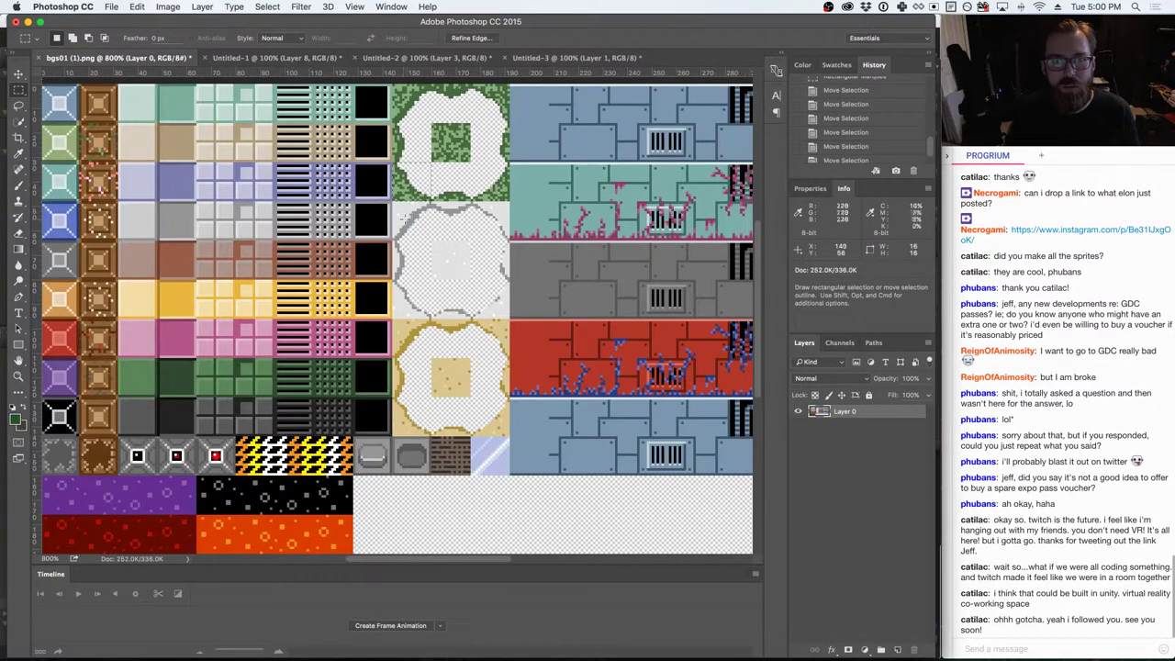
pyautogui.moveTo(420, 188); pyautogui.dragTo(418, 147)
pyautogui.press('super+c')
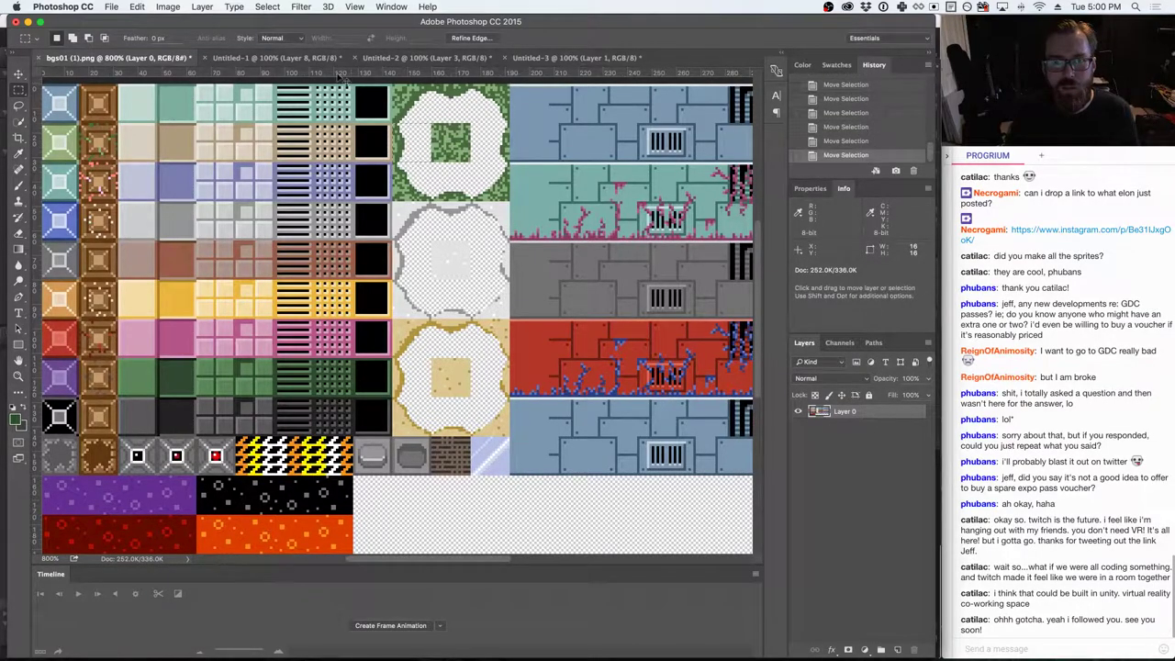
pyautogui.hotkey('ctrl', 'Tab')
pyautogui.press('super+v')
# - Hide Layer 8 and nudge the pasted grass edge tile over to the canvas's left edge
pyautogui.click(797, 441)
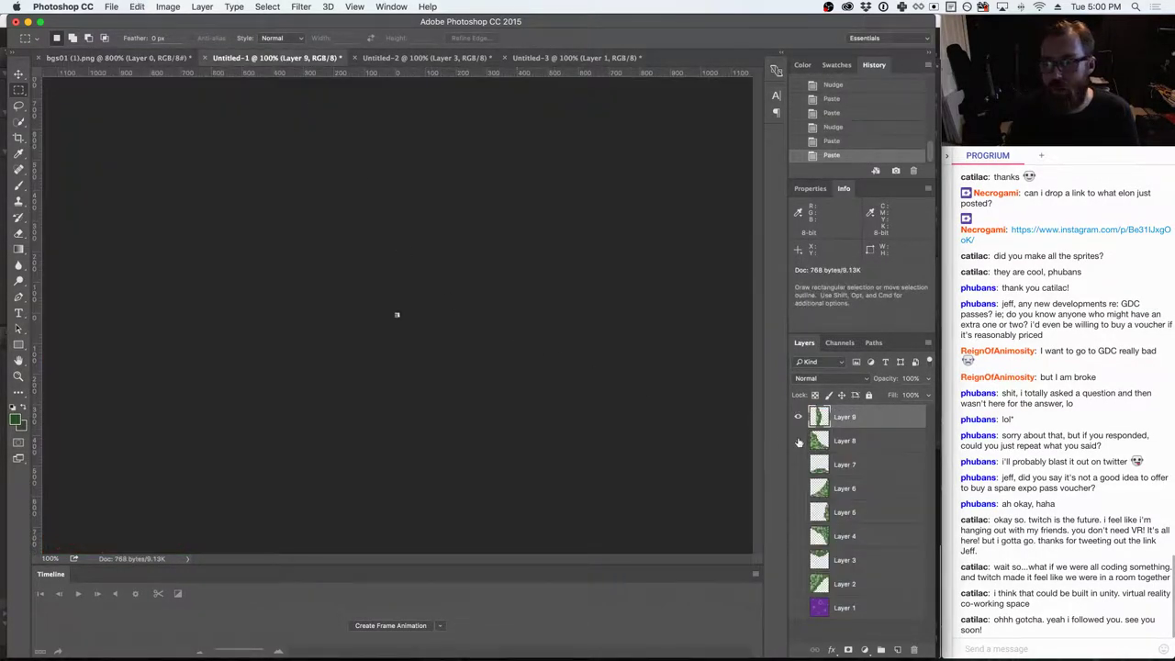
pyautogui.click(19, 75)
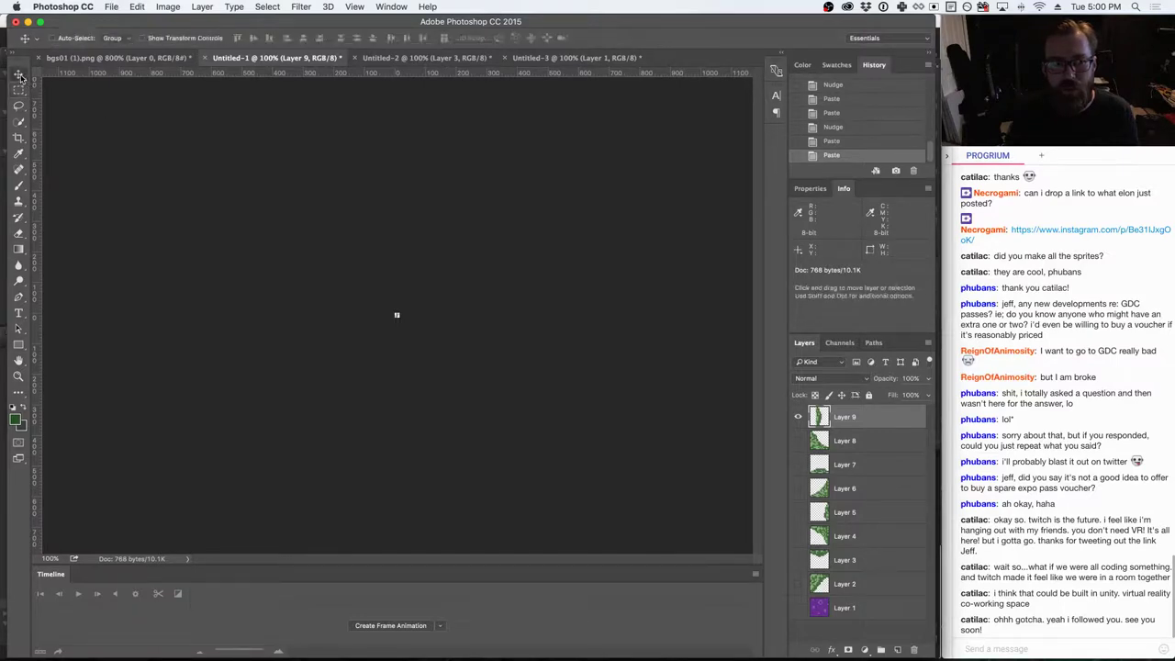
pyautogui.press('Left')
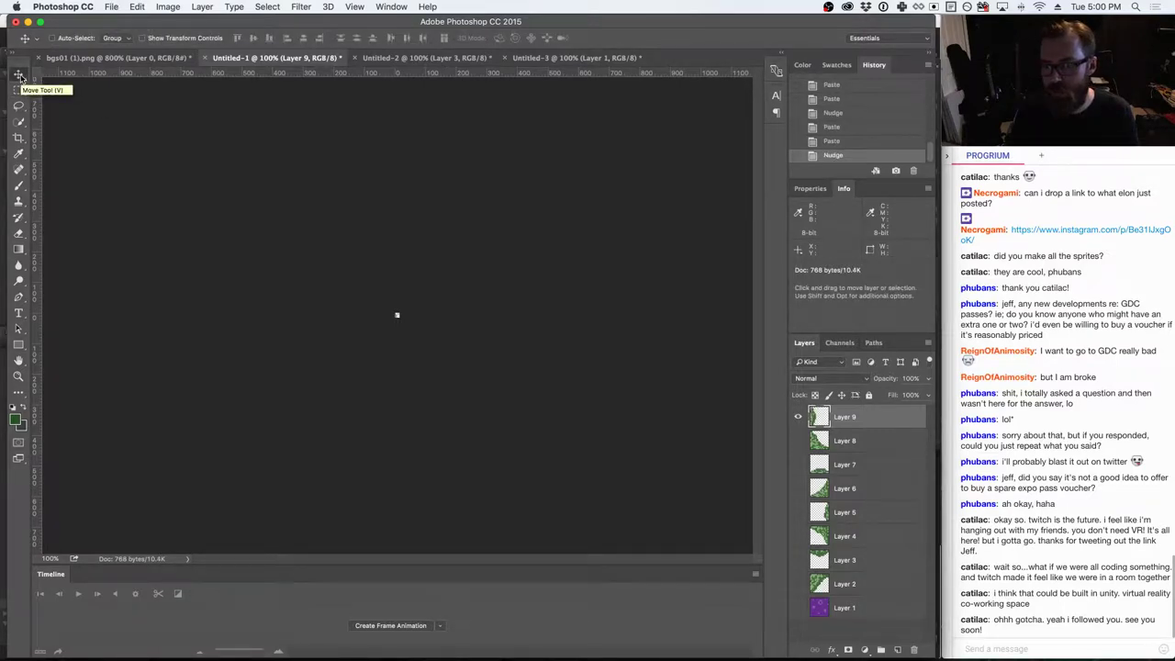
# - Export the left grass edge as FloorGrassW.png into the Sector2 folder, adapting the existing name FloorGrassN.png
pyautogui.click(106, 7)
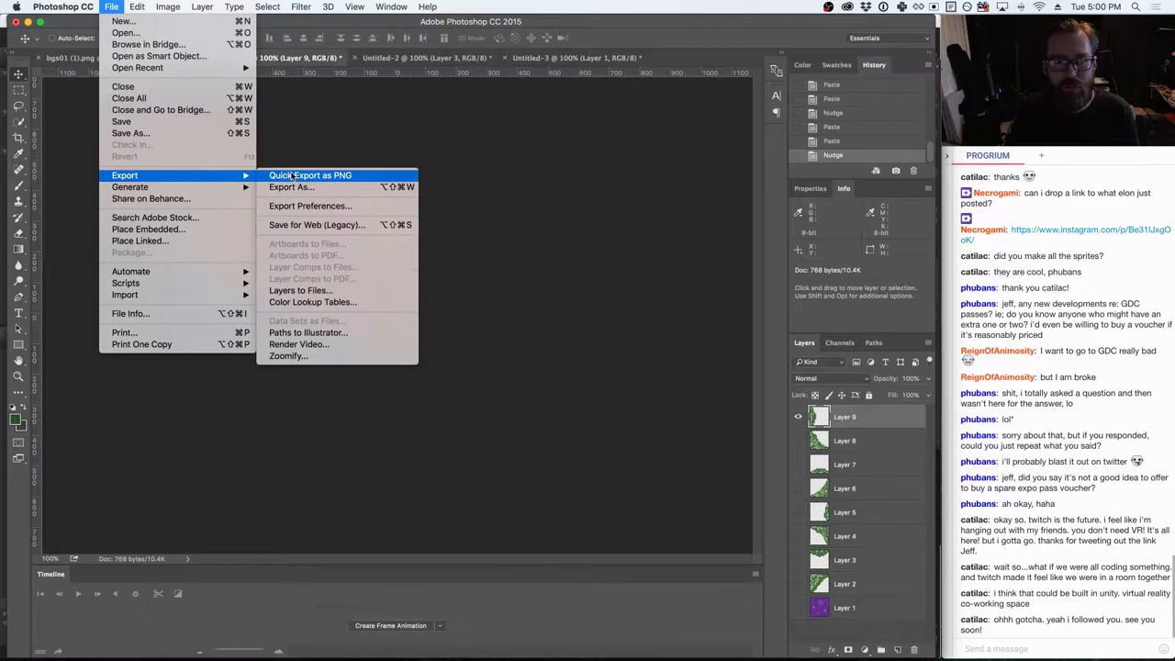
pyautogui.click(349, 192)
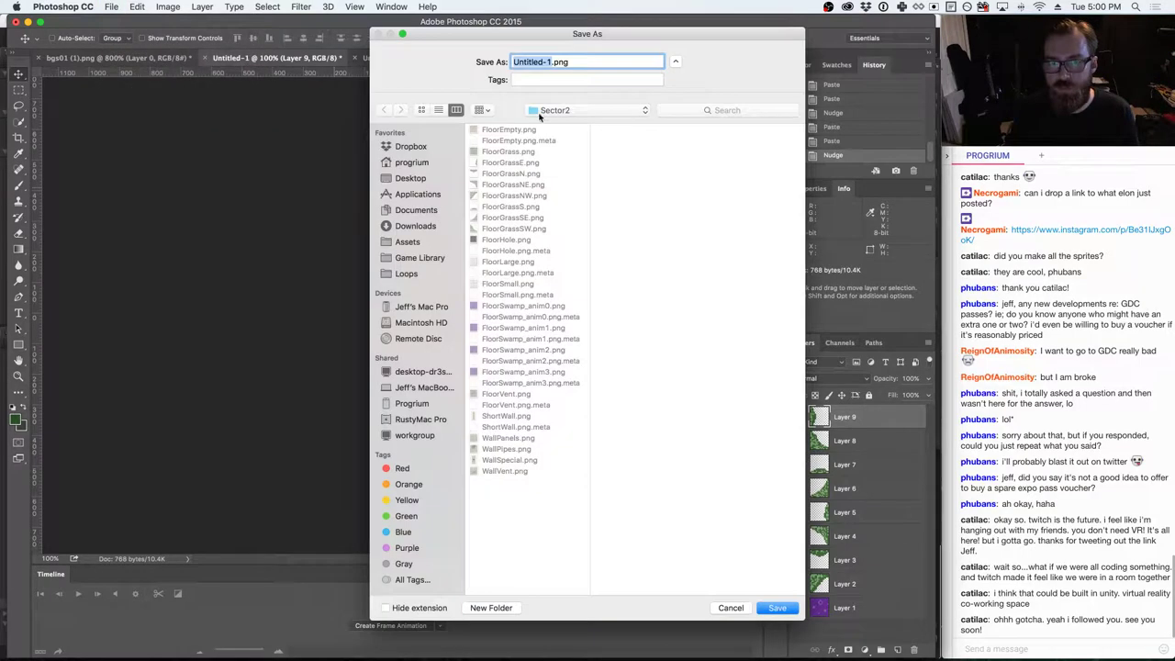
pyautogui.click(528, 174)
pyautogui.click(562, 61)
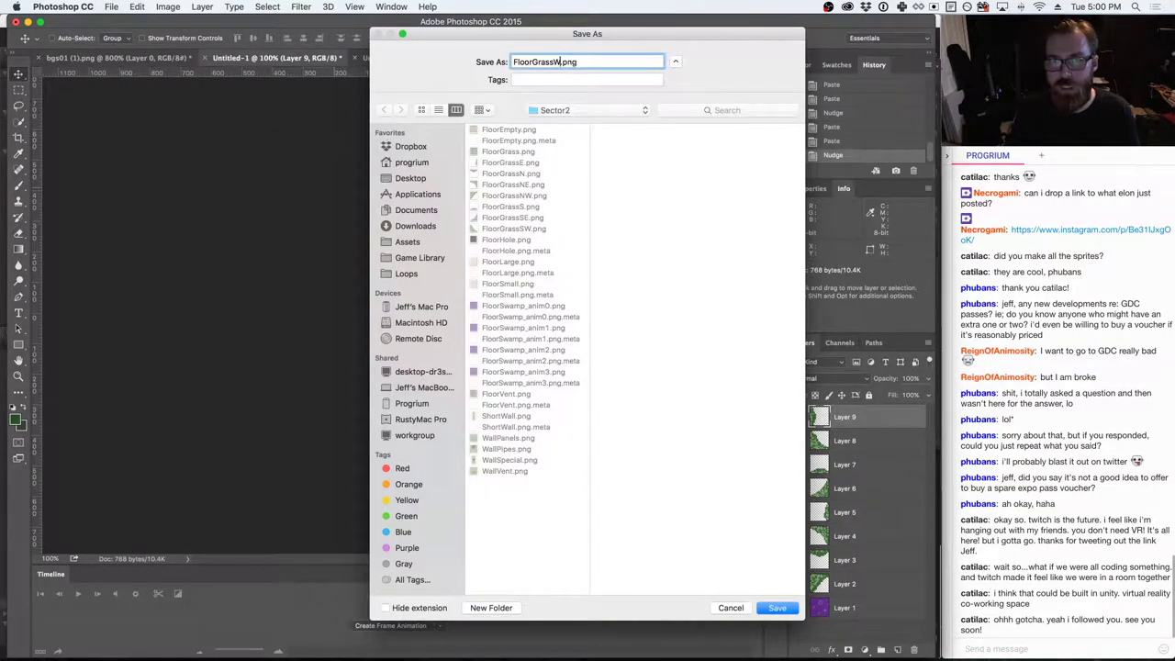
pyautogui.press('Return')
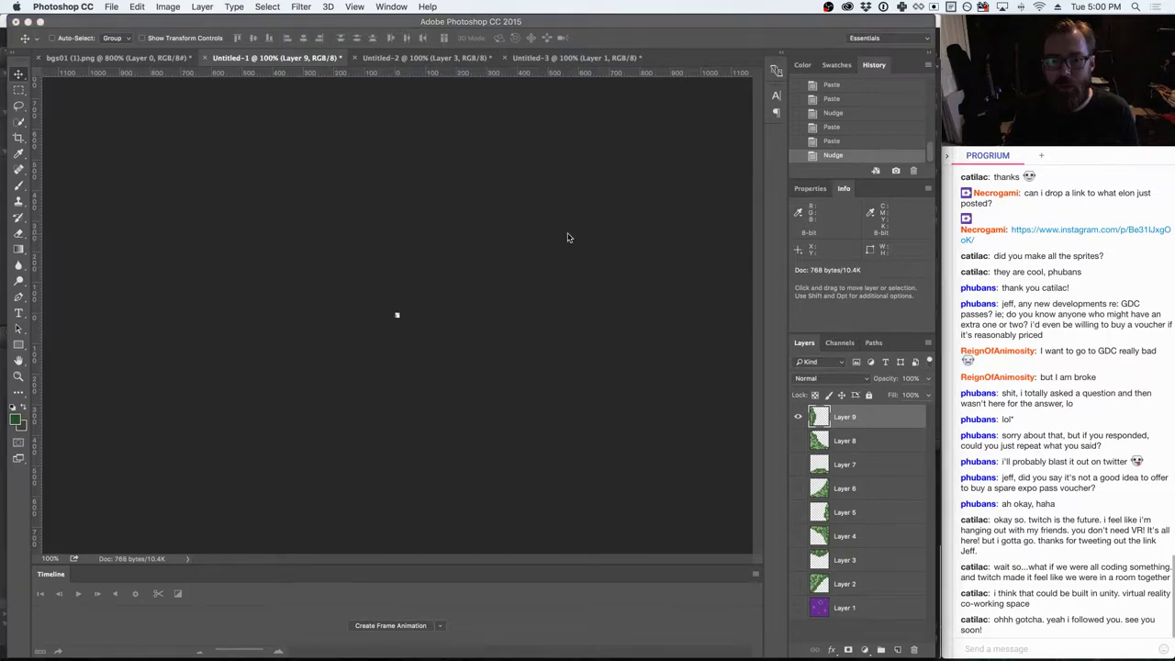
# - Switch to Unity and apply Alpha Is Transparency to the eight directional grass textures, FloorGrassE through FloorGrassW, in Sector2
pyautogui.press('super+Tab')
pyautogui.press('super+Tab')
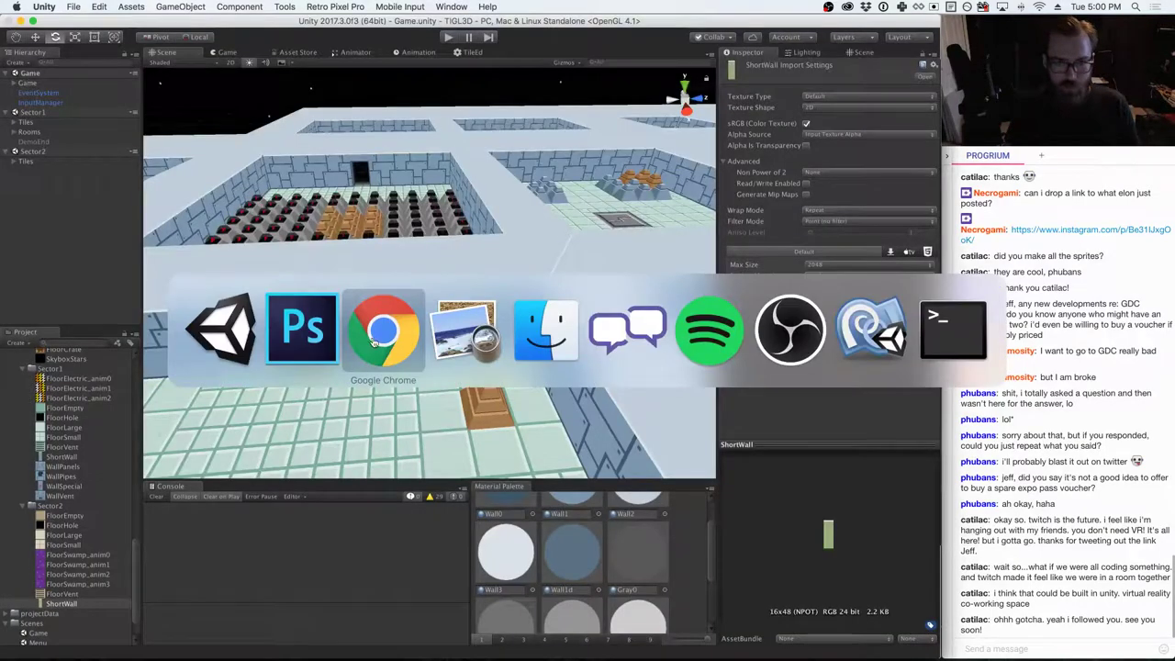
pyautogui.click(218, 333)
pyautogui.scroll(4, 96, 547)
pyautogui.scroll(-5, 91, 532)
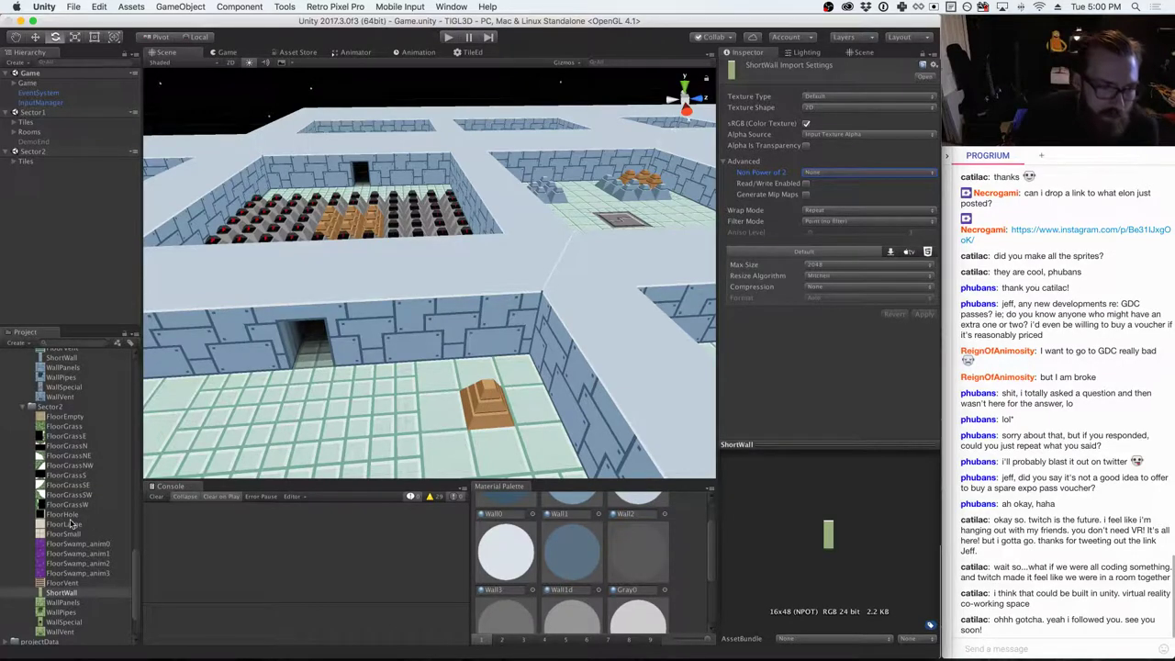
pyautogui.click(67, 456)
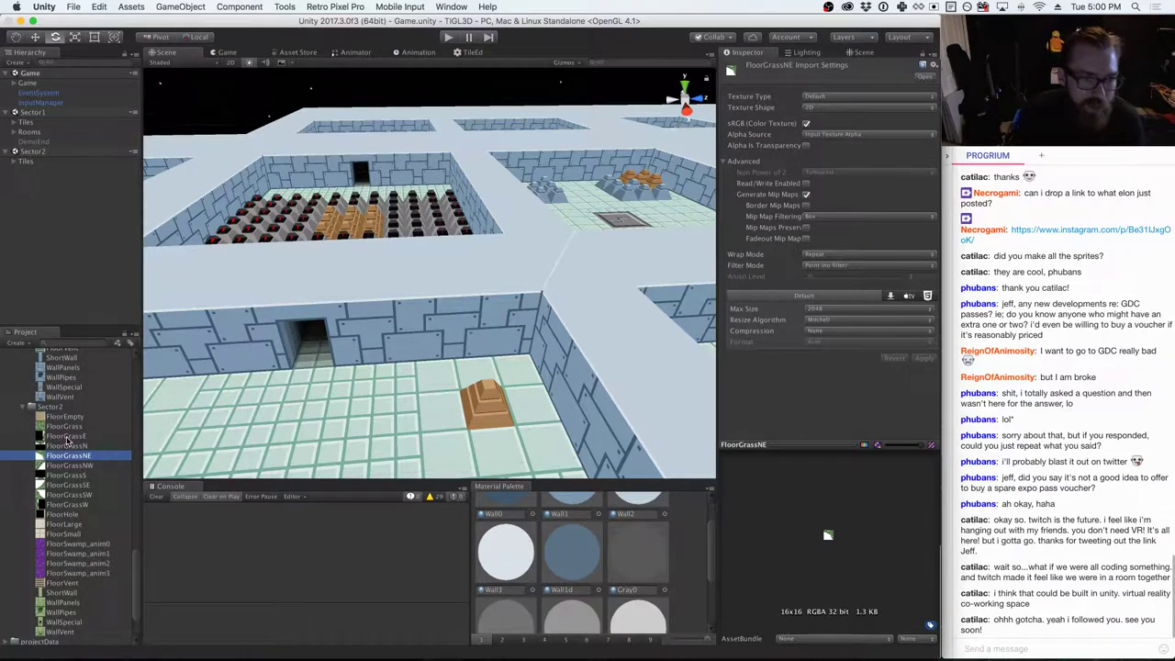
pyautogui.click(66, 439)
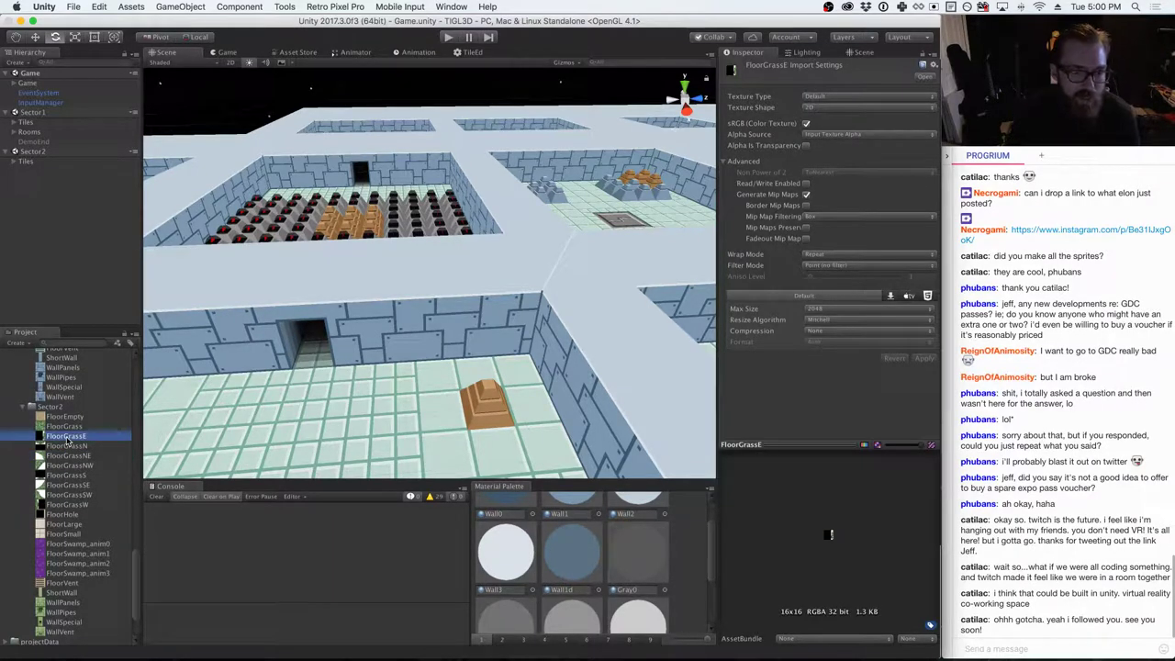
pyautogui.keyDown('shift'); pyautogui.click(61, 504); pyautogui.keyUp('shift')
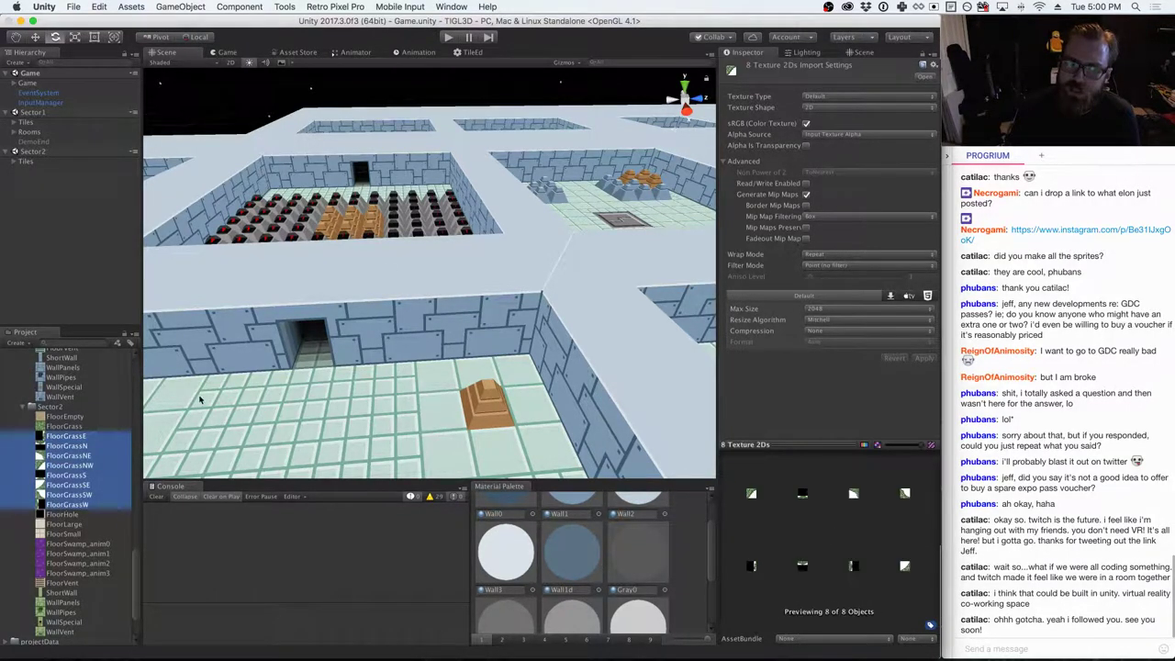
pyautogui.click(806, 145)
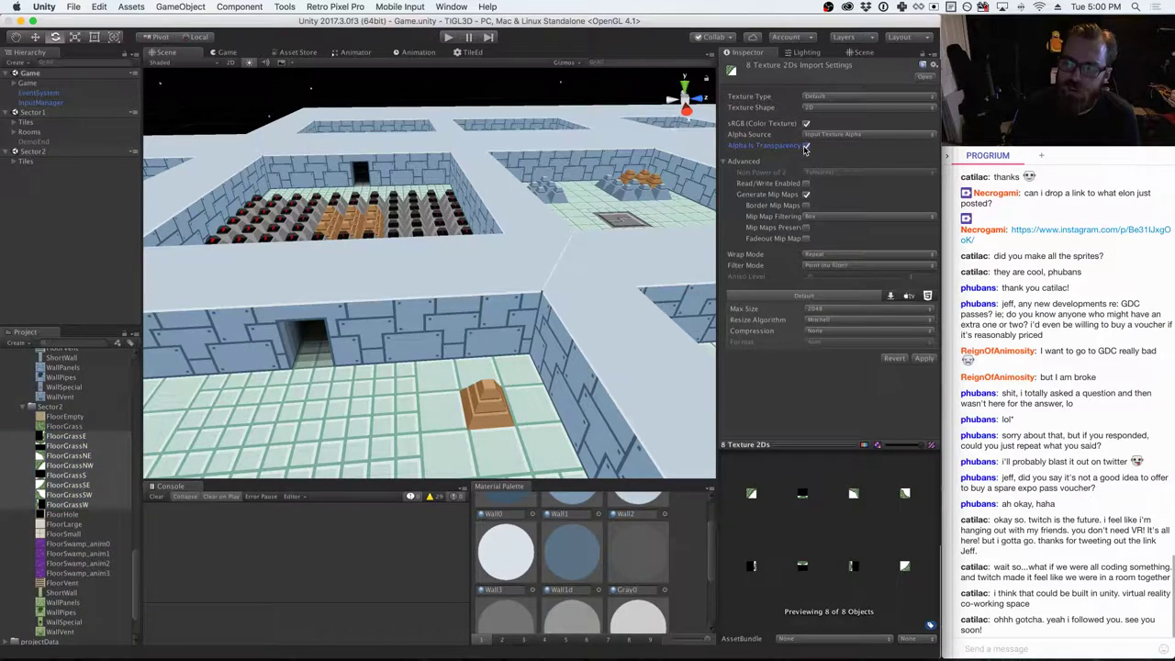
pyautogui.click(929, 360)
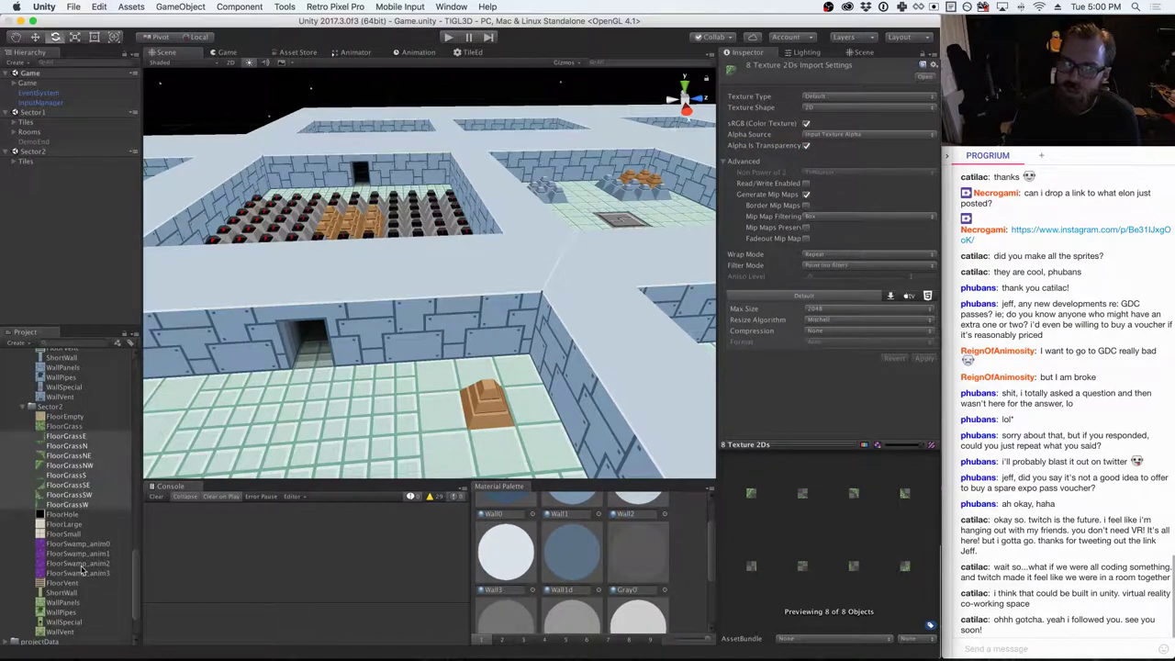
pyautogui.click(81, 465)
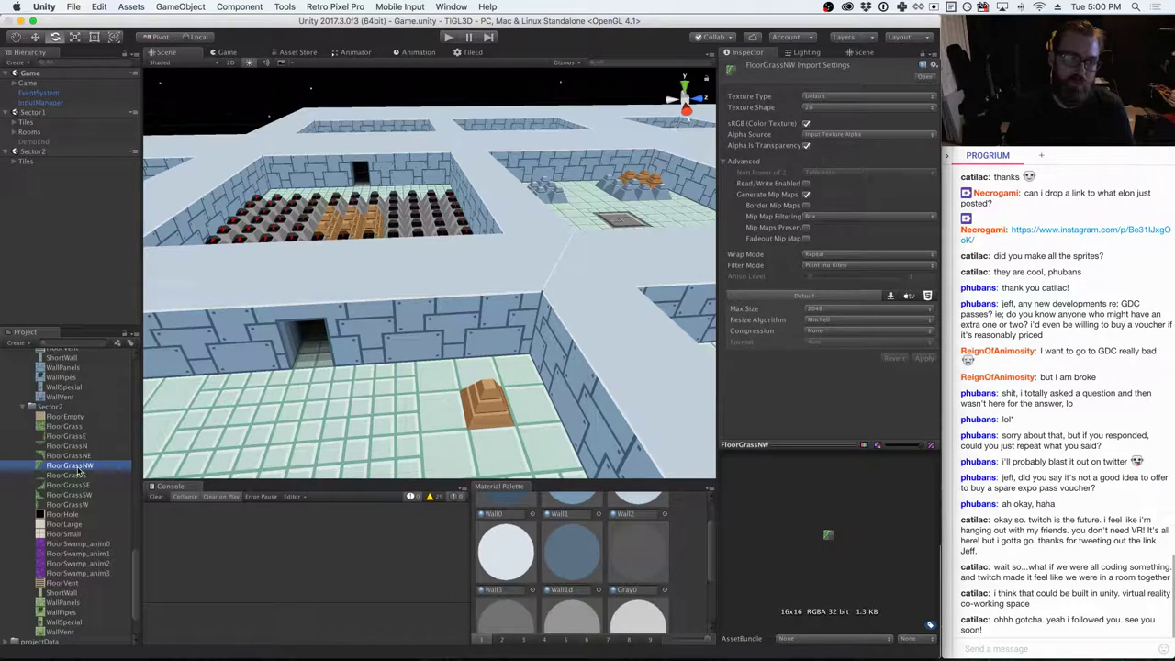
pyautogui.scroll(-3, 79, 471)
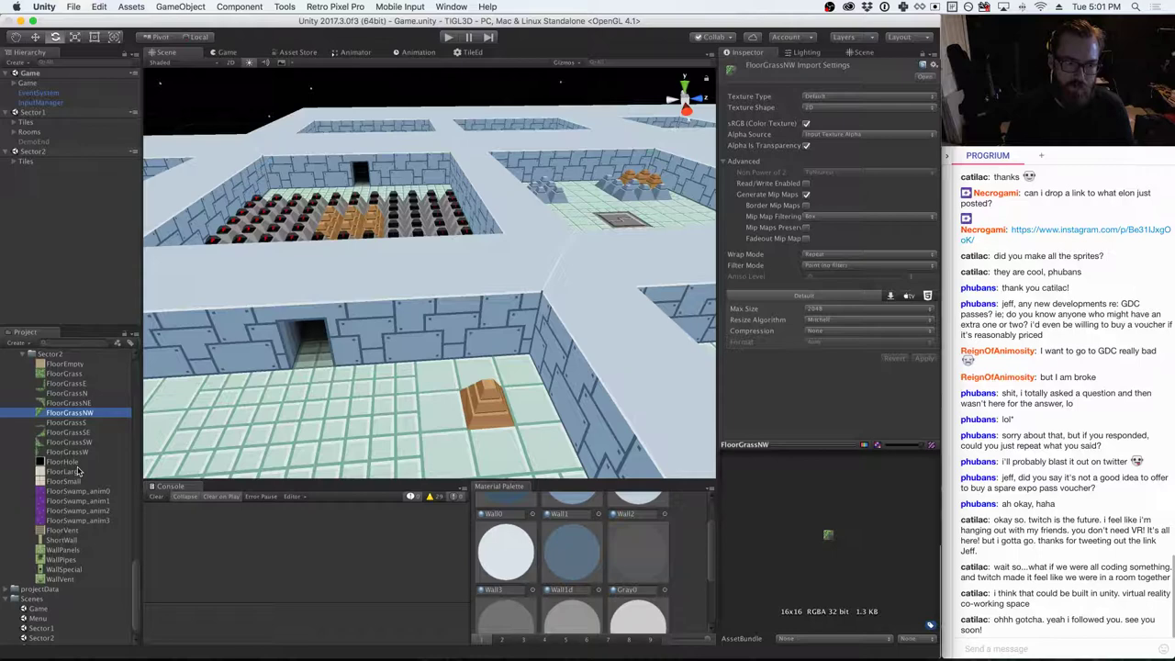
# - Switch to Photoshop and copy the 16 x 16 px brown plank tile below the sand block into the Untitled-1 document
pyautogui.press('super+Tab')
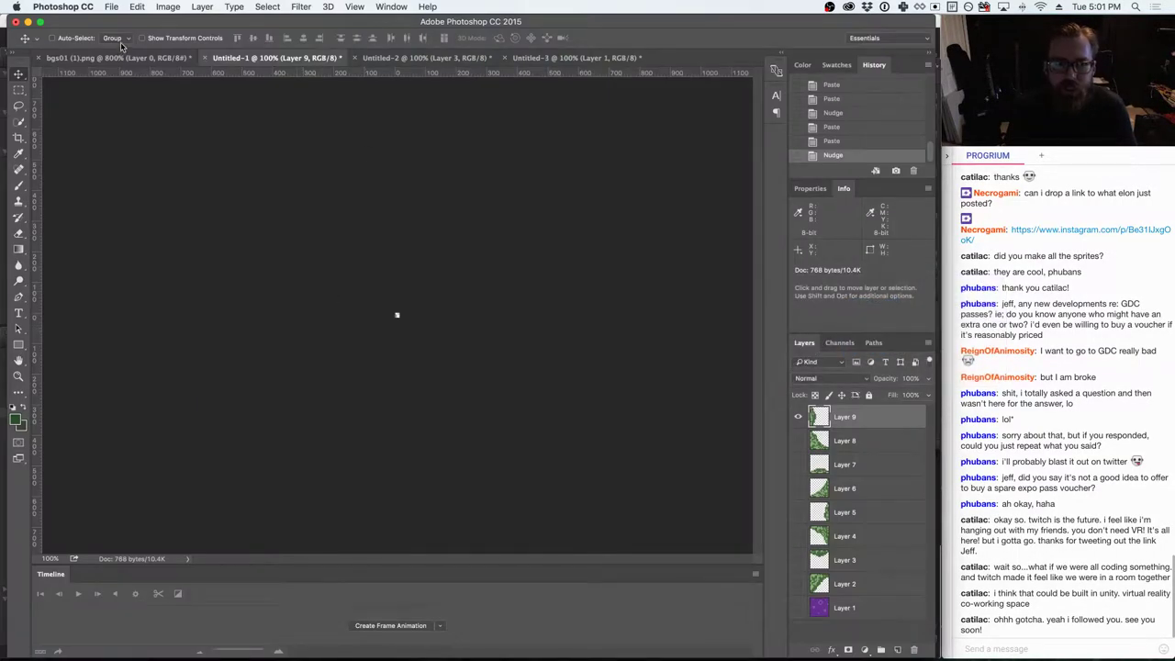
pyautogui.click(117, 57)
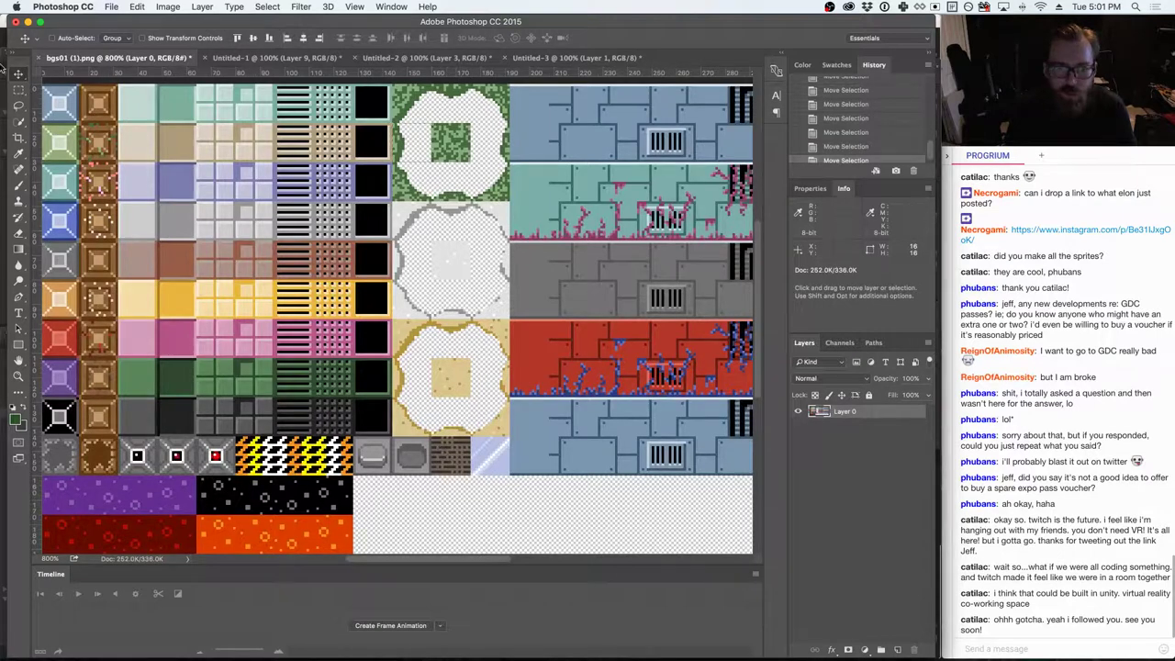
pyautogui.click(18, 89)
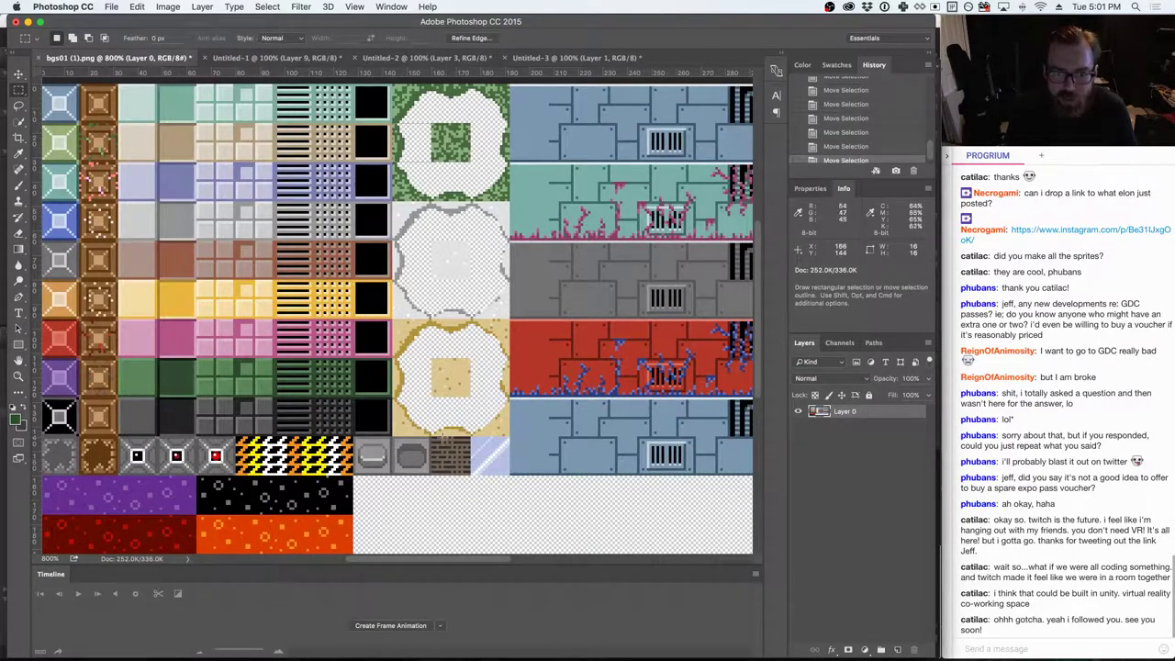
pyautogui.moveTo(439, 444); pyautogui.dragTo(472, 474)
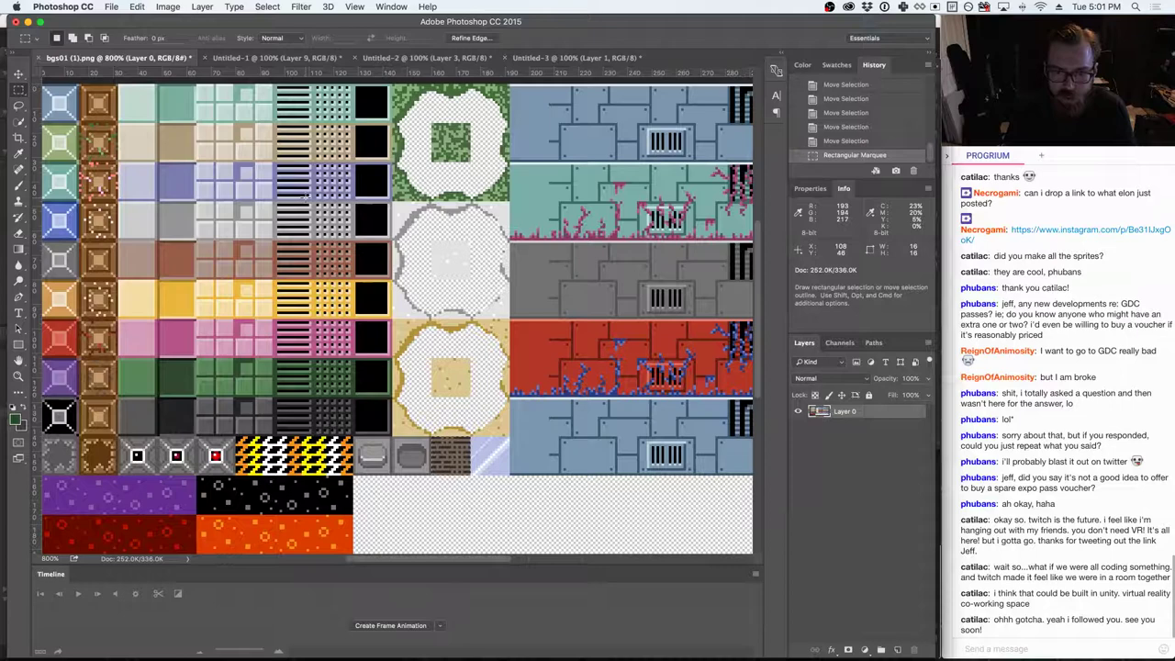
pyautogui.press('super+c')
pyautogui.click(289, 59)
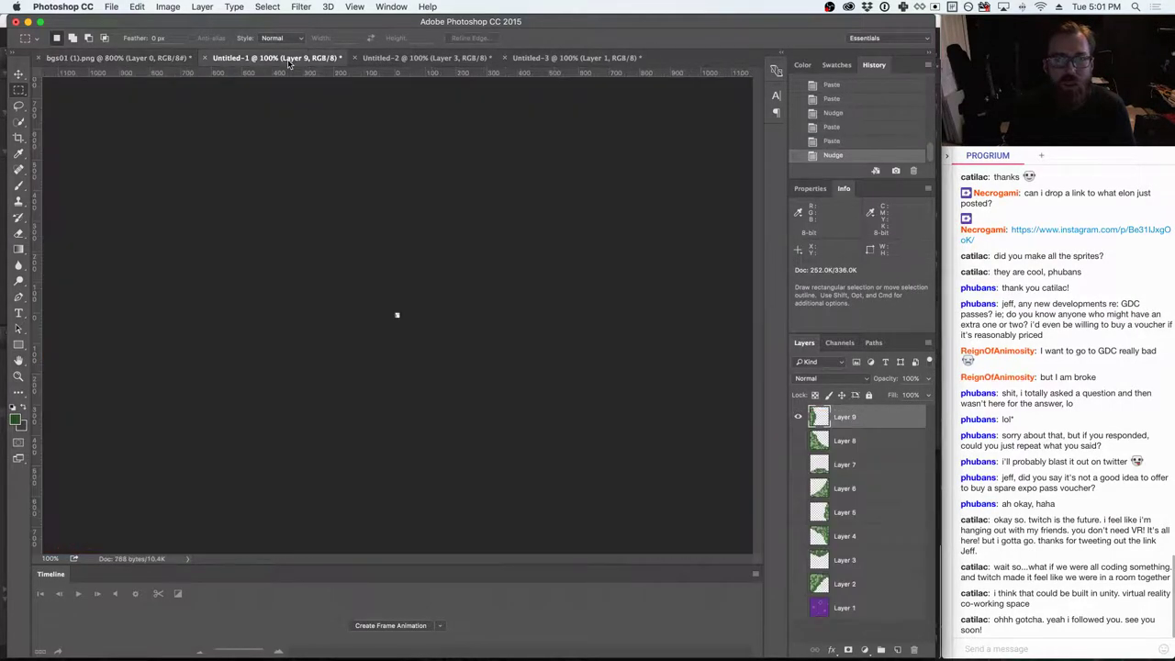
pyautogui.press('super+v')
# - Export the brown plank tile as FloorDirt.png into the Sector2 folder and return to the bgs01 (1).png tile sheet
pyautogui.click(113, 7)
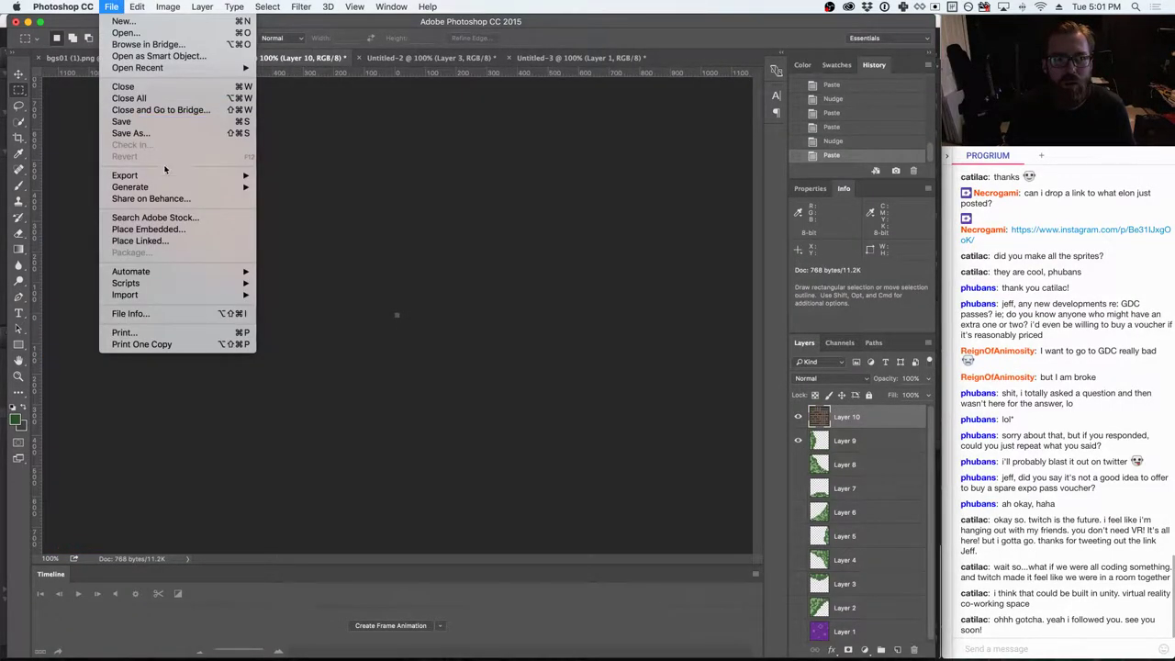
pyautogui.moveTo(191, 175)
pyautogui.click(307, 176)
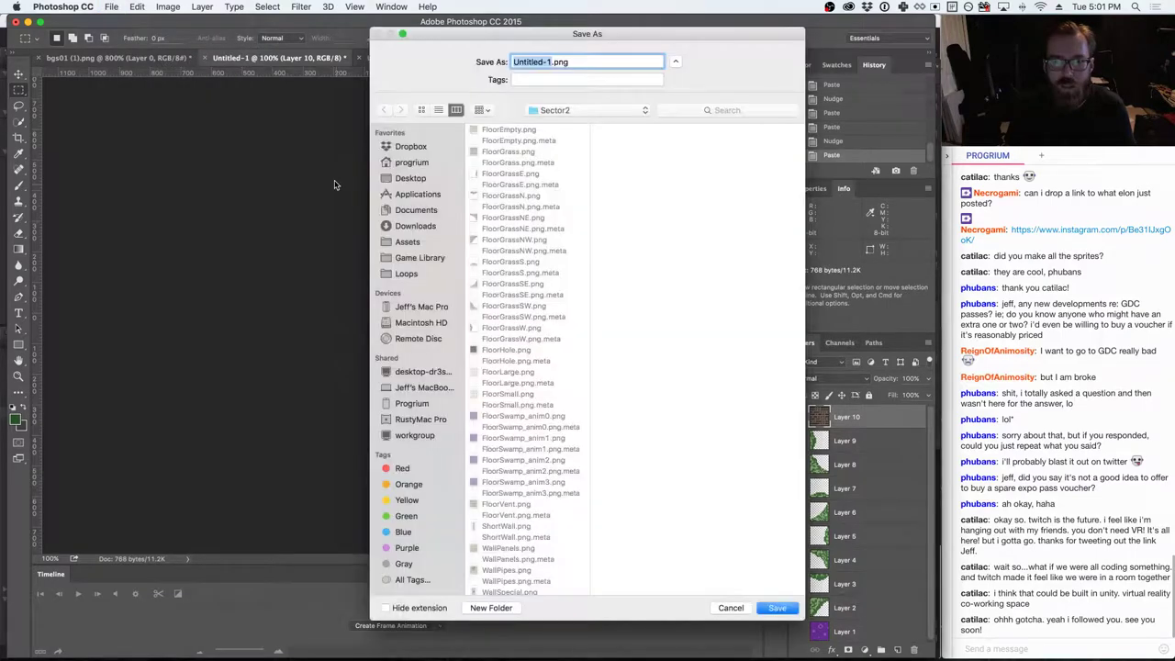
pyautogui.write('Floor')
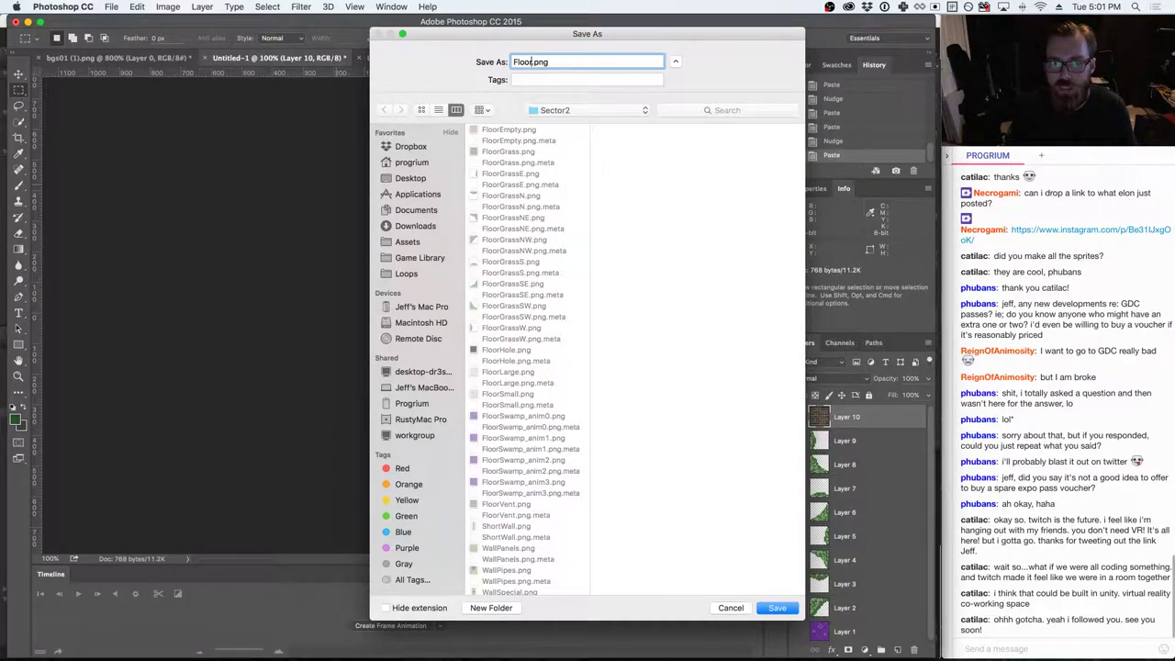
pyautogui.write('Dirt')
pyautogui.press('Return')
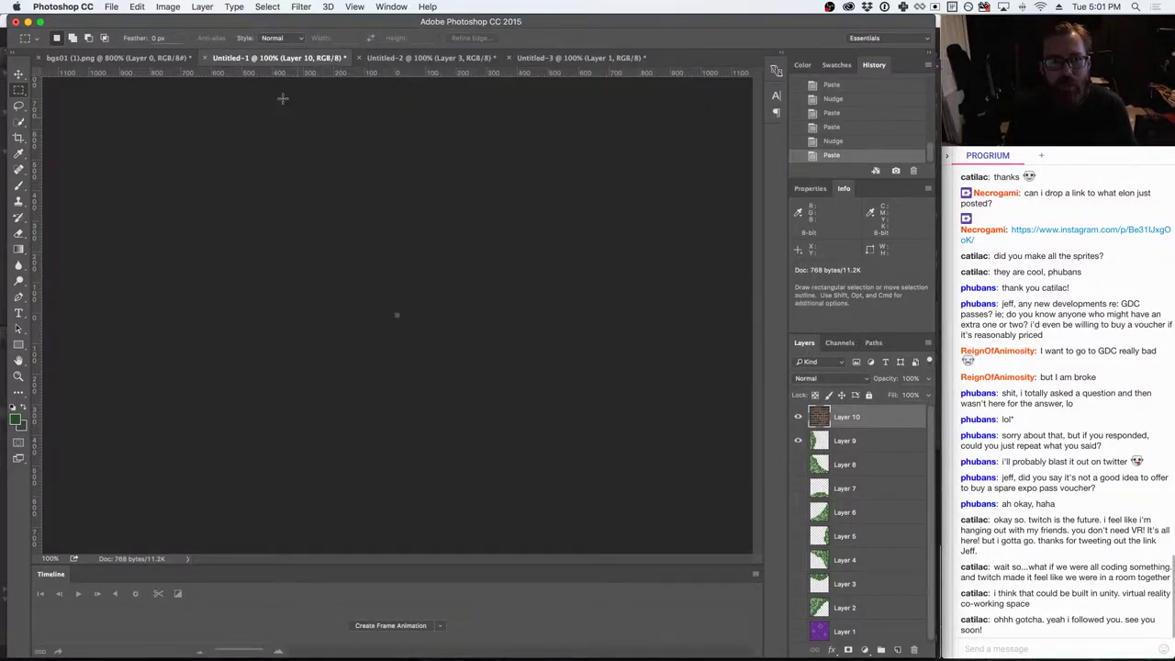
pyautogui.click(136, 60)
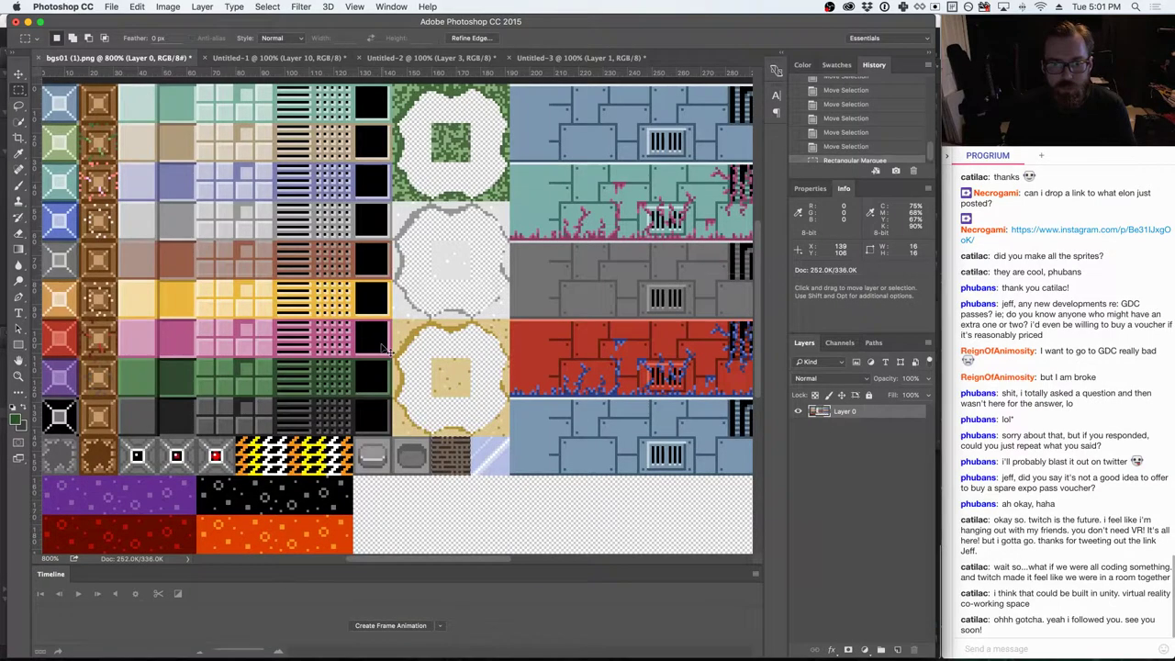
# - Switch to Unity and collapse the Editor folder under Code in the project's assets
pyautogui.press('super+Tab')
pyautogui.press('super+Tab')
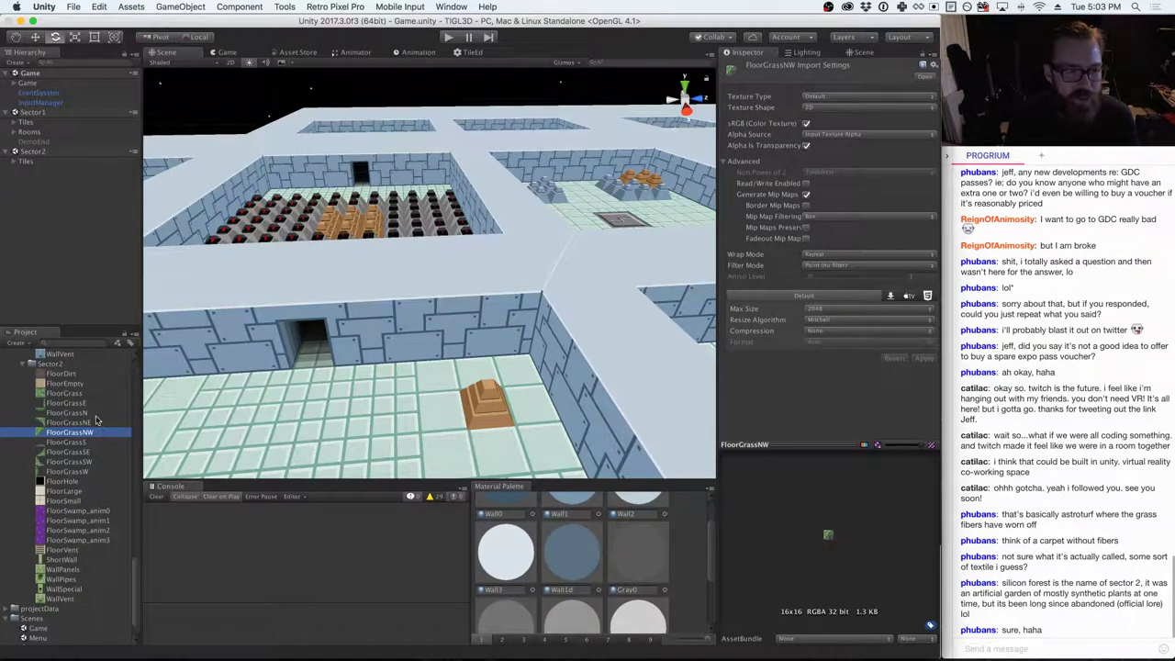
pyautogui.scroll(10, 83, 415)
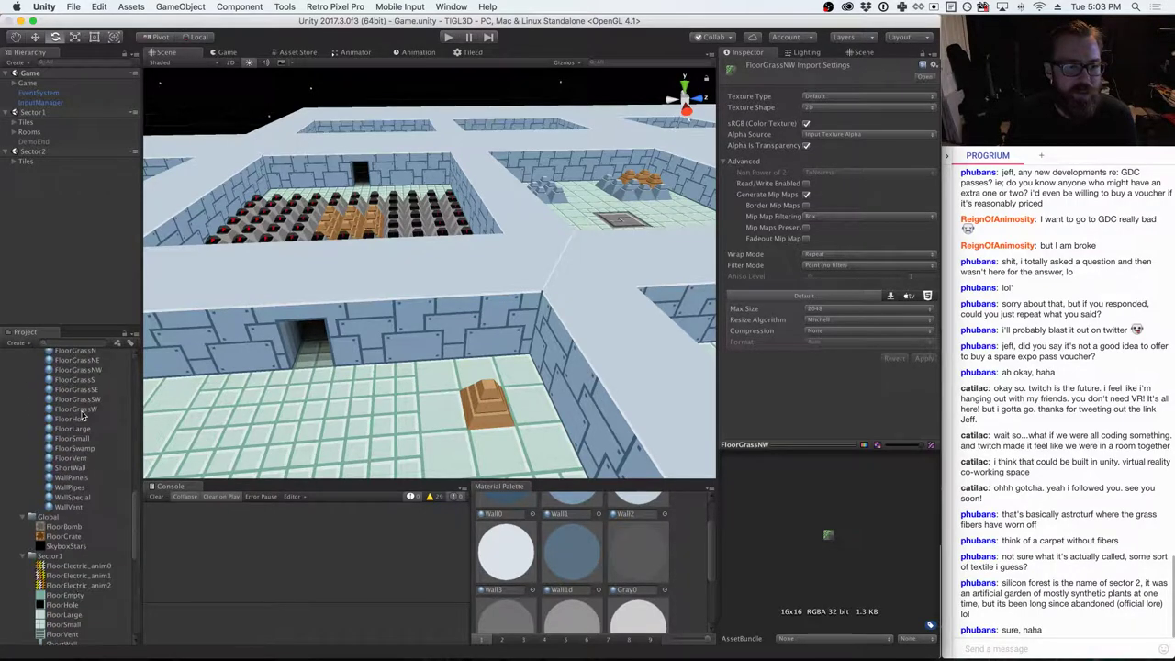
pyautogui.scroll(10, 85, 417)
pyautogui.scroll(10, 89, 423)
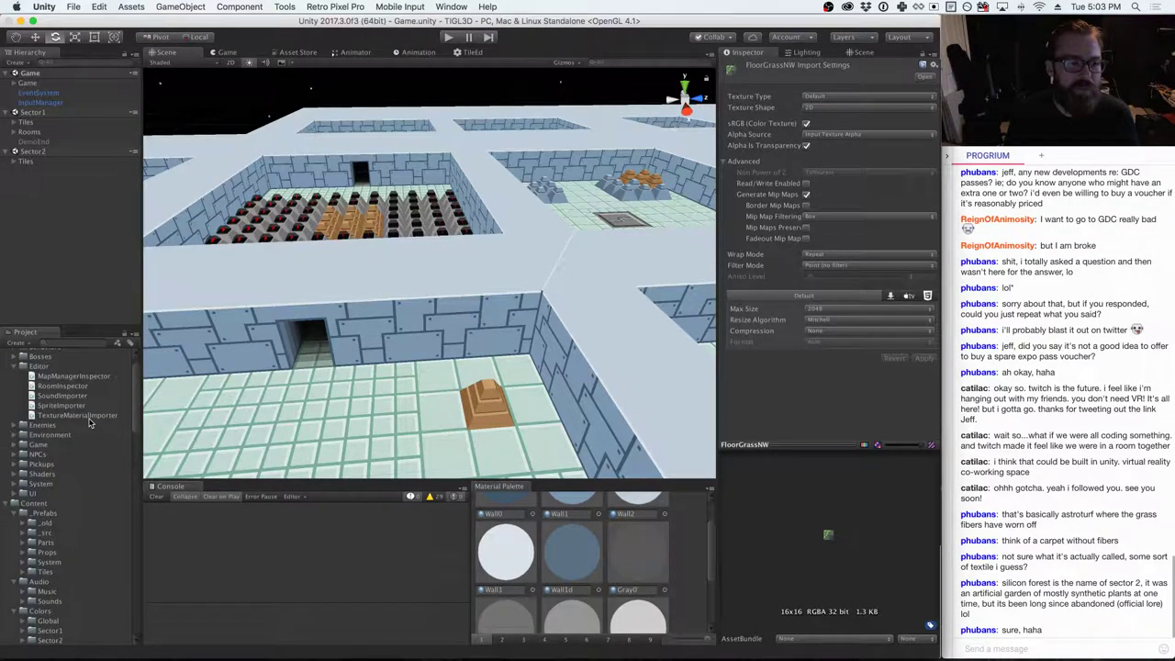
pyautogui.scroll(2, 90, 423)
pyautogui.click(13, 387)
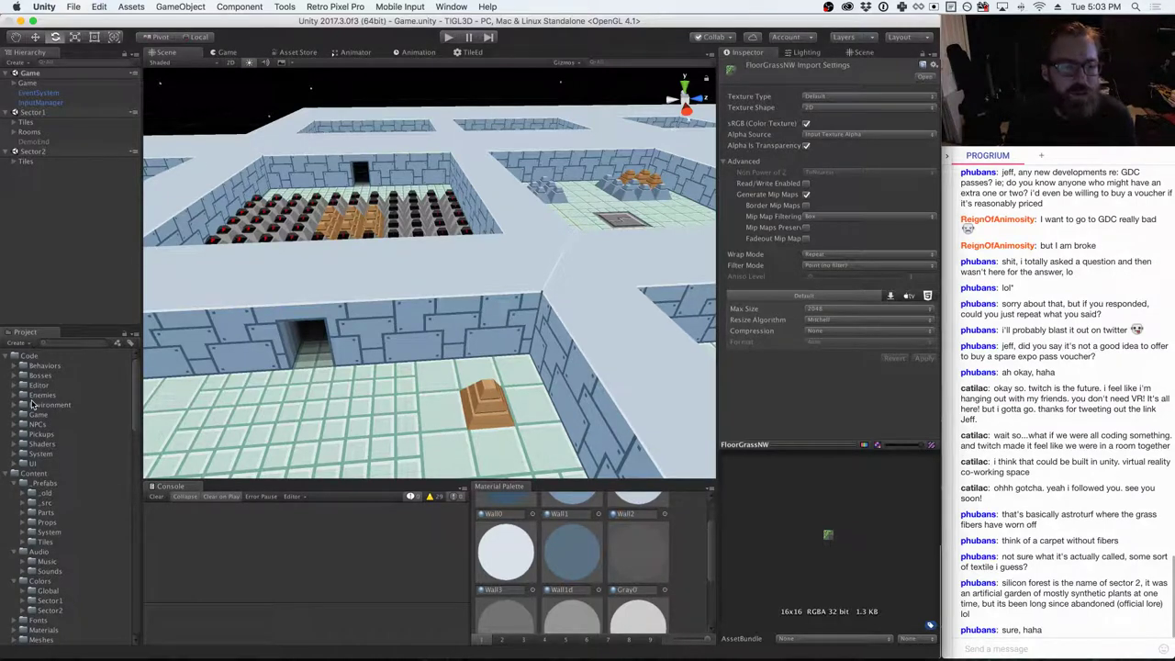
# - Collapse the Sector2 folder under _Materials and the Sector1 texture folder in the project's assets
pyautogui.scroll(-5, 81, 445)
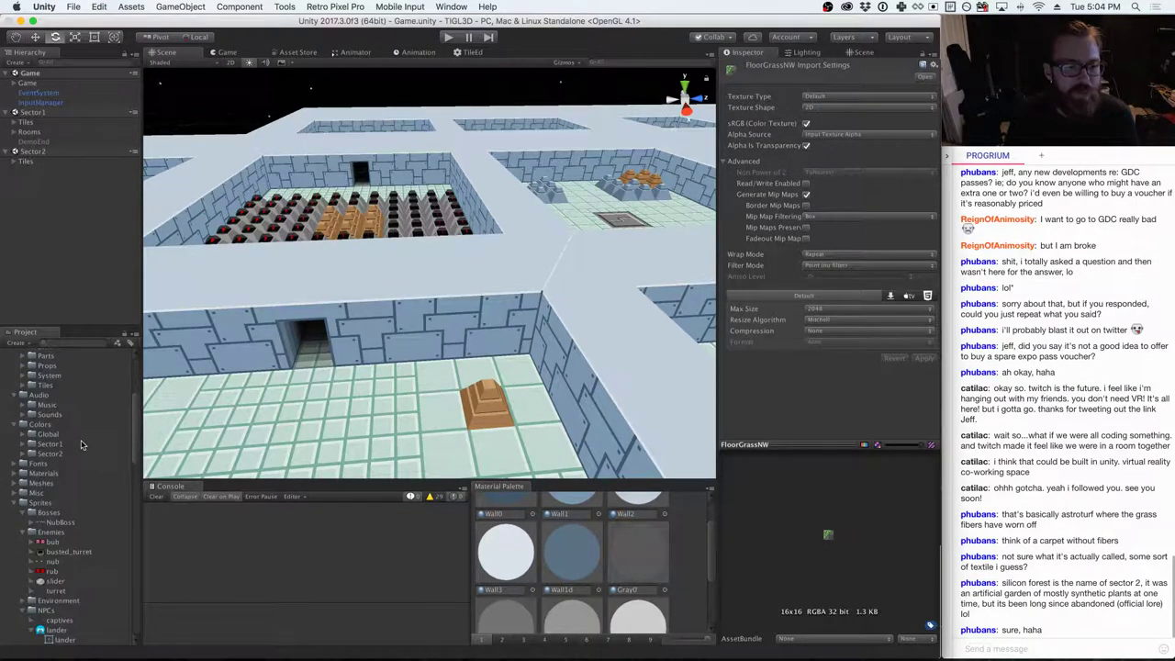
pyautogui.scroll(-3, 82, 445)
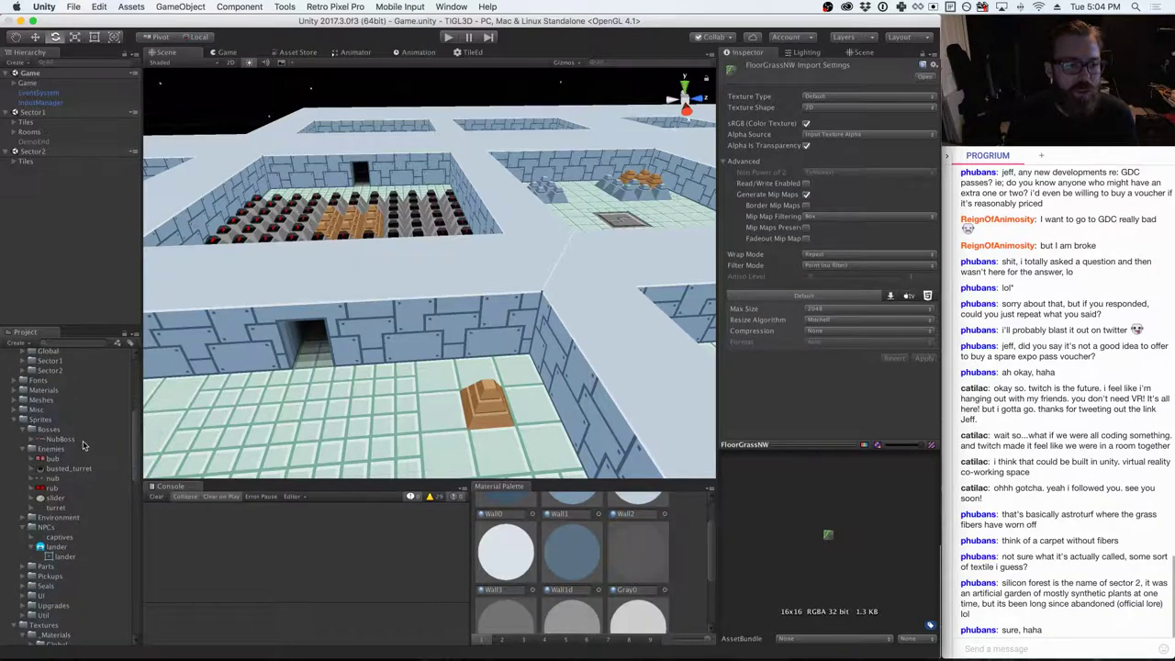
pyautogui.scroll(-10, 82, 445)
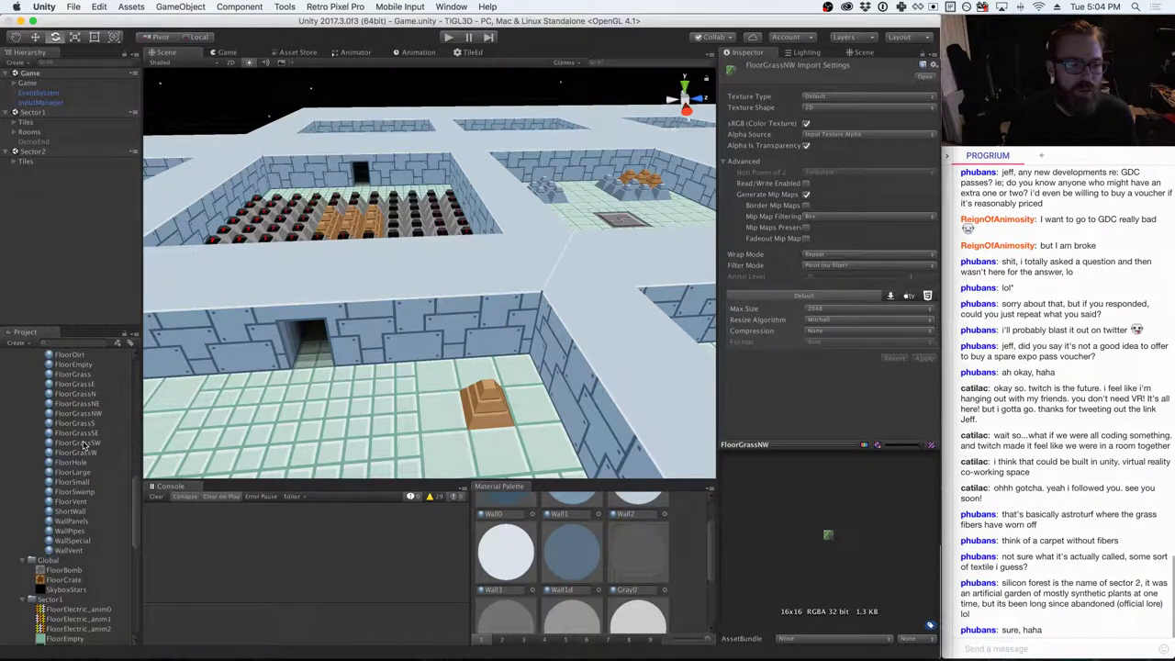
pyautogui.scroll(2, 83, 446)
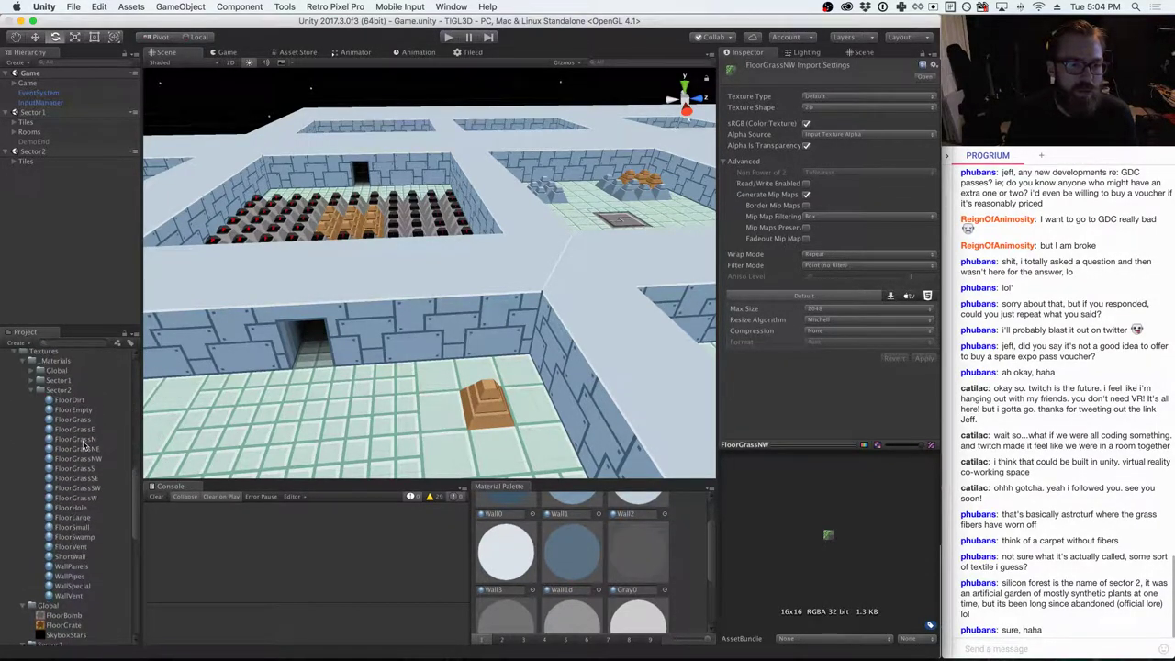
pyautogui.click(32, 391)
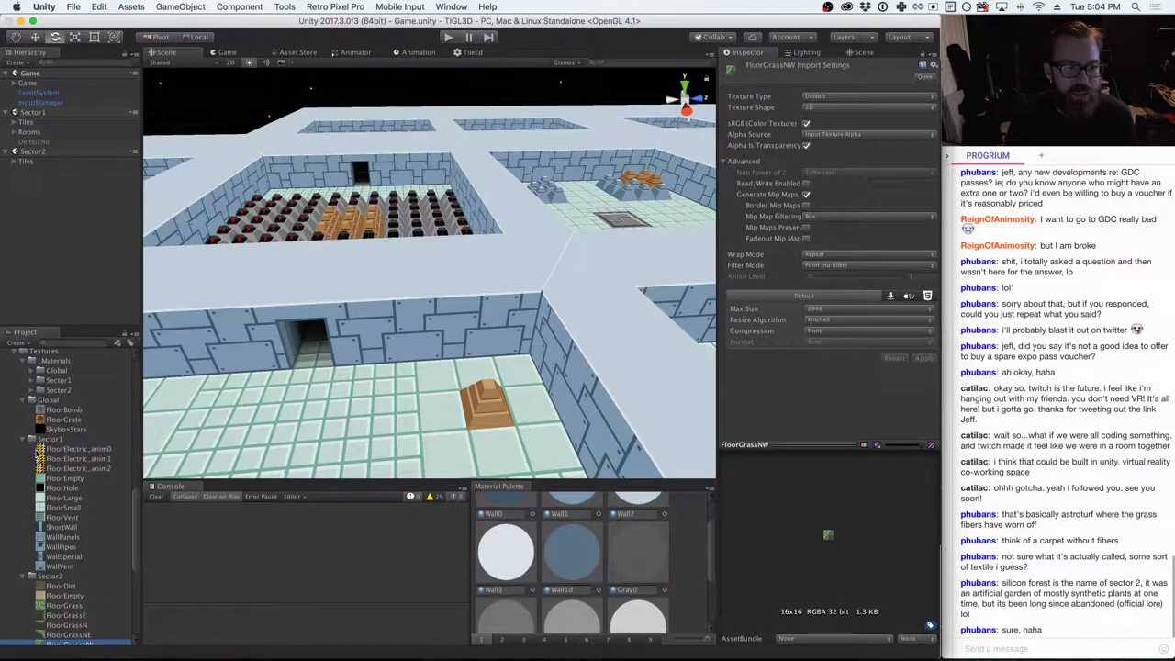
pyautogui.click(23, 440)
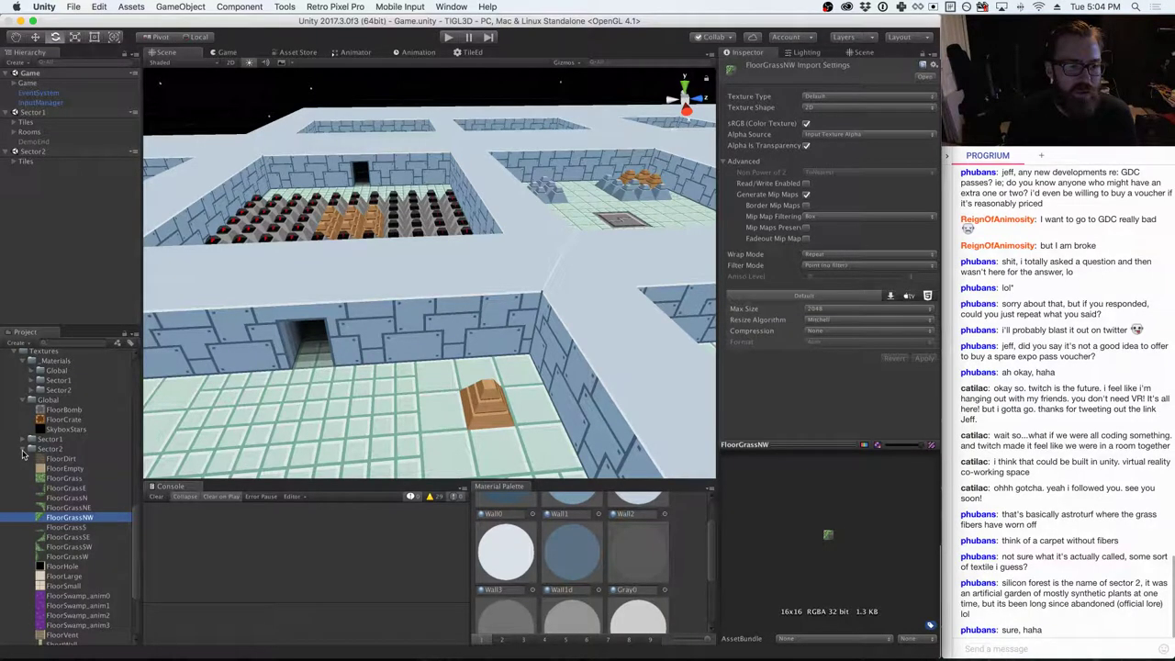
pyautogui.scroll(-2, 51, 463)
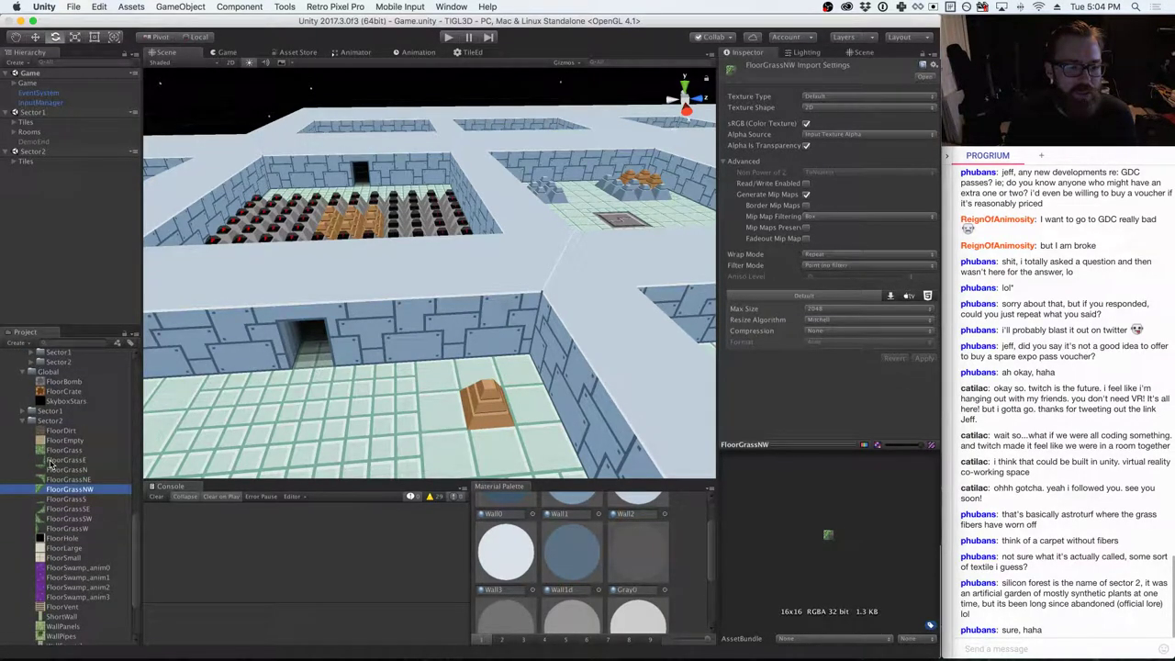
pyautogui.scroll(-2, 51, 466)
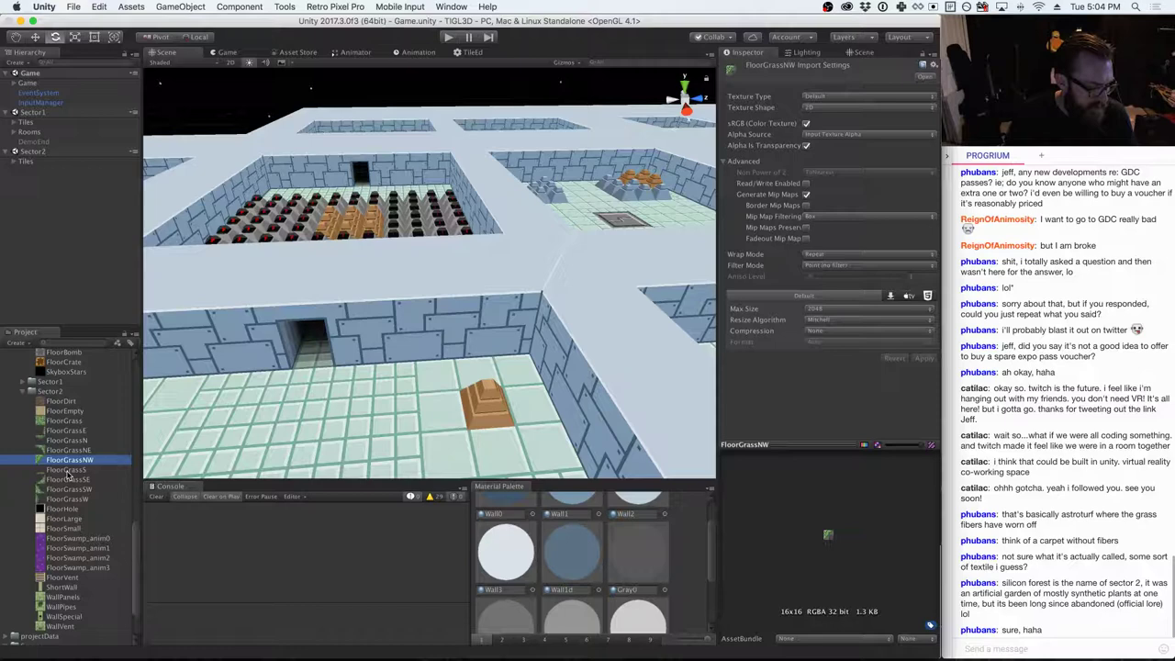
# - Switch to Preview and close the bgs01 (1).png and sector2.png reference images
pyautogui.press('super+Tab')
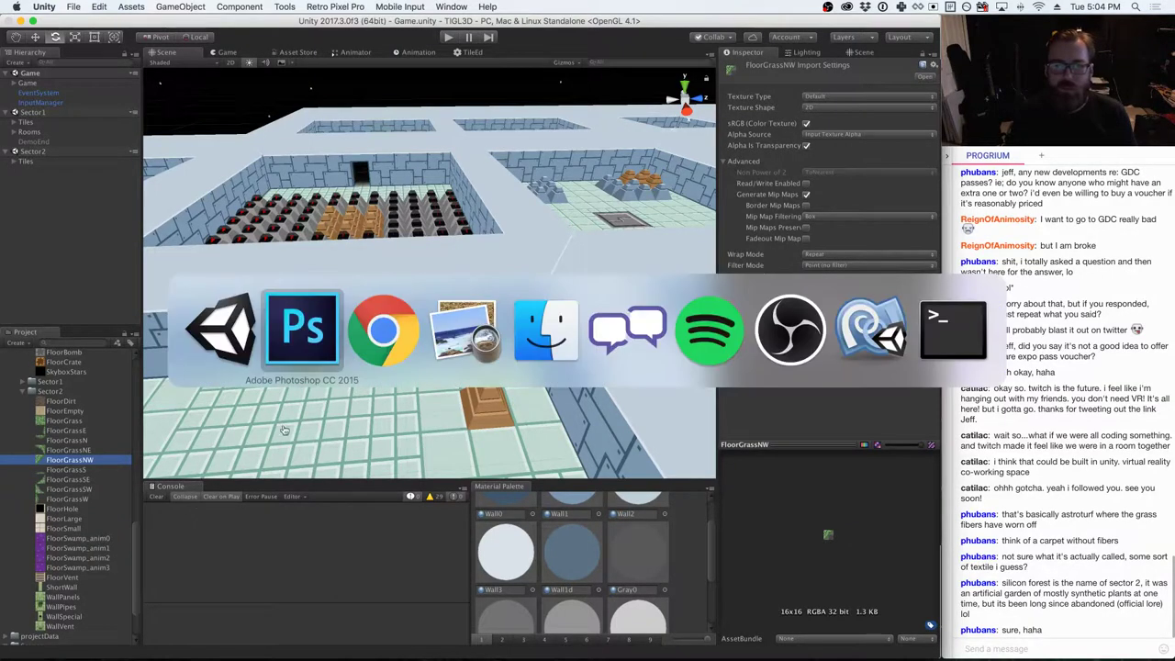
pyautogui.click(451, 312)
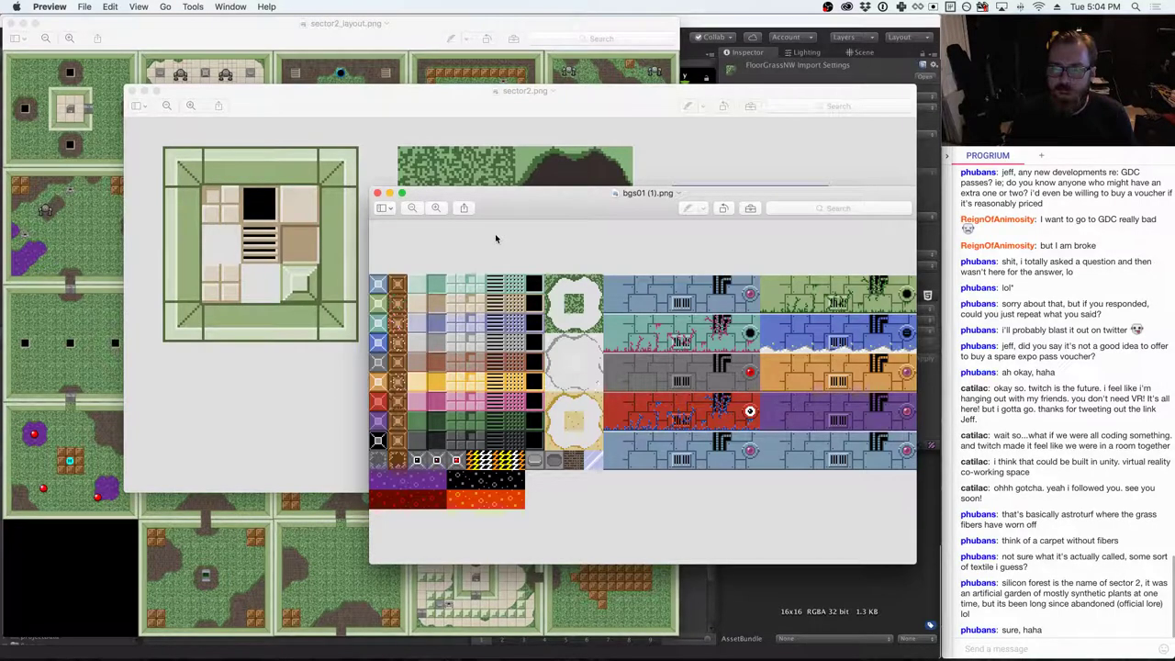
pyautogui.press('super+w')
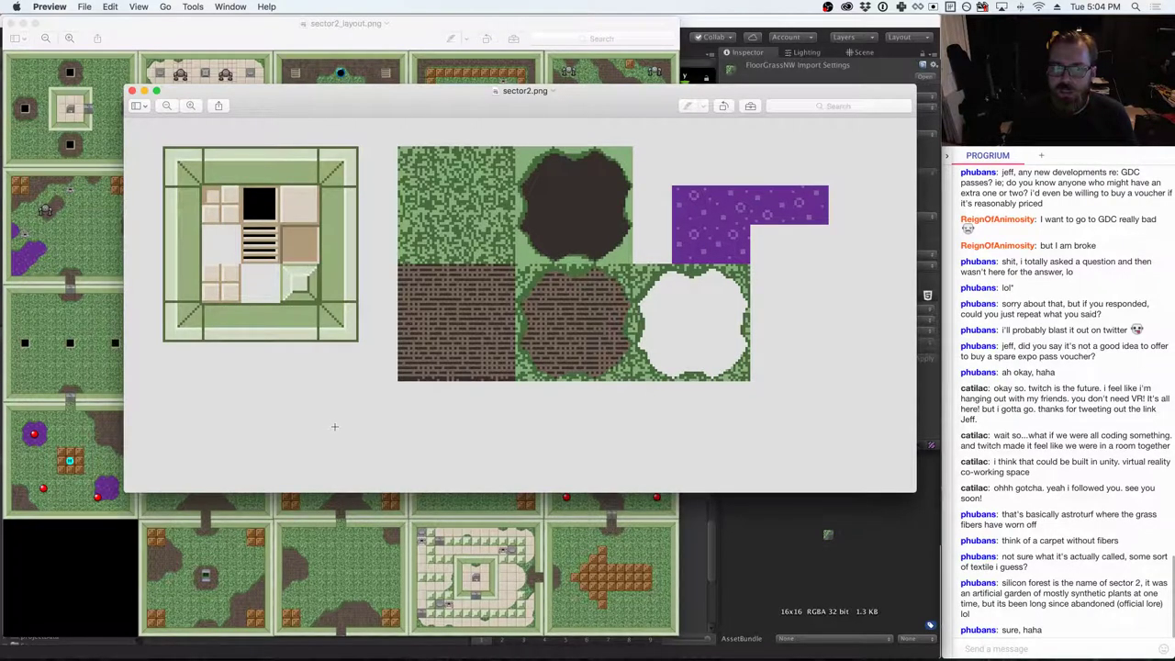
pyautogui.press('super+w')
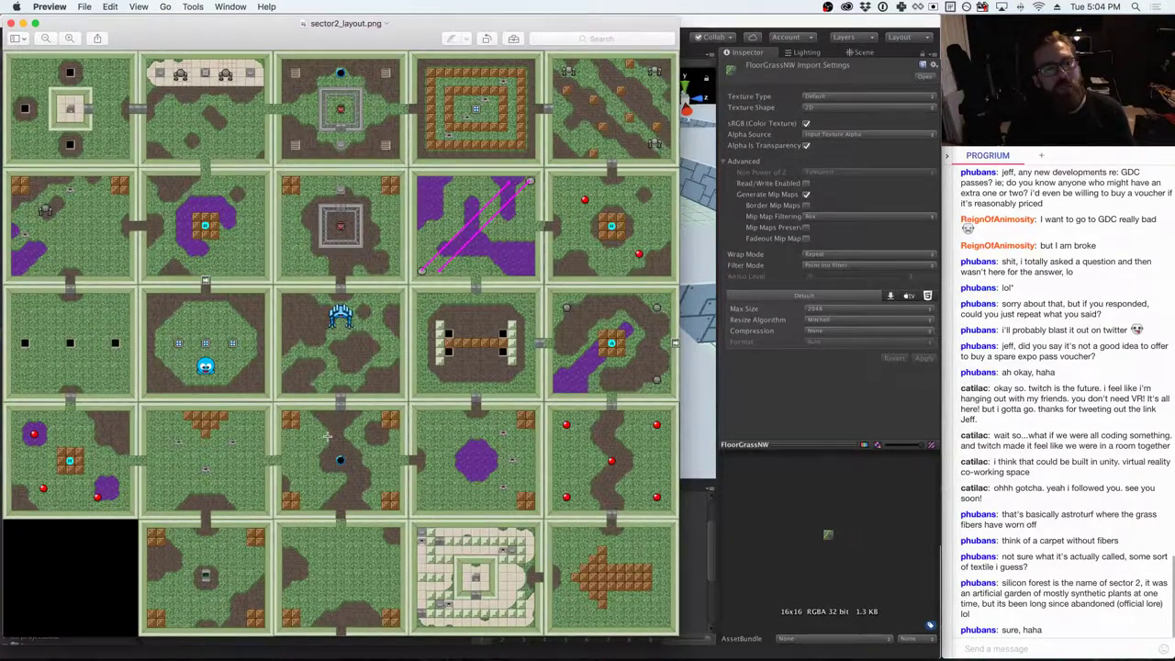
# - Switch to Finder and open the Samsung USB drive
pyautogui.press('super+Tab')
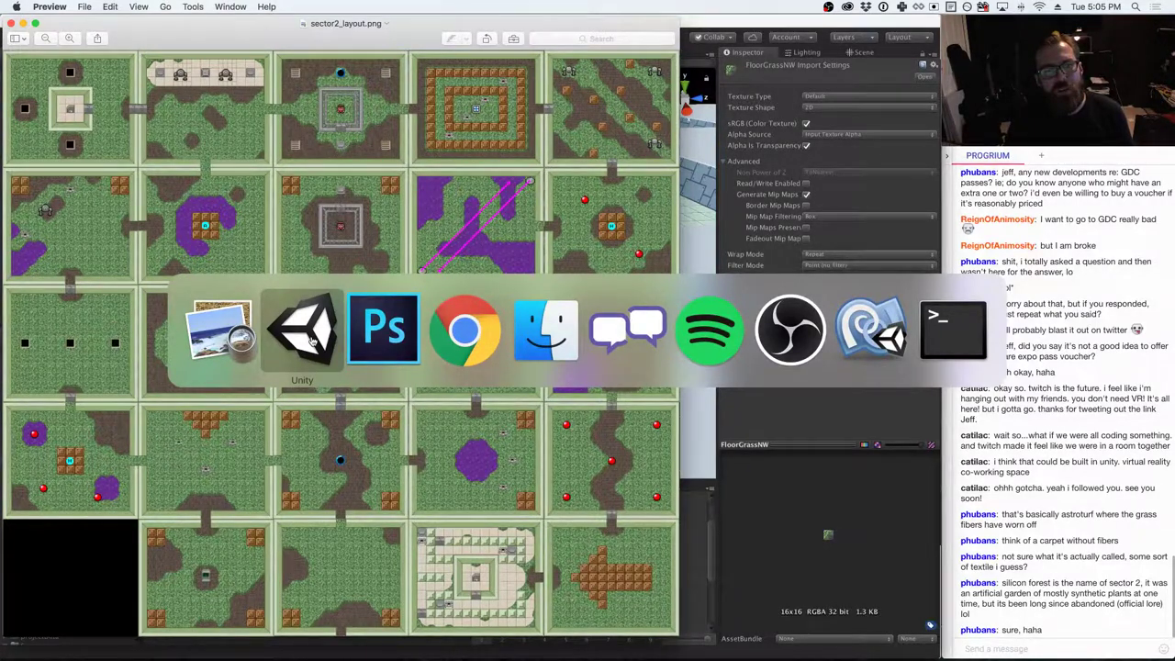
pyautogui.press('super+Tab')
pyautogui.press('super+Tab')
pyautogui.press('super+Tab')
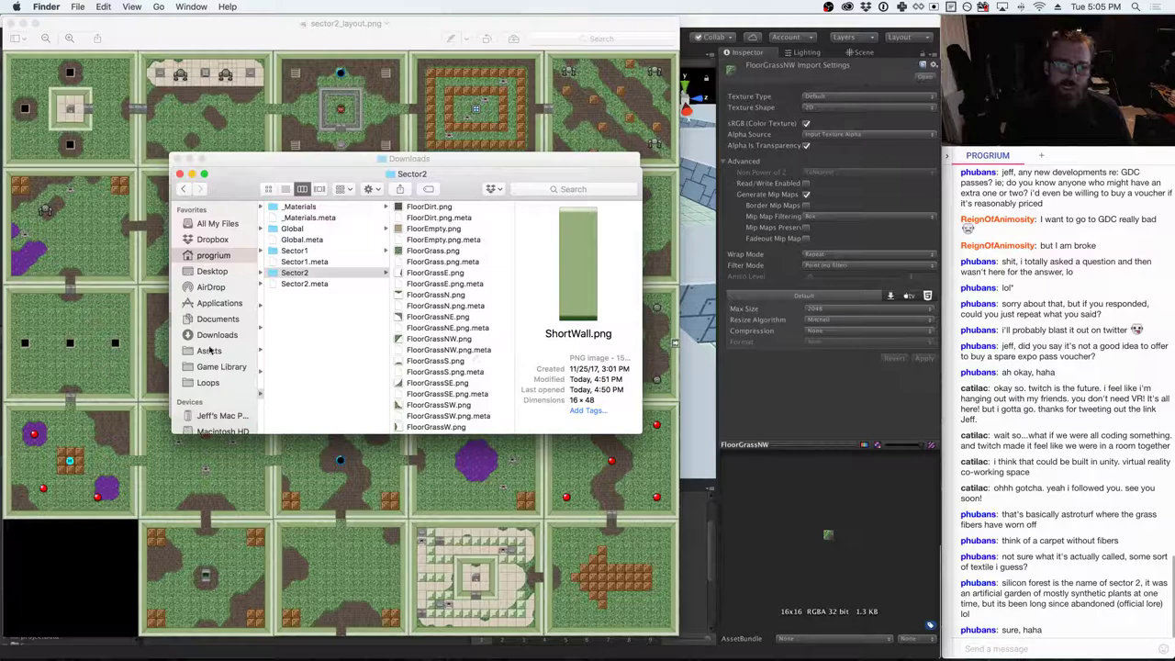
pyautogui.scroll(-4, 209, 347)
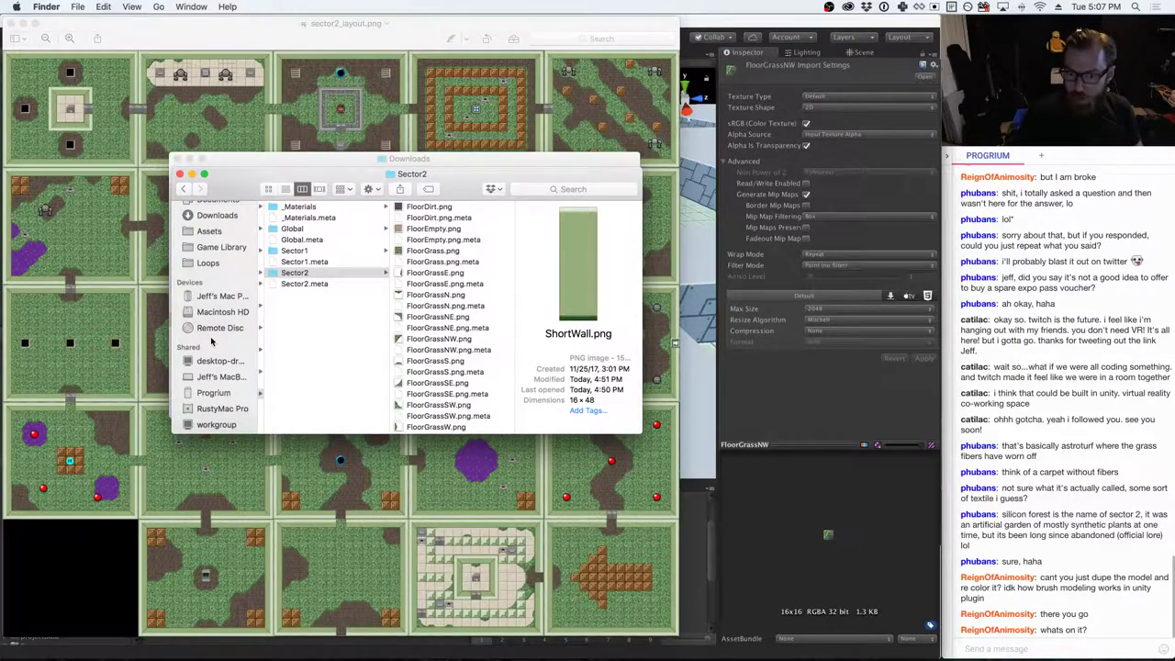
pyautogui.moveTo(578, 642)
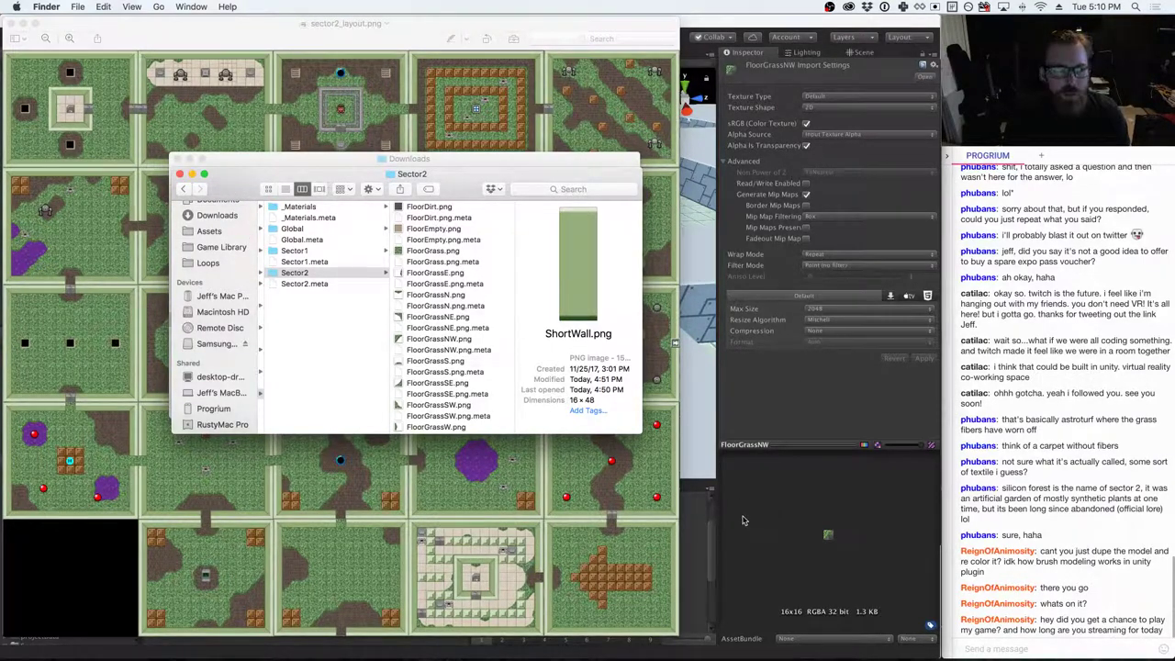
pyautogui.click(235, 344)
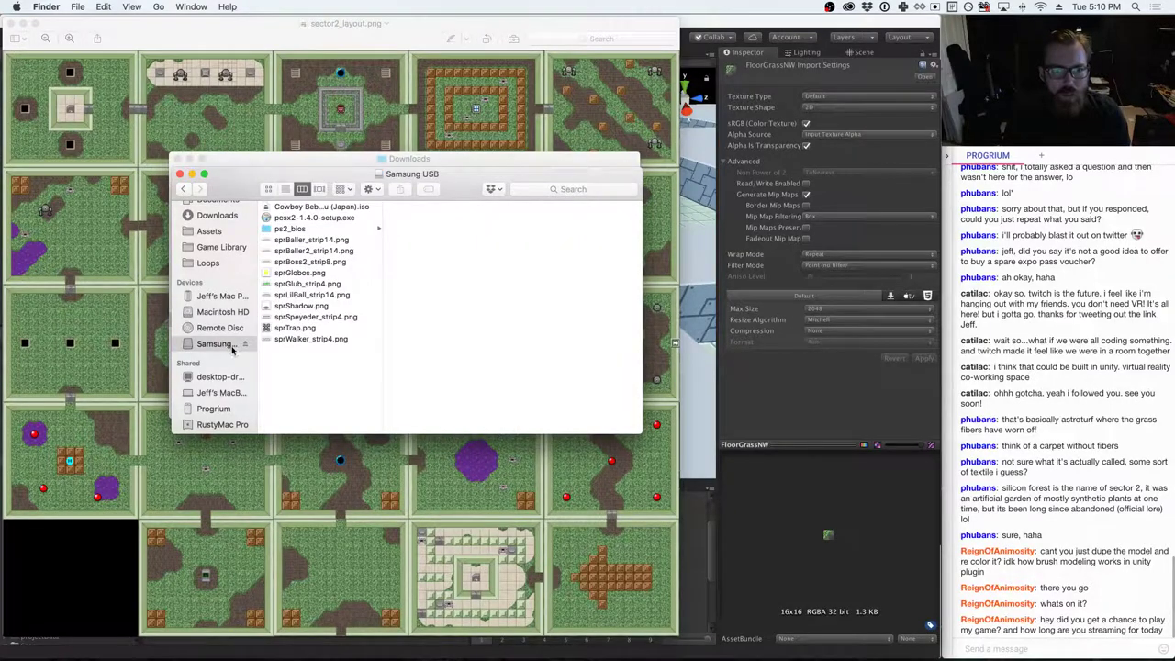
# - Create a new folder named Sector2 on the Samsung USB drive
pyautogui.rightClick(318, 370)
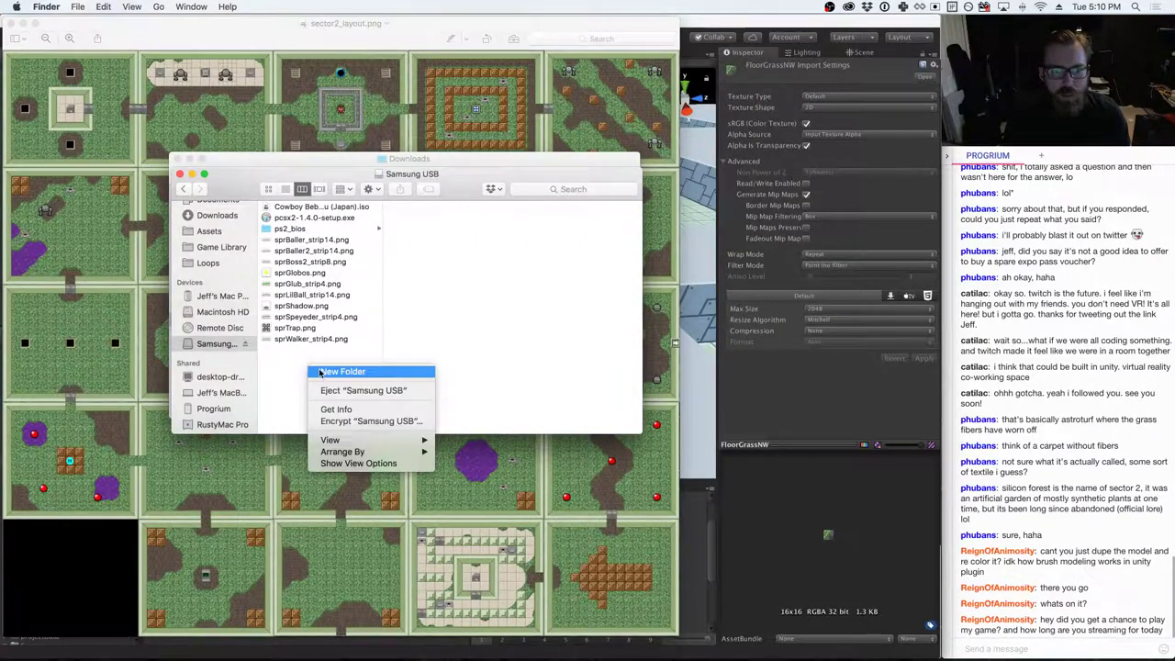
pyautogui.click(341, 372)
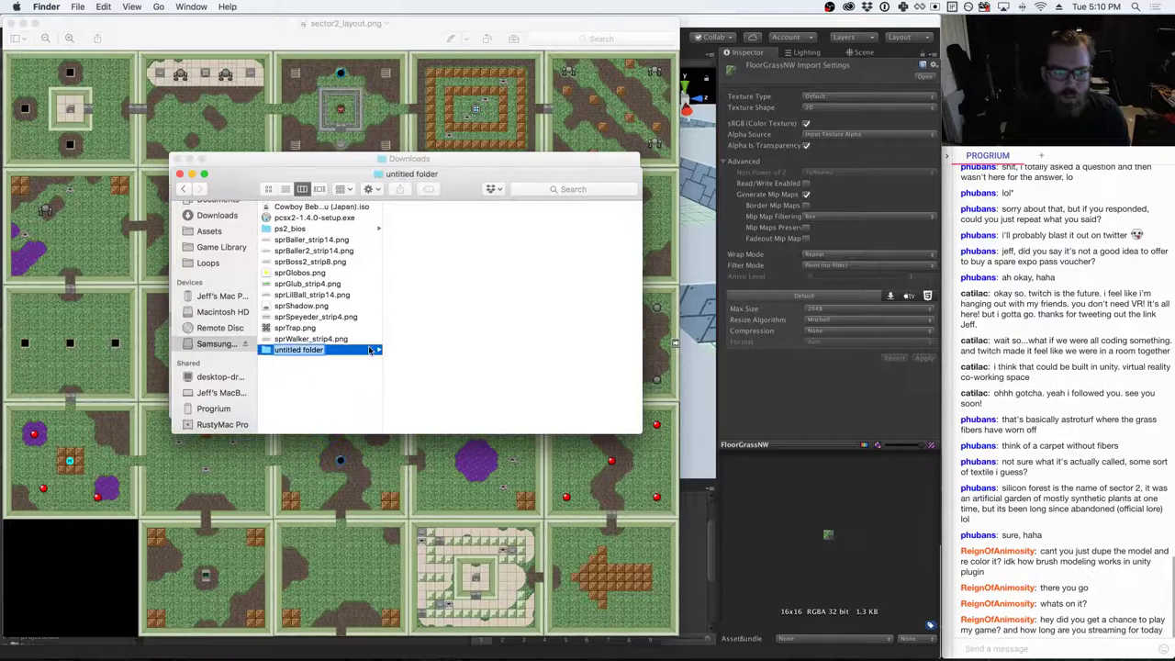
pyautogui.write('Sector2')
pyautogui.press('Return')
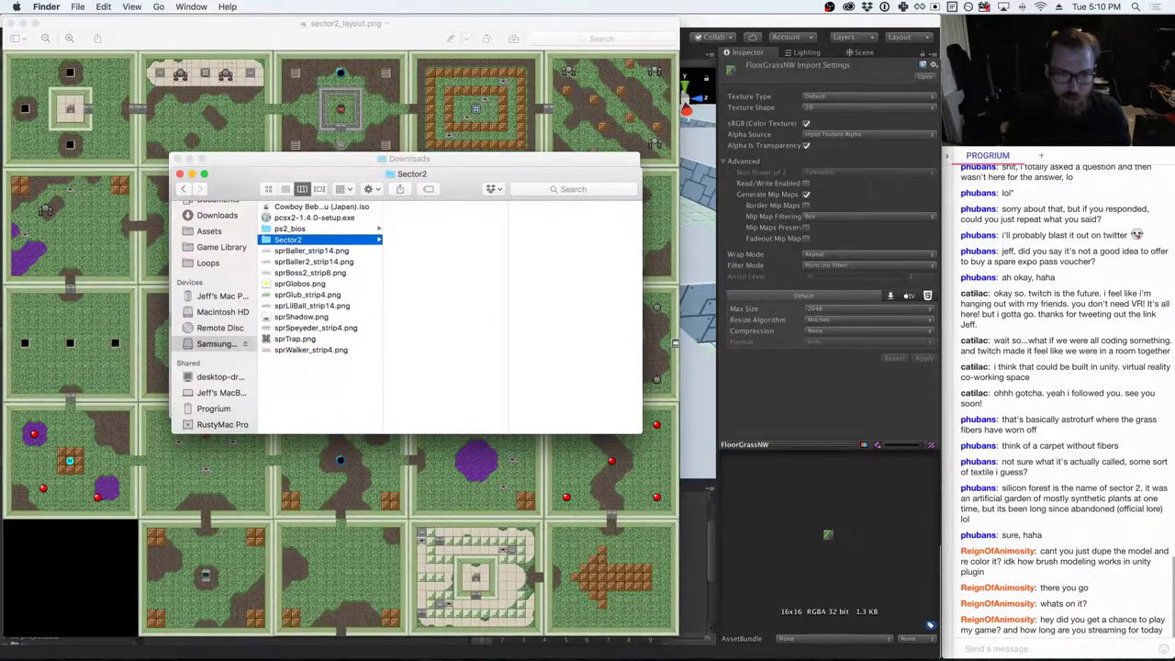
# - Move all the sprite PNGs, sprBaller_strip14.png through sprWalker_strip4.png, into the USB drive's Sector2 folder and open that folder
pyautogui.click(356, 261)
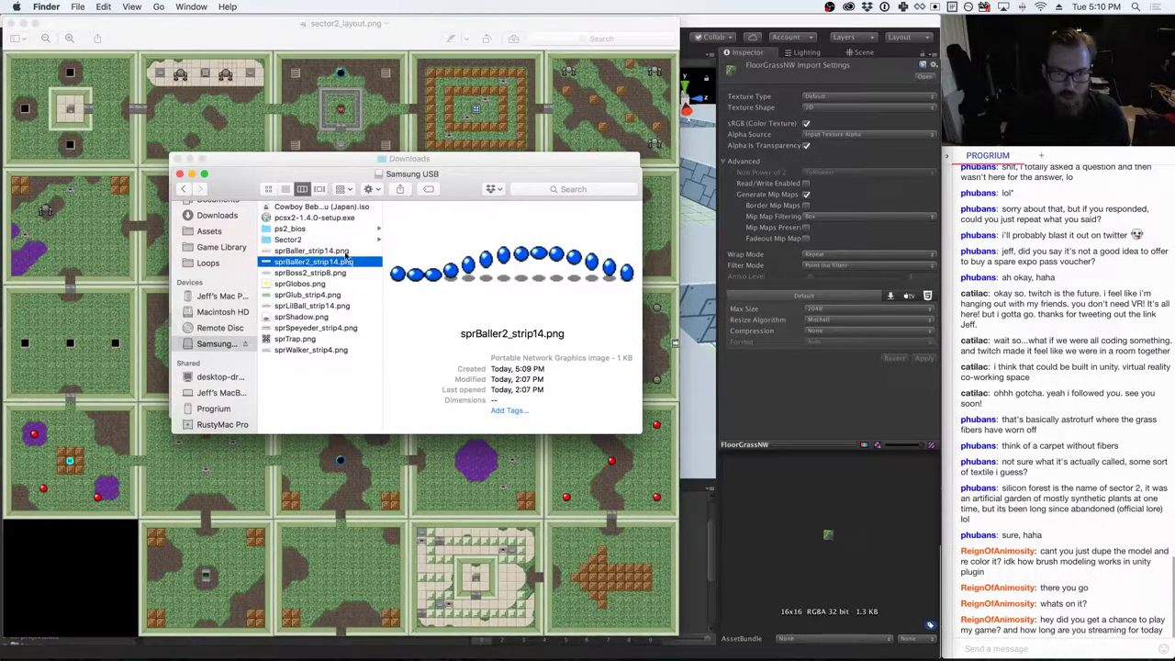
pyautogui.press('Up')
pyautogui.keyDown('shift'); pyautogui.click(326, 348); pyautogui.keyUp('shift')
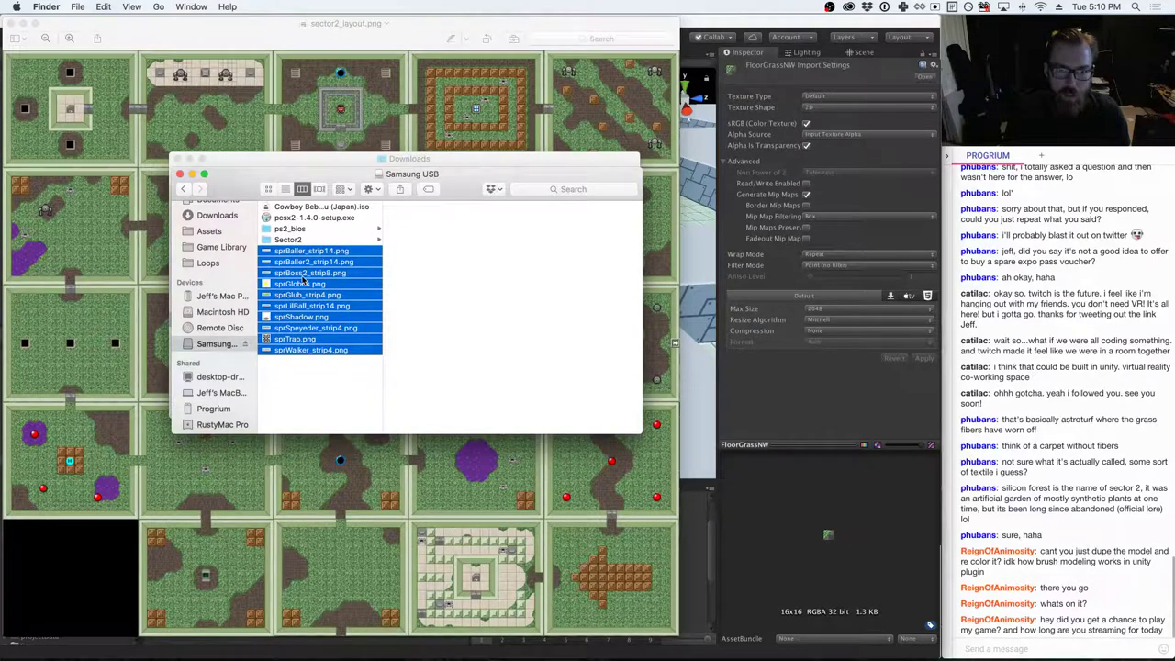
pyautogui.moveTo(302, 279); pyautogui.dragTo(295, 242)
pyautogui.click(282, 241)
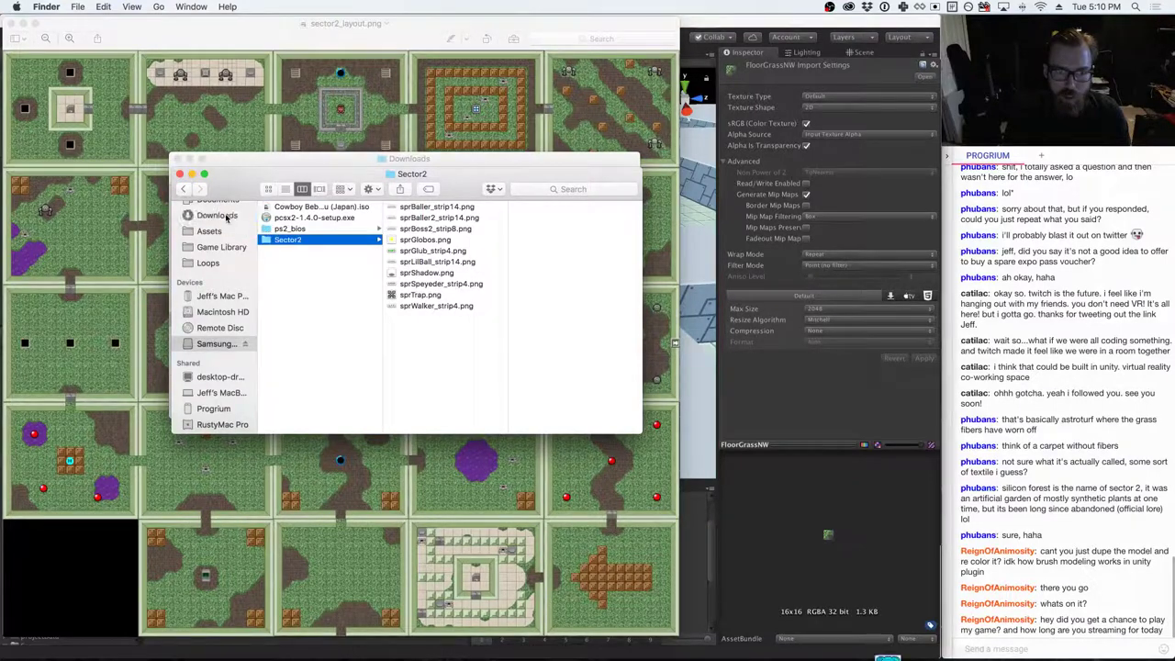
# - Open the Sector2 folder in Downloads and move its Finder window clear of the USB drive window
pyautogui.moveTo(826, 653)
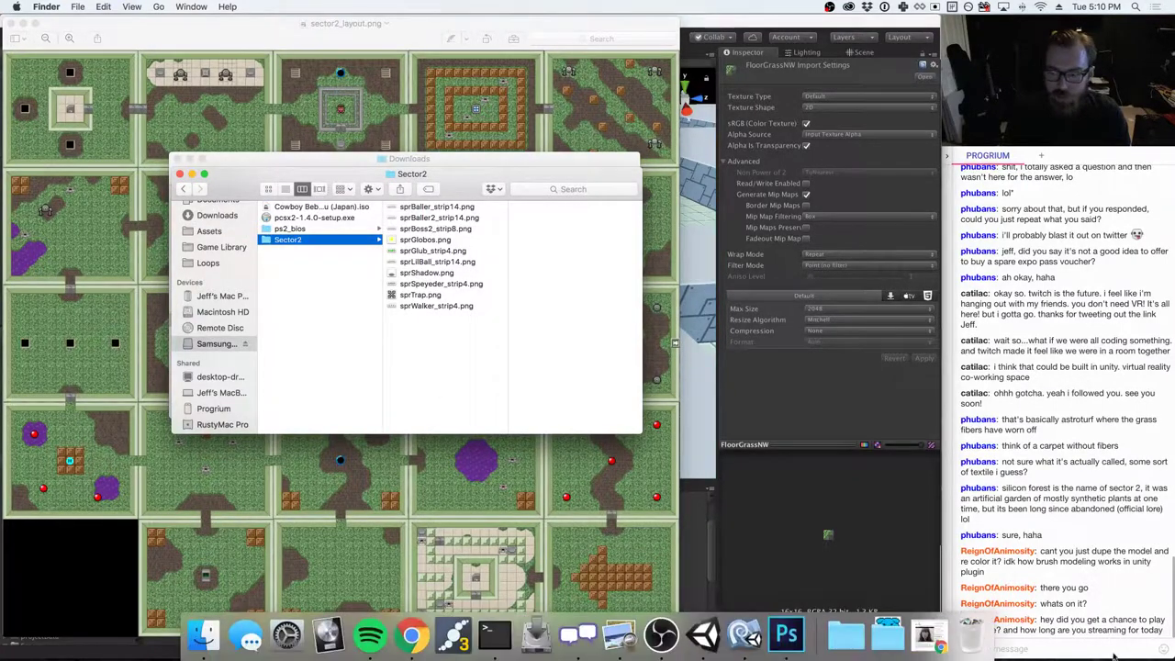
pyautogui.click(887, 635)
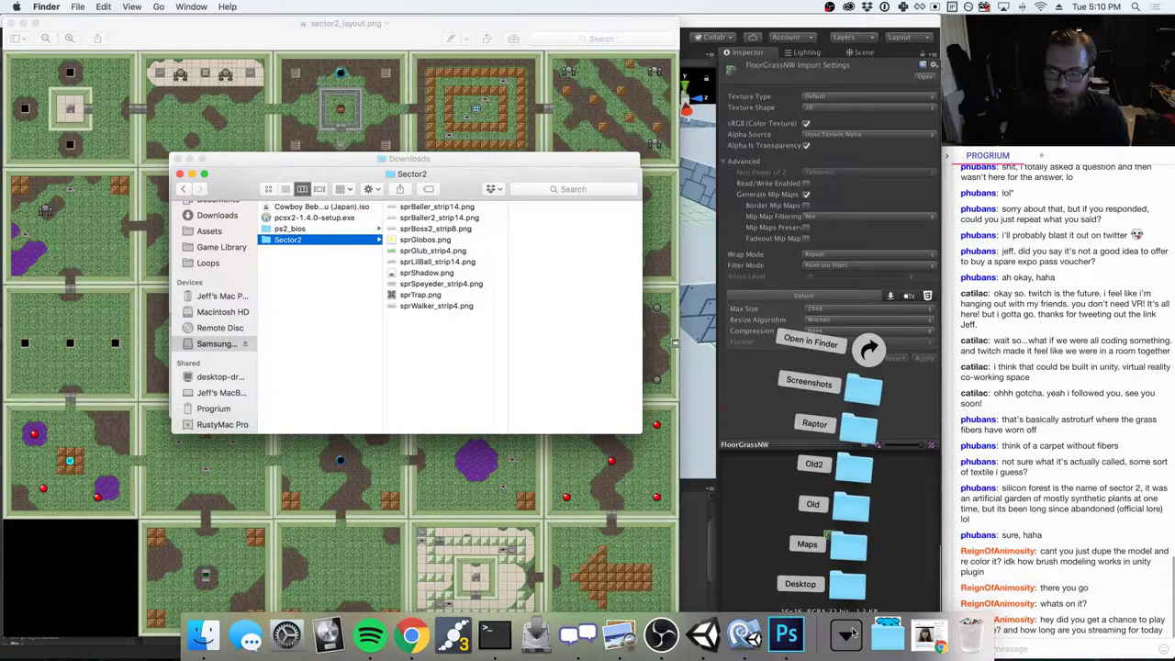
pyautogui.click(890, 637)
pyautogui.click(888, 636)
pyautogui.click(889, 636)
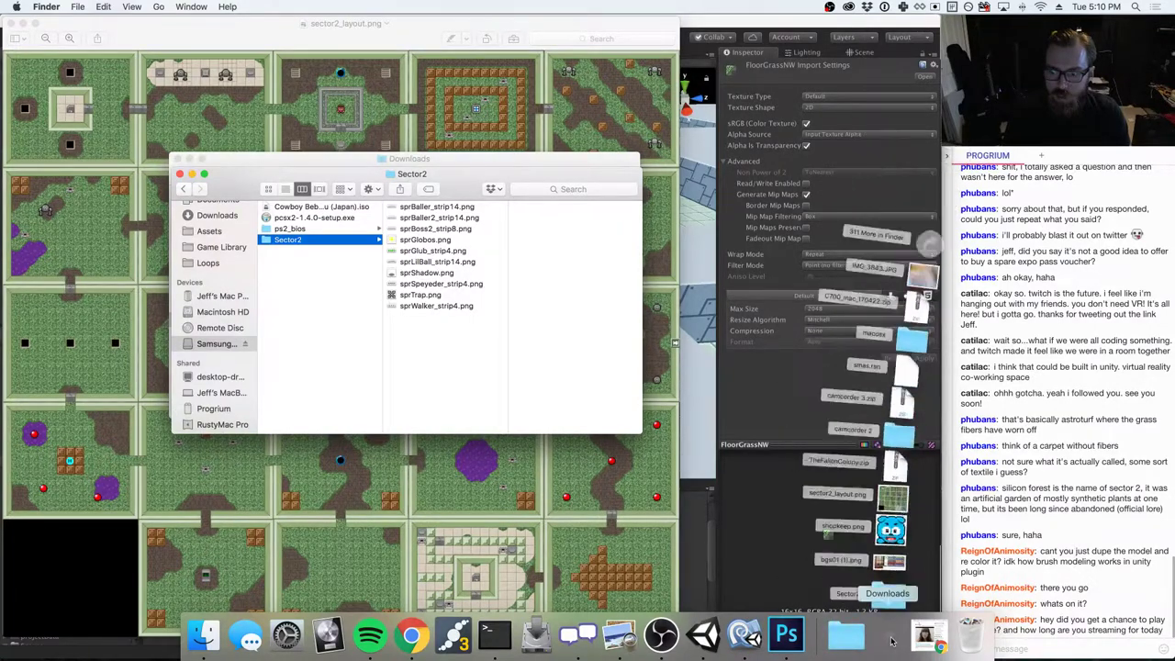
pyautogui.click(245, 343)
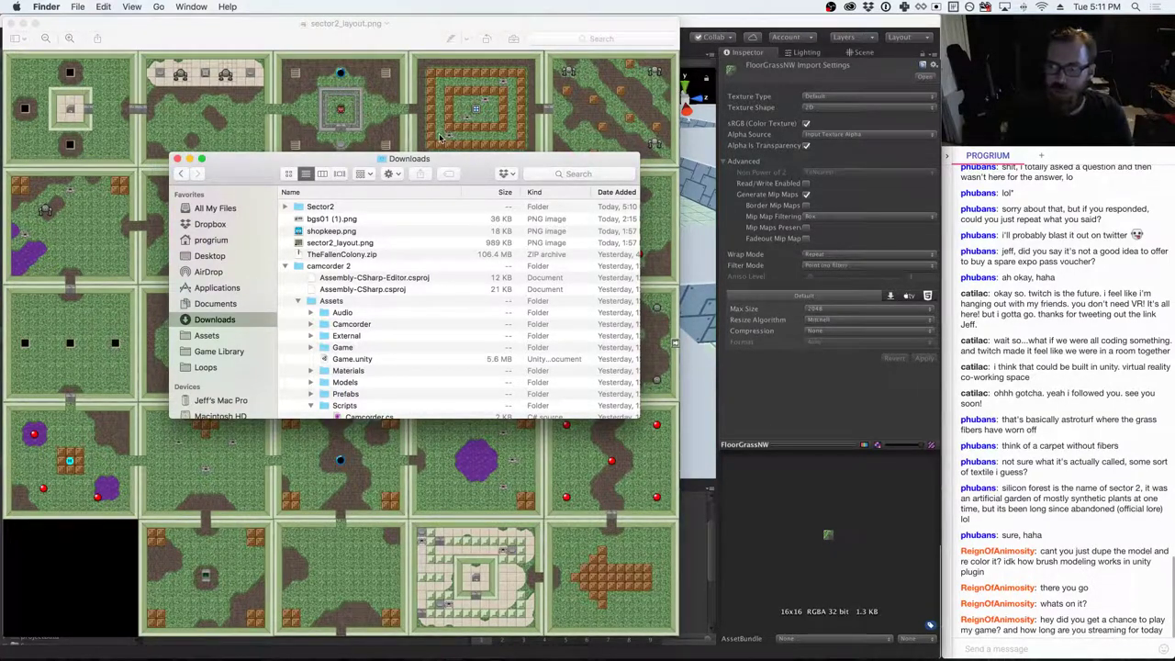
pyautogui.click(317, 209)
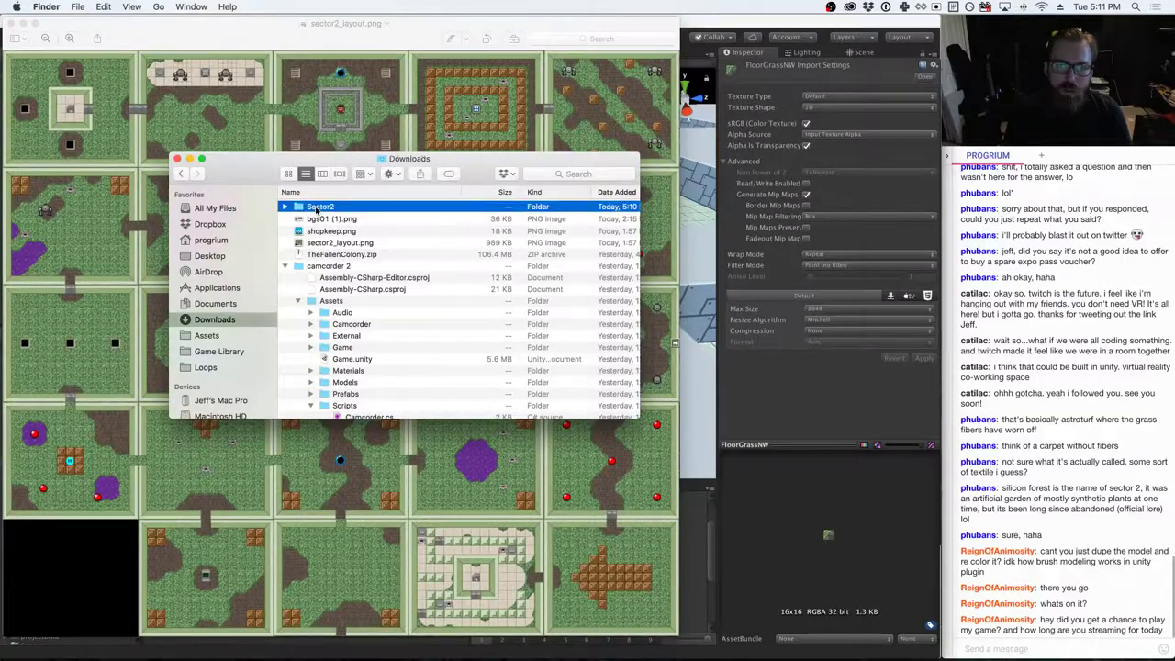
pyautogui.doubleClick(317, 209)
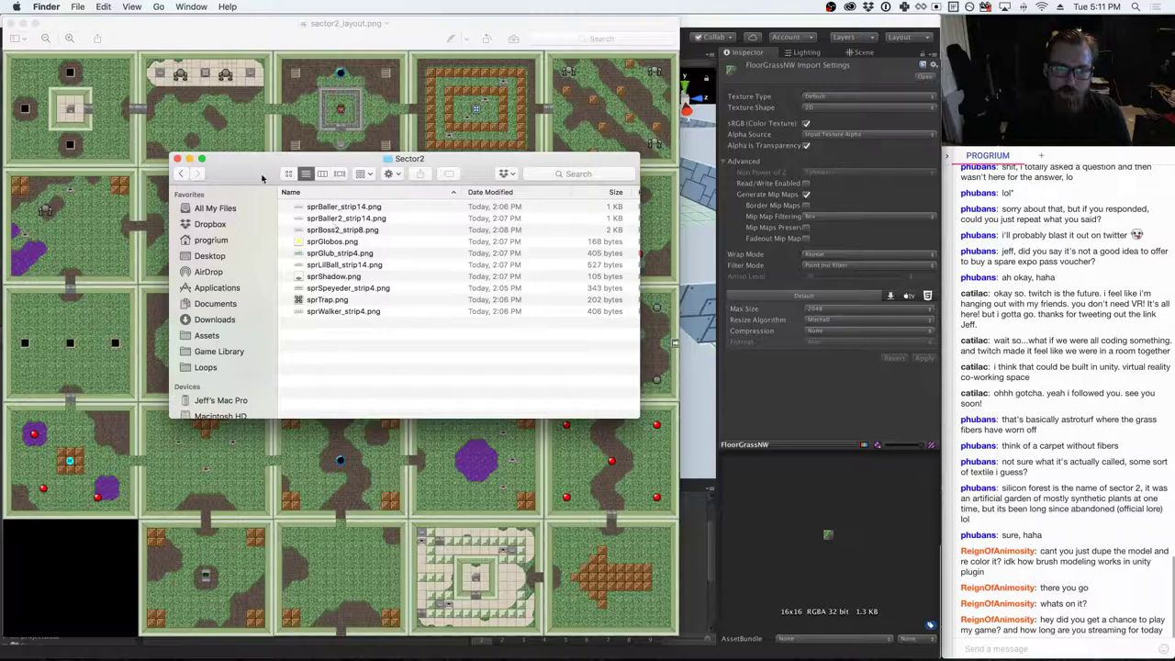
pyautogui.moveTo(262, 175); pyautogui.dragTo(442, 218)
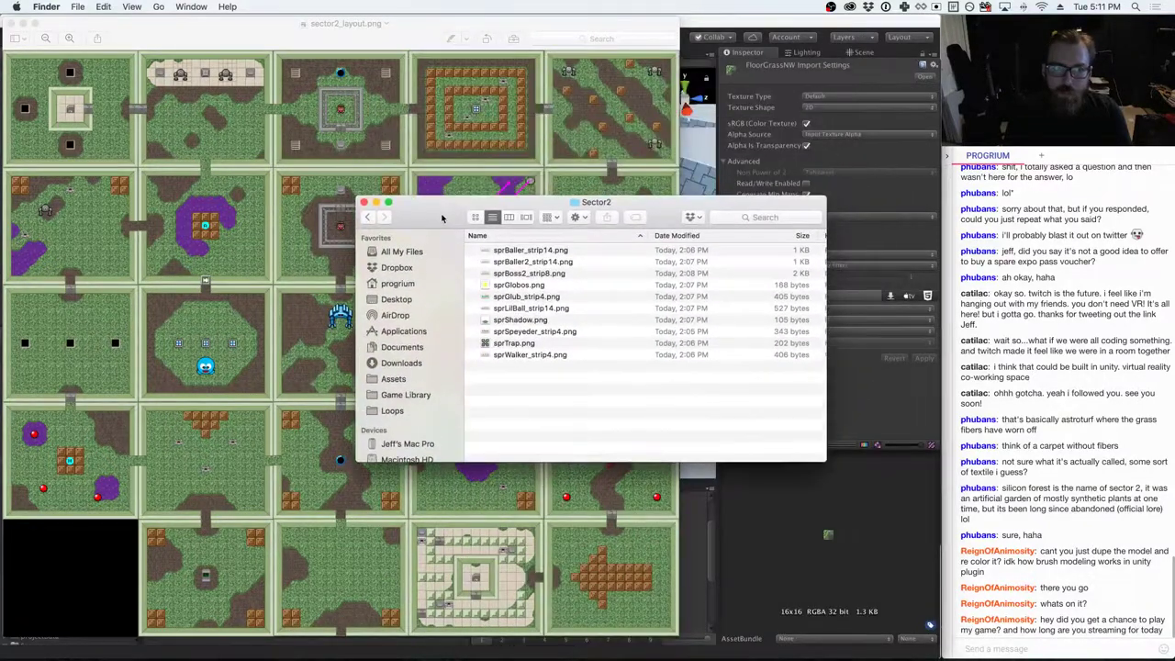
# - Open sprWalker_strip4.png in Preview and enlarge it to view the walker leg frames
pyautogui.doubleClick(527, 354)
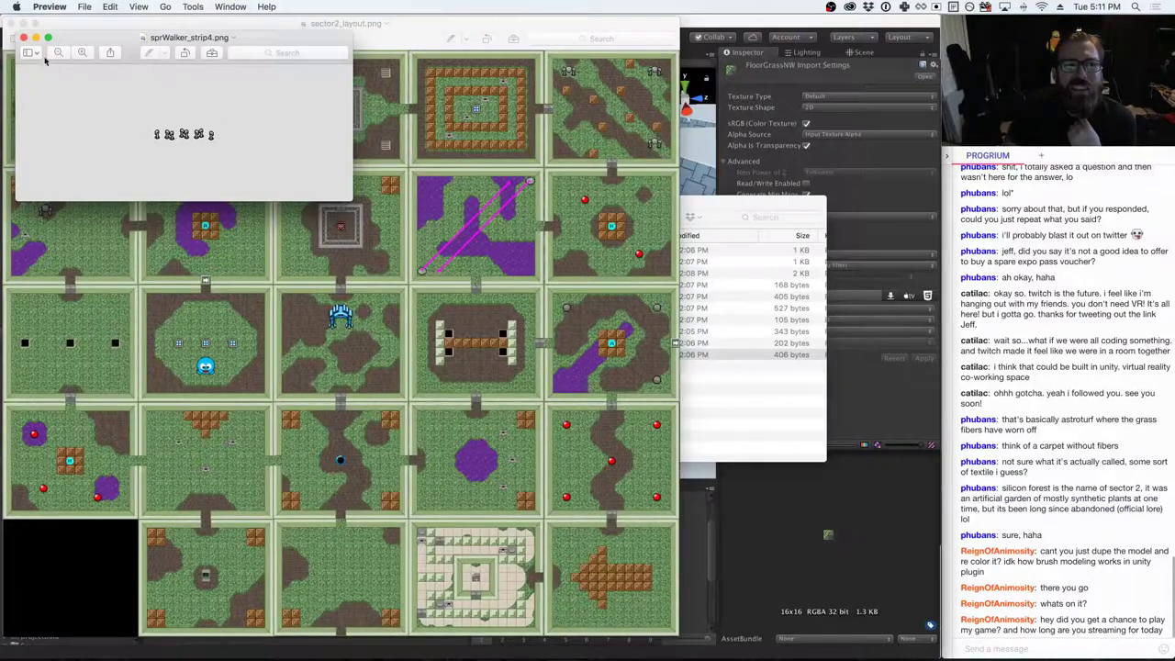
pyautogui.click(82, 53)
pyautogui.click(83, 53)
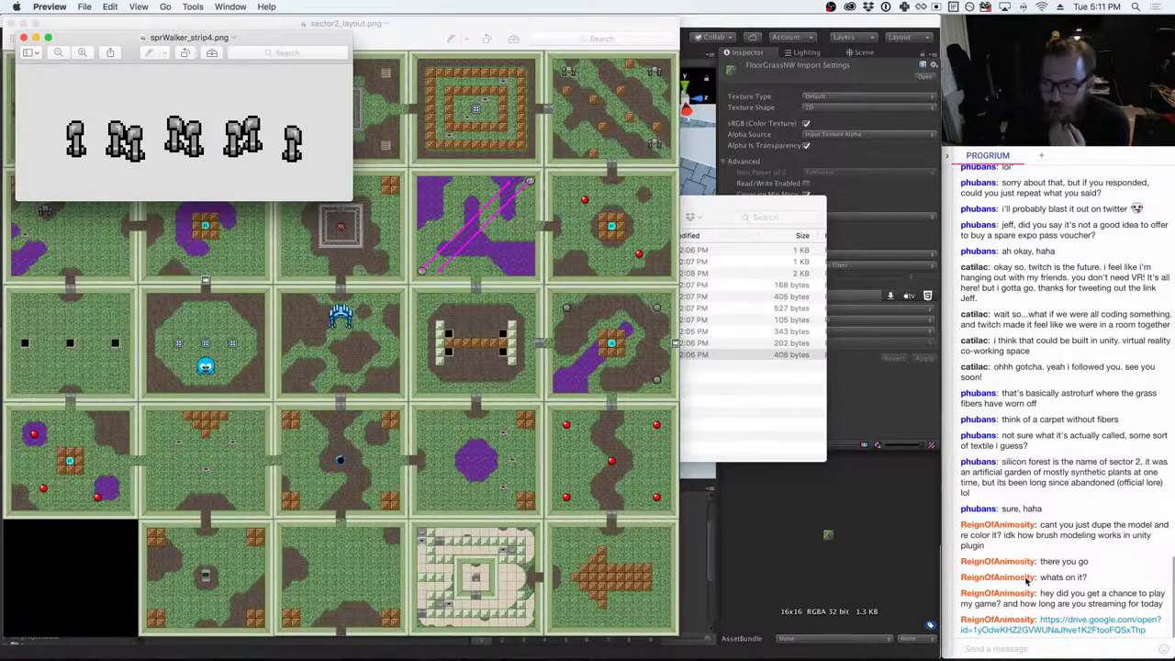
# - Open the chat's Google Drive link to TheFallenColony.zip in Chrome and return to Preview
pyautogui.click(1069, 622)
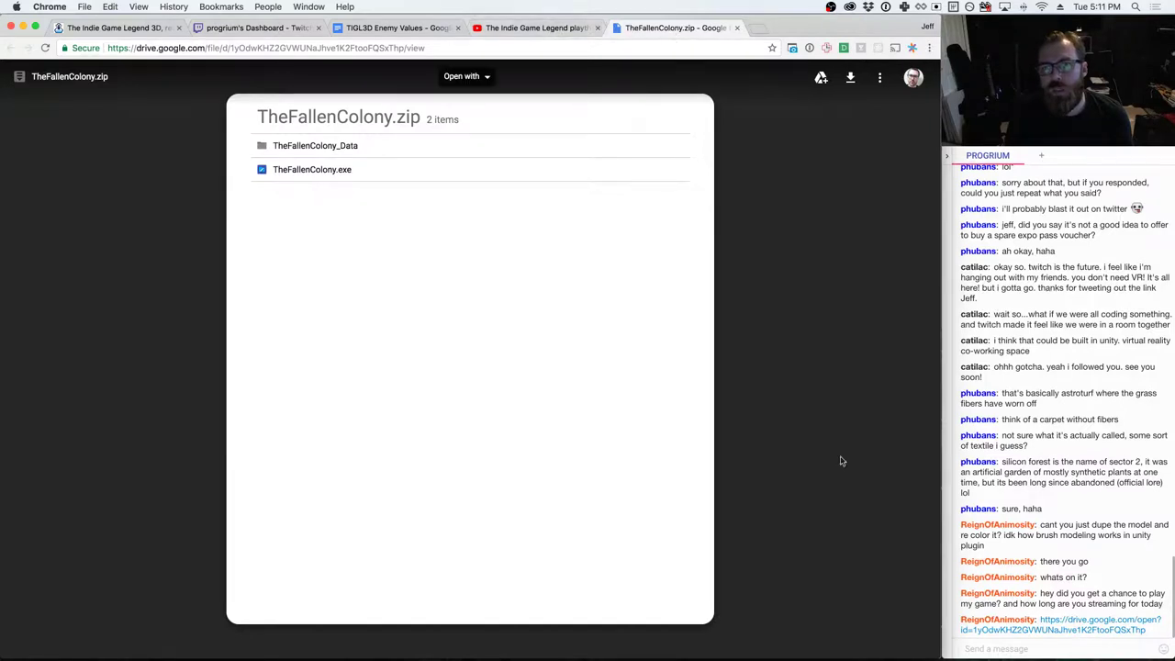
pyautogui.click(1061, 558)
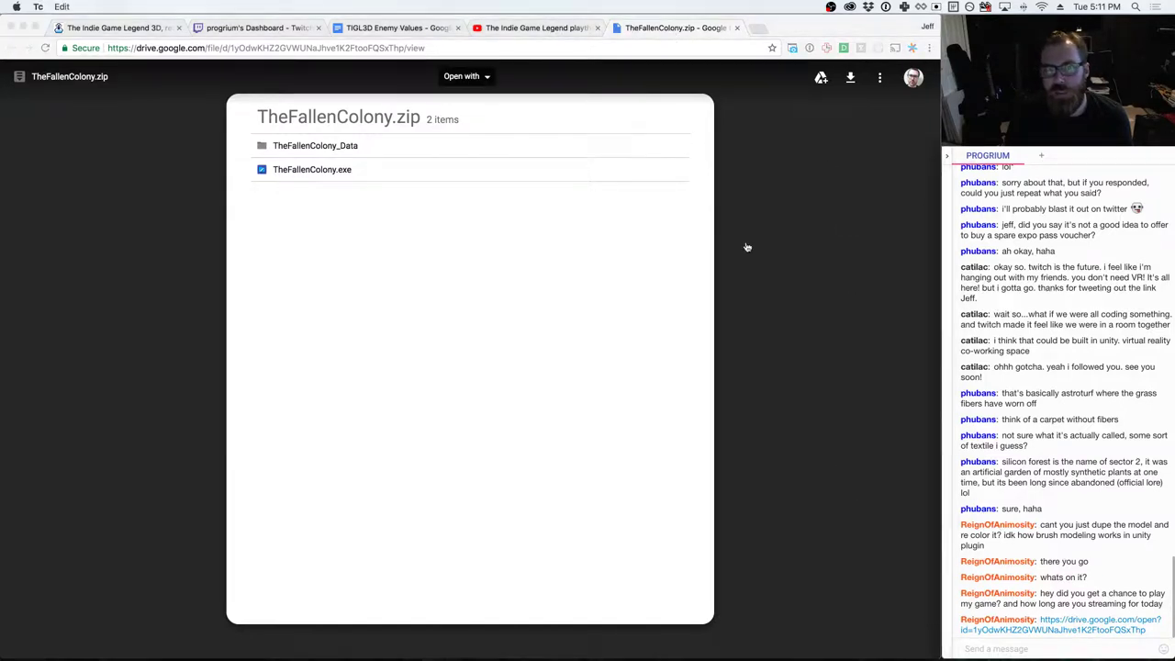
pyautogui.press('super+Tab')
pyautogui.click(303, 344)
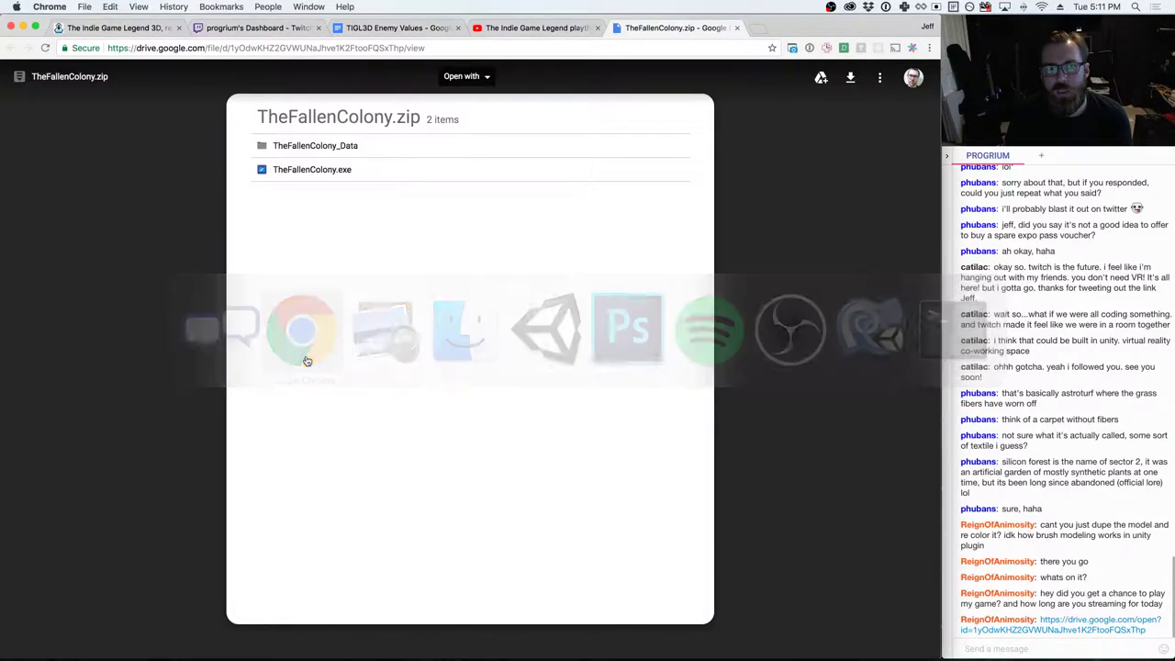
pyautogui.press('super+Tab')
pyautogui.click(395, 335)
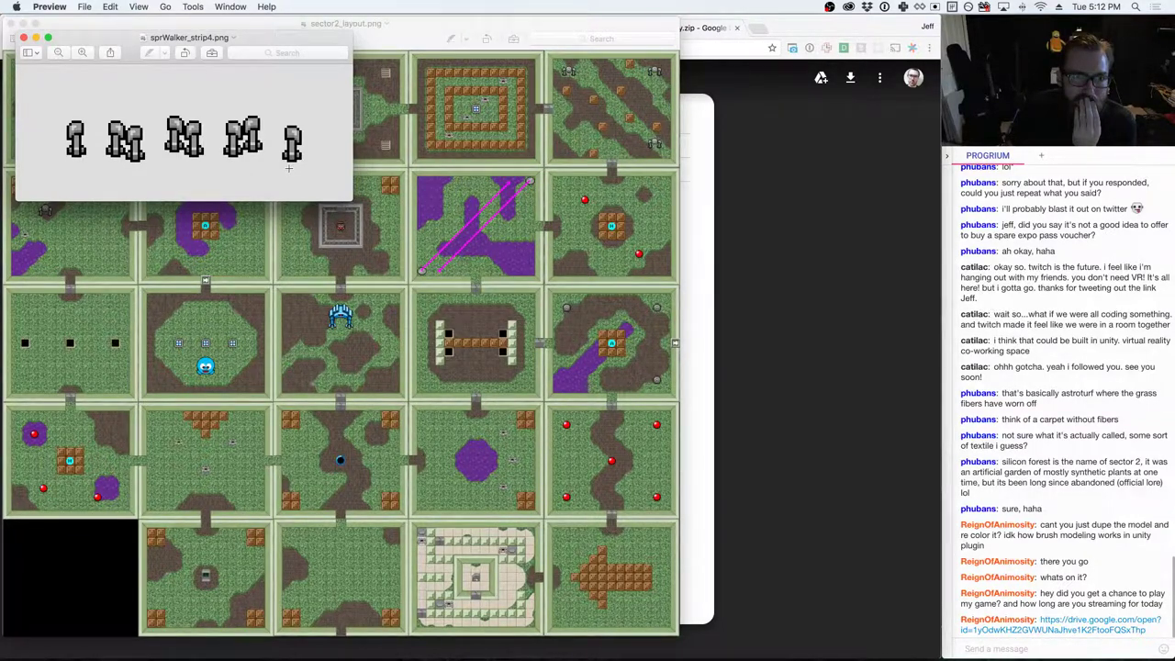
# - Examine the walker leg frames in sprWalker_strip4.png over the sector layout and close the sprite image
pyautogui.moveTo(86, 42); pyautogui.dragTo(540, 381)
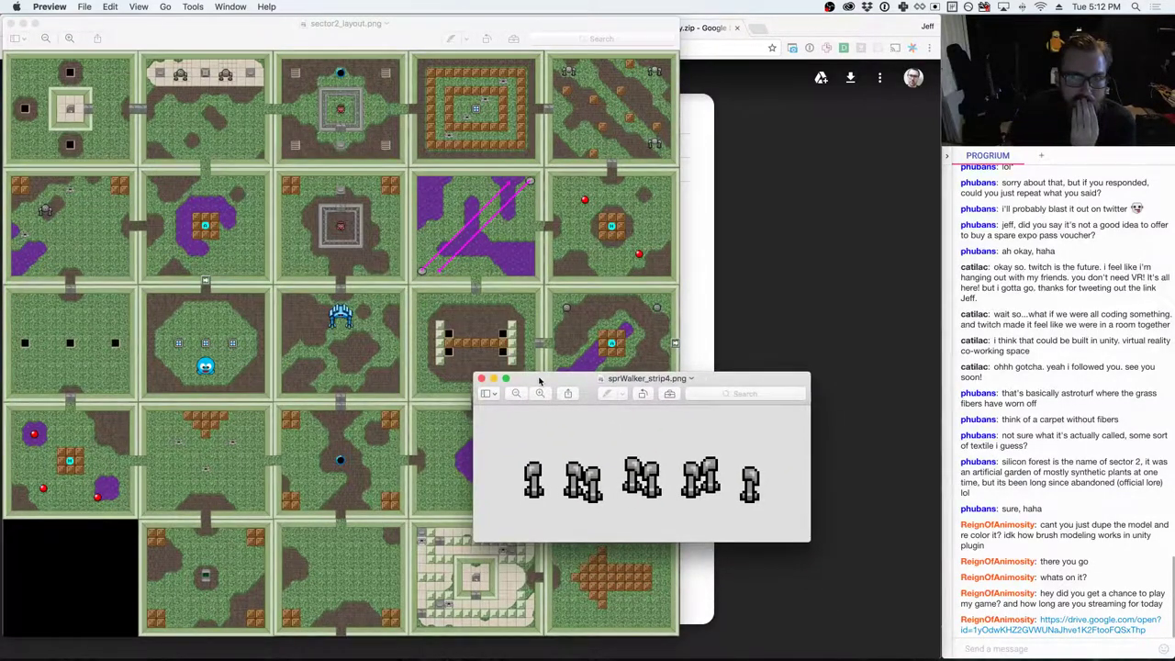
pyautogui.moveTo(539, 380); pyautogui.dragTo(361, 384)
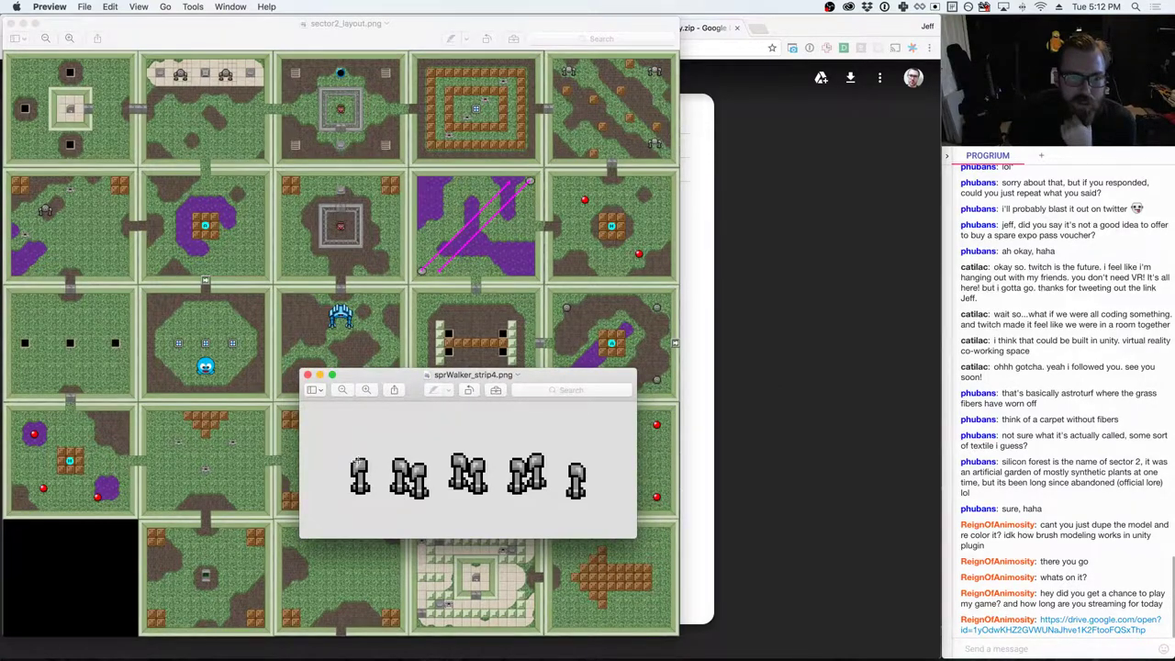
pyautogui.moveTo(365, 449); pyautogui.dragTo(395, 479)
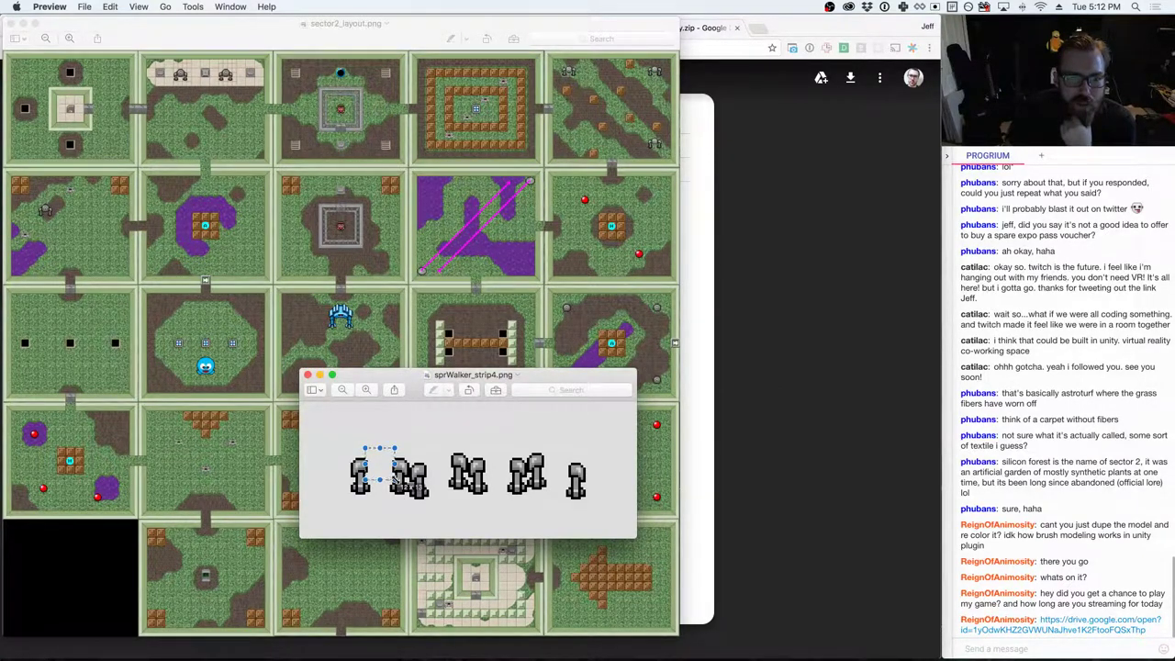
pyautogui.click(394, 477)
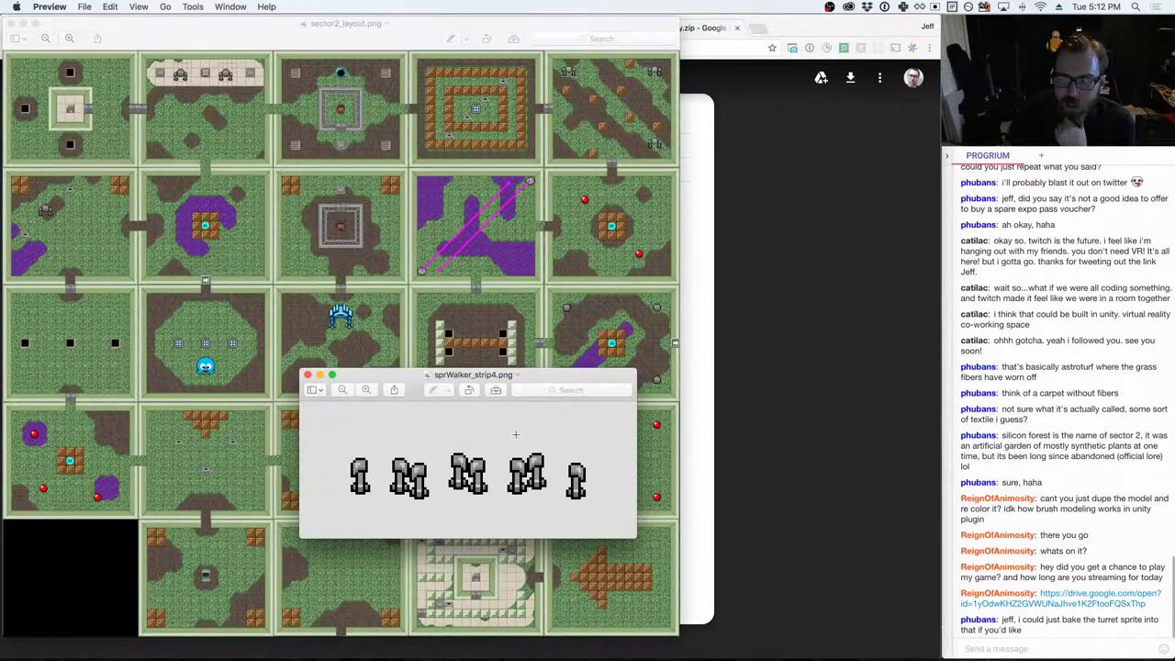
pyautogui.click(307, 375)
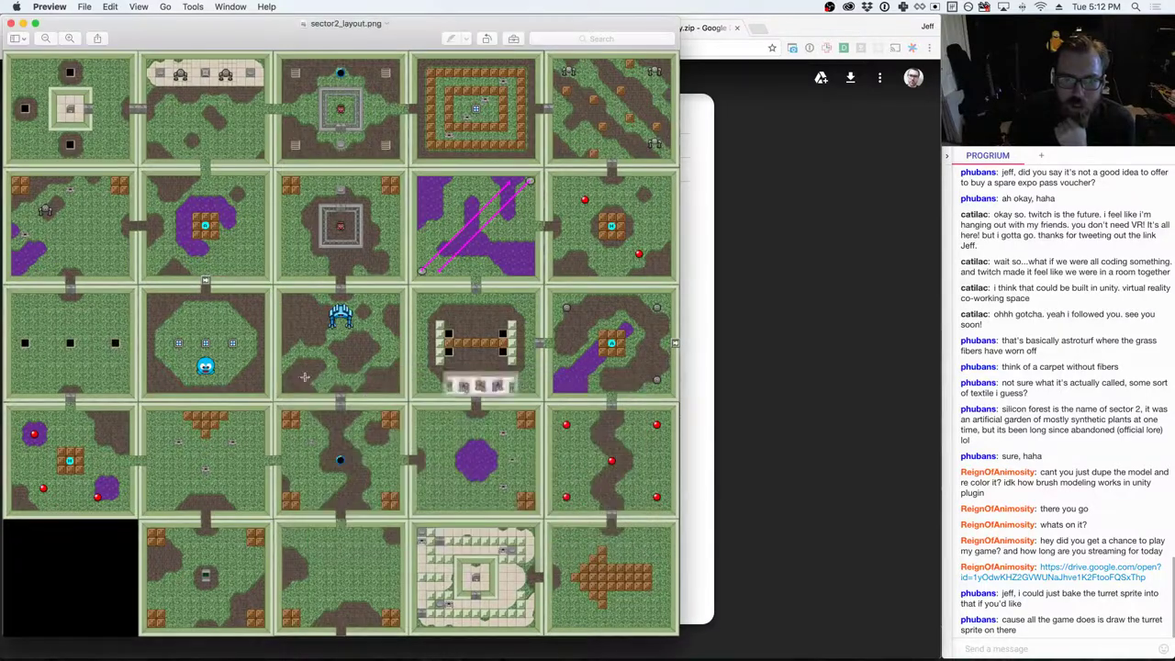
# - Examine the two grey walkers on the tiled strip in the top row of sector2_layout.png
pyautogui.click(69, 38)
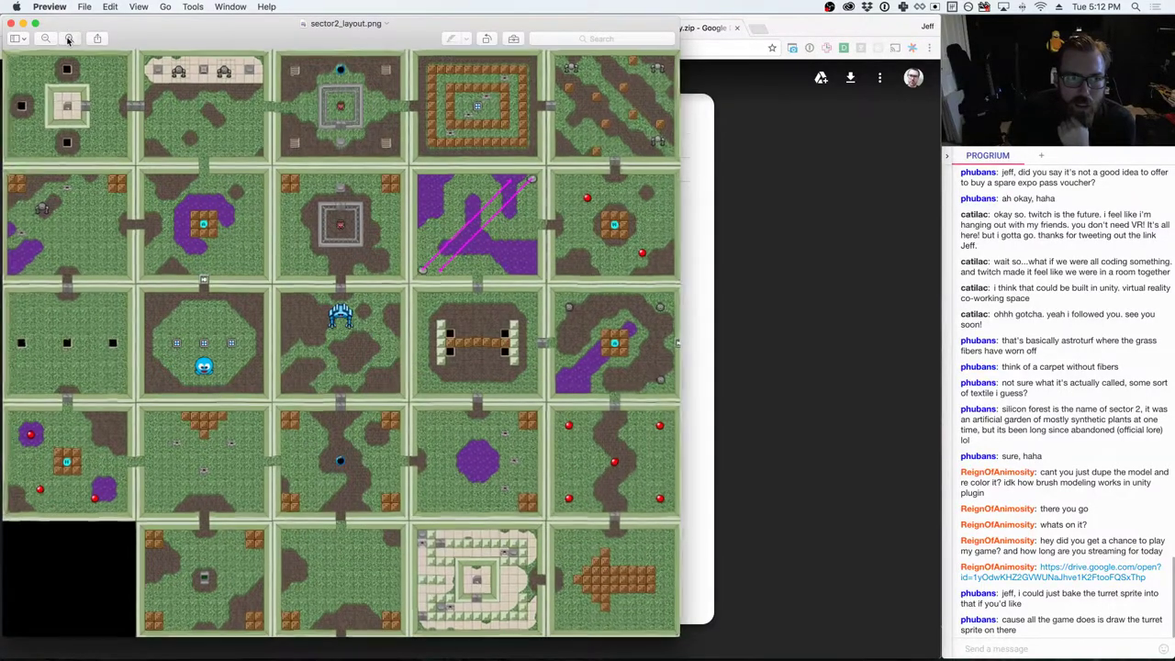
pyautogui.click(69, 38)
pyautogui.click(69, 37)
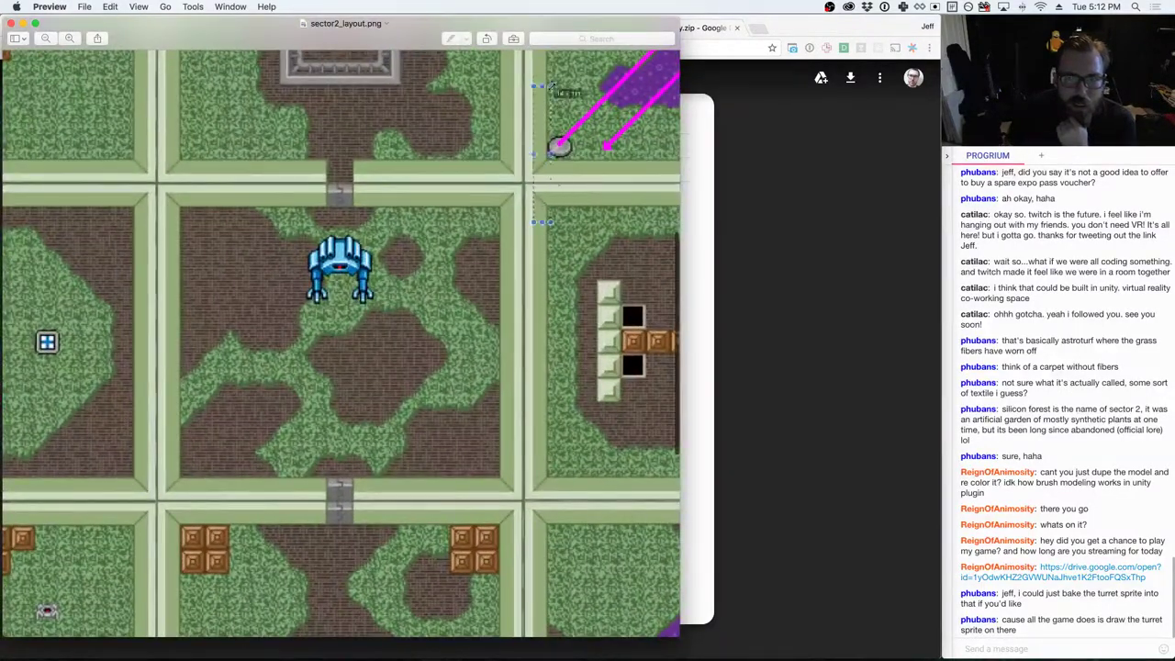
pyautogui.scroll(10, 572, 199)
pyautogui.hscroll(-5, 25, 378)
pyautogui.hscroll(-1, 26, 378)
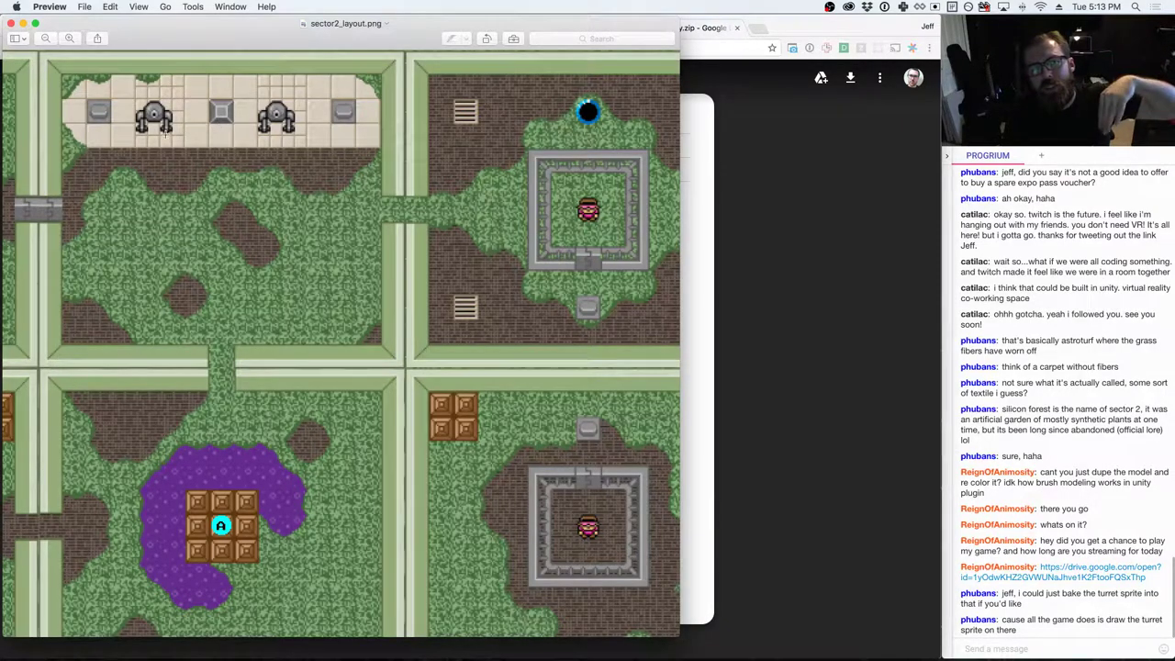
pyautogui.moveTo(174, 136); pyautogui.dragTo(132, 104)
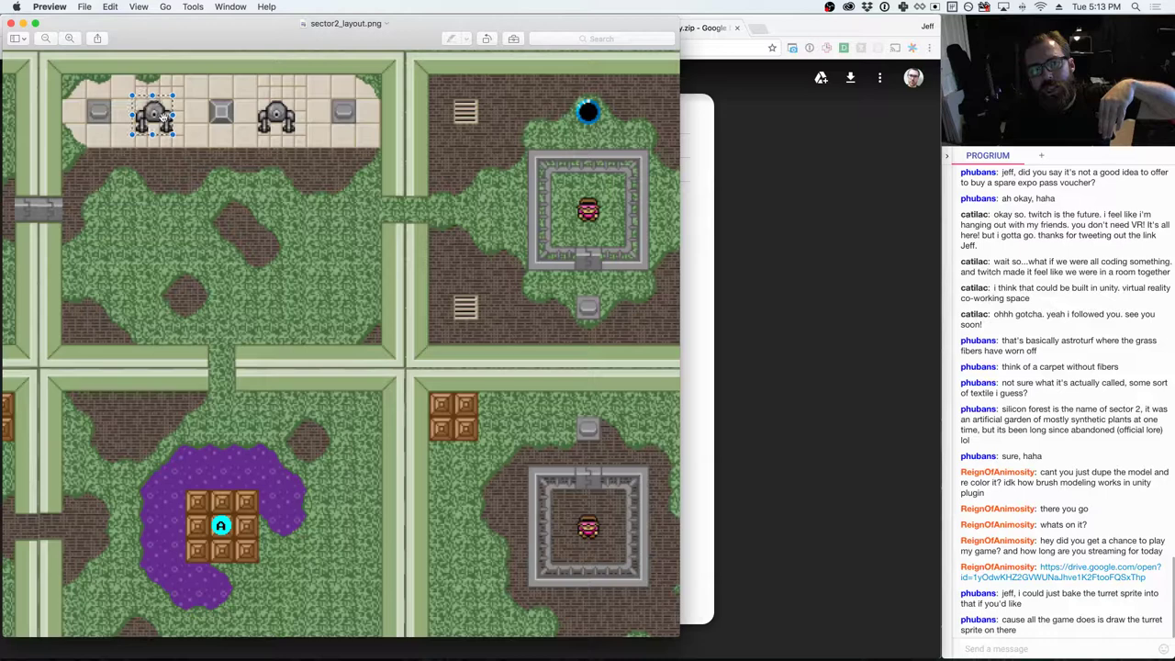
pyautogui.click(180, 166)
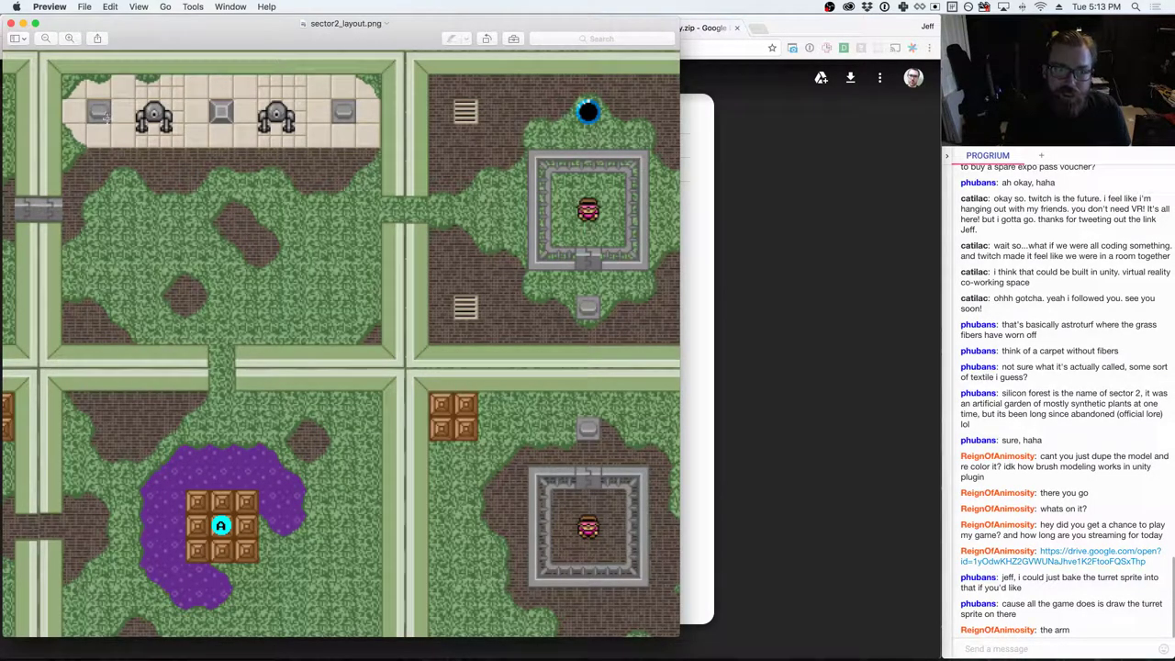
# - Review the whole sector2_layout.png map and inspect the two grey walkers' bodies and legs at high magnification
pyautogui.click(43, 38)
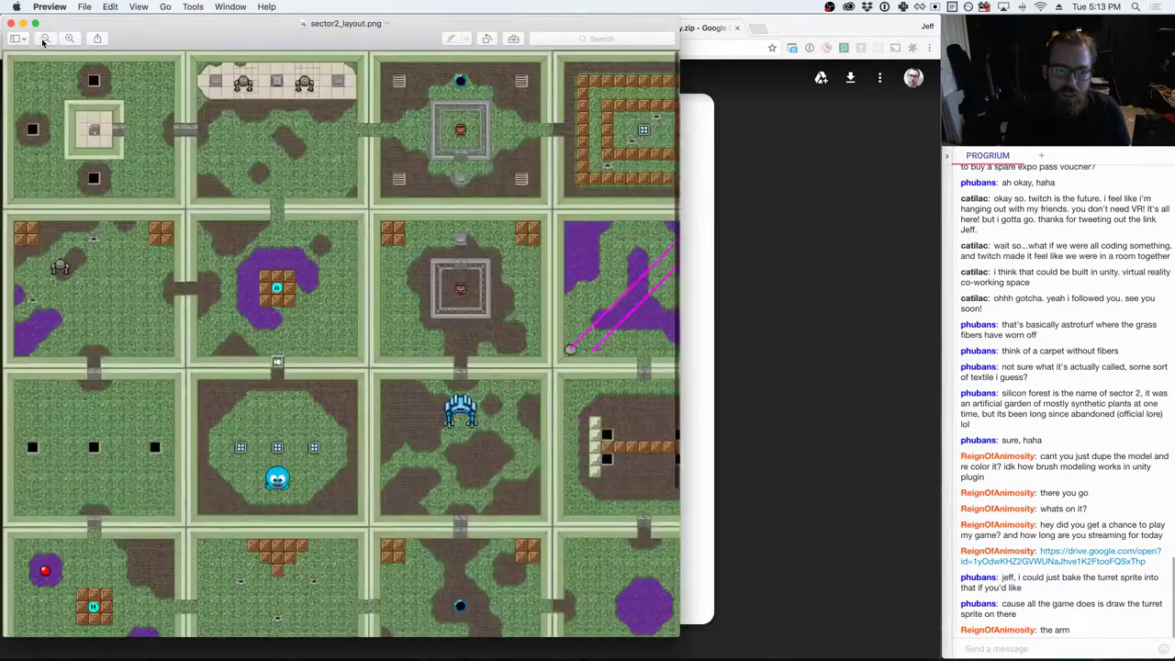
pyautogui.click(43, 38)
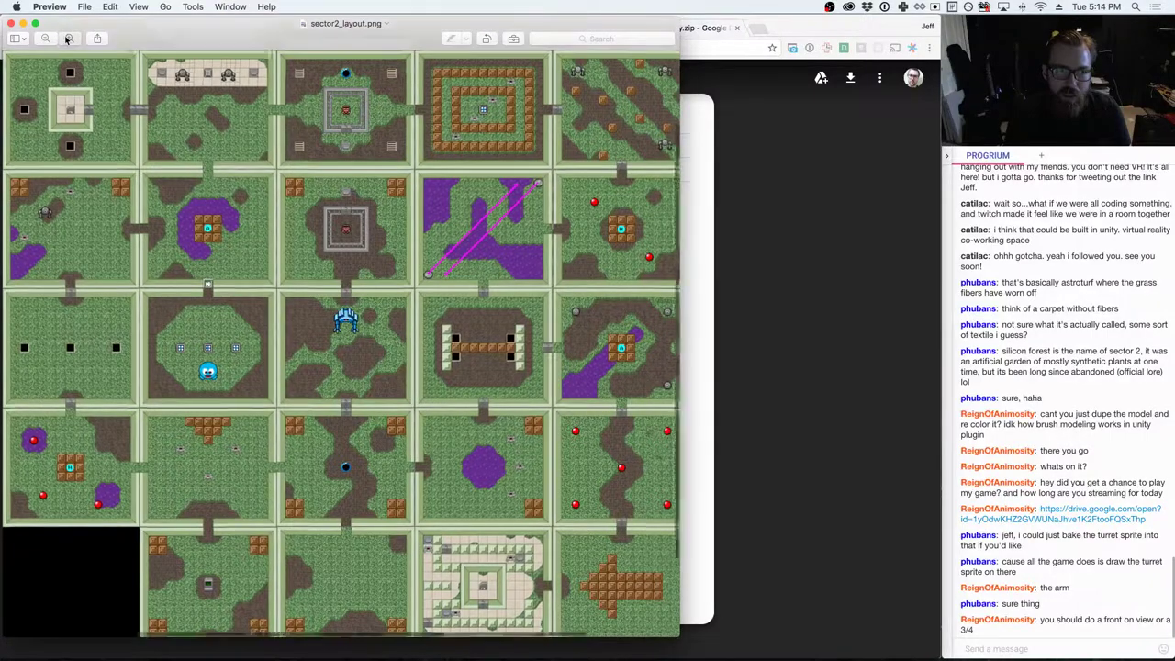
pyautogui.click(69, 37)
pyautogui.scroll(8, 259, 108)
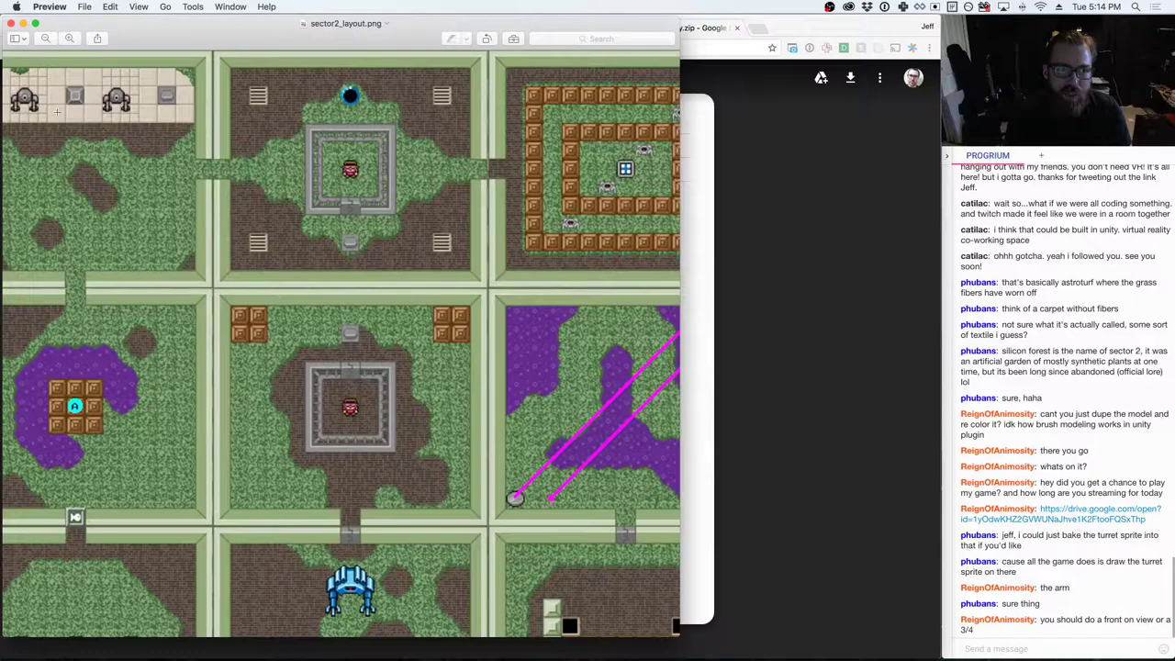
pyautogui.moveTo(131, 115); pyautogui.dragTo(96, 78)
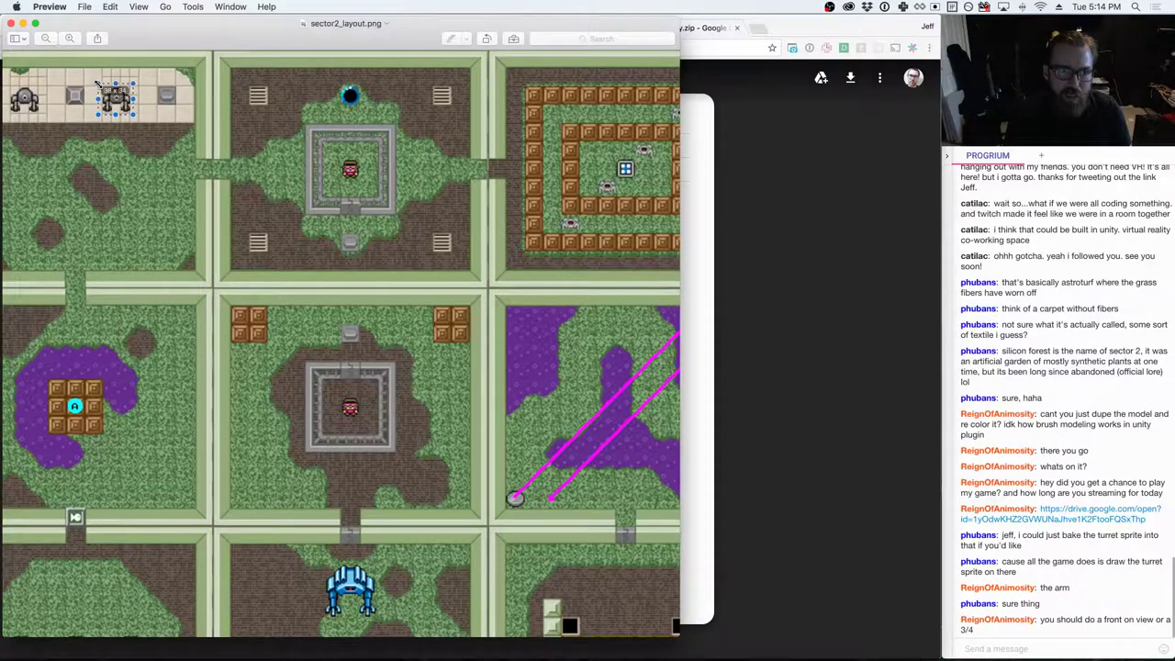
pyautogui.click(70, 39)
pyautogui.click(70, 39)
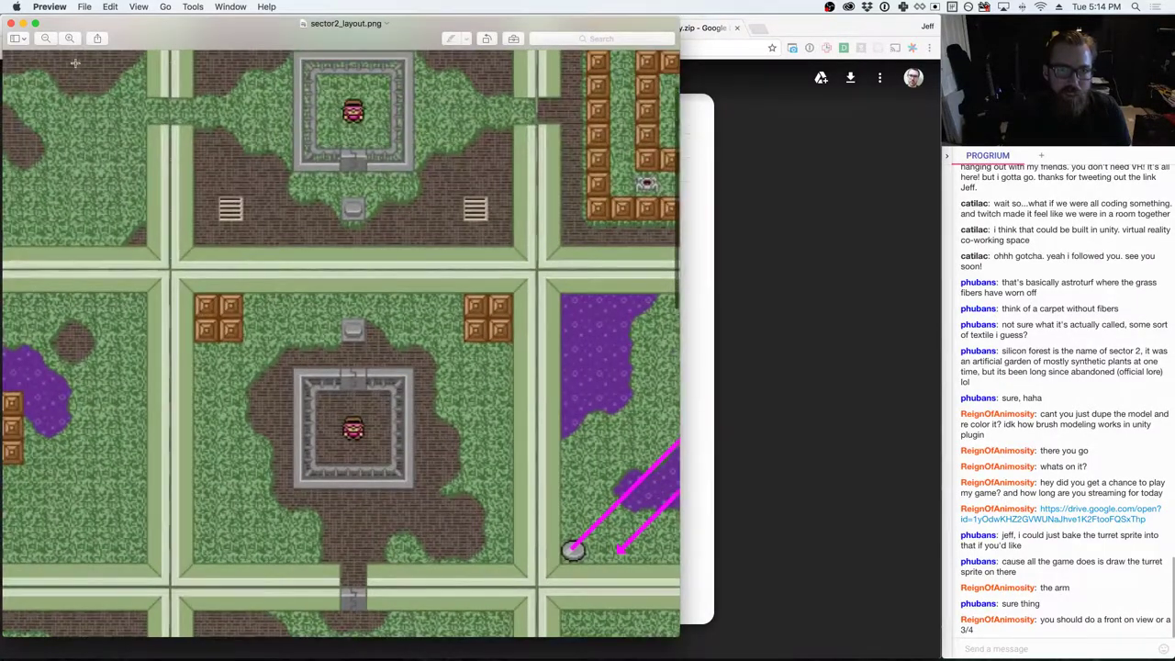
pyautogui.scroll(5, 138, 73)
pyautogui.hscroll(-5, 138, 73)
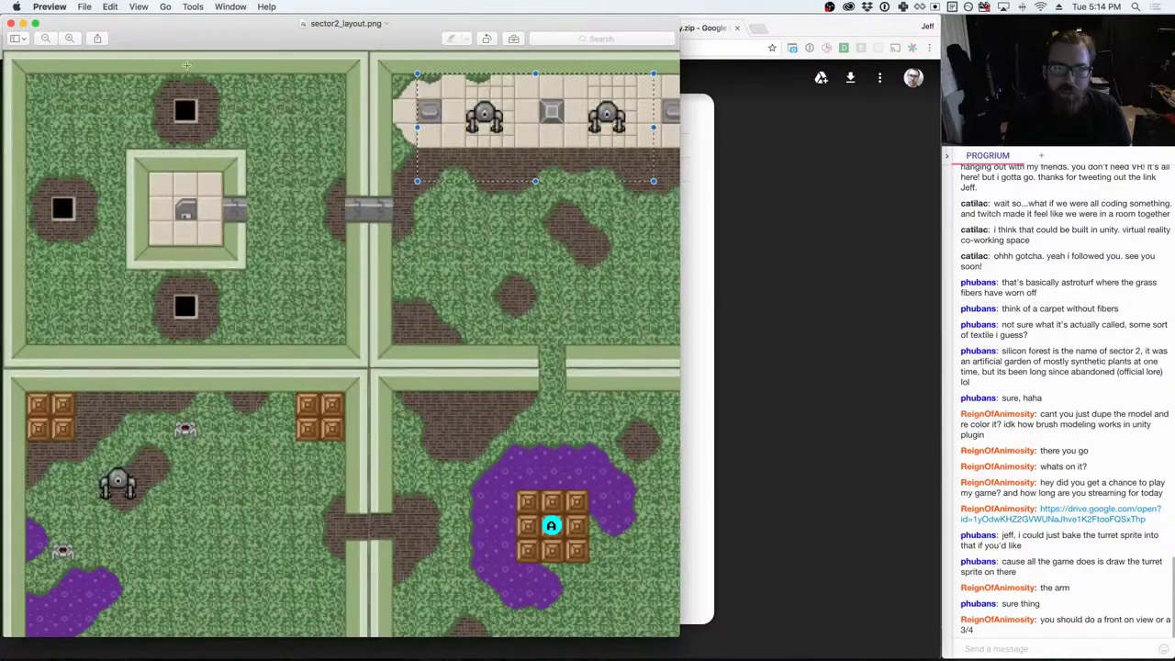
pyautogui.click(70, 38)
pyautogui.click(69, 38)
pyautogui.scroll(10, 502, 120)
pyautogui.hscroll(5, 502, 121)
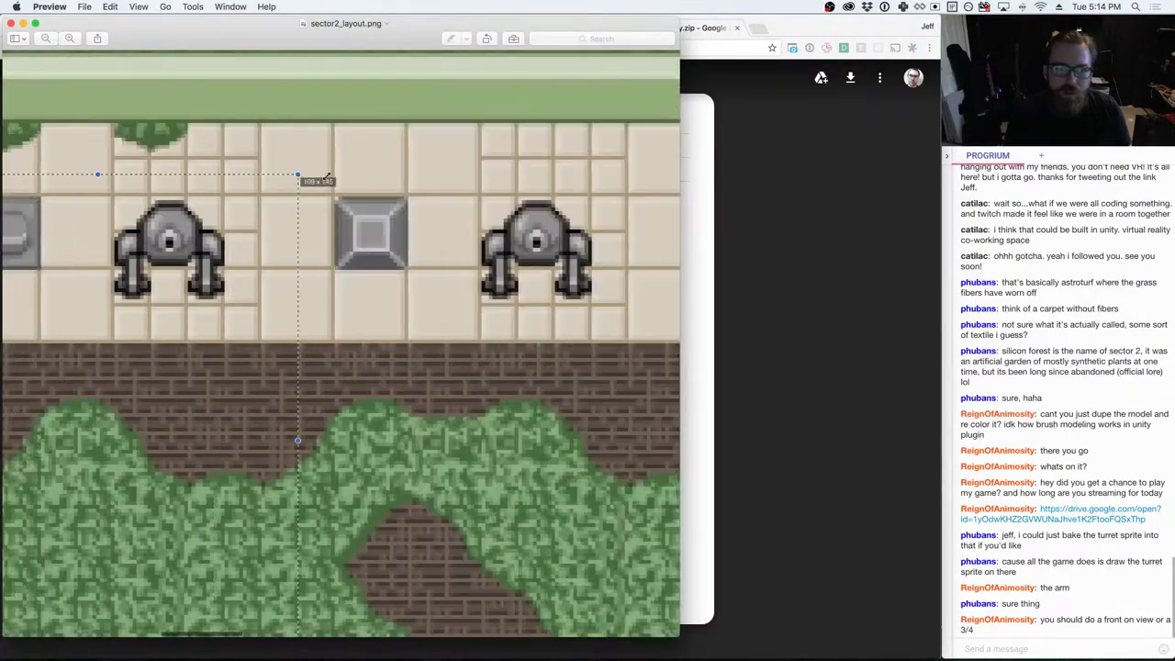
pyautogui.moveTo(326, 176); pyautogui.dragTo(343, 178)
pyautogui.click(342, 178)
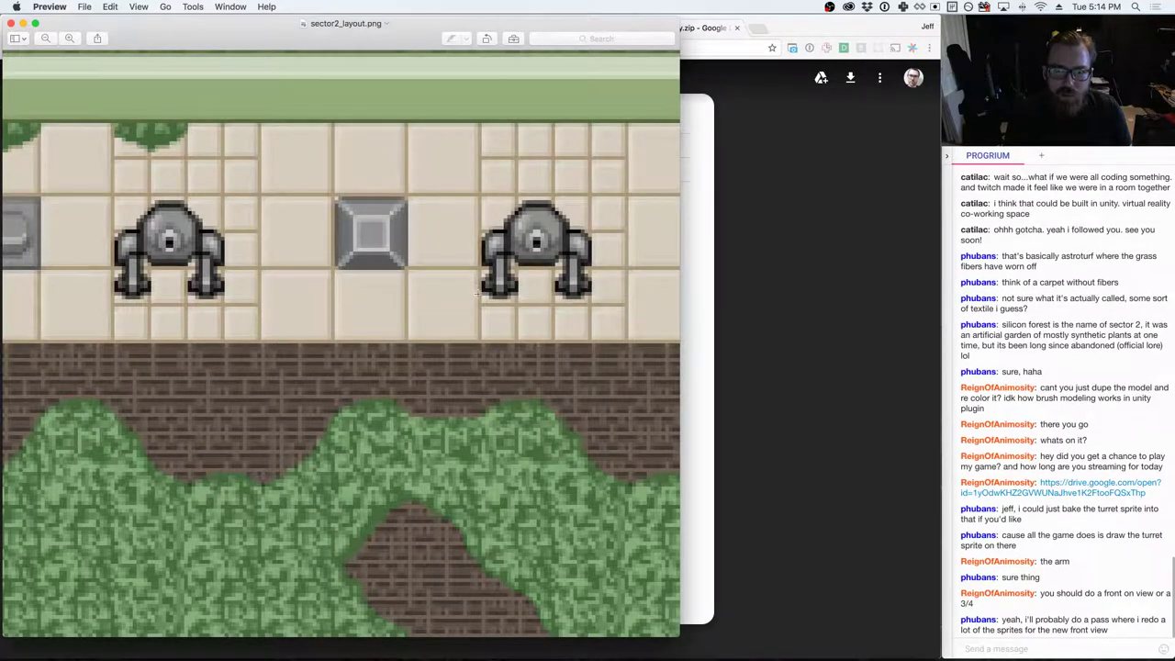
pyautogui.moveTo(482, 295); pyautogui.dragTo(596, 195)
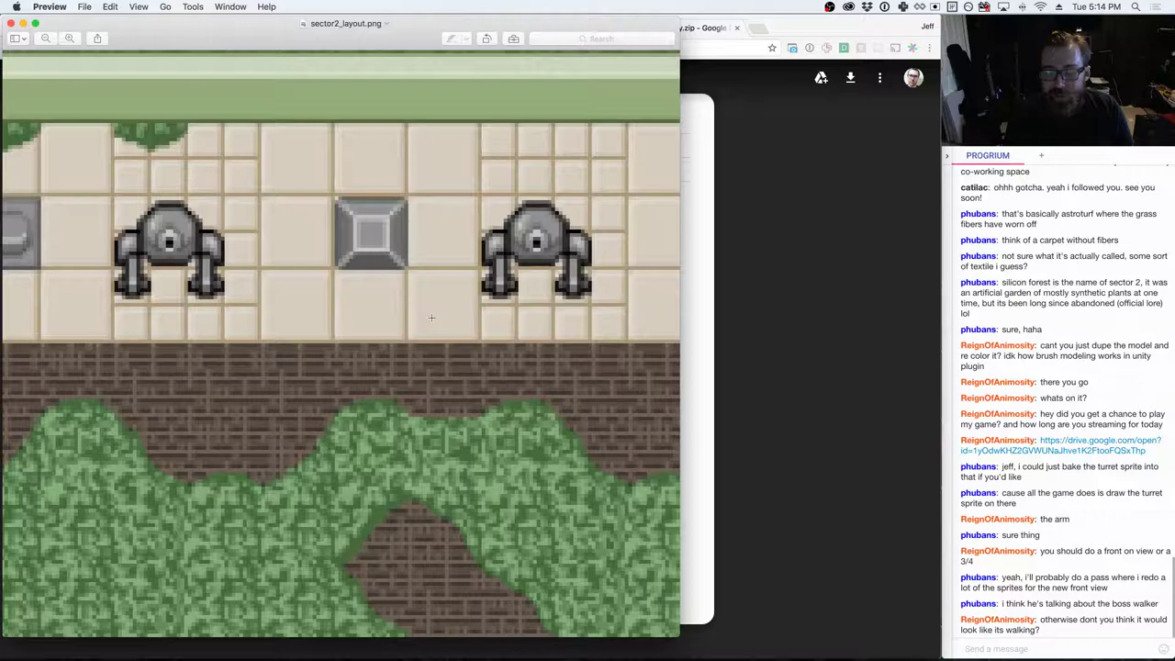
# - Inspect the blue boss walker's body and legs in sector2_layout.png
pyautogui.moveTo(433, 316); pyautogui.dragTo(487, 453)
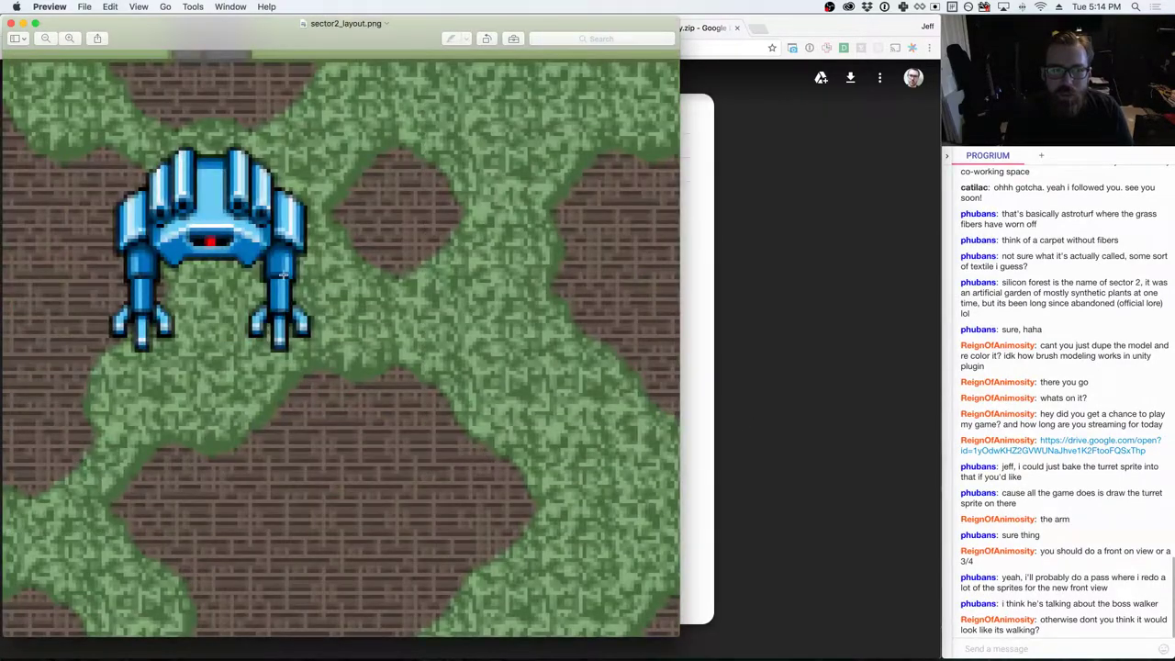
pyautogui.moveTo(161, 168); pyautogui.dragTo(267, 266)
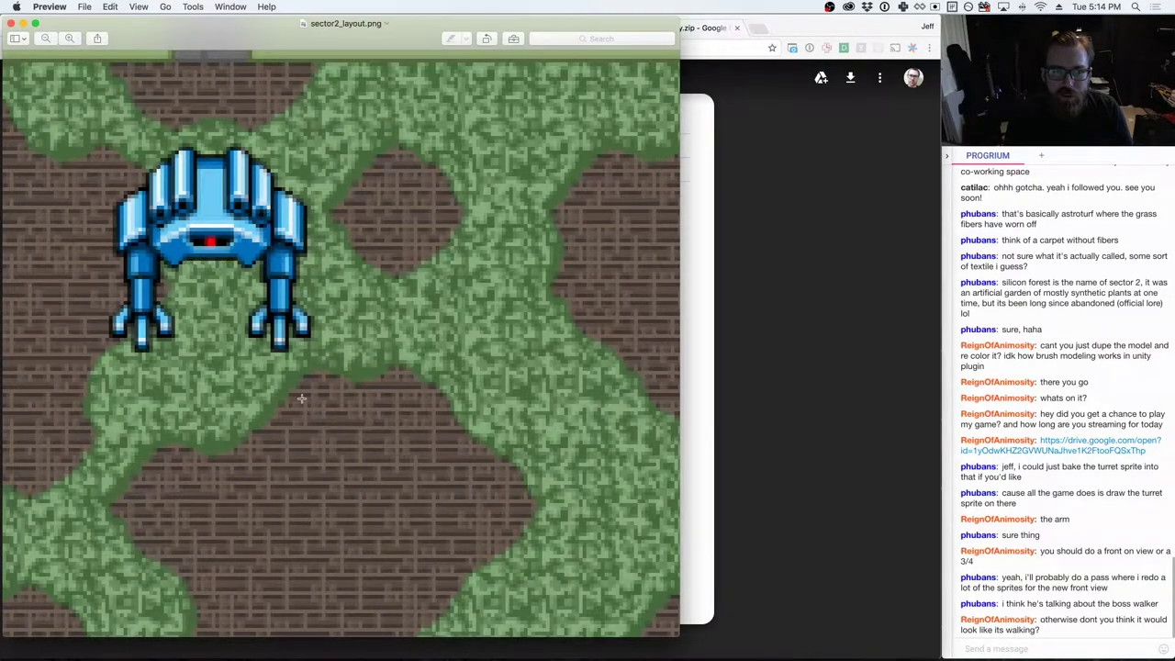
pyautogui.moveTo(303, 389); pyautogui.dragTo(300, 363)
pyautogui.click(316, 301)
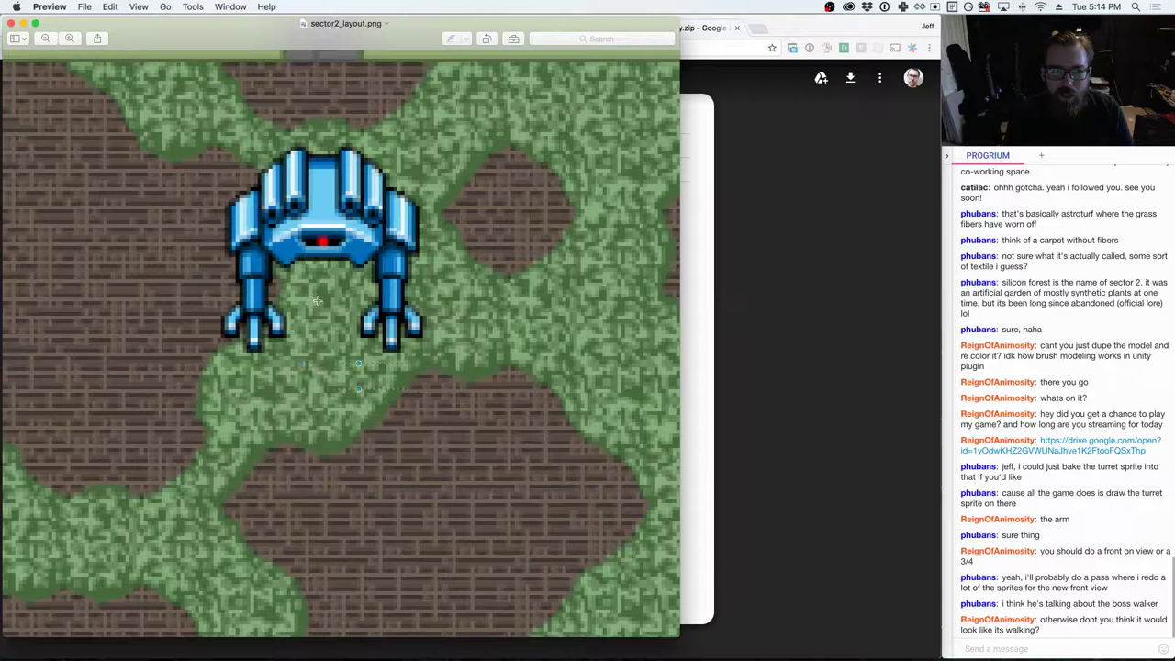
# - Frame the blue boss walker's upper body with a selection, then compare the walker with the whole sector2_layout.png map
pyautogui.moveTo(246, 147); pyautogui.dragTo(386, 267)
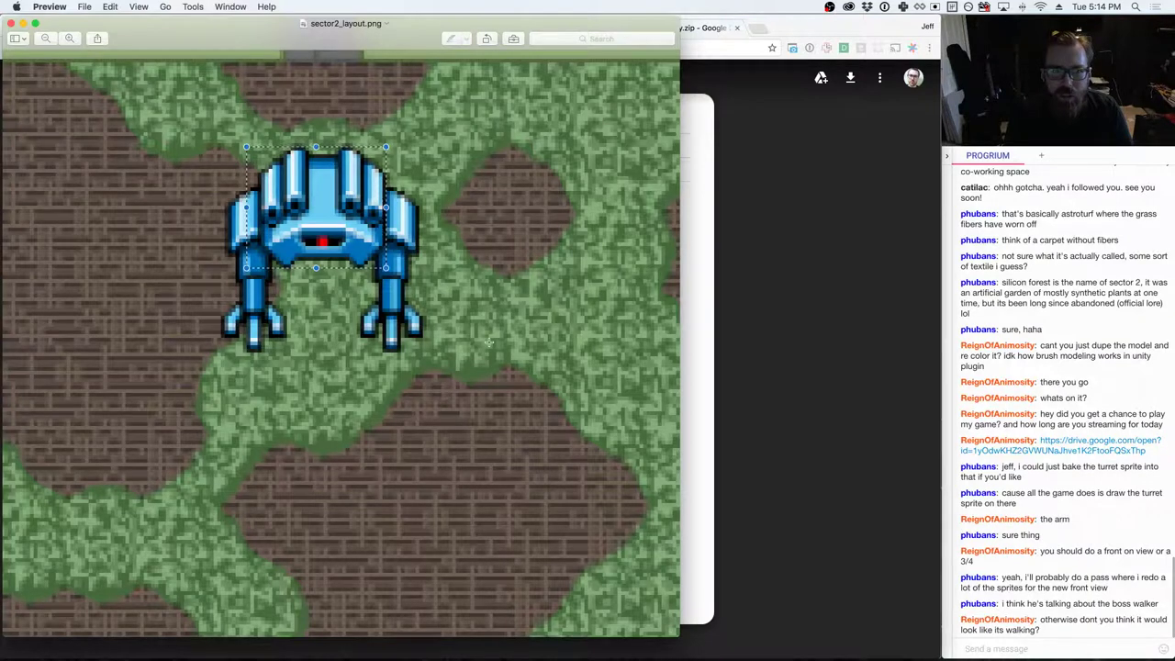
pyautogui.click(489, 342)
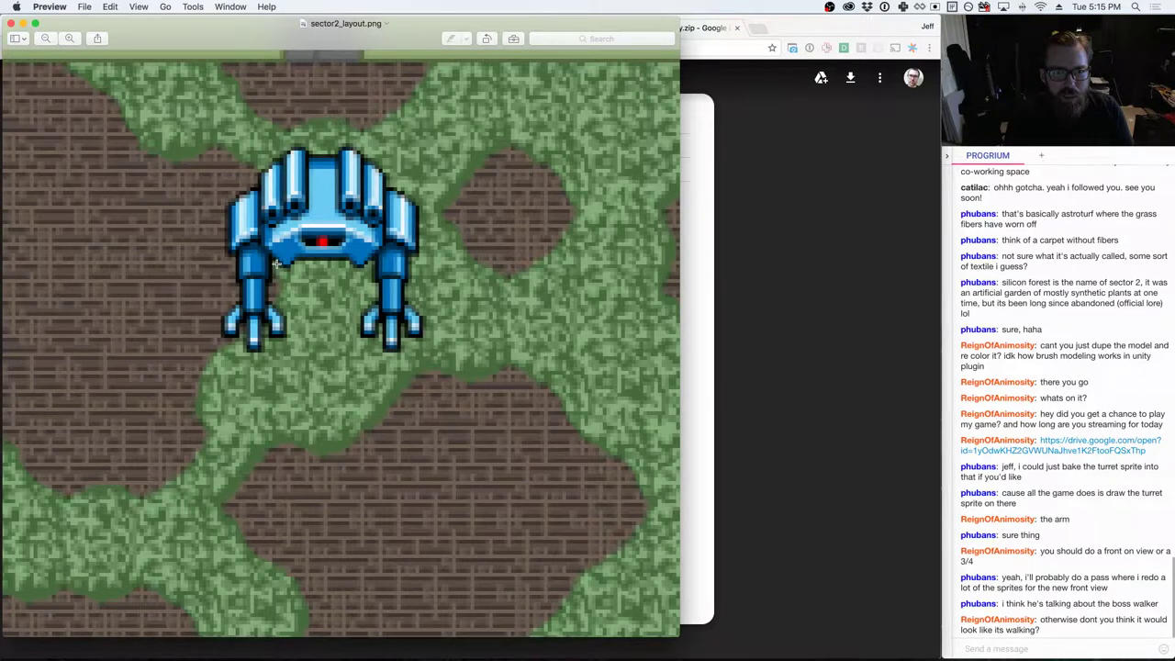
pyautogui.click(47, 39)
pyautogui.click(47, 39)
pyautogui.click(47, 39)
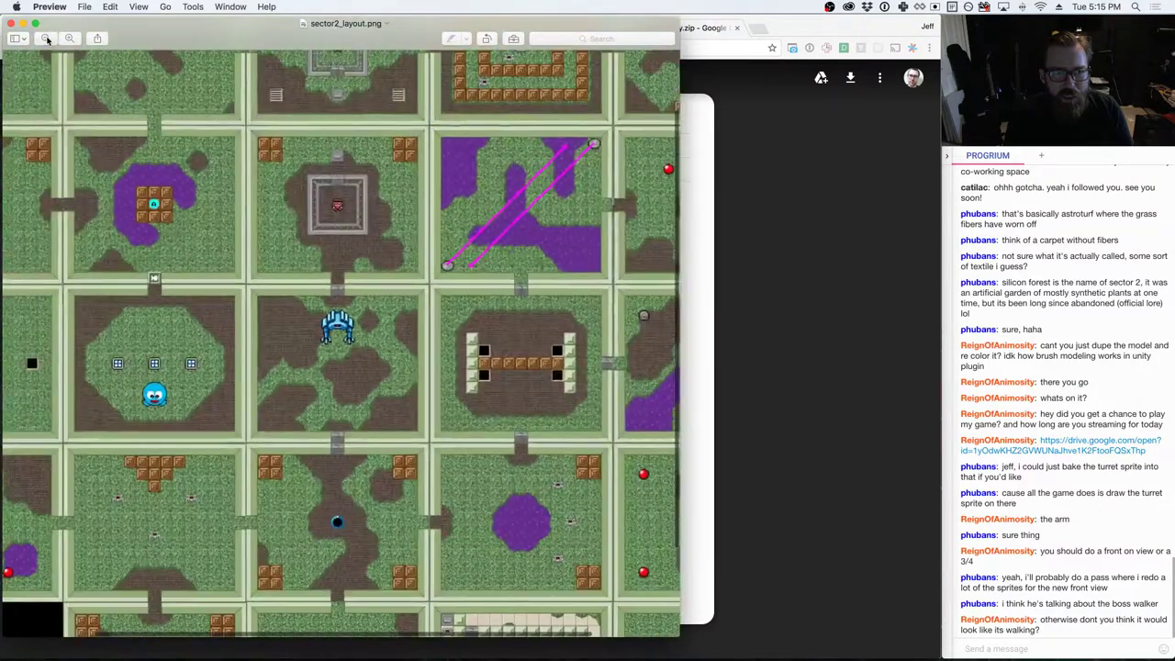
pyautogui.click(47, 39)
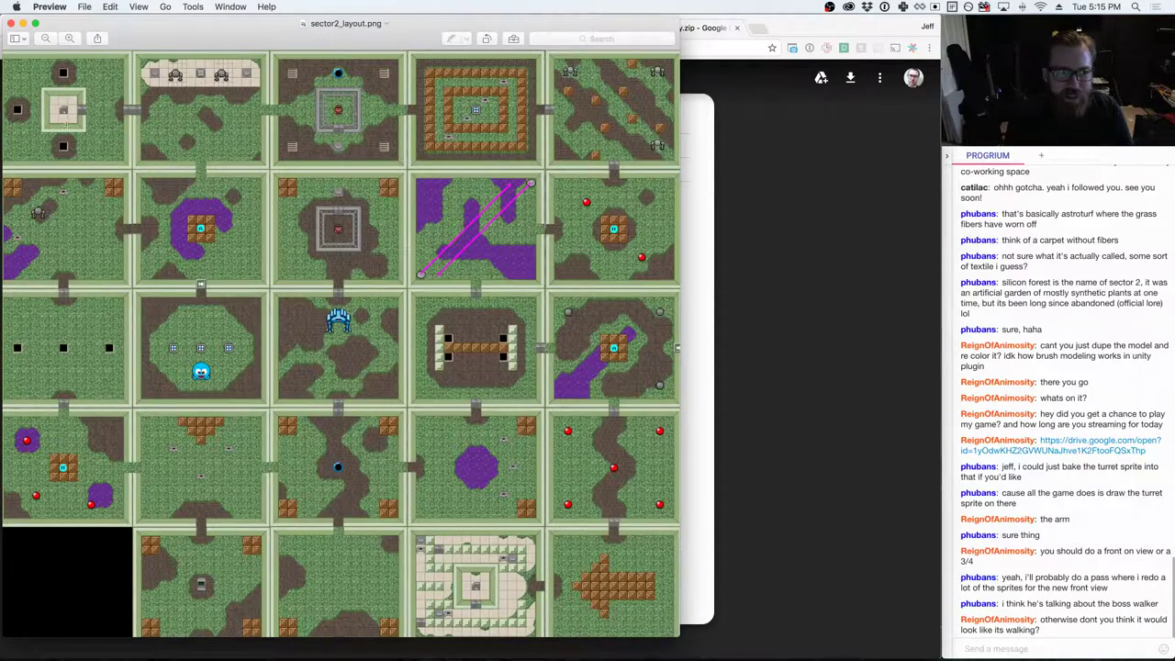
pyautogui.click(70, 38)
pyautogui.keyDown('ctrl'); pyautogui.scroll(5, 338, 319); pyautogui.keyUp('ctrl')
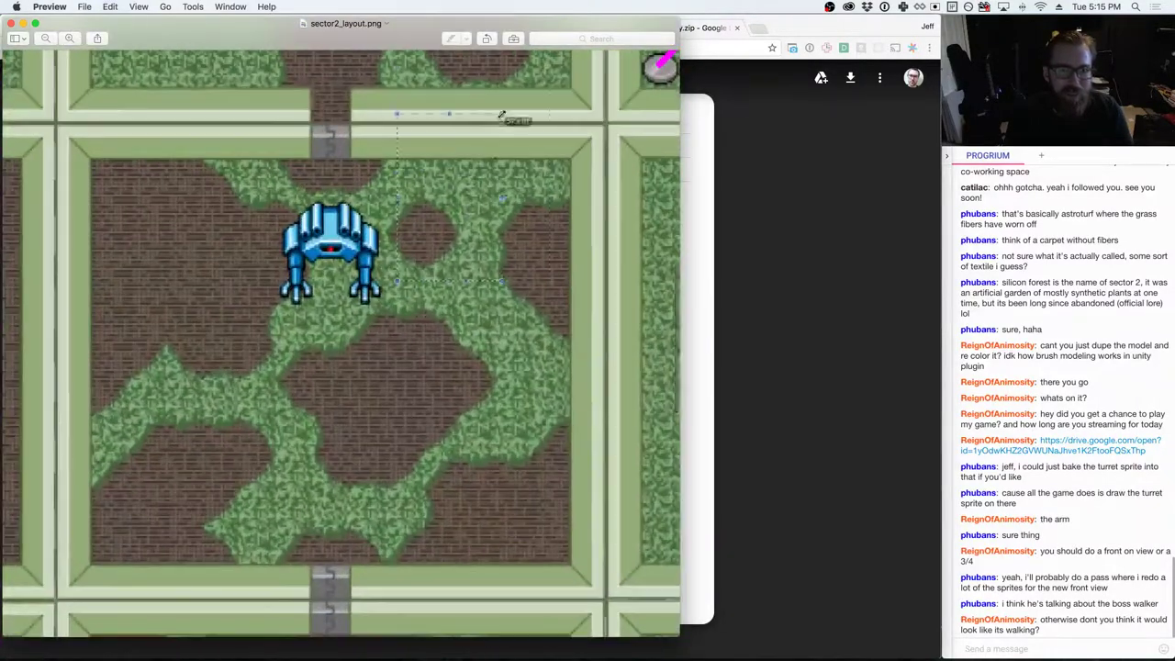
# - Examine the rooms around the boss walker's room in sector2_layout.png, including the brick maze, and return to the whole map
pyautogui.hscroll(5, 414, 276)
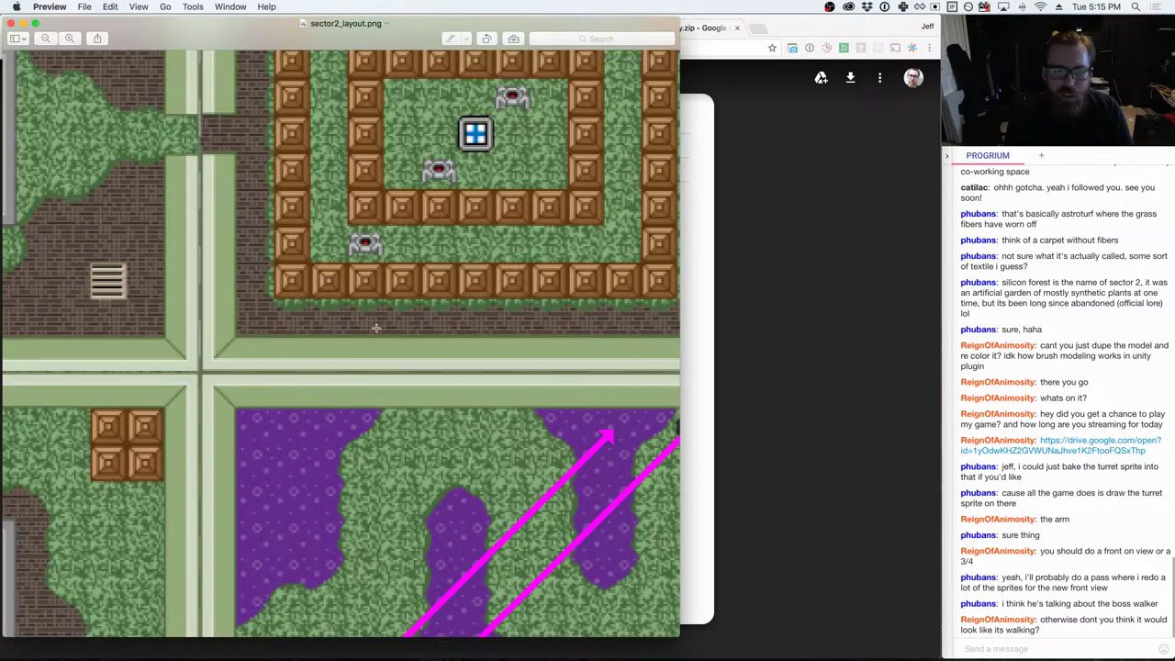
pyautogui.scroll(-10, 376, 328)
pyautogui.moveTo(118, 355); pyautogui.dragTo(162, 657)
pyautogui.scroll(-10, 111, 482)
pyautogui.hscroll(-3, 110, 482)
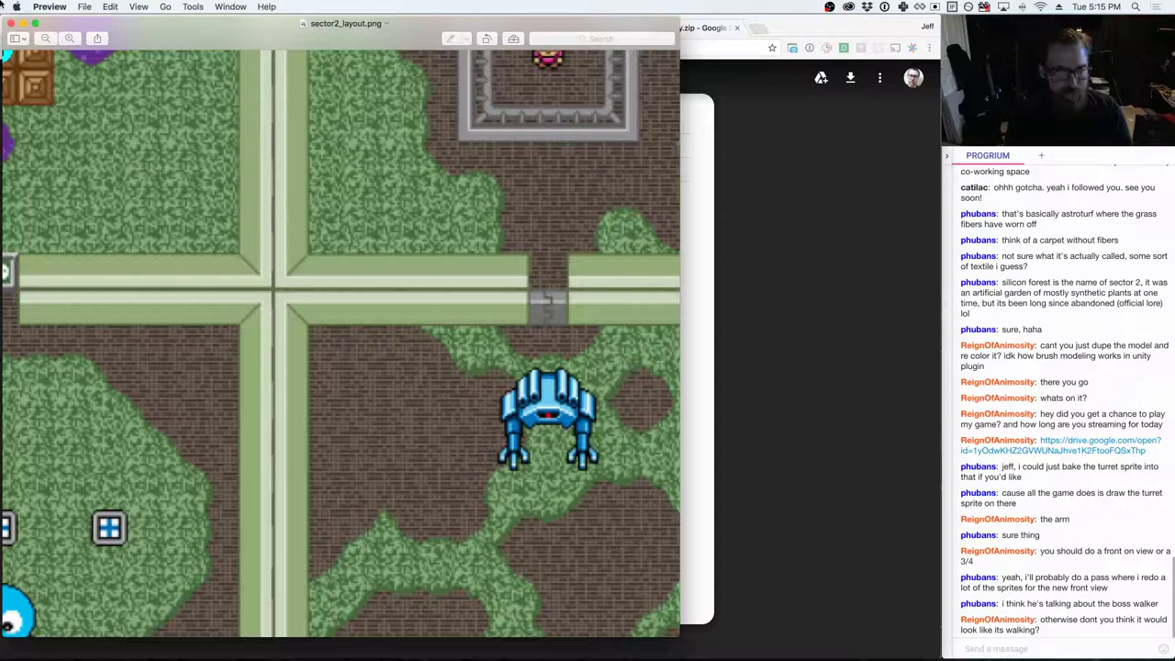
pyautogui.click(45, 37)
pyautogui.click(45, 38)
pyautogui.click(45, 38)
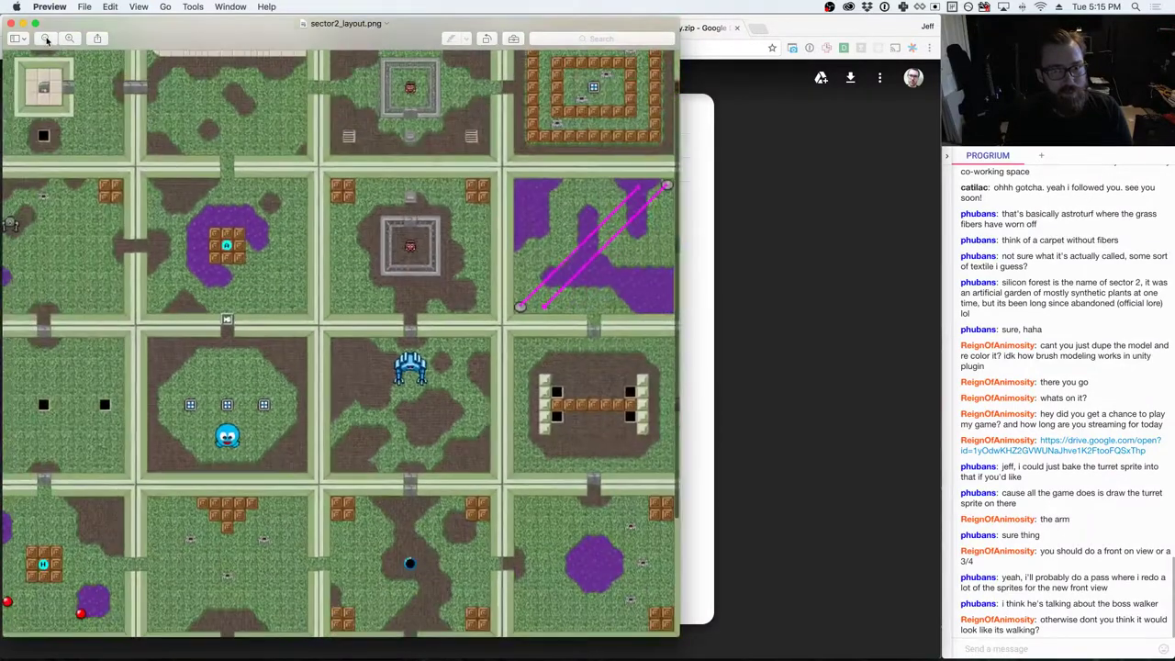
pyautogui.click(45, 38)
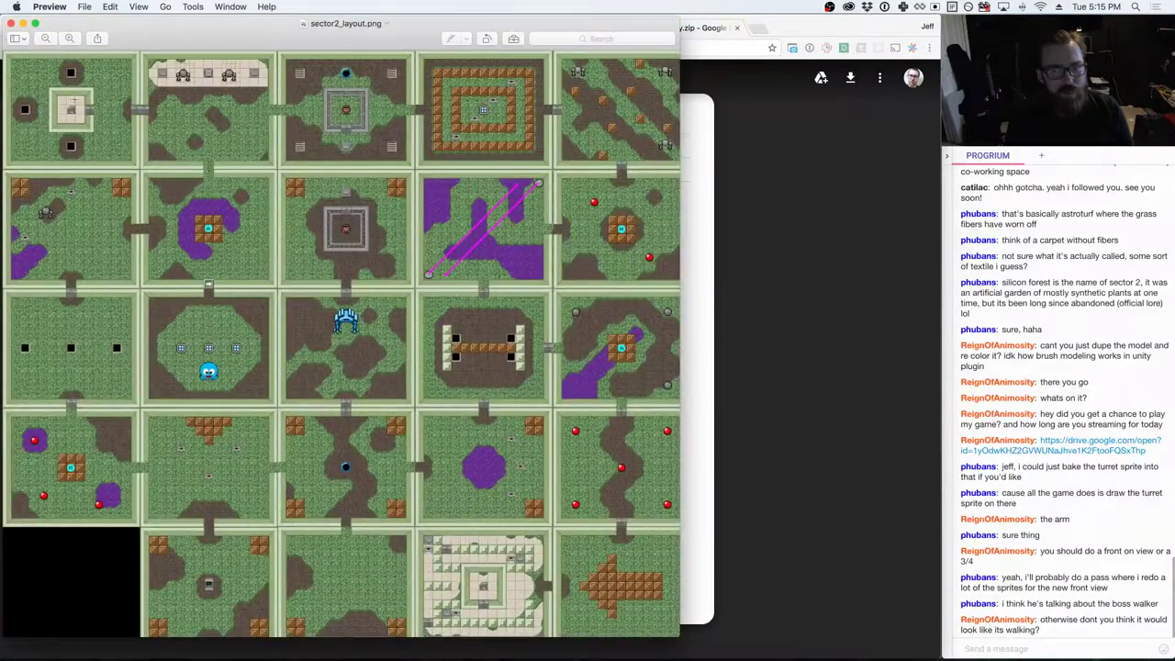
# - Switch to the Sector2 folder in Finder and rename sprBaller_strip14.png as baller.png
pyautogui.press('super+Tab')
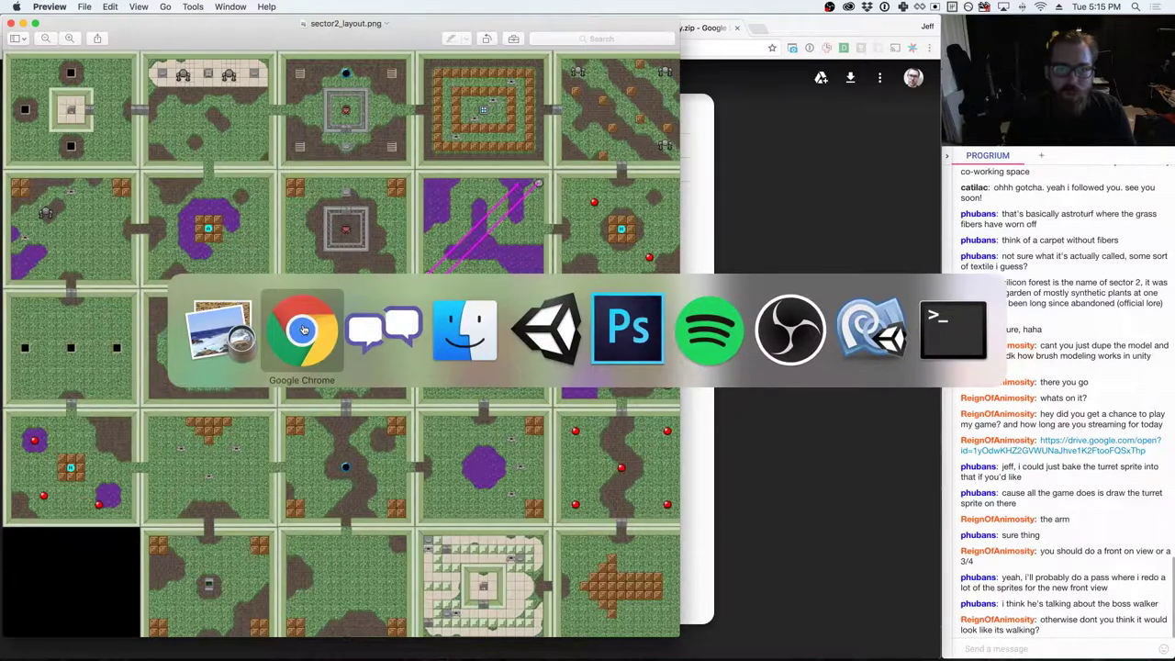
pyautogui.press('super+Tab')
pyautogui.press('super+Tab')
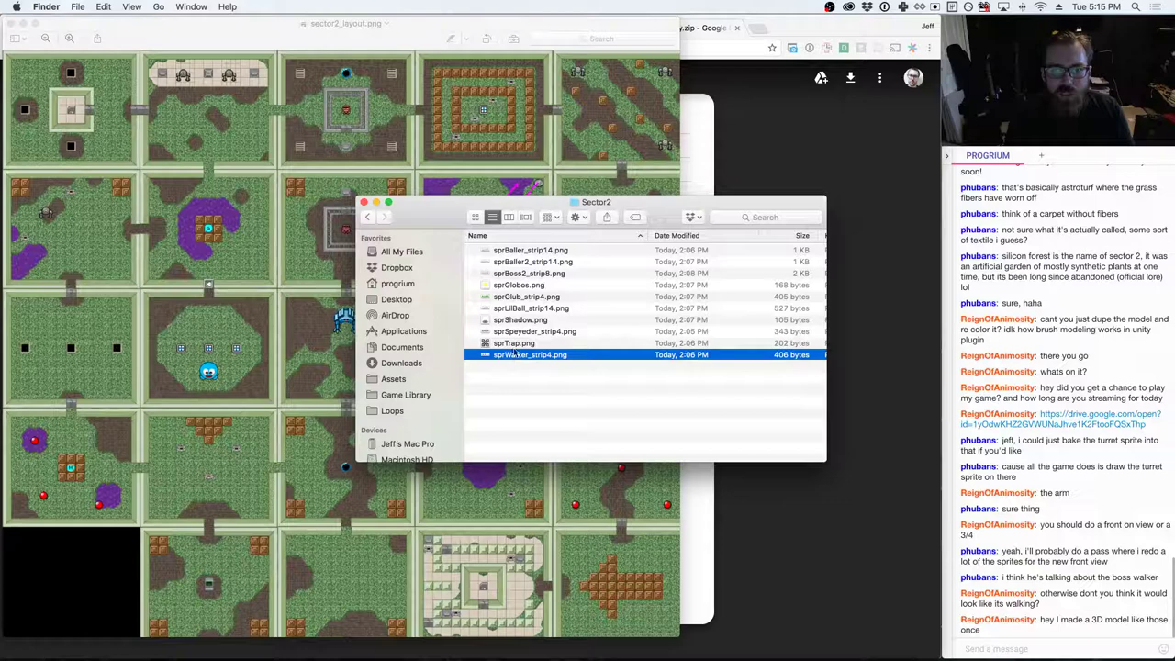
pyautogui.click(517, 250)
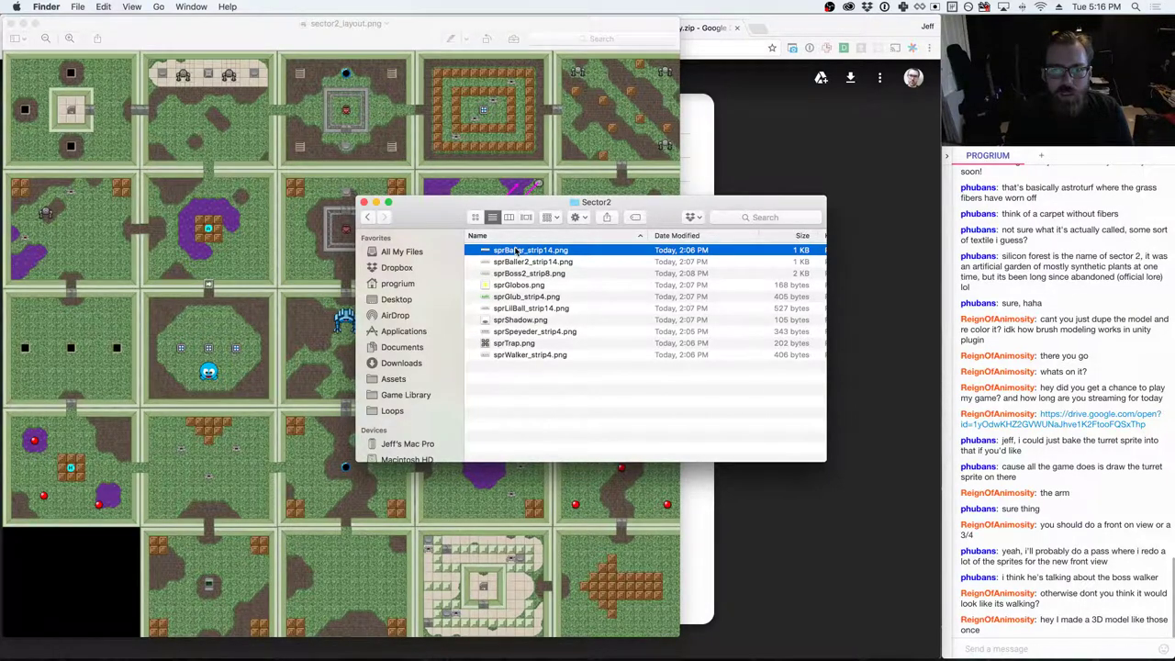
pyautogui.press('Return')
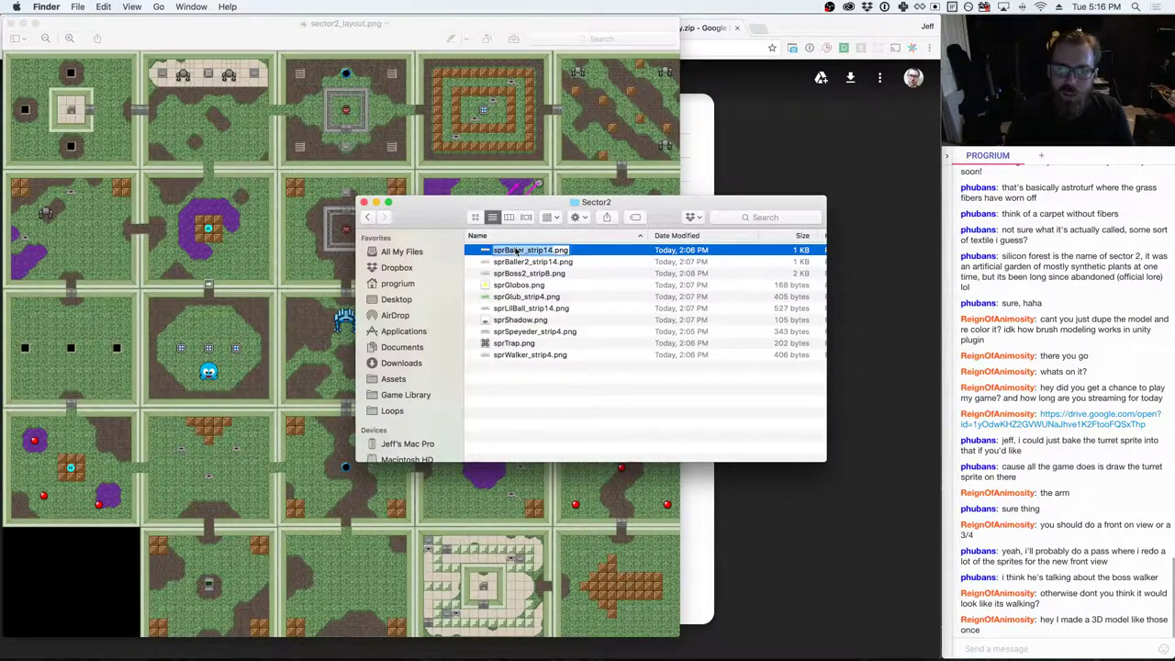
pyautogui.write('baller')
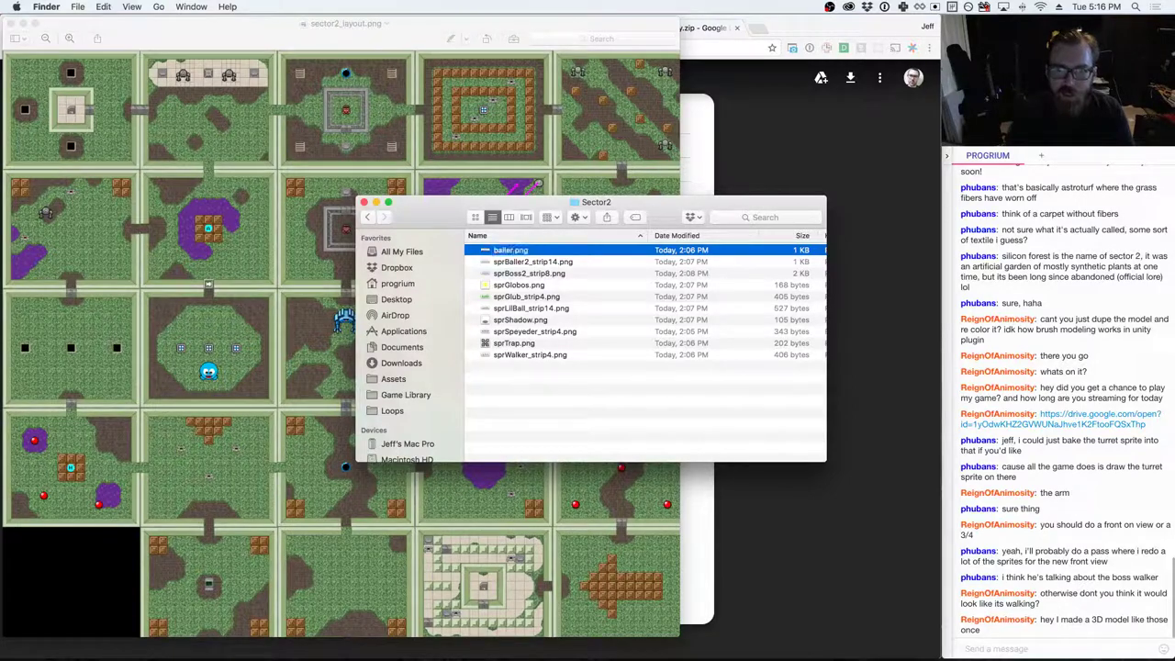
# - Import baller.png from the Finder folder into the Unity project's Sprites > Enemies folder
pyautogui.press('super+Tab')
pyautogui.press('super+Tab')
pyautogui.press('super+Tab')
pyautogui.press('super+Tab')
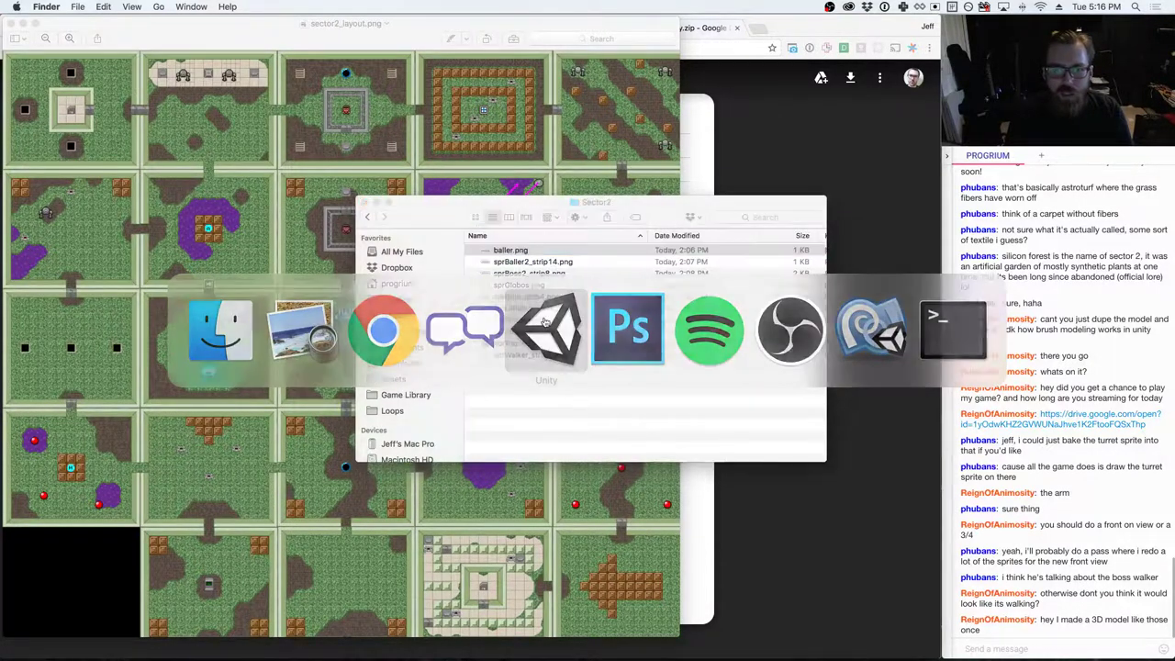
pyautogui.scroll(10, 119, 404)
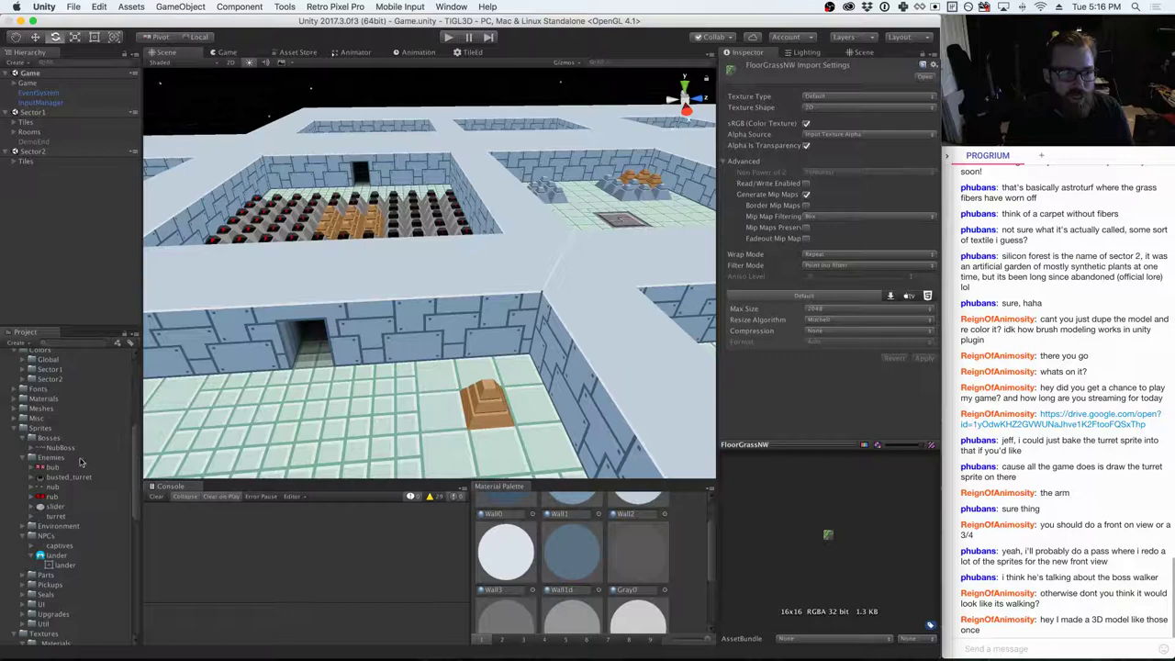
pyautogui.press('super+Tab')
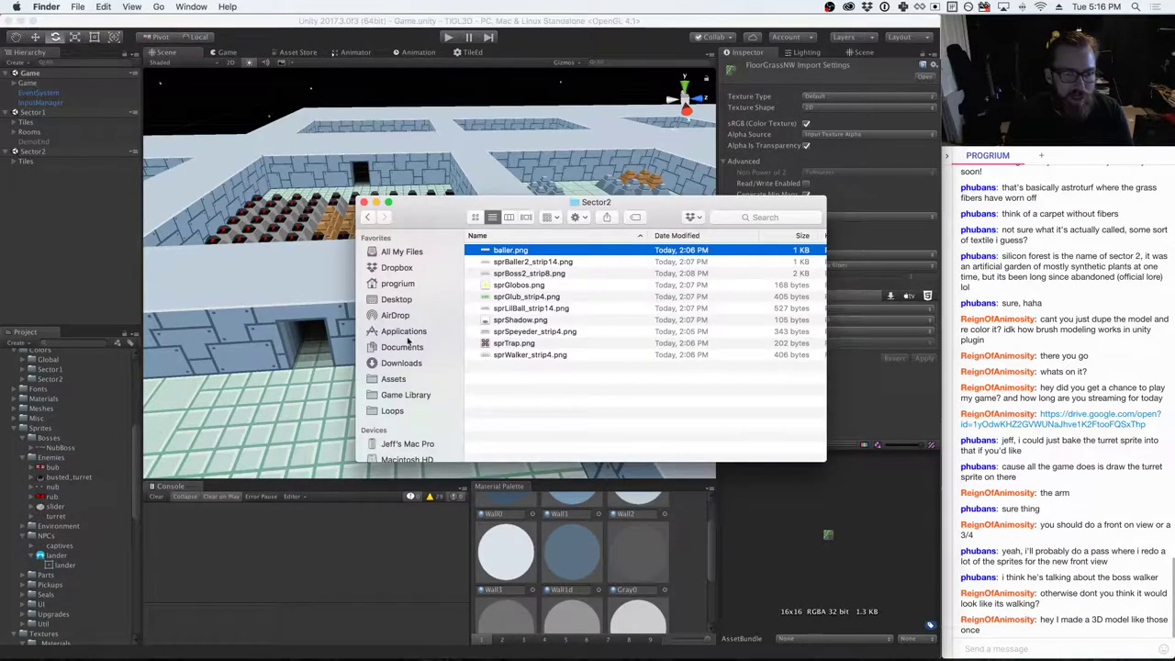
pyautogui.moveTo(500, 257); pyautogui.dragTo(52, 459)
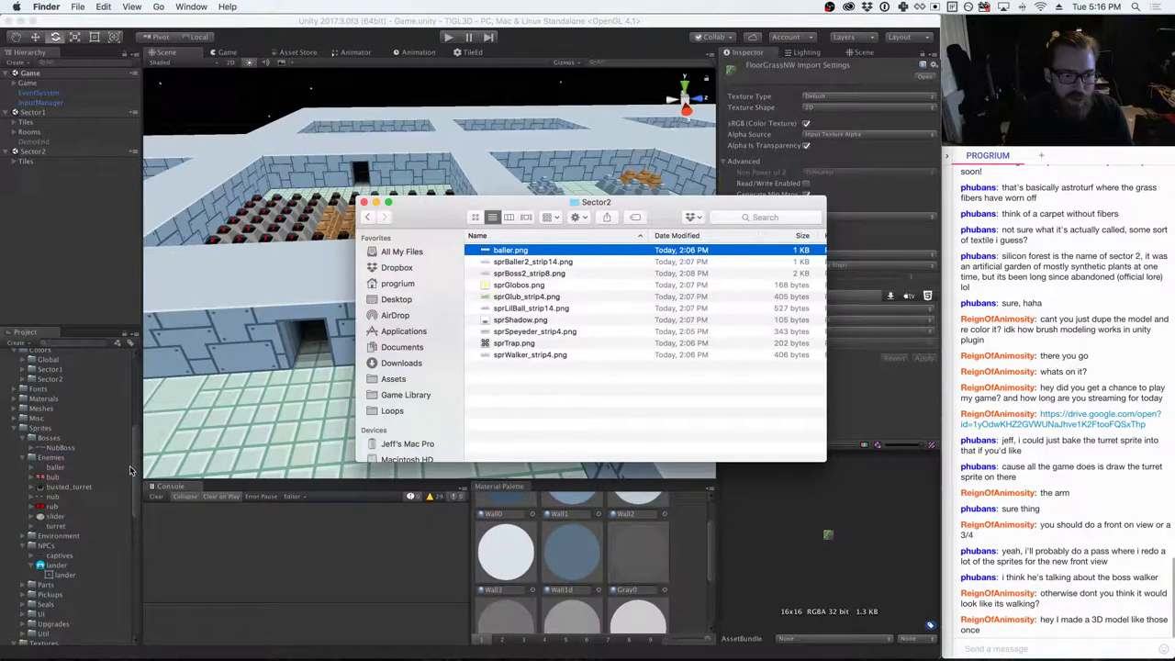
# - Set the baller texture's sprite mode to Multiple, apply the import settings and open it in the Sprite Editor
pyautogui.click(33, 471)
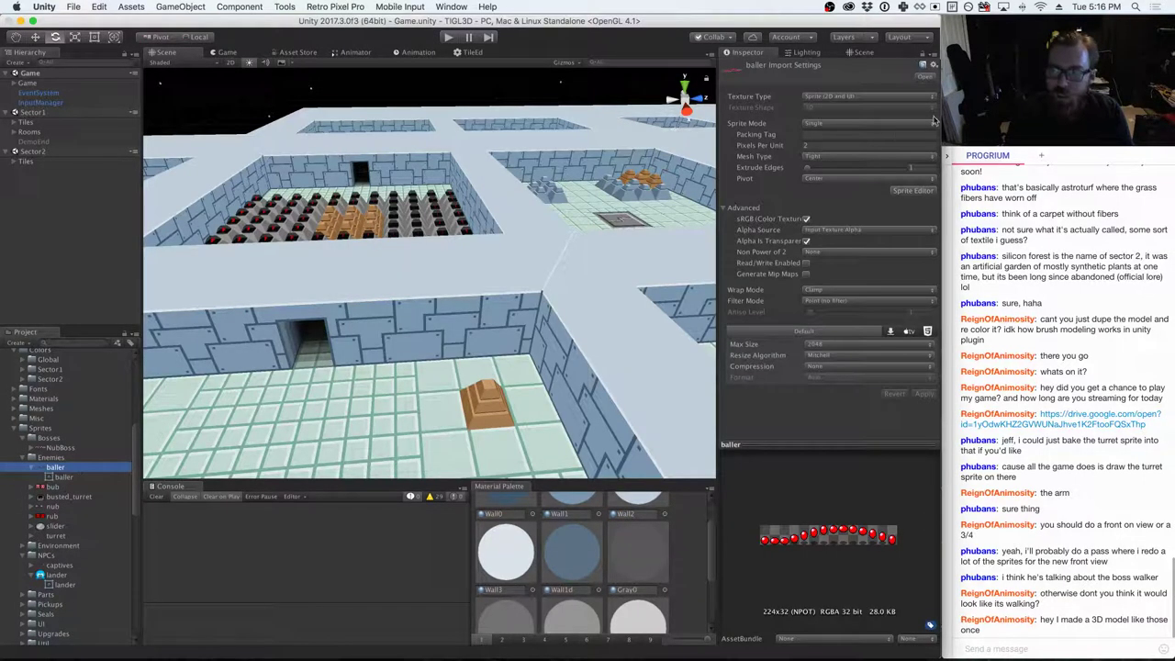
pyautogui.click(848, 128)
pyautogui.click(844, 135)
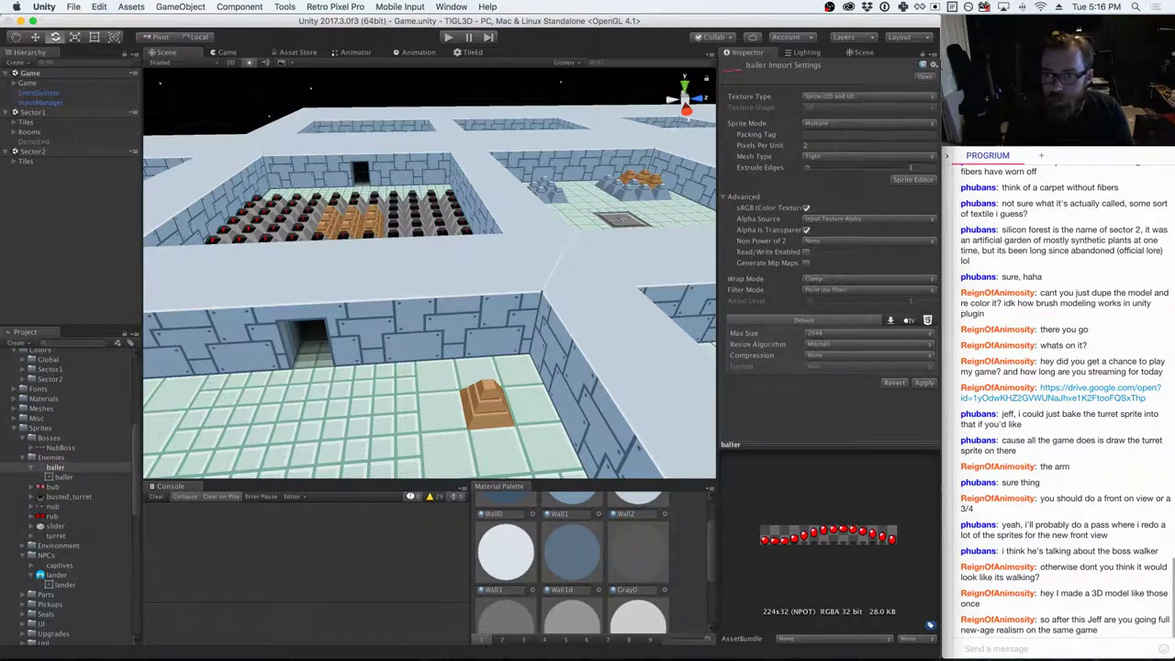
pyautogui.click(847, 124)
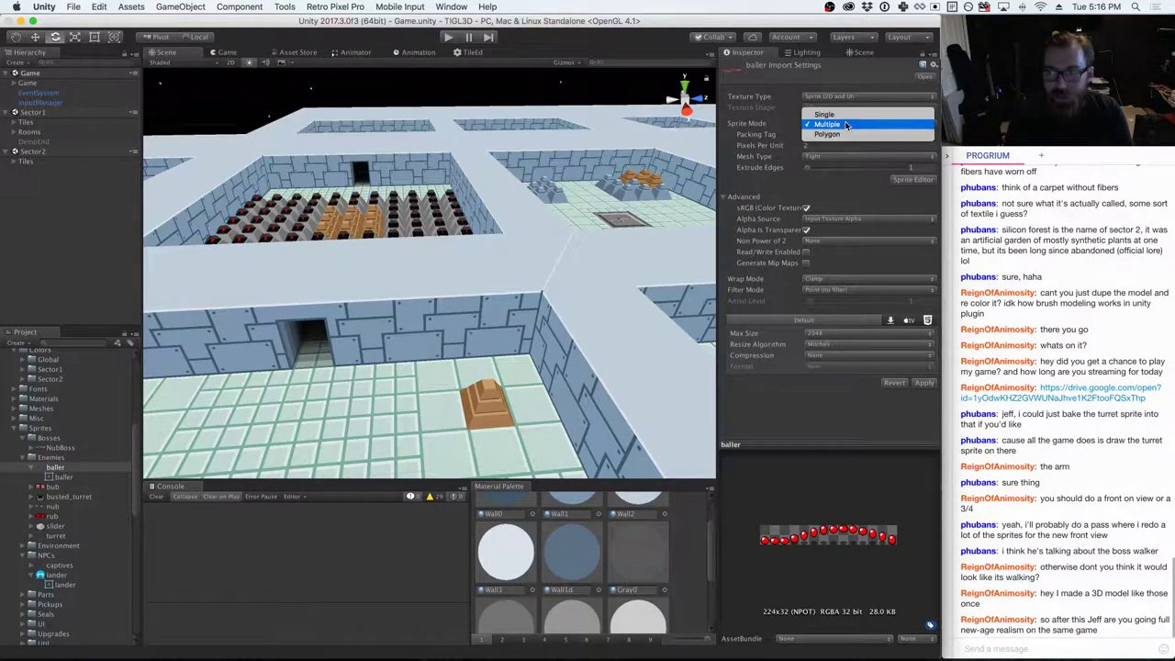
pyautogui.click(831, 124)
pyautogui.click(913, 179)
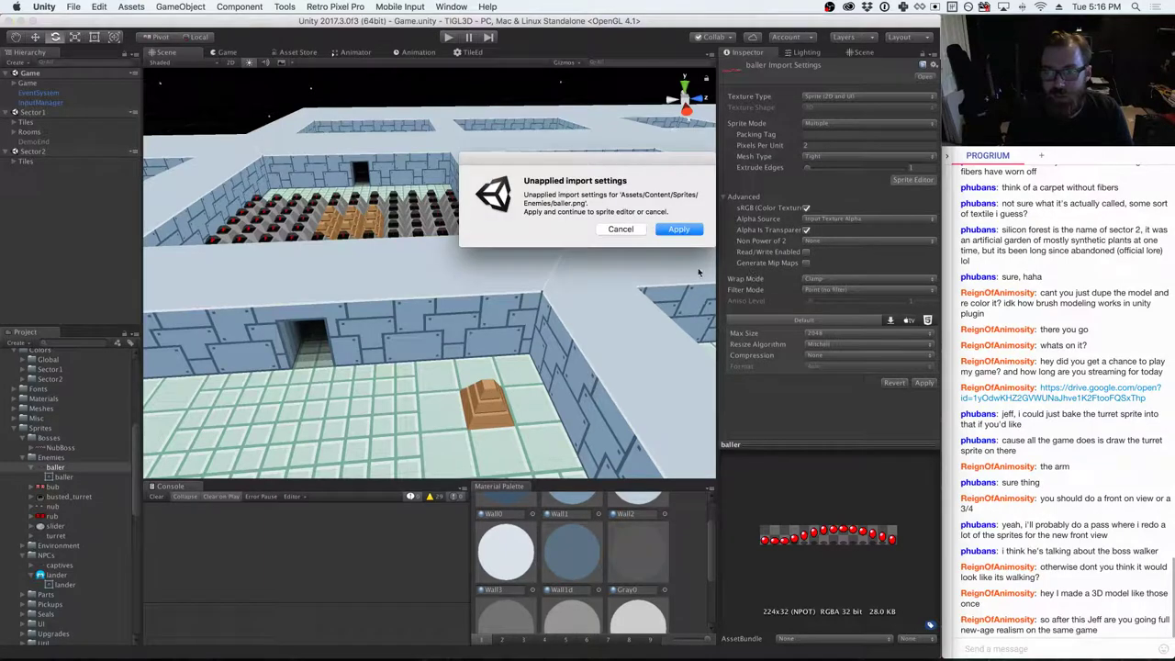
pyautogui.click(674, 230)
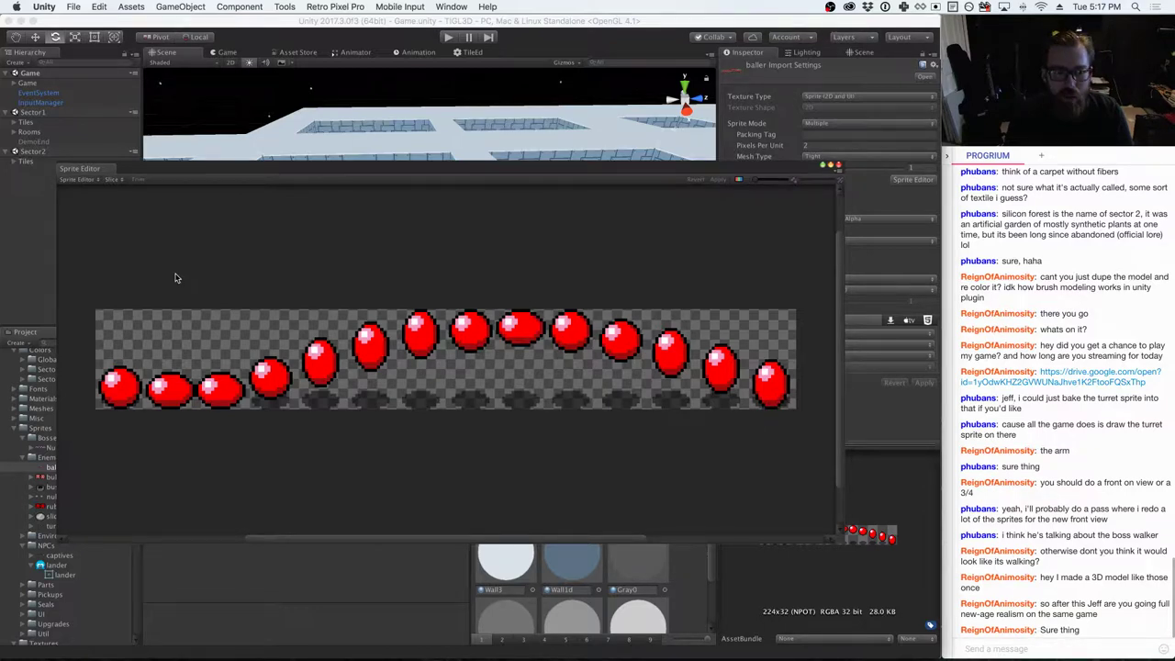
# - Slice the baller sheet by cell size into 16 × 32 pixel sprites with a Bottom pivot, apply the slices and close the Sprite Editor
pyautogui.click(112, 179)
pyautogui.click(206, 192)
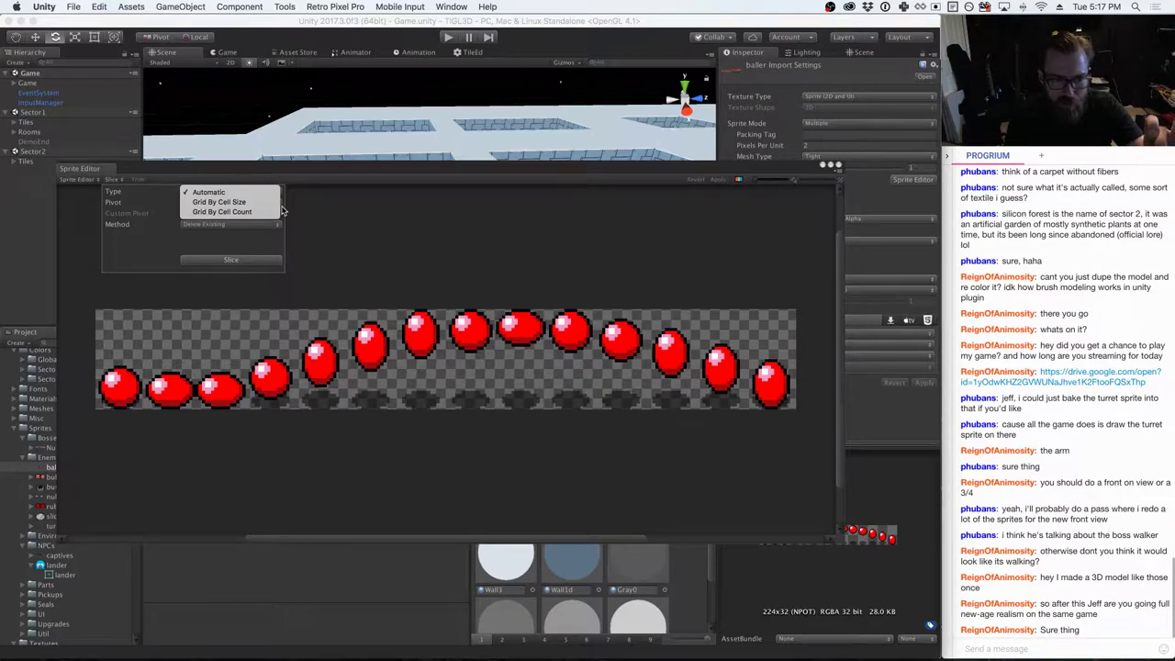
pyautogui.click(252, 204)
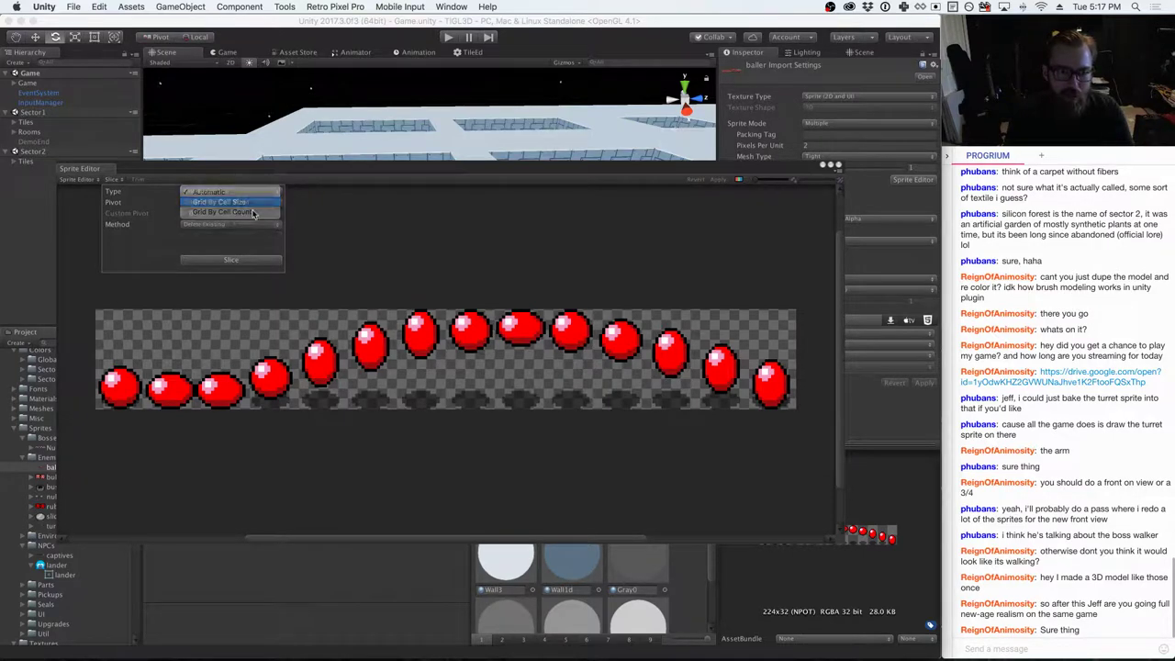
pyautogui.click(204, 202)
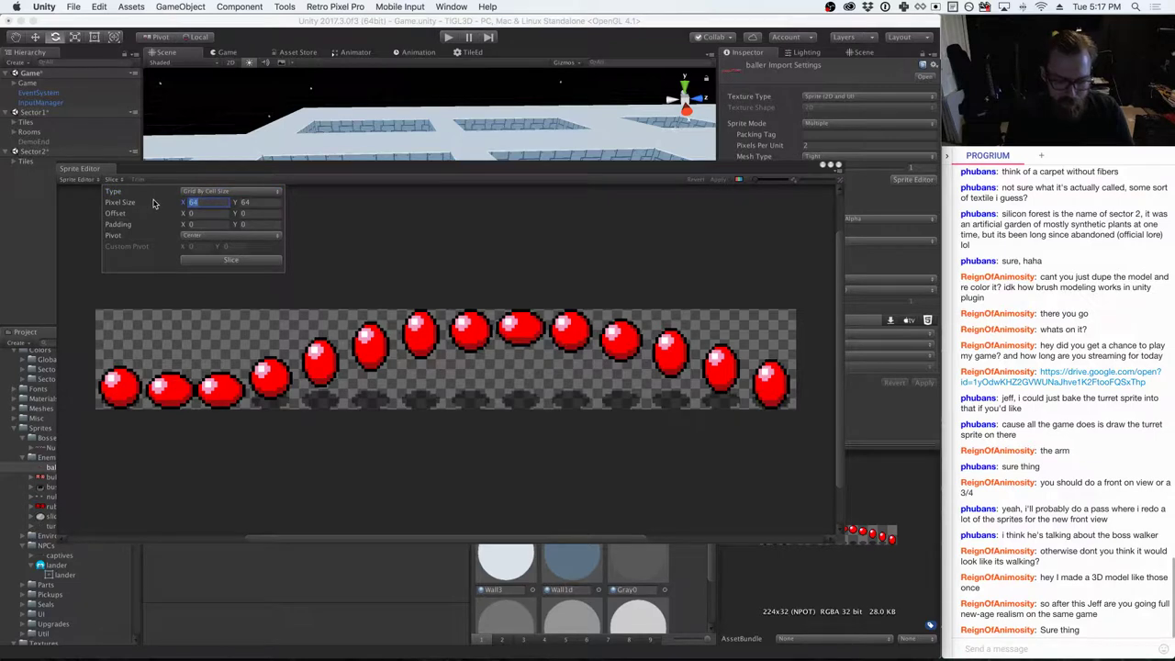
pyautogui.write('16')
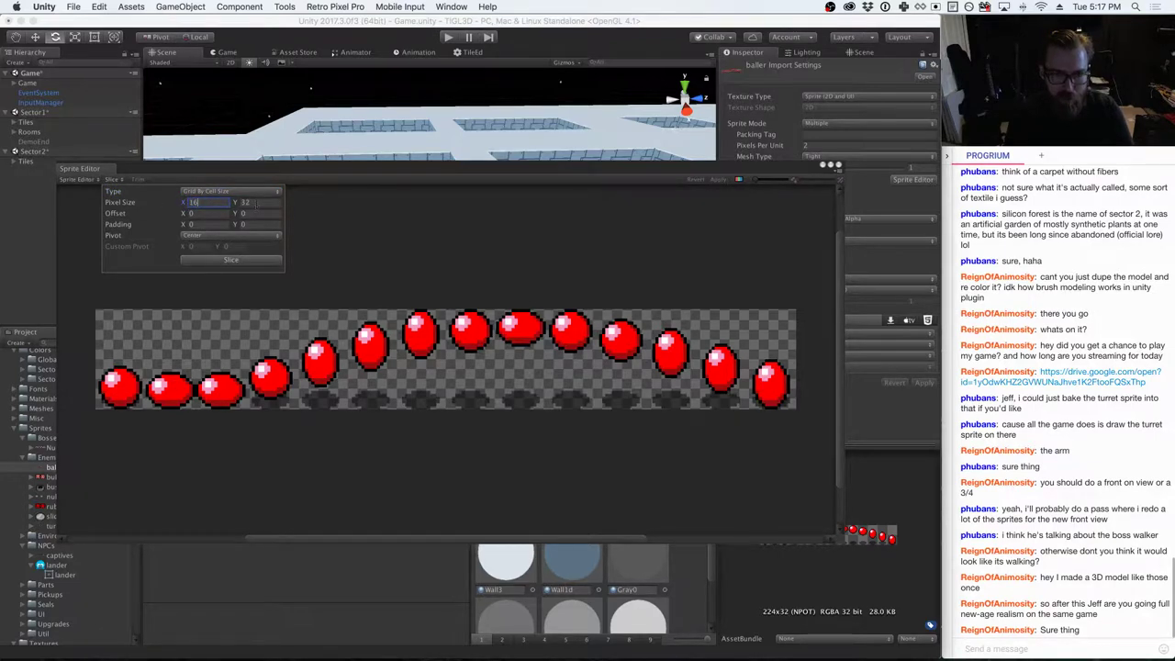
pyautogui.click(227, 235)
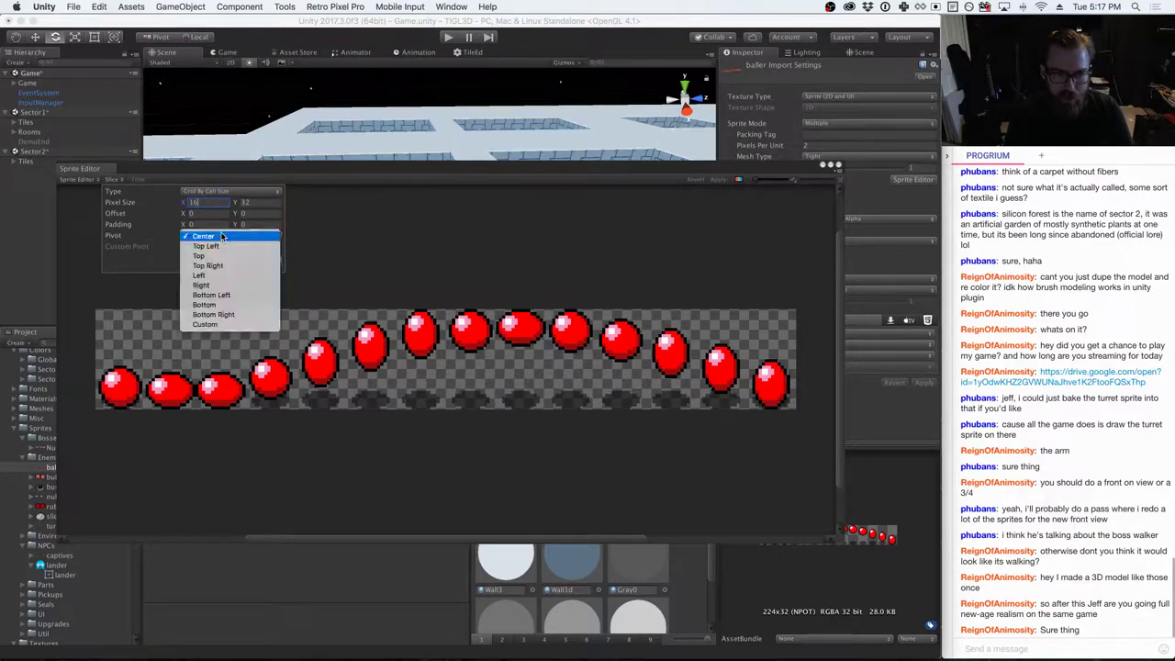
pyautogui.click(227, 305)
pyautogui.click(225, 264)
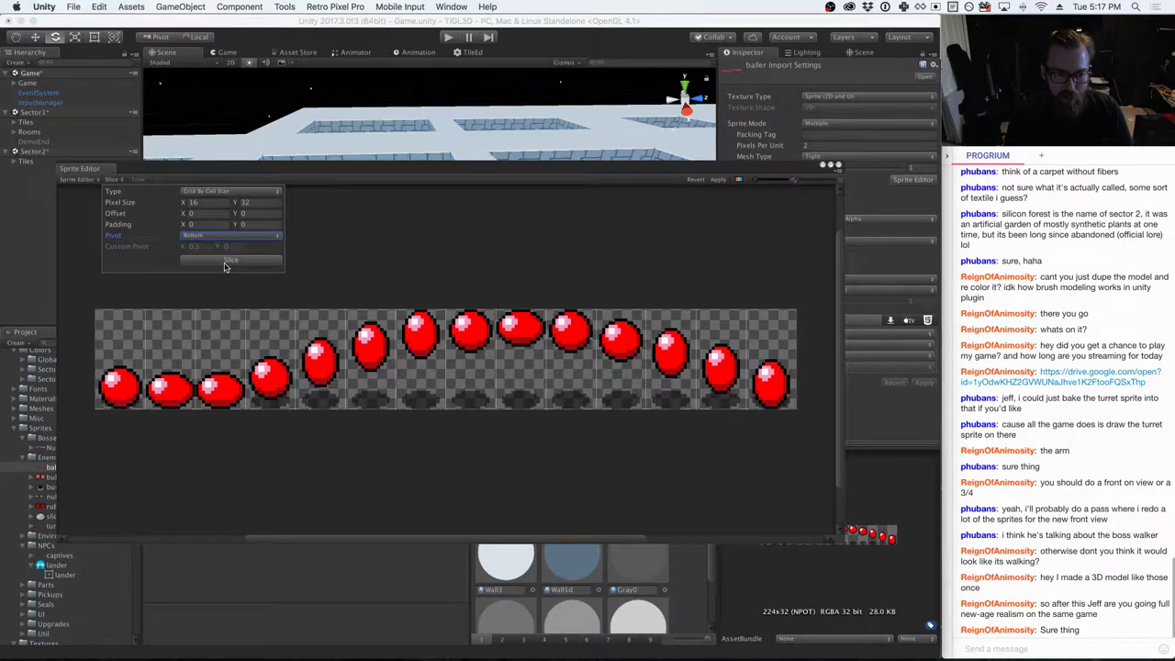
pyautogui.click(432, 254)
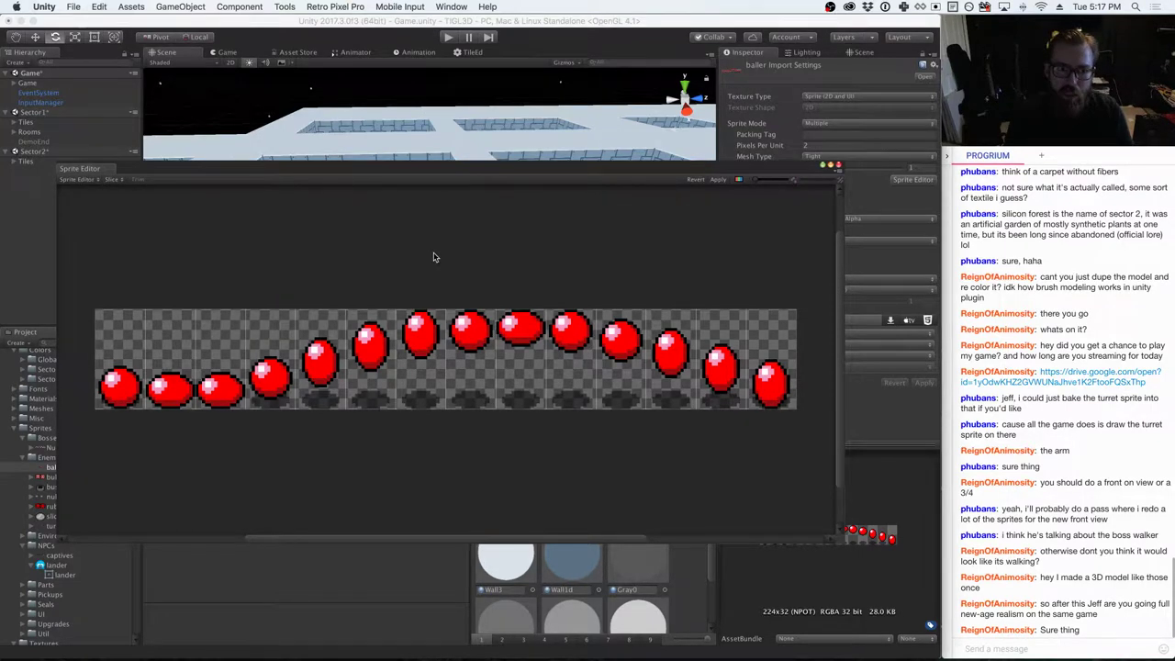
pyautogui.click(720, 179)
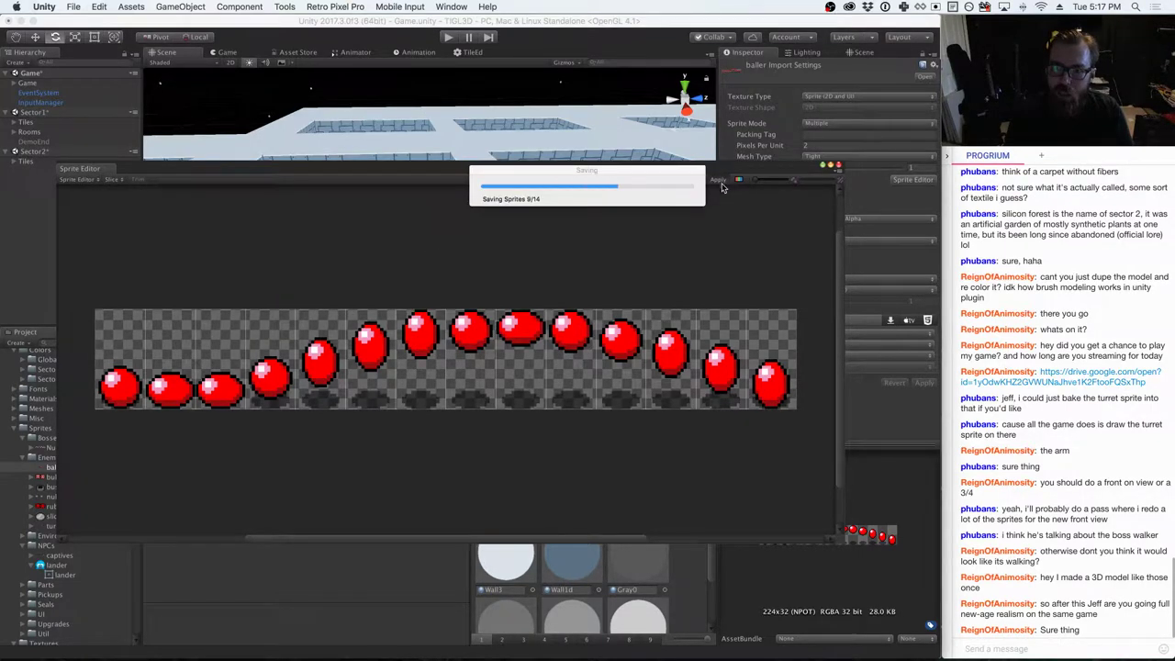
pyautogui.click(837, 166)
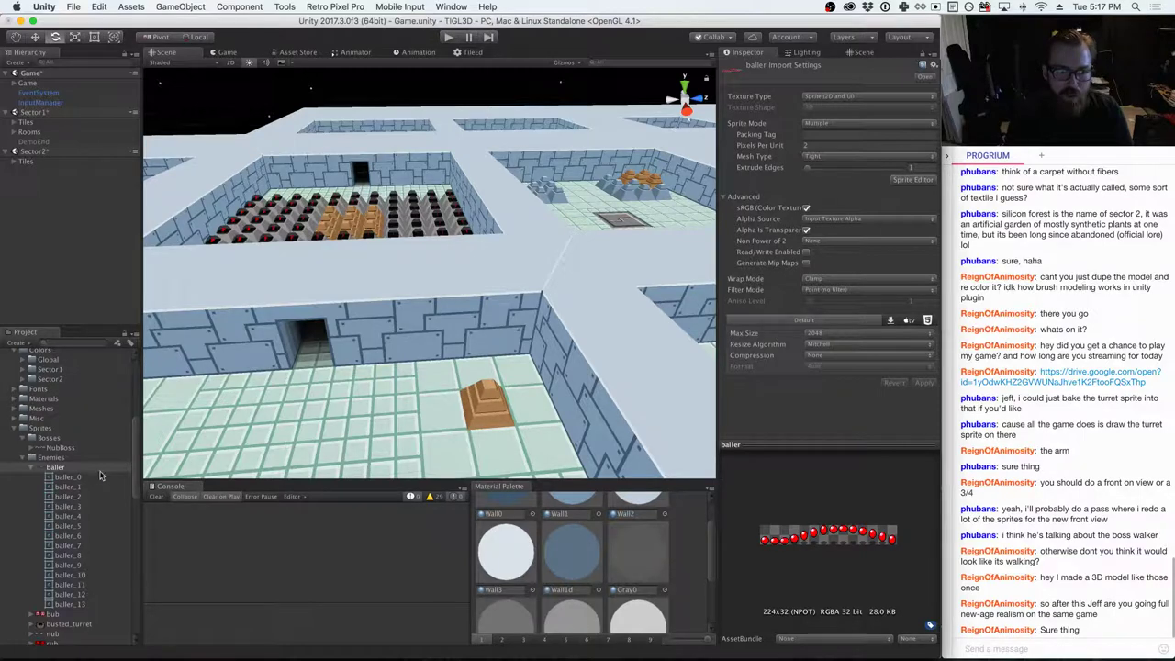
pyautogui.click(32, 467)
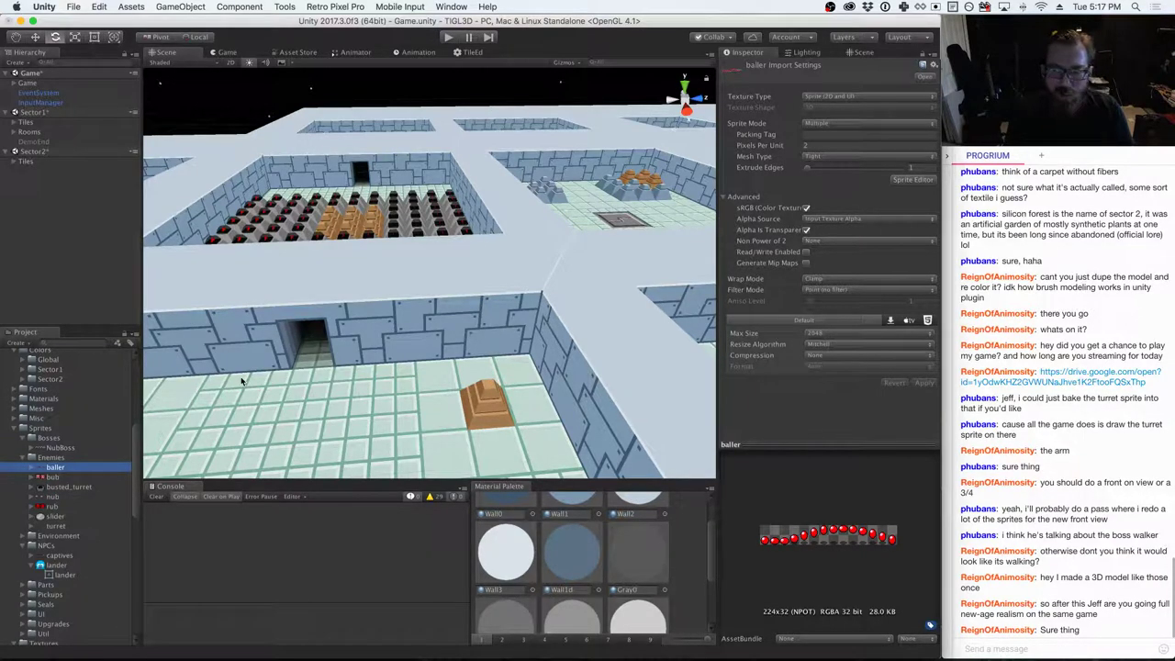
# - Switch to Preview and look over the enemies in the rooms of sector2_layout.png
pyautogui.press('super+Tab')
pyautogui.press('super+Tab')
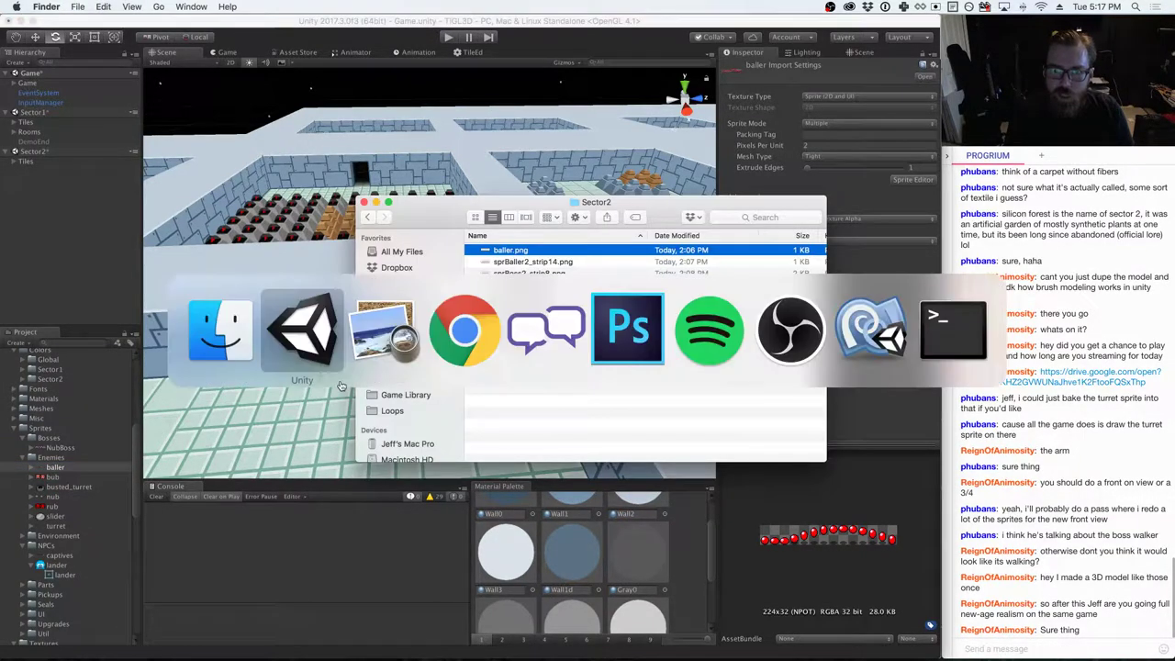
pyautogui.click(441, 347)
pyautogui.press('super+Tab')
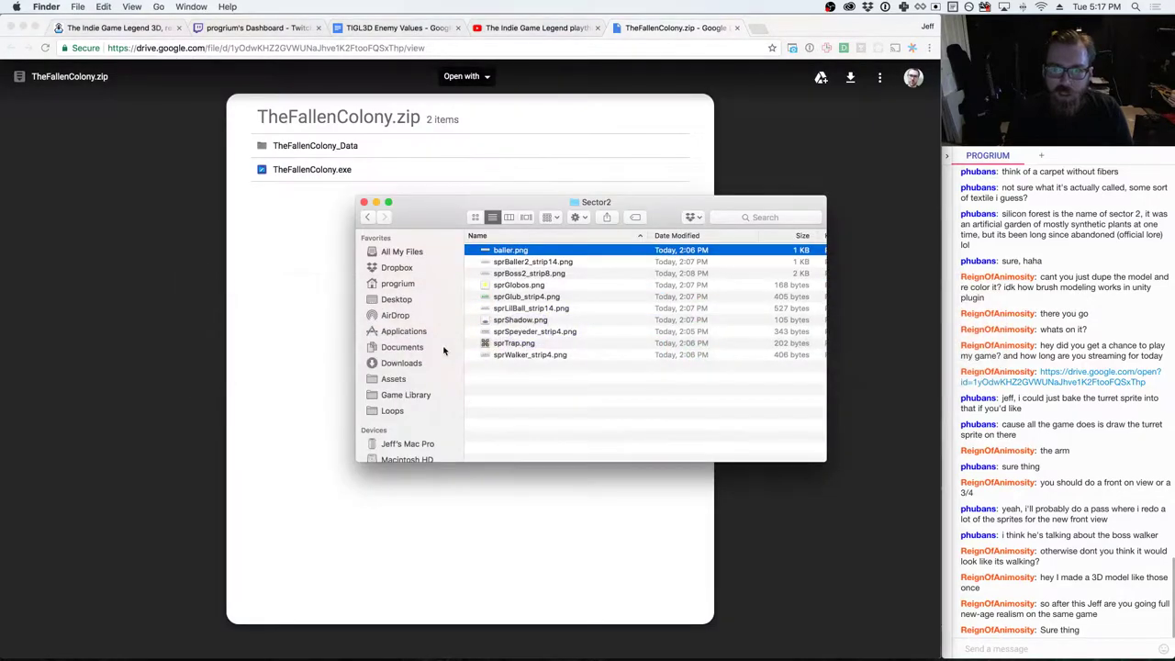
pyautogui.press('super+Tab')
pyautogui.click(464, 330)
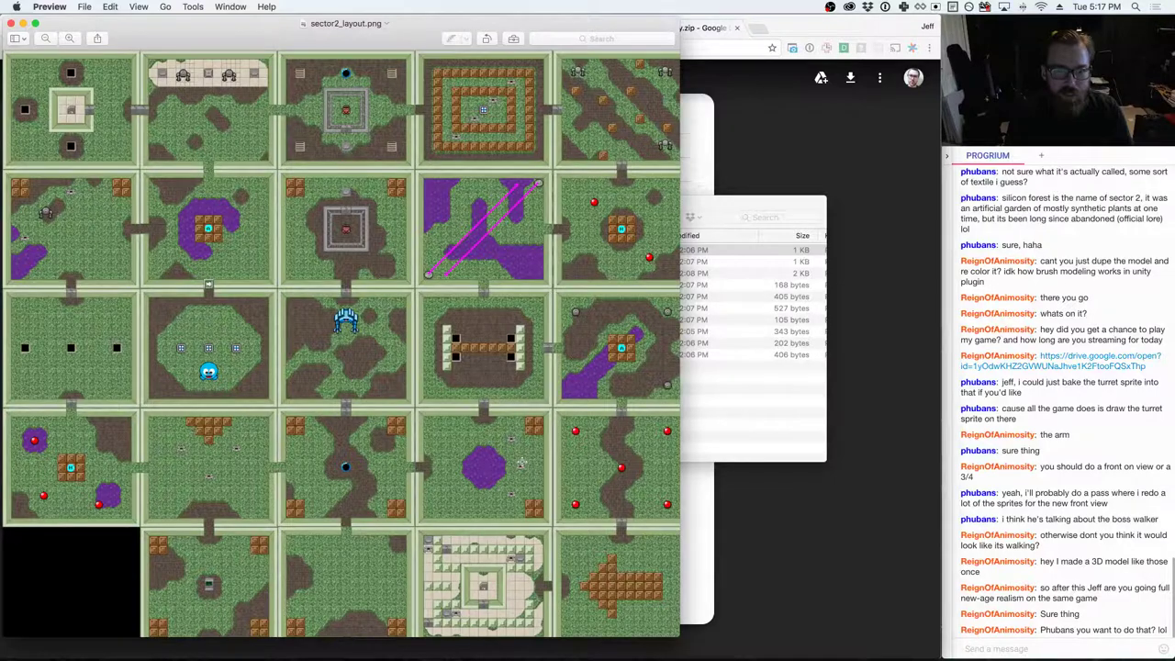
pyautogui.press('super+Tab')
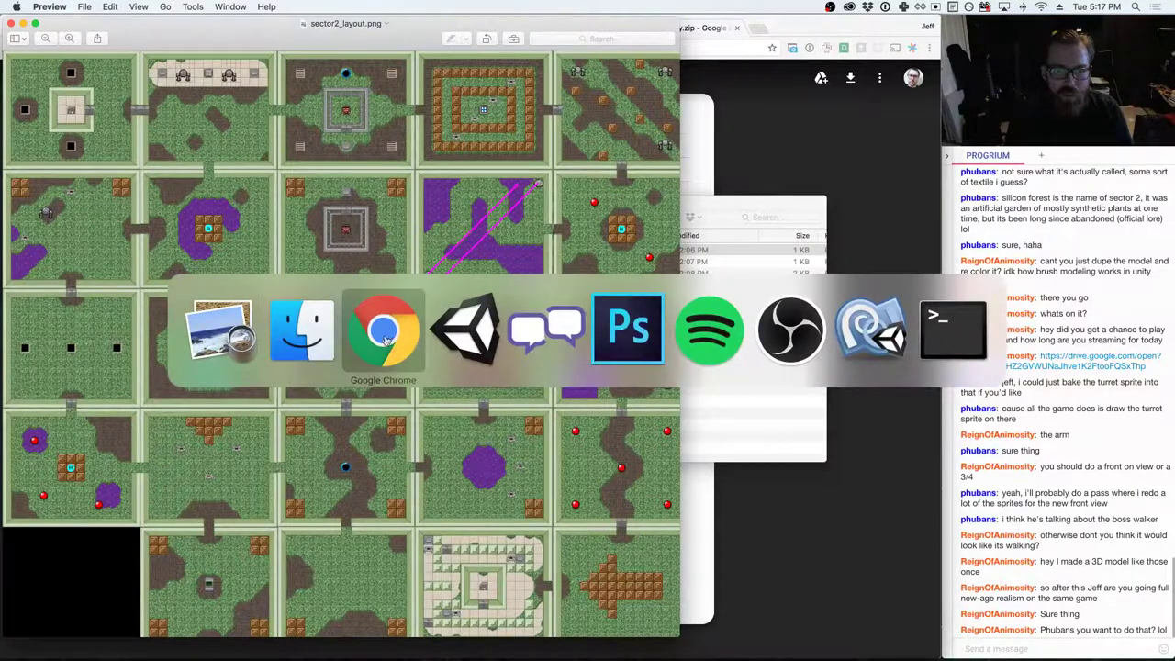
# - Switch to the Sector2 folder in Finder and rename sprSpeyeder_strip4.png as speyeder.png
pyautogui.press('super+shift+Tab')
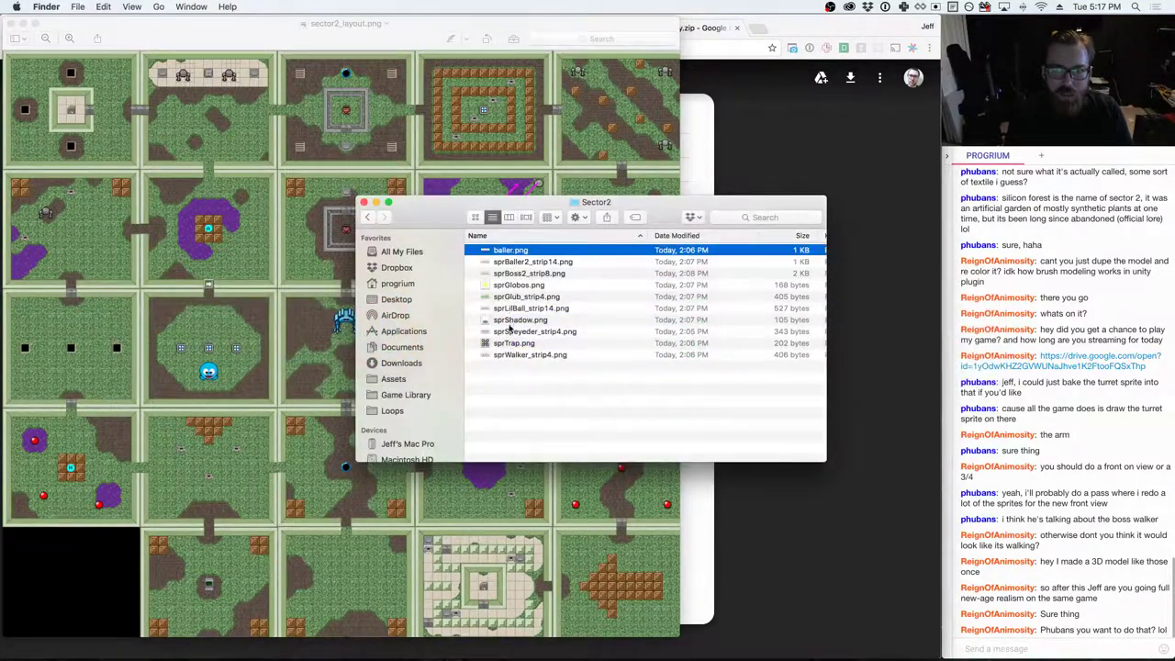
pyautogui.click(509, 330)
pyautogui.press('Return')
pyautogui.press('Right')
pyautogui.press('BackSpace')
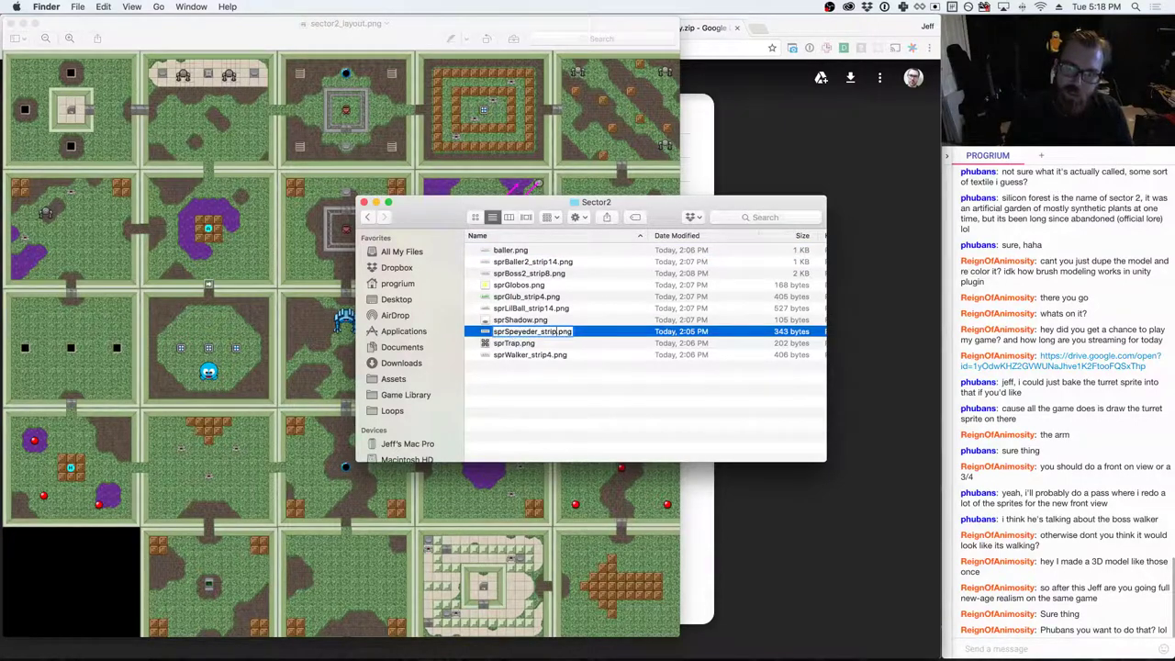
pyautogui.press('BackSpace')
pyautogui.press('BackSpace')
pyautogui.press('BackSpace')
pyautogui.press('BackSpace')
pyautogui.press('BackSpace')
pyautogui.press('BackSpace')
pyautogui.press('Left')
pyautogui.press('Left')
pyautogui.press('Left')
pyautogui.press('Left')
pyautogui.press('Left')
pyautogui.press('Left')
pyautogui.press('Left')
pyautogui.press('BackSpace')
pyautogui.press('BackSpace')
pyautogui.press('BackSpace')
pyautogui.press('Return')
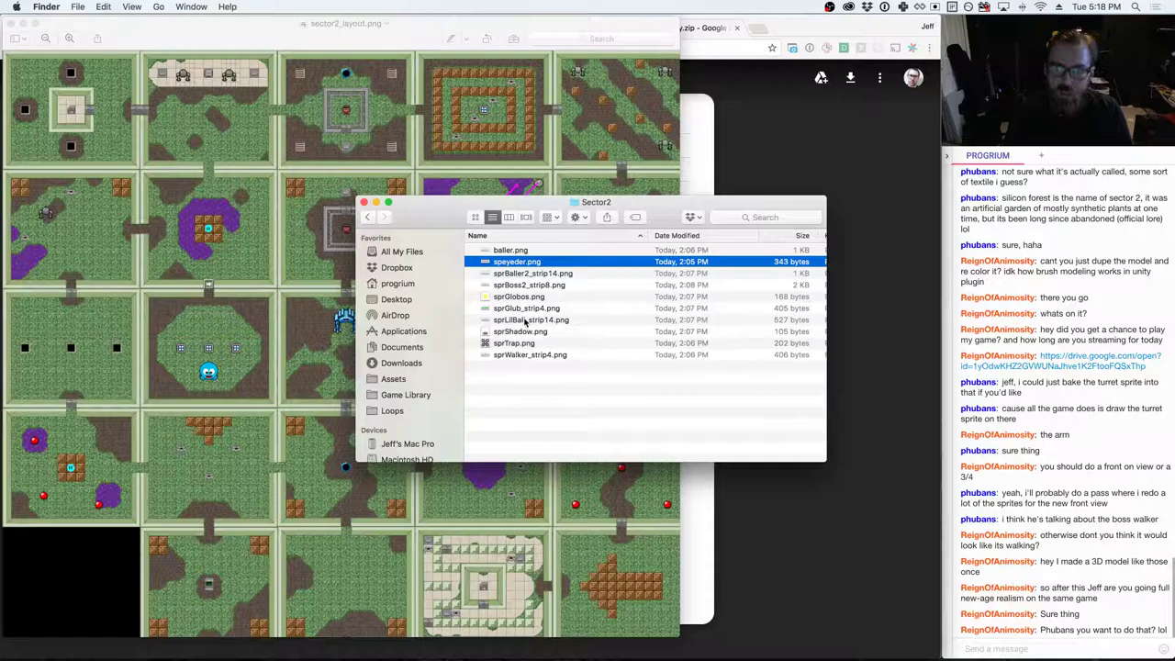
# - Import speyeder.png from the Finder folder into the Unity project's Sprites > Enemies folder
pyautogui.press('super+Tab')
pyautogui.press('super+Tab')
pyautogui.press('super+Tab')
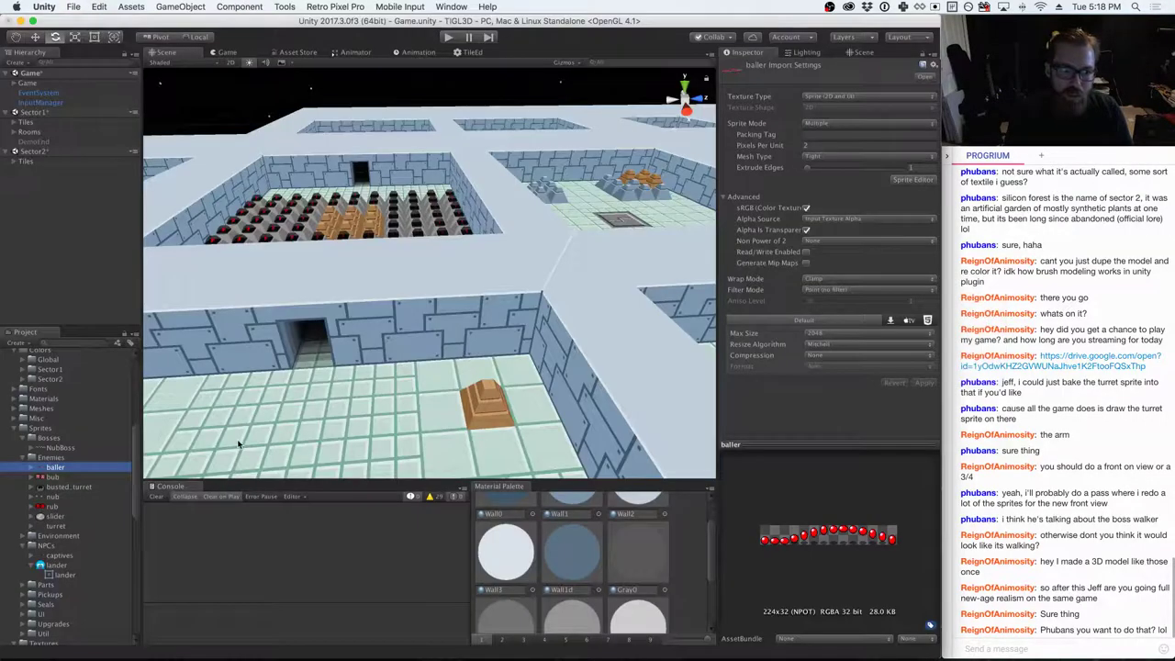
pyautogui.press('super+Tab')
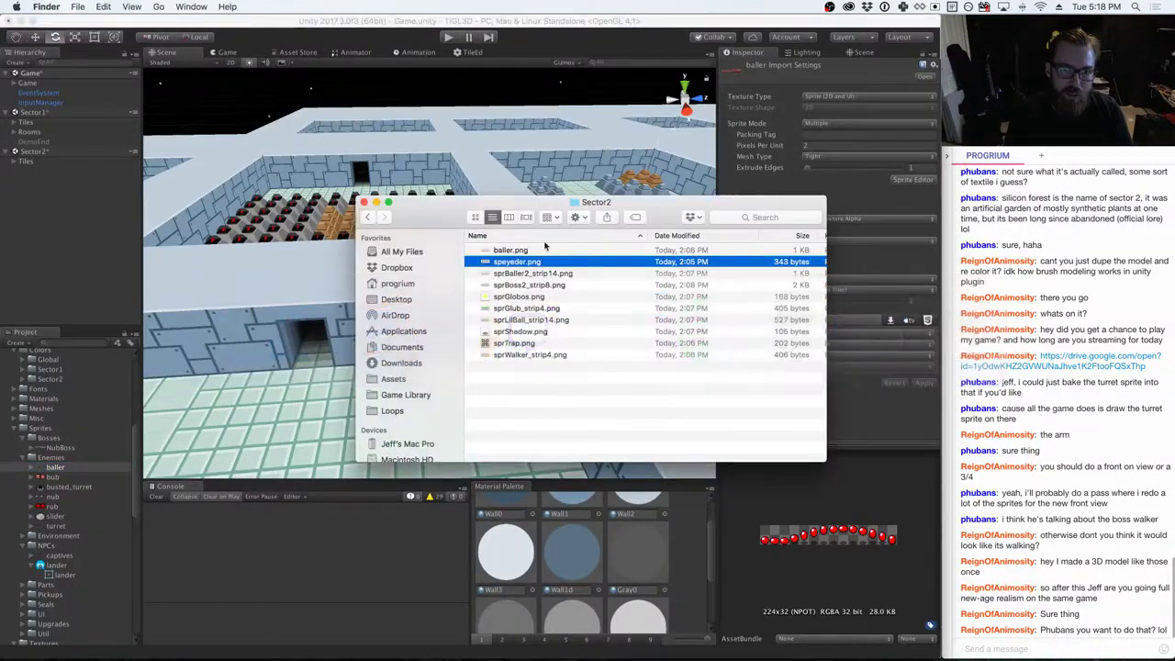
pyautogui.moveTo(484, 263); pyautogui.dragTo(55, 461)
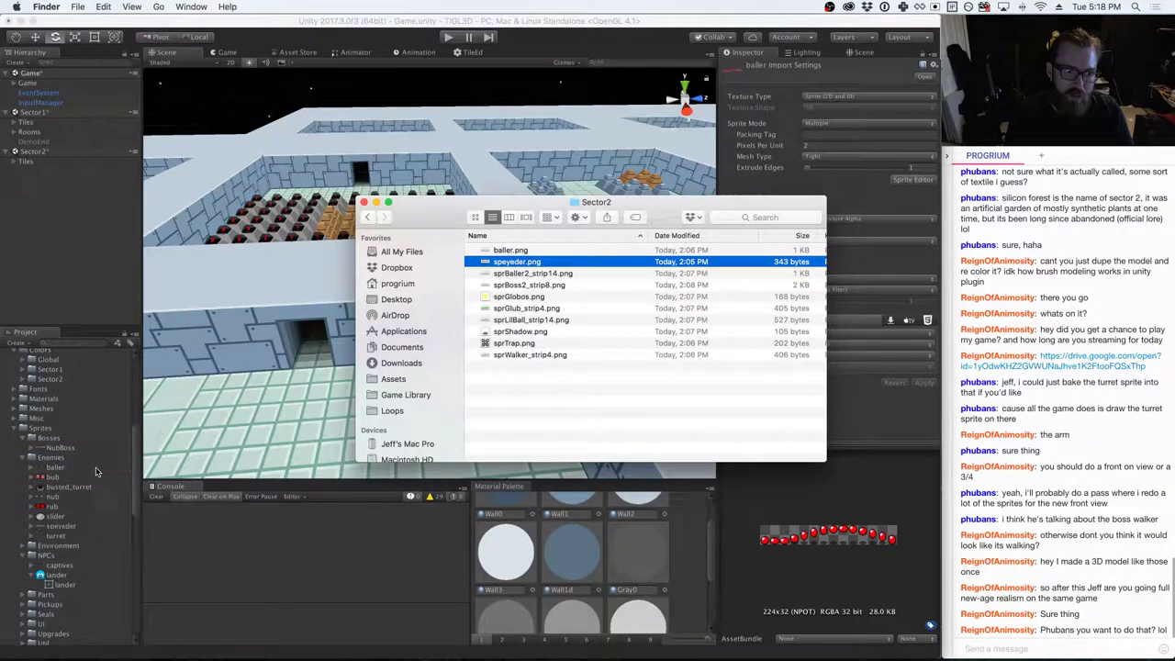
# - Set the speyeder texture's sprite mode to Multiple, apply the import settings and open it in the Sprite Editor
pyautogui.click(53, 525)
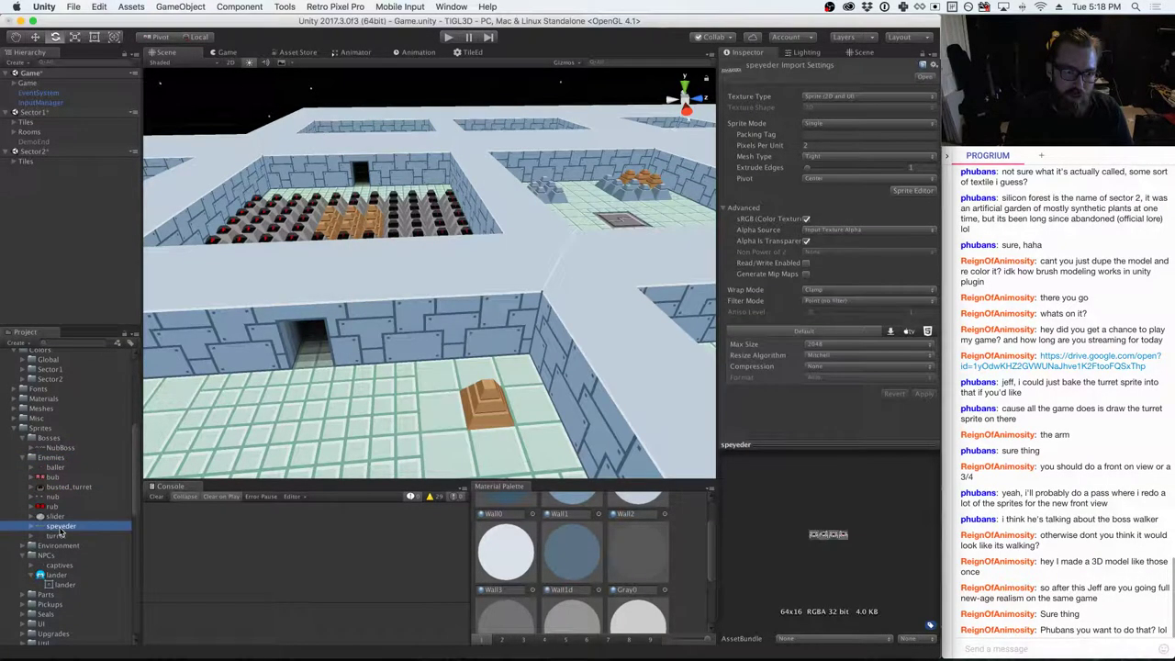
pyautogui.click(861, 124)
pyautogui.click(859, 134)
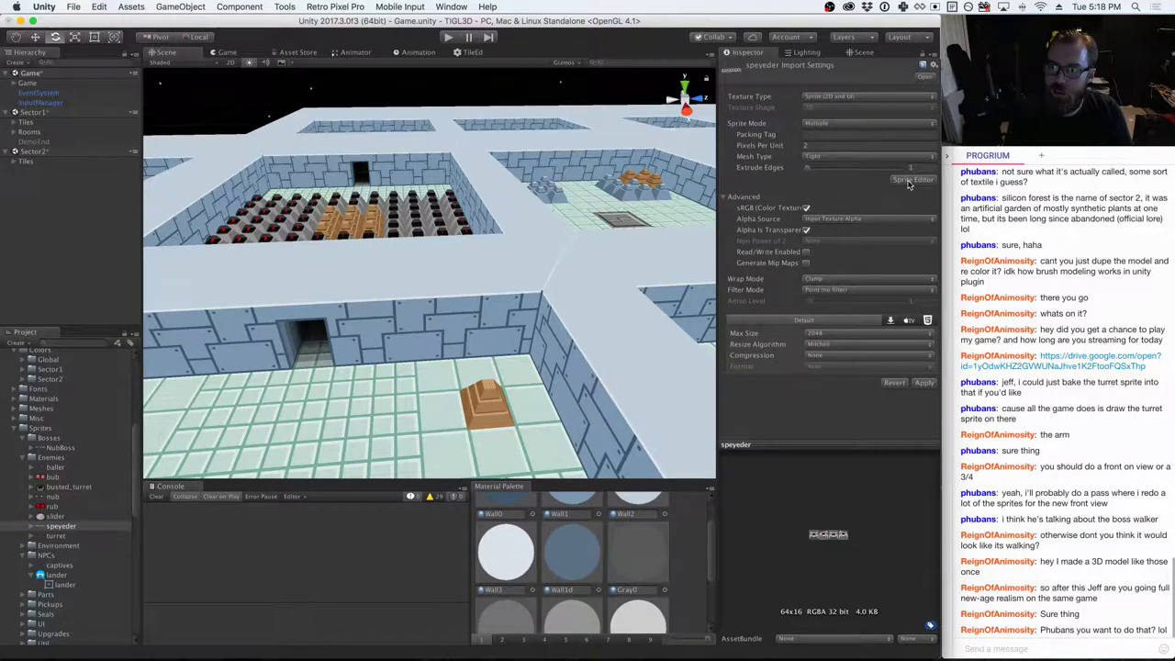
pyautogui.click(922, 383)
pyautogui.click(912, 180)
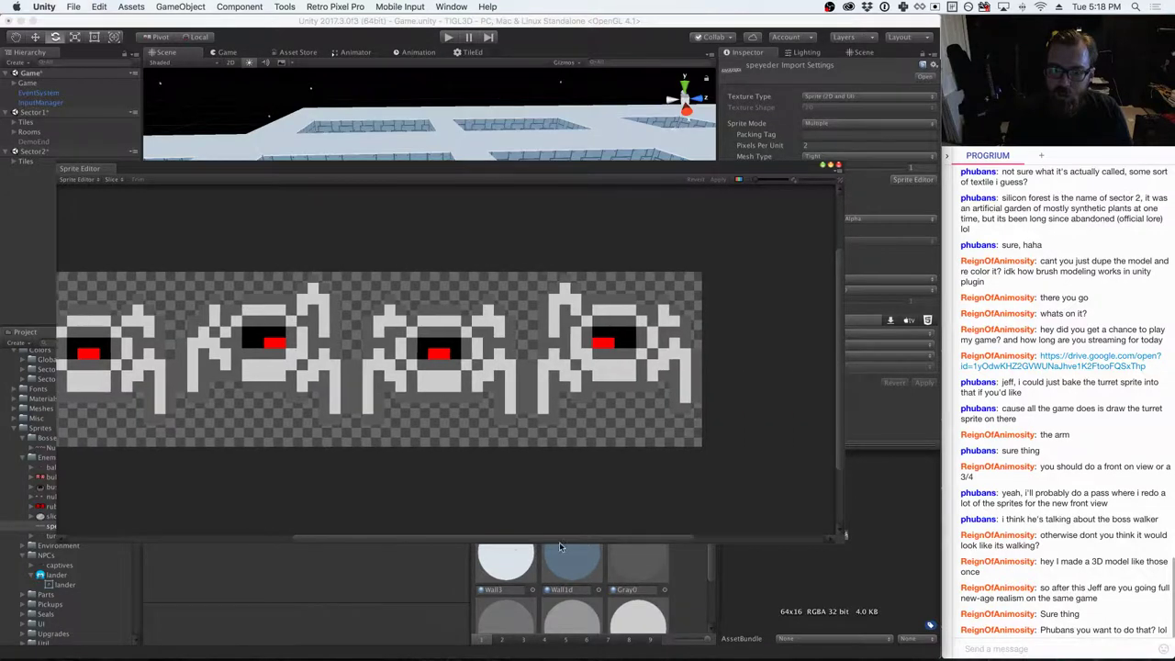
# - Slice the speyeder sheet by cell size into 16 × 16 pixel sprites with a Bottom pivot
pyautogui.moveTo(559, 541); pyautogui.dragTo(509, 543)
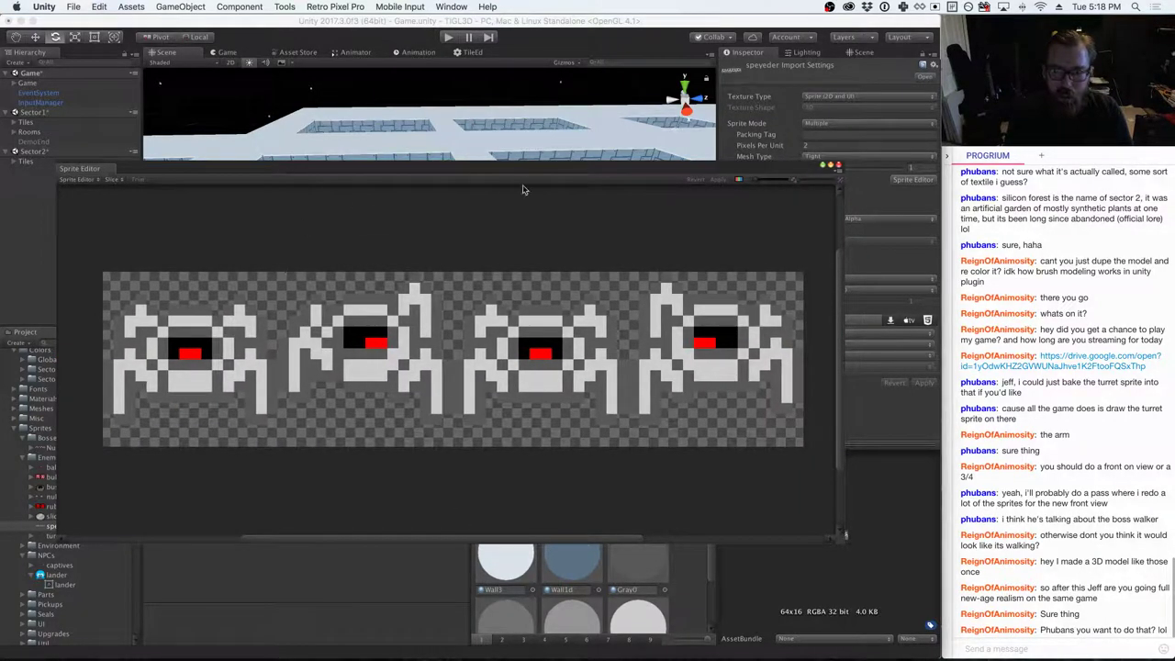
pyautogui.click(113, 181)
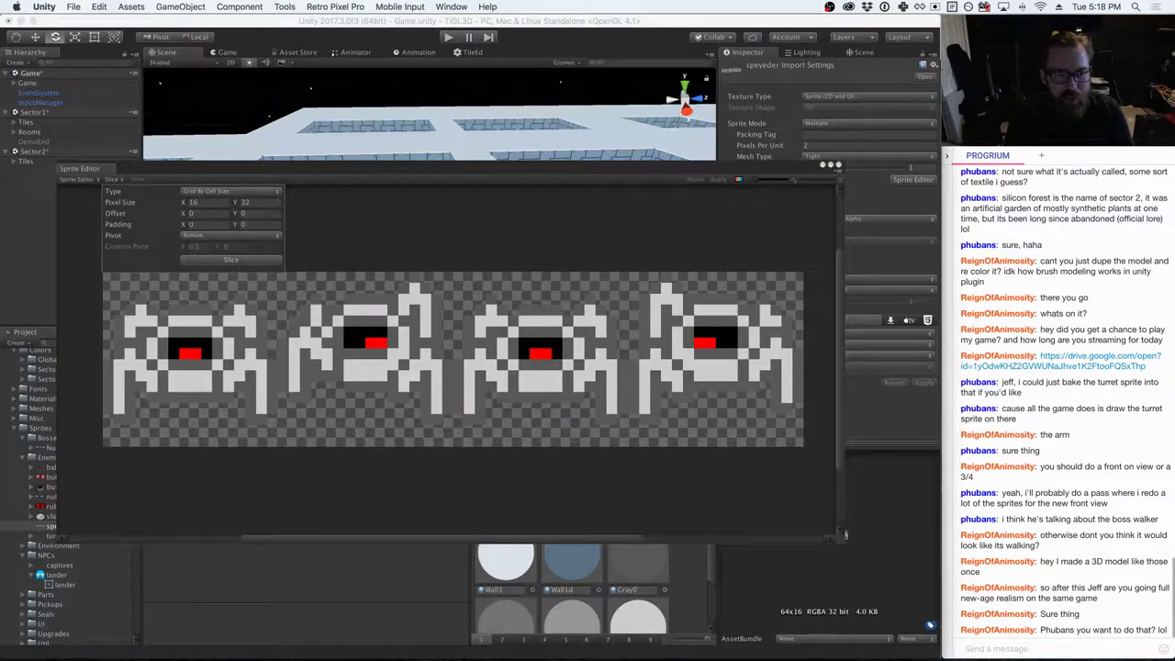
pyautogui.click(207, 203)
pyautogui.press('Tab')
pyautogui.hotkey('shift', 'Tab')
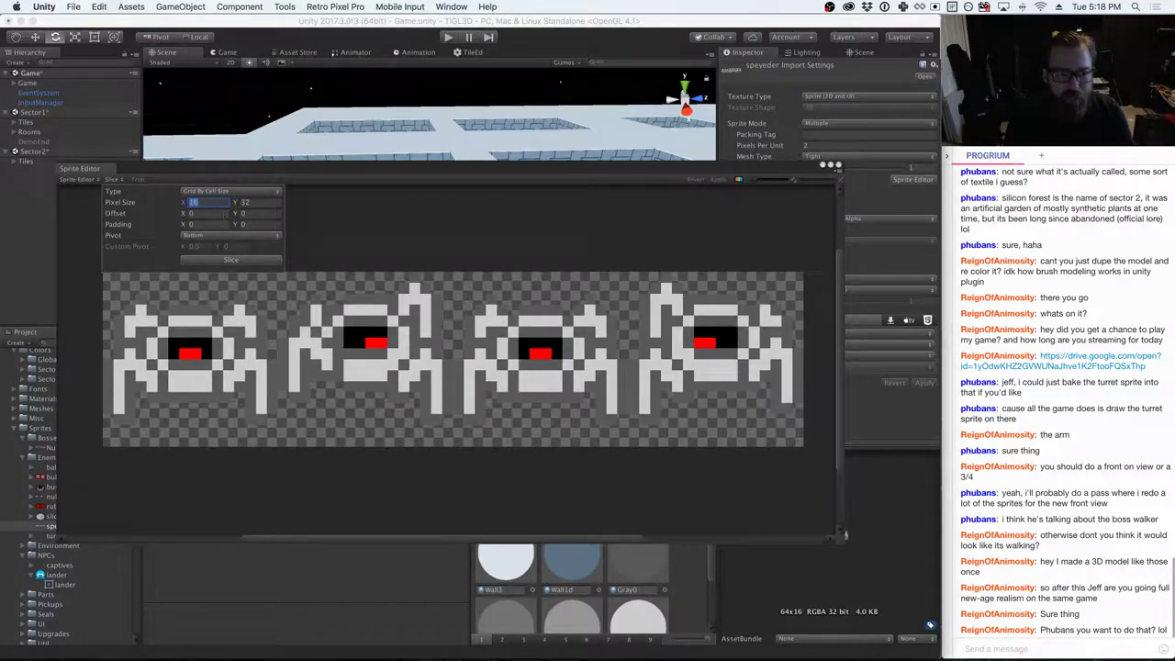
pyautogui.click(214, 192)
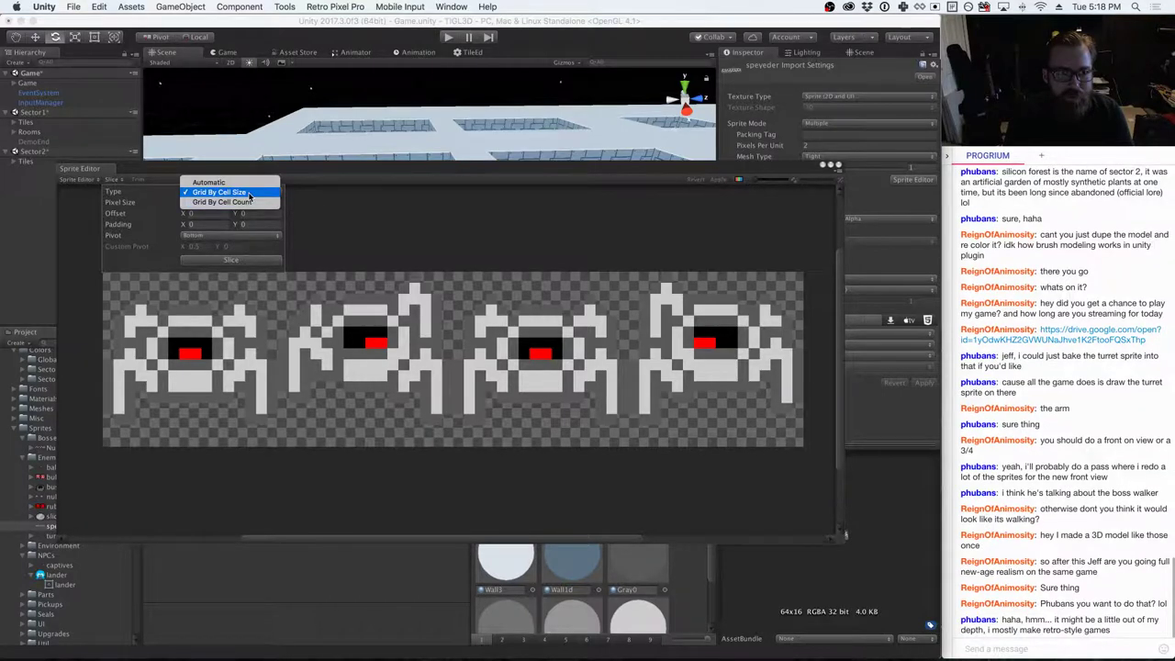
pyautogui.click(248, 194)
pyautogui.click(204, 236)
pyautogui.click(211, 251)
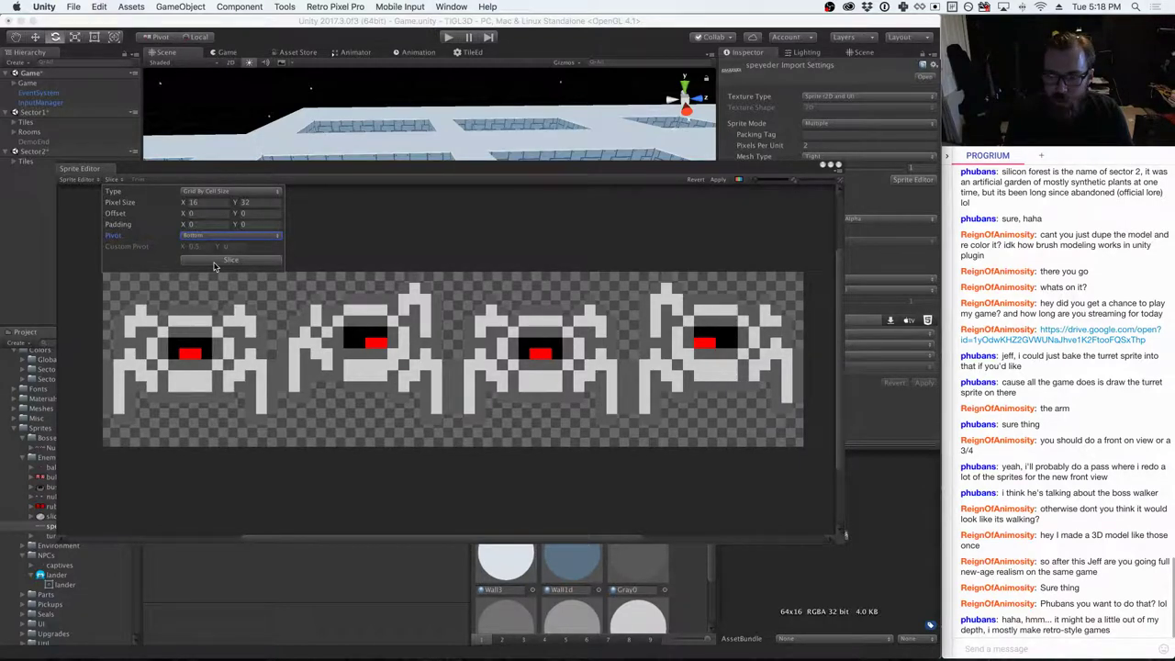
pyautogui.write('16')
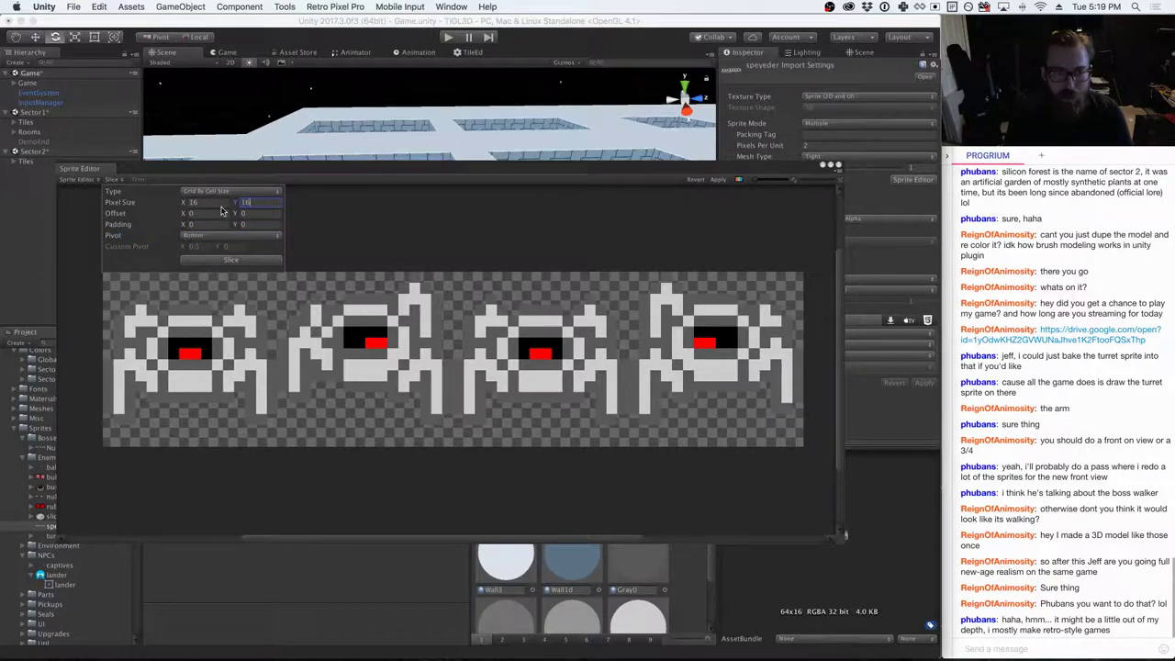
pyautogui.click(205, 261)
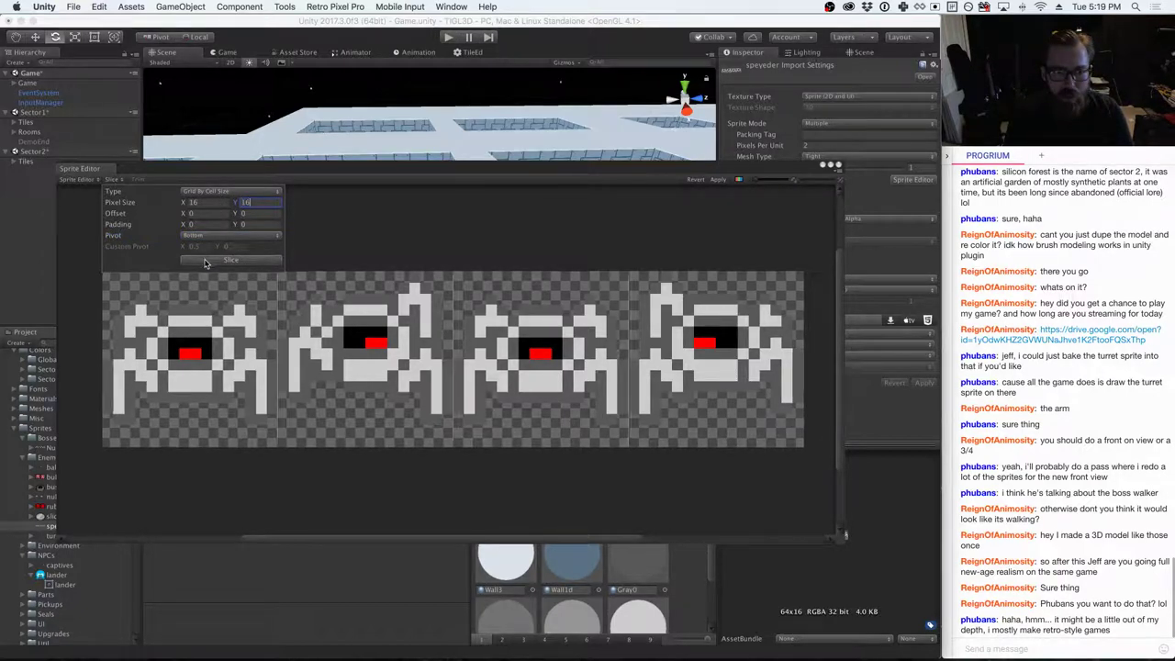
# - Apply the speyeder slices and close the Sprite Editor
pyautogui.click(335, 225)
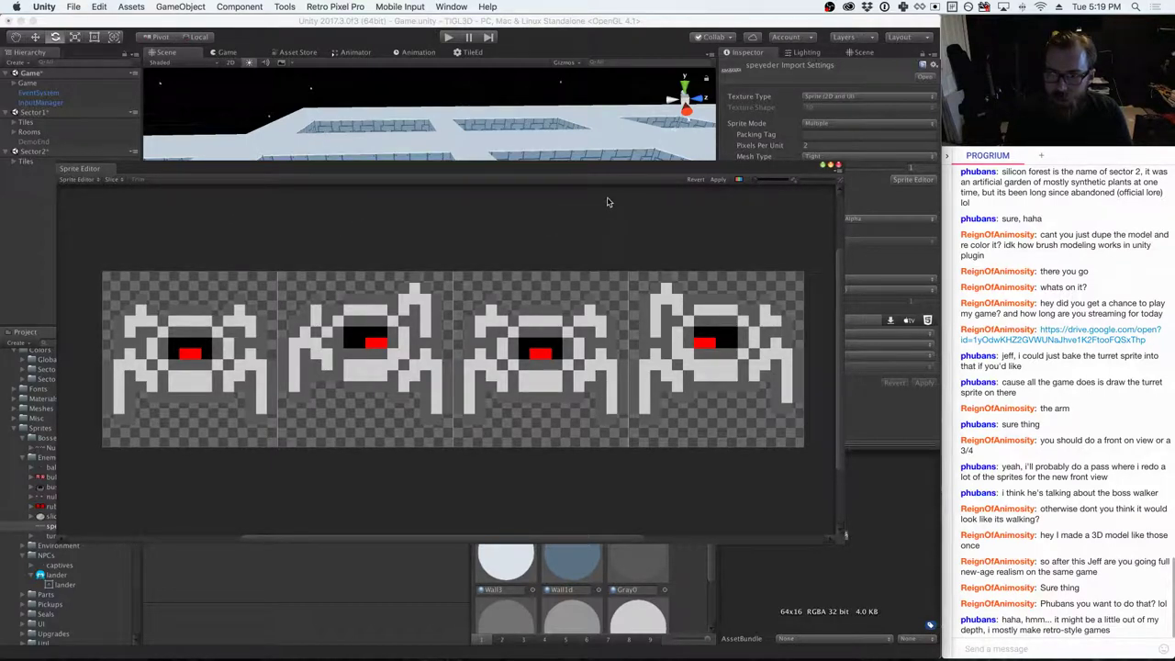
pyautogui.click(718, 179)
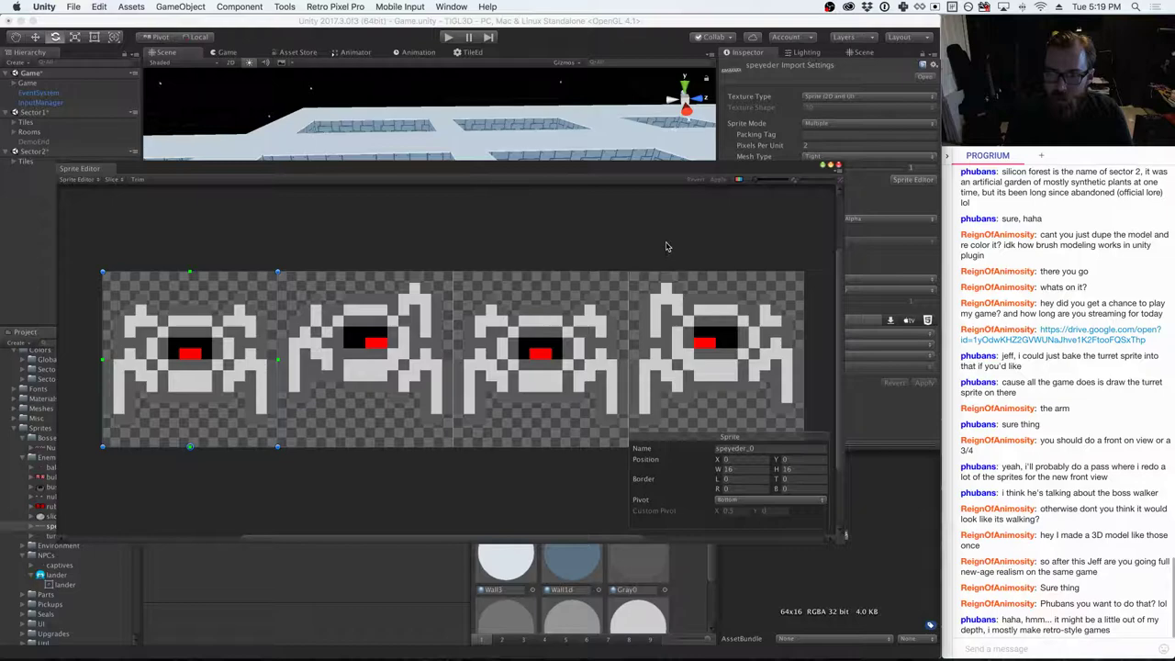
pyautogui.click(836, 166)
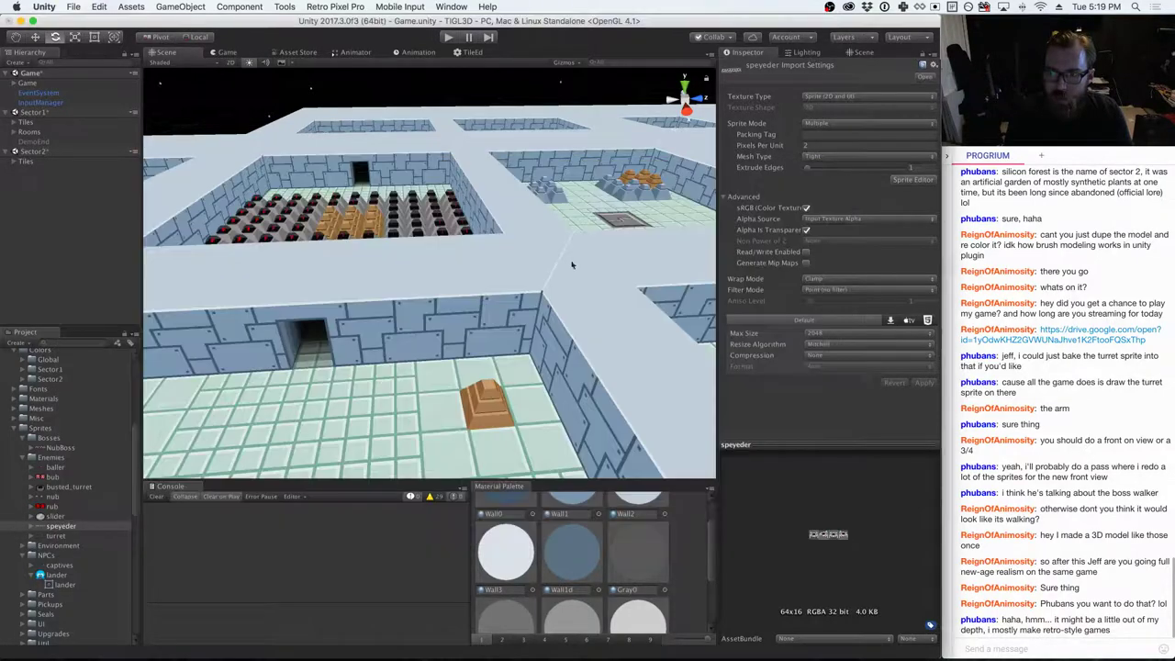
# - Check sector2_layout.png in Preview, and in Finder's Sector2 folder rename sprWalker_strip4.png as walker.png
pyautogui.moveTo(482, 320); pyautogui.dragTo(1156, 371, button='right')
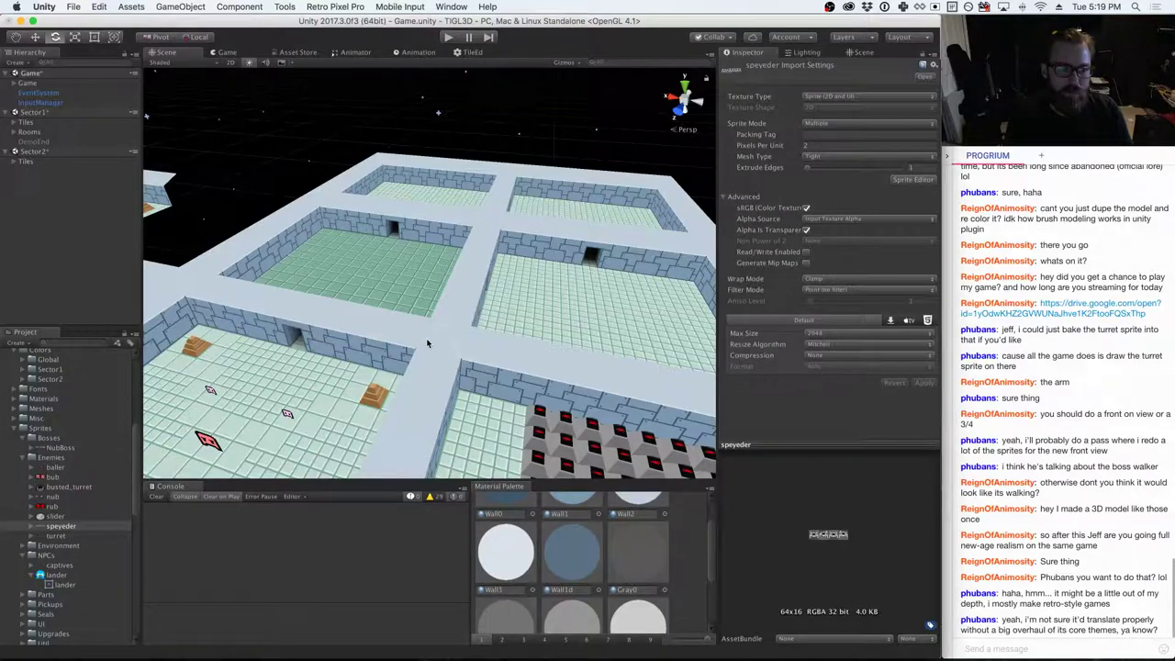
pyautogui.press('super+Tab')
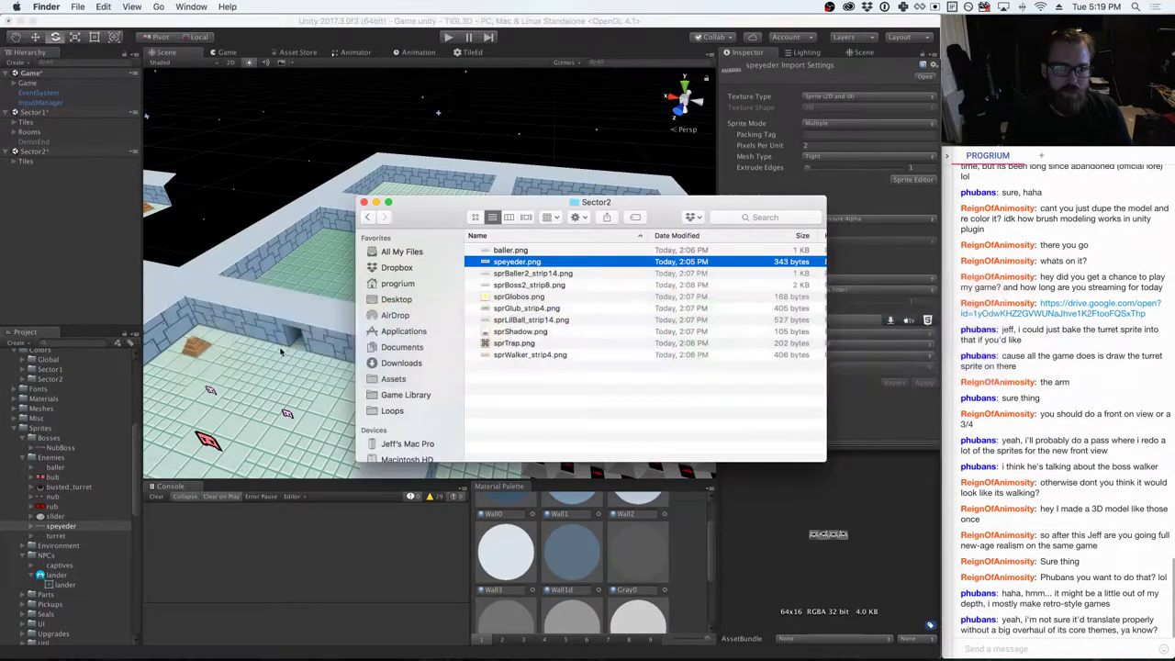
pyautogui.press('super+Tab')
pyautogui.press('Tab')
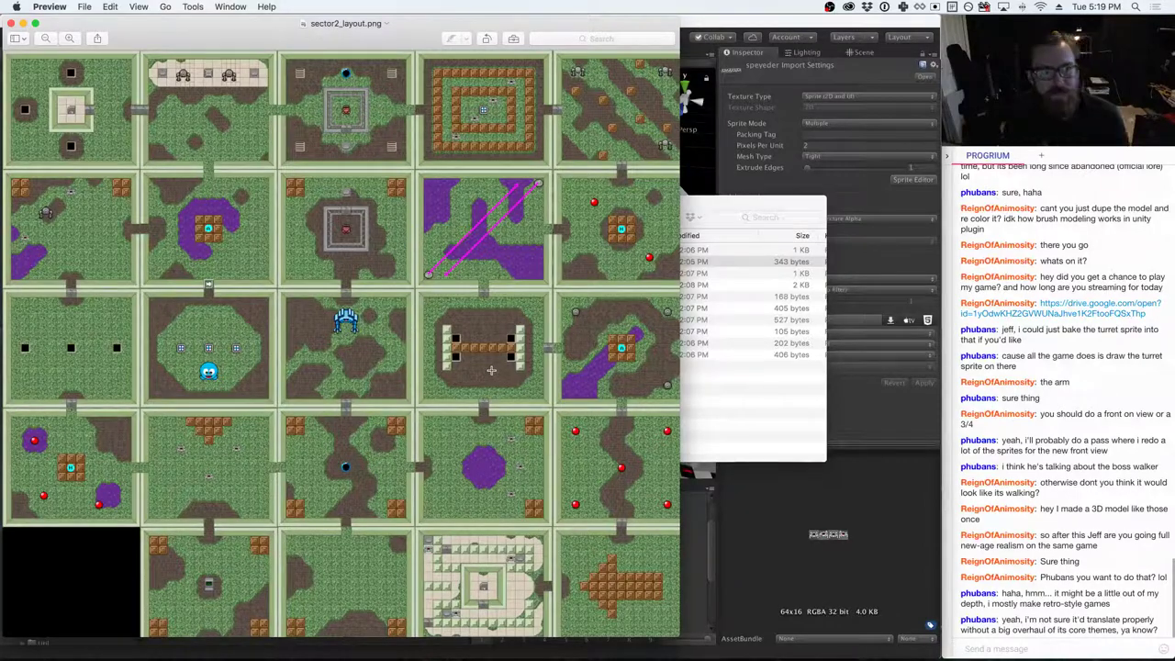
pyautogui.click(707, 413)
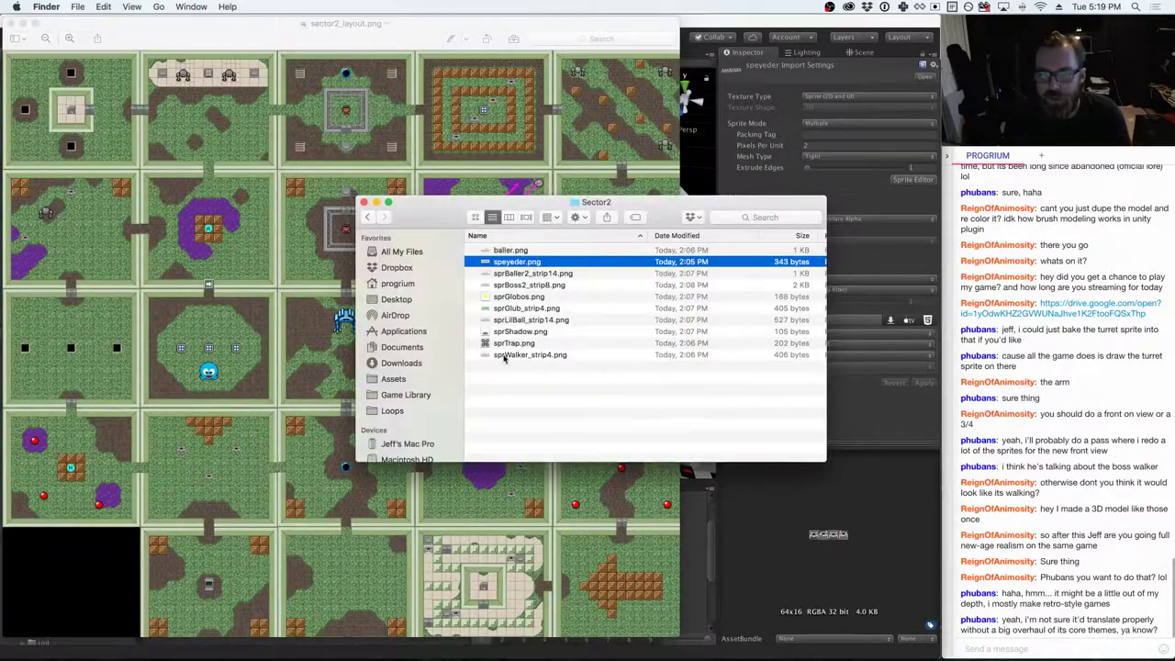
pyautogui.click(514, 355)
pyautogui.press('Return')
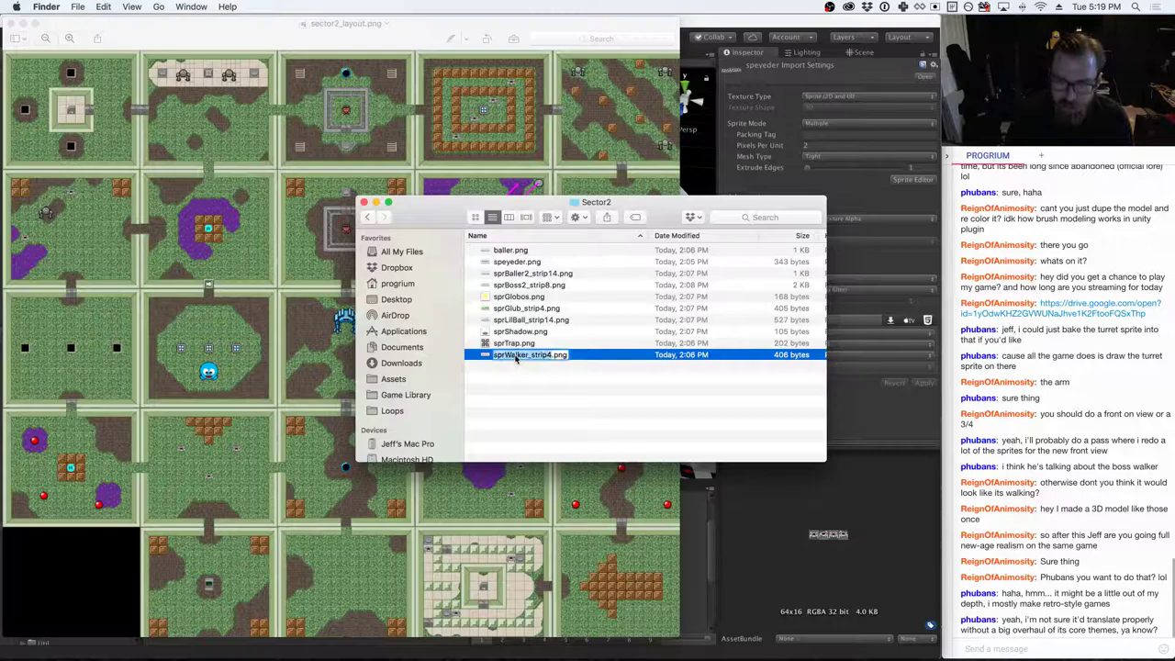
pyautogui.write('walker')
pyautogui.press('Return')
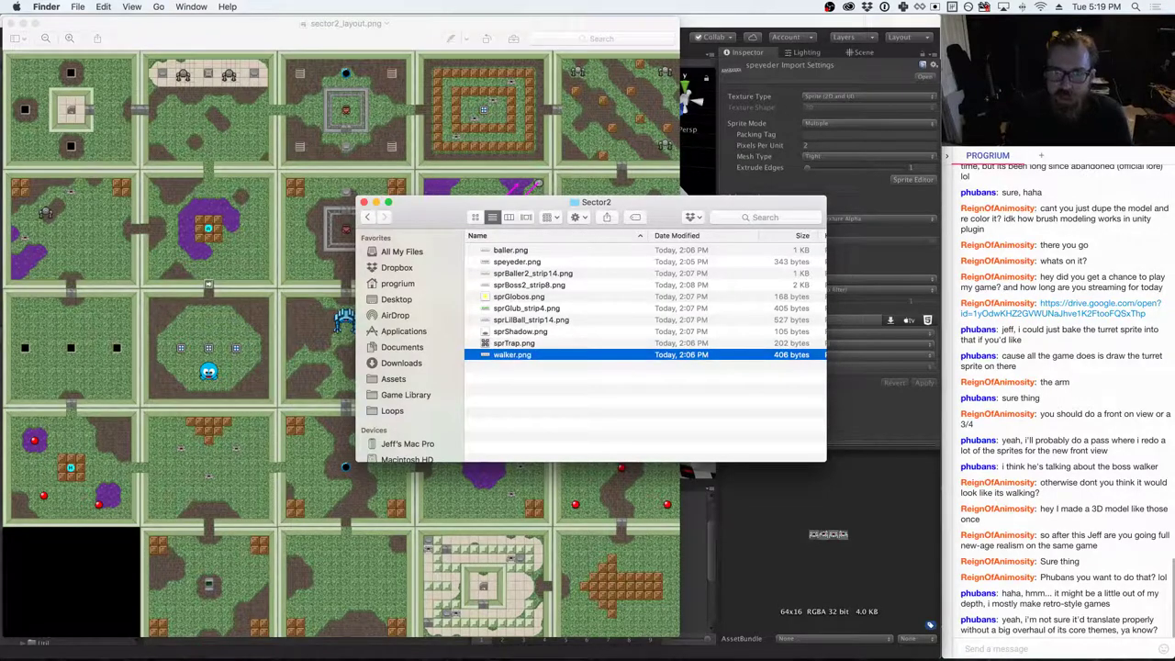
# - Import walker.png from the Finder folder into the Unity project's Sprites > Enemies folder
pyautogui.press('super+Tab')
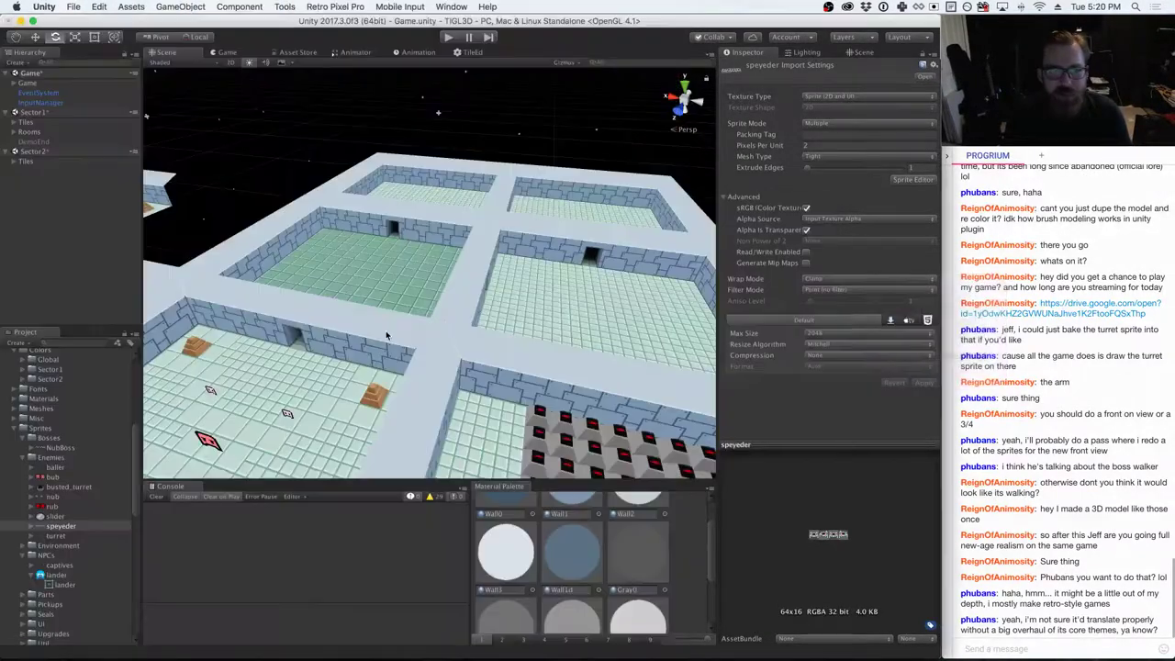
pyautogui.press('super+Tab')
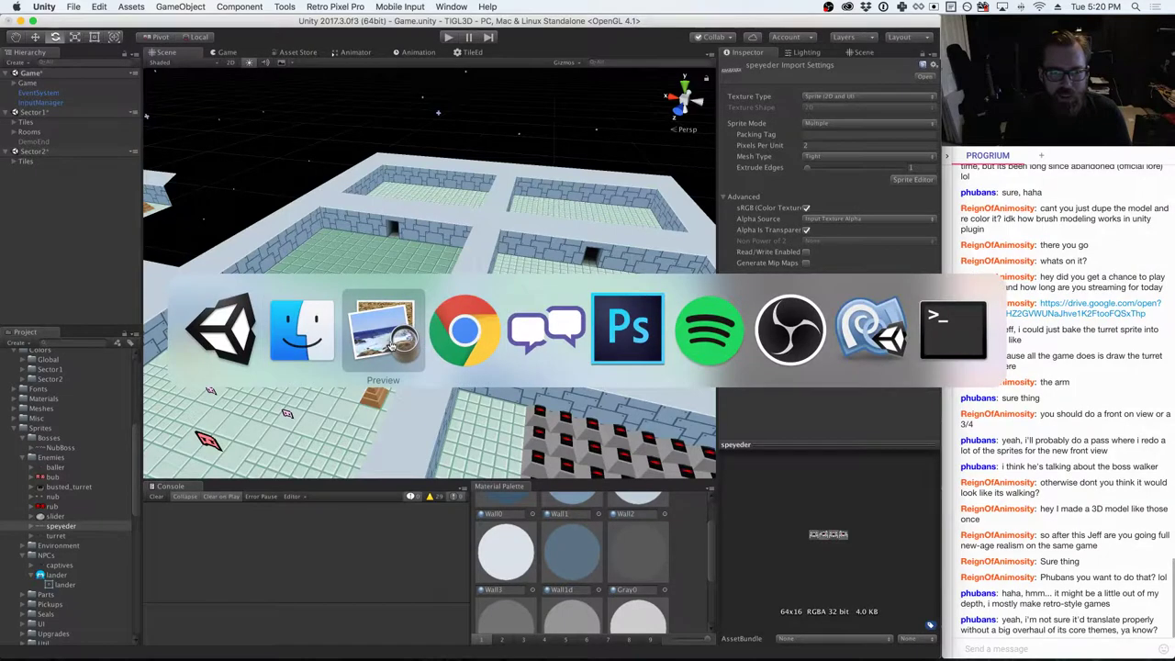
pyautogui.moveTo(474, 354); pyautogui.dragTo(62, 464)
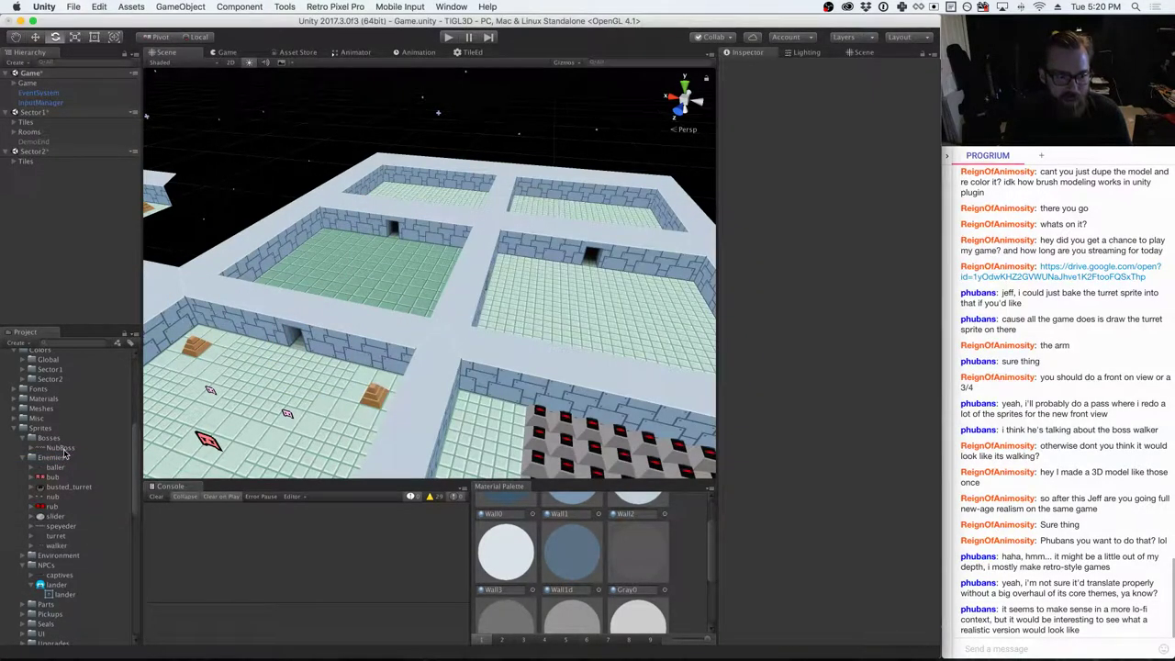
# - Set the walker texture's Sprite Mode to Multiple, apply the import settings and open it in the Sprite Editor
pyautogui.click(53, 546)
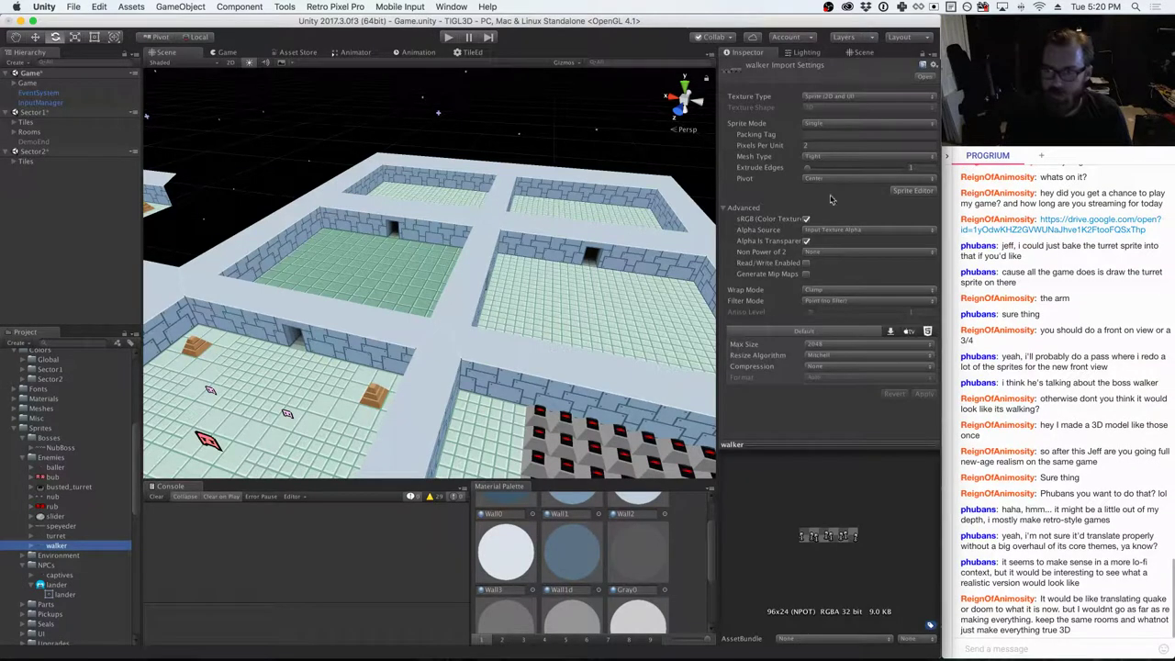
pyautogui.click(830, 124)
pyautogui.click(830, 134)
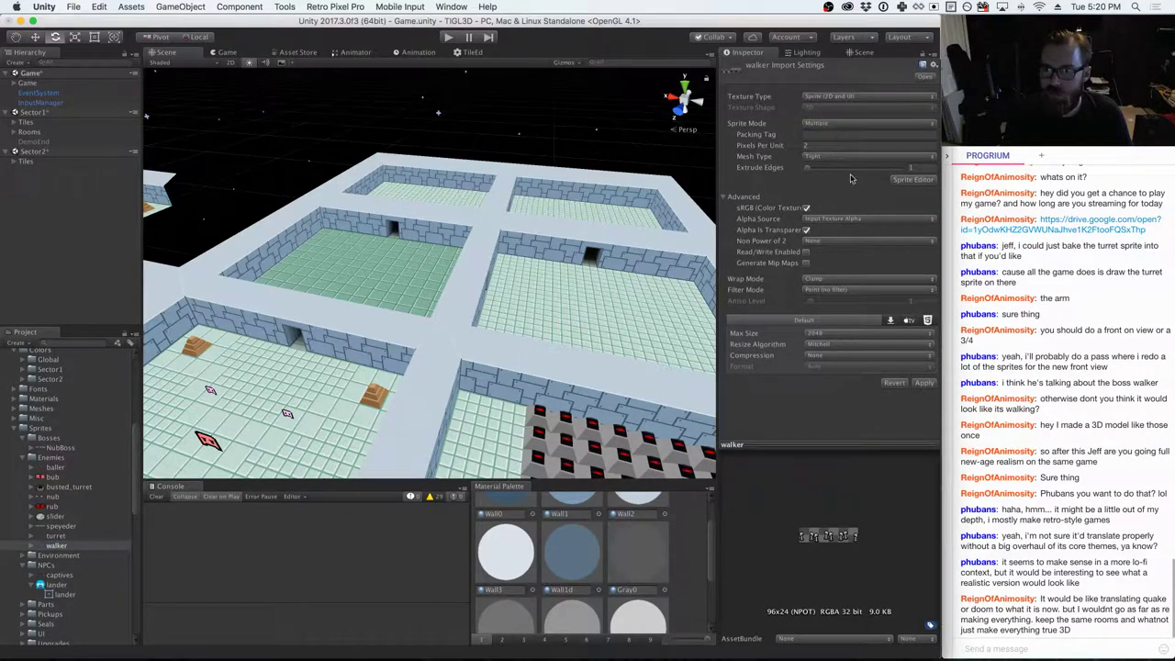
pyautogui.click(911, 180)
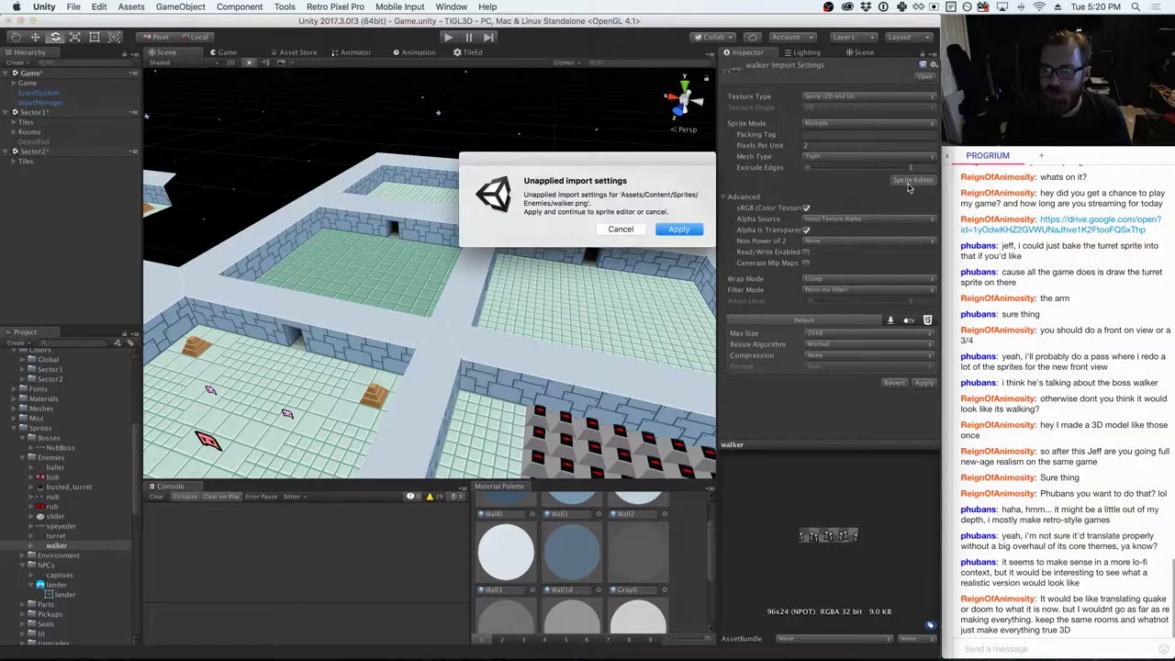
pyautogui.click(680, 230)
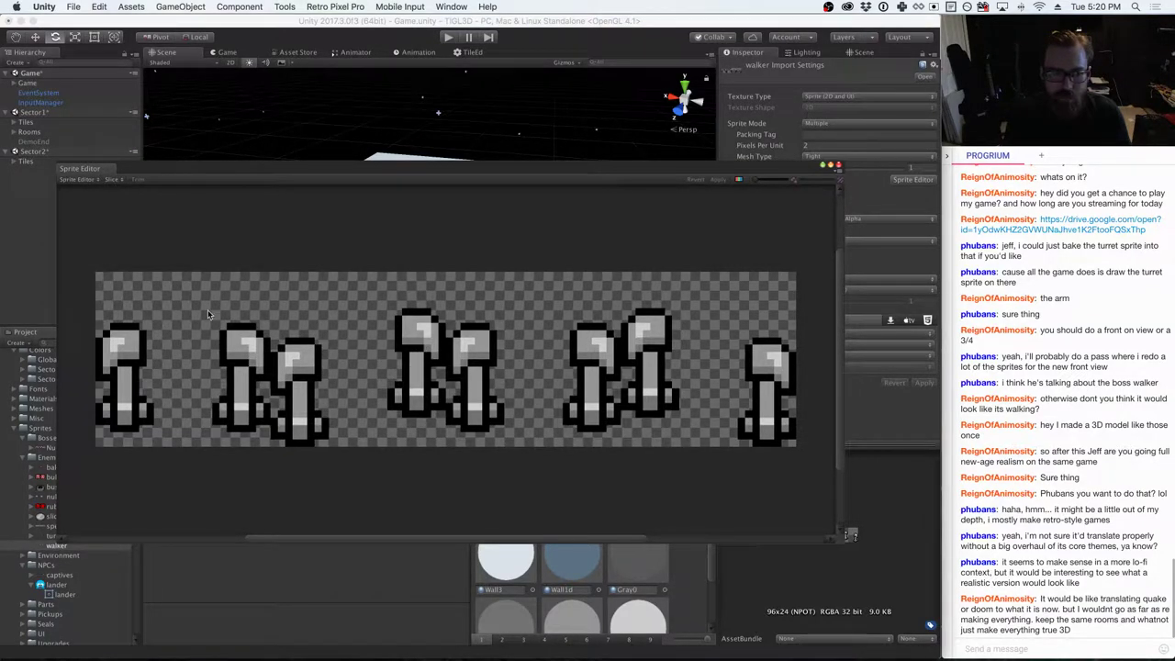
# - Slice the walker sheet by cell size into 24 × 24 pixel sprites with a Bottom pivot
pyautogui.click(112, 179)
pyautogui.click(213, 192)
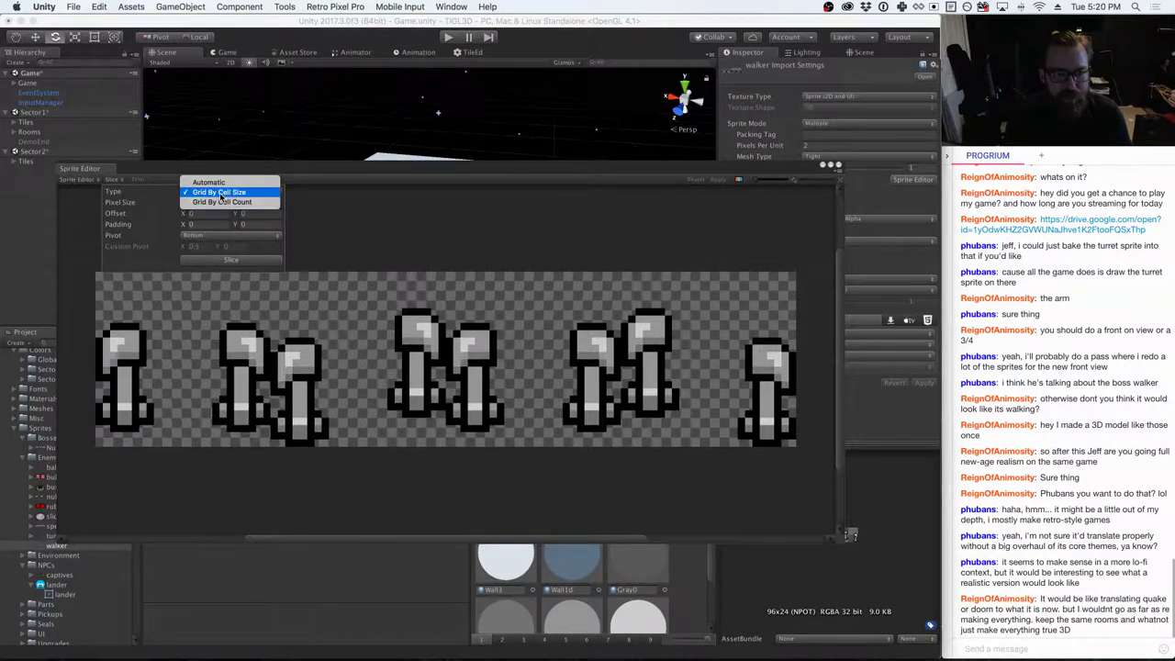
pyautogui.click(220, 191)
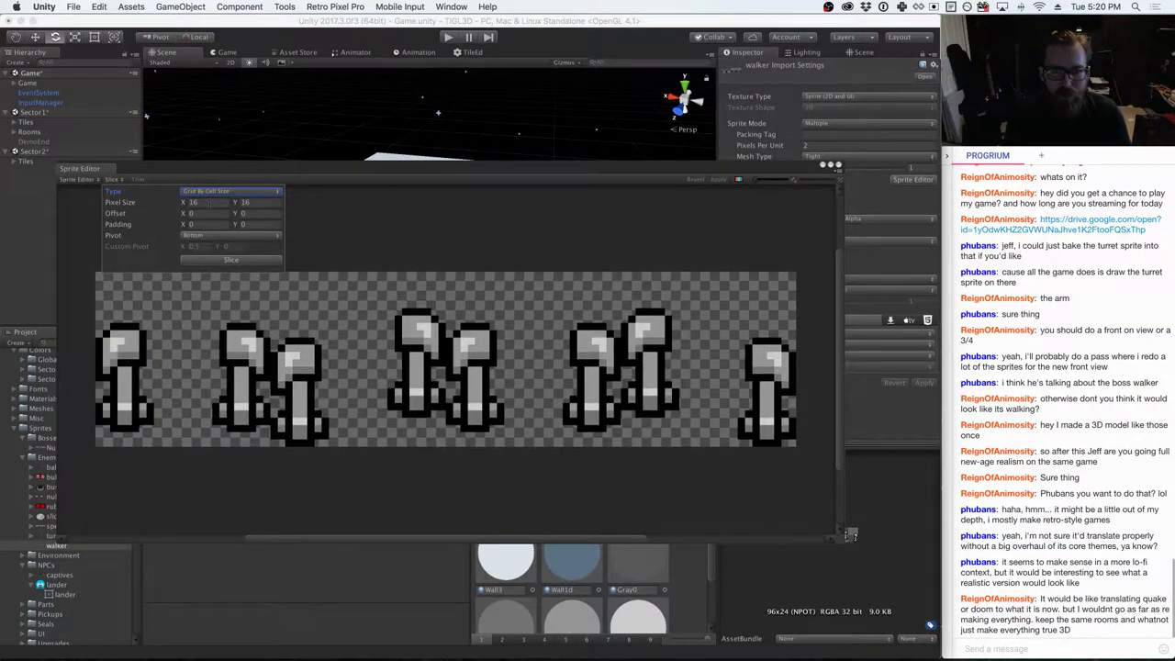
pyautogui.click(210, 202)
pyautogui.write('24')
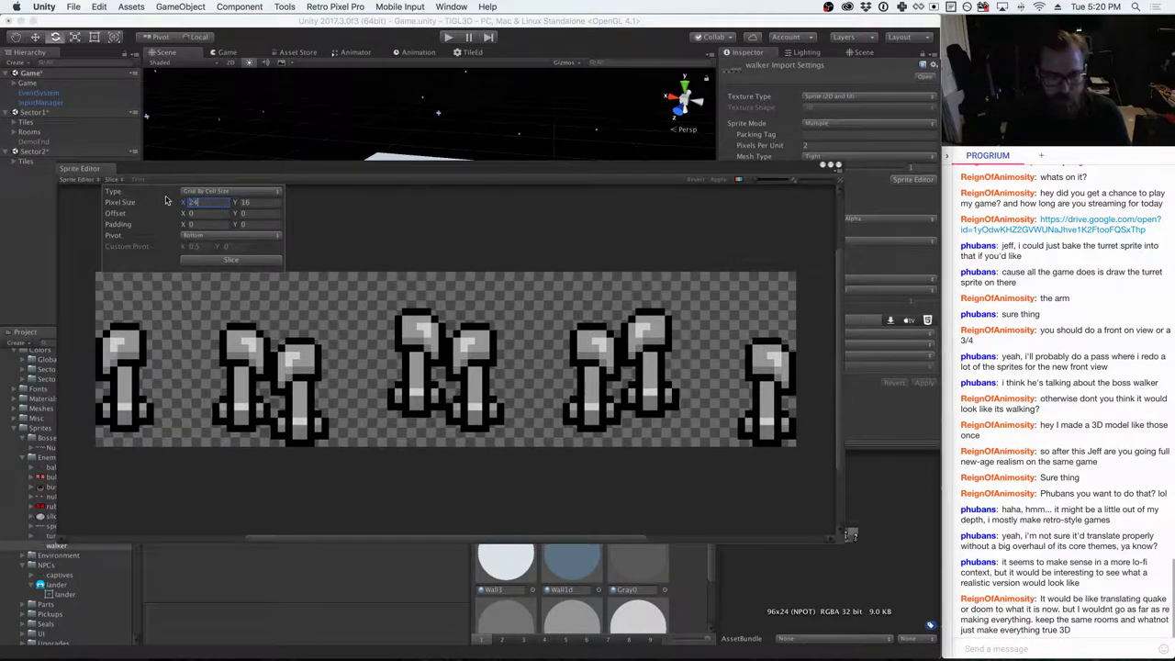
pyautogui.press('Tab')
pyautogui.write('24')
pyautogui.click(215, 260)
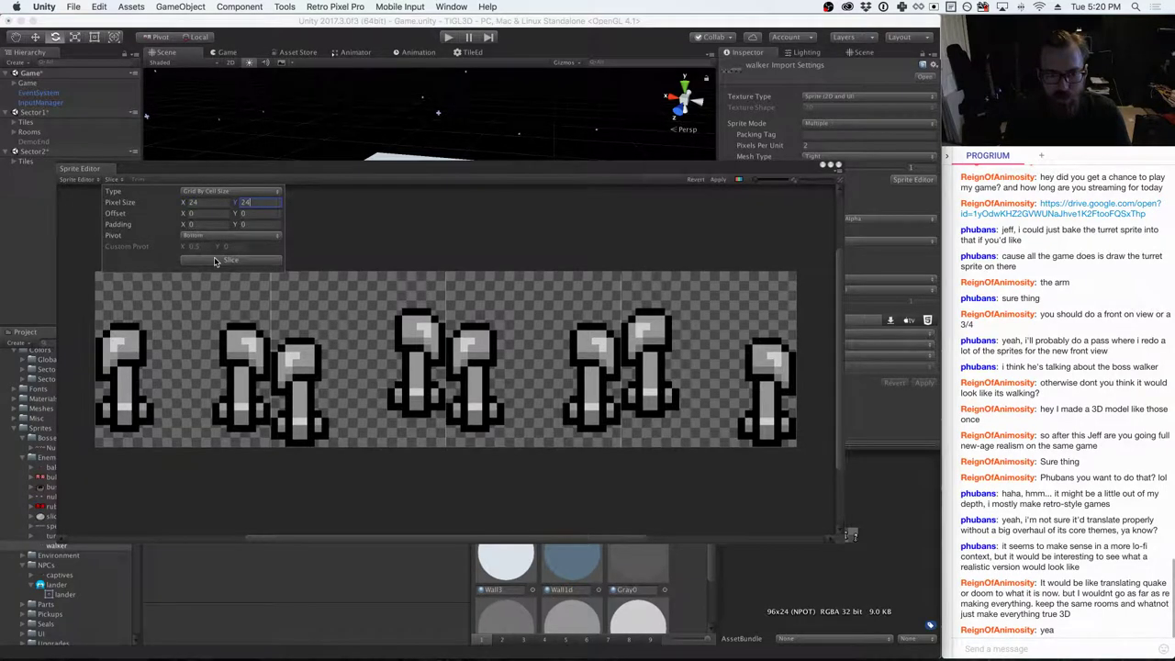
# - Apply the walker slices and close the Sprite Editor
pyautogui.click(416, 242)
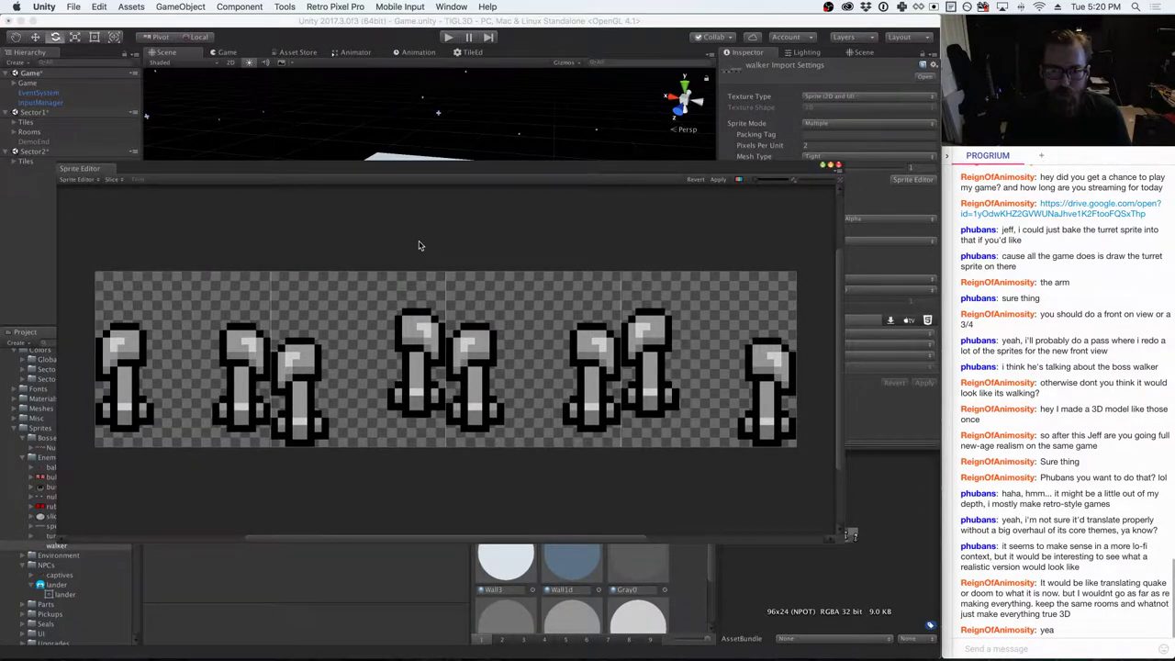
pyautogui.click(719, 180)
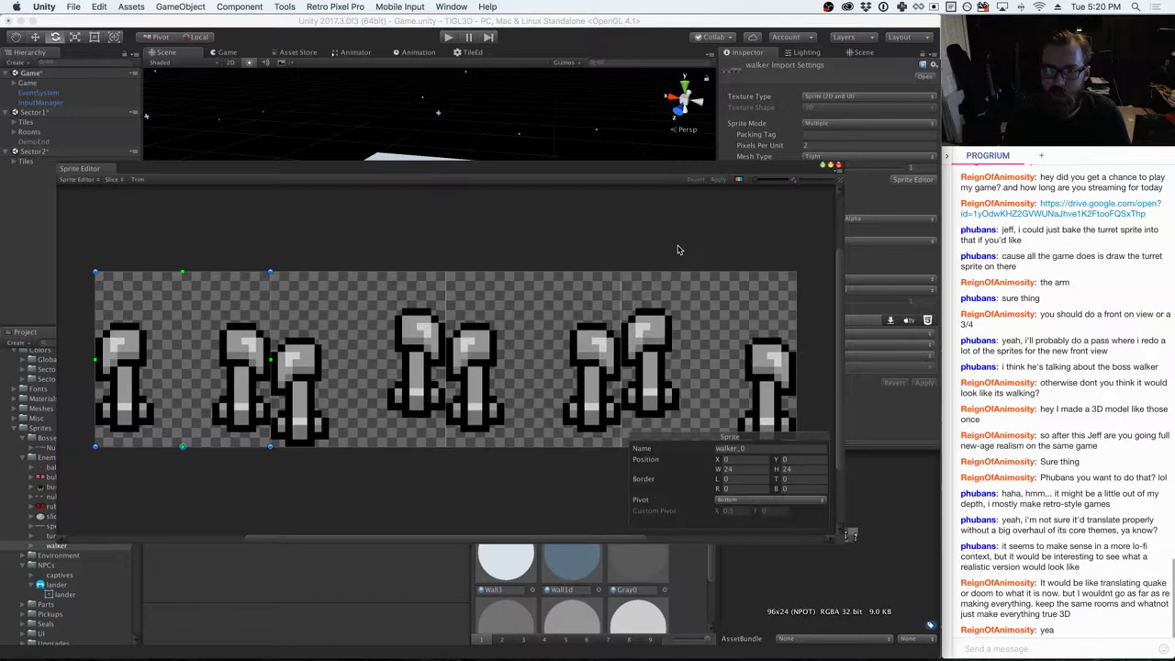
pyautogui.click(837, 165)
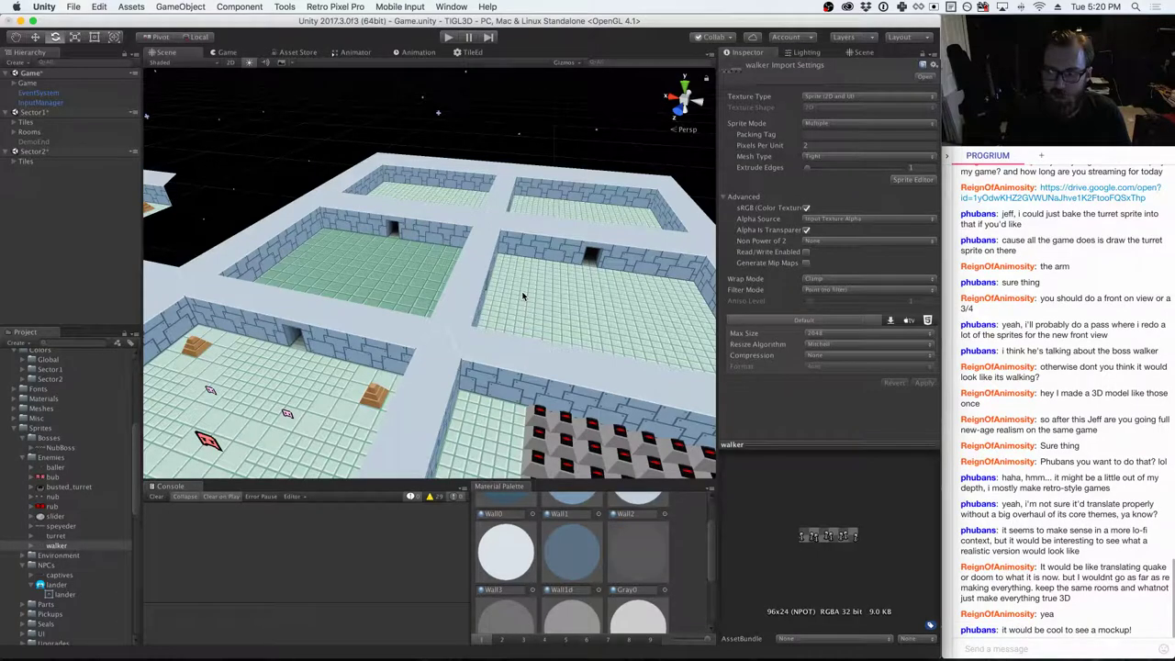
# - Look over the sector's rooms in the Scene view, clear the asset selection and save the open scenes
pyautogui.keyDown('alt'); pyautogui.moveTo(531, 297); pyautogui.dragTo(802, 442); pyautogui.keyUp('alt')
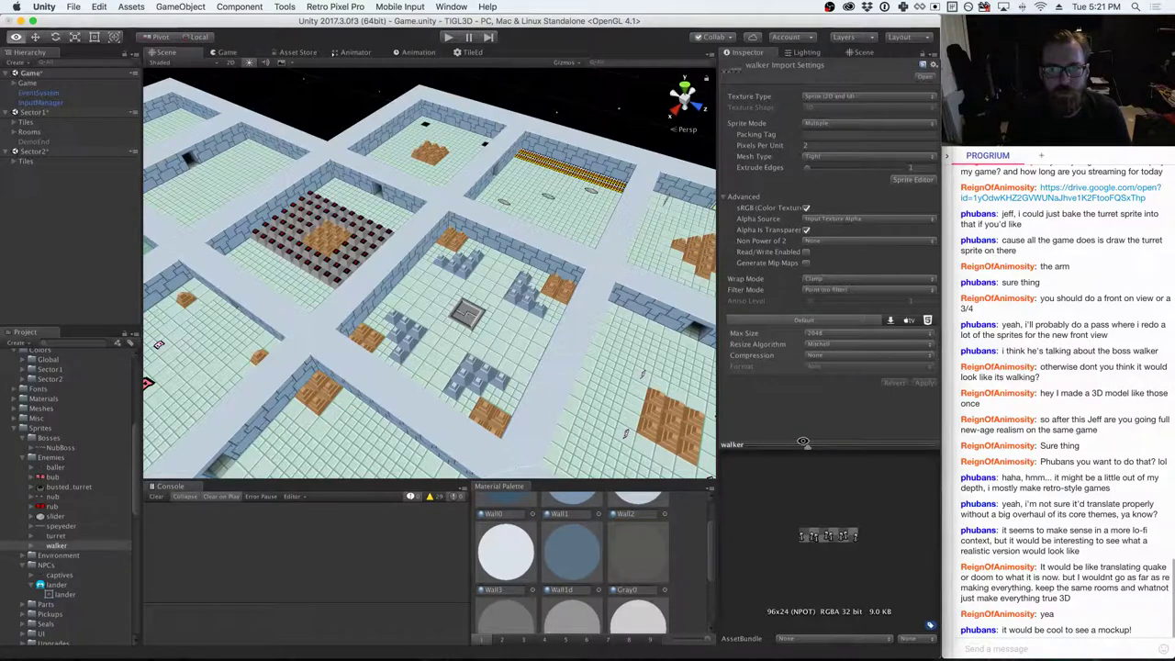
pyautogui.keyDown('alt'); pyautogui.moveTo(802, 443); pyautogui.dragTo(185, 402); pyautogui.keyUp('alt')
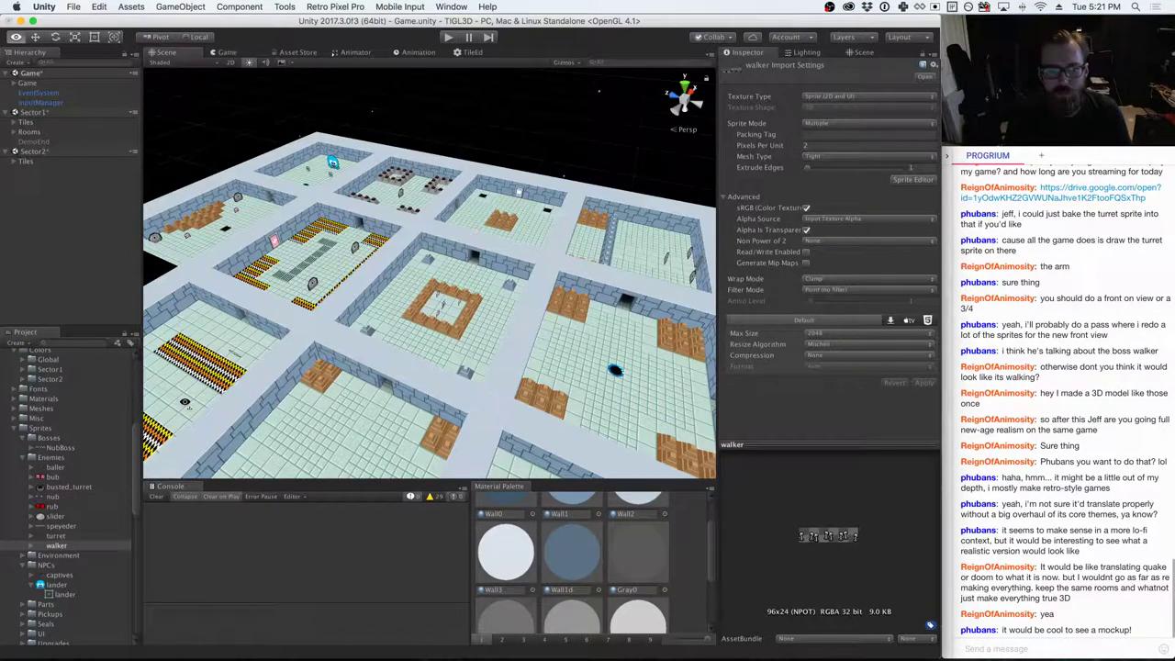
pyautogui.keyDown('alt'); pyautogui.moveTo(184, 401); pyautogui.dragTo(498, 353); pyautogui.keyUp('alt')
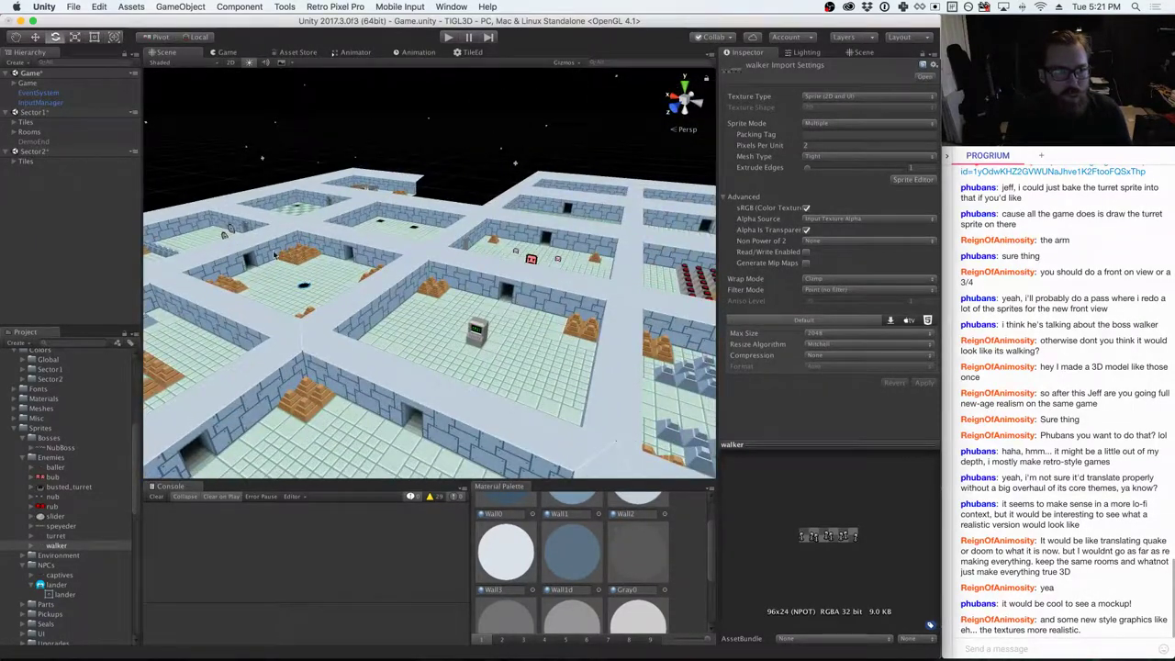
pyautogui.click(117, 243)
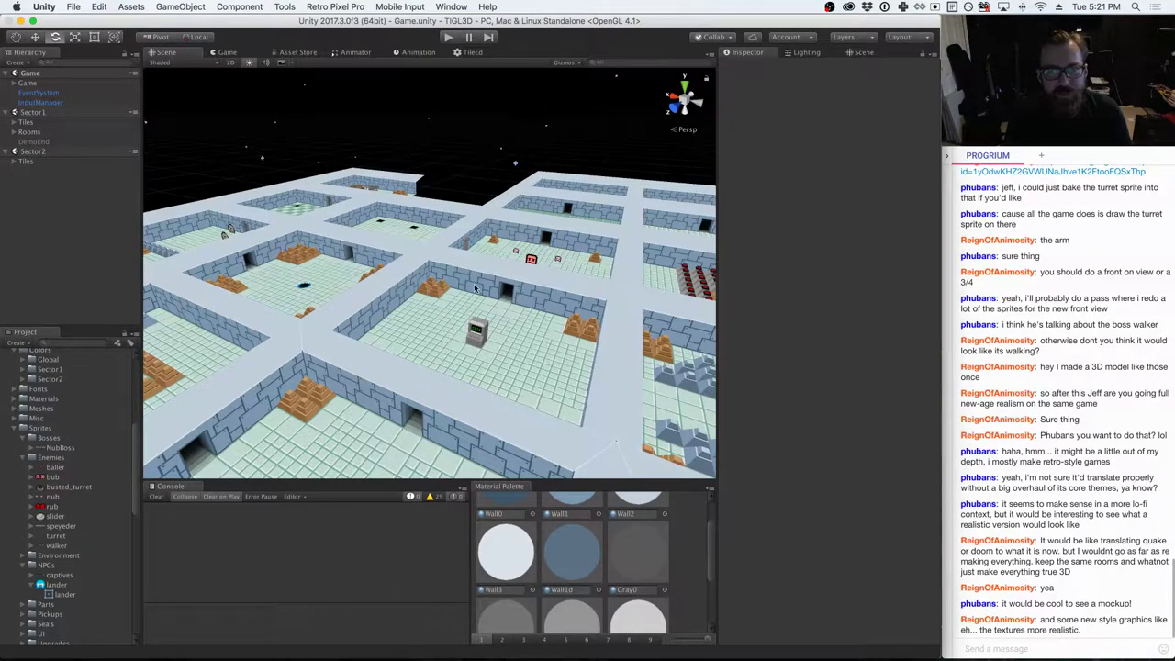
pyautogui.keyDown('alt'); pyautogui.moveTo(385, 120); pyautogui.dragTo(368, 308); pyautogui.keyUp('alt')
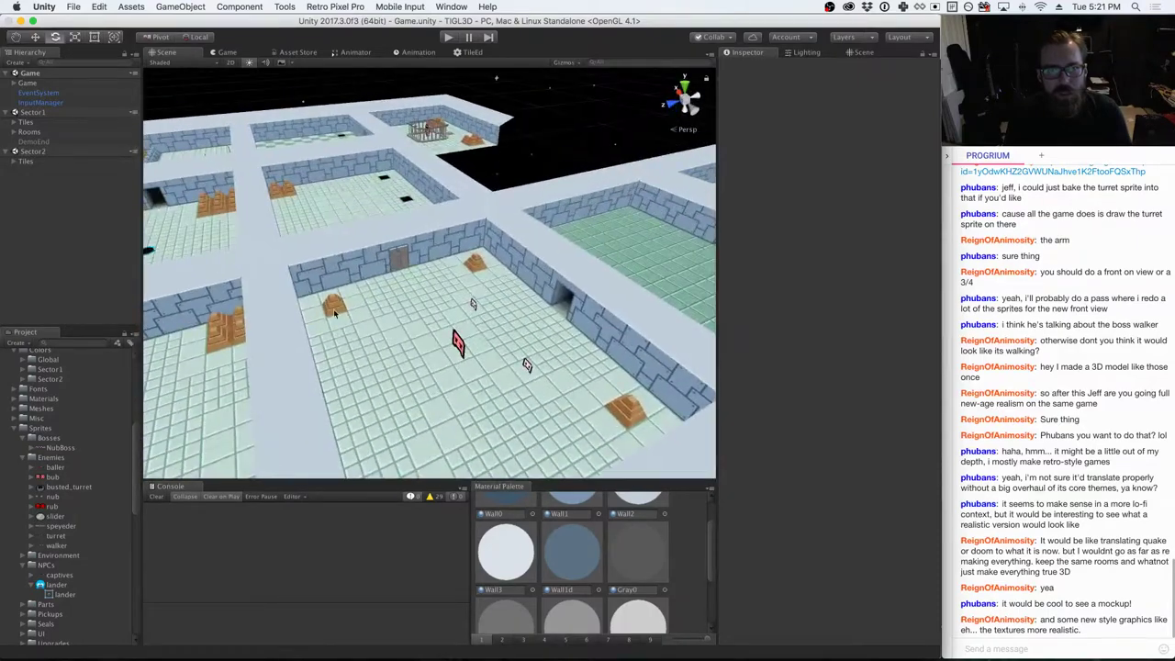
# - Switch to Preview, mark out the blue walker boss in sector2_layout.png to examine it, and return to Unity
pyautogui.press('super+Tab')
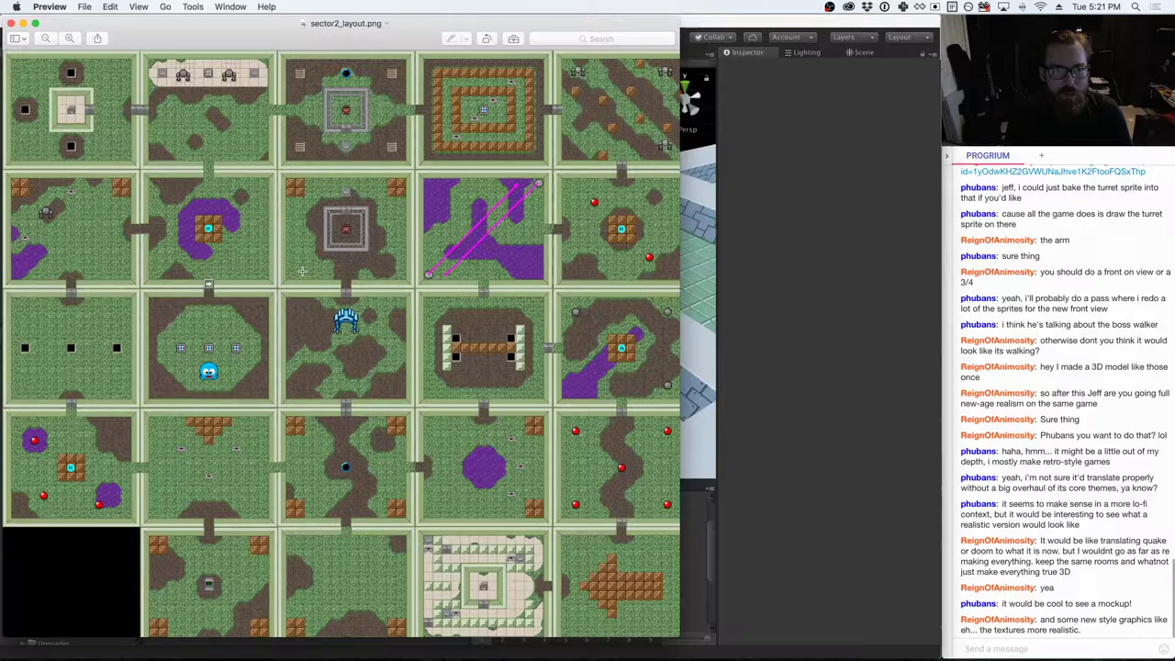
pyautogui.moveTo(332, 305); pyautogui.dragTo(371, 342)
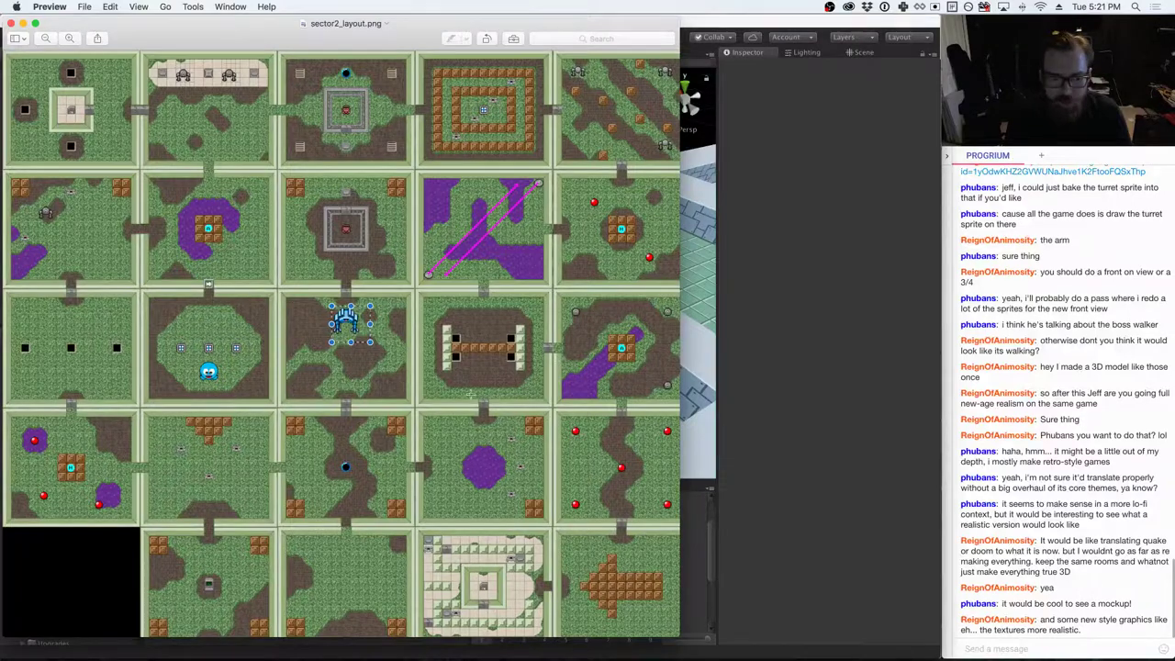
pyautogui.press('super+Tab')
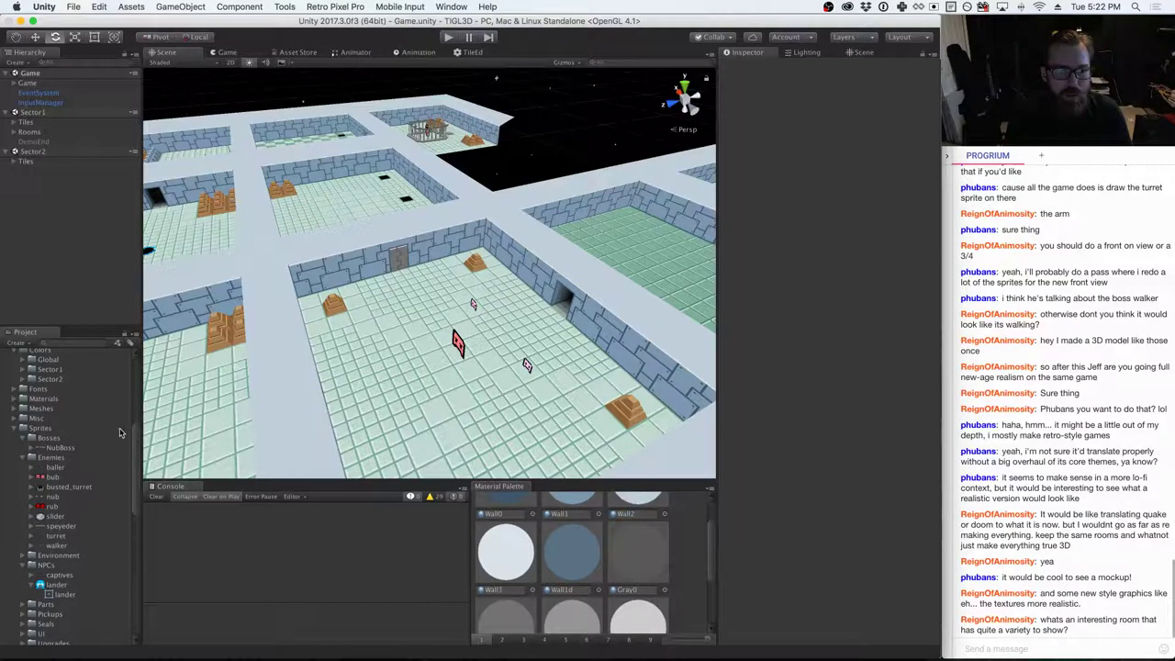
# - Switch to Finder and rename sprBoss2_strip8.png in the Sector2 folder as WalkerBoss.png
pyautogui.press('super+Tab')
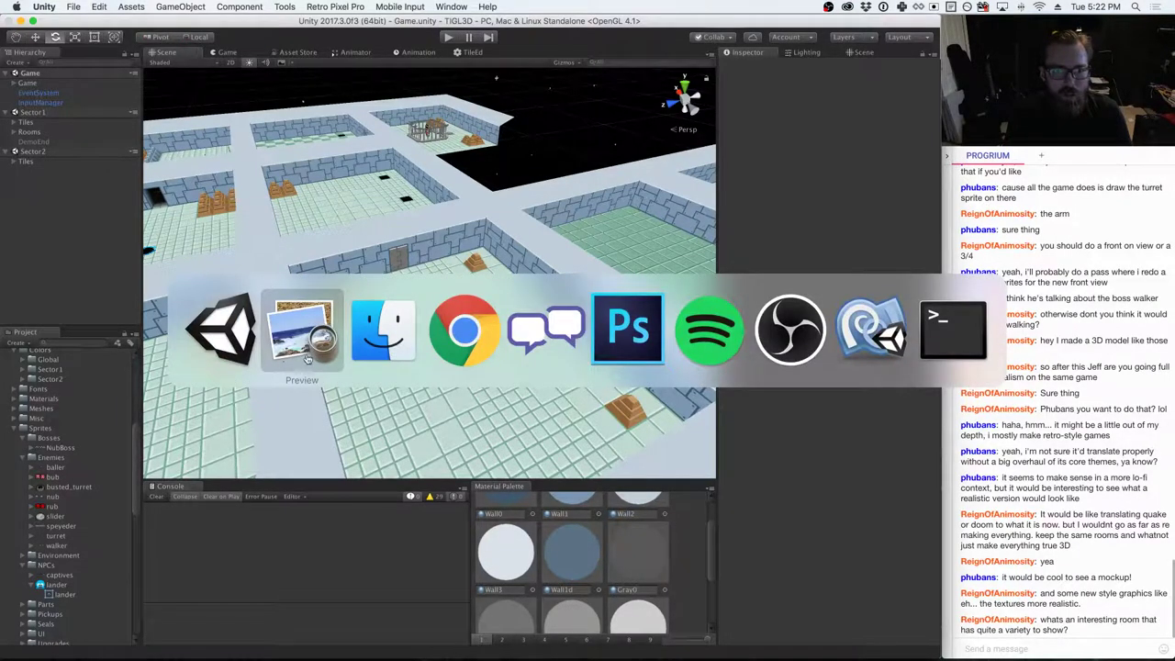
pyautogui.click(390, 349)
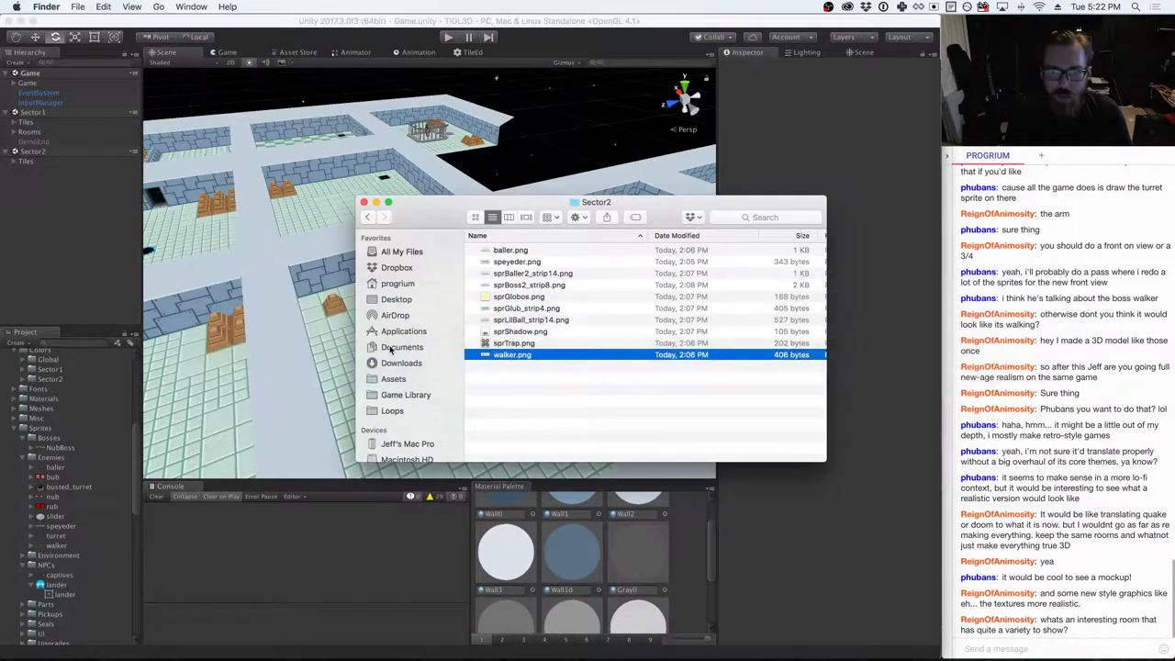
pyautogui.click(509, 286)
pyautogui.press('Return')
pyautogui.write('Wa')
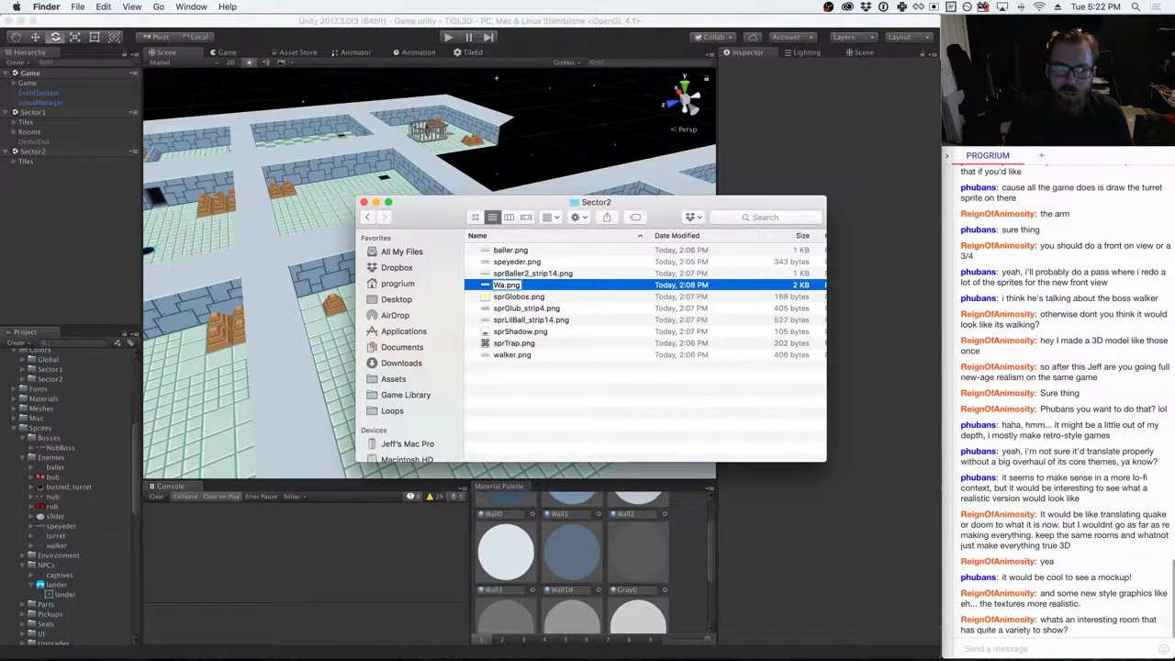
pyautogui.write('lkerBoss')
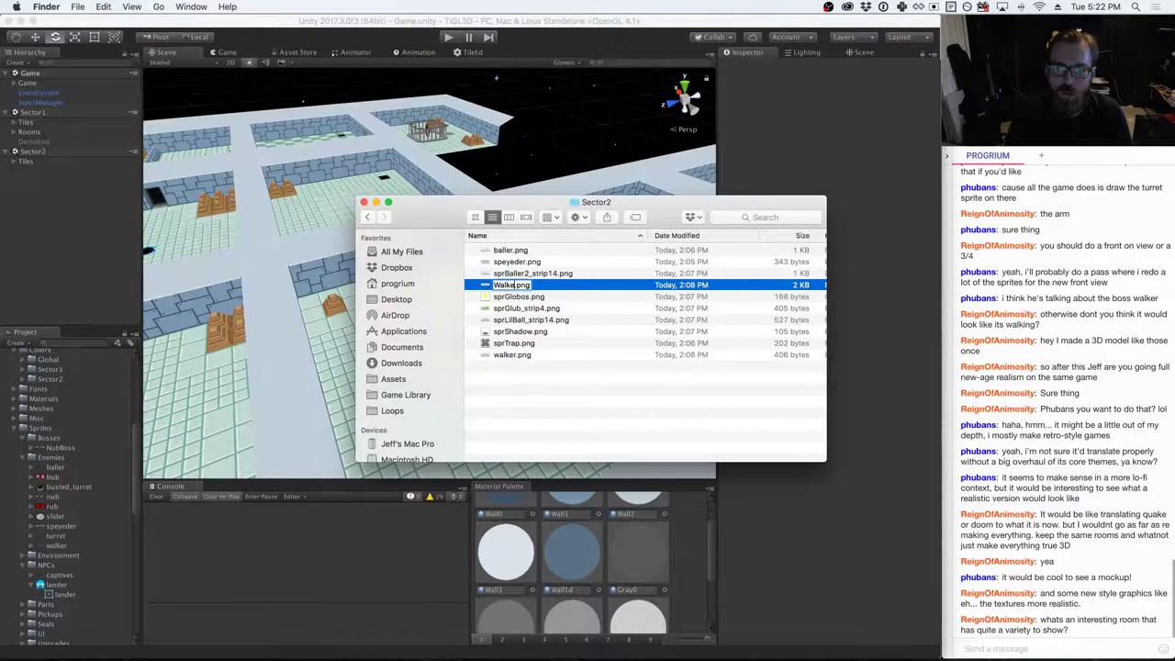
pyautogui.press('Return')
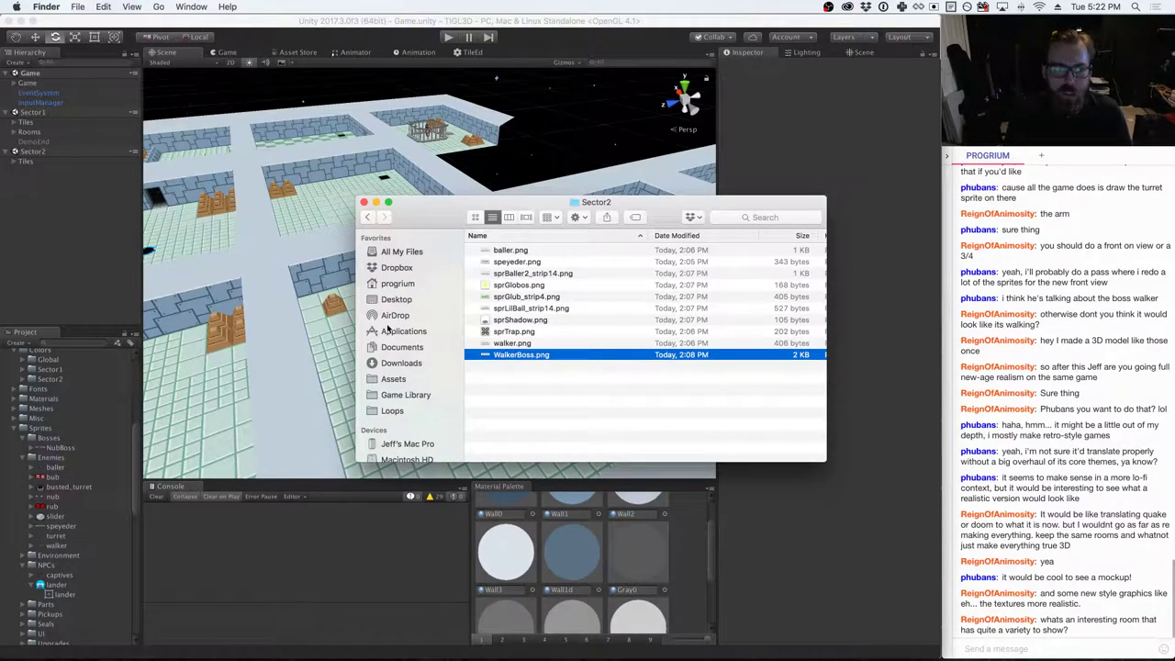
# - Import WalkerBoss.png from Finder into the Unity project and place it in the Sprites > Bosses folder
pyautogui.moveTo(510, 358); pyautogui.dragTo(68, 440)
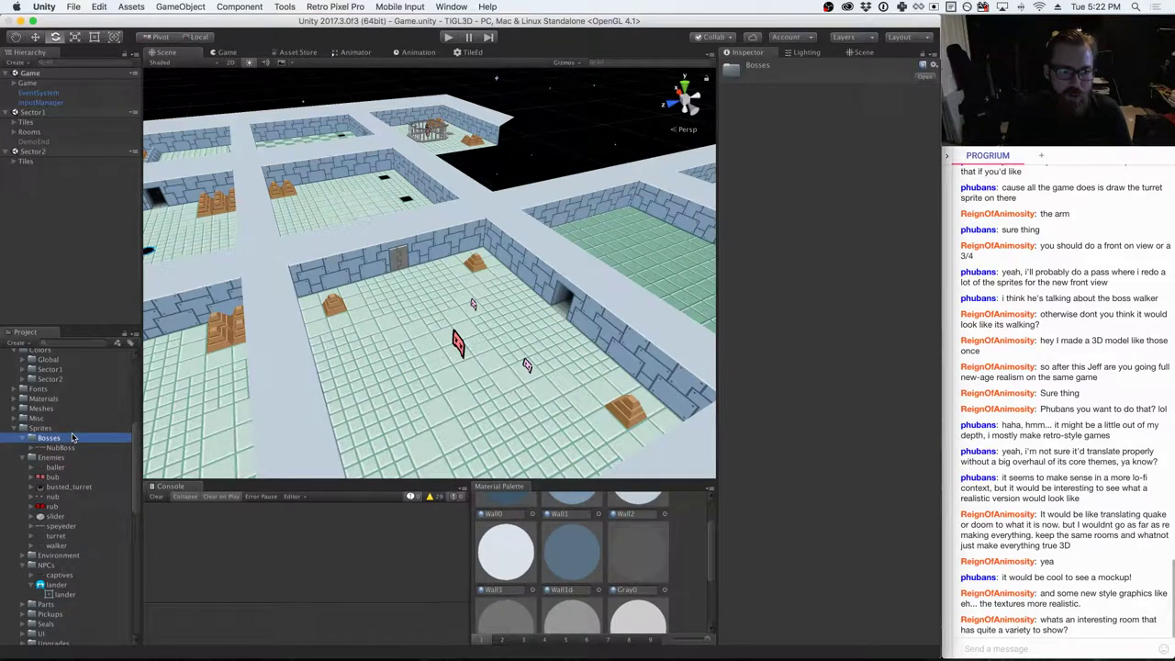
pyautogui.scroll(-2, 69, 514)
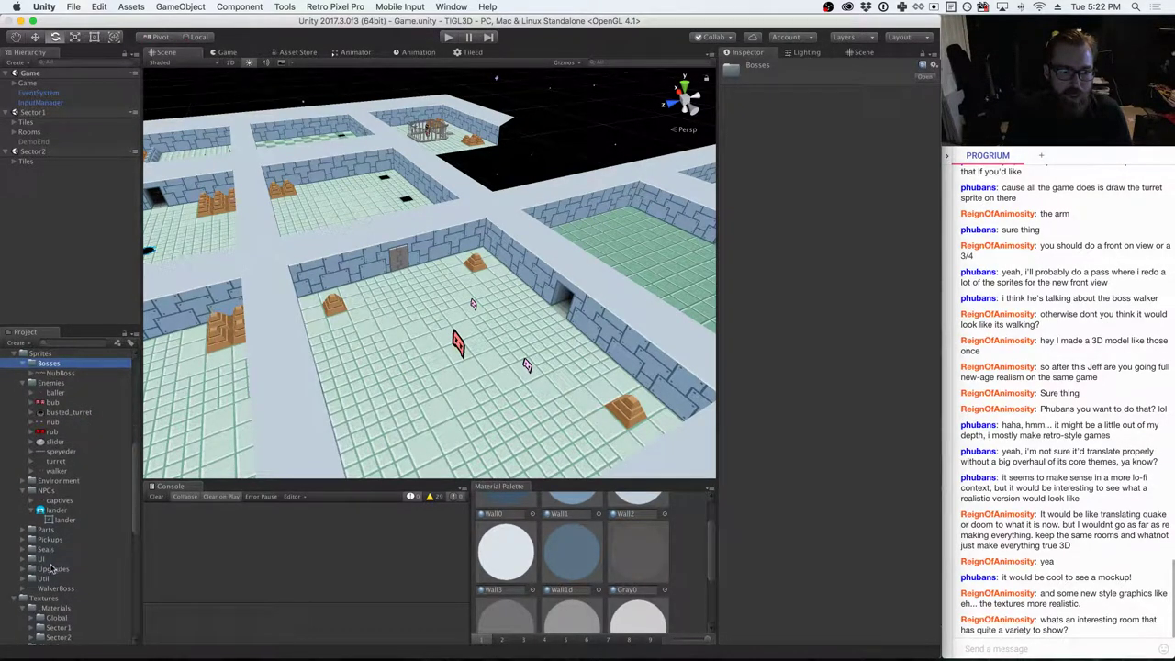
pyautogui.scroll(1, 63, 587)
pyautogui.moveTo(59, 608); pyautogui.dragTo(58, 397)
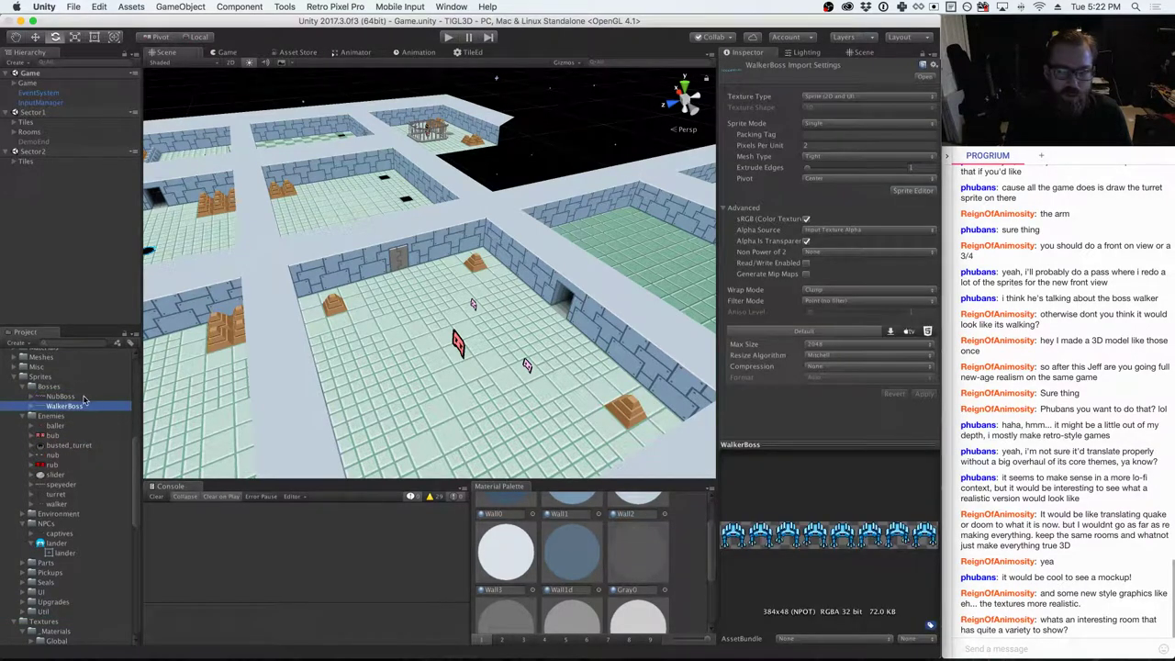
# - Set the WalkerBoss texture's Sprite Mode to Multiple, apply the import settings and open it in the Sprite Editor
pyautogui.click(824, 123)
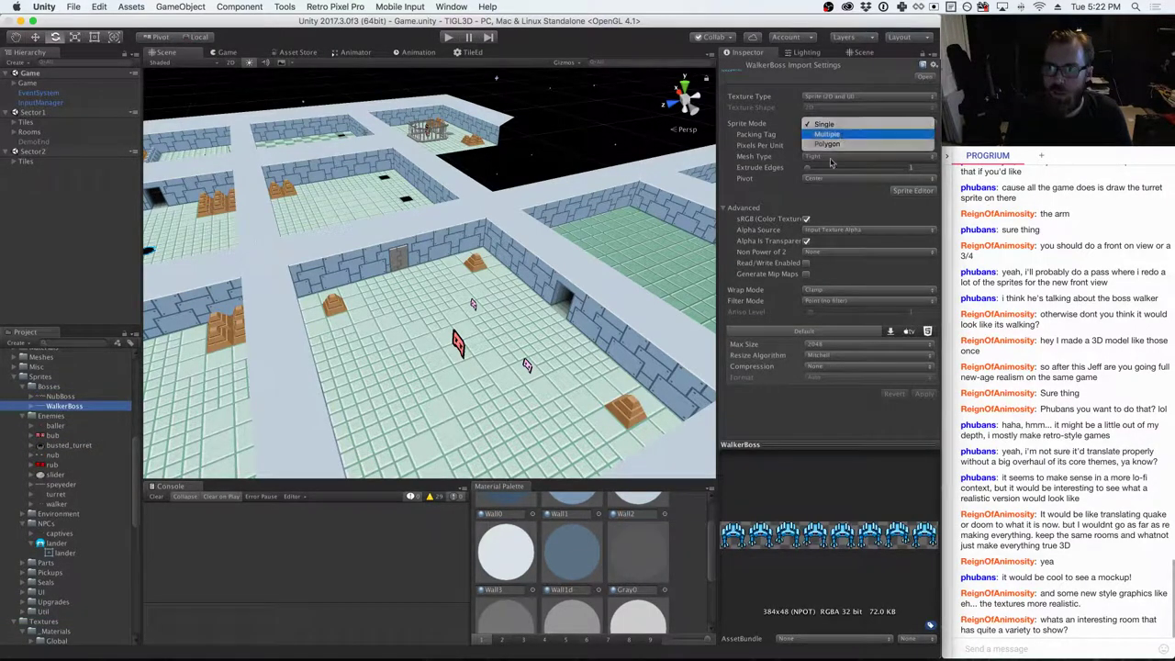
pyautogui.click(823, 134)
pyautogui.click(907, 180)
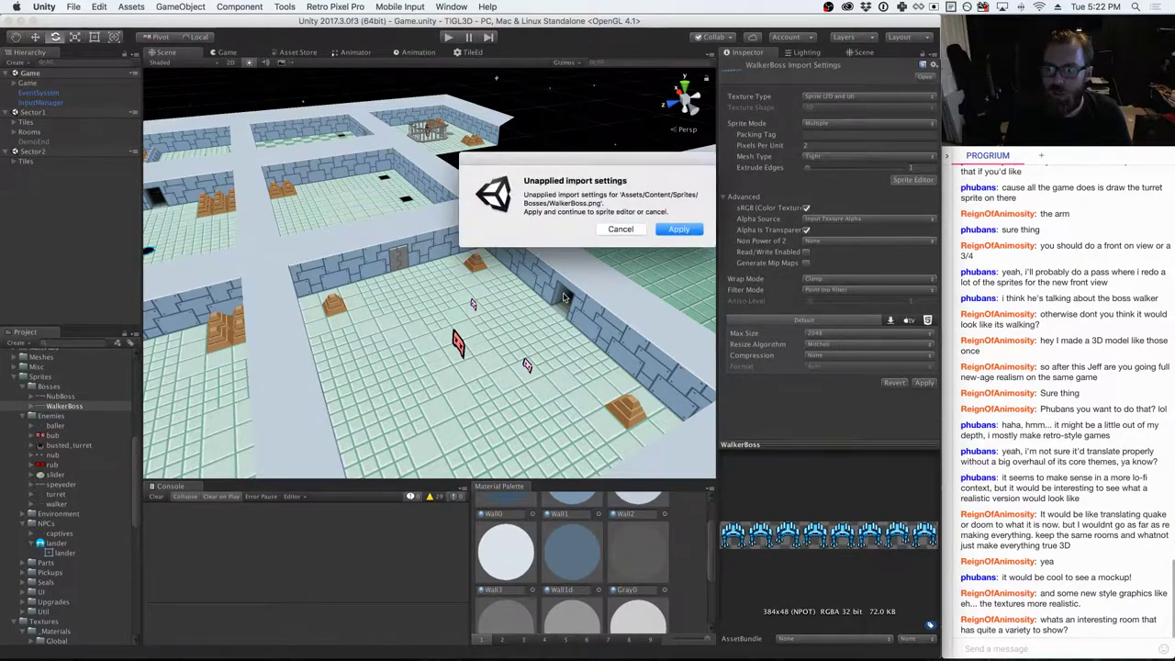
pyautogui.click(680, 230)
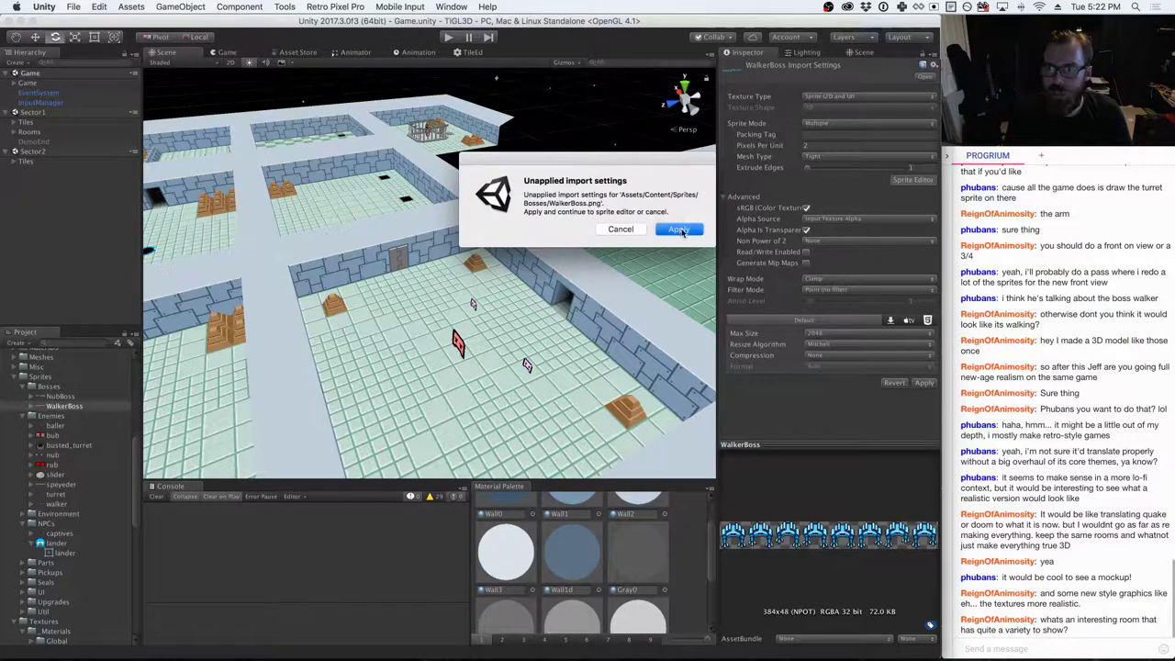
# - Slice the WalkerBoss sheet by cell size into 48 × 48 pixel sprites with a Bottom pivot and apply the slices
pyautogui.click(109, 179)
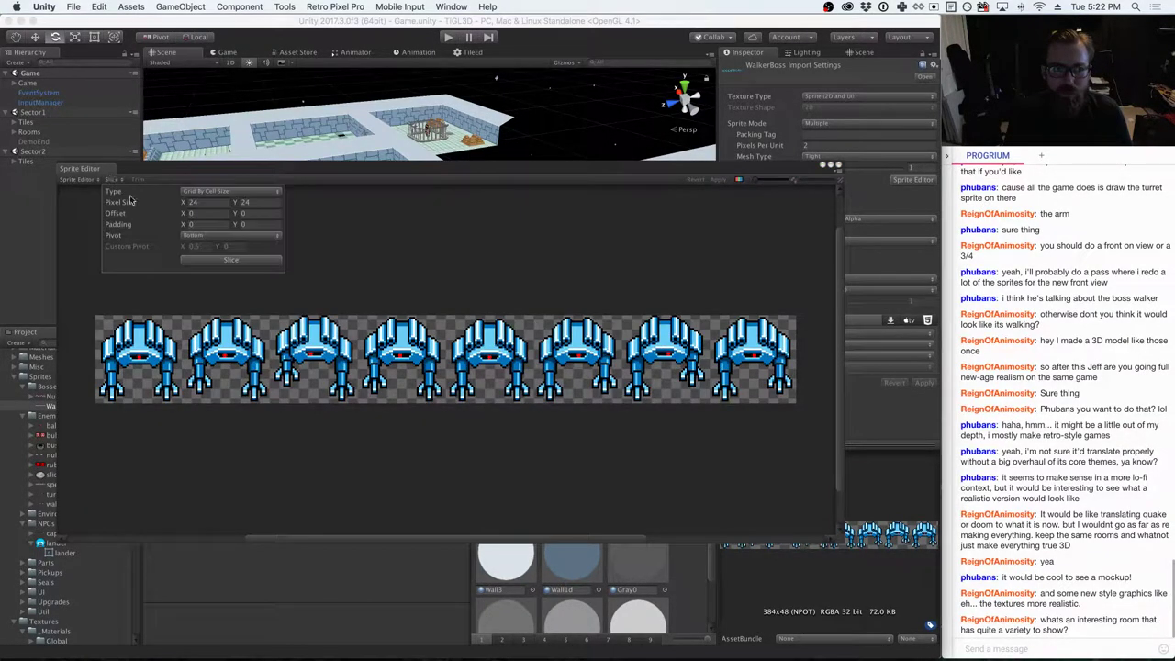
pyautogui.click(195, 202)
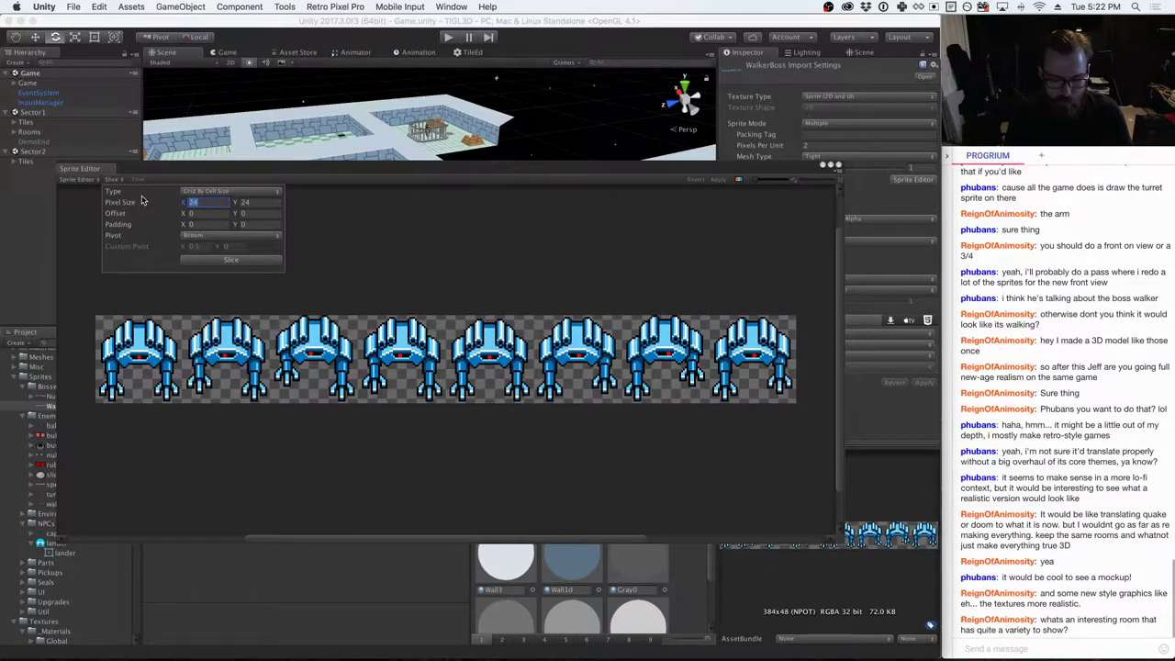
pyautogui.write('48')
pyautogui.press('Tab')
pyautogui.write('48')
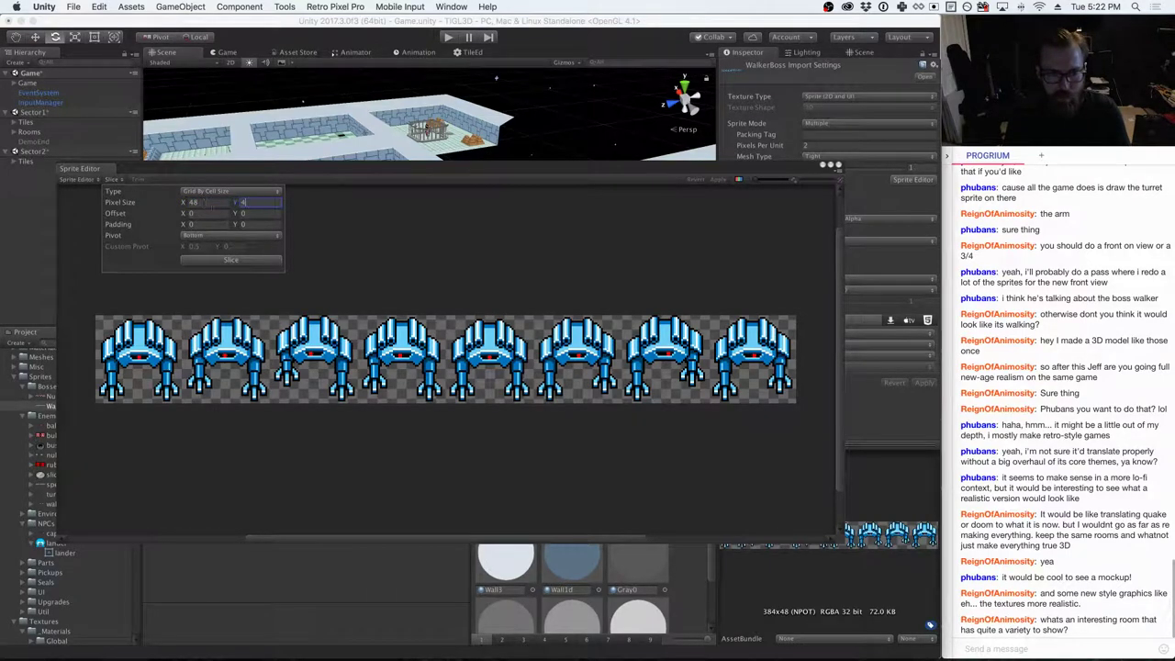
pyautogui.click(240, 261)
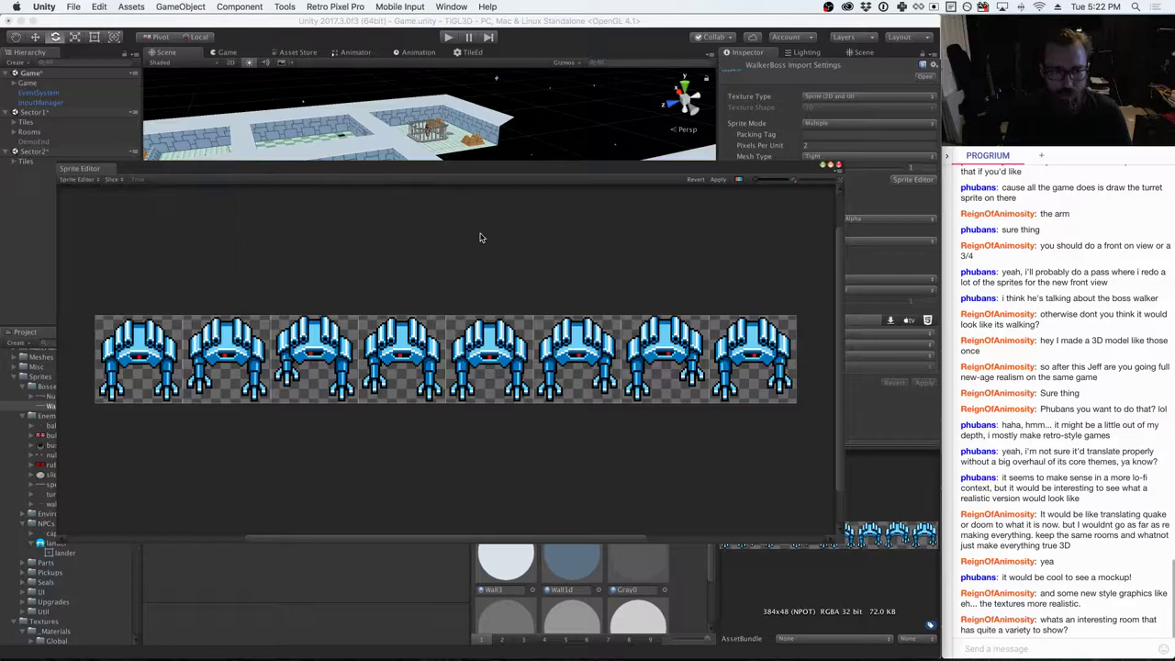
pyautogui.click(719, 179)
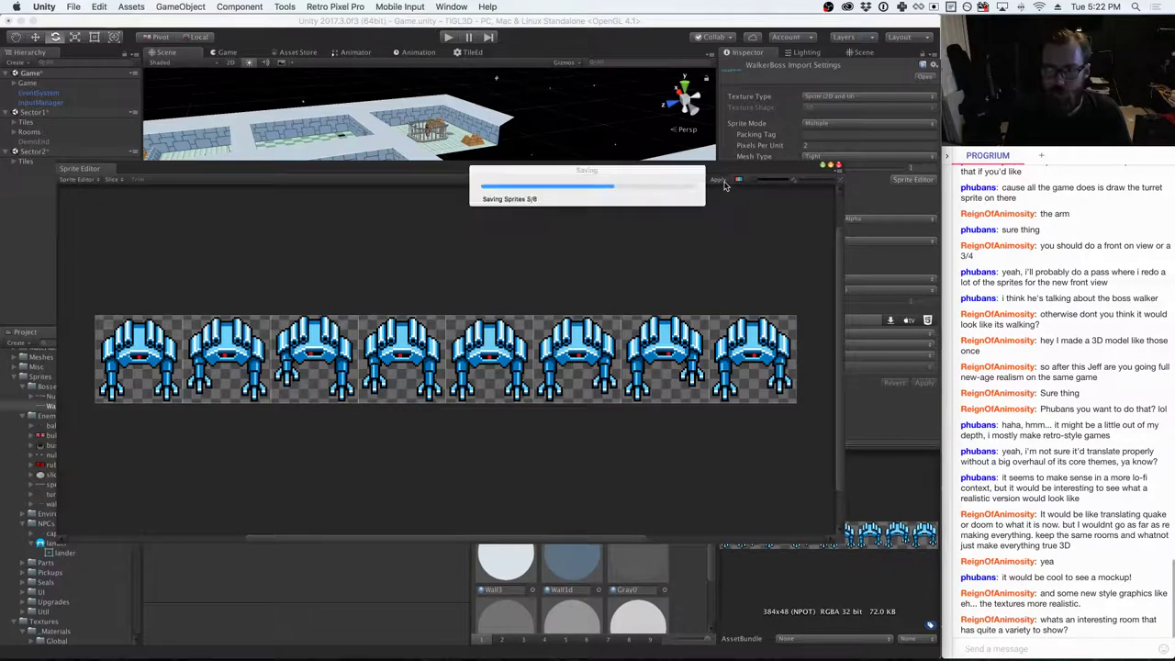
# - Close the Sprite Editor, then examine the sliced WalkerBoss sprites and the level's rooms in the scene
pyautogui.click(837, 166)
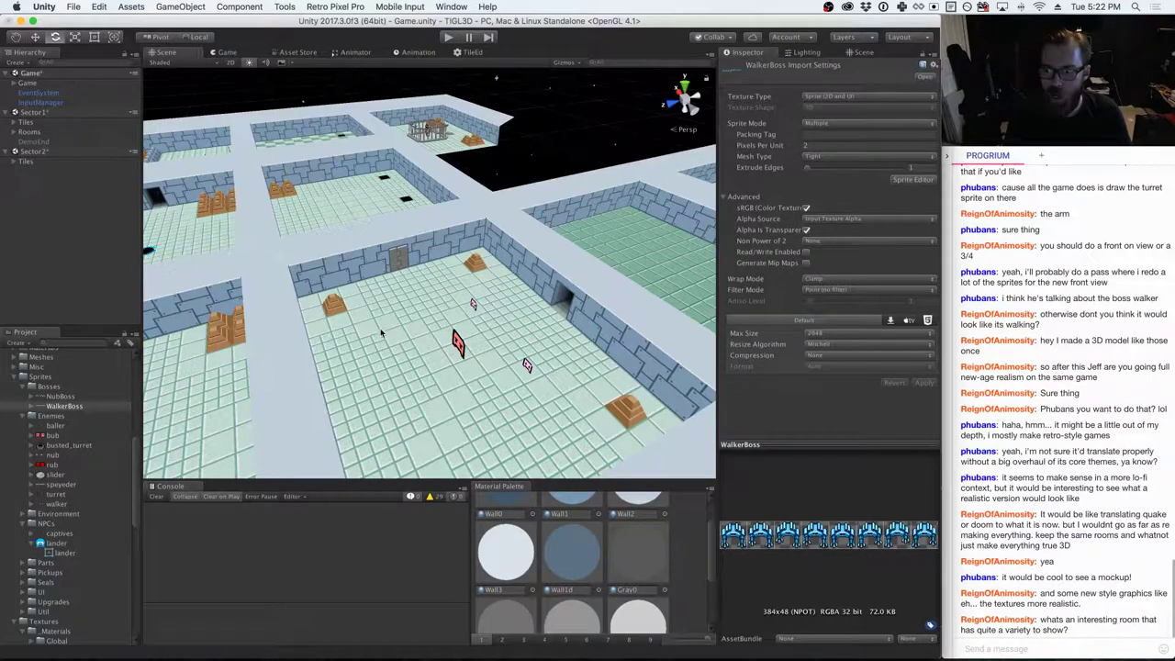
pyautogui.keyDown('alt'); pyautogui.moveTo(380, 324); pyautogui.dragTo(318, 269); pyautogui.keyUp('alt')
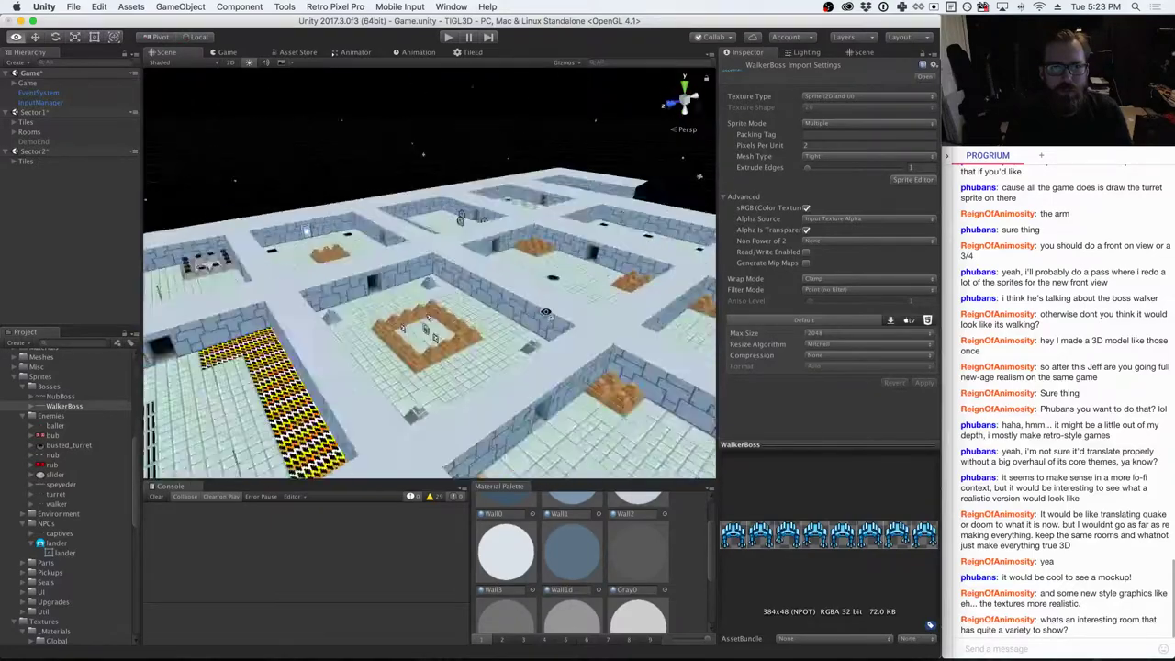
pyautogui.keyDown('alt'); pyautogui.moveTo(545, 313); pyautogui.dragTo(597, 319); pyautogui.keyUp('alt')
pyautogui.press('super+Tab')
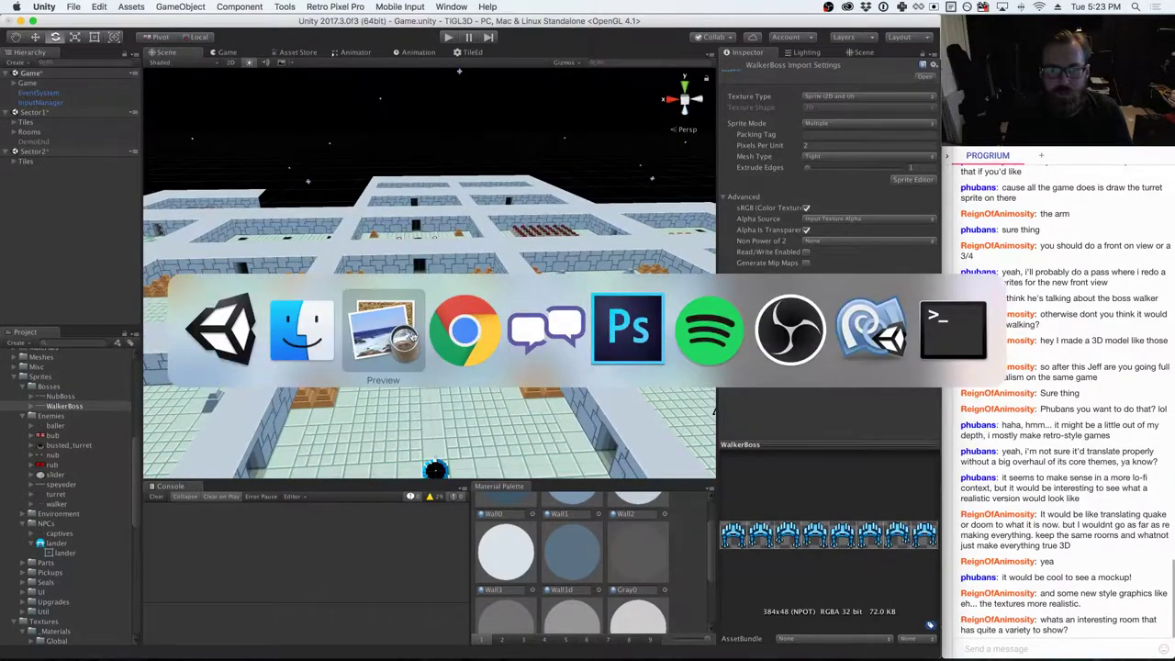
pyautogui.click(400, 335)
pyautogui.press('super+Tab')
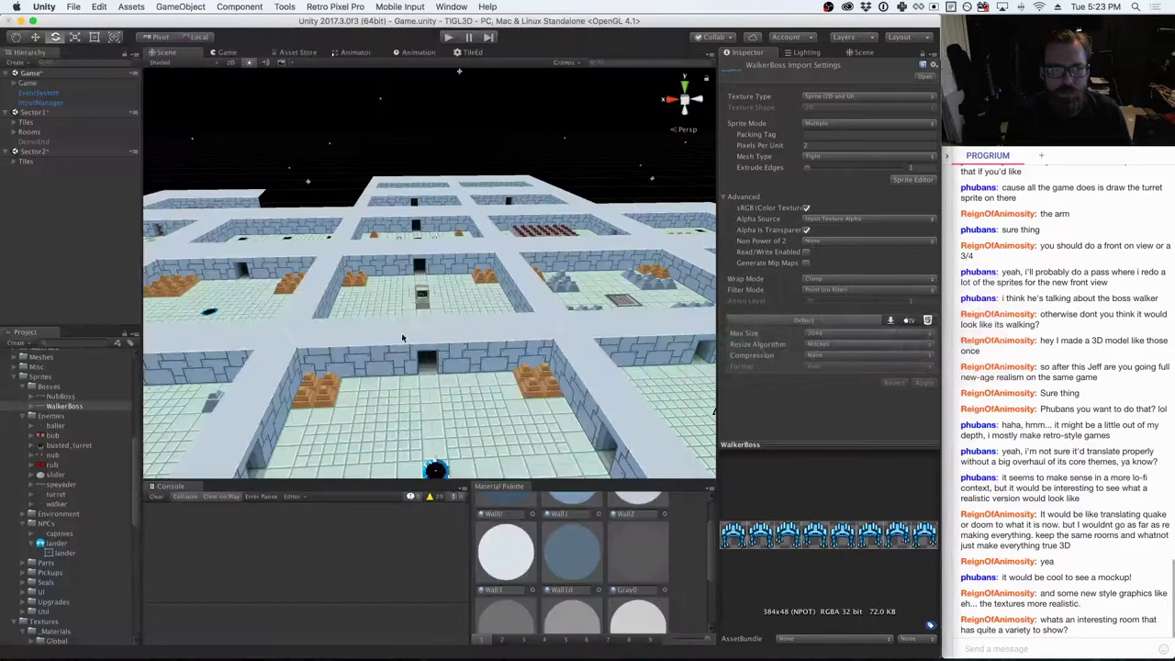
pyautogui.click(31, 407)
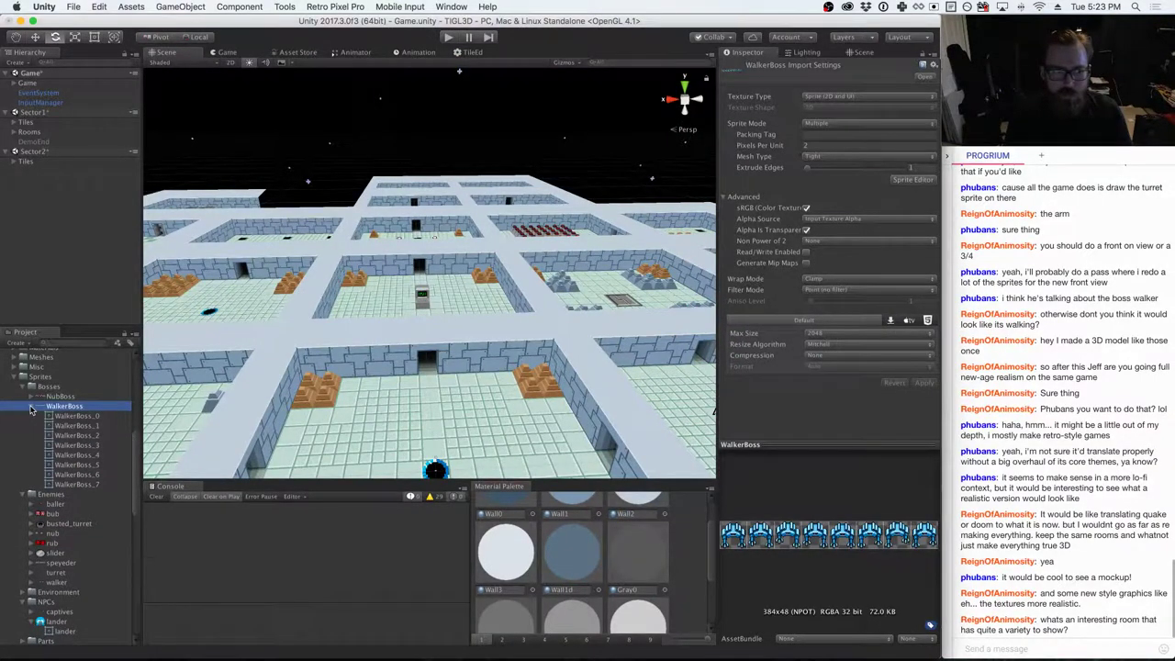
pyautogui.click(31, 407)
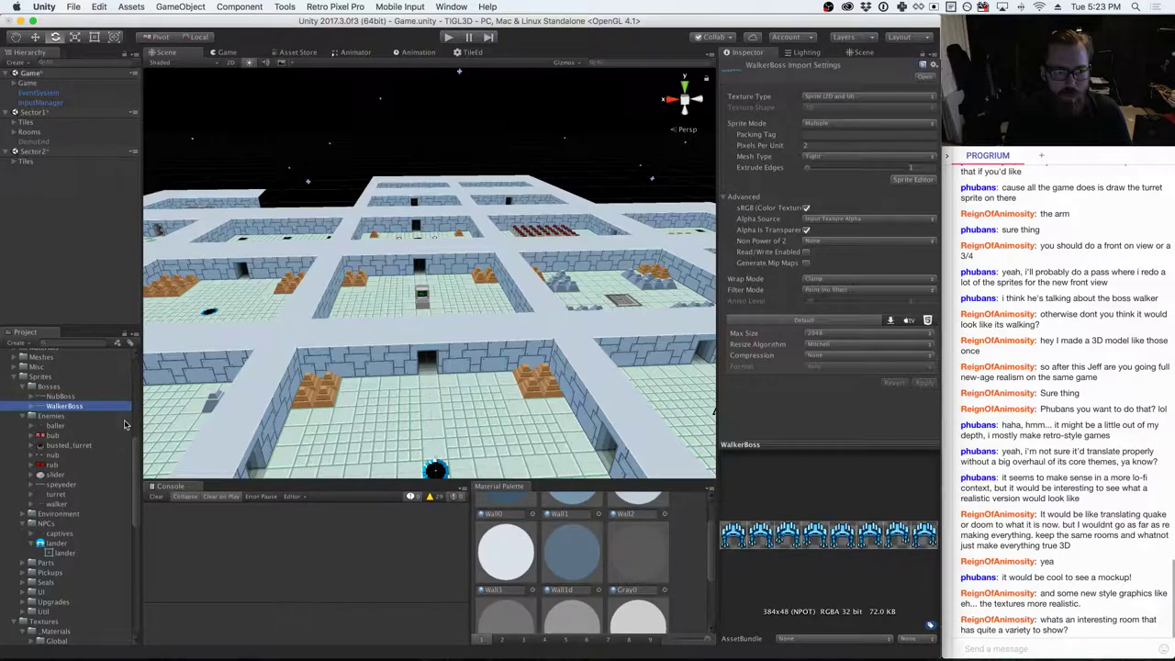
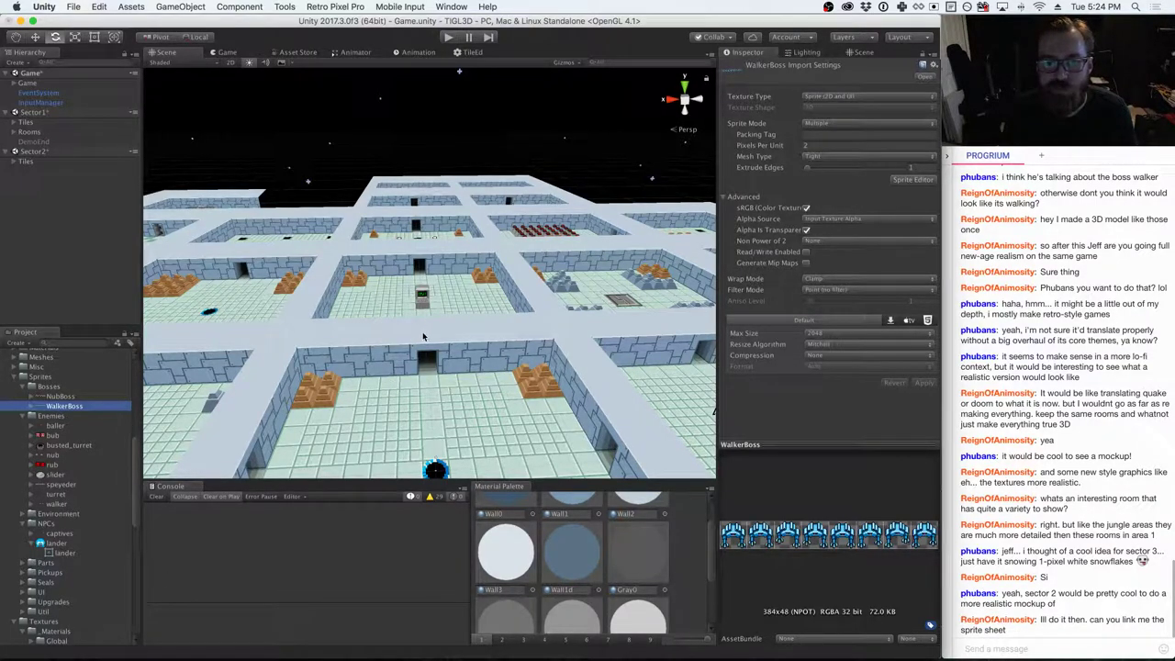
pyautogui.keyDown('alt'); pyautogui.moveTo(428, 285); pyautogui.dragTo(143, 374); pyautogui.keyUp('alt')
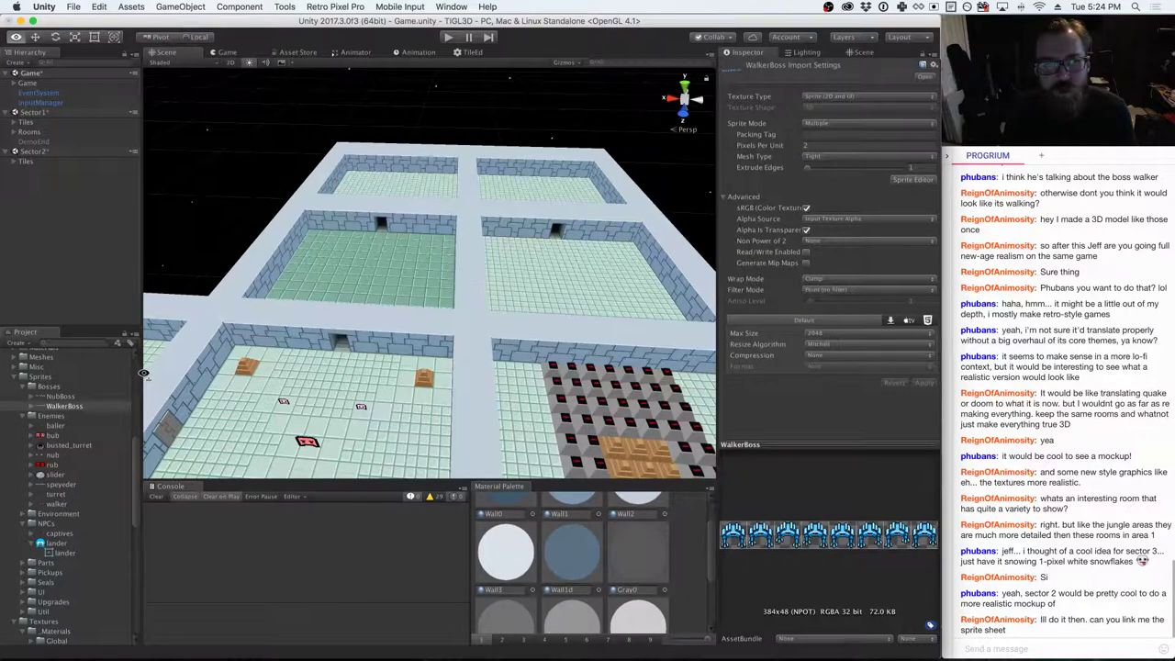
pyautogui.keyDown('alt'); pyautogui.moveTo(143, 374); pyautogui.dragTo(7, 391); pyautogui.keyUp('alt')
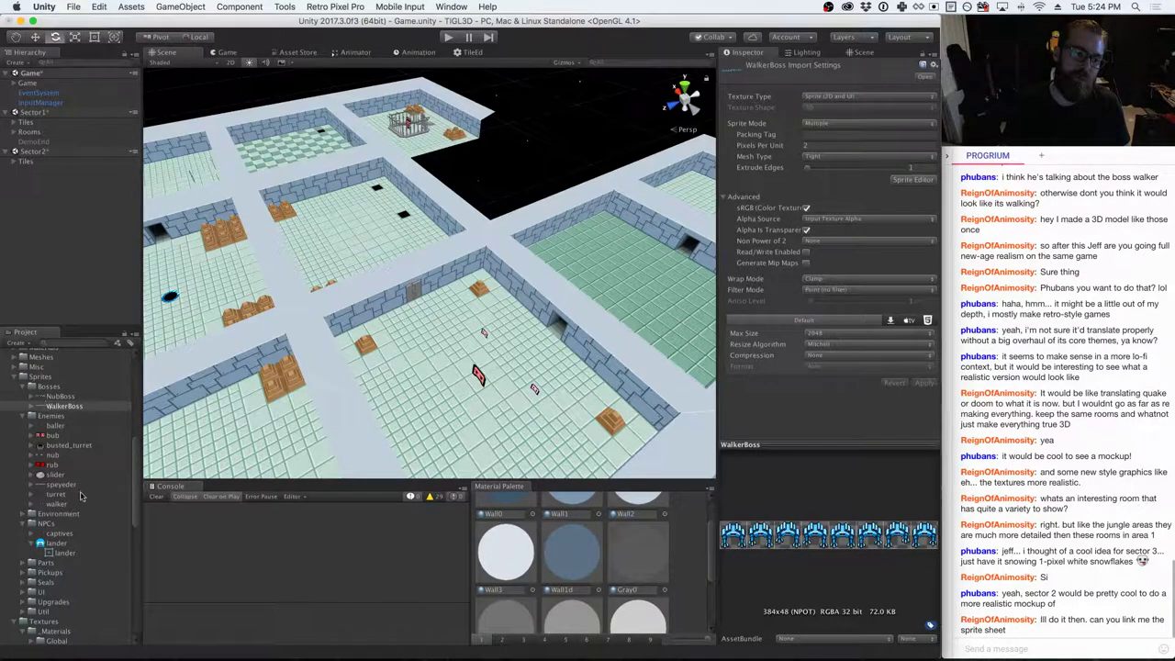
# - Select the lander sprite under NPCs, then open shopkeep.png from the Finder Downloads folder in Photoshop and enlarge it
pyautogui.click(64, 544)
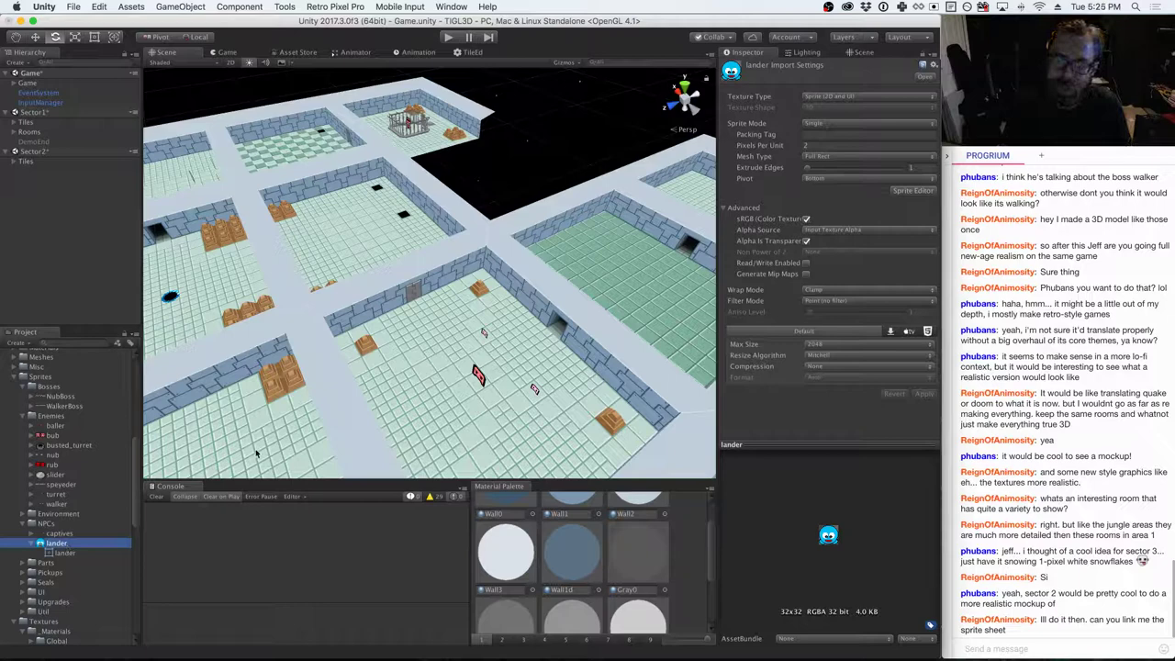
pyautogui.press('super+Tab')
pyautogui.press('super+Tab')
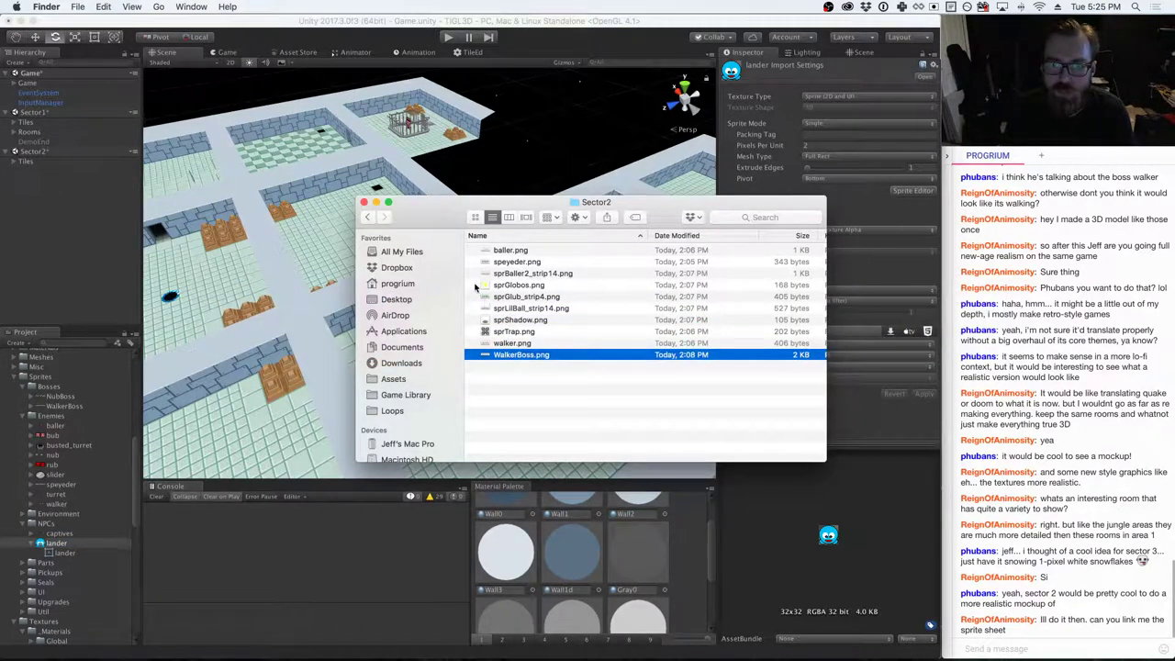
pyautogui.click(404, 363)
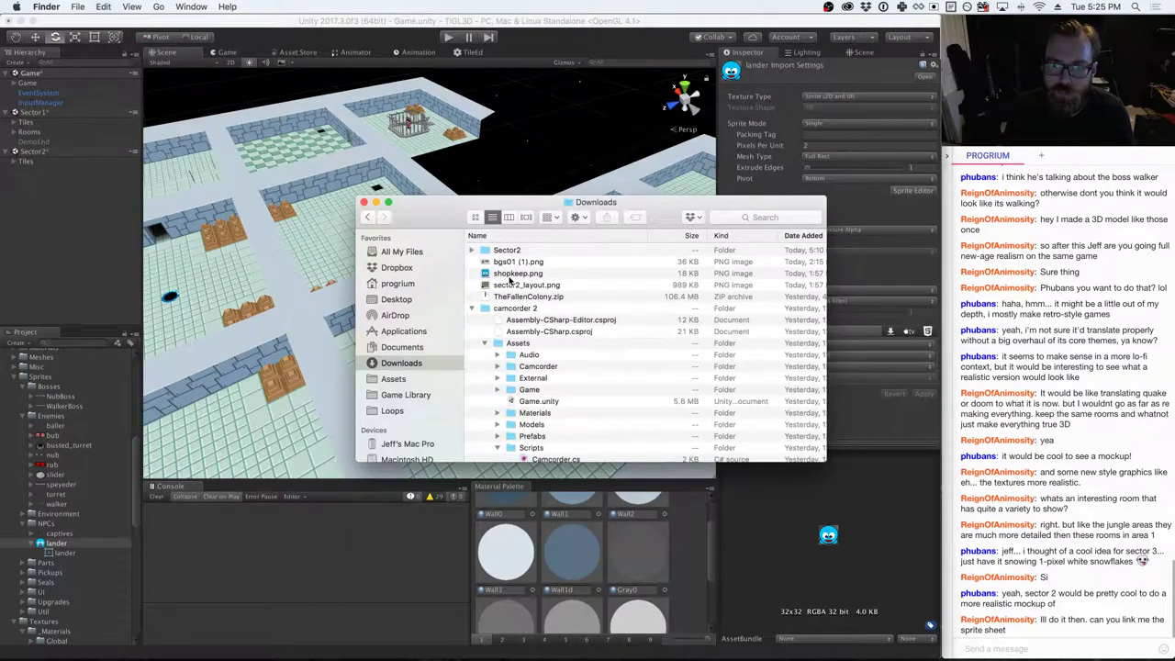
pyautogui.moveTo(514, 274); pyautogui.dragTo(786, 635)
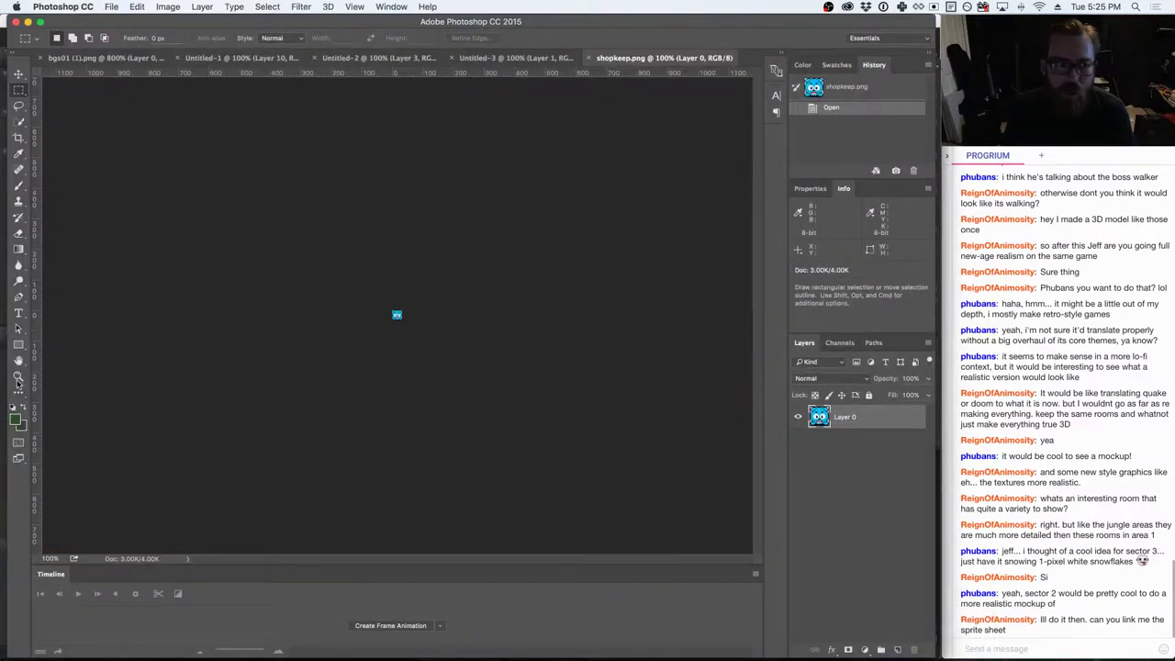
pyautogui.click(18, 375)
pyautogui.click(377, 312)
pyautogui.moveTo(378, 311); pyautogui.dragTo(378, 319)
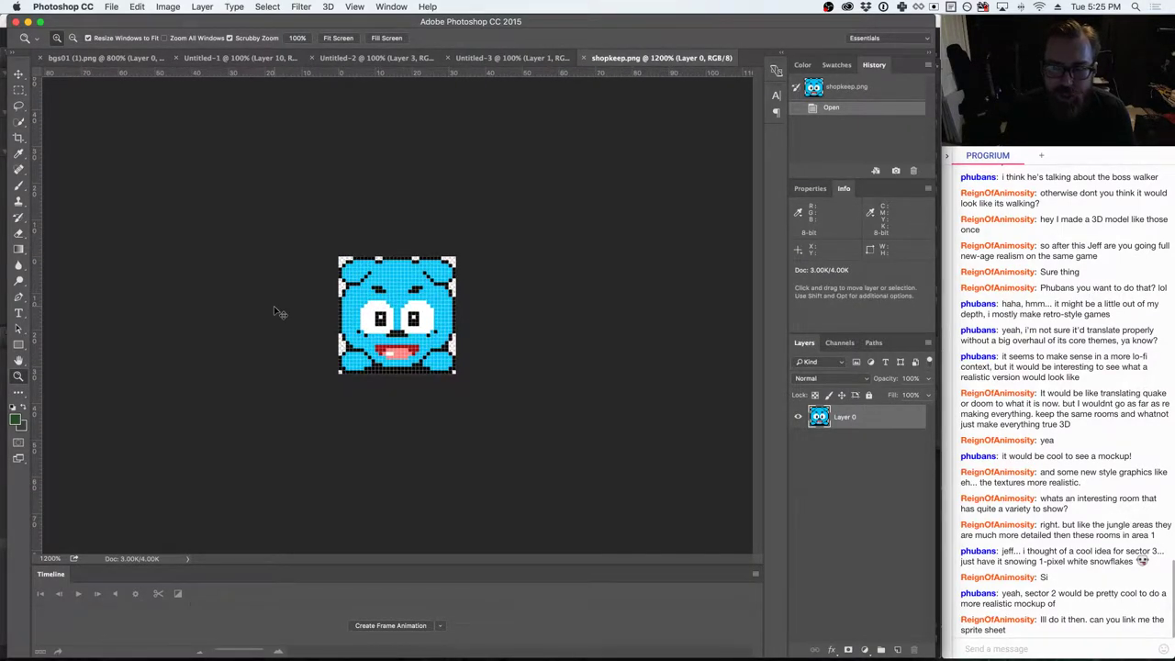
# - Switch back to Unity, reveal the lander sprite in Finder and open lander.png in Photoshop
pyautogui.press('super+Tab')
pyautogui.press('super+Tab')
pyautogui.press('super+Tab')
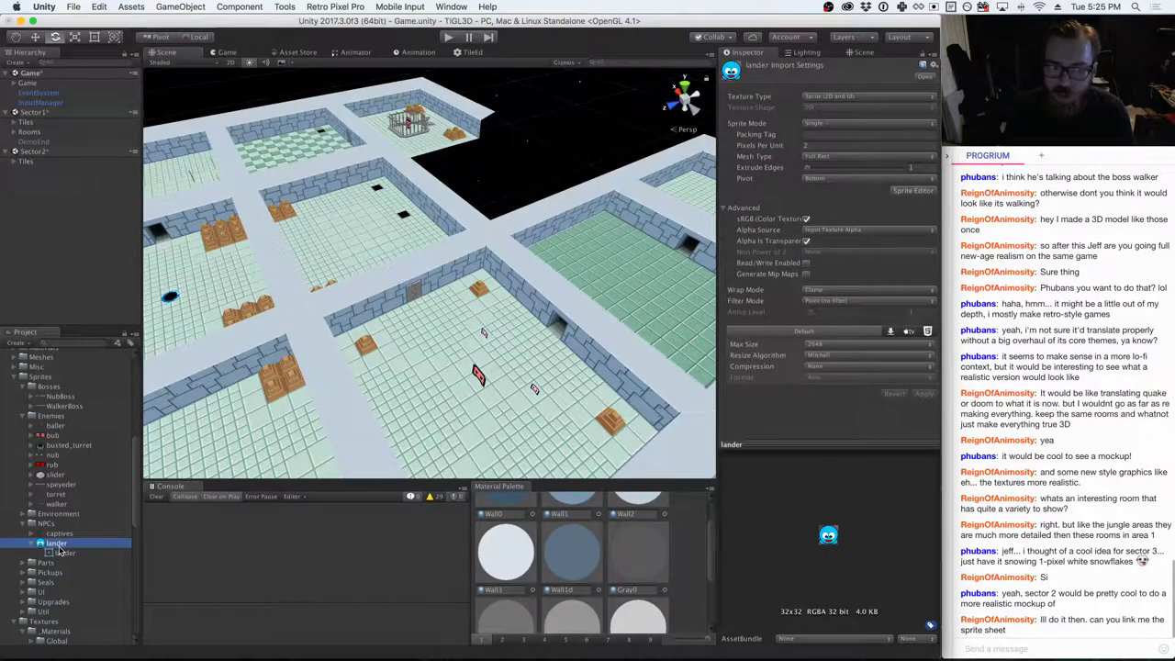
pyautogui.rightClick(61, 549)
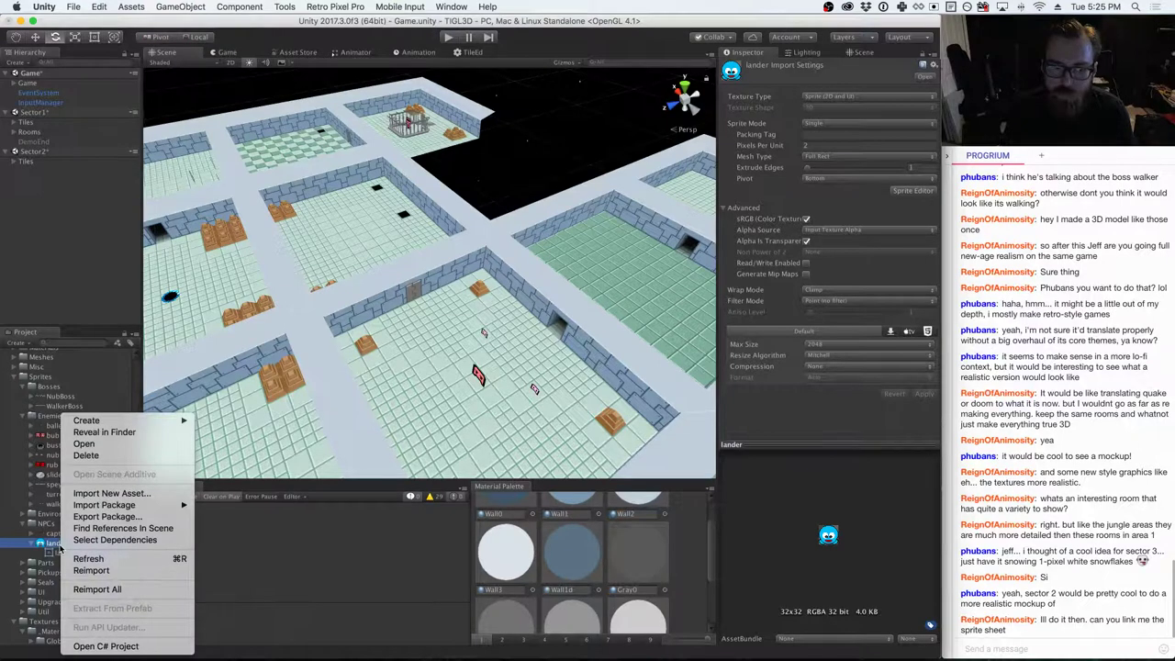
pyautogui.click(92, 434)
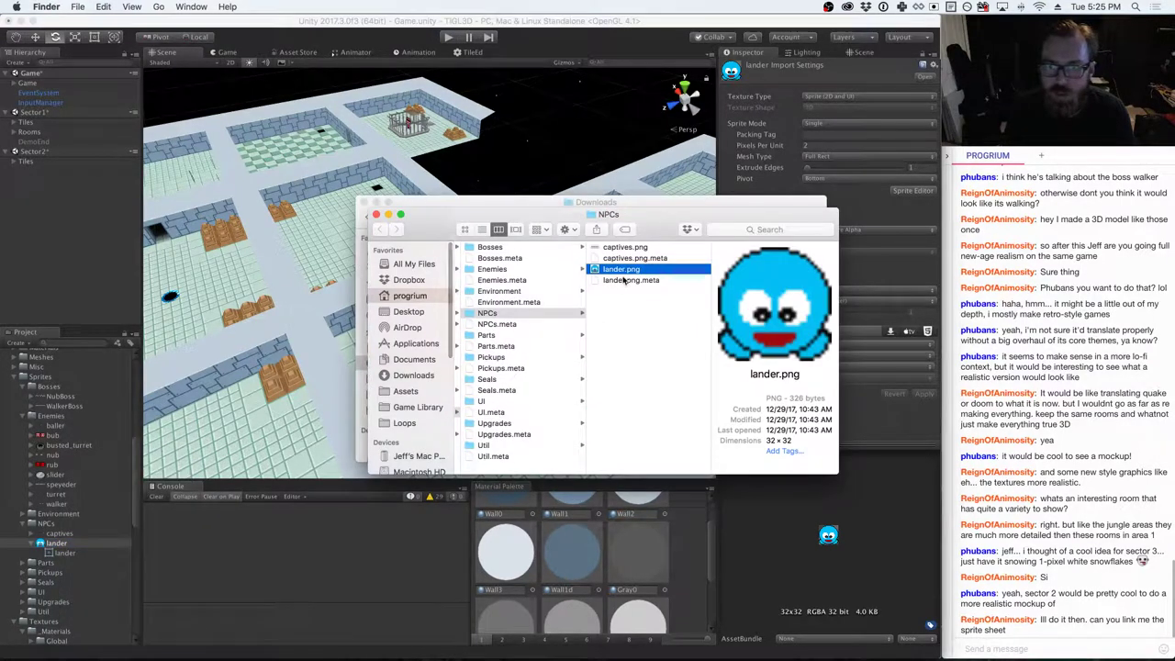
pyautogui.moveTo(621, 269); pyautogui.dragTo(786, 633)
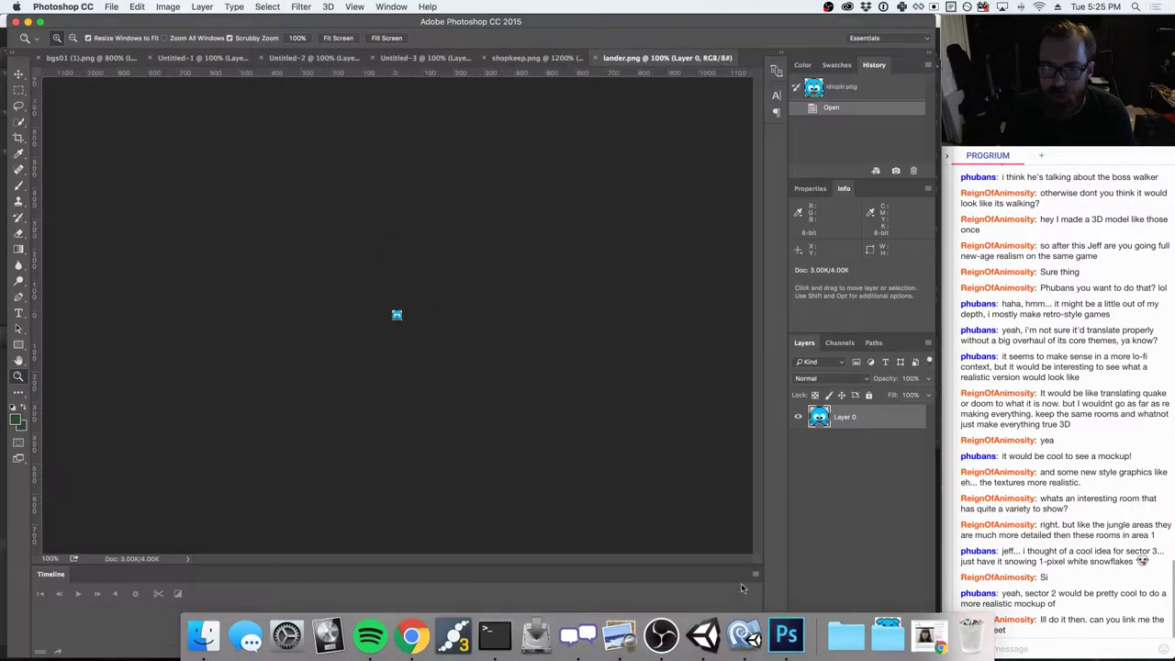
pyautogui.moveTo(410, 318); pyautogui.dragTo(486, 297)
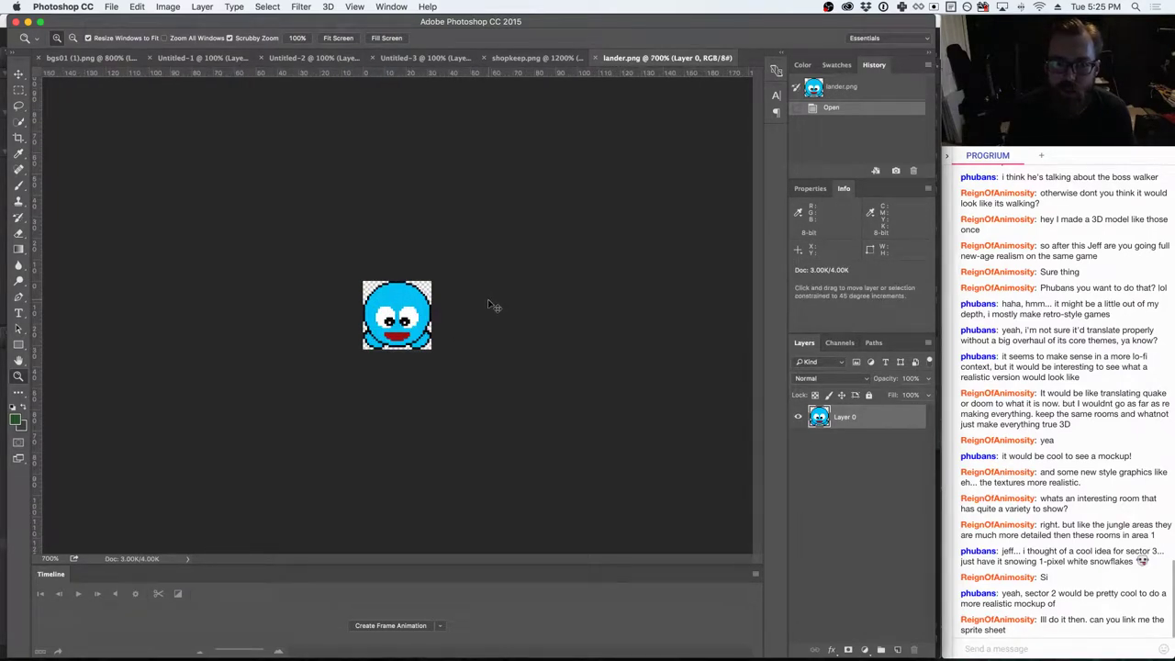
# - Copy the entire shopkeep.png image into lander.png as a new layer and hide the original Layer 0
pyautogui.click(532, 60)
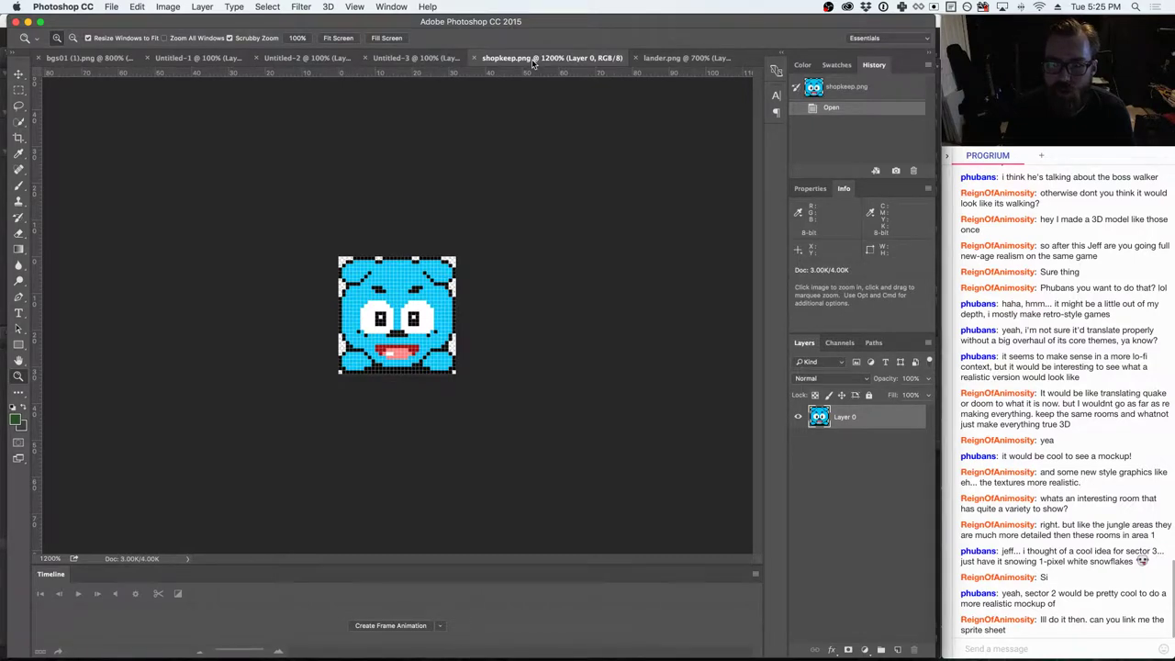
pyautogui.press('super+a')
pyautogui.click(652, 59)
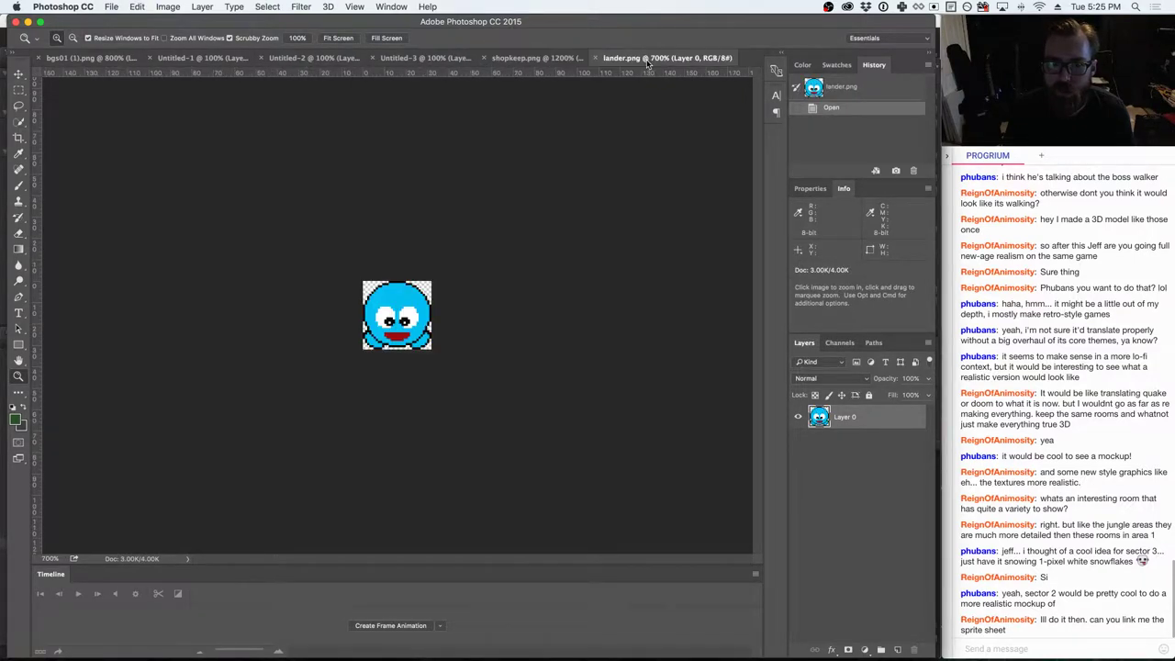
pyautogui.press('super+v')
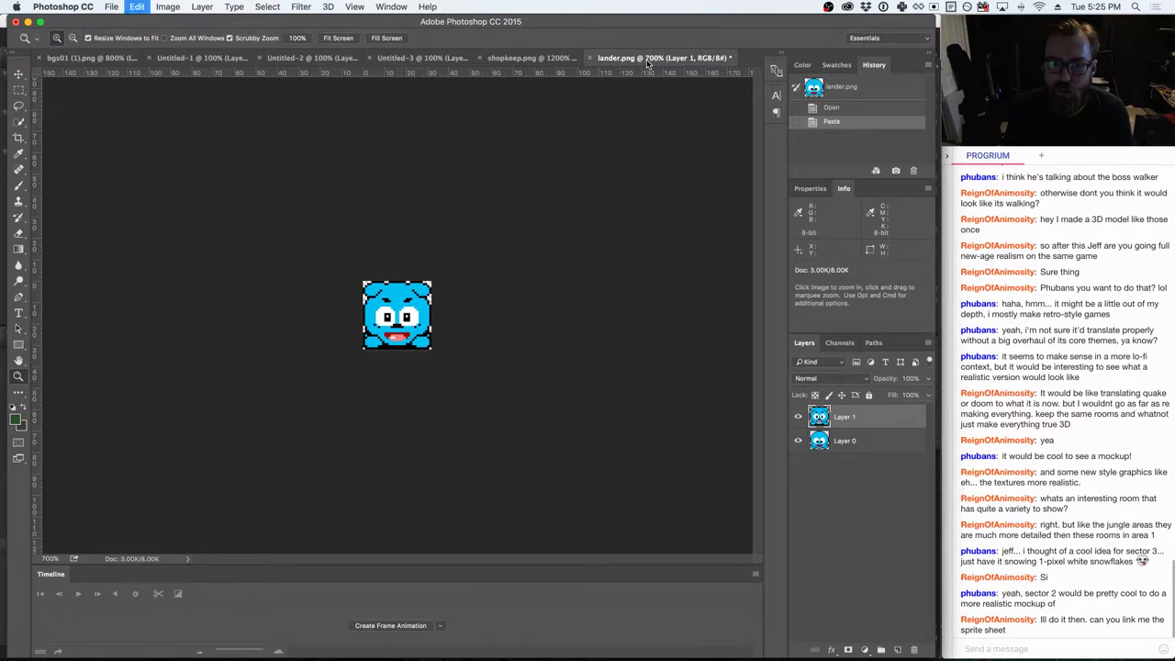
pyautogui.press('super+z')
pyautogui.press('super+v')
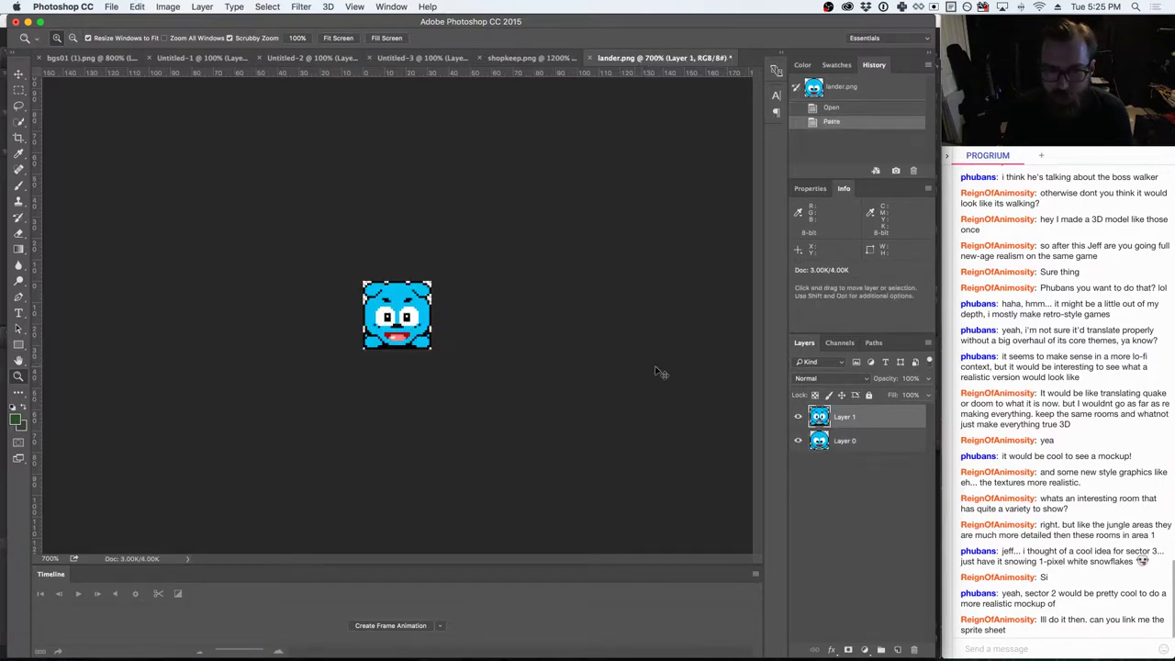
pyautogui.click(797, 442)
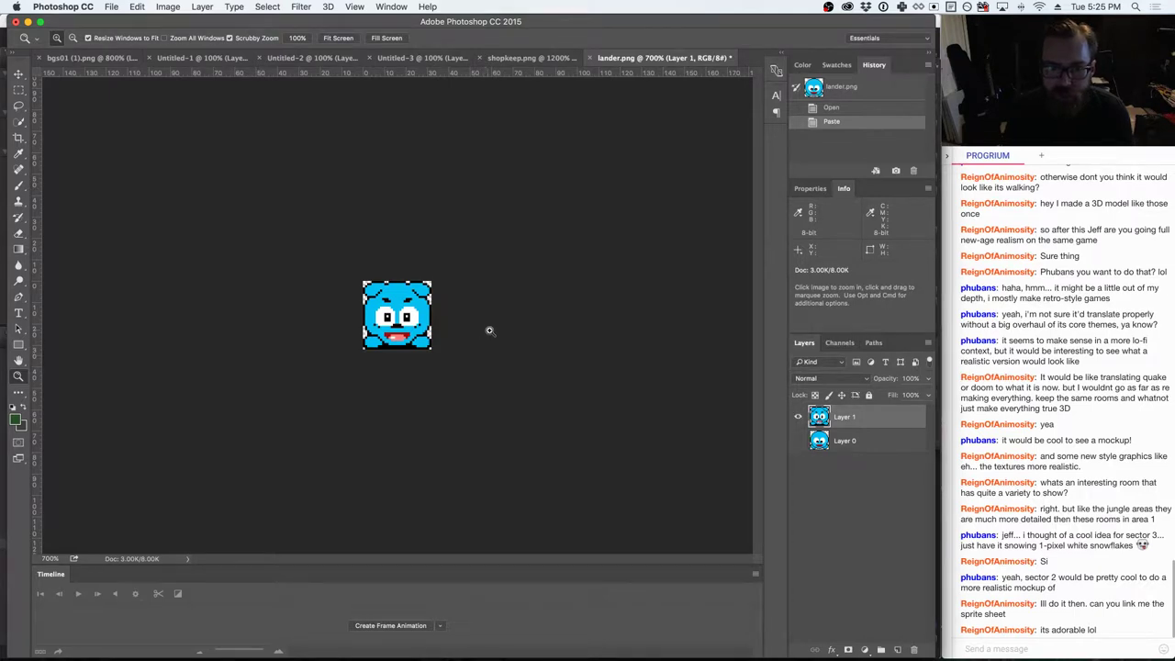
pyautogui.click(109, 6)
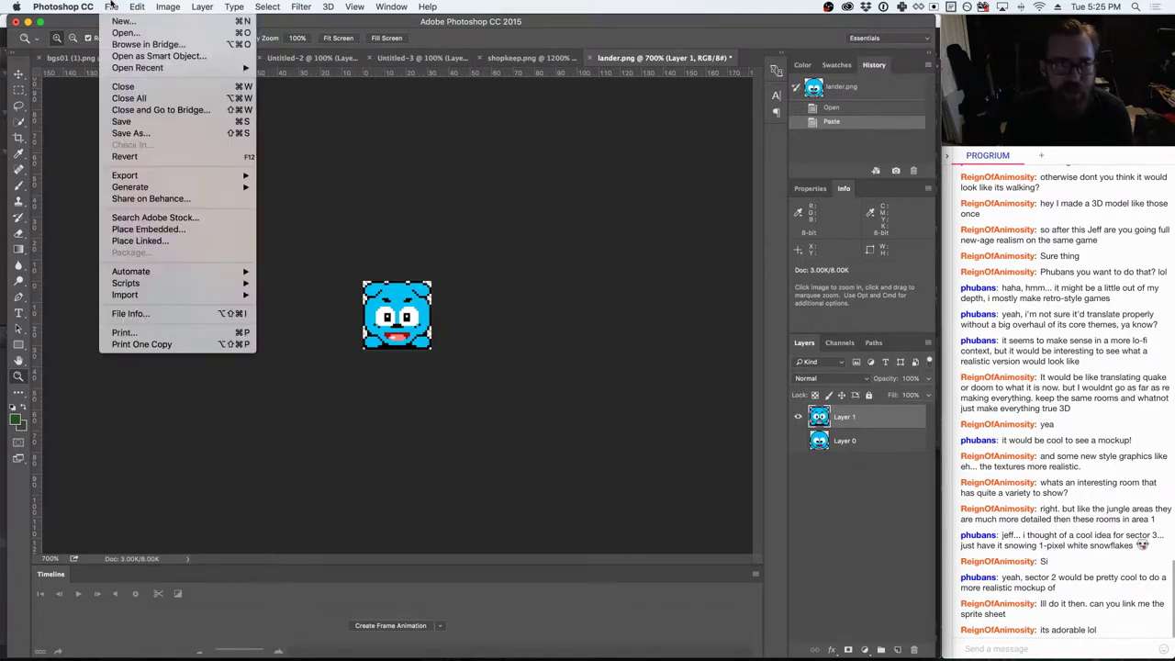
pyautogui.click(118, 132)
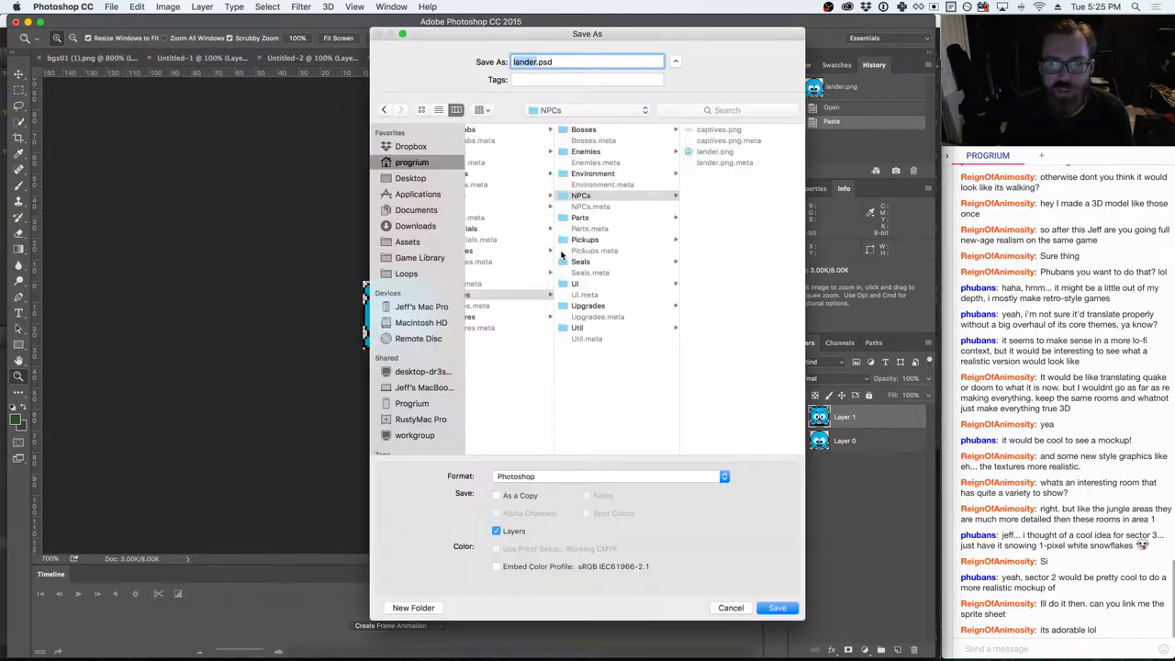
pyautogui.click(729, 607)
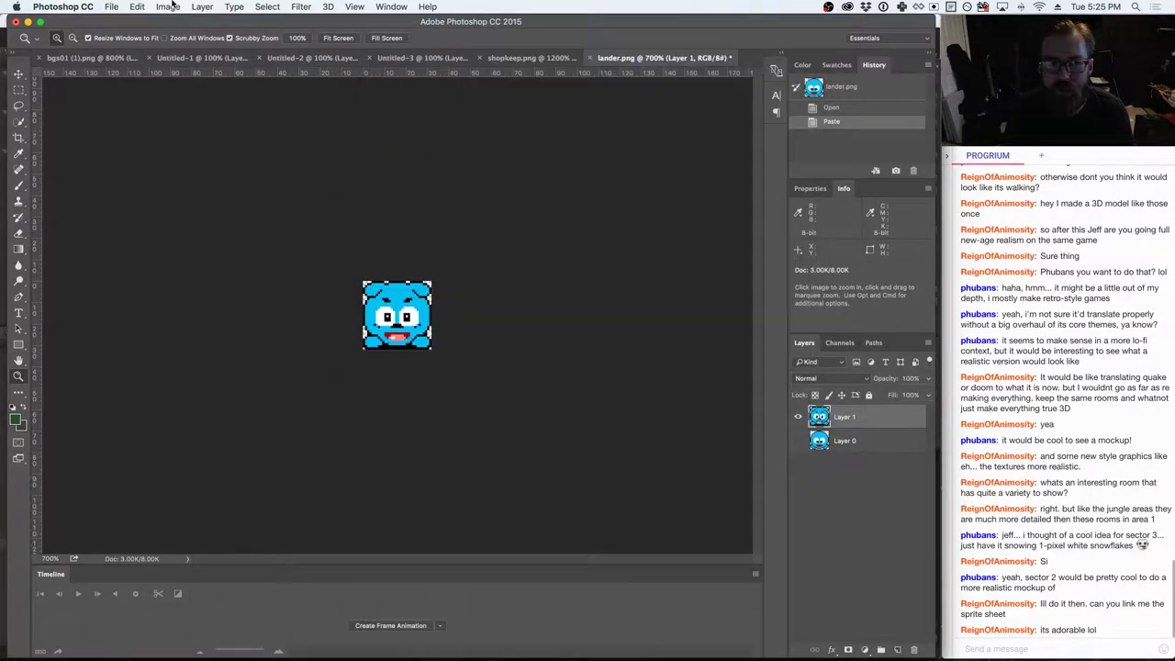
pyautogui.click(112, 6)
pyautogui.click(117, 6)
# - Flatten lander.png, discarding the hidden layer, and save the file under its existing name
pyautogui.click(202, 7)
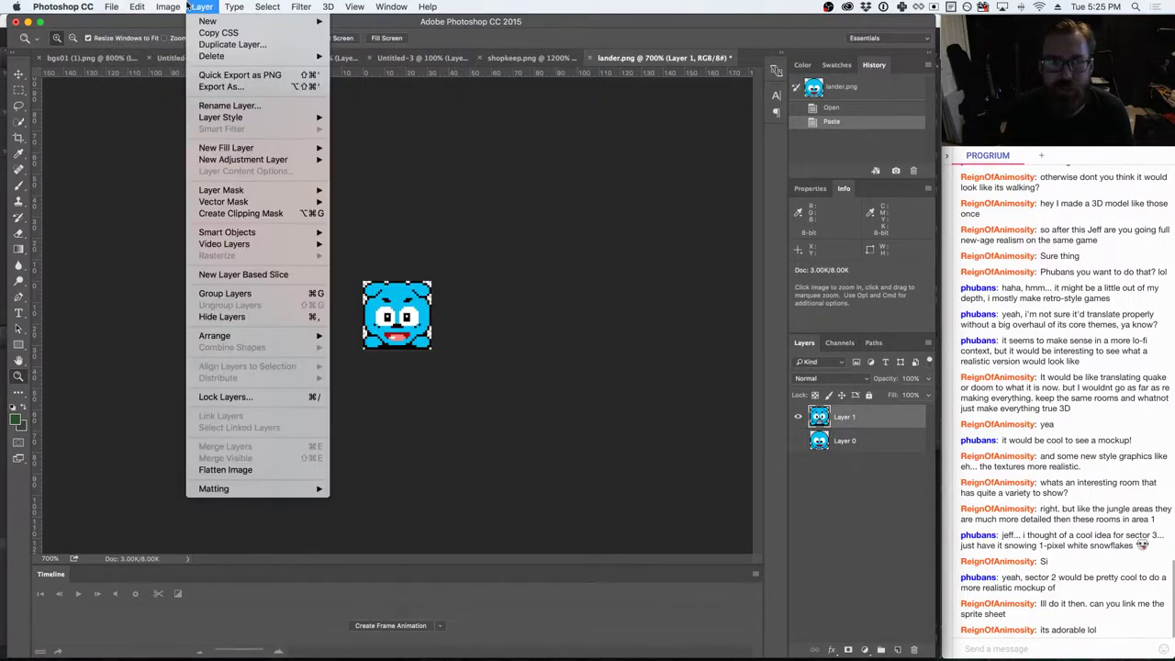
pyautogui.click(240, 470)
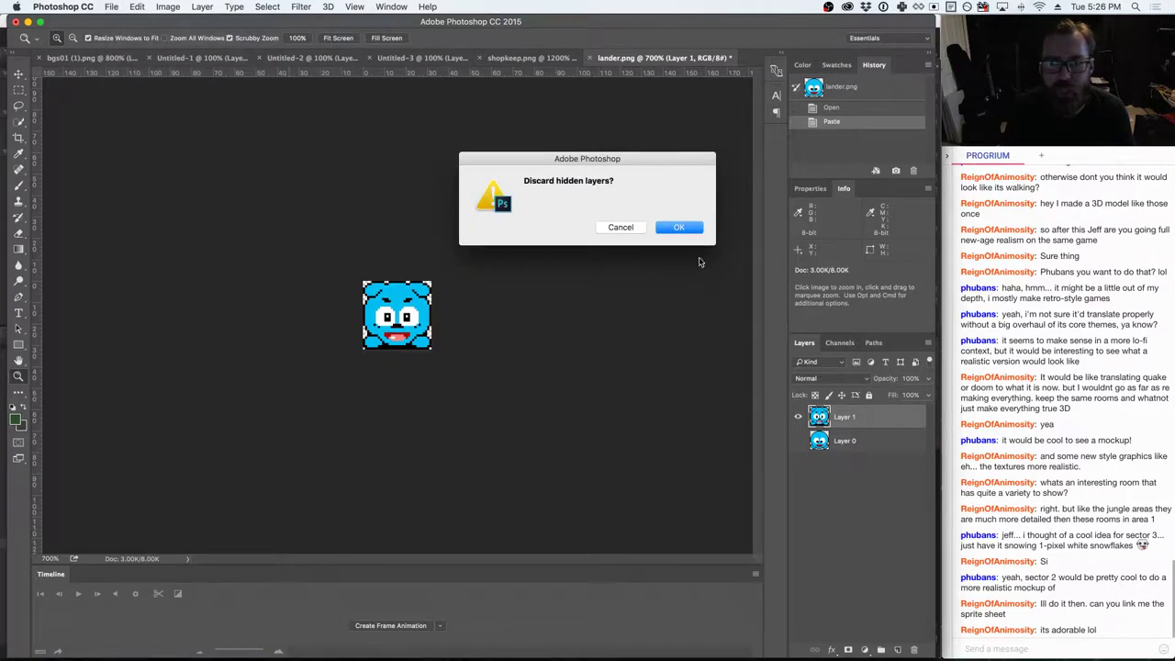
pyautogui.click(686, 230)
pyautogui.click(110, 7)
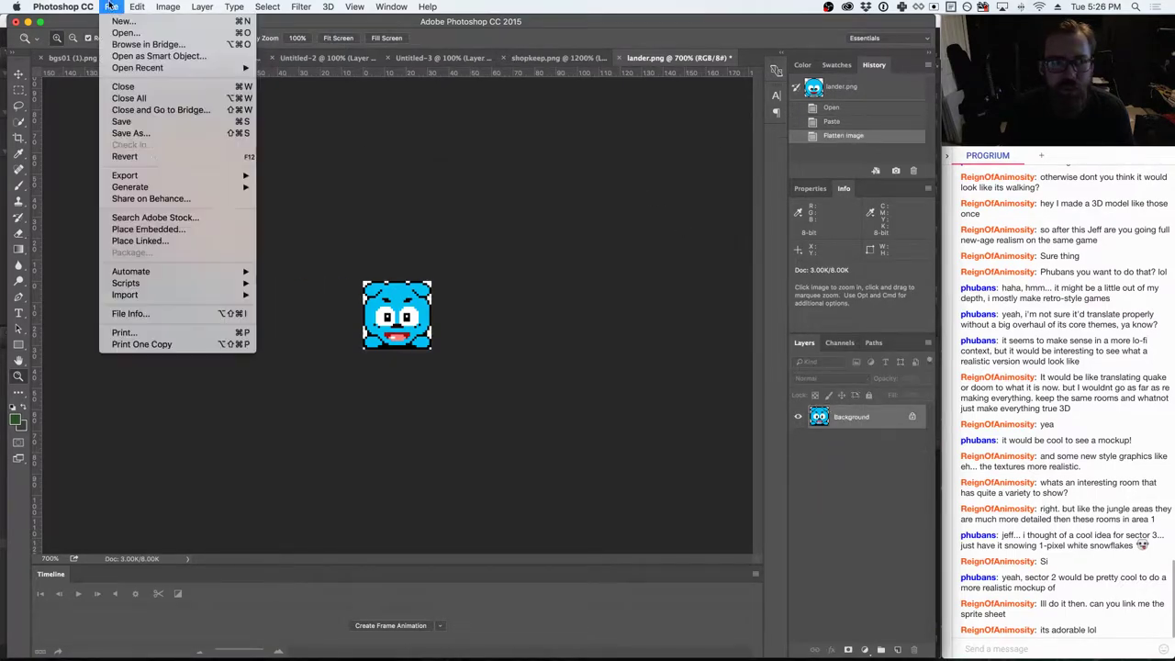
pyautogui.click(162, 125)
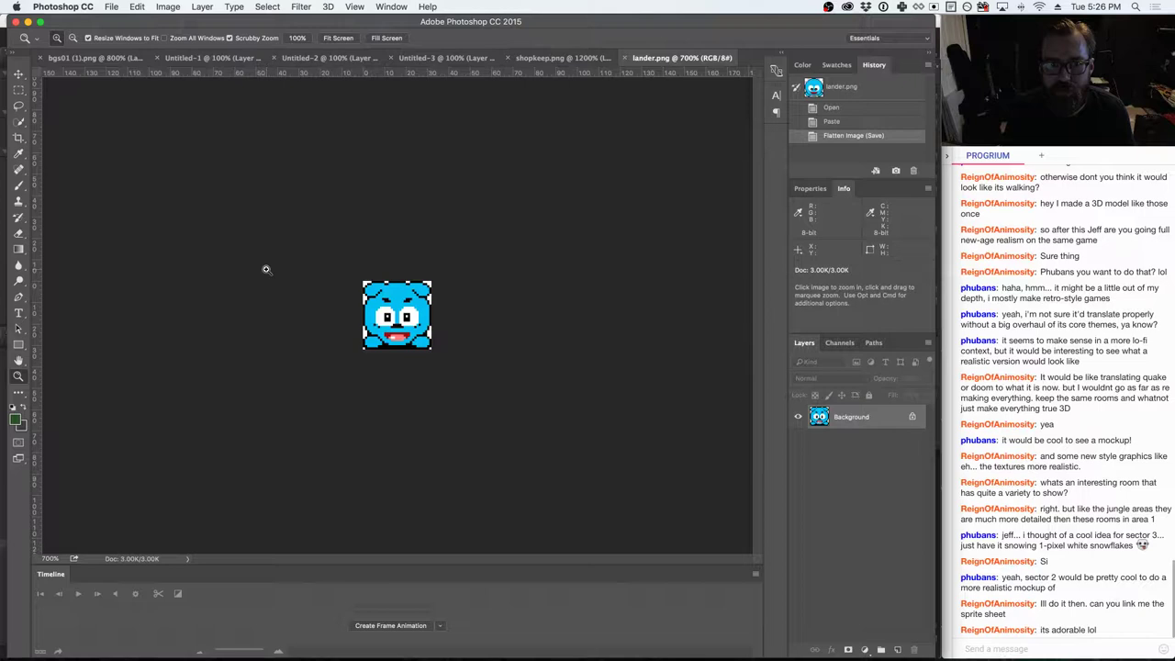
# - Undo the flattening of lander.png by going back to the Paste history state
pyautogui.press('v')
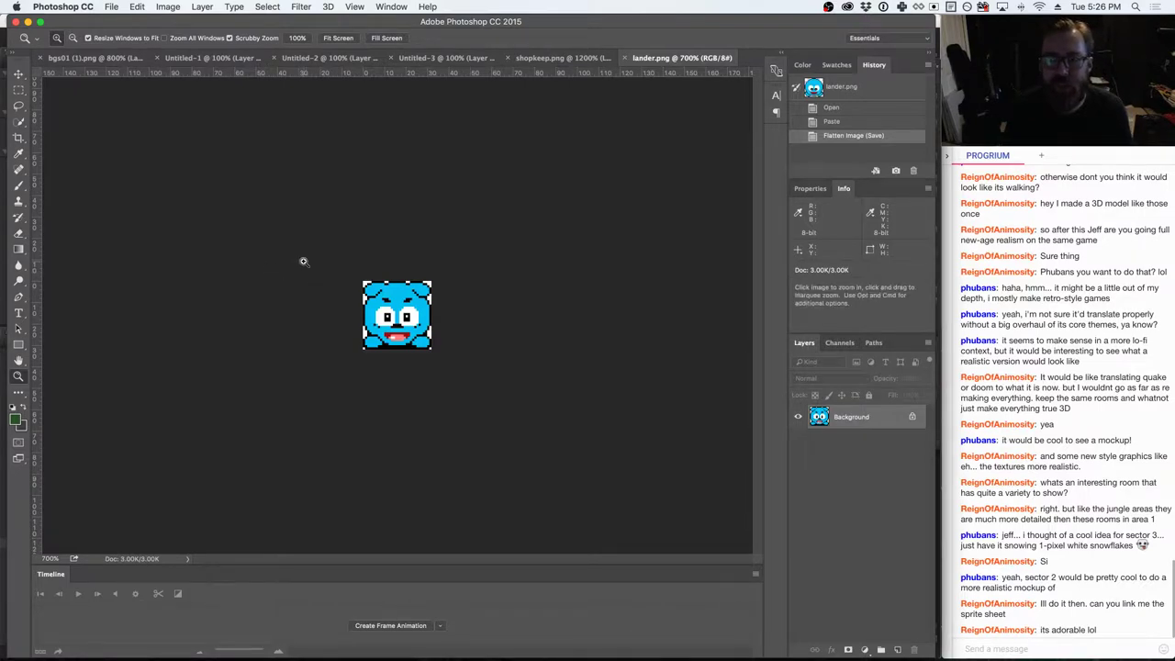
pyautogui.click(838, 125)
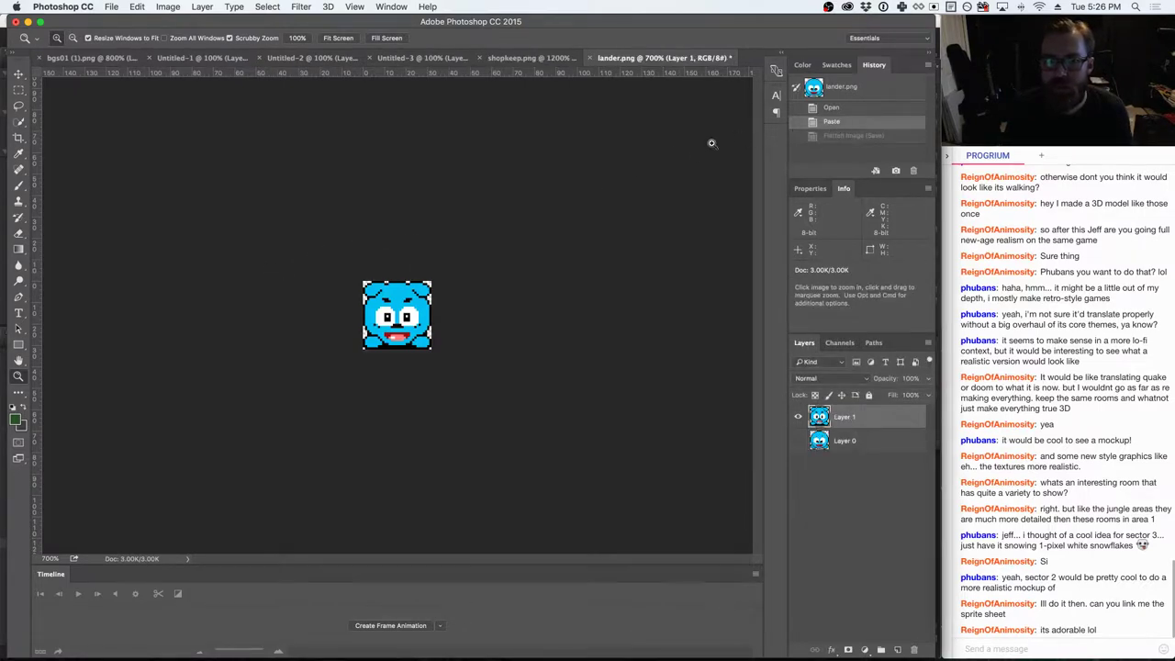
# - Delete Layer 0 from lander.png, keeping only Layer 1
pyautogui.click(237, 6)
pyautogui.click(932, 457)
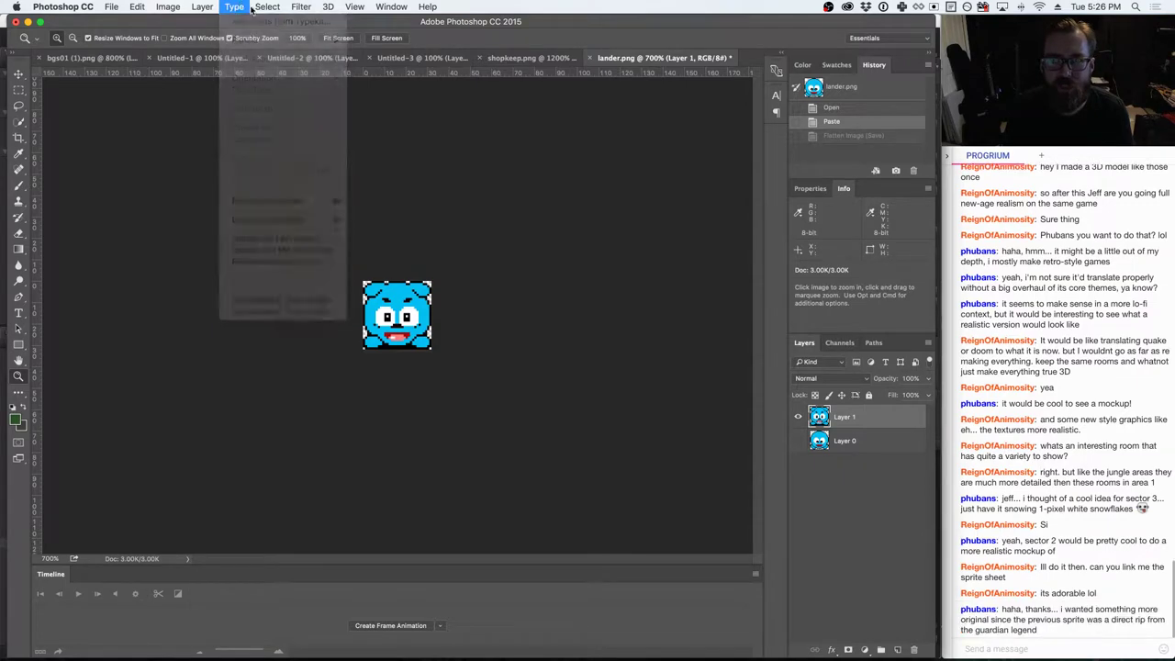
pyautogui.click(916, 449)
pyautogui.click(914, 651)
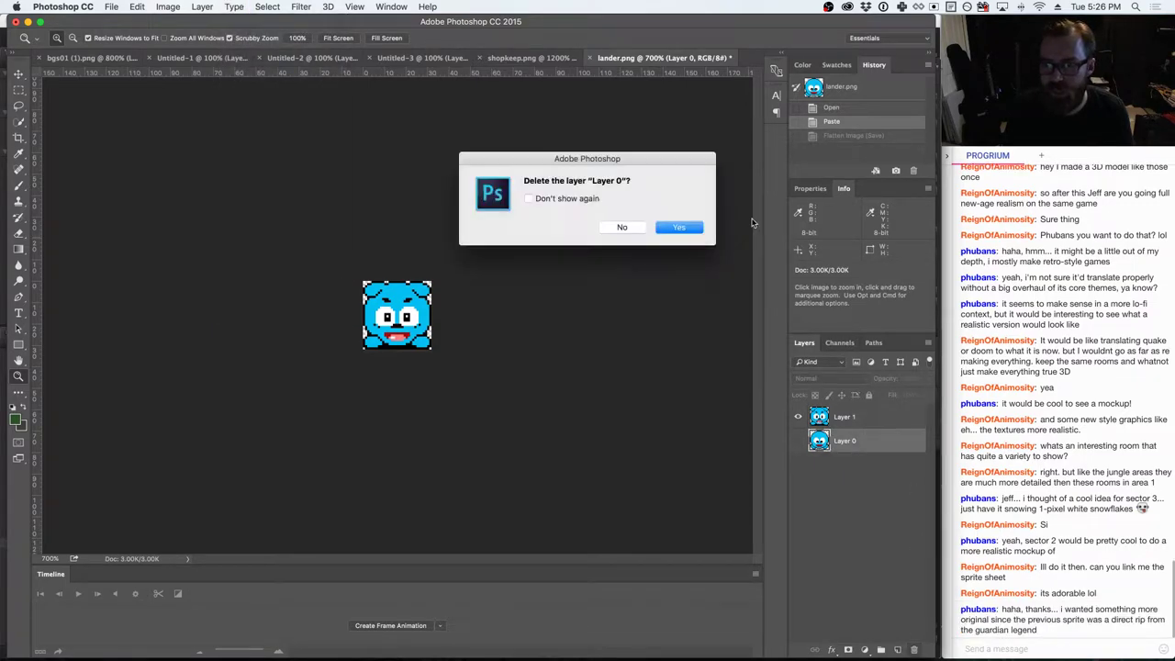
pyautogui.click(677, 226)
# - Save lander.png and switch to Unity
pyautogui.click(85, 7)
pyautogui.moveTo(111, 6)
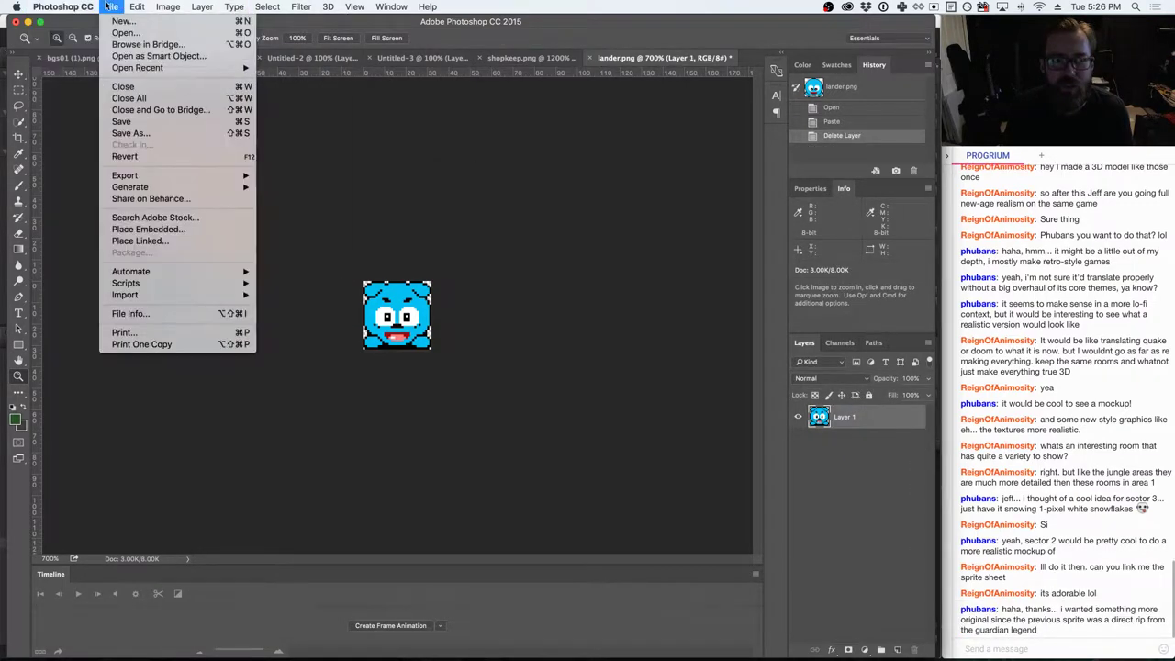
pyautogui.click(158, 137)
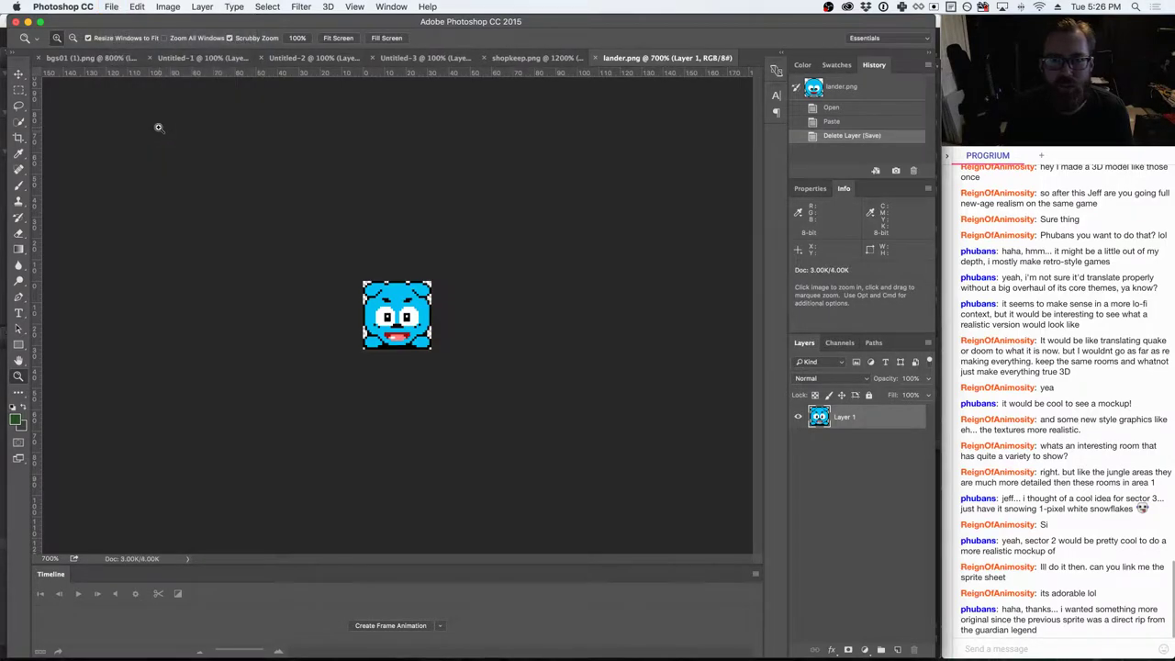
pyautogui.press('super+Tab')
pyautogui.press('super+Tab')
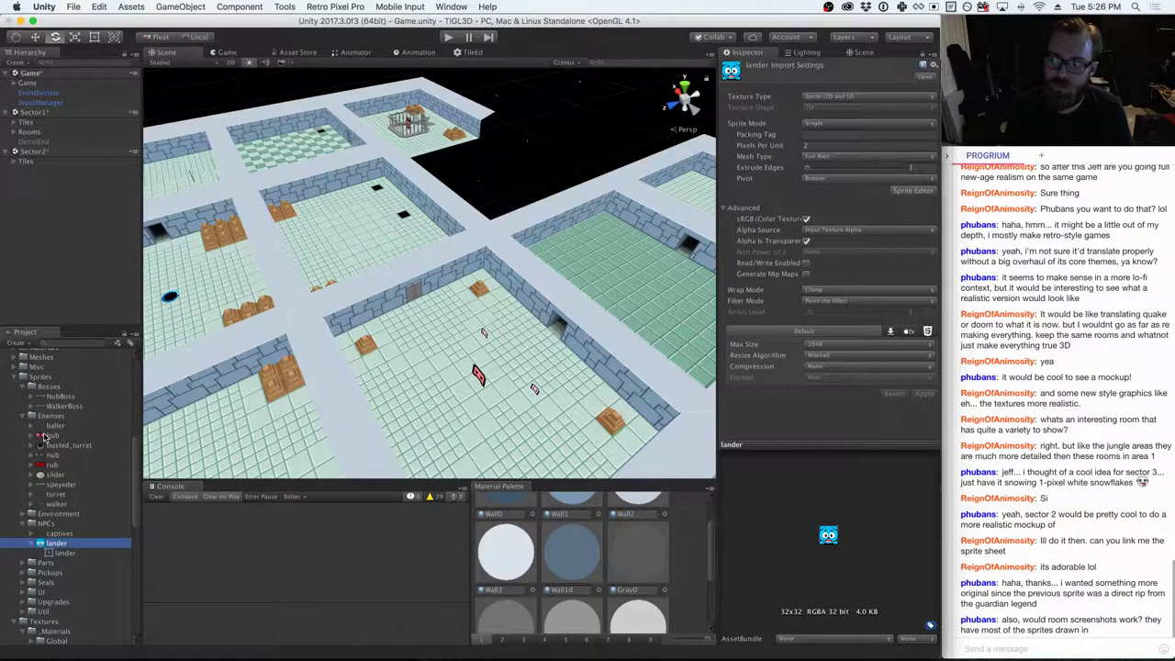
# - Collapse the NPCs, Enemies and Bosses sprite folders and the _Materials, Global and Sector2 texture folders in the project
pyautogui.click(22, 524)
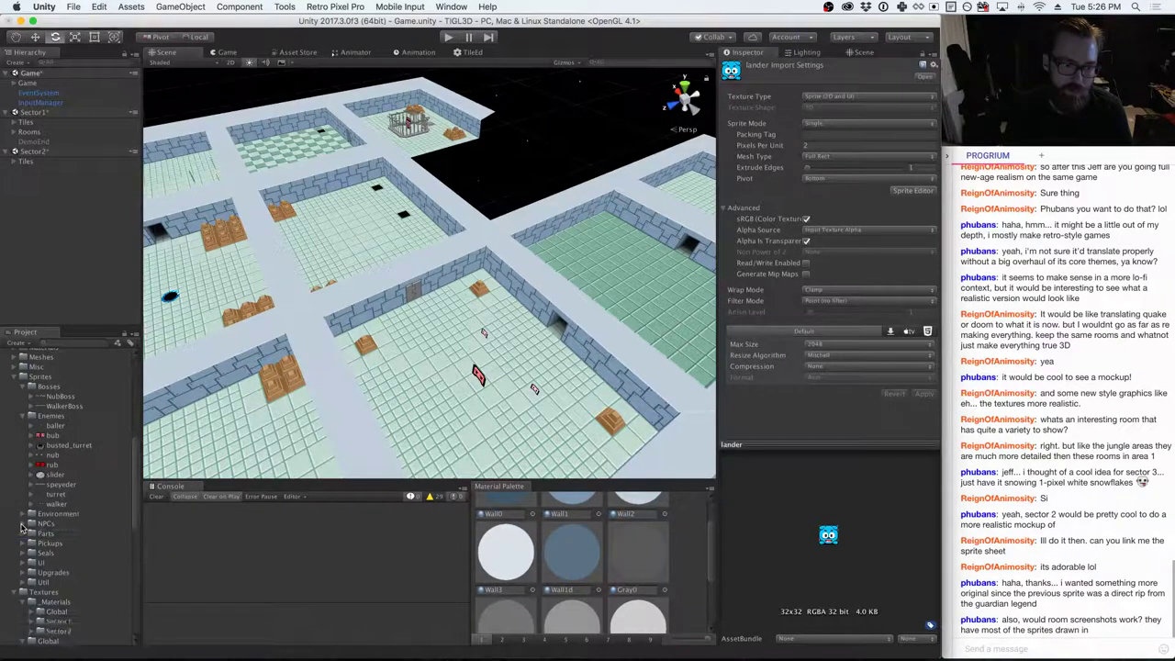
pyautogui.click(23, 418)
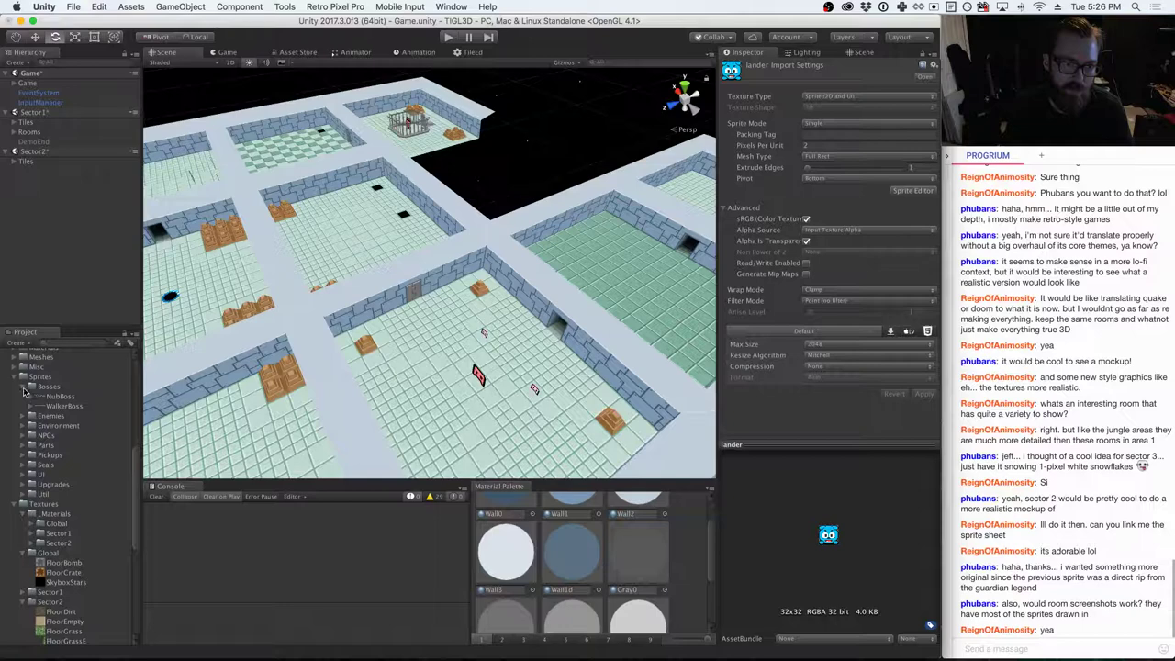
pyautogui.click(23, 386)
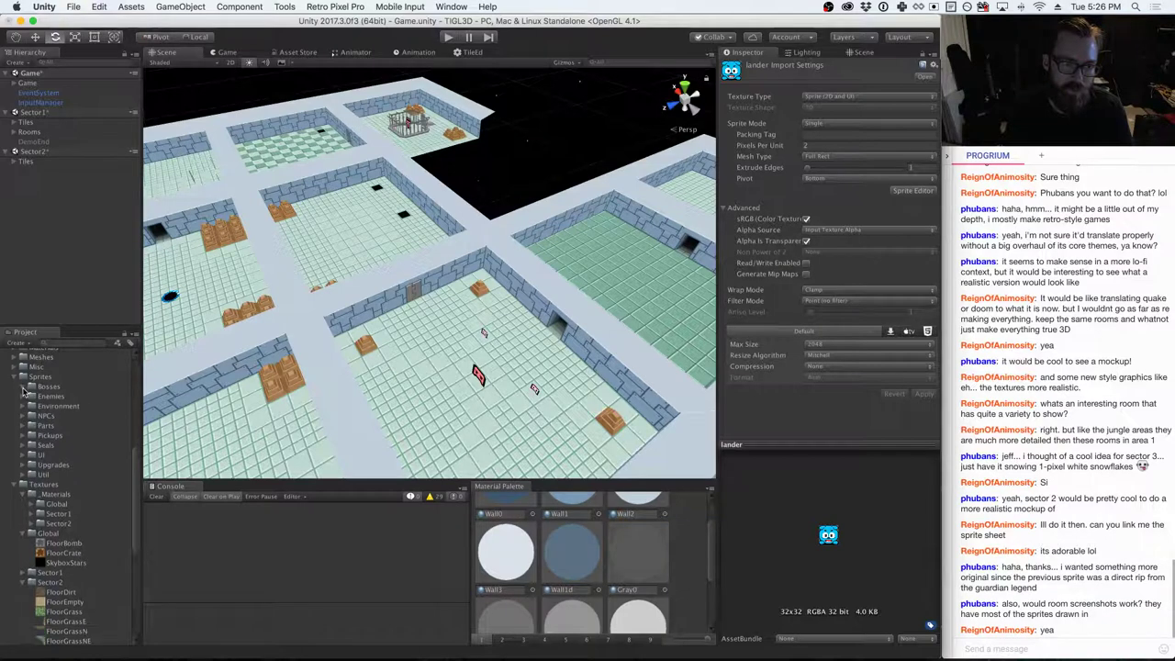
pyautogui.click(23, 497)
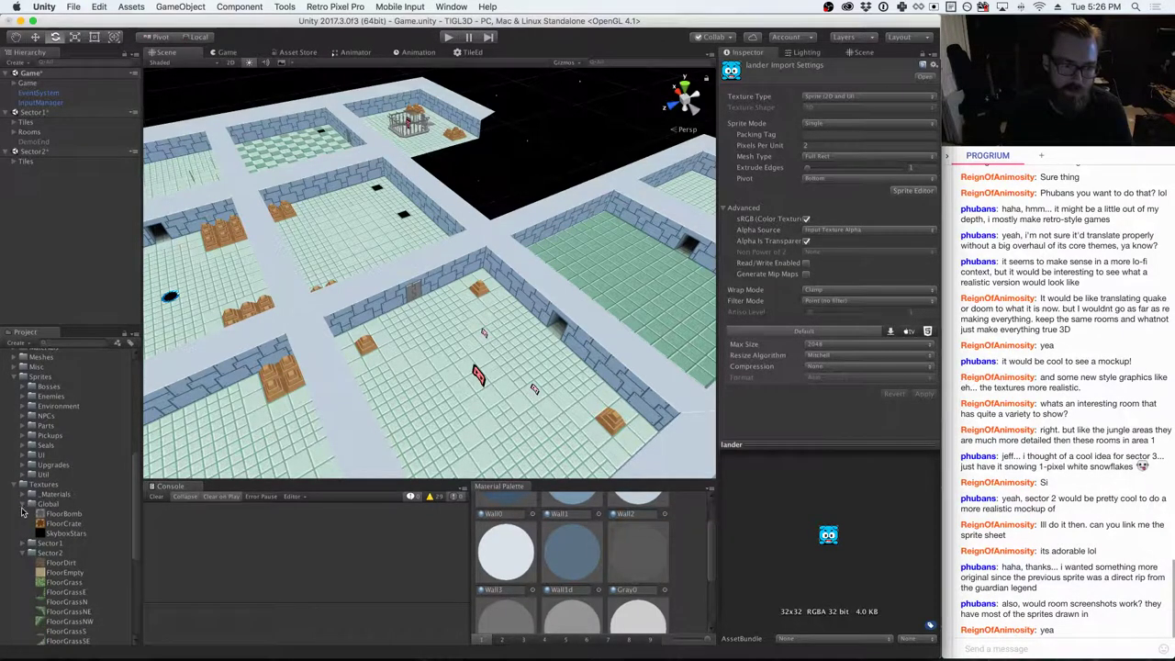
pyautogui.click(23, 505)
pyautogui.click(21, 521)
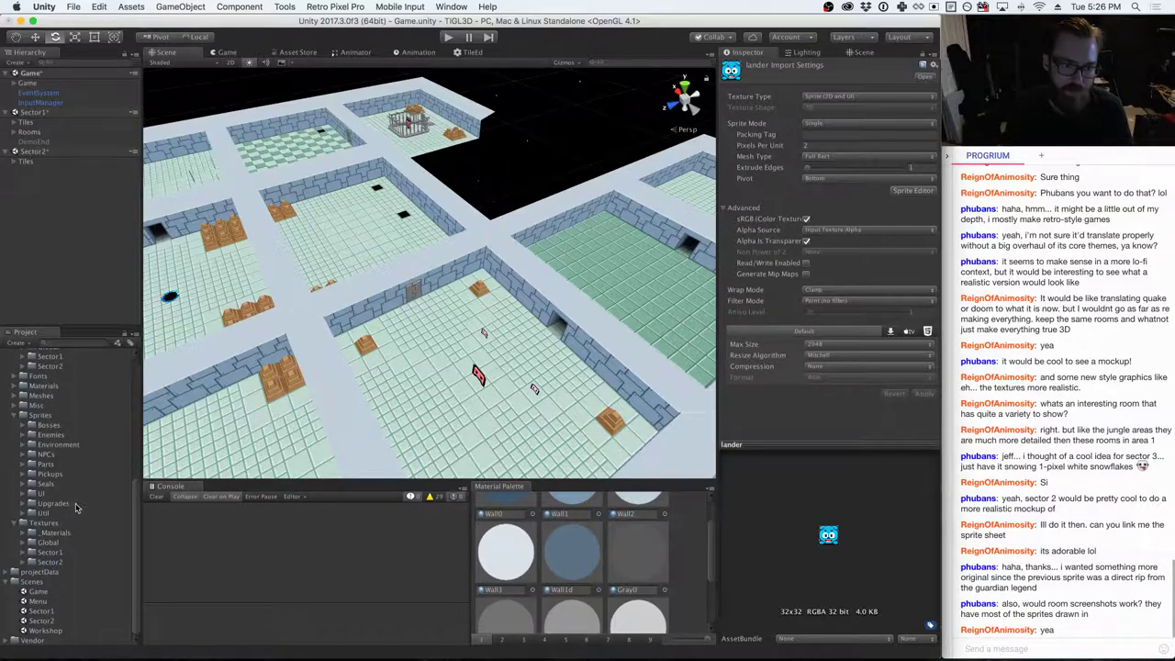
# - Collapse the Colors folder and expand the Tiles folder under _Prefabs to show its tile prefabs
pyautogui.scroll(3, 76, 508)
pyautogui.scroll(4, 77, 508)
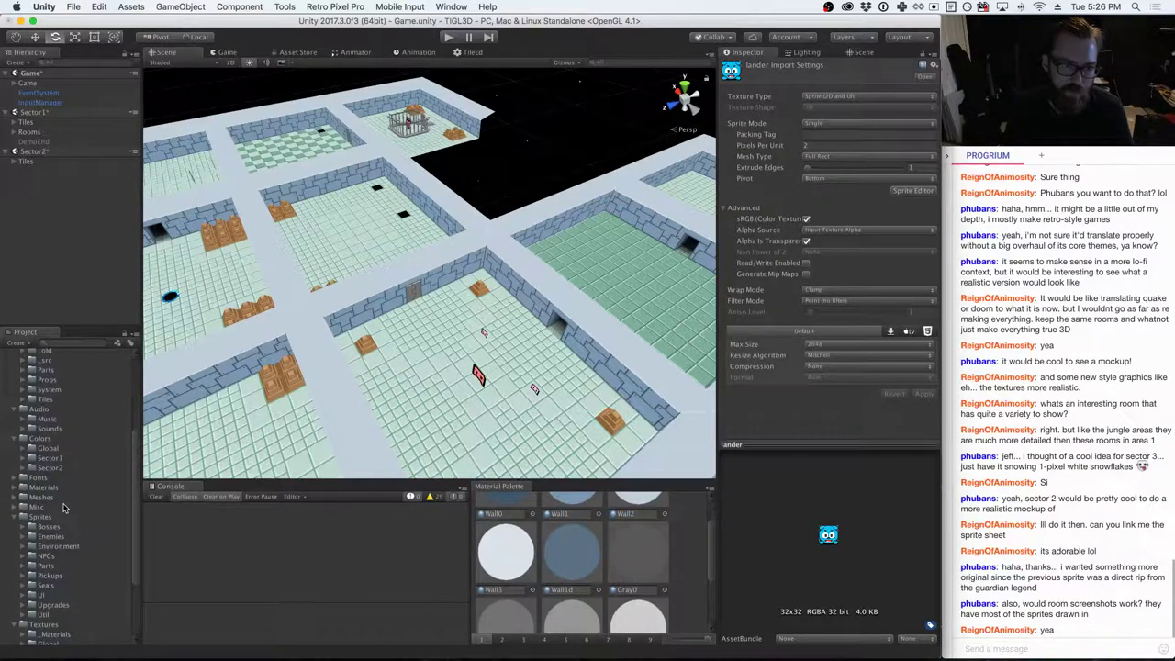
pyautogui.click(14, 439)
pyautogui.scroll(4, 68, 495)
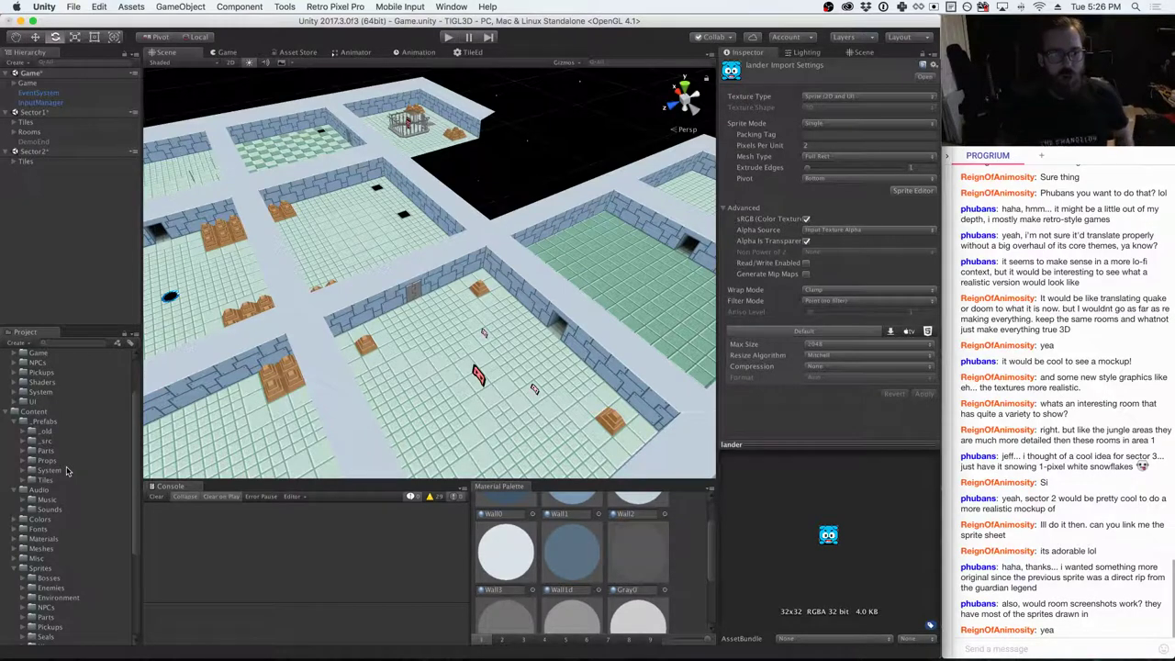
pyautogui.click(24, 481)
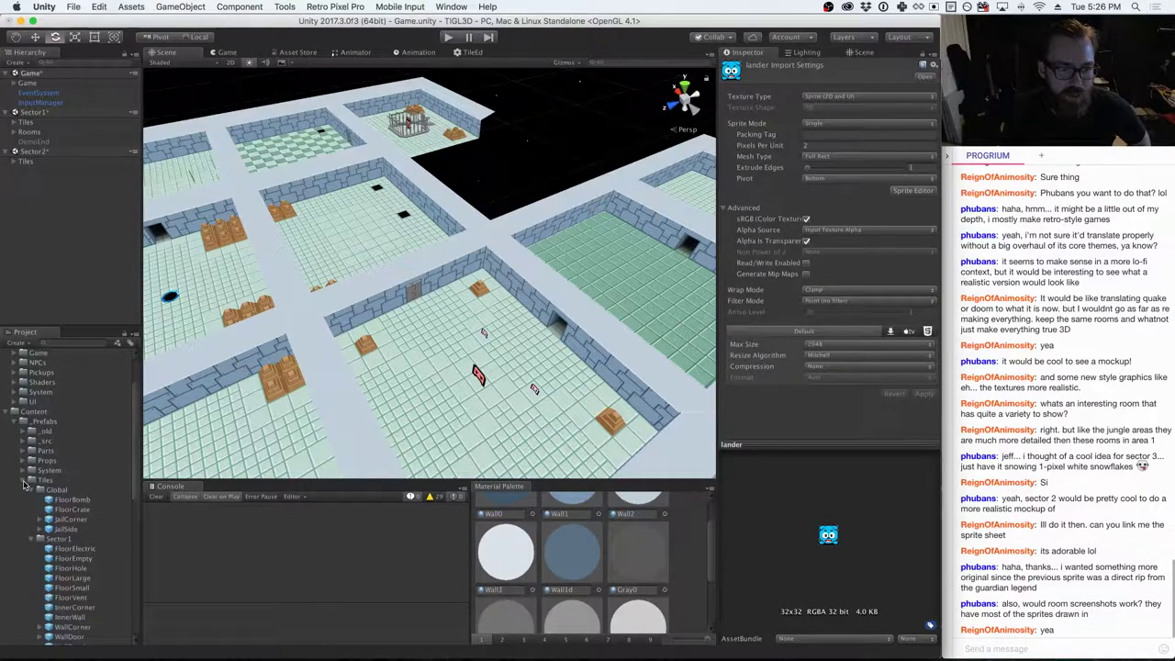
pyautogui.scroll(-5, 30, 491)
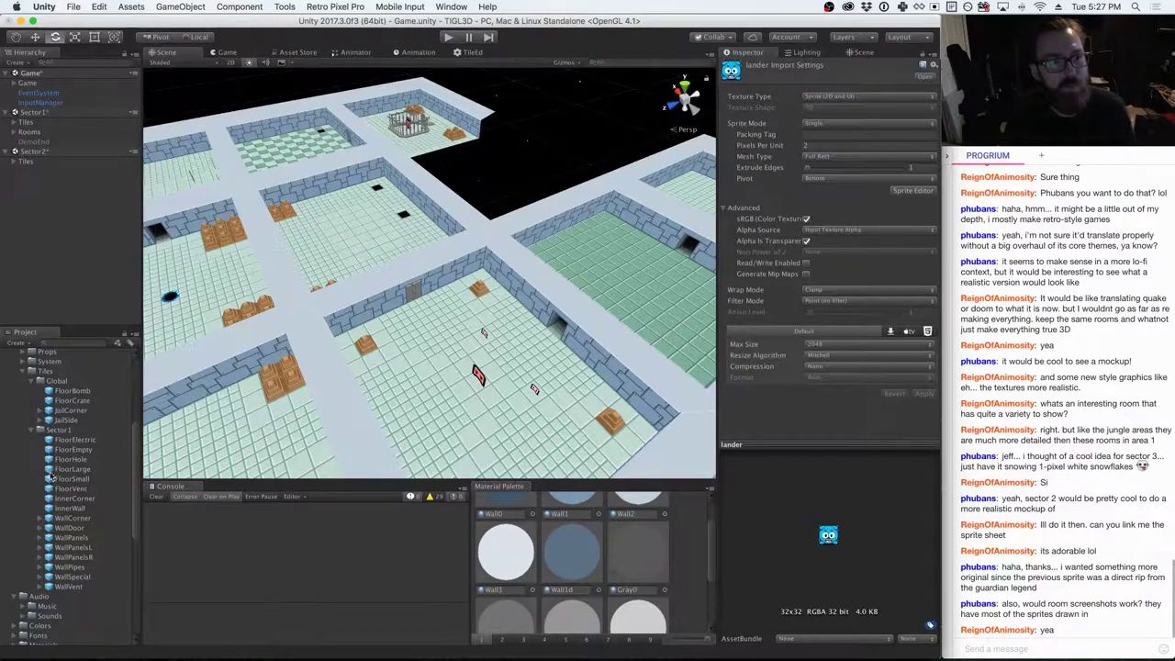
# - Save the open Game, Sector1 and Sector2 scenes and open the Workshop scene
pyautogui.click(45, 205)
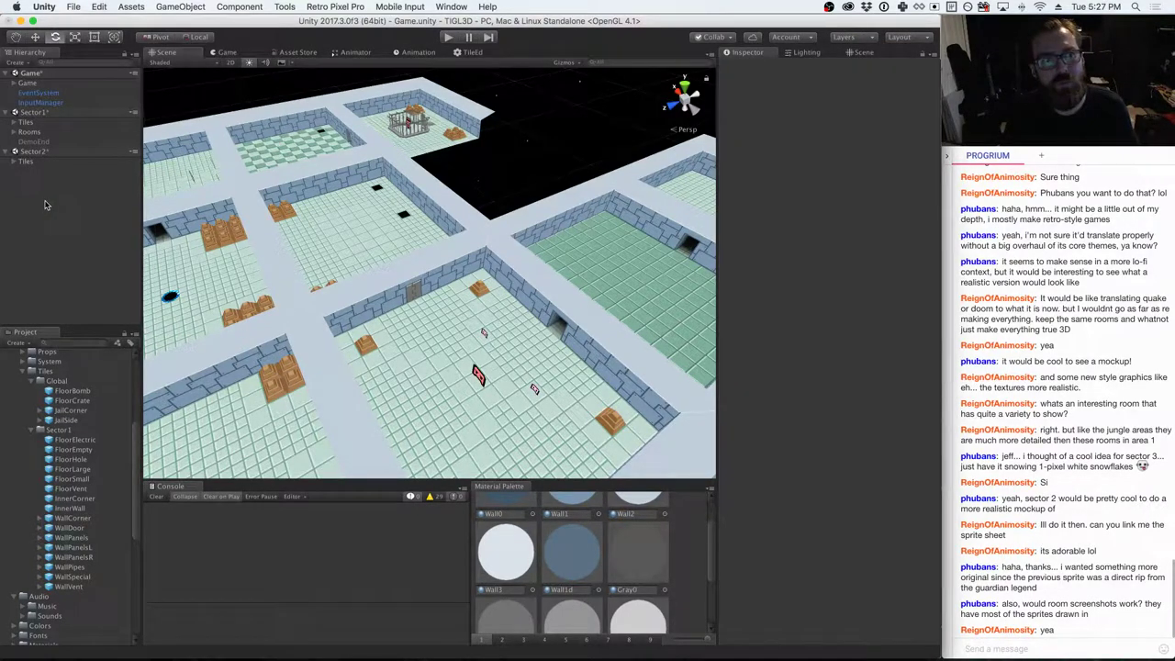
pyautogui.press('super+s')
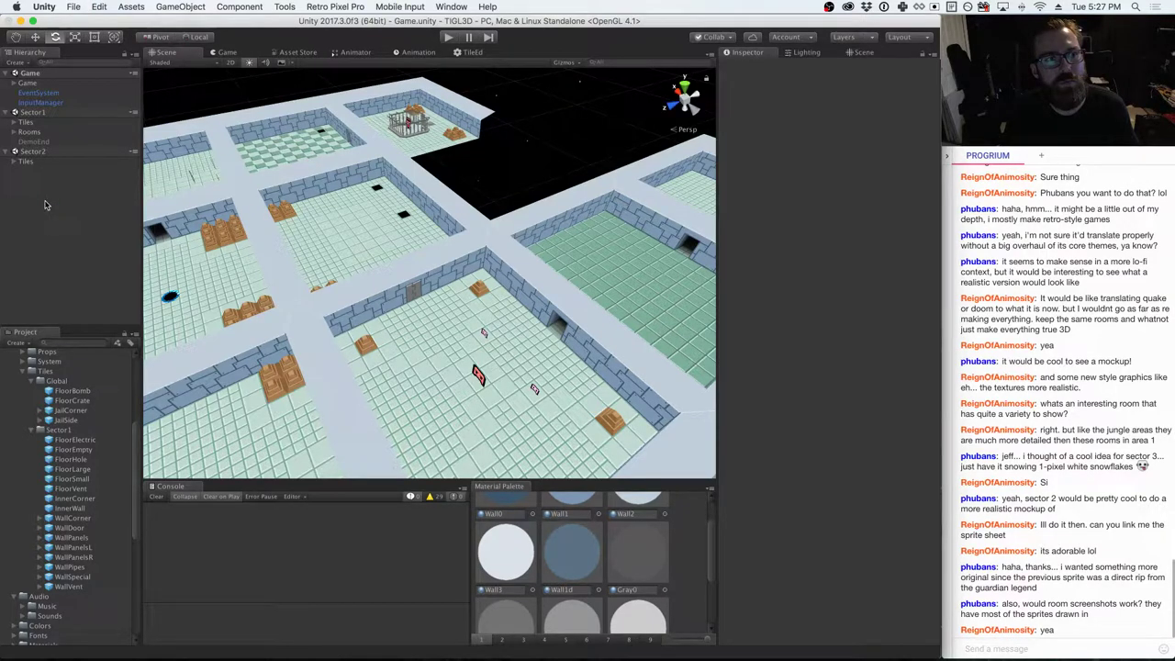
pyautogui.scroll(-5, 82, 566)
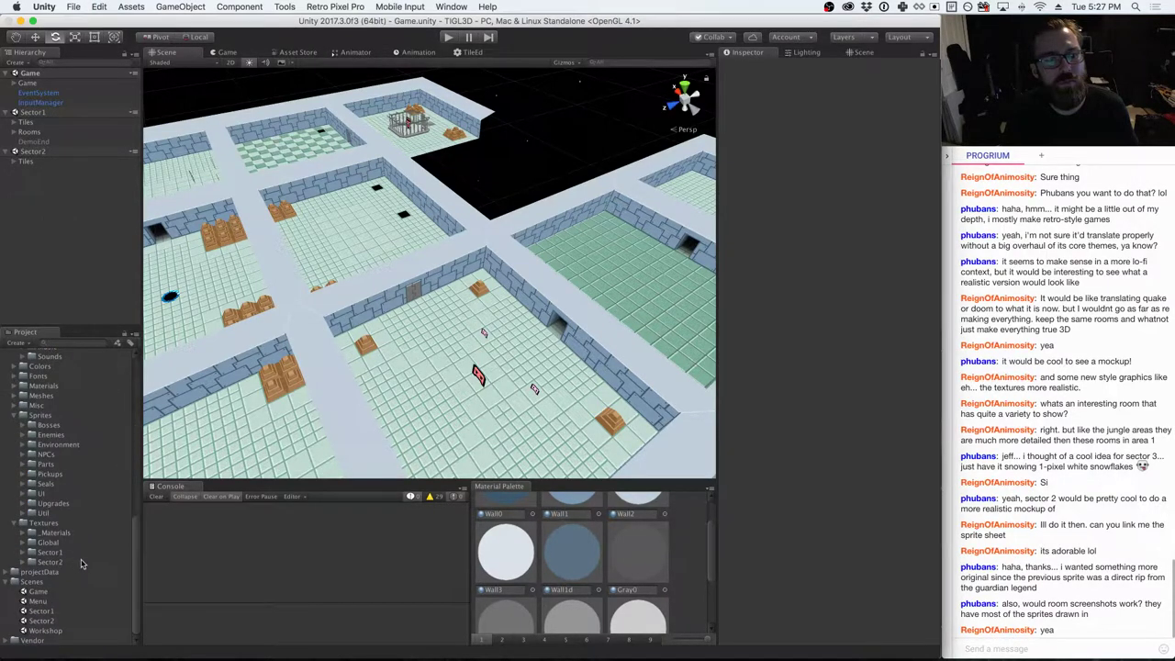
pyautogui.doubleClick(40, 630)
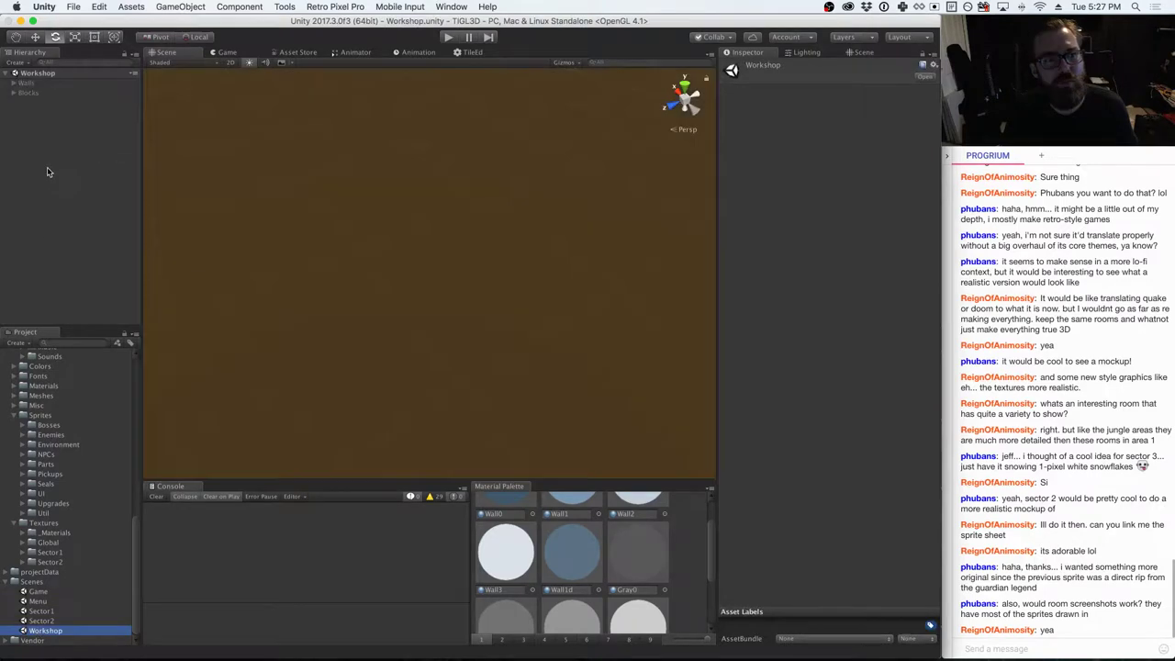
# - Create an empty game object named Zero at the root of the Workshop scene
pyautogui.moveTo(480, 343); pyautogui.dragTo(931, 466, button='right')
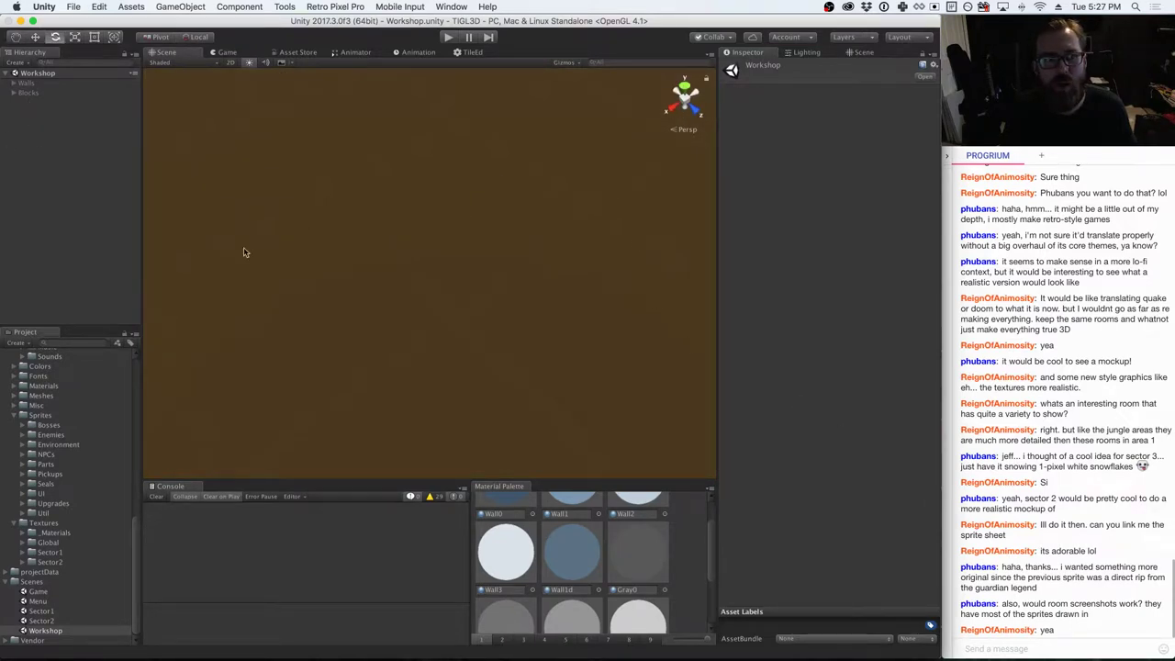
pyautogui.moveTo(244, 251); pyautogui.dragTo(357, 202, button='right')
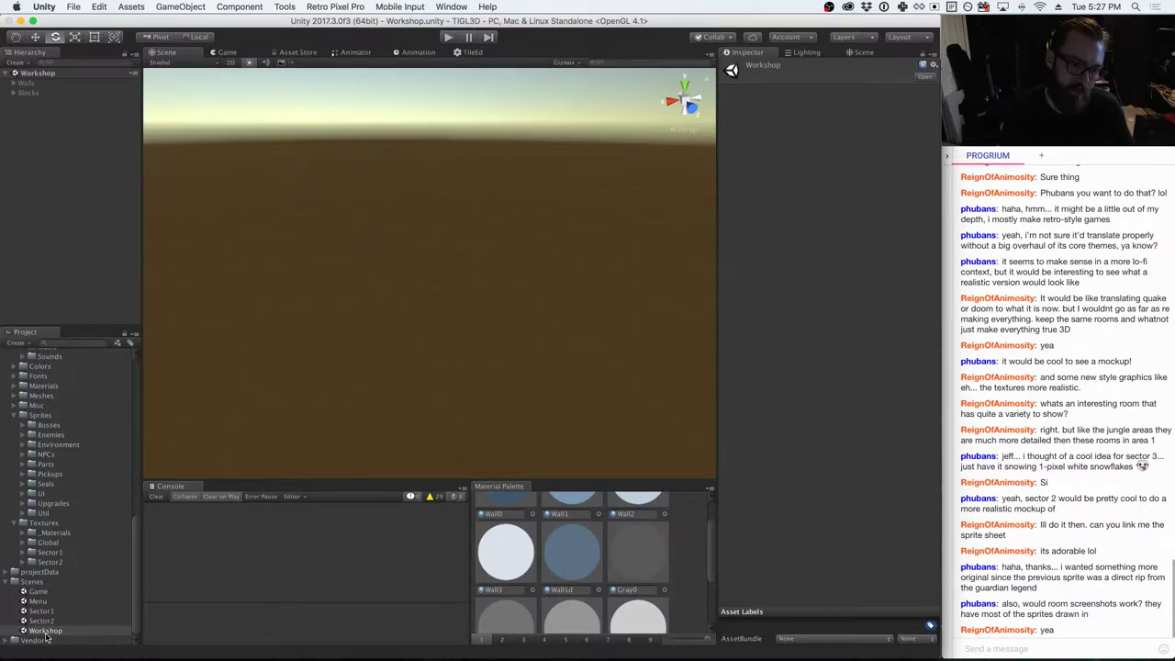
pyautogui.rightClick(65, 231)
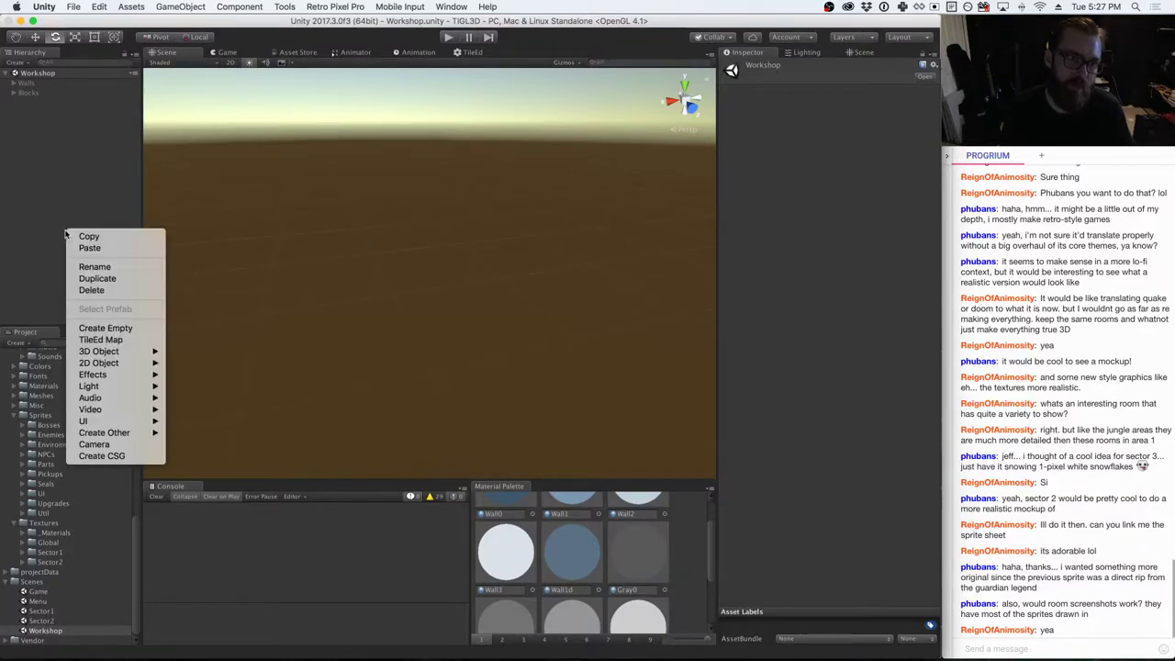
pyautogui.click(103, 327)
pyautogui.press('Return')
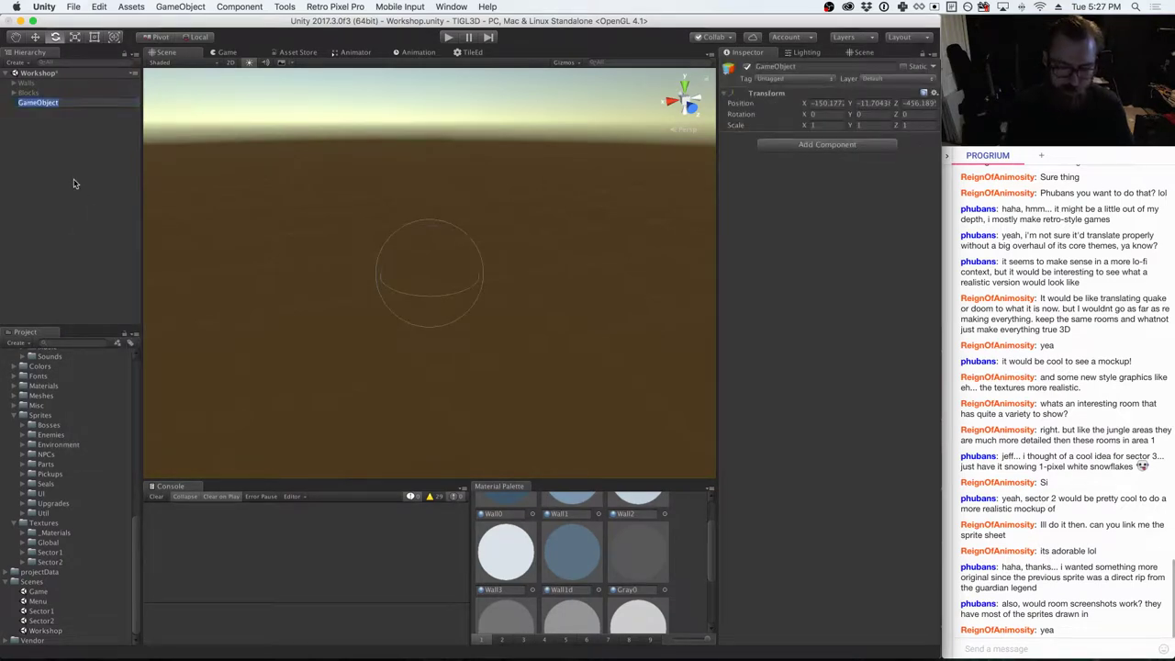
pyautogui.write('Zero')
pyautogui.press('Return')
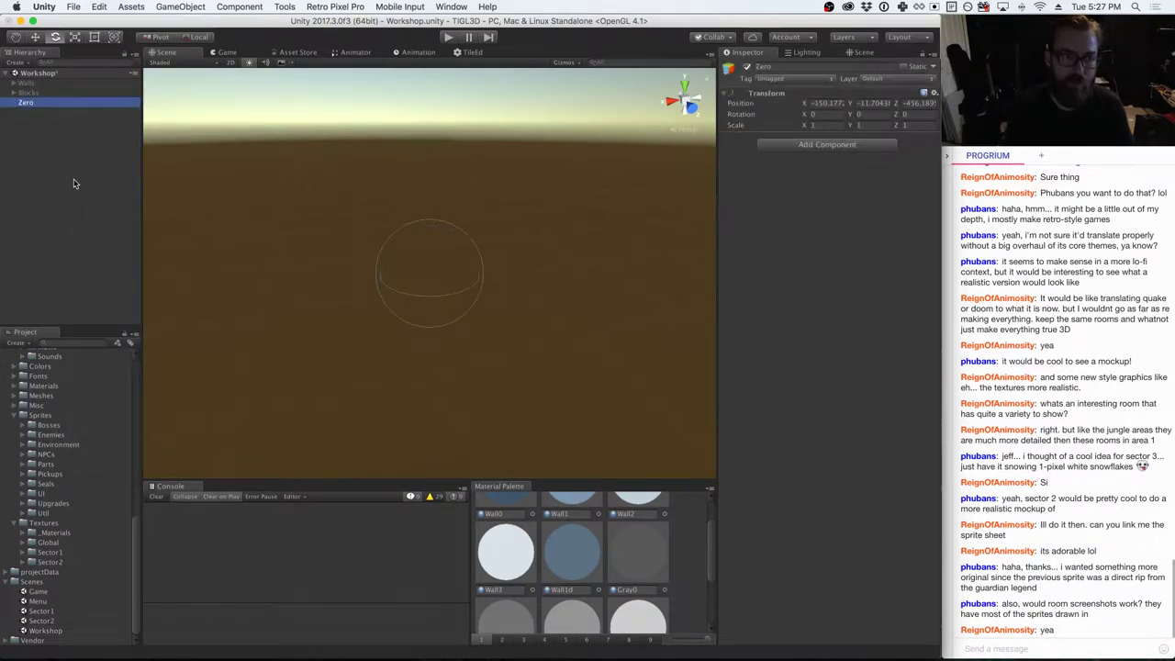
# - Reset the Zero object's position to 0, 0, 0, frame it in the scene view, and clear the selection
pyautogui.click(932, 96)
pyautogui.click(950, 104)
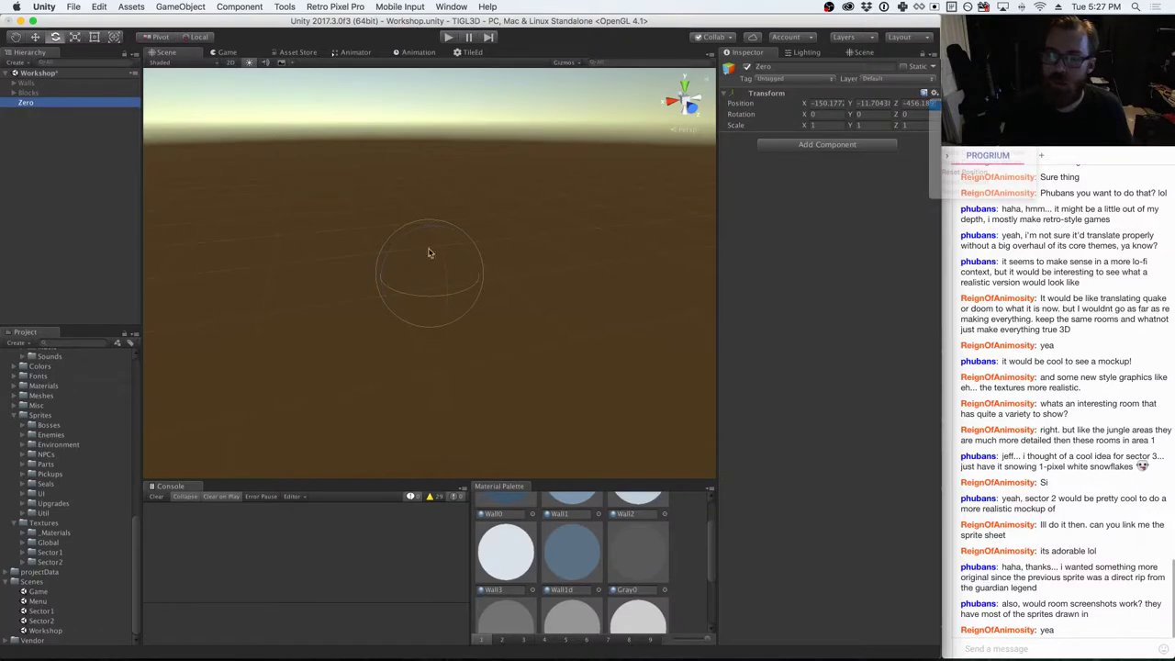
pyautogui.doubleClick(35, 107)
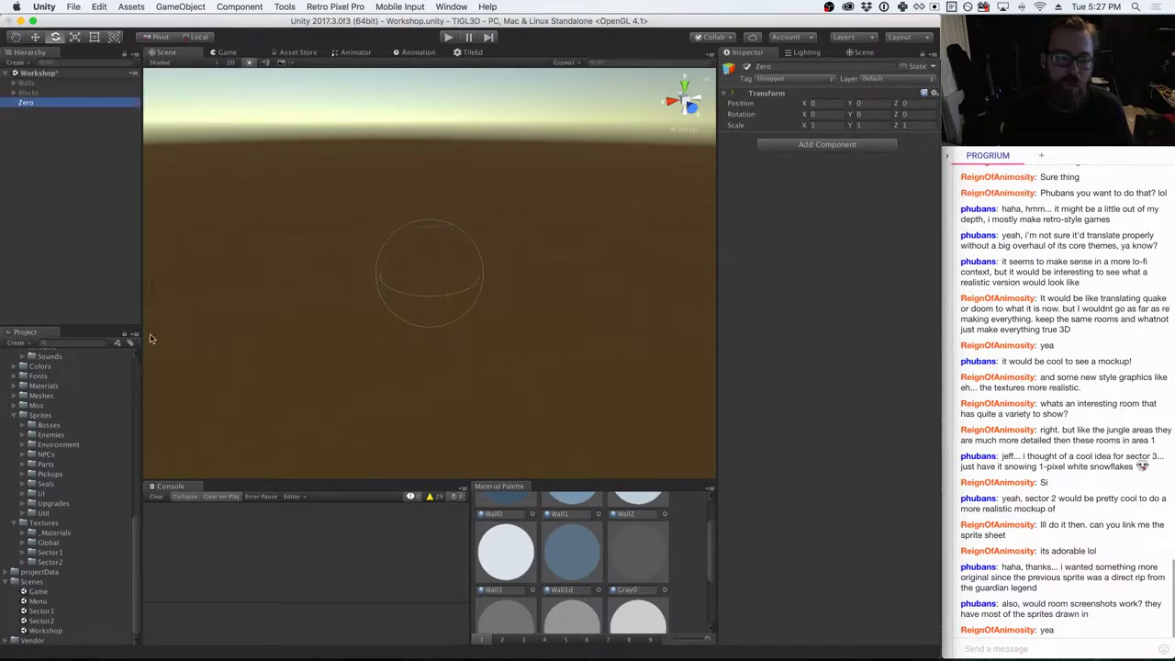
pyautogui.click(20, 248)
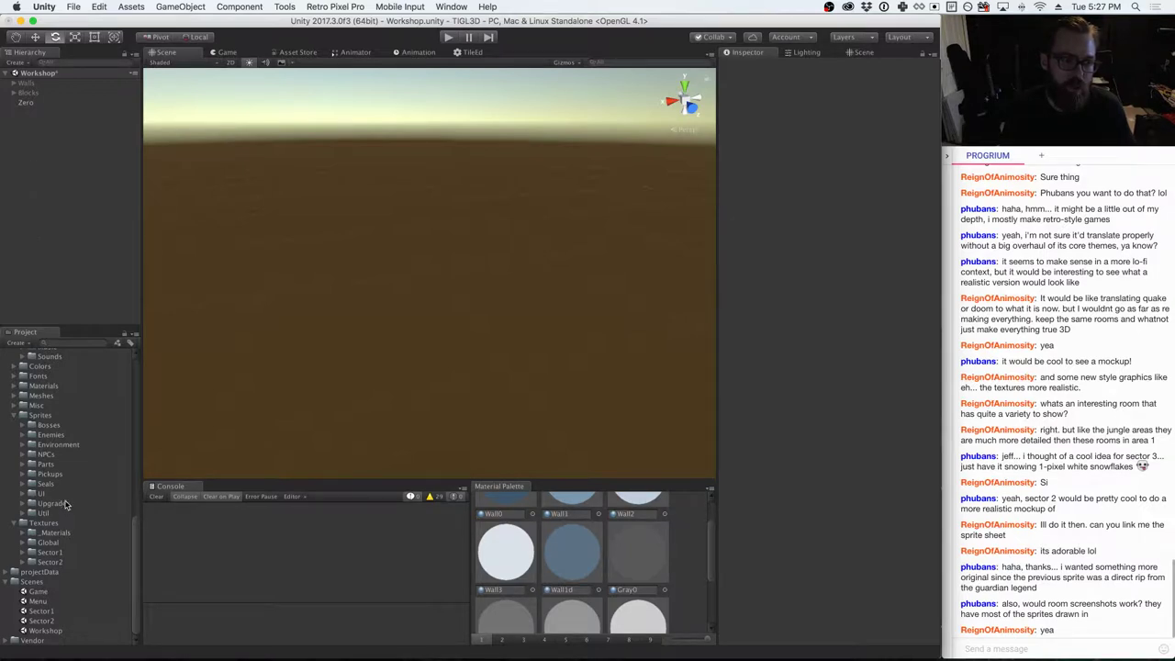
# - Create a folder named Sector2 inside the Tiles prefab folder
pyautogui.scroll(10, 64, 510)
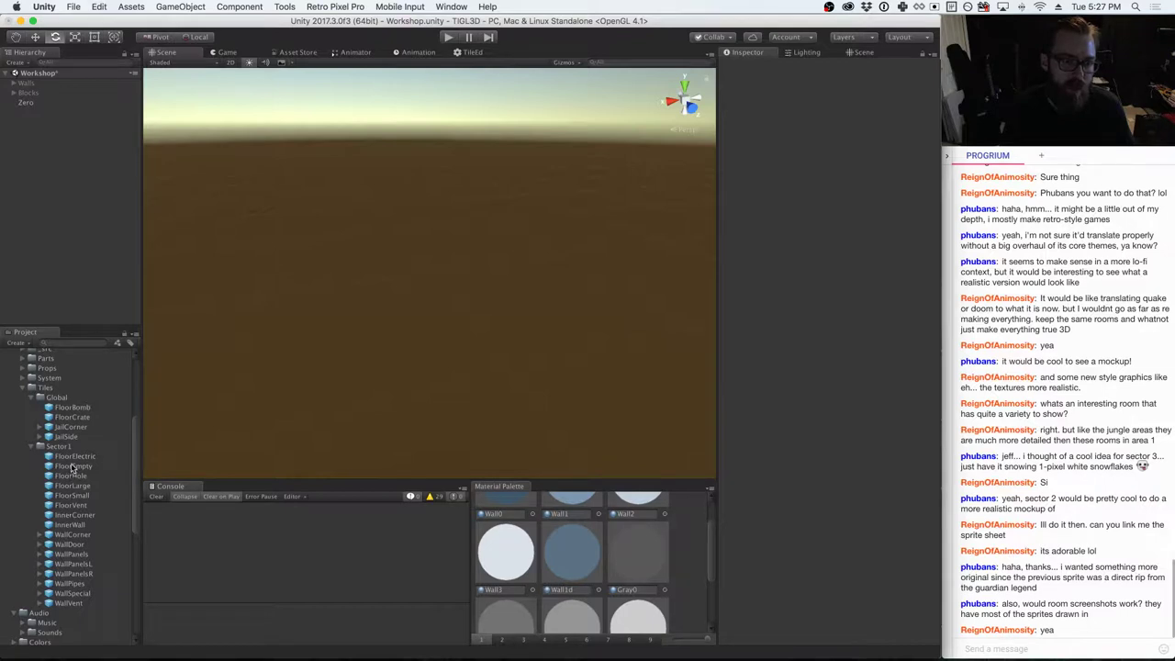
pyautogui.click(74, 458)
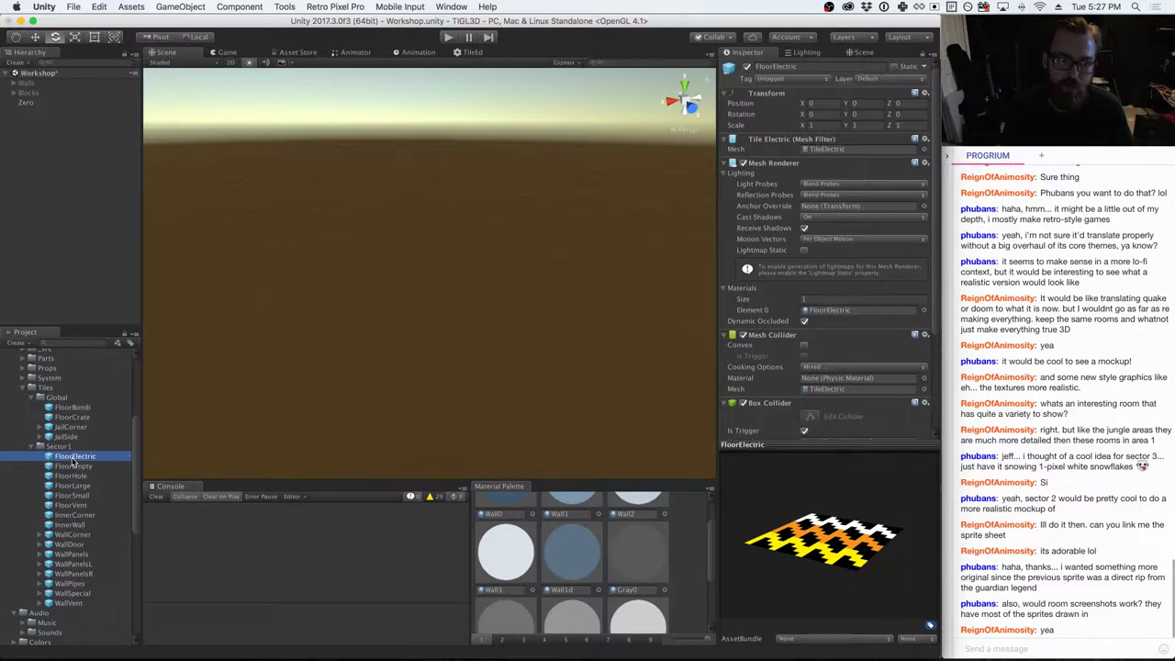
pyautogui.rightClick(44, 388)
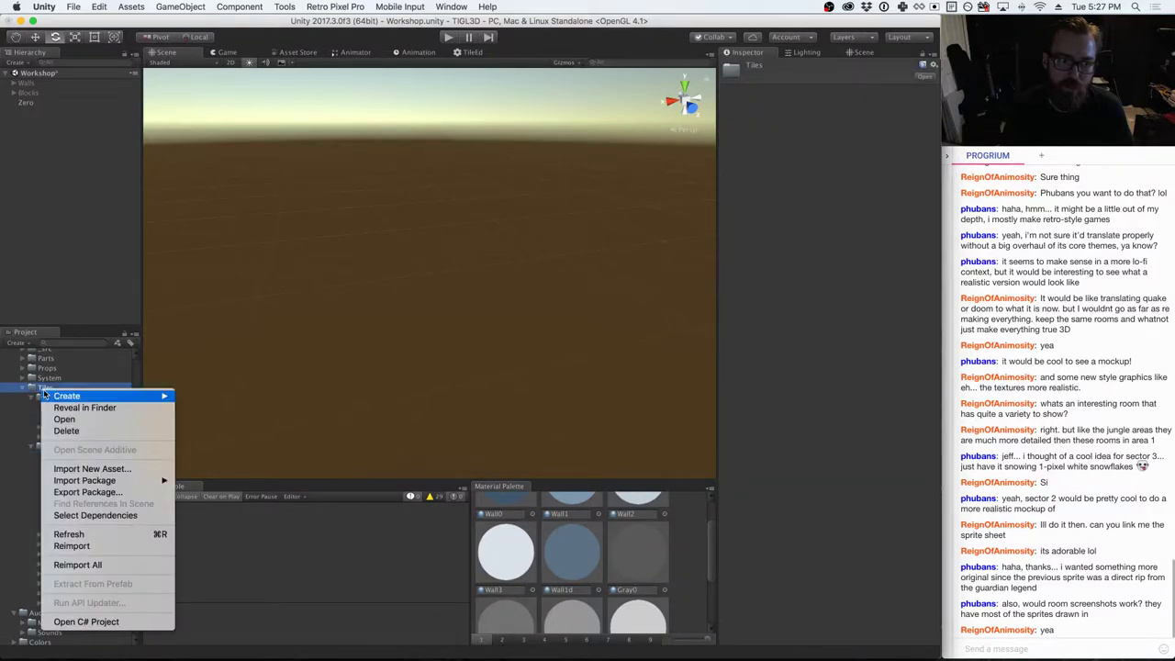
pyautogui.moveTo(137, 396)
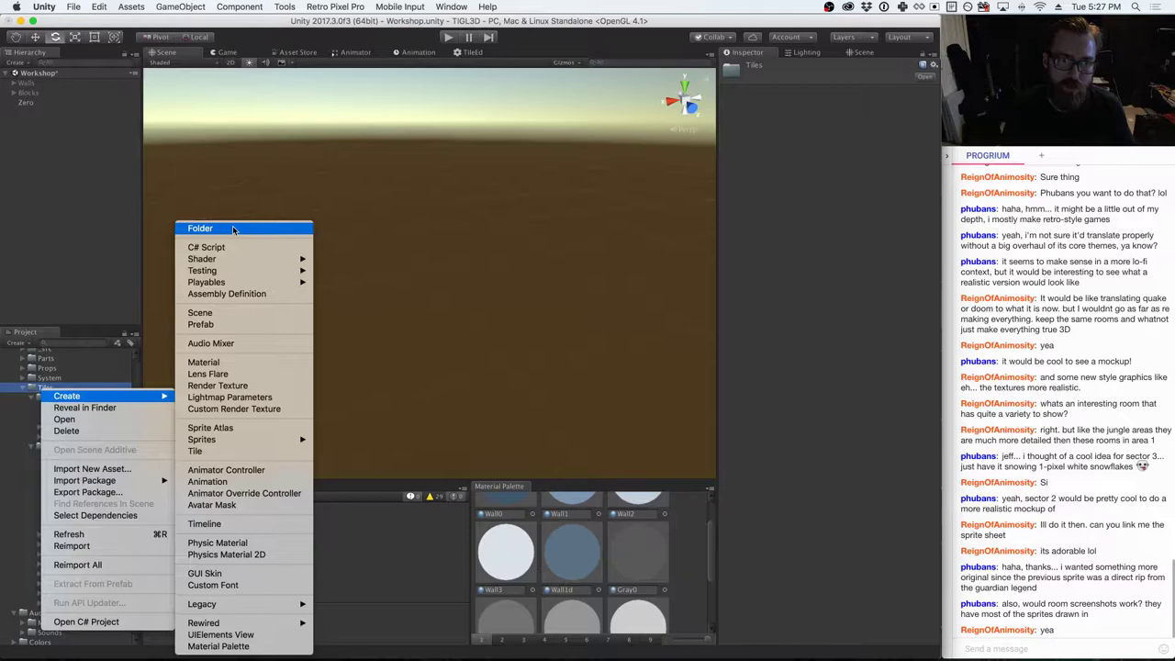
pyautogui.click(234, 229)
pyautogui.write('Sec')
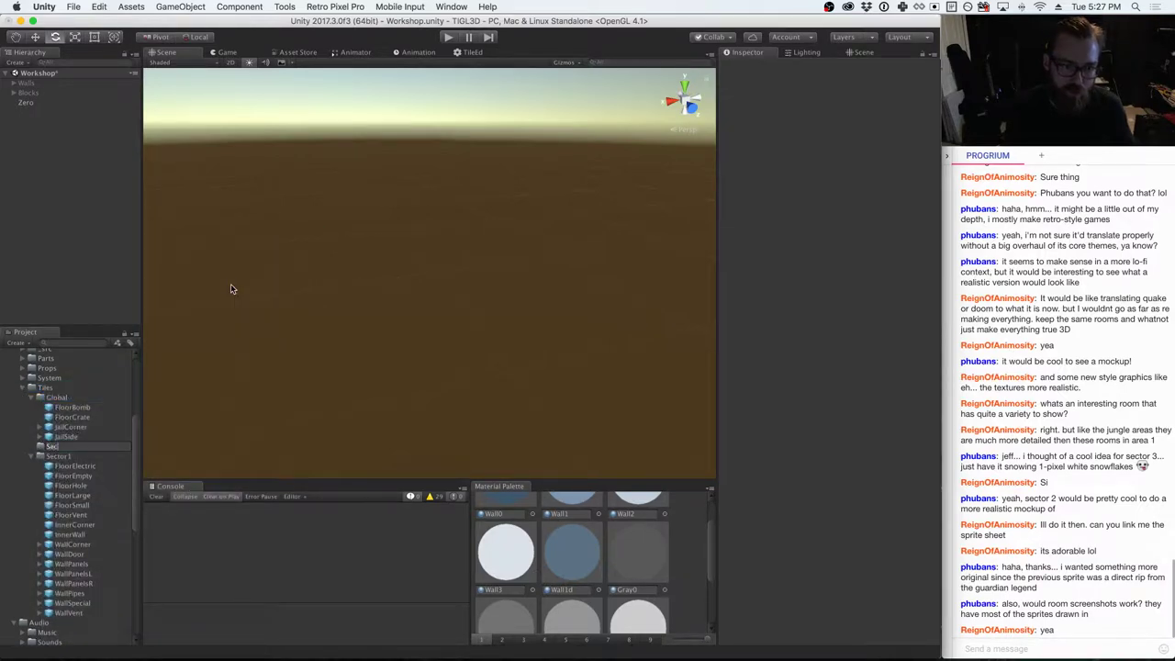
pyautogui.write('tor2')
pyautogui.press('Return')
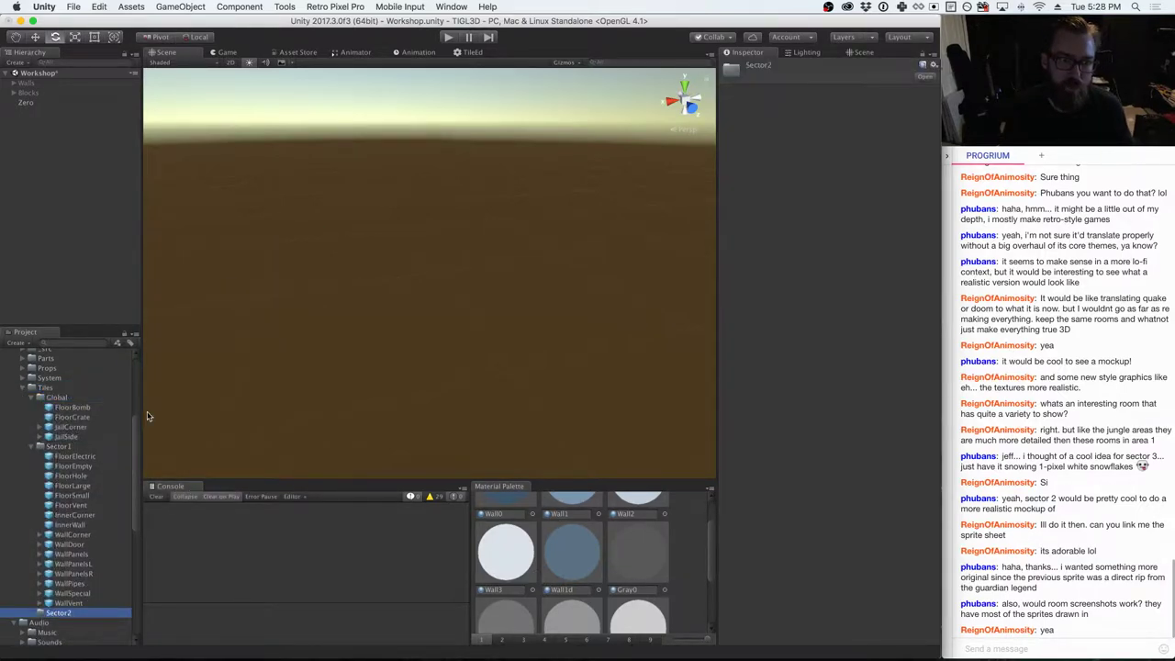
# - Place the Sector1 FloorElectric prefab in the Workshop scene and reset its position to 0, 0, 0
pyautogui.moveTo(347, 384); pyautogui.dragTo(445, 384)
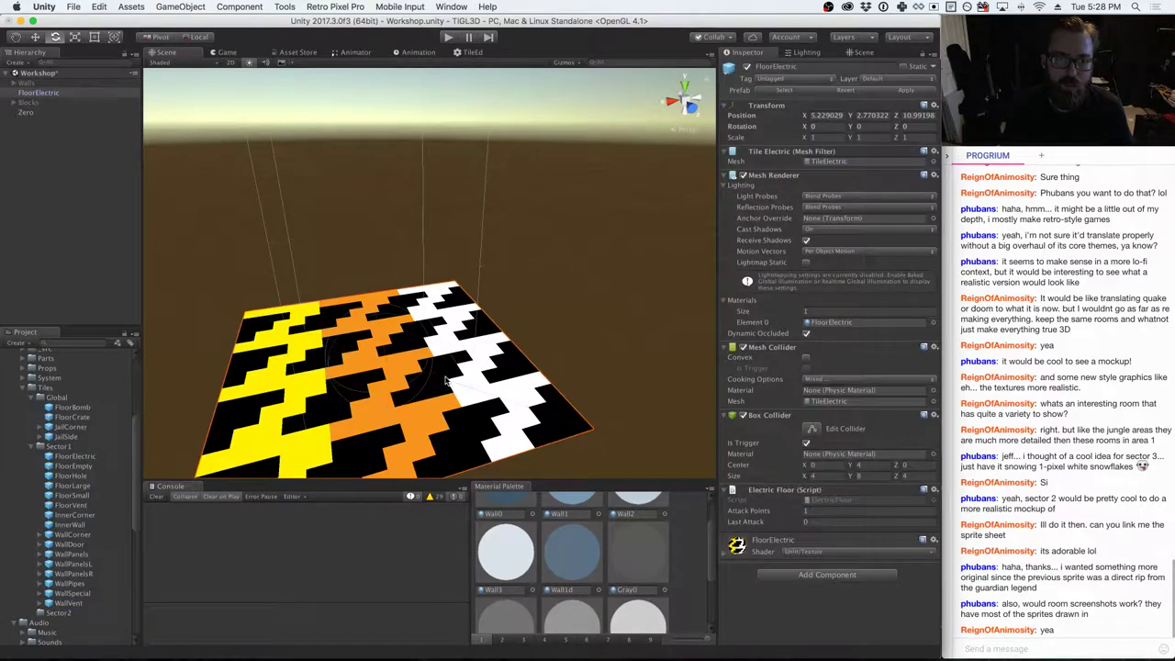
pyautogui.scroll(-2, 445, 384)
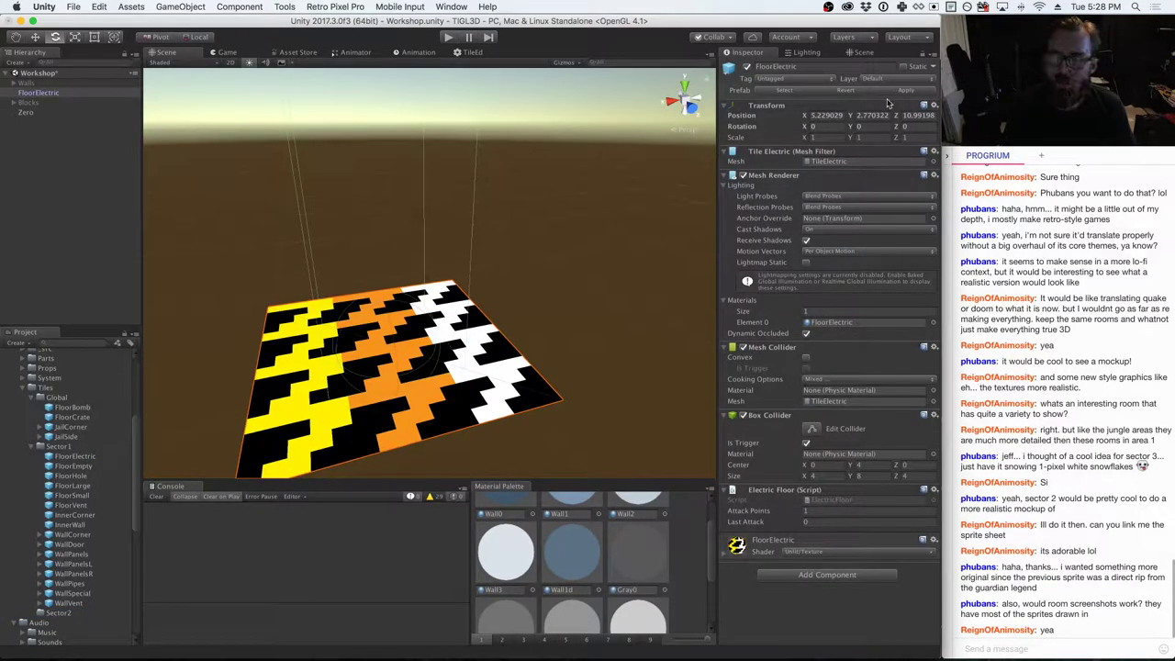
pyautogui.click(933, 106)
pyautogui.click(964, 194)
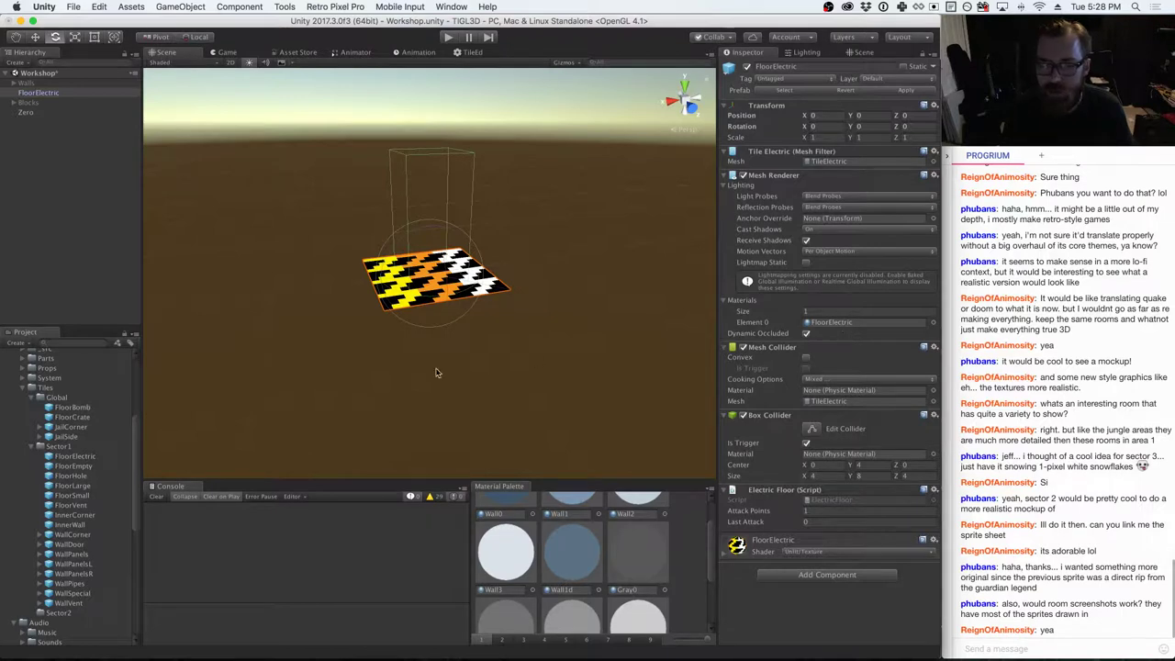
# - Assign the FloorSwamp material from the Sector2 texture materials to the FloorElectric tile's Mesh Renderer
pyautogui.scroll(-10, 78, 478)
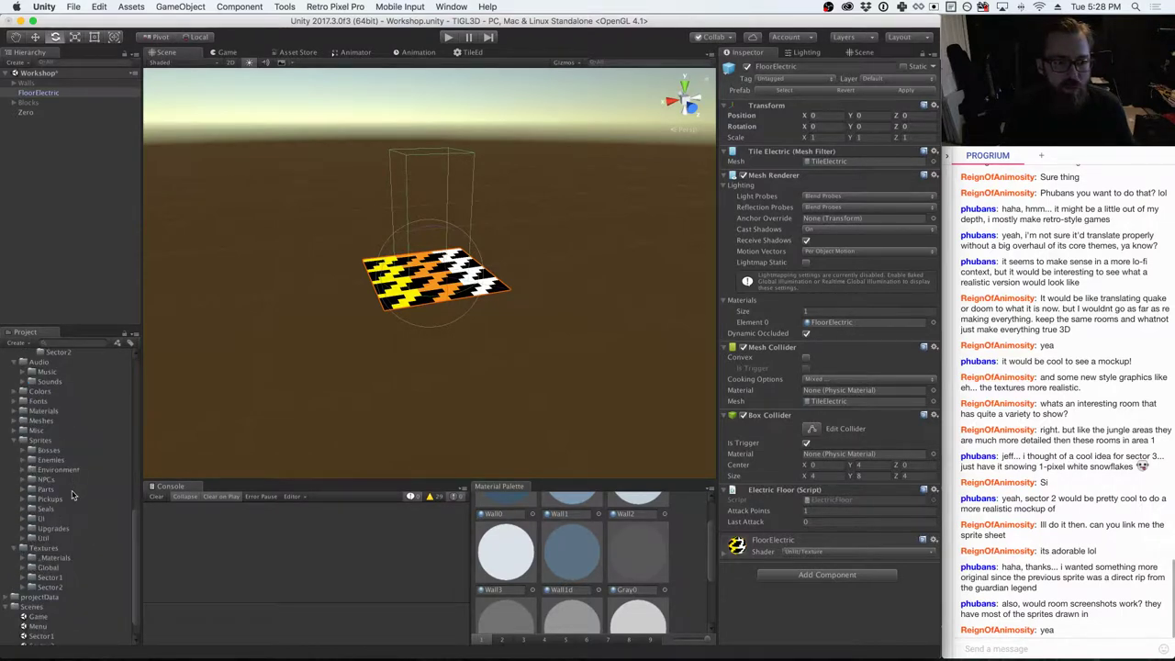
pyautogui.click(23, 557)
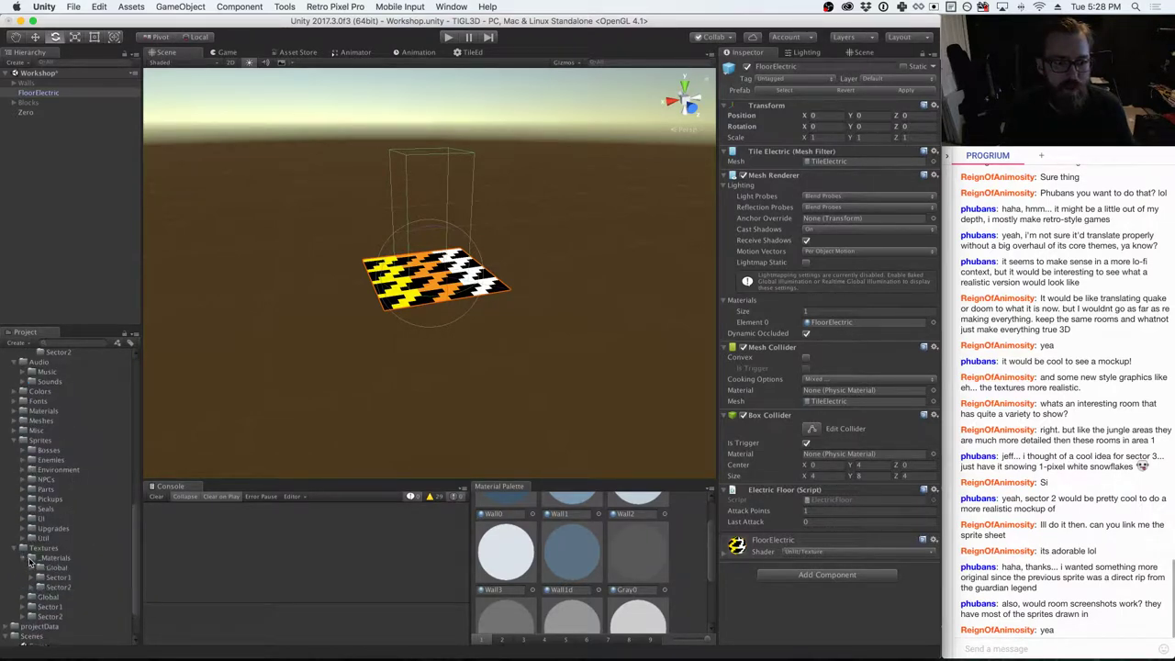
pyautogui.scroll(-3, 27, 562)
pyautogui.click(31, 535)
pyautogui.scroll(-6, 55, 551)
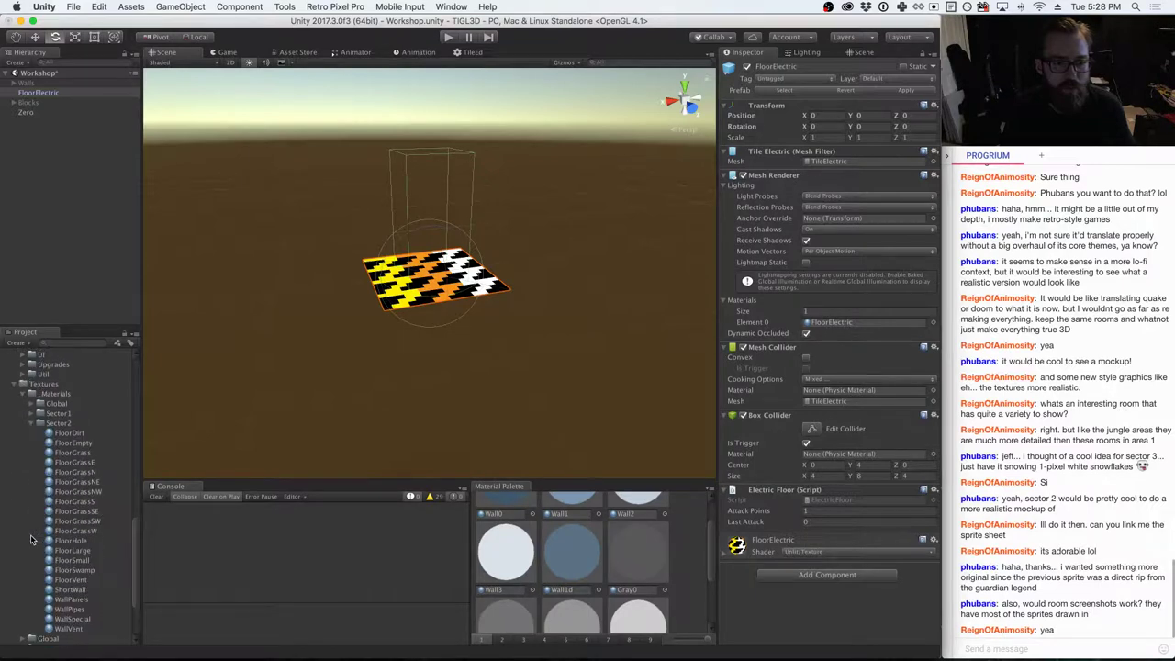
pyautogui.moveTo(76, 569); pyautogui.dragTo(835, 325)
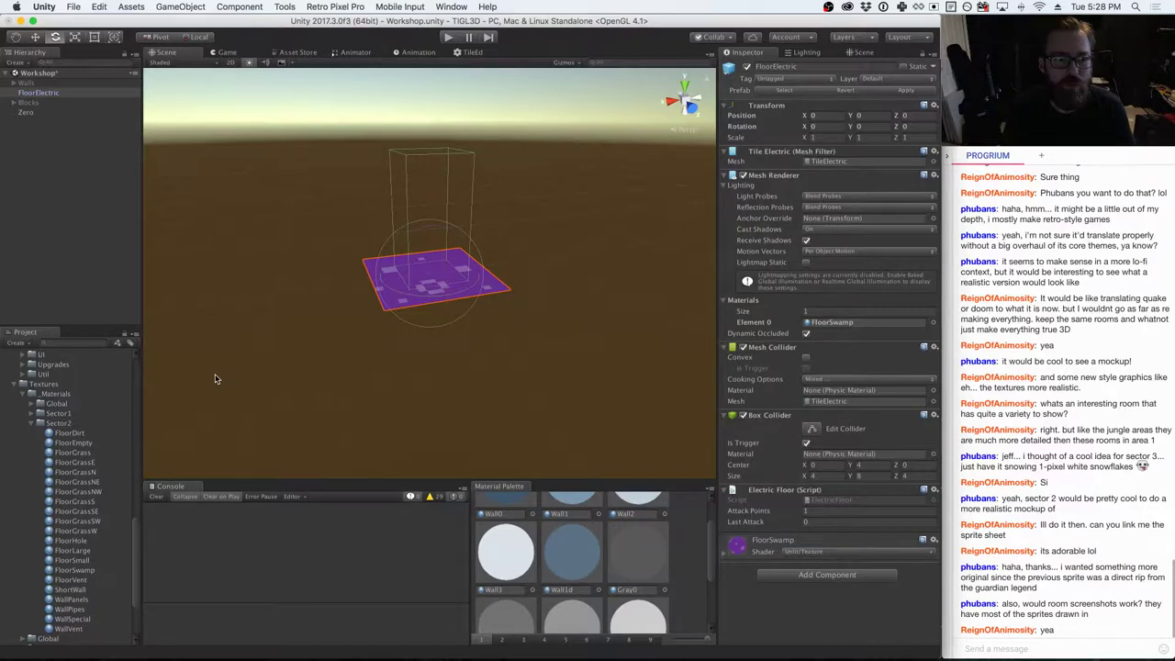
# - Rename the FloorElectric object in the Workshop scene as FloorSwamp
pyautogui.click(57, 94)
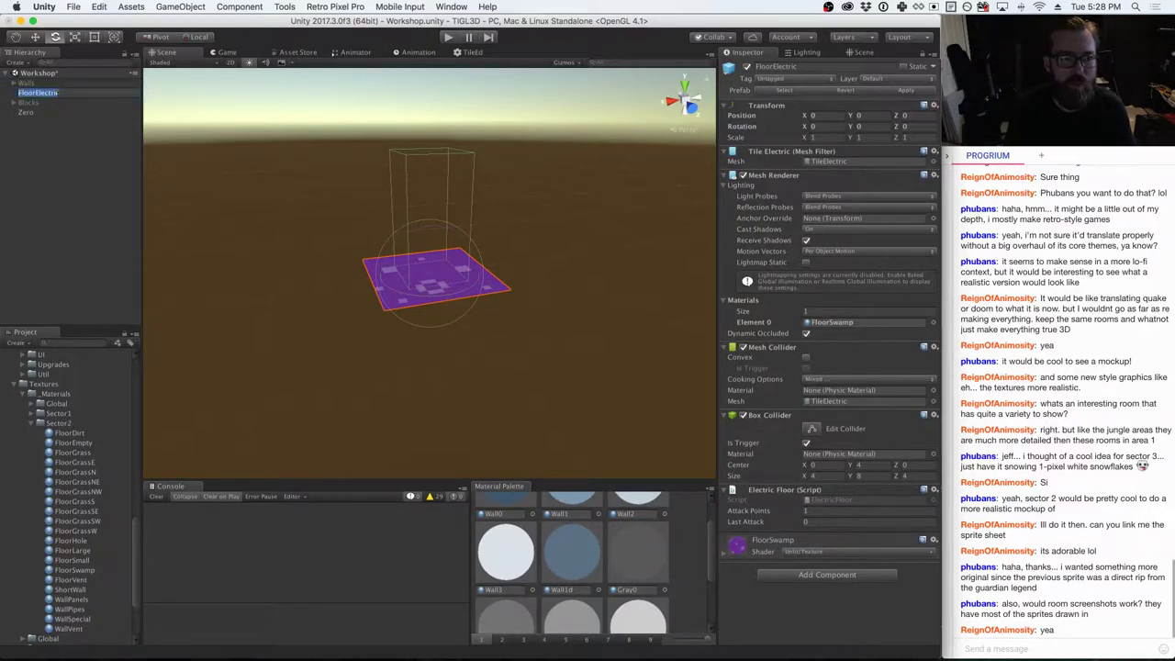
pyautogui.write('FloorS')
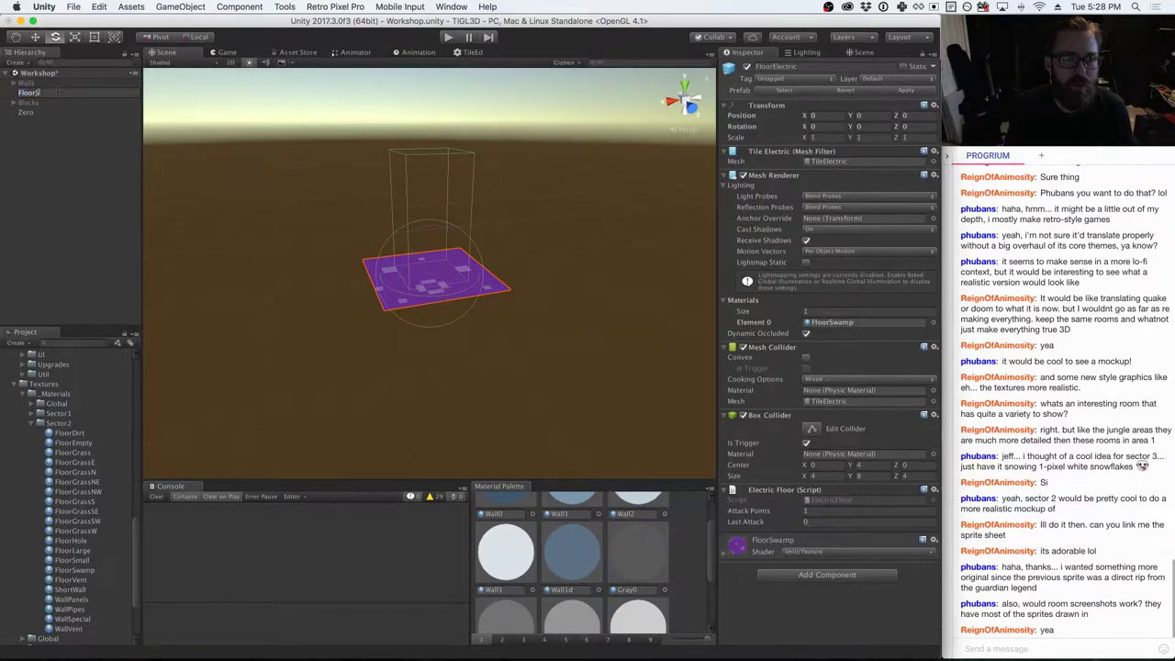
pyautogui.write('wamp')
pyautogui.press('Return')
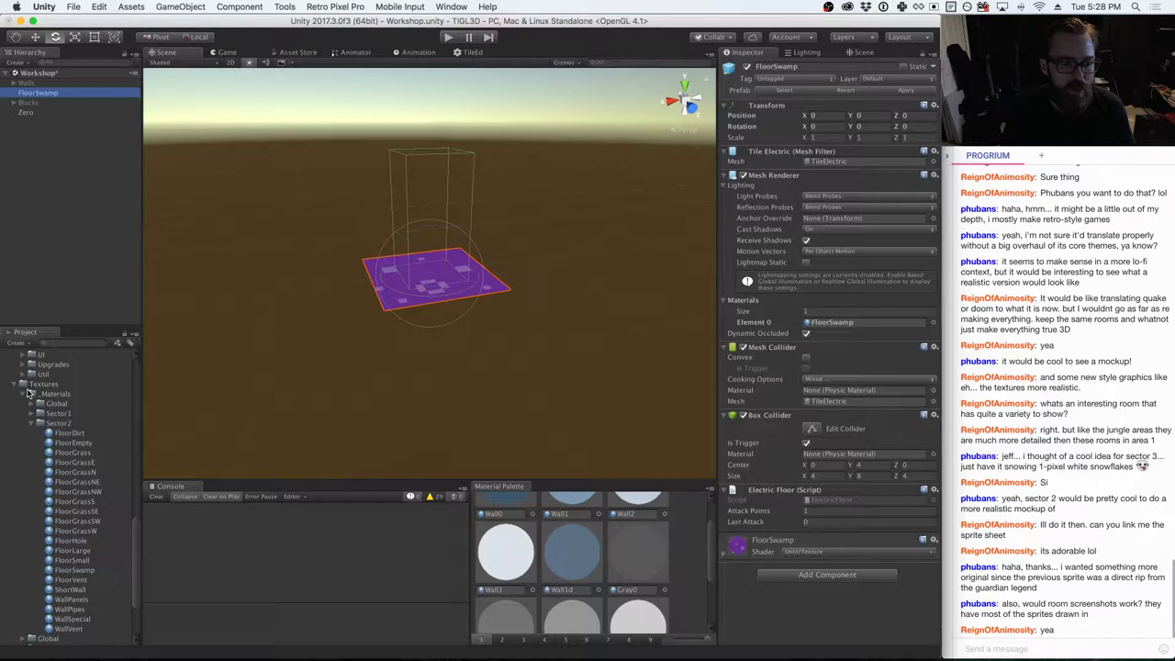
# - Add a second Project browser, dock it between the Hierarchy and the existing Project browser, and switch it to the one-column layout
pyautogui.scroll(-1, 28, 393)
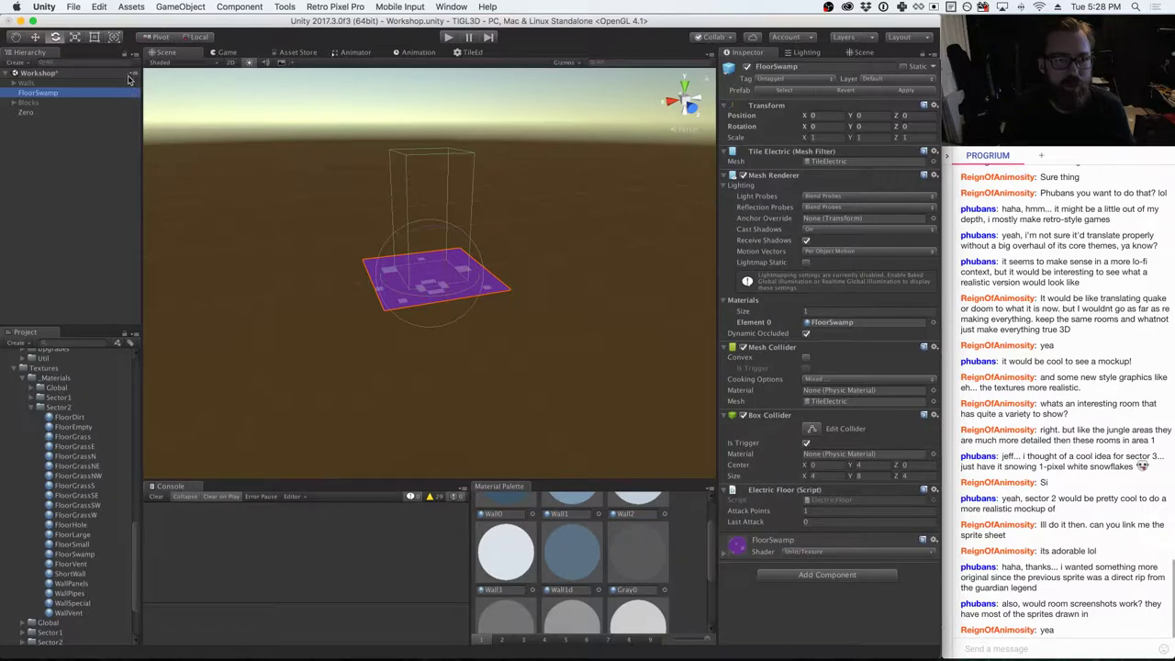
pyautogui.click(133, 336)
pyautogui.moveTo(173, 403)
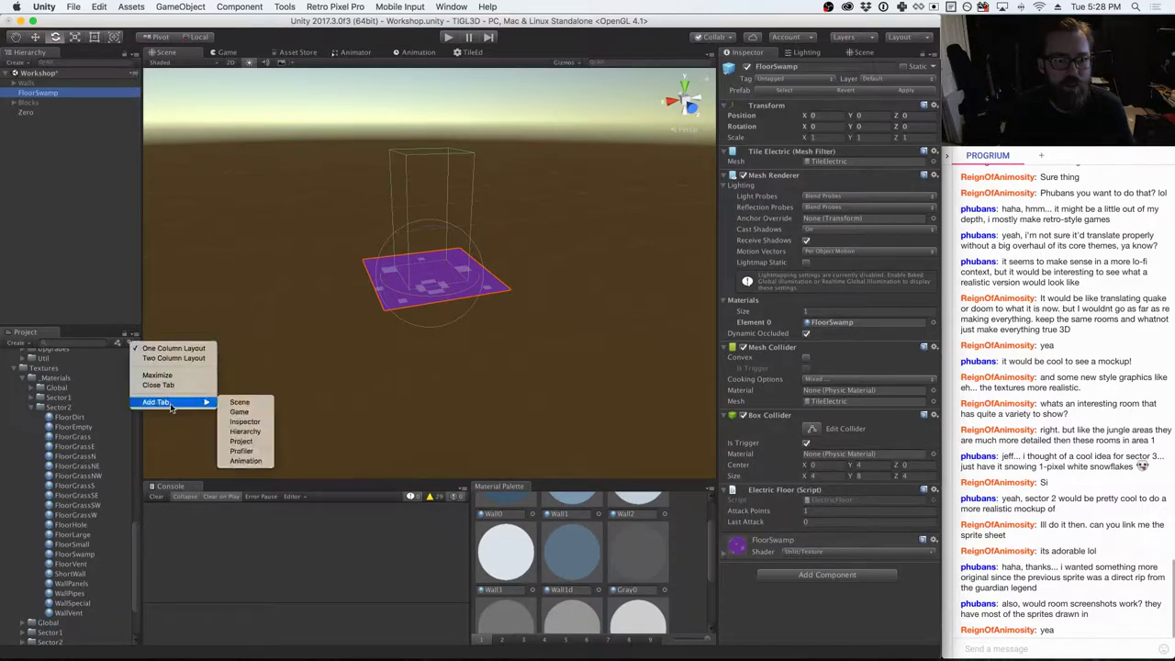
pyautogui.click(241, 442)
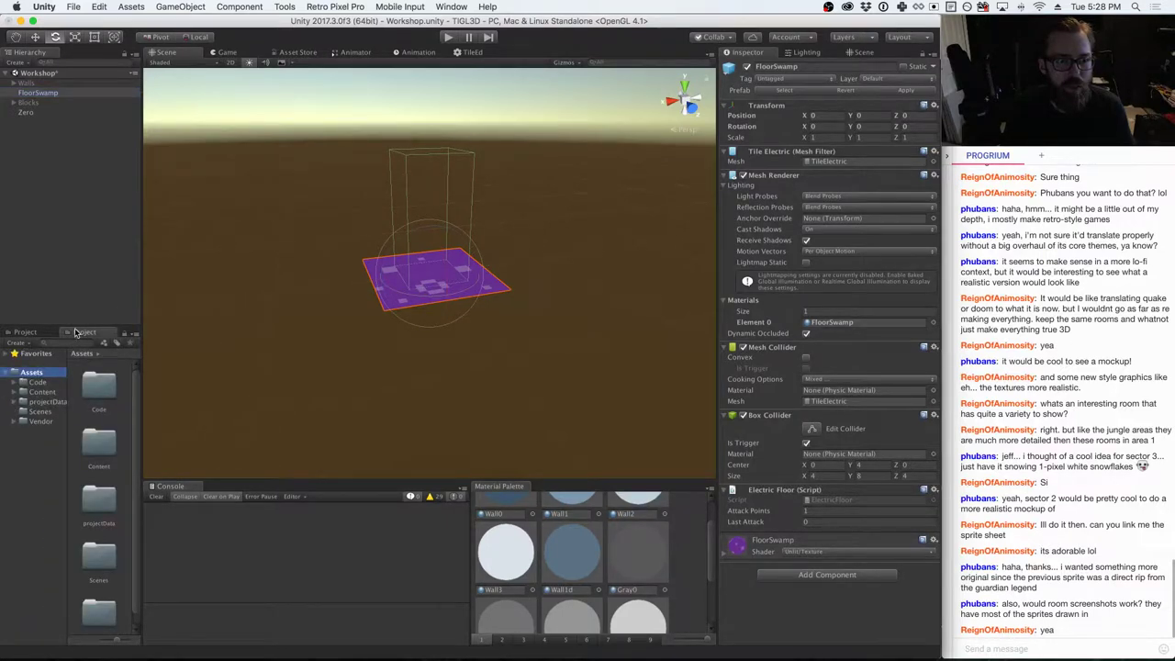
pyautogui.moveTo(76, 333); pyautogui.dragTo(65, 295)
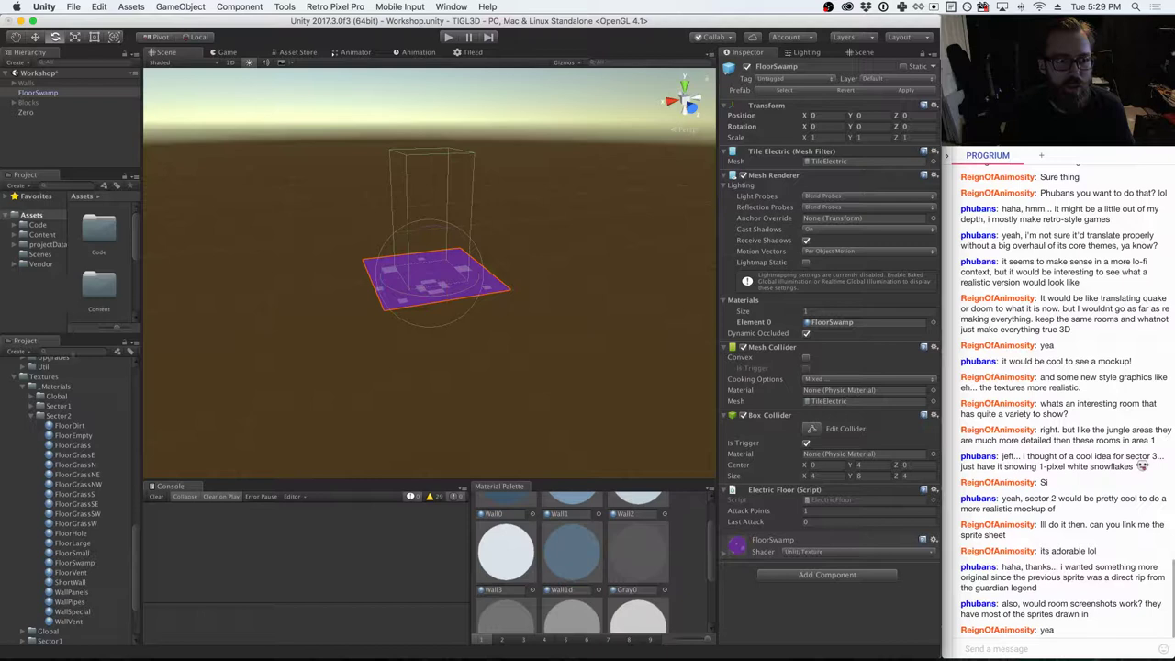
pyautogui.moveTo(76, 344); pyautogui.dragTo(92, 448)
pyautogui.scroll(-3, 81, 533)
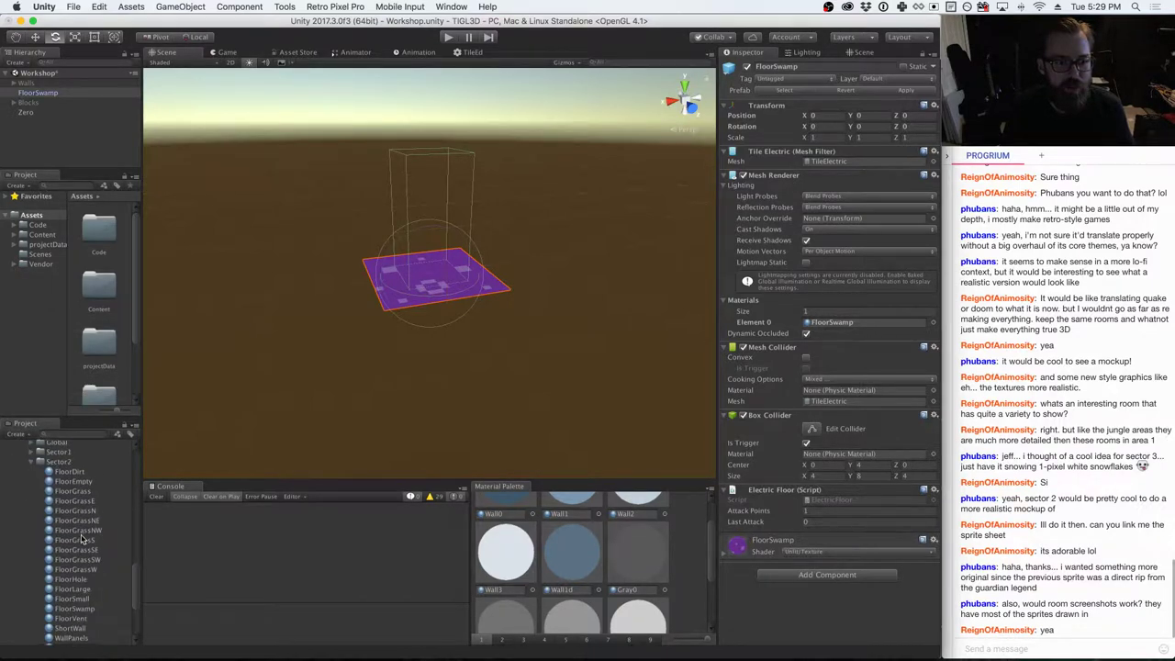
pyautogui.scroll(2, 82, 540)
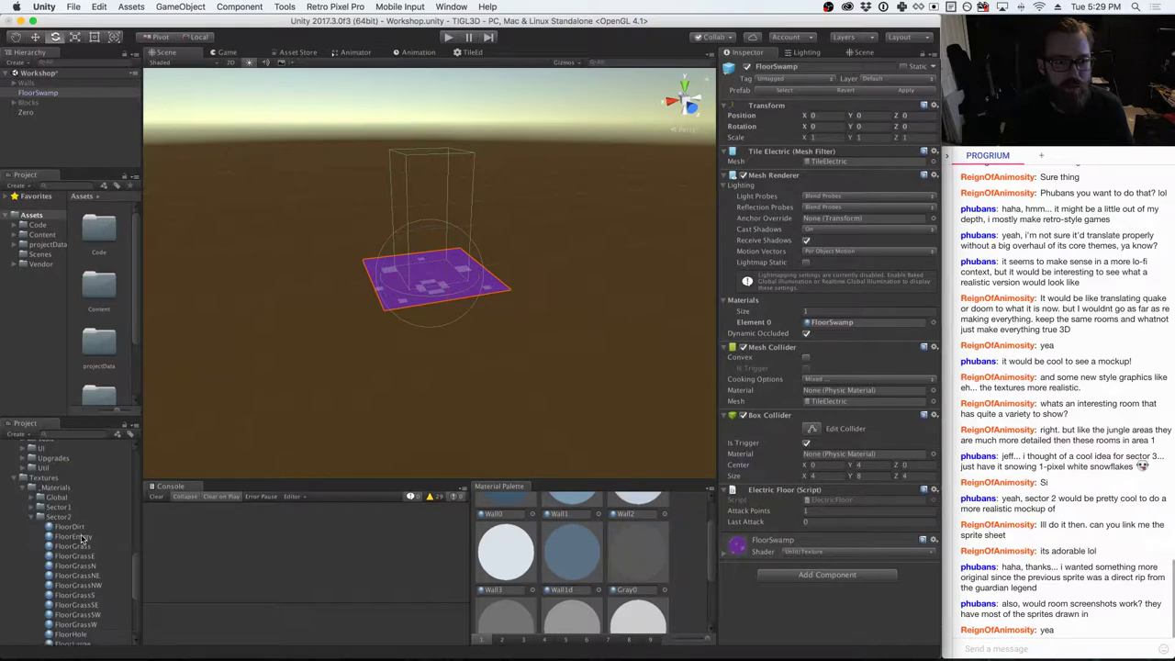
pyautogui.scroll(-3, 82, 540)
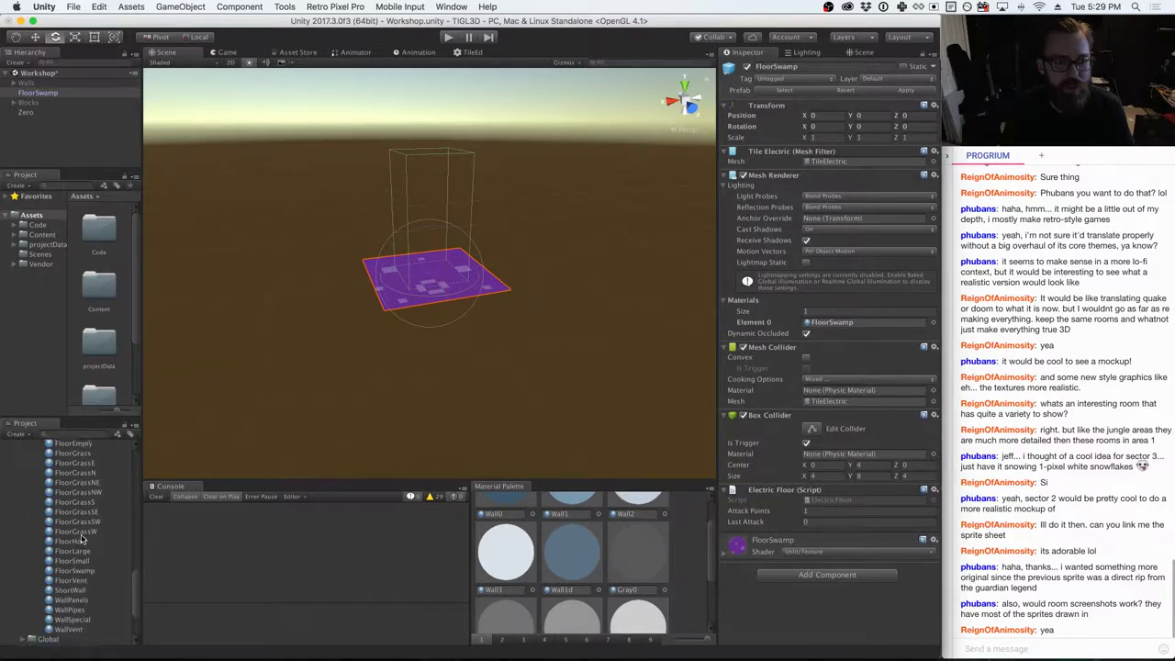
pyautogui.click(134, 176)
pyautogui.click(142, 194)
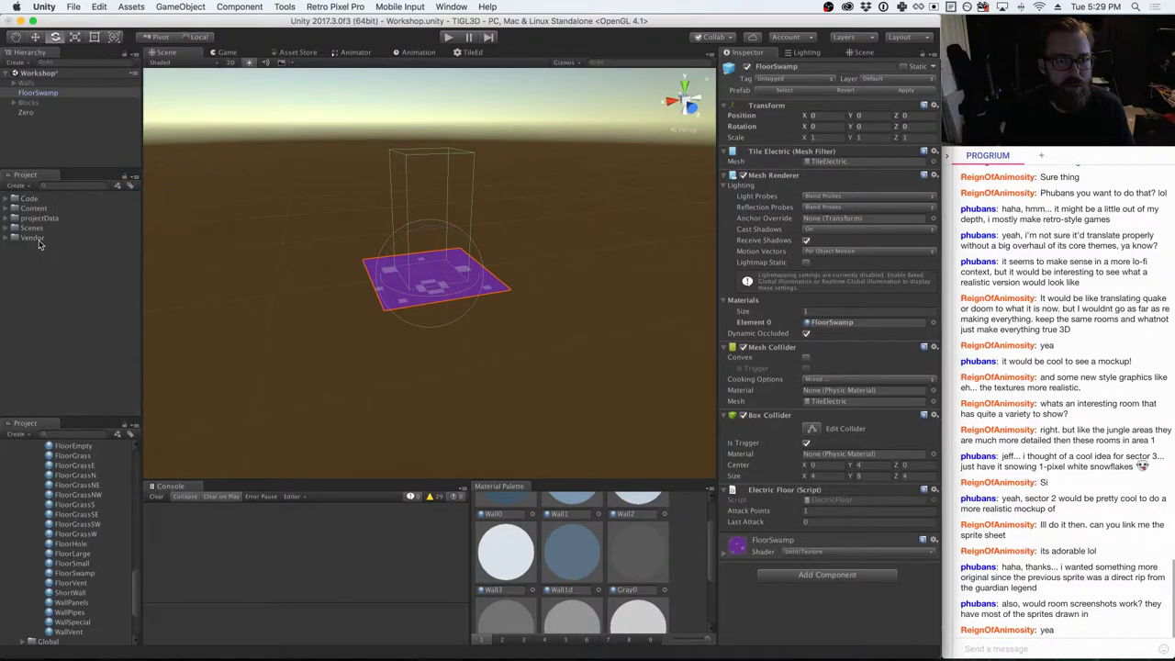
# - Browse the Sector1 tile prefabs in the second Project browser alongside the Sector2 materials, and close the extra browser
pyautogui.click(20, 209)
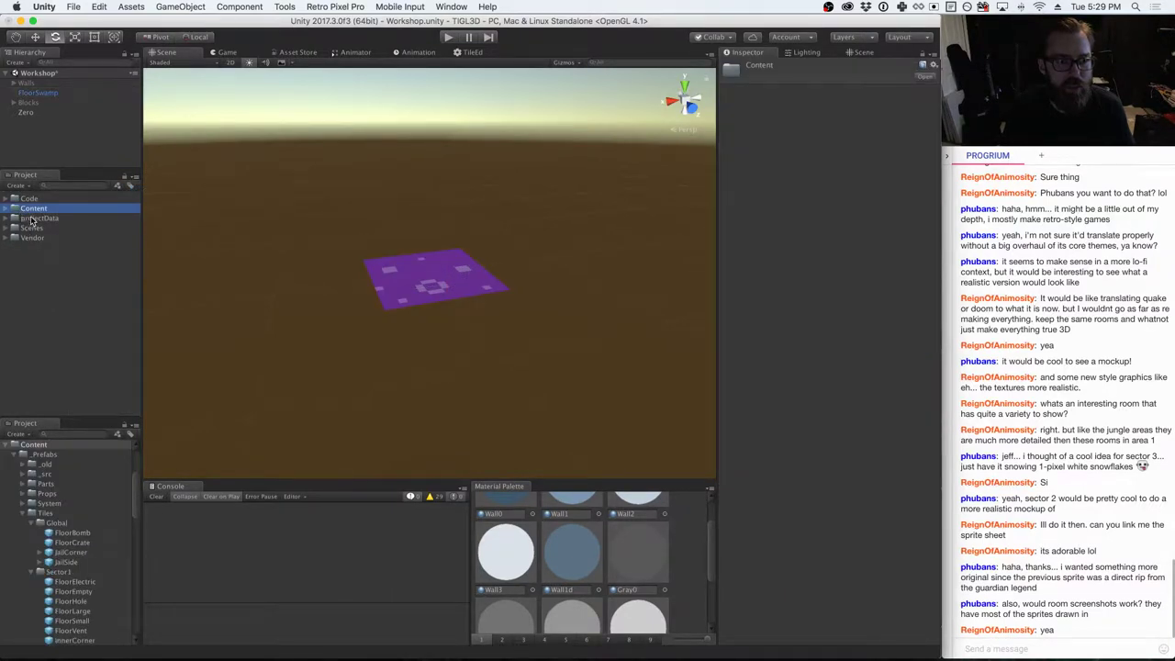
pyautogui.click(9, 209)
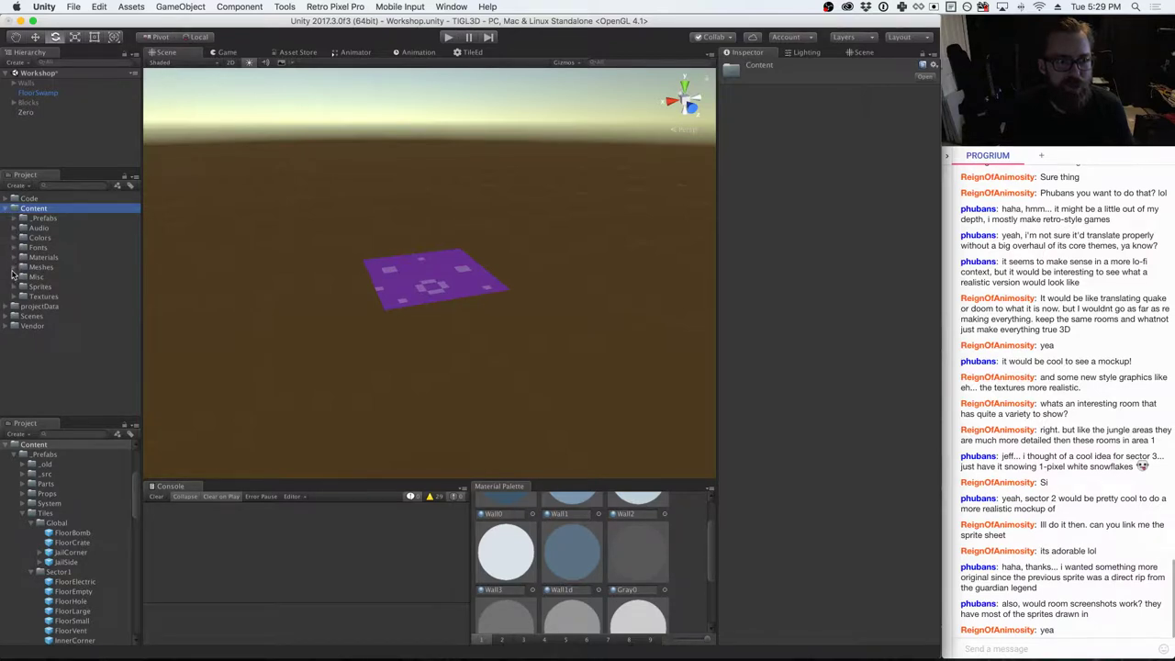
pyautogui.click(16, 219)
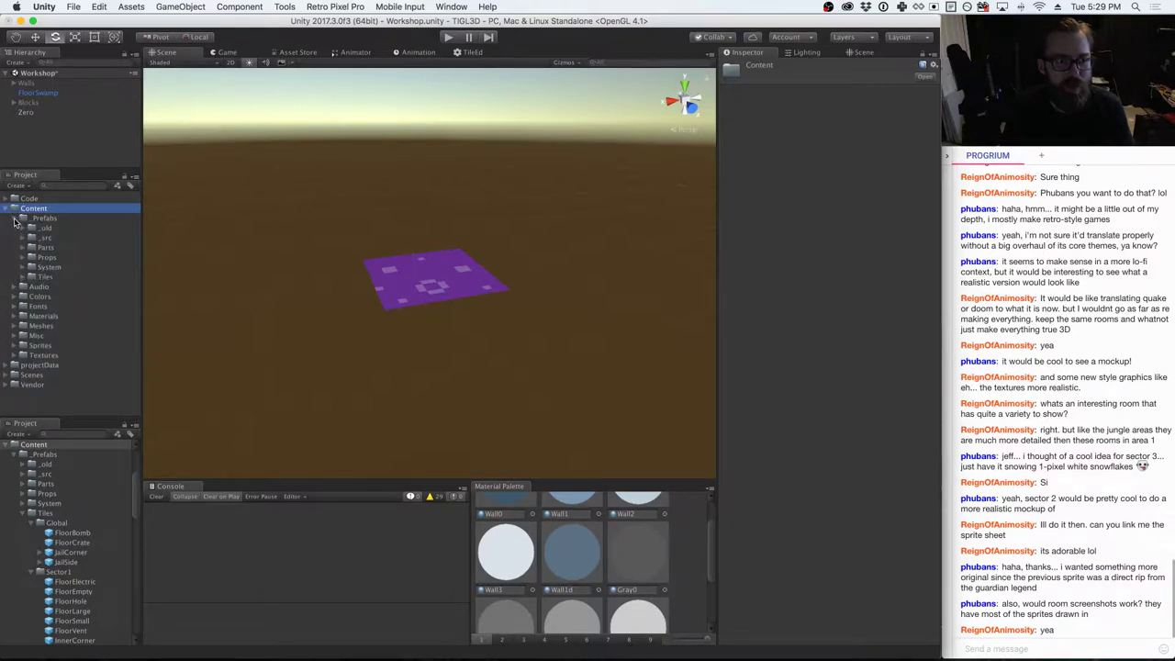
pyautogui.click(22, 276)
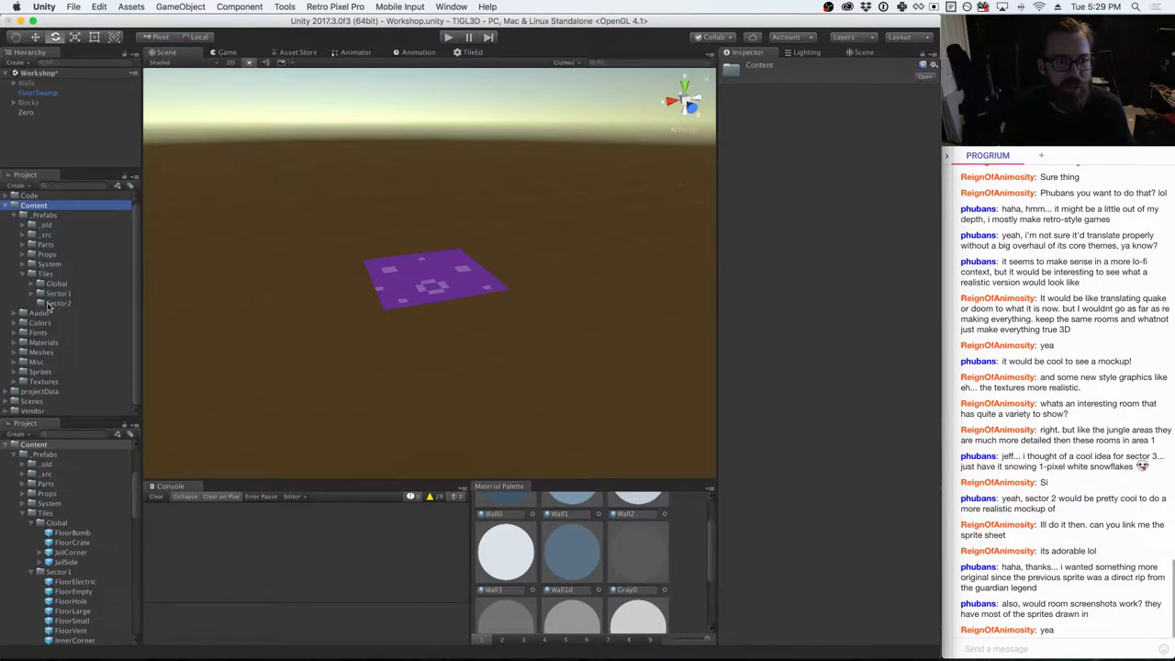
pyautogui.click(32, 292)
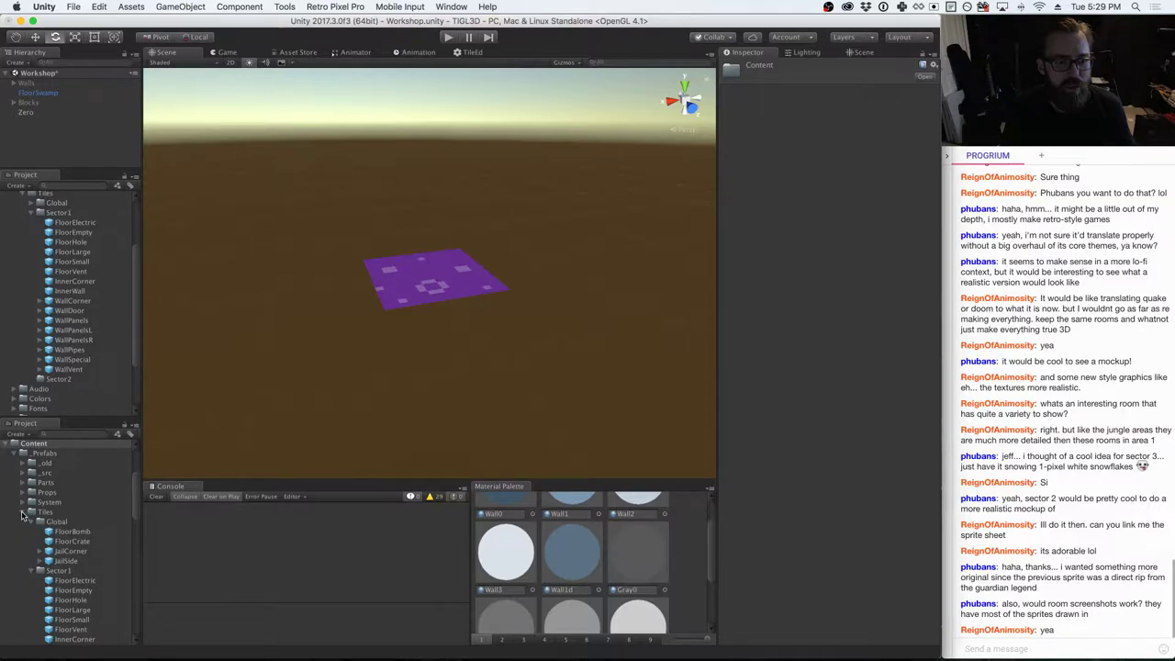
pyautogui.scroll(-10, 66, 528)
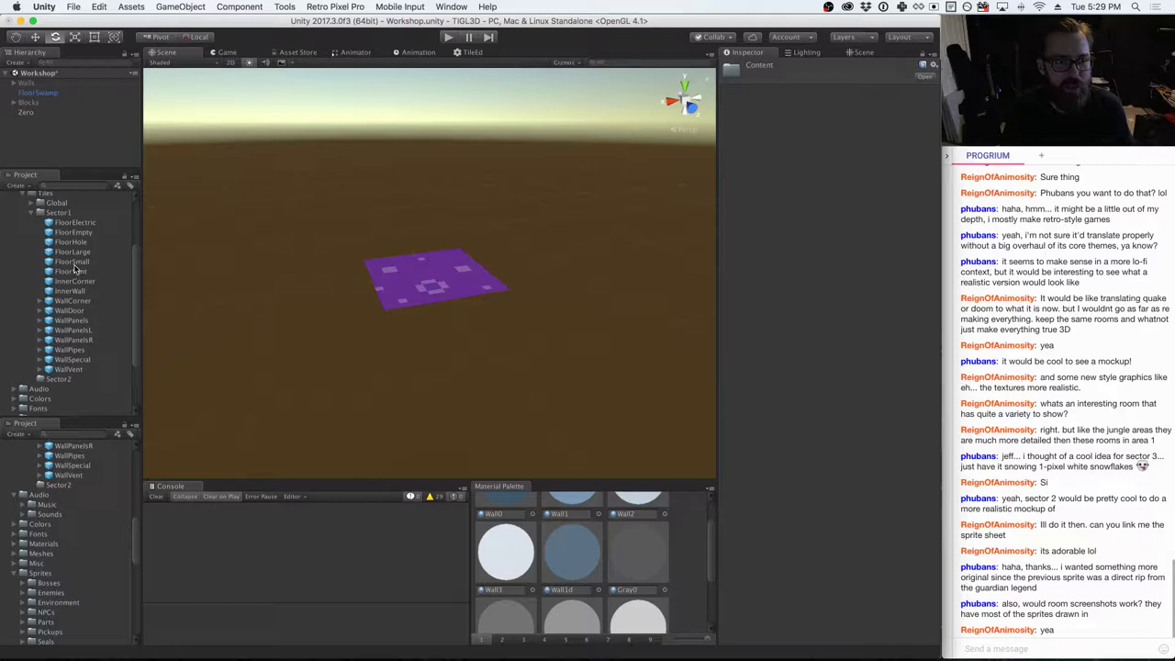
pyautogui.click(73, 233)
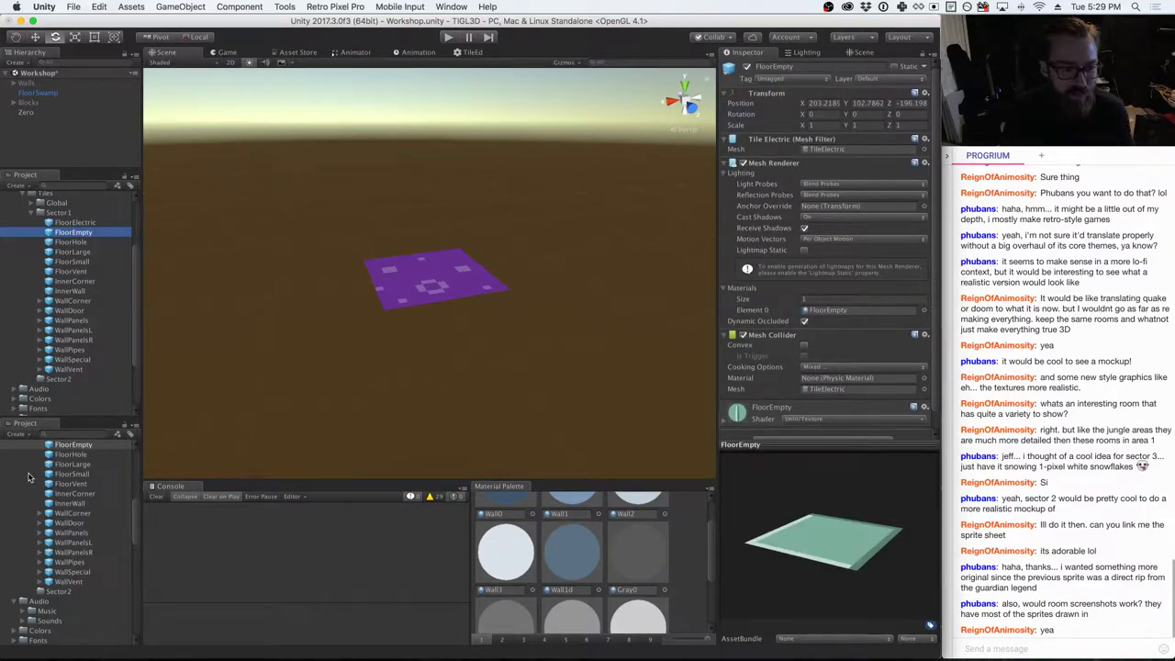
pyautogui.scroll(-10, 76, 503)
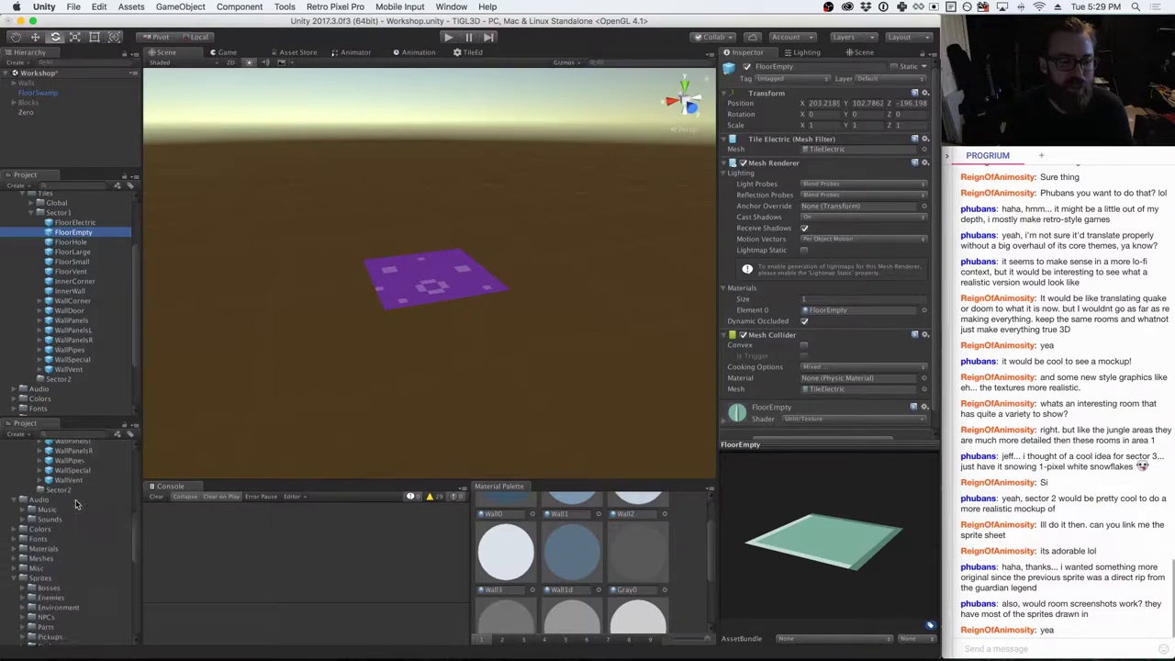
pyautogui.scroll(-5, 78, 516)
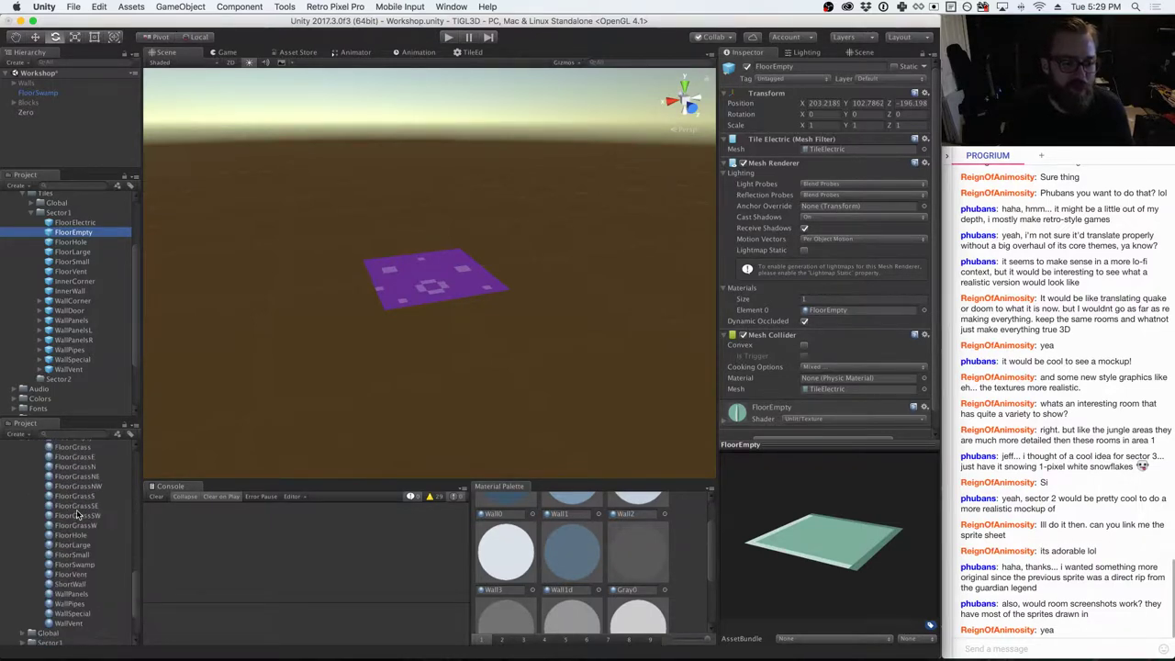
pyautogui.scroll(-1, 72, 516)
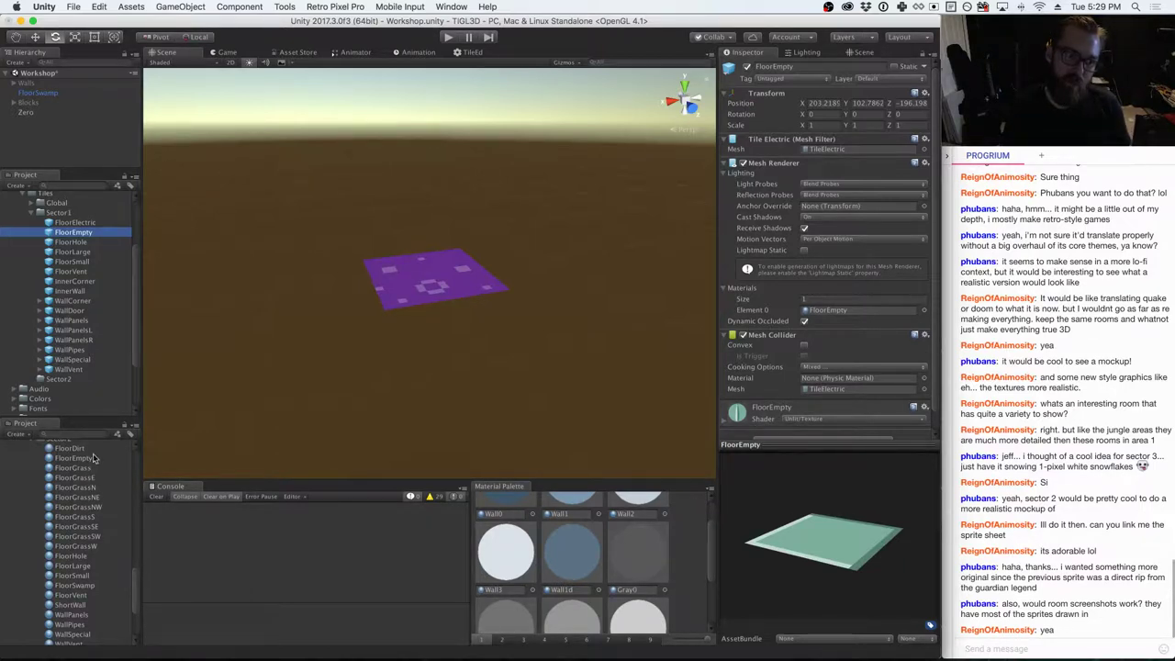
pyautogui.click(136, 177)
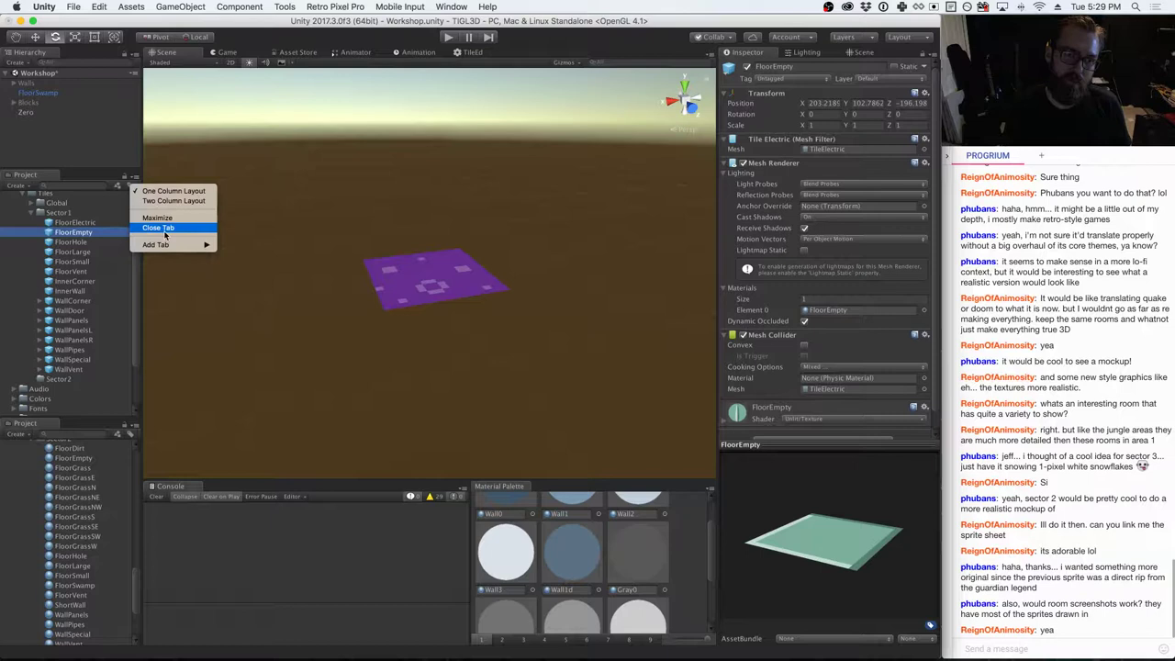
pyautogui.click(170, 226)
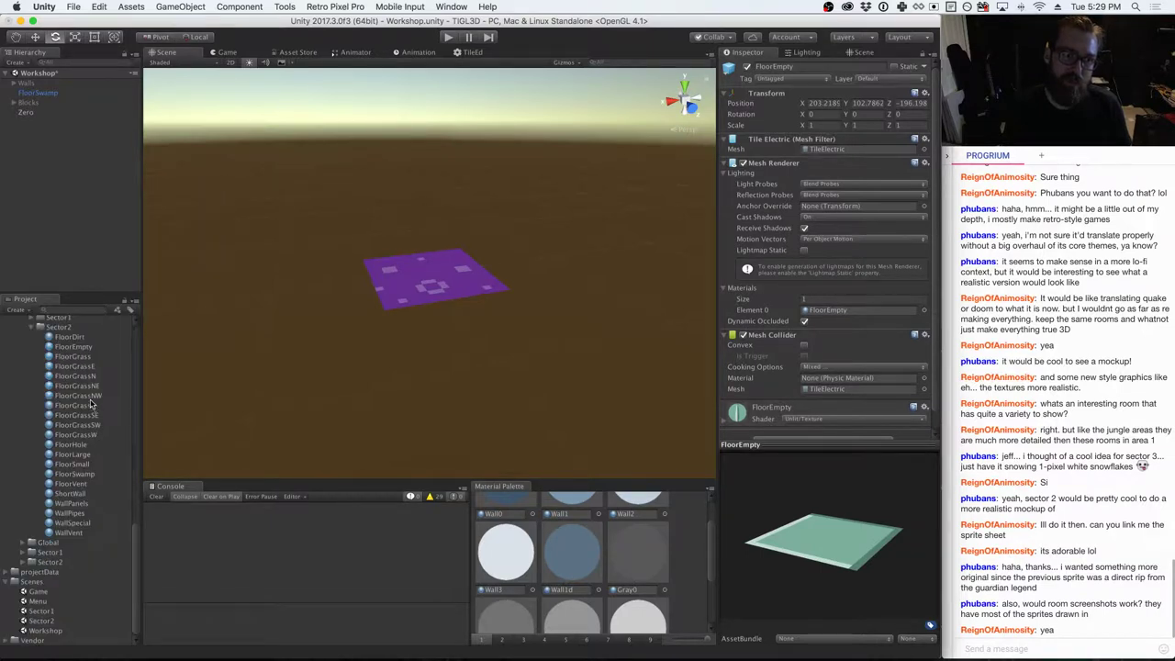
# - Save the FloorSwamp object as a prefab in the Sector2 tiles folder
pyautogui.scroll(10, 92, 402)
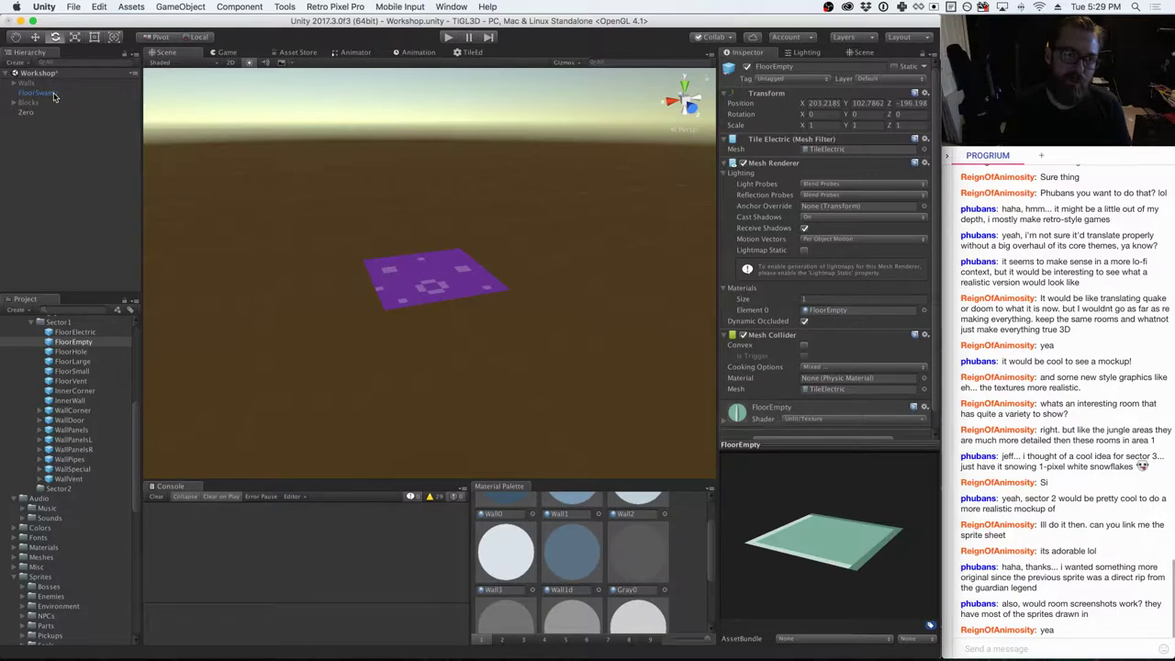
pyautogui.moveTo(53, 95); pyautogui.dragTo(60, 483)
pyautogui.moveTo(57, 489); pyautogui.dragTo(58, 490)
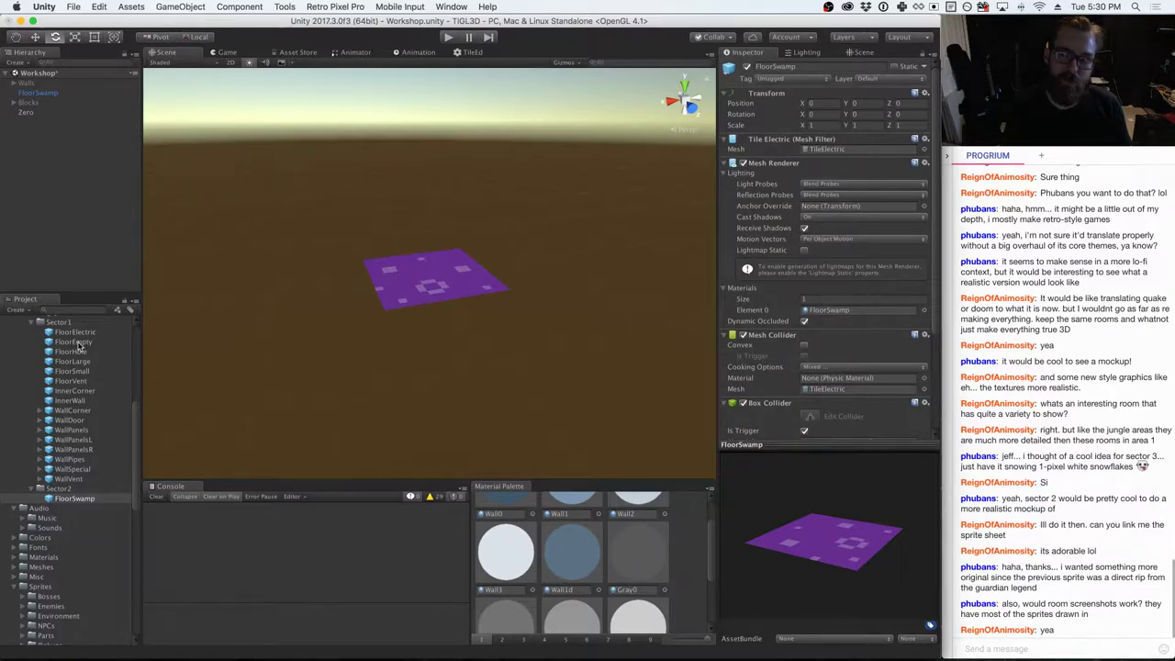
# - Place the Sector1 FloorEmpty prefab in the Workshop scene and delete the FloorSwamp object from it
pyautogui.moveTo(80, 344); pyautogui.dragTo(377, 356)
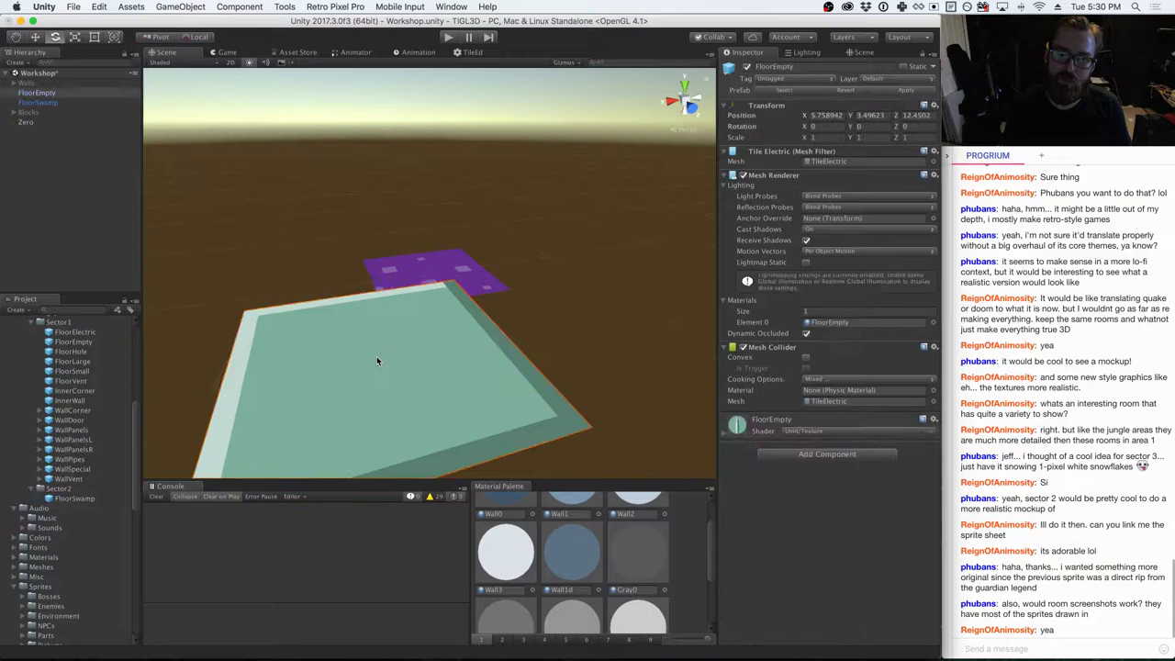
pyautogui.click(69, 102)
pyautogui.rightClick(69, 102)
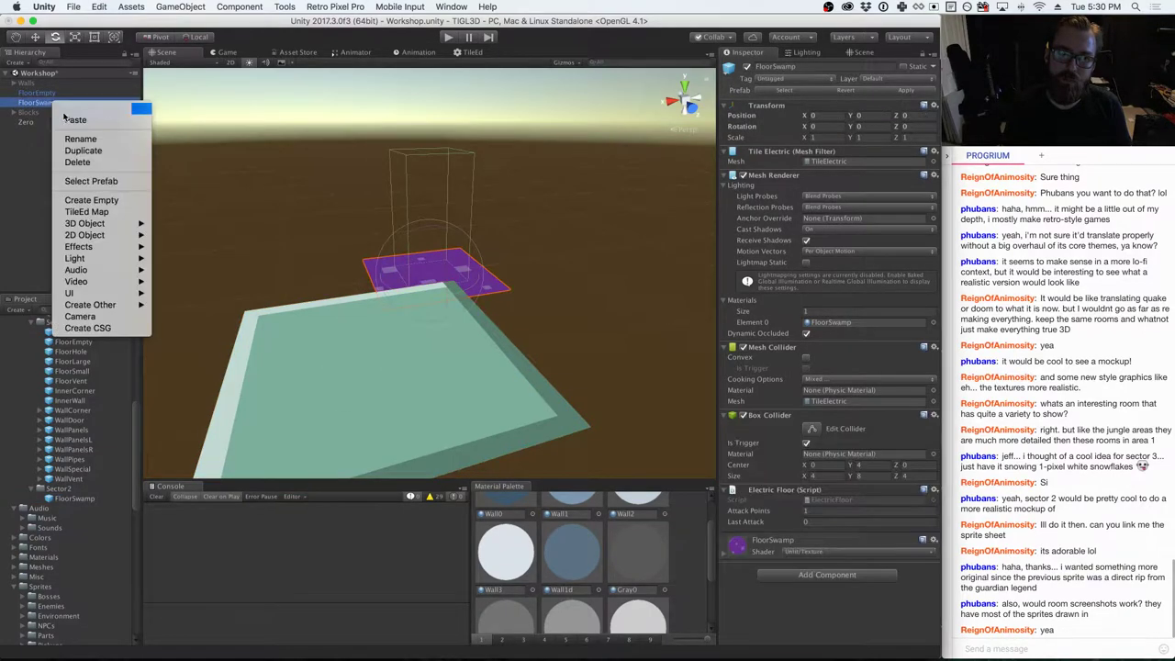
pyautogui.click(71, 112)
pyautogui.press('super+BackSpace')
# - Reset the FloorEmpty object's position to 0, 0, 0
pyautogui.click(55, 92)
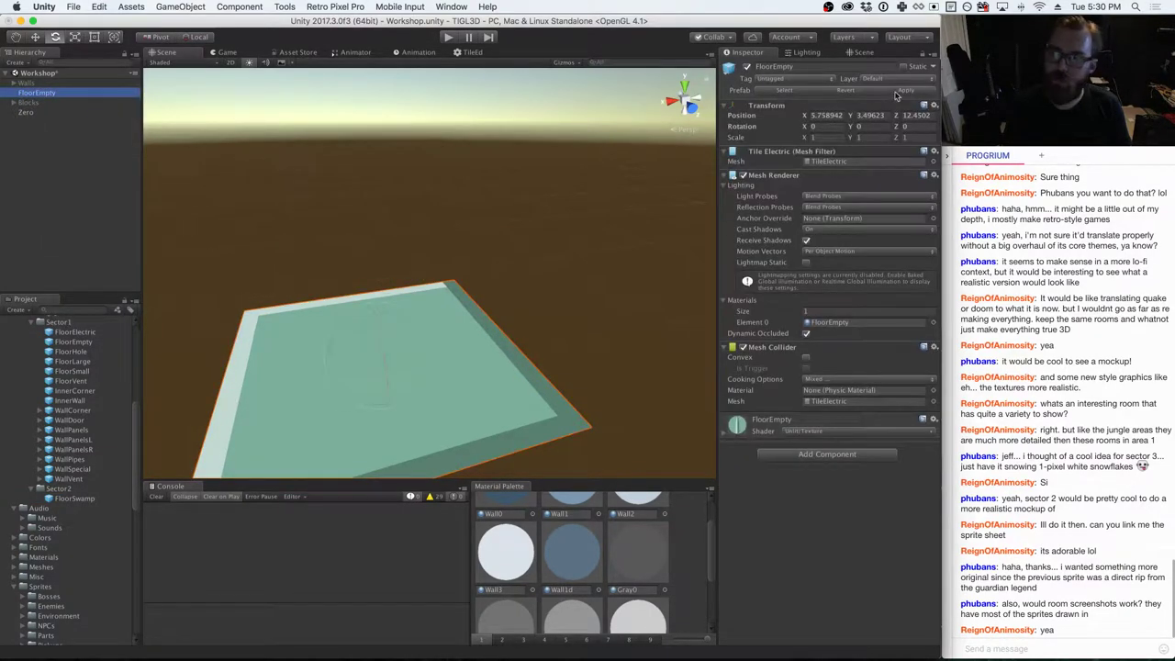
pyautogui.click(934, 105)
pyautogui.click(954, 114)
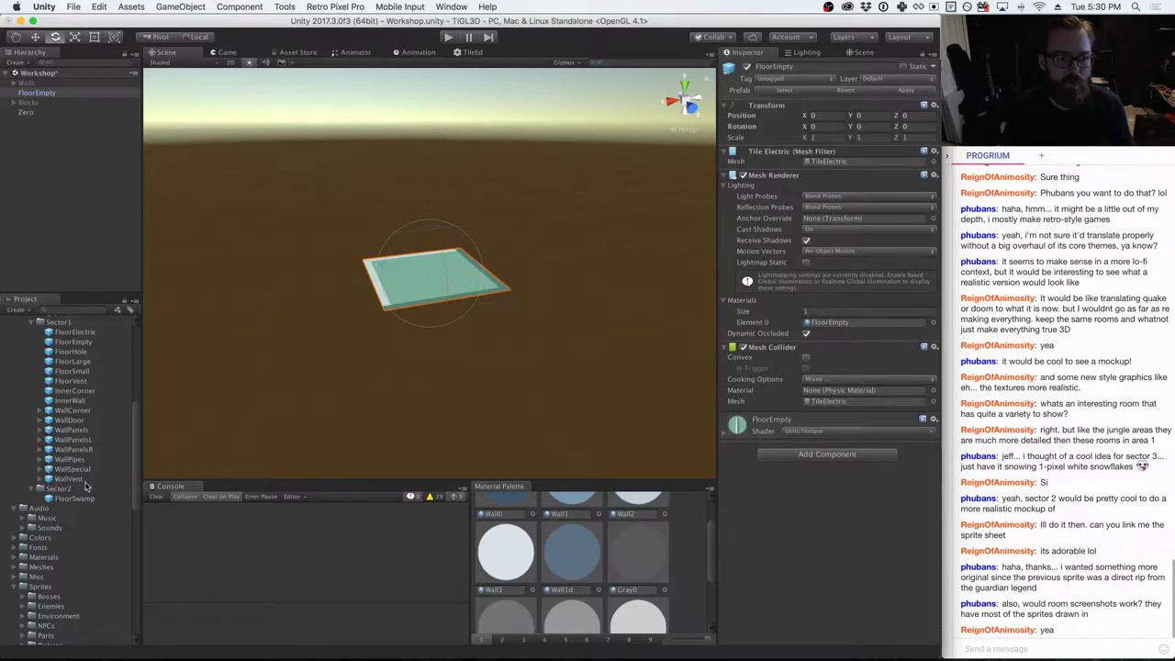
# - Assign the Sector2 FloorDirt material to the FloorEmpty tile's Mesh Renderer
pyautogui.scroll(-5, 87, 487)
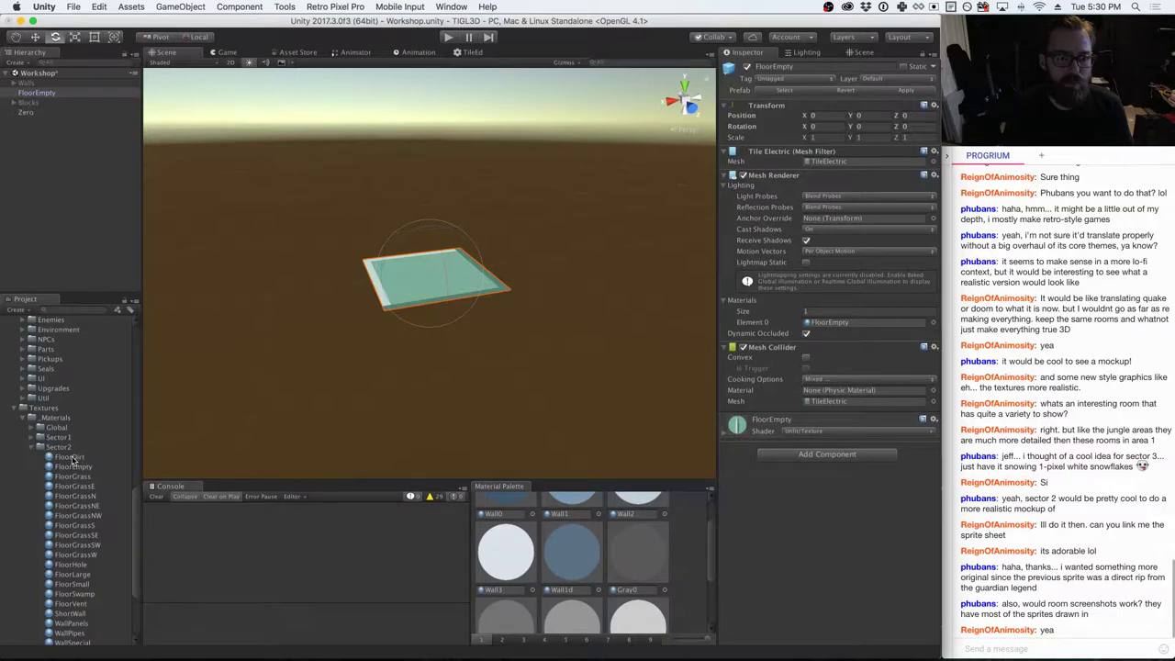
pyautogui.moveTo(73, 458); pyautogui.dragTo(839, 324)
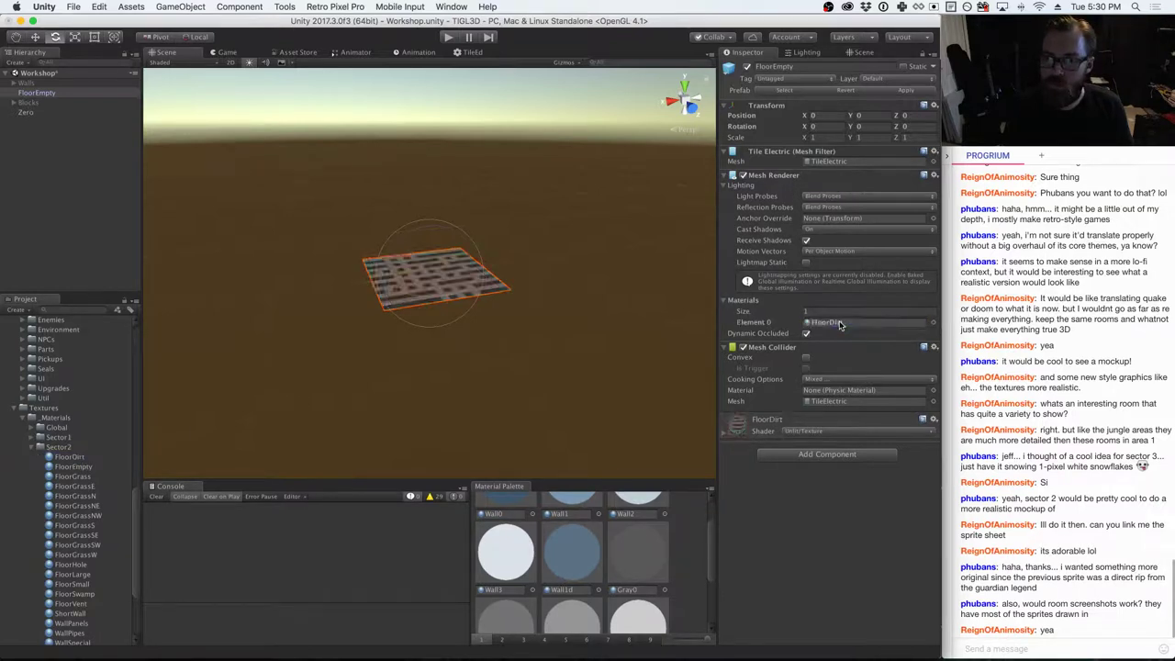
# - Rename the FloorEmpty scene object FloorDirt and save it as a prefab in the Sector2 tiles folder
pyautogui.click(48, 97)
pyautogui.click(48, 98)
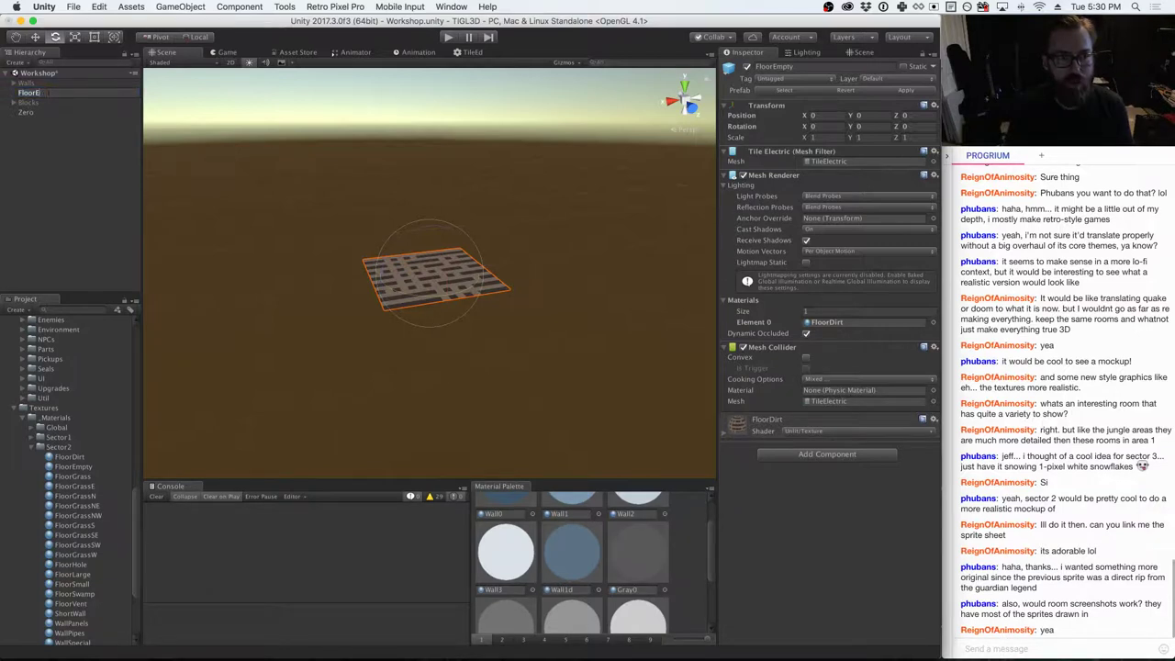
pyautogui.write('FloorDirt')
pyautogui.press('Return')
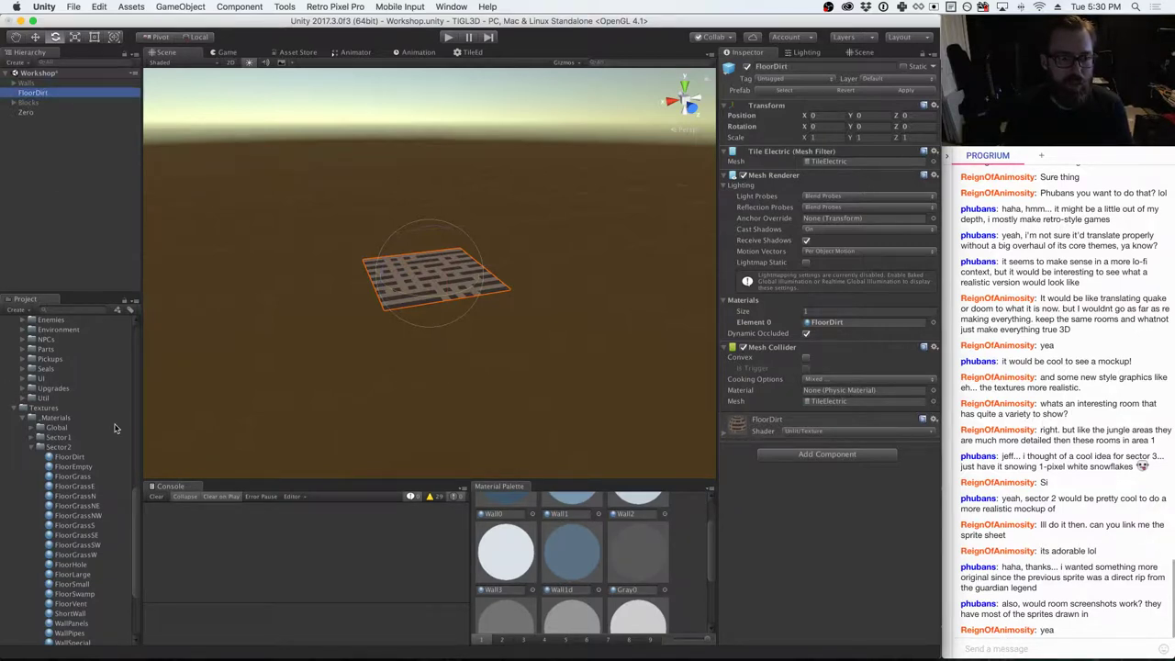
pyautogui.scroll(10, 115, 428)
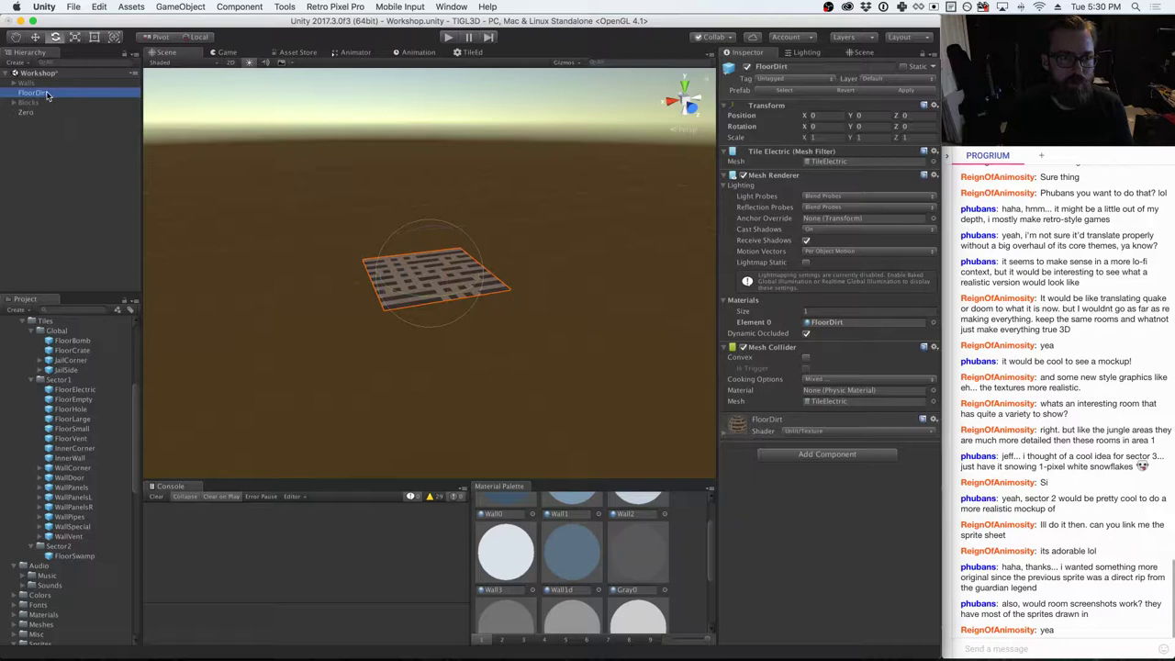
pyautogui.moveTo(48, 95); pyautogui.dragTo(60, 546)
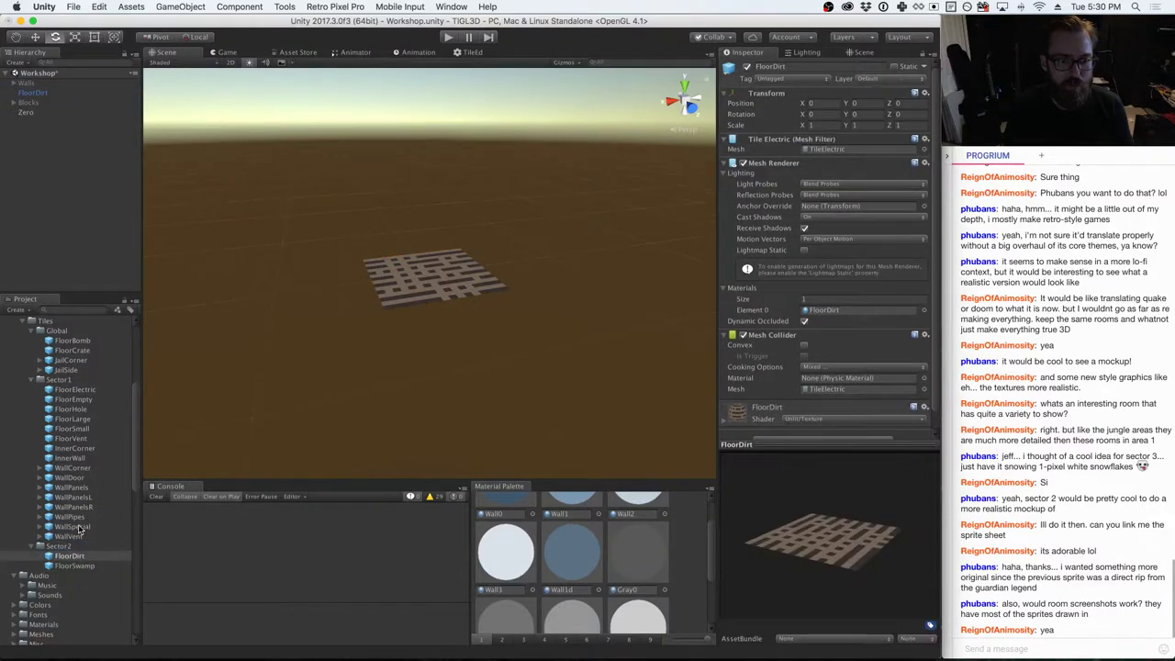
# - Assign the Sector2 FloorEmpty material to the FloorDirt tile's Mesh Renderer and rename the scene object FloorEmpty
pyautogui.scroll(-10, 72, 467)
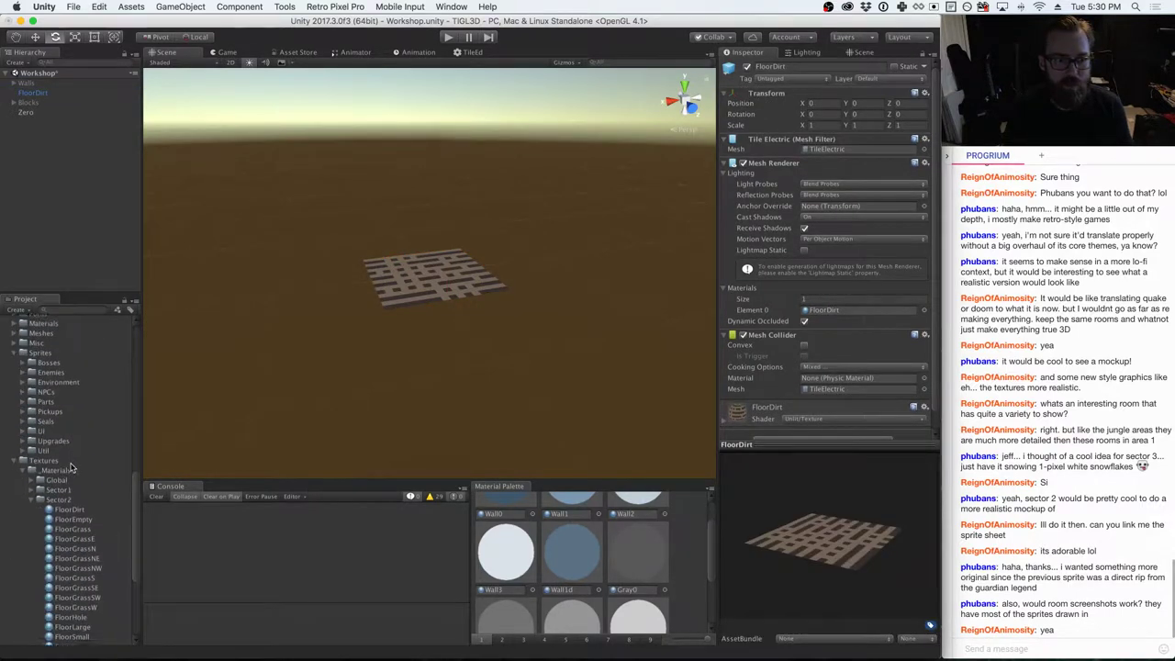
pyautogui.moveTo(77, 521); pyautogui.dragTo(808, 310)
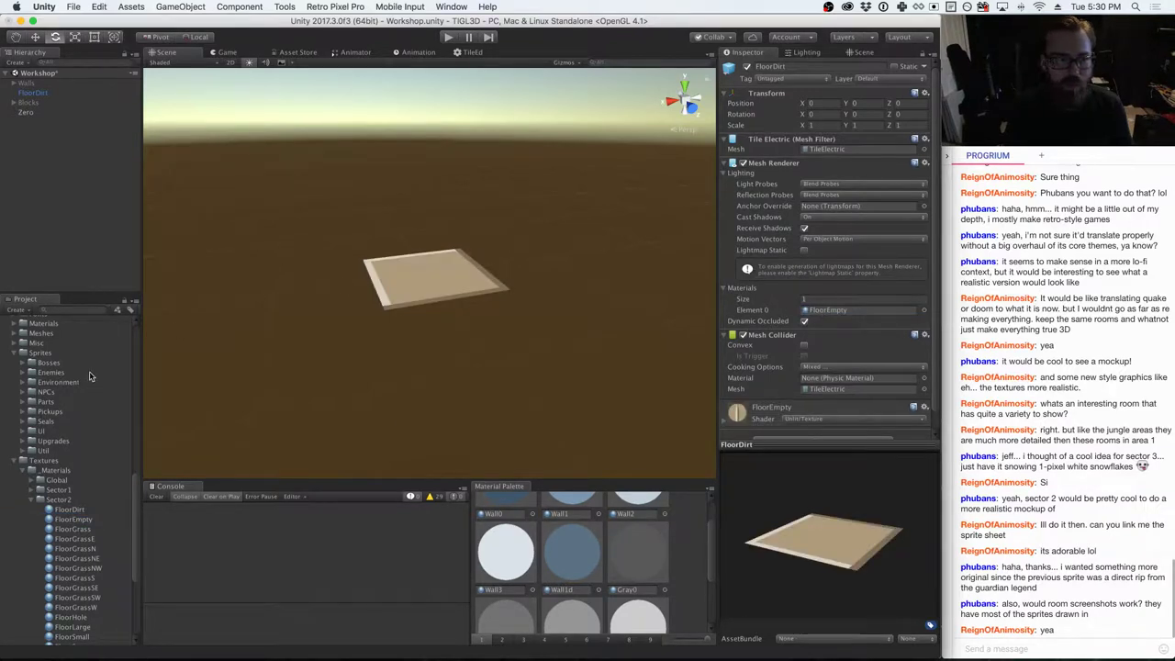
pyautogui.click(41, 94)
pyautogui.press('Return')
pyautogui.press('Right')
pyautogui.press('BackSpace')
pyautogui.press('BackSpace')
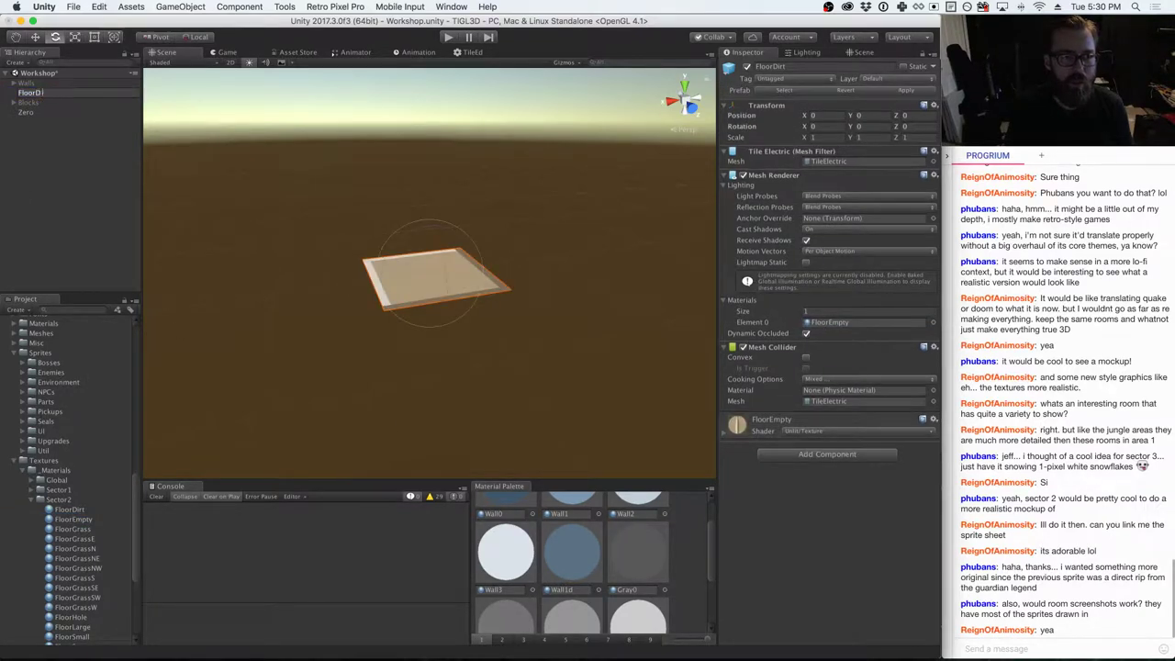
pyautogui.write('Empty')
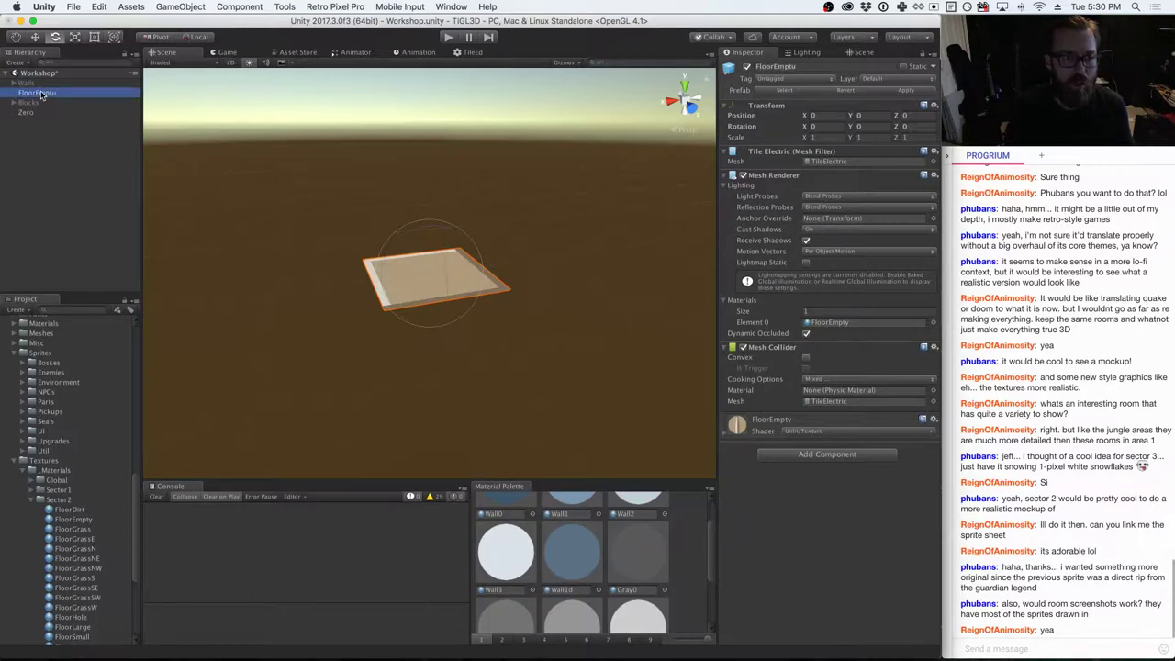
pyautogui.press('Return')
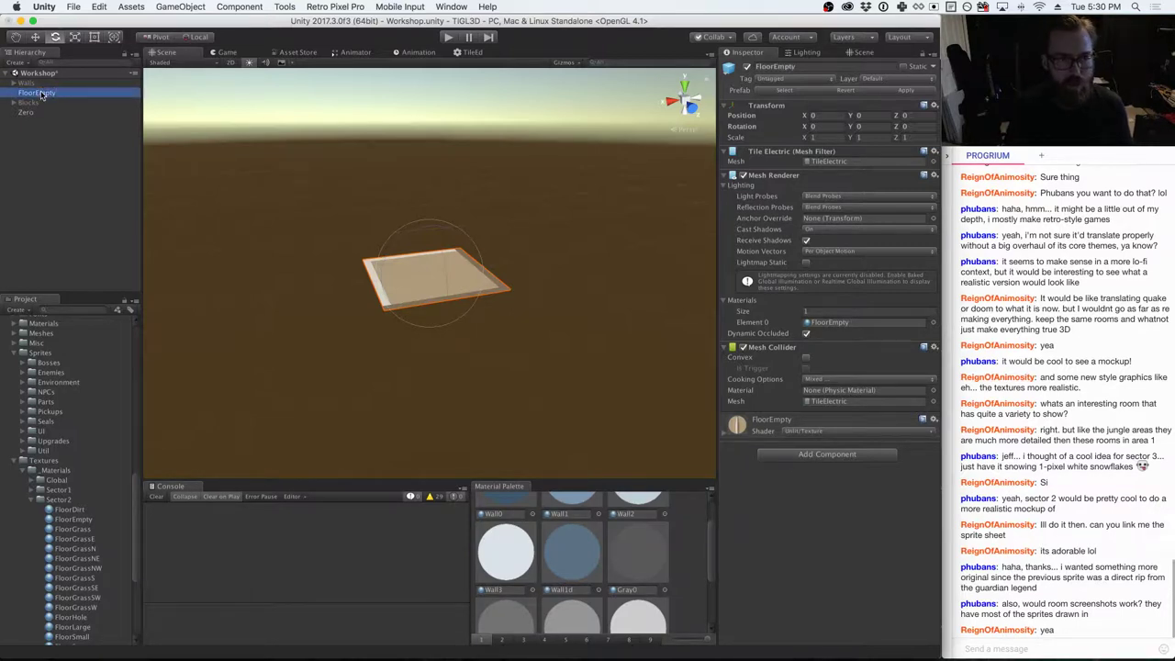
# - Save the FloorEmpty object as a prefab in the Sector2 tiles folder and assign the Sector2 FloorGrass material to the tile
pyautogui.scroll(5, 63, 394)
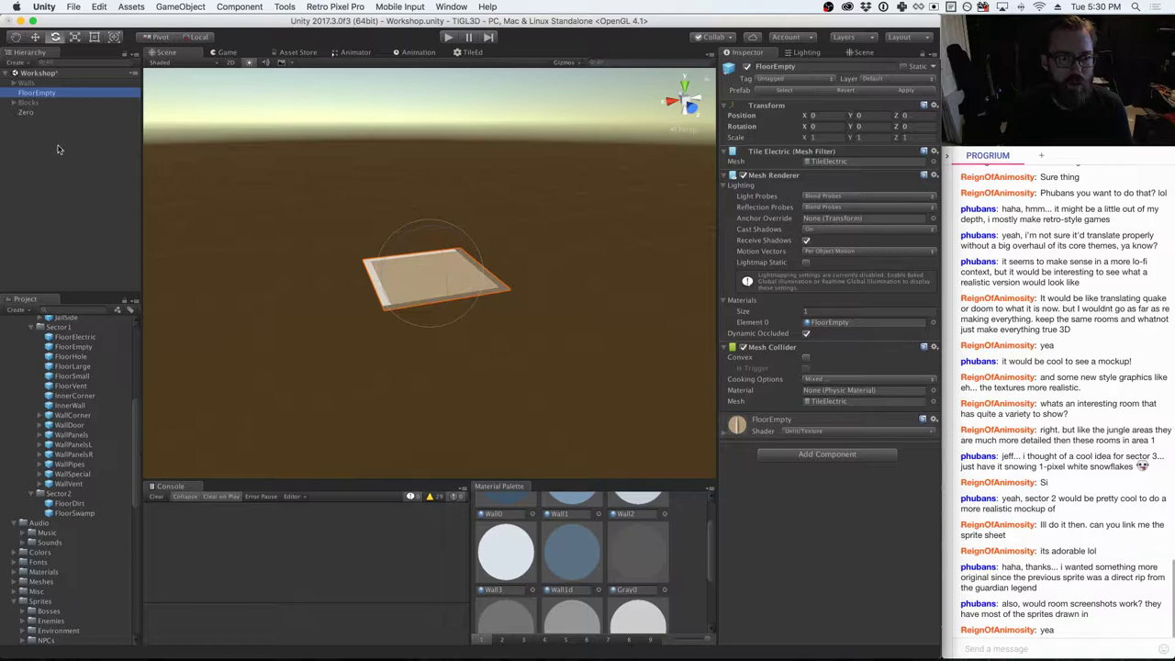
pyautogui.moveTo(53, 95); pyautogui.dragTo(58, 478)
pyautogui.scroll(-6, 66, 423)
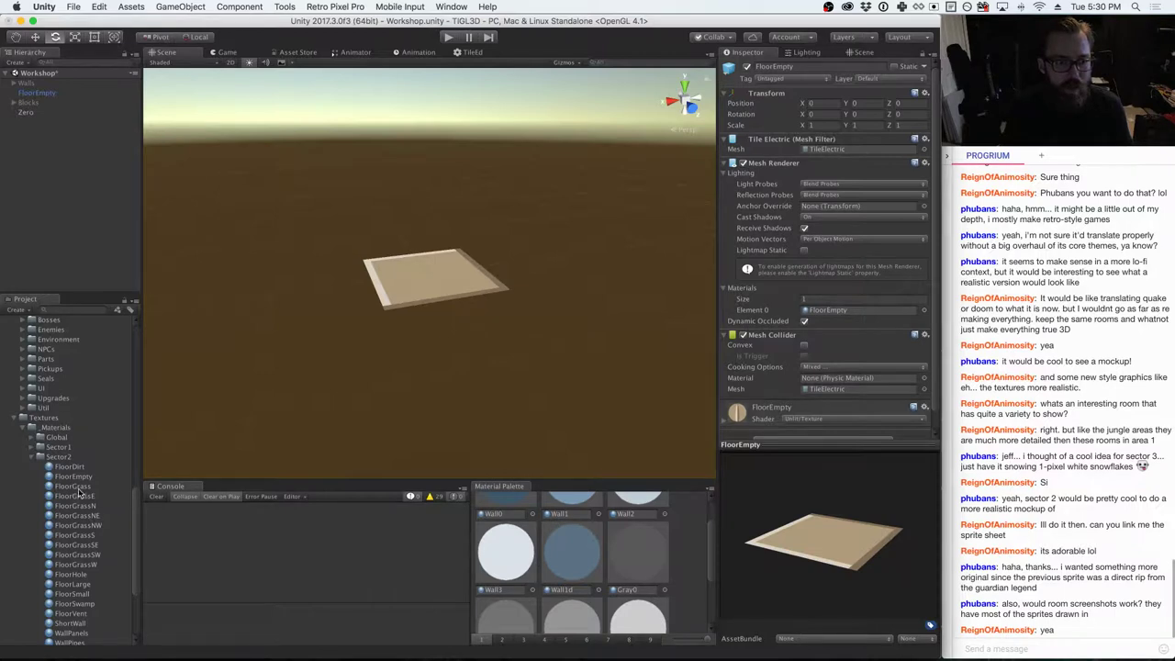
pyautogui.moveTo(74, 489); pyautogui.dragTo(841, 313)
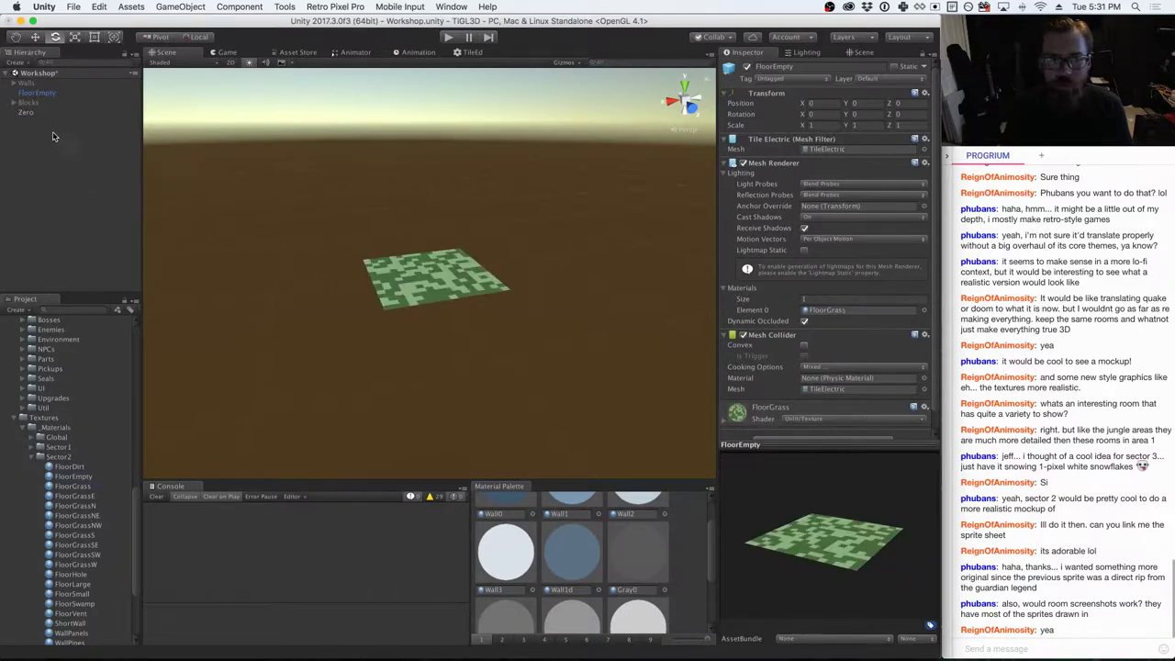
# - Rename the grass-textured tile FloorGrass
pyautogui.click(811, 66)
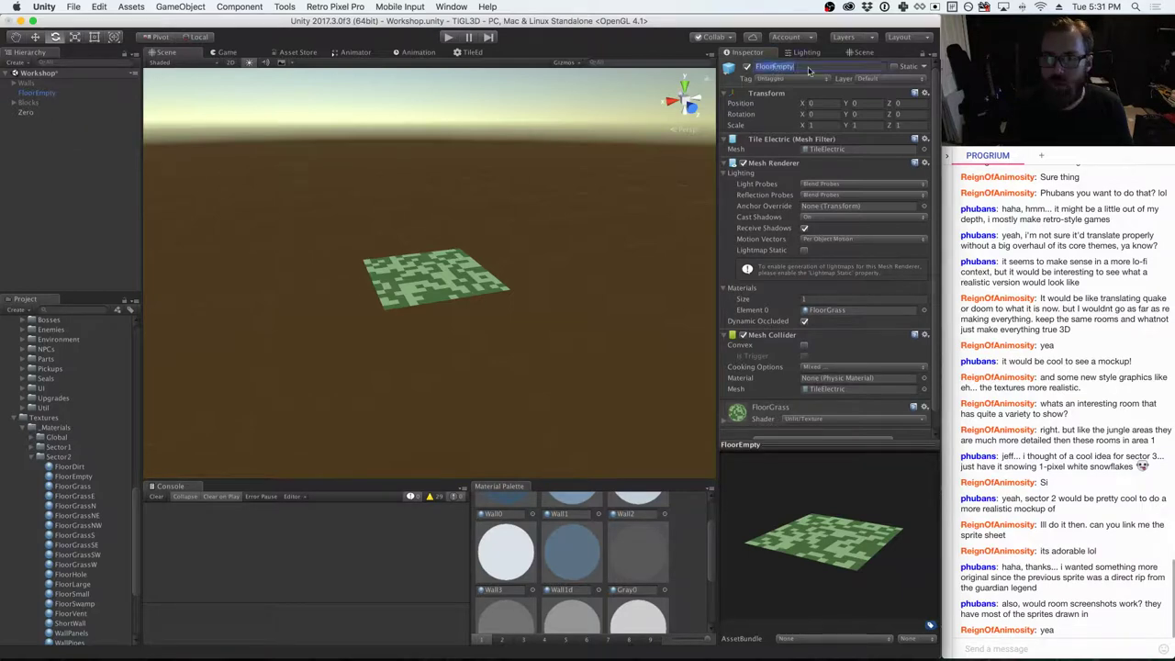
pyautogui.press('BackSpace')
pyautogui.press('BackSpace')
pyautogui.press('BackSpace')
pyautogui.press('BackSpace')
pyautogui.press('BackSpace')
pyautogui.write('Gra')
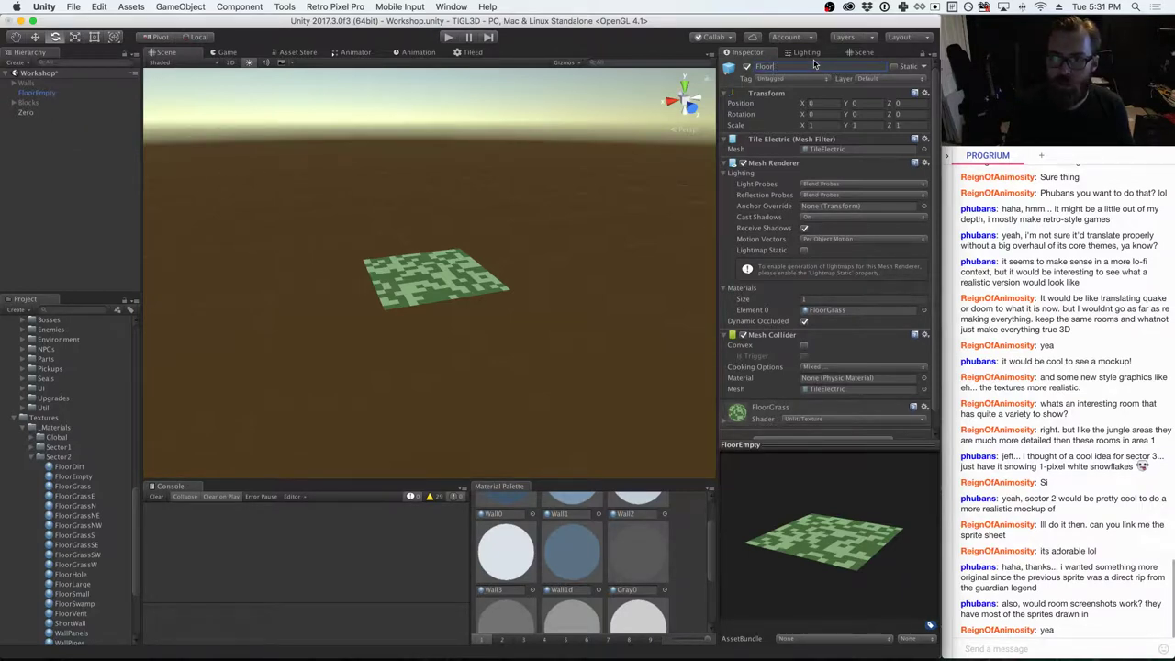
pyautogui.write('ss')
pyautogui.press('Return')
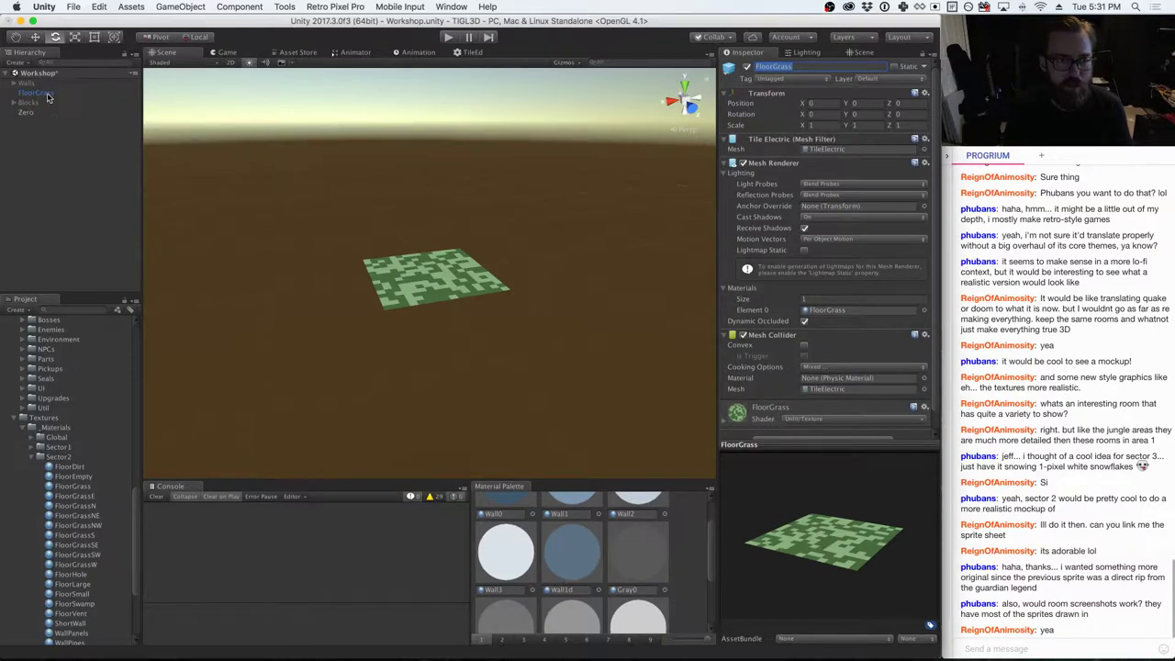
# - Save the FloorGrass object as a prefab in the Sector2 tiles folder and assign the Sector2 FloorHole material to the tile
pyautogui.moveTo(46, 93); pyautogui.dragTo(62, 459)
pyautogui.scroll(-8, 109, 449)
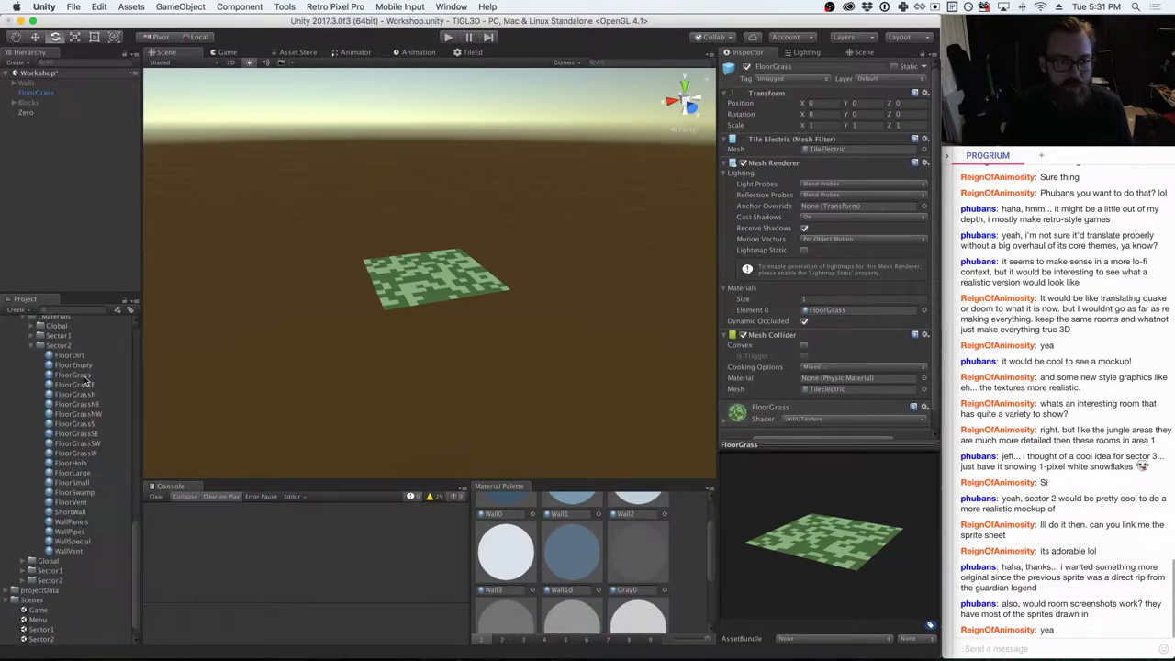
pyautogui.moveTo(74, 463); pyautogui.dragTo(842, 317)
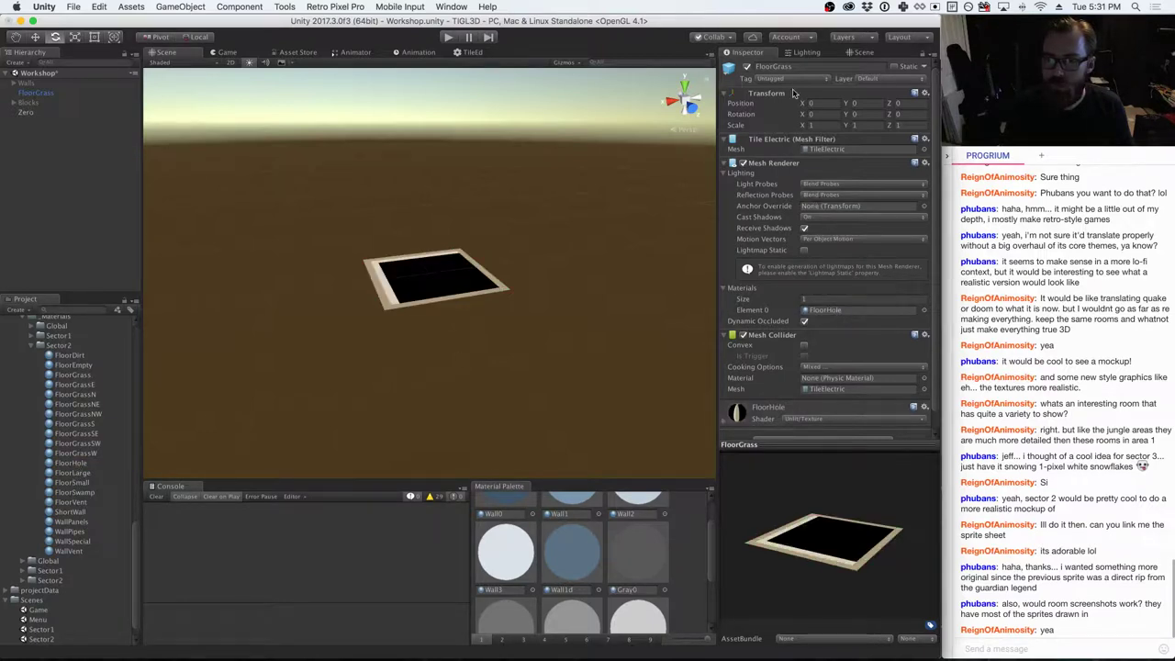
# - Rename the tile with the hole texture FloorHole
pyautogui.click(772, 68)
pyautogui.write('FloorHole')
pyautogui.press('Return')
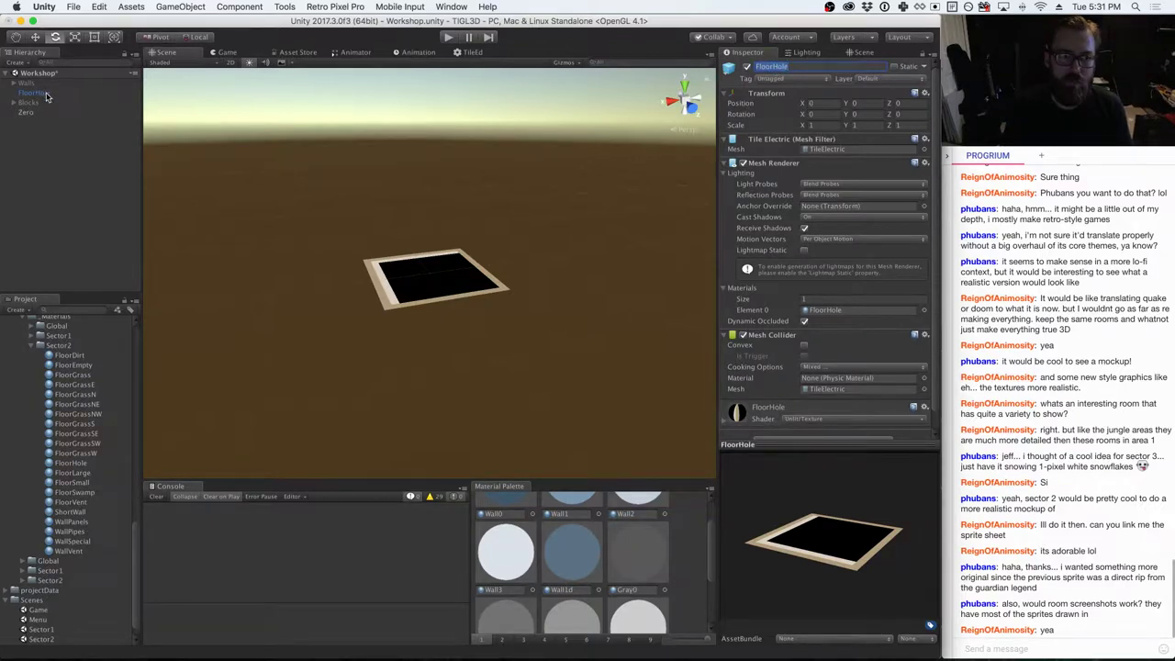
# - Save the FloorHole object as a prefab in the Sector2 tiles folder and assign the Sector2 FloorLarge material to the scene object
pyautogui.scroll(10, 69, 454)
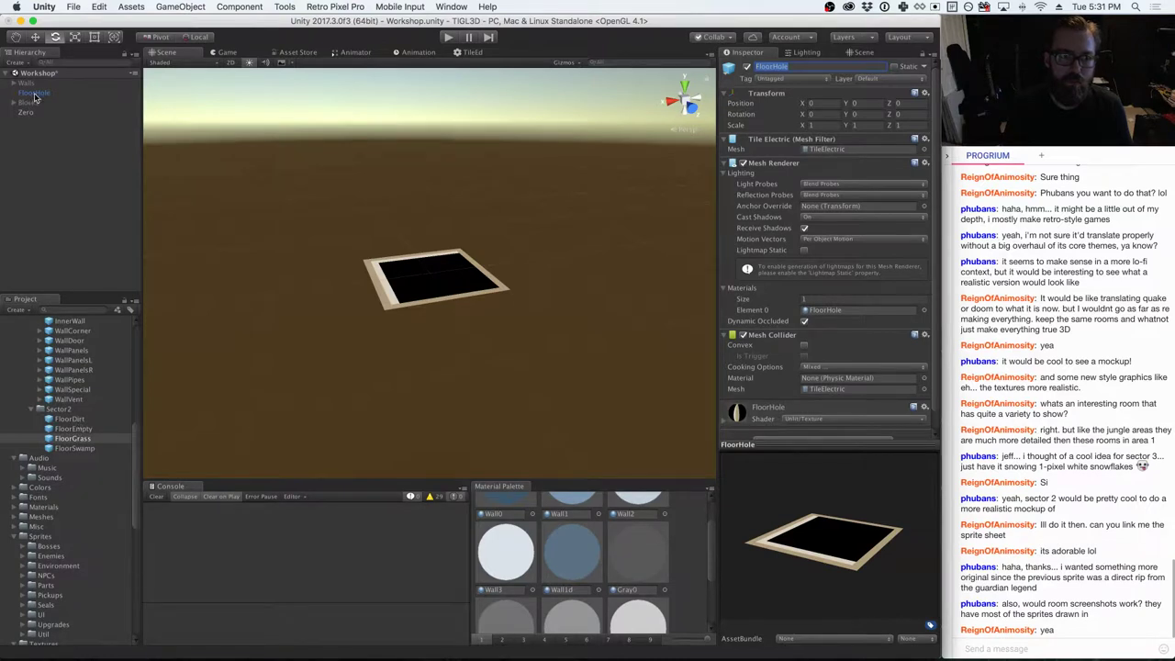
pyautogui.moveTo(53, 457); pyautogui.dragTo(58, 410)
pyautogui.scroll(-10, 109, 479)
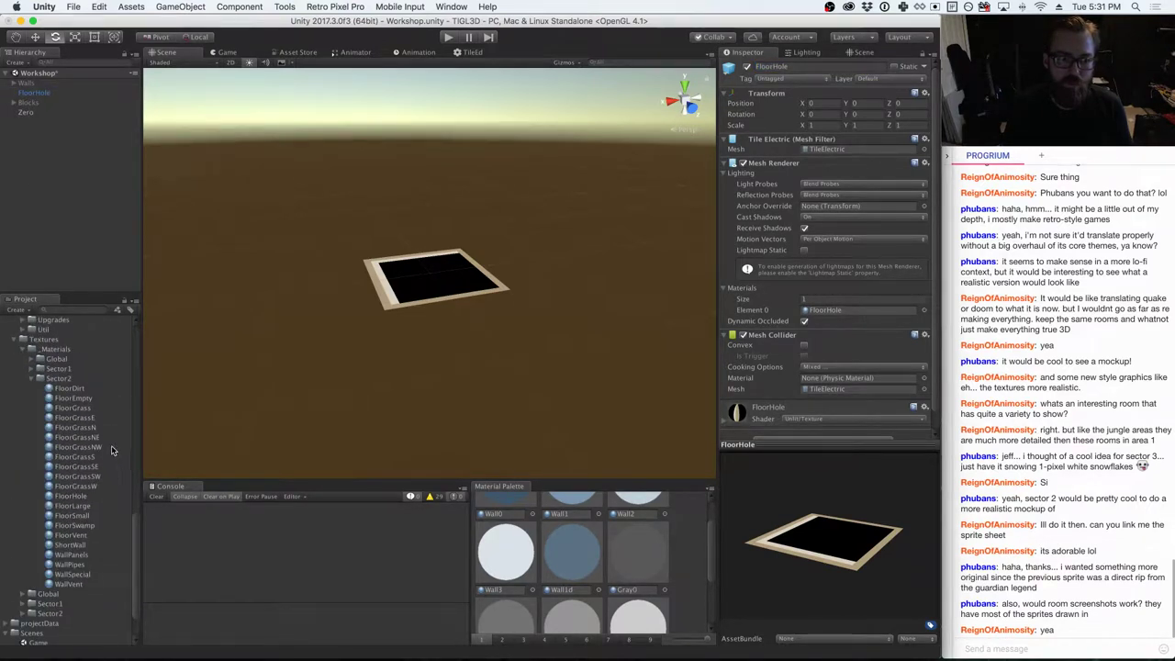
pyautogui.click(74, 93)
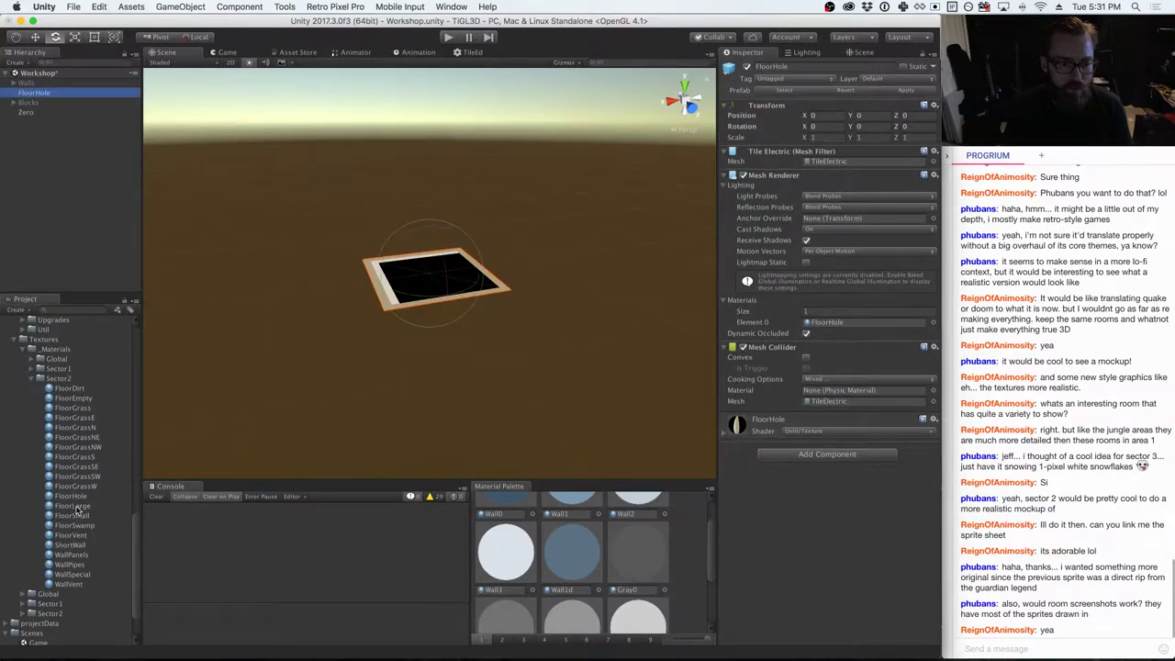
pyautogui.moveTo(78, 508); pyautogui.dragTo(837, 325)
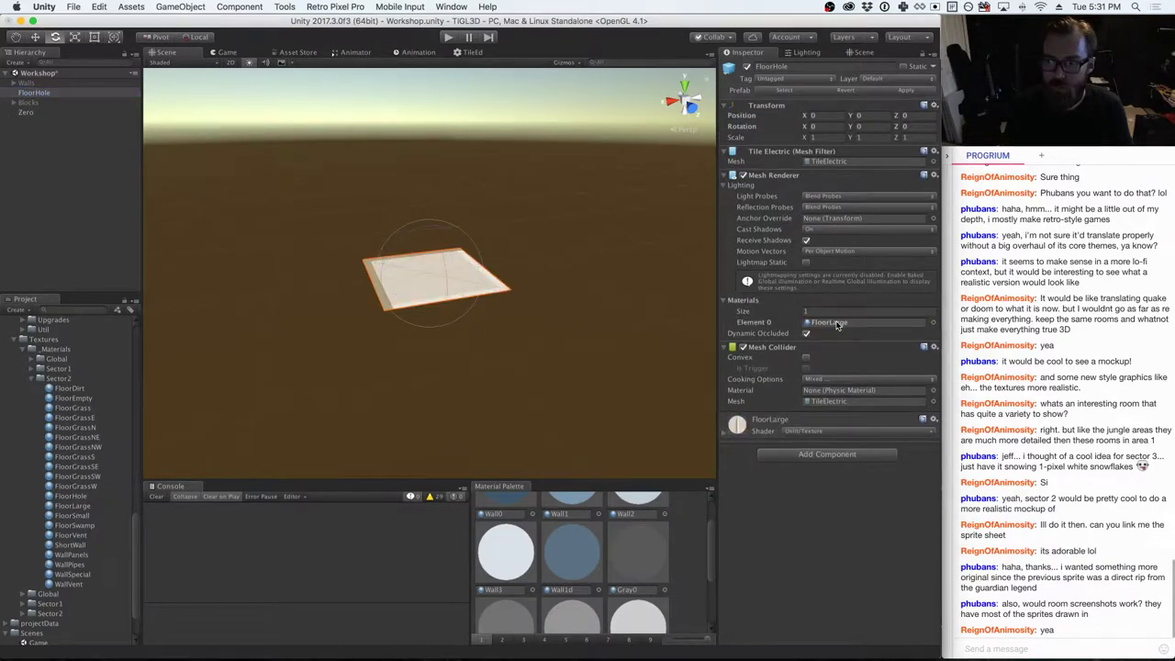
# - Rename the FloorHole scene object FloorLarge
pyautogui.click(776, 67)
pyautogui.moveTo(772, 67); pyautogui.dragTo(822, 69)
pyautogui.write('Large')
pyautogui.press('Return')
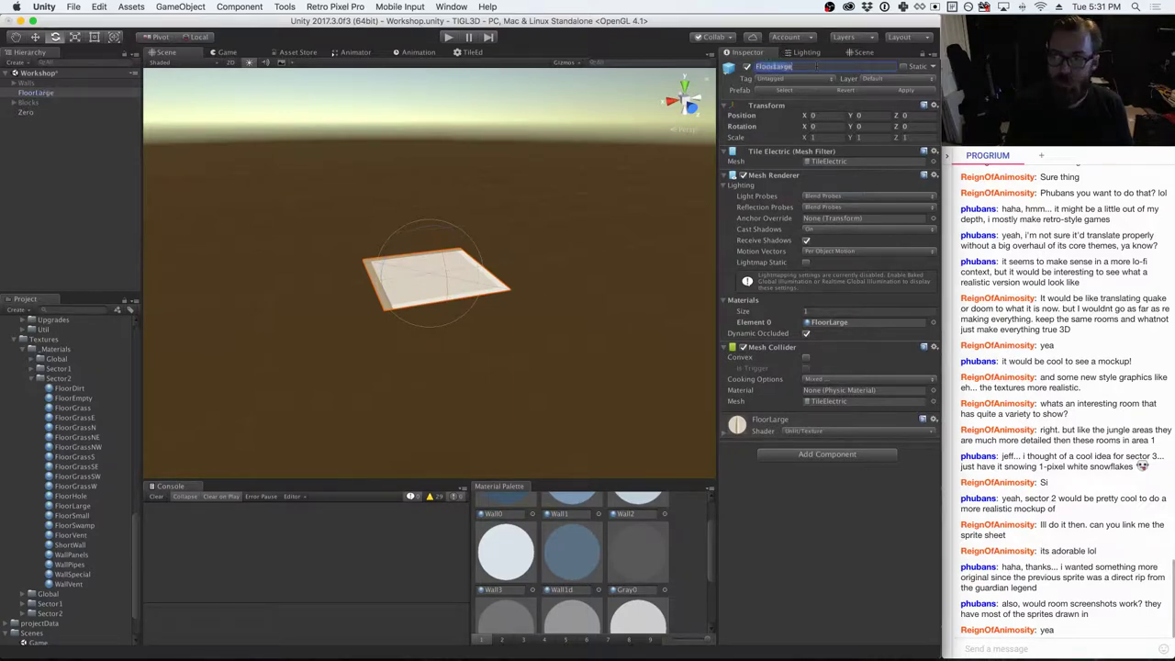
# - Save the FloorLarge object as a prefab in the Sector2 tiles folder and assign the Sector2 FloorSmall material to the tile
pyautogui.scroll(5, 41, 439)
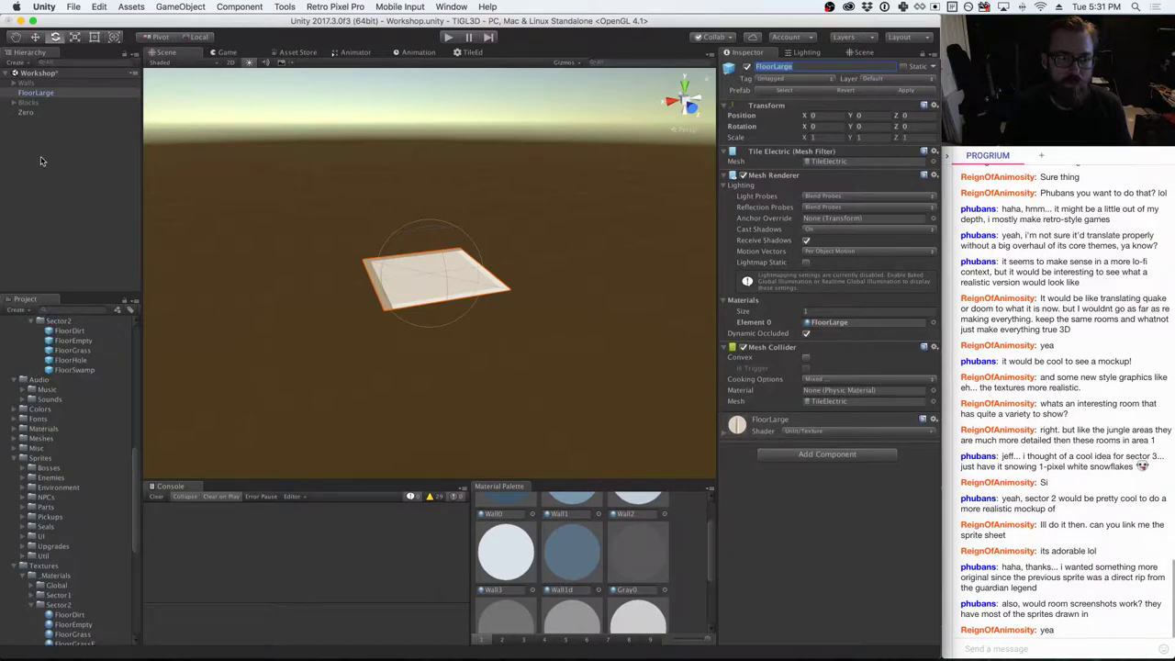
pyautogui.moveTo(36, 92); pyautogui.dragTo(61, 379)
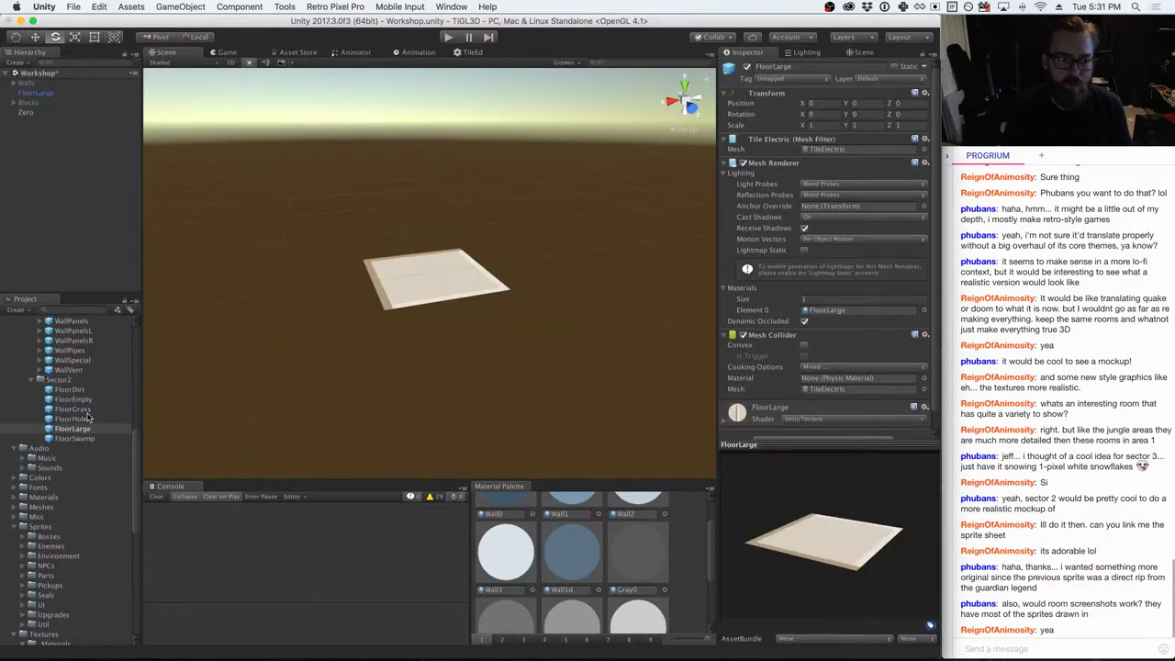
pyautogui.scroll(-7, 88, 418)
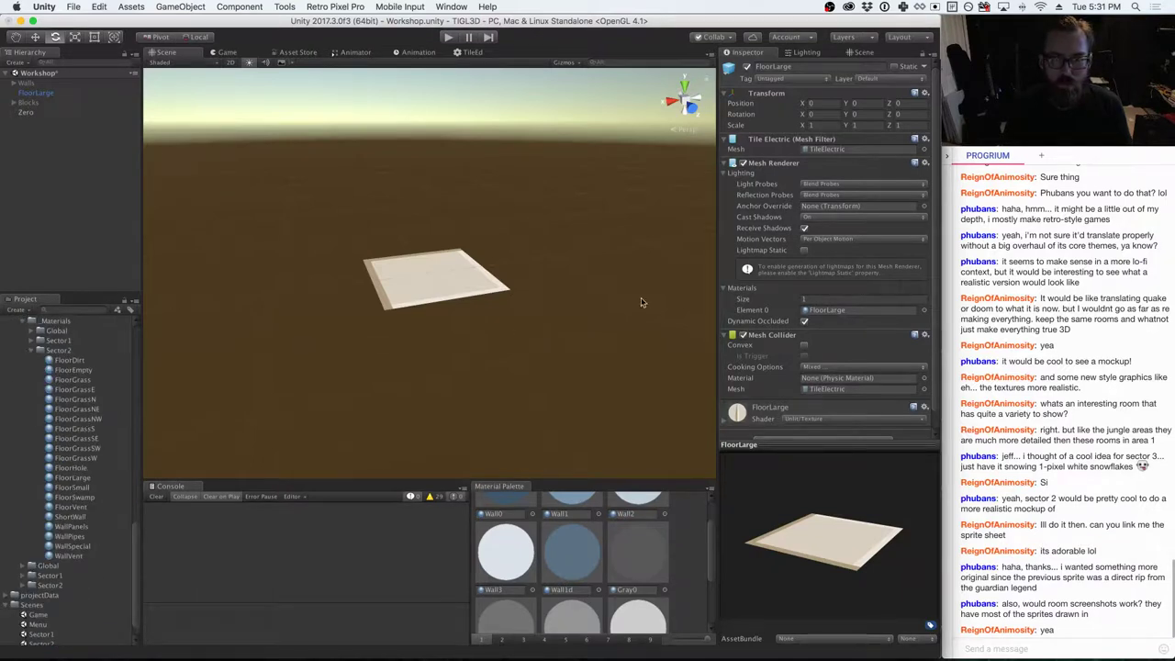
pyautogui.moveTo(73, 493); pyautogui.dragTo(839, 312)
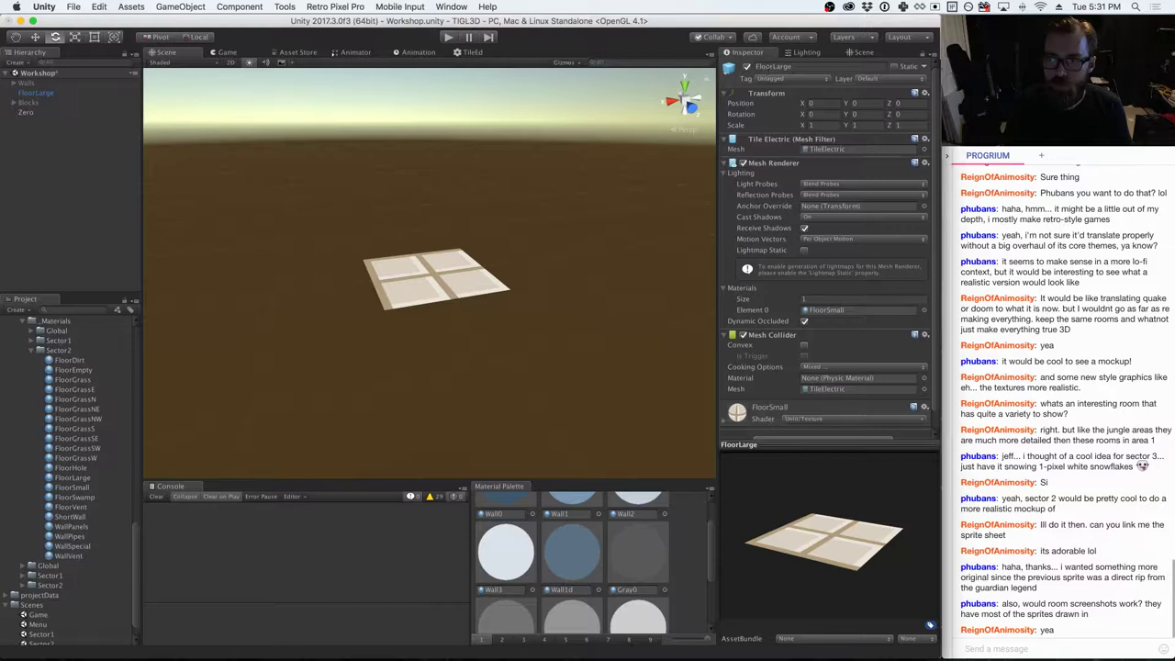
# - Rename the tile with the four-panel texture FloorSmall
pyautogui.moveTo(772, 67); pyautogui.dragTo(831, 72)
pyautogui.write('Small')
pyautogui.press('Return')
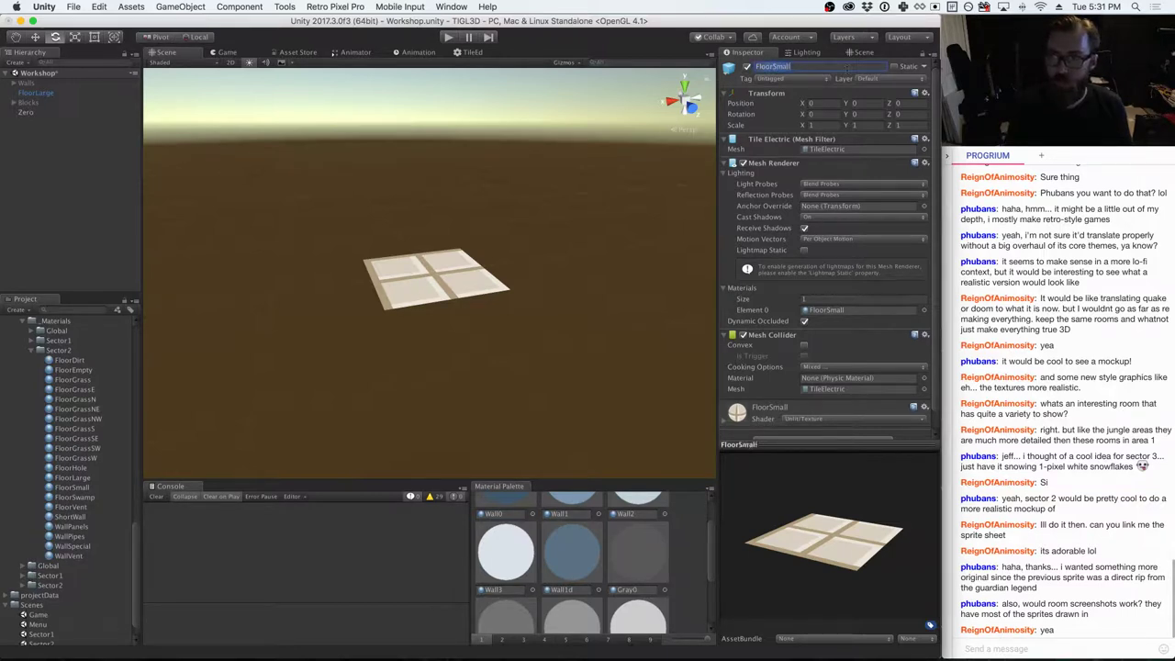
# - Save the FloorSmall object as a prefab in the Sector2 tiles folder and assign the Sector2 FloorVent material to the tile
pyautogui.scroll(5, 55, 393)
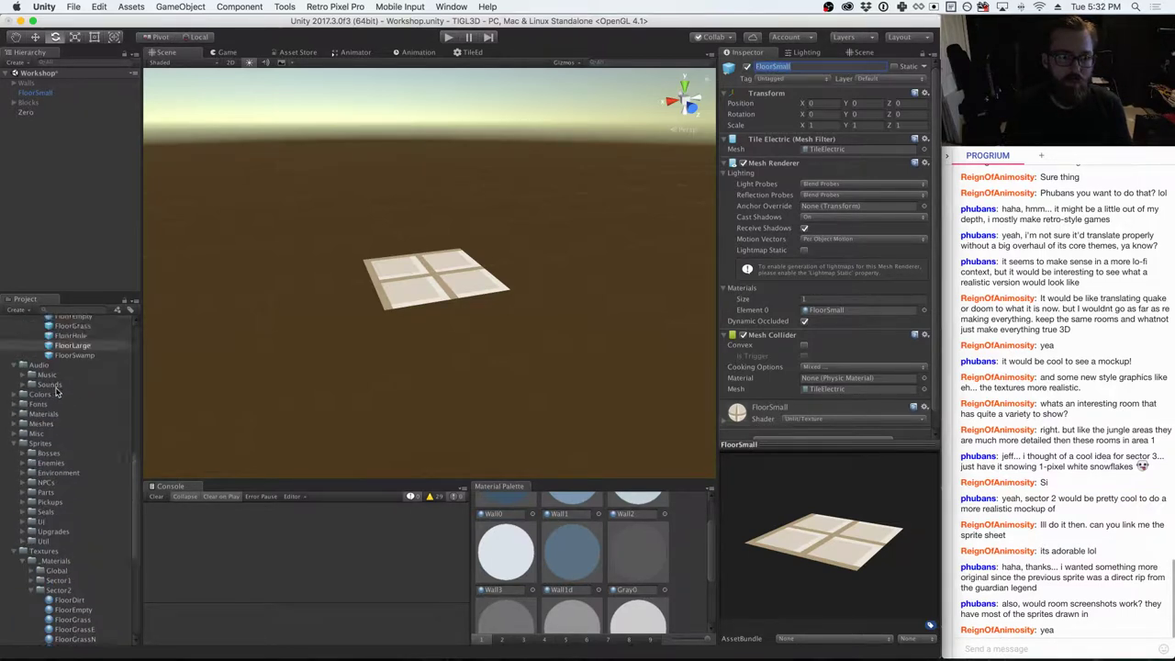
pyautogui.click(35, 94)
pyautogui.moveTo(34, 111); pyautogui.dragTo(56, 326)
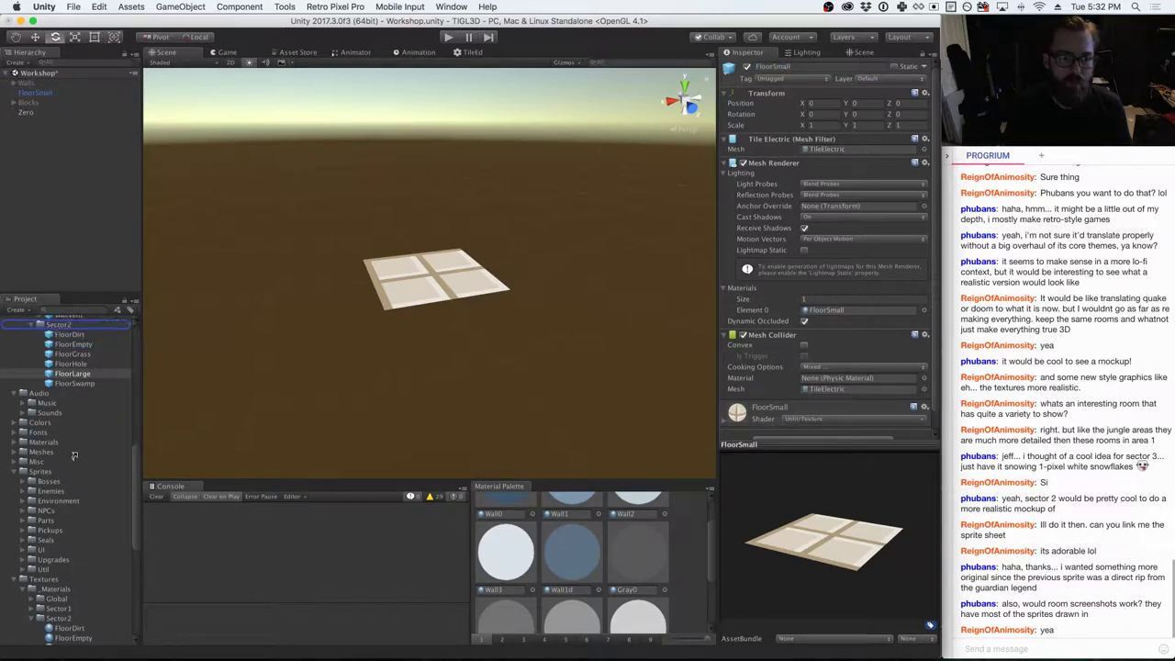
pyautogui.scroll(-6, 97, 459)
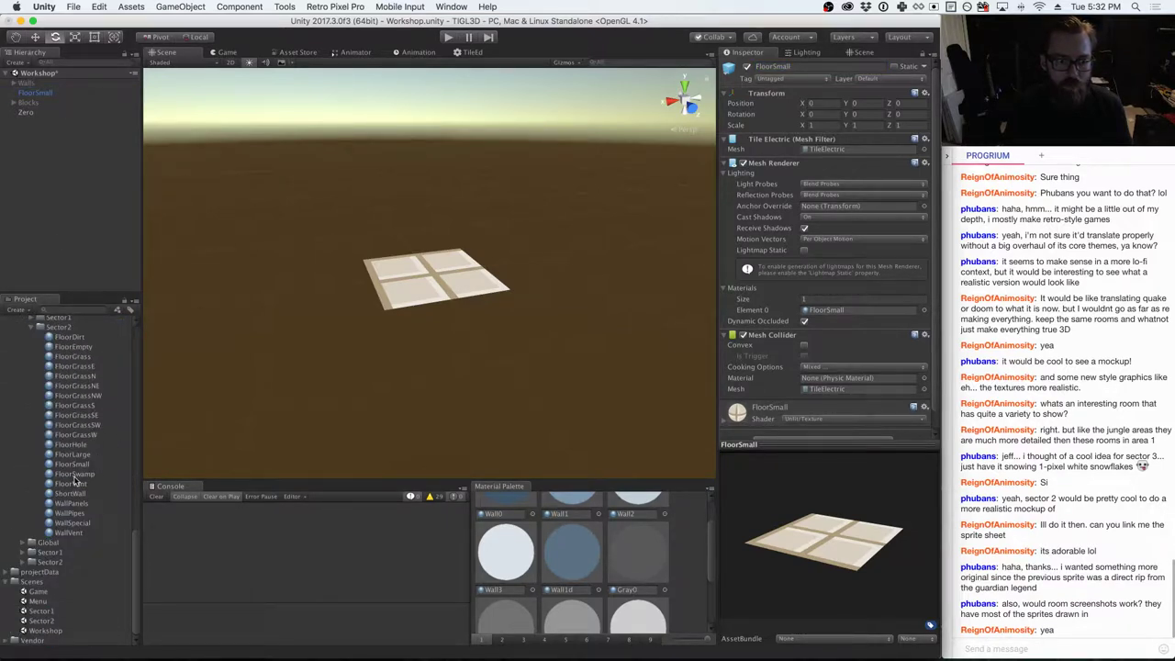
pyautogui.click(826, 310)
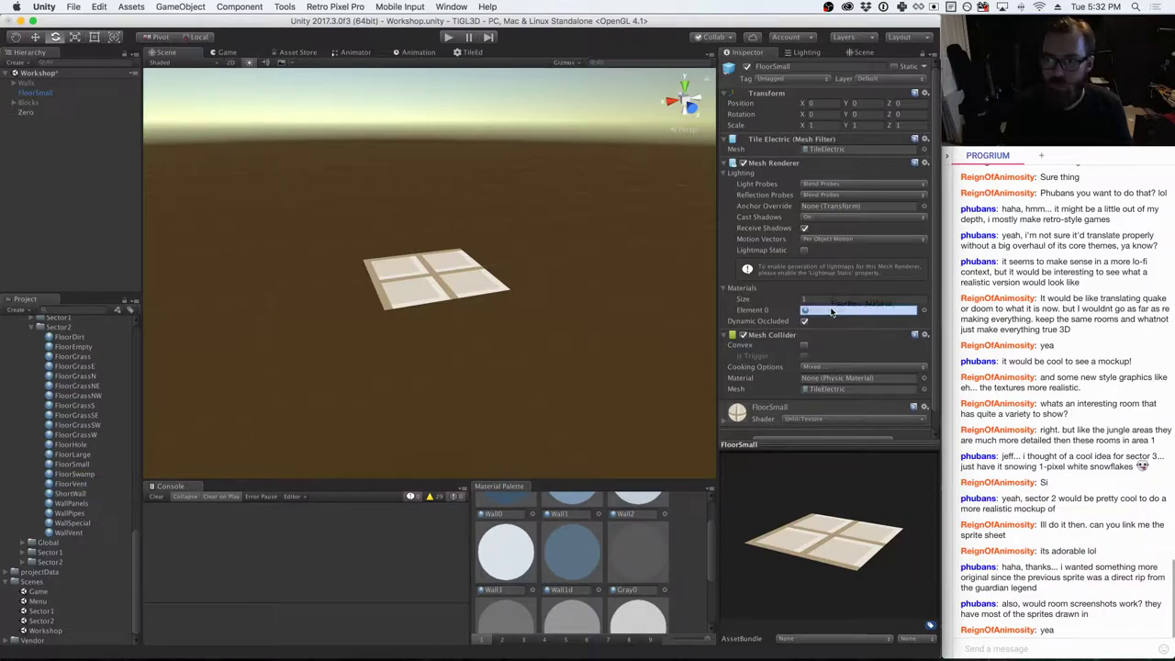
# - Rename the vent-textured tile FloorVent
pyautogui.doubleClick(843, 70)
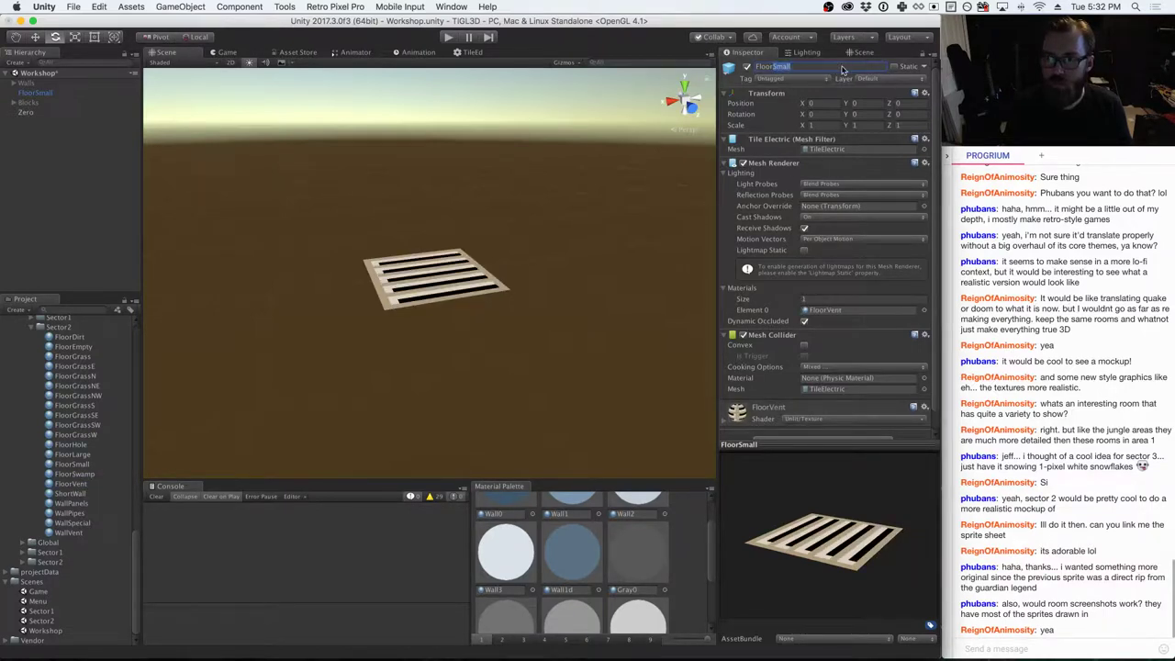
pyautogui.write('Vent')
pyautogui.press('Return')
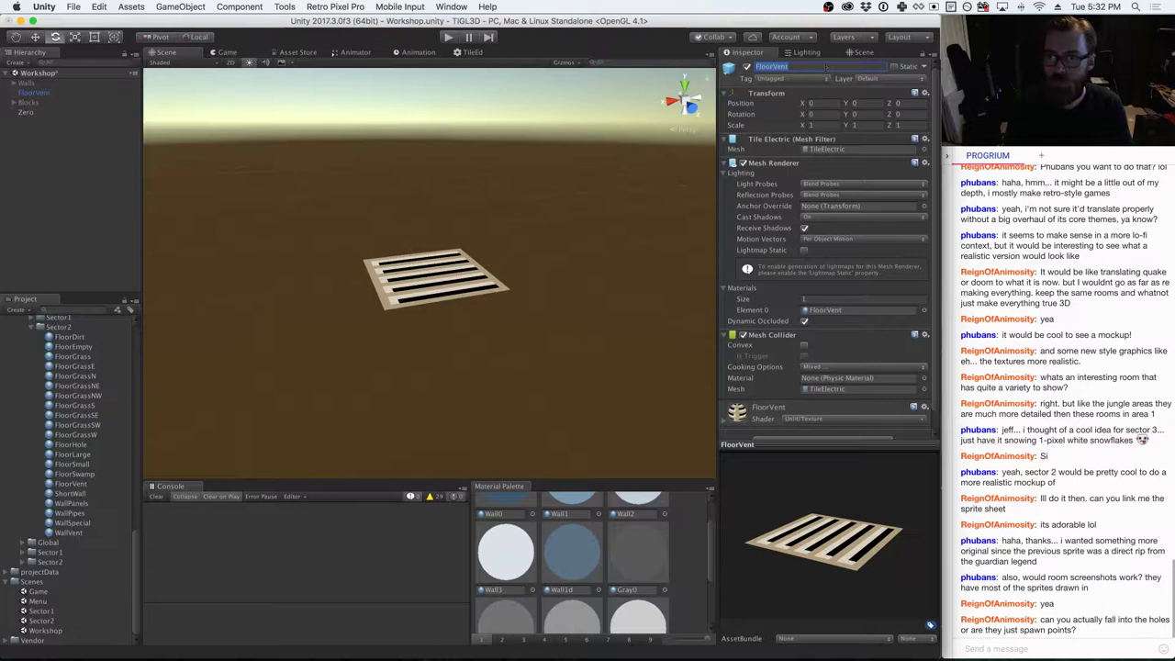
pyautogui.scroll(10, 102, 362)
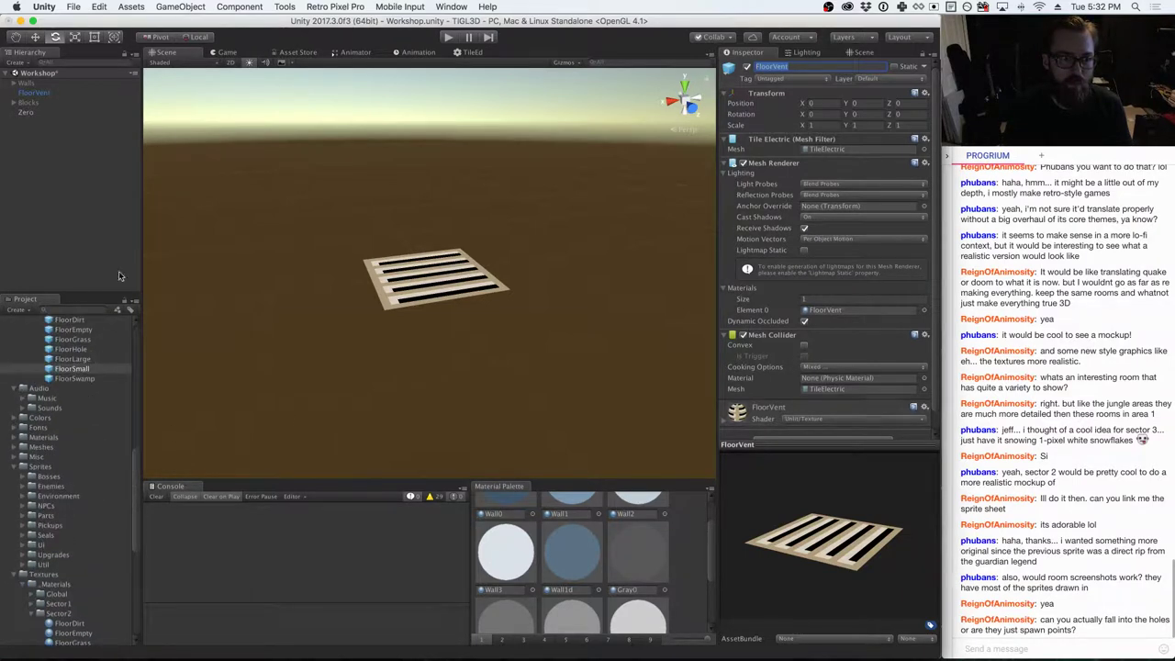
# - Save the FloorVent object as a prefab in the Sector2 tiles folder and assign the Sector2 FloorGrassE material to the tile
pyautogui.moveTo(30, 98); pyautogui.dragTo(96, 379)
pyautogui.scroll(-7, 92, 424)
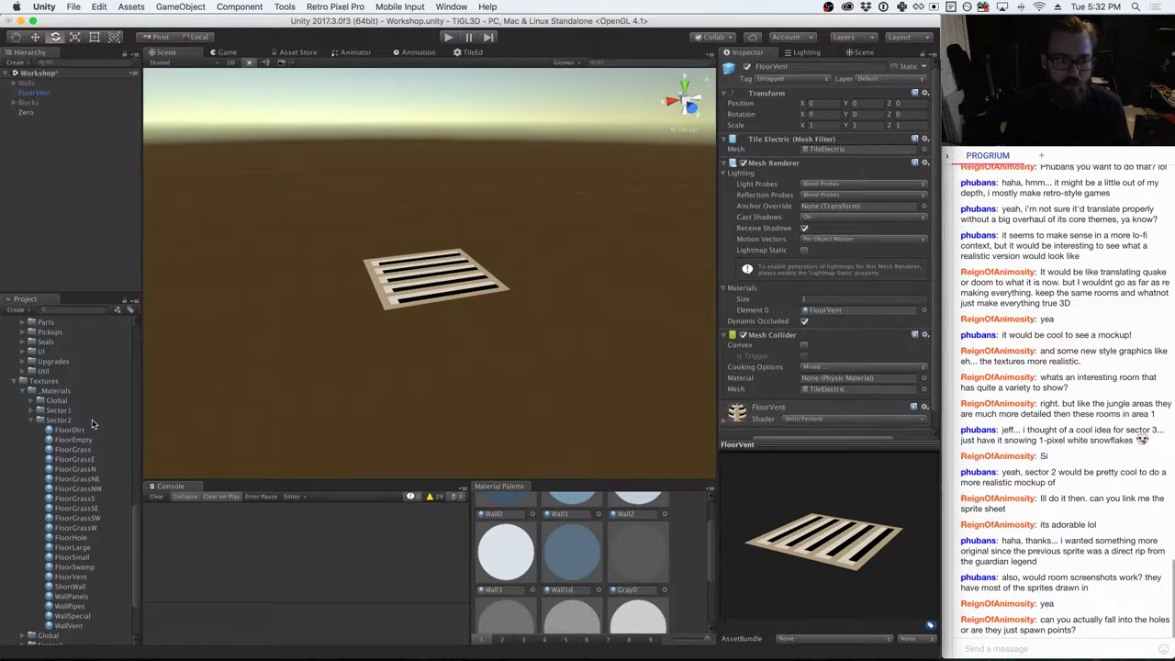
pyautogui.scroll(-1, 93, 427)
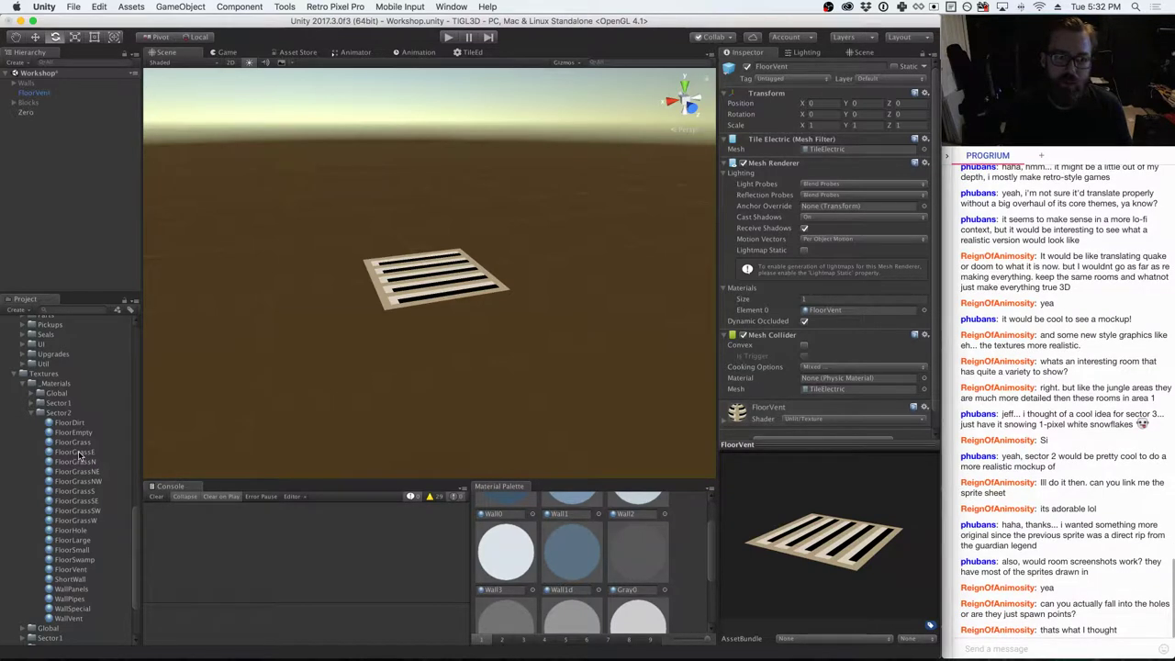
pyautogui.moveTo(81, 453); pyautogui.dragTo(848, 315)
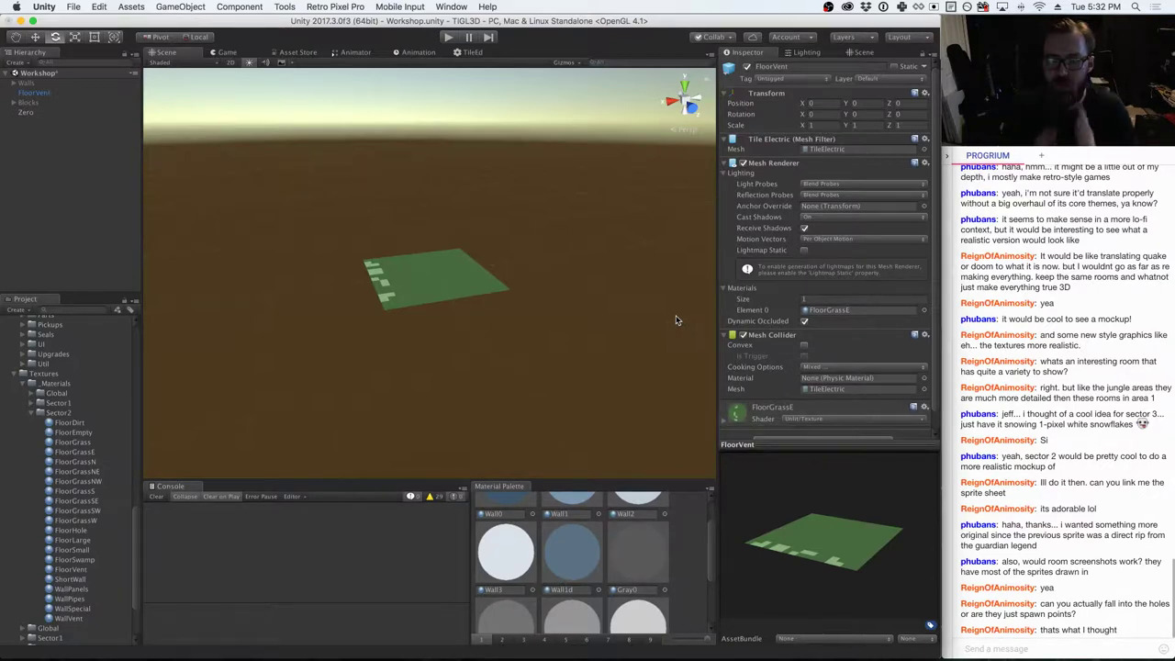
# - Change the shader of the tile's FloorGrassE material to Unlit/Transparent
pyautogui.scroll(-2, 744, 411)
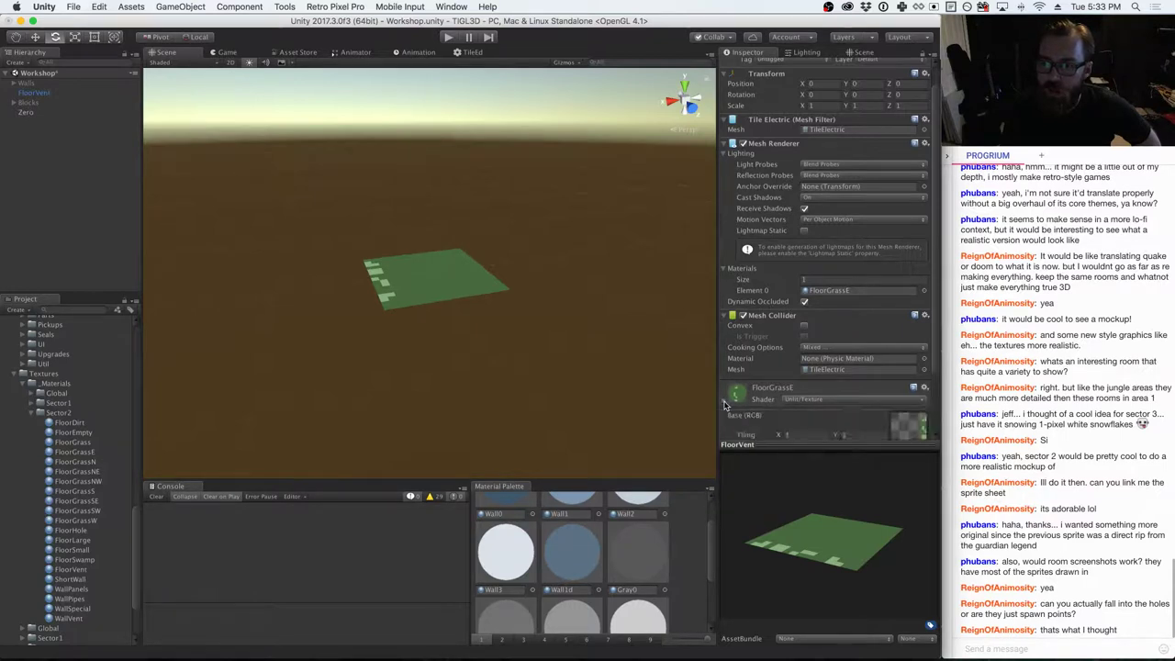
pyautogui.click(724, 405)
pyautogui.scroll(-4, 726, 406)
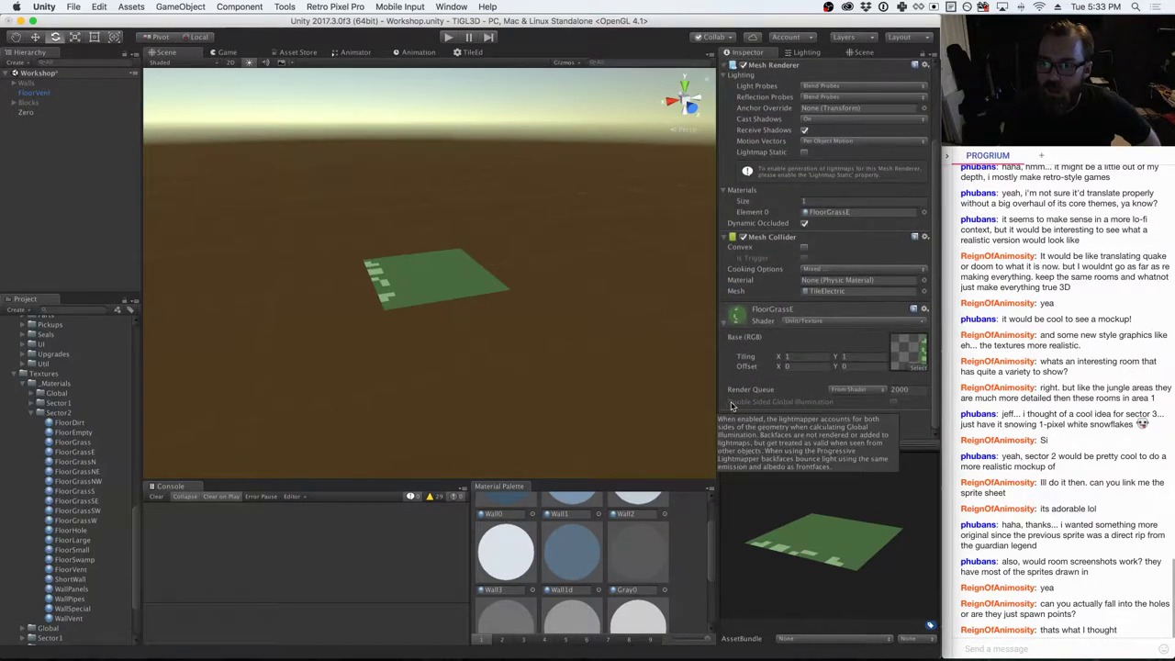
pyautogui.click(822, 323)
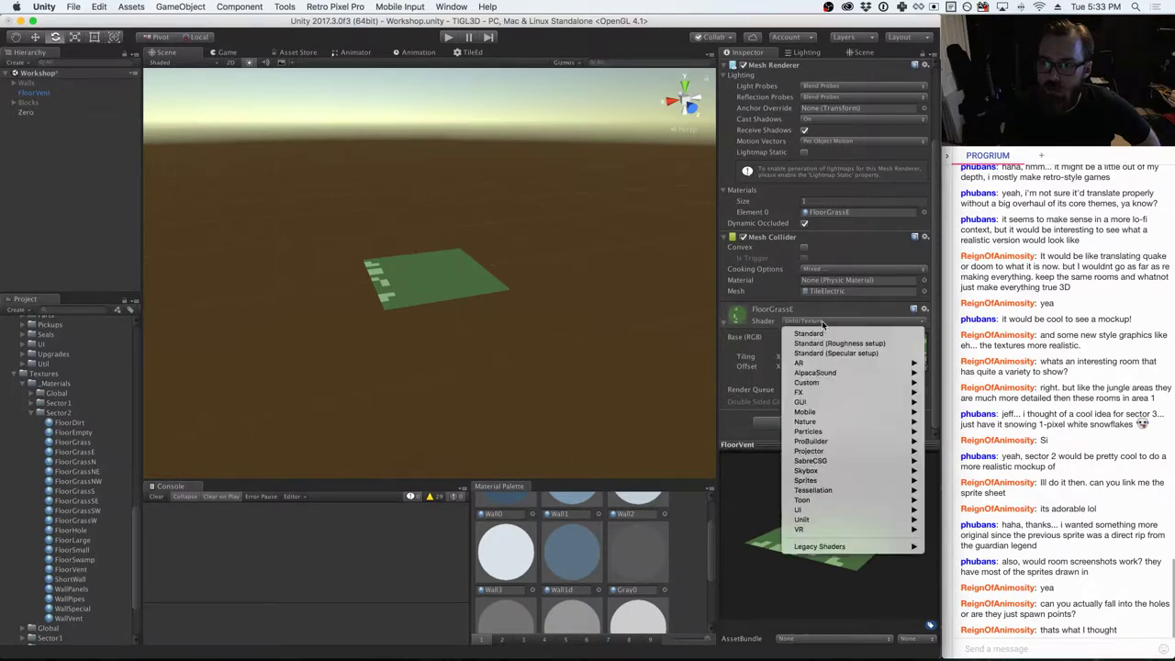
pyautogui.moveTo(873, 520)
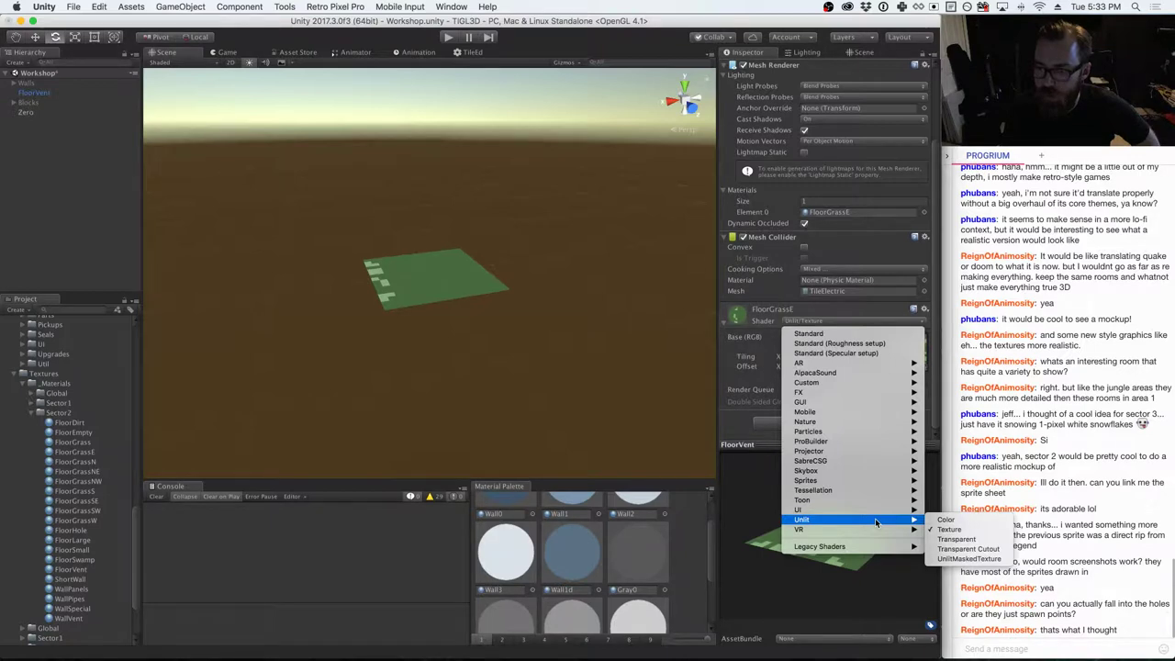
pyautogui.click(984, 545)
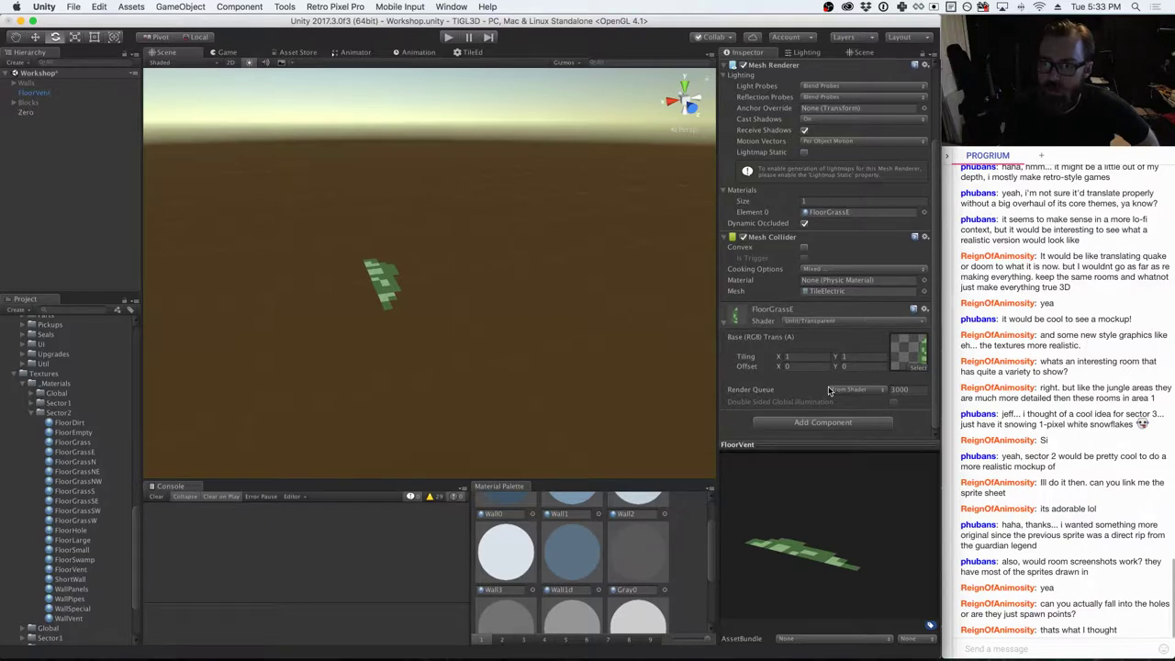
# - Rename the tile with the east grass edge texture FloorGrassE
pyautogui.scroll(5, 796, 365)
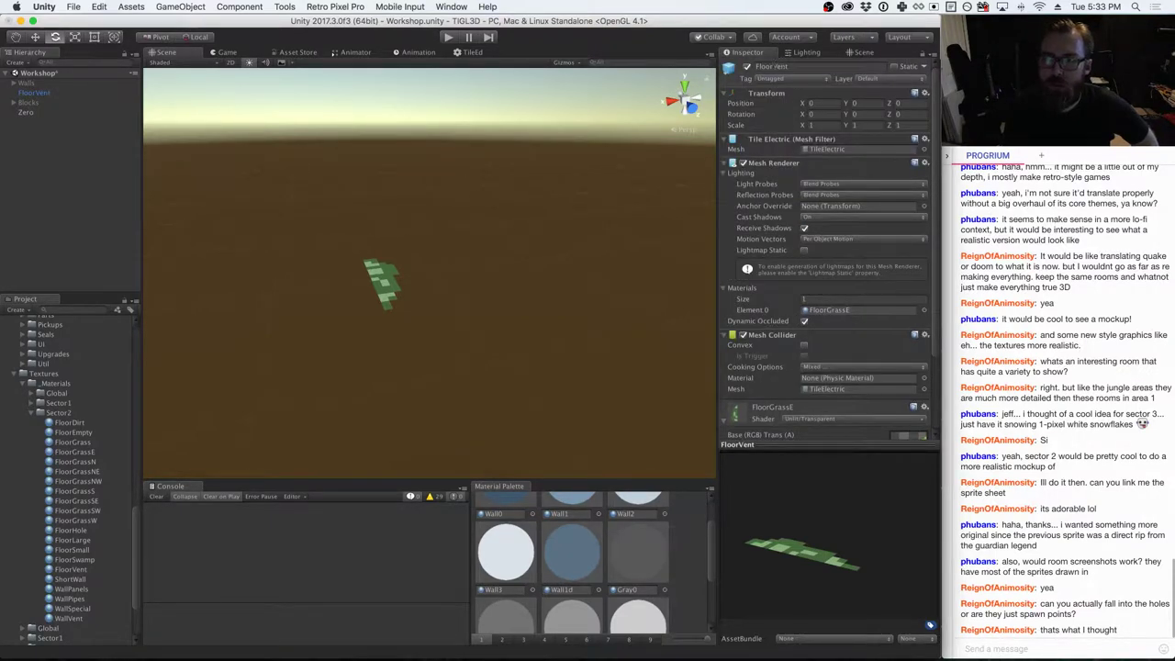
pyautogui.click(799, 67)
pyautogui.write('FloorGr')
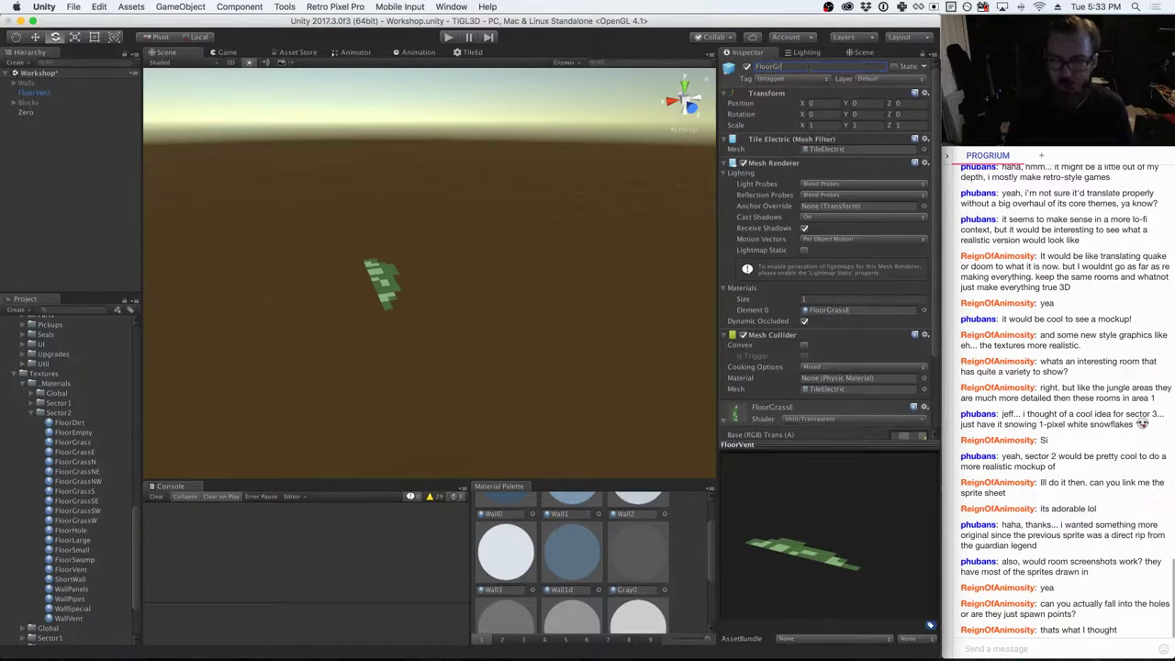
pyautogui.write('assE')
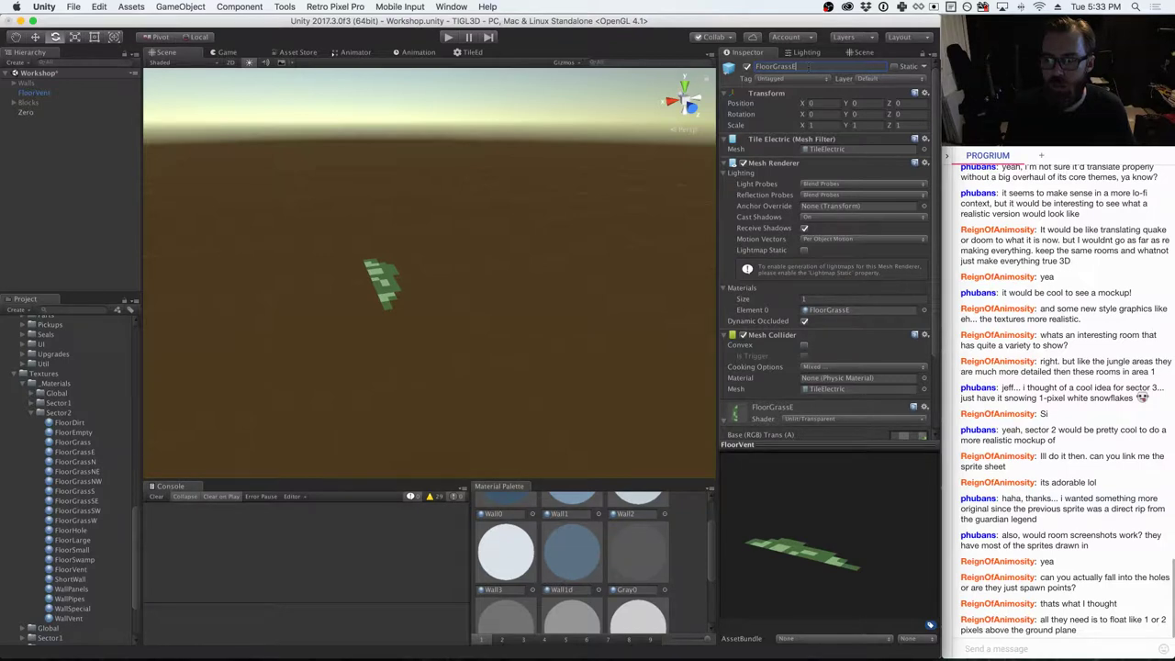
pyautogui.press('Return')
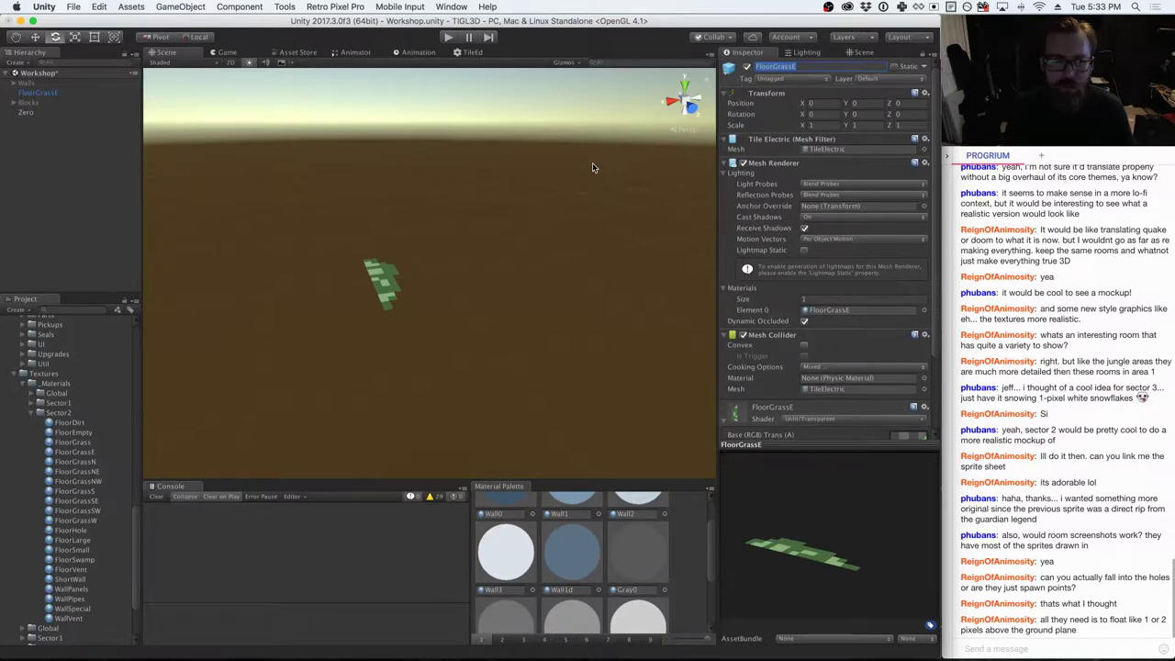
# - Save the FloorGrassE object as a prefab in the Sector2 tiles folder and assign the Sector2 FloorGrassN material to the tile
pyautogui.scroll(10, 59, 403)
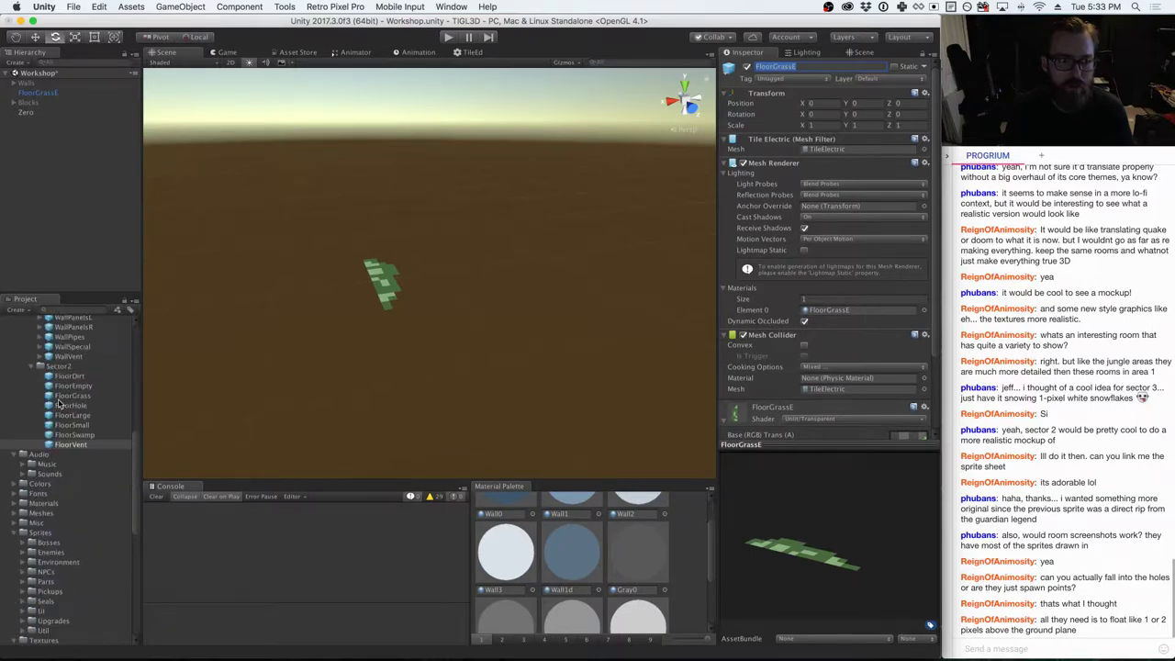
pyautogui.moveTo(46, 96); pyautogui.dragTo(55, 369)
pyautogui.scroll(-10, 69, 381)
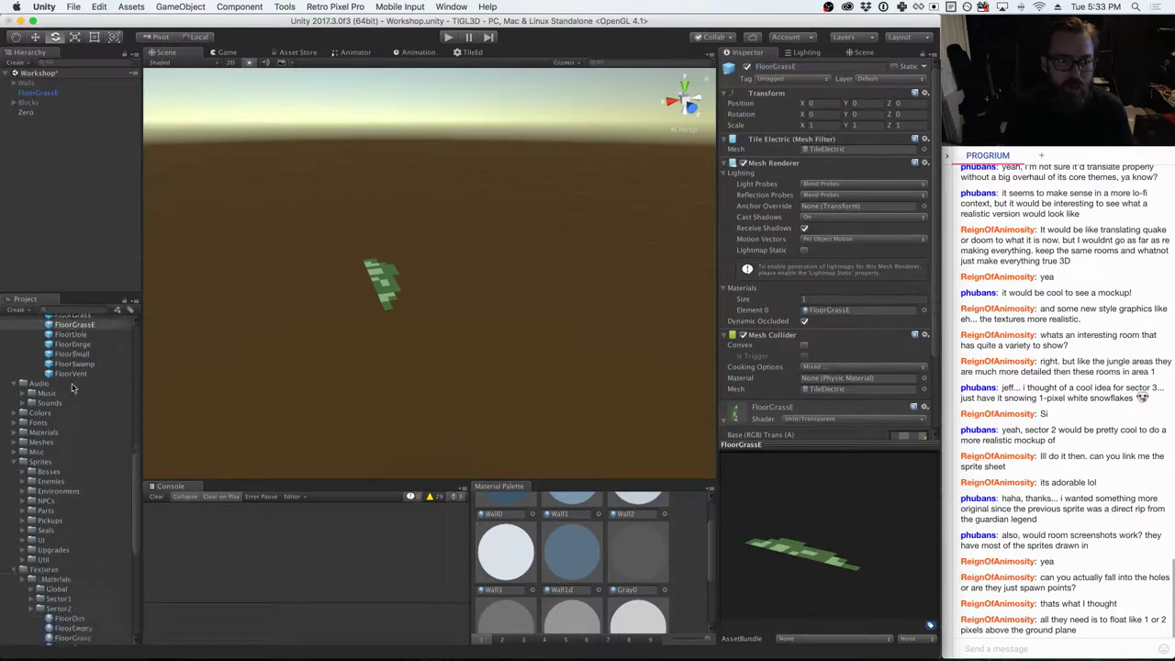
pyautogui.scroll(1, 72, 387)
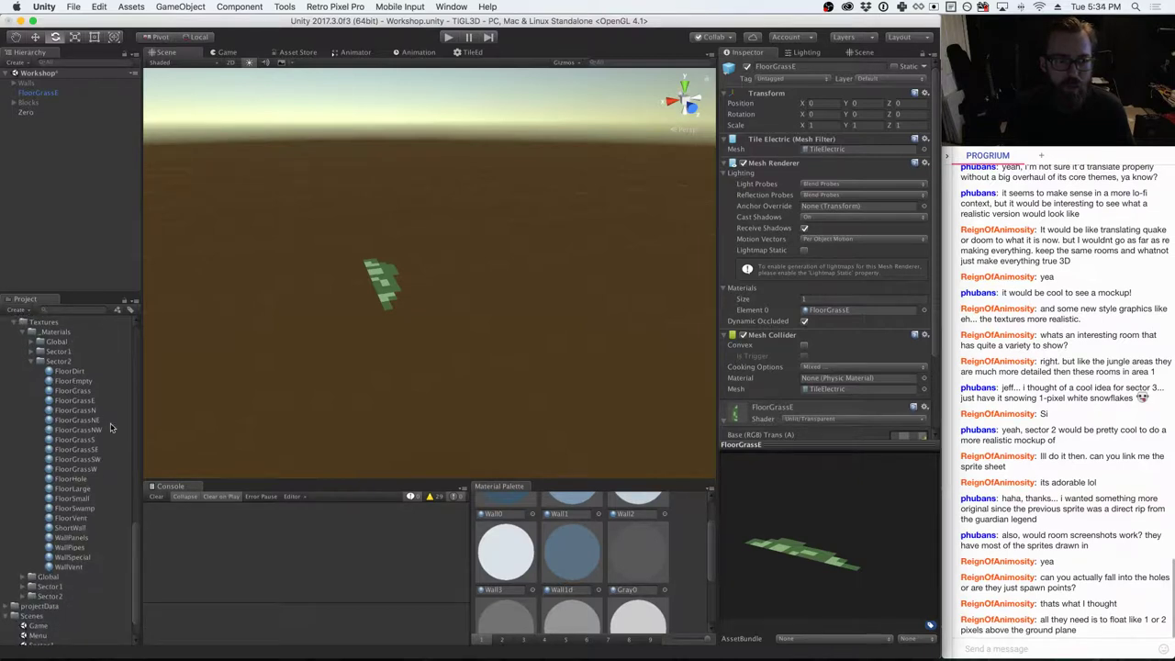
pyautogui.moveTo(82, 415); pyautogui.dragTo(827, 310)
# - Change the shader of the tile's FloorGrassN material to Unlit/Transparent
pyautogui.scroll(-2, 826, 331)
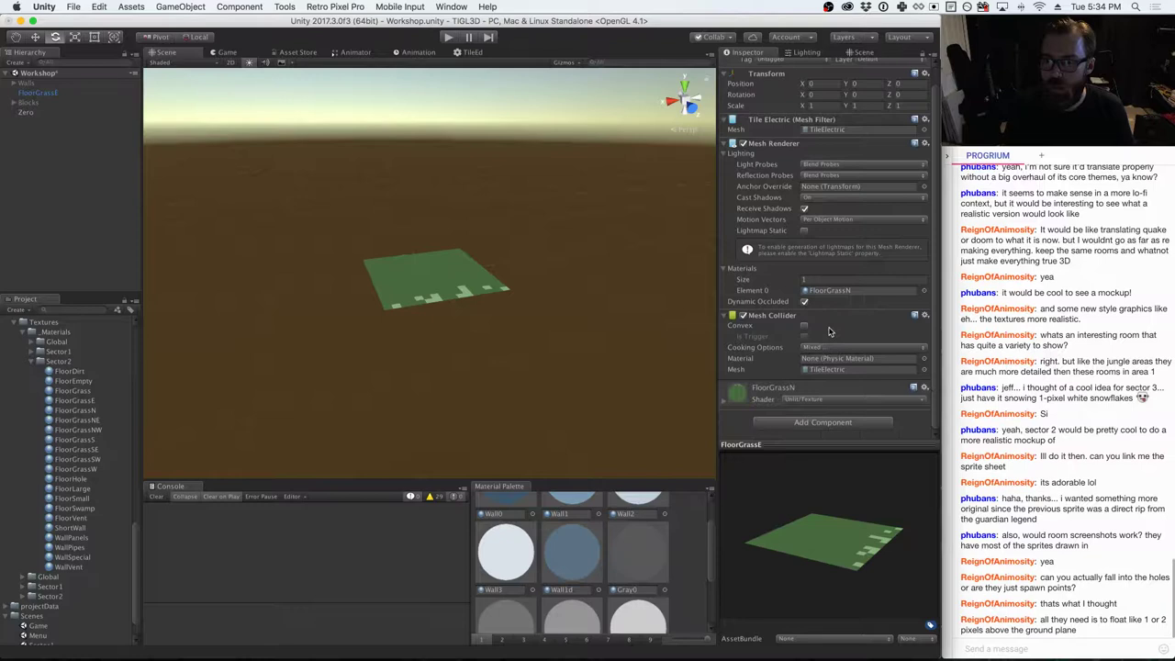
pyautogui.click(810, 401)
pyautogui.moveTo(806, 461)
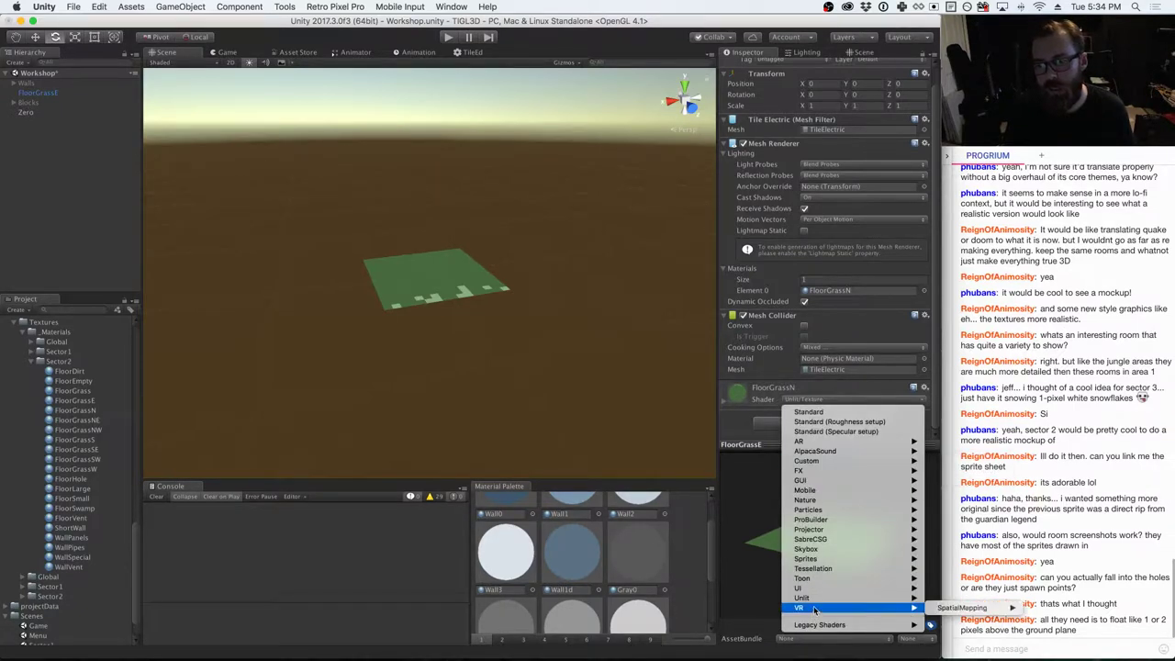
pyautogui.moveTo(844, 610)
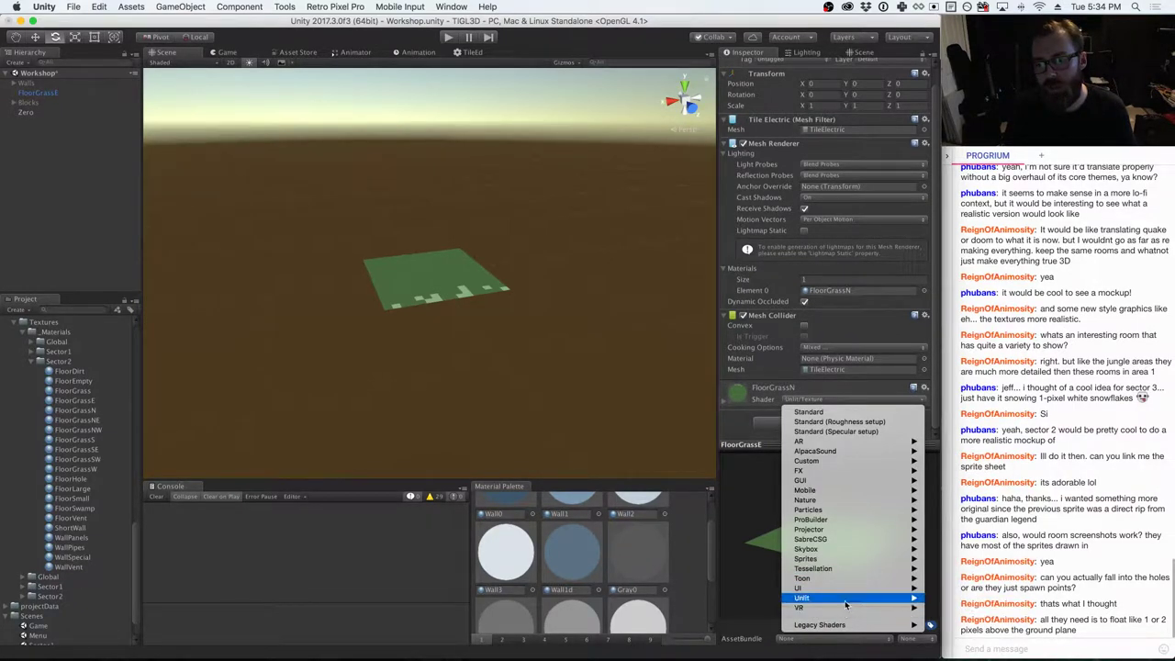
pyautogui.click(957, 618)
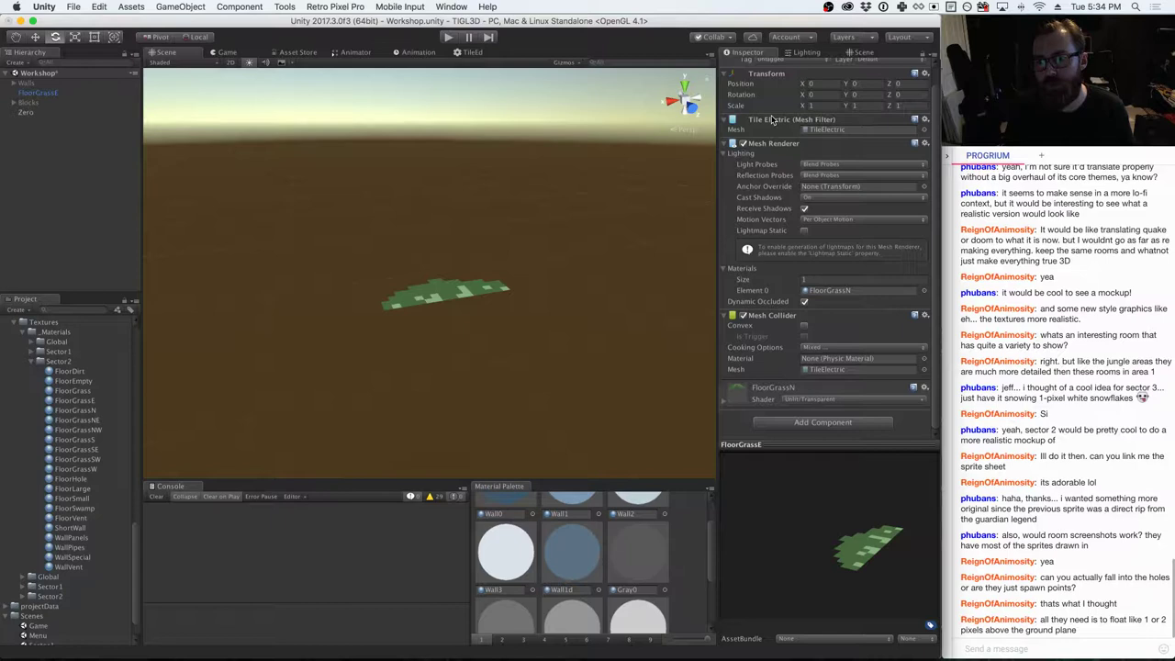
# - Rename the tile FloorGrassN and save it as a prefab in the Sector2 tiles folder
pyautogui.scroll(1, 775, 112)
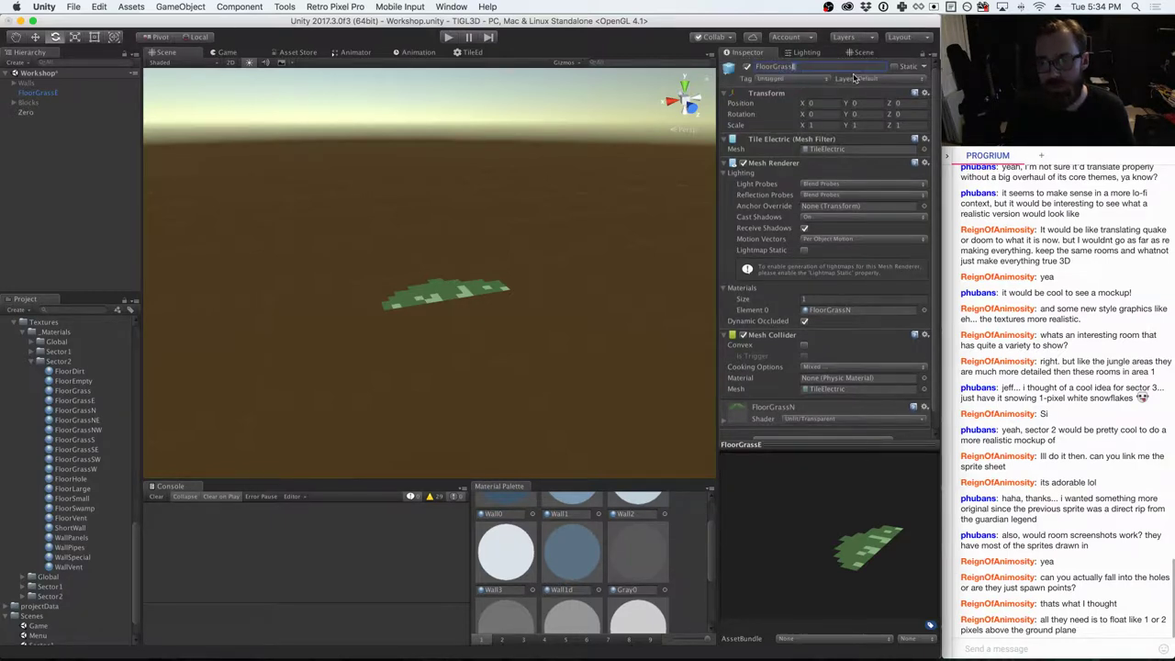
pyautogui.press('BackSpace')
pyautogui.write('N')
pyautogui.press('Return')
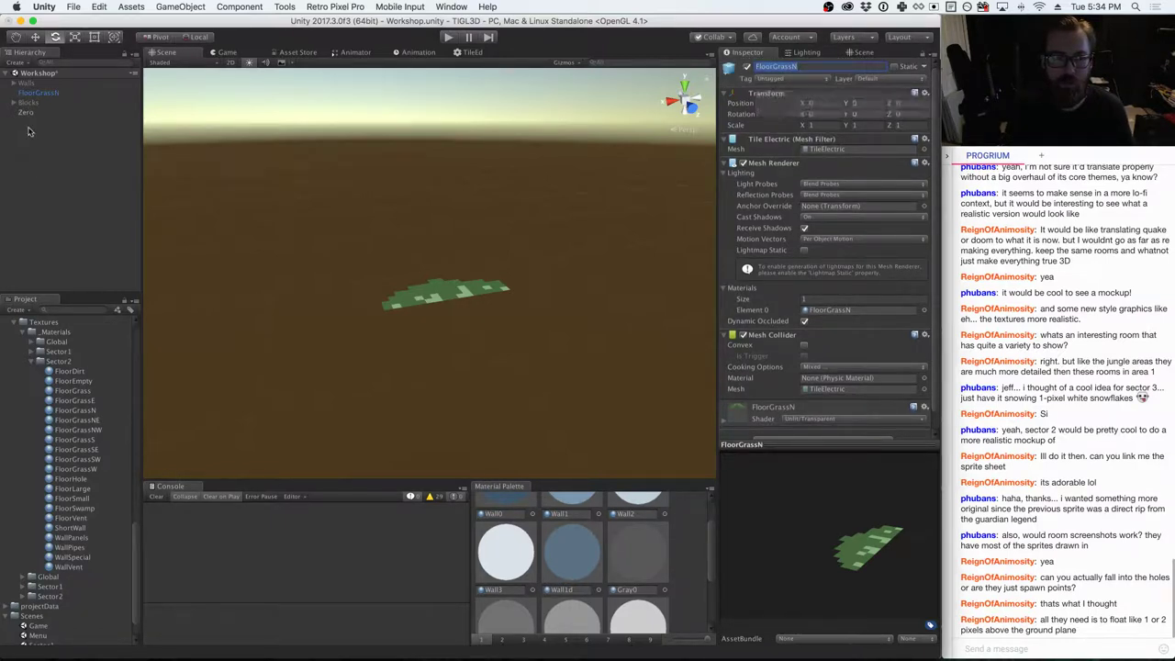
pyautogui.scroll(-5, 73, 450)
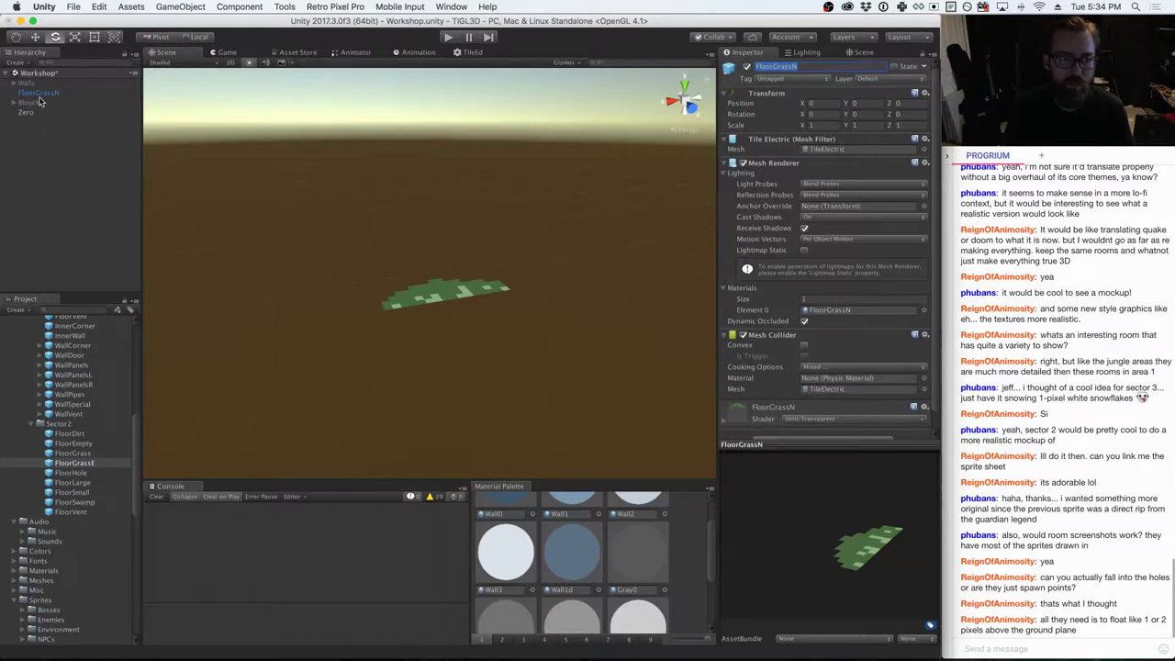
pyautogui.moveTo(39, 96); pyautogui.dragTo(66, 428)
# - Set the shader of the Sector2 materials FloorGrassNE, NW, S, SE, SW and W to Unlit/Transparent all at once
pyautogui.scroll(-10, 83, 450)
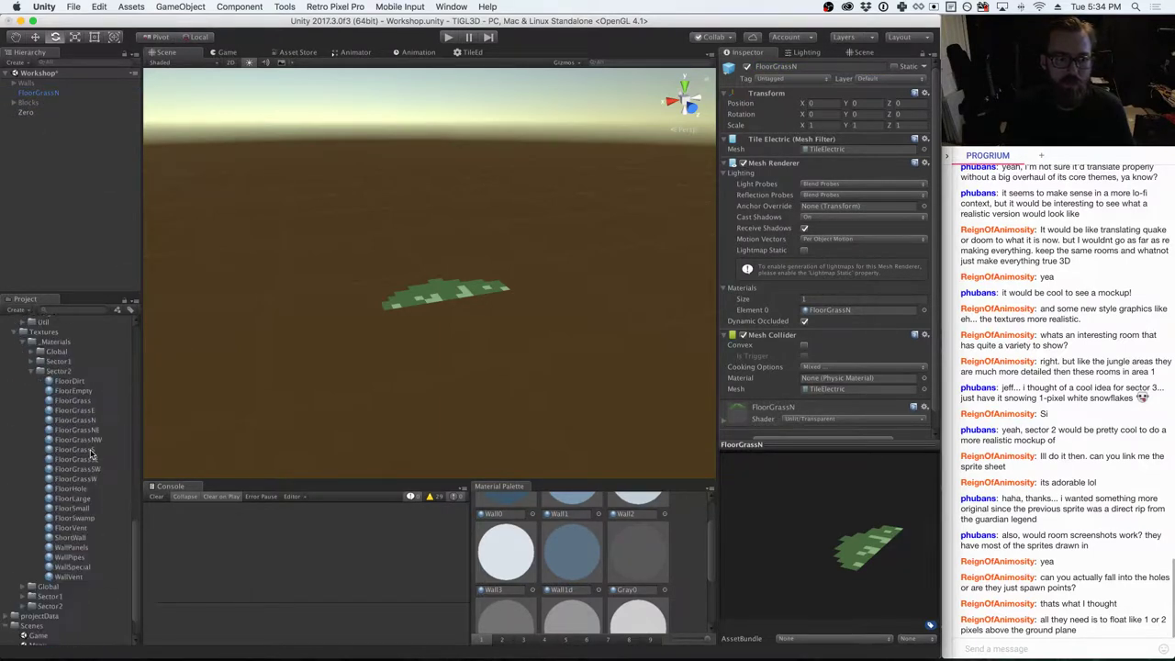
pyautogui.click(91, 430)
pyautogui.keyDown('shift'); pyautogui.click(91, 479); pyautogui.keyUp('shift')
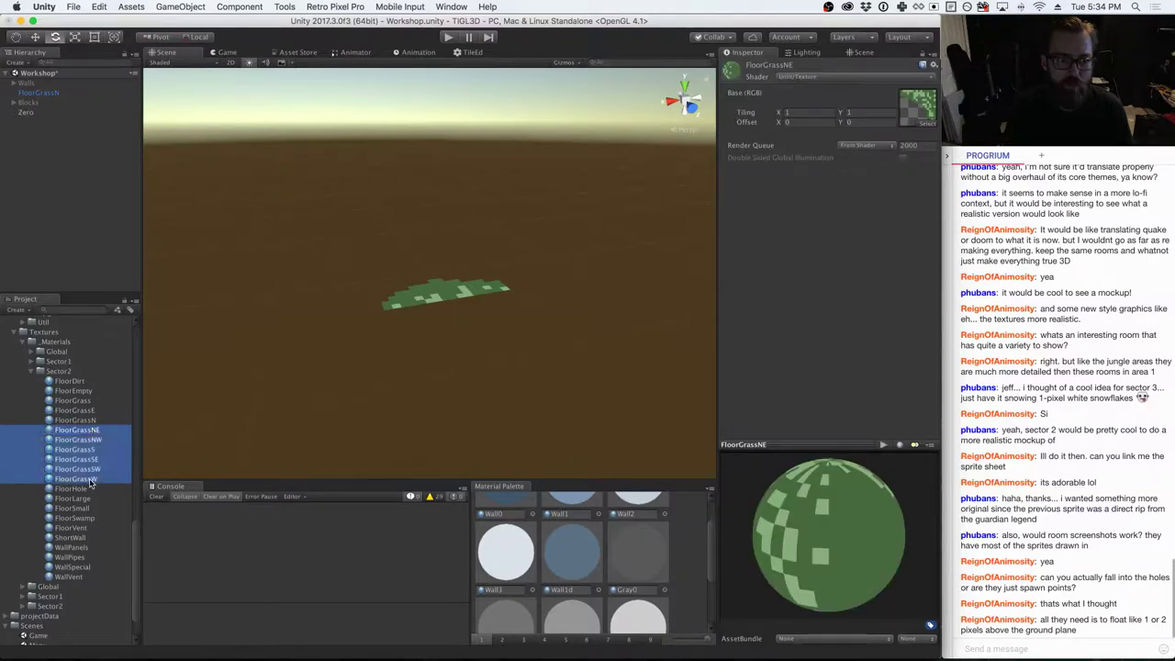
pyautogui.click(801, 77)
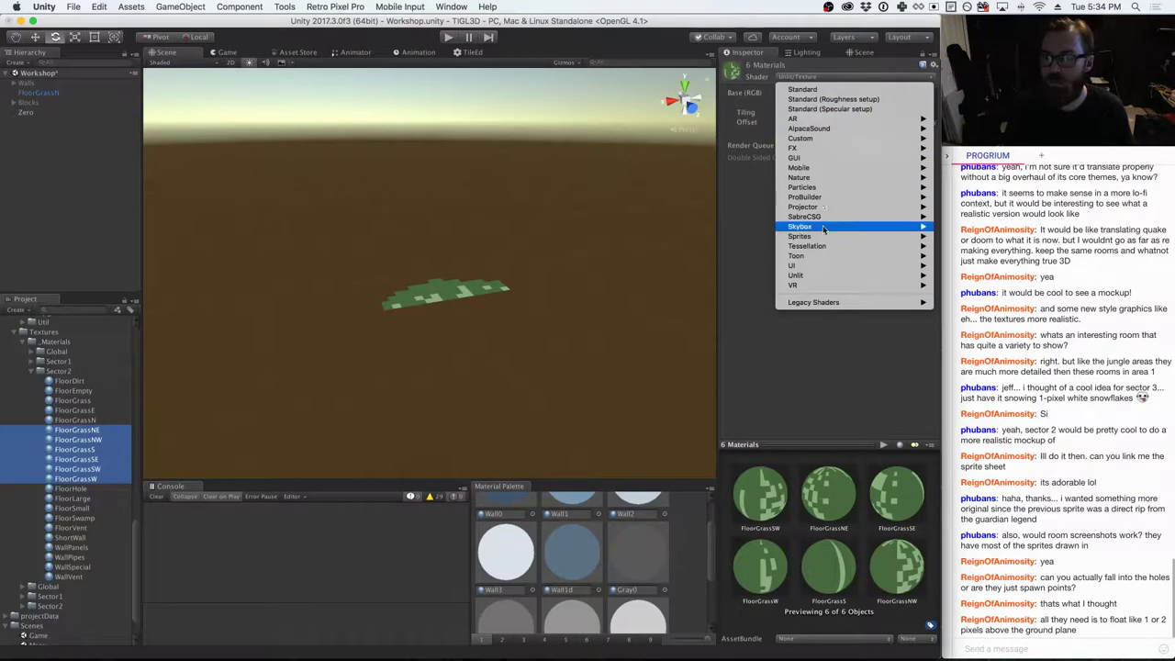
pyautogui.moveTo(909, 275)
pyautogui.click(966, 295)
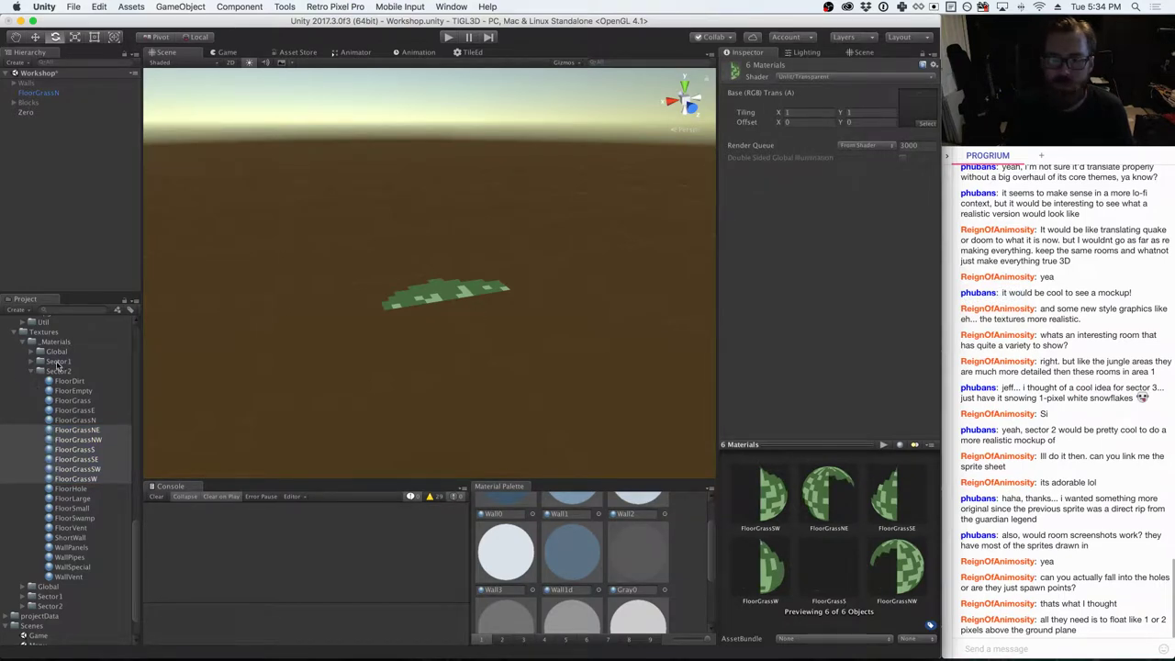
# - Assign the Sector2 FloorGrassNE material to the FloorGrassN scene tile and rename the tile FloorGrassNE
pyautogui.click(59, 94)
pyautogui.moveTo(90, 431); pyautogui.dragTo(817, 326)
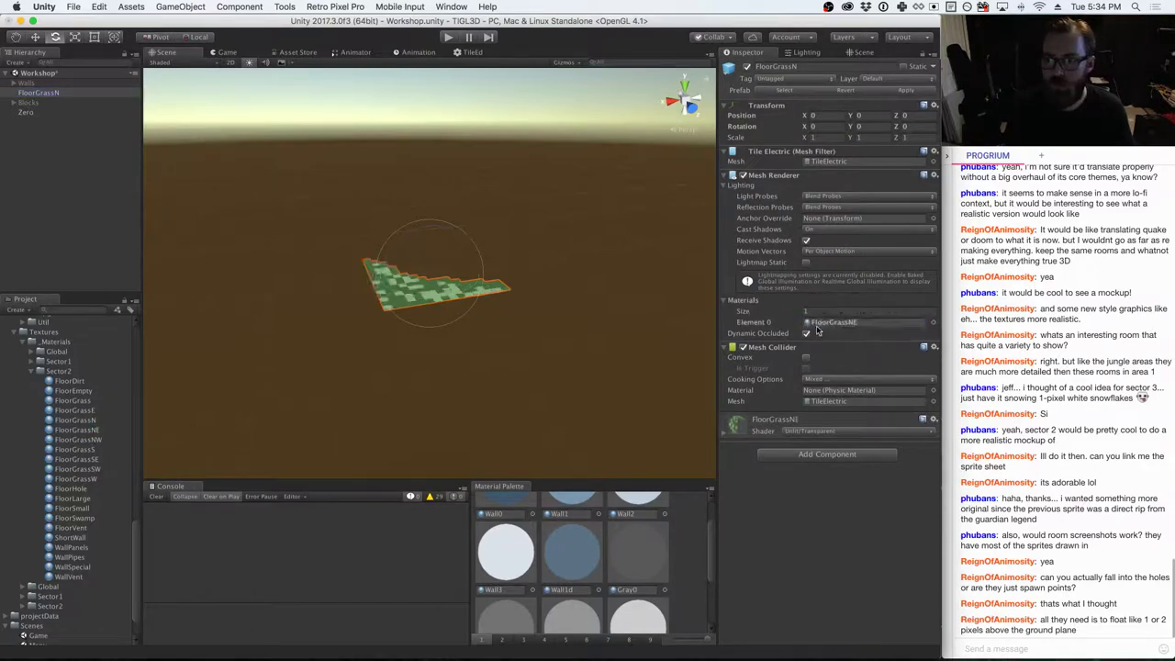
pyautogui.click(791, 67)
pyautogui.write('E')
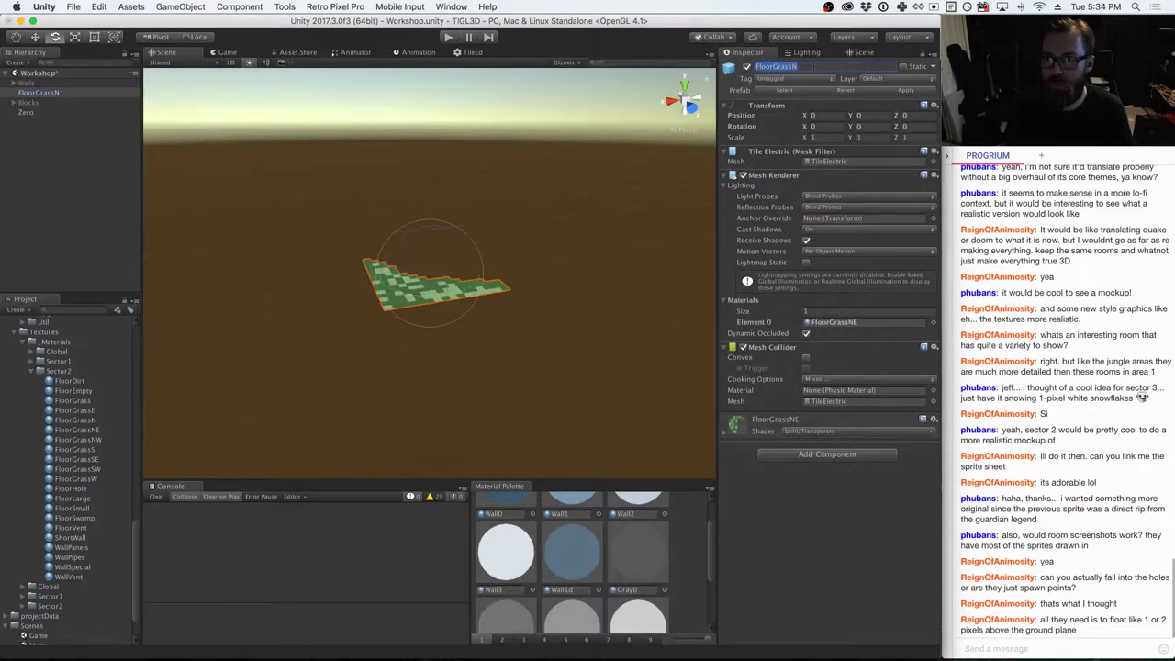
pyautogui.write('E')
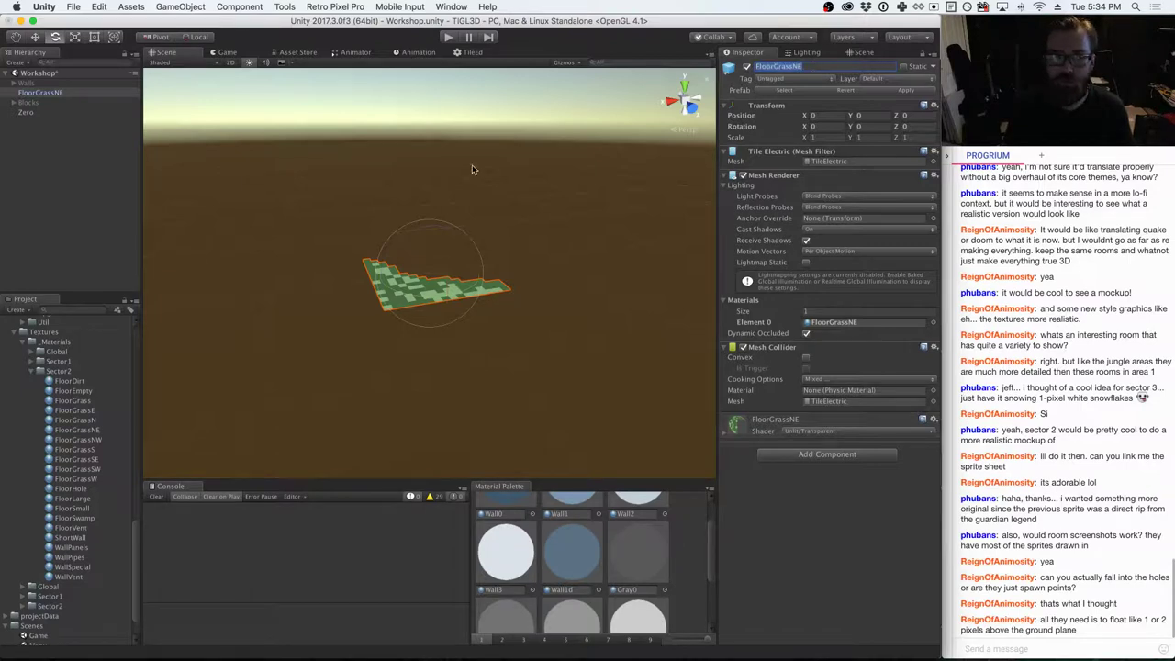
# - Save the FloorGrassNE object as a prefab in the Sector2 tiles folder and assign the Sector2 FloorGrassNW material to the tile
pyautogui.scroll(10, 64, 391)
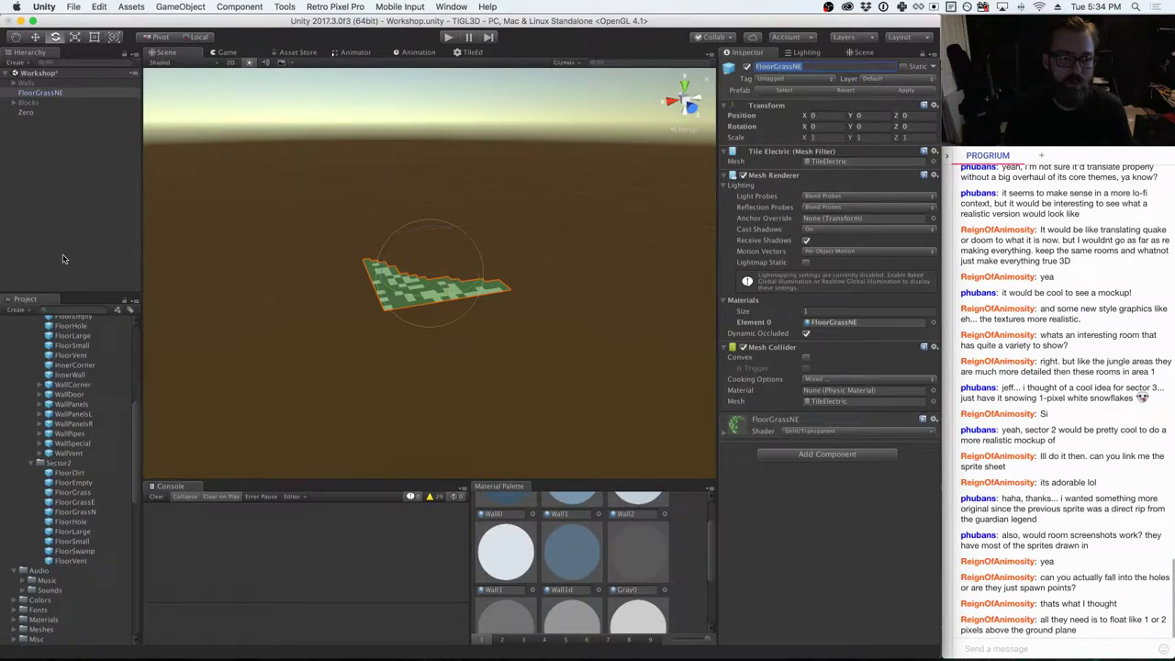
pyautogui.moveTo(59, 93); pyautogui.dragTo(74, 466)
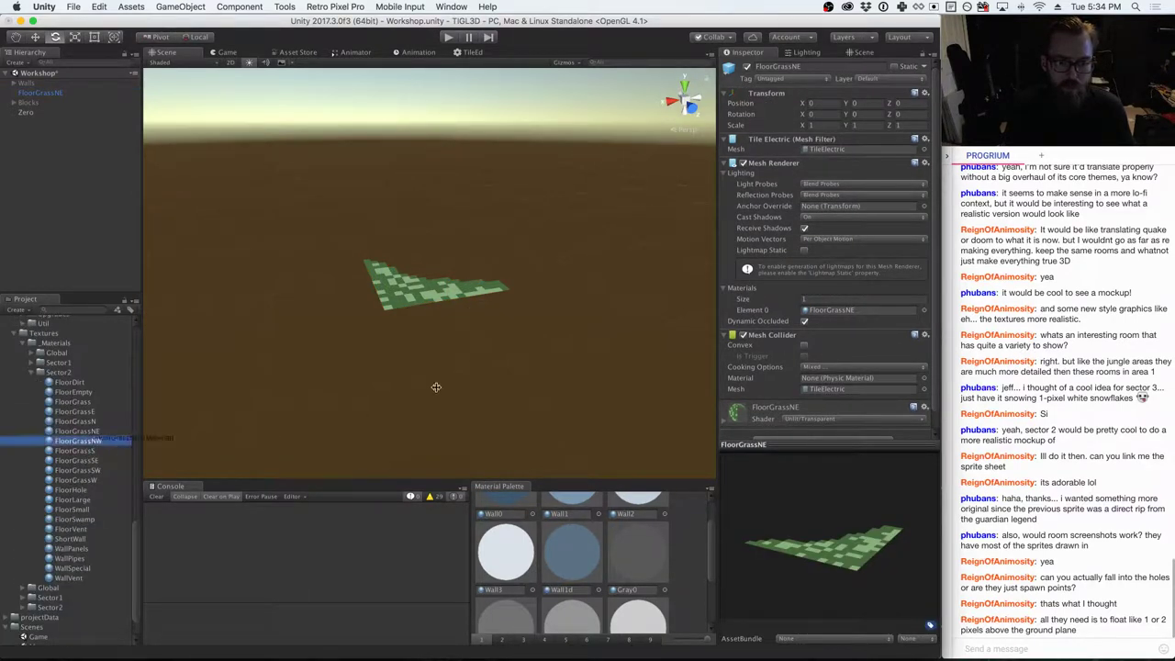
pyautogui.moveTo(787, 288); pyautogui.dragTo(826, 314)
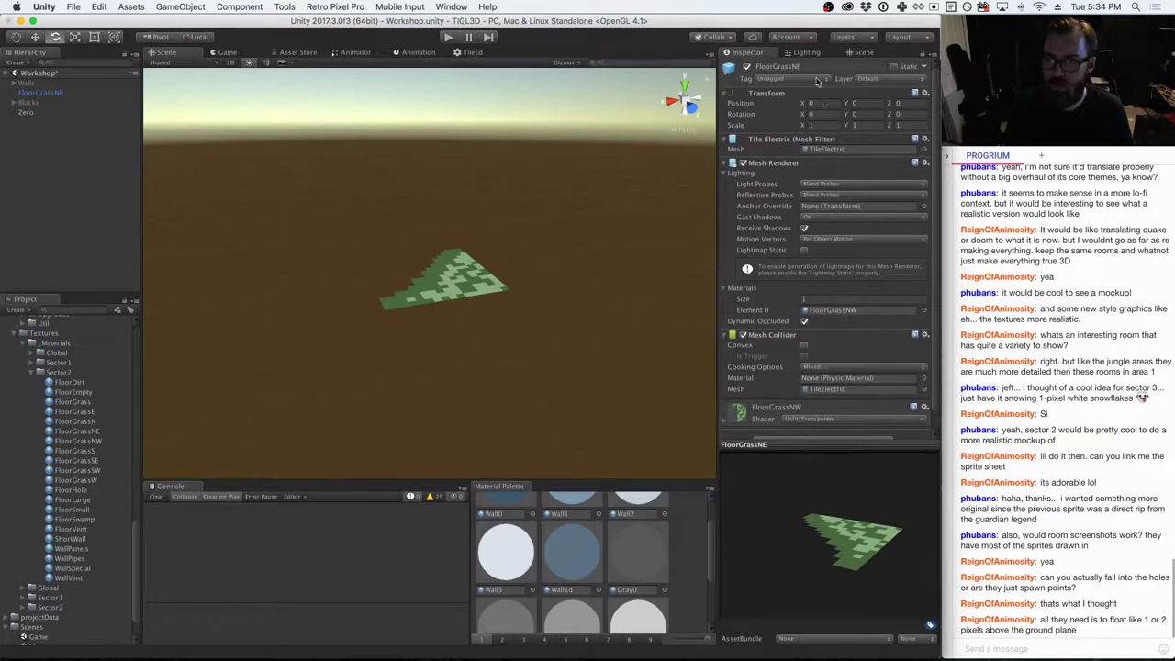
# - Rename the tile with the northwest grass texture FloorGrassNW
pyautogui.click(826, 72)
pyautogui.write('FloorGrassNW')
pyautogui.press('Return')
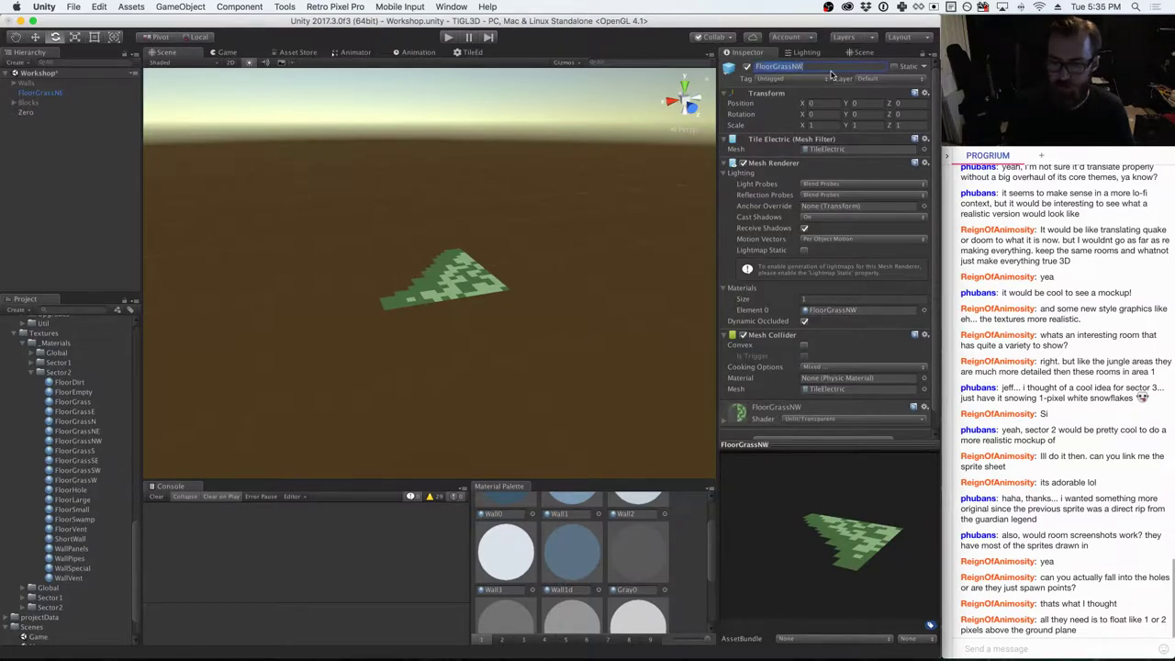
# - Save the FloorGrassNW object as a prefab in the Sector2 tiles folder and assign the Sector2 FloorGrassS material to the tile
pyautogui.scroll(-10, 76, 413)
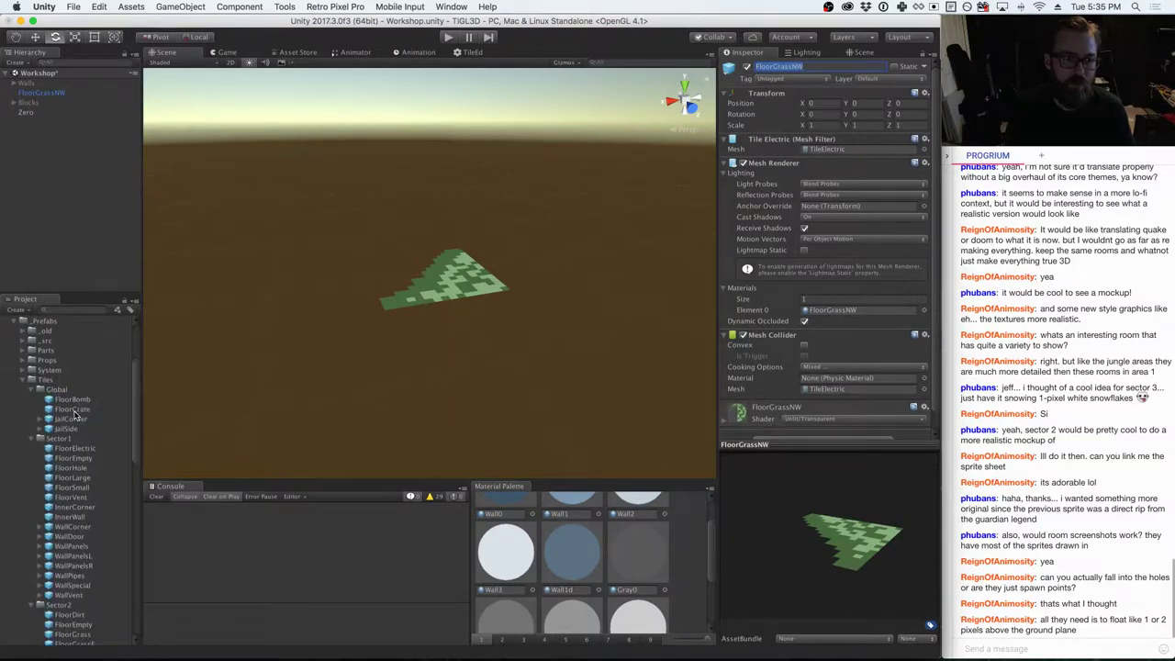
pyautogui.moveTo(51, 94); pyautogui.dragTo(829, 312)
pyautogui.scroll(-8, 95, 464)
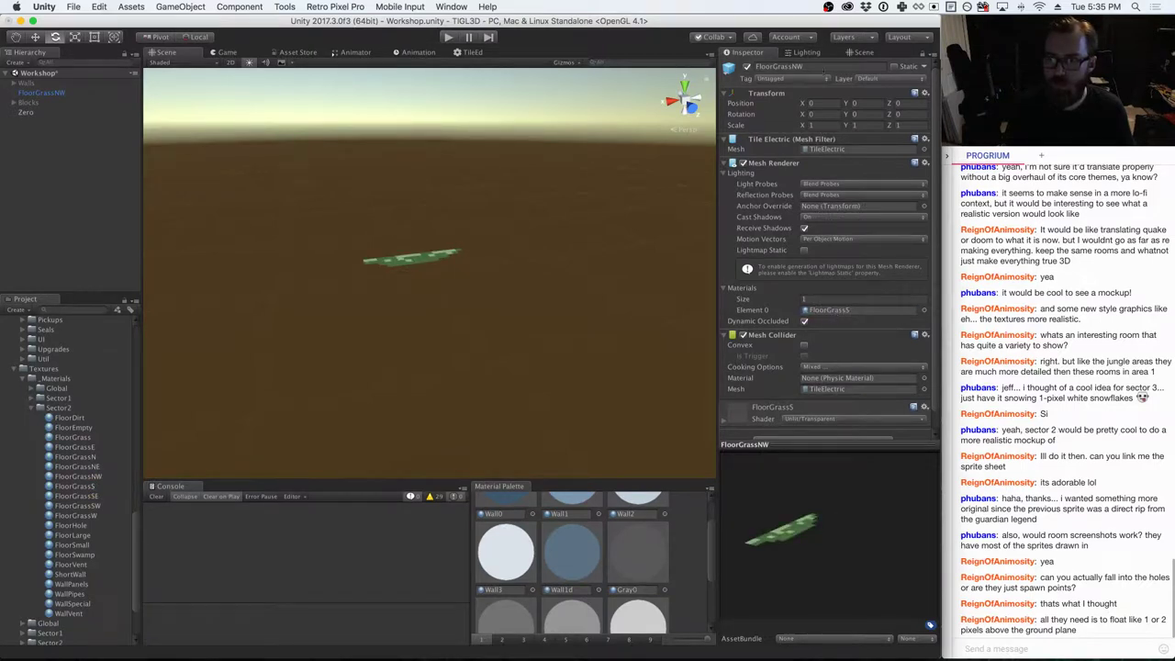
# - Rename the tile with the south grass texture FloorGrassS and save it as a prefab in the Sector2 tiles folder
pyautogui.click(838, 67)
pyautogui.press('BackSpace')
pyautogui.press('BackSpace')
pyautogui.write('S')
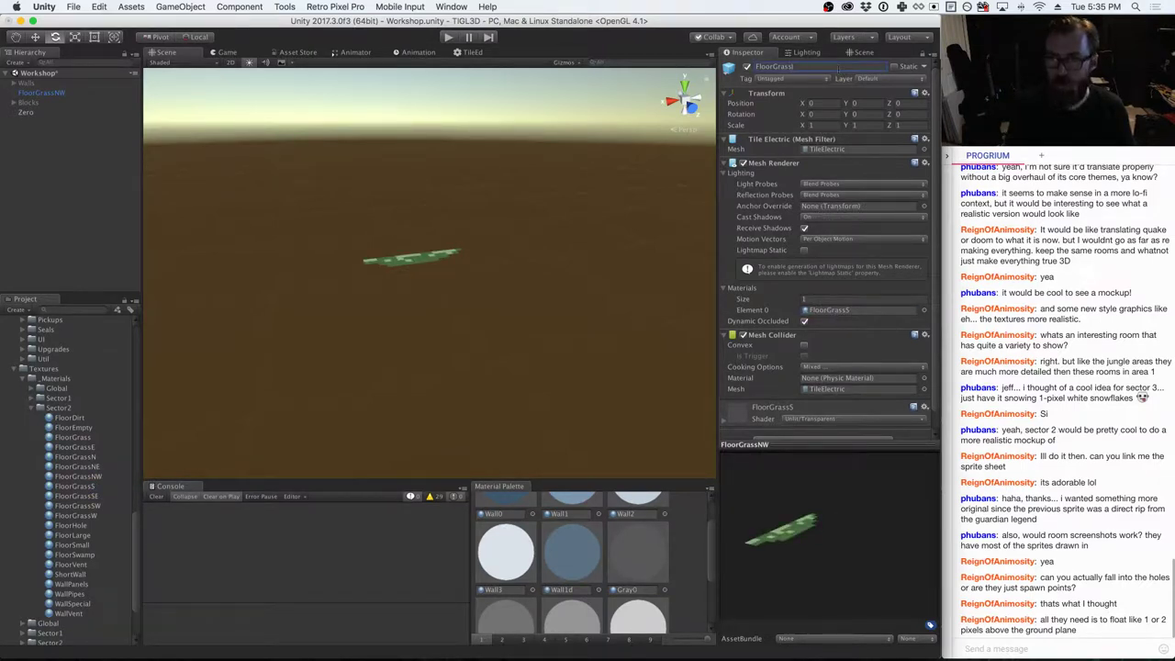
pyautogui.scroll(5, 112, 344)
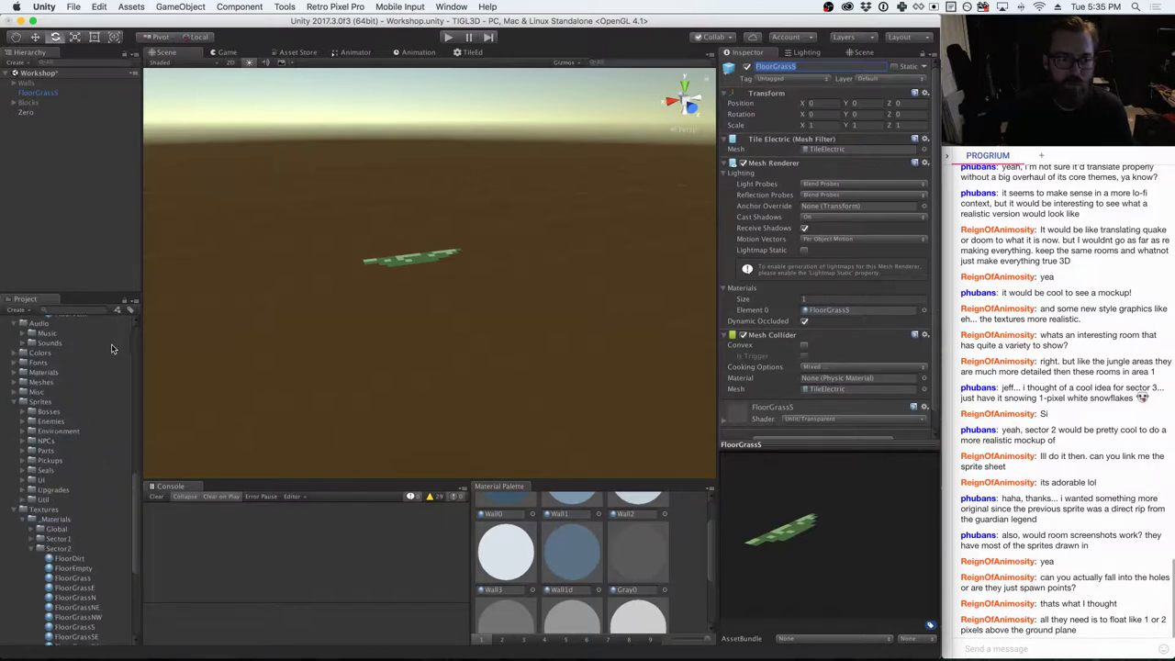
pyautogui.scroll(5, 112, 344)
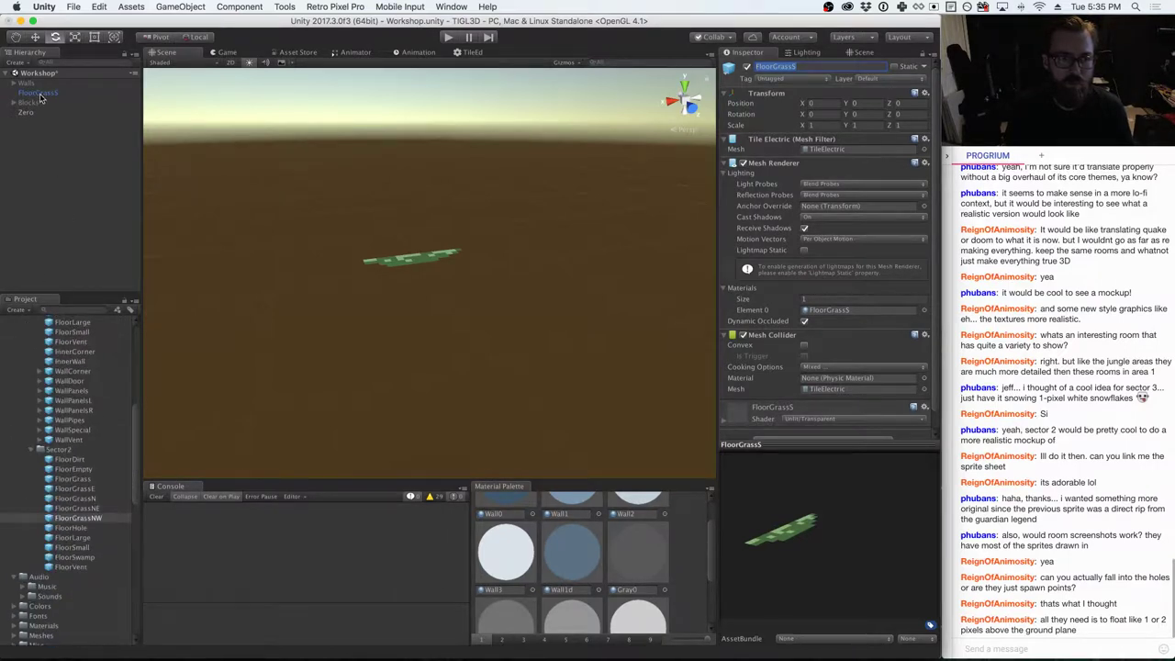
pyautogui.moveTo(39, 98); pyautogui.dragTo(57, 453)
# - Assign the Sector2 FloorGrassSE material to the scene tile and rename the tile FloorGrassSE
pyautogui.scroll(-10, 57, 440)
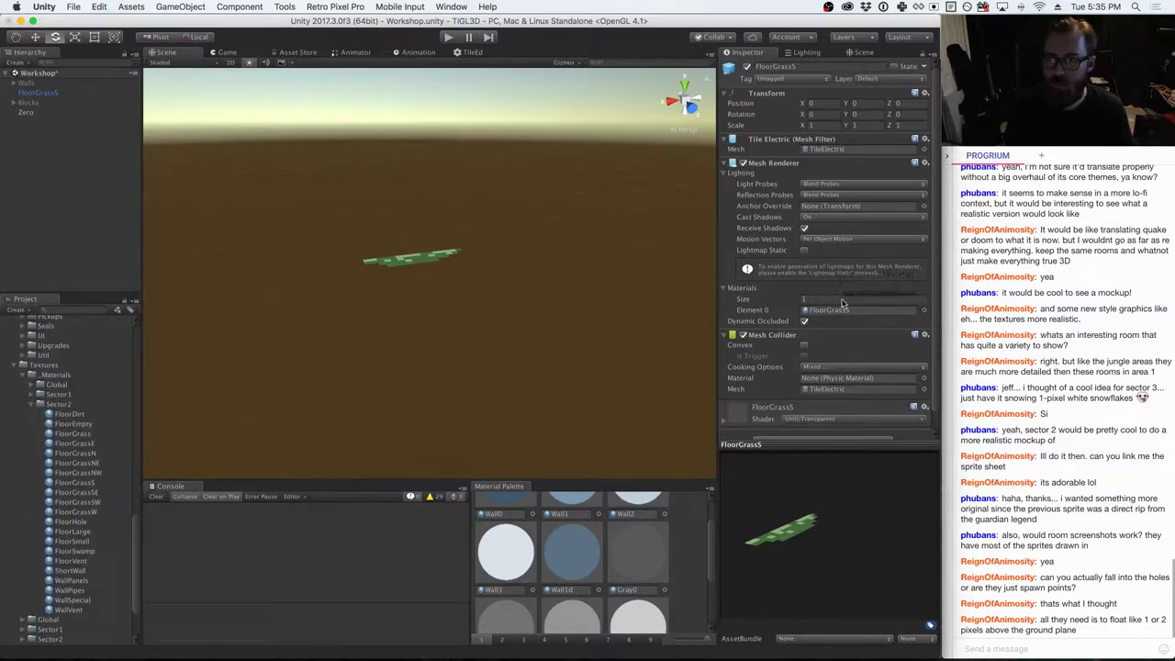
pyautogui.moveTo(843, 303); pyautogui.dragTo(838, 313)
pyautogui.click(780, 66)
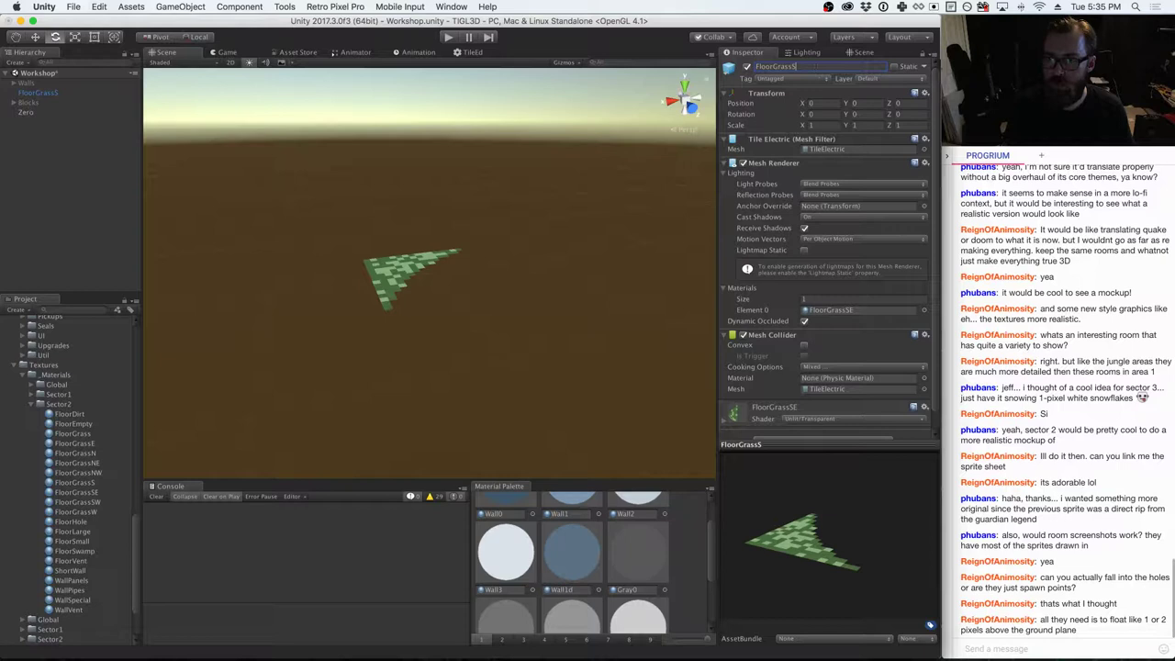
pyautogui.write('W')
pyautogui.press('BackSpace')
pyautogui.write('E')
pyautogui.press('Return')
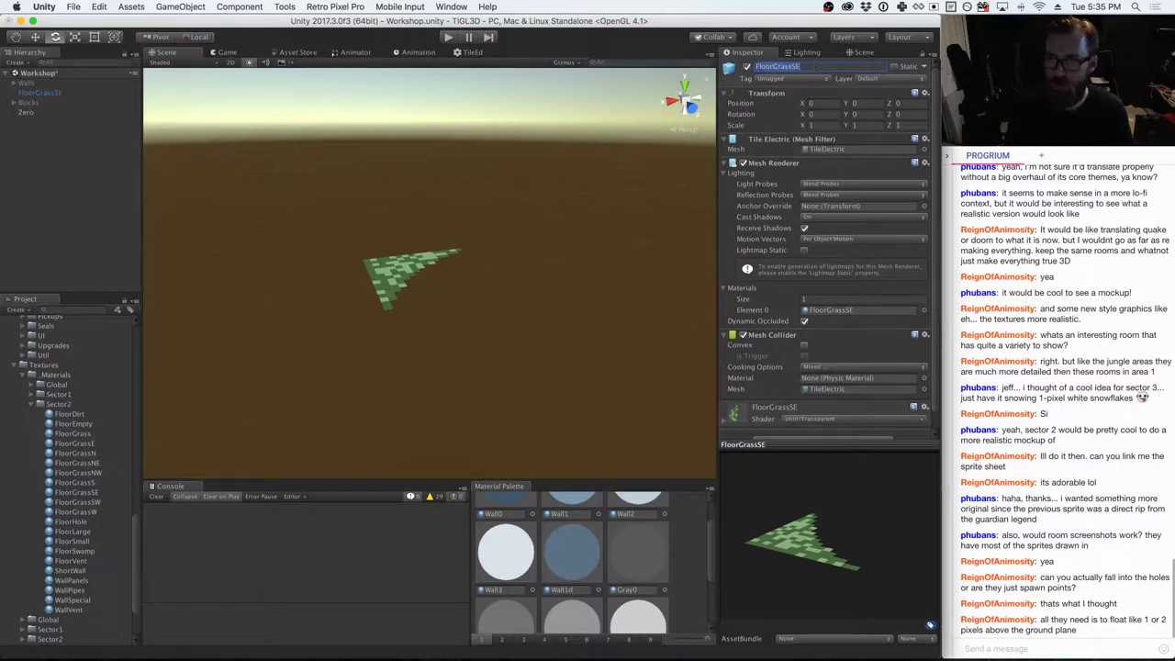
# - Save the FloorGrassSE object as a prefab in the Sector2 tiles folder and assign the Sector2 FloorGrassSW material to the tile
pyautogui.scroll(-3, 60, 422)
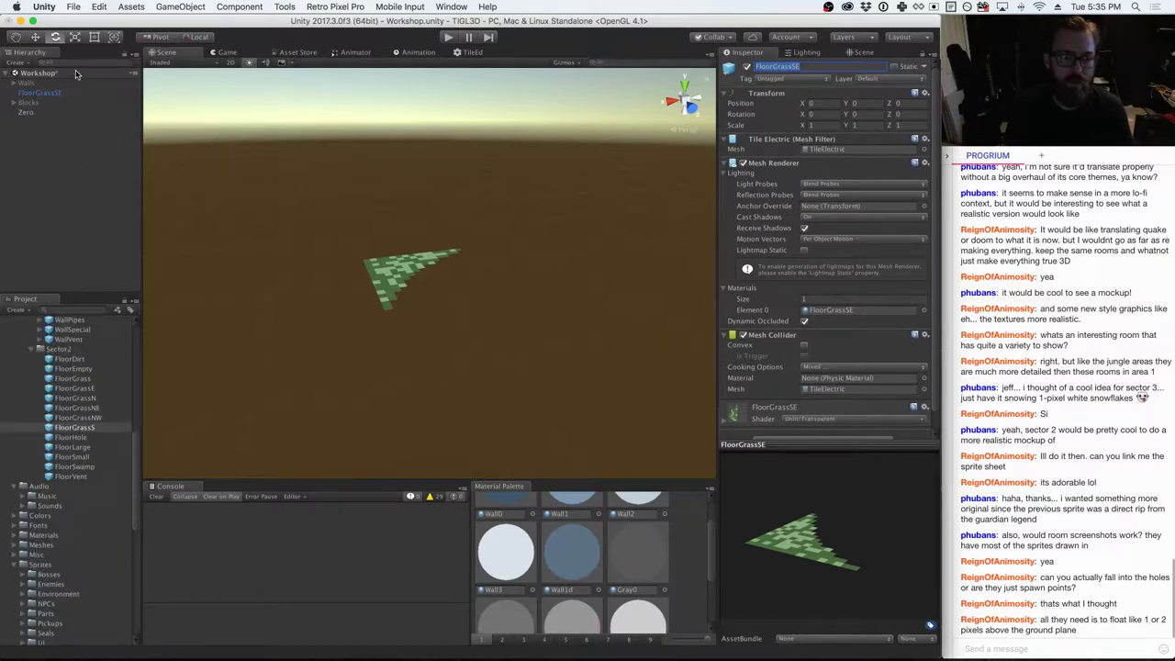
pyautogui.moveTo(41, 93); pyautogui.dragTo(57, 358)
pyautogui.scroll(-10, 73, 413)
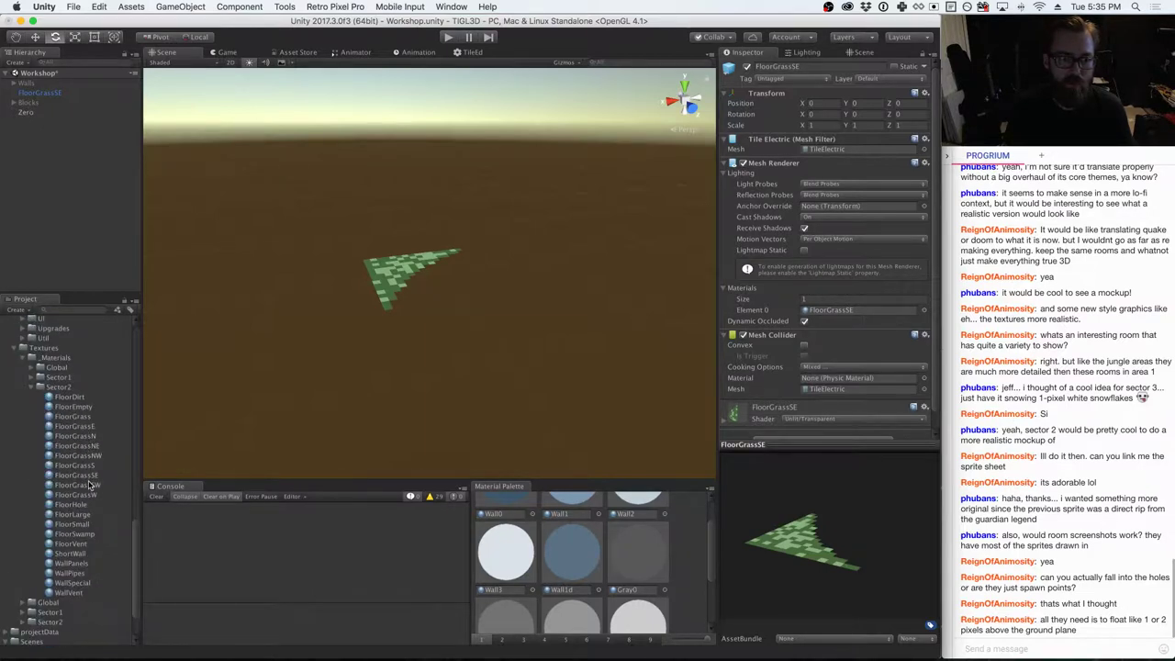
pyautogui.moveTo(89, 484); pyautogui.dragTo(832, 309)
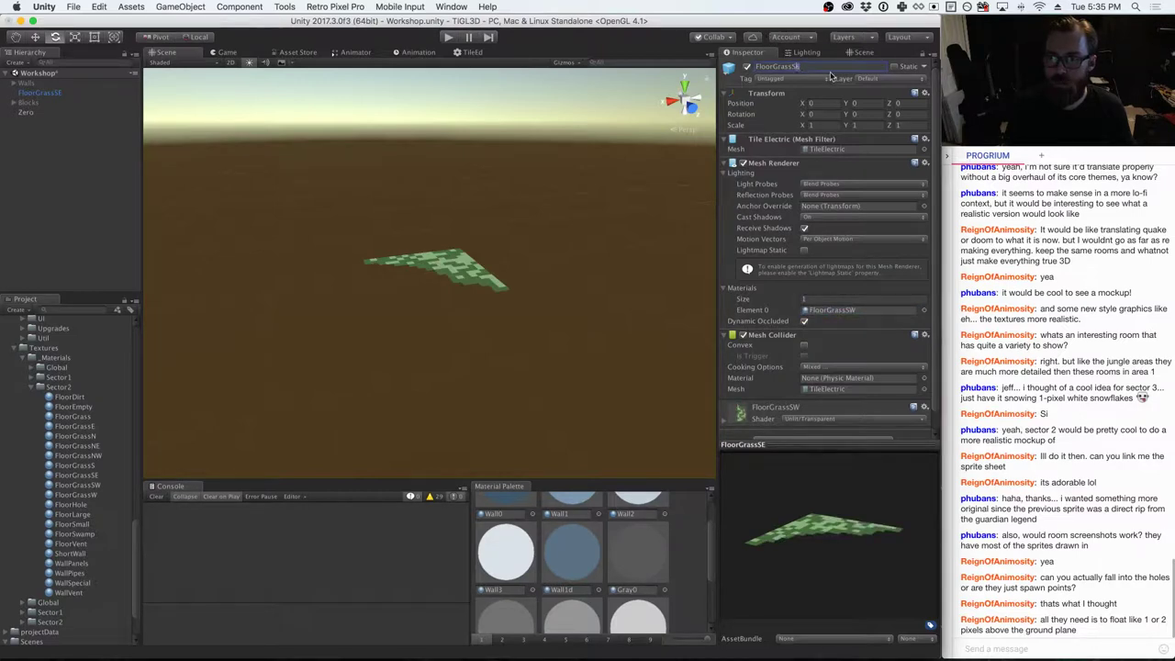
# - Rename the tile with the southwest grass texture FloorGrassSW and save it as a prefab in the Sector2 tiles folder
pyautogui.press('BackSpace')
pyautogui.write('W')
pyautogui.press('Return')
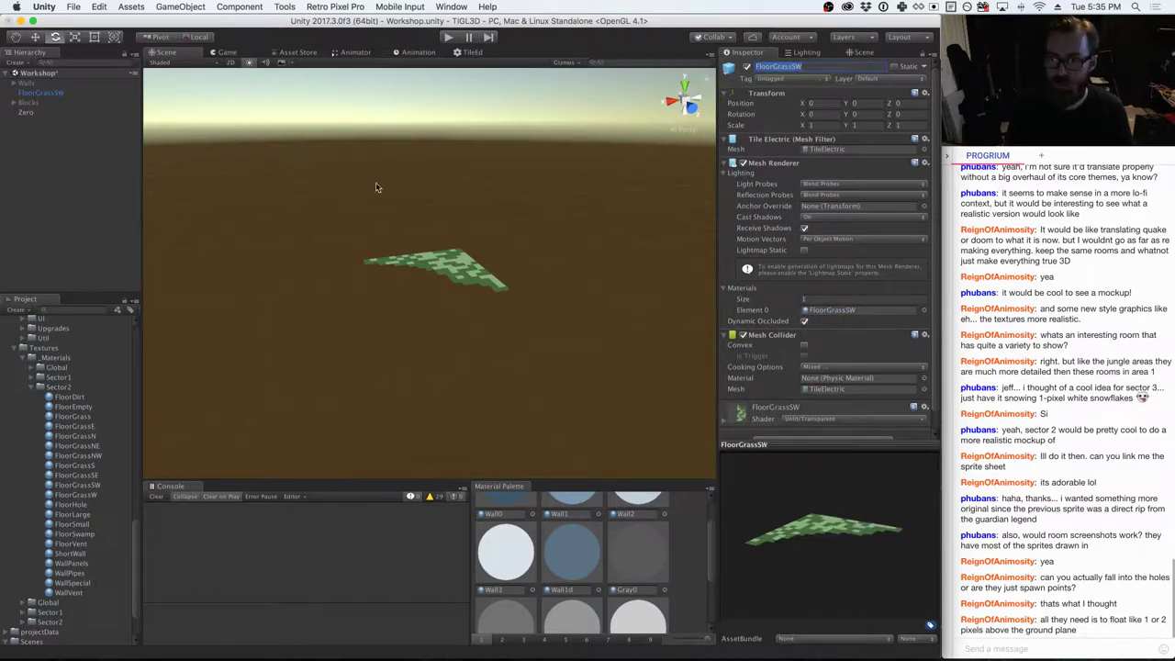
pyautogui.click(33, 377)
pyautogui.moveTo(46, 94); pyautogui.dragTo(85, 409)
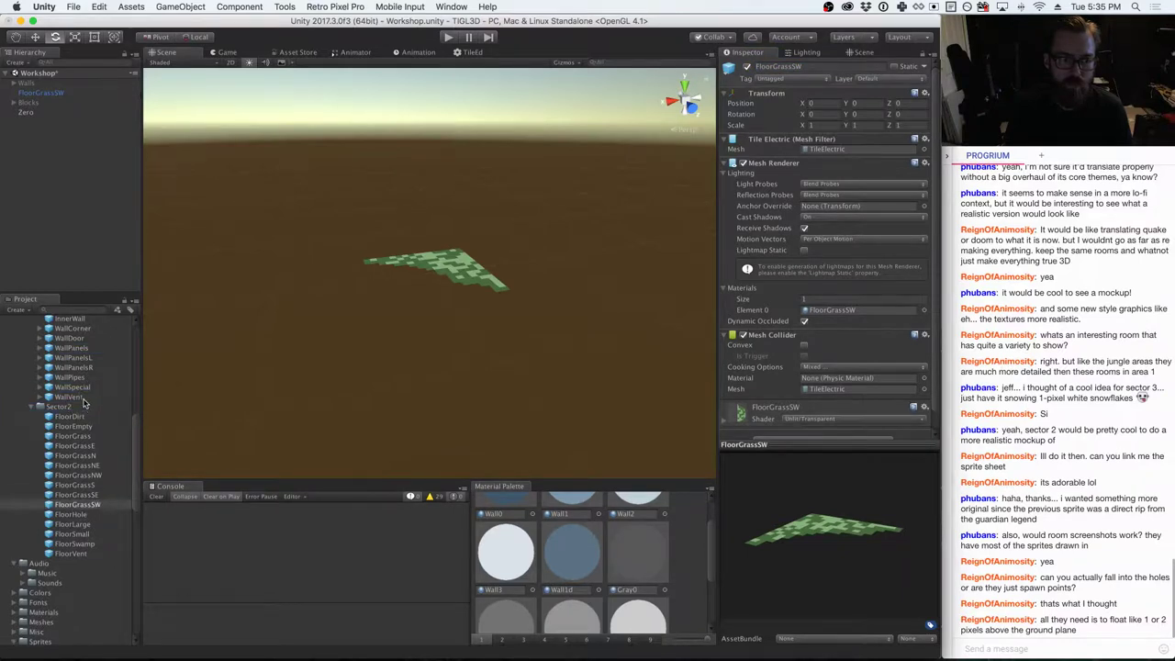
# - Assign the Sector2 FloorGrassW material to the scene tile and rename the tile FloorGrassW
pyautogui.scroll(-5, 87, 413)
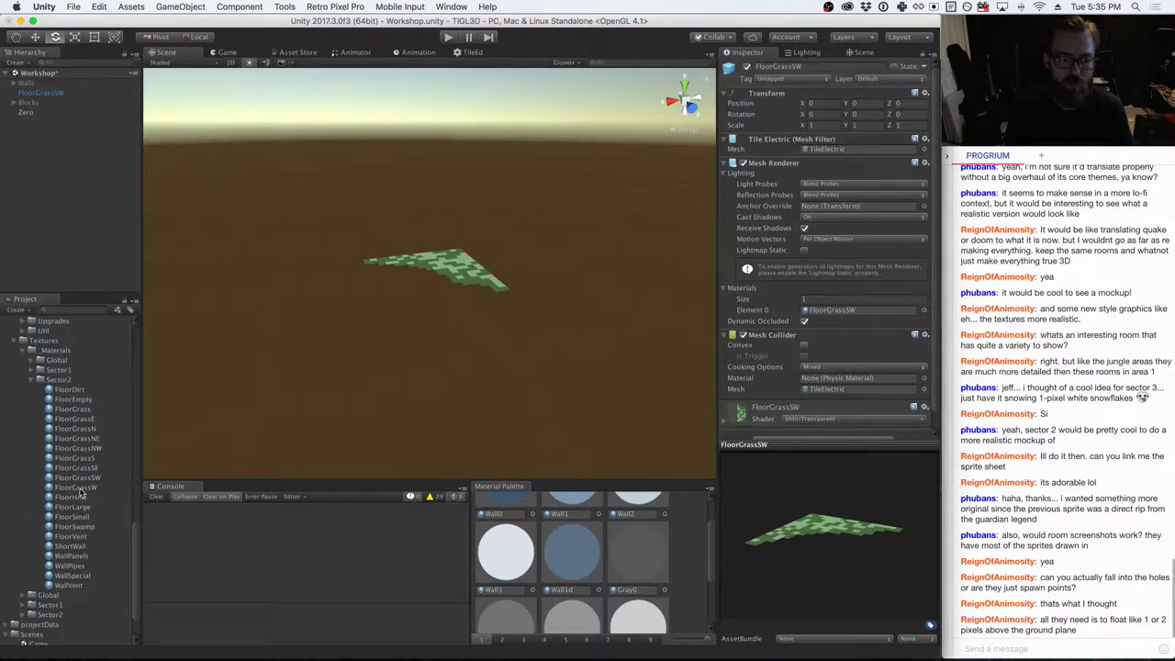
pyautogui.moveTo(77, 488); pyautogui.dragTo(823, 310)
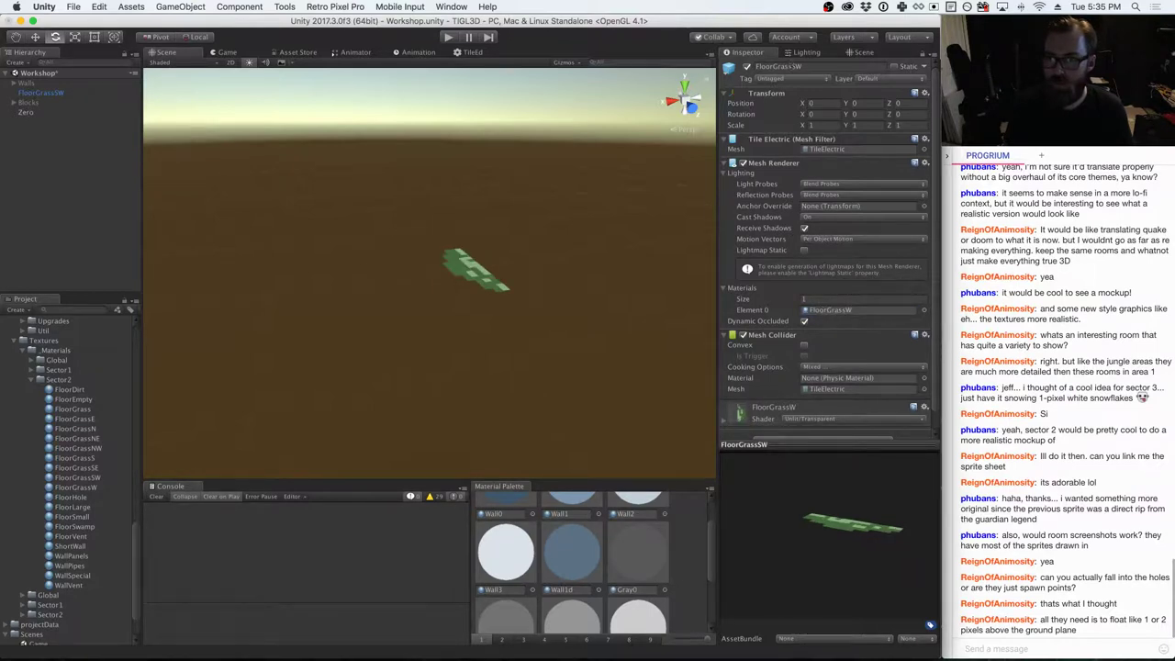
pyautogui.click(775, 66)
pyautogui.write('FloorGrassW')
pyautogui.press('Return')
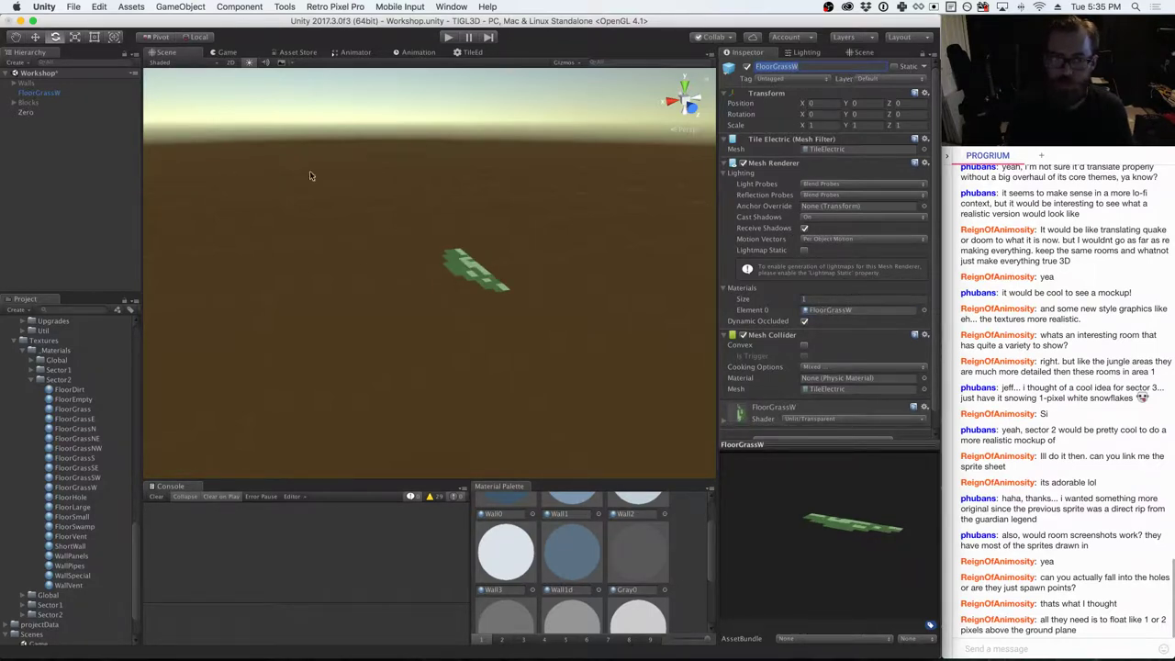
# - Save the FloorGrassW object as a prefab in the Sector2 tiles folder and delete the tile from the scene
pyautogui.scroll(5, 32, 364)
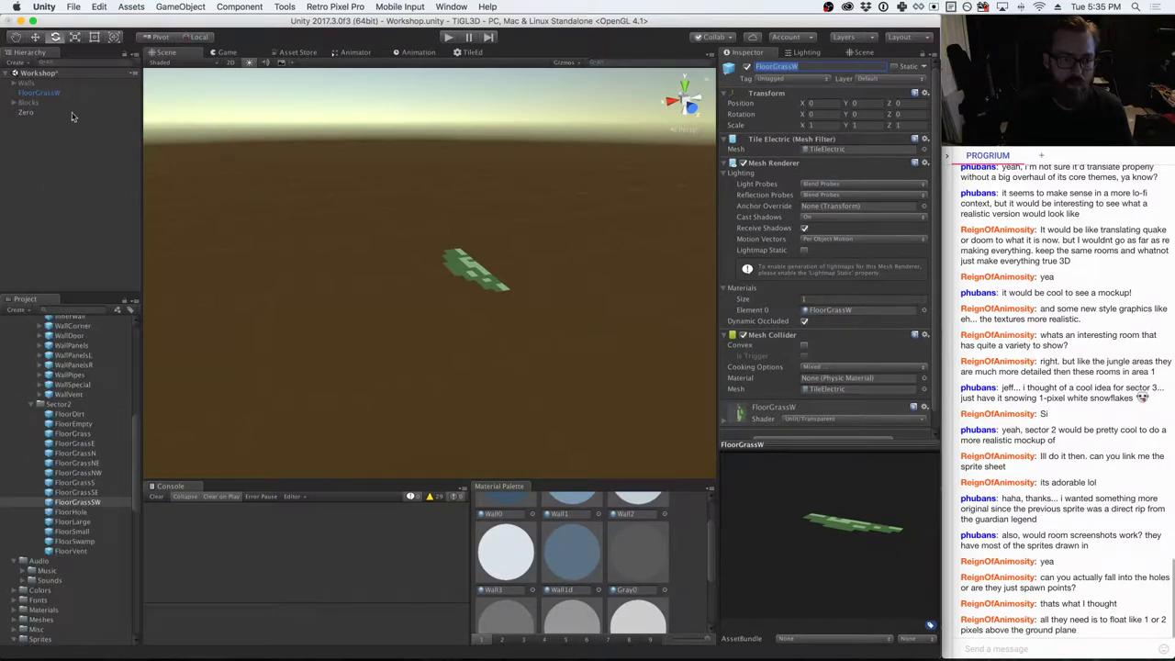
pyautogui.moveTo(40, 93); pyautogui.dragTo(59, 405)
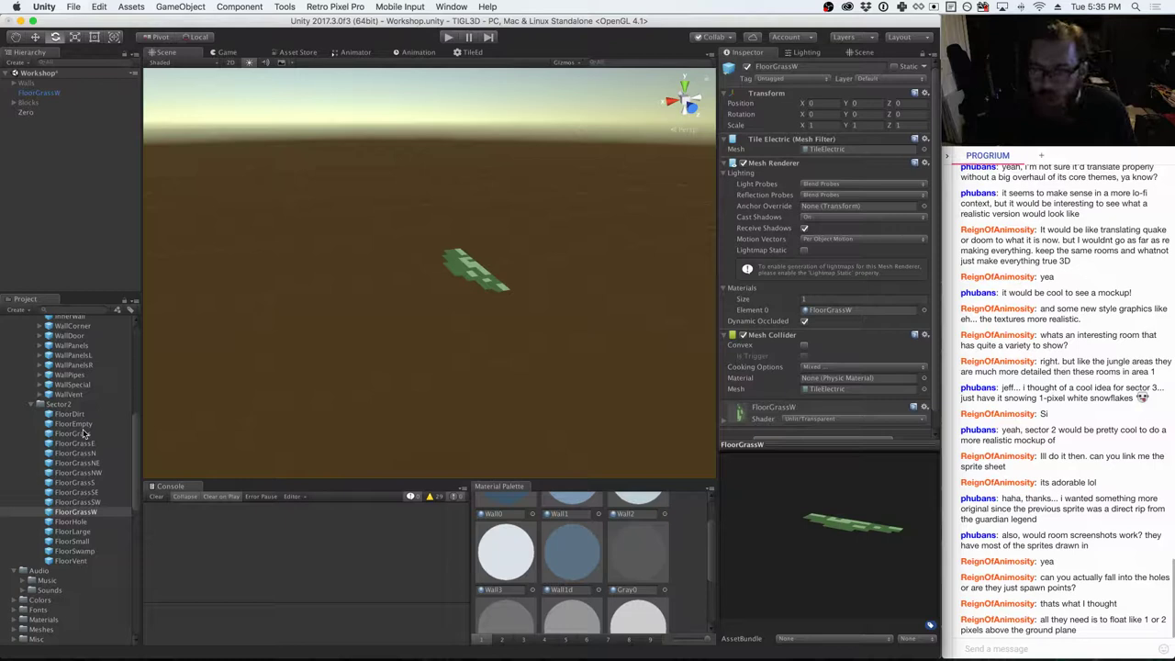
pyautogui.scroll(-5, 73, 448)
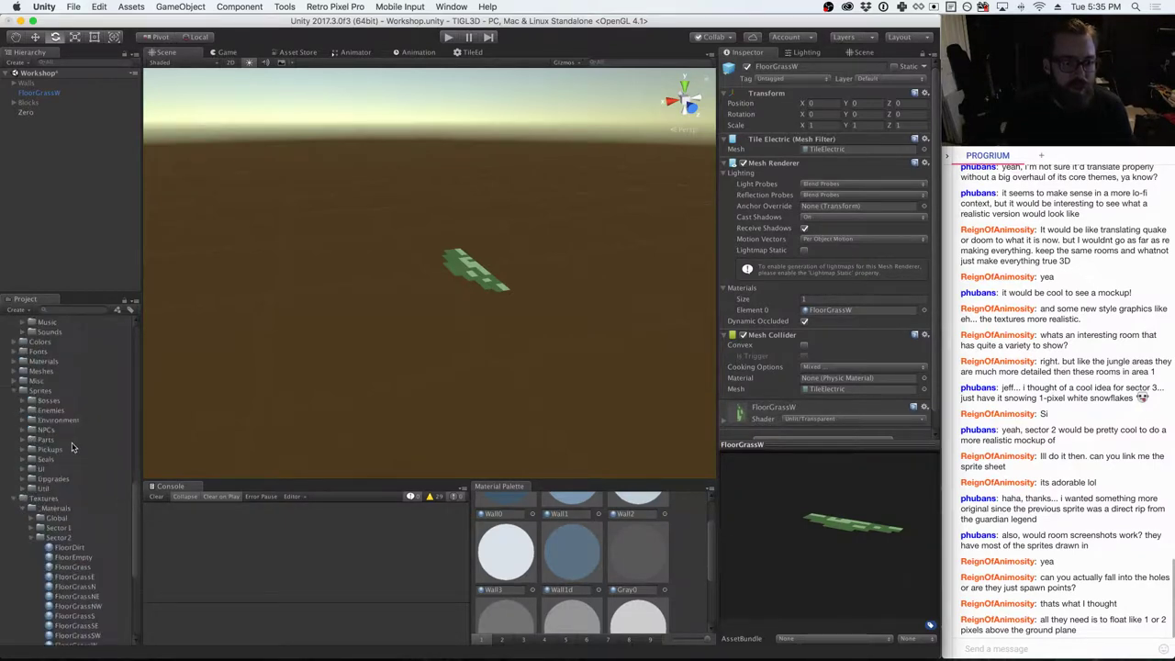
pyautogui.scroll(-5, 76, 450)
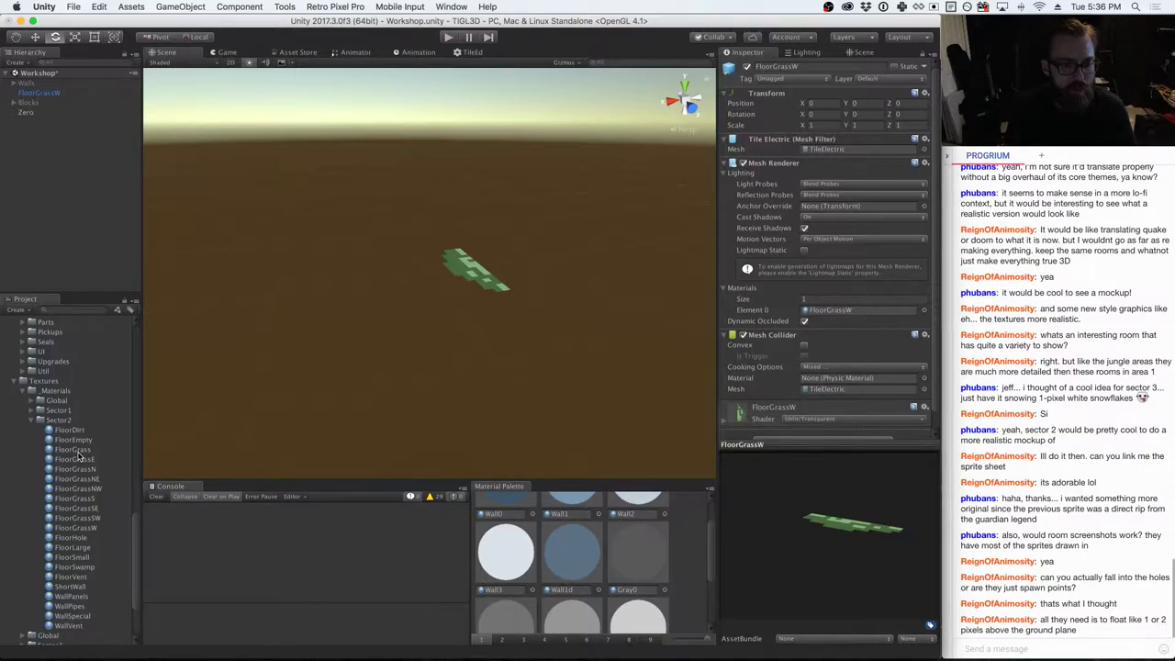
pyautogui.click(42, 93)
pyautogui.rightClick(55, 93)
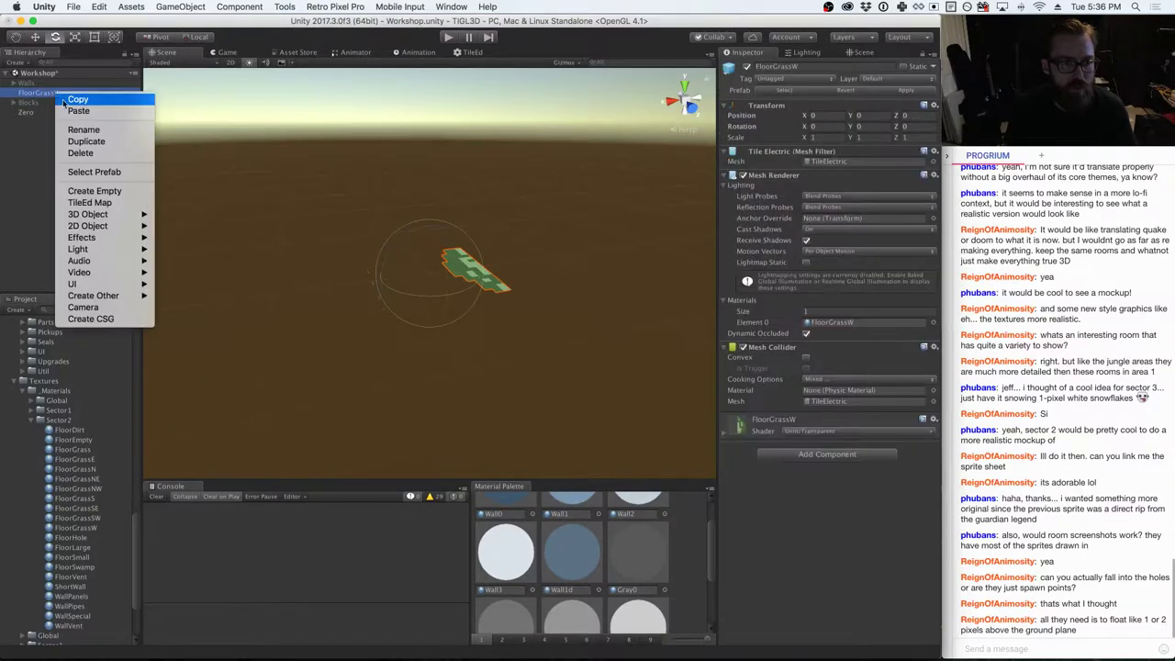
pyautogui.click(110, 158)
# - Place the existing InnerWall prefab in the scene and reset its position to 0, 0, 0
pyautogui.scroll(-3, 73, 418)
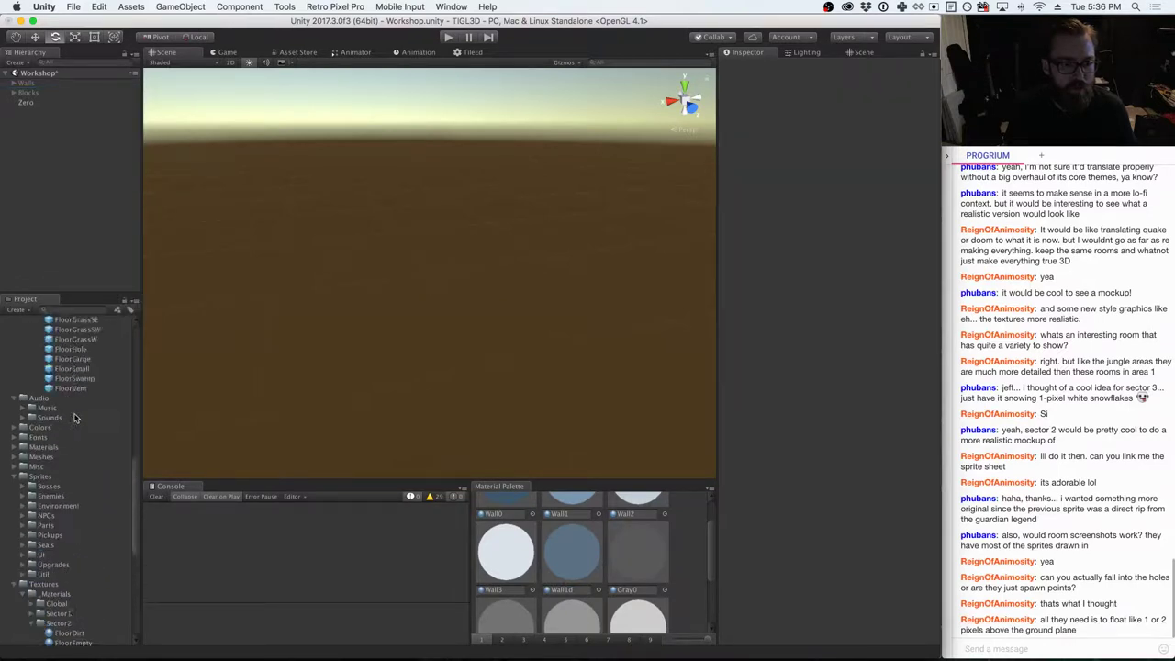
pyautogui.scroll(5, 78, 419)
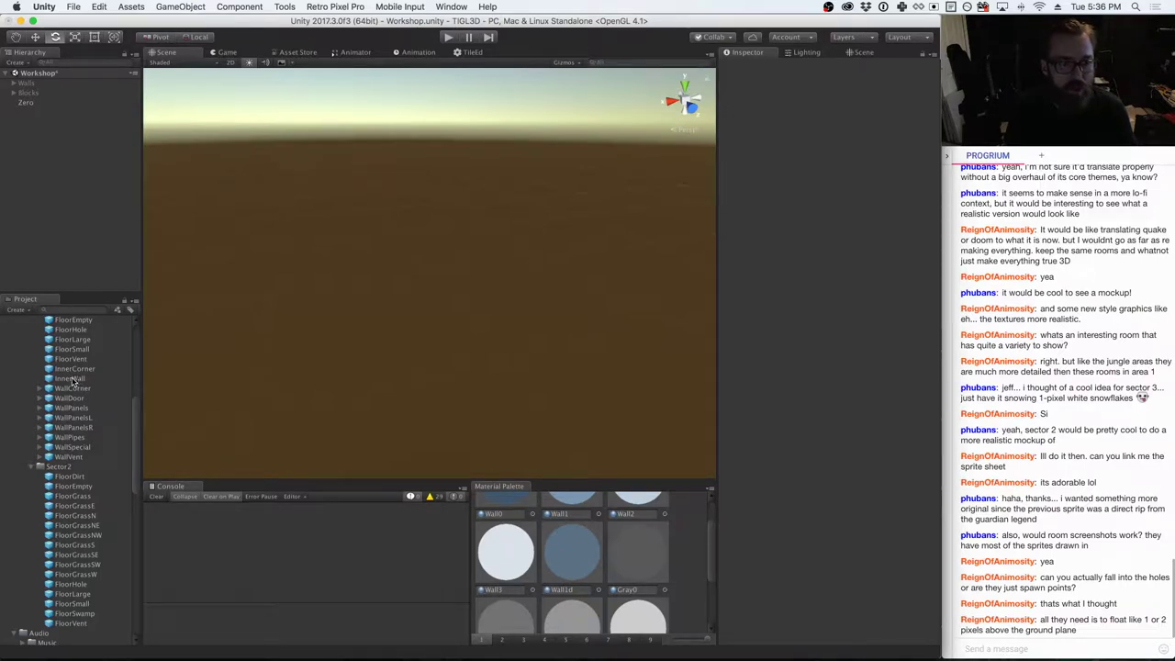
pyautogui.moveTo(72, 381); pyautogui.dragTo(385, 347)
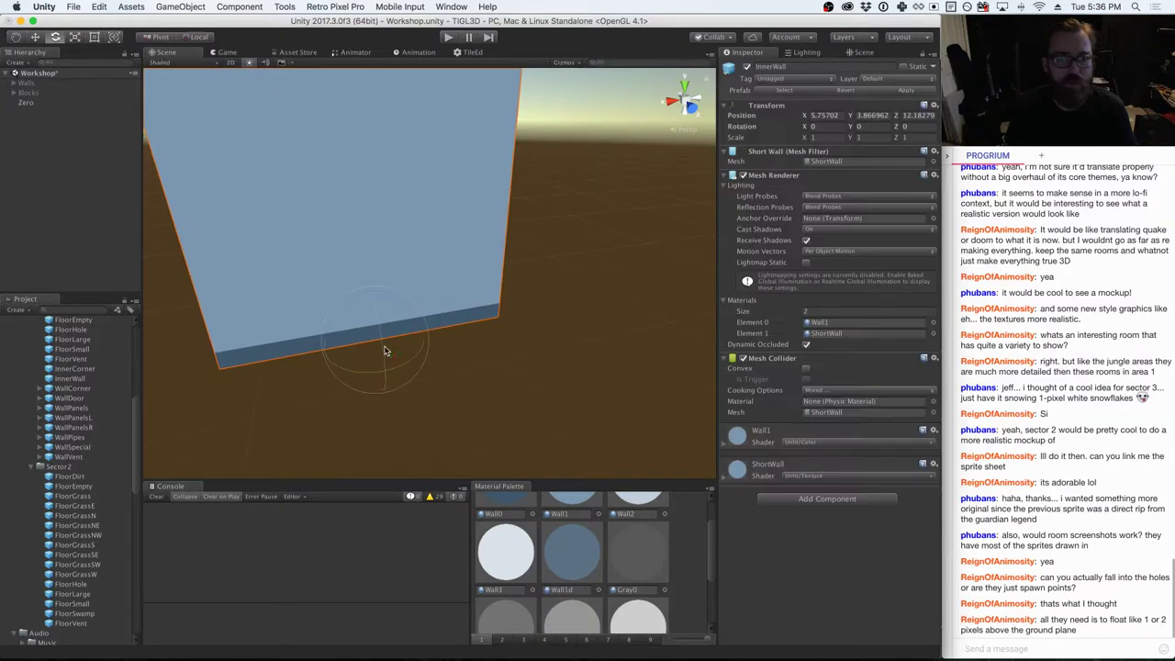
pyautogui.click(935, 105)
pyautogui.click(975, 155)
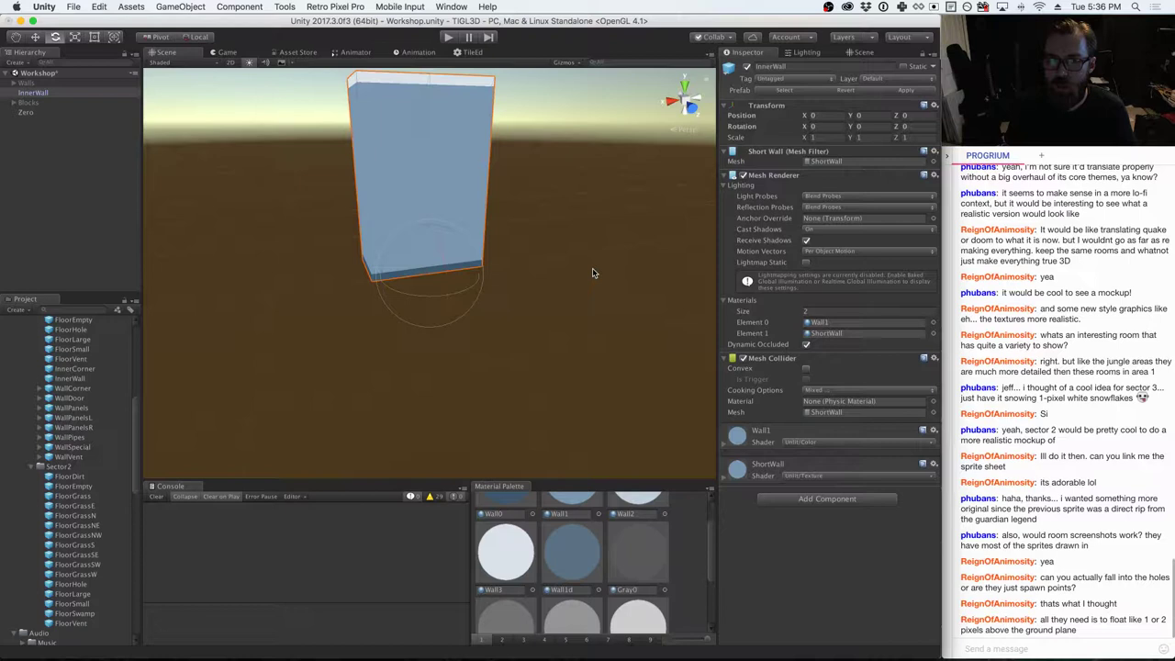
pyautogui.moveTo(593, 273)
pyautogui.keyDown('alt'); pyautogui.mouseDown()
pyautogui.moveTo(578, 261)
pyautogui.moveTo(560, 294)
pyautogui.moveTo(594, 271)
pyautogui.mouseUp(); pyautogui.keyUp('alt')
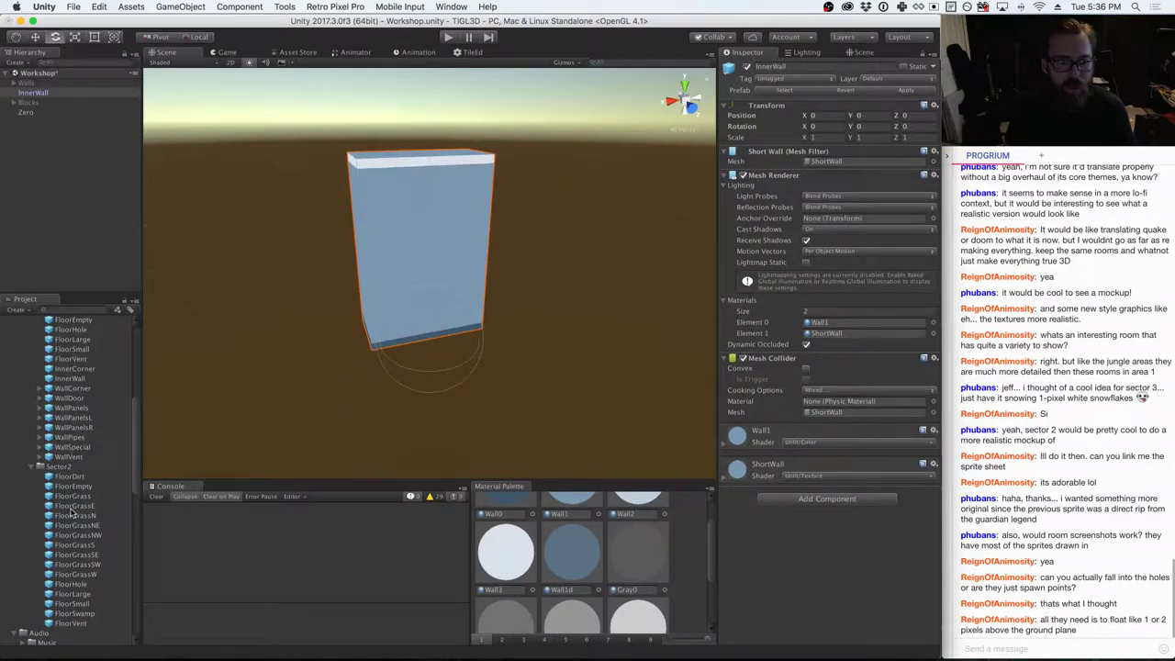
# - Assign the Sector2 ShortWall material to the Element 1 material slot of the InnerWall object
pyautogui.scroll(-8, 69, 511)
pyautogui.scroll(-6, 71, 514)
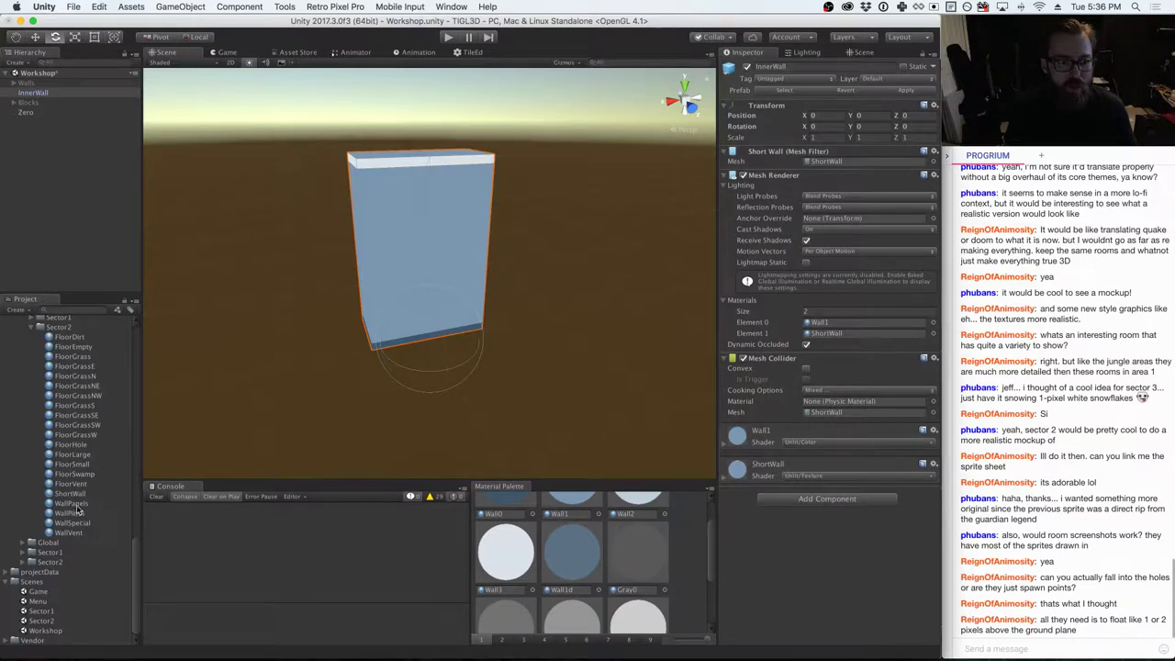
pyautogui.moveTo(69, 493); pyautogui.dragTo(850, 427)
pyautogui.moveTo(846, 417); pyautogui.dragTo(823, 336)
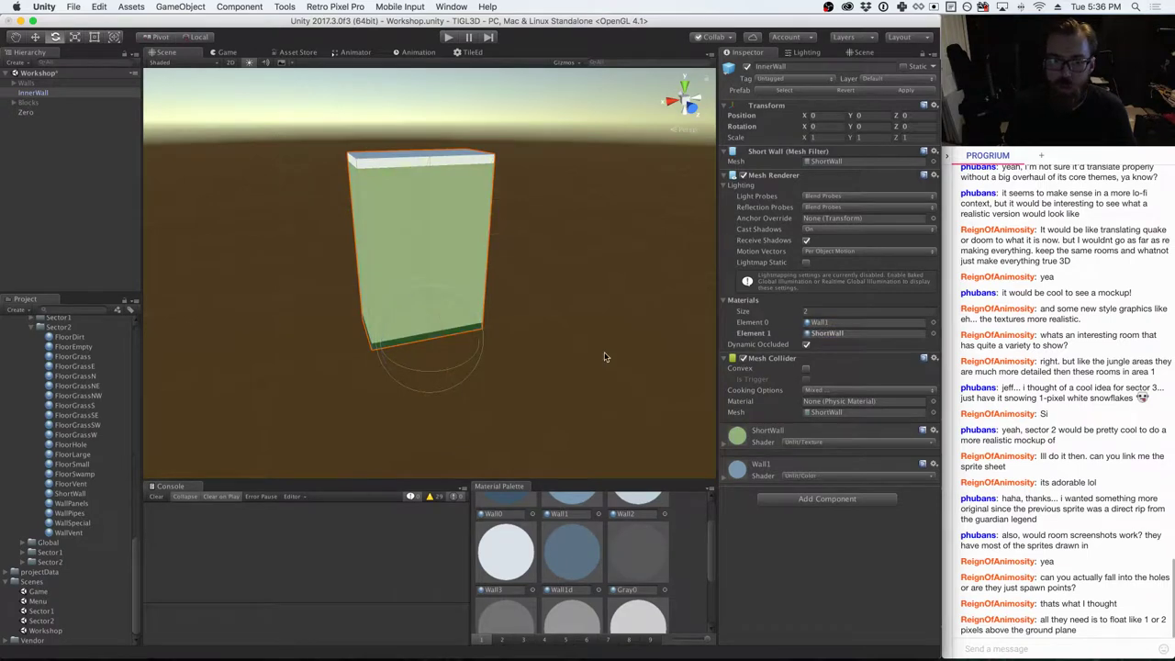
pyautogui.keyDown('alt'); pyautogui.moveTo(606, 357); pyautogui.dragTo(443, 350); pyautogui.keyUp('alt')
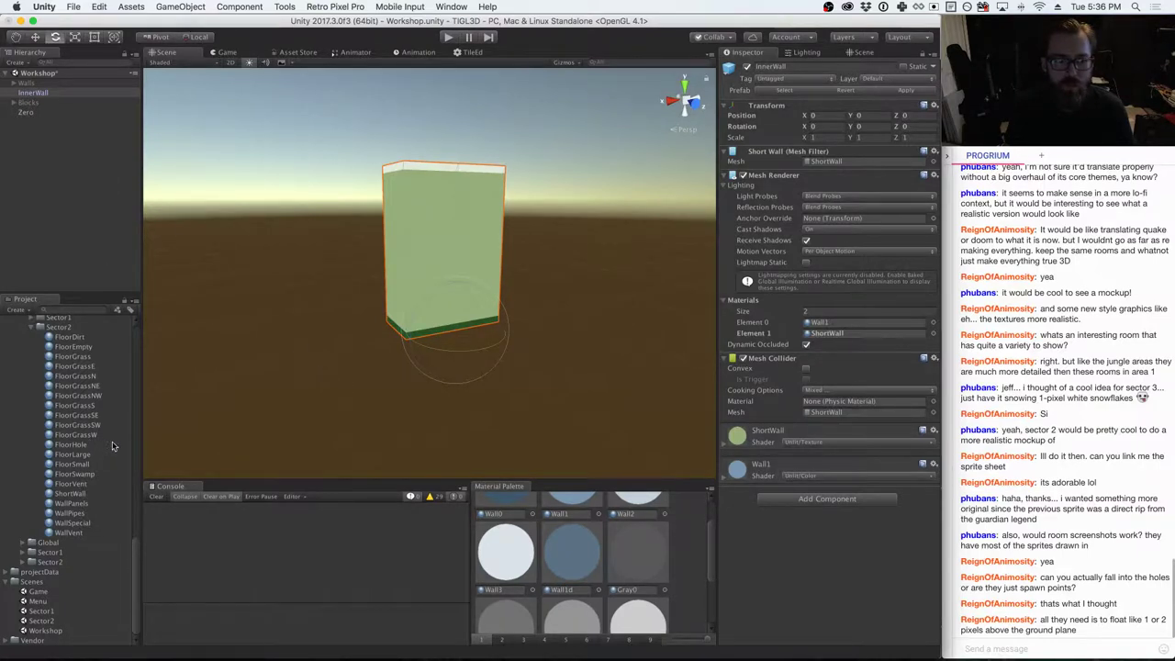
# - Save the green InnerWall object as a prefab in the Sector2 tiles folder and delete it from the scene
pyautogui.scroll(5, 111, 445)
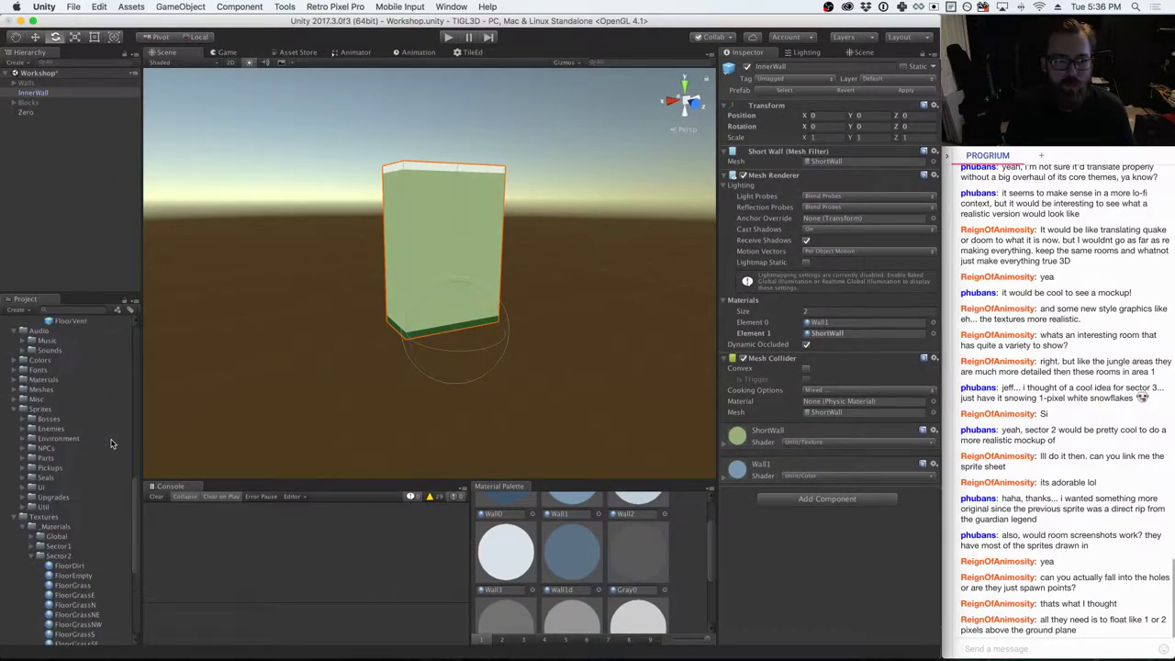
pyautogui.scroll(6, 111, 445)
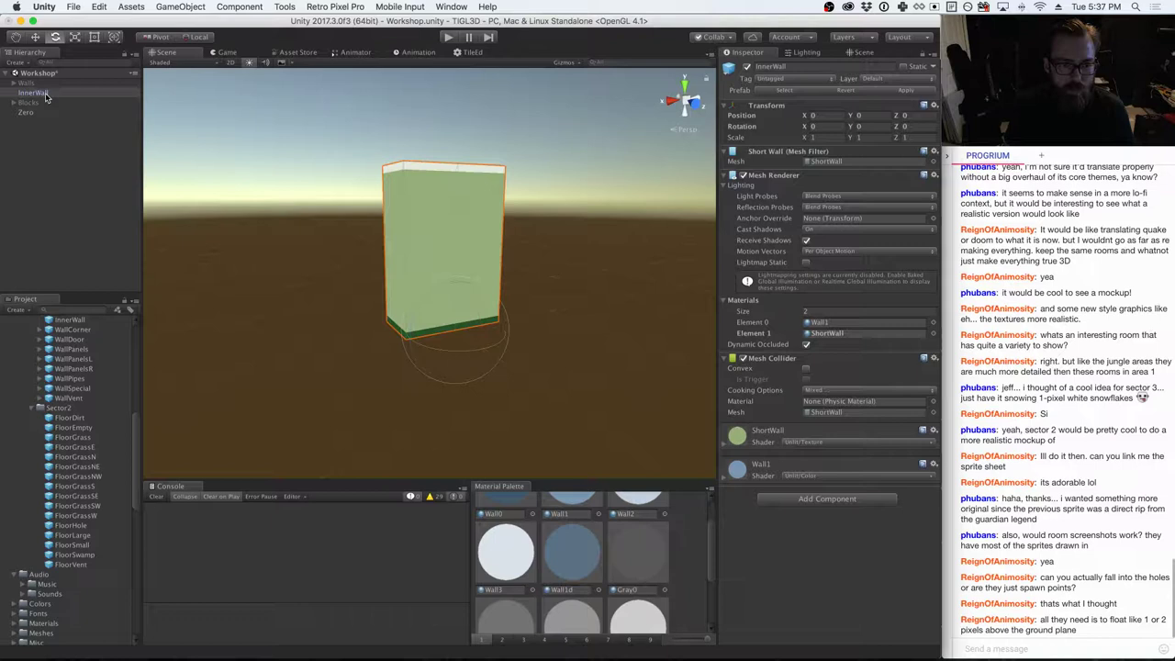
pyautogui.moveTo(46, 98); pyautogui.dragTo(61, 411)
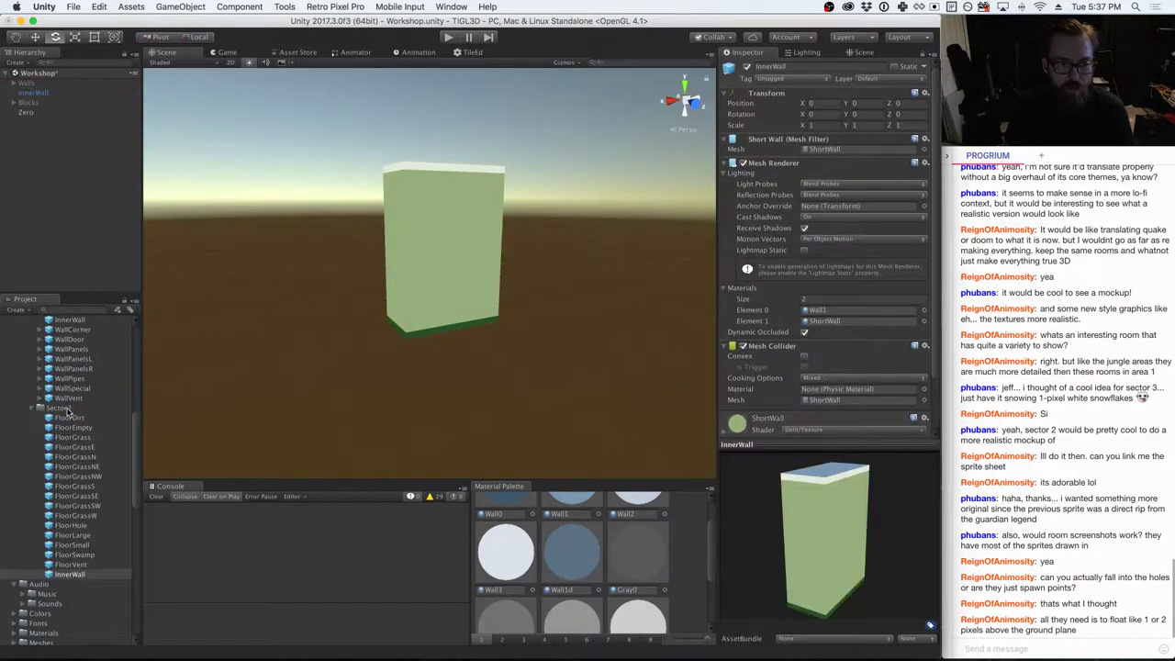
pyautogui.scroll(1, 61, 411)
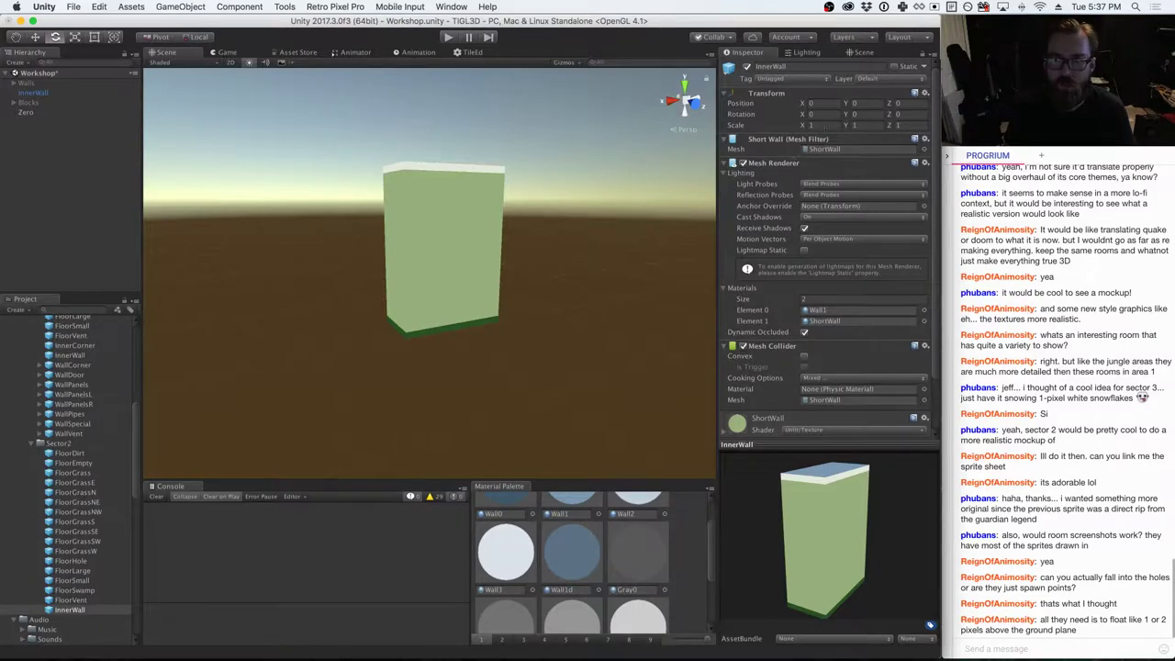
pyautogui.click(57, 93)
pyautogui.rightClick(60, 91)
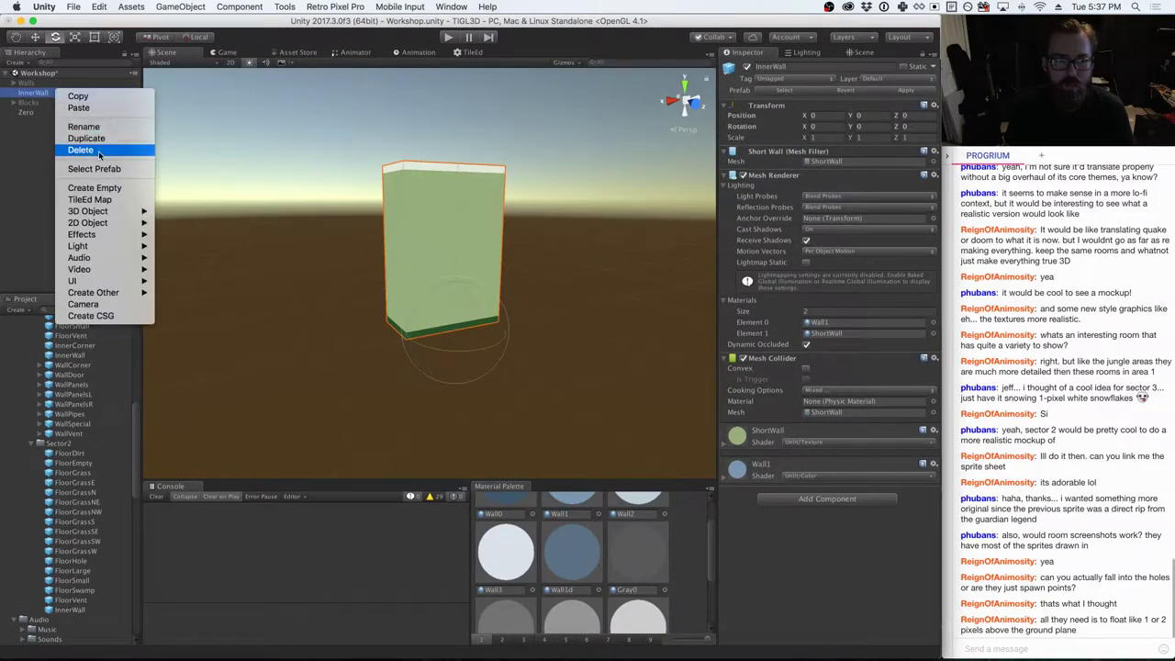
pyautogui.click(81, 150)
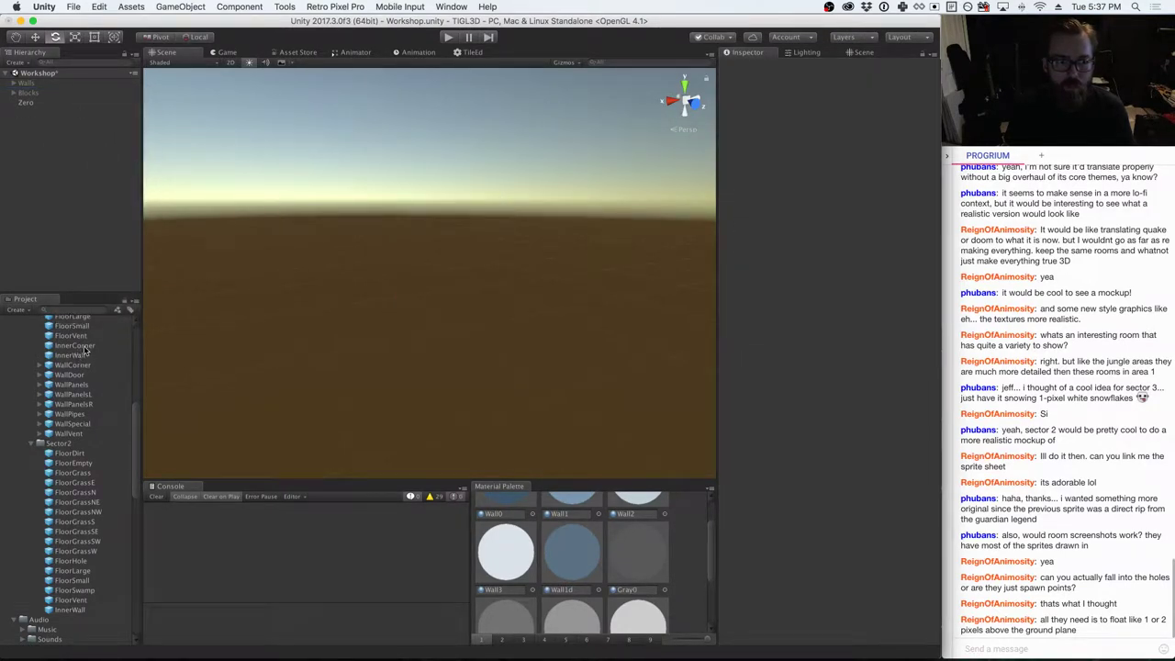
# - Place the InnerCorner prefab in the scene and reset its position to 0, 0, 0
pyautogui.moveTo(85, 351); pyautogui.dragTo(404, 312)
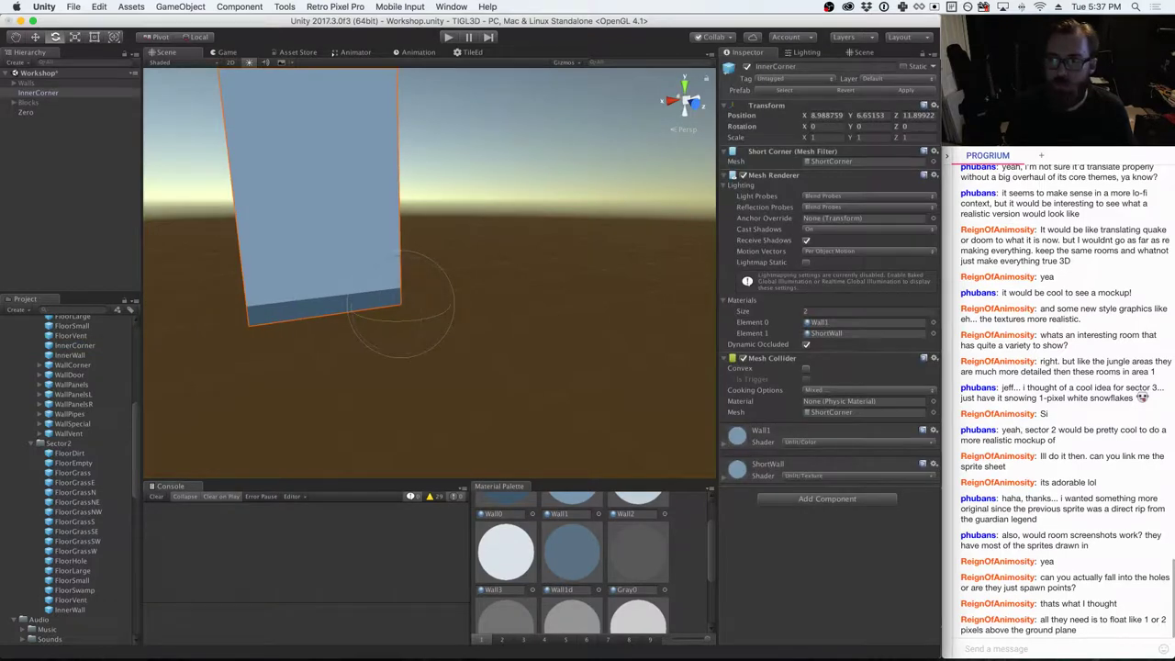
pyautogui.click(934, 107)
pyautogui.click(955, 119)
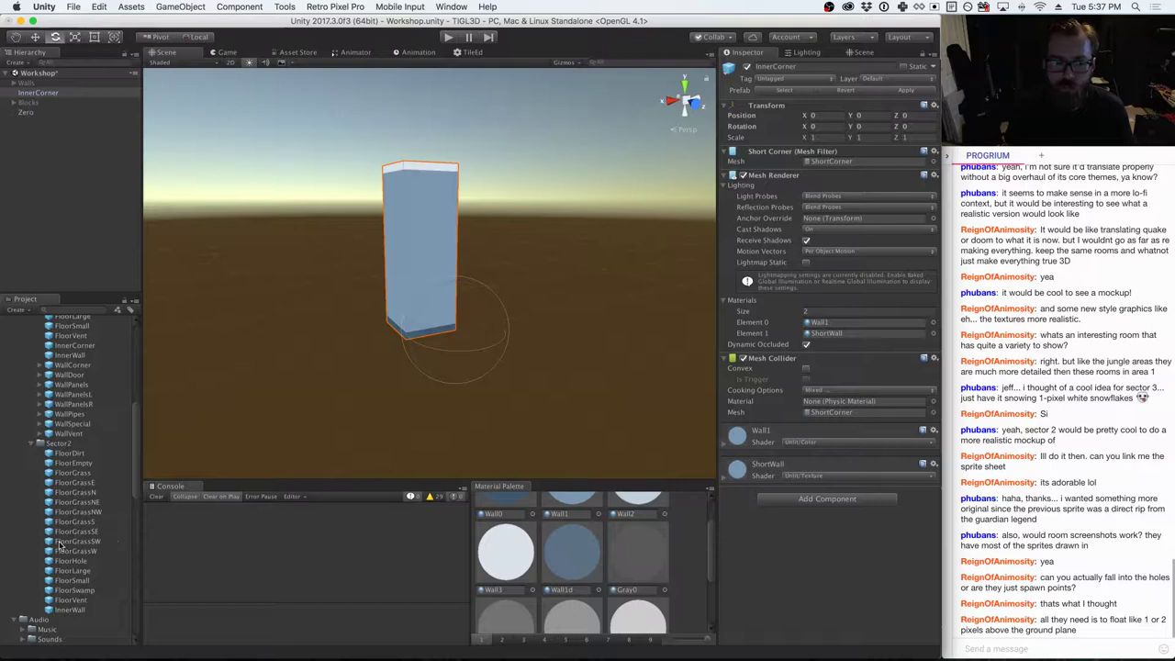
# - Assign the Sector2 ShortWall material to the Element 1 material slot of the InnerCorner object
pyautogui.scroll(-10, 59, 545)
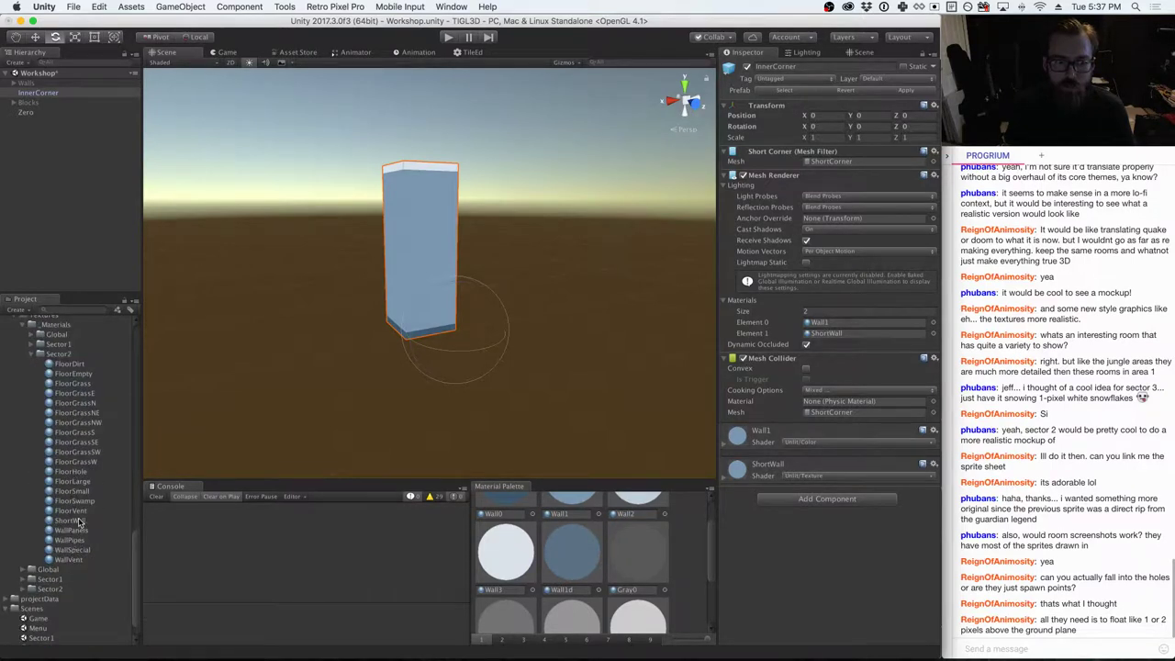
pyautogui.moveTo(64, 525); pyautogui.dragTo(831, 340)
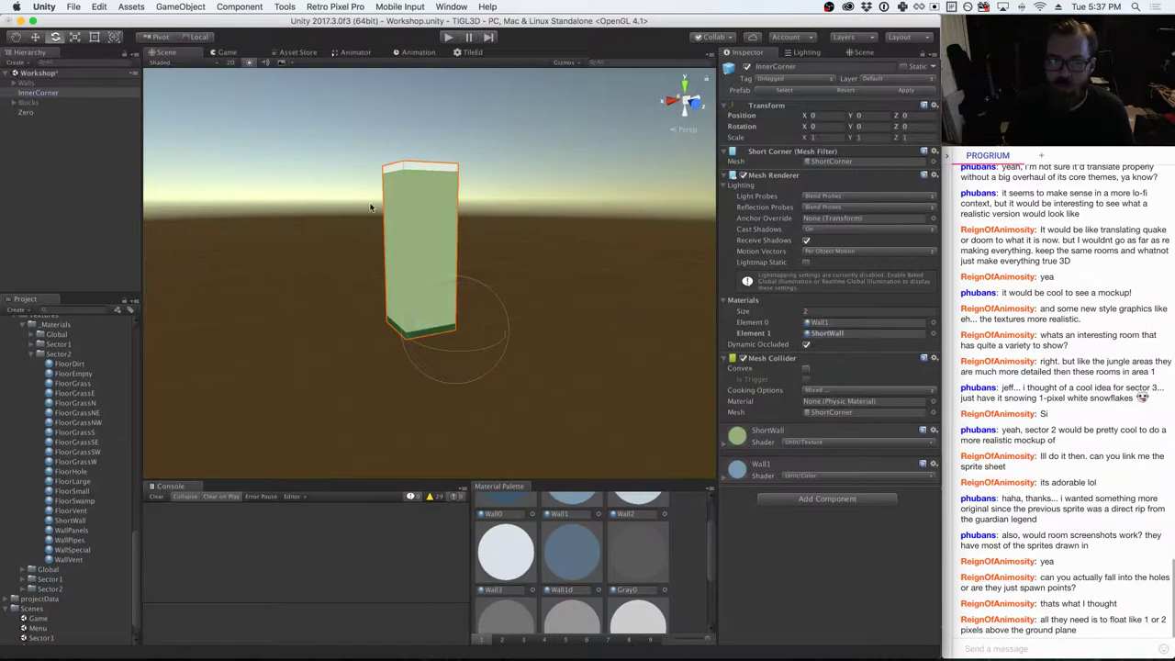
# - Save the green InnerCorner object as a prefab in the Sector2 tiles folder and delete it from the scene
pyautogui.scroll(-10, 96, 409)
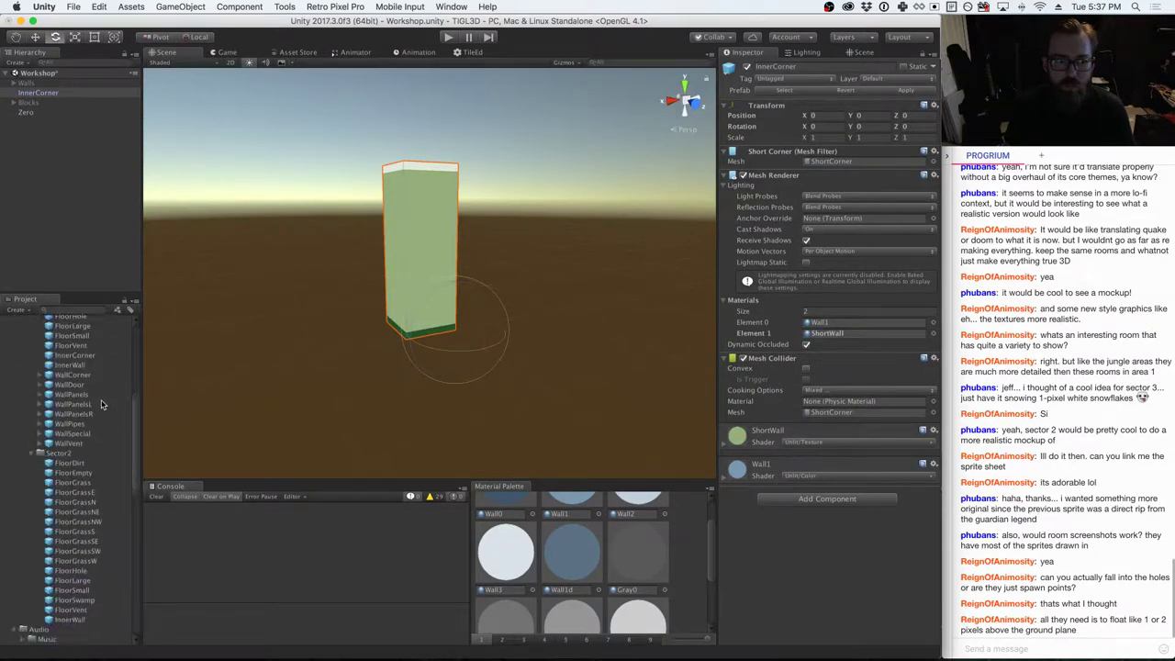
pyautogui.moveTo(53, 97); pyautogui.dragTo(65, 359)
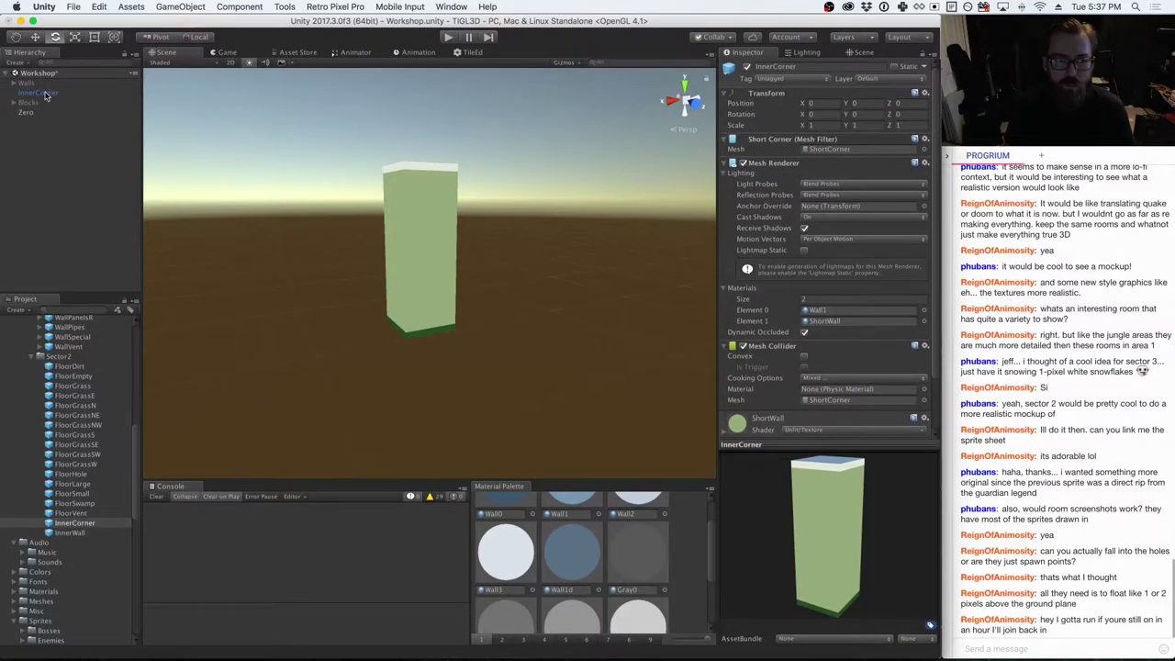
pyautogui.rightClick(46, 96)
pyautogui.click(73, 150)
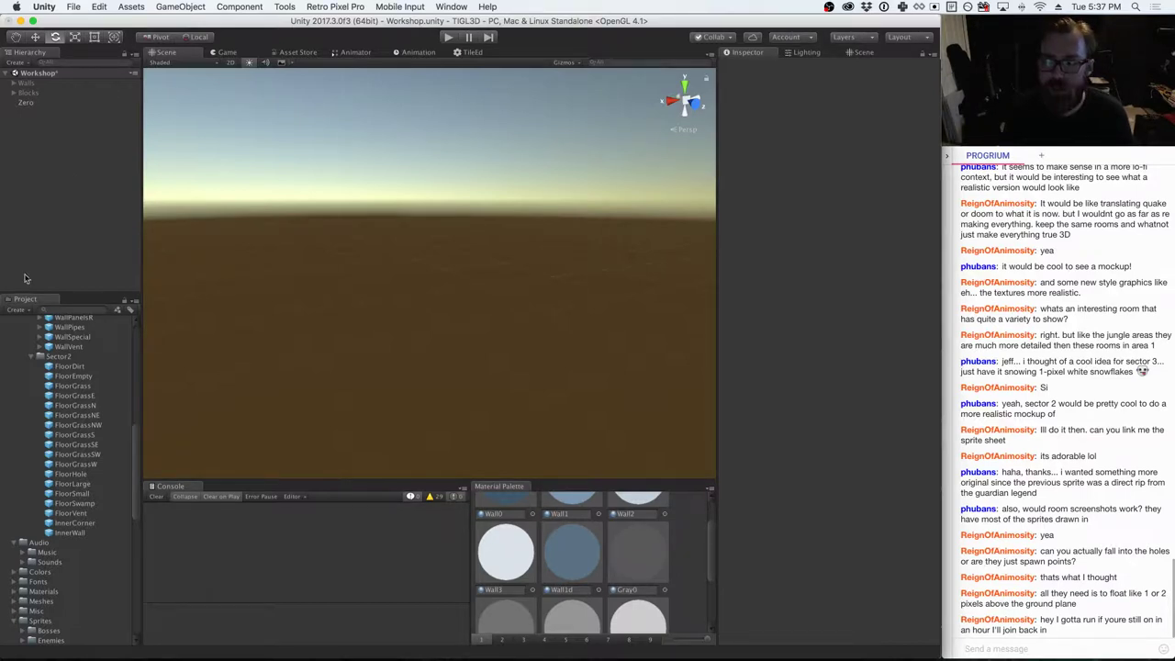
# - Place the Sector1 WallCorner prefab in the scene and reset its position to 0, 0, 0
pyautogui.scroll(-10, 46, 443)
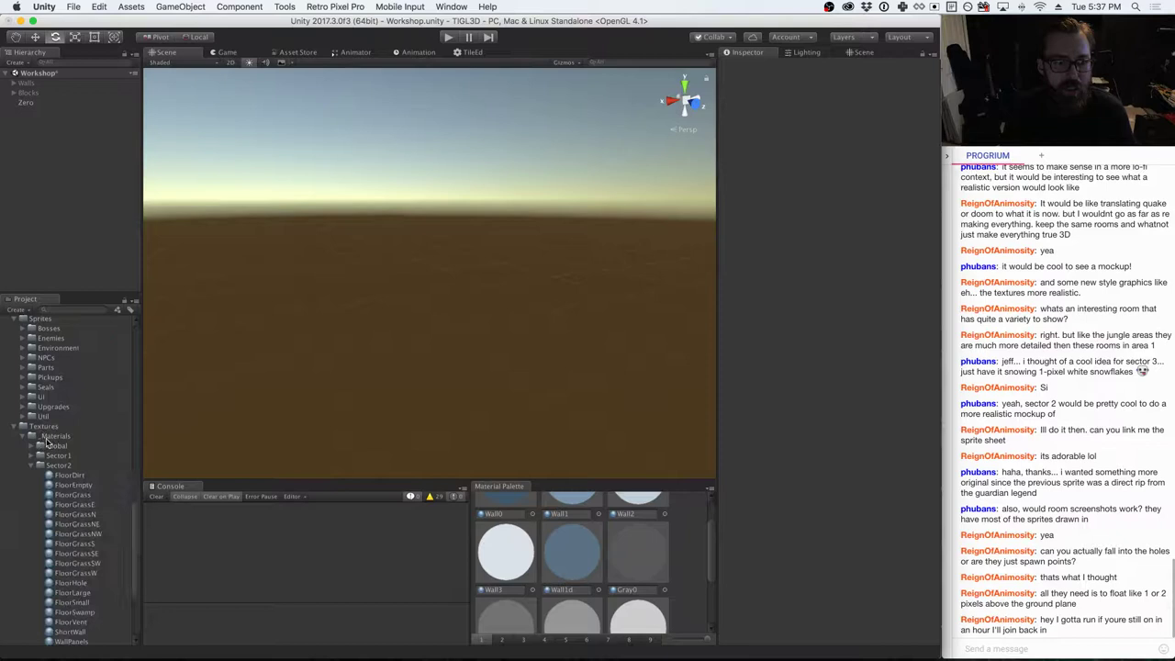
pyautogui.scroll(-2, 46, 444)
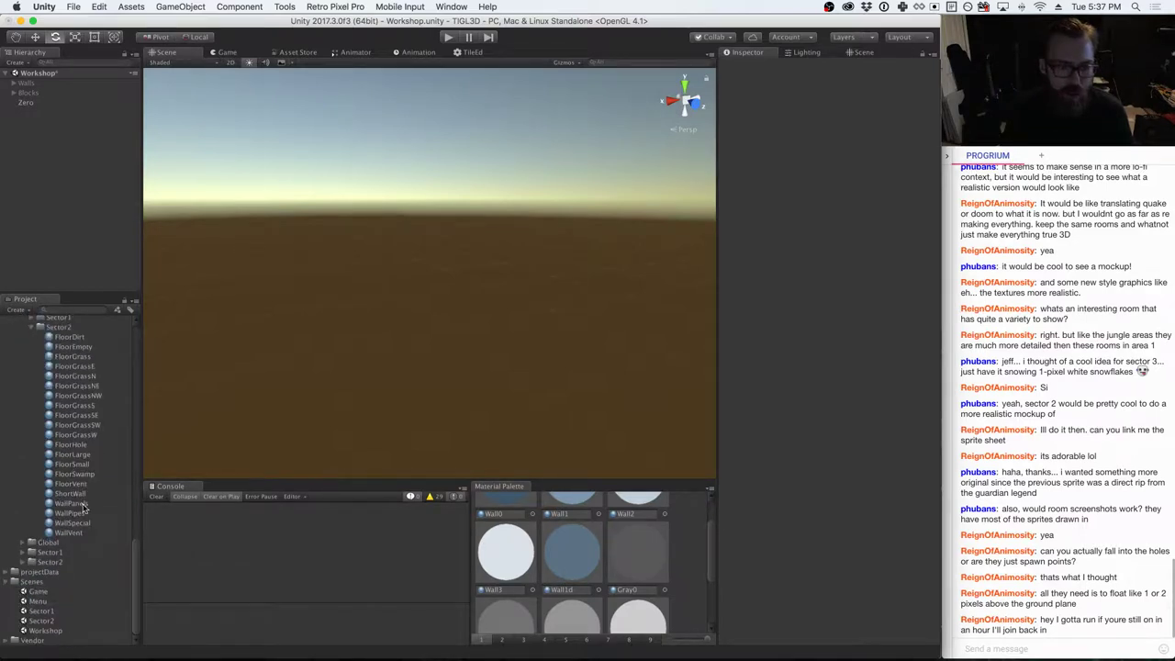
pyautogui.scroll(10, 85, 504)
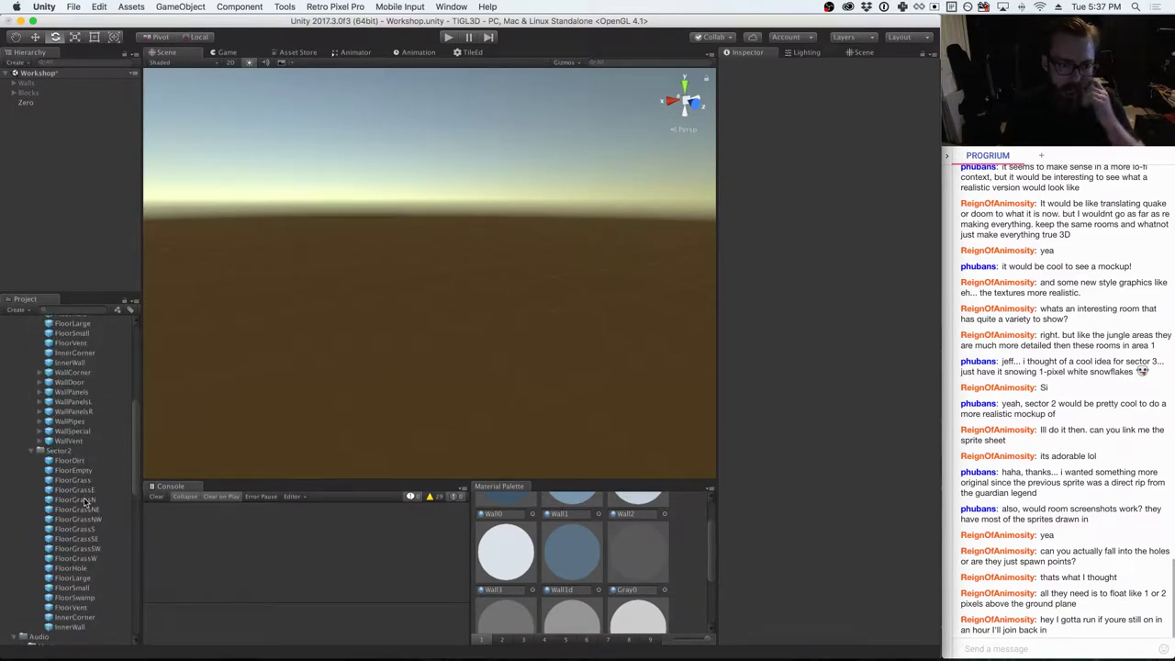
pyautogui.click(79, 373)
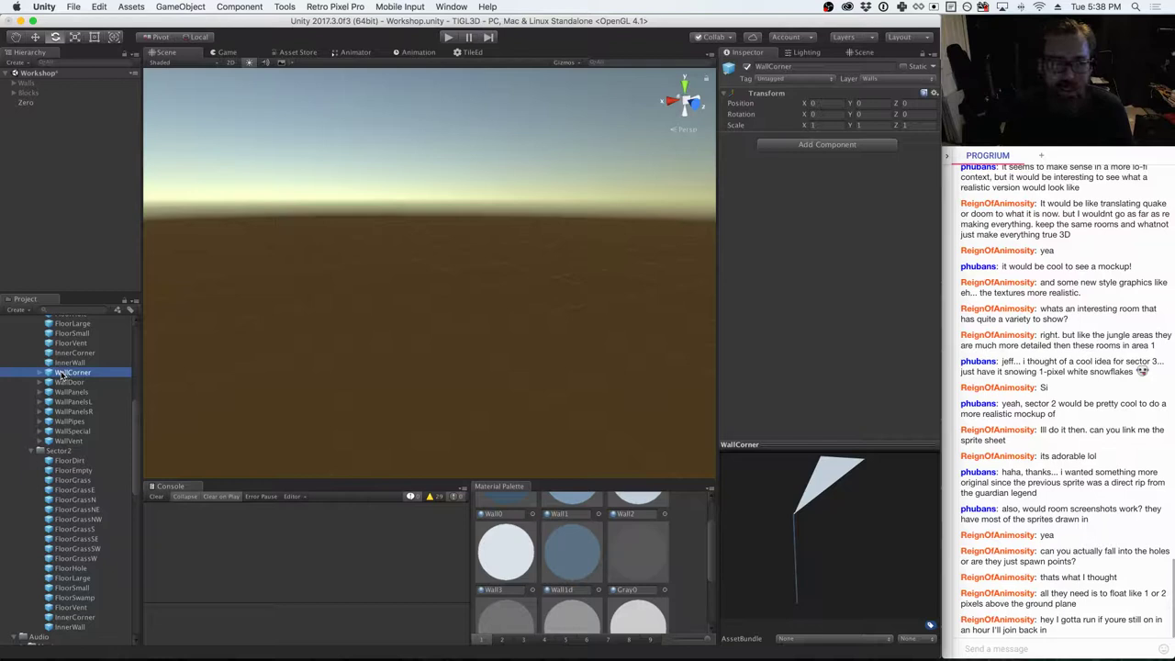
pyautogui.moveTo(62, 374); pyautogui.dragTo(415, 352)
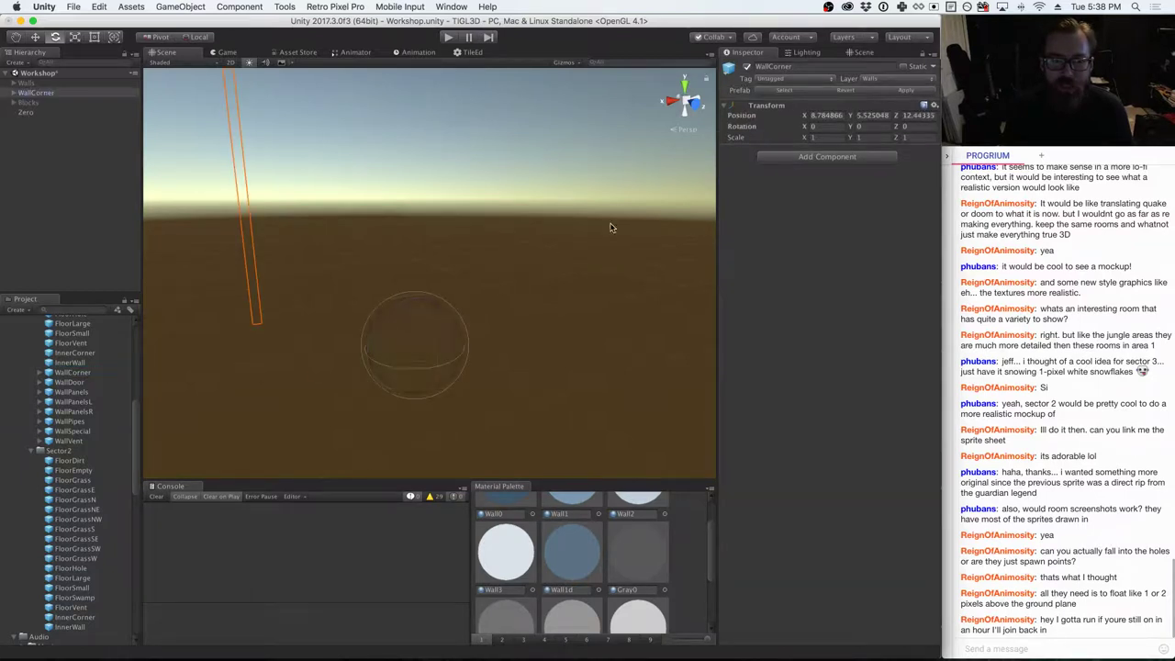
pyautogui.click(934, 106)
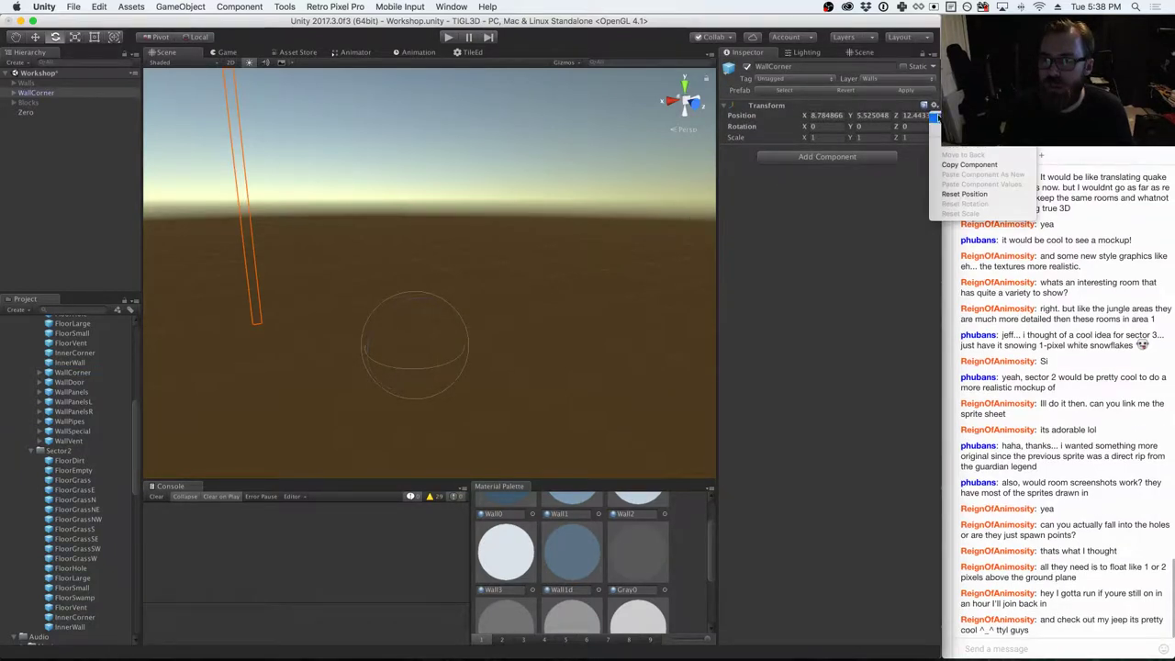
pyautogui.click(964, 193)
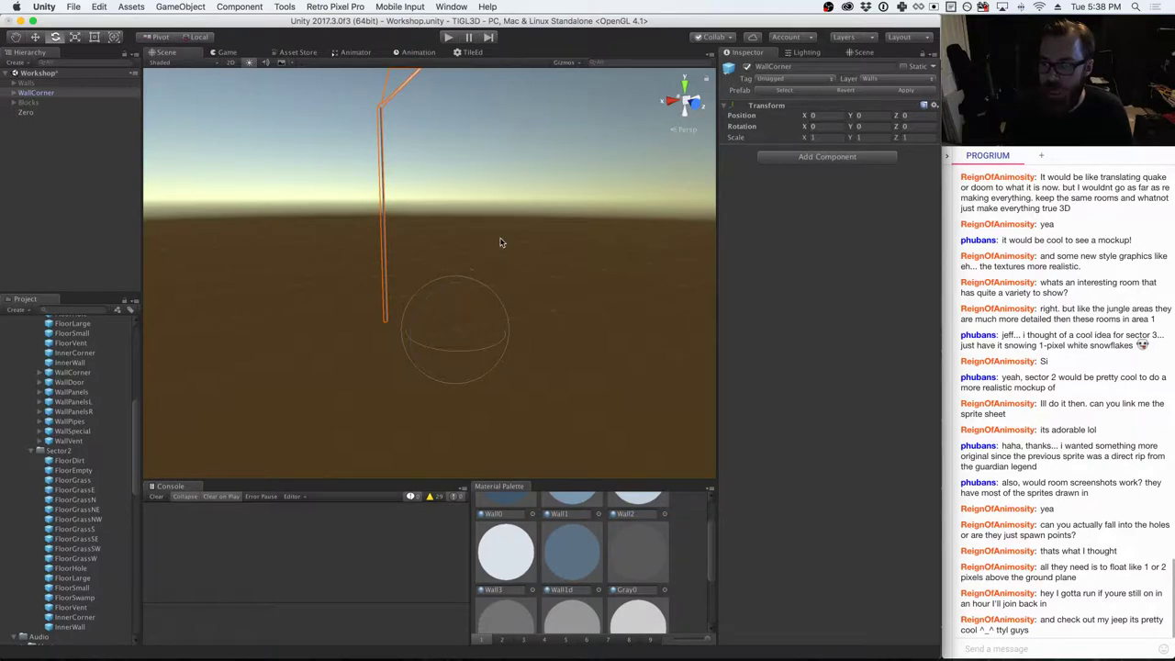
# - Assign the Wall2 material from the Sector2 colors folder to Mesh1 of the WallCorner object
pyautogui.keyDown('alt'); pyautogui.moveTo(499, 242); pyautogui.dragTo(661, 276); pyautogui.keyUp('alt')
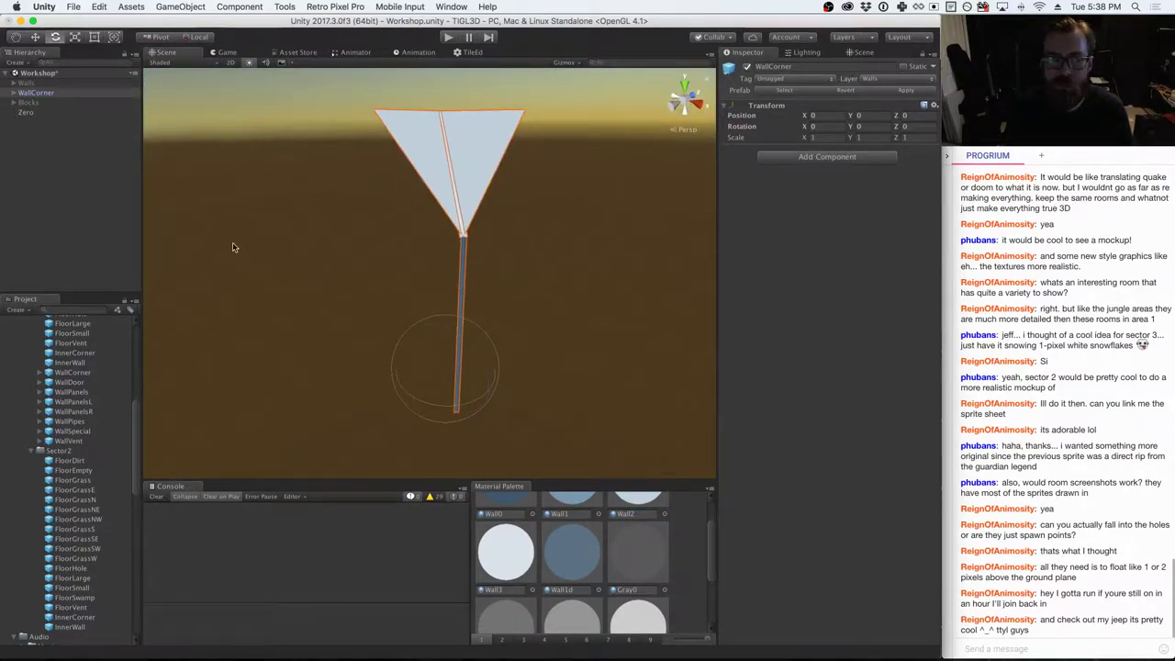
pyautogui.click(15, 94)
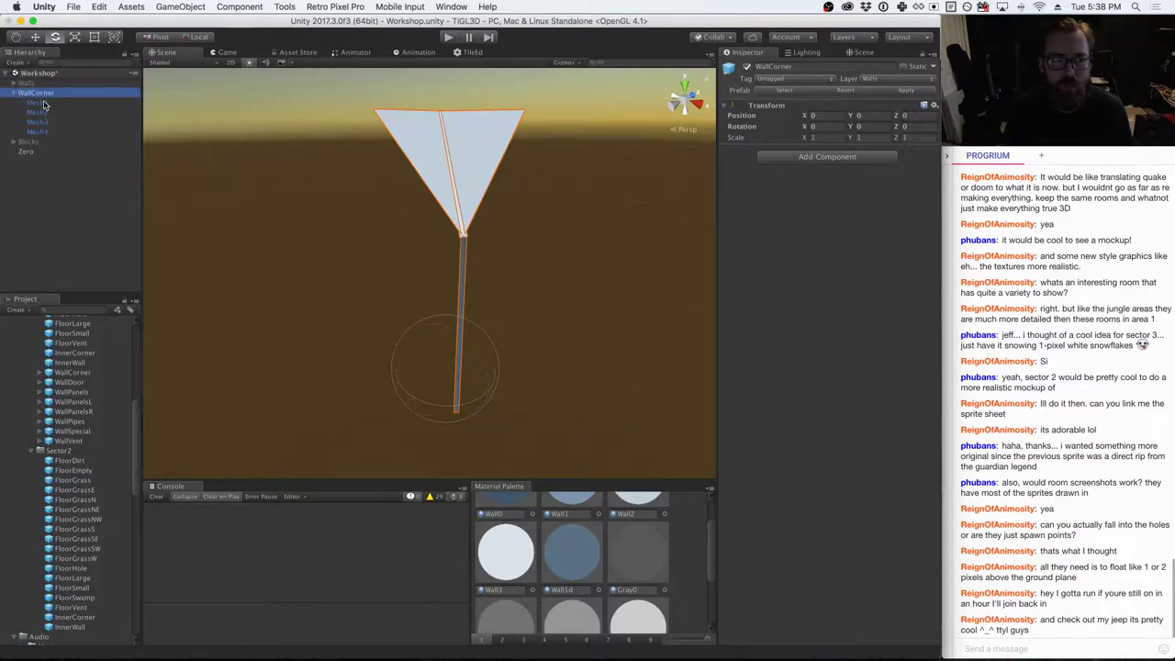
pyautogui.click(43, 103)
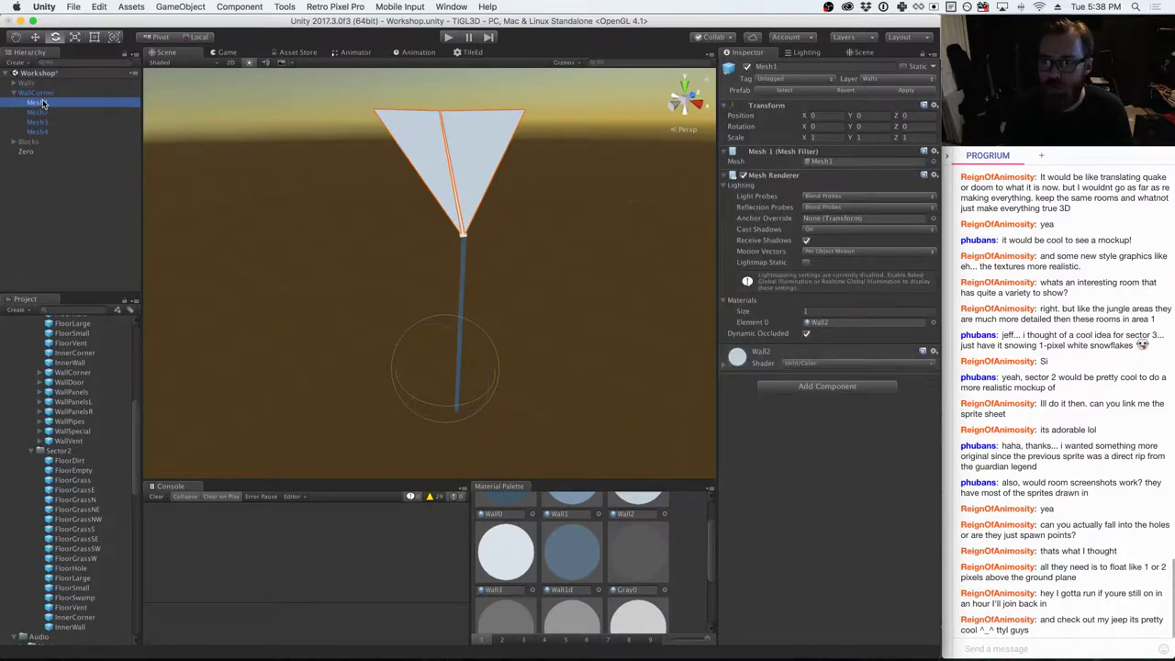
pyautogui.click(37, 449)
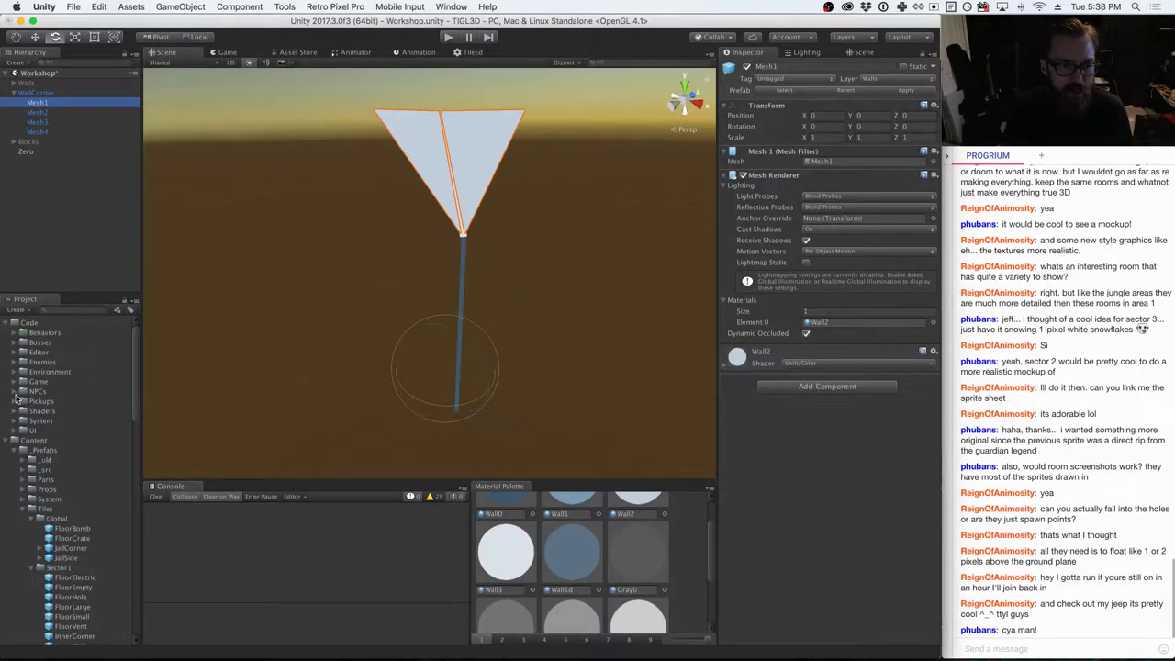
pyautogui.scroll(-10, 16, 417)
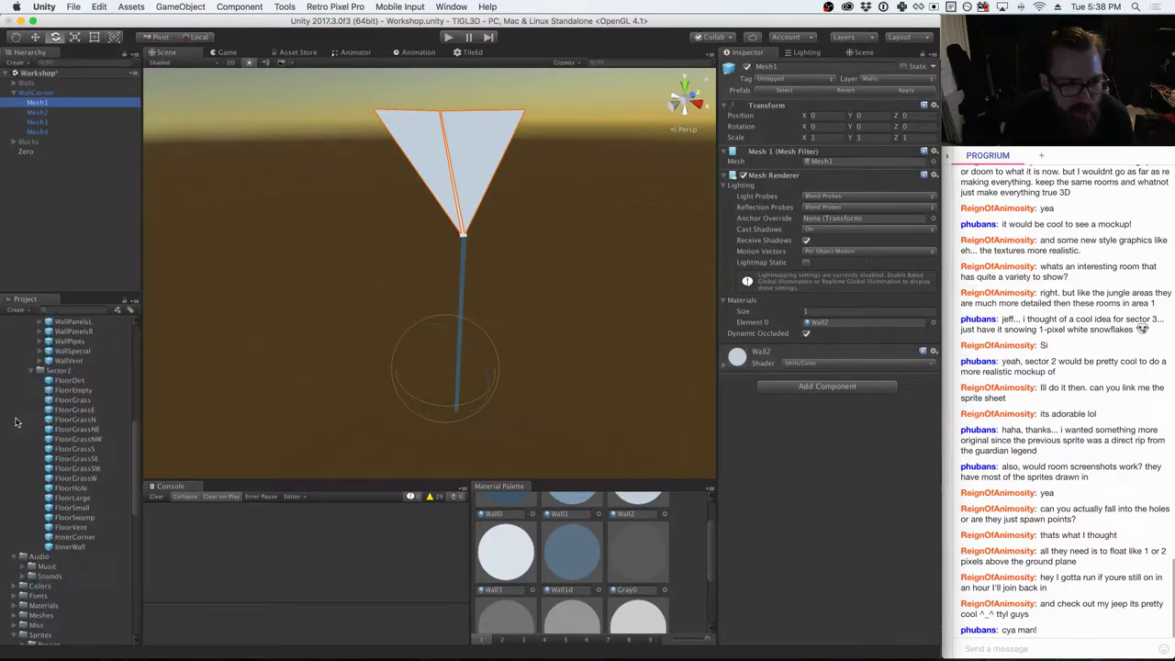
pyautogui.scroll(-5, 16, 423)
pyautogui.click(19, 419)
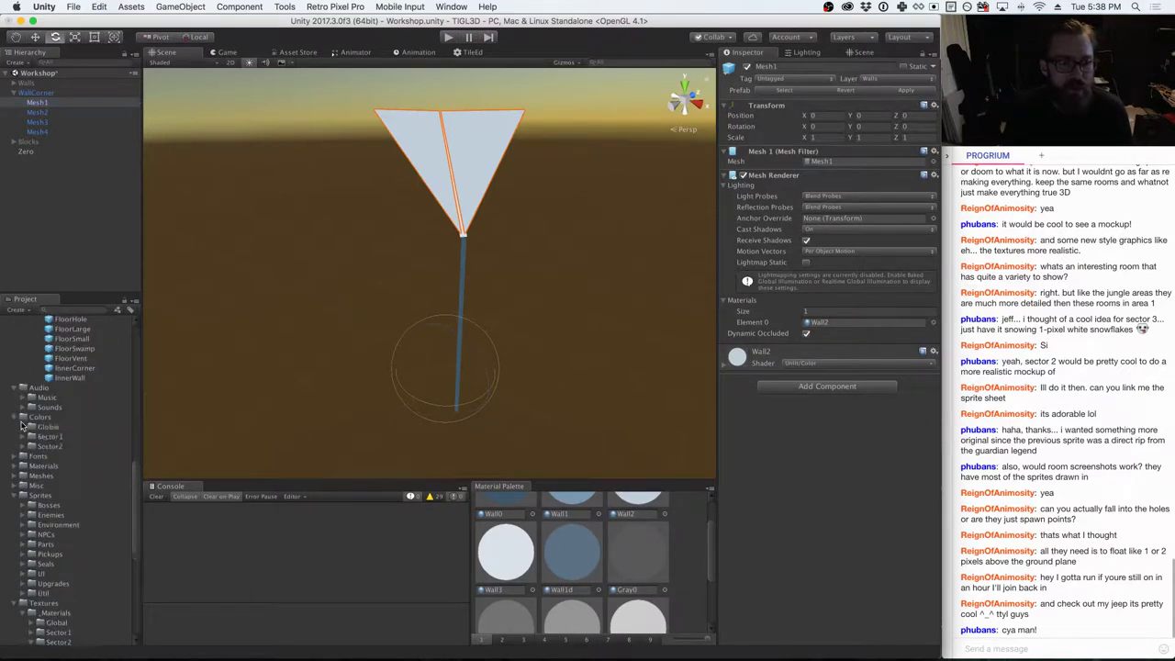
pyautogui.click(22, 447)
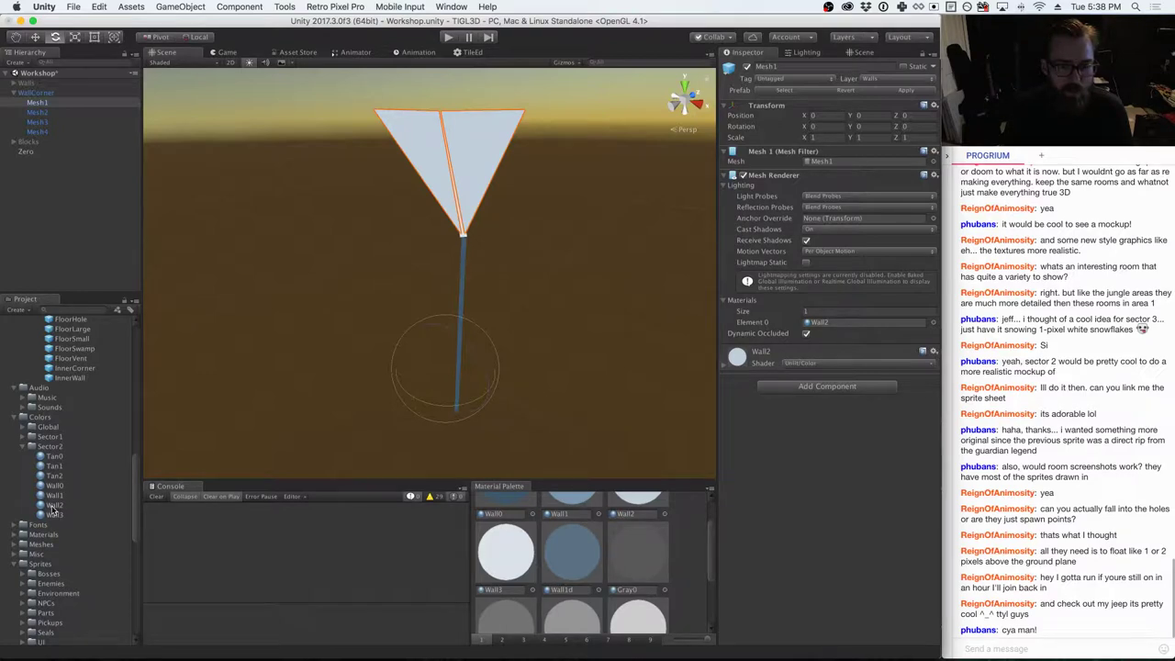
pyautogui.moveTo(53, 504); pyautogui.dragTo(833, 327)
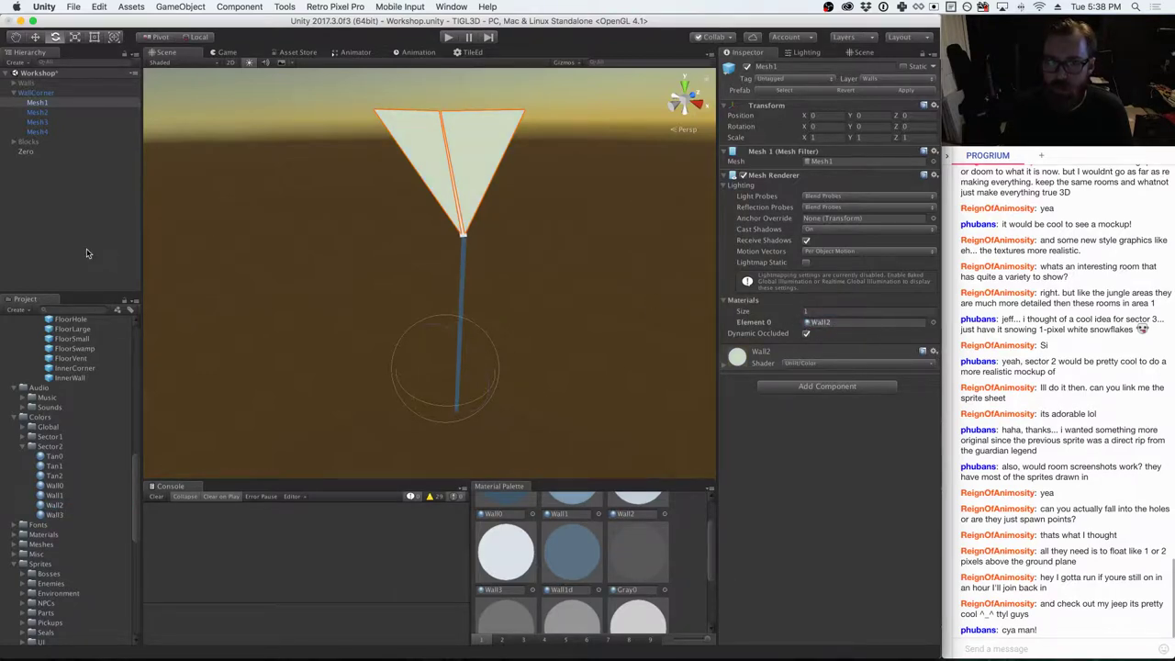
# - Assign the Sector2 Wall3 color material to Mesh2 and the Sector2 Wall0 color material to Mesh3 of WallCorner
pyautogui.click(37, 112)
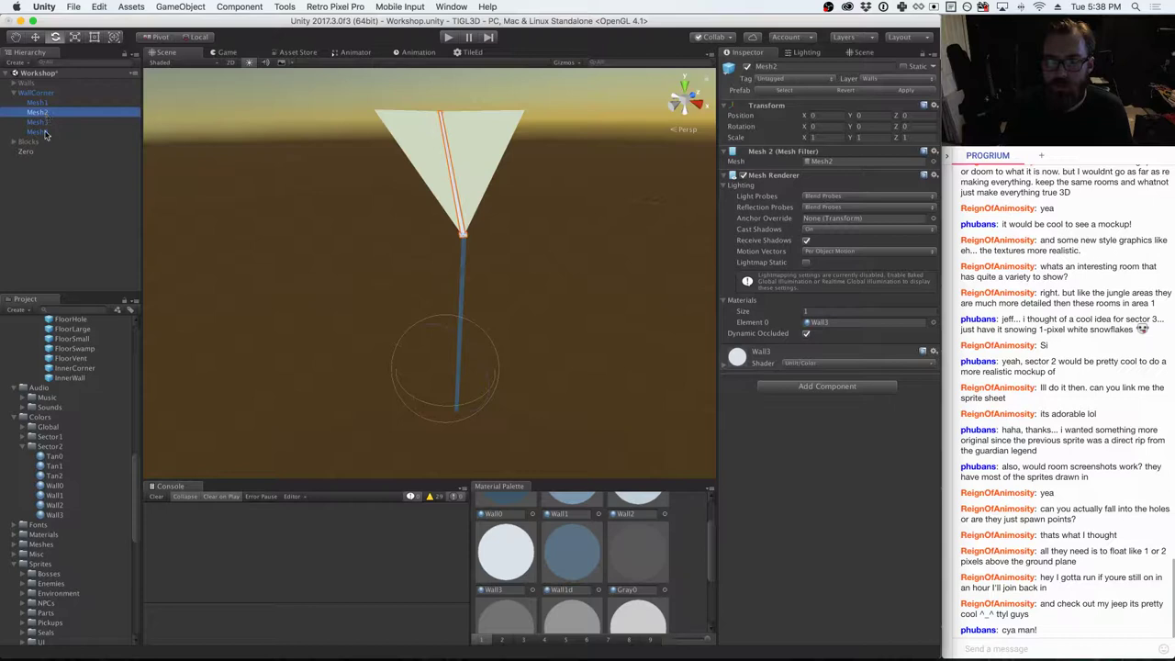
pyautogui.moveTo(57, 516); pyautogui.dragTo(834, 328)
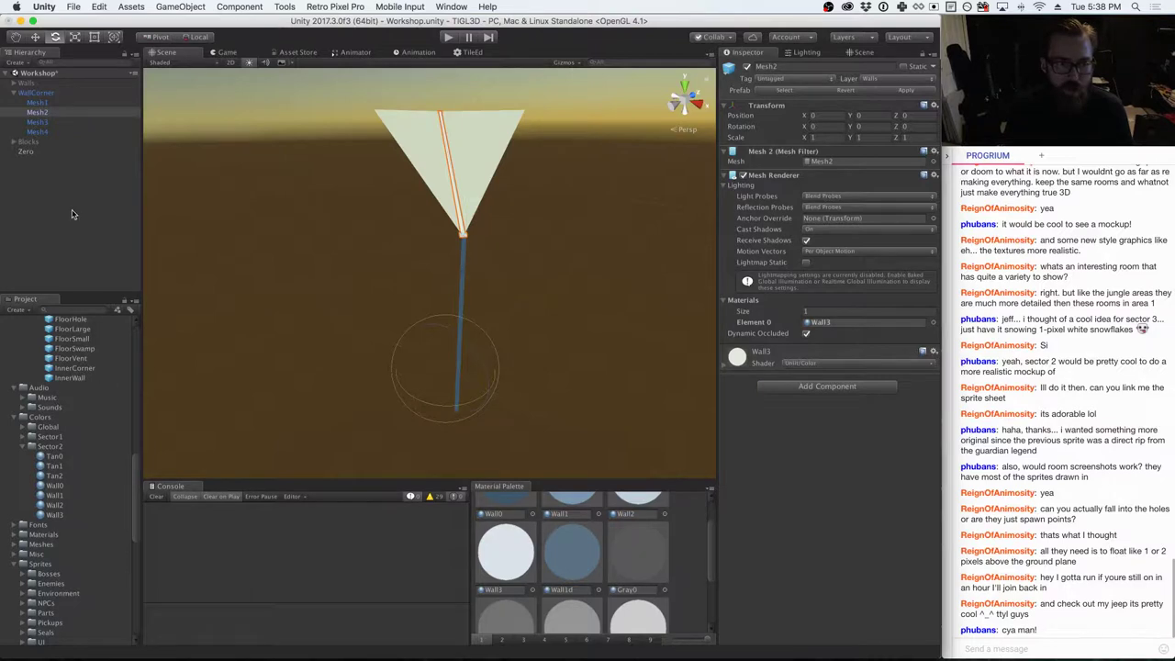
pyautogui.click(37, 122)
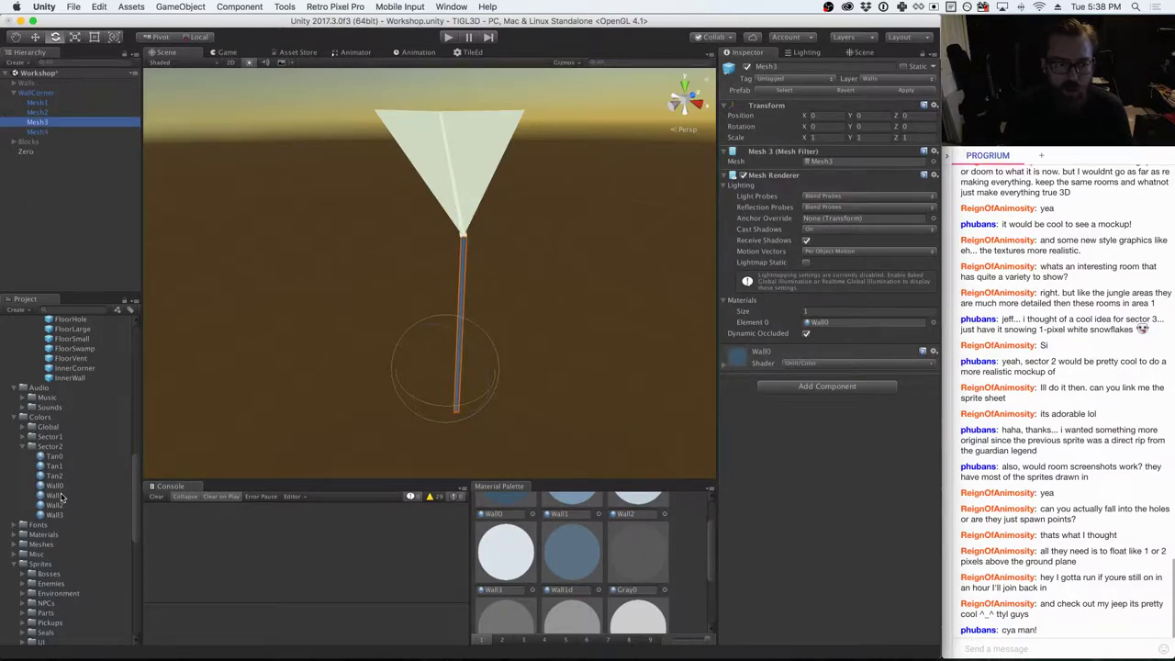
pyautogui.moveTo(55, 486); pyautogui.dragTo(826, 330)
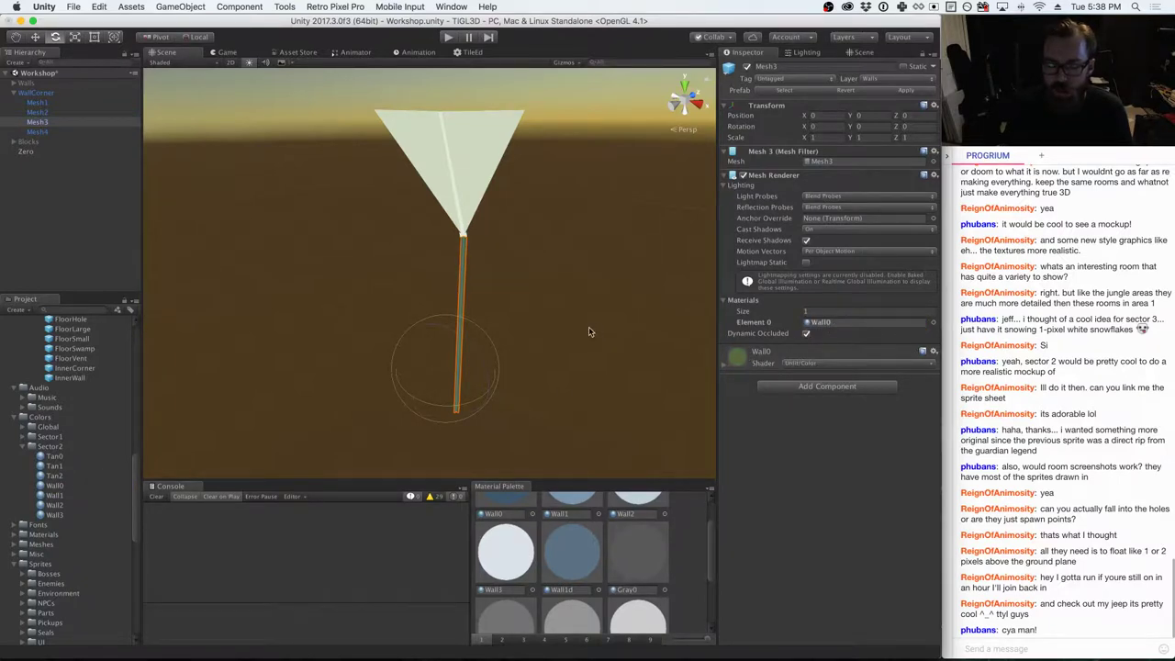
# - Switch to Preview to check the wall colors in the sector2_layout.png reference image, and return to Unity
pyautogui.press('super+Tab')
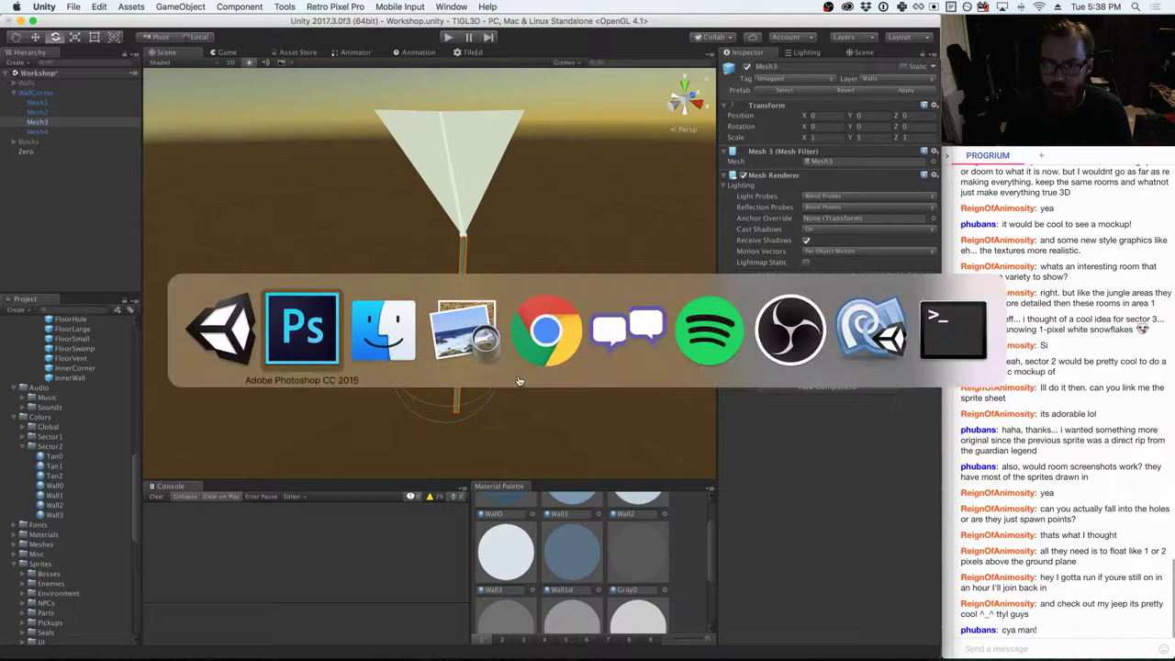
pyautogui.press('super+Tab')
pyautogui.press('super+Tab')
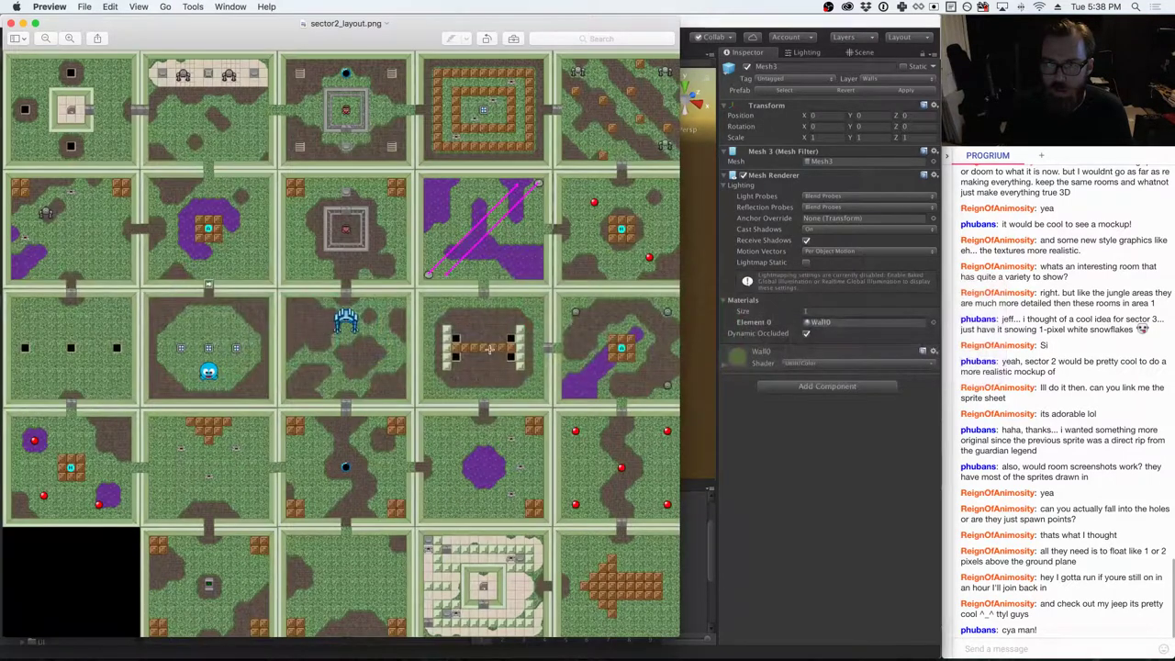
pyautogui.press('super+Tab')
pyautogui.press('super+Tab')
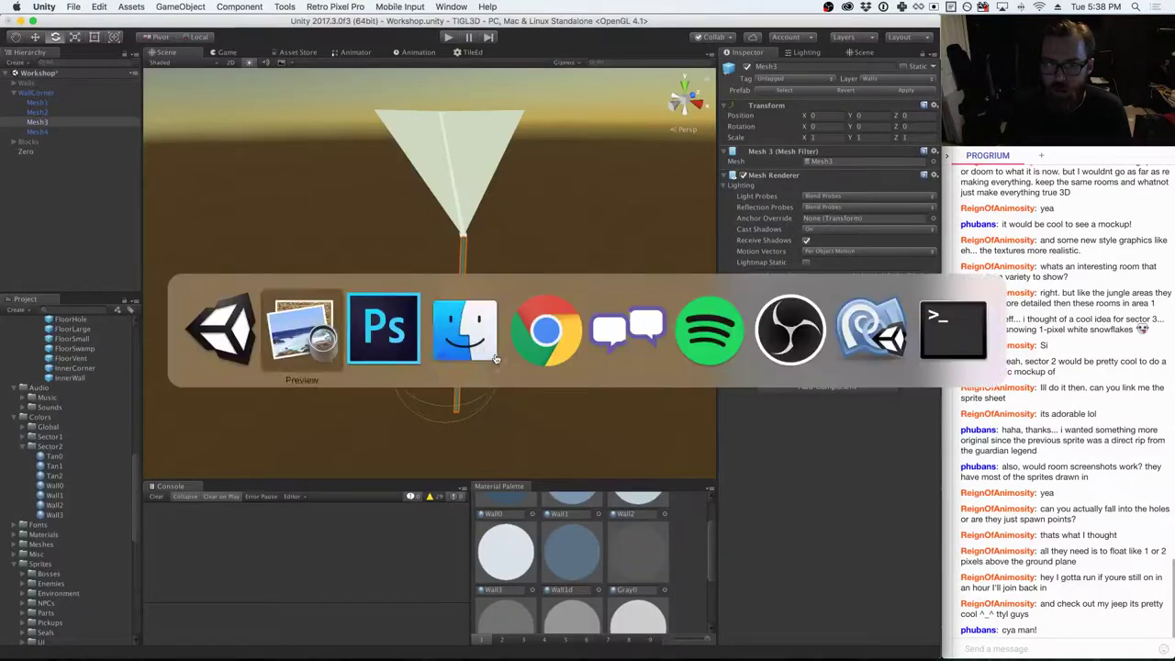
pyautogui.click(483, 354)
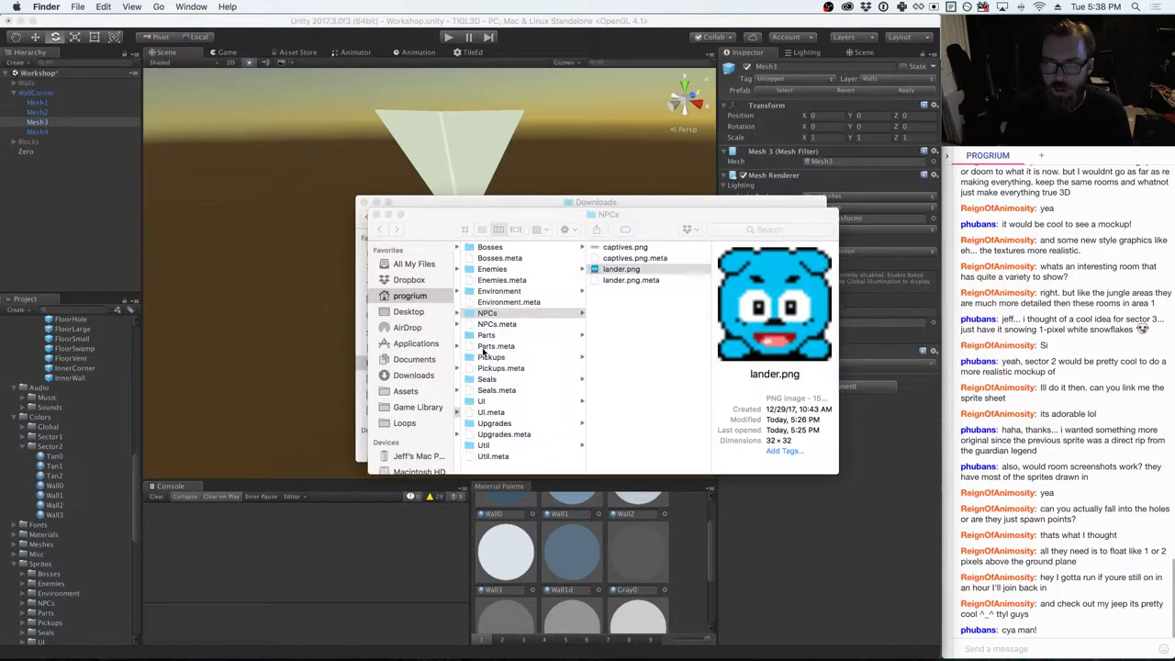
pyautogui.press('super+Tab')
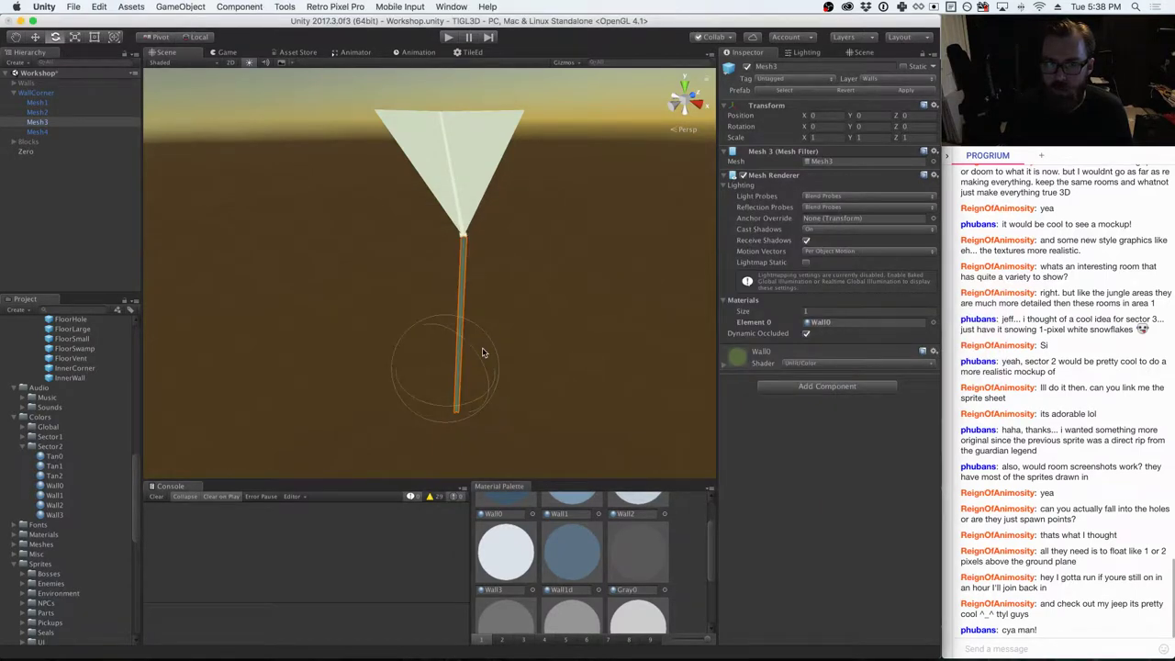
# - Assign the Sector2 Wall3 color material to the Element 0 material slot of WallCorner's Mesh4
pyautogui.click(44, 134)
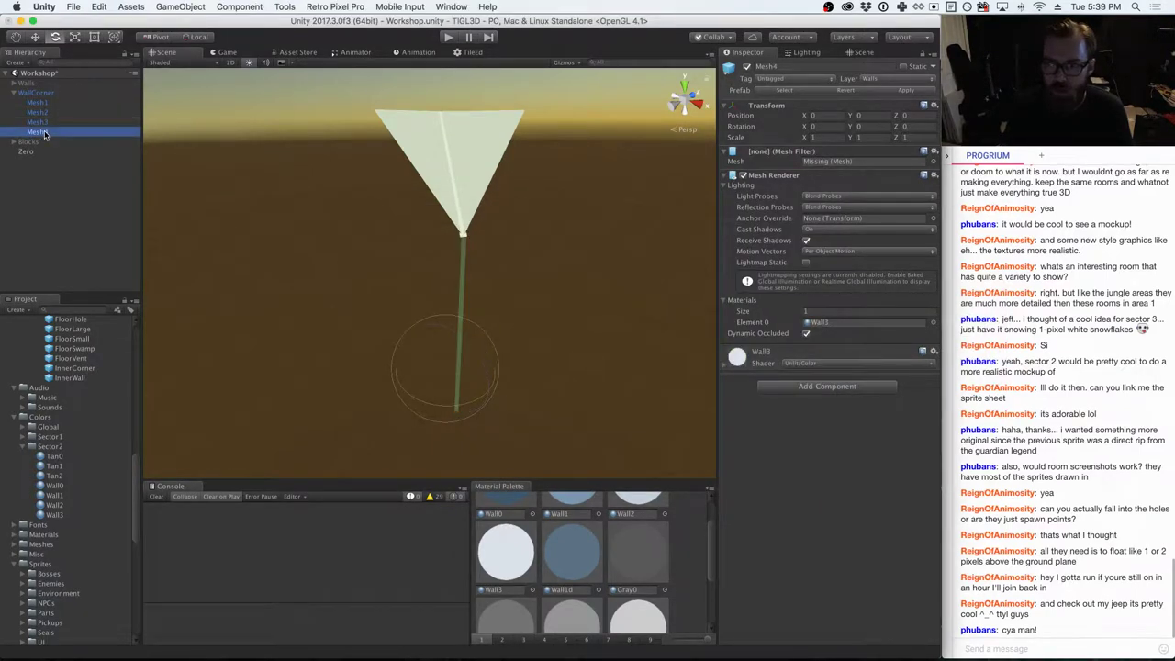
pyautogui.click(802, 331)
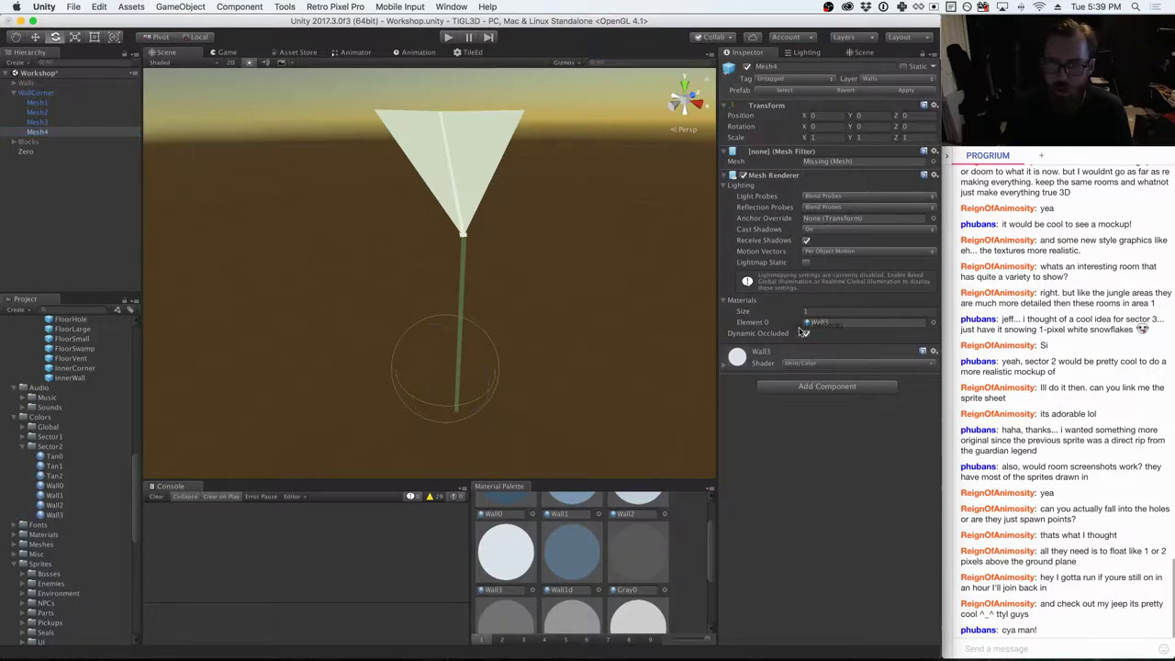
pyautogui.moveTo(802, 332); pyautogui.dragTo(842, 325)
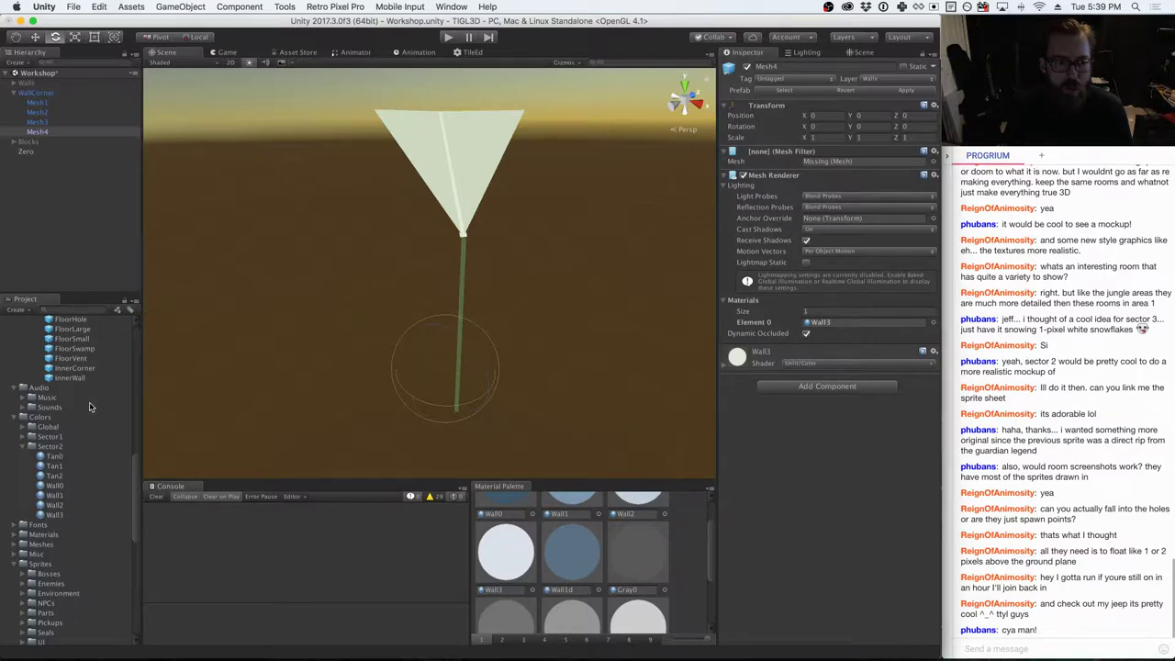
# - Save the recolored WallCorner object as a prefab in the Sector2 tiles folder and delete it from the scene
pyautogui.scroll(5, 90, 407)
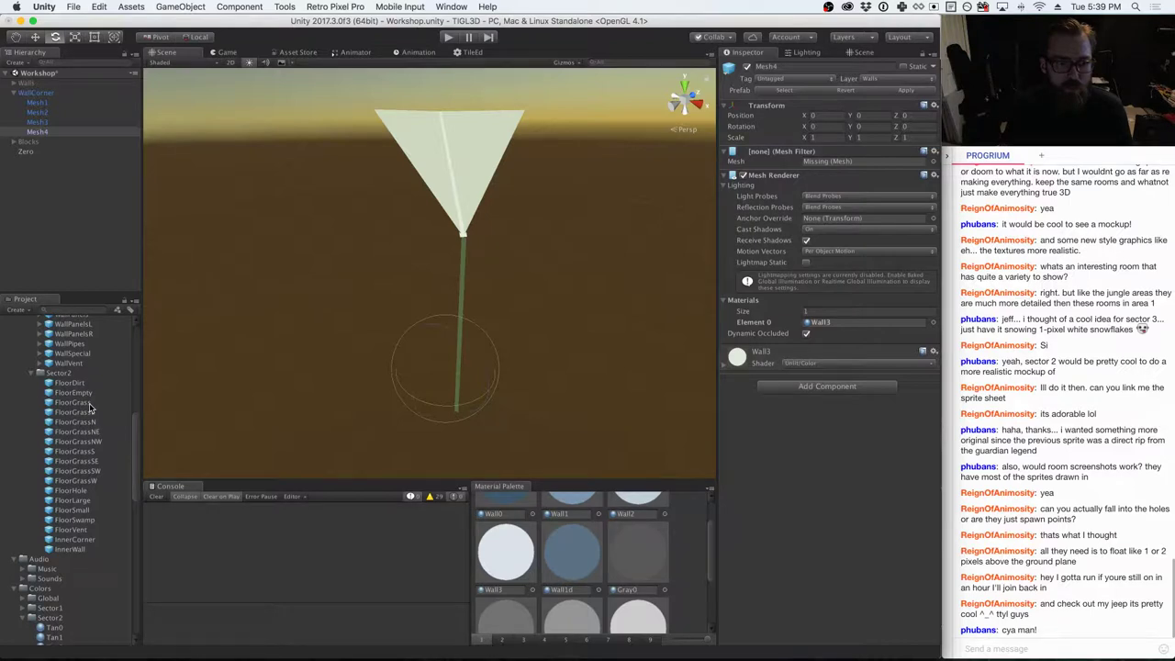
pyautogui.moveTo(37, 94); pyautogui.dragTo(60, 371)
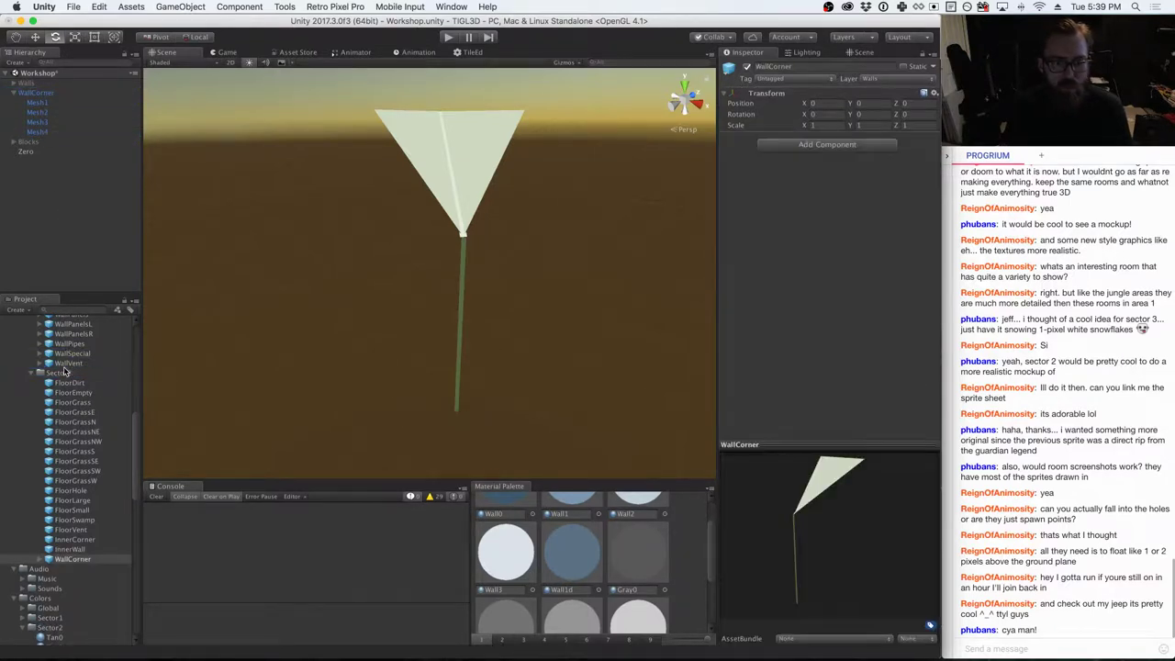
pyautogui.rightClick(43, 98)
pyautogui.click(74, 154)
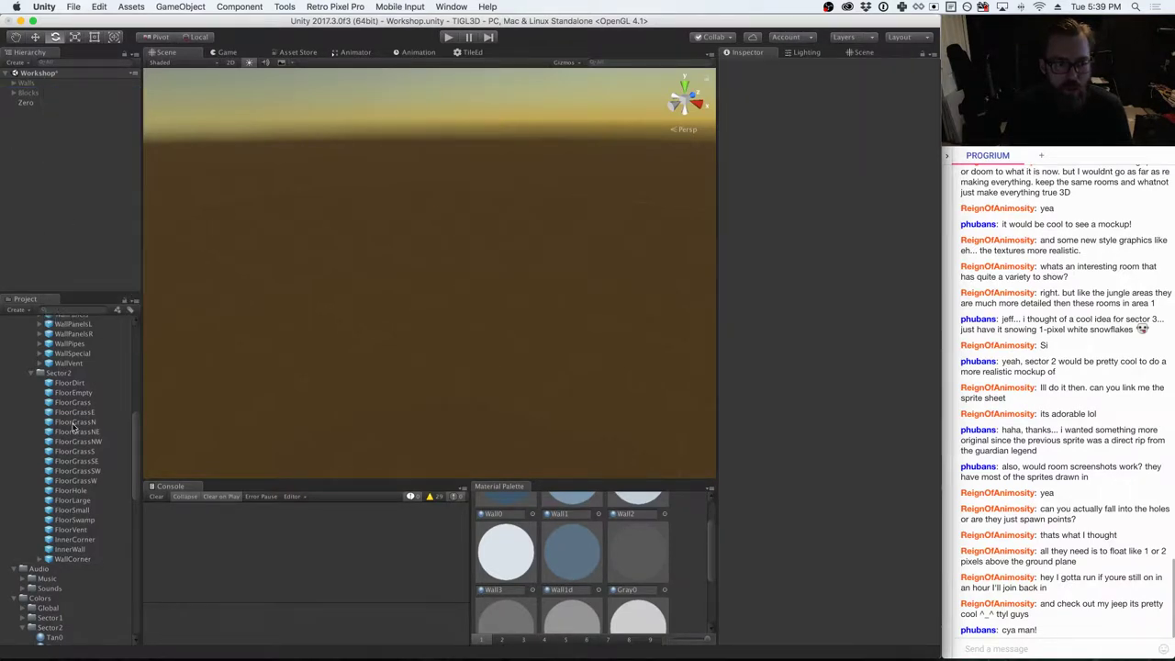
# - Place the Sector1 WallDoor prefab in the scene and reset its transform to the origin
pyautogui.scroll(4, 75, 410)
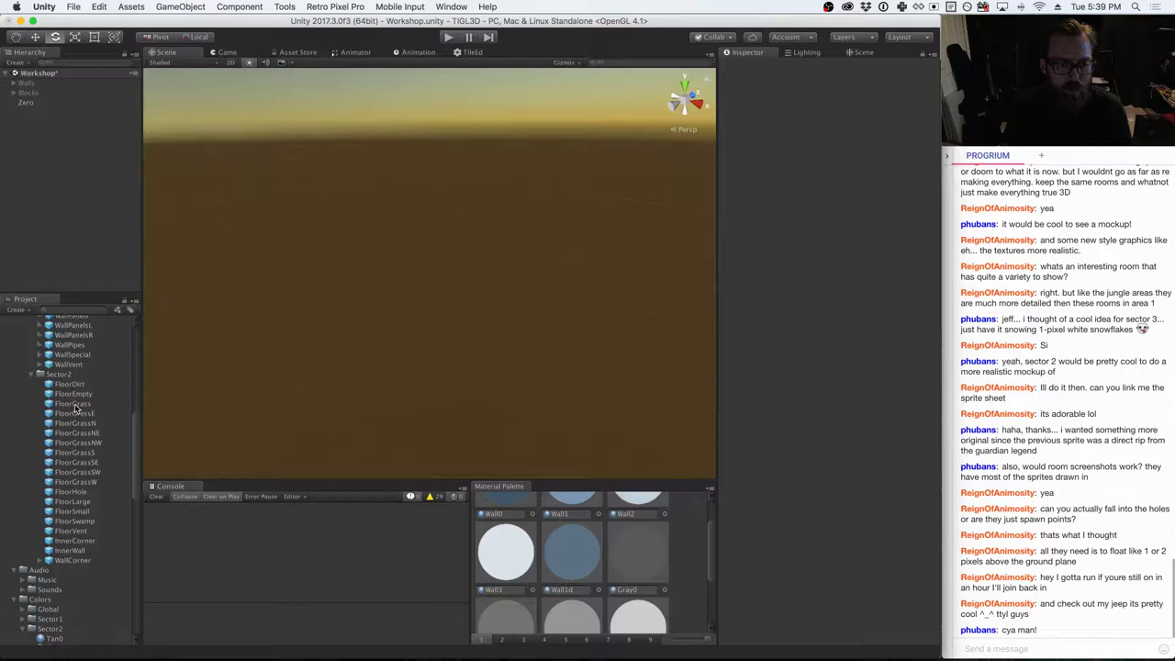
pyautogui.click(70, 382)
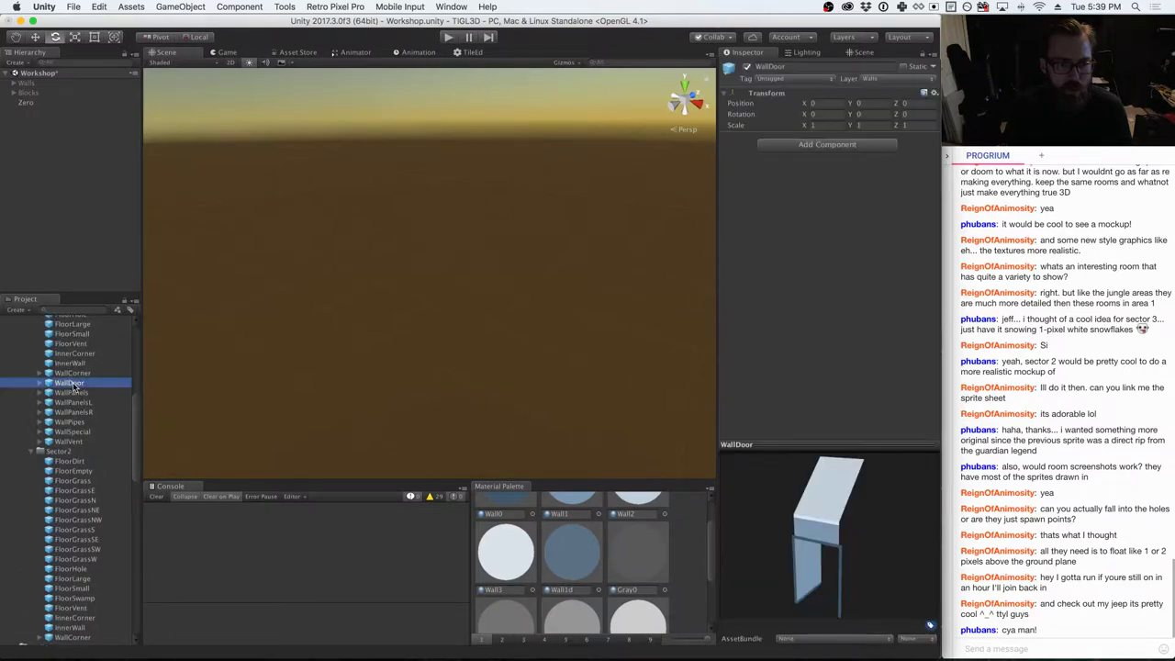
pyautogui.moveTo(69, 383); pyautogui.dragTo(426, 304)
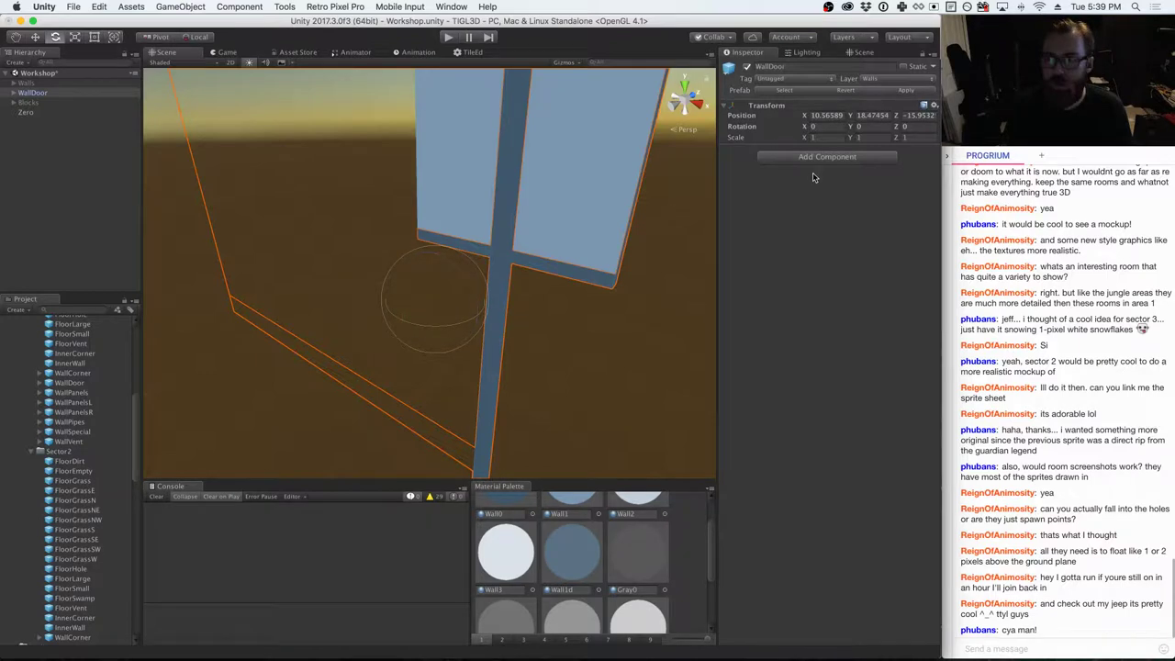
pyautogui.click(933, 105)
pyautogui.click(736, 215)
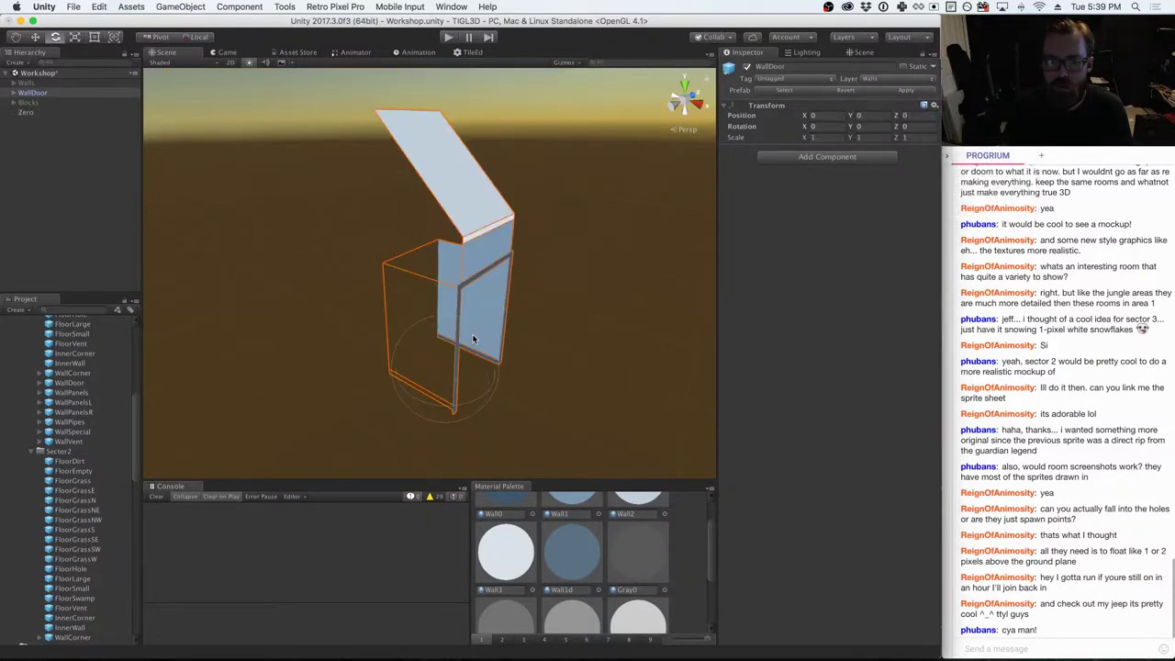
# - Assign the Sector2 Wall1 color material to the Element 0 material slot of WallDoor's Mesh1
pyautogui.keyDown('alt'); pyautogui.moveTo(612, 355); pyautogui.dragTo(412, 362); pyautogui.keyUp('alt')
pyautogui.scroll(5, 412, 362)
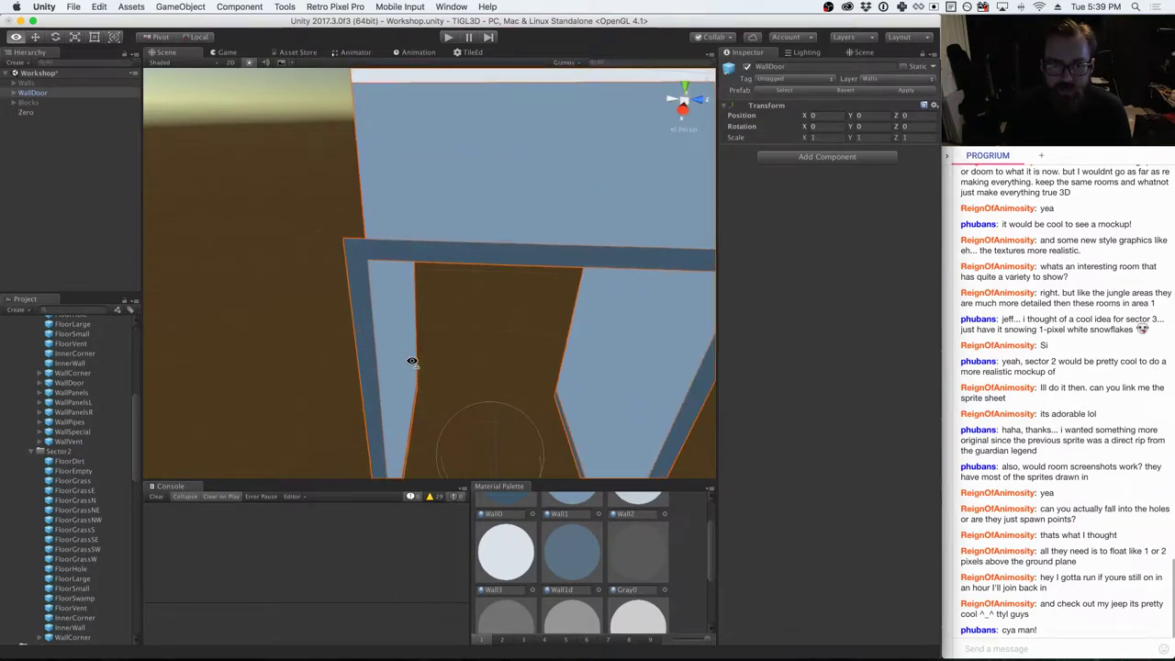
pyautogui.scroll(-6, 412, 361)
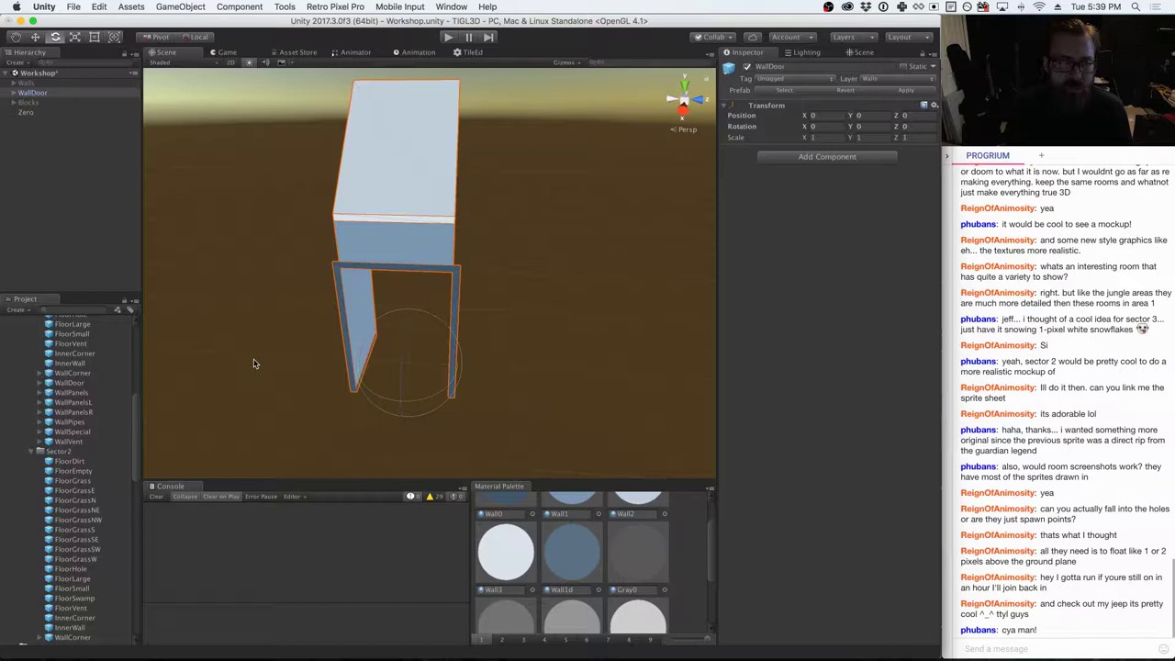
pyautogui.click(14, 92)
pyautogui.click(41, 102)
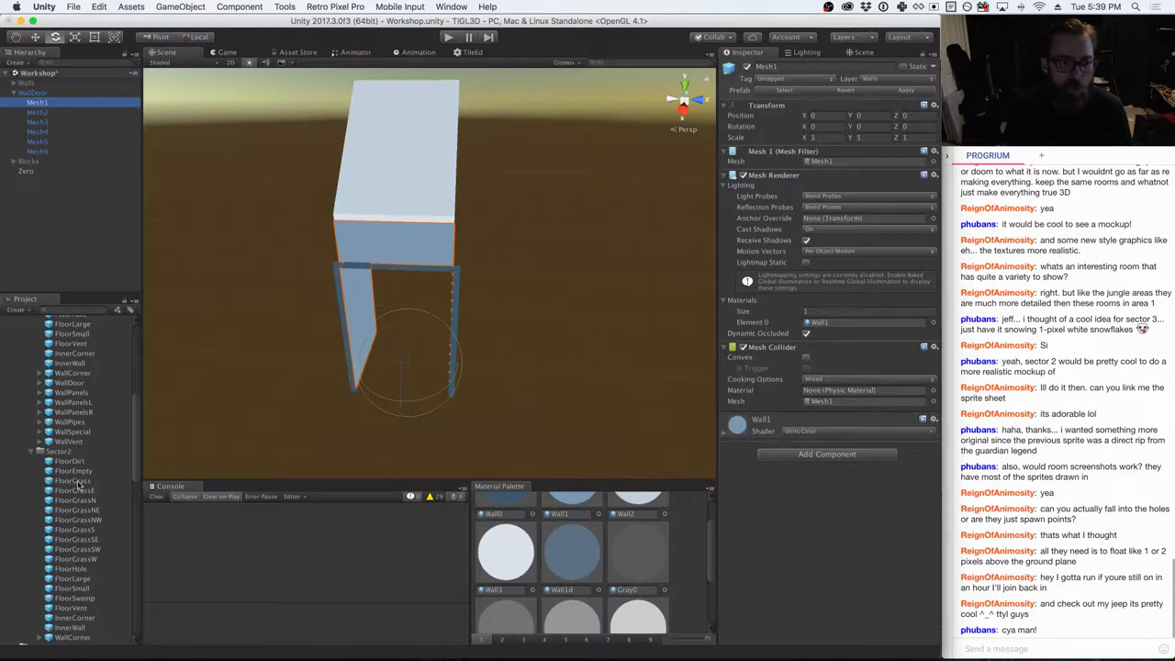
pyautogui.scroll(-10, 79, 485)
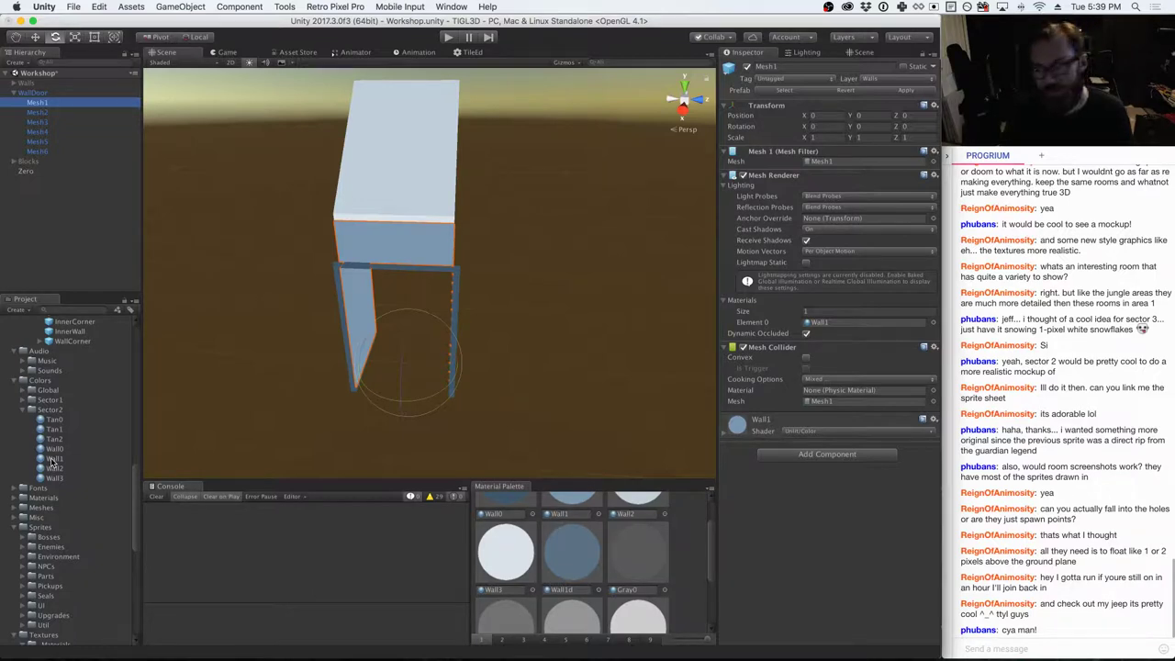
pyautogui.moveTo(52, 458); pyautogui.dragTo(863, 326)
pyautogui.moveTo(844, 325); pyautogui.dragTo(845, 325)
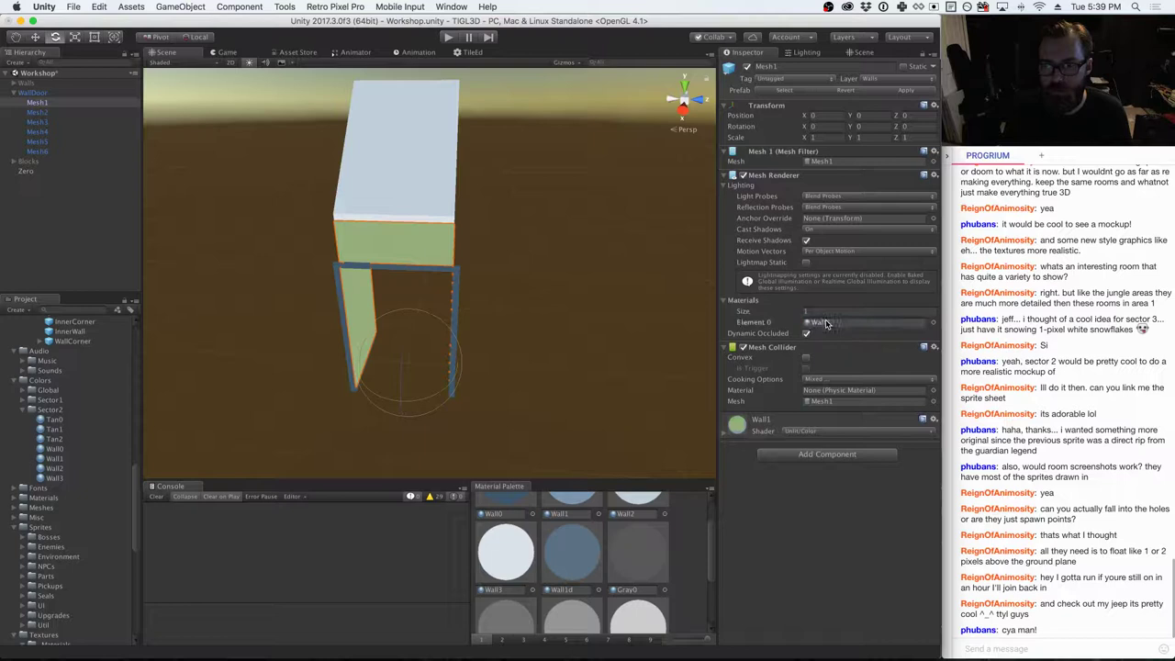
# - Assign the Sector2 Wall2 color material to Mesh2 and the Sector2 Wall0 color material to Mesh3 of WallDoor
pyautogui.click(79, 111)
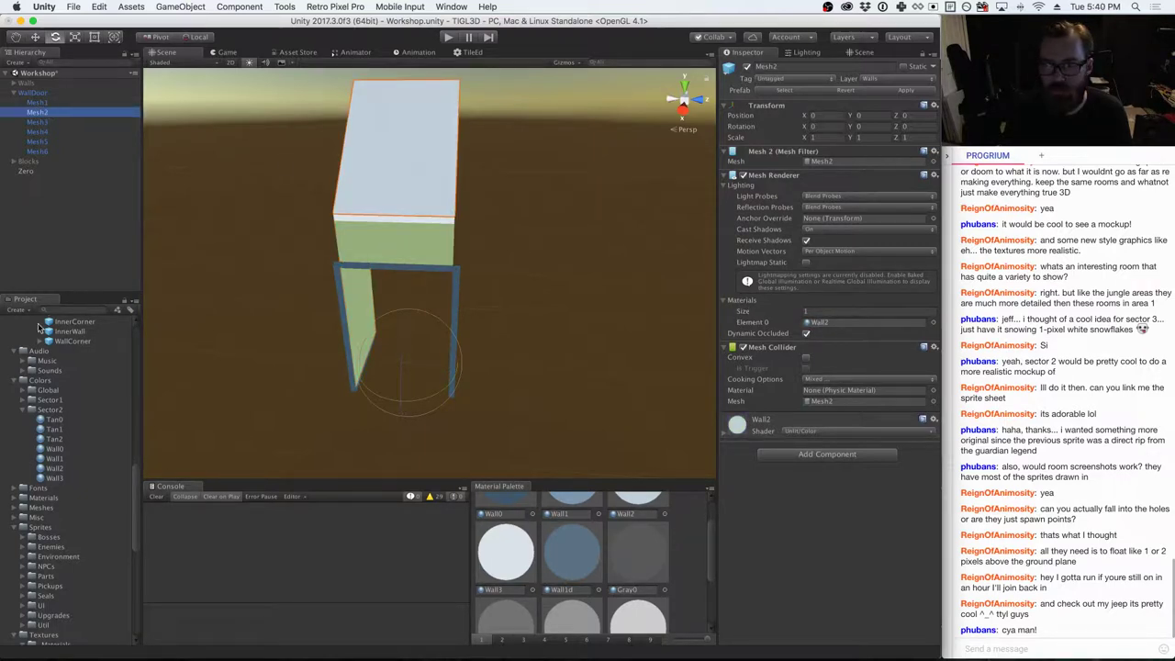
pyautogui.moveTo(54, 468); pyautogui.dragTo(831, 328)
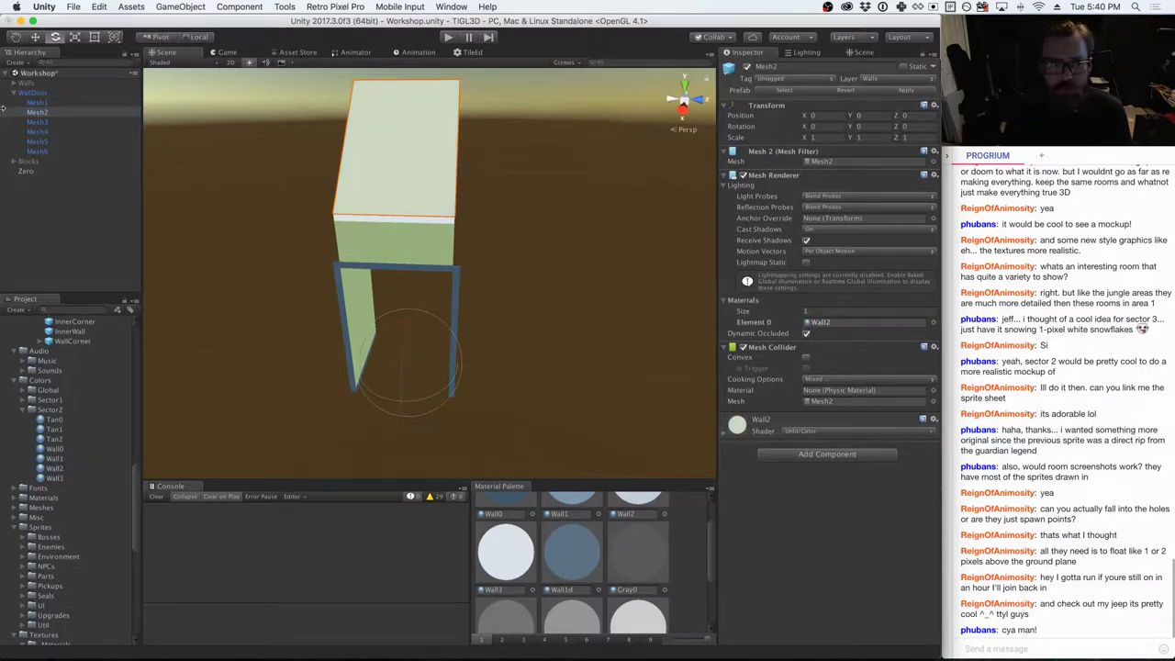
pyautogui.click(40, 122)
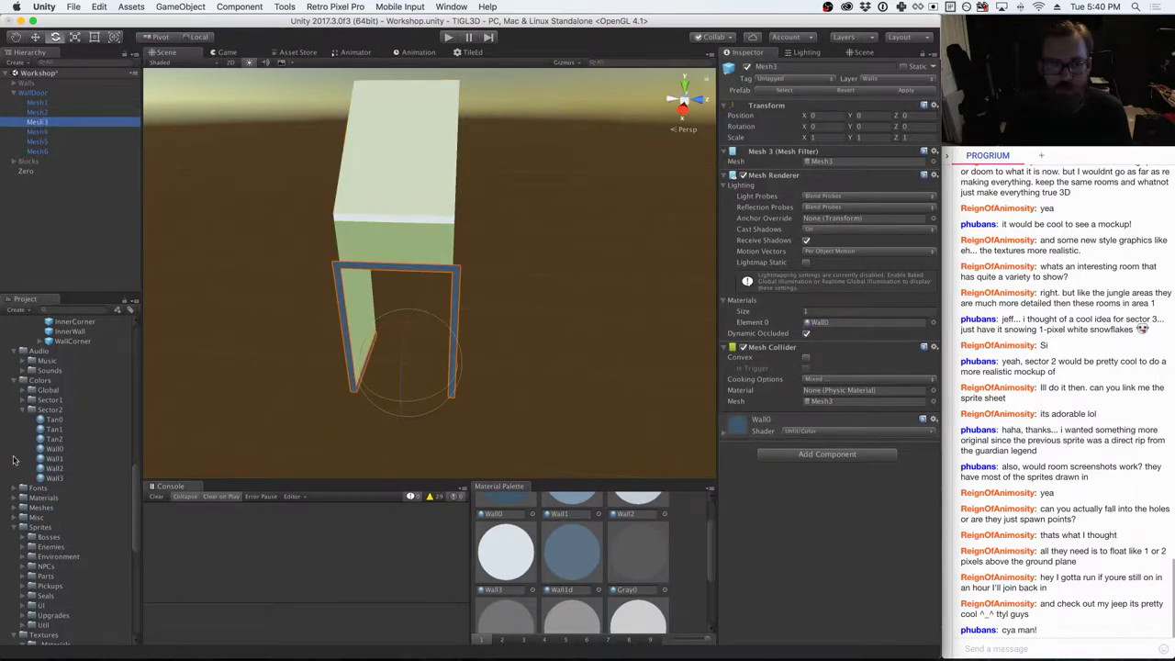
pyautogui.click(781, 402)
pyautogui.moveTo(781, 402); pyautogui.dragTo(831, 327)
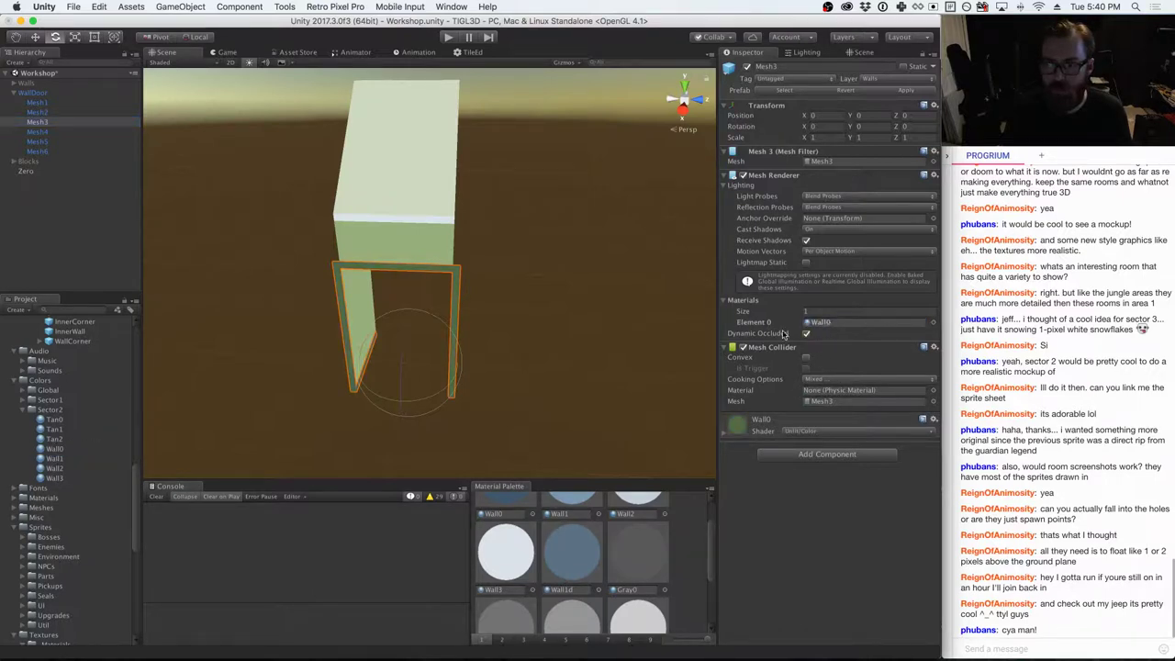
# - Inspect WallDoor's Mesh4 and Mesh5 to identify their faces and current materials
pyautogui.click(38, 131)
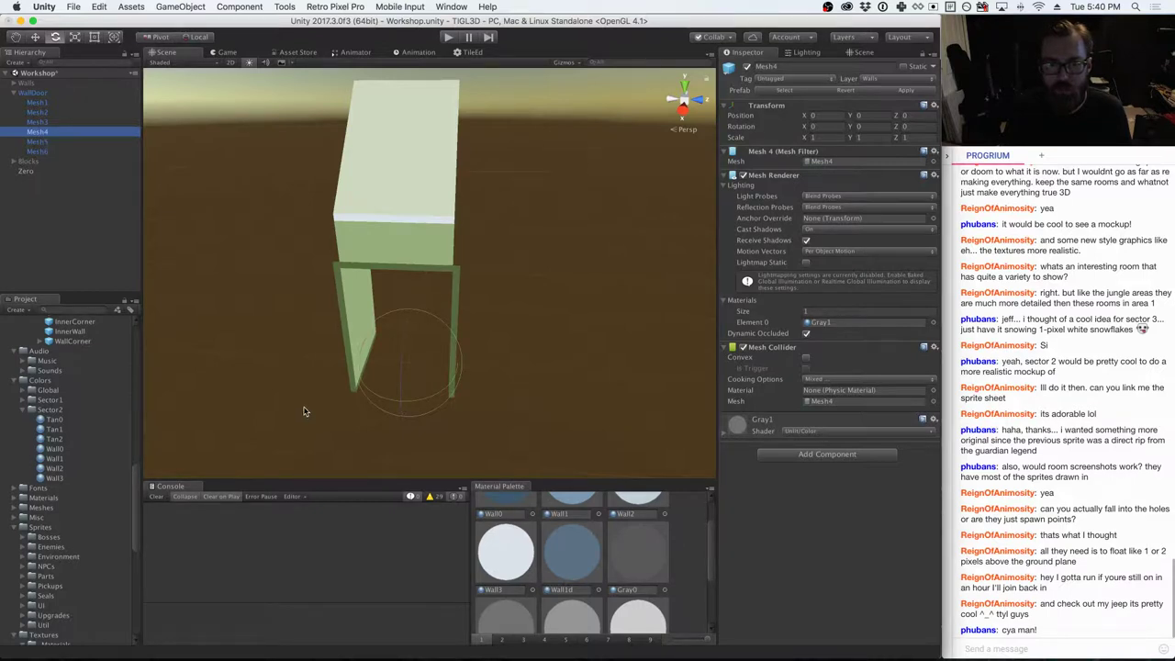
pyautogui.press('alt')
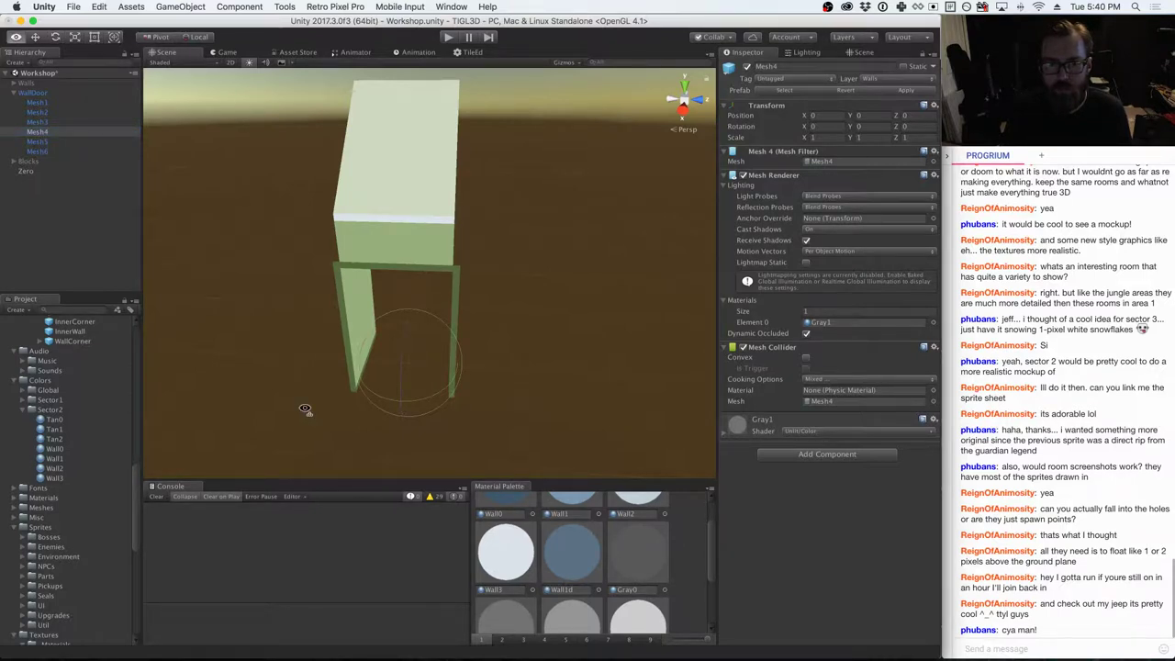
pyautogui.keyDown('alt'); pyautogui.moveTo(305, 410); pyautogui.dragTo(405, 283); pyautogui.keyUp('alt')
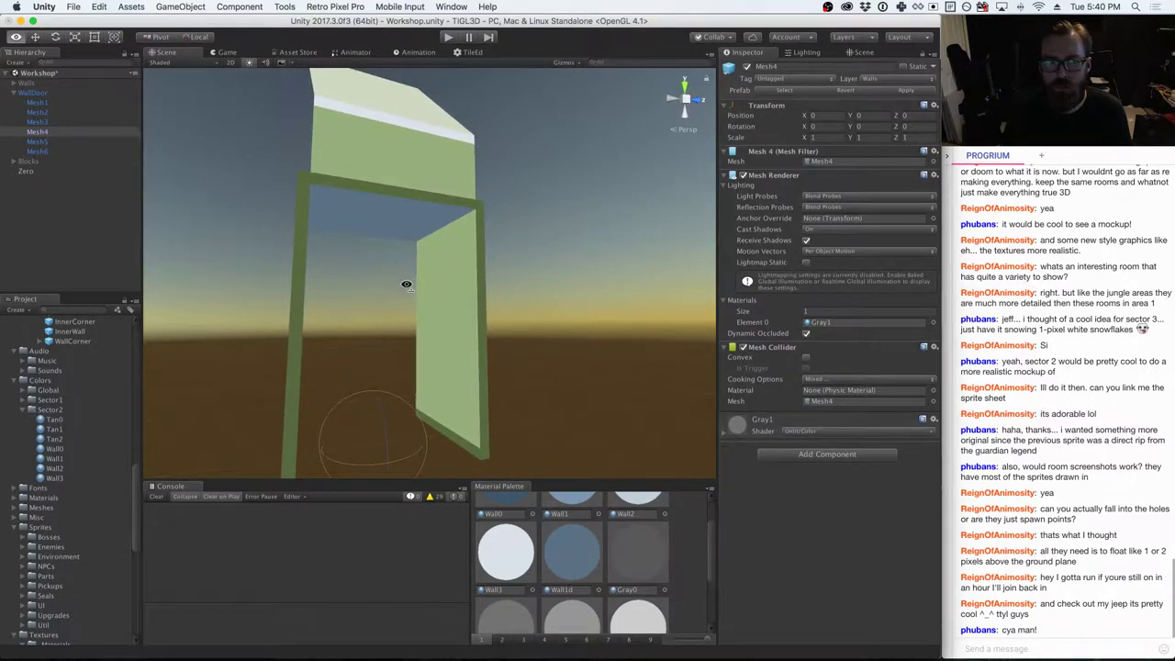
pyautogui.press('e')
pyautogui.click(37, 143)
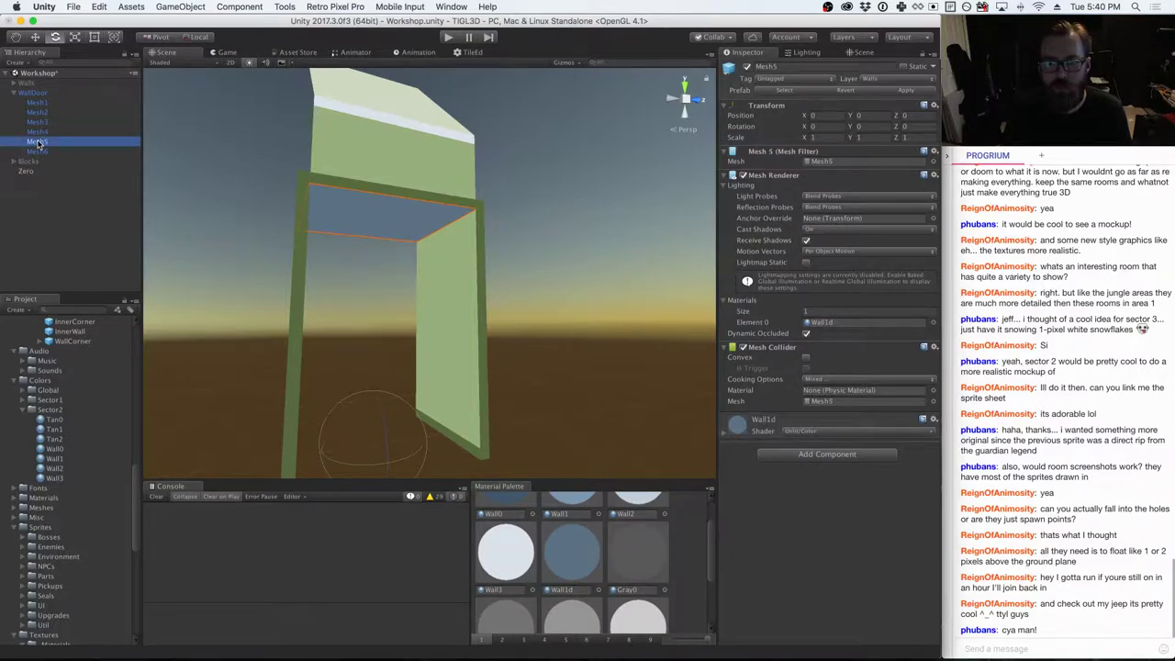
# - Check the main colors of the Sector2 Wall0 and Wall1 materials, including Wall1's hex value
pyautogui.click(52, 458)
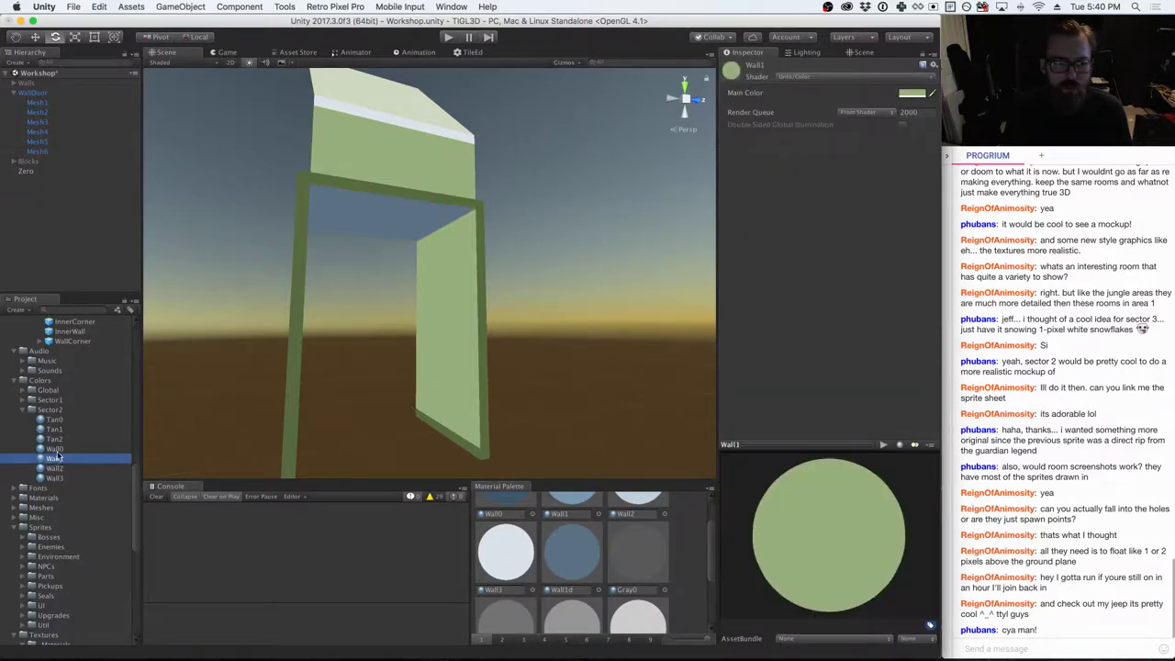
pyautogui.click(55, 449)
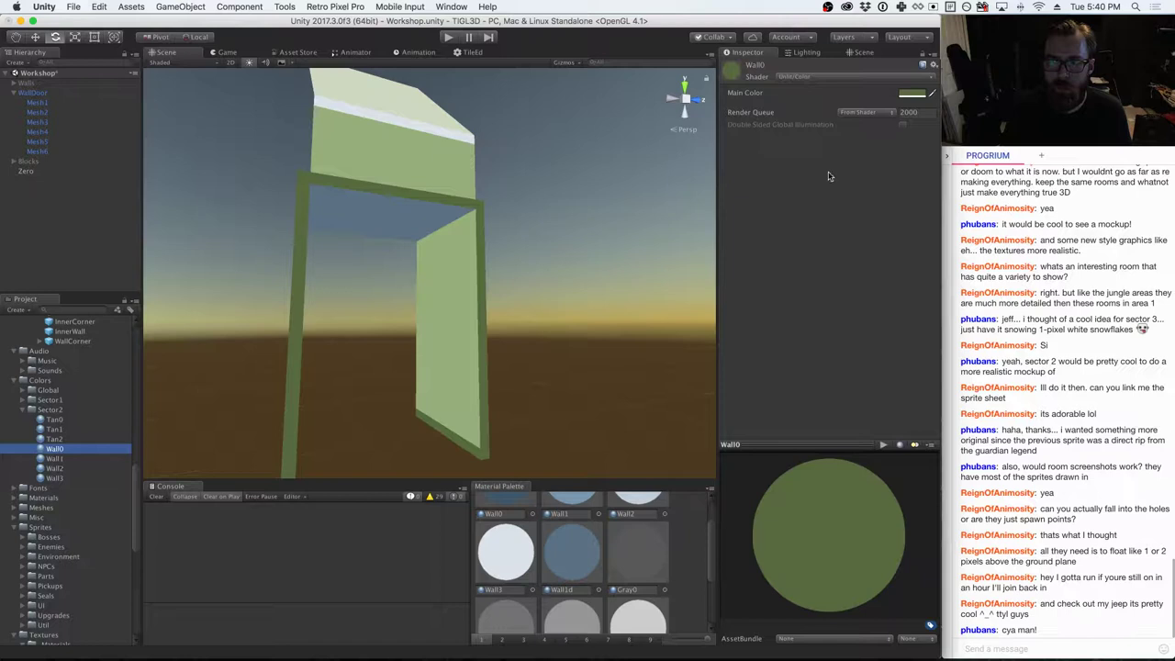
pyautogui.click(904, 94)
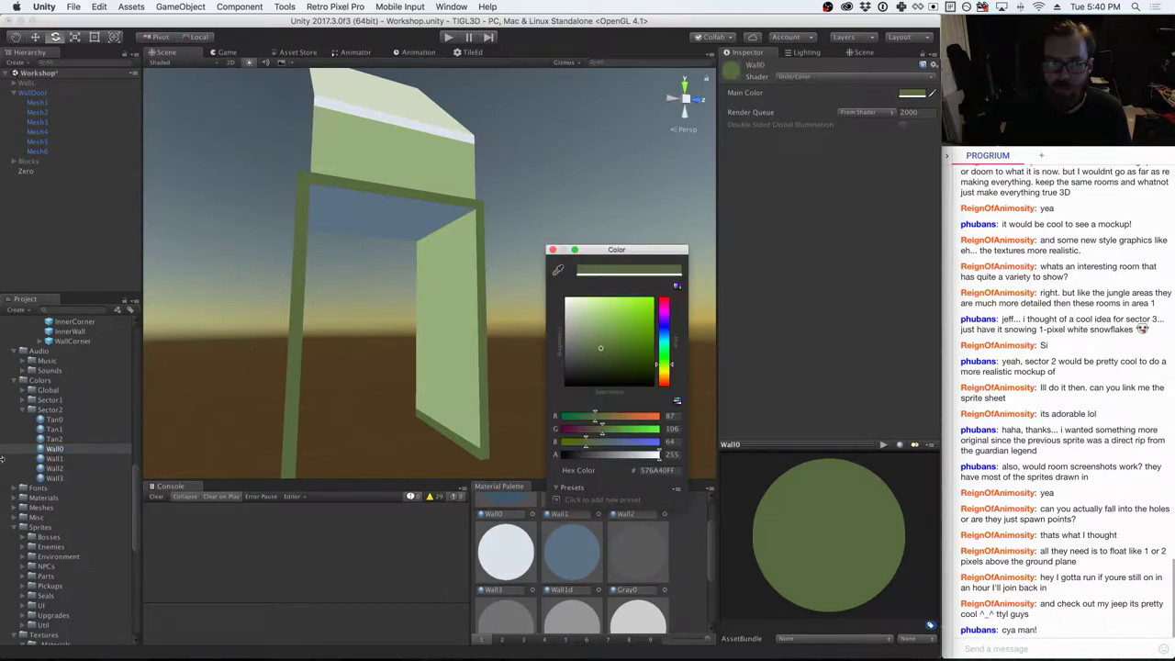
pyautogui.click(55, 459)
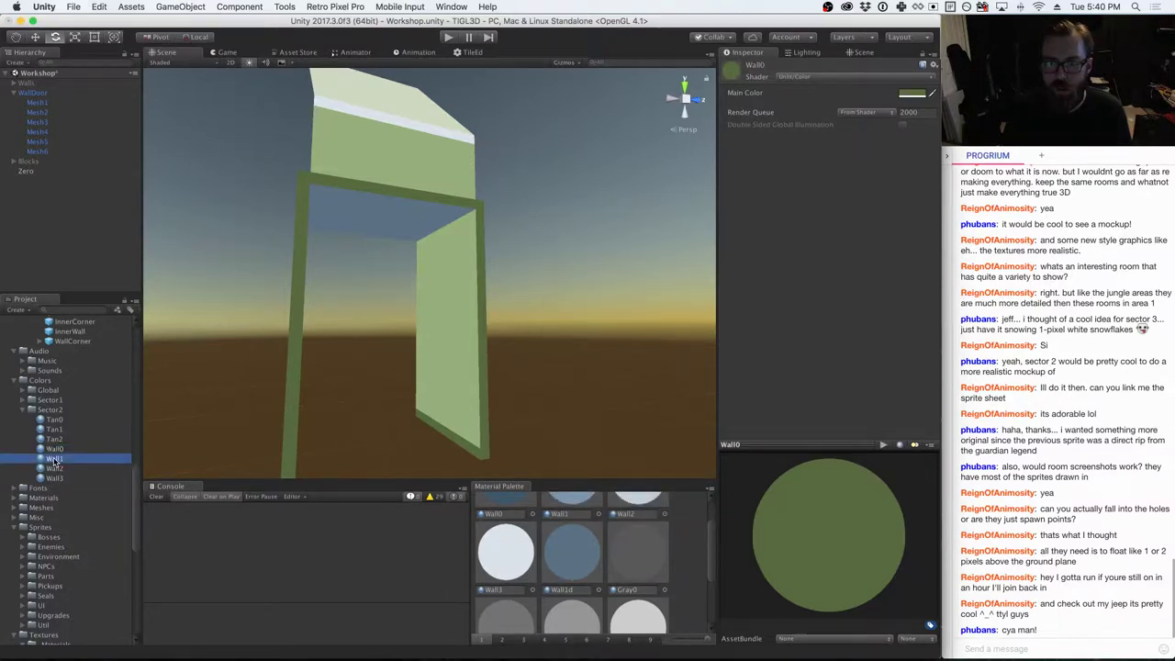
pyautogui.click(904, 94)
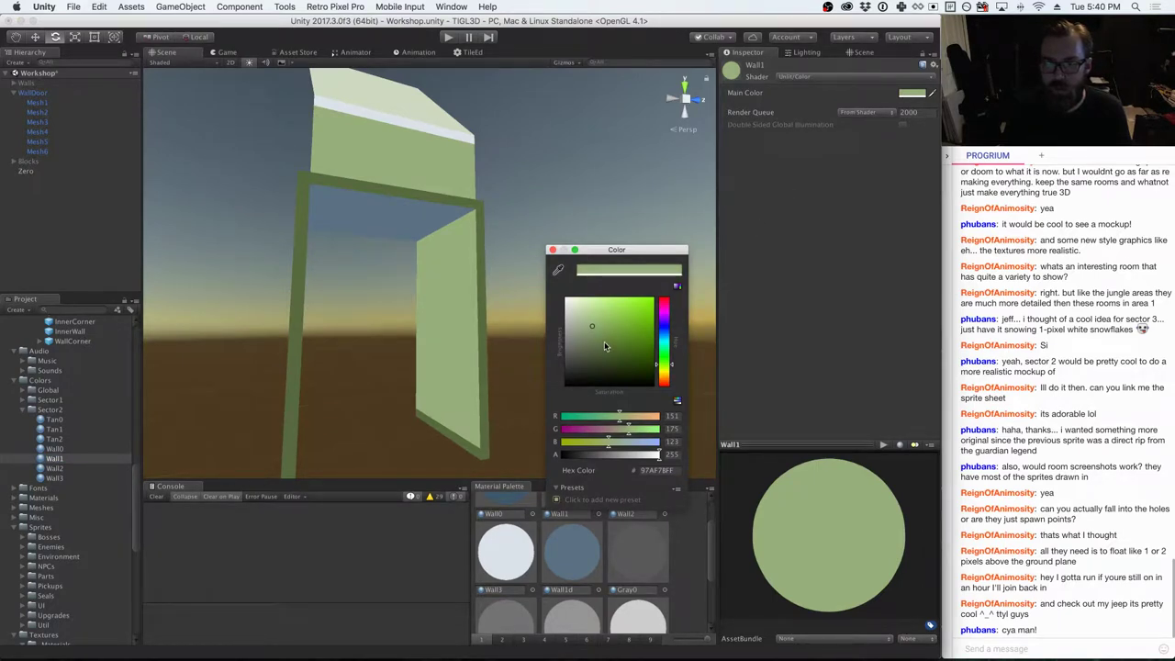
pyautogui.click(553, 250)
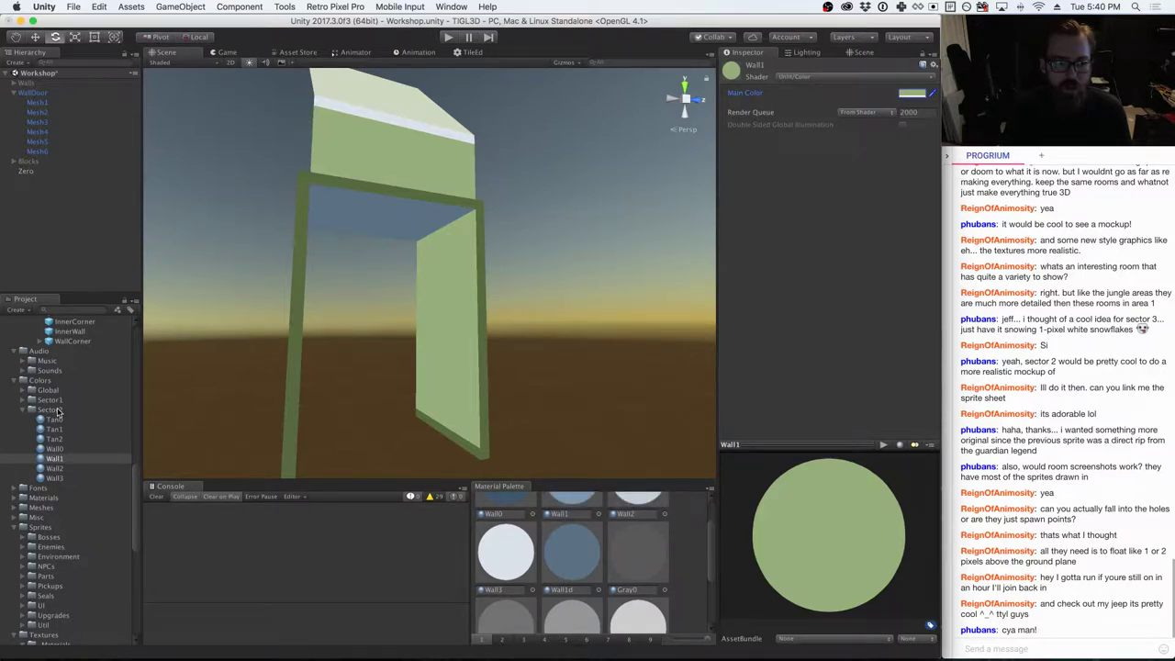
pyautogui.click(904, 92)
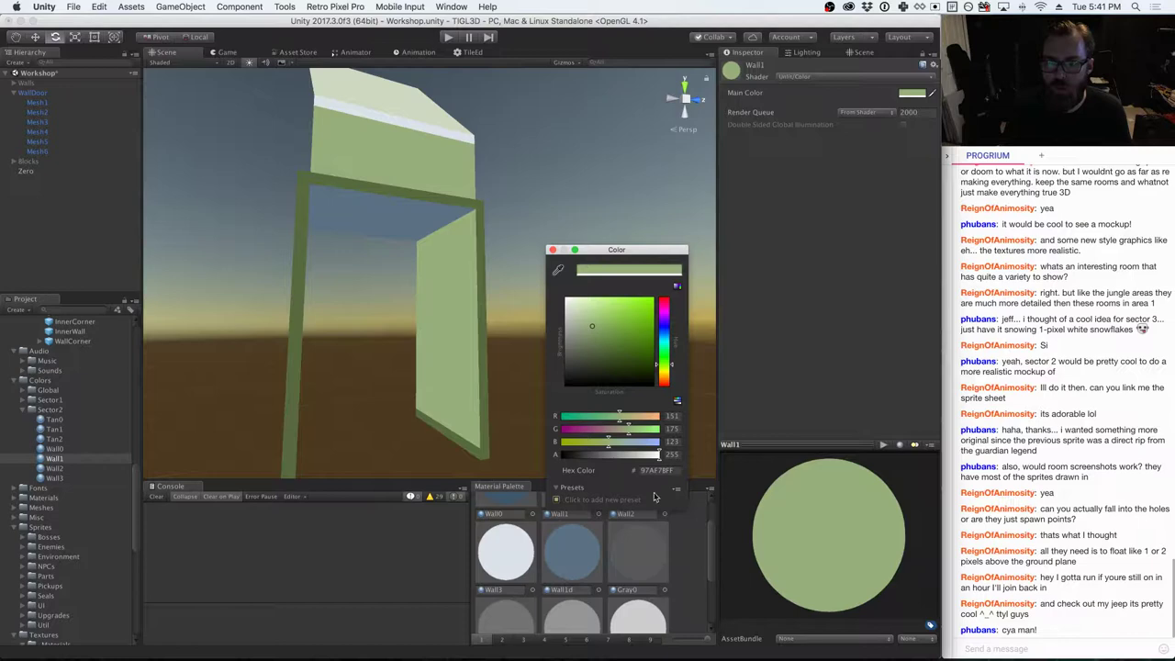
pyautogui.click(552, 250)
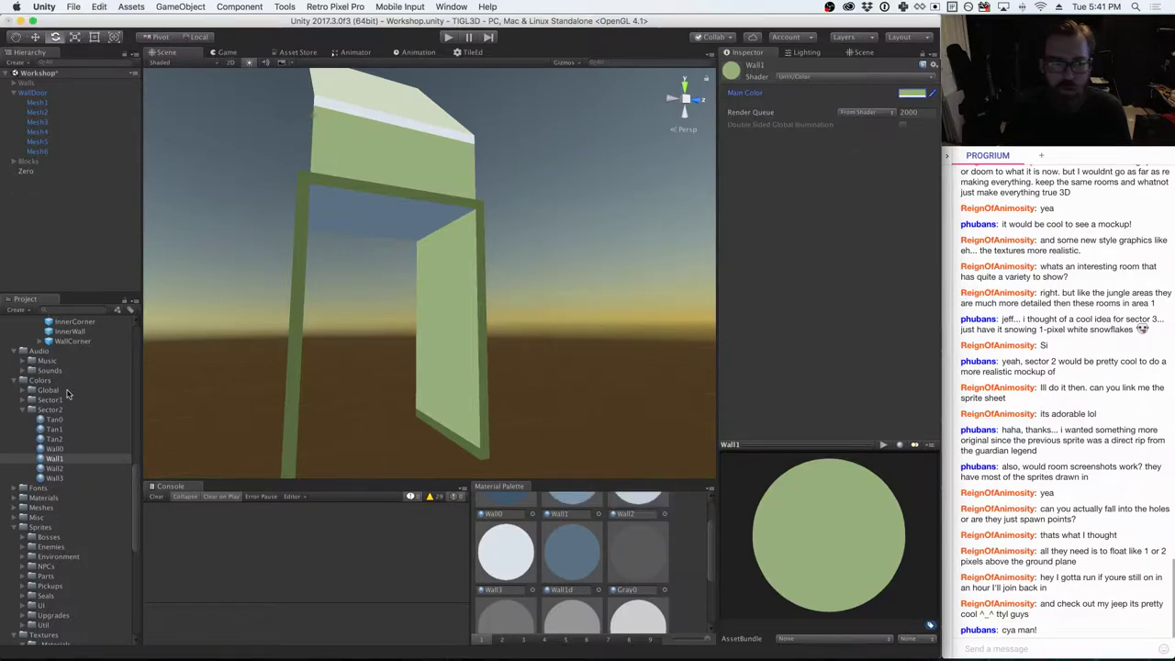
# - Create a new material named Wall1d in the Sector2 colors folder
pyautogui.click(51, 409)
pyautogui.rightClick(52, 410)
pyautogui.moveTo(100, 415)
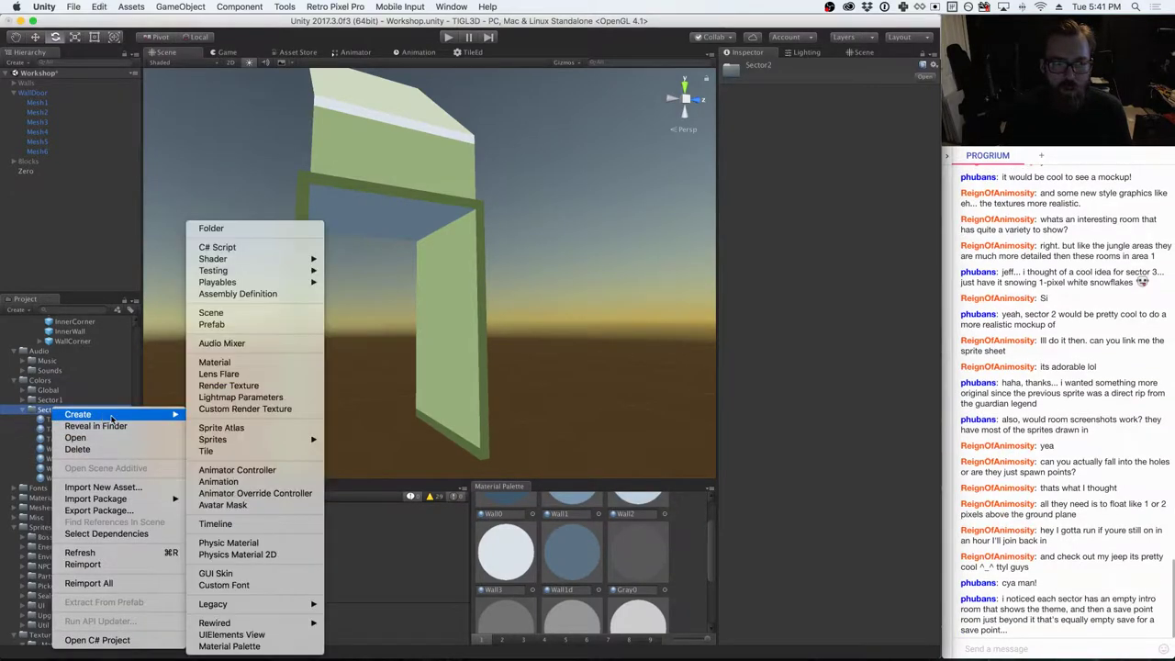
pyautogui.click(268, 364)
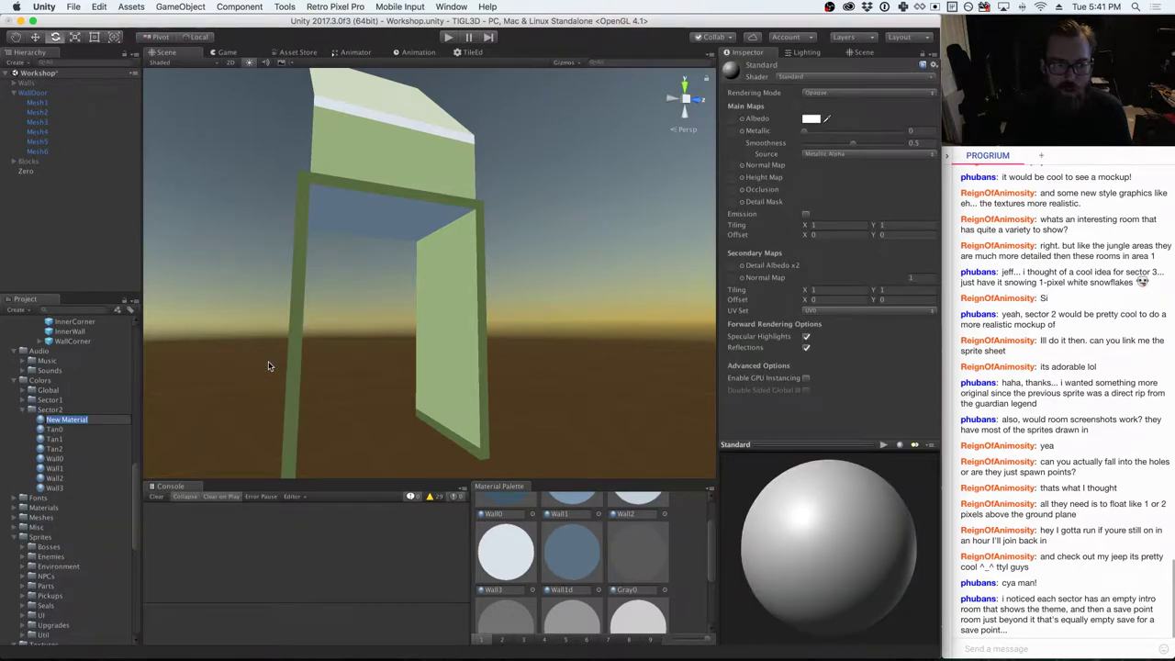
pyautogui.write('Wa')
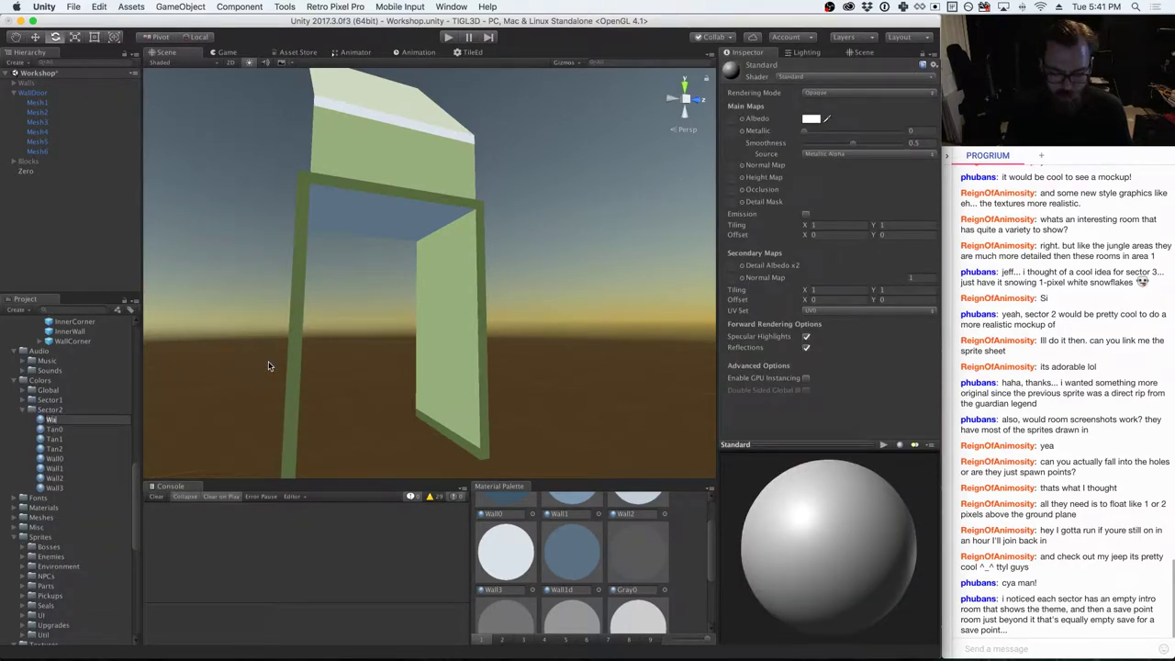
pyautogui.write('ll1')
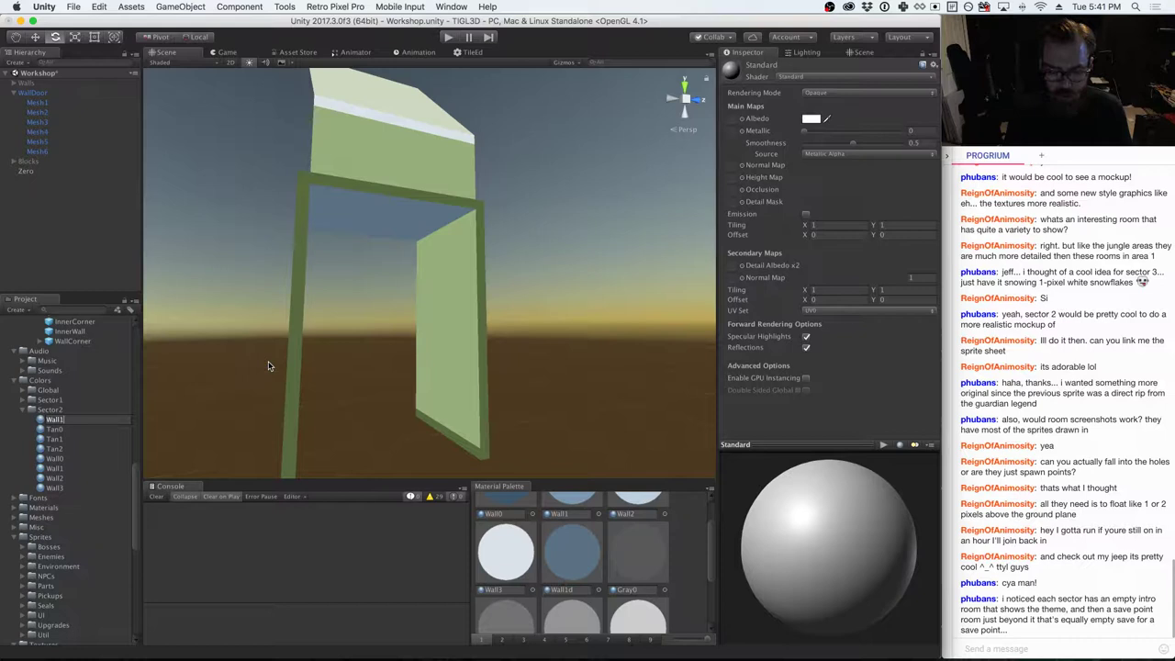
pyautogui.write('d')
pyautogui.press('Return')
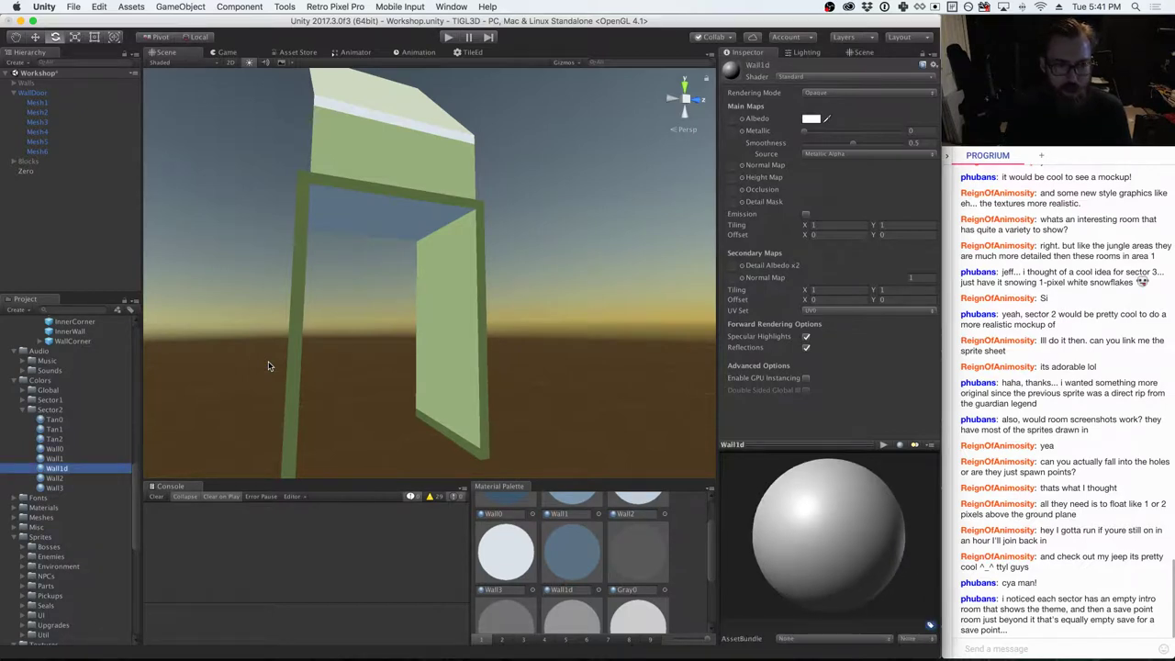
# - Change the shader of the new Wall1d material to Unlit/Color
pyautogui.click(24, 400)
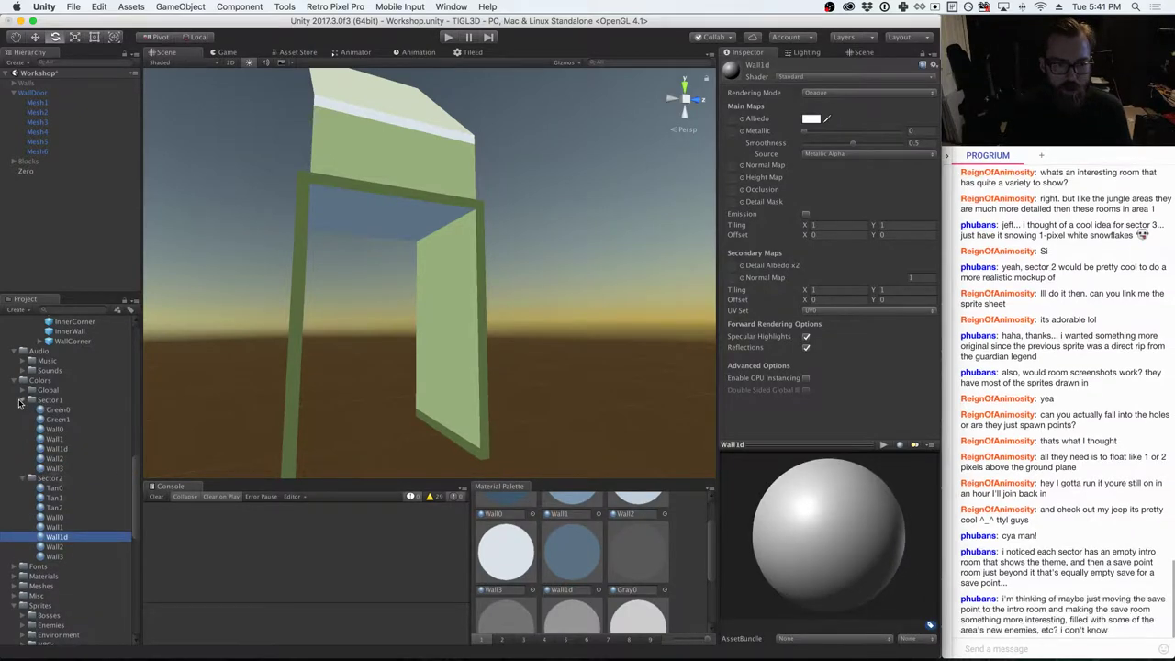
pyautogui.click(24, 401)
pyautogui.click(863, 76)
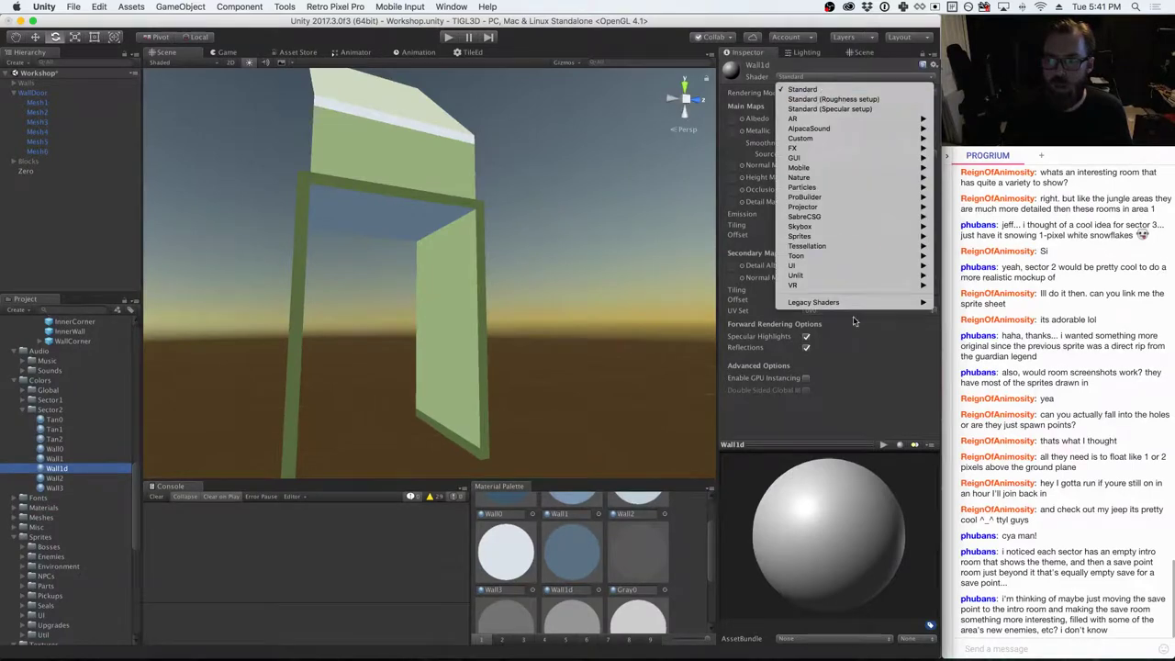
pyautogui.moveTo(918, 275)
pyautogui.click(967, 275)
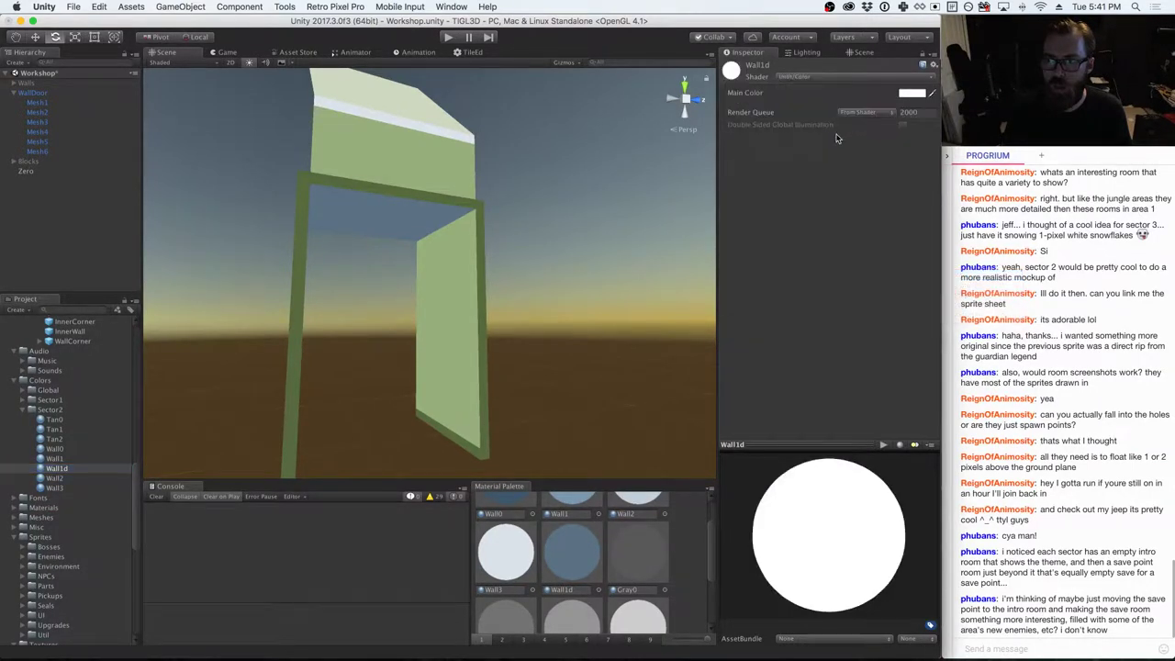
# - Set Wall1d's main color to hex 97AF7BFF, then darken it to the green 6E8950FF
pyautogui.click(908, 92)
pyautogui.click(655, 470)
pyautogui.write('97AF7BFF')
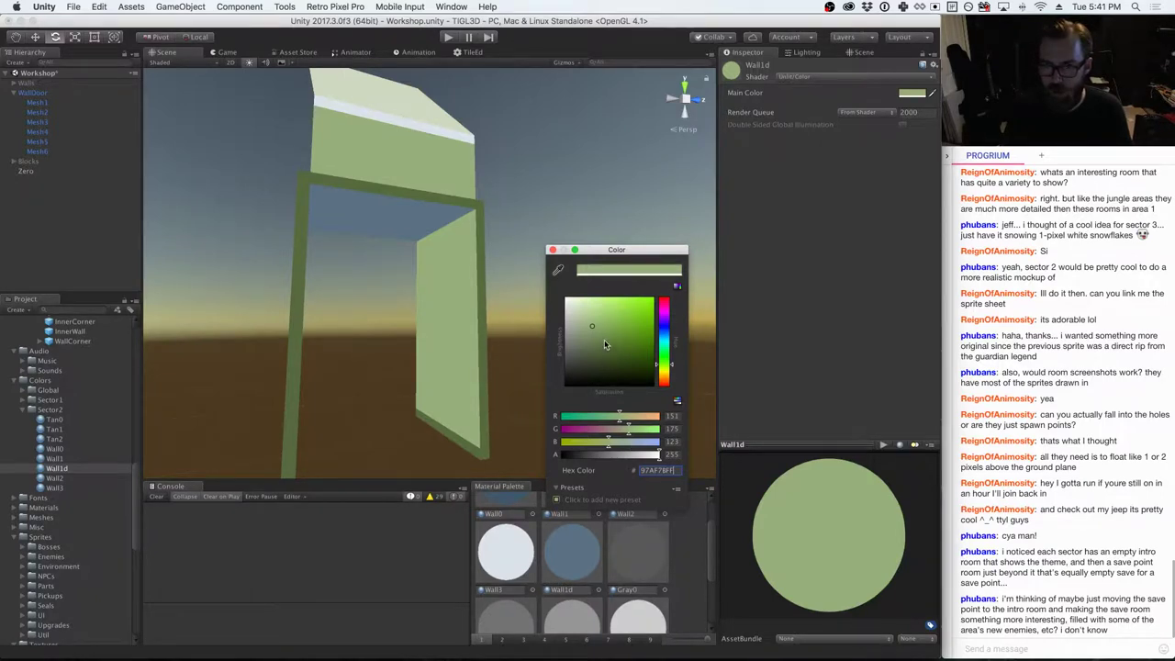
pyautogui.click(604, 344)
pyautogui.moveTo(603, 343); pyautogui.dragTo(602, 341)
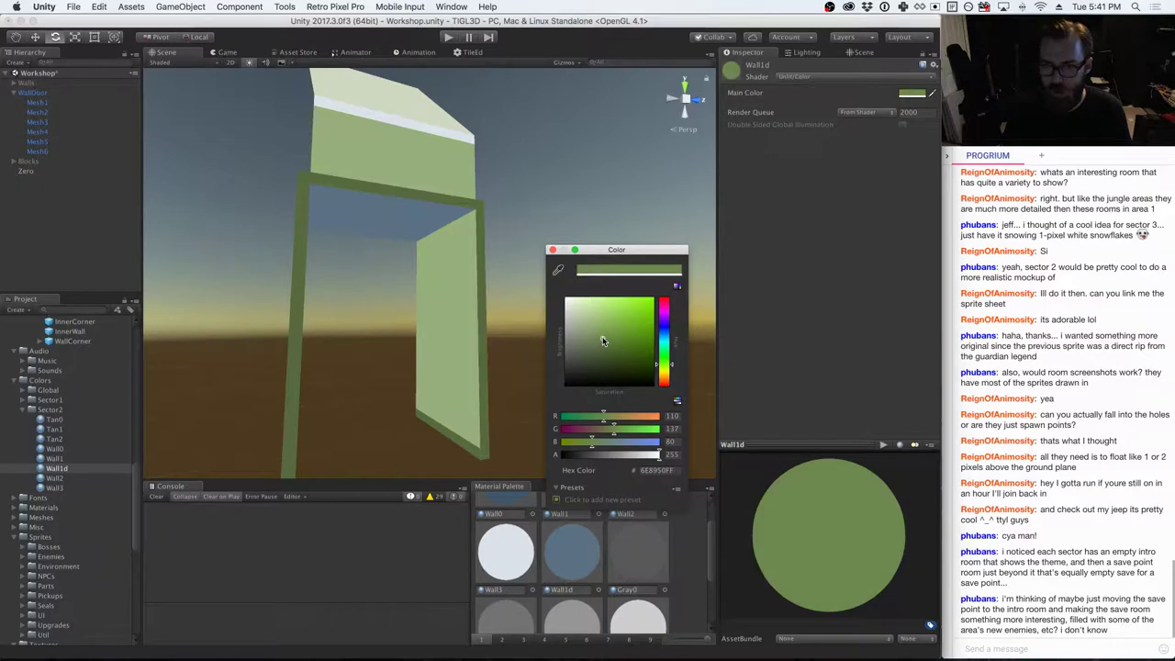
# - Apply the Sector2 Wall1d material to WallDoor's Mesh5 and the Sector2 Wall3 material to its Mesh6
pyautogui.click(552, 249)
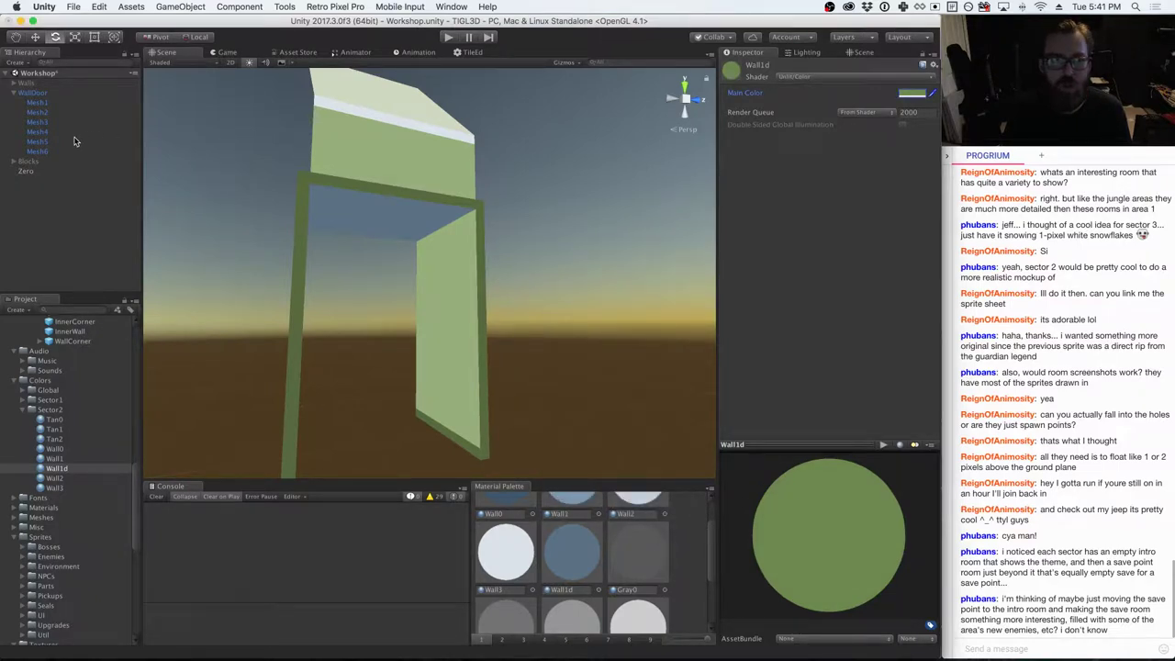
pyautogui.click(41, 133)
pyautogui.click(48, 142)
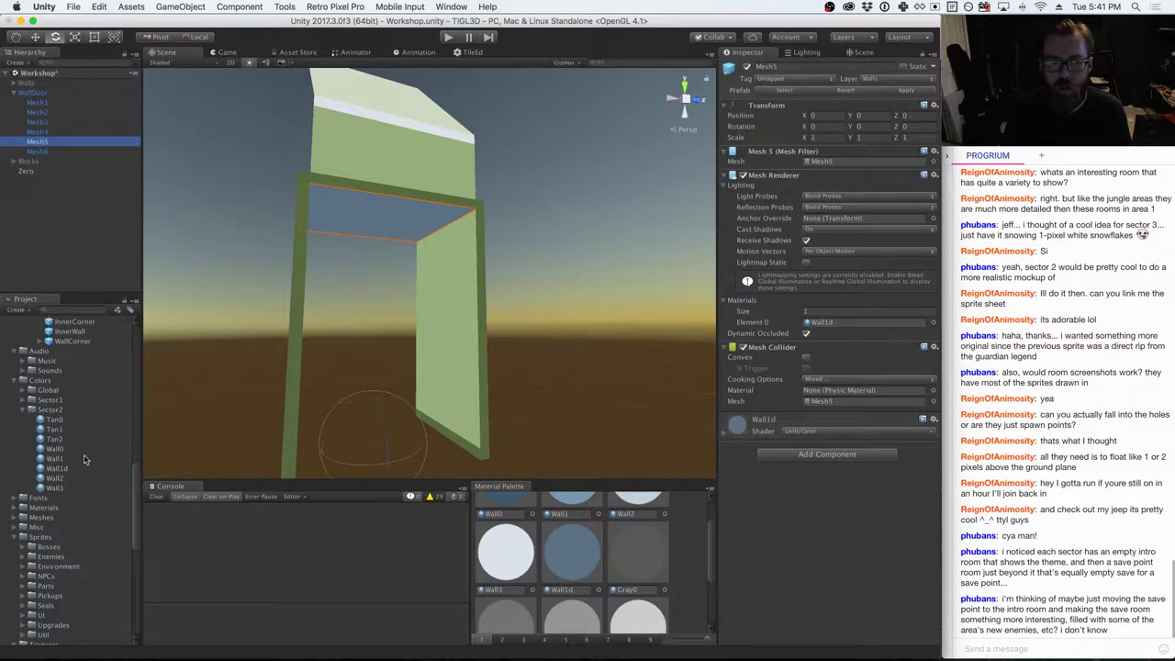
pyautogui.moveTo(75, 468); pyautogui.dragTo(859, 324)
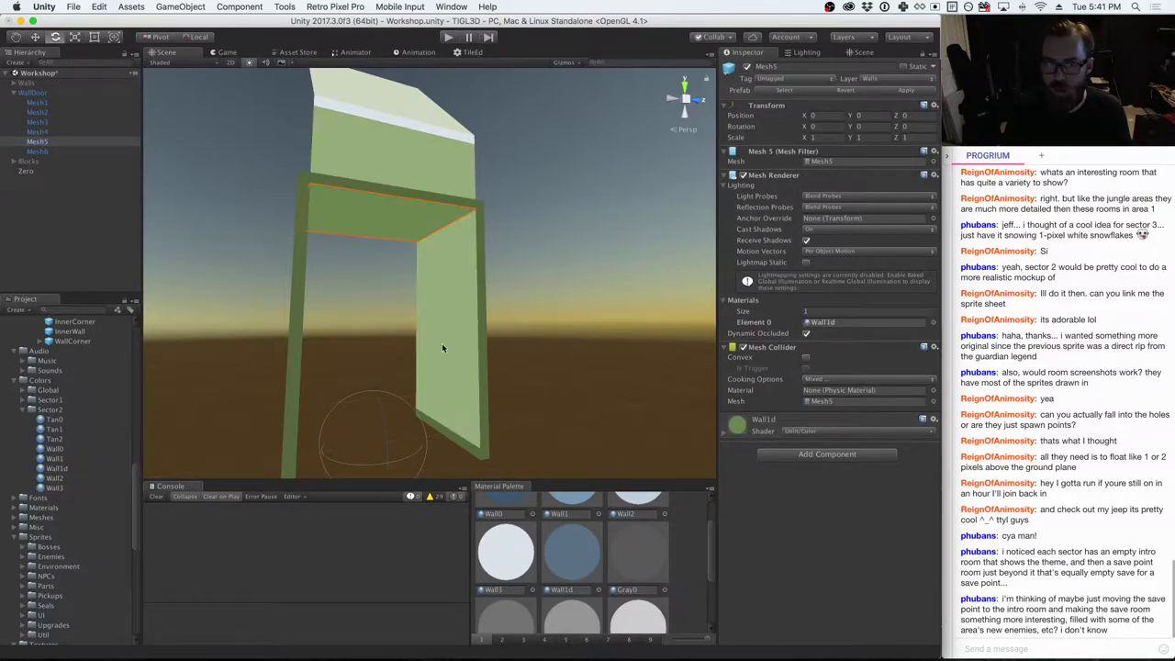
pyautogui.click(36, 151)
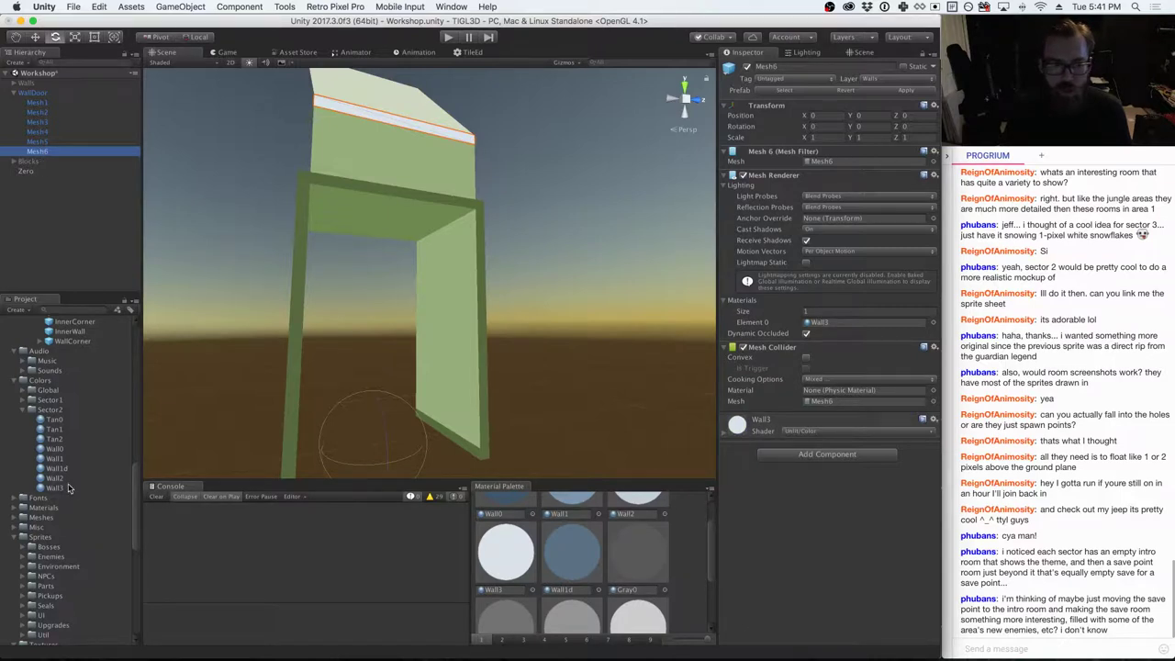
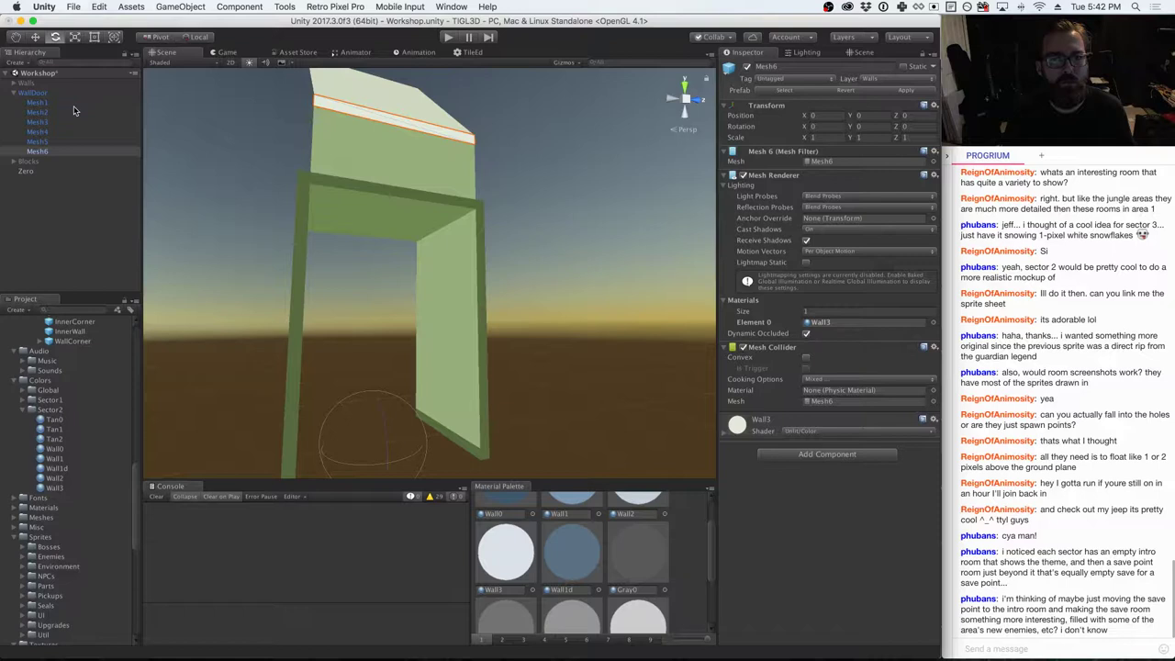
# - Save the recolored WallDoor object as a prefab in the Sector2 tiles folder
pyautogui.click(33, 92)
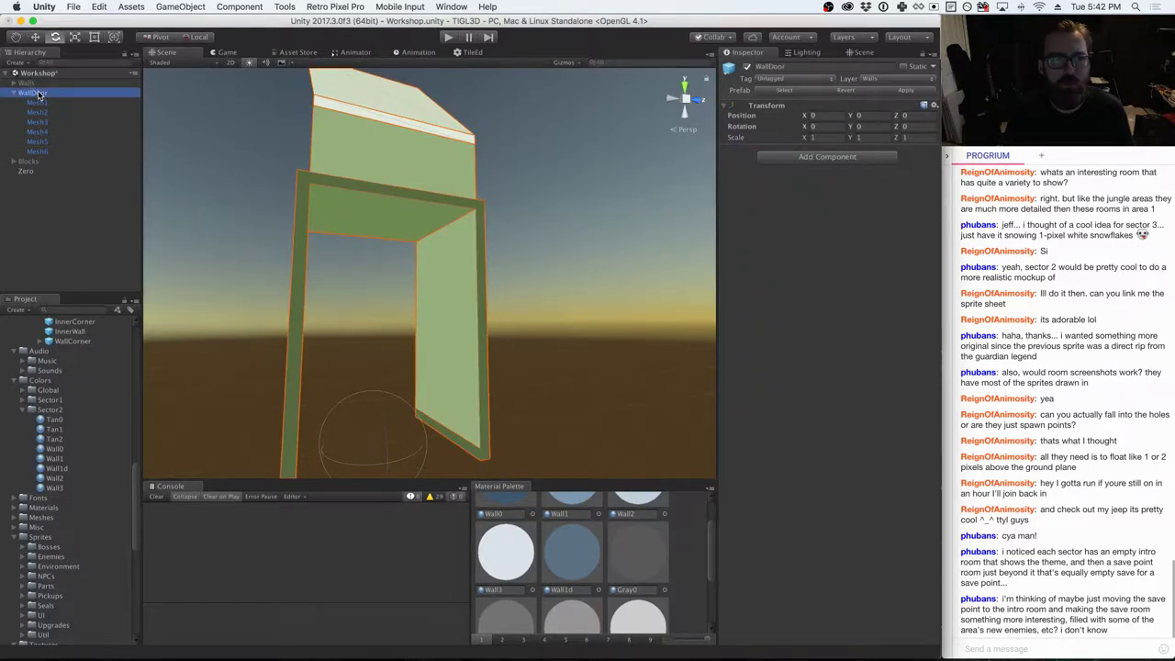
pyautogui.scroll(5, 90, 476)
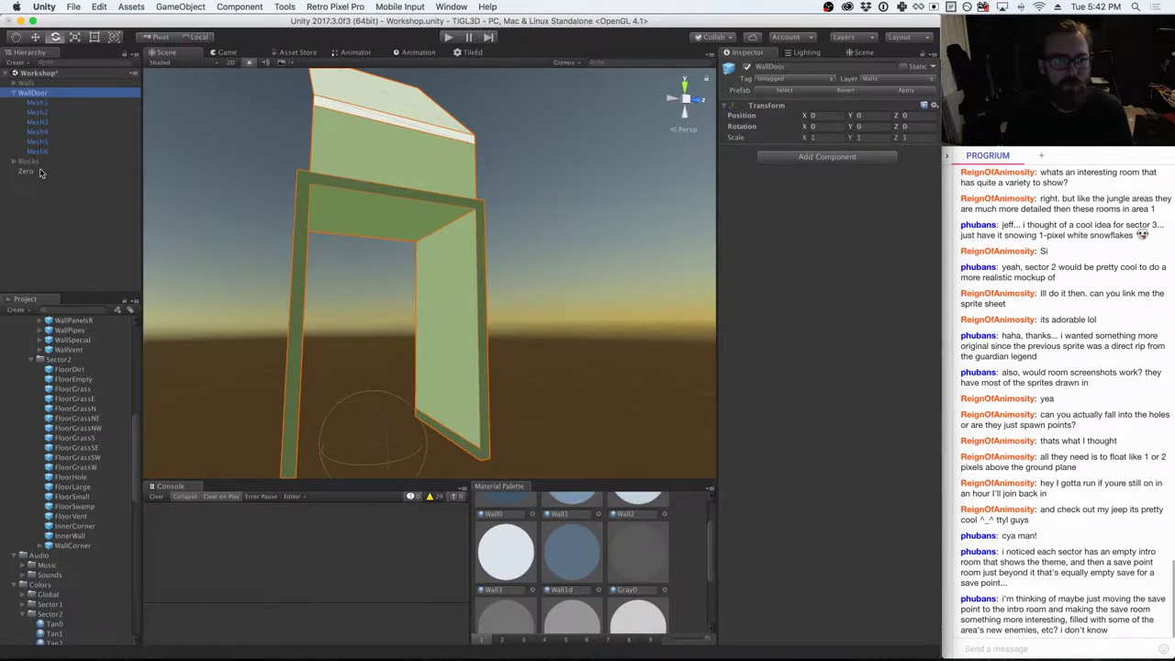
pyautogui.moveTo(42, 95); pyautogui.dragTo(67, 363)
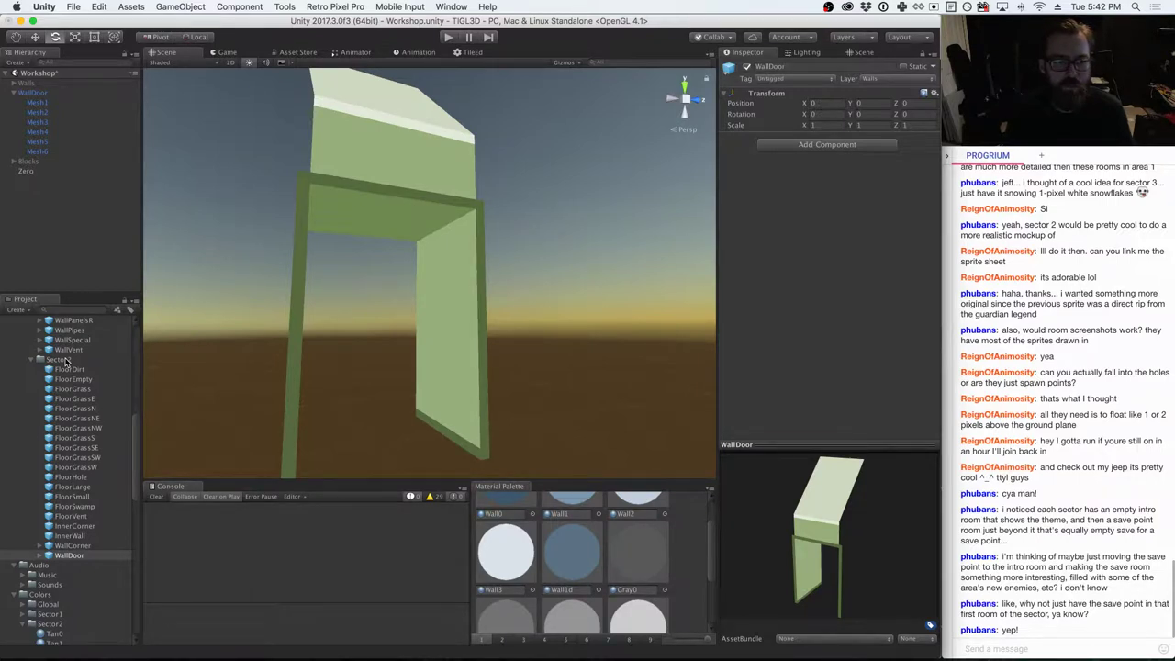
# - Check the Sector1 WallPanels material's texture offset and set the Sector2 WallPanels material's X offset to 0.5
pyautogui.scroll(4, 65, 363)
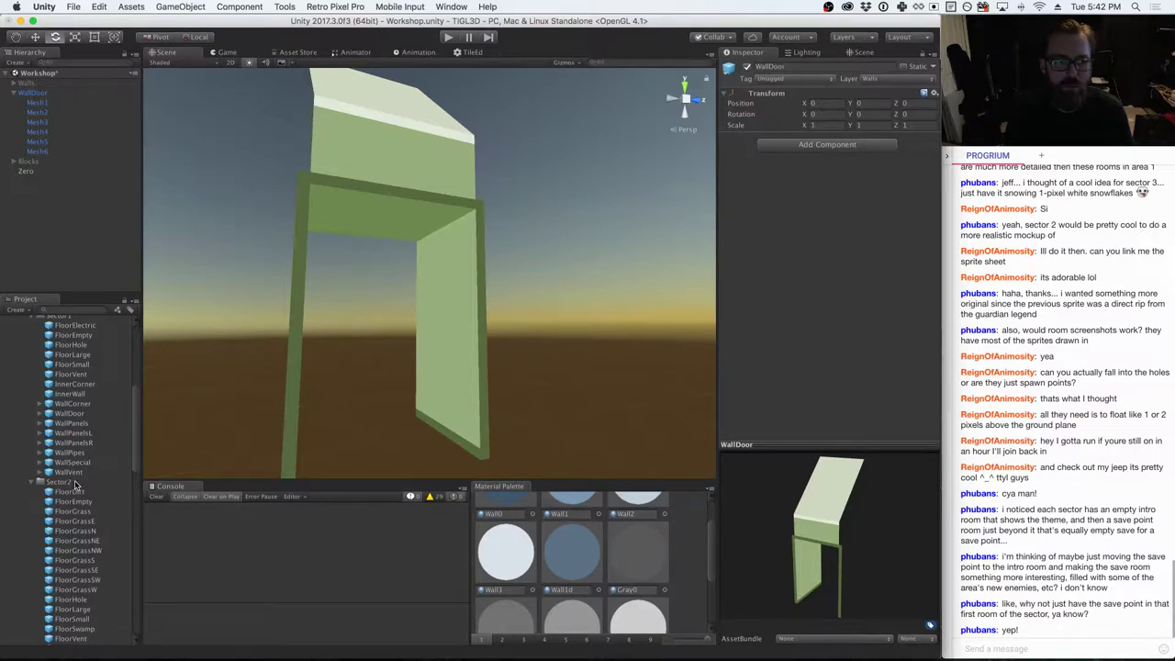
pyautogui.scroll(-9, 75, 484)
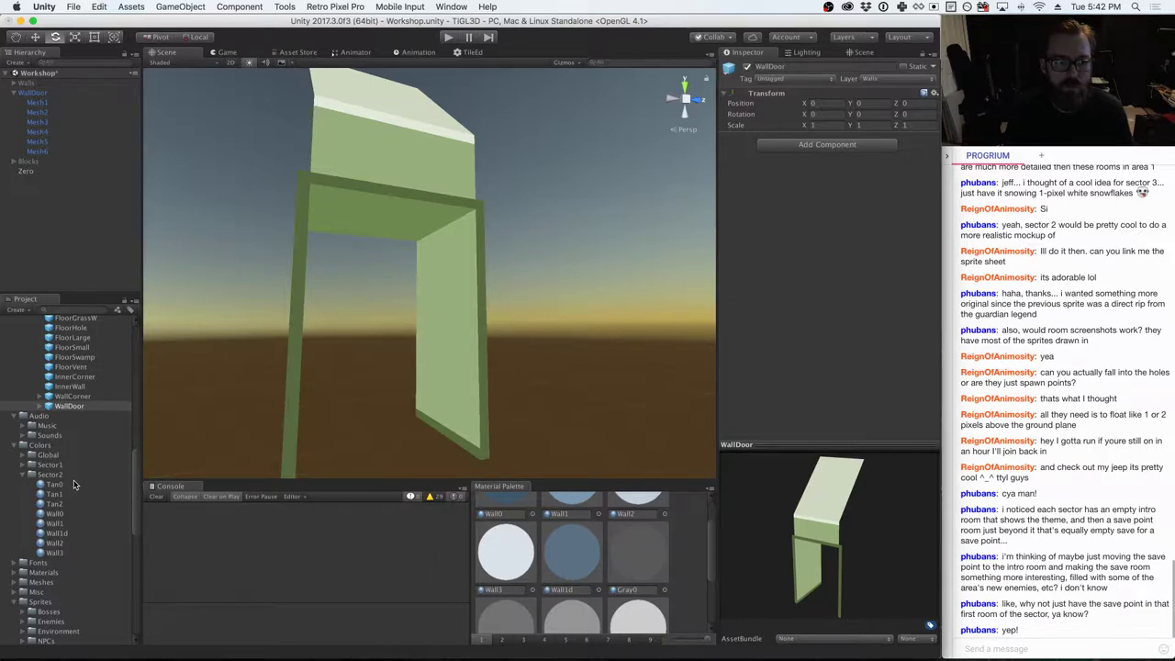
pyautogui.scroll(-10, 75, 485)
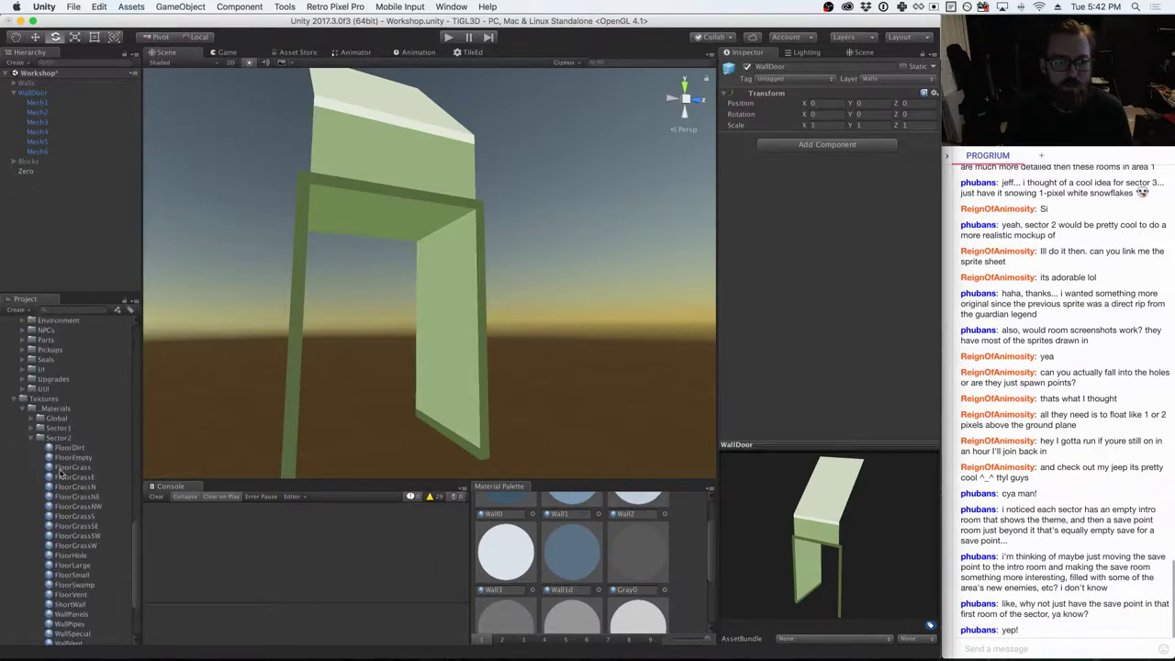
pyautogui.click(30, 427)
pyautogui.scroll(-2, 79, 479)
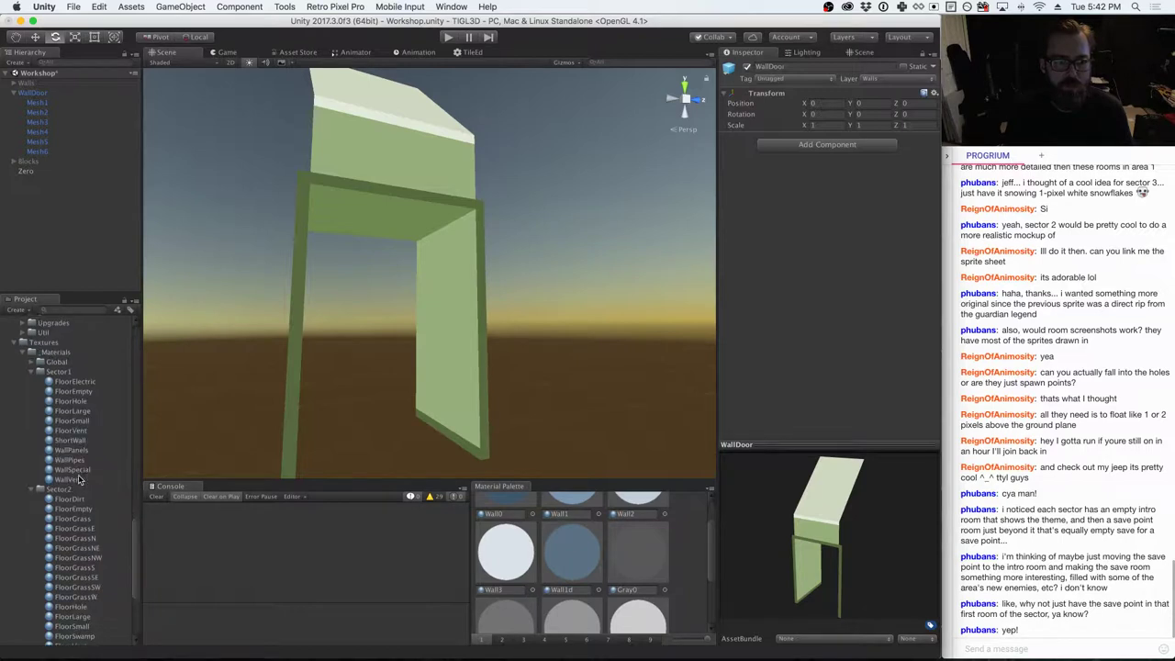
pyautogui.click(79, 450)
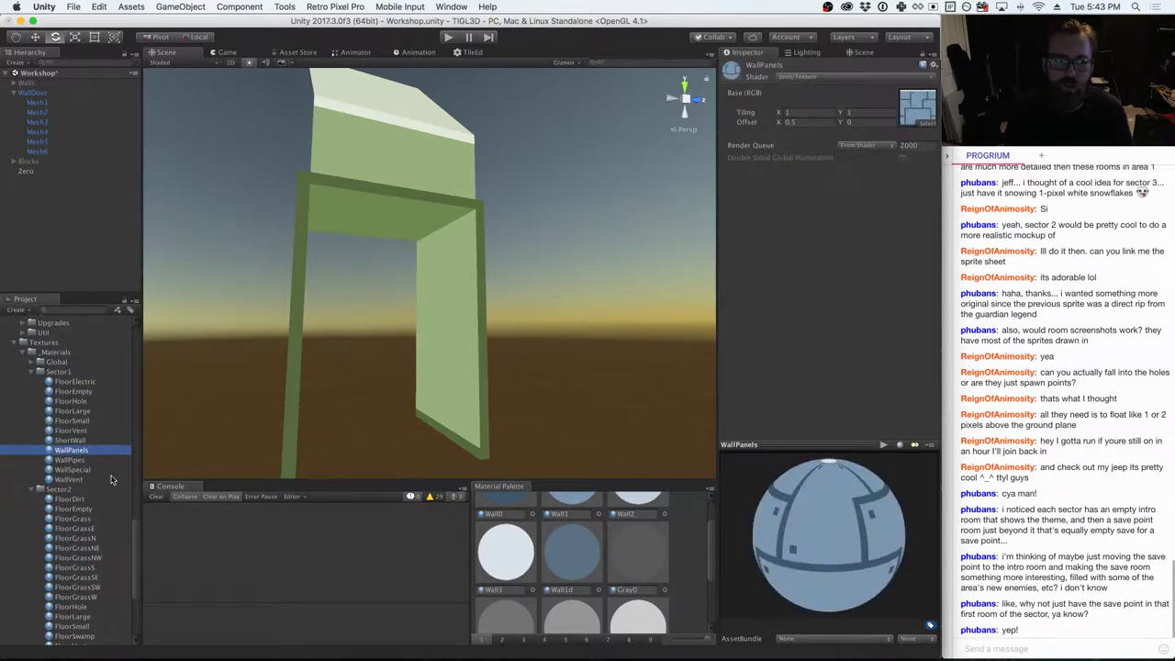
pyautogui.click(791, 121)
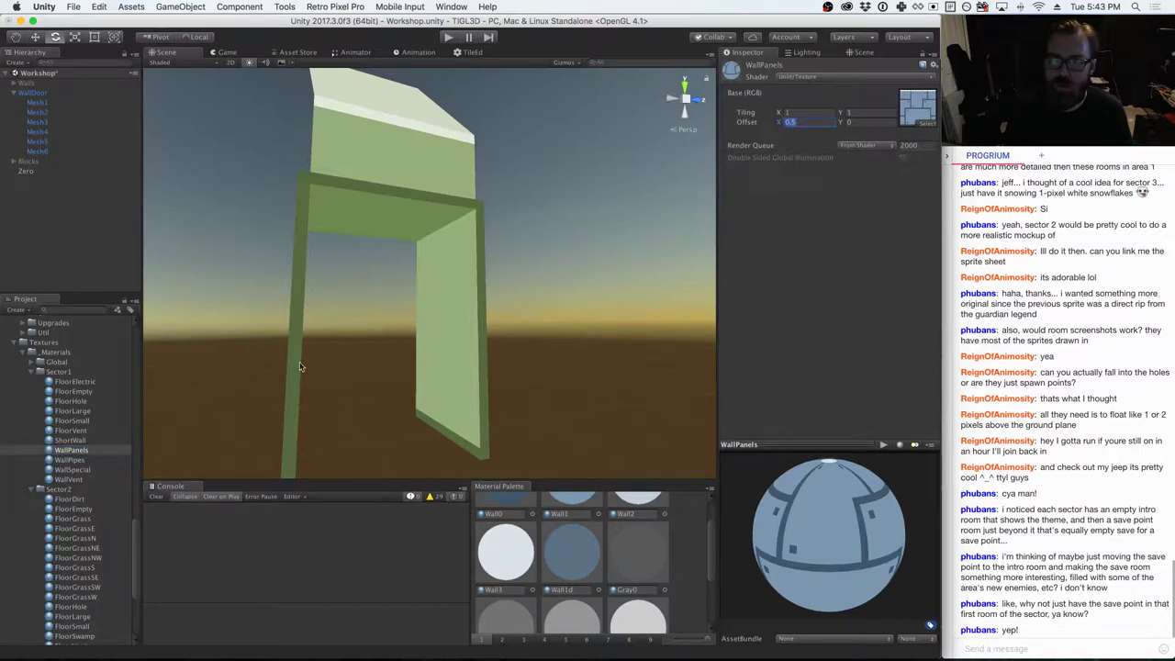
pyautogui.scroll(-1, 122, 548)
pyautogui.scroll(-5, 122, 548)
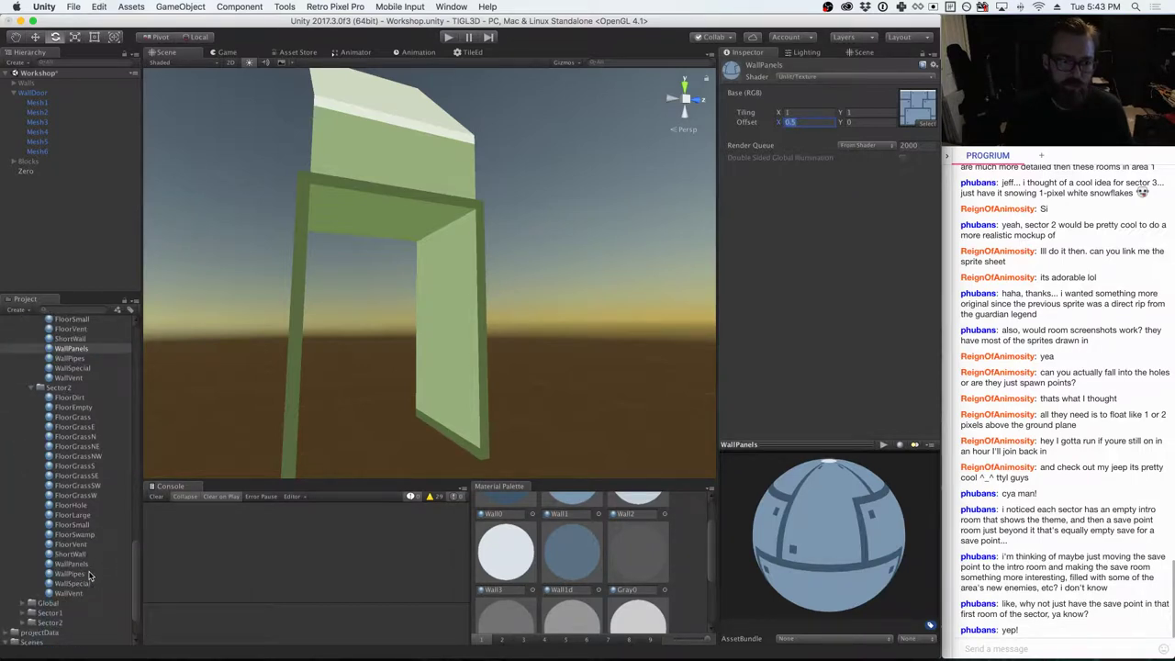
pyautogui.click(89, 563)
pyautogui.write('0.5')
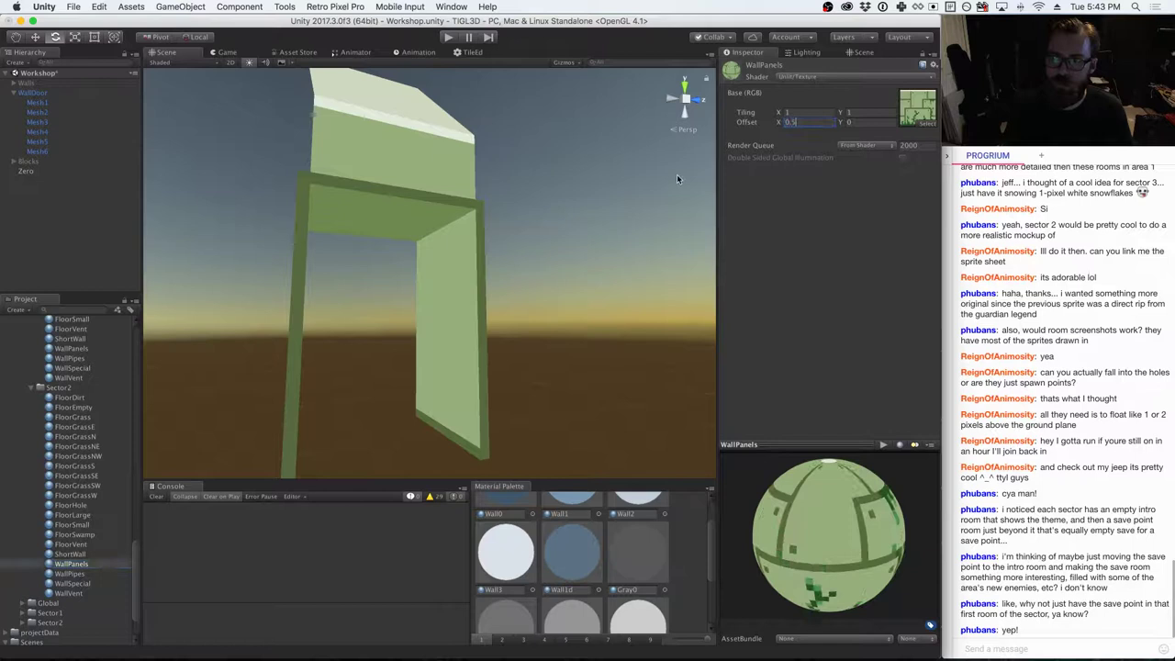
pyautogui.press('Return')
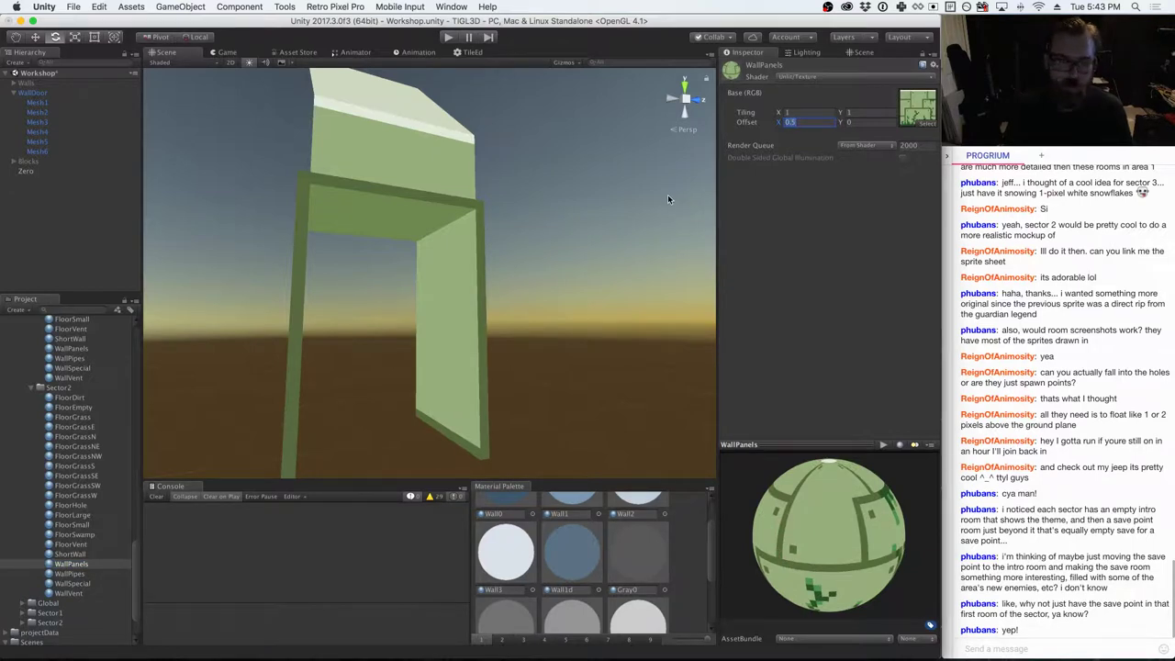
# - Compare the remaining Sector1 wall materials and set the X texture offset of the Sector2 WallPipes and WallVent materials to 0.5
pyautogui.click(88, 361)
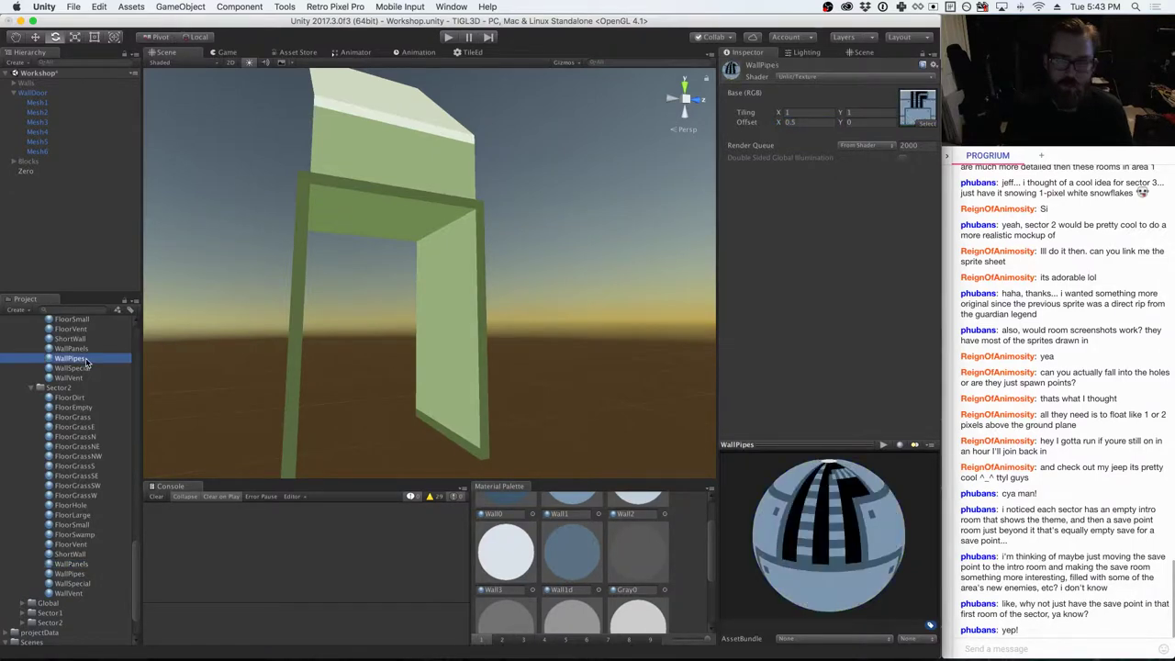
pyautogui.click(84, 573)
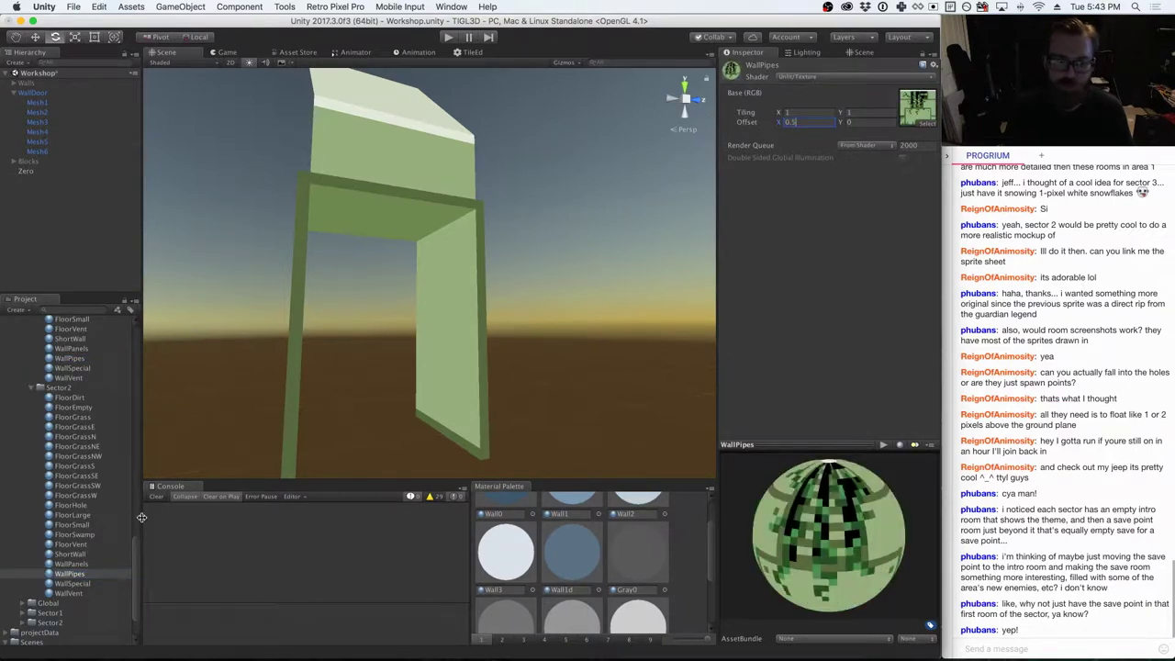
pyautogui.click(79, 369)
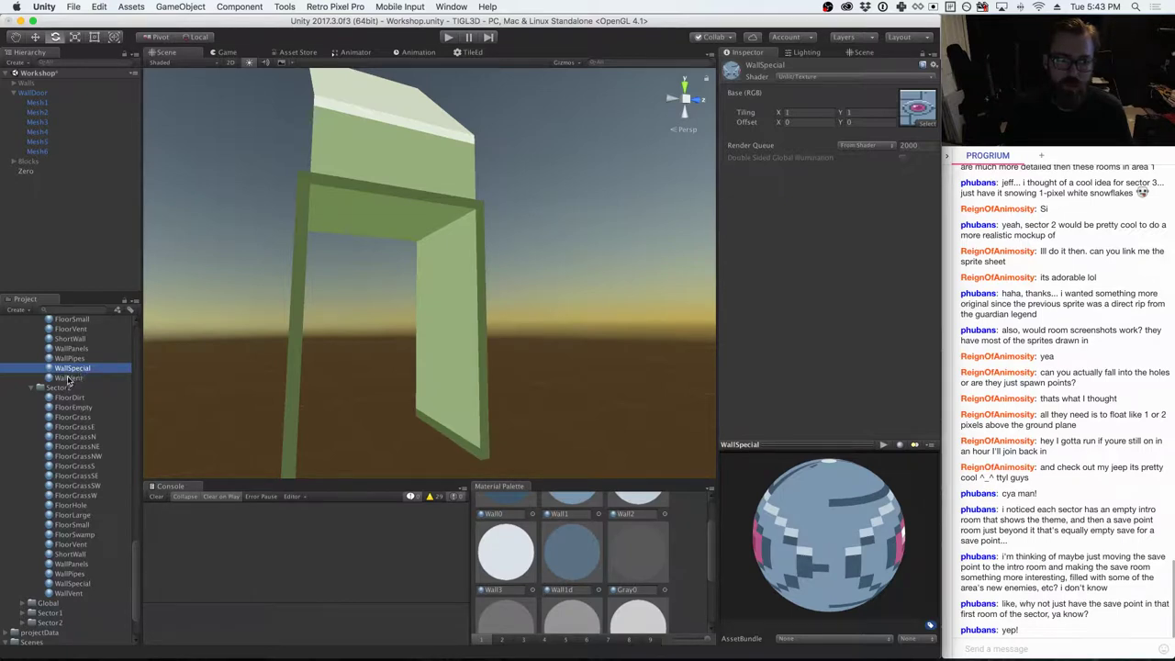
pyautogui.click(67, 378)
pyautogui.click(69, 593)
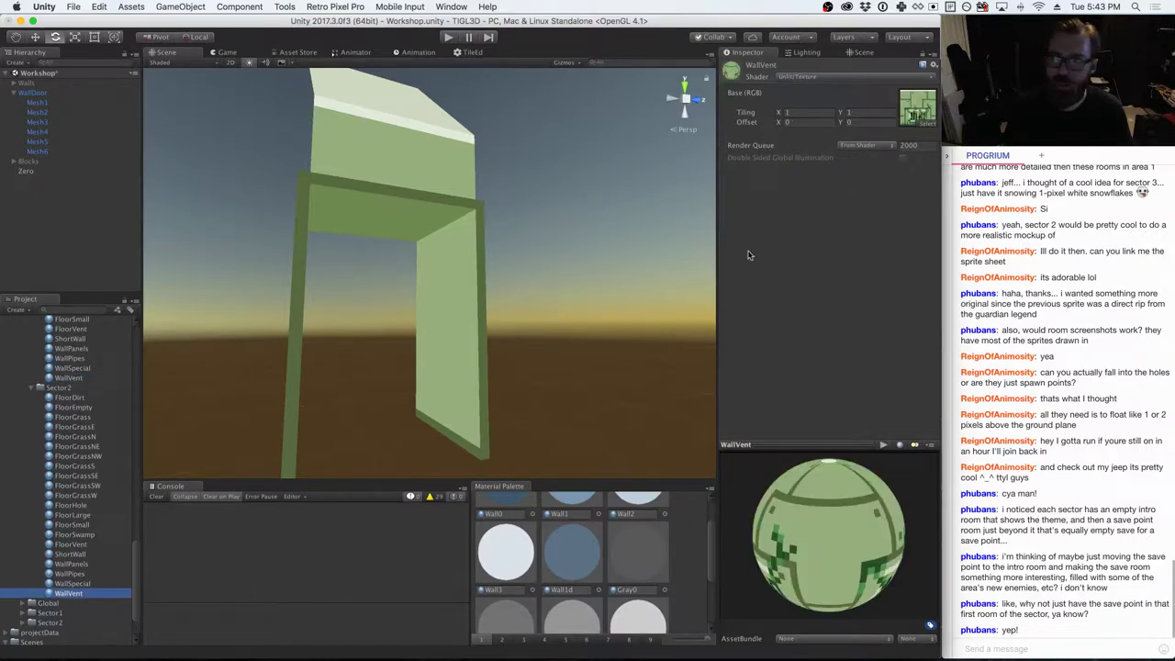
pyautogui.click(786, 122)
pyautogui.write('0.5')
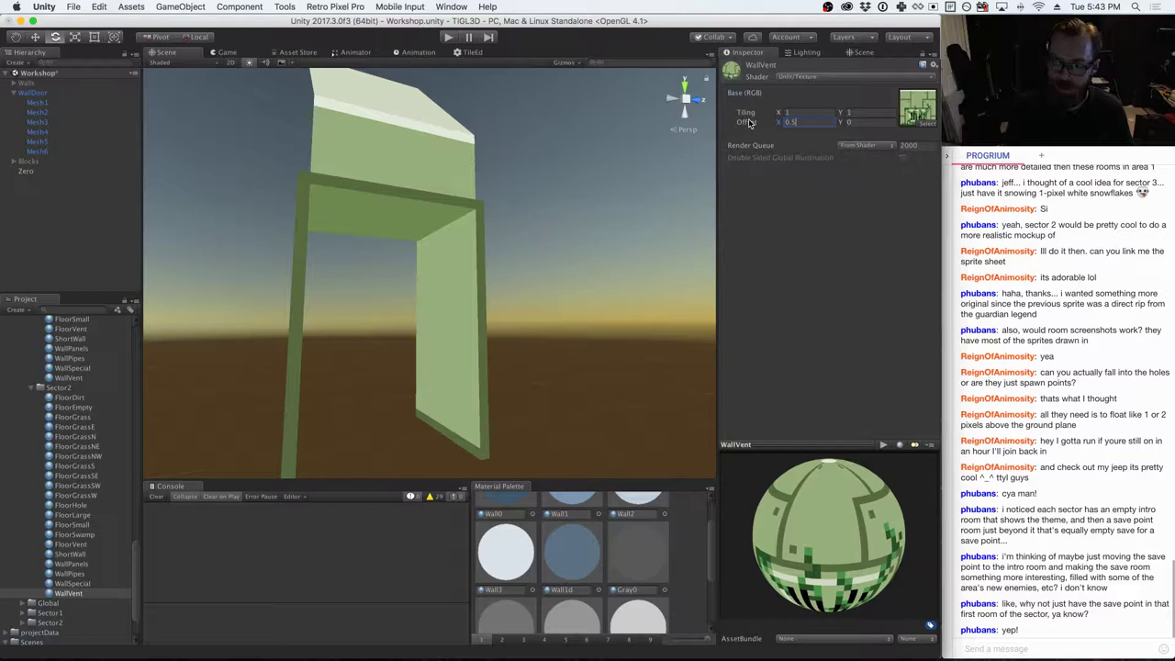
pyautogui.press('Return')
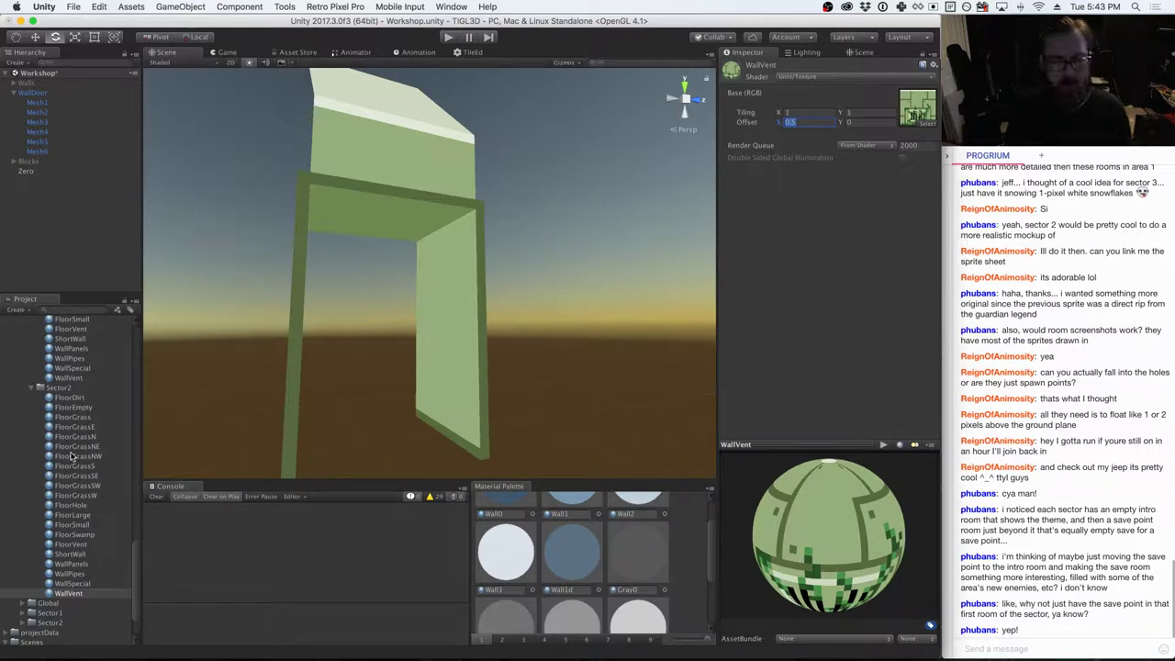
# - Delete the WallDoor object from the Workshop scene
pyautogui.scroll(3, 72, 456)
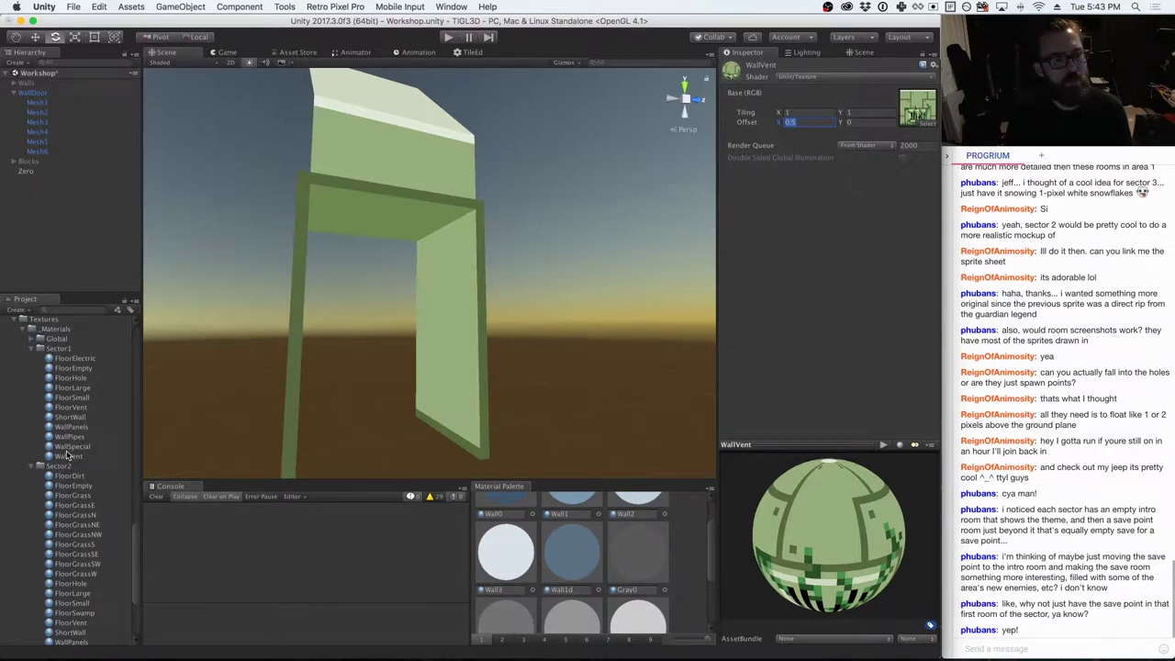
pyautogui.scroll(-5, 68, 457)
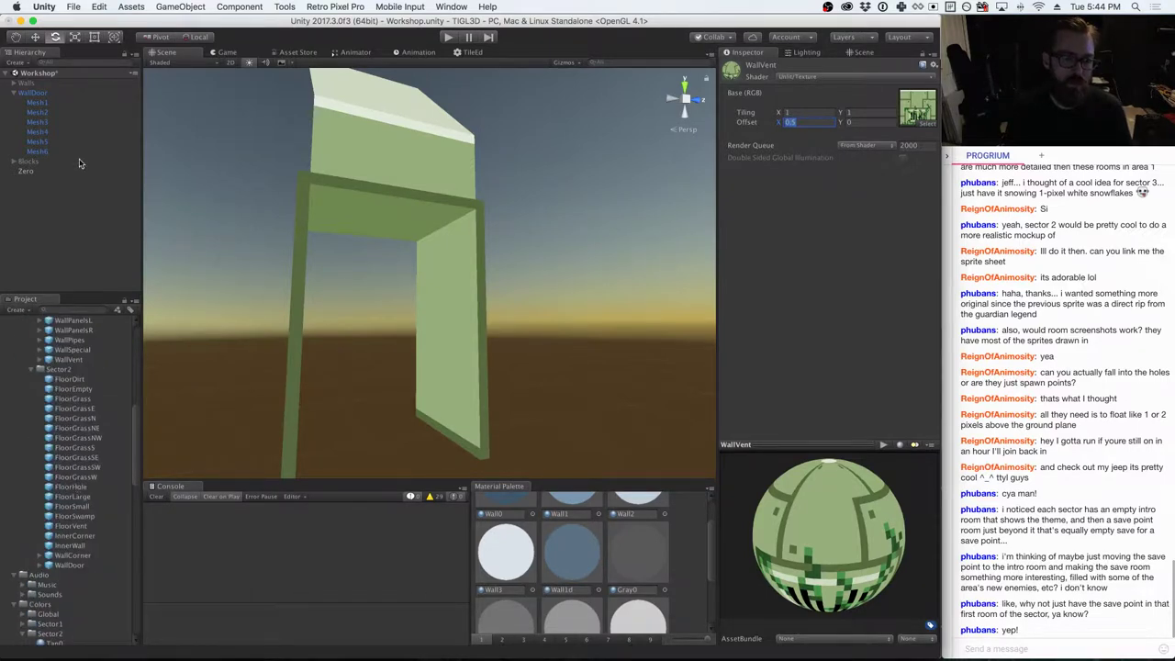
pyautogui.rightClick(50, 93)
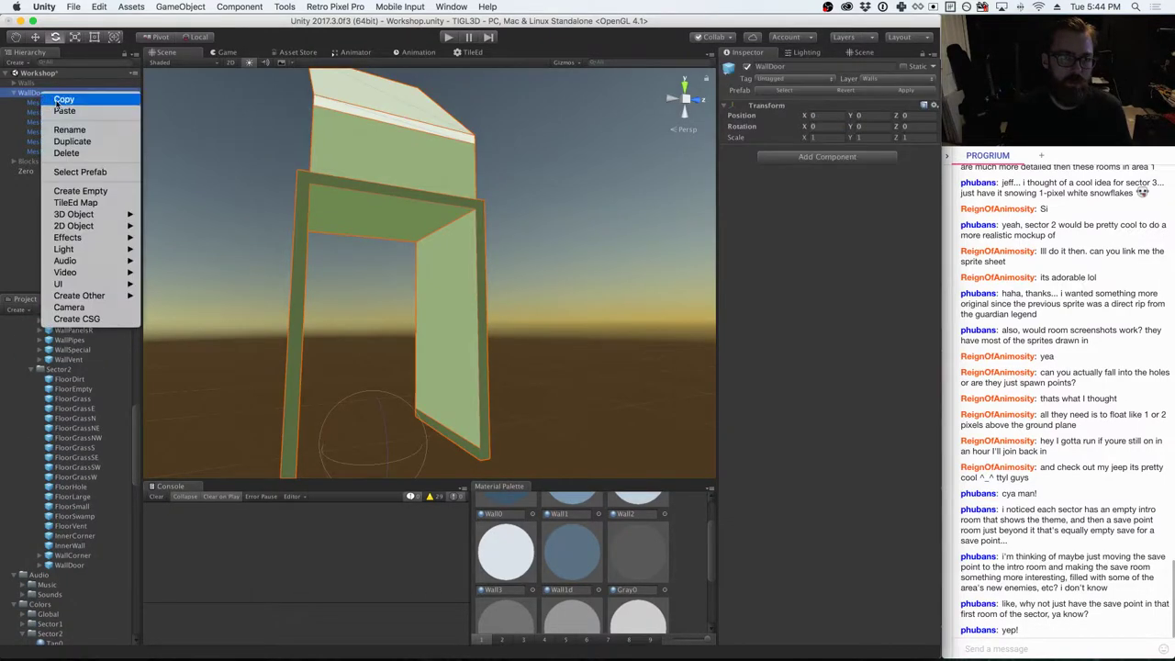
pyautogui.click(91, 154)
# - Place the Sector1 WallPanels prefab in the scene and reset its transform to the origin
pyautogui.scroll(4, 107, 395)
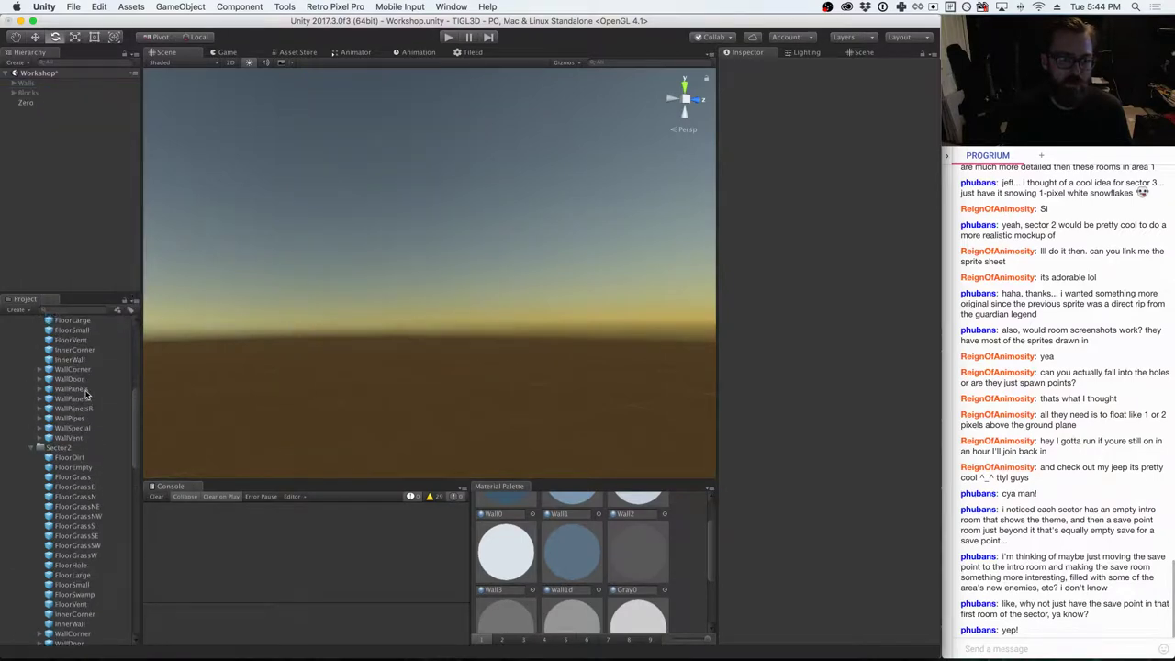
pyautogui.click(73, 389)
pyautogui.moveTo(72, 391); pyautogui.dragTo(350, 386)
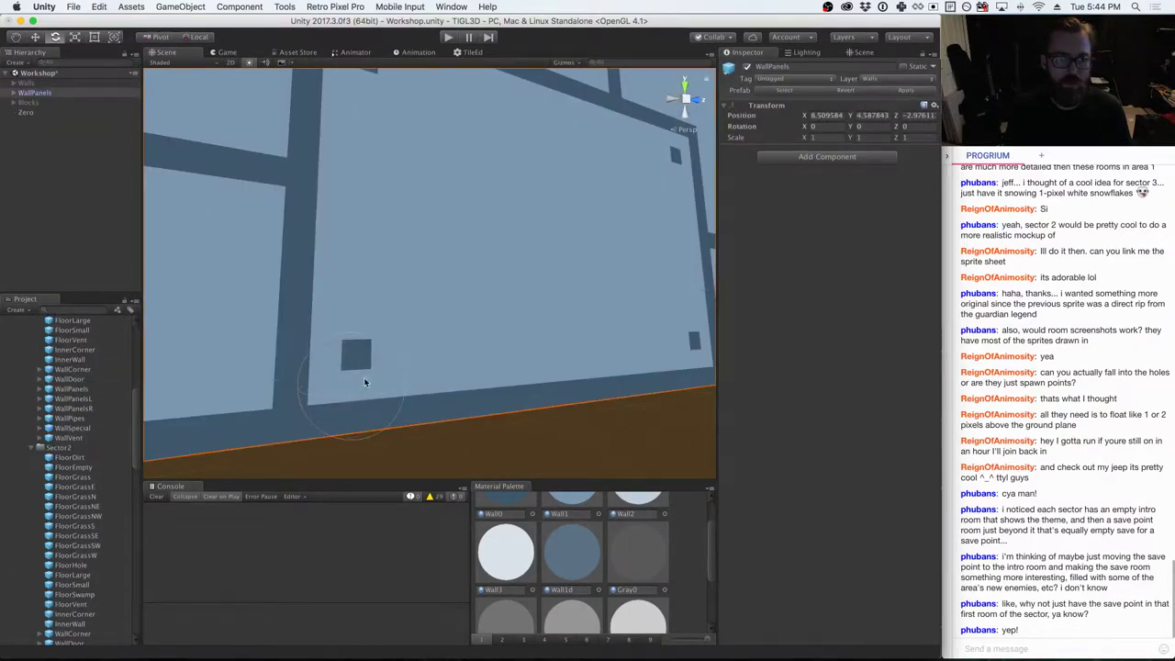
pyautogui.click(934, 105)
pyautogui.click(964, 194)
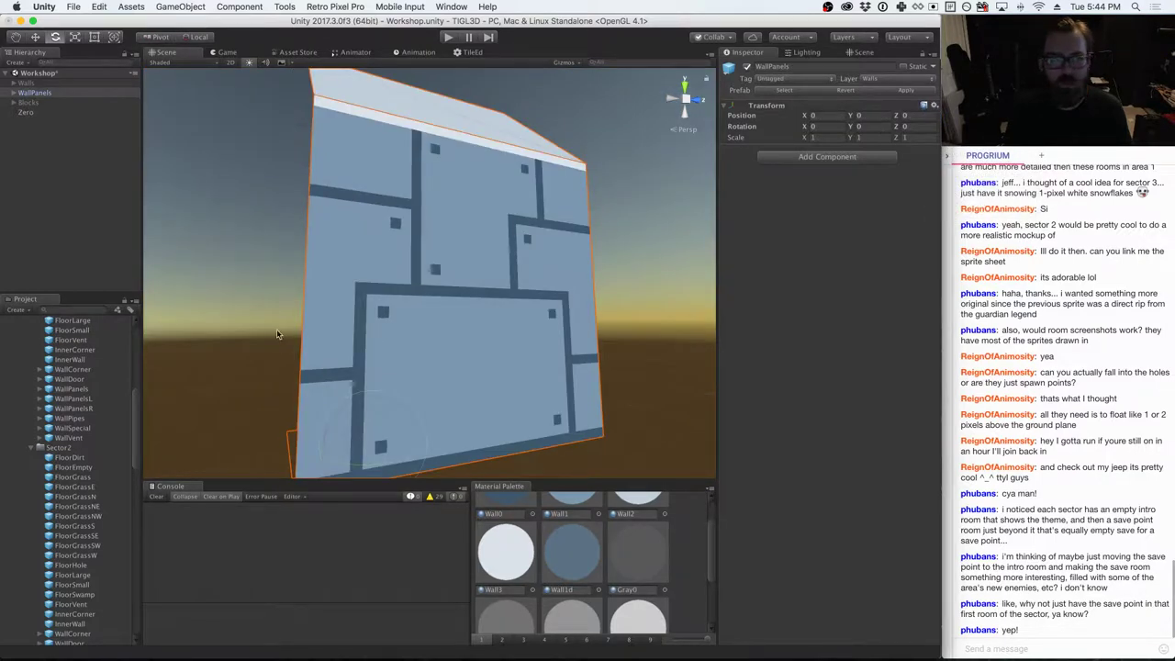
# - Assign the Sector2 WallPanels material to Mesh1 of the WallPanels object
pyautogui.scroll(-3, 276, 331)
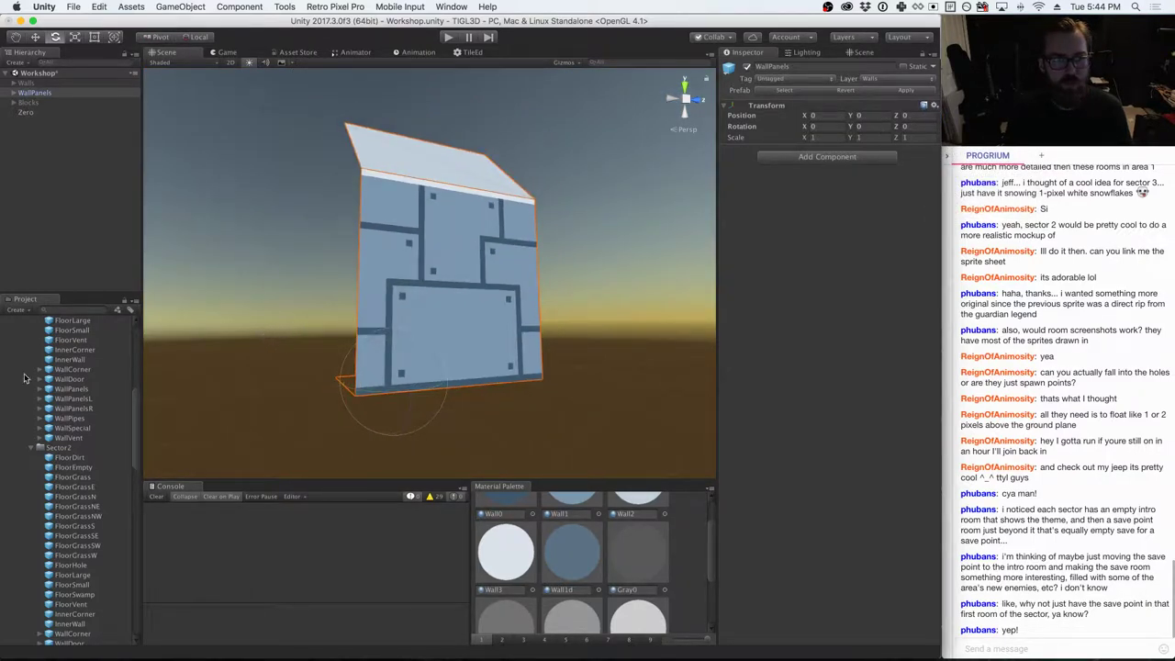
pyautogui.click(15, 94)
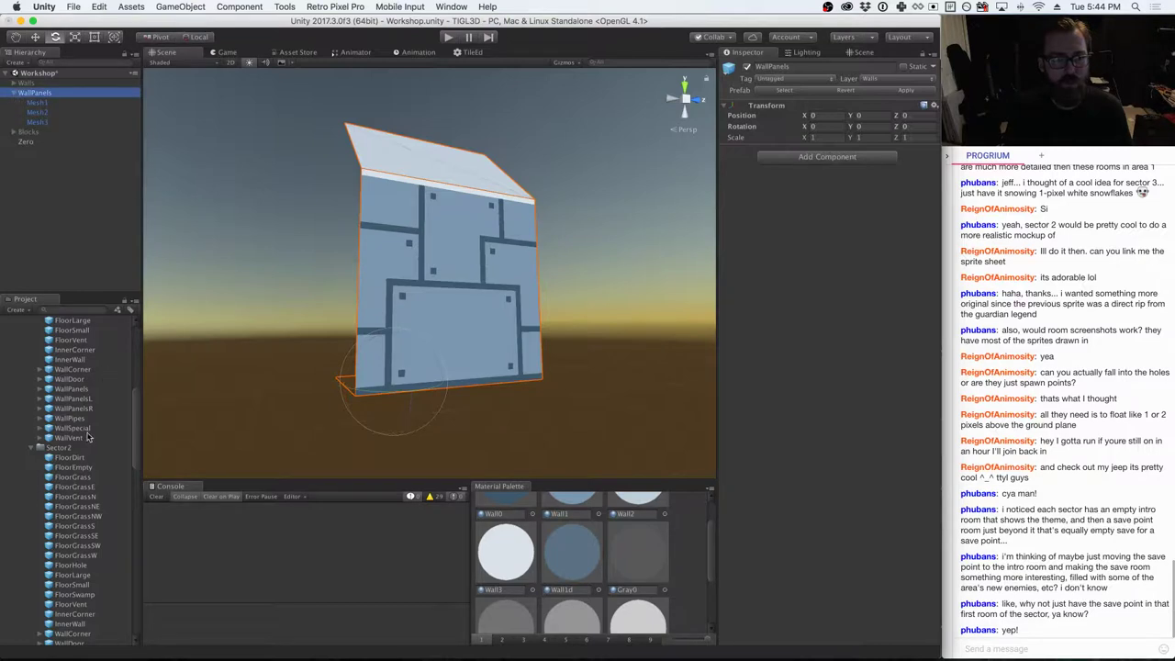
pyautogui.click(37, 103)
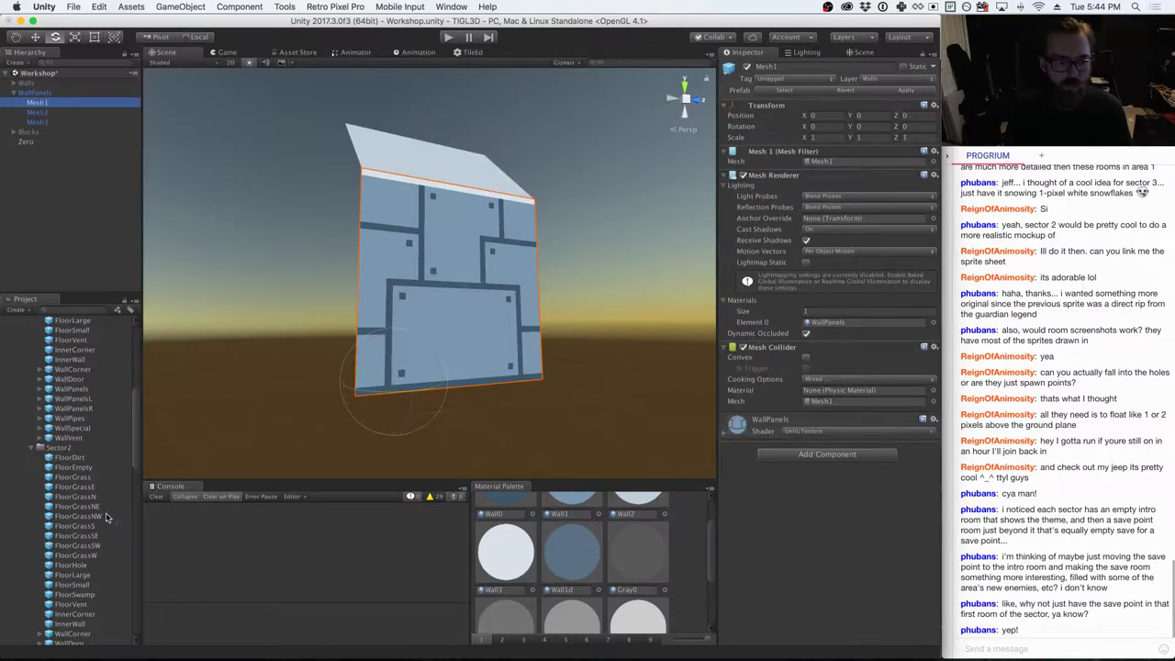
pyautogui.scroll(5, 104, 518)
pyautogui.scroll(-5, 103, 519)
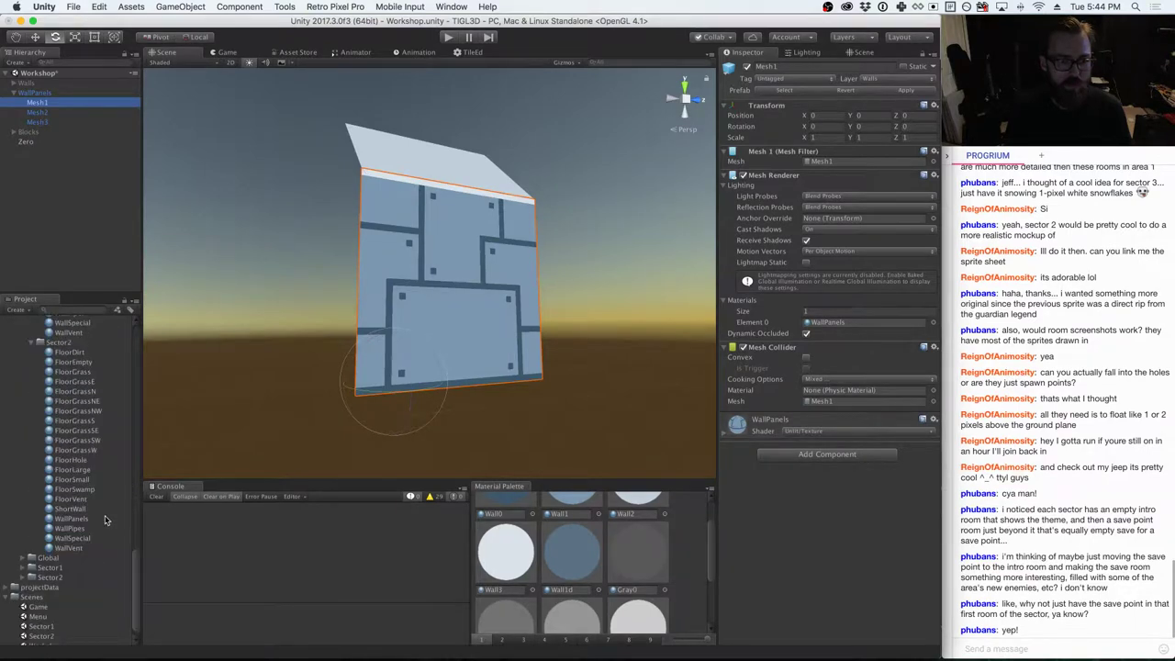
pyautogui.moveTo(73, 531); pyautogui.dragTo(844, 330)
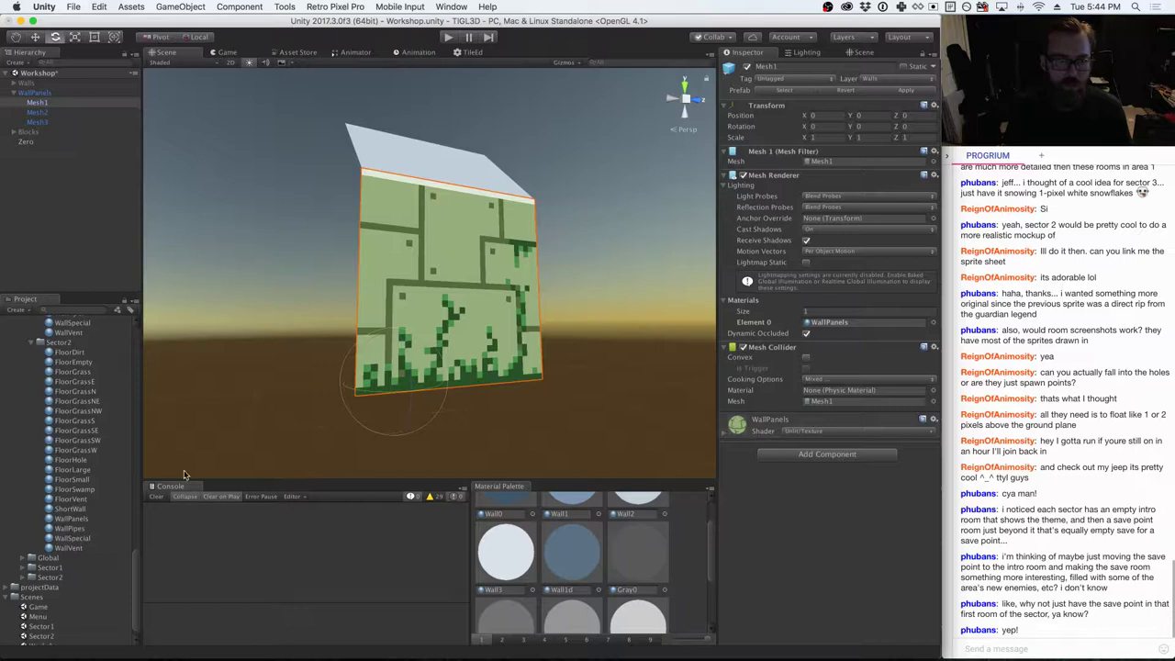
# - Delete the bottom mesh, Mesh2, from the WallPanels object, breaking its prefab instance
pyautogui.click(43, 112)
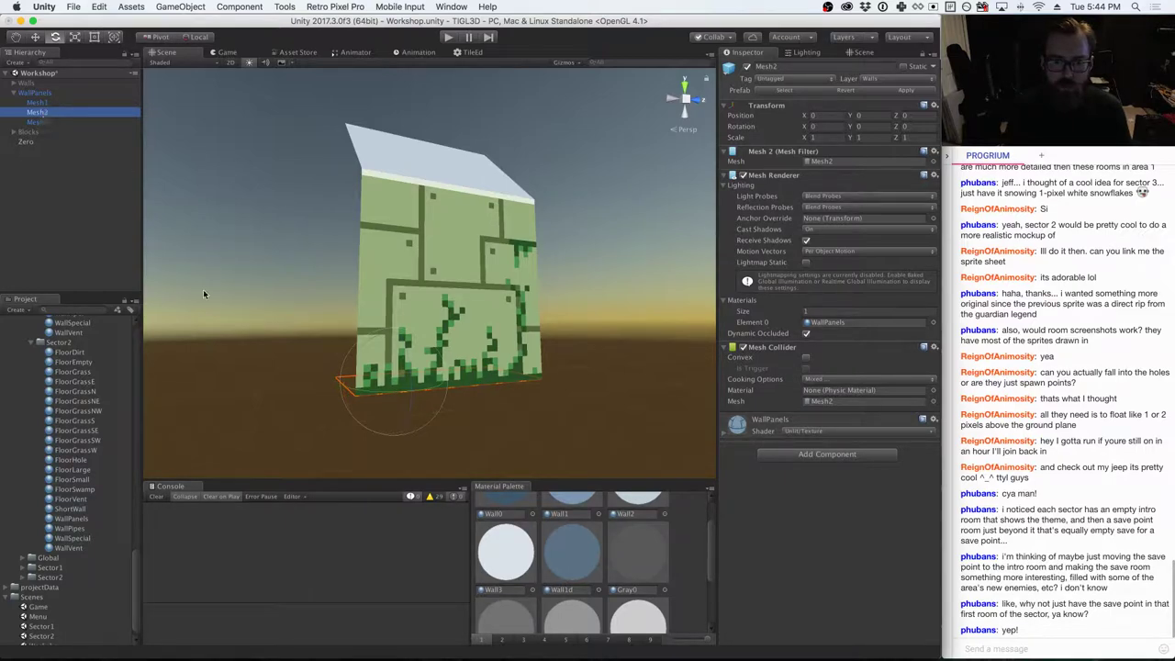
pyautogui.keyDown('alt'); pyautogui.moveTo(204, 294); pyautogui.dragTo(272, 306); pyautogui.keyUp('alt')
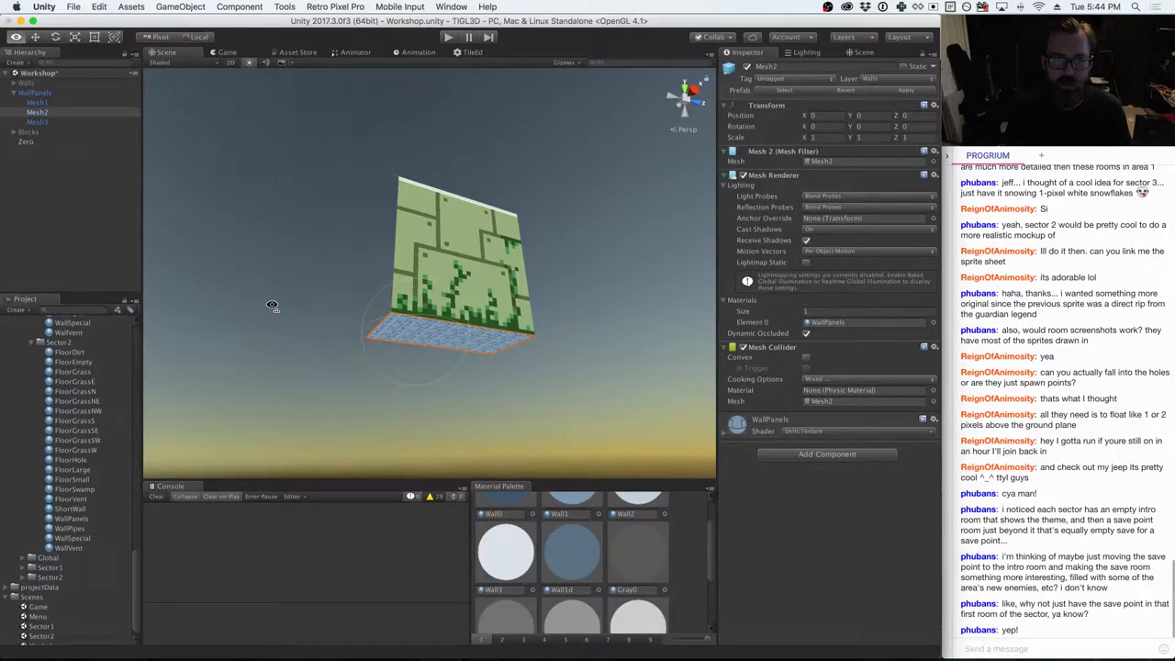
pyautogui.rightClick(41, 114)
pyautogui.click(109, 177)
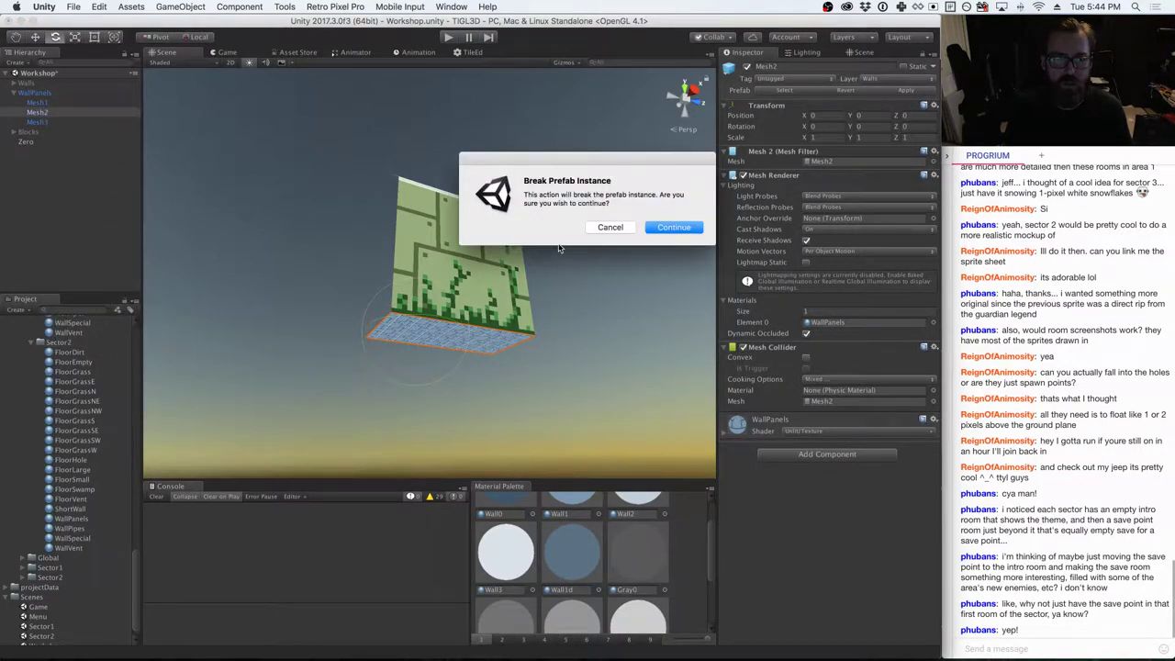
pyautogui.click(674, 227)
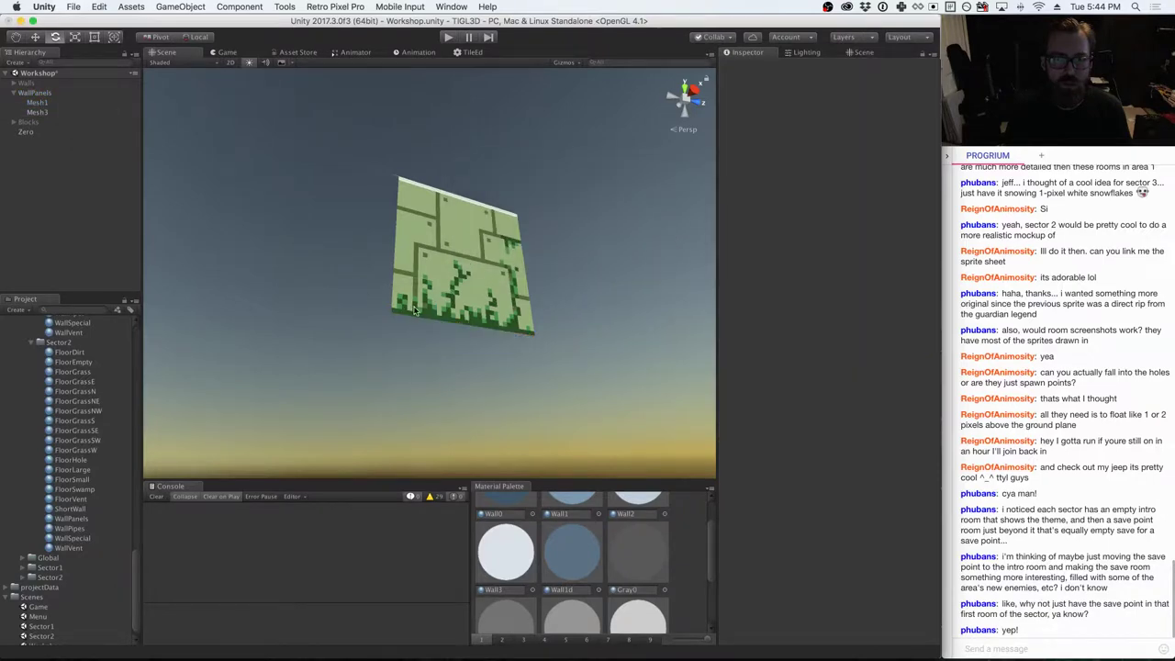
# - Assign the Sector2 Wall2 color material to Mesh3, the sloped top of the WallPanels object
pyautogui.keyDown('alt'); pyautogui.moveTo(414, 312); pyautogui.dragTo(429, 393); pyautogui.keyUp('alt')
pyautogui.click(39, 113)
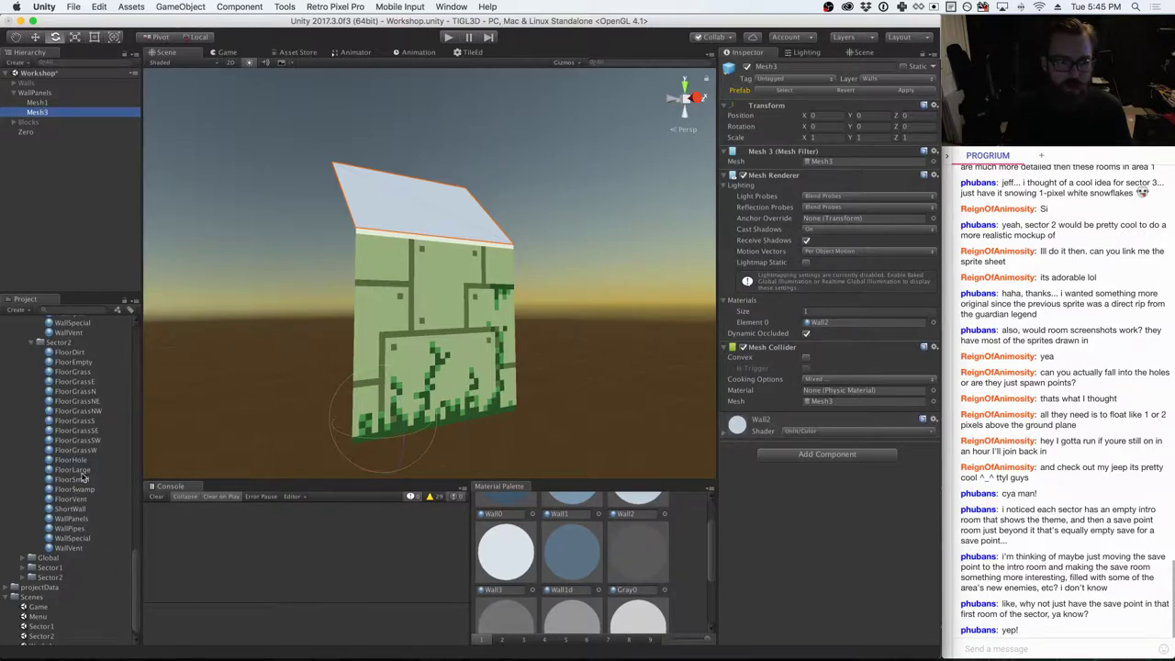
pyautogui.scroll(3, 85, 473)
pyautogui.scroll(-5, 84, 474)
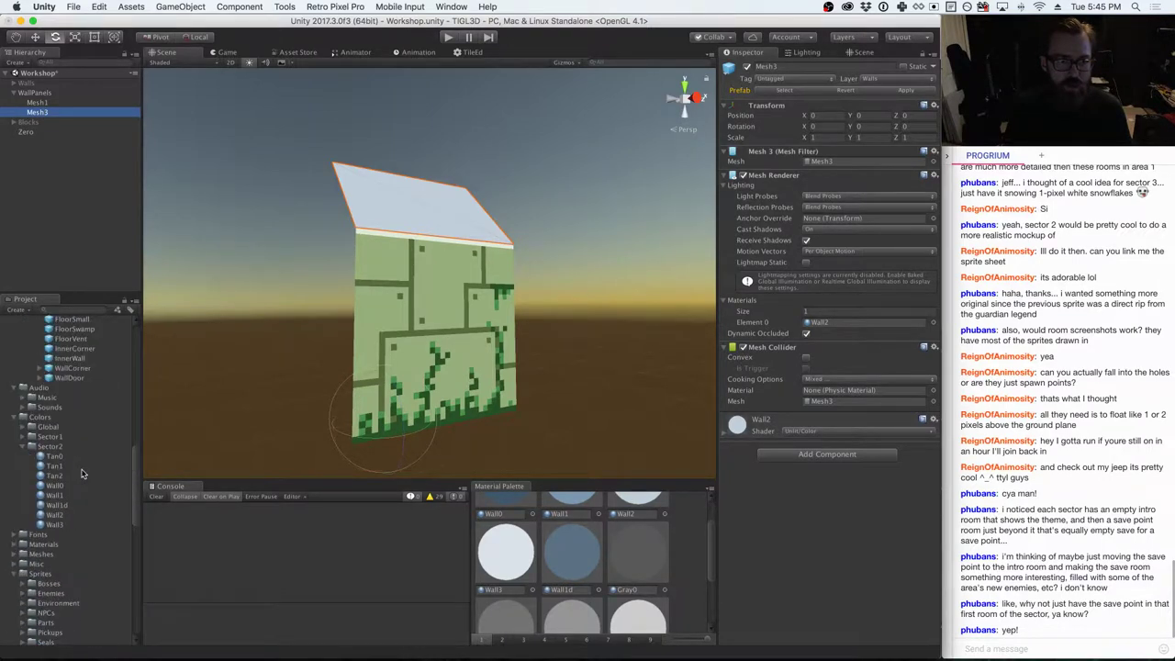
pyautogui.moveTo(57, 523); pyautogui.dragTo(807, 333)
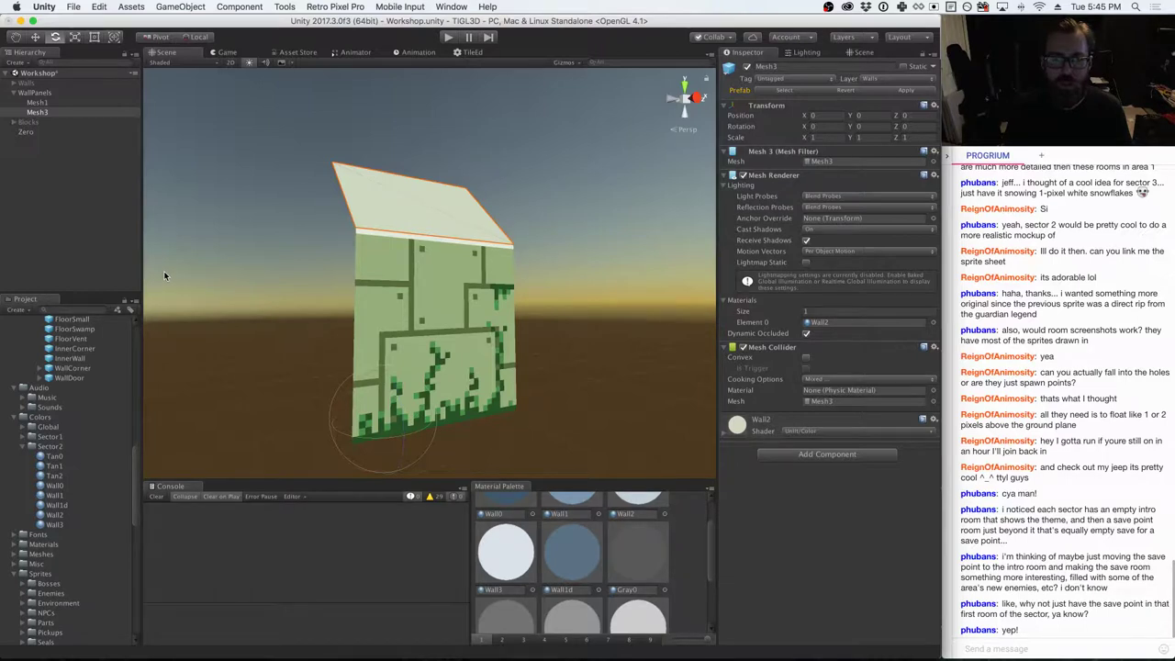
# - Save the recolored WallPanels object as a prefab in the Sector2 tiles folder
pyautogui.scroll(10, 87, 410)
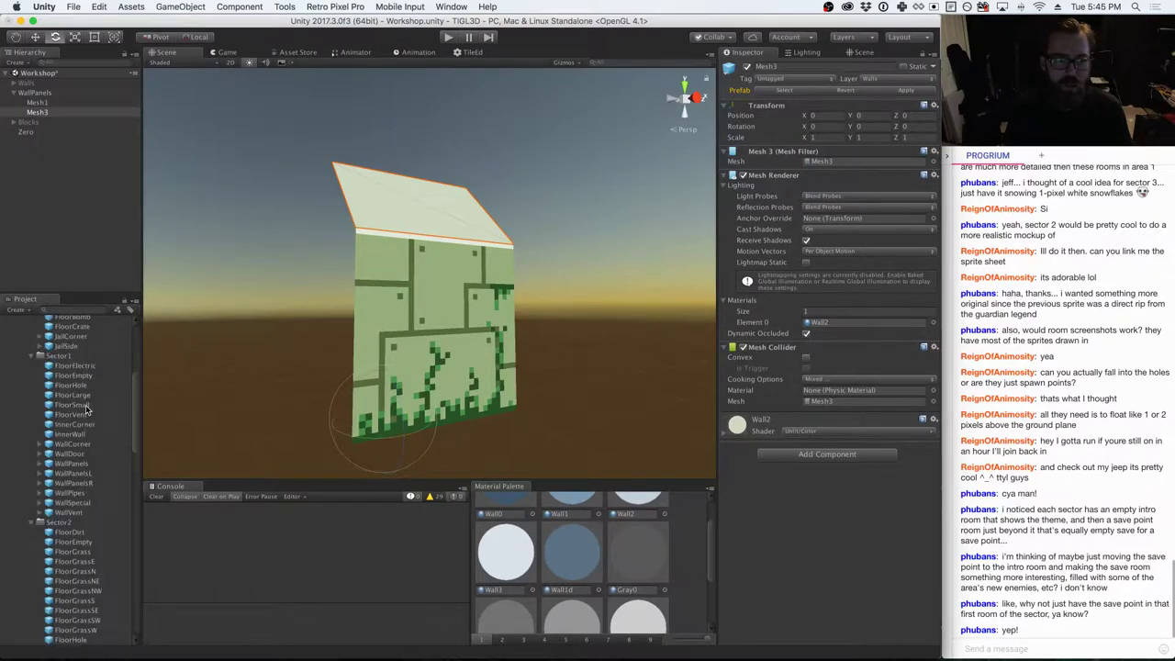
pyautogui.scroll(-5, 86, 410)
pyautogui.click(35, 92)
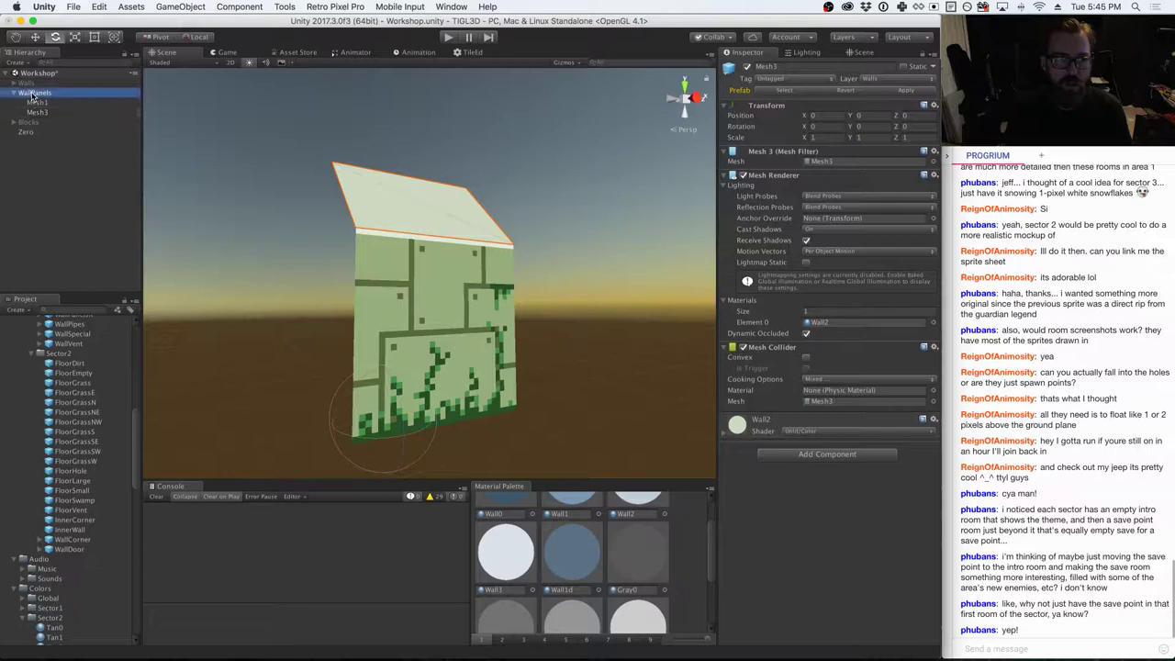
pyautogui.moveTo(32, 94); pyautogui.dragTo(66, 354)
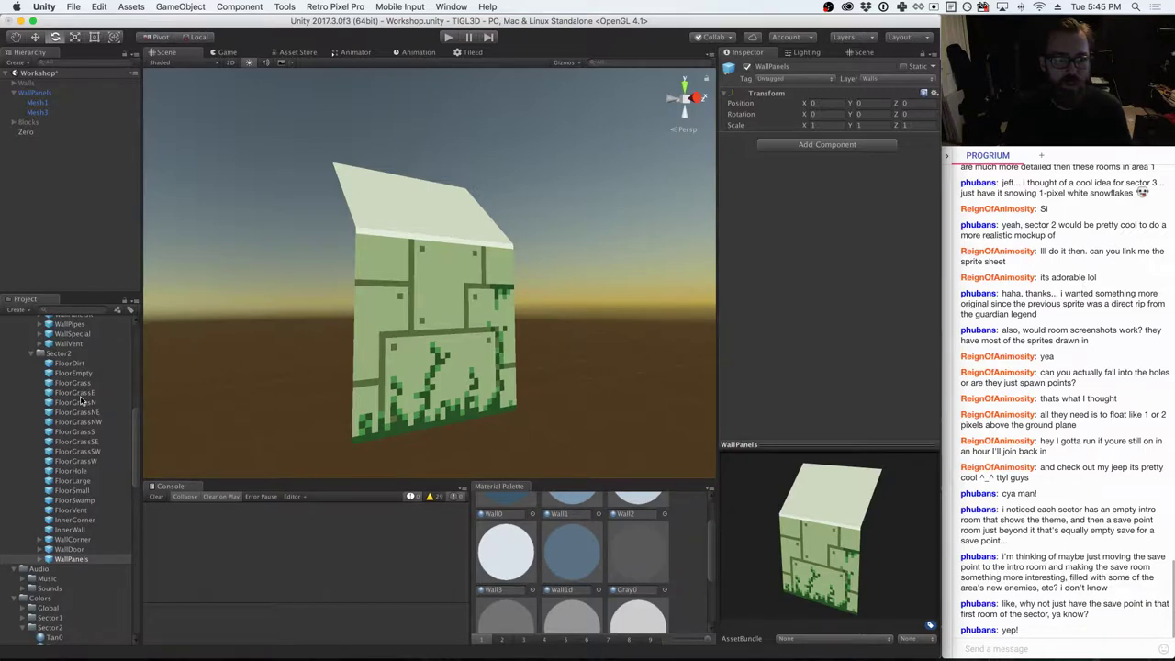
# - Inspect Mesh2 inside the Sector1 WallPanels prefab and check whether it can be deleted there
pyautogui.scroll(3, 82, 400)
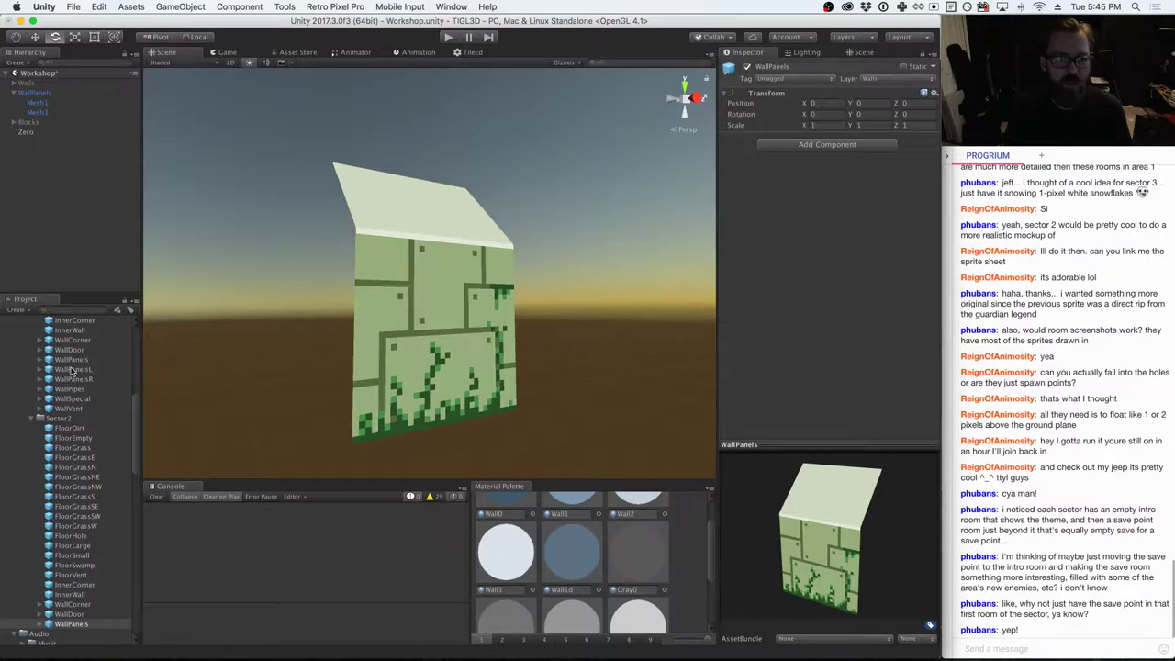
pyautogui.click(40, 360)
pyautogui.click(73, 379)
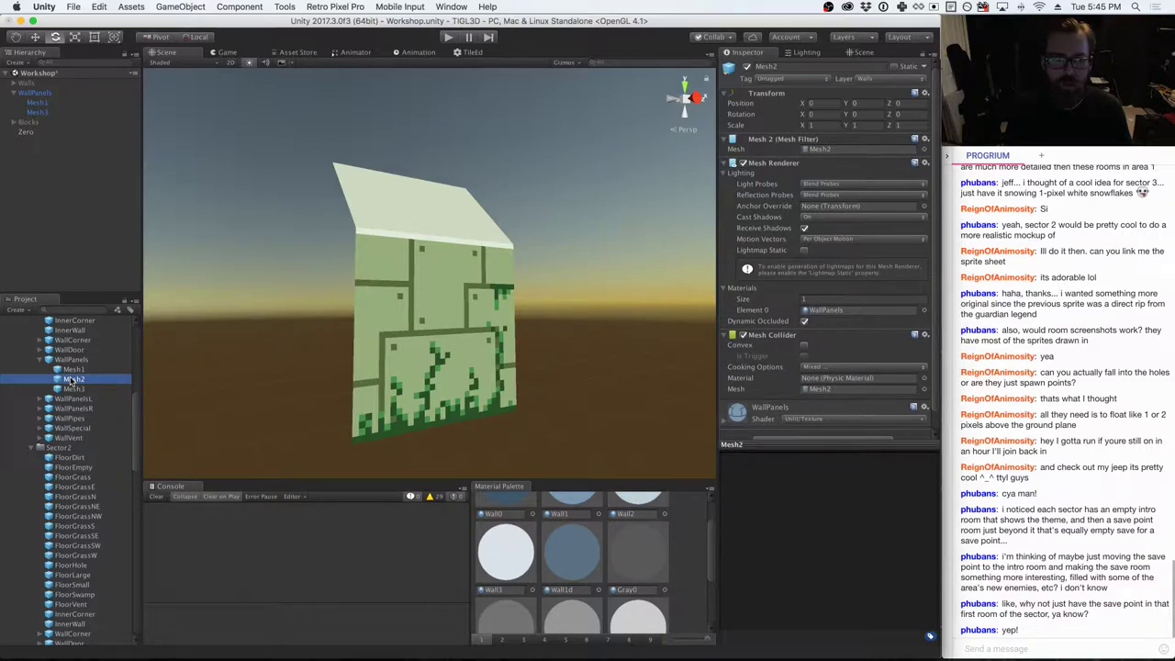
pyautogui.click(695, 520)
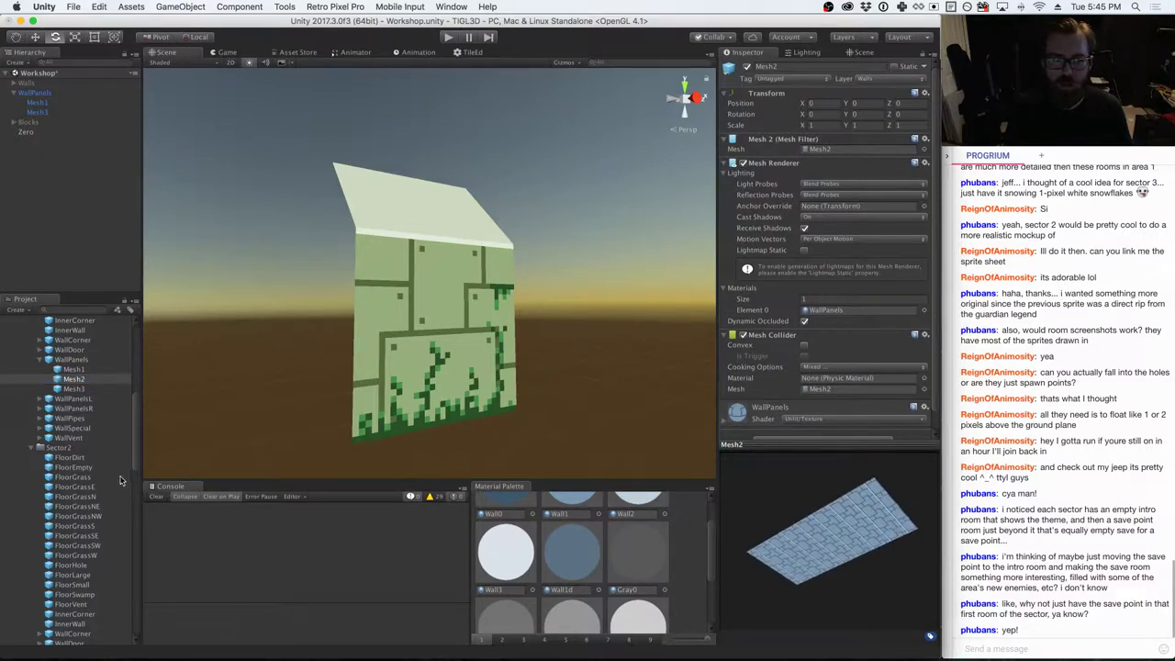
pyautogui.rightClick(85, 387)
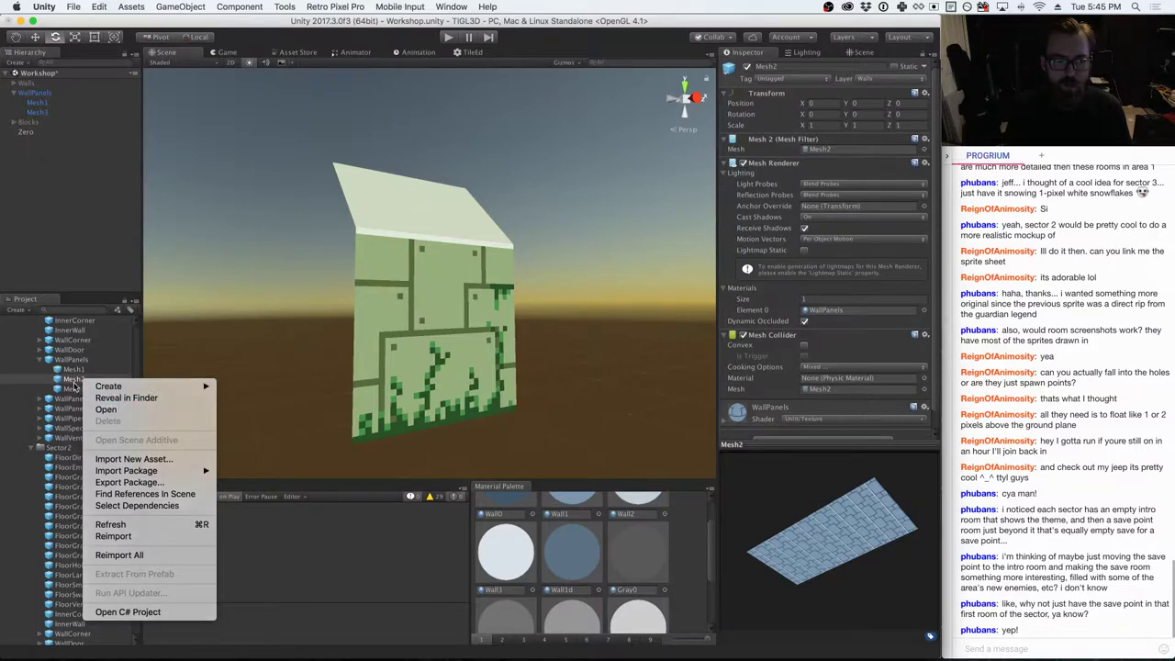
pyautogui.click(75, 387)
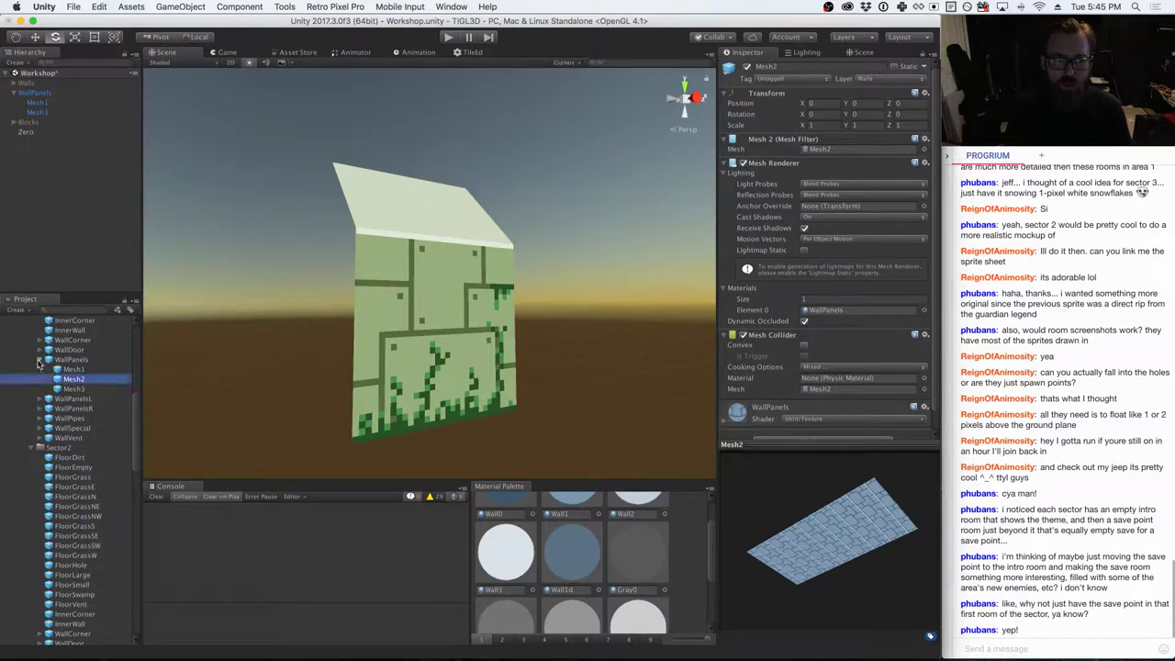
pyautogui.click(38, 359)
# - Replace the recolored WallPanels in the scene with the Sector1 WallPanels prefab and reset its transform to the origin
pyautogui.click(42, 93)
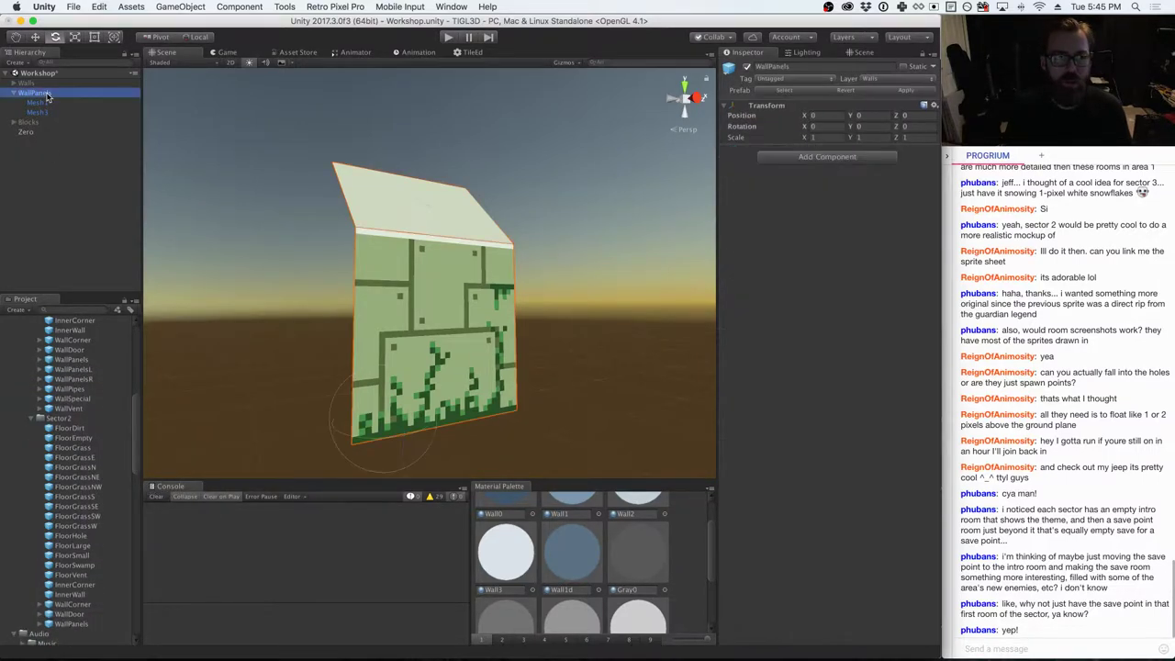
pyautogui.rightClick(55, 93)
pyautogui.click(79, 154)
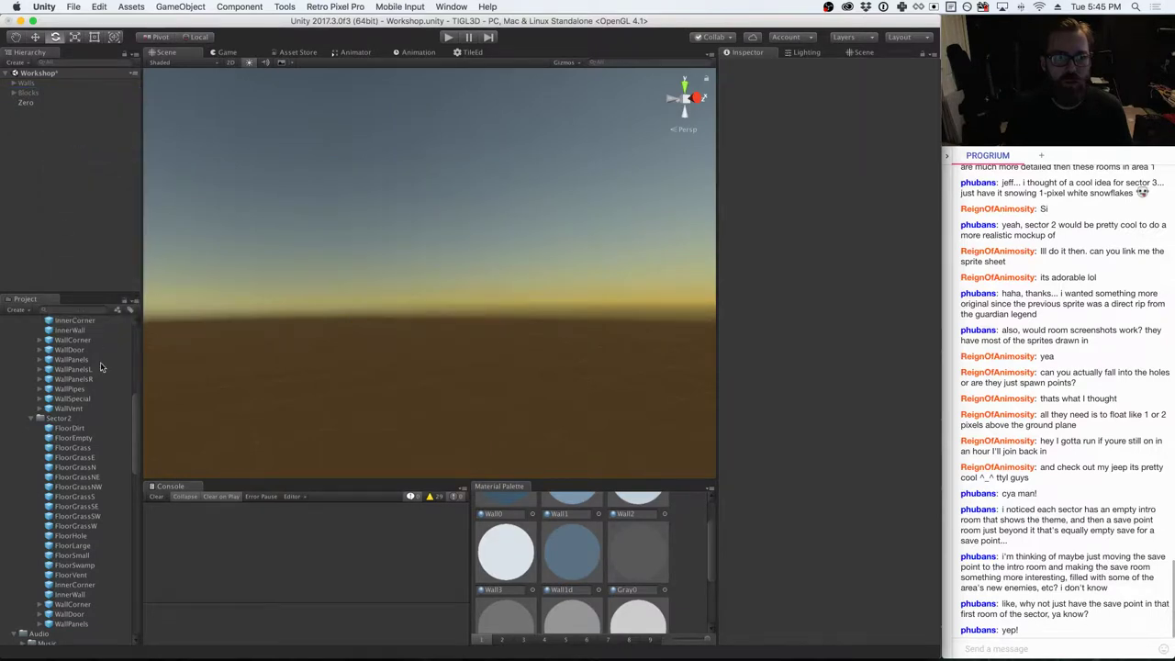
pyautogui.moveTo(80, 364); pyautogui.dragTo(430, 408)
pyautogui.click(934, 105)
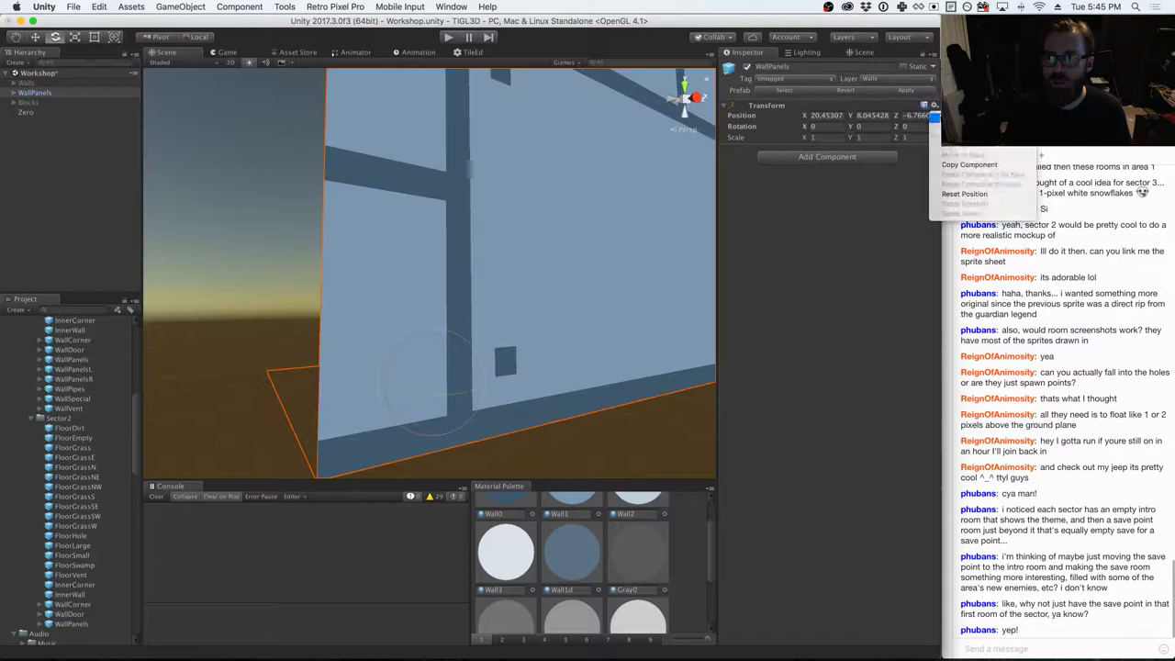
pyautogui.click(955, 114)
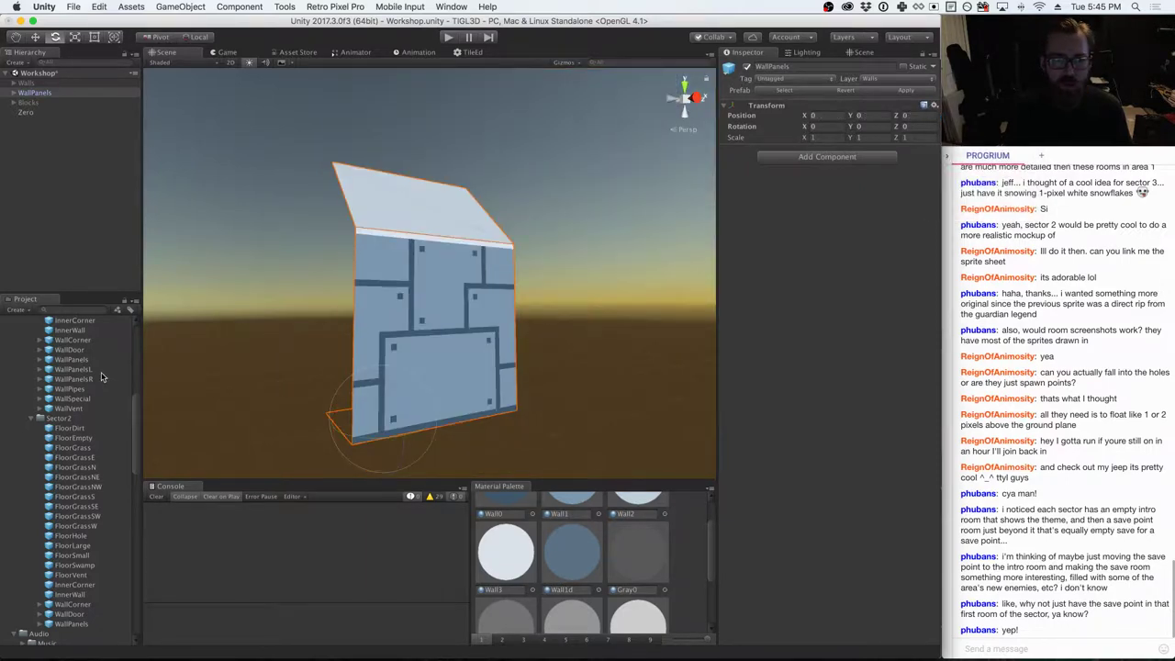
# - Delete Mesh2 from the Sector1 WallPanels instance and apply the change to its prefab
pyautogui.click(14, 93)
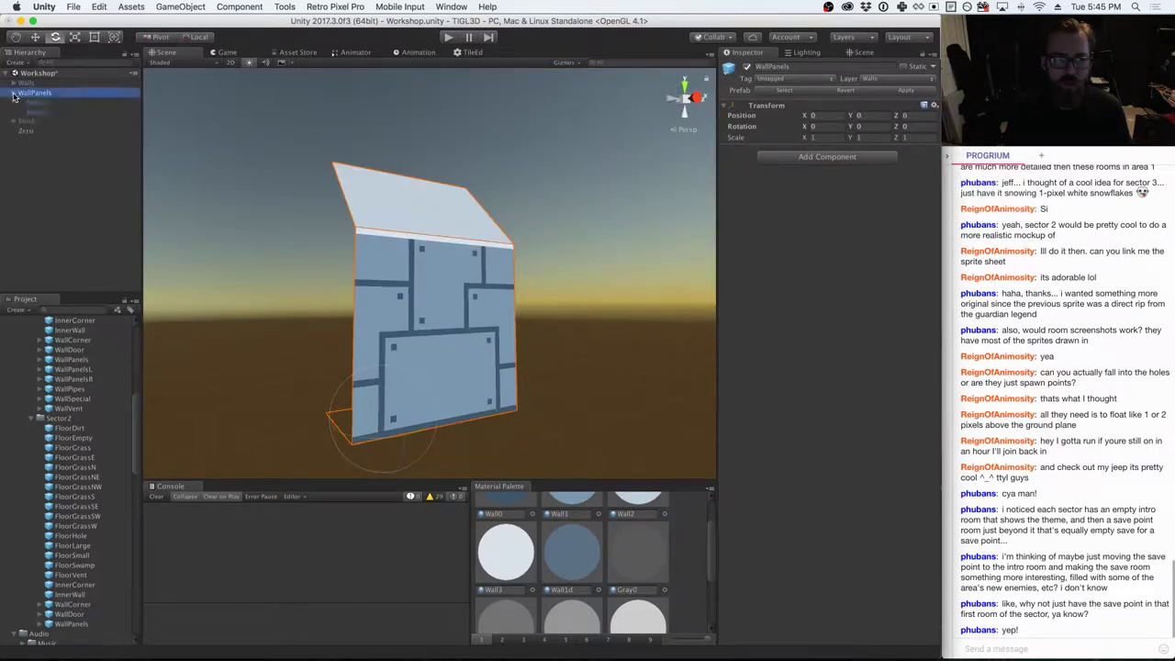
pyautogui.click(37, 112)
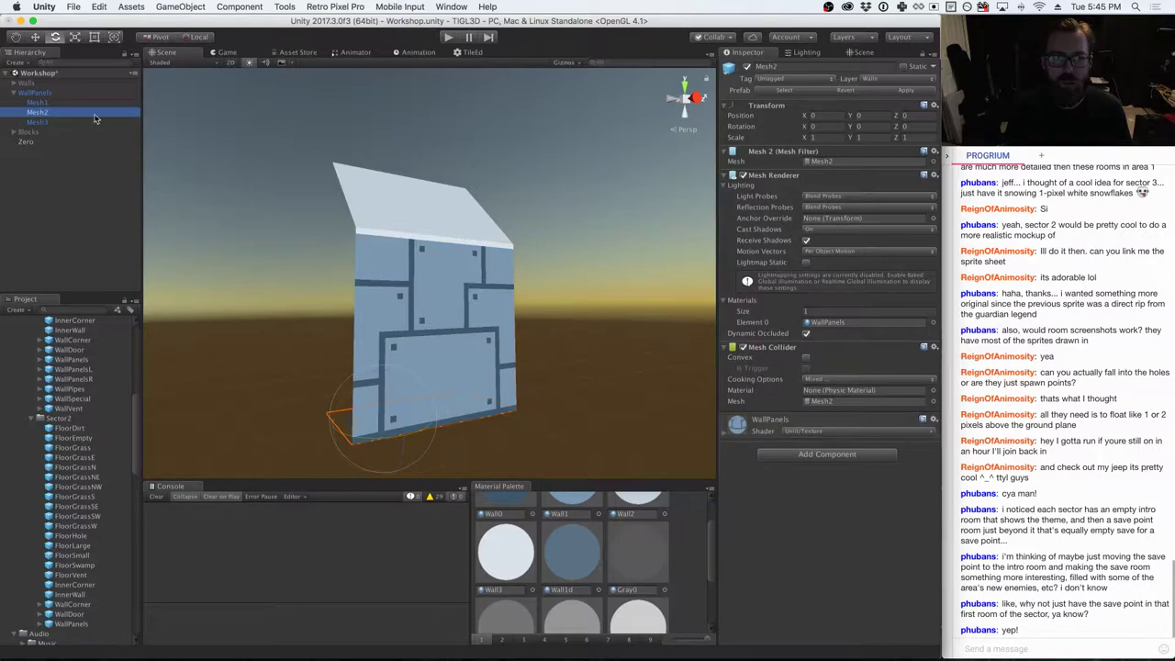
pyautogui.rightClick(42, 112)
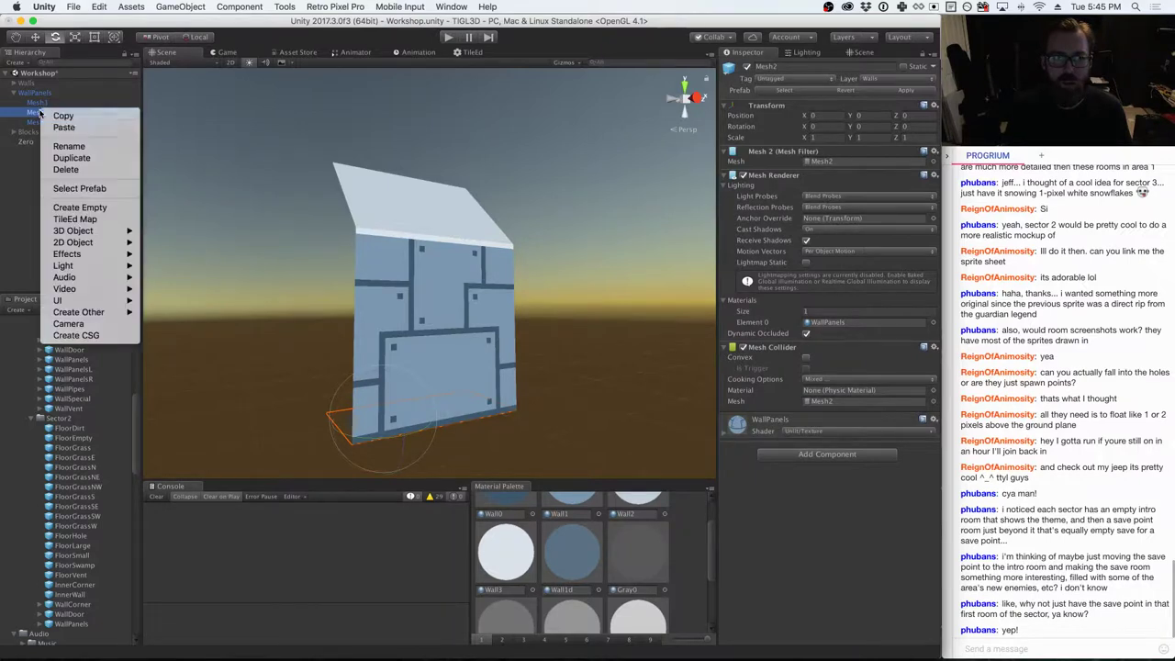
pyautogui.click(88, 171)
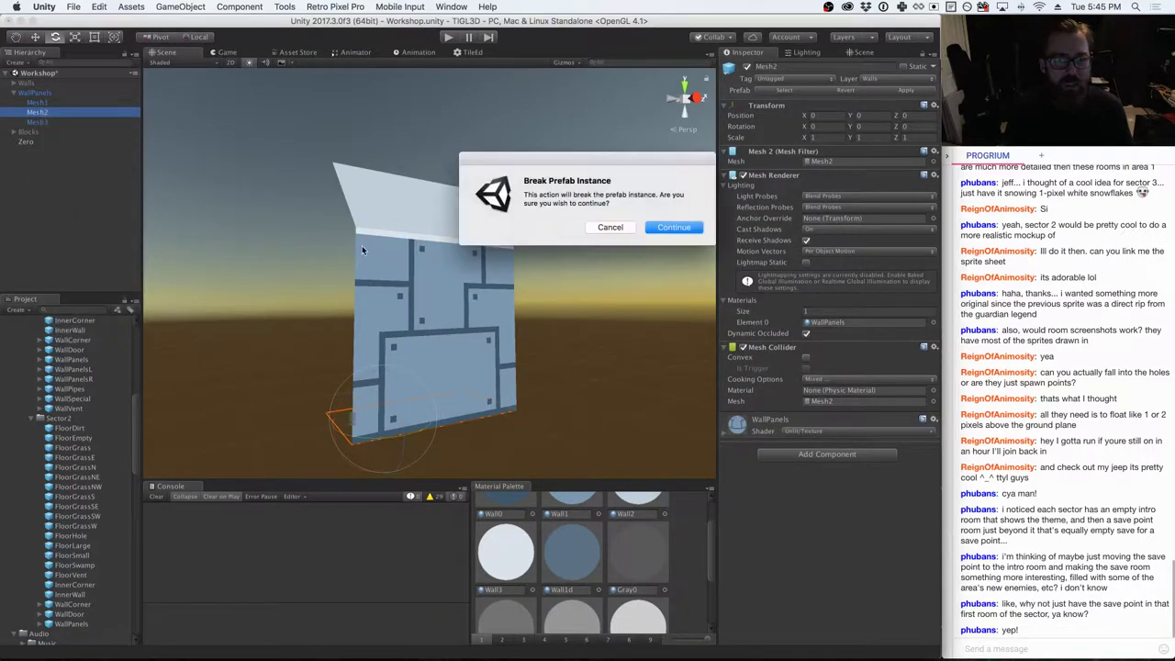
pyautogui.click(672, 227)
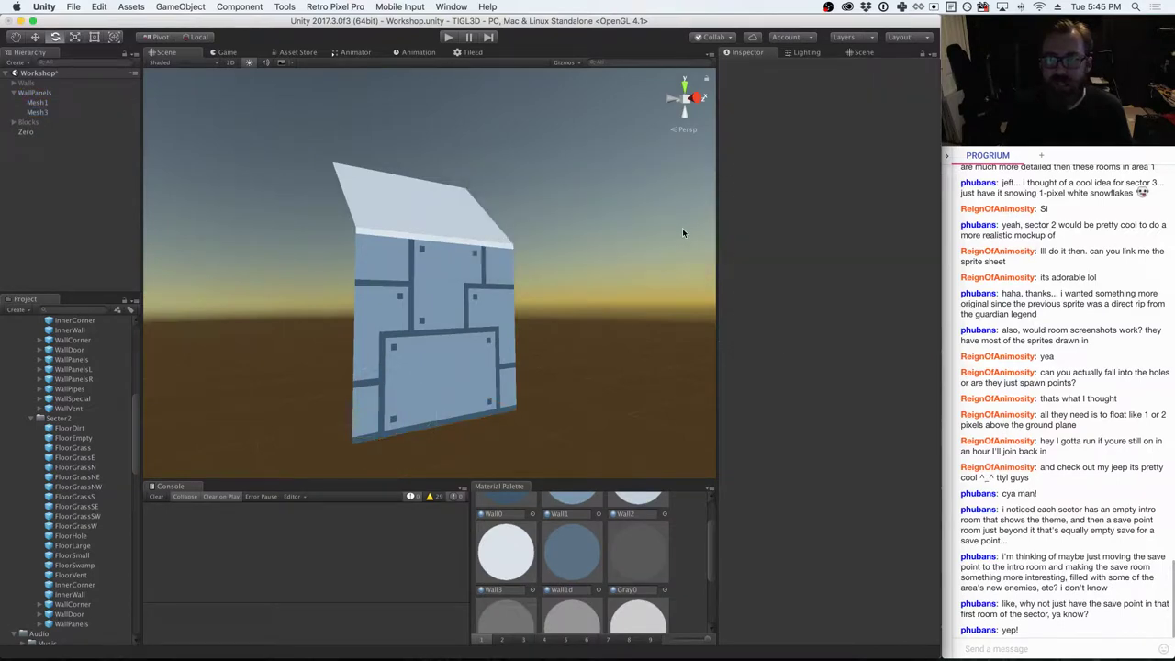
pyautogui.click(34, 92)
pyautogui.click(912, 90)
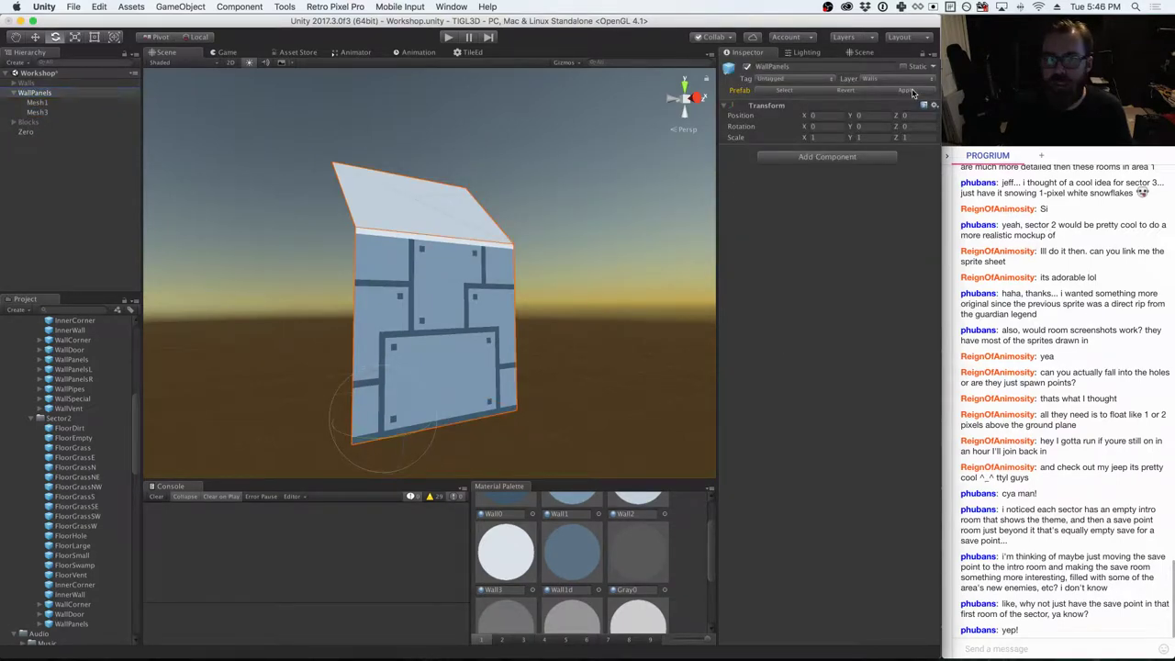
# - Check the remaining meshes of the Sector1 WallPanels prefab, and delete the WallPanels object from the scene
pyautogui.click(35, 108)
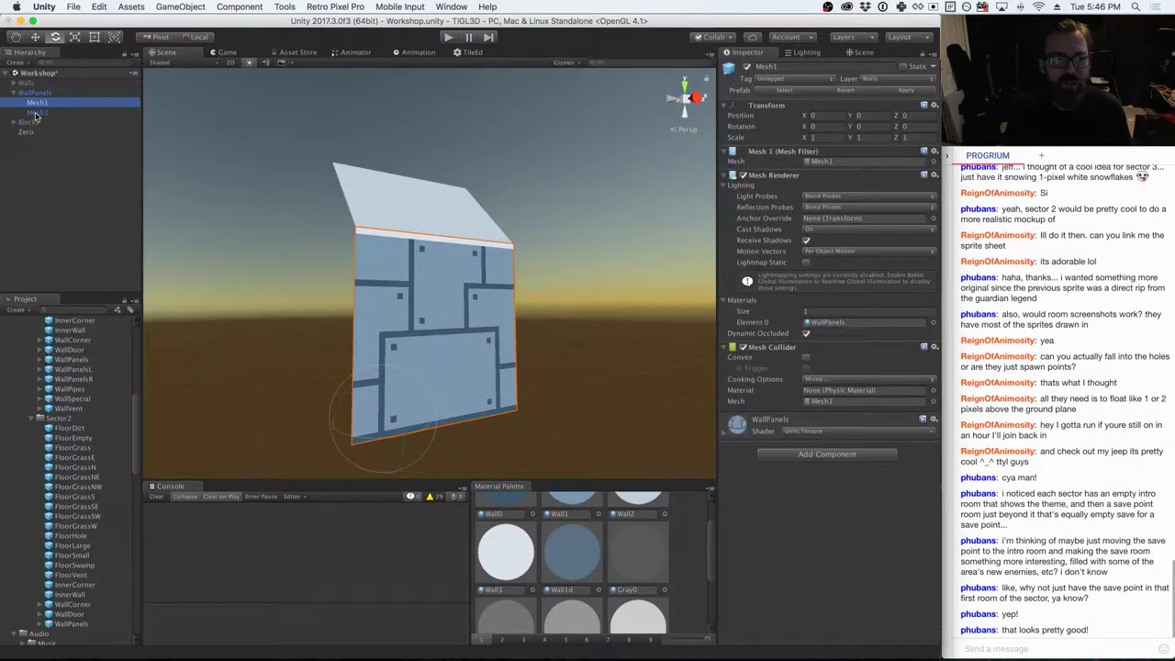
pyautogui.click(38, 360)
pyautogui.click(39, 360)
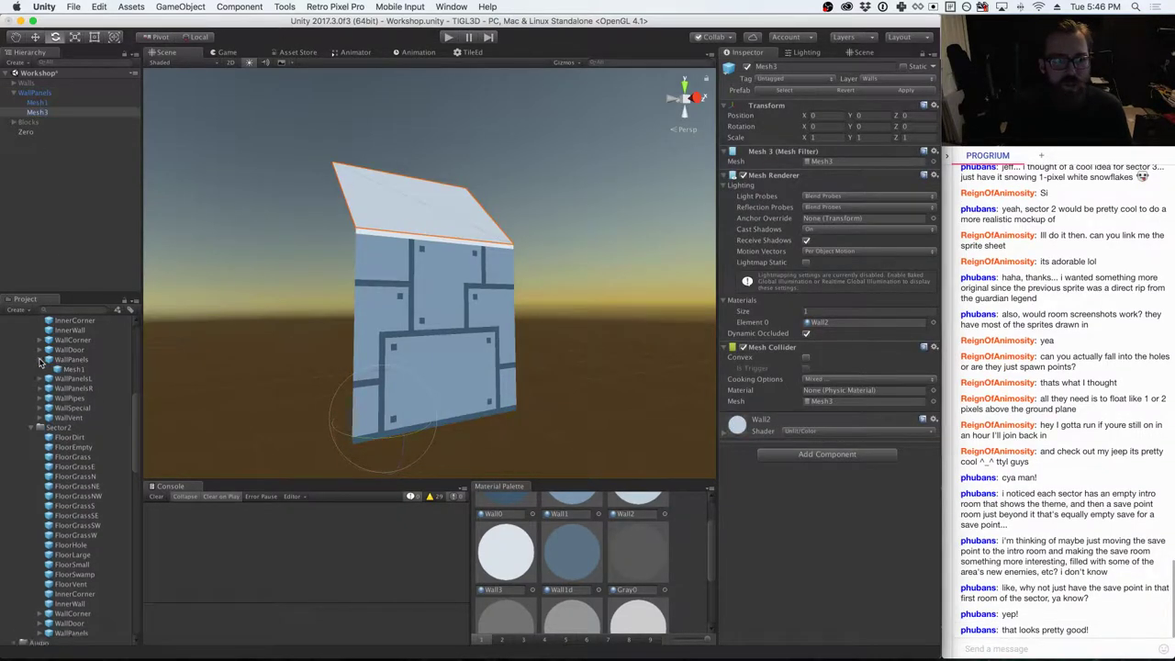
pyautogui.rightClick(47, 95)
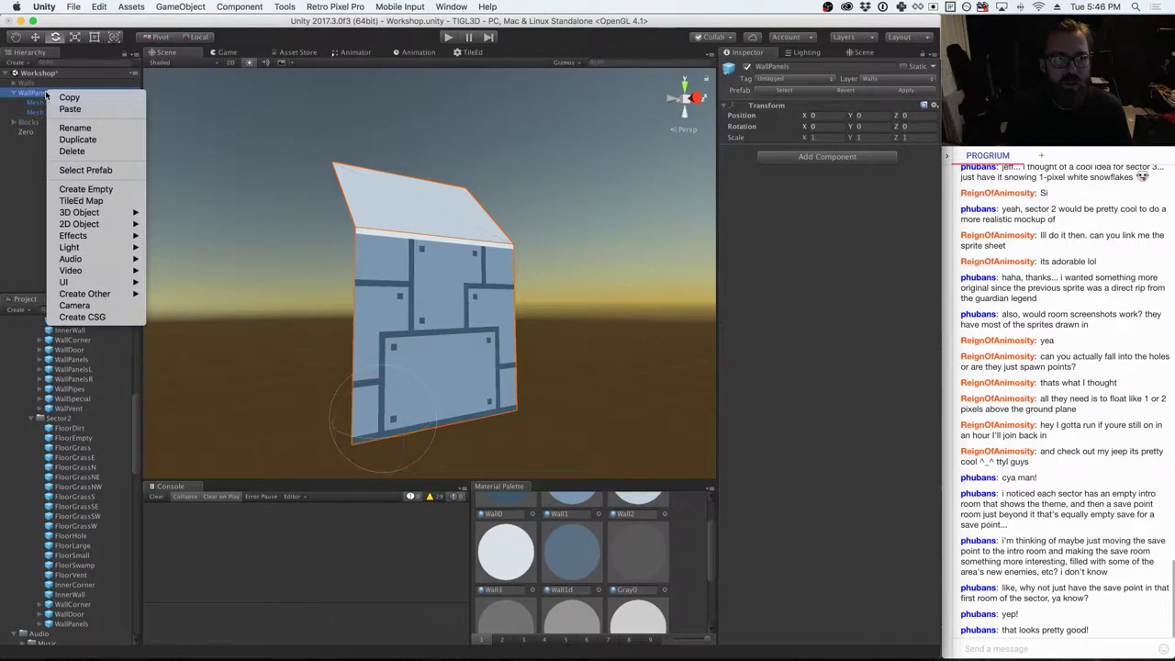
pyautogui.click(59, 151)
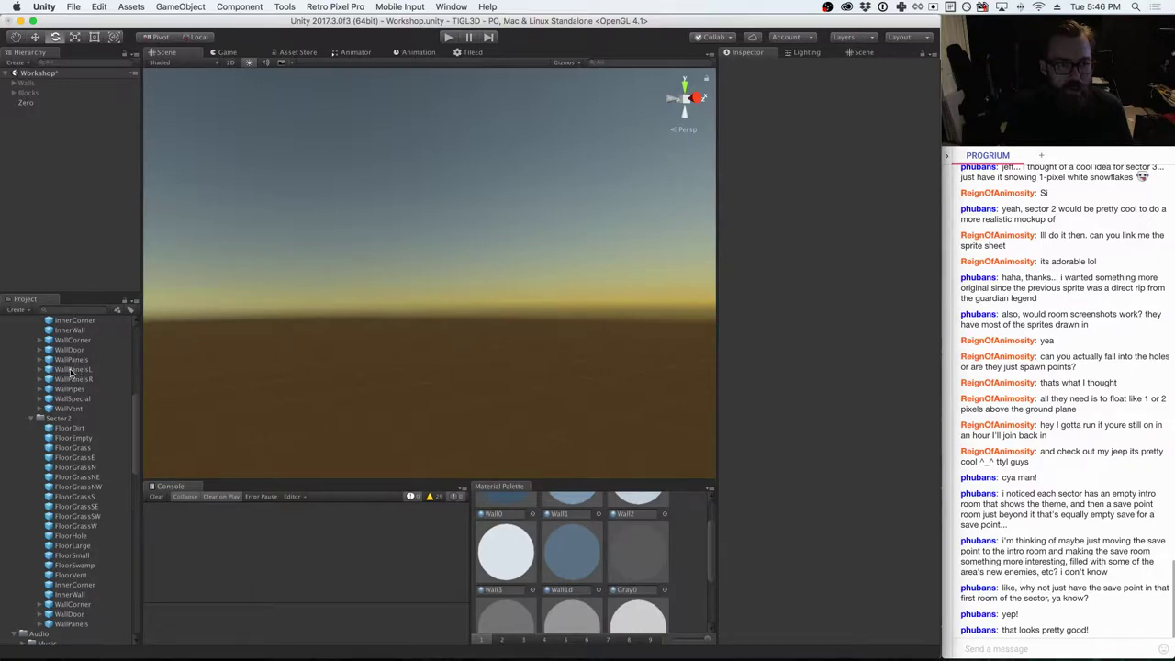
# - Place the Sector1 WallPanelsL prefab in the Workshop scene
pyautogui.click(39, 370)
pyautogui.click(40, 370)
pyautogui.moveTo(71, 369); pyautogui.dragTo(442, 353)
pyautogui.scroll(-5, 442, 353)
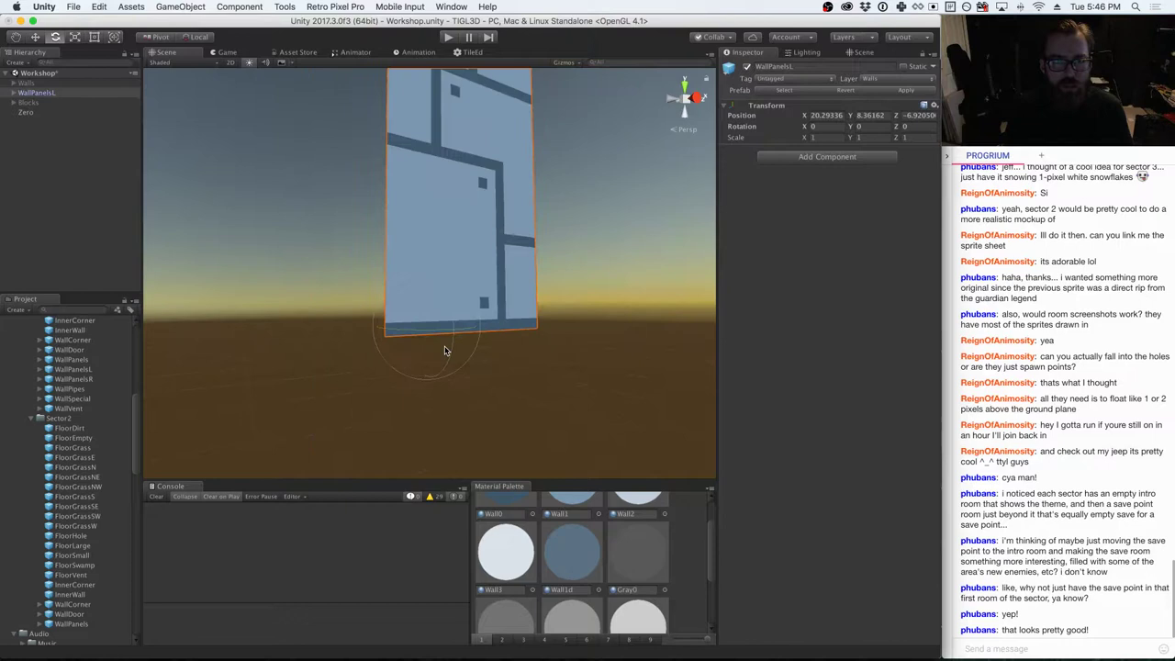
# - Reset the WallPanelsL transform to the origin and assign the Sector2 WallPanels material to its Mesh1
pyautogui.click(933, 105)
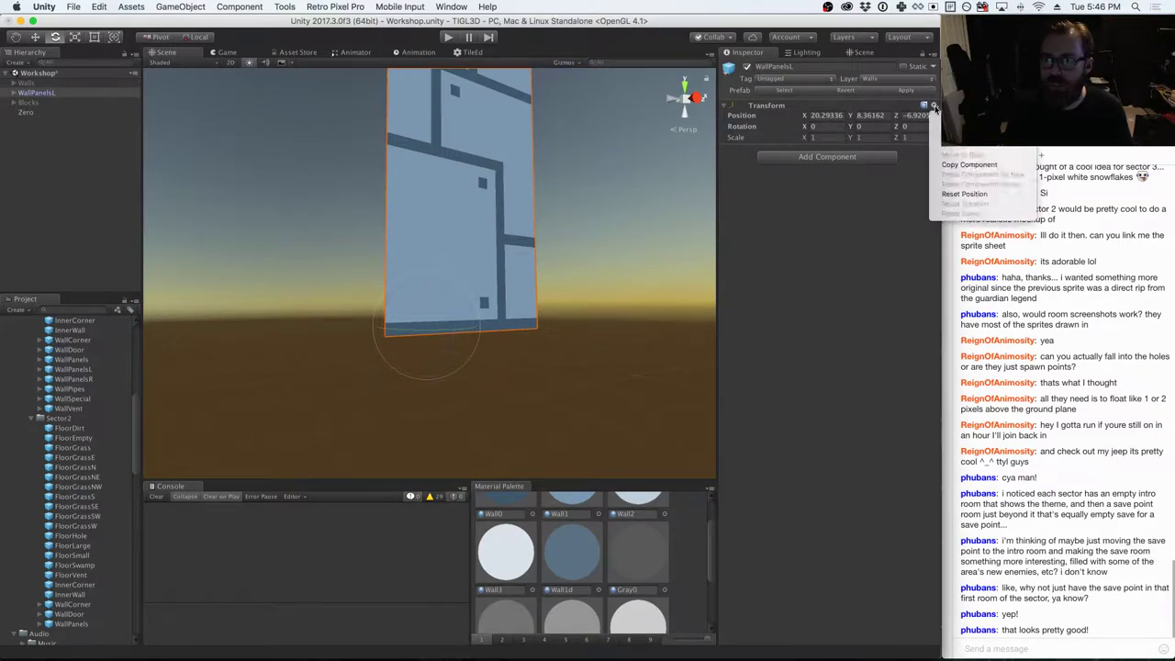
pyautogui.click(959, 116)
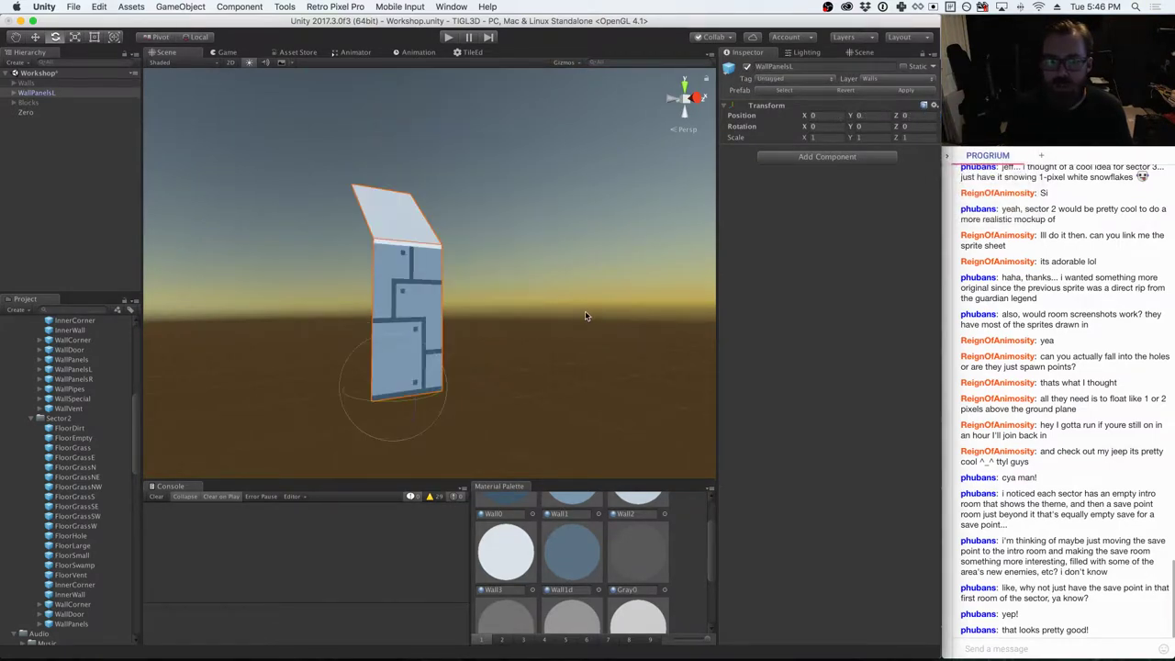
pyautogui.click(16, 94)
pyautogui.click(31, 103)
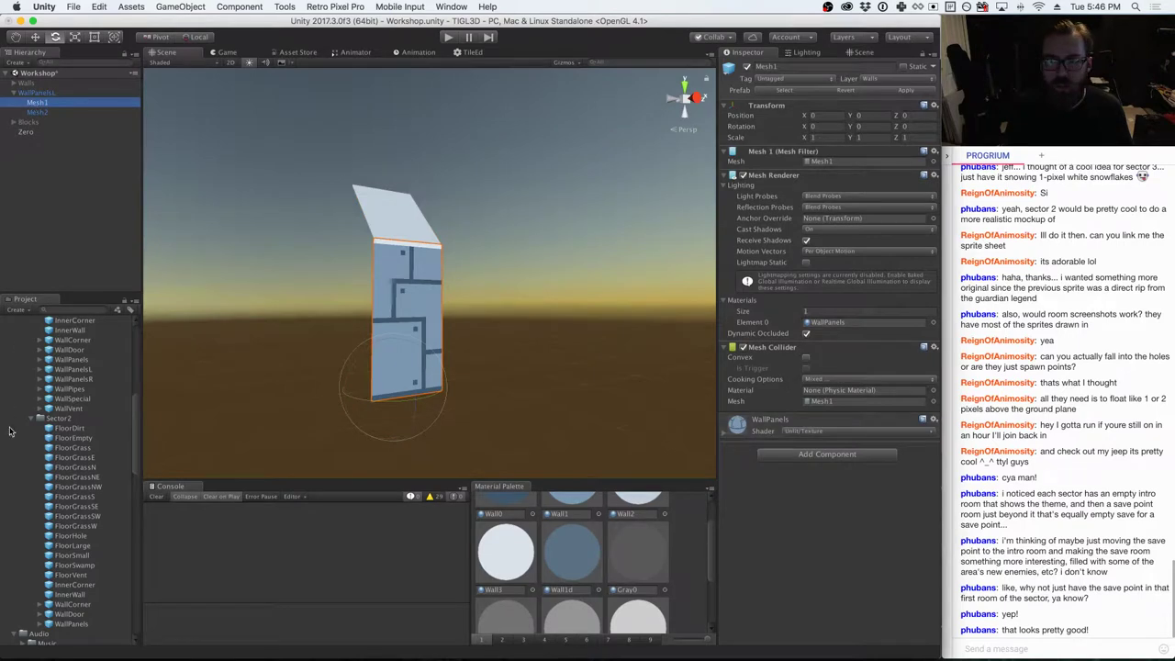
pyautogui.scroll(-10, 93, 498)
pyautogui.scroll(-10, 92, 499)
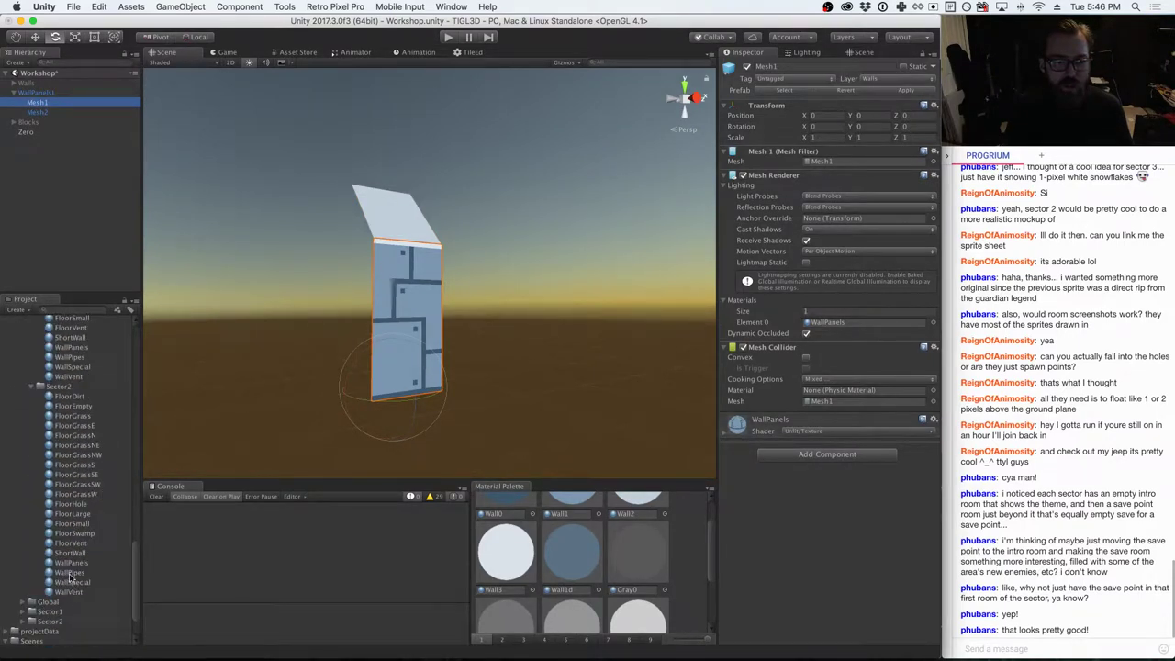
pyautogui.moveTo(70, 575); pyautogui.dragTo(827, 330)
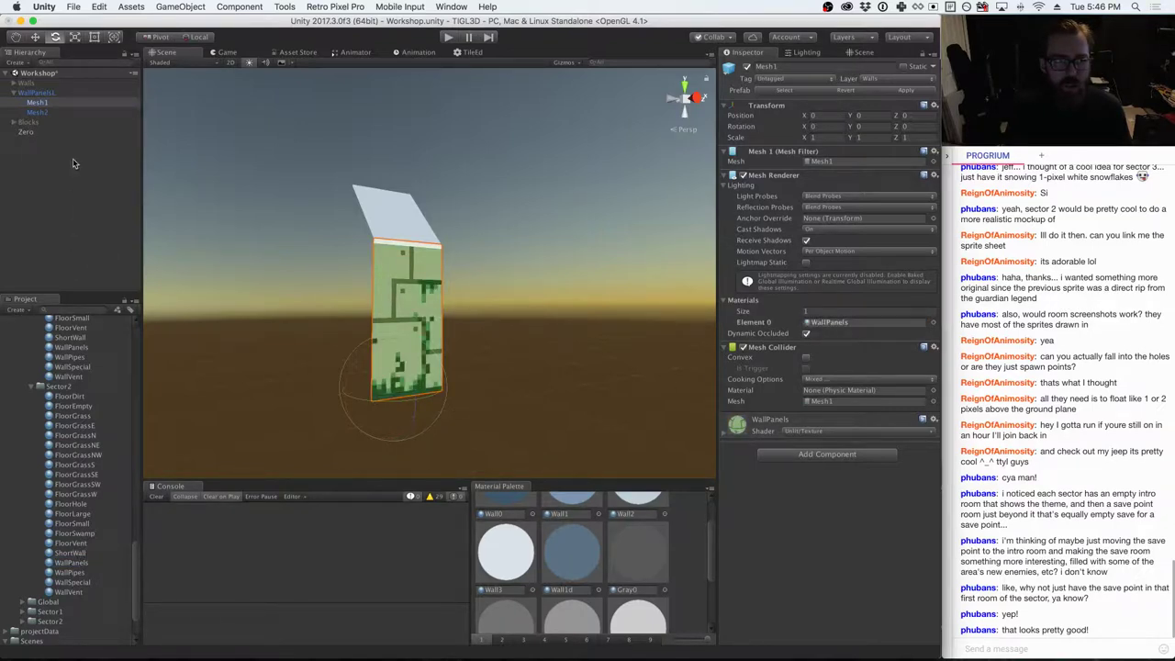
# - Assign the Sector2 Wall2 color material to Mesh2 of WallPanelsL
pyautogui.click(57, 112)
pyautogui.scroll(10, 78, 376)
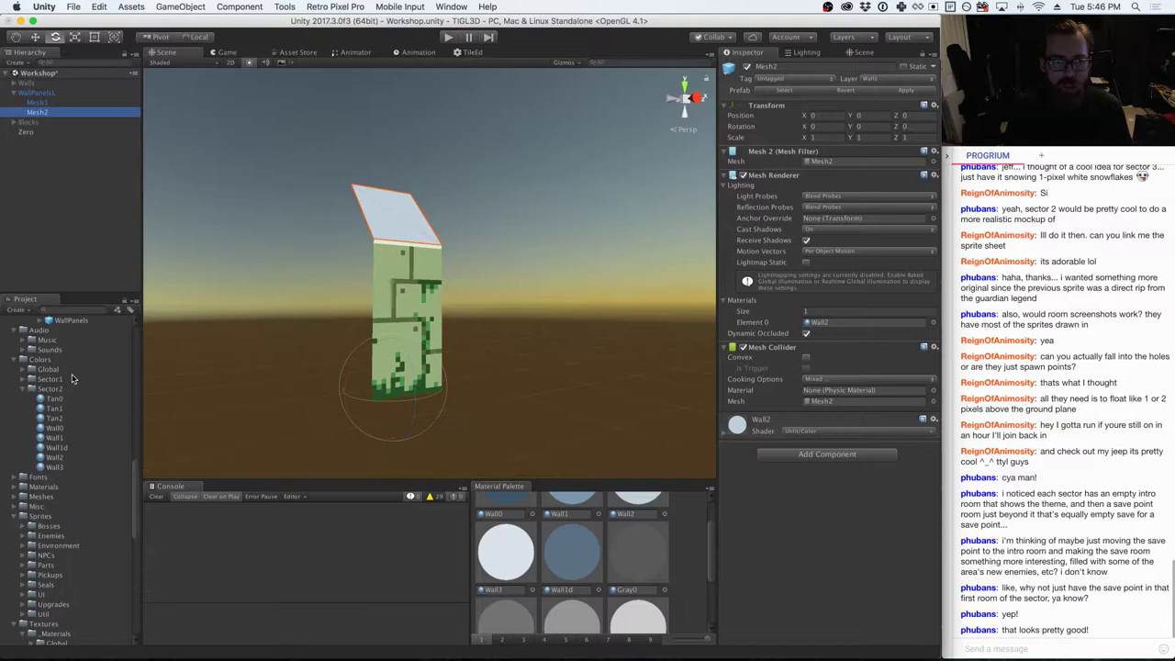
pyautogui.moveTo(58, 557); pyautogui.dragTo(807, 323)
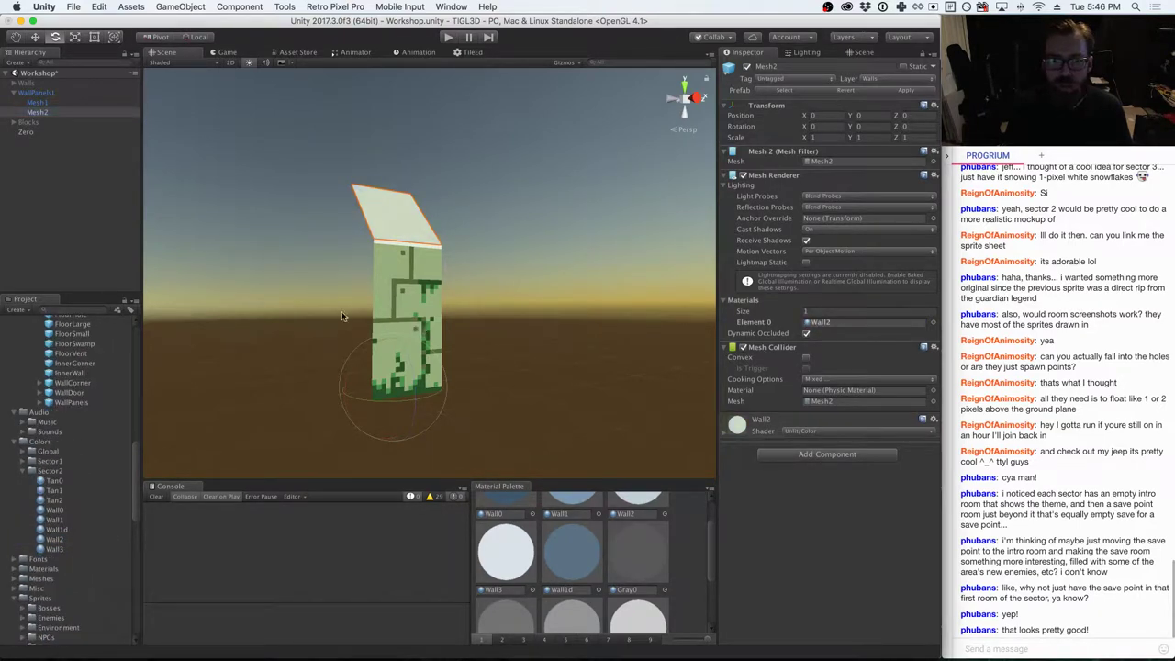
# - Save the recolored WallPanelsL as a prefab in the Sector2 tiles folder
pyautogui.scroll(2, 81, 435)
pyautogui.scroll(7, 81, 435)
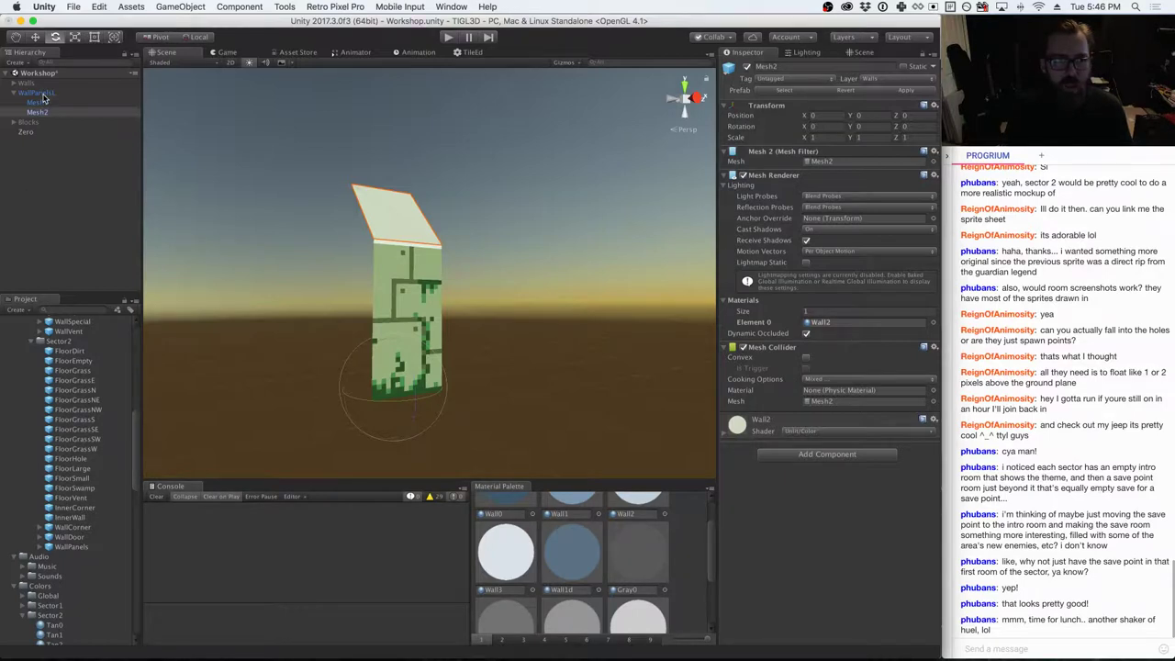
pyautogui.moveTo(39, 111); pyautogui.dragTo(55, 362)
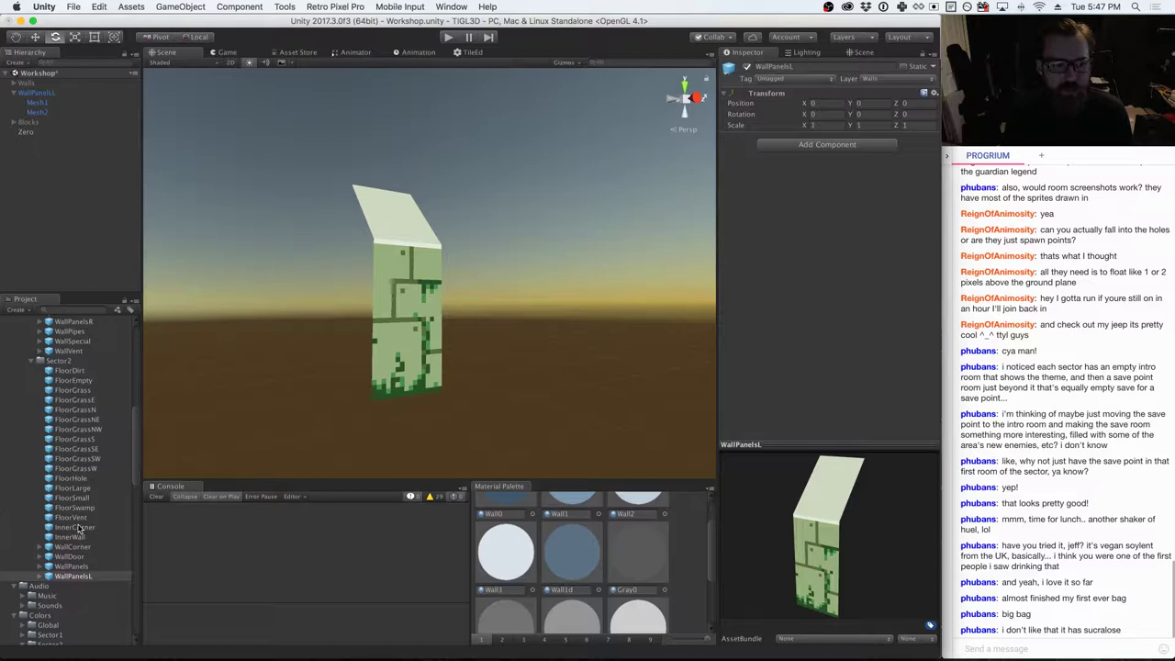
# - Replace WallPanelsL in the scene with the Sector1 WallPanelsR prefab and reset its transform to the origin
pyautogui.scroll(-3, 80, 523)
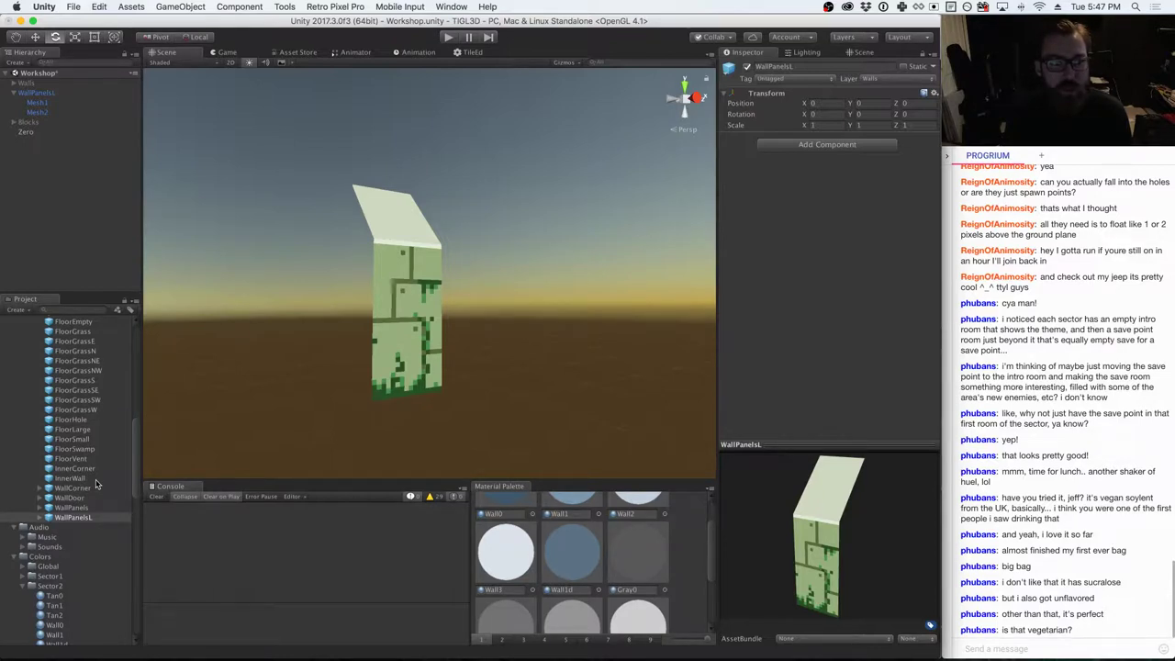
pyautogui.scroll(6, 92, 482)
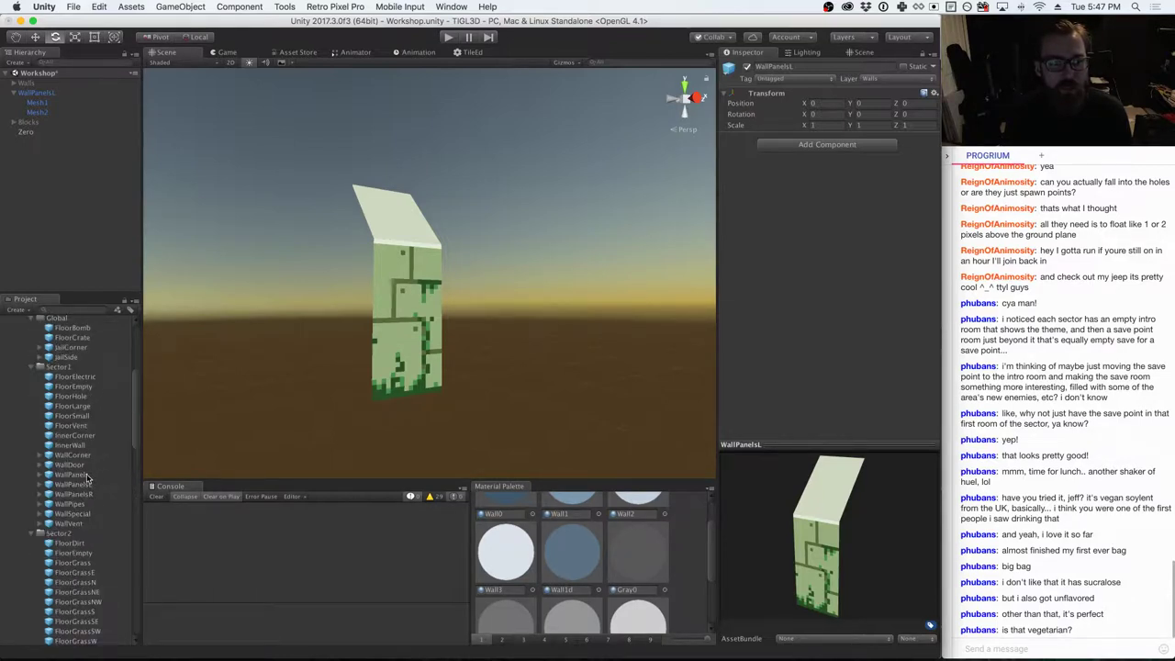
pyautogui.click(37, 93)
pyautogui.rightClick(36, 92)
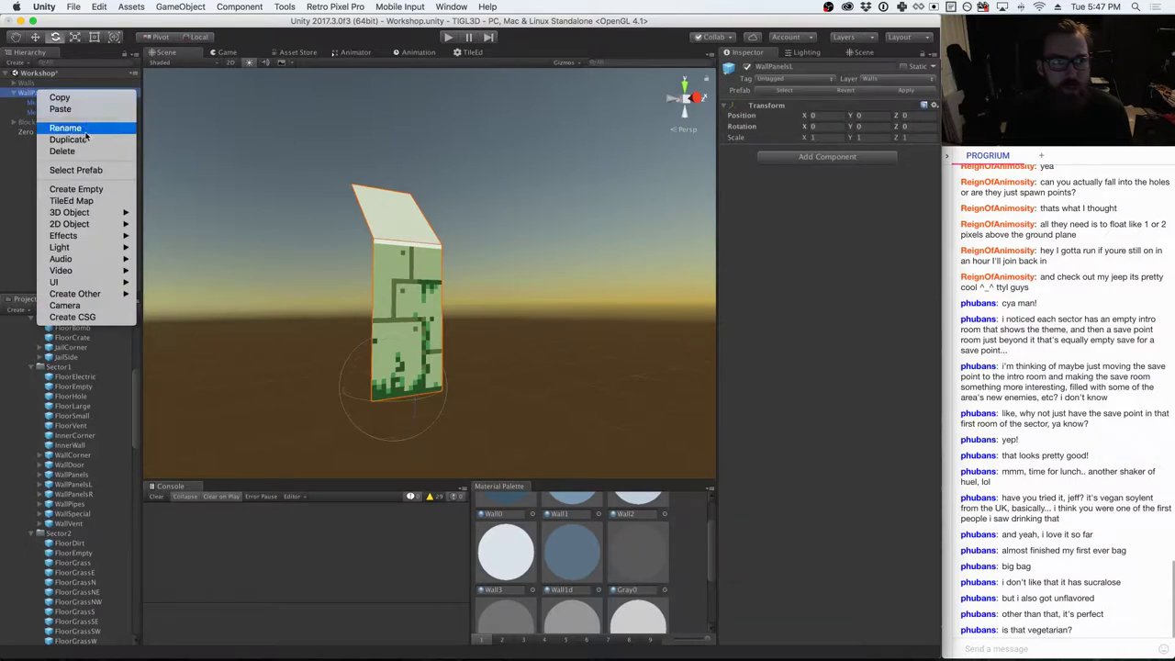
pyautogui.click(79, 151)
pyautogui.moveTo(87, 500); pyautogui.dragTo(395, 367)
pyautogui.click(934, 107)
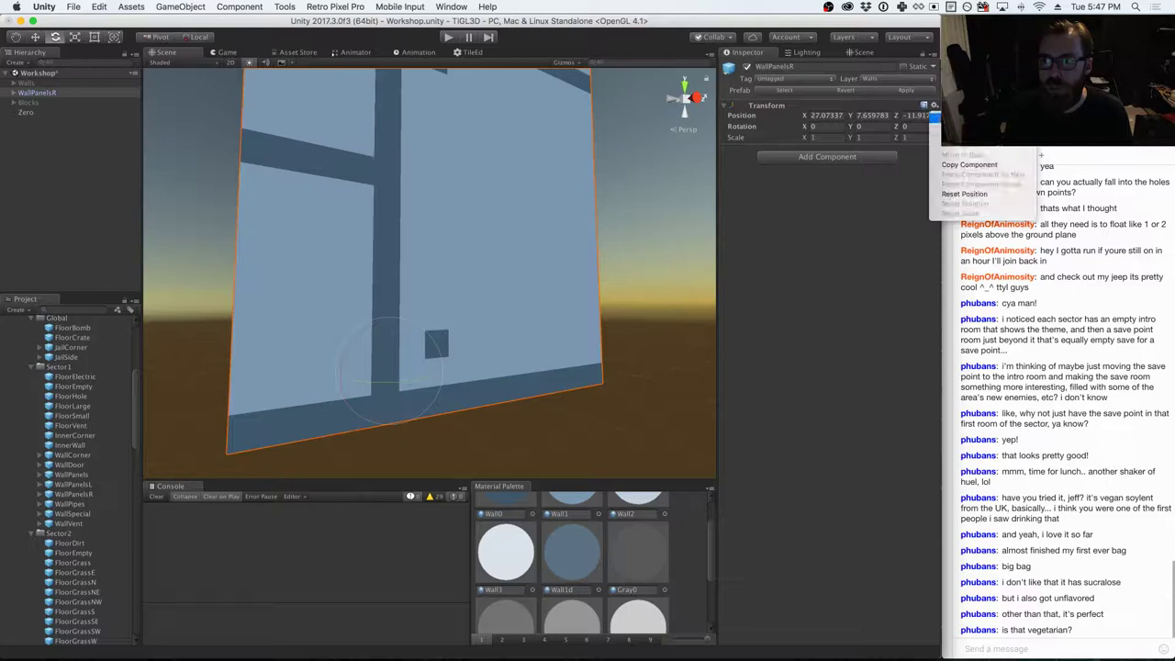
pyautogui.click(936, 121)
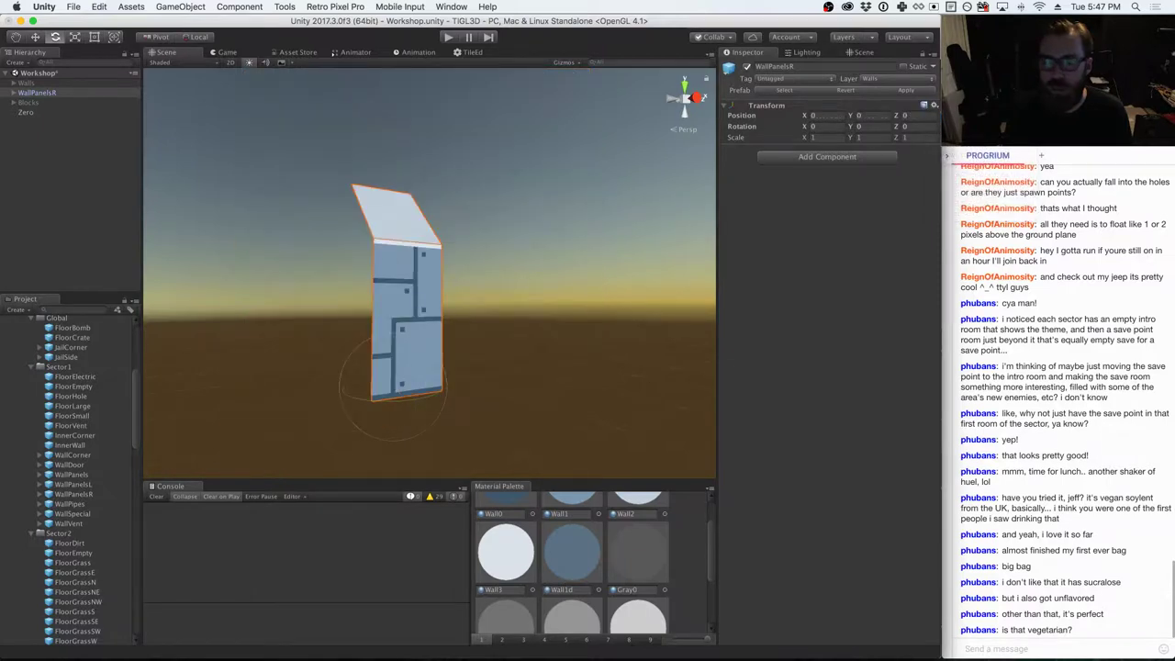
# - Assign the Sector2 Wall2 color material to Mesh2 of WallPanelsR
pyautogui.click(13, 92)
pyautogui.scroll(-10, 95, 411)
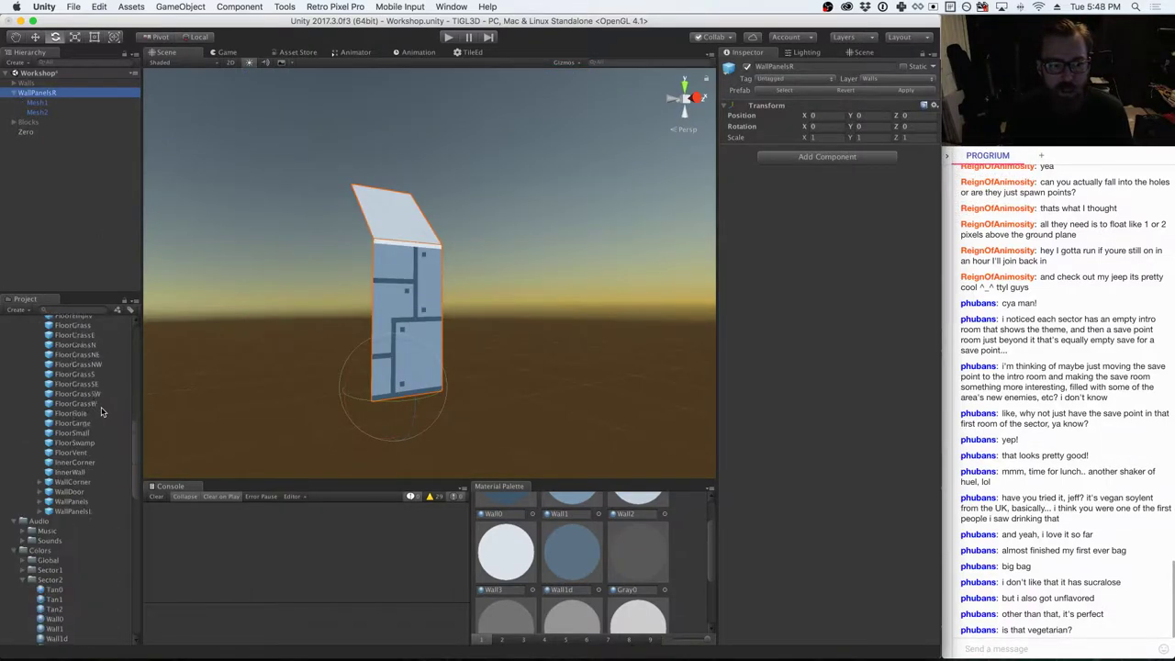
pyautogui.scroll(-15, 99, 413)
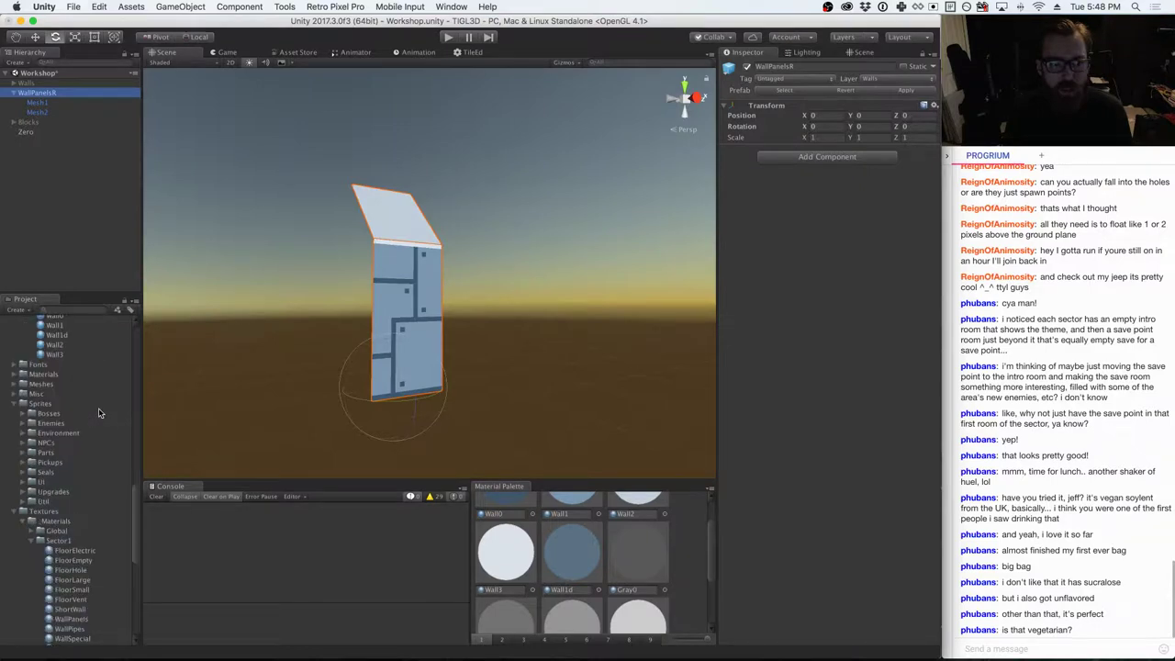
pyautogui.scroll(1, 96, 404)
pyautogui.click(36, 112)
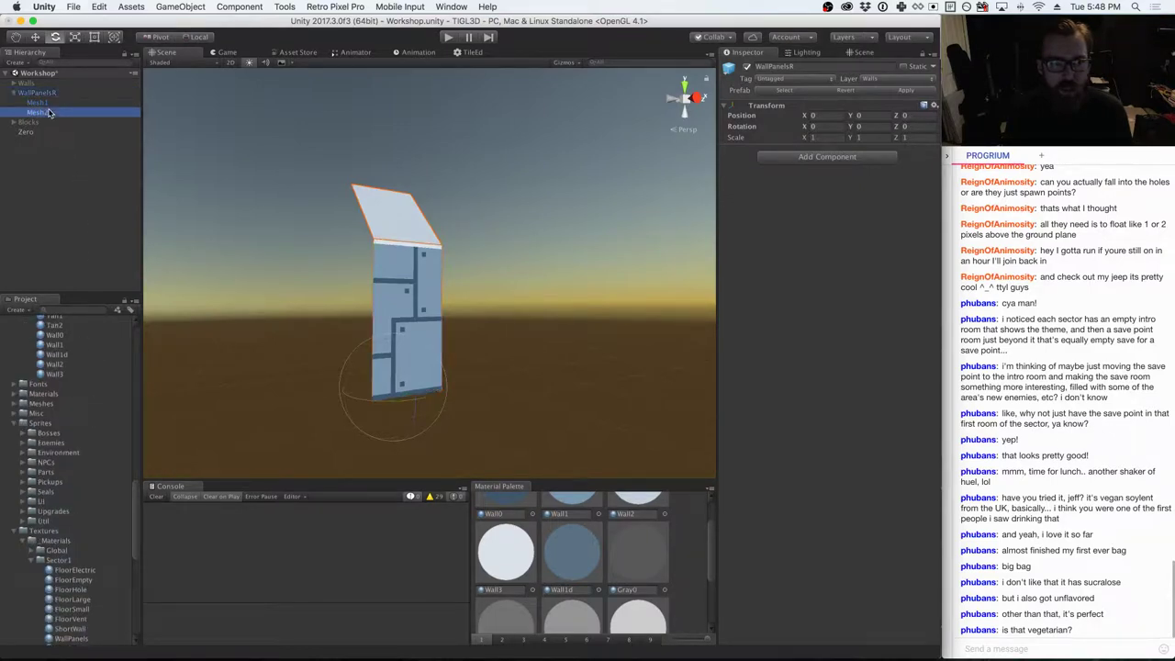
pyautogui.moveTo(54, 365); pyautogui.dragTo(838, 329)
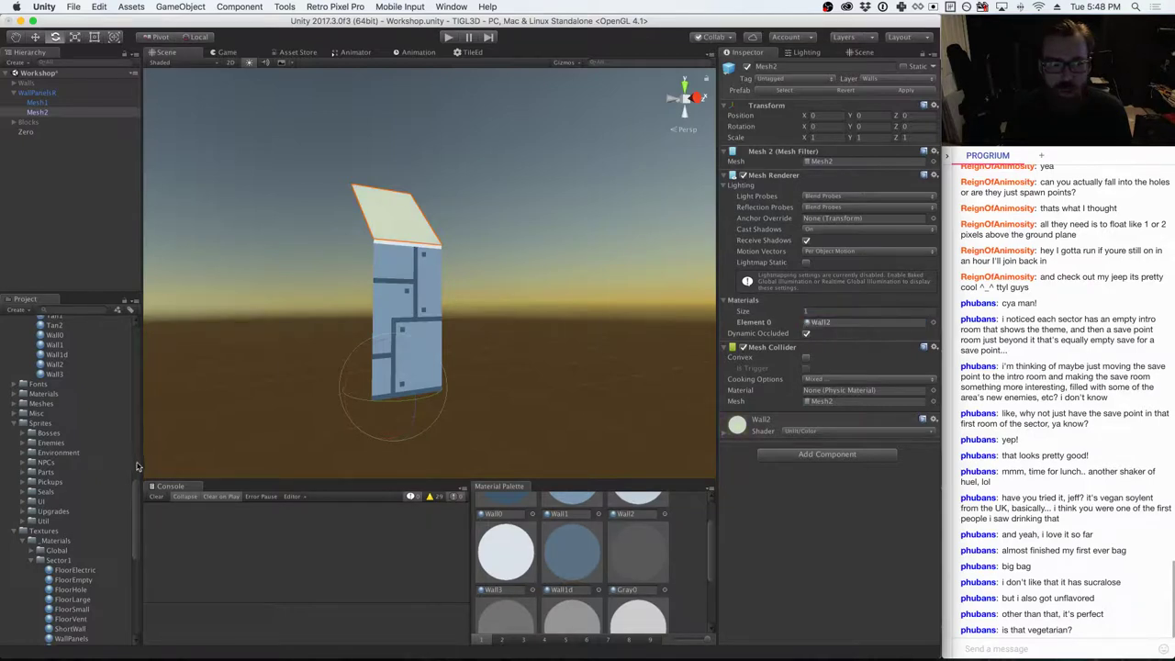
# - Collapse the Sector1 texture materials folder and assign the Sector2 WallPanels material to Mesh1 of WallPanelsR
pyautogui.scroll(-6, 99, 449)
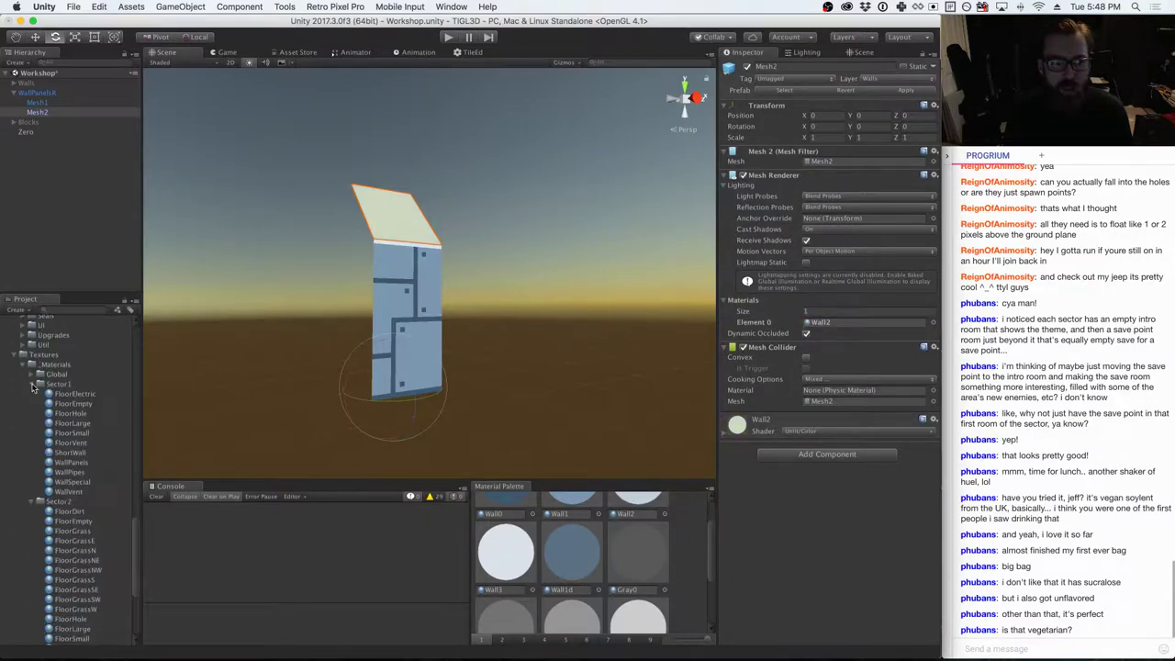
pyautogui.click(31, 385)
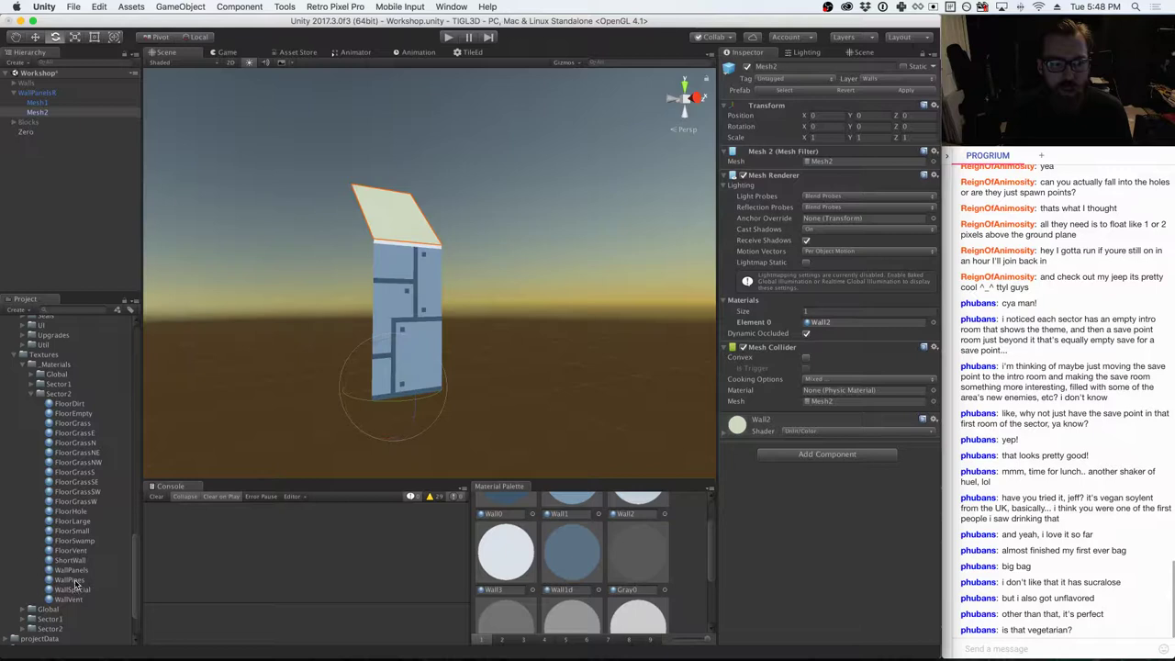
pyautogui.moveTo(70, 559); pyautogui.dragTo(66, 568)
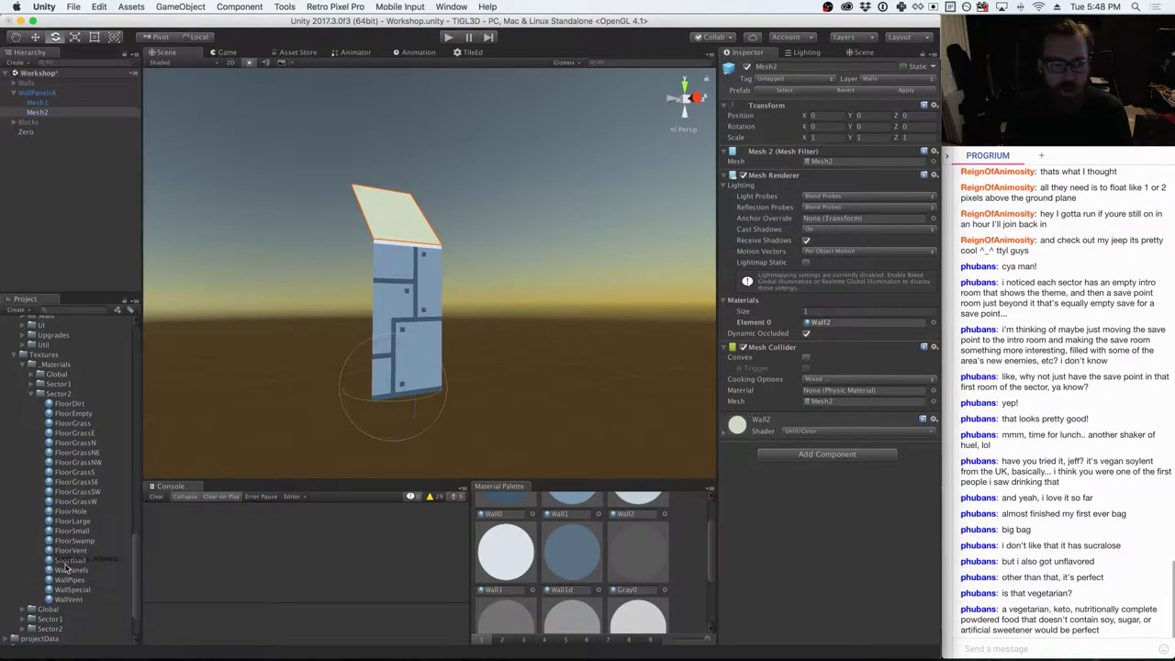
pyautogui.click(37, 102)
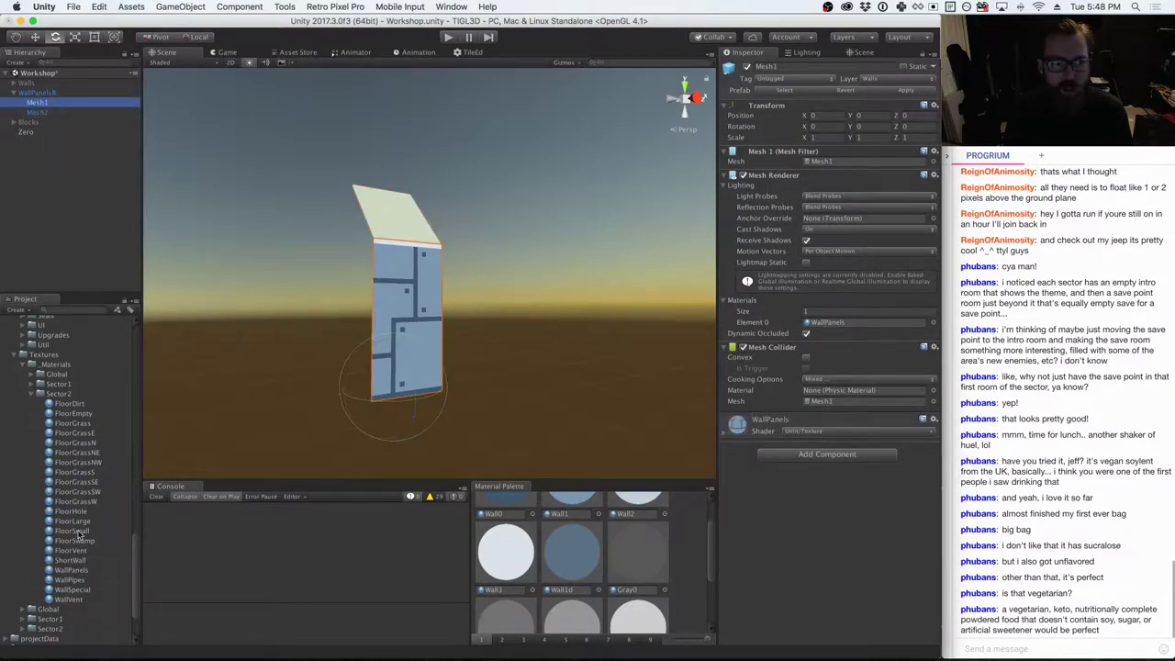
pyautogui.moveTo(72, 570); pyautogui.dragTo(836, 328)
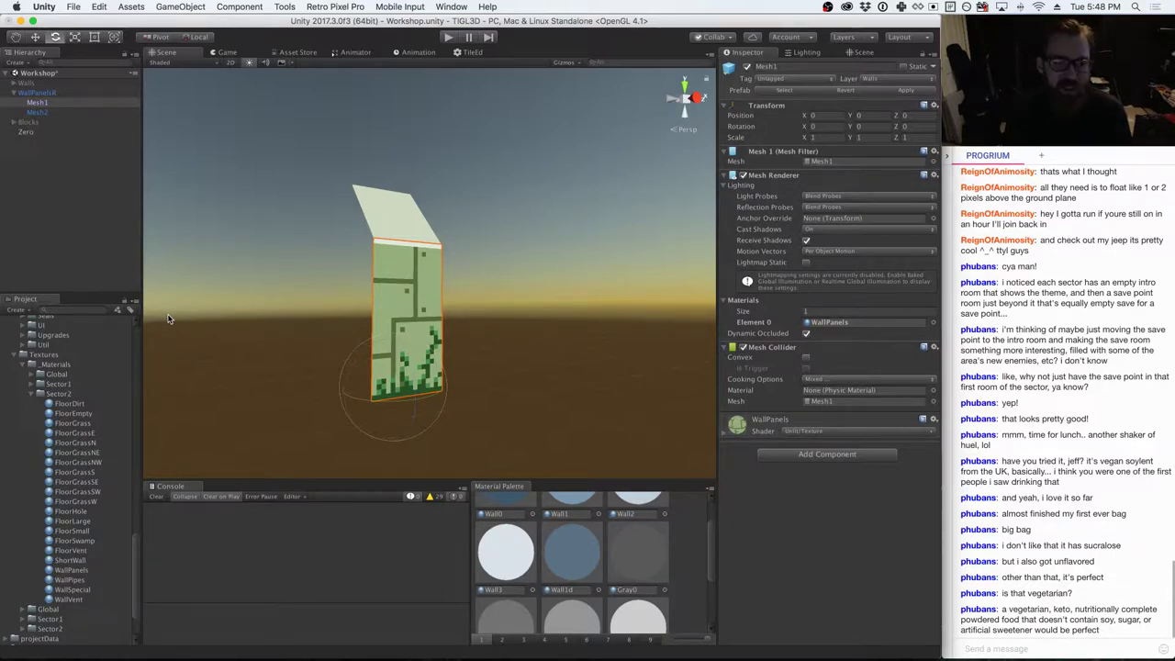
# - Save the recolored WallPanelsR as a prefab in the Sector2 tiles folder
pyautogui.click(52, 93)
pyautogui.scroll(5, 55, 379)
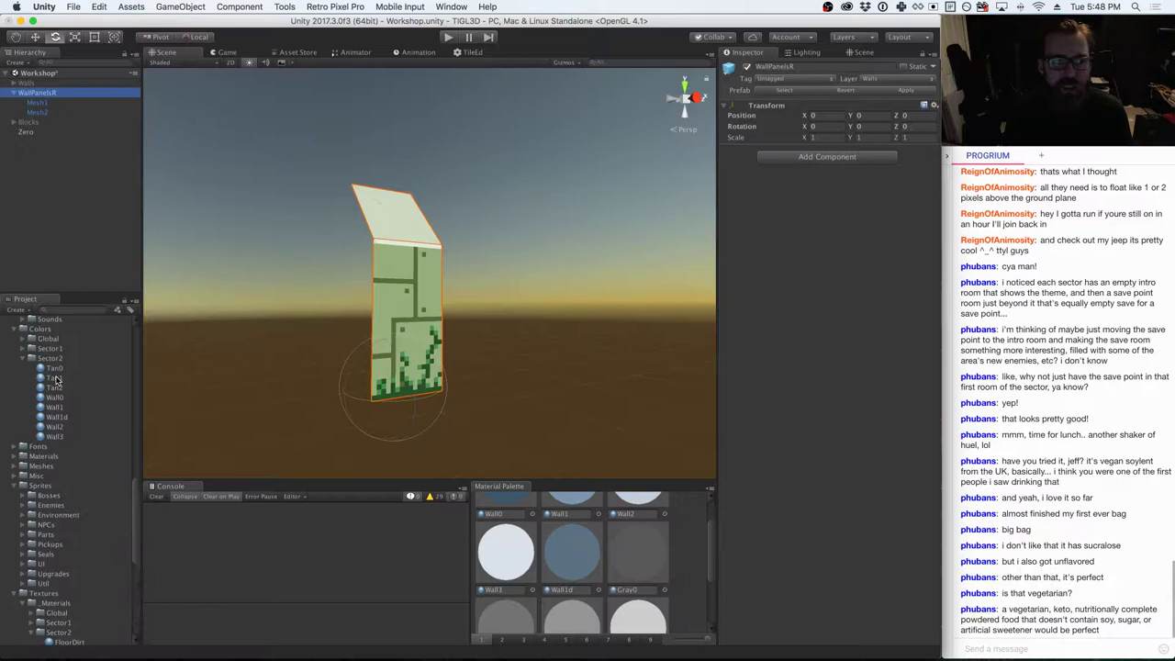
pyautogui.scroll(-10, 55, 379)
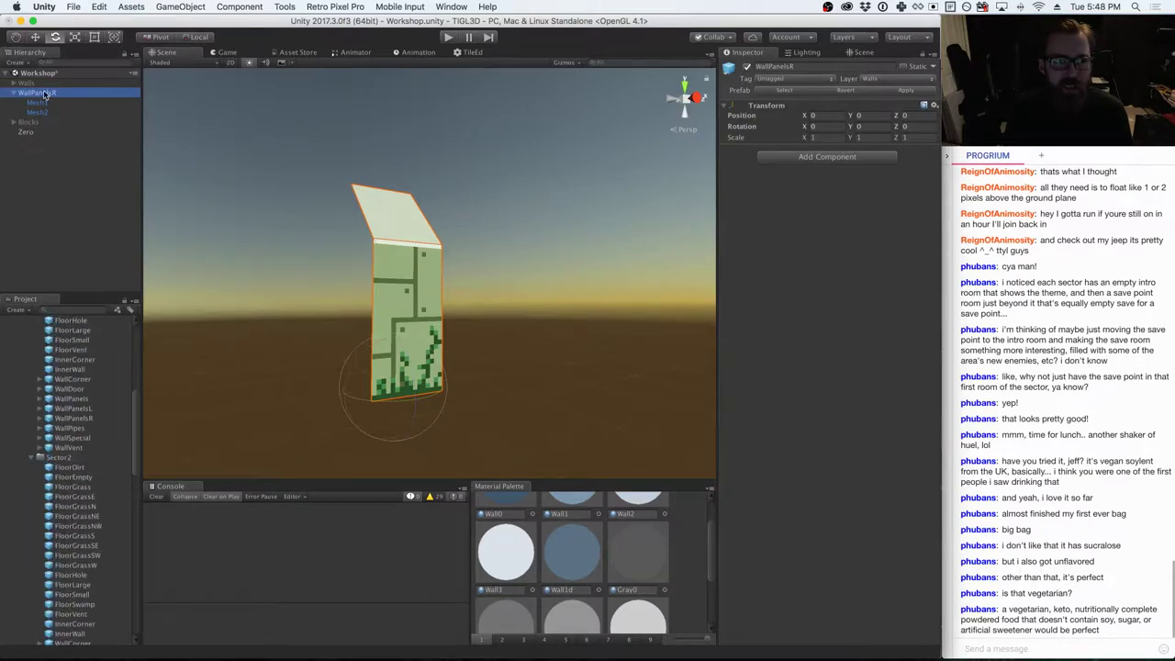
pyautogui.moveTo(44, 95); pyautogui.dragTo(91, 453)
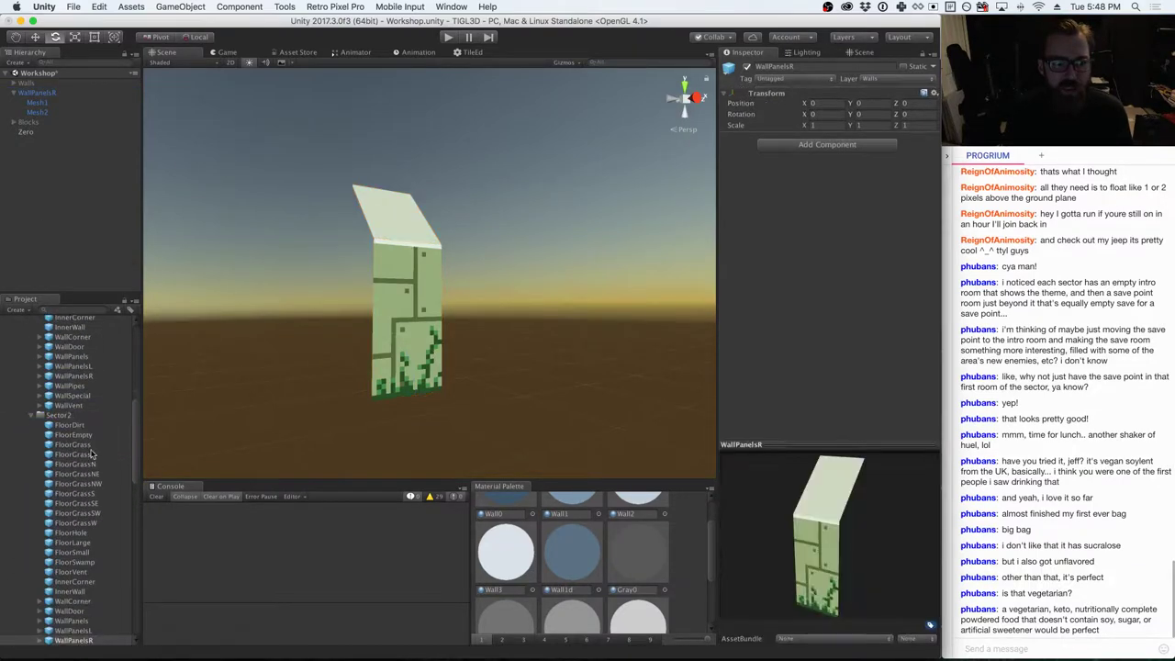
# - Replace WallPanelsR in the scene with the Sector1 WallPipes prefab and reset its transform to the origin
pyautogui.scroll(3, 90, 454)
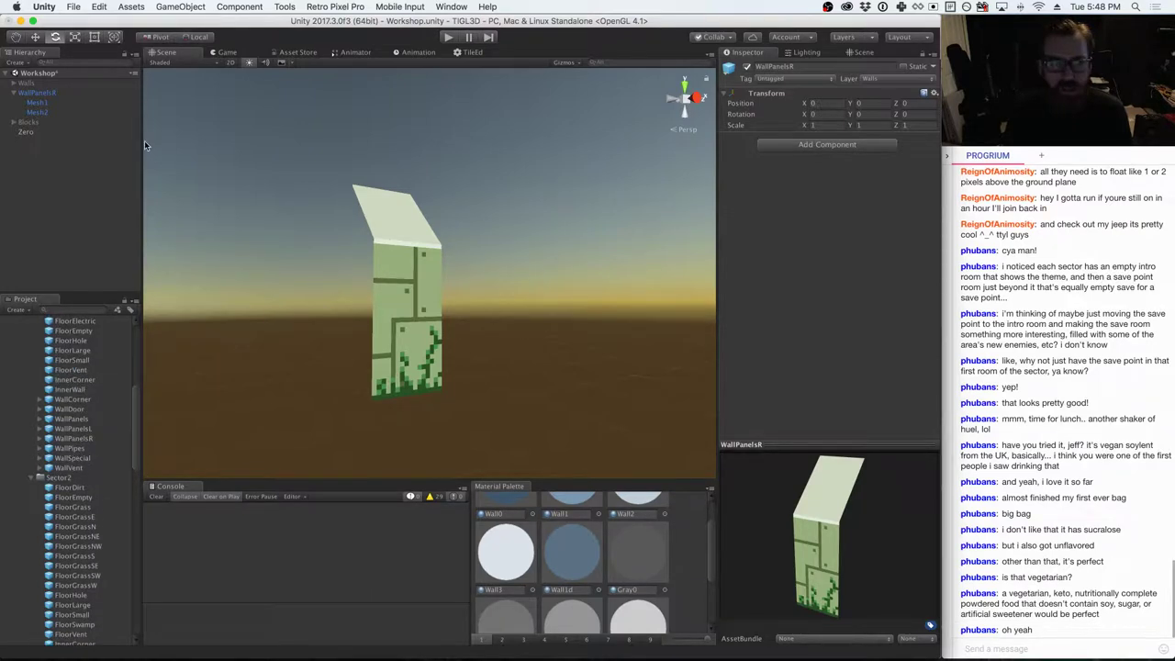
pyautogui.rightClick(42, 99)
pyautogui.click(66, 154)
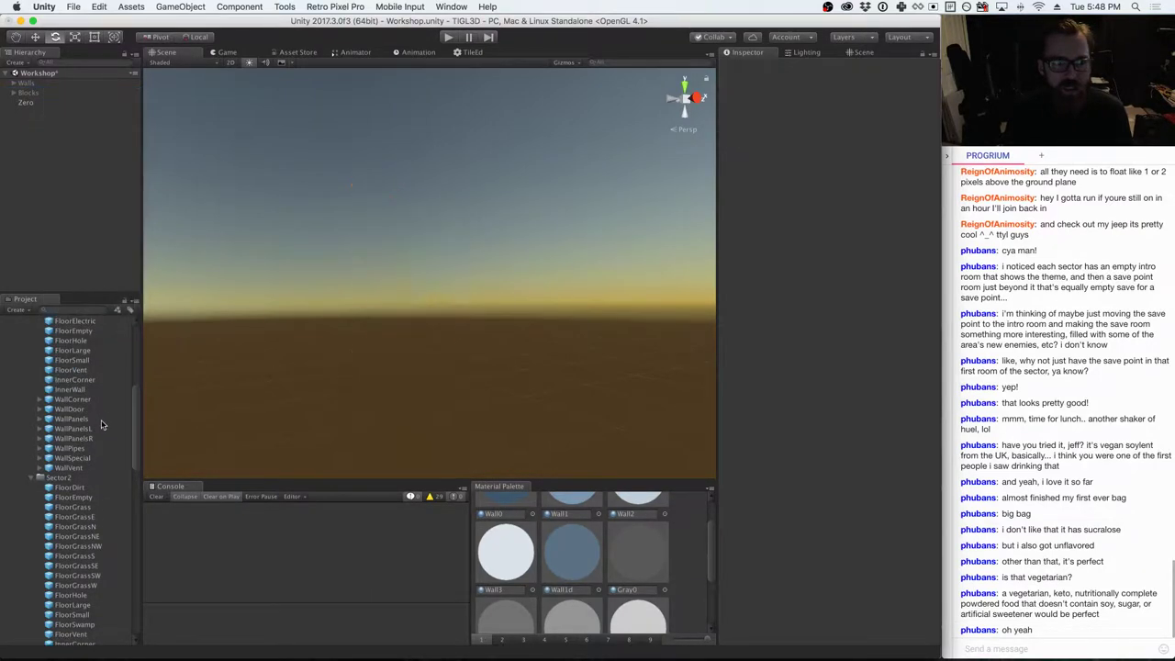
pyautogui.moveTo(74, 449); pyautogui.dragTo(384, 402)
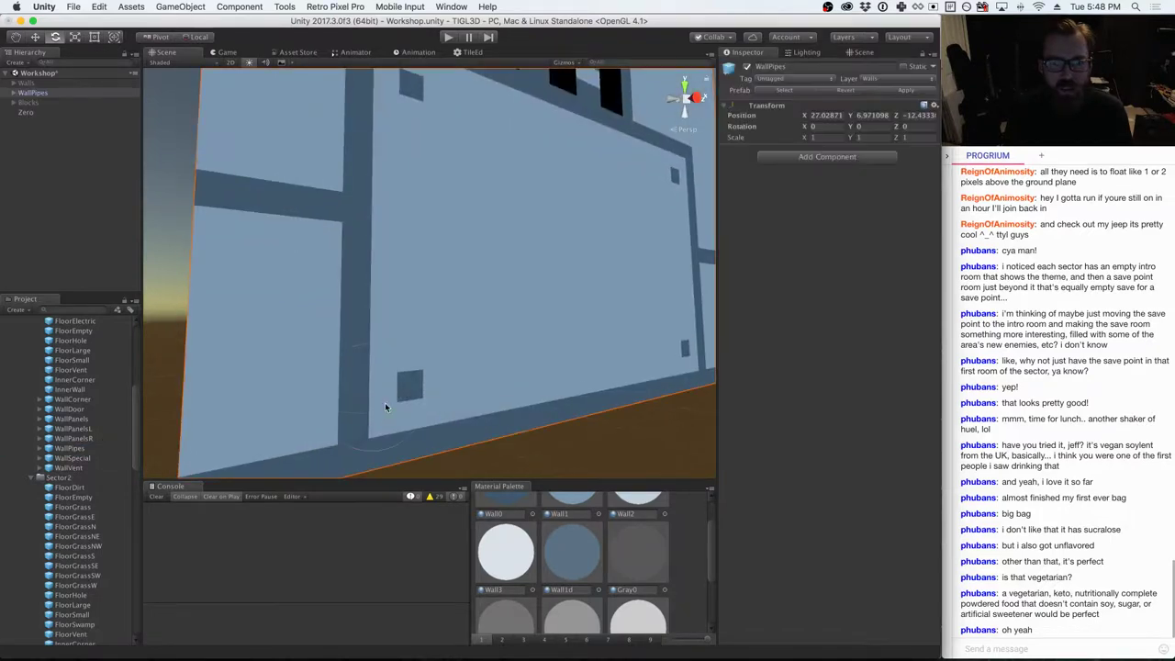
pyautogui.click(932, 106)
pyautogui.click(964, 193)
pyautogui.press('f')
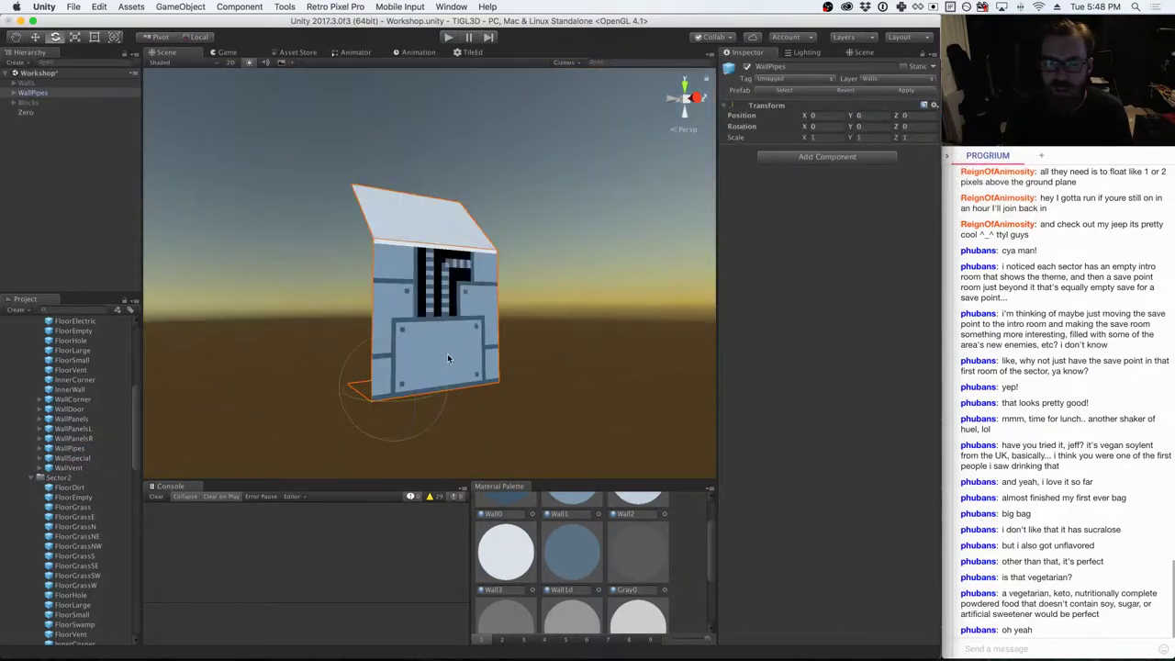
# - Delete Mesh2, the floor strip, from the WallPipes instance and apply the change to its Sector1 prefab
pyautogui.click(14, 93)
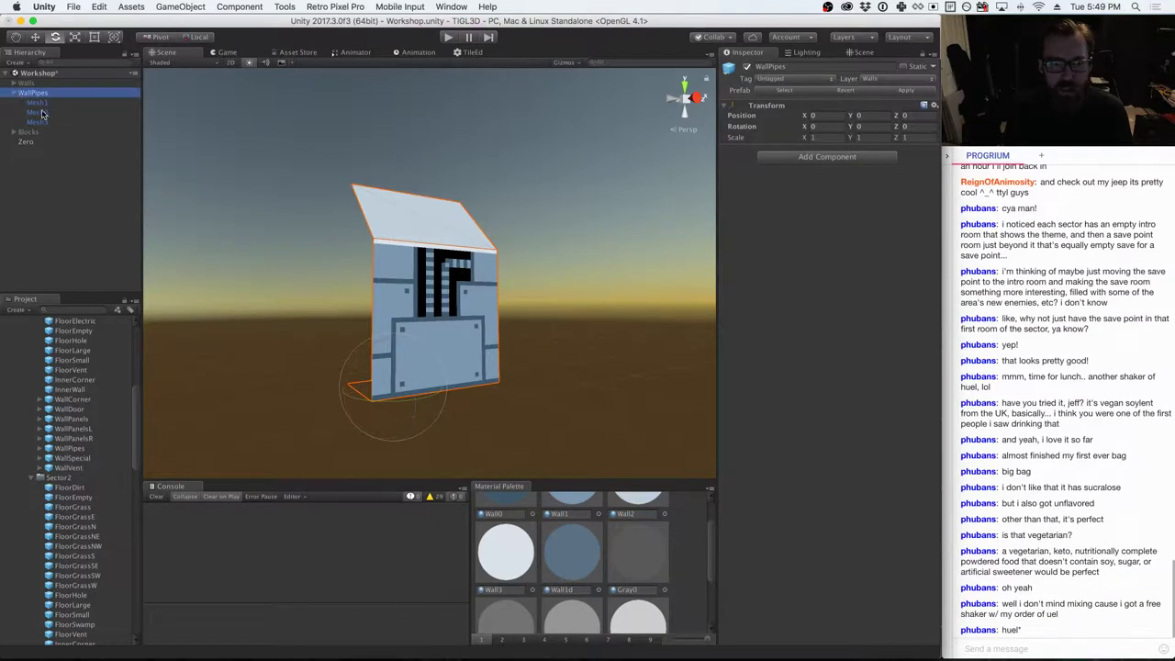
pyautogui.click(41, 112)
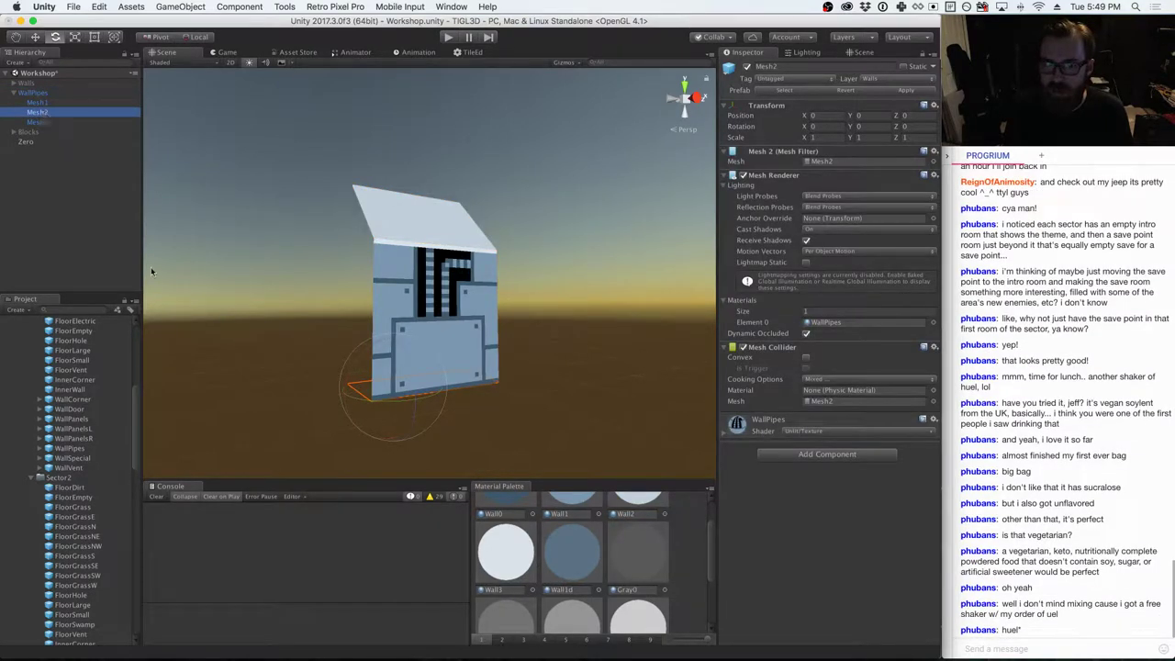
pyautogui.rightClick(37, 112)
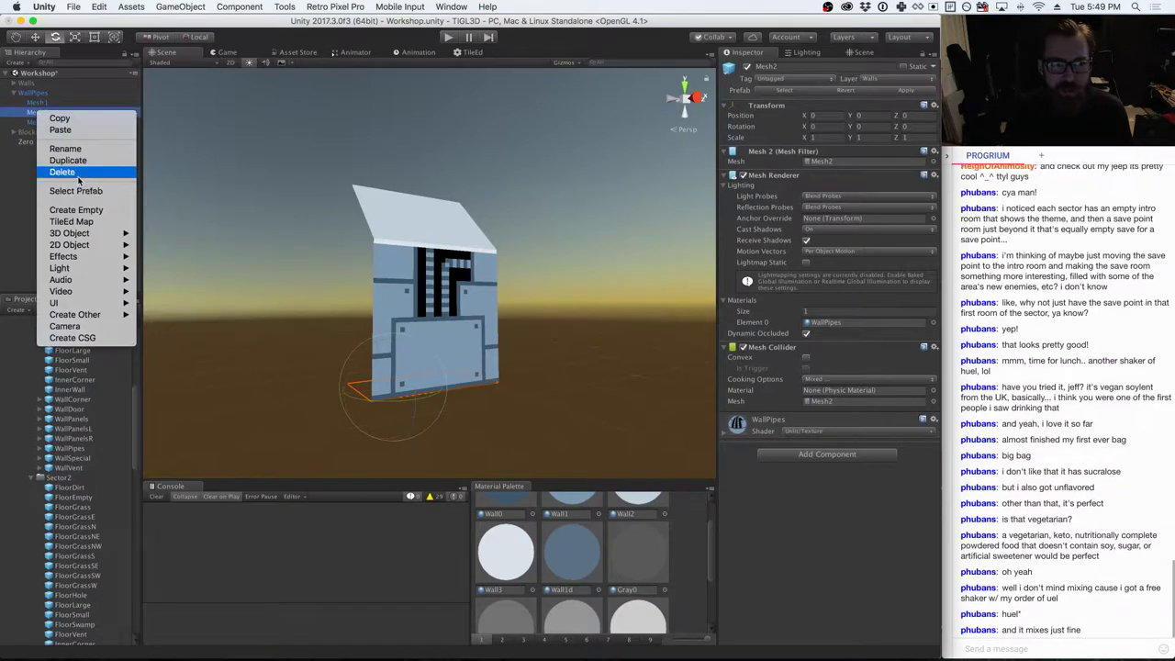
pyautogui.click(79, 175)
pyautogui.click(677, 229)
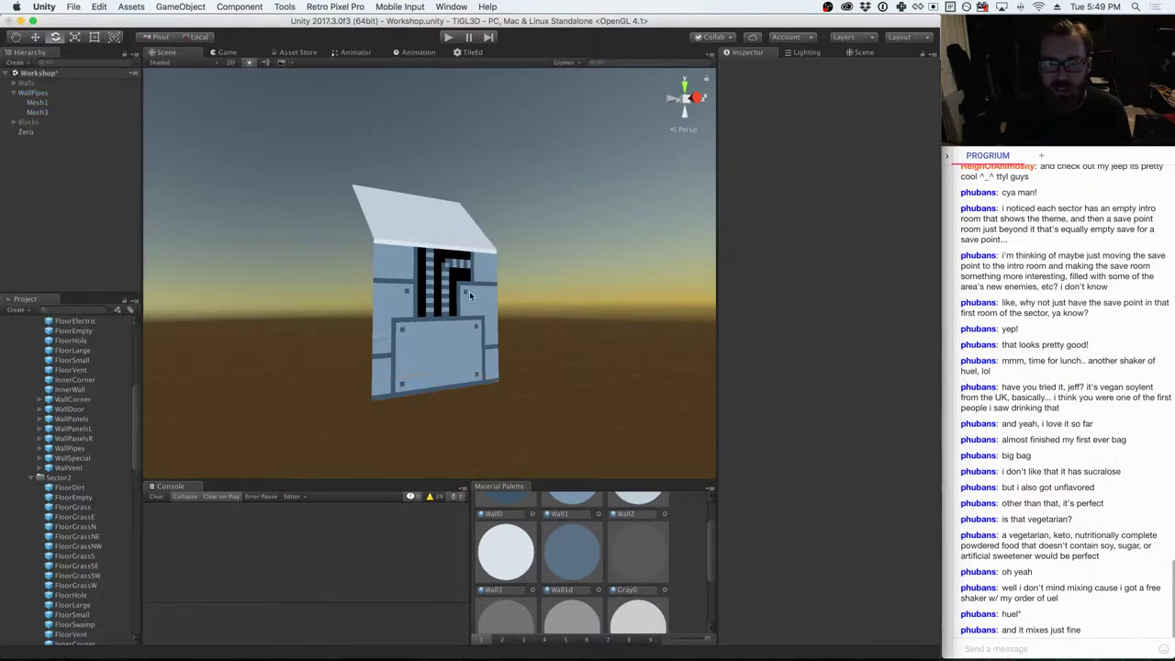
pyautogui.click(33, 94)
pyautogui.click(906, 95)
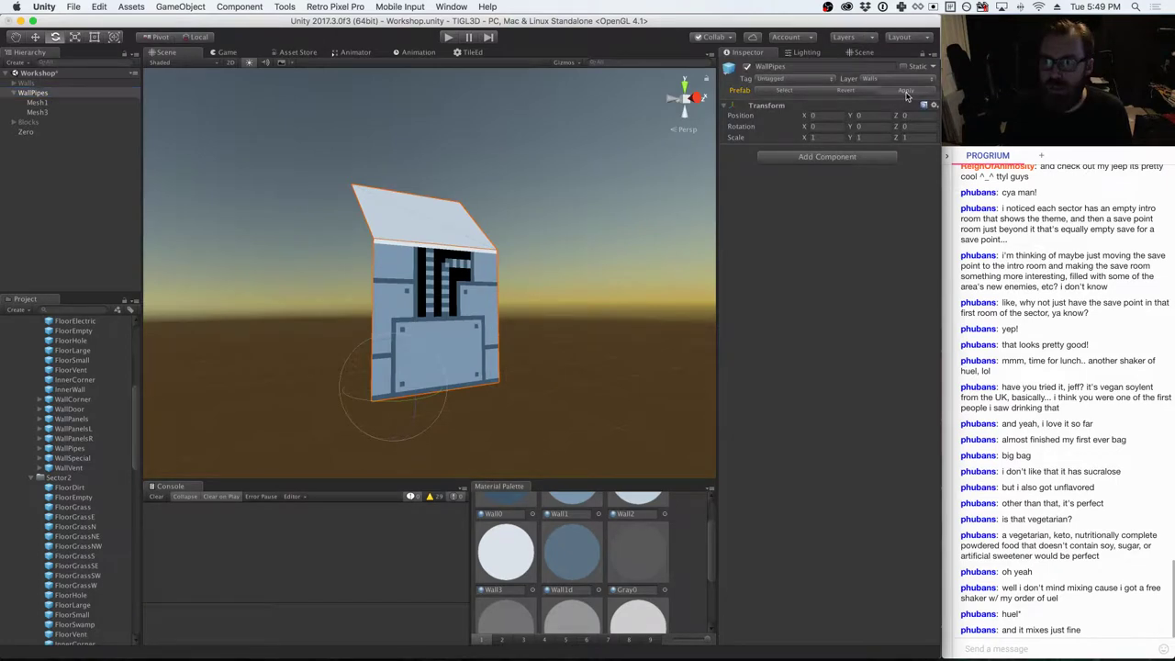
# - Assign the Sector2 Wall2 color material to Mesh3 of WallPipes and the Sector2 WallPipes texture material to Mesh1
pyautogui.click(39, 112)
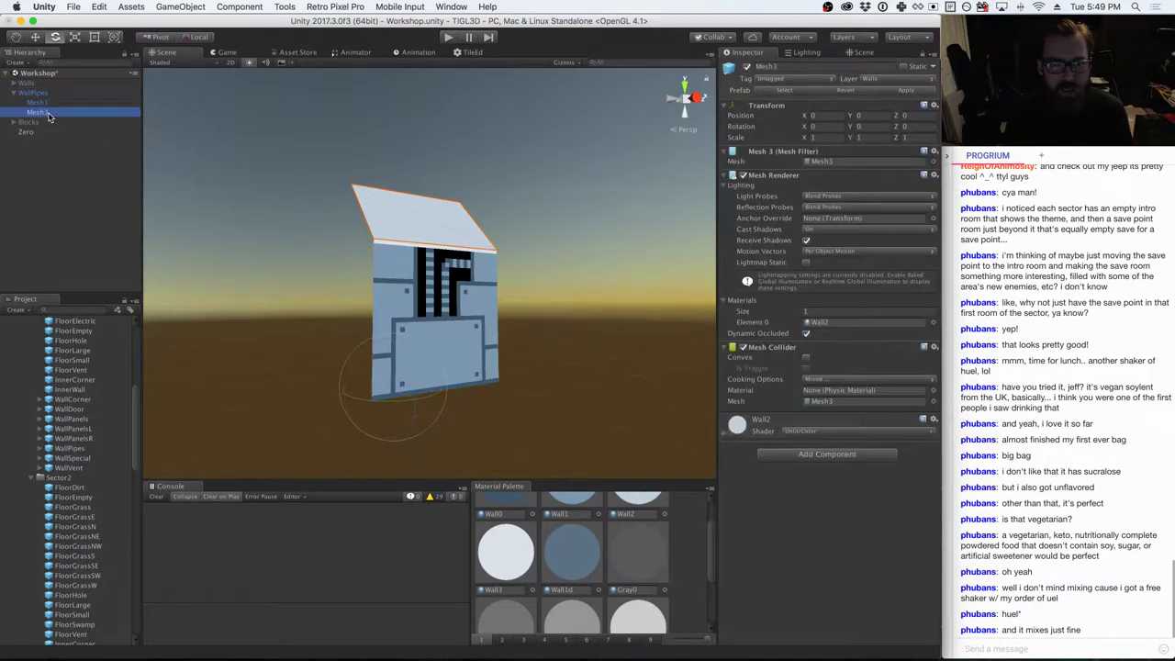
pyautogui.scroll(-10, 93, 401)
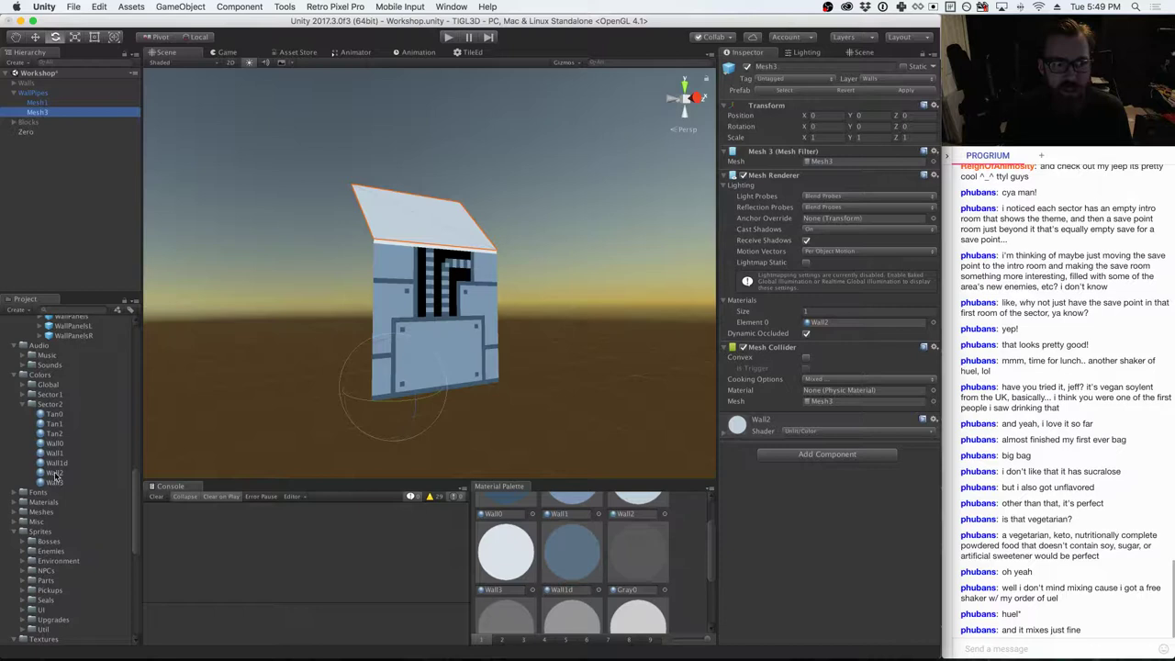
pyautogui.moveTo(55, 476); pyautogui.dragTo(862, 322)
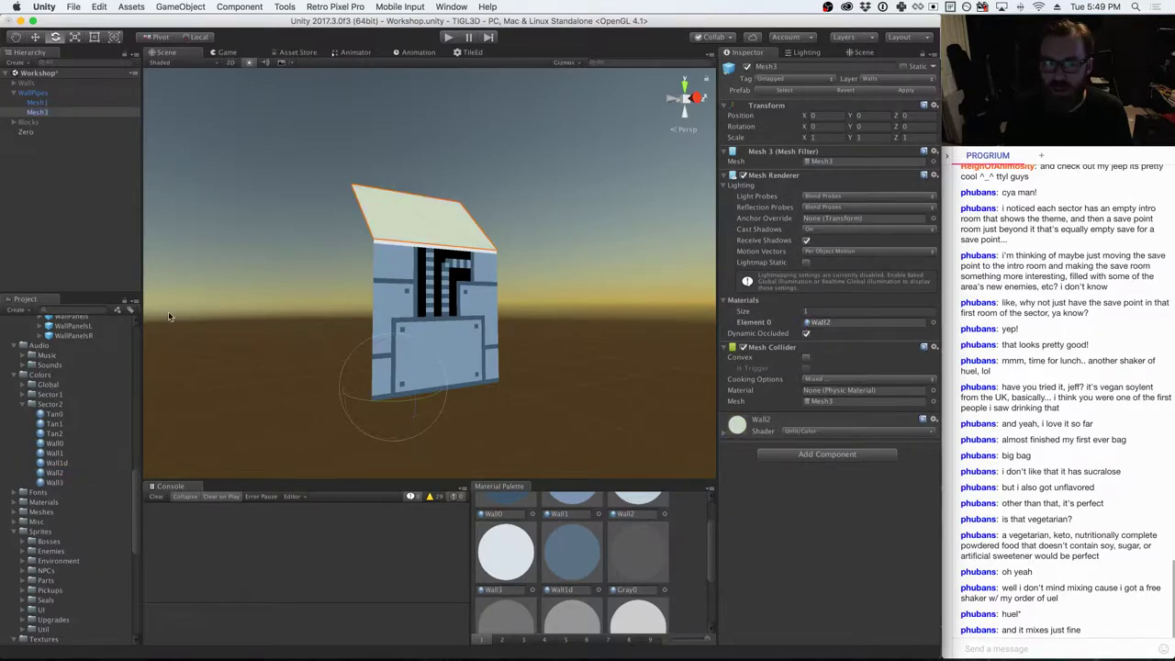
pyautogui.click(37, 101)
pyautogui.scroll(-1, 94, 471)
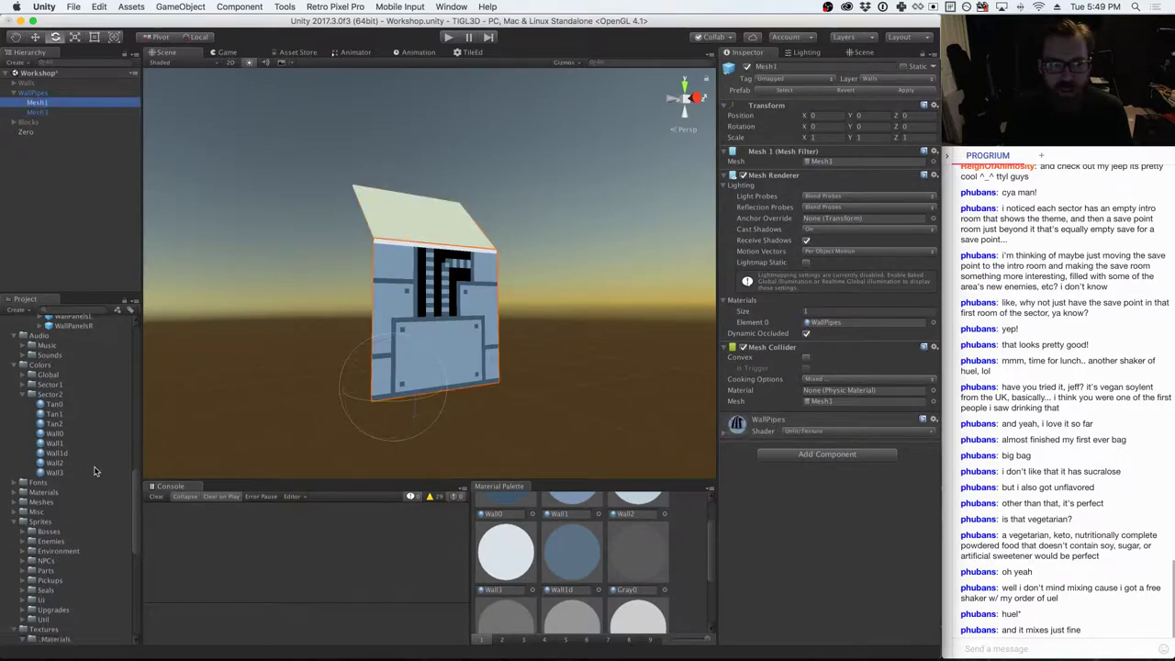
pyautogui.scroll(-10, 93, 470)
pyautogui.moveTo(81, 536); pyautogui.dragTo(830, 328)
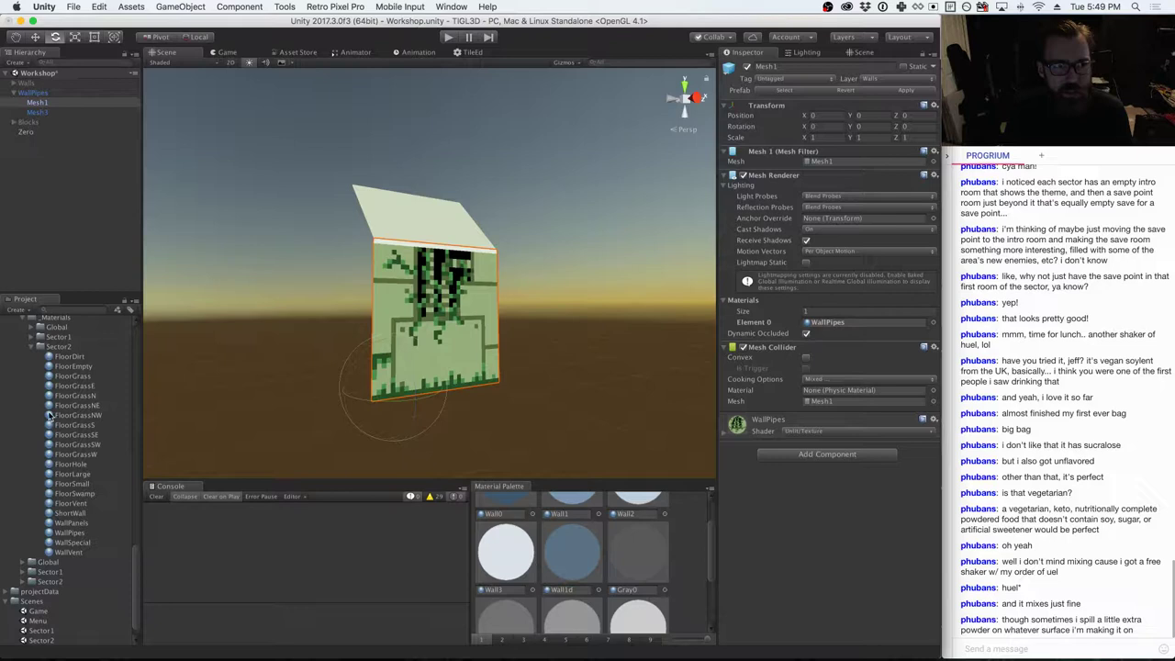
# - Save the recolored WallPipes as a prefab in the Sector2 tiles folder
pyautogui.scroll(10, 50, 415)
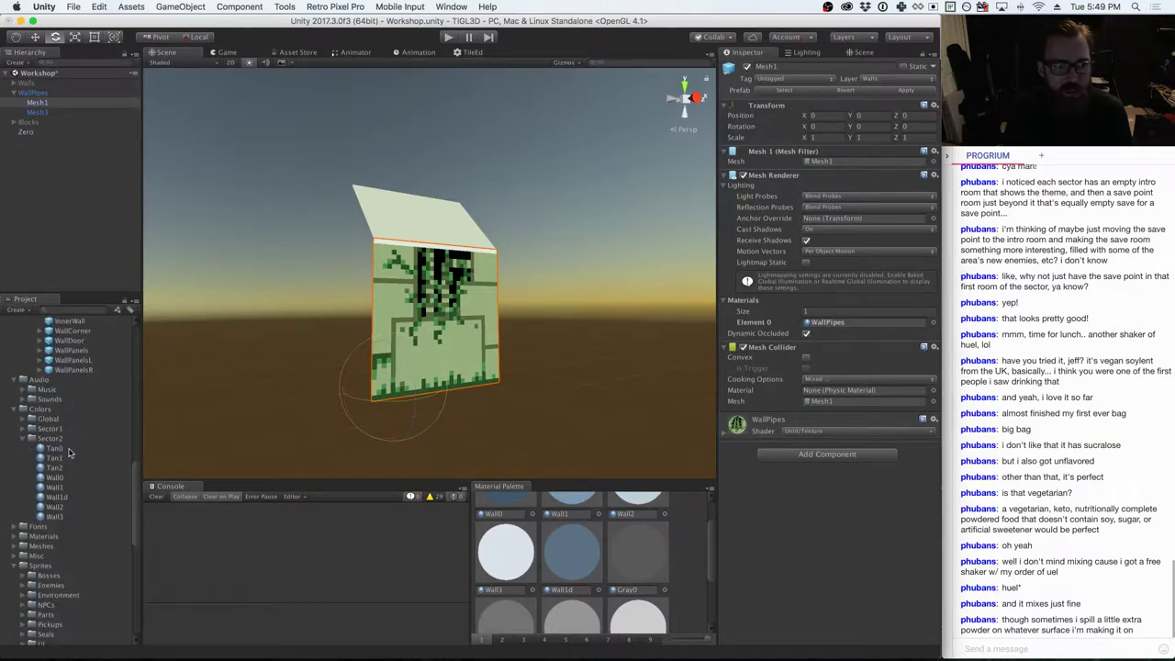
pyautogui.scroll(7, 70, 453)
pyautogui.moveTo(37, 102); pyautogui.dragTo(74, 376)
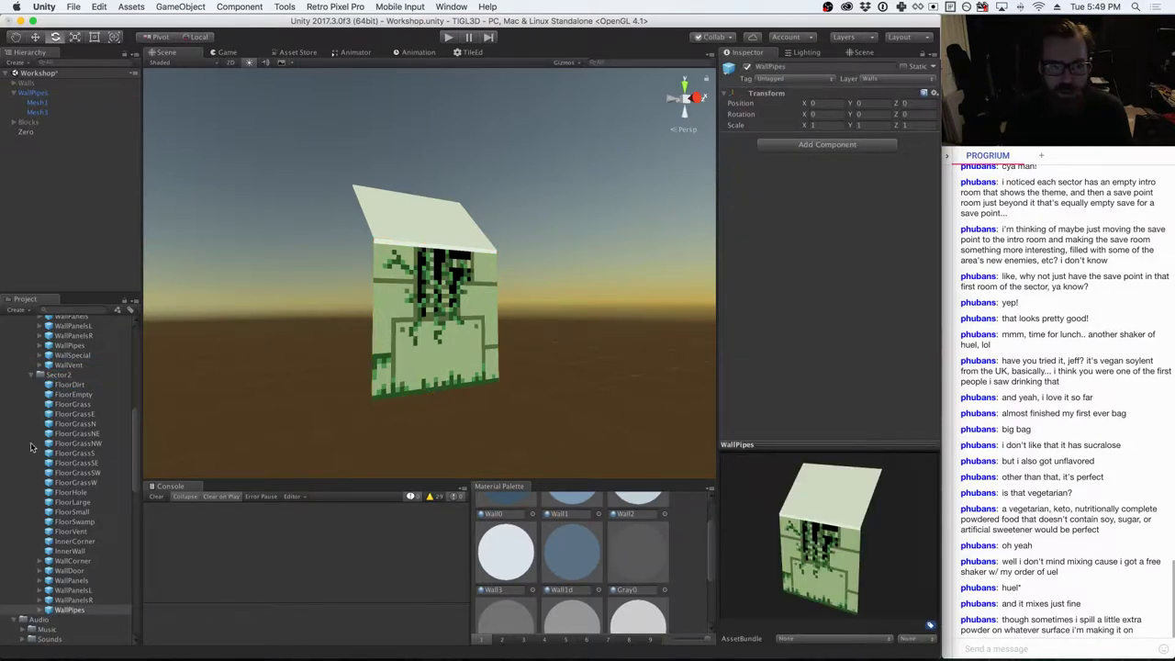
# - Replace WallPipes in the scene with the Sector1 WallSpecial prefab and reset its transform to the origin
pyautogui.rightClick(38, 98)
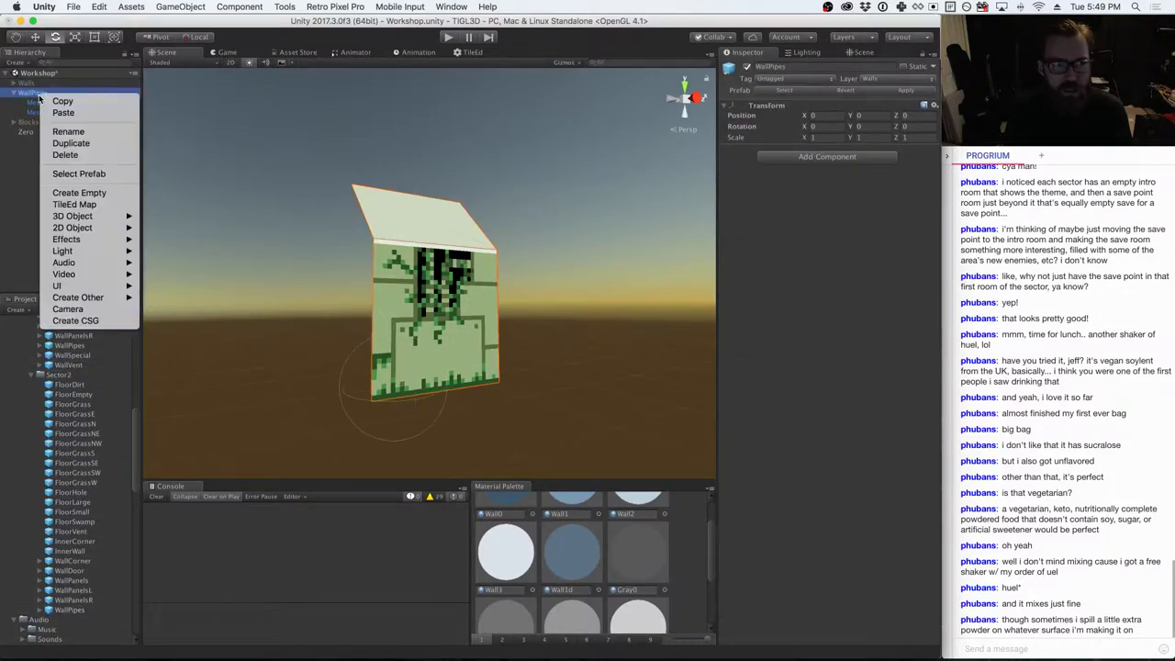
pyautogui.click(64, 153)
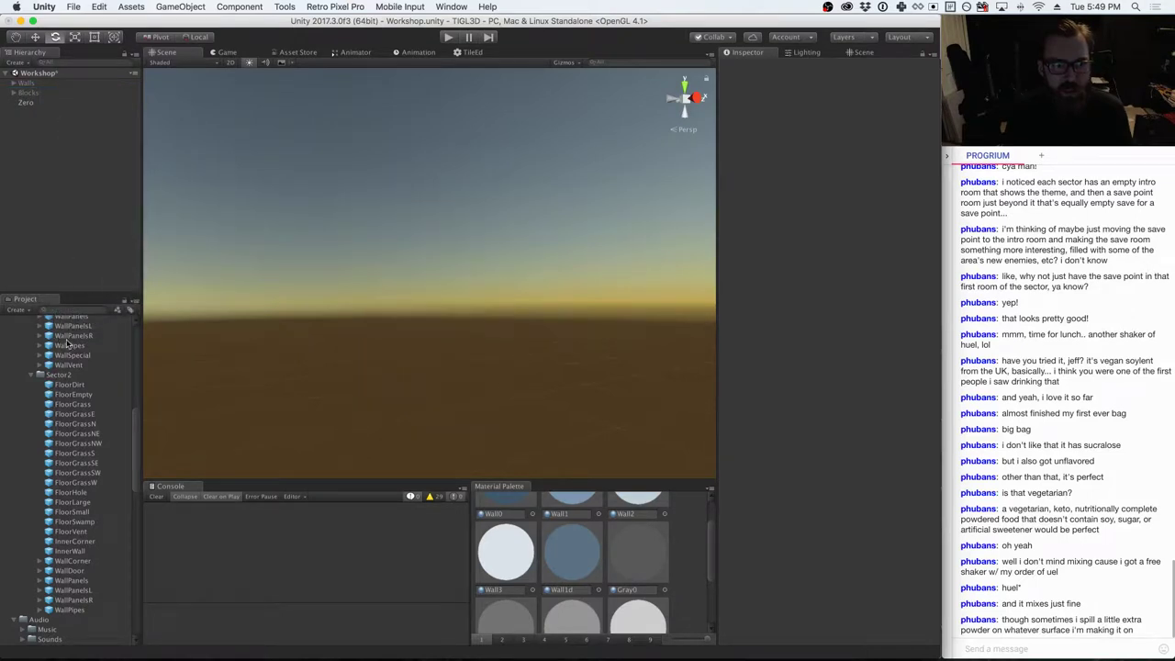
pyautogui.moveTo(72, 356); pyautogui.dragTo(614, 269)
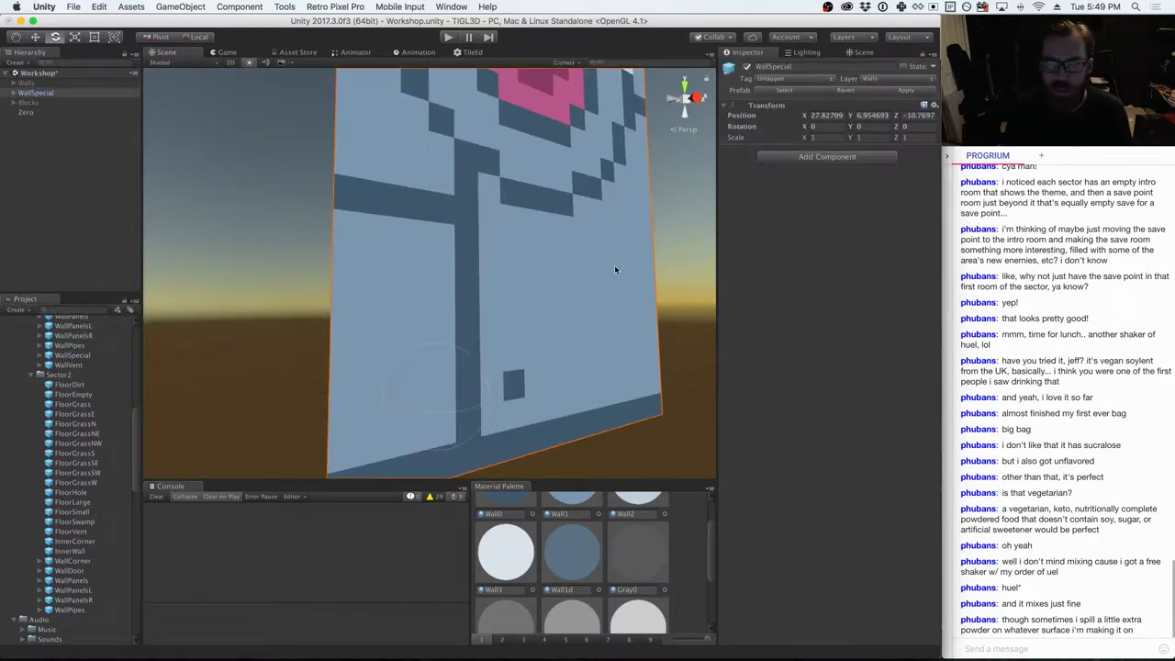
pyautogui.click(933, 105)
pyautogui.click(963, 191)
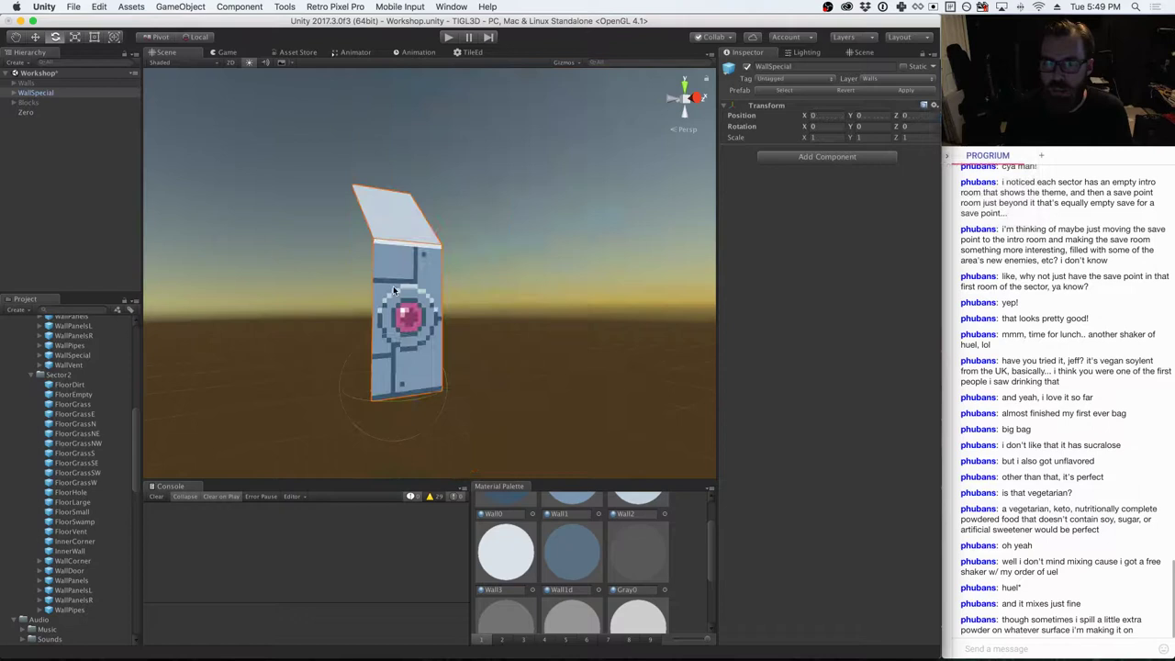
# - Assign the Sector2 Wall2 color material to Mesh2, the slanted top piece of WallSpecial
pyautogui.click(13, 93)
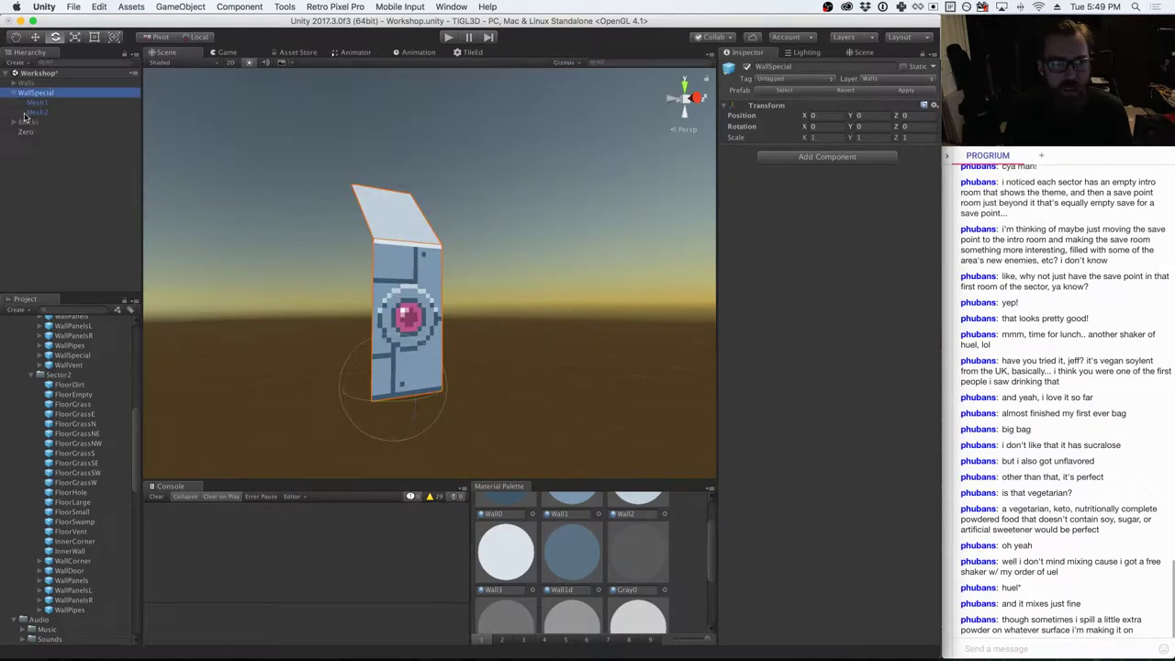
pyautogui.click(28, 112)
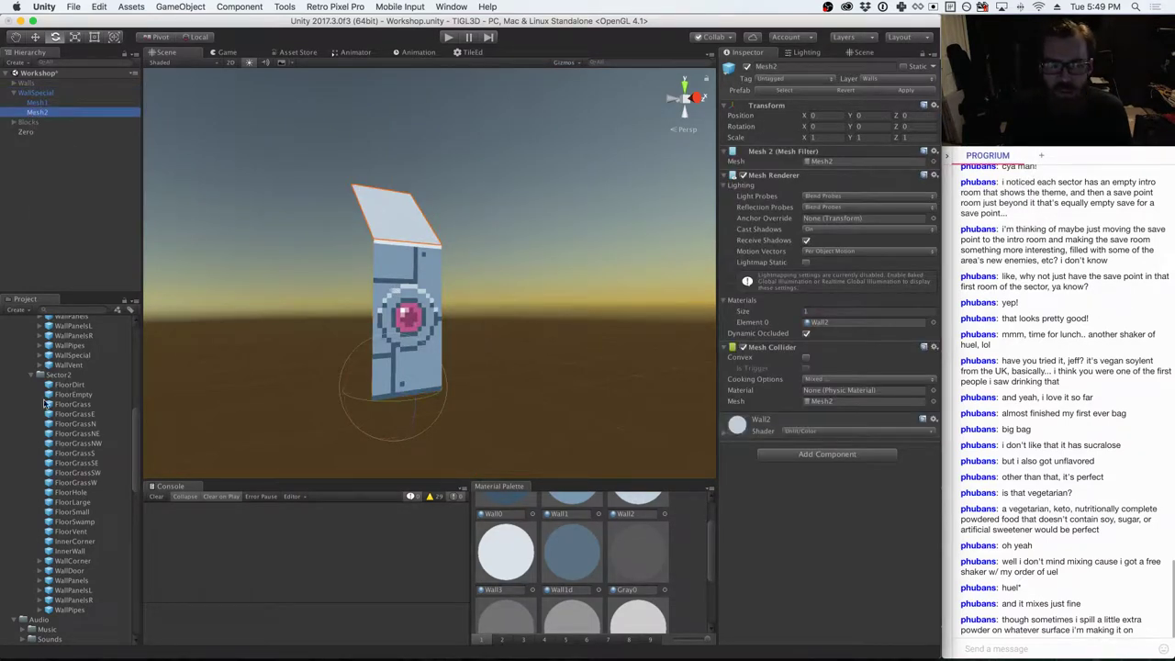
pyautogui.scroll(-10, 44, 404)
pyautogui.click(832, 322)
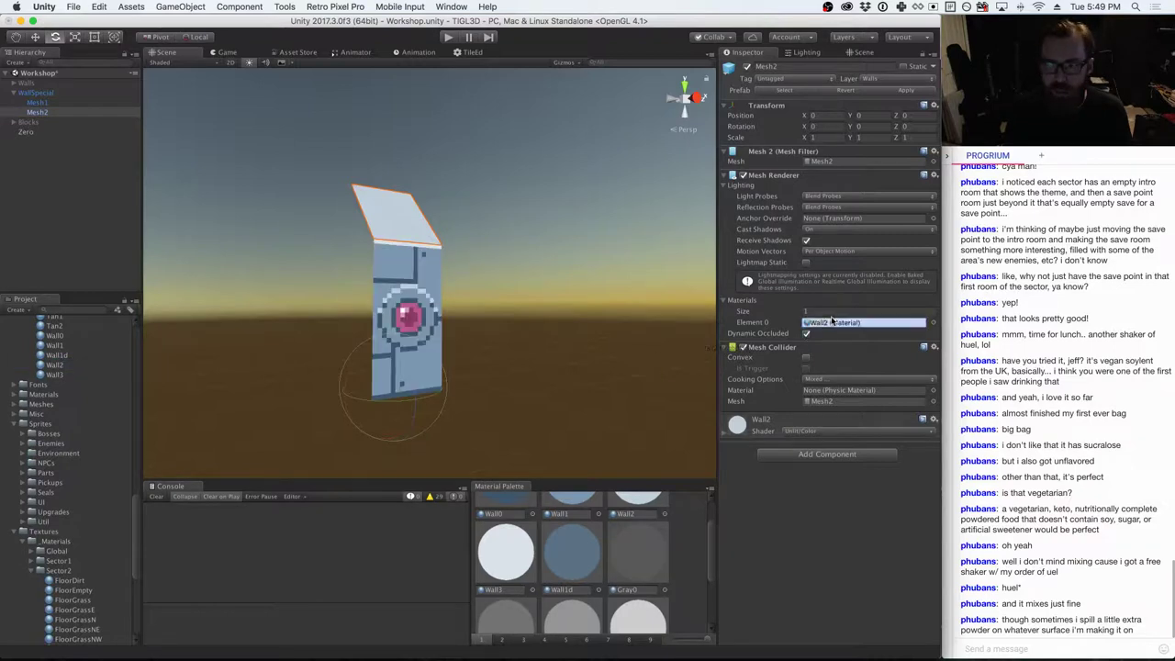
pyautogui.moveTo(831, 321); pyautogui.dragTo(832, 323)
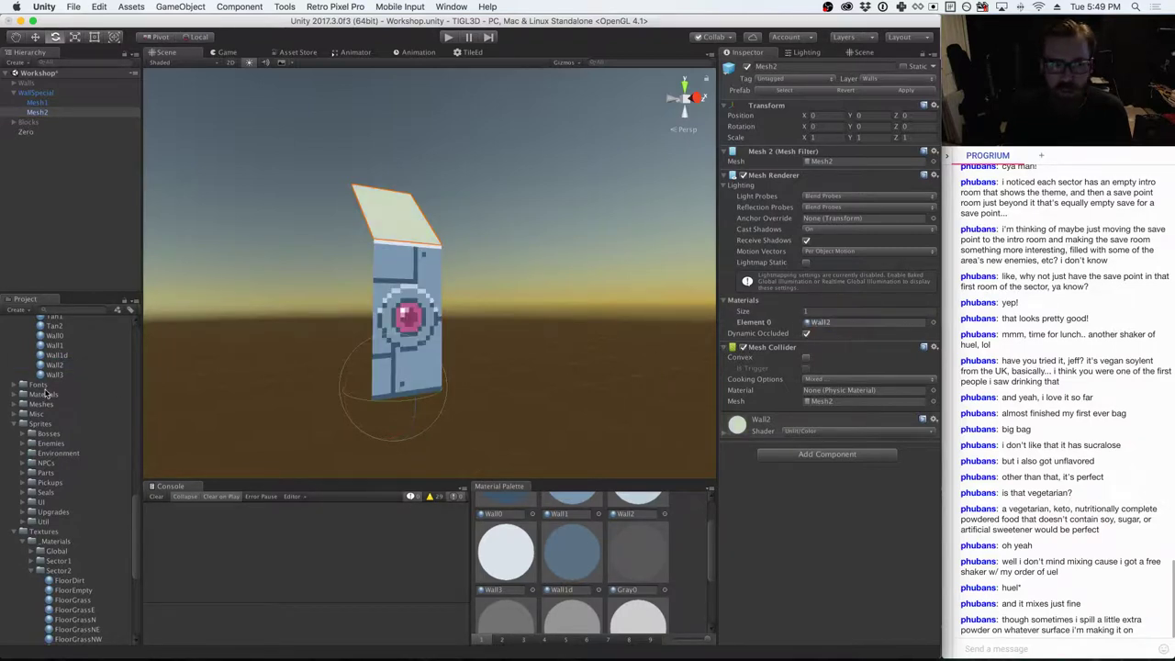
# - Assign the Sector2 WallSpecial texture material to Mesh1 of WallSpecial
pyautogui.scroll(-10, 83, 507)
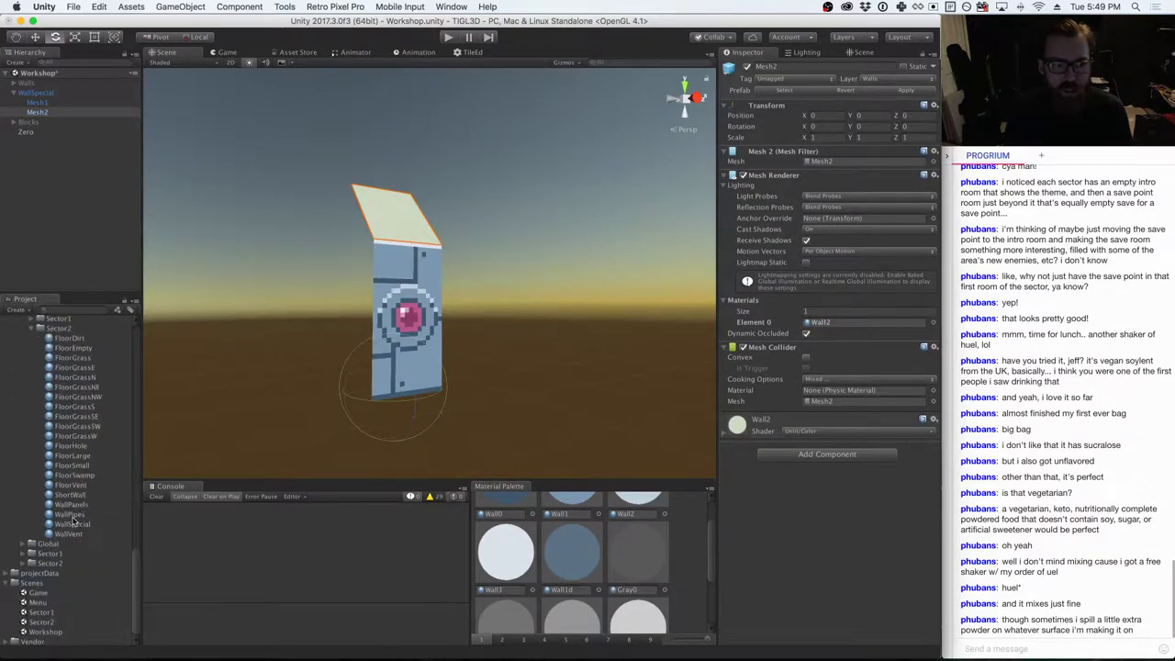
pyautogui.moveTo(73, 519); pyautogui.dragTo(32, 46)
pyautogui.moveTo(45, 107); pyautogui.dragTo(45, 107)
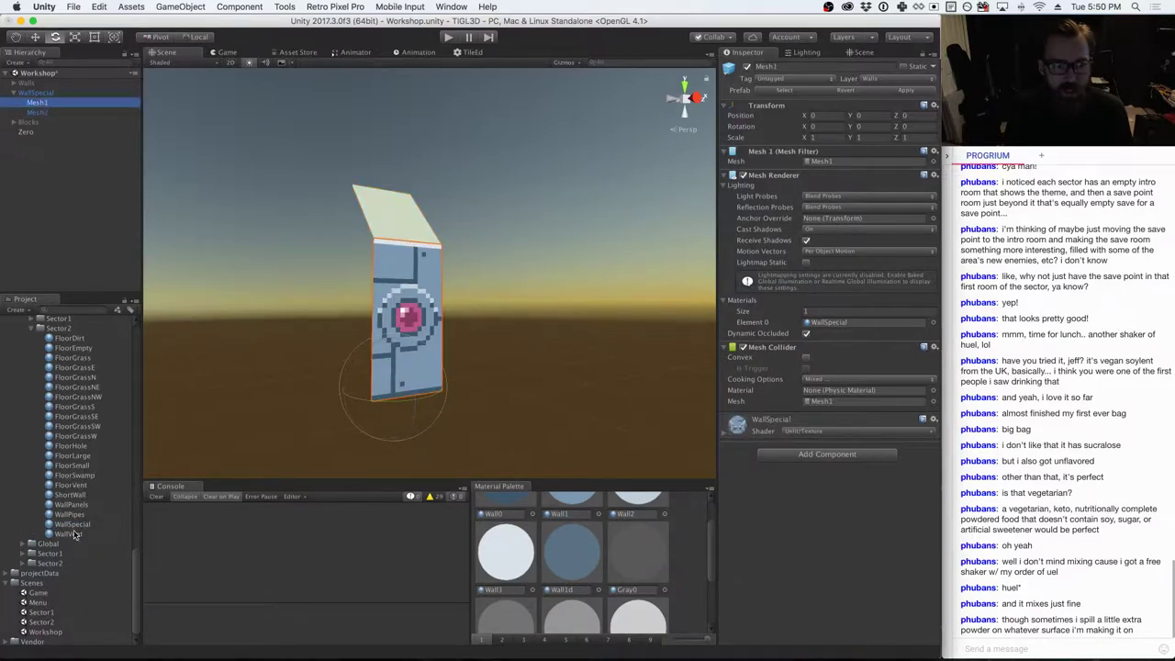
# - Assign the Sector2 WallSpecial material to Mesh1 and save WallSpecial as a prefab in the Sector2 tiles folder
pyautogui.moveTo(73, 535); pyautogui.dragTo(826, 324)
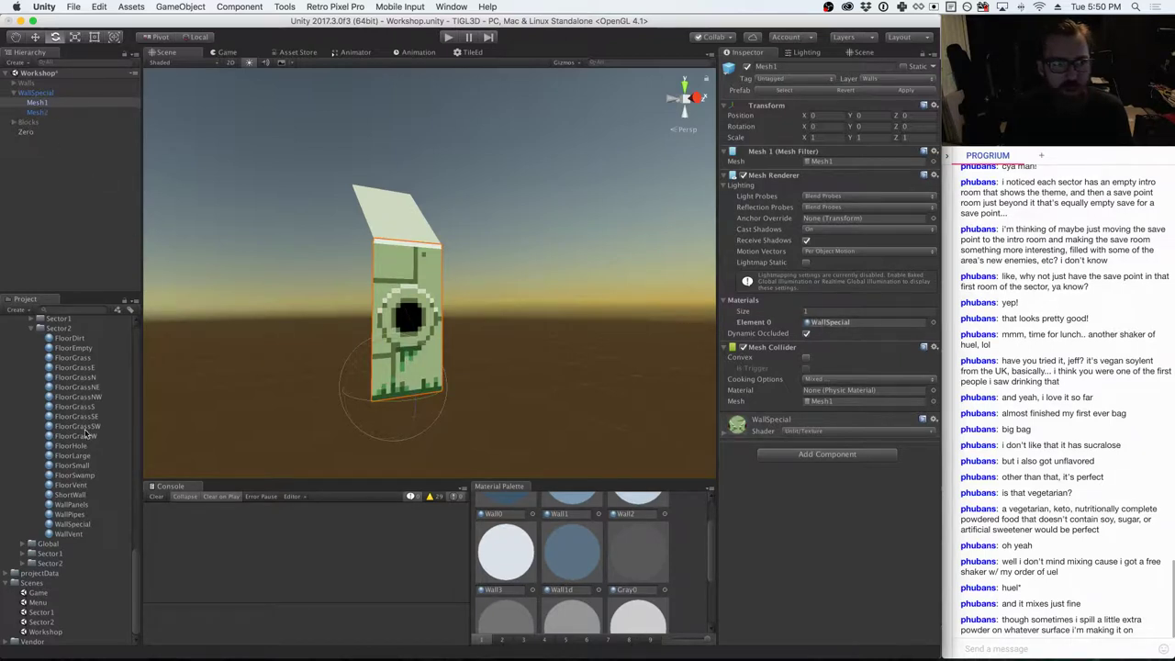
pyautogui.scroll(5, 90, 417)
pyautogui.scroll(-5, 90, 417)
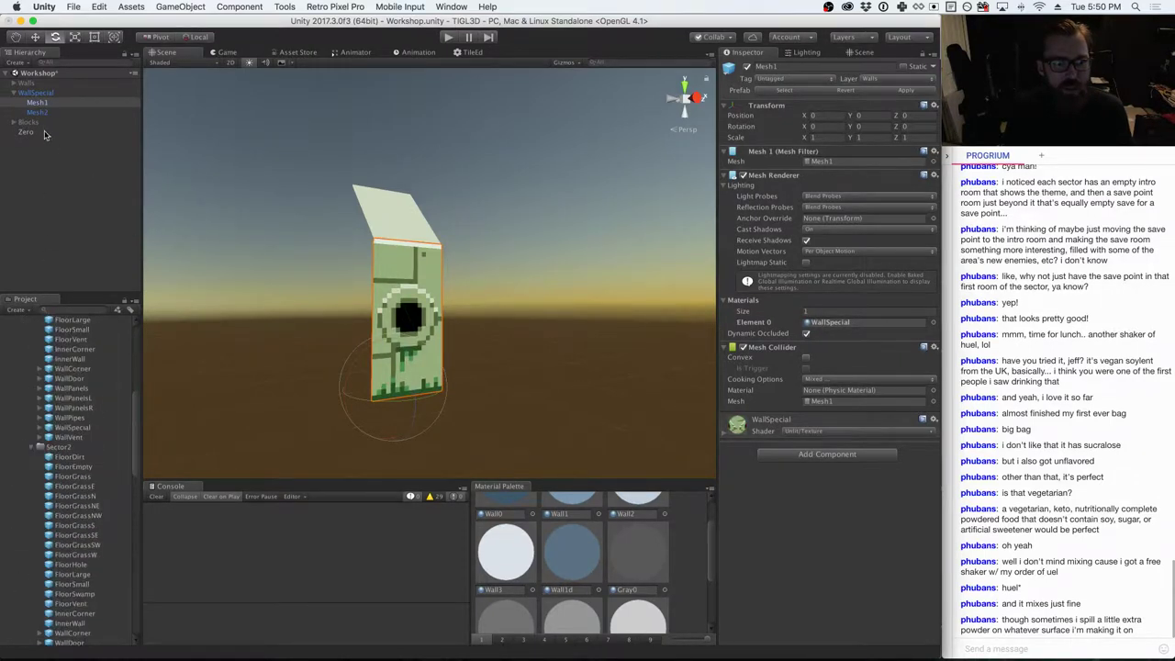
pyautogui.moveTo(42, 102); pyautogui.dragTo(64, 446)
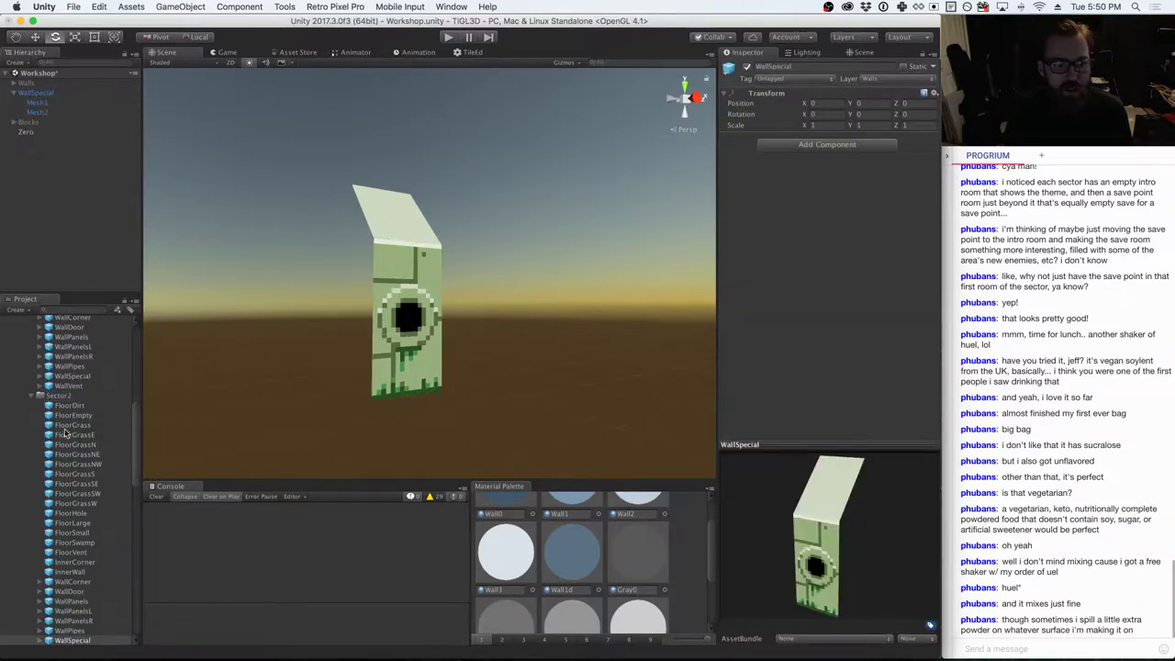
# - Replace WallSpecial in the scene with the Sector1 WallVent tile prefab and reset its position
pyautogui.rightClick(39, 93)
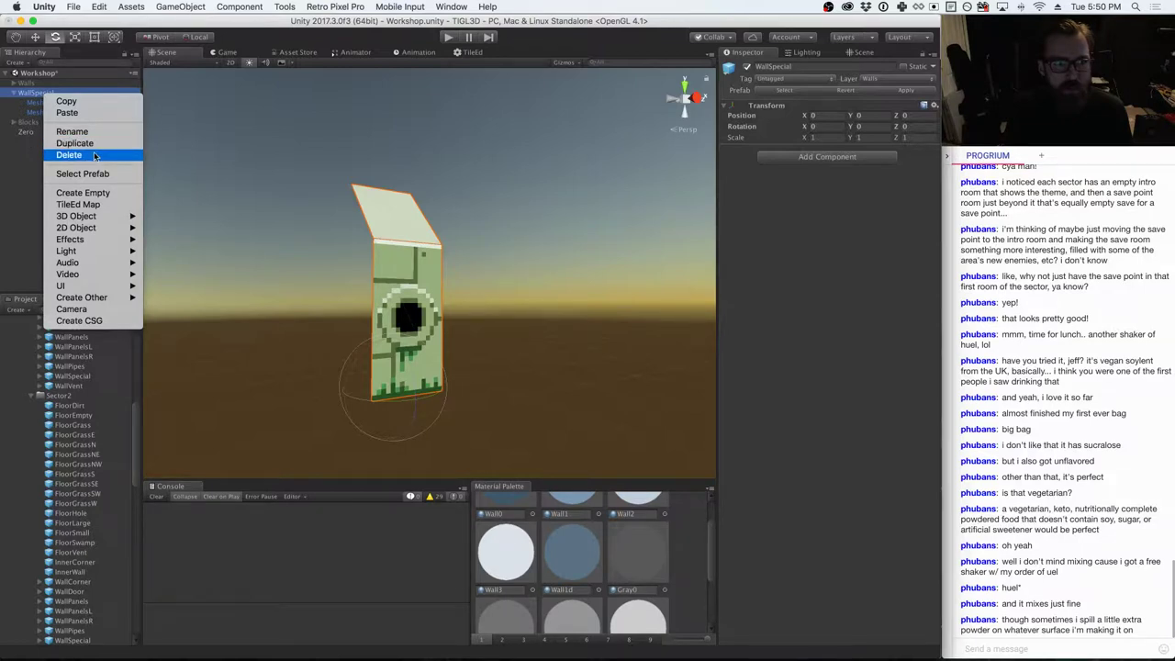
pyautogui.click(69, 155)
pyautogui.moveTo(68, 385); pyautogui.dragTo(446, 412)
pyautogui.click(934, 107)
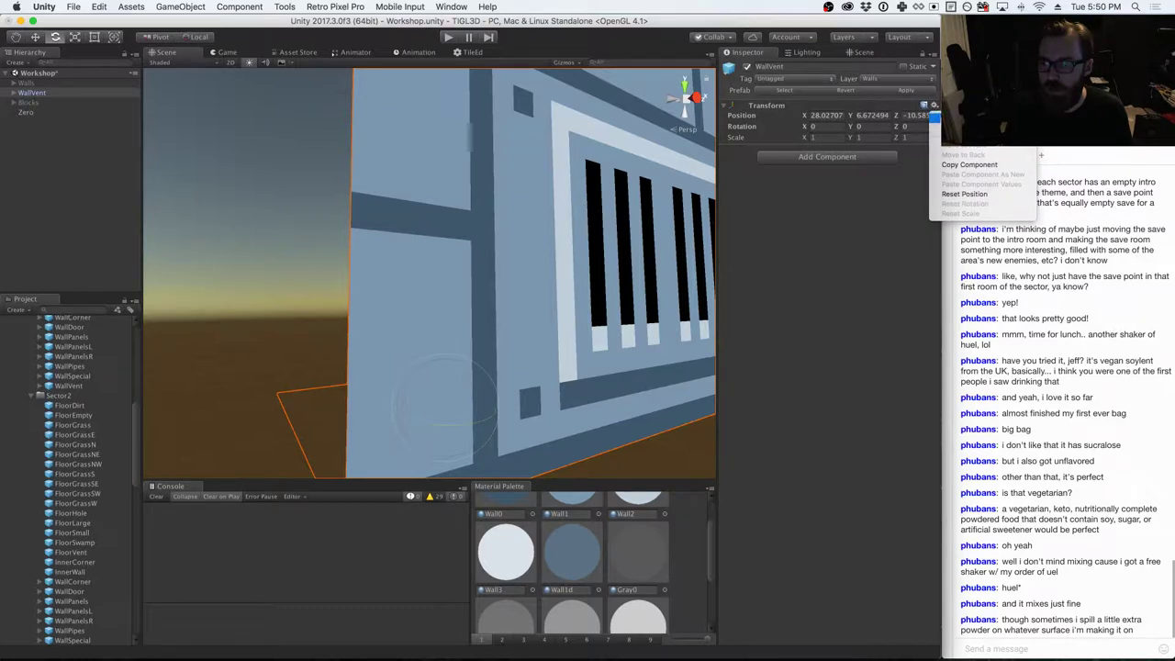
pyautogui.click(964, 194)
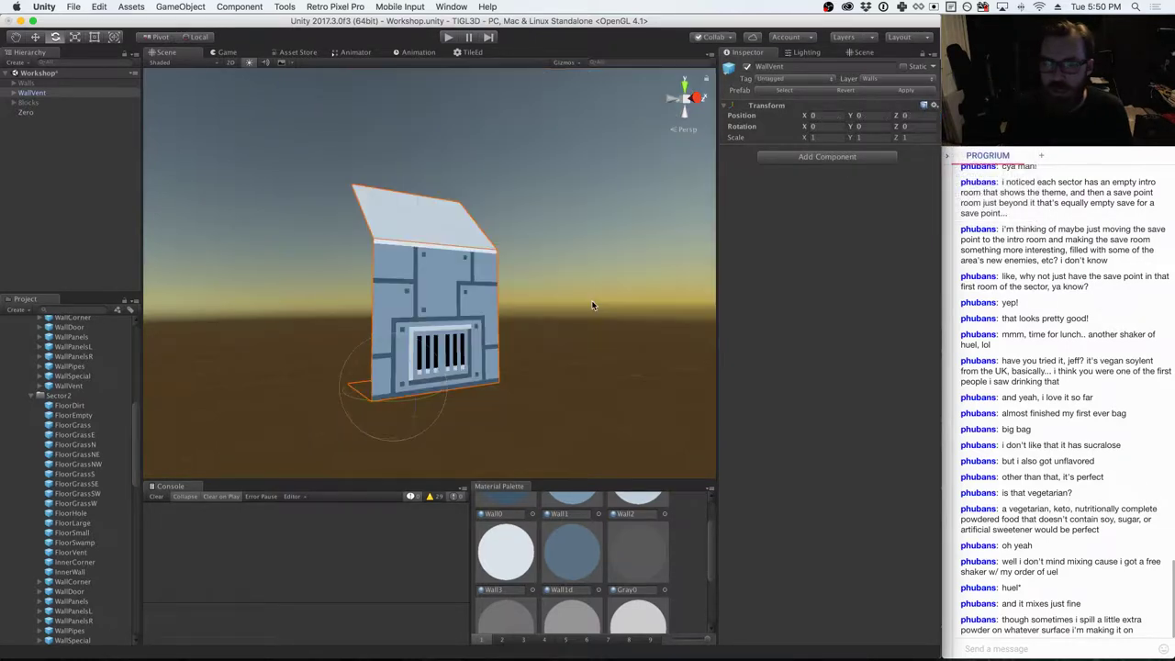
# - Delete the Mesh2 child from WallVent, agreeing to break the prefab instance
pyautogui.click(15, 94)
pyautogui.click(37, 112)
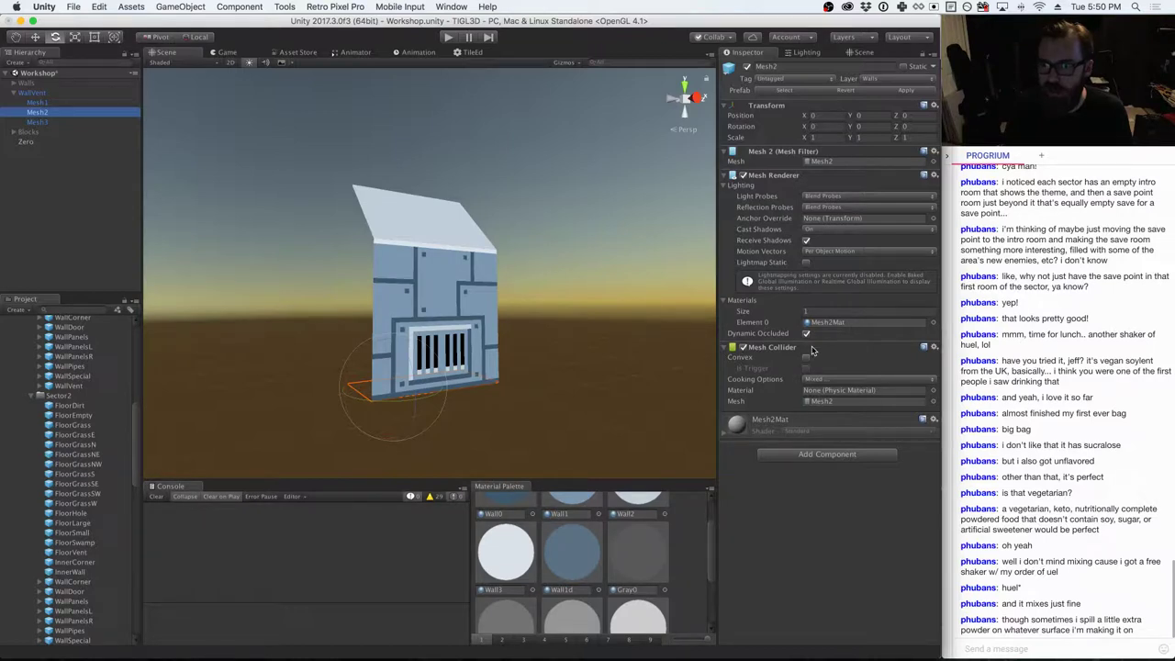
pyautogui.click(578, 399)
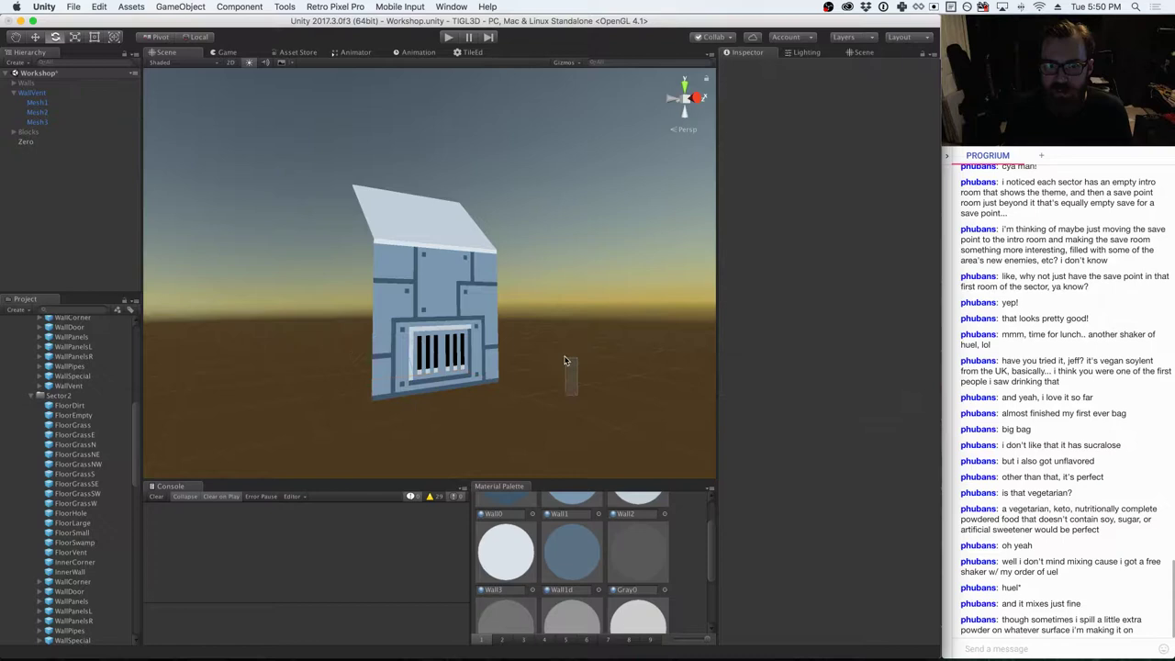
pyautogui.keyDown('alt'); pyautogui.moveTo(558, 389); pyautogui.dragTo(542, 406); pyautogui.keyUp('alt')
pyautogui.click(38, 112)
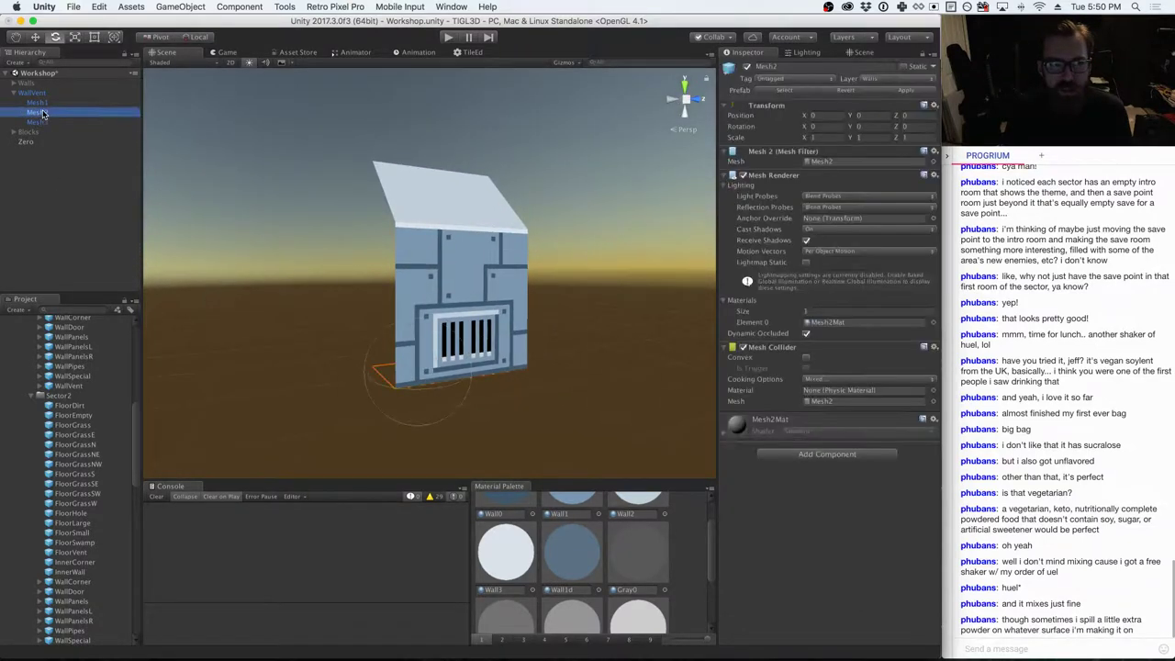
pyautogui.rightClick(42, 112)
pyautogui.click(77, 172)
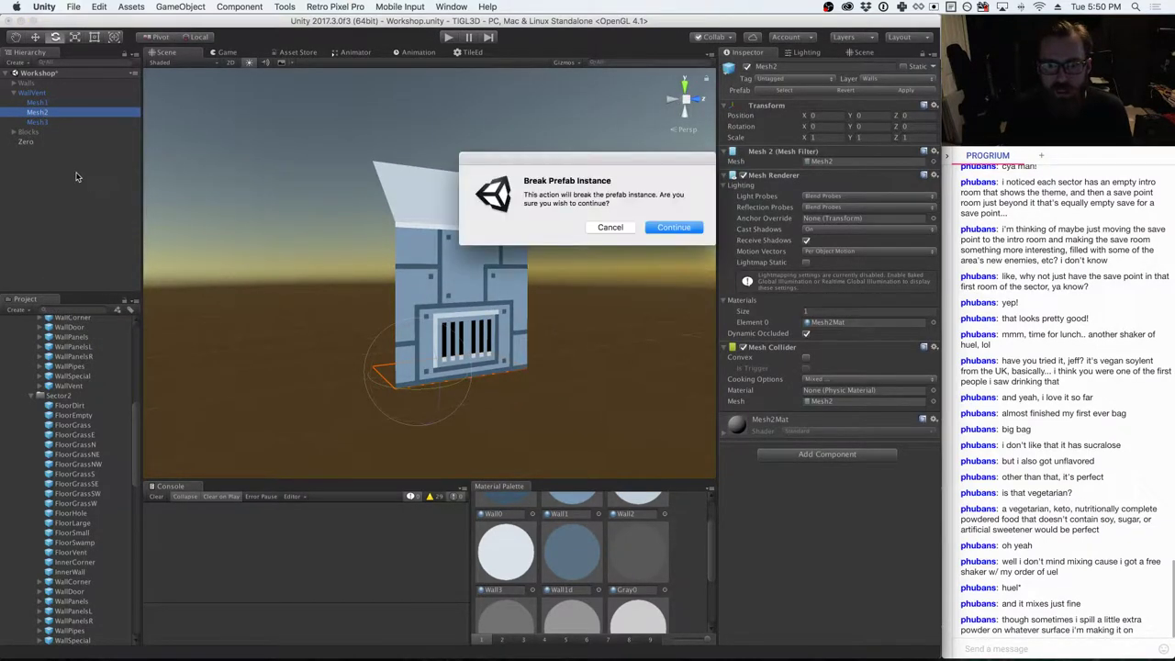
pyautogui.click(662, 227)
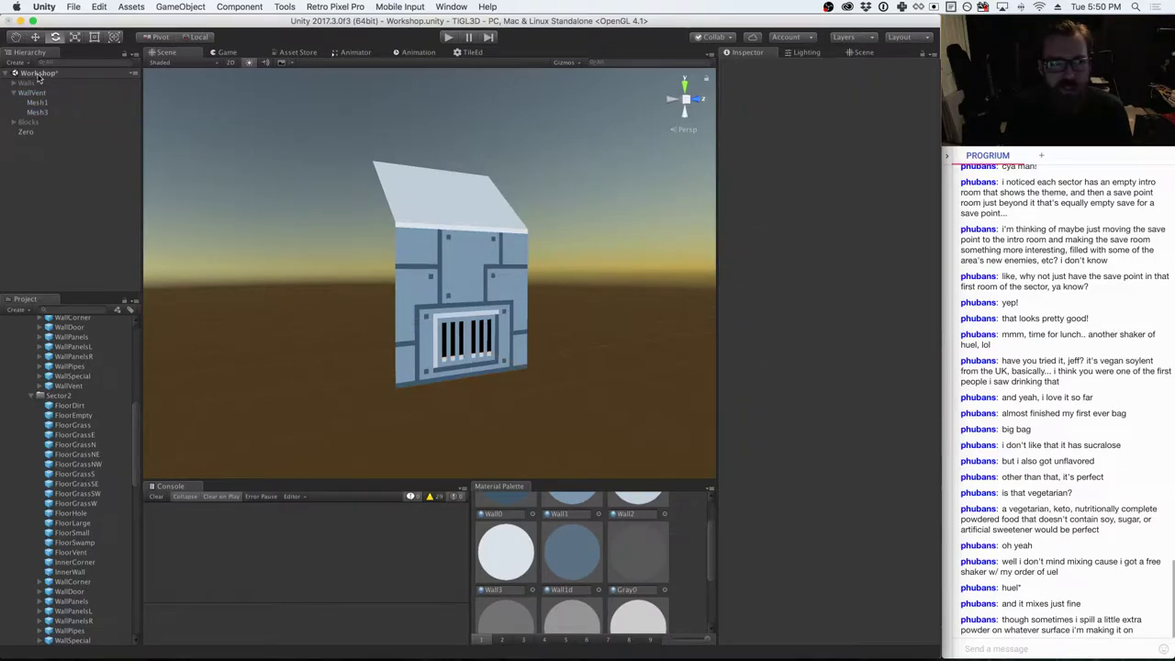
# - Assign the Sector2 WallVent texture material to WallVent's Mesh1
pyautogui.click(38, 102)
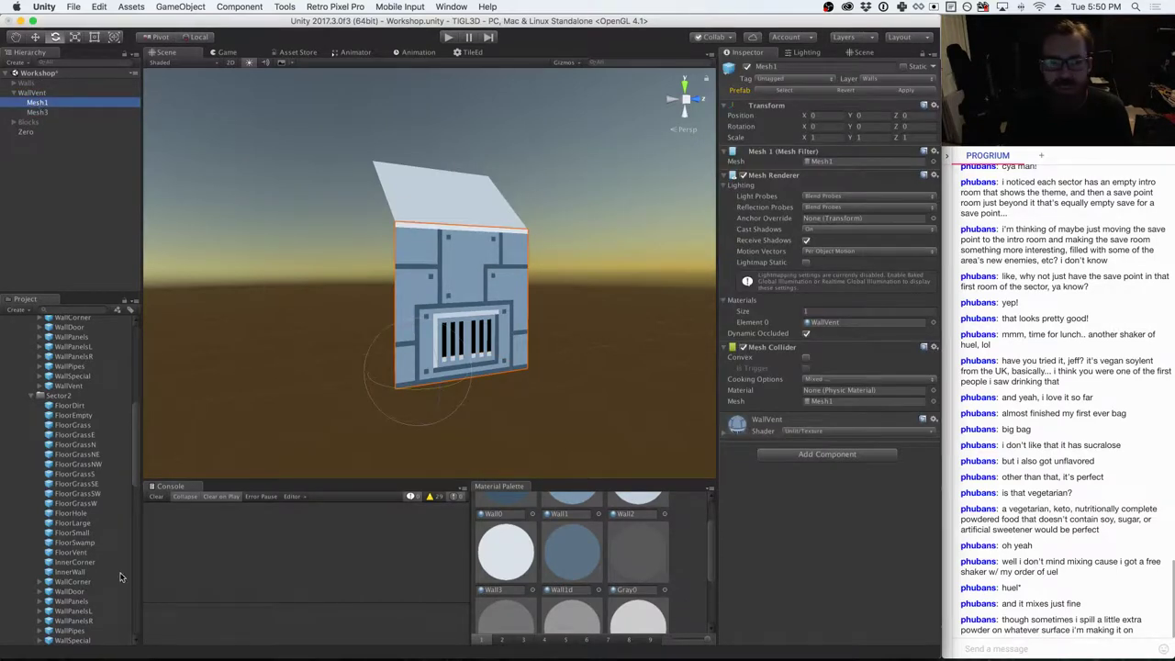
pyautogui.scroll(-10, 92, 509)
pyautogui.scroll(-10, 92, 510)
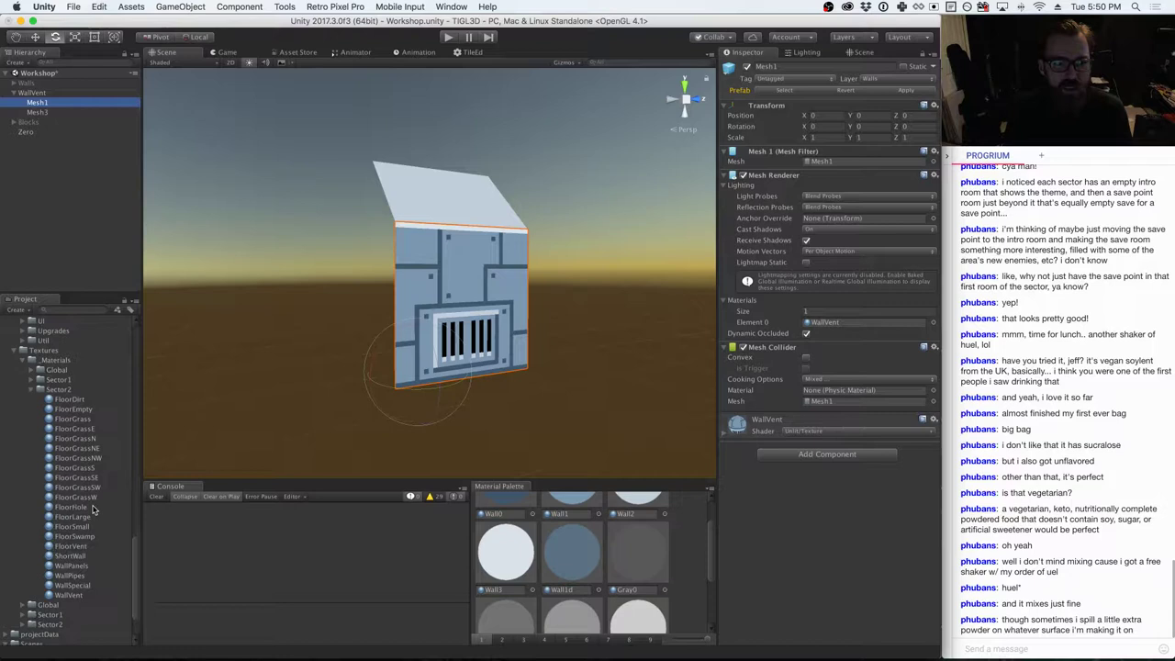
pyautogui.moveTo(78, 597)
pyautogui.mouseDown()
pyautogui.moveTo(642, 416)
pyautogui.moveTo(60, 597)
pyautogui.mouseUp()
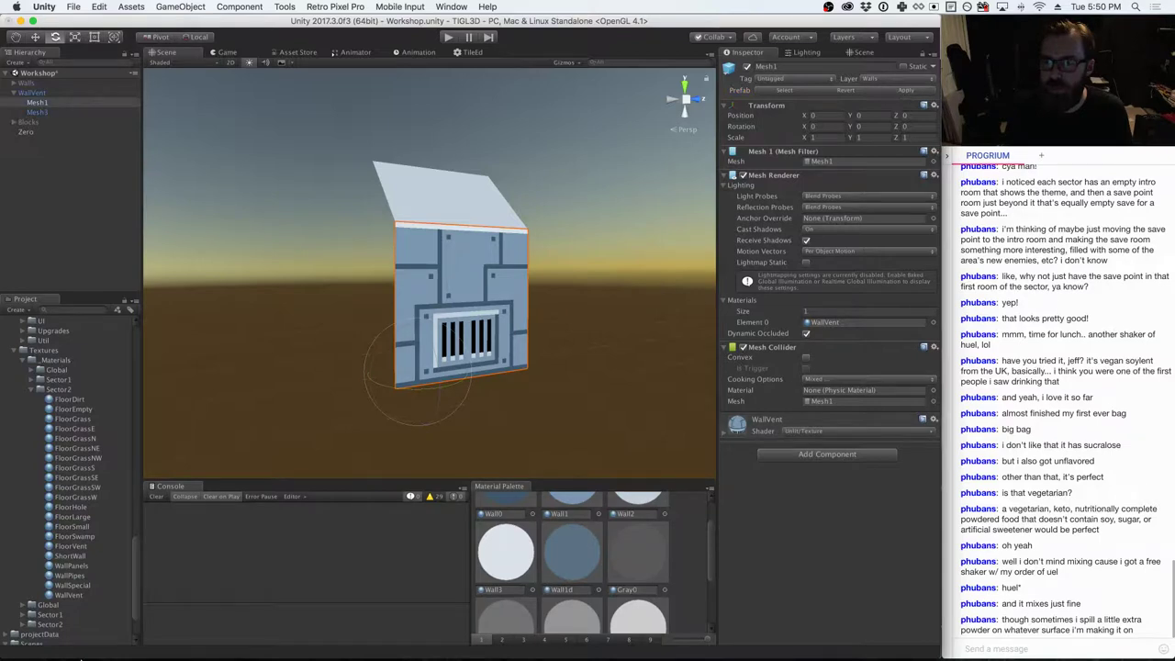
pyautogui.moveTo(69, 595); pyautogui.dragTo(863, 323)
# - Assign the Sector2 Wall2 color material to WallVent's Mesh3
pyautogui.scroll(5, 40, 567)
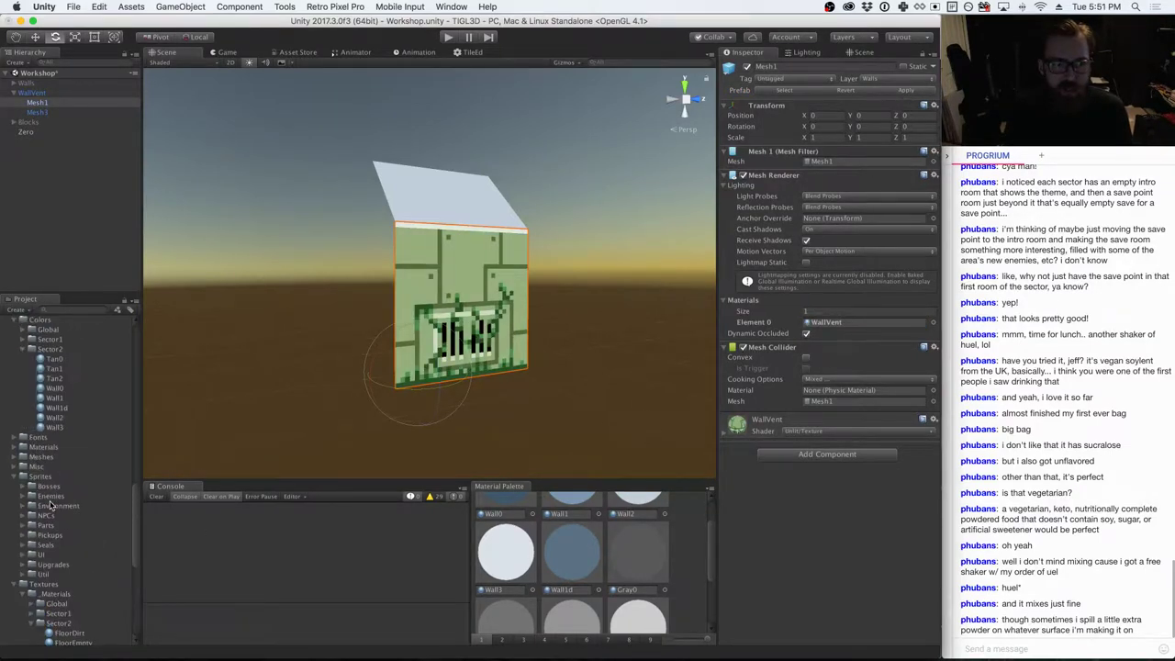
pyautogui.click(37, 112)
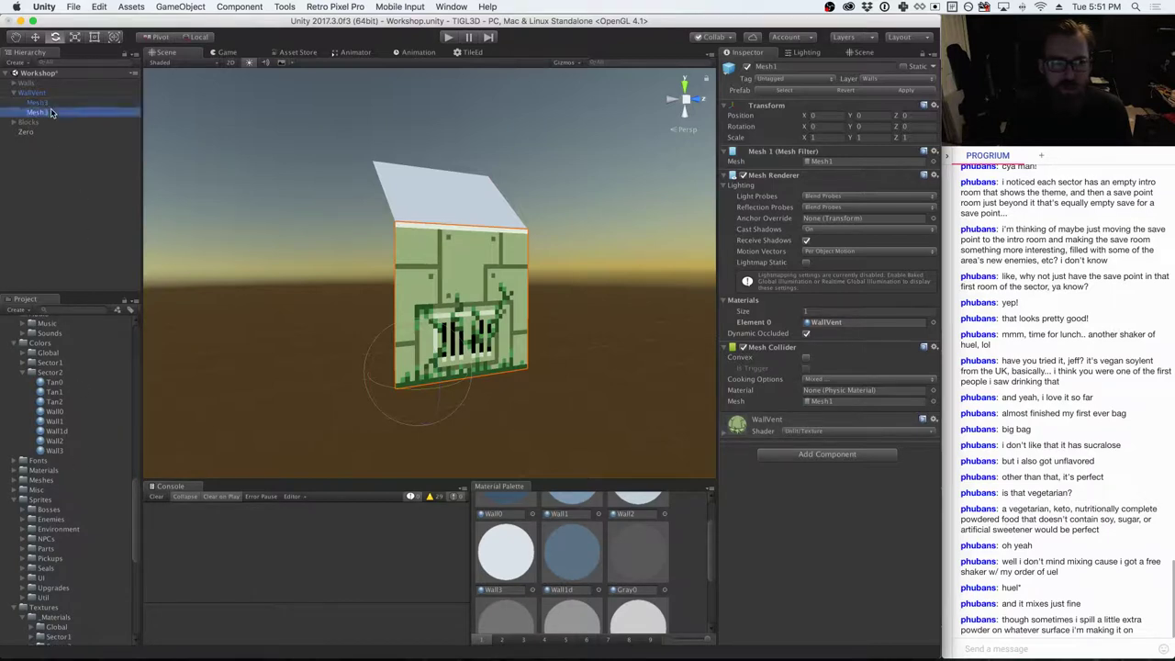
pyautogui.moveTo(58, 451); pyautogui.dragTo(826, 323)
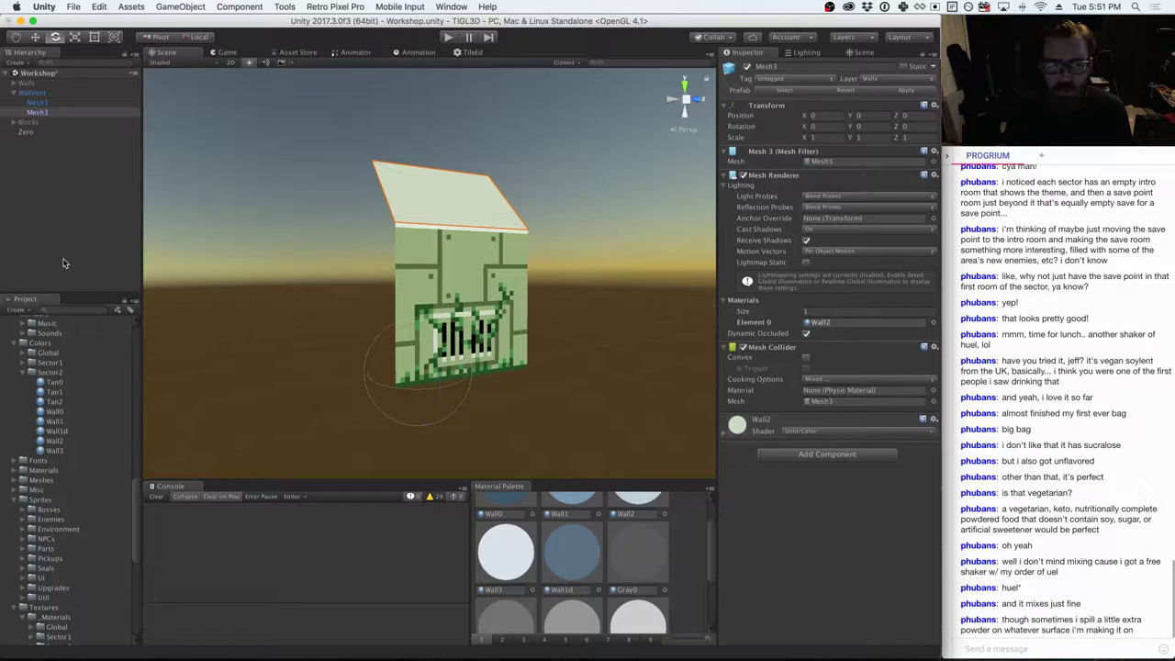
# - Save the recolored WallVent object as a prefab in the Sector2 tiles folder
pyautogui.scroll(2, 68, 409)
pyautogui.scroll(5, 69, 407)
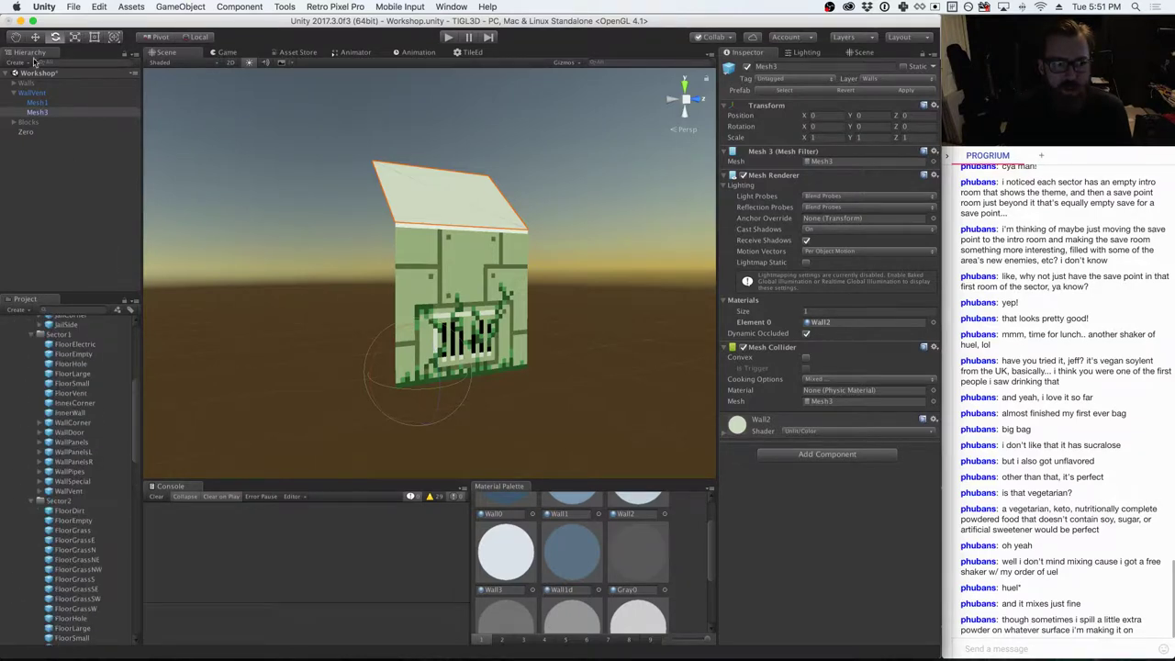
pyautogui.click(32, 93)
pyautogui.click(37, 112)
pyautogui.moveTo(66, 510)
pyautogui.mouseDown()
pyautogui.moveTo(57, 518)
pyautogui.moveTo(66, 501)
pyautogui.mouseUp()
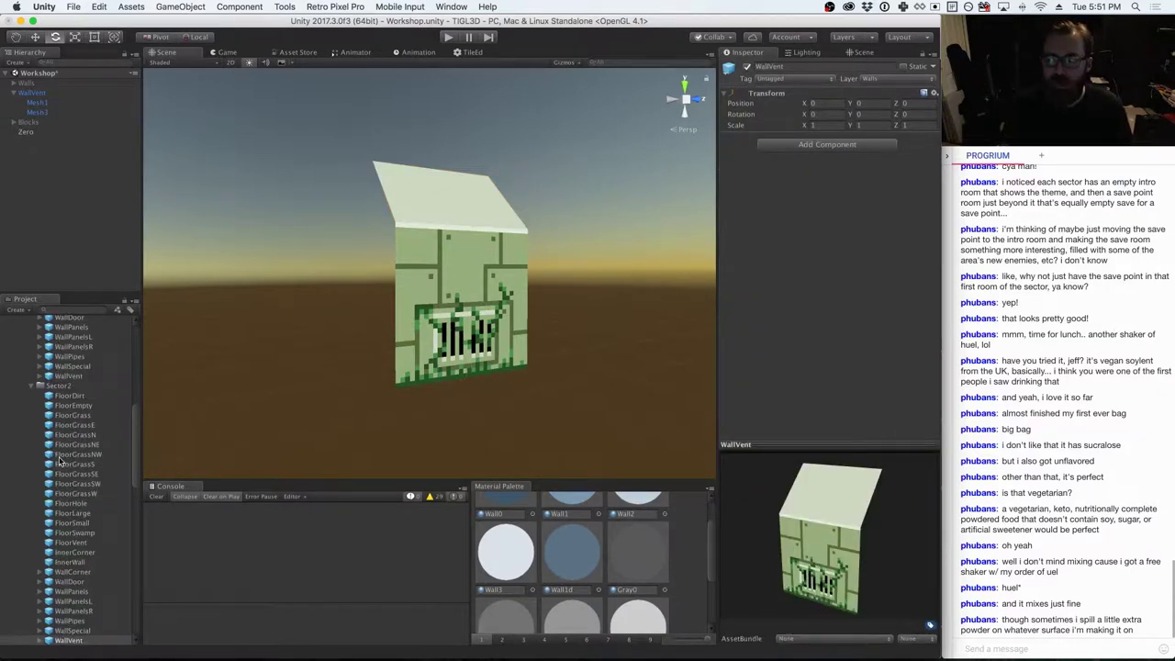
# - Compare the Sector1 and Sector2 tile prefabs and collapse both folders
pyautogui.scroll(-3, 66, 461)
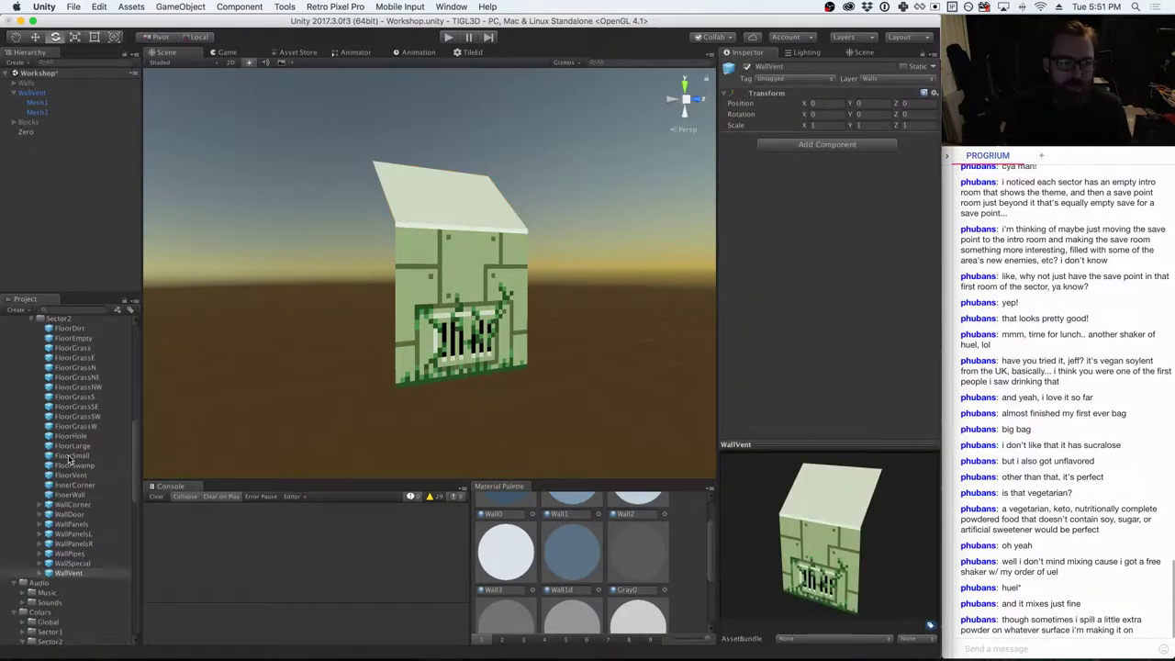
pyautogui.scroll(-1, 68, 461)
pyautogui.scroll(-4, 74, 459)
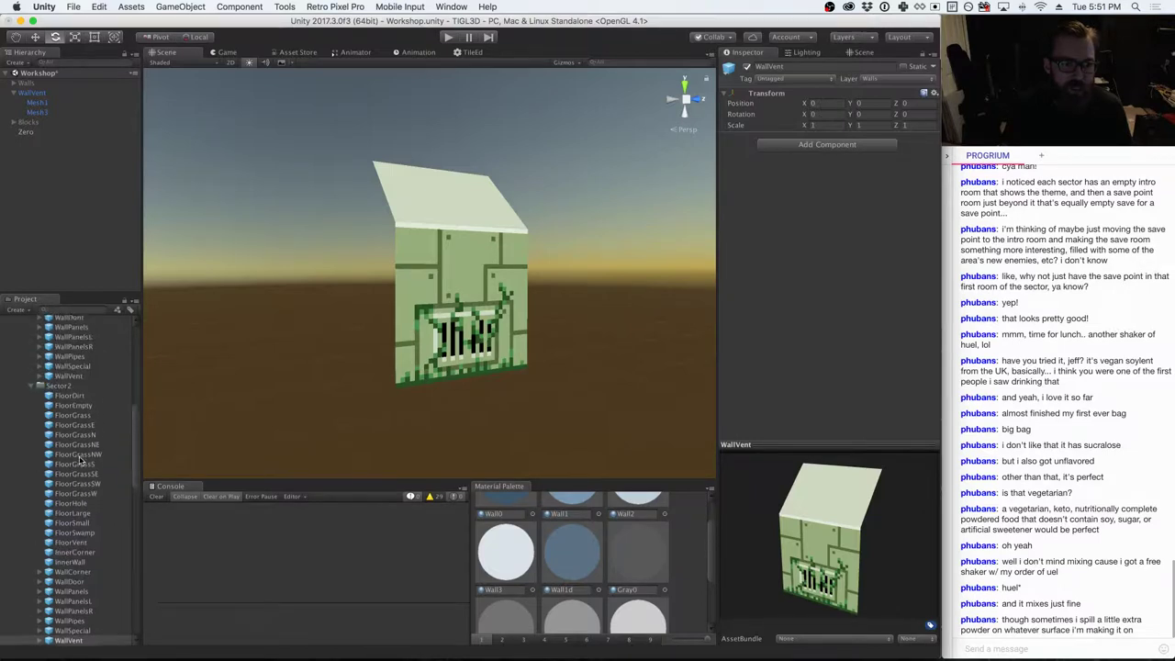
pyautogui.scroll(3, 80, 459)
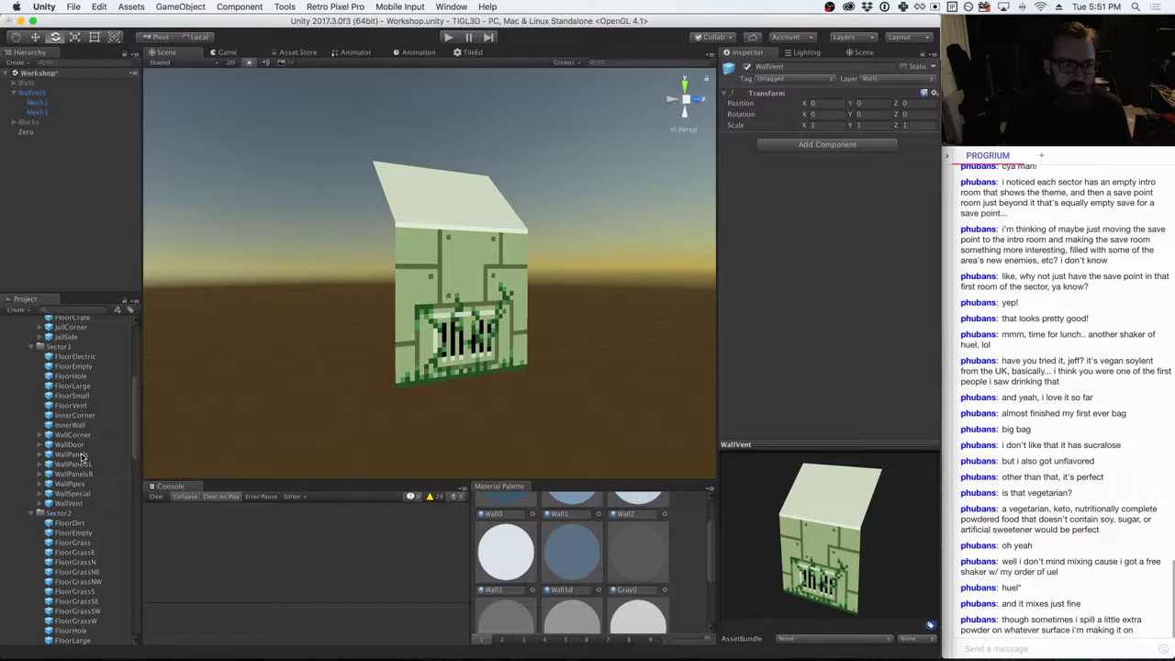
pyautogui.scroll(-4, 80, 457)
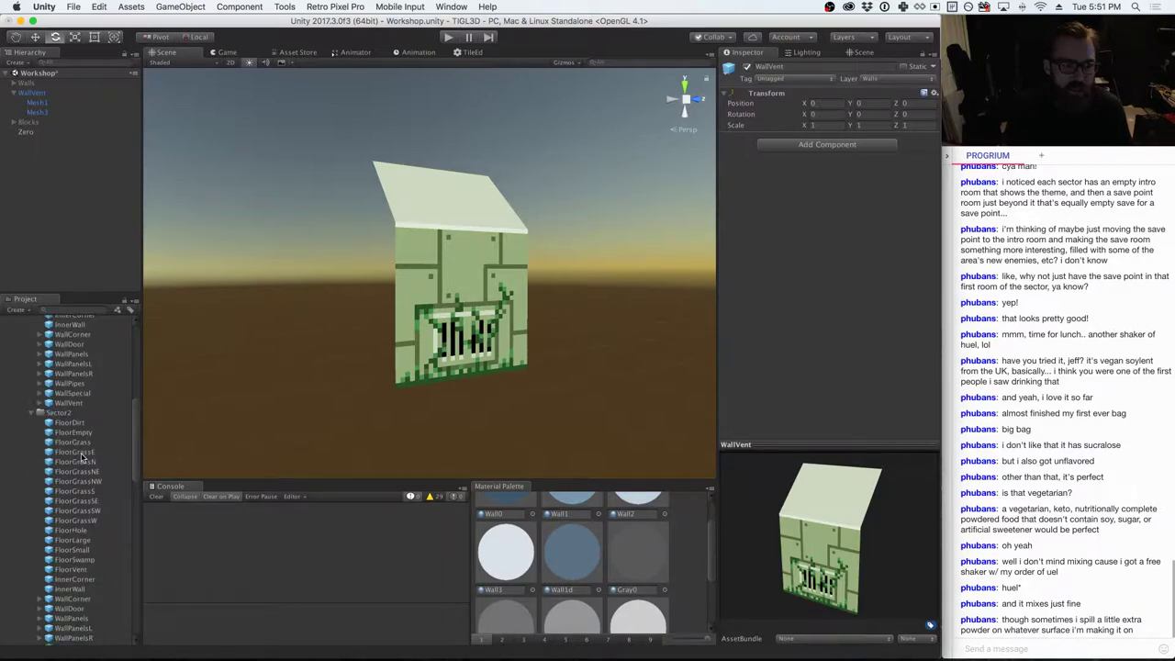
pyautogui.scroll(3, 81, 456)
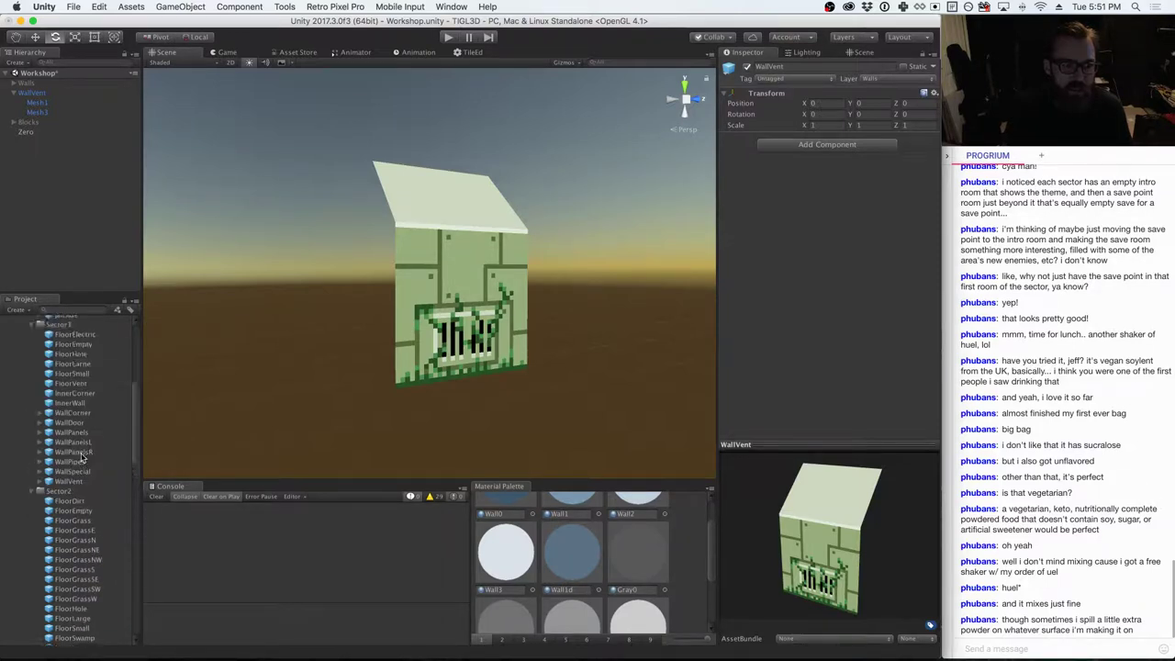
pyautogui.click(29, 498)
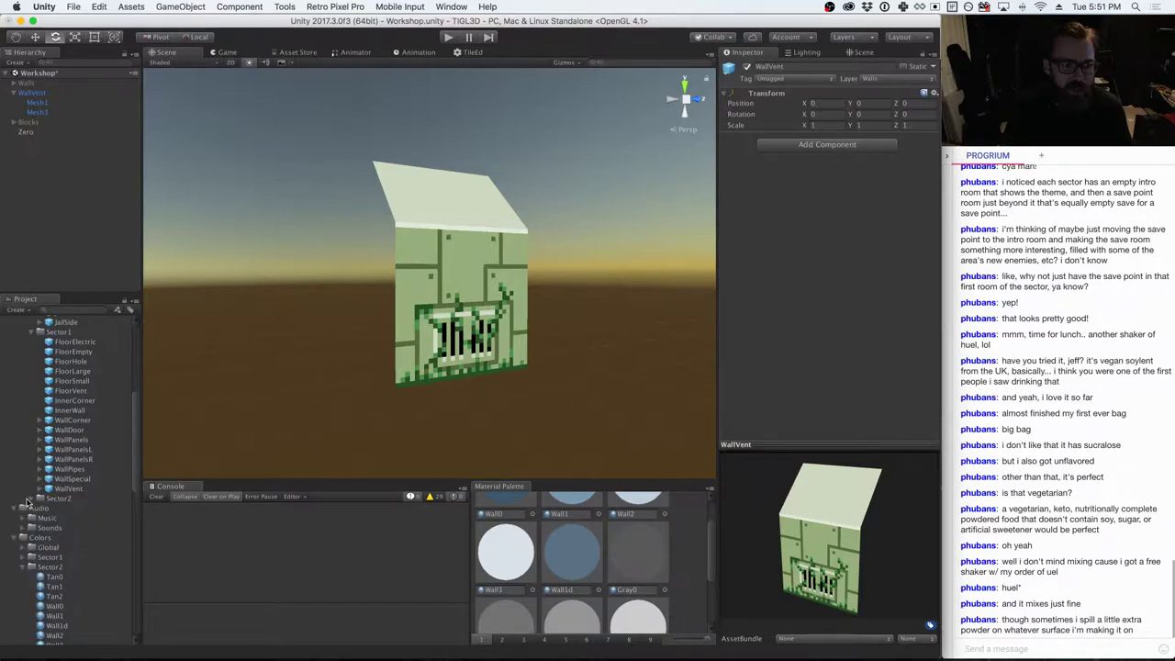
pyautogui.click(31, 332)
pyautogui.click(38, 331)
# - Expand the Props prefab folder and its Blocks subfolder
pyautogui.scroll(5, 45, 422)
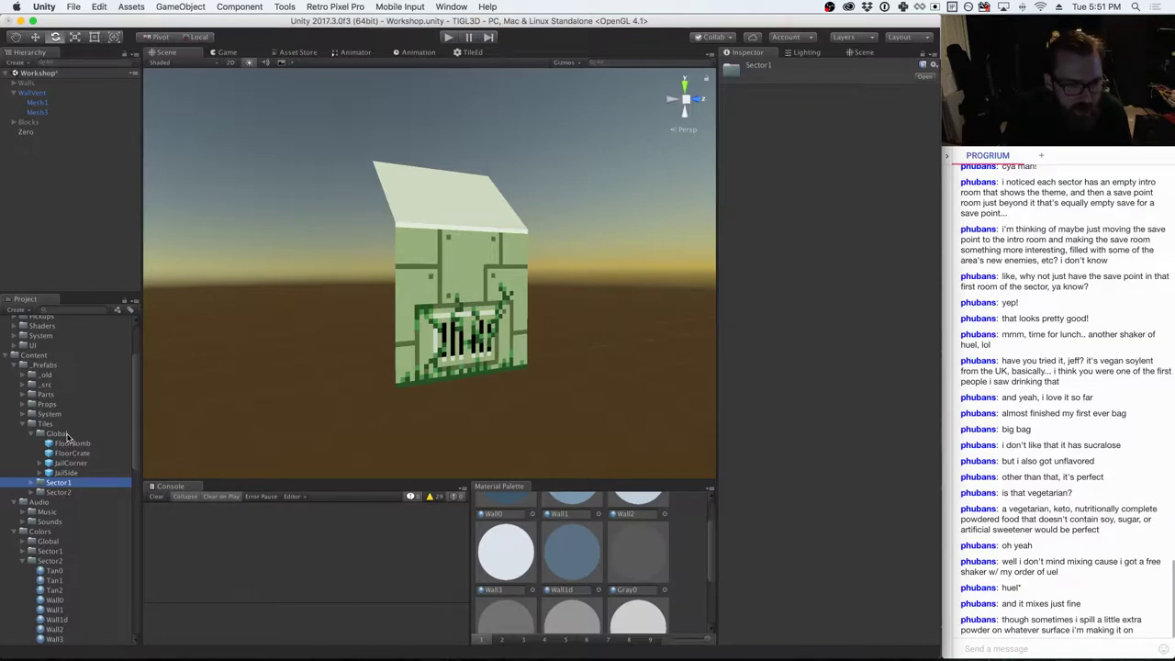
pyautogui.click(23, 405)
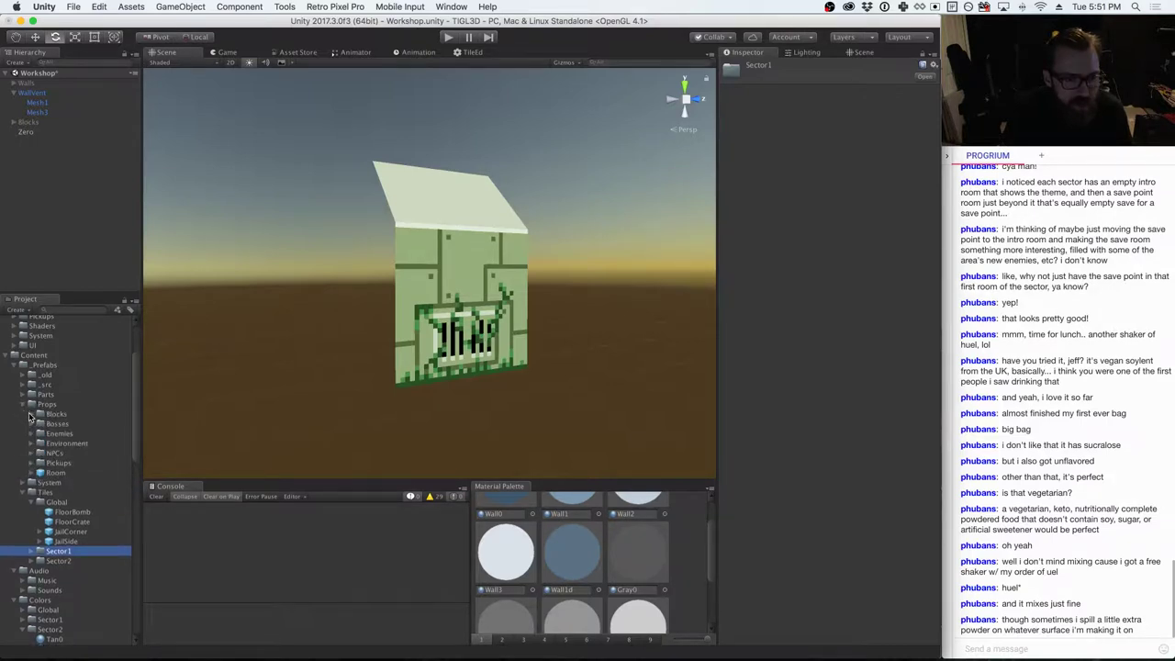
pyautogui.click(31, 414)
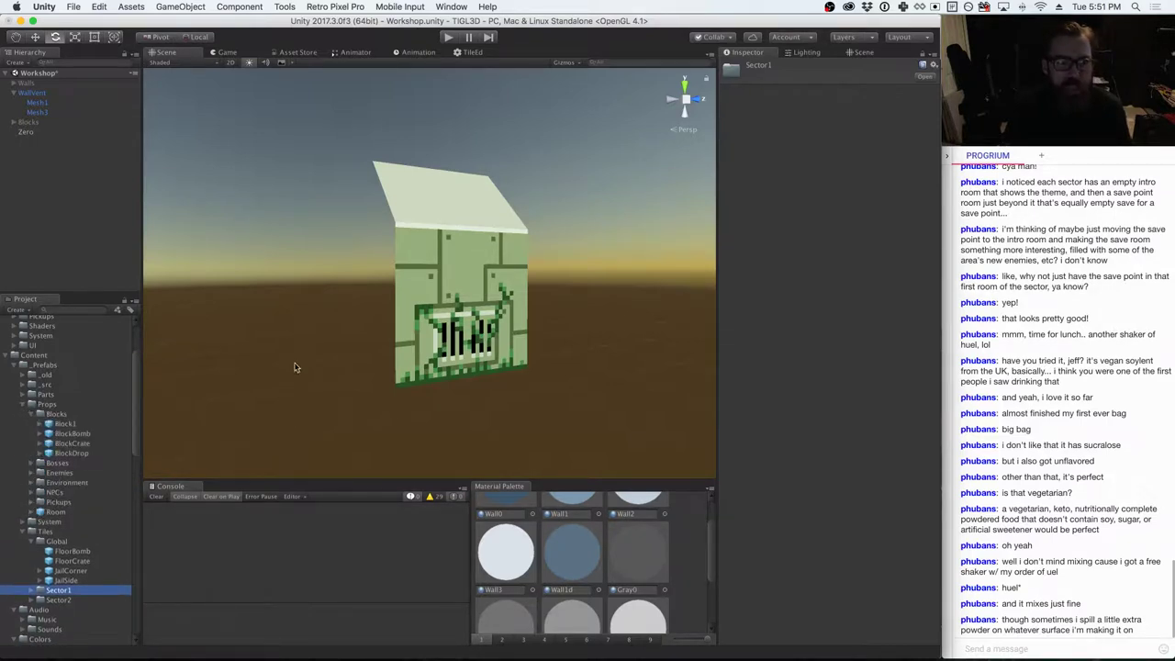
# - Replace WallVent in the scene with the Block1 prefab from the Blocks folder and reset its position
pyautogui.rightClick(43, 102)
pyautogui.click(79, 154)
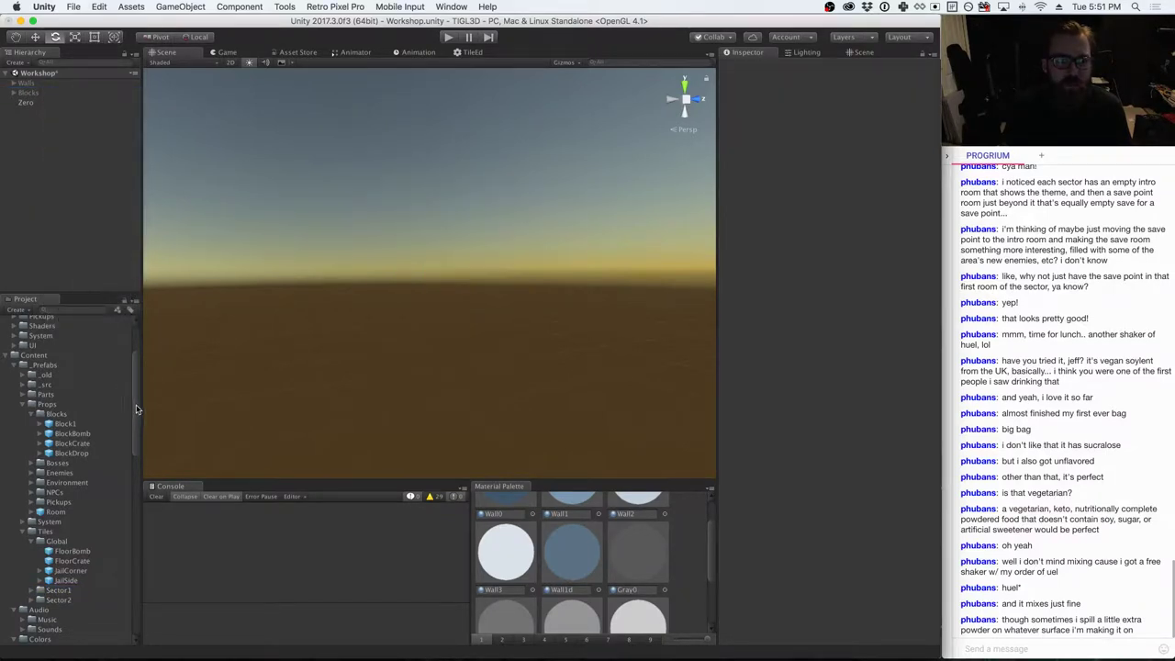
pyautogui.moveTo(65, 423); pyautogui.dragTo(500, 395)
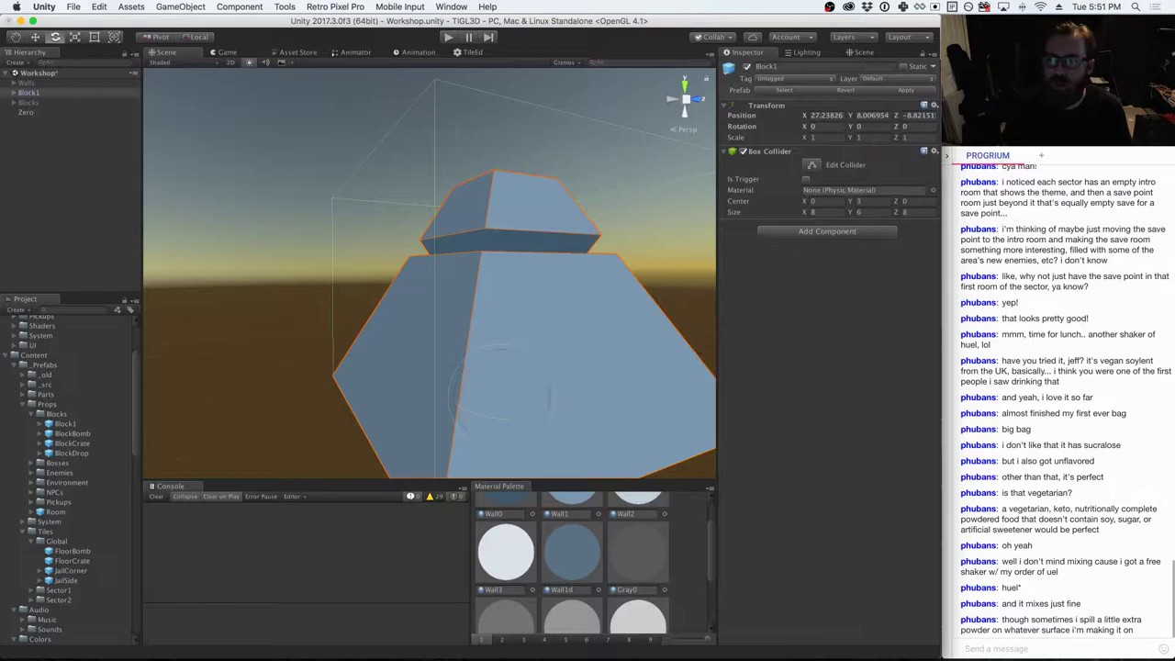
pyautogui.click(933, 105)
pyautogui.click(996, 188)
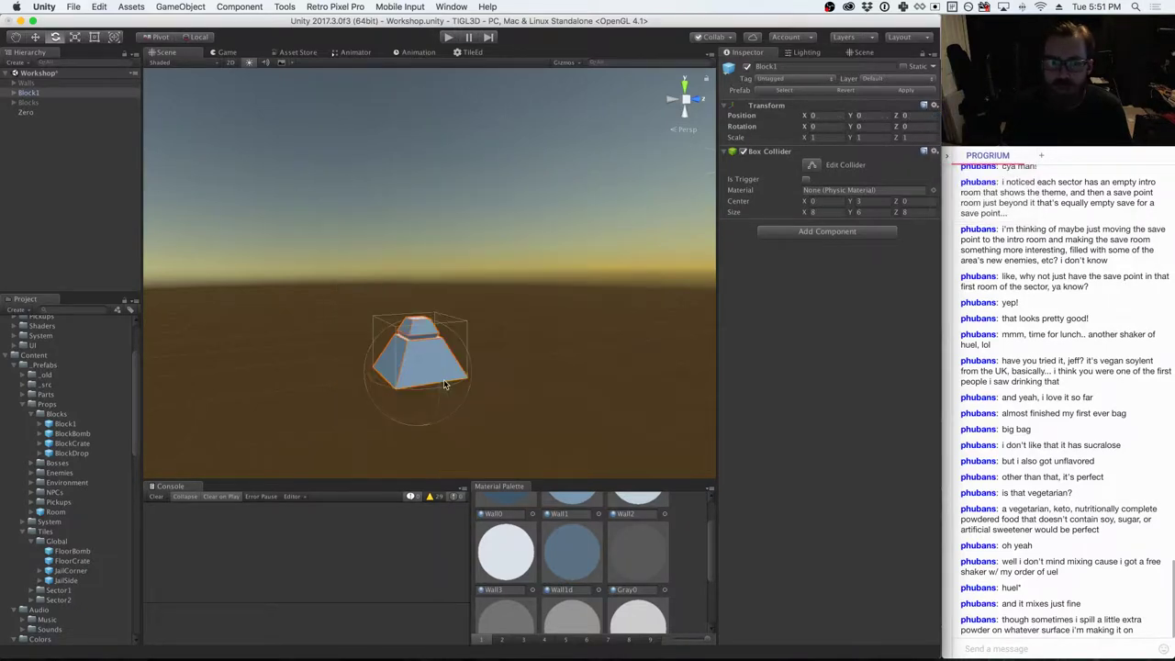
# - Expand Block1 and check which material each of its meshes, Mesh1 to Mesh4, uses
pyautogui.click(27, 93)
pyautogui.click(13, 93)
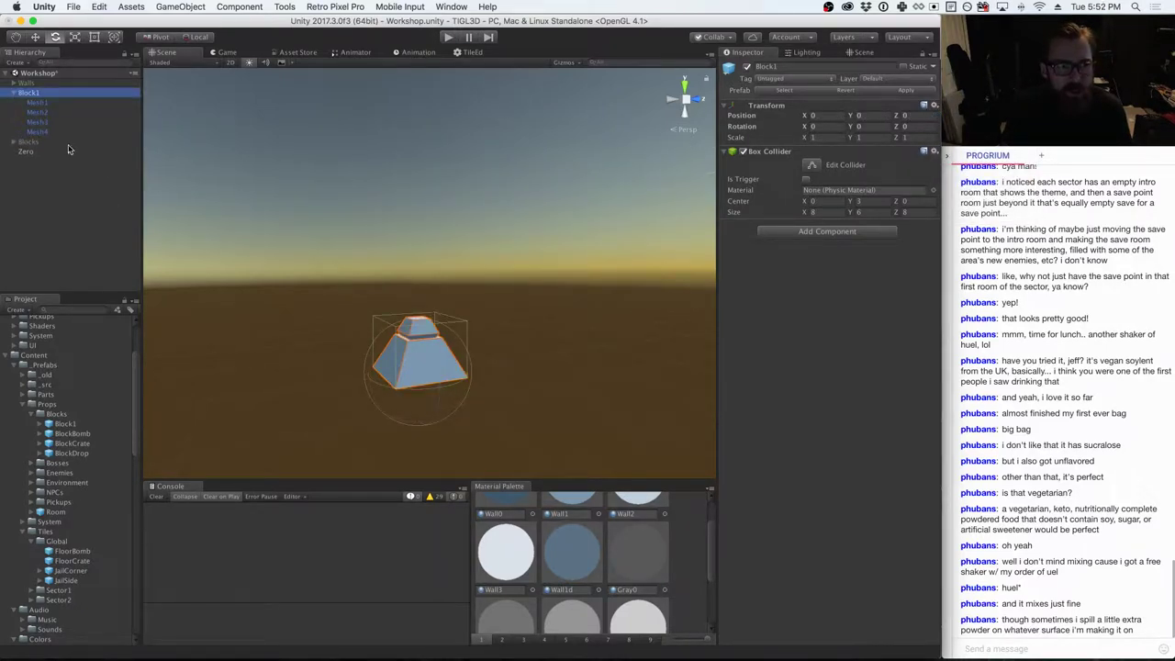
pyautogui.click(52, 103)
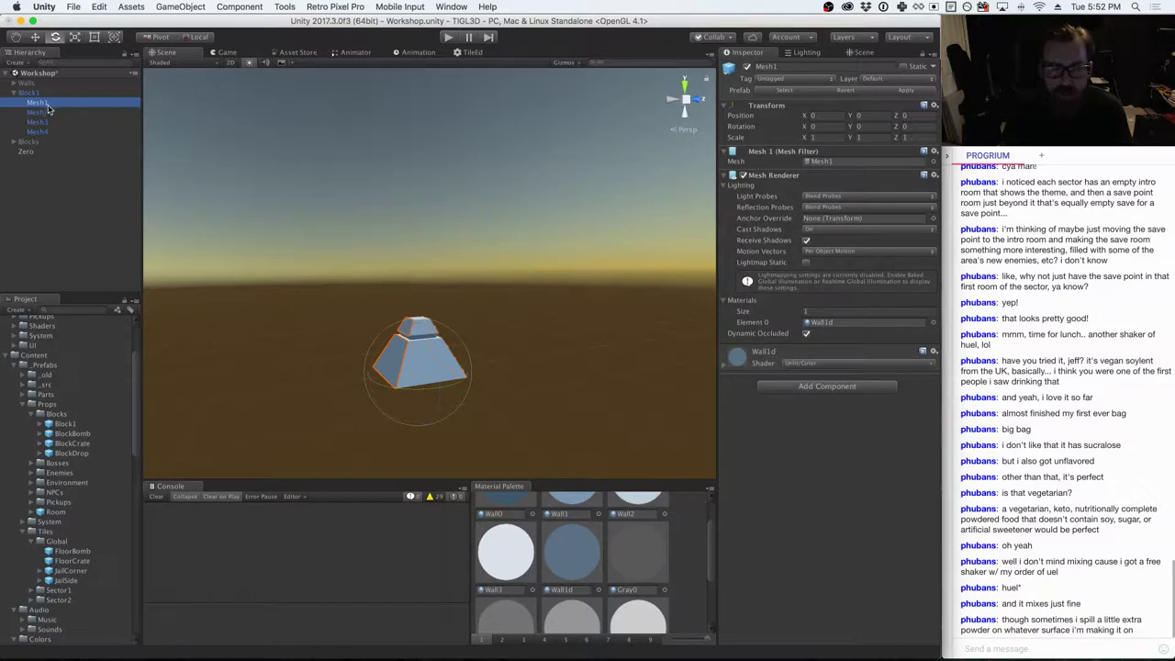
pyautogui.click(46, 113)
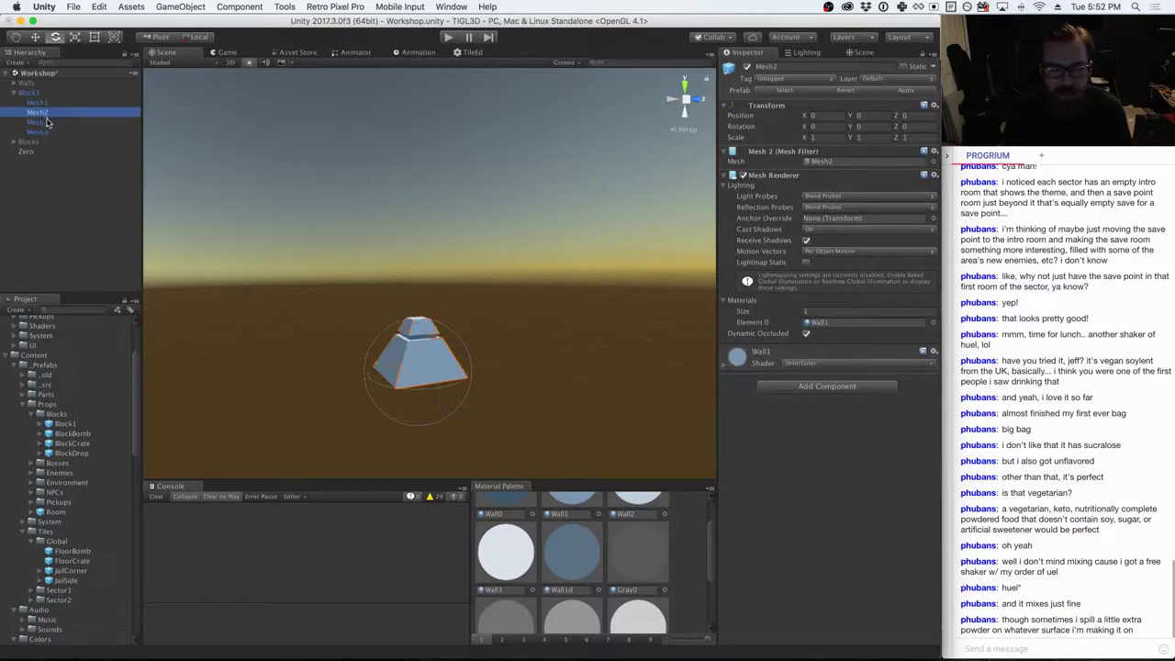
pyautogui.click(47, 122)
pyautogui.click(48, 133)
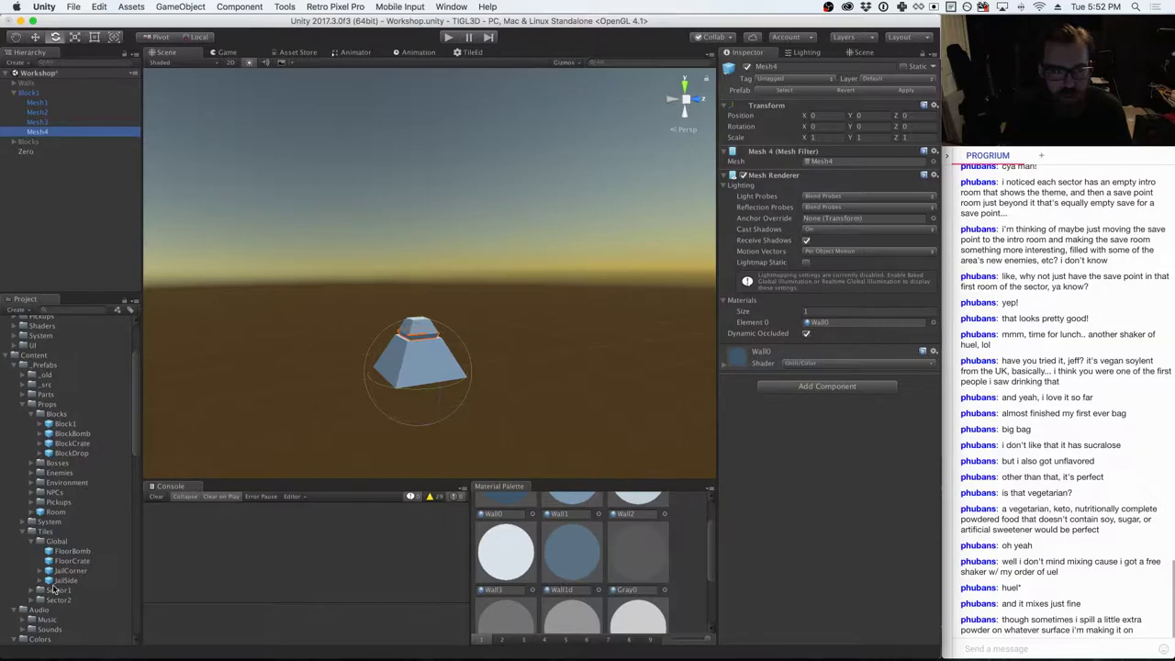
# - Assign the Sector2 Wall0 material to Block1's Mesh4 and the Sector2 Wall2 material to its Mesh3
pyautogui.scroll(-10, 53, 589)
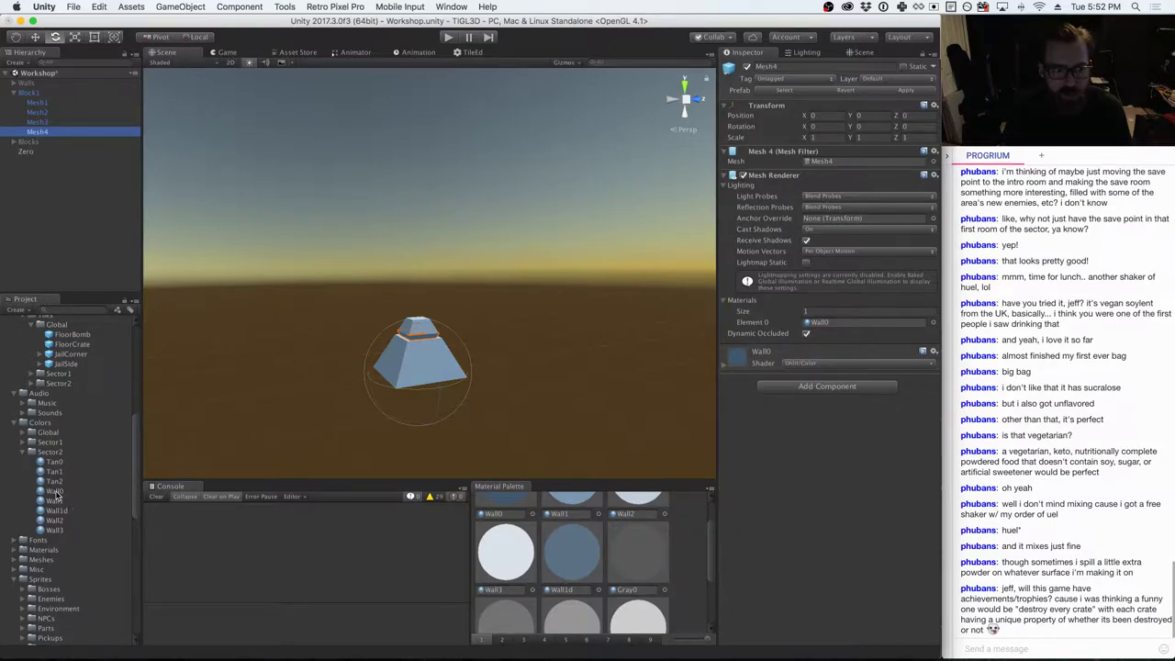
pyautogui.moveTo(57, 495); pyautogui.dragTo(844, 328)
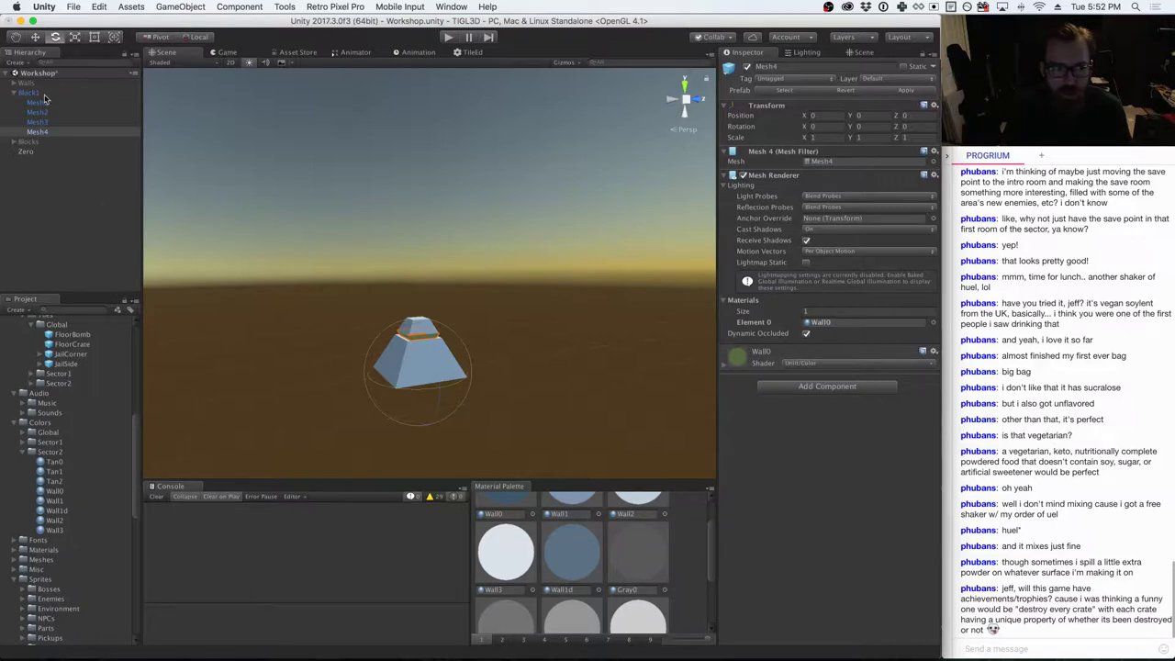
pyautogui.click(36, 122)
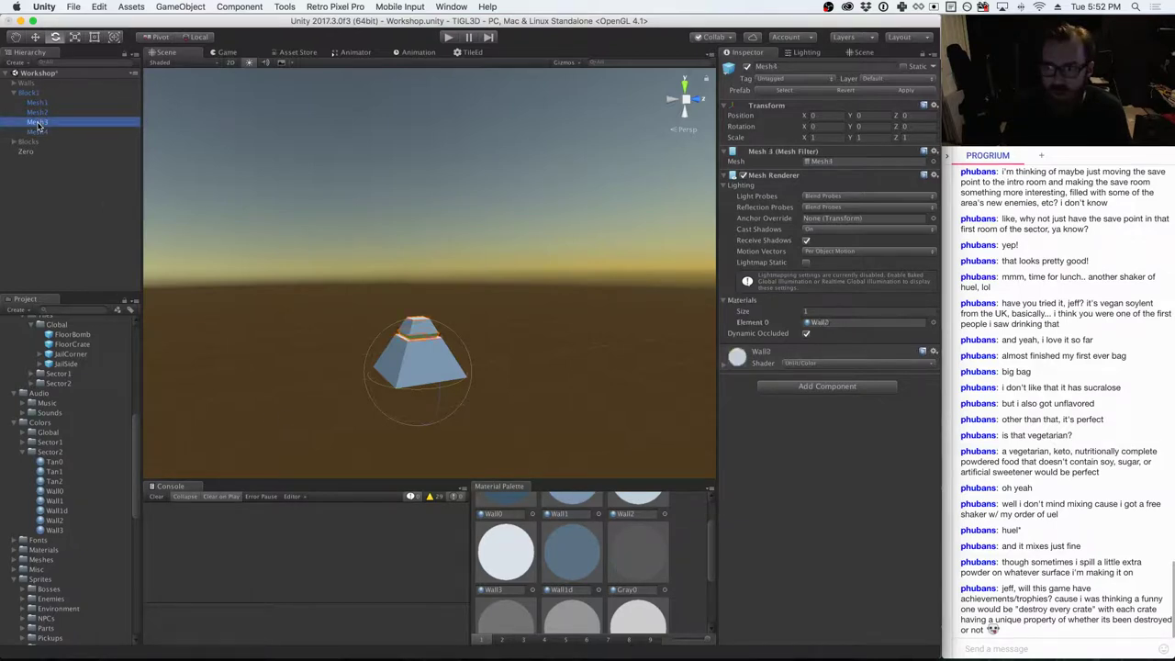
pyautogui.click(821, 321)
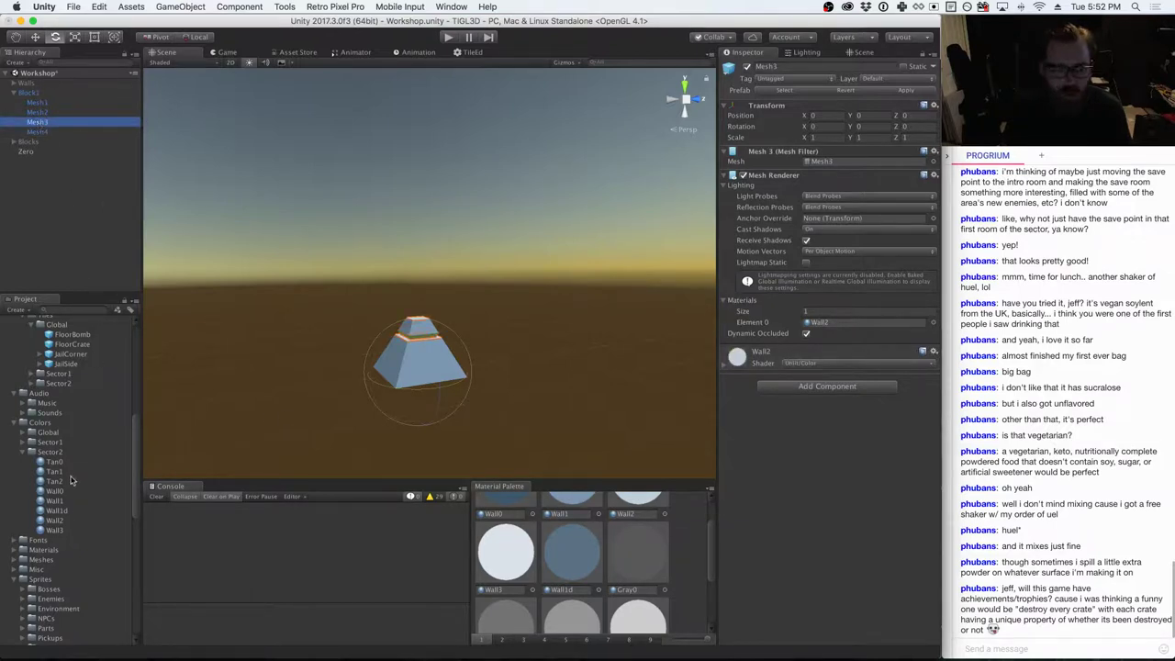
pyautogui.click(826, 322)
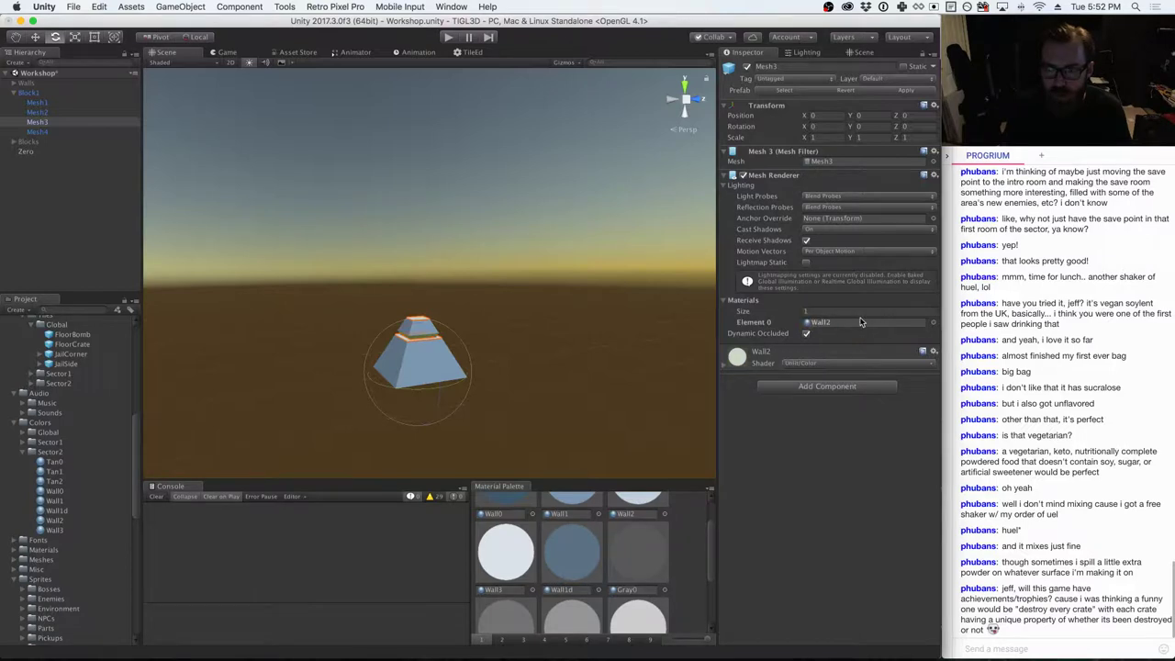
# - Assign the Sector2 Wall1 material to Block1's Mesh2 and Wall1d to Mesh1, and inspect the recoloured block from several sides
pyautogui.click(39, 112)
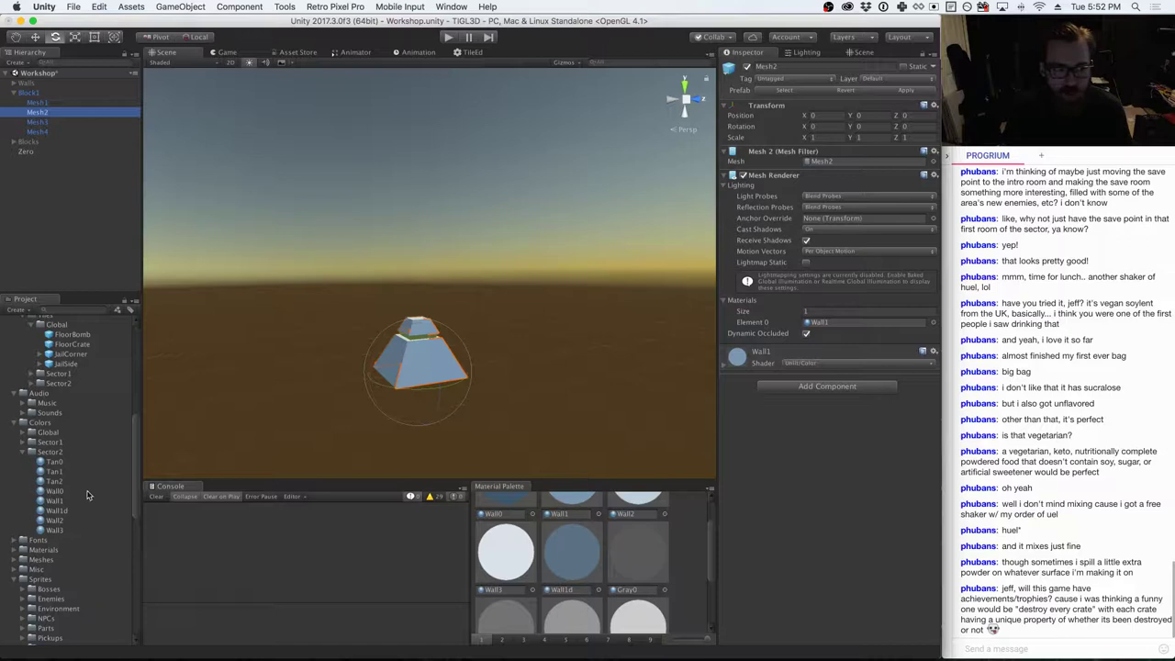
pyautogui.moveTo(58, 502); pyautogui.dragTo(851, 323)
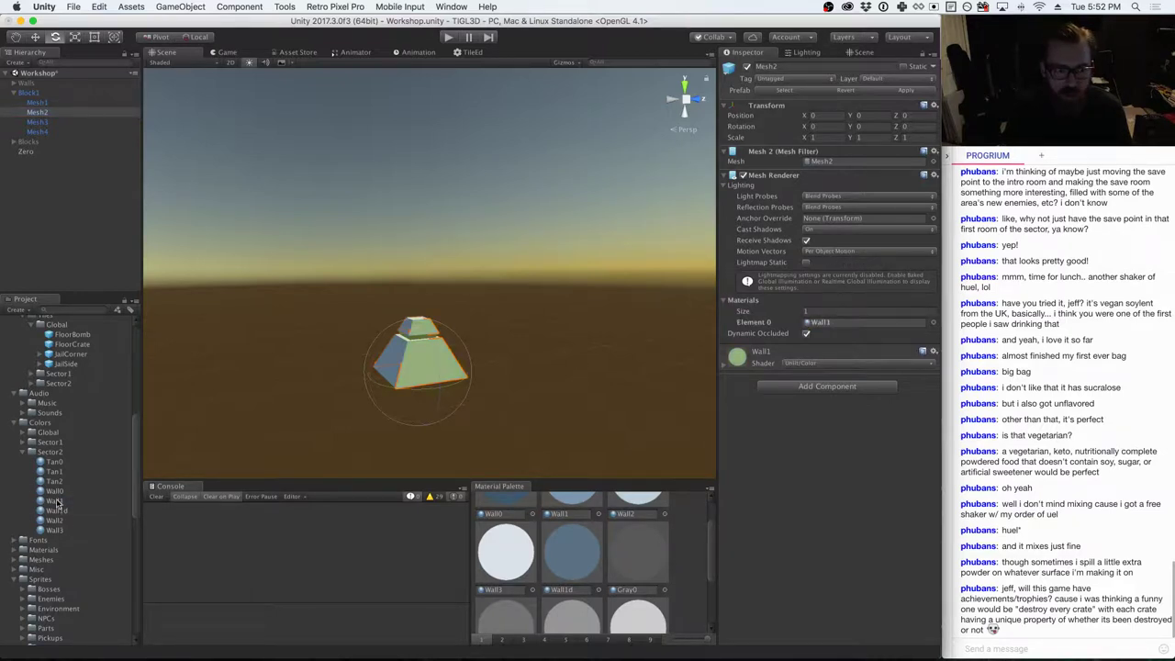
pyautogui.click(44, 103)
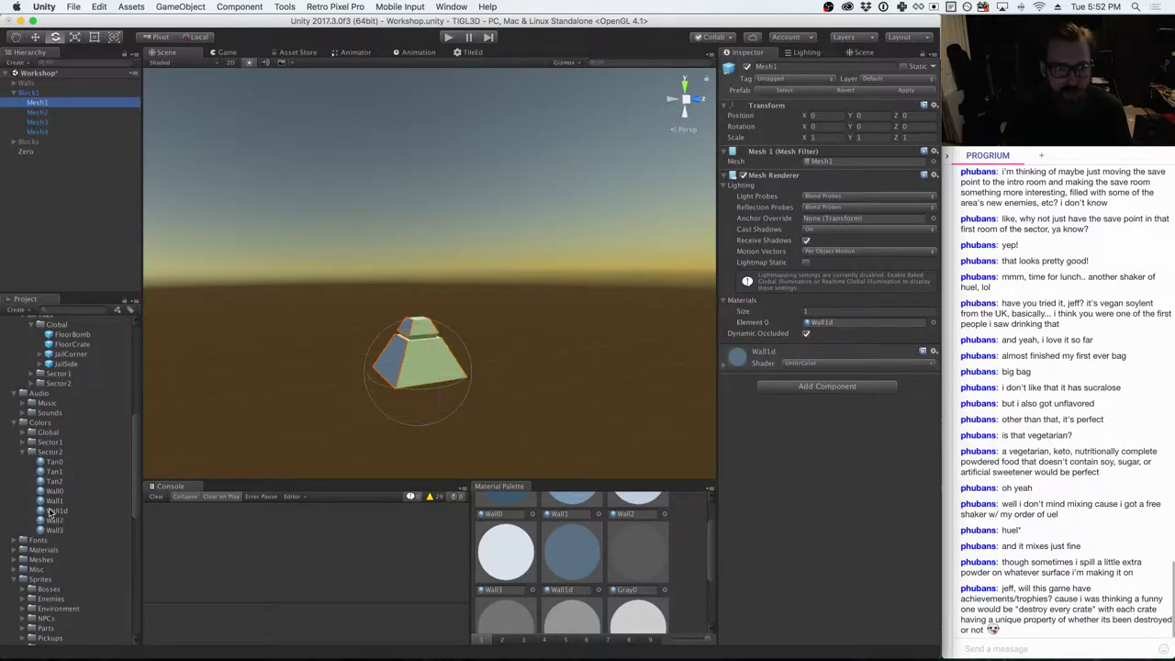
pyautogui.moveTo(50, 514); pyautogui.dragTo(812, 326)
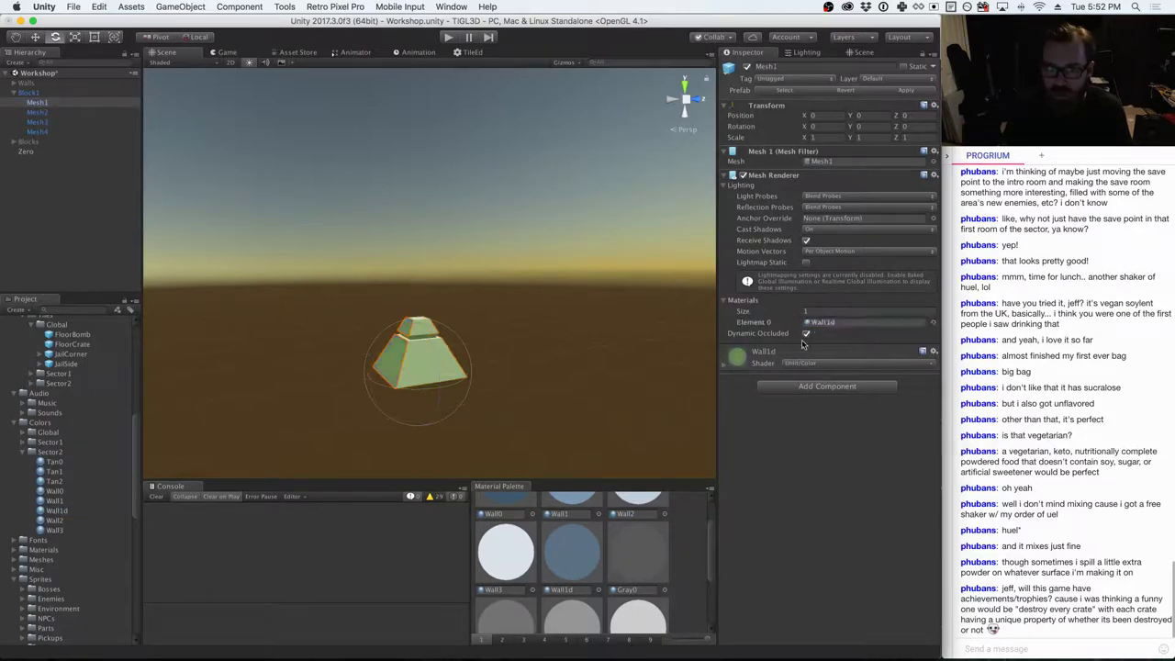
pyautogui.click(317, 294)
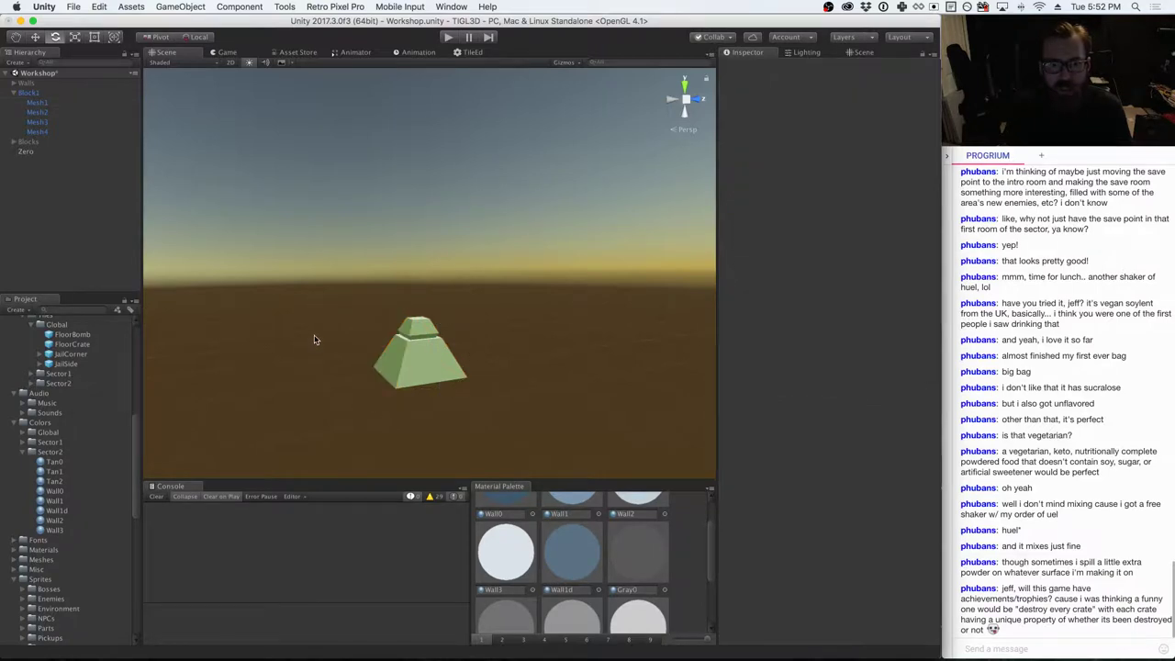
pyautogui.keyDown('alt'); pyautogui.moveTo(318, 336); pyautogui.dragTo(397, 385); pyautogui.keyUp('alt')
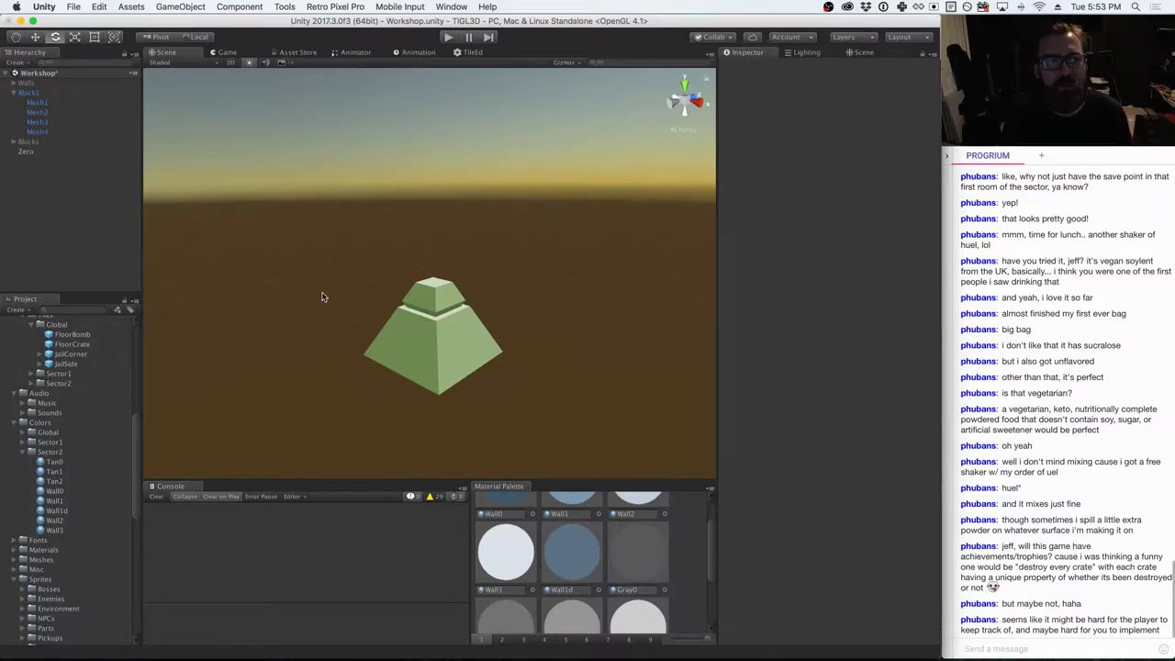
pyautogui.keyDown('alt'); pyautogui.moveTo(321, 297); pyautogui.dragTo(267, 315); pyautogui.keyUp('alt')
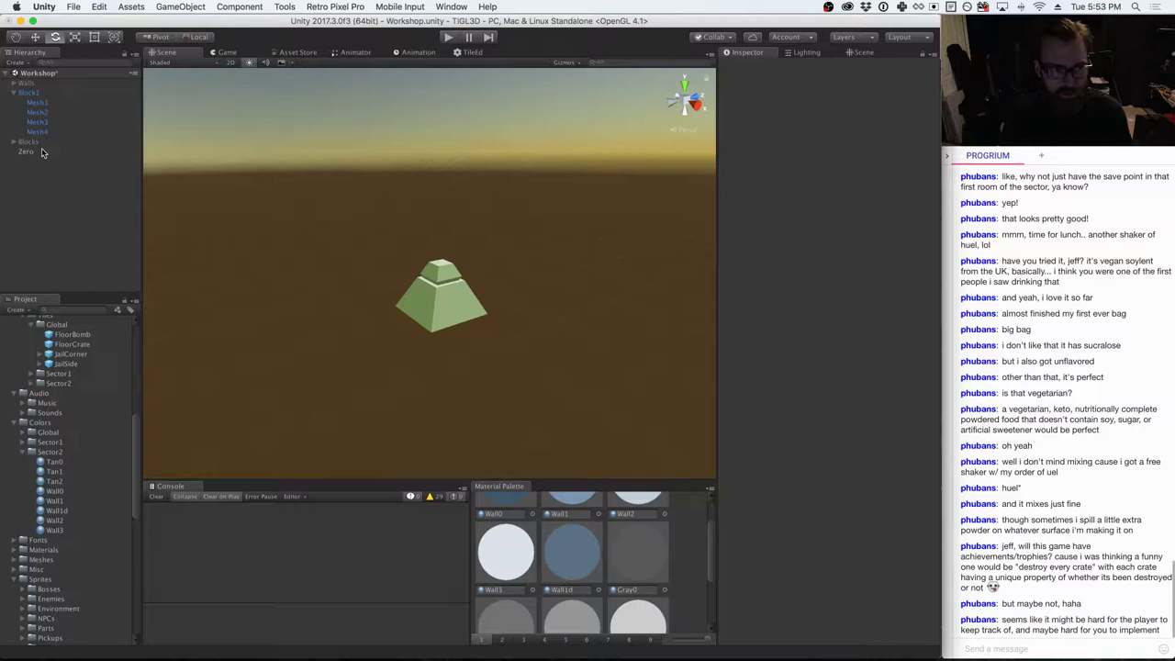
# - Rename the recoloured Block1 object to Block2 and save it as a new prefab in the Props Blocks folder
pyautogui.scroll(10, 106, 465)
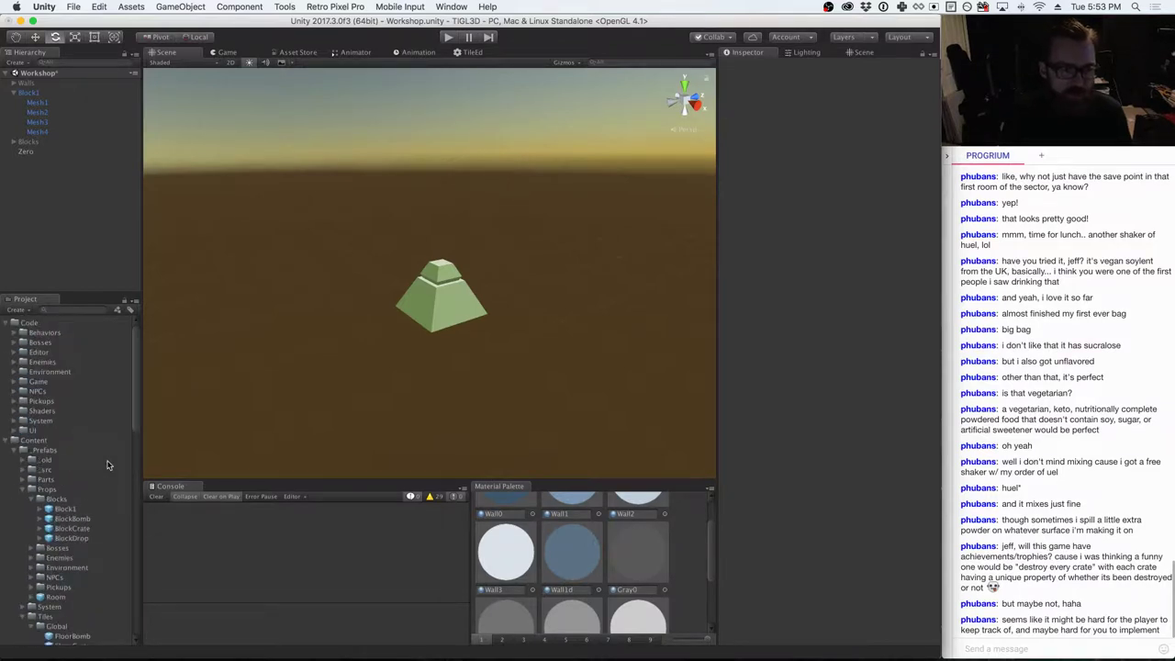
pyautogui.scroll(-9, 103, 470)
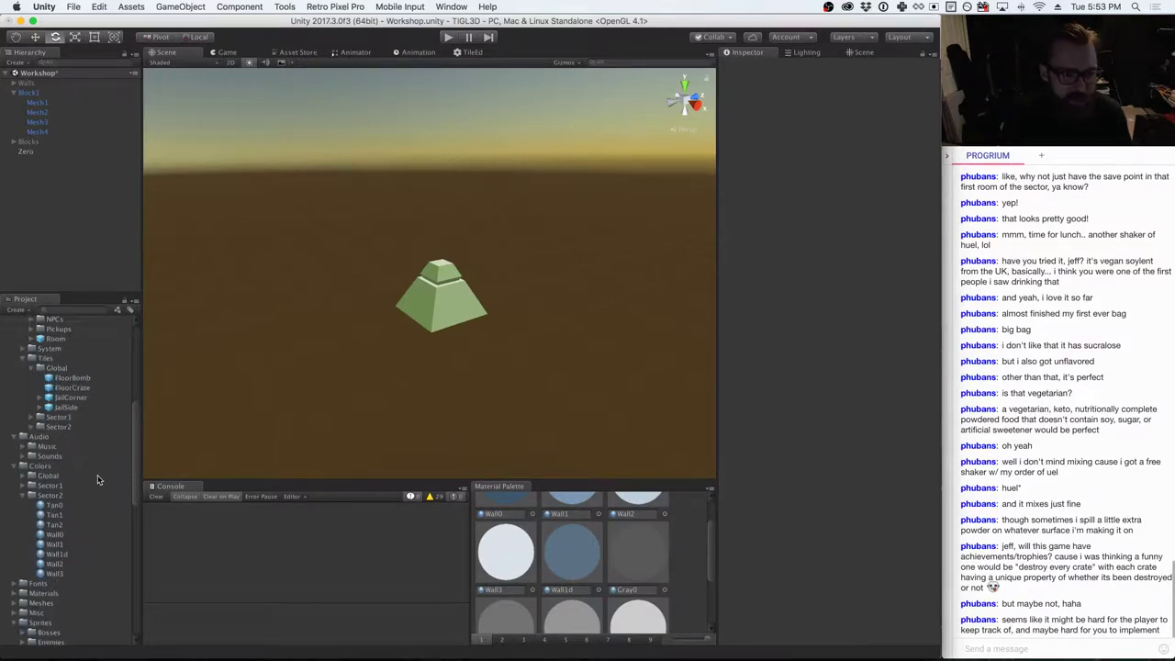
pyautogui.scroll(1, 89, 482)
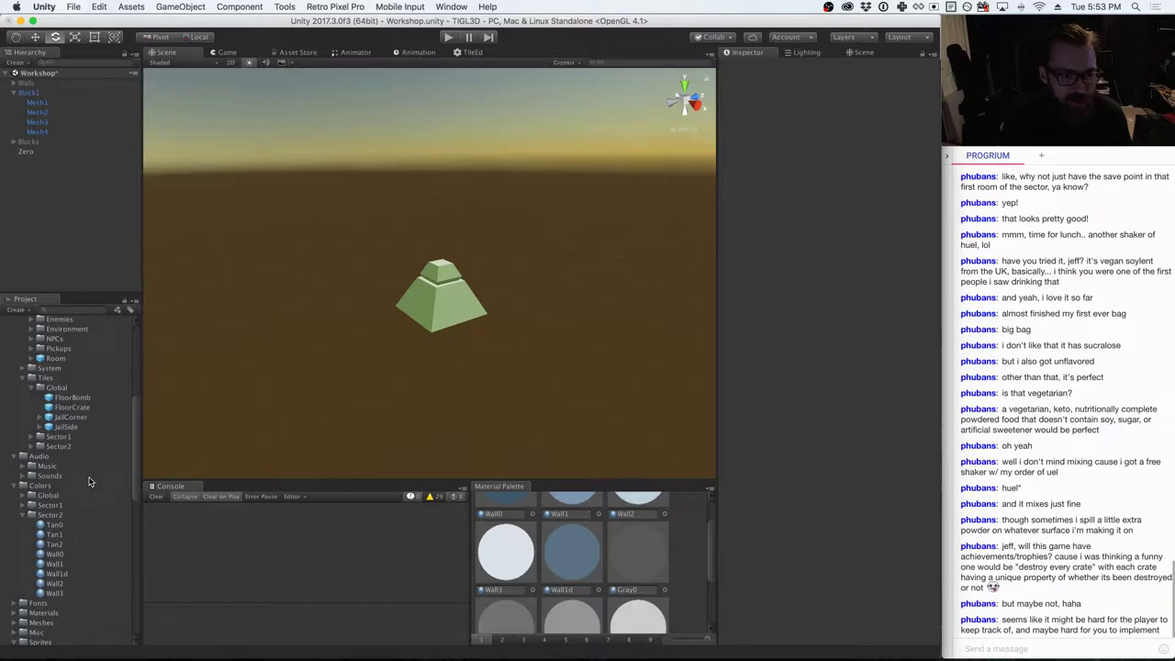
pyautogui.scroll(8, 90, 482)
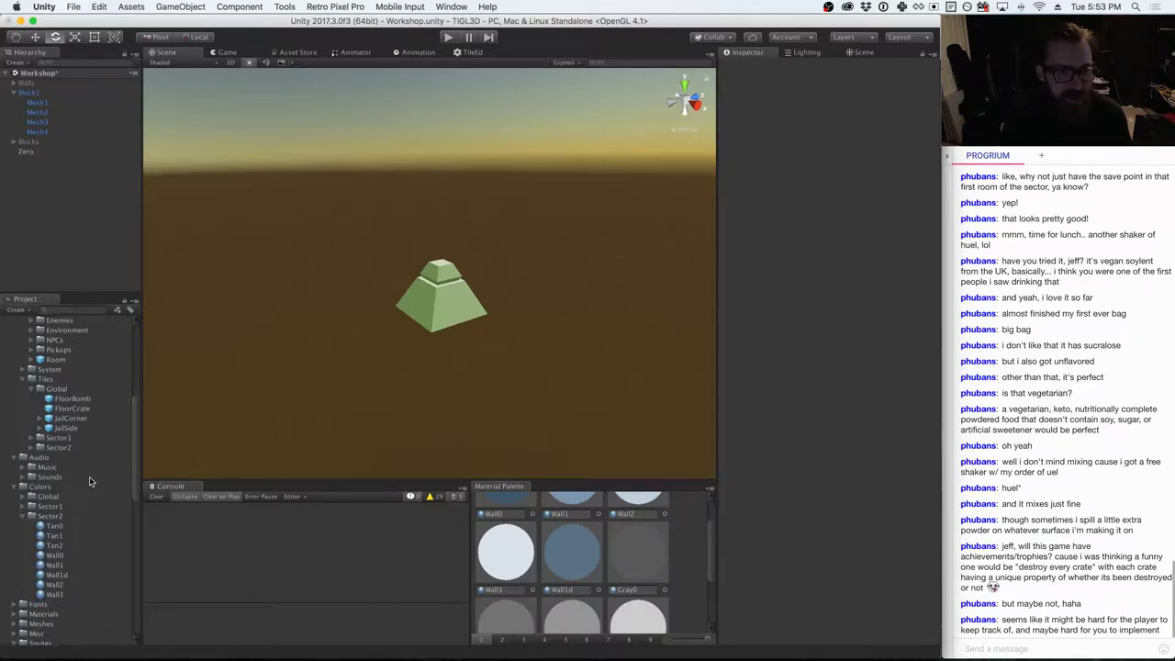
pyautogui.click(55, 94)
pyautogui.click(768, 66)
pyautogui.write('Block2')
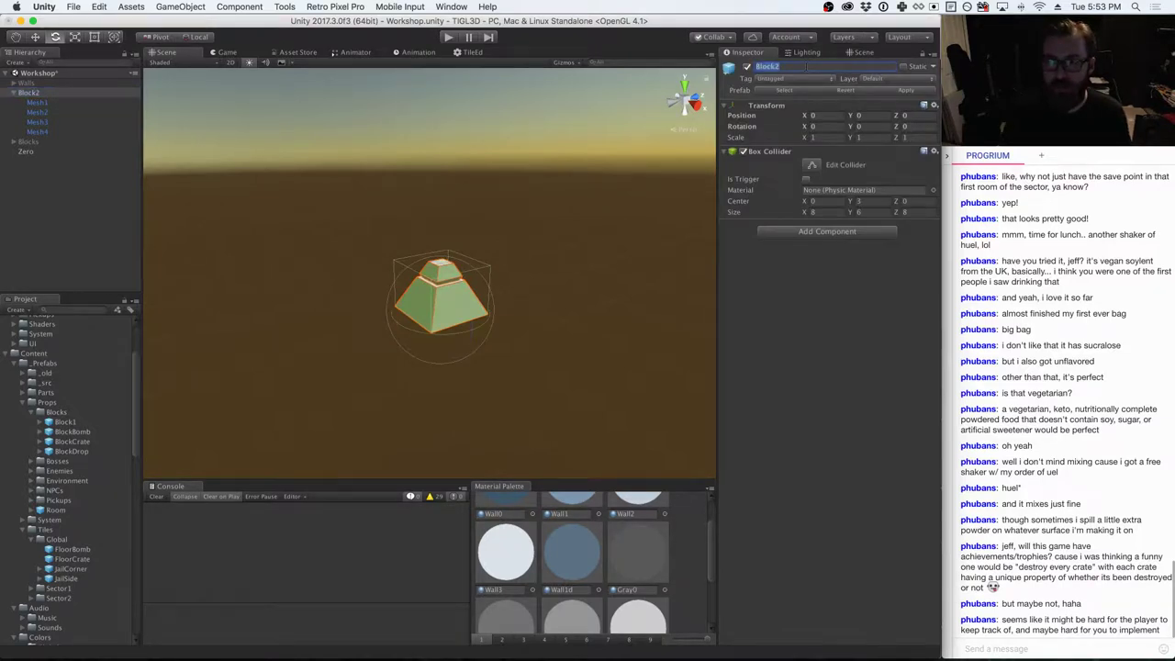
pyautogui.moveTo(36, 94); pyautogui.dragTo(60, 417)
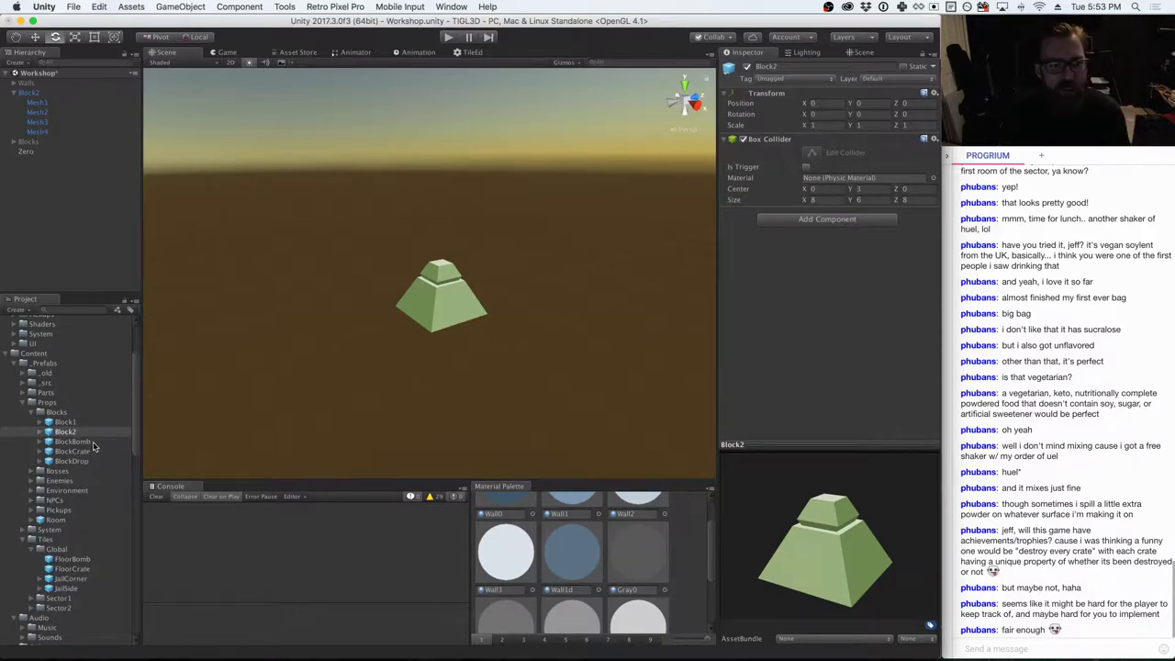
# - Compare the previews of the Block1 and BlockBomb prefabs in the Blocks folder
pyautogui.click(91, 442)
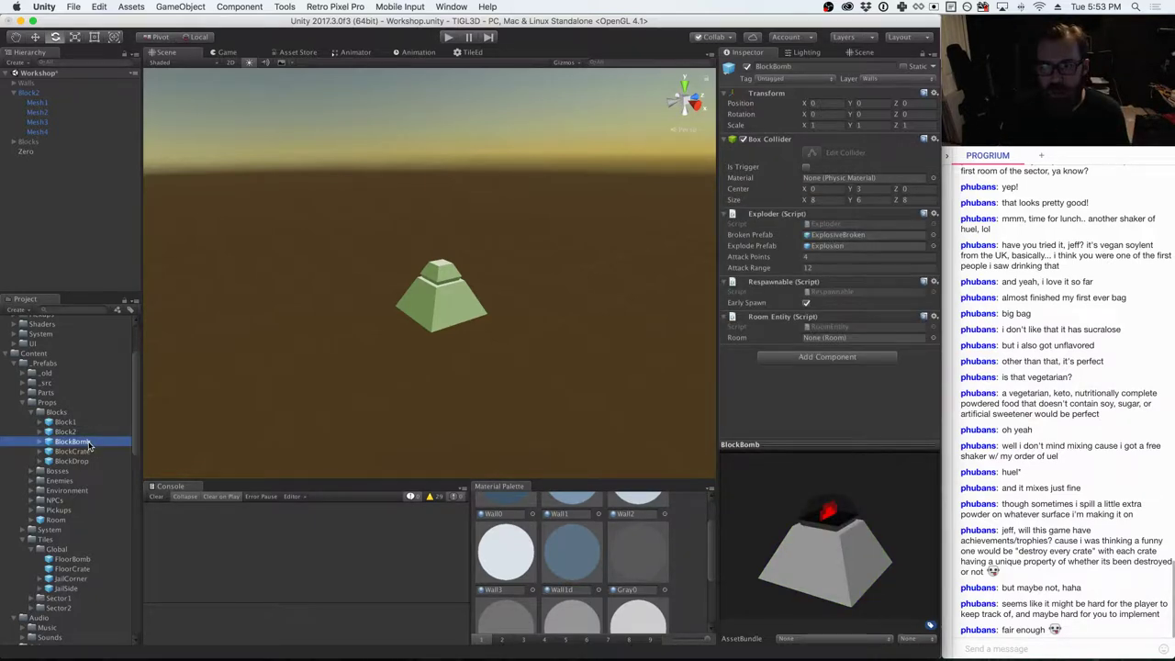
pyautogui.click(77, 424)
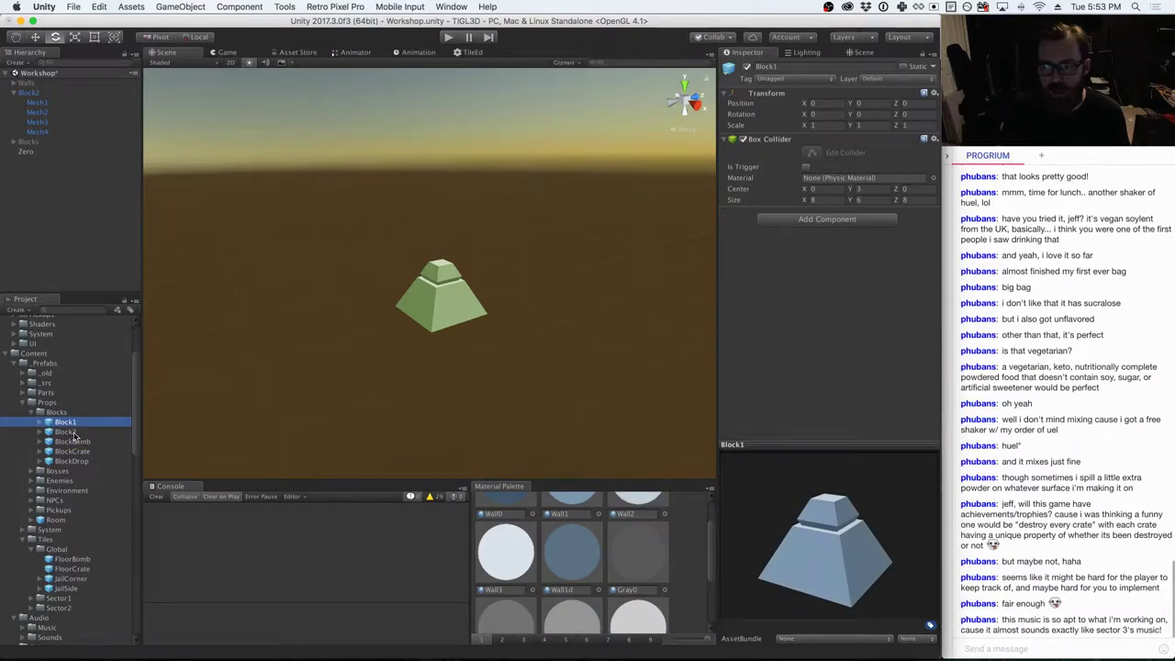
pyautogui.click(76, 442)
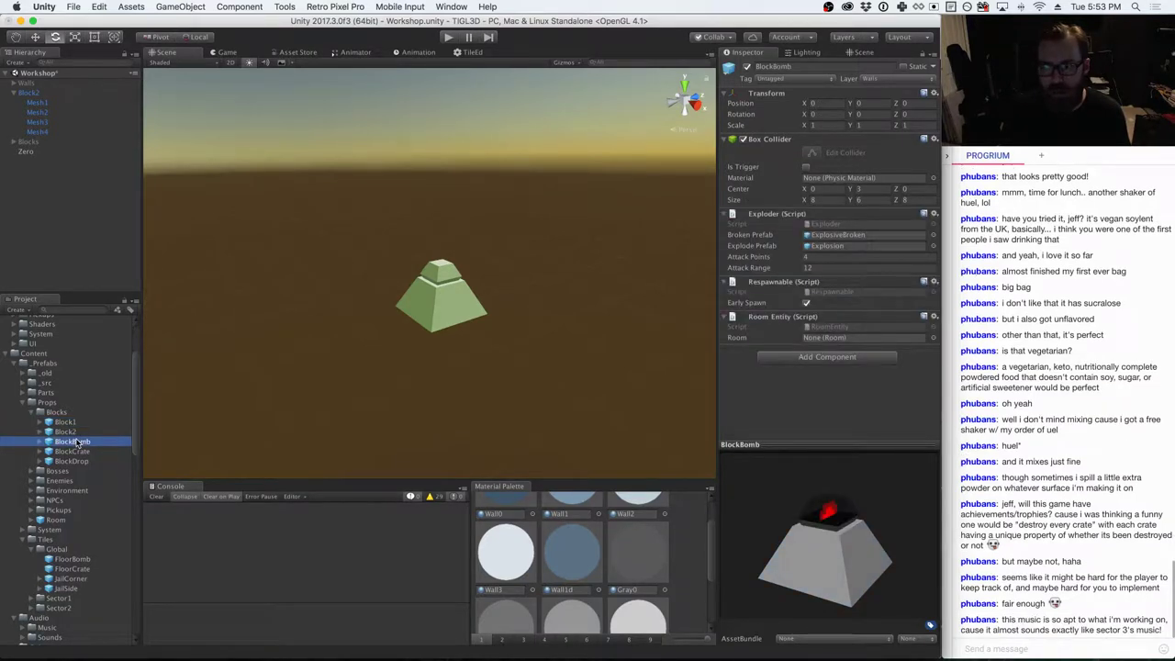
# - Expand the BlockBomb prefab and check which material each of its meshes, Mesh1 to Mesh5, uses
pyautogui.click(40, 441)
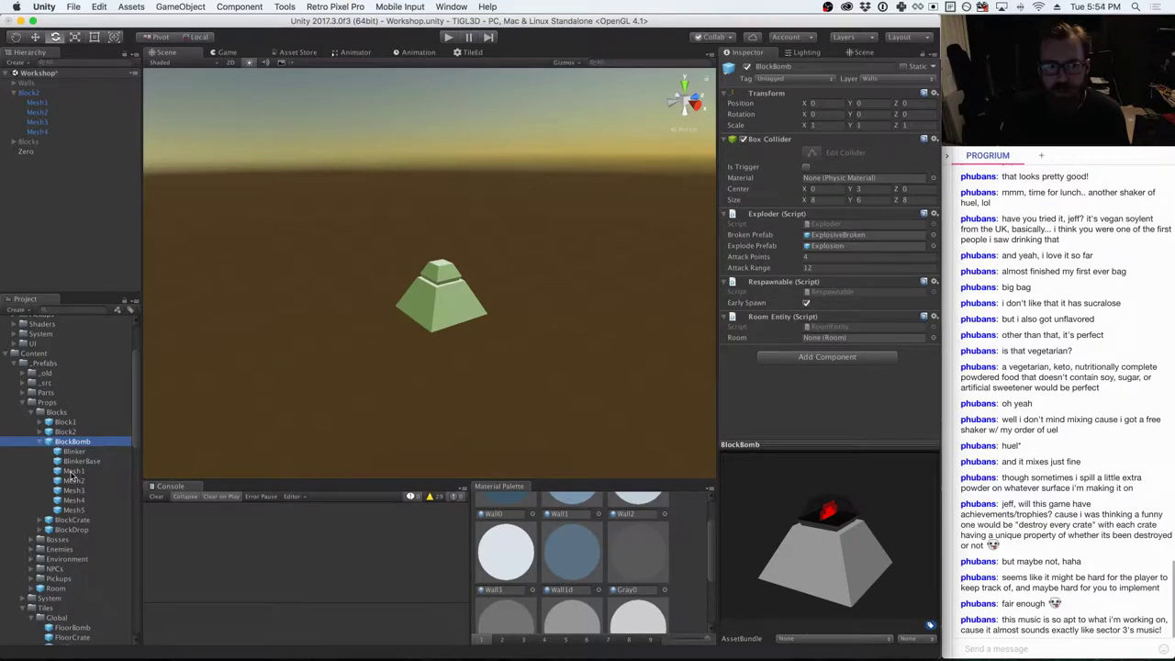
pyautogui.click(73, 470)
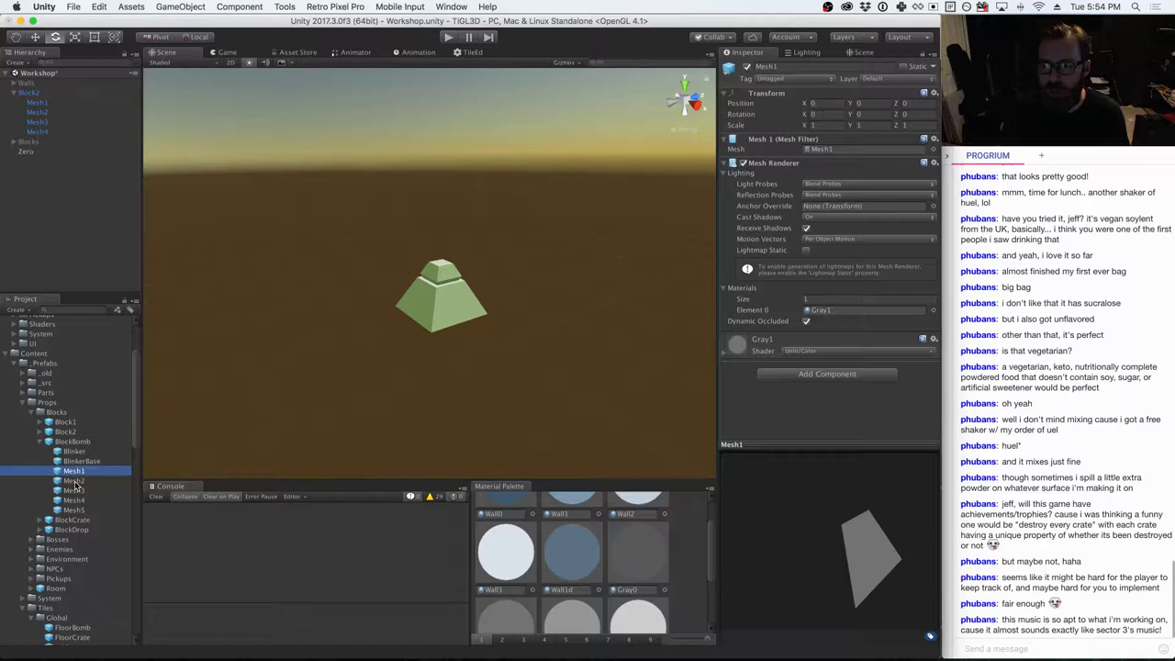
pyautogui.click(75, 481)
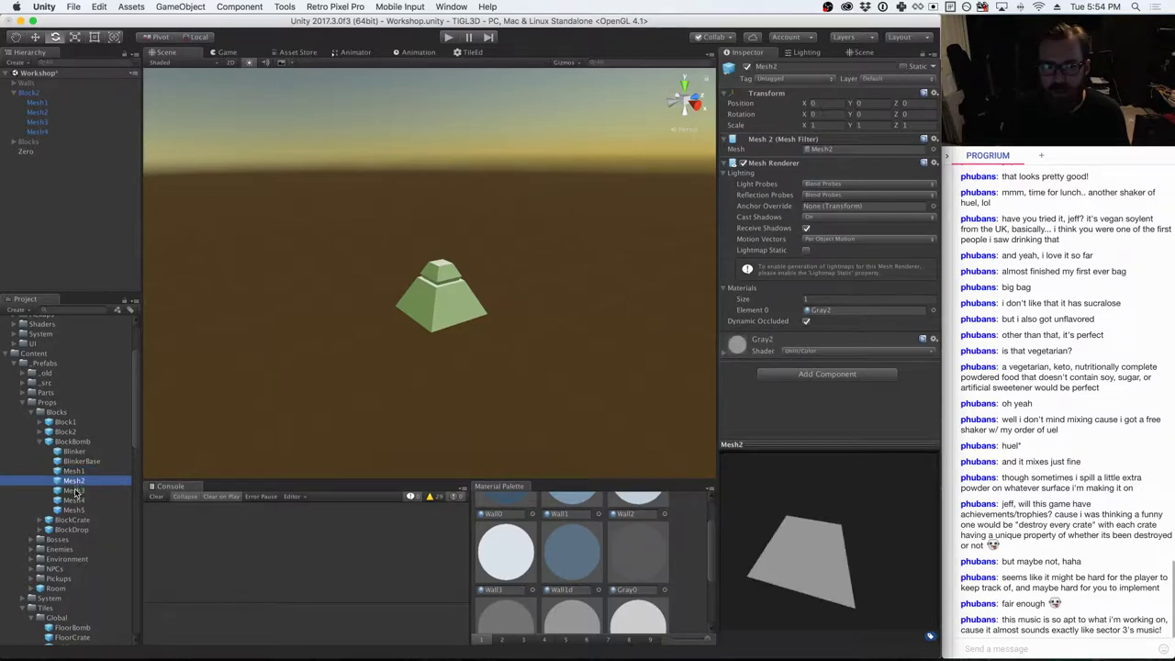
pyautogui.click(76, 491)
pyautogui.click(75, 500)
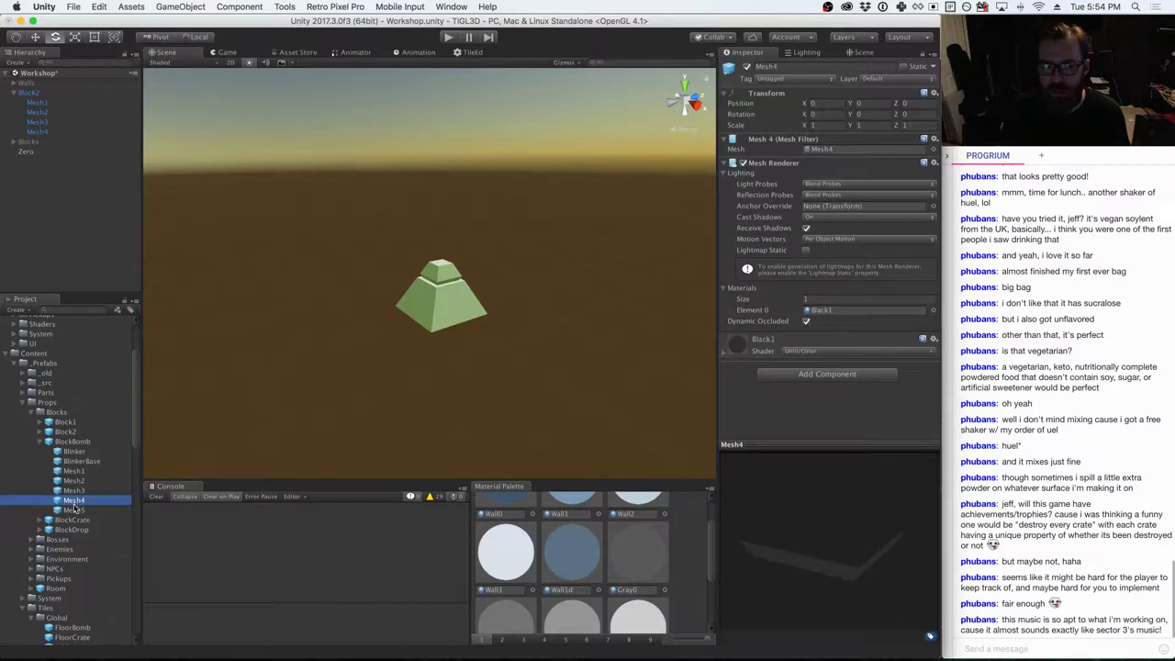
pyautogui.click(74, 510)
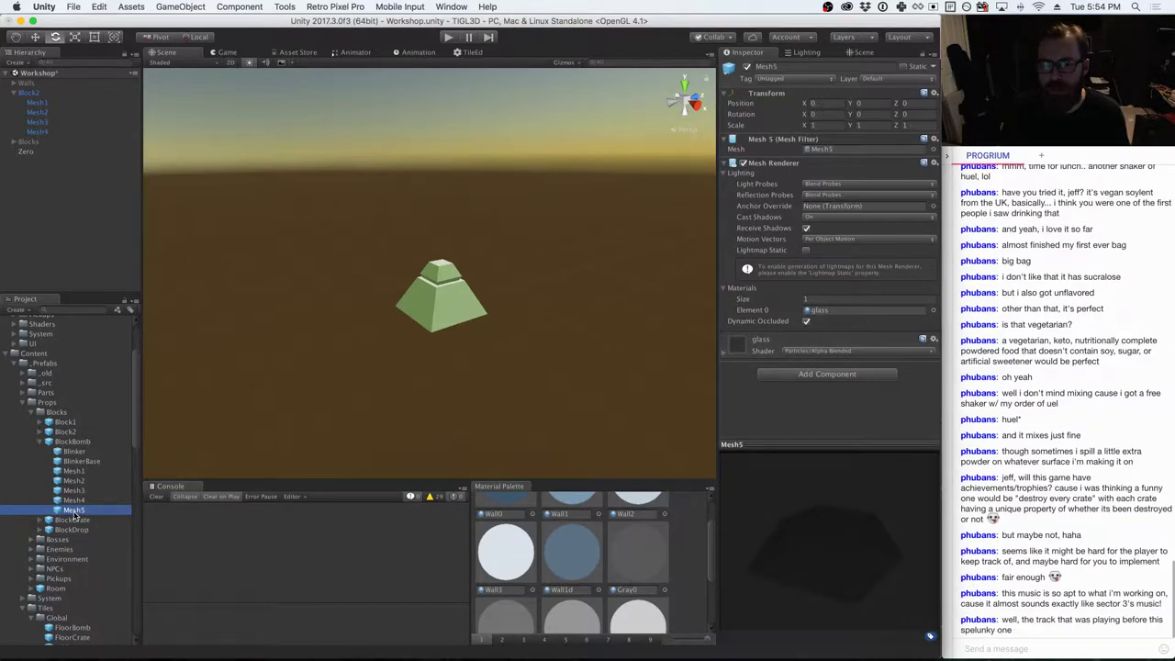
pyautogui.click(73, 481)
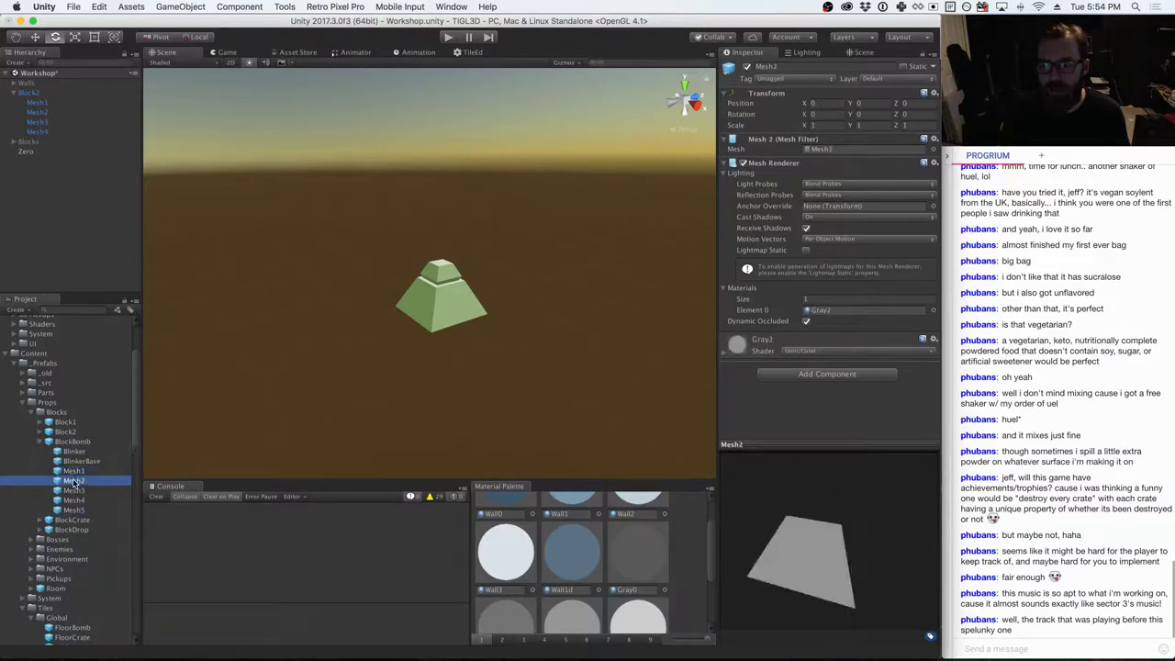
pyautogui.click(74, 491)
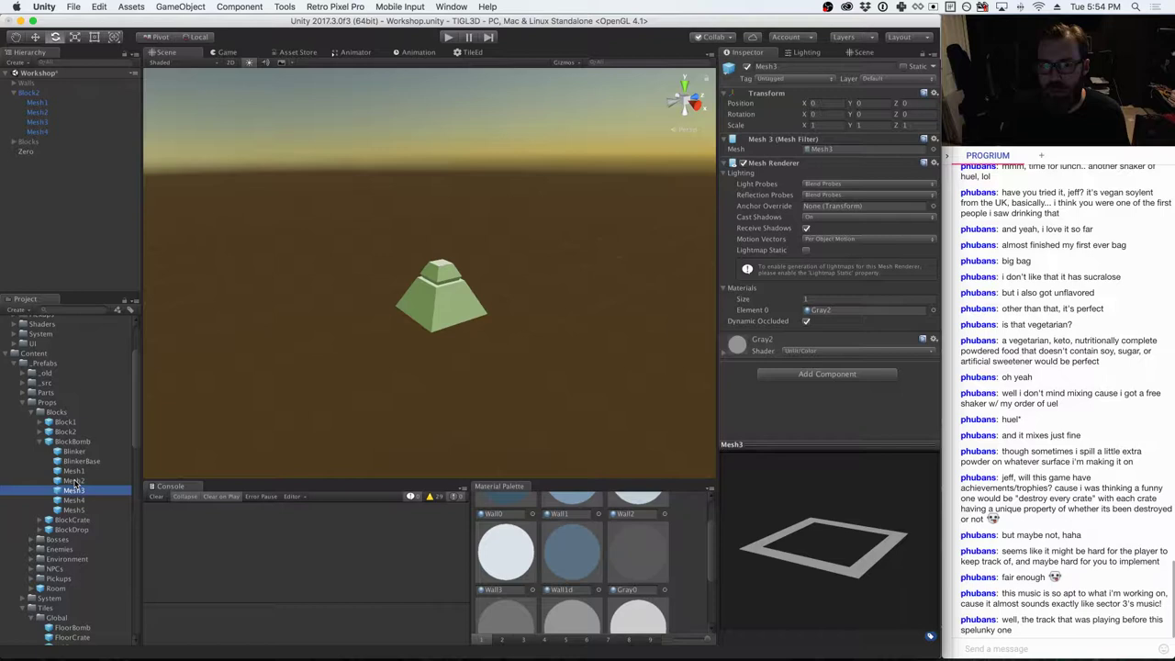
pyautogui.click(75, 481)
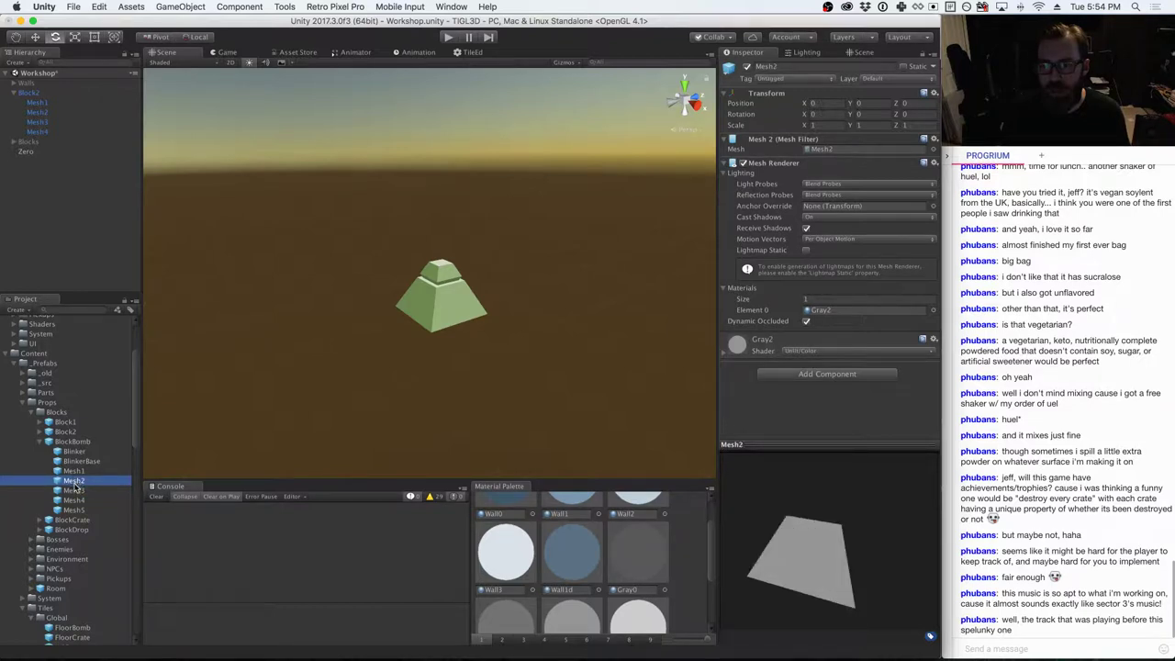
pyautogui.click(73, 491)
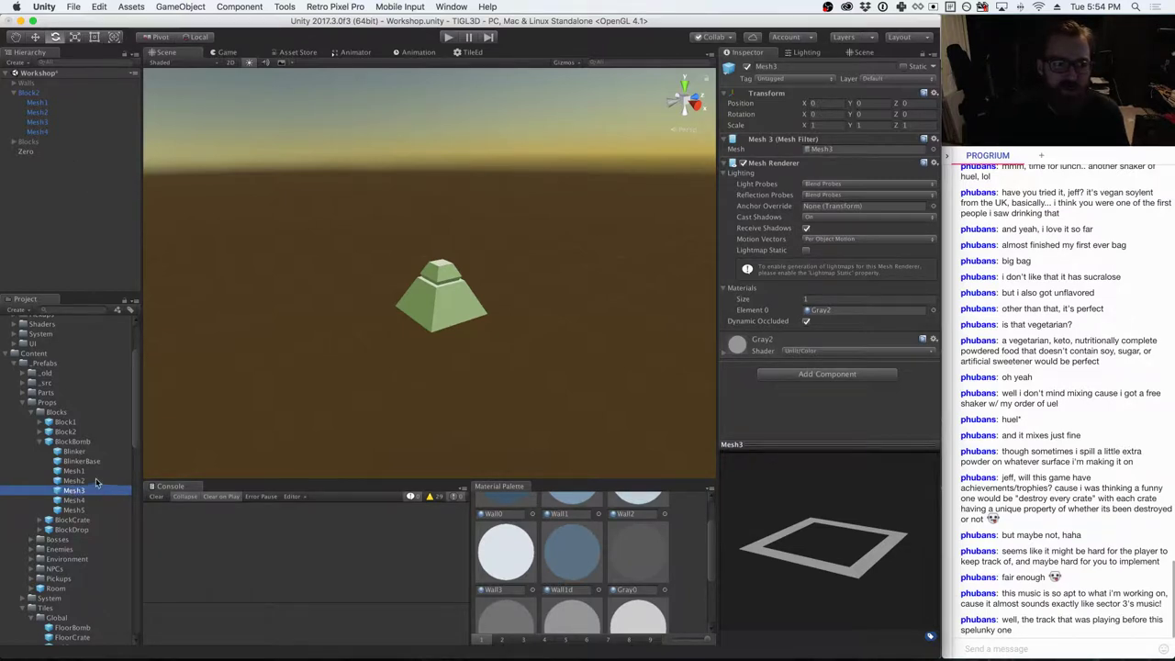
# - Compare Mesh1 of Block2 and BlockBomb, and assign the Global Gray1 material to Mesh1 of the scene's Block2
pyautogui.click(37, 103)
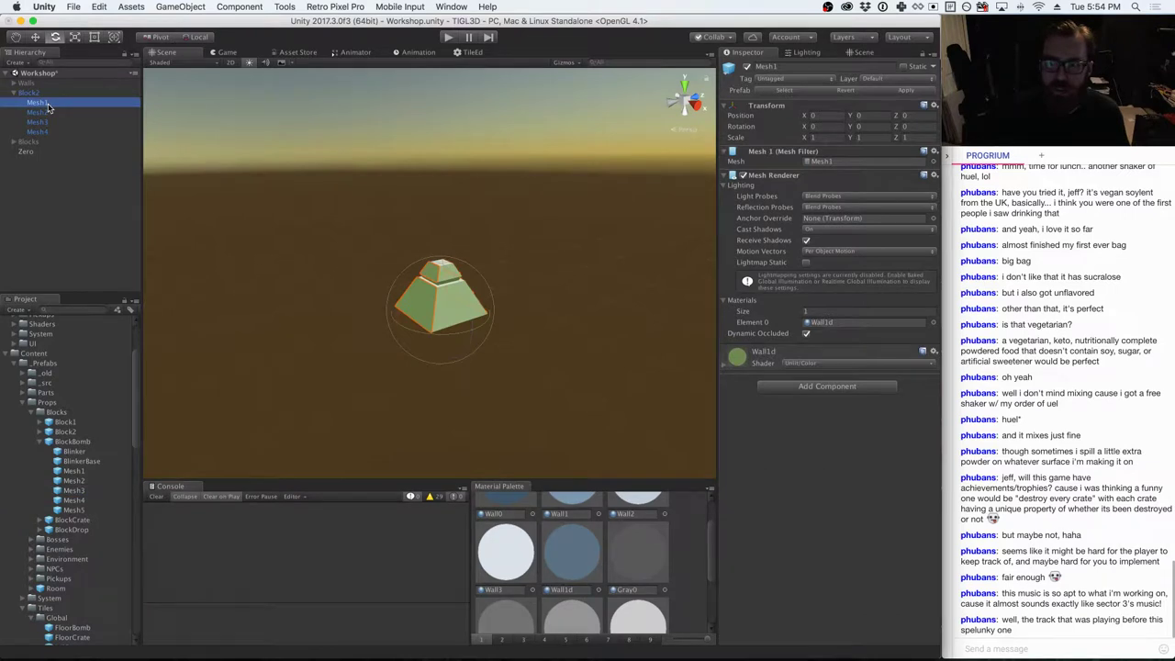
pyautogui.click(75, 471)
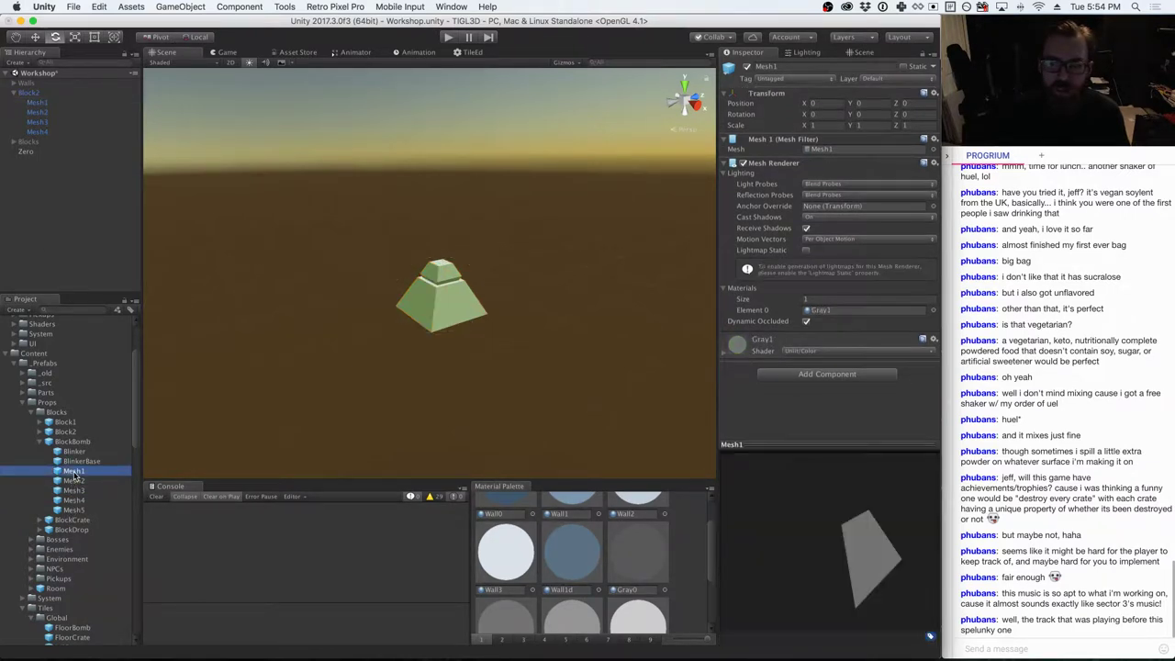
pyautogui.click(42, 102)
pyautogui.scroll(-1, 96, 504)
pyautogui.scroll(-5, 96, 504)
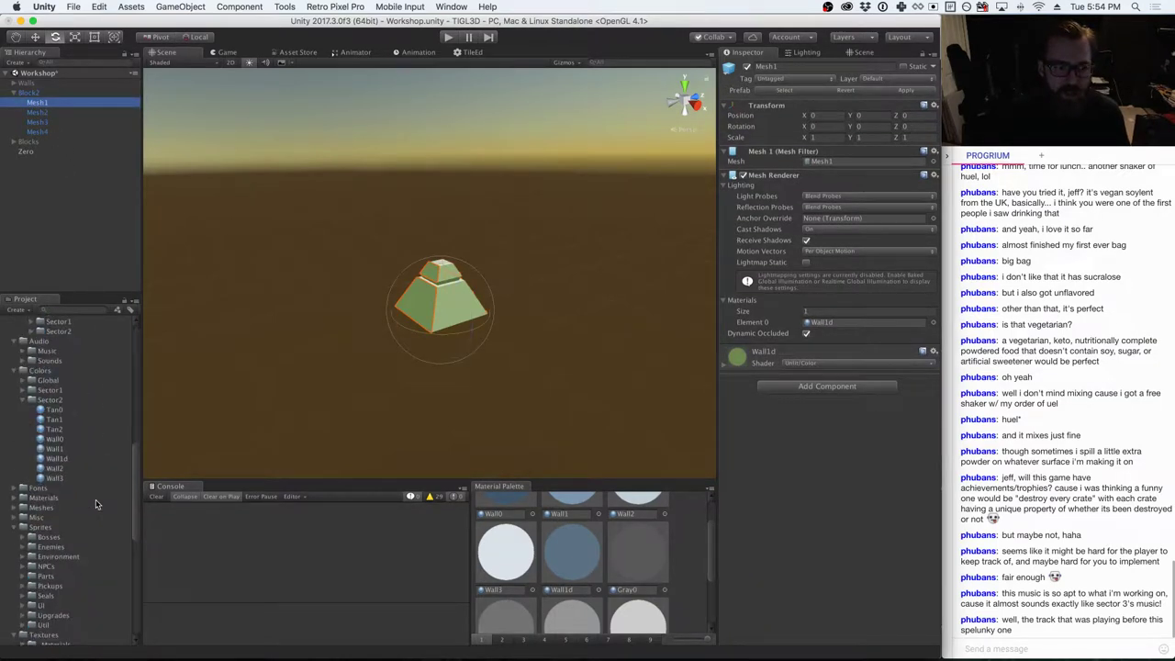
pyautogui.click(24, 380)
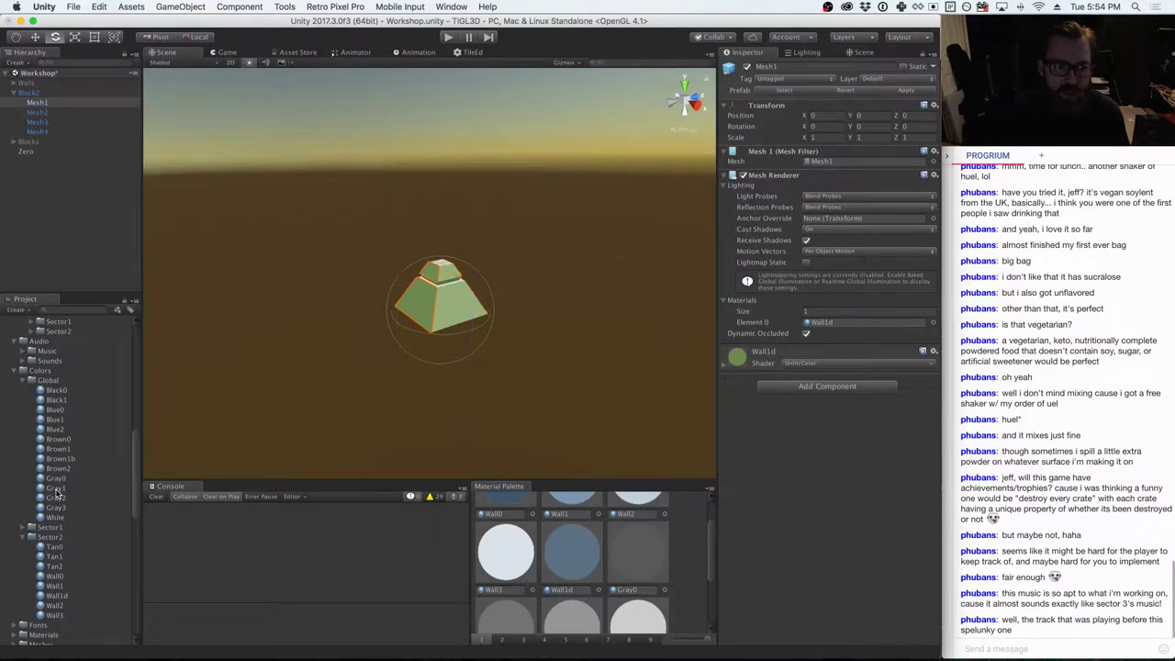
pyautogui.moveTo(56, 491); pyautogui.dragTo(851, 324)
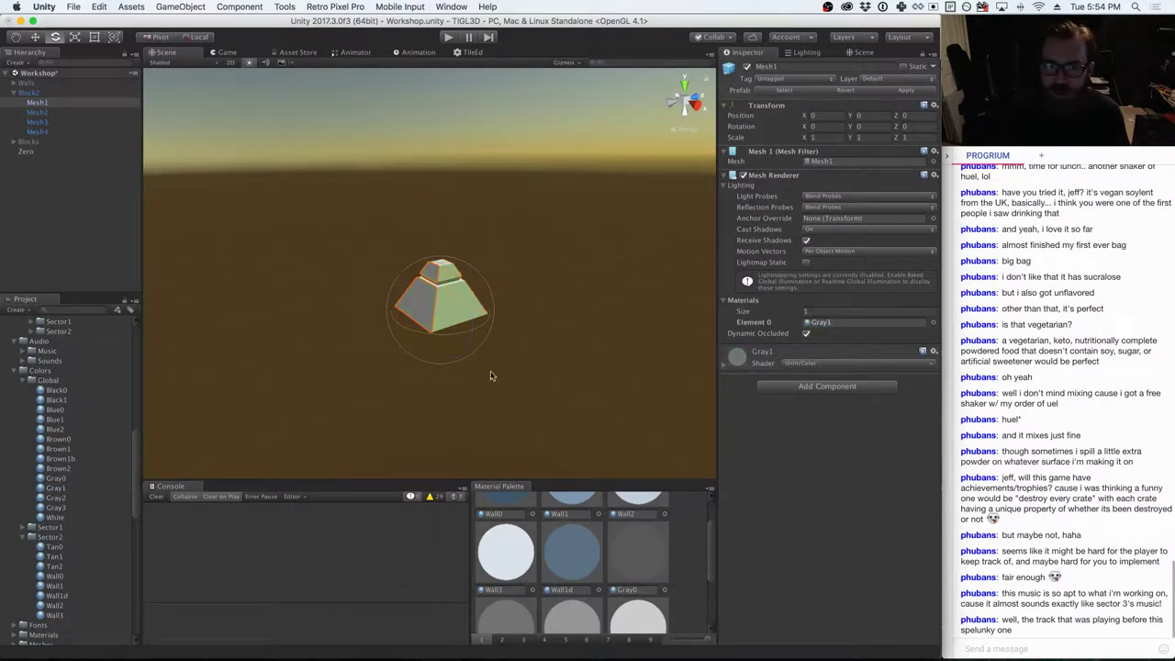
# - Assign the Global Gray2 material to Mesh2 and Gray3 to Mesh3 of the scene's Block2
pyautogui.click(38, 112)
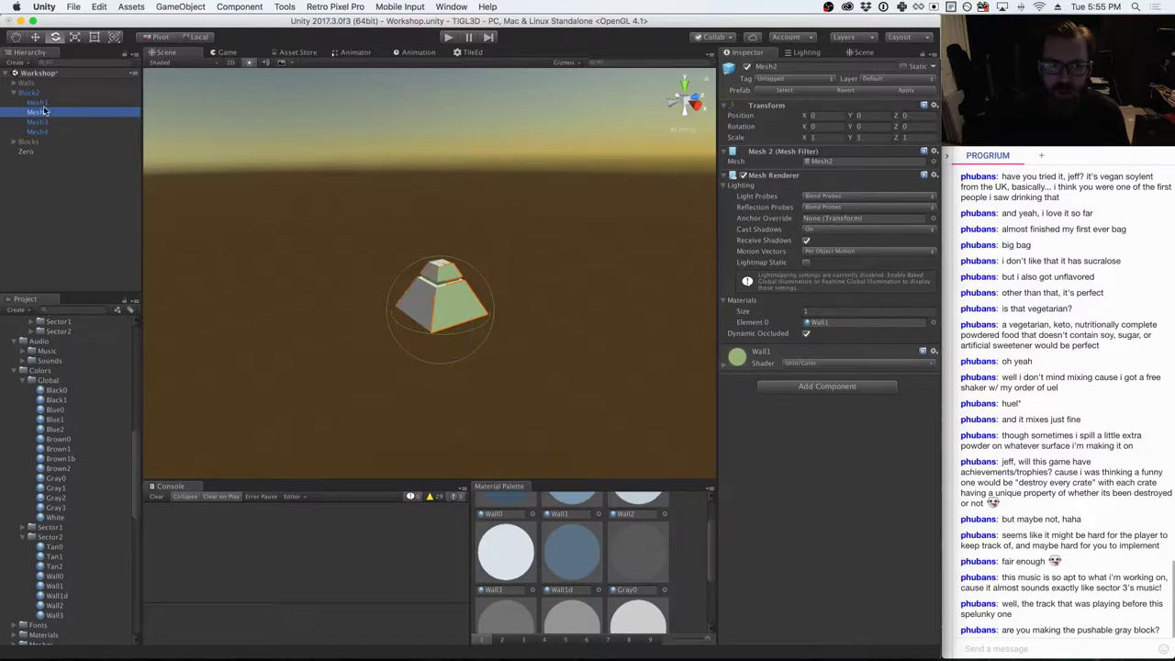
pyautogui.click(38, 102)
pyautogui.click(39, 112)
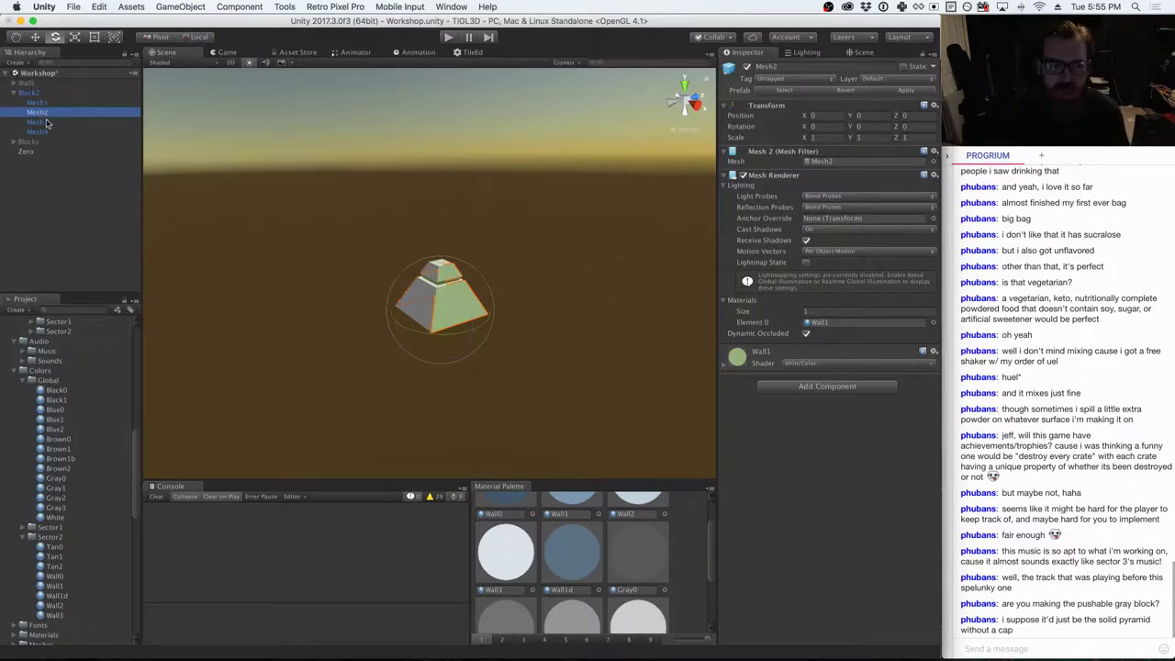
pyautogui.moveTo(58, 497); pyautogui.dragTo(831, 328)
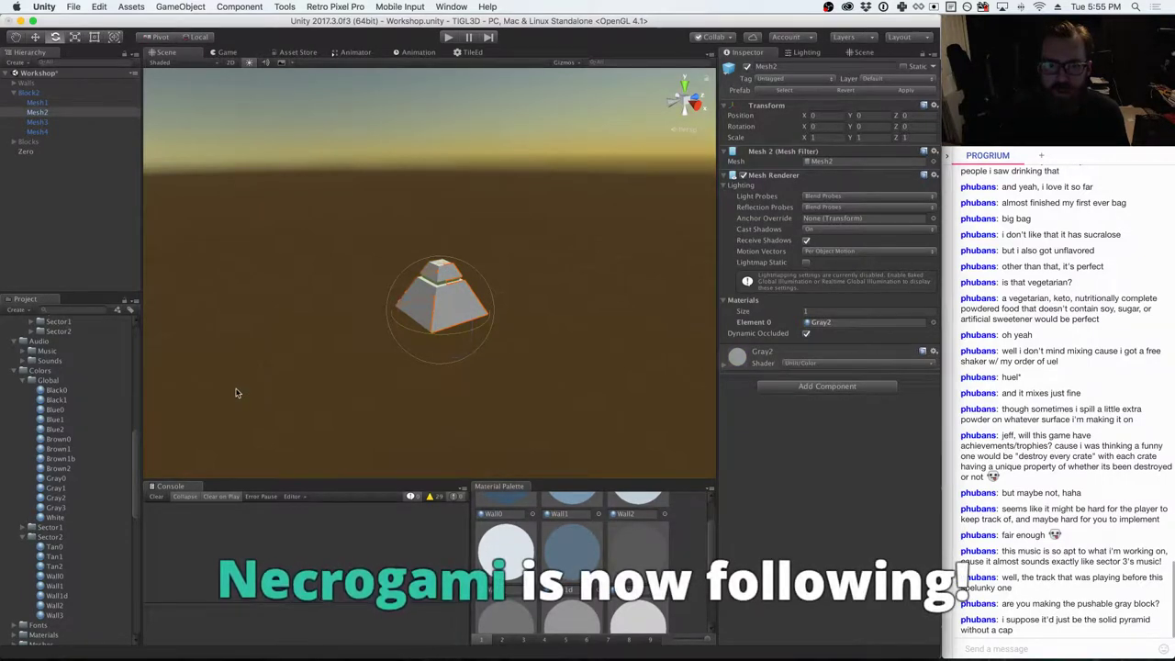
pyautogui.click(46, 122)
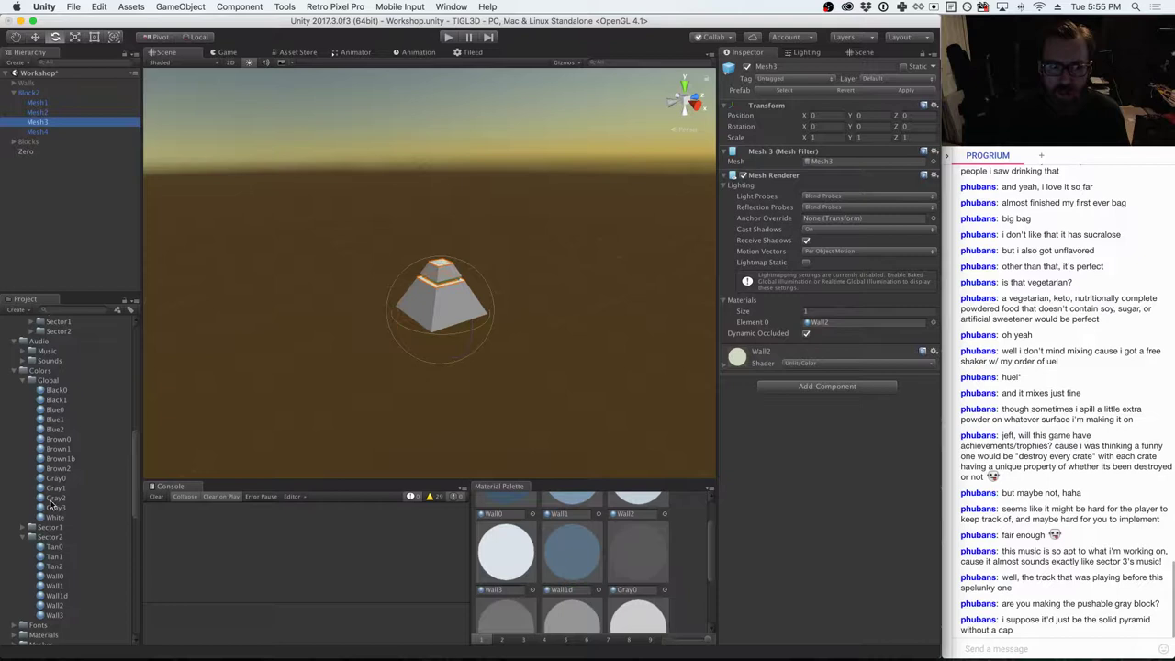
pyautogui.moveTo(51, 507); pyautogui.dragTo(813, 323)
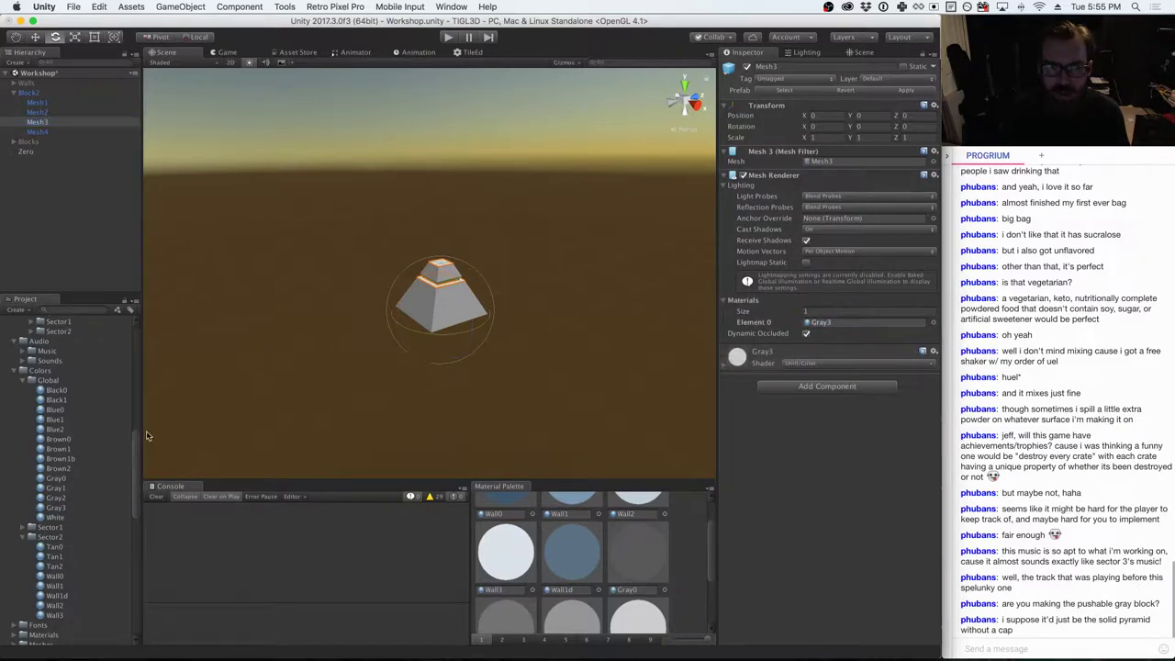
# - Assign the Global Black1 material to Mesh4 of Block2 and inspect the recoloured block up close
pyautogui.click(74, 132)
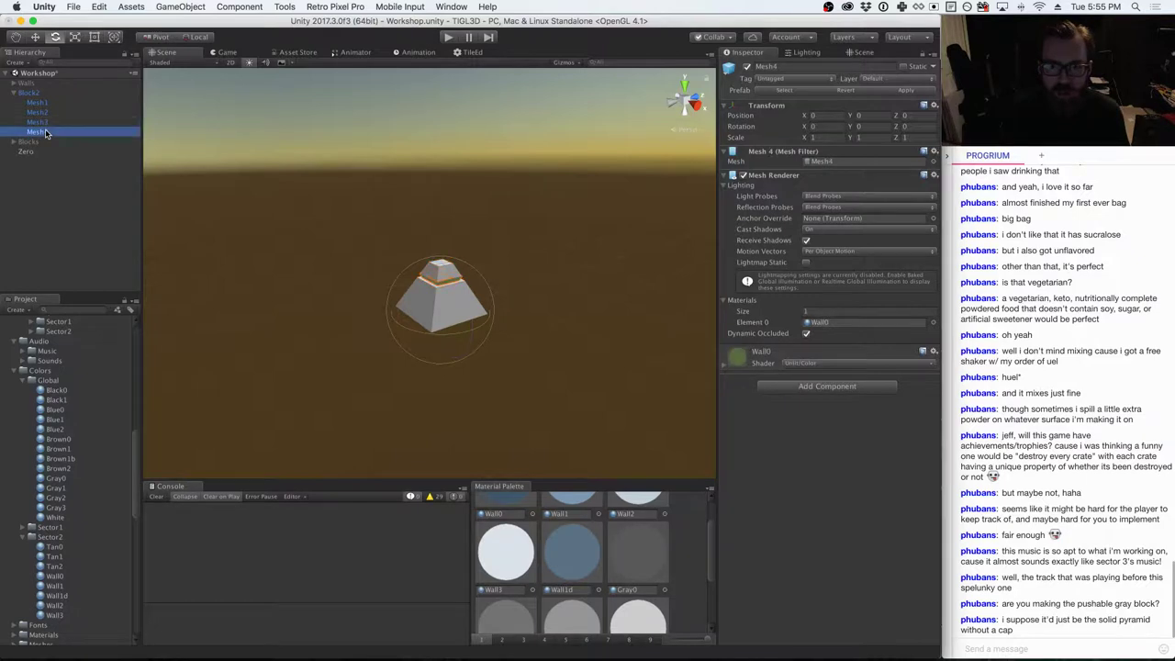
pyautogui.moveTo(57, 400); pyautogui.dragTo(879, 325)
pyautogui.click(576, 354)
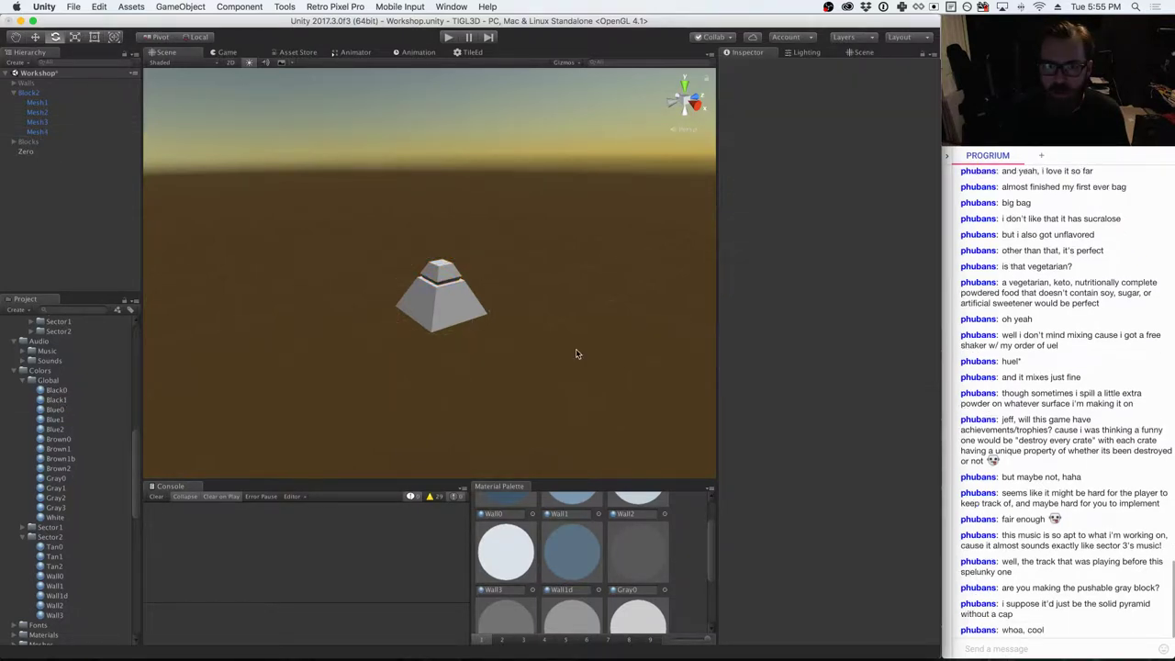
pyautogui.keyDown('alt'); pyautogui.moveTo(576, 354); pyautogui.dragTo(616, 373, button='right'); pyautogui.keyUp('alt')
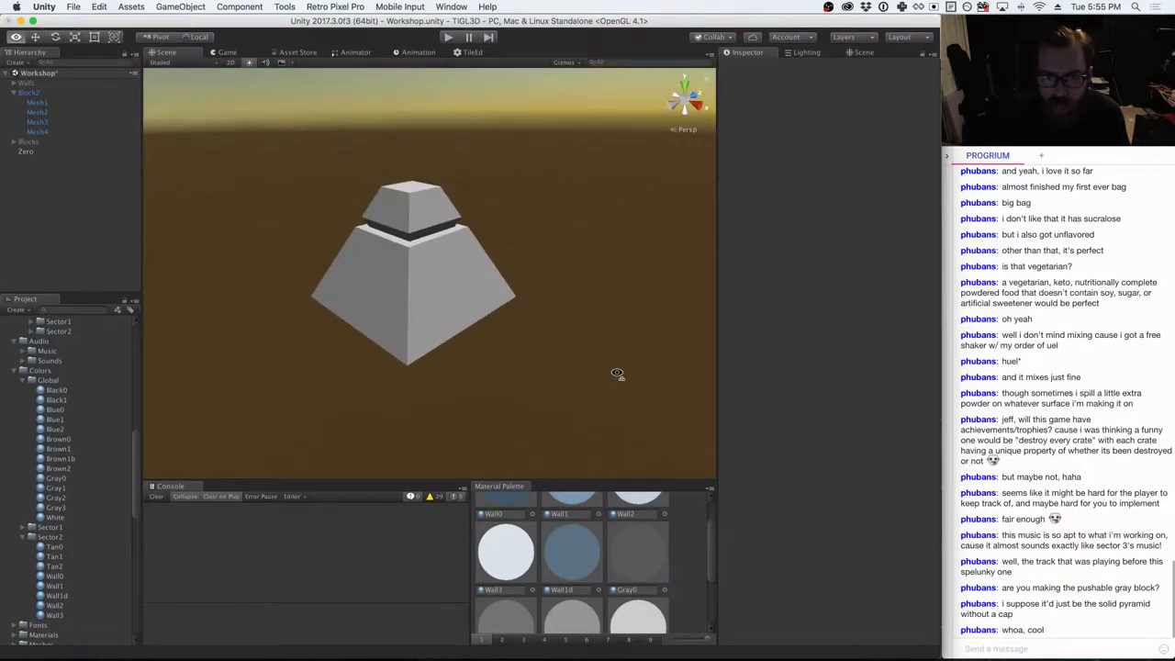
pyautogui.keyDown('alt'); pyautogui.moveTo(617, 374); pyautogui.dragTo(617, 372); pyautogui.keyUp('alt')
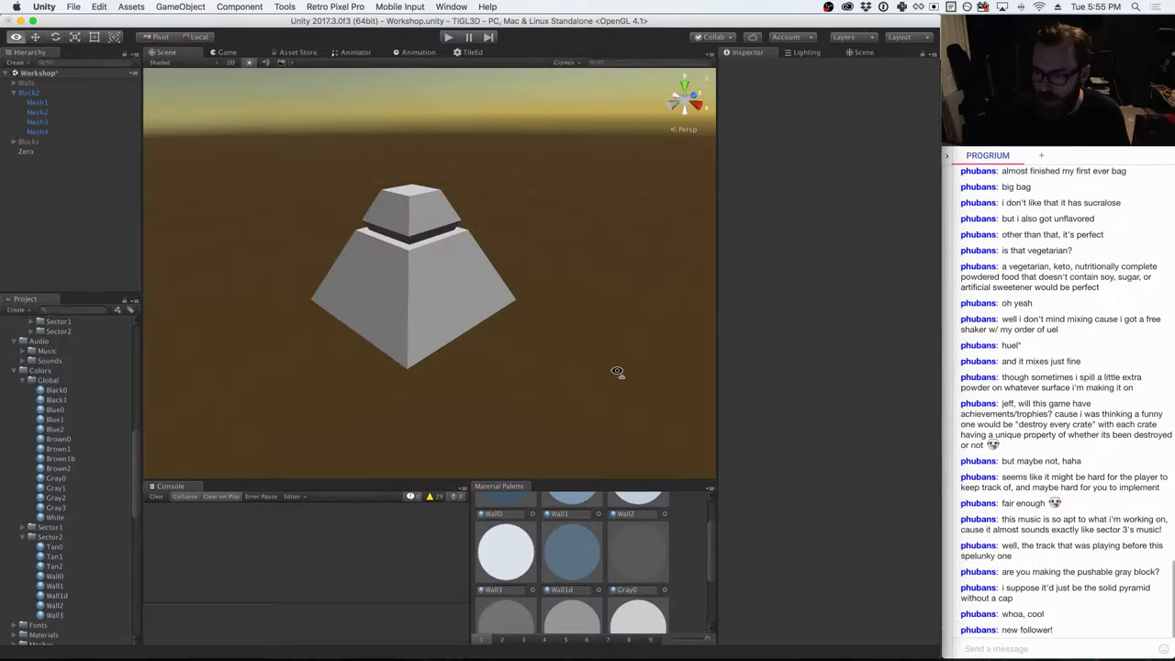
pyautogui.press('e')
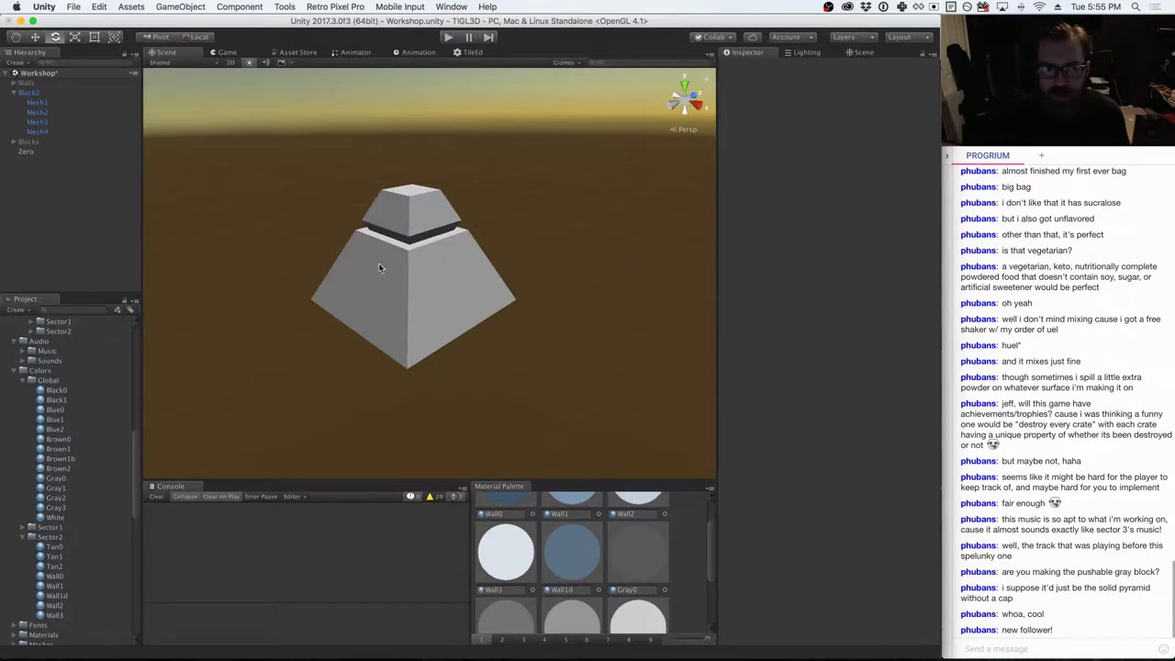
# - Rename the gray Block2 object to BlockMovable and save it as a new prefab in the Props Blocks folder
pyautogui.click(57, 93)
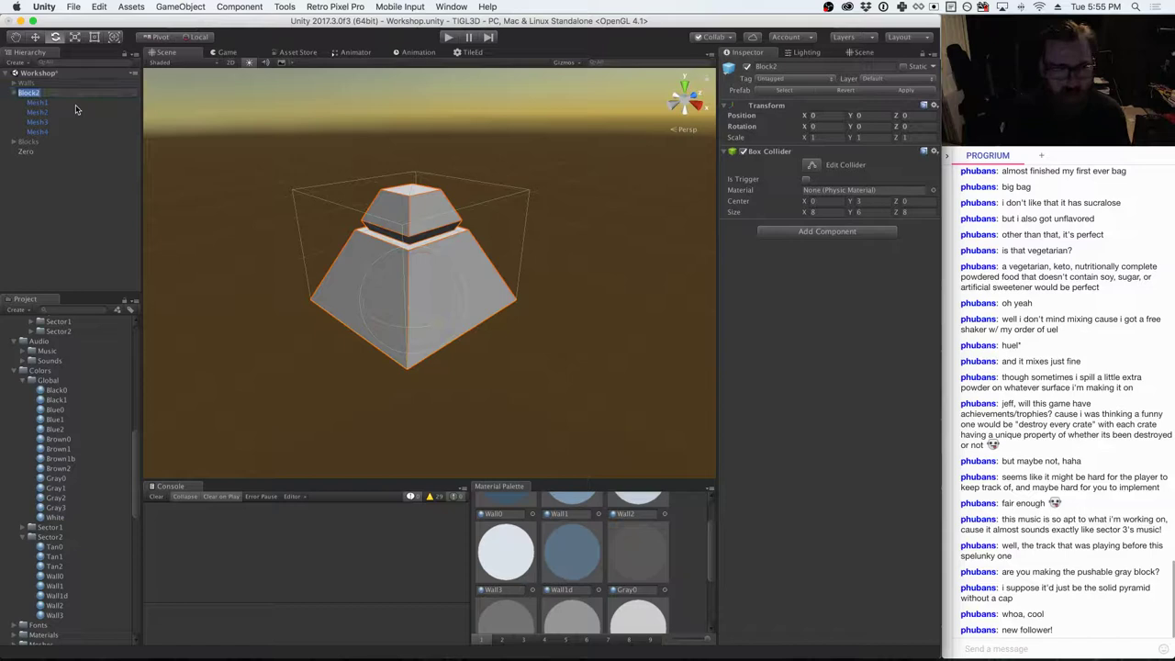
pyautogui.write('BlockCap')
pyautogui.press('BackSpace')
pyautogui.press('BackSpace')
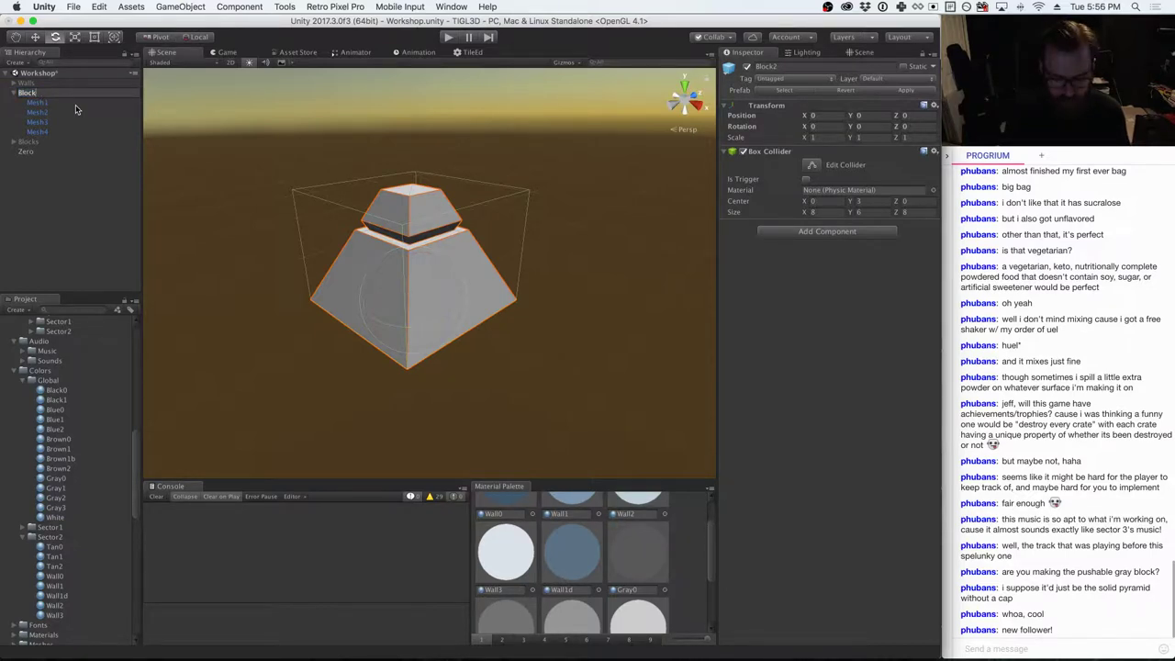
pyautogui.write('Movable')
pyautogui.press('Return')
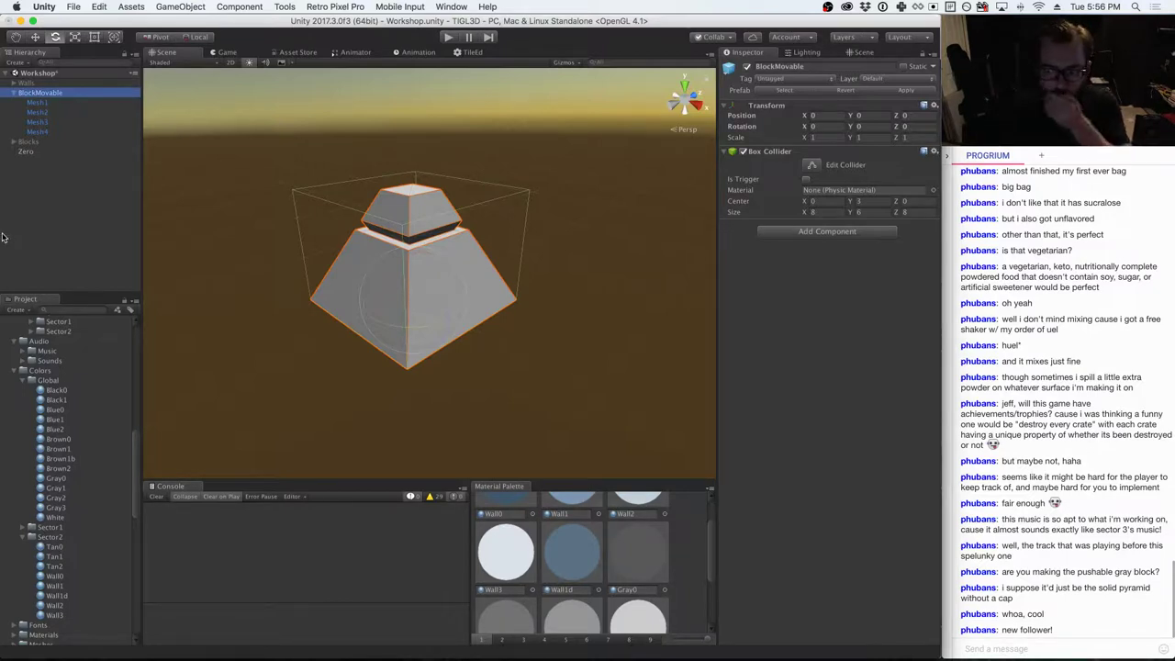
pyautogui.scroll(8, 70, 415)
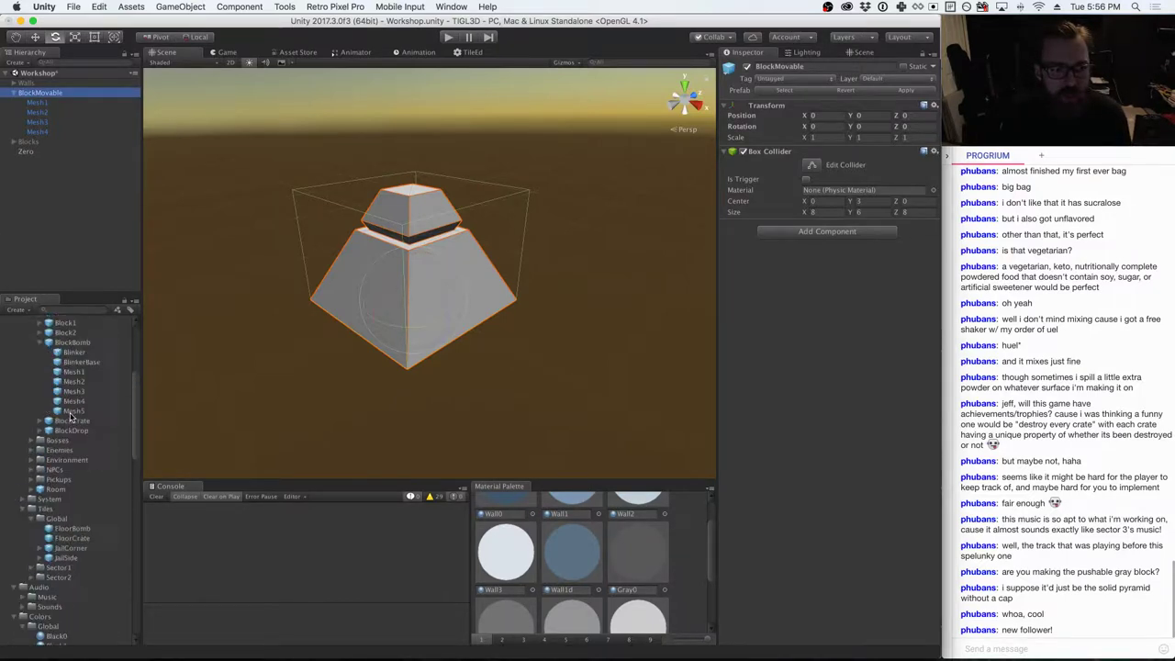
pyautogui.scroll(5, 74, 419)
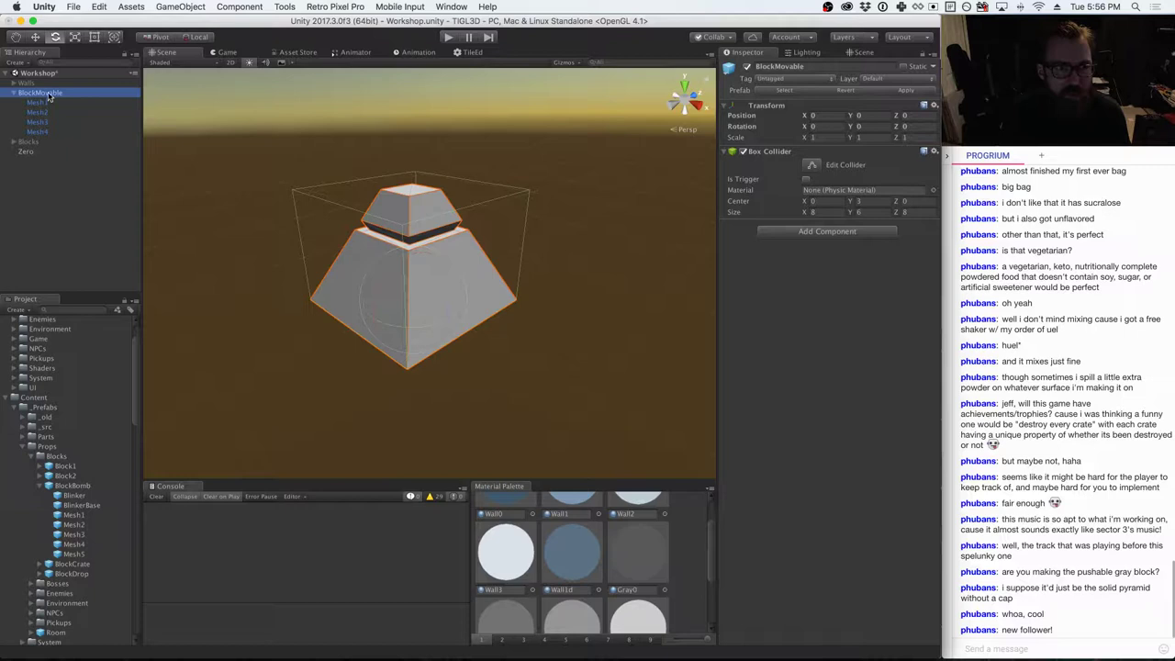
pyautogui.moveTo(49, 97); pyautogui.dragTo(63, 456)
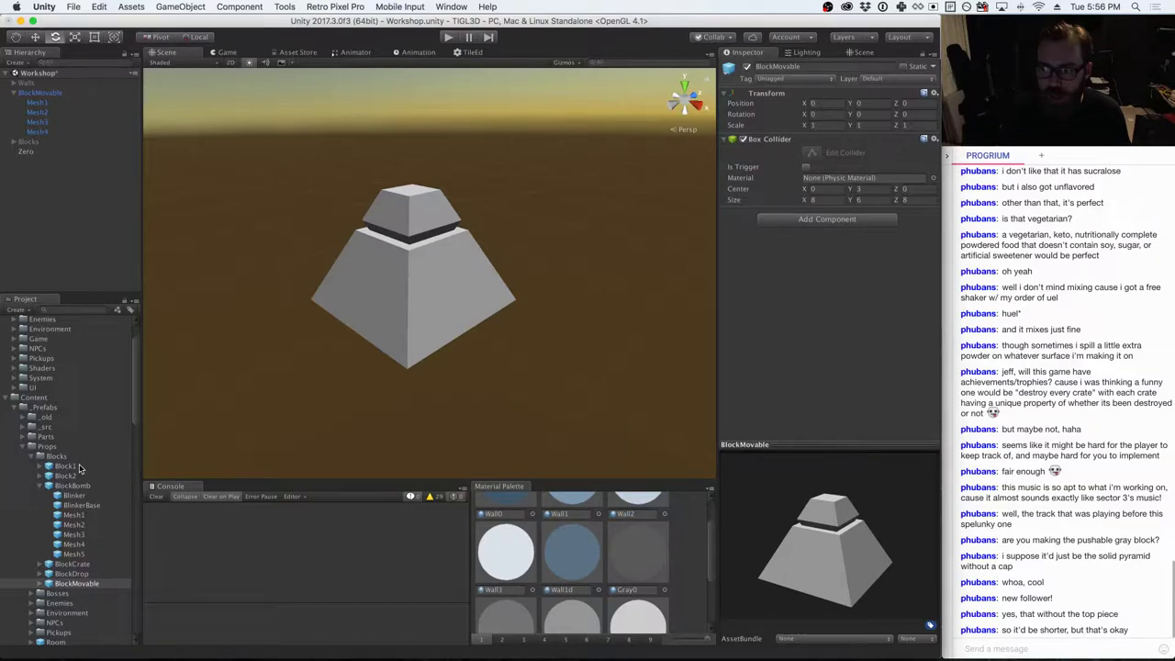
pyautogui.scroll(-3, 33, 540)
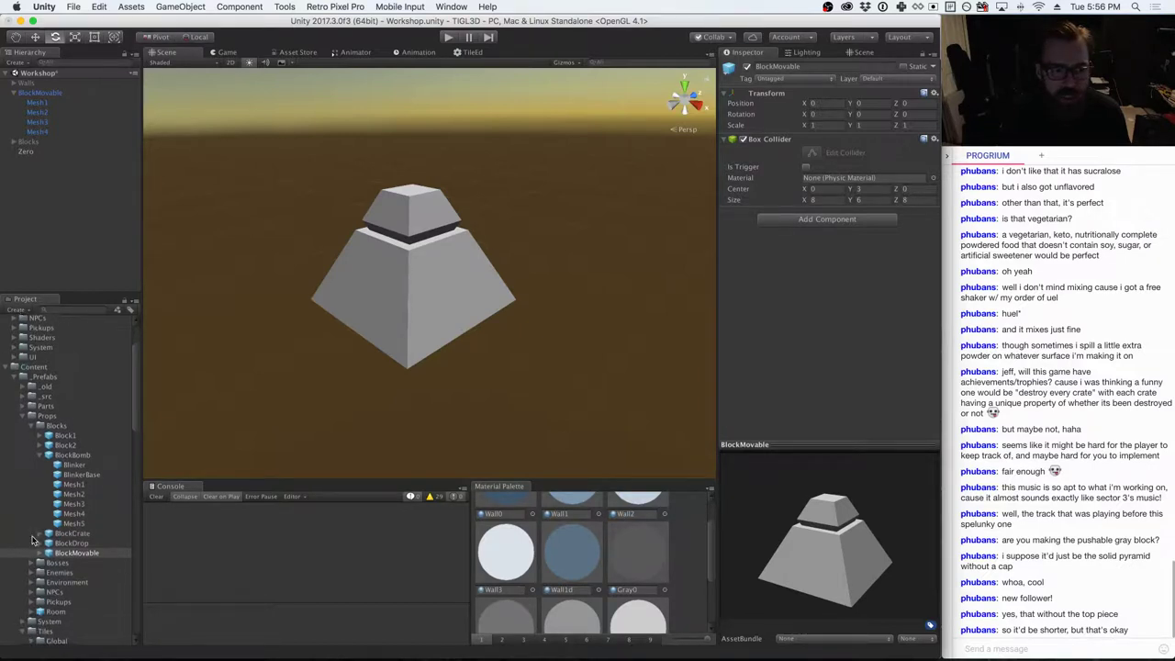
pyautogui.scroll(-5, 54, 435)
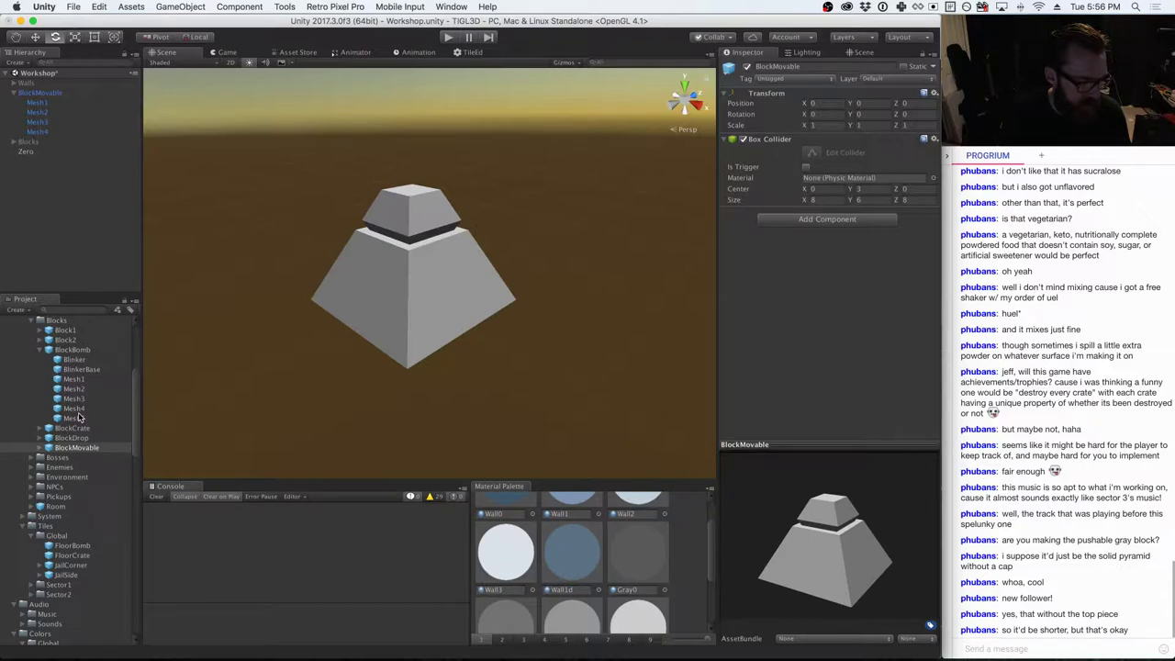
pyautogui.scroll(5, 78, 418)
pyautogui.scroll(-10, 78, 418)
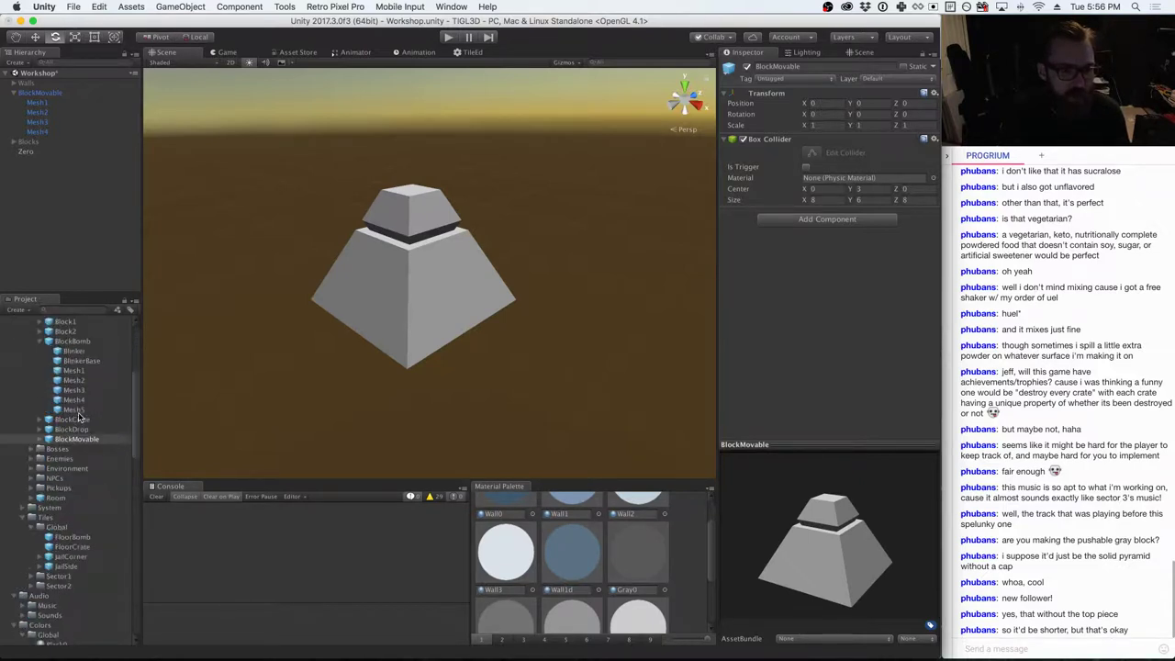
pyautogui.scroll(-9, 78, 418)
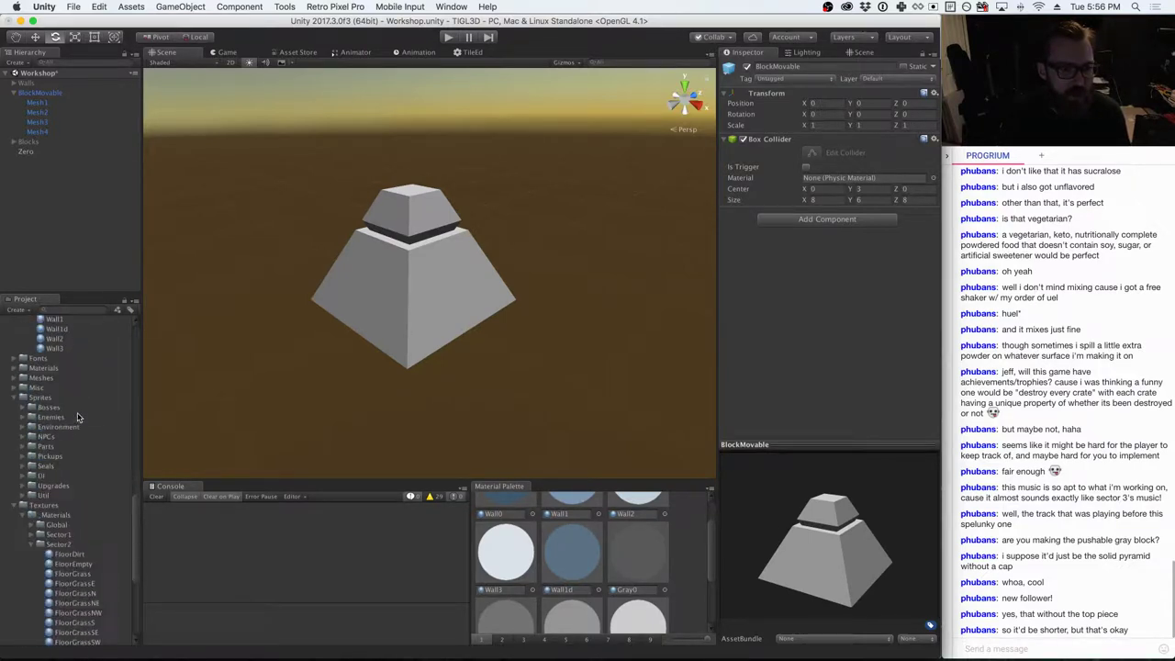
pyautogui.scroll(15, 78, 417)
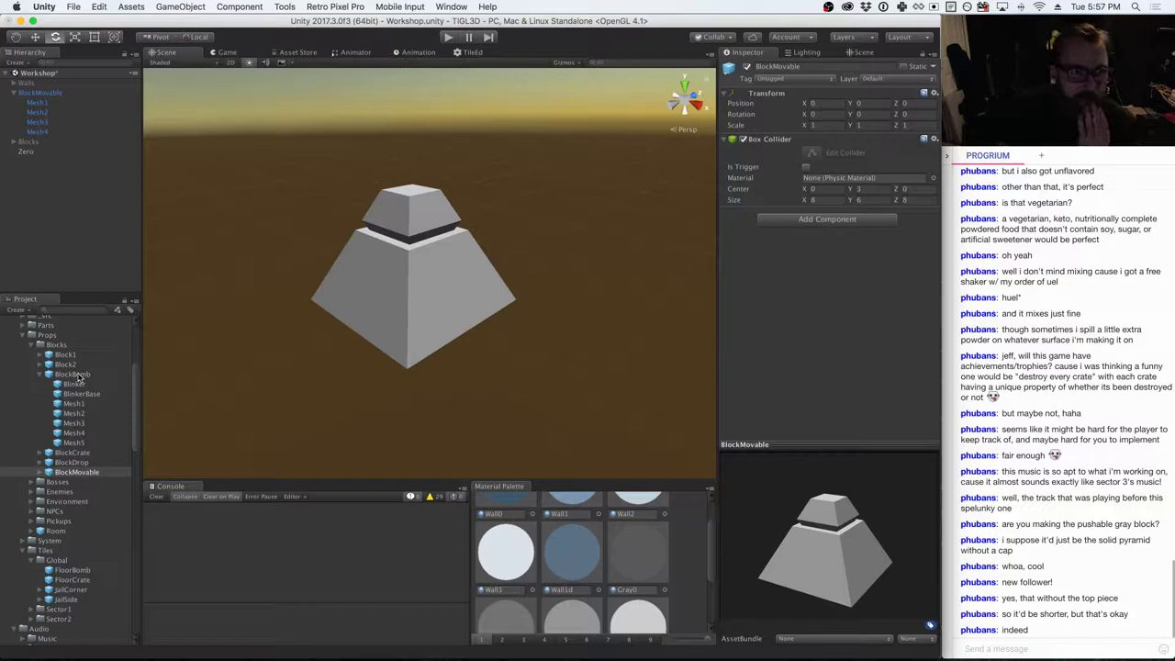
# - Delete the BlockMovable object from the scene and collapse the BlockBomb prefab in the Blocks folder
pyautogui.click(44, 93)
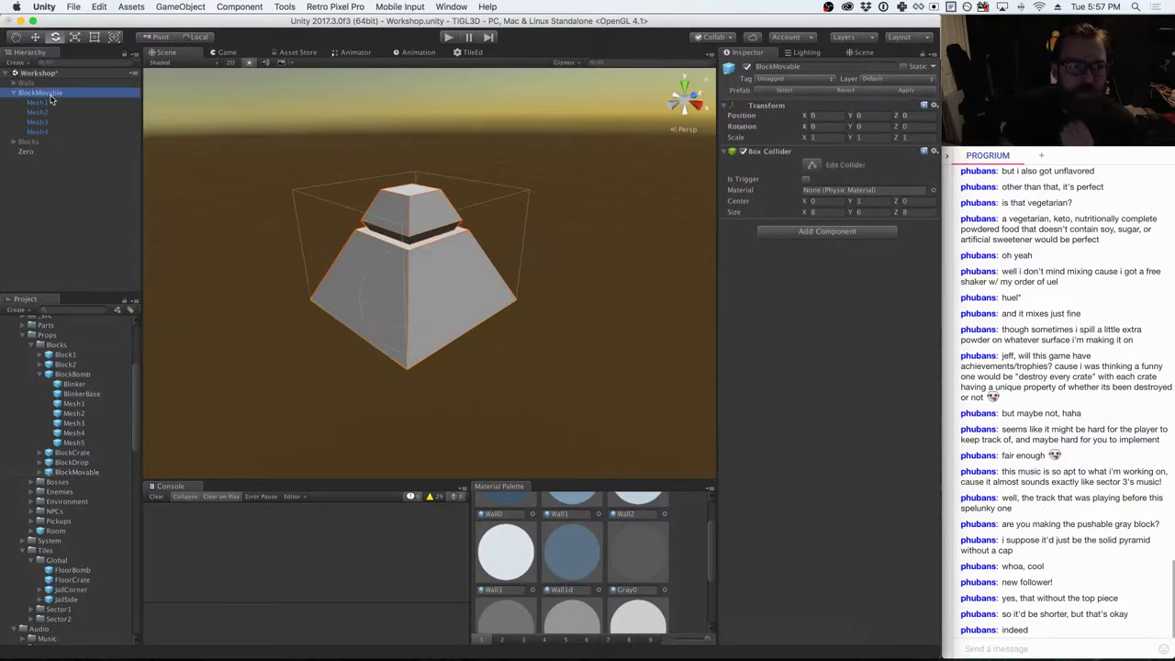
pyautogui.rightClick(50, 95)
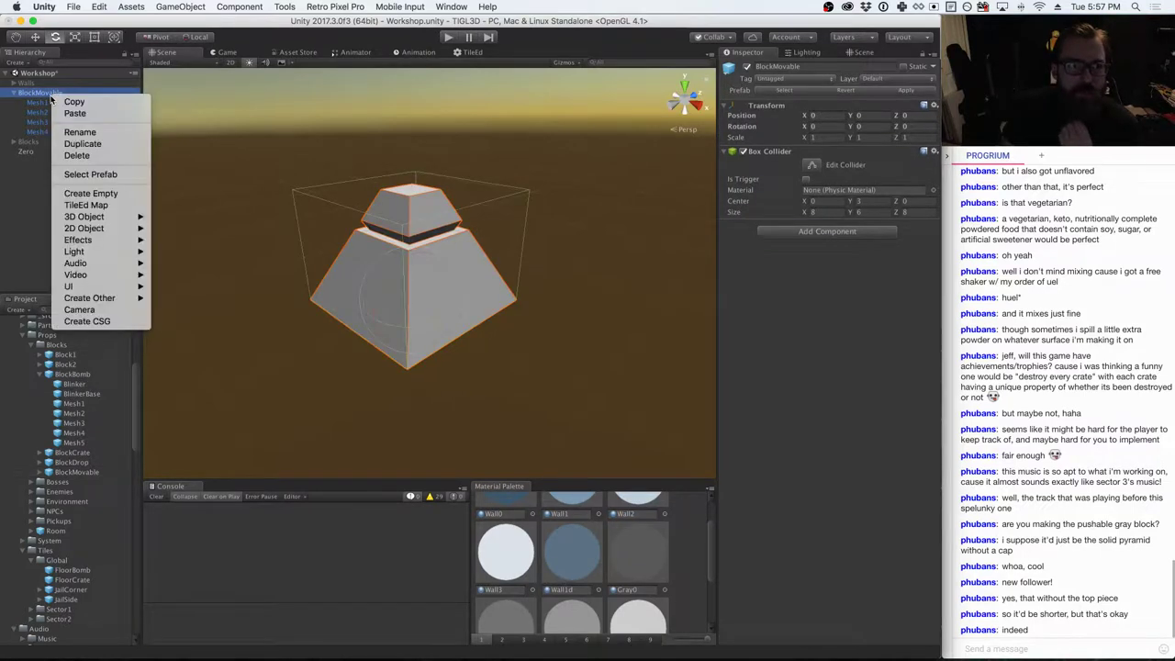
pyautogui.click(78, 155)
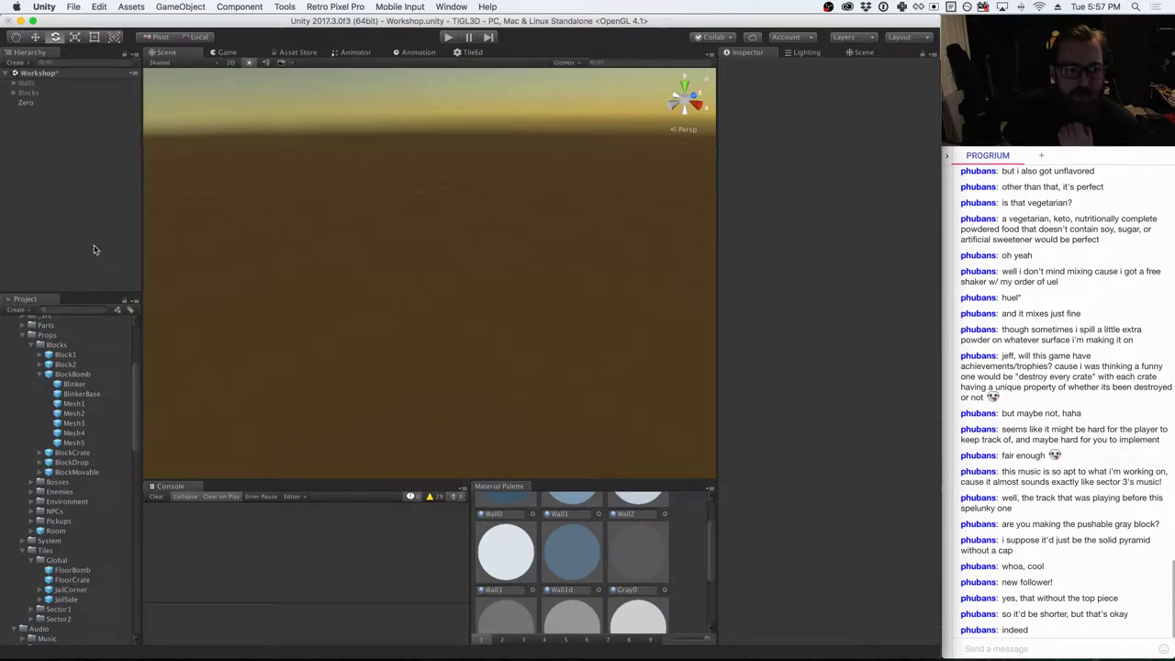
pyautogui.click(40, 374)
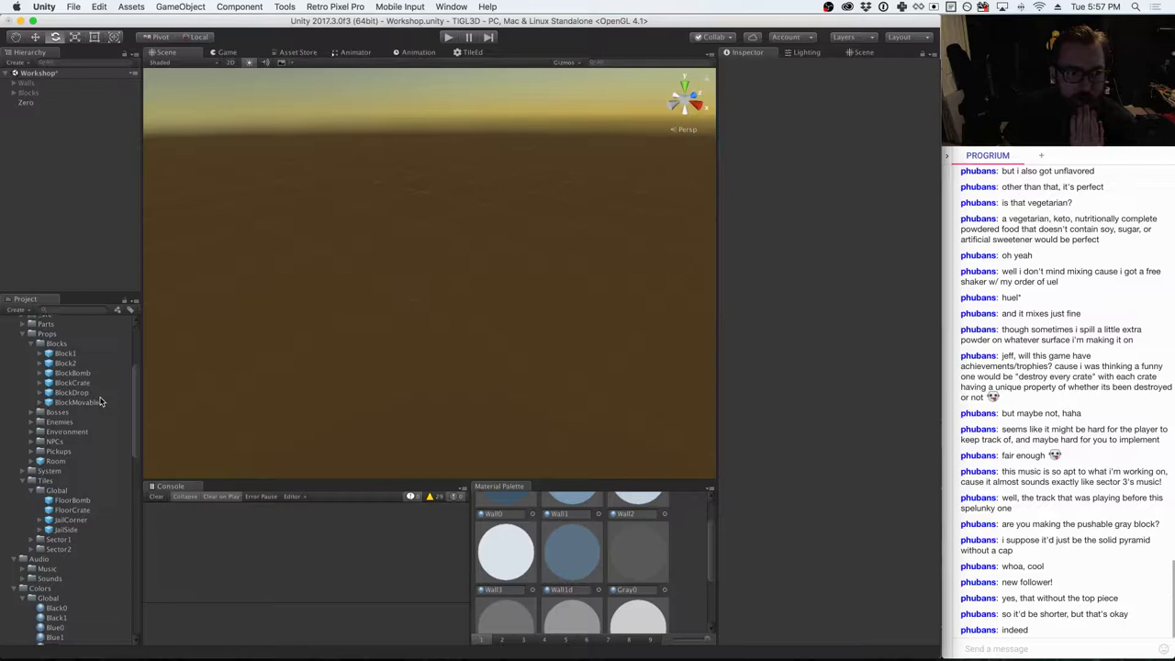
# - Expand the Props Bosses folder and examine the NubBoss prefab's components and script settings
pyautogui.scroll(-3, 101, 401)
pyautogui.scroll(3, 101, 400)
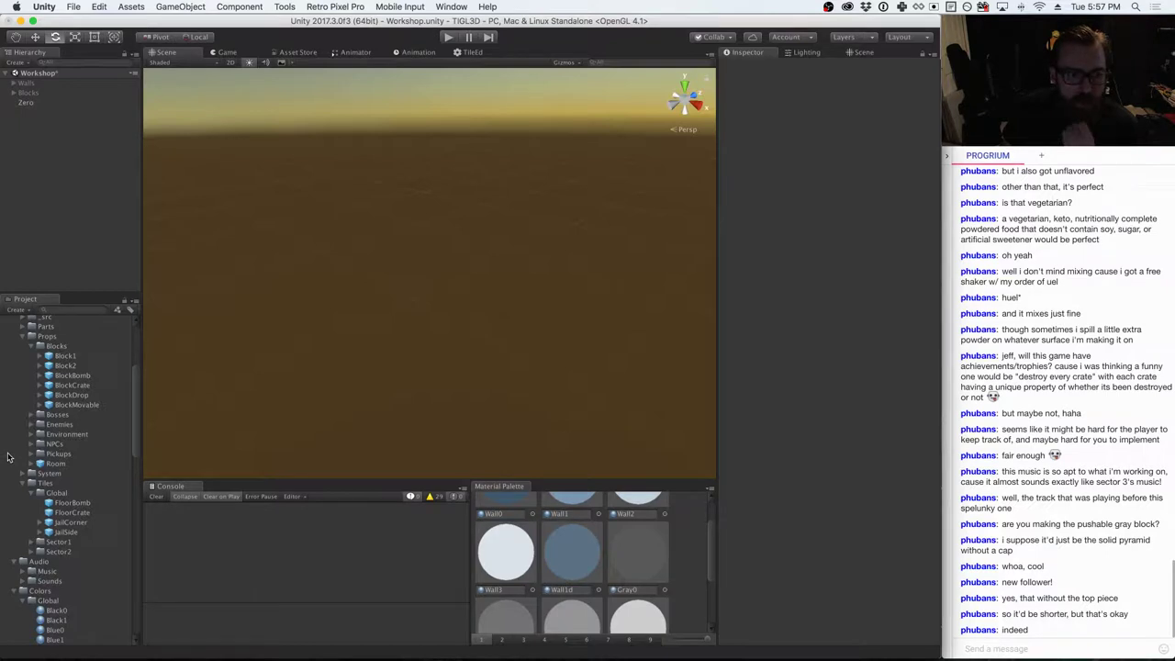
pyautogui.click(33, 419)
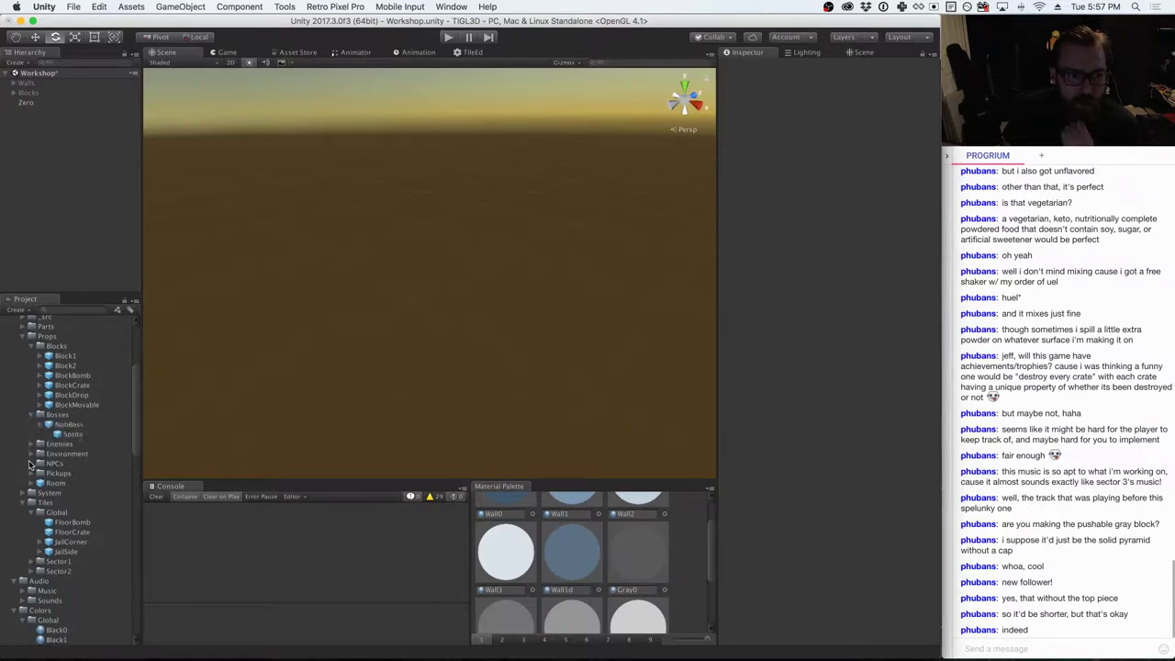
pyautogui.click(61, 426)
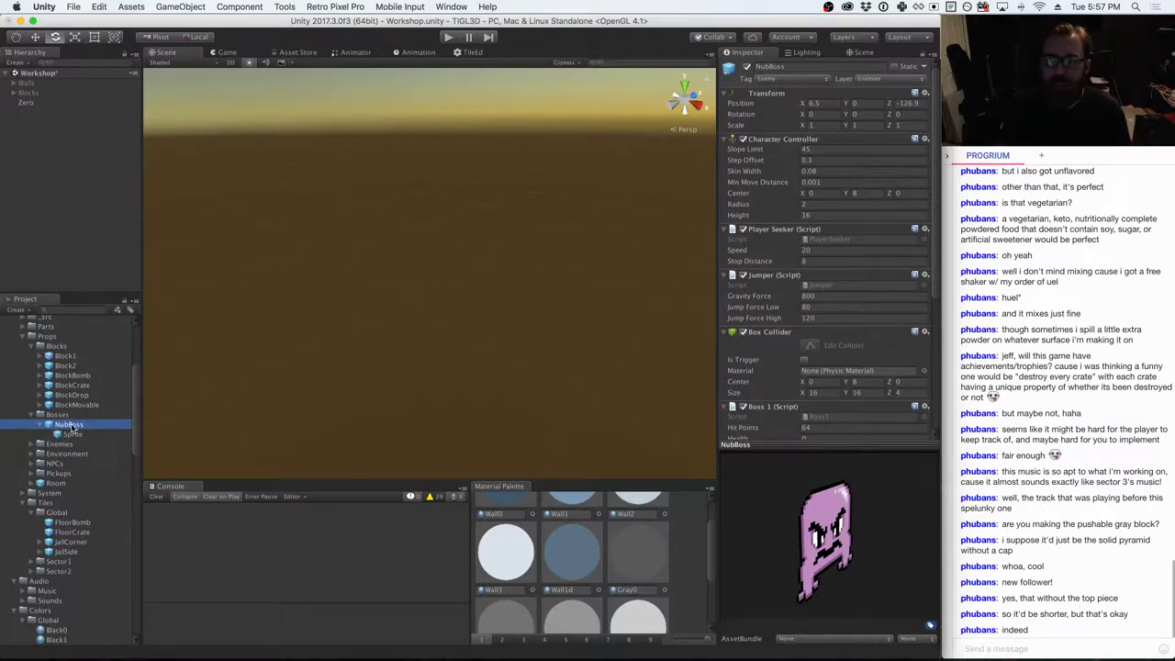
pyautogui.scroll(-5, 821, 275)
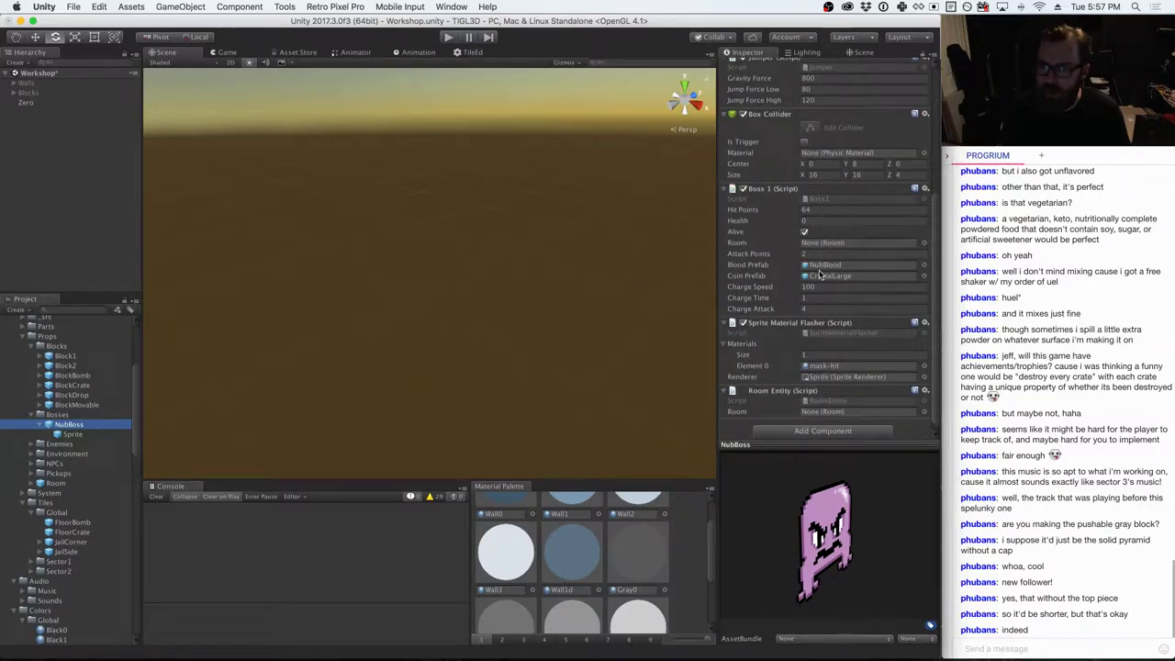
pyautogui.scroll(-1, 822, 275)
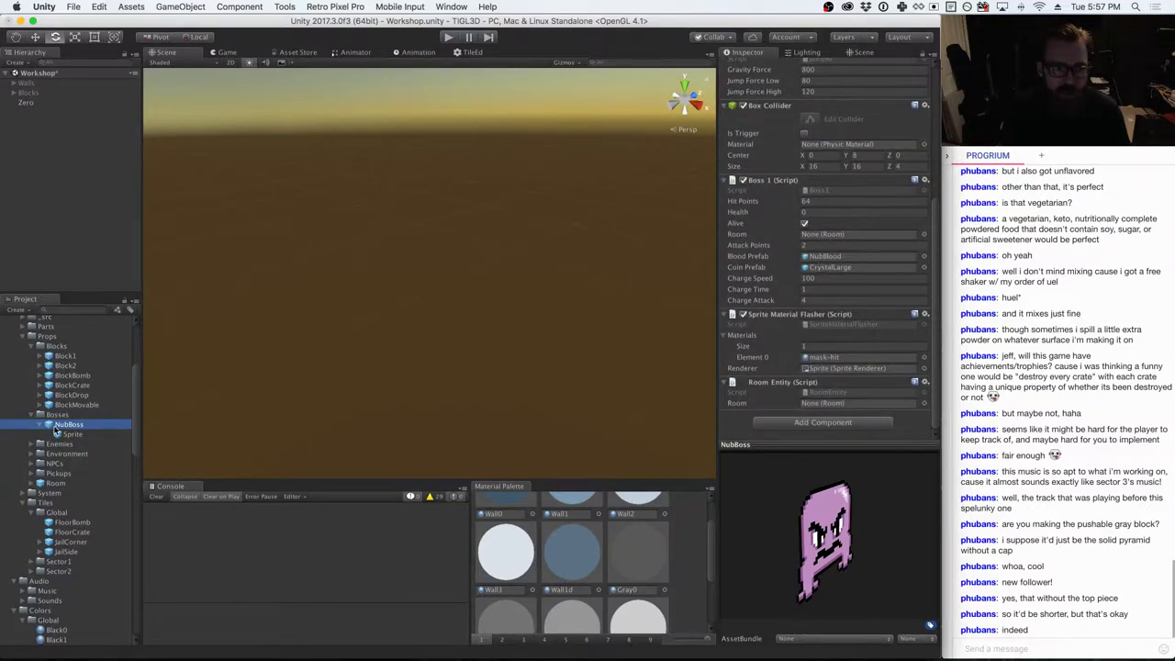
# - Place the NubBoss prefab in the scene, reset its transform to the origin and frame it in the view
pyautogui.moveTo(56, 431); pyautogui.dragTo(382, 287)
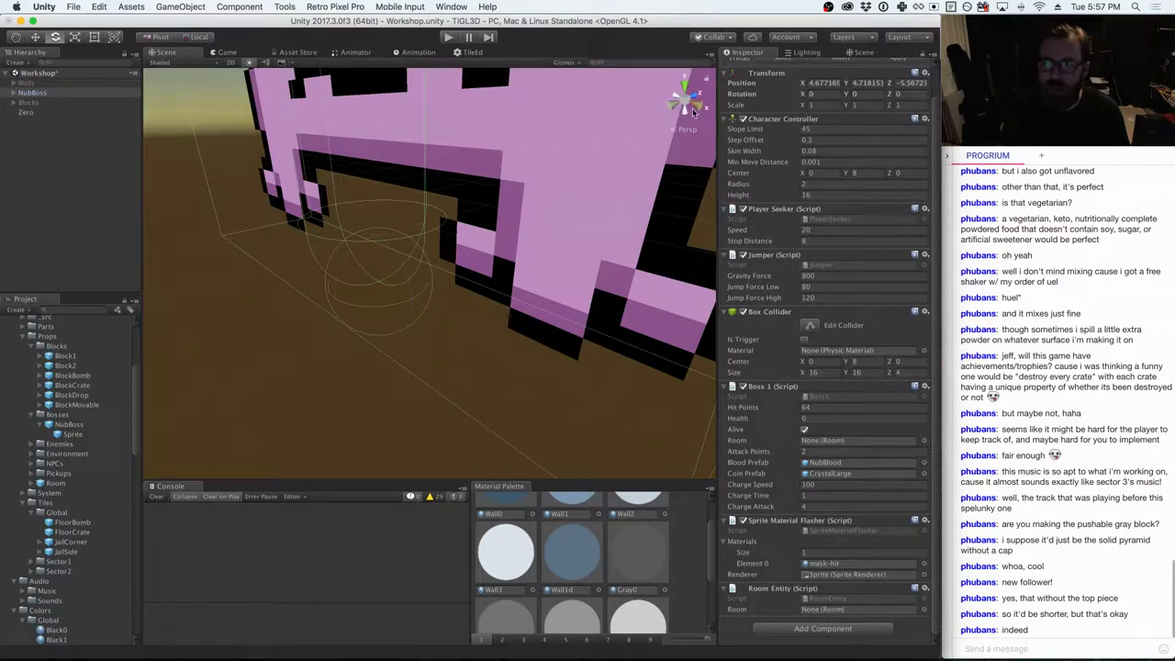
pyautogui.scroll(2, 812, 151)
pyautogui.click(924, 105)
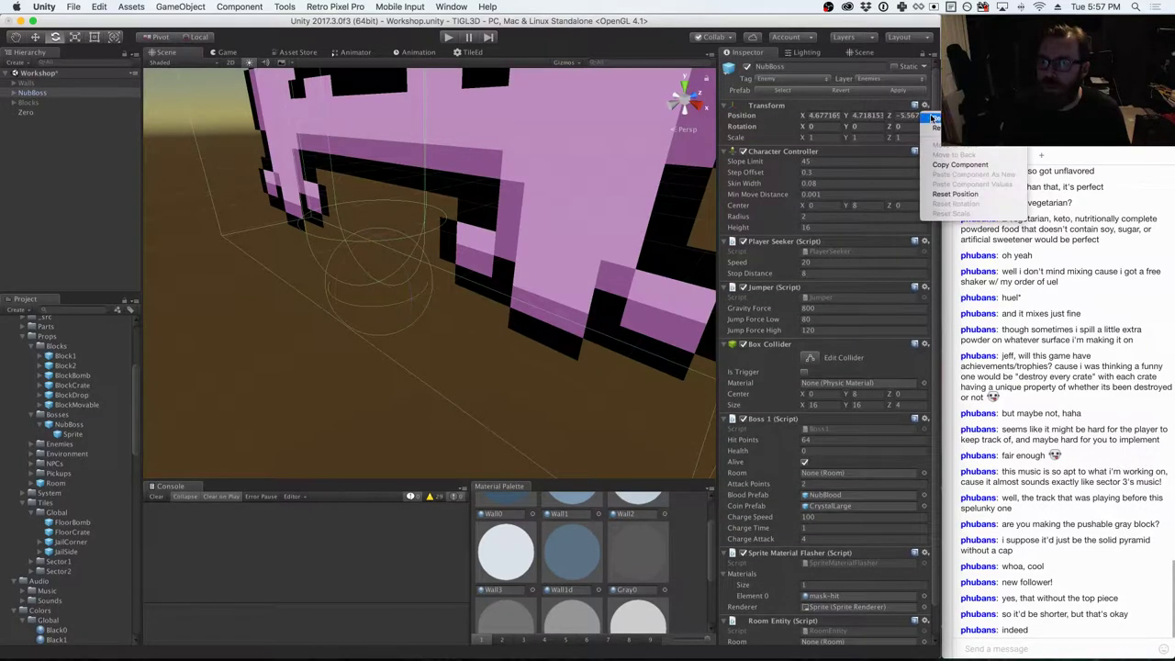
pyautogui.click(931, 118)
pyautogui.press('f')
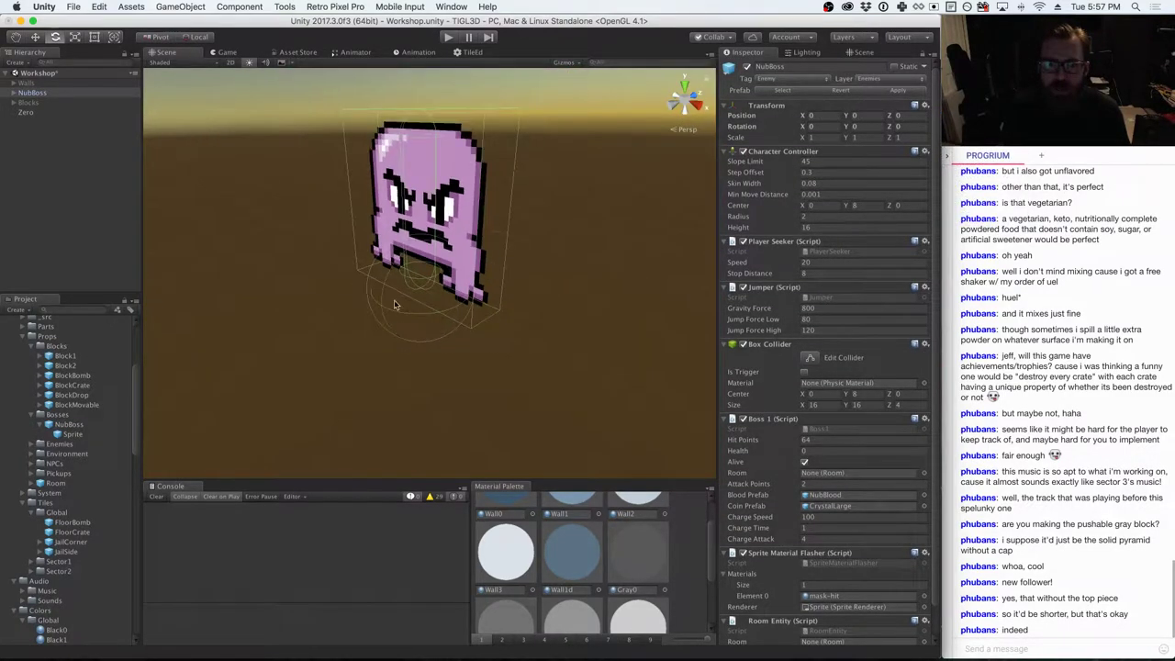
# - Rename the NubBoss object in the scene to WalkerBoss
pyautogui.click(30, 93)
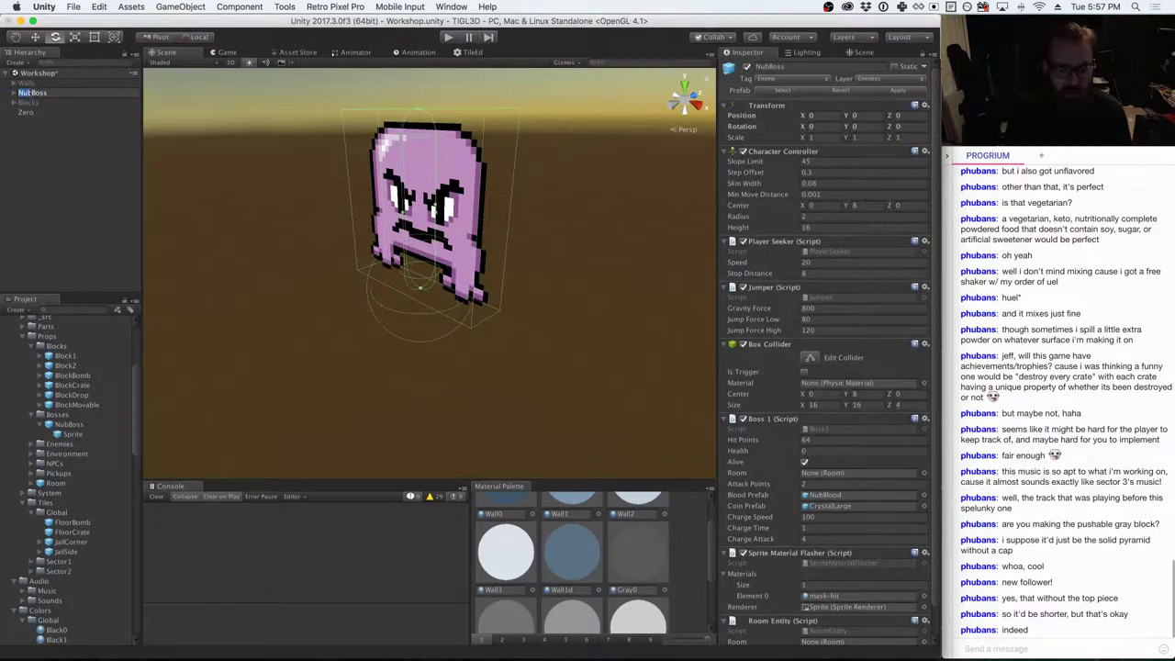
pyautogui.write('Walker')
pyautogui.press('Return')
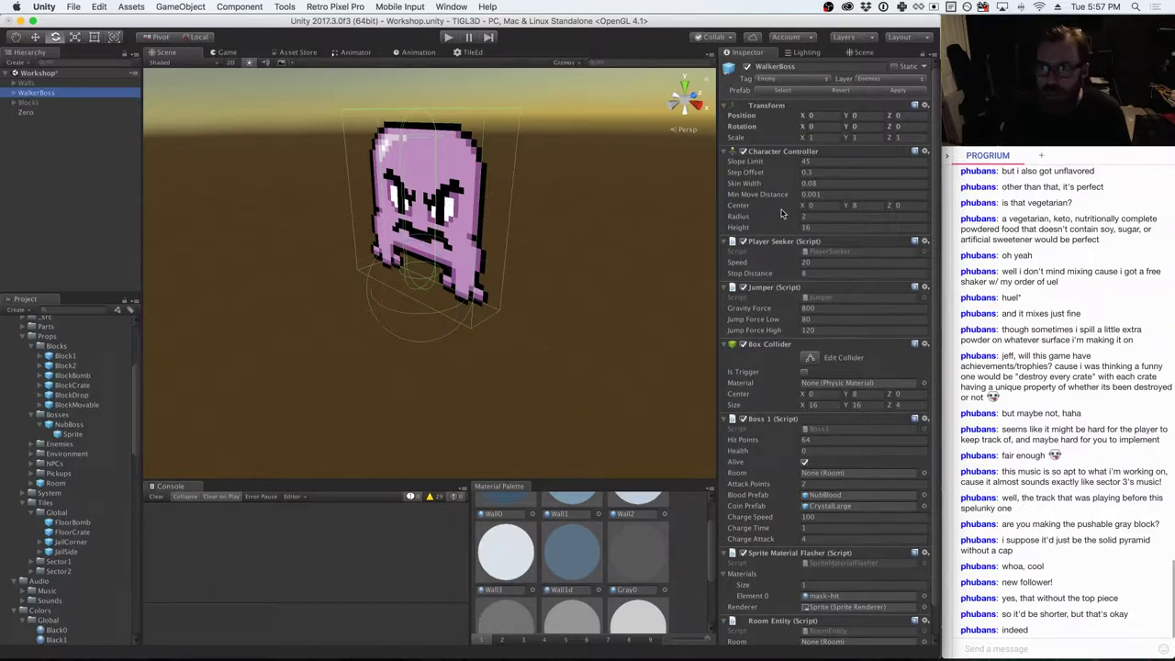
# - Assign the WalkerBoss_0 sprite from the Sprites Bosses folder to the Sprite Renderer of WalkerBoss's Sprite child
pyautogui.scroll(-2, 787, 253)
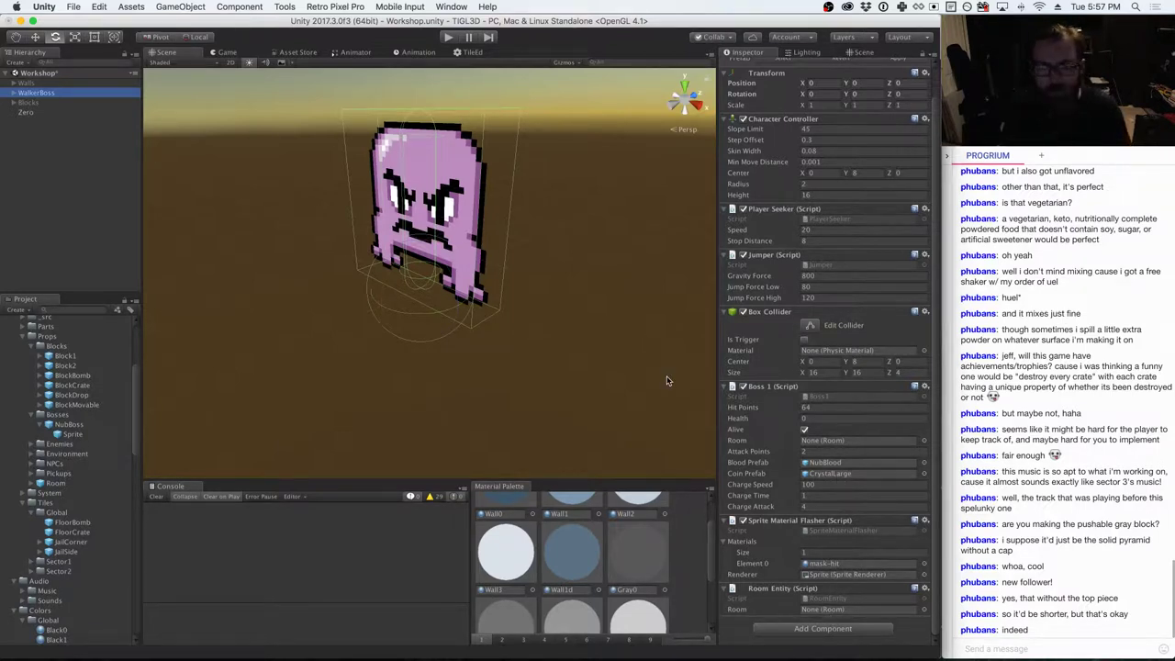
pyautogui.click(13, 93)
pyautogui.click(36, 103)
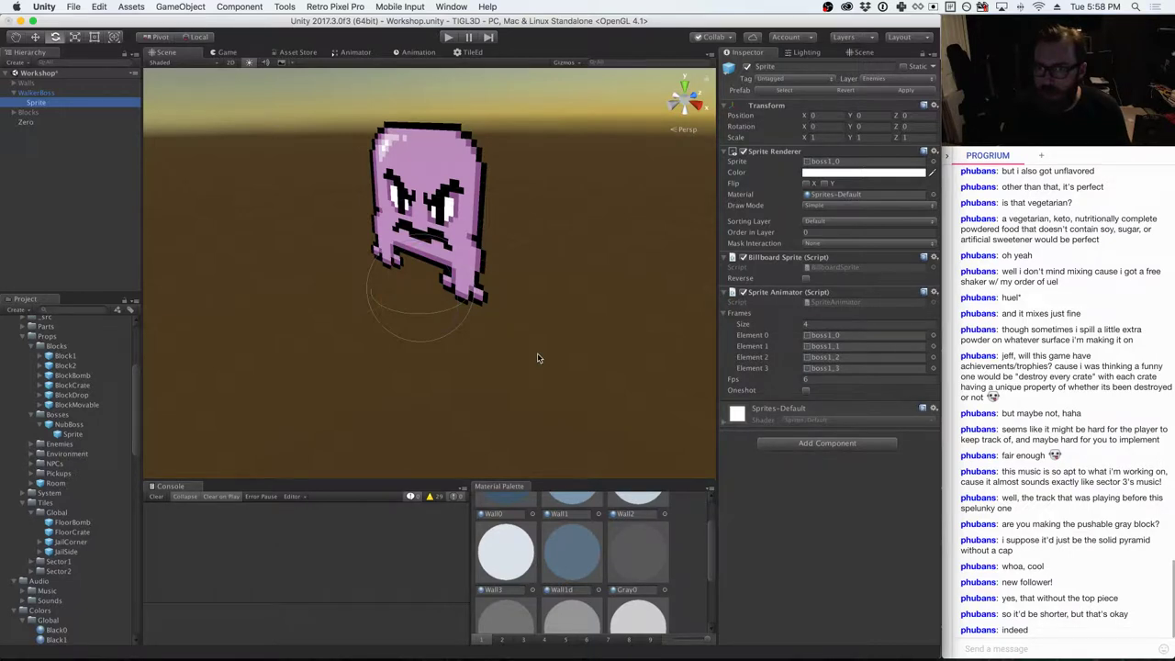
pyautogui.scroll(-8, 76, 490)
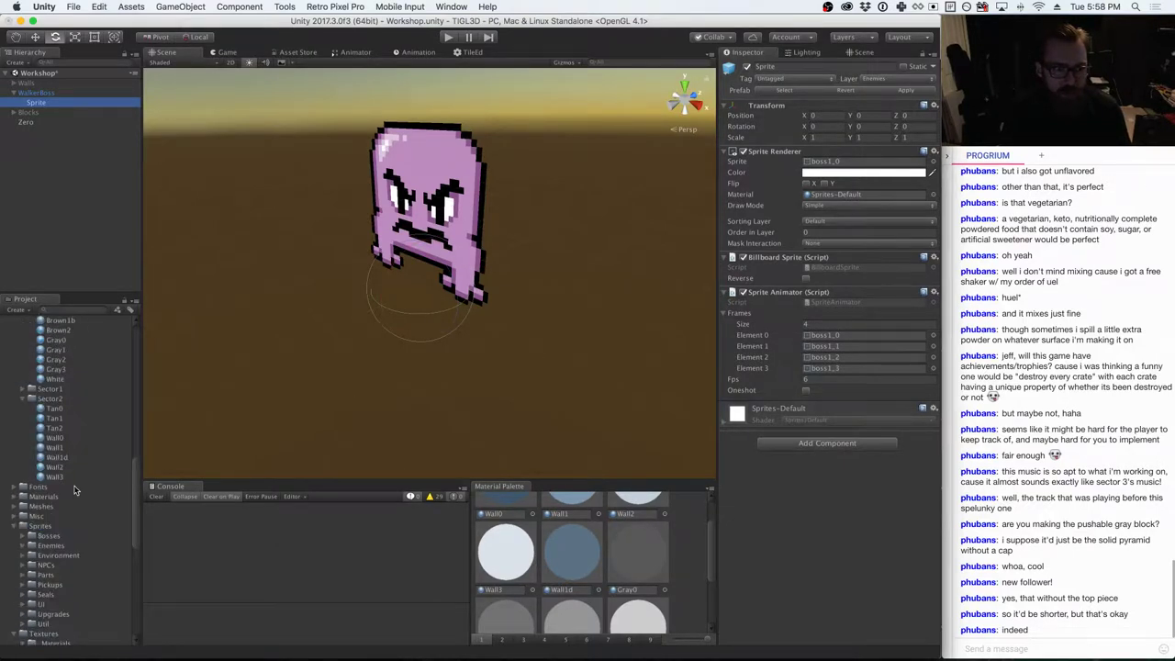
pyautogui.click(26, 536)
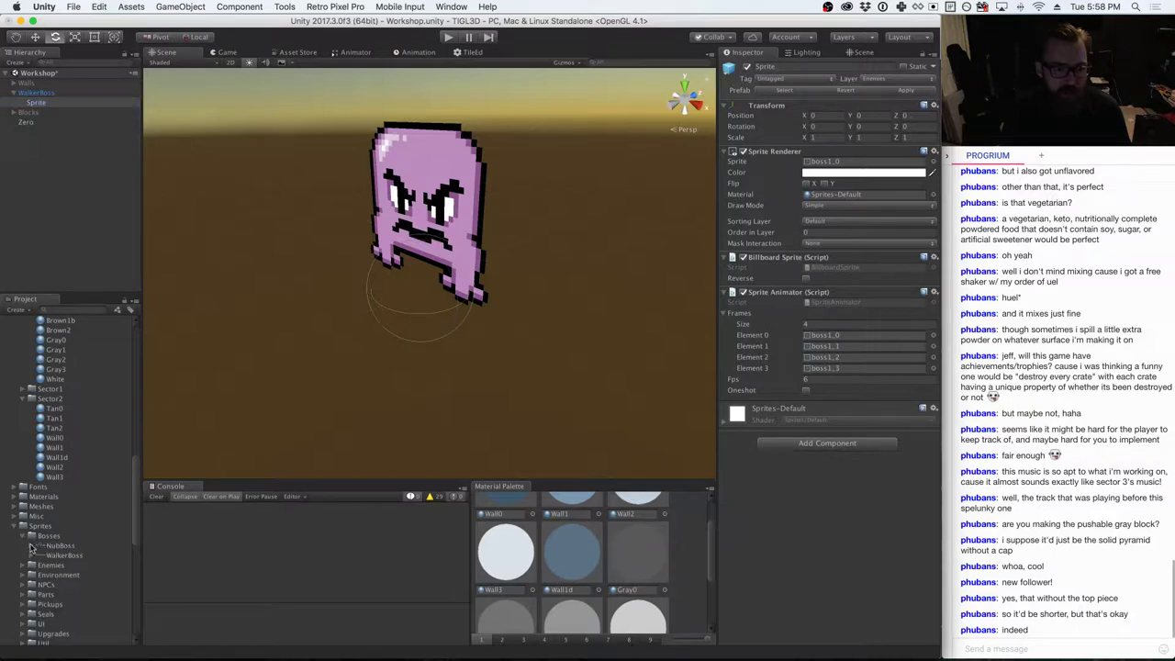
pyautogui.click(32, 556)
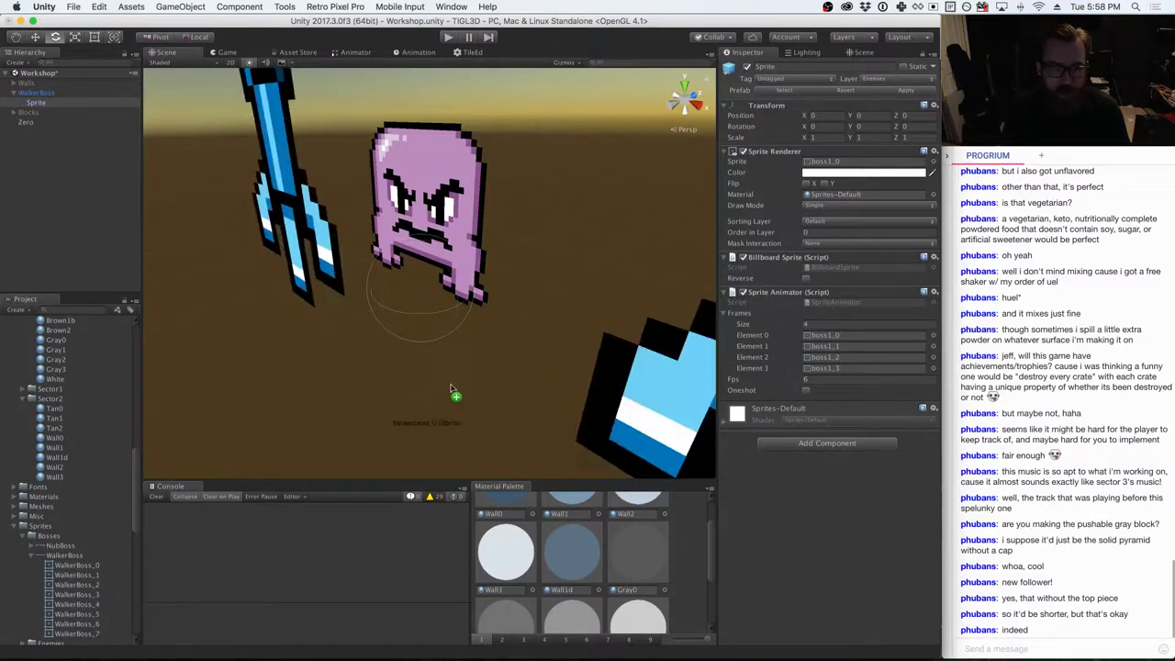
pyautogui.moveTo(766, 194); pyautogui.dragTo(835, 161)
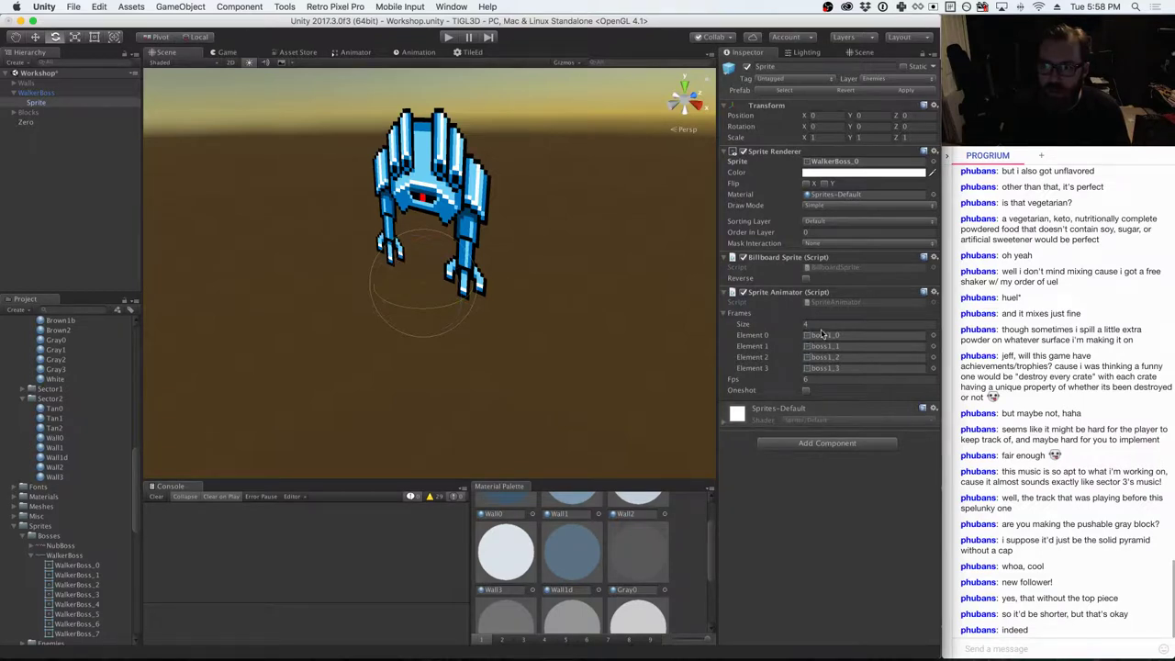
# - Clear the Sprite Animator's frames on WalkerBoss's Sprite child by setting the array size to 0
pyautogui.click(762, 324)
pyautogui.write('0')
pyautogui.press('Return')
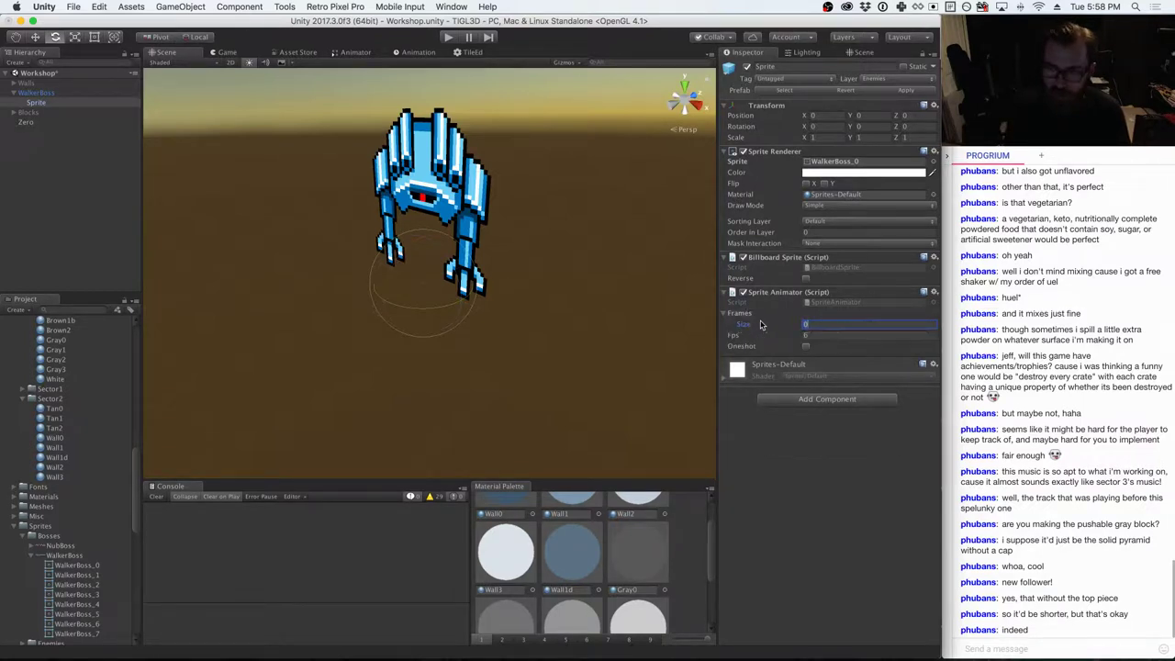
# - Fill the Sprite child's Sprite Animator frames with WalkerBoss_0 through WalkerBoss_7, locking the Inspector on it for the assignment and unlocking it once done
pyautogui.click(89, 565)
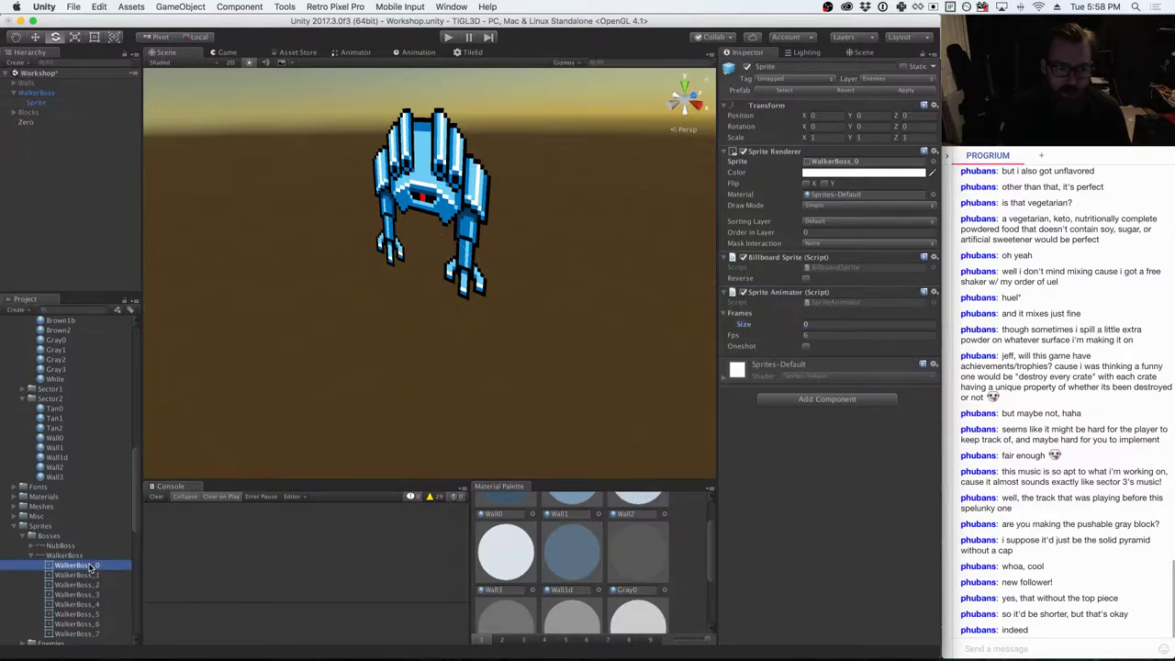
pyautogui.keyDown('shift'); pyautogui.click(83, 633); pyautogui.keyUp('shift')
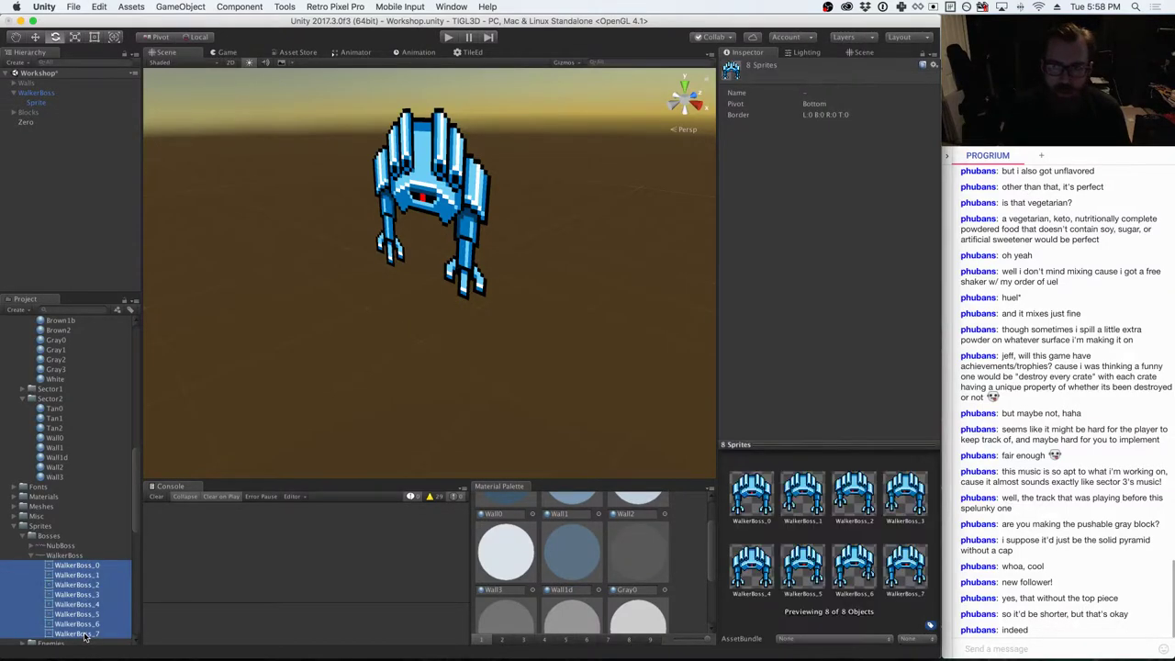
pyautogui.click(37, 102)
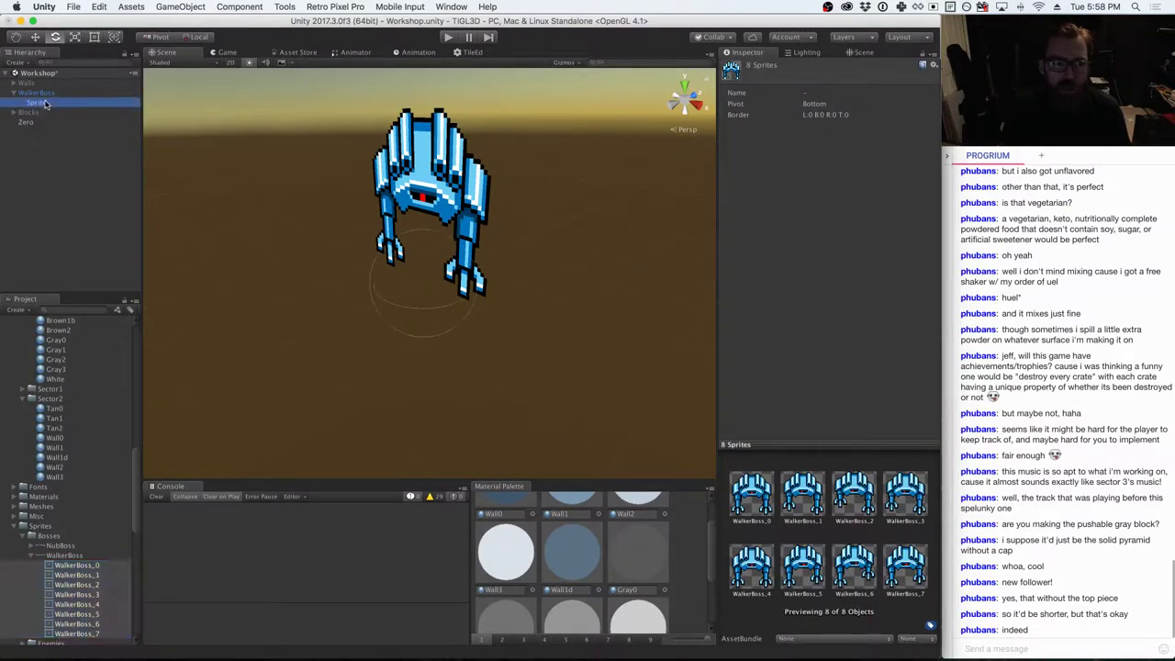
pyautogui.click(921, 57)
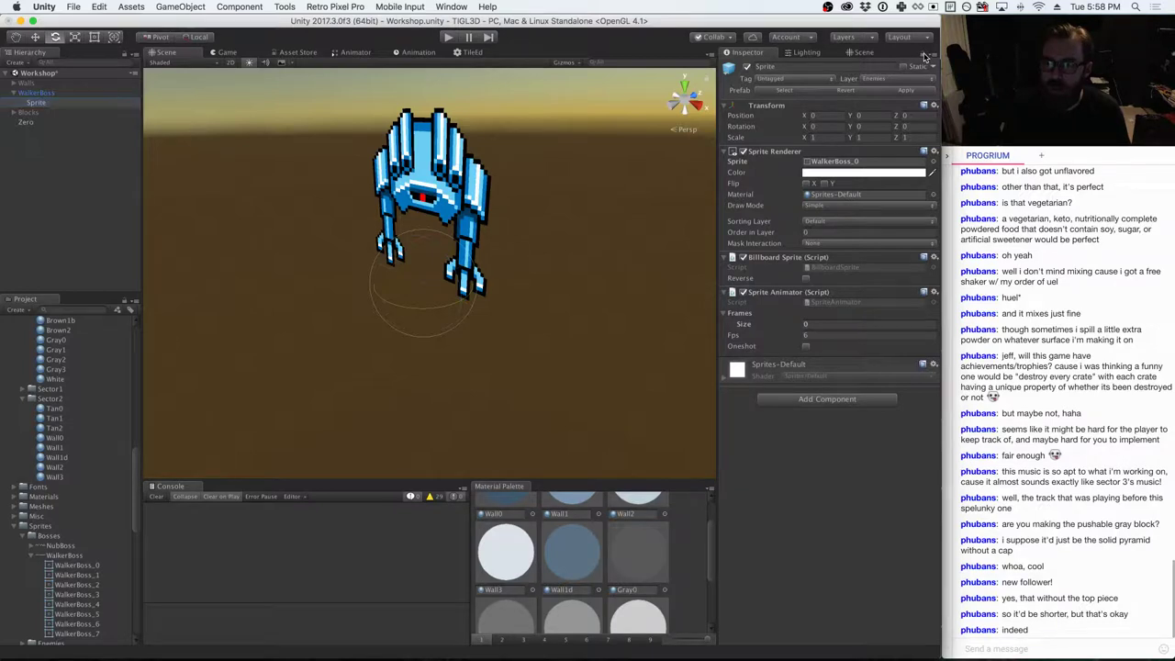
pyautogui.click(84, 565)
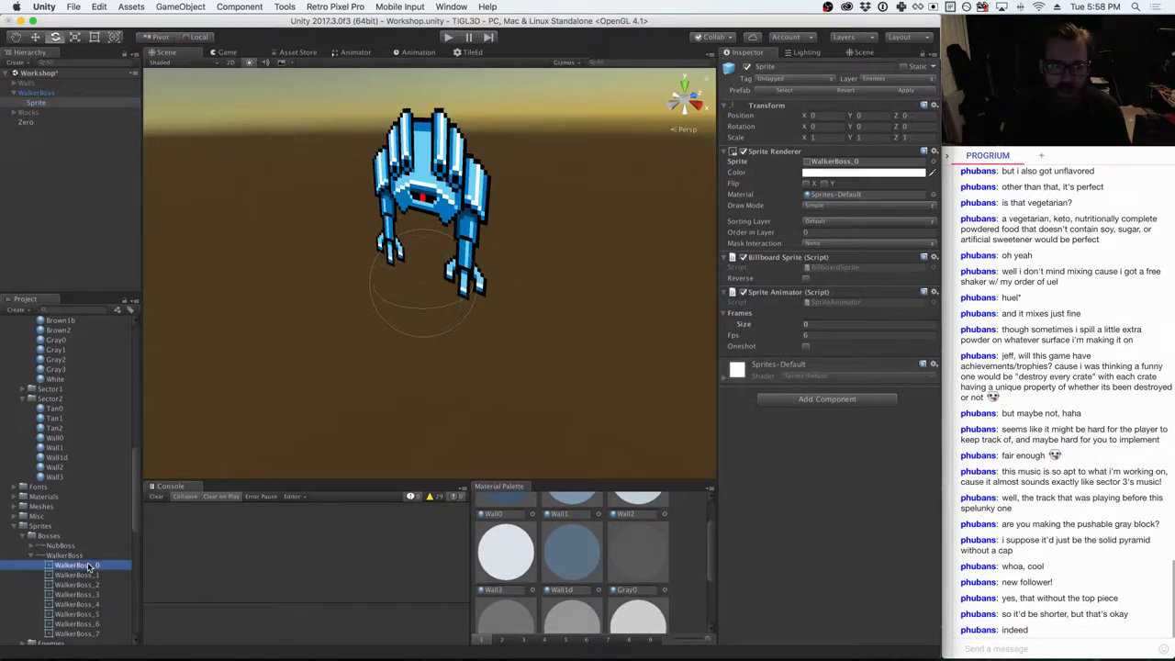
pyautogui.keyDown('shift'); pyautogui.click(83, 634); pyautogui.keyUp('shift')
pyautogui.moveTo(82, 576); pyautogui.dragTo(745, 319)
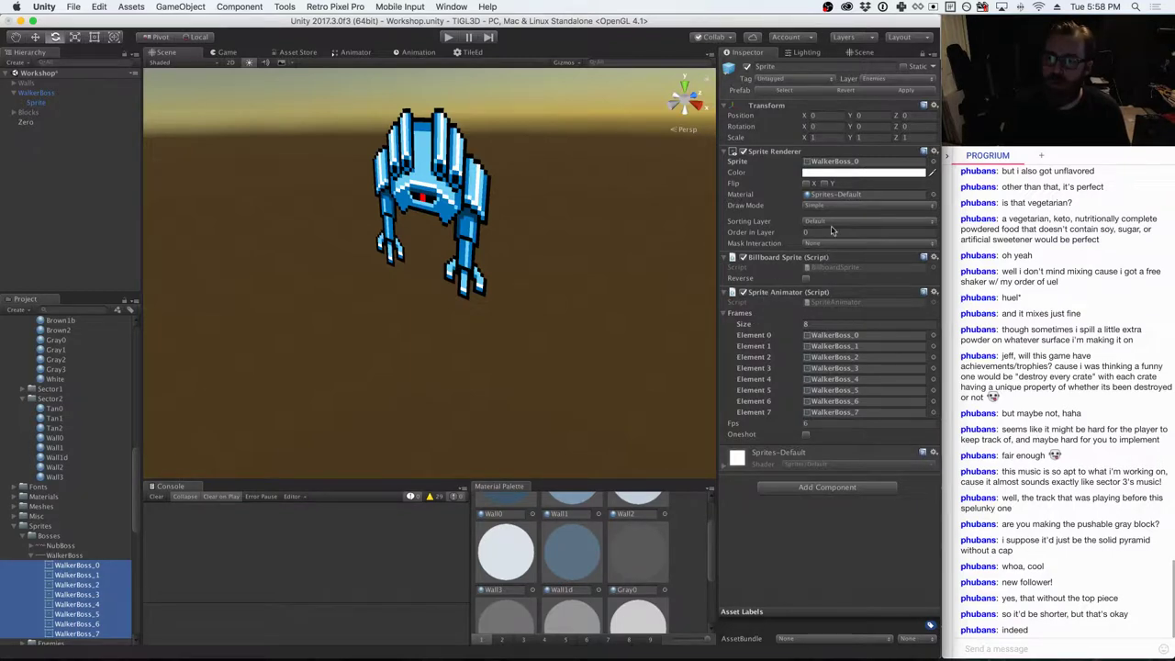
pyautogui.click(923, 54)
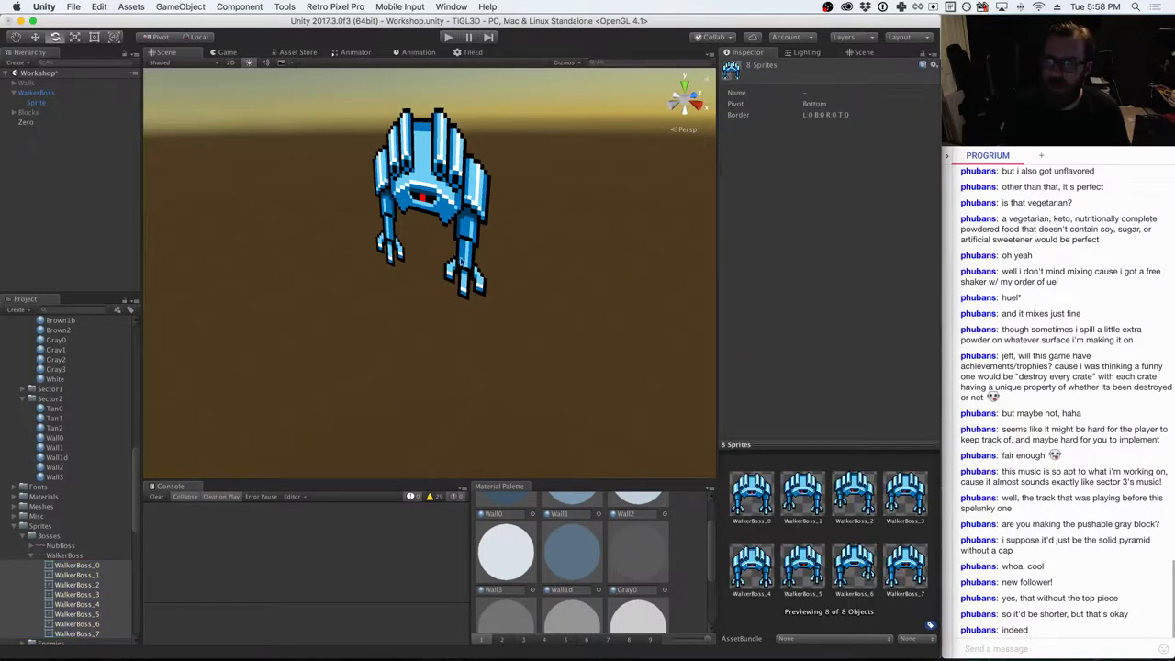
# - Save the WalkerBoss object as a prefab in the Props Bosses folder and delete it from the scene
pyautogui.click(64, 556)
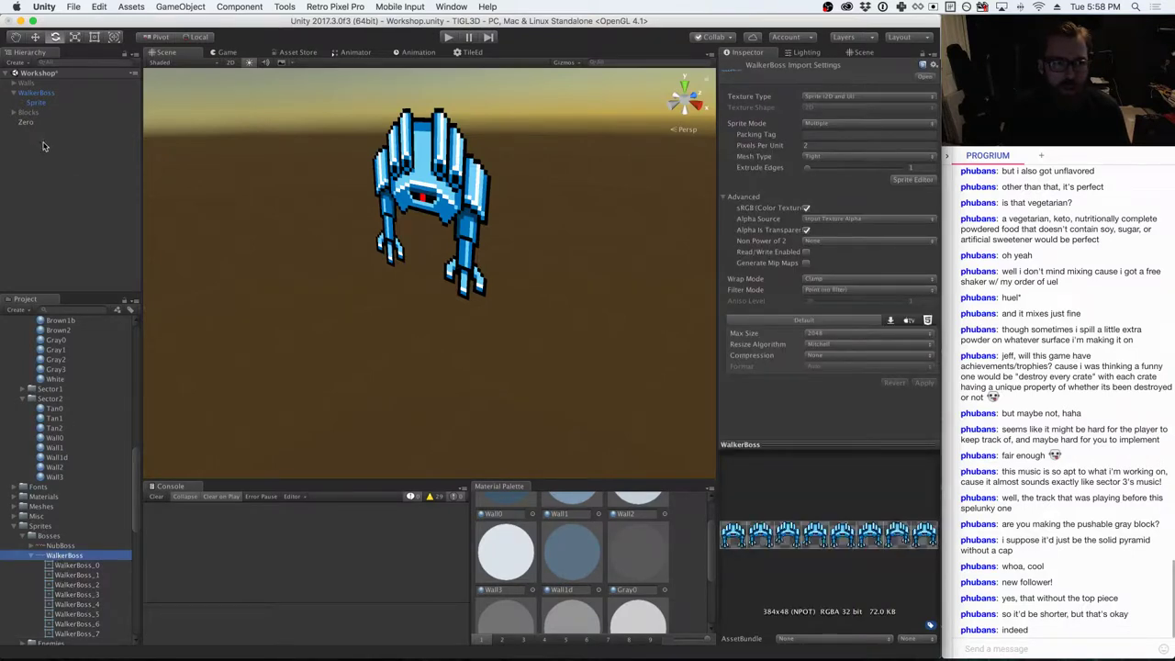
pyautogui.scroll(10, 91, 435)
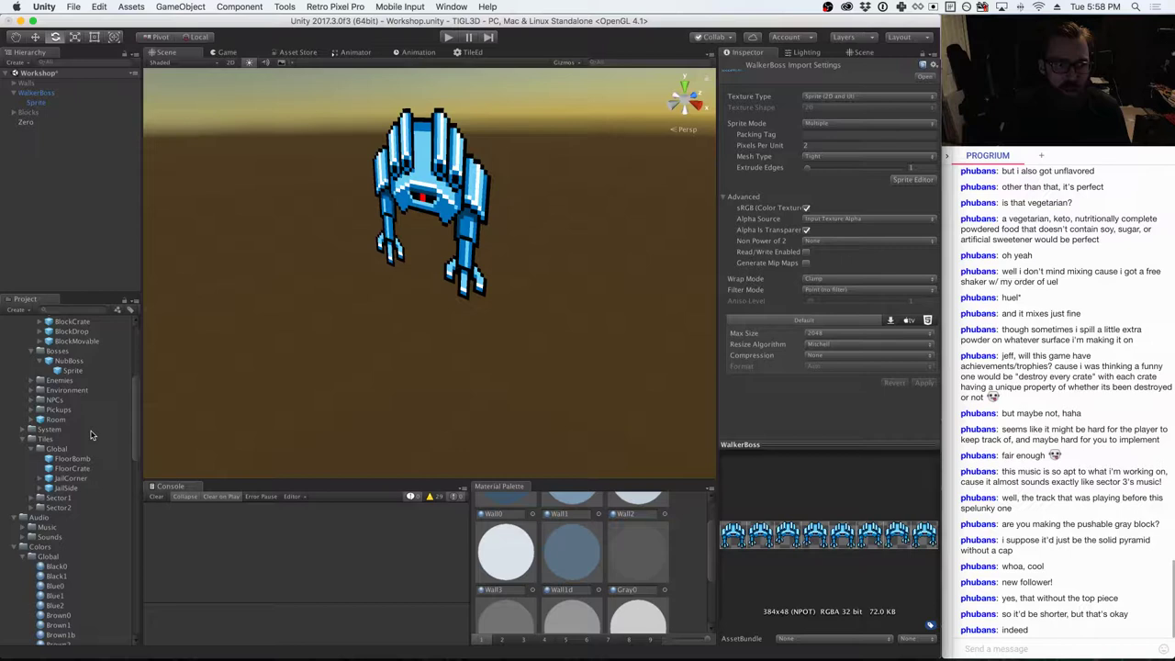
pyautogui.scroll(3, 91, 435)
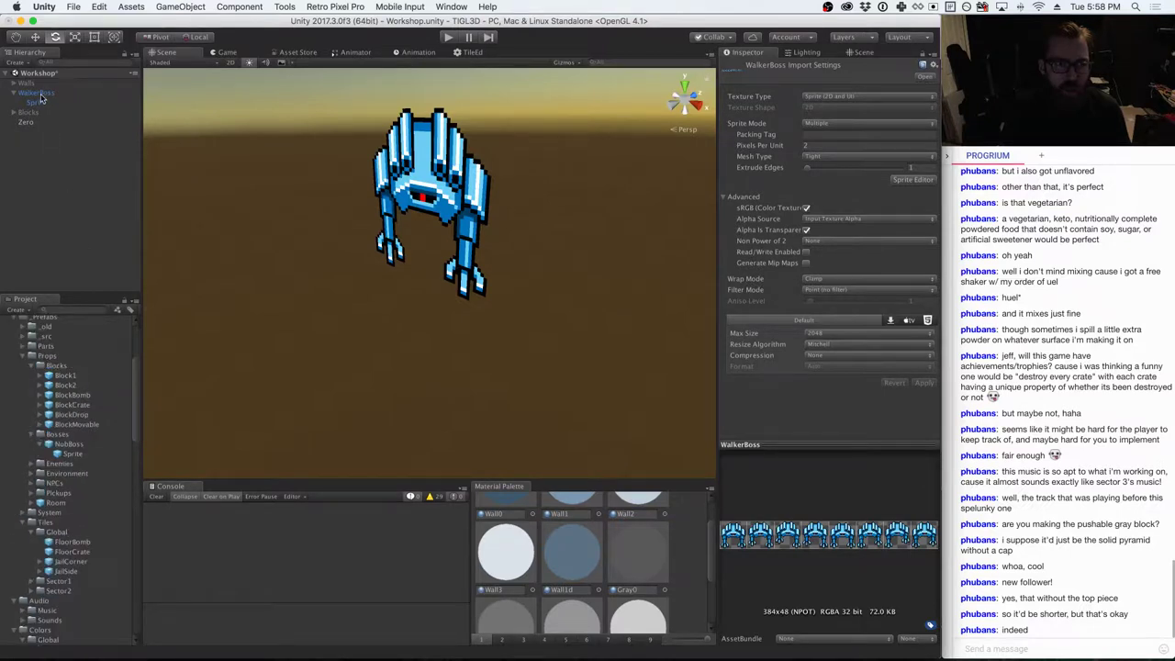
pyautogui.moveTo(41, 98); pyautogui.dragTo(53, 435)
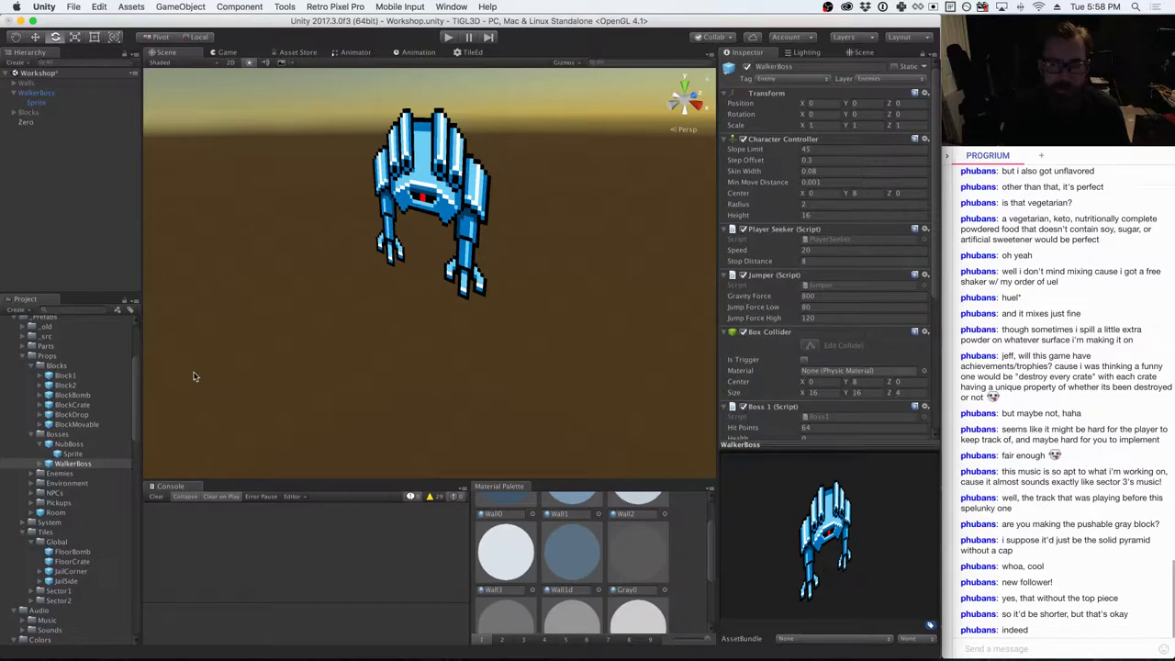
pyautogui.rightClick(51, 95)
pyautogui.click(76, 154)
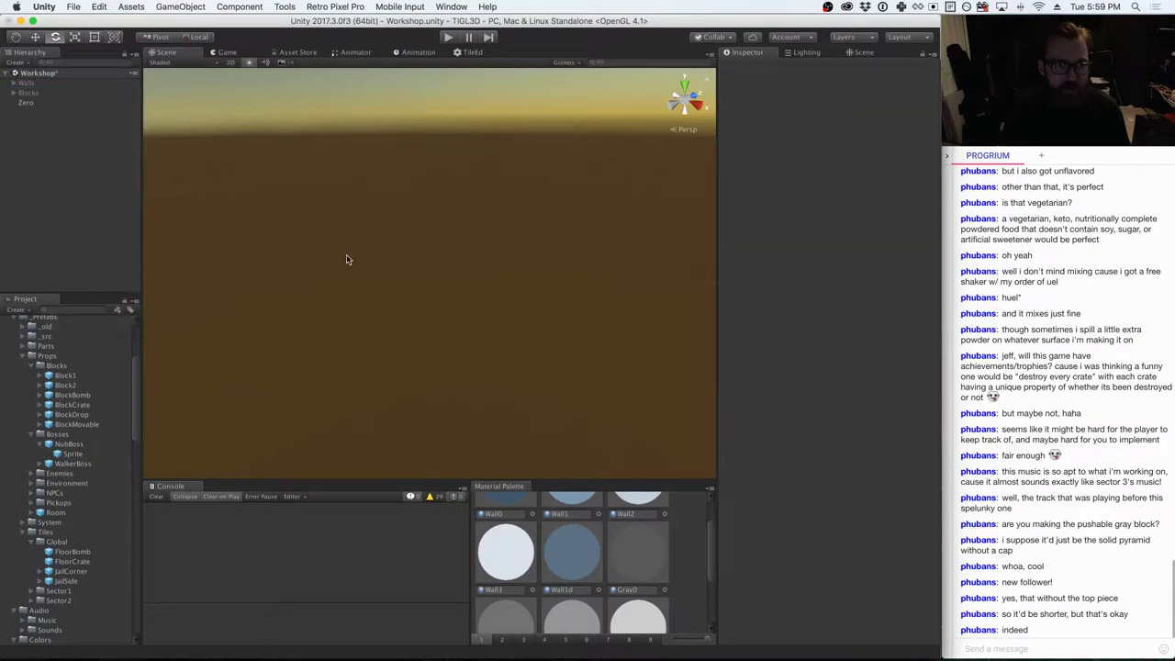
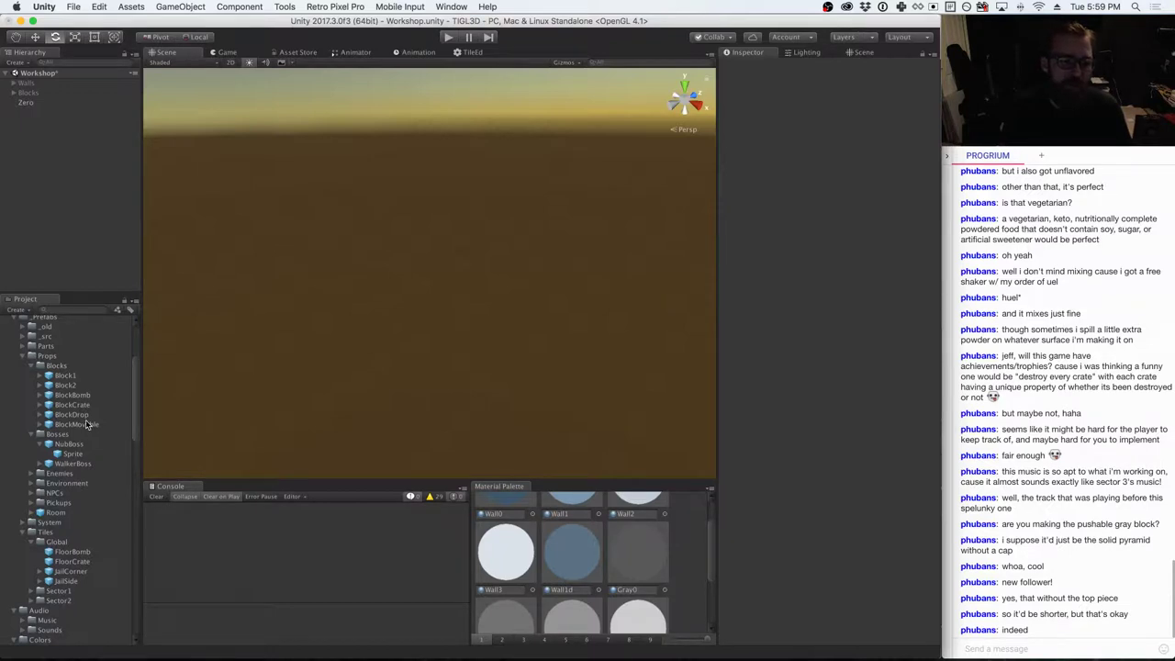
# - Expand the Props Enemies folder and examine the Bub prefab's components
pyautogui.click(30, 475)
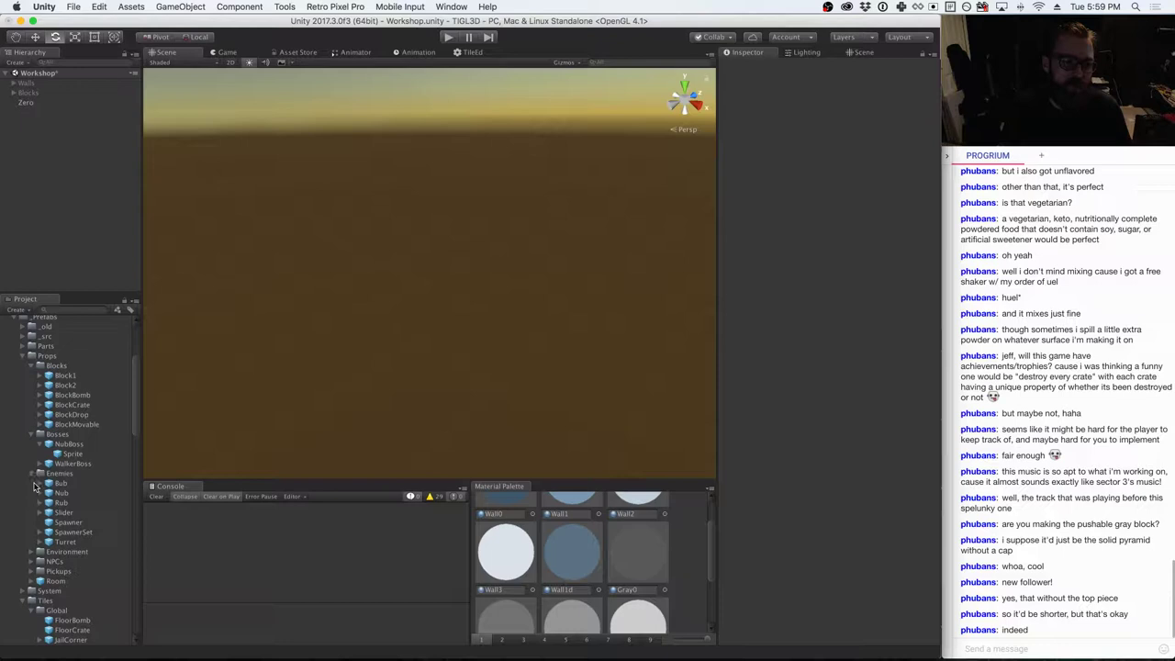
pyautogui.click(38, 494)
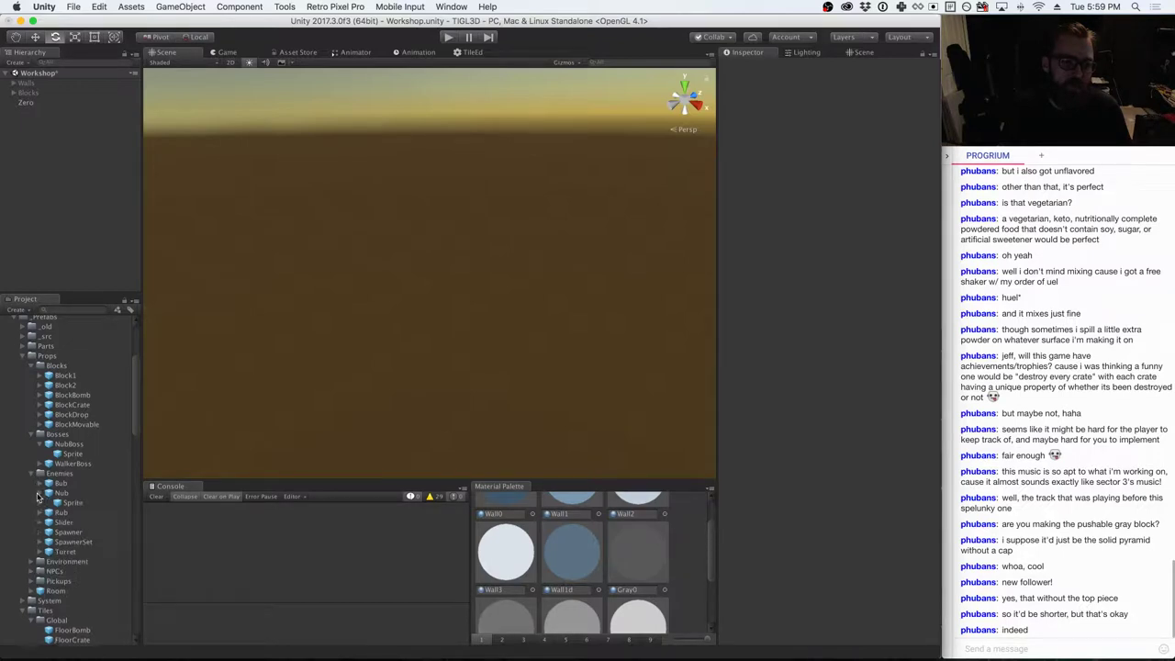
pyautogui.click(38, 493)
pyautogui.click(40, 483)
pyautogui.click(55, 484)
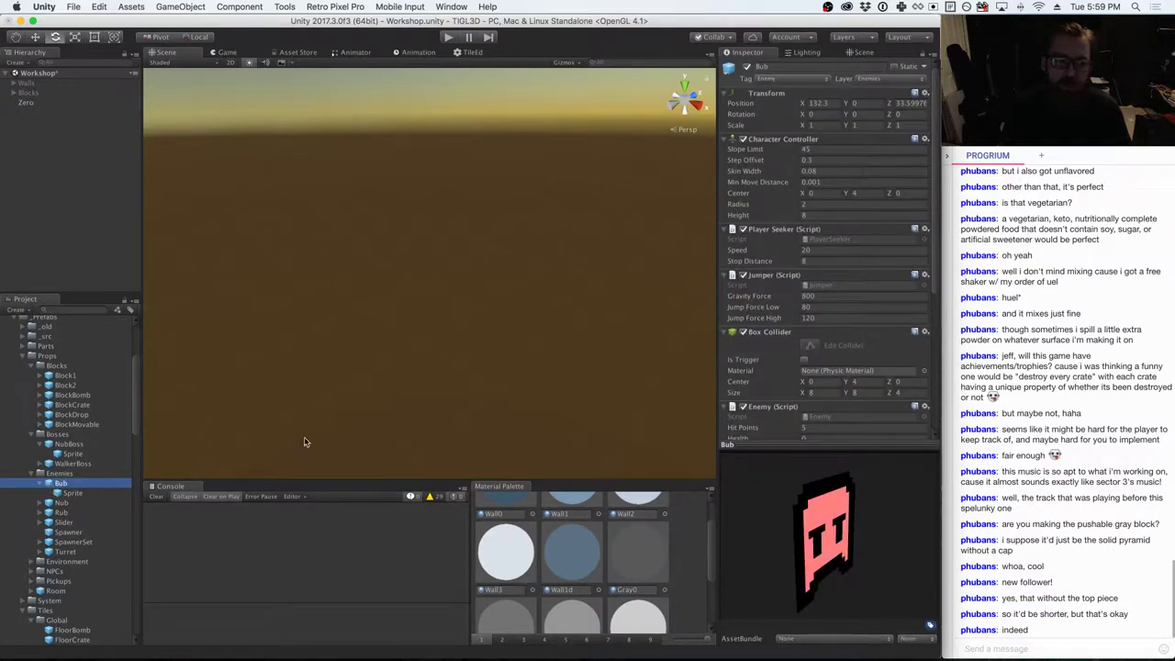
# - Consult the sector2_layout.png map in Preview and the TIGL3D Enemy Values document in Chrome, and return to Unity
pyautogui.press('super+Tab')
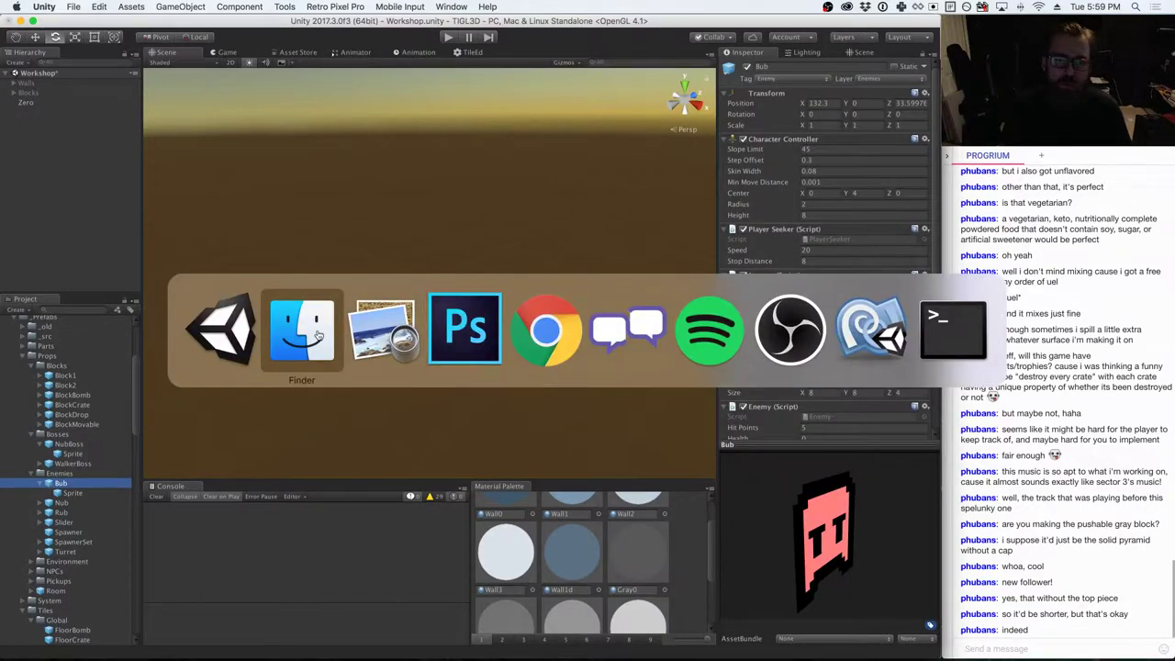
pyautogui.click(383, 331)
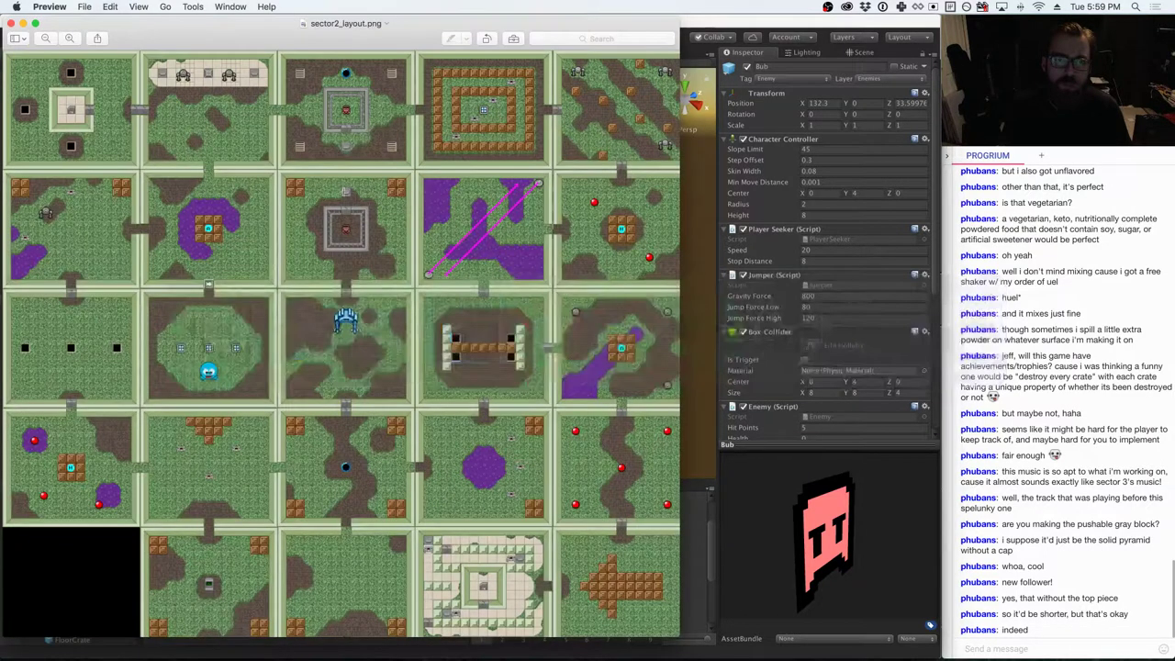
pyautogui.press('super+Tab')
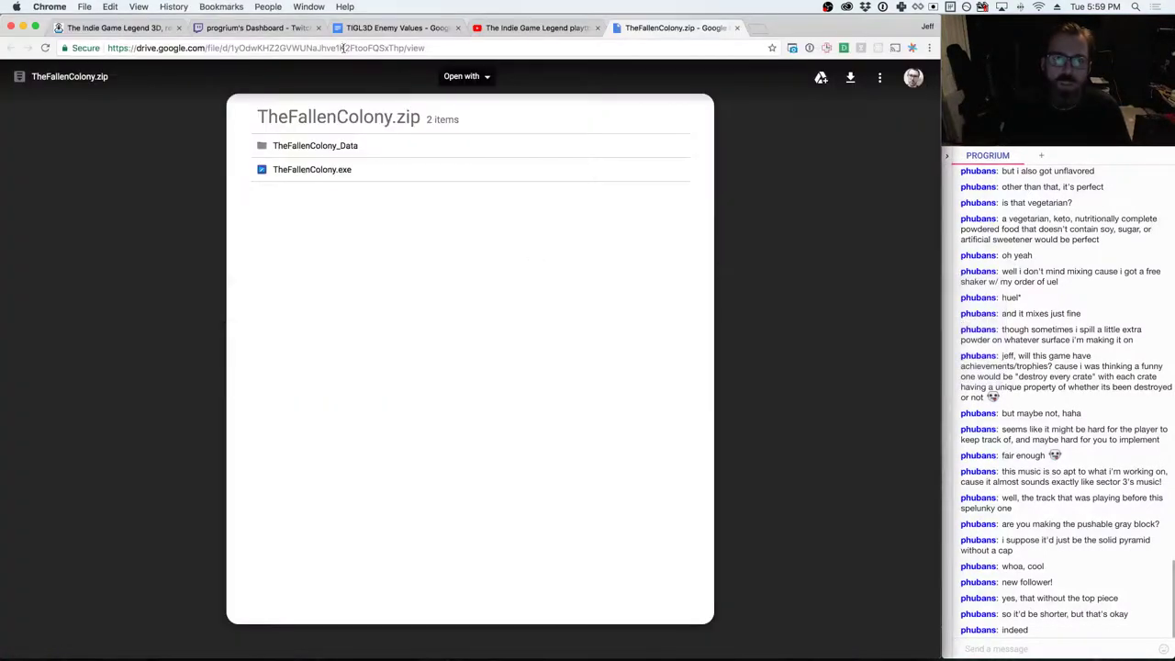
pyautogui.click(395, 28)
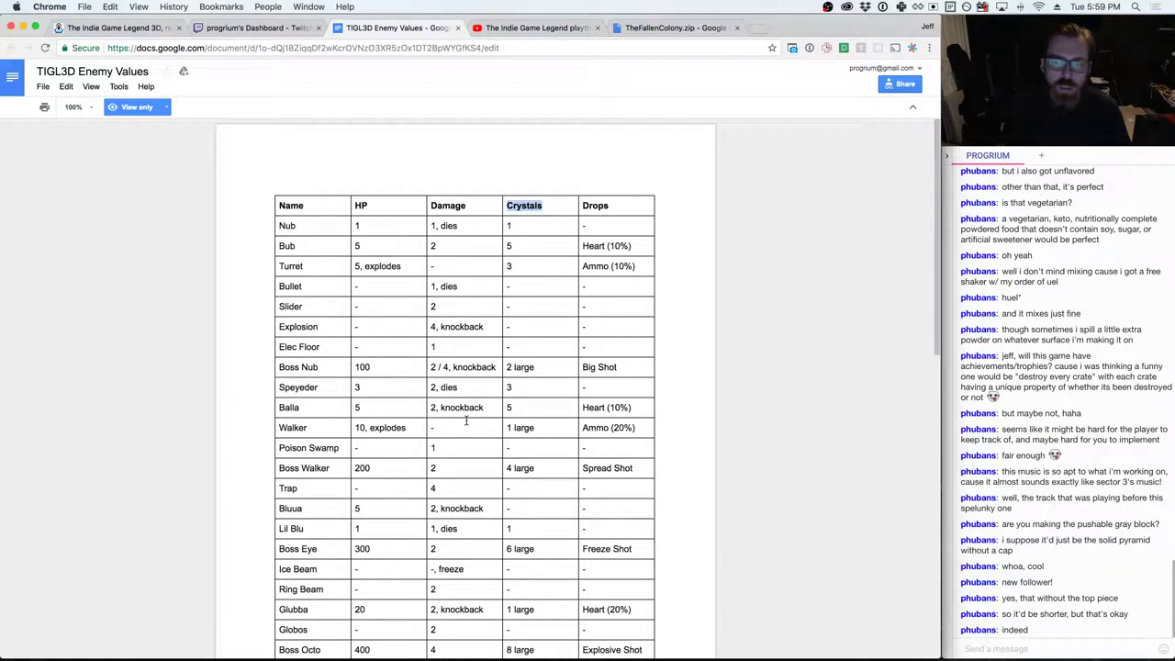
pyautogui.press('super+Tab')
pyautogui.press('super+Tab')
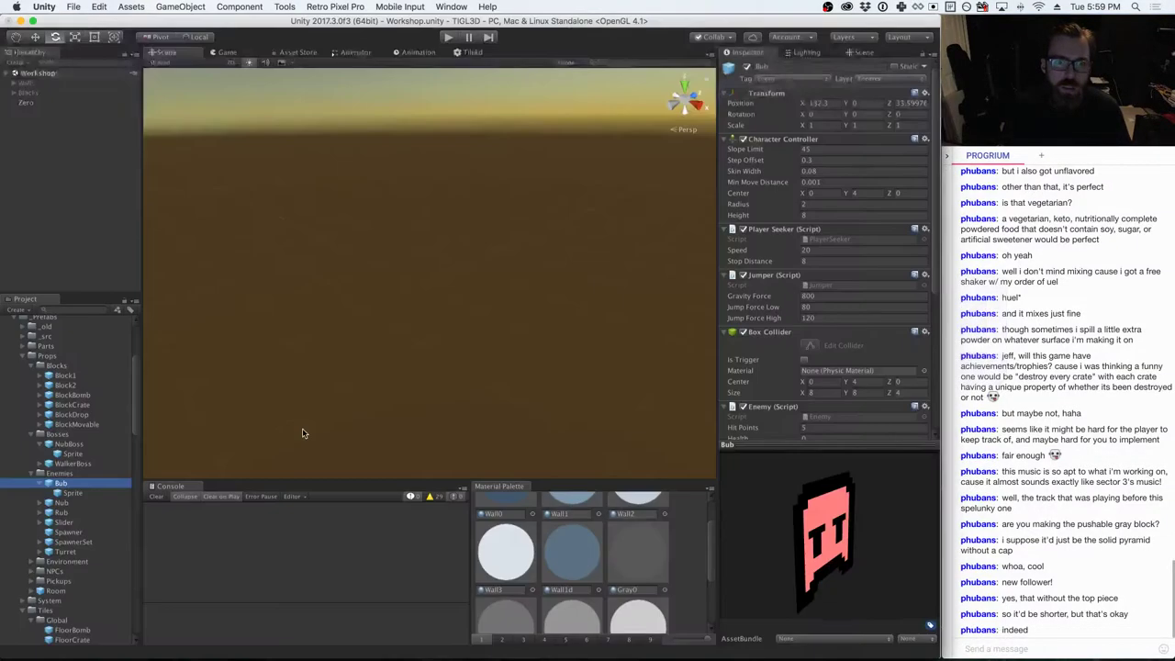
# - Place the Bub prefab in the scene, reset its transform to the origin and frame it in the view
pyautogui.moveTo(215, 360); pyautogui.dragTo(418, 326)
pyautogui.scroll(-3, 422, 327)
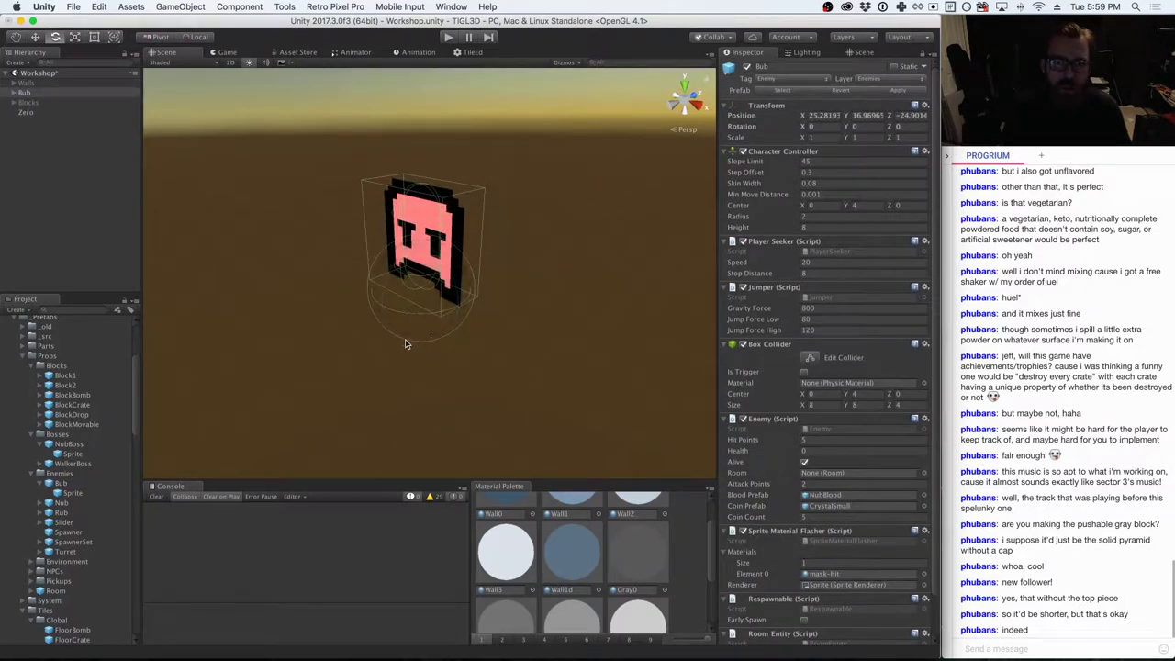
pyautogui.click(924, 106)
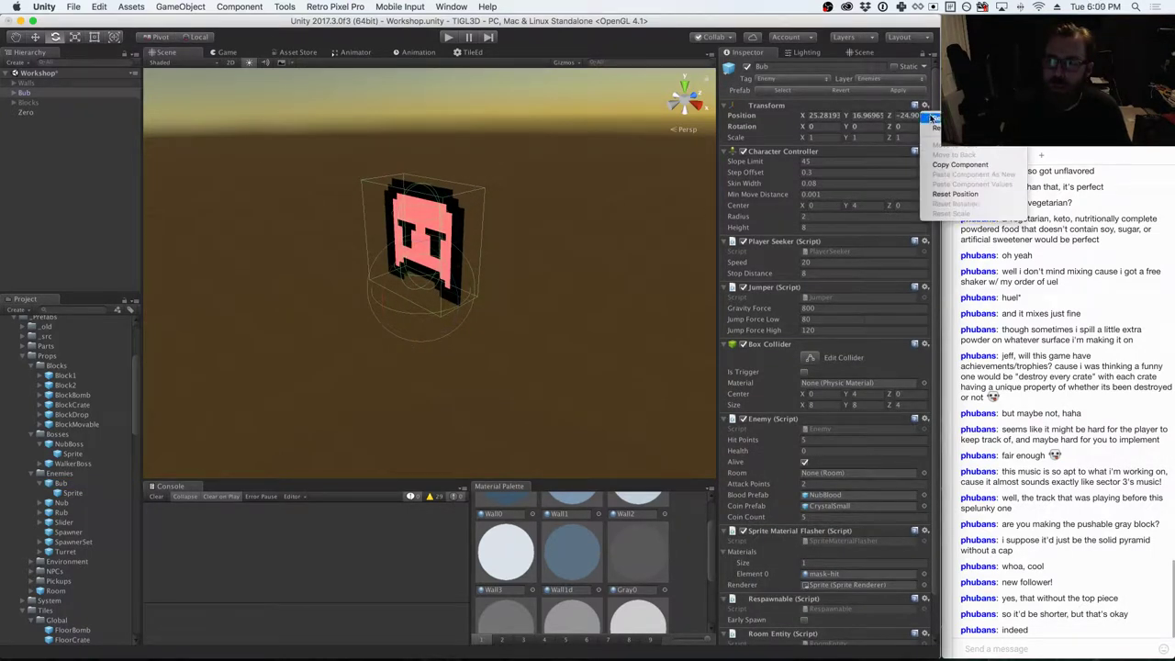
pyautogui.click(935, 117)
pyautogui.scroll(5, 370, 265)
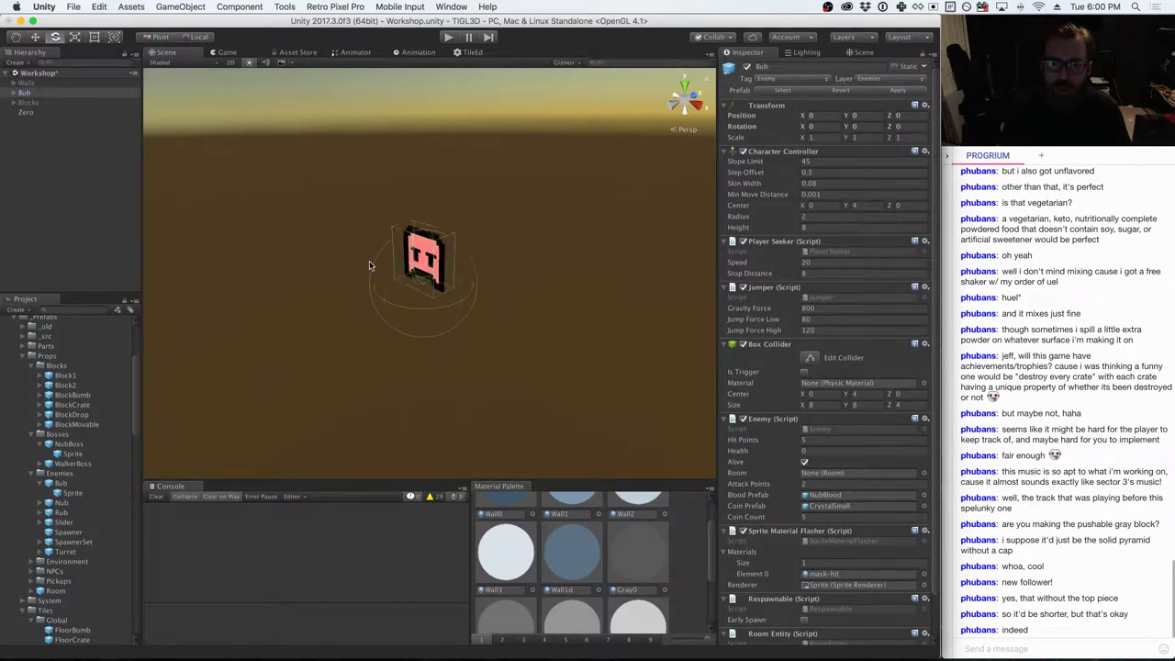
# - Rename the Bub object in the scene to Balla
pyautogui.click(22, 93)
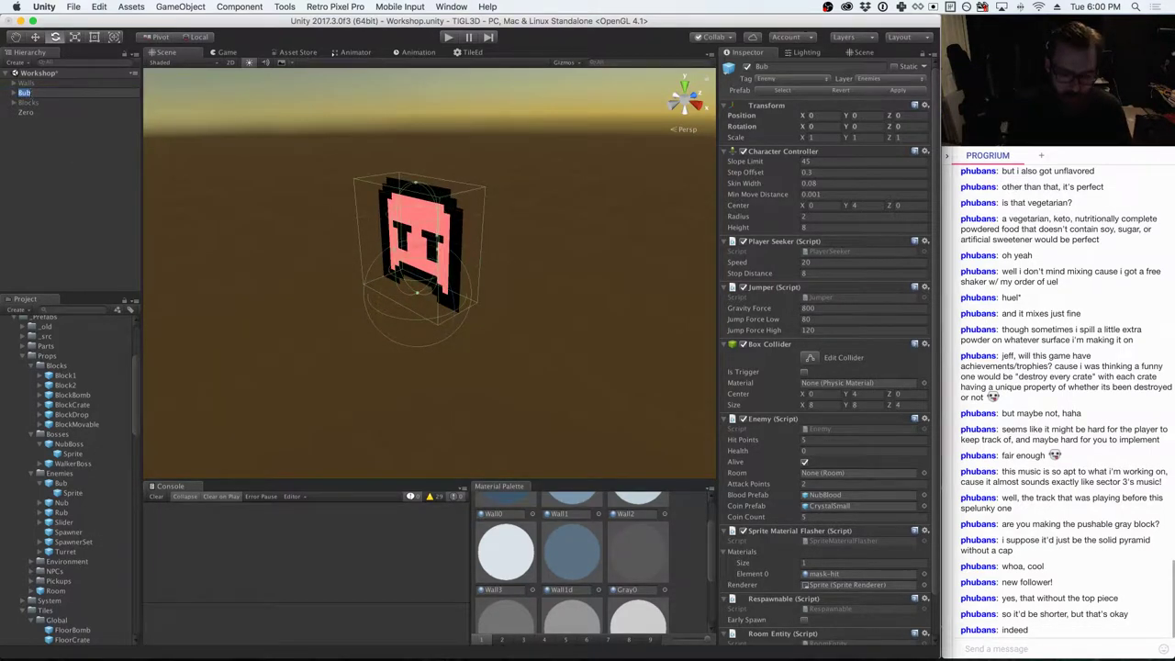
pyautogui.write('Balla')
pyautogui.press('Return')
# - Check Balla's stats in the TIGL3D Enemy Values document in Chrome and switch back to Unity
pyautogui.press('super+Tab')
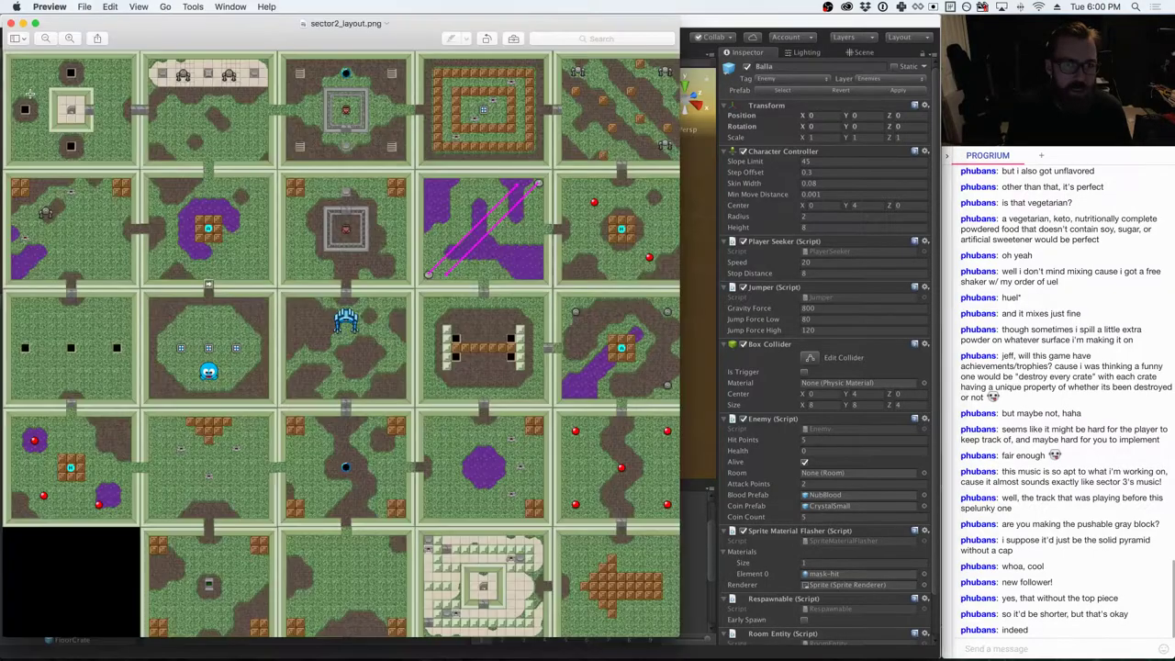
pyautogui.press('super+Tab')
pyautogui.press('super+Tab')
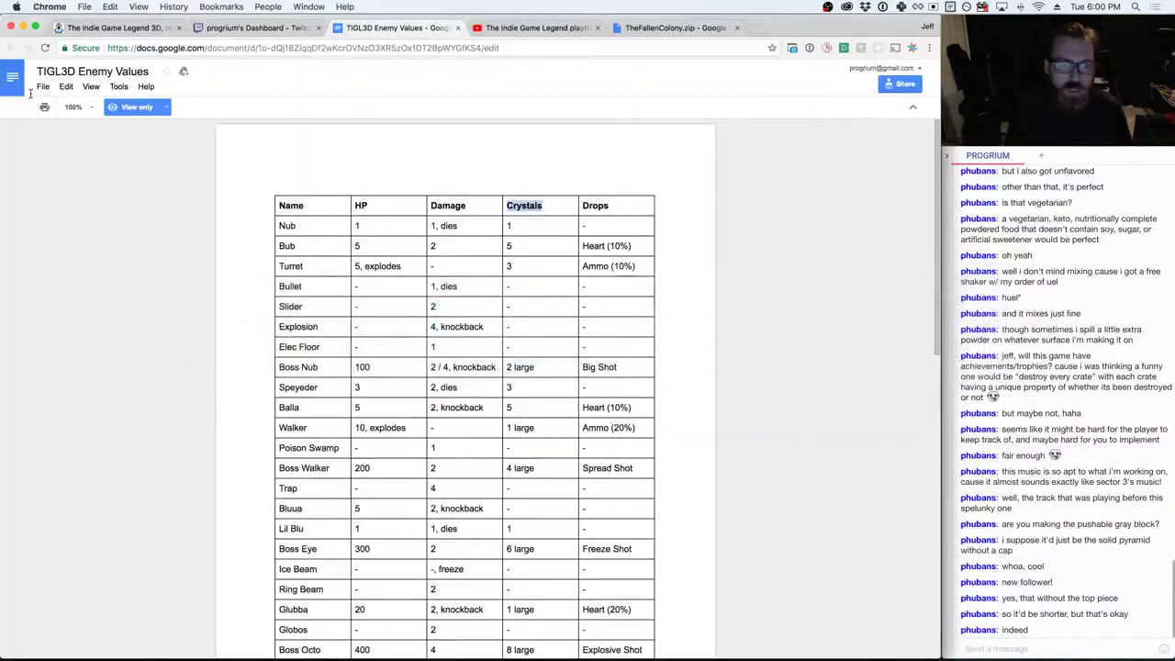
pyautogui.press('super+Tab')
pyautogui.press('super+Tab')
pyautogui.press('super+Tab')
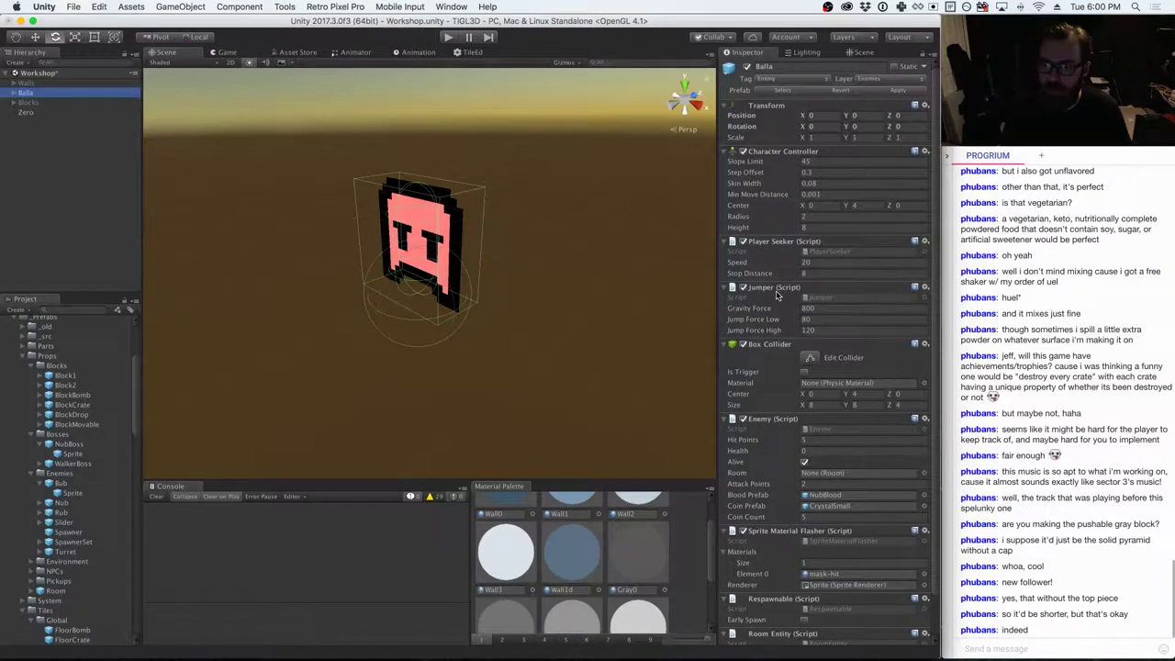
# - Select Balla's Sprite child and expand the Enemies folder under Sprites, collapsing the Colors and Bosses folders
pyautogui.scroll(-2, 776, 292)
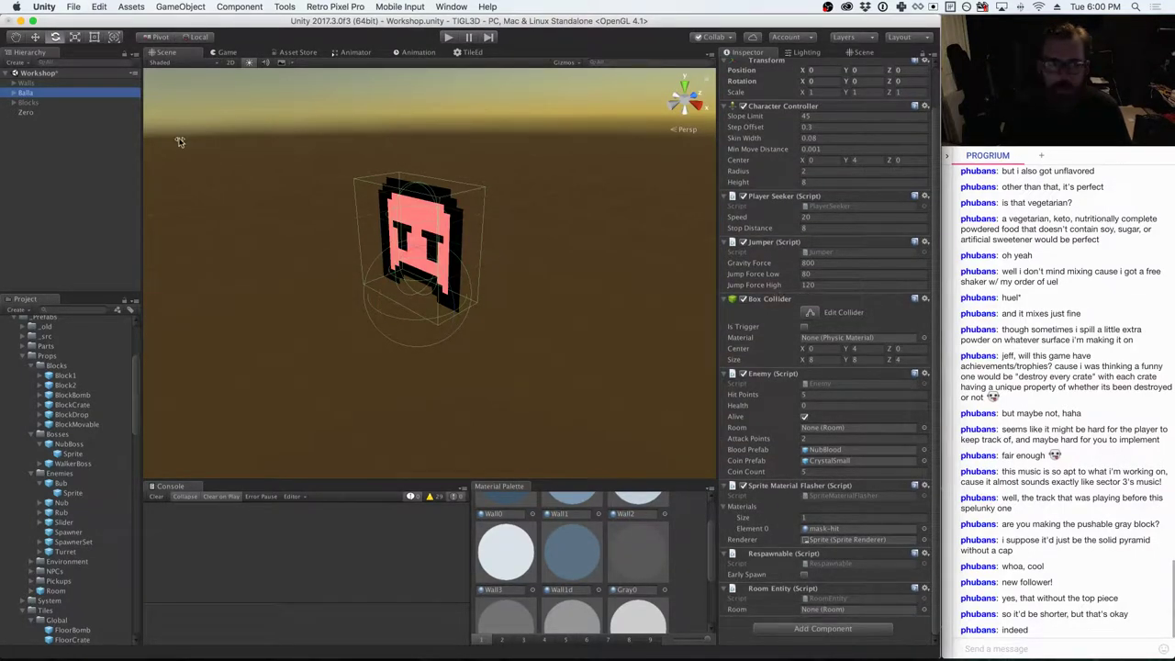
pyautogui.click(13, 94)
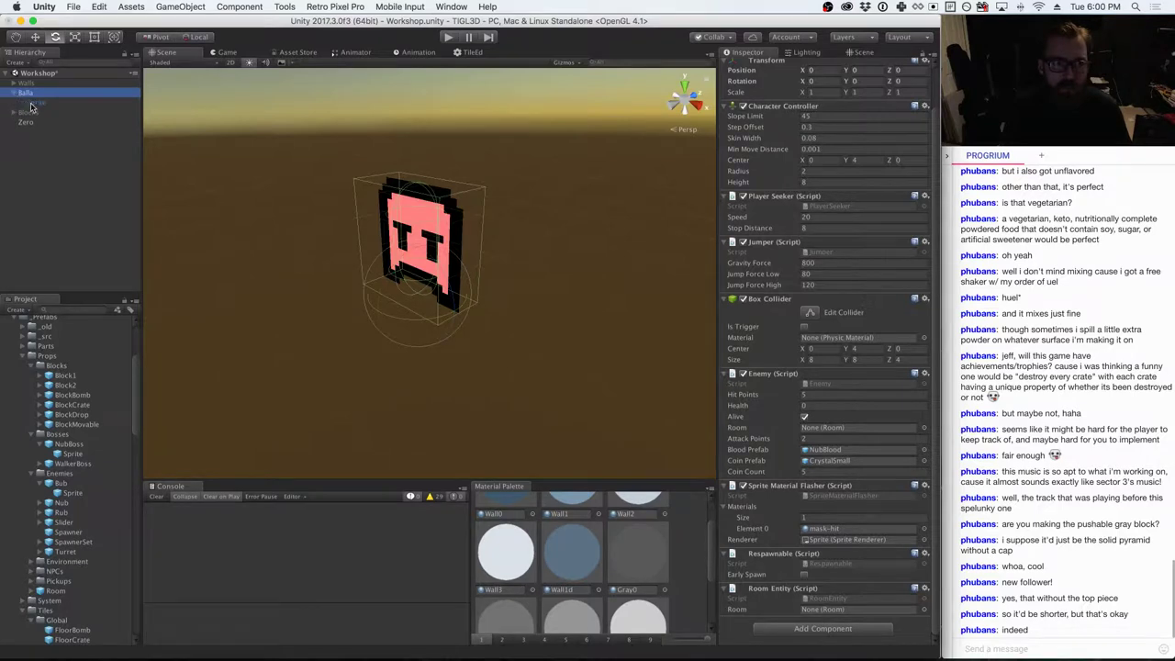
pyautogui.click(35, 102)
pyautogui.scroll(-5, 78, 472)
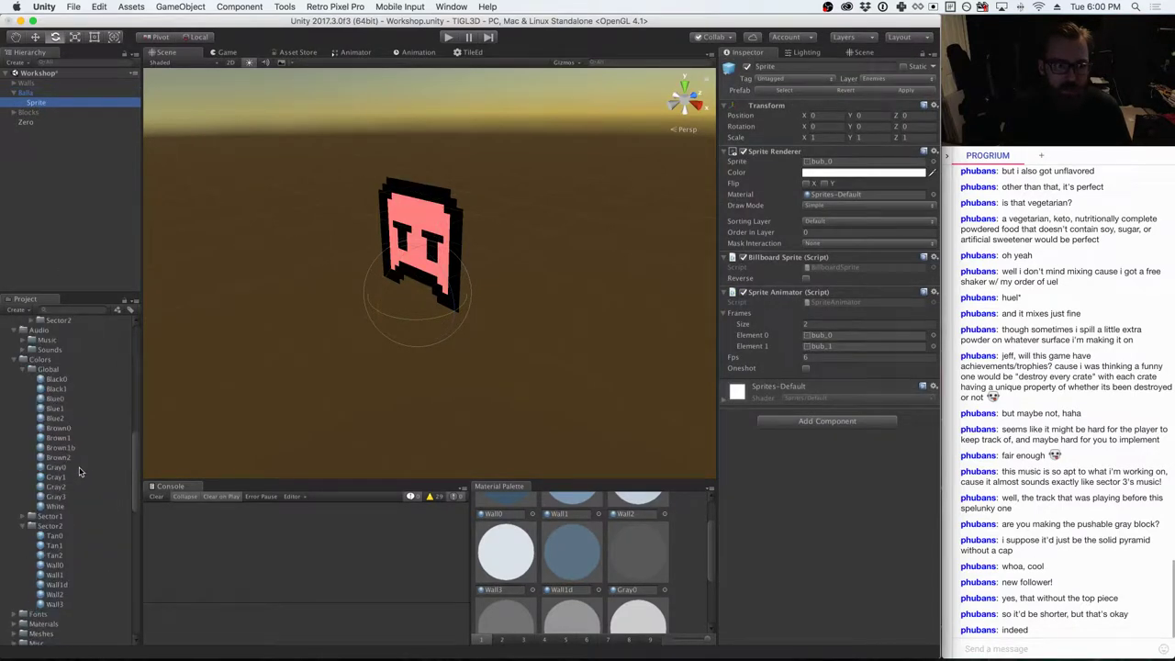
pyautogui.click(22, 369)
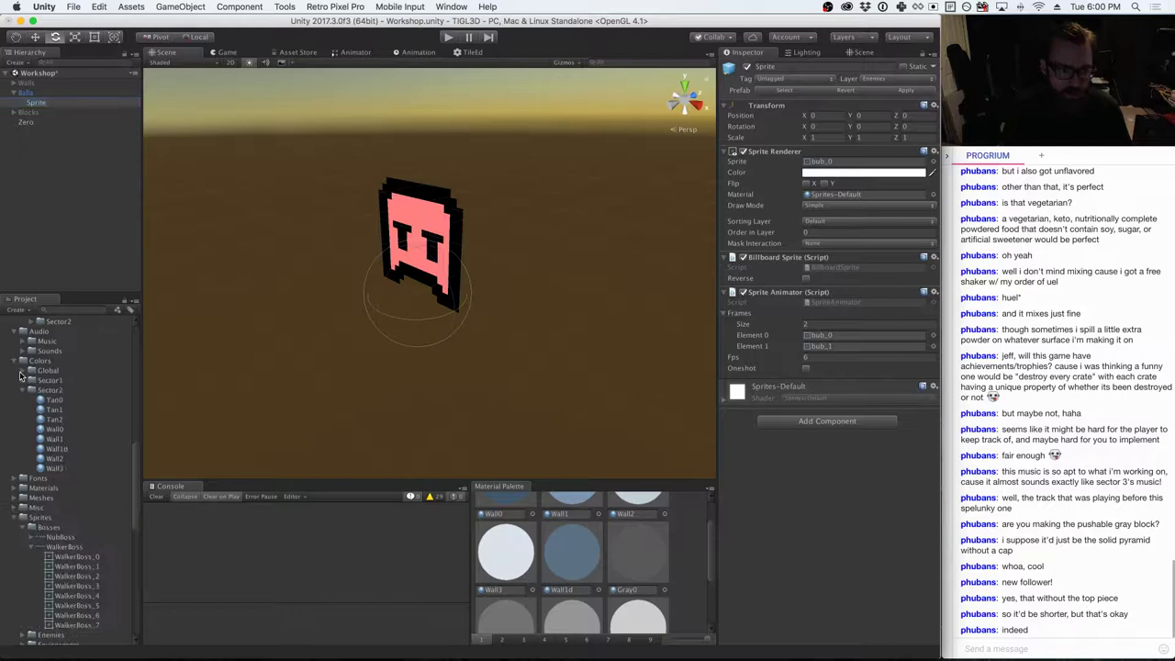
pyautogui.click(22, 389)
pyautogui.click(16, 361)
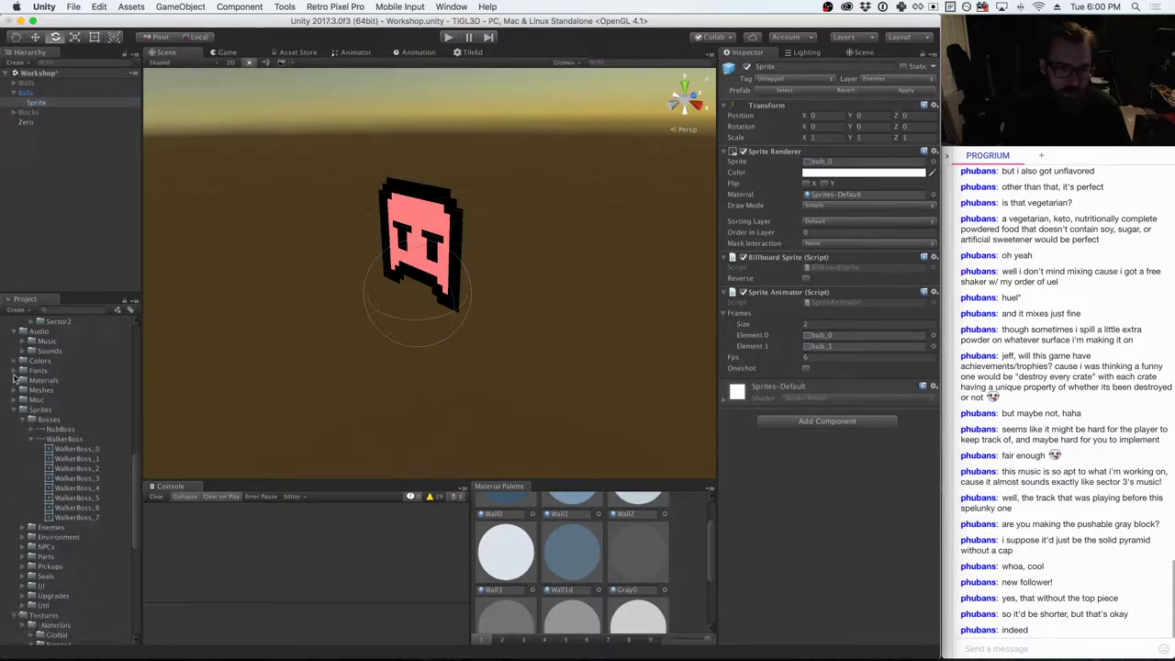
pyautogui.click(30, 438)
pyautogui.click(22, 419)
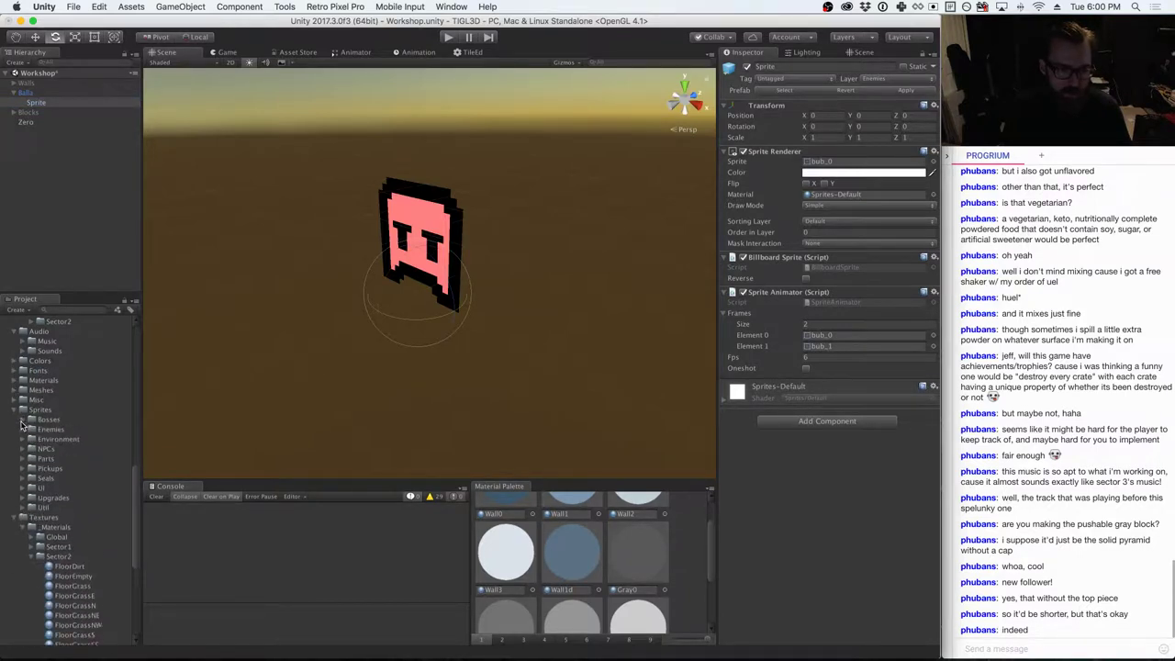
pyautogui.click(23, 429)
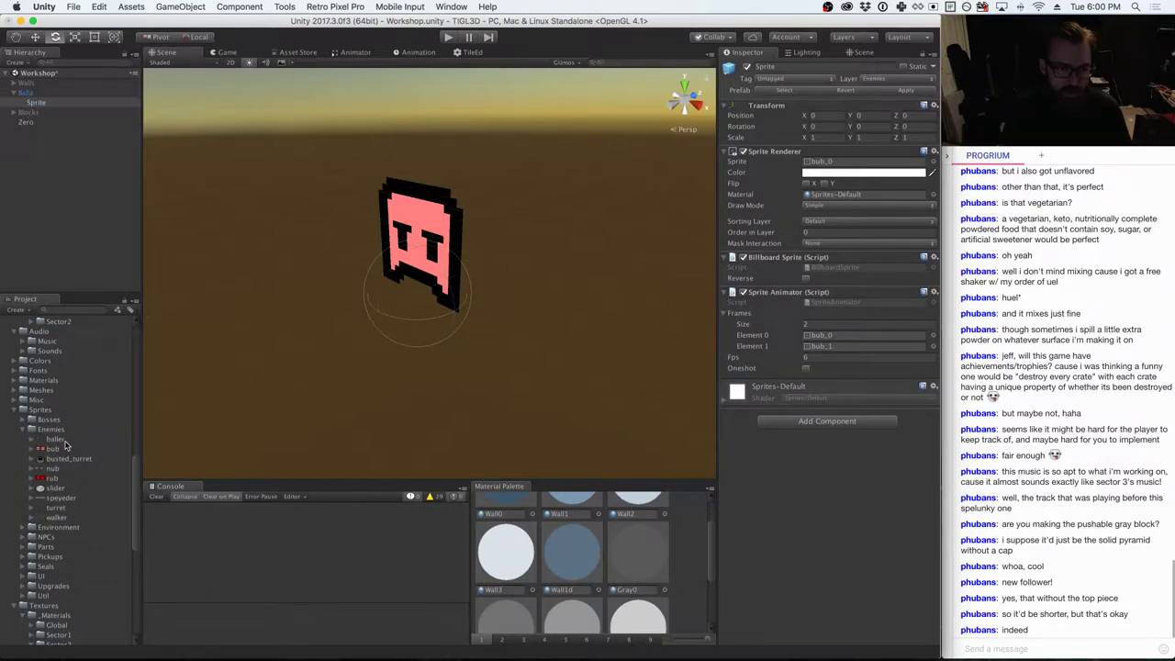
# - Rename the baller sprite sheet in the Sprites Enemies folder to balla
pyautogui.click(56, 440)
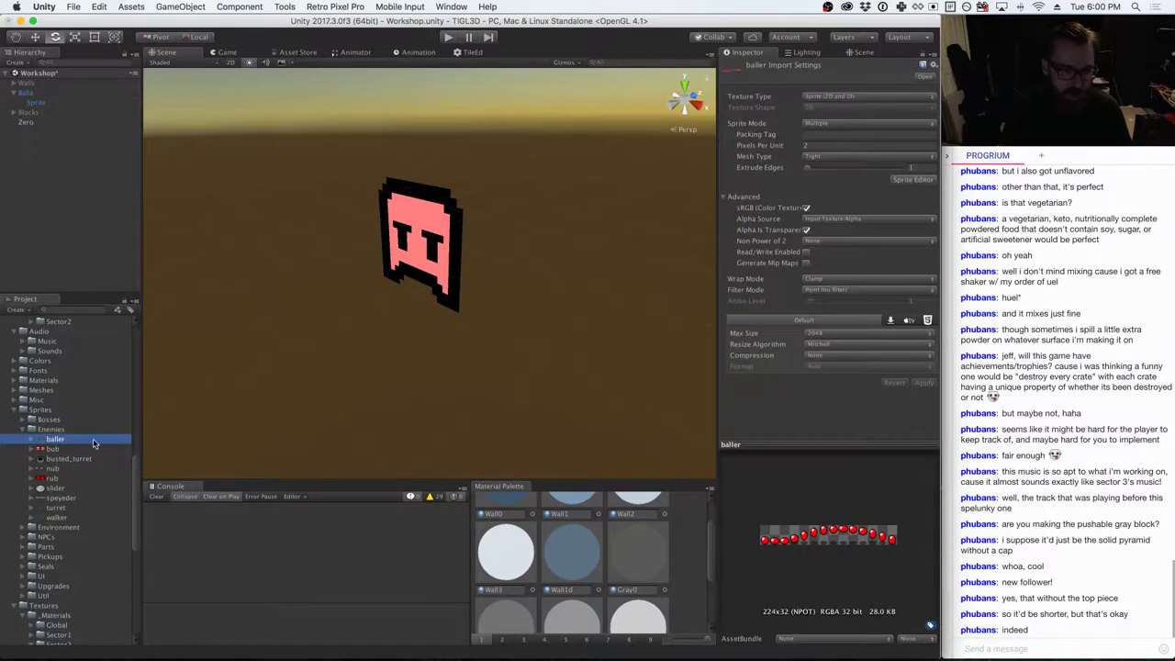
pyautogui.click(93, 442)
pyautogui.write('ball')
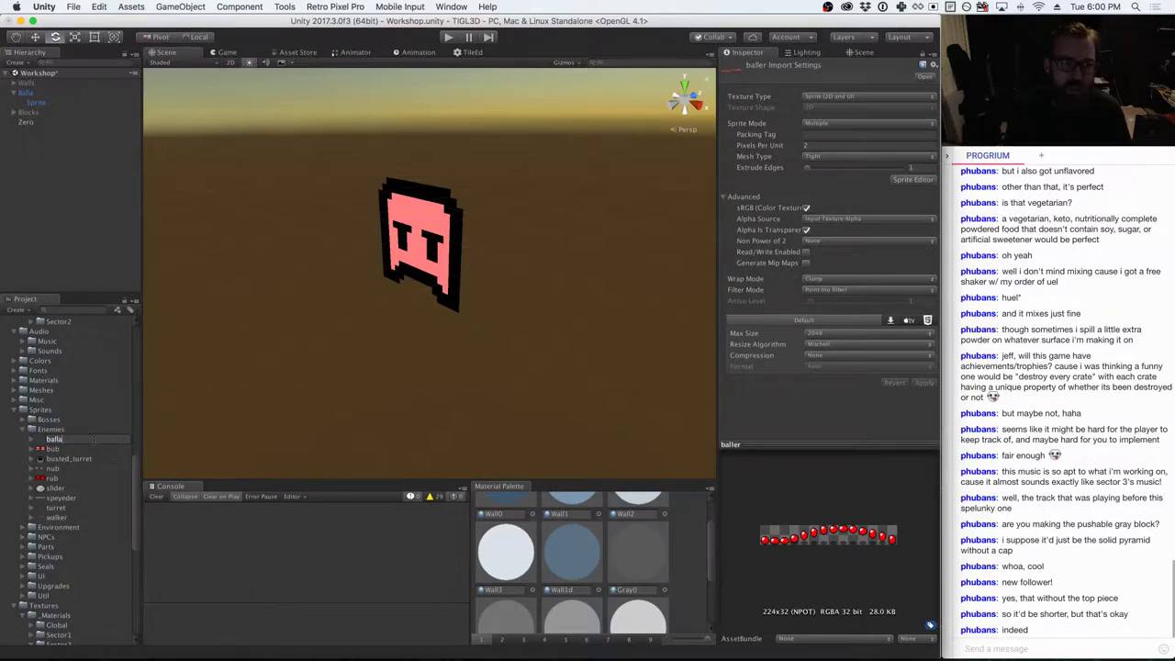
pyautogui.write('a')
pyautogui.press('Return')
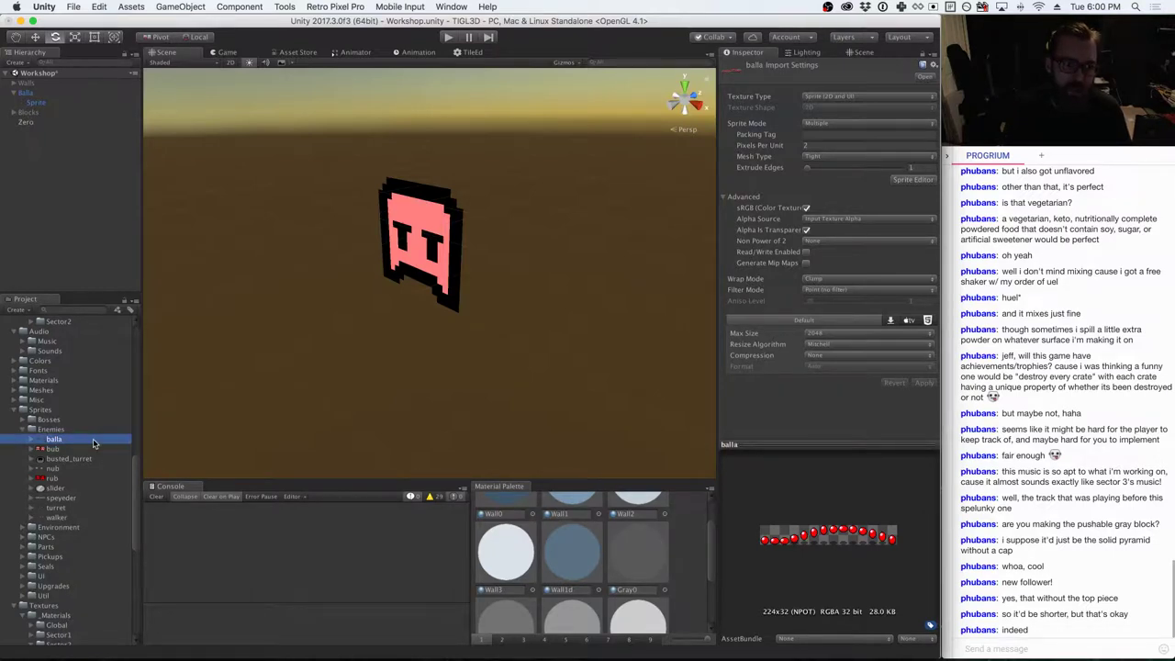
# - Assign the baller_0 sprite from the balla sheet to the Sprite Renderer of Balla's Sprite child
pyautogui.click(33, 440)
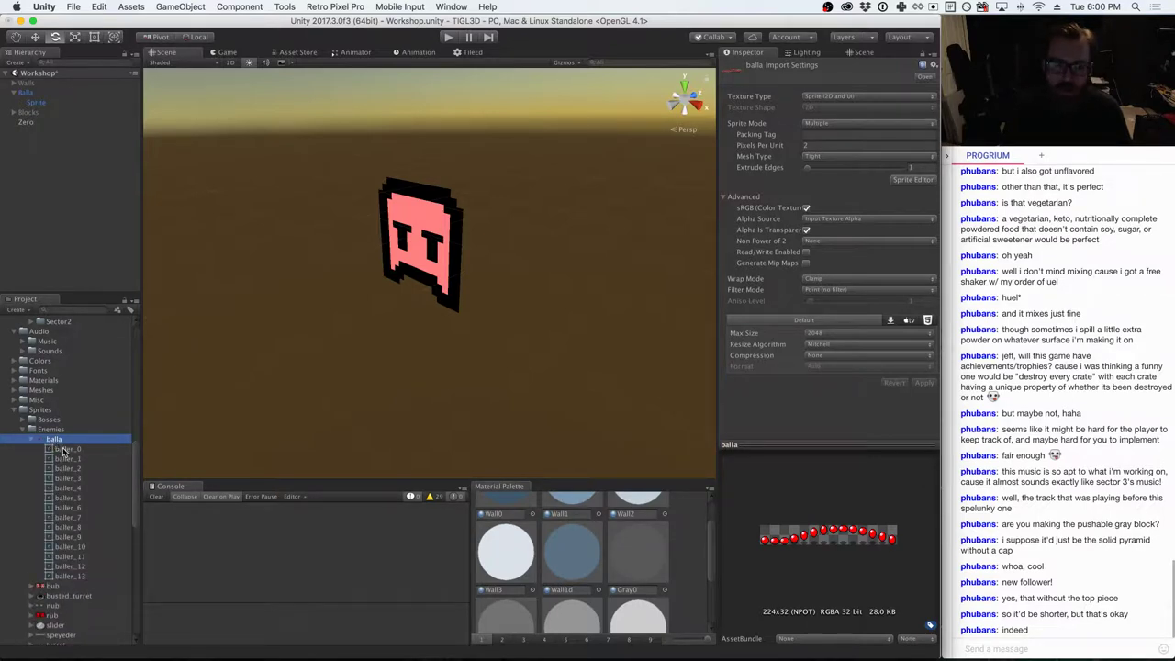
pyautogui.click(37, 102)
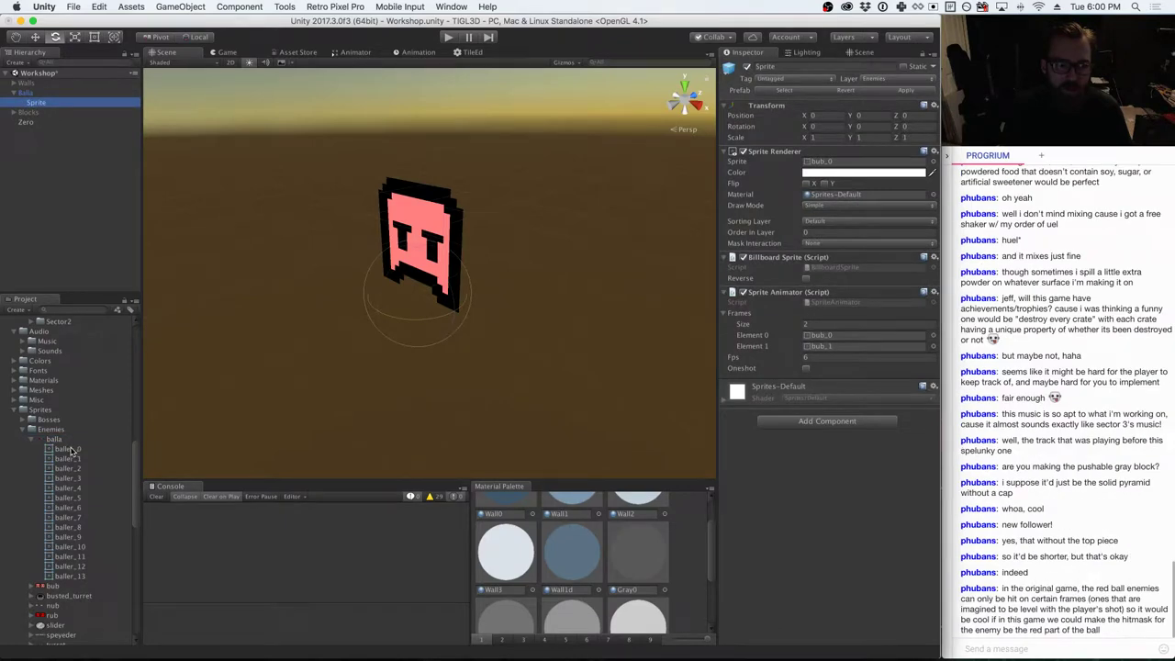
pyautogui.moveTo(72, 449); pyautogui.dragTo(835, 161)
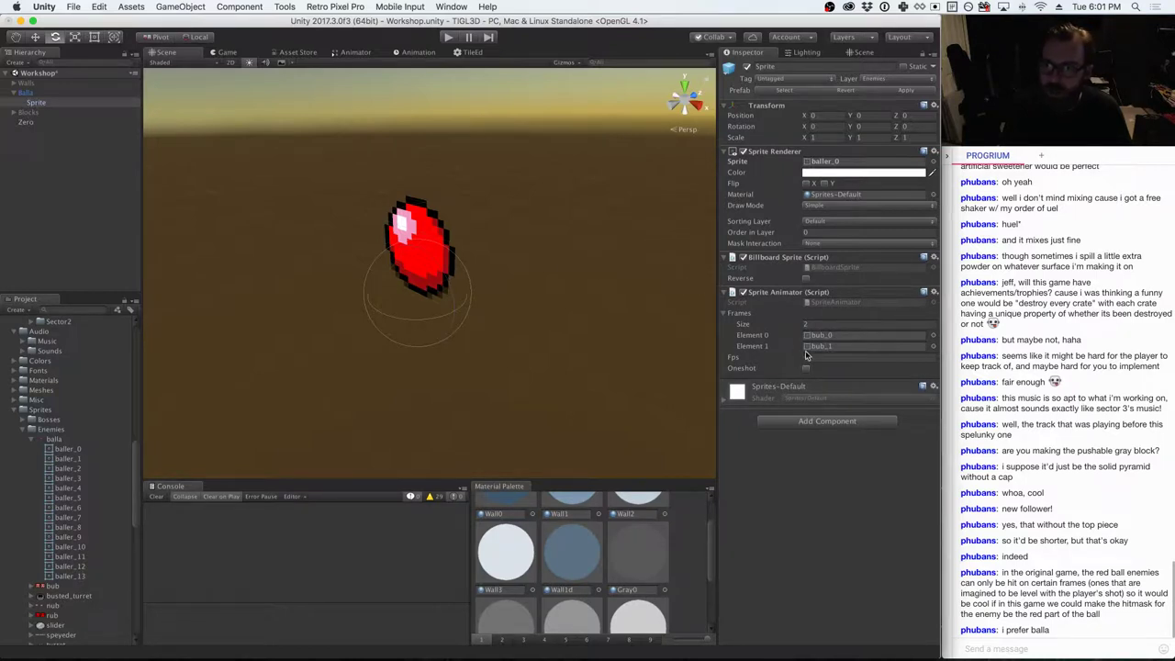
# - Clear the Sprite Animator's frames and, with the Inspector locked on Balla's Sprite, fill them with baller_0 through baller_13
pyautogui.click(822, 323)
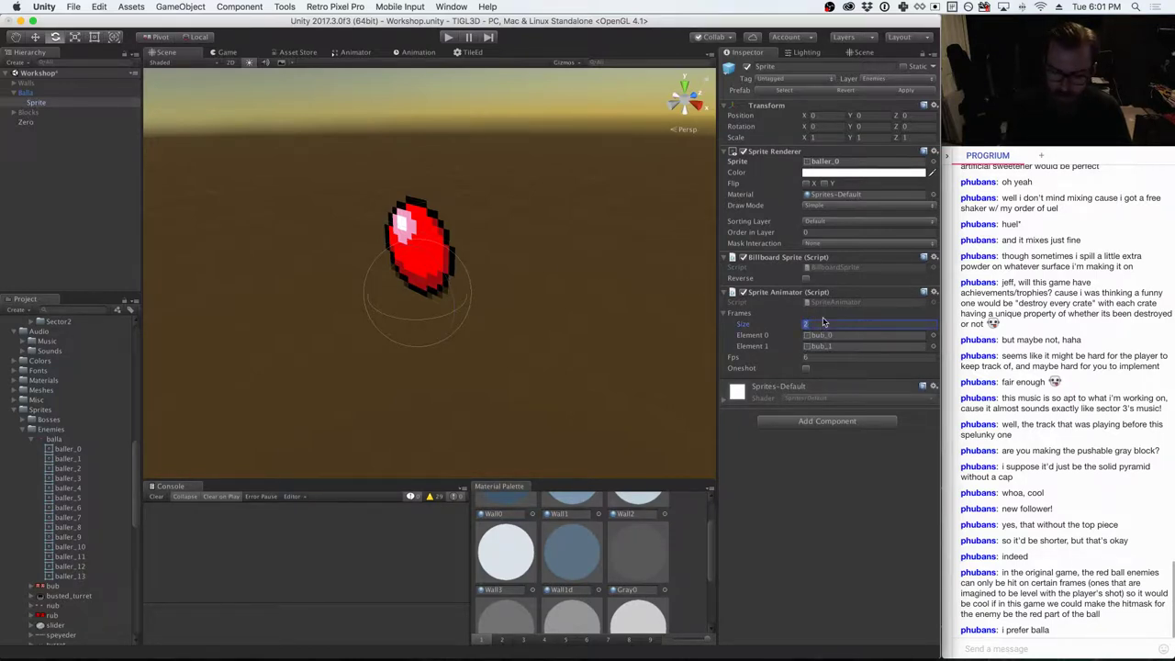
pyautogui.write('0')
pyautogui.press('Return')
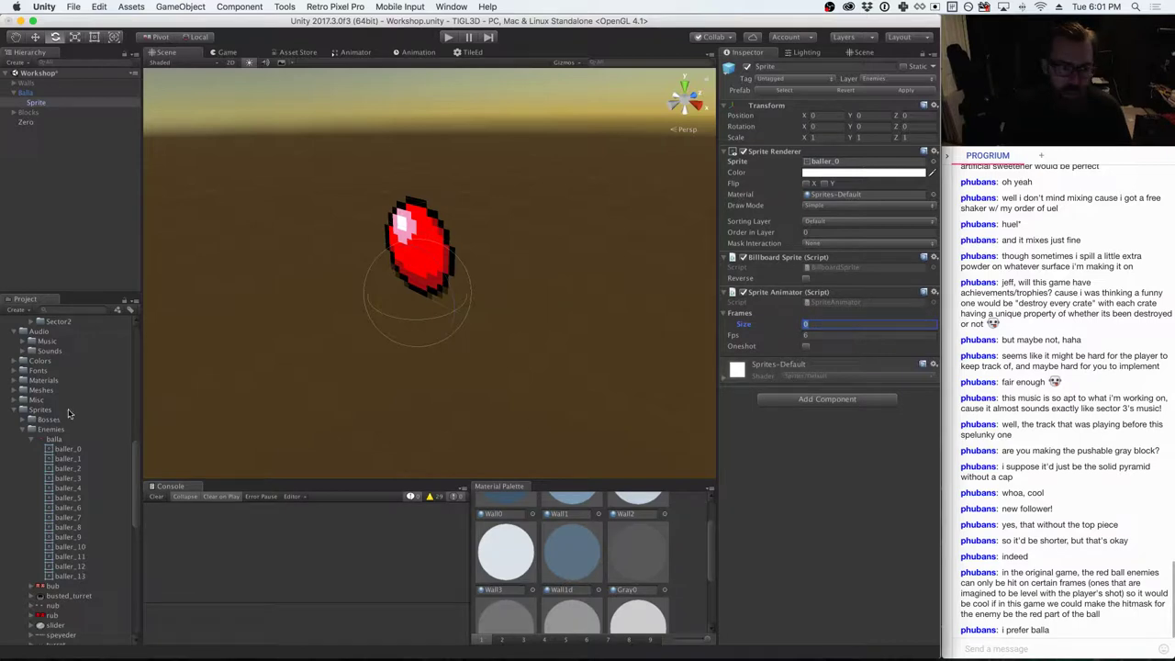
pyautogui.click(68, 449)
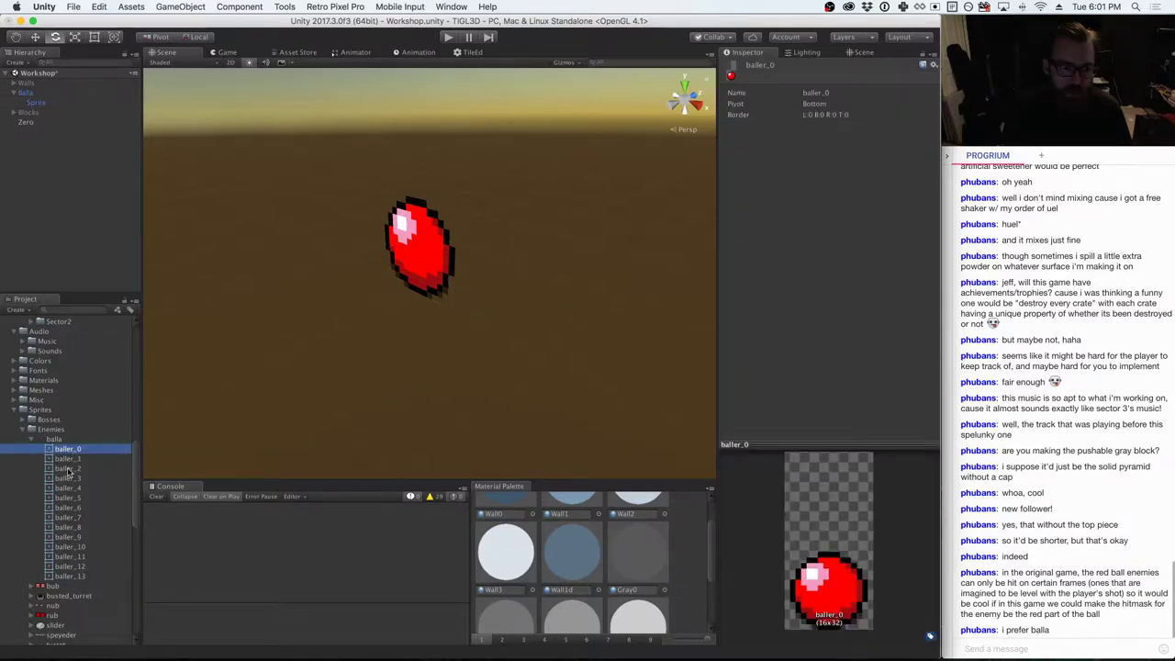
pyautogui.click(35, 102)
pyautogui.click(924, 55)
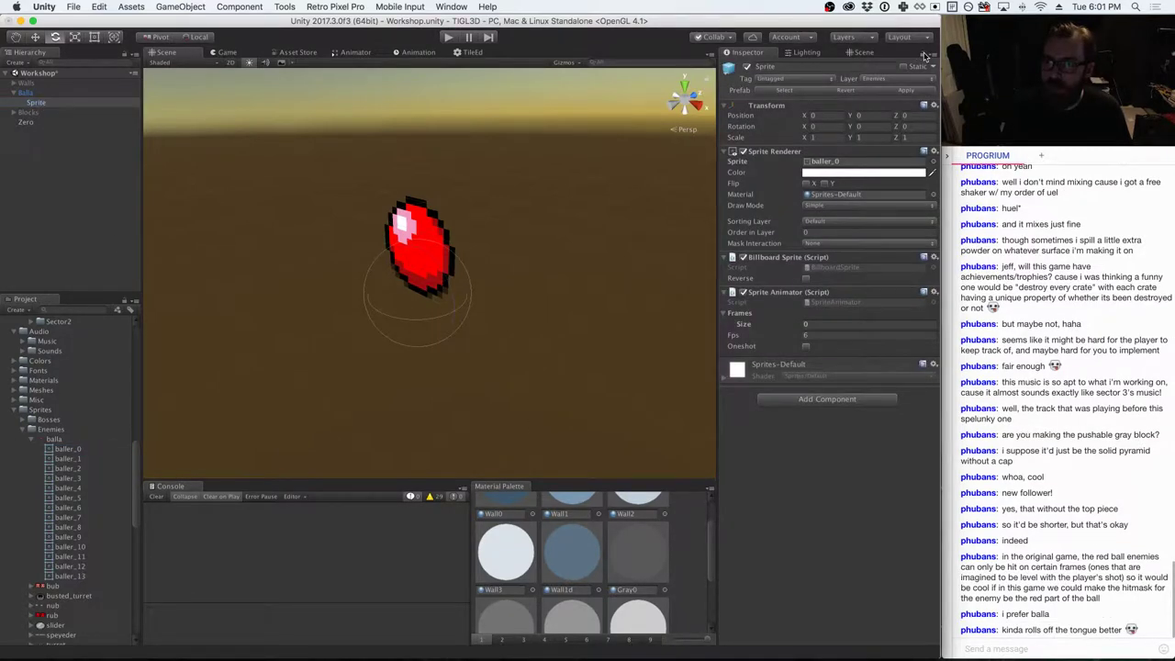
pyautogui.click(67, 448)
pyautogui.keyDown('shift'); pyautogui.click(64, 576); pyautogui.keyUp('shift')
pyautogui.moveTo(69, 459); pyautogui.dragTo(740, 317)
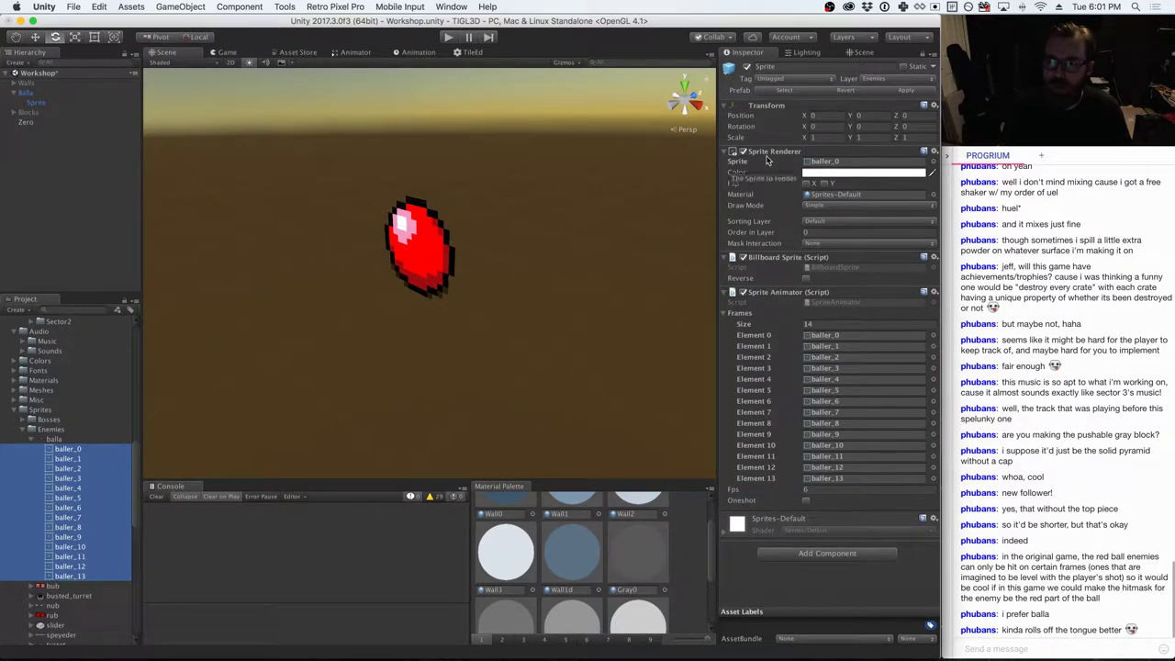
# - Save the Balla object as a prefab in the Props Enemies folder, collapsing the balla sheet and the Blocks and Bosses folders
pyautogui.click(52, 439)
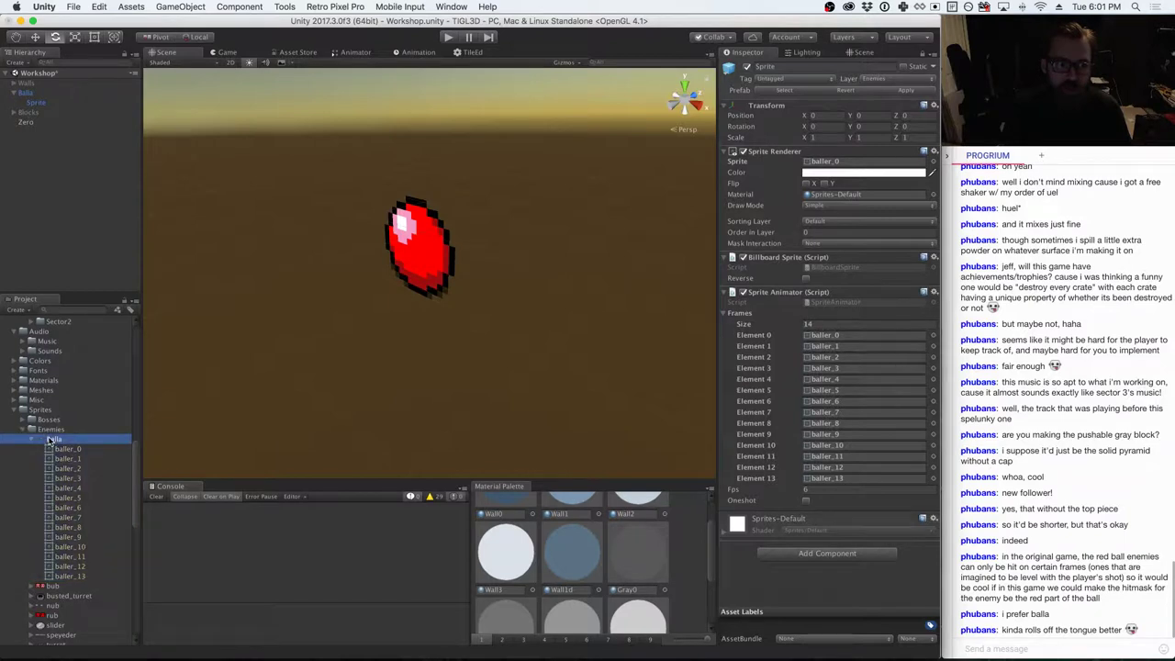
pyautogui.click(35, 441)
pyautogui.scroll(5, 84, 421)
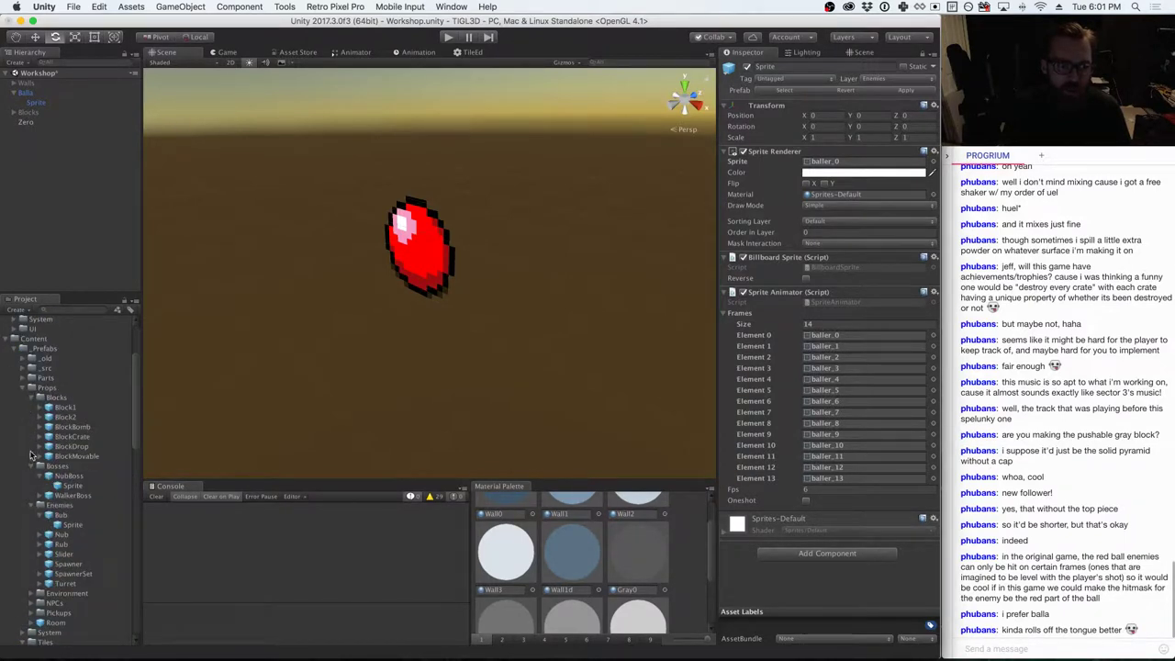
pyautogui.click(35, 398)
pyautogui.click(34, 406)
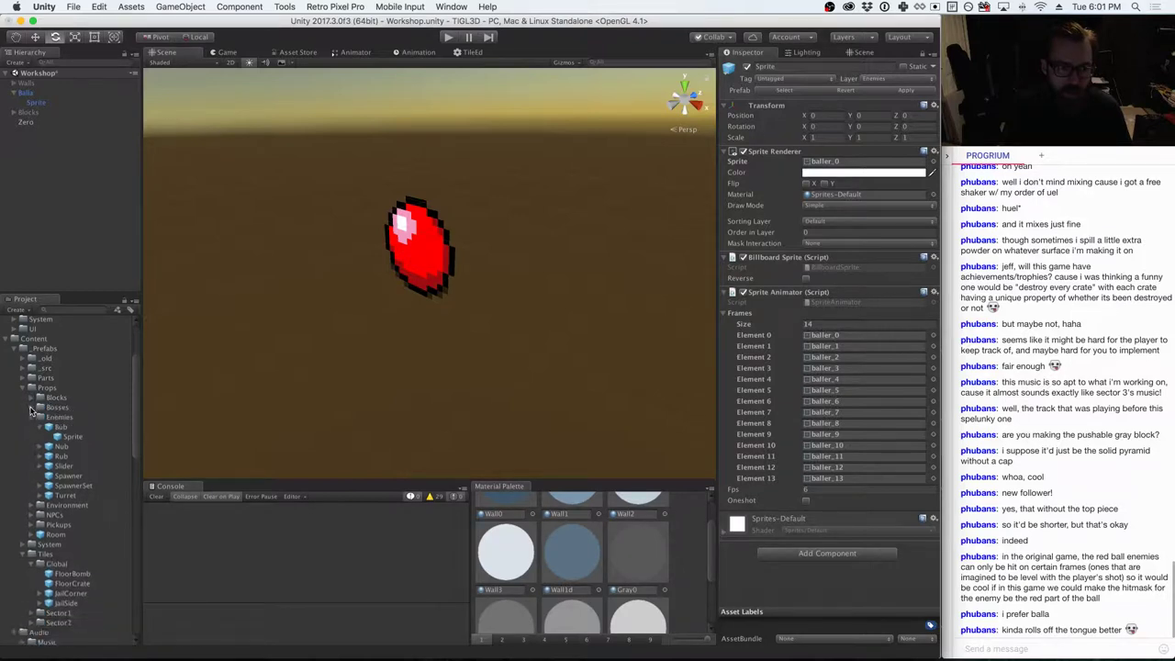
pyautogui.moveTo(25, 92); pyautogui.dragTo(58, 419)
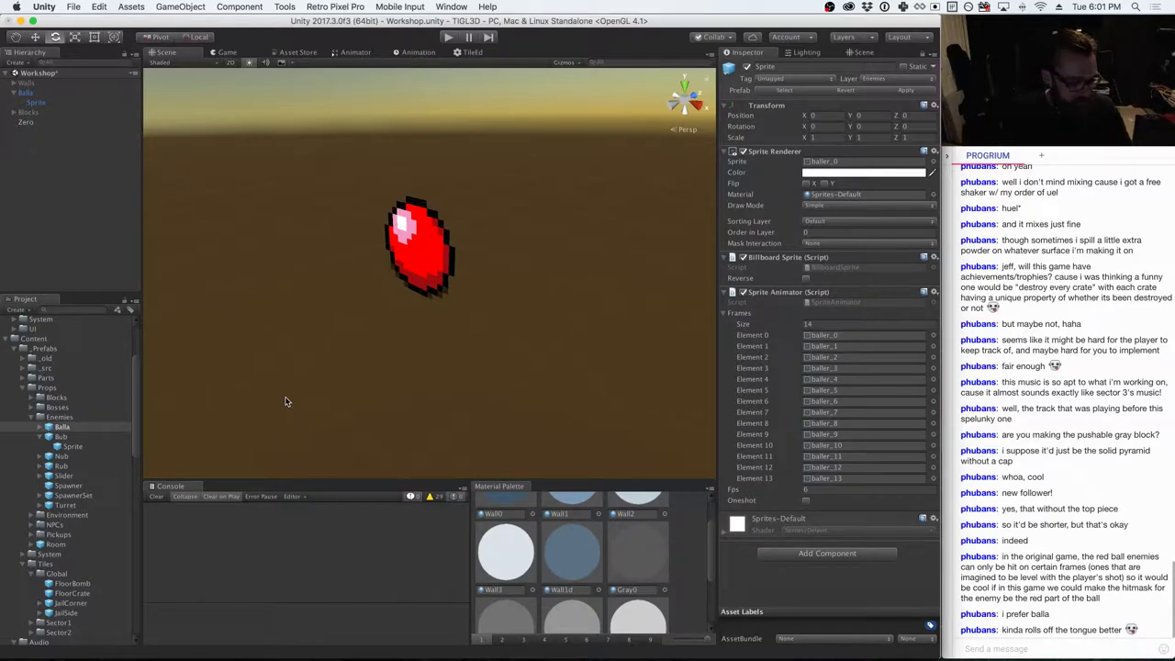
# - Check the Speyeder and Balla rows in the TIGL3D Enemy Values document in Chrome and return to Unity
pyautogui.press('super+Tab')
pyautogui.press('super+Tab')
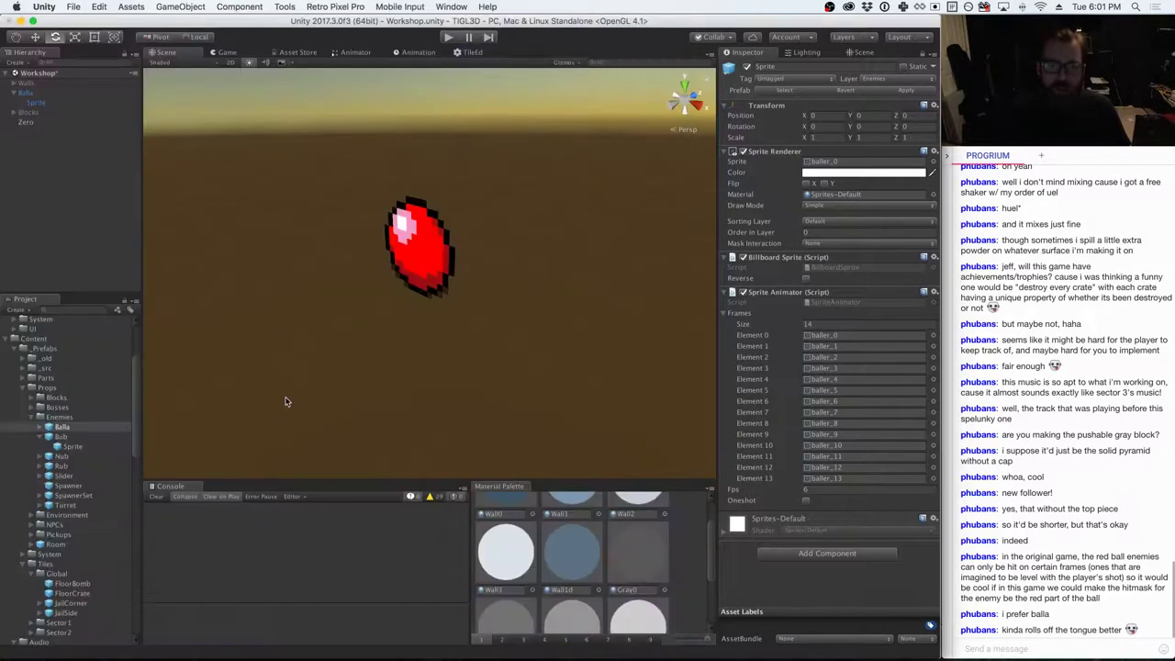
pyautogui.press('super+Tab')
pyautogui.click(419, 339)
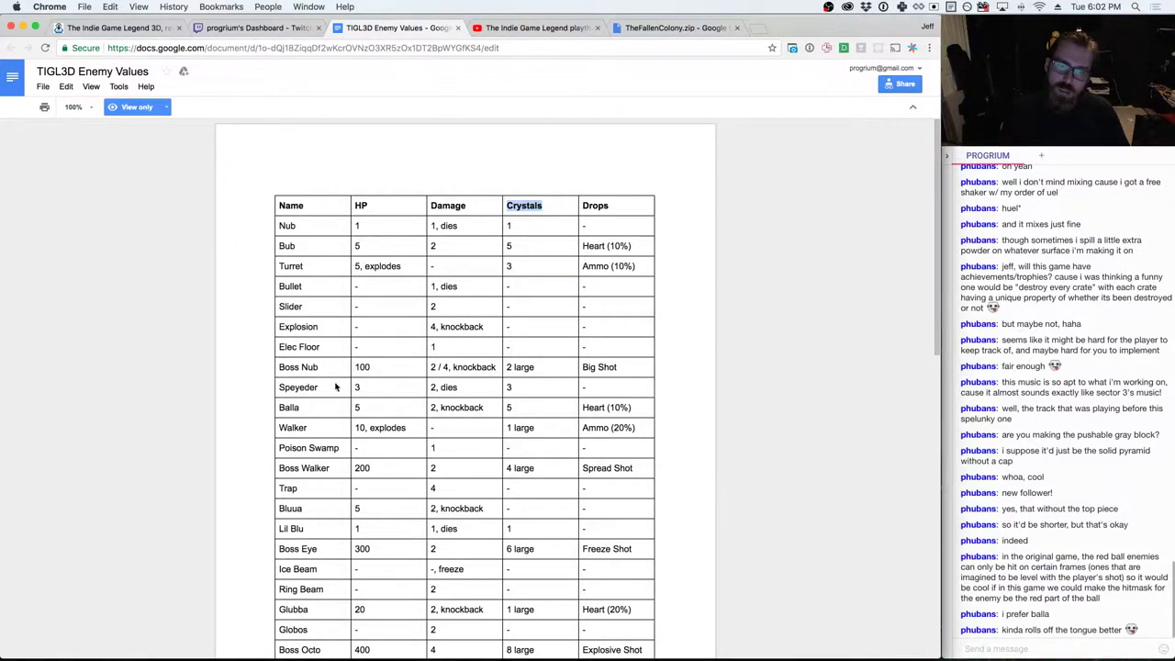
pyautogui.press('super+Tab')
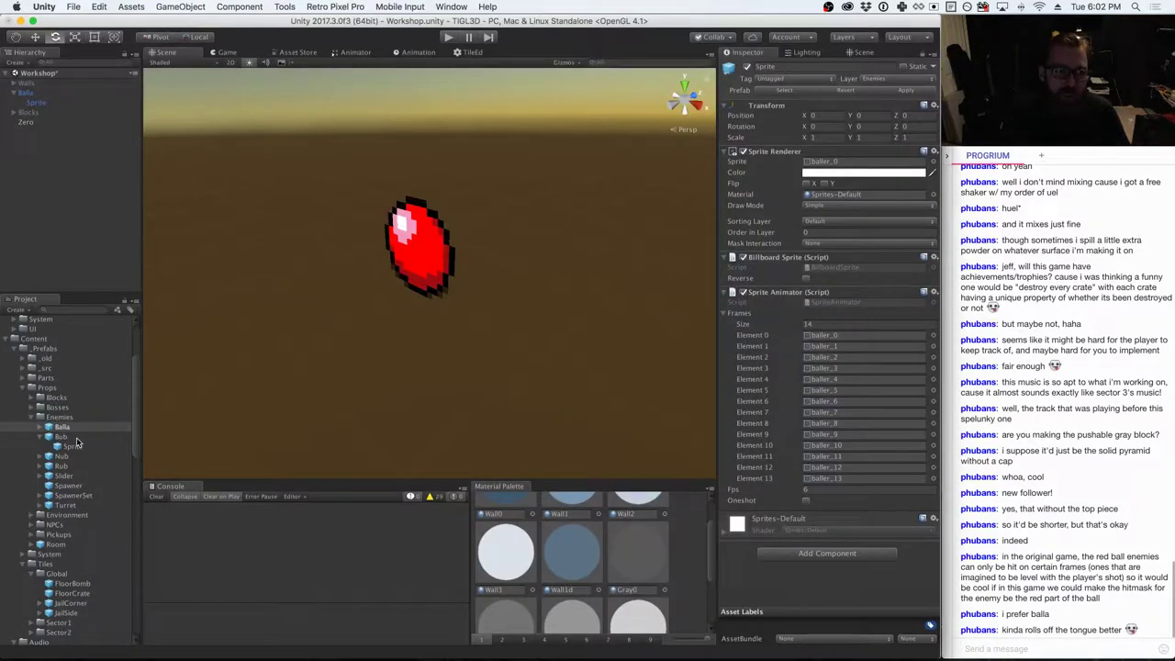
# - Delete the Balla object from the Workshop scene
pyautogui.click(28, 92)
pyautogui.rightClick(27, 92)
pyautogui.click(55, 149)
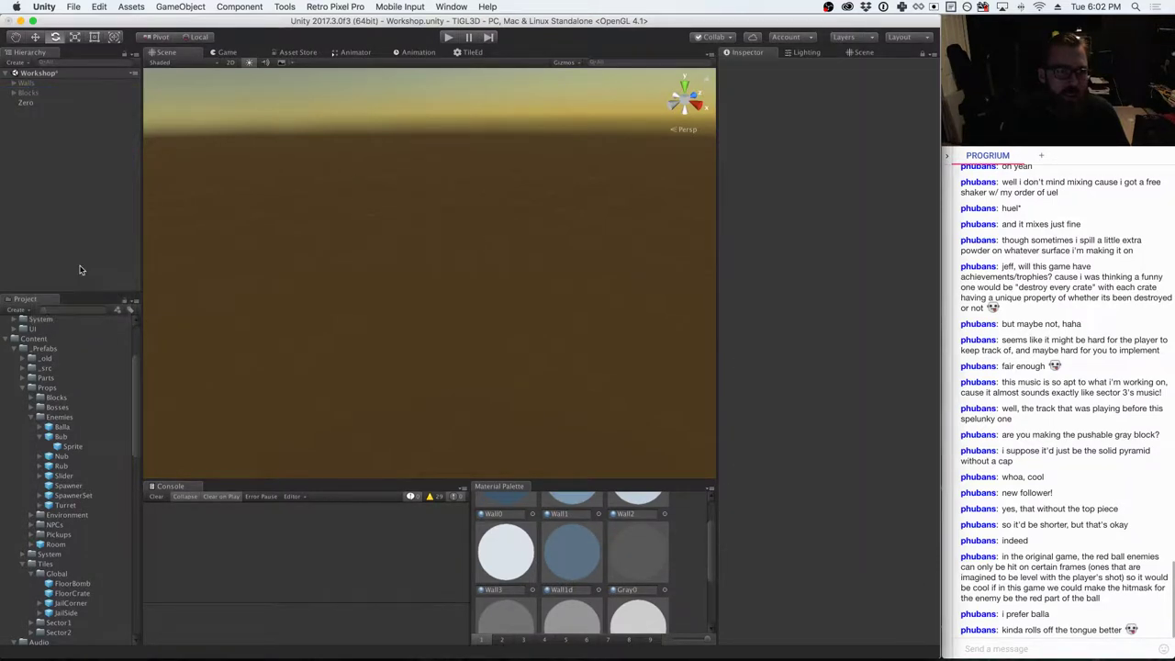
# - Place the Nub prefab in the scene and reset its transform to the origin
pyautogui.moveTo(58, 459); pyautogui.dragTo(455, 323)
pyautogui.click(922, 105)
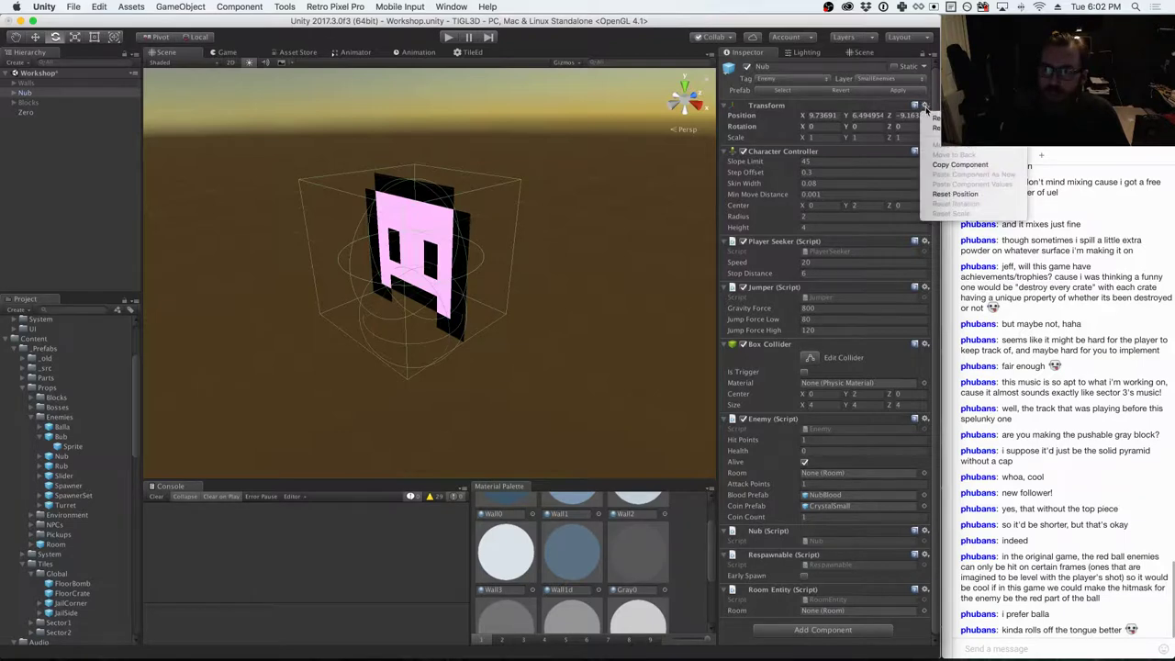
pyautogui.click(931, 119)
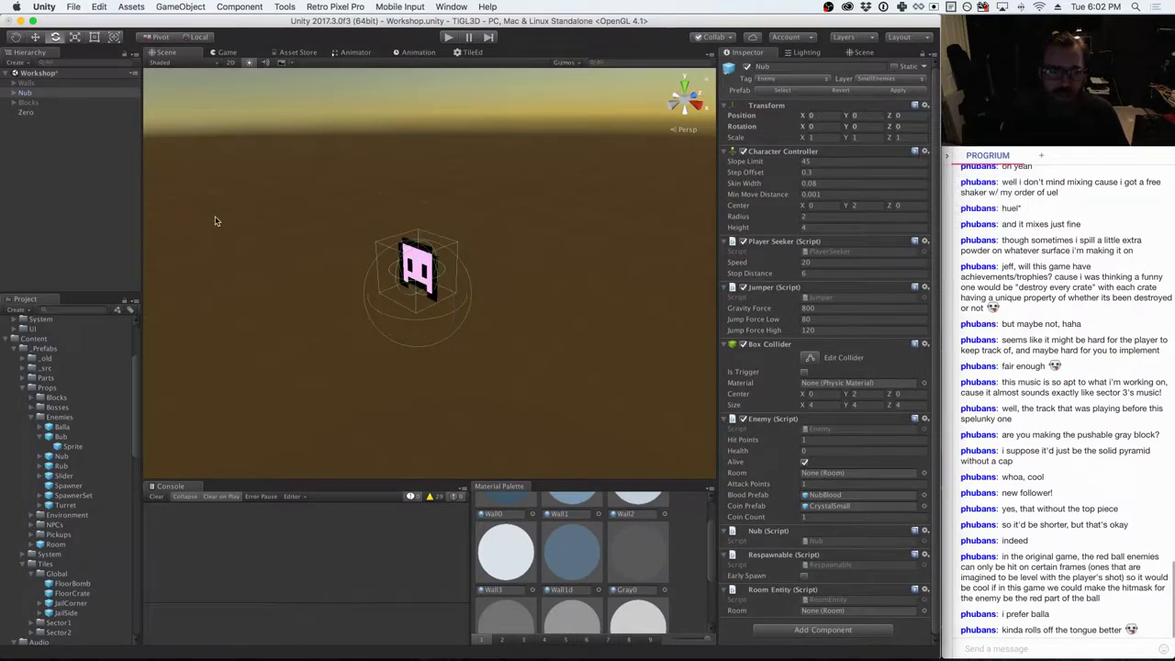
# - Expand the Nub object in the scene and rename it Speyeder
pyautogui.click(13, 94)
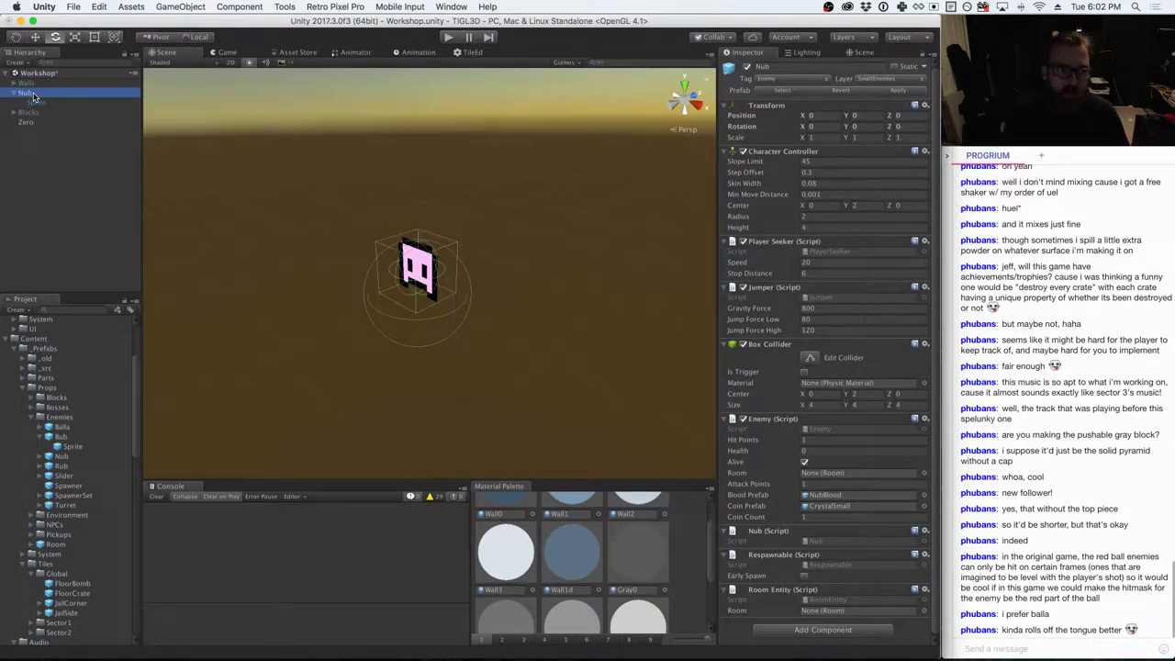
pyautogui.write('S')
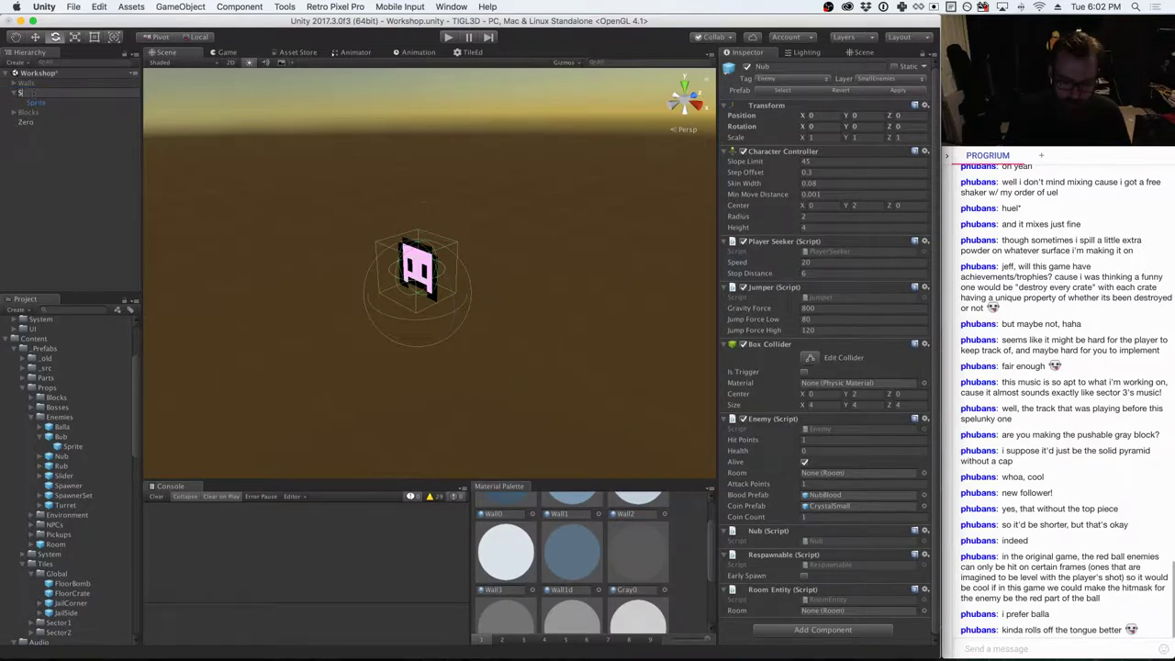
pyautogui.write('paysder')
pyautogui.press('Return')
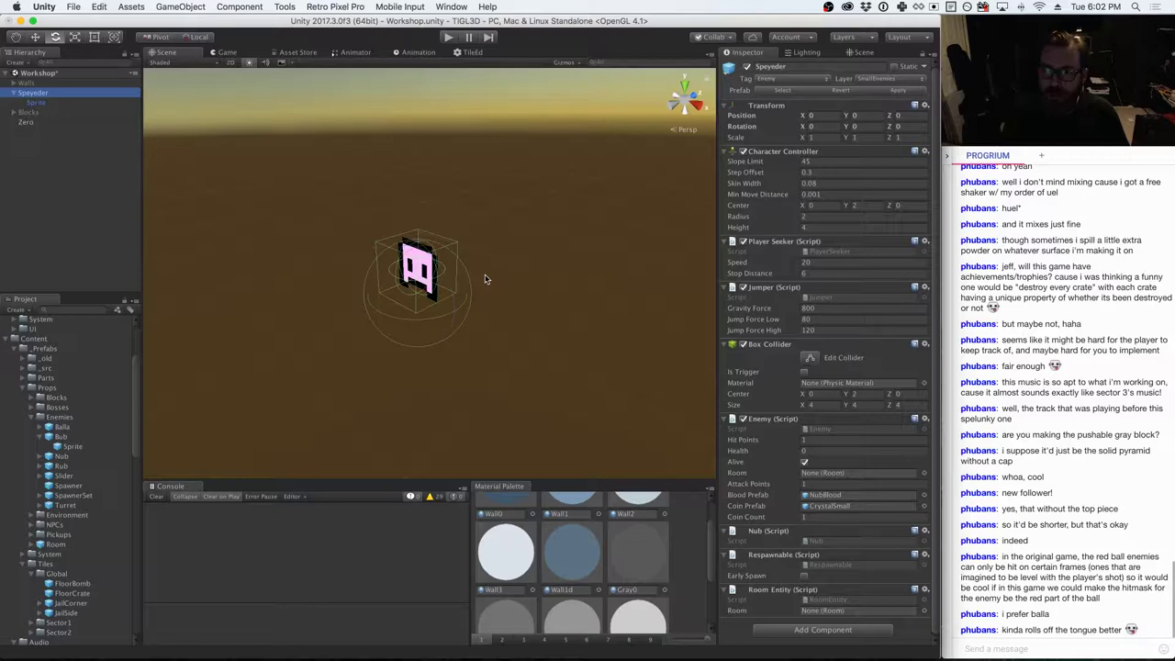
# - Consult Speyeder's stats in the Chrome enemy document, return to Unity, and set its Coin Count and Hit Points to 3
pyautogui.press('super+Tab')
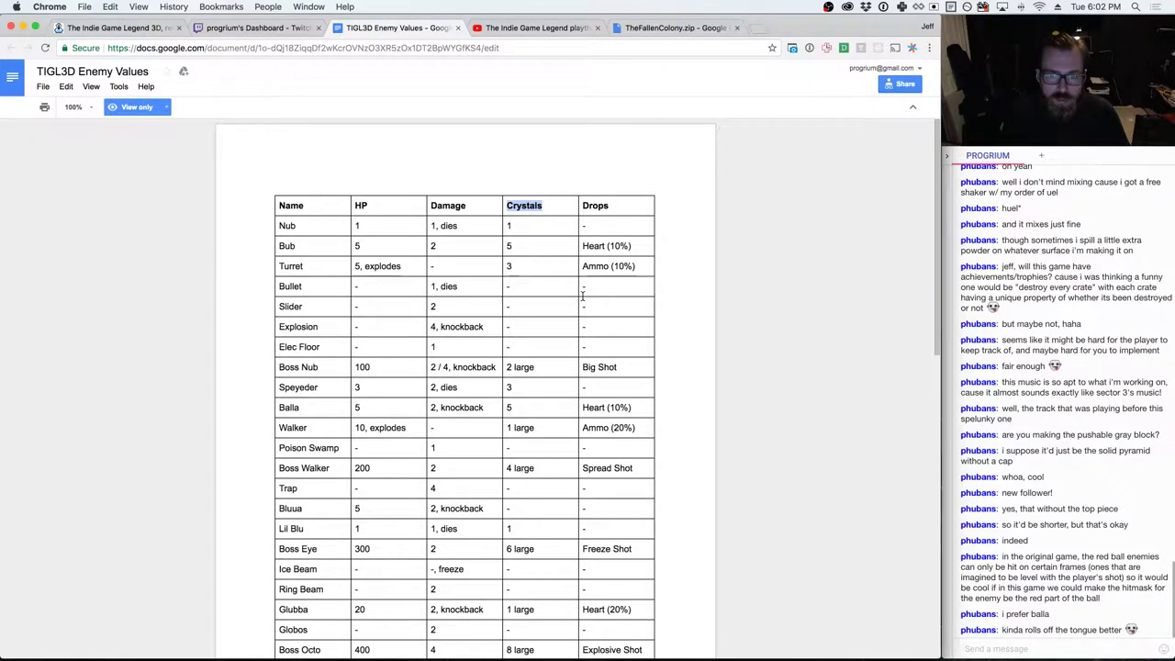
pyautogui.press('super+Tab')
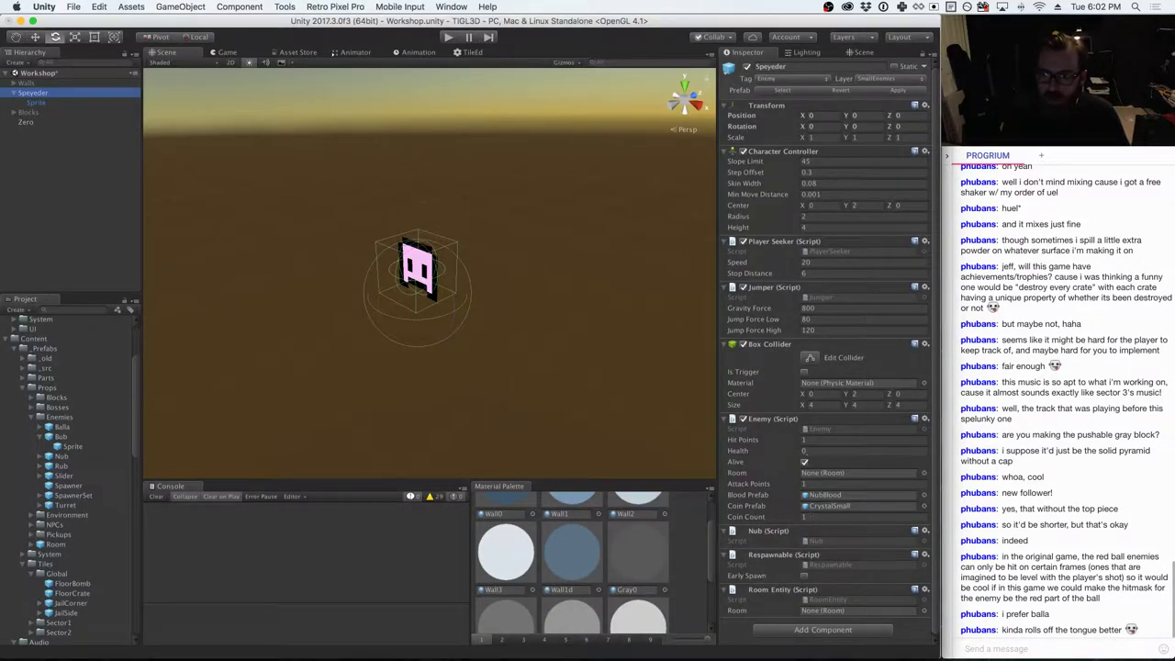
pyautogui.click(808, 517)
pyautogui.write('3')
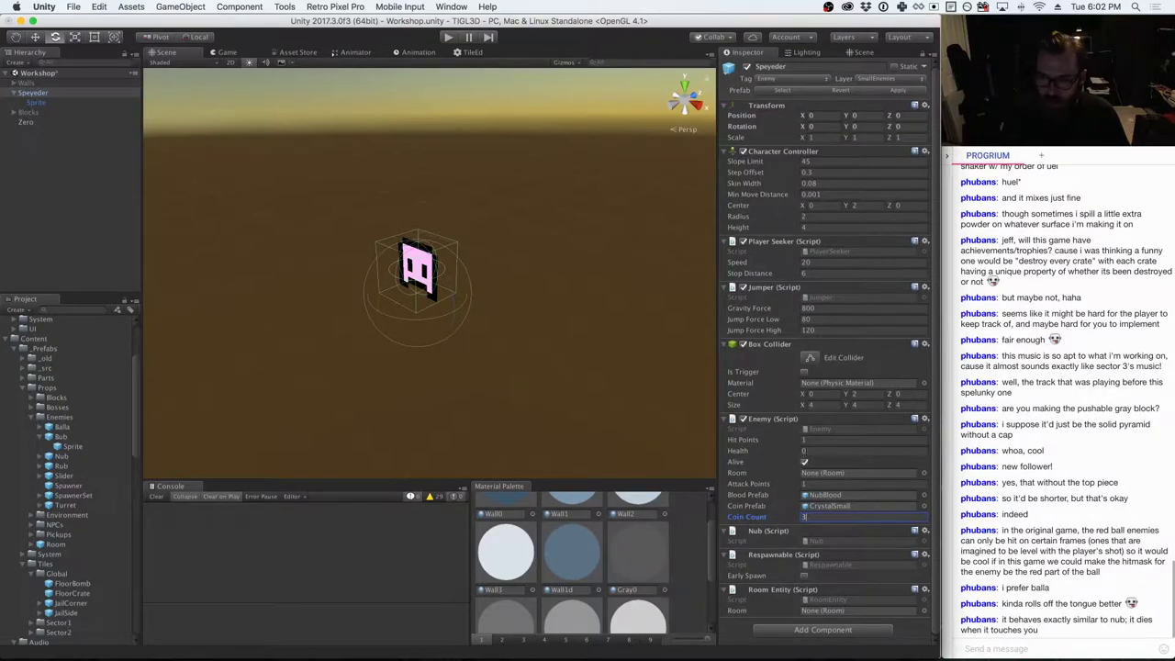
pyautogui.click(812, 440)
pyautogui.write('3')
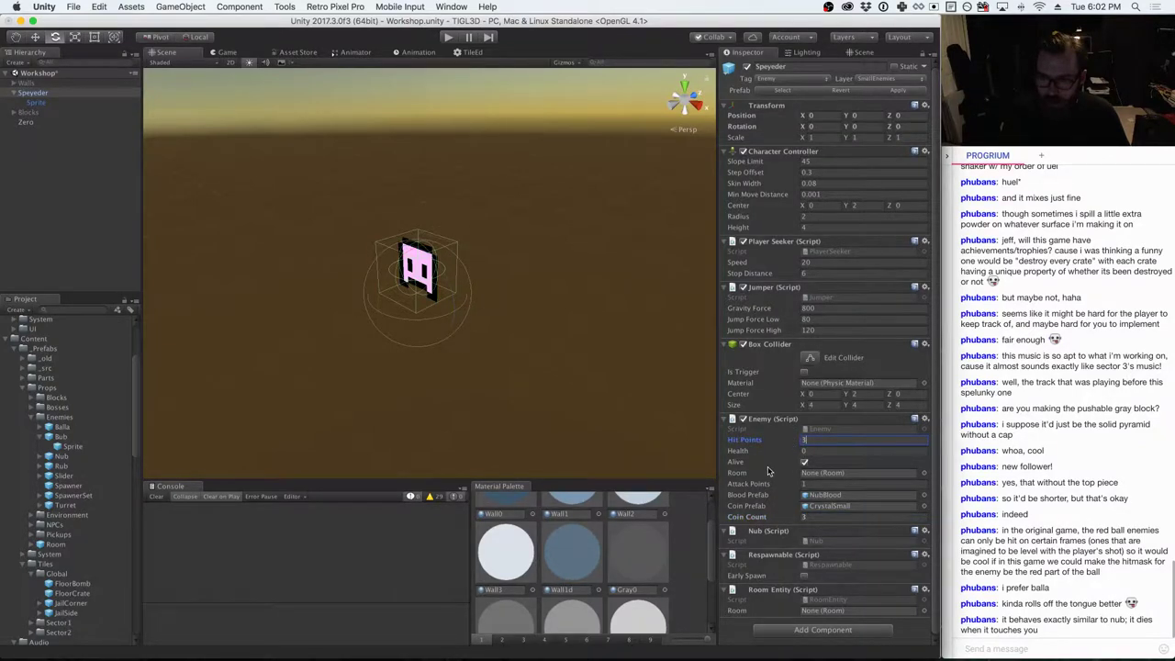
# - Set Speyeder's Attack Points to 2 in its Enemy component
pyautogui.click(752, 482)
pyautogui.write('2')
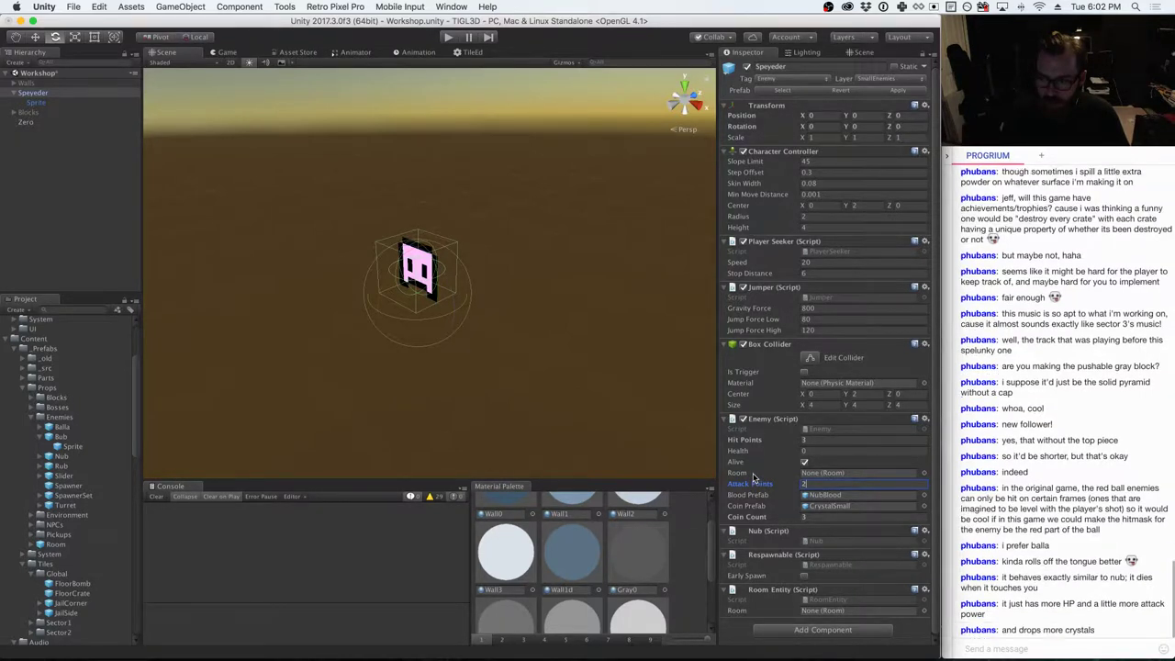
pyautogui.click(824, 451)
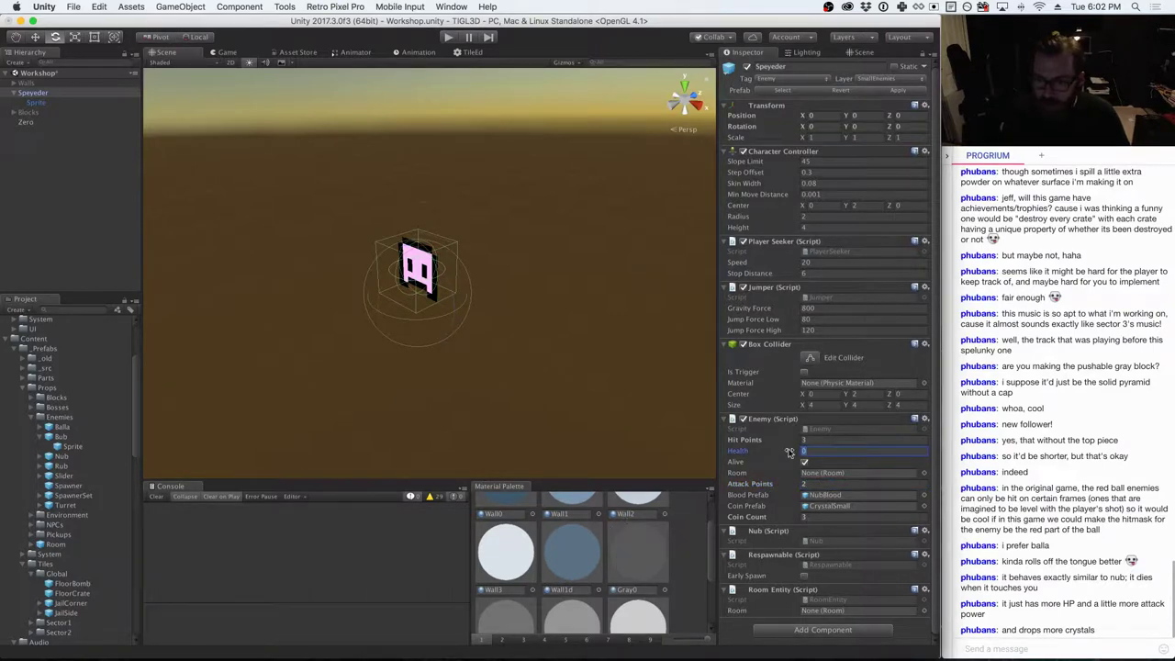
# - Lock the Inspector on Speyeder's Sprite child and assign speyeder_0 as its Sprite Renderer sprite
pyautogui.click(43, 103)
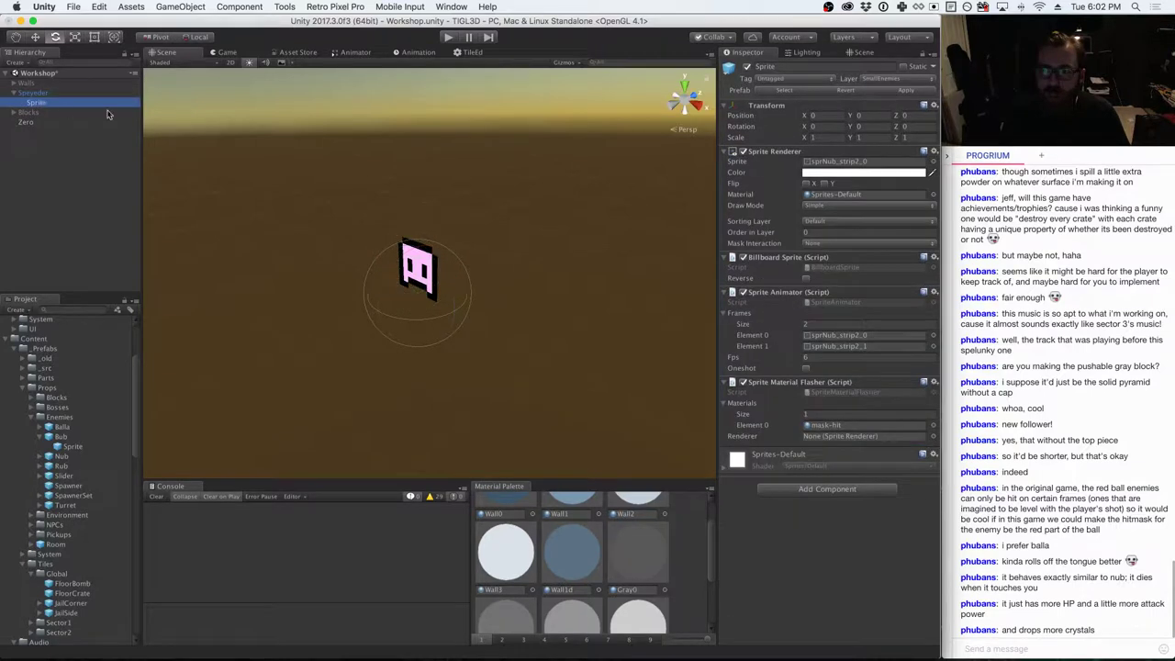
pyautogui.click(921, 55)
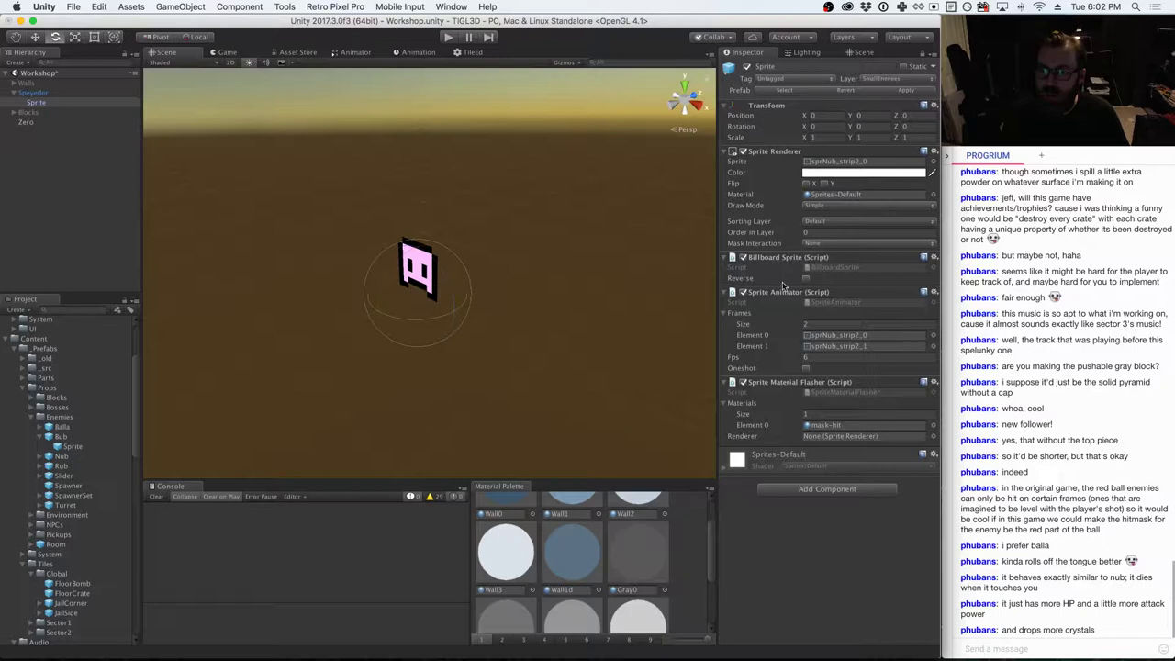
pyautogui.scroll(-6, 75, 482)
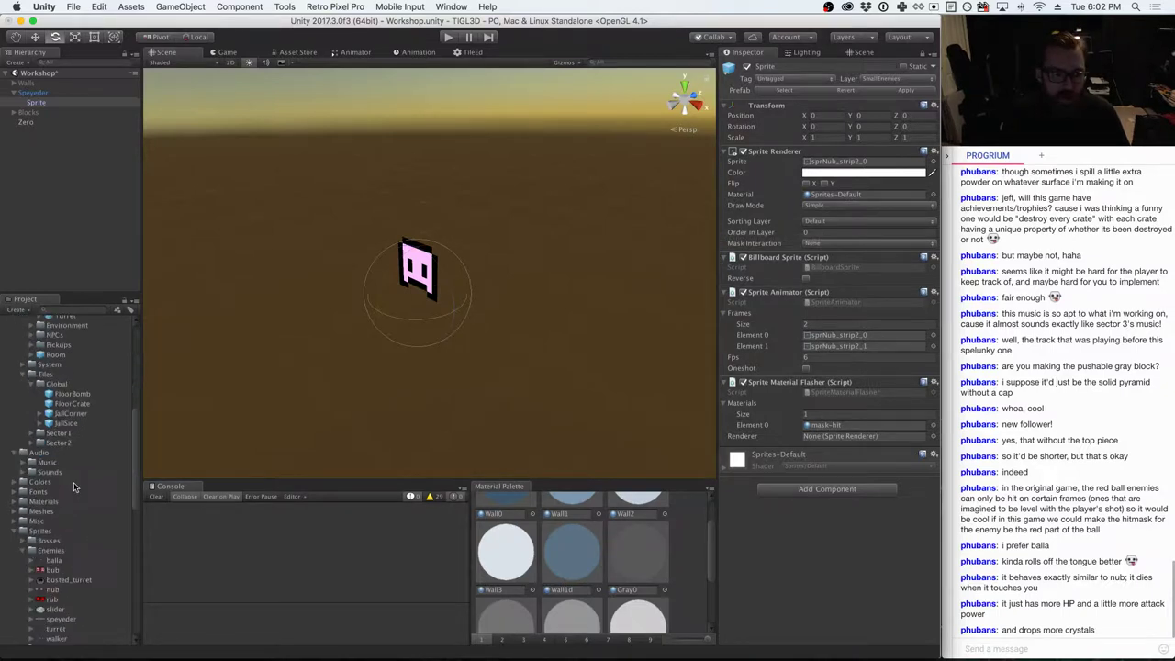
pyautogui.scroll(-6, 78, 486)
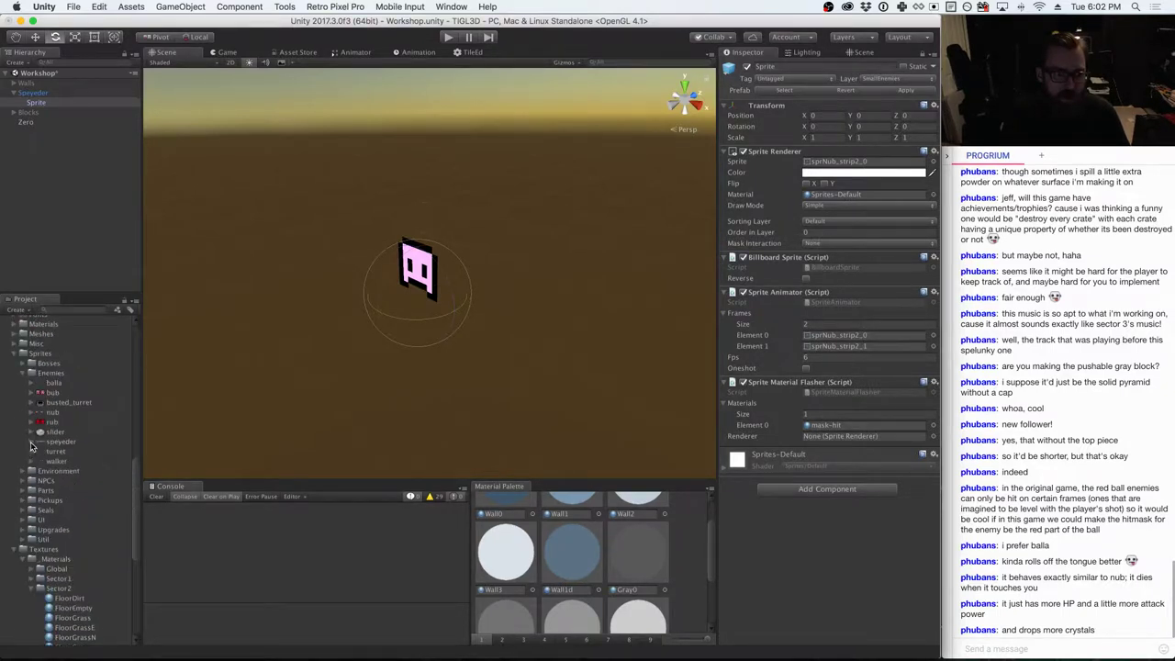
pyautogui.click(30, 445)
pyautogui.moveTo(69, 452); pyautogui.dragTo(829, 162)
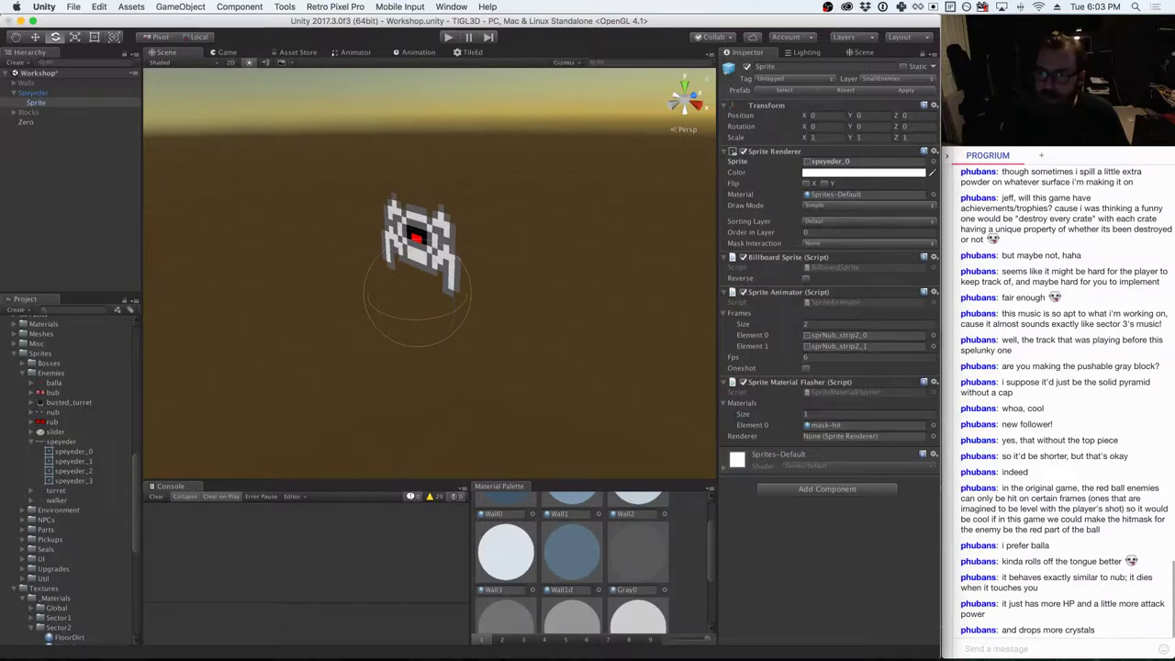
# - Clear the Sprite Animator's frames, fill them with speyeder_0 to speyeder_3, and unlock the Inspector with the speyeder texture selected
pyautogui.click(836, 324)
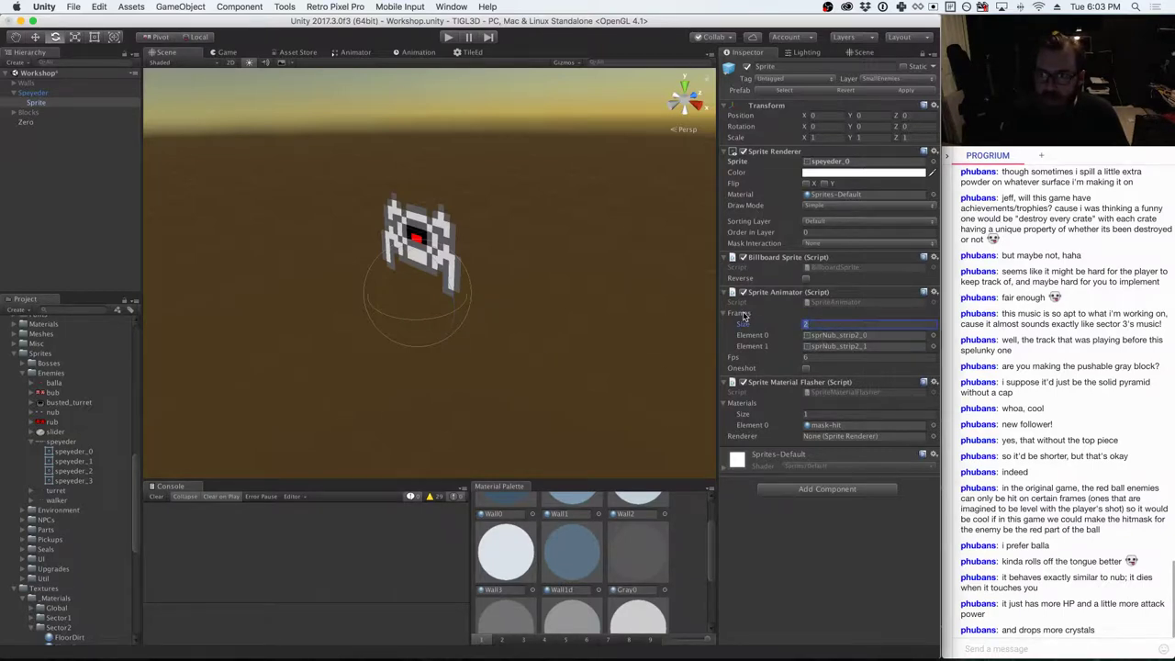
pyautogui.write('0')
pyautogui.press('Return')
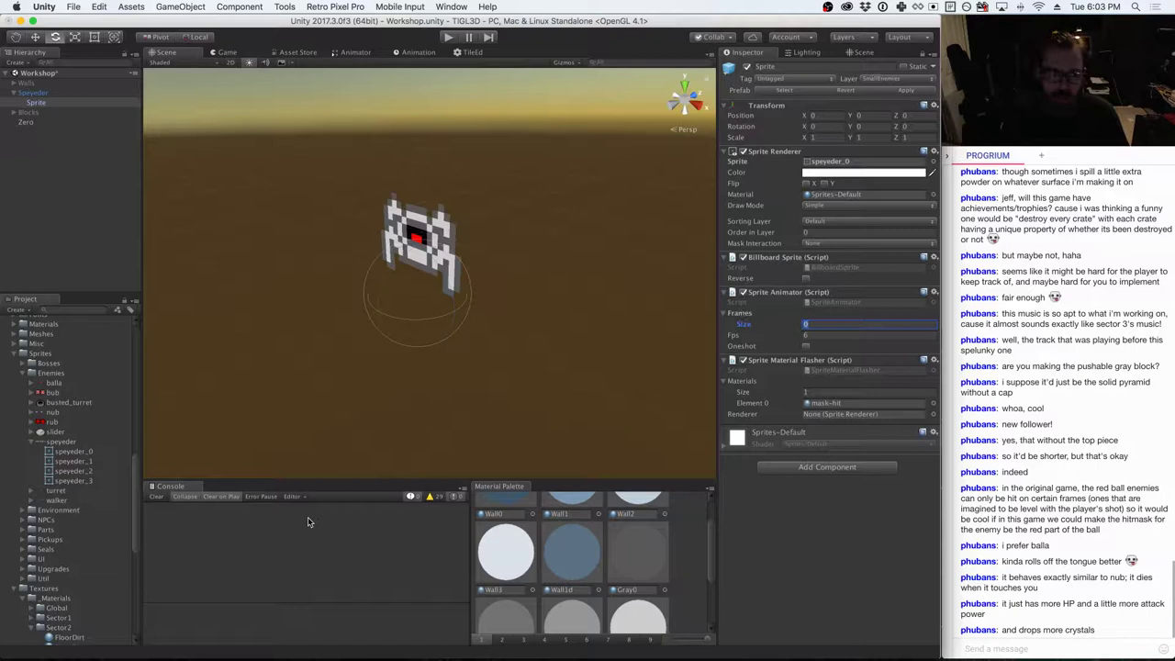
pyautogui.click(66, 452)
pyautogui.keyDown('shift'); pyautogui.click(67, 481); pyautogui.keyUp('shift')
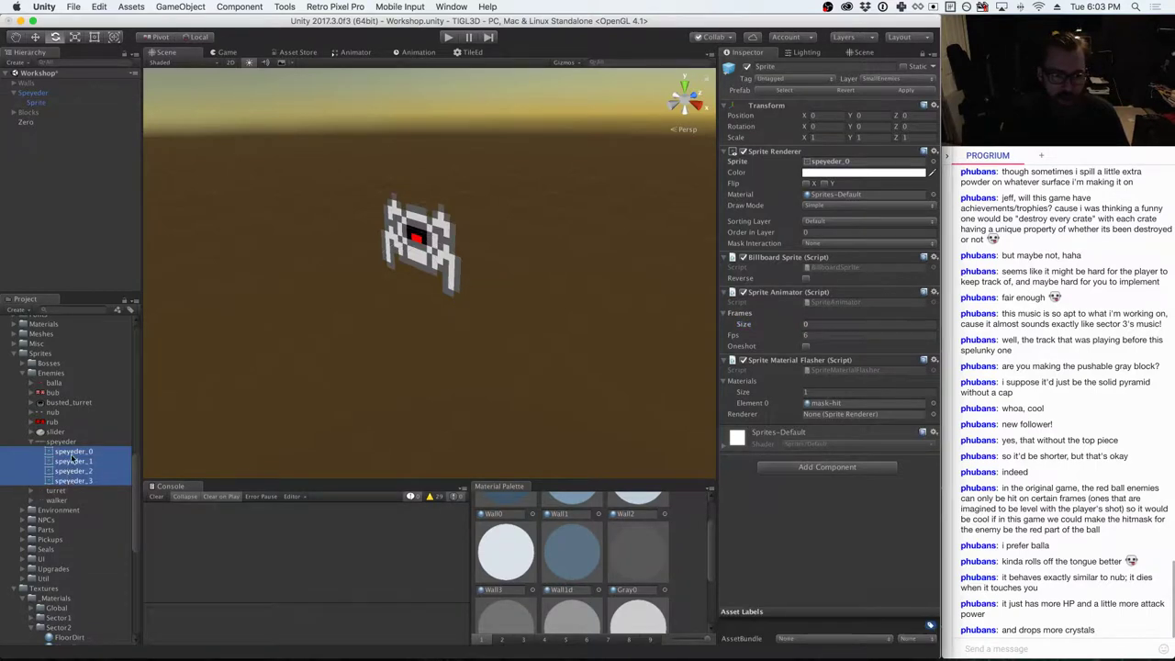
pyautogui.moveTo(72, 457); pyautogui.dragTo(746, 317)
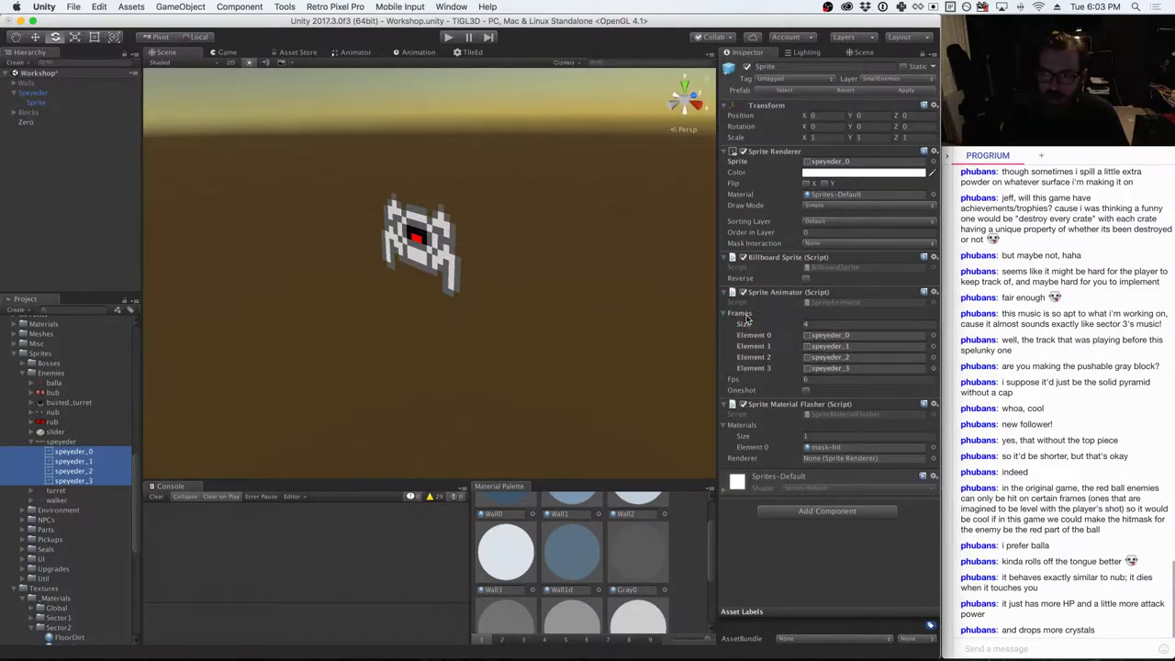
pyautogui.click(61, 443)
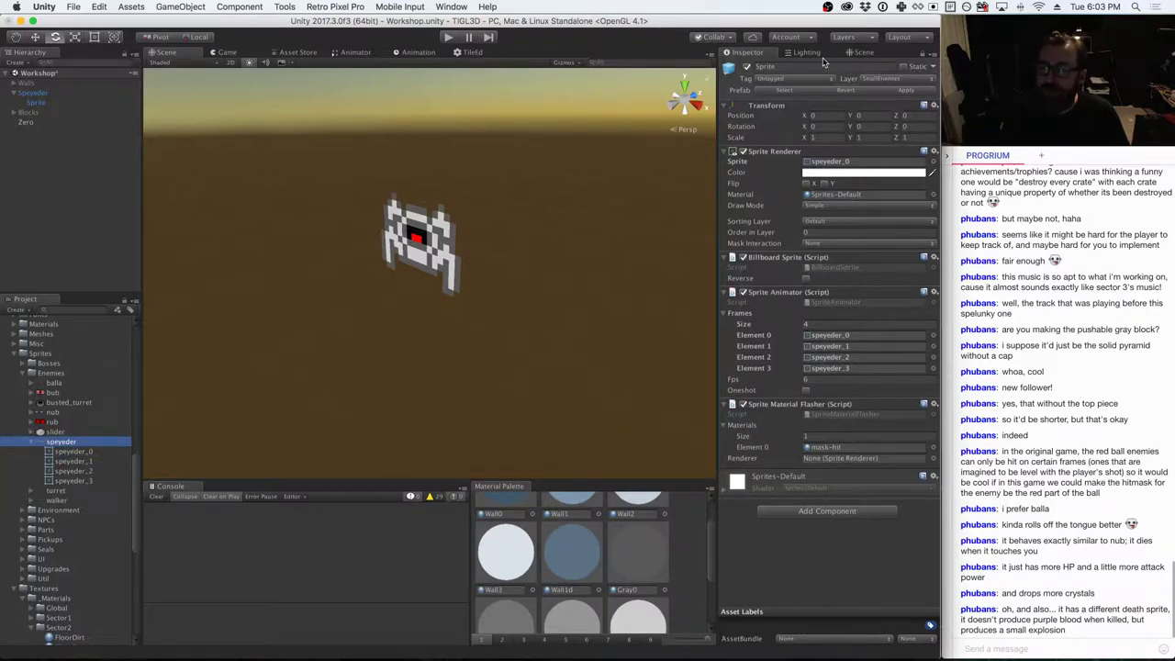
pyautogui.click(921, 53)
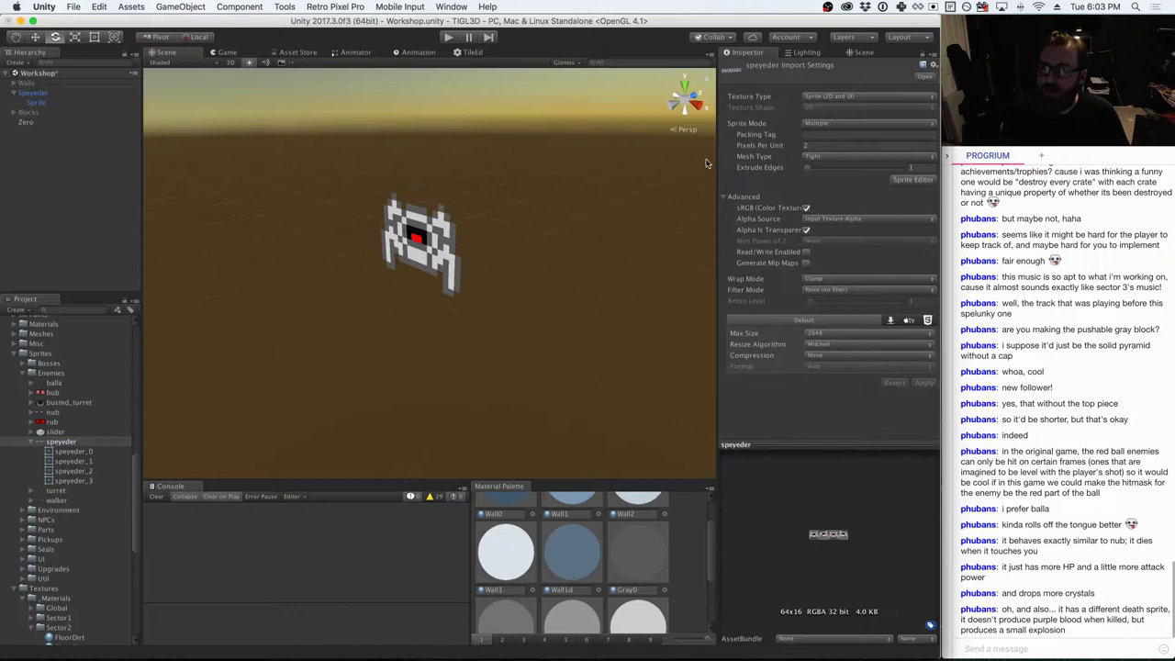
# - Try a Pixels Per Unit value of 1.5 on the speyeder texture and apply it
pyautogui.click(751, 145)
pyautogui.write('1.5')
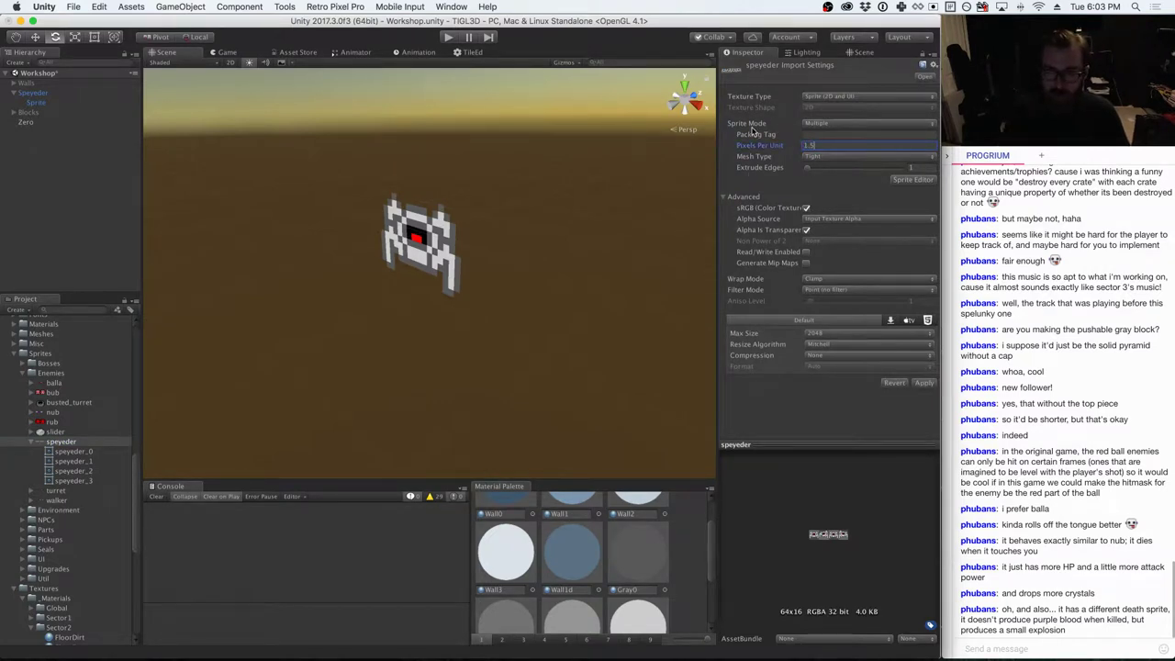
pyautogui.click(926, 386)
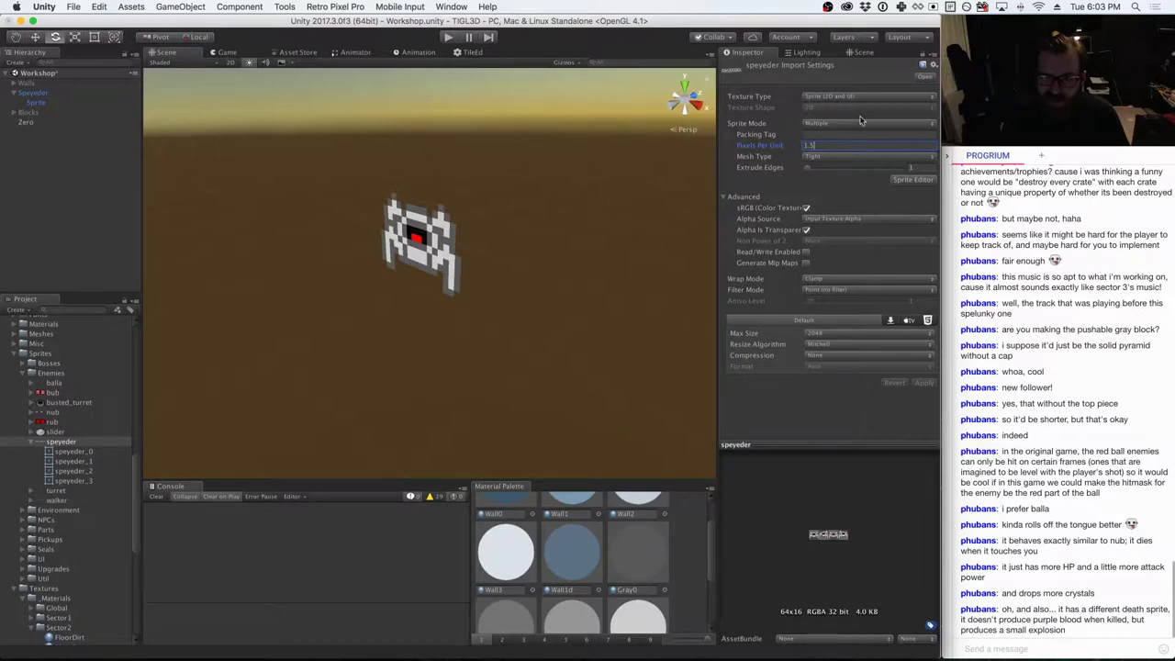
# - Restore the speyeder texture's Pixels Per Unit to 2 and apply the import settings
pyautogui.doubleClick(840, 145)
pyautogui.write('2')
pyautogui.press('Return')
pyautogui.write('1.5')
pyautogui.press('Return')
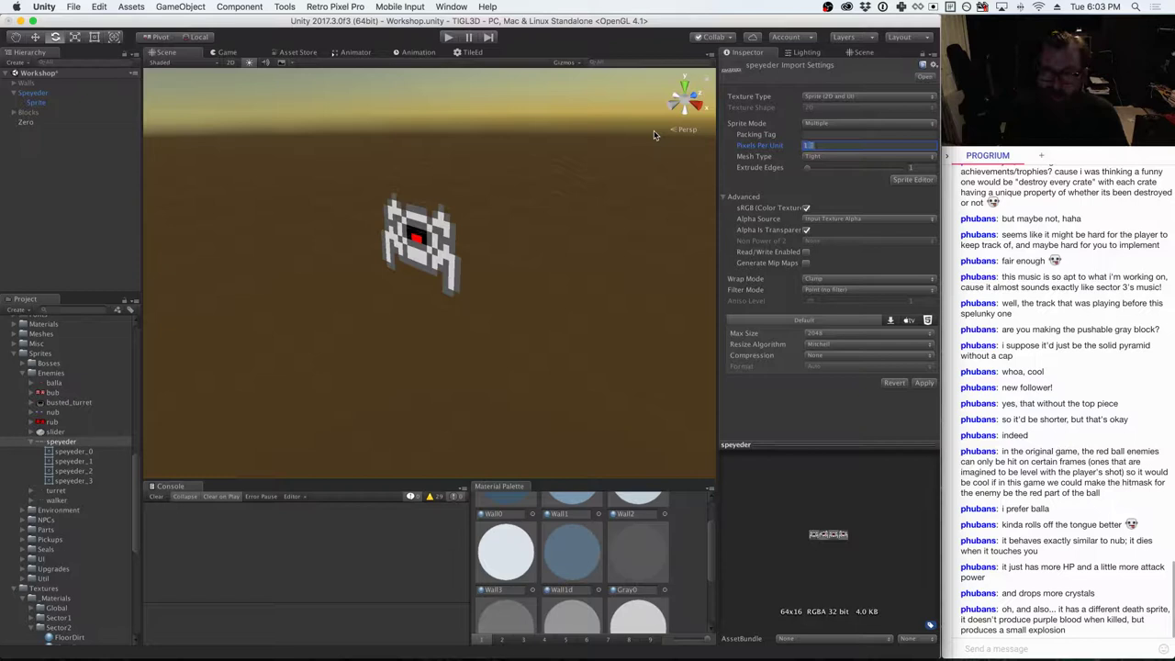
pyautogui.click(924, 382)
pyautogui.click(923, 383)
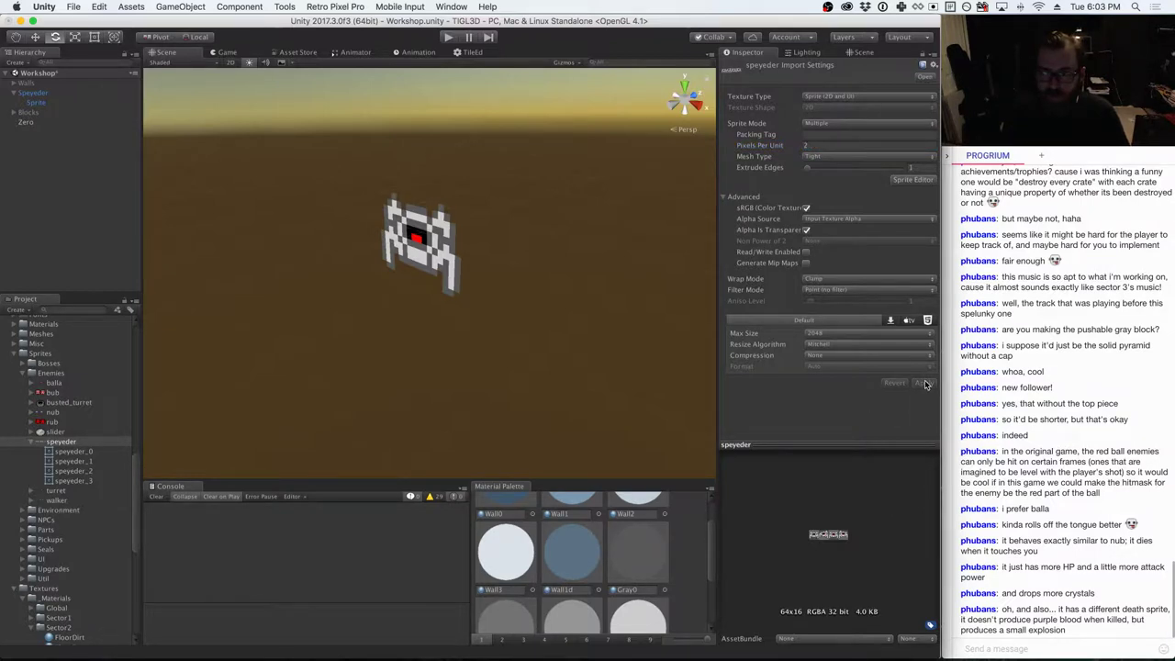
# - Check the speyeder_0 sprite, then try a Pixels Per Unit value of 3 on the speyeder texture and apply it
pyautogui.click(70, 452)
pyautogui.click(65, 443)
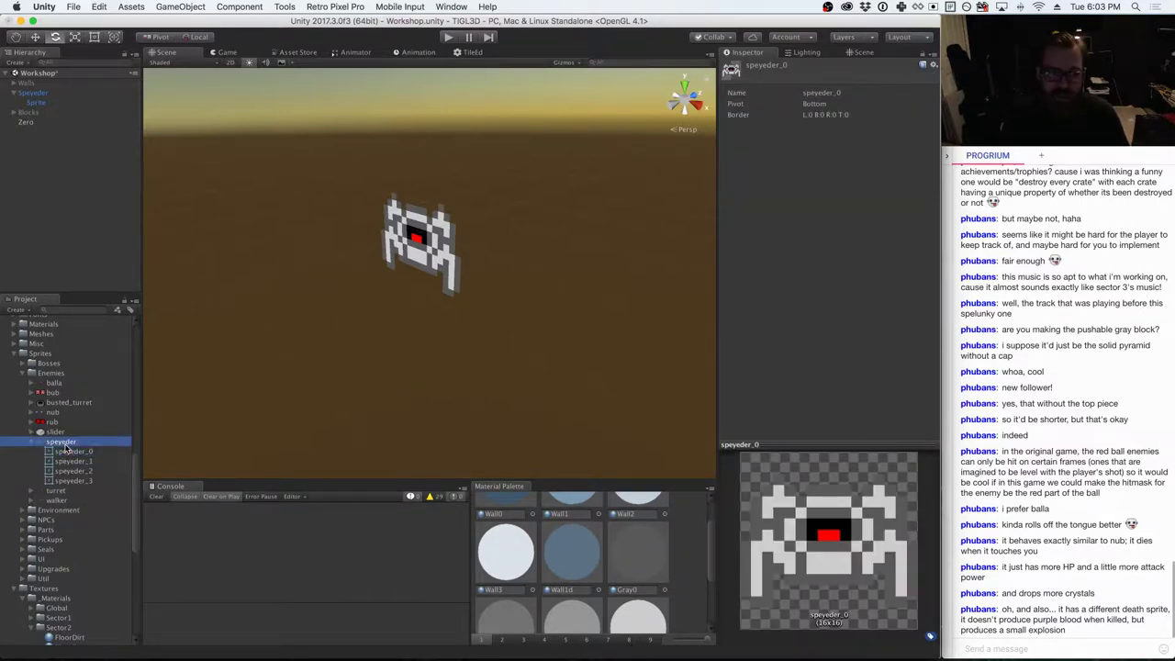
pyautogui.click(771, 146)
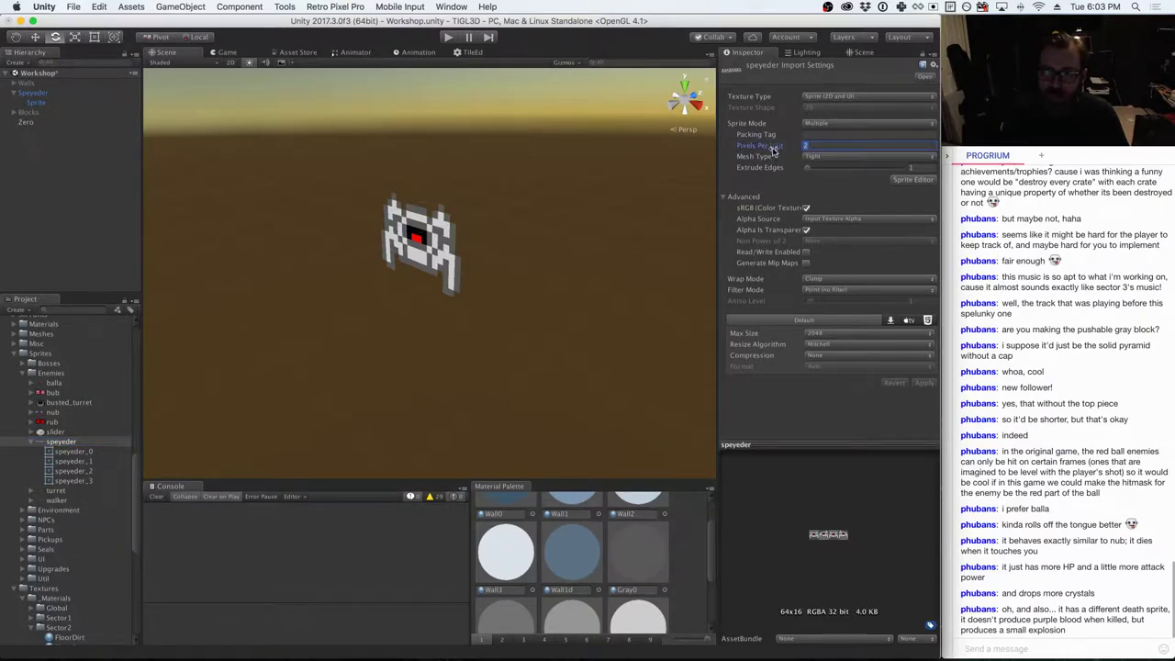
pyautogui.write('3')
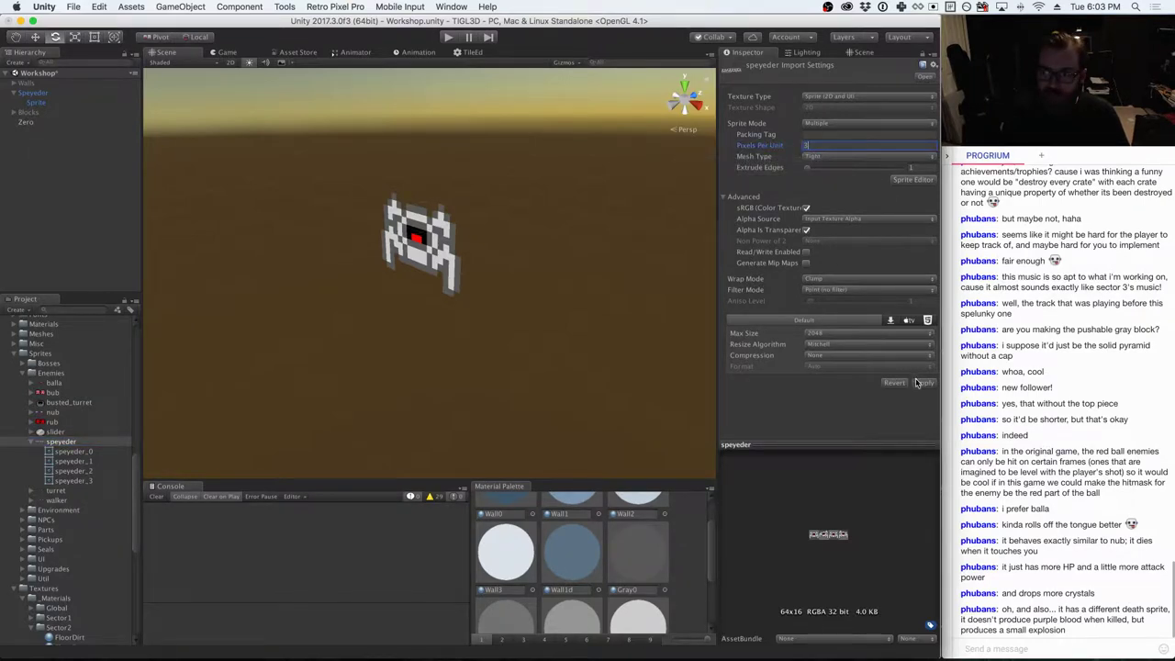
pyautogui.click(918, 384)
# - Return the speyeder texture's Pixels Per Unit to 2 and apply the change
pyautogui.click(812, 145)
pyautogui.write('2')
pyautogui.press('Return')
pyautogui.click(834, 148)
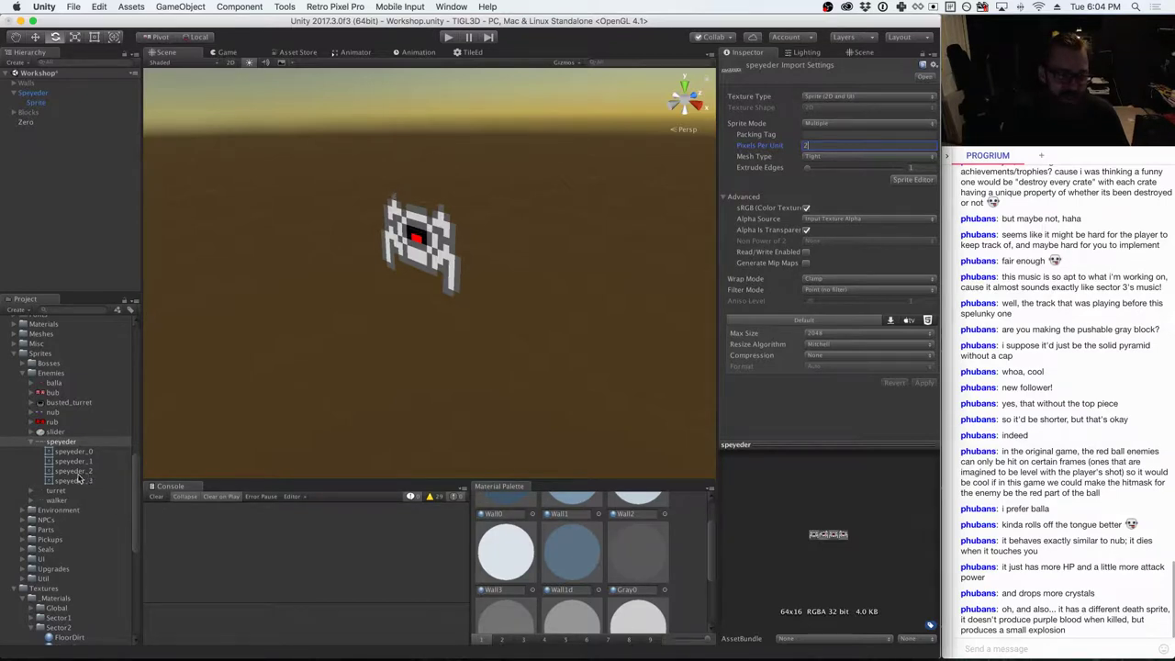
# - Collapse the speyeder texture and save the scene's Speyeder object as a new prefab in the Props Enemies folder
pyautogui.click(32, 445)
pyautogui.click(31, 442)
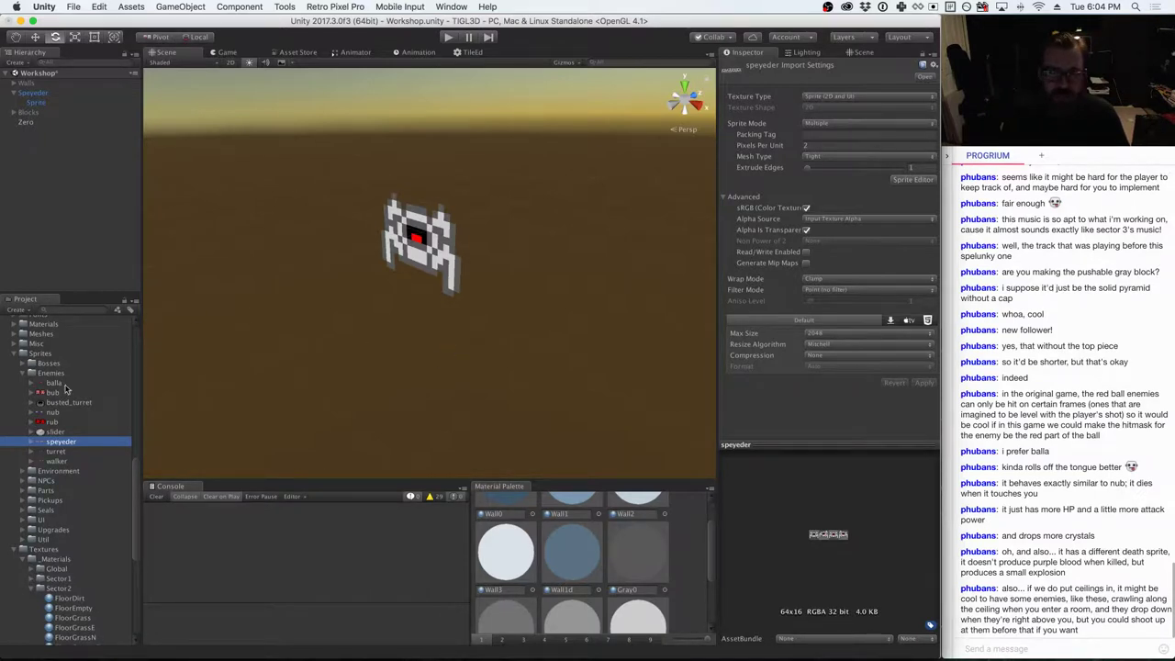
pyautogui.scroll(10, 66, 392)
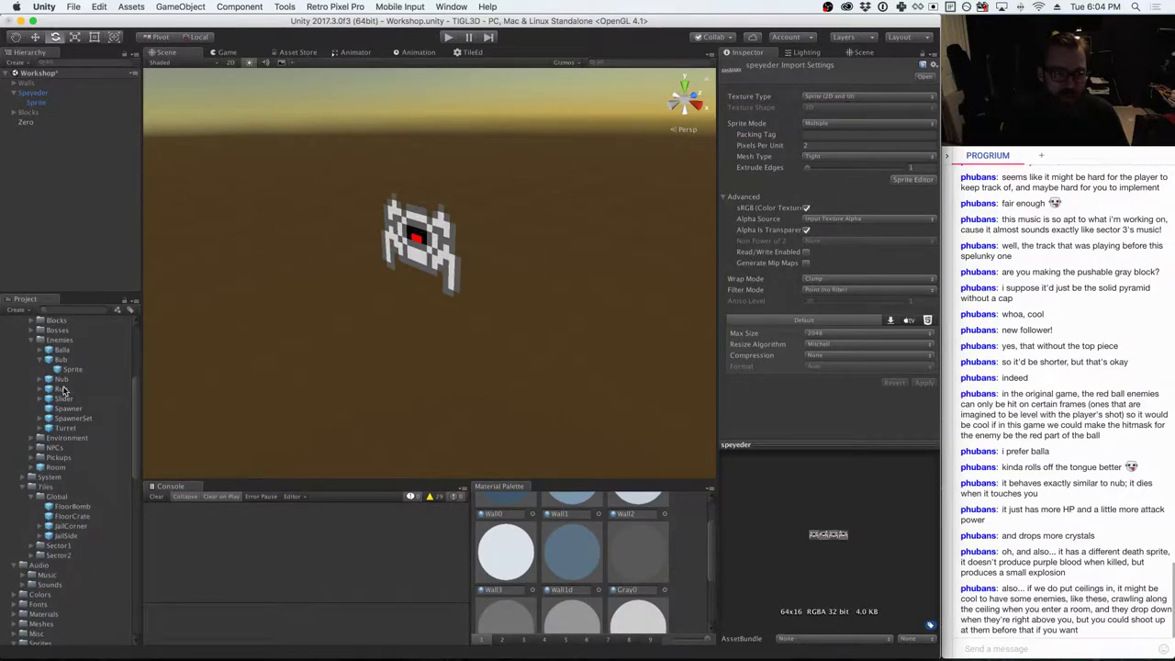
pyautogui.scroll(-5, 64, 392)
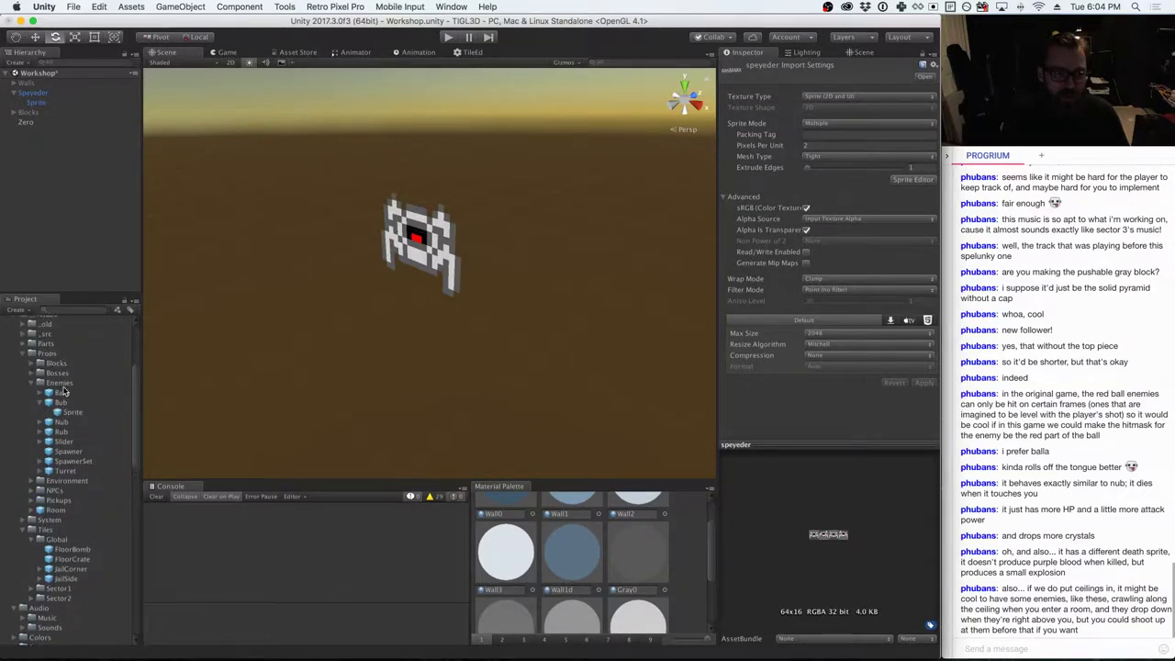
pyautogui.click(35, 102)
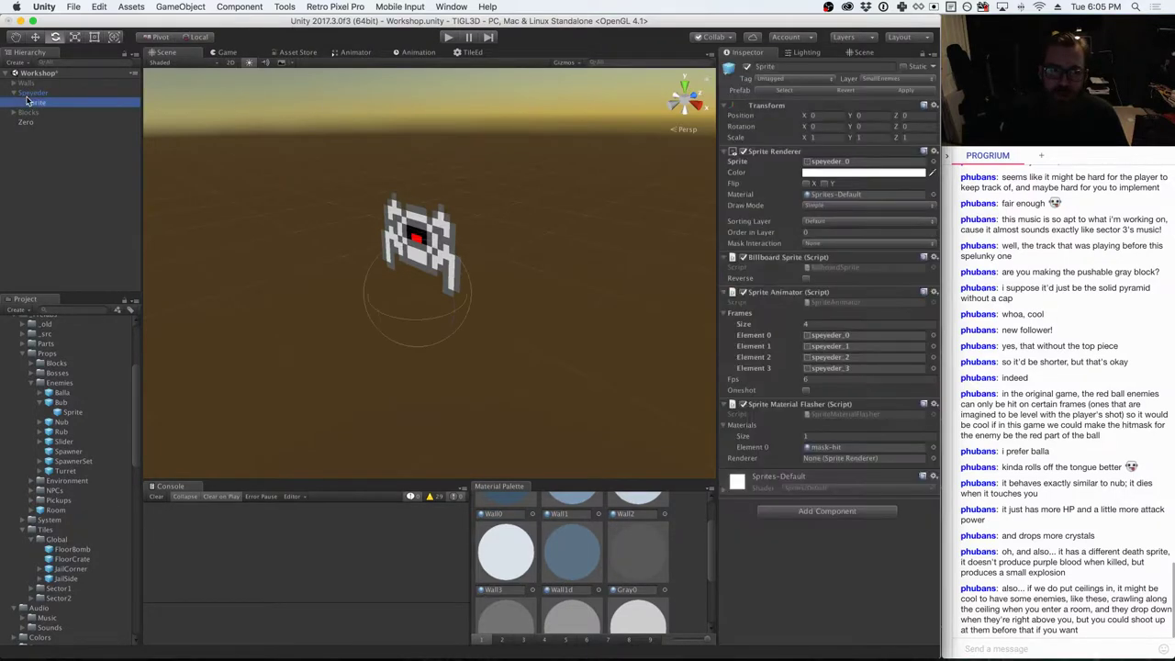
pyautogui.click(31, 94)
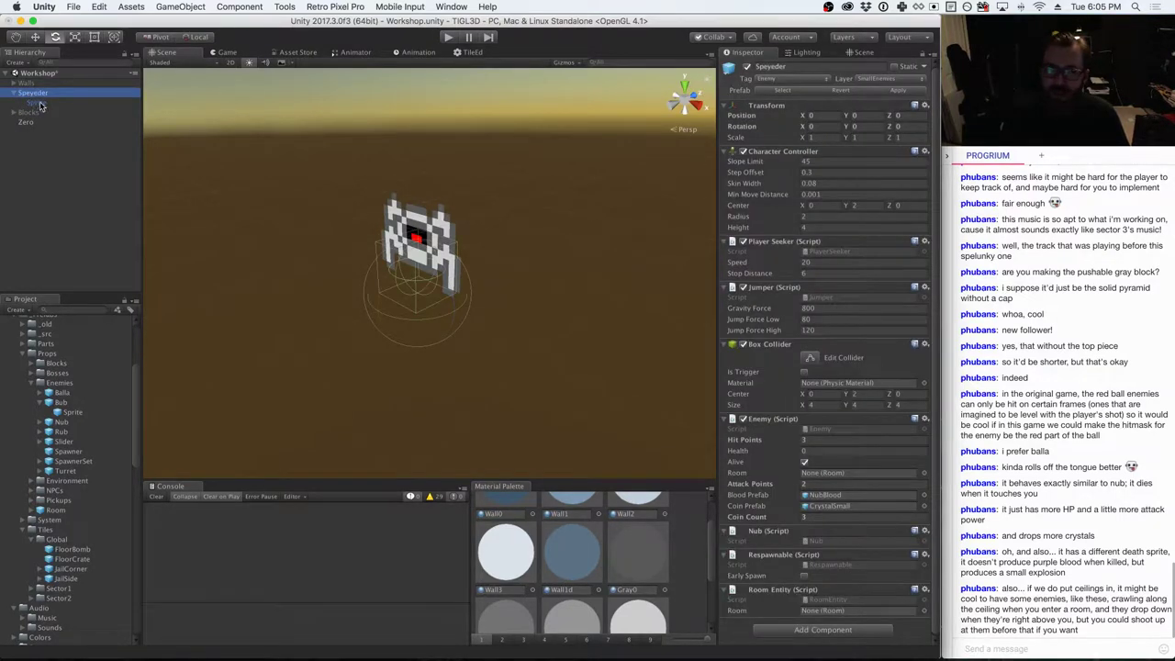
pyautogui.moveTo(32, 94); pyautogui.dragTo(61, 384)
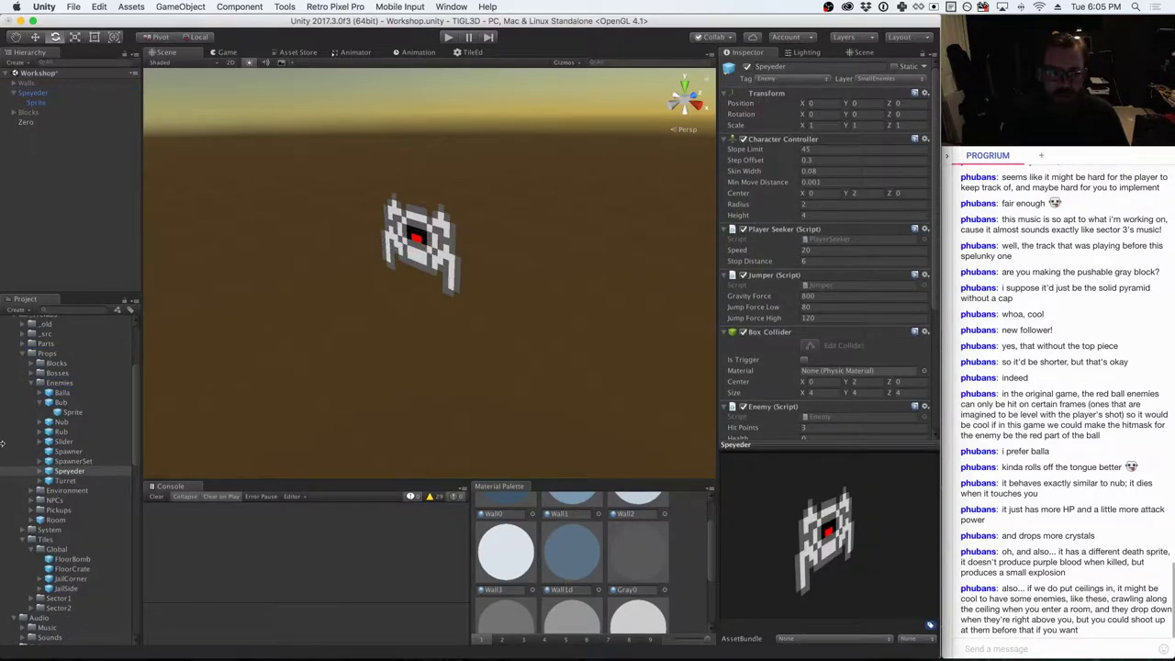
# - Consult the enemy values document in Chrome and the sector2_layout.png map in Preview for the remaining enemies
pyautogui.press('super+Tab')
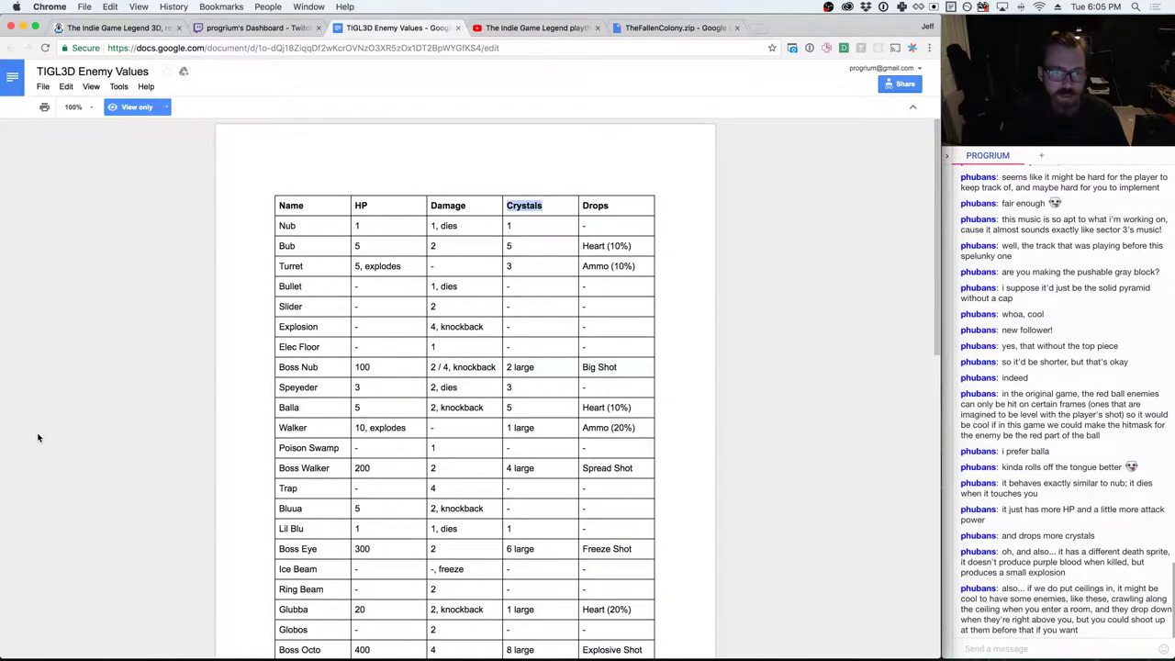
pyautogui.press('super+Tab')
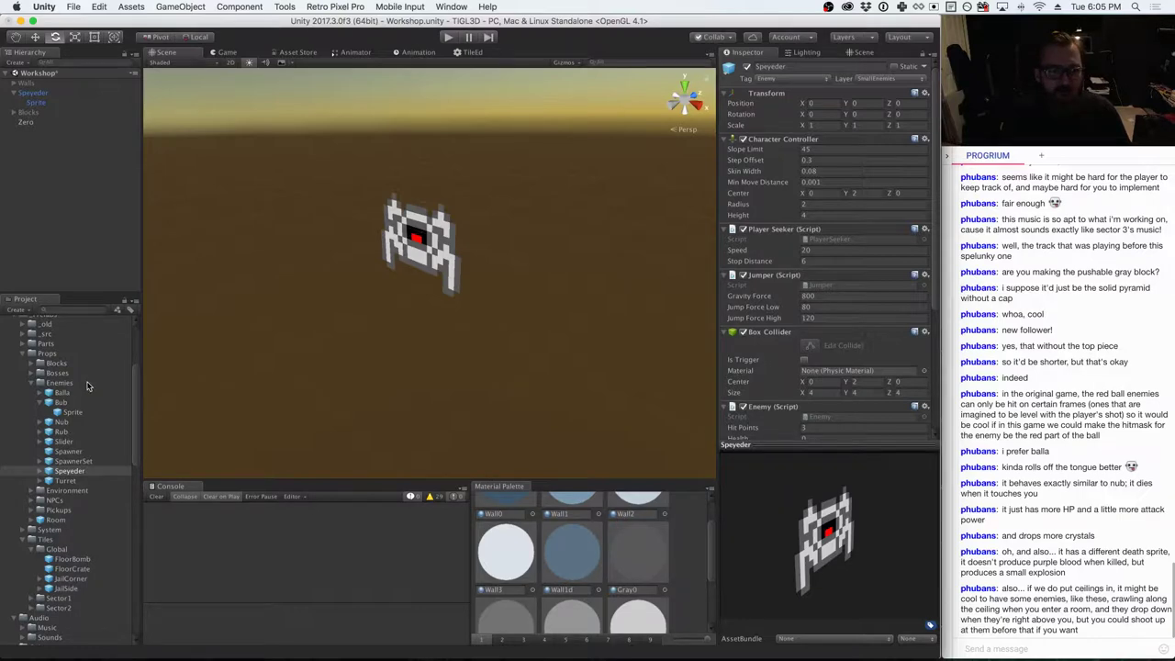
pyautogui.press('super+Tab')
pyautogui.press('super+Tab')
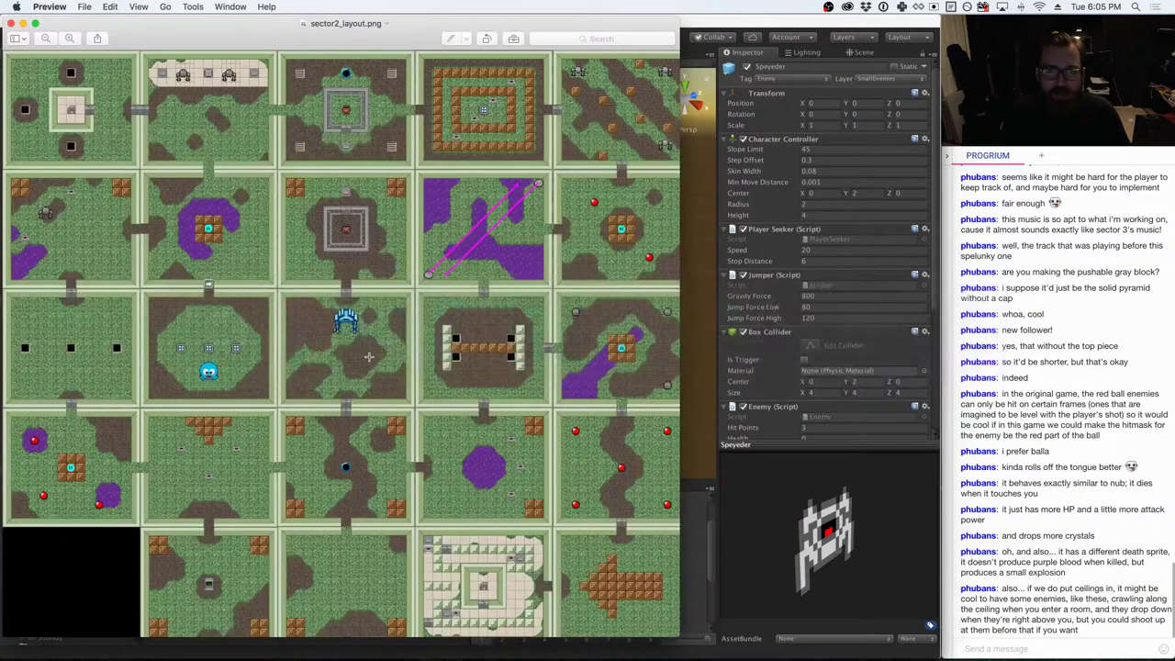
# - Examine Walker's HP entry in the Chrome enemy document, check the Sector 2 layout in Preview, and return to Unity
pyautogui.press('super+Tab')
pyautogui.click(383, 354)
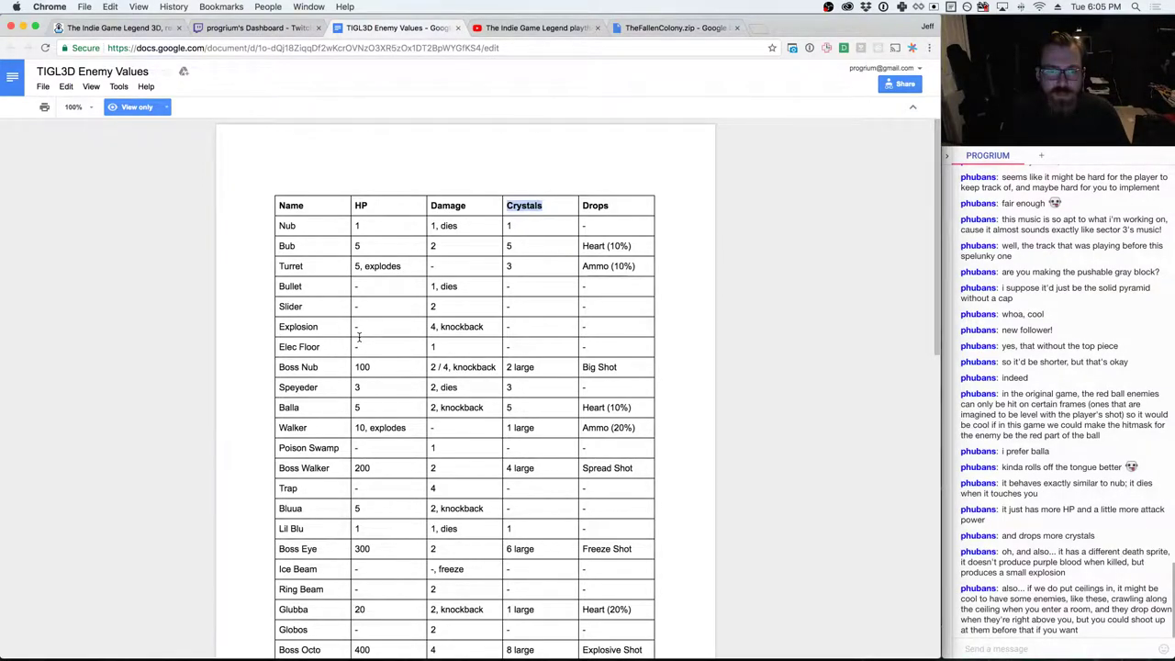
pyautogui.click(407, 425)
pyautogui.moveTo(407, 425); pyautogui.dragTo(356, 427)
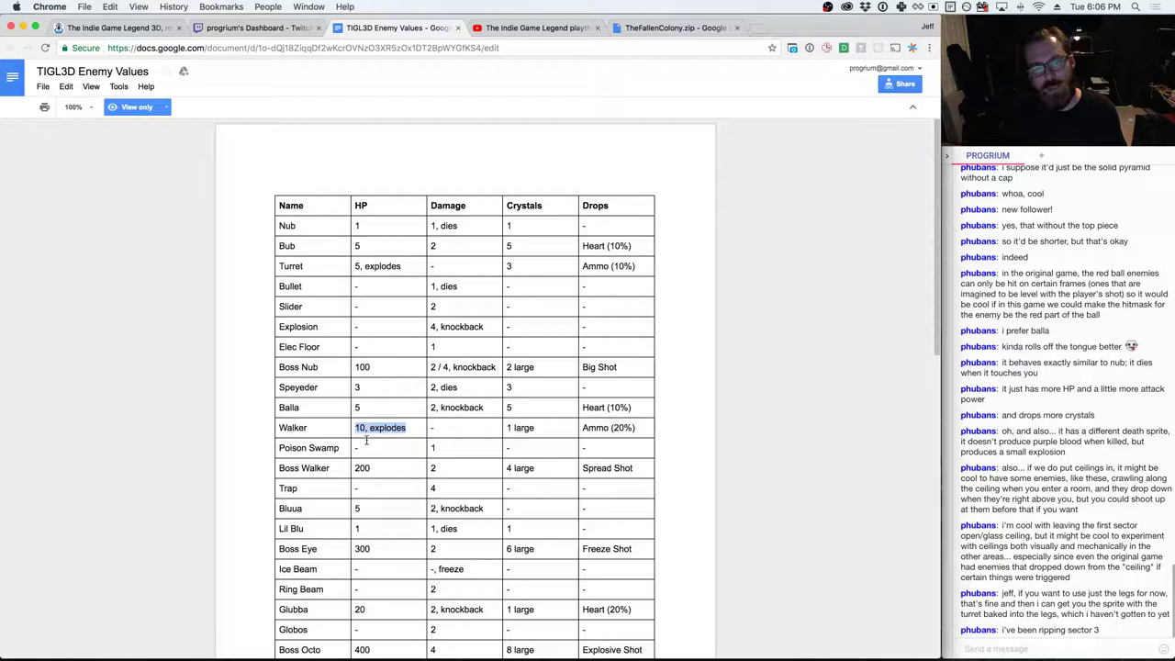
pyautogui.moveTo(406, 428); pyautogui.dragTo(358, 427)
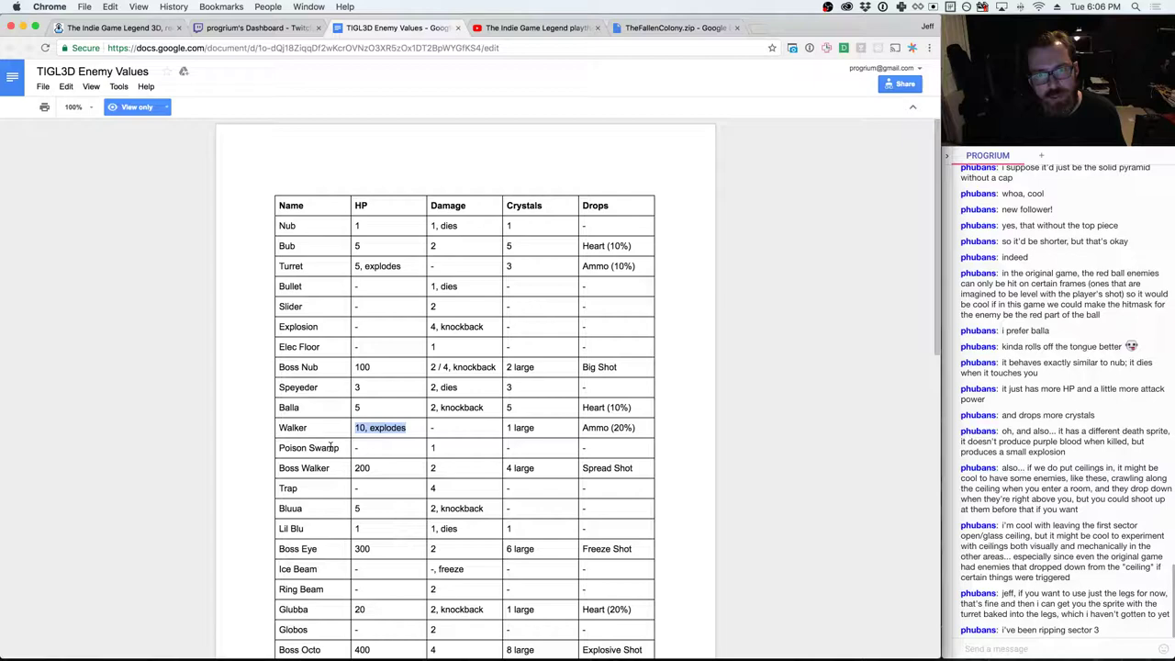
pyautogui.press('super+Tab')
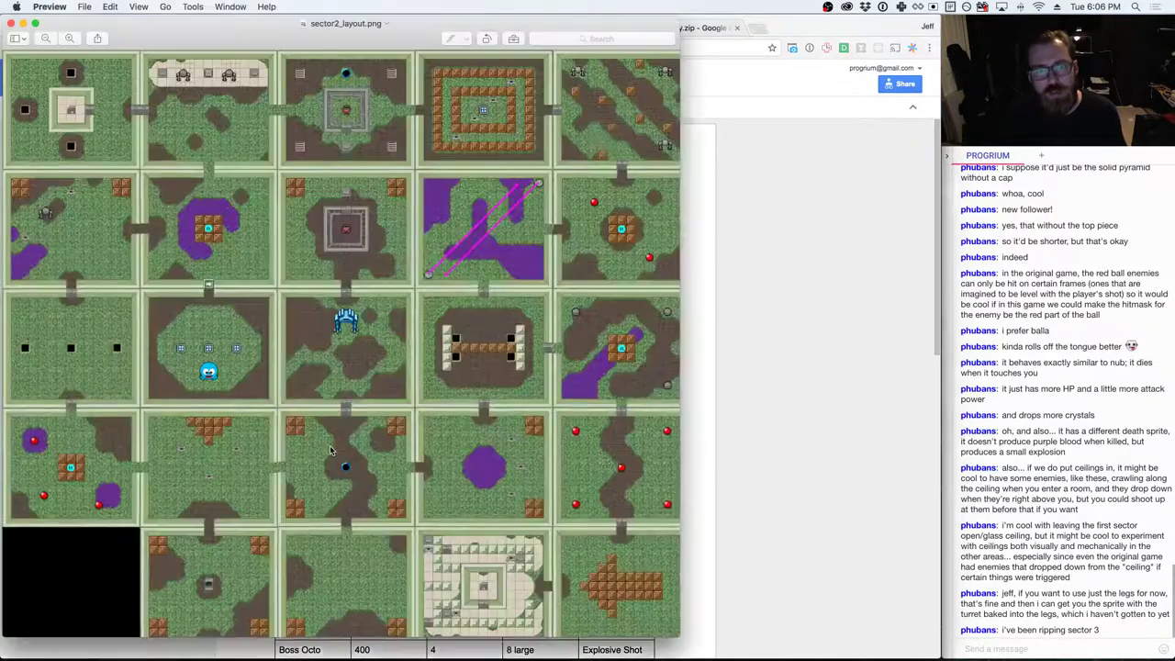
pyautogui.press('super+Tab')
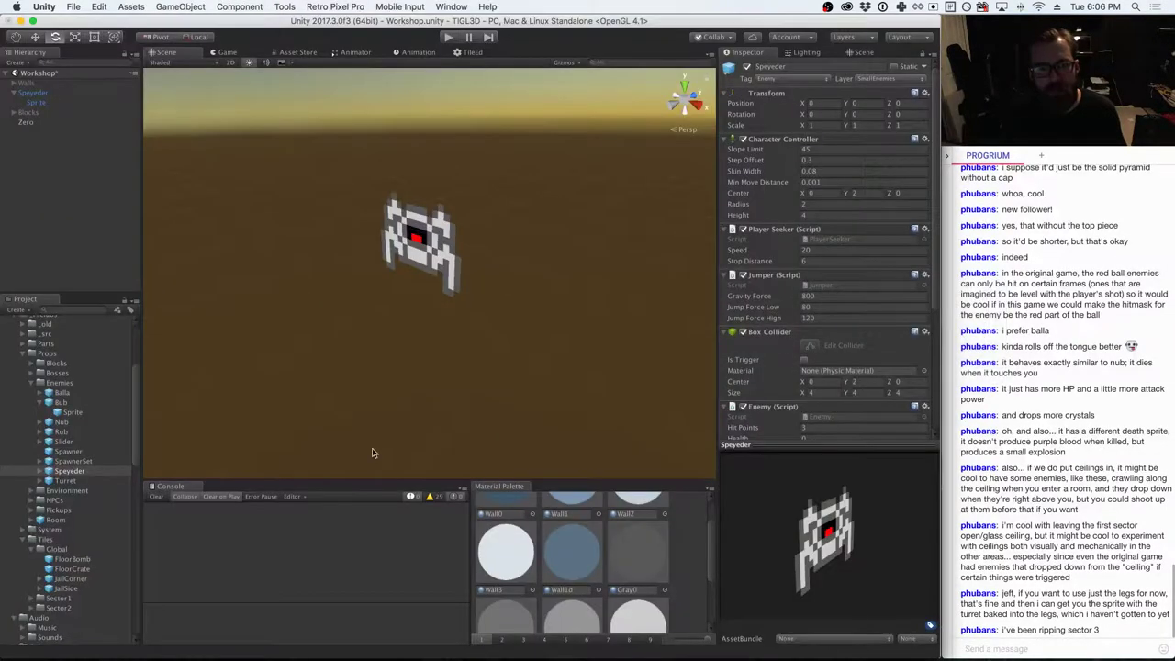
# - Replace the scene's Speyeder object with the Bub enemy prefab and reset Bub's position to 0, 0, 0
pyautogui.rightClick(46, 92)
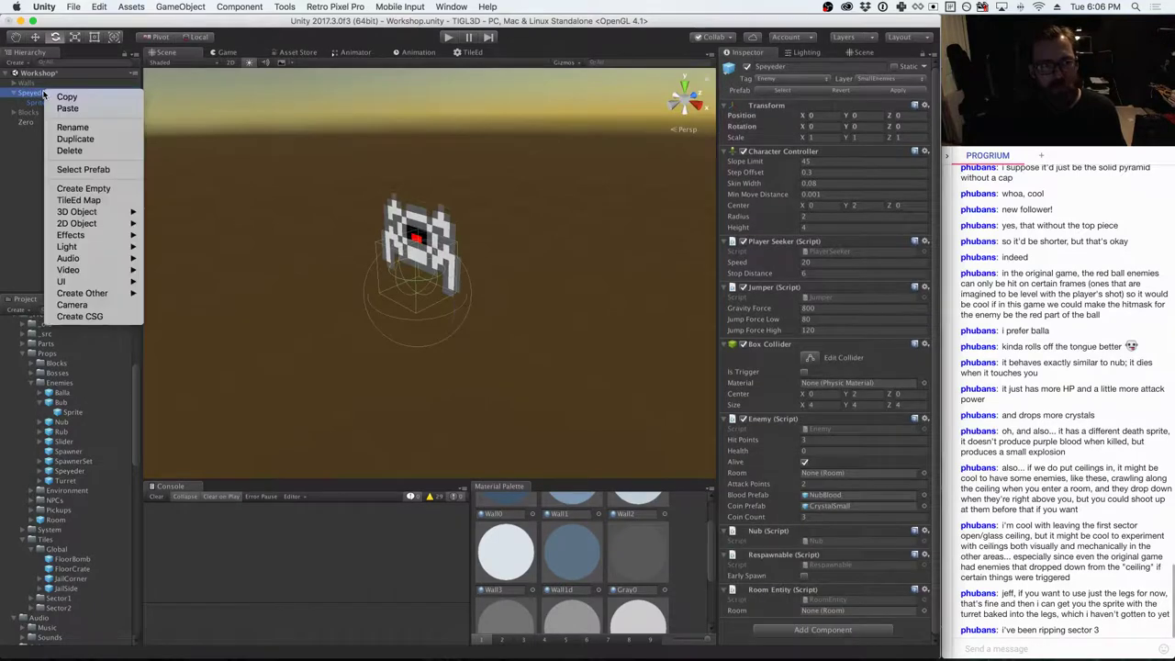
pyautogui.click(70, 150)
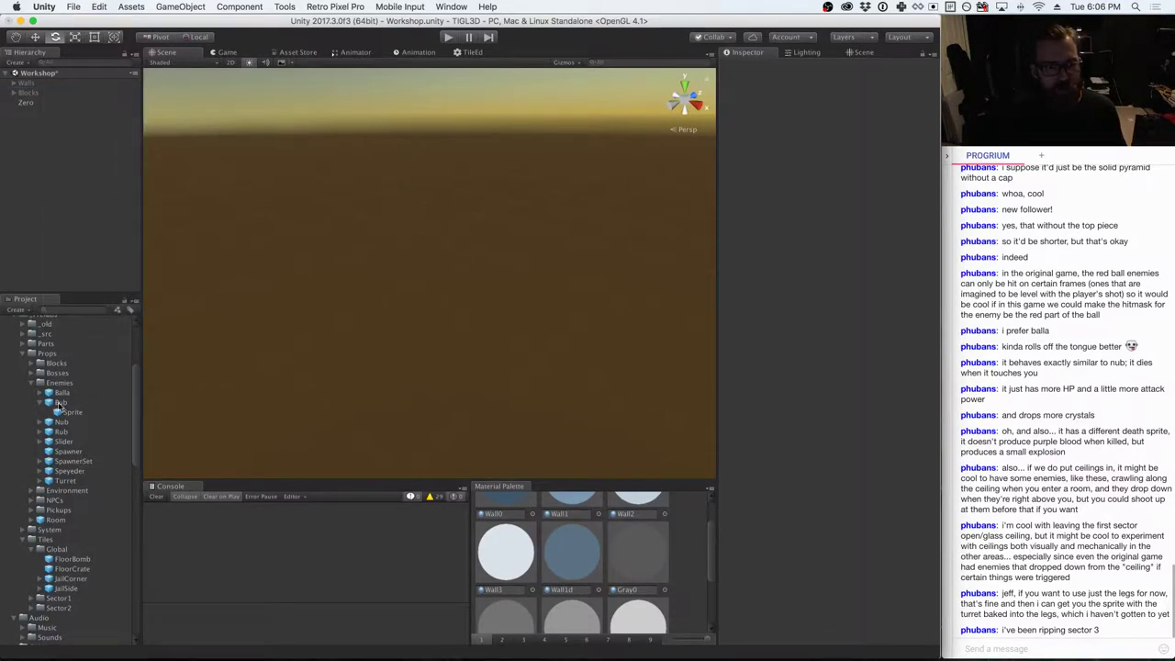
pyautogui.moveTo(58, 404); pyautogui.dragTo(508, 332)
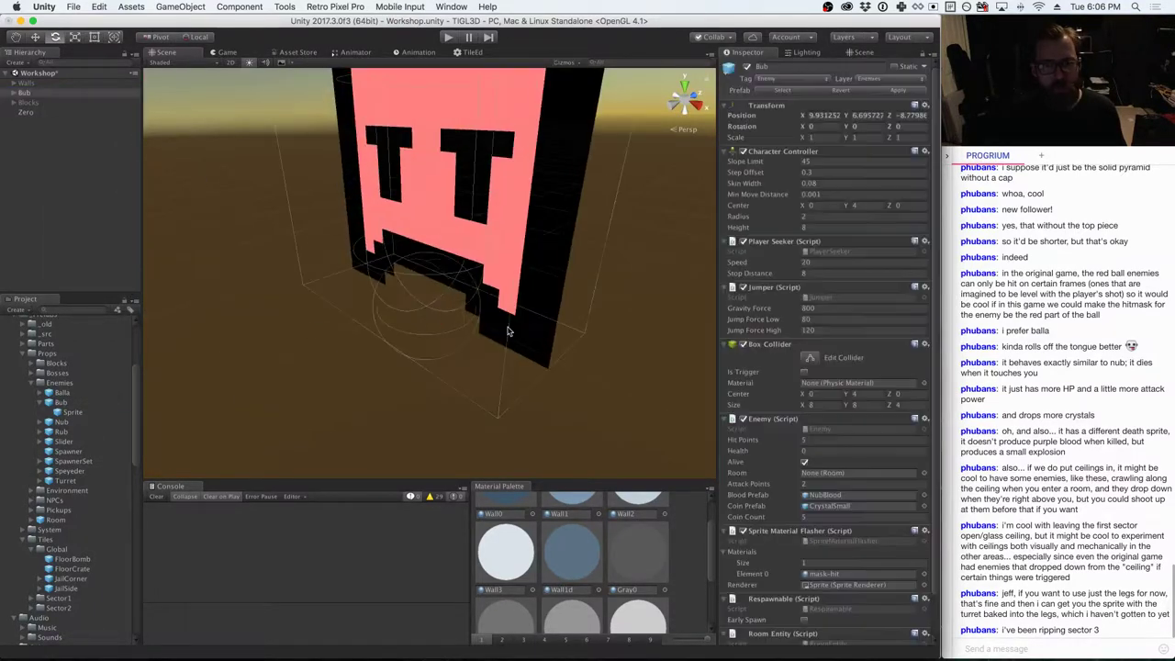
pyautogui.click(924, 106)
pyautogui.click(934, 157)
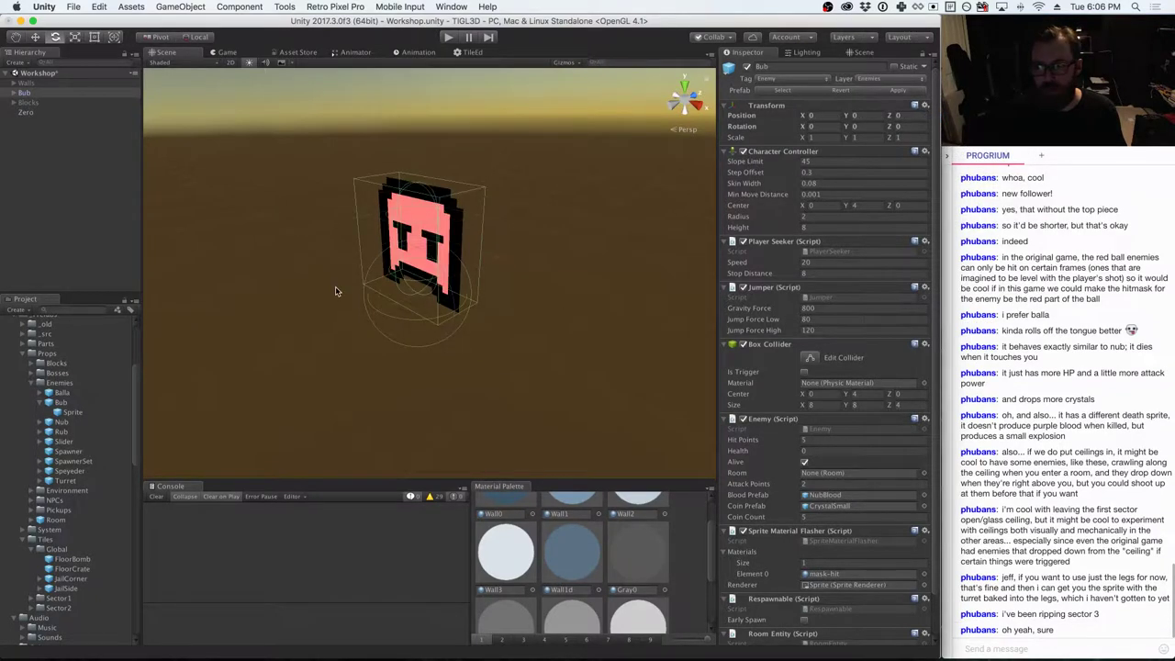
# - Expand the scene's Bub object and rename it to Walker
pyautogui.click(14, 93)
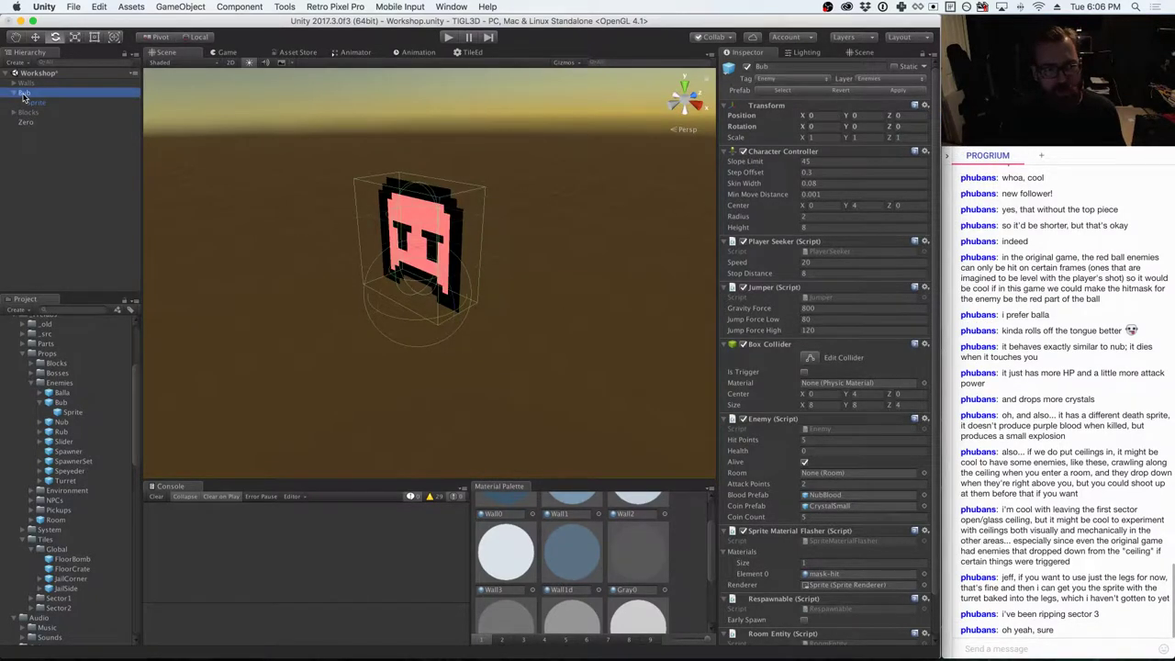
pyautogui.press('Return')
pyautogui.write('Walker')
pyautogui.press('Return')
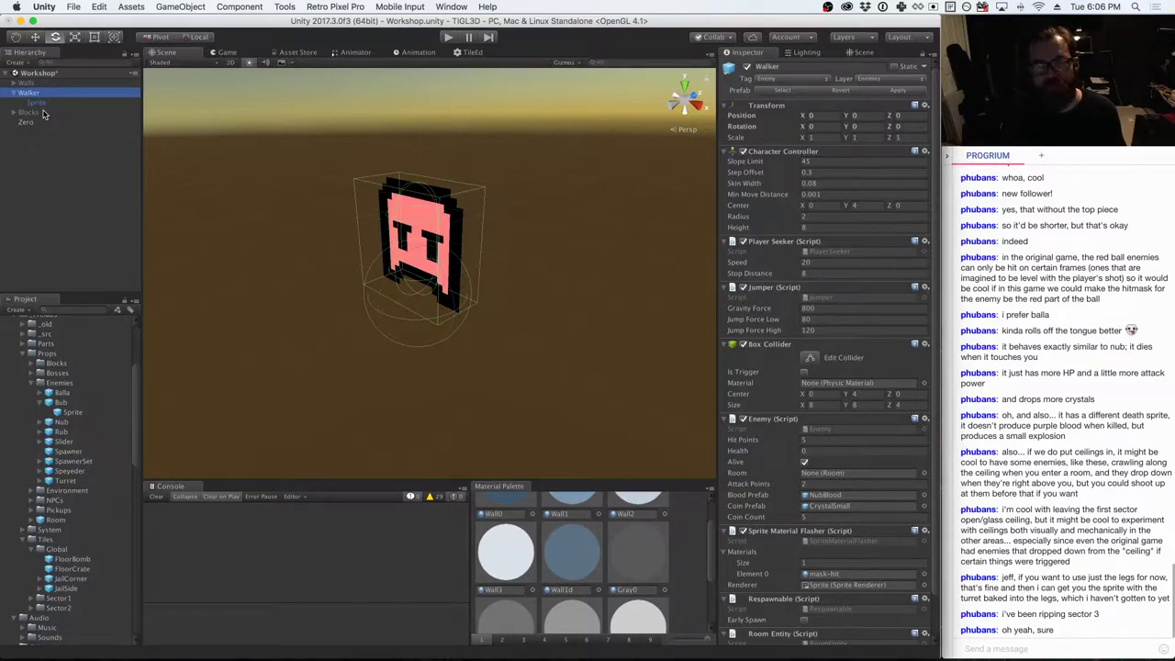
# - Check Walker's values in Chrome's enemy document, and in Unity set its Coin Prefab to CrystalLarge, Coin Count to 1 and Hit Points to 10
pyautogui.press('super+Tab')
pyautogui.press('super+Tab')
pyautogui.press('super+Tab')
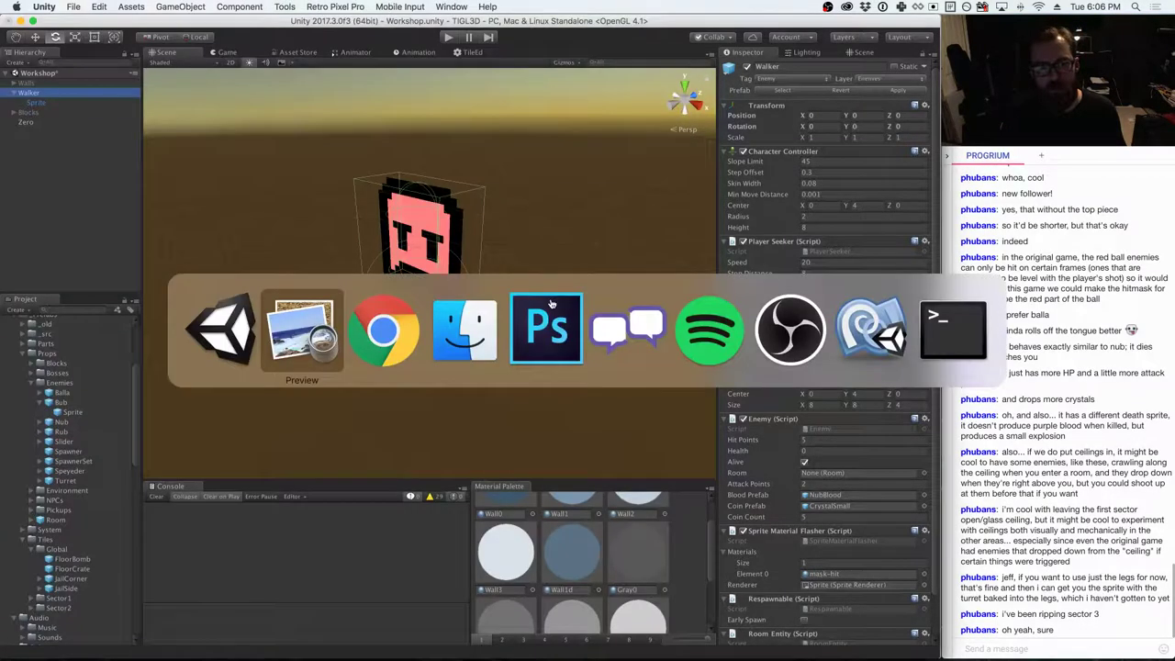
pyautogui.press('super+Tab')
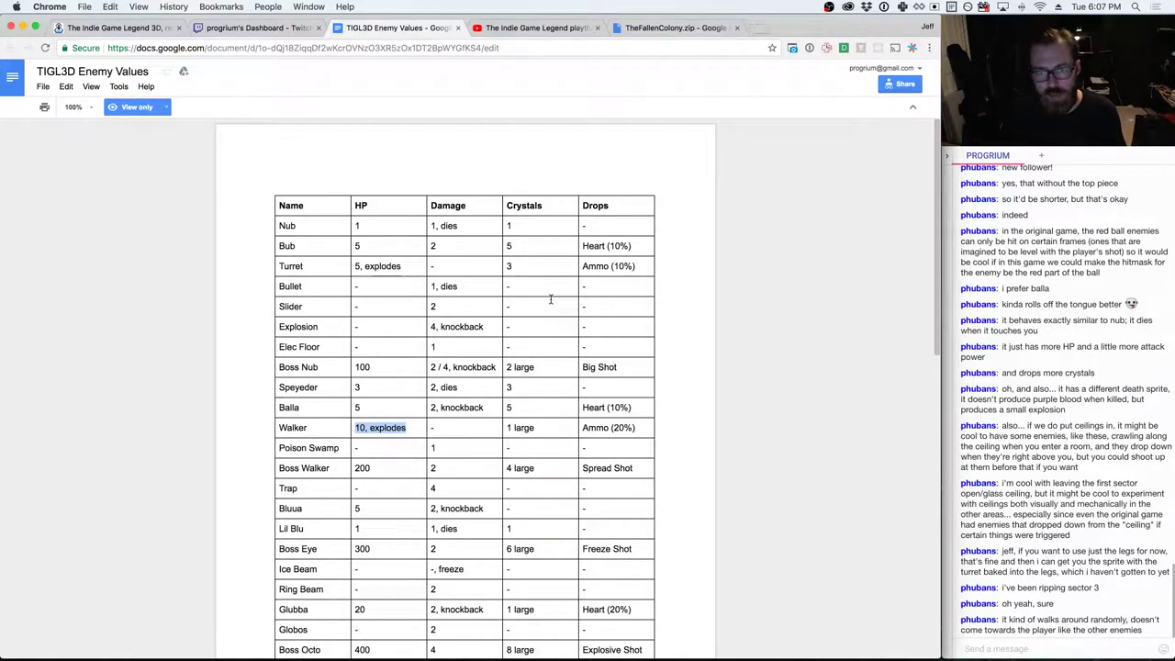
pyautogui.press('super+Tab')
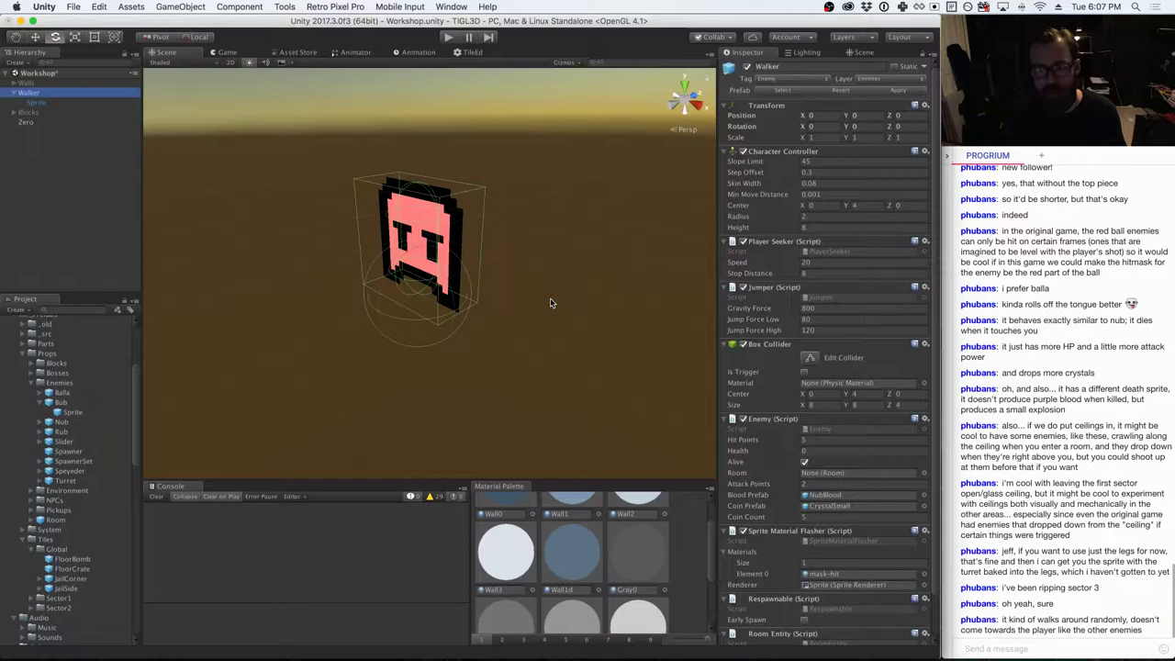
pyautogui.click(923, 505)
pyautogui.click(702, 276)
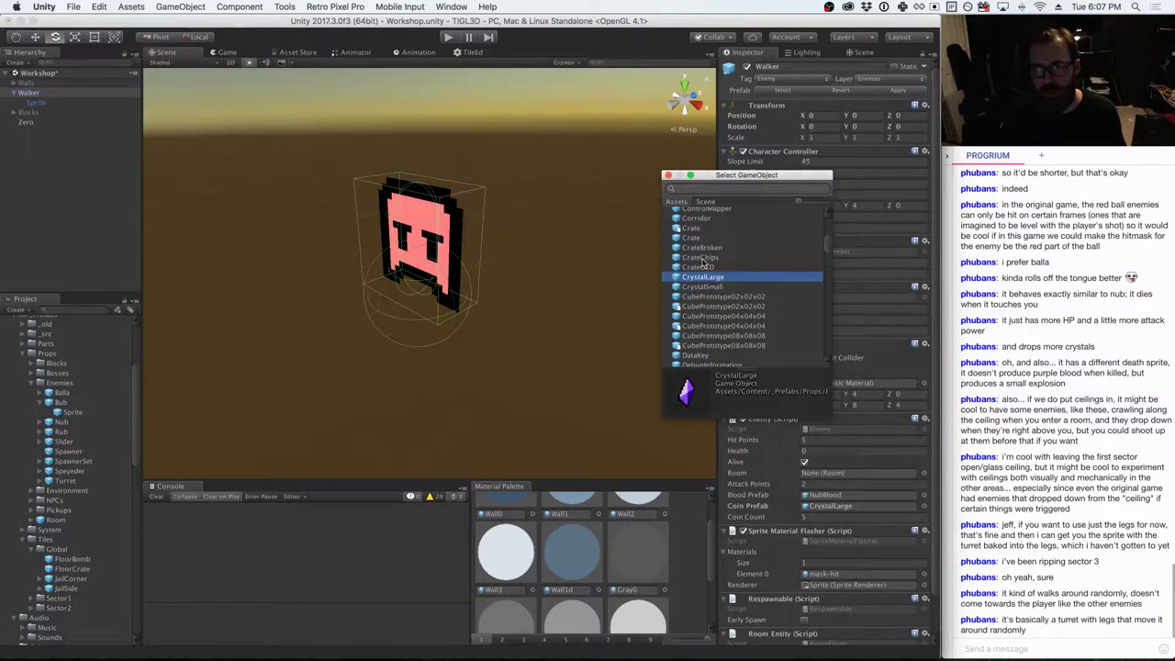
pyautogui.click(668, 174)
pyautogui.click(817, 518)
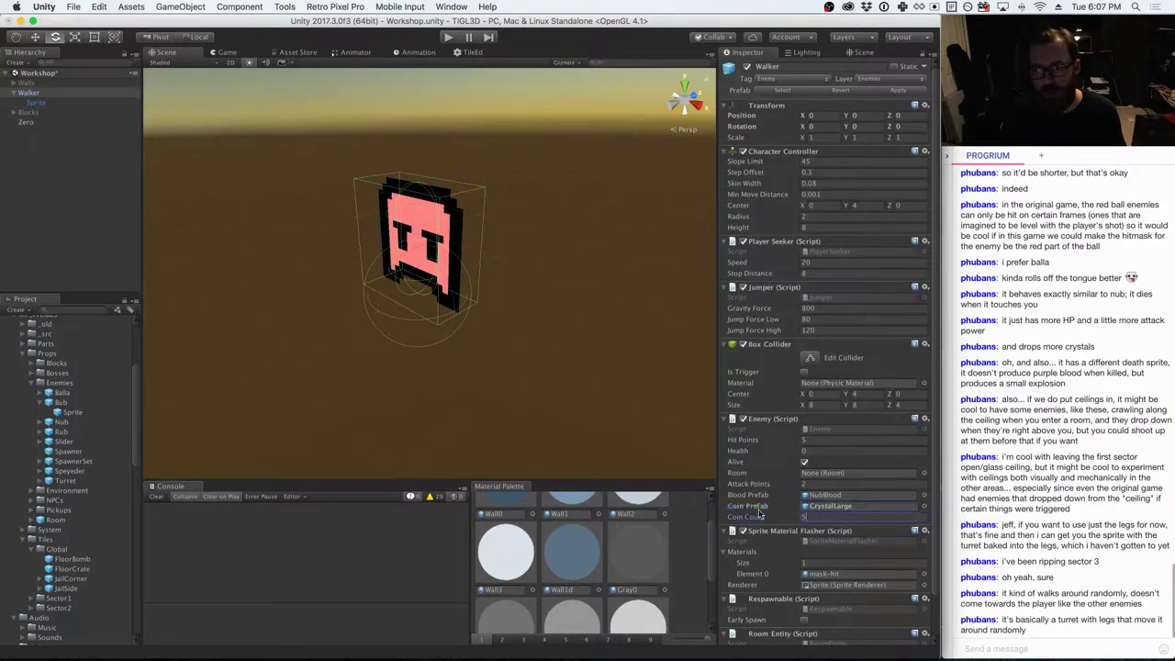
pyautogui.click(813, 439)
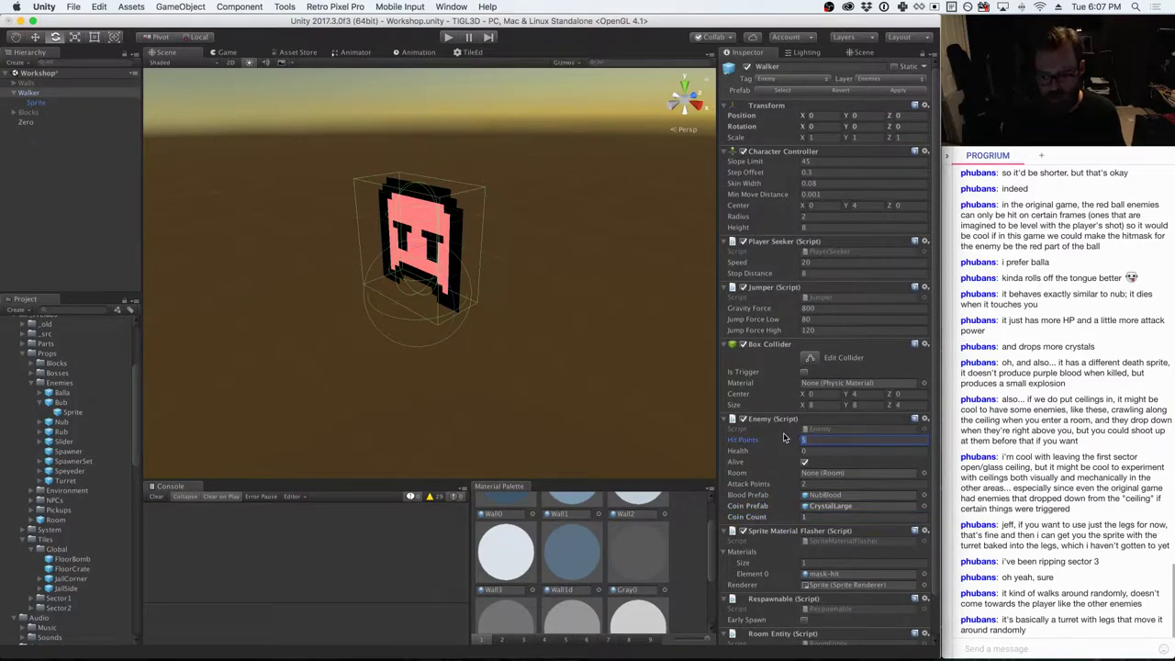
pyautogui.write('10')
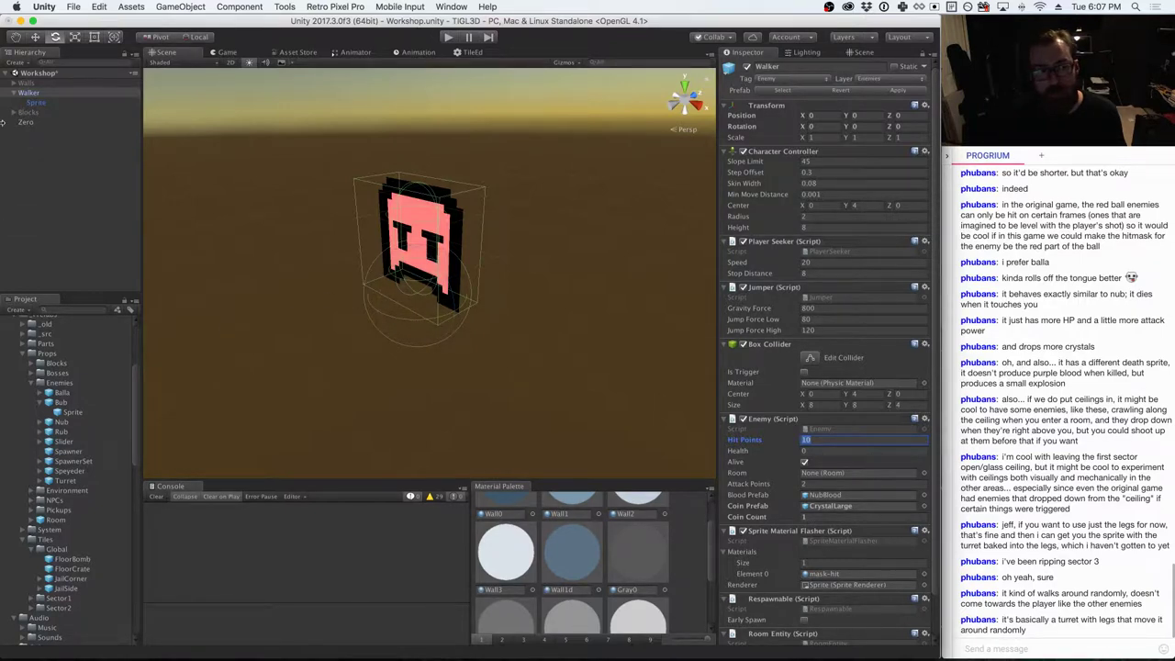
# - Assign walker_0 from the Sprites Enemies folder to the Sprite Renderer of Walker's Sprite child
pyautogui.click(32, 103)
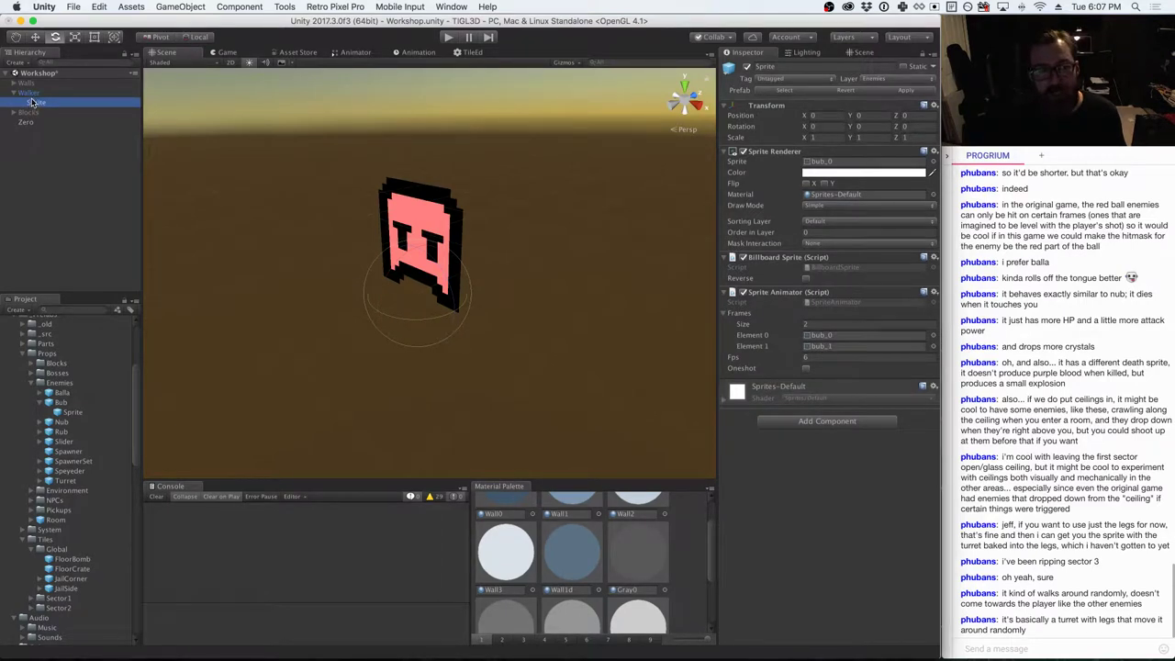
pyautogui.click(31, 93)
pyautogui.click(33, 105)
pyautogui.click(924, 60)
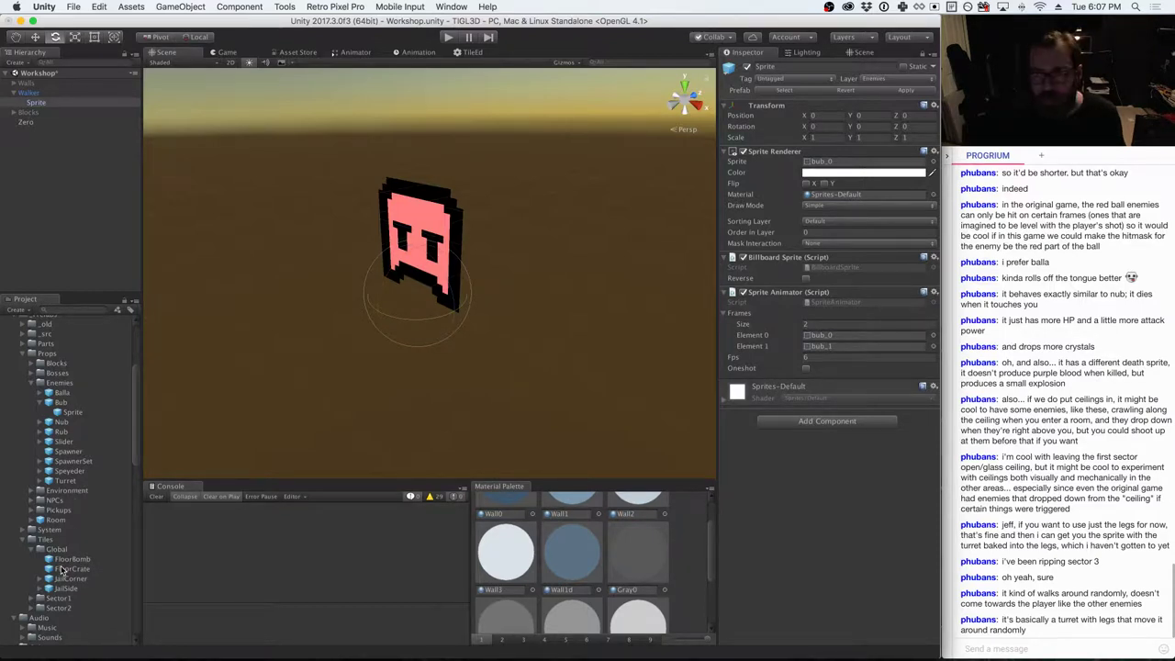
pyautogui.scroll(-5, 90, 526)
pyautogui.scroll(-2, 90, 526)
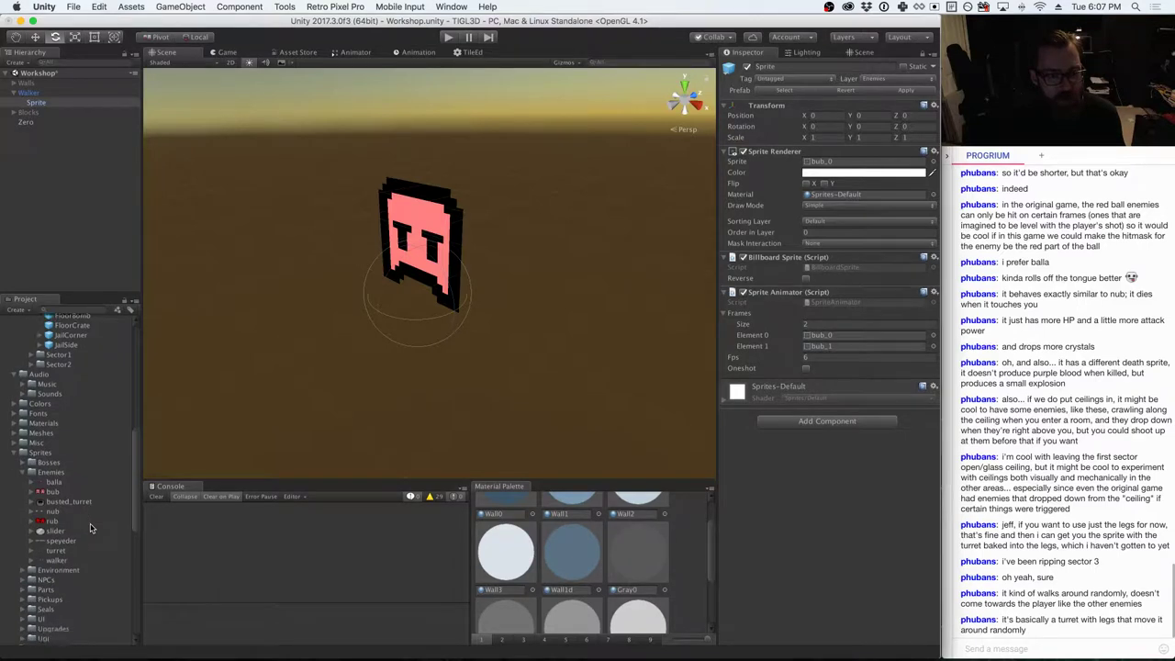
pyautogui.click(30, 508)
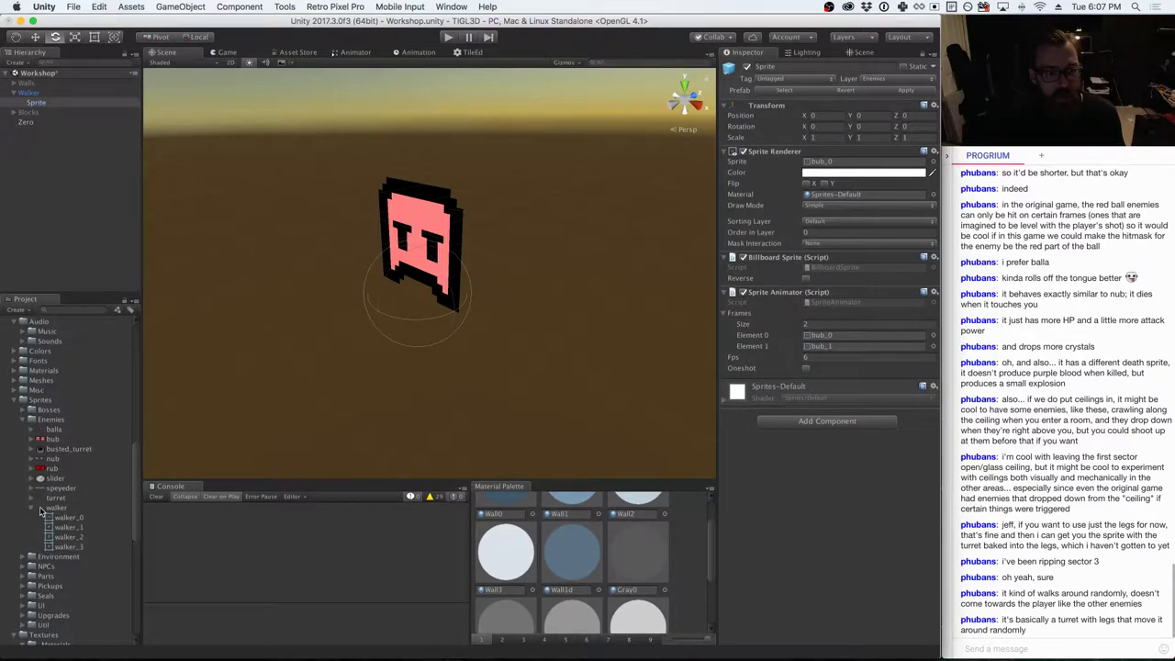
pyautogui.moveTo(69, 518); pyautogui.dragTo(829, 163)
# - Clear the Sprite Animator's frames and refill them with walker_0, walker_1, walker_2 and walker_3
pyautogui.click(68, 527)
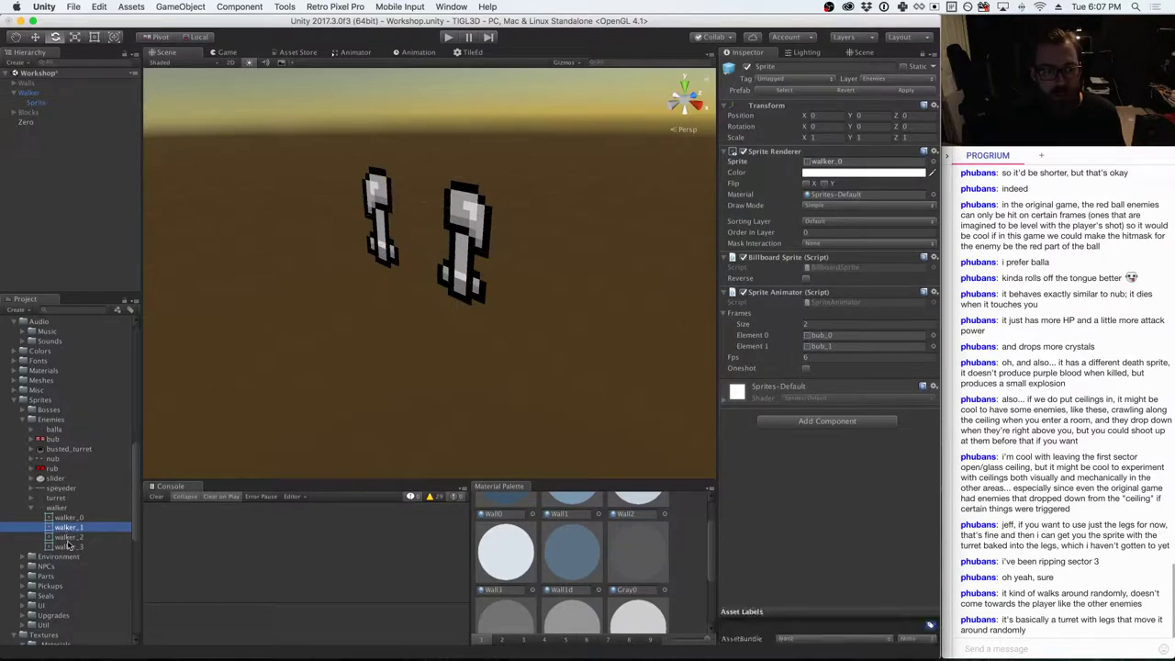
pyautogui.keyDown('shift'); pyautogui.click(68, 546); pyautogui.keyUp('shift')
pyautogui.click(808, 324)
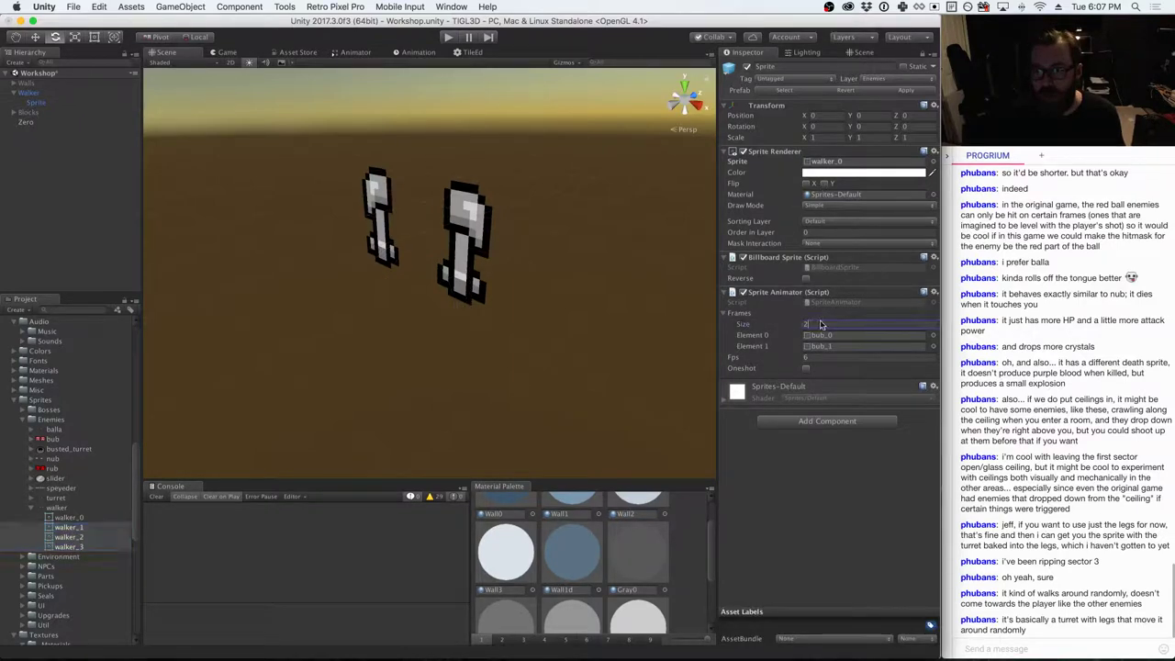
pyautogui.write('0')
pyautogui.press('Return')
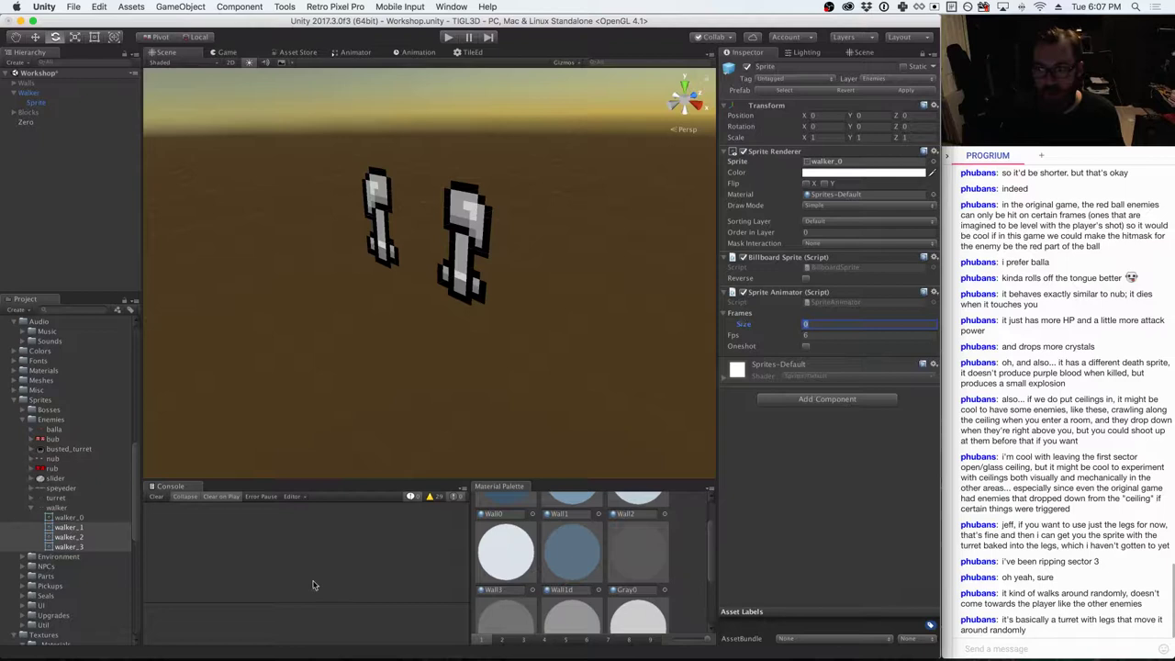
pyautogui.click(68, 518)
pyautogui.keyDown('shift'); pyautogui.click(68, 546); pyautogui.keyUp('shift')
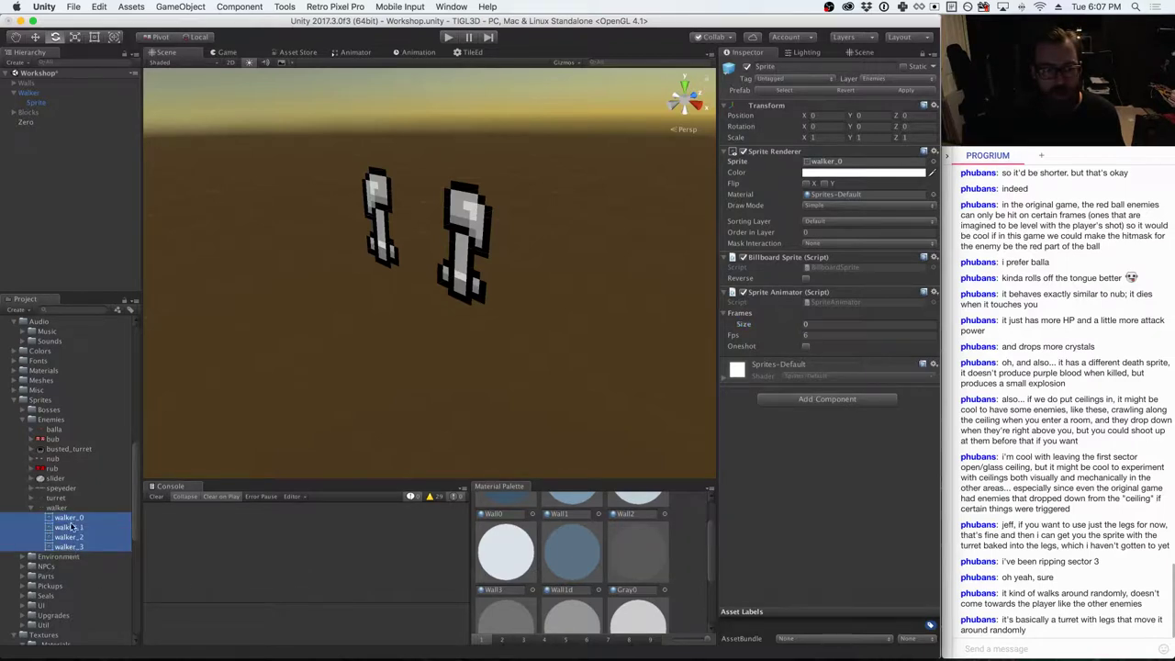
pyautogui.moveTo(72, 527); pyautogui.dragTo(748, 323)
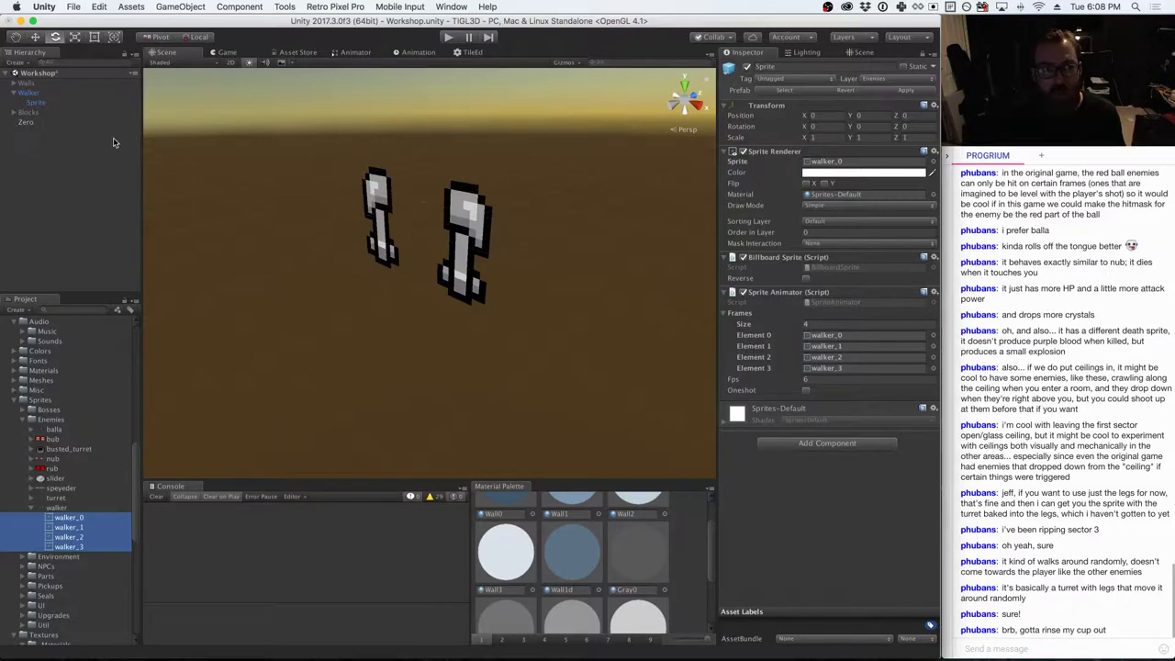
pyautogui.click(38, 104)
pyautogui.rightClick(40, 106)
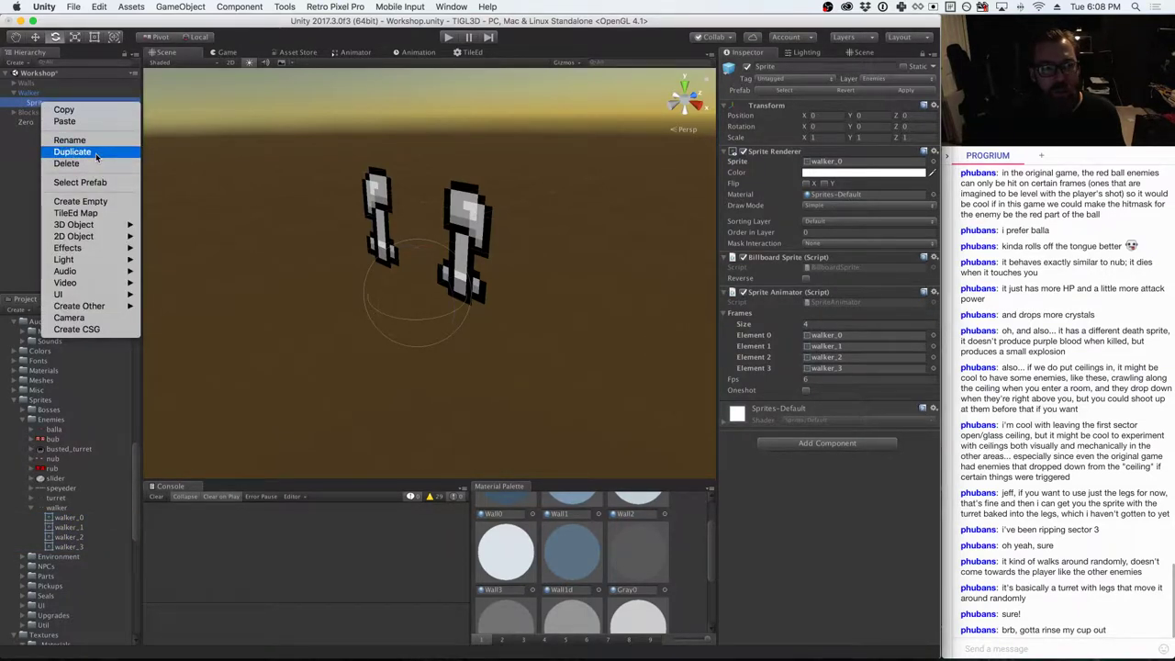
pyautogui.click(28, 104)
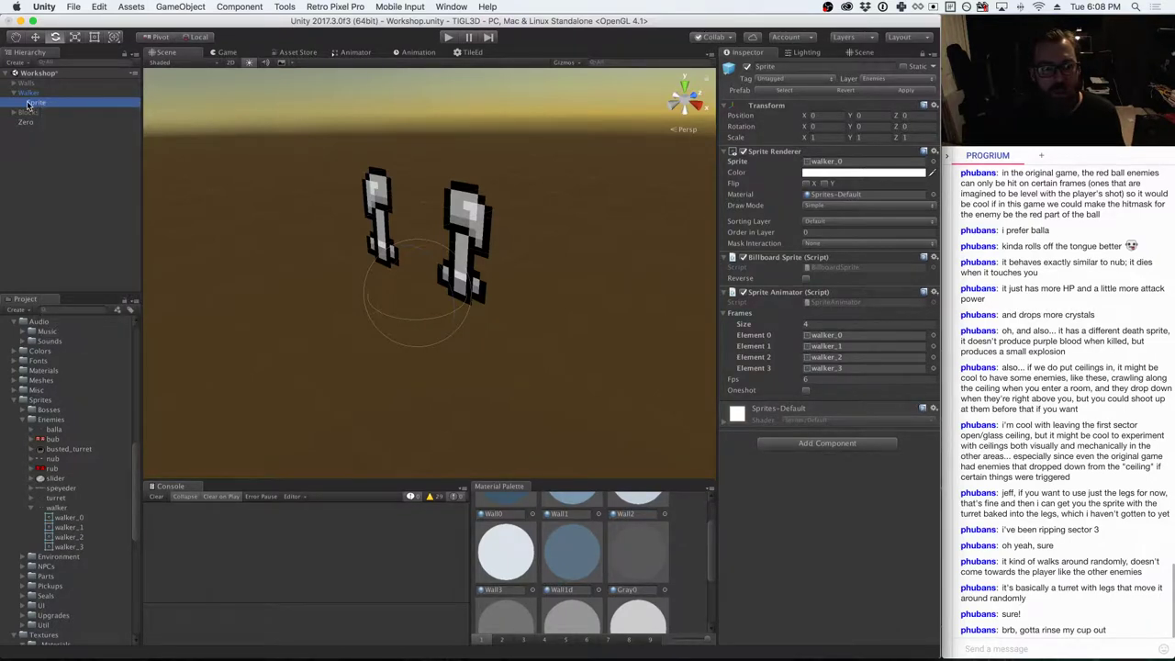
# - Open the SpriteImporter script from the Code Editor folder in MonoDevelop
pyautogui.press('super+Tab')
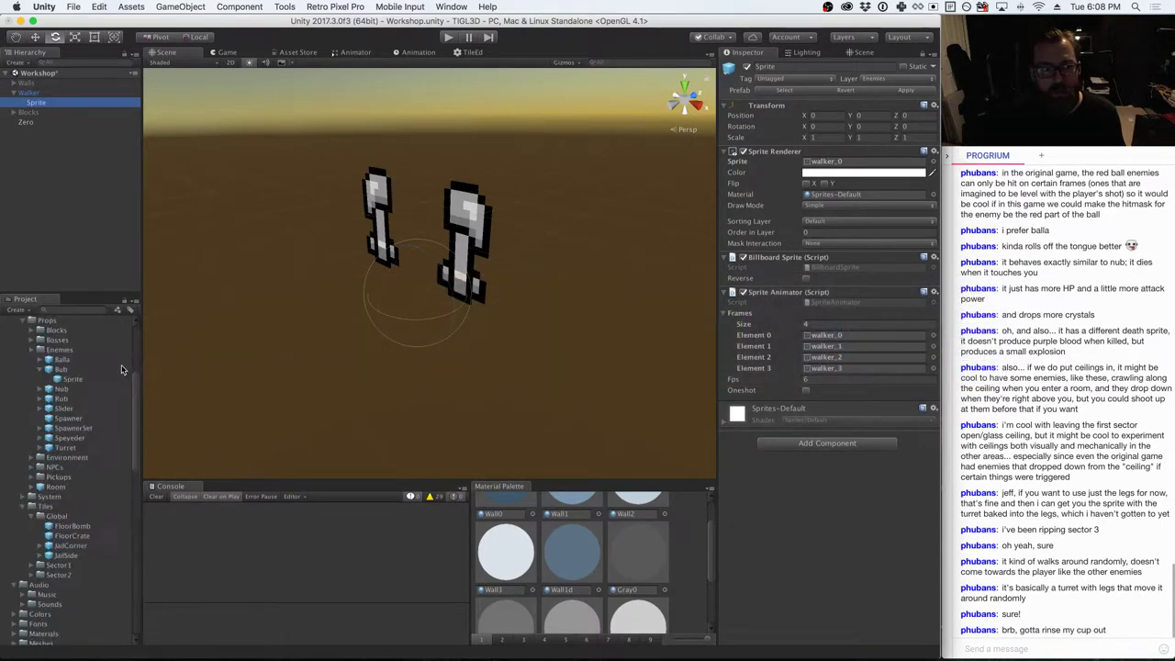
pyautogui.click(23, 352)
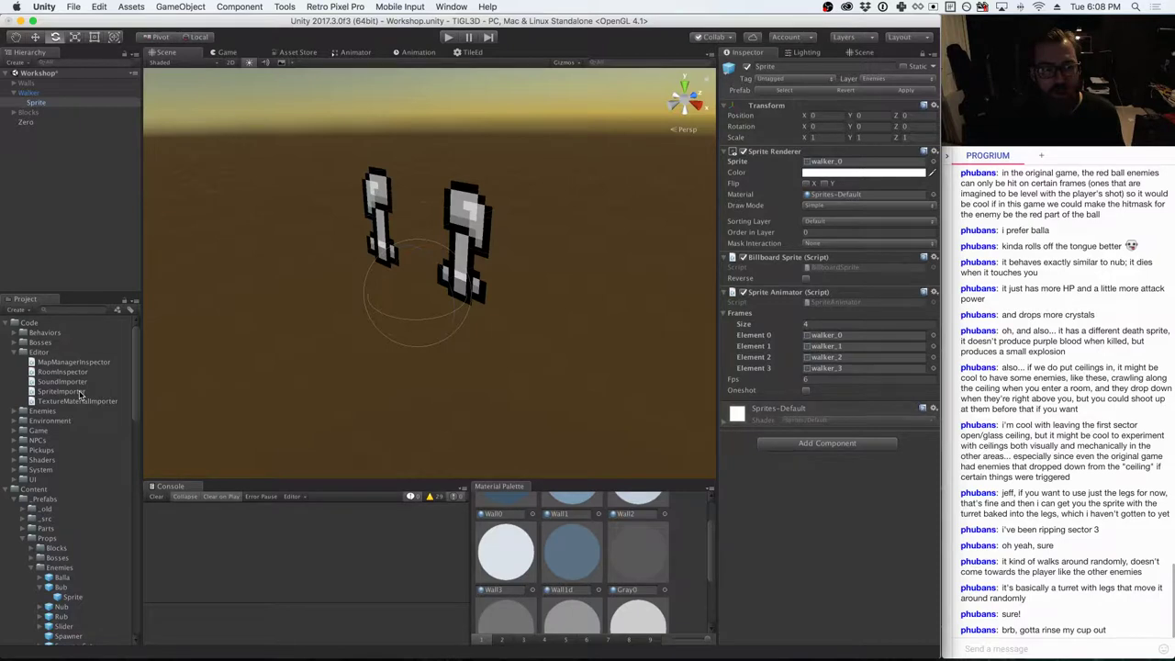
pyautogui.click(80, 393)
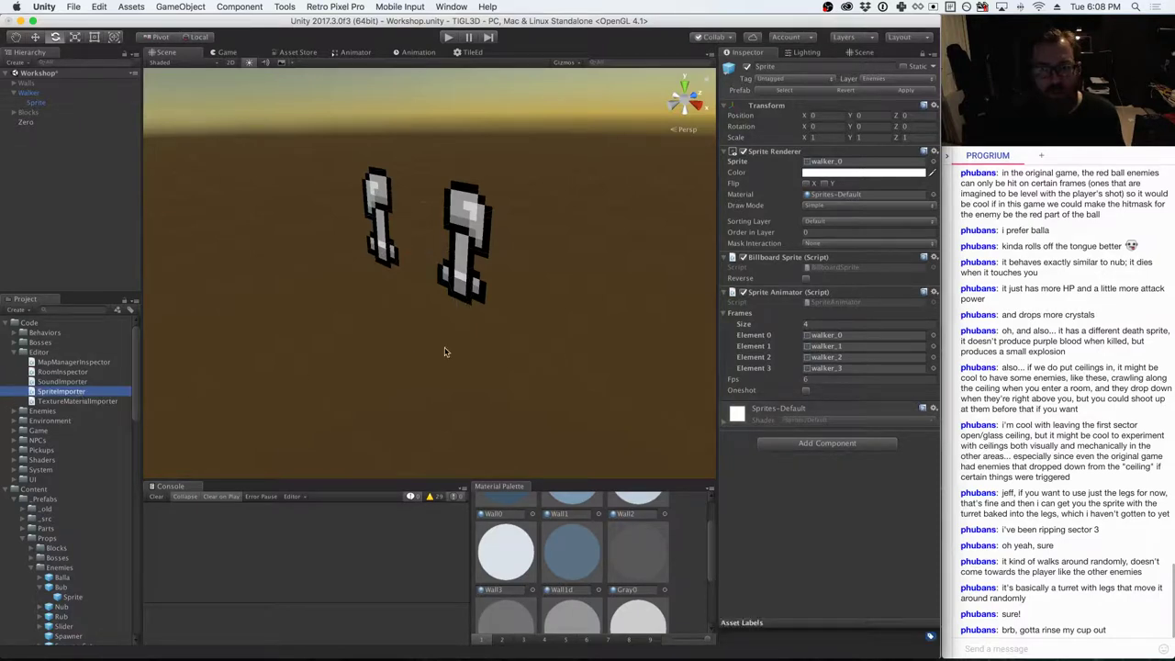
pyautogui.press('super+Tab')
pyautogui.press('super+Tab')
pyautogui.press('super+Tab')
pyautogui.press('super+Tab')
pyautogui.press('super+Tab')
pyautogui.press('super+Tab')
pyautogui.press('super+Tab')
pyautogui.press('super+Tab')
pyautogui.press('super+Tab')
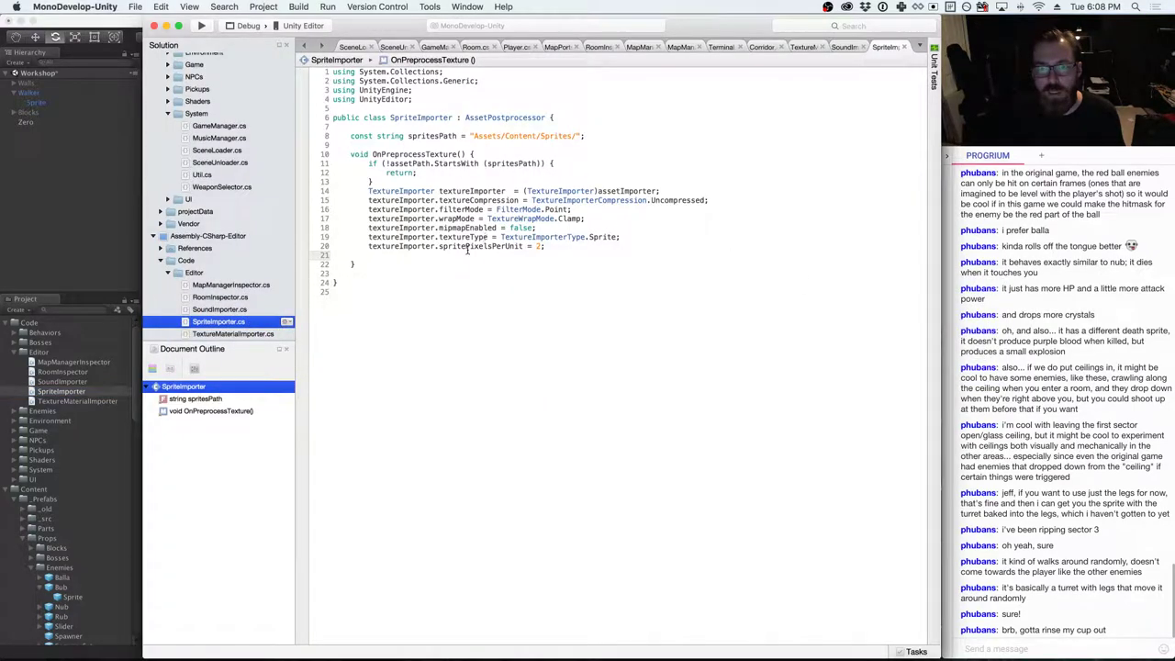
# - Comment out the spritePixelsPerUnit = 2 line in OnPreprocessTexture and return to Unity
pyautogui.click(587, 248)
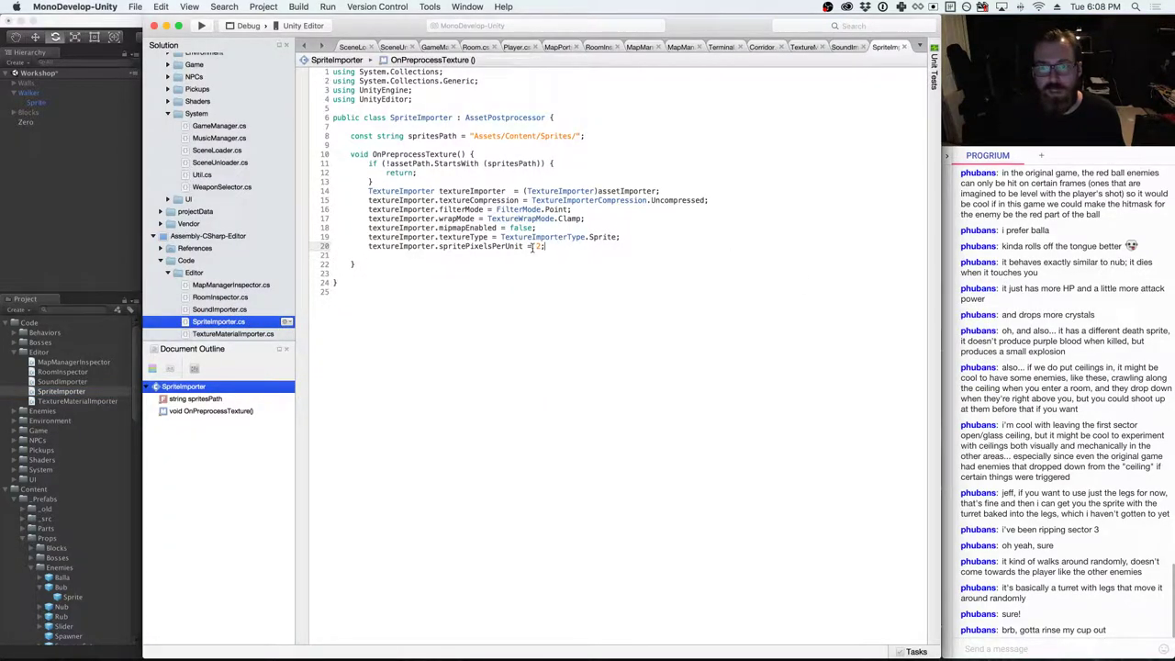
pyautogui.click(369, 244)
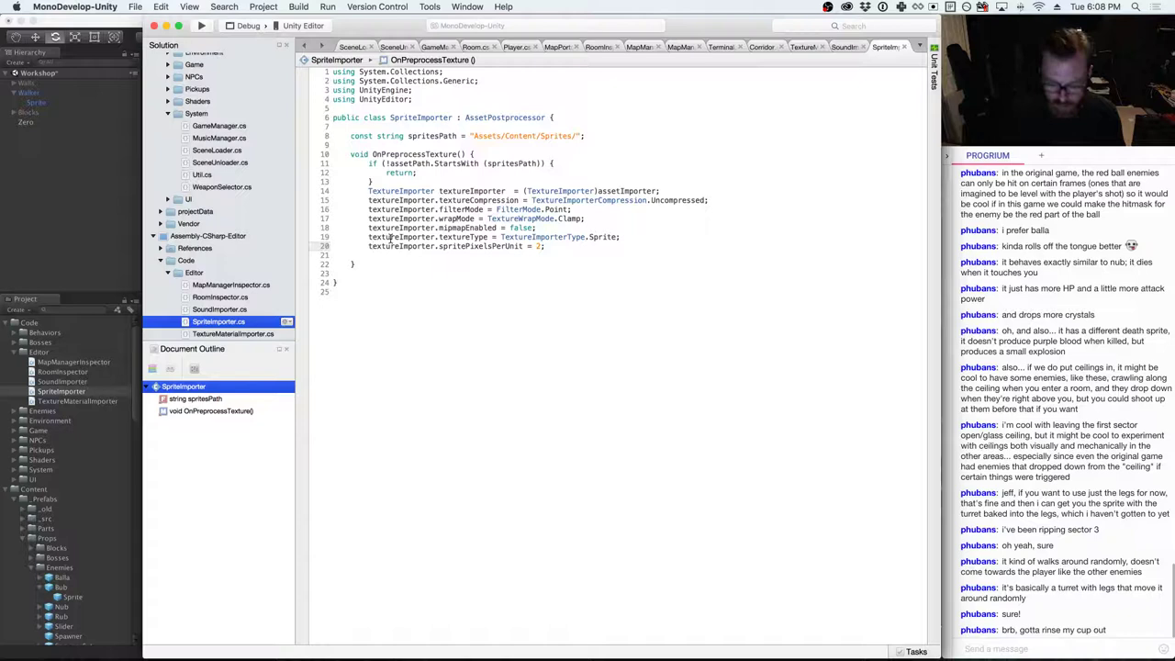
pyautogui.write('//')
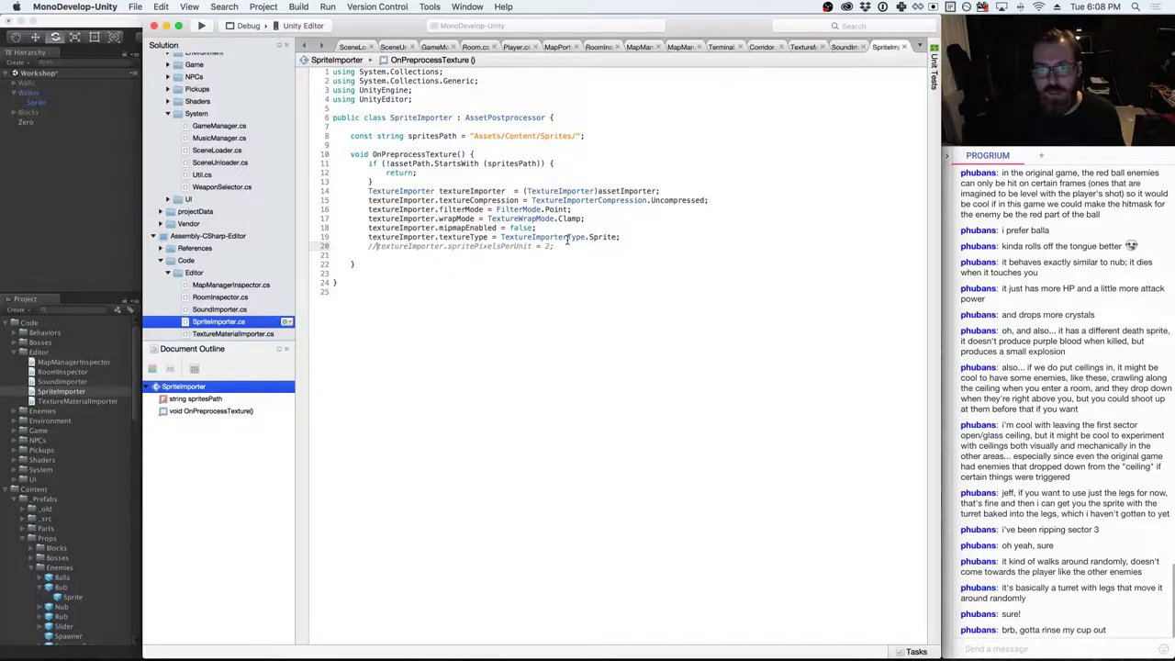
pyautogui.press('super+Tab')
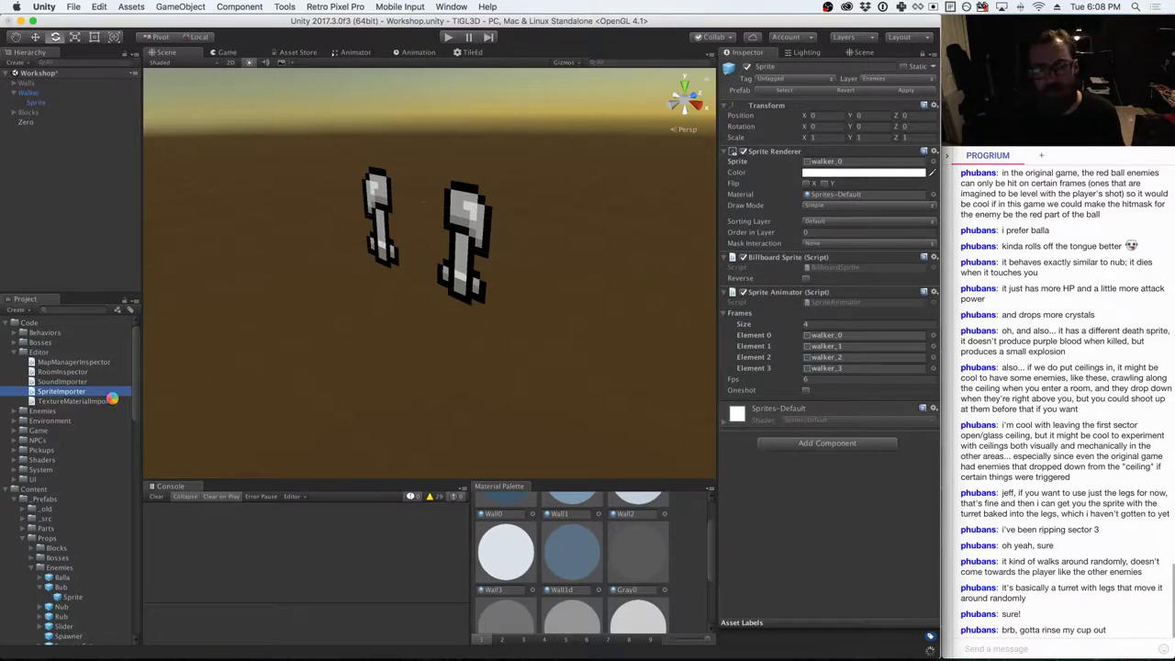
pyautogui.click(42, 103)
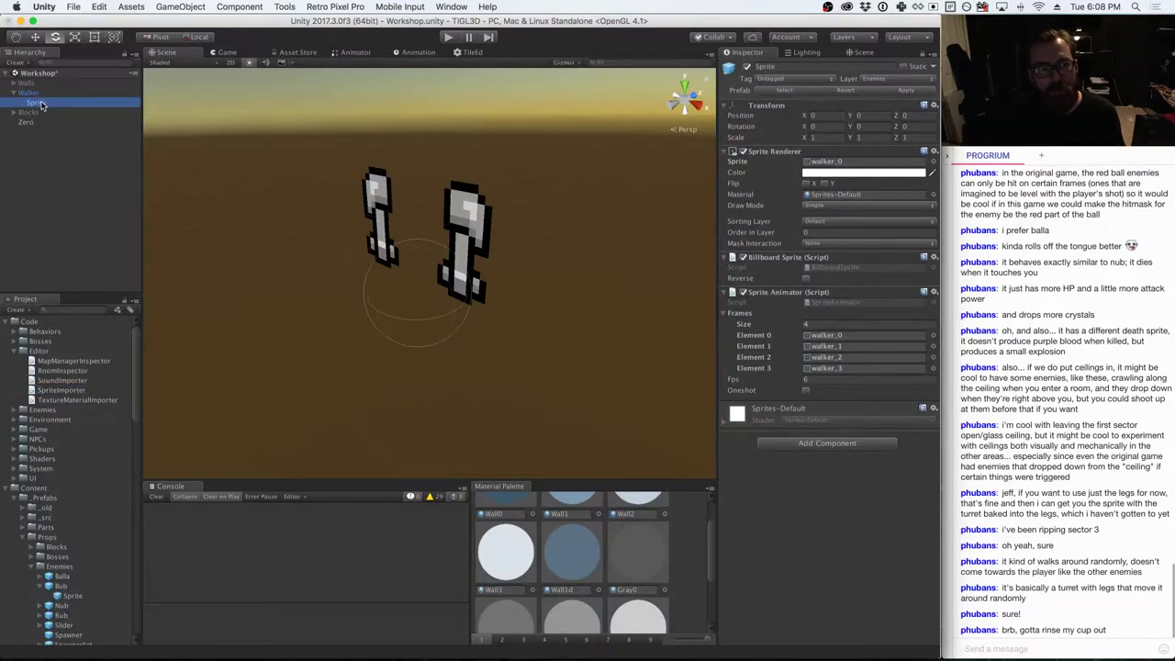
pyautogui.rightClick(43, 103)
pyautogui.click(91, 150)
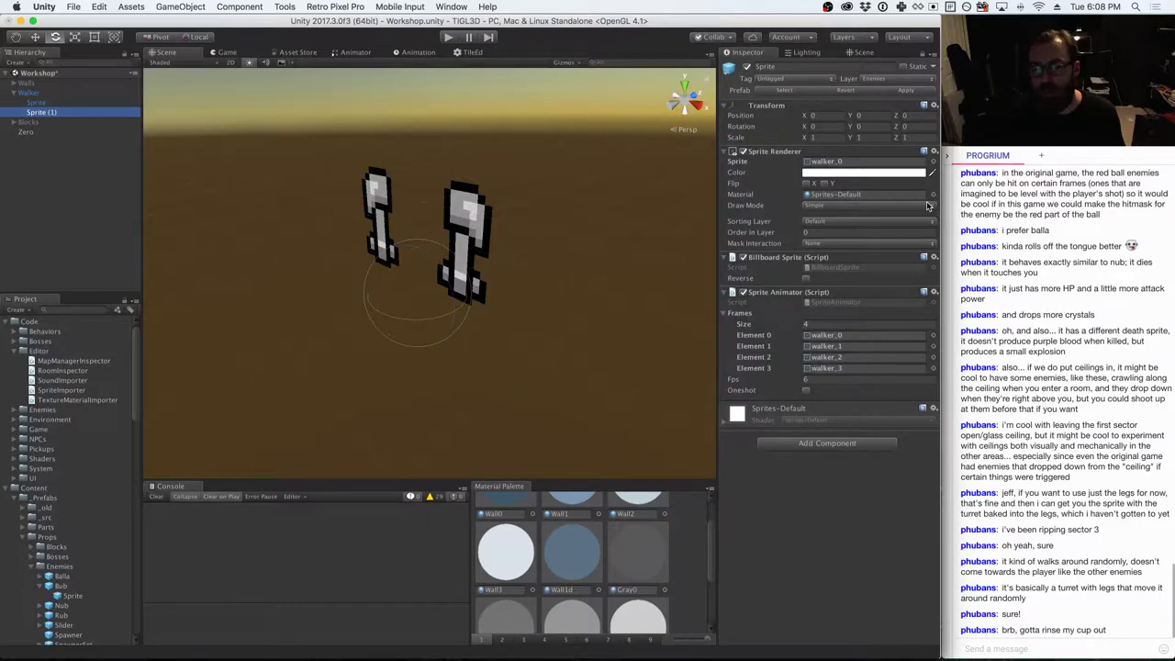
pyautogui.rightClick(34, 112)
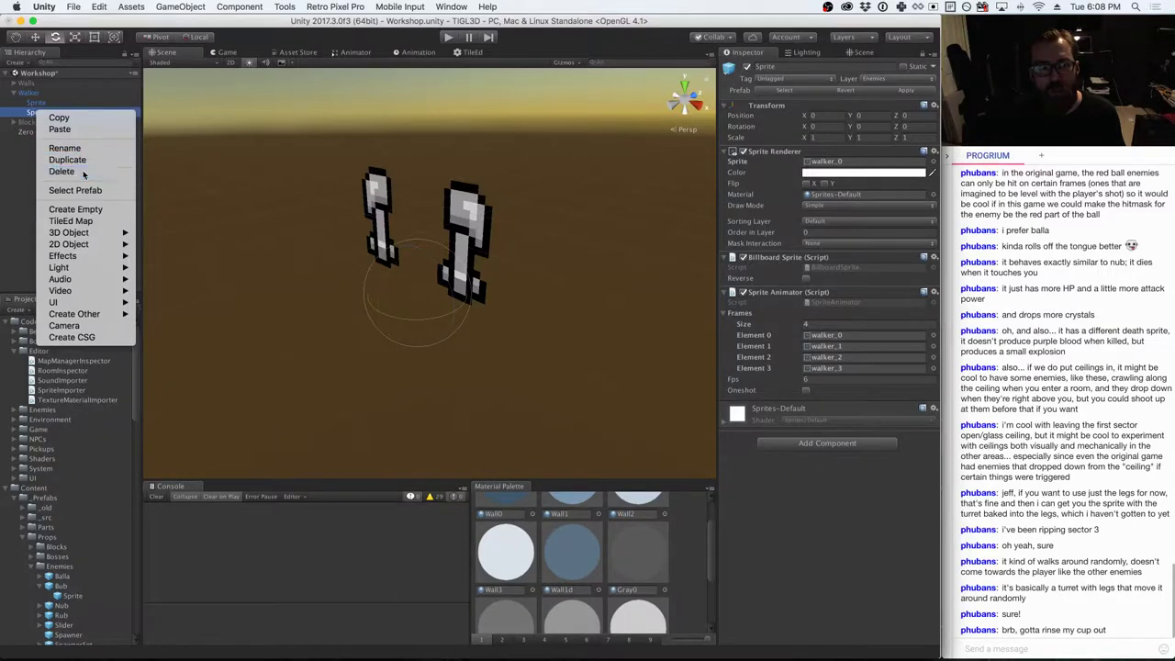
pyautogui.click(83, 171)
# - Add the Turret prefab from the Enemies prefab folder as a child of Walker and expand it
pyautogui.scroll(-10, 69, 432)
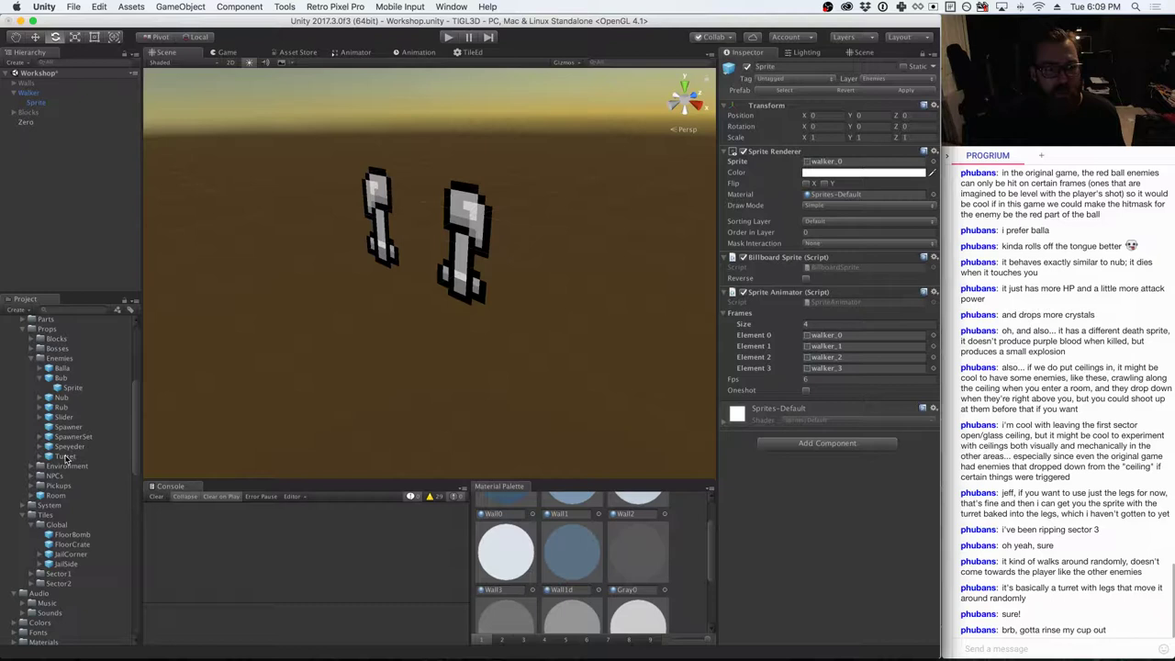
pyautogui.moveTo(66, 457); pyautogui.dragTo(48, 98)
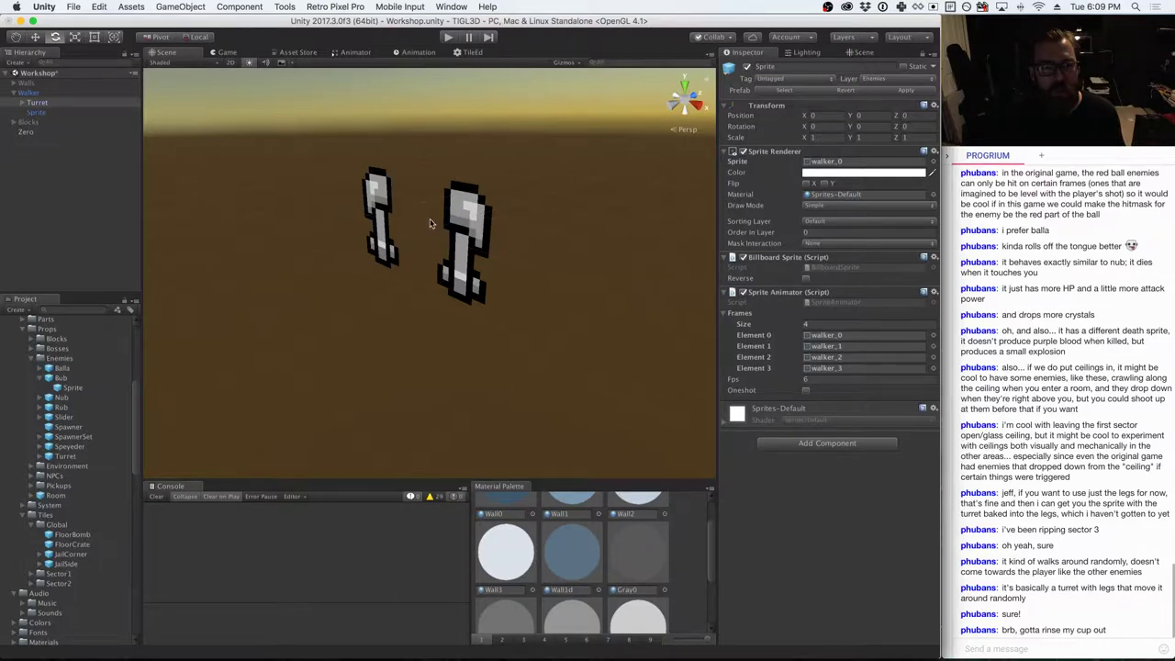
pyautogui.keyDown('alt'); pyautogui.moveTo(430, 223); pyautogui.dragTo(648, 187); pyautogui.keyUp('alt')
pyautogui.click(34, 103)
pyautogui.click(22, 103)
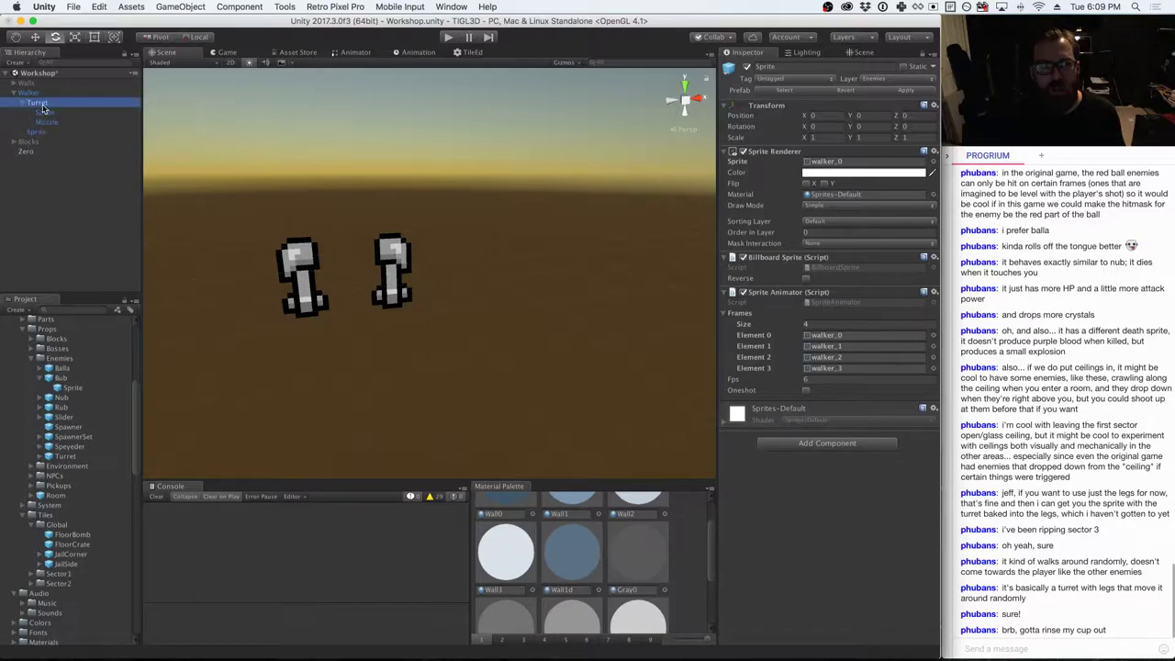
pyautogui.click(40, 103)
pyautogui.click(37, 105)
# - Place a separate Turret prefab instance directly in the scene and frame it
pyautogui.click(61, 457)
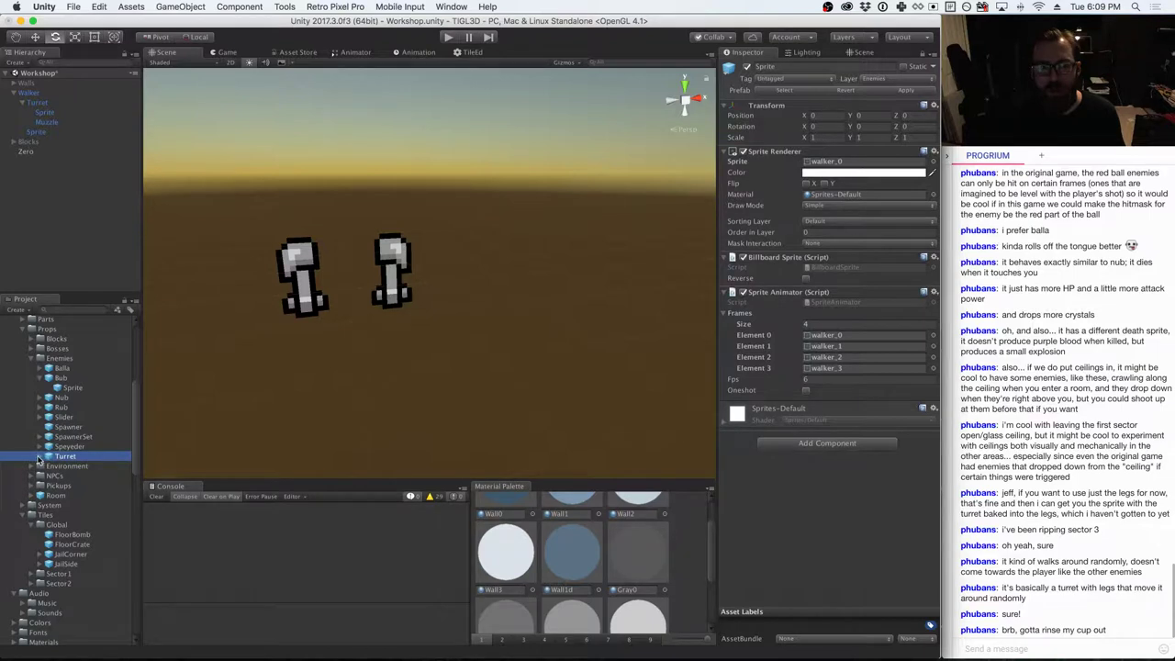
pyautogui.click(38, 457)
pyautogui.click(70, 467)
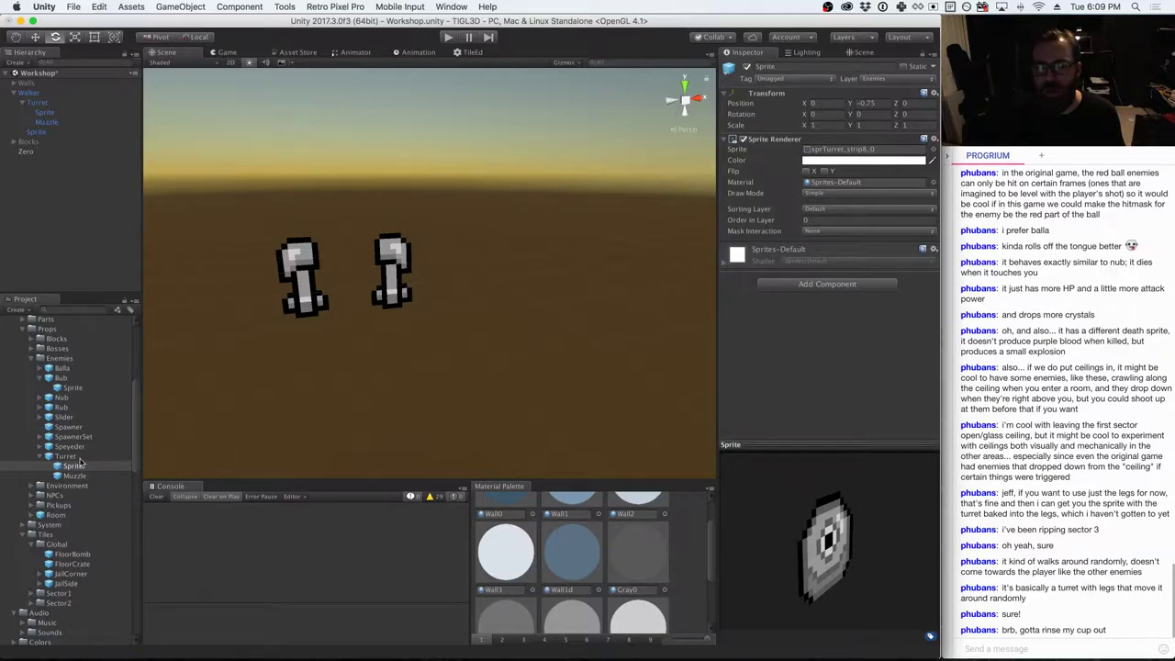
pyautogui.moveTo(73, 458); pyautogui.dragTo(509, 441)
pyautogui.press('f')
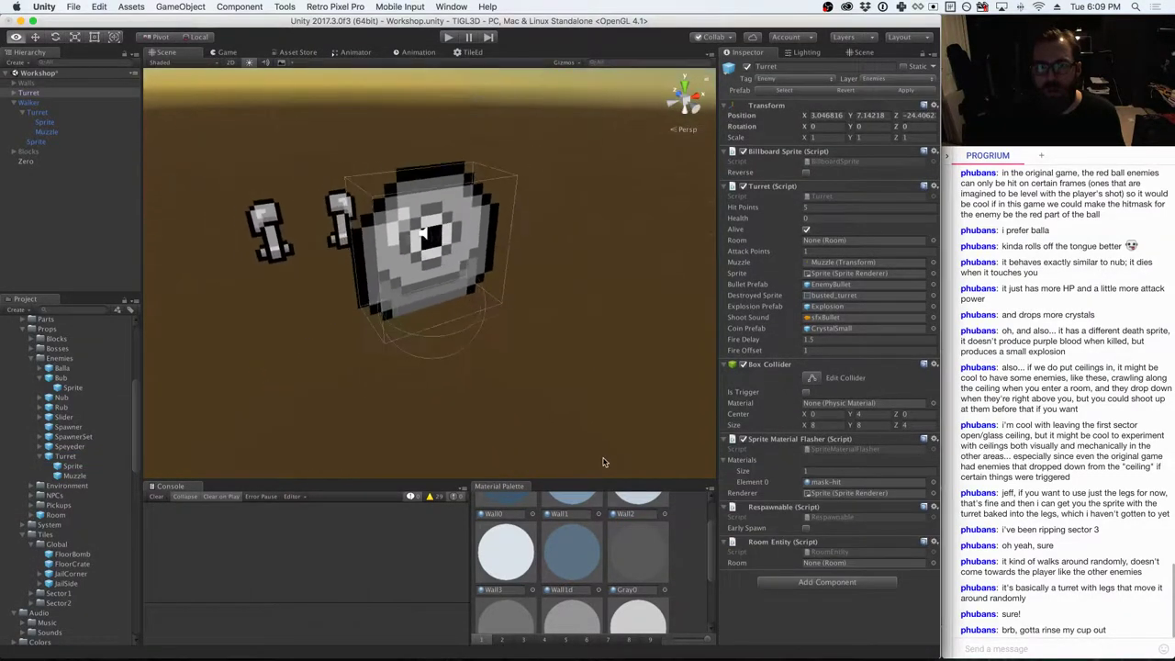
# - Reset the position of Walker's Turret child to 0, 0, 0 and delete the separate Turret instance
pyautogui.click(48, 115)
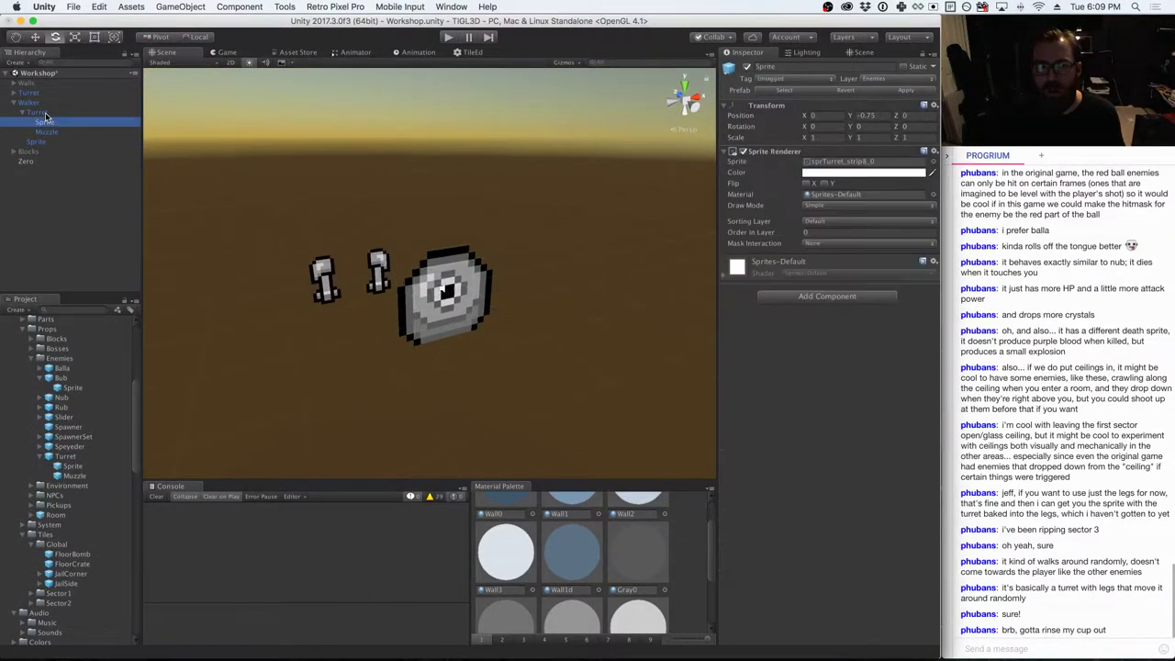
pyautogui.press('f')
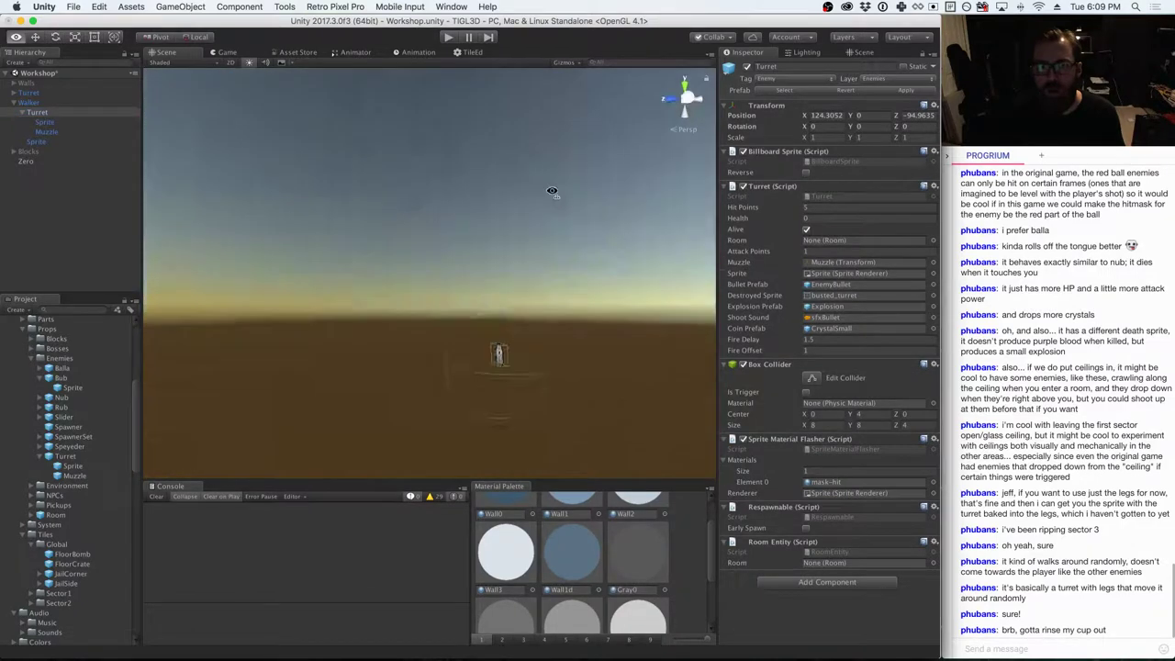
pyautogui.keyDown('alt'); pyautogui.moveTo(413, 257); pyautogui.dragTo(367, 266); pyautogui.keyUp('alt')
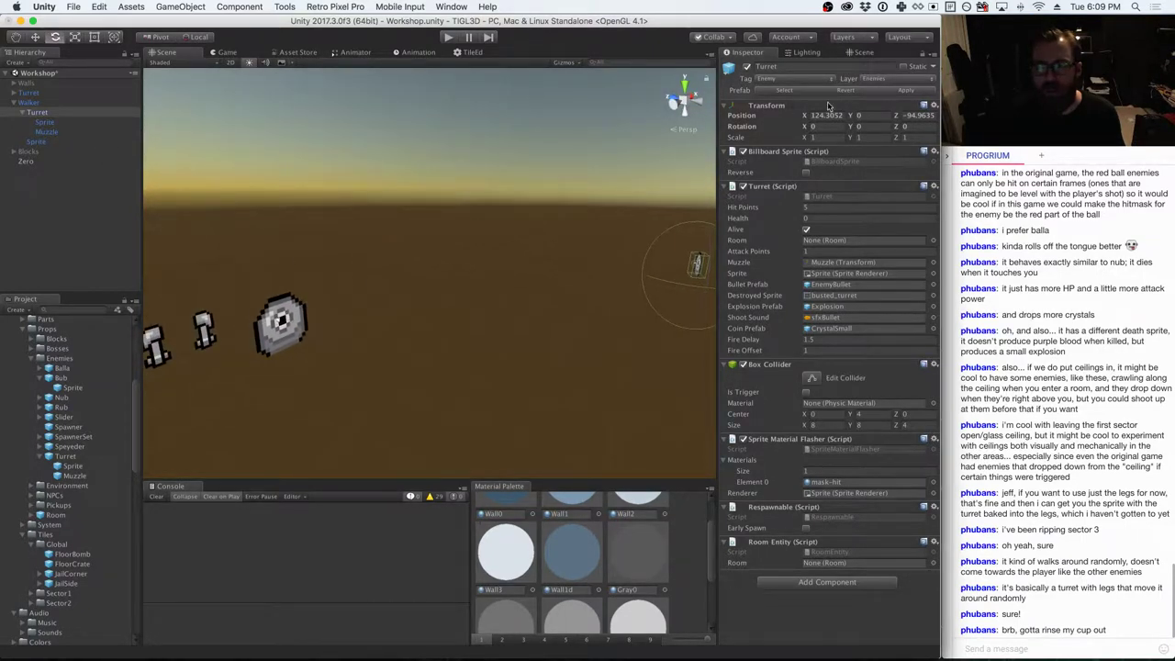
pyautogui.click(933, 106)
pyautogui.click(964, 194)
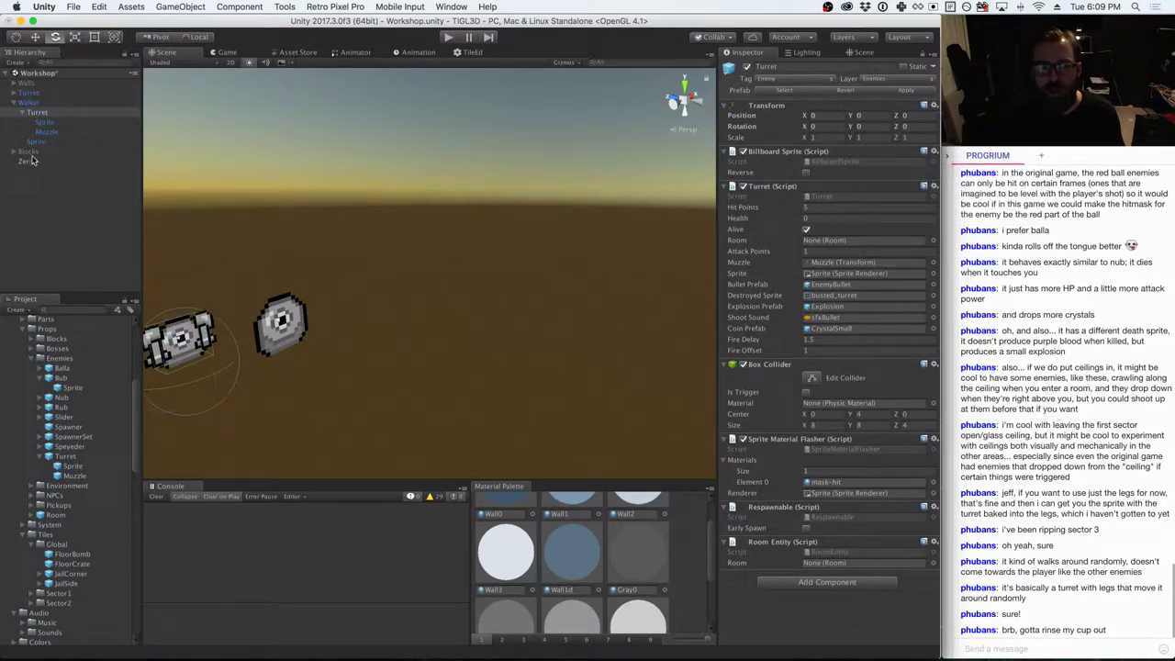
pyautogui.rightClick(30, 92)
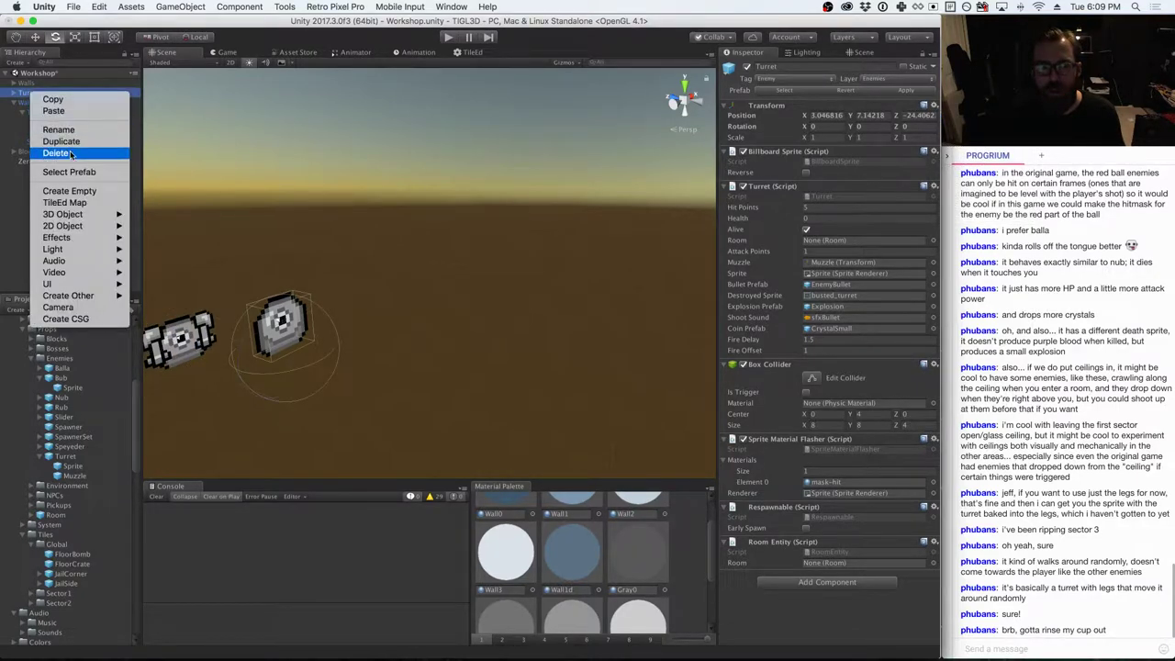
pyautogui.click(70, 154)
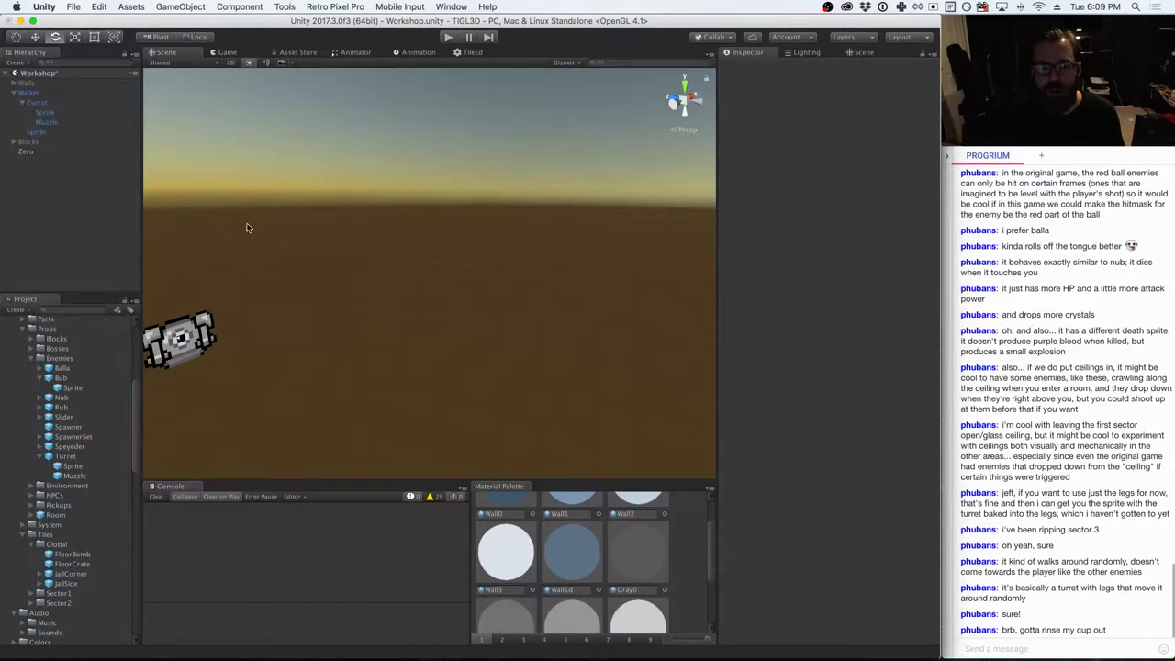
# - Raise Walker's Turret child to a Y position of 5.5 above the legs
pyautogui.click(34, 103)
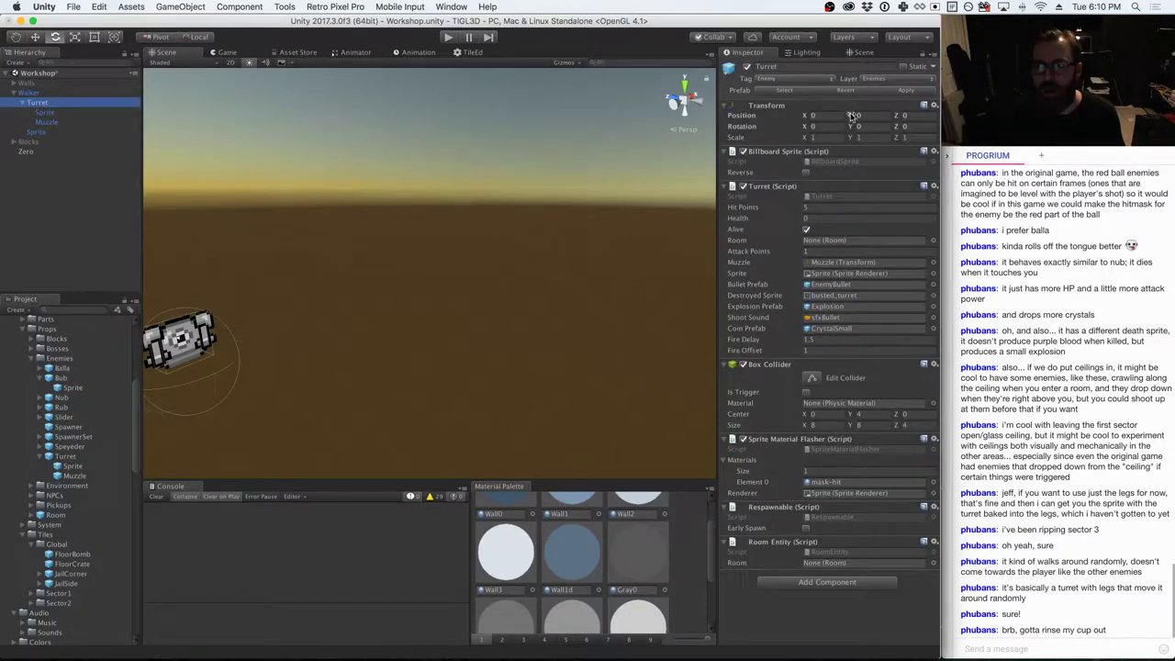
pyautogui.moveTo(851, 116); pyautogui.dragTo(545, 217)
pyautogui.press('f')
pyautogui.scroll(5, 354, 255)
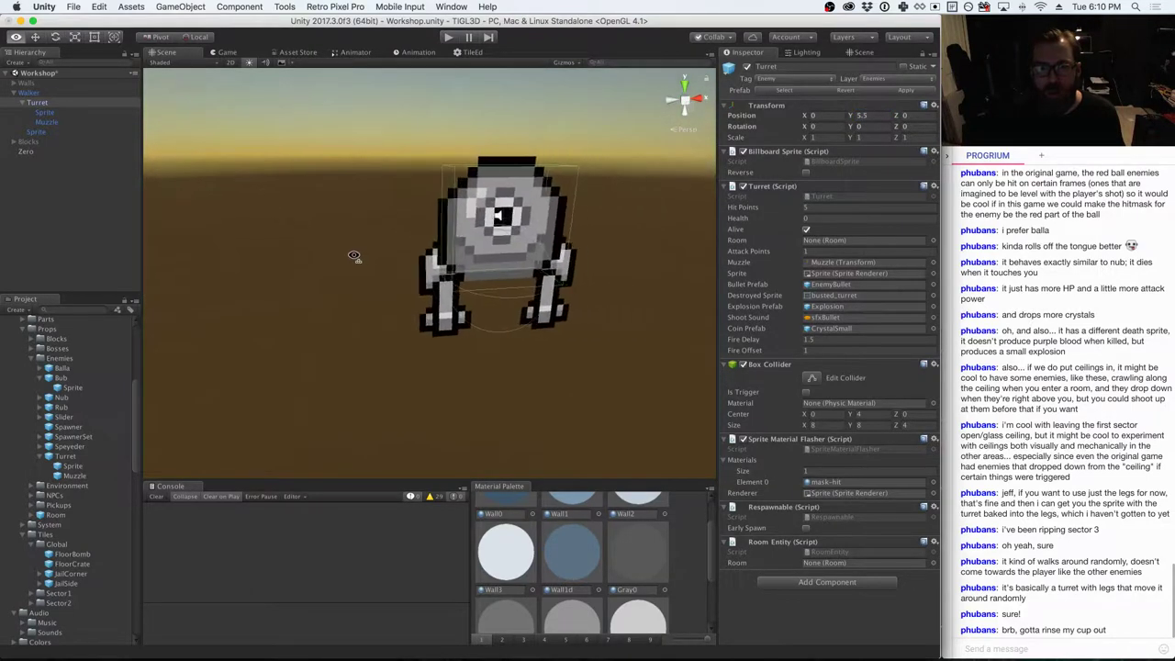
pyautogui.keyDown('alt'); pyautogui.moveTo(313, 247); pyautogui.dragTo(354, 246); pyautogui.keyUp('alt')
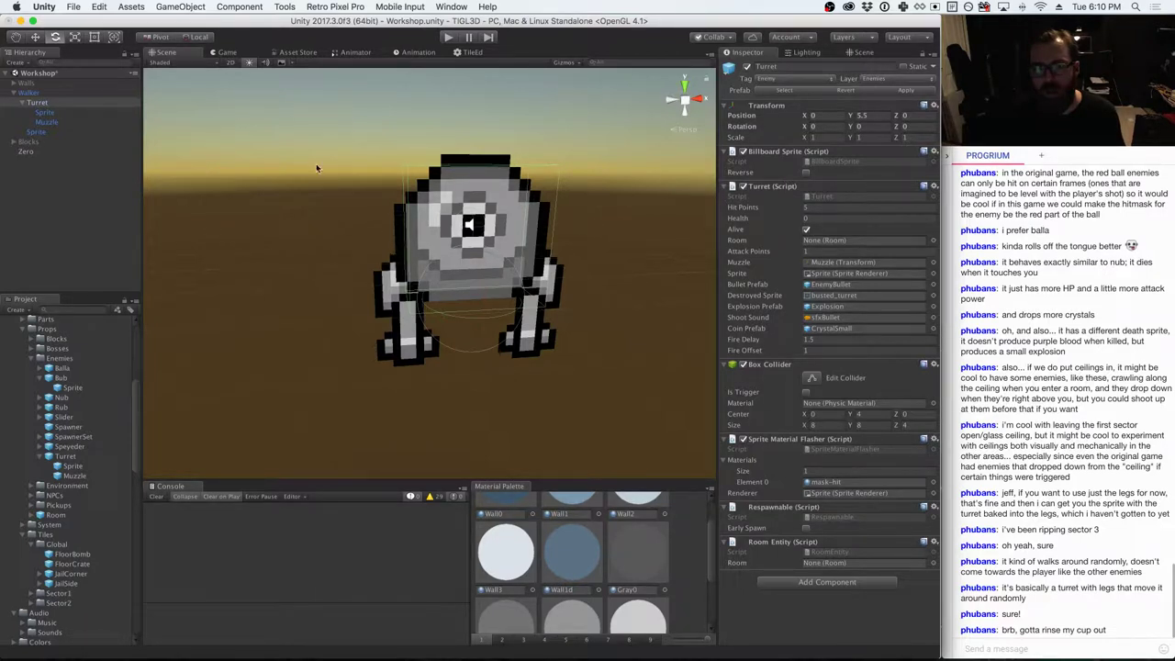
# - Switch to sector2_layout.png in Preview, examine how the walkers' turret and legs are proportioned, and return to Unity
pyautogui.press('super+Tab')
pyautogui.press('super+Tab')
pyautogui.press('super+Tab')
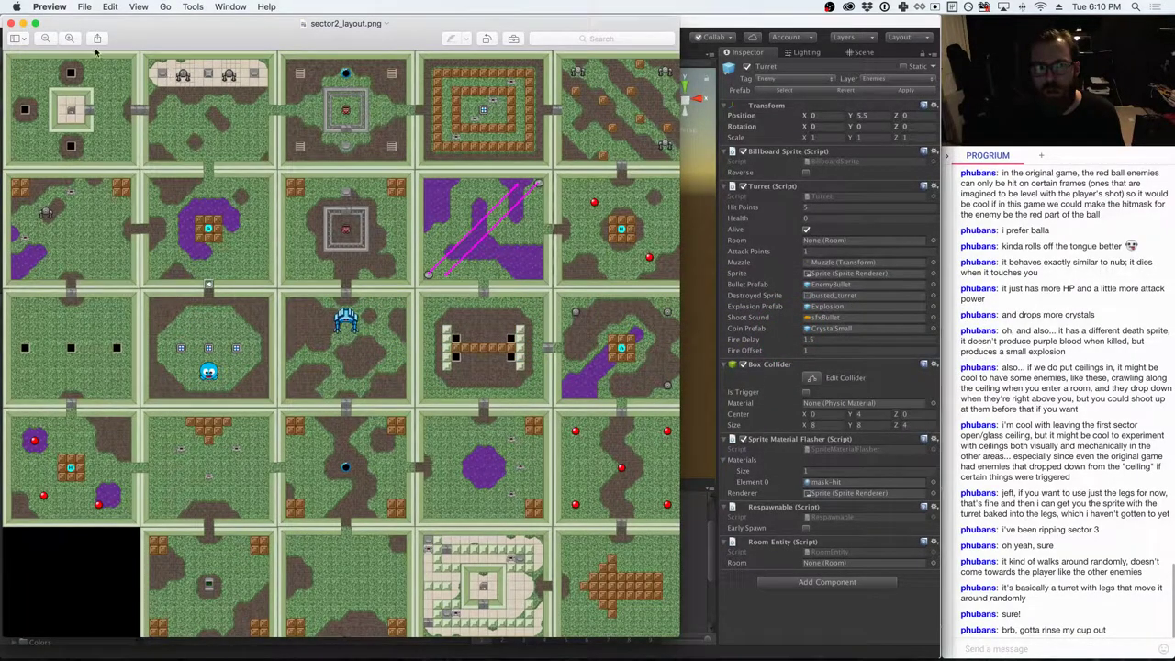
pyautogui.keyDown('ctrl'); pyautogui.scroll(5, 345, 319); pyautogui.keyUp('ctrl')
pyautogui.scroll(3, 345, 320)
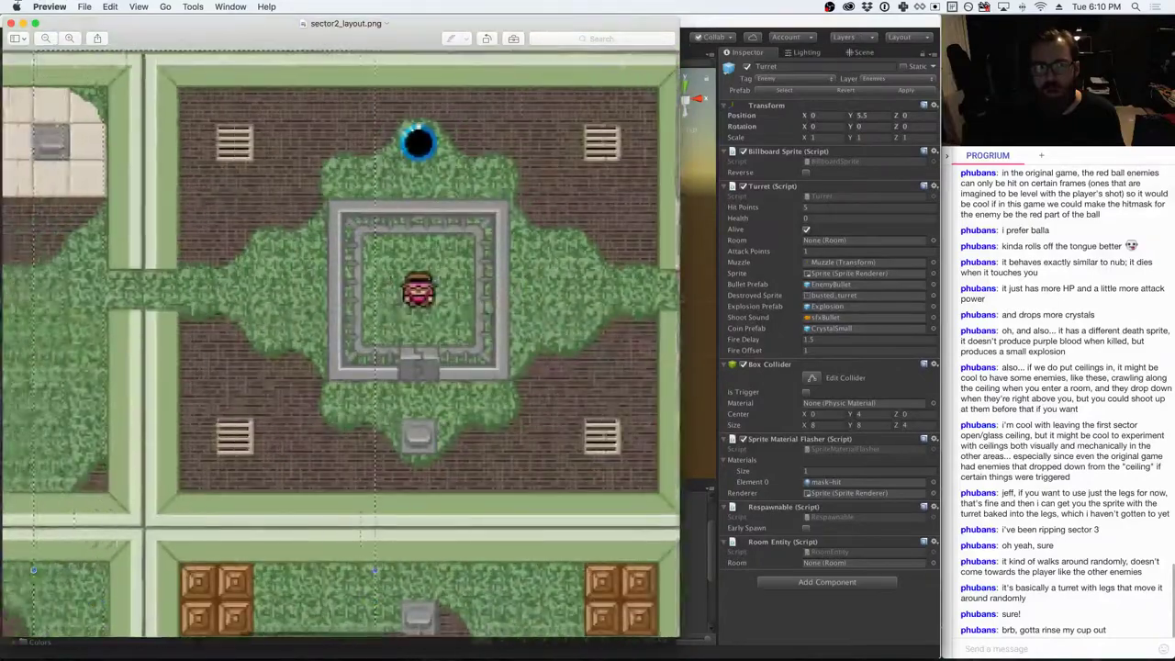
pyautogui.scroll(5, 297, 252)
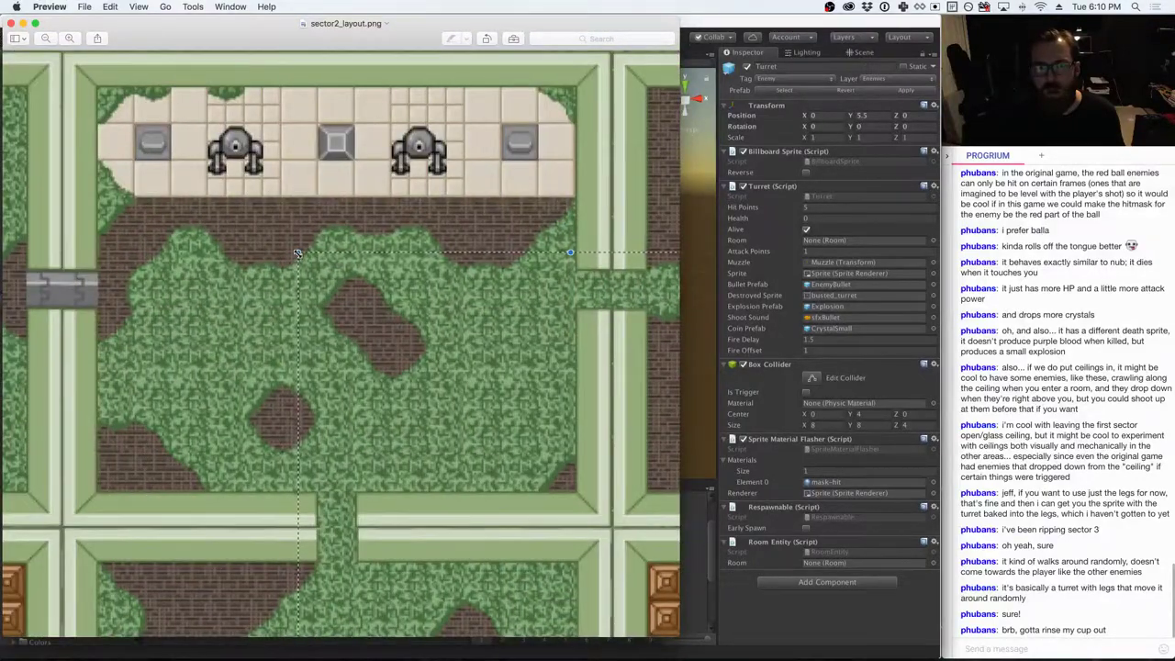
pyautogui.press('super+Tab')
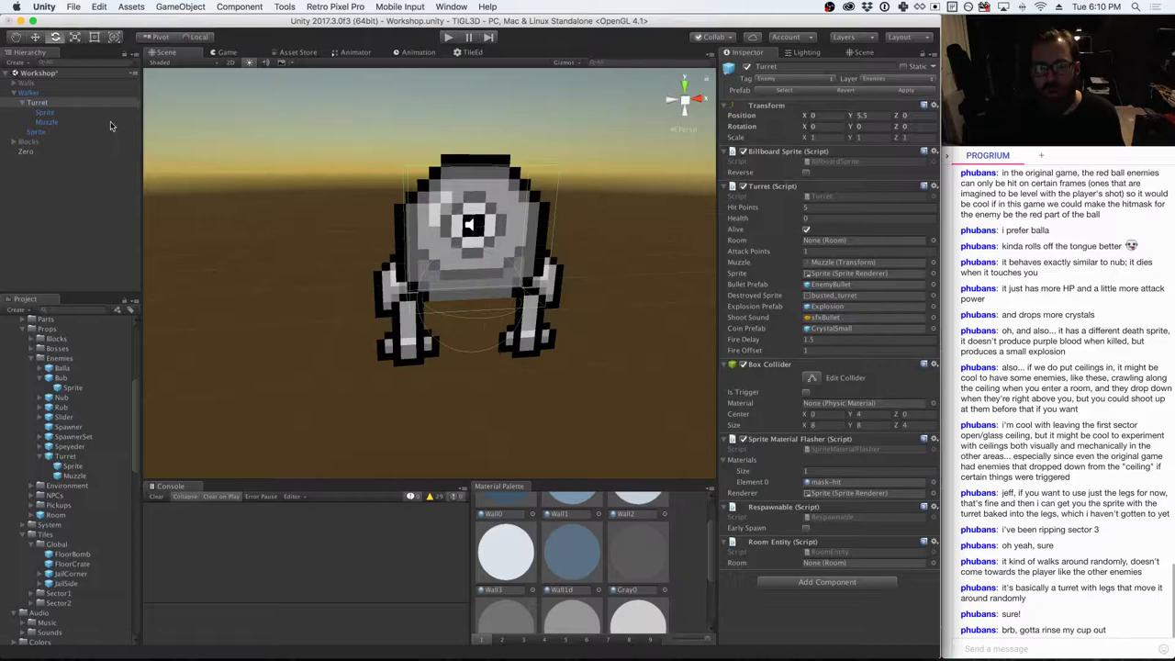
pyautogui.press('super+Tab')
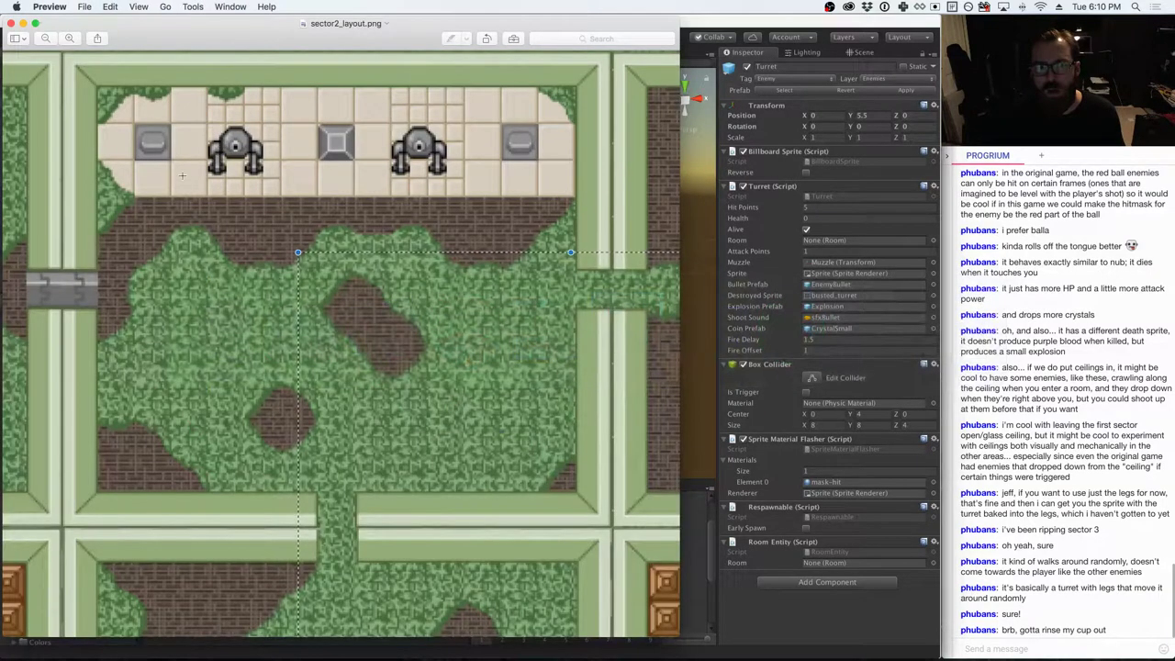
pyautogui.press('super+Tab')
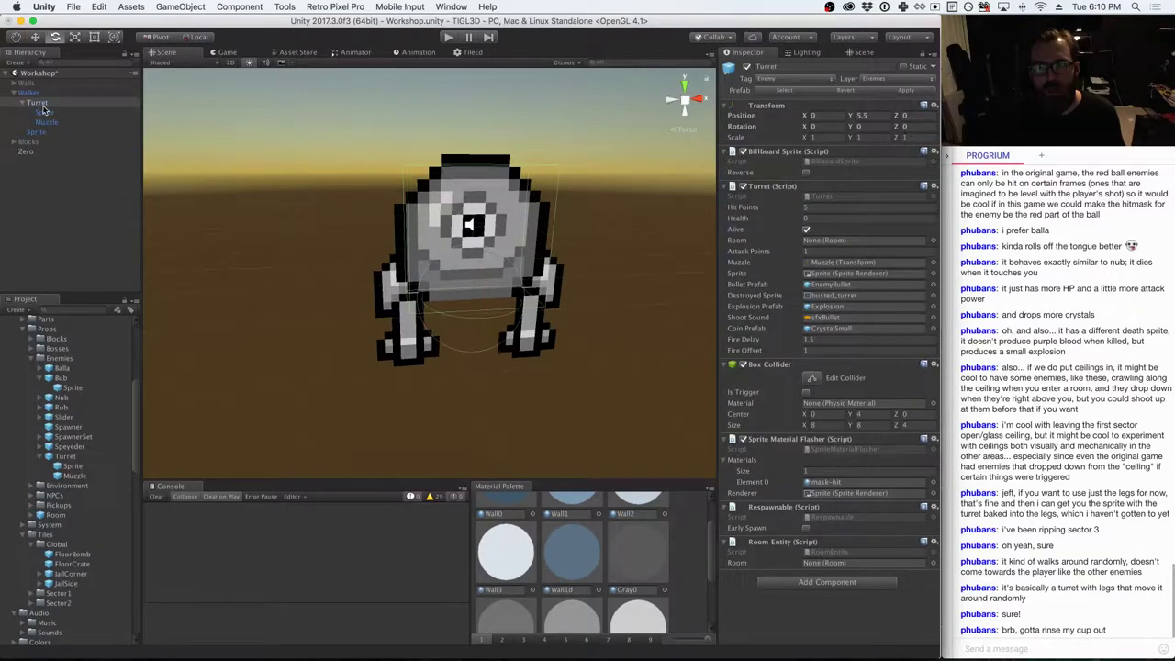
# - Set Pixels Per Unit to 1.5 in the walker sprite's import settings and apply the change
pyautogui.scroll(-10, 88, 450)
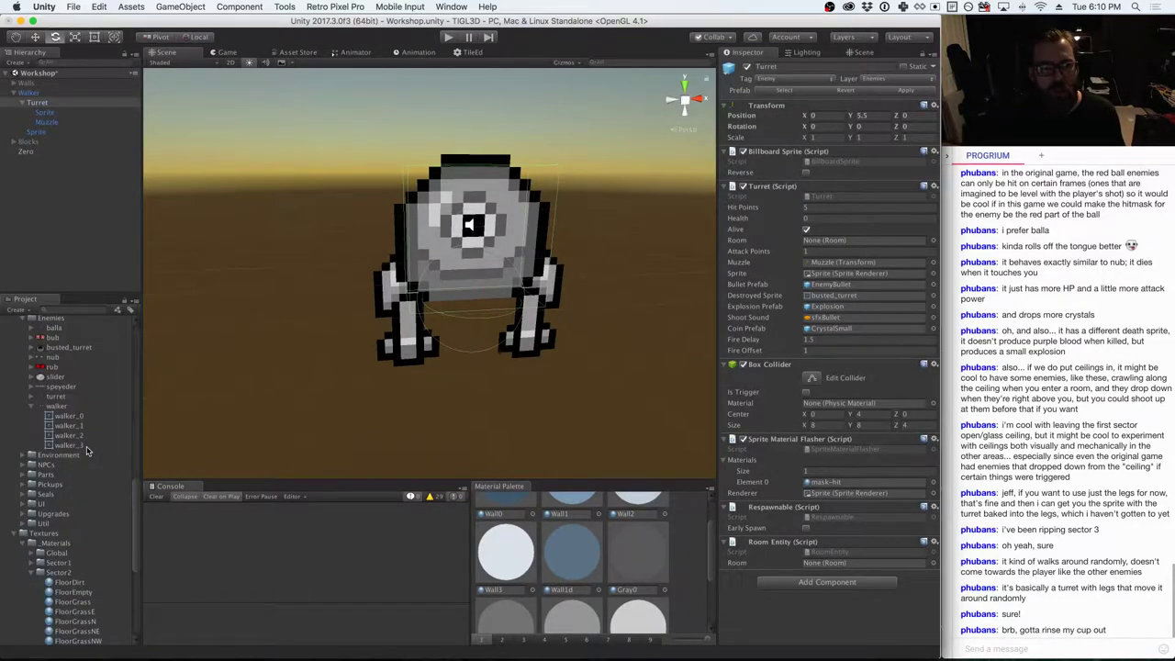
pyautogui.click(57, 396)
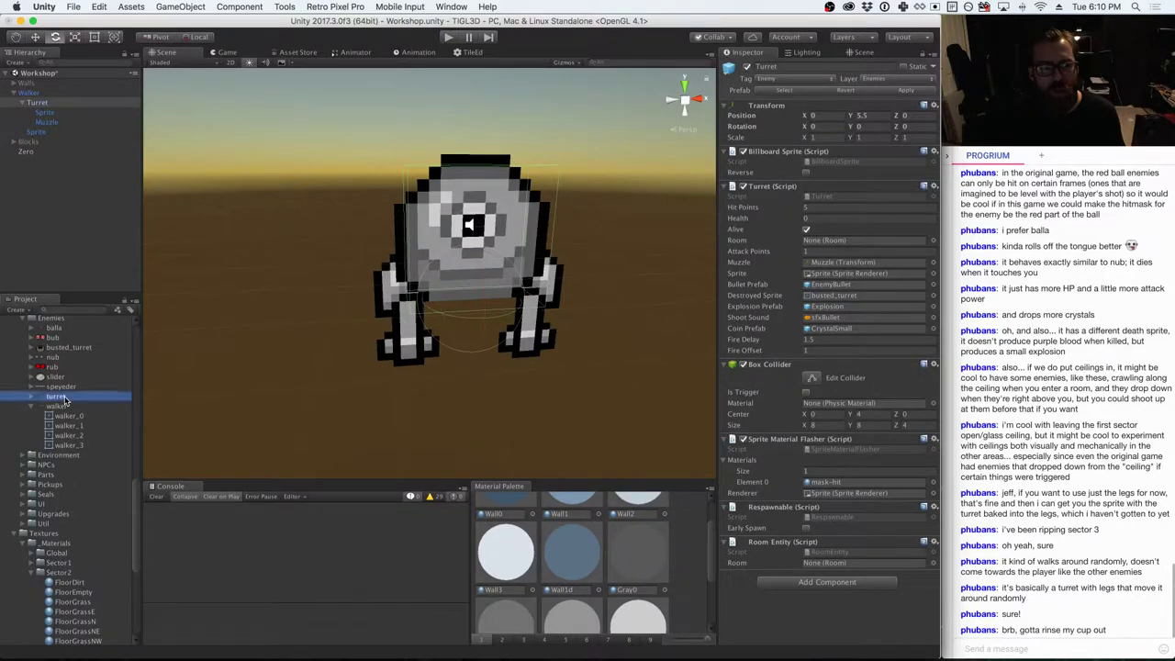
pyautogui.click(59, 405)
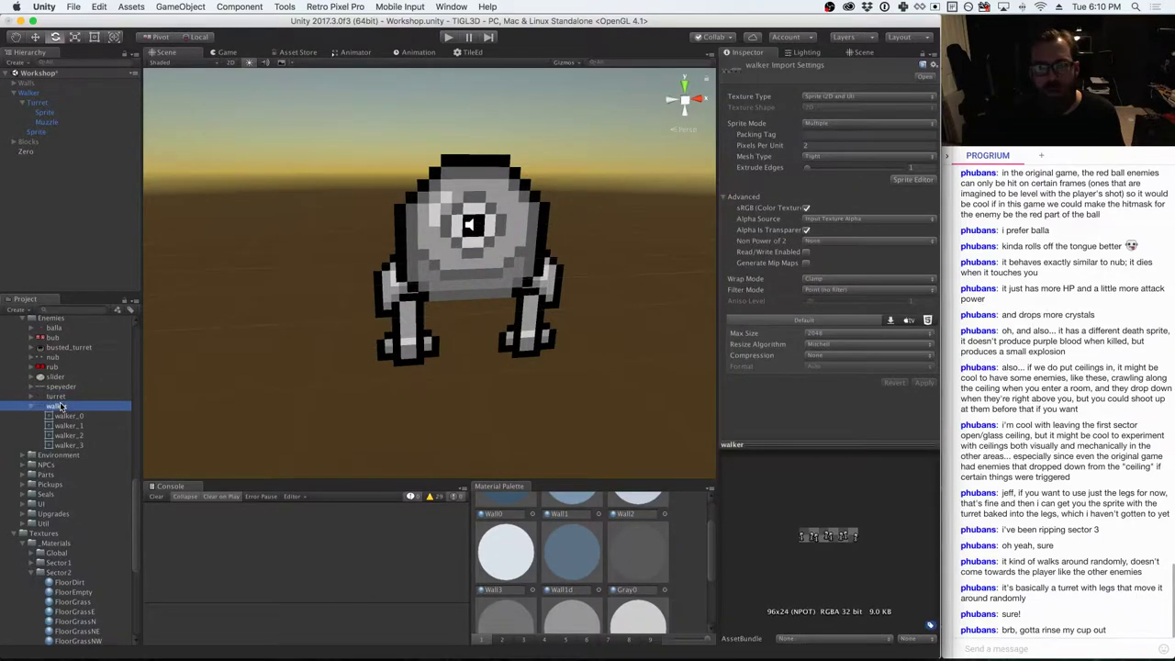
pyautogui.click(734, 142)
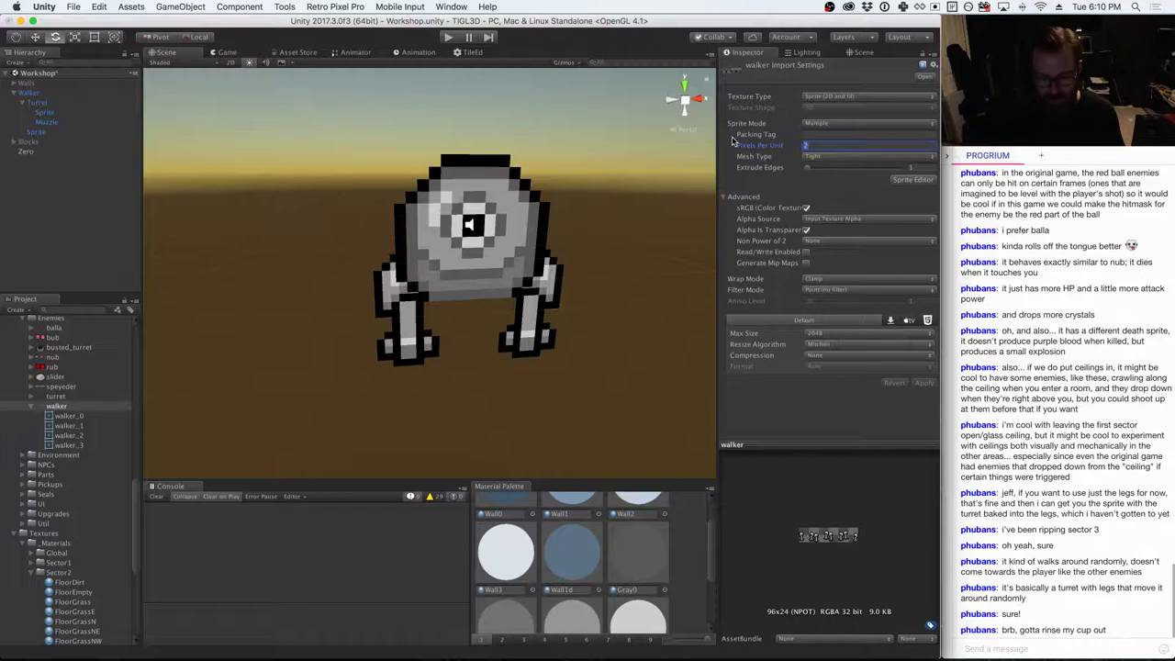
pyautogui.write('1.5')
pyautogui.click(821, 134)
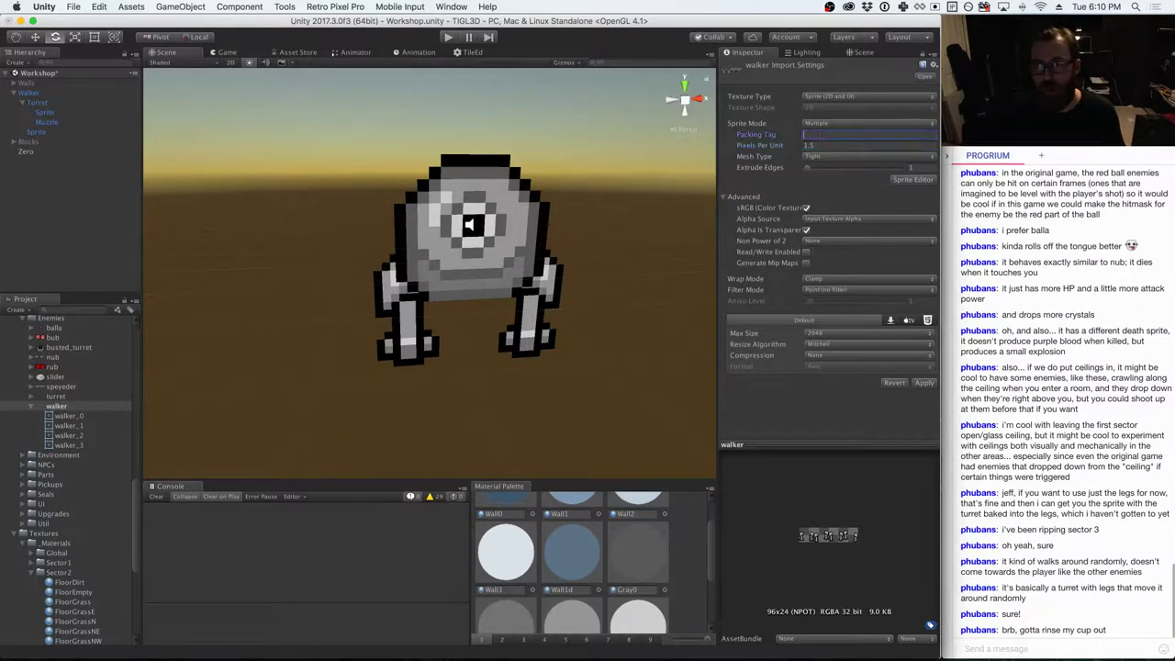
pyautogui.click(923, 382)
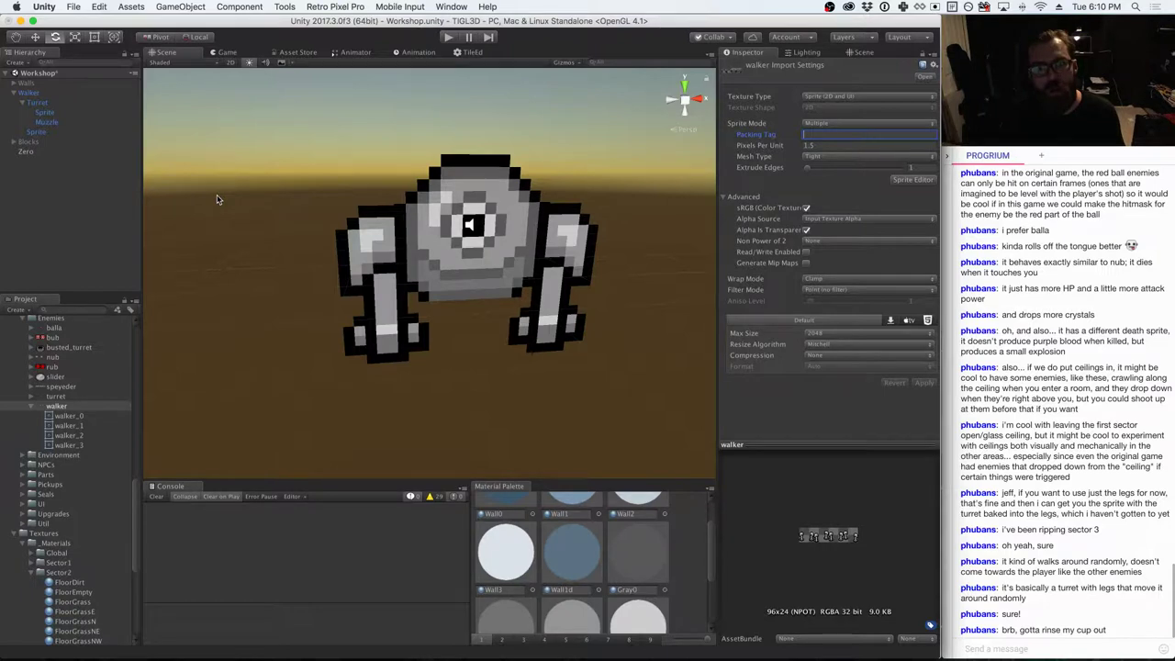
# - Set the Y position of Walker's Turret child to 6.73 to fit it between the enlarged legs
pyautogui.click(37, 103)
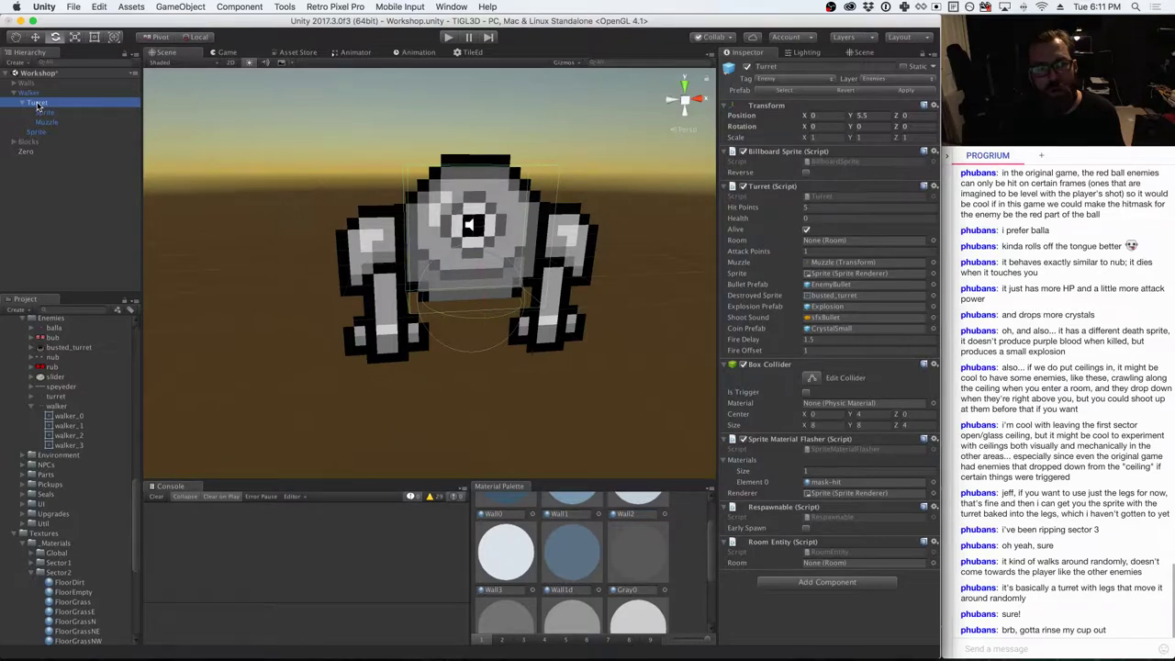
pyautogui.click(872, 115)
pyautogui.write('6.5')
pyautogui.press('Return')
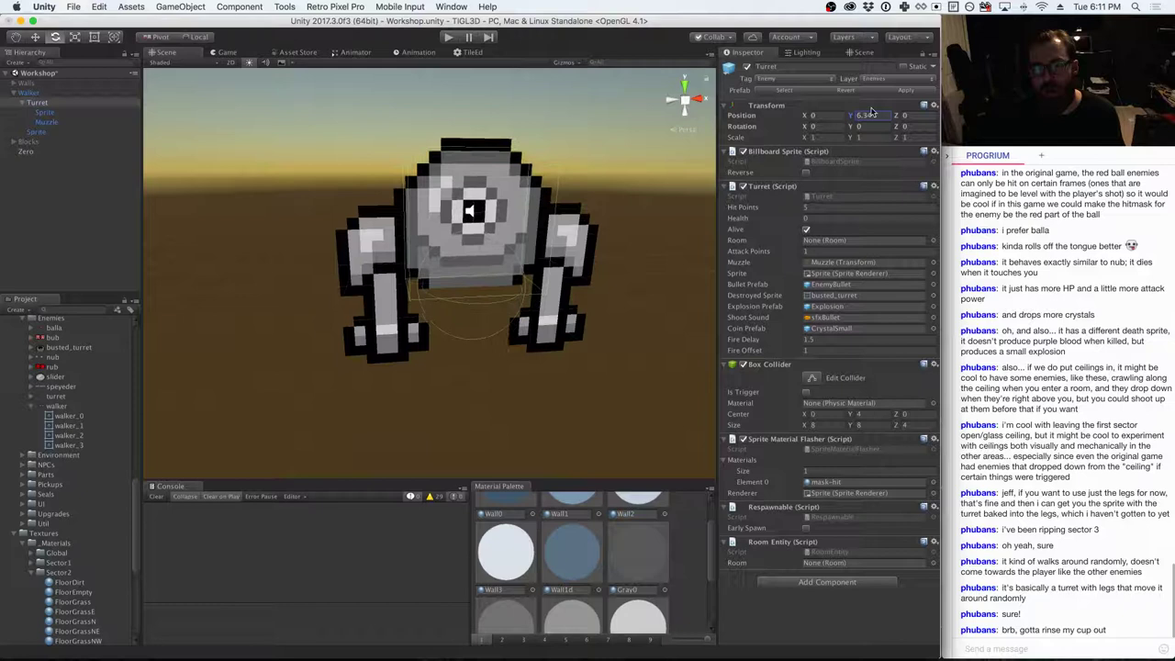
pyautogui.write('6.26')
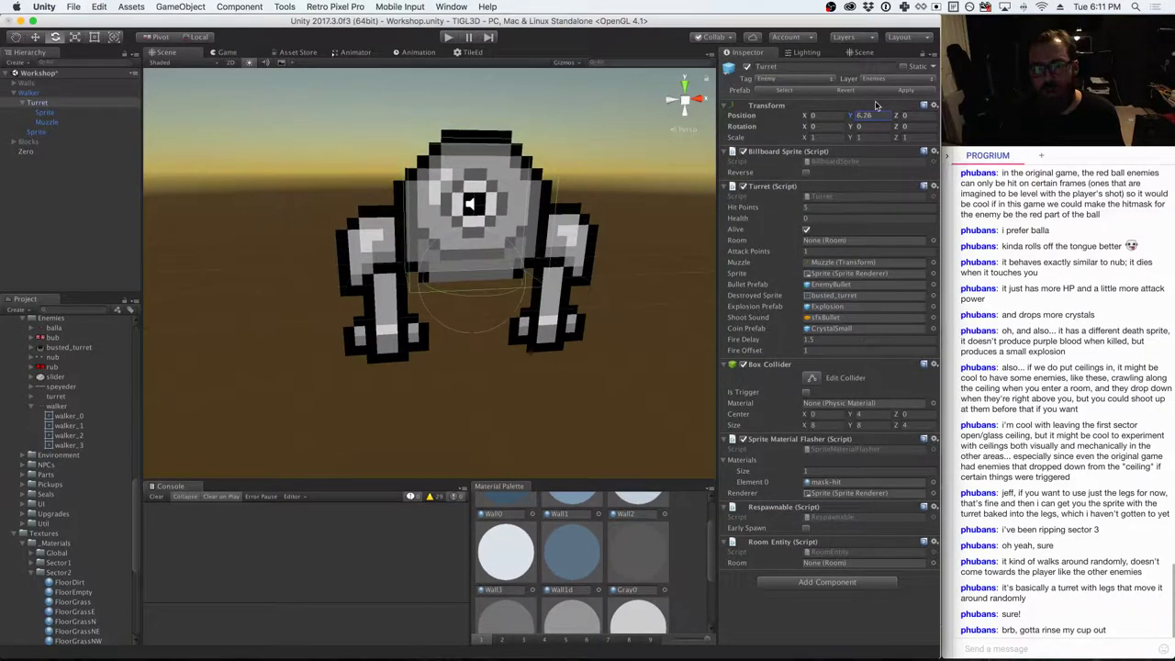
pyautogui.press('BackSpace')
pyautogui.write('4')
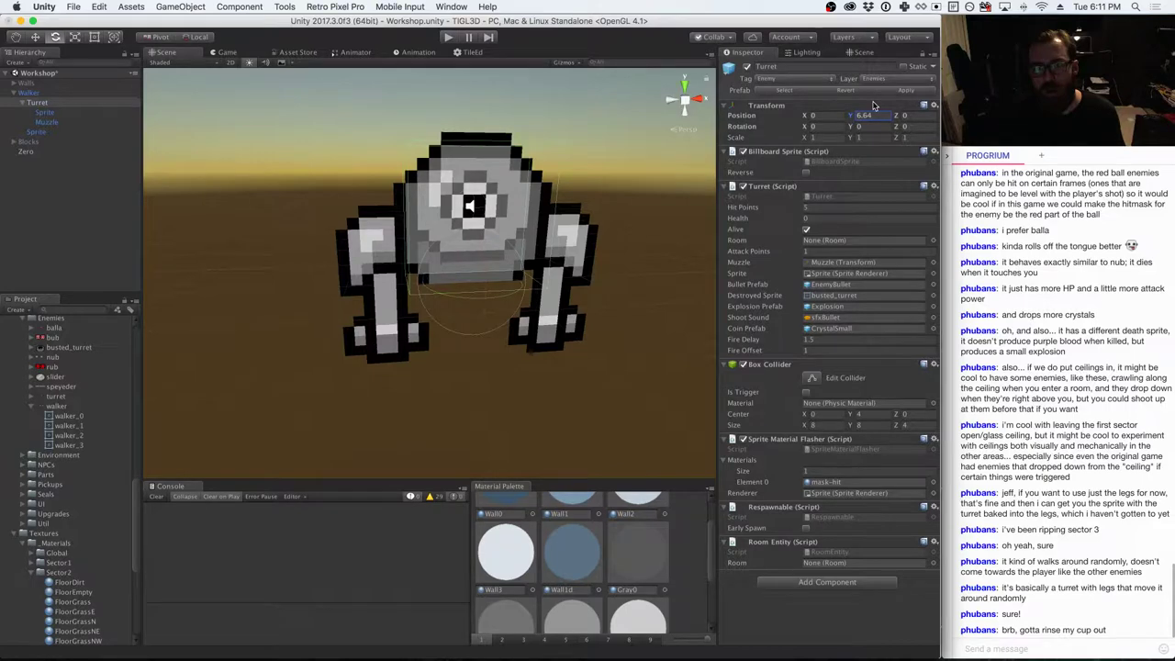
pyautogui.press('BackSpace')
pyautogui.press('BackSpace')
pyautogui.write('73')
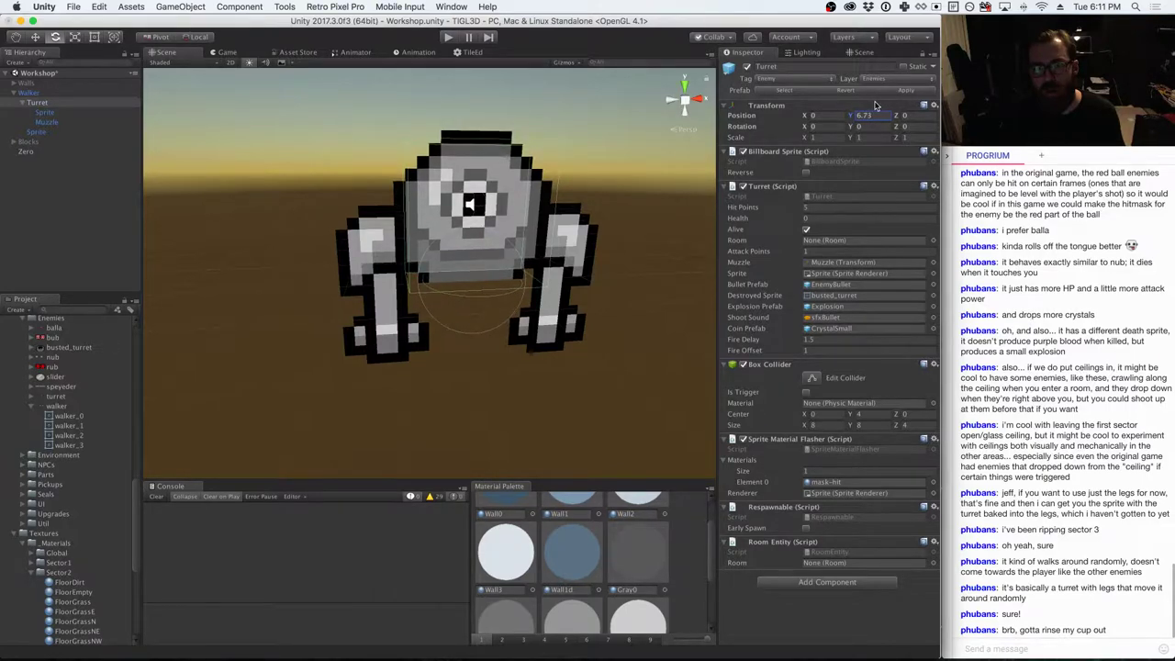
# - Check the walkers in sector2_layout.png in Preview, return to Unity, and examine the components on Walker's Turret and its Sprite and Muzzle children
pyautogui.press('super+Tab')
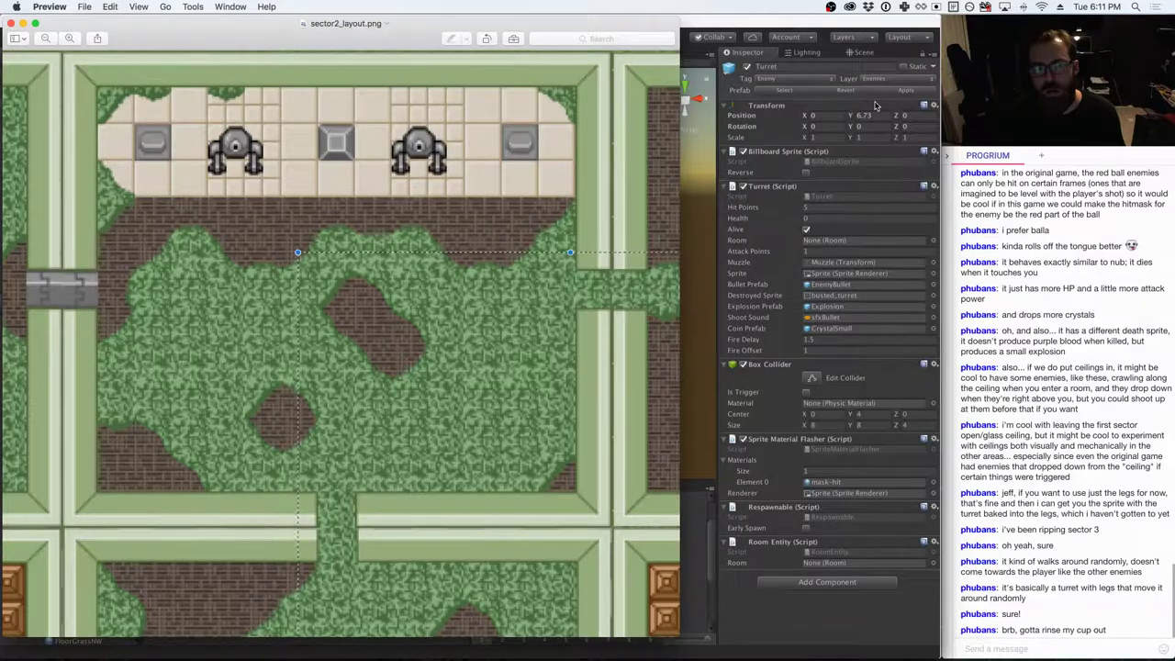
pyautogui.press('super+Tab')
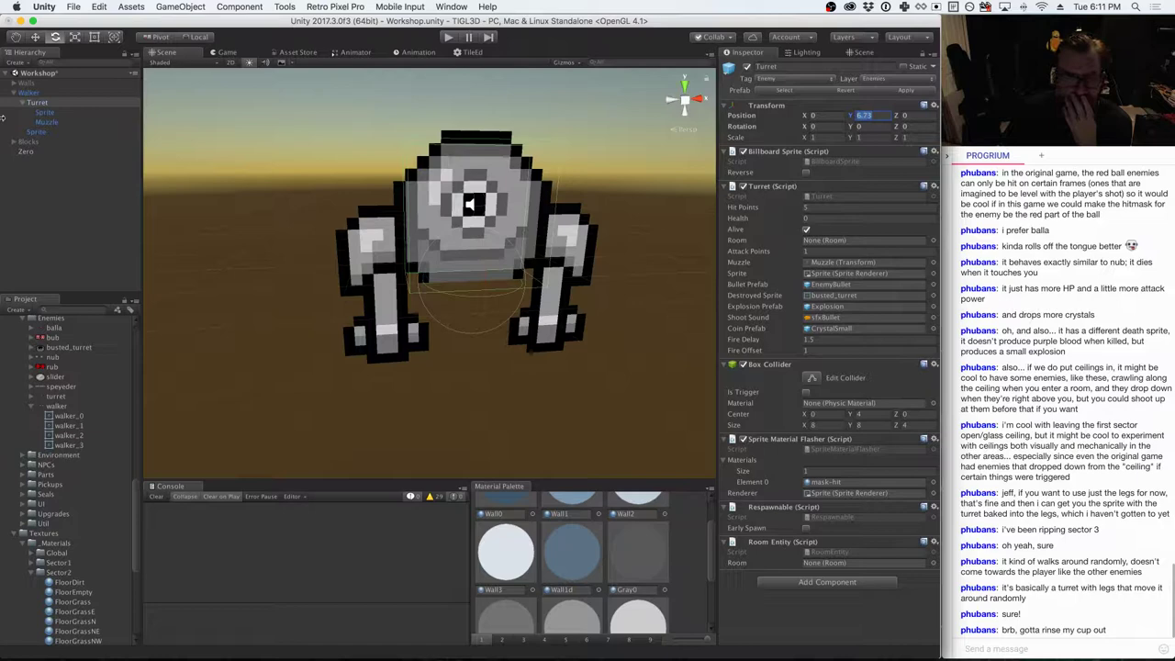
pyautogui.click(54, 113)
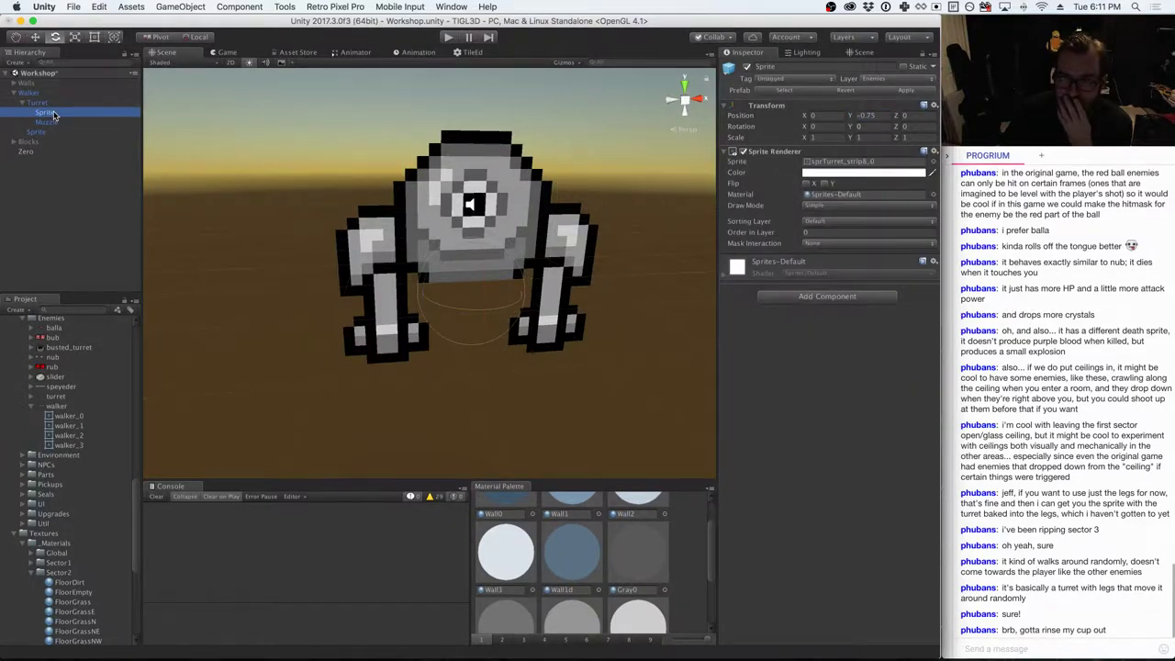
pyautogui.click(45, 103)
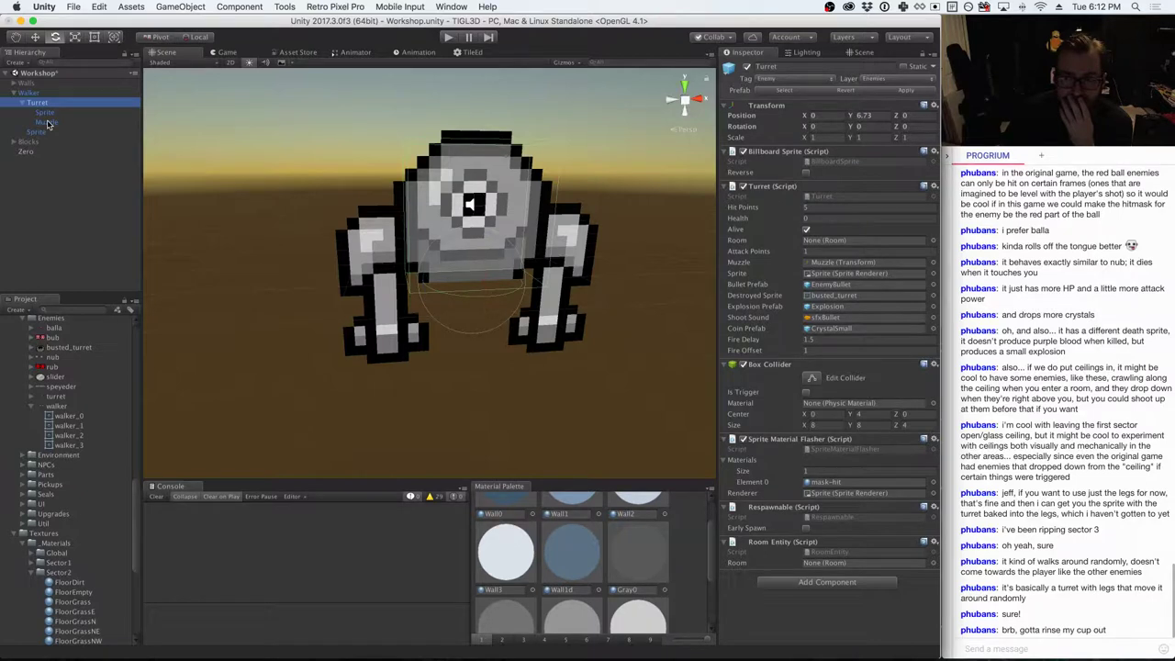
pyautogui.click(46, 122)
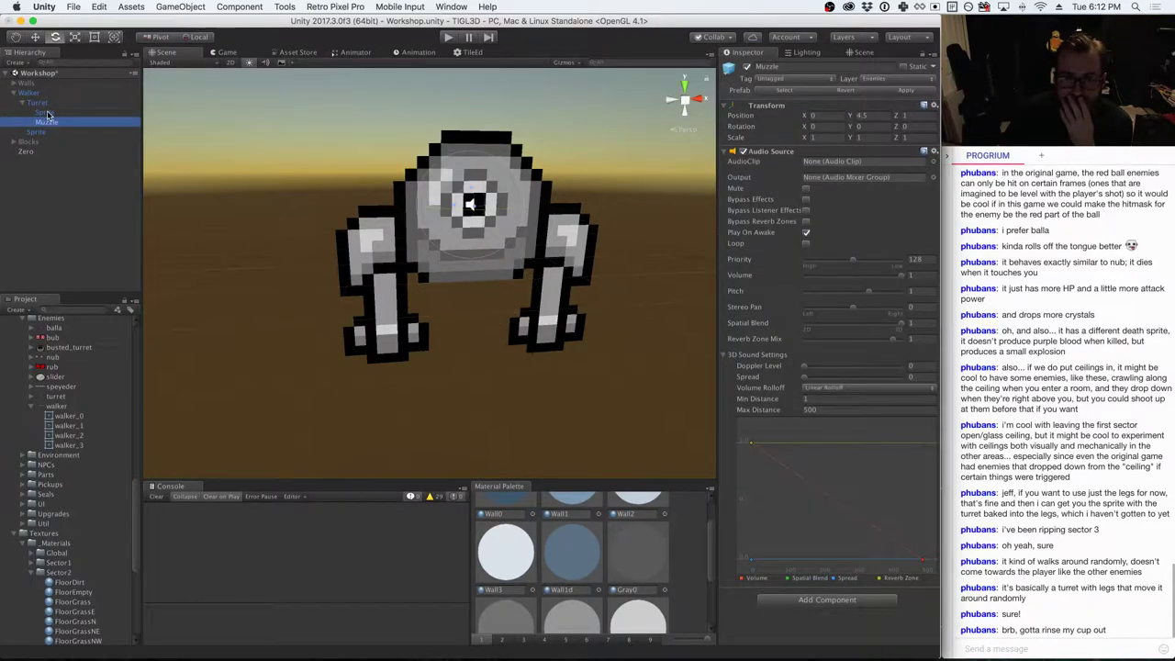
pyautogui.click(46, 112)
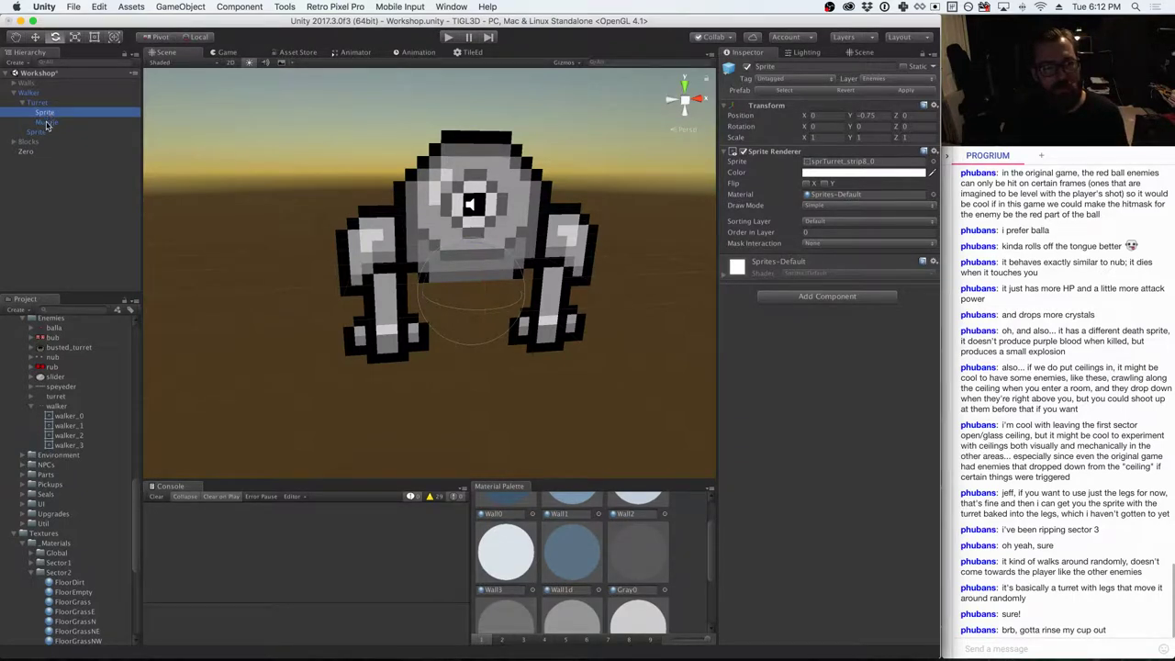
pyautogui.click(39, 103)
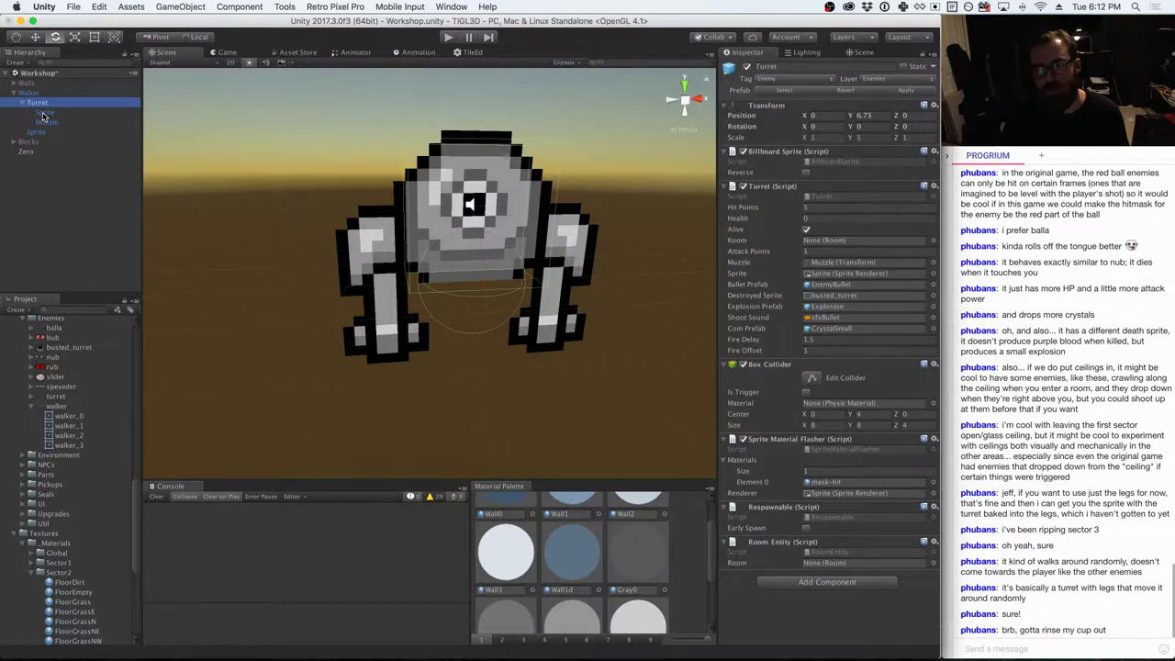
# - Copy the Billboard Sprite component from Turret and paste it as a new component on Turret's Sprite child
pyautogui.click(934, 150)
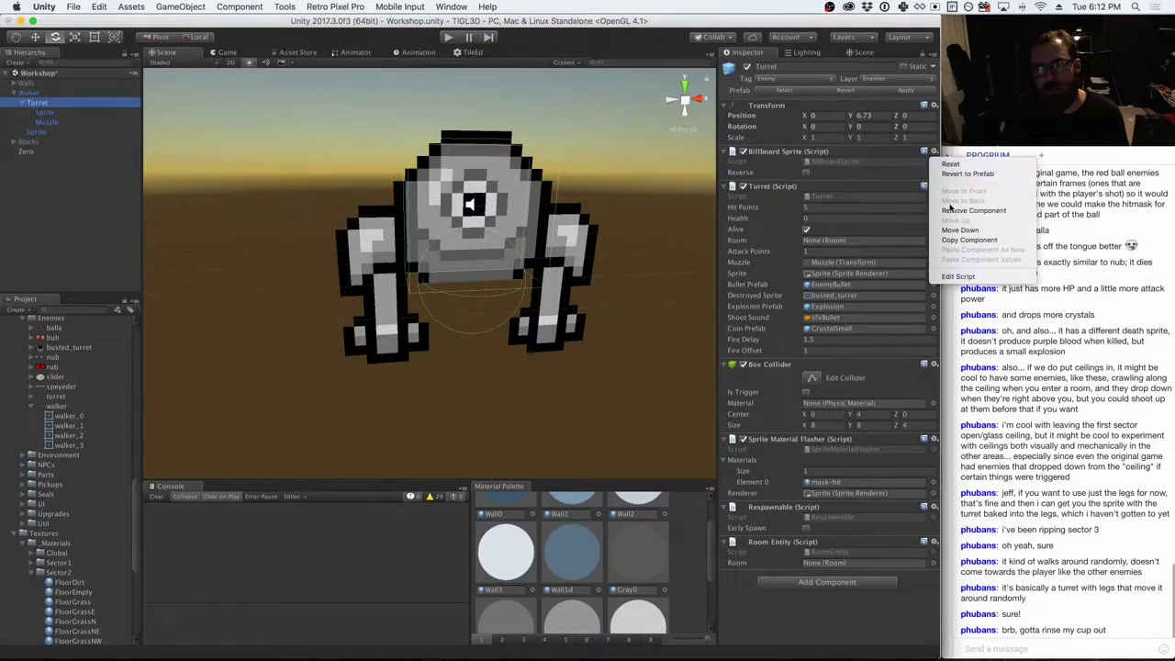
pyautogui.click(53, 112)
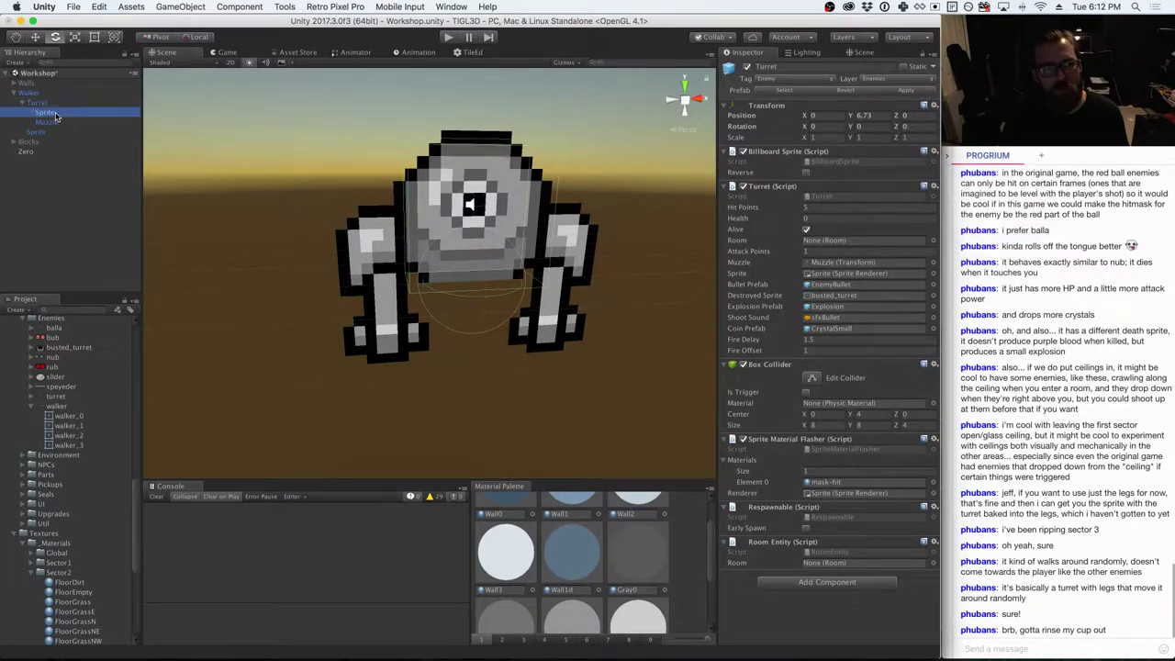
pyautogui.click(934, 154)
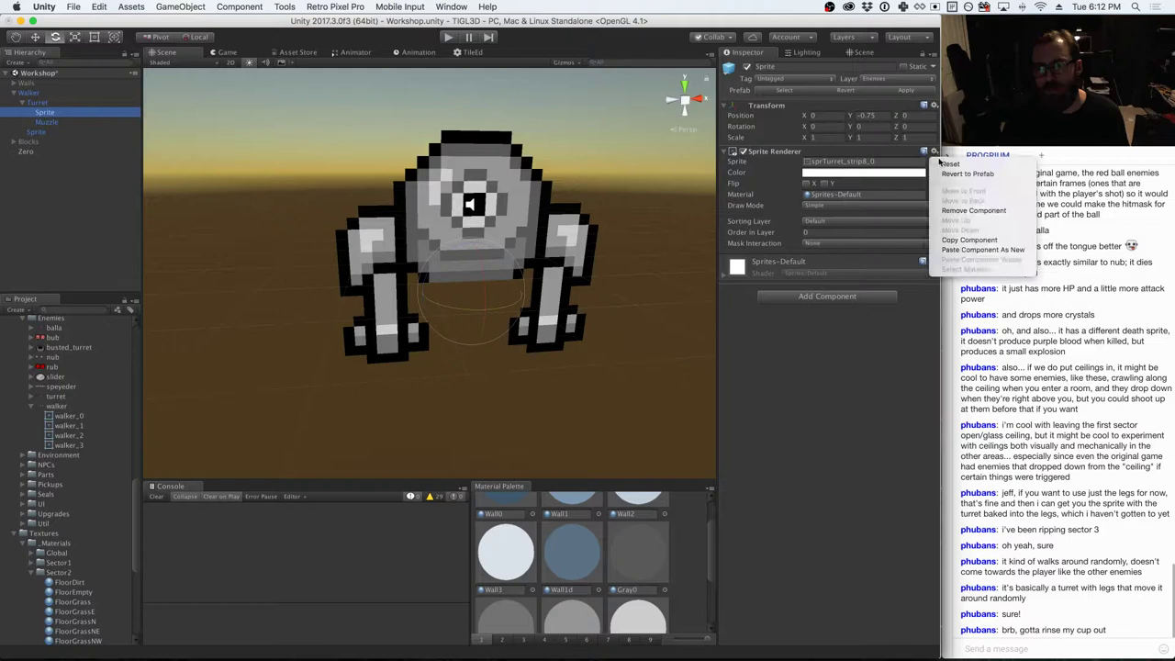
pyautogui.click(951, 255)
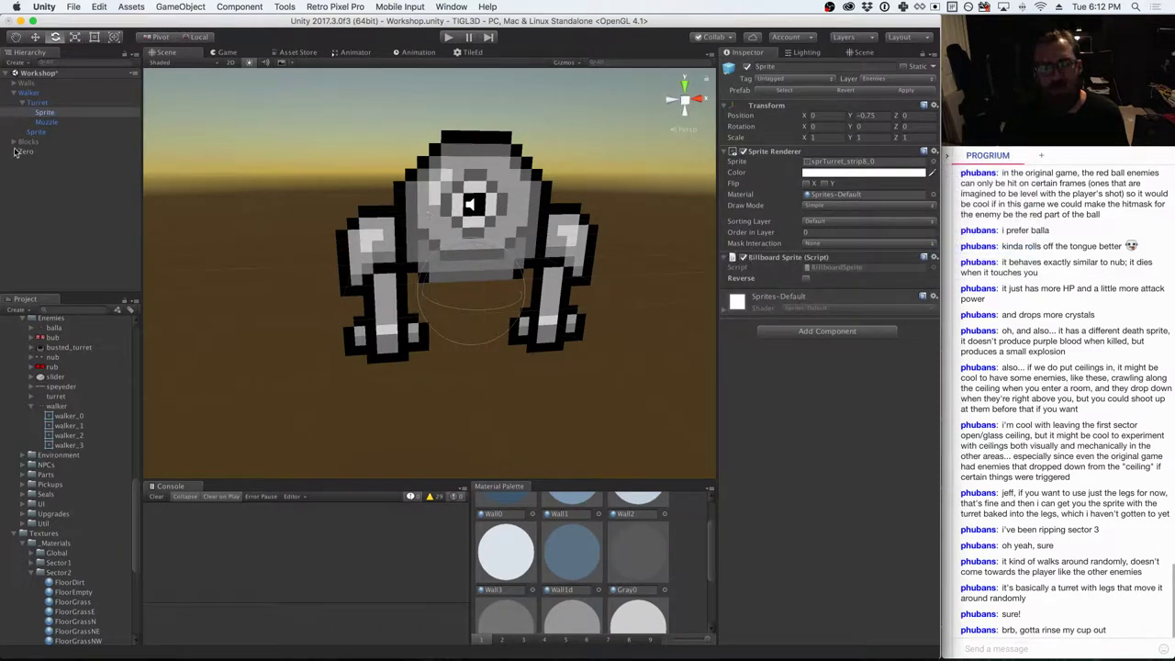
# - Move Turret's Sprite and Muzzle children directly under Walker, accepting the broken prefab instance, and delete the emptied Turret object
pyautogui.keyDown('shift'); pyautogui.click(45, 122); pyautogui.keyUp('shift')
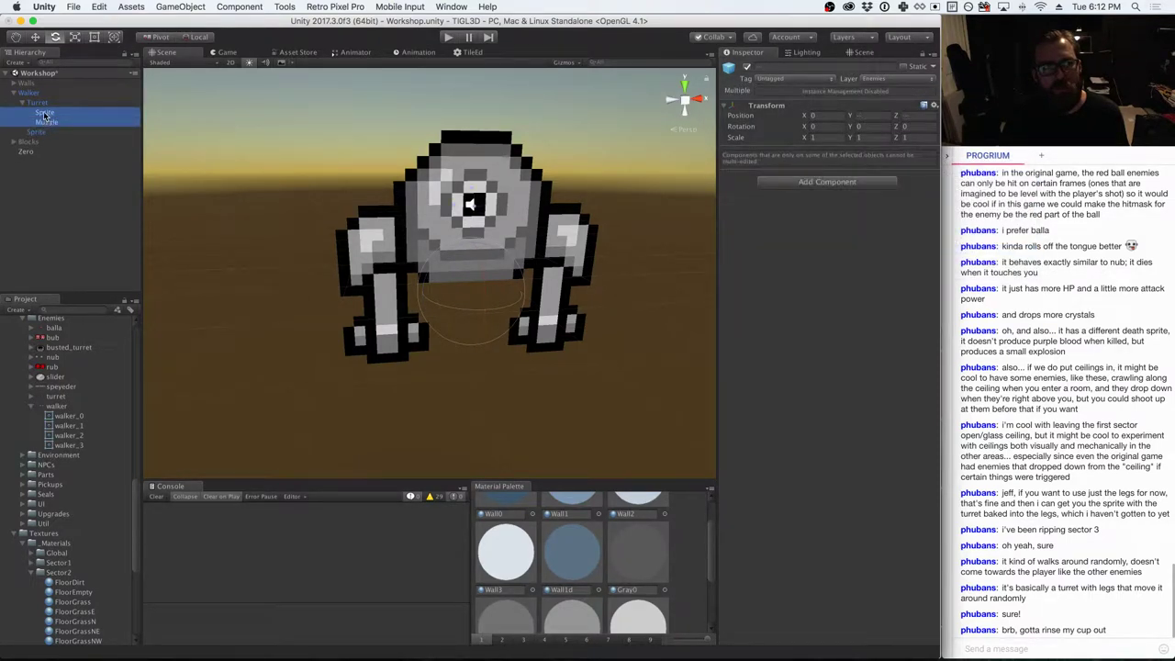
pyautogui.moveTo(45, 116); pyautogui.dragTo(34, 92)
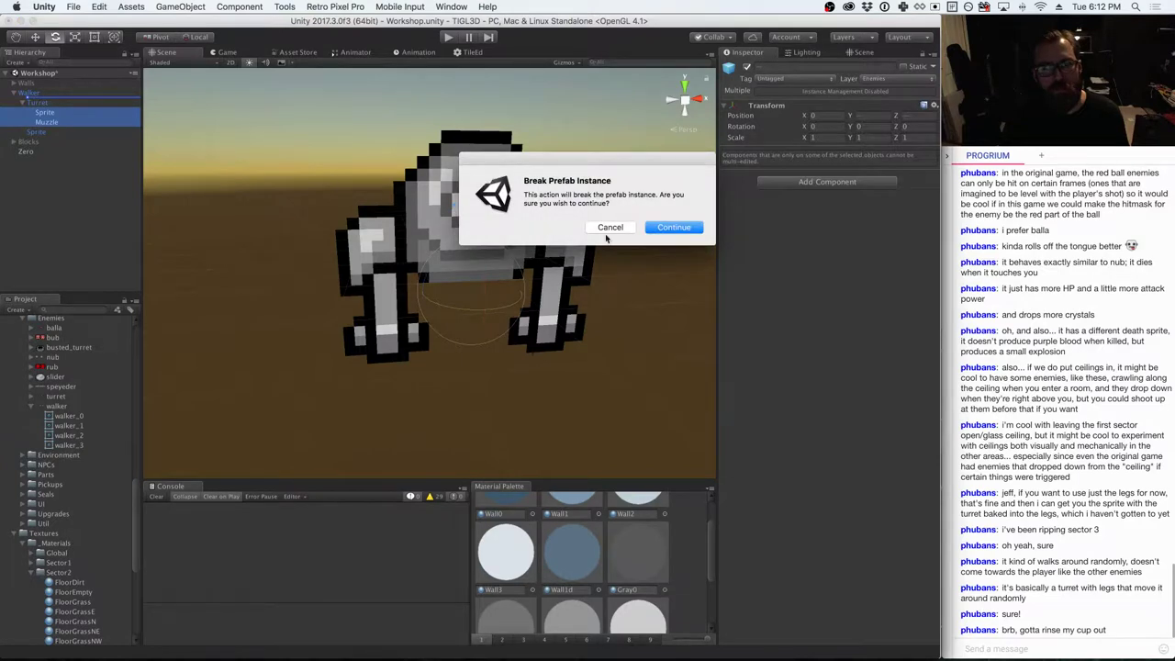
pyautogui.click(650, 230)
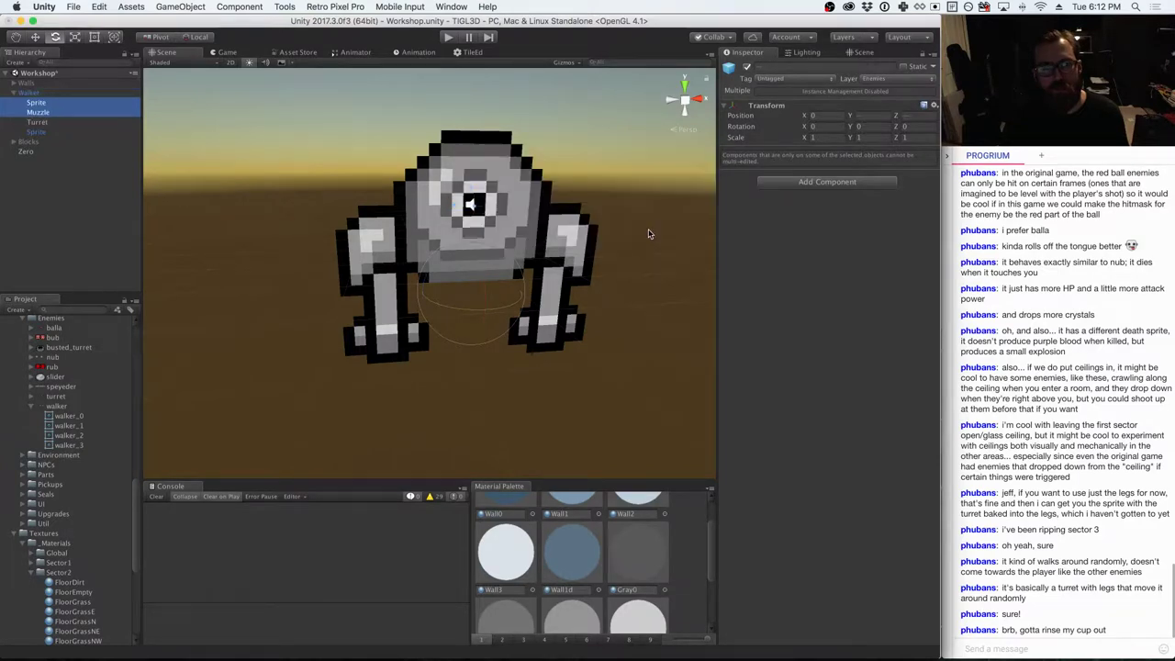
pyautogui.click(35, 121)
pyautogui.rightClick(51, 123)
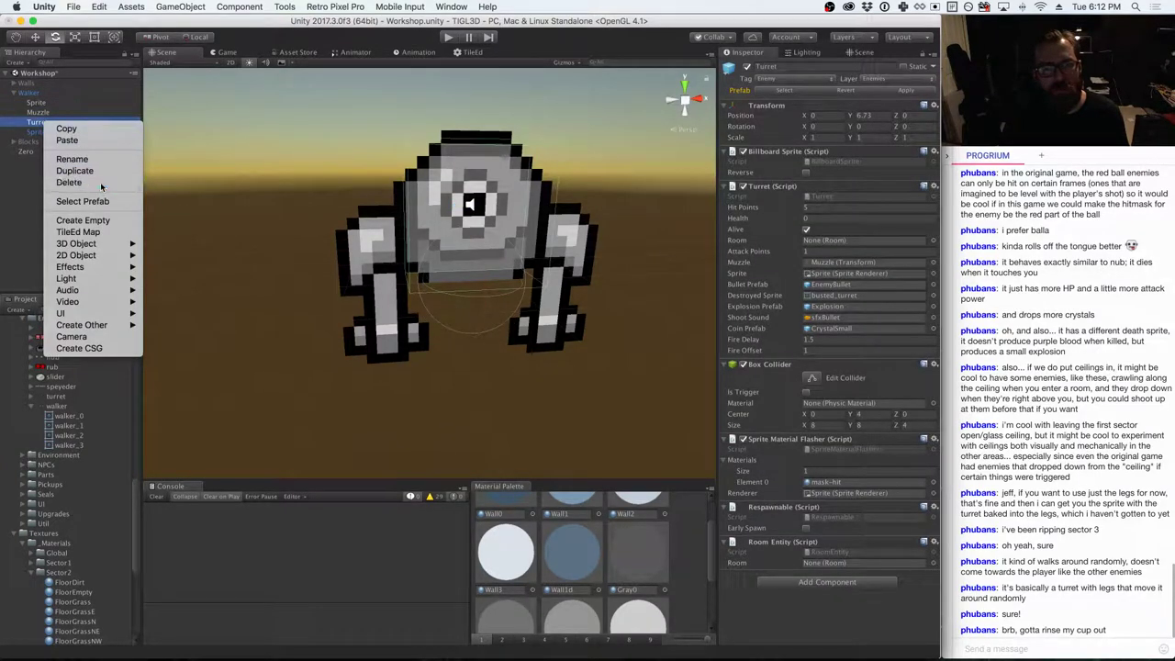
pyautogui.click(69, 182)
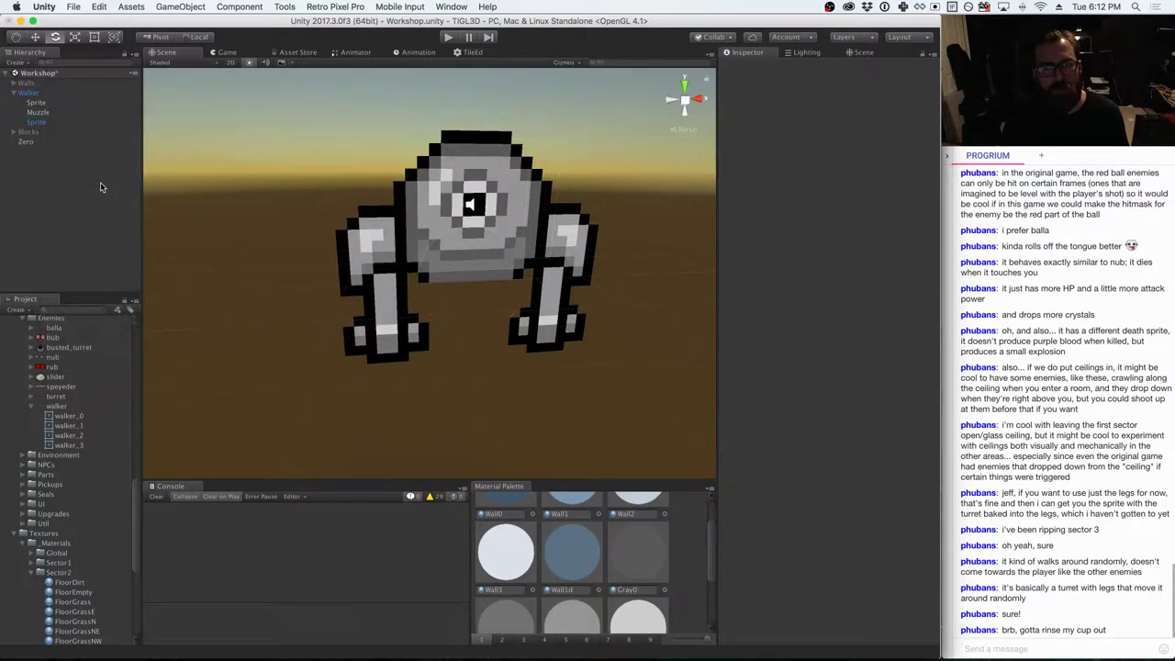
# - Rename Walker's animated leg sprite child to LegSprite
pyautogui.click(46, 123)
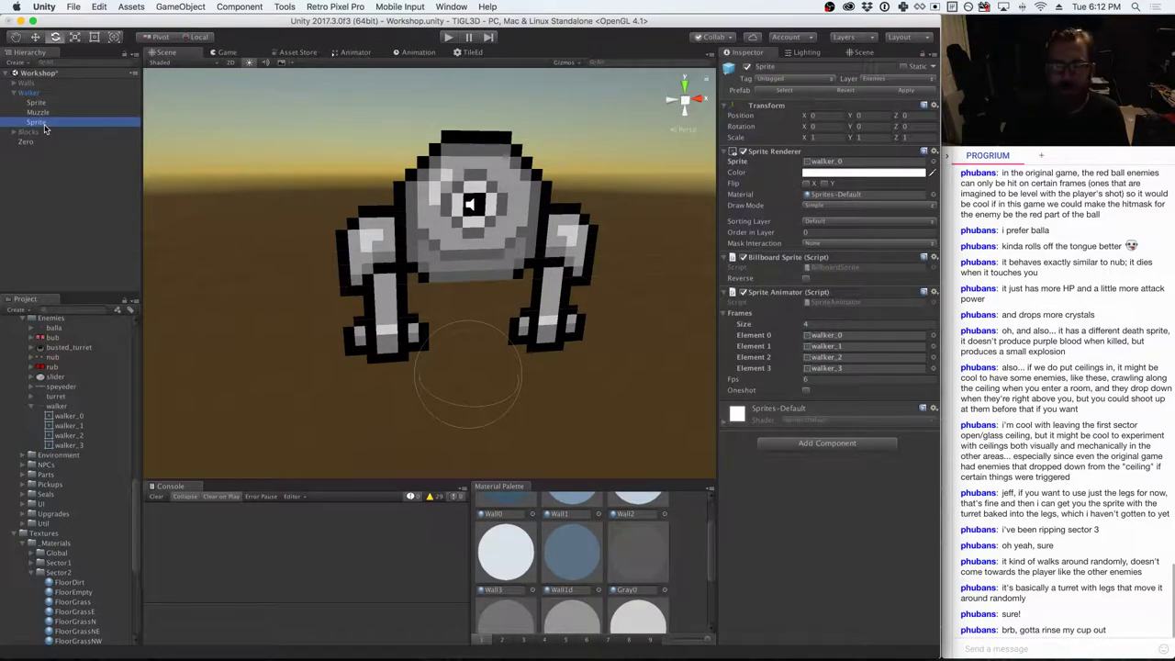
pyautogui.press('Return')
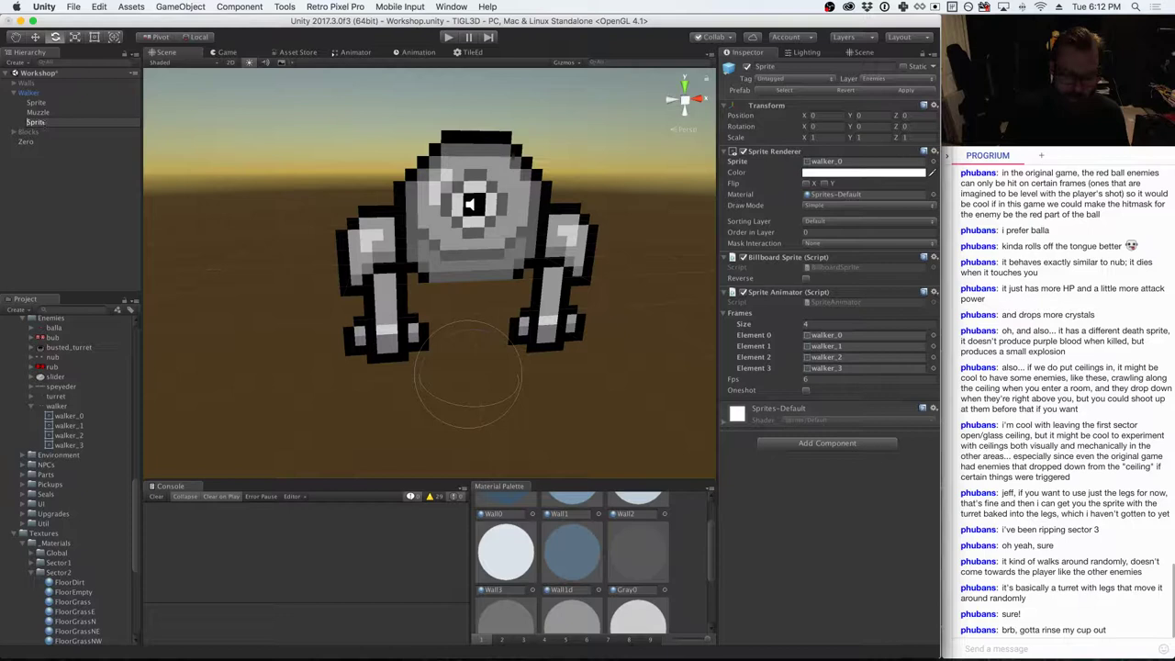
pyautogui.write('LegSprite')
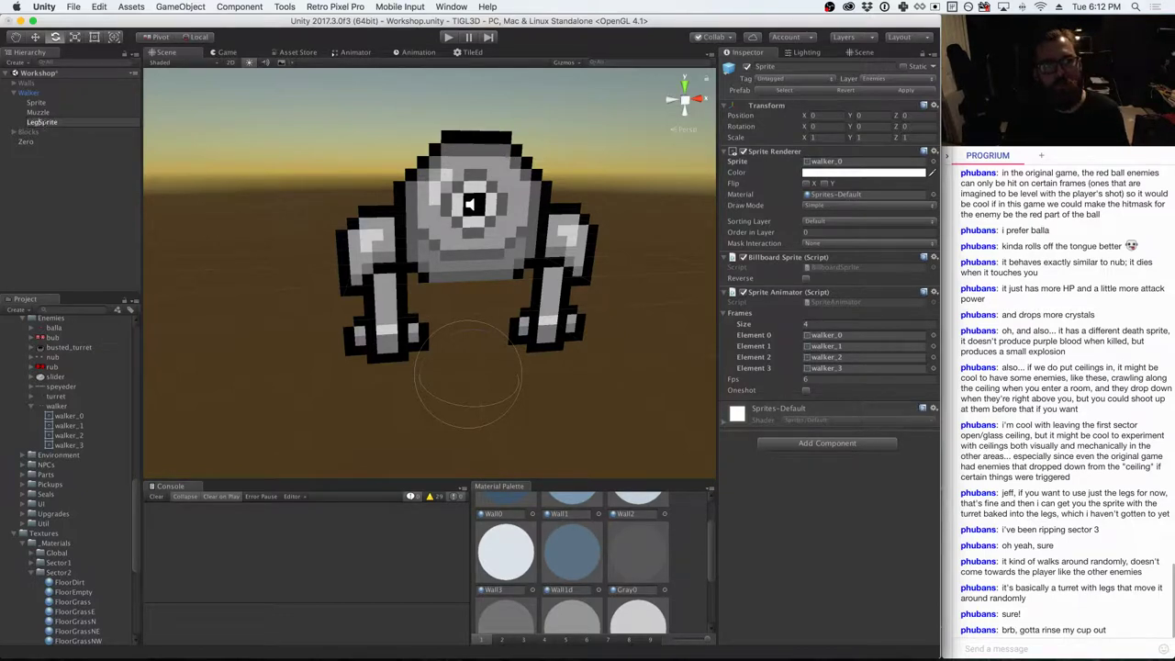
pyautogui.press('Return')
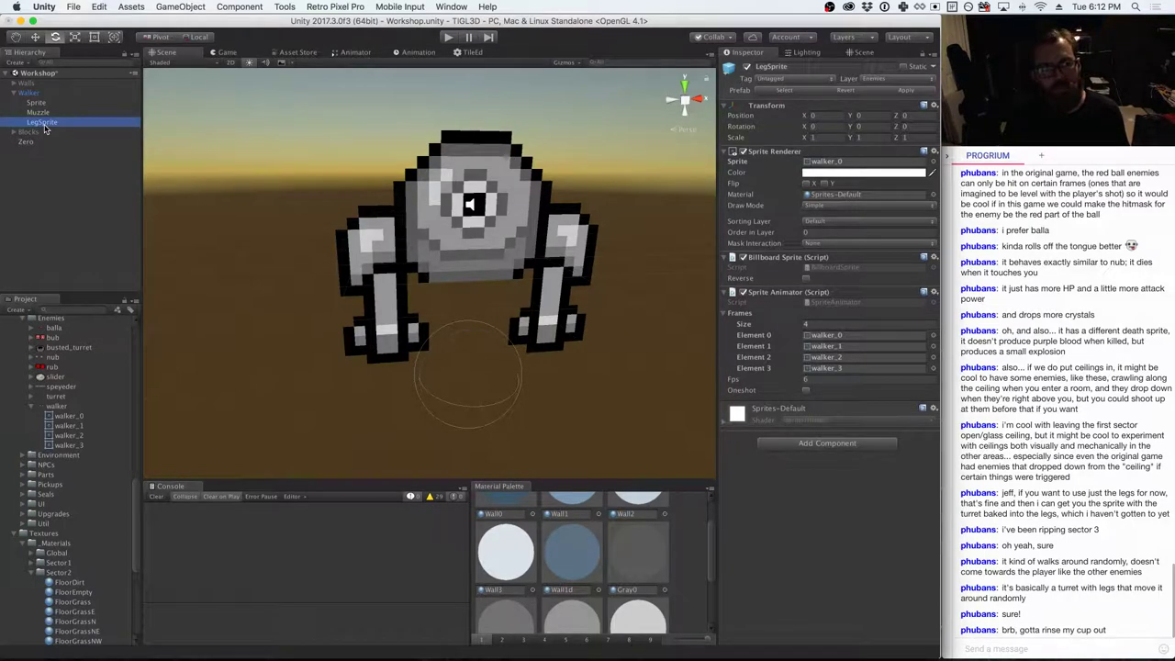
# - Rename Walker's turret sprite child to TurretSprite and move LegSprite above it as Walker's first child
pyautogui.click(36, 103)
pyautogui.press('Return')
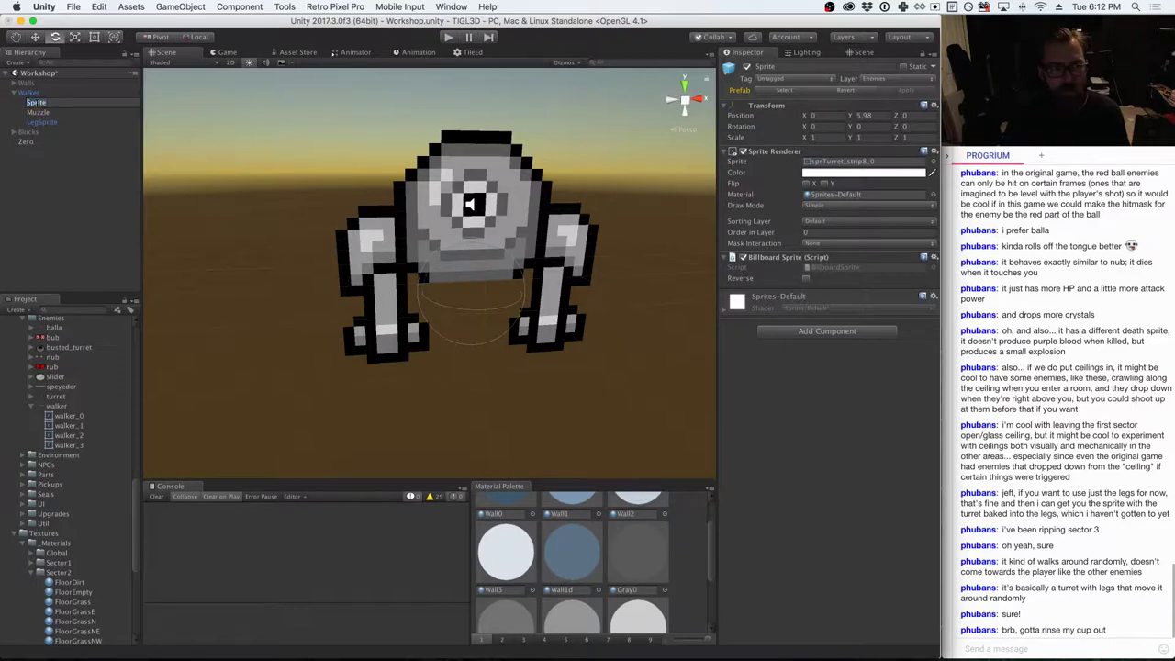
pyautogui.press('Left')
pyautogui.write('Turret')
pyautogui.press('Return')
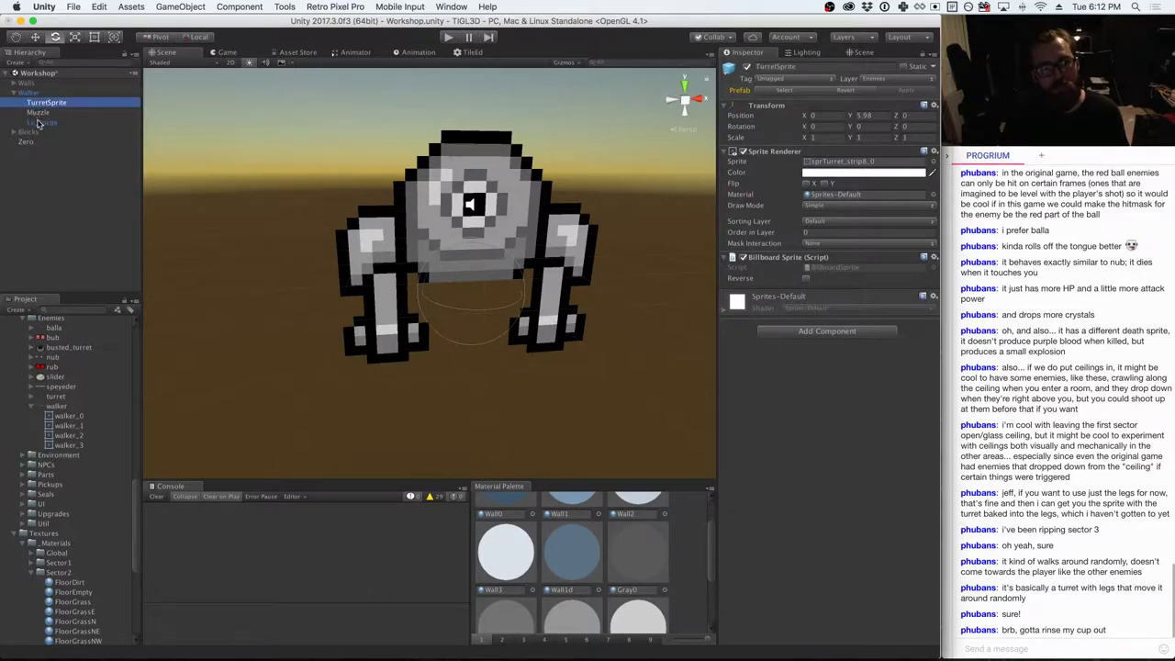
pyautogui.moveTo(40, 122); pyautogui.dragTo(36, 98)
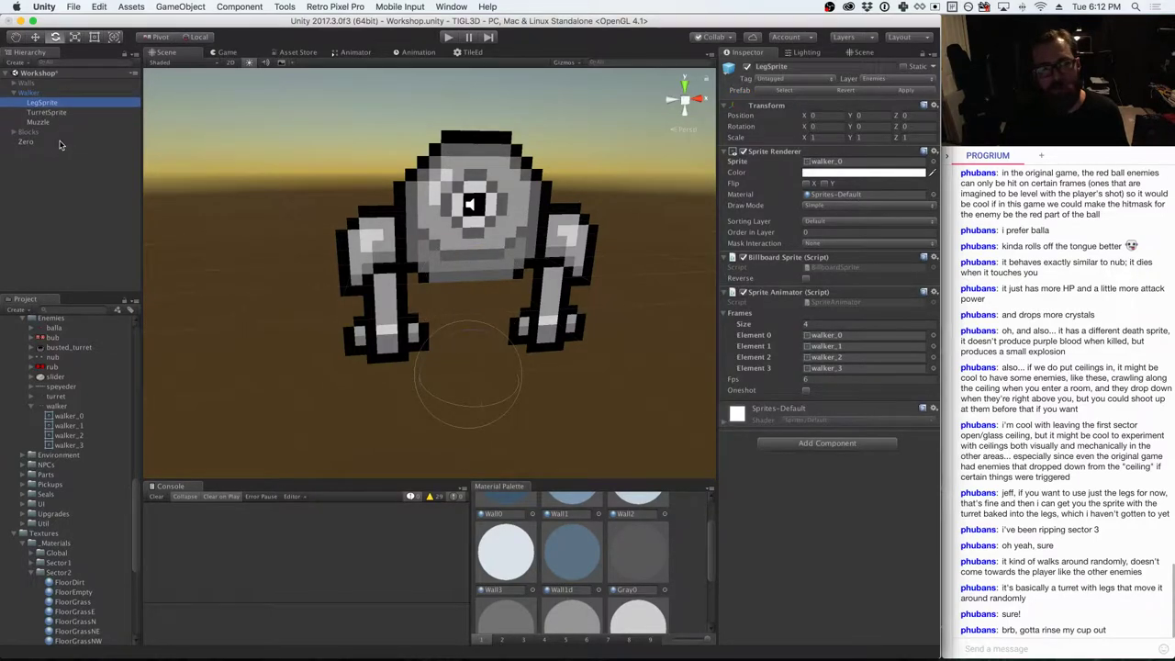
# - Save the assembled Walker as a prefab in the Props > Enemies project folder
pyautogui.click(36, 93)
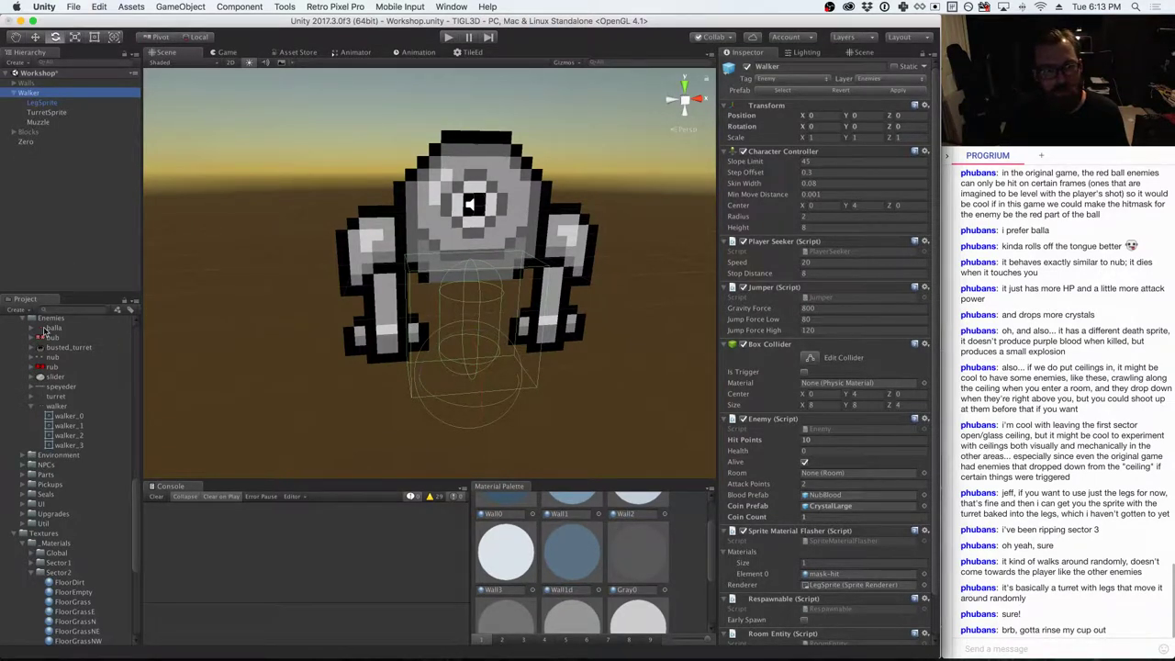
pyautogui.scroll(10, 82, 363)
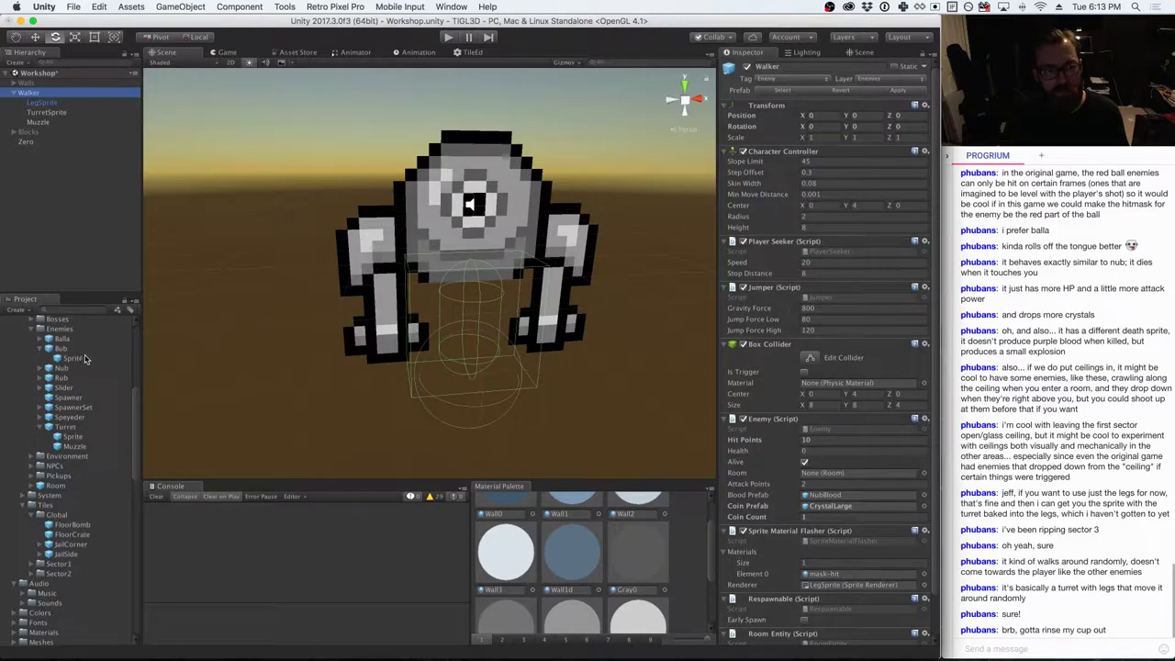
pyautogui.scroll(3, 85, 359)
pyautogui.moveTo(30, 101); pyautogui.dragTo(67, 369)
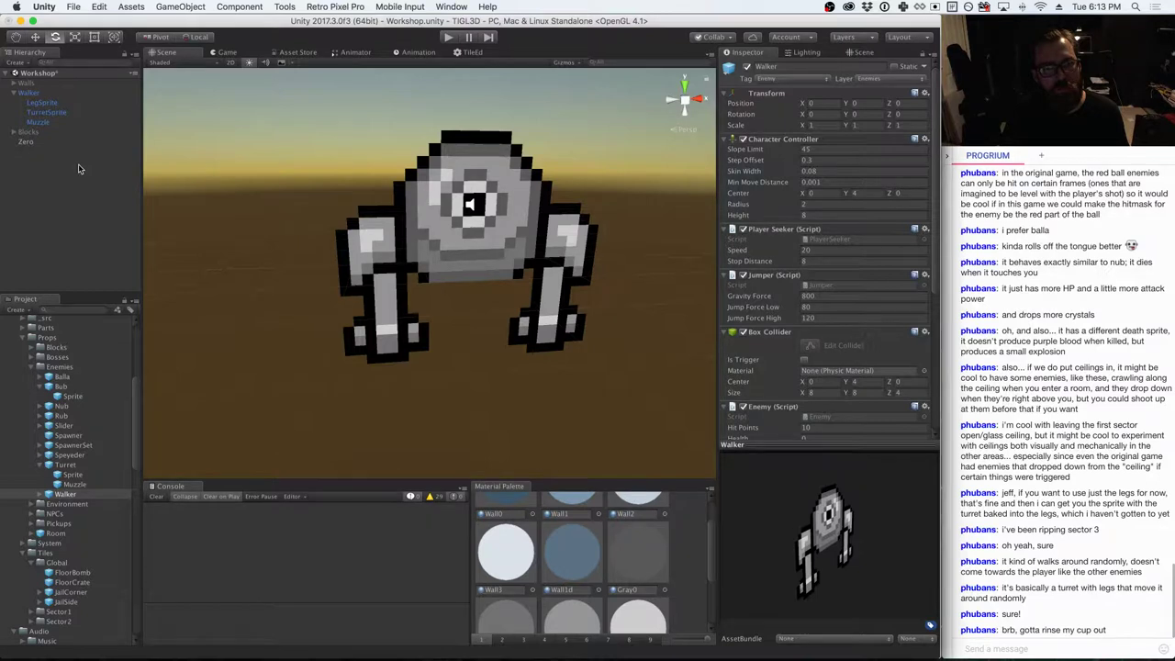
# - Delete the Walker instance from the Workshop scene and save the scene
pyautogui.click(33, 96)
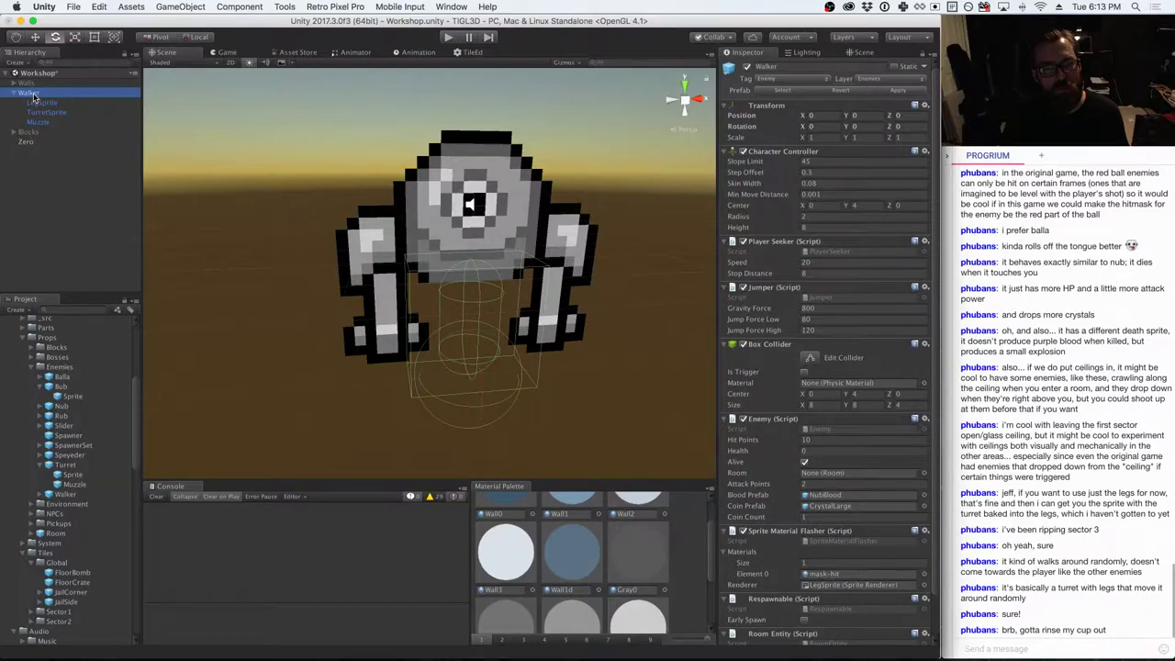
pyautogui.keyDown('alt'); pyautogui.moveTo(214, 355); pyautogui.dragTo(202, 333); pyautogui.keyUp('alt')
pyautogui.click(32, 96)
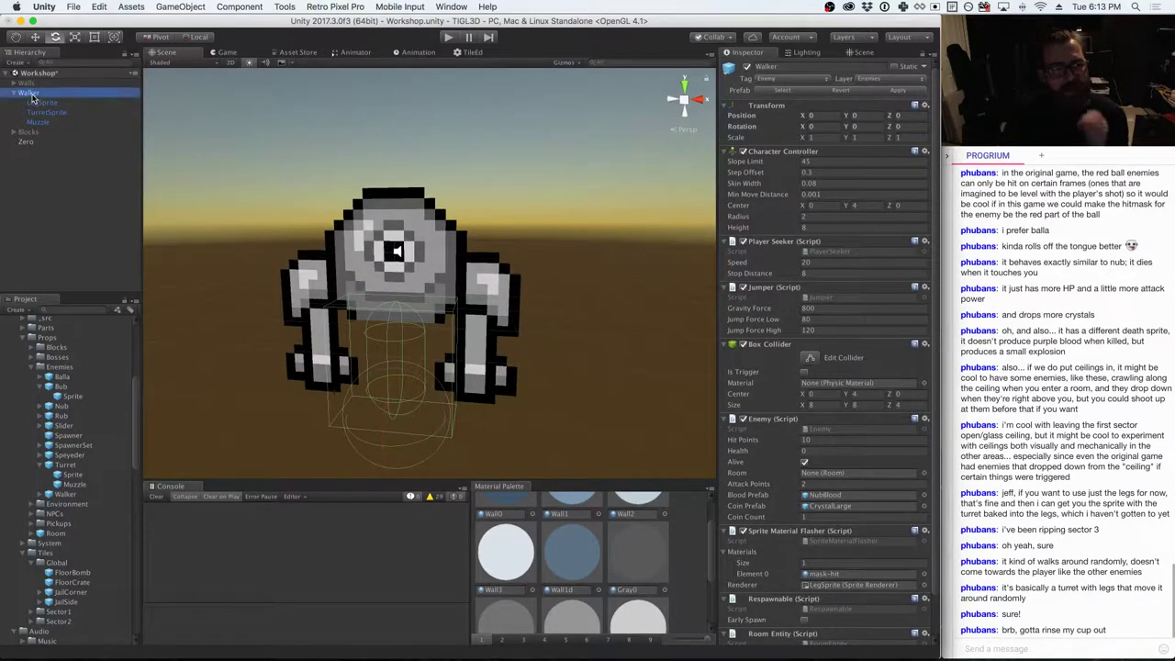
pyautogui.rightClick(33, 95)
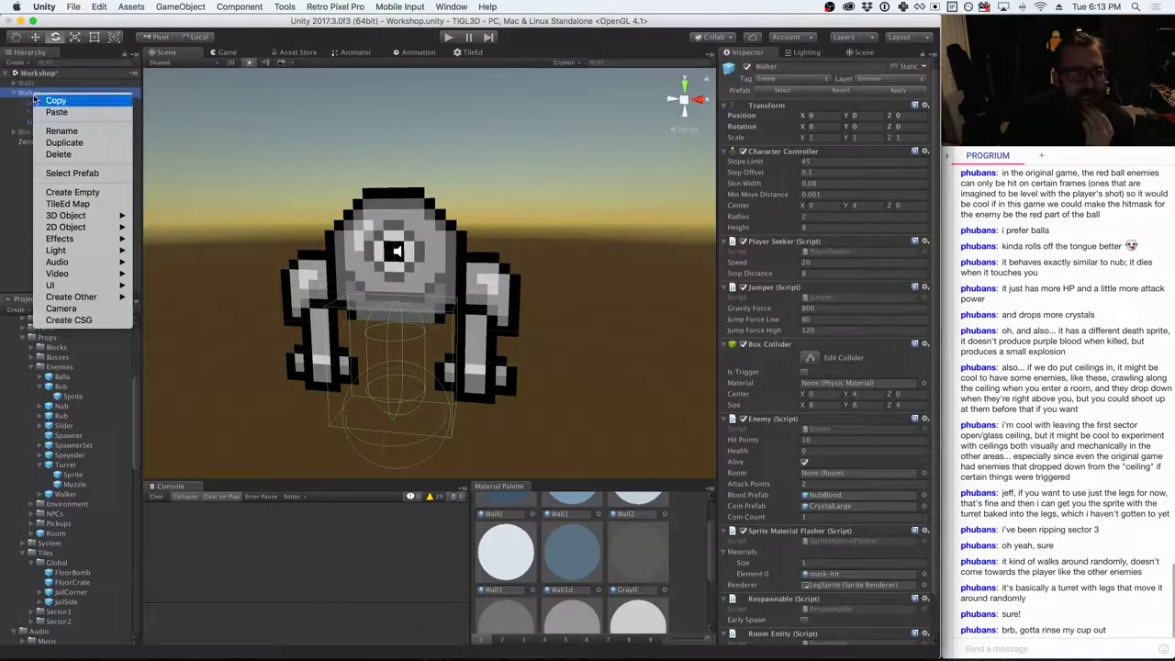
pyautogui.click(59, 154)
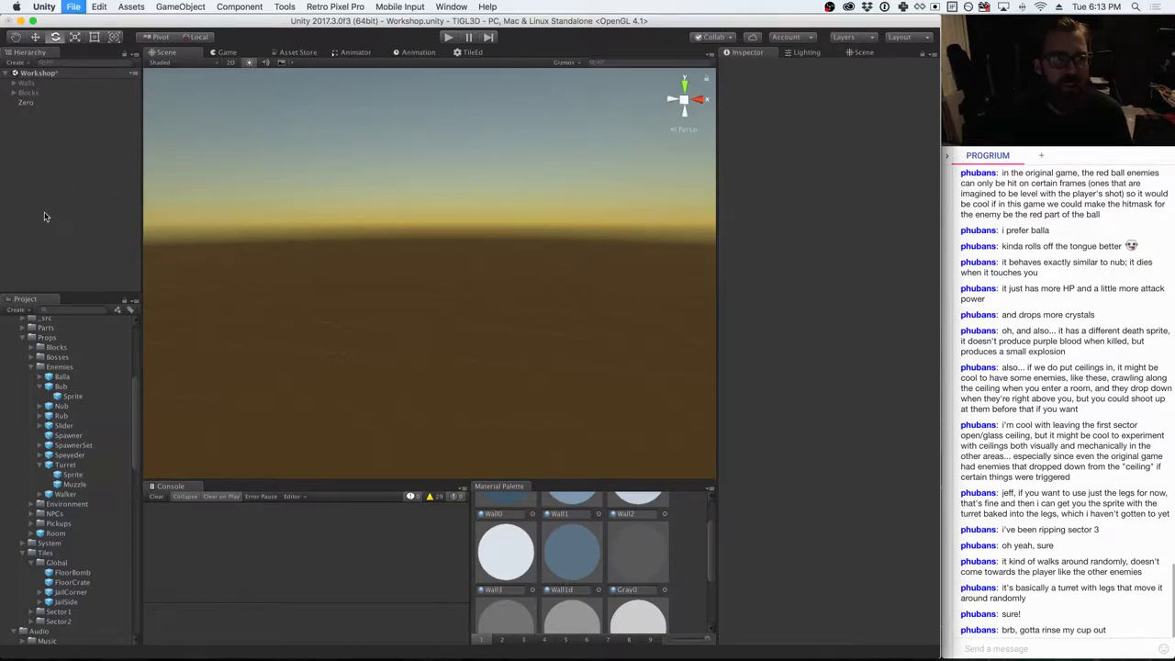
# - Open the Game scene from the Scenes folder and bring up the TileEd tile sets
pyautogui.scroll(-10, 83, 415)
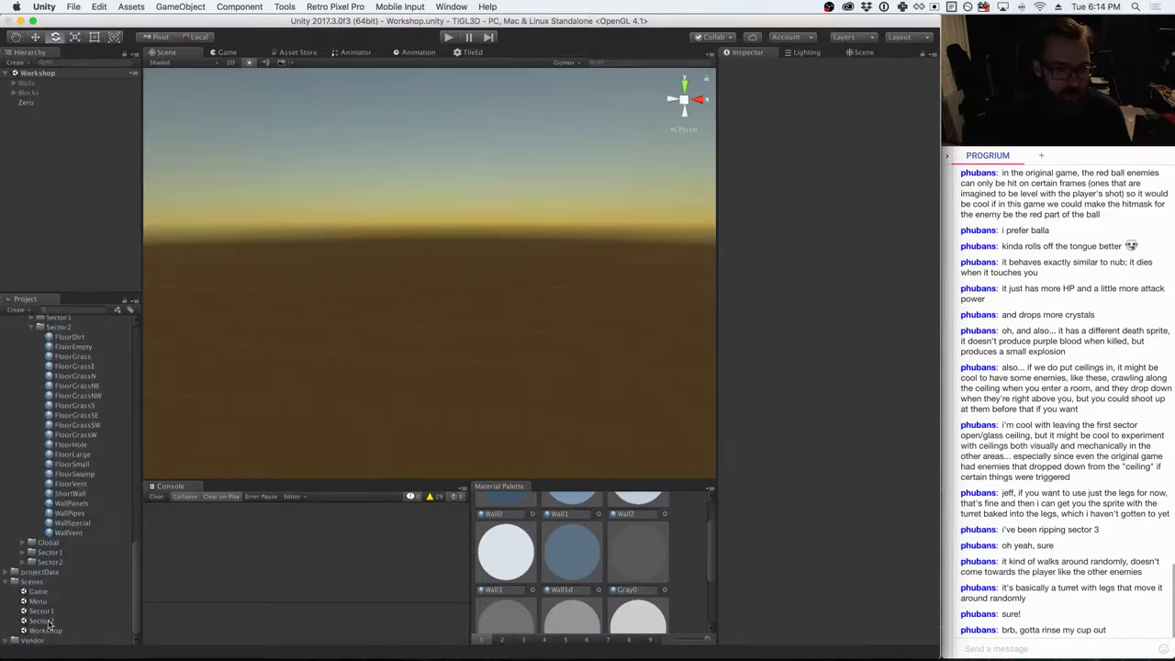
pyautogui.click(38, 592)
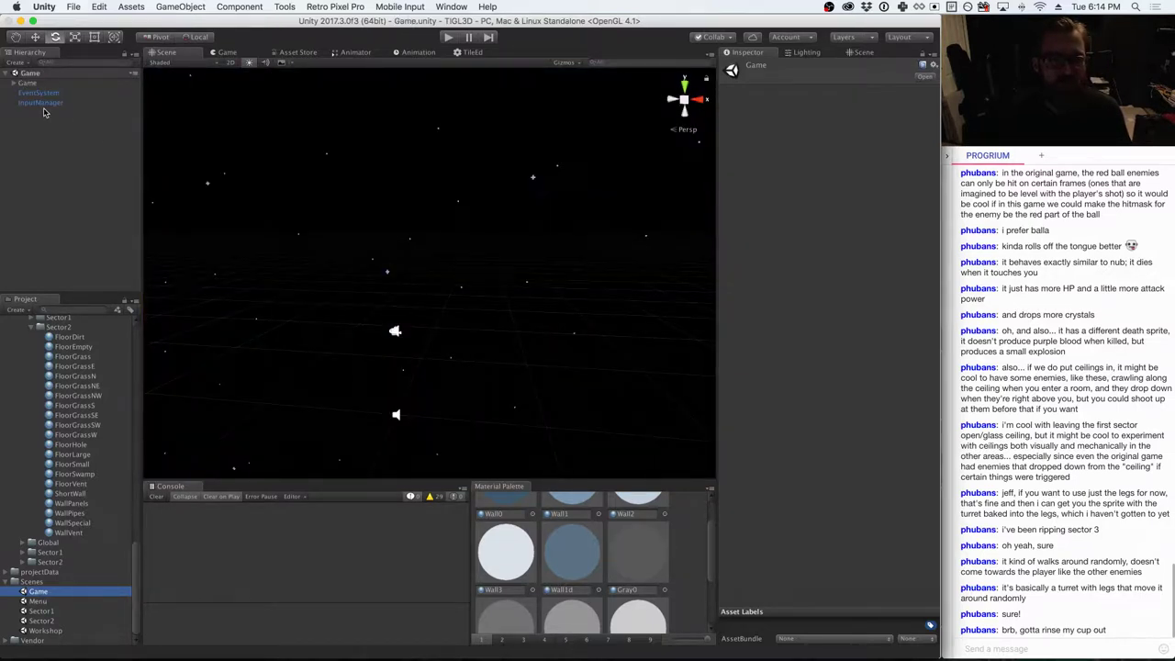
pyautogui.click(471, 53)
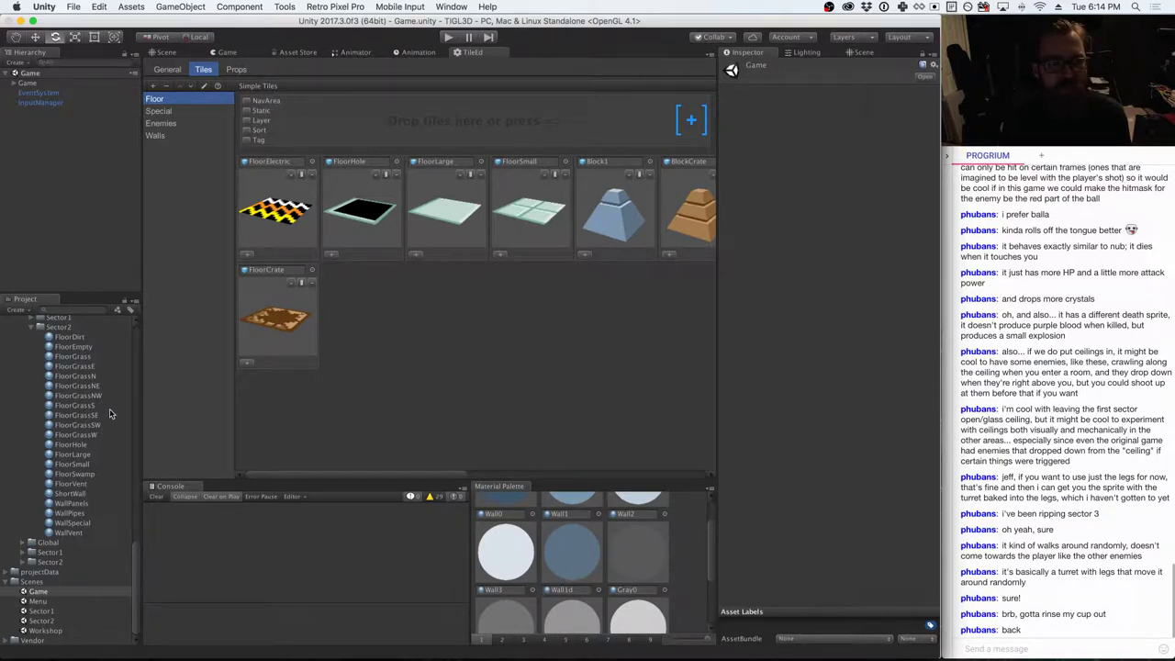
# - Rename the Floor tile set to _Floor and move it to the end of the tile set list
pyautogui.scroll(5, 106, 414)
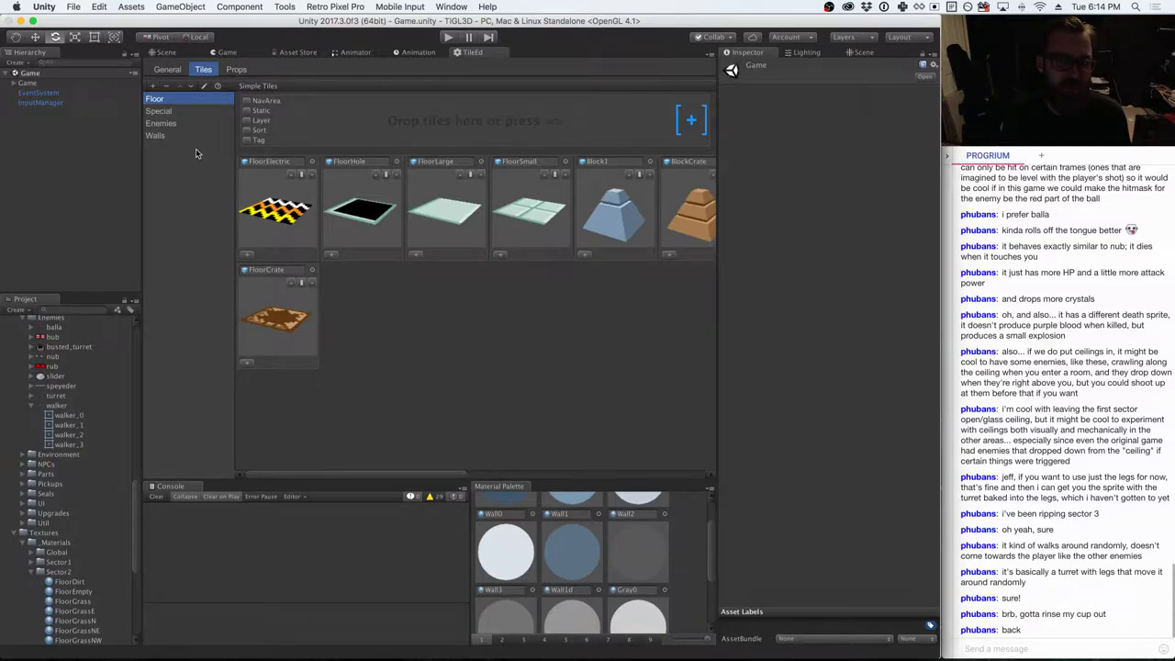
pyautogui.click(204, 85)
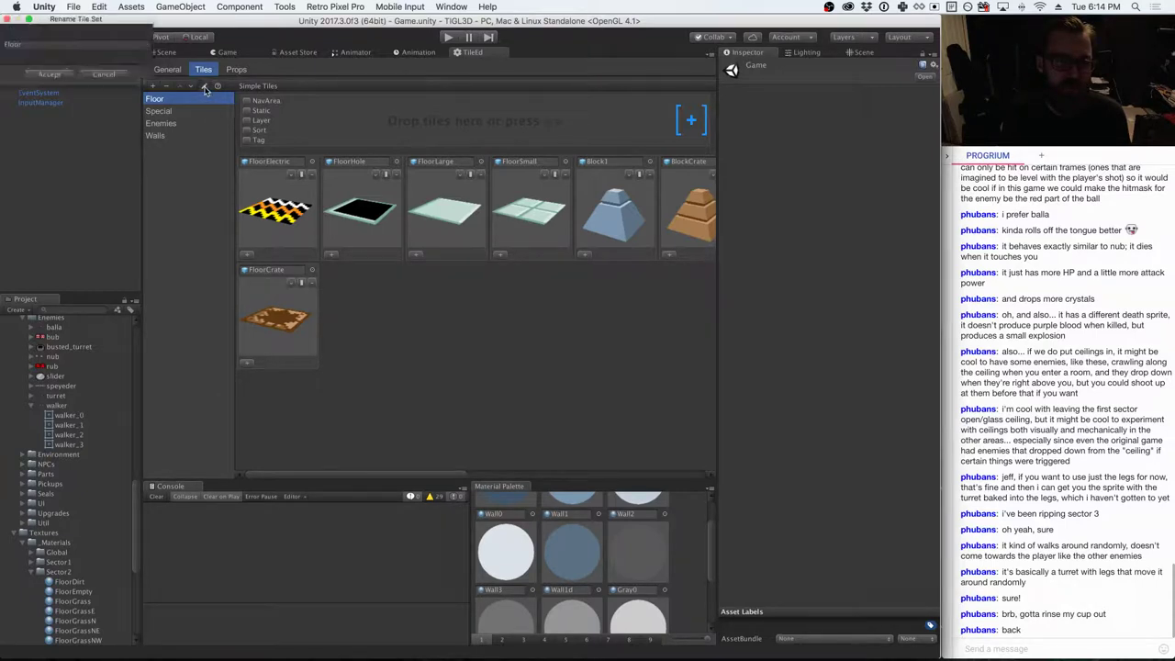
pyautogui.doubleClick(81, 45)
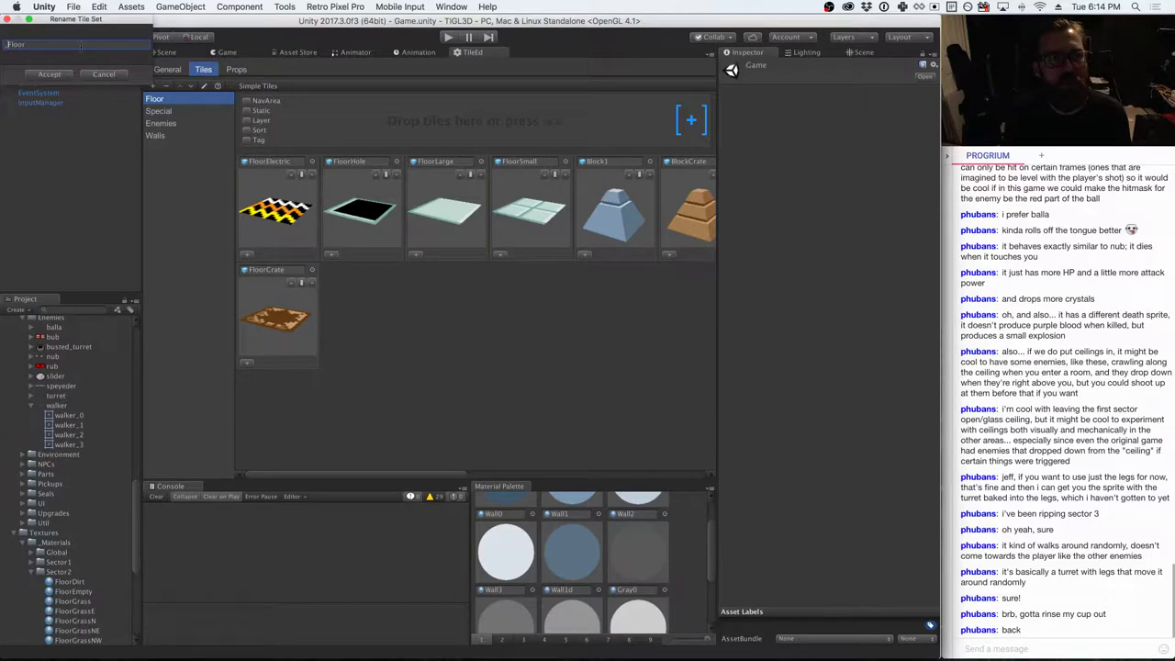
pyautogui.doubleClick(81, 45)
pyautogui.click(58, 74)
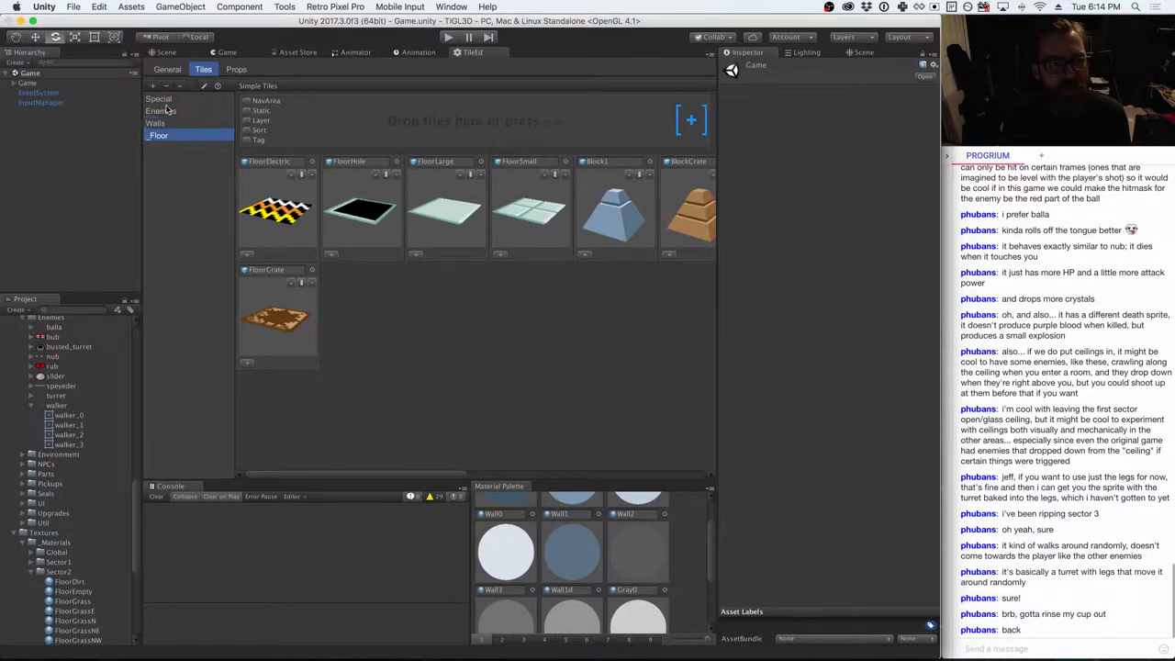
# - Rename the Special tile set to _Special and move it down to just above _Floor
pyautogui.click(168, 103)
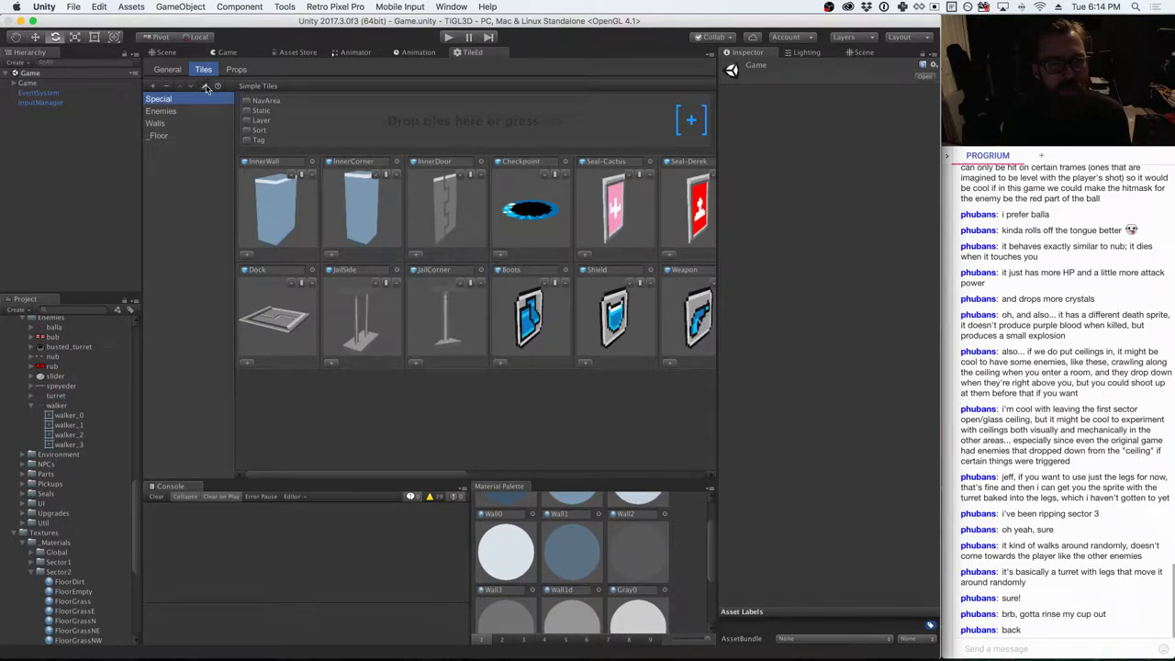
pyautogui.click(204, 85)
pyautogui.doubleClick(40, 44)
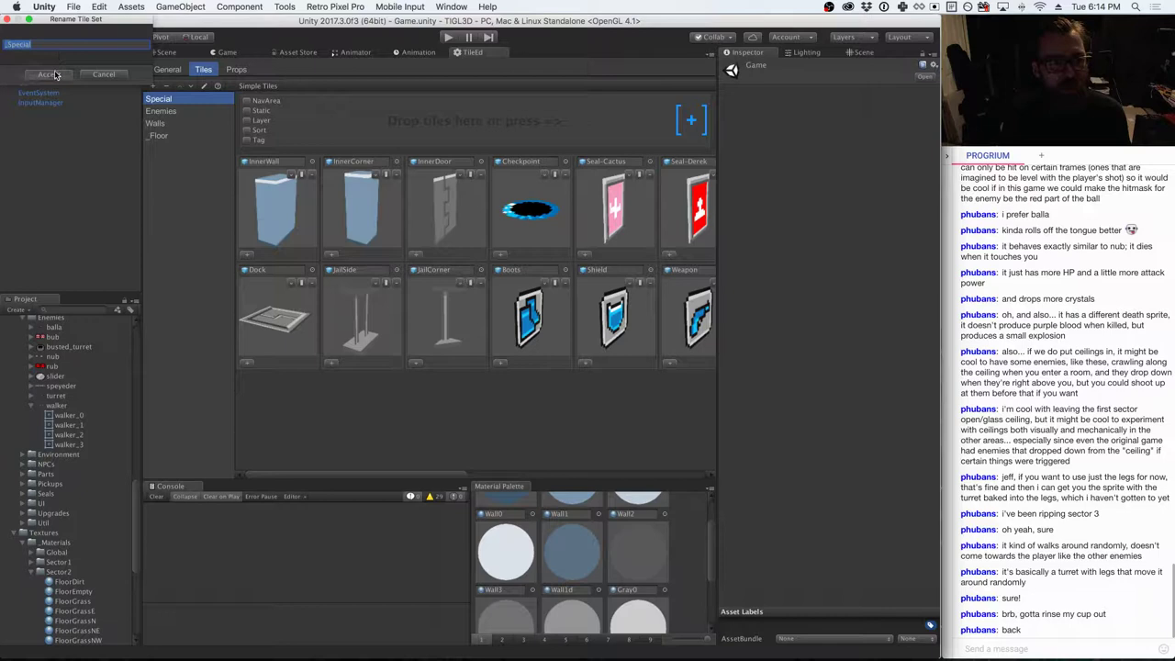
pyautogui.click(50, 74)
pyautogui.click(191, 86)
pyautogui.click(191, 86)
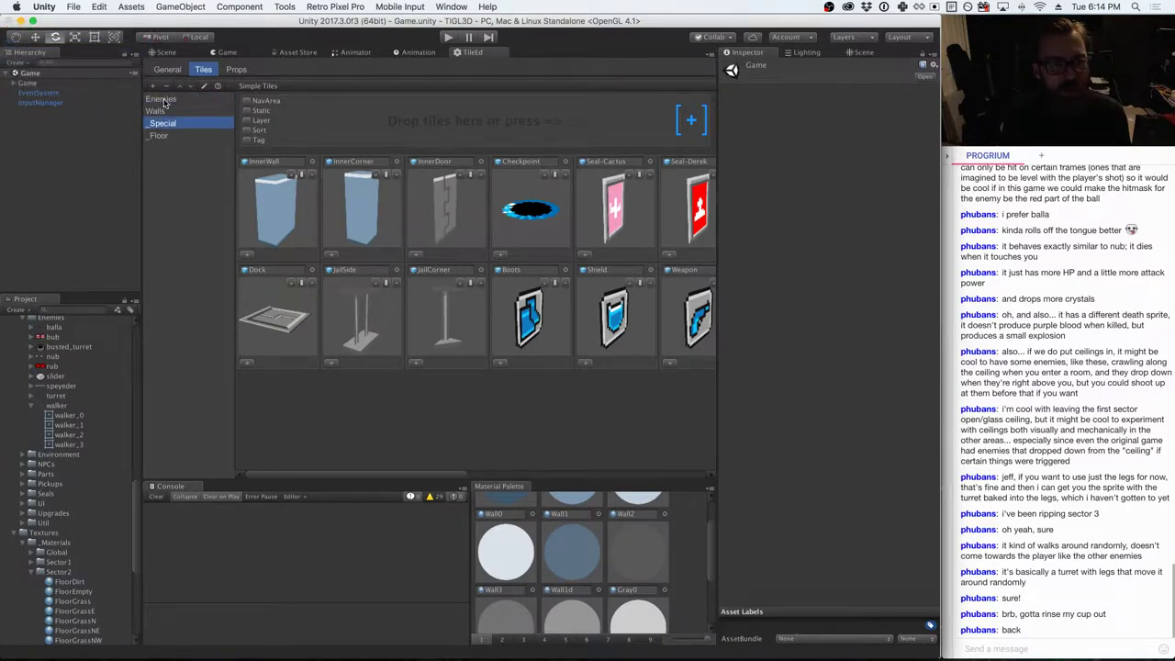
# - Rename the Walls tile set to _Walls
pyautogui.click(154, 111)
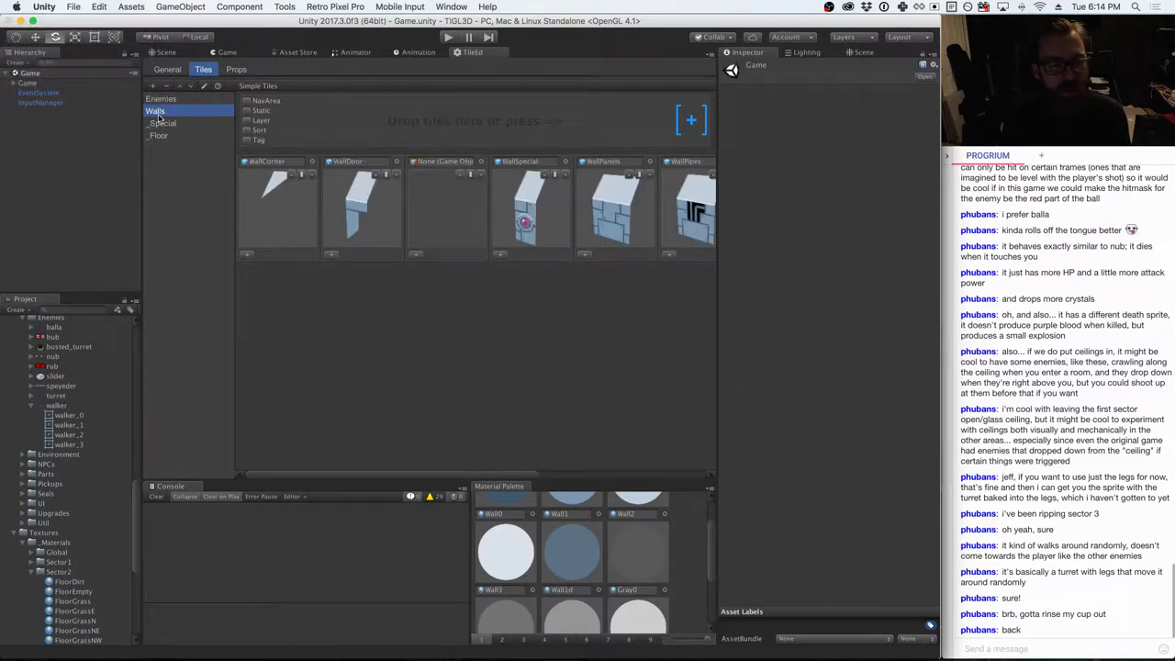
pyautogui.click(204, 86)
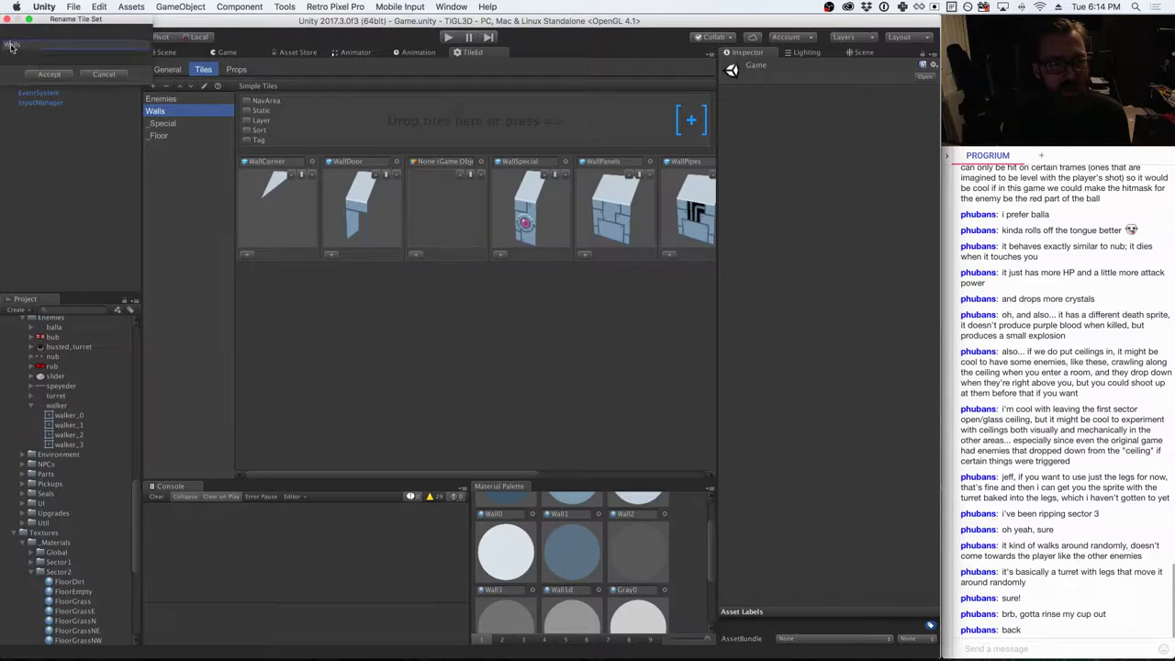
pyautogui.press('Left')
pyautogui.write('_')
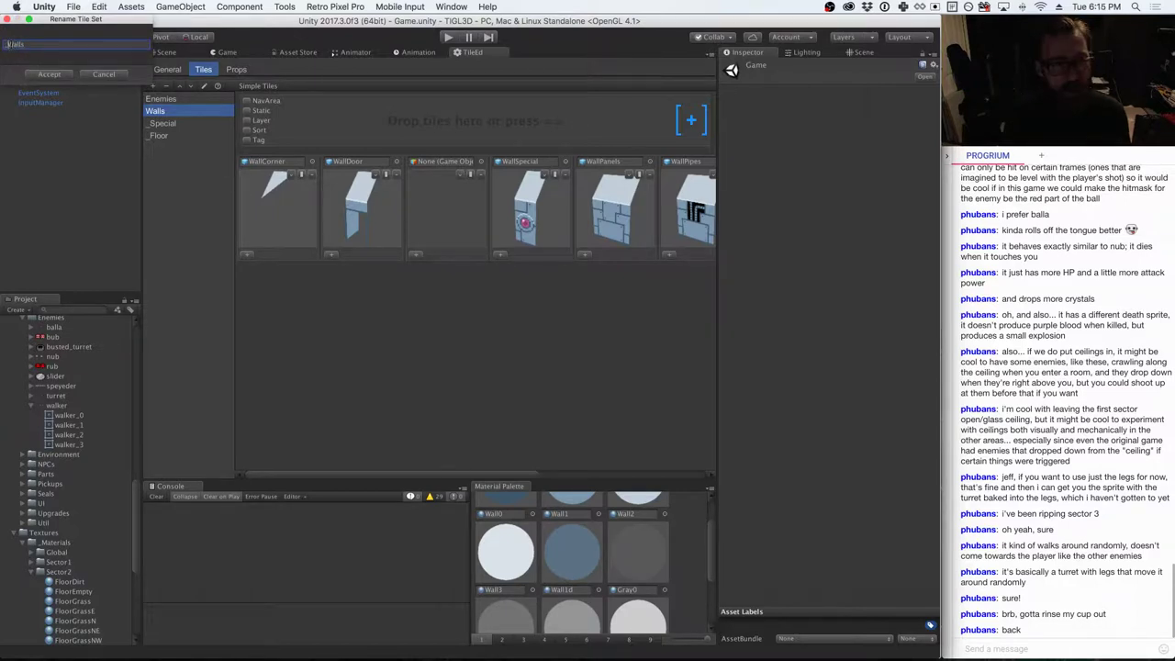
pyautogui.click(37, 74)
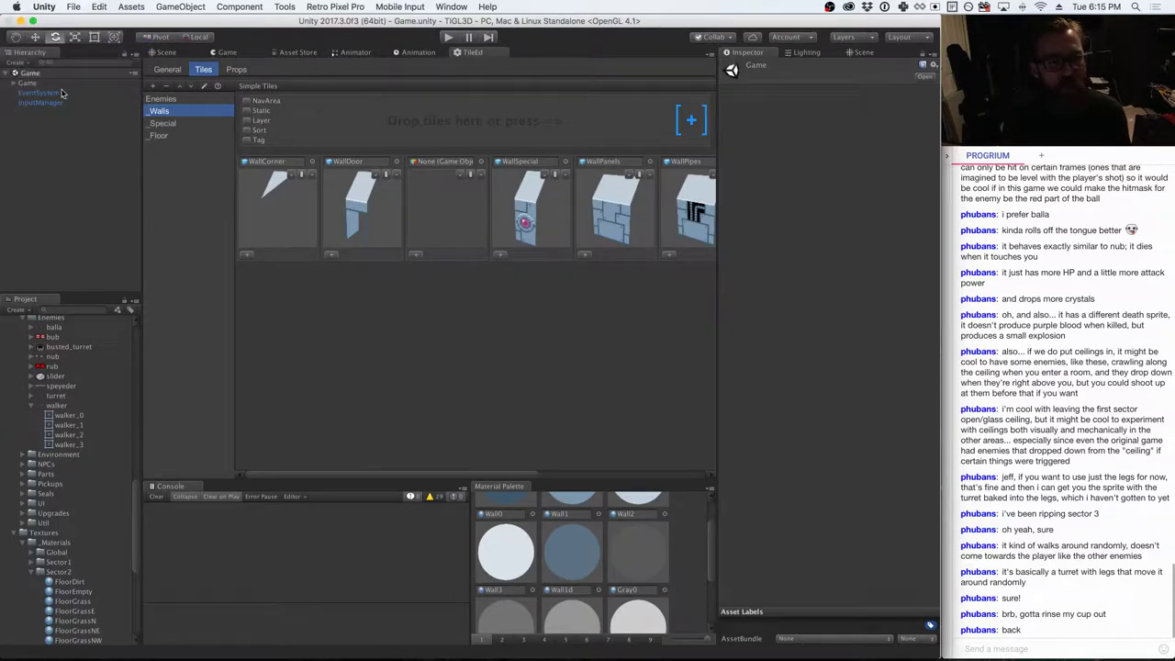
# - Rename the Enemies tile set to _Enemies
pyautogui.click(179, 99)
pyautogui.click(204, 86)
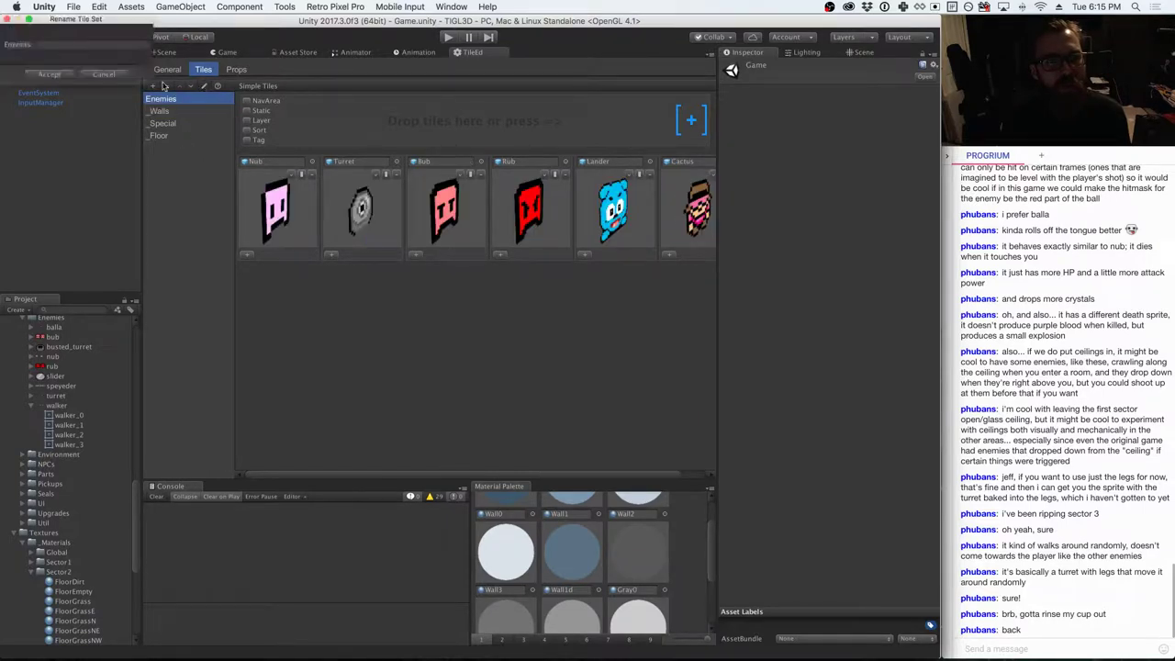
pyautogui.press('Left')
pyautogui.write('_')
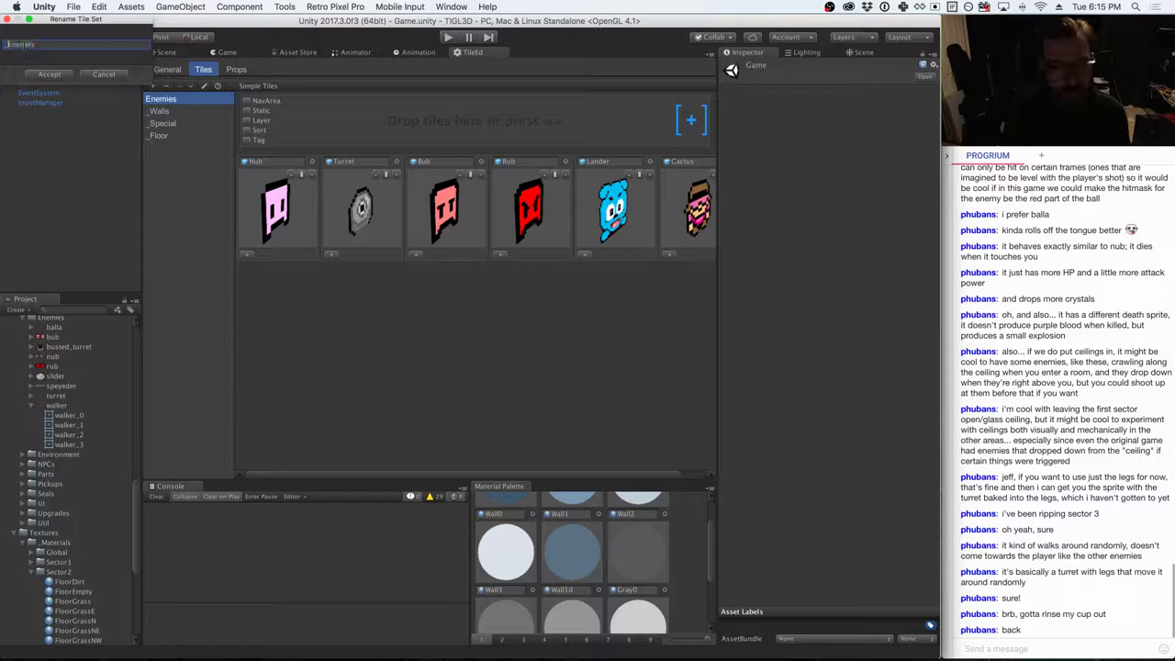
pyautogui.click(51, 73)
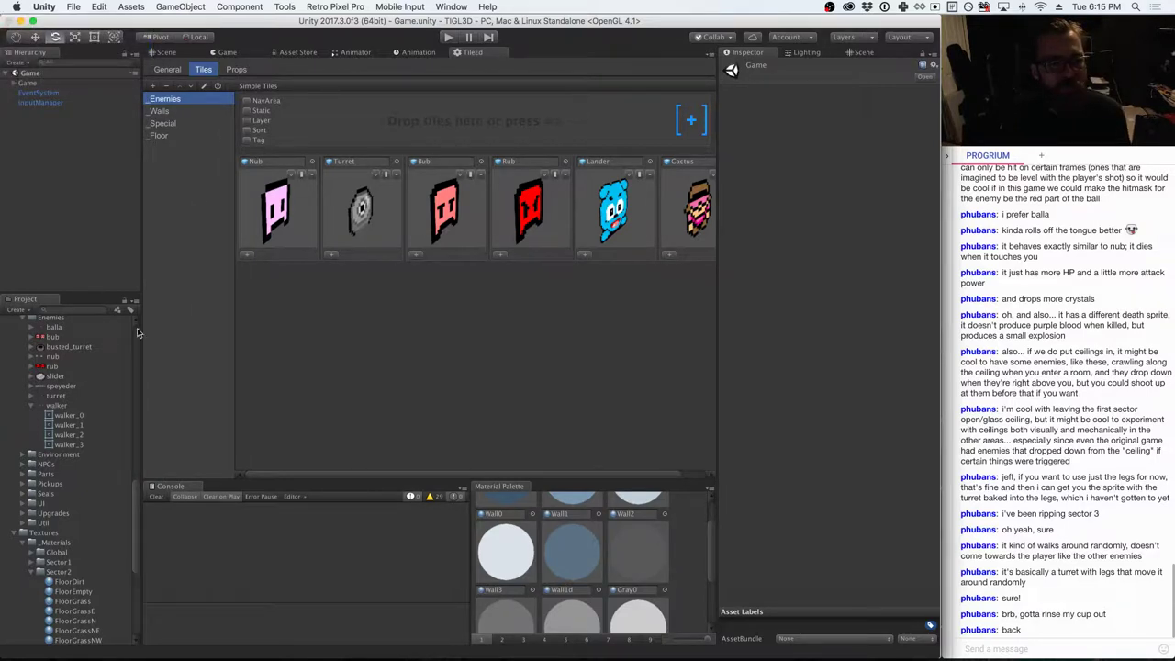
# - Collapse the Sector2 materials folder and expand the Global folder under Textures in the project
pyautogui.scroll(-5, 81, 412)
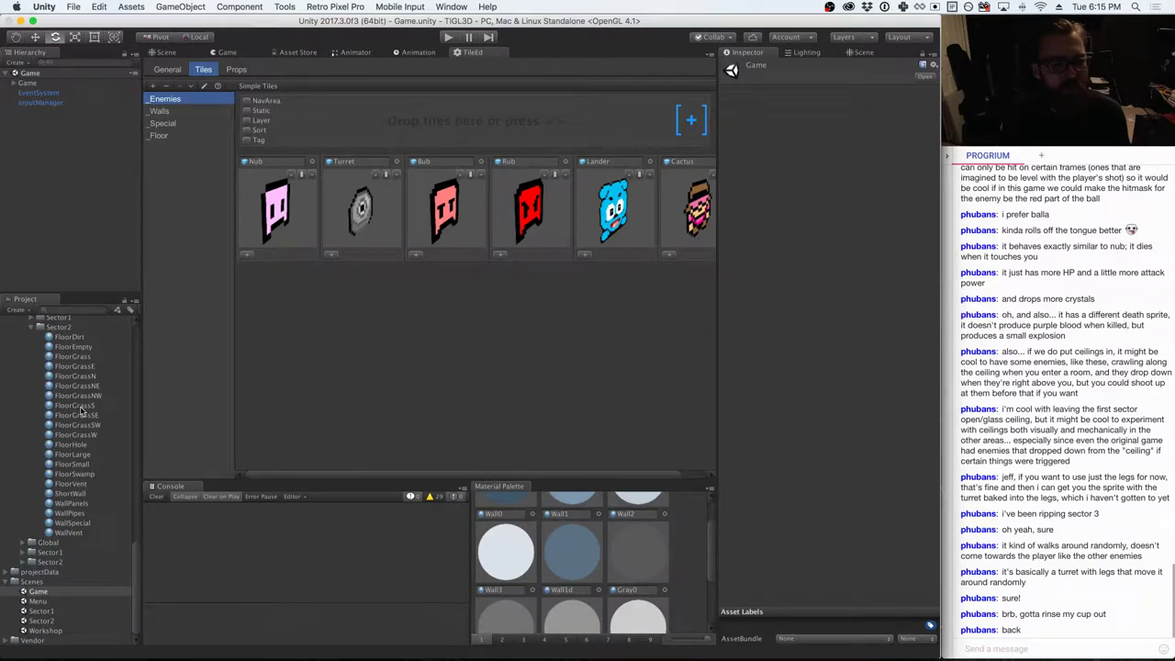
pyautogui.scroll(2, 81, 413)
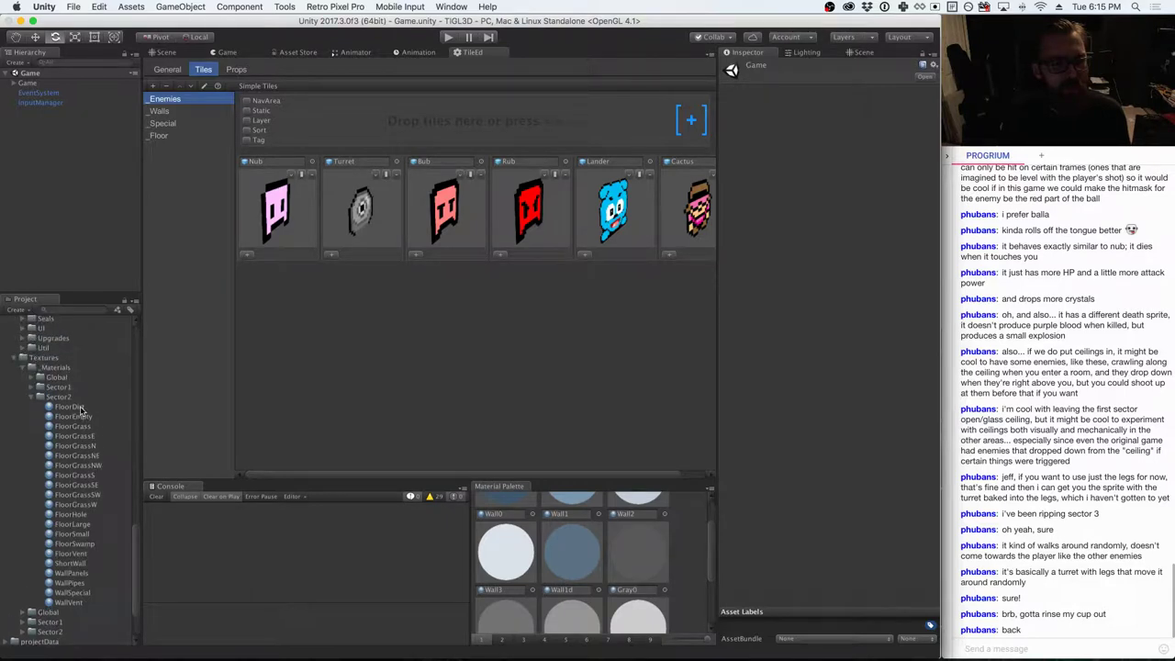
pyautogui.click(31, 397)
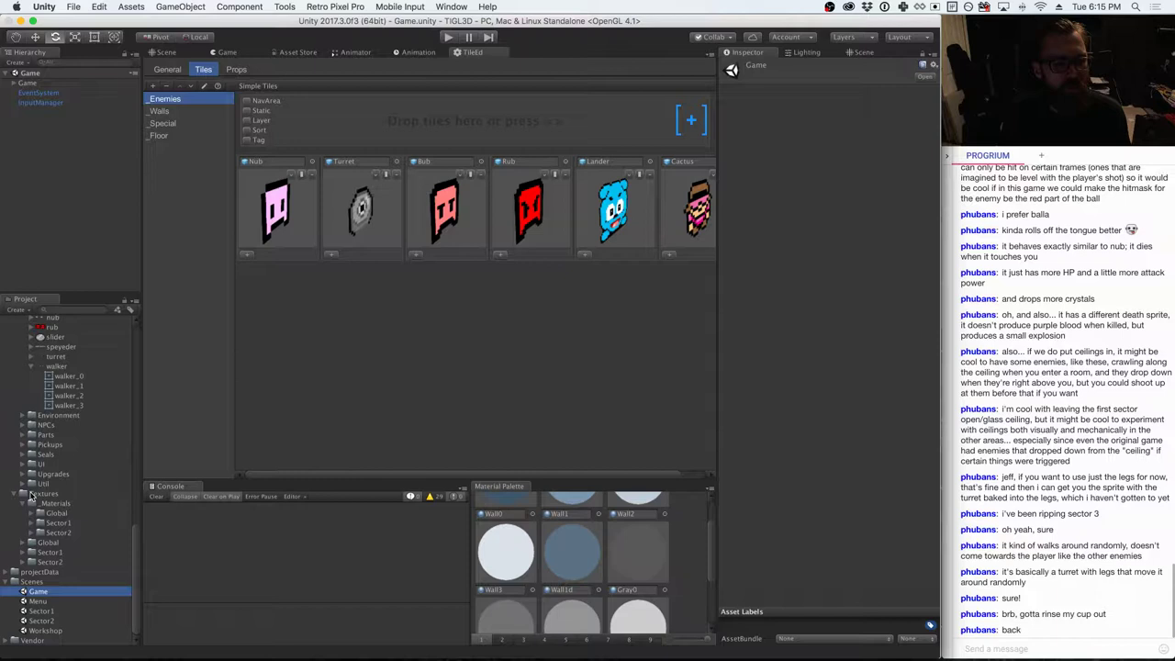
pyautogui.click(21, 543)
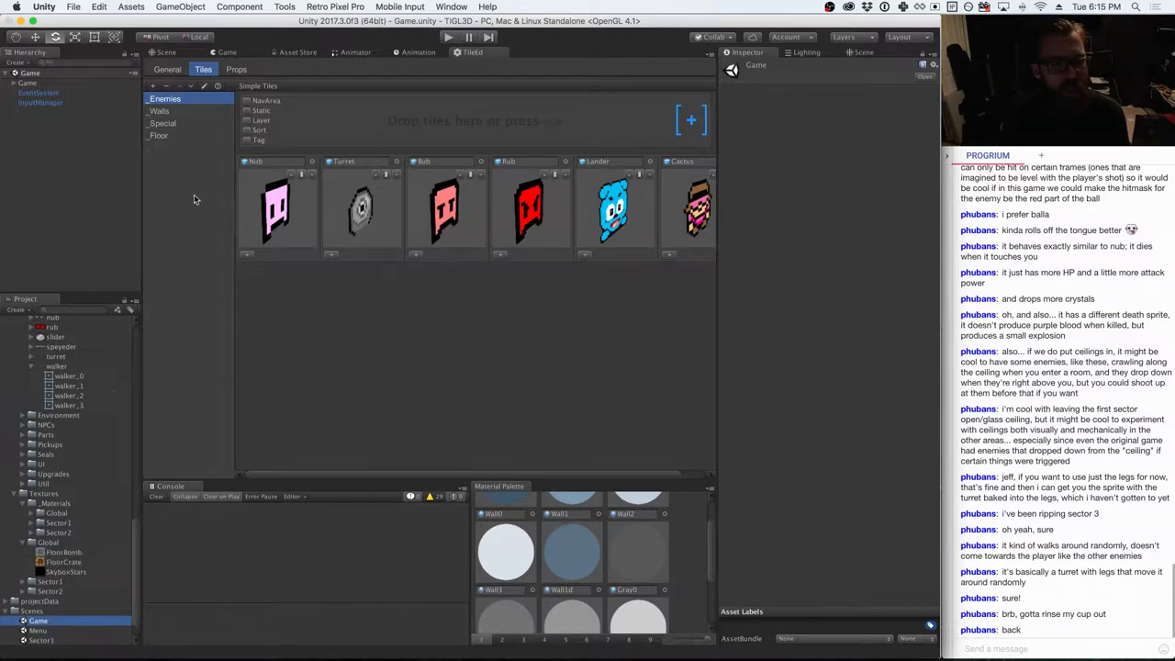
# - Create a Simple tile set named General and move it to the top of the tile set list
pyautogui.click(154, 88)
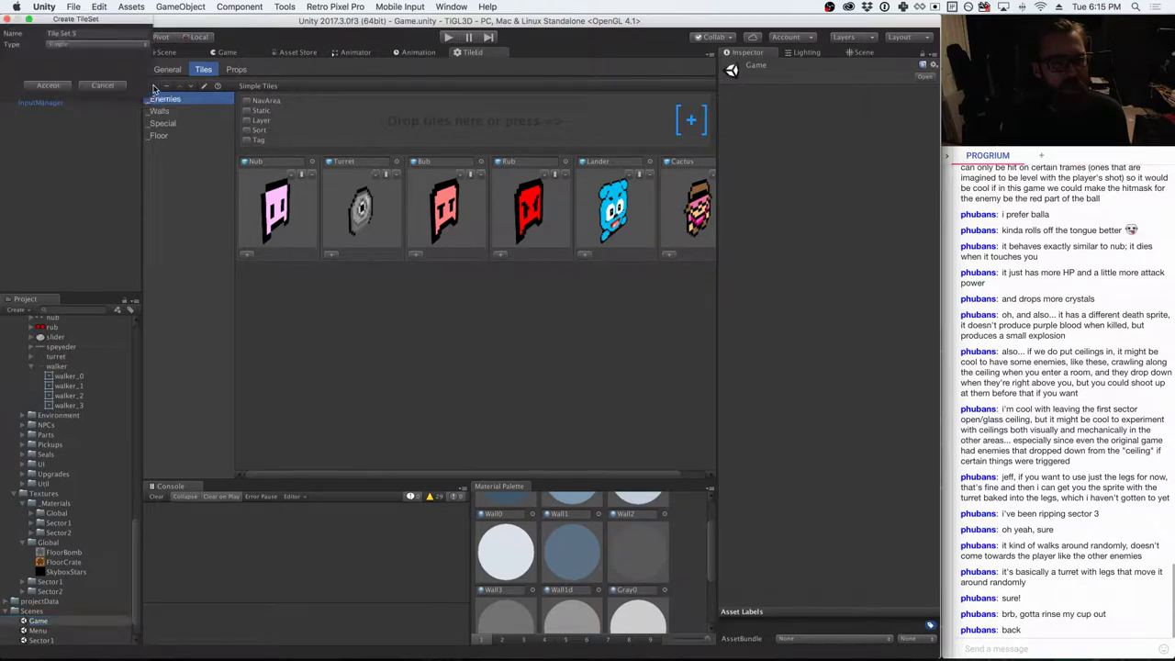
pyautogui.click(78, 47)
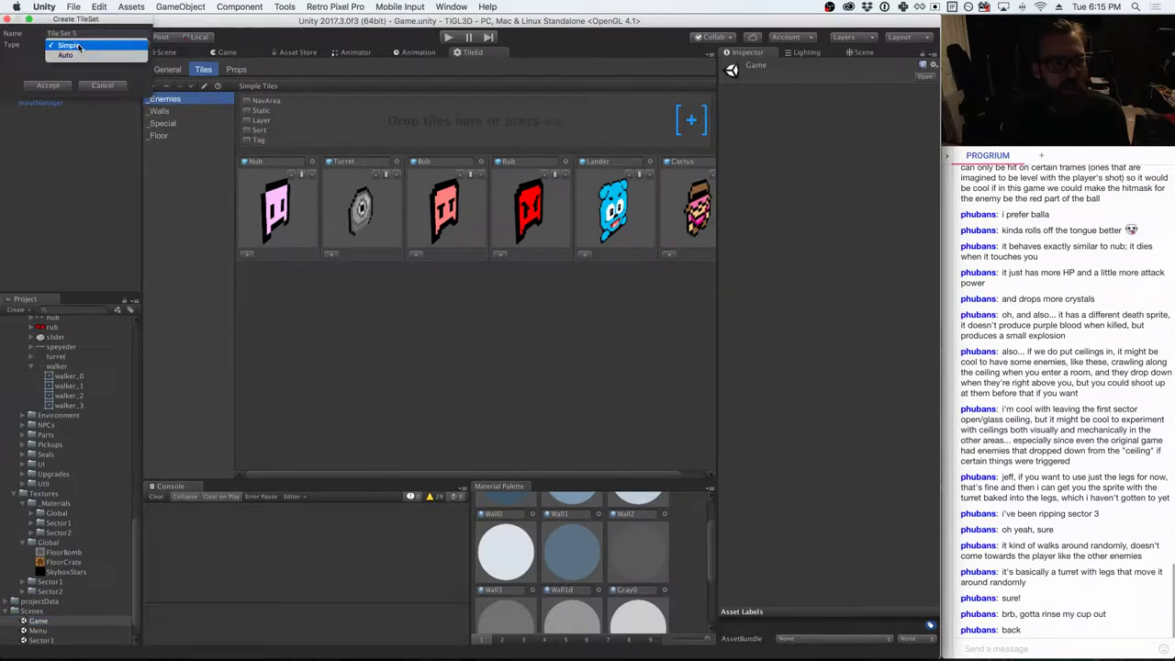
pyautogui.click(78, 48)
pyautogui.click(6, 34)
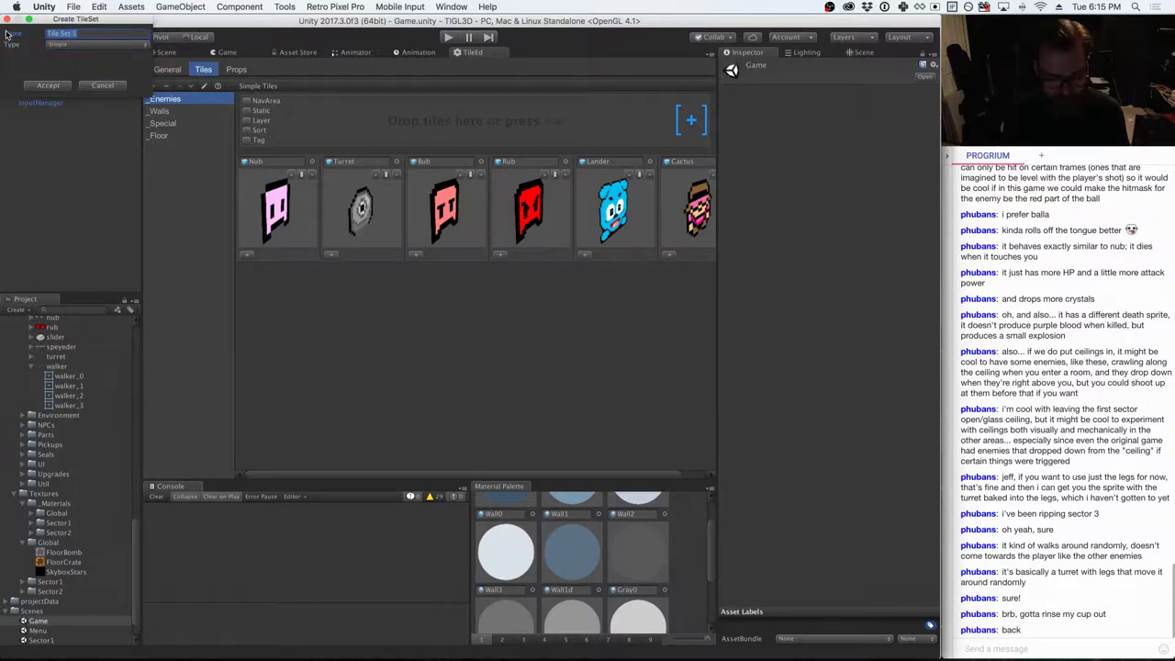
pyautogui.write('General')
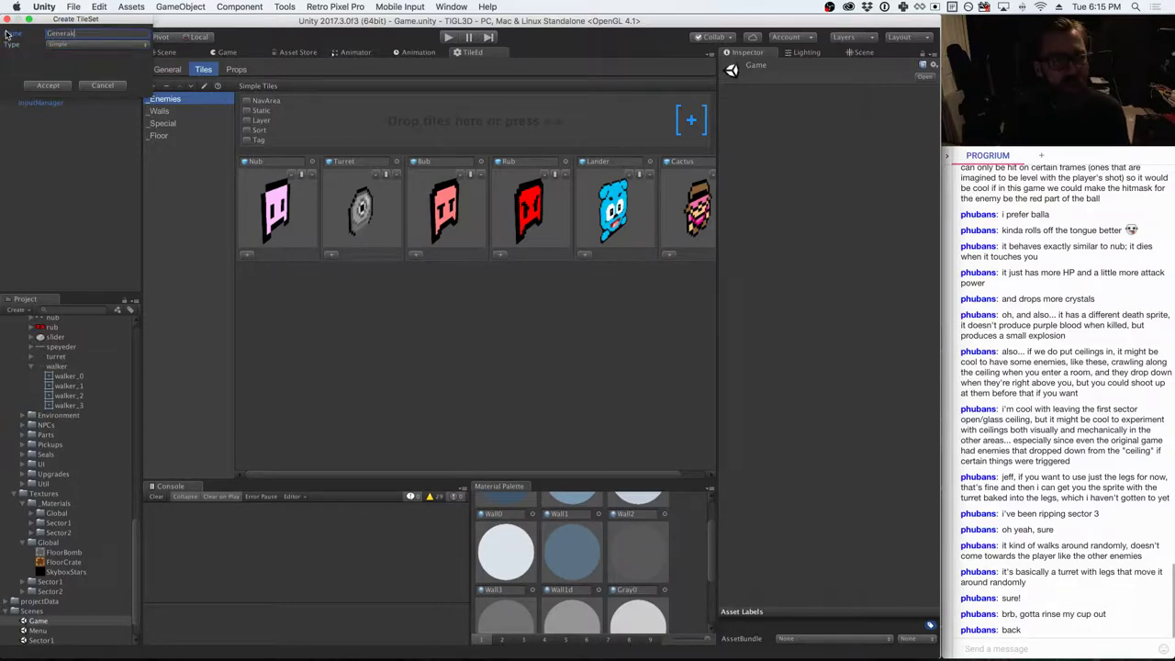
pyautogui.click(6, 34)
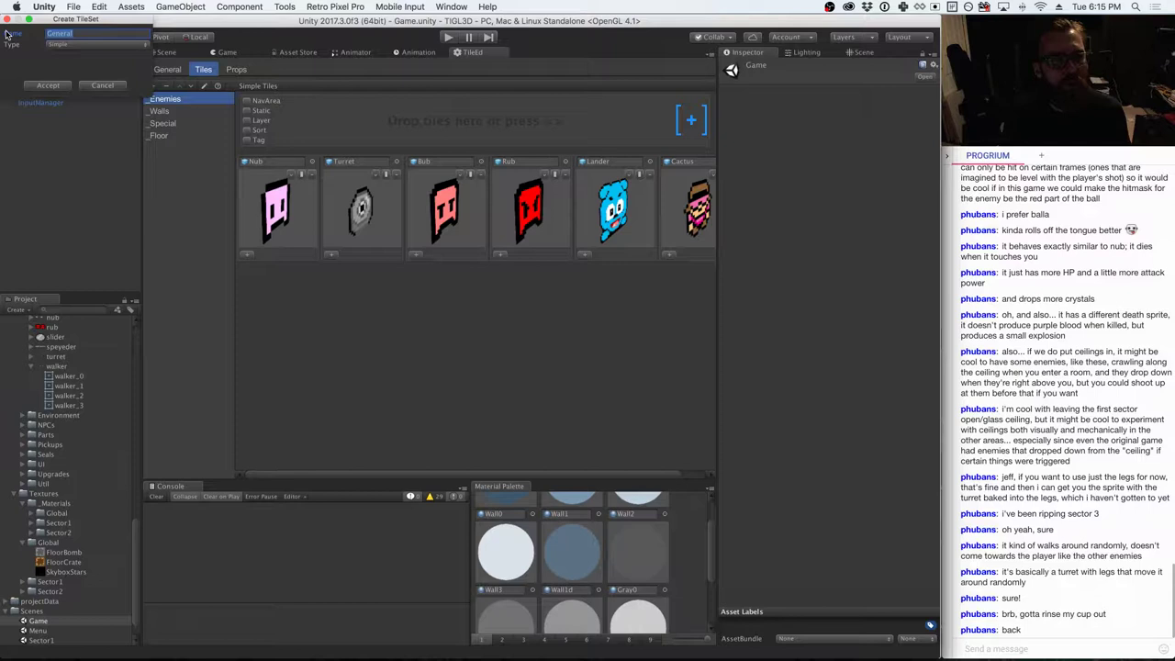
pyautogui.click(34, 86)
pyautogui.click(180, 86)
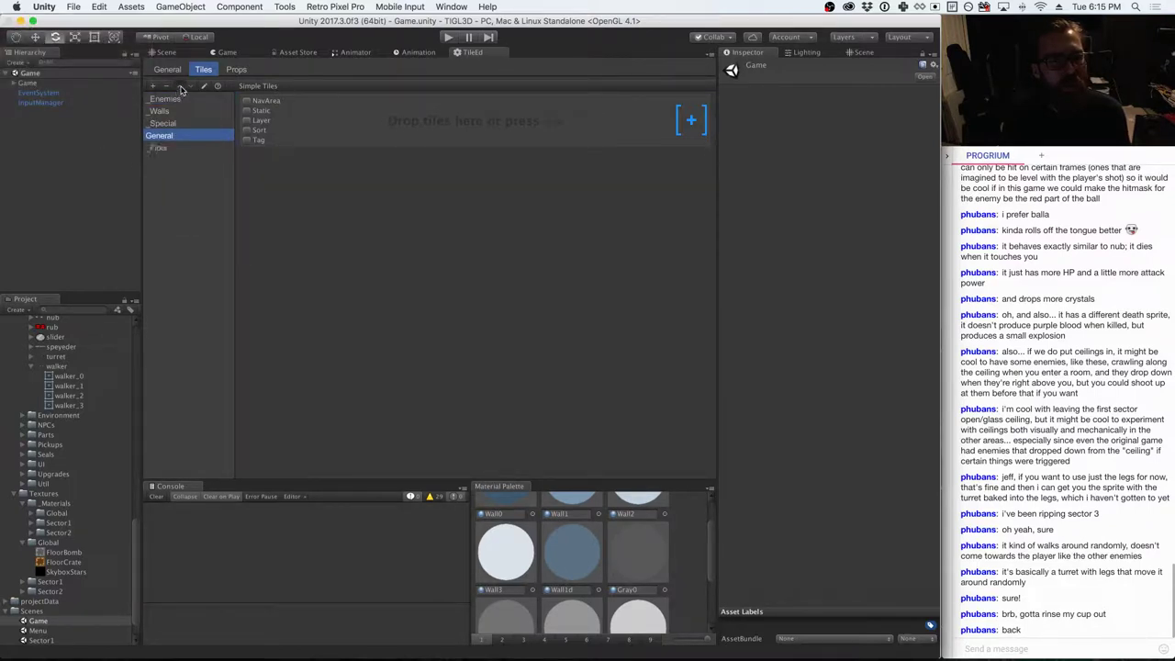
pyautogui.click(179, 87)
pyautogui.click(180, 86)
pyautogui.click(179, 86)
# - Create a Simple tile set named Sector1 and move it up to directly below General
pyautogui.click(153, 85)
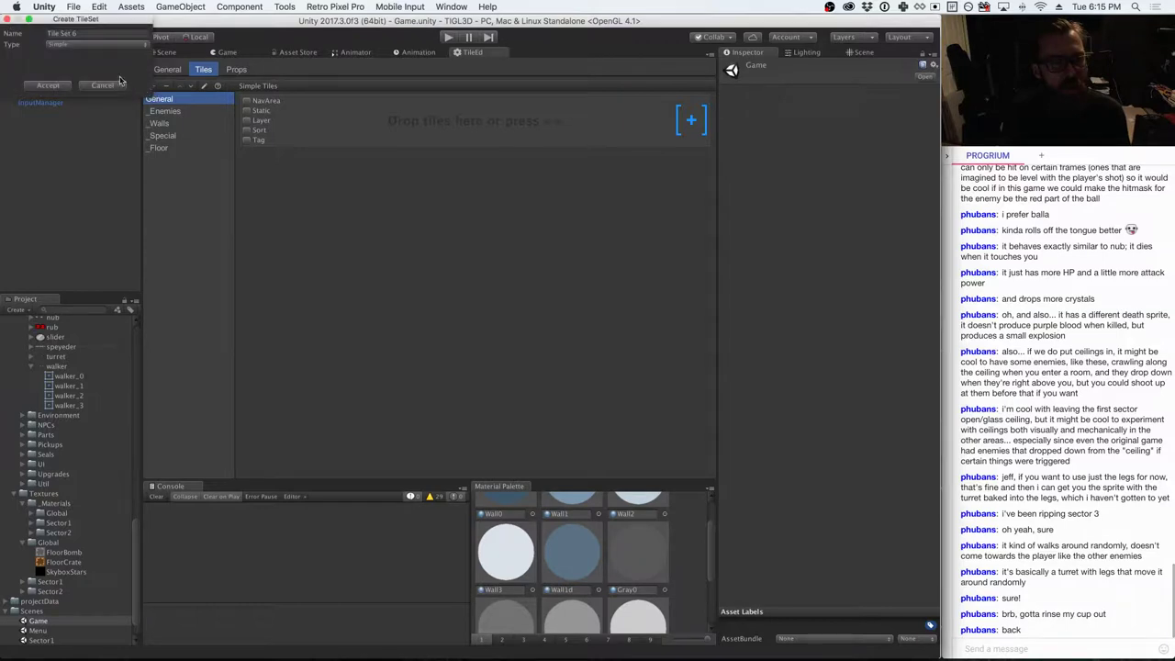
pyautogui.write('Sector3')
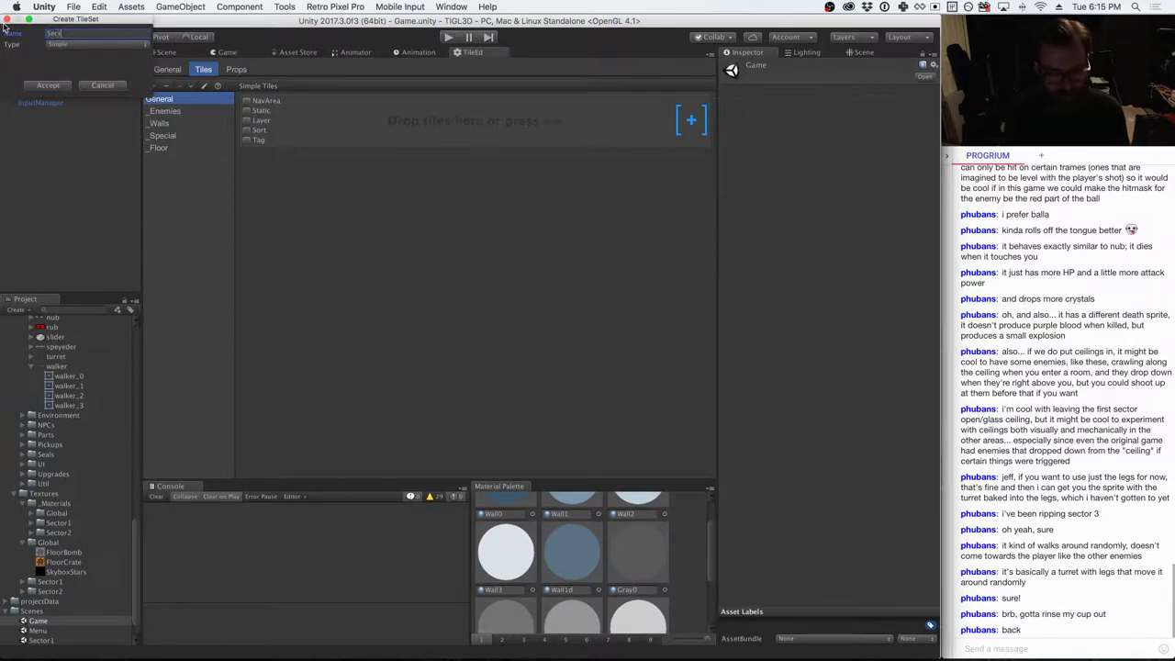
pyautogui.click(44, 86)
pyautogui.click(180, 85)
pyautogui.click(180, 85)
pyautogui.click(179, 85)
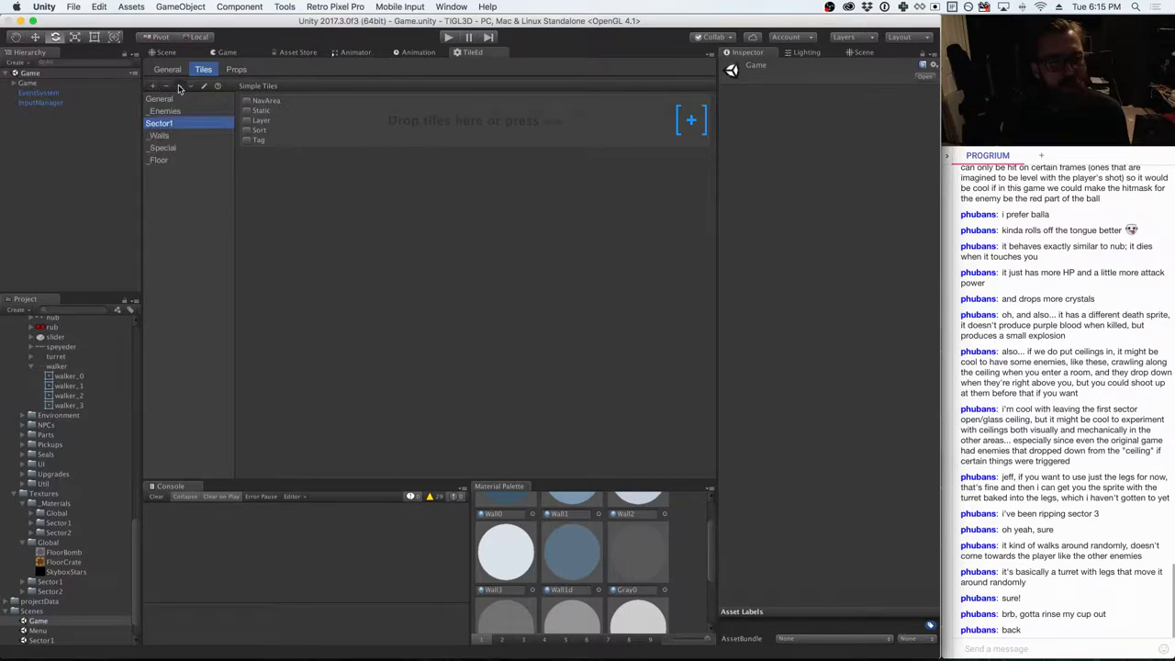
pyautogui.click(180, 85)
# - Create a Simple tile set named Sector2 and move it up to directly below Sector1
pyautogui.click(153, 85)
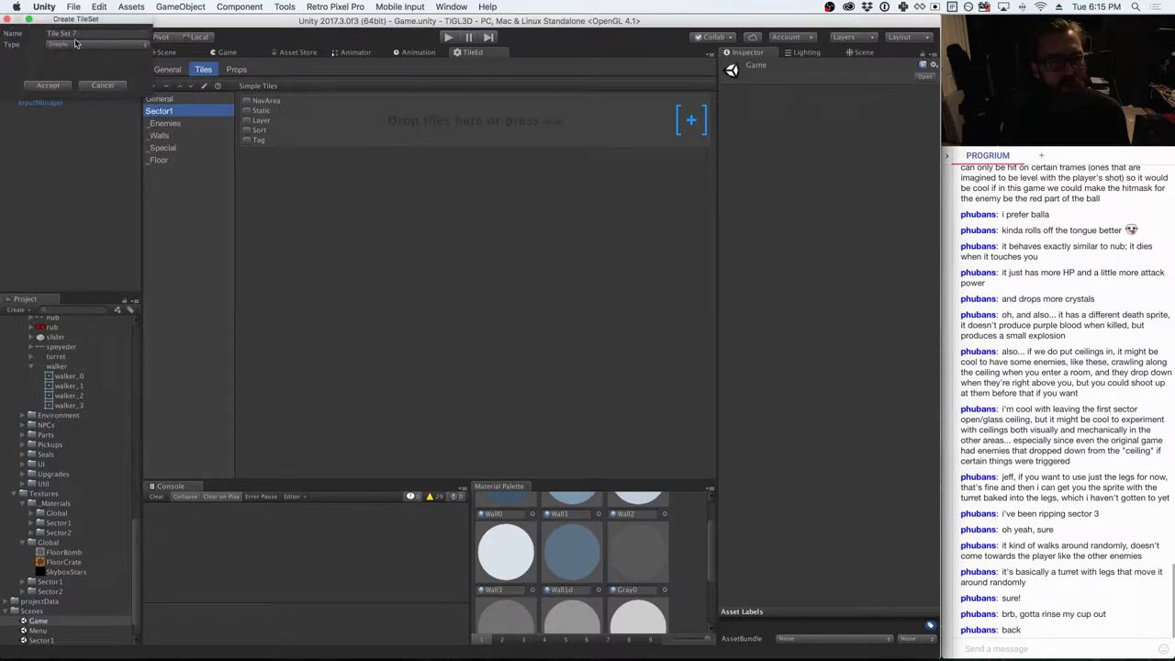
pyautogui.write('Sector2')
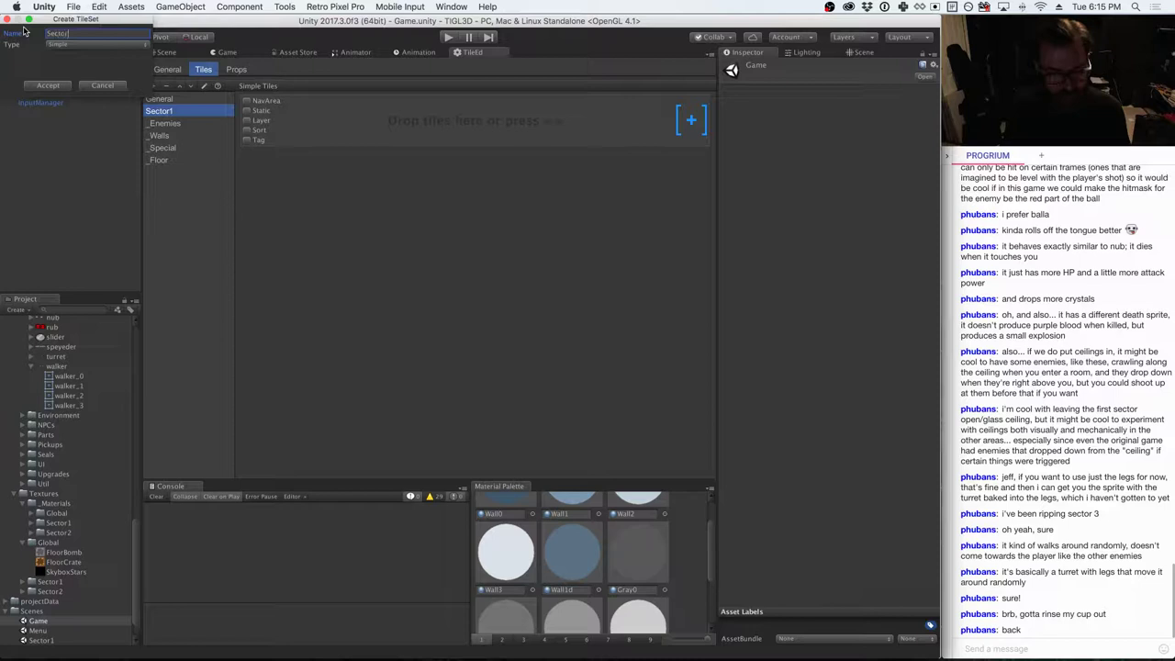
pyautogui.click(50, 84)
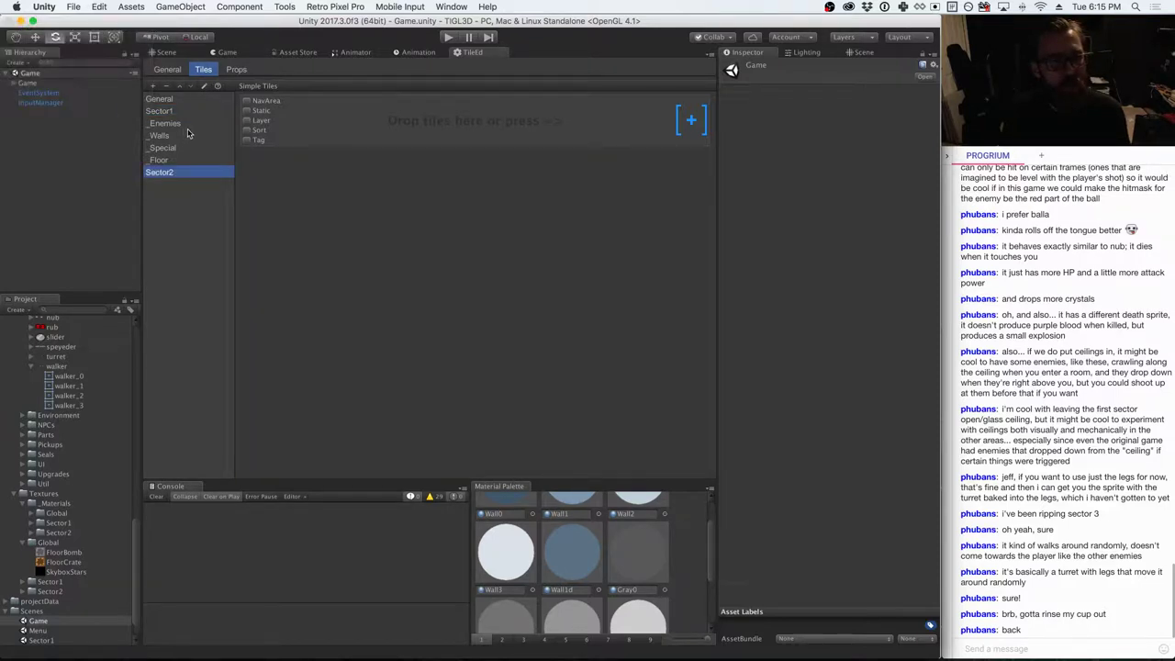
pyautogui.click(180, 86)
pyautogui.click(180, 87)
pyautogui.click(180, 87)
pyautogui.click(180, 86)
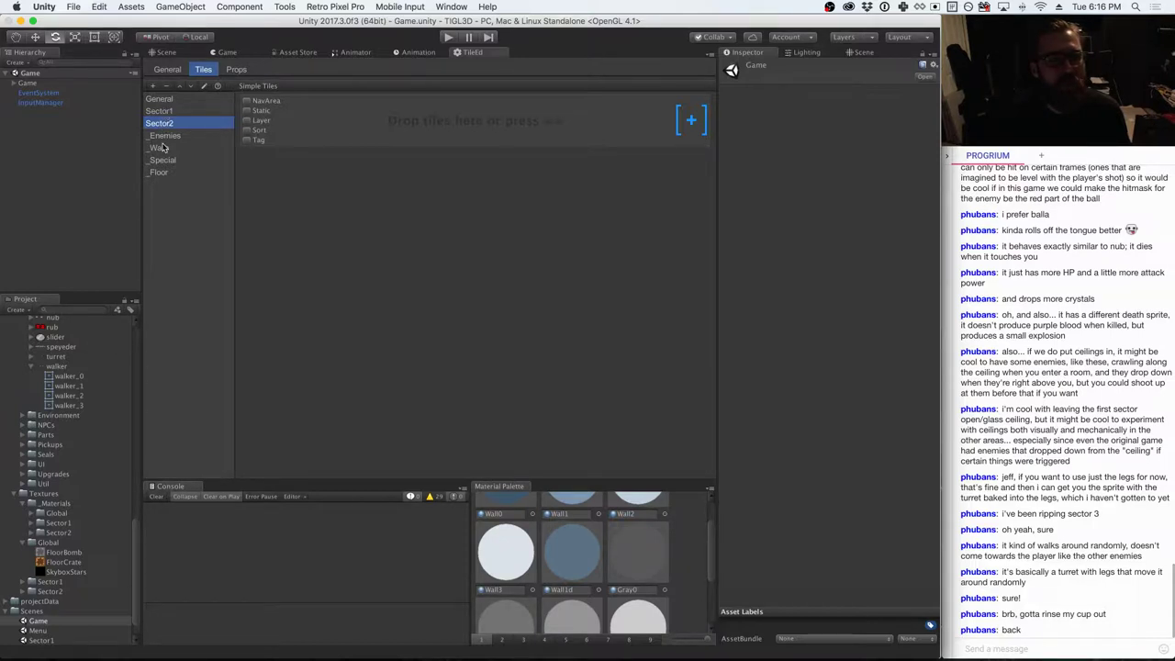
# - Look through the tiles in the _Enemies, _Walls and _Floor sets and return to the General set
pyautogui.click(161, 138)
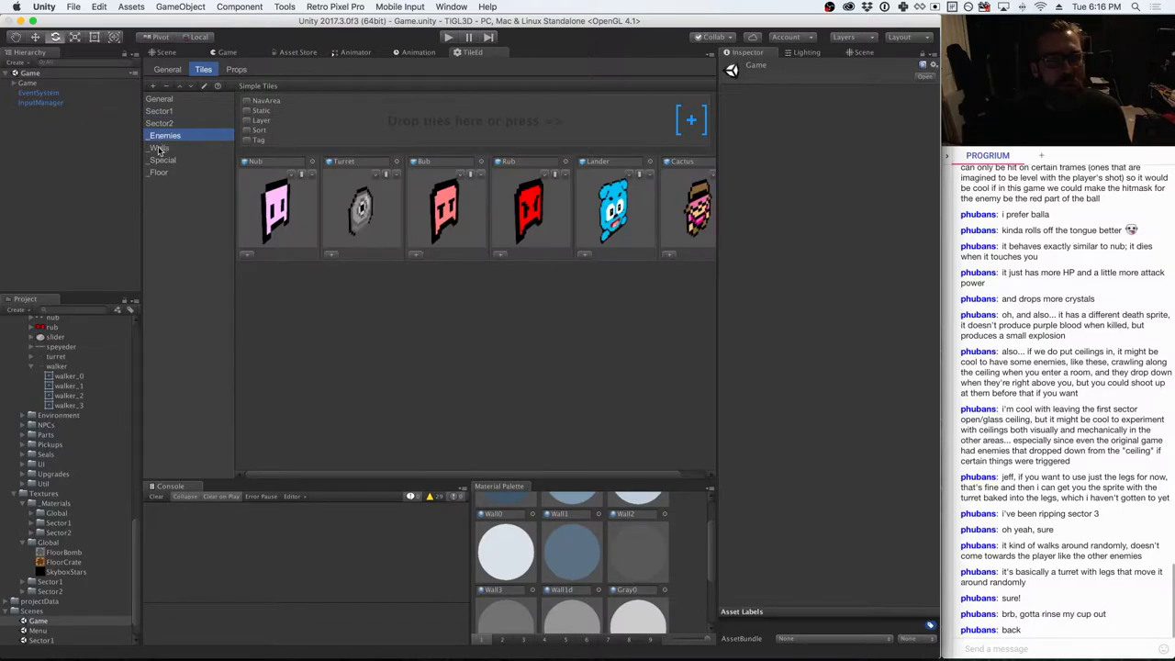
pyautogui.click(158, 149)
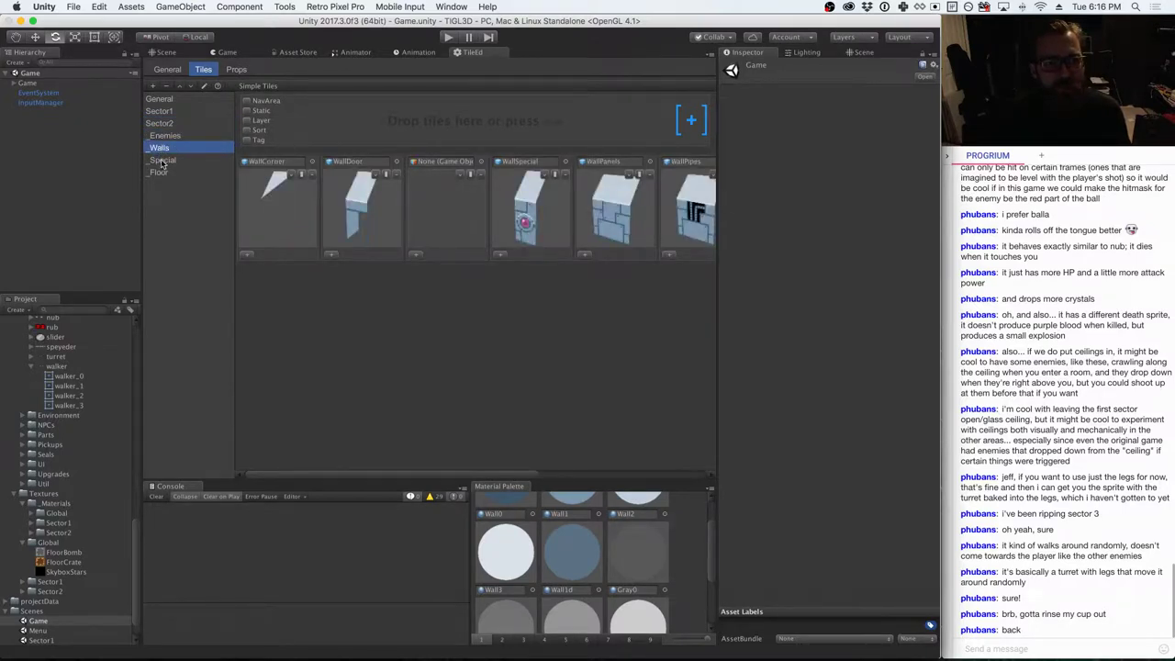
pyautogui.click(159, 171)
pyautogui.click(161, 139)
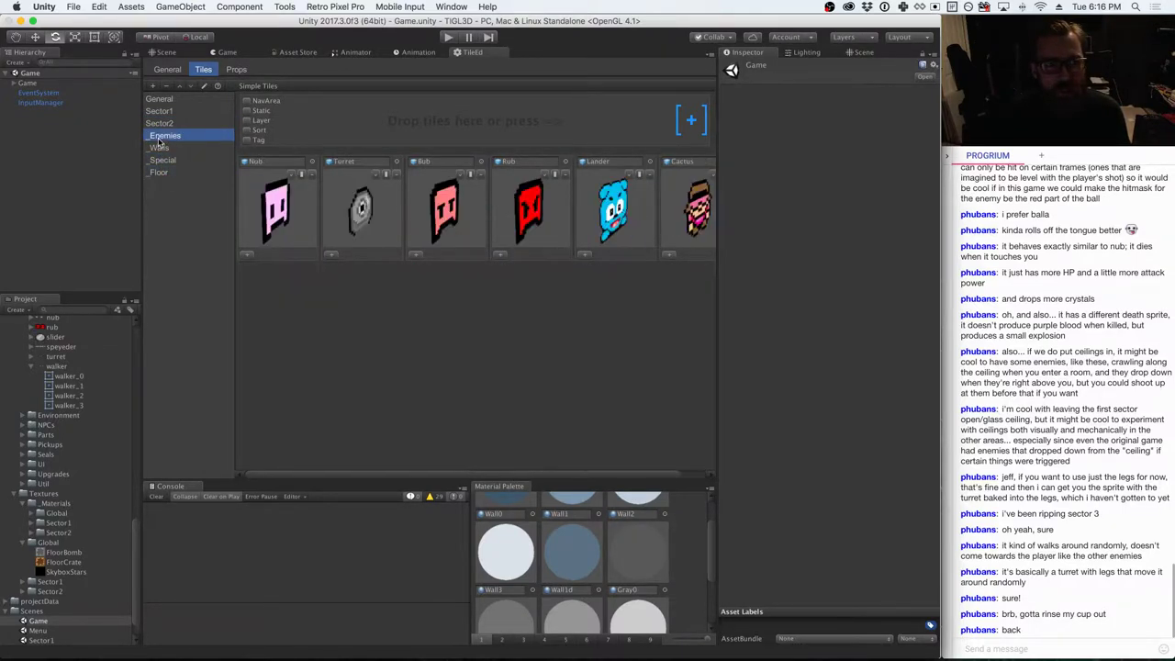
pyautogui.click(163, 100)
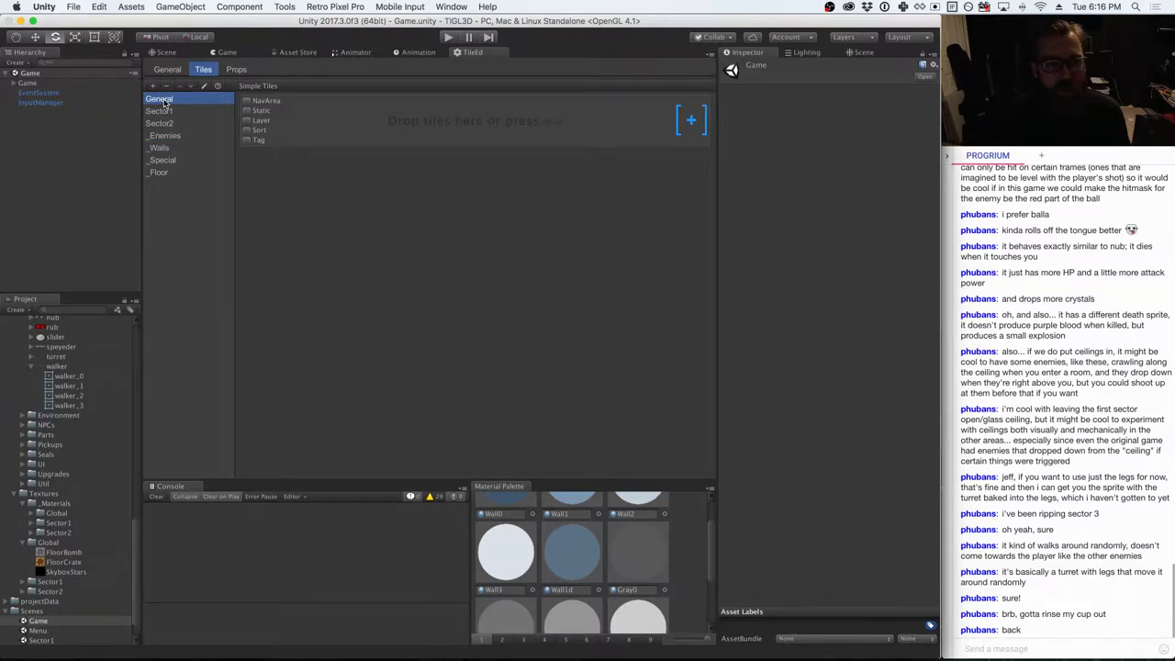
# - Enable the Static option for the General tile set and keep its static flags at Everything
pyautogui.click(246, 111)
pyautogui.click(315, 111)
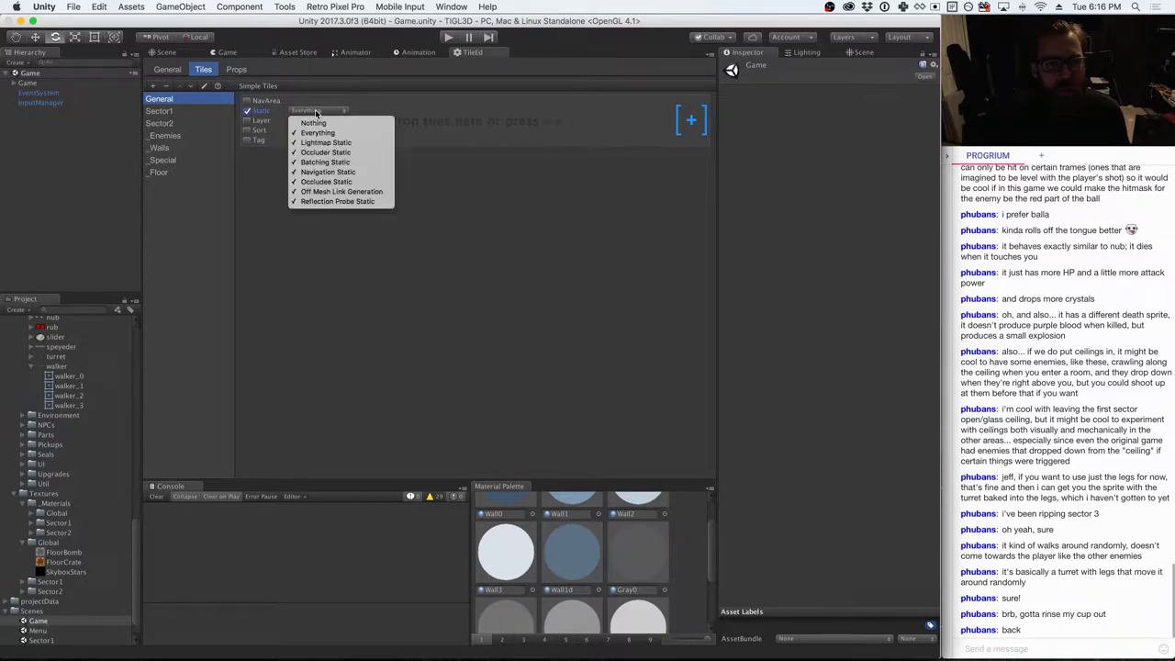
pyautogui.click(315, 111)
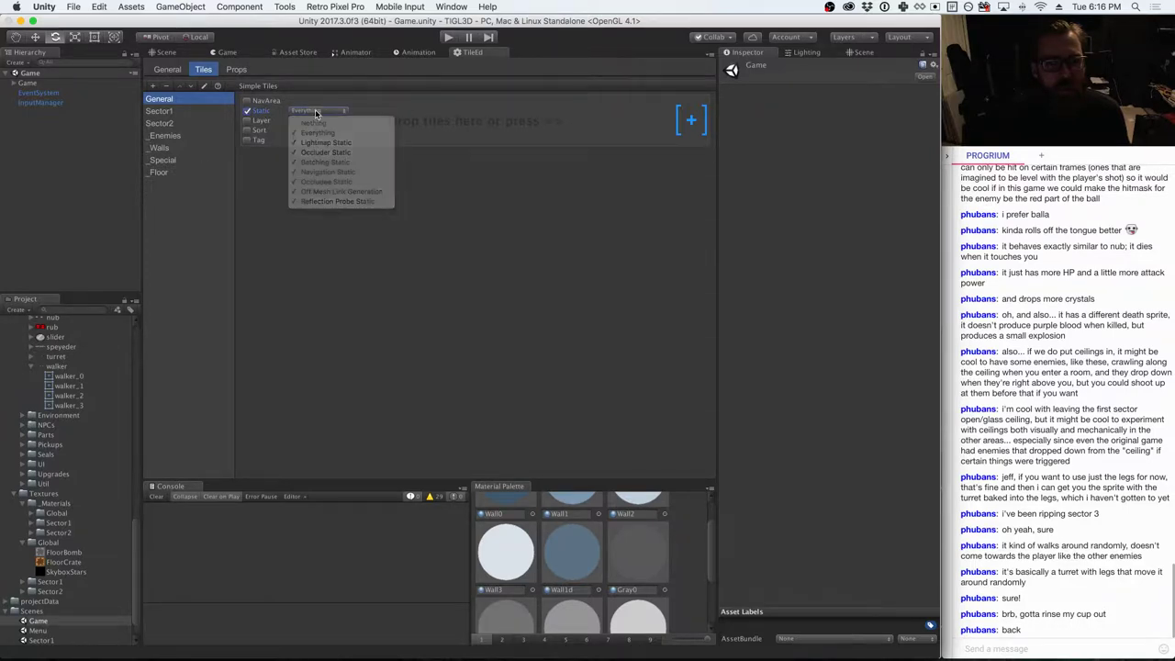
pyautogui.click(314, 111)
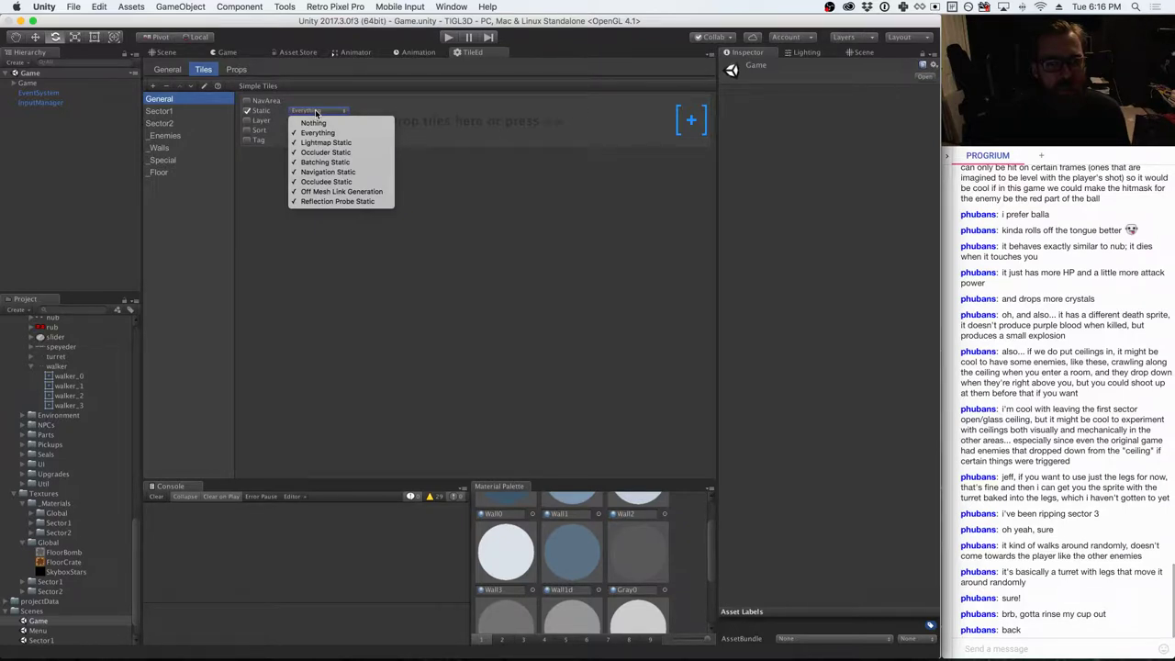
pyautogui.click(316, 112)
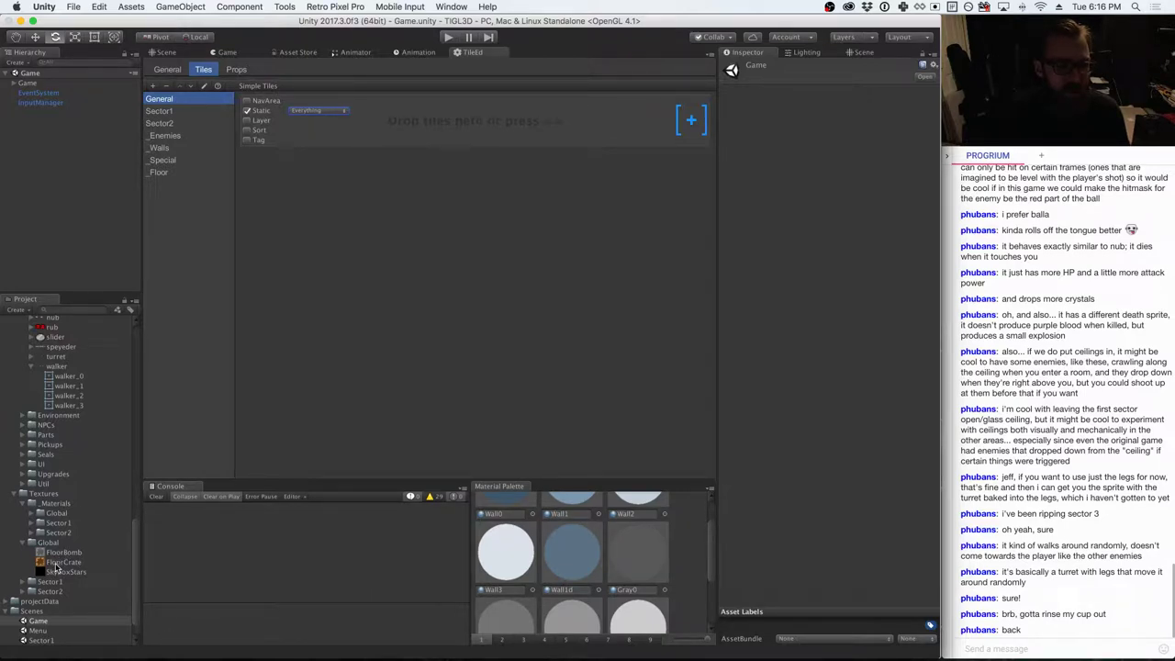
# - Add the FloorCrate, FloorBomb, JailCorner and JailSide prefabs from the Global tiles folder to the General tile set
pyautogui.moveTo(57, 562)
pyautogui.mouseDown()
pyautogui.moveTo(410, 130)
pyautogui.moveTo(211, 275)
pyautogui.moveTo(65, 472)
pyautogui.moveTo(53, 564)
pyautogui.mouseUp()
pyautogui.scroll(5, 84, 481)
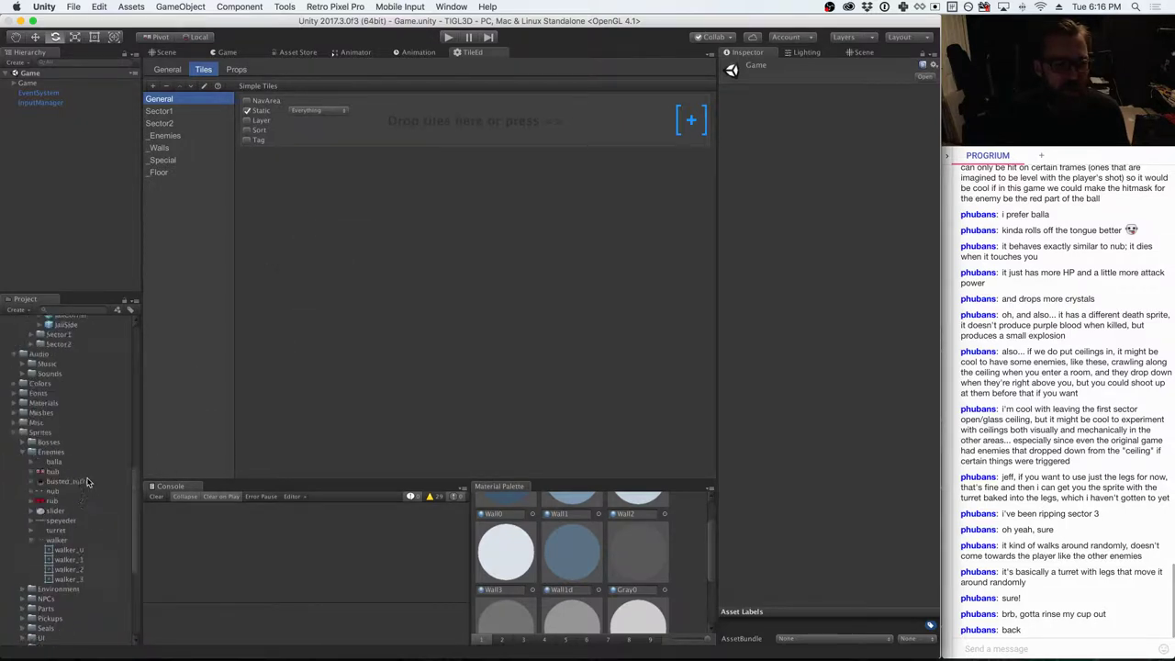
pyautogui.scroll(1, 84, 481)
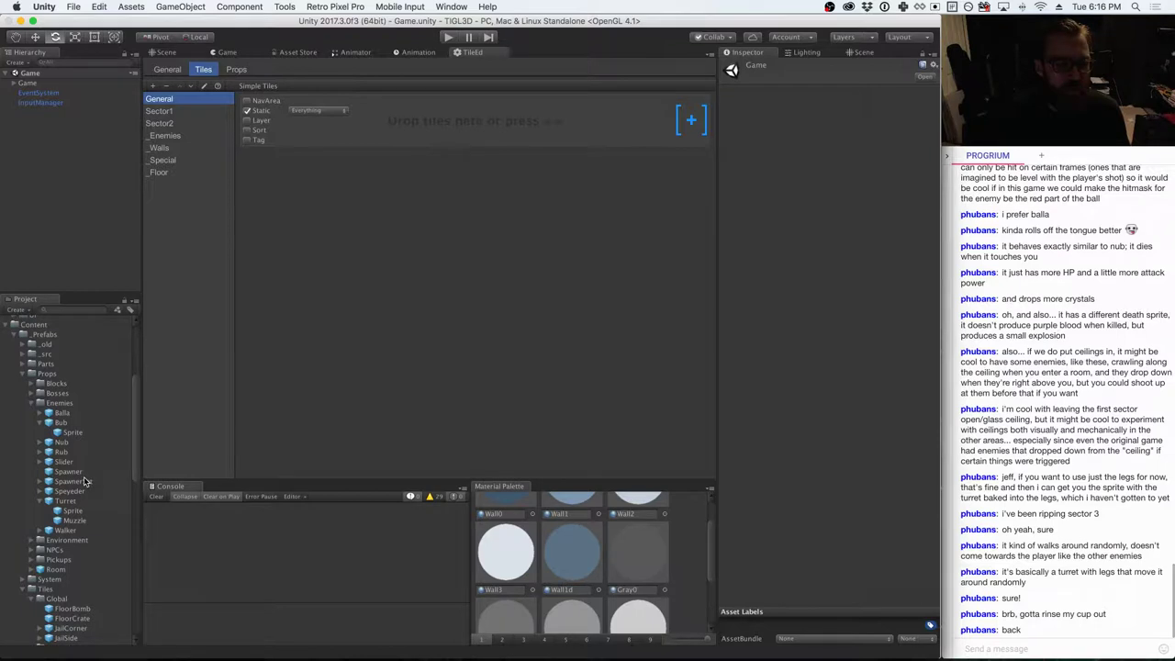
pyautogui.scroll(-7, 92, 481)
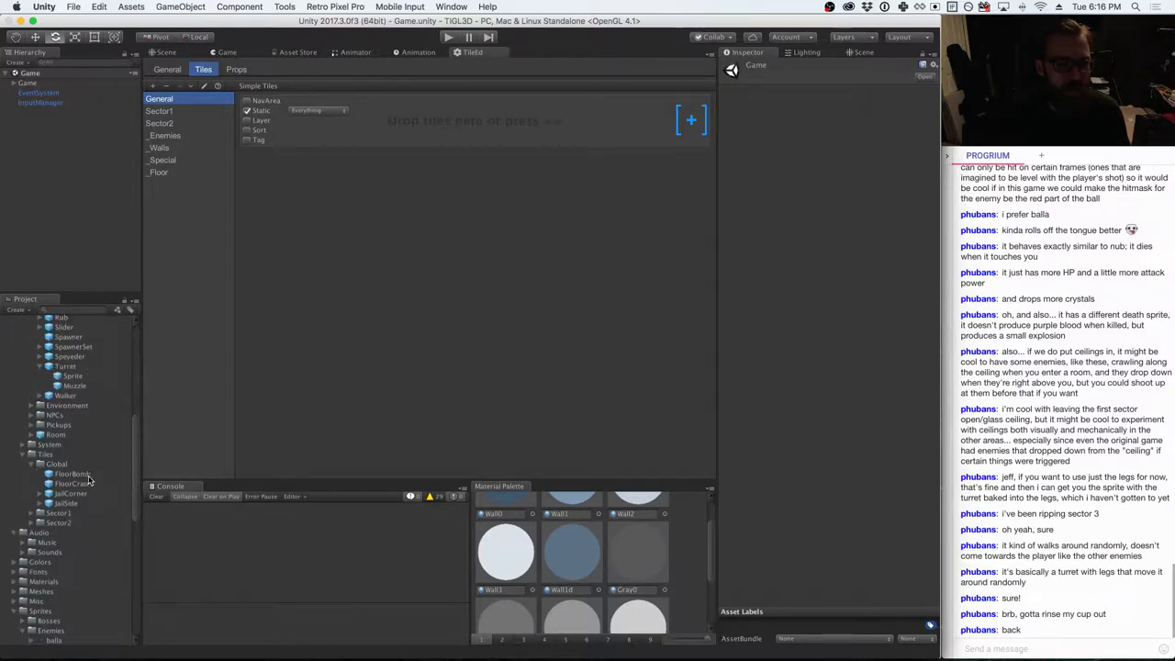
pyautogui.moveTo(72, 485); pyautogui.dragTo(400, 123)
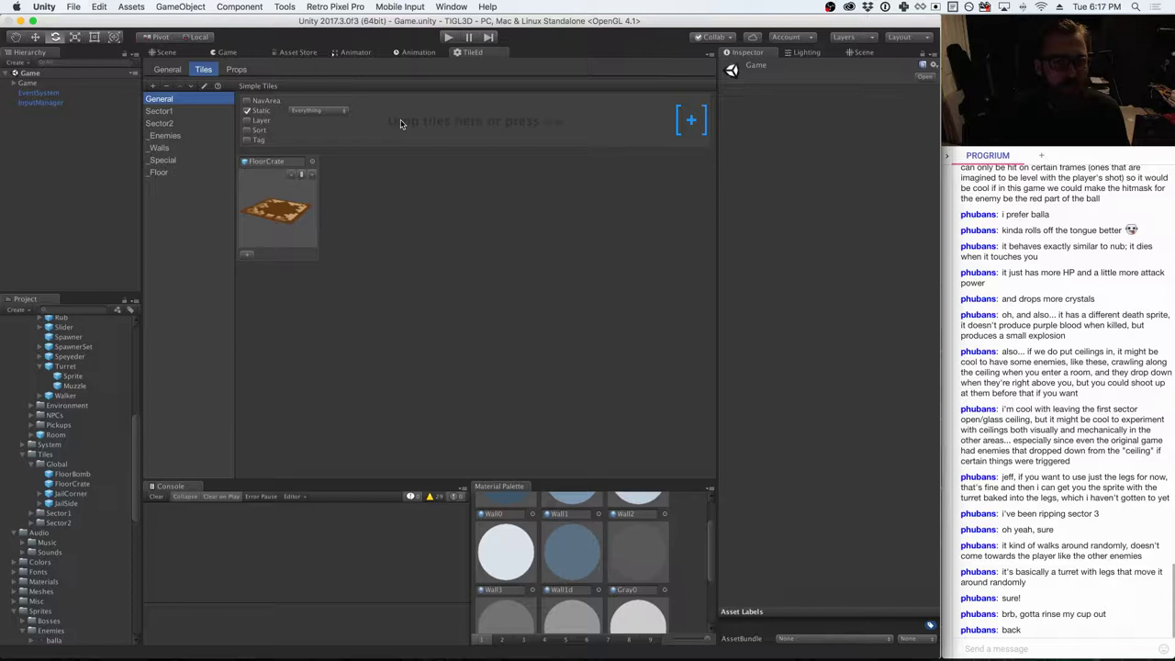
pyautogui.moveTo(73, 481); pyautogui.dragTo(450, 118)
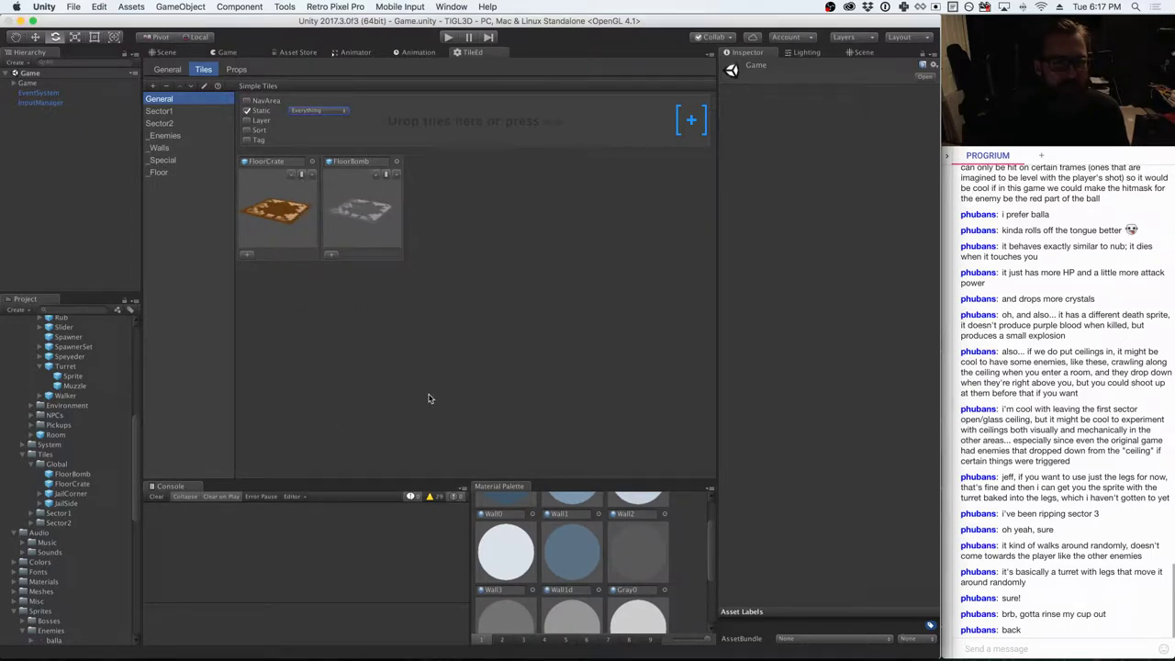
pyautogui.click(61, 497)
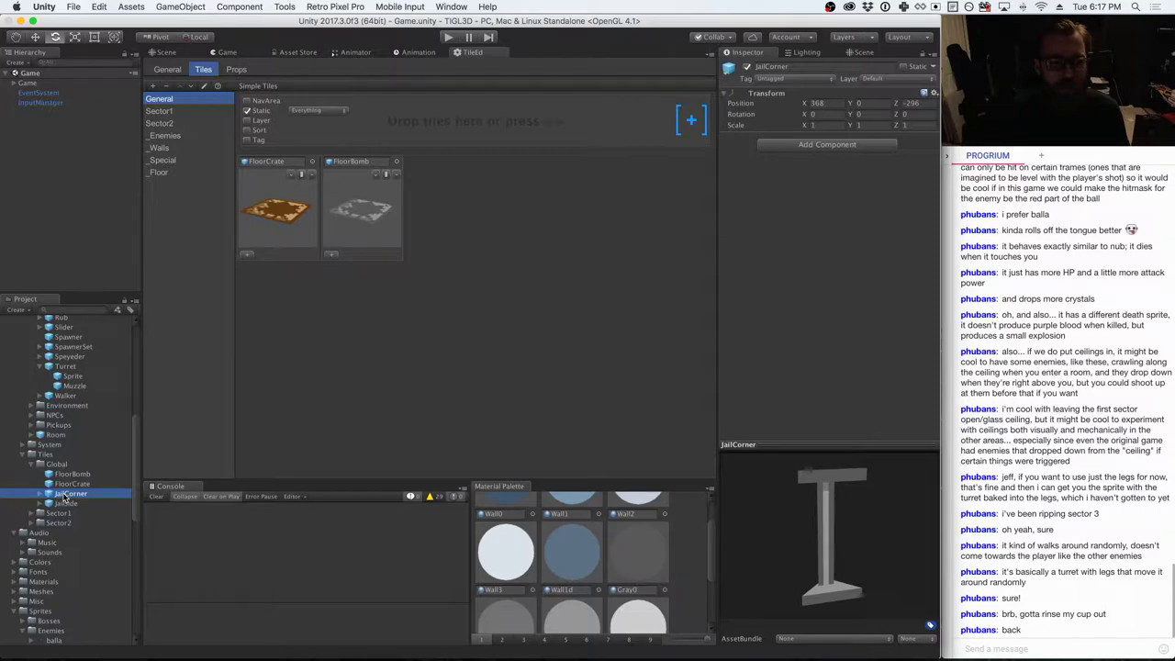
pyautogui.moveTo(64, 497); pyautogui.dragTo(441, 118)
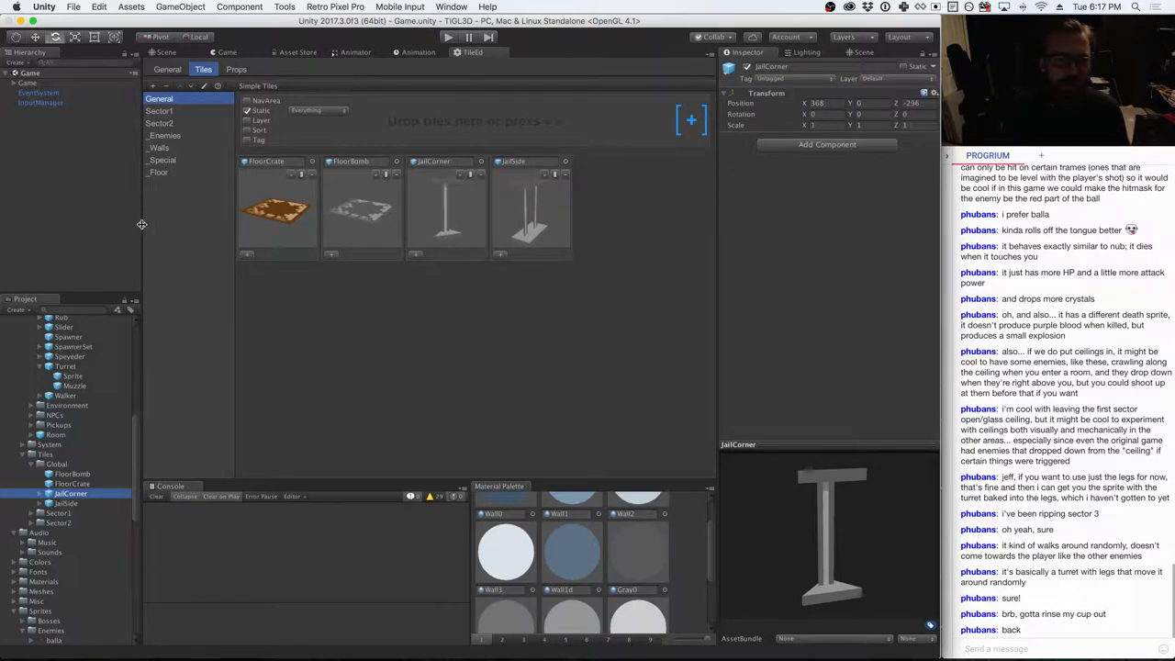
# - Add the FloorLarge, FloorSmall and FloorHole prefabs from the Sector1 tiles folder to the Sector1 tile set
pyautogui.click(166, 112)
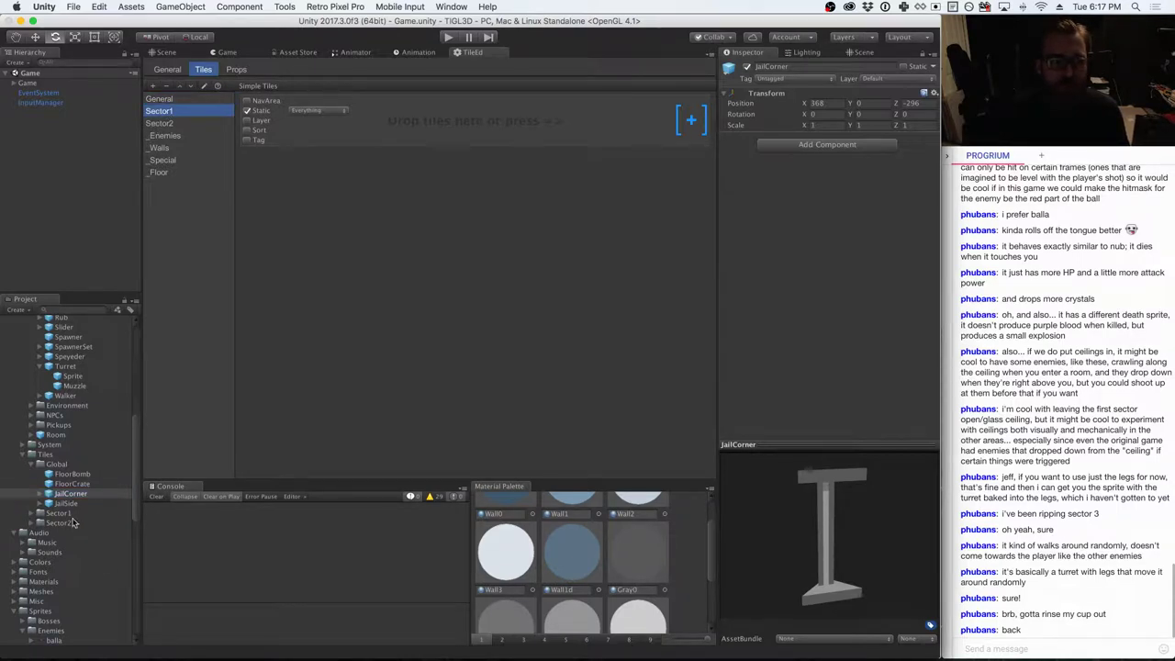
pyautogui.click(32, 514)
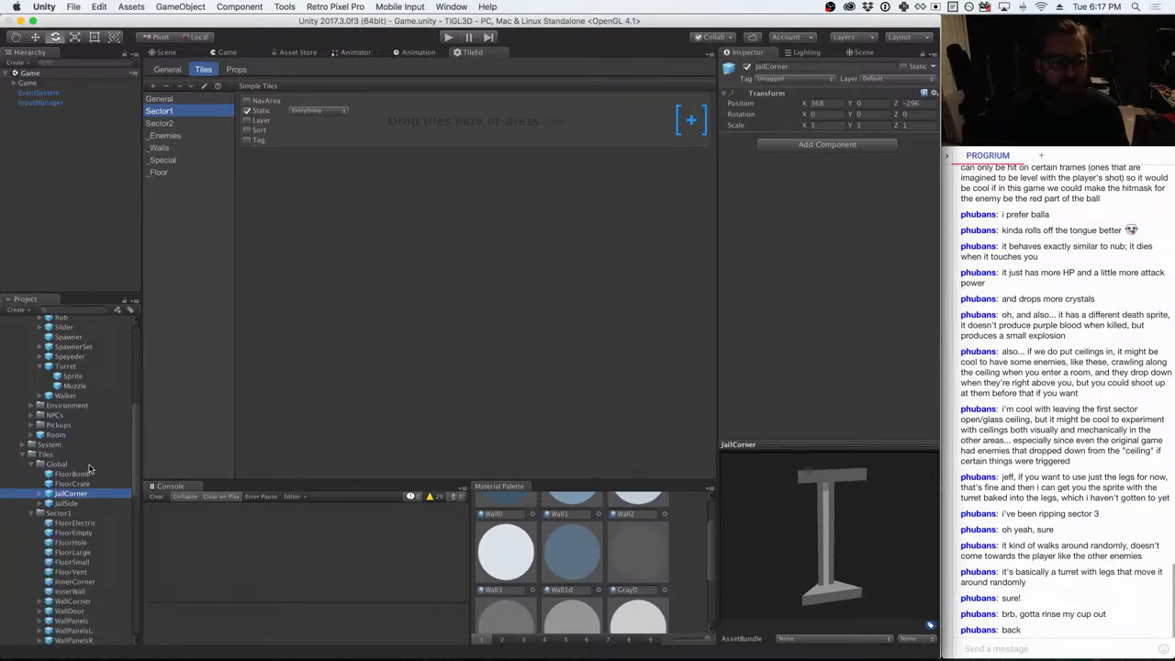
pyautogui.scroll(-5, 89, 469)
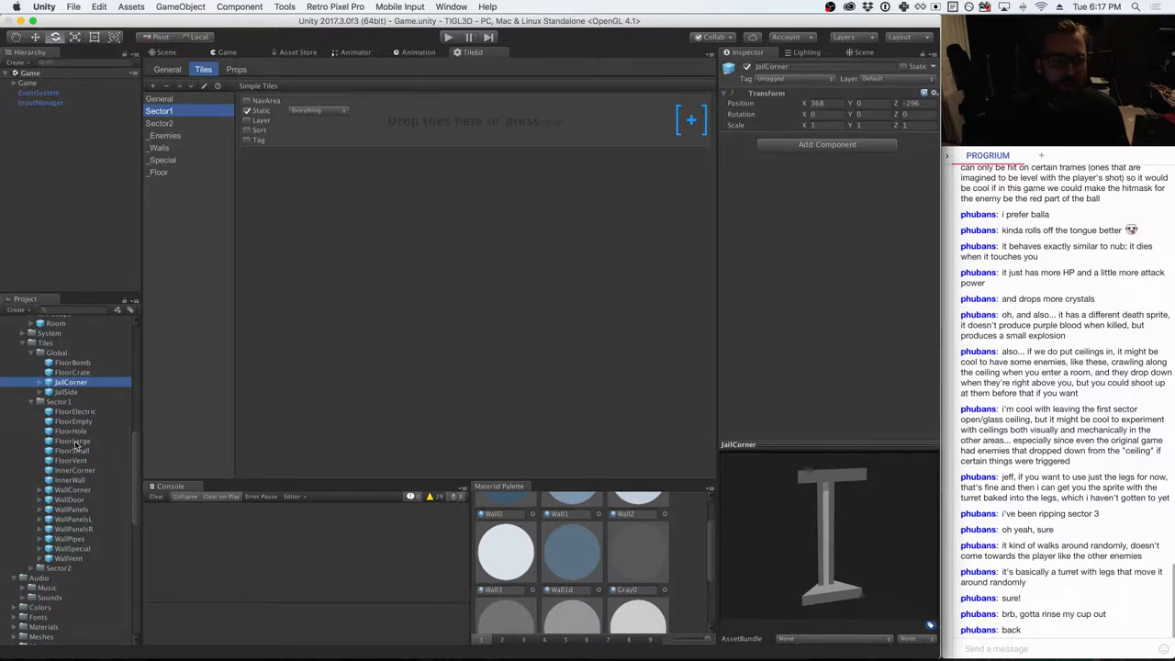
pyautogui.moveTo(73, 446); pyautogui.dragTo(413, 125)
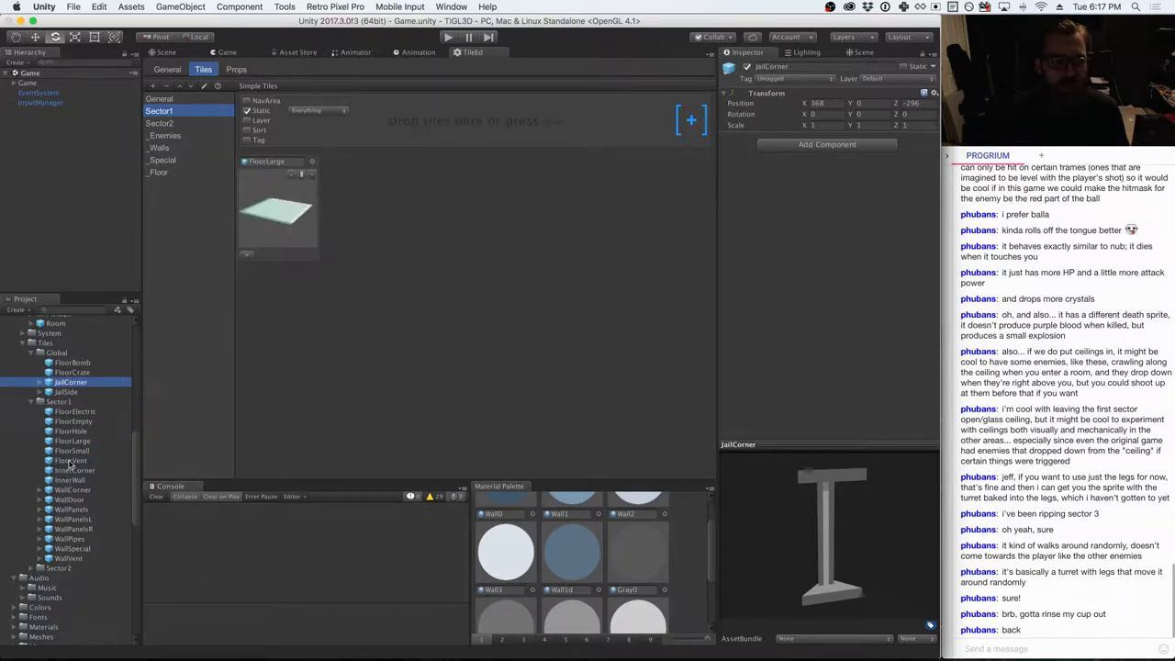
pyautogui.moveTo(73, 451); pyautogui.dragTo(407, 129)
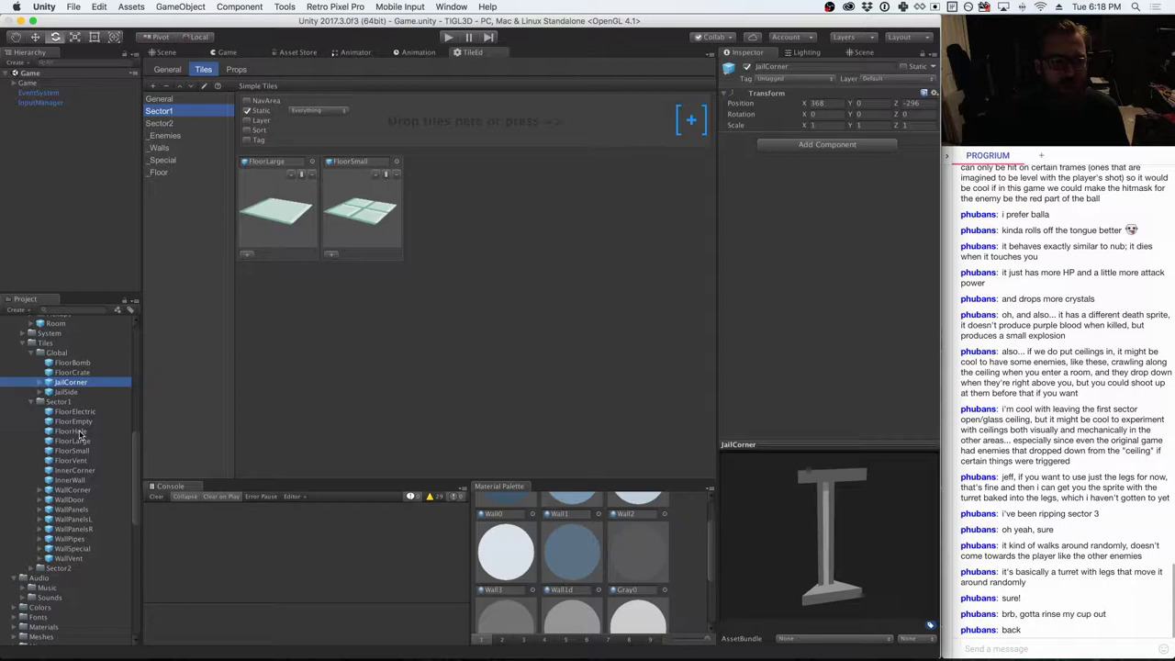
pyautogui.moveTo(73, 431); pyautogui.dragTo(408, 141)
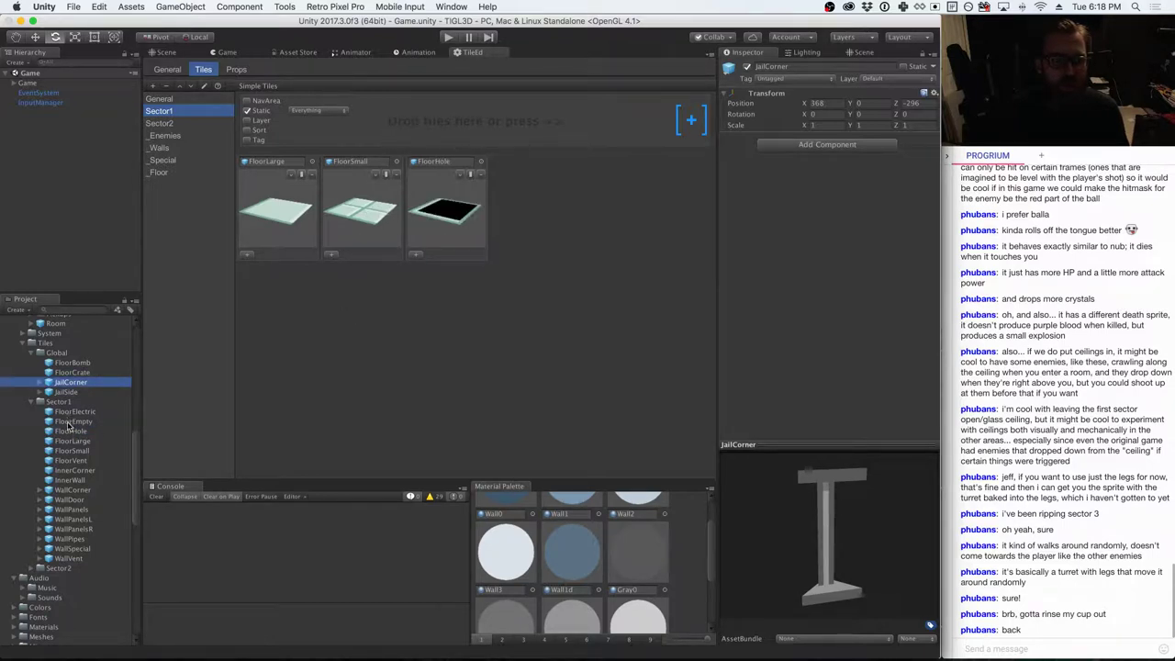
# - Add the Sector1 FloorEmpty, FloorVent and FloorElectric prefabs to the Sector1 simple tiles
pyautogui.moveTo(73, 421); pyautogui.dragTo(415, 120)
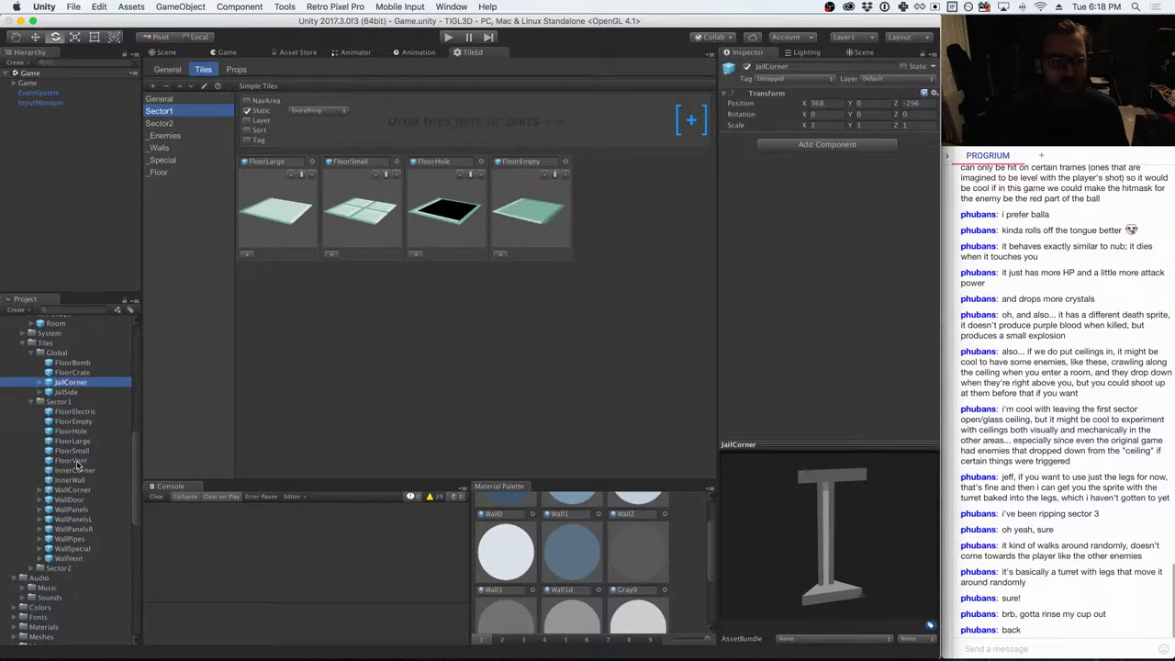
pyautogui.moveTo(77, 465); pyautogui.dragTo(412, 118)
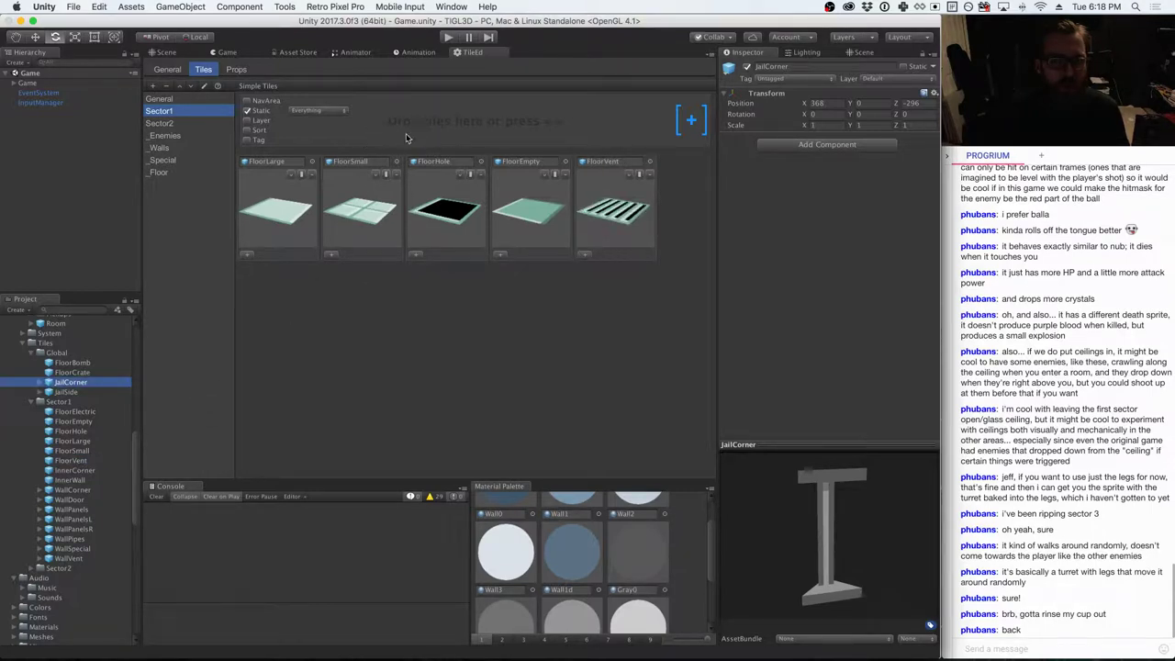
pyautogui.moveTo(75, 415); pyautogui.dragTo(412, 120)
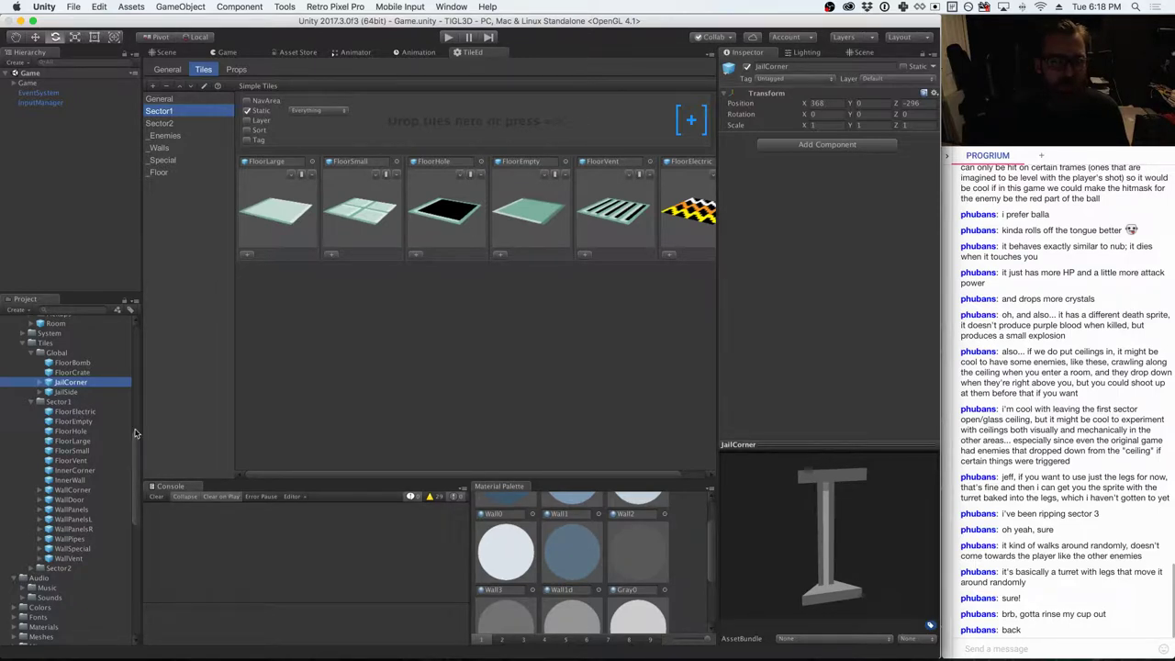
# - Add the InnerCorner and InnerWall prefabs from the Sector1 folder to the Sector1 simple tiles
pyautogui.moveTo(272, 476); pyautogui.dragTo(465, 480)
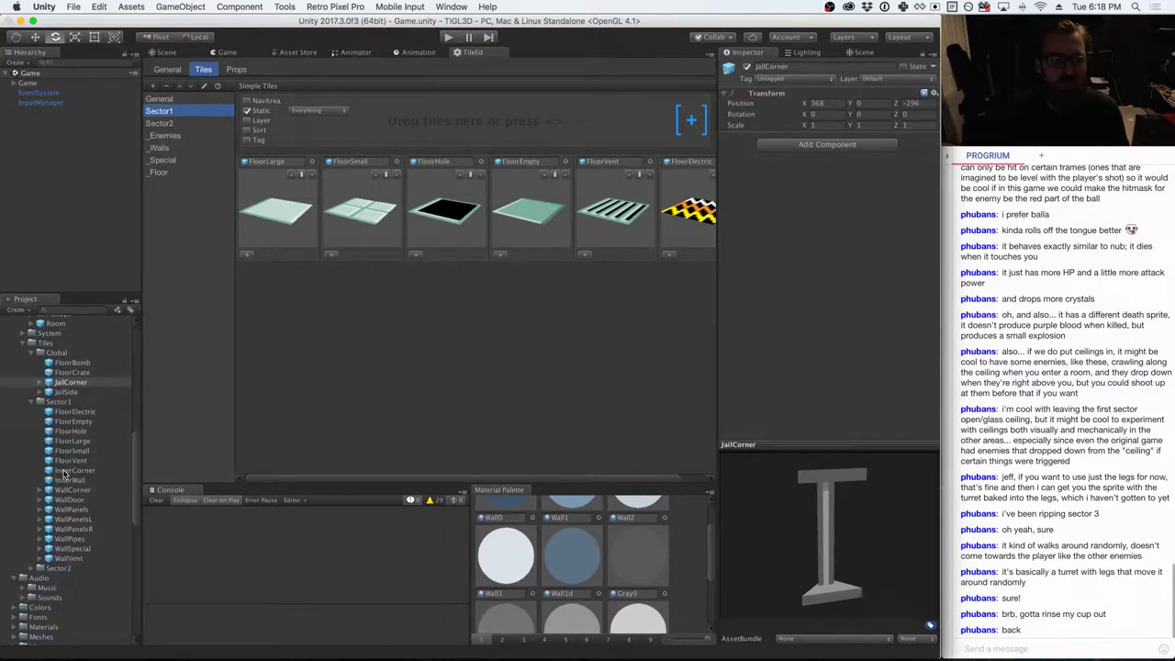
pyautogui.moveTo(64, 474); pyautogui.dragTo(442, 129)
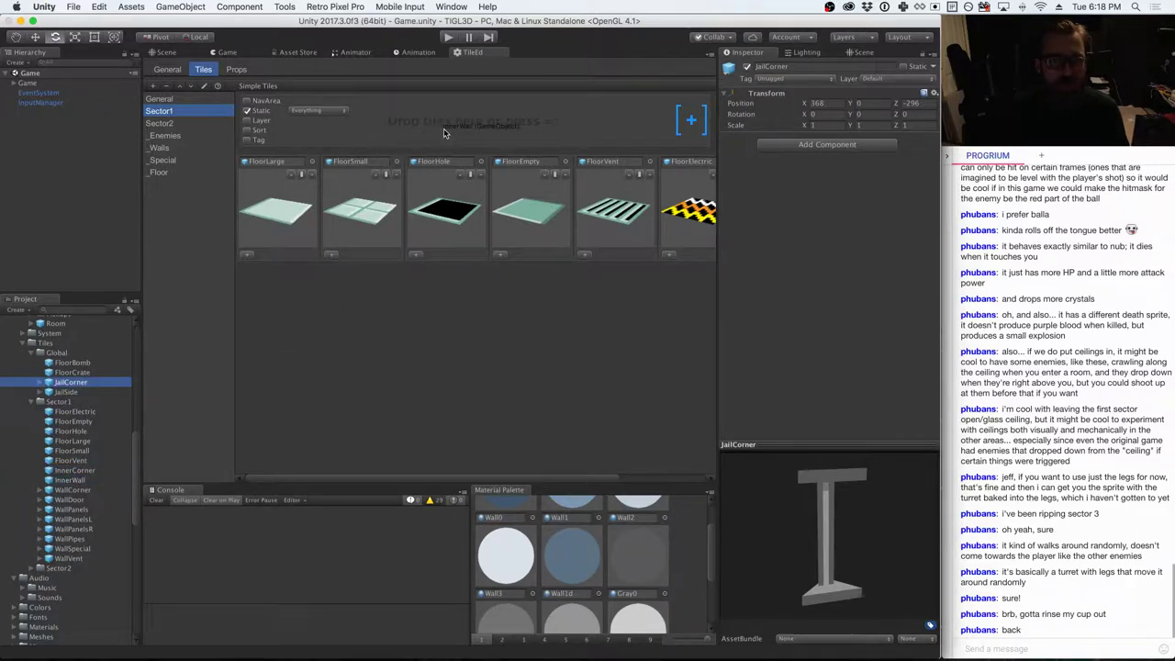
pyautogui.moveTo(451, 478); pyautogui.dragTo(304, 470)
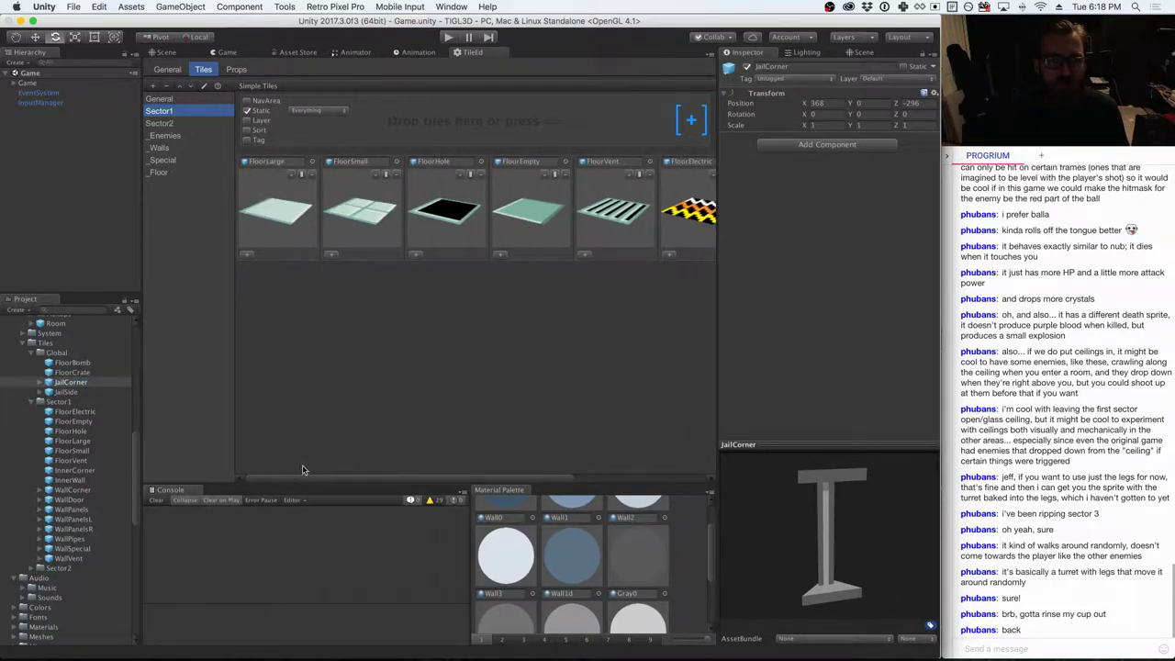
# - Add all Sector1 wall prefabs from WallCorner through WallVent to the Sector1 simple tiles together
pyautogui.click(66, 491)
pyautogui.keyDown('shift'); pyautogui.click(70, 558); pyautogui.keyUp('shift')
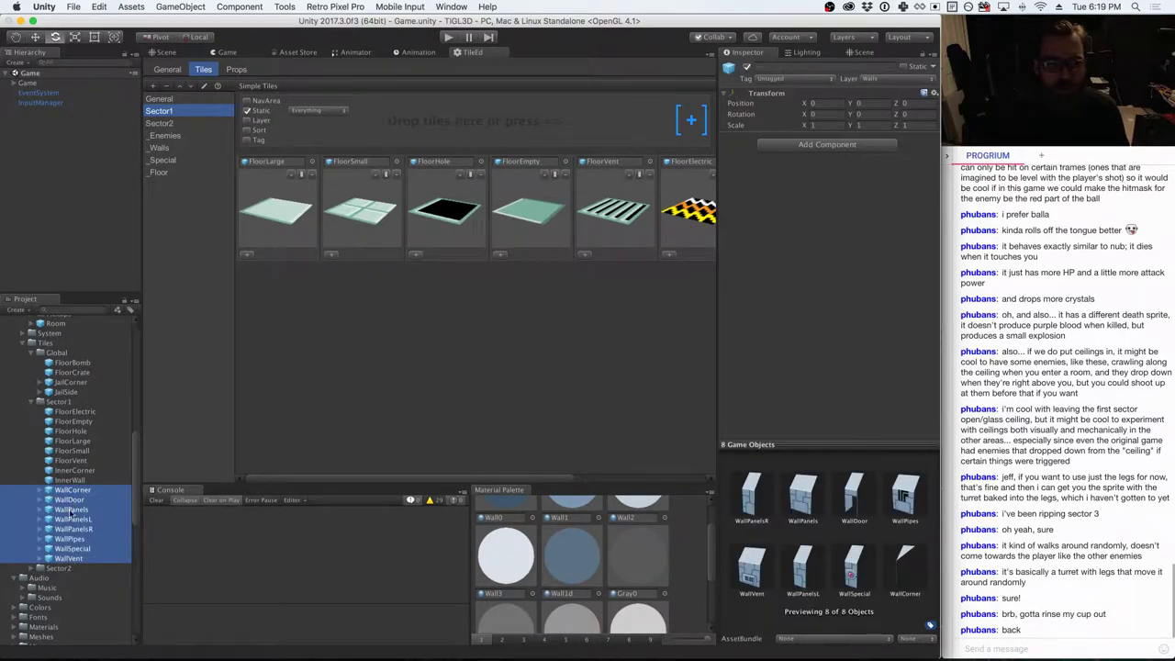
pyautogui.moveTo(70, 519); pyautogui.dragTo(440, 128)
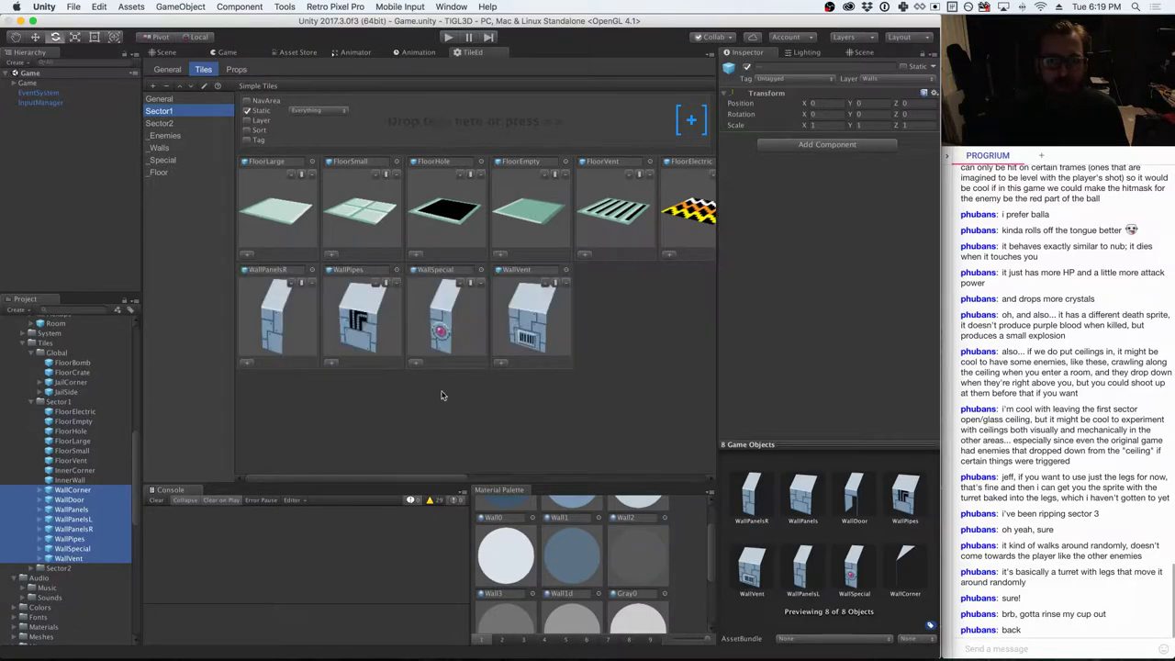
pyautogui.moveTo(419, 478); pyautogui.dragTo(336, 463)
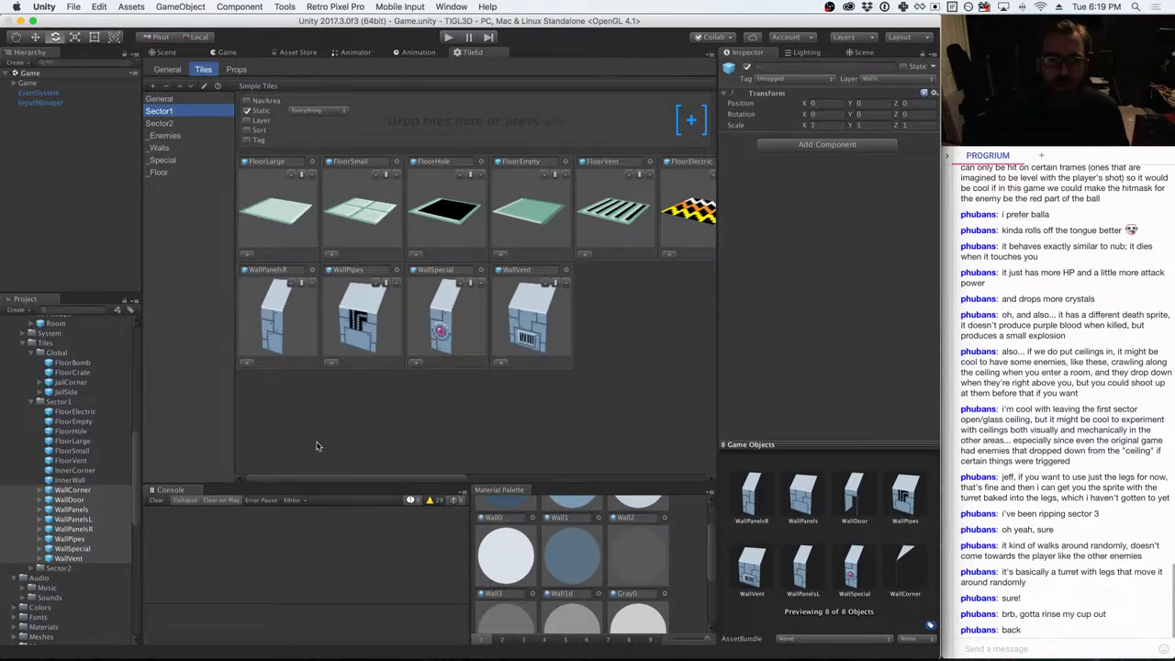
# - Switch to the Sector2 tile group, collapse the Sector1 prefab folder and expand the Sector2 prefab folder
pyautogui.click(179, 125)
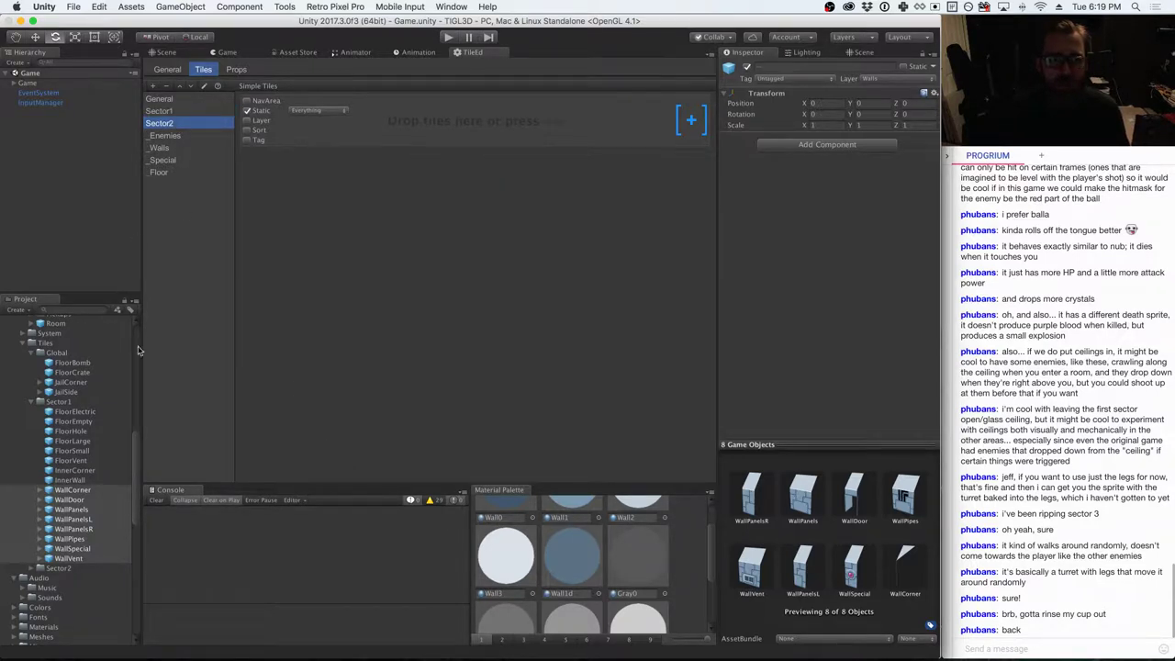
pyautogui.click(31, 402)
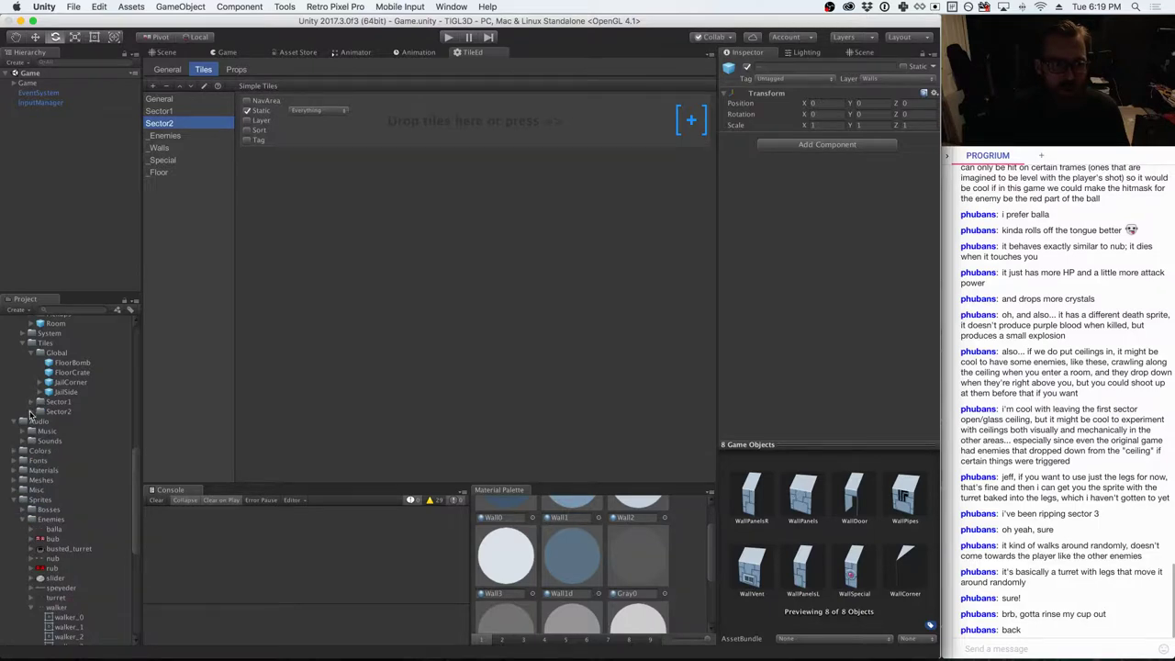
pyautogui.click(31, 411)
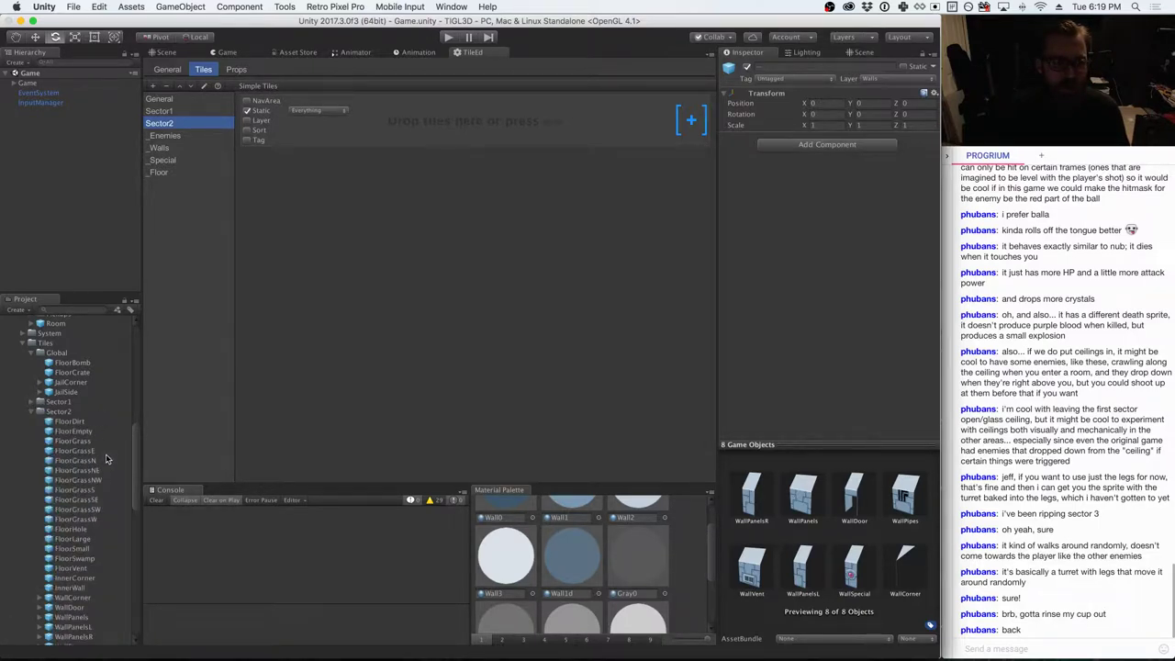
# - Preview the Sector2 floor prefabs, including FloorDirt, FloorGrass, FloorHole, FloorLarge, FloorSmall and FloorVent, and check their assigned materials
pyautogui.click(77, 422)
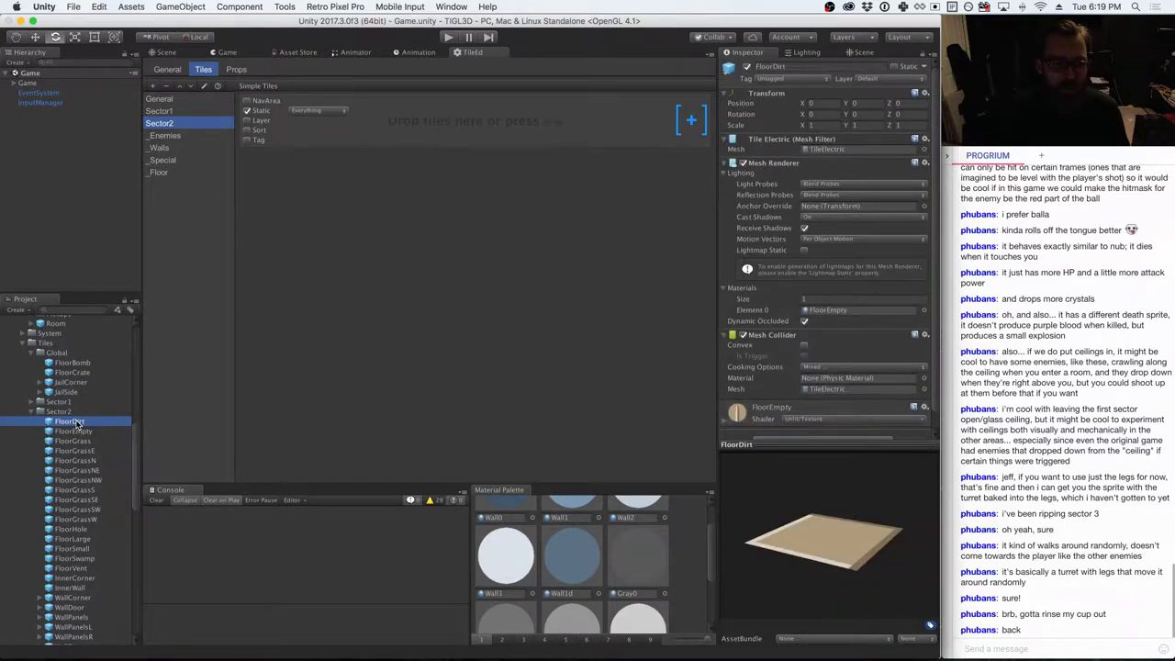
pyautogui.click(88, 432)
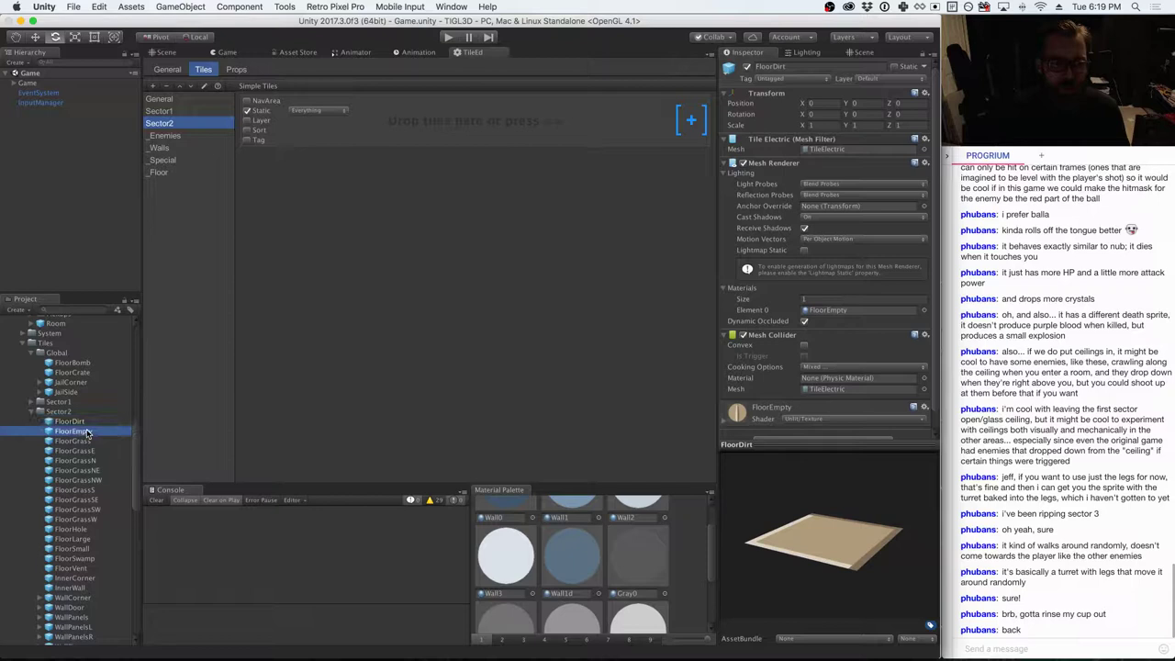
pyautogui.click(87, 440)
pyautogui.click(95, 450)
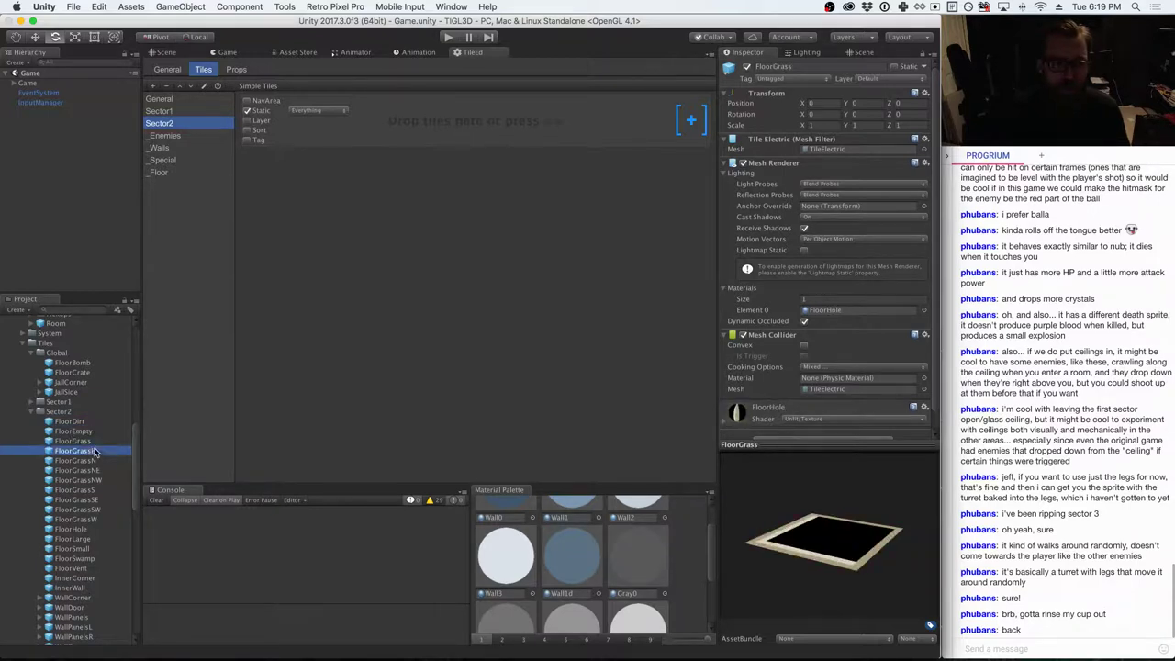
pyautogui.click(82, 530)
pyautogui.click(82, 539)
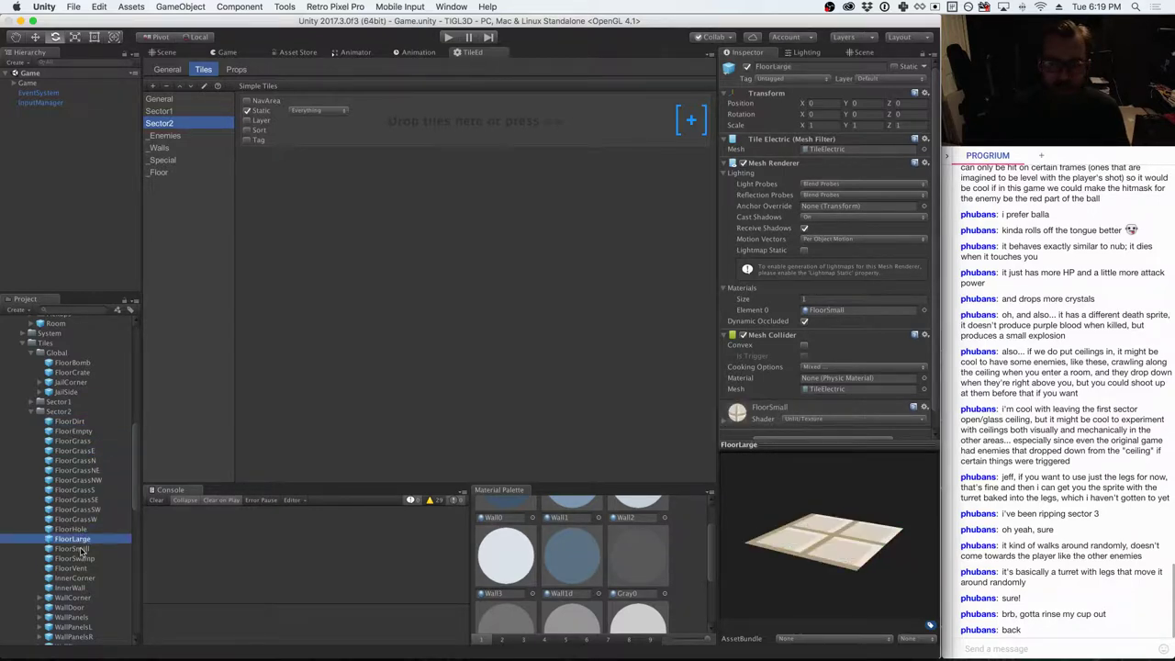
pyautogui.click(82, 549)
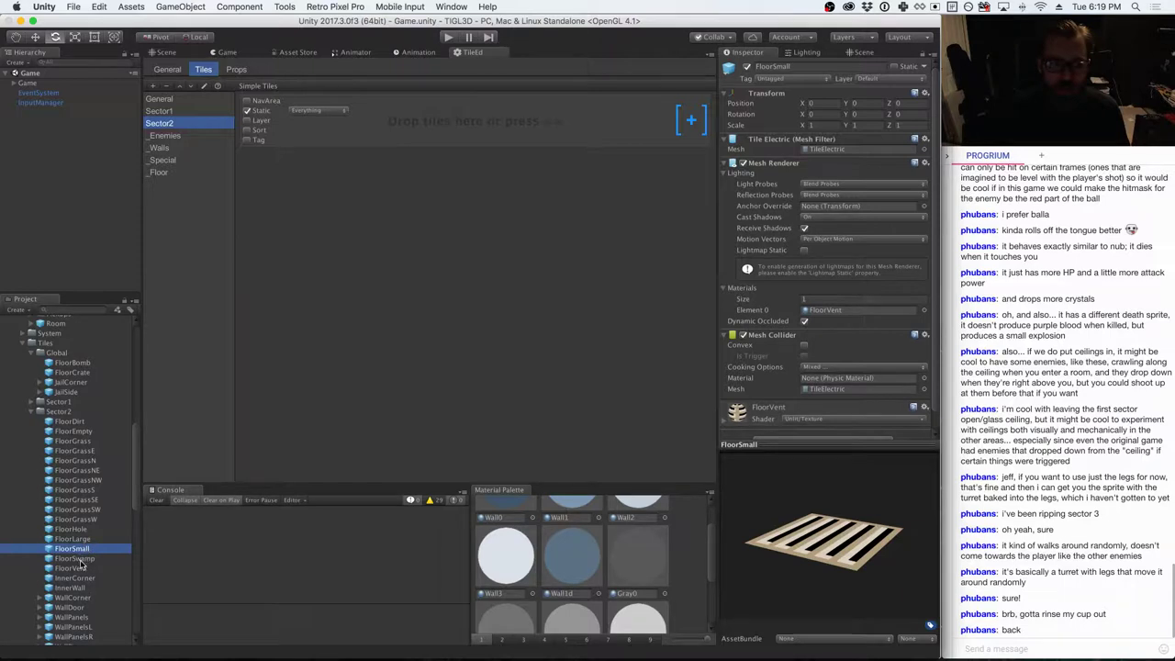
pyautogui.click(80, 539)
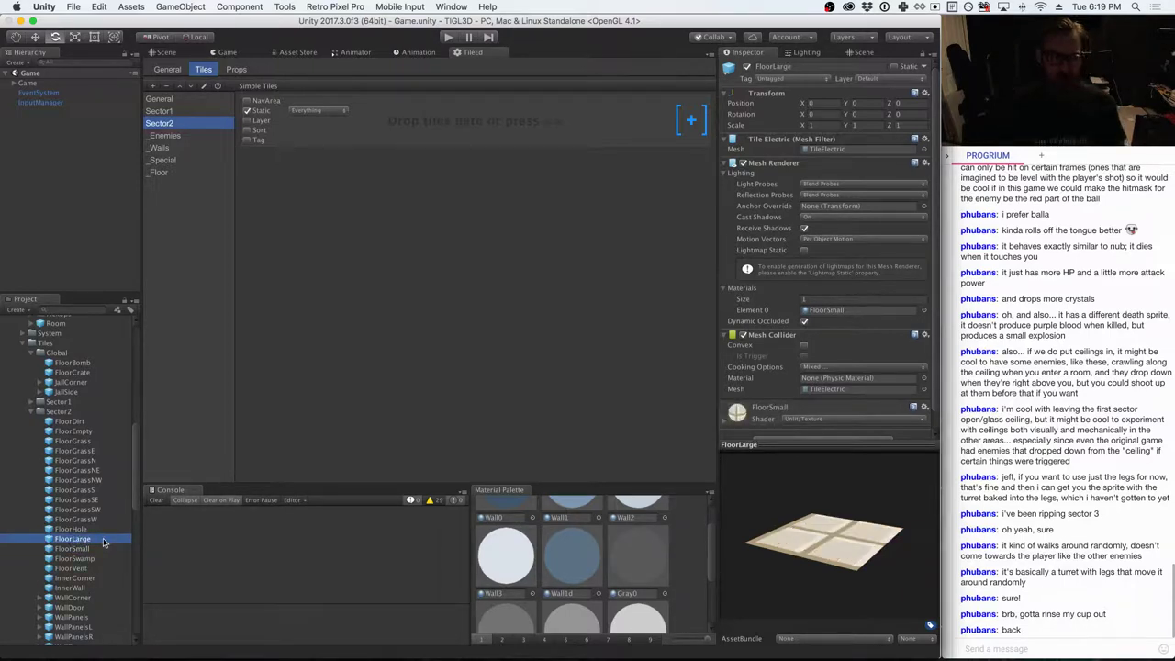
pyautogui.click(77, 531)
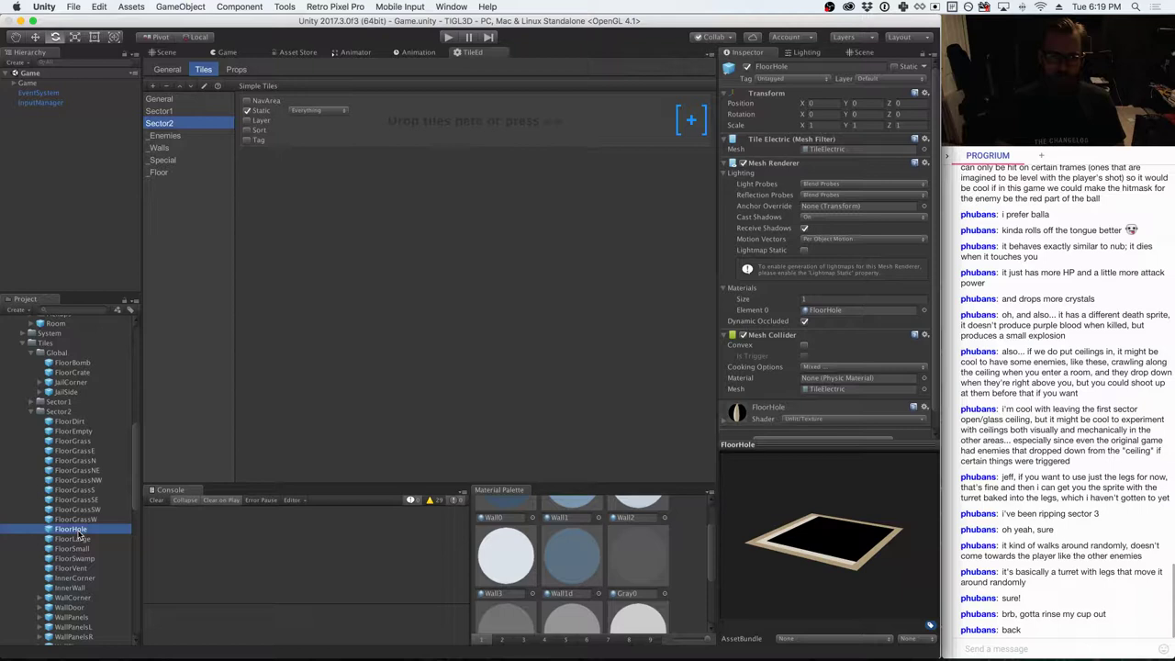
pyautogui.click(79, 540)
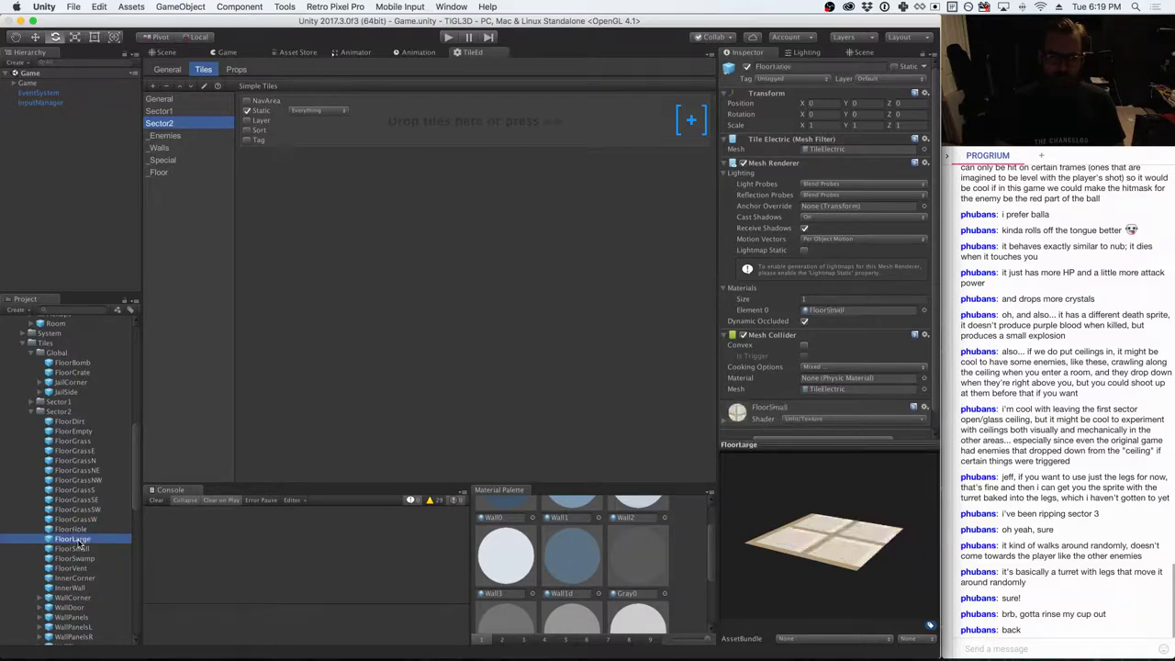
pyautogui.click(83, 549)
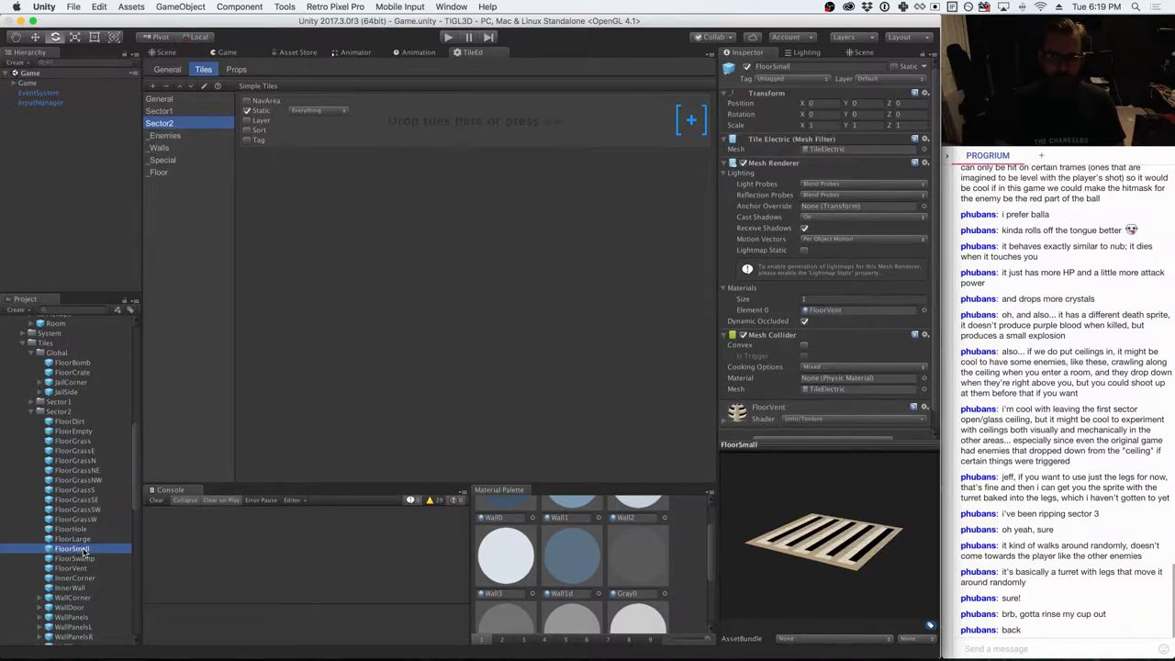
pyautogui.click(83, 569)
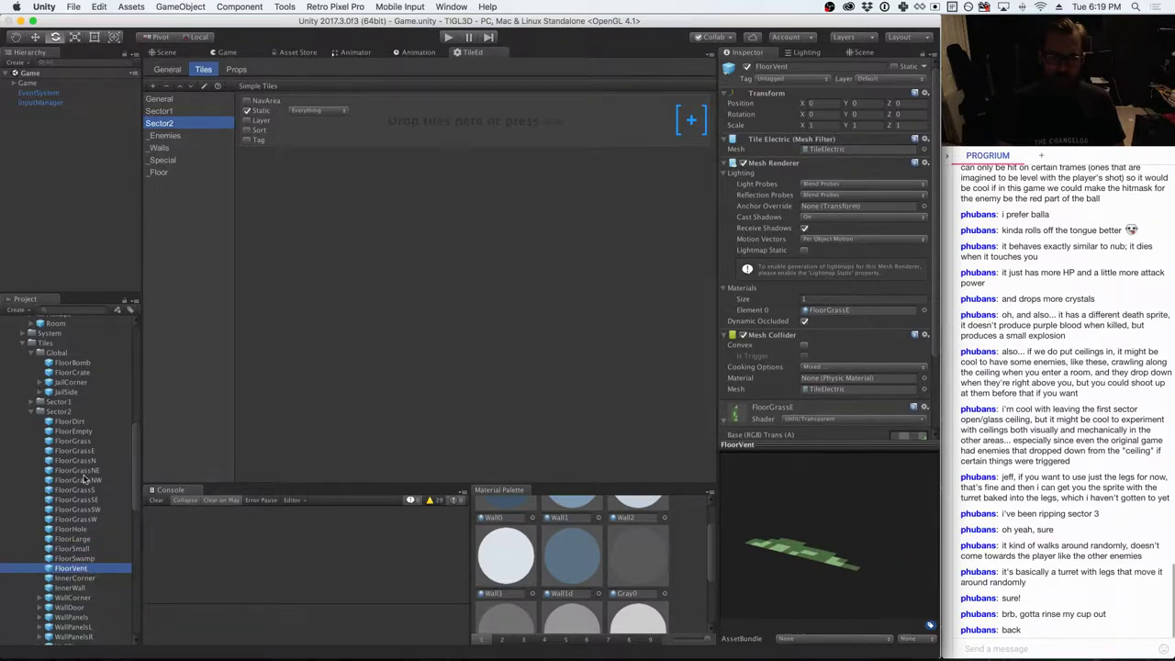
# - Compare the previews and assigned materials of the Sector2 FloorGrassW, FloorGrassSW and FloorGrassSE prefabs
pyautogui.scroll(-5, 86, 482)
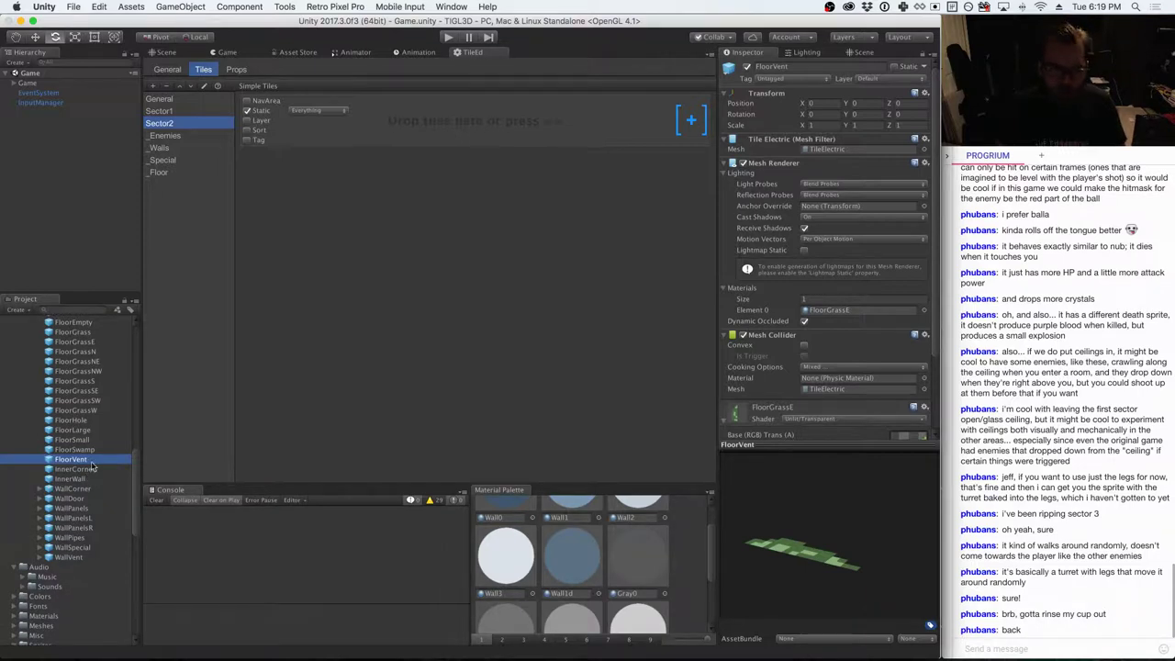
pyautogui.click(89, 410)
pyautogui.click(88, 401)
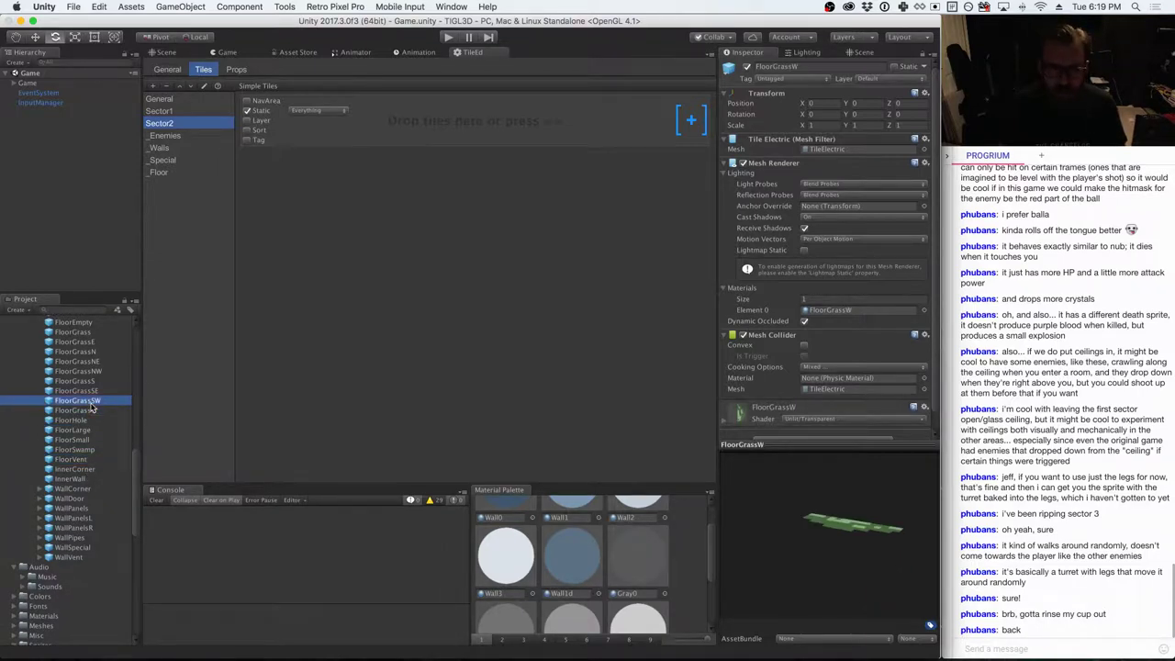
pyautogui.click(89, 391)
pyautogui.click(87, 391)
pyautogui.click(85, 401)
pyautogui.click(86, 410)
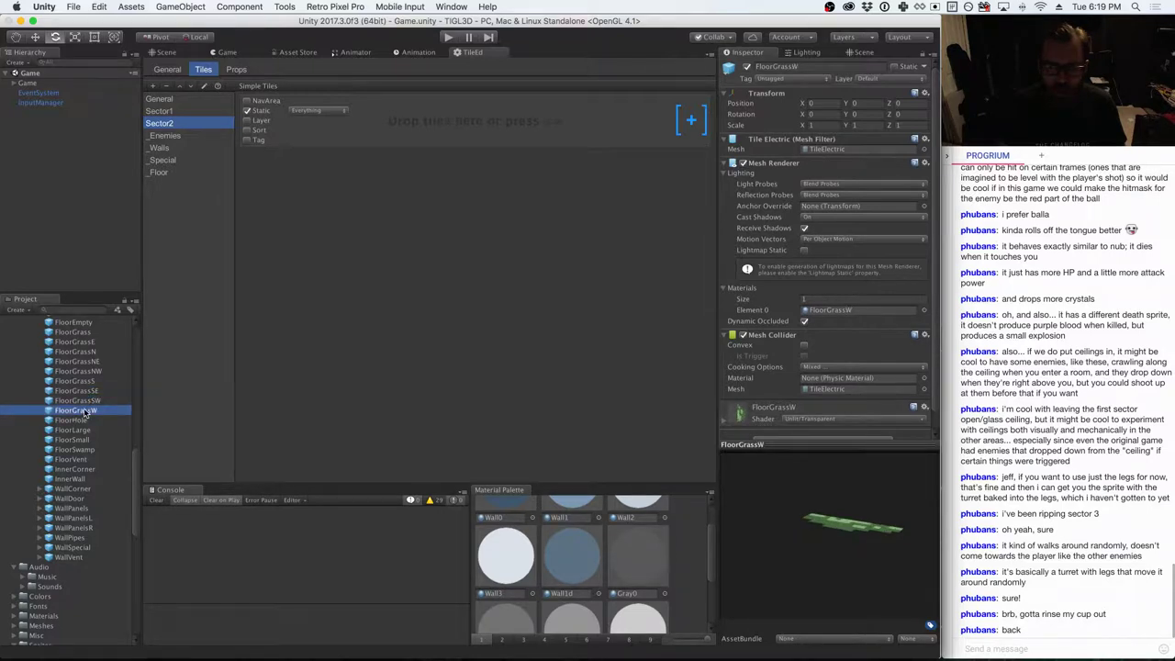
pyautogui.click(82, 401)
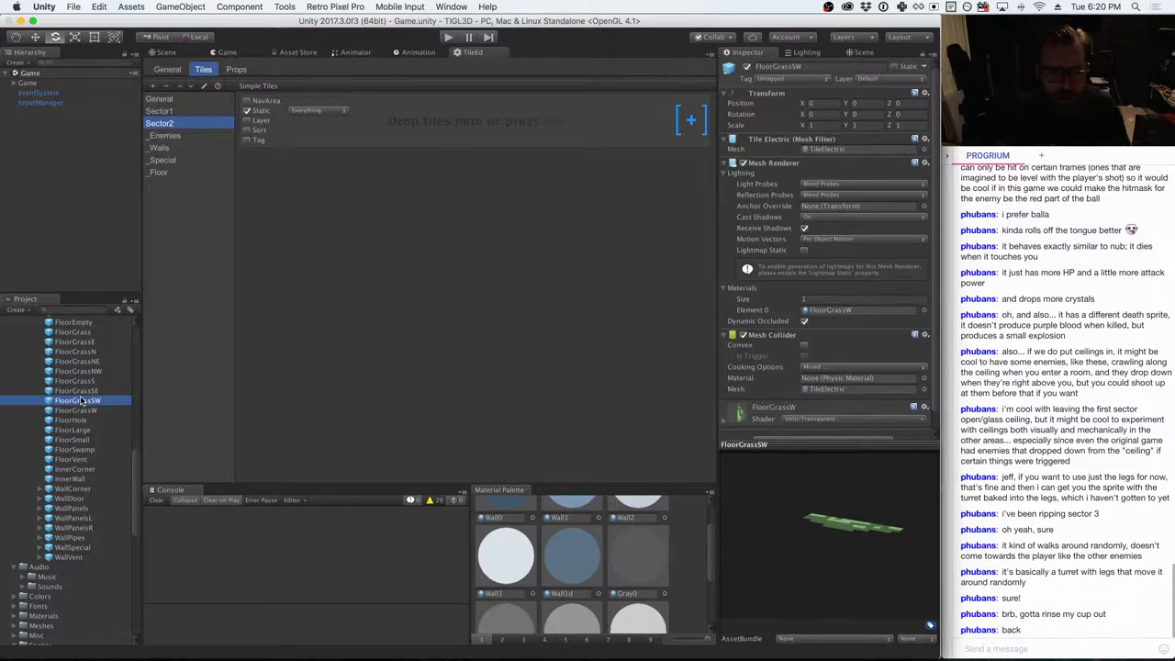
pyautogui.scroll(1, 80, 402)
pyautogui.scroll(5, 80, 401)
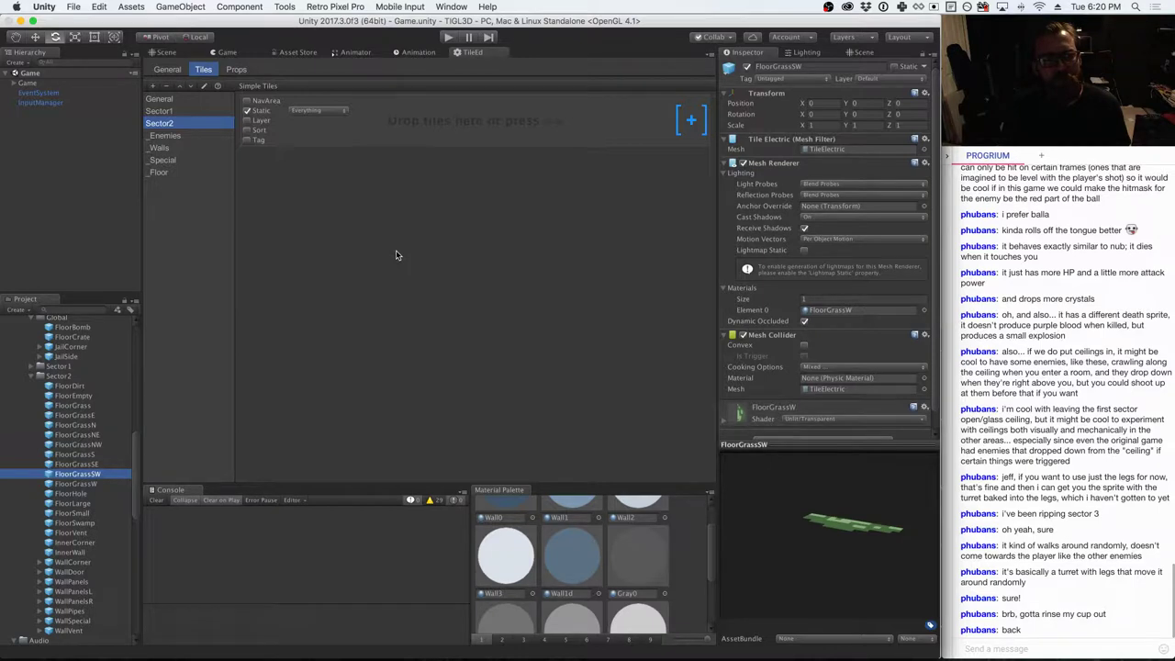
# - Show the scene view and open the Workshop scene
pyautogui.click(158, 52)
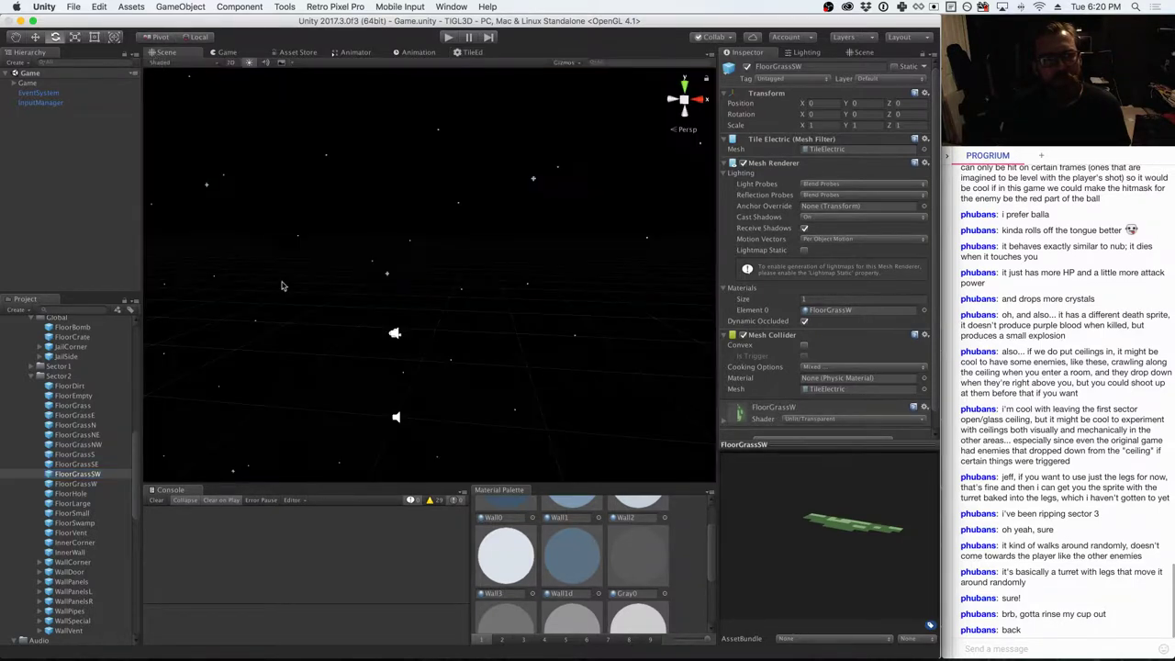
pyautogui.scroll(-10, 69, 505)
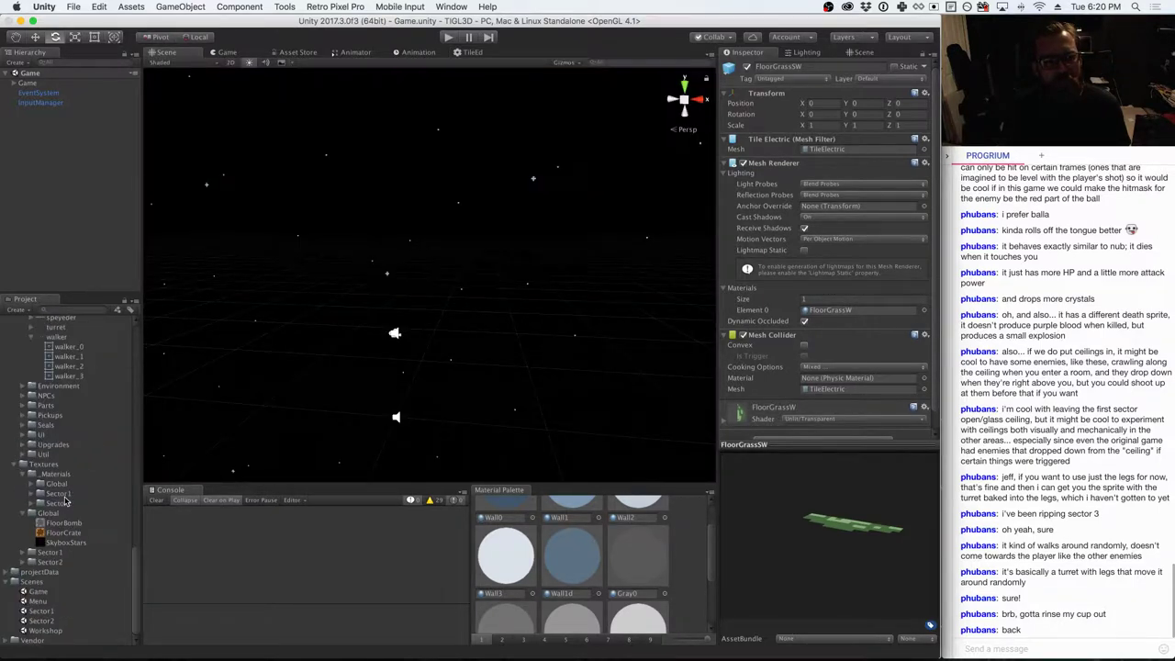
pyautogui.doubleClick(55, 631)
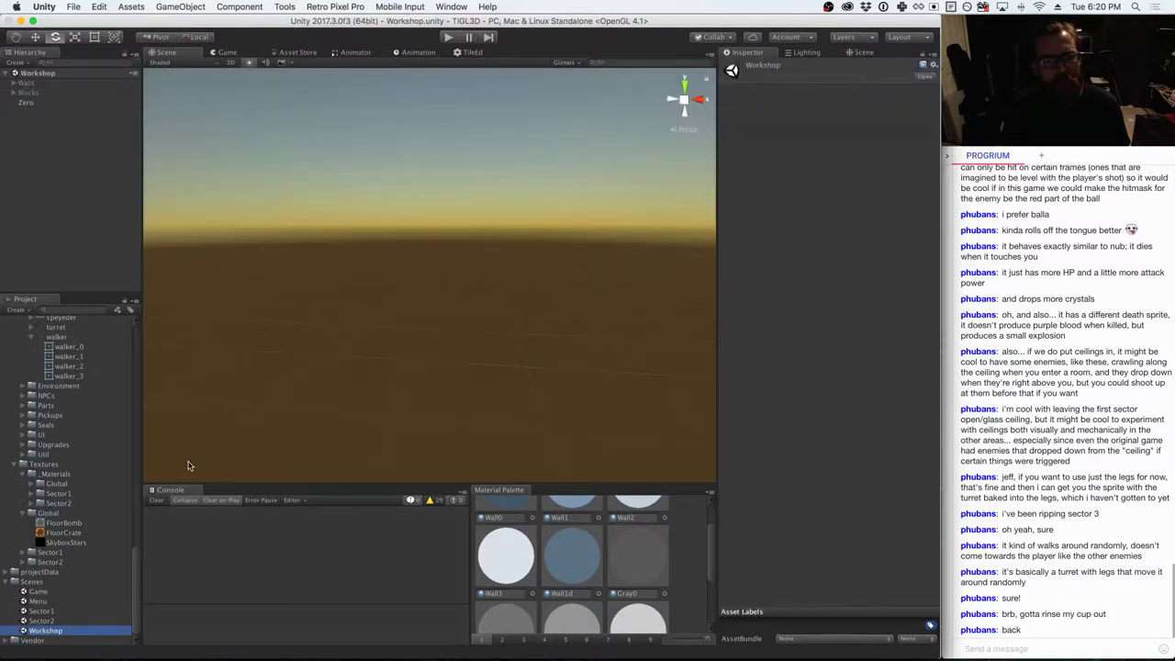
# - Place the Sector2 FloorDirt prefab in the Workshop scene
pyautogui.scroll(8, 83, 395)
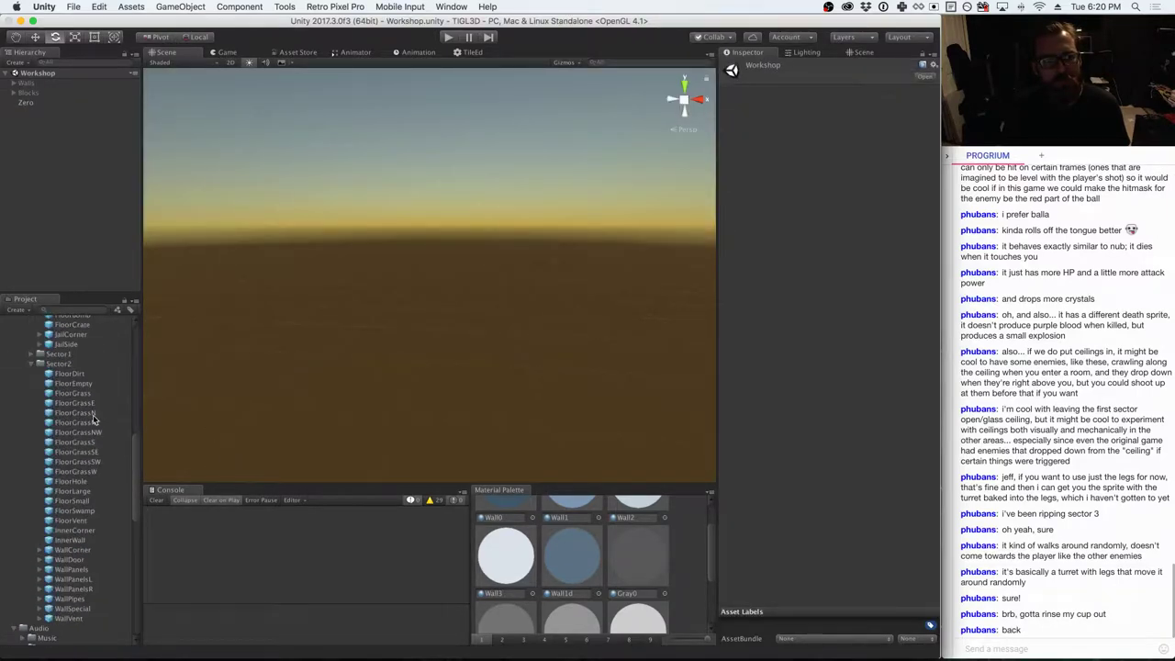
pyautogui.click(78, 374)
pyautogui.moveTo(78, 374); pyautogui.dragTo(408, 367)
# - Reset the position of the FloorDirt tile in the Workshop scene to the origin
pyautogui.click(933, 105)
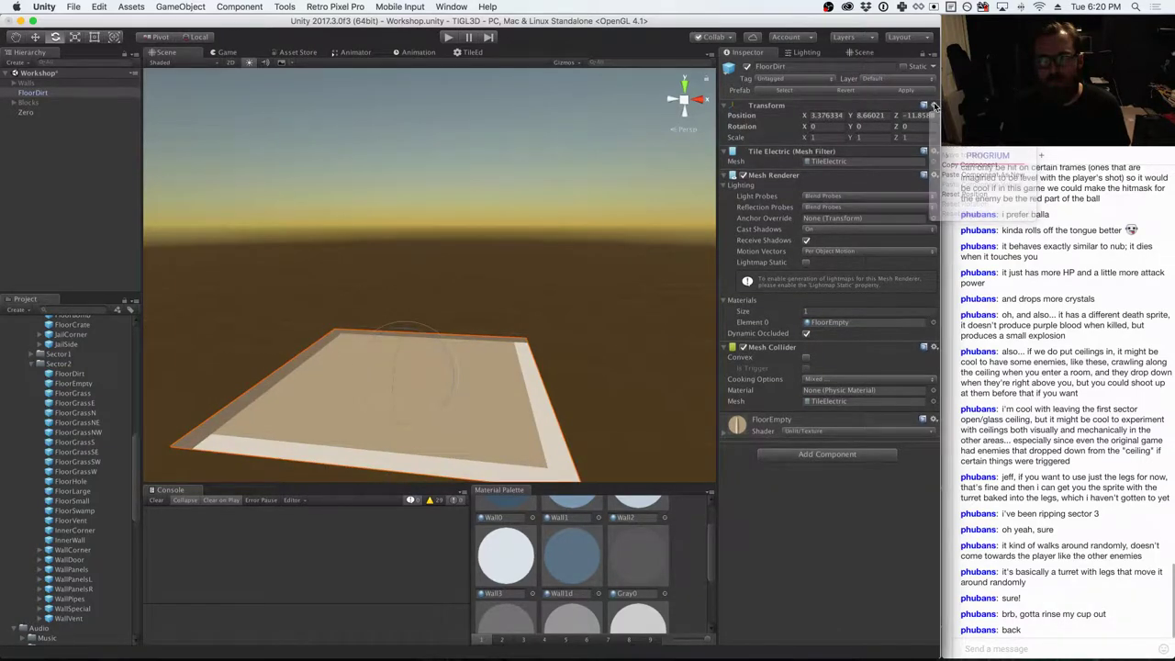
pyautogui.click(181, 6)
pyautogui.moveTo(95, 7)
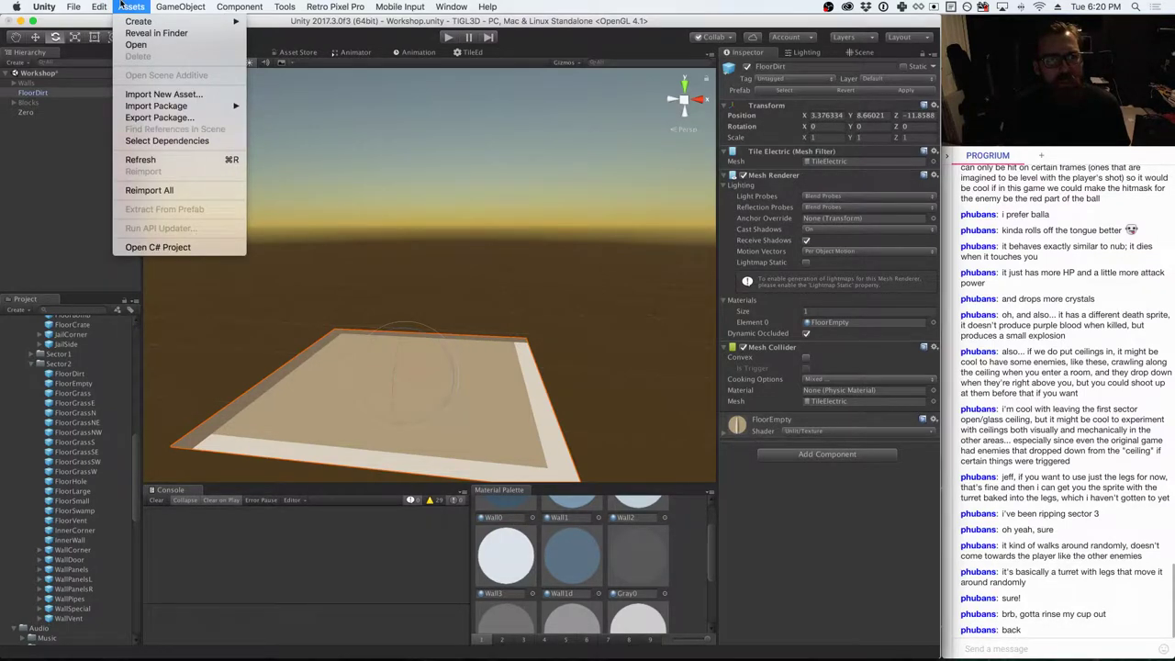
pyautogui.click(341, 340)
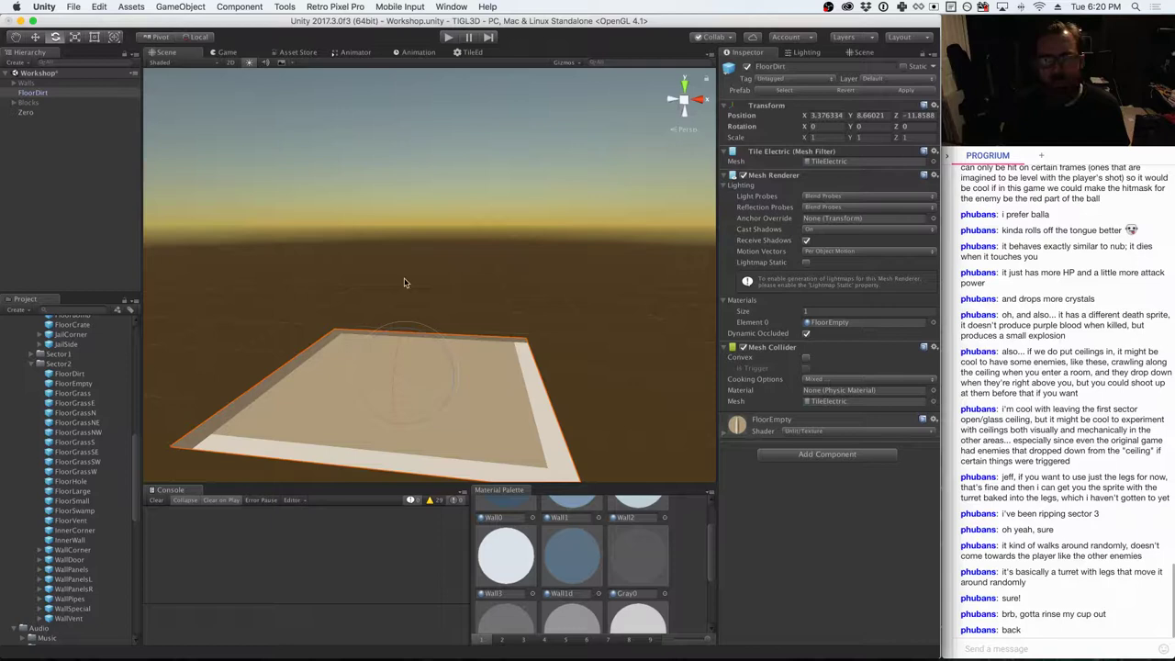
pyautogui.click(934, 107)
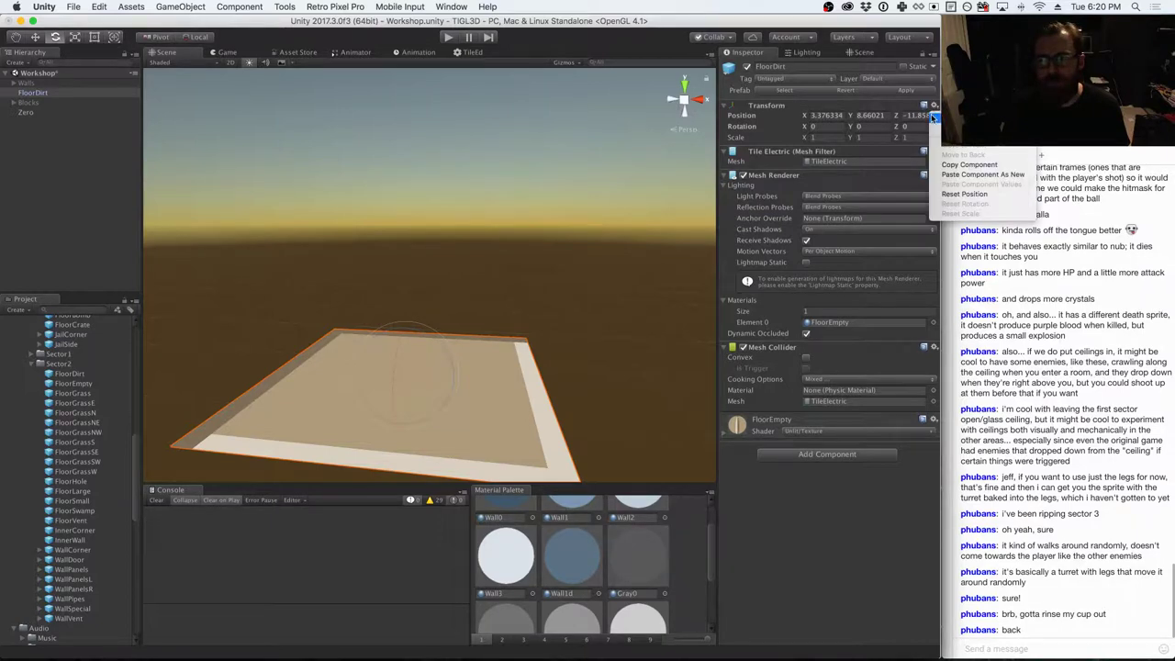
pyautogui.click(963, 193)
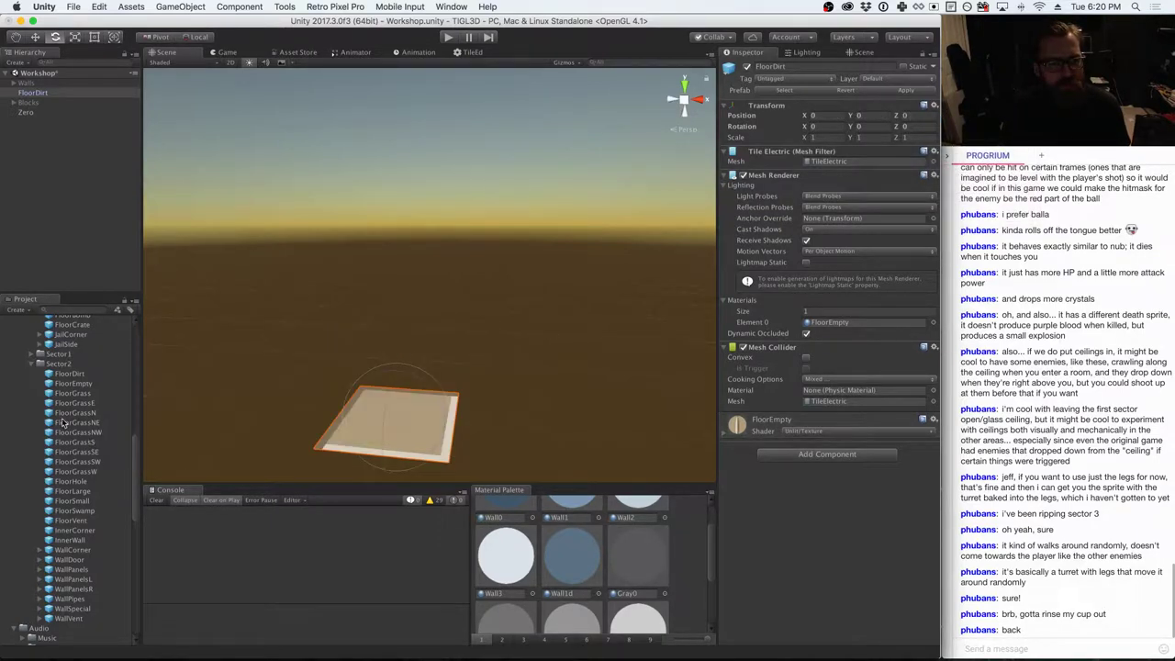
# - Assign the Sector2 FloorDirt material to the placed FloorDirt tile and apply the change to its prefab
pyautogui.scroll(-10, 83, 445)
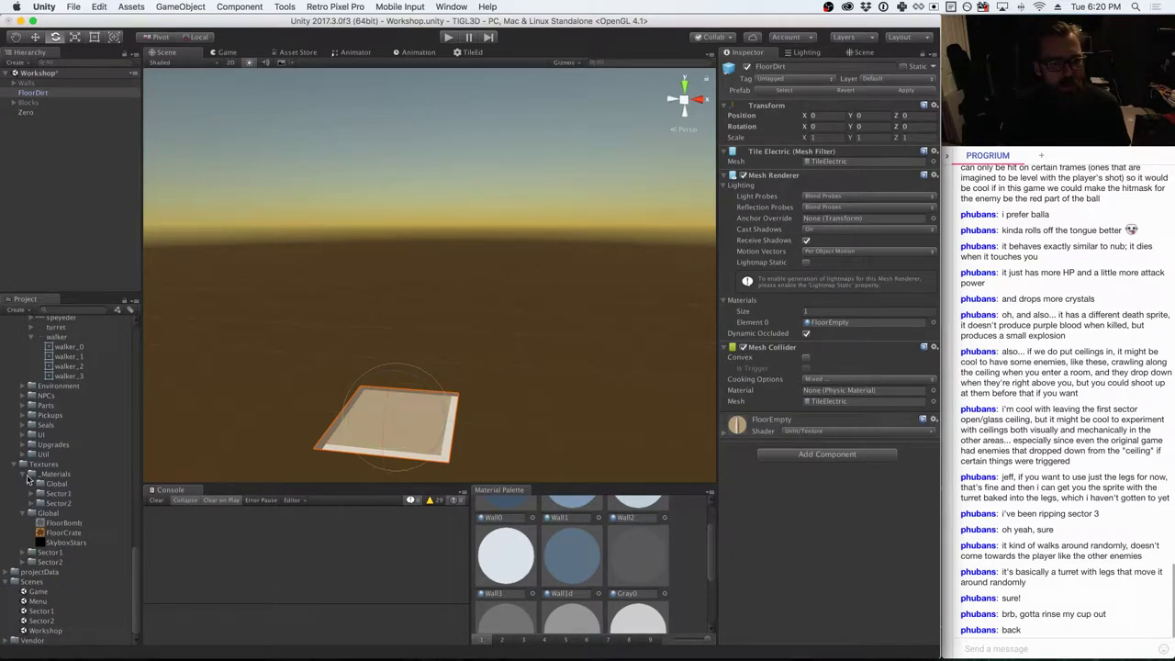
pyautogui.click(31, 505)
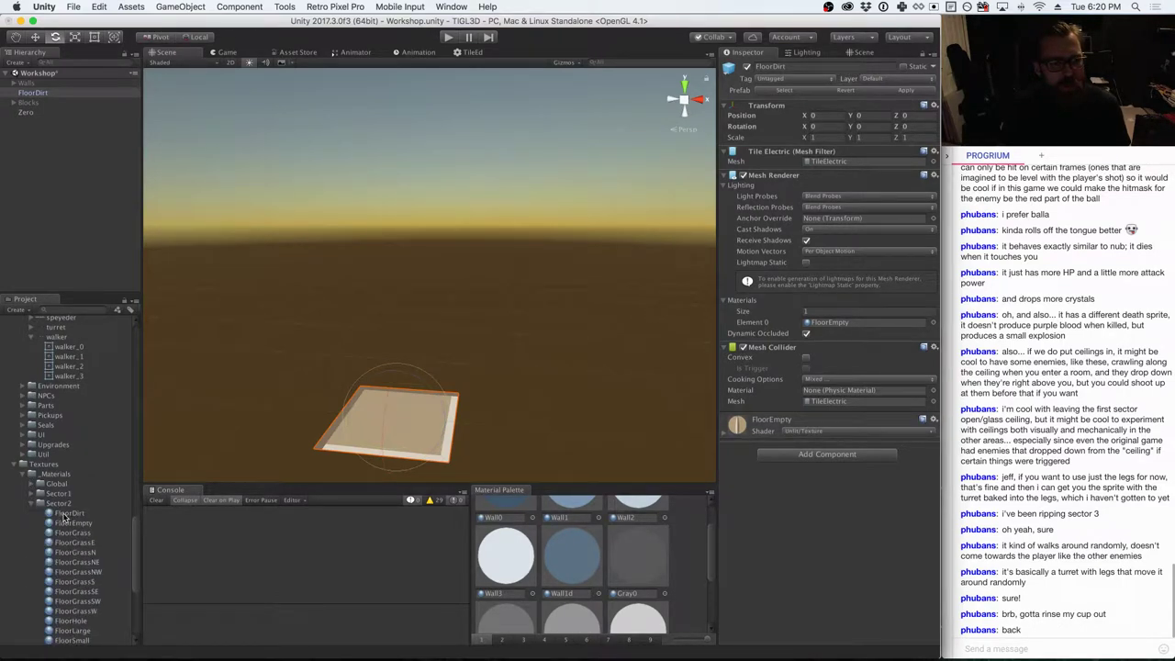
pyautogui.click(68, 513)
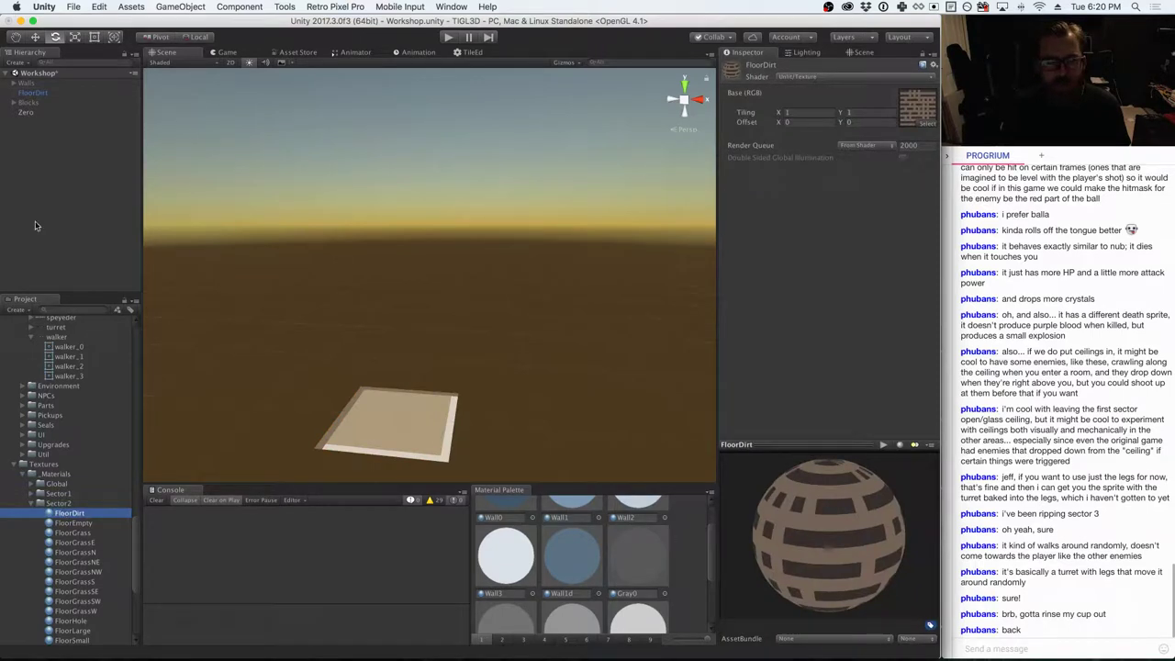
pyautogui.click(36, 94)
pyautogui.moveTo(66, 514); pyautogui.dragTo(827, 324)
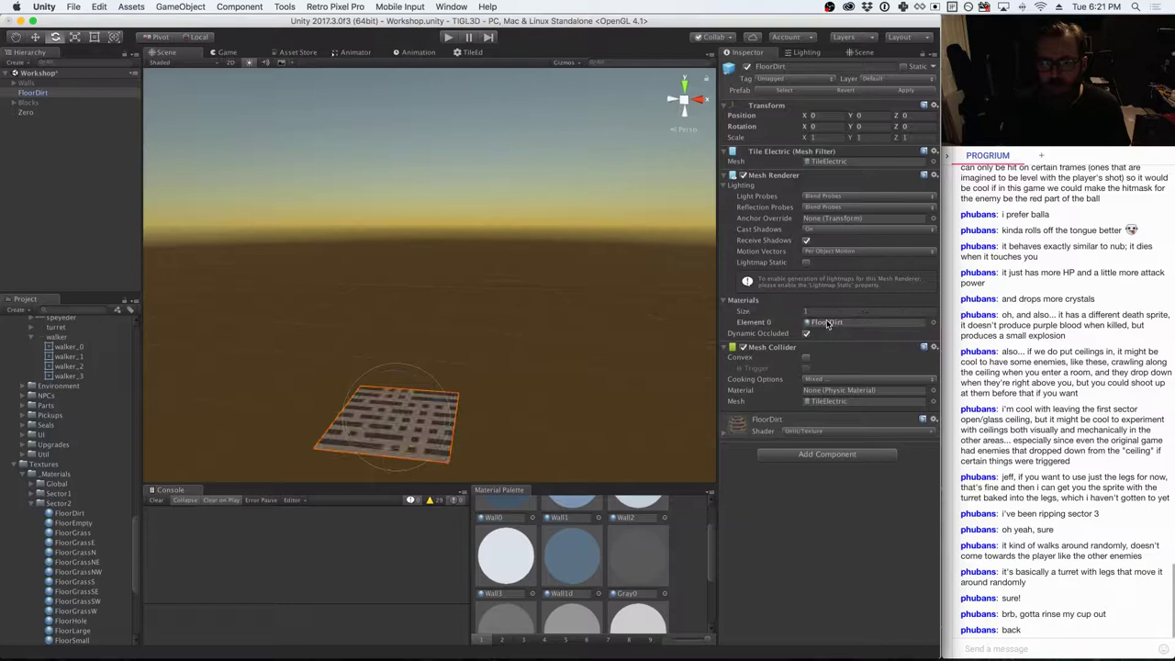
pyautogui.click(912, 94)
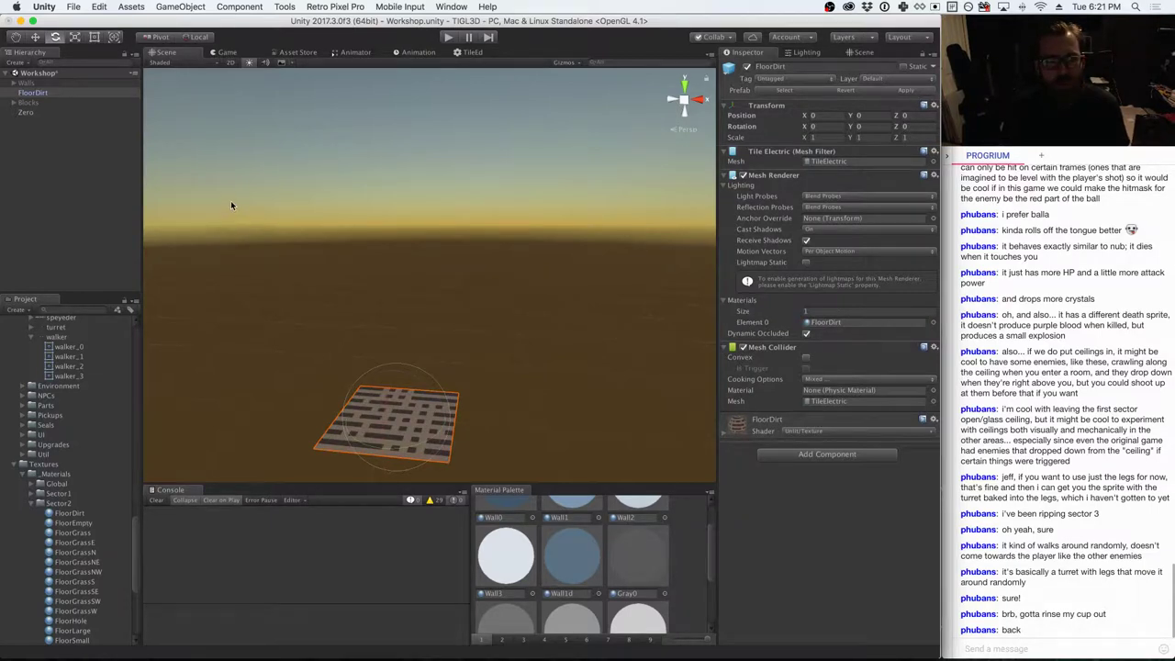
# - Preview the Sector2 wall prefabs, including WallCorner, WallDoor, the WallPanels variants, InnerCorner and InnerWall, and check their appearance and materials
pyautogui.scroll(-5, 105, 500)
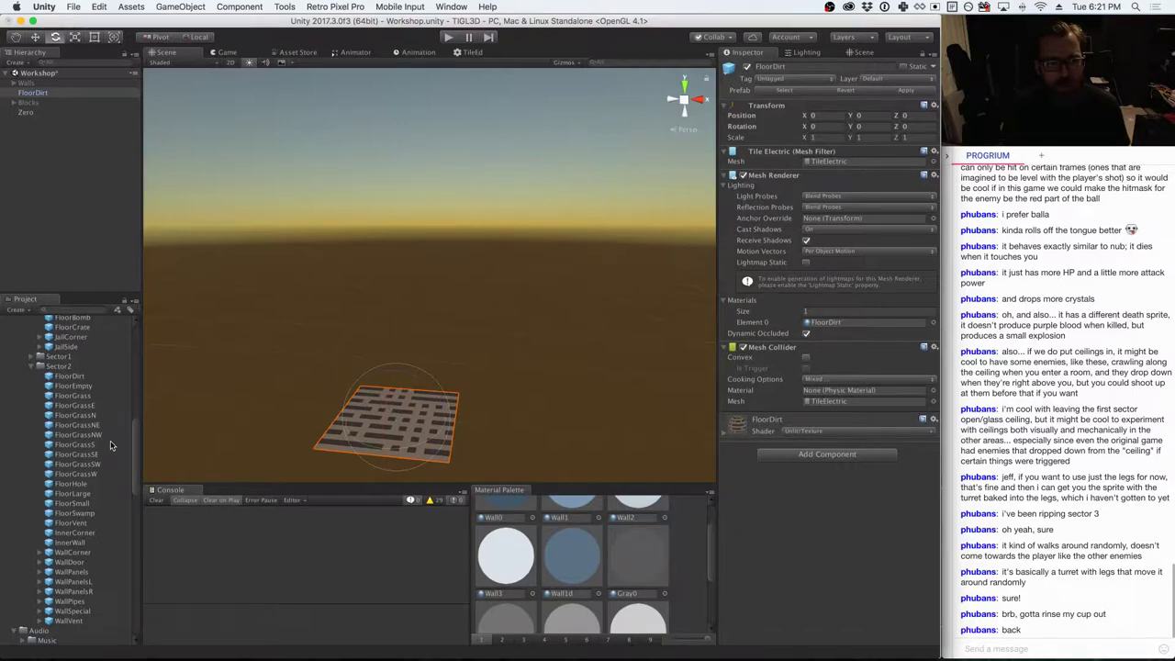
pyautogui.click(73, 552)
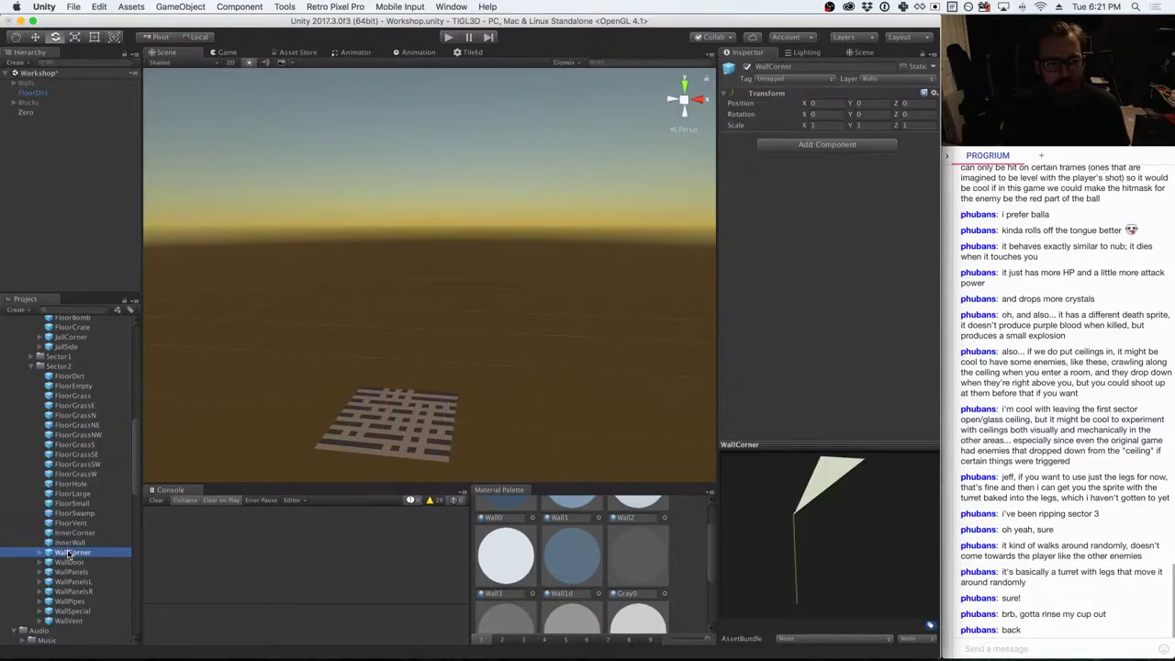
pyautogui.click(79, 562)
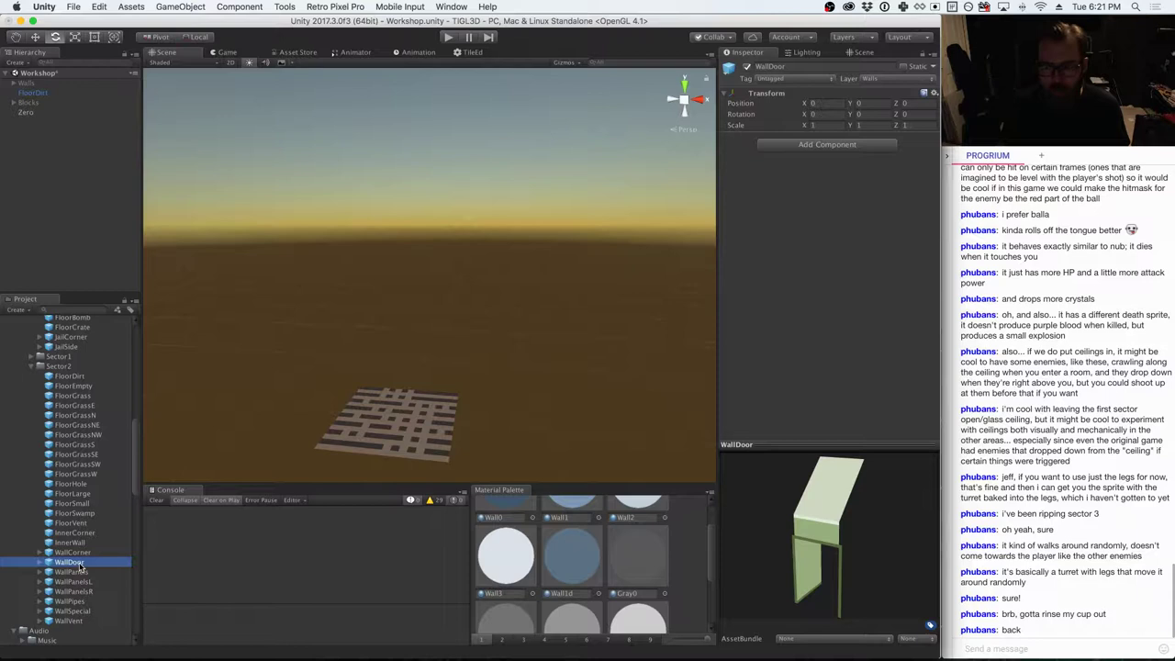
pyautogui.click(78, 572)
pyautogui.click(78, 582)
pyautogui.click(76, 592)
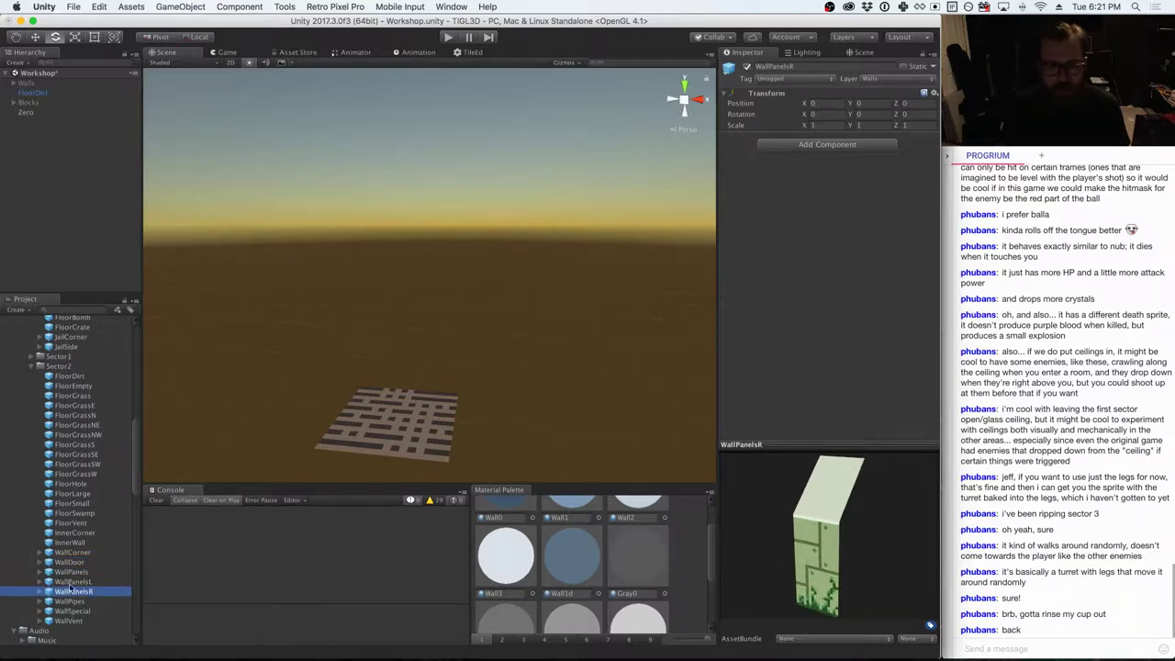
pyautogui.click(72, 523)
pyautogui.click(73, 532)
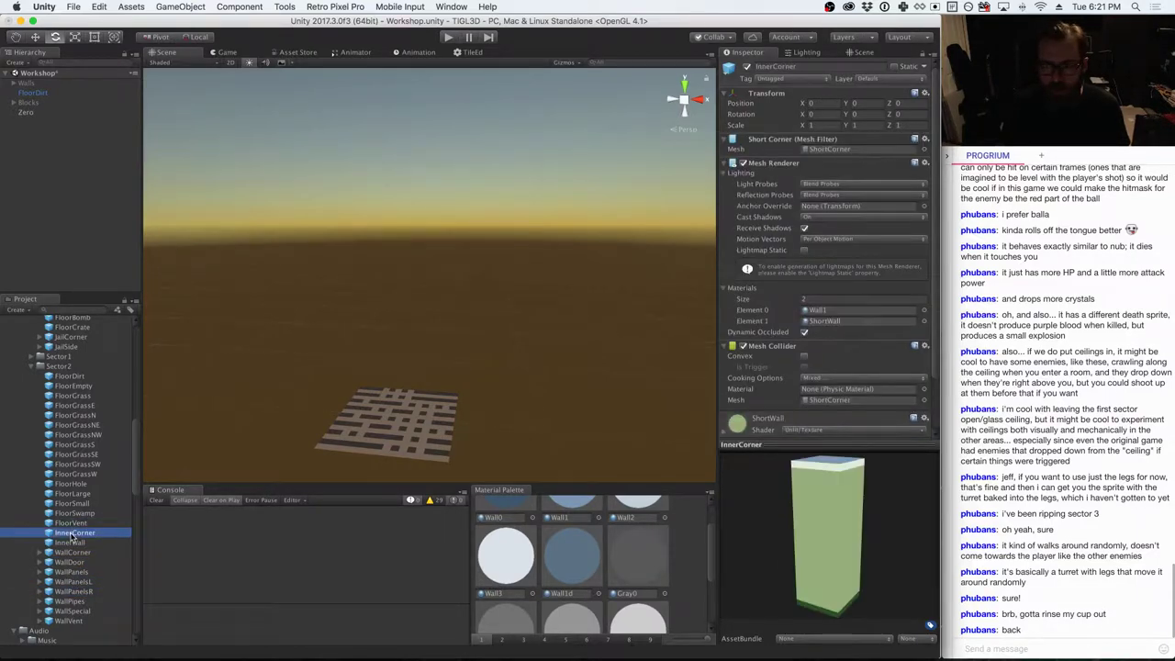
pyautogui.click(69, 542)
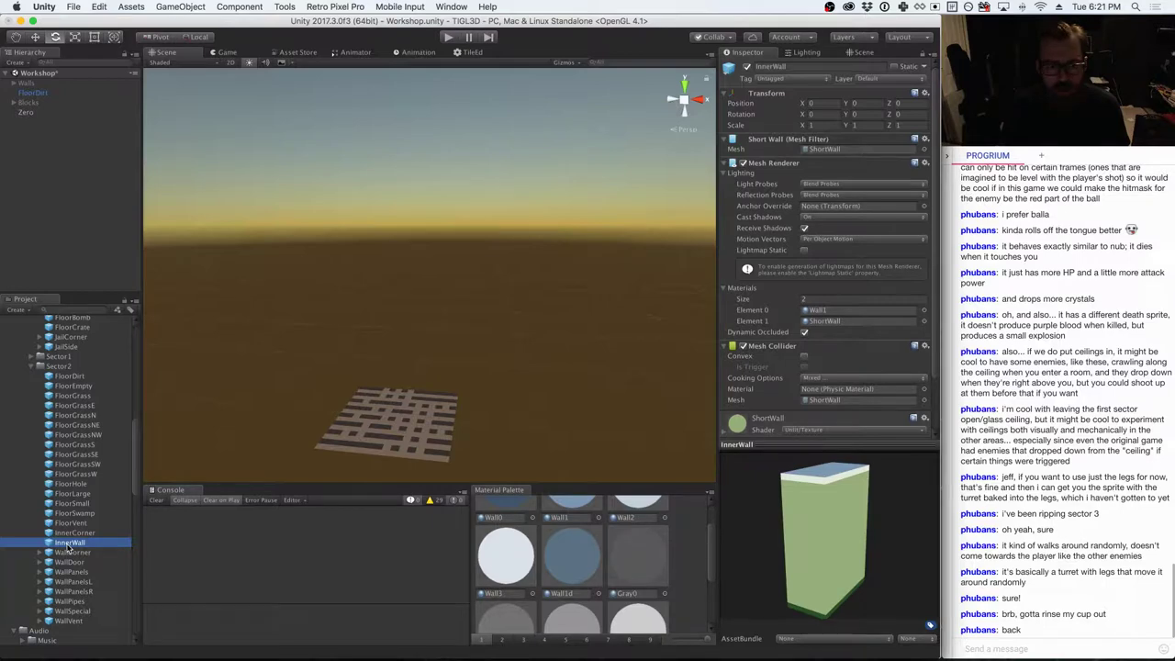
# - Delete the FloorDirt tile from the Workshop scene
pyautogui.rightClick(53, 95)
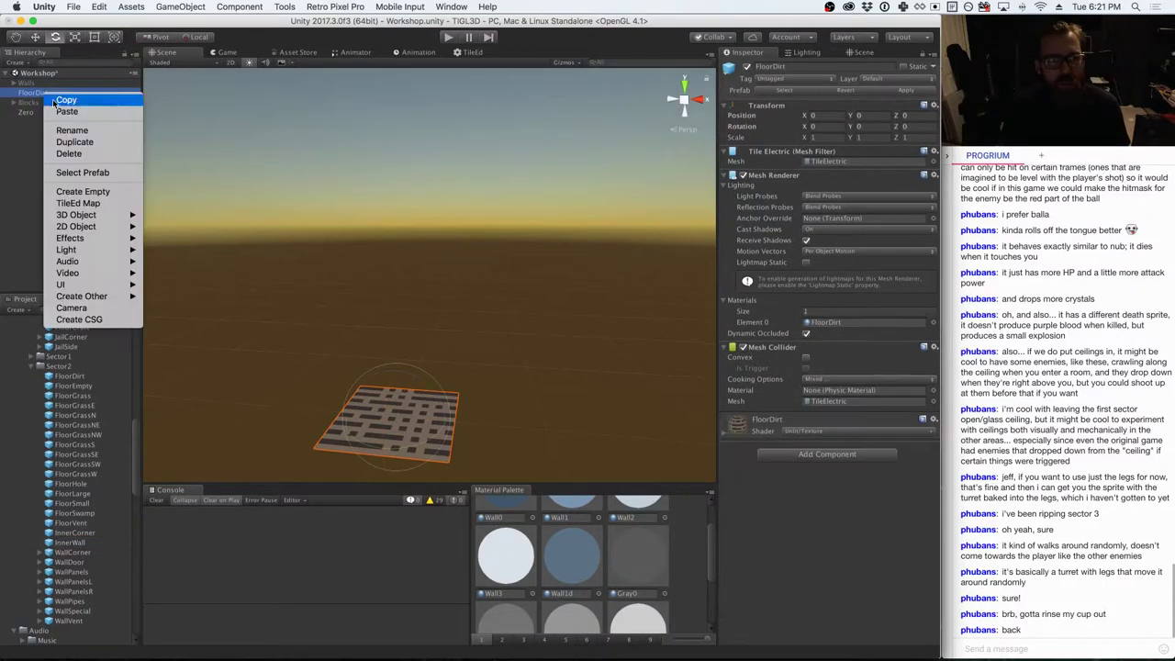
pyautogui.click(69, 153)
# - Try placing all the Sector2 floor prefabs from FloorDirt to FloorVent in the scene at once, and undo the placement
pyautogui.click(70, 375)
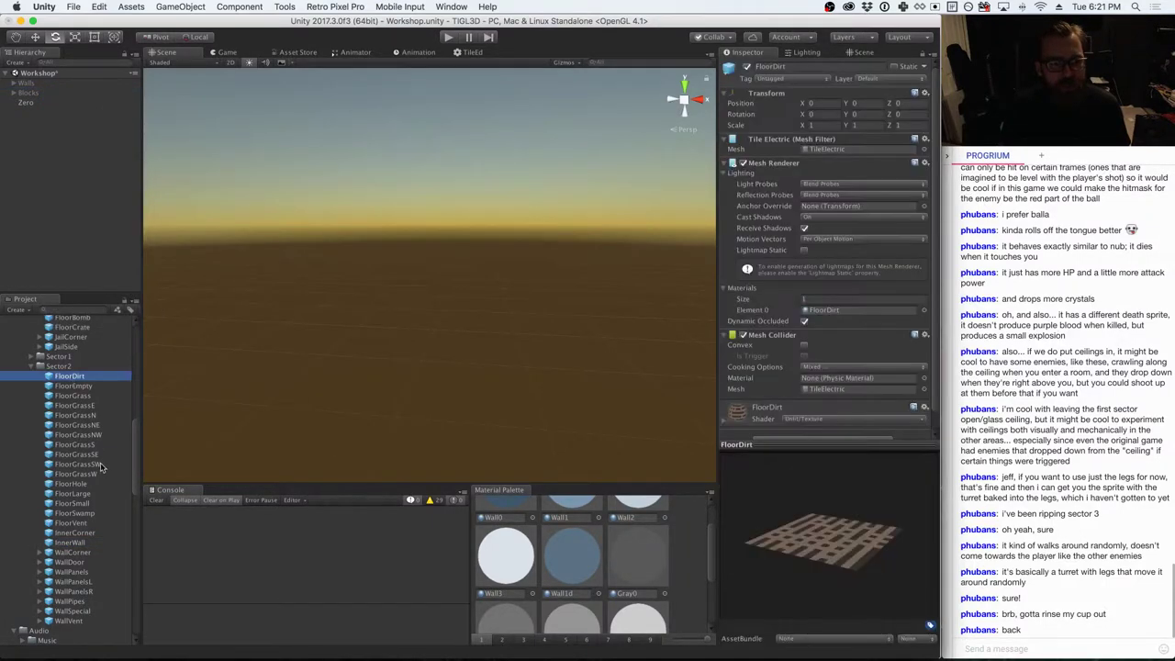
pyautogui.keyDown('shift'); pyautogui.click(76, 523); pyautogui.keyUp('shift')
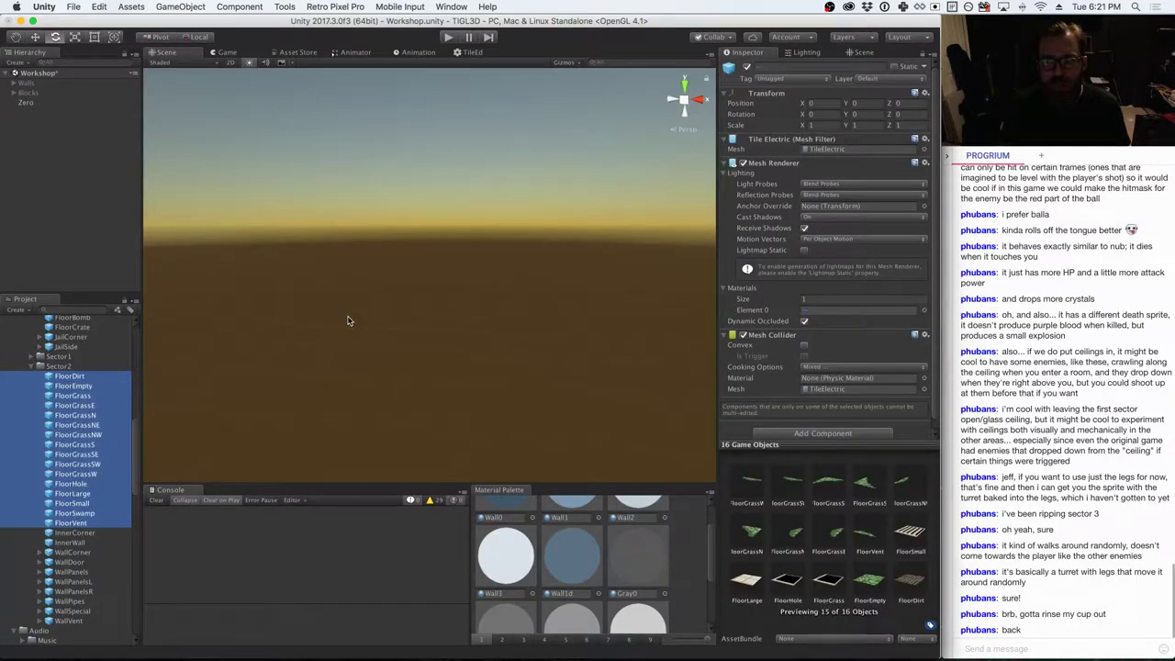
pyautogui.moveTo(101, 453); pyautogui.dragTo(416, 360)
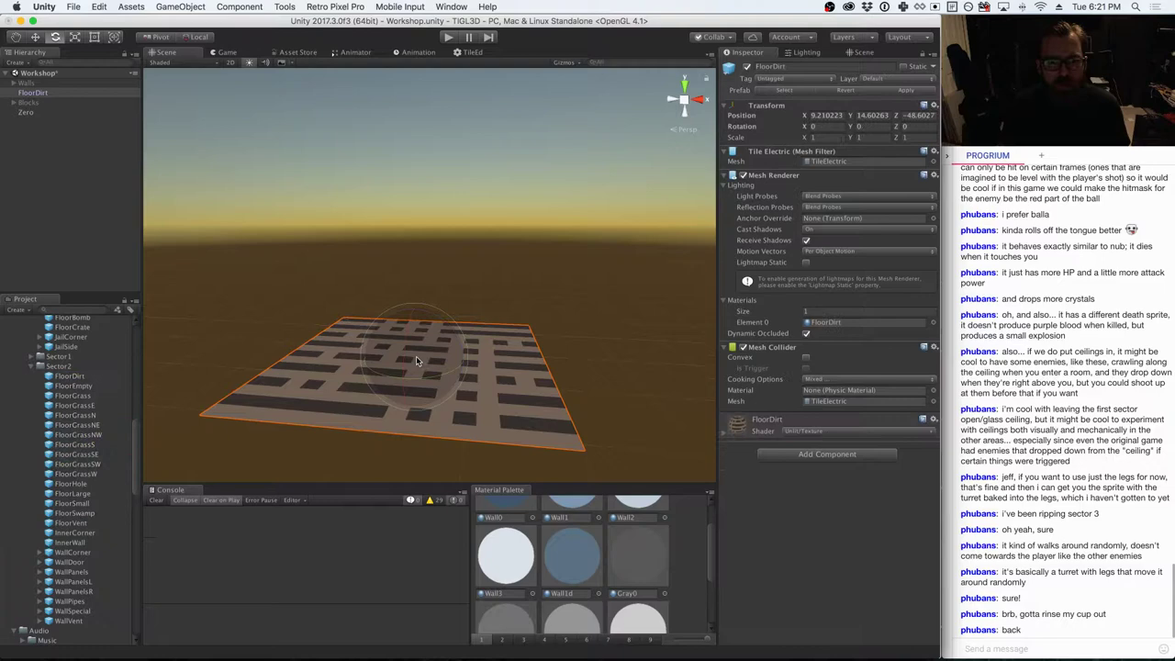
pyautogui.scroll(-5, 416, 360)
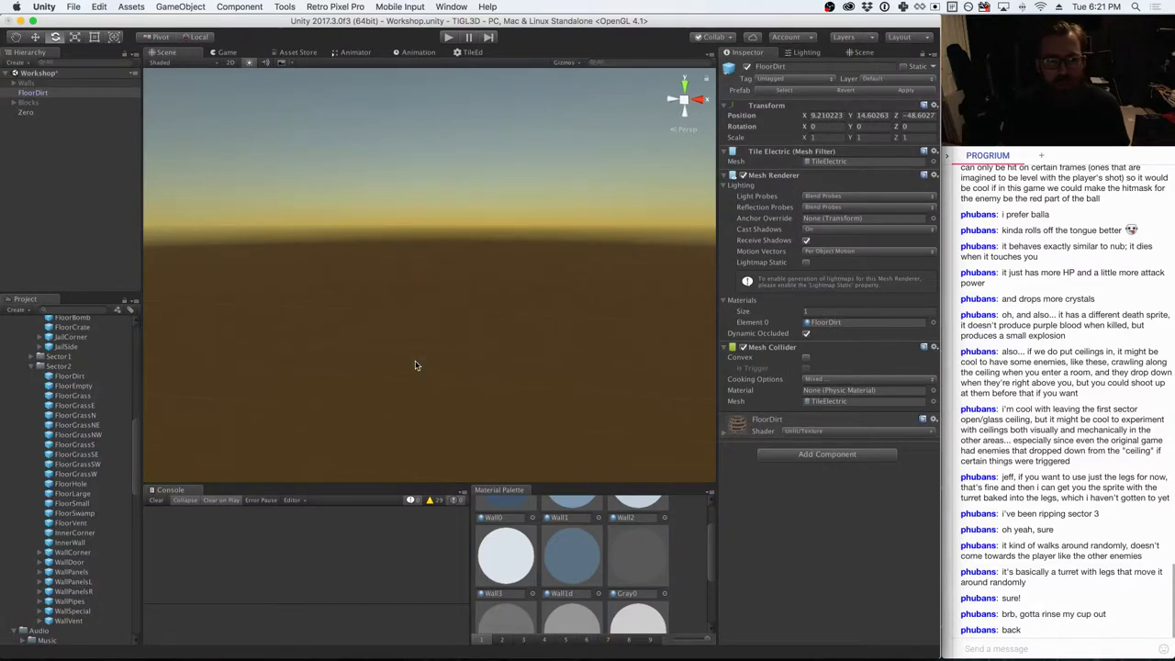
pyautogui.scroll(1, 415, 365)
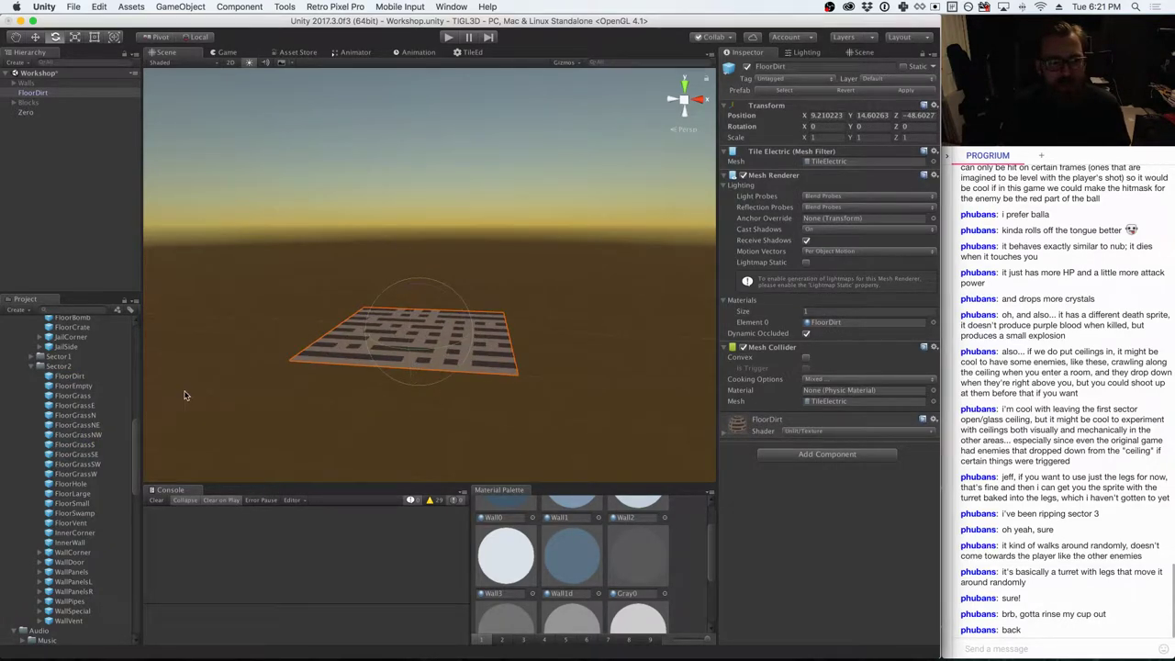
pyautogui.press('super+z')
# - Place the Sector2 FloorEmpty prefab in the Workshop scene and reset its position to the origin
pyautogui.click(87, 377)
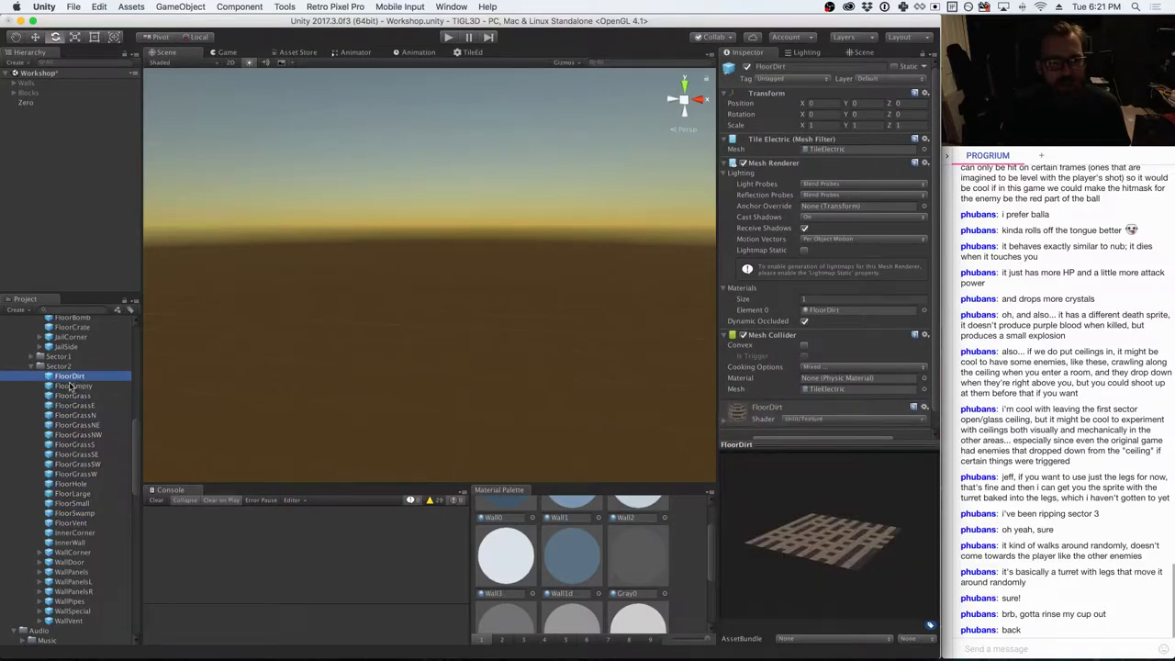
pyautogui.click(66, 386)
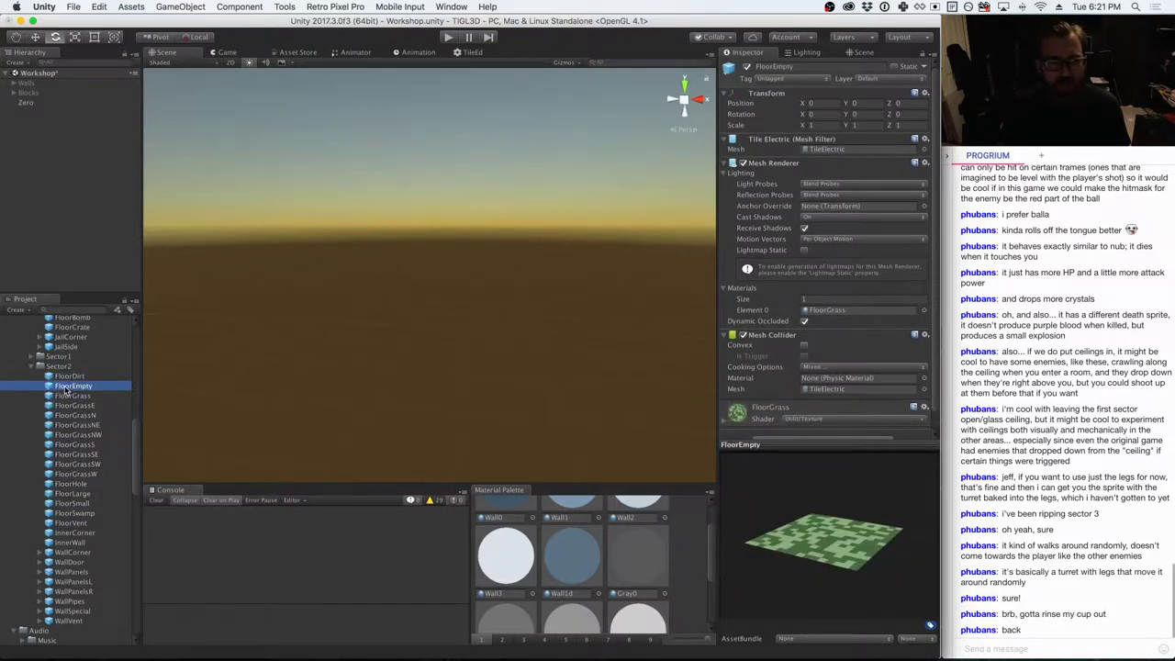
pyautogui.moveTo(66, 390); pyautogui.dragTo(443, 356)
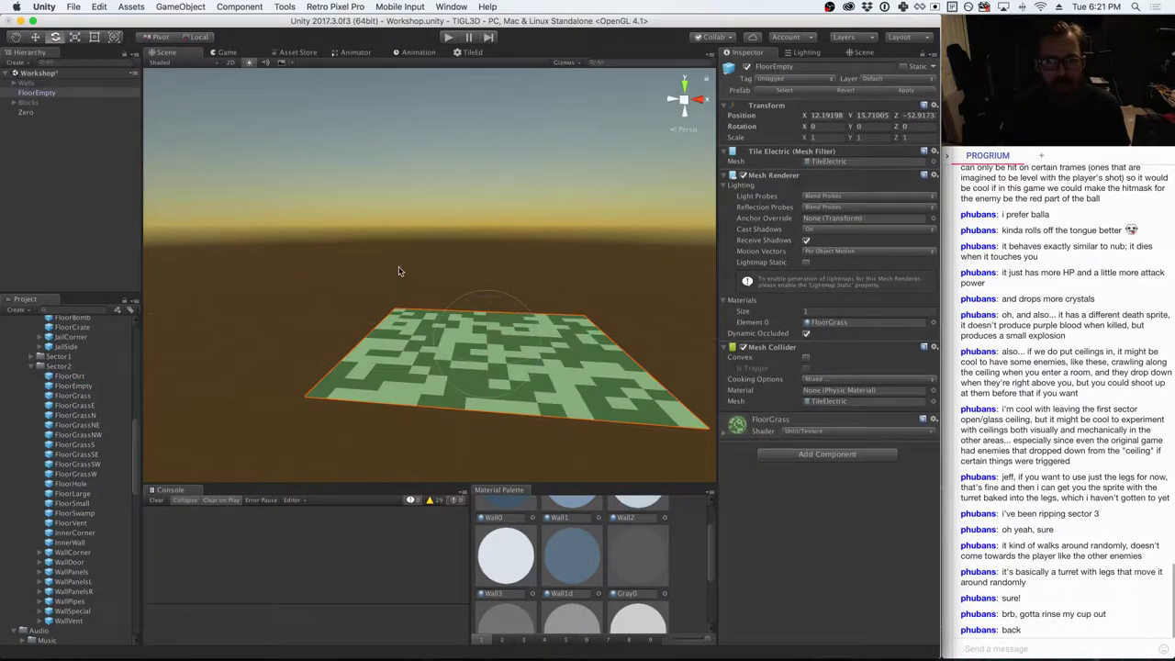
pyautogui.click(936, 109)
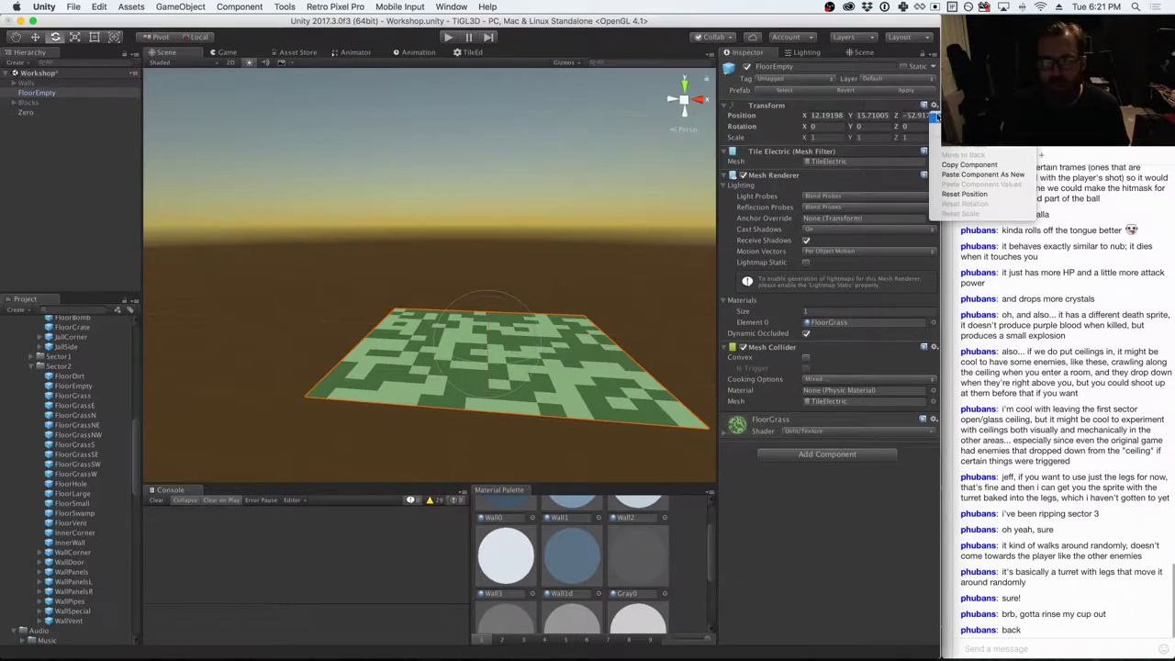
pyautogui.click(964, 194)
# - Assign the Sector2 FloorEmpty material to the placed FloorEmpty tile
pyautogui.scroll(5, 116, 415)
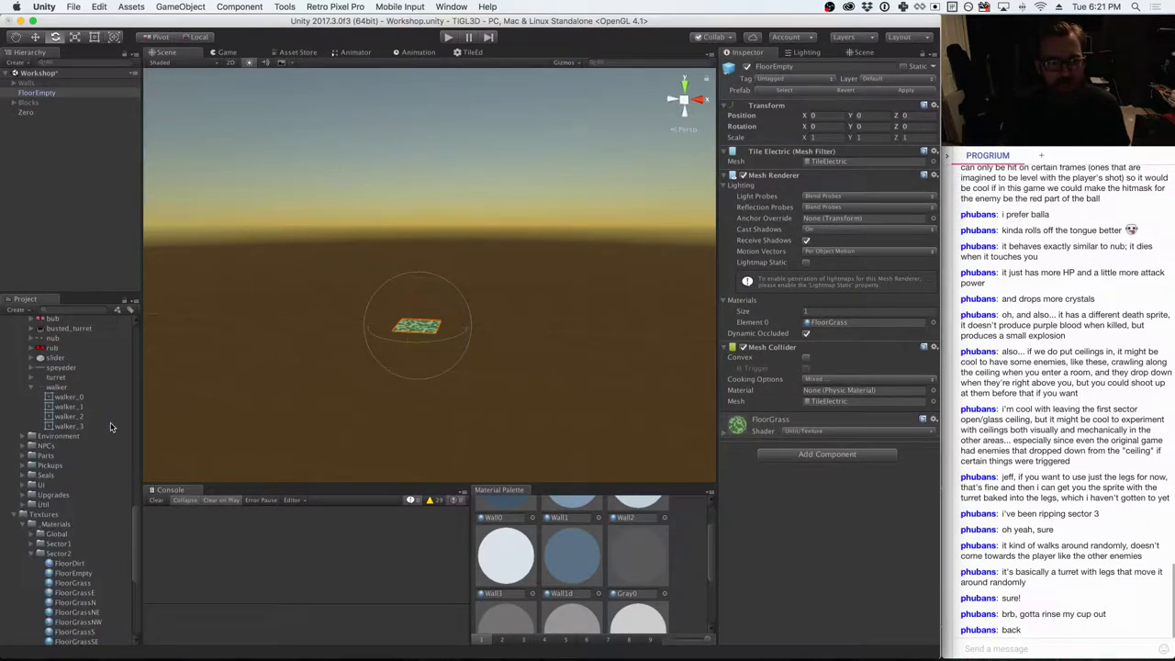
pyautogui.scroll(-3, 111, 432)
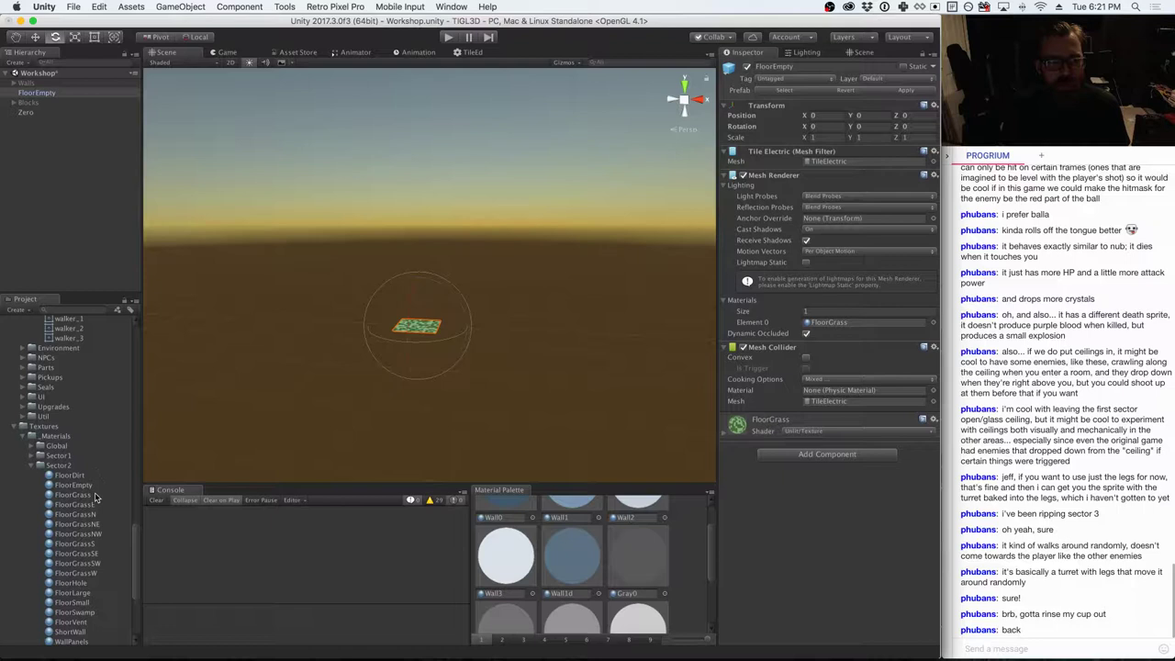
pyautogui.moveTo(79, 488); pyautogui.dragTo(831, 323)
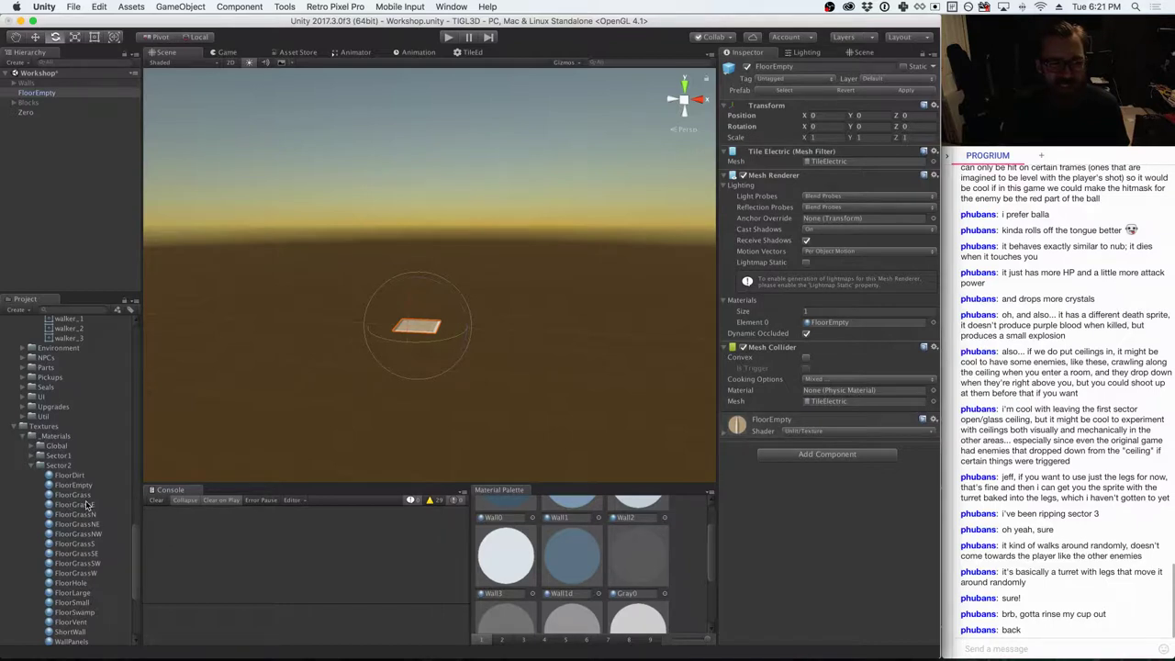
# - Delete the FloorEmpty tile from the Workshop scene
pyautogui.scroll(-5, 87, 503)
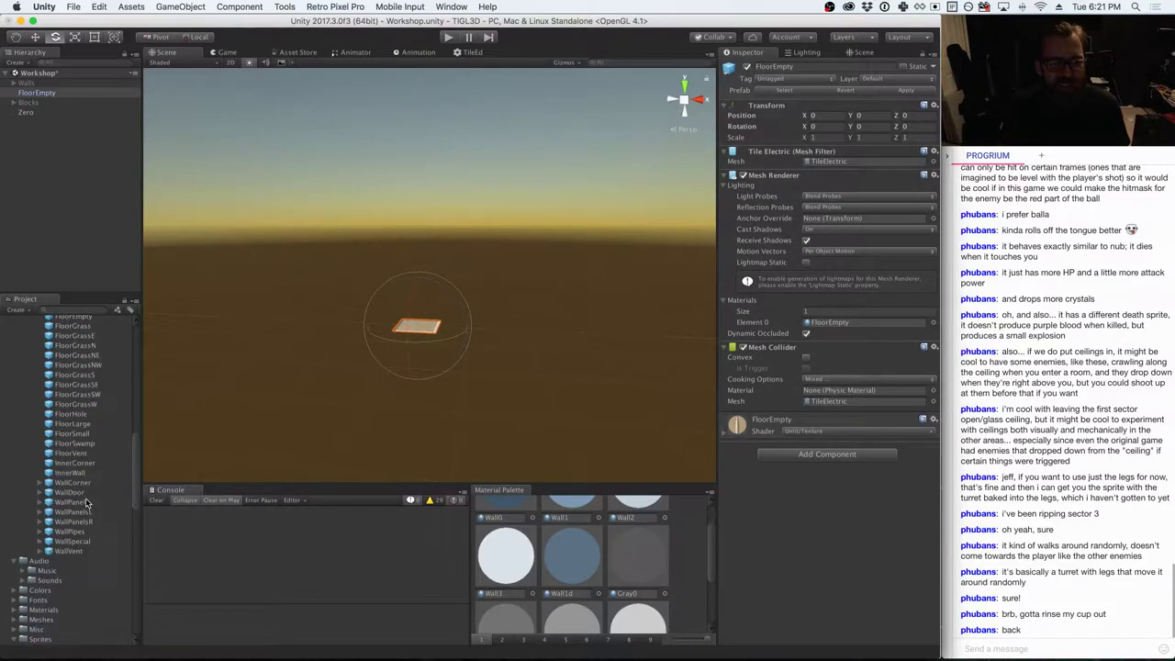
pyautogui.scroll(3, 87, 504)
pyautogui.rightClick(39, 93)
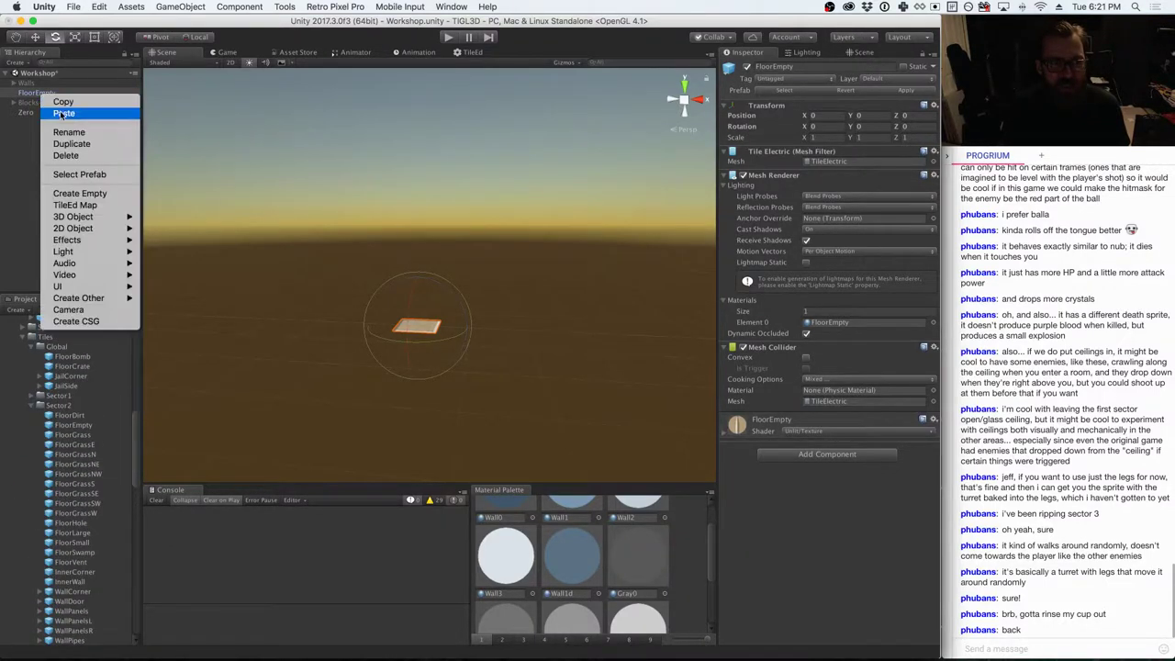
pyautogui.click(66, 155)
# - Place the Sector2 FloorGrass prefab in the Workshop scene and reset its position to the origin
pyautogui.moveTo(77, 435); pyautogui.dragTo(431, 377)
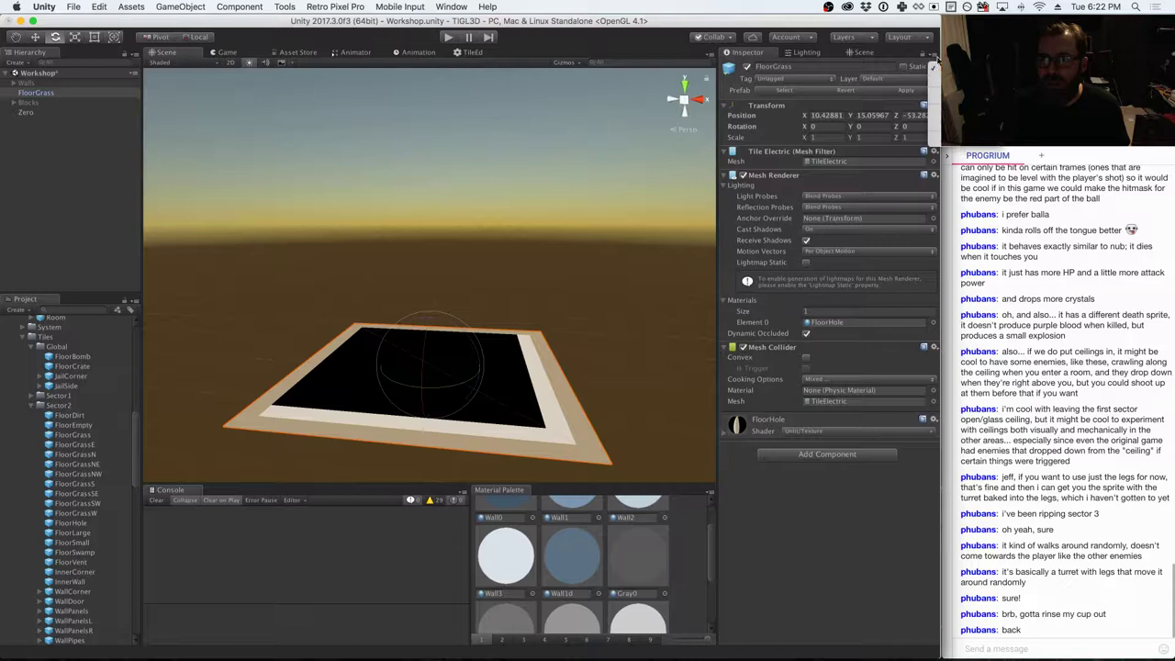
pyautogui.click(934, 106)
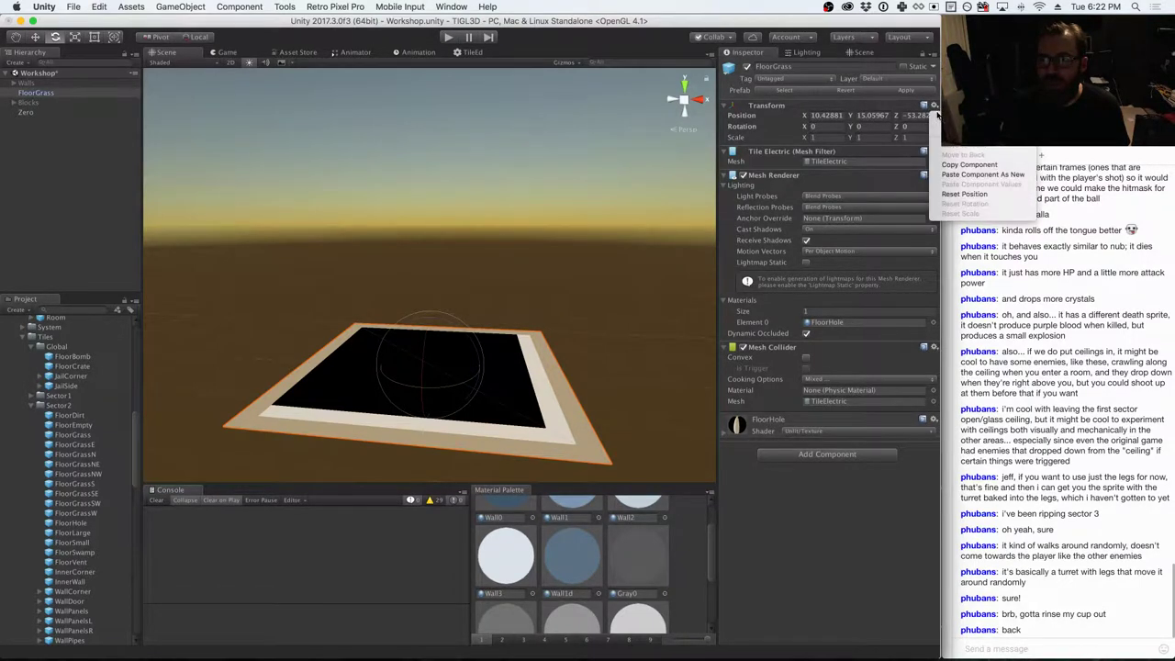
pyautogui.click(977, 155)
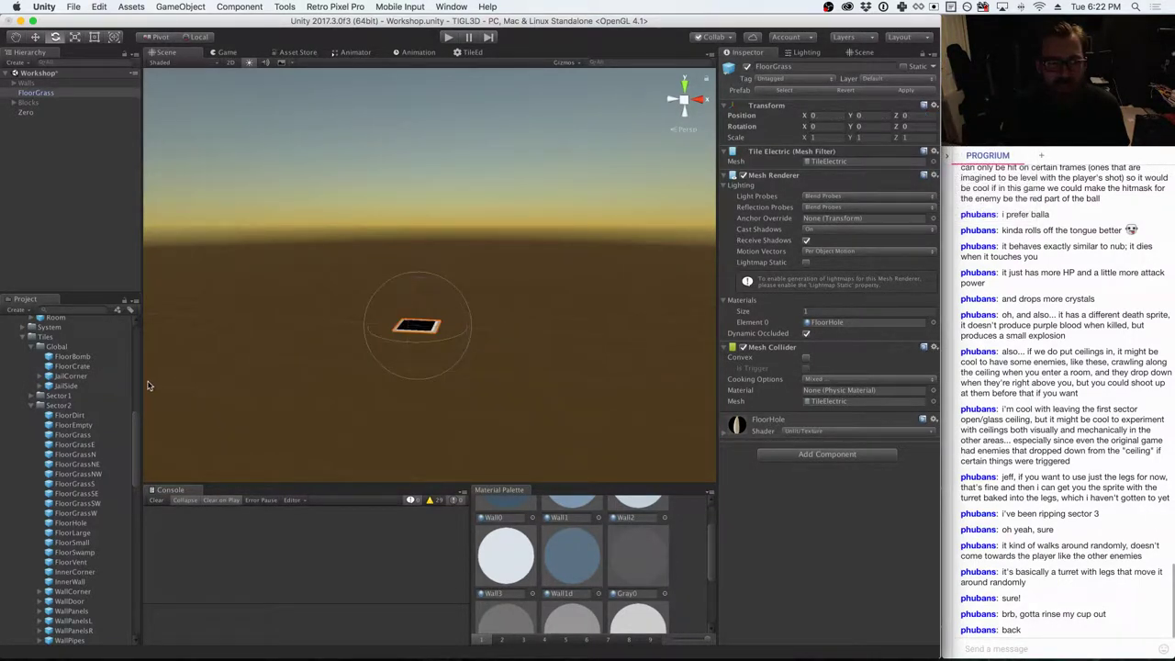
# - Assign the Sector2 FloorGrass material to the placed FloorGrass tile and delete the tile from the Workshop scene
pyautogui.scroll(-10, 64, 516)
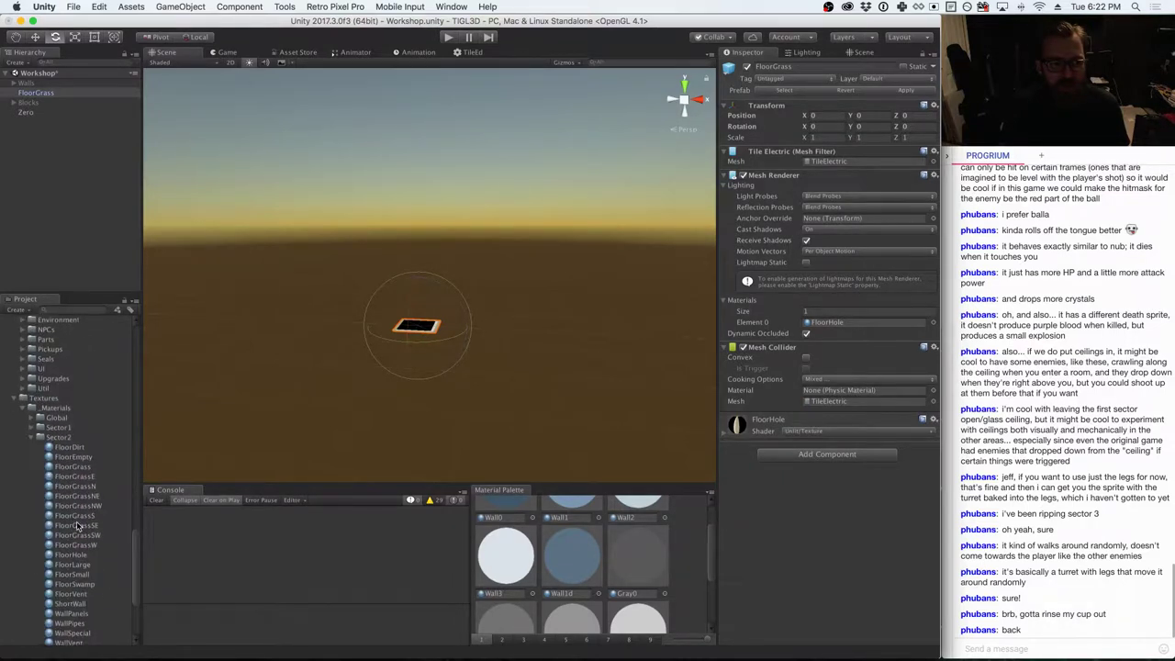
pyautogui.moveTo(77, 469); pyautogui.dragTo(858, 326)
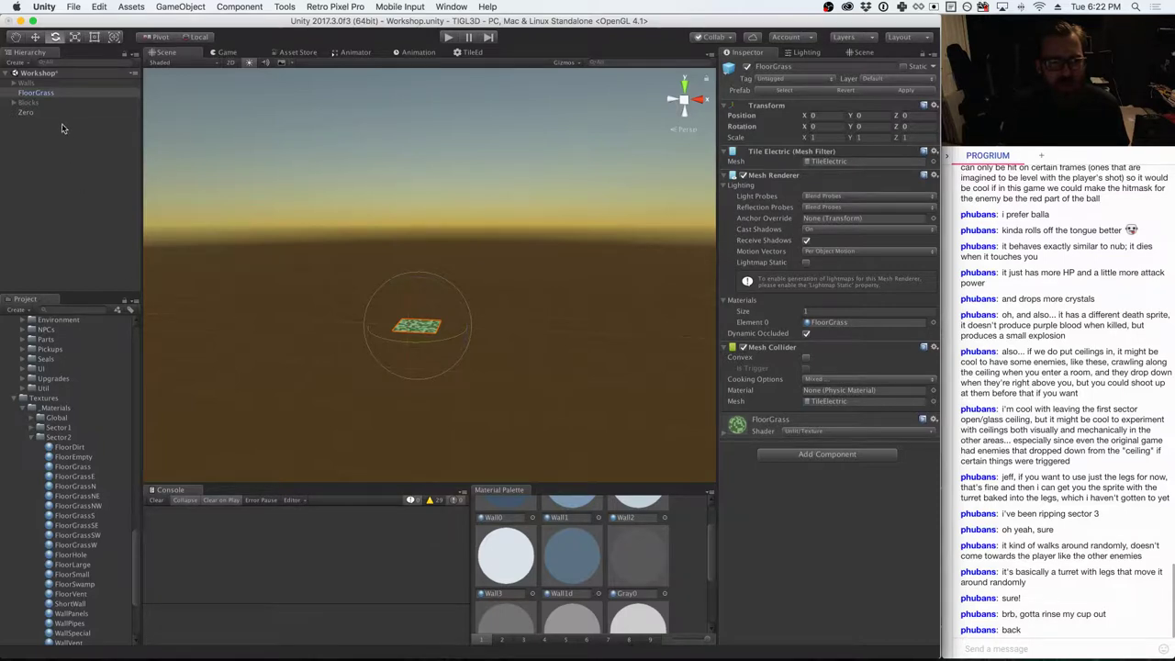
pyautogui.rightClick(48, 95)
pyautogui.click(73, 152)
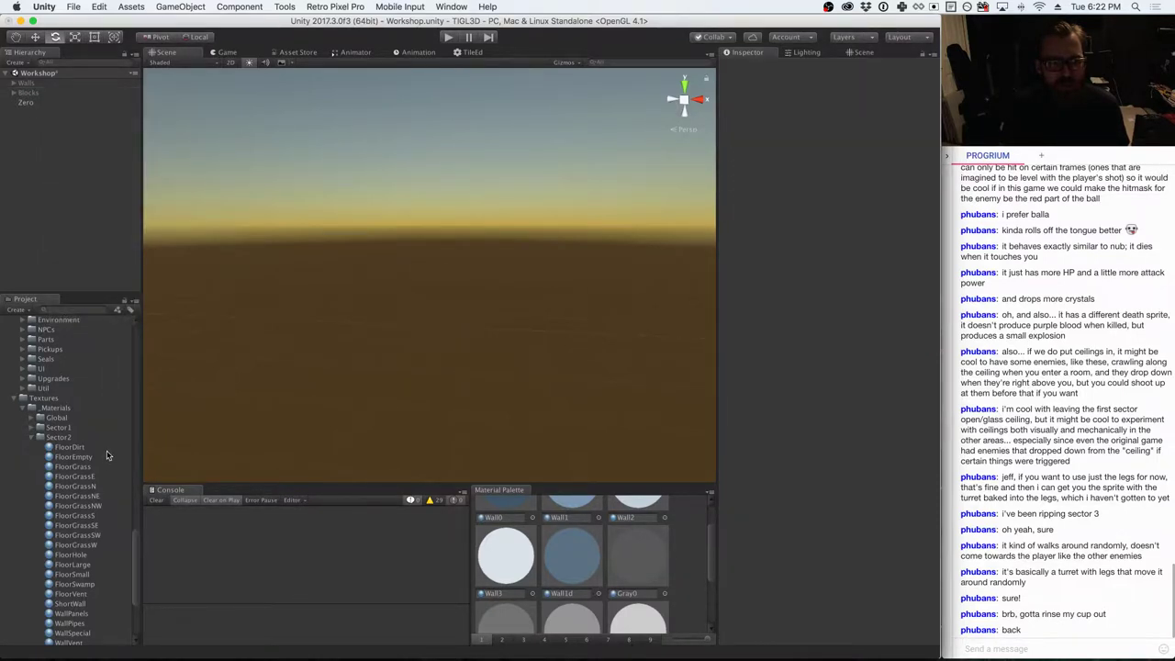
# - Place the Sector2 FloorLarge prefab in the Workshop scene and reset its position to the origin
pyautogui.scroll(-5, 103, 440)
pyautogui.scroll(4, 103, 433)
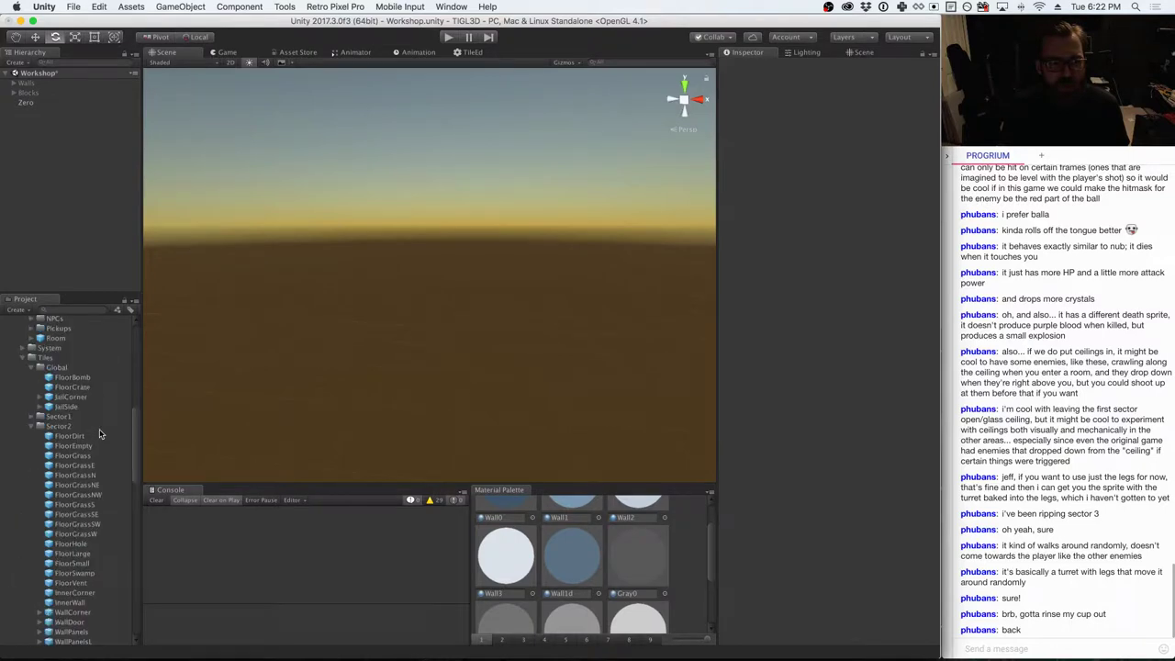
pyautogui.scroll(-3, 88, 424)
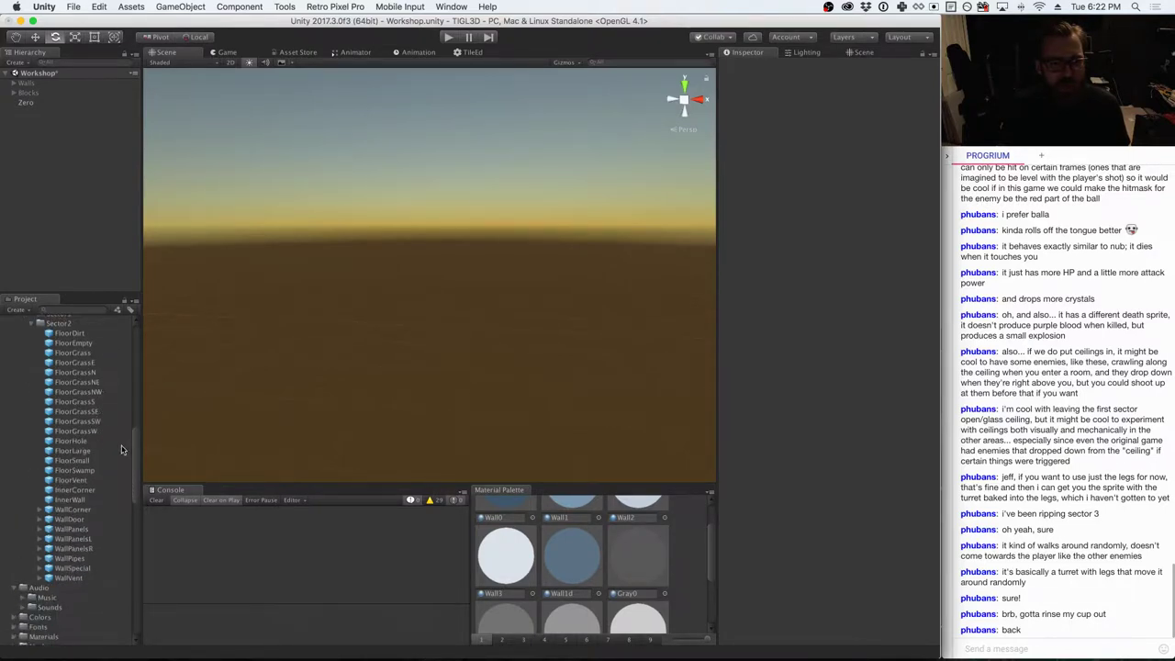
pyautogui.moveTo(81, 444); pyautogui.dragTo(285, 425)
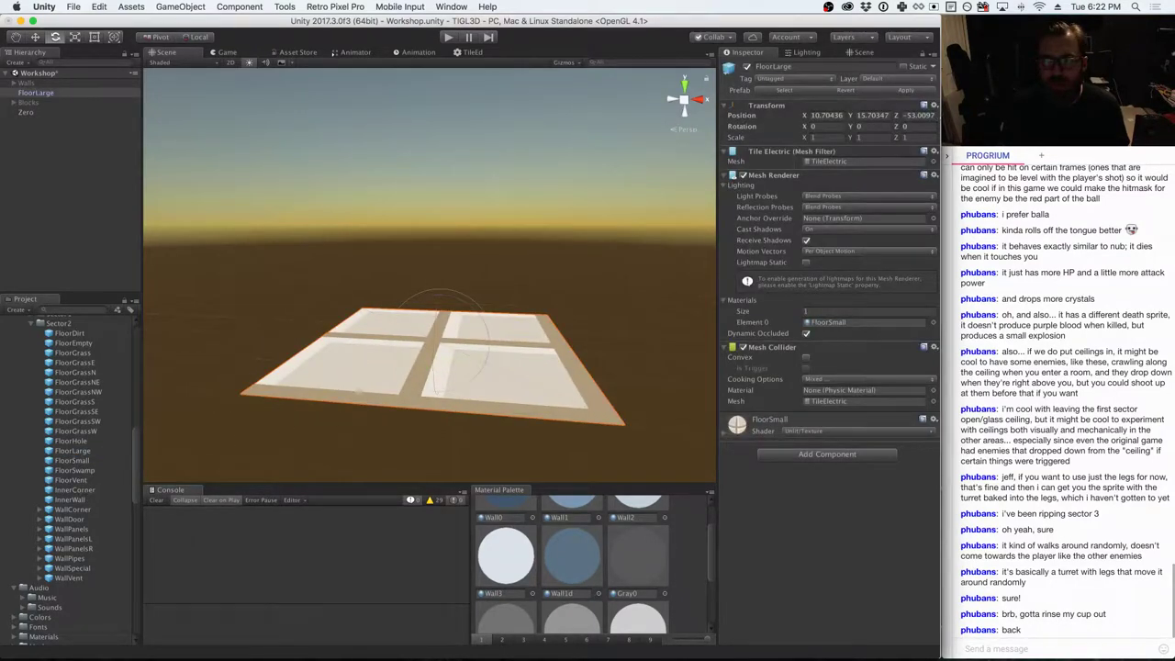
pyautogui.click(934, 105)
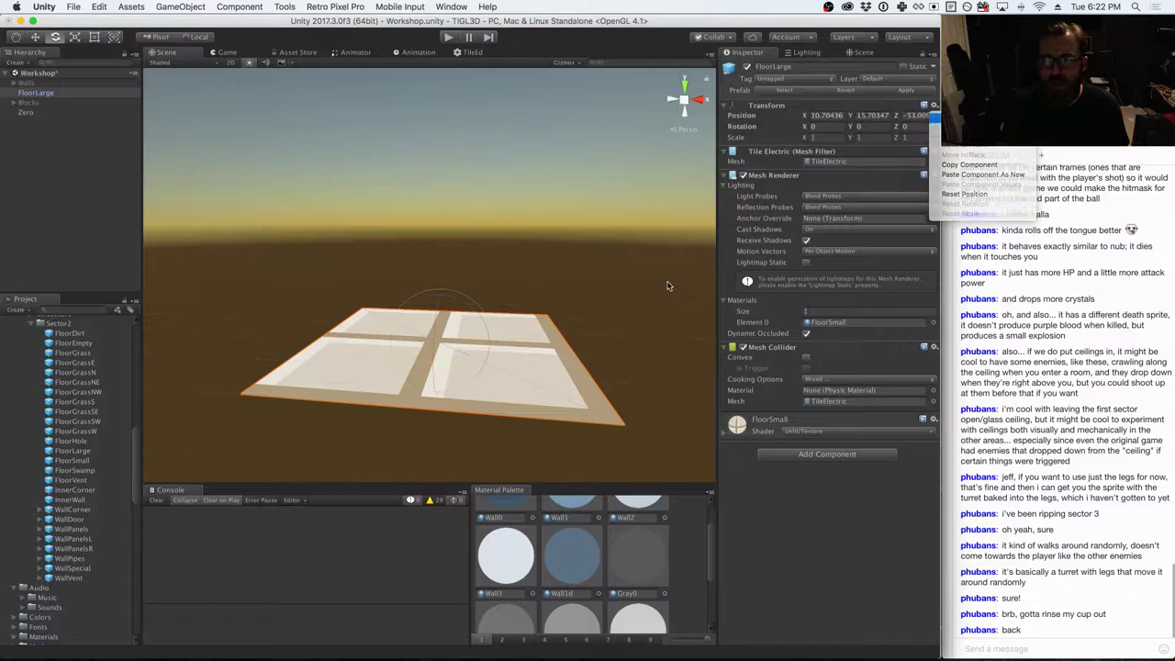
pyautogui.click(973, 165)
# - Assign the Sector2 FloorLarge material to the placed FloorLarge tile and remove the tile from the scene
pyautogui.scroll(-5, 91, 431)
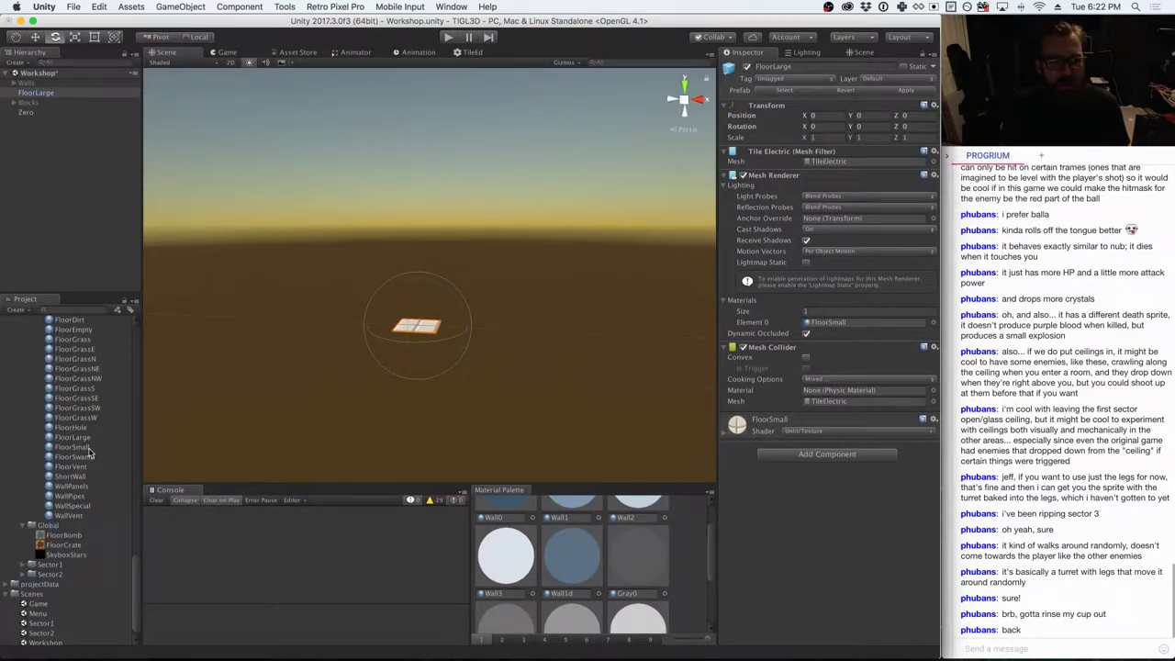
pyautogui.moveTo(75, 438); pyautogui.dragTo(832, 326)
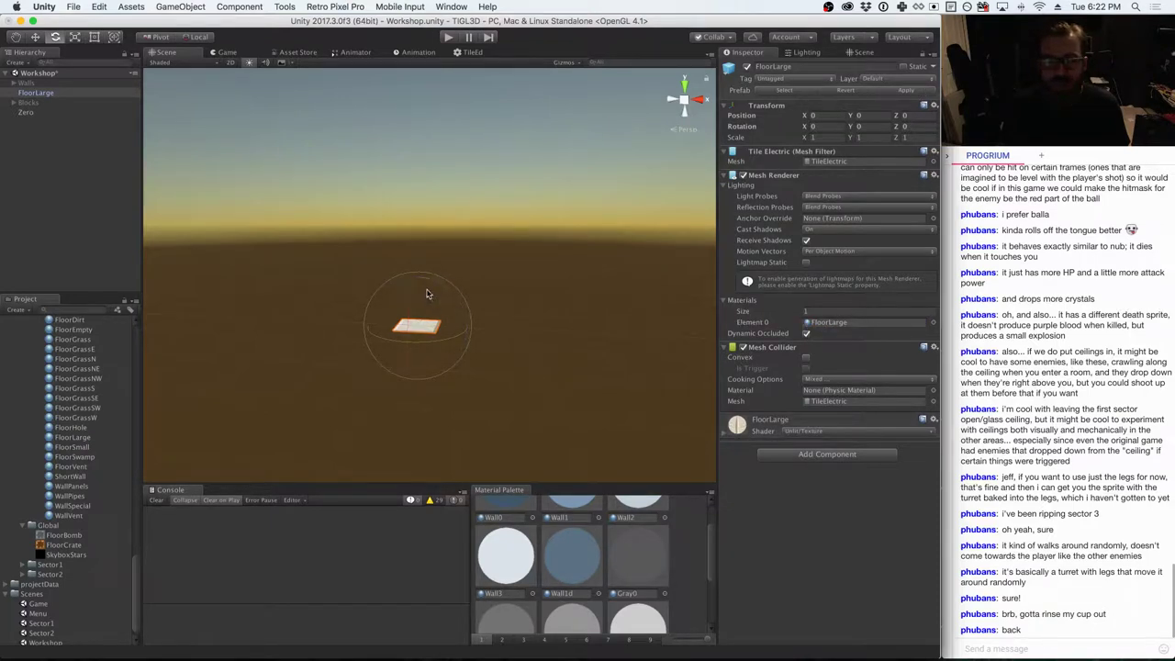
pyautogui.rightClick(54, 96)
pyautogui.click(75, 147)
# - Place the Sector2 FloorSmall prefab in the Workshop scene and reset its transform to the origin
pyautogui.scroll(10, 97, 381)
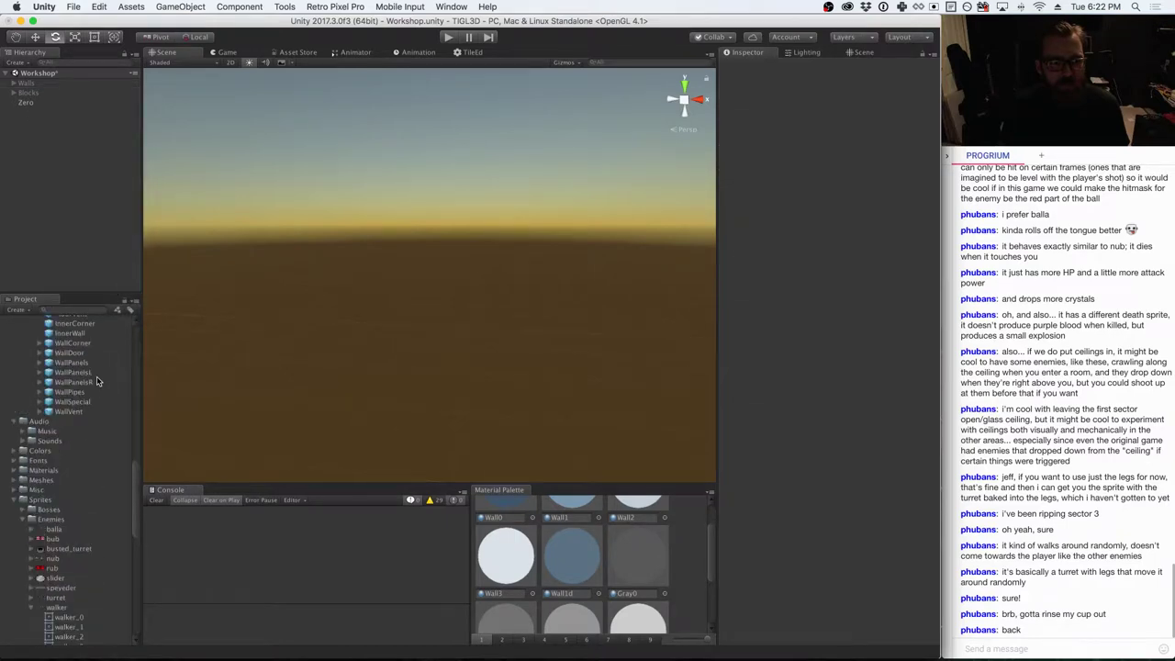
pyautogui.scroll(3, 98, 381)
pyautogui.click(81, 400)
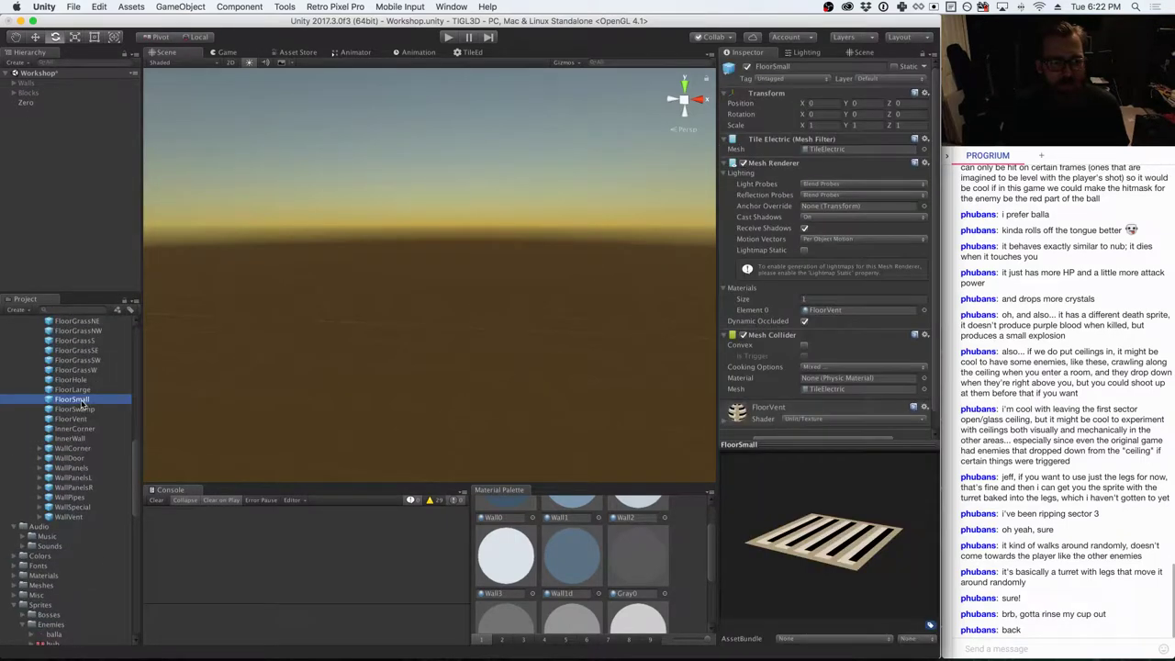
pyautogui.moveTo(82, 404); pyautogui.dragTo(460, 331)
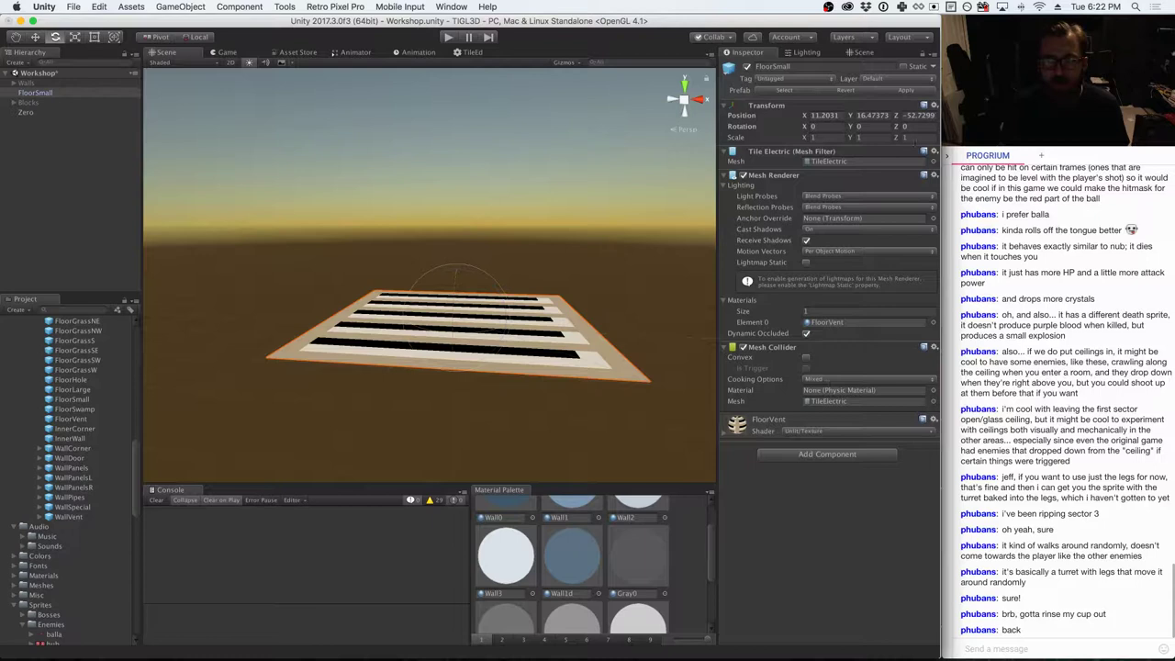
pyautogui.click(932, 106)
pyautogui.click(945, 116)
# - Assign the Sector2 FloorSmall material to the placed FloorSmall tile and delete the tile from the scene
pyautogui.scroll(8, 82, 476)
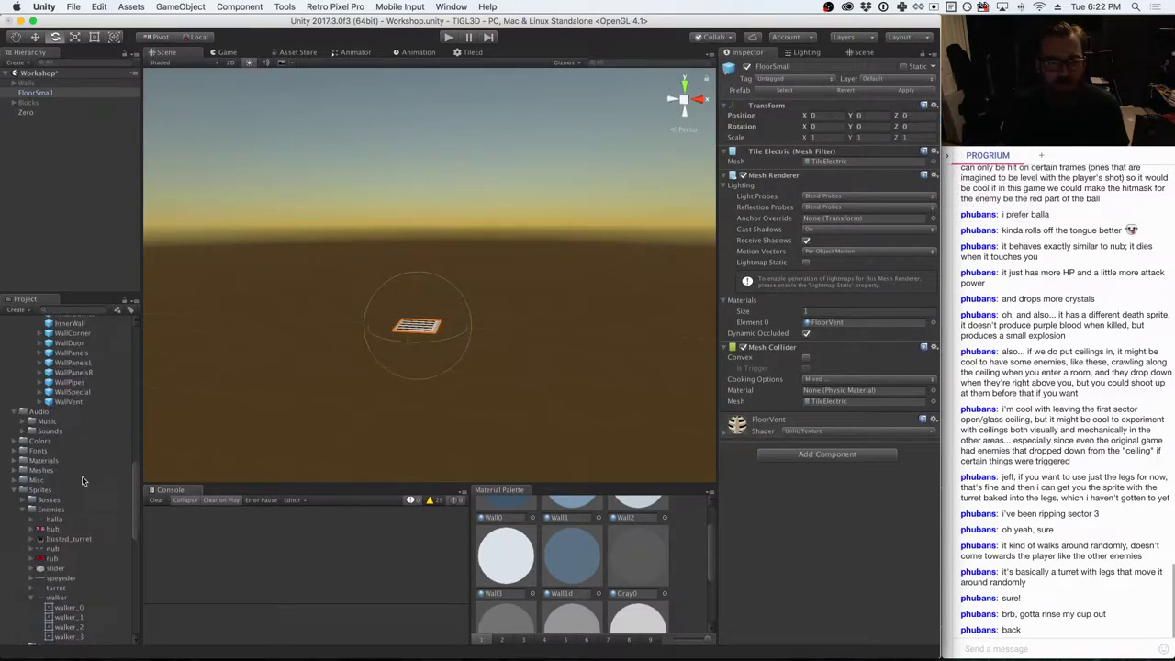
pyautogui.scroll(-5, 92, 488)
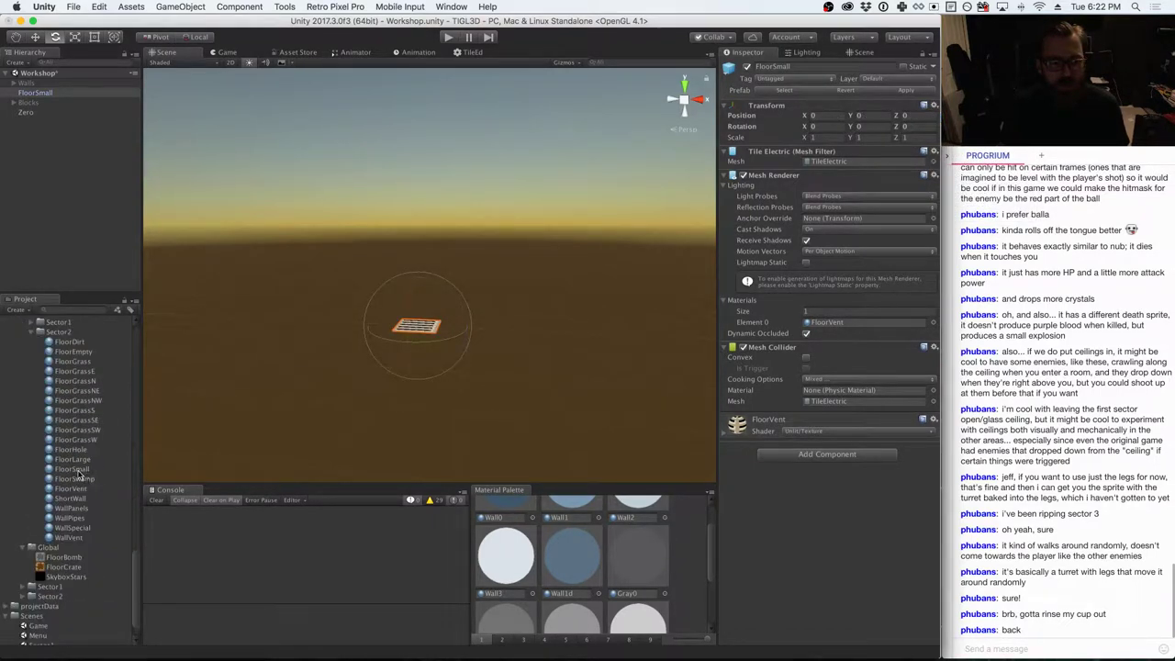
pyautogui.moveTo(77, 472); pyautogui.dragTo(840, 326)
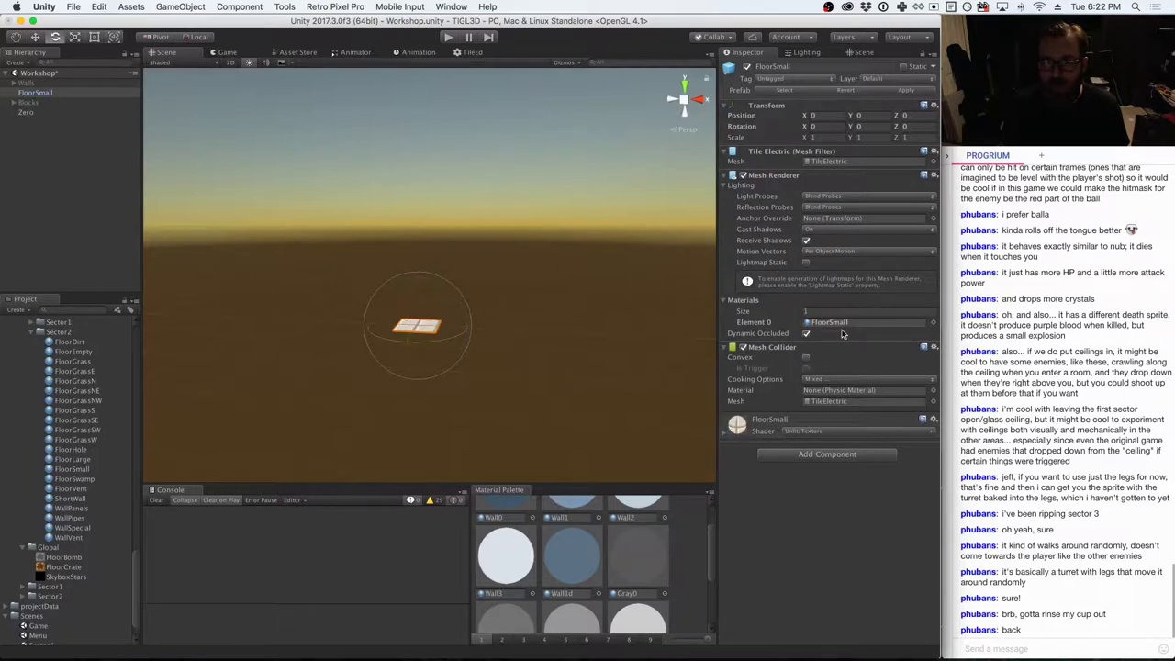
pyautogui.rightClick(37, 93)
pyautogui.click(74, 152)
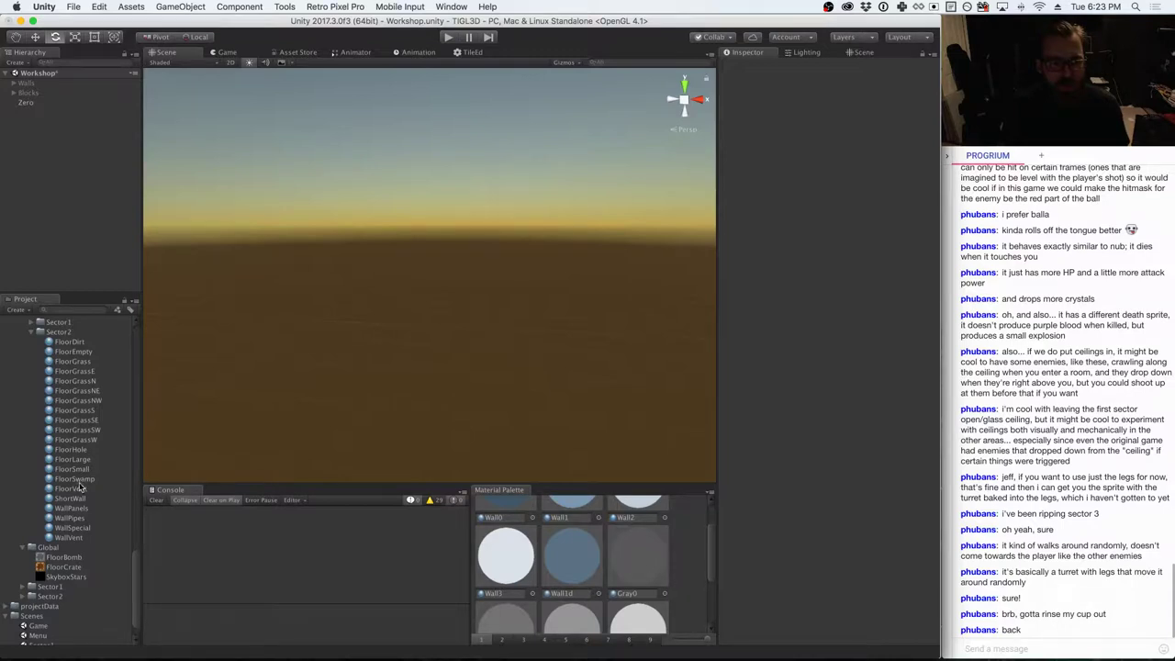
# - Place the Sector2 FloorVent prefab in the Workshop scene and reset its transform to the origin
pyautogui.moveTo(79, 488); pyautogui.dragTo(449, 382)
pyautogui.scroll(10, 71, 450)
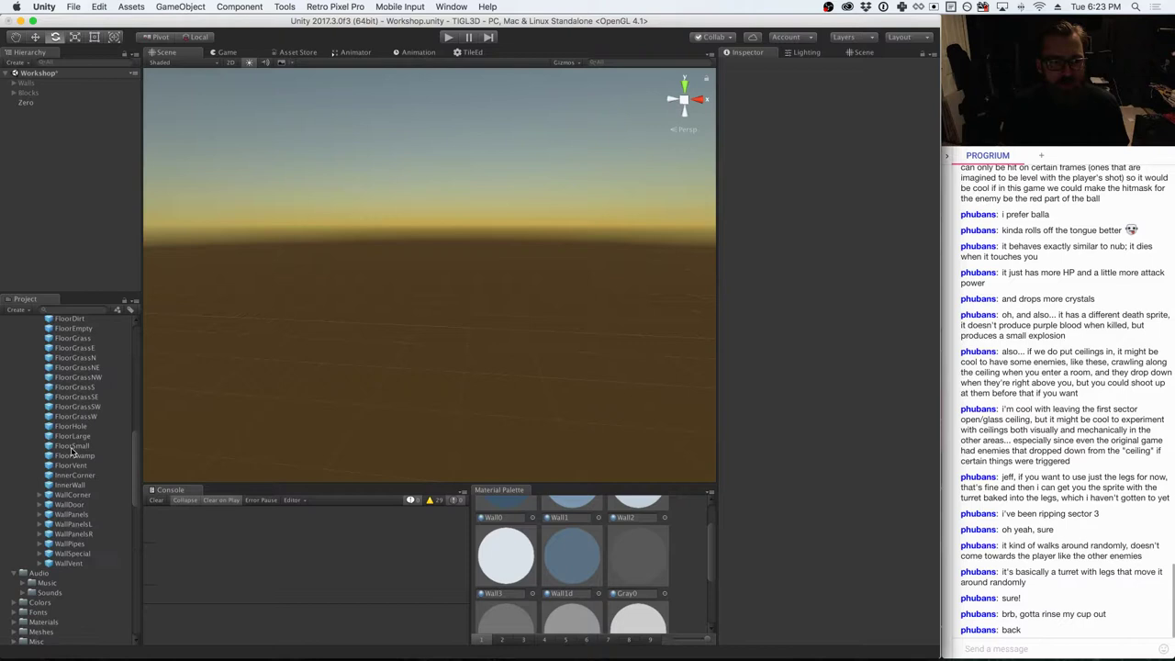
pyautogui.moveTo(72, 465); pyautogui.dragTo(397, 390)
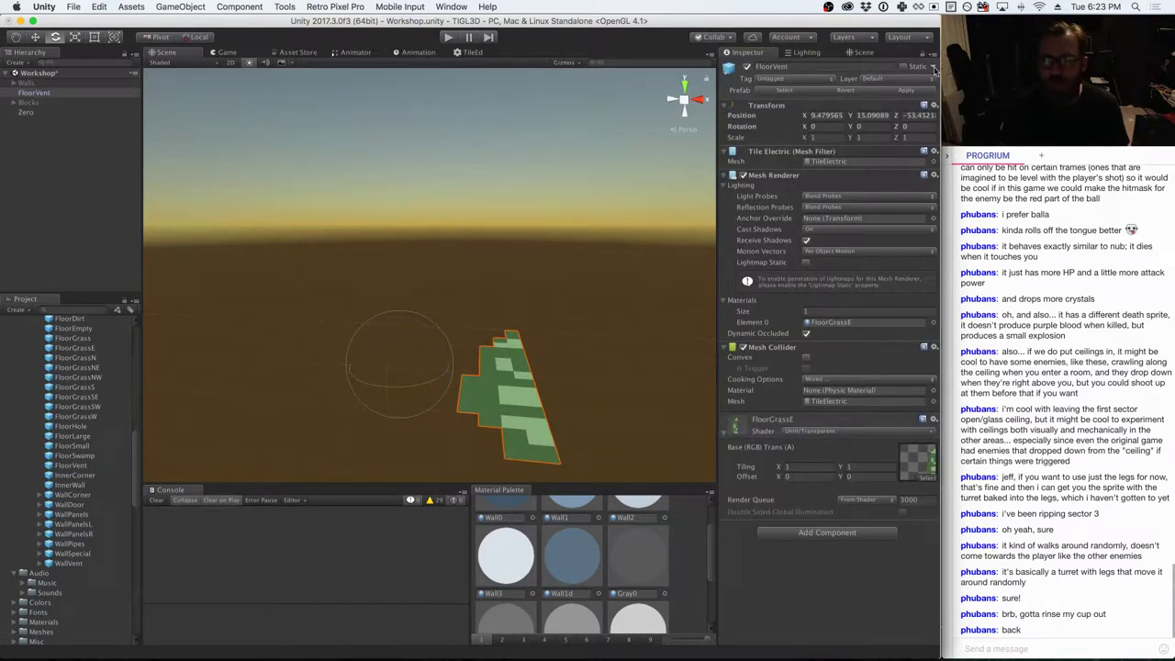
pyautogui.click(934, 108)
pyautogui.click(945, 118)
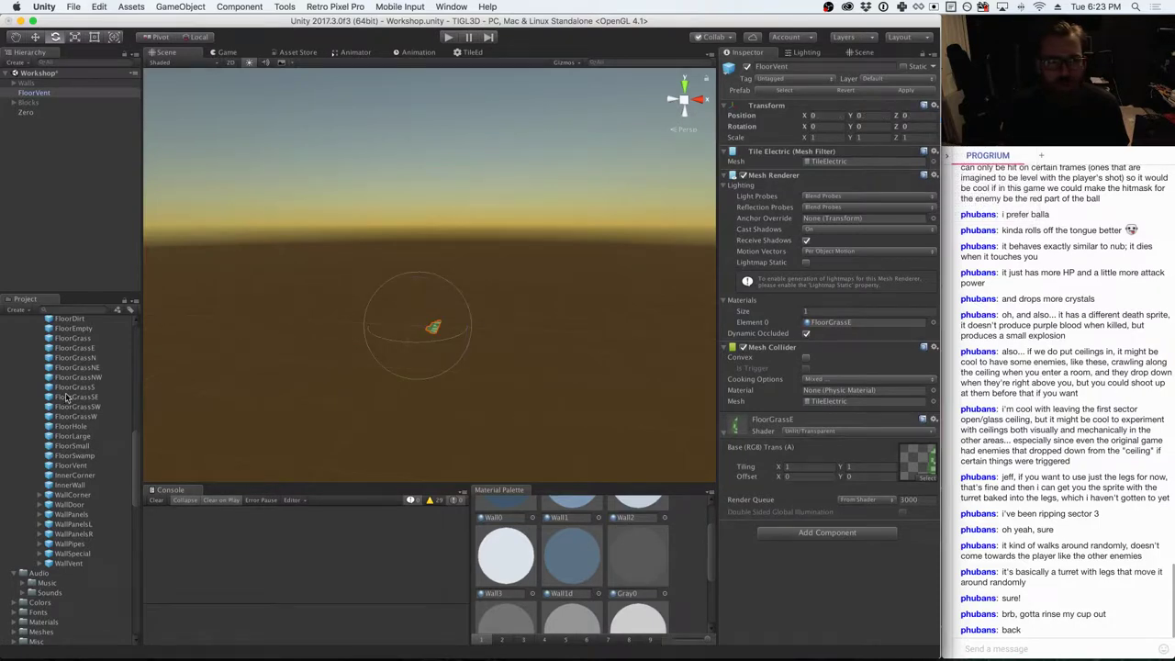
# - Assign the Sector2 FloorVent material to the placed FloorVent tile and delete the tile from the scene
pyautogui.scroll(5, 81, 399)
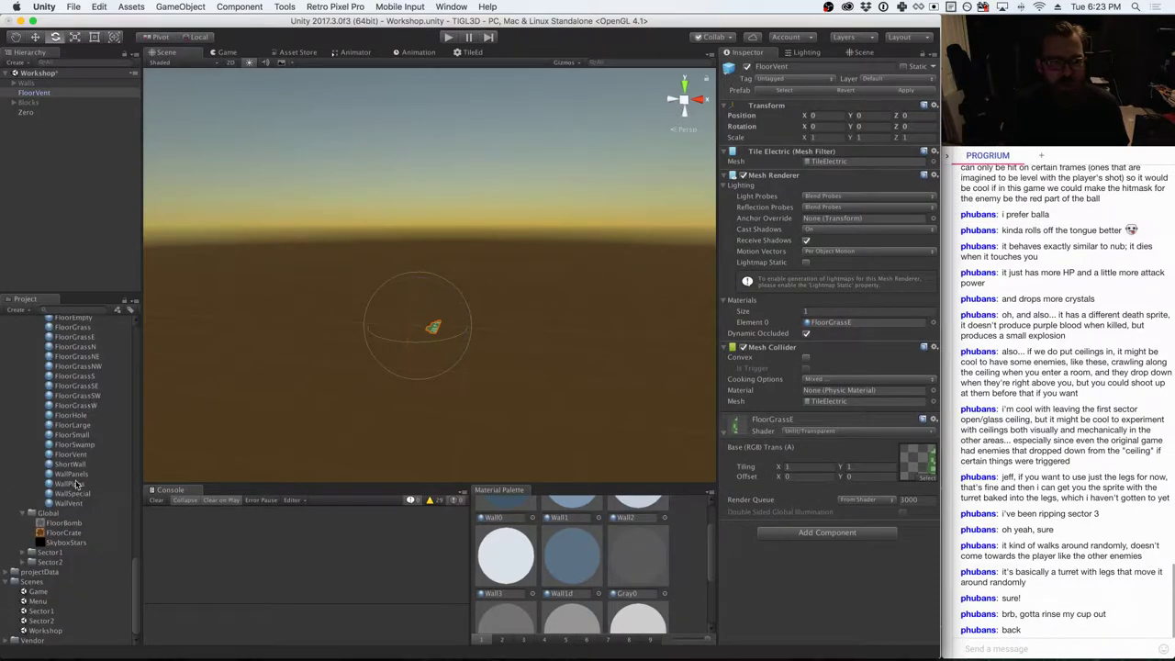
pyautogui.moveTo(78, 484); pyautogui.dragTo(837, 325)
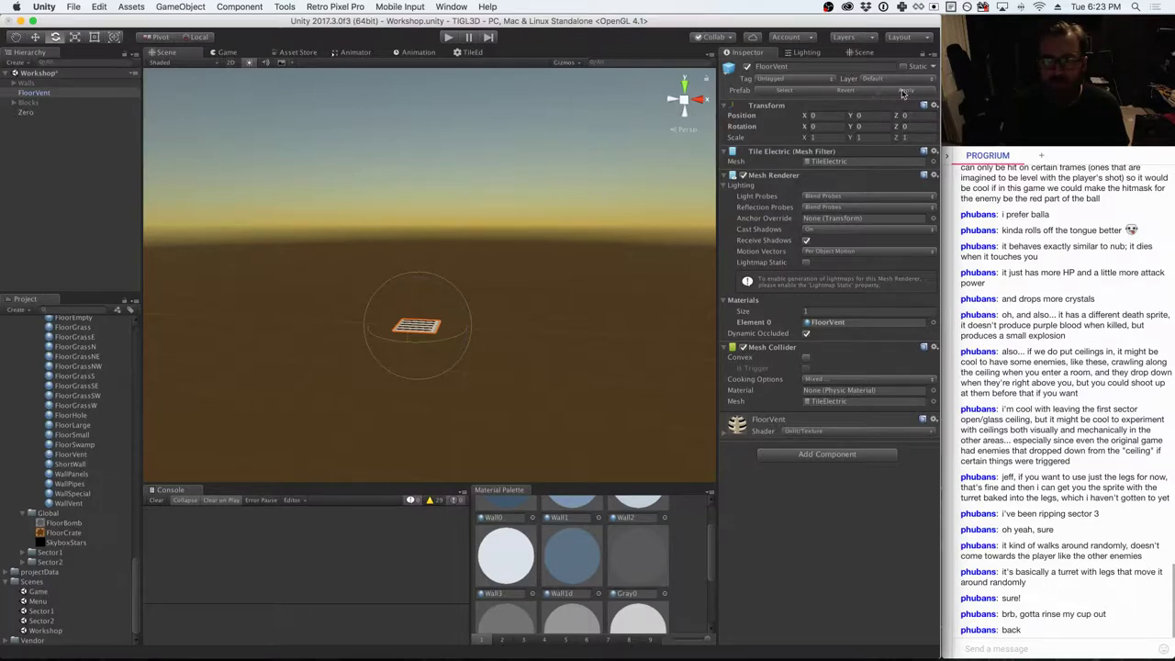
pyautogui.click(33, 95)
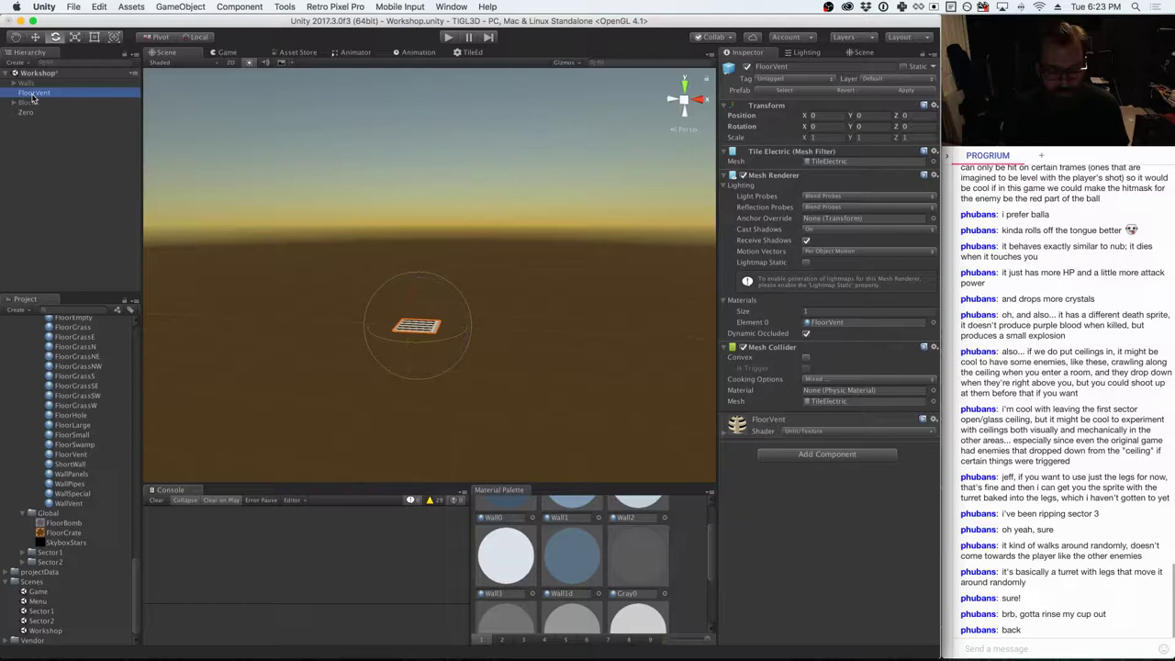
pyautogui.rightClick(33, 96)
pyautogui.click(55, 151)
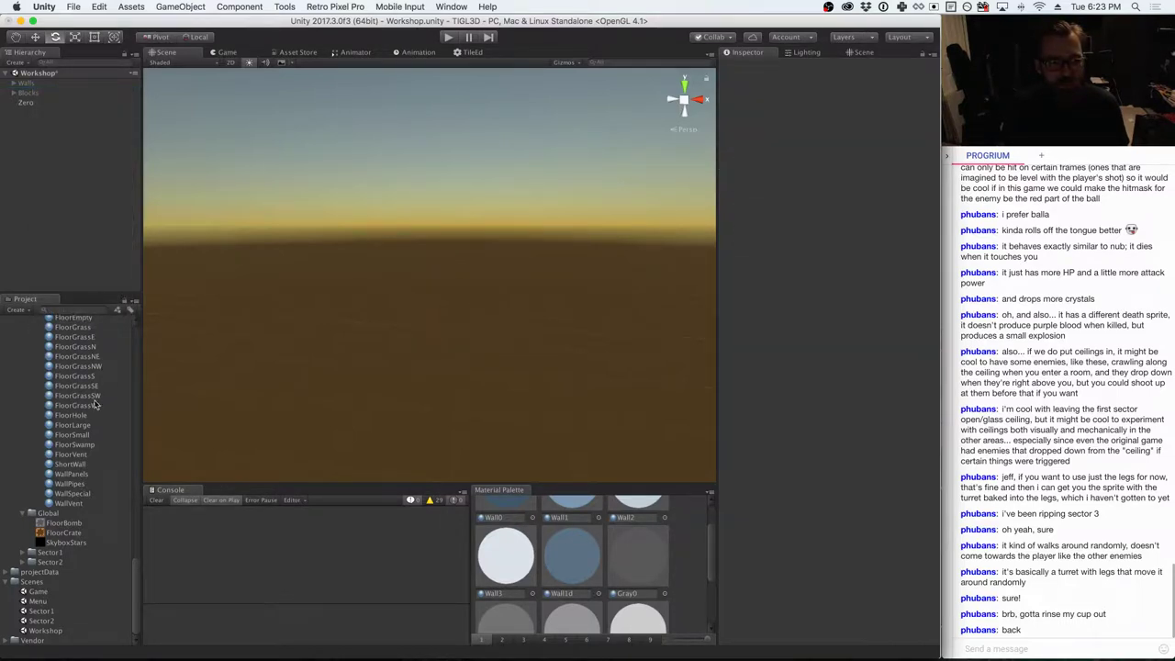
# - Inspect the Sector2 FloorSwamp and FloorGrassE materials, and check which materials the directional grass prefabs from FloorGrassE to FloorGrassSW use
pyautogui.click(81, 444)
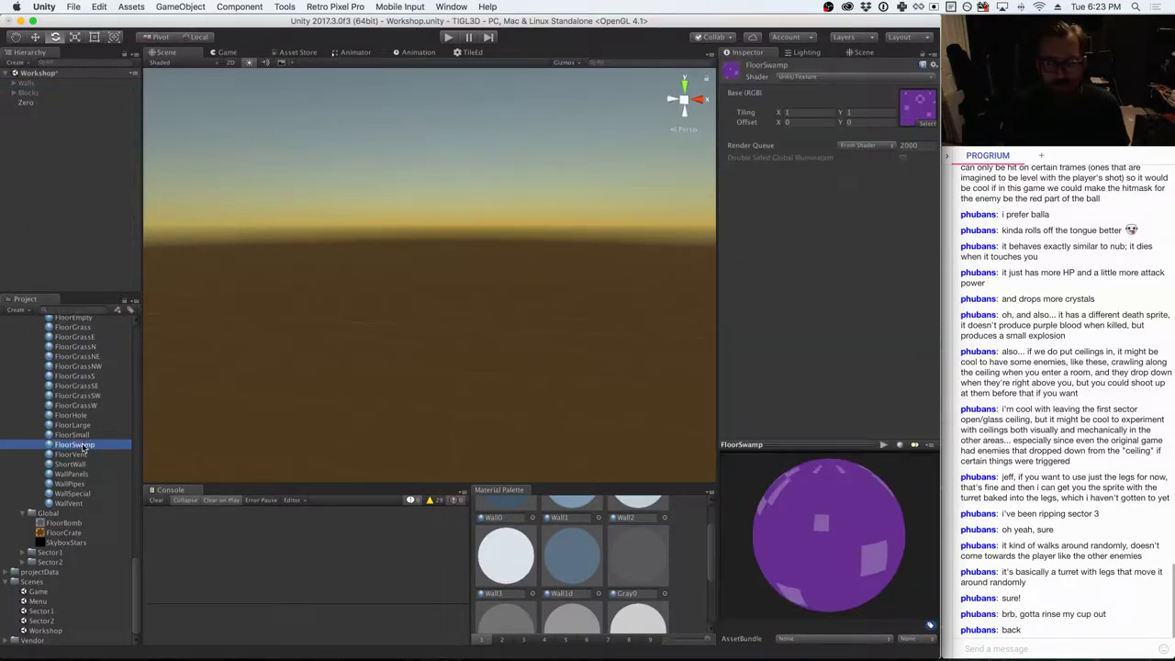
pyautogui.scroll(3, 99, 405)
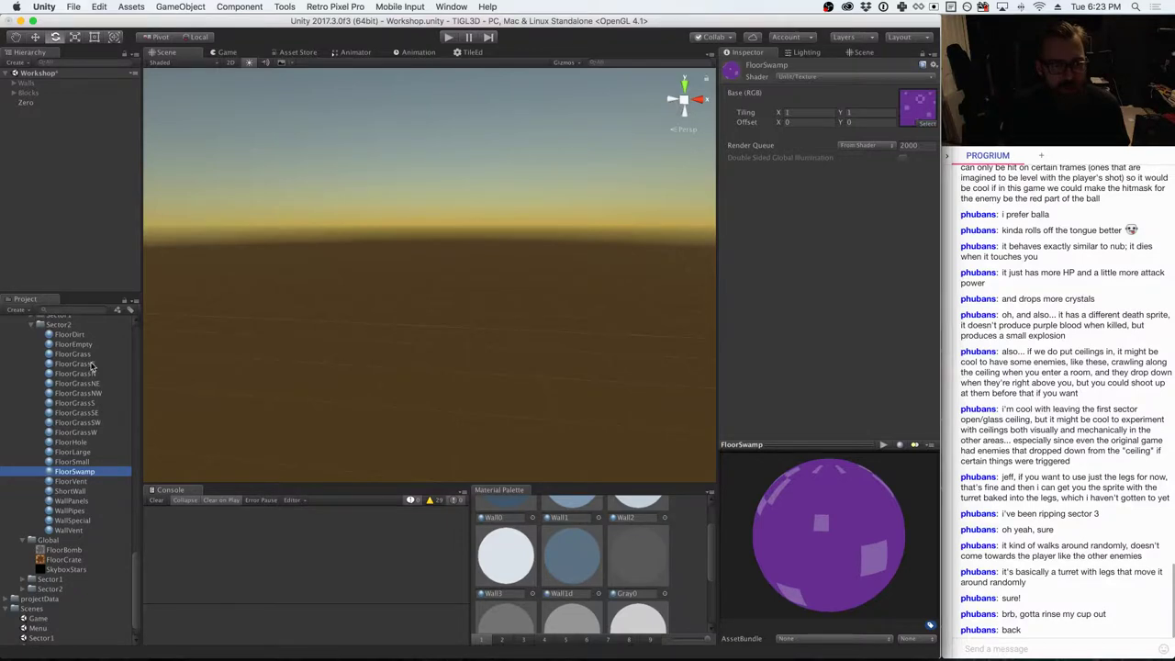
pyautogui.click(89, 364)
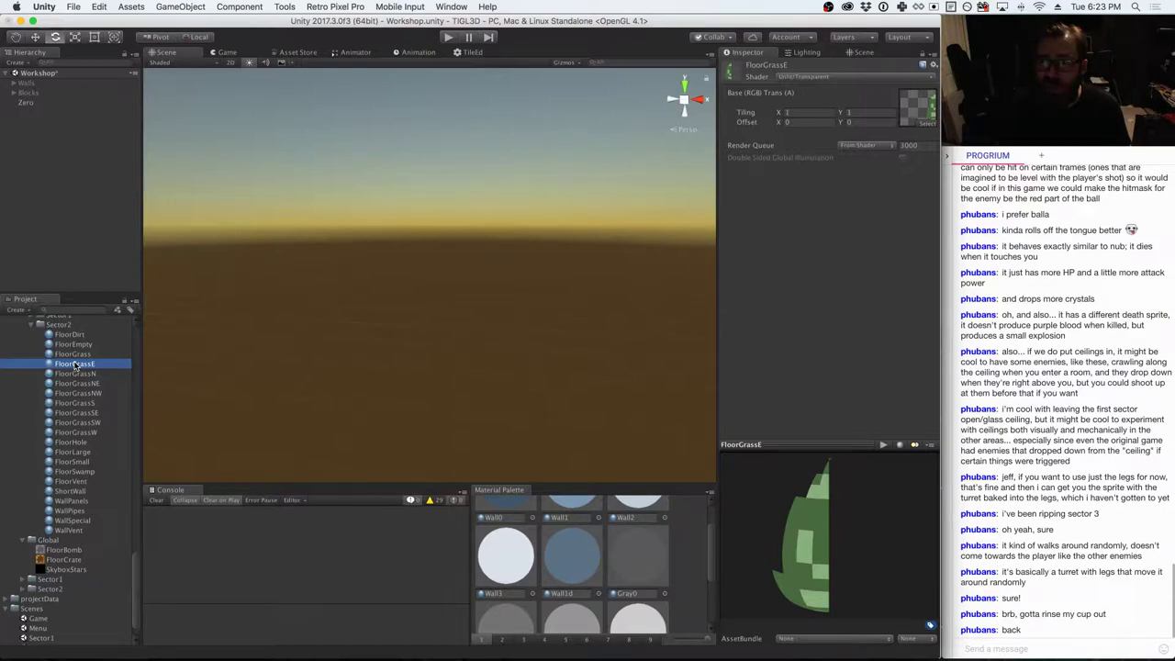
pyautogui.scroll(15, 75, 367)
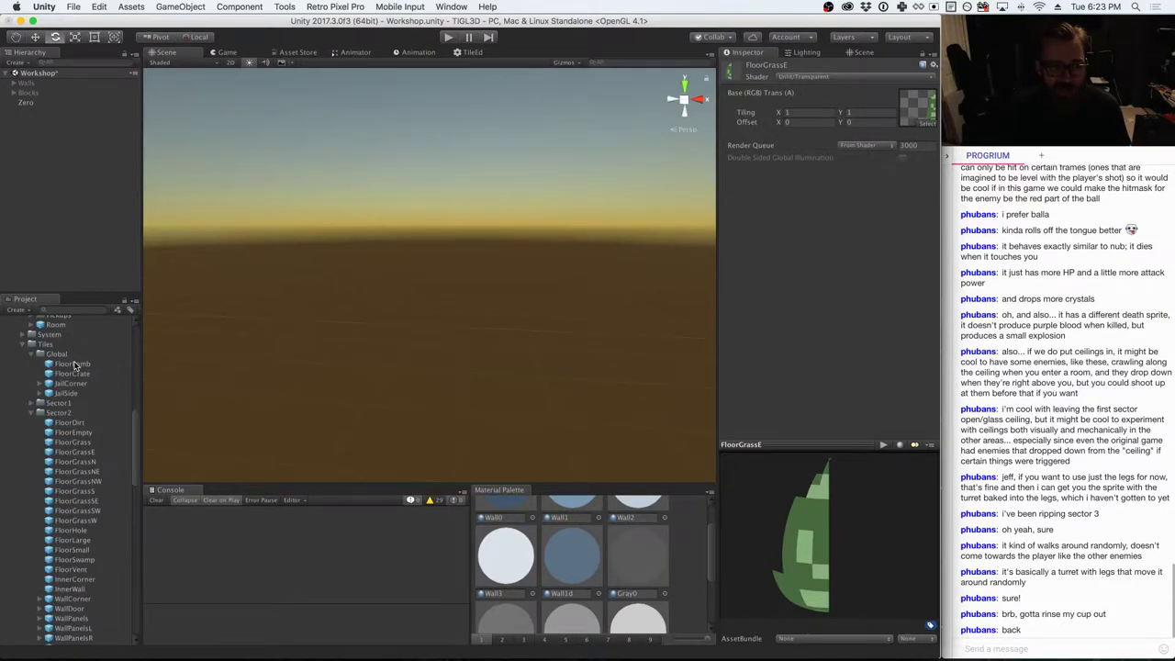
pyautogui.scroll(5, 75, 367)
pyautogui.click(88, 421)
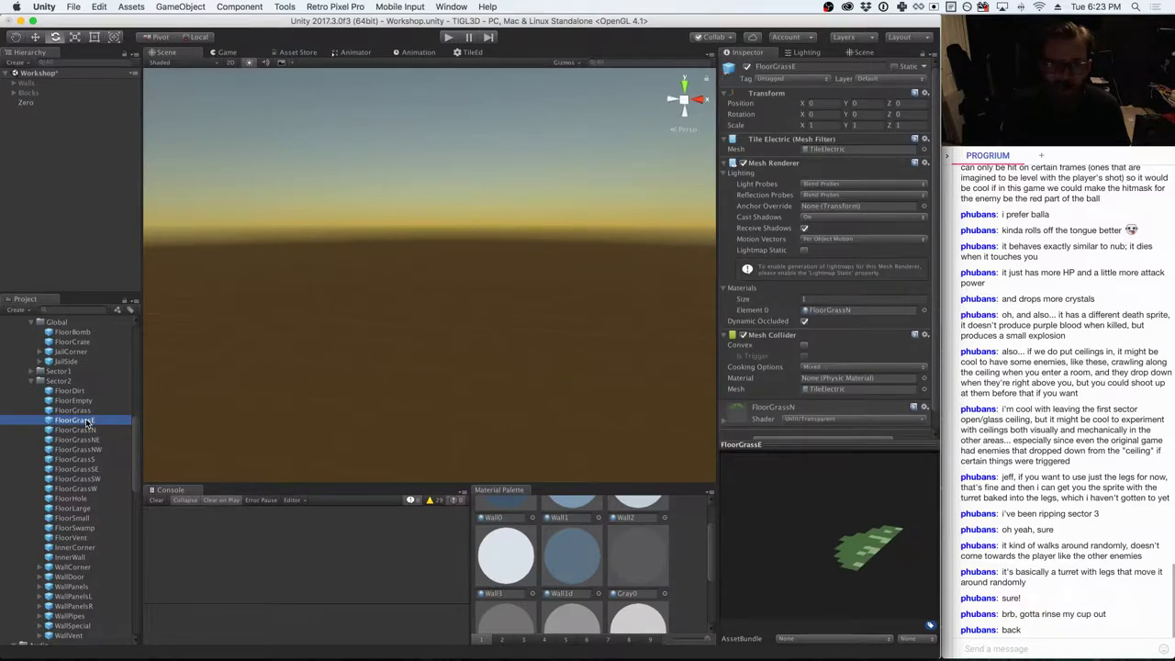
pyautogui.press('Down')
pyautogui.press('Down')
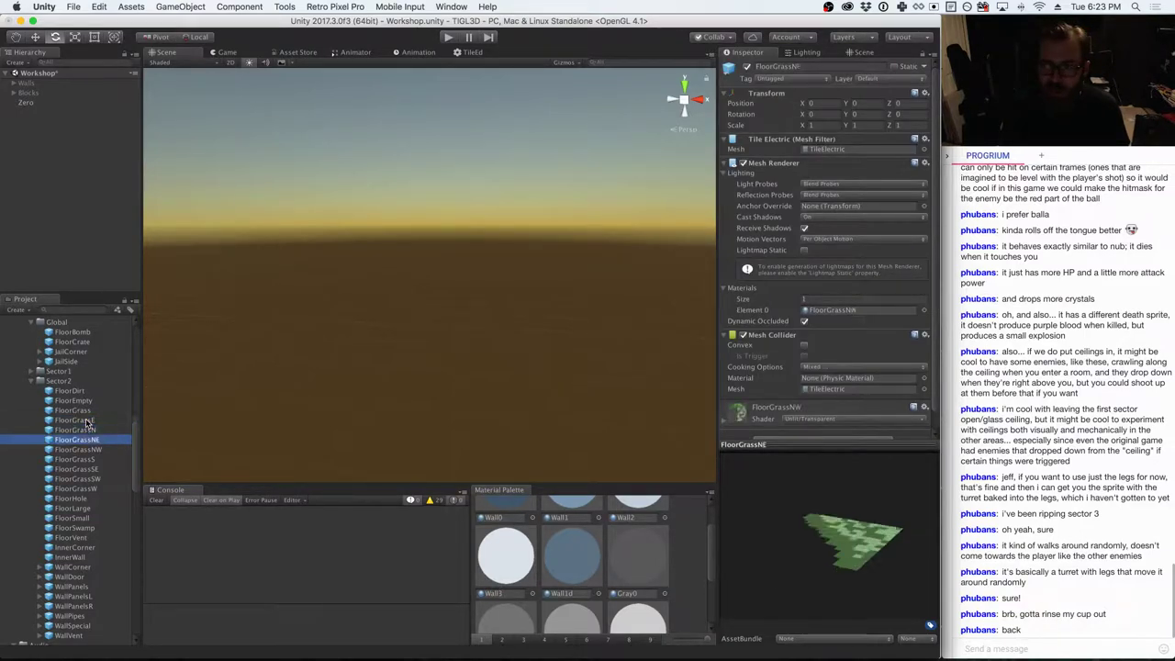
pyautogui.press('Up')
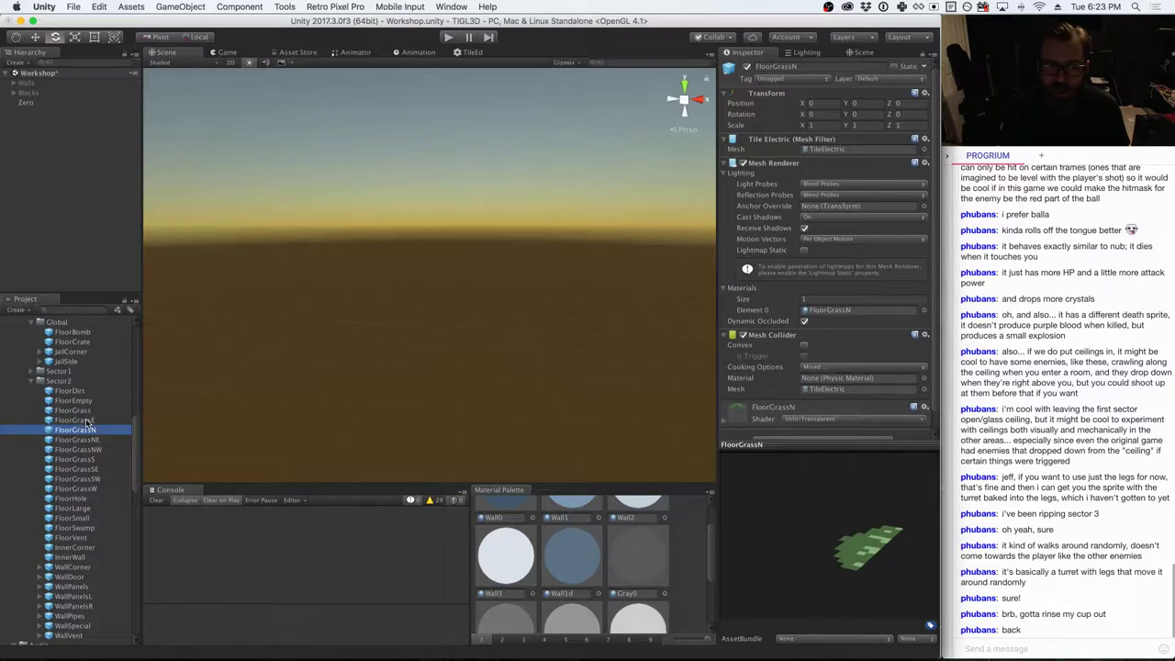
pyautogui.press('Down')
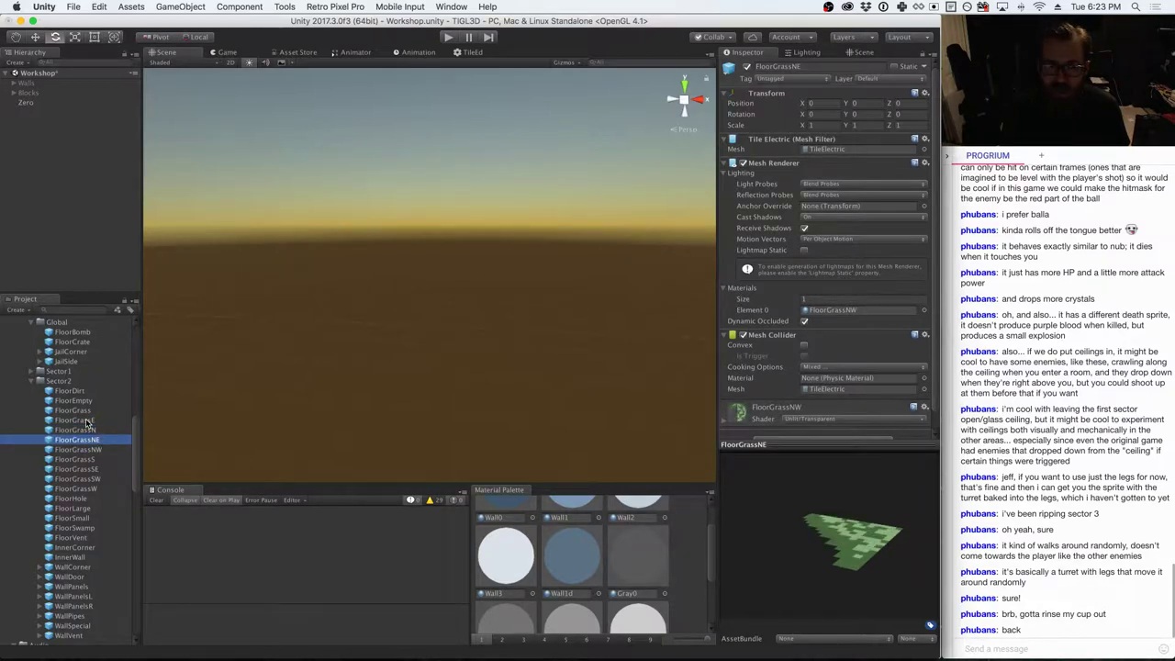
pyautogui.press('Down')
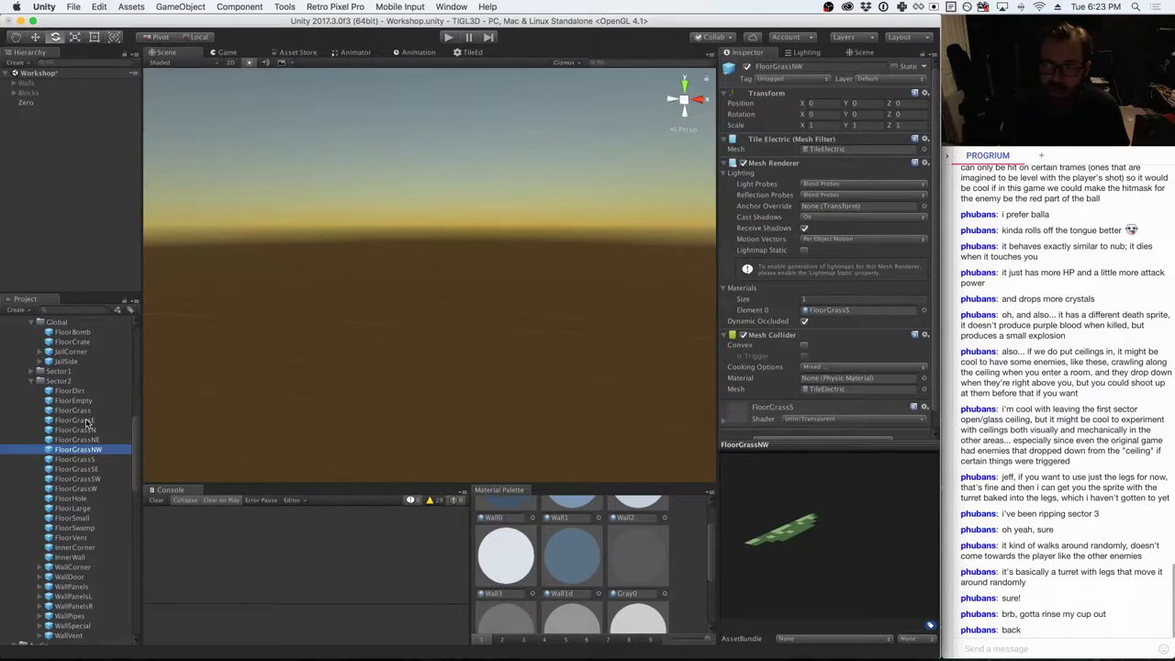
pyautogui.press('Up')
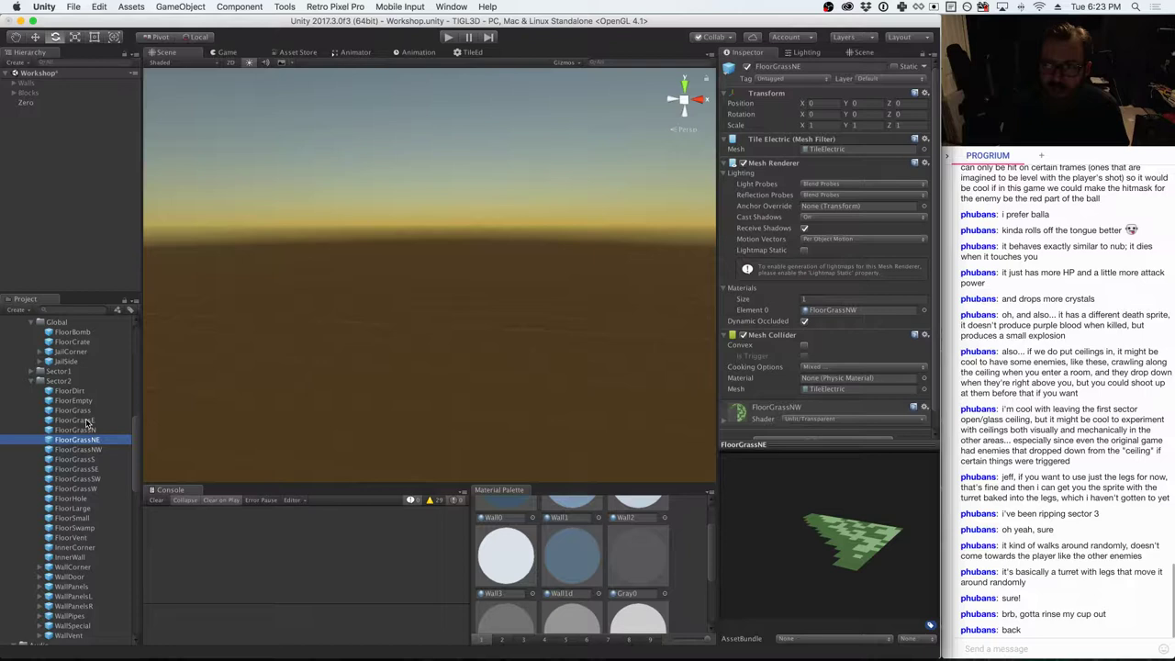
pyautogui.press('Down')
pyautogui.press('Down')
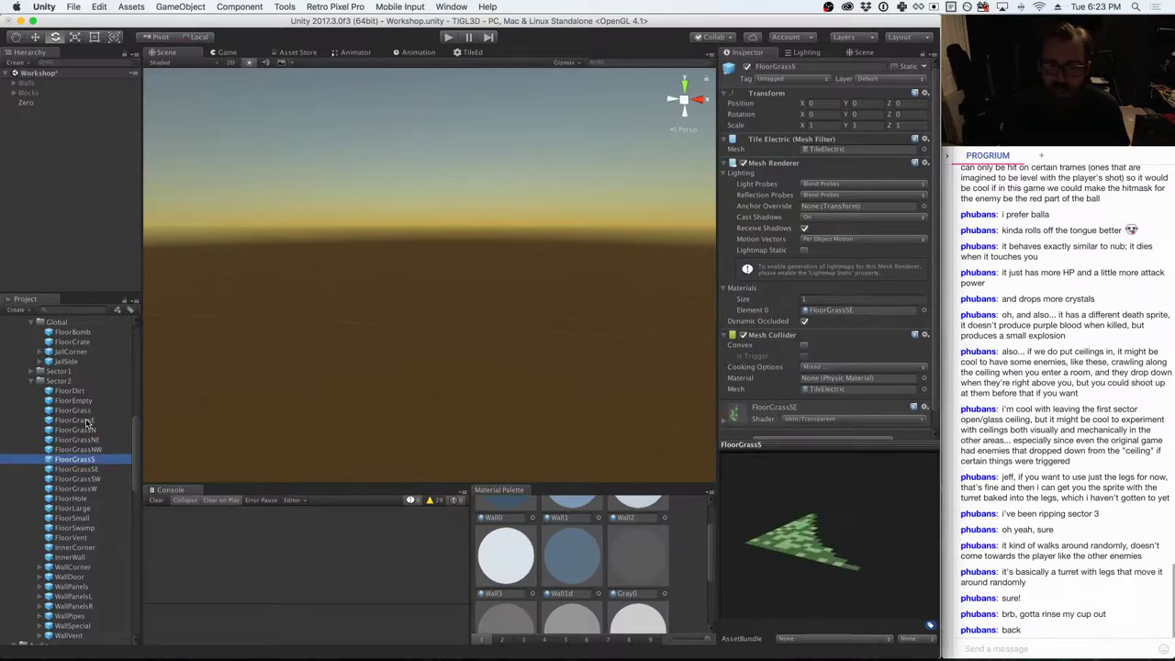
pyautogui.press('Down')
pyautogui.press('Down')
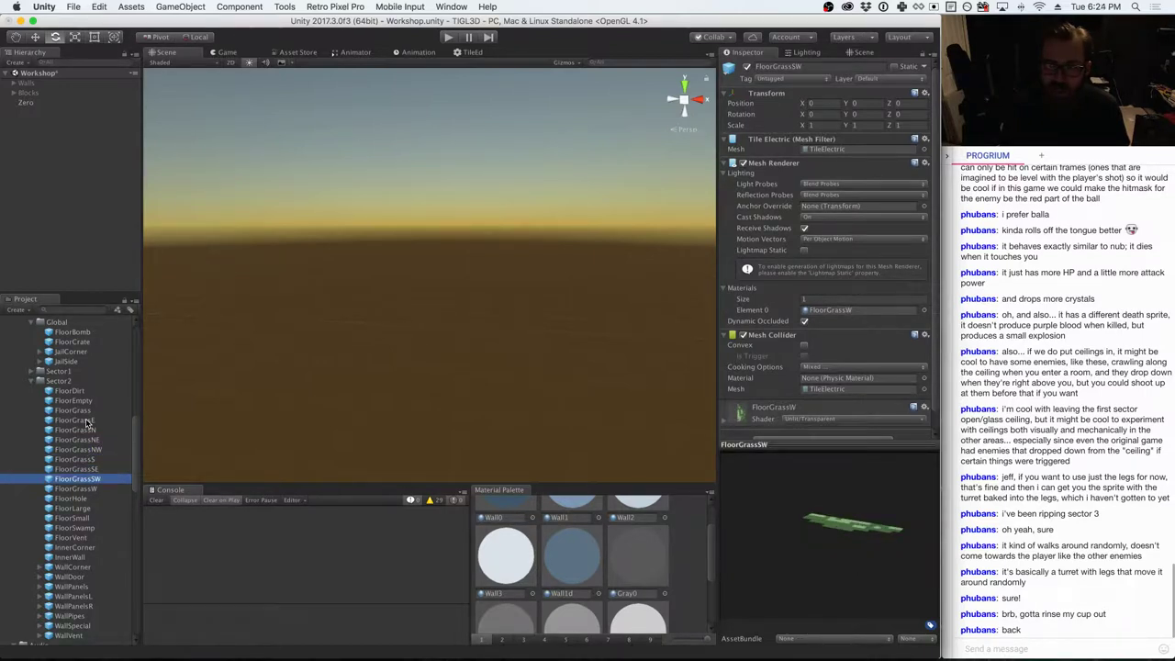
# - Check the material used by the Sector2 FloorGrassW prefab and go back through the directional grass prefabs to FloorGrassE
pyautogui.press('Down')
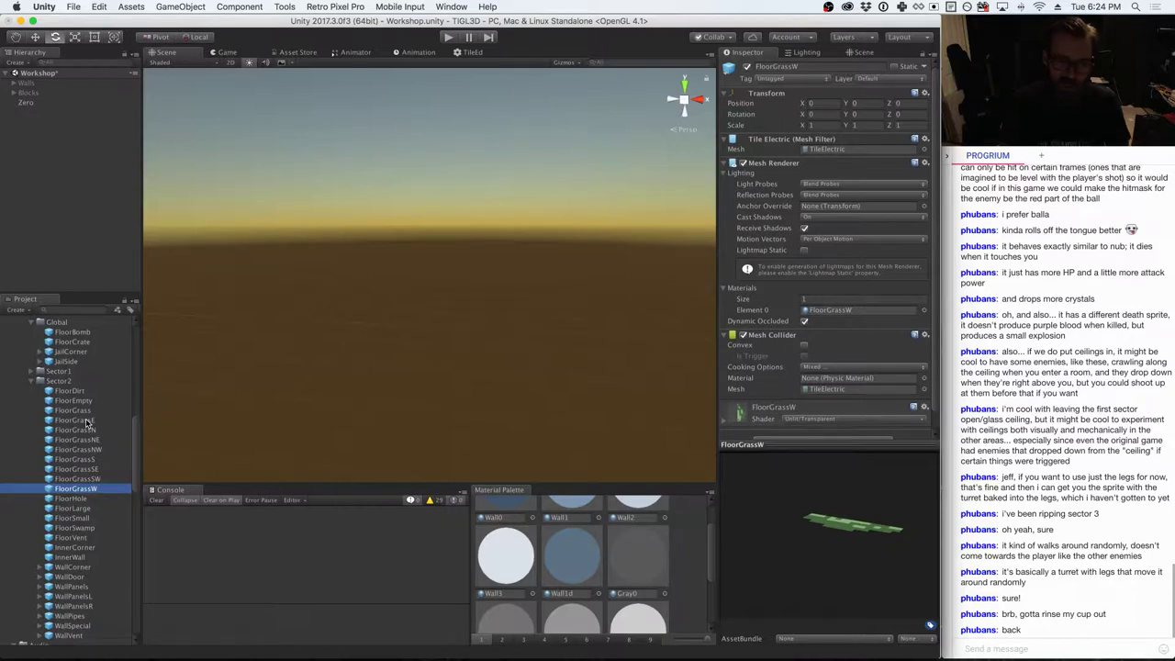
pyautogui.press('Up')
pyautogui.press('Up')
pyautogui.press('Up')
pyautogui.press('Up')
pyautogui.press('Up')
pyautogui.press('Up')
pyautogui.press('Up')
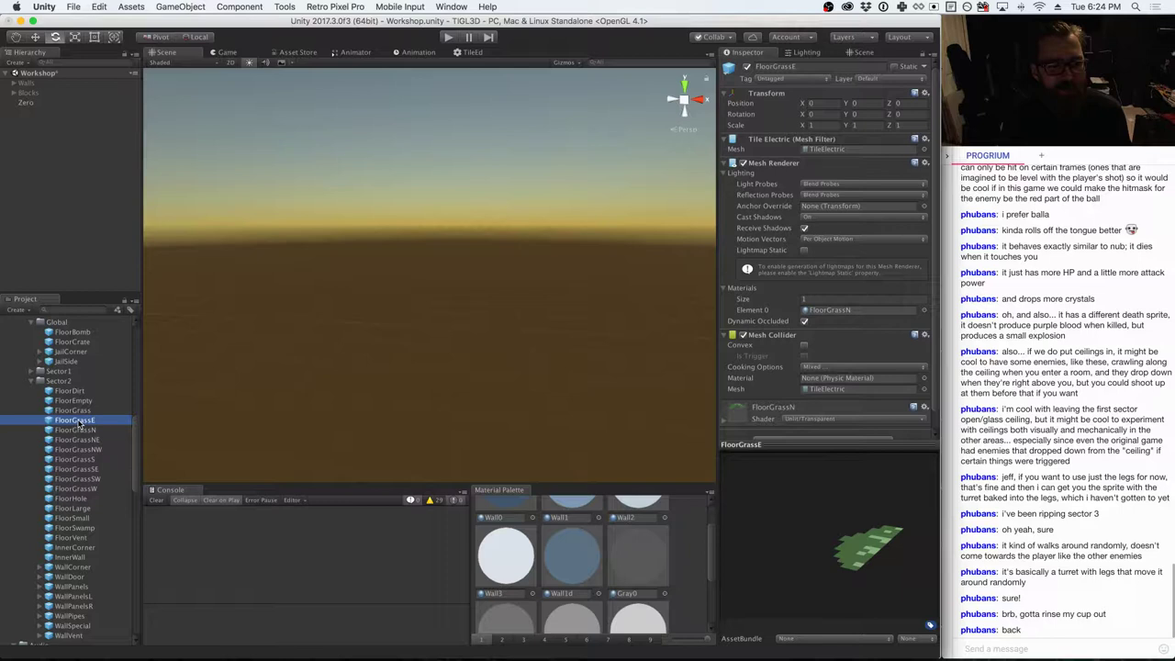
# - Place the Sector2 FloorGrassE prefab in the Workshop scene and reset its transform to the origin
pyautogui.moveTo(80, 420); pyautogui.dragTo(450, 350)
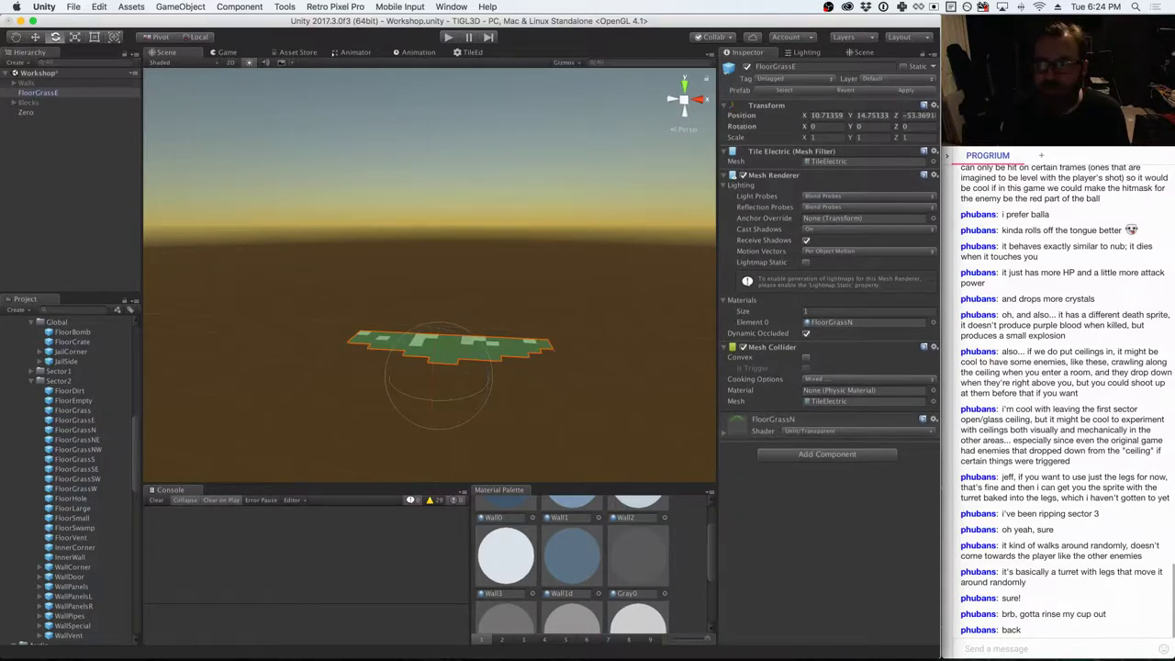
pyautogui.click(934, 106)
pyautogui.click(954, 117)
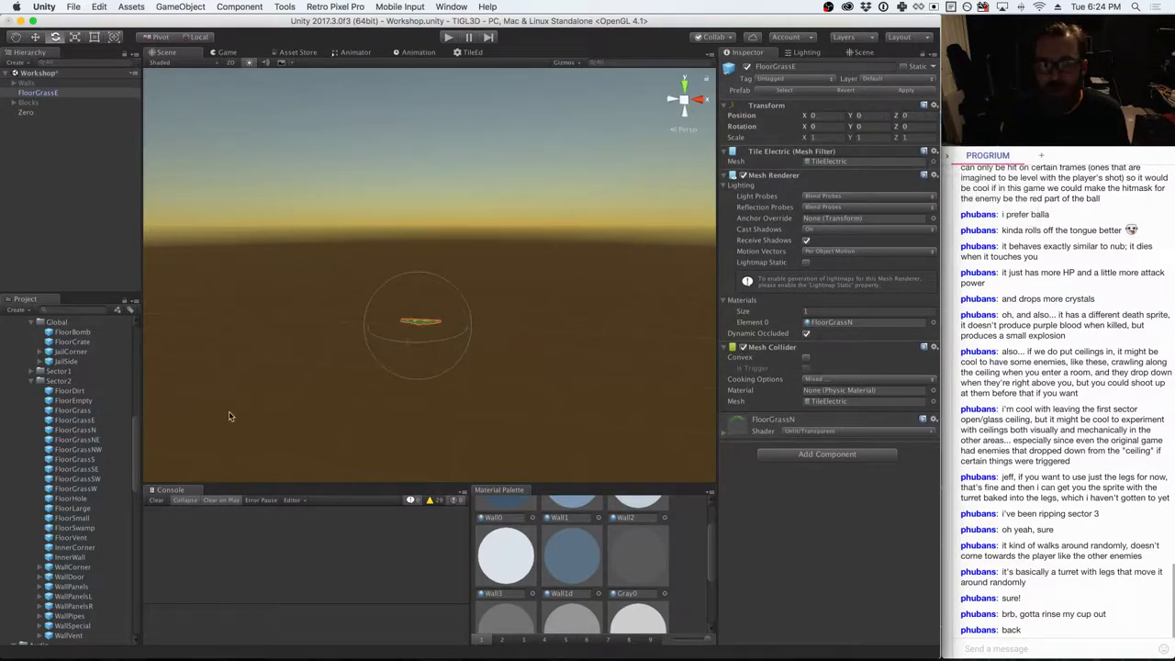
# - Update the FloorGrassE prefab with the Sector2 FloorGrassE material through the placed tile, and delete the tile from the scene
pyautogui.scroll(-5, 92, 524)
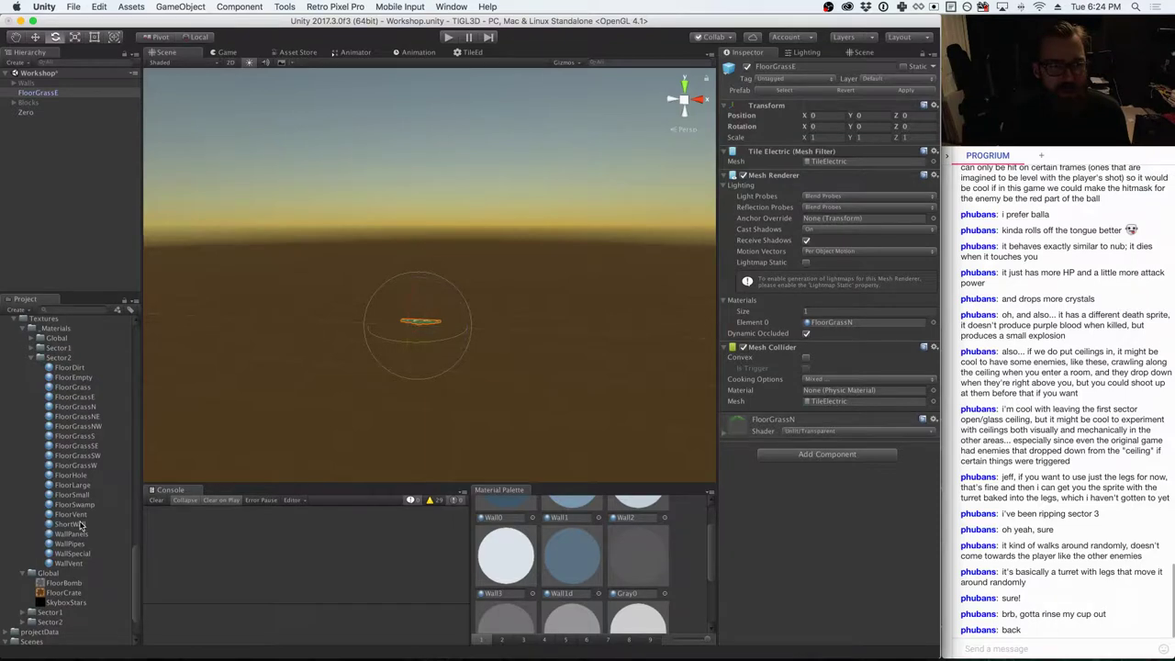
pyautogui.scroll(3, 83, 518)
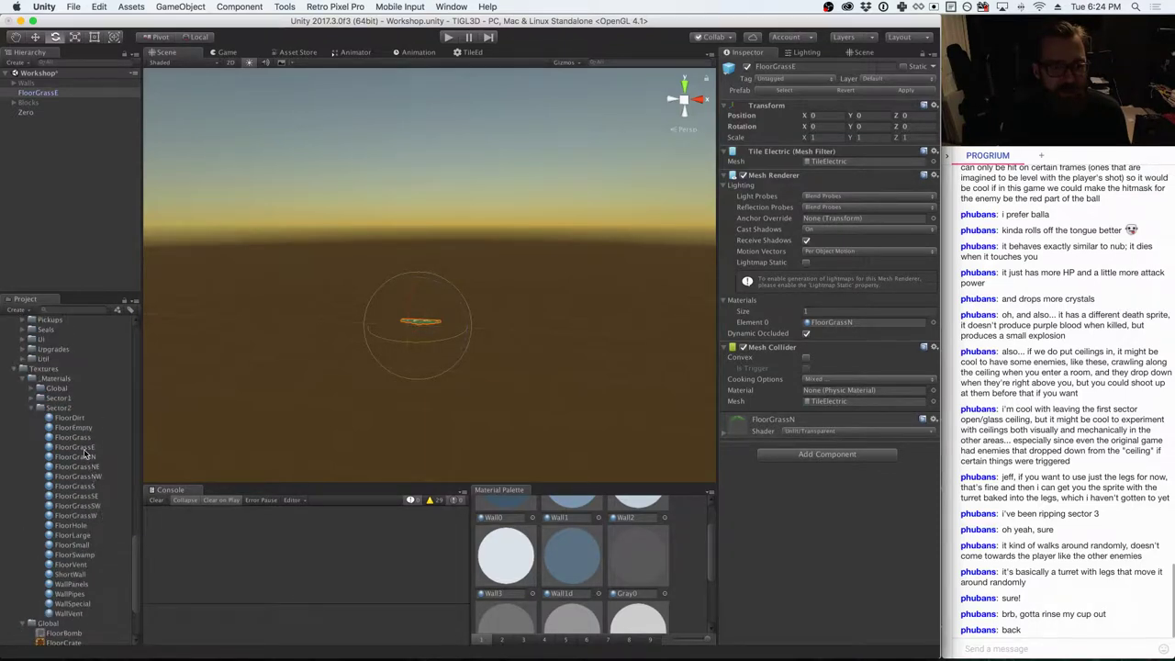
pyautogui.moveTo(83, 448); pyautogui.dragTo(874, 321)
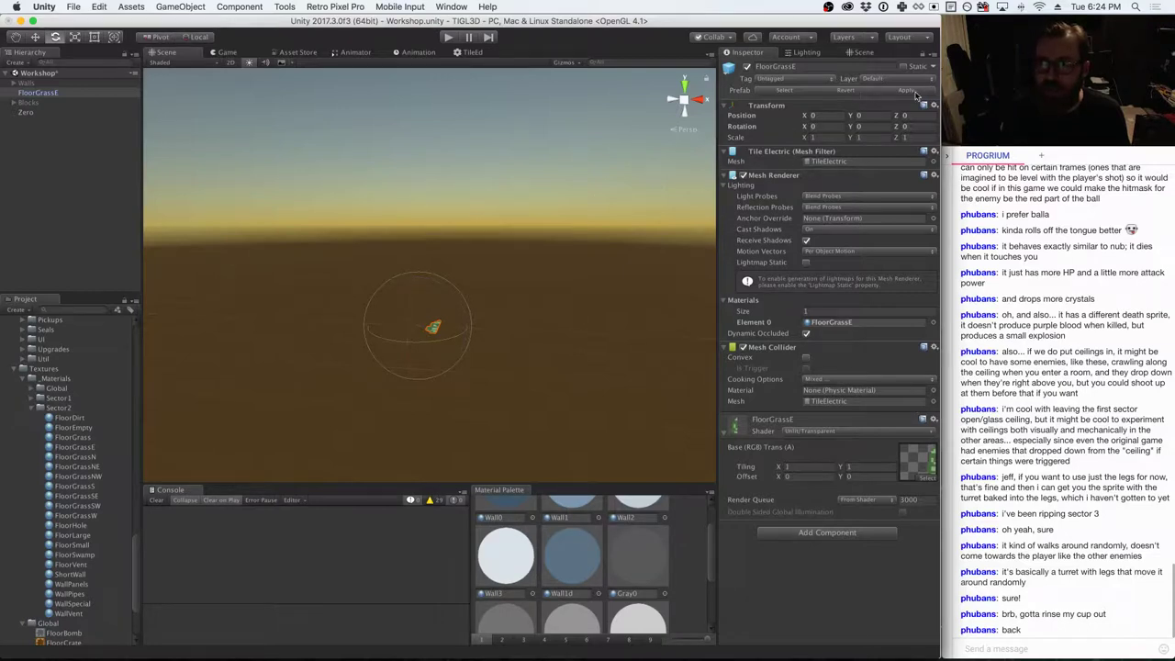
pyautogui.scroll(-4, 106, 468)
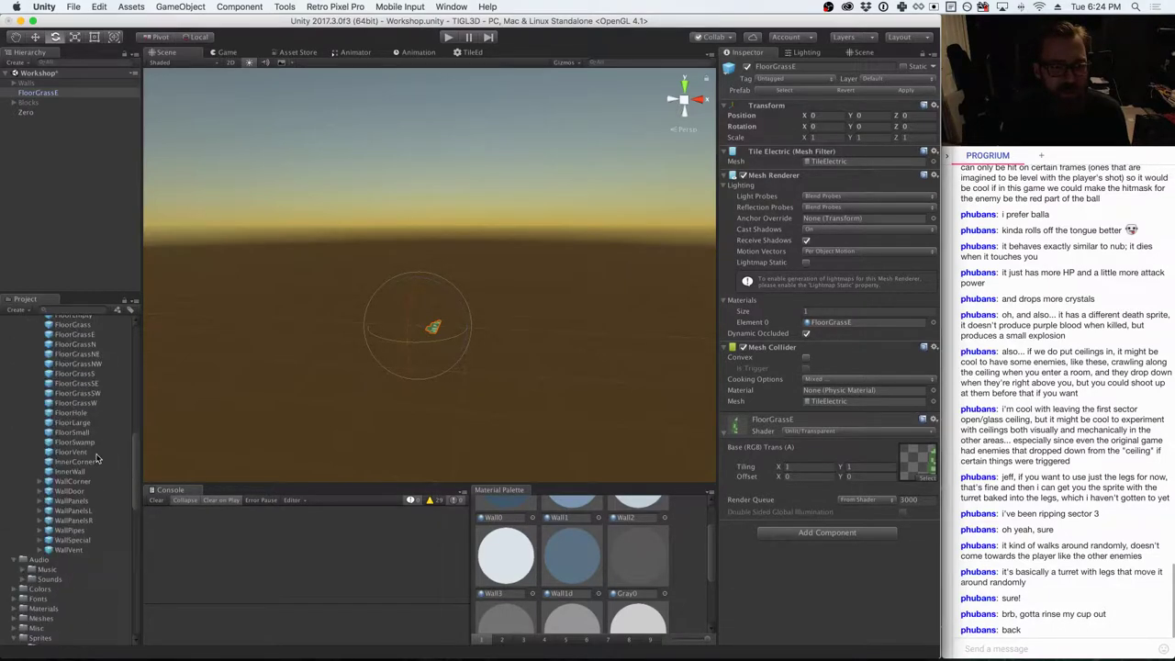
pyautogui.scroll(4, 97, 458)
pyautogui.rightClick(55, 93)
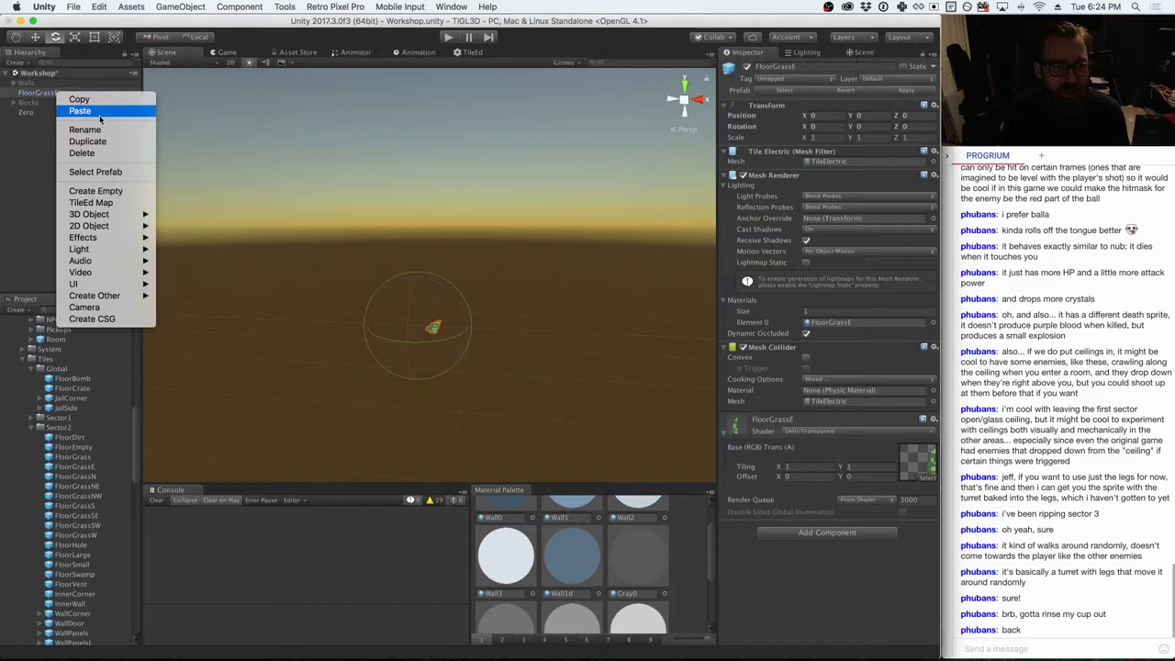
pyautogui.click(75, 152)
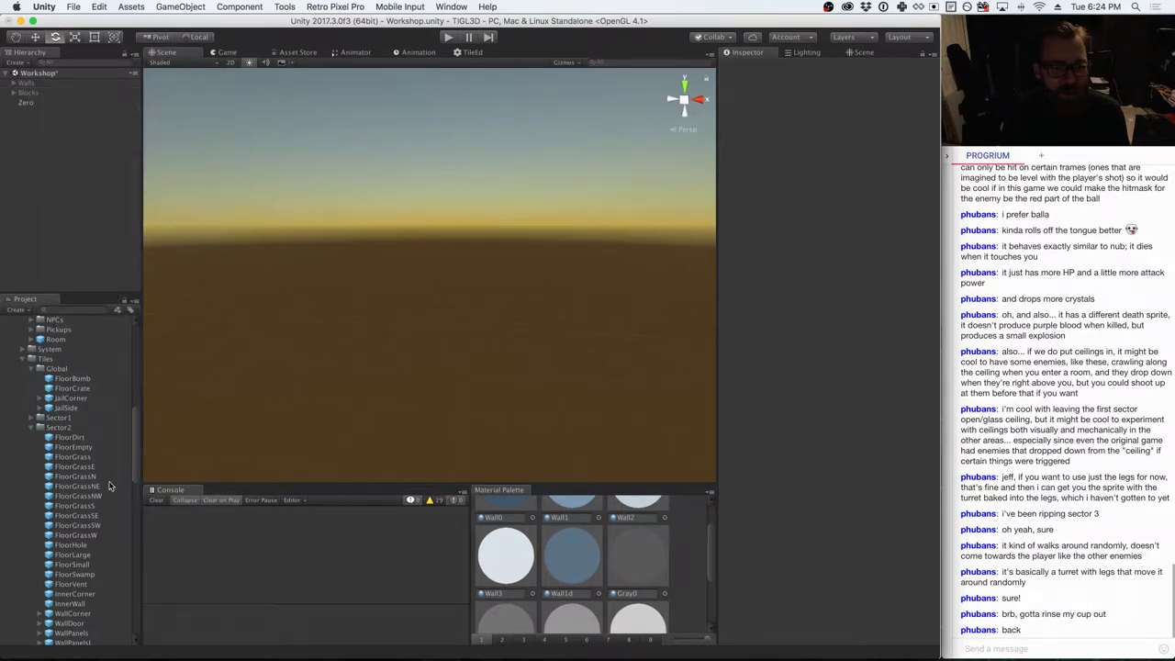
pyautogui.moveTo(87, 476); pyautogui.dragTo(384, 372)
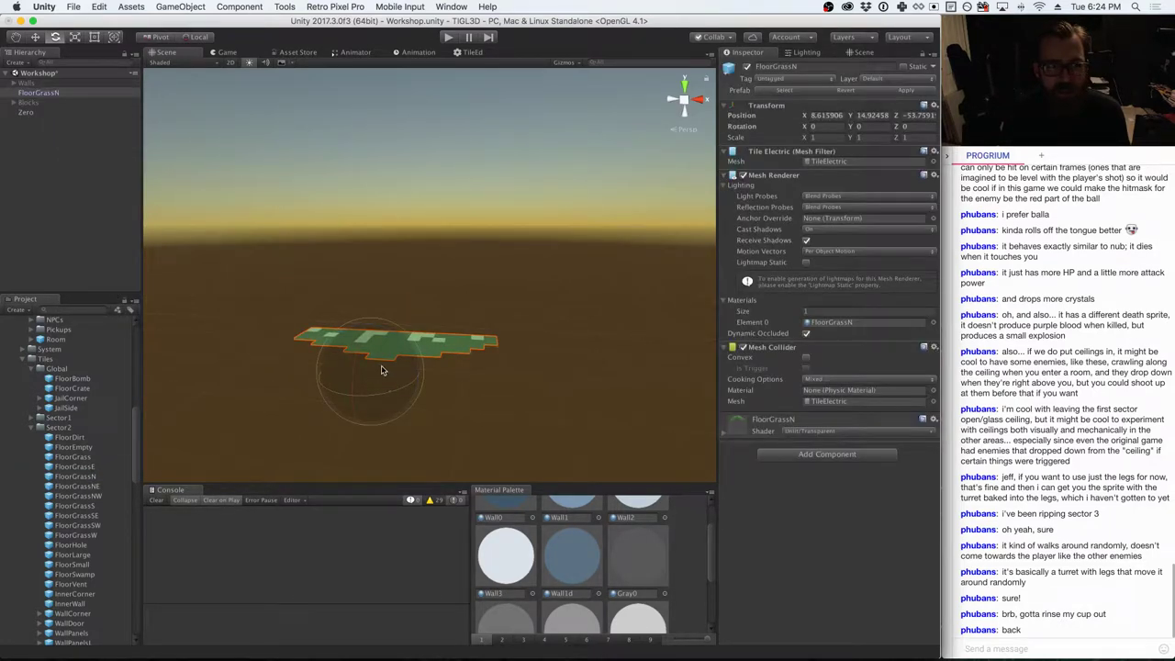
pyautogui.click(927, 106)
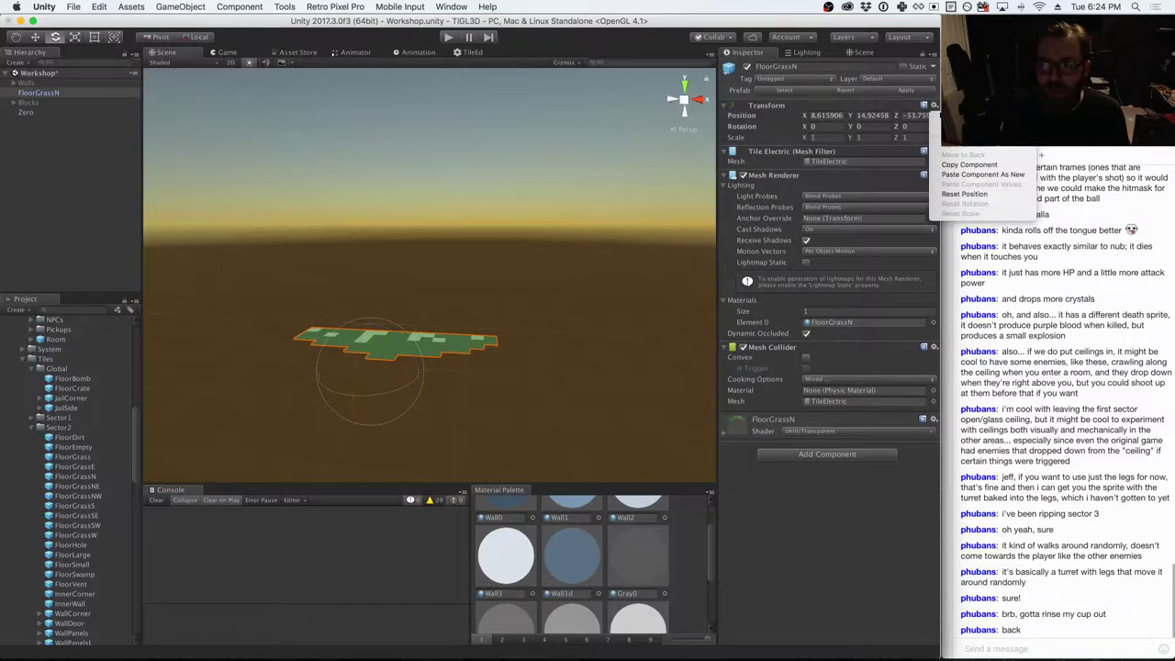
pyautogui.click(938, 117)
pyautogui.scroll(-10, 87, 472)
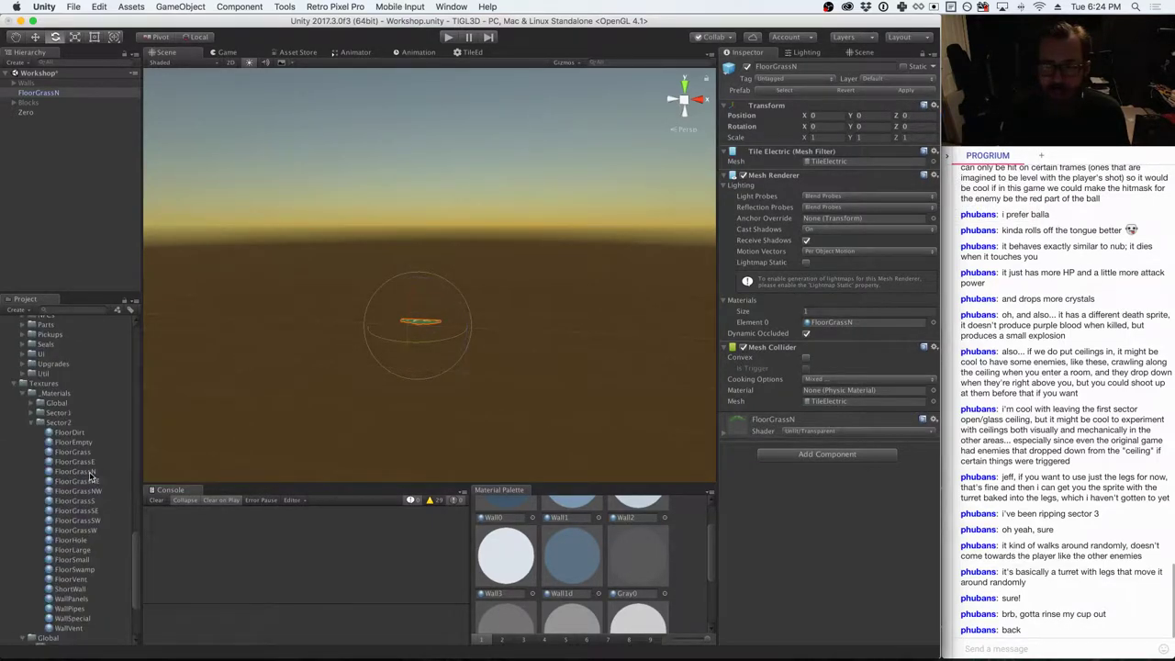
pyautogui.rightClick(60, 92)
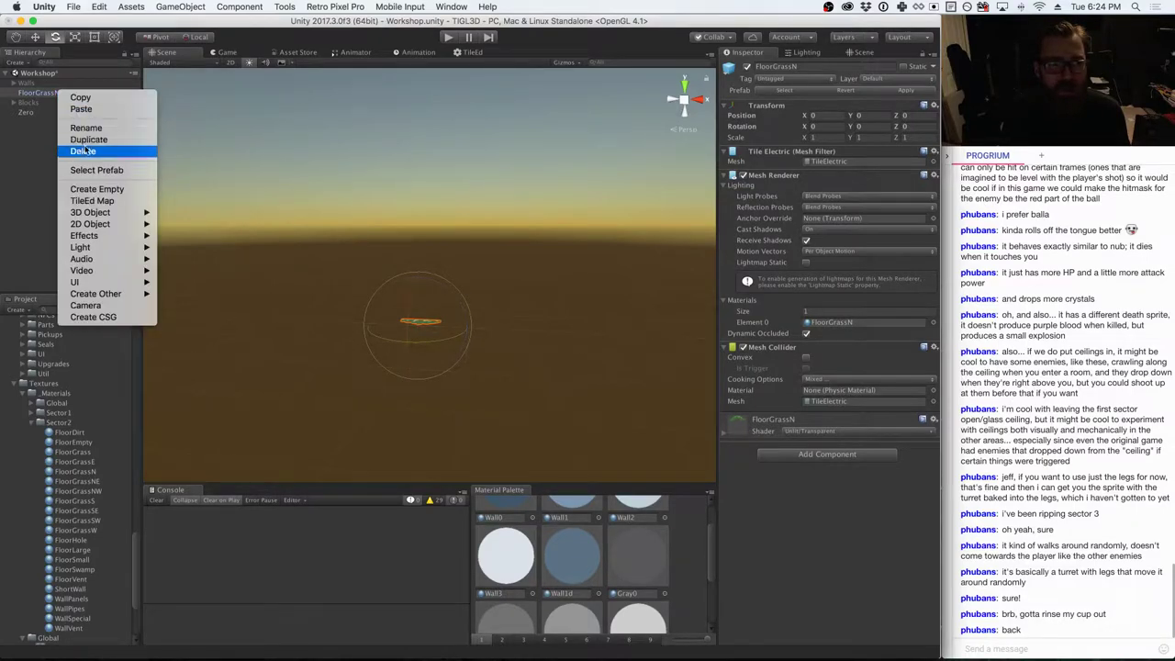
pyautogui.click(87, 150)
# - Place the Sector2 FloorGrassNE prefab in the Workshop scene and reset its transform to the origin
pyautogui.scroll(-15, 106, 393)
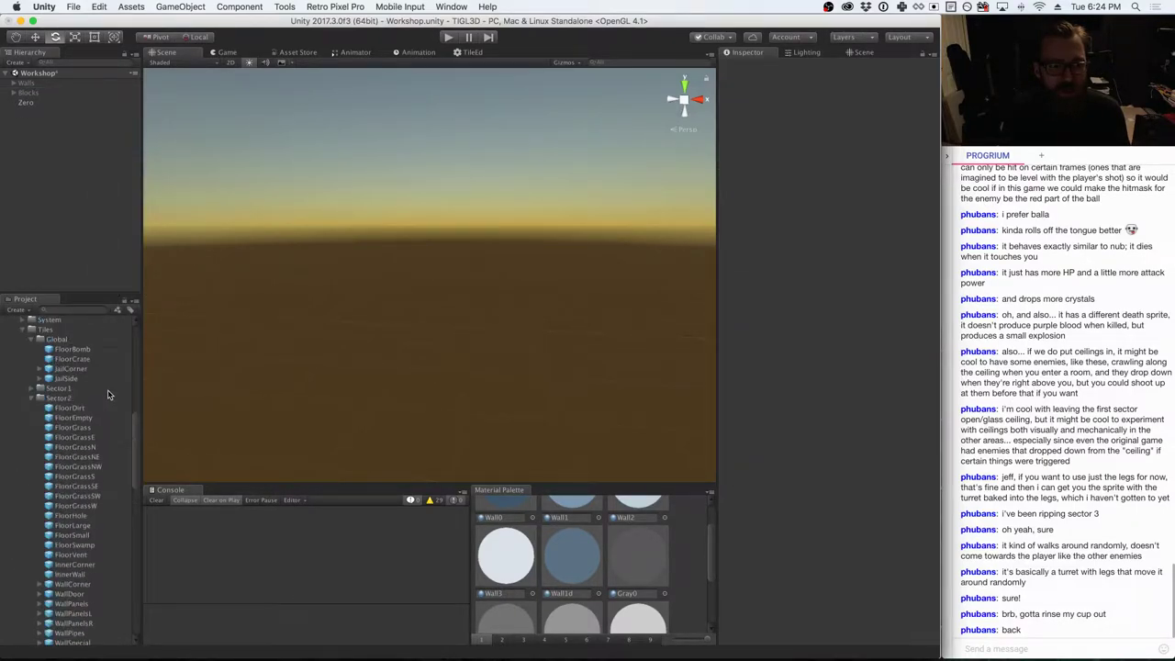
pyautogui.scroll(3, 106, 393)
pyautogui.click(96, 366)
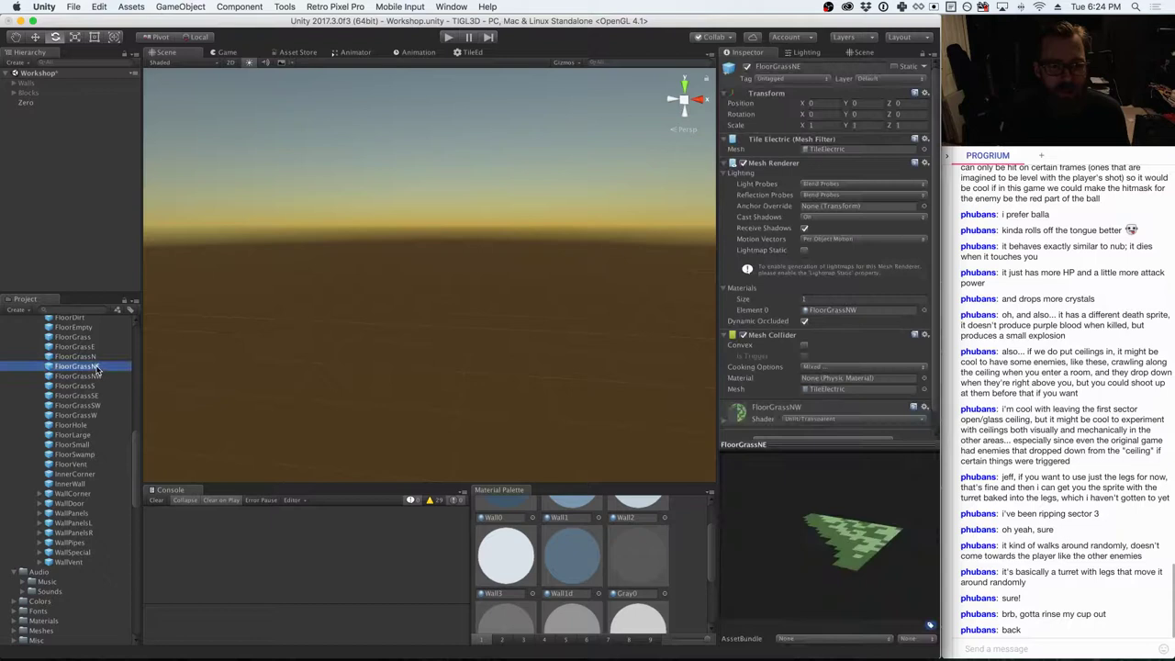
pyautogui.moveTo(96, 369); pyautogui.dragTo(390, 357)
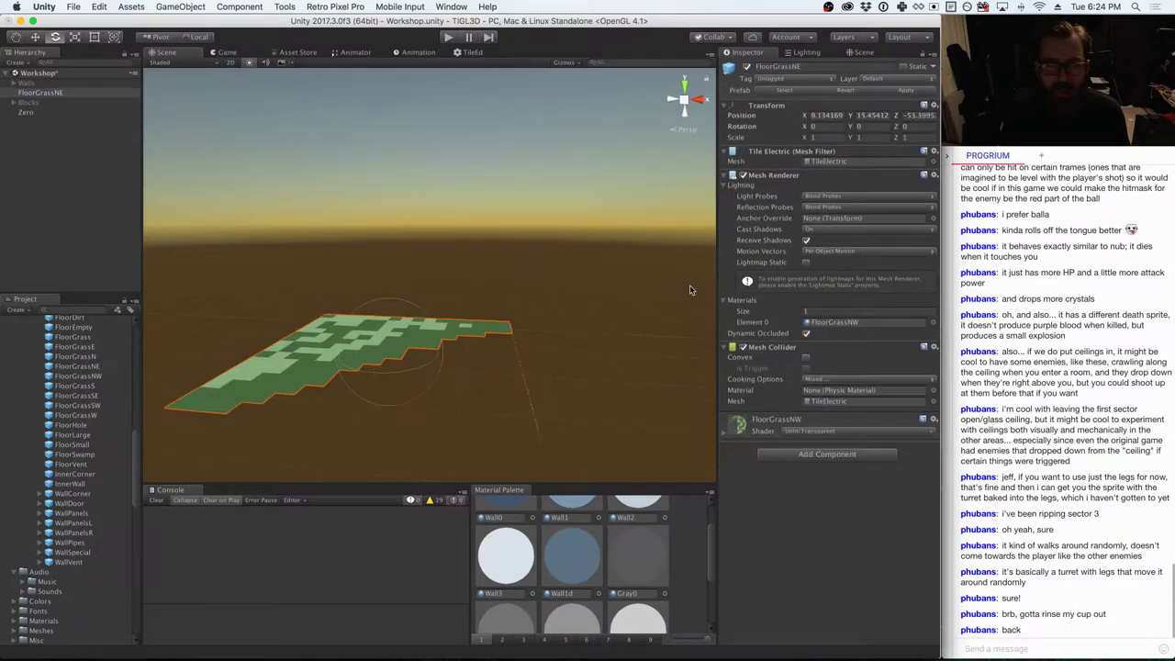
pyautogui.click(933, 105)
pyautogui.click(960, 119)
# - Update the FloorGrassNE prefab with the Sector2 FloorGrassNE material through the placed tile, and delete the tile from the scene
pyautogui.scroll(10, 72, 482)
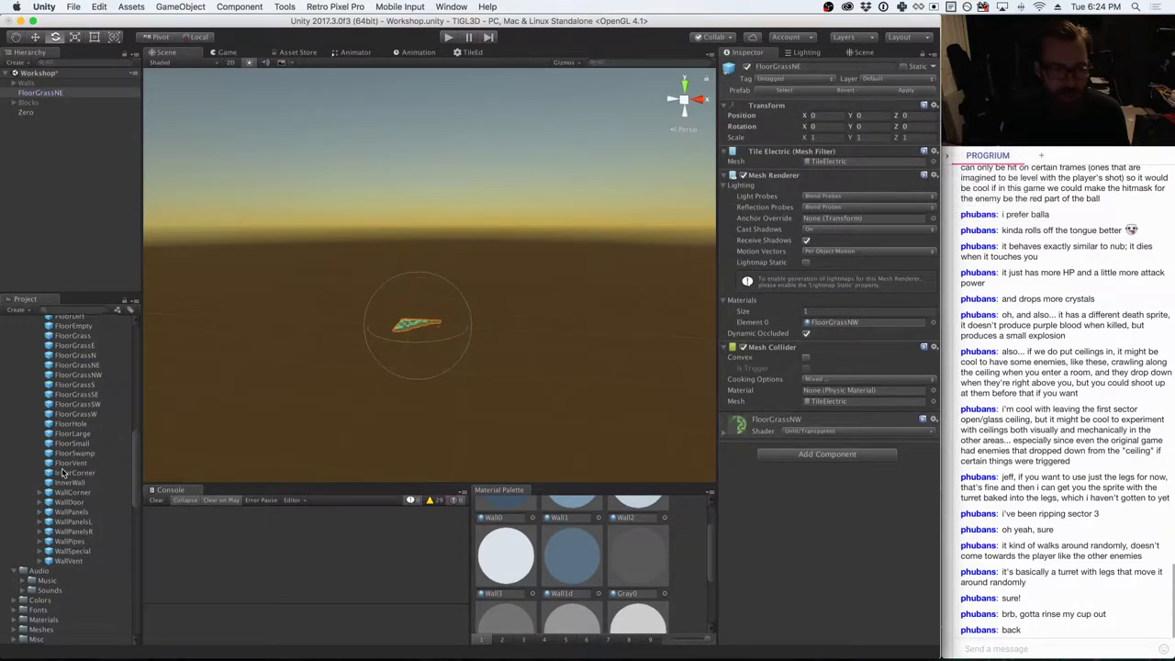
pyautogui.scroll(-5, 72, 483)
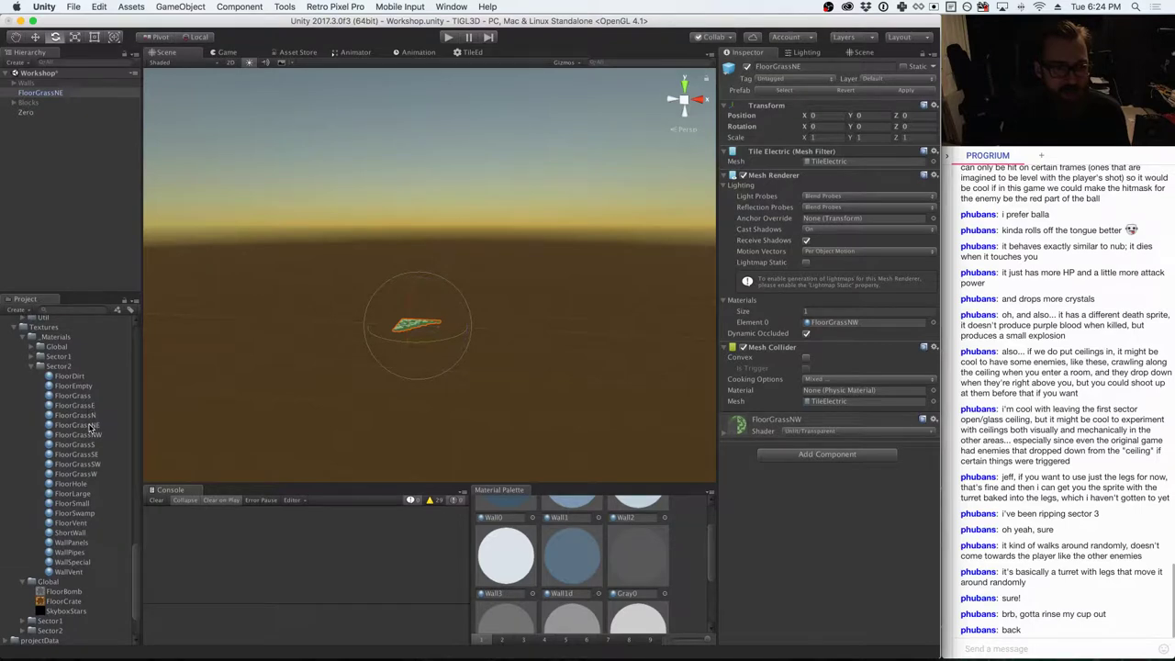
pyautogui.moveTo(90, 425); pyautogui.dragTo(849, 323)
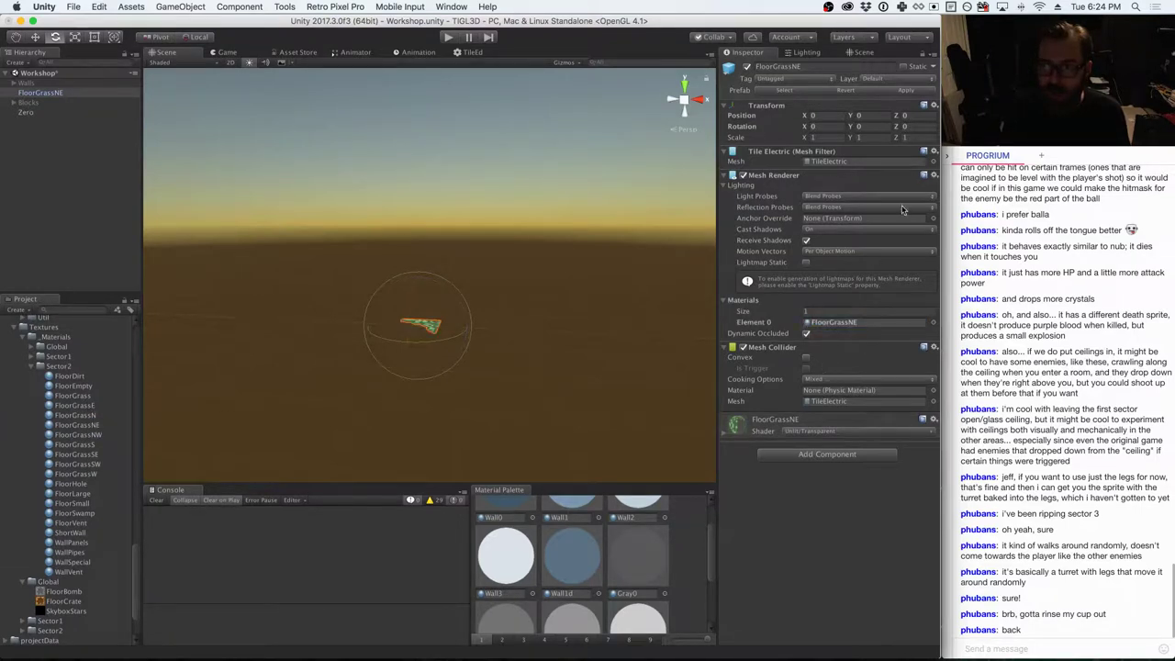
pyautogui.click(909, 91)
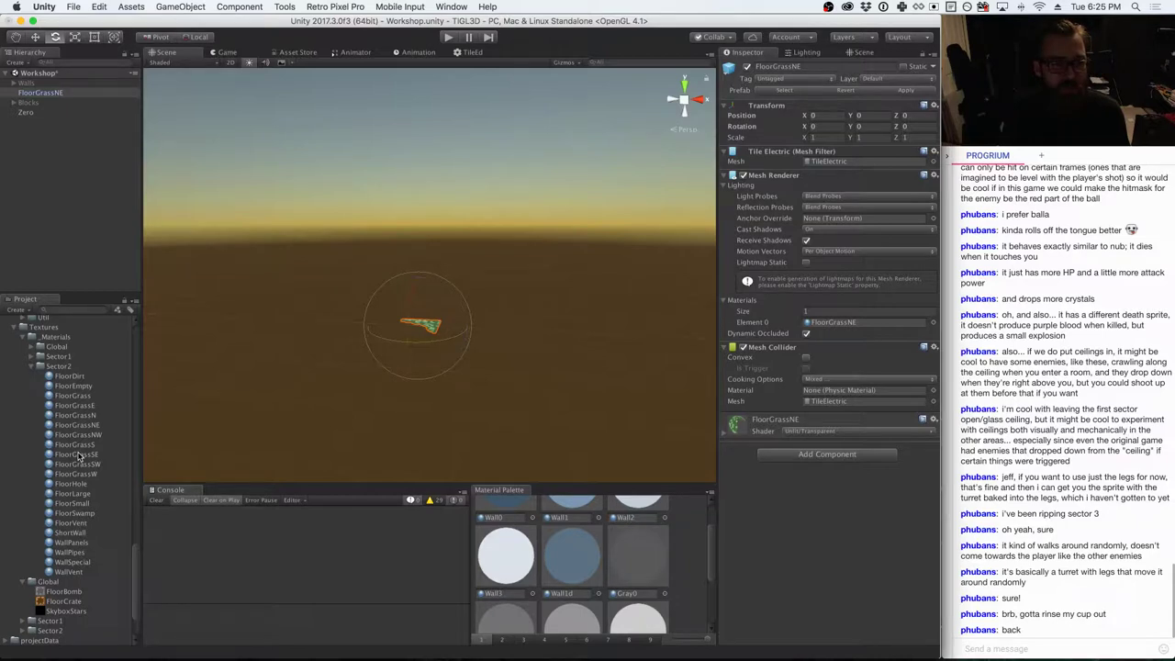
pyautogui.rightClick(59, 95)
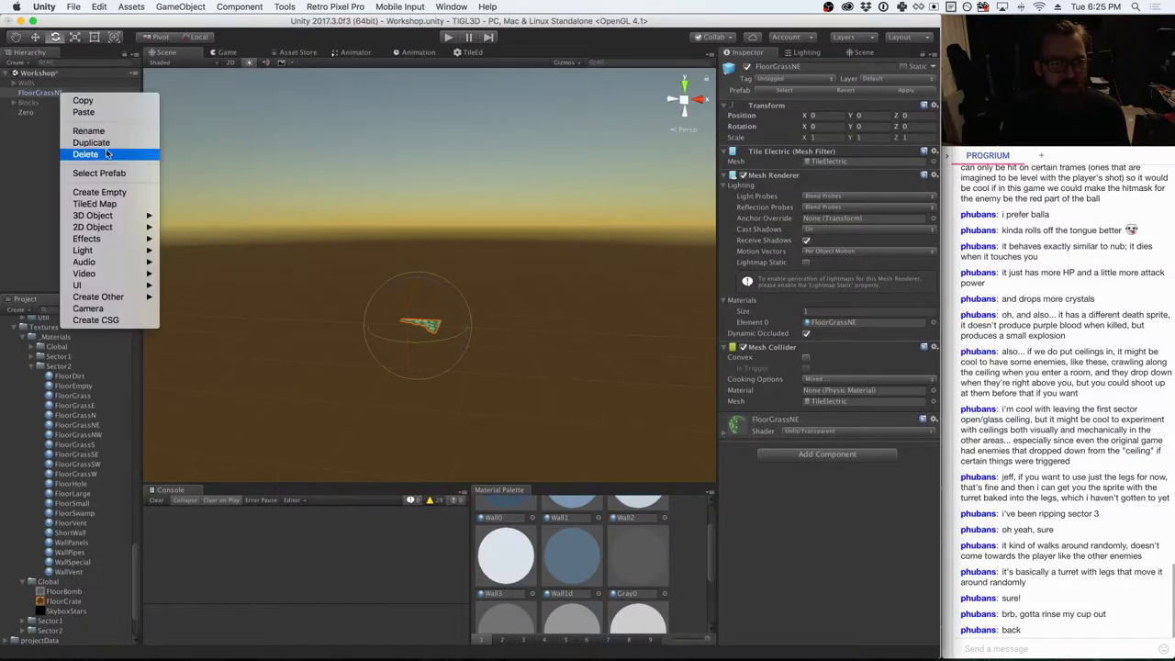
pyautogui.click(107, 155)
# - Place the Sector2 FloorGrassNW prefab in the Workshop scene and reset its transform to the origin
pyautogui.scroll(-6, 92, 399)
pyautogui.scroll(7, 92, 399)
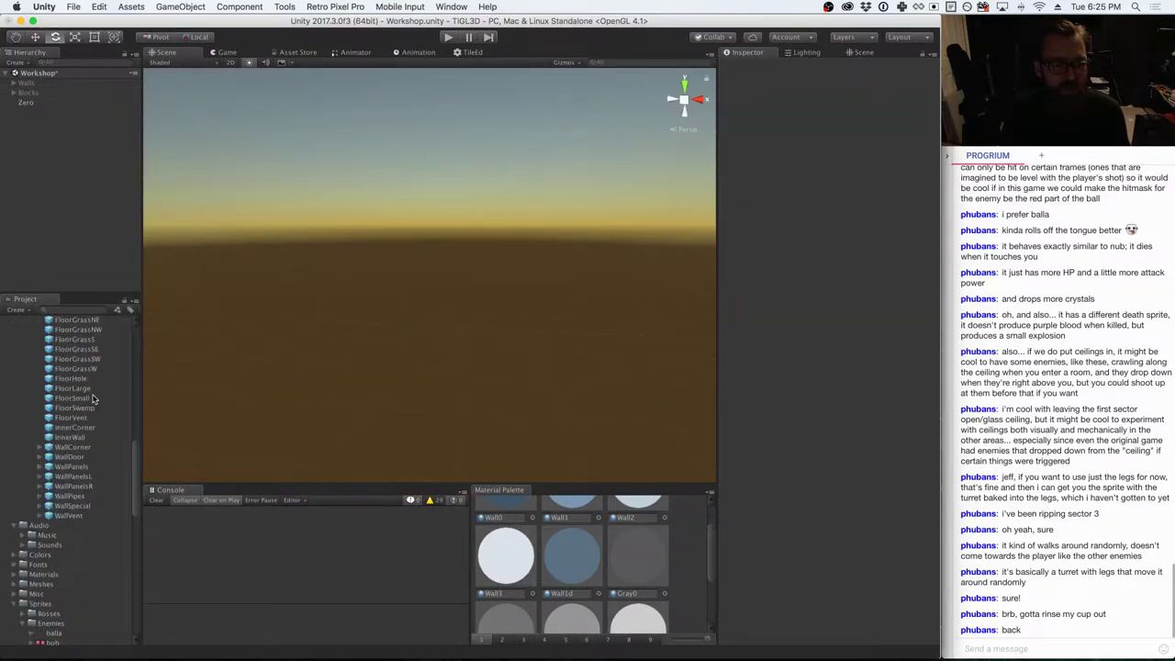
pyautogui.moveTo(95, 401); pyautogui.dragTo(415, 410)
pyautogui.click(934, 106)
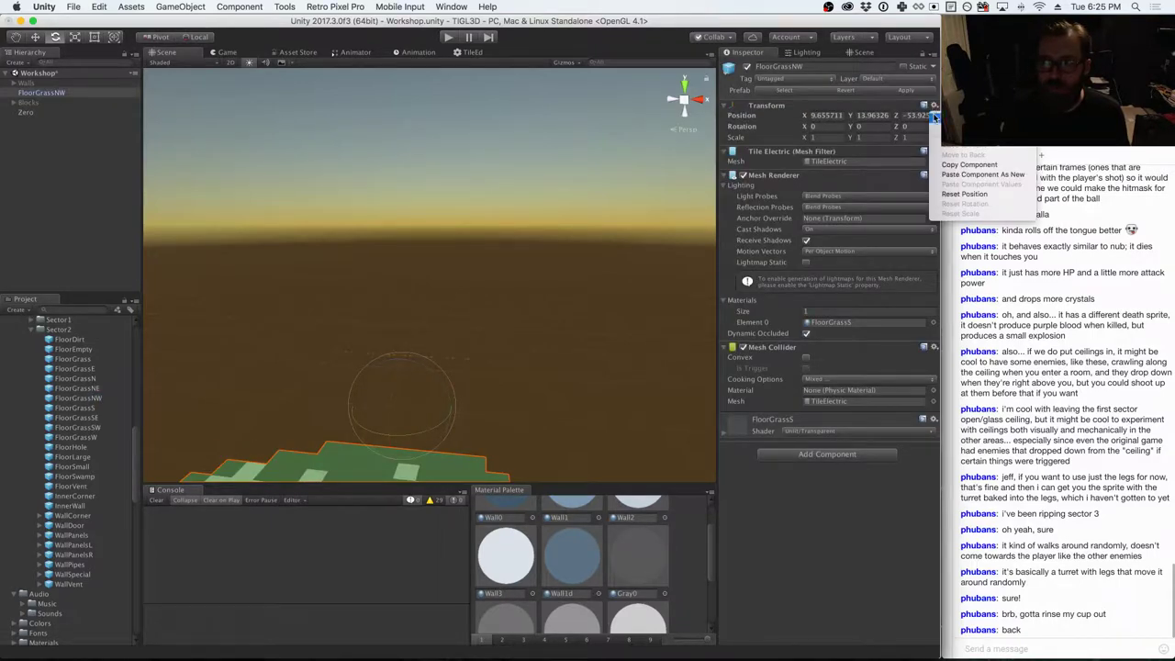
pyautogui.click(955, 120)
# - Update the FloorGrassNW prefab with the Sector2 FloorGrassNW material through the placed tile, and delete the tile from the scene
pyautogui.scroll(-10, 58, 434)
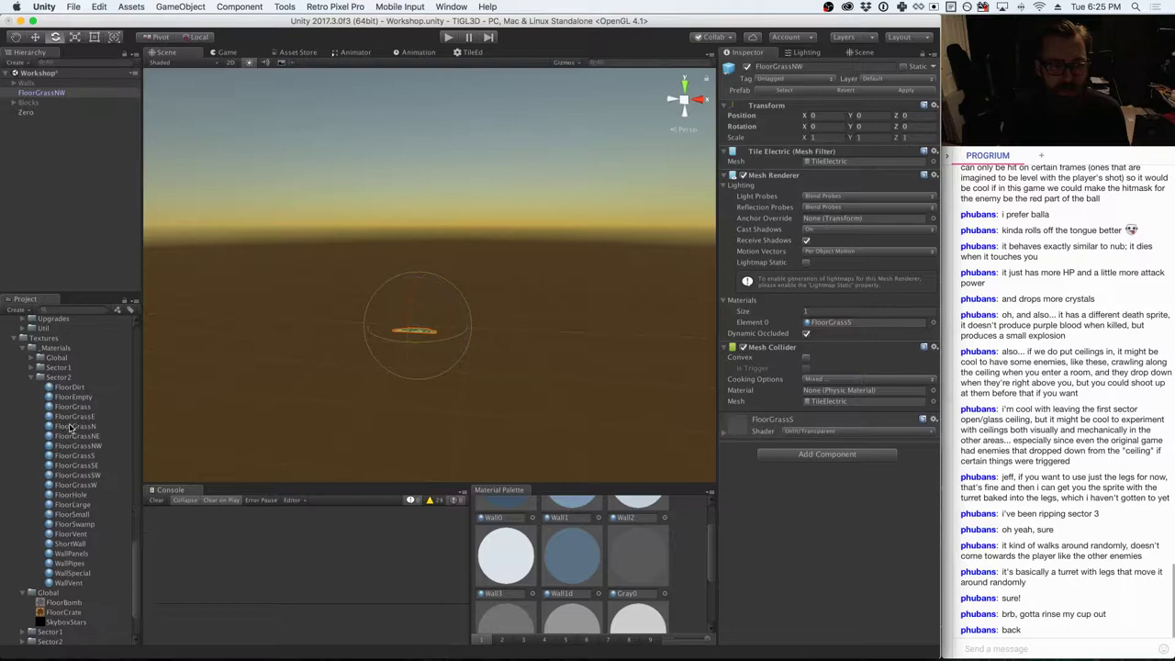
pyautogui.moveTo(99, 449); pyautogui.dragTo(859, 323)
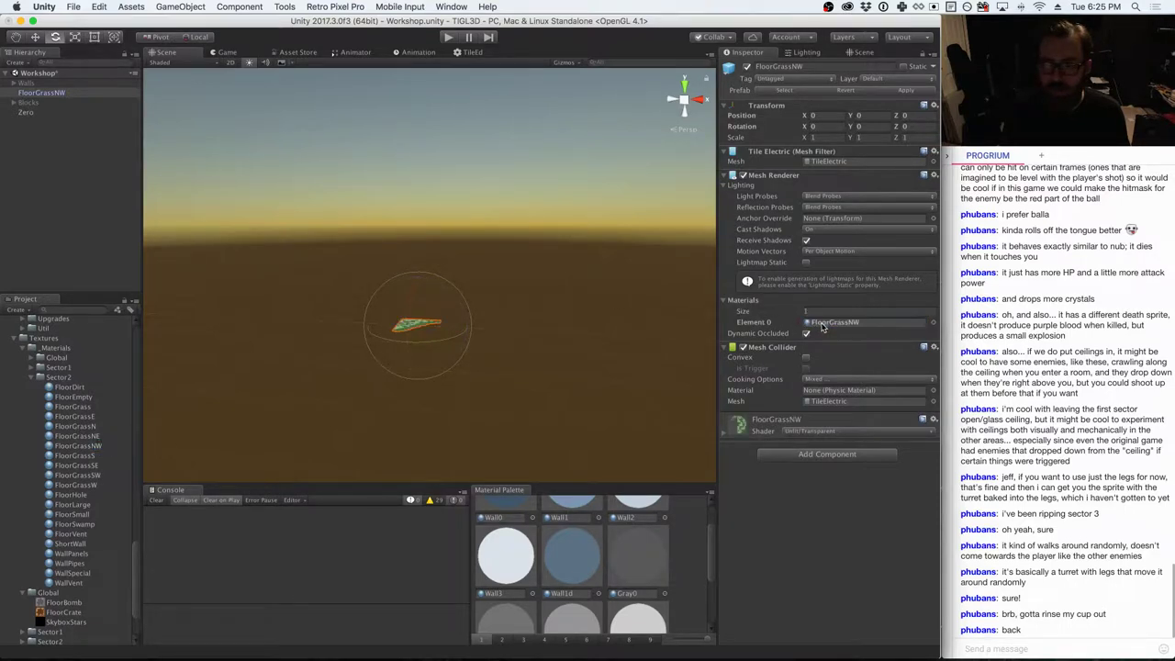
pyautogui.scroll(5, 288, 295)
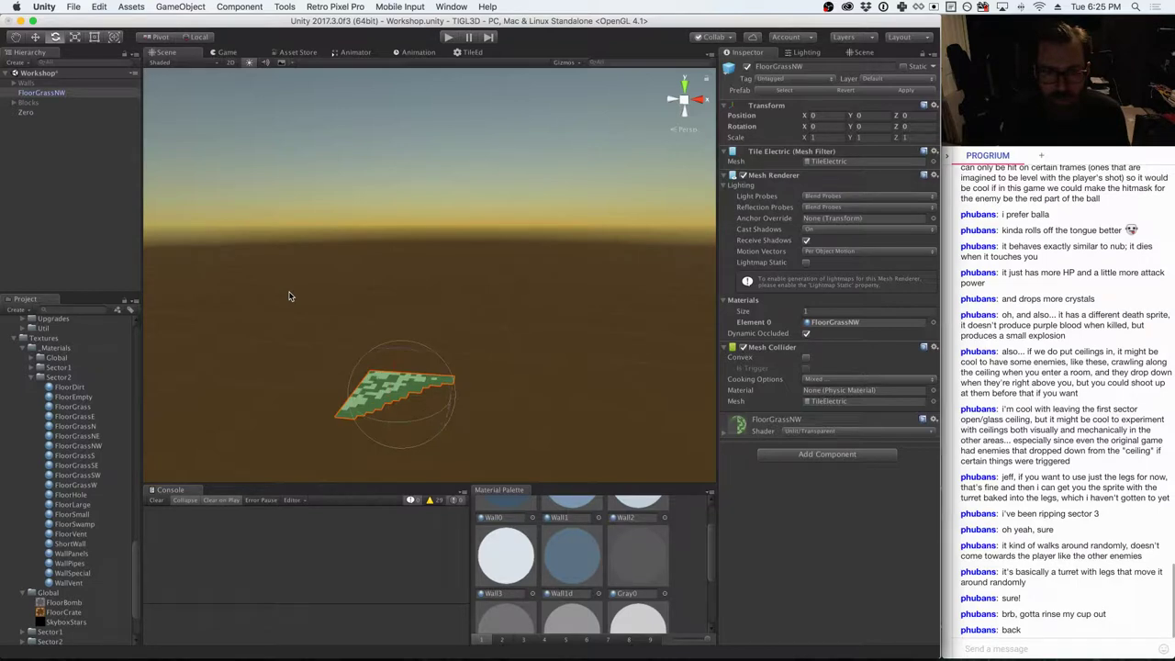
pyautogui.scroll(-5, 289, 296)
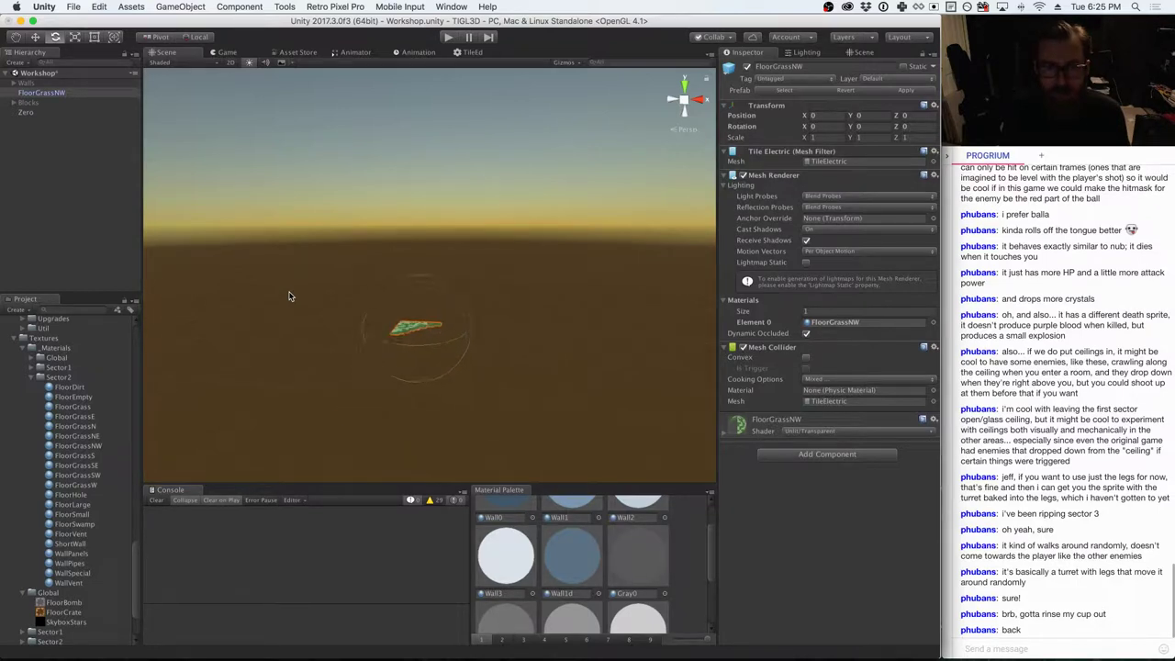
pyautogui.scroll(3, 288, 296)
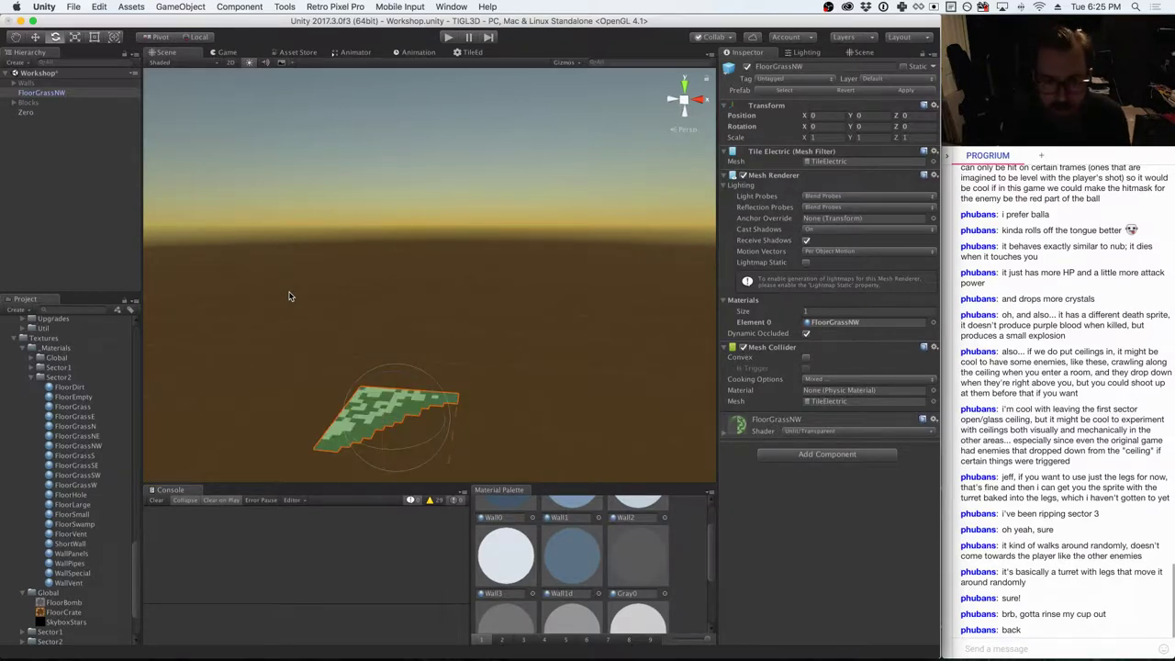
pyautogui.scroll(-4, 289, 296)
pyautogui.scroll(-1, 289, 296)
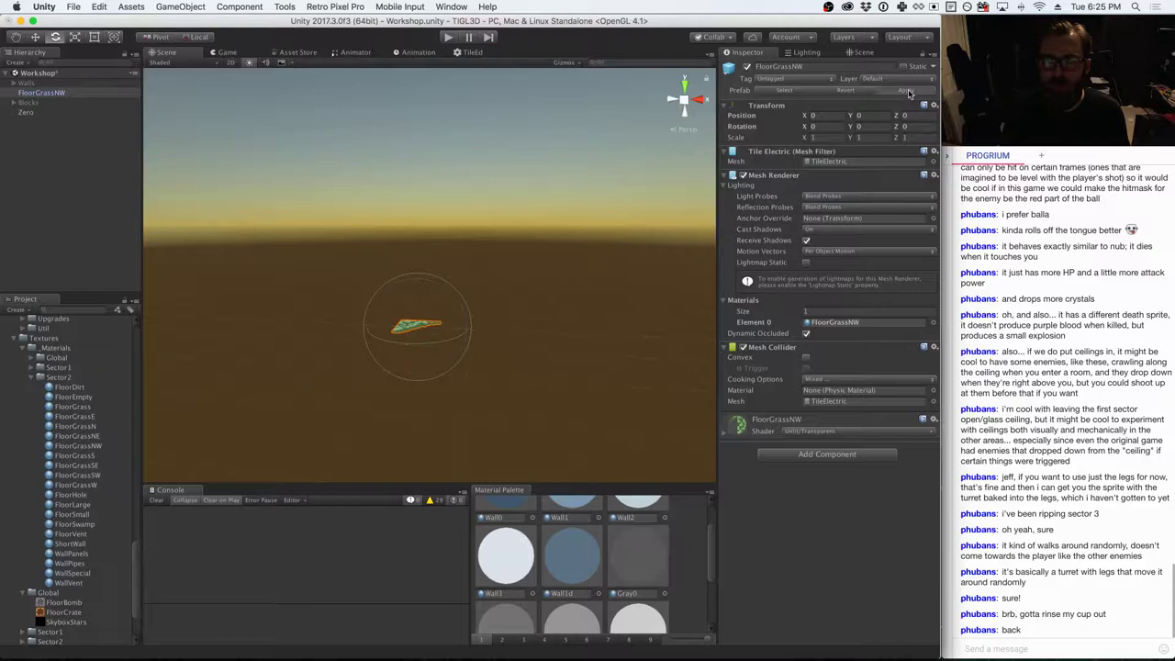
pyautogui.rightClick(60, 93)
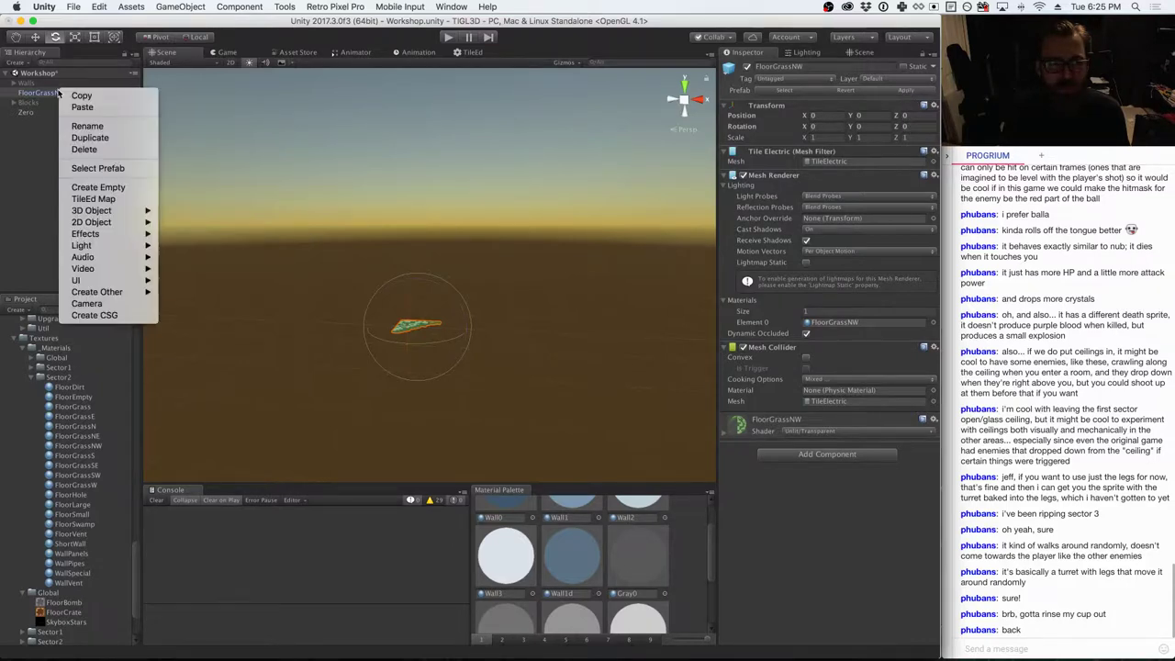
pyautogui.click(84, 149)
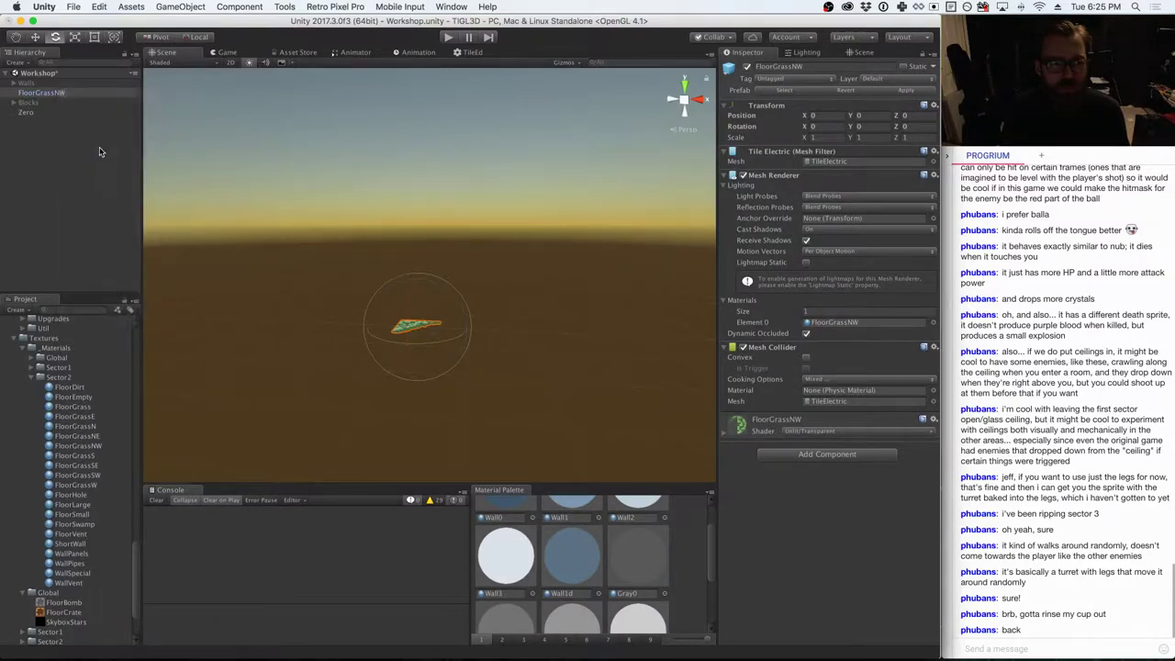
# - Place the Sector2 FloorGrassS prefab in the Workshop scene and reset its position to the origin
pyautogui.scroll(10, 78, 474)
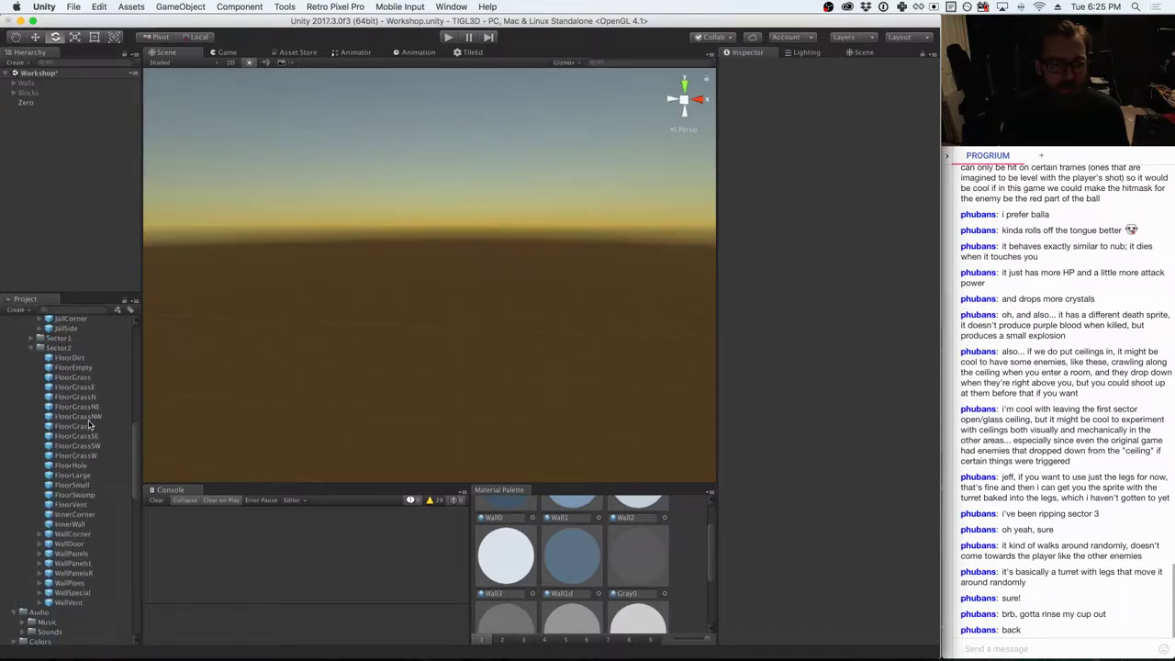
pyautogui.click(89, 425)
pyautogui.moveTo(89, 425); pyautogui.dragTo(406, 358)
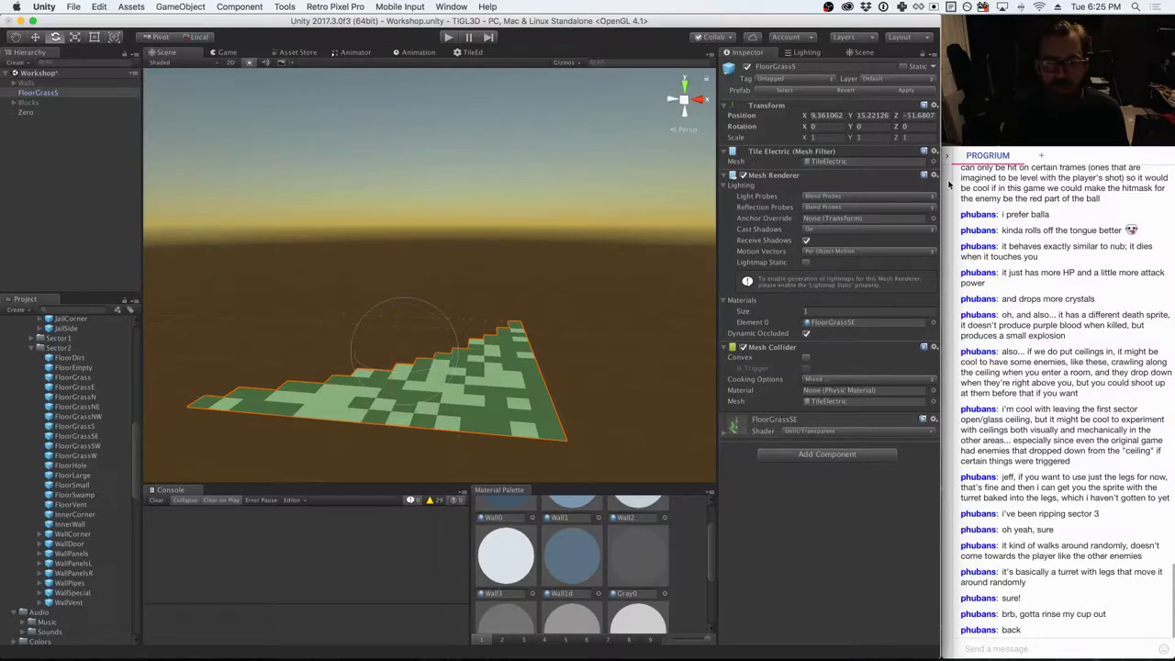
pyautogui.click(932, 105)
pyautogui.click(964, 194)
pyautogui.scroll(-5, 85, 477)
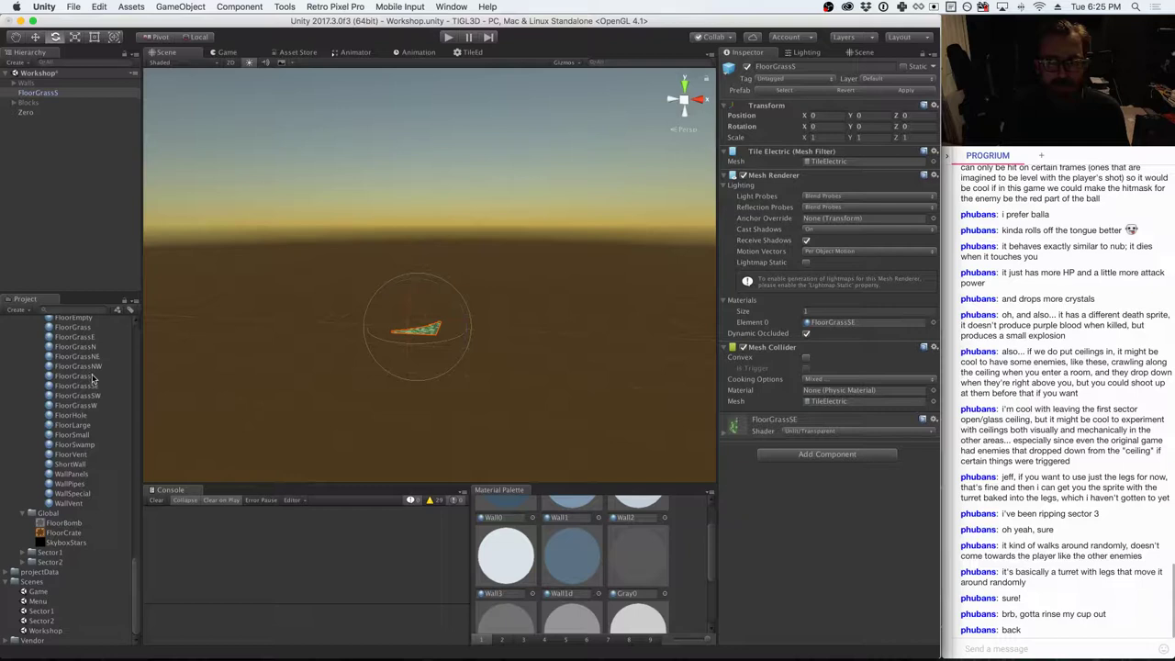
# - Update the FloorGrassS prefab with the Sector2 FloorGrassS material through the placed tile, and delete the tile from the scene
pyautogui.moveTo(91, 378); pyautogui.dragTo(871, 329)
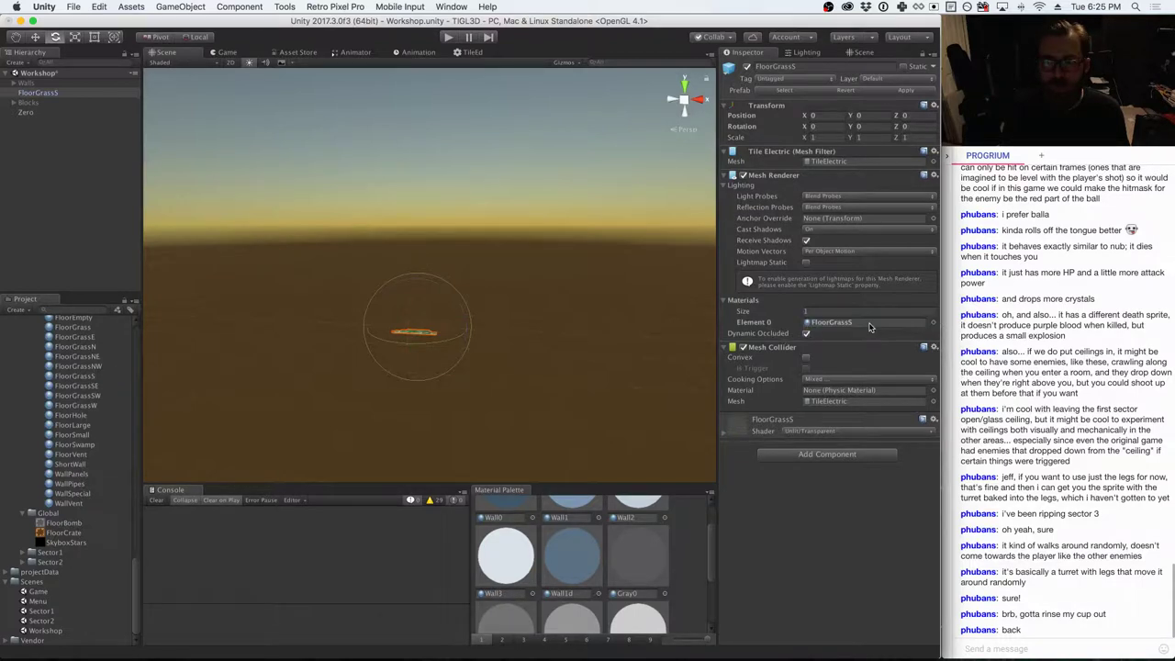
pyautogui.rightClick(52, 97)
pyautogui.click(76, 150)
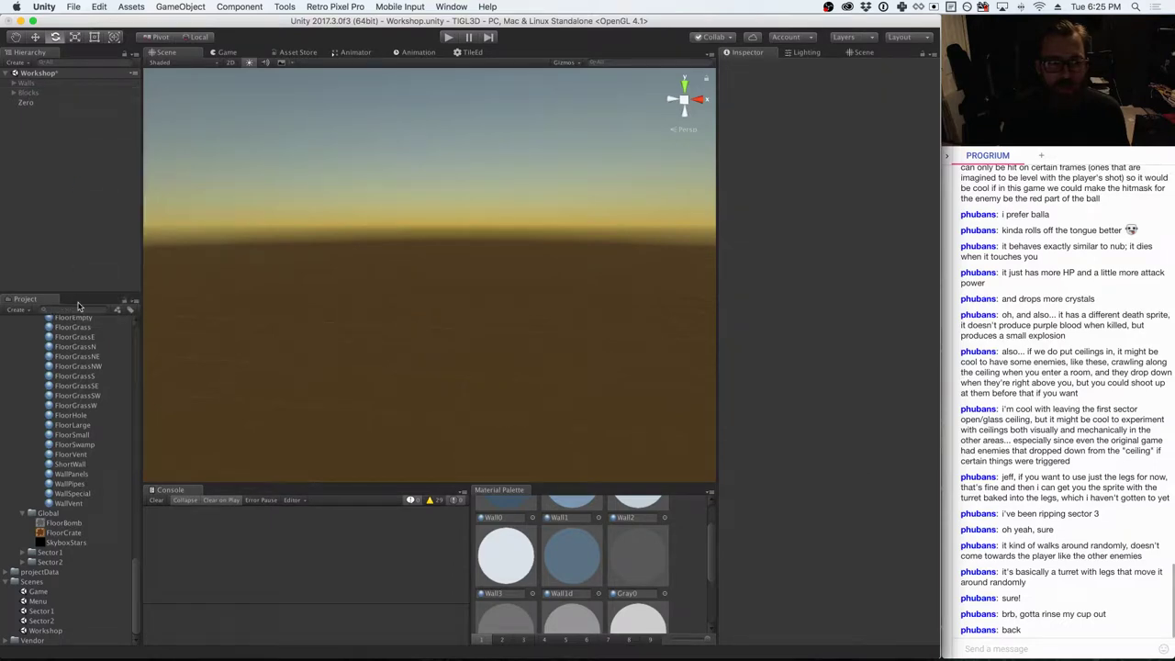
# - Place the Sector2 FloorGrassSE prefab in the Workshop scene and reset its transform to the origin
pyautogui.scroll(10, 114, 365)
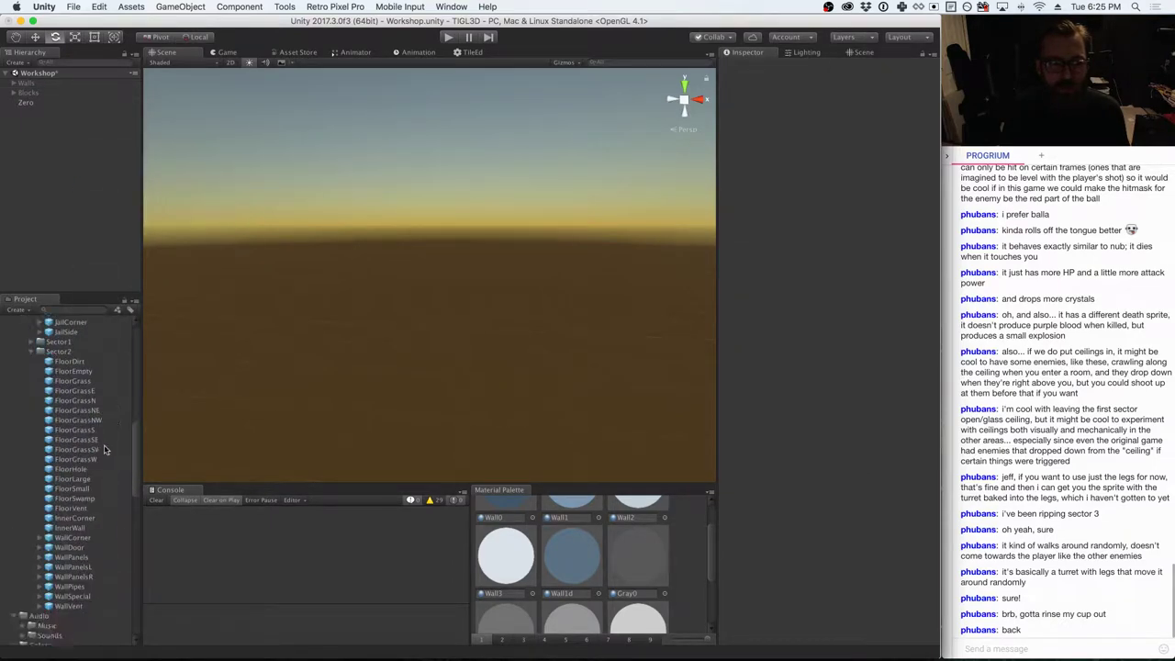
pyautogui.moveTo(103, 449); pyautogui.dragTo(432, 358)
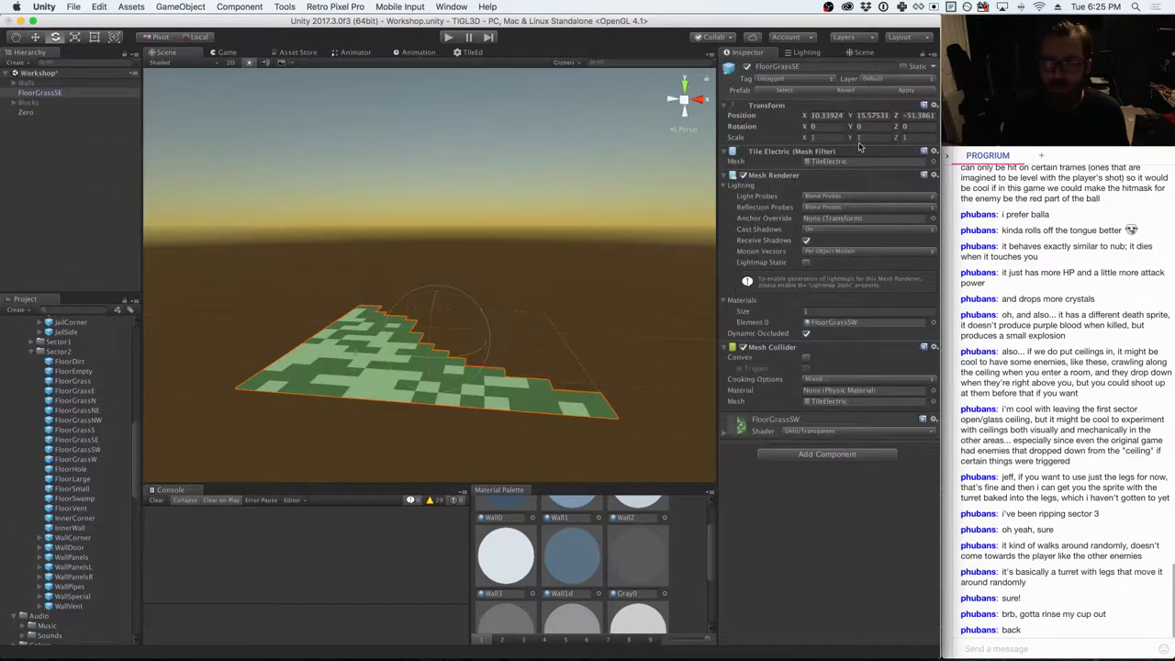
pyautogui.click(934, 107)
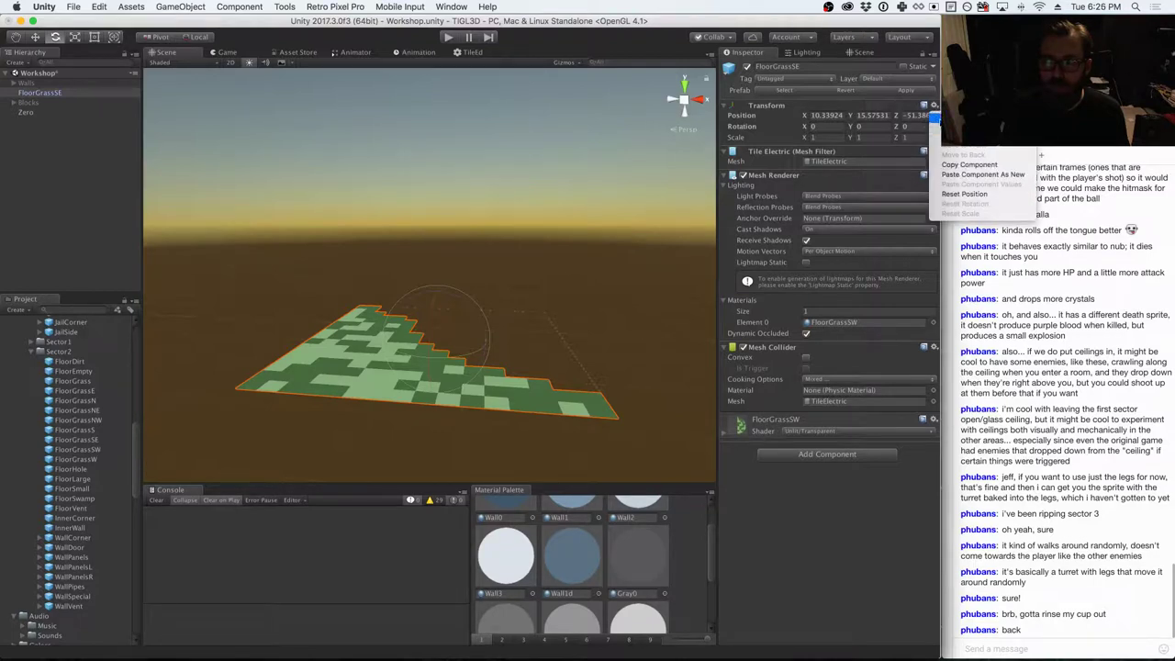
pyautogui.click(945, 121)
# - Update the FloorGrassSE prefab with the Sector2 FloorGrassSE material through the placed tile, and delete the tile from the scene
pyautogui.scroll(-10, 55, 477)
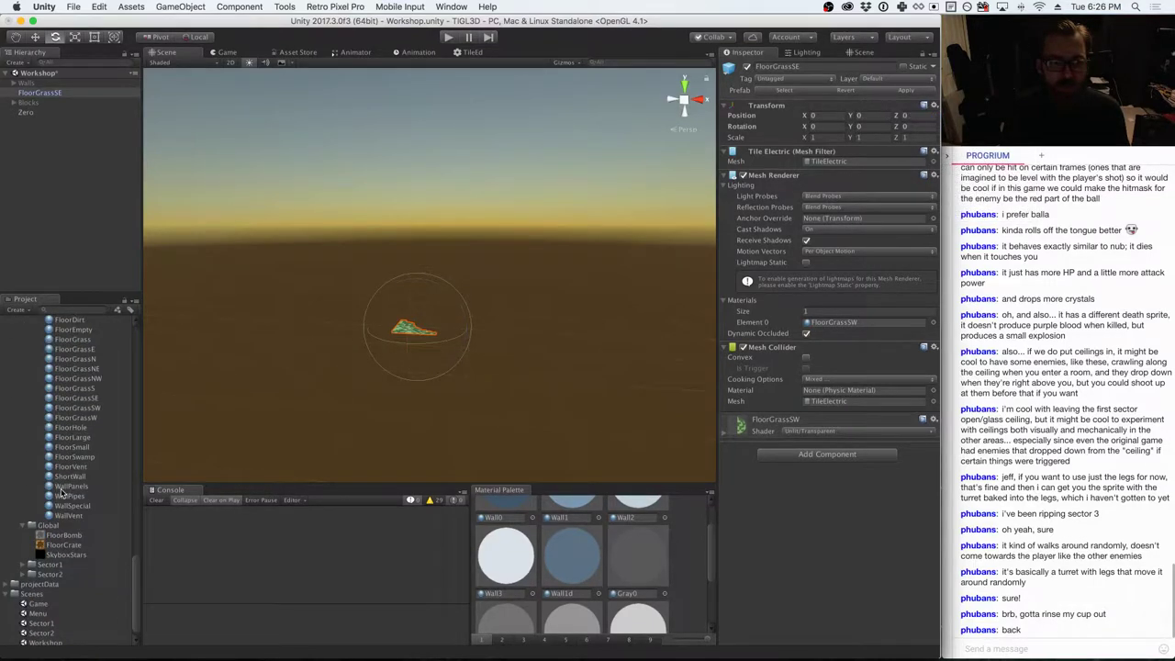
pyautogui.moveTo(89, 400); pyautogui.dragTo(813, 326)
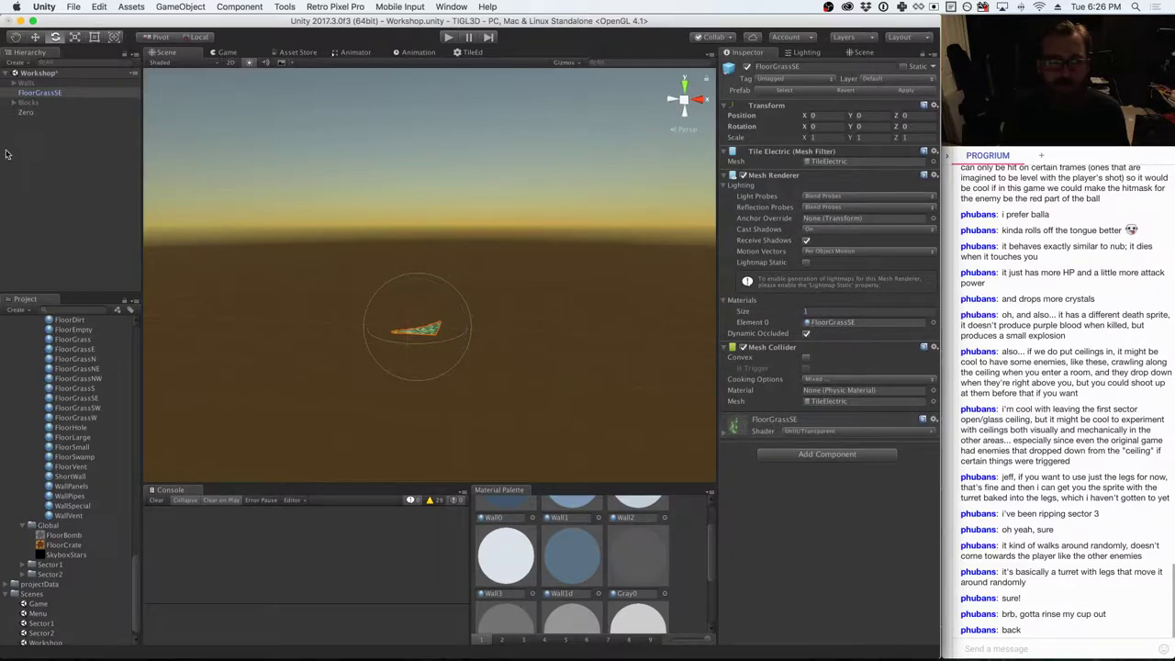
pyautogui.rightClick(55, 92)
pyautogui.click(81, 153)
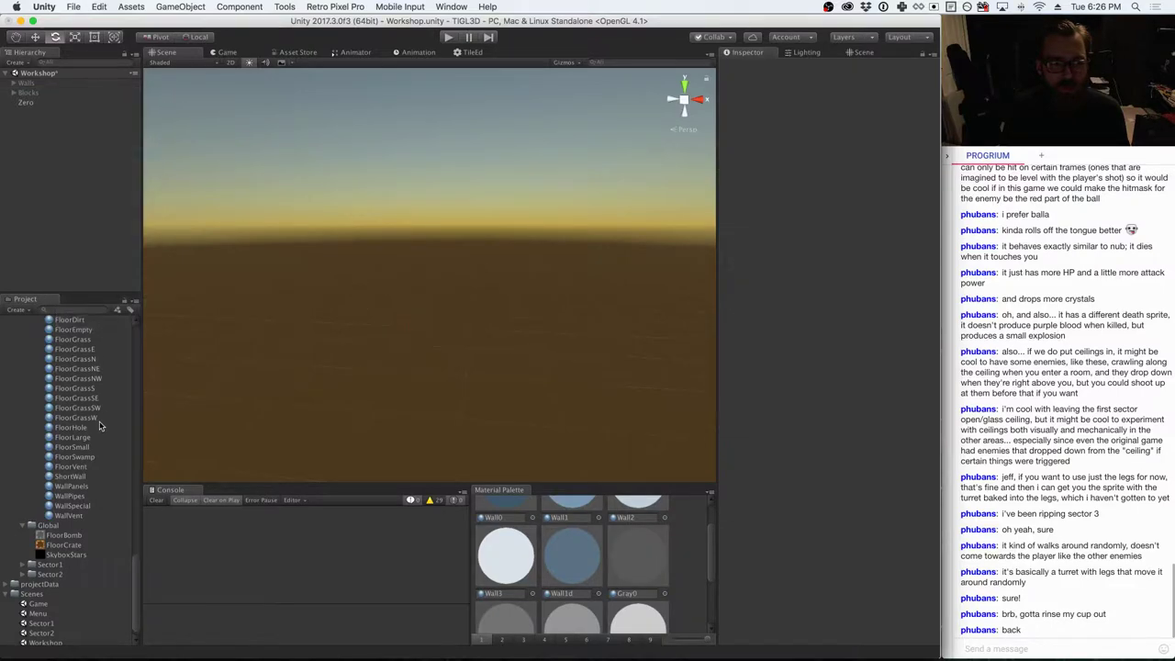
# - Place the Sector2 FloorGrassSW prefab in the Workshop scene and reset its position to the origin
pyautogui.scroll(10, 104, 425)
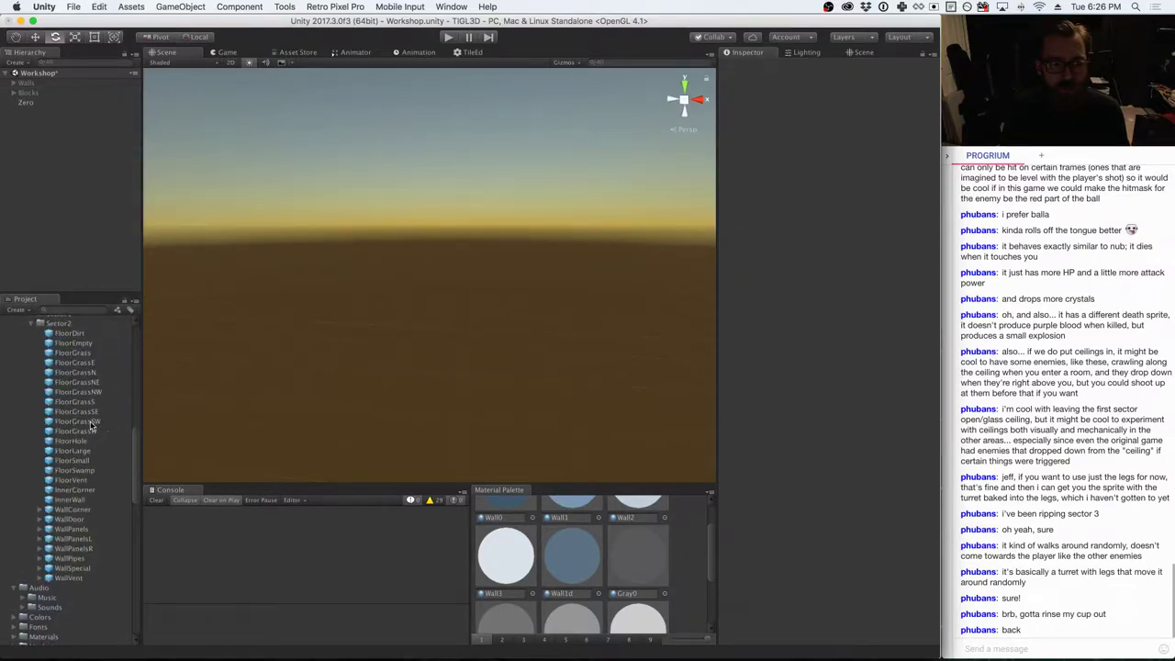
pyautogui.moveTo(91, 425); pyautogui.dragTo(413, 367)
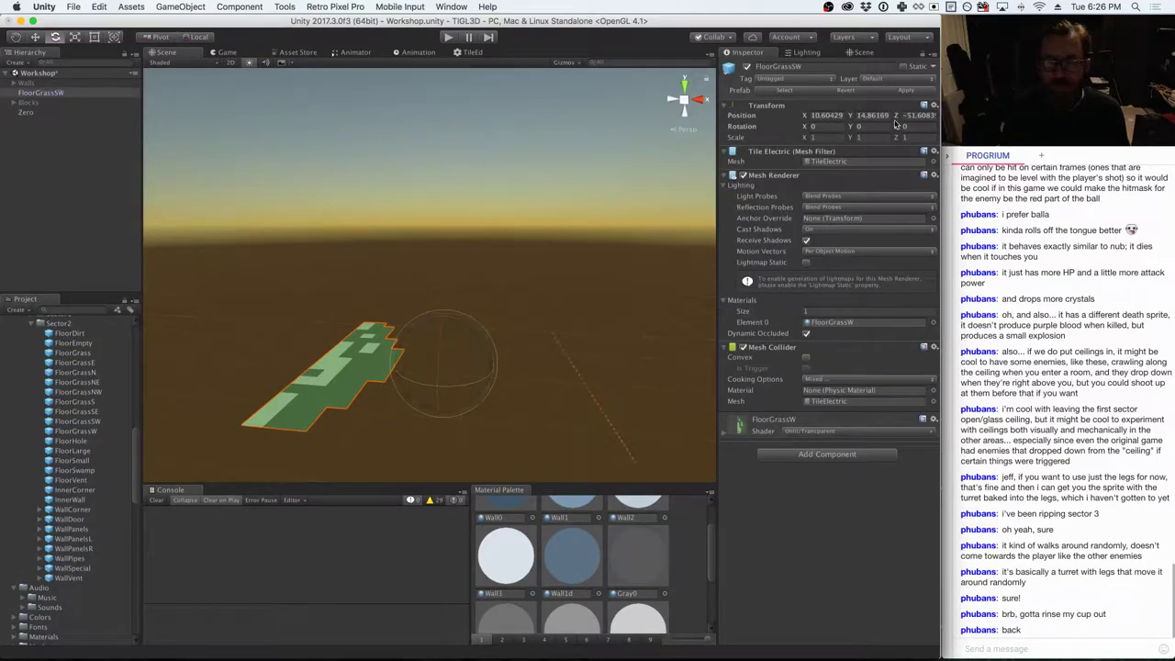
pyautogui.click(933, 106)
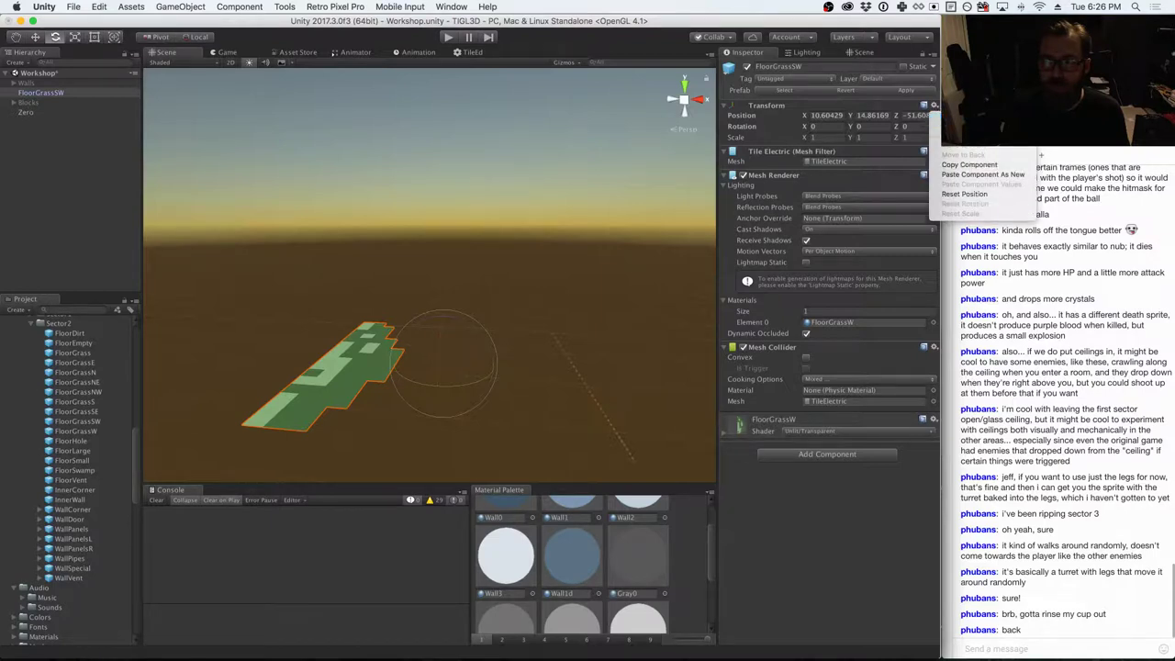
pyautogui.click(964, 194)
# - Update the FloorGrassSW prefab with the Sector2 FloorGrassSW material through the placed tile, and delete the tile from the scene
pyautogui.scroll(5, 101, 431)
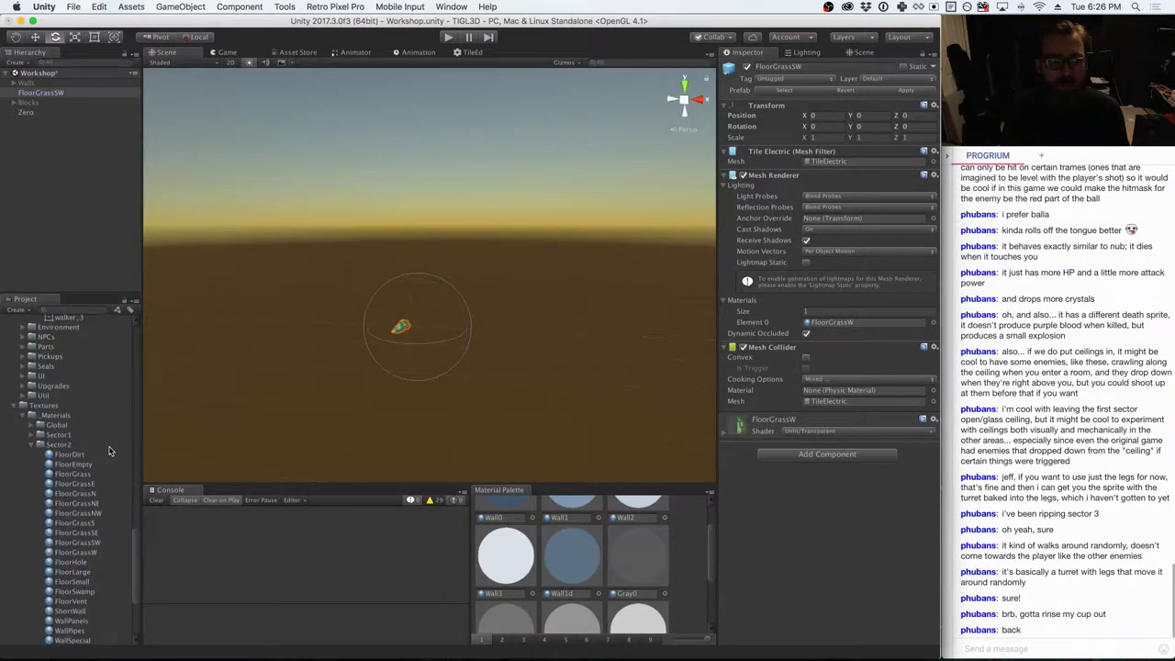
pyautogui.scroll(-3, 108, 451)
pyautogui.moveTo(94, 443); pyautogui.dragTo(831, 322)
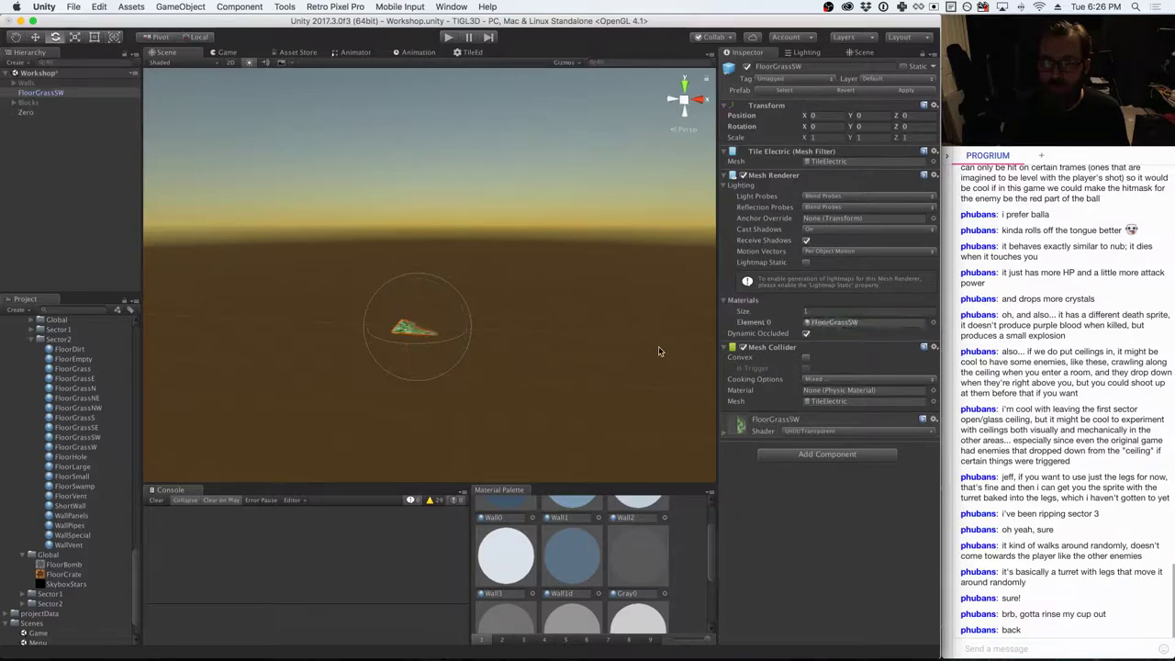
pyautogui.click(898, 92)
pyautogui.rightClick(53, 95)
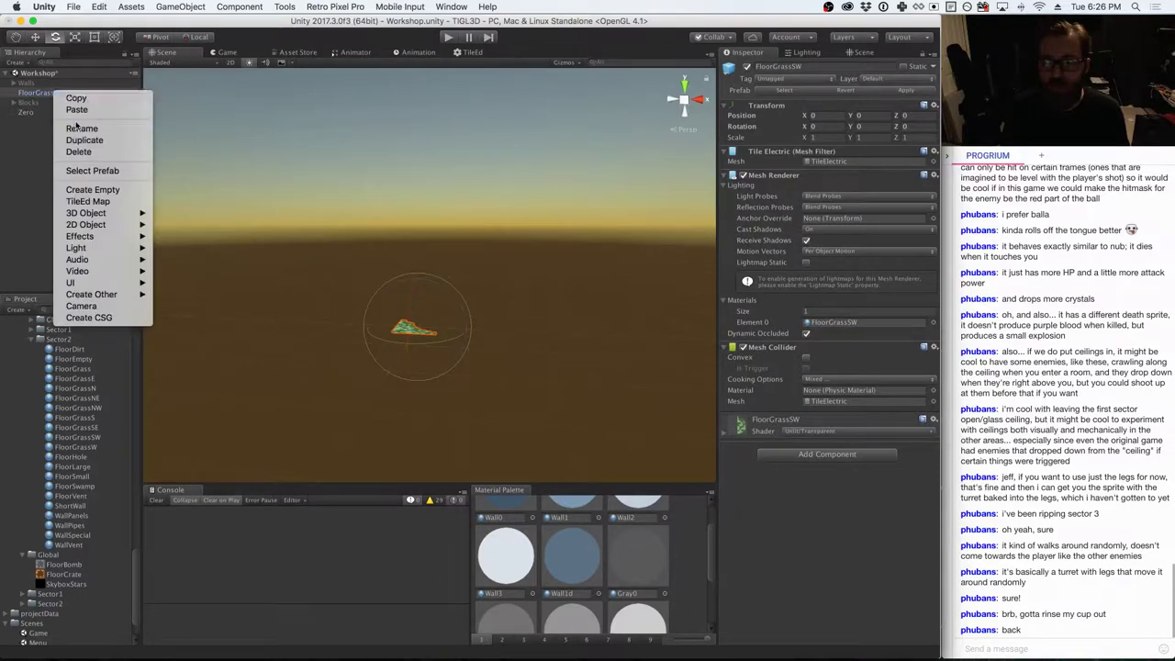
pyautogui.click(97, 152)
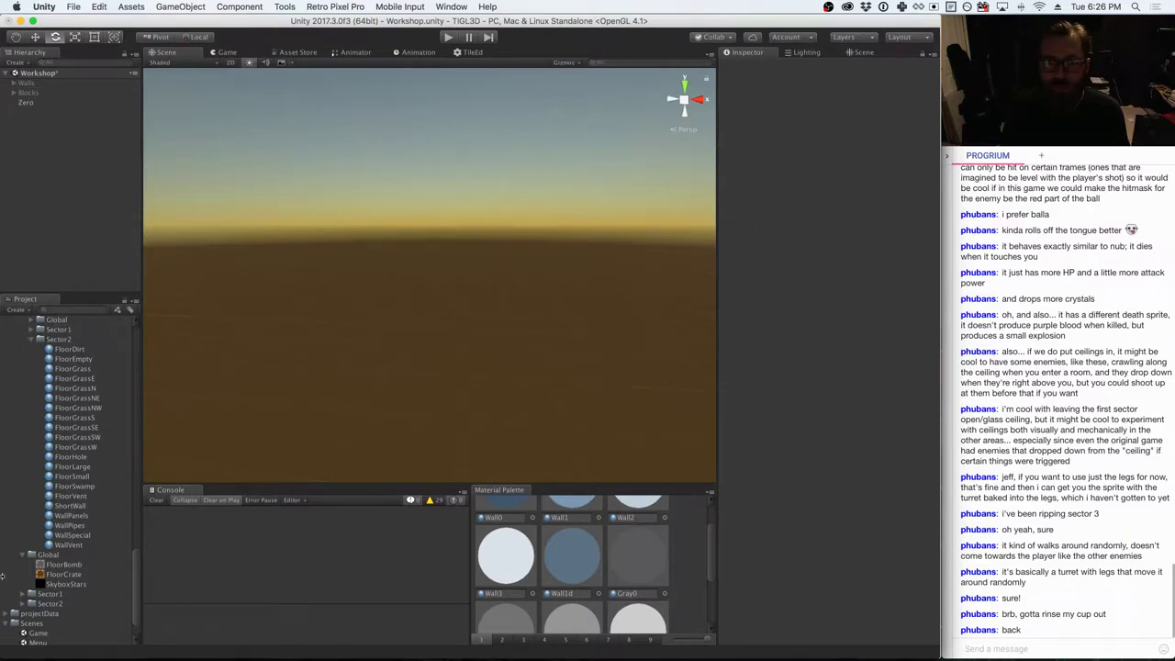
# - Check the material of the Sector2 FloorGrassW prefab and save the Workshop scene
pyautogui.scroll(5, 67, 447)
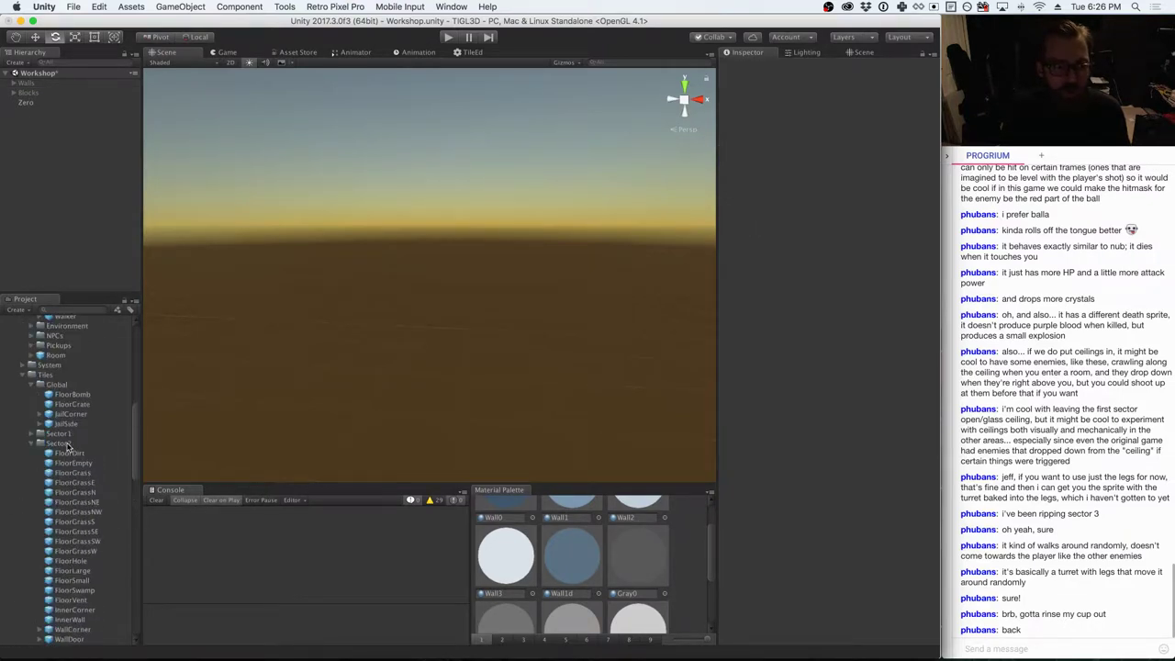
pyautogui.scroll(-4, 83, 465)
pyautogui.click(78, 447)
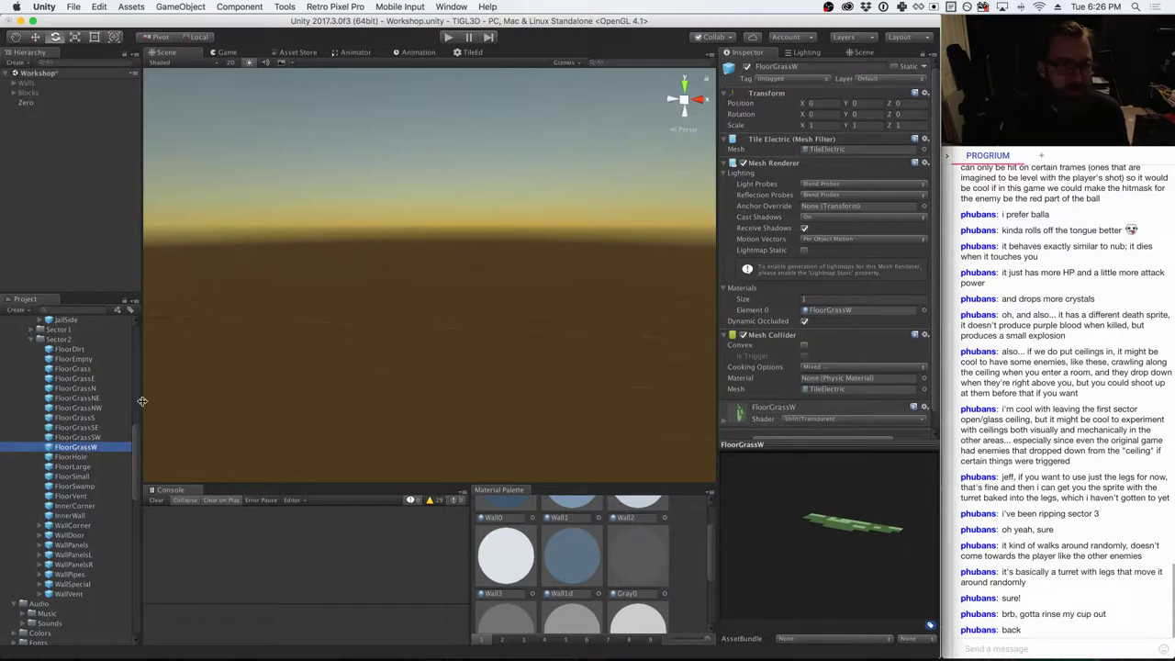
pyautogui.press('super+s')
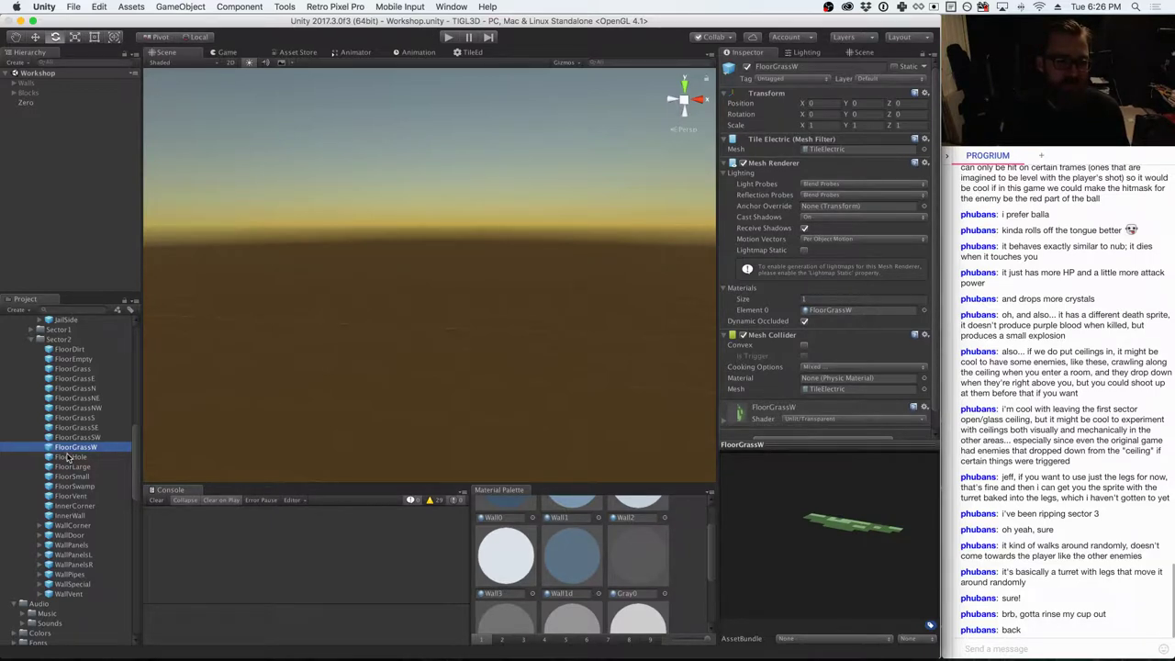
# - Collapse the Sprites, Textures, Enemies props and Global tiles folders in the project, keeping the Sector2 tile prefabs listed
pyautogui.scroll(-8, 30, 496)
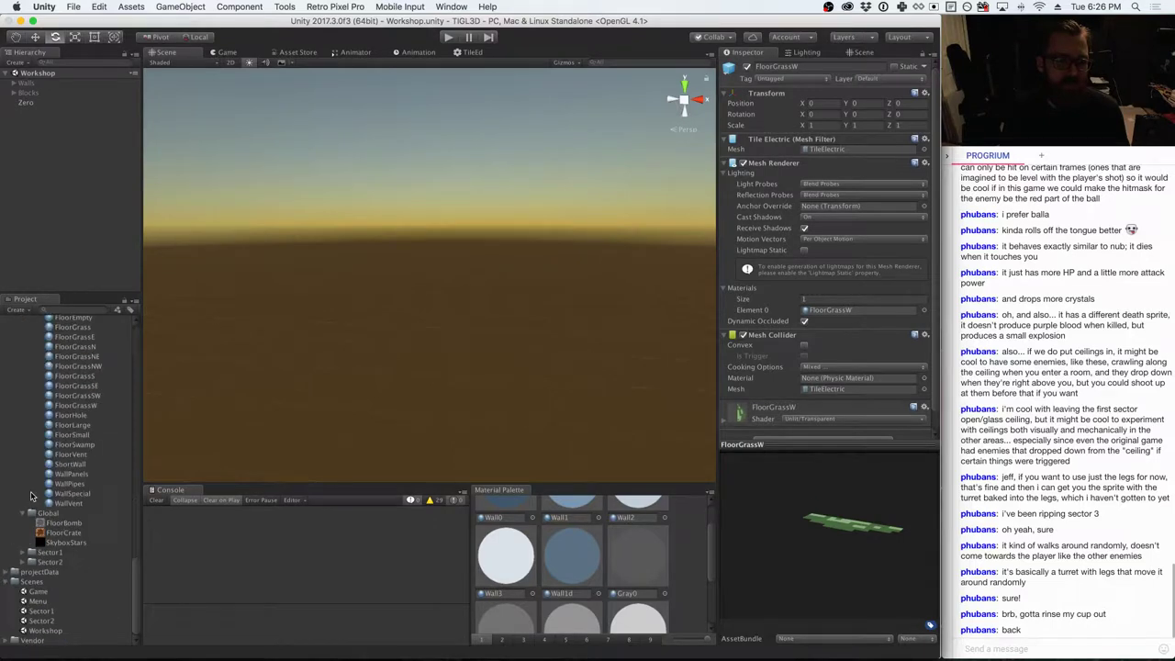
pyautogui.scroll(10, 49, 479)
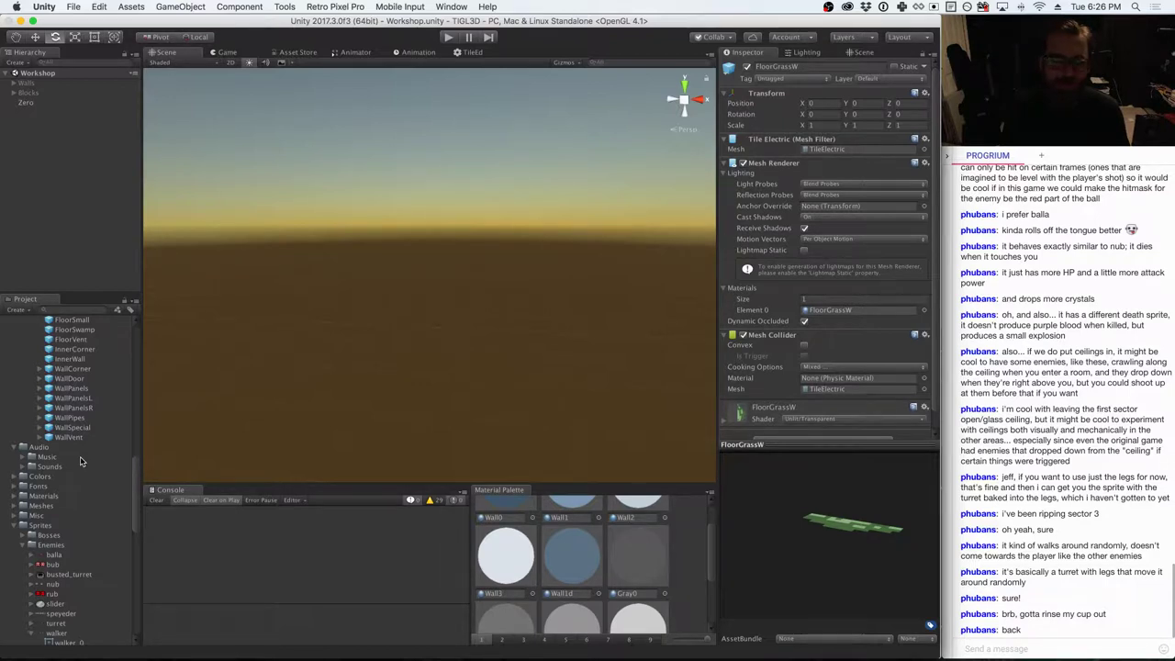
pyautogui.scroll(-5, 80, 461)
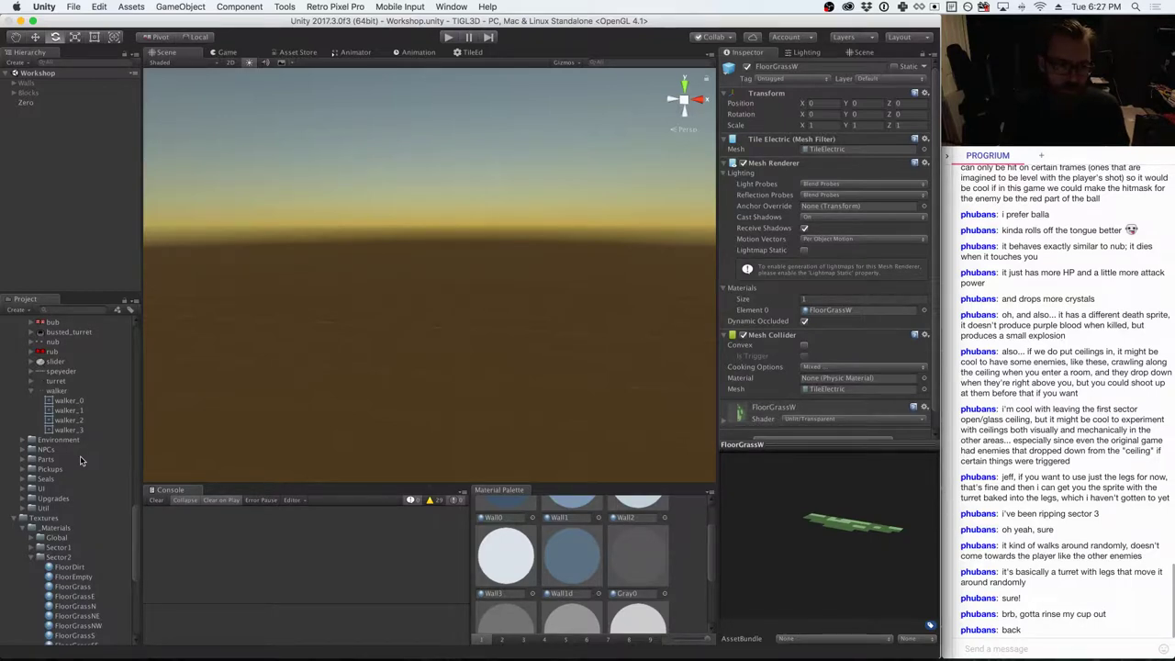
pyautogui.scroll(8, 80, 461)
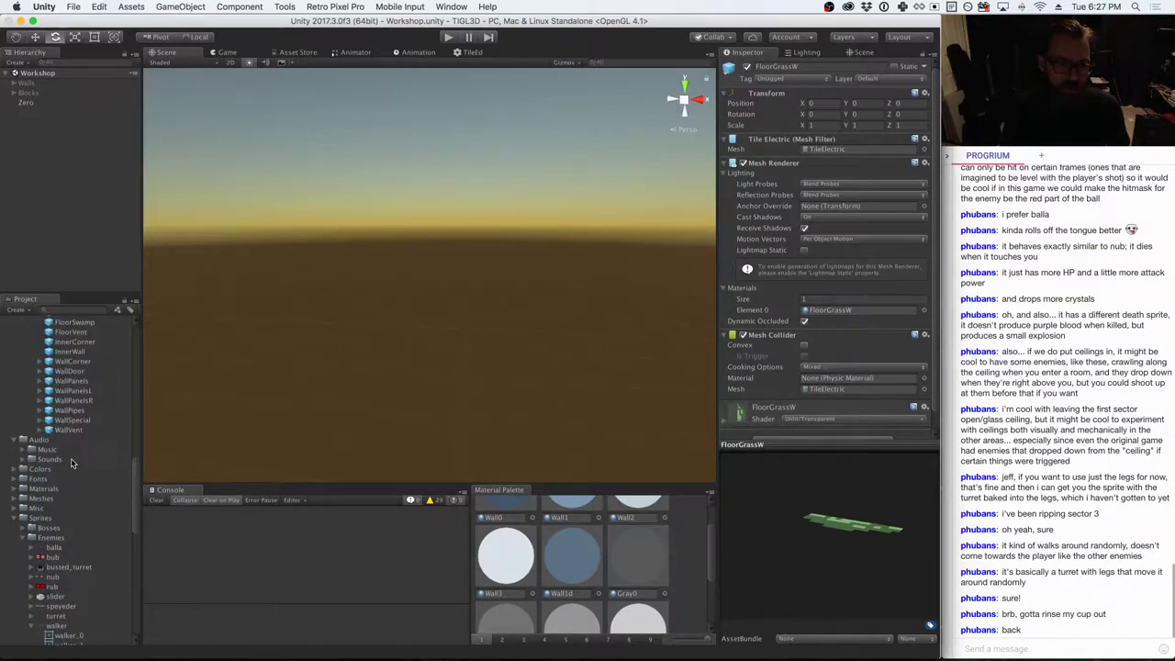
pyautogui.click(13, 519)
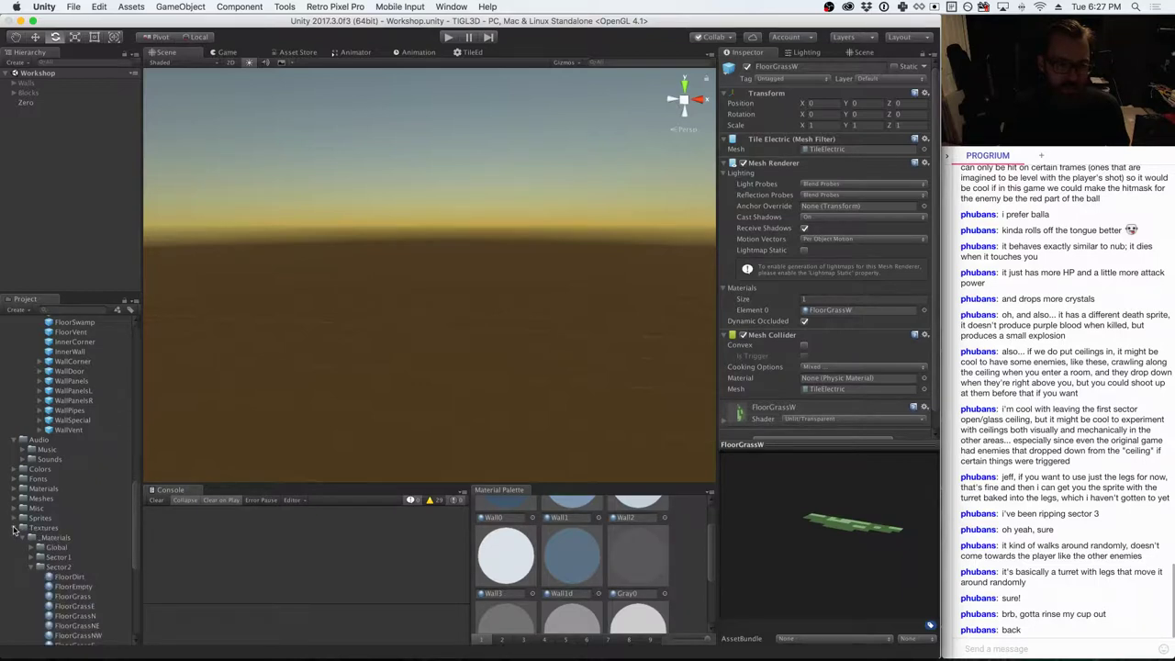
pyautogui.click(13, 528)
pyautogui.scroll(3, 28, 496)
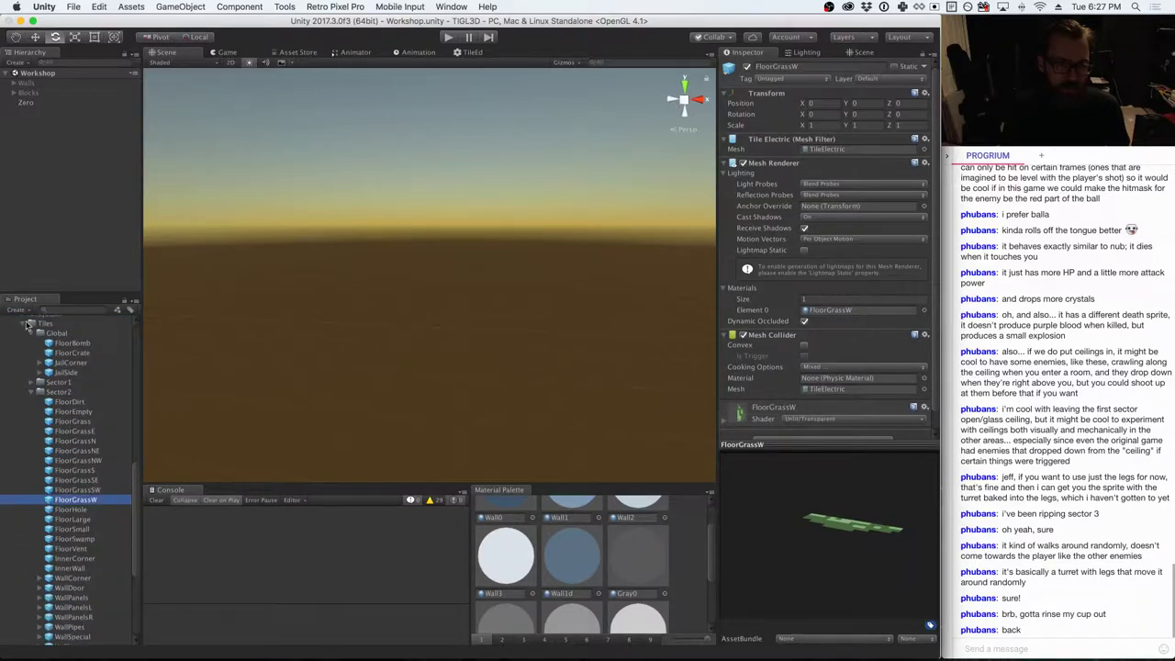
pyautogui.click(32, 333)
pyautogui.scroll(5, 26, 390)
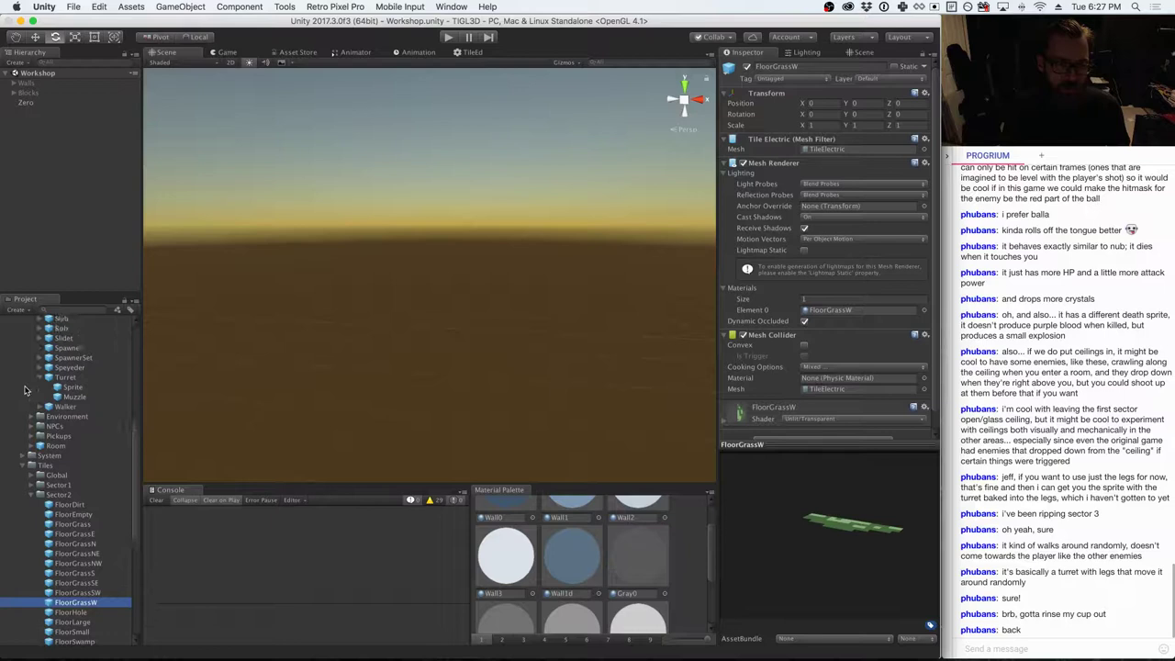
pyautogui.scroll(4, 26, 390)
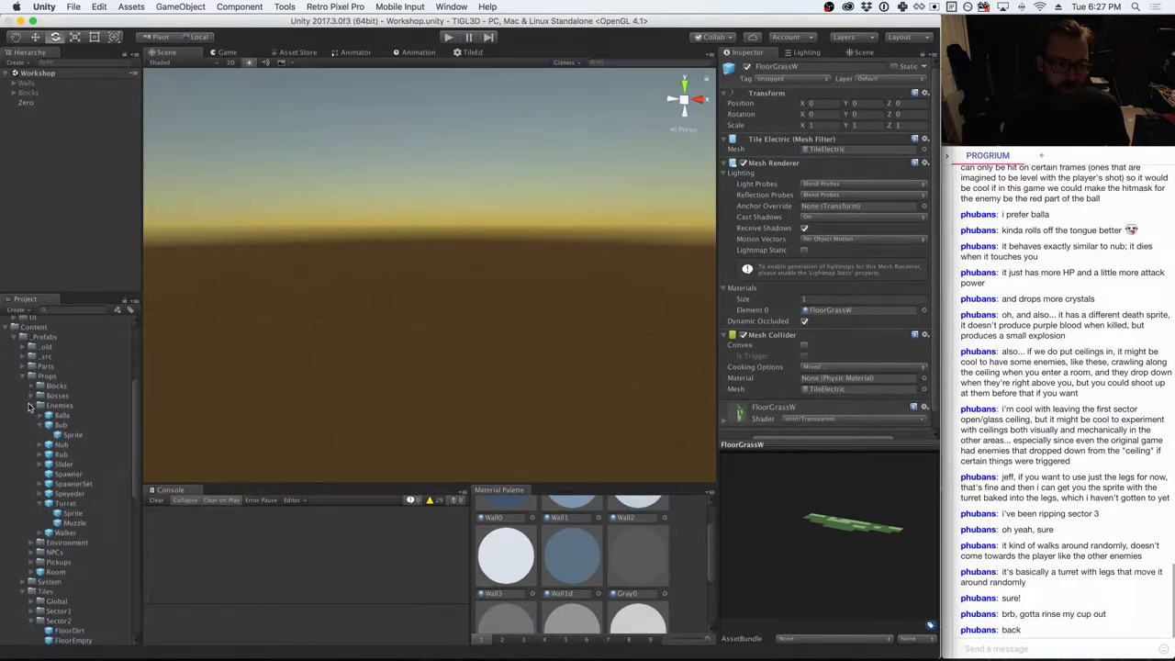
pyautogui.click(30, 406)
pyautogui.scroll(-5, 33, 422)
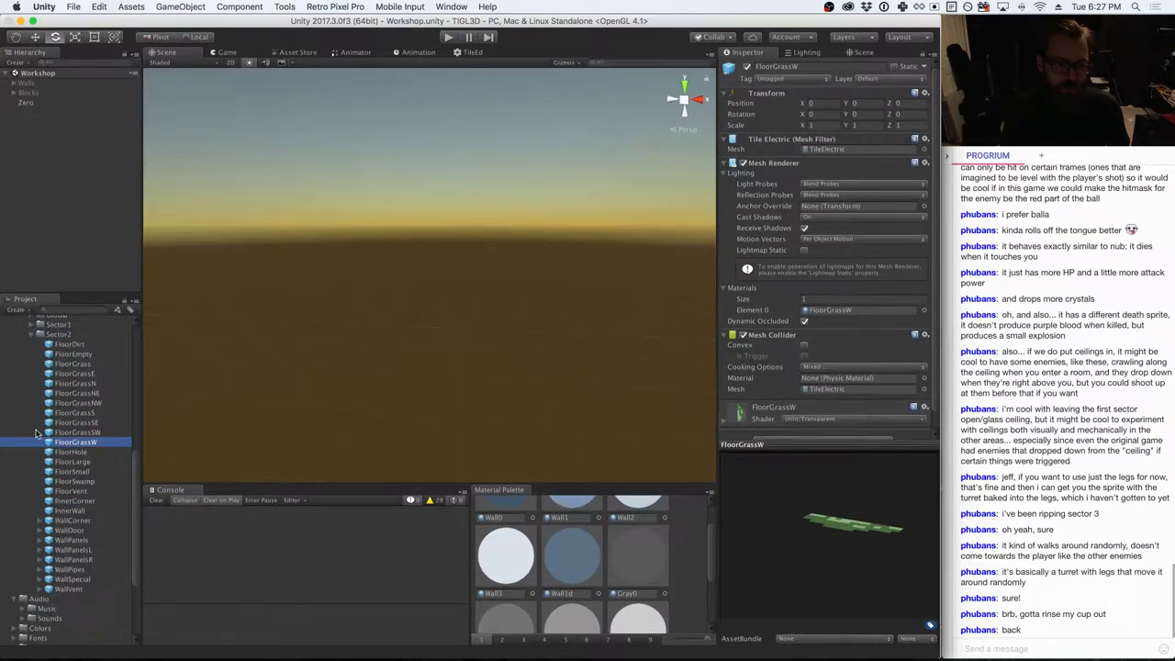
pyautogui.scroll(1, 36, 433)
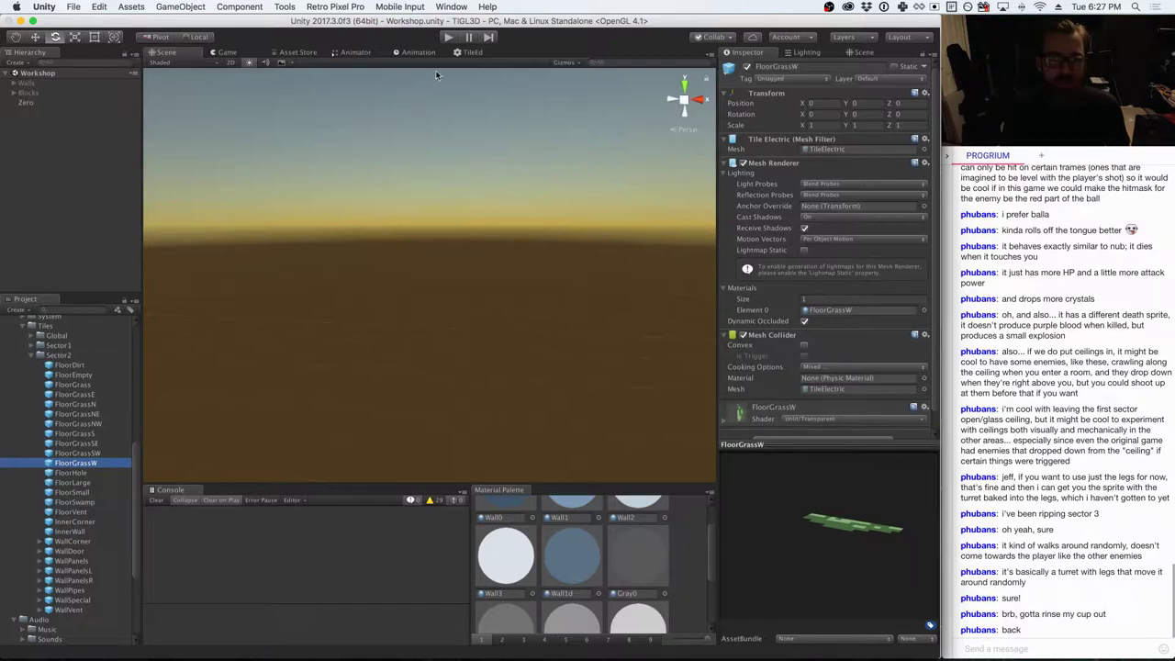
# - Check TileEd's Sector1 tile order, and add the Sector2 FloorLarge, FloorSmall and FloorHole prefabs to the Sector2 tile group
pyautogui.click(470, 52)
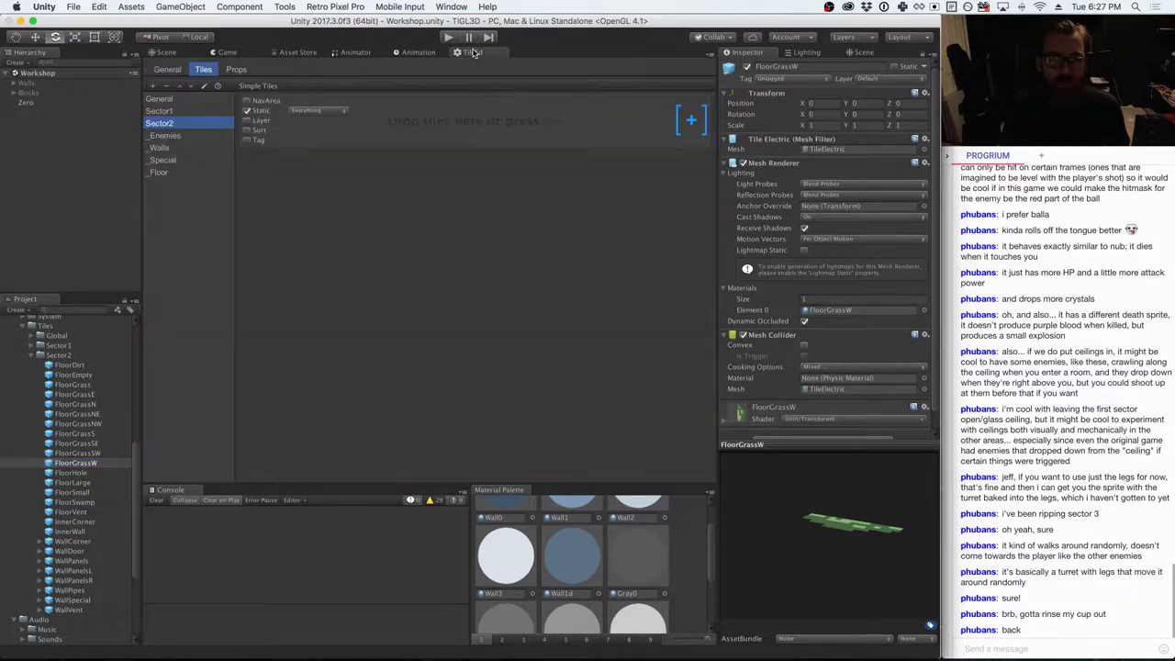
pyautogui.click(172, 112)
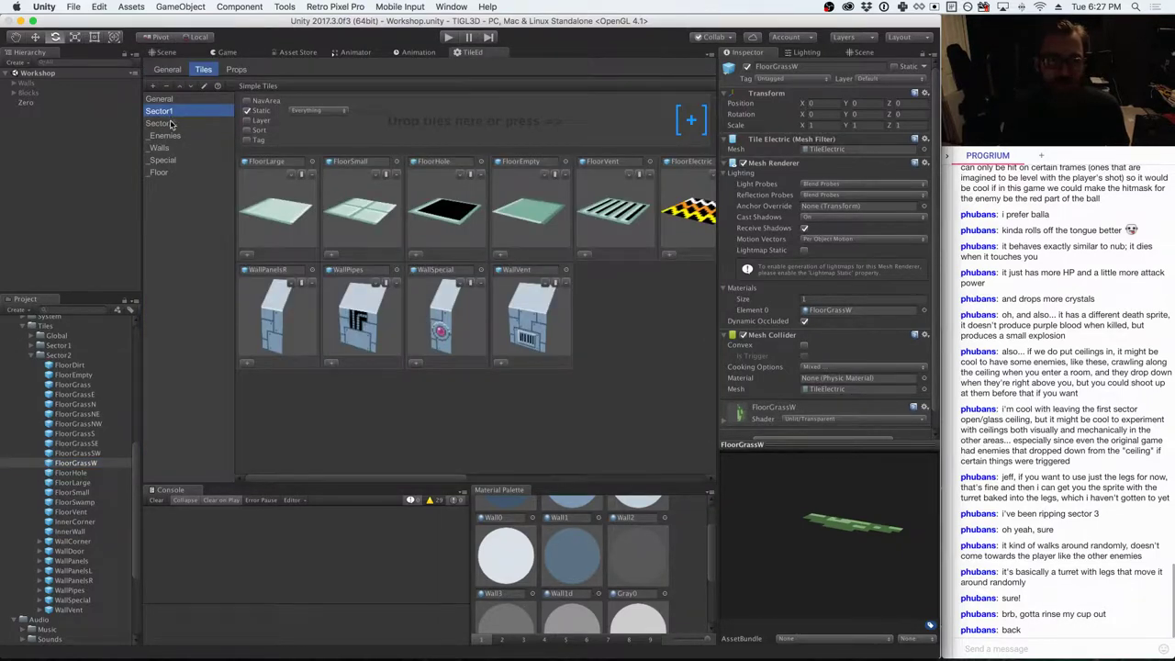
pyautogui.click(161, 123)
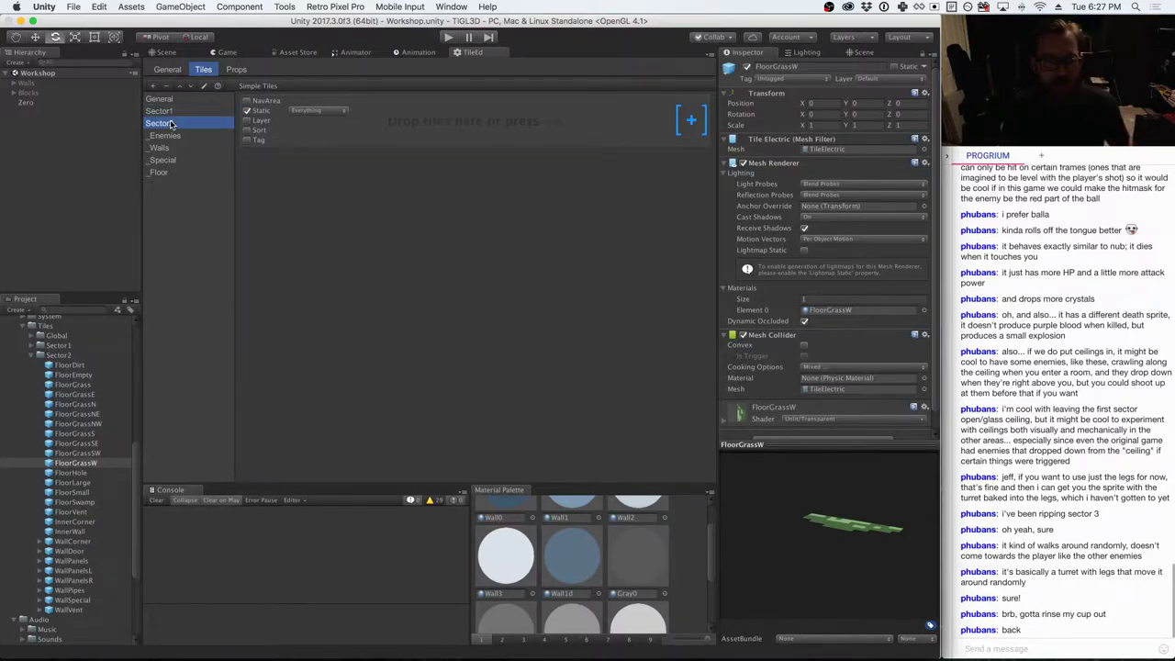
pyautogui.click(85, 482)
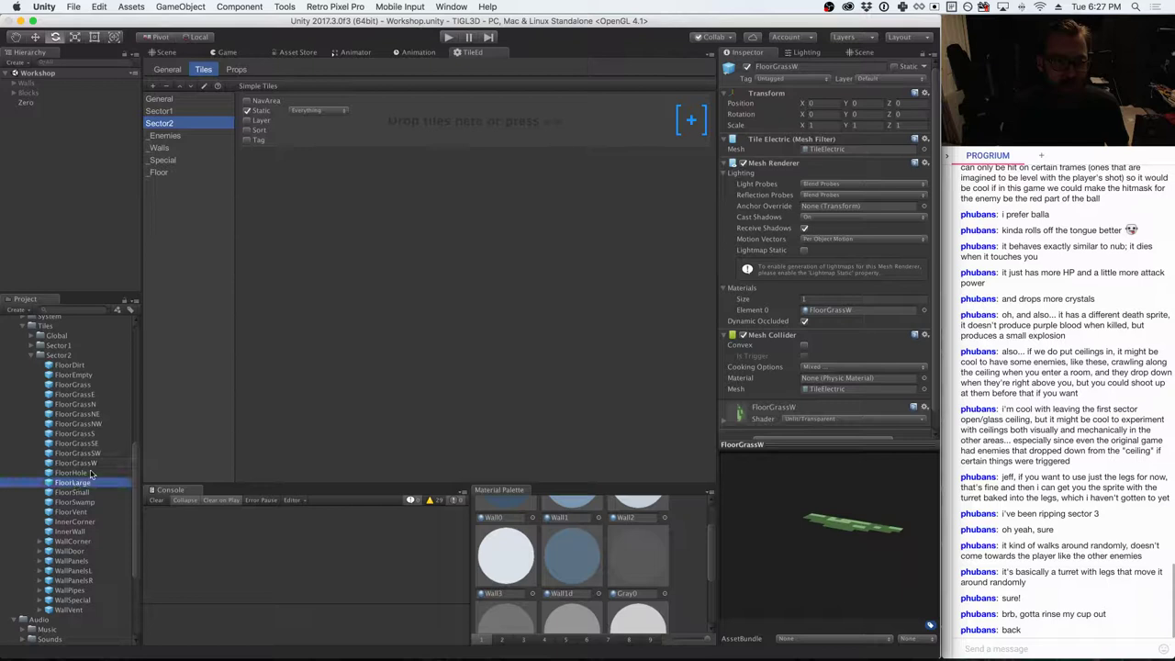
pyautogui.moveTo(91, 473); pyautogui.dragTo(451, 132)
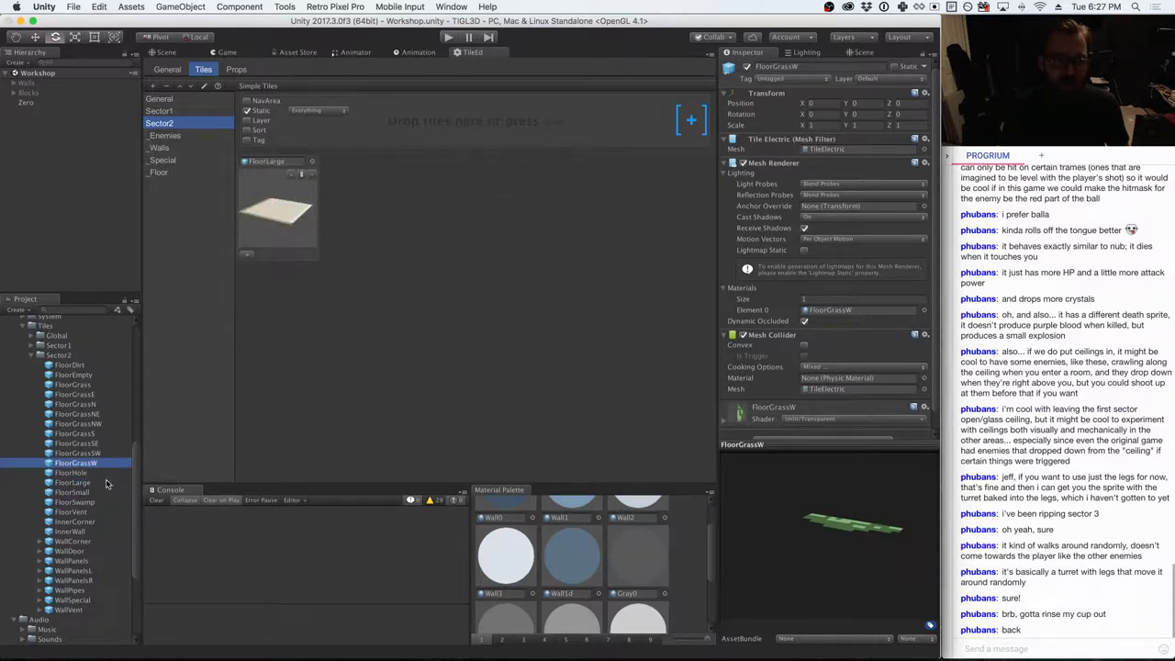
pyautogui.moveTo(84, 493); pyautogui.dragTo(482, 124)
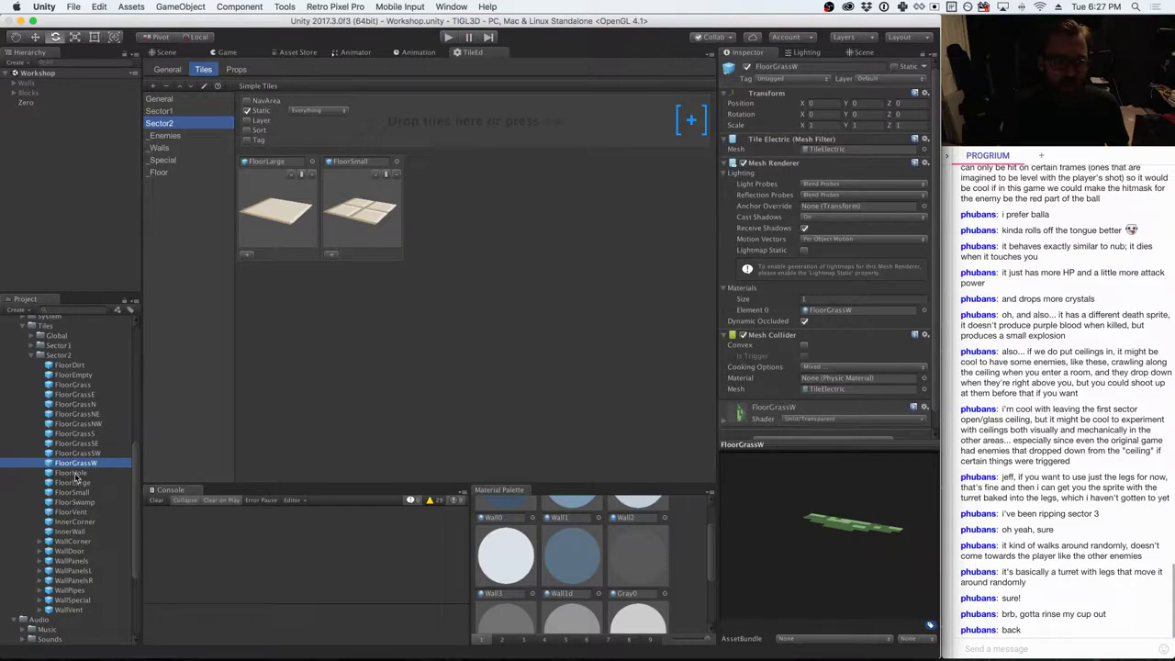
pyautogui.moveTo(76, 474); pyautogui.dragTo(466, 115)
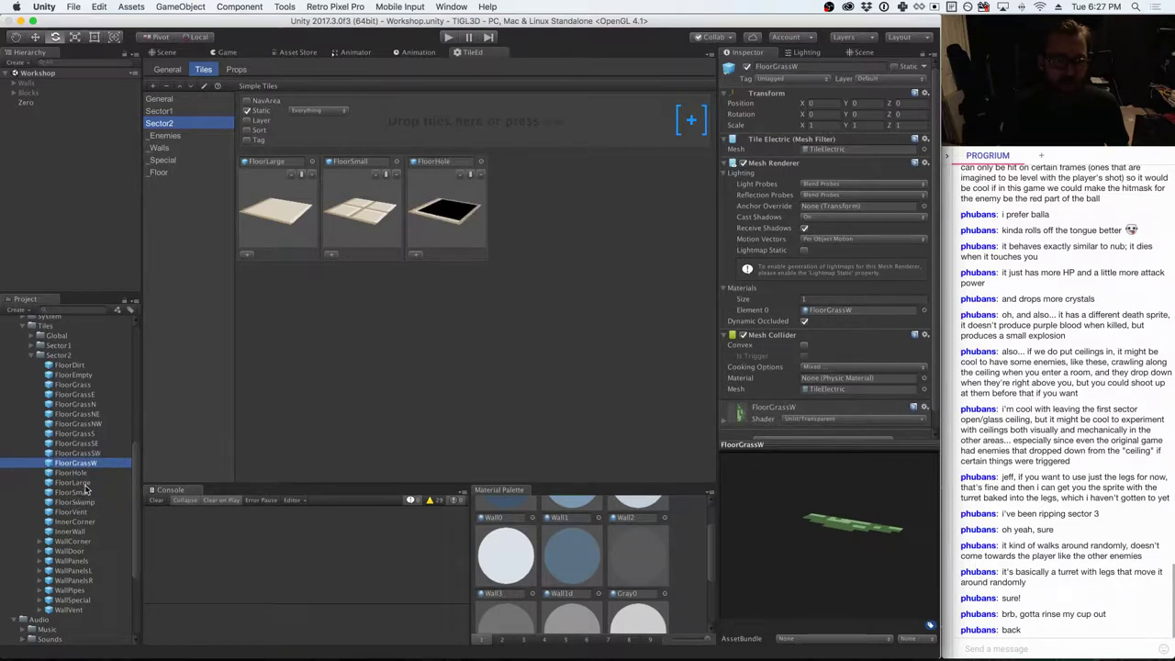
# - Add the Sector2 FloorEmpty, FloorVent, FloorDirt and FloorSwamp prefabs to TileEd's Sector2 tile group
pyautogui.moveTo(74, 375); pyautogui.dragTo(464, 124)
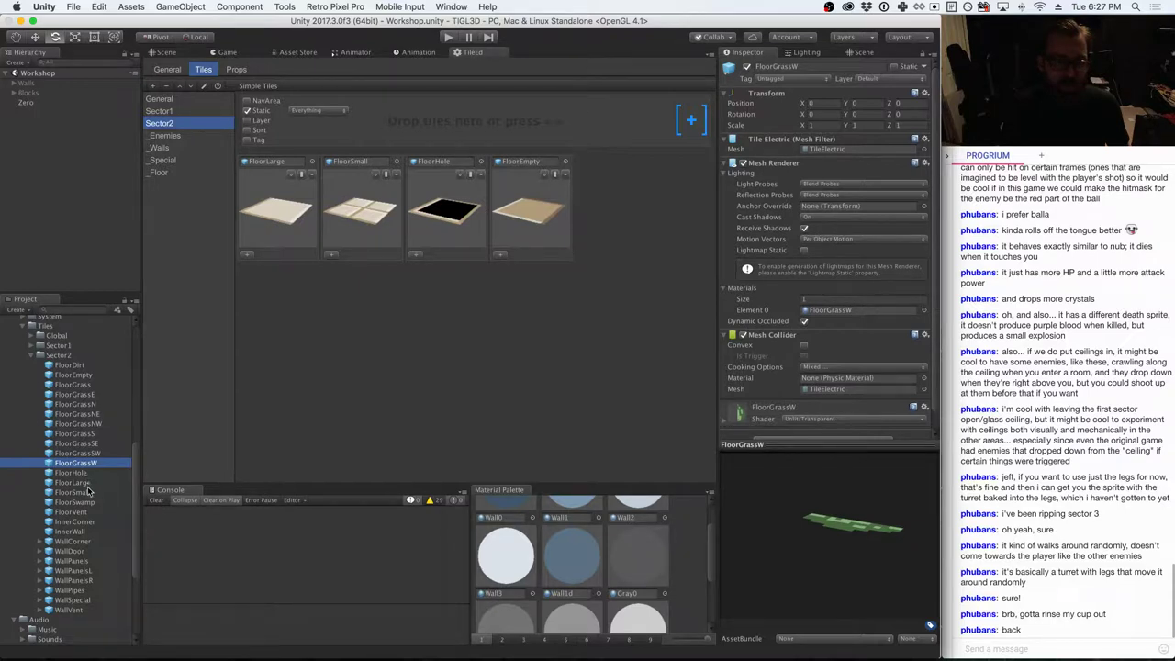
pyautogui.moveTo(78, 512); pyautogui.dragTo(397, 120)
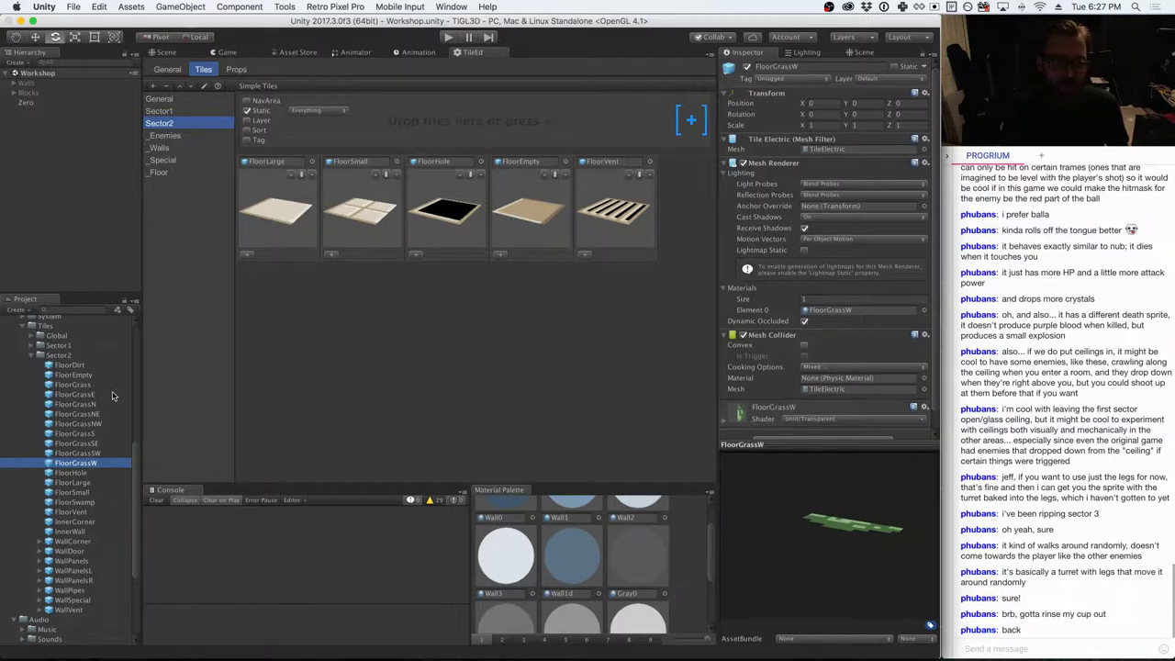
pyautogui.moveTo(78, 367); pyautogui.dragTo(413, 125)
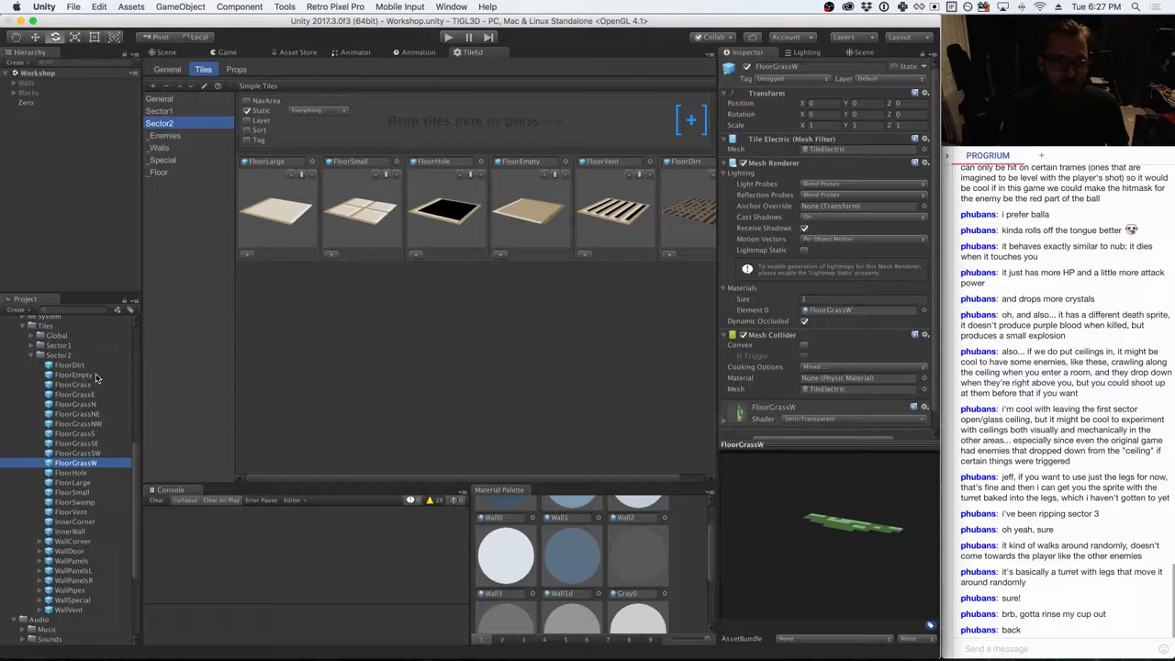
pyautogui.moveTo(66, 504); pyautogui.dragTo(282, 273)
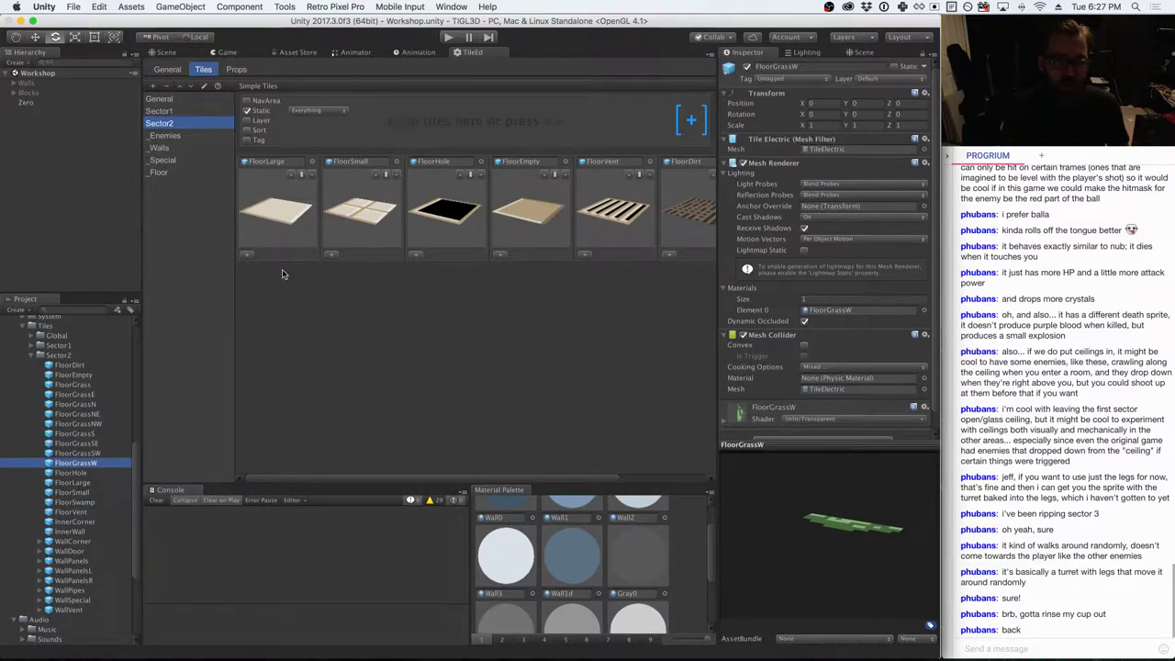
# - Add all nine Sector2 grass prefabs, from FloorGrass through FloorGrassW, to the Sector2 tile group together
pyautogui.click(88, 386)
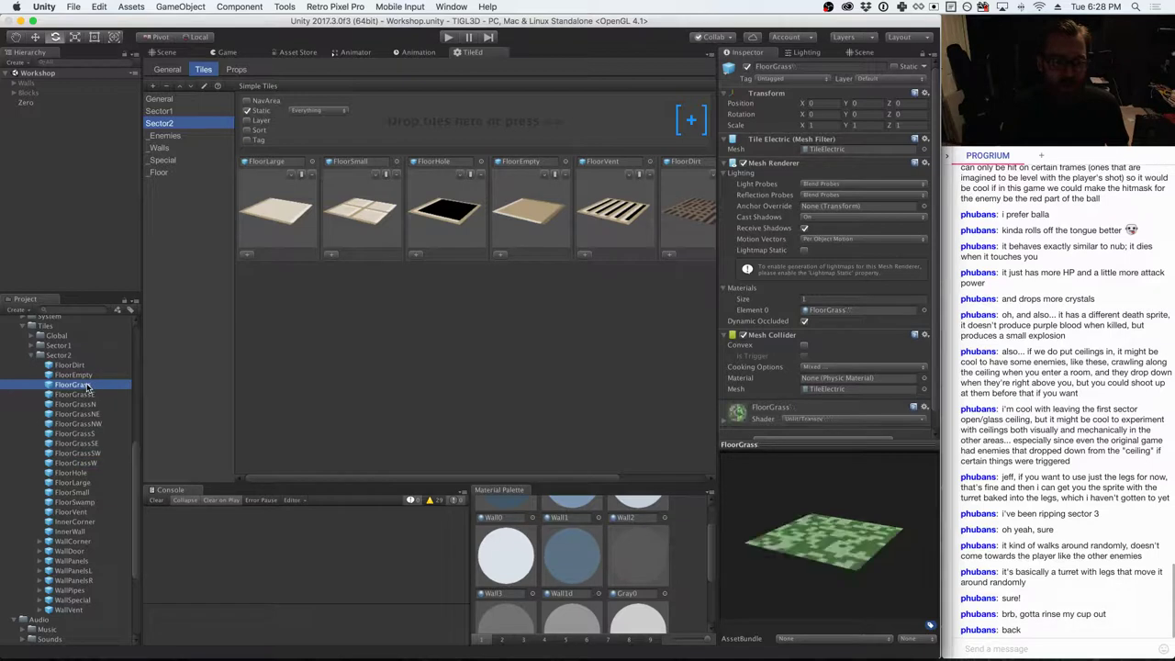
pyautogui.keyDown('shift'); pyautogui.click(85, 463); pyautogui.keyUp('shift')
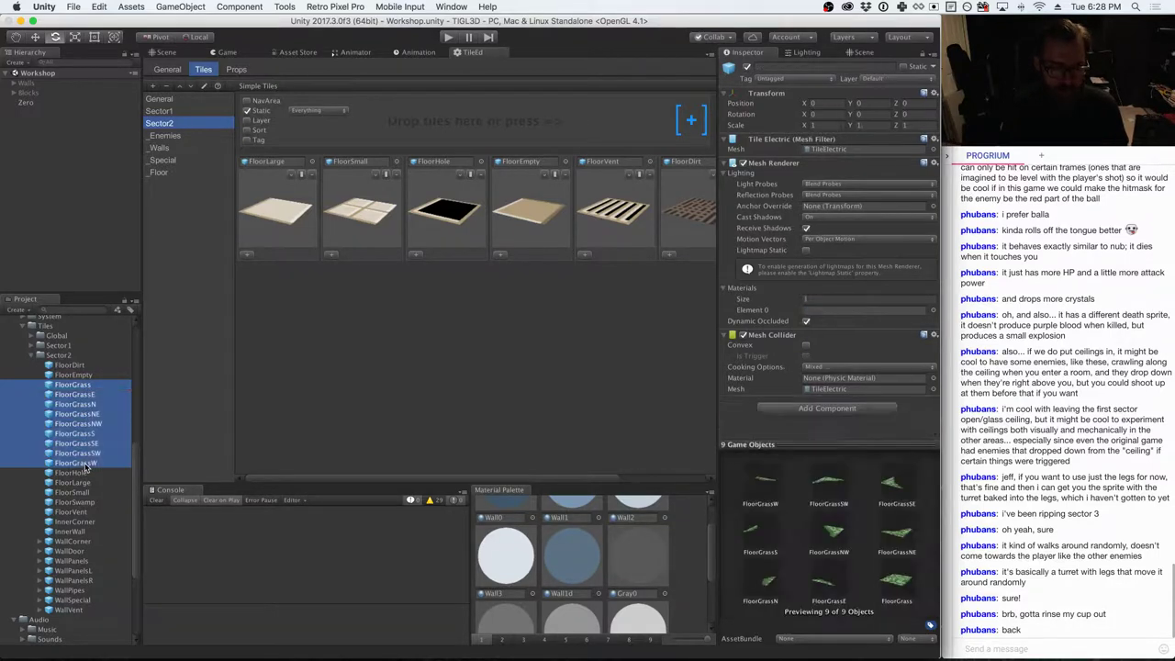
pyautogui.moveTo(80, 390); pyautogui.dragTo(417, 125)
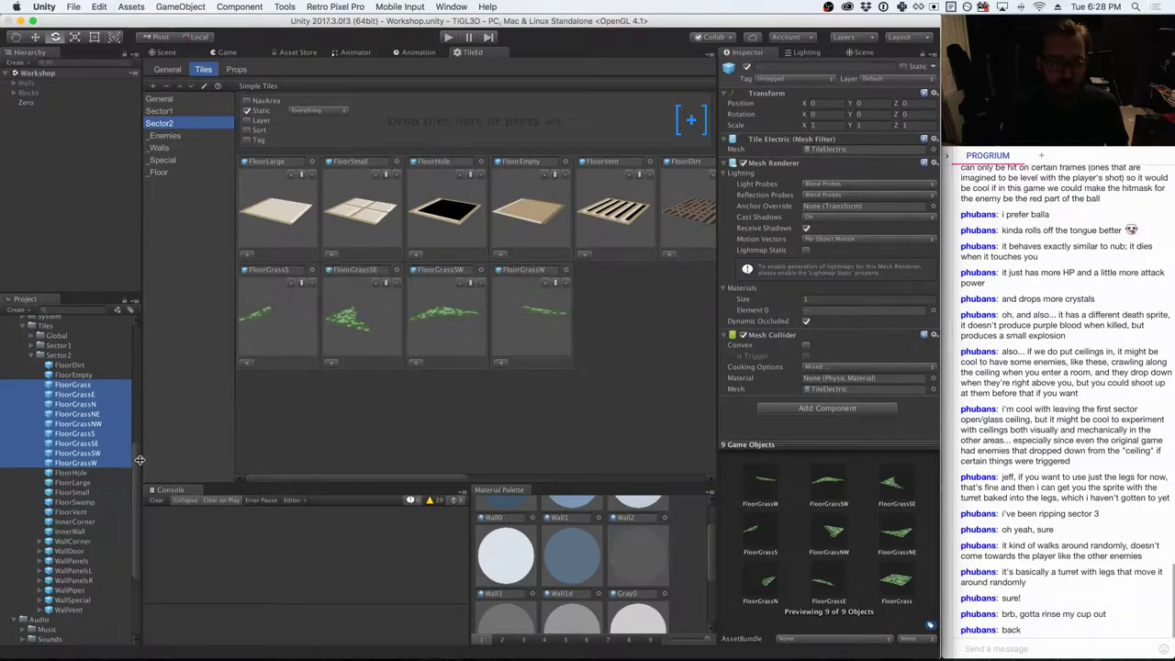
# - Add the InnerCorner and InnerWall prefabs and the eight wall prefabs from WallCorner through WallVent to the Sector2 tile group
pyautogui.click(90, 521)
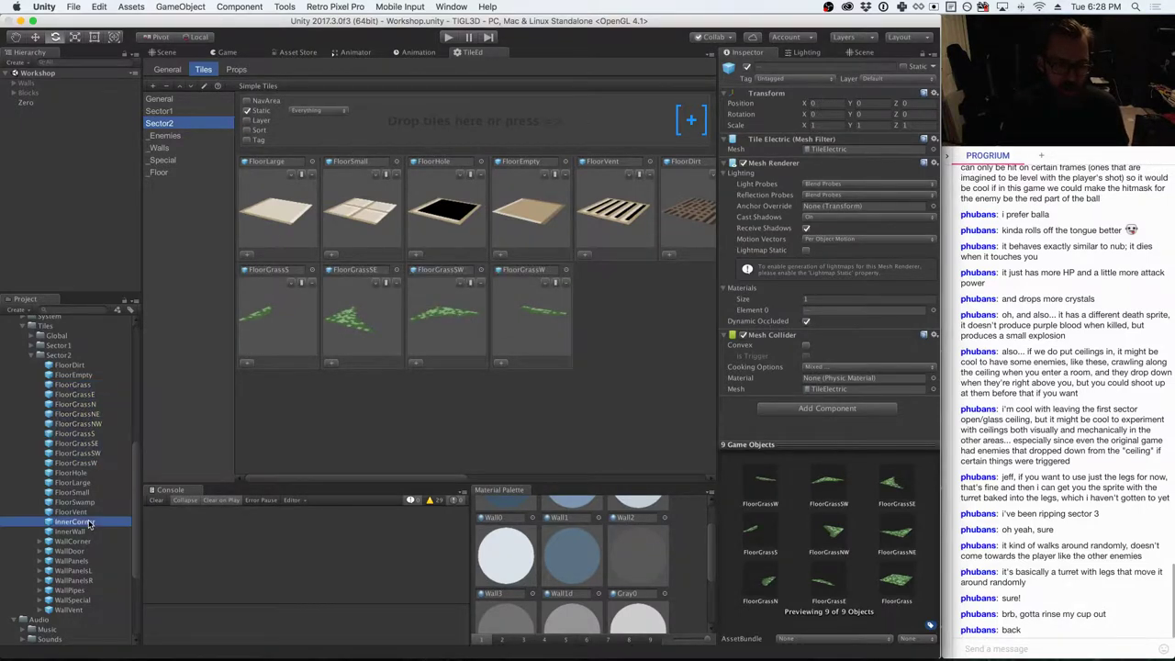
pyautogui.click(79, 532)
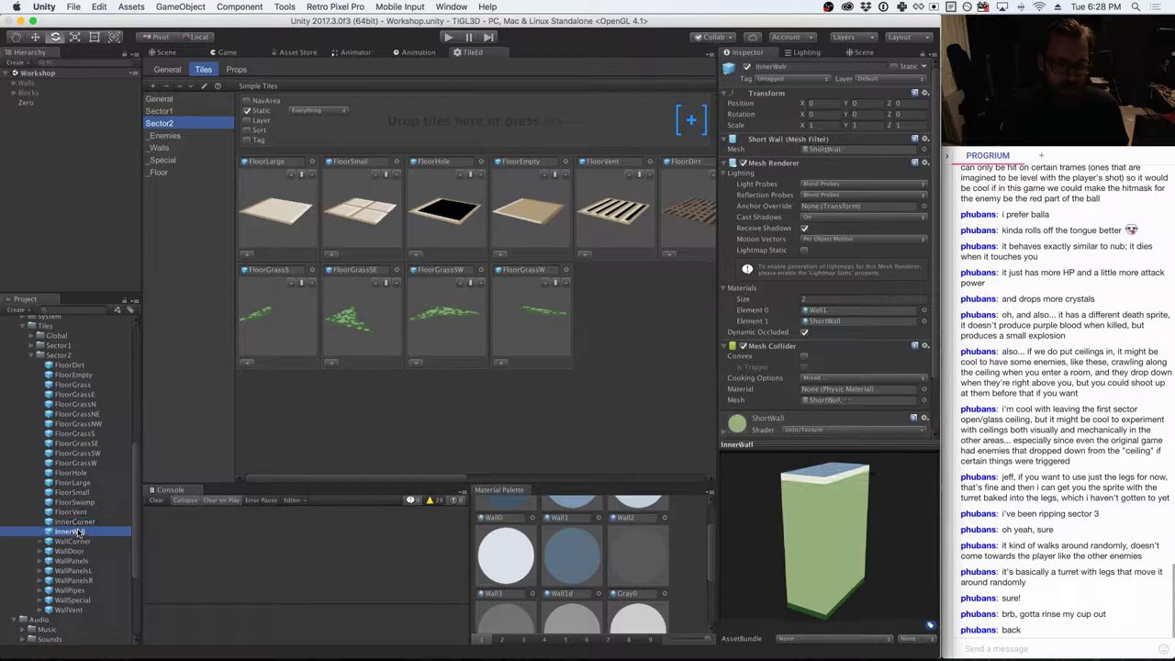
pyautogui.keyDown('shift'); pyautogui.click(80, 522); pyautogui.keyUp('shift')
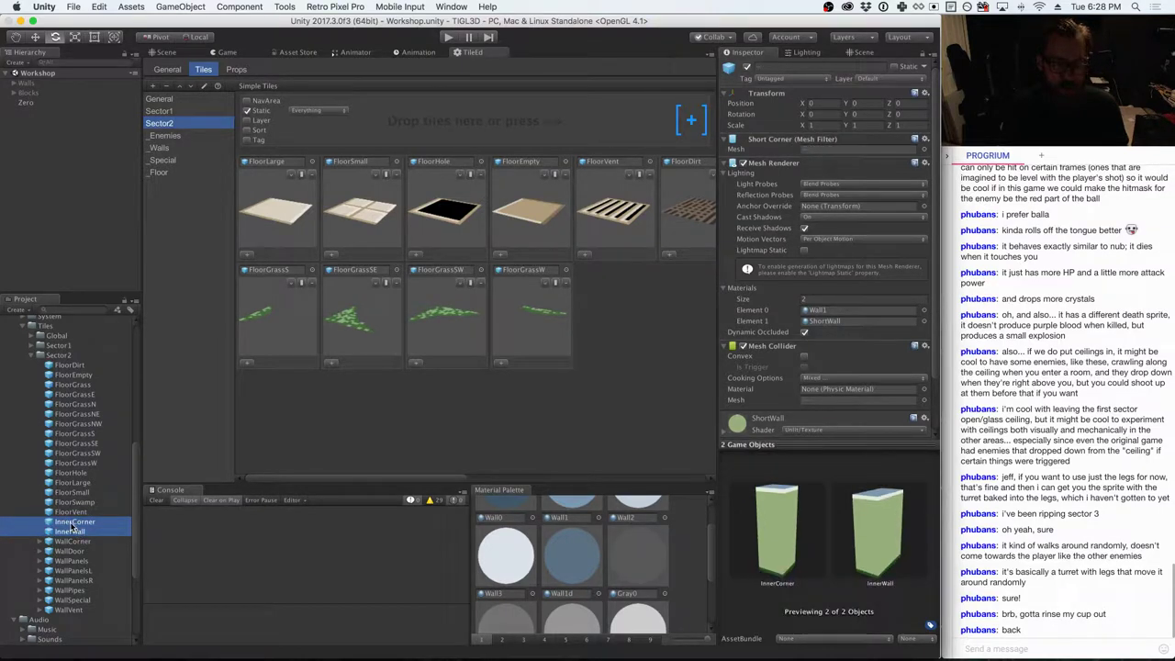
pyautogui.moveTo(72, 527); pyautogui.dragTo(402, 135)
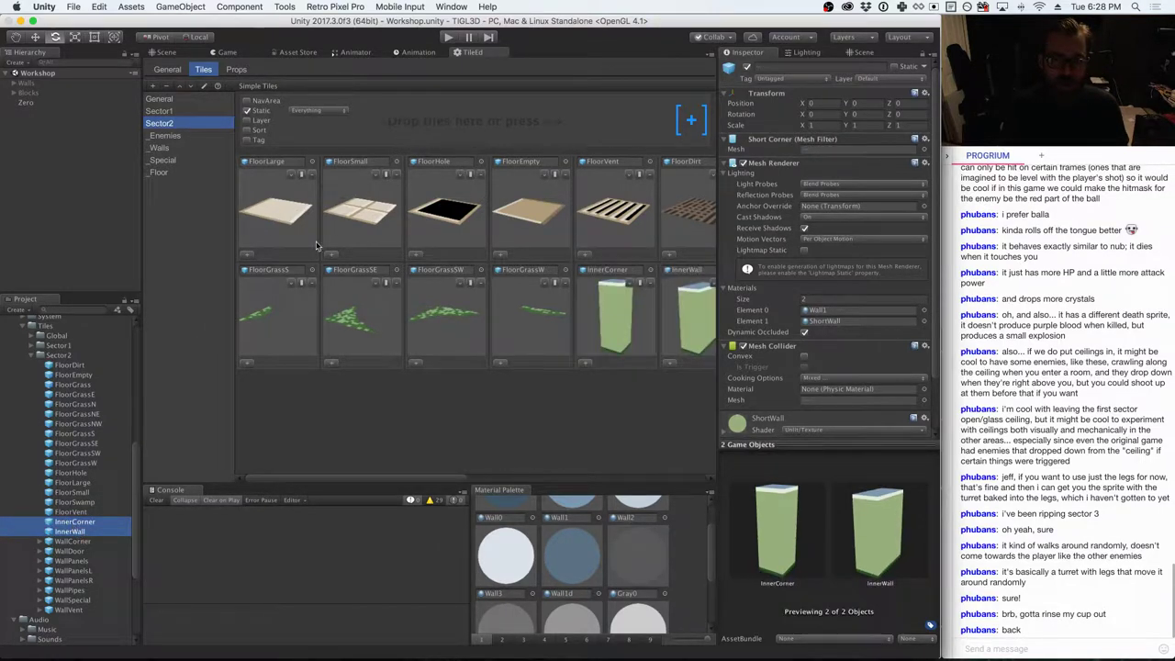
pyautogui.click(73, 542)
pyautogui.keyDown('shift'); pyautogui.click(71, 609); pyautogui.keyUp('shift')
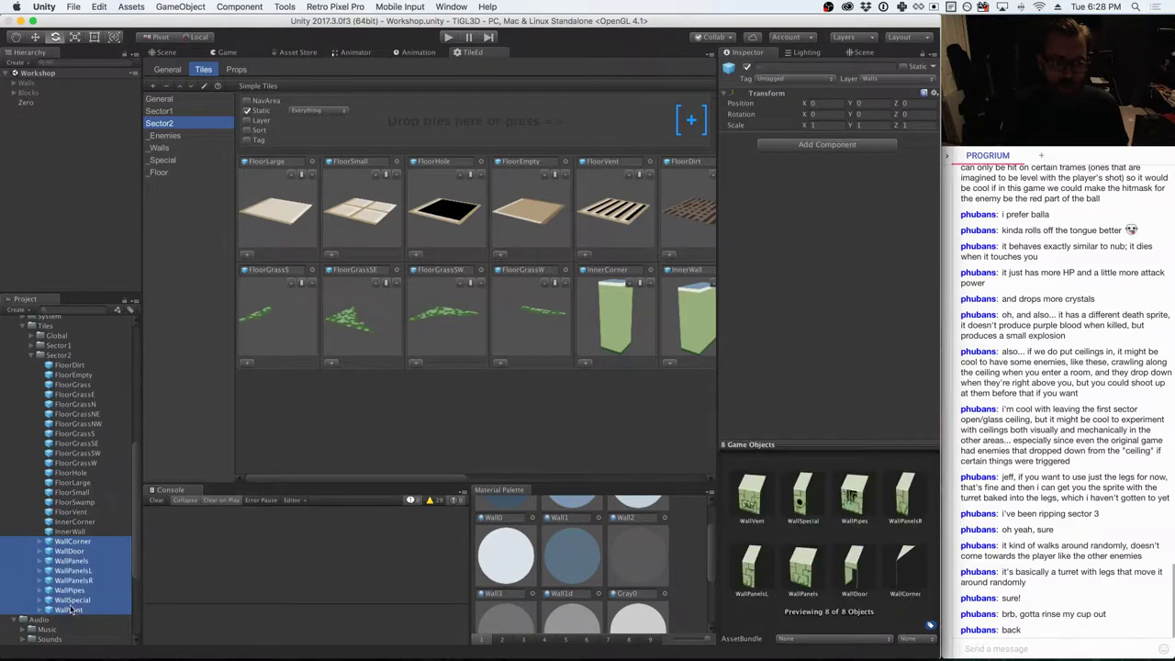
pyautogui.moveTo(70, 609); pyautogui.dragTo(483, 127)
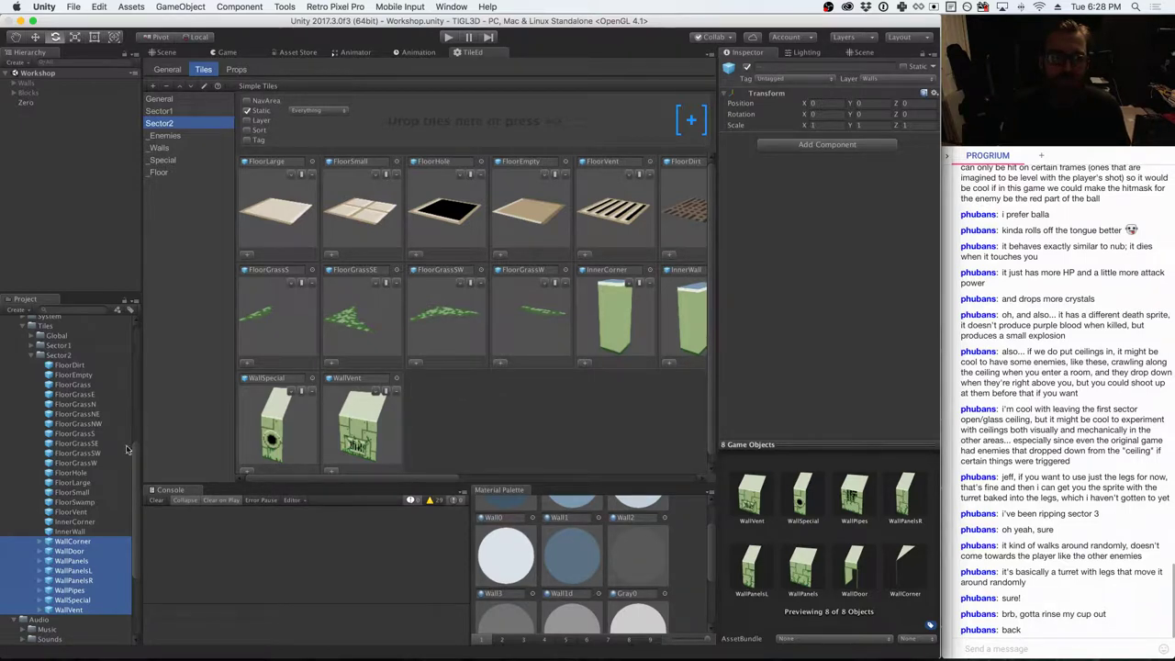
# - Collapse the Sector2 tiles folder in the project, and open the Game scene in the scene view
pyautogui.scroll(3, 137, 450)
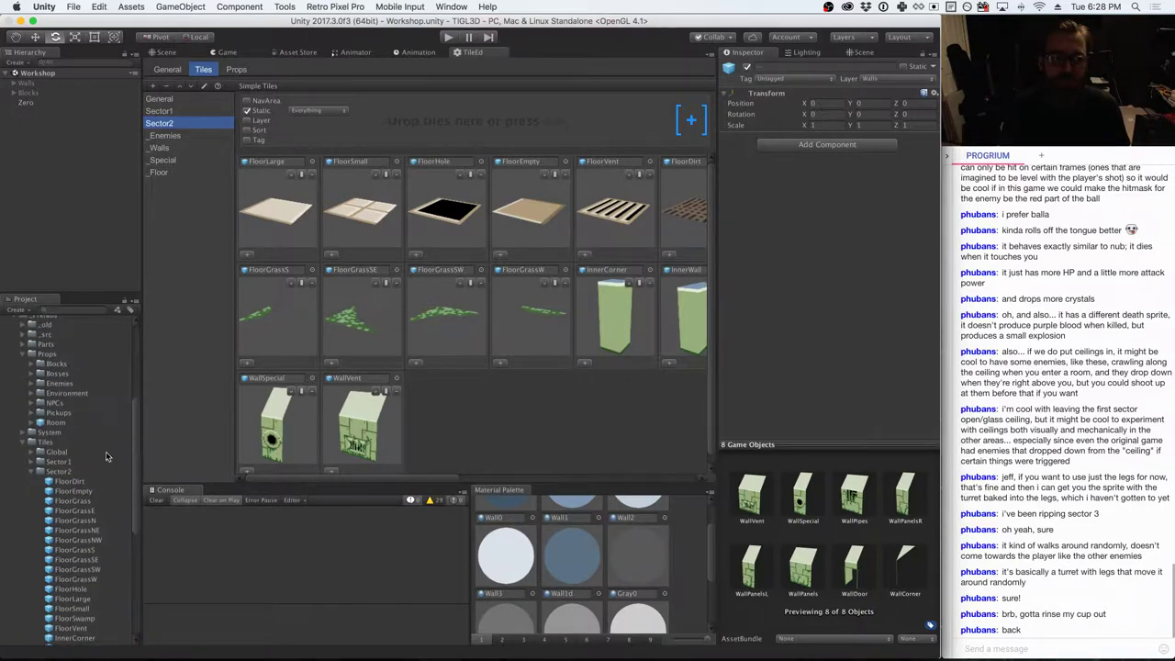
pyautogui.click(34, 471)
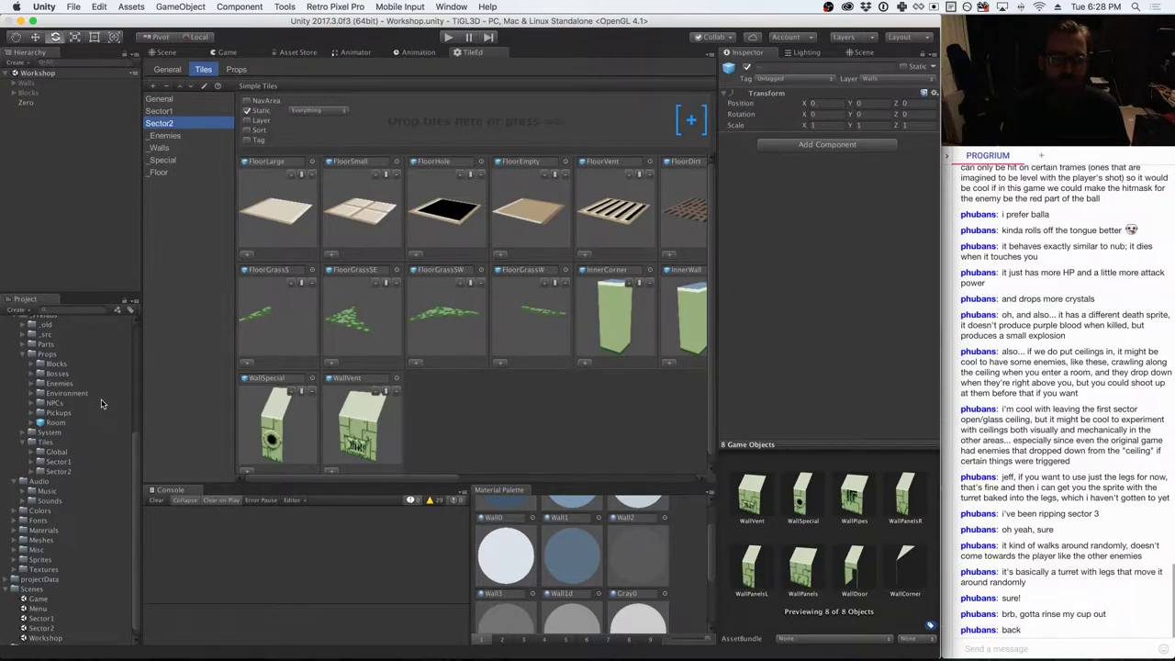
pyautogui.scroll(5, 110, 409)
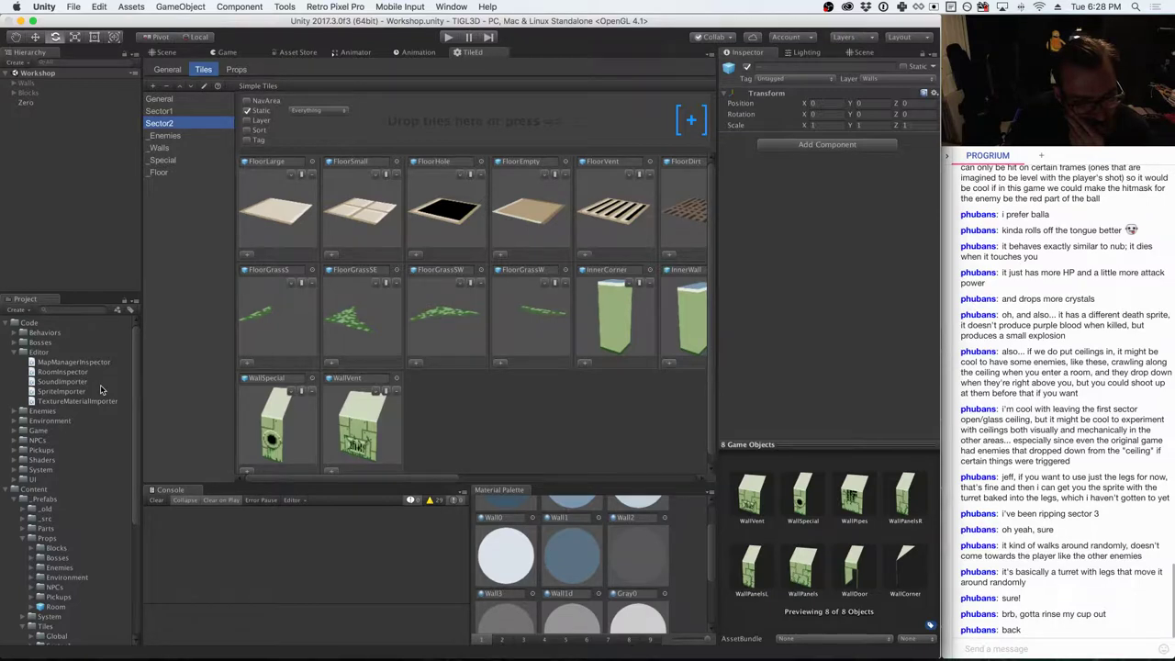
pyautogui.scroll(-5, 96, 395)
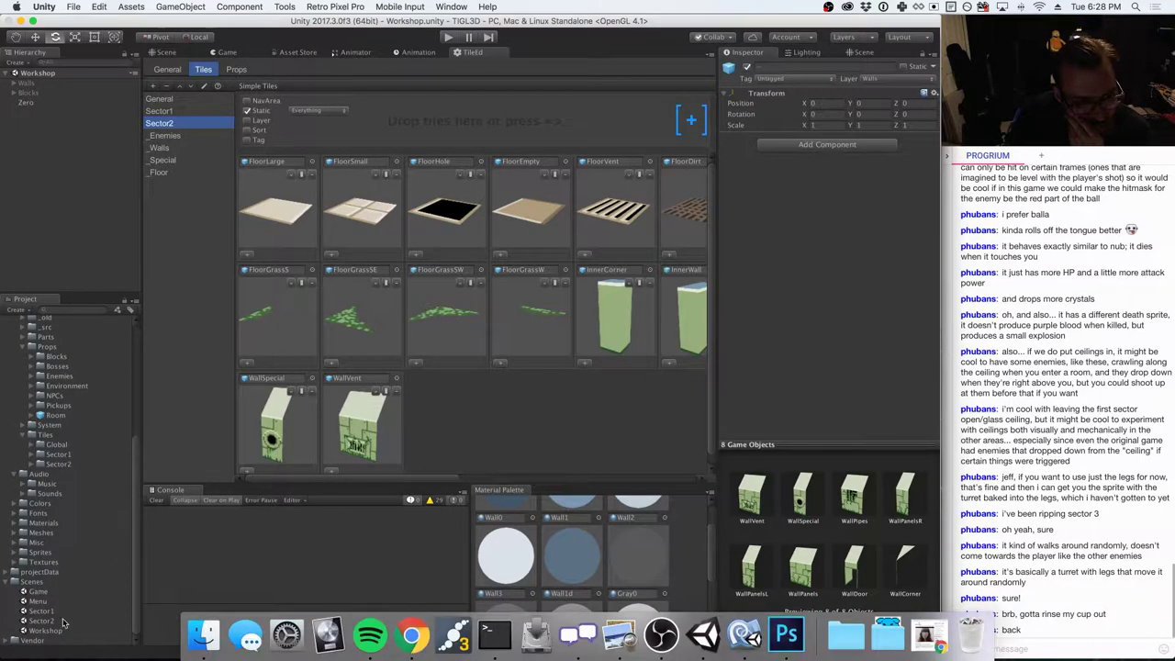
pyautogui.click(50, 592)
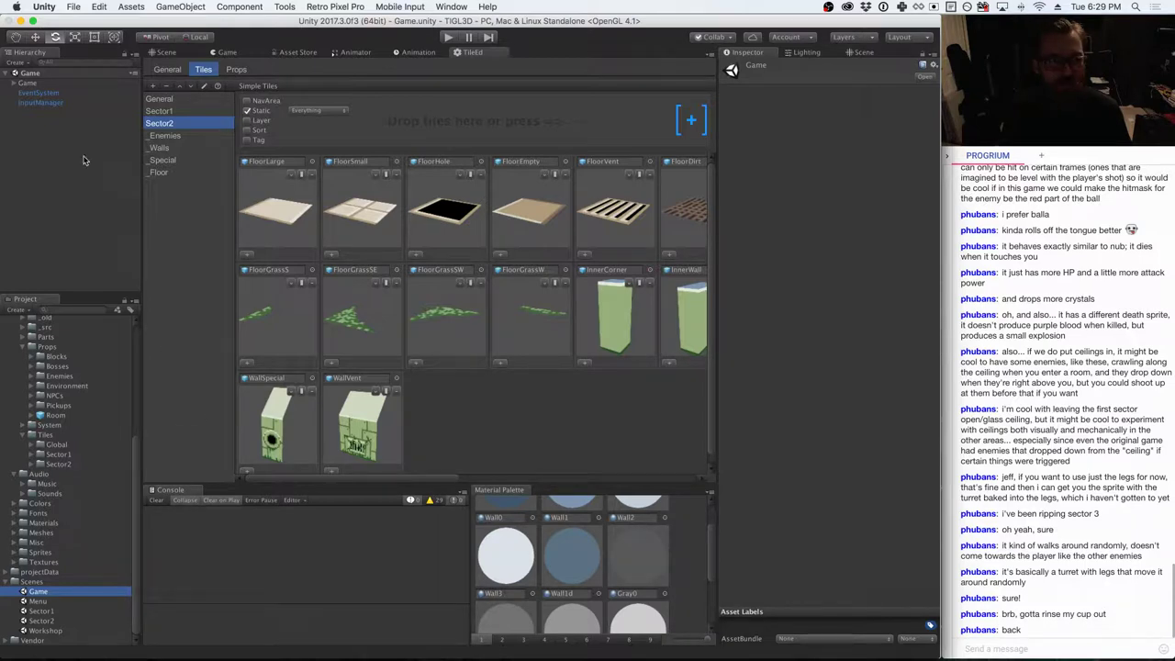
pyautogui.click(170, 53)
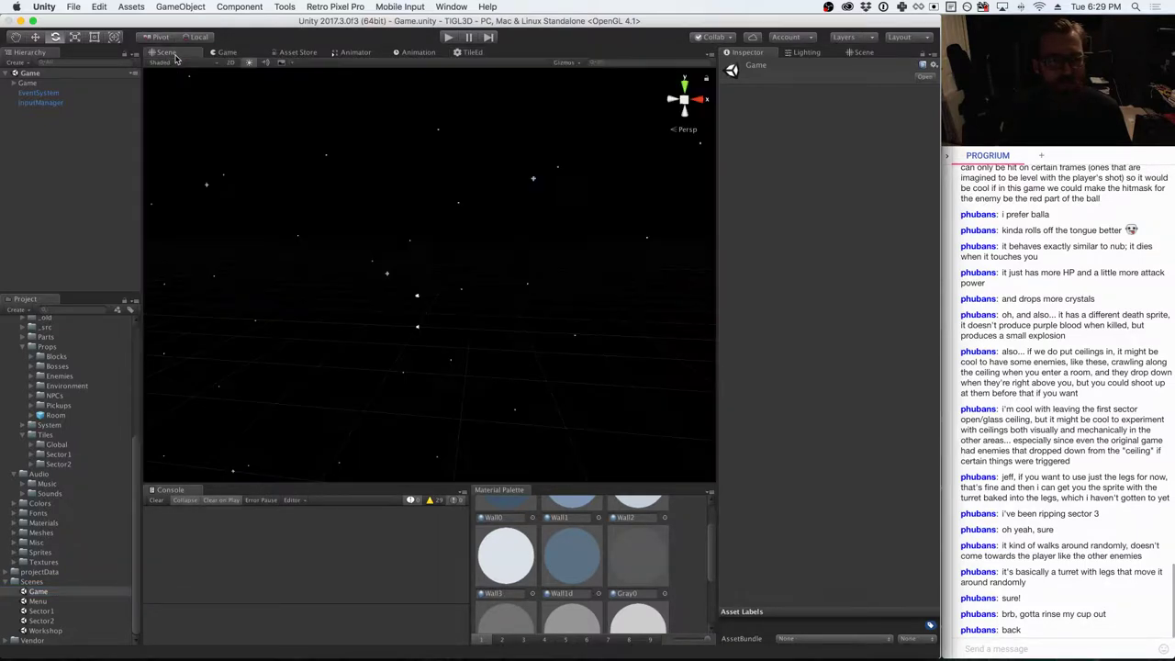
# - Run the Game scene and walk the player through the connected Sector1 rooms and their dark corridors
pyautogui.click(448, 36)
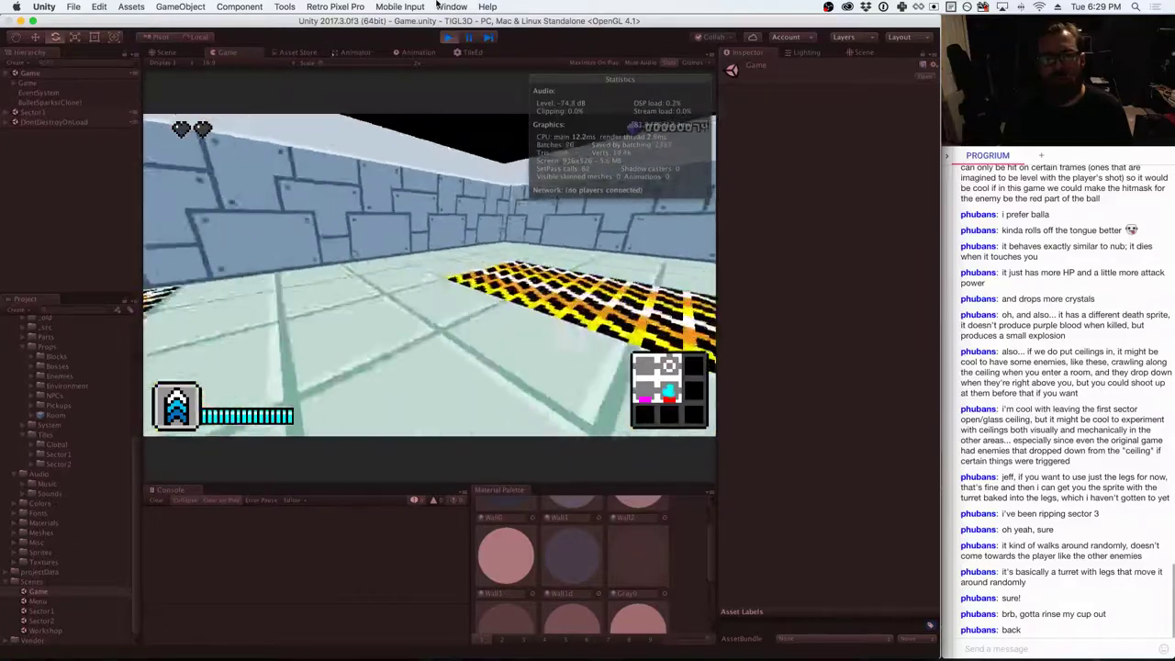
pyautogui.press('w')
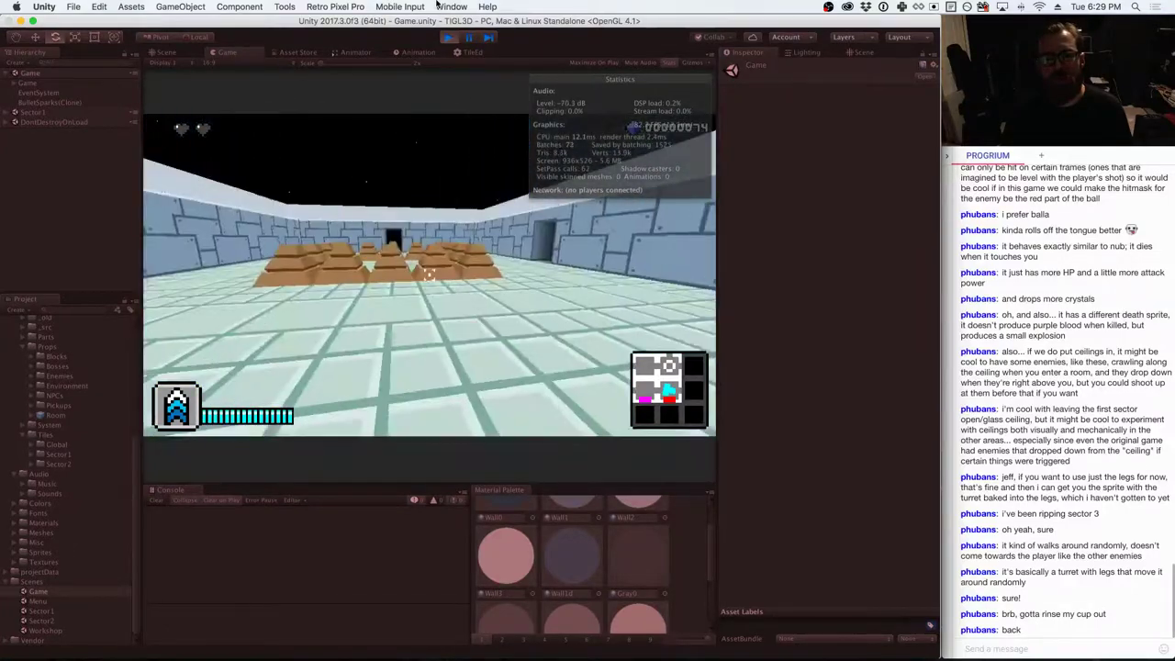
pyautogui.press('w')
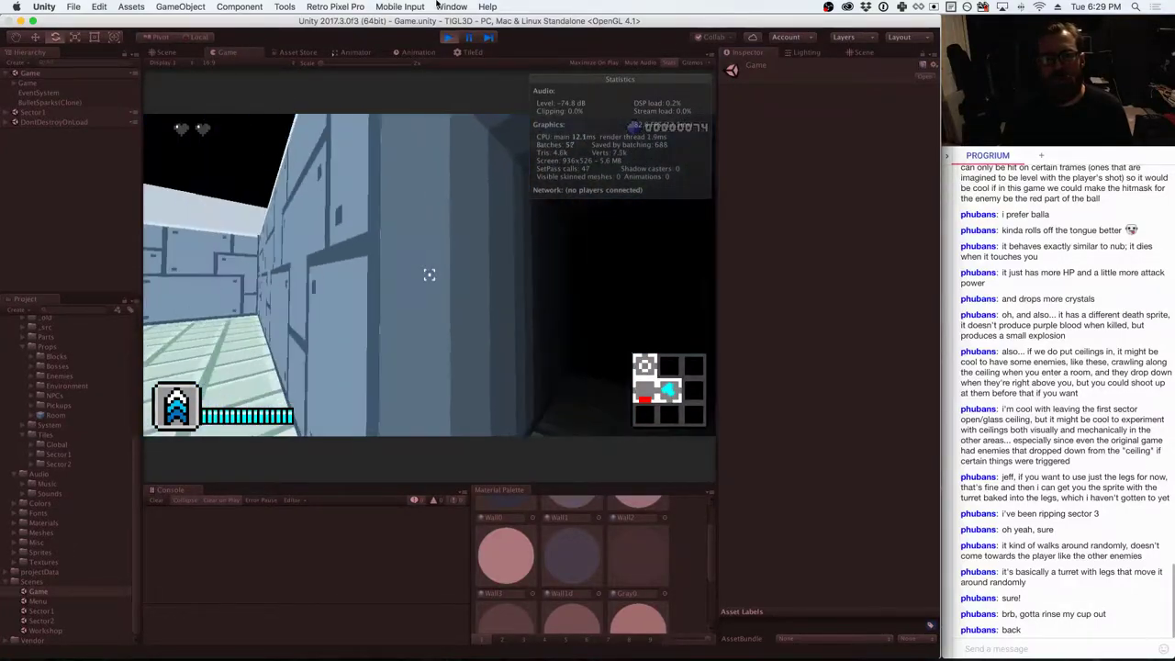
pyautogui.press('w')
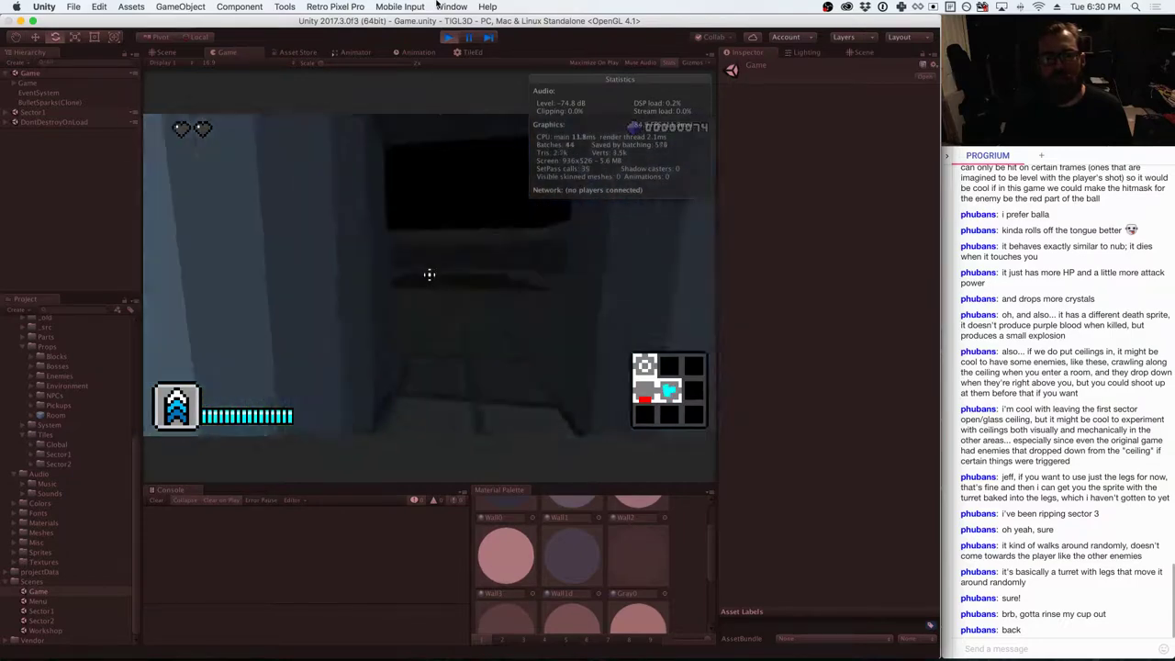
pyautogui.press('s')
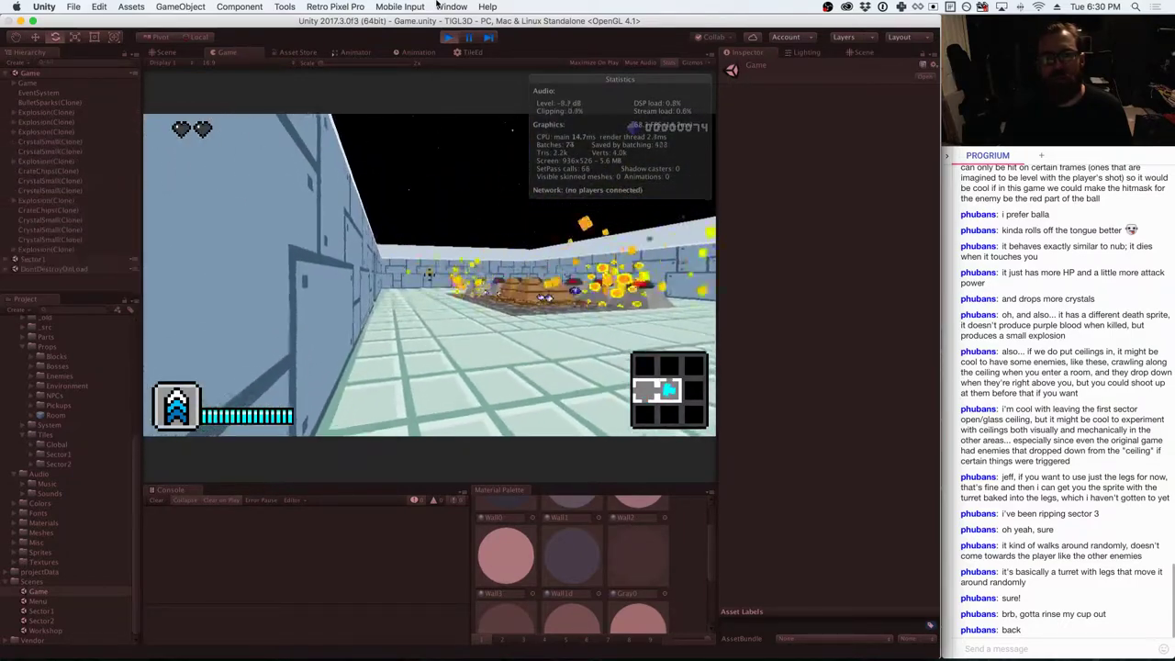
pyautogui.press('w')
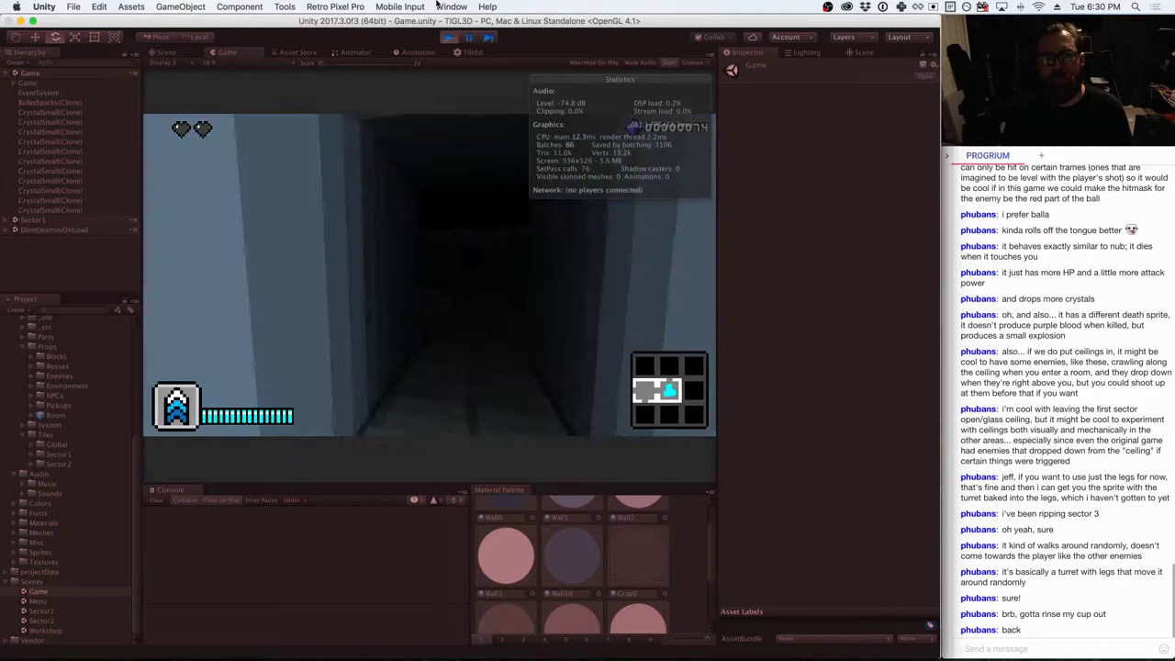
pyautogui.press('Right')
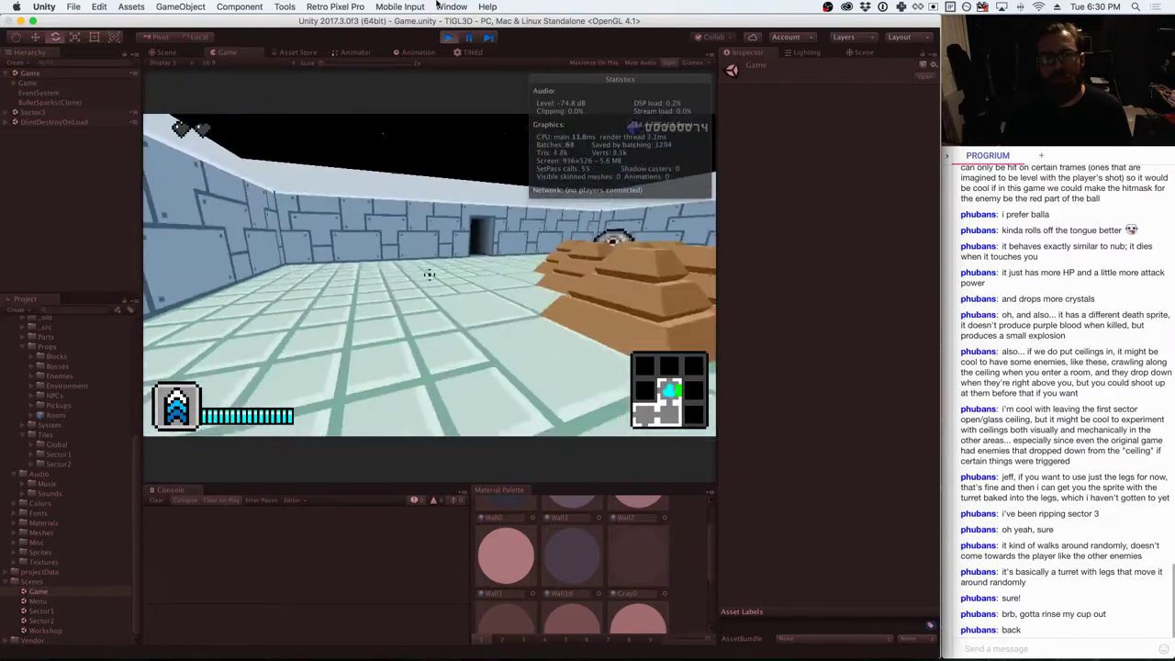
pyautogui.press('Left')
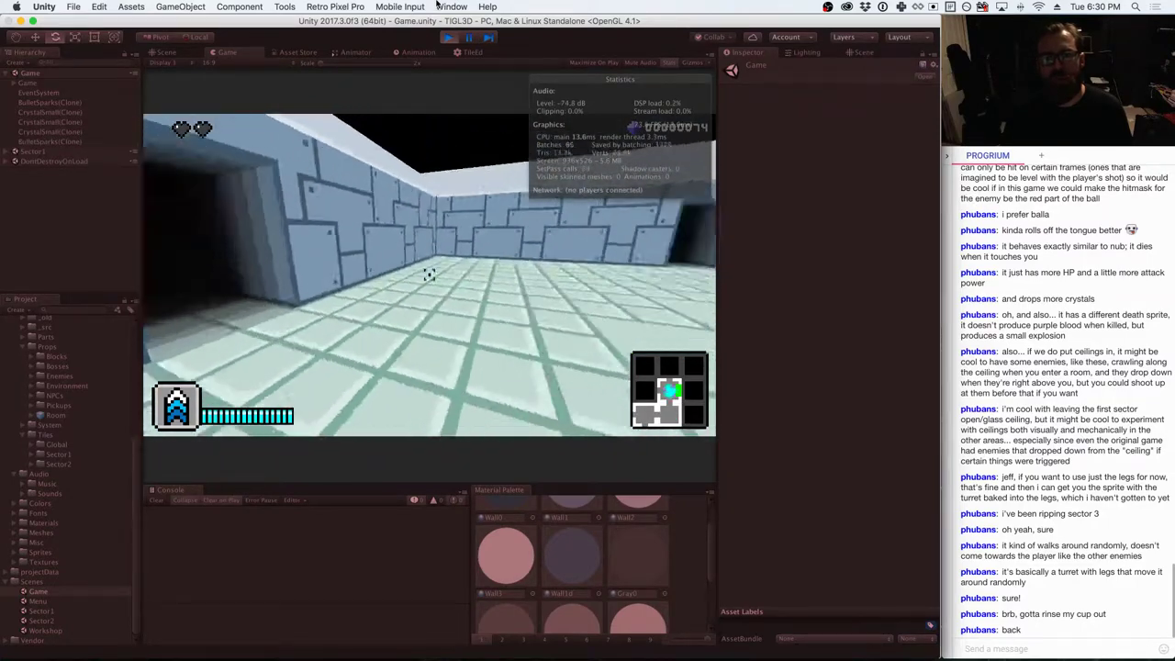
pyautogui.press('w')
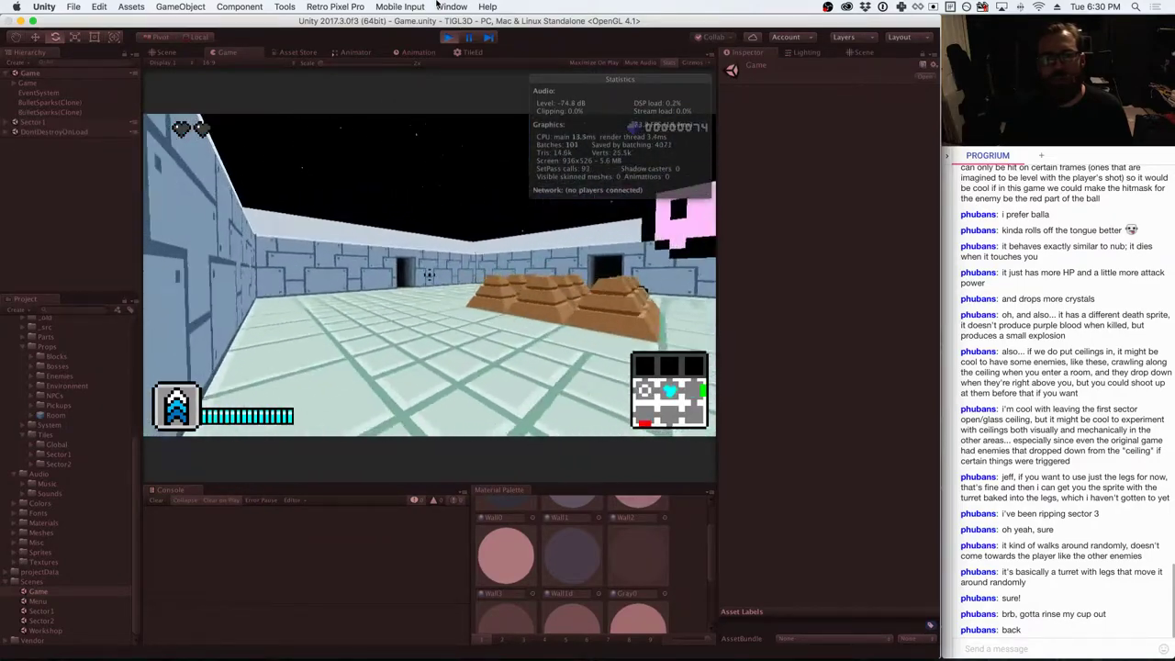
pyautogui.press('w')
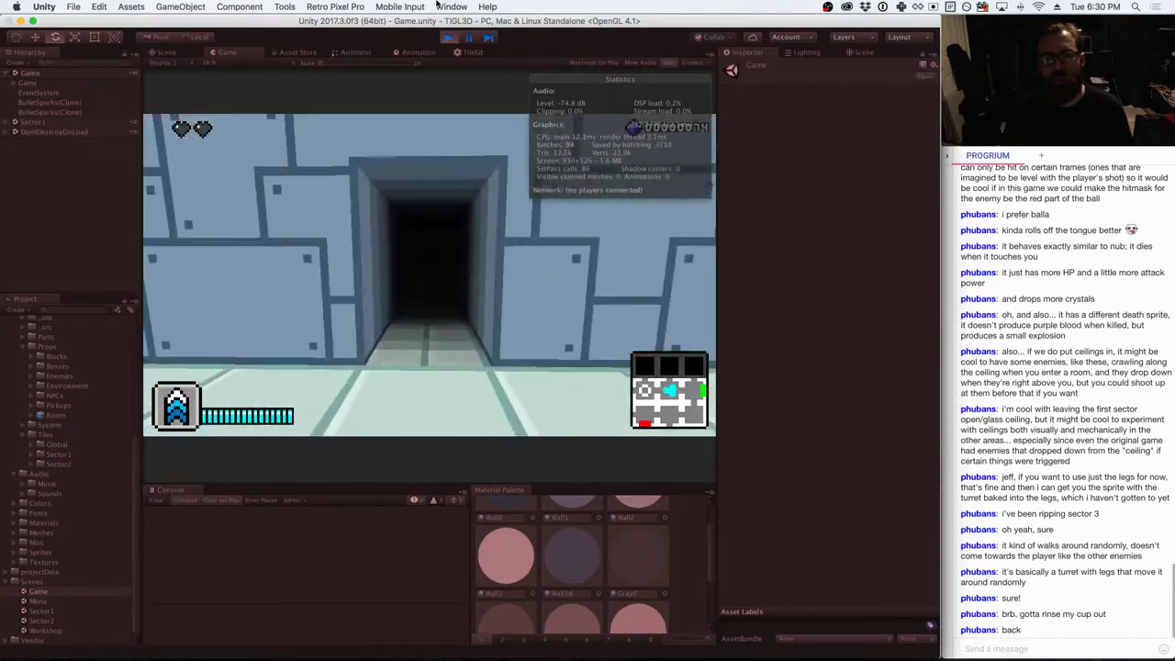
pyautogui.press('w')
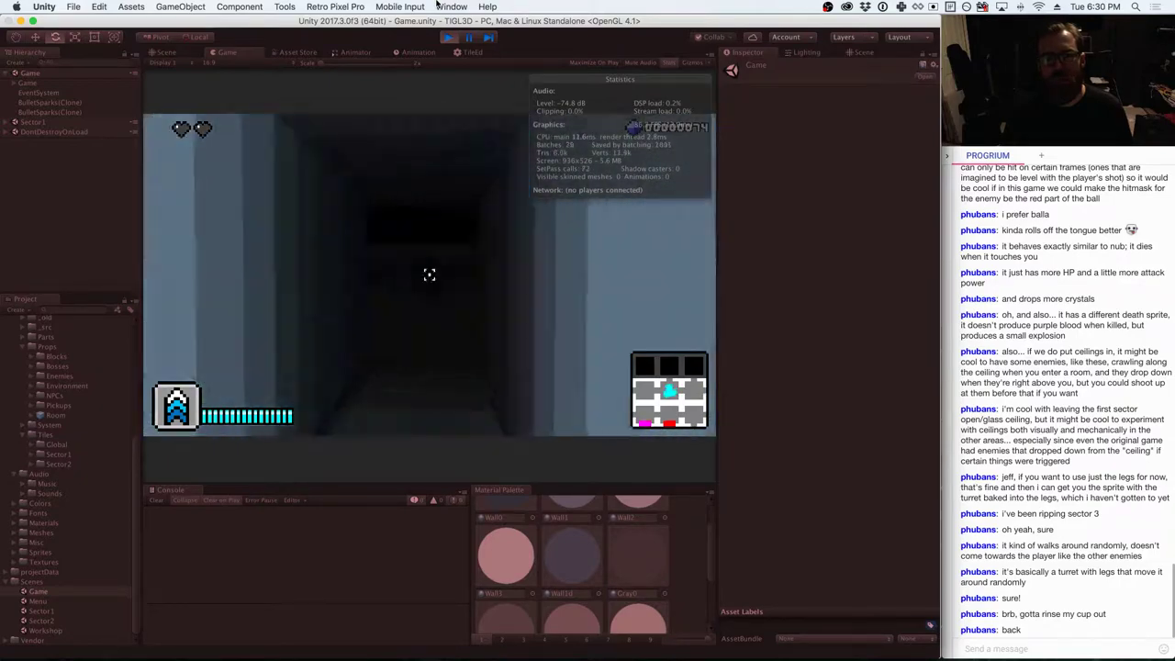
pyautogui.press('w')
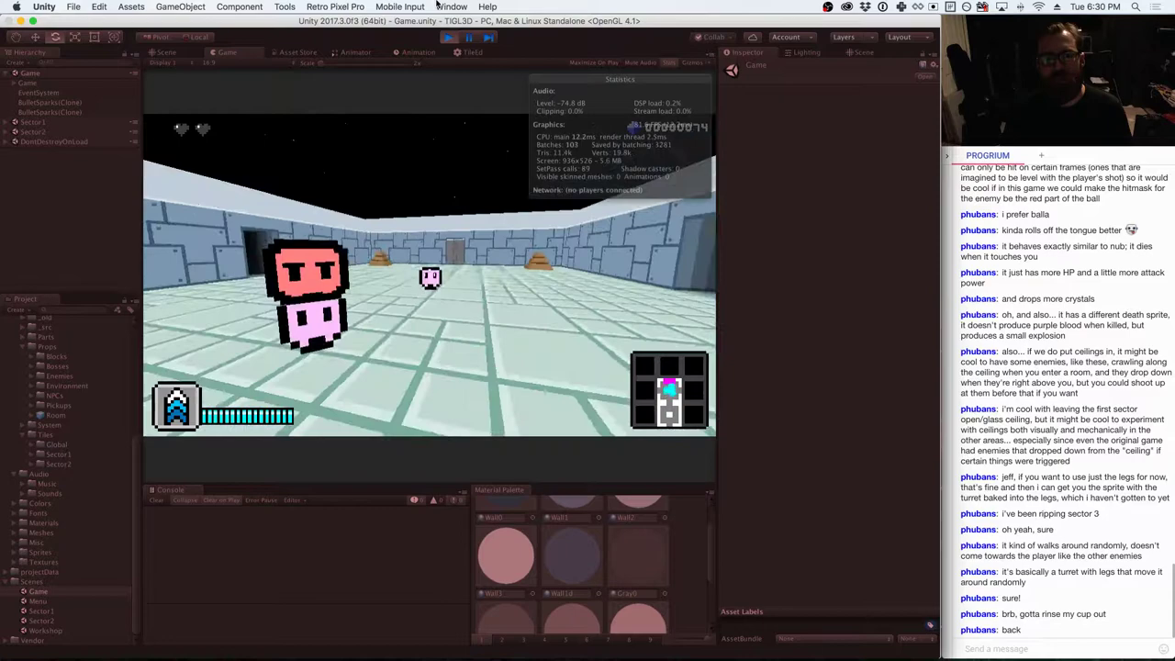
# - Continue the playtest past the enemy room, through the doorways to the room filled with rows of crates
pyautogui.press('Right')
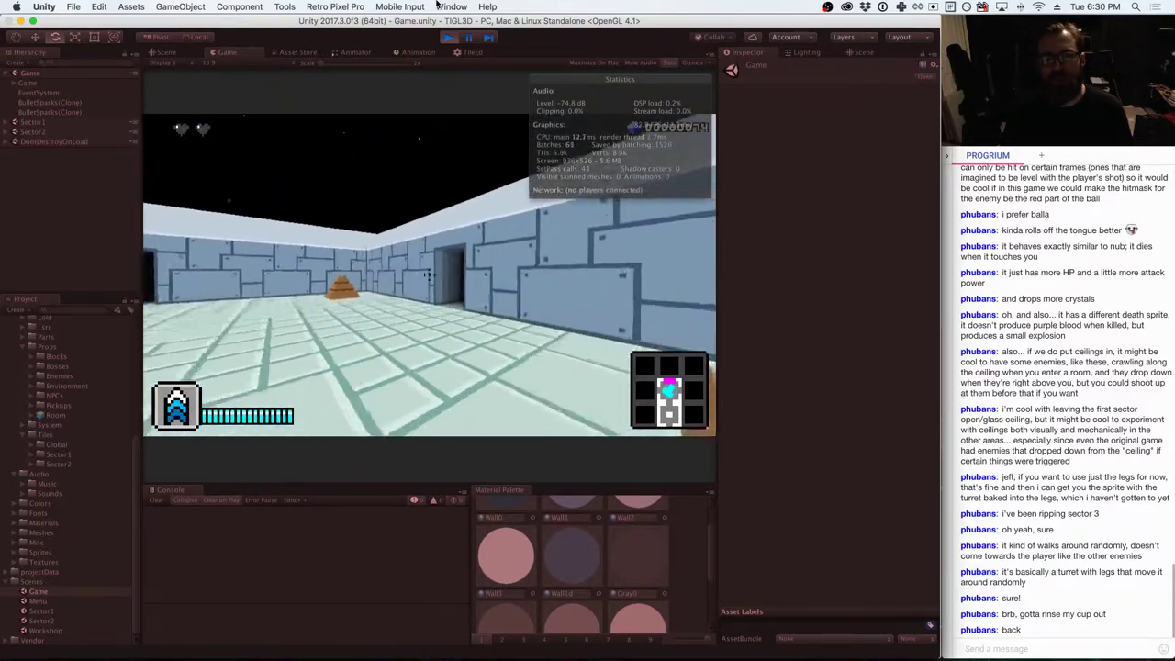
pyautogui.press('w')
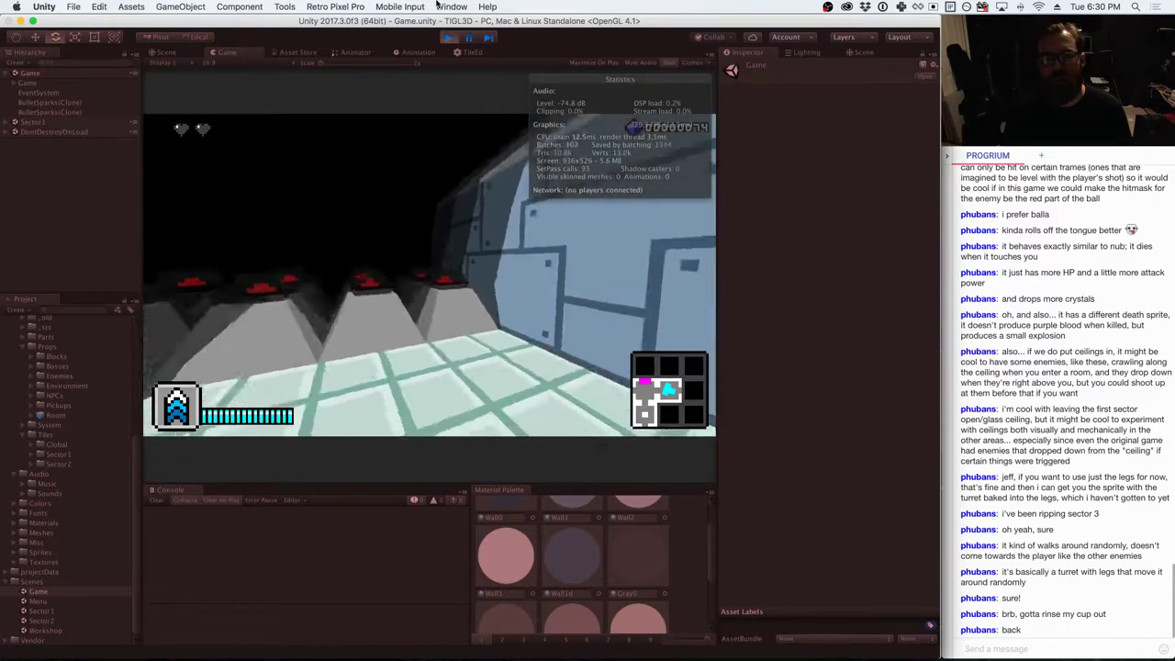
pyautogui.press('Right')
pyautogui.press('w')
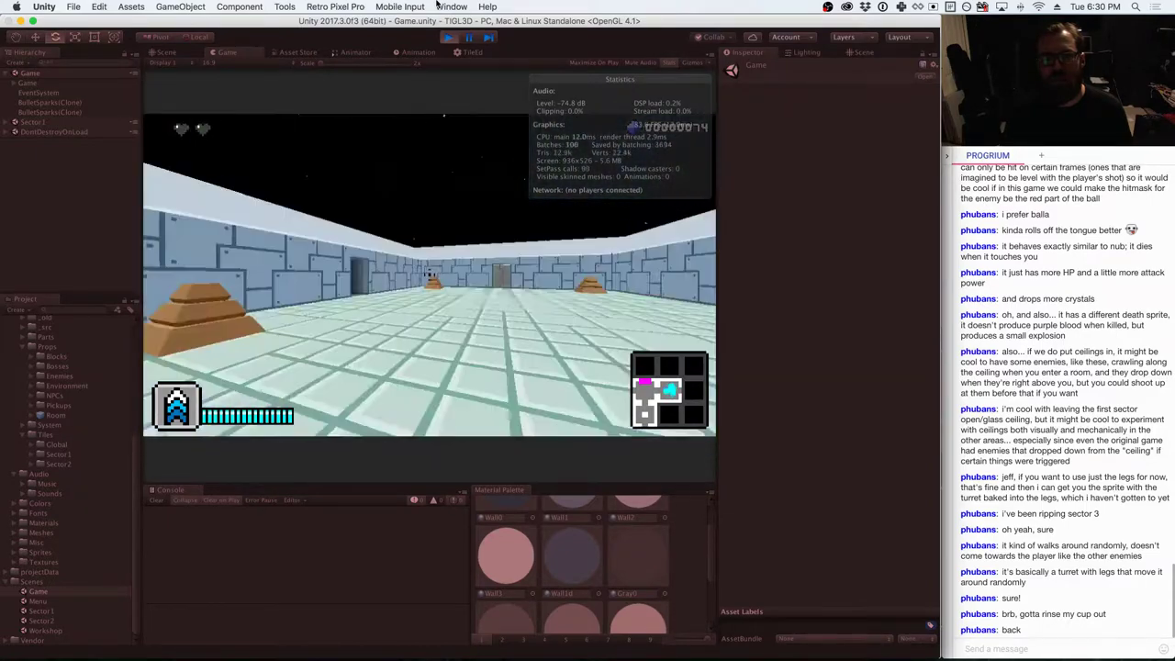
pyautogui.press('w')
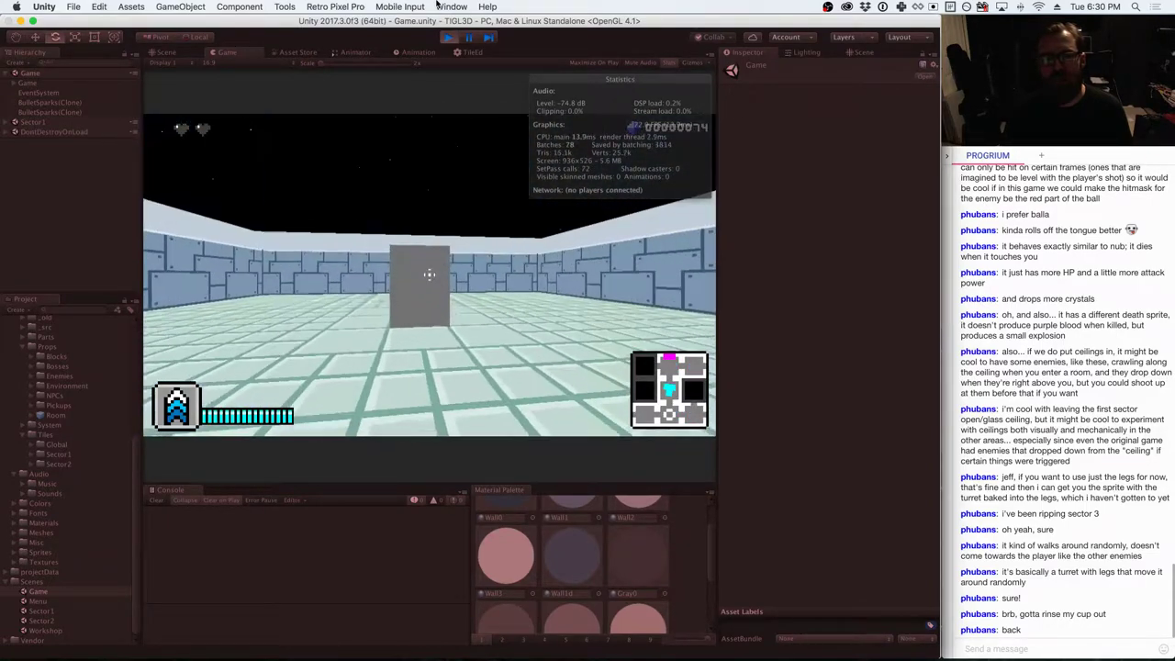
pyautogui.press('w')
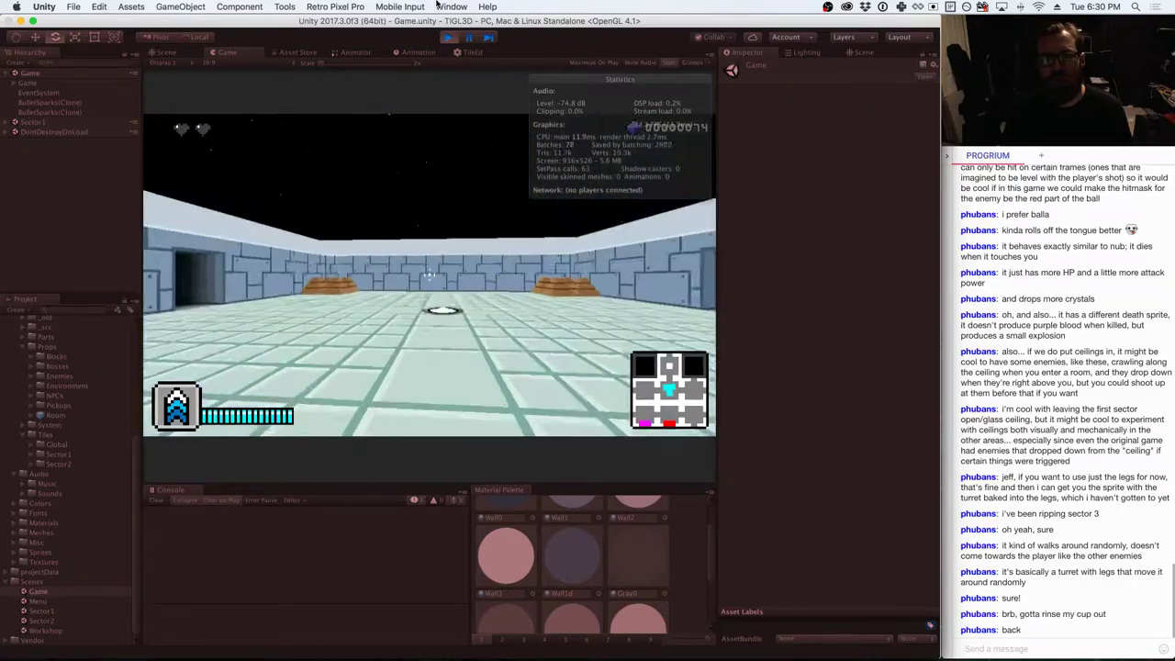
pyautogui.press('Right')
pyautogui.press('w')
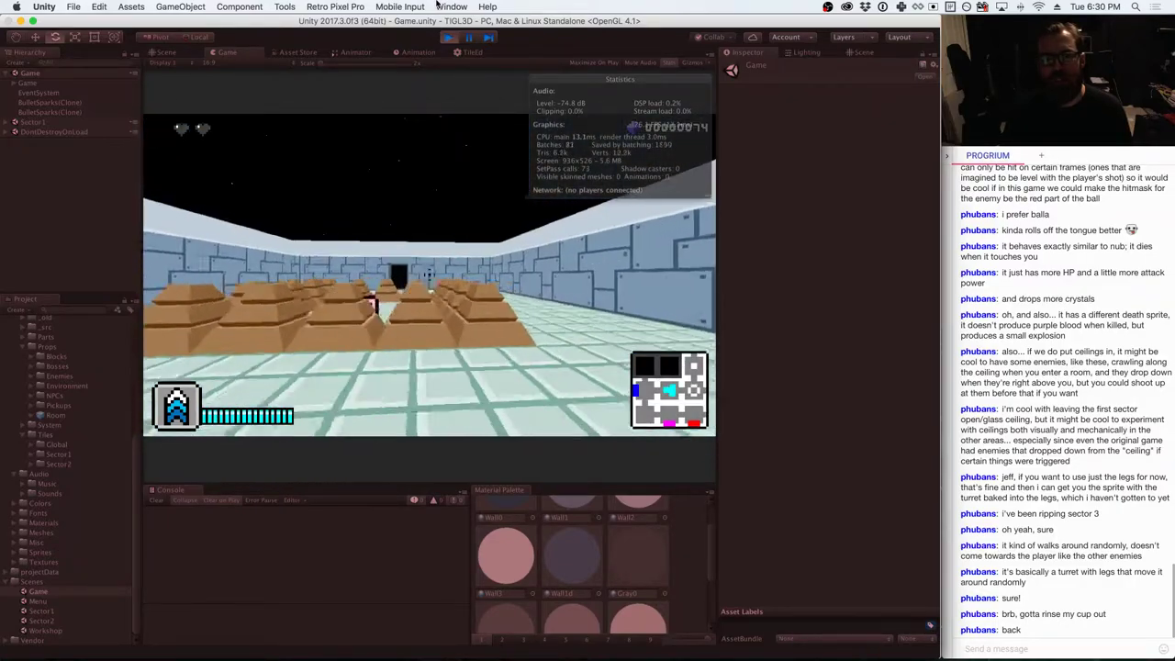
# - Shoot the enemies and crates in the crate-filled room, collect the dropped crystals, and stop the playtest
pyautogui.press('Left')
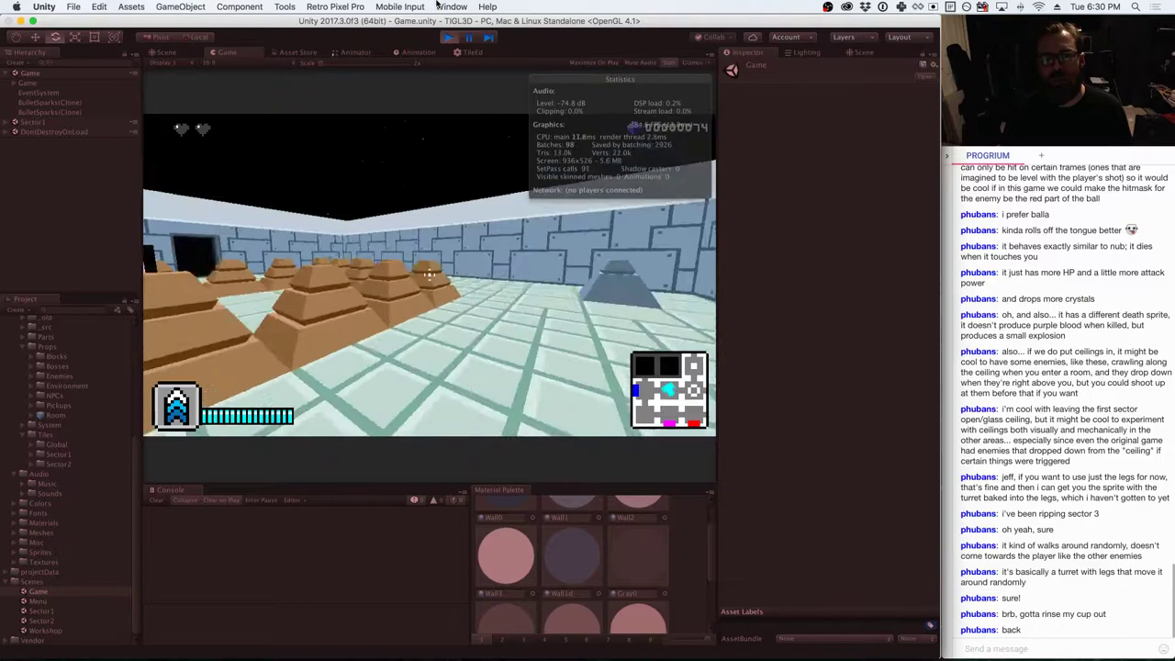
pyautogui.press('s')
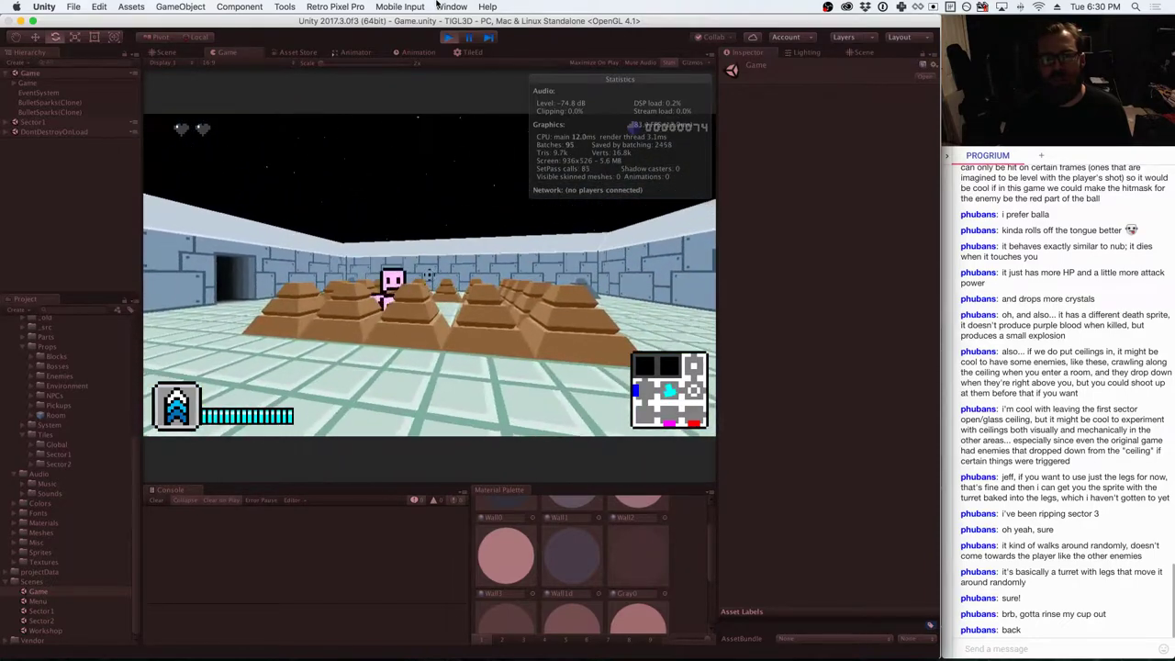
pyautogui.press('s')
pyautogui.press('space')
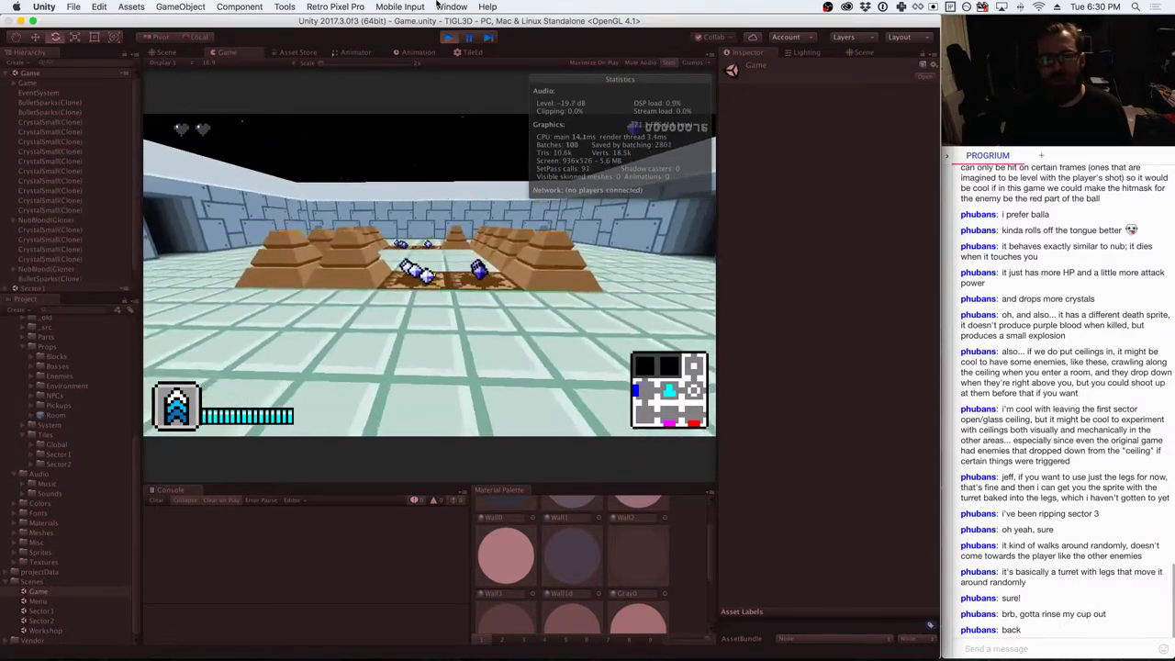
pyautogui.press('w')
pyautogui.press('Right')
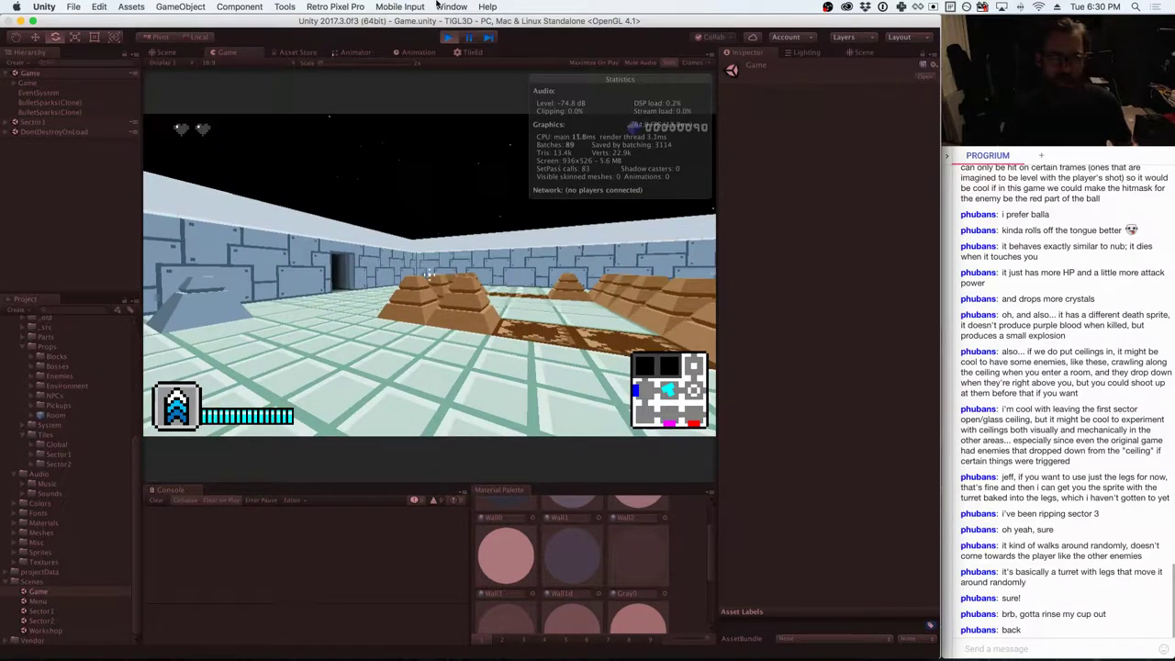
pyautogui.click(448, 37)
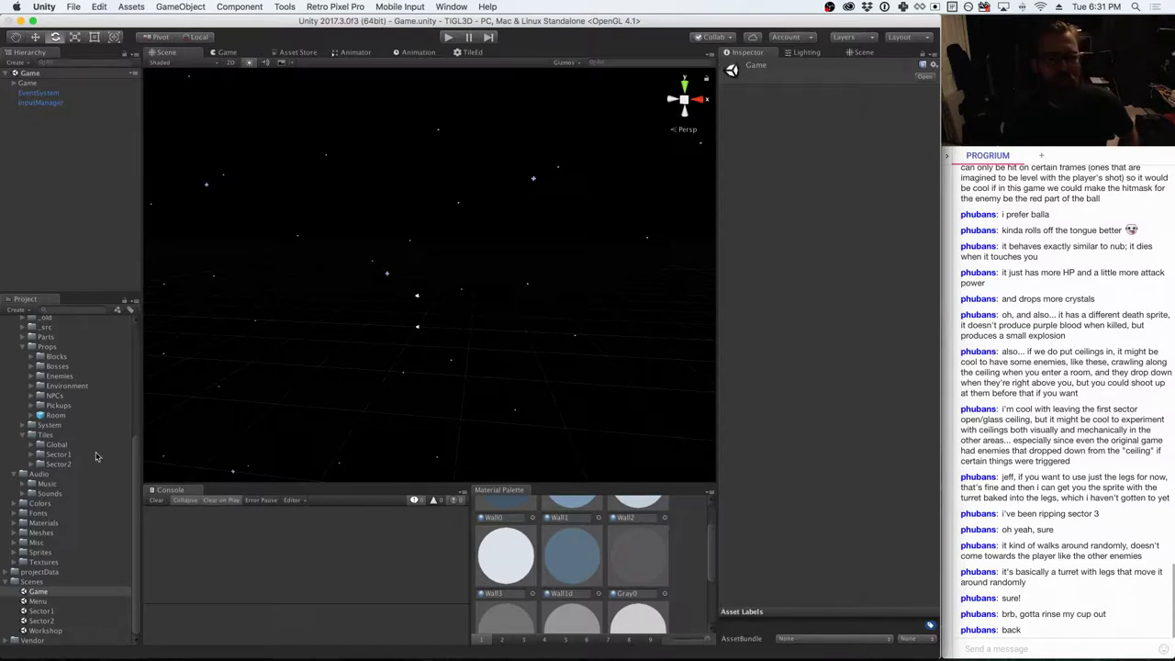
# - Inspect the Room prefab in Props, checking its child objects, Box Collider and Room script settings
pyautogui.click(55, 415)
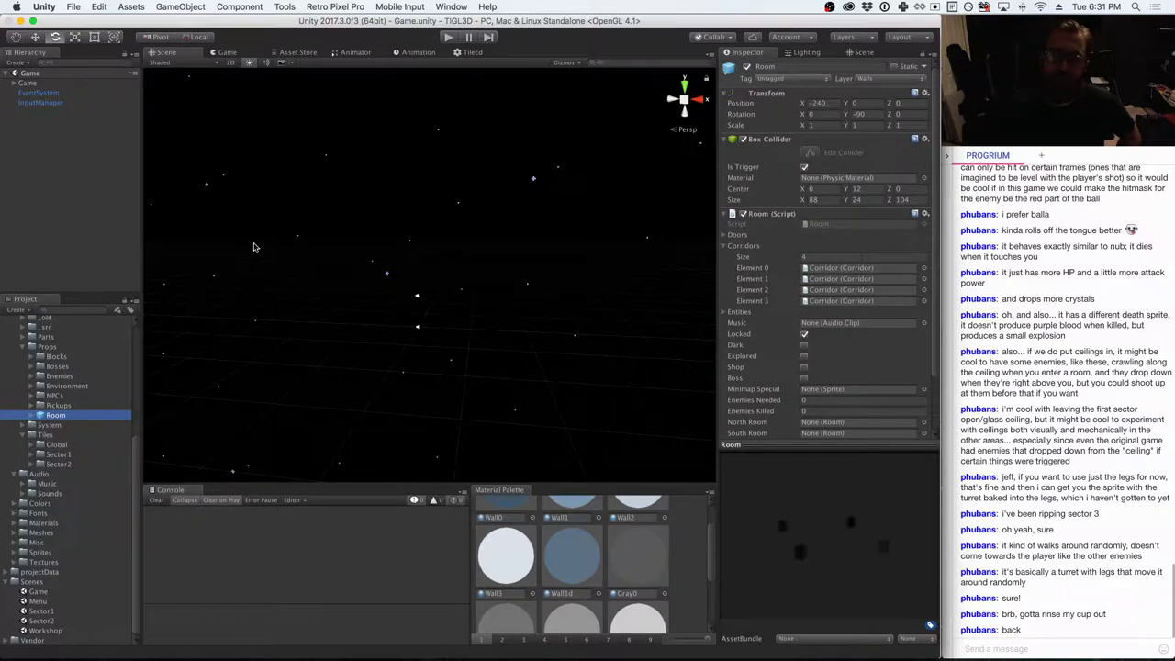
pyautogui.click(32, 416)
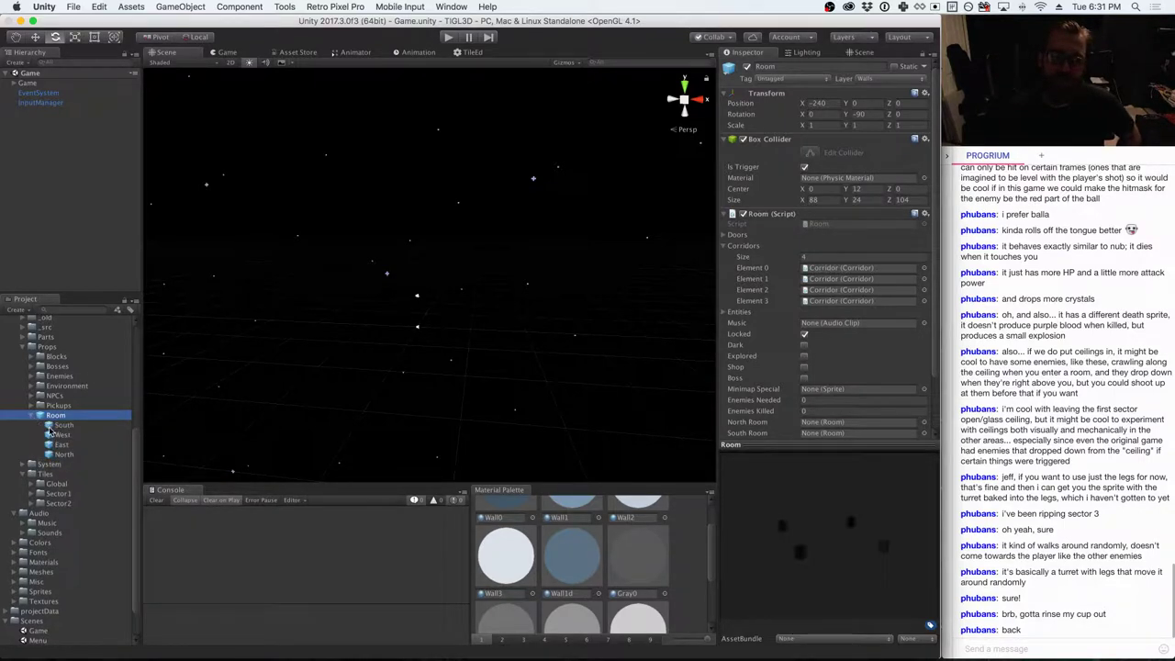
pyautogui.click(32, 416)
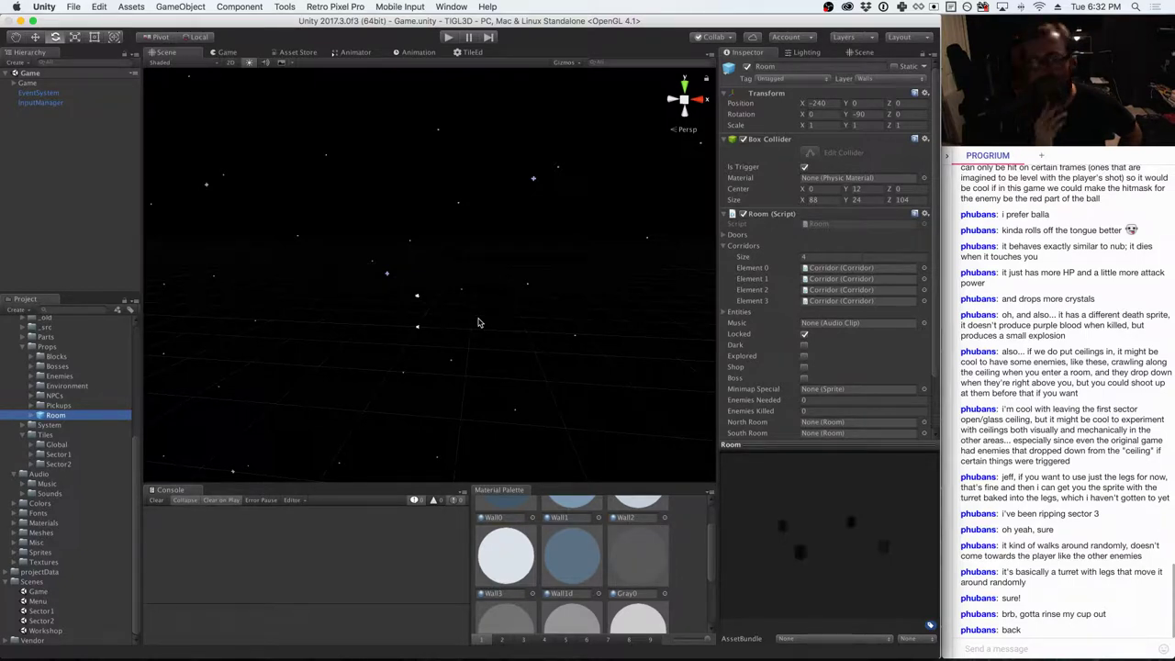
pyautogui.scroll(-3, 788, 386)
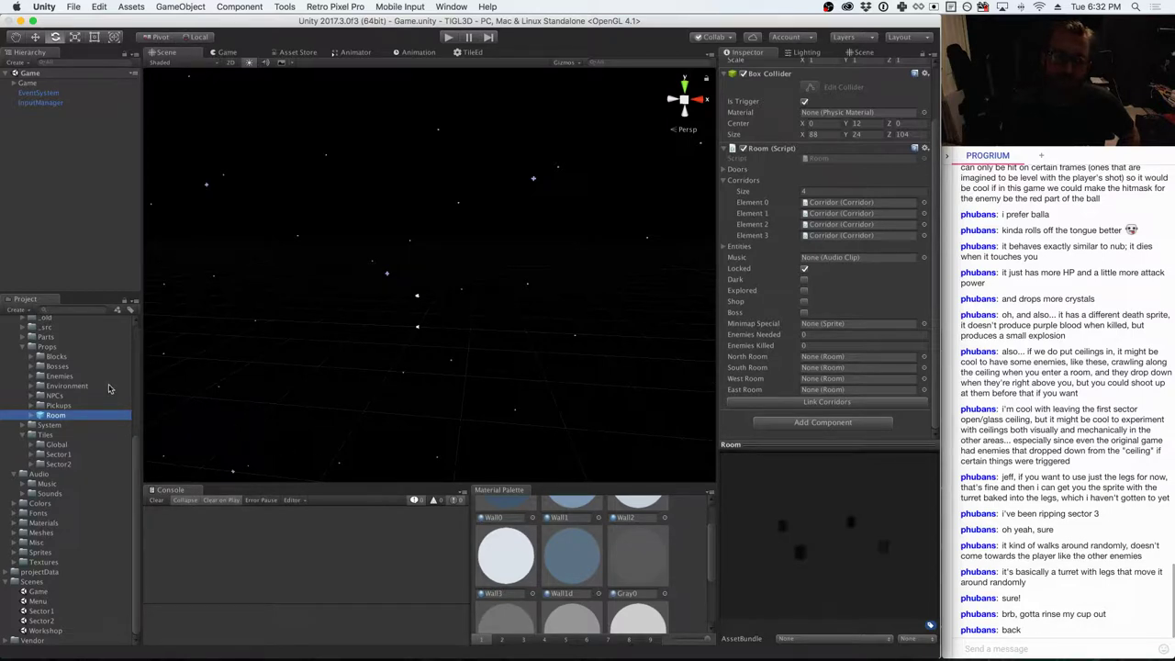
pyautogui.scroll(2, 103, 385)
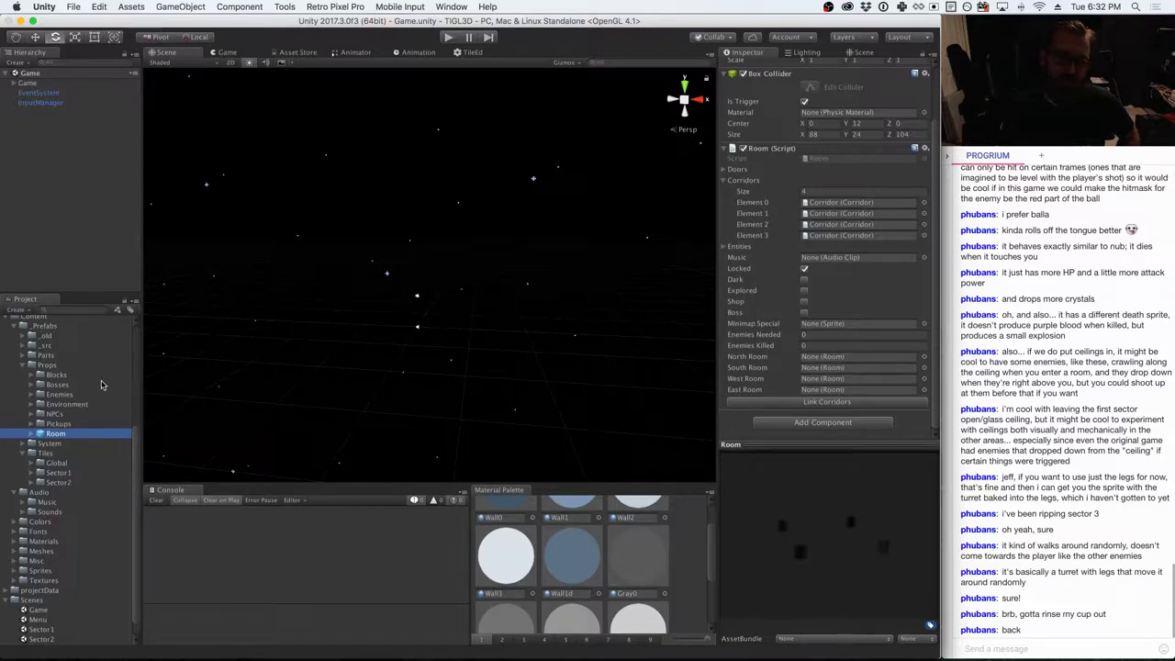
# - Examine the prefabs in the Props Blocks folder from Block1 to BlockMovable, and check the contents of the Bosses folder
pyautogui.click(31, 375)
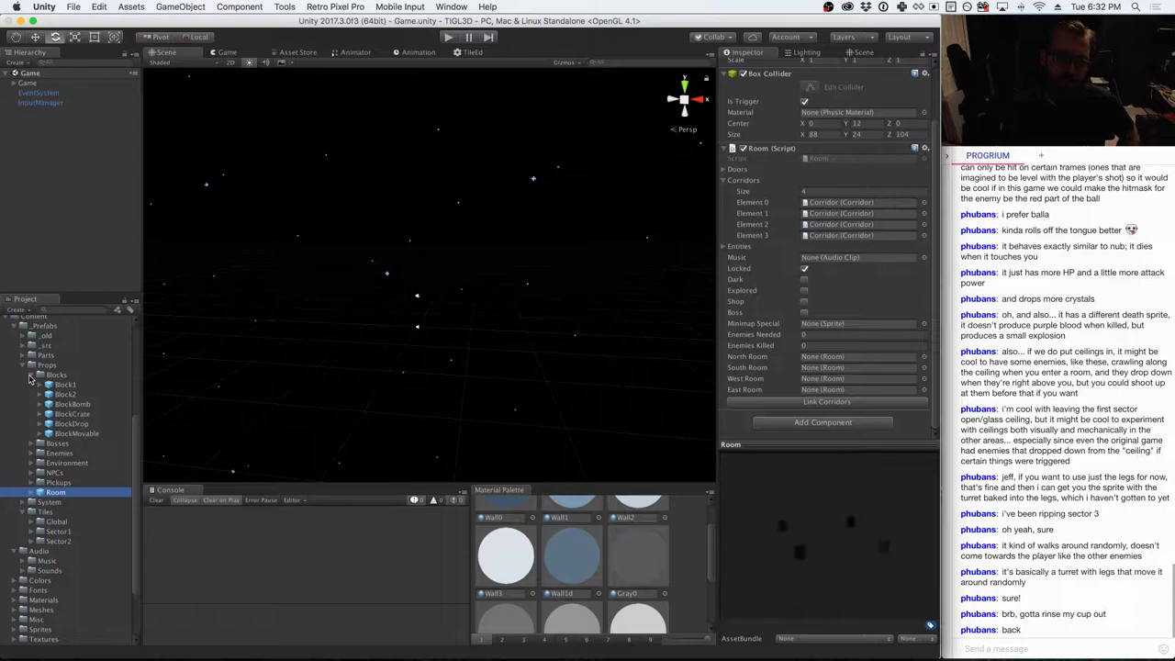
pyautogui.click(58, 384)
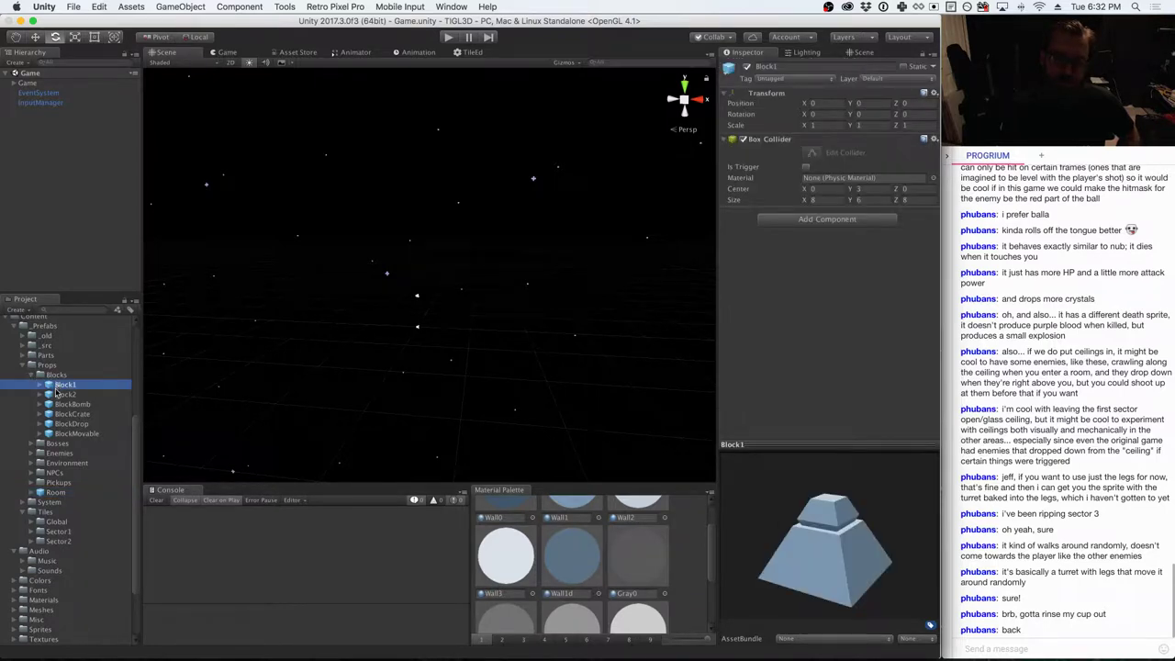
pyautogui.click(56, 395)
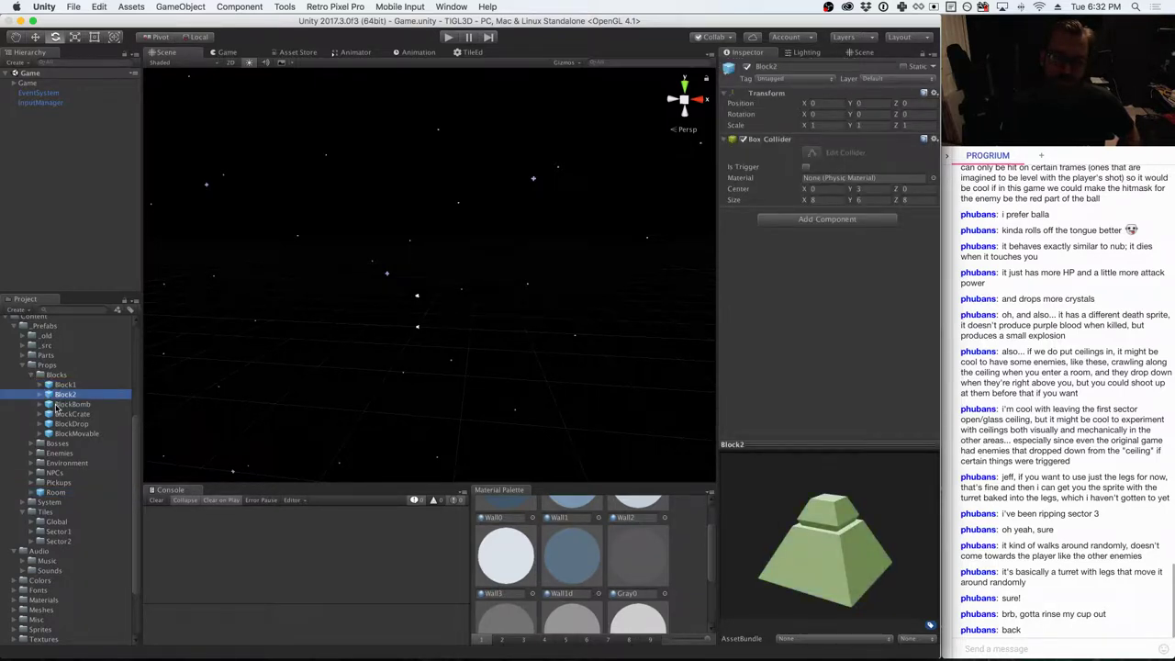
pyautogui.click(57, 405)
pyautogui.click(66, 415)
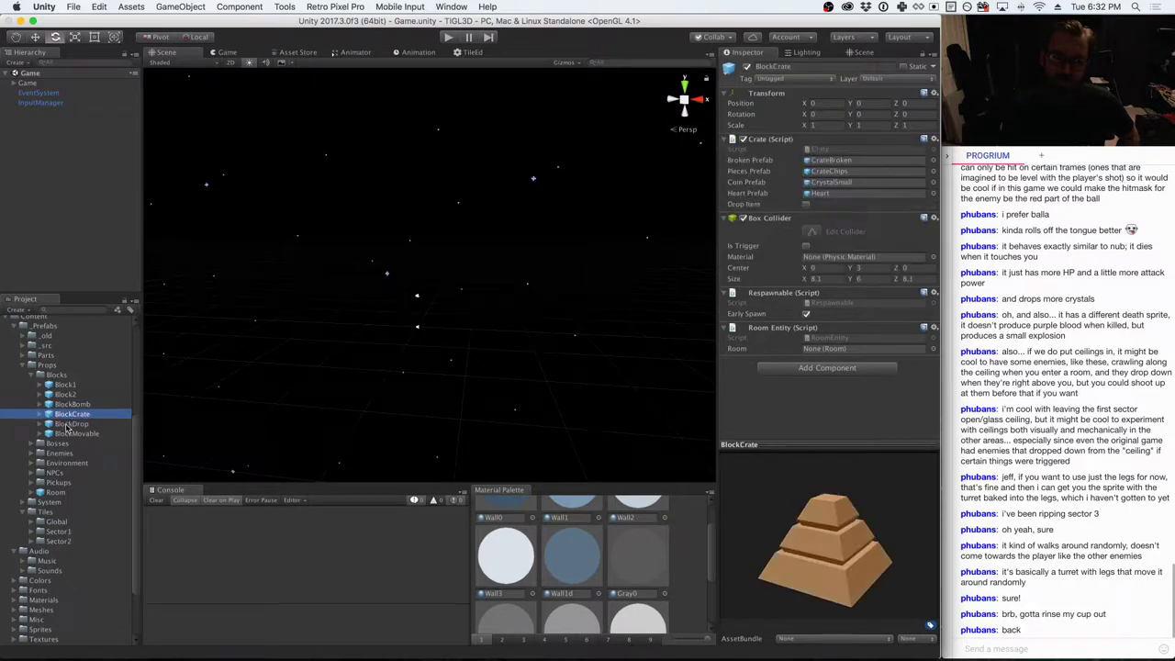
pyautogui.click(66, 424)
pyautogui.click(66, 434)
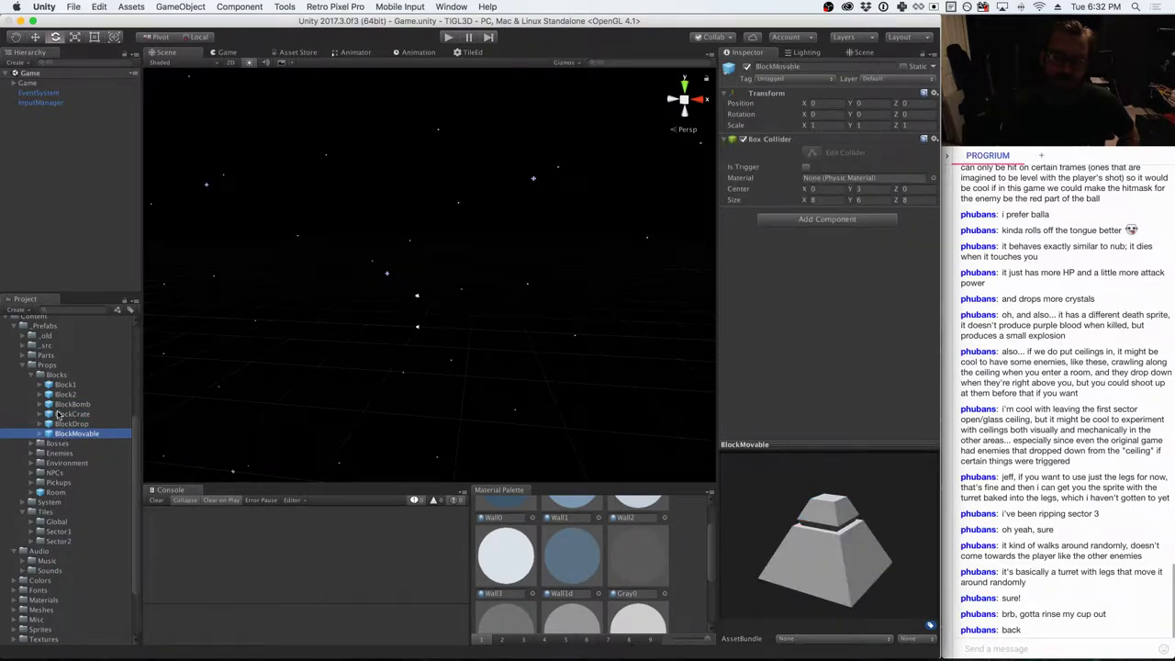
pyautogui.click(31, 444)
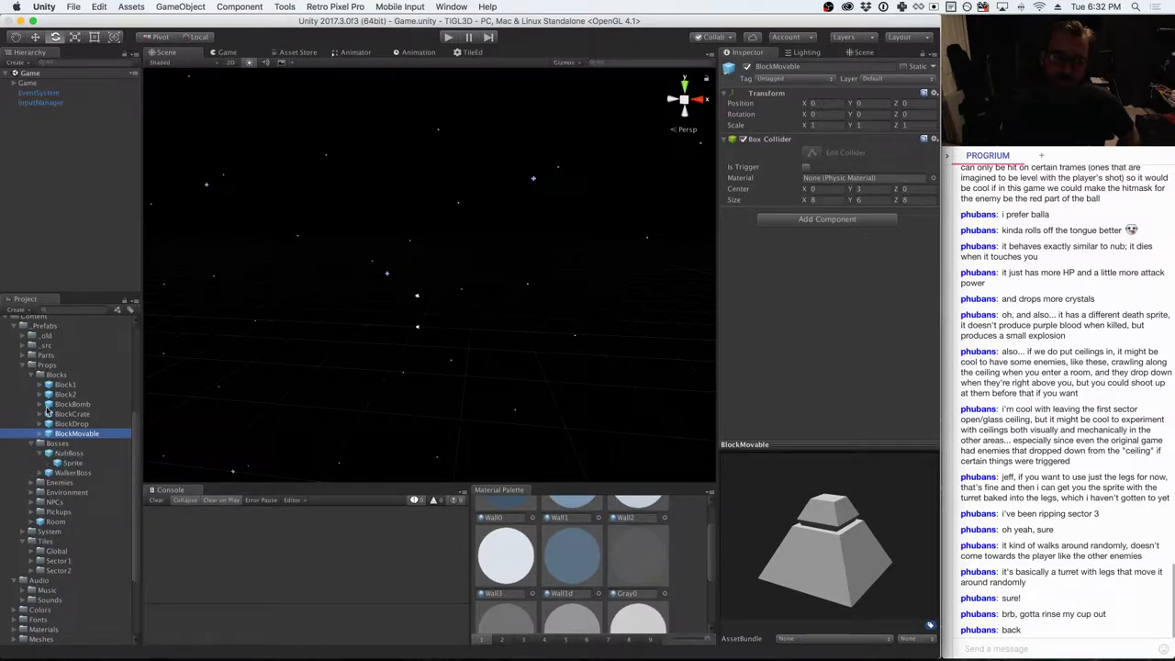
pyautogui.click(30, 444)
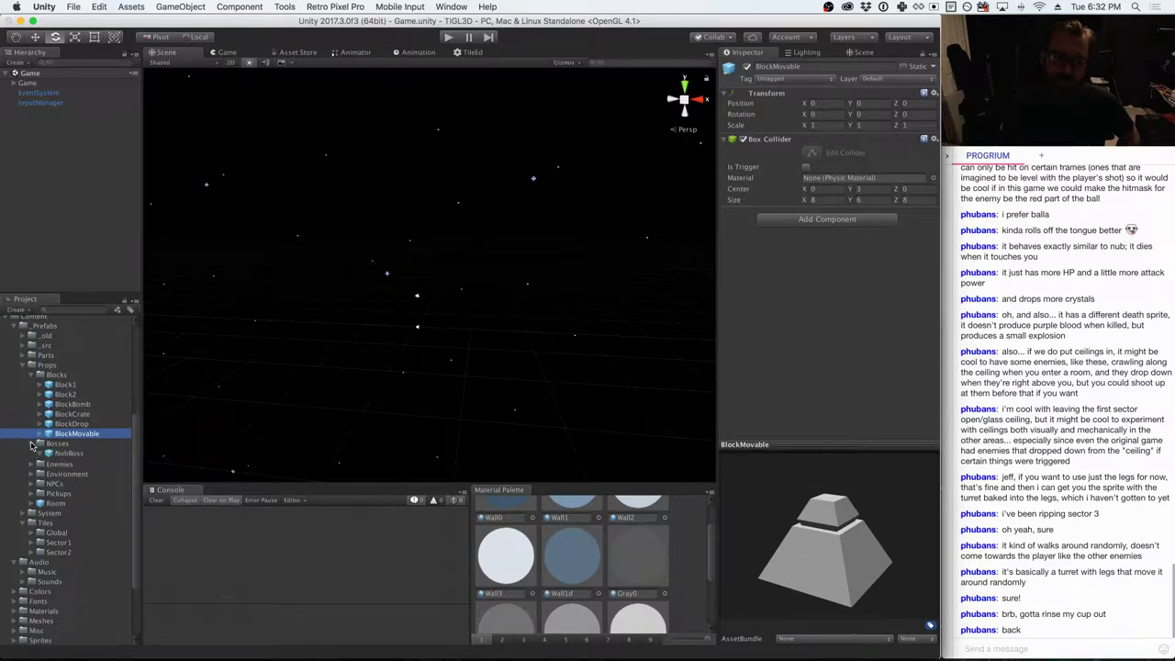
# - Compare the tiles in TileEd's Sector1 and Sector2 groups, checking that the floor and wall sets are in place
pyautogui.click(31, 376)
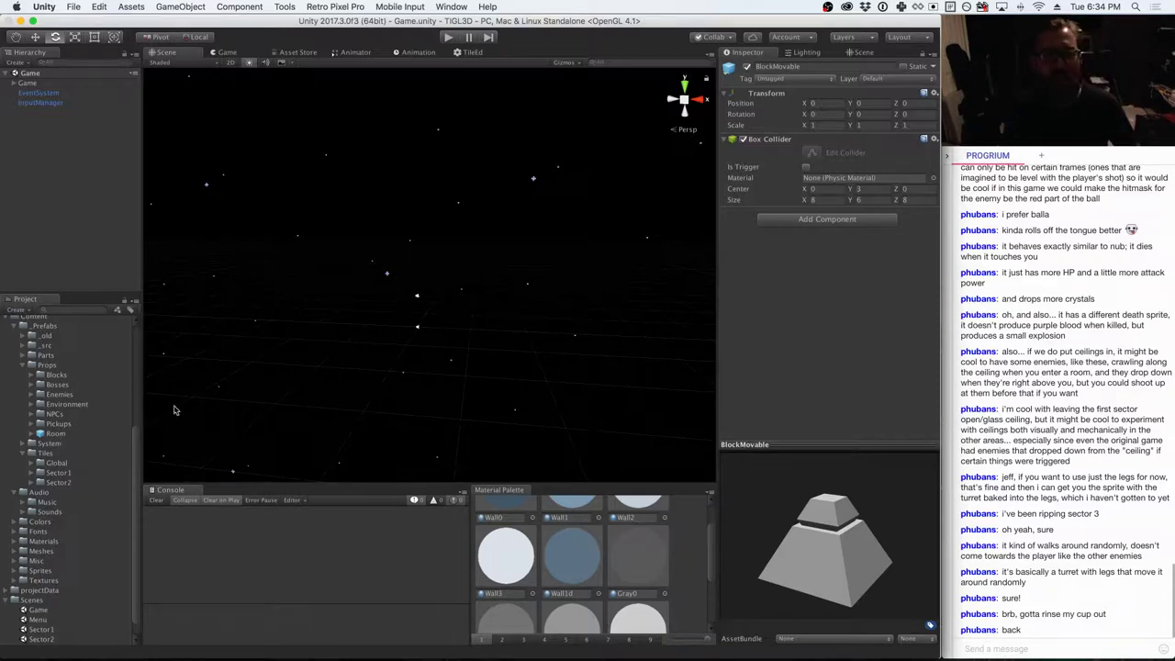
pyautogui.click(458, 55)
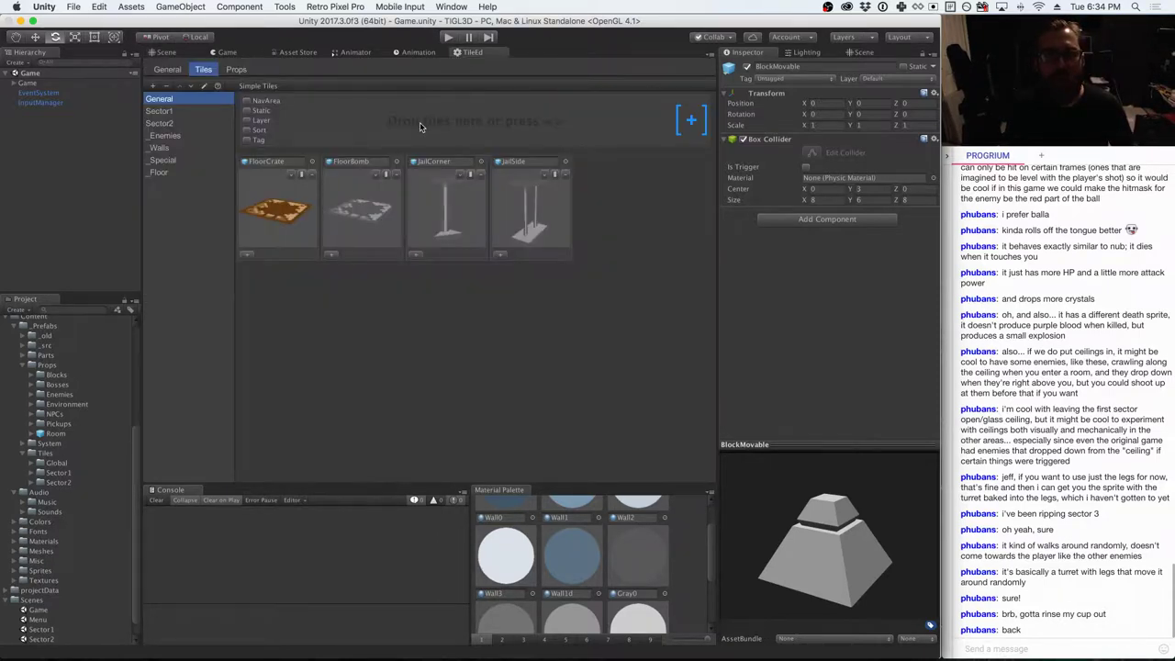
pyautogui.click(168, 112)
pyautogui.click(163, 123)
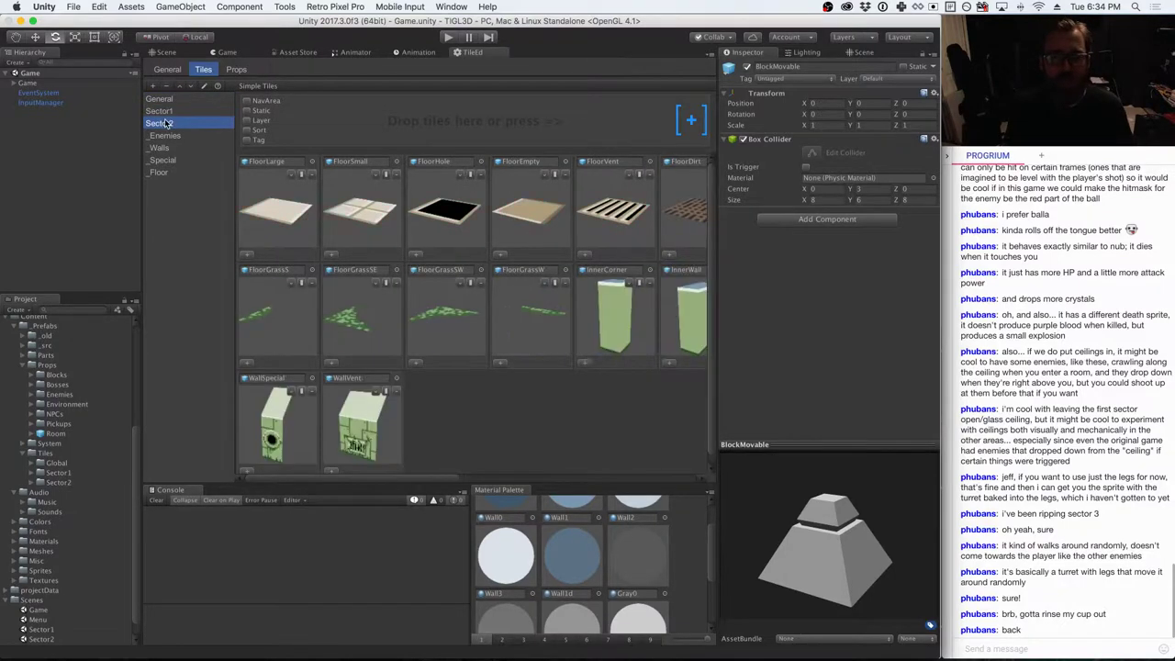
pyautogui.click(166, 112)
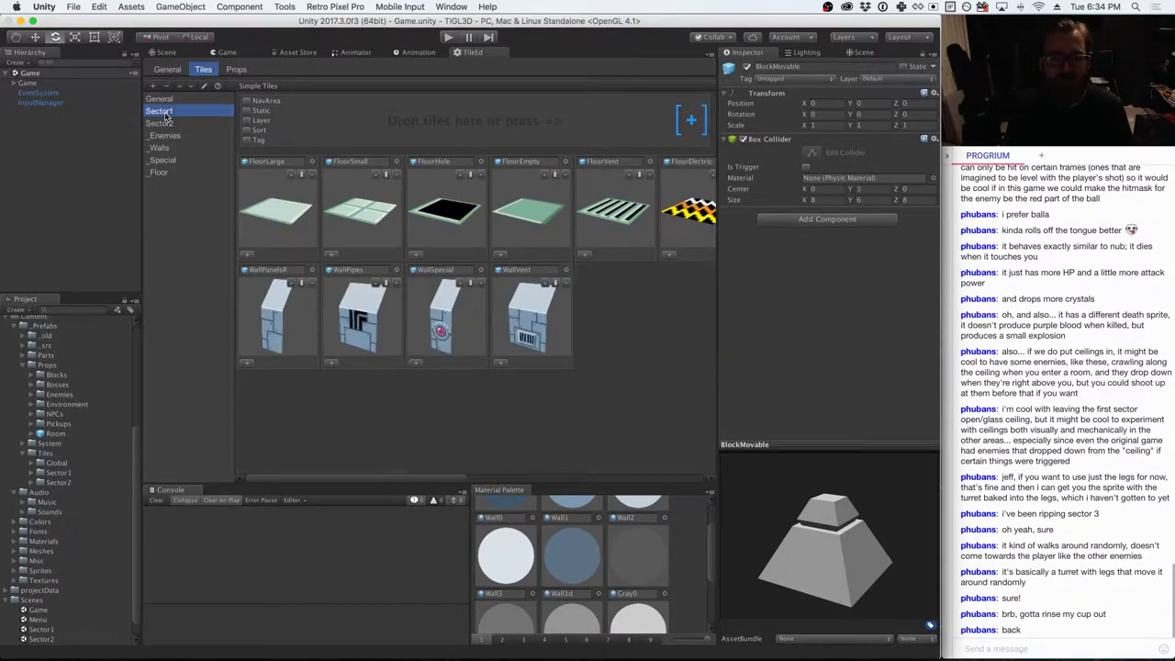
pyautogui.click(168, 124)
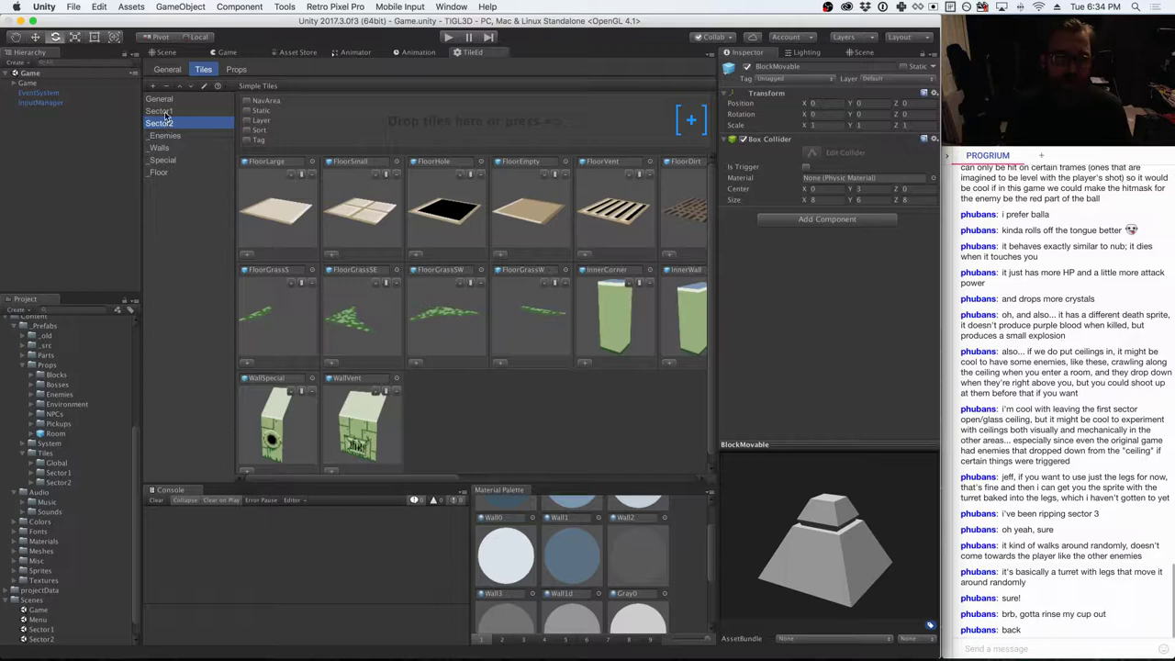
pyautogui.click(167, 112)
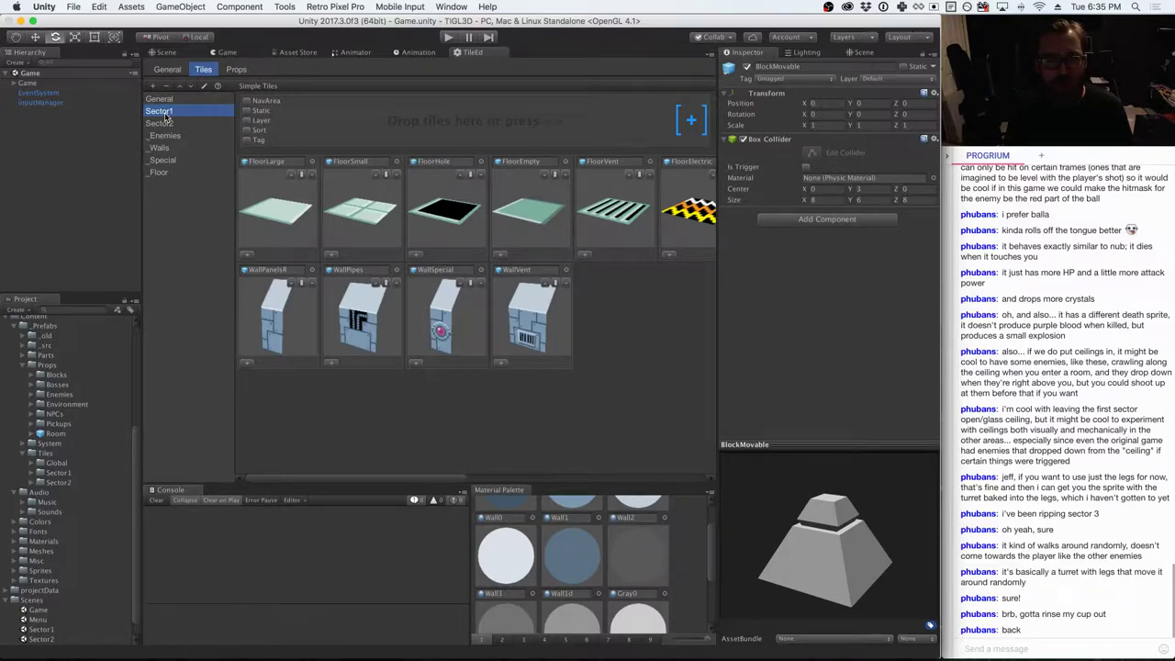
pyautogui.click(164, 124)
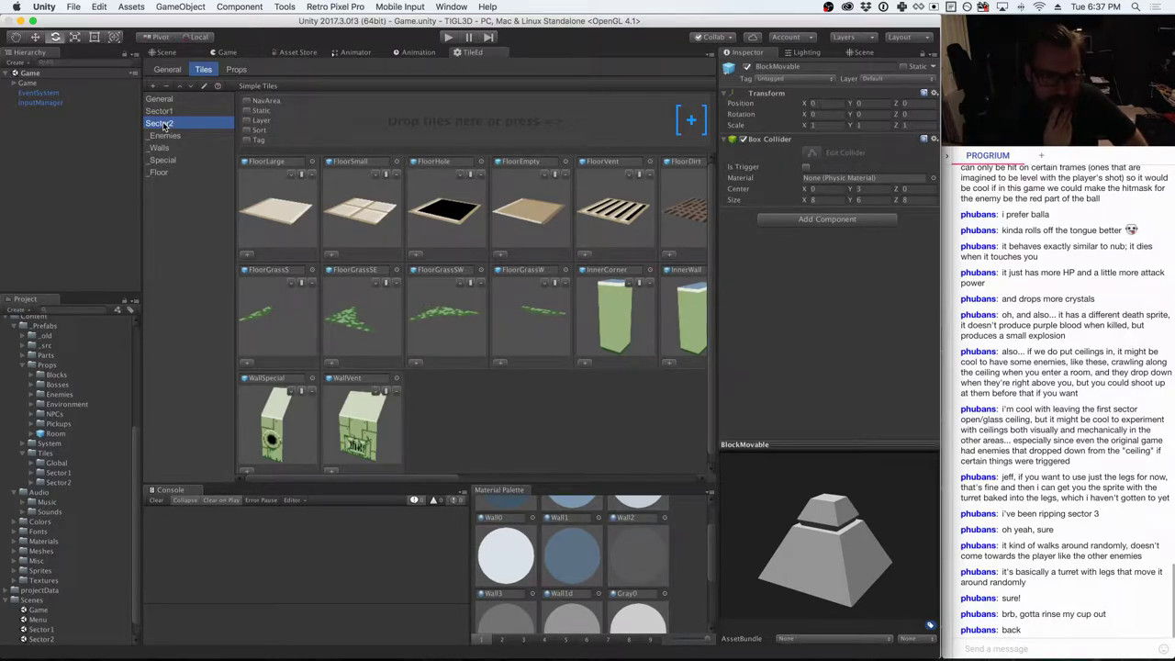
pyautogui.click(57, 434)
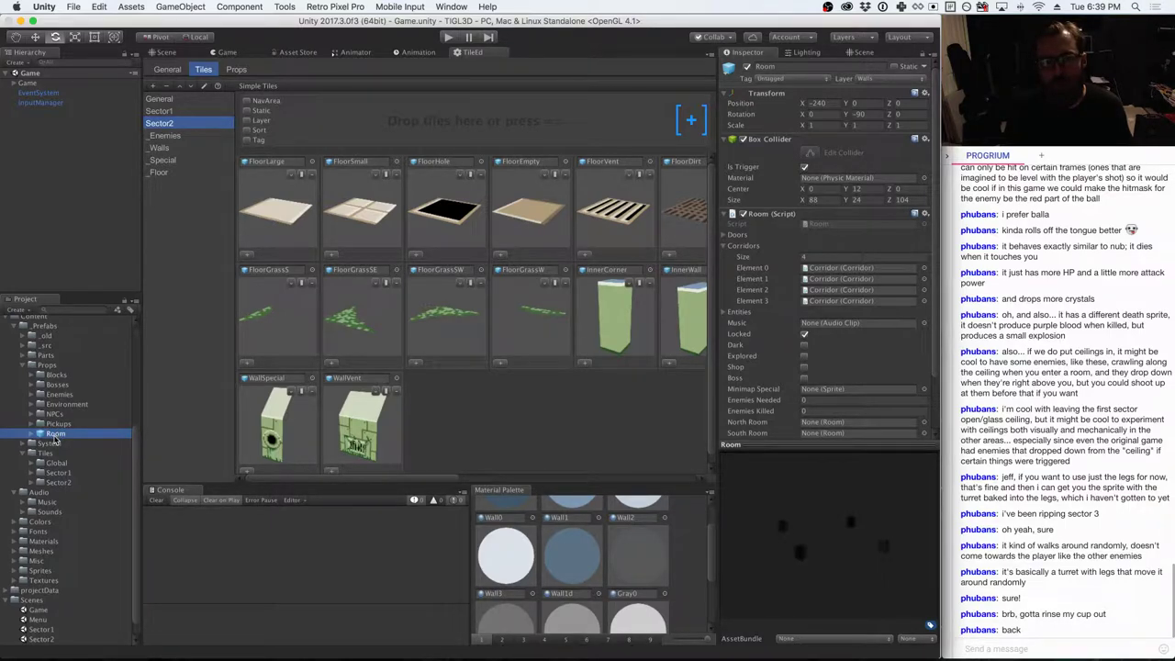
pyautogui.press('super+Tab')
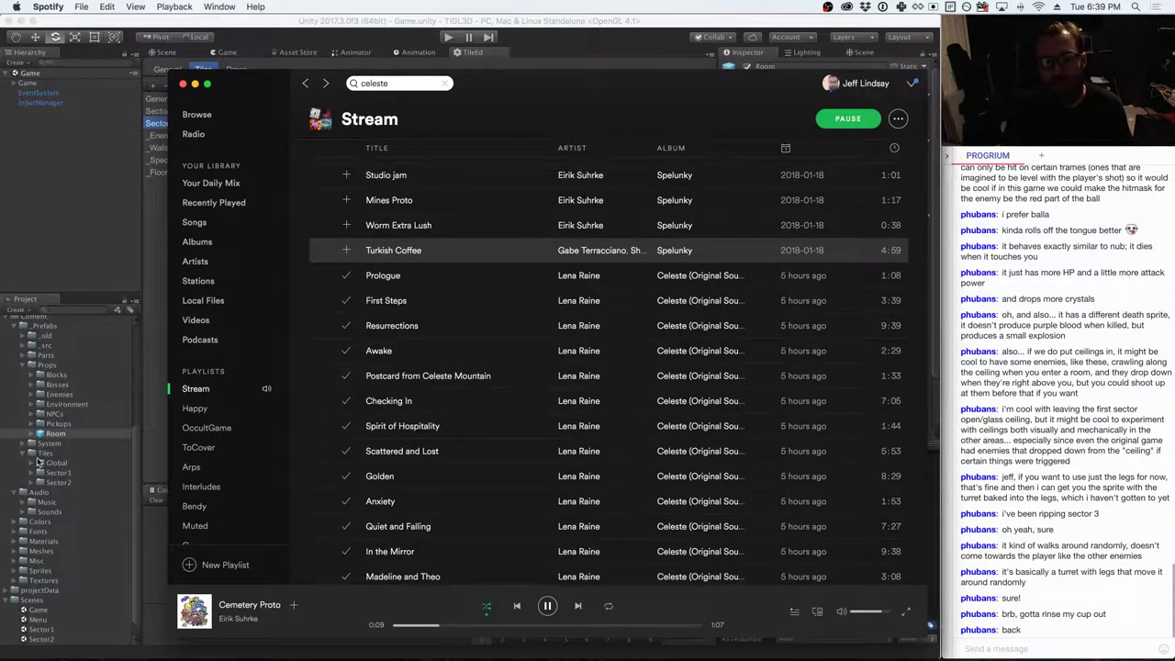
pyautogui.click(70, 247)
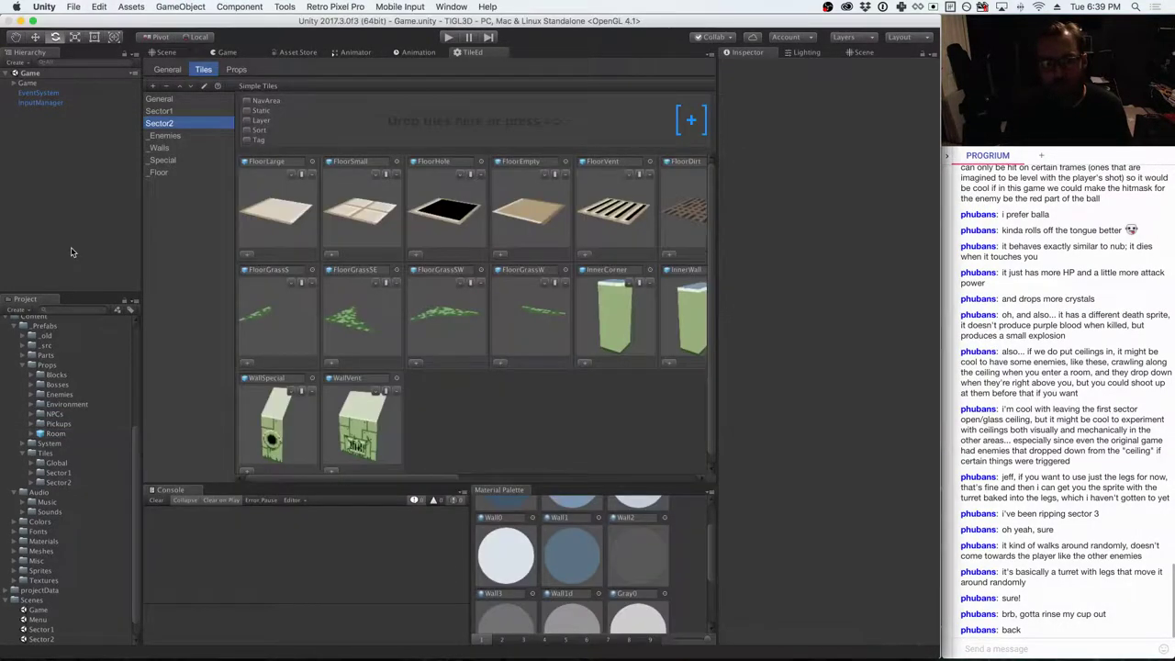
pyautogui.click(48, 436)
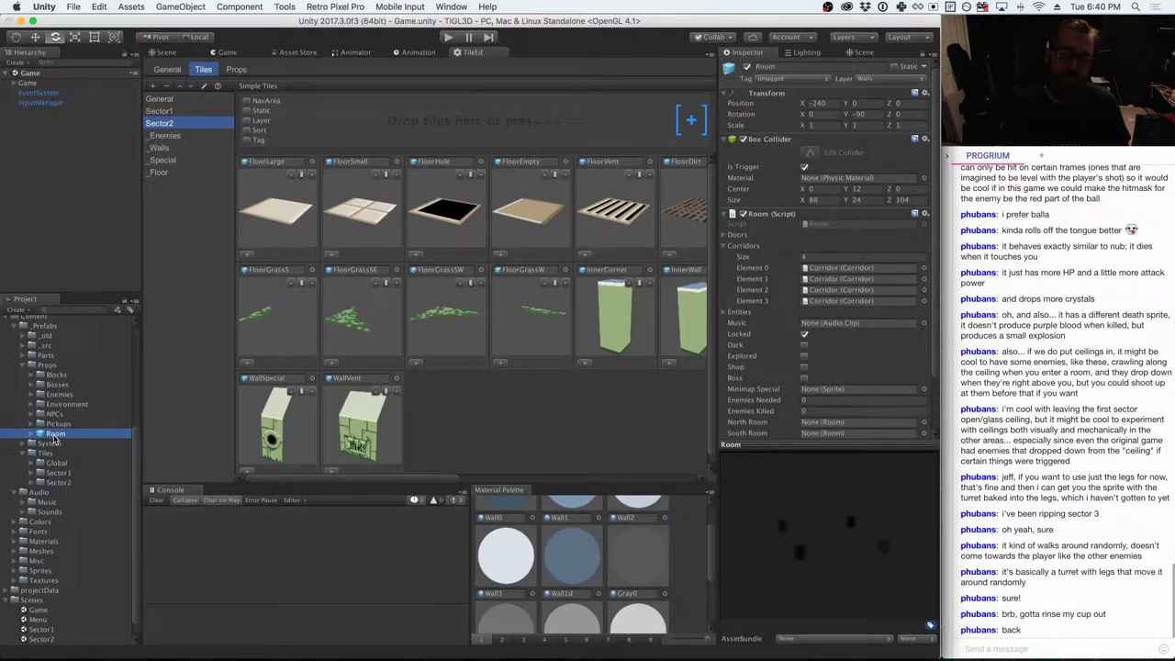
# - Load the Sector1 and Sector2 scenes alongside the Game scene and expand Sector2's Tiles object
pyautogui.scroll(-1, 58, 478)
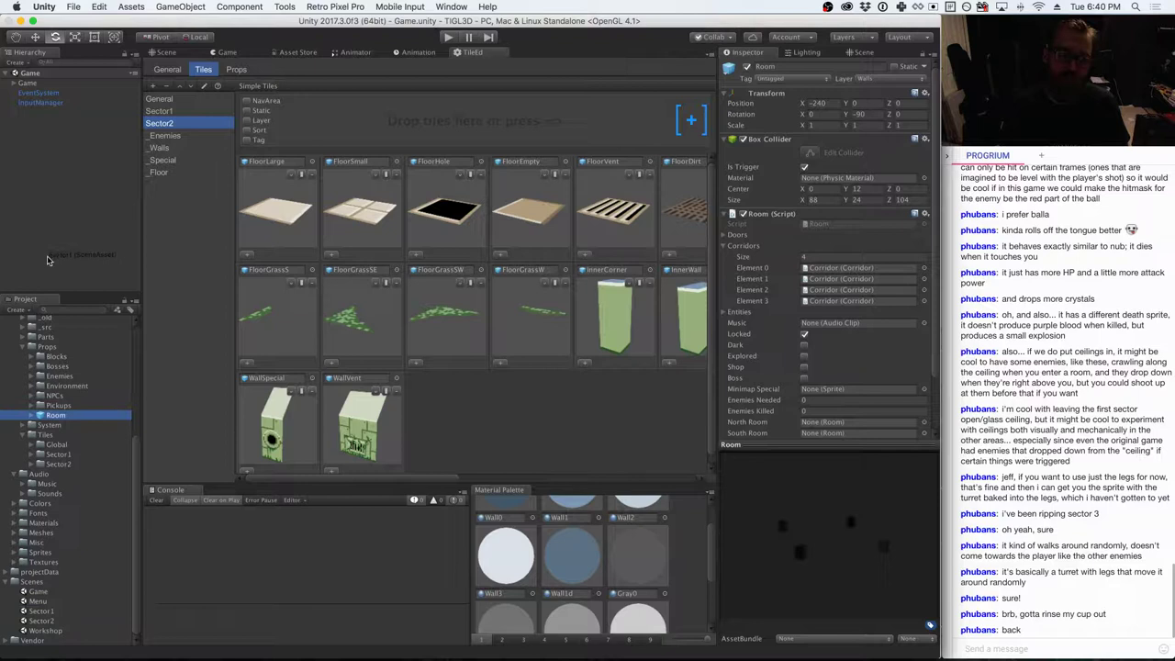
pyautogui.moveTo(50, 257); pyautogui.dragTo(51, 259)
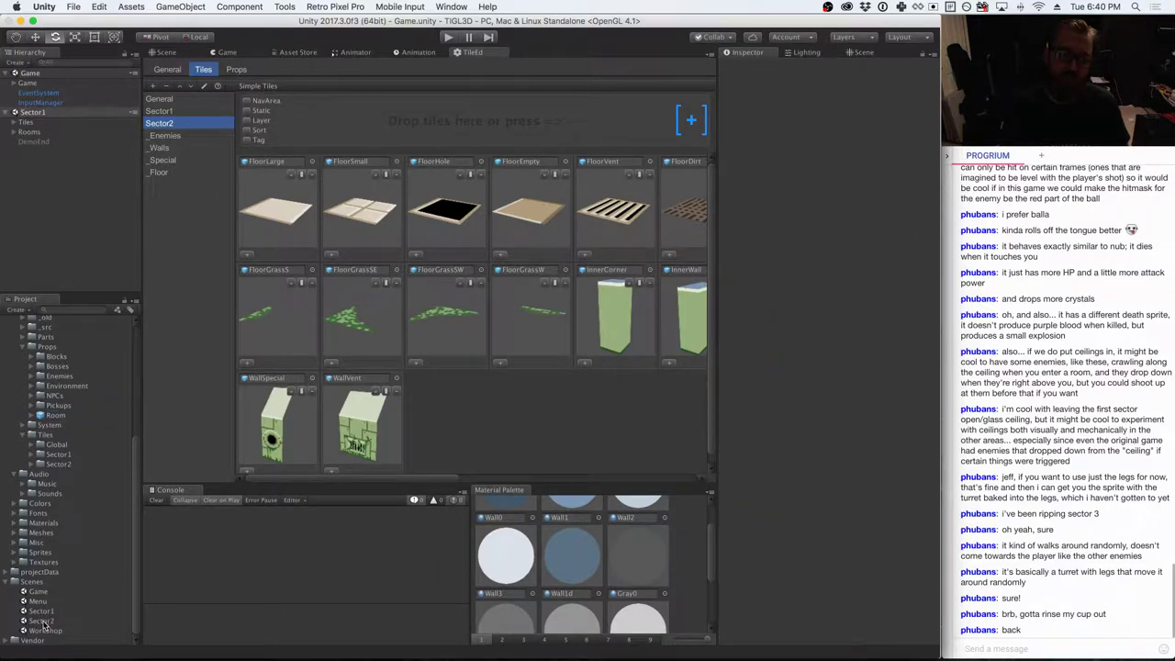
pyautogui.moveTo(41, 621); pyautogui.dragTo(62, 184)
pyautogui.click(31, 152)
pyautogui.click(15, 161)
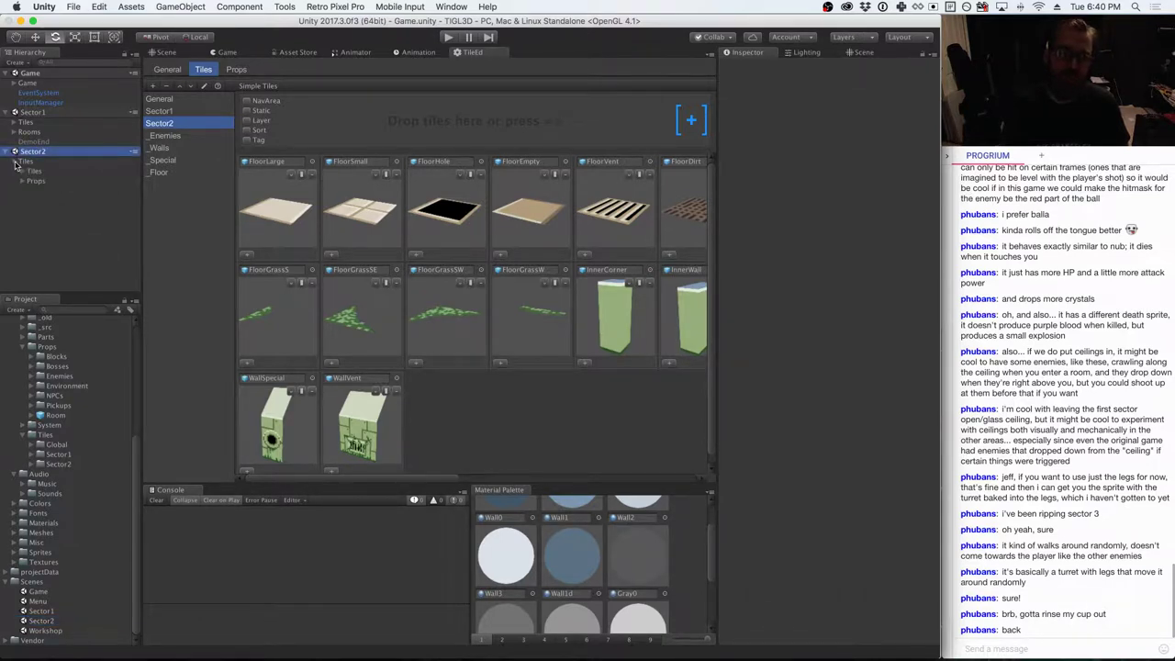
# - Examine the sector rooms in the Scene view, focusing on the room with the darker green floor
pyautogui.click(166, 52)
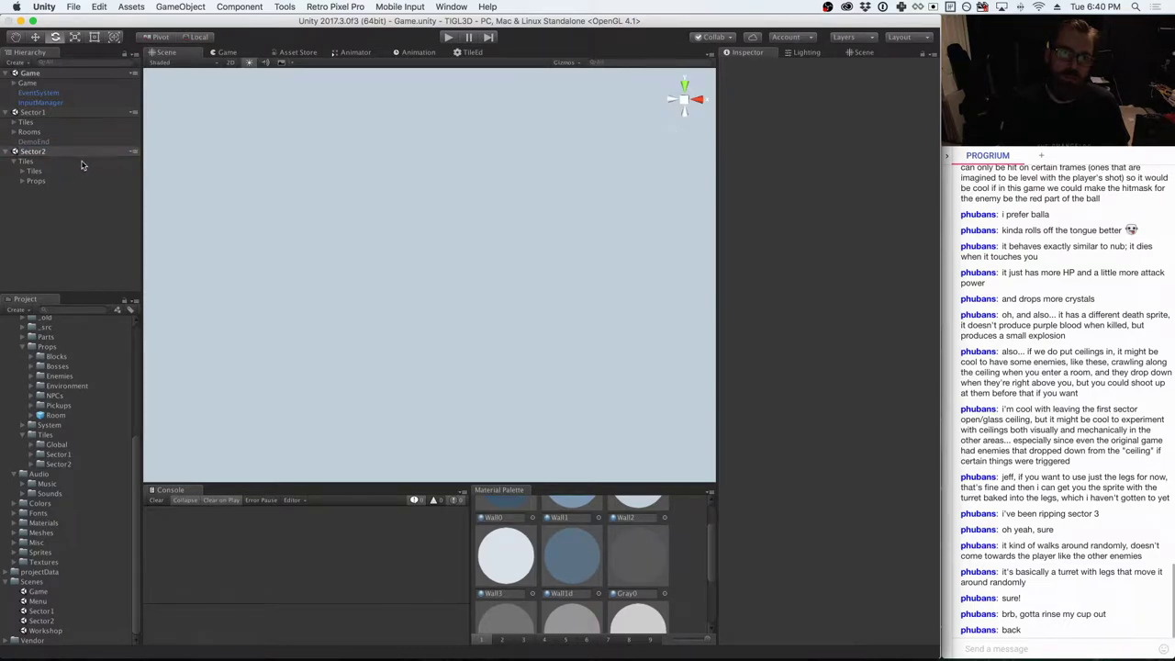
pyautogui.press('f')
pyautogui.keyDown('alt'); pyautogui.moveTo(256, 277); pyautogui.dragTo(73, 484); pyautogui.keyUp('alt')
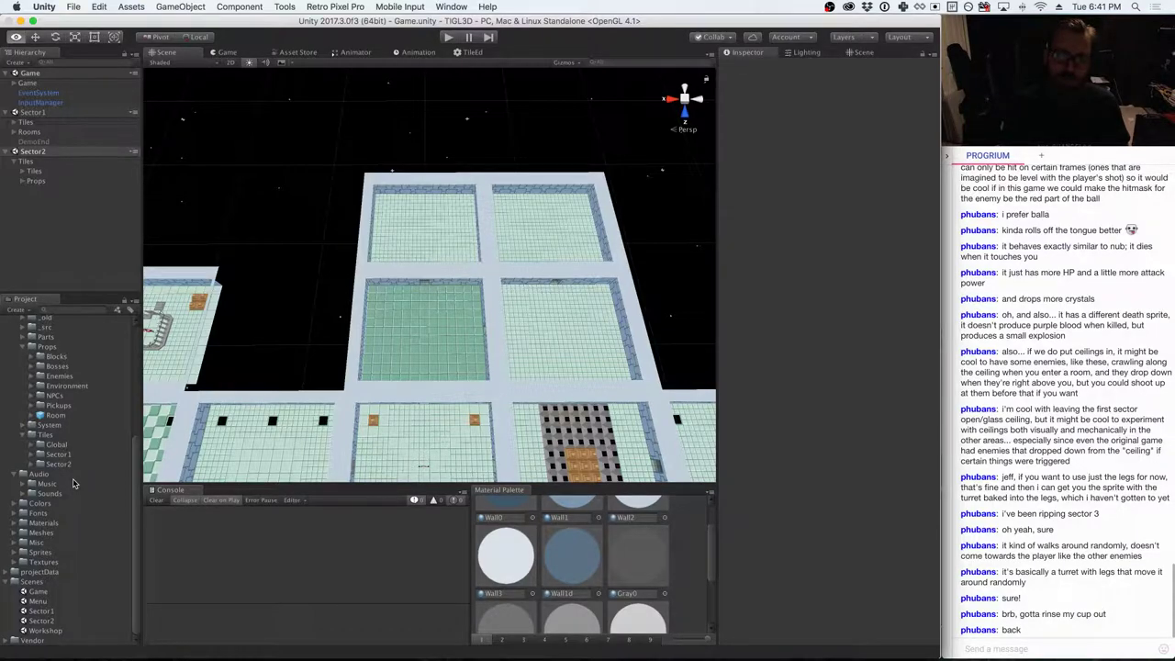
pyautogui.press('Up')
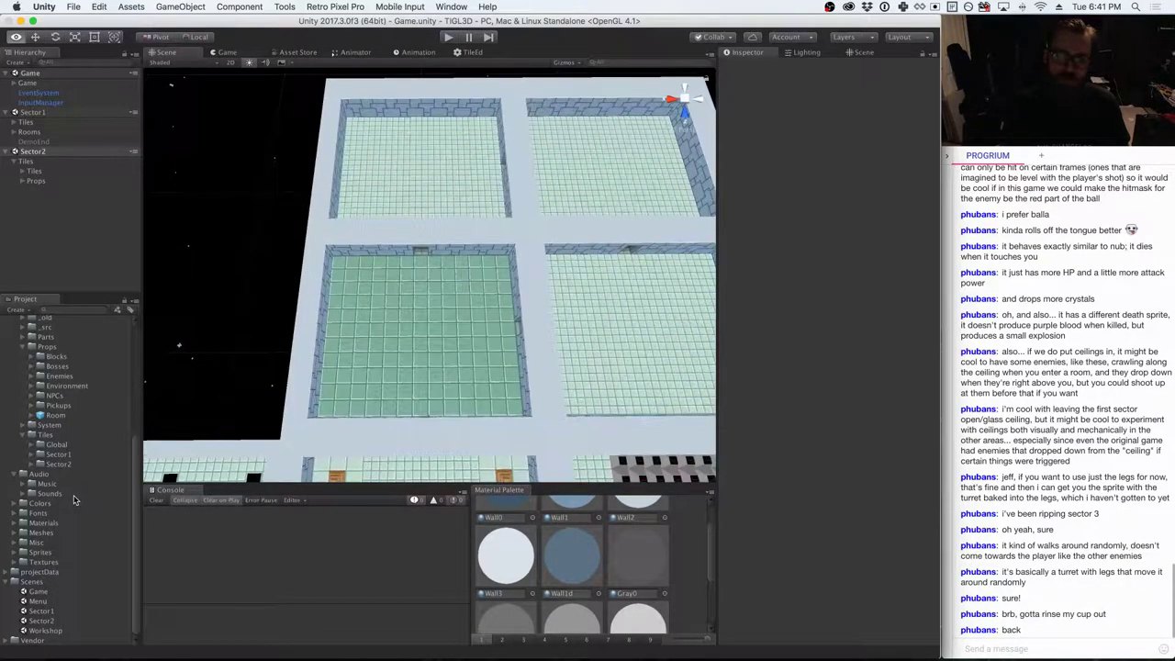
pyautogui.press('Up')
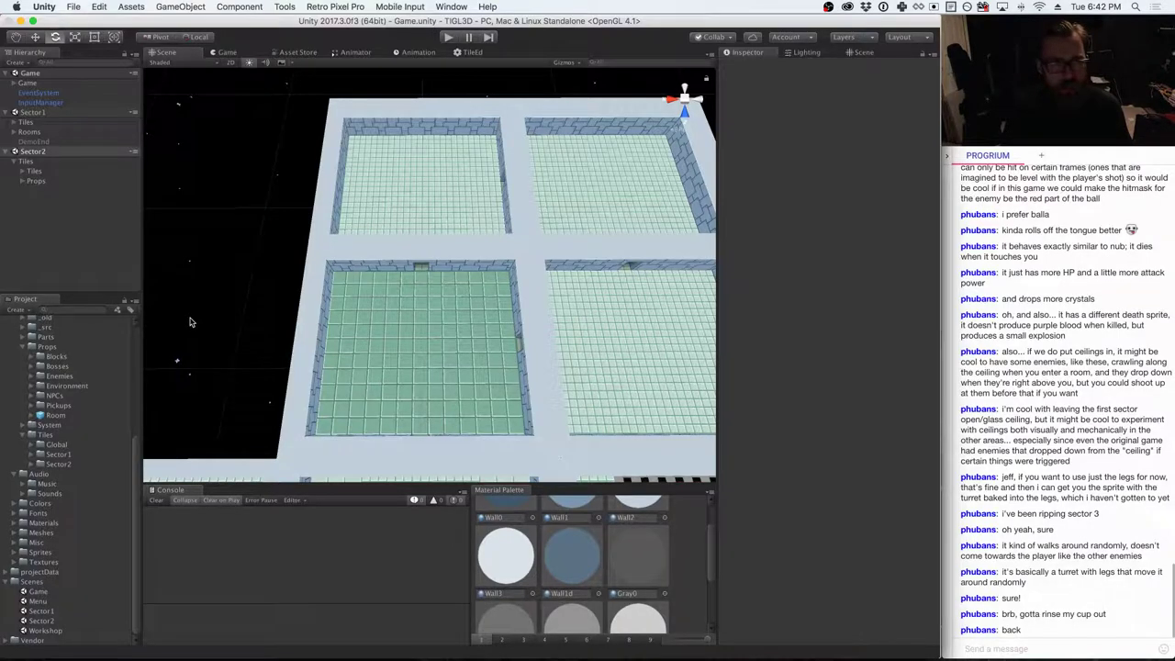
pyautogui.keyDown('alt'); pyautogui.moveTo(190, 321); pyautogui.dragTo(385, 325); pyautogui.keyUp('alt')
pyautogui.scroll(-10, 395, 326)
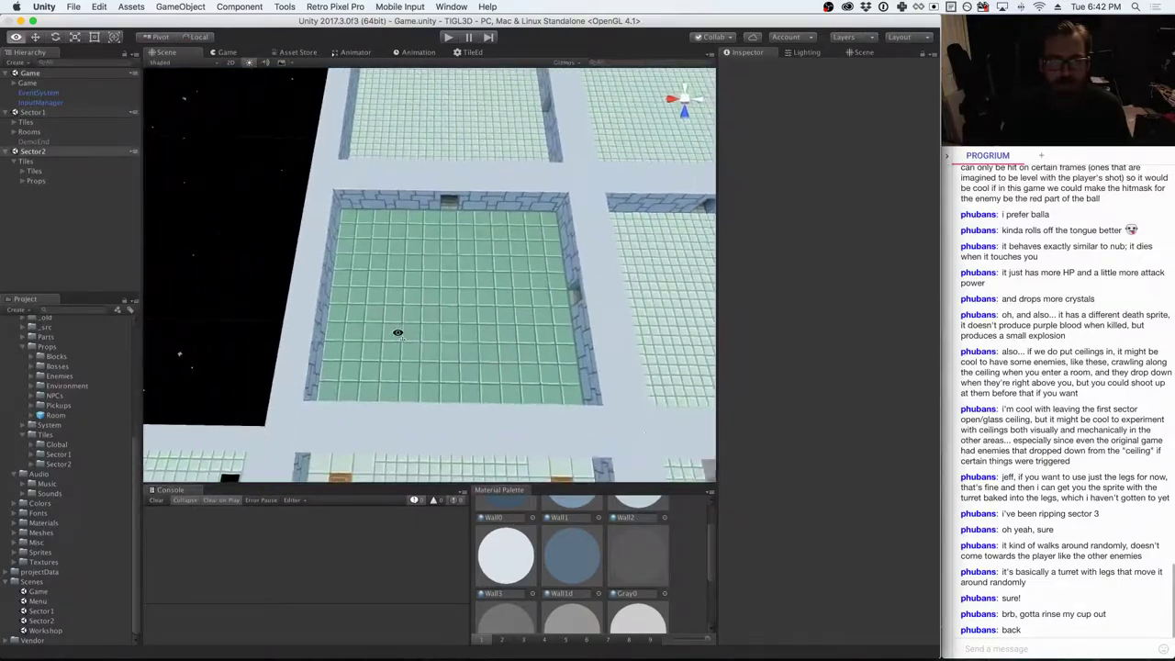
# - Switch to Preview and study the full room map in sector2_layout.png, then return to Unity
pyautogui.press('super+Tab')
pyautogui.click(373, 328)
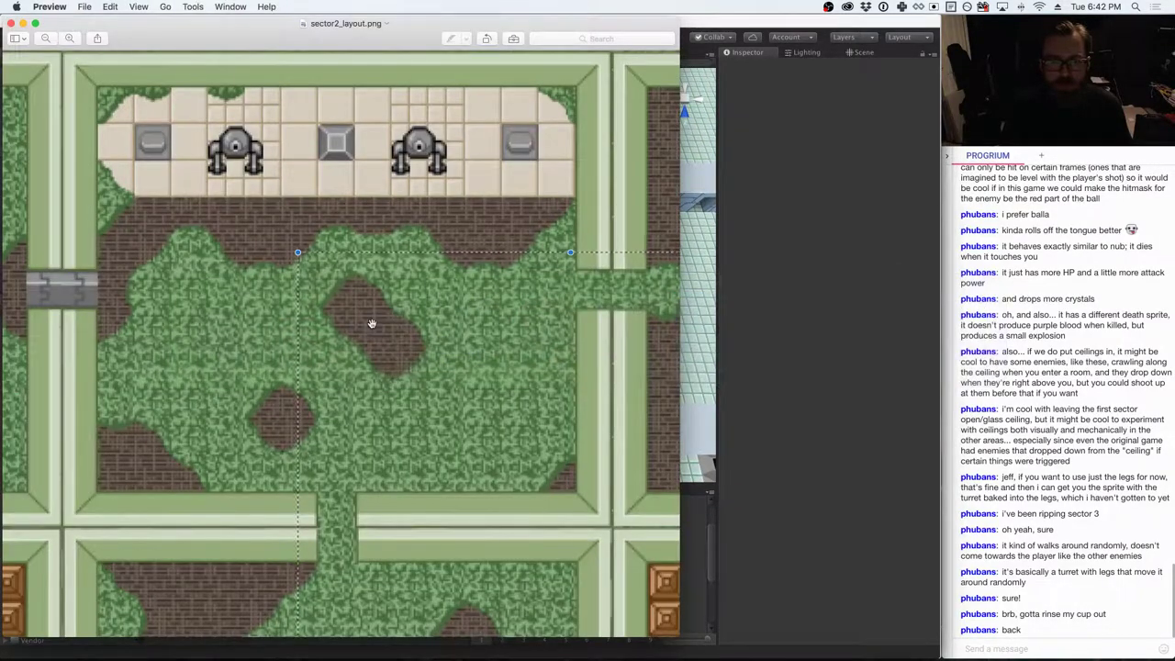
pyautogui.click(48, 37)
pyautogui.click(47, 37)
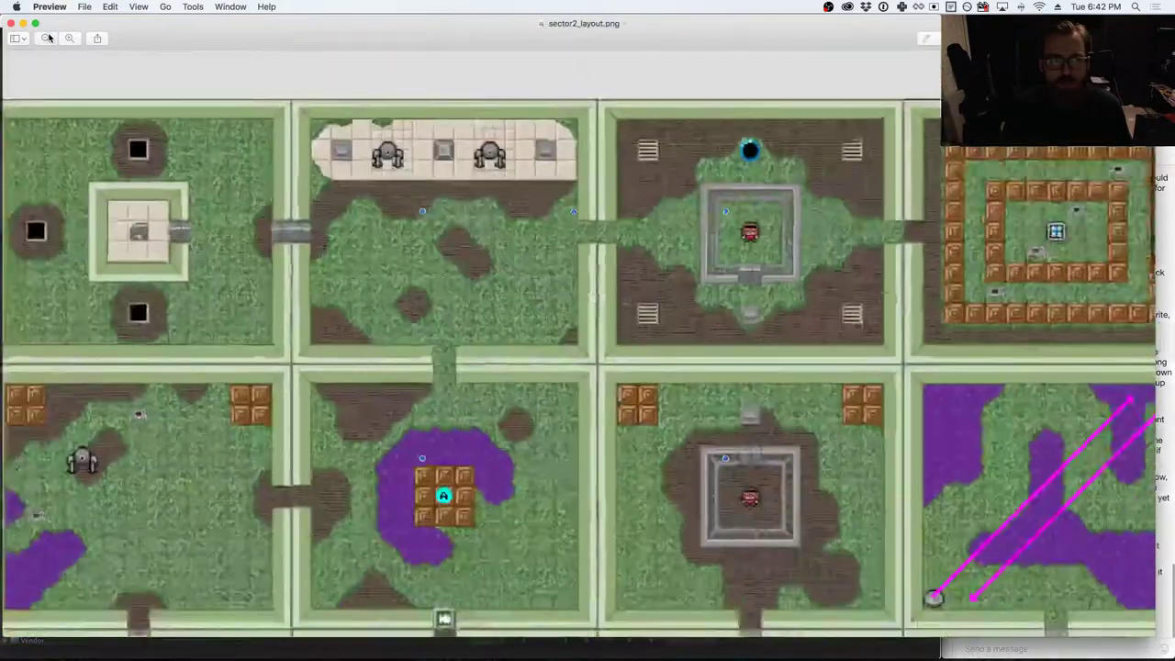
pyautogui.click(48, 38)
pyautogui.click(48, 38)
pyautogui.click(70, 37)
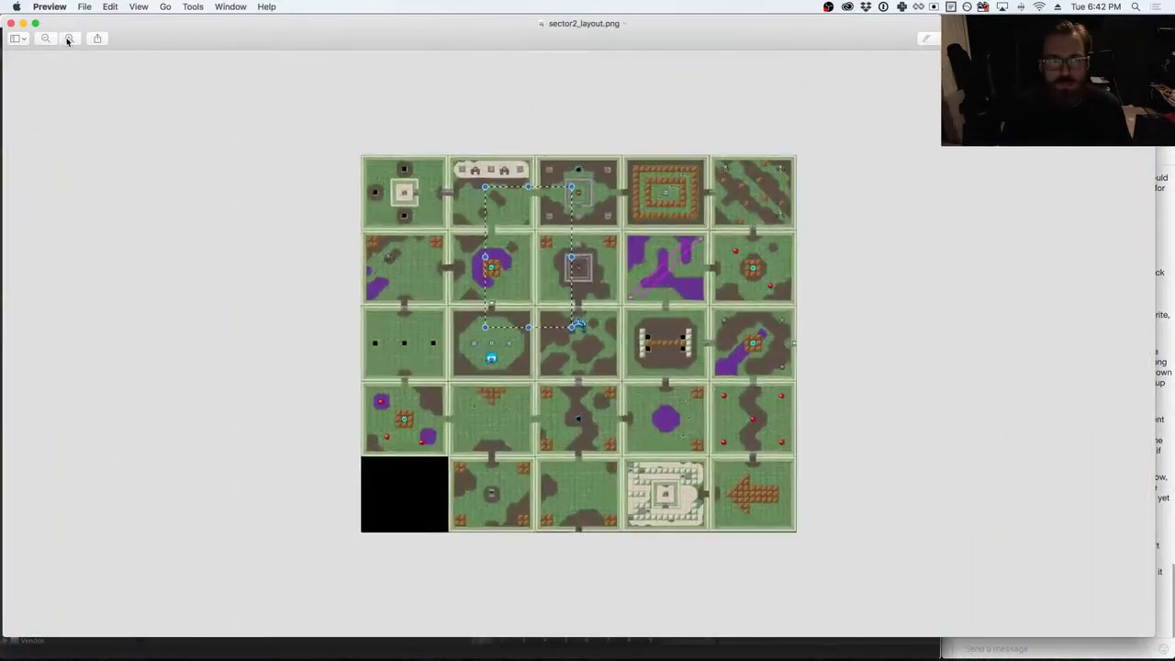
pyautogui.click(69, 38)
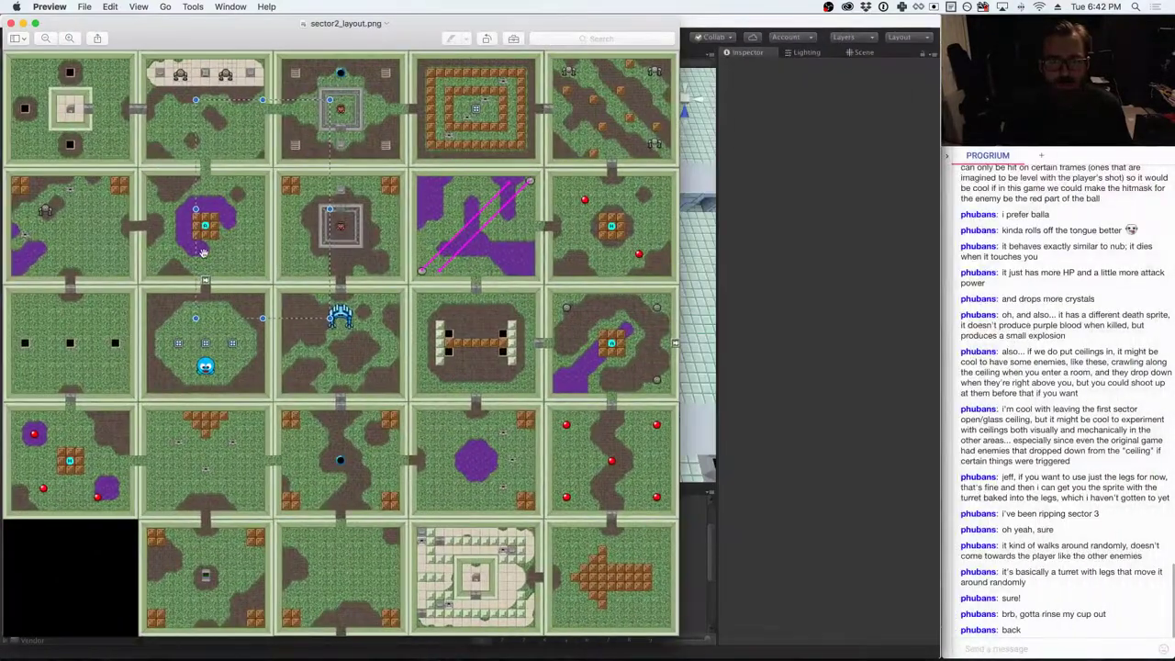
pyautogui.moveTo(237, 33); pyautogui.dragTo(501, 30)
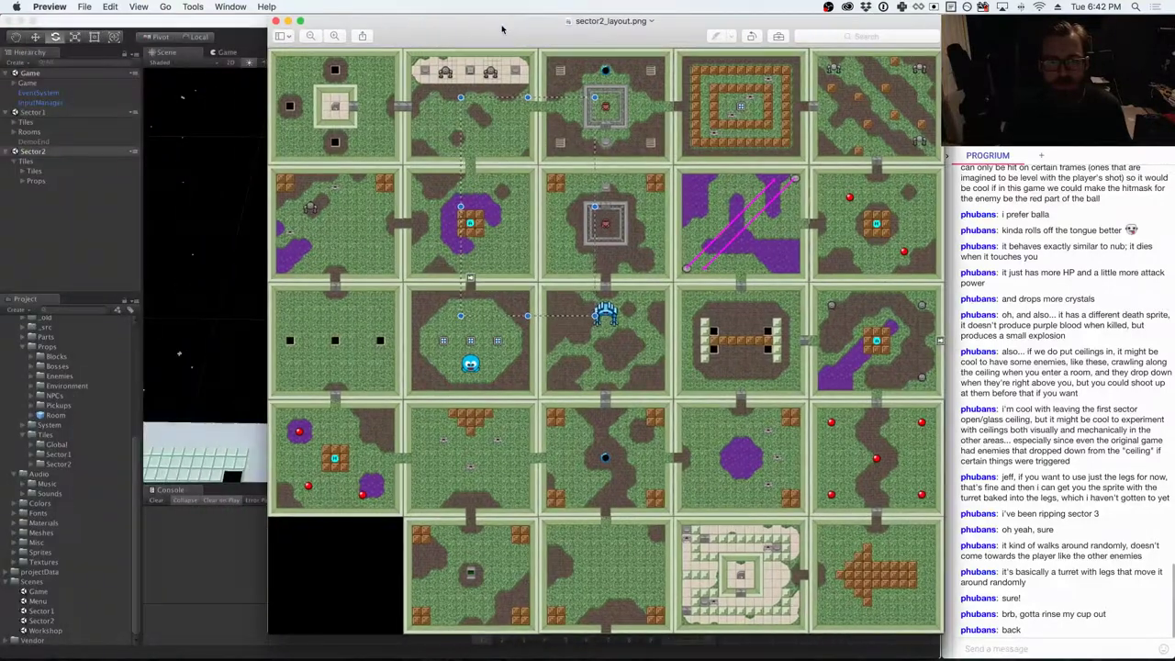
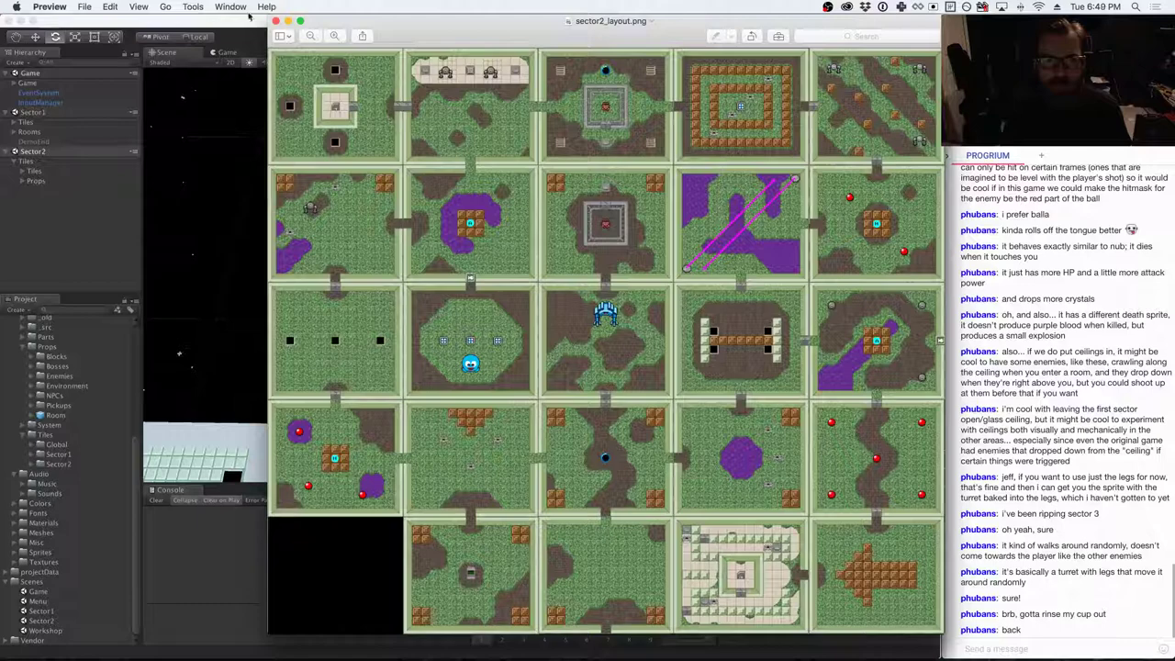
pyautogui.click(223, 31)
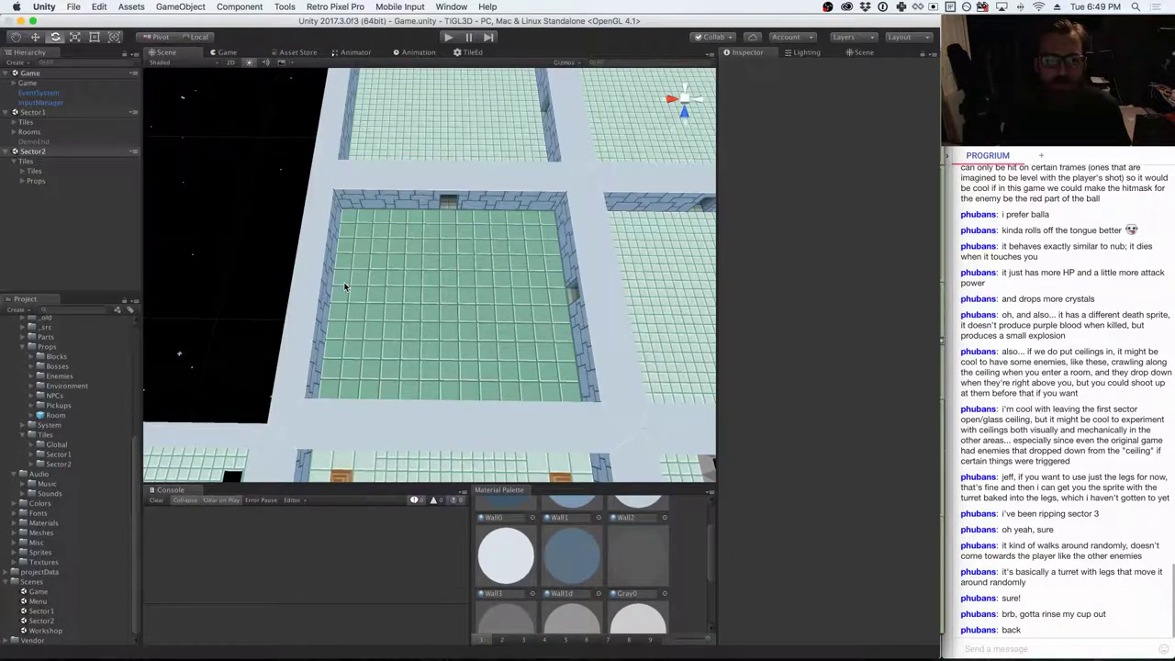
# - In Sector2's Tiles map, rename the Floor layer to Floors and hide the Walls and Rooms layers
pyautogui.click(35, 162)
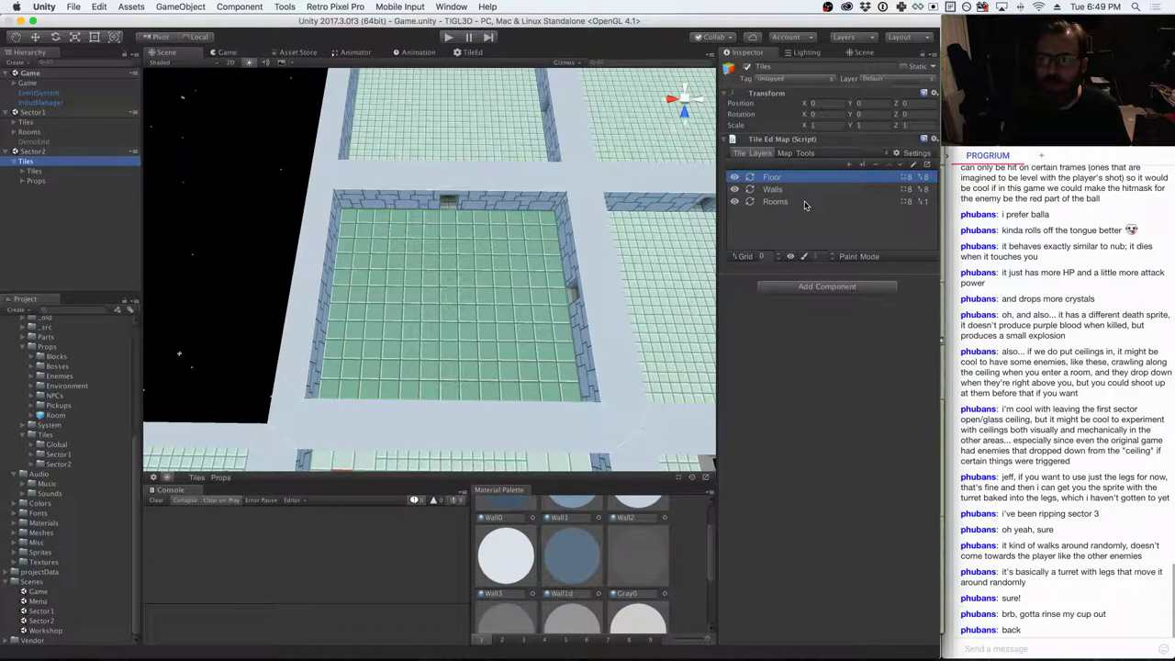
pyautogui.doubleClick(861, 177)
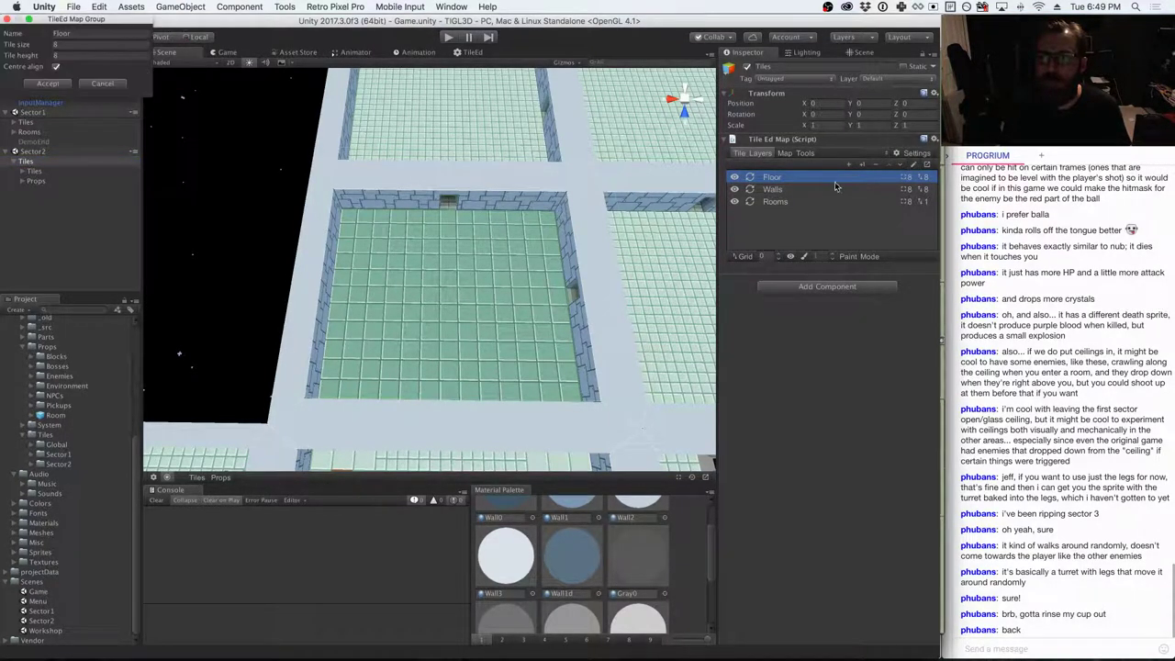
pyautogui.press('BackSpace')
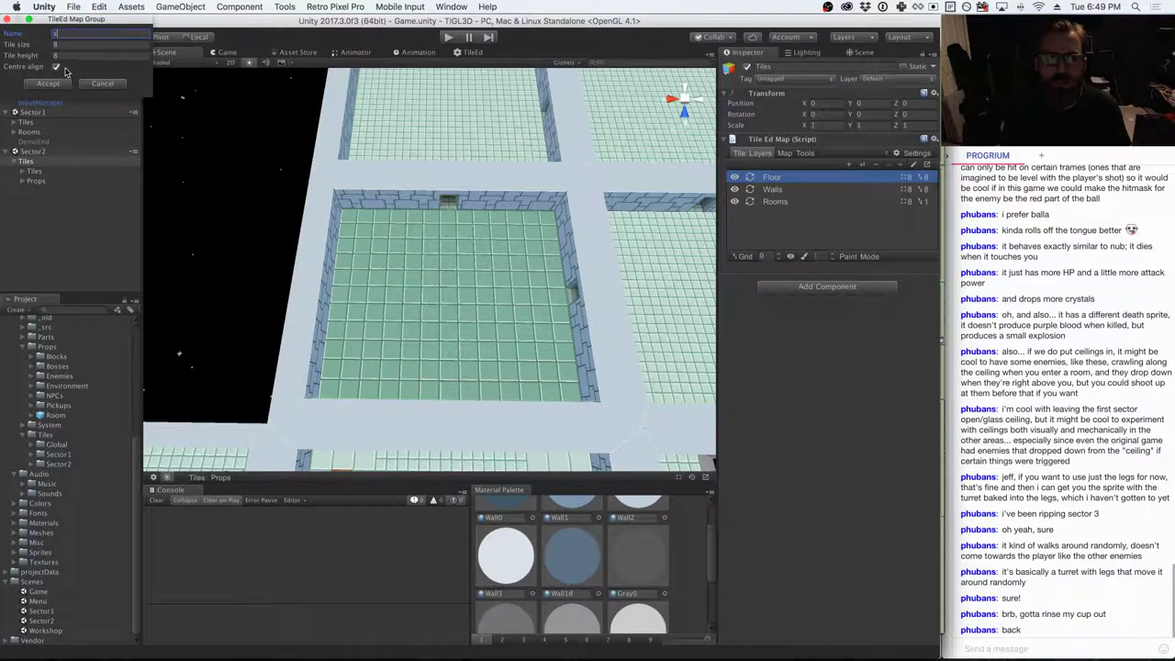
pyautogui.write('Floors')
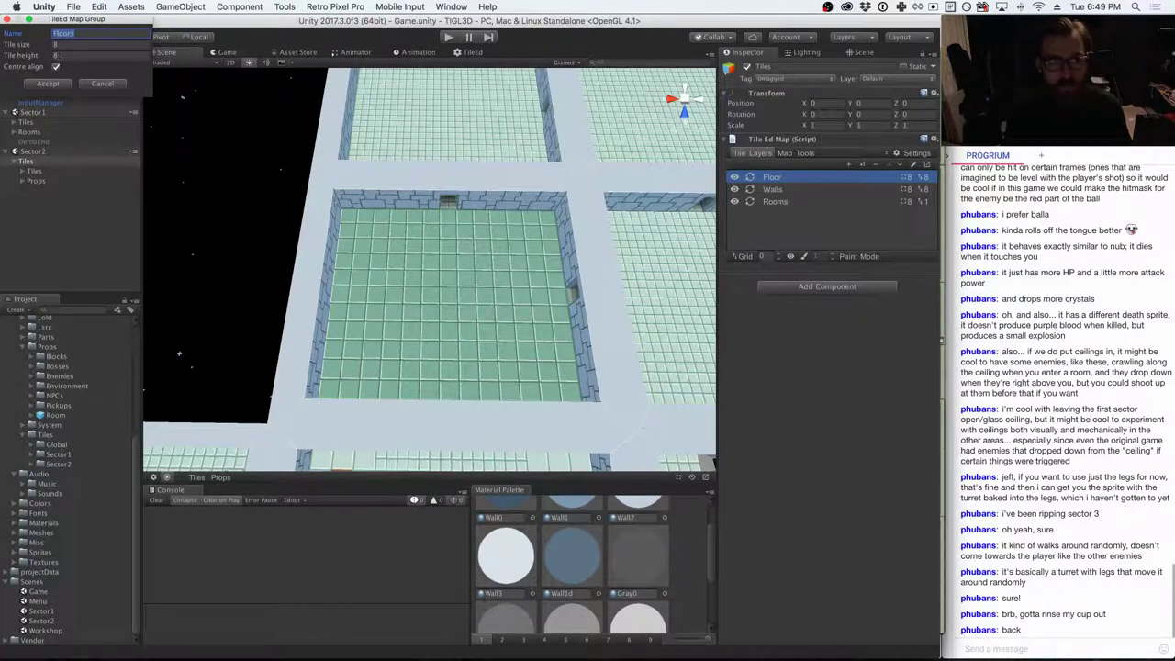
pyautogui.click(51, 82)
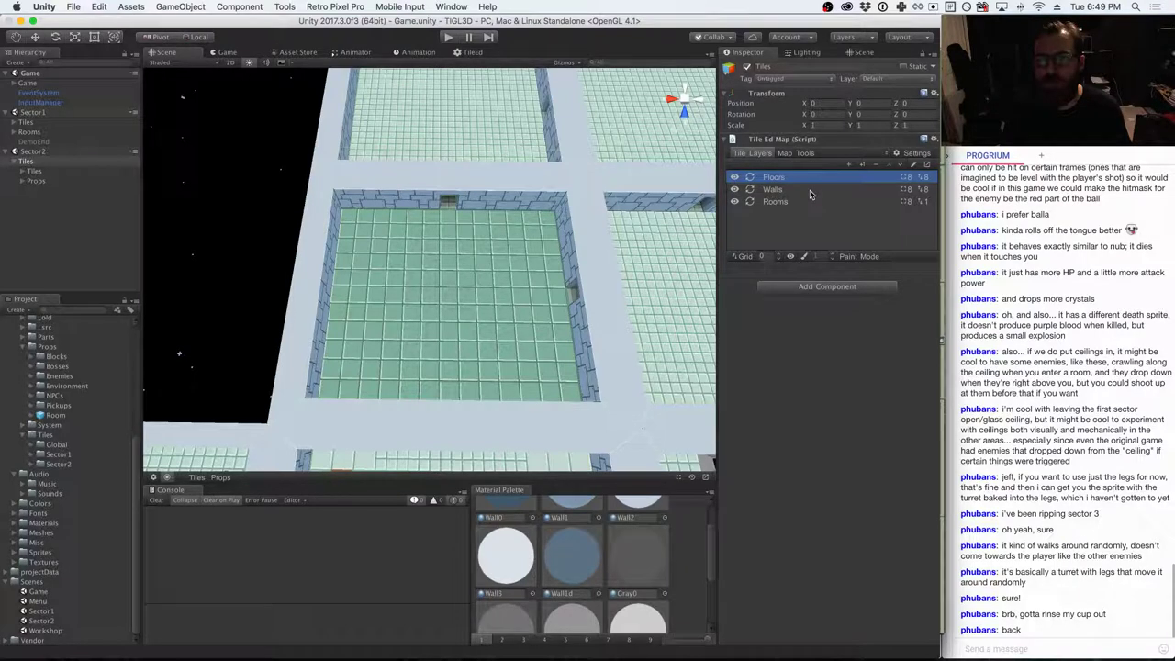
pyautogui.click(735, 189)
pyautogui.click(735, 202)
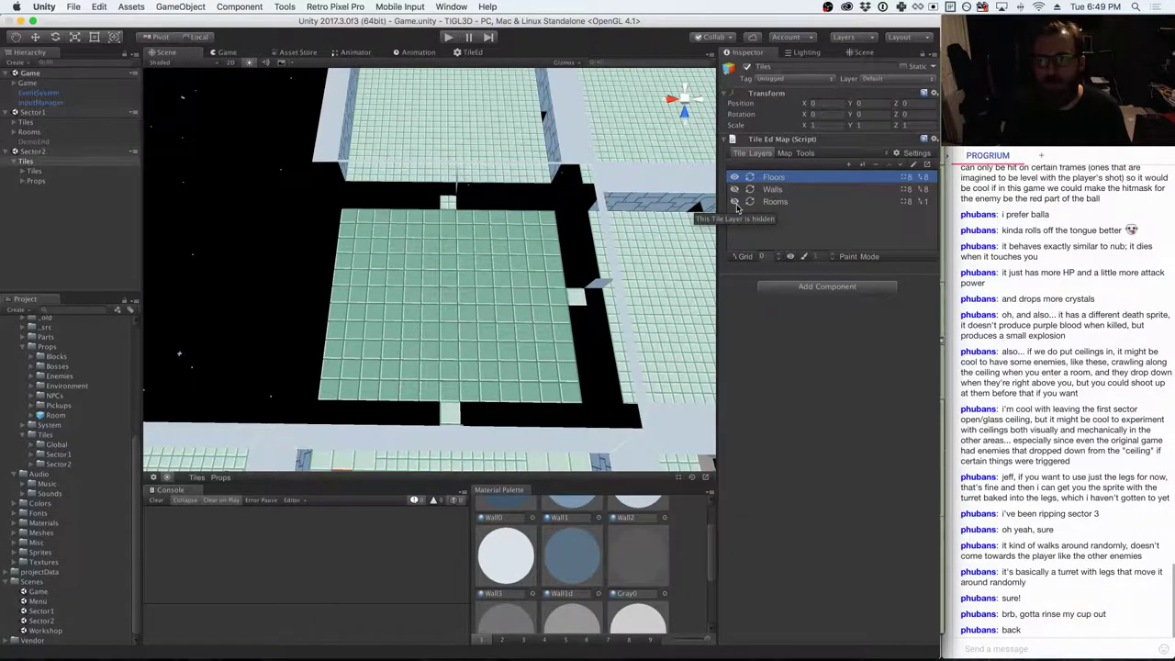
# - Enter Paint Mode on the Floors layer and erase the three light-floored rooms adjoining the darker green room
pyautogui.moveTo(642, 259); pyautogui.dragTo(645, 226, button='right')
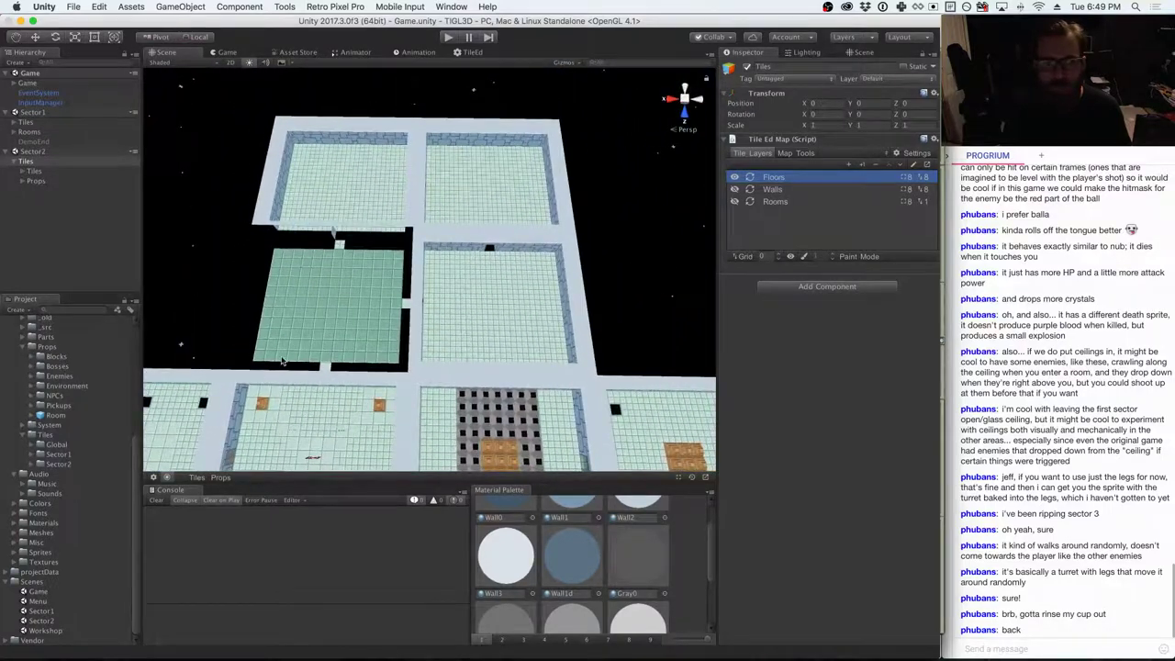
pyautogui.click(835, 258)
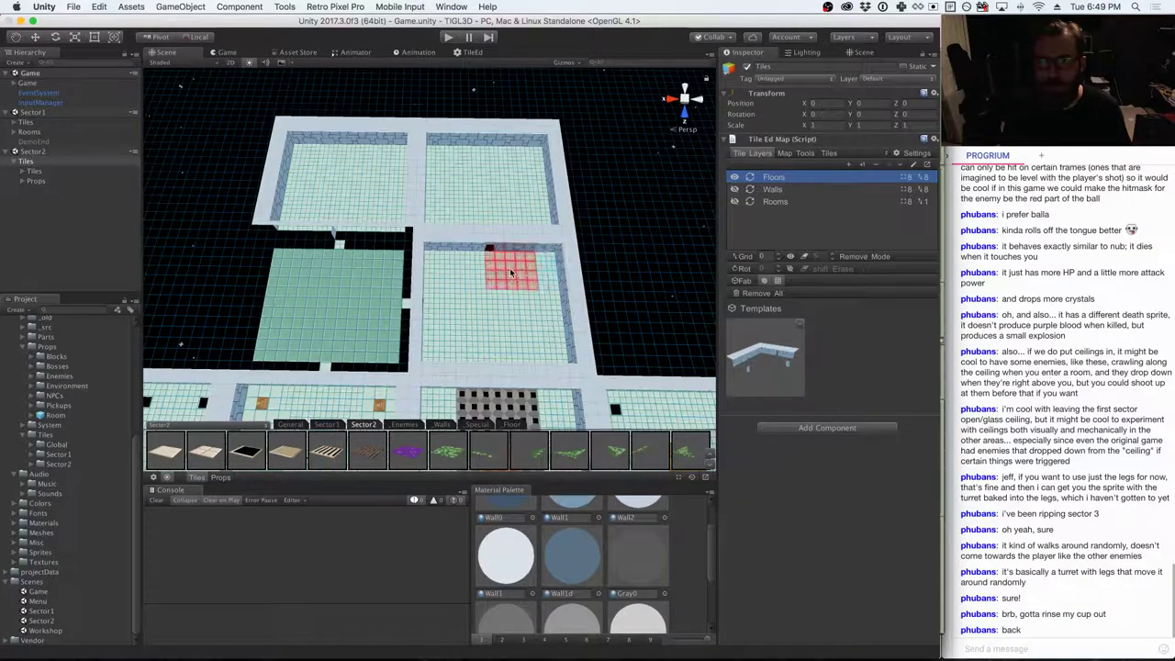
pyautogui.moveTo(527, 266)
pyautogui.keyDown('shift'); pyautogui.mouseDown()
pyautogui.moveTo(569, 266)
pyautogui.moveTo(477, 268)
pyautogui.mouseUp(); pyautogui.keyUp('shift')
pyautogui.moveTo(435, 264)
pyautogui.keyDown('shift'); pyautogui.mouseDown()
pyautogui.moveTo(424, 277)
pyautogui.moveTo(443, 328)
pyautogui.moveTo(501, 295)
pyautogui.moveTo(496, 317)
pyautogui.moveTo(572, 347)
pyautogui.moveTo(437, 346)
pyautogui.mouseUp(); pyautogui.keyUp('shift')
pyautogui.moveTo(447, 264)
pyautogui.keyDown('shift'); pyautogui.mouseDown()
pyautogui.moveTo(450, 118)
pyautogui.moveTo(486, 157)
pyautogui.moveTo(516, 162)
pyautogui.moveTo(514, 223)
pyautogui.moveTo(463, 194)
pyautogui.moveTo(475, 231)
pyautogui.moveTo(342, 213)
pyautogui.moveTo(353, 217)
pyautogui.moveTo(307, 220)
pyautogui.moveTo(263, 205)
pyautogui.moveTo(291, 123)
pyautogui.moveTo(438, 154)
pyautogui.moveTo(372, 193)
pyautogui.moveTo(275, 198)
pyautogui.moveTo(266, 160)
pyautogui.moveTo(318, 208)
pyautogui.moveTo(385, 201)
pyautogui.moveTo(439, 257)
pyautogui.moveTo(427, 302)
pyautogui.mouseUp(); pyautogui.keyUp('shift')
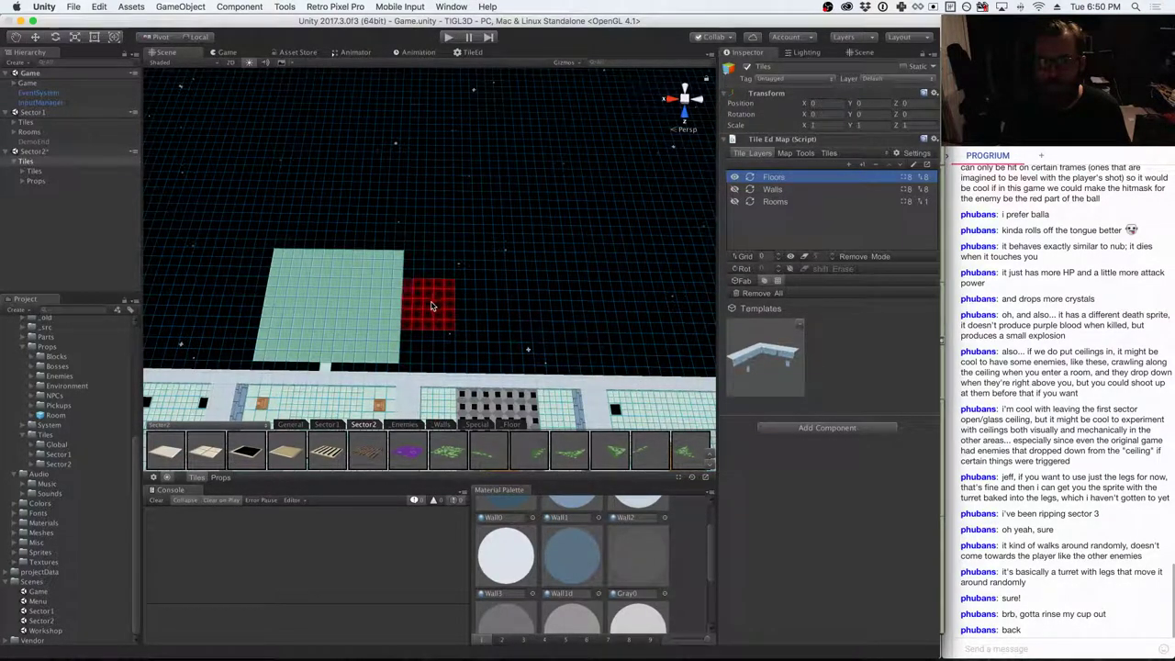
# - Select the brown brick tile, reduce the brush size to 1, and erase stray floor beside the green room's doorway
pyautogui.moveTo(538, 263); pyautogui.dragTo(542, 189, button='middle')
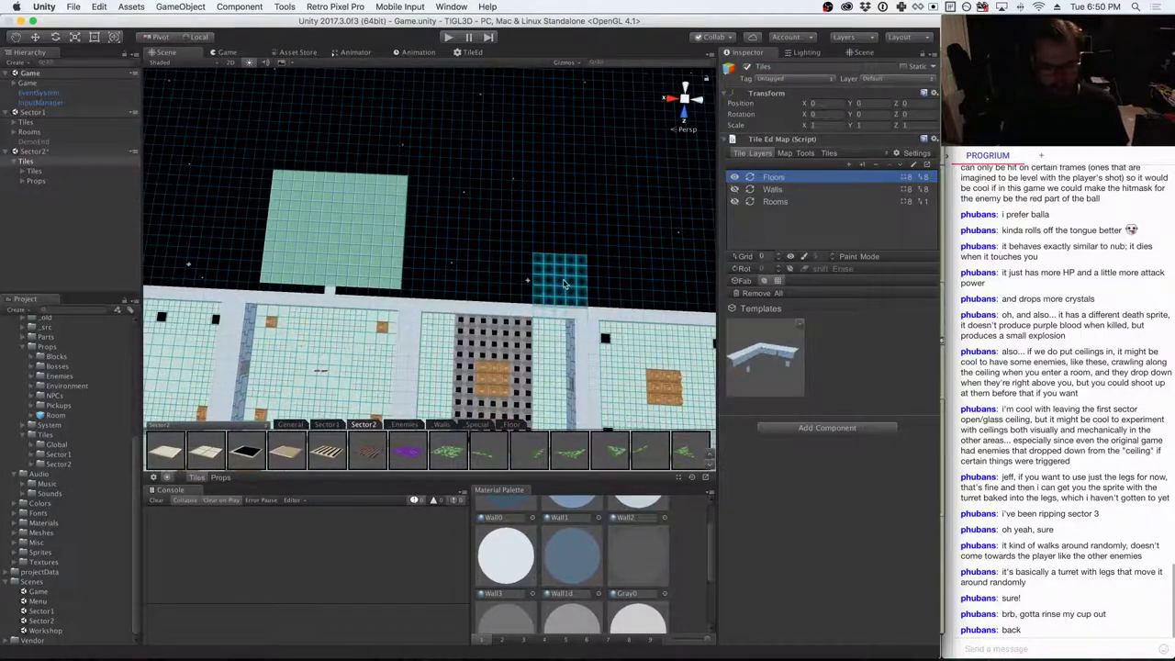
pyautogui.keyDown('alt'); pyautogui.moveTo(554, 280); pyautogui.dragTo(551, 240); pyautogui.keyUp('alt')
pyautogui.click(370, 454)
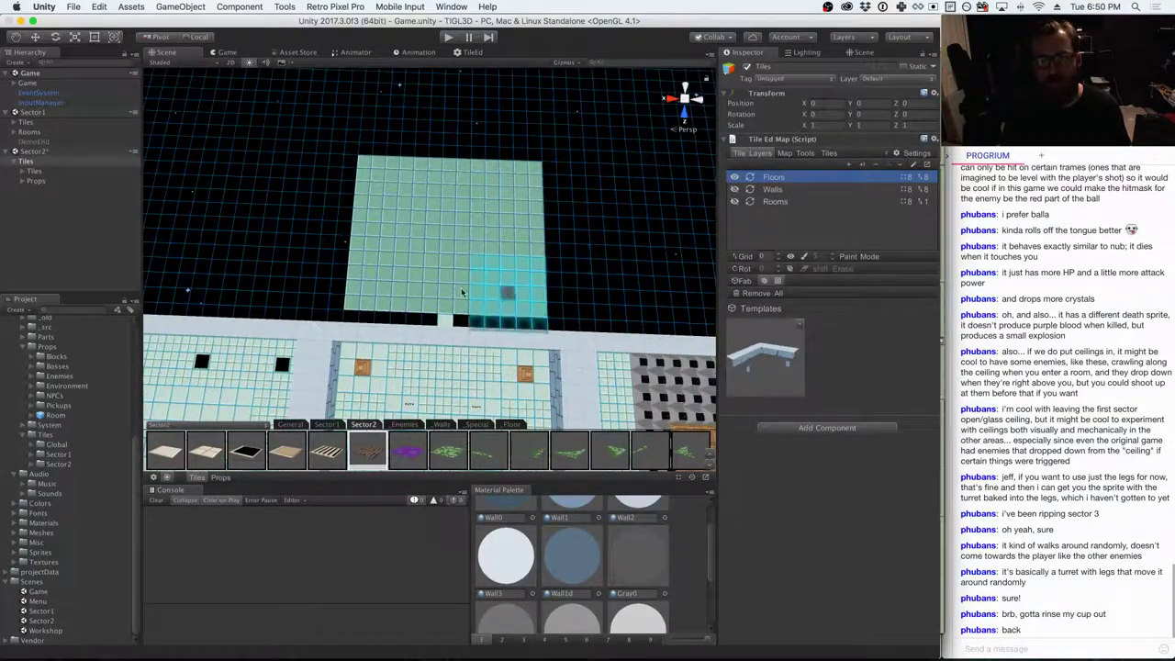
pyautogui.click(834, 259)
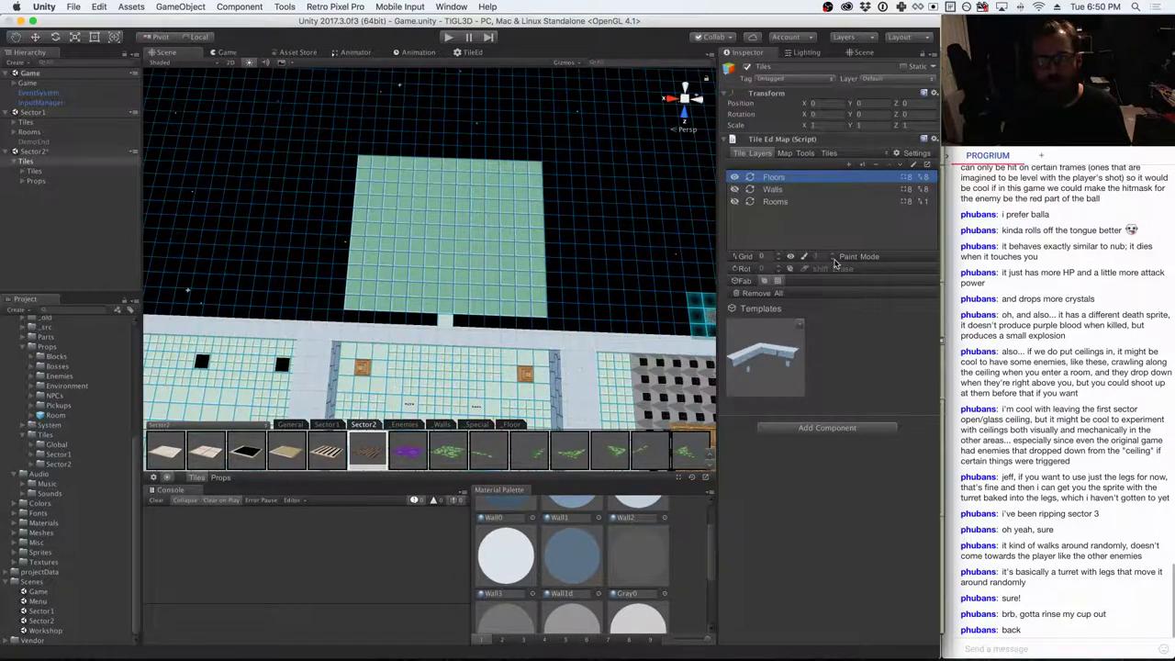
pyautogui.click(441, 321)
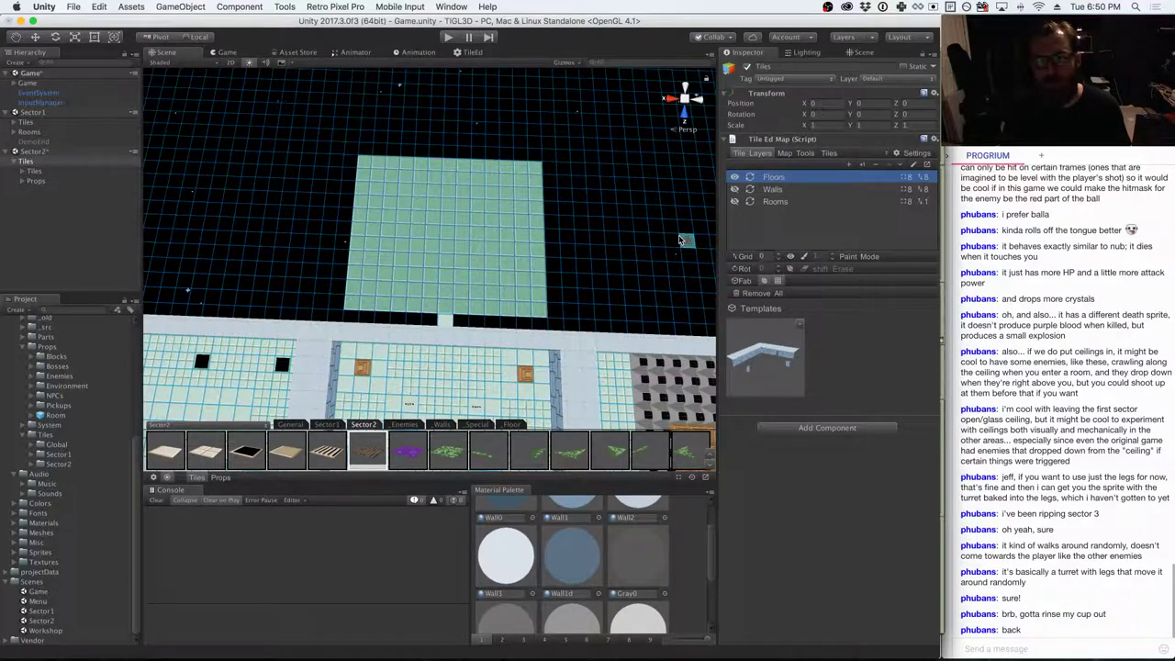
pyautogui.press('shift')
pyautogui.keyDown('shift'); pyautogui.click(472, 321); pyautogui.keyUp('shift')
# - Hide the Floors layer, show the Walls layer, and erase all its remaining walls with the 5-tile brush
pyautogui.click(734, 176)
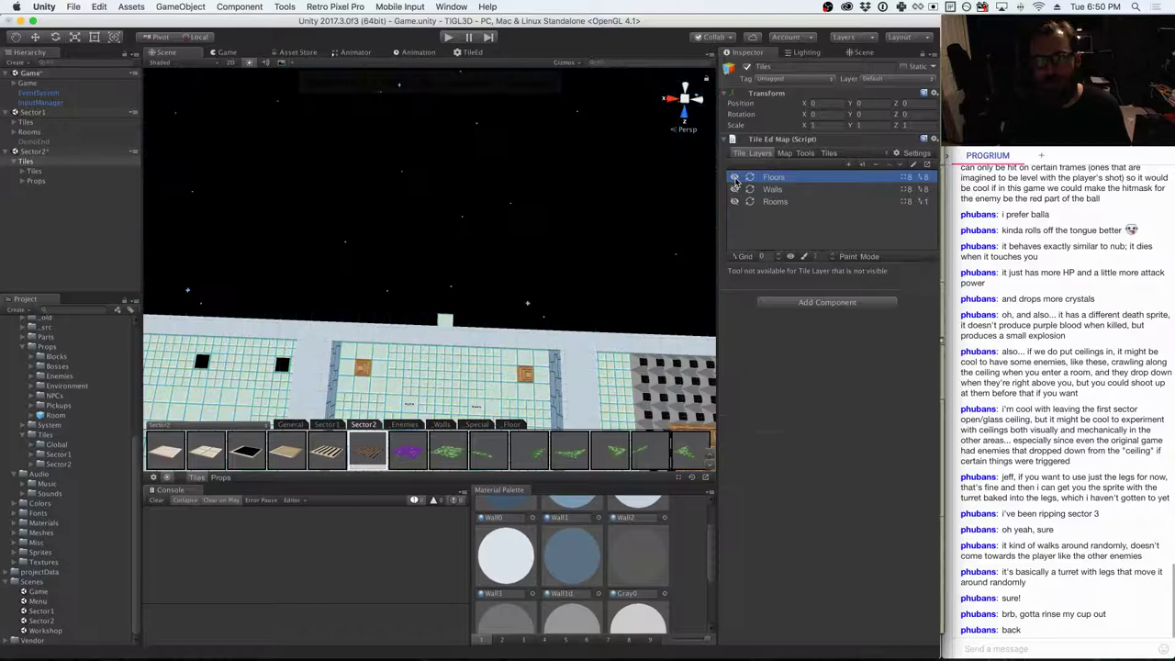
pyautogui.click(734, 189)
pyautogui.keyDown('alt'); pyautogui.moveTo(632, 263); pyautogui.dragTo(627, 226); pyautogui.keyUp('alt')
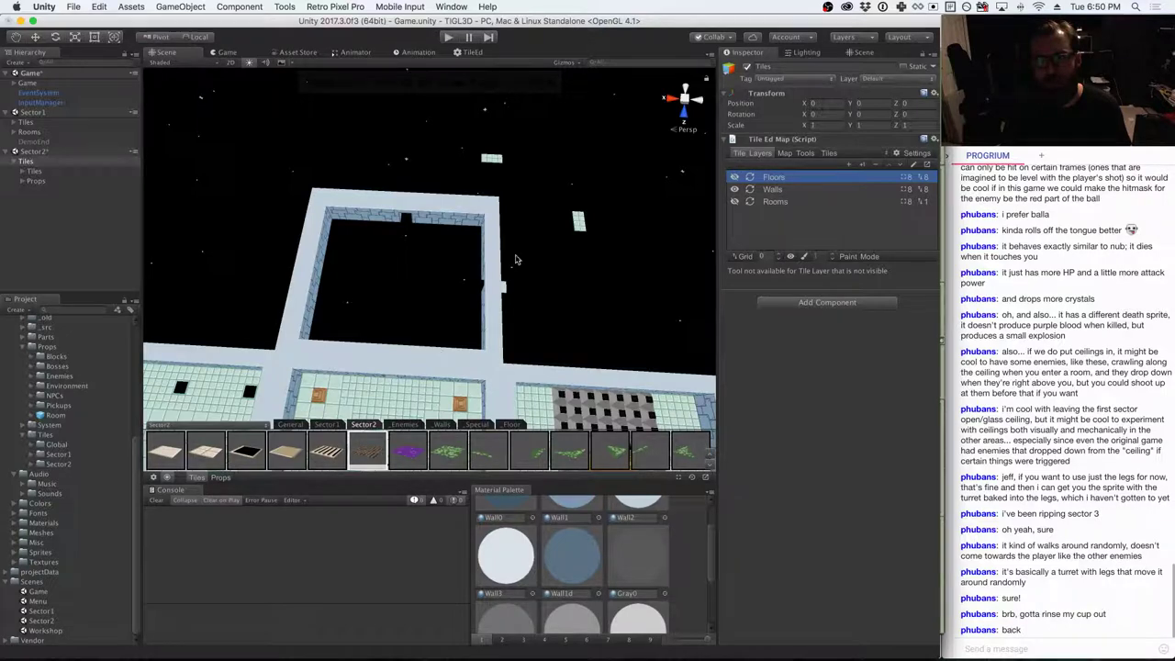
pyautogui.click(731, 192)
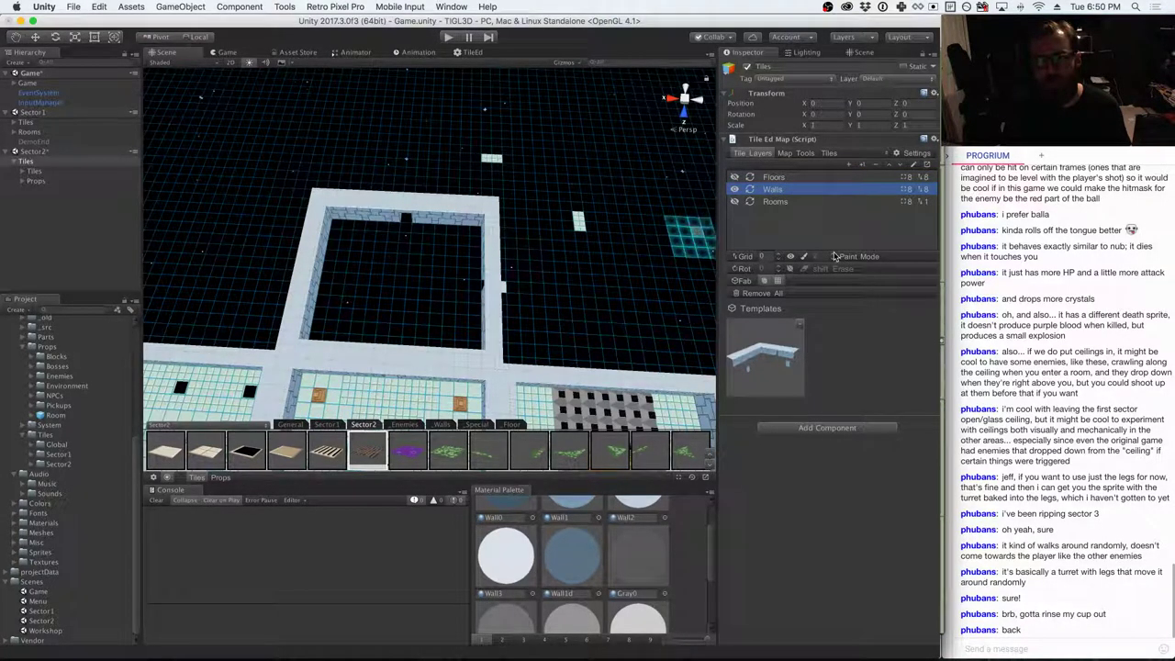
pyautogui.press('shift')
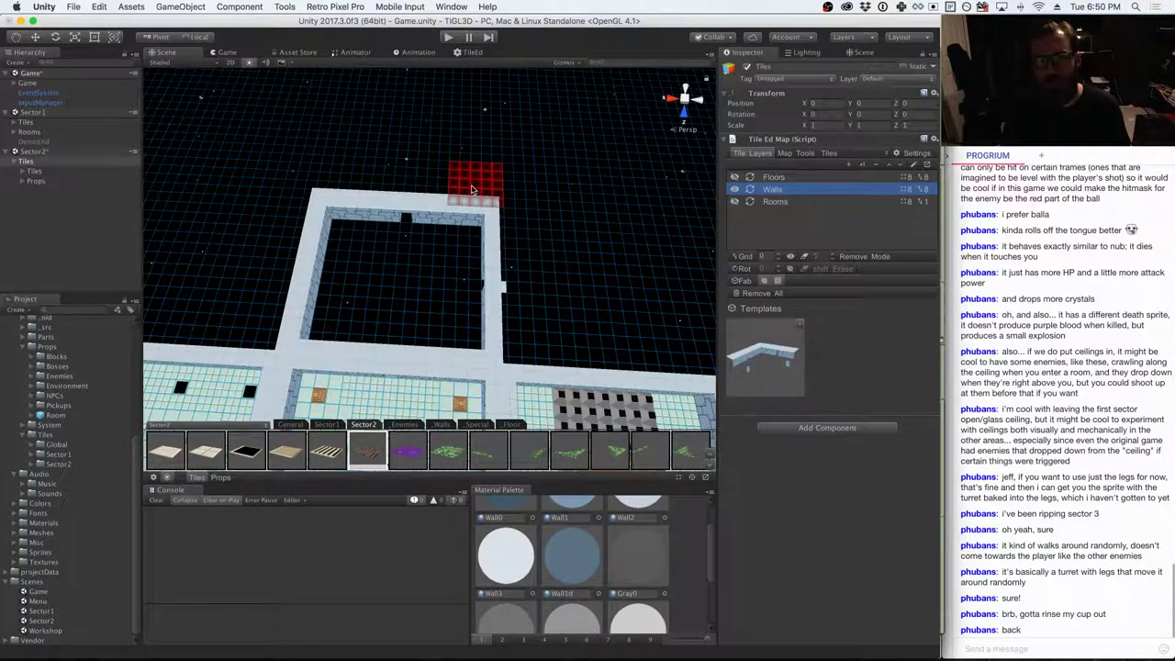
pyautogui.moveTo(472, 190)
pyautogui.mouseDown()
pyautogui.moveTo(484, 333)
pyautogui.moveTo(313, 321)
pyautogui.moveTo(317, 229)
pyautogui.moveTo(431, 202)
pyautogui.moveTo(463, 224)
pyautogui.mouseUp()
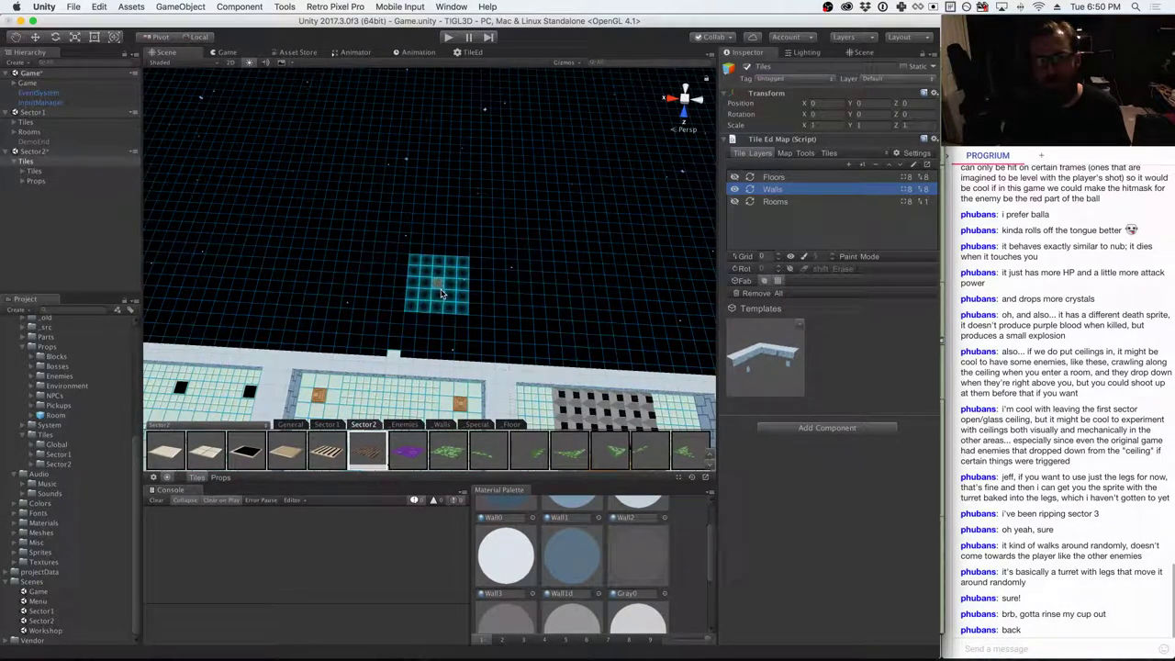
# - Show the Floors and Rooms layers alongside Walls and make Floors the active layer
pyautogui.click(735, 203)
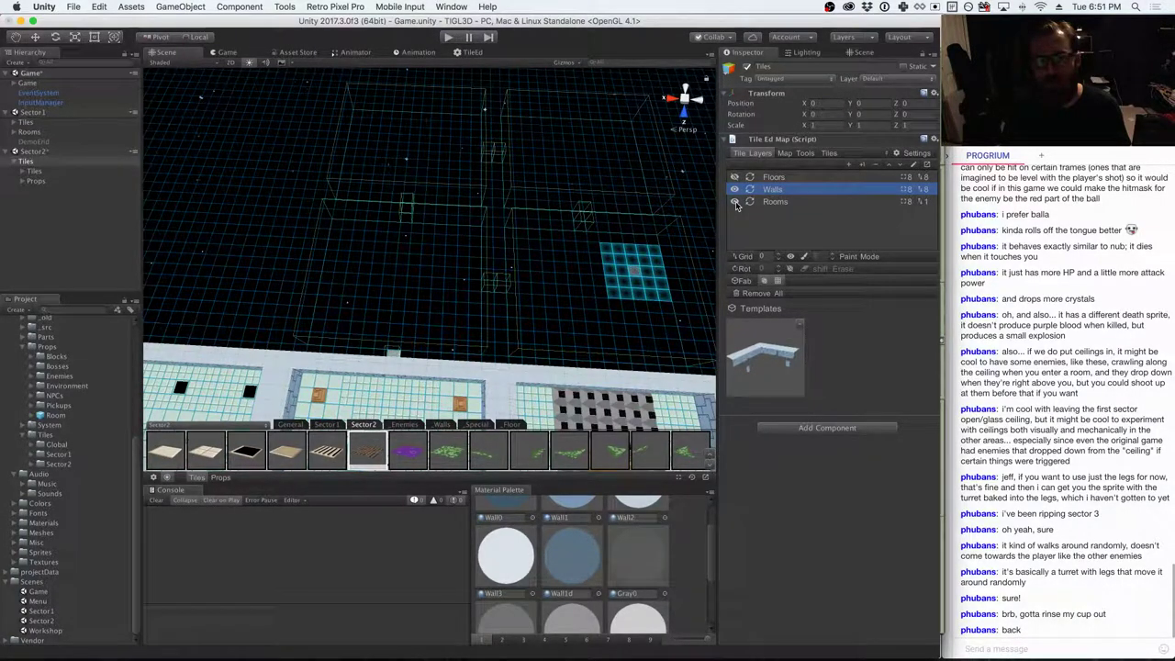
pyautogui.click(735, 203)
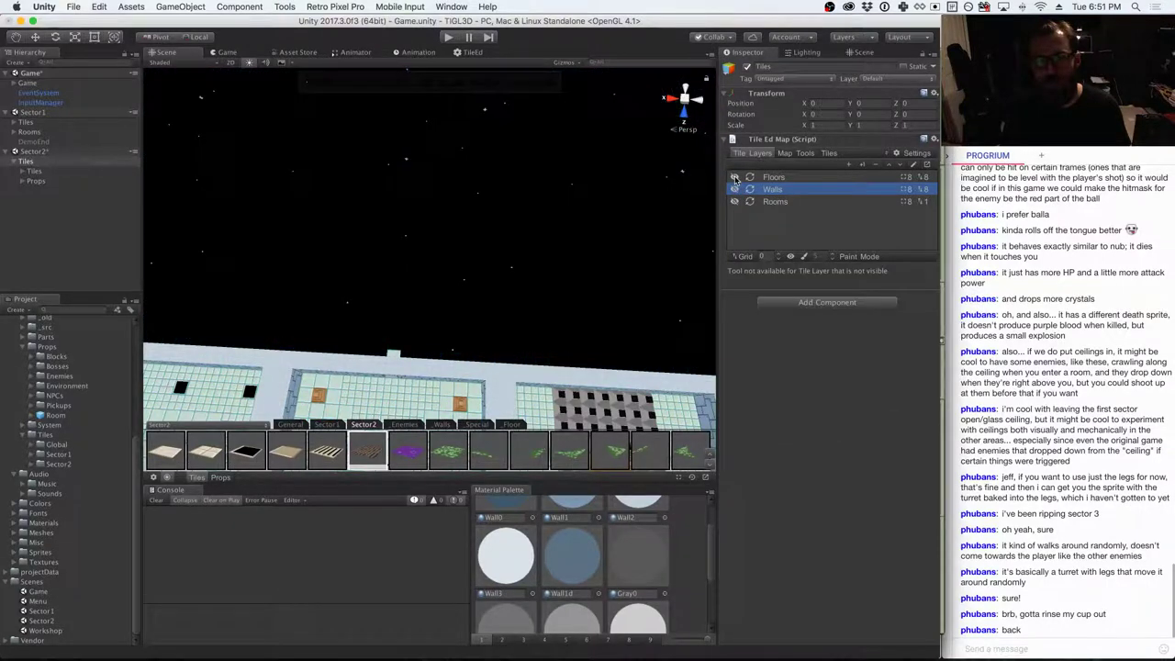
pyautogui.click(735, 203)
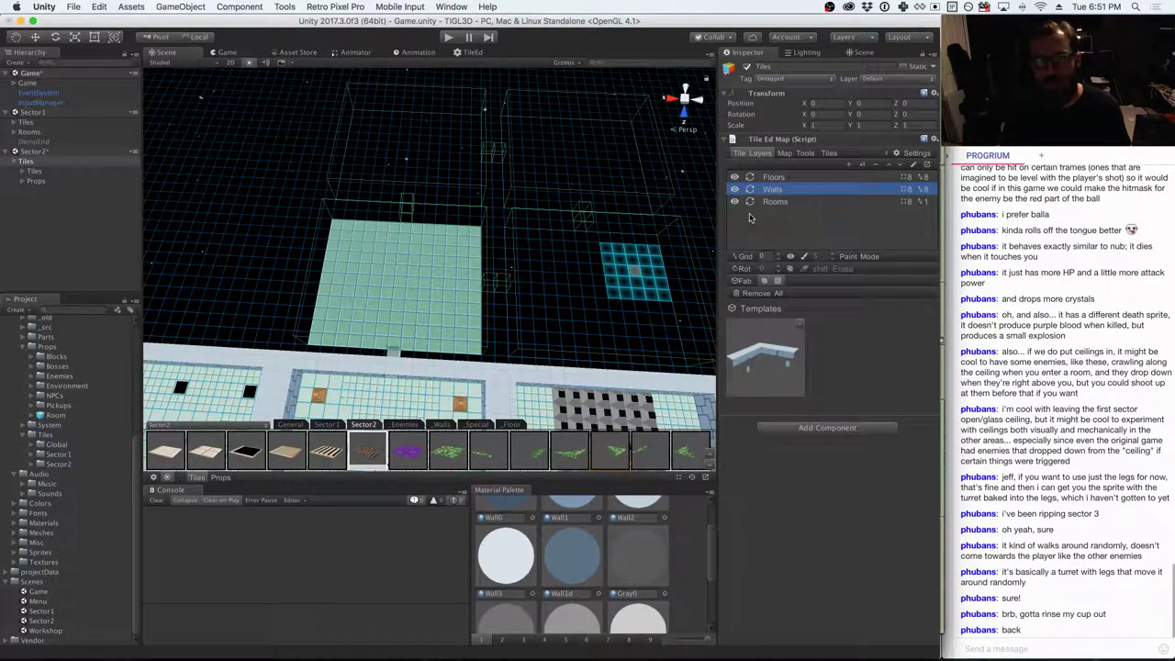
pyautogui.click(776, 178)
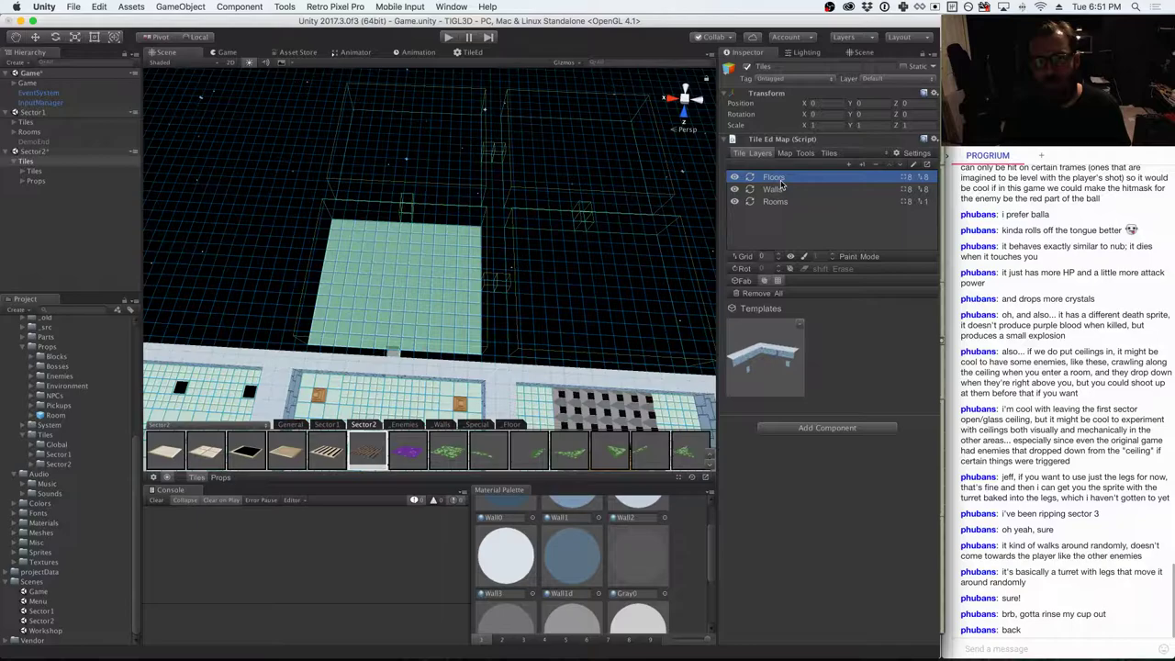
# - Repaint the whole green room floor with the brown brick tile
pyautogui.moveTo(569, 278); pyautogui.dragTo(578, 274, button='right')
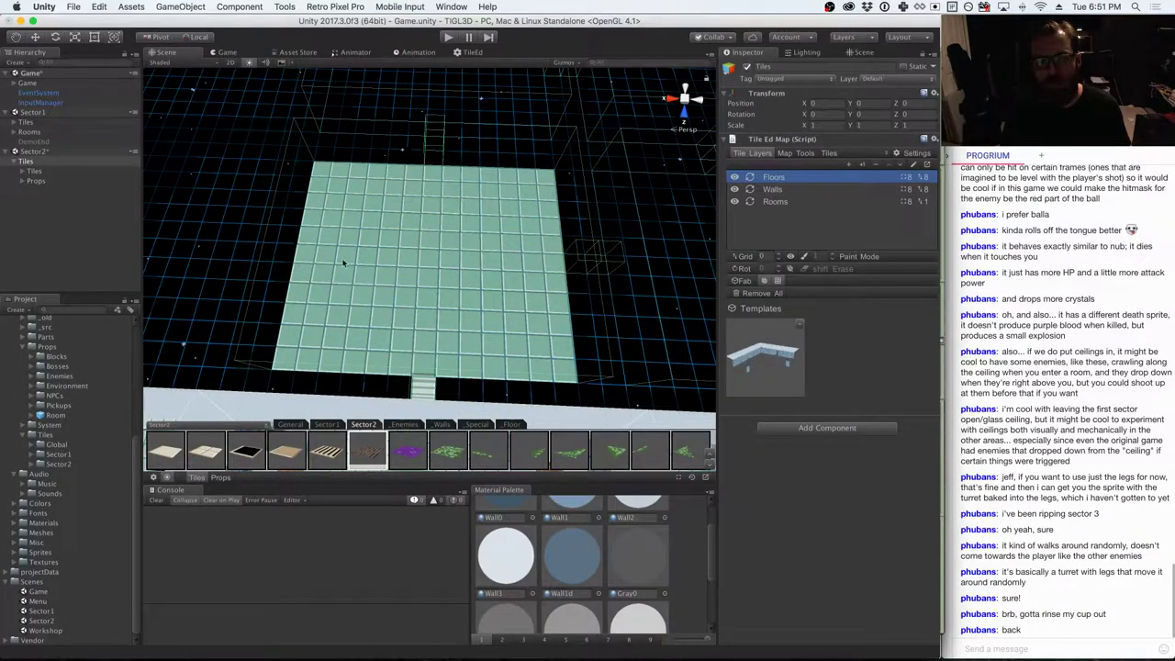
pyautogui.click(303, 168)
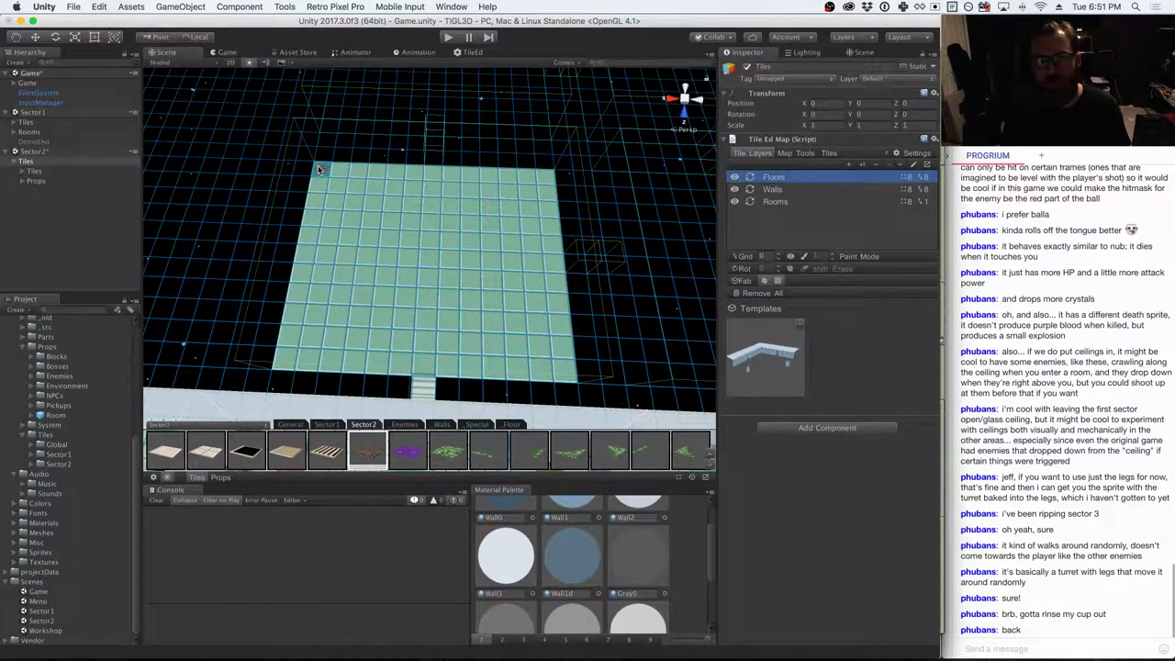
pyautogui.moveTo(364, 174); pyautogui.dragTo(533, 176)
pyautogui.moveTo(331, 183)
pyautogui.mouseDown()
pyautogui.moveTo(317, 185)
pyautogui.moveTo(295, 307)
pyautogui.moveTo(310, 229)
pyautogui.moveTo(308, 312)
pyautogui.moveTo(289, 358)
pyautogui.moveTo(541, 372)
pyautogui.moveTo(562, 294)
pyautogui.moveTo(551, 229)
pyautogui.moveTo(440, 188)
pyautogui.moveTo(329, 186)
pyautogui.moveTo(487, 190)
pyautogui.moveTo(536, 208)
pyautogui.moveTo(303, 204)
pyautogui.moveTo(372, 204)
pyautogui.moveTo(330, 223)
pyautogui.moveTo(521, 226)
pyautogui.mouseUp()
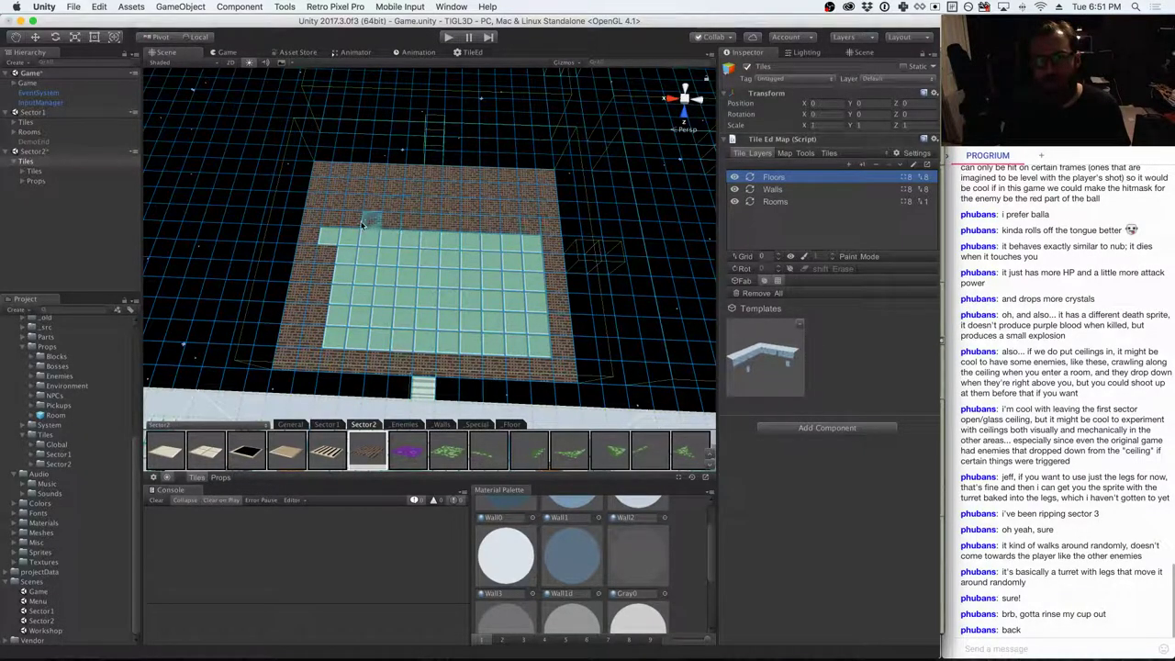
pyautogui.moveTo(362, 224)
pyautogui.mouseDown()
pyautogui.moveTo(323, 237)
pyautogui.moveTo(500, 240)
pyautogui.moveTo(534, 261)
pyautogui.moveTo(339, 255)
pyautogui.moveTo(556, 280)
pyautogui.moveTo(531, 332)
pyautogui.moveTo(528, 303)
pyautogui.moveTo(509, 339)
pyautogui.moveTo(376, 338)
pyautogui.moveTo(347, 318)
pyautogui.moveTo(468, 320)
pyautogui.moveTo(454, 298)
pyautogui.moveTo(353, 295)
pyautogui.moveTo(383, 278)
pyautogui.moveTo(409, 299)
pyautogui.moveTo(409, 240)
pyautogui.mouseUp()
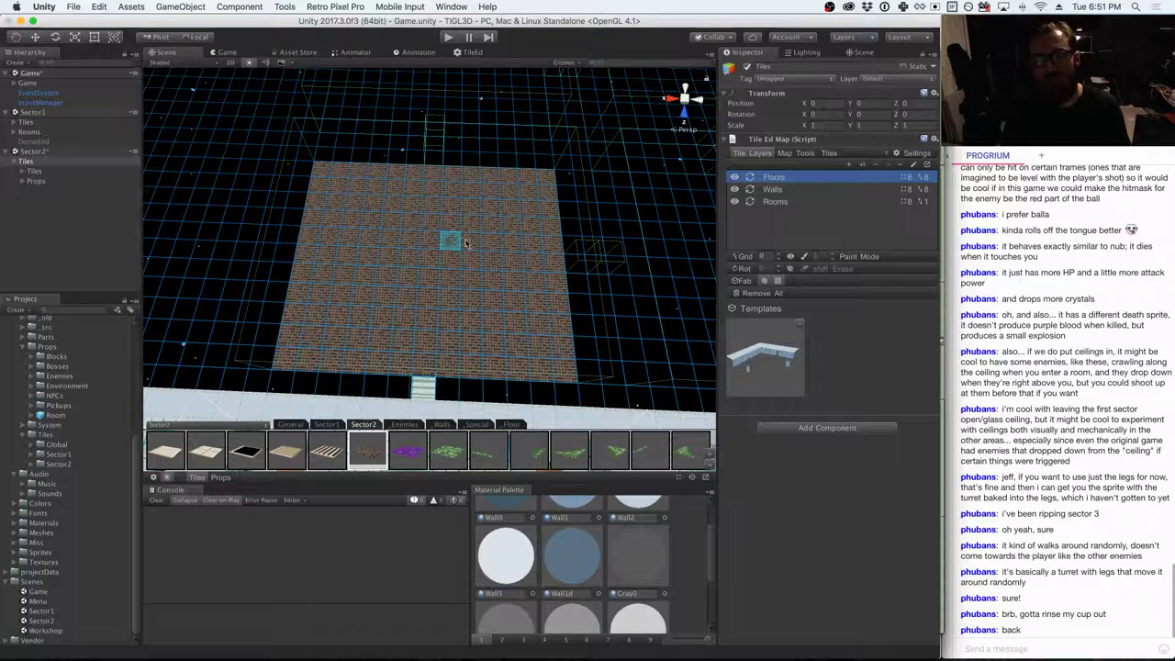
# - Remove the saved wall template from the tile map's templates
pyautogui.click(801, 325)
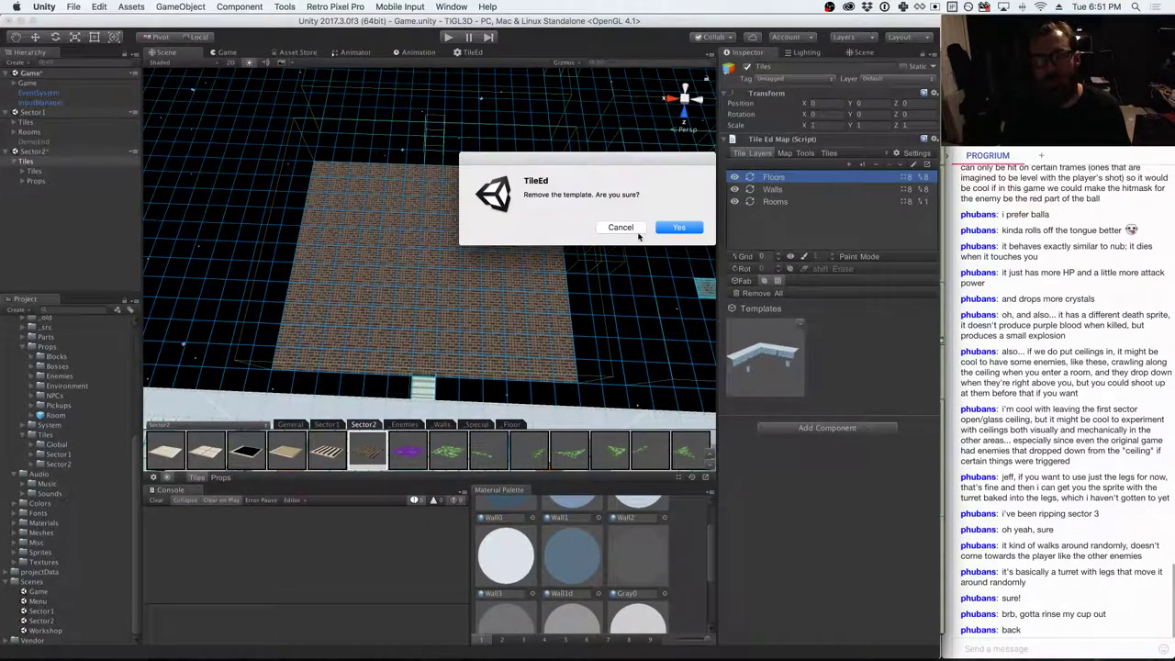
pyautogui.click(675, 229)
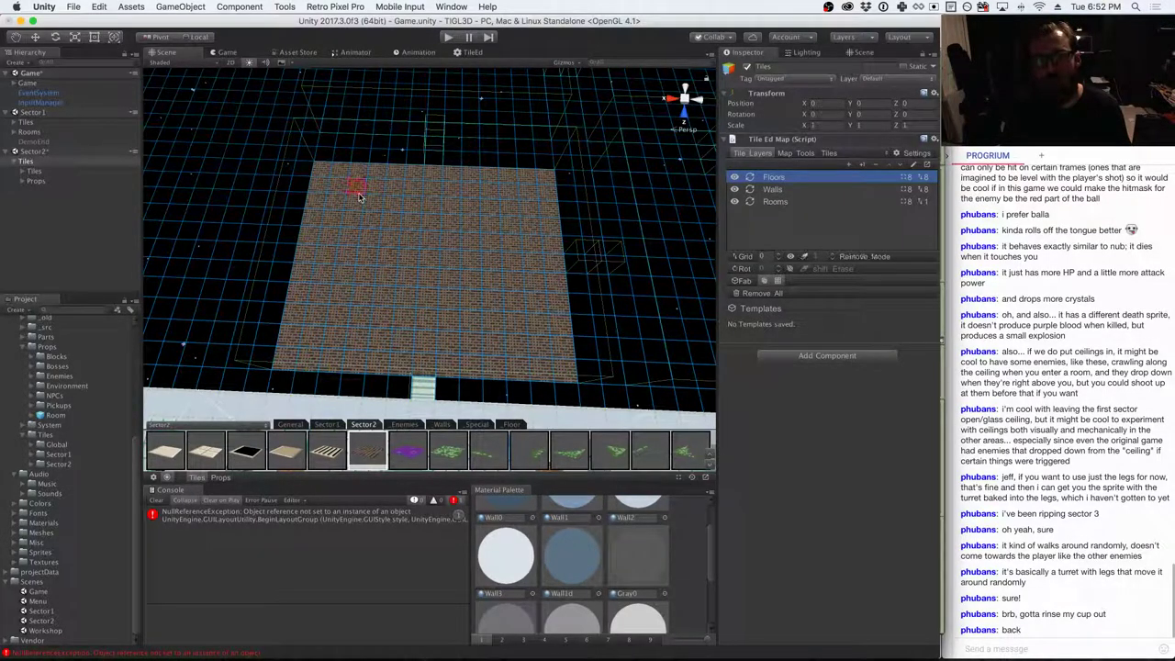
# - Mark every tile of the brown brick room floor and copy the selection to the copy buffer
pyautogui.press('alt')
pyautogui.moveTo(322, 170); pyautogui.dragTo(487, 313)
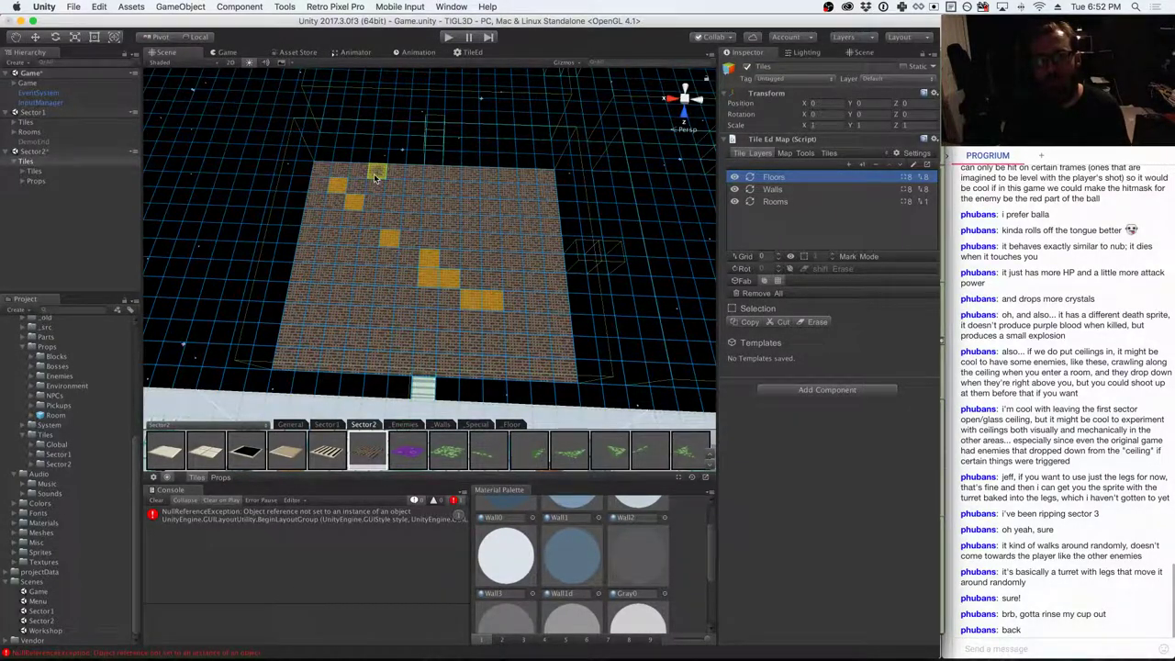
pyautogui.moveTo(330, 177); pyautogui.dragTo(518, 183)
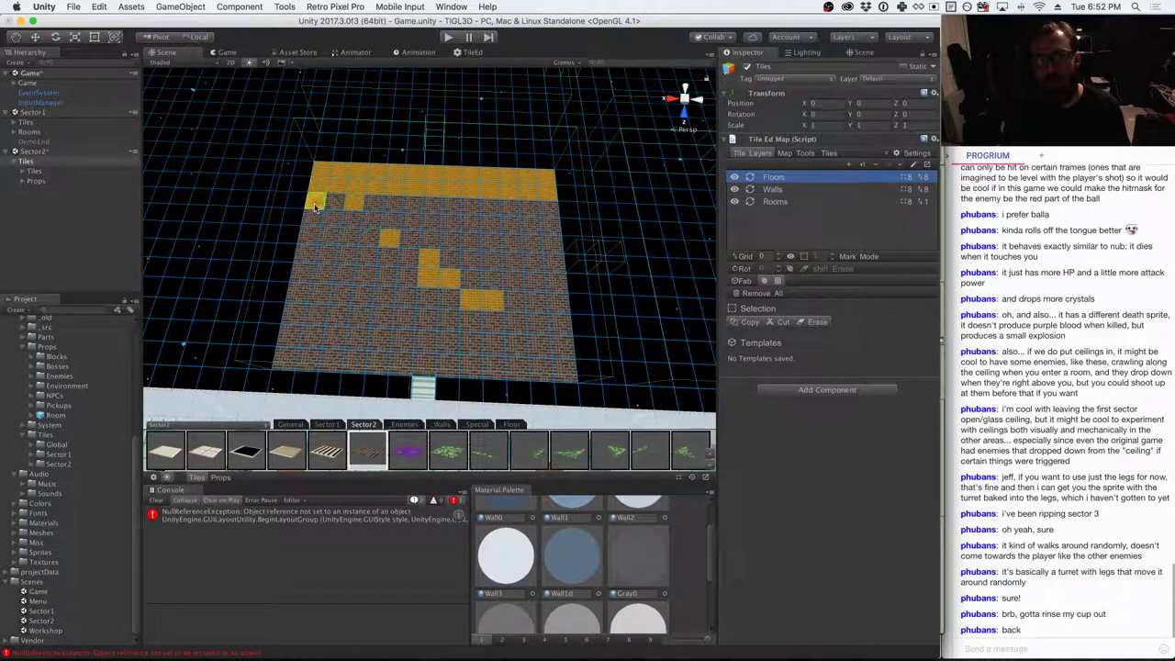
pyautogui.moveTo(372, 205)
pyautogui.mouseDown()
pyautogui.moveTo(525, 210)
pyautogui.moveTo(503, 223)
pyautogui.moveTo(312, 222)
pyautogui.moveTo(310, 237)
pyautogui.moveTo(366, 241)
pyautogui.moveTo(377, 257)
pyautogui.moveTo(537, 242)
pyautogui.moveTo(549, 256)
pyautogui.moveTo(448, 263)
pyautogui.moveTo(464, 266)
pyautogui.moveTo(463, 283)
pyautogui.moveTo(546, 287)
pyautogui.moveTo(557, 303)
pyautogui.moveTo(523, 308)
pyautogui.moveTo(562, 344)
pyautogui.moveTo(518, 344)
pyautogui.moveTo(519, 367)
pyautogui.moveTo(551, 369)
pyautogui.moveTo(469, 320)
pyautogui.moveTo(467, 367)
pyautogui.moveTo(446, 362)
pyautogui.moveTo(426, 301)
pyautogui.moveTo(427, 343)
pyautogui.moveTo(401, 361)
pyautogui.moveTo(406, 315)
pyautogui.moveTo(390, 273)
pyautogui.moveTo(369, 359)
pyautogui.moveTo(347, 266)
pyautogui.moveTo(366, 275)
pyautogui.moveTo(326, 259)
pyautogui.moveTo(290, 342)
pyautogui.moveTo(318, 364)
pyautogui.moveTo(317, 292)
pyautogui.mouseUp()
pyautogui.moveTo(378, 237); pyautogui.dragTo(386, 237)
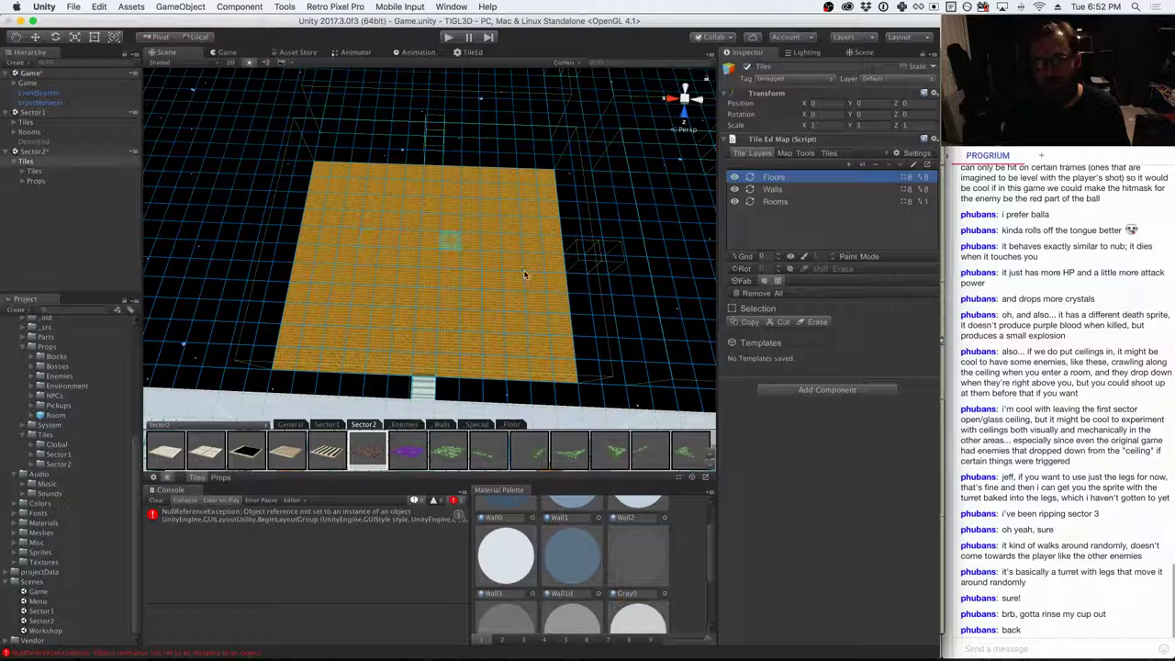
pyautogui.click(749, 323)
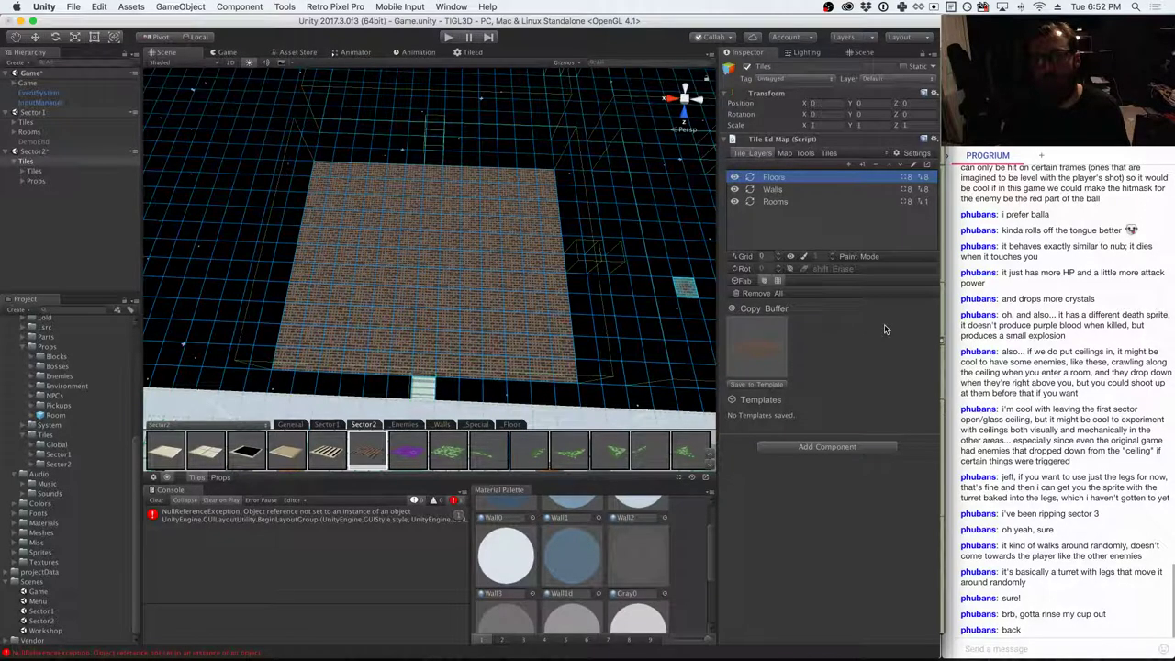
# - Paste the copied brown floor into three room spaces beside the original, making one row of four rooms
pyautogui.scroll(3, 582, 281)
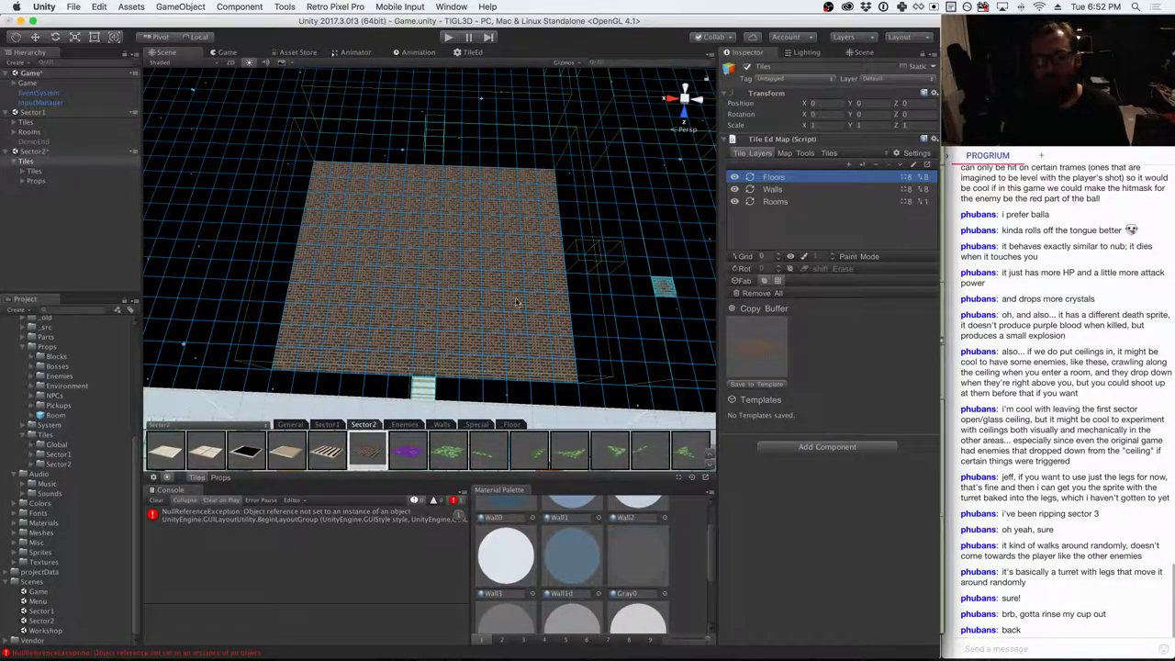
pyautogui.scroll(-5, 477, 280)
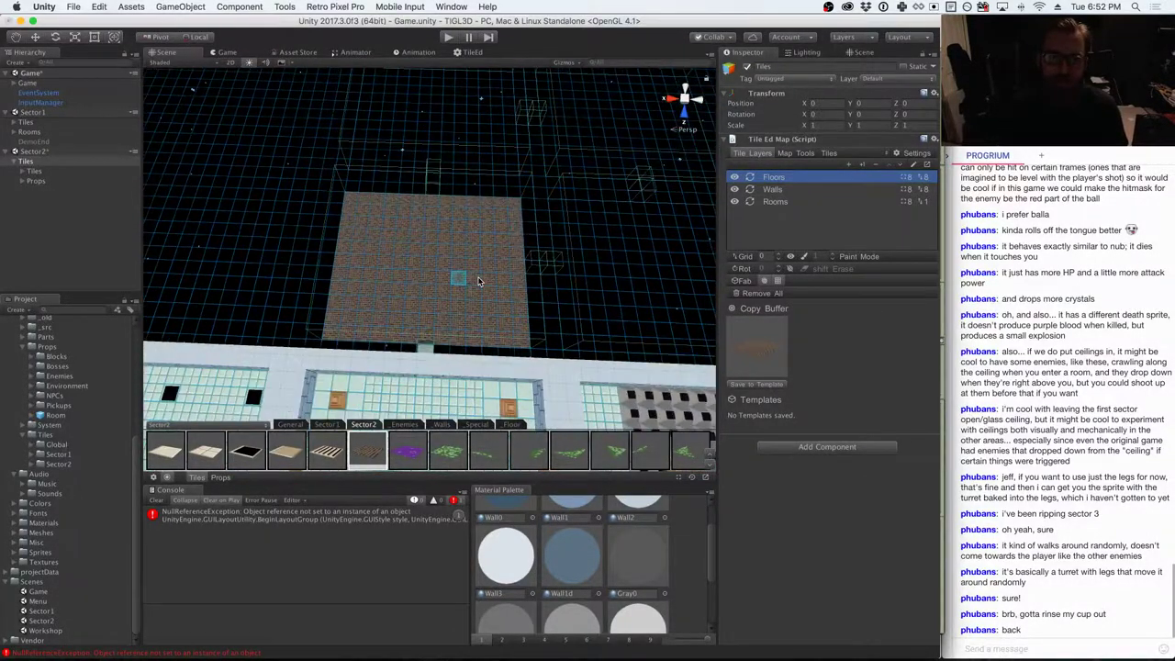
pyautogui.scroll(-3, 477, 280)
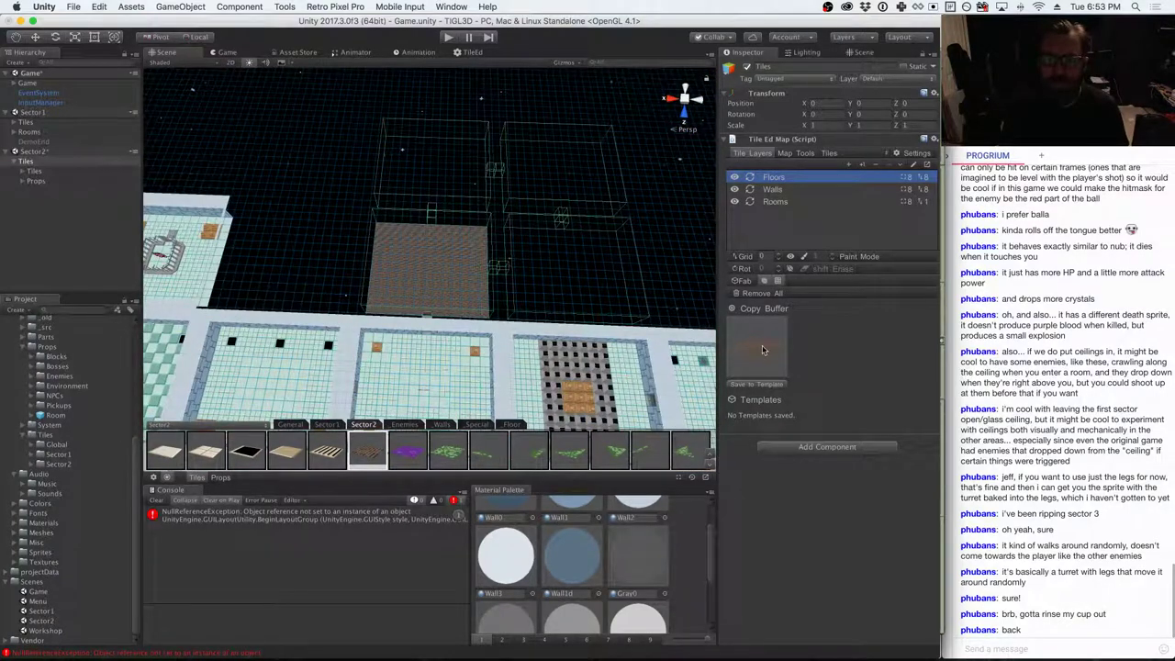
pyautogui.click(762, 347)
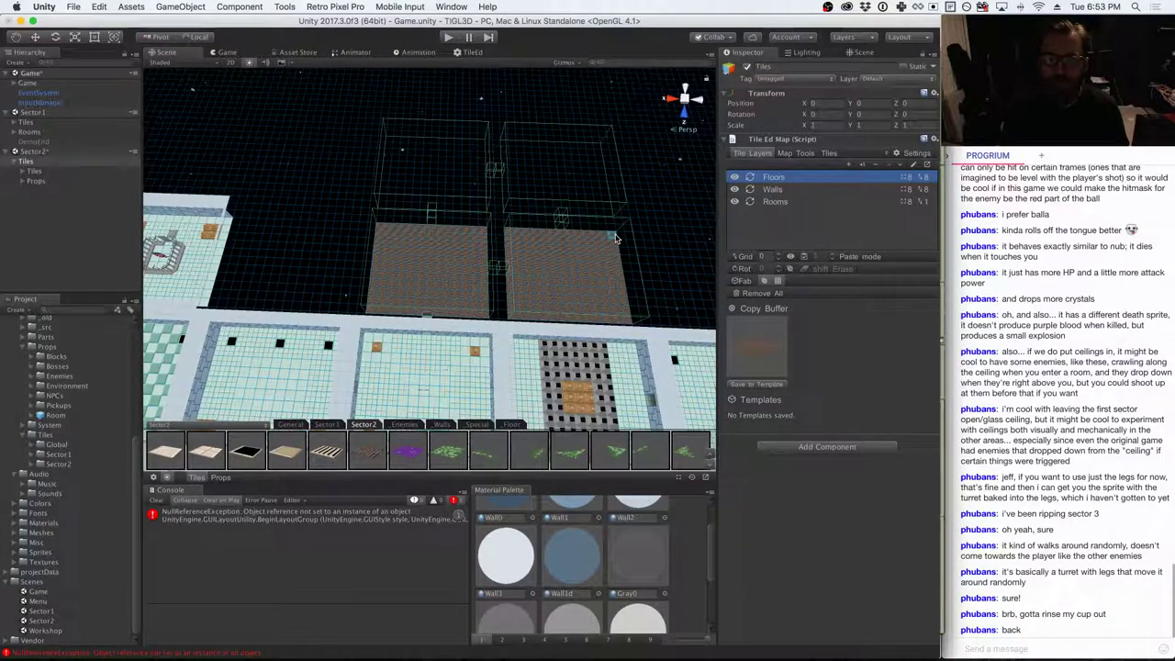
pyautogui.click(616, 239)
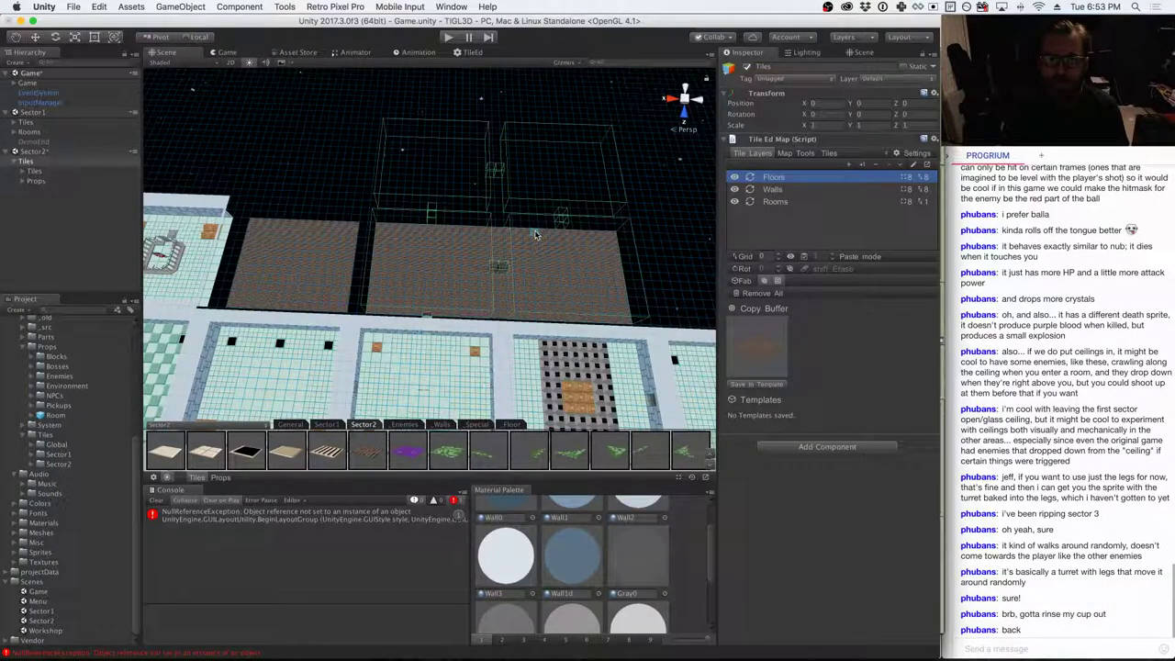
pyautogui.press('shift')
pyautogui.press('d')
pyautogui.moveTo(555, 234); pyautogui.dragTo(557, 233, button='right')
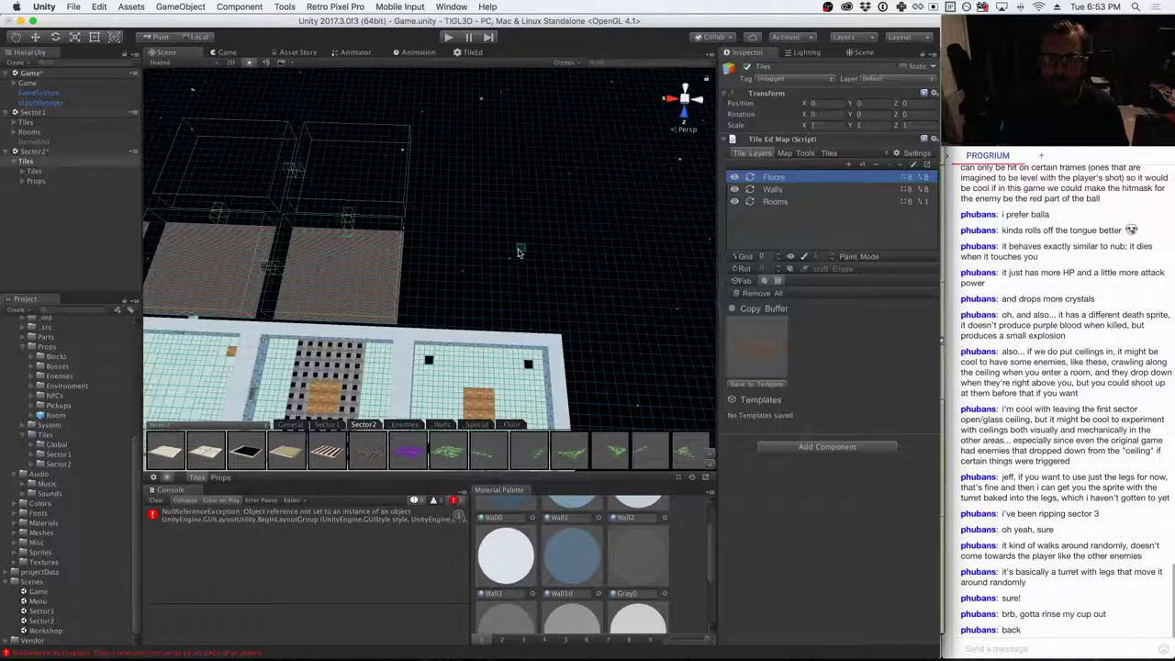
pyautogui.click(754, 345)
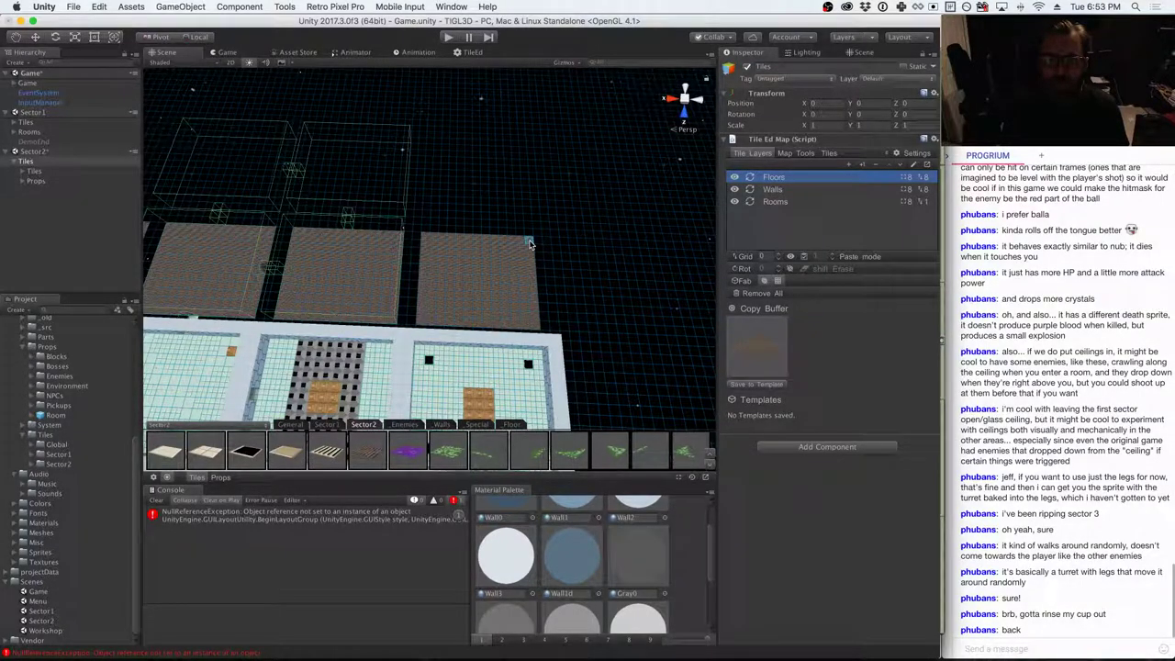
# - Paste the copied brown floor five times to make a second row of rooms beyond the first, following sector2_layout.png
pyautogui.press('alt')
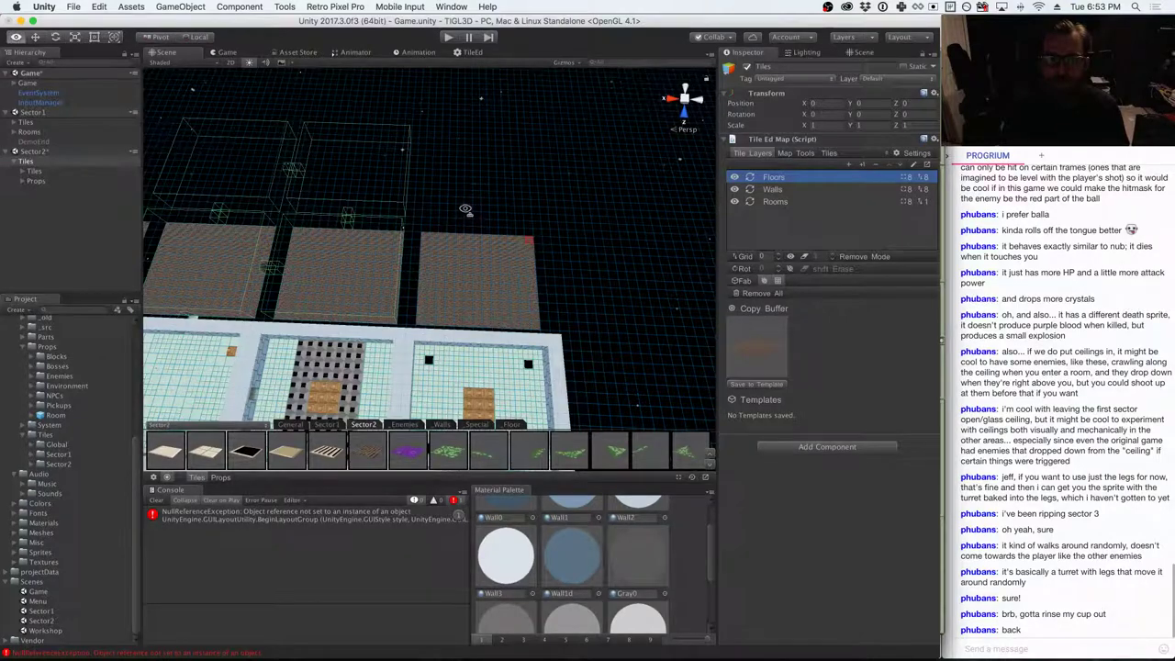
pyautogui.press('super+Tab')
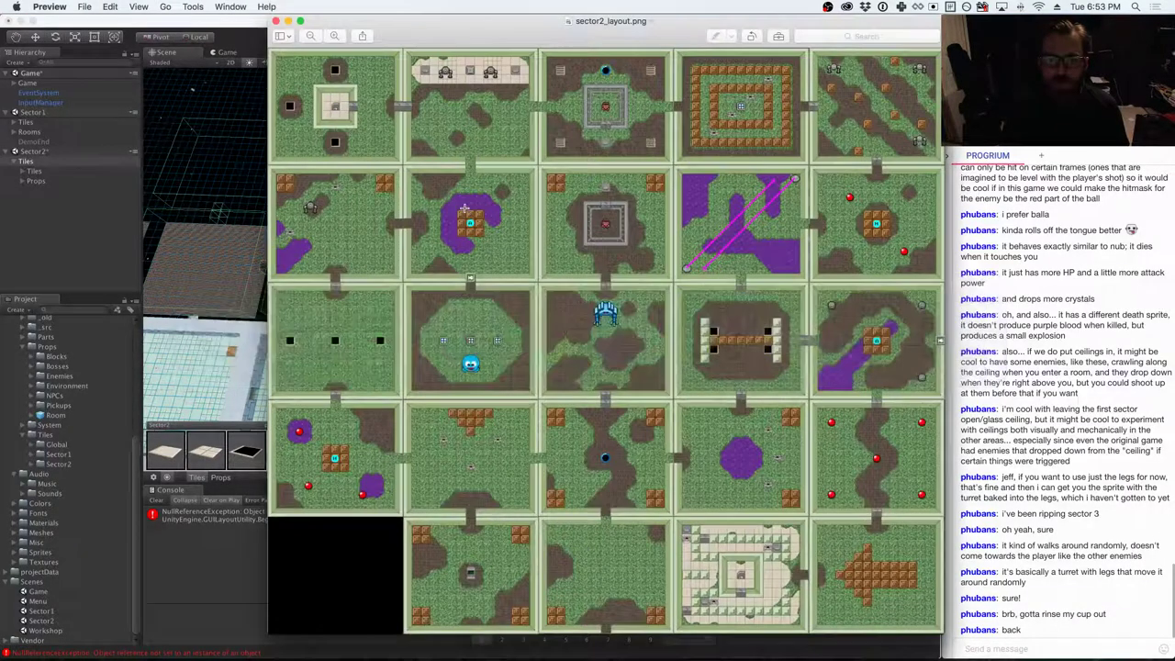
pyautogui.press('super+Tab')
pyautogui.keyDown('alt'); pyautogui.moveTo(489, 260); pyautogui.dragTo(493, 301); pyautogui.keyUp('alt')
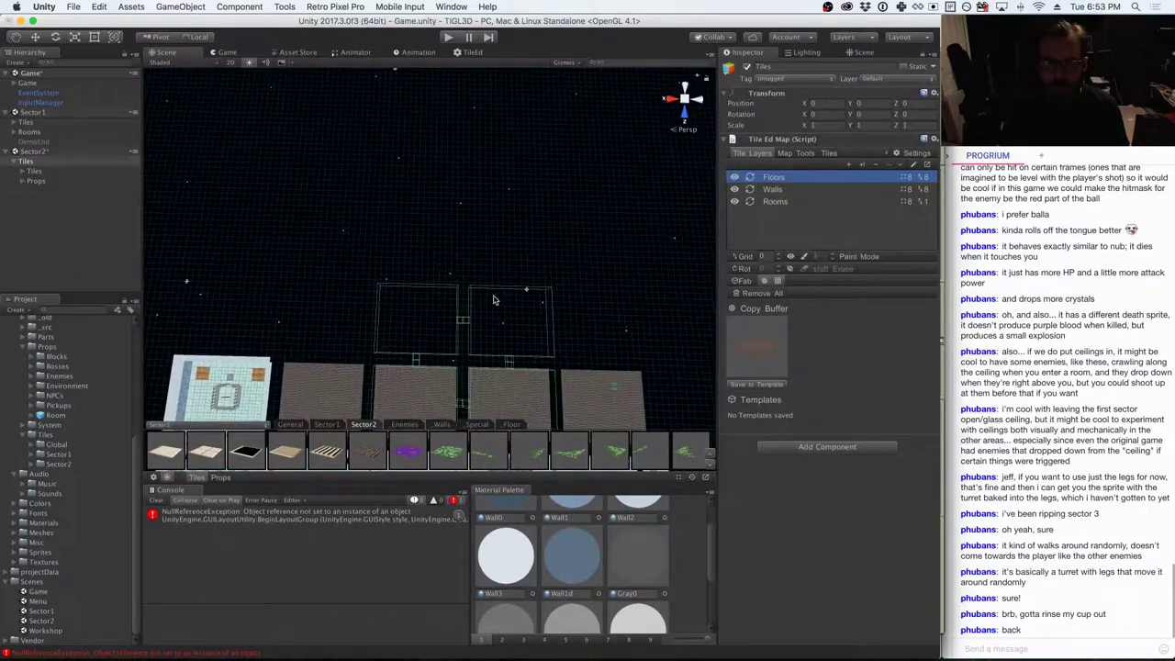
pyautogui.click(754, 352)
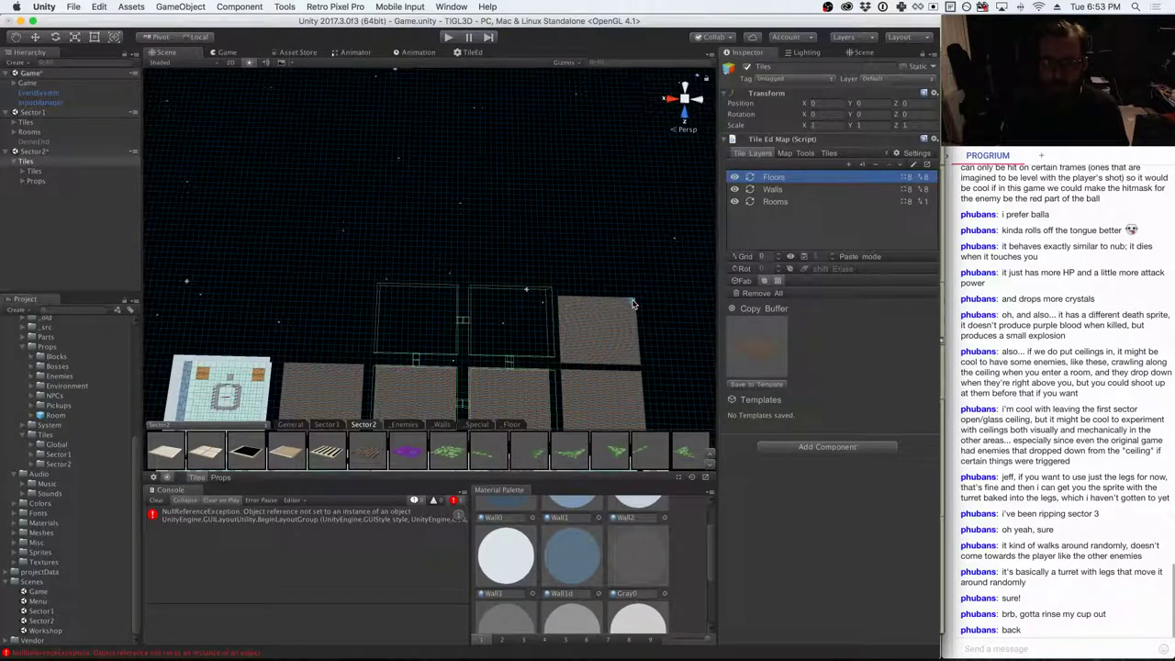
pyautogui.click(543, 296)
pyautogui.click(448, 295)
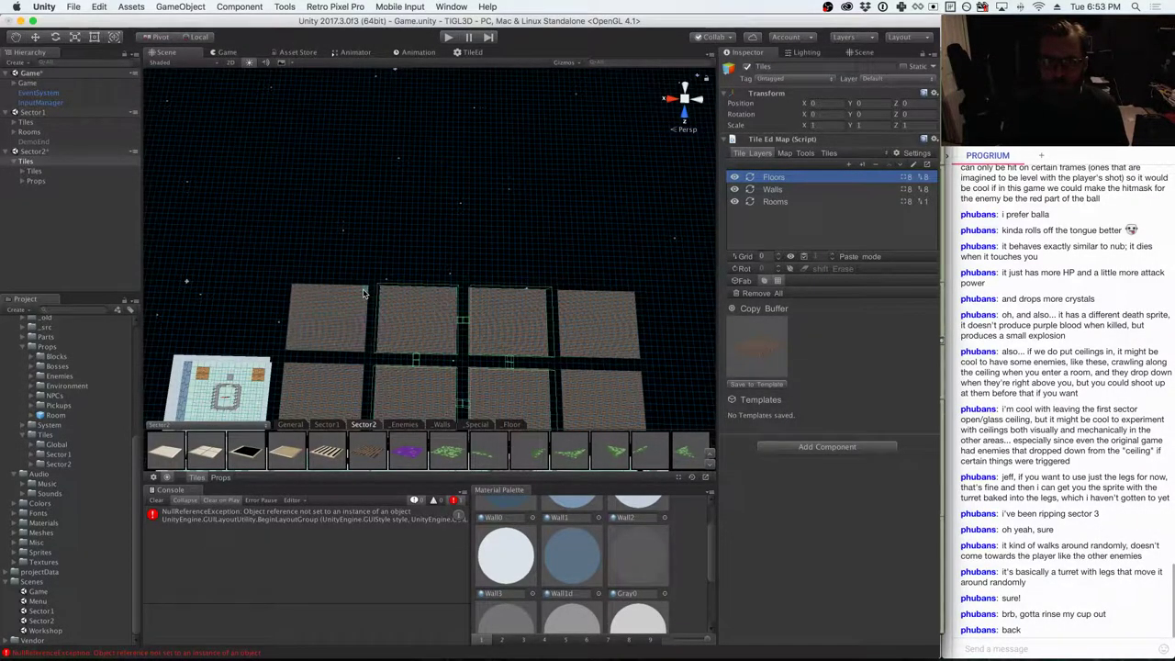
pyautogui.click(364, 294)
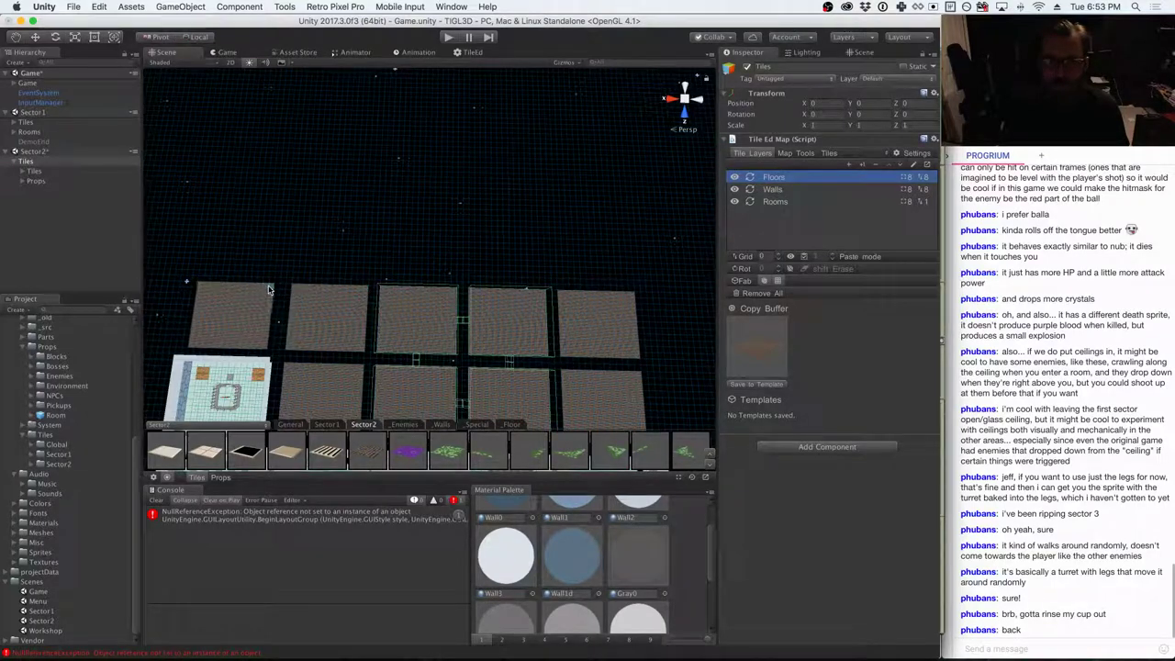
pyautogui.click(273, 290)
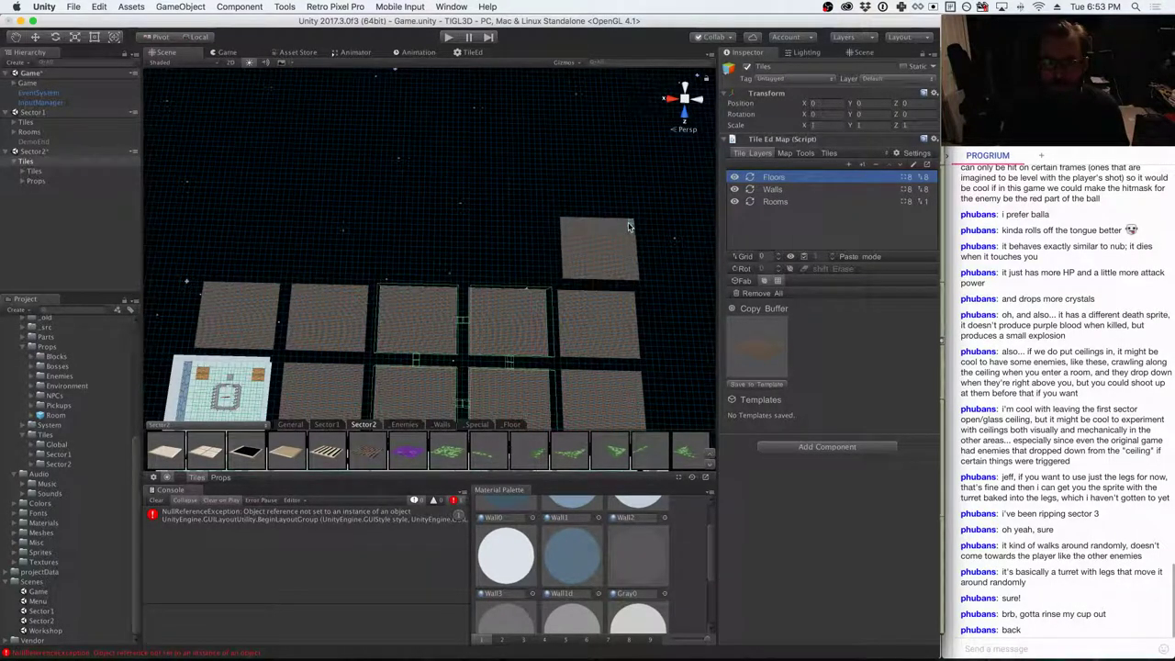
# - Paste the brown floor into five room spaces to form the third row, aligned with the row below
pyautogui.click(622, 226)
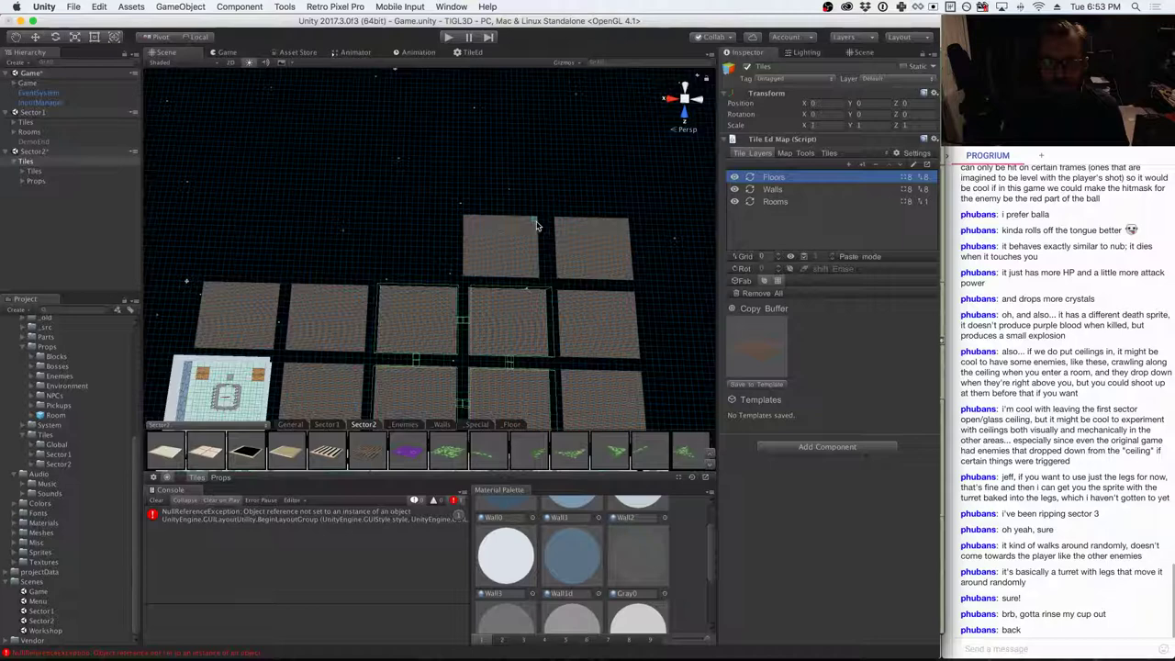
pyautogui.click(513, 226)
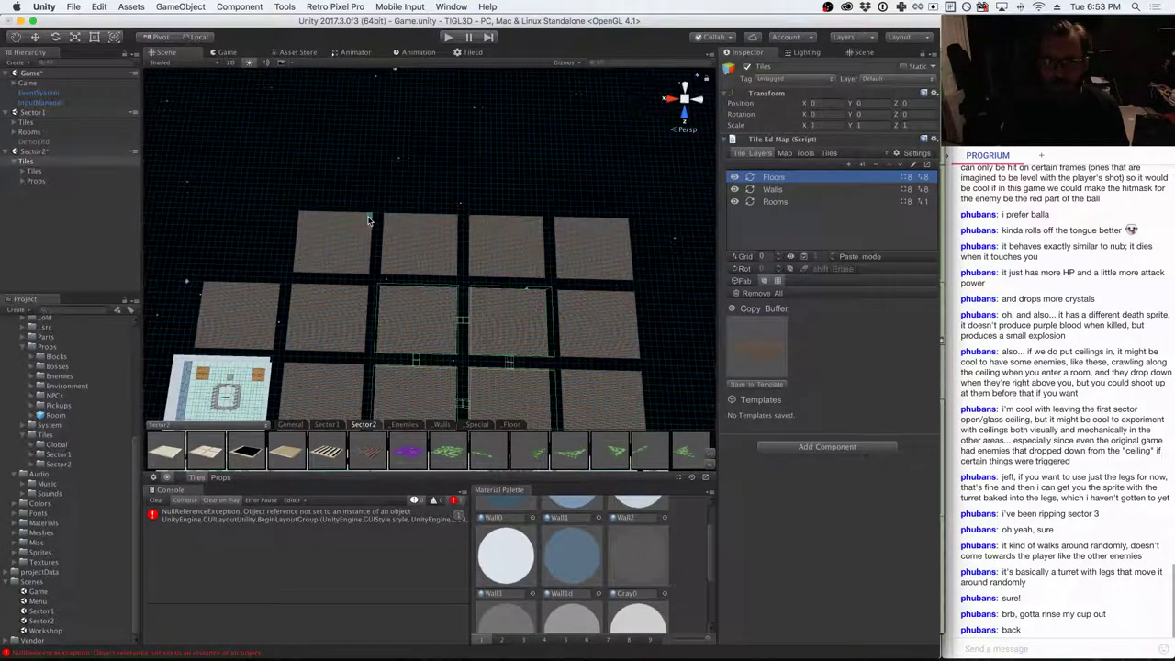
pyautogui.click(373, 222)
pyautogui.click(287, 222)
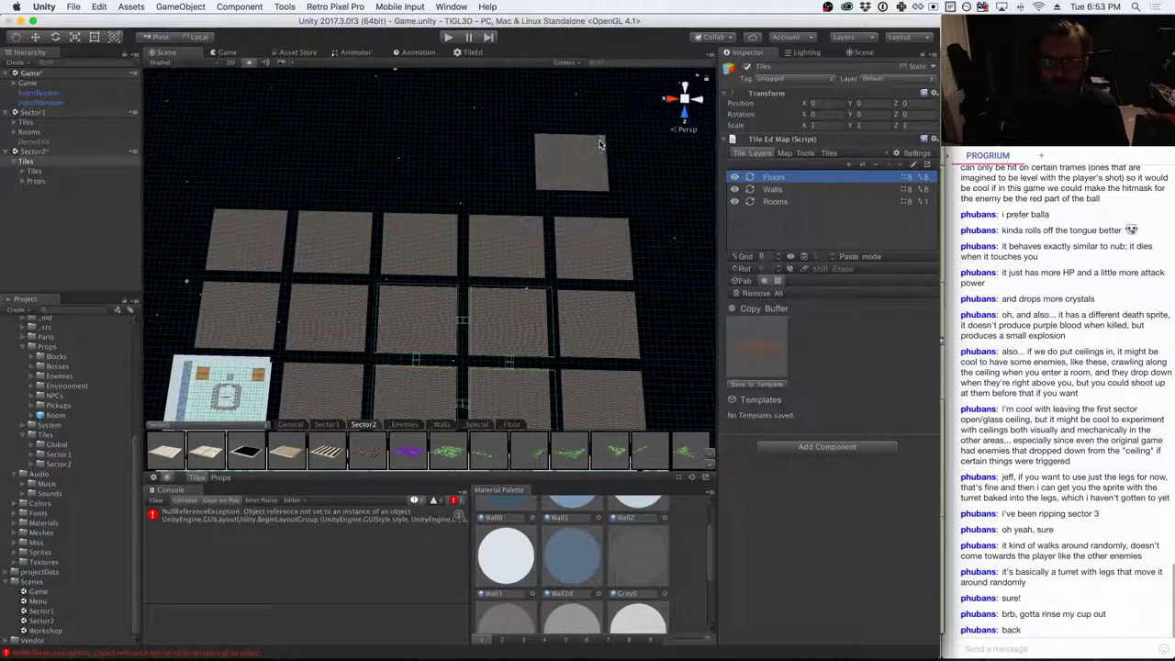
# - Check the sector2_layout.png map and paste the fourth row of five brown room floors
pyautogui.press('super+Tab')
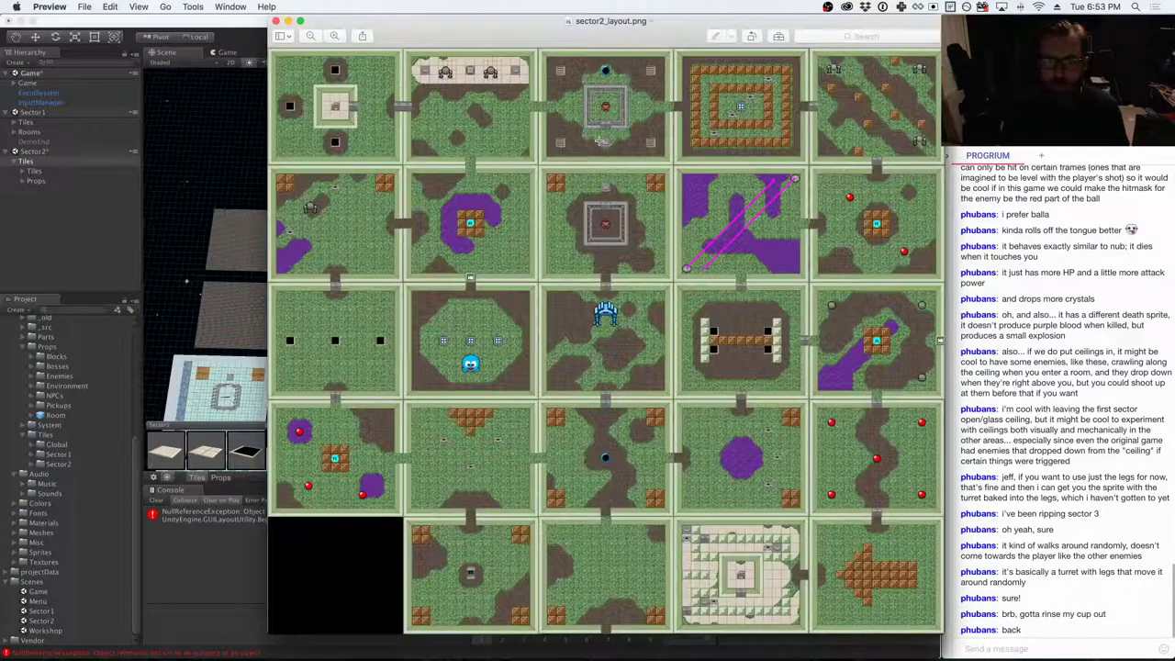
pyautogui.press('super+Tab')
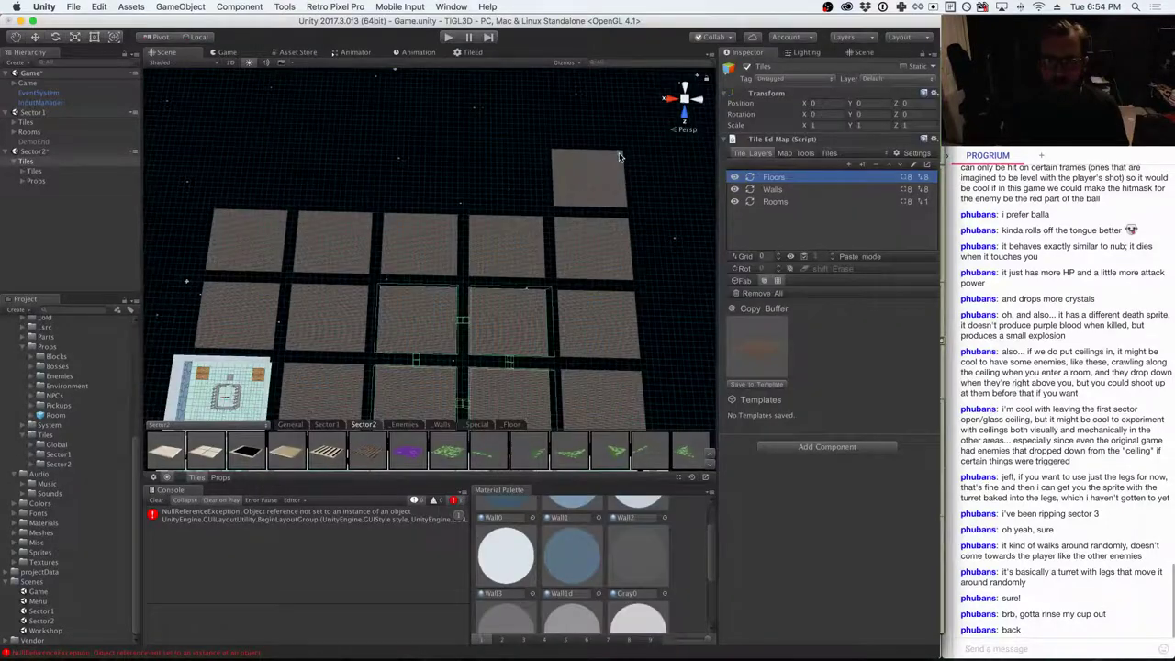
pyautogui.moveTo(615, 156); pyautogui.dragTo(292, 150)
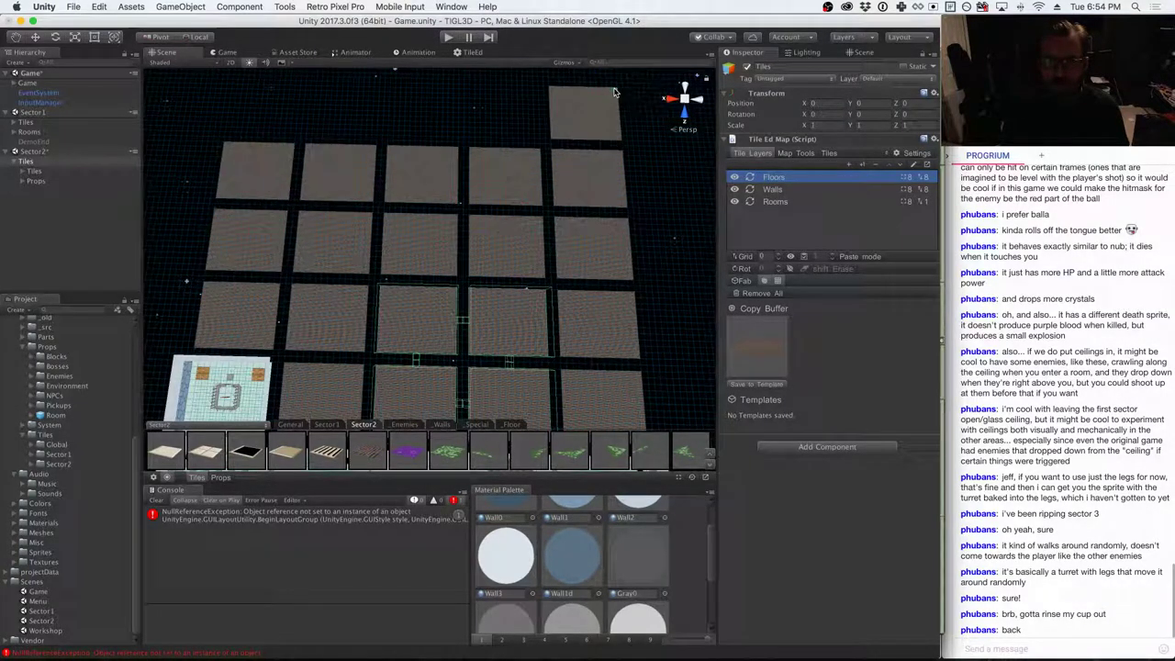
# - Paste five more brown room floors as the fifth and farthest row of the room grid
pyautogui.click(613, 95)
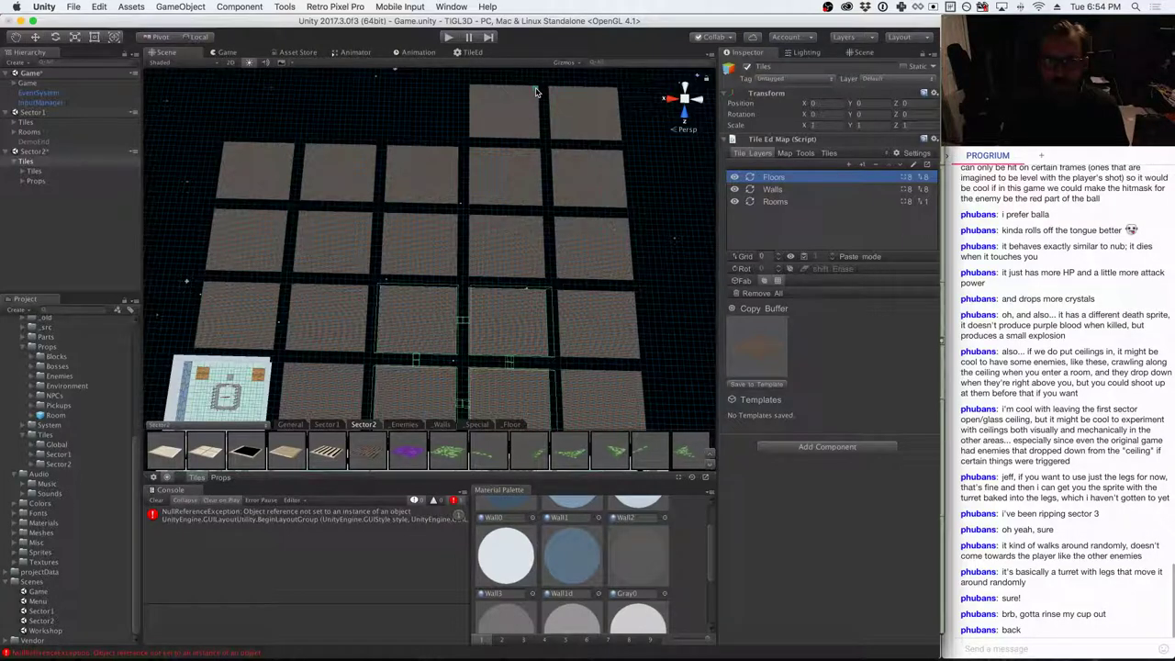
pyautogui.click(511, 94)
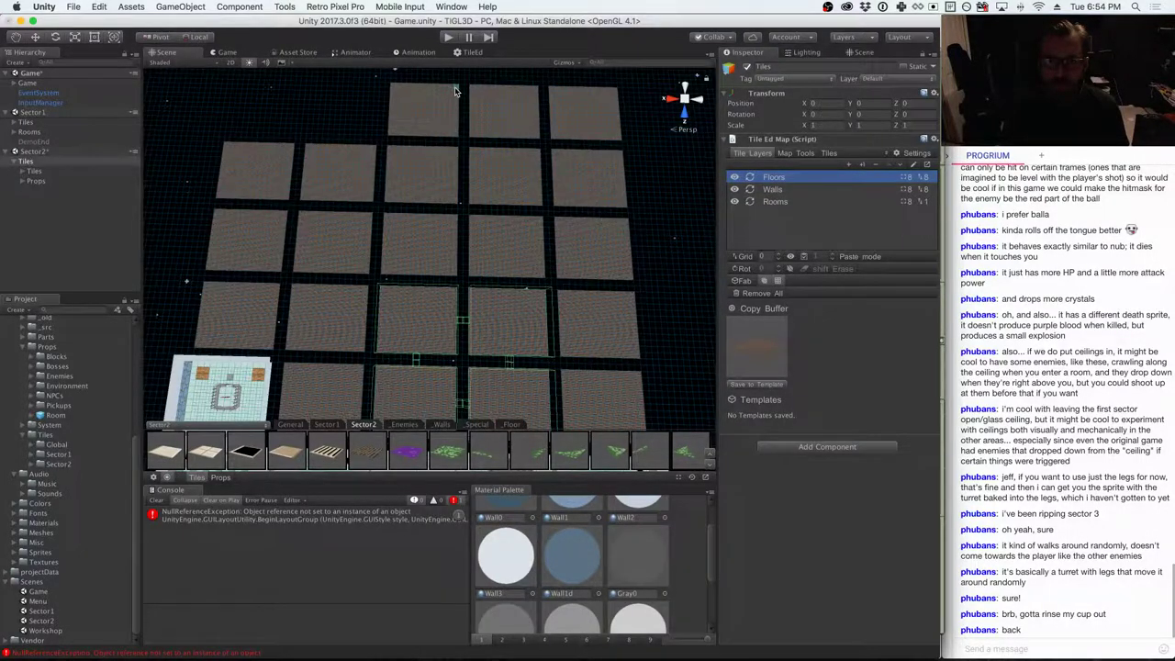
pyautogui.click(450, 92)
pyautogui.click(347, 92)
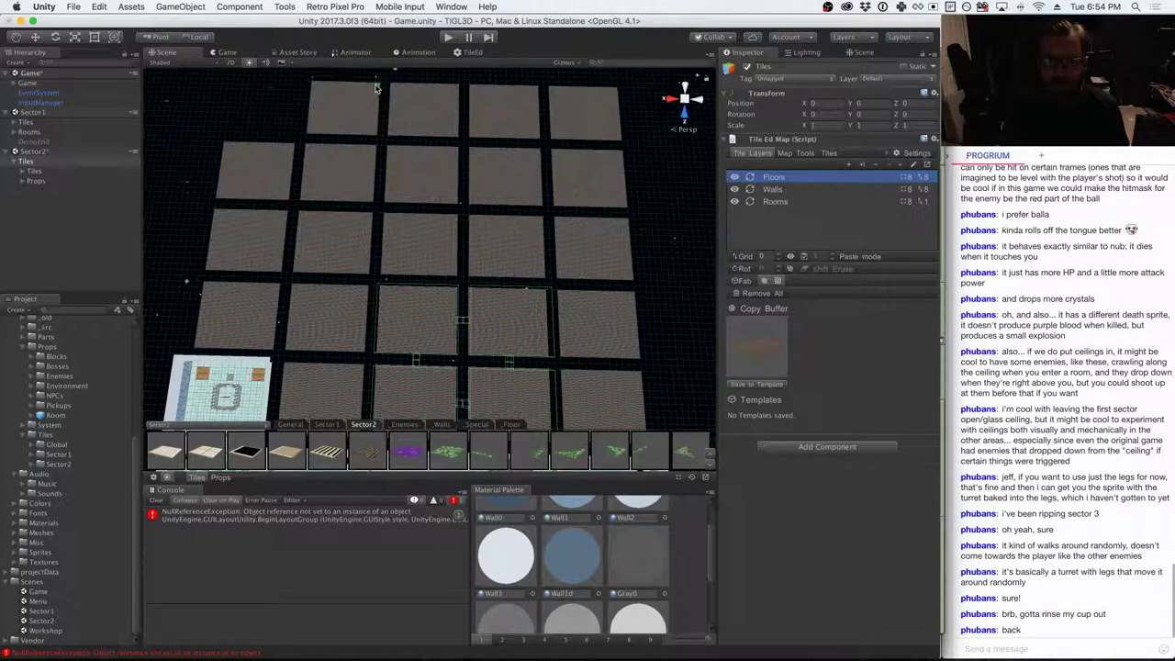
pyautogui.click(297, 87)
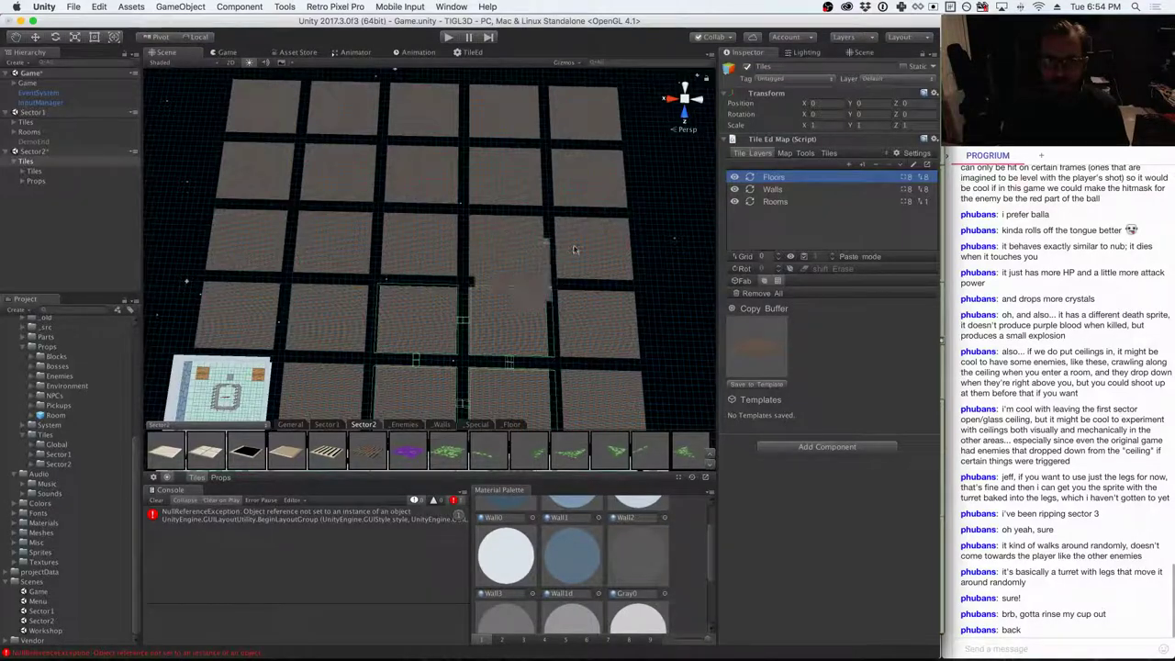
# - Switch to Spotify, skip to the next track, and return to Unity
pyautogui.press('super+Tab')
pyautogui.press('super+Tab')
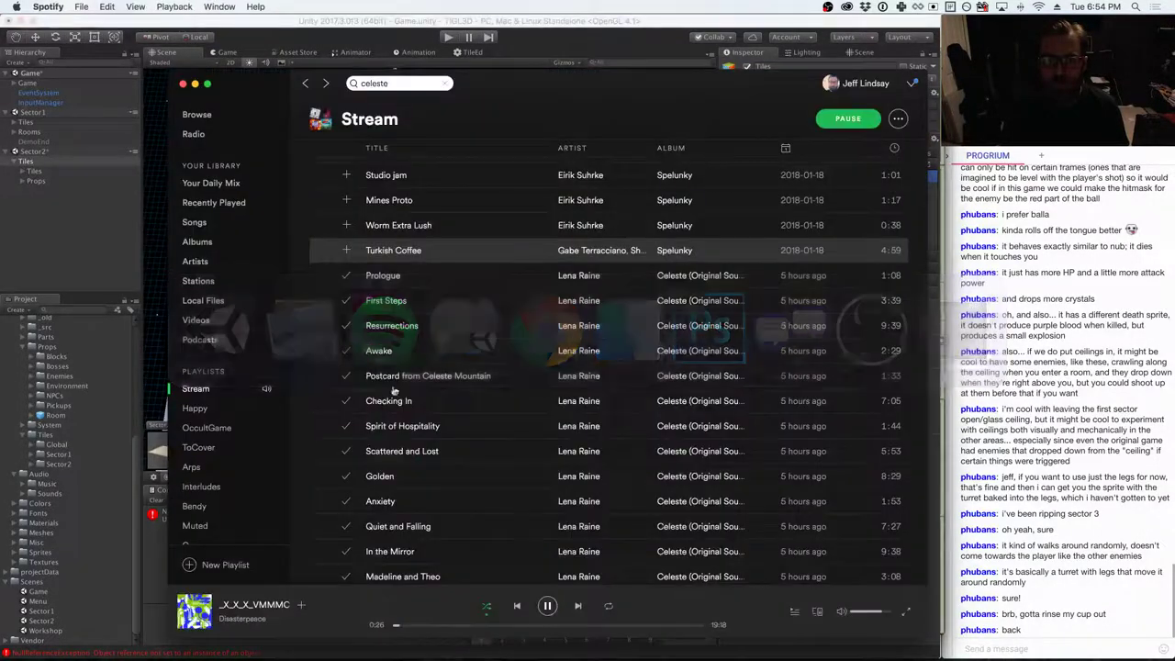
pyautogui.click(577, 606)
pyautogui.press('super+Tab')
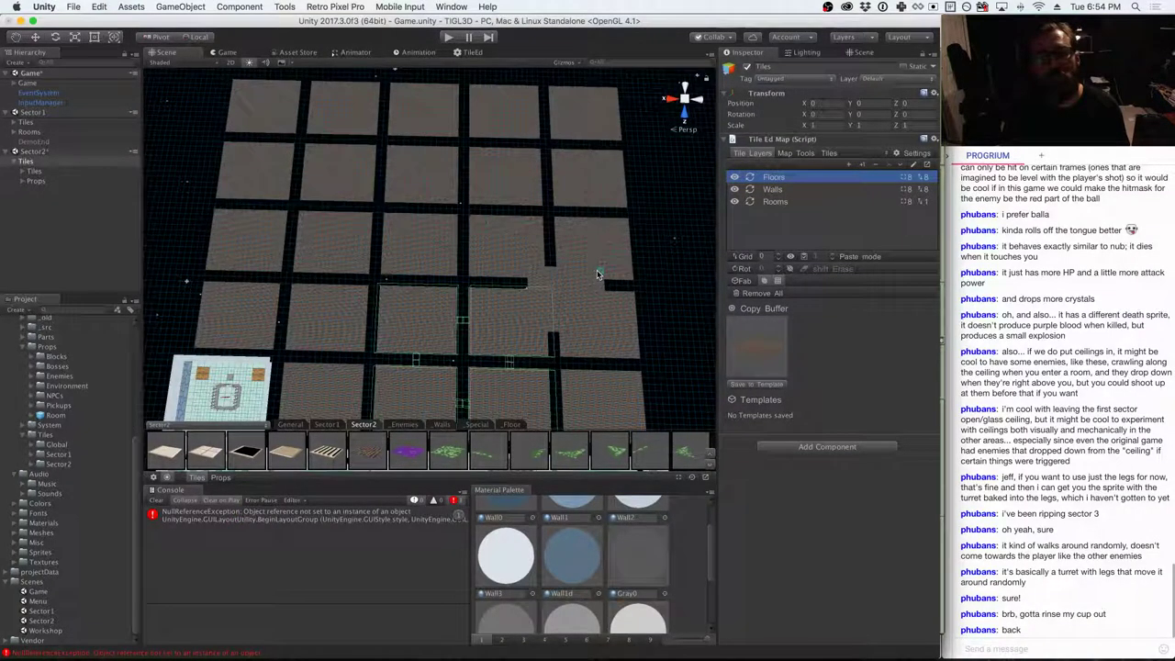
# - On the Walls layer, place the Sector2 corner tile, rotated to fit, at all four corners of the first-row brown room beside Sector1
pyautogui.click(773, 189)
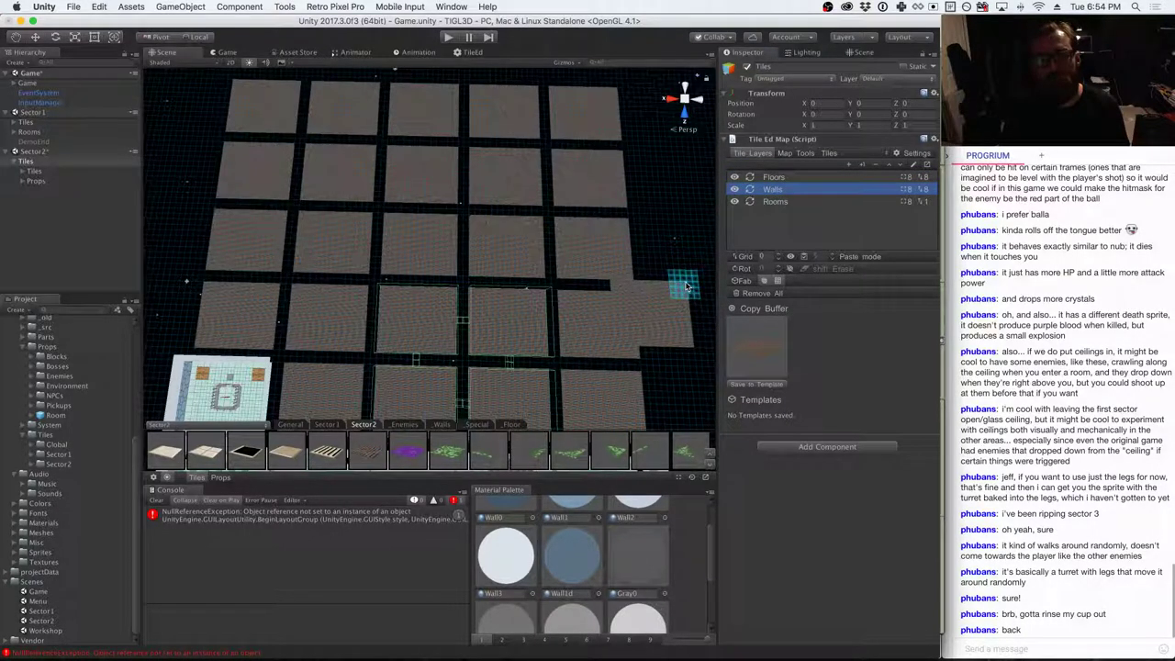
pyautogui.press('alt')
pyautogui.keyDown('alt'); pyautogui.moveTo(665, 355); pyautogui.dragTo(680, 316); pyautogui.keyUp('alt')
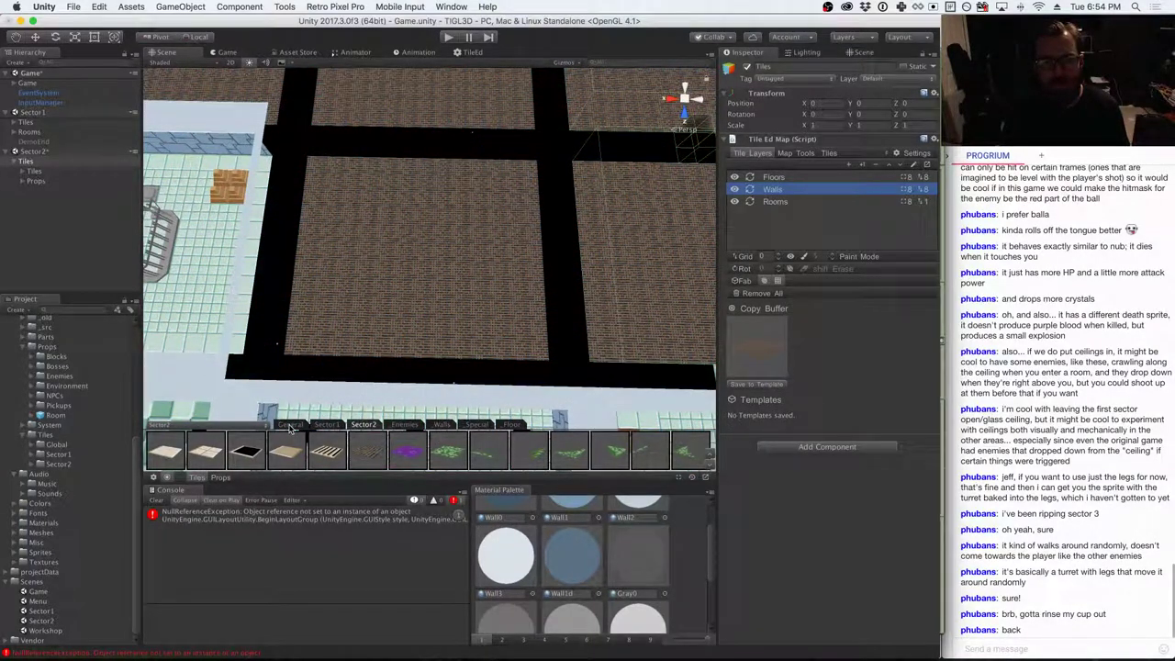
pyautogui.scroll(-3, 710, 463)
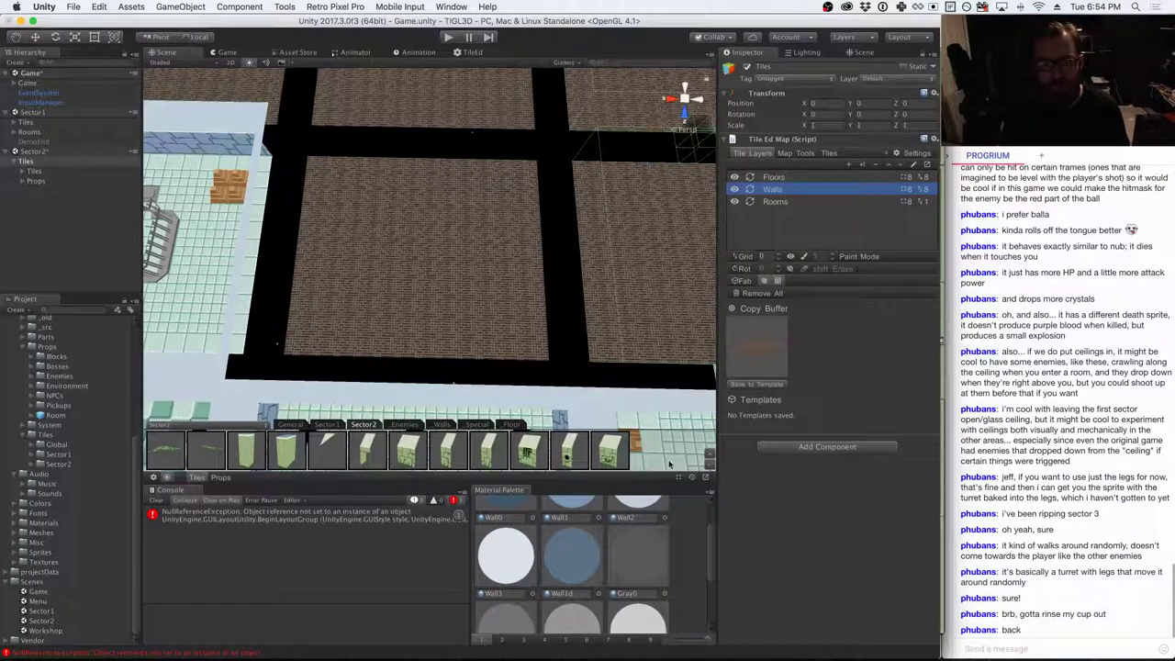
pyautogui.click(336, 446)
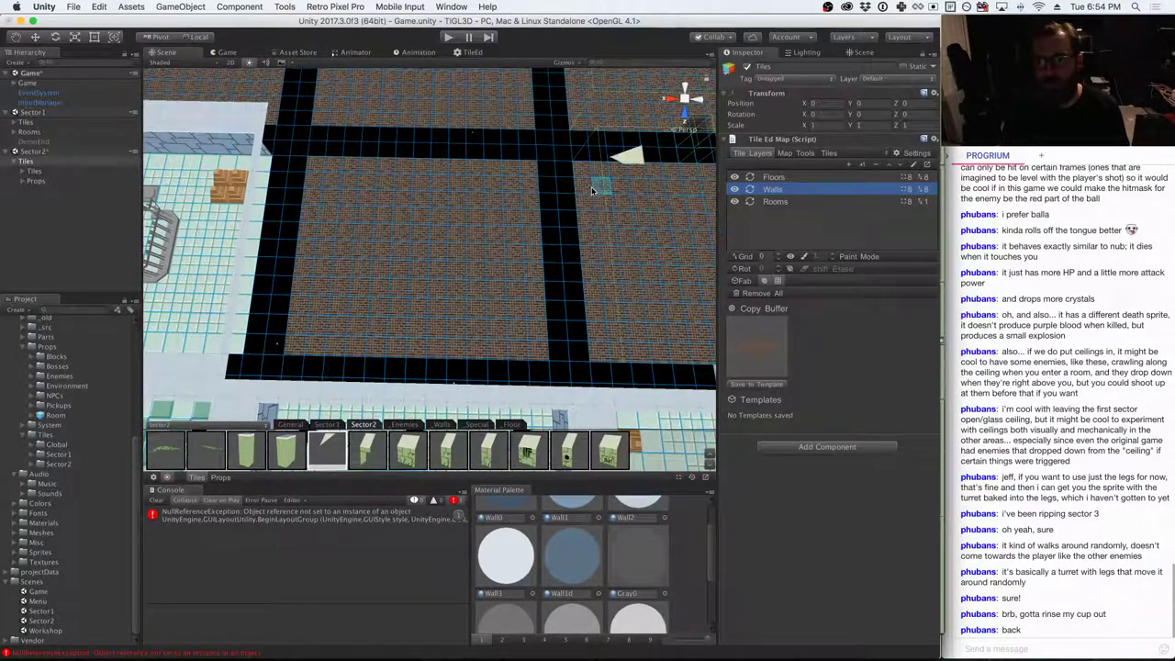
pyautogui.press('alt')
pyautogui.click(549, 161)
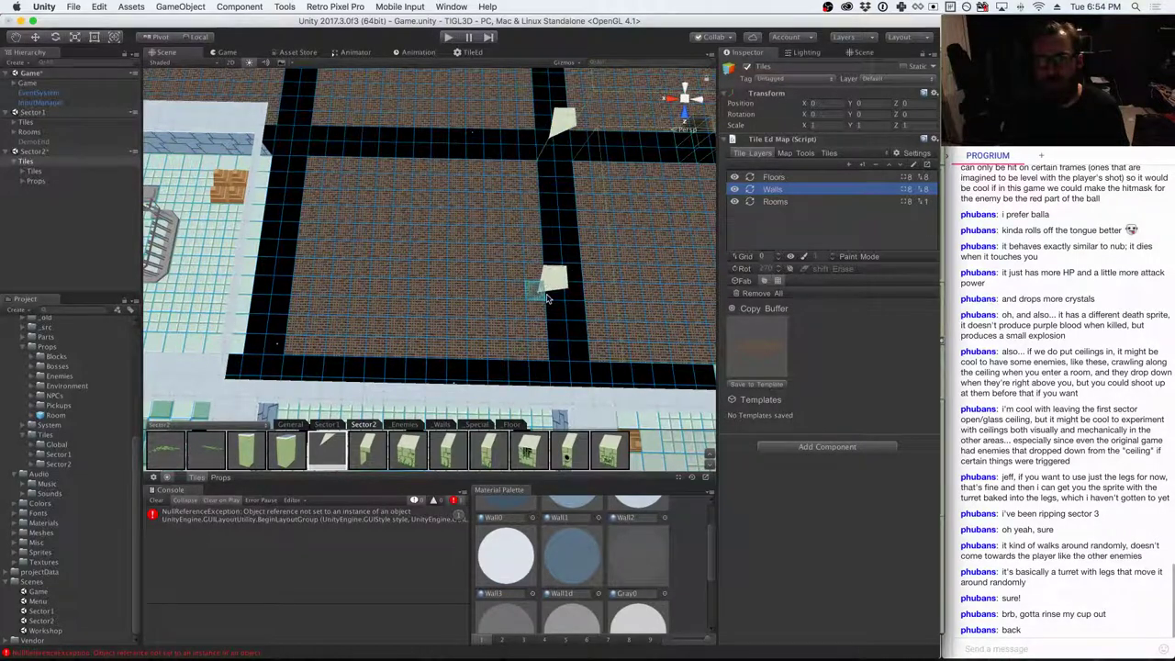
pyautogui.click(734, 189)
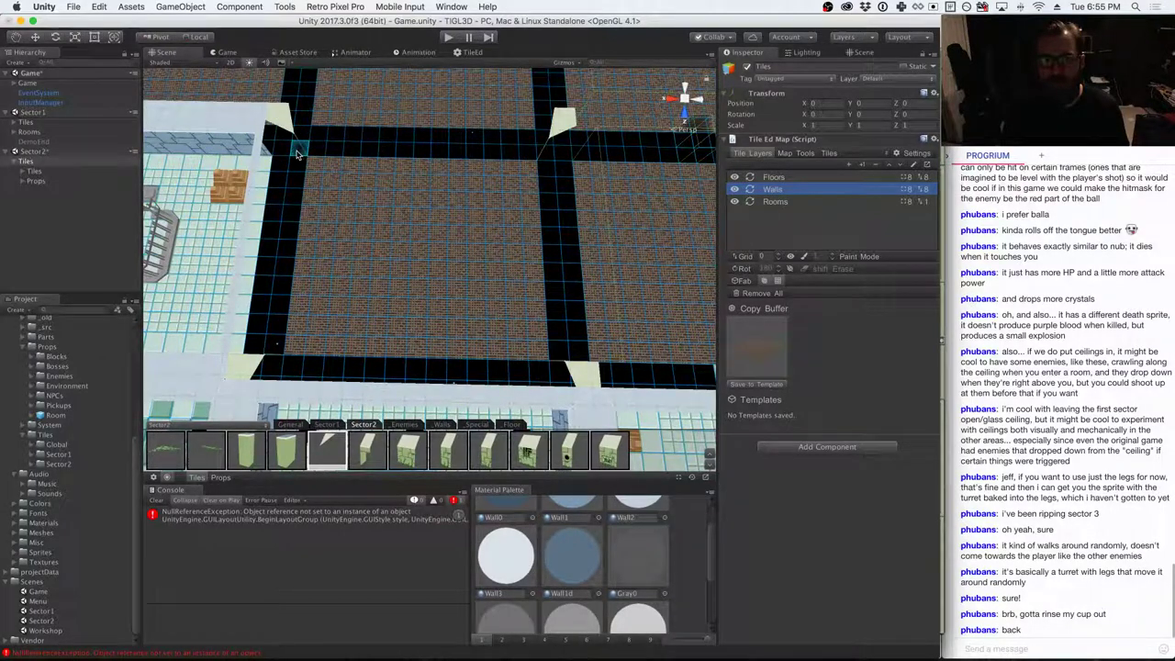
# - Paint one green brick wall variant around all four sides of the brown room, leaving every other space empty
pyautogui.click(409, 447)
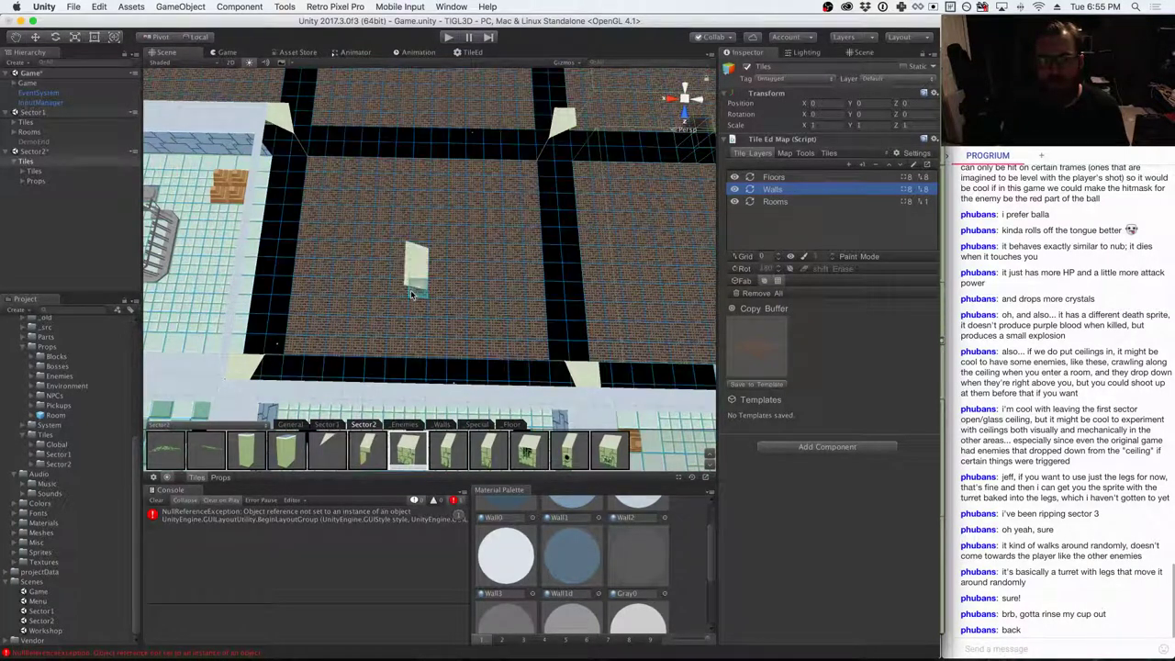
pyautogui.click(452, 453)
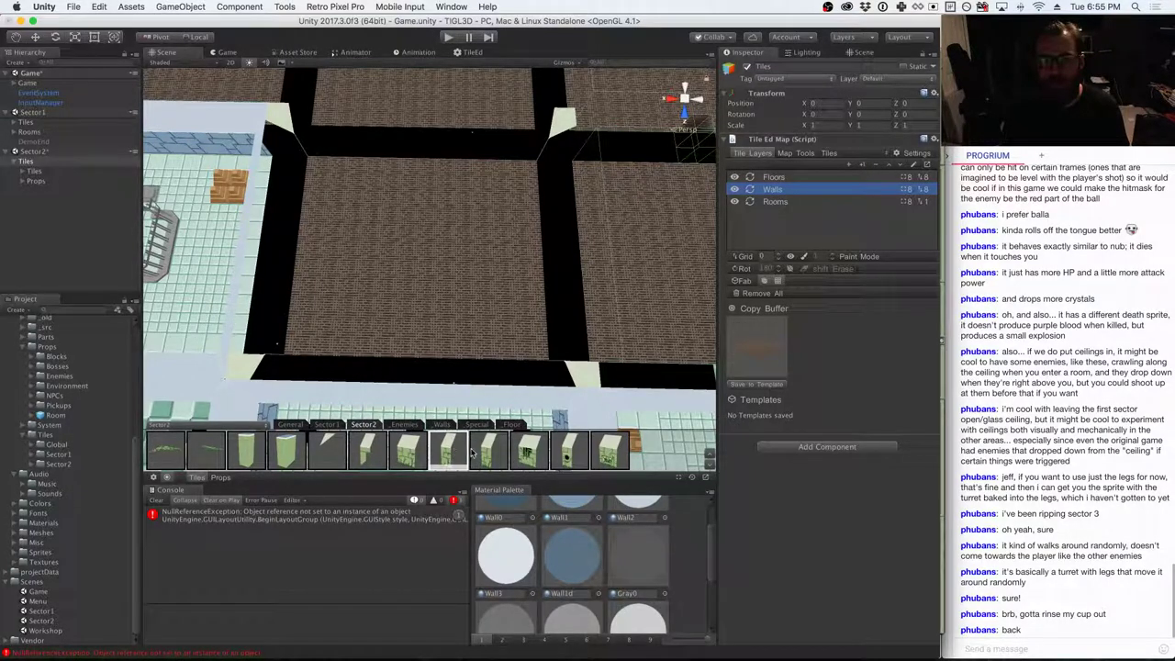
pyautogui.click(486, 451)
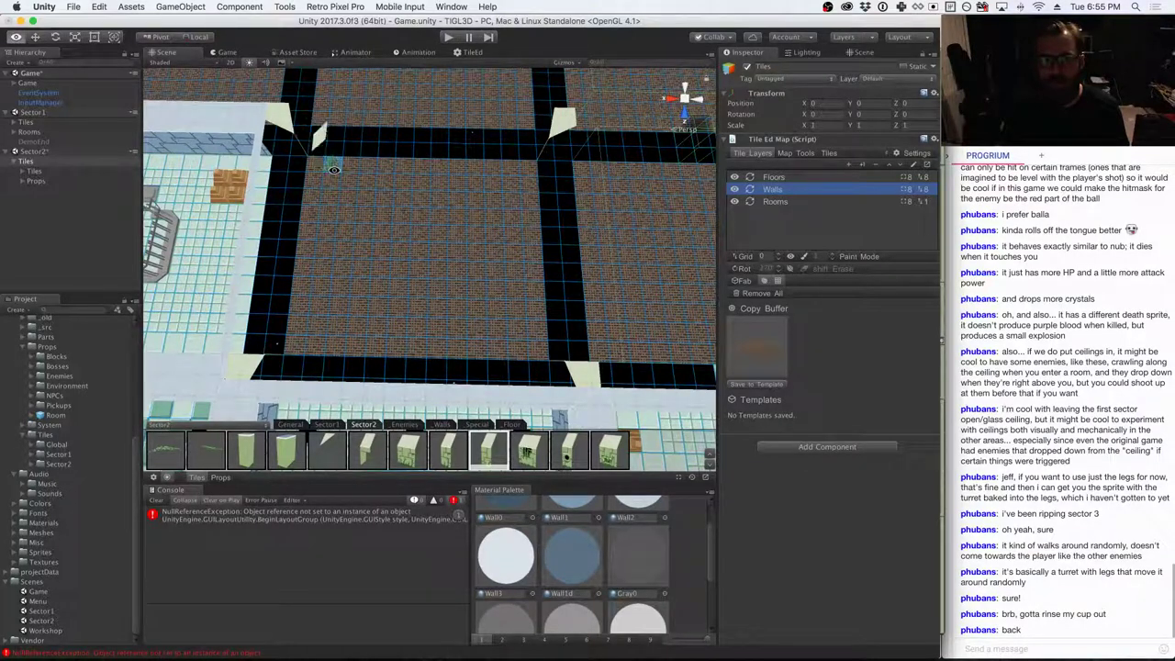
pyautogui.moveTo(322, 151)
pyautogui.mouseDown()
pyautogui.moveTo(524, 156)
pyautogui.moveTo(534, 176)
pyautogui.moveTo(544, 170)
pyautogui.mouseUp()
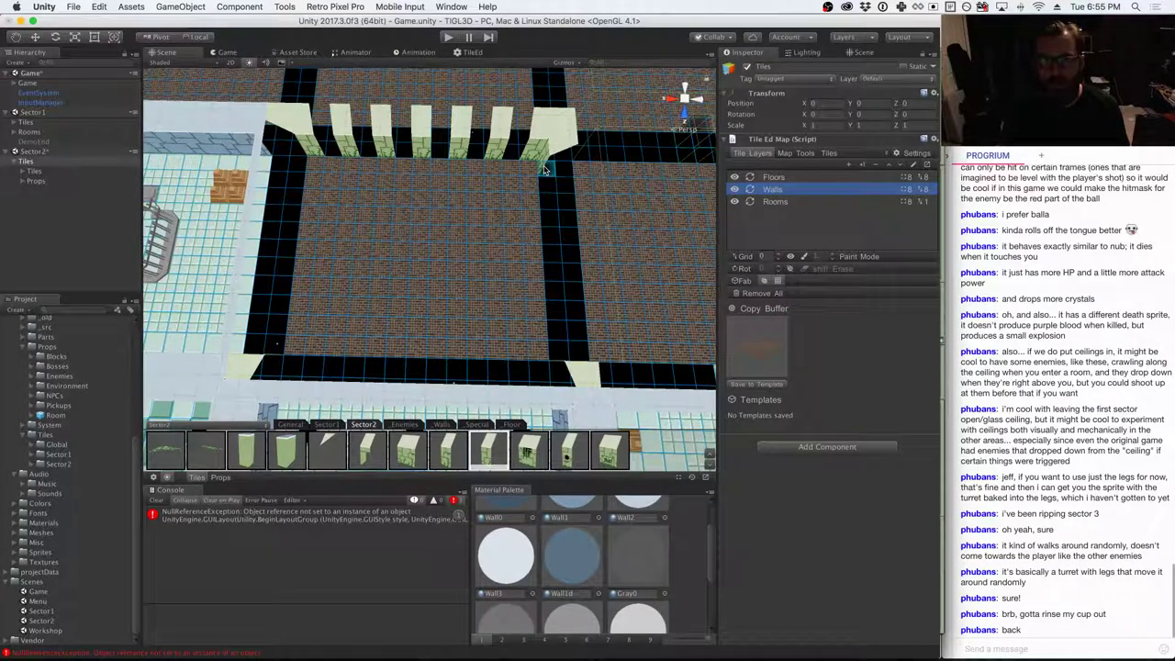
pyautogui.moveTo(545, 170)
pyautogui.mouseDown()
pyautogui.moveTo(553, 318)
pyautogui.moveTo(536, 366)
pyautogui.moveTo(379, 370)
pyautogui.moveTo(294, 365)
pyautogui.moveTo(265, 345)
pyautogui.moveTo(280, 347)
pyautogui.moveTo(295, 166)
pyautogui.mouseUp()
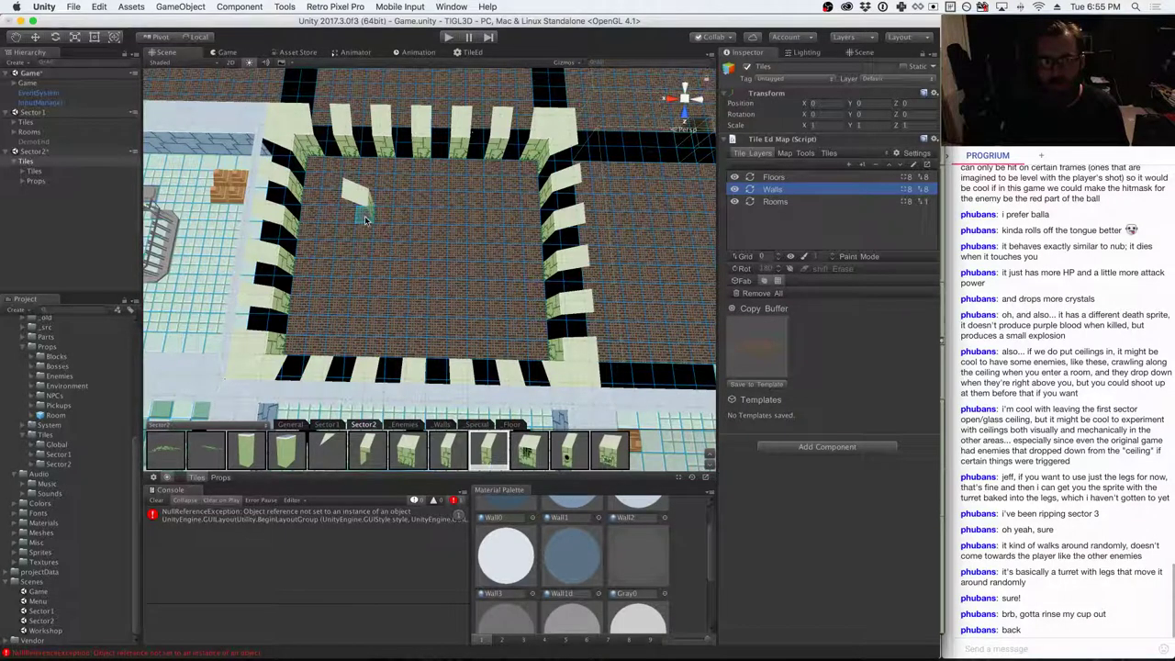
# - Fill the remaining gaps on all four sides of the room with the other narrow green brick wall variant
pyautogui.click(448, 451)
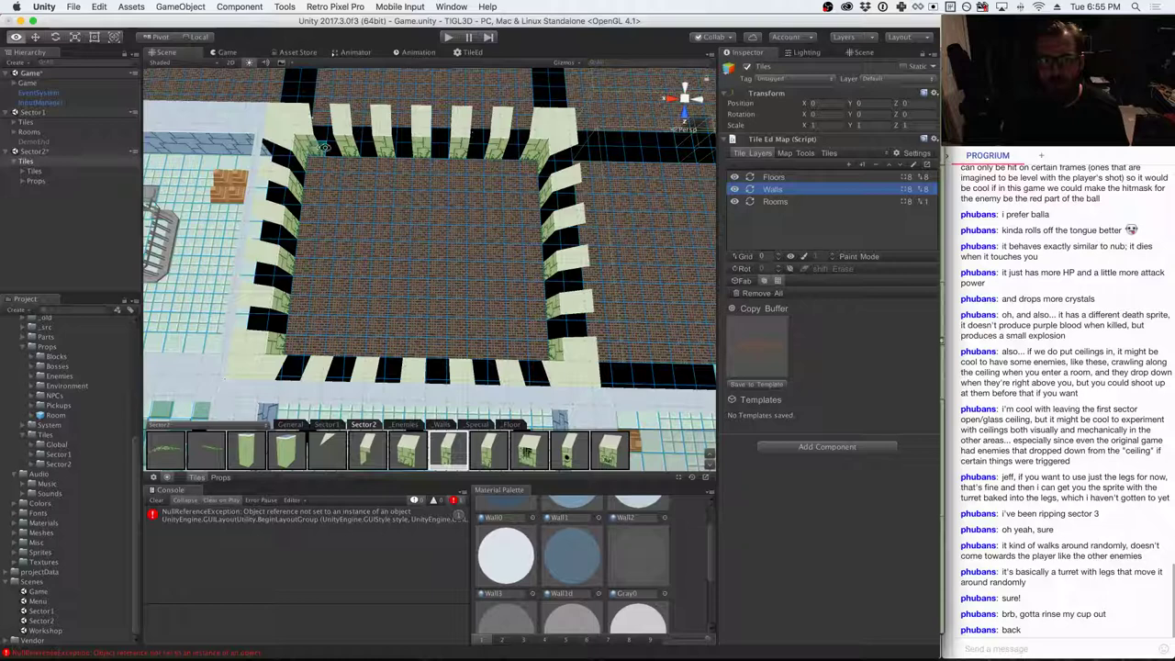
pyautogui.moveTo(325, 147)
pyautogui.mouseDown()
pyautogui.moveTo(514, 154)
pyautogui.moveTo(514, 180)
pyautogui.moveTo(551, 181)
pyautogui.moveTo(561, 335)
pyautogui.moveTo(541, 369)
pyautogui.moveTo(373, 369)
pyautogui.moveTo(277, 322)
pyautogui.moveTo(282, 152)
pyautogui.moveTo(303, 195)
pyautogui.mouseUp()
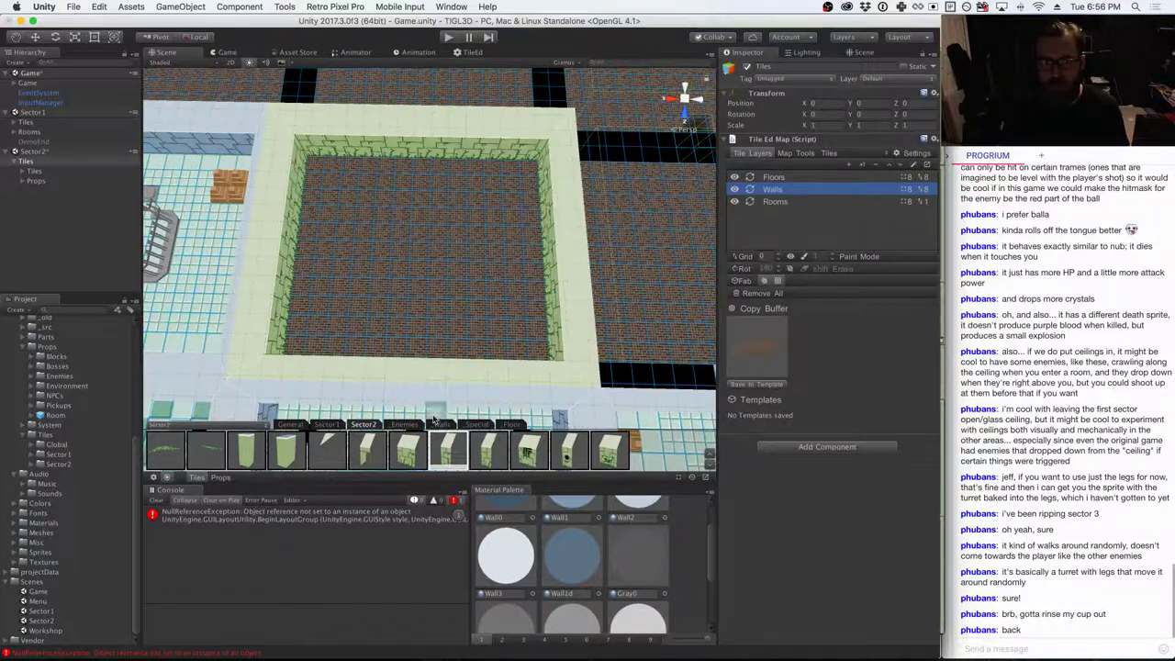
# - Mark the green wall ring around the finished brown room on all four sides and copy it to the copy buffer
pyautogui.click(491, 450)
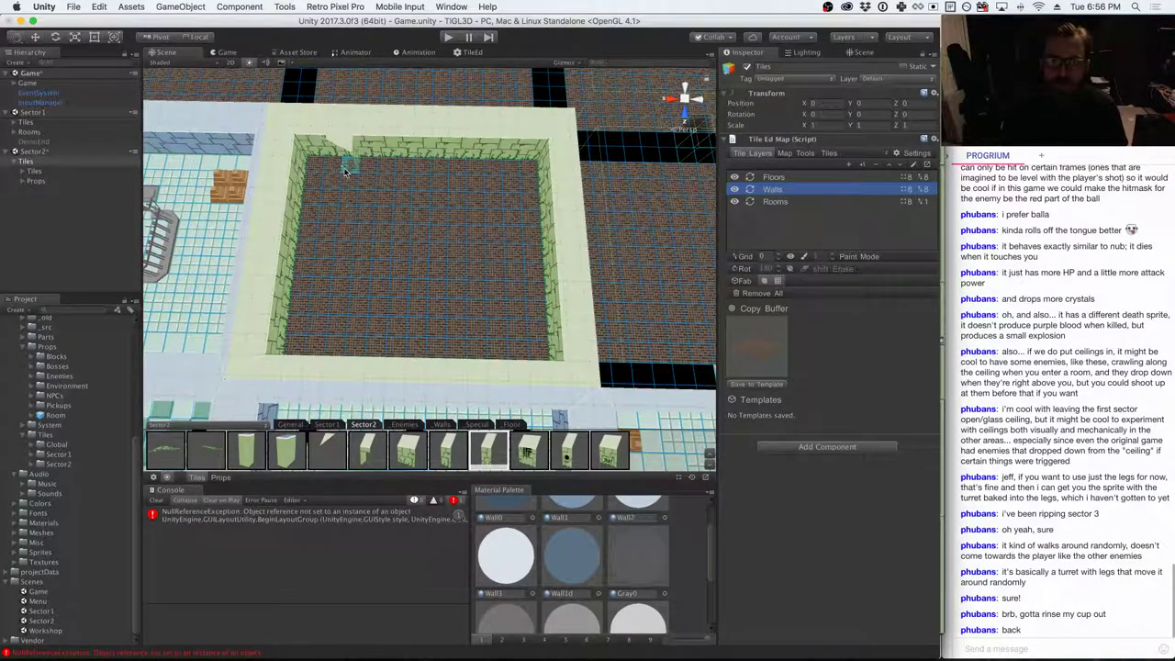
pyautogui.press('alt')
pyautogui.press('ctrl')
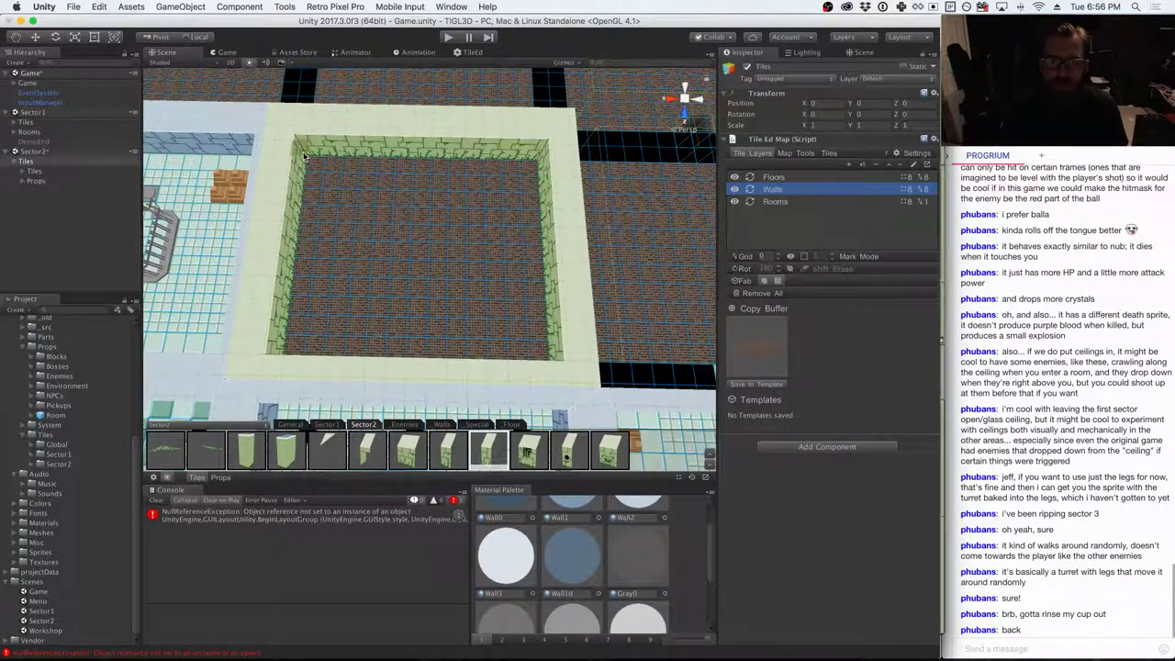
pyautogui.moveTo(308, 156)
pyautogui.mouseDown()
pyautogui.moveTo(543, 157)
pyautogui.moveTo(557, 358)
pyautogui.moveTo(540, 371)
pyautogui.moveTo(470, 374)
pyautogui.mouseUp()
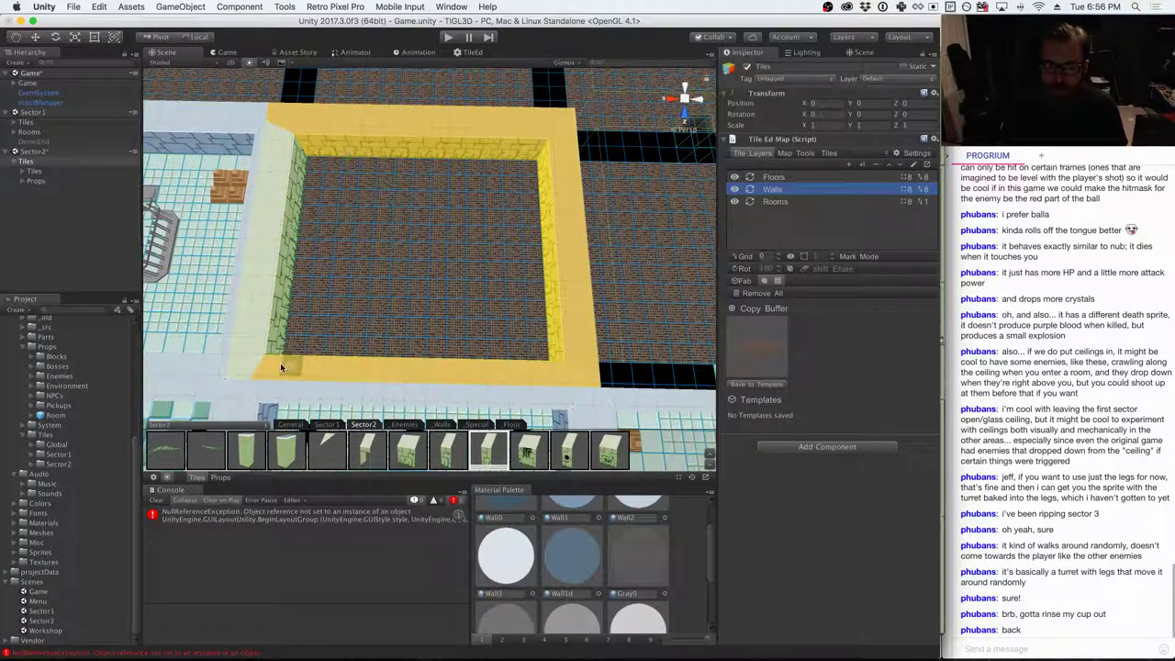
pyautogui.moveTo(274, 334)
pyautogui.mouseDown()
pyautogui.moveTo(290, 235)
pyautogui.moveTo(277, 129)
pyautogui.mouseUp()
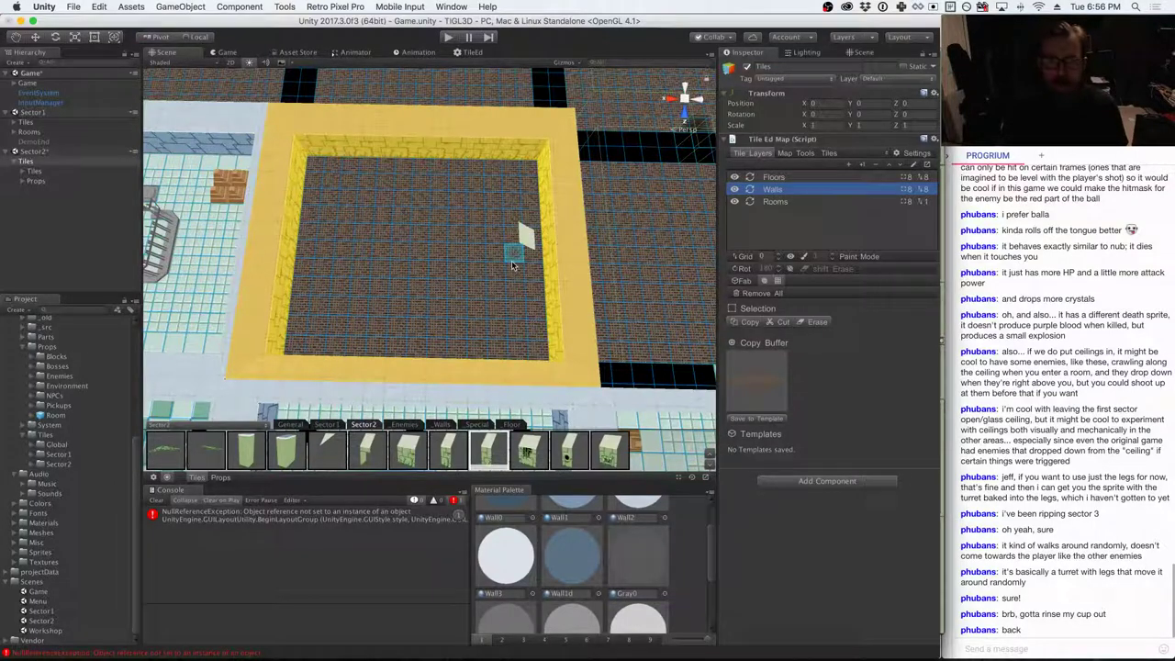
pyautogui.click(747, 324)
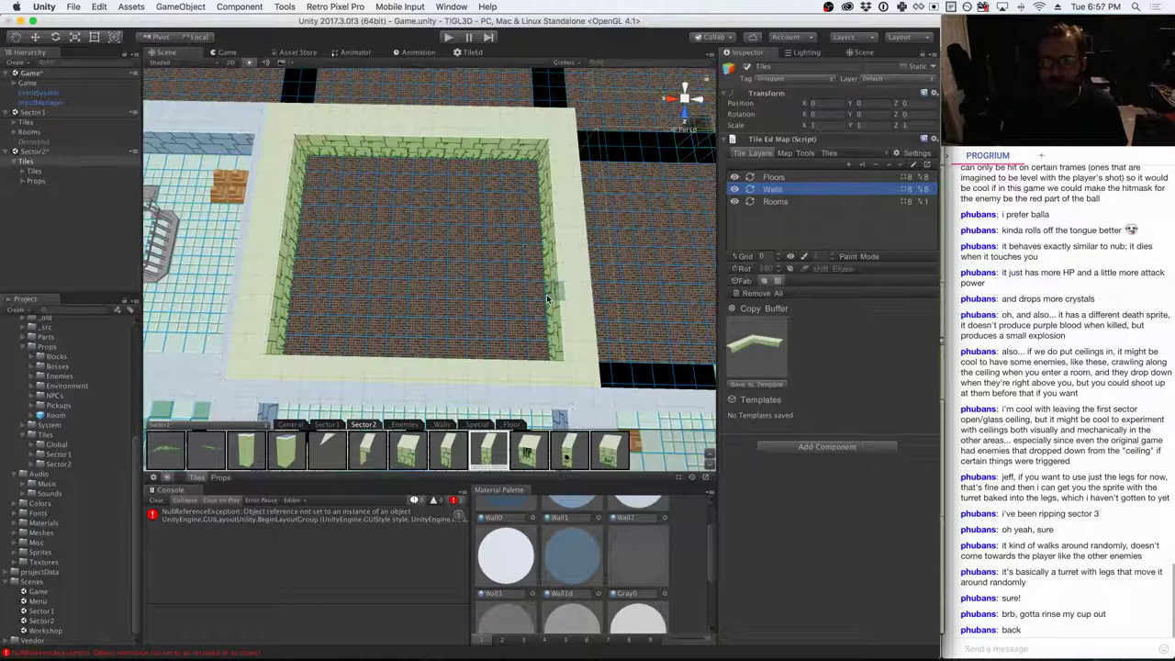
# - Paste the copied wall ring around the other three brown rooms in the first row beside Sector1
pyautogui.scroll(-5, 546, 296)
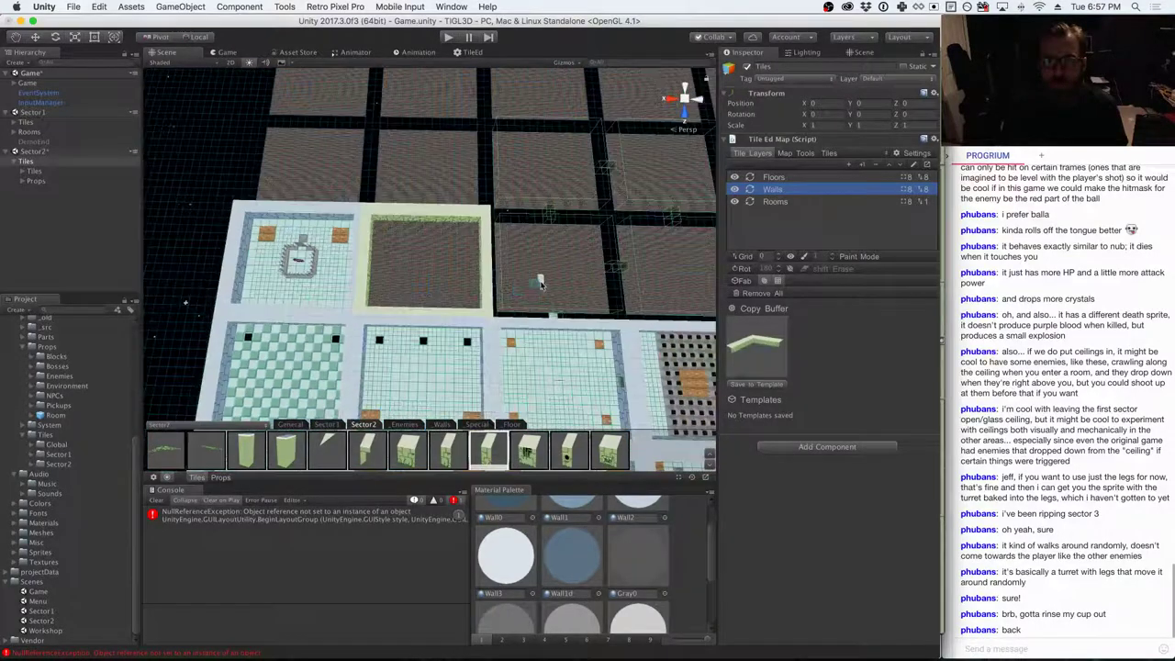
pyautogui.moveTo(540, 284)
pyautogui.keyDown('alt'); pyautogui.mouseDown()
pyautogui.moveTo(540, 249)
pyautogui.moveTo(544, 271)
pyautogui.mouseUp(); pyautogui.keyUp('alt')
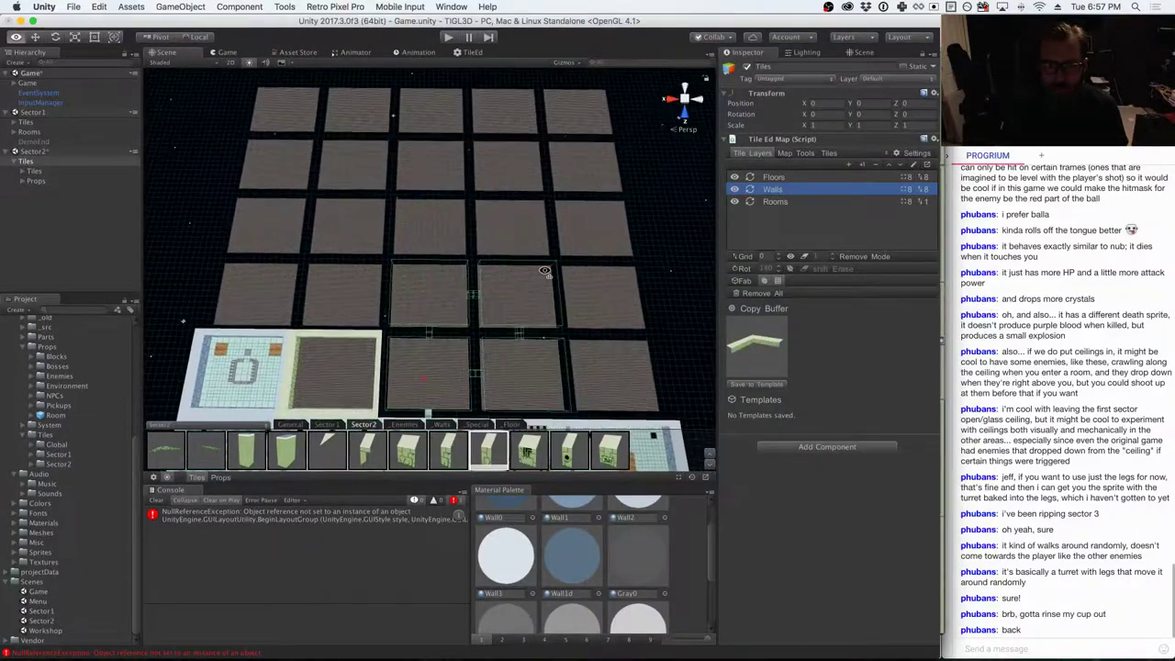
pyautogui.click(754, 347)
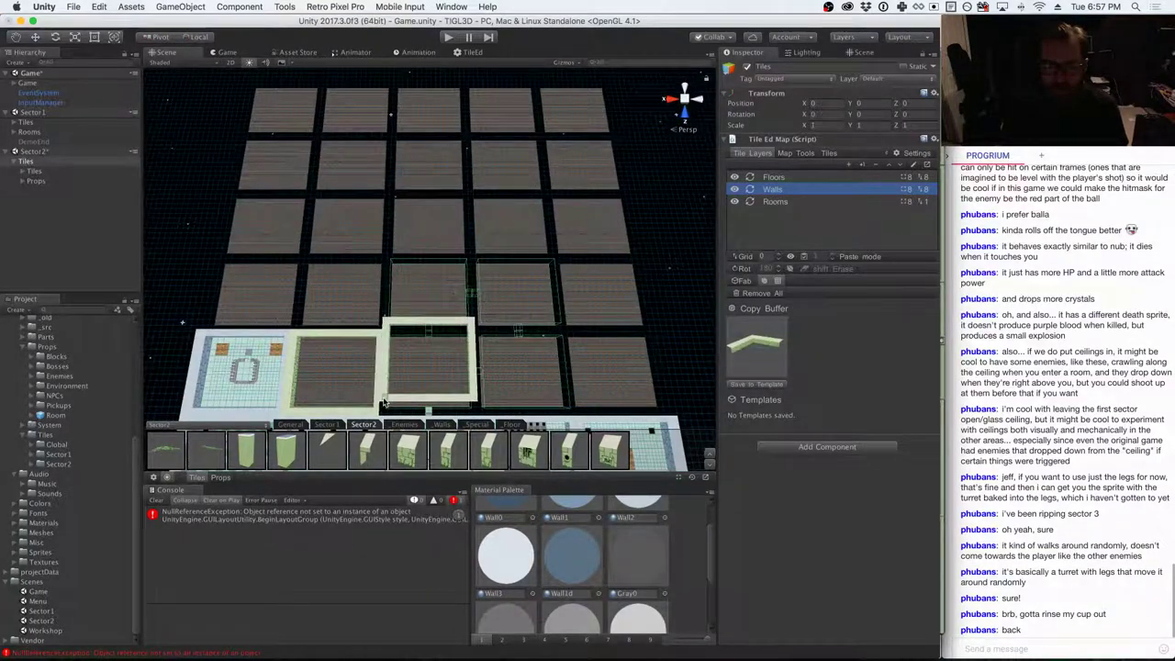
pyautogui.click(384, 406)
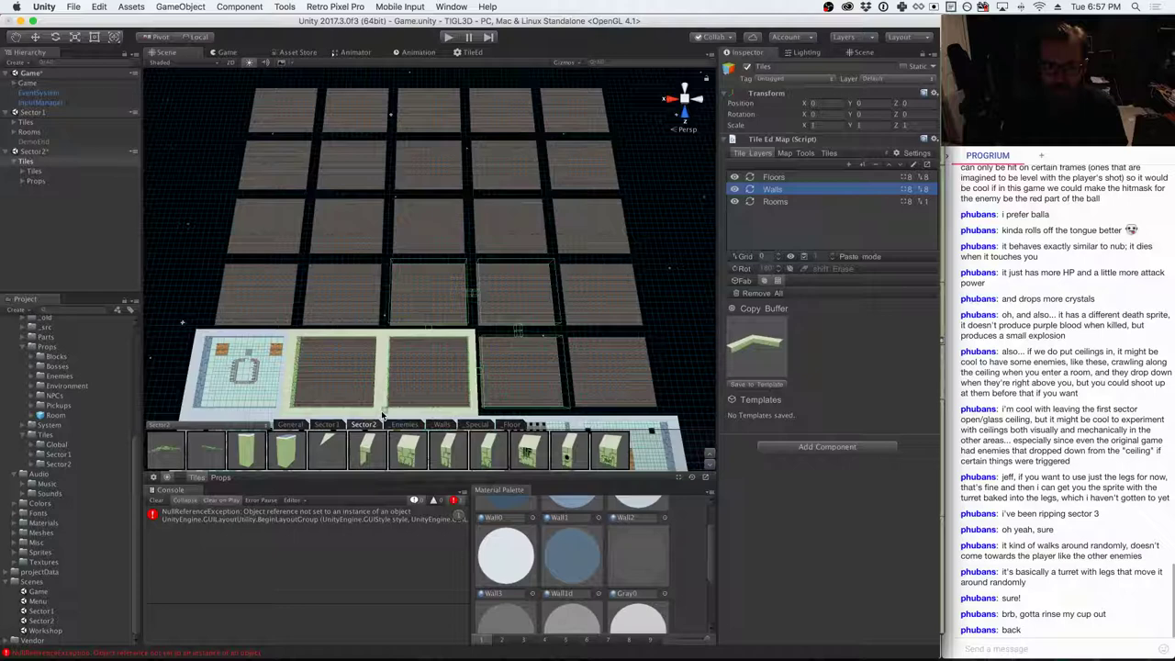
pyautogui.click(477, 413)
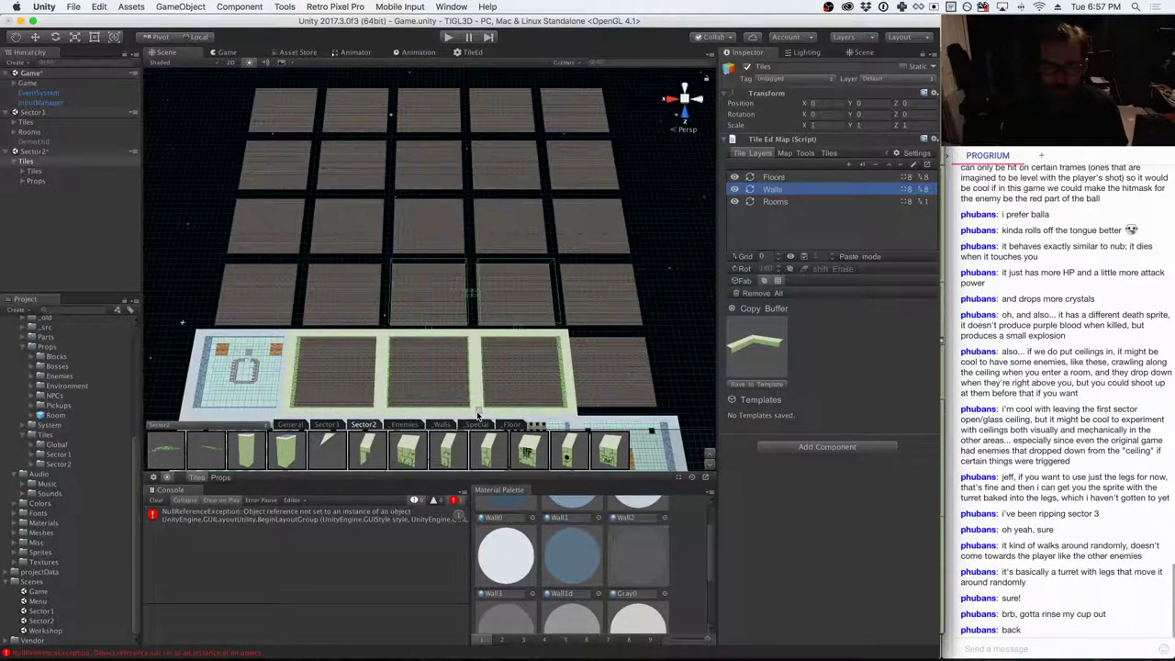
pyautogui.click(572, 412)
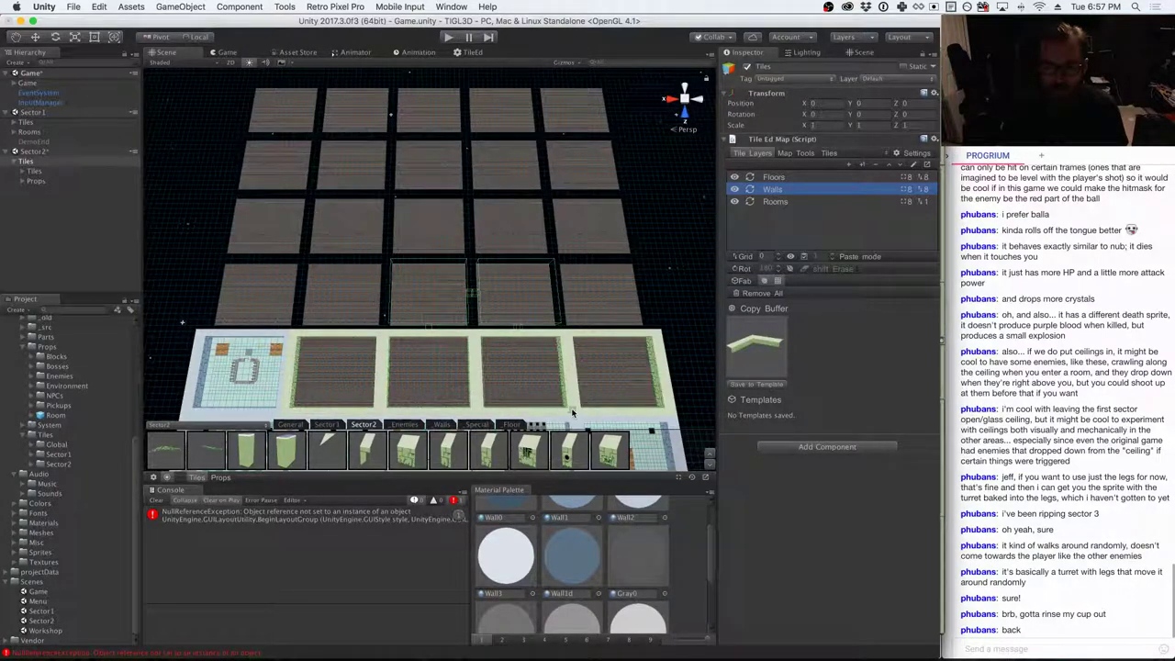
# - Paste the copied wall ring around all five brown rooms in the second row, sharing walls with the neighbouring rooms
pyautogui.click(564, 331)
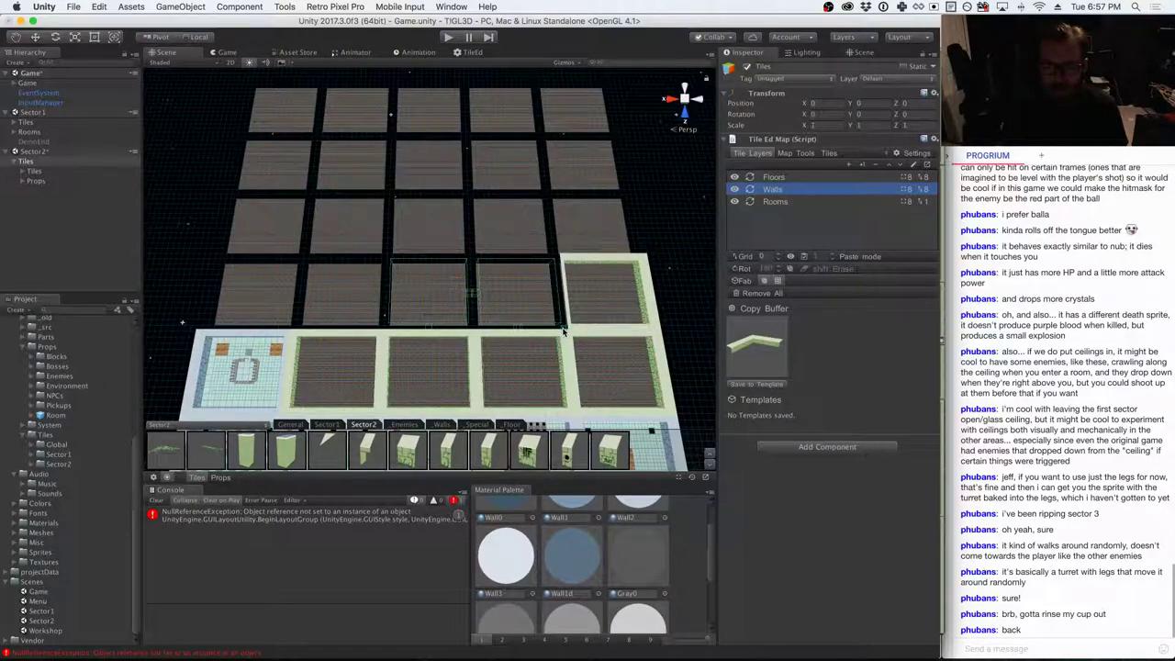
pyautogui.click(472, 331)
pyautogui.click(393, 328)
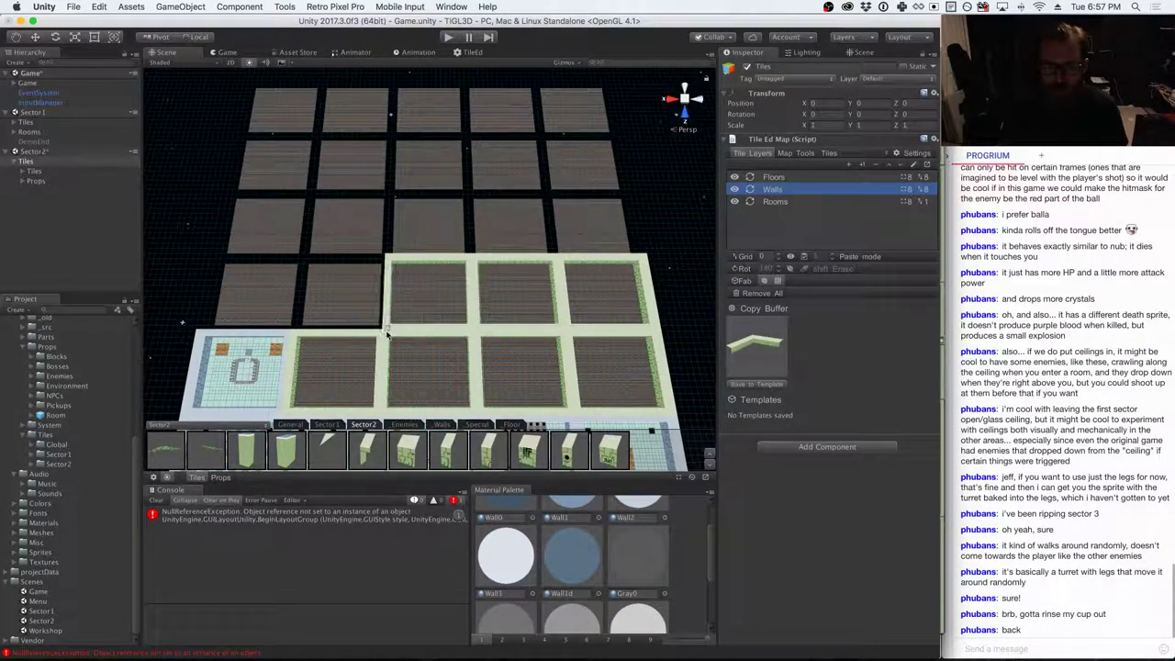
pyautogui.click(305, 325)
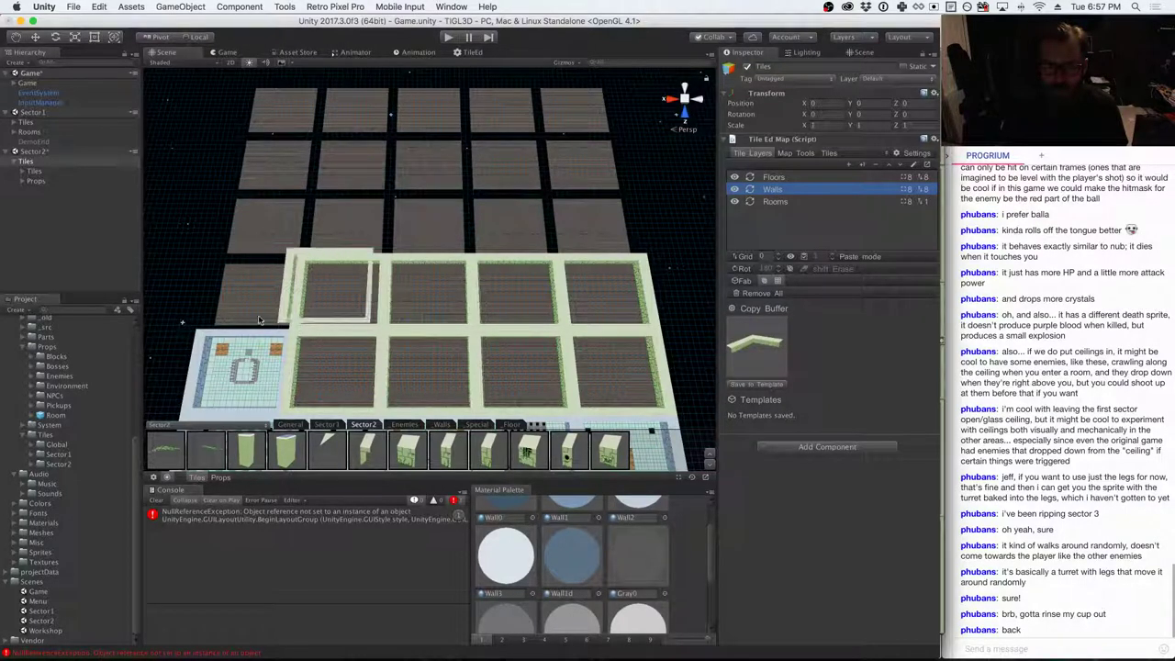
pyautogui.click(208, 329)
# - Paste the copied wall ring around all five brown rooms in the third row
pyautogui.click(220, 260)
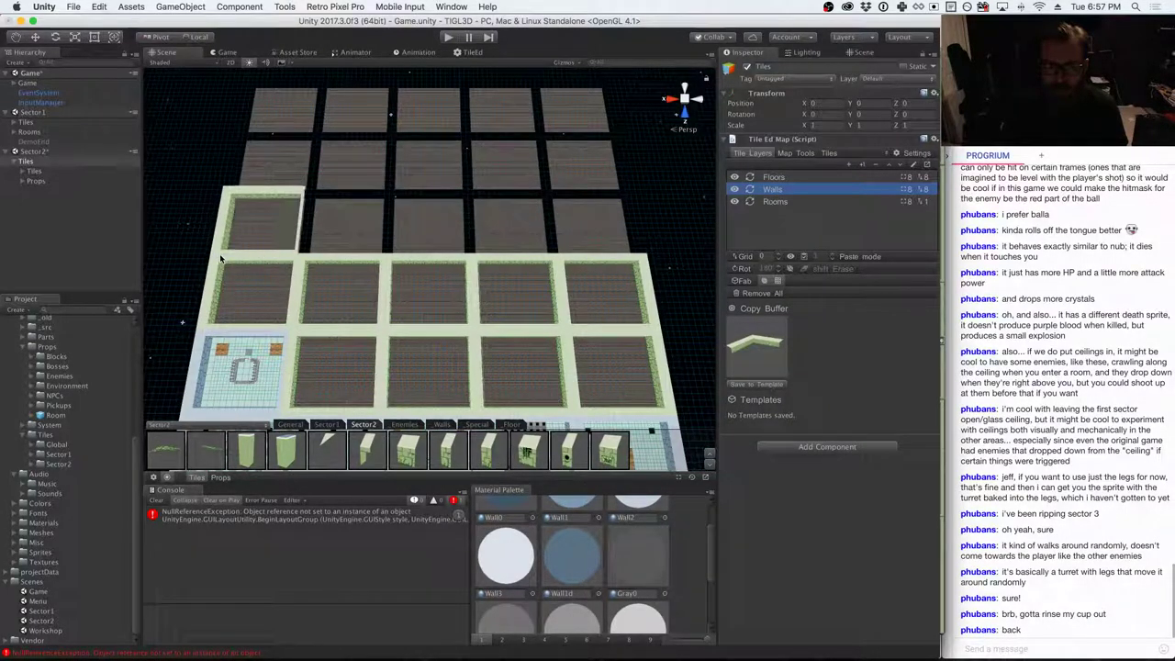
pyautogui.click(304, 261)
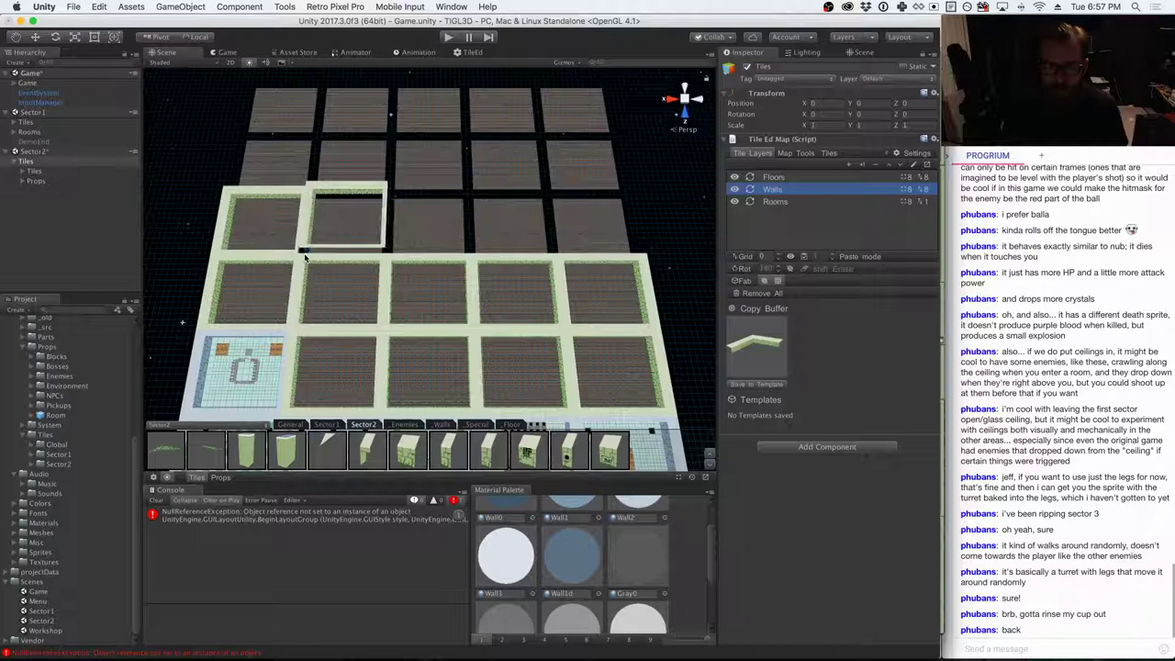
pyautogui.click(394, 259)
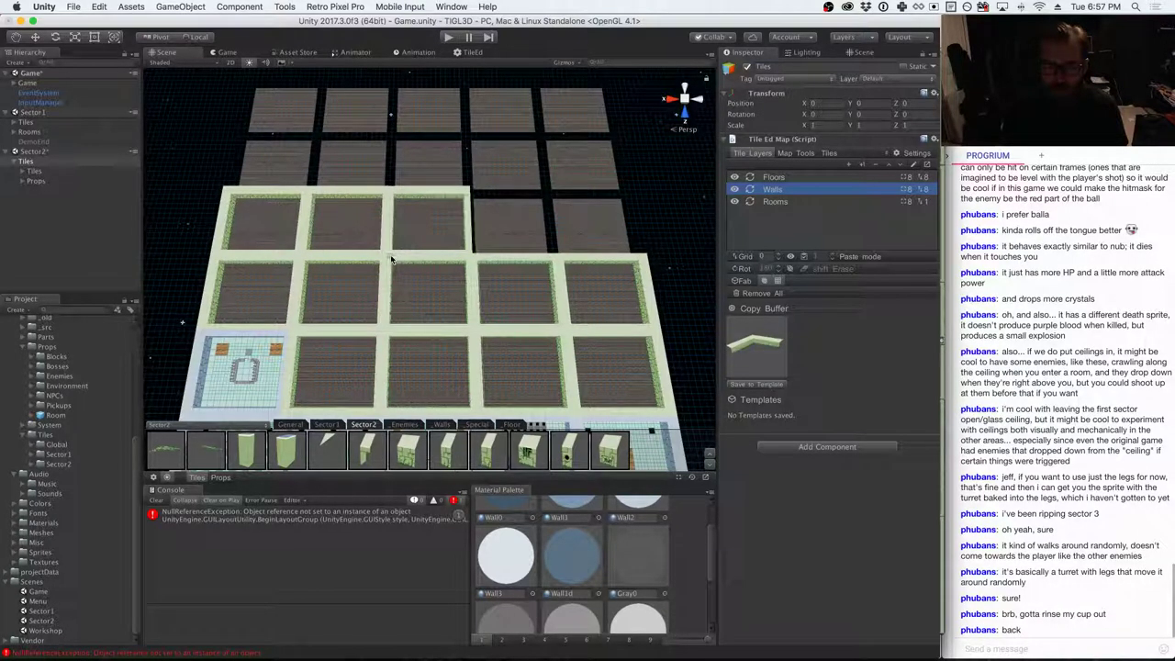
pyautogui.click(507, 258)
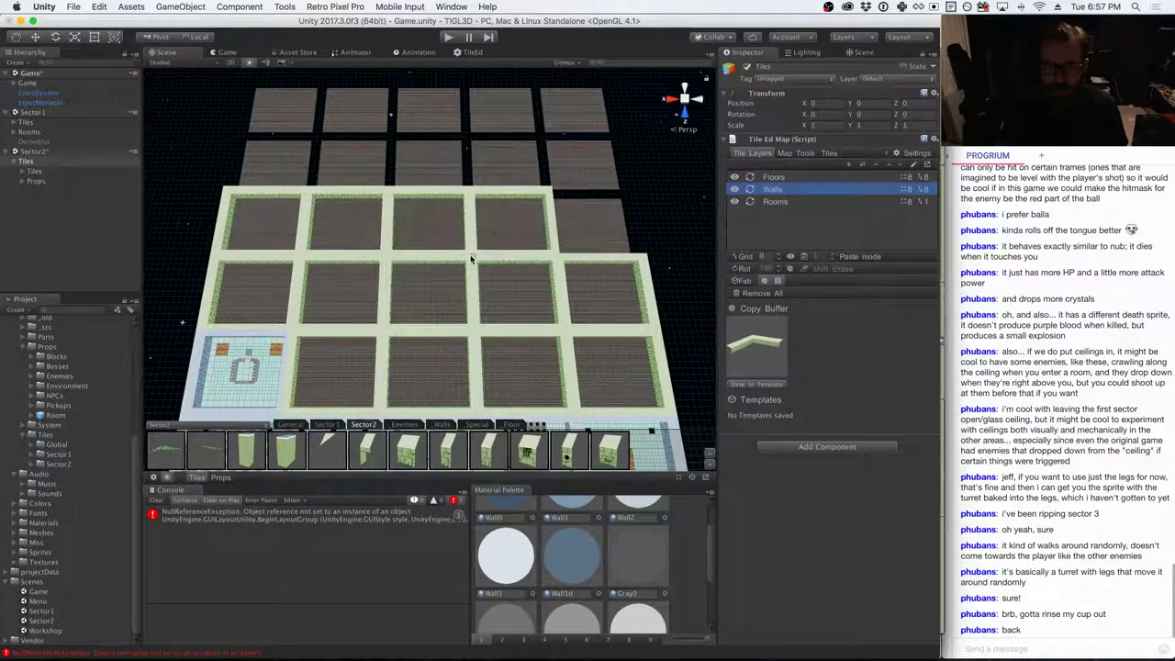
pyautogui.click(558, 254)
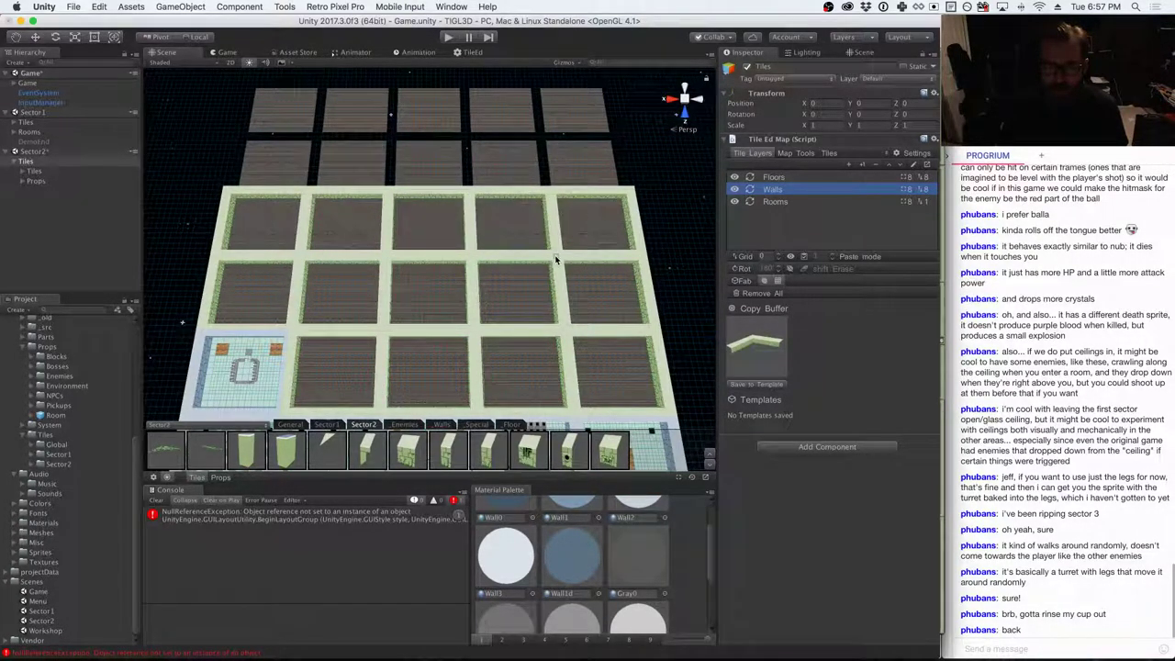
# - Paste the copied wall ring around all five brown rooms in the fourth row
pyautogui.click(548, 195)
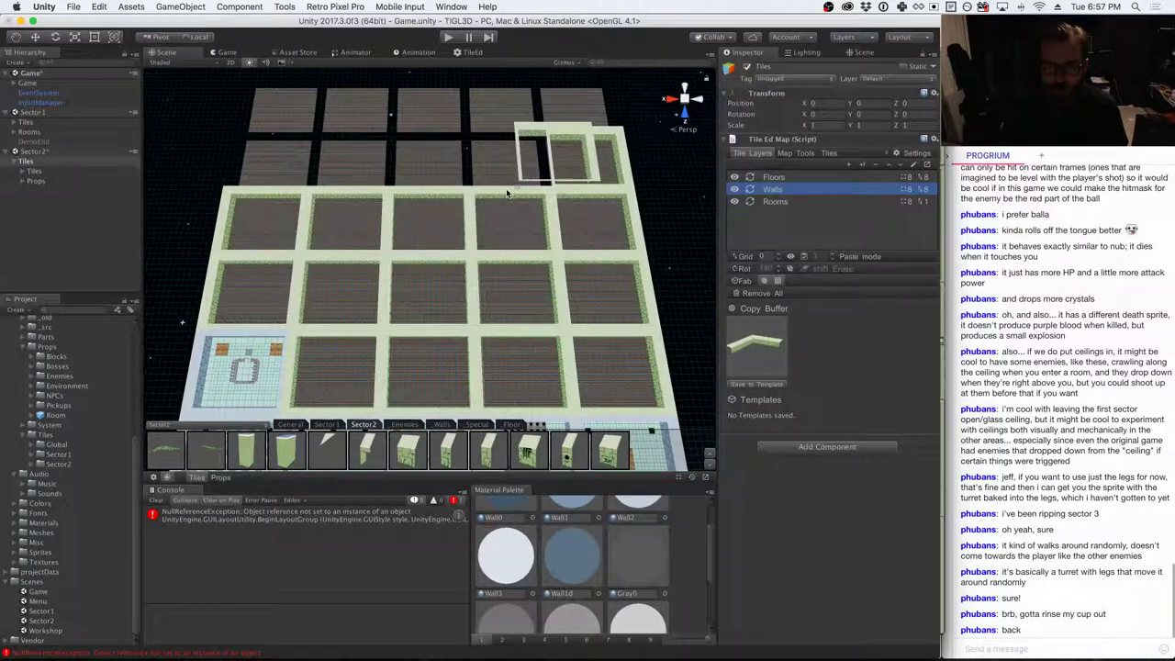
pyautogui.click(445, 192)
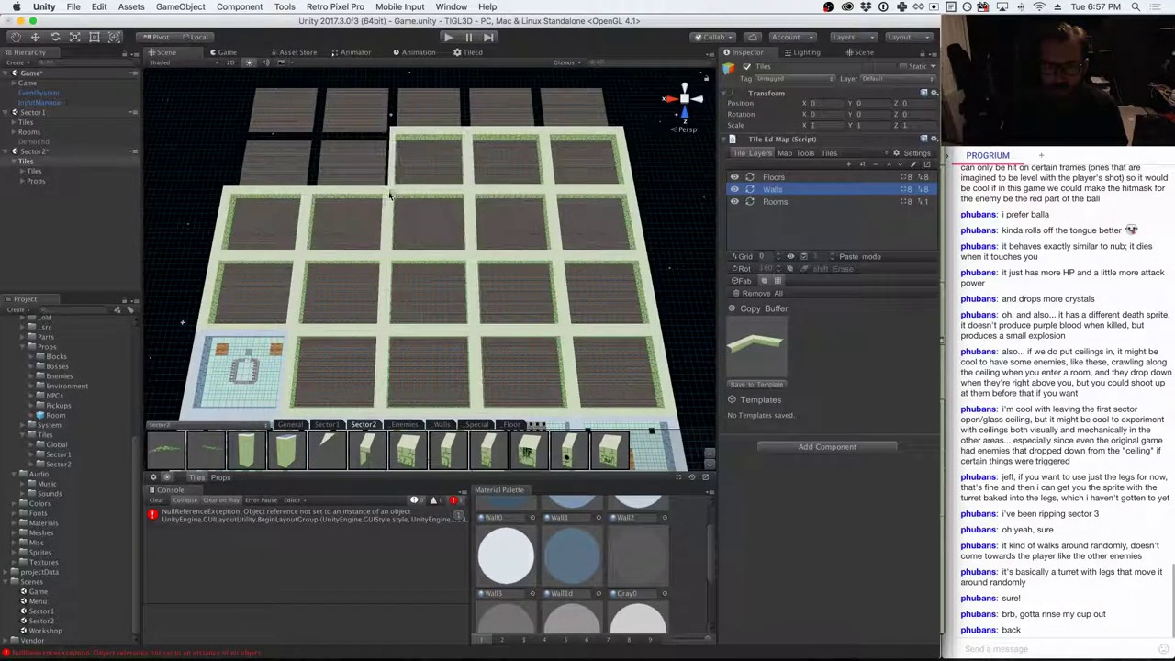
pyautogui.click(310, 190)
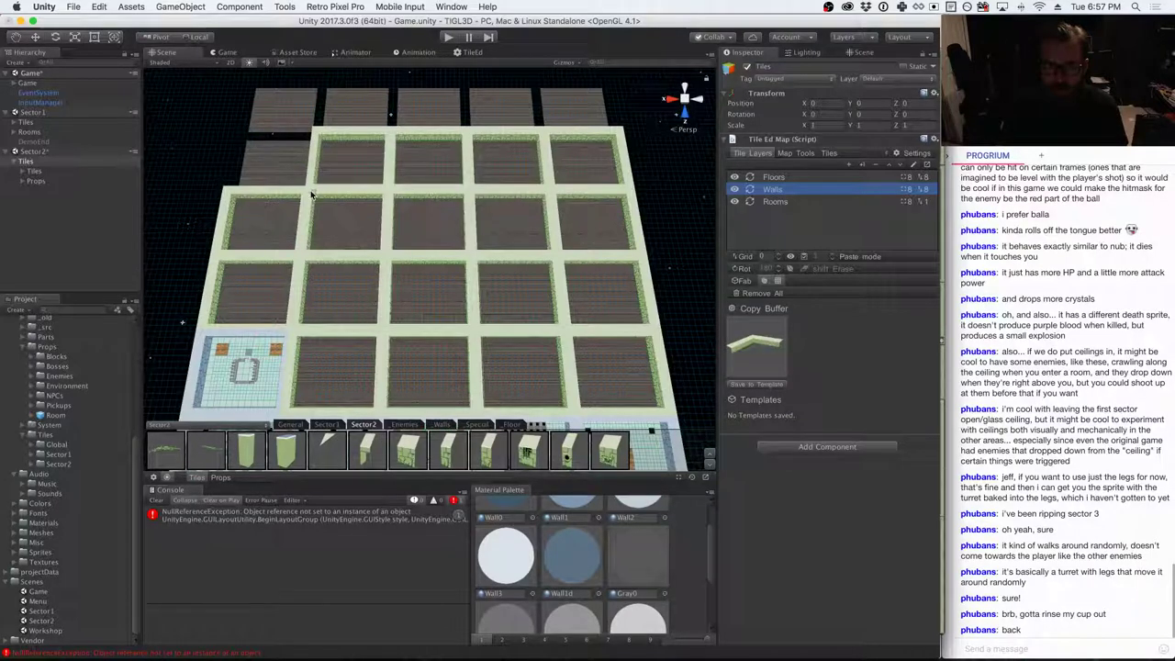
pyautogui.click(233, 195)
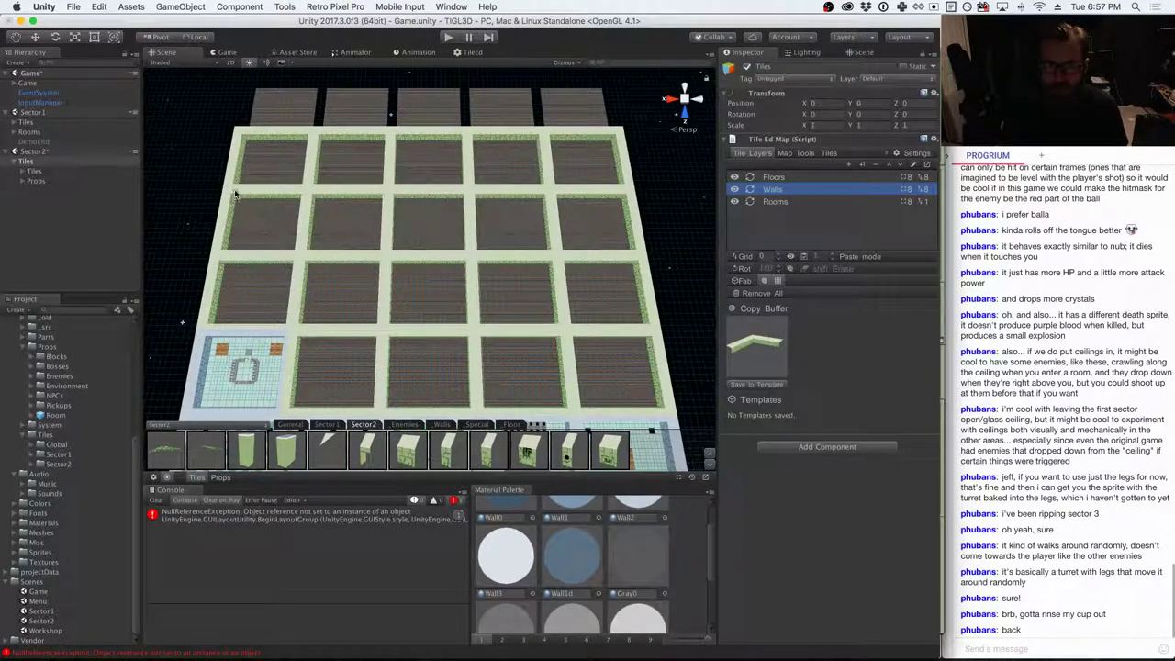
# - Paste the copied wall ring around all five brown rooms in the fifth, farthest row and leave paste mode
pyautogui.click(533, 138)
pyautogui.click(463, 137)
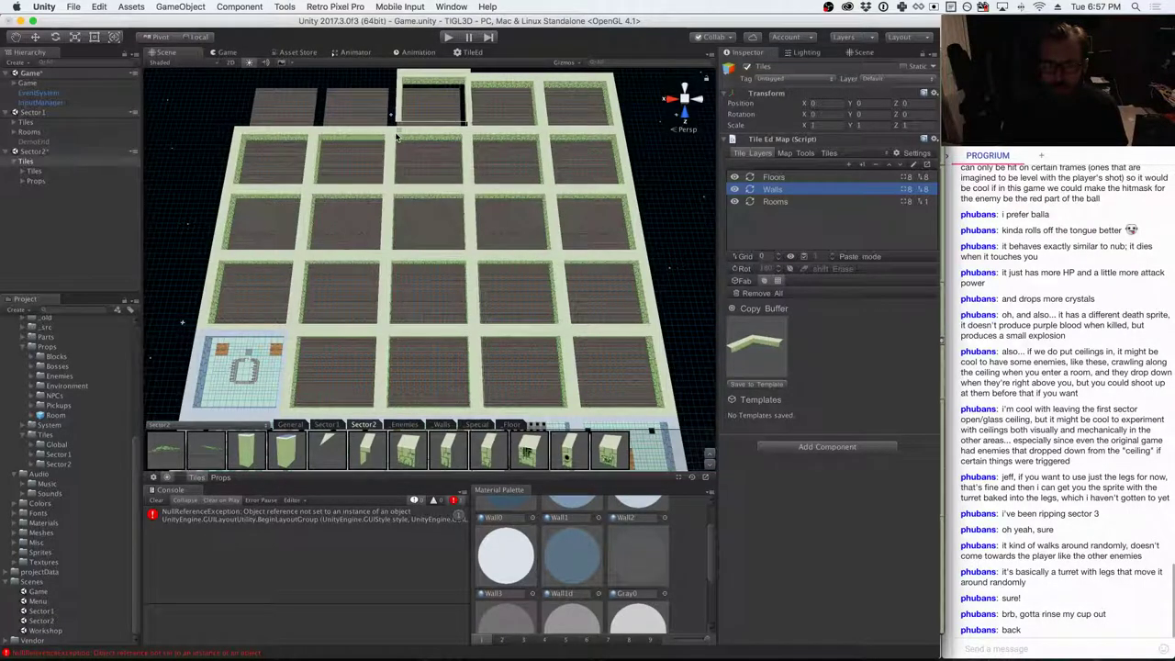
pyautogui.click(399, 138)
pyautogui.click(325, 137)
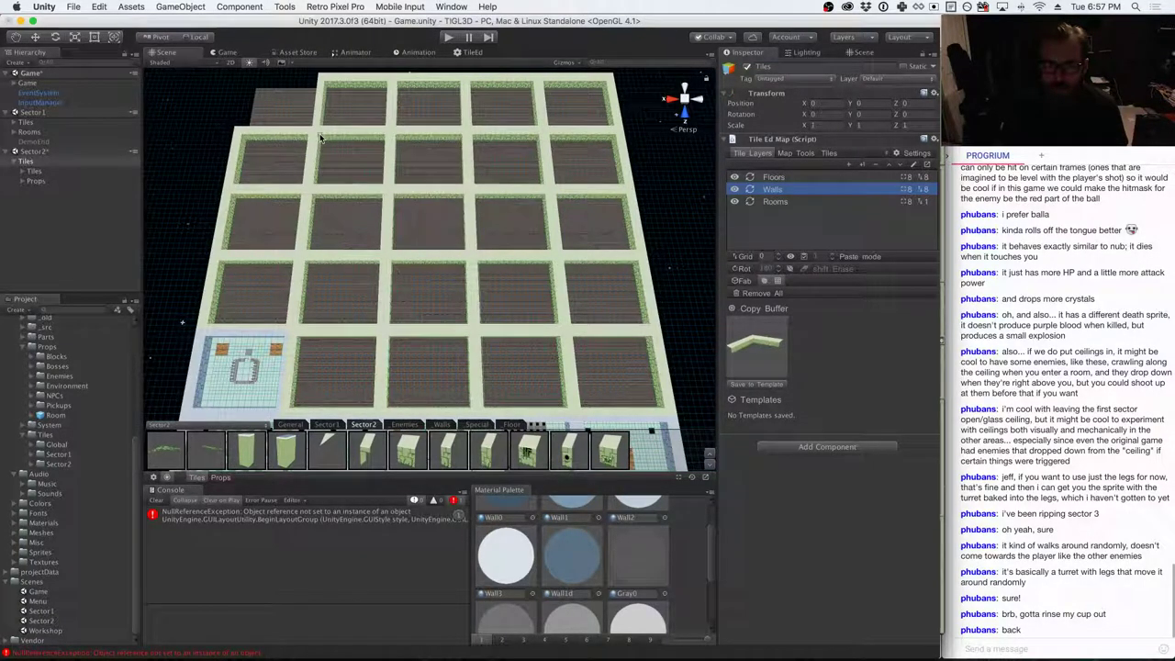
pyautogui.click(249, 138)
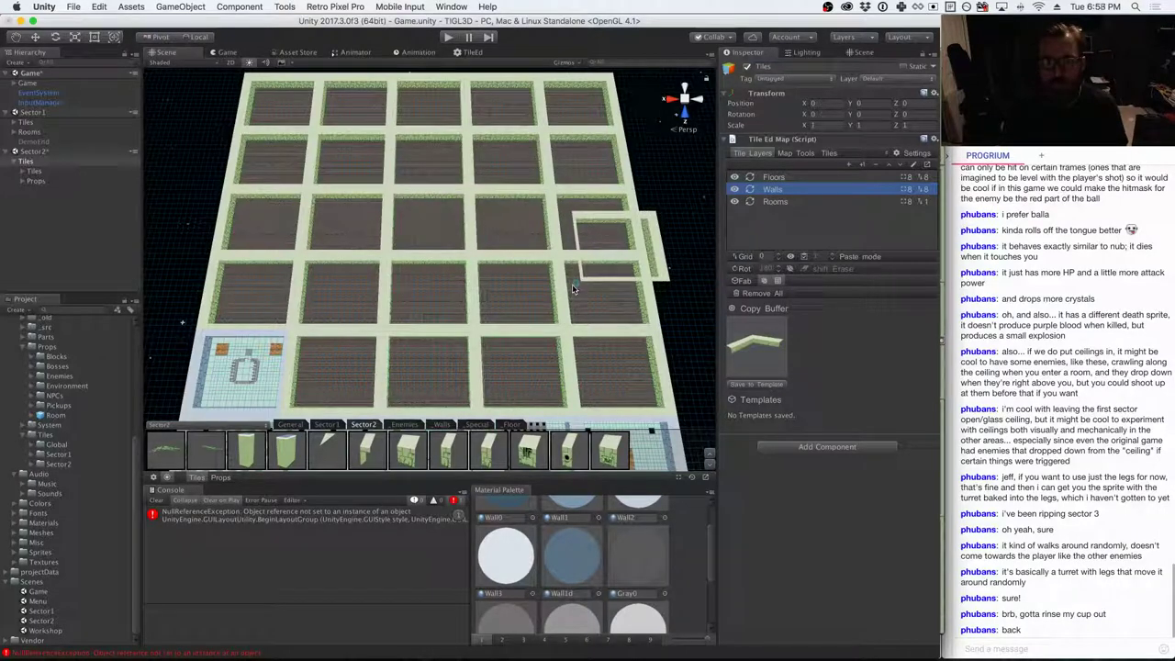
pyautogui.press('Escape')
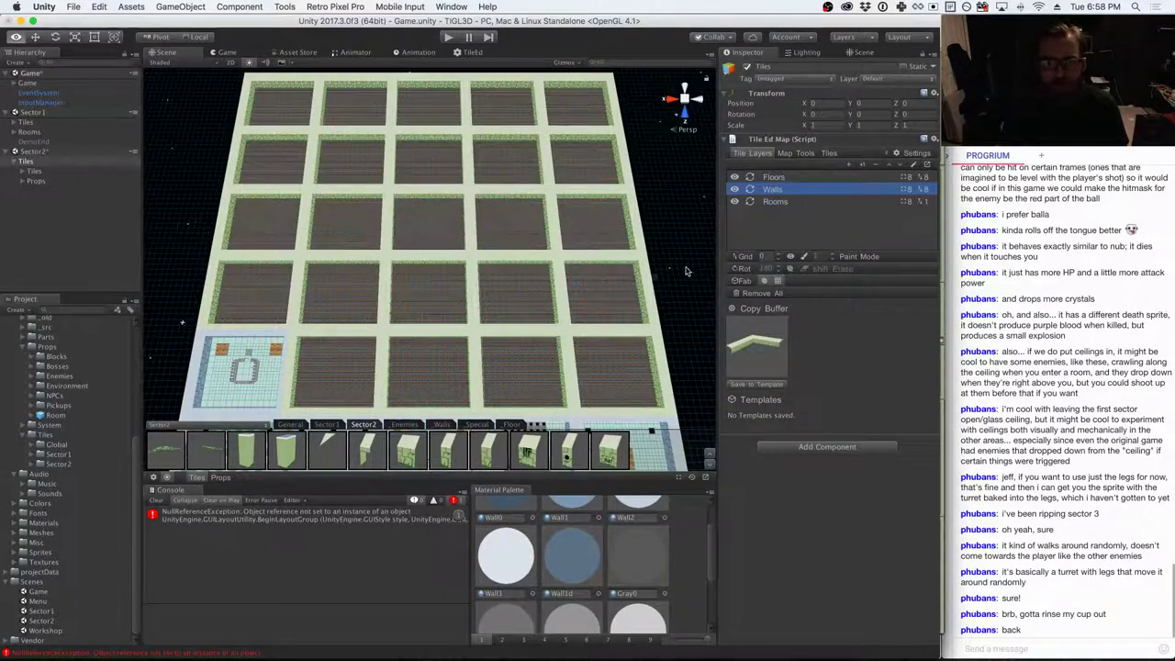
# - Clear the console messages and save the scenes with the completed wall grid
pyautogui.keyDown('shift'); pyautogui.scroll(5, 684, 271); pyautogui.keyUp('shift')
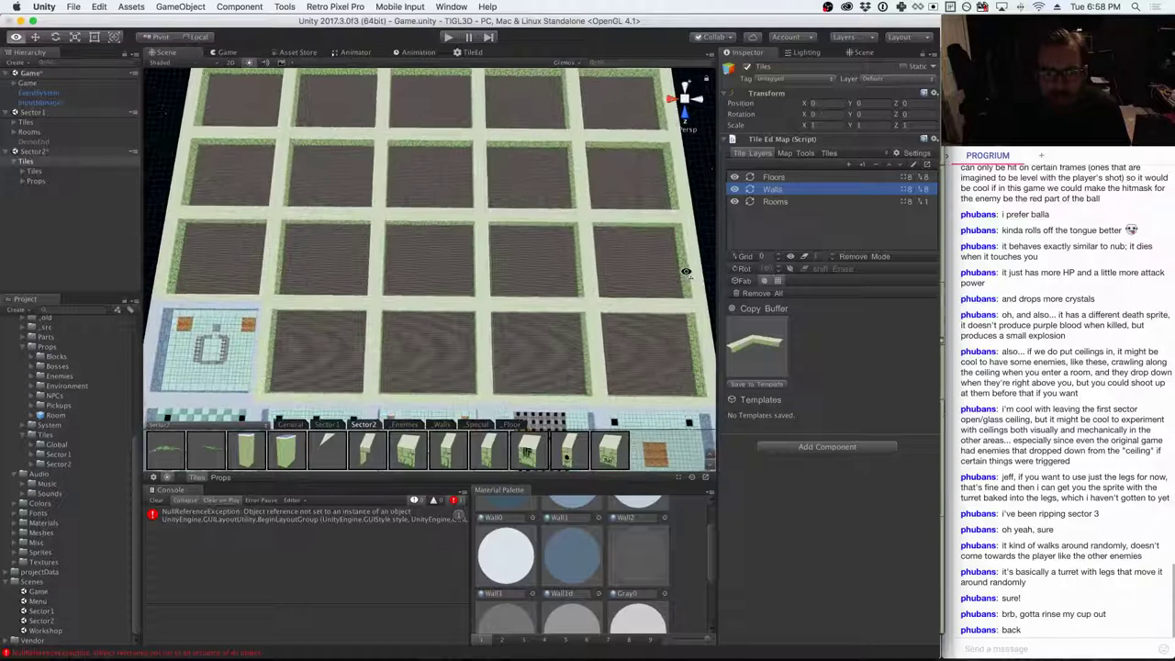
pyautogui.scroll(-5, 685, 271)
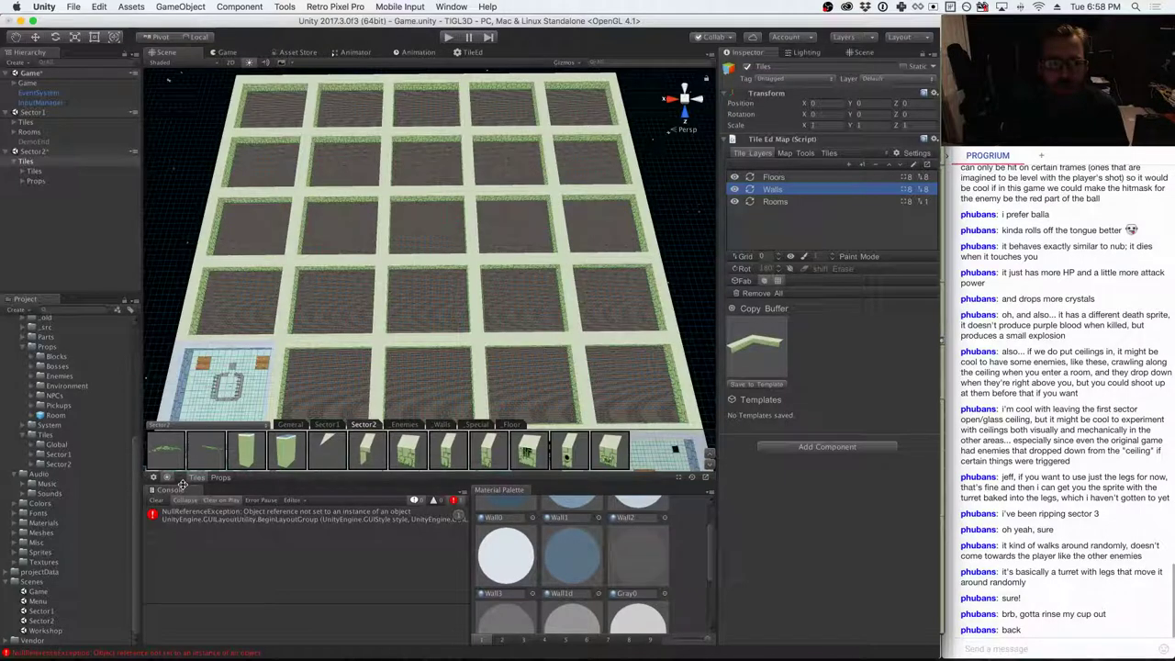
pyautogui.click(156, 501)
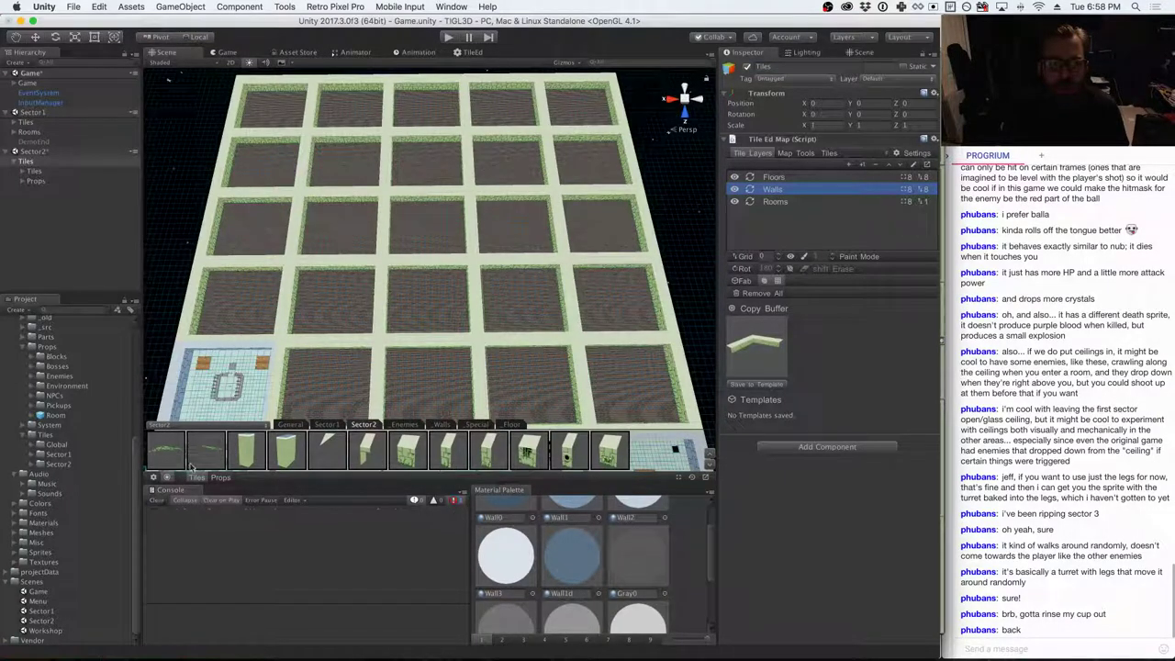
pyautogui.press('super+s')
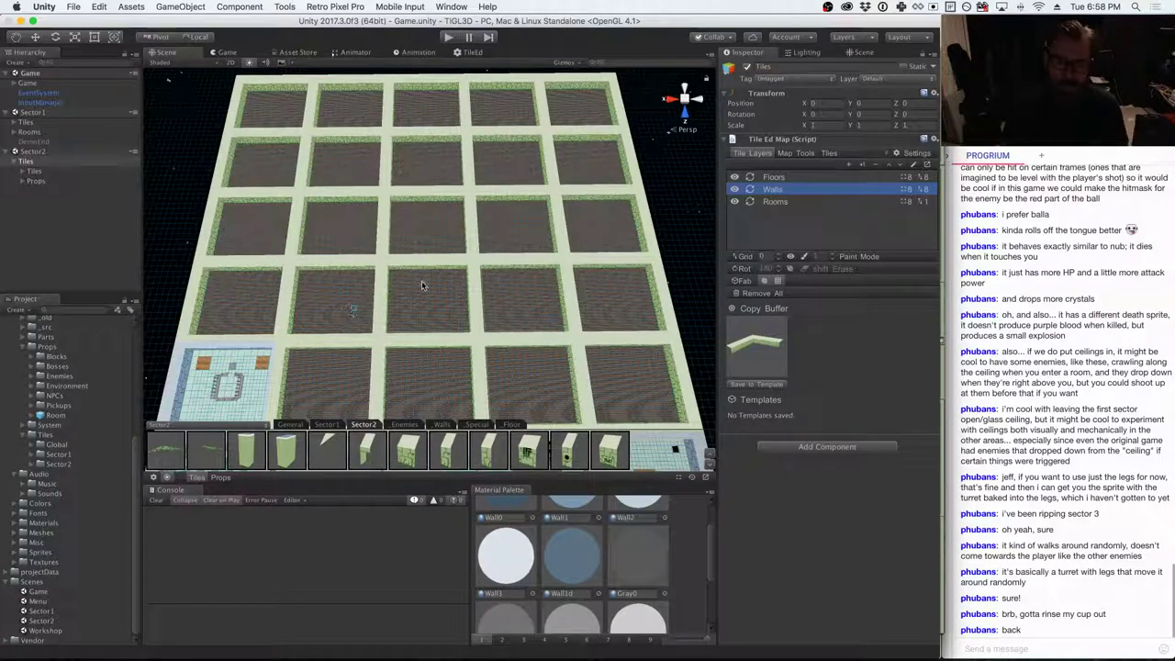
# - Examine the green brick walls up close from inside a room, and the whole Sector2 grid where it meets Sector1
pyautogui.keyDown('alt'); pyautogui.moveTo(422, 280); pyautogui.dragTo(514, 110); pyautogui.keyUp('alt')
pyautogui.keyDown('alt'); pyautogui.moveTo(413, 138); pyautogui.dragTo(691, 183); pyautogui.keyUp('alt')
pyautogui.scroll(5, 684, 185)
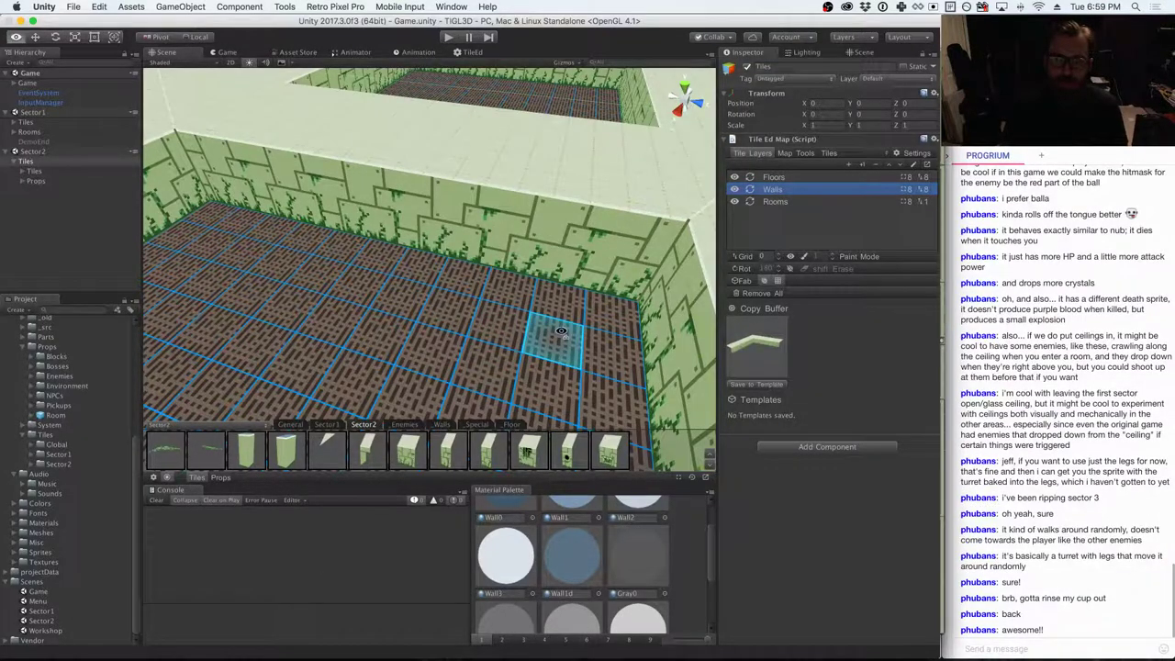
pyautogui.moveTo(559, 332)
pyautogui.keyDown('shift'); pyautogui.mouseDown(button='right')
pyautogui.moveTo(339, 337)
pyautogui.moveTo(316, 388)
pyautogui.mouseUp(button='right'); pyautogui.keyUp('shift')
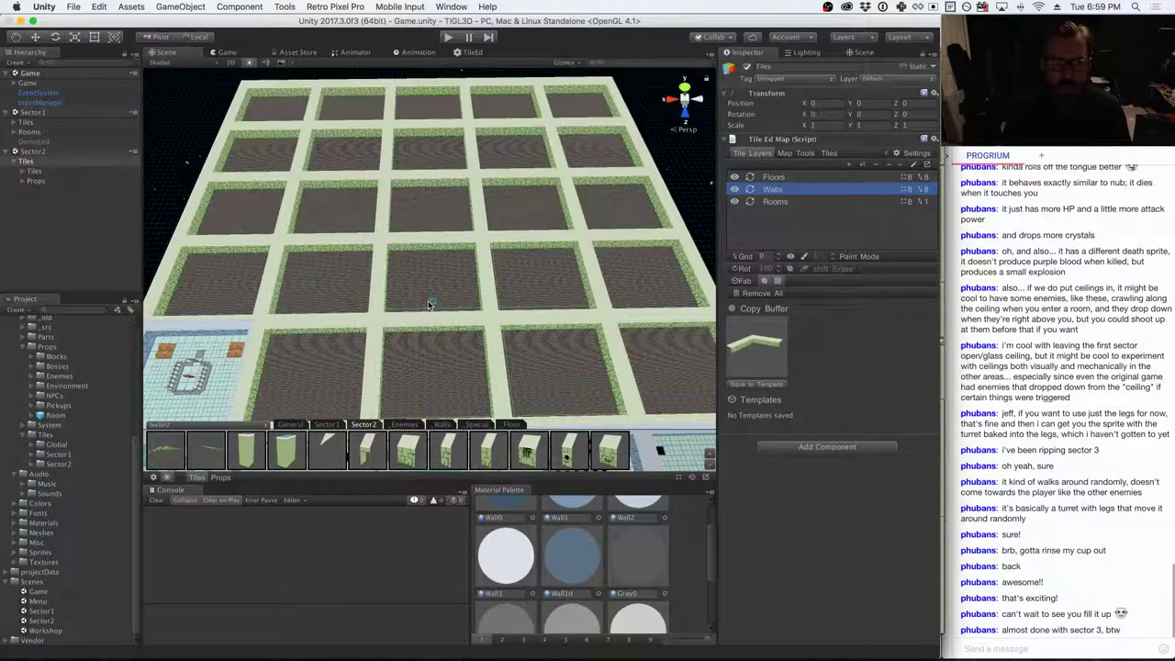
pyautogui.moveTo(414, 322)
pyautogui.keyDown('alt'); pyautogui.mouseDown()
pyautogui.moveTo(404, 303)
pyautogui.moveTo(417, 345)
pyautogui.moveTo(489, 314)
pyautogui.moveTo(425, 328)
pyautogui.moveTo(399, 320)
pyautogui.moveTo(401, 286)
pyautogui.moveTo(410, 299)
pyautogui.mouseUp(); pyautogui.keyUp('alt')
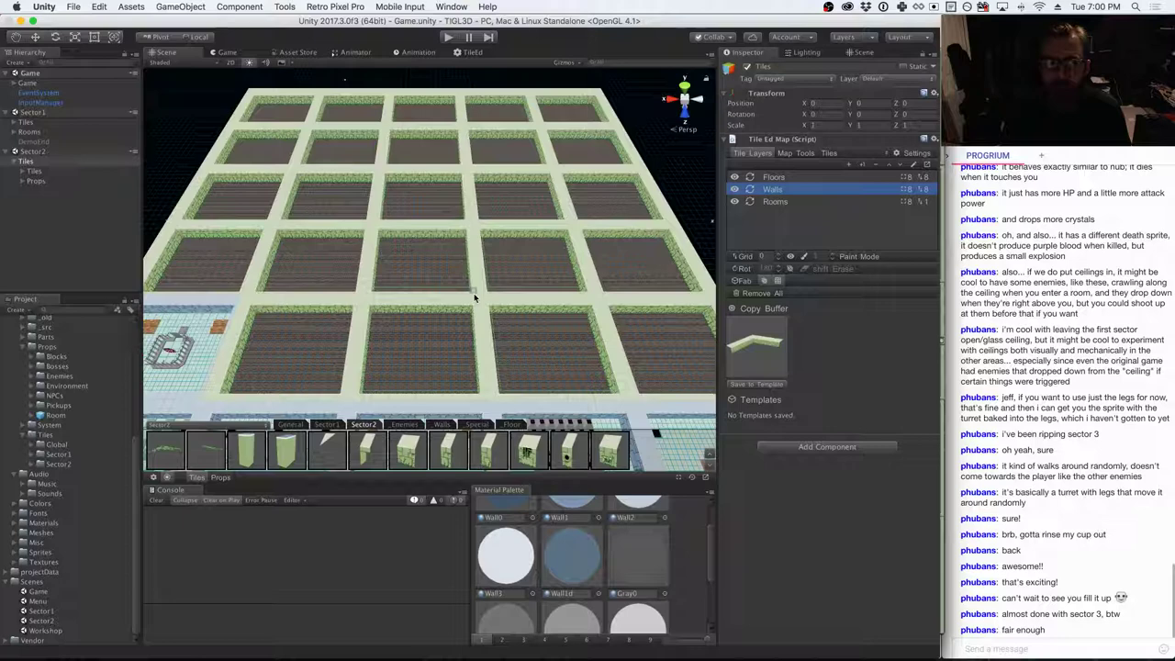
pyautogui.keyDown('alt'); pyautogui.moveTo(474, 292); pyautogui.dragTo(478, 299); pyautogui.keyUp('alt')
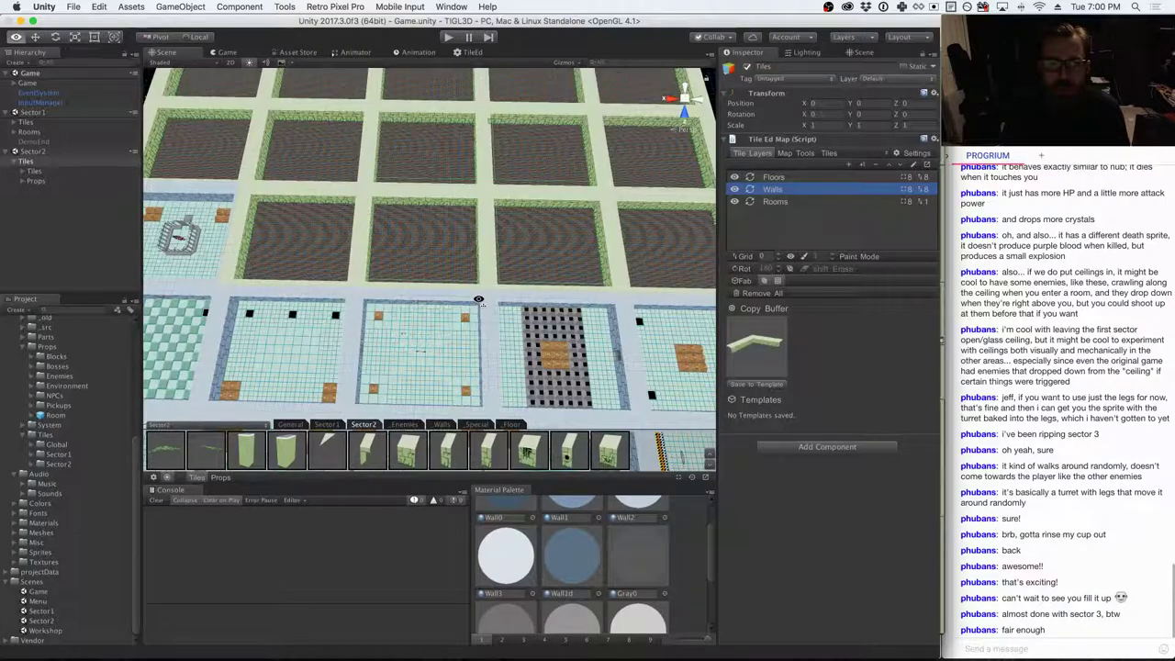
pyautogui.keyDown('alt'); pyautogui.moveTo(478, 299); pyautogui.dragTo(474, 239); pyautogui.keyUp('alt')
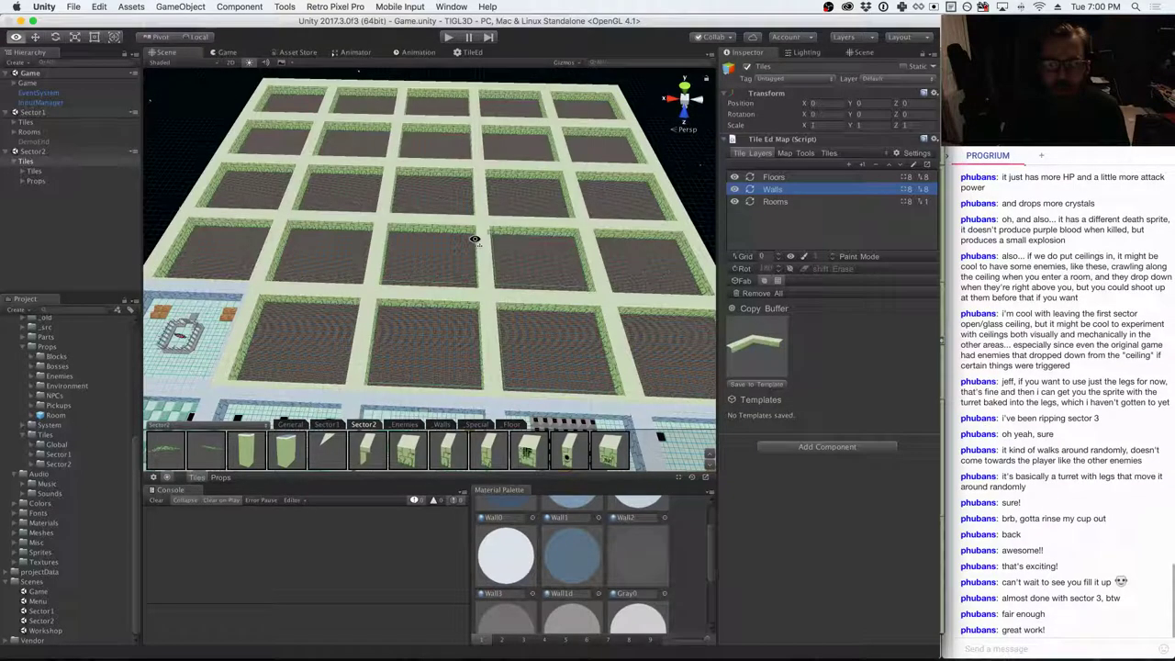
pyautogui.keyDown('alt'); pyautogui.moveTo(475, 240); pyautogui.dragTo(490, 235); pyautogui.keyUp('alt')
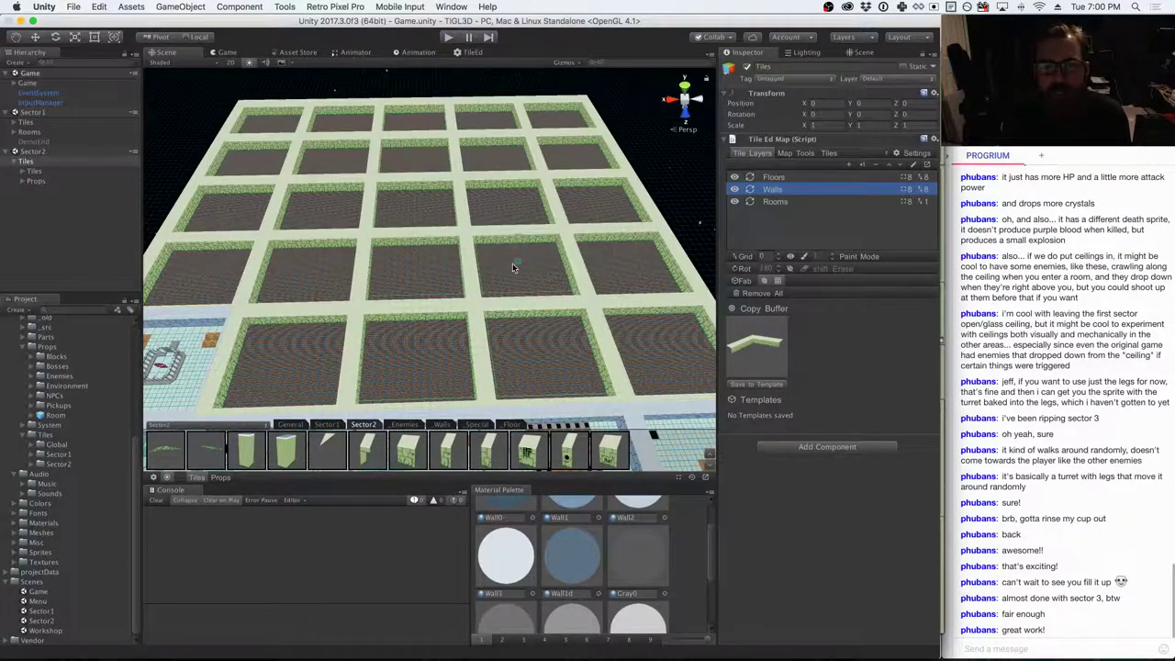
pyautogui.keyDown('alt'); pyautogui.moveTo(482, 240); pyautogui.dragTo(500, 275); pyautogui.keyUp('alt')
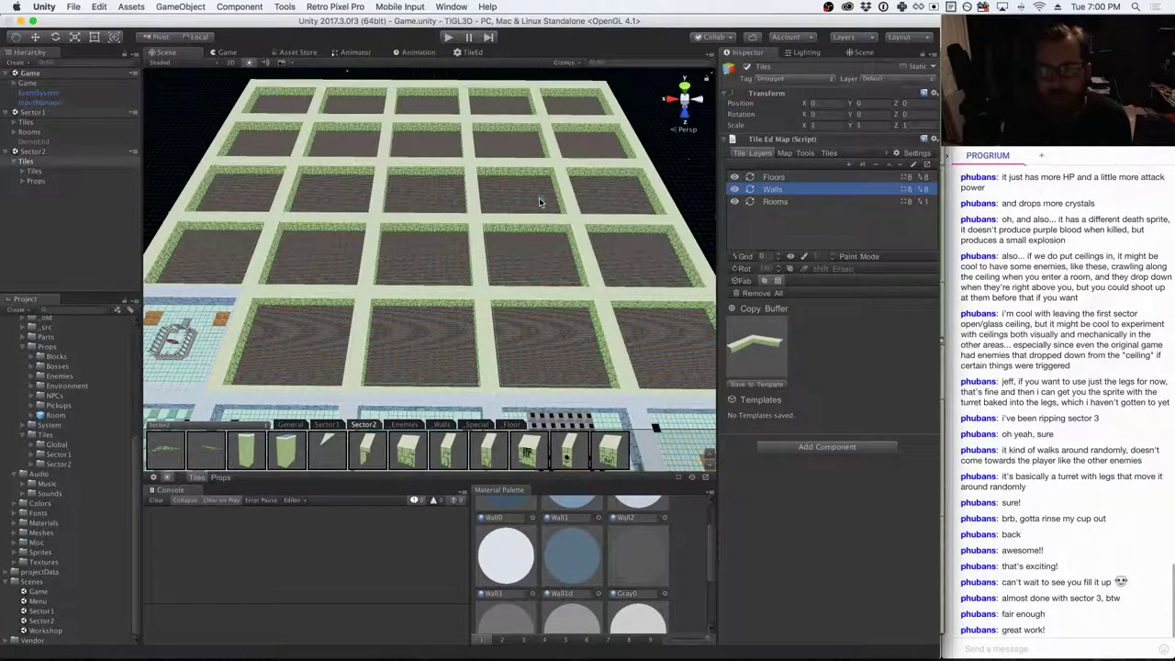
# - Switch from the Unity scene to Adobe Photoshop among the open applications
pyautogui.press('super+Tab')
pyautogui.press('super+Tab')
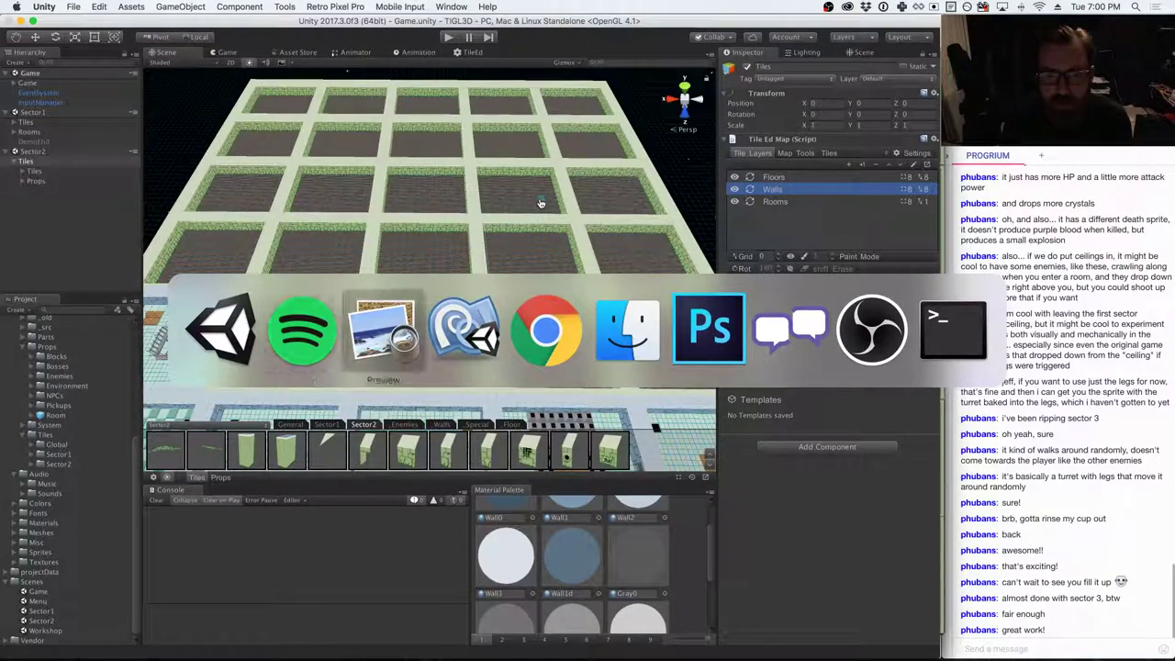
pyautogui.press('super+Tab')
pyautogui.press('super+Tab')
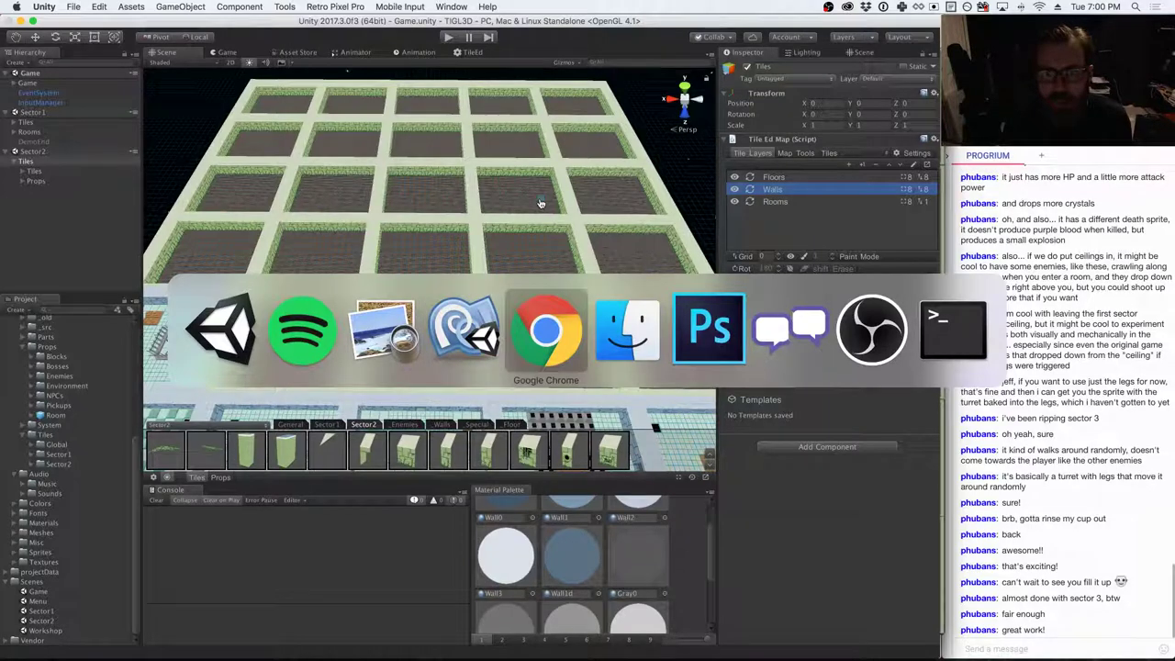
pyautogui.press('super+Tab')
pyautogui.press('super+Tab')
pyautogui.press('super+Tab')
pyautogui.press('super+Tab')
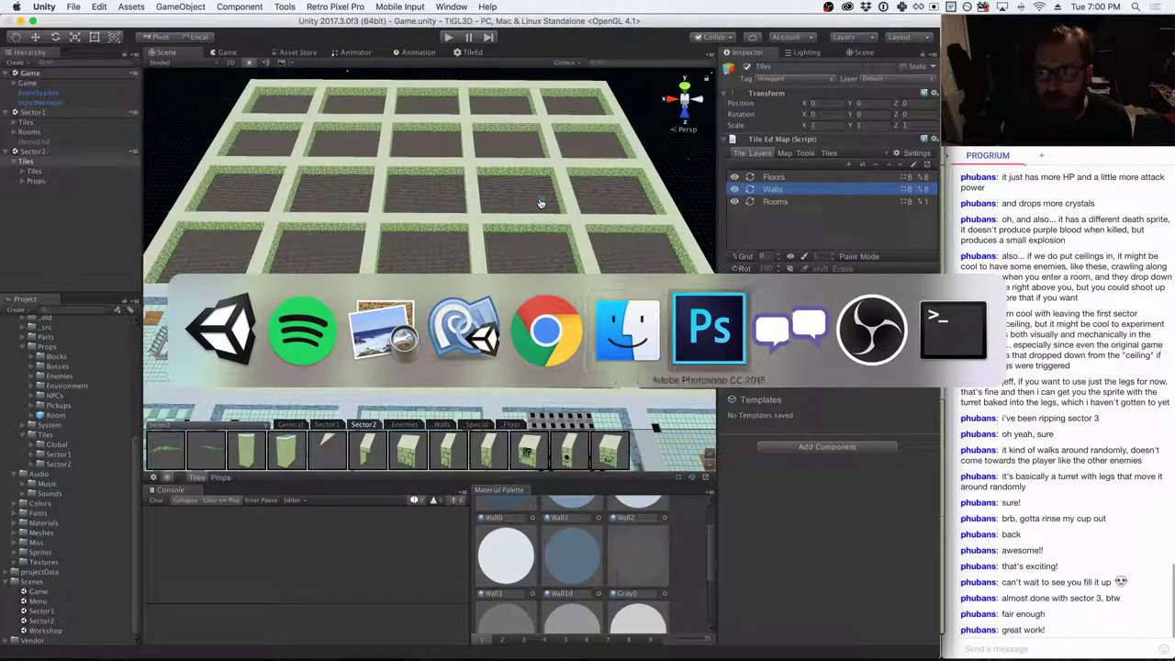